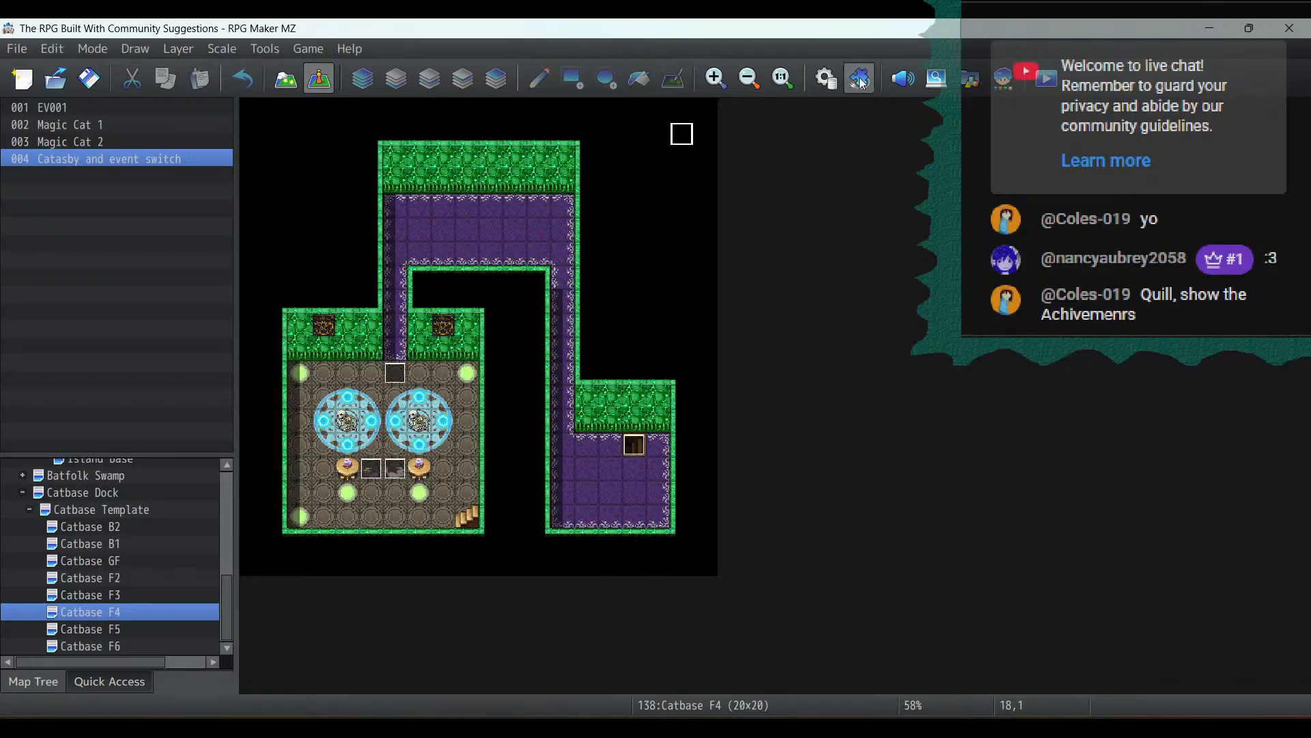
Check the map properties of Catbase F4, including its autoplay background music, without changing anything
{"action": "right_click", "coordinate": [94, 616]}
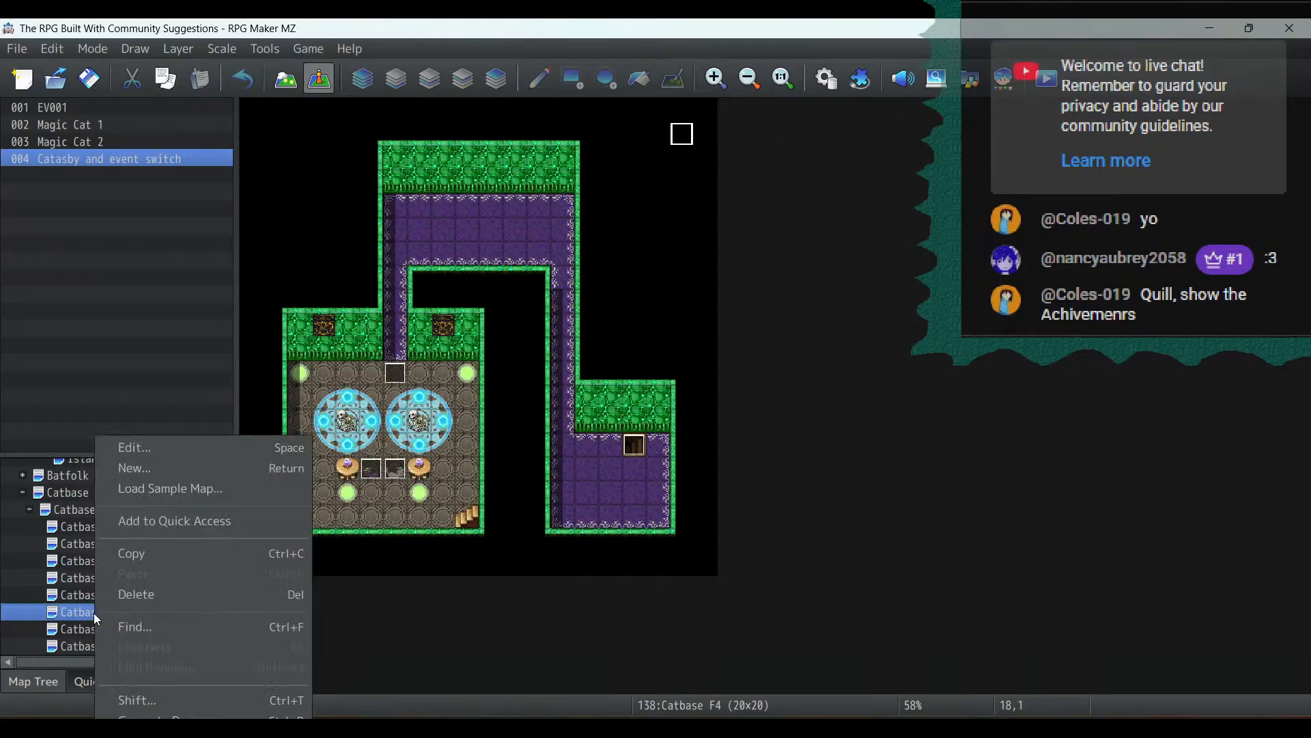
{"action": "left_click", "coordinate": [139, 454]}
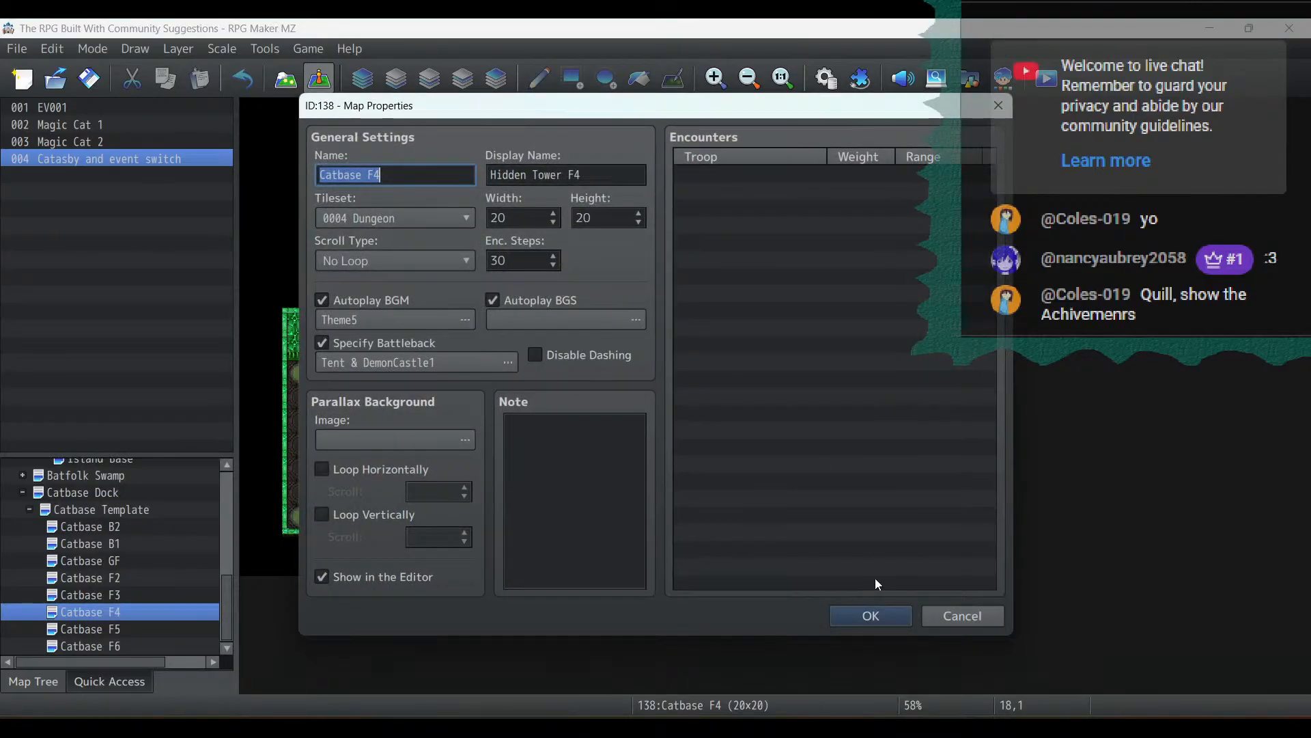
{"action": "left_click", "coordinate": [956, 617]}
Play the background track Theme5 in the sound test at 5% volume
{"action": "left_click", "coordinate": [903, 78]}
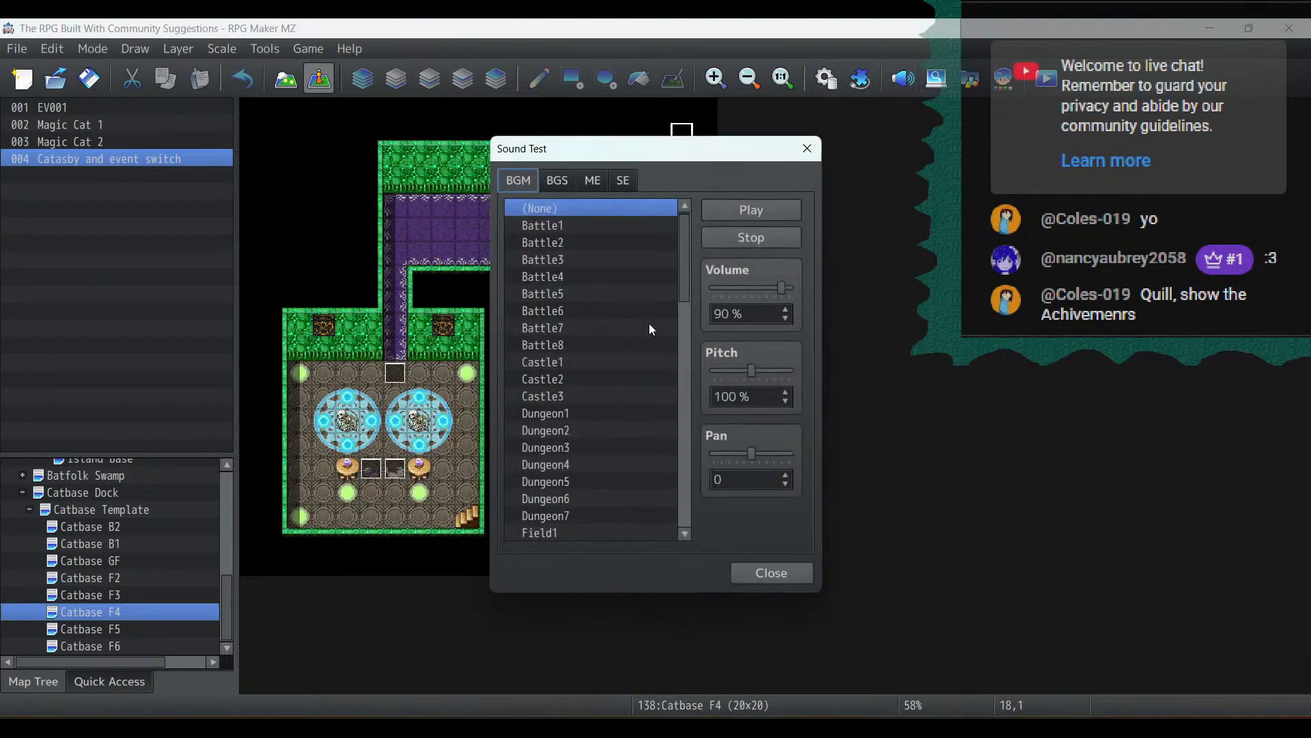
{"action": "scroll", "coordinate": [601, 359], "scroll_direction": "down", "scroll_amount": 3}
{"action": "scroll", "coordinate": [600, 359], "scroll_direction": "down", "scroll_amount": 10}
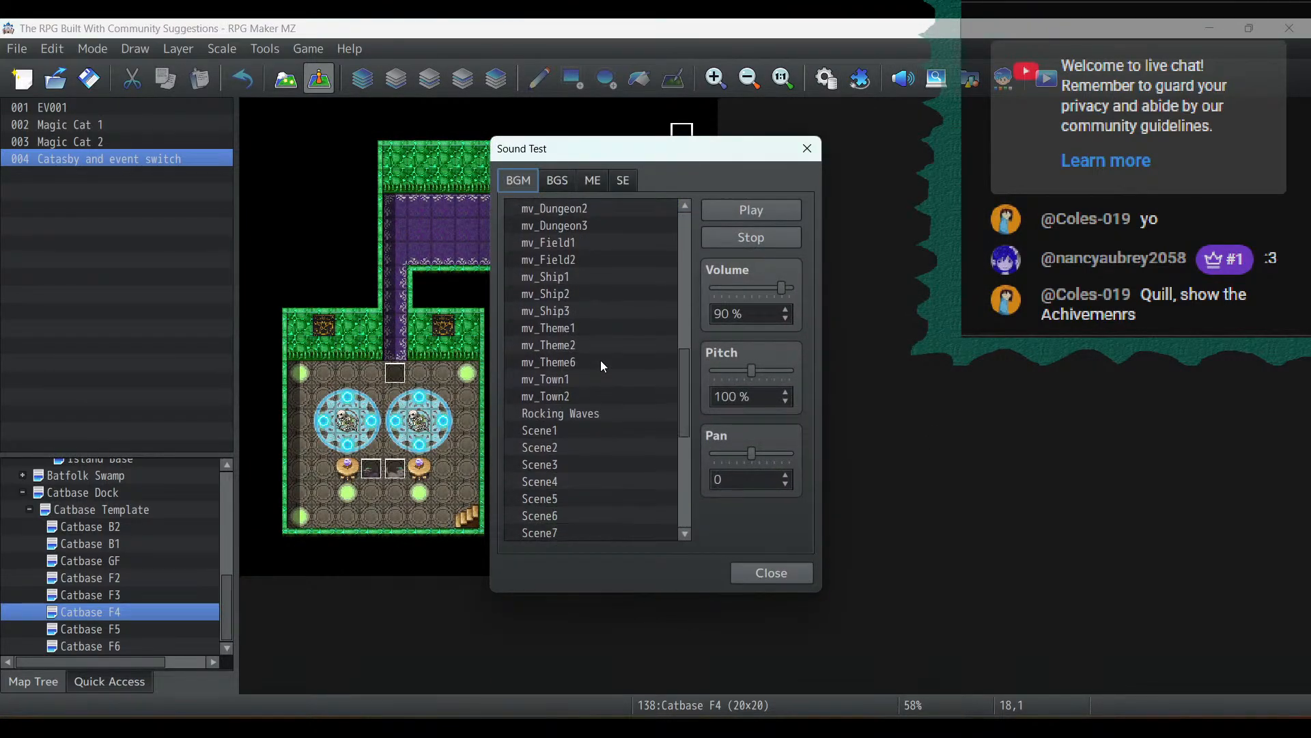
{"action": "scroll", "coordinate": [601, 359], "scroll_direction": "down", "scroll_amount": 2}
{"action": "left_click", "coordinate": [546, 464]}
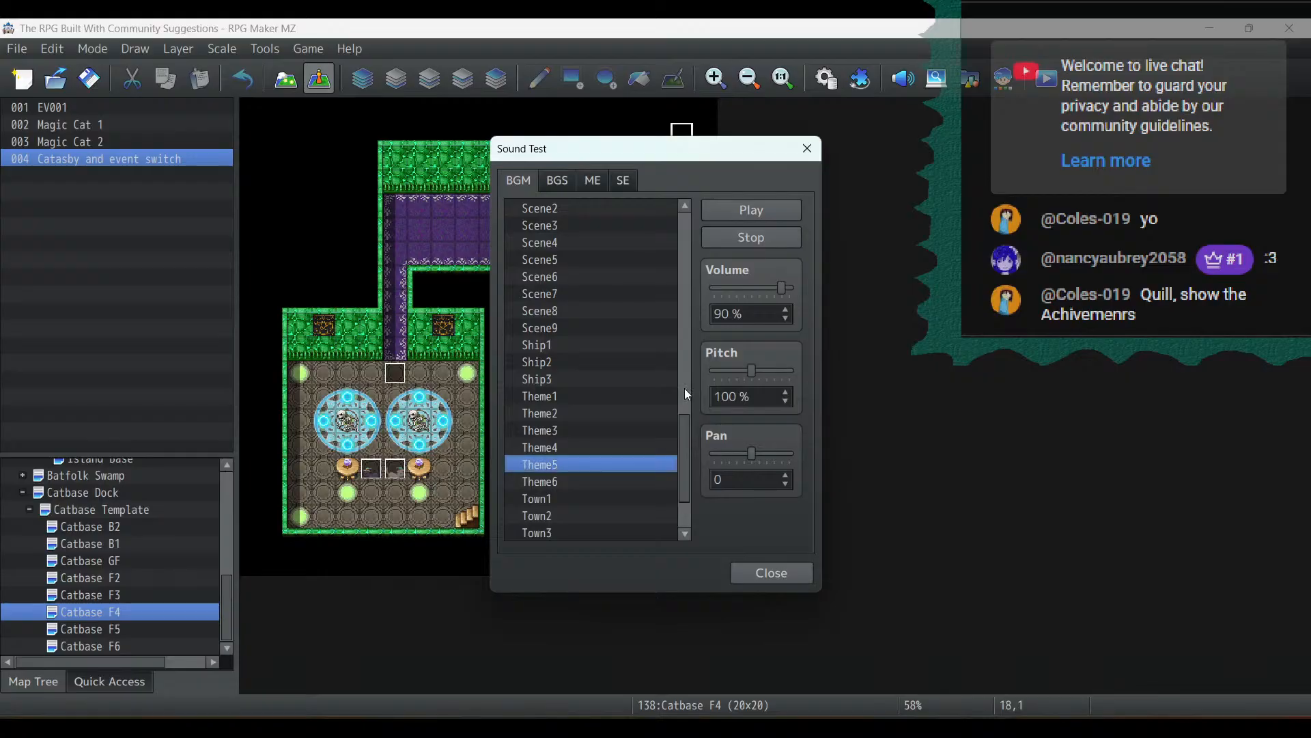
{"action": "left_click_drag", "start_coordinate": [743, 285], "coordinate": [721, 286]}
{"action": "left_click", "coordinate": [787, 309]}
{"action": "left_click", "coordinate": [764, 212]}
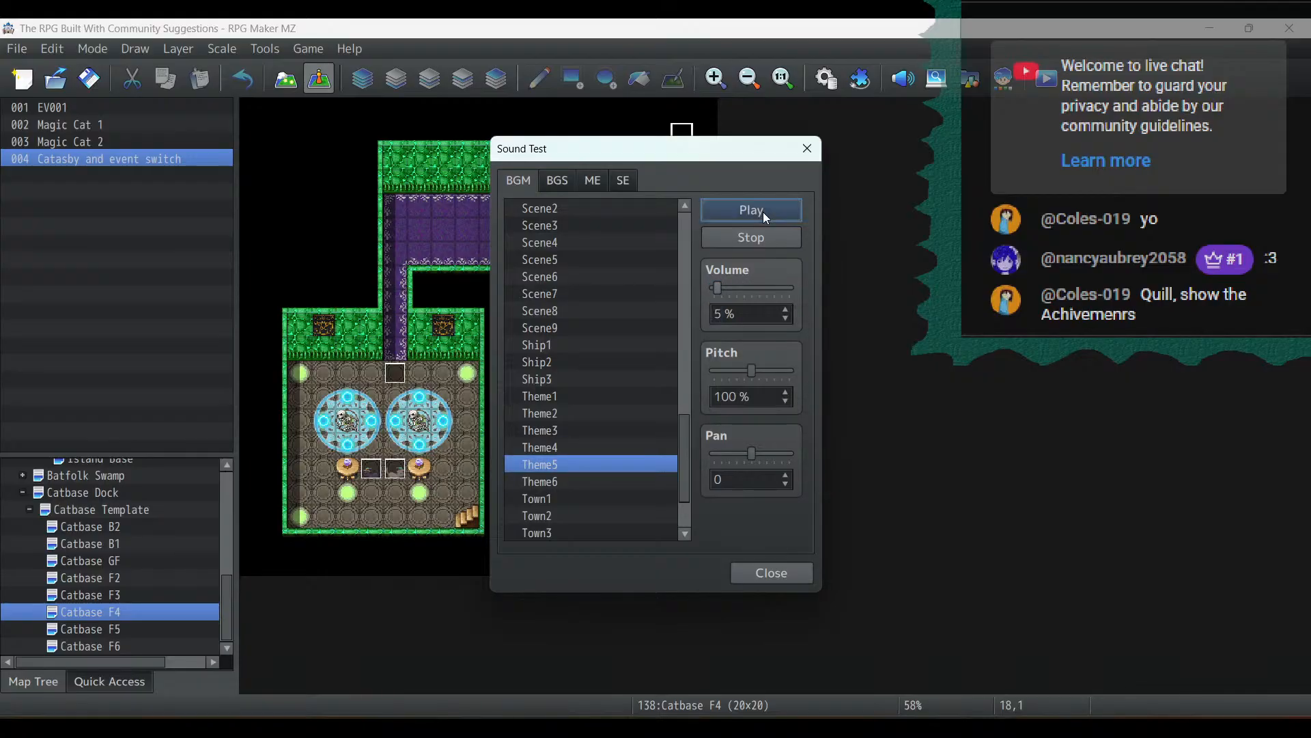
Replay Theme5 at 10% volume, lower its pitch to 90%, and close the sound test
{"action": "left_click", "coordinate": [787, 309]}
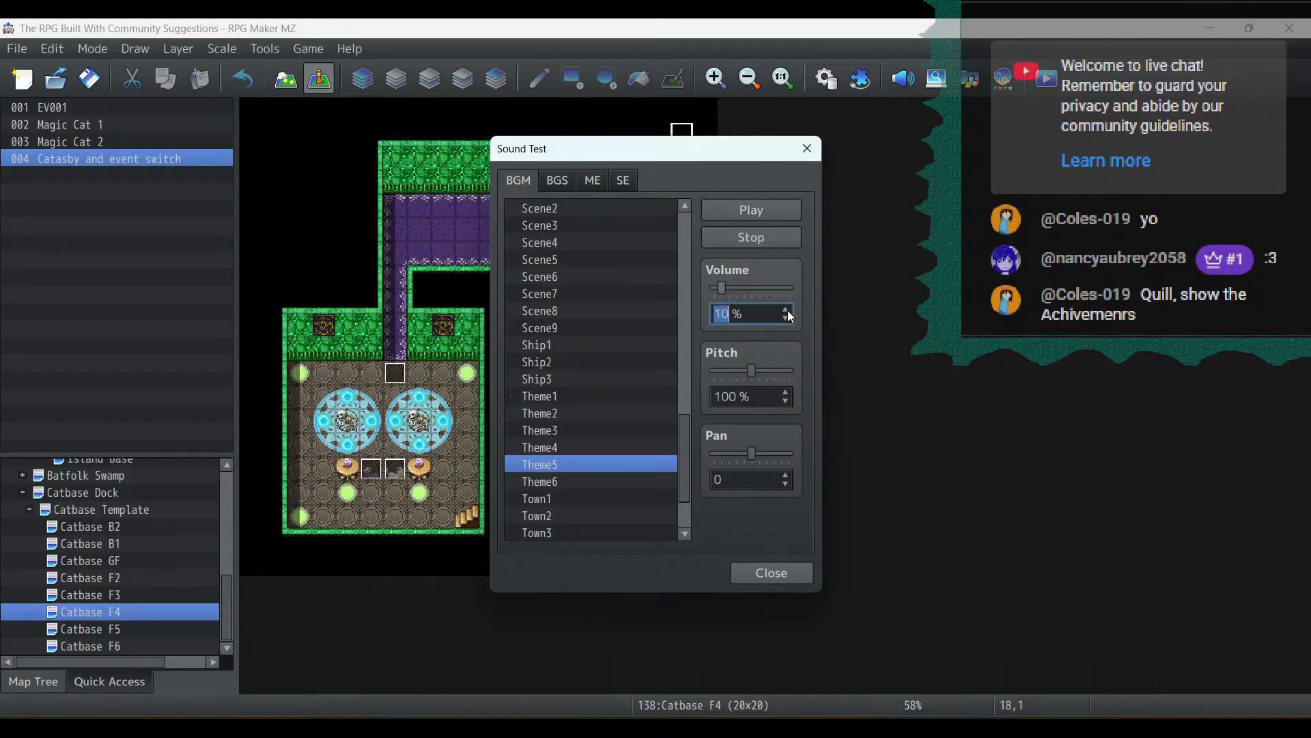
{"action": "left_click", "coordinate": [775, 213]}
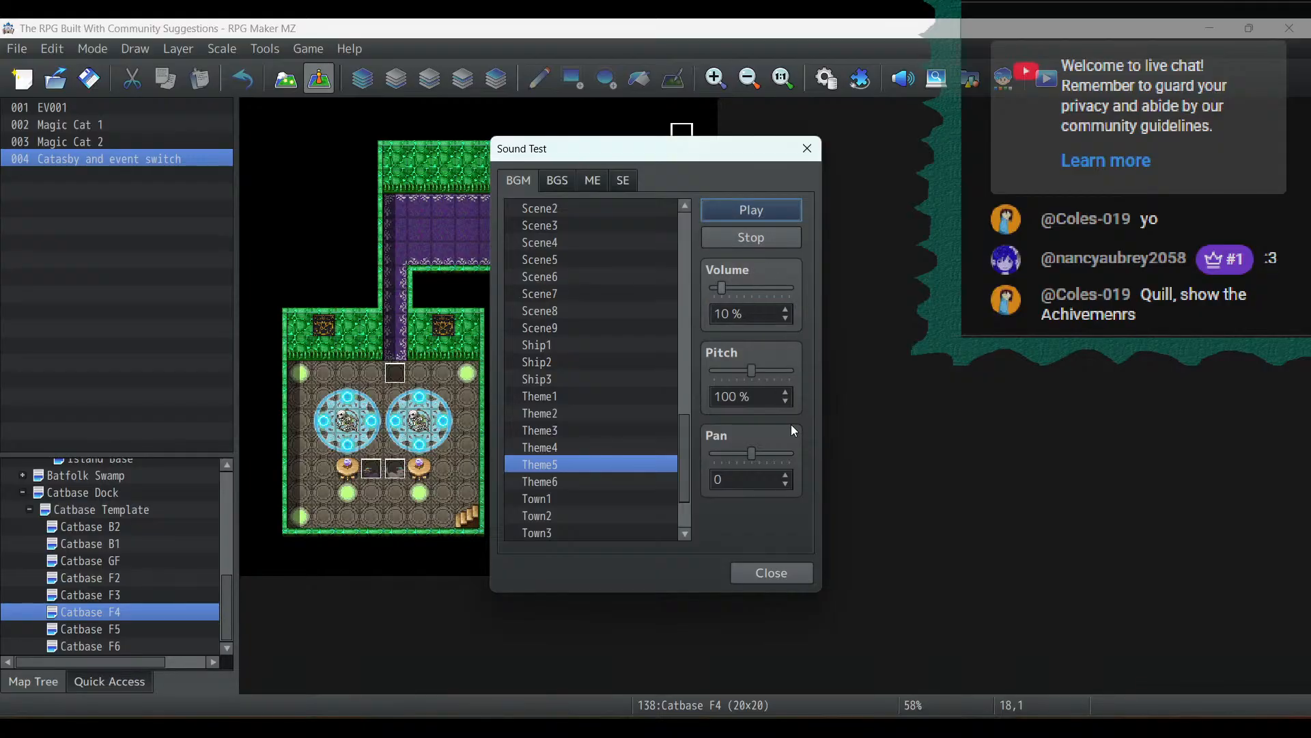
{"action": "left_click", "coordinate": [785, 403]}
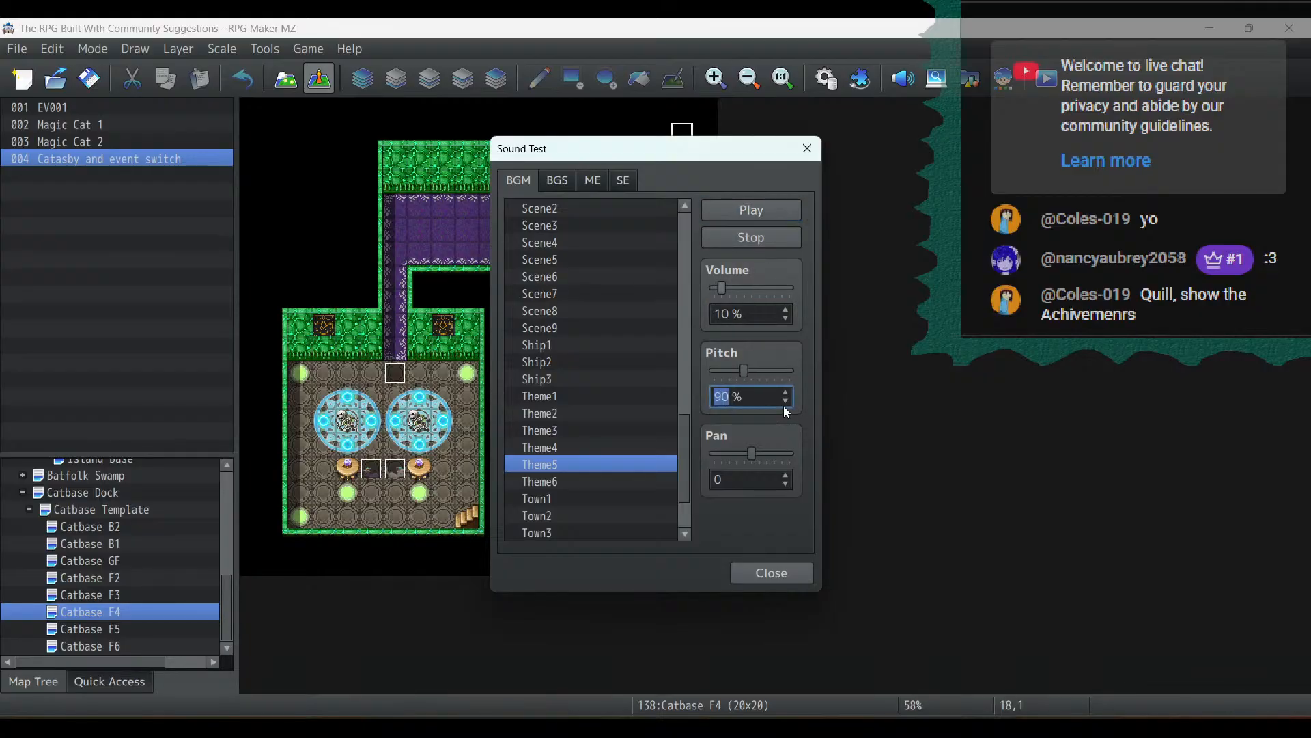
{"action": "left_click", "coordinate": [779, 572]}
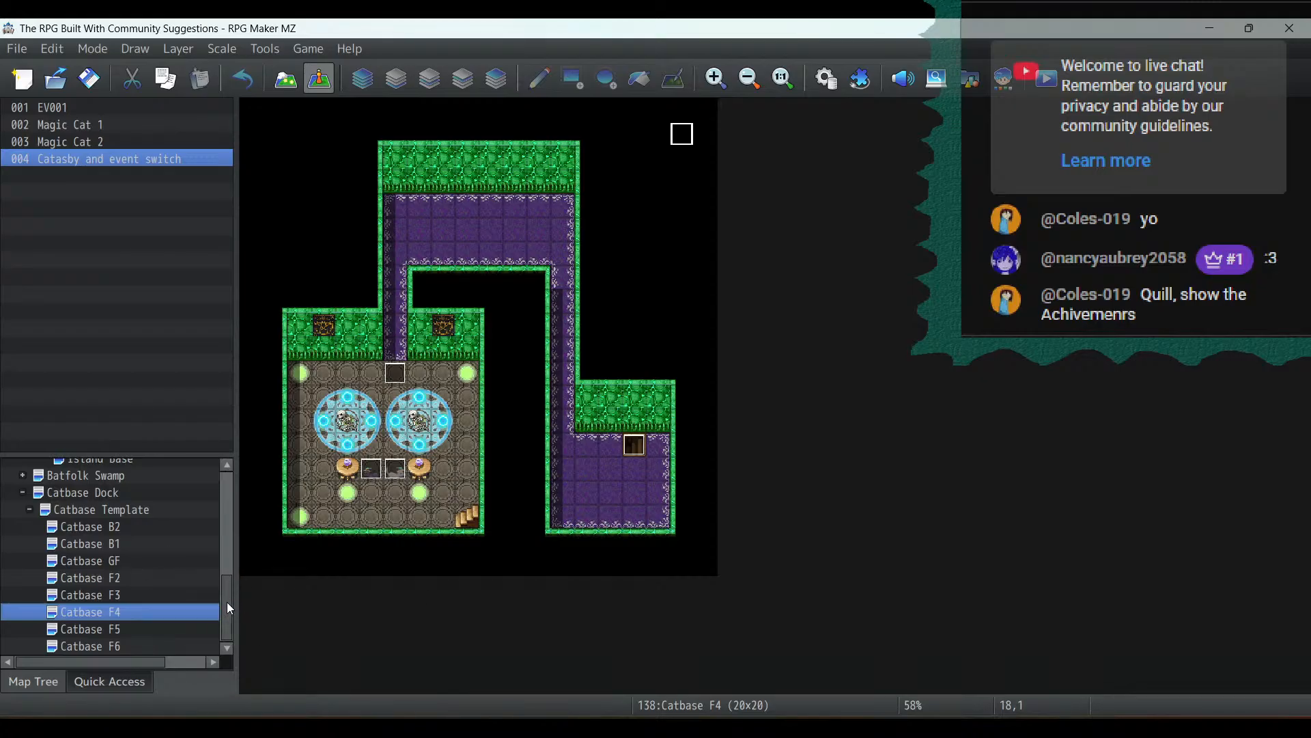
Display the Overworld map at 25% zoom to examine its islands and coastline
{"action": "left_click_drag", "start_coordinate": [227, 601], "coordinate": [231, 444]}
{"action": "left_click", "coordinate": [113, 485]}
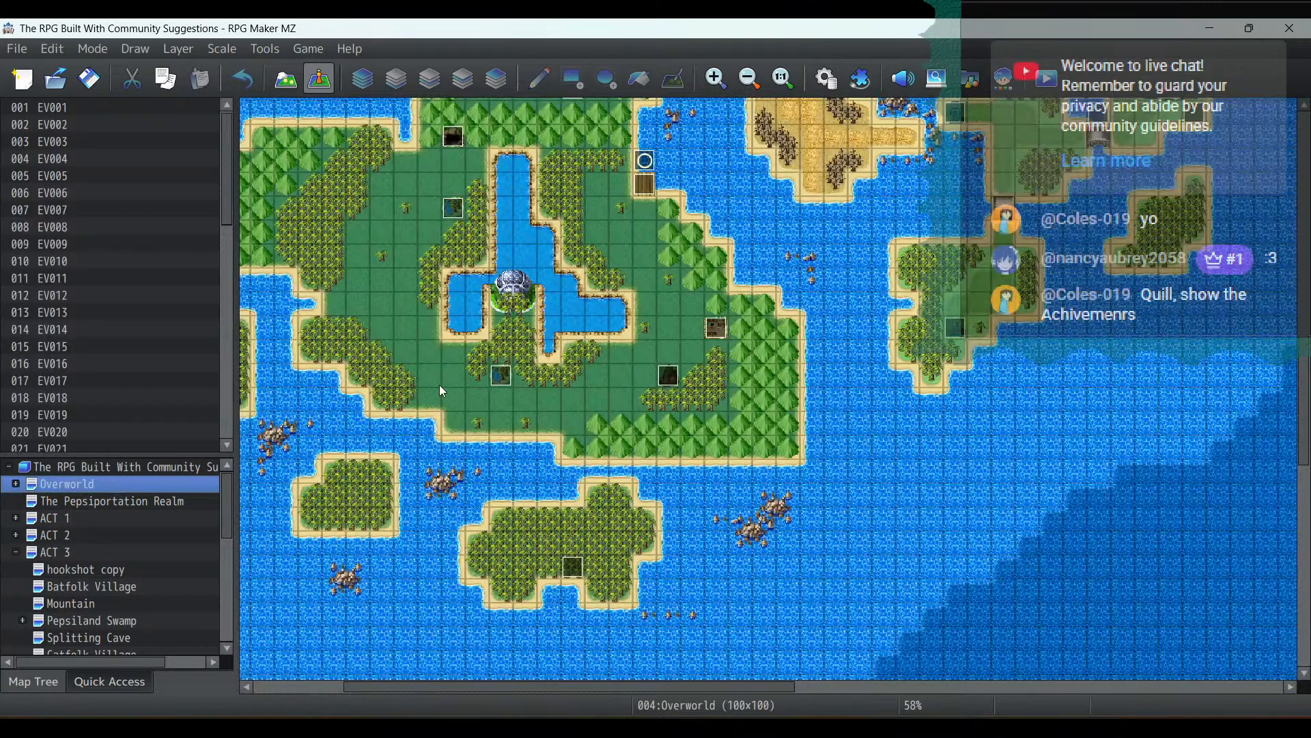
{"action": "left_click", "coordinate": [748, 77]}
{"action": "left_click", "coordinate": [749, 77]}
{"action": "left_click", "coordinate": [749, 77]}
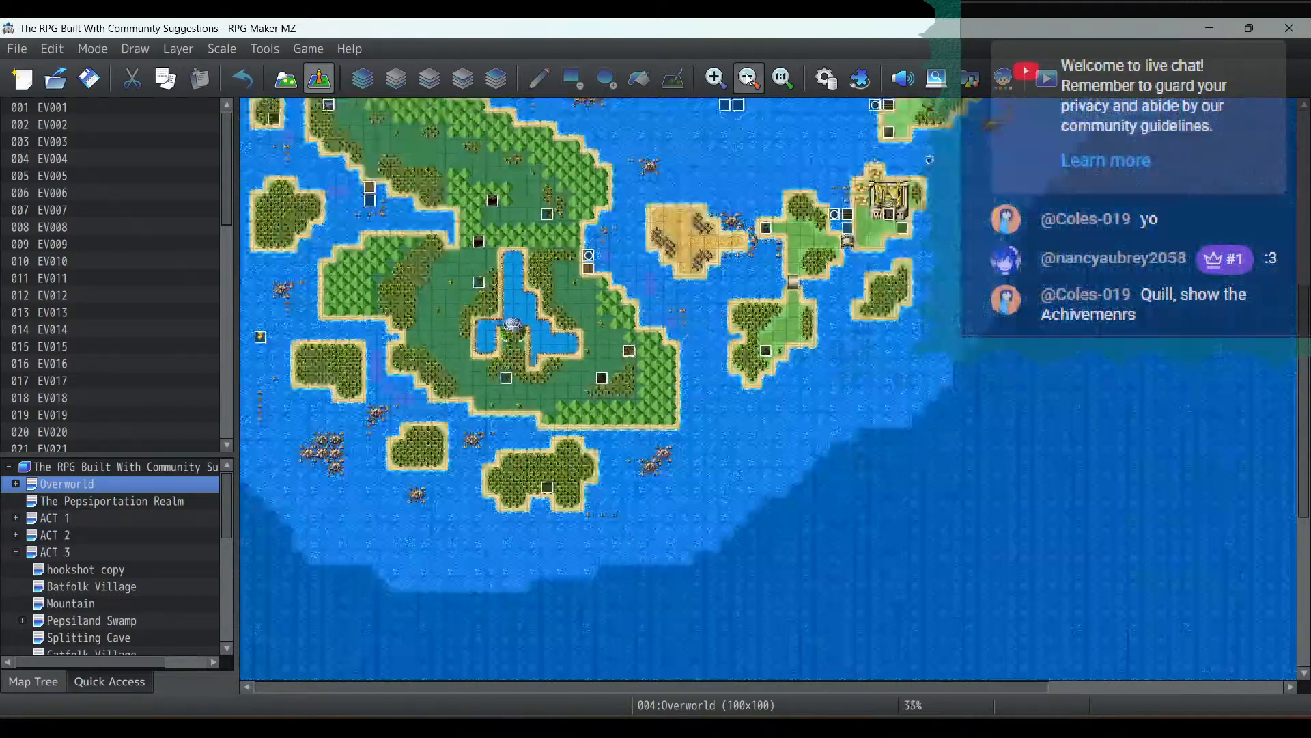
{"action": "left_click", "coordinate": [749, 77]}
{"action": "scroll", "coordinate": [478, 228], "scroll_direction": "up", "scroll_amount": 2}
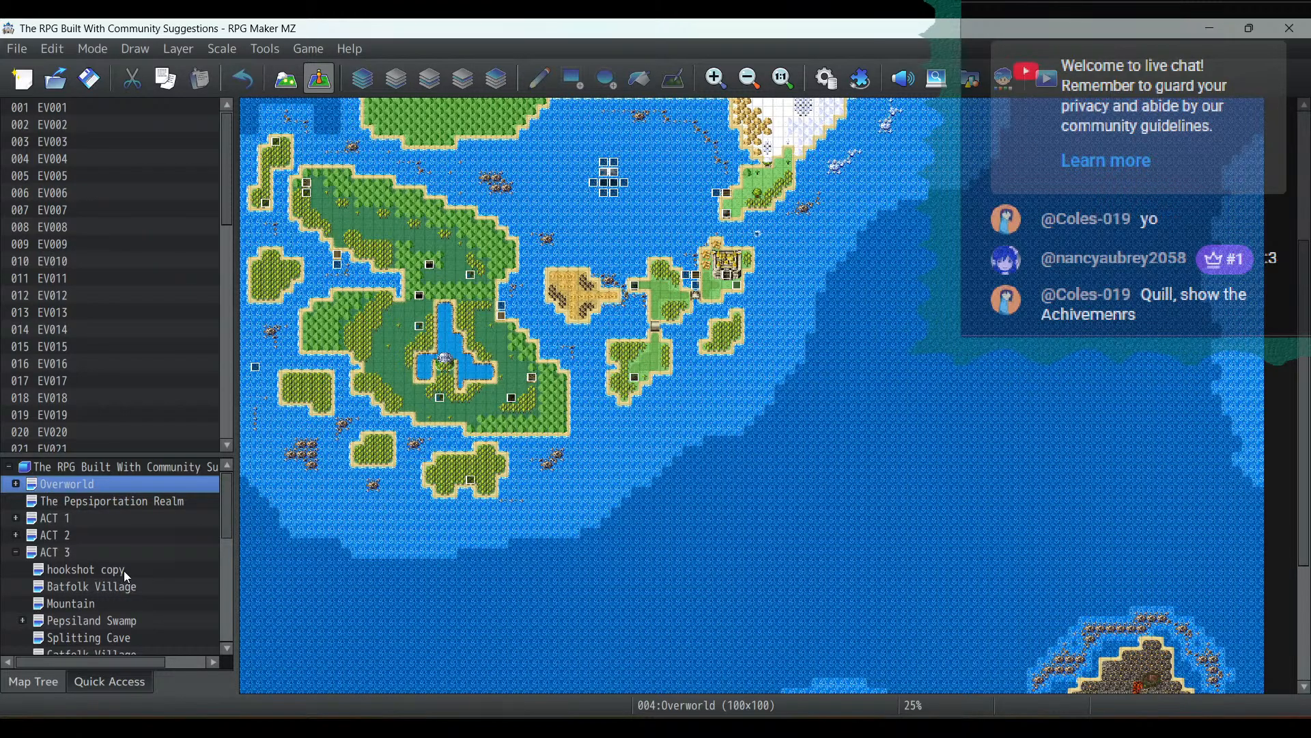
View the Catbase Dock and Catbase Template maps, and display Catbase B2 at 46% zoom
{"action": "scroll", "coordinate": [125, 571], "scroll_direction": "down", "scroll_amount": 5}
{"action": "left_click", "coordinate": [101, 501]}
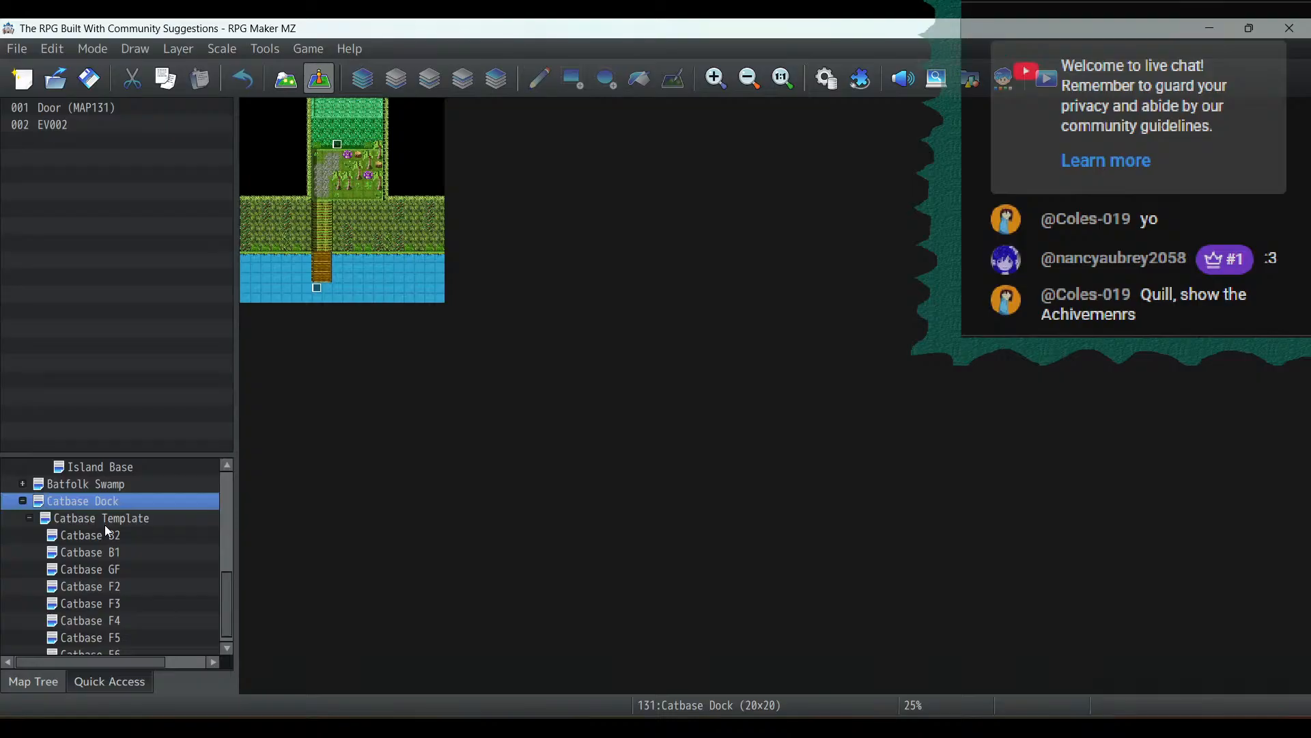
{"action": "left_click", "coordinate": [97, 618]}
{"action": "left_click", "coordinate": [111, 520]}
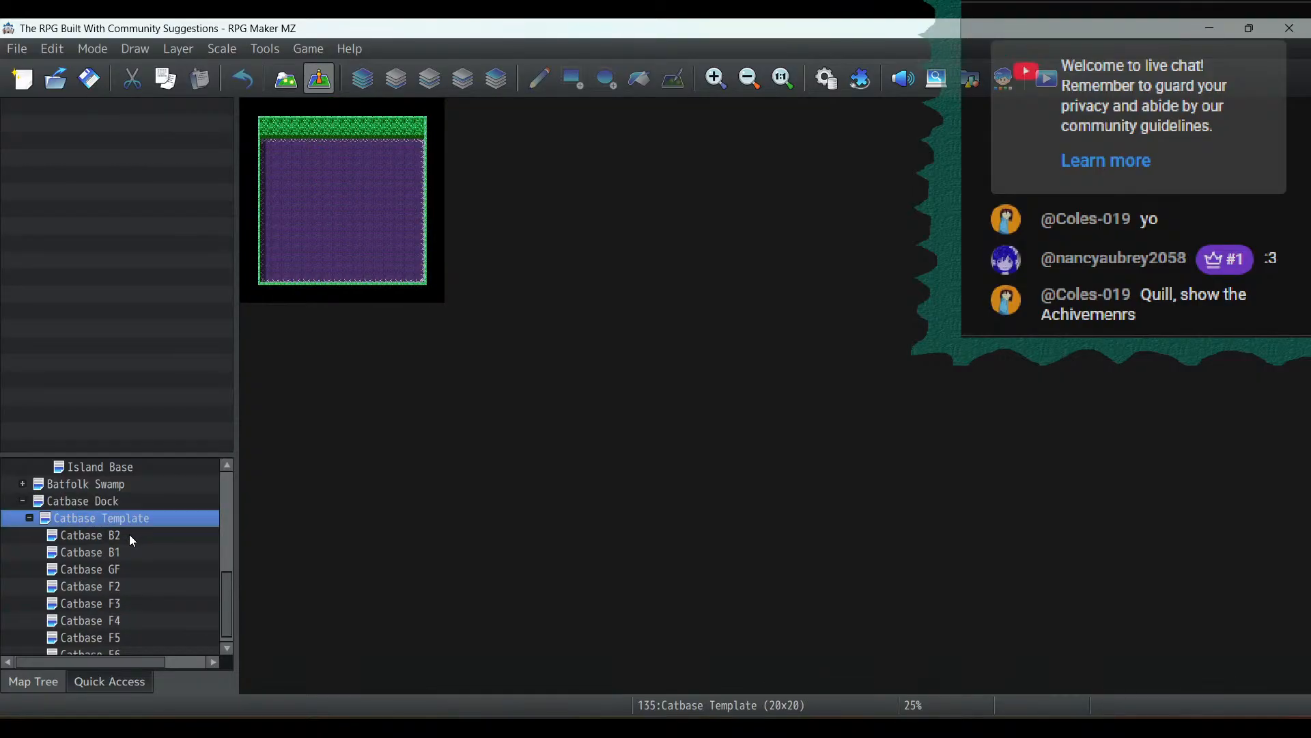
{"action": "left_click", "coordinate": [129, 534]}
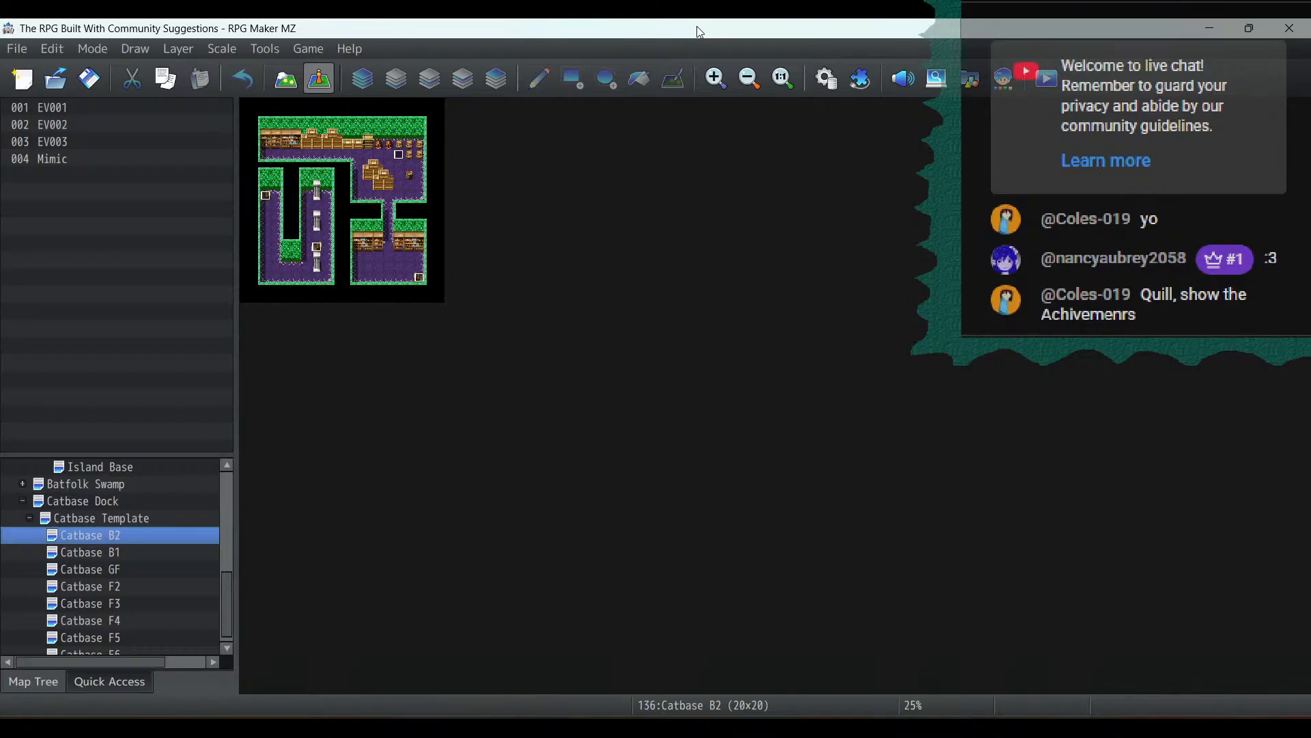
{"action": "left_click", "coordinate": [709, 86]}
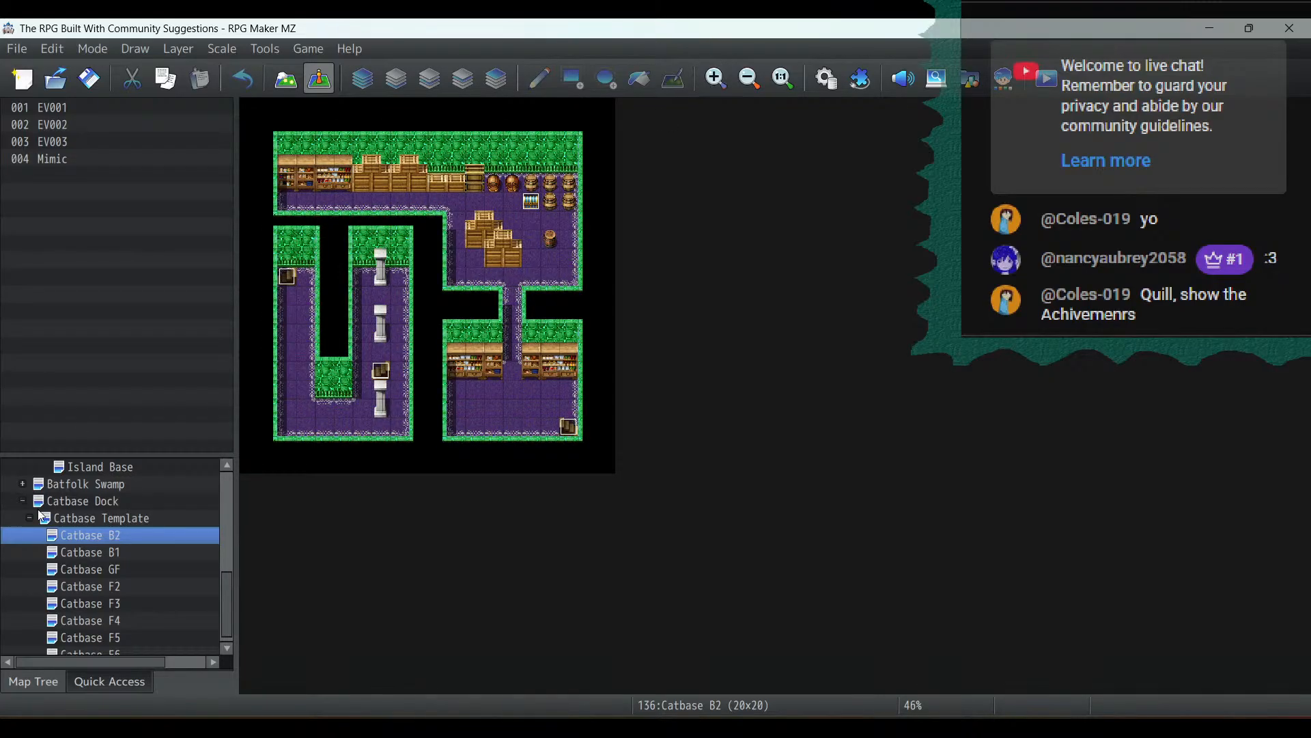
Look through the Catbase floor maps from B1 up to F6, and return to Catbase F5
{"action": "key", "text": "Down"}
{"action": "key", "text": "Down"}
{"action": "key", "text": "Down"}
{"action": "key", "text": "Down"}
{"action": "key", "text": "Down"}
{"action": "key", "text": "Down"}
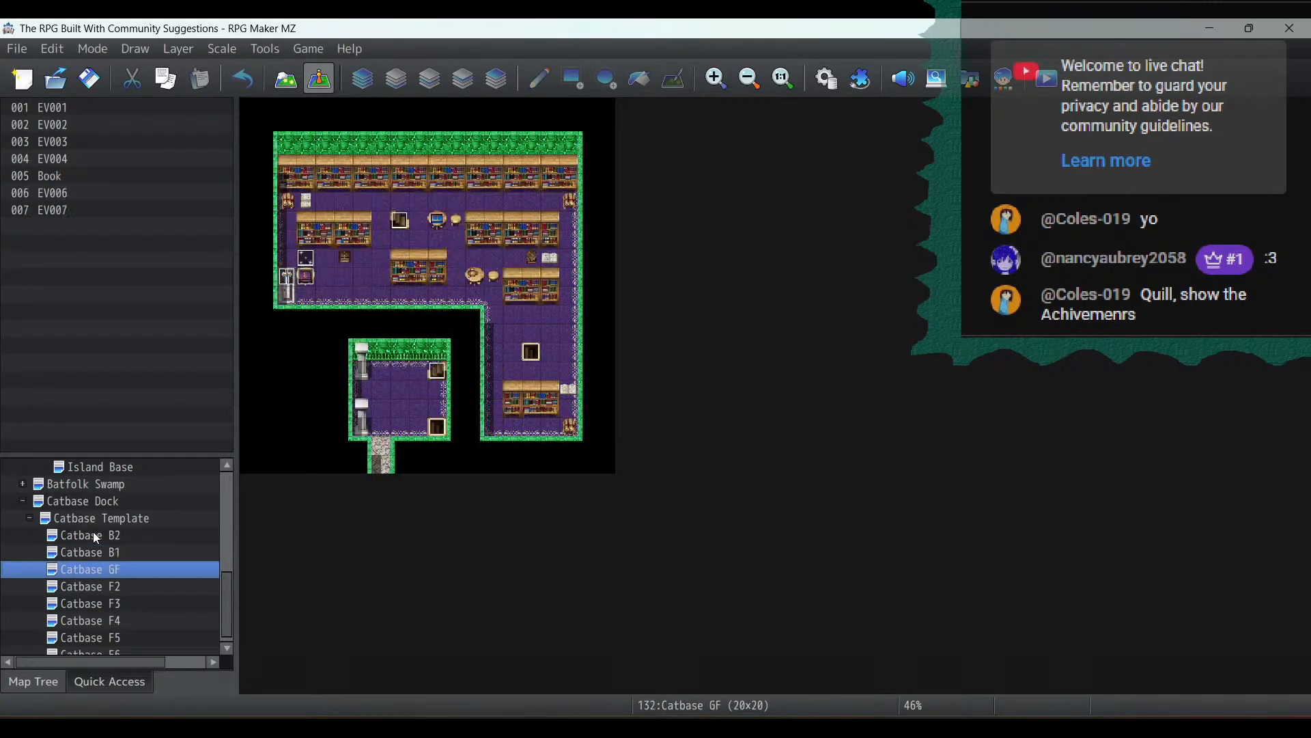
{"action": "key", "text": "Down"}
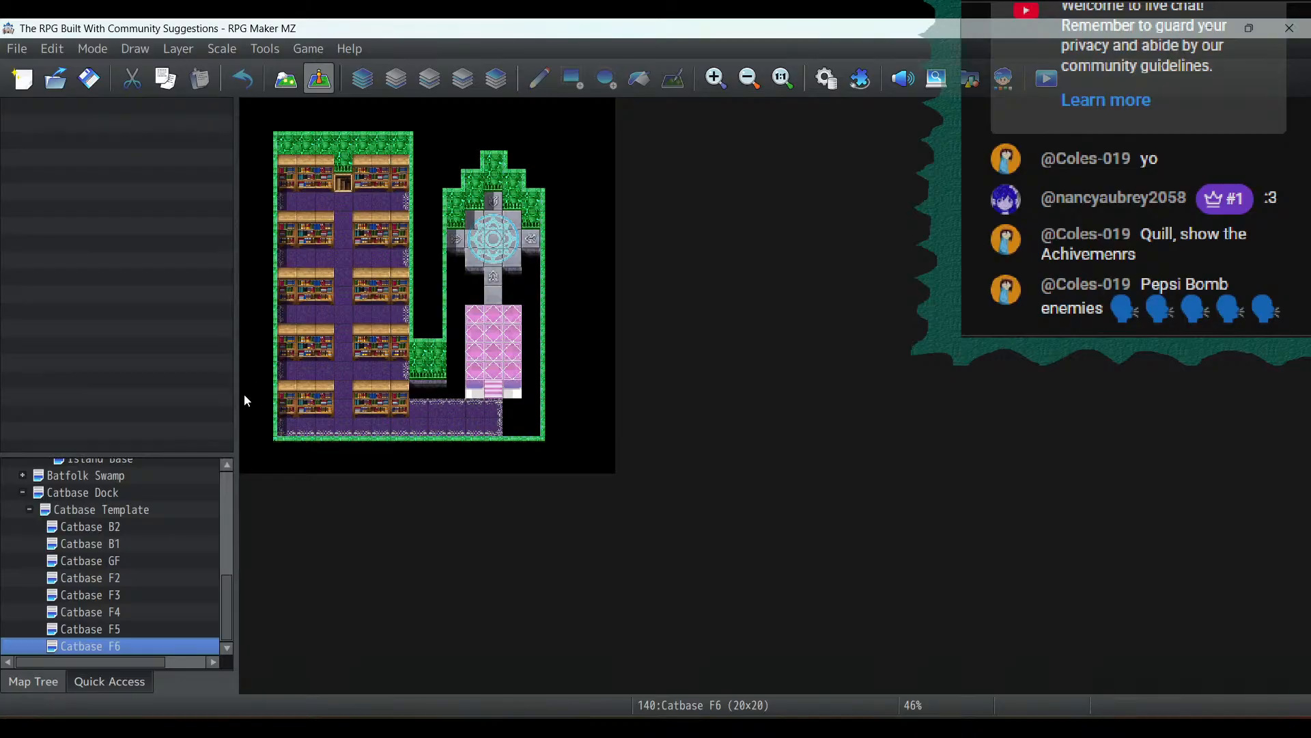
{"action": "left_click", "coordinate": [117, 629]}
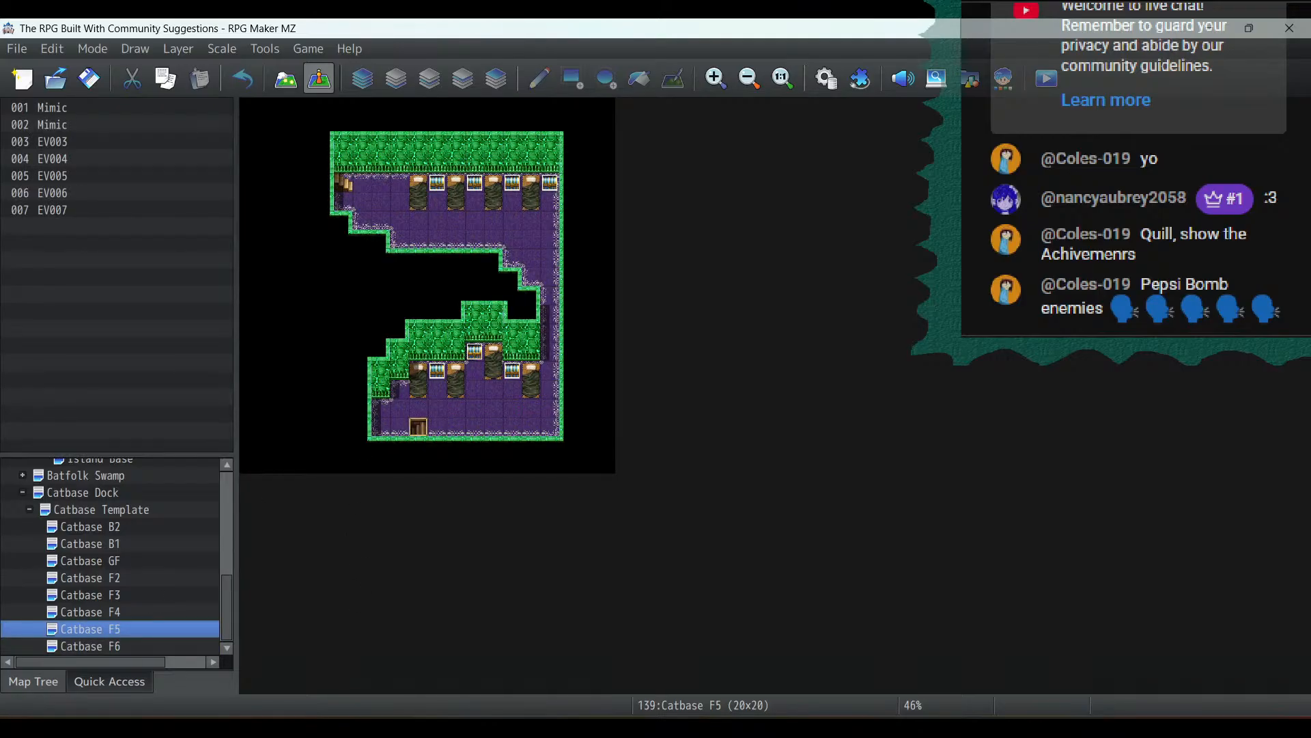
Switch to the RPG Maker stream project notes in Notepad and review each task listed under Next Stream
{"action": "left_click", "coordinate": [423, 728]}
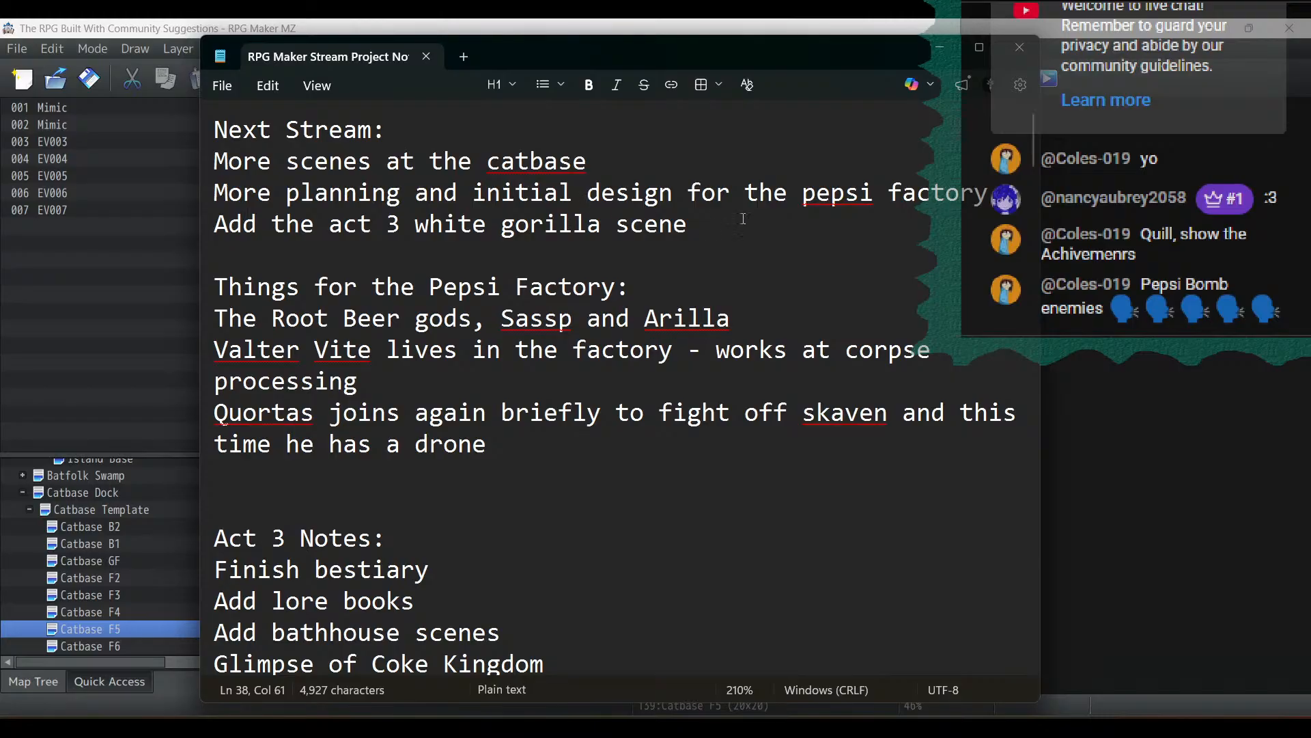
{"action": "left_click_drag", "start_coordinate": [755, 227], "coordinate": [191, 125]}
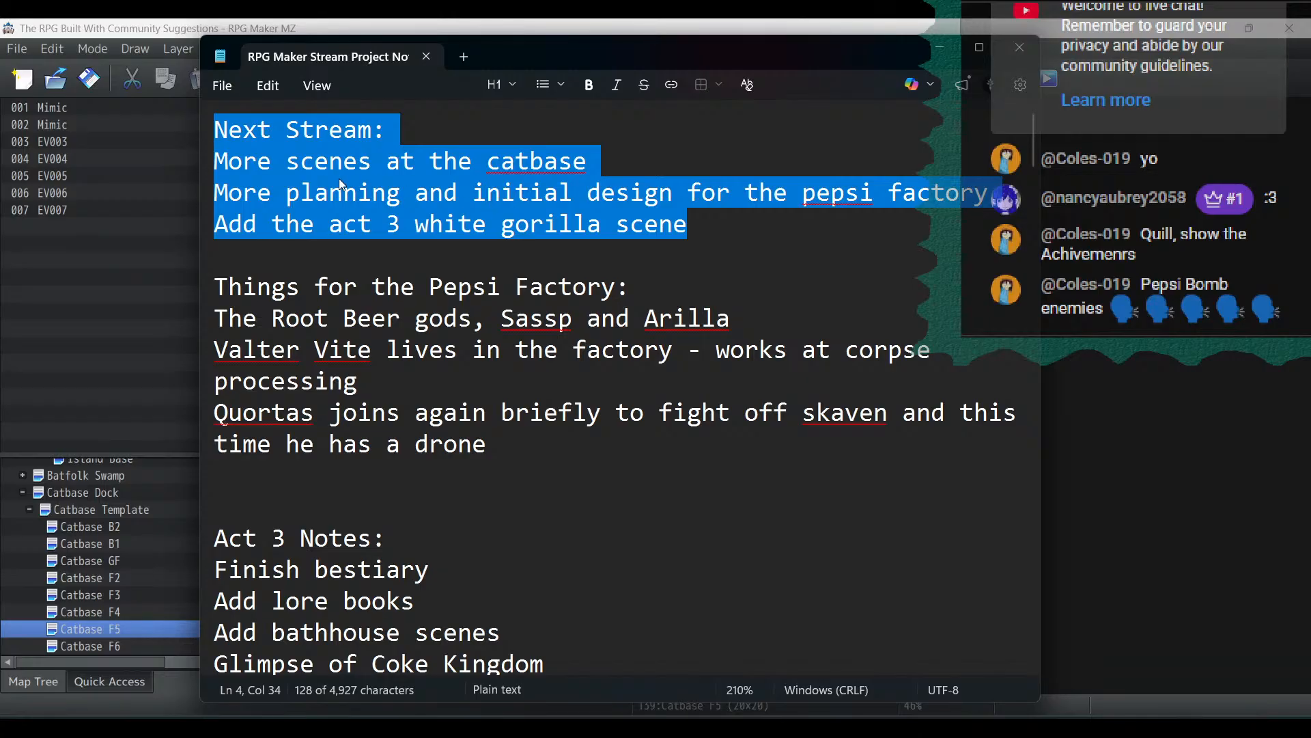
{"action": "left_click", "coordinate": [582, 167]}
{"action": "left_click", "coordinate": [603, 164]}
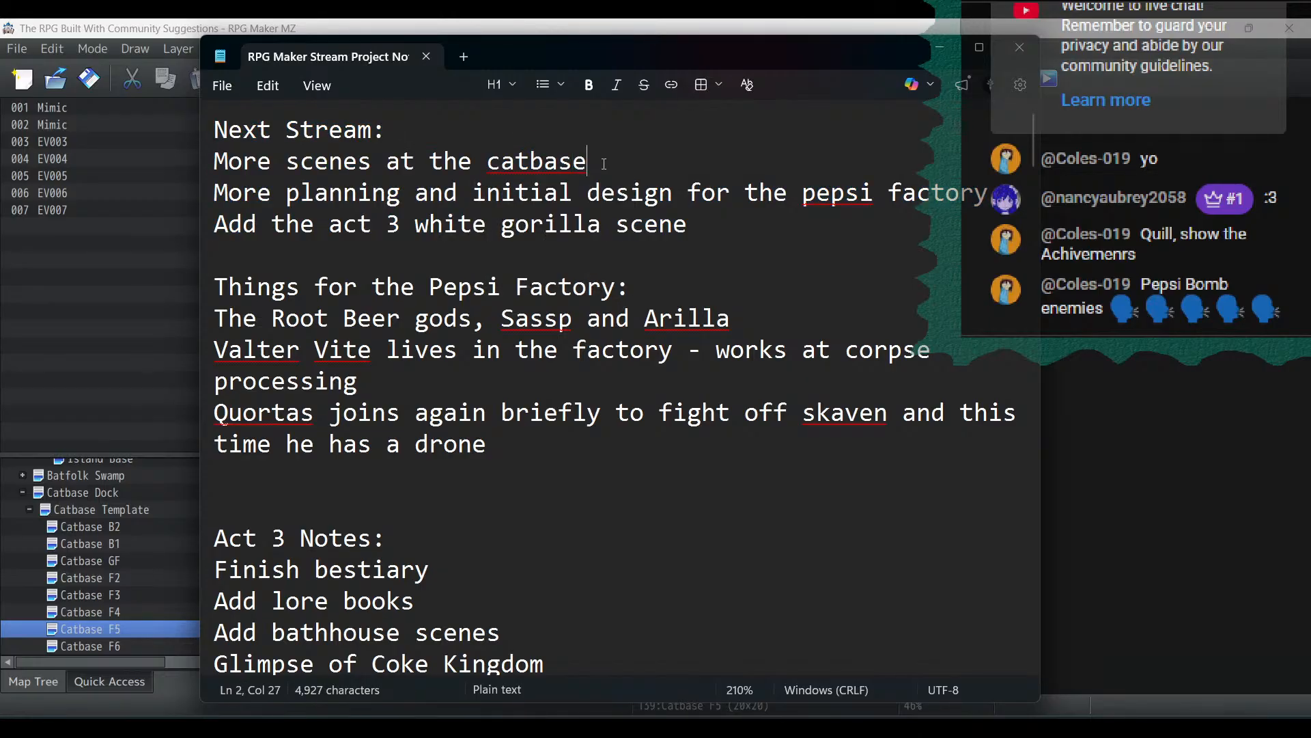
{"action": "left_click_drag", "start_coordinate": [589, 164], "coordinate": [189, 167]}
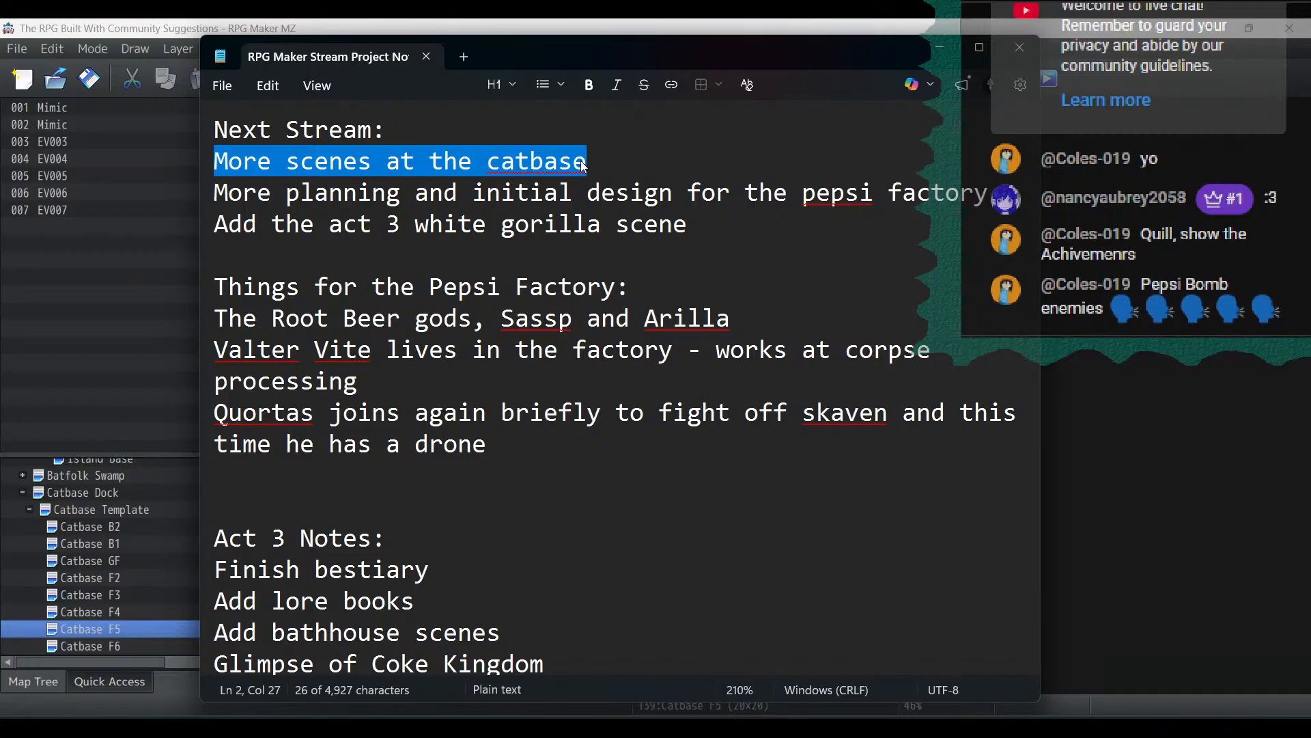
{"action": "scroll", "coordinate": [524, 181], "scroll_direction": "down", "scroll_amount": 5}
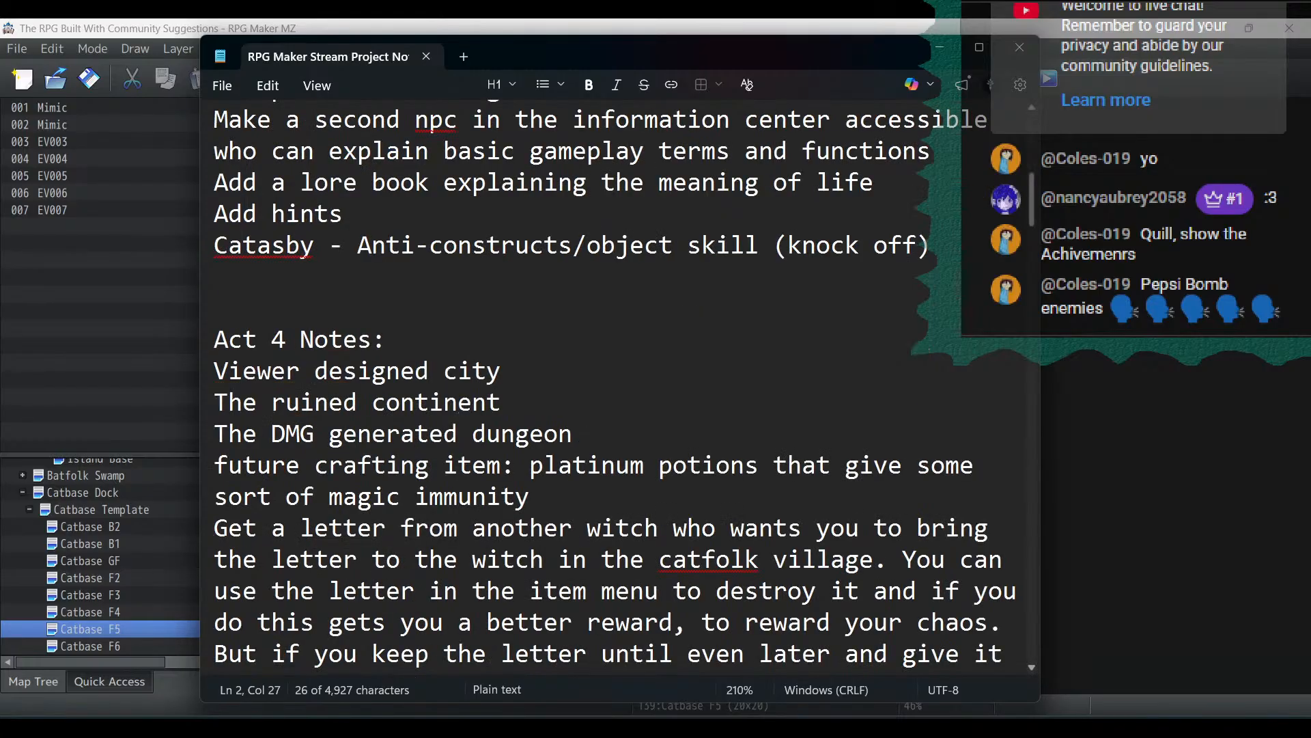
{"action": "scroll", "coordinate": [525, 181], "scroll_direction": "up", "scroll_amount": 5}
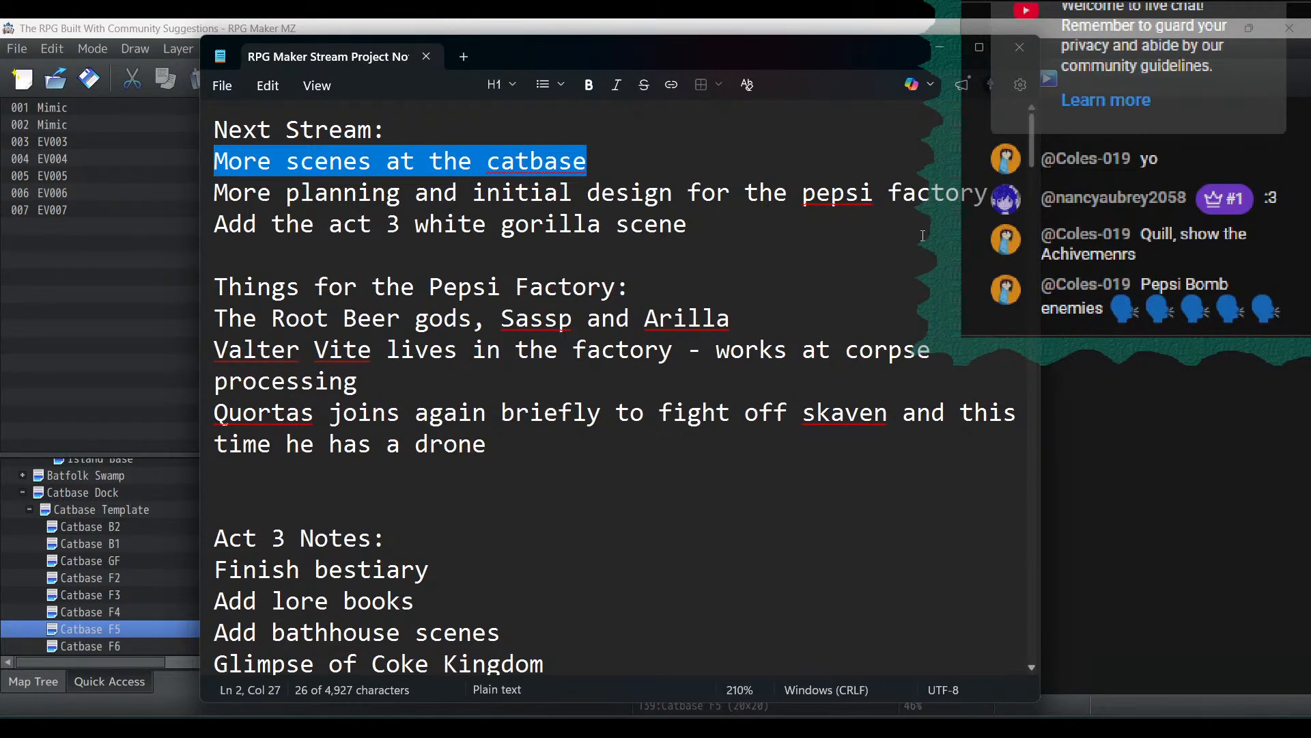
{"action": "left_click_drag", "start_coordinate": [991, 192], "coordinate": [200, 190]}
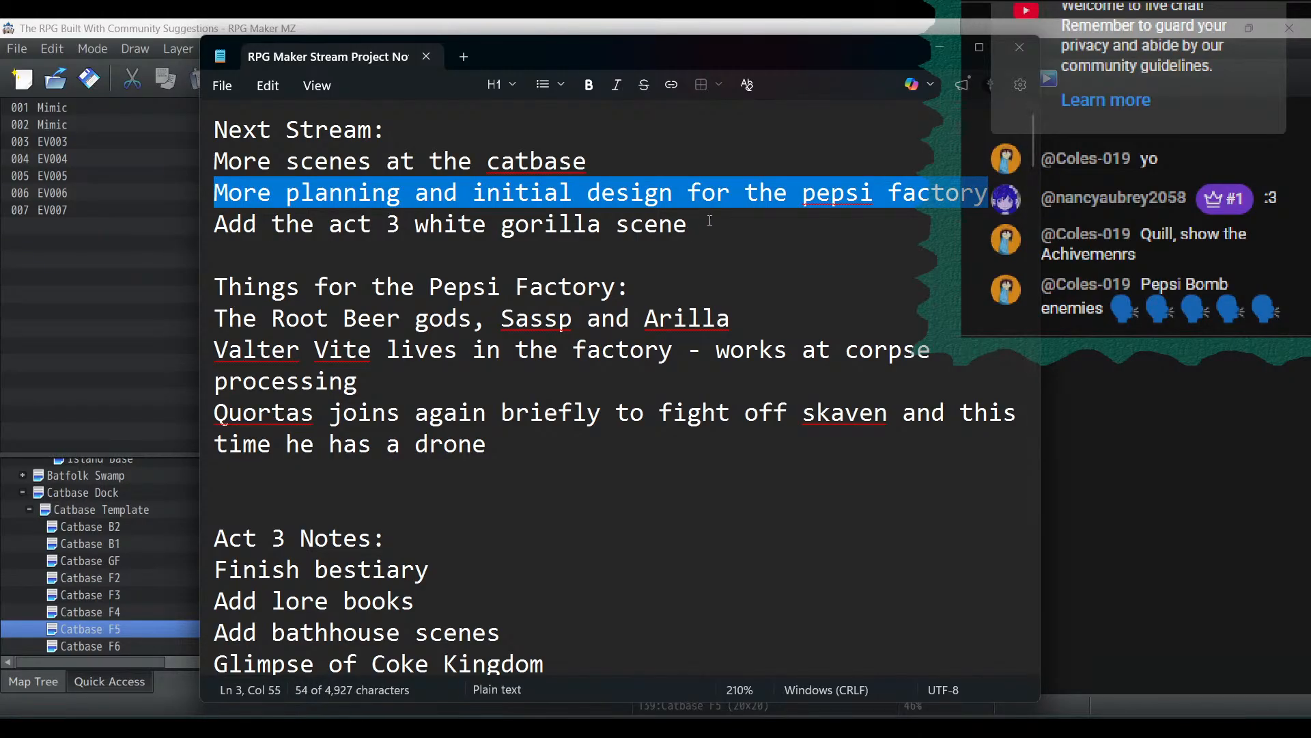
{"action": "left_click_drag", "start_coordinate": [708, 223], "coordinate": [174, 229]}
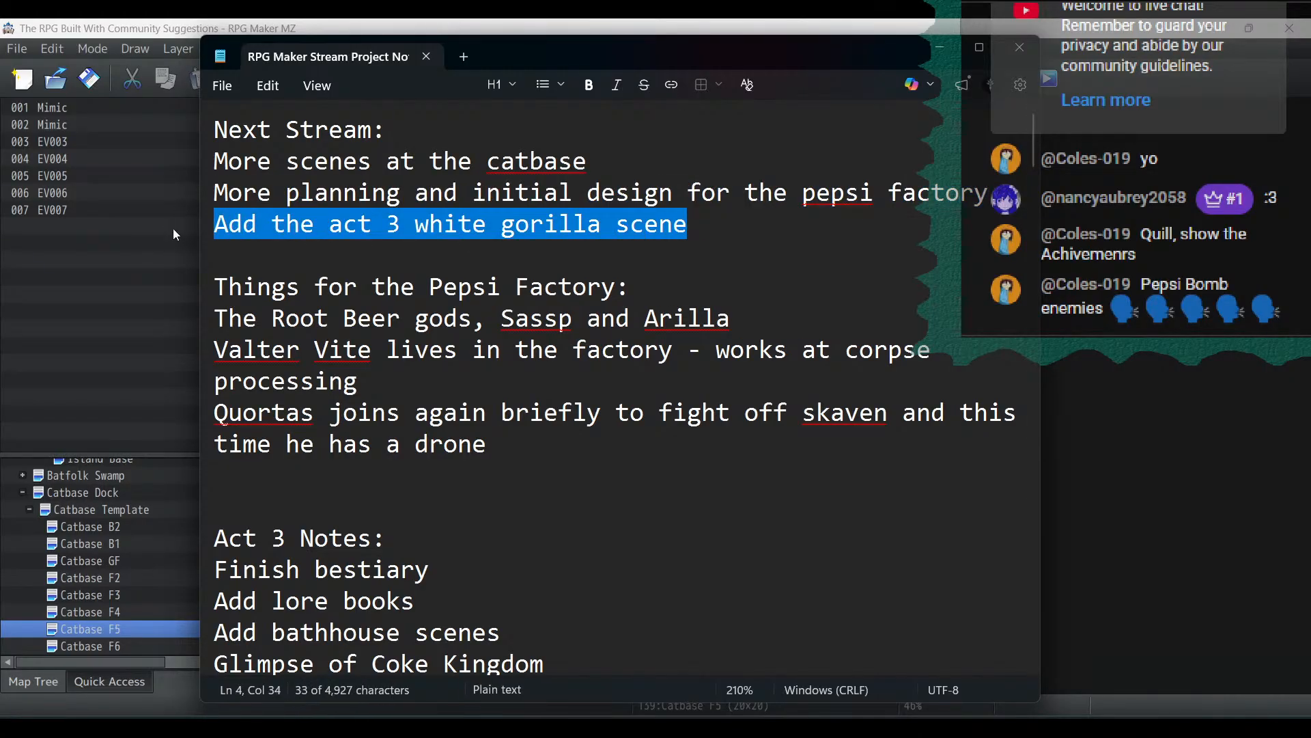
Return to RPG Maker MZ and open event EV039 on ACT 2's Graveyard Gardens map to examine the Gorilla the White scene
{"action": "left_click", "coordinate": [664, 22]}
{"action": "left_click_drag", "start_coordinate": [228, 583], "coordinate": [241, 473]}
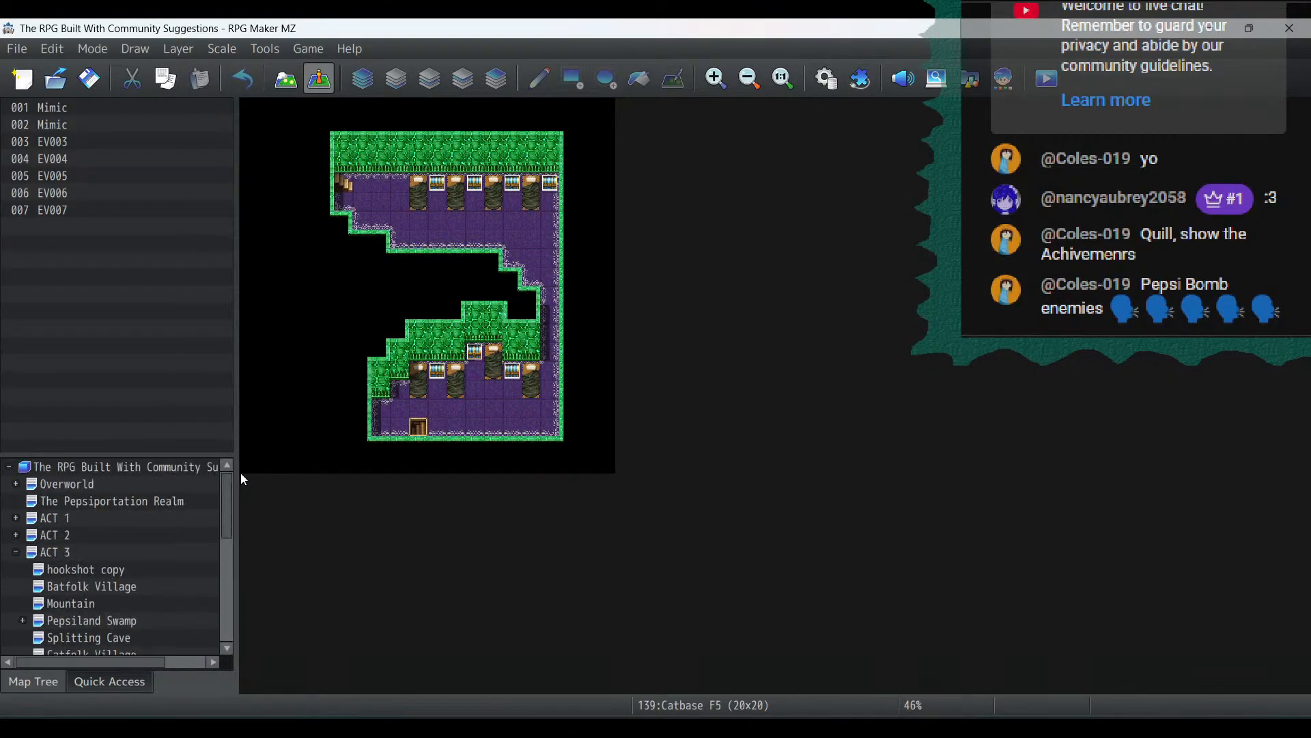
{"action": "left_click", "coordinate": [18, 535]}
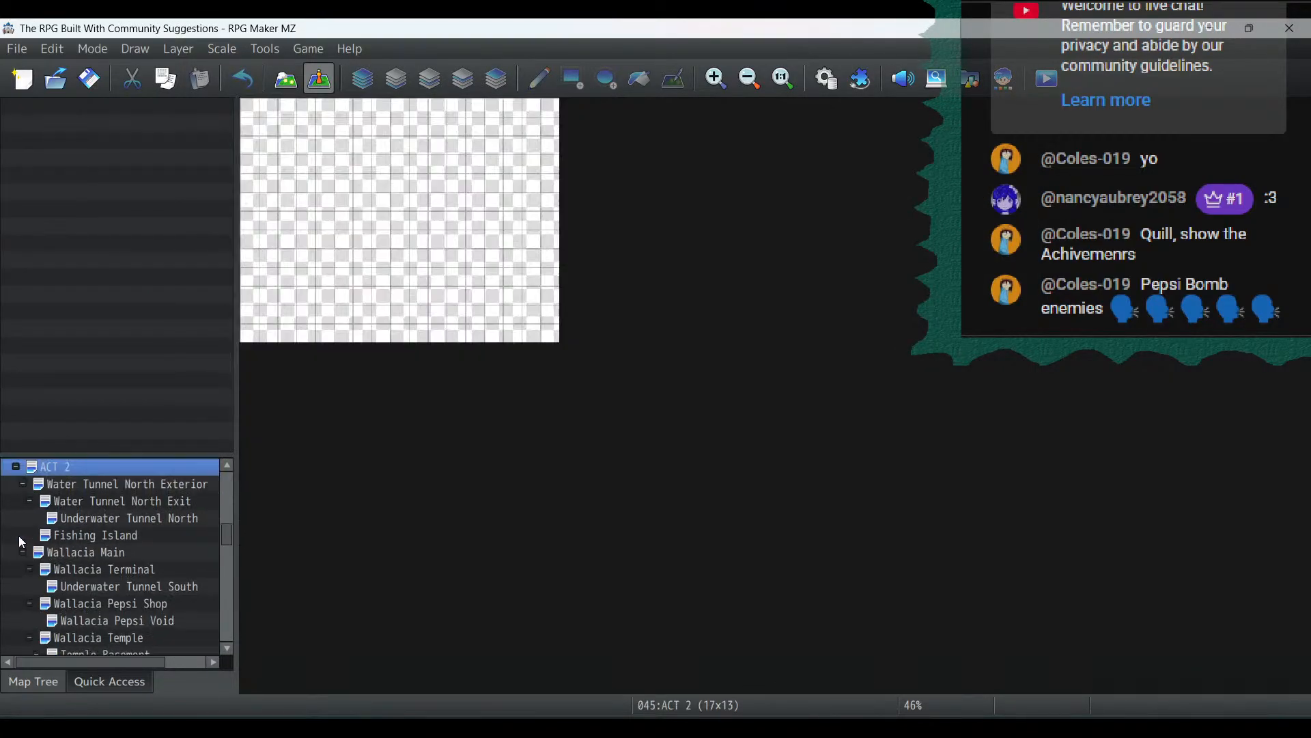
{"action": "scroll", "coordinate": [136, 550], "scroll_direction": "down", "scroll_amount": 6}
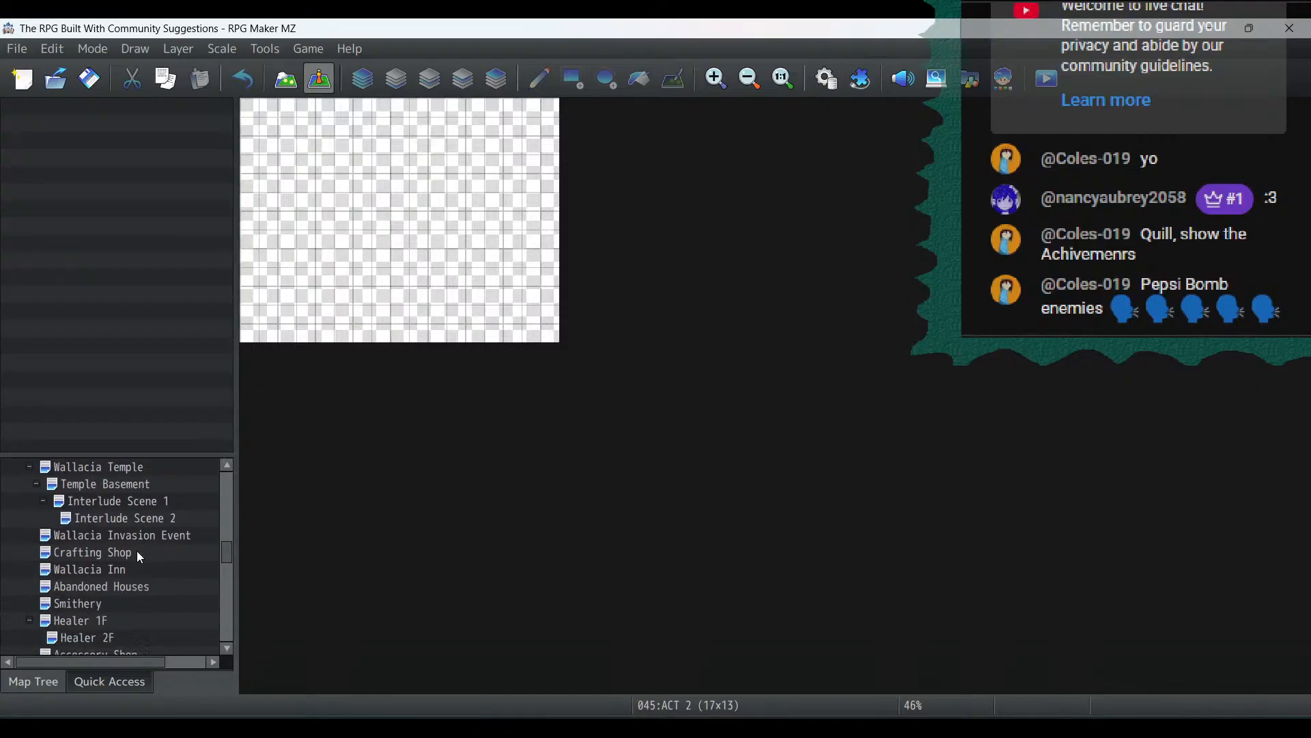
{"action": "scroll", "coordinate": [137, 550], "scroll_direction": "down", "scroll_amount": 6}
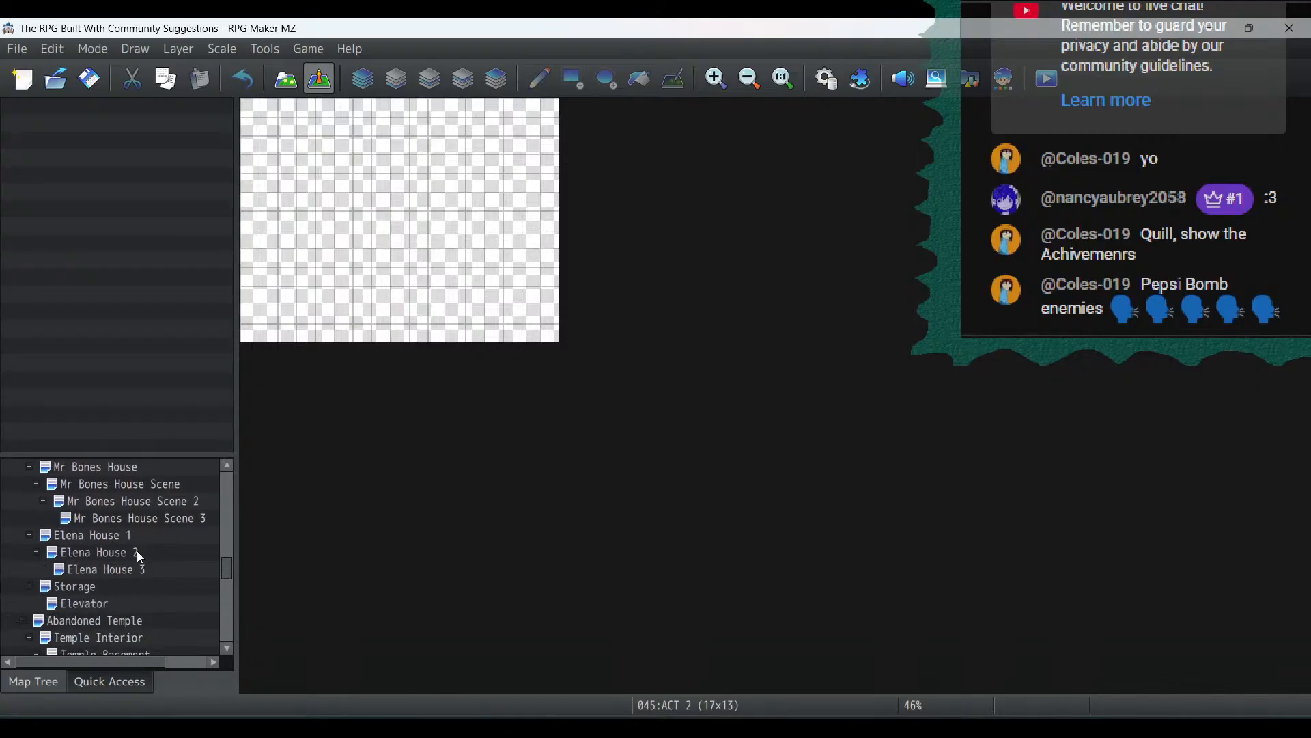
{"action": "left_click", "coordinate": [121, 569]}
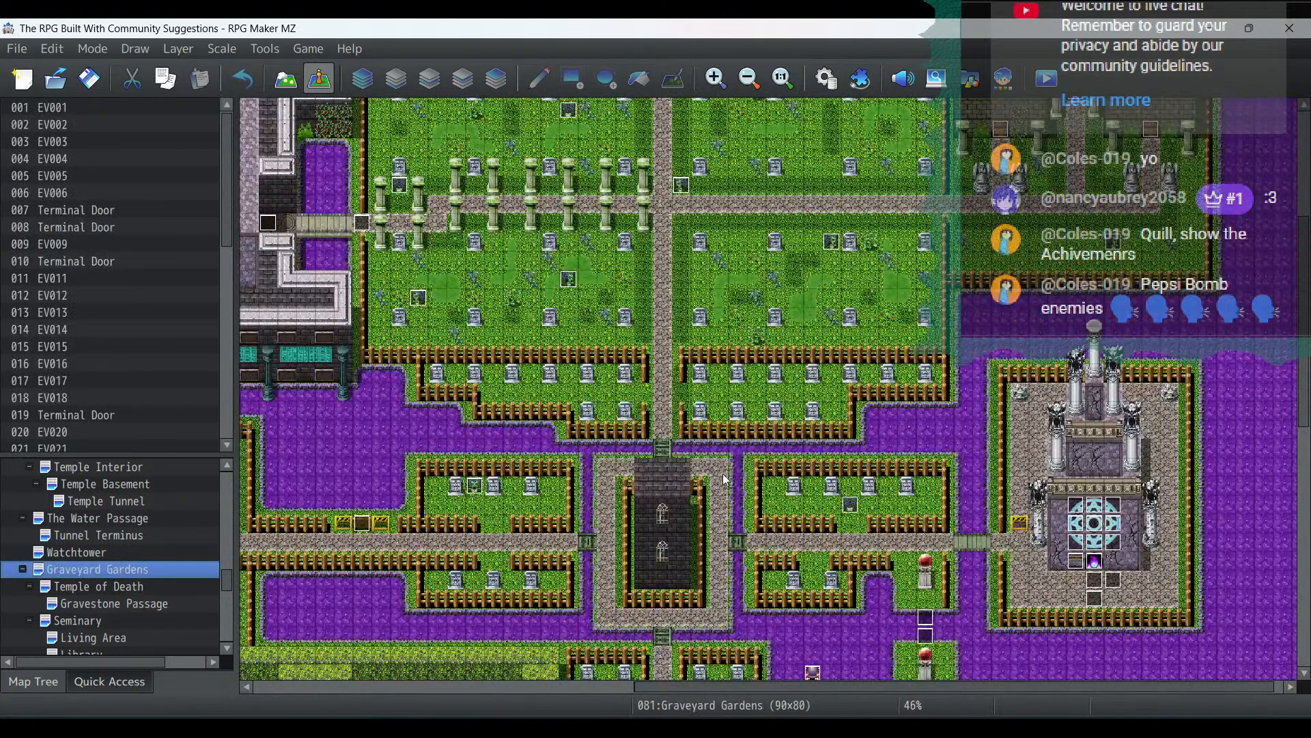
{"action": "scroll", "coordinate": [729, 480], "scroll_direction": "down", "scroll_amount": 4}
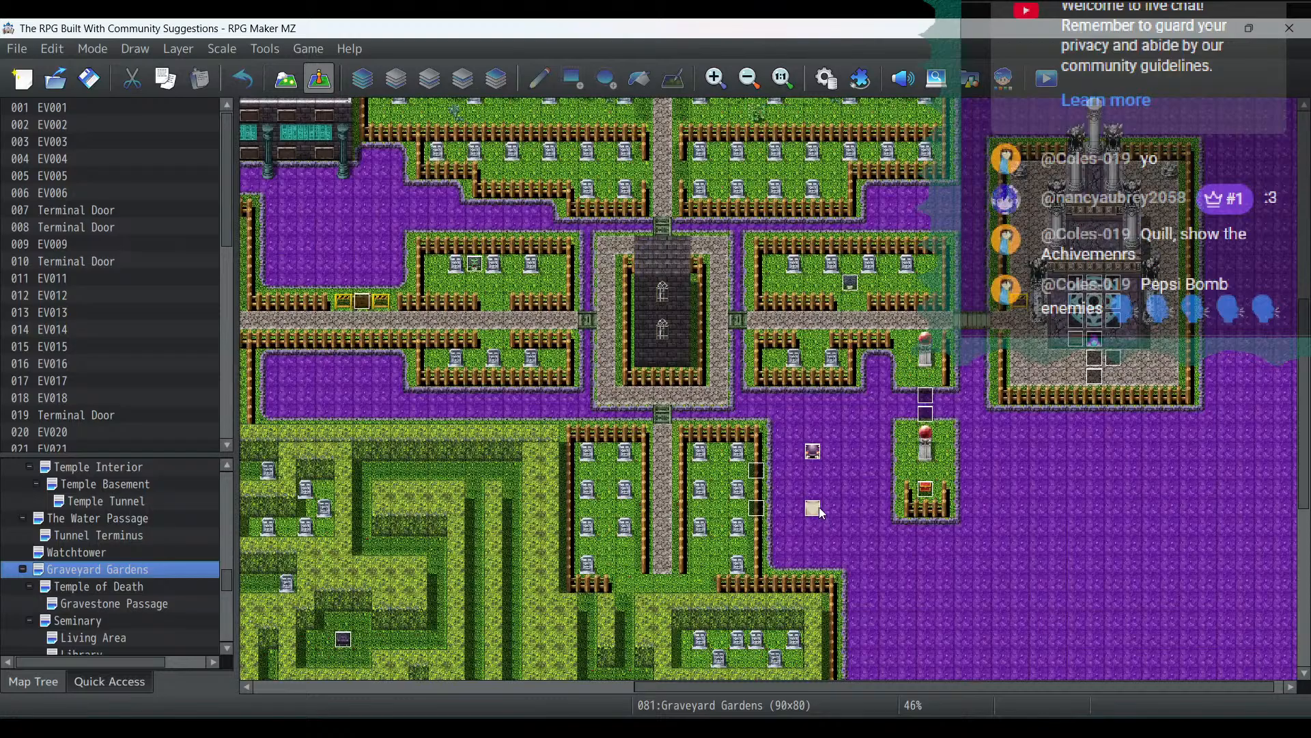
{"action": "double_click", "coordinate": [762, 509]}
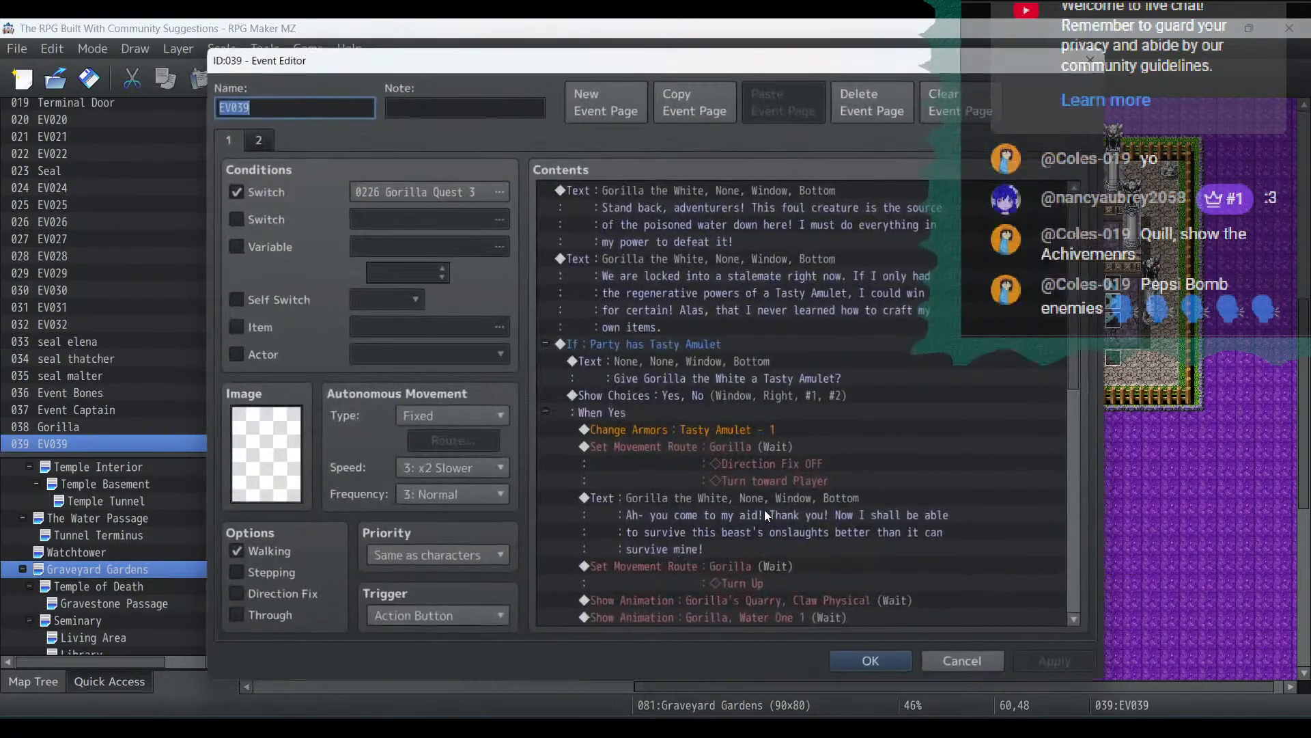
Close event EV039 without changes and copy the nearby Gorilla event on the Graveyard Gardens map
{"action": "left_click", "coordinate": [957, 659]}
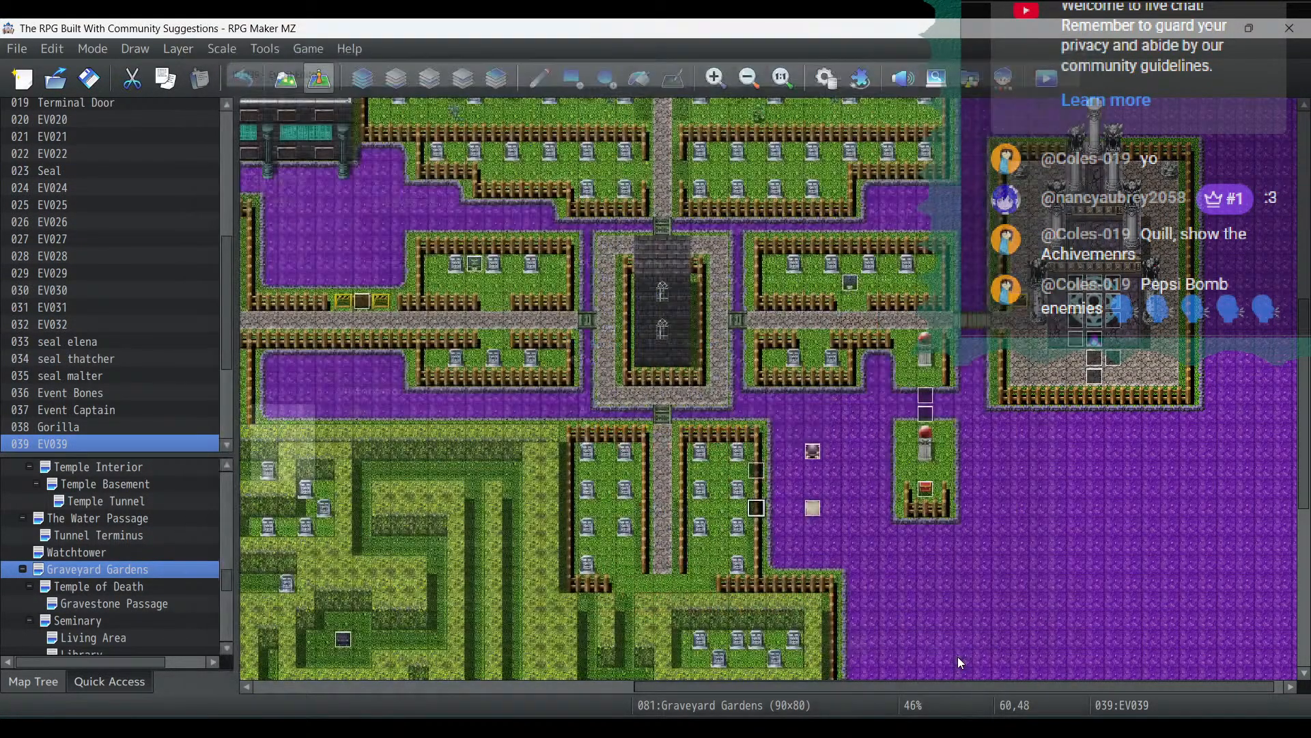
{"action": "right_click", "coordinate": [815, 510]}
{"action": "left_click", "coordinate": [854, 559]}
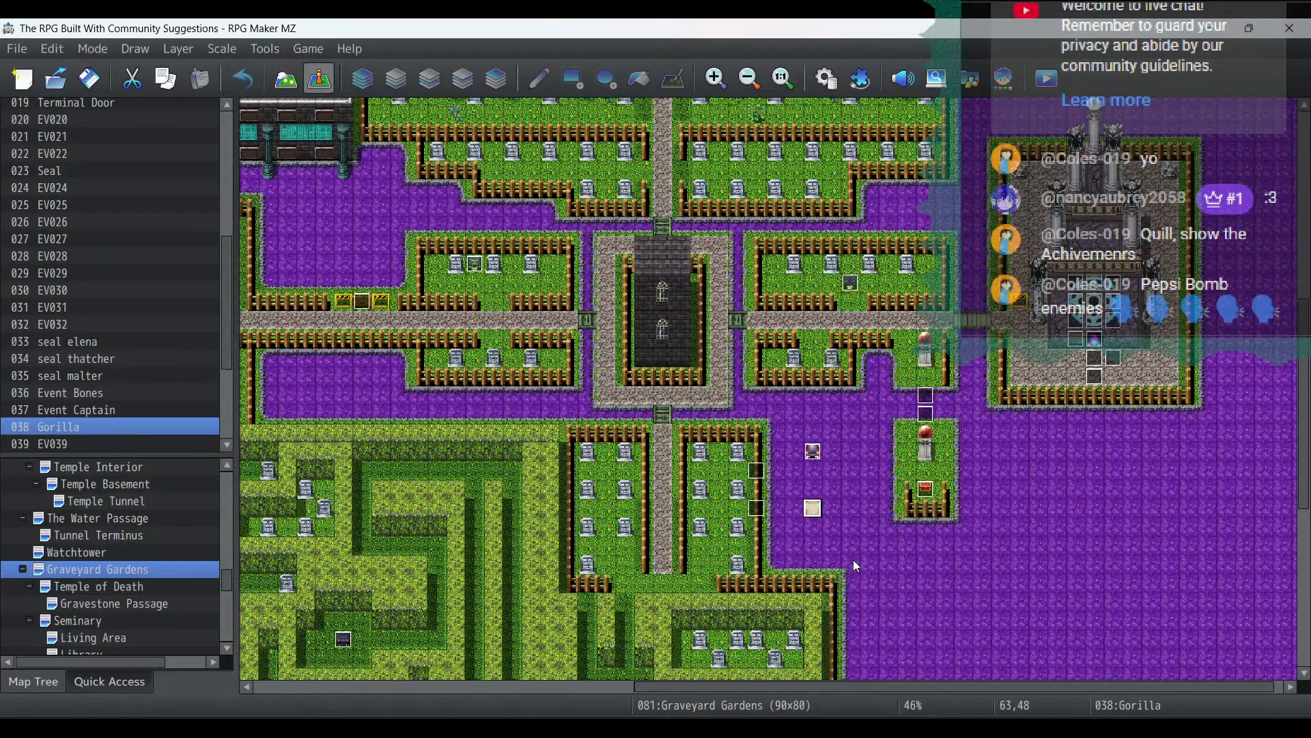
Browse the ACT 3 map list for a location for the gorilla, viewing Pepsiland Swamp and its expanded submaps
{"action": "scroll", "coordinate": [153, 572], "scroll_direction": "down", "scroll_amount": 7}
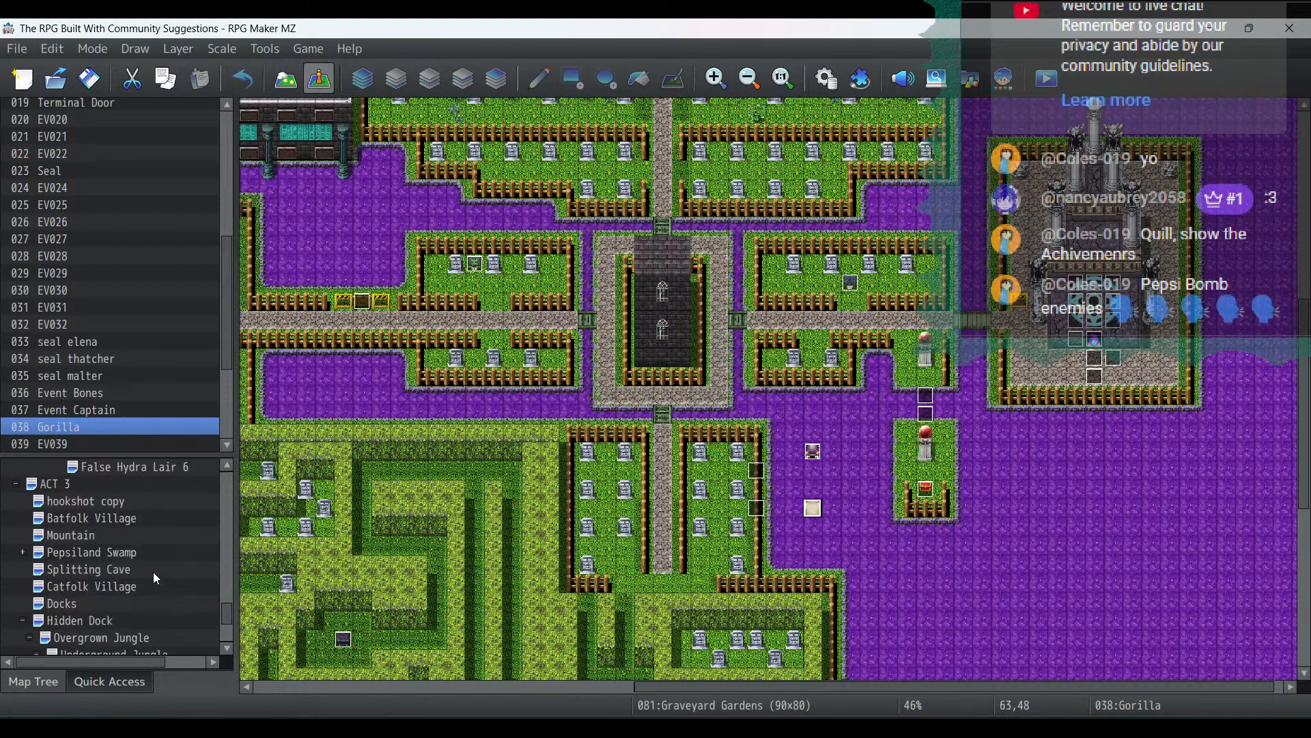
{"action": "scroll", "coordinate": [153, 572], "scroll_direction": "down", "scroll_amount": 4}
{"action": "scroll", "coordinate": [153, 571], "scroll_direction": "up", "scroll_amount": 5}
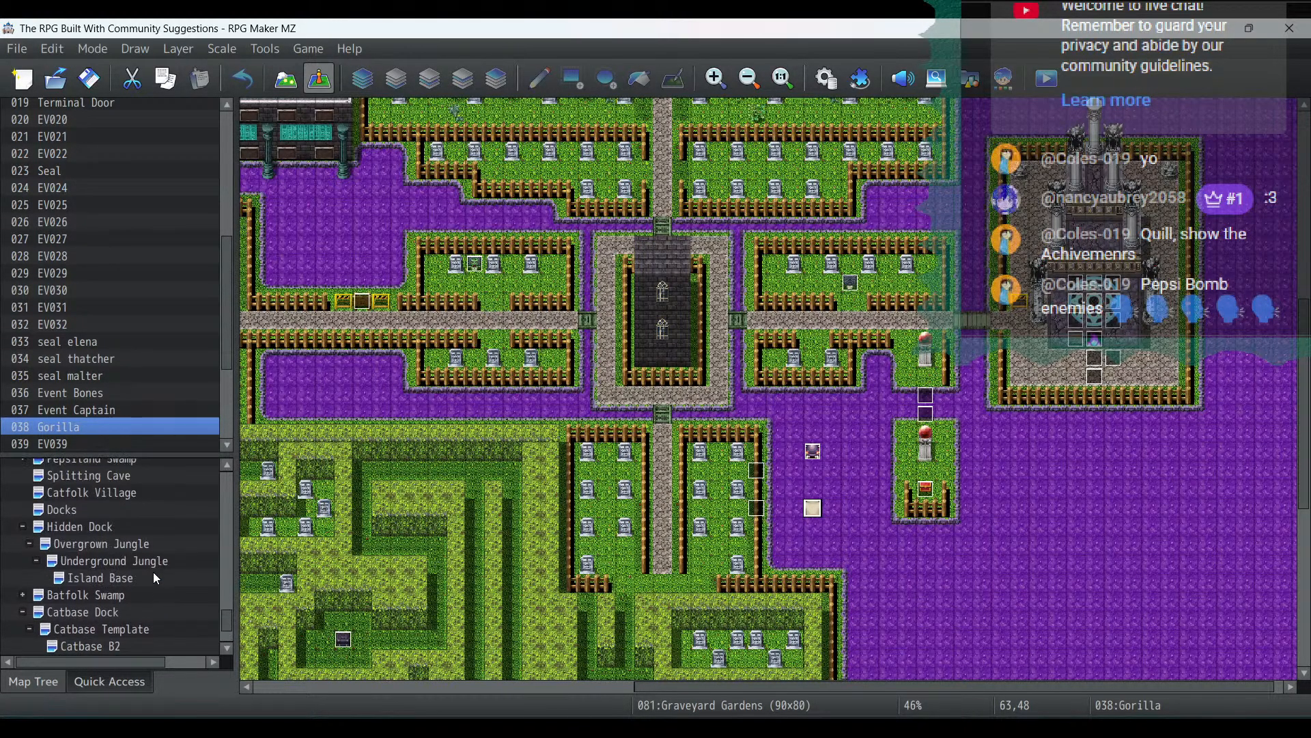
{"action": "scroll", "coordinate": [153, 578], "scroll_direction": "down", "scroll_amount": 2}
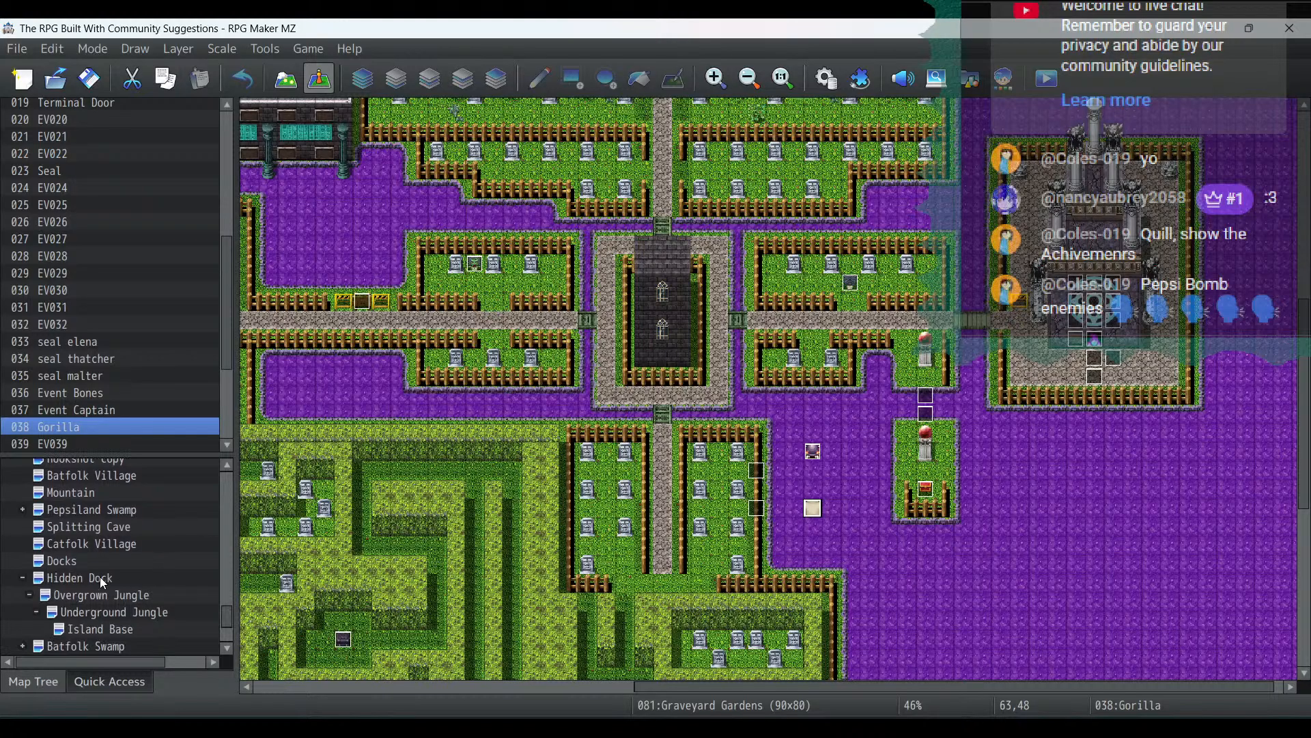
{"action": "left_click", "coordinate": [21, 511]}
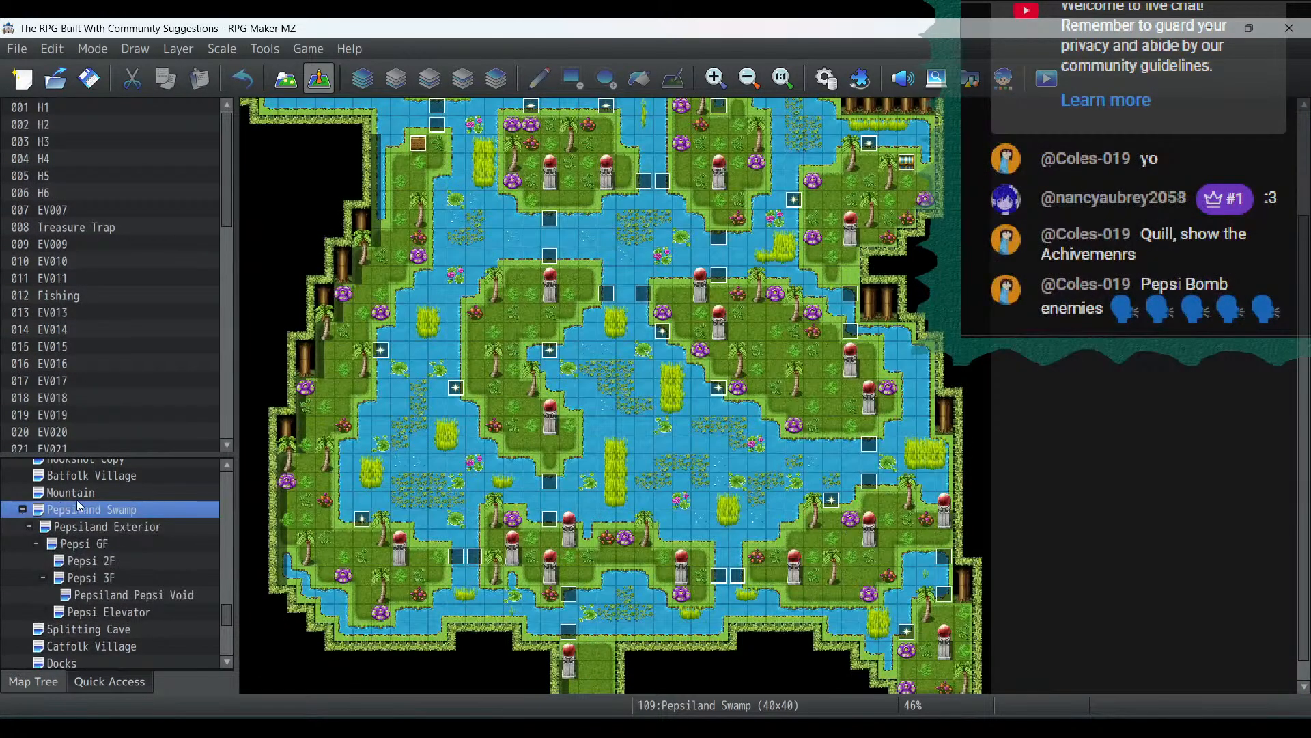
{"action": "scroll", "coordinate": [103, 536], "scroll_direction": "up", "scroll_amount": 2}
{"action": "scroll", "coordinate": [106, 549], "scroll_direction": "down", "scroll_amount": 3}
{"action": "scroll", "coordinate": [105, 553], "scroll_direction": "down", "scroll_amount": 4}
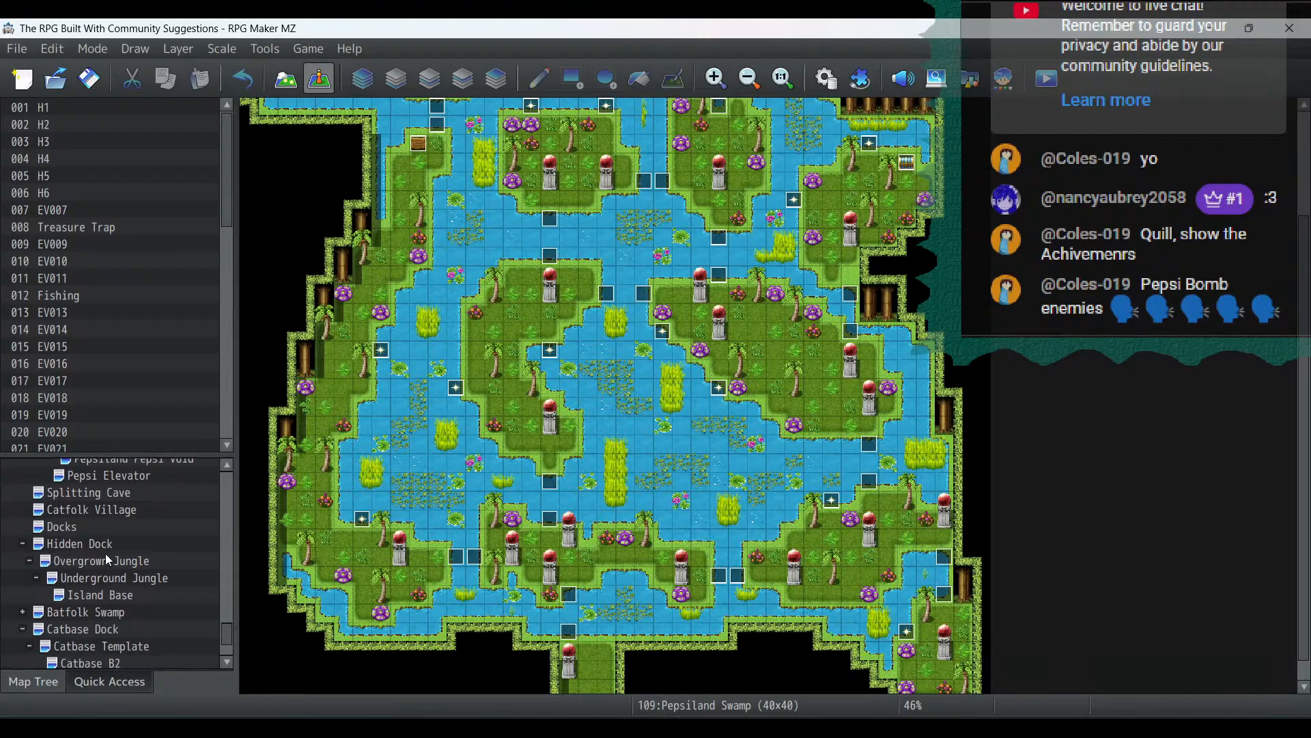
{"action": "scroll", "coordinate": [105, 553], "scroll_direction": "up", "scroll_amount": 5}
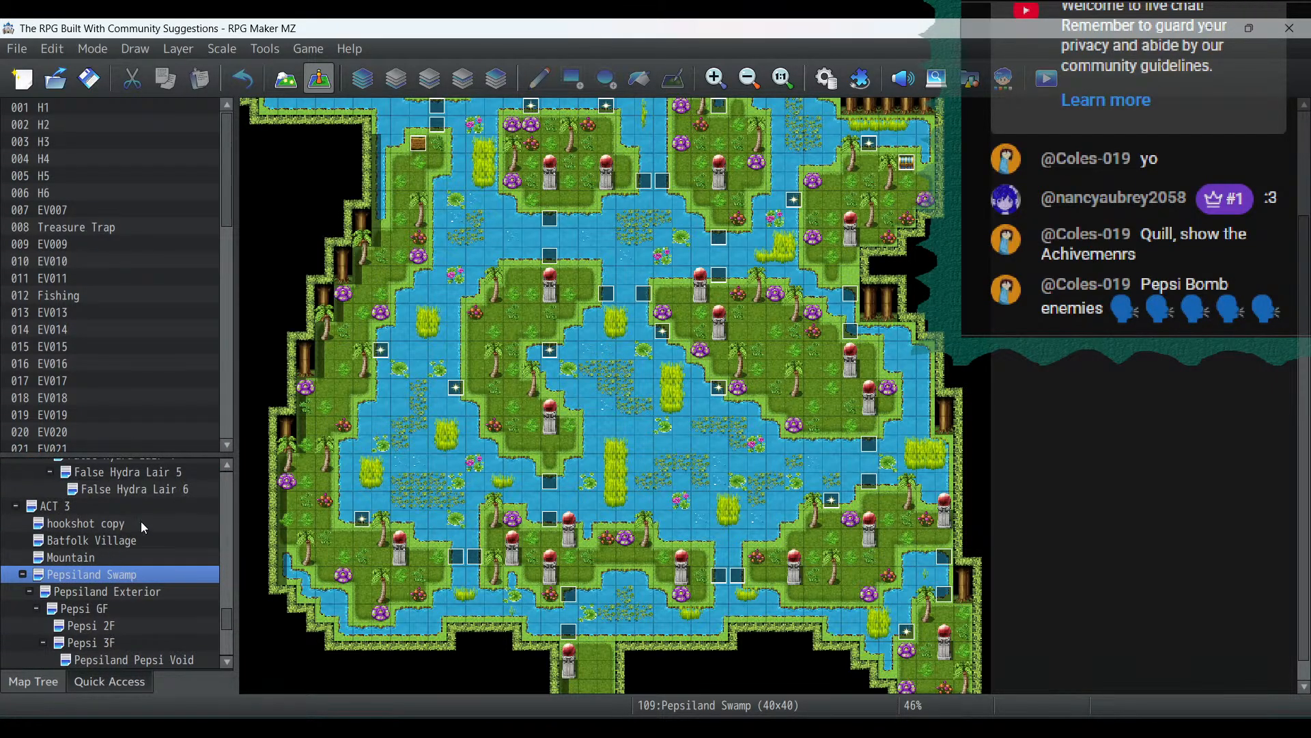
{"action": "scroll", "coordinate": [141, 522], "scroll_direction": "down", "scroll_amount": 3}
{"action": "scroll", "coordinate": [140, 522], "scroll_direction": "down", "scroll_amount": 1}
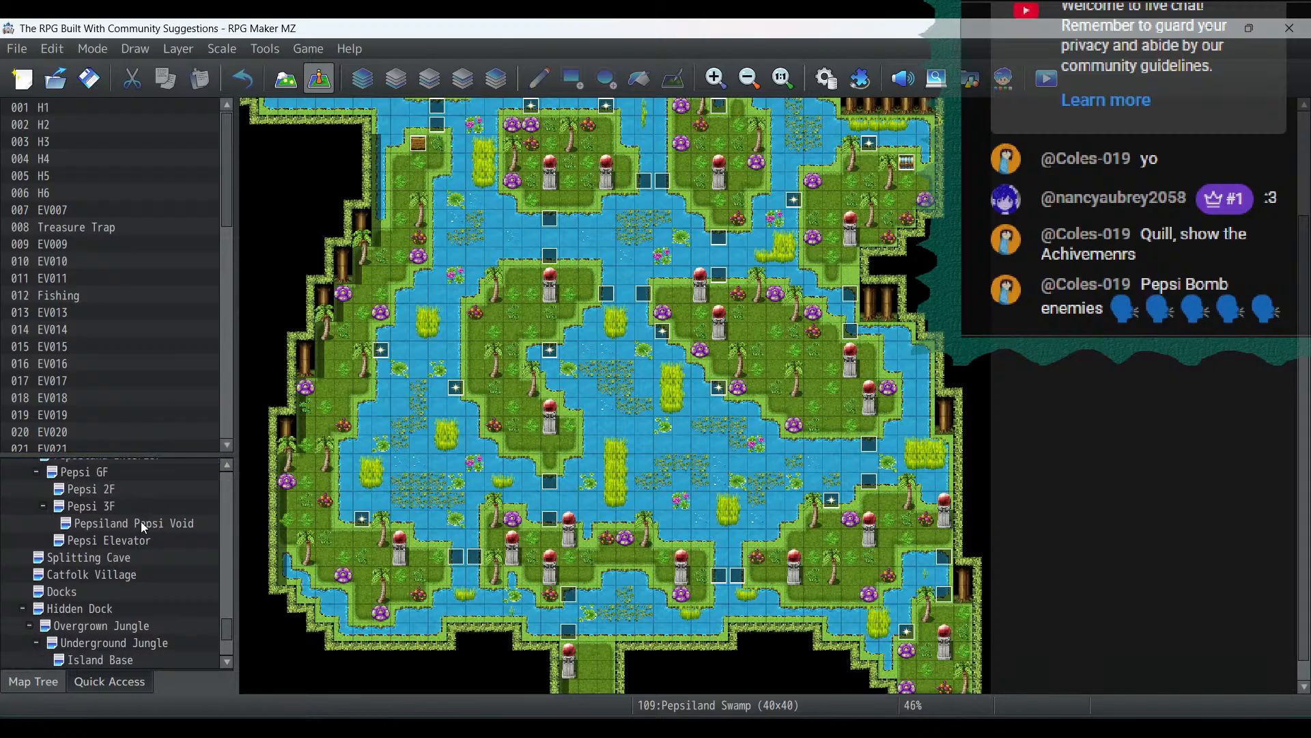
View the Catfolk Village, Overgrown Jungle, Underground Jungle and Island Base maps in ACT 3
{"action": "left_click", "coordinate": [121, 579]}
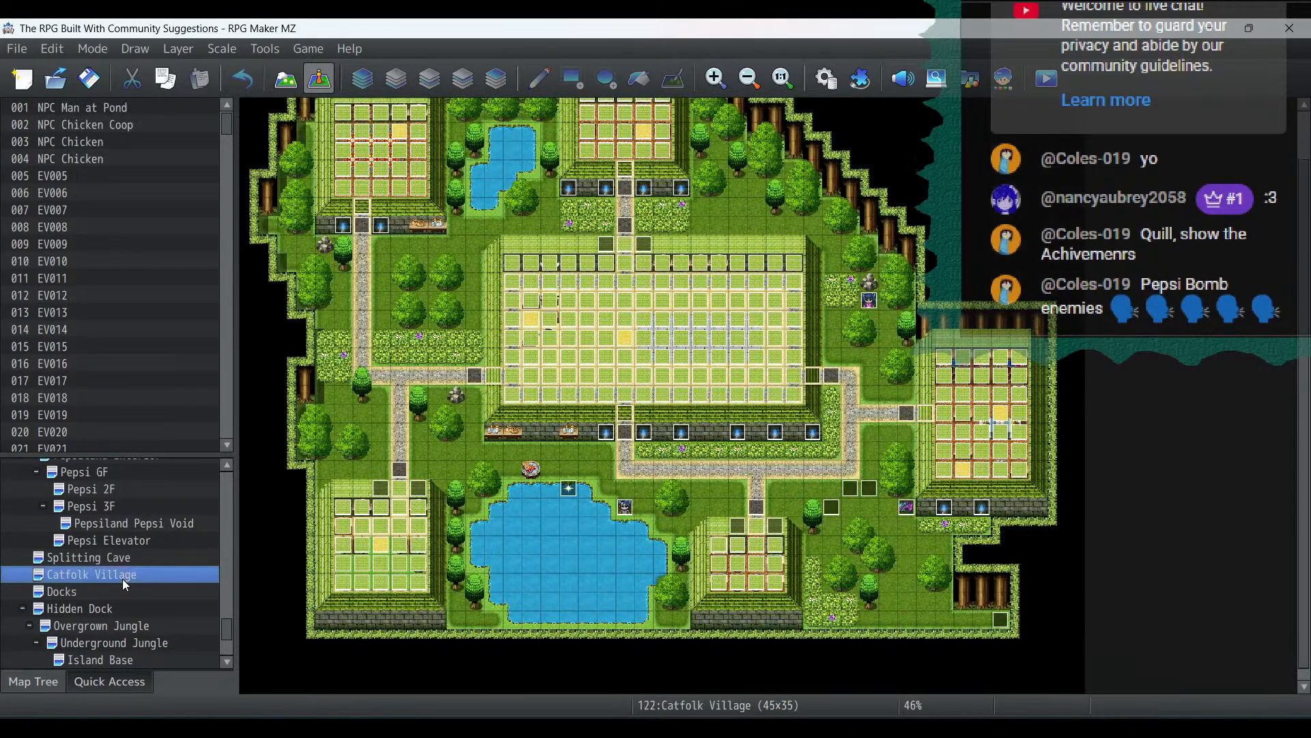
{"action": "scroll", "coordinate": [121, 579], "scroll_direction": "up", "scroll_amount": 2}
{"action": "scroll", "coordinate": [122, 579], "scroll_direction": "up", "scroll_amount": 1}
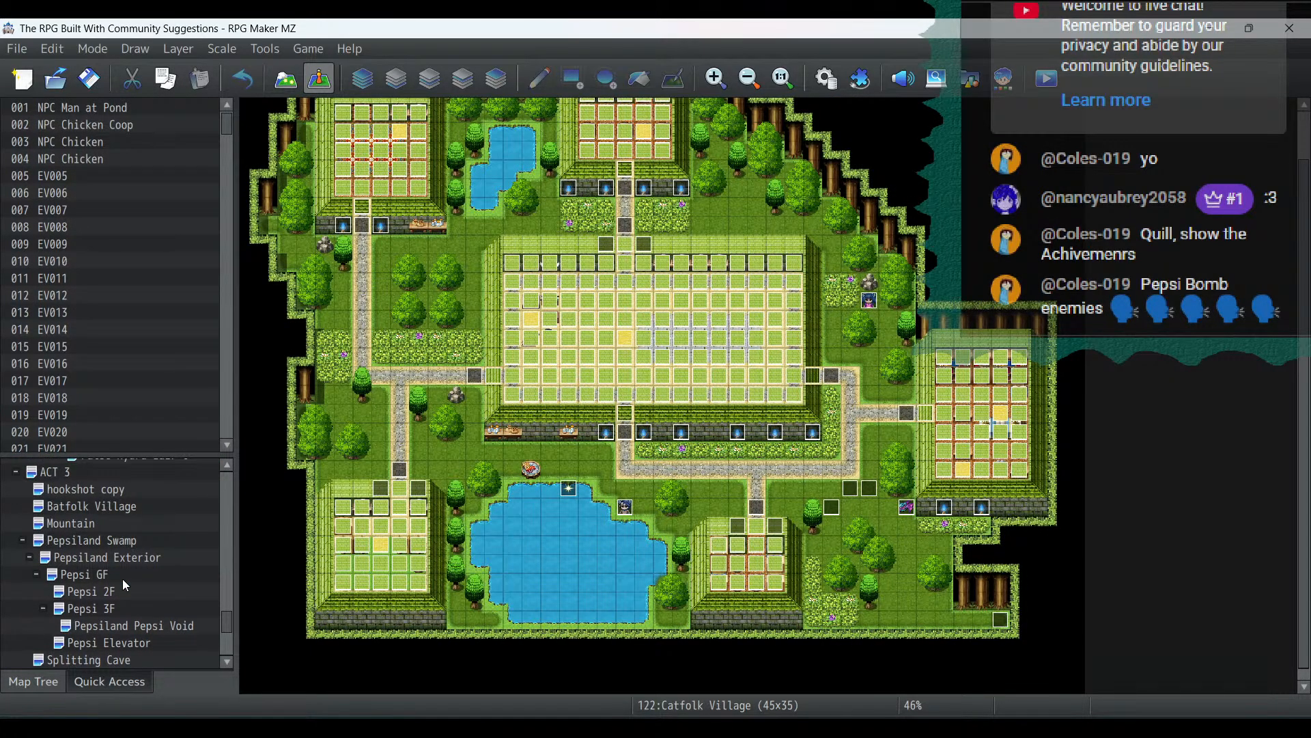
{"action": "scroll", "coordinate": [113, 539], "scroll_direction": "down", "scroll_amount": 4}
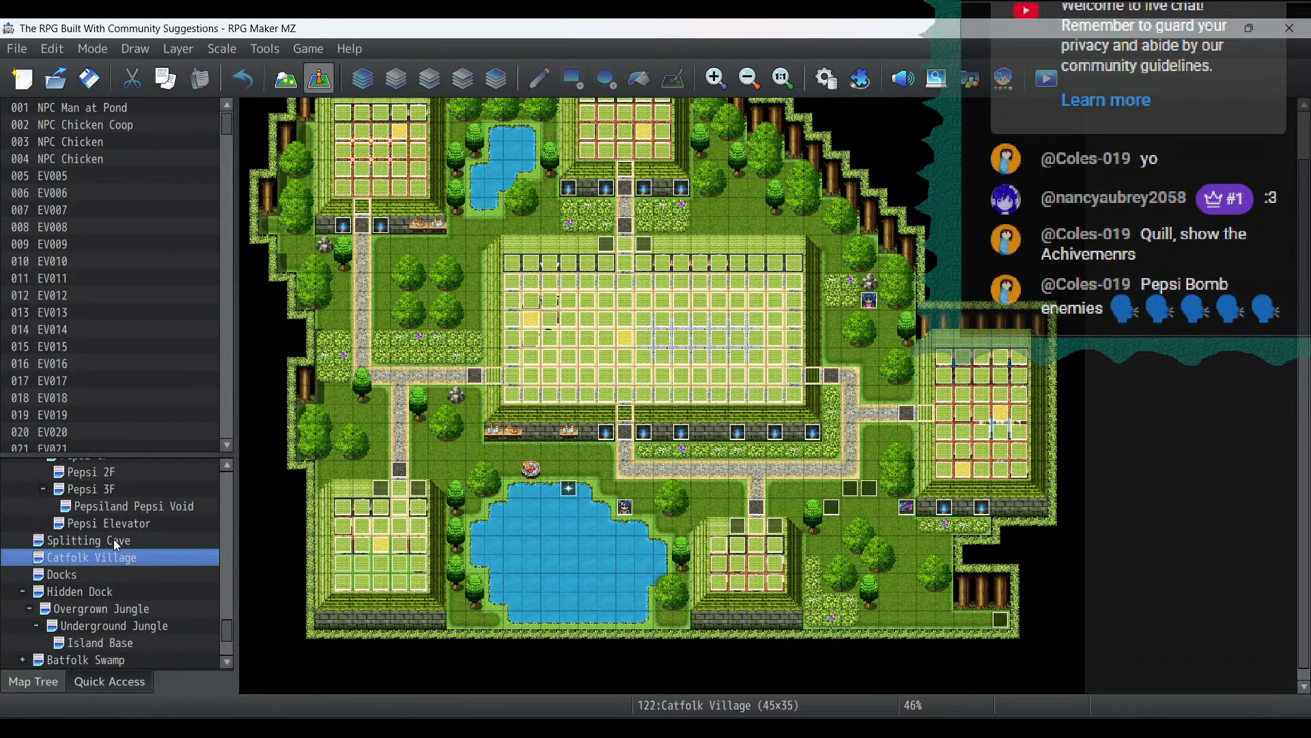
{"action": "left_click", "coordinate": [113, 609]}
{"action": "left_click", "coordinate": [113, 627]}
{"action": "left_click", "coordinate": [114, 642]}
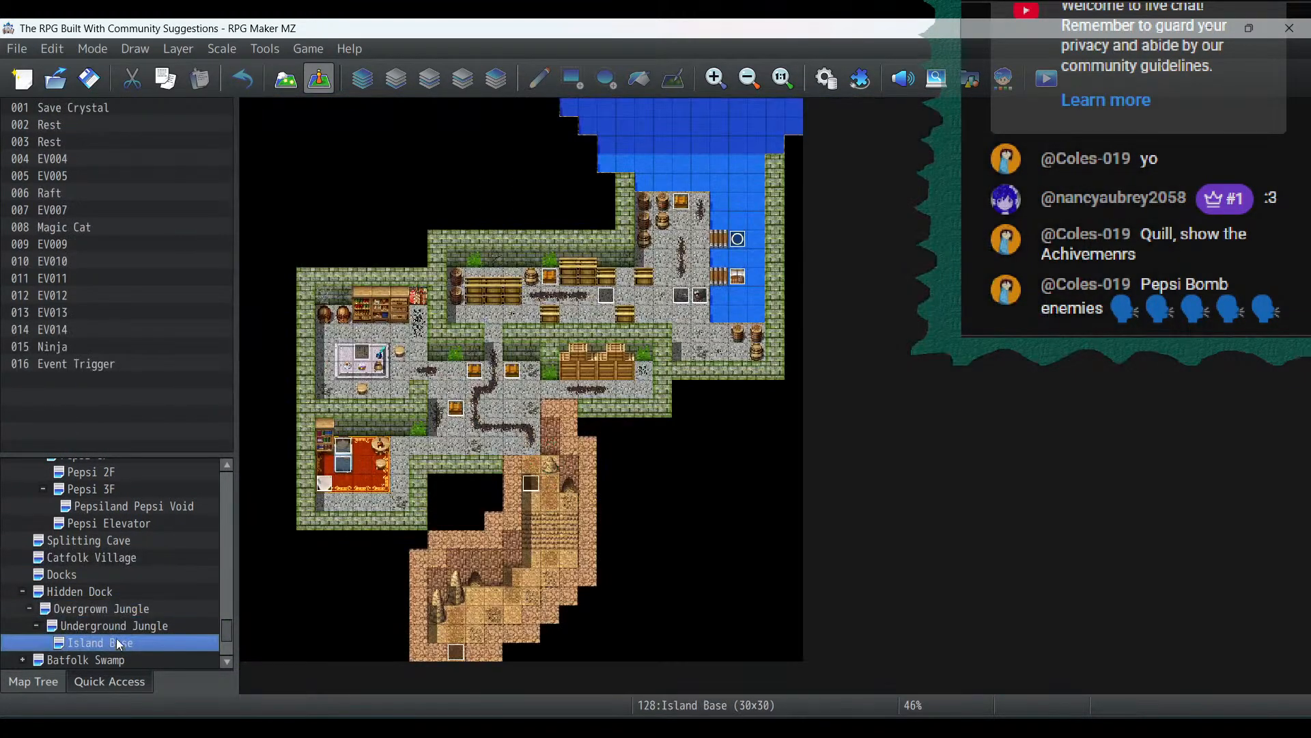
On the Catfolk Swamp map under Batfolk Swamp, erase layer 2 grass near the southern edge to open a pond about 5 by 4 tiles
{"action": "scroll", "coordinate": [118, 614], "scroll_direction": "down", "scroll_amount": 2}
{"action": "left_click", "coordinate": [23, 592]}
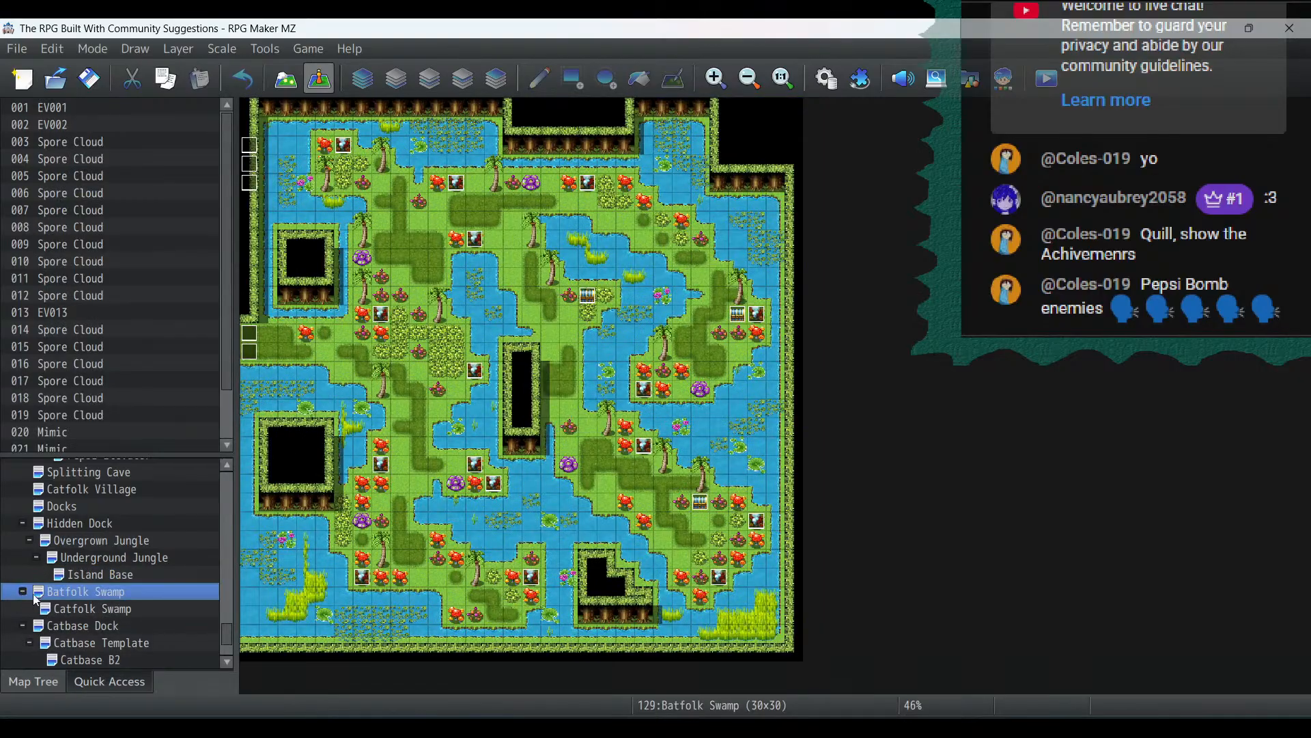
{"action": "left_click", "coordinate": [98, 608]}
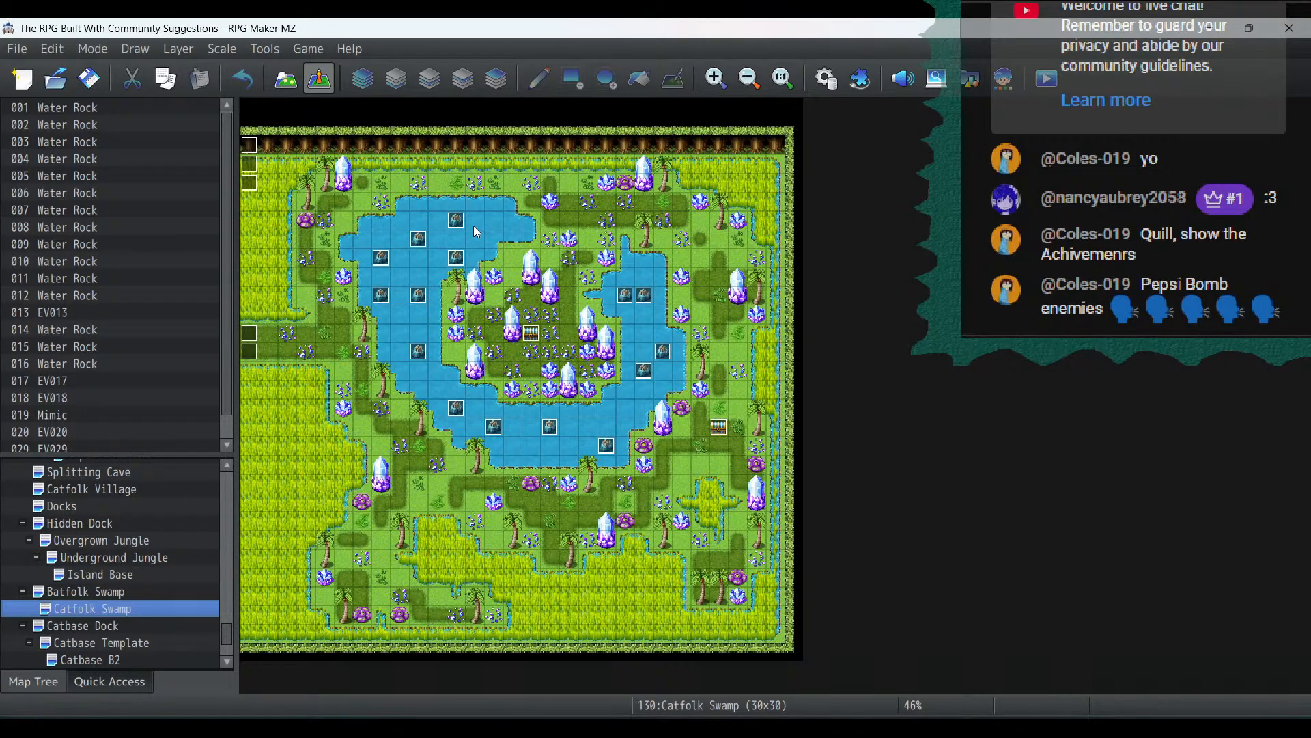
{"action": "left_click", "coordinate": [301, 80]}
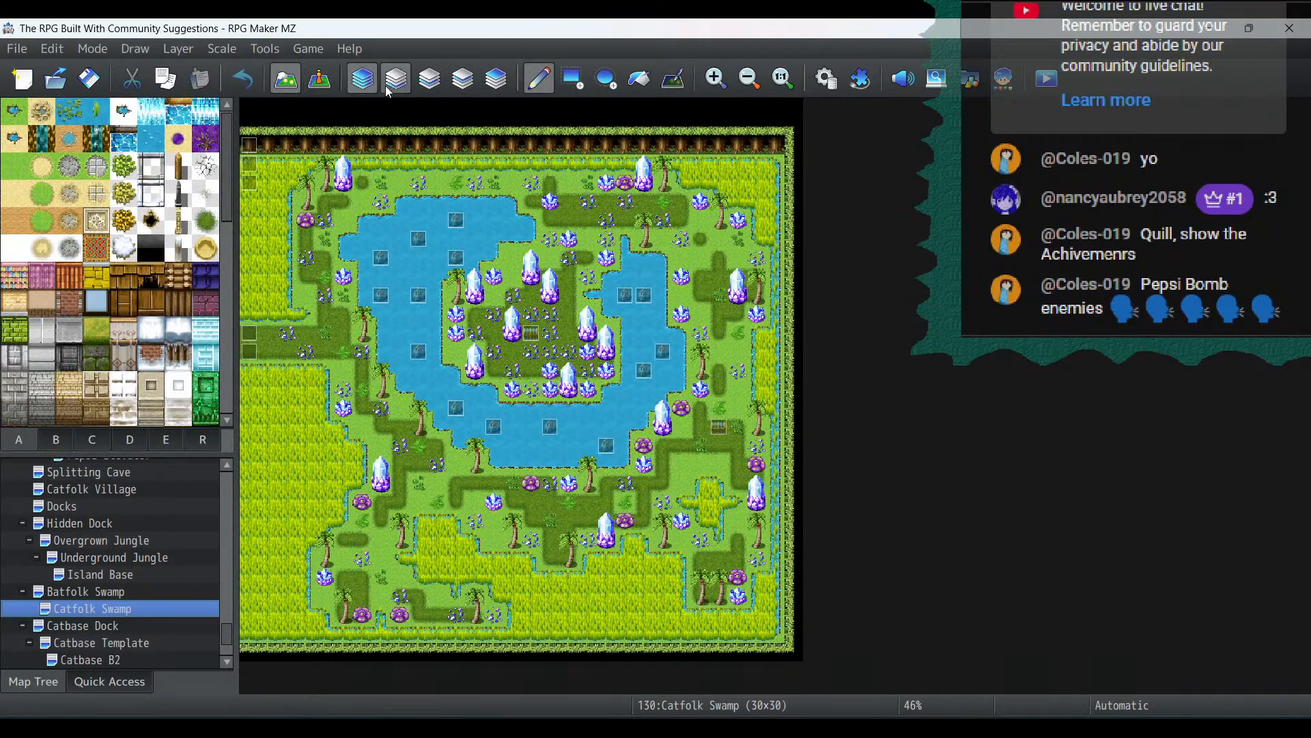
{"action": "left_click", "coordinate": [428, 80]}
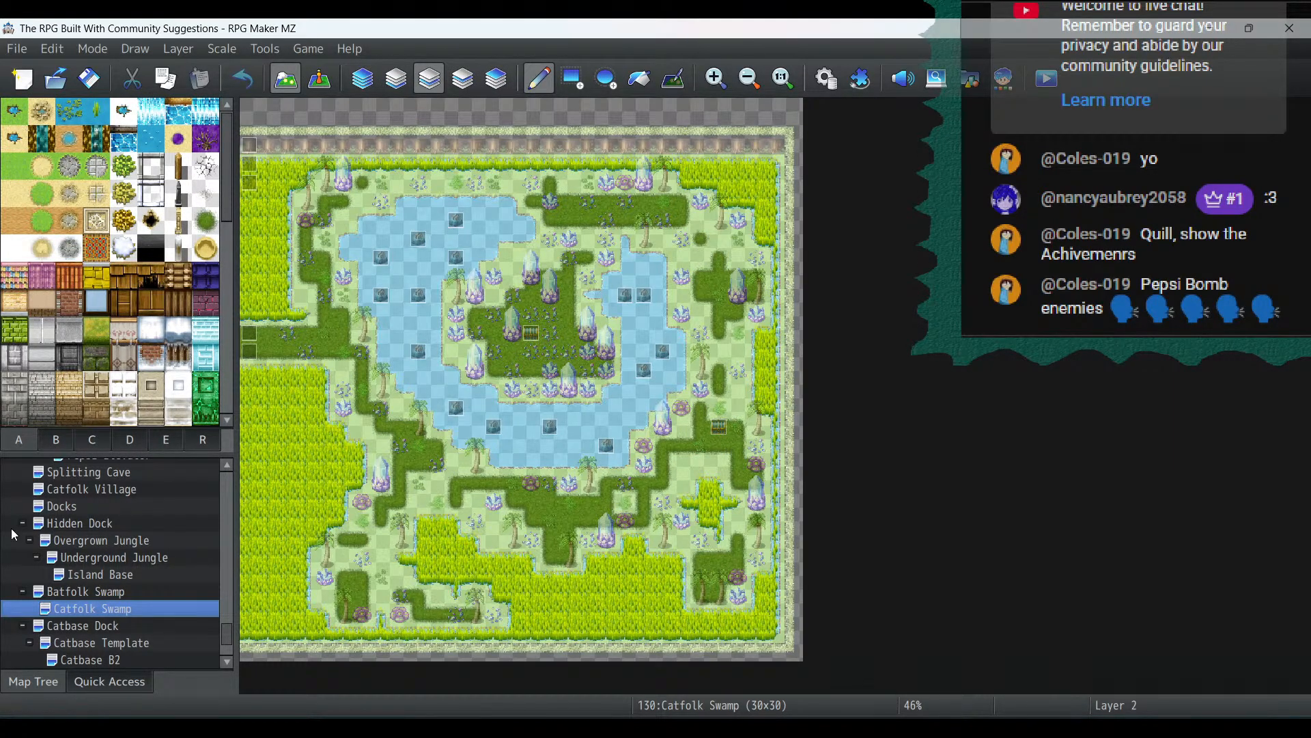
{"action": "left_click", "coordinate": [58, 439]}
{"action": "left_click", "coordinate": [14, 111]}
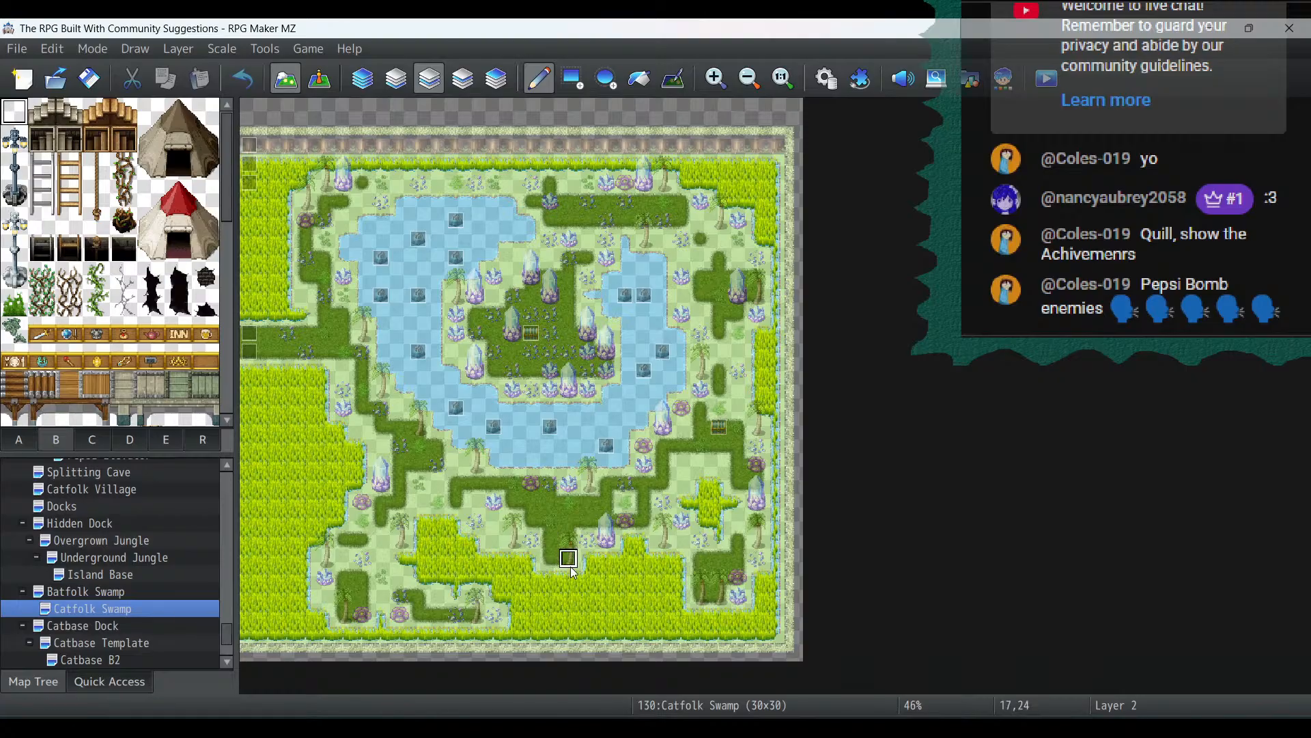
{"action": "mouse_move", "coordinate": [607, 598]}
{"action": "left_mouse_down"}
{"action": "mouse_move", "coordinate": [646, 578]}
{"action": "mouse_move", "coordinate": [604, 605]}
{"action": "mouse_move", "coordinate": [659, 631]}
{"action": "mouse_move", "coordinate": [666, 601]}
{"action": "mouse_move", "coordinate": [649, 615]}
{"action": "left_mouse_up"}
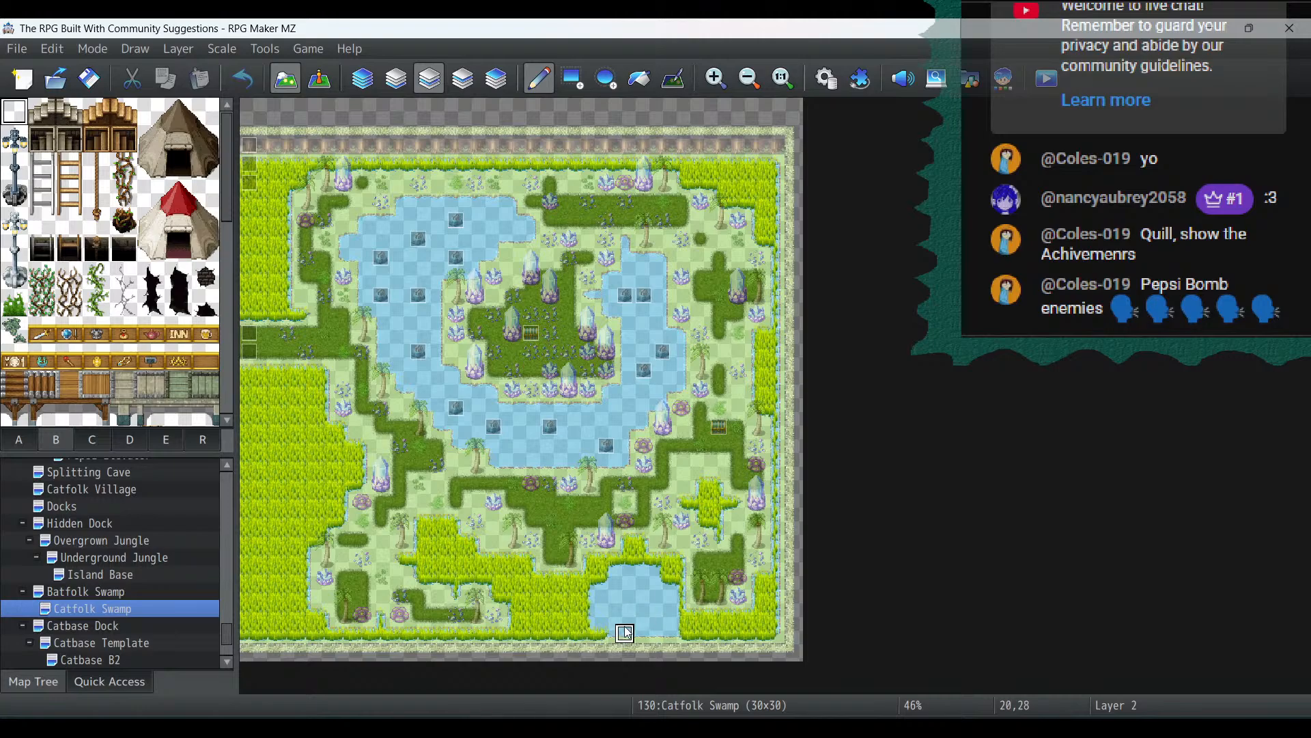
Paste the copied Gorilla event into the new pond on the Catfolk Swamp map at tile 19,27
{"action": "left_click", "coordinate": [320, 78]}
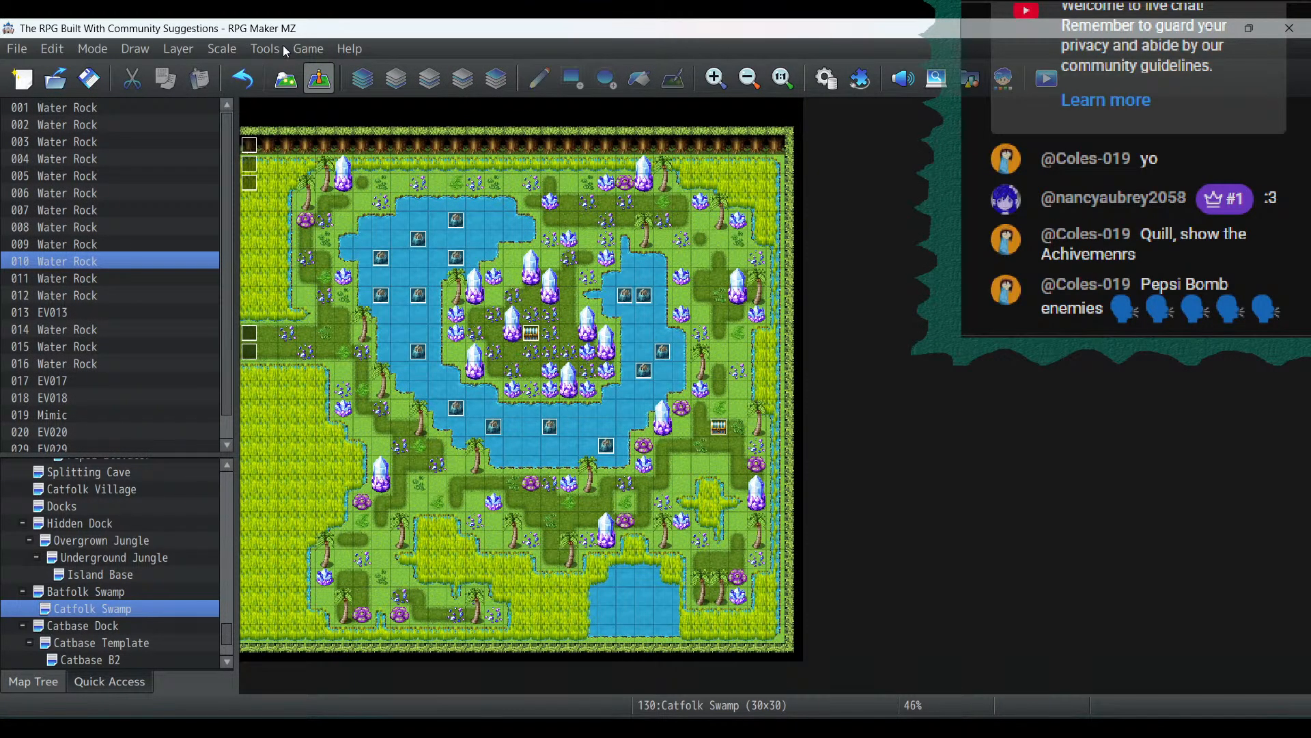
{"action": "left_click", "coordinate": [284, 81]}
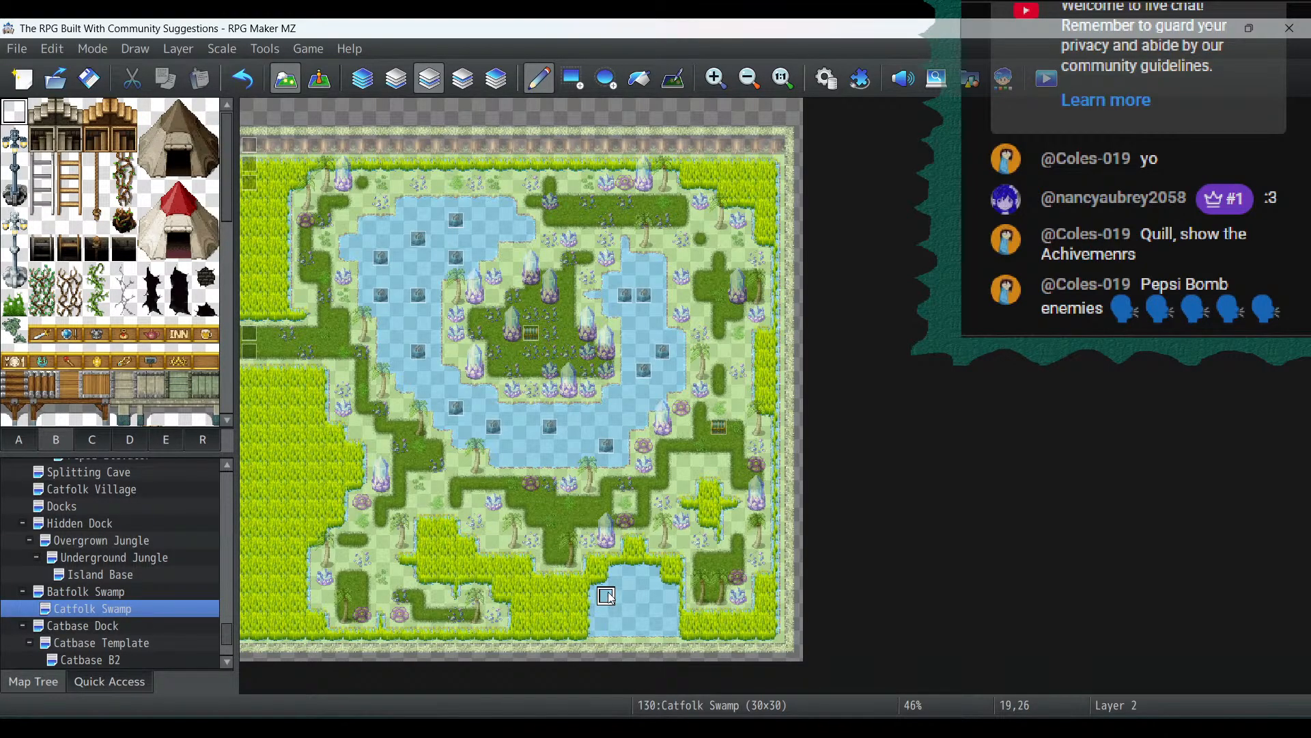
{"action": "left_click", "coordinate": [320, 79]}
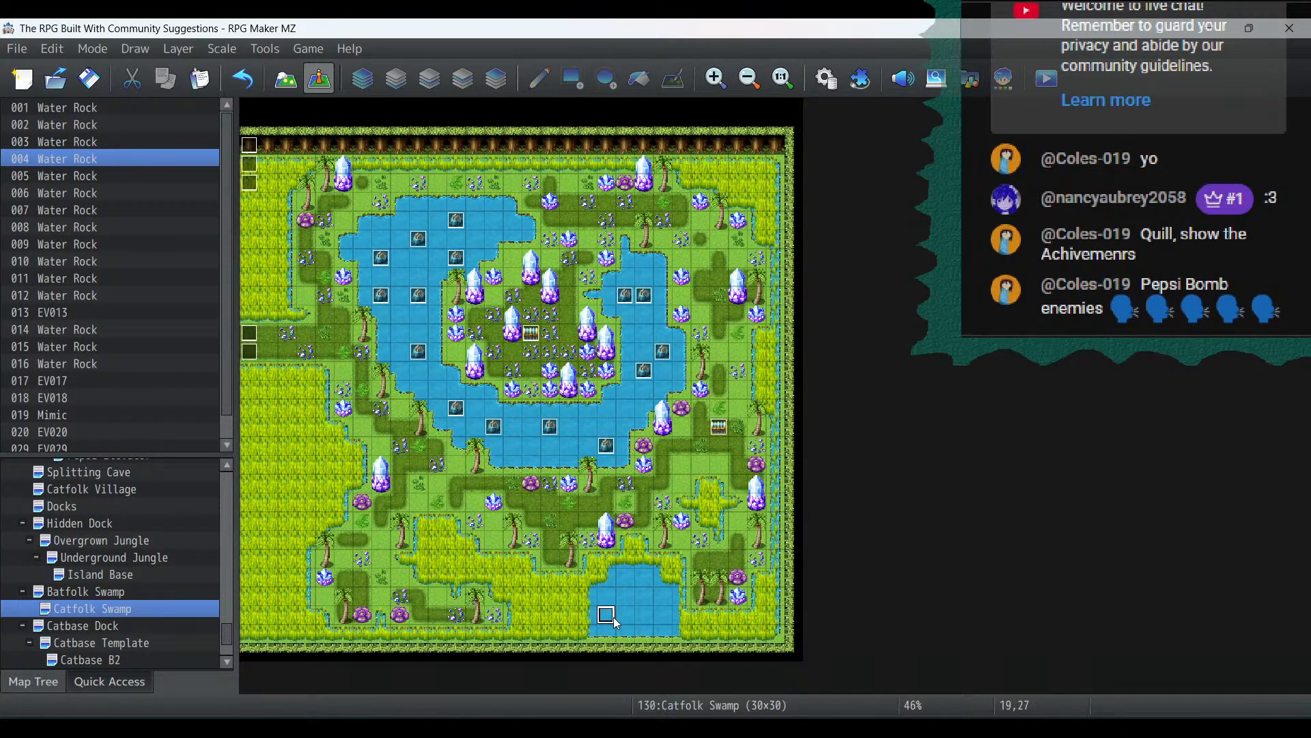
{"action": "key", "text": "ctrl+v"}
Change the pasted Gorilla event's page 1 image to the right-facing standing frame of $whitegorilla
{"action": "double_click", "coordinate": [609, 618]}
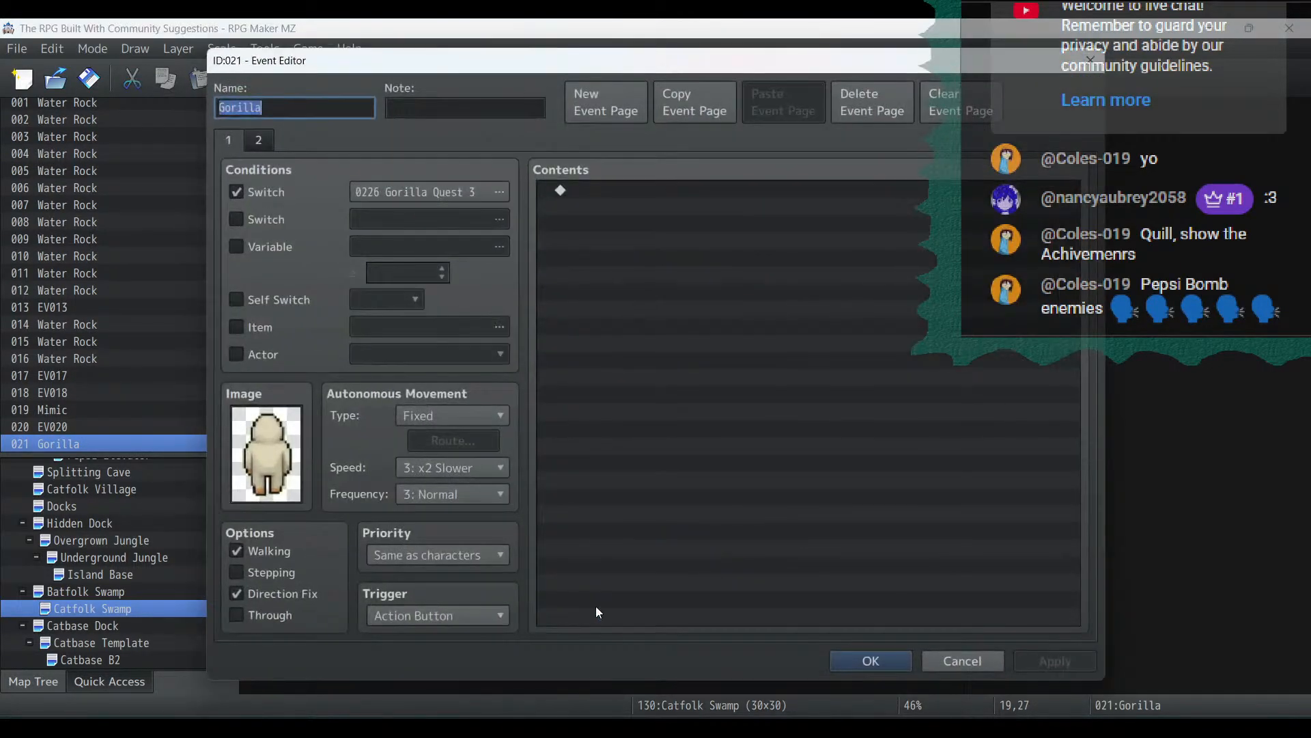
{"action": "double_click", "coordinate": [289, 475]}
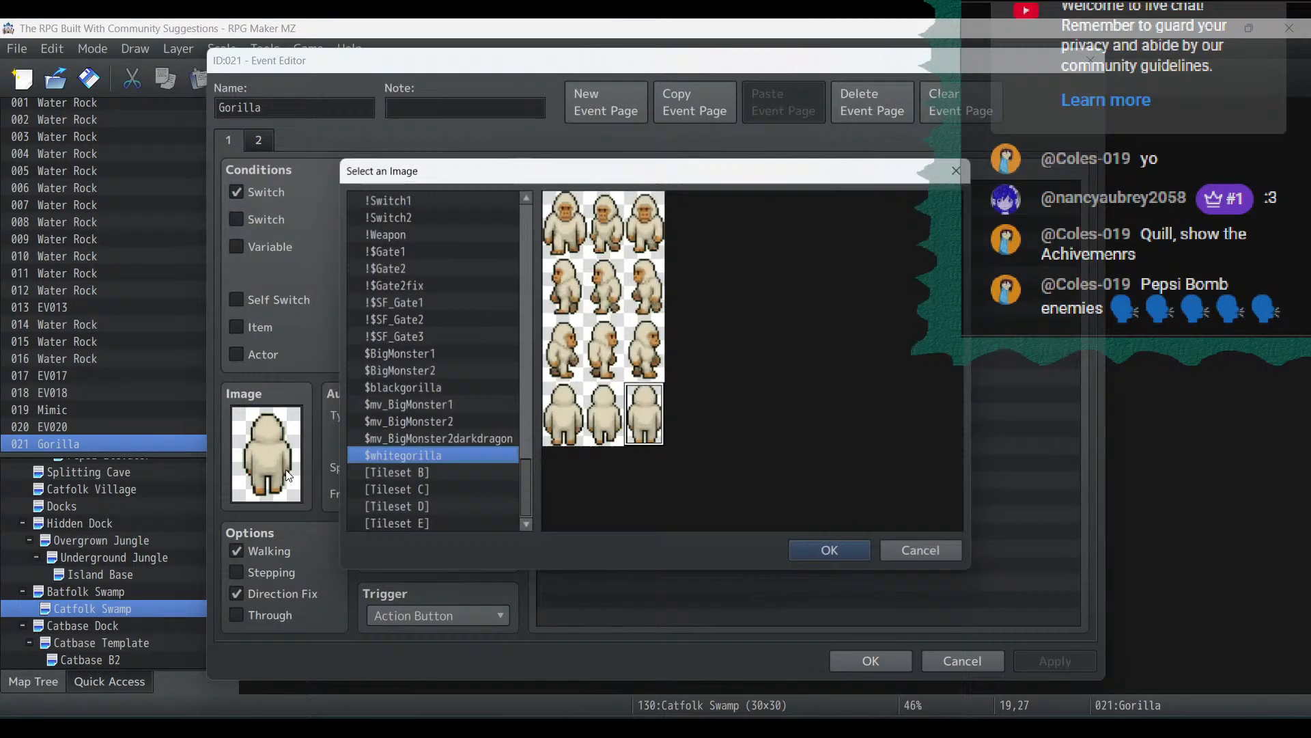
{"action": "double_click", "coordinate": [598, 370]}
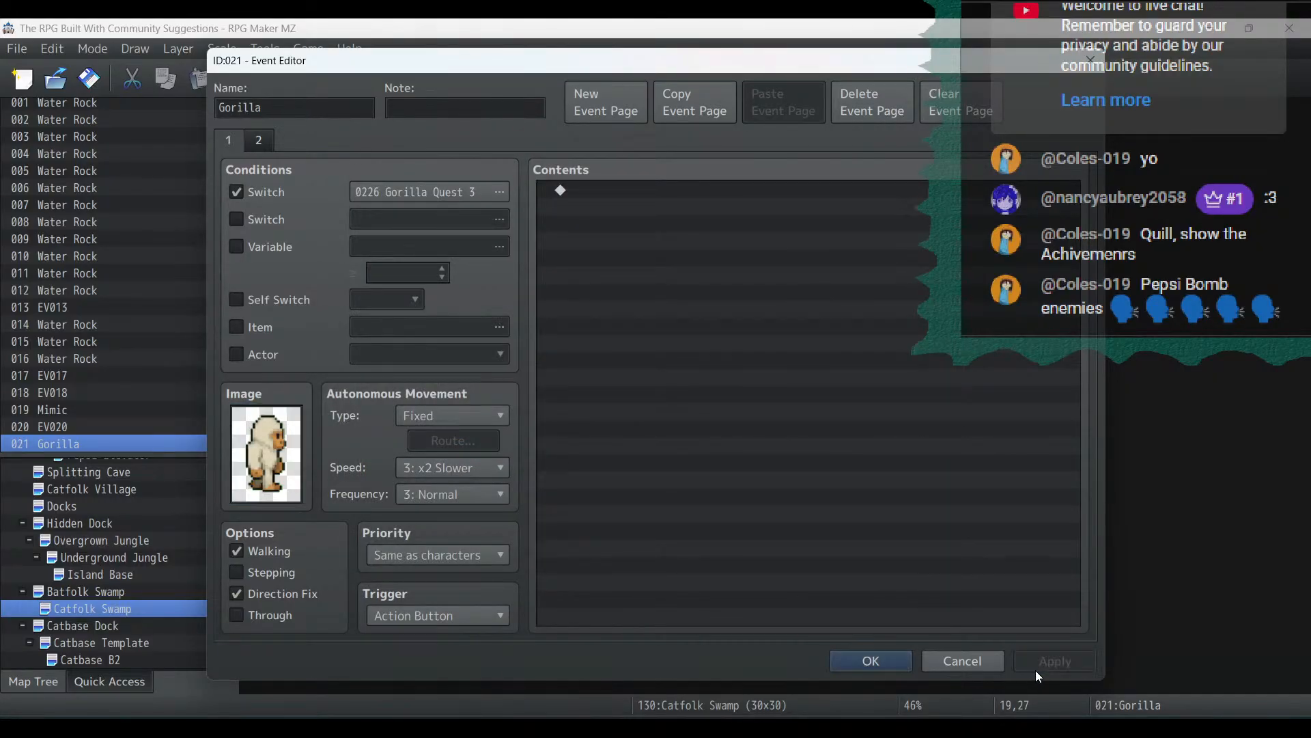
Check the Gorilla event's second page, and set page 1's switch condition to 0227 Gorilla Quest 4
{"action": "left_click", "coordinate": [258, 139]}
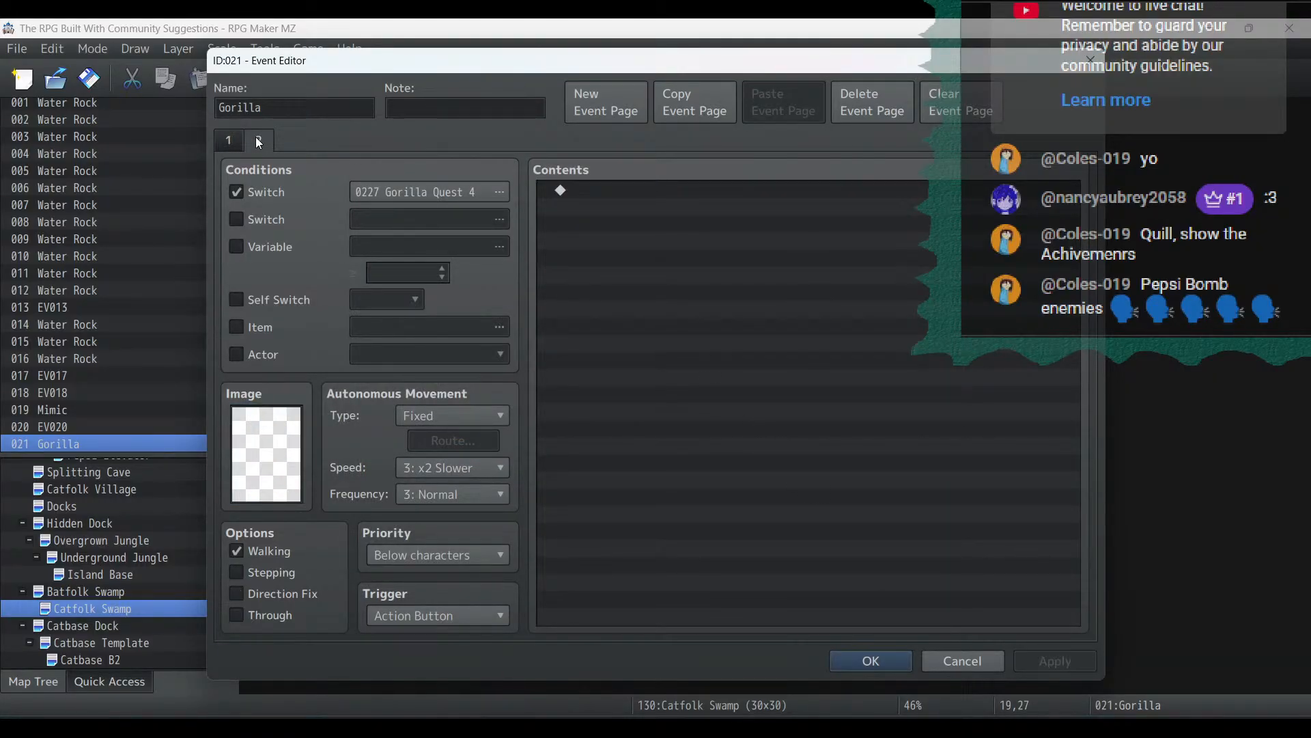
{"action": "left_click", "coordinate": [221, 143]}
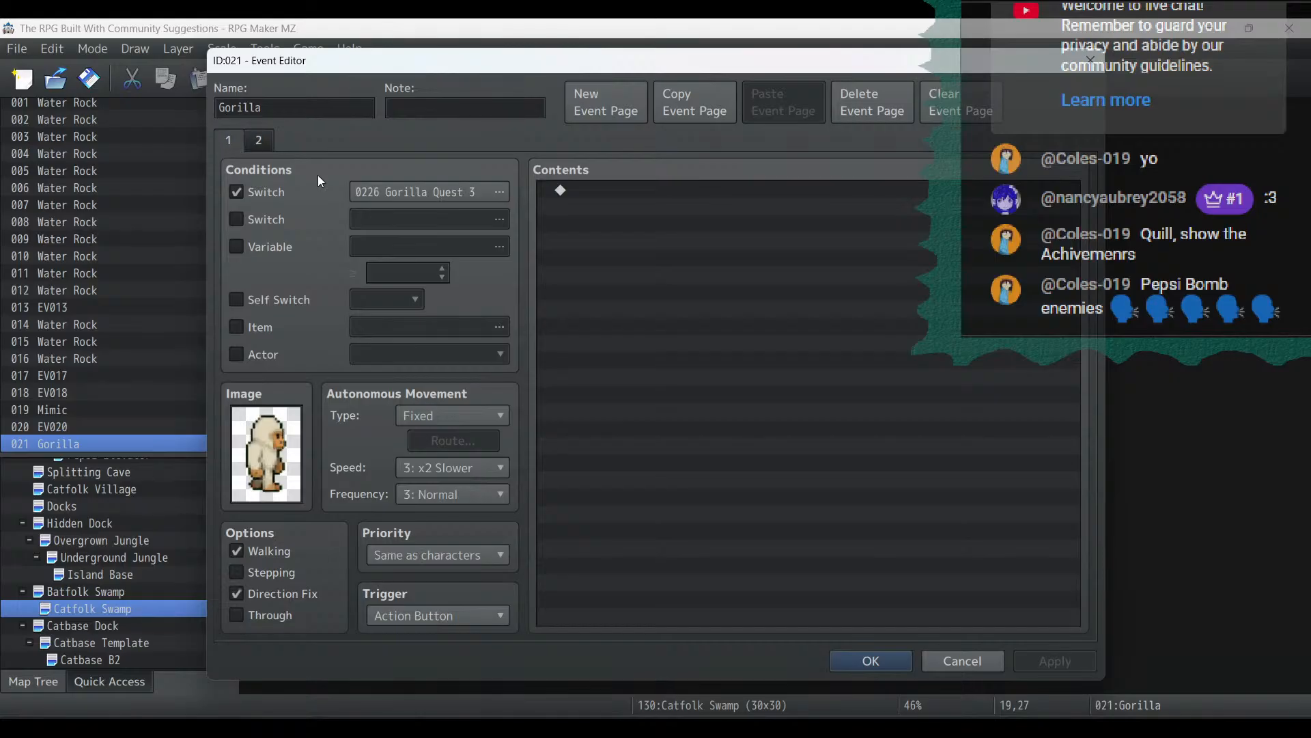
{"action": "double_click", "coordinate": [390, 193]}
{"action": "left_click", "coordinate": [559, 401]}
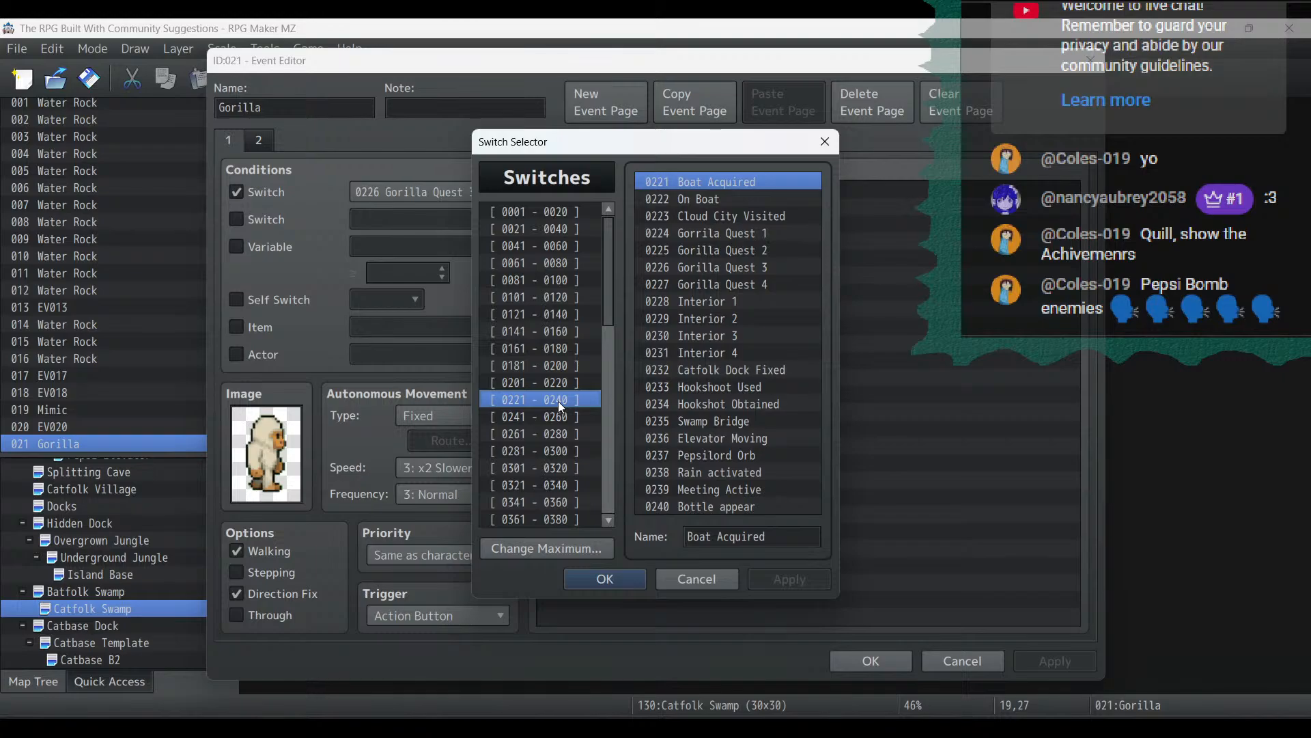
{"action": "double_click", "coordinate": [722, 282]}
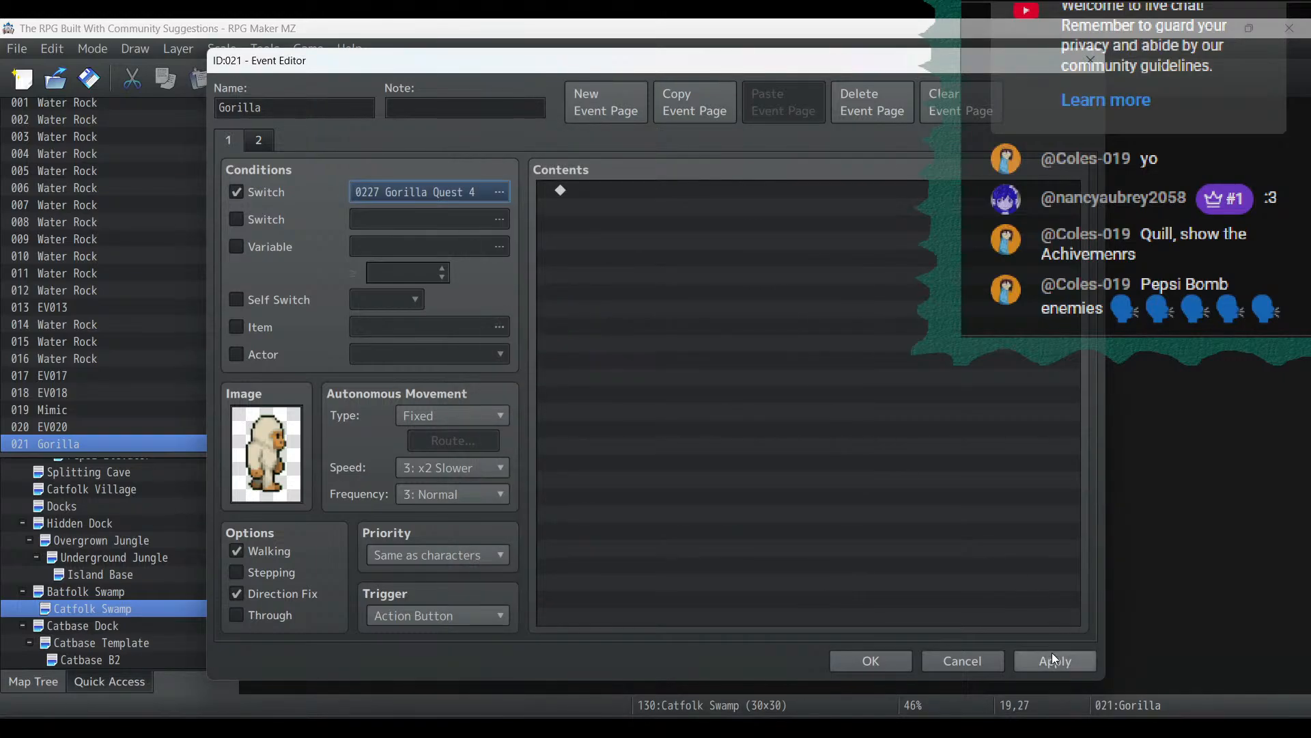
{"action": "left_click", "coordinate": [1048, 670]}
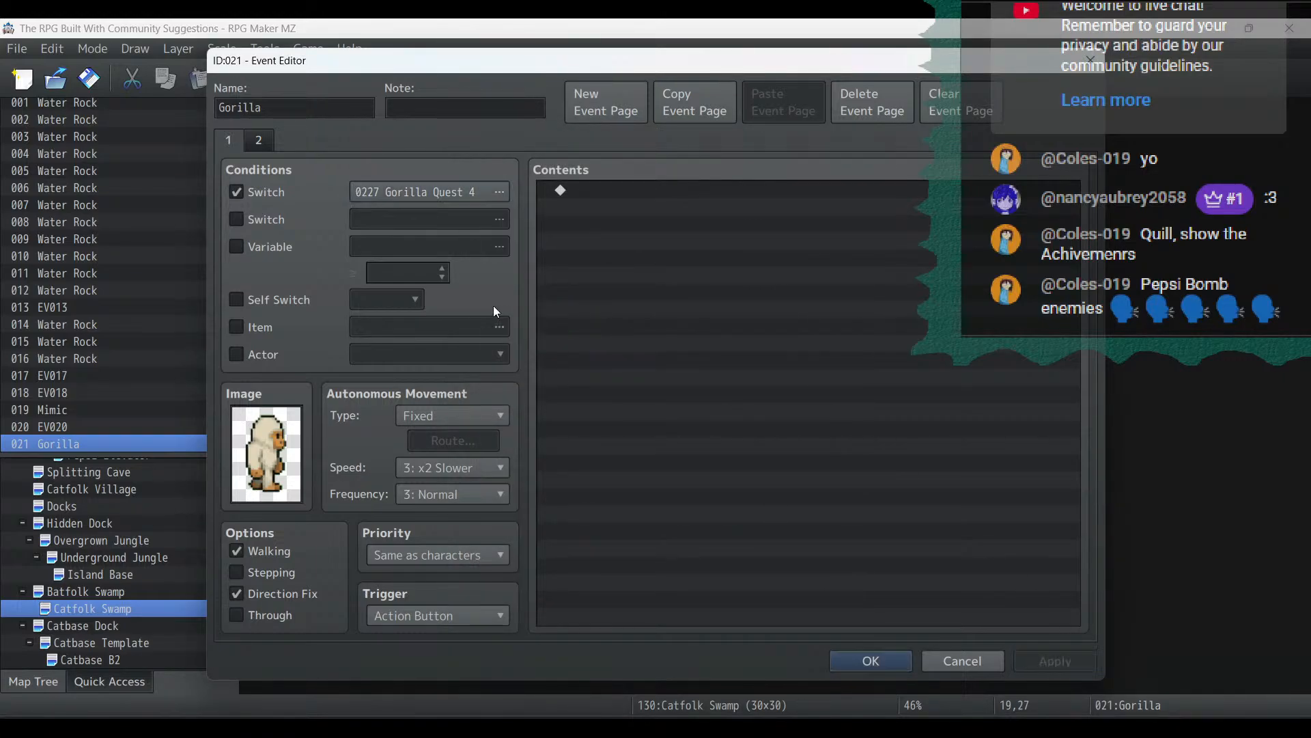
Set the switch condition of the Gorilla event's page 2 to the unnamed switch 0280
{"action": "left_click", "coordinate": [258, 140]}
{"action": "left_click", "coordinate": [428, 195]}
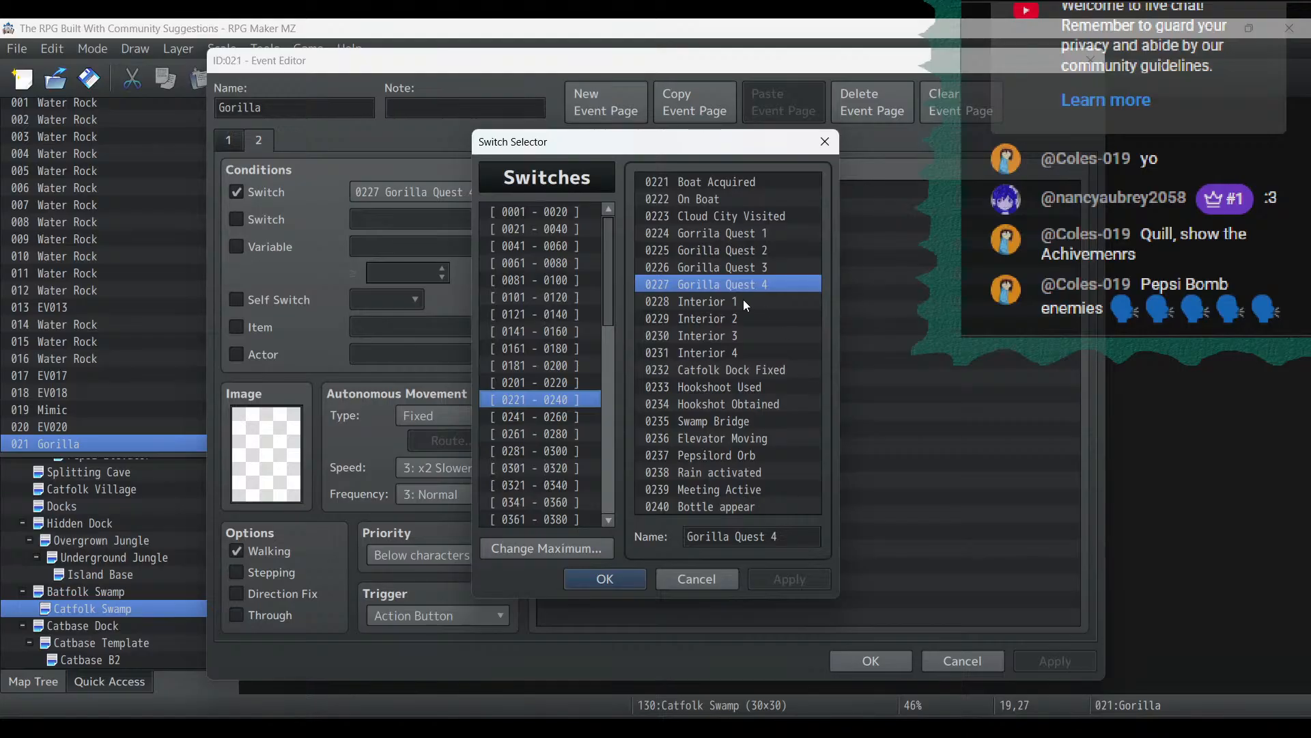
{"action": "left_click", "coordinate": [542, 415]}
{"action": "left_click", "coordinate": [544, 433]}
{"action": "left_click", "coordinate": [548, 450]}
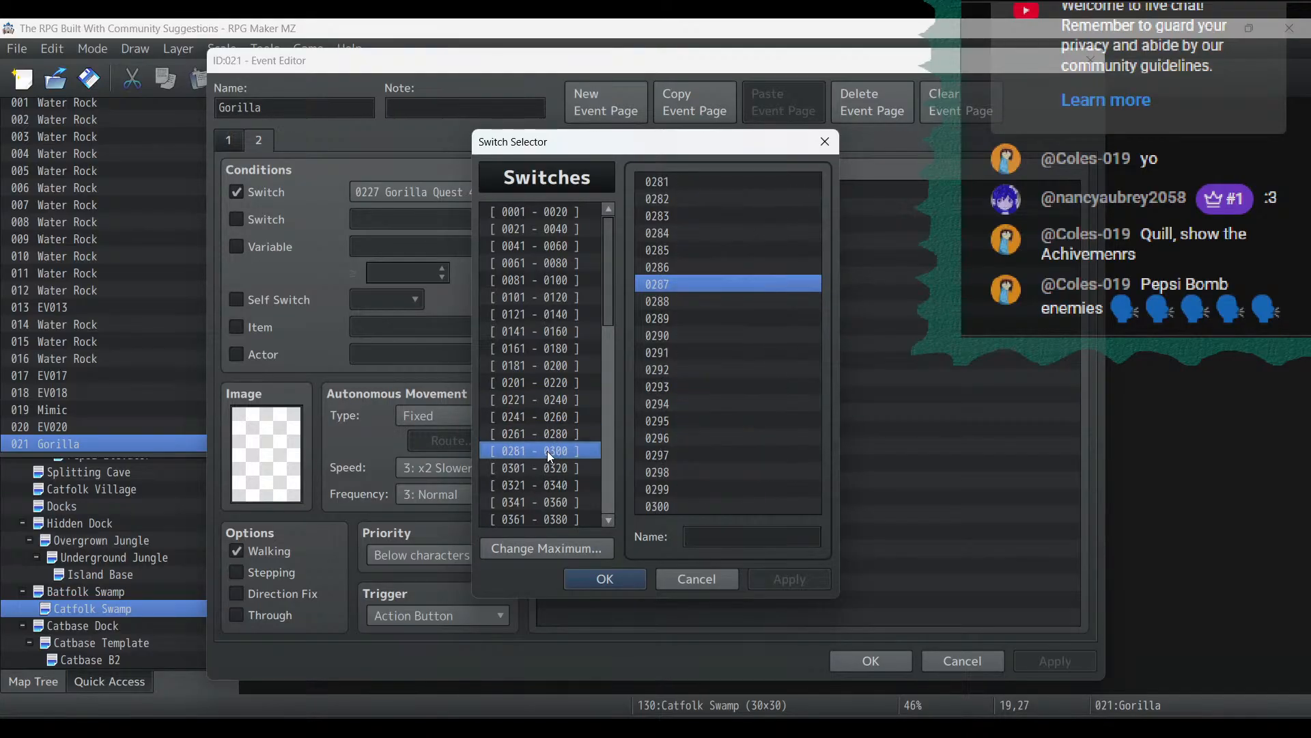
{"action": "left_click", "coordinate": [544, 433]}
{"action": "double_click", "coordinate": [753, 503]}
{"action": "double_click", "coordinate": [674, 187]}
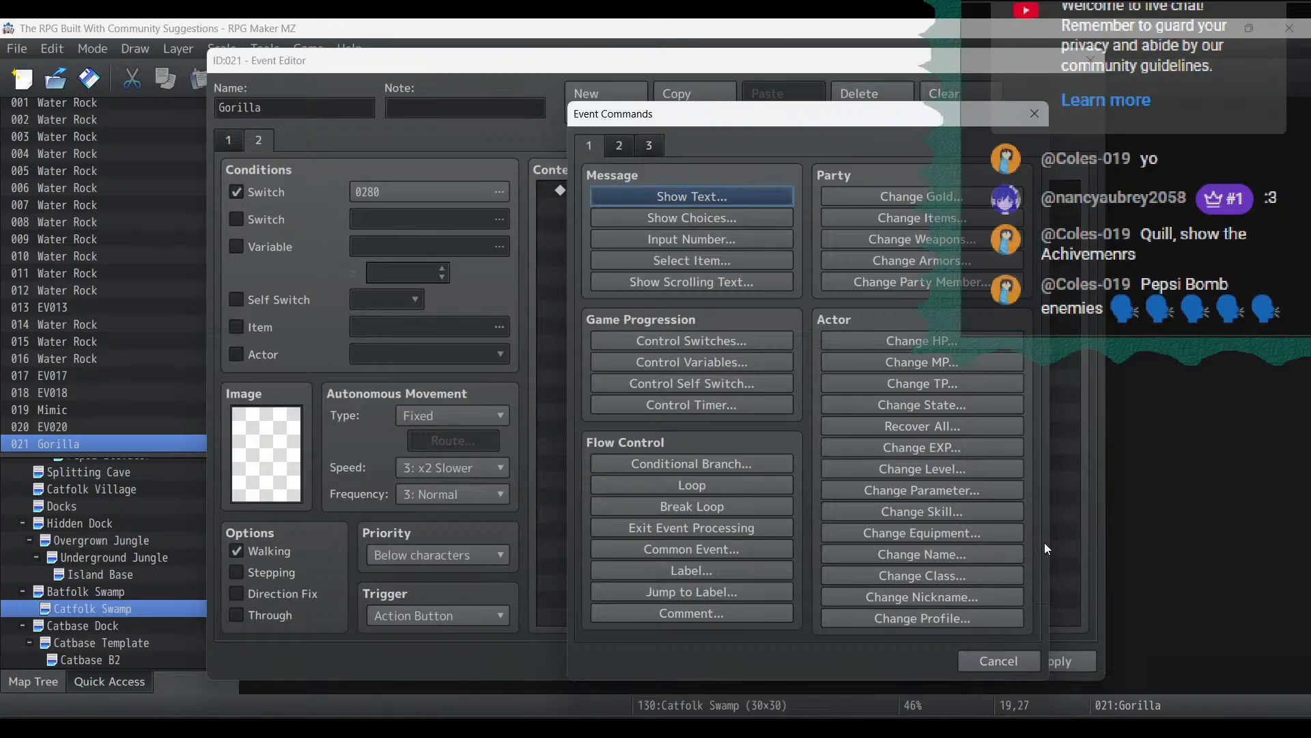
{"action": "left_click", "coordinate": [997, 662]}
Name switch 0280 "Gorilla Quest 5" for the Gorilla event's page 2 condition and save the event
{"action": "left_click", "coordinate": [500, 192]}
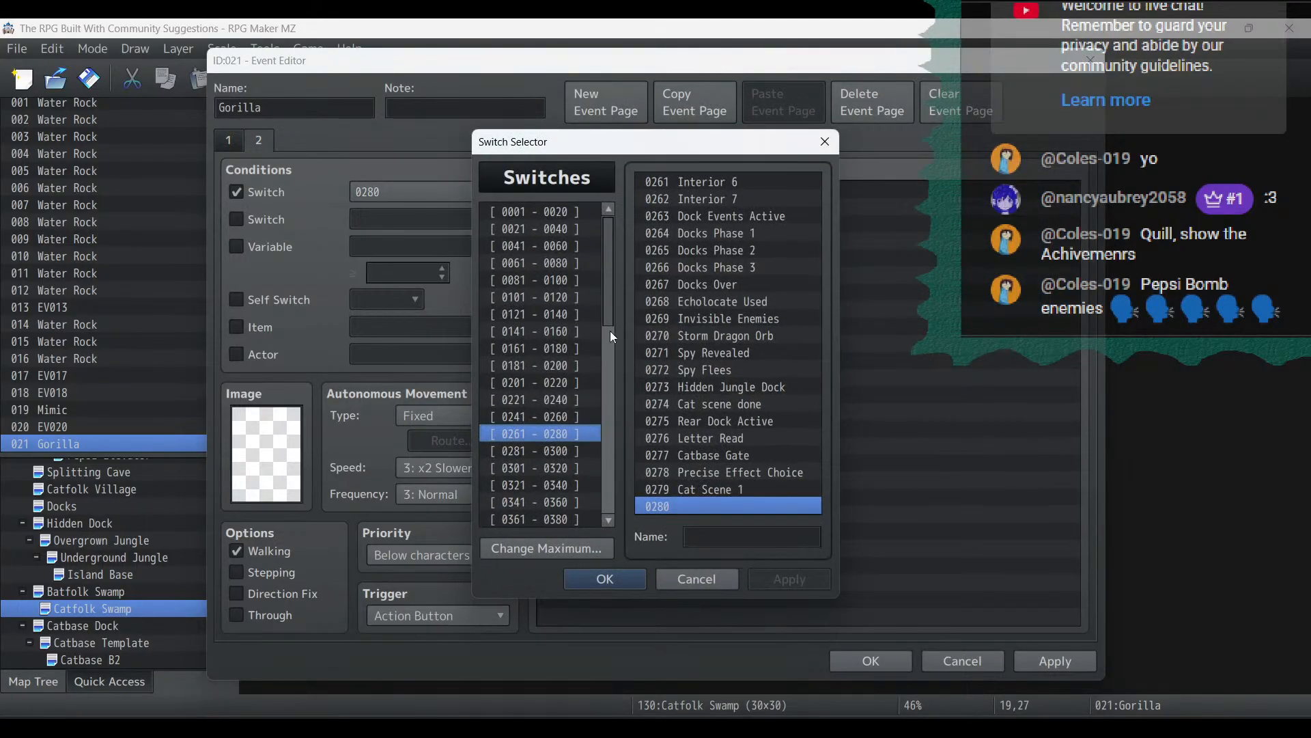
{"action": "left_click", "coordinate": [747, 538]}
{"action": "type", "text": "Gori"}
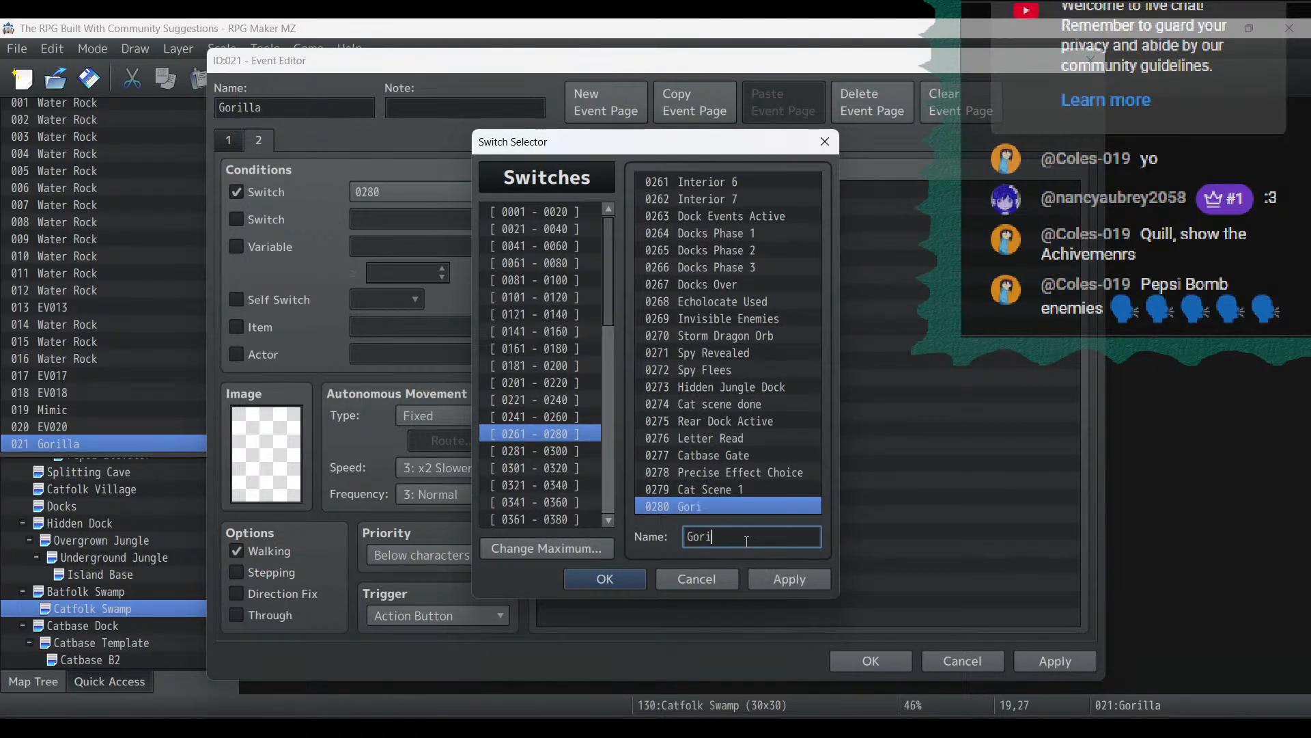
{"action": "type", "text": "lla Quest 5"}
{"action": "left_click", "coordinate": [789, 581]}
{"action": "left_click", "coordinate": [610, 580]}
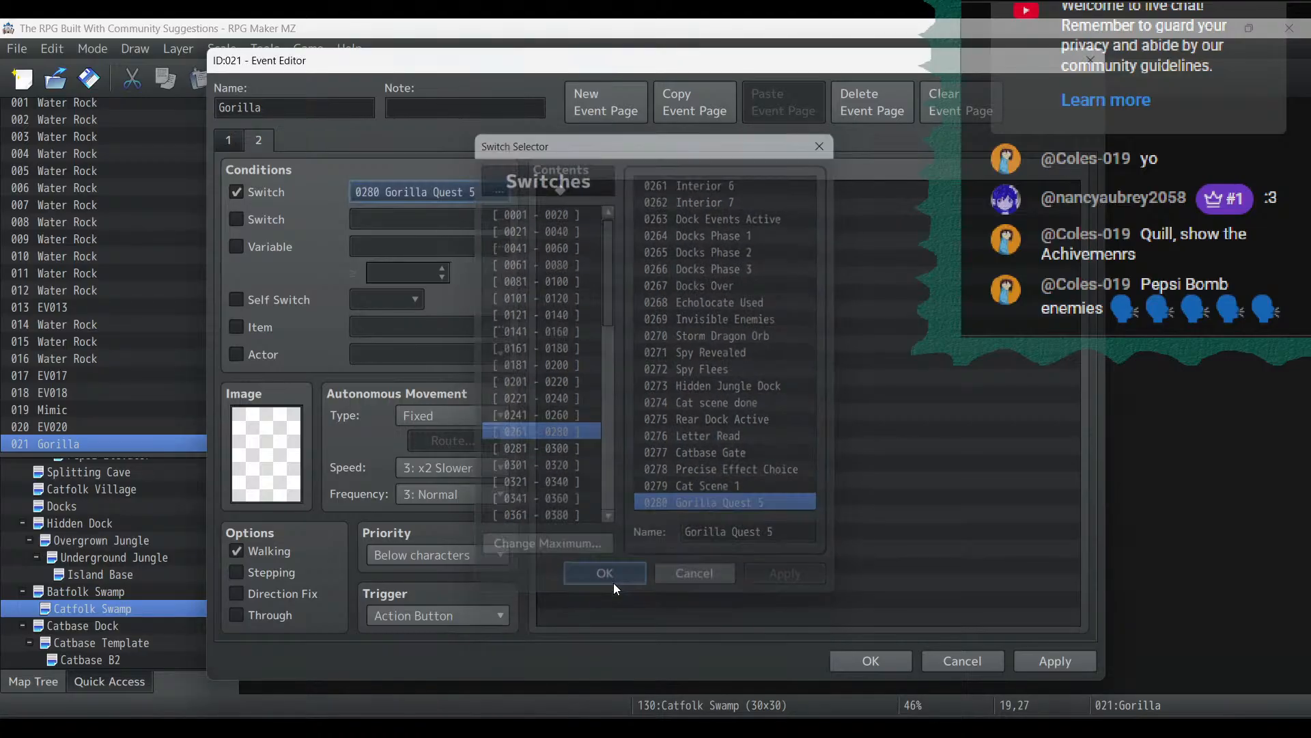
{"action": "left_click", "coordinate": [1043, 662]}
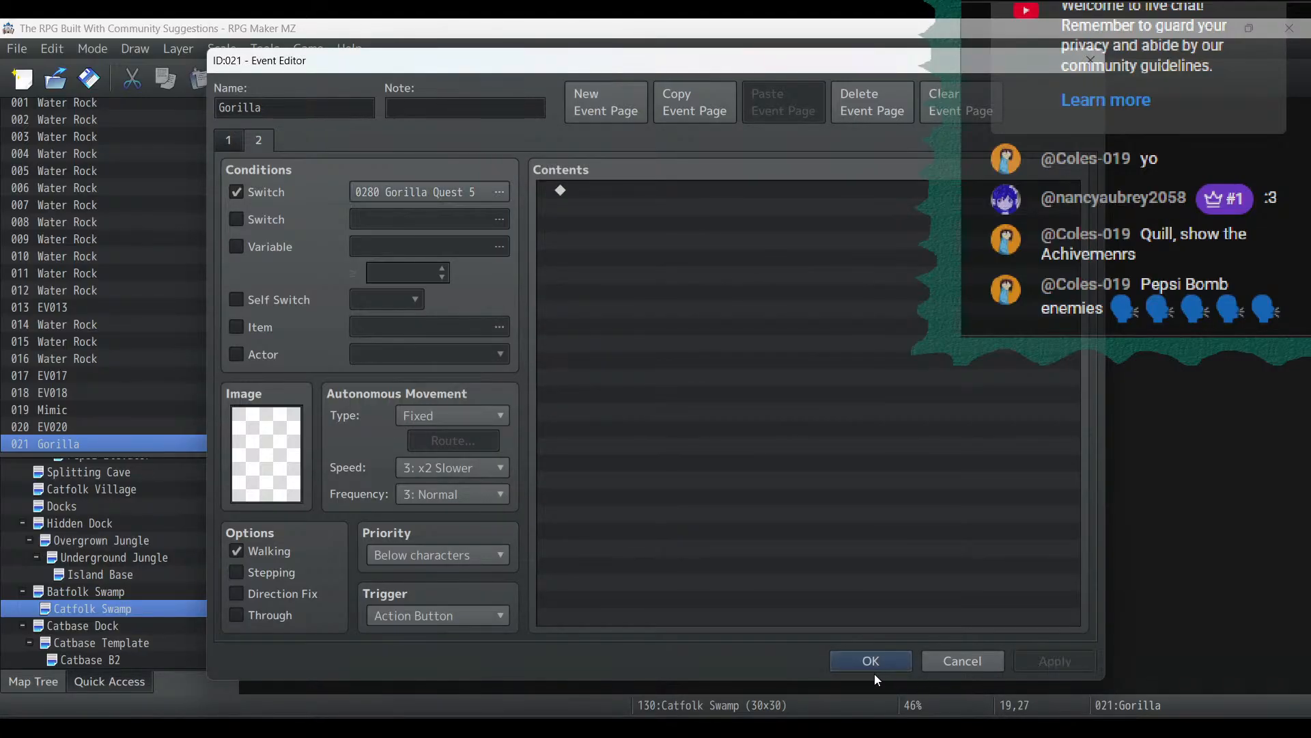
{"action": "left_click", "coordinate": [871, 661]}
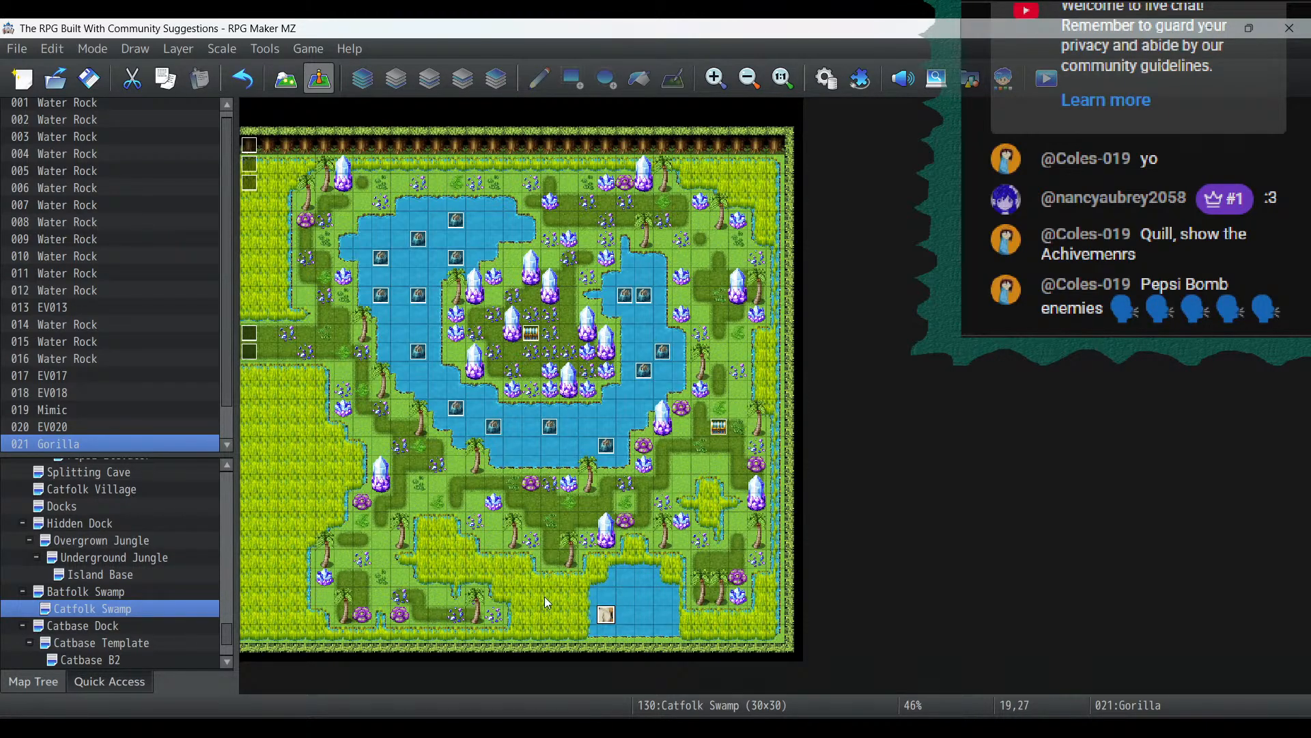
Move the Gorilla event to tile 16,26 and extend the pond's water north and west around it
{"action": "left_click", "coordinate": [550, 559]}
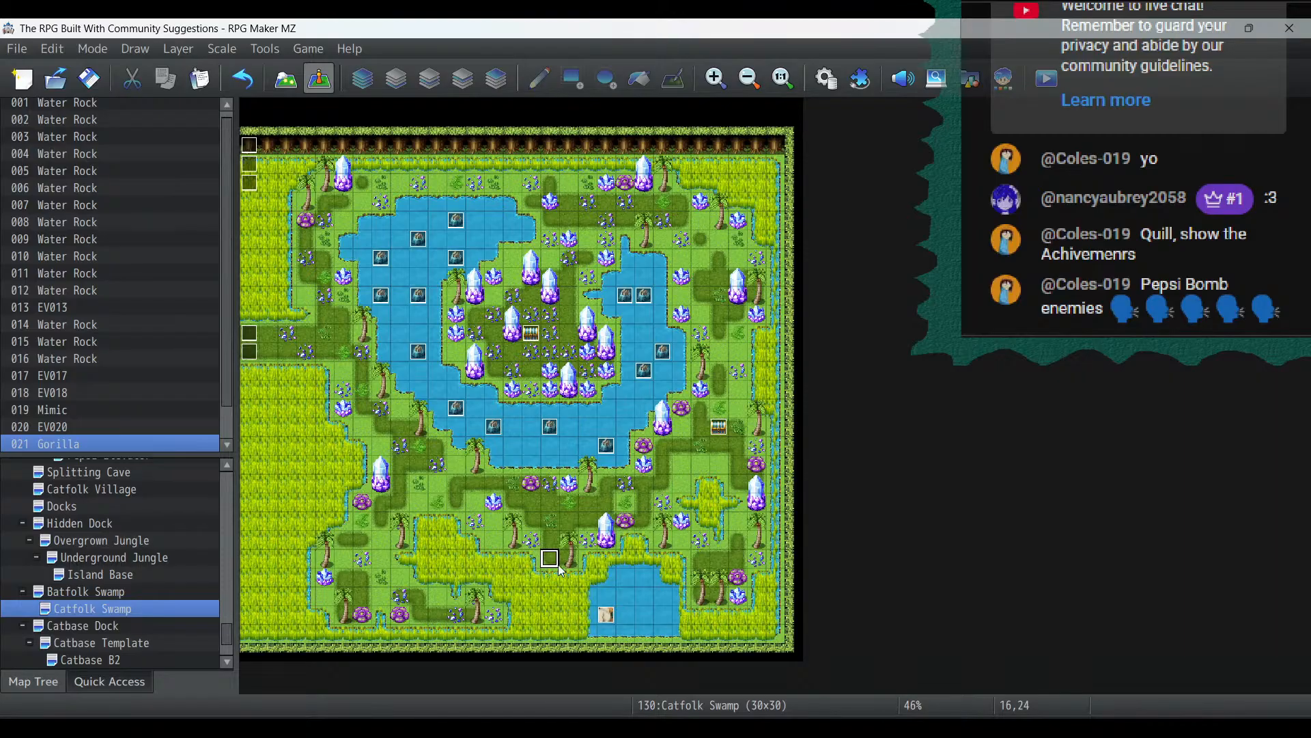
{"action": "left_click_drag", "start_coordinate": [613, 623], "coordinate": [550, 599]}
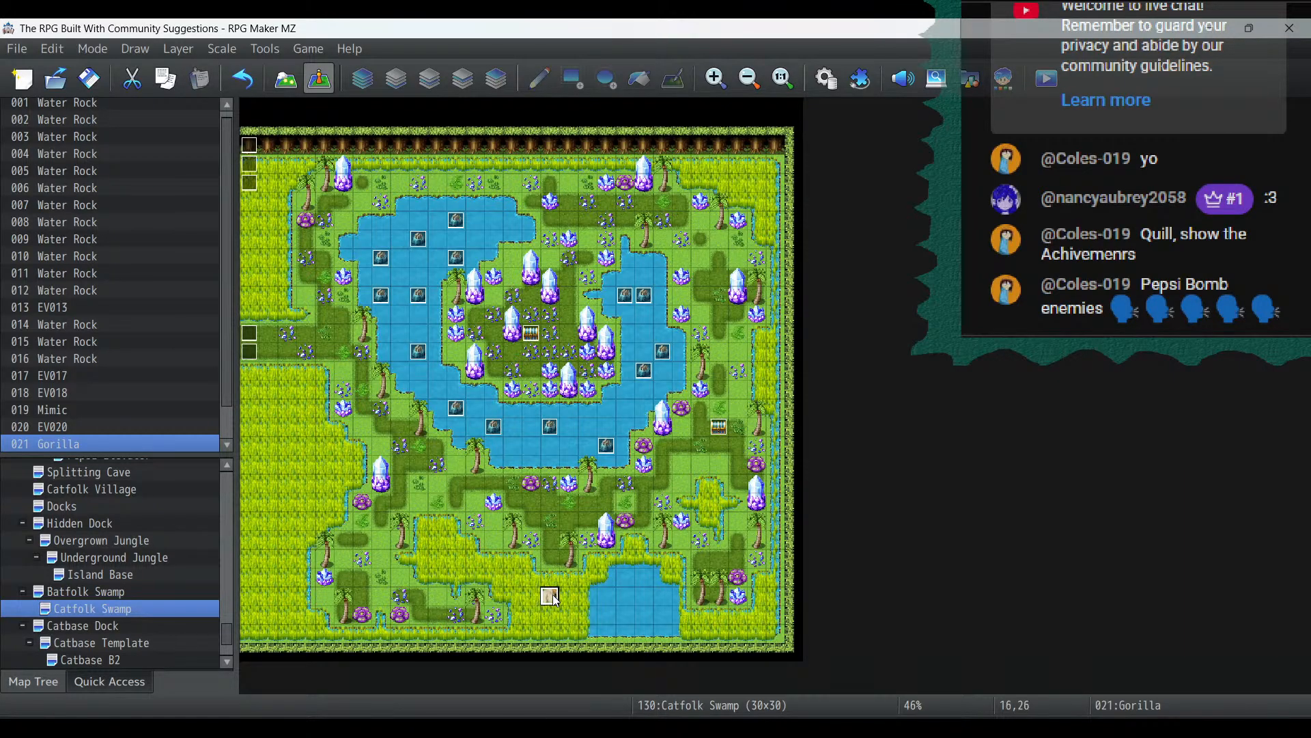
{"action": "left_click", "coordinate": [286, 84]}
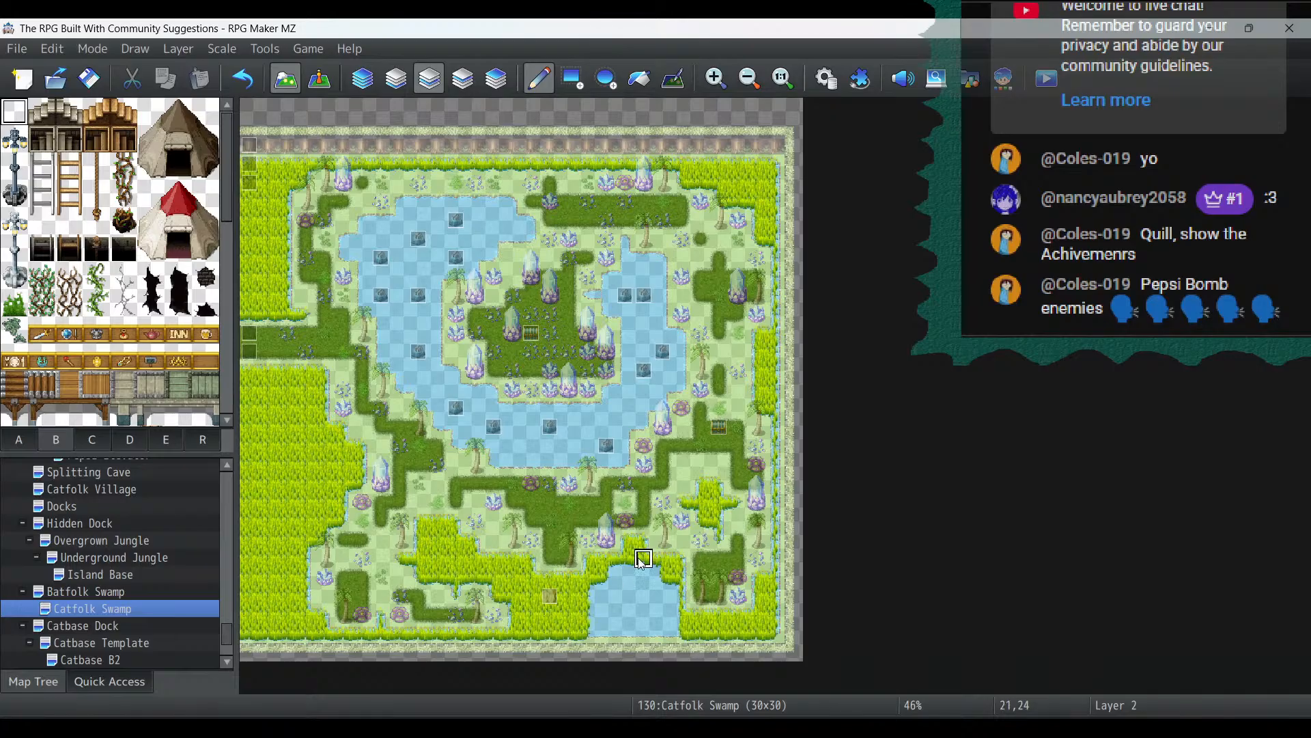
{"action": "mouse_move", "coordinate": [640, 541]}
{"action": "left_mouse_down"}
{"action": "mouse_move", "coordinate": [527, 603]}
{"action": "mouse_move", "coordinate": [586, 634]}
{"action": "mouse_move", "coordinate": [527, 633]}
{"action": "left_mouse_up"}
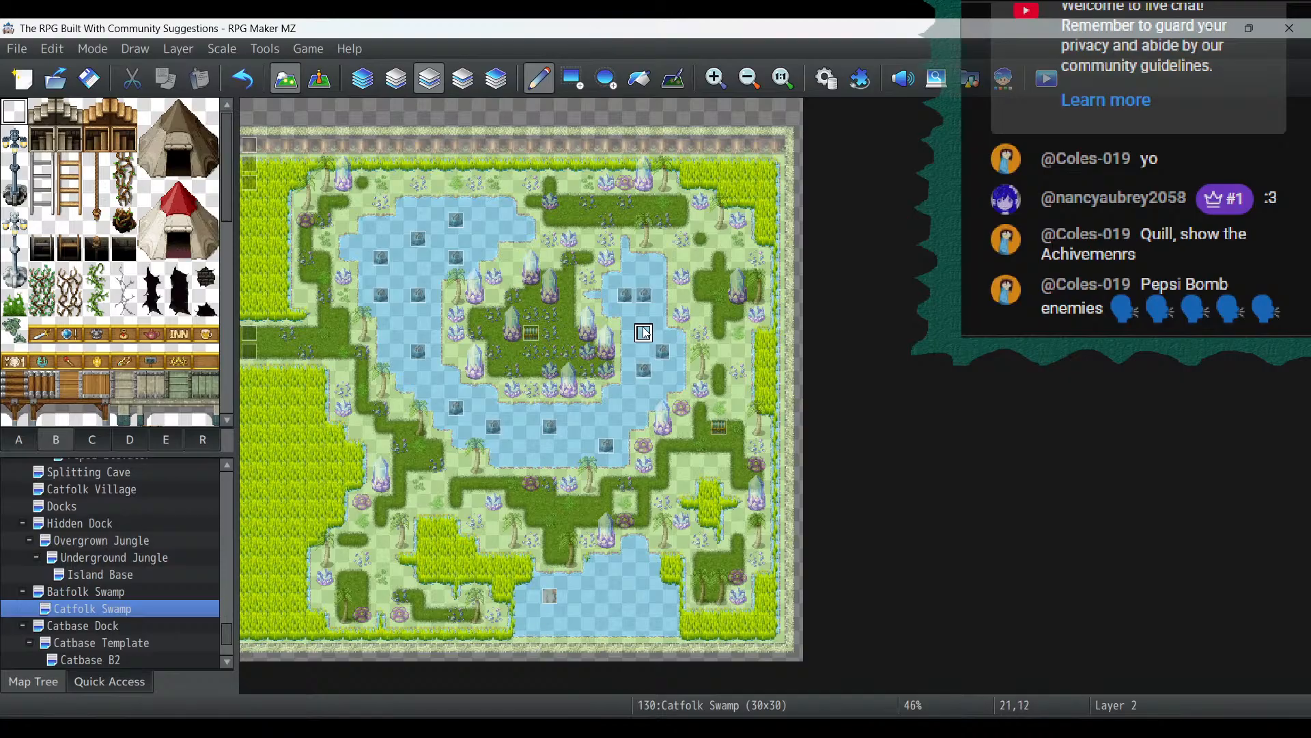
Move the Gorilla event to tile 16,24 and set its page 1 image to the middle front-facing frame of $whitegorilla
{"action": "left_click", "coordinate": [317, 81]}
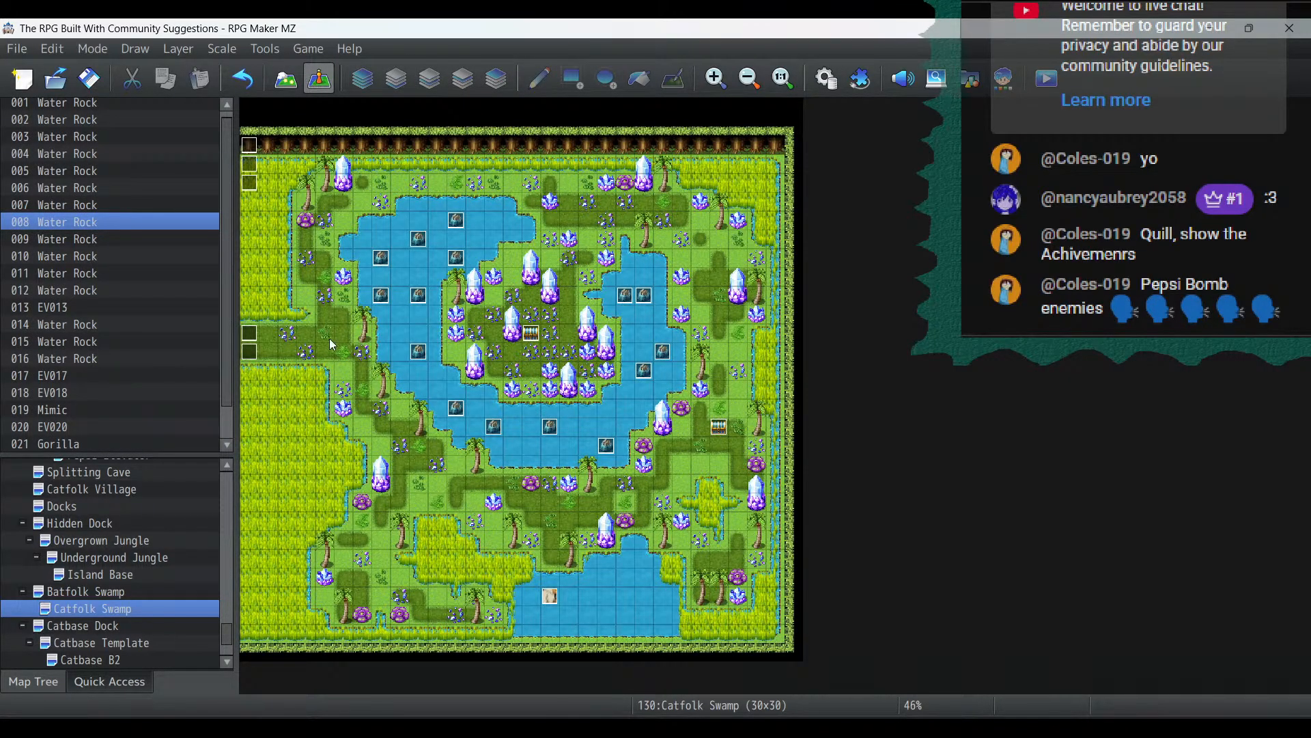
{"action": "left_click", "coordinate": [551, 601]}
{"action": "double_click", "coordinate": [552, 601]}
{"action": "double_click", "coordinate": [269, 430]}
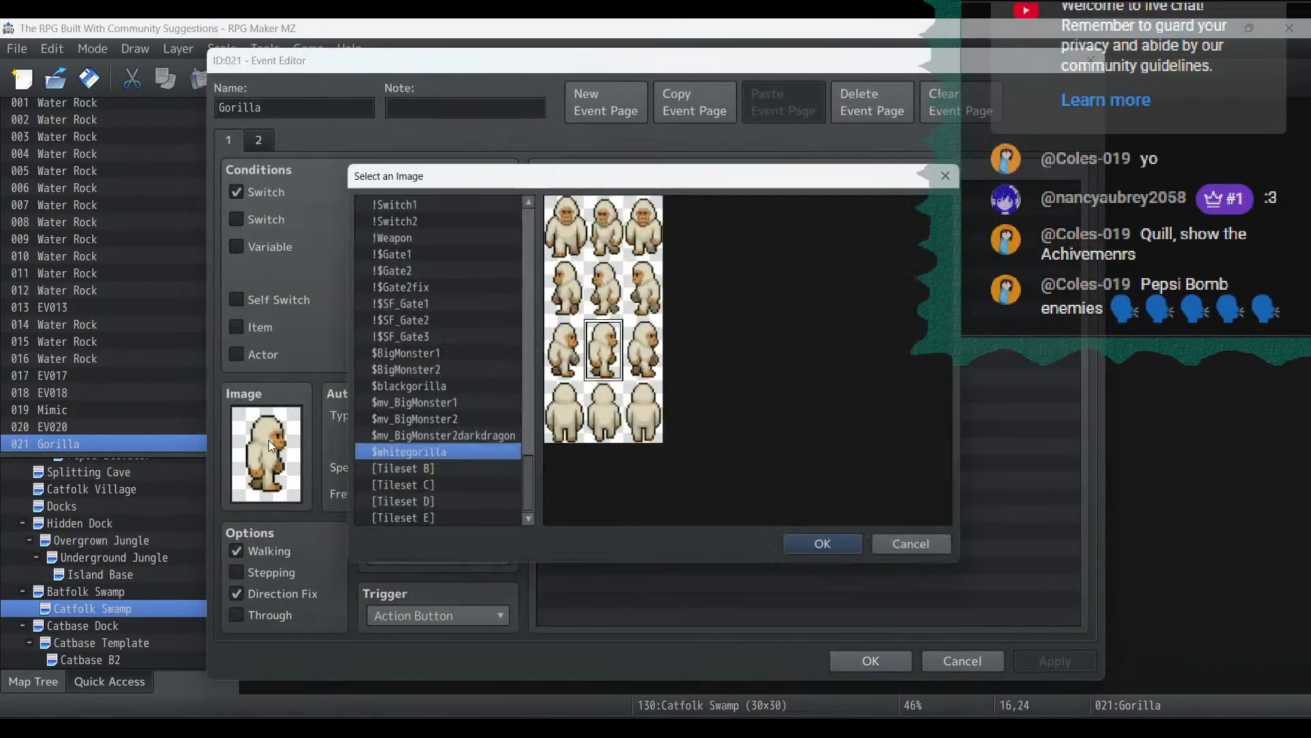
{"action": "double_click", "coordinate": [613, 239]}
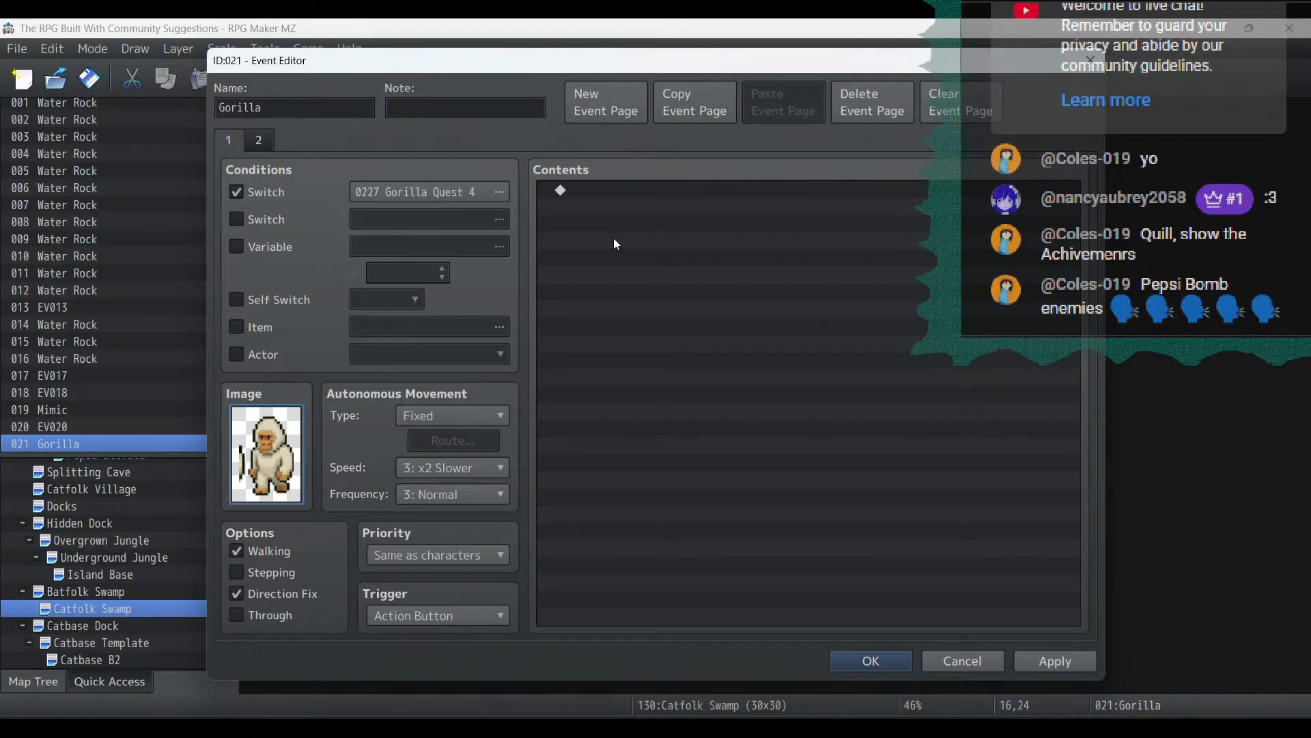
Compare the front-facing $whitegorilla frames, leave the image selection unchanged, and save the Gorilla event
{"action": "double_click", "coordinate": [267, 468]}
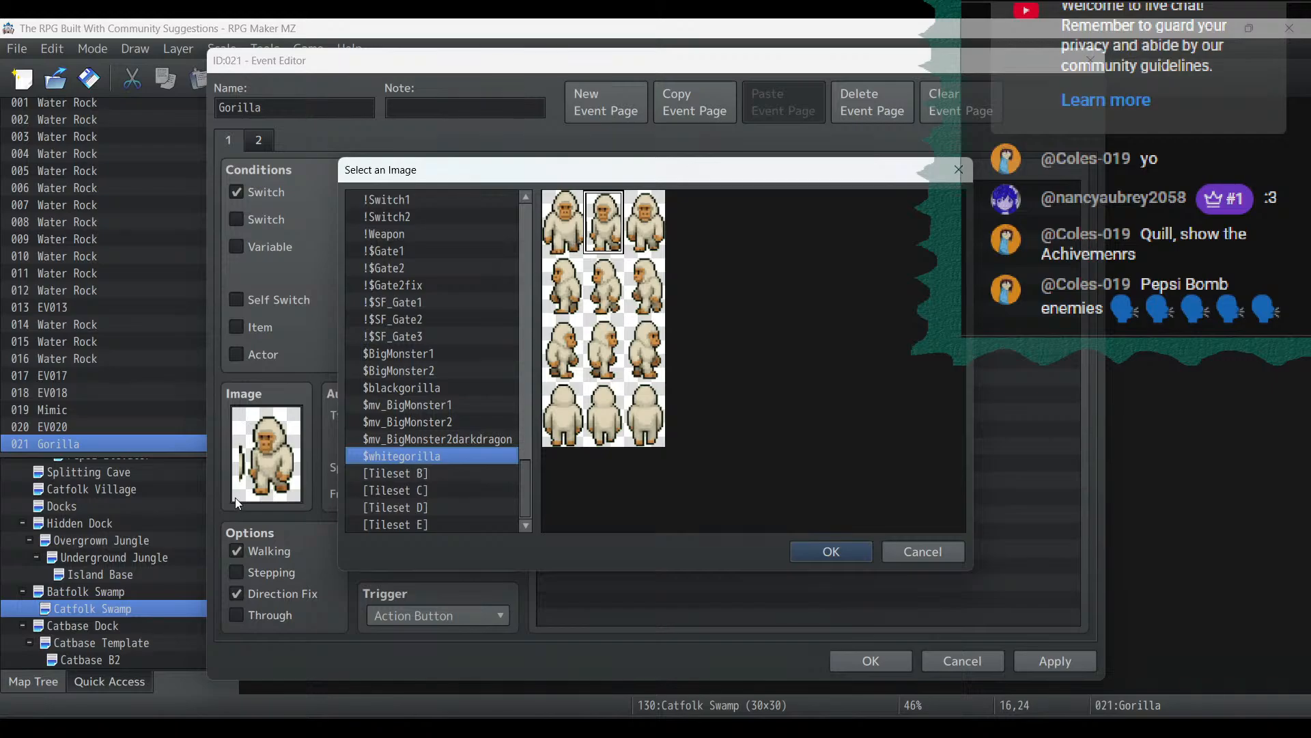
{"action": "left_click", "coordinate": [568, 232]}
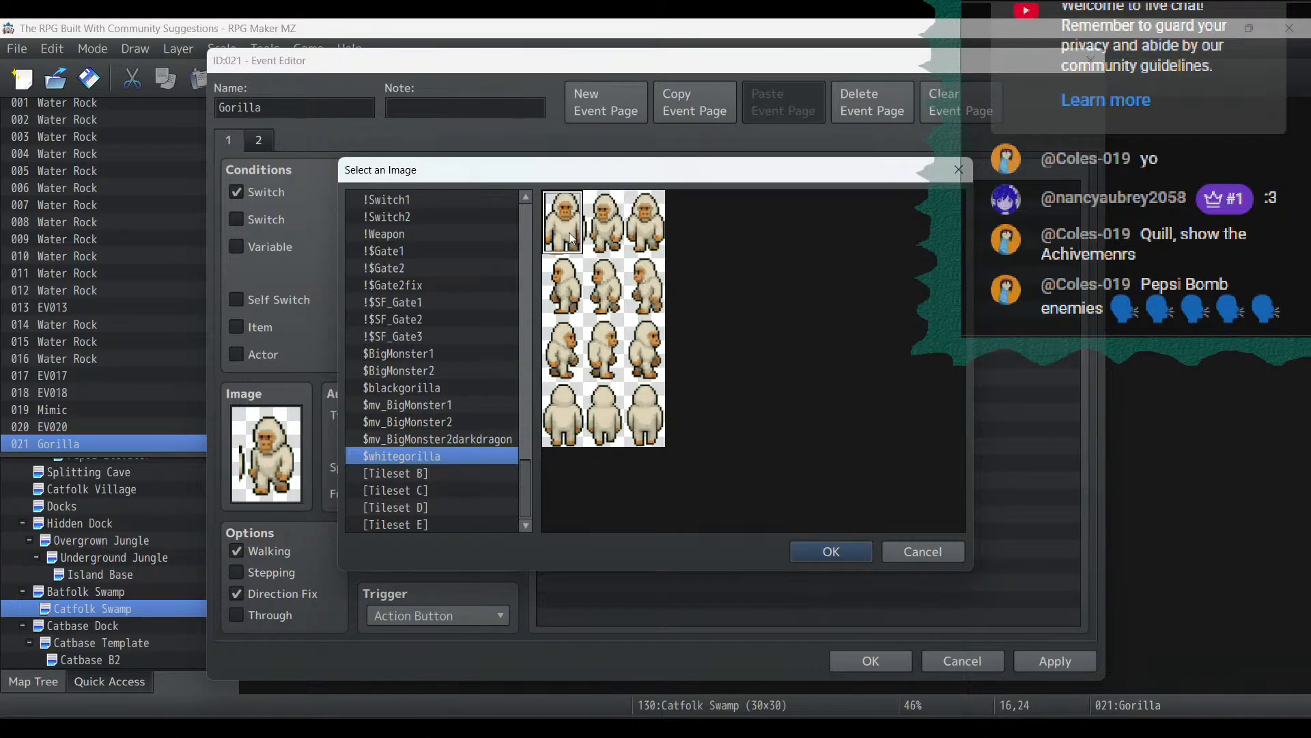
{"action": "left_click", "coordinate": [604, 243]}
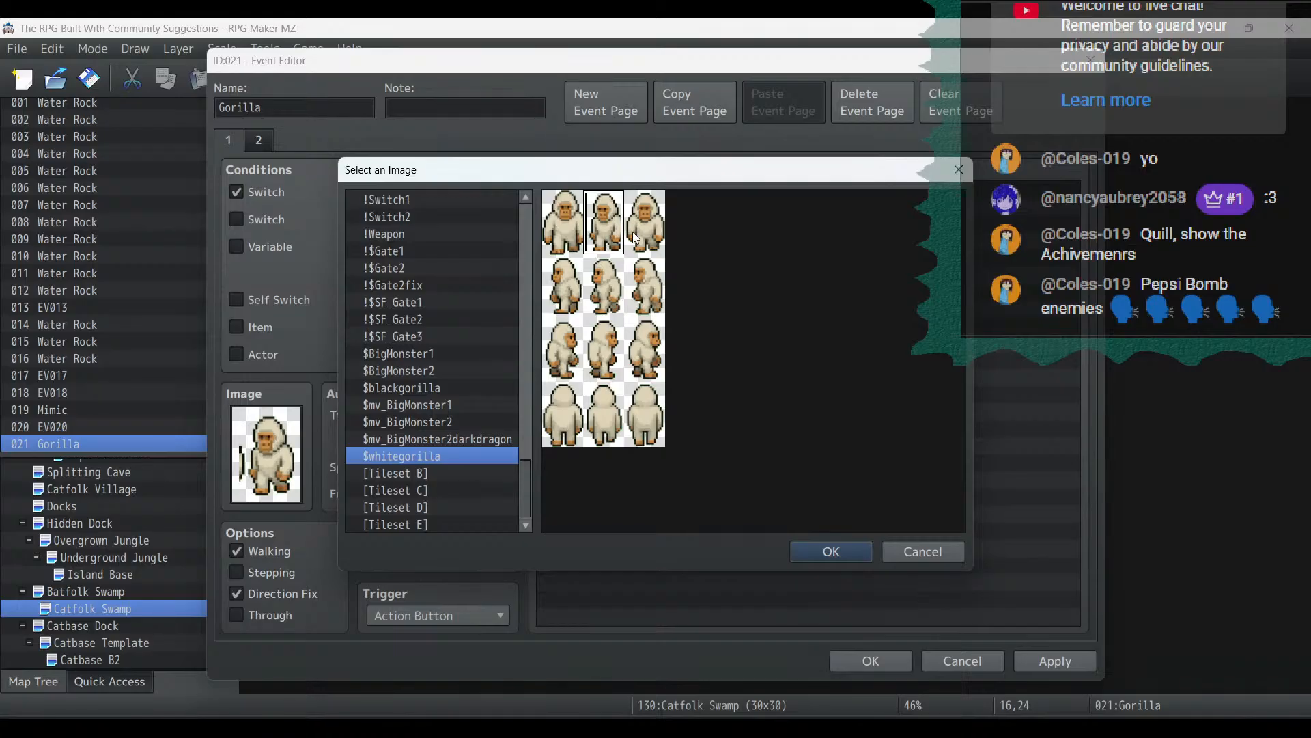
{"action": "left_click", "coordinate": [949, 553]}
{"action": "left_click", "coordinate": [965, 660]}
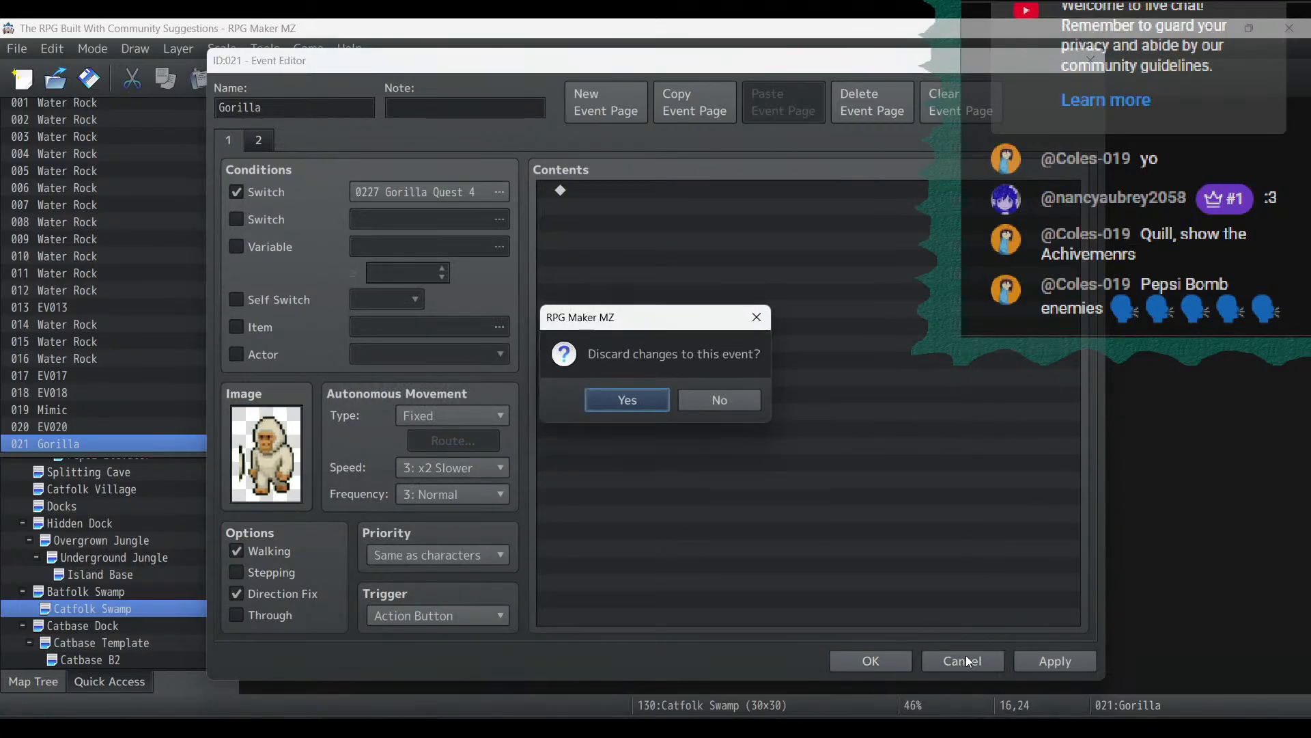
{"action": "left_click", "coordinate": [744, 399]}
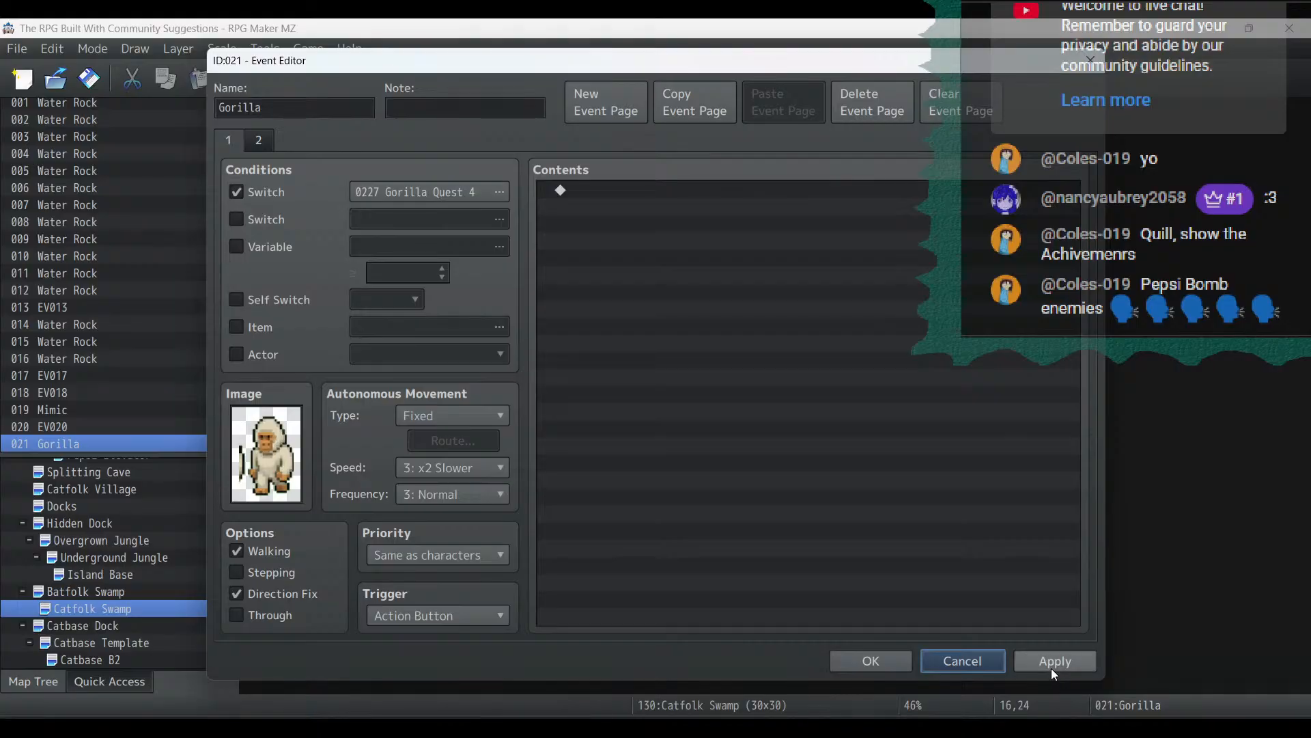
{"action": "left_click", "coordinate": [866, 662]}
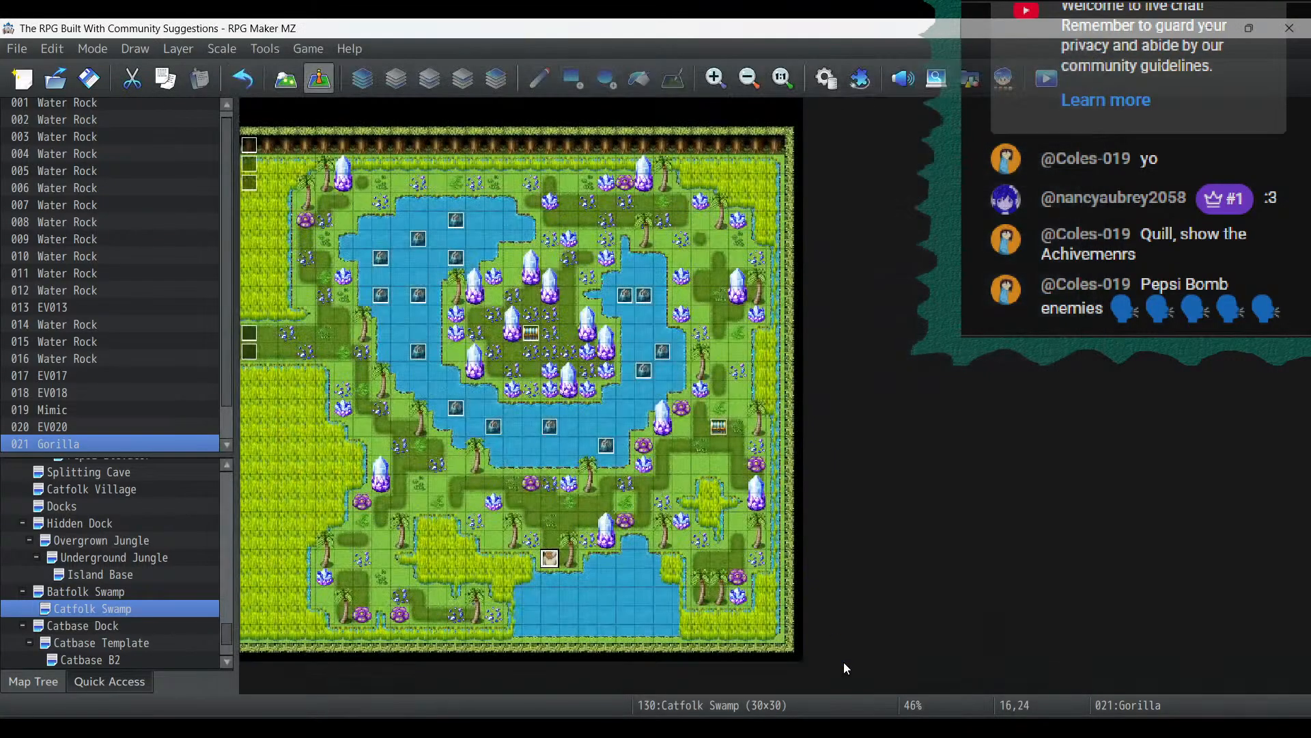
Try the first front-facing $whitegorilla frame, then set the Gorilla event's page 1 image to the third front-facing frame
{"action": "double_click", "coordinate": [549, 559]}
{"action": "double_click", "coordinate": [252, 461]}
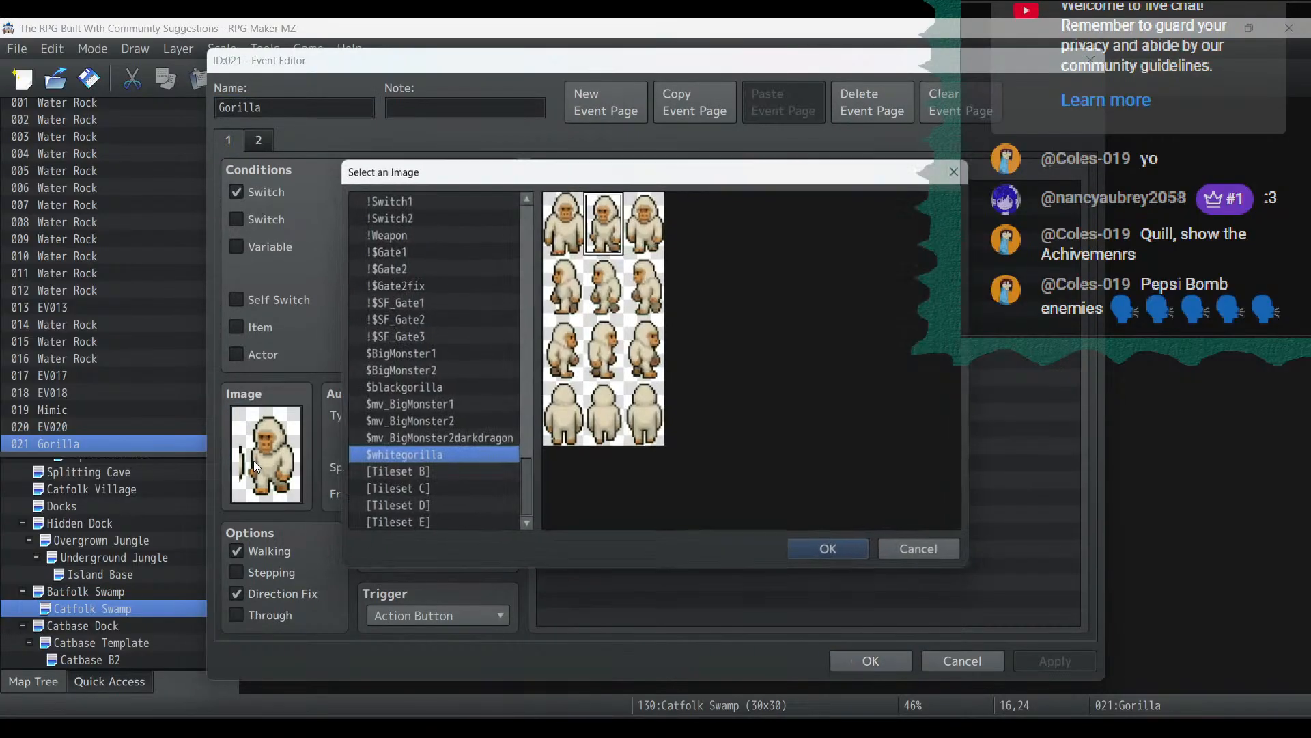
{"action": "double_click", "coordinate": [551, 207]}
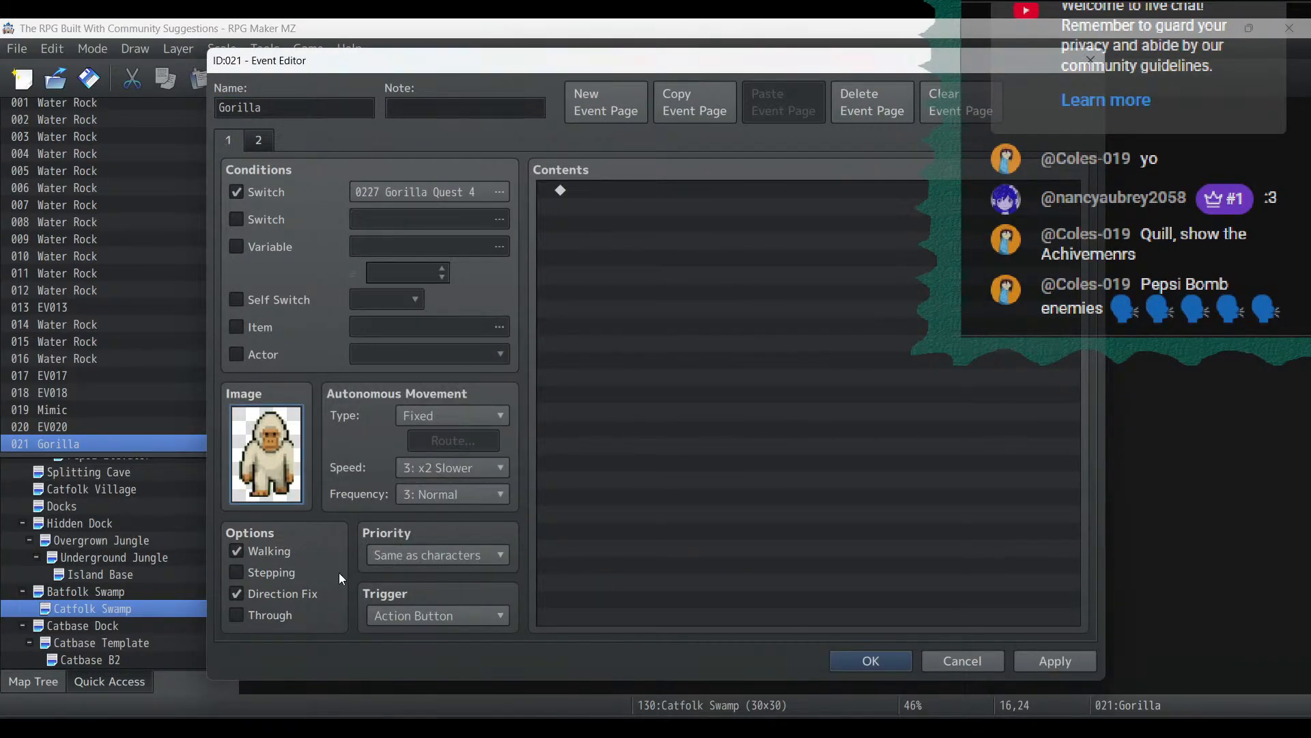
{"action": "double_click", "coordinate": [280, 478]}
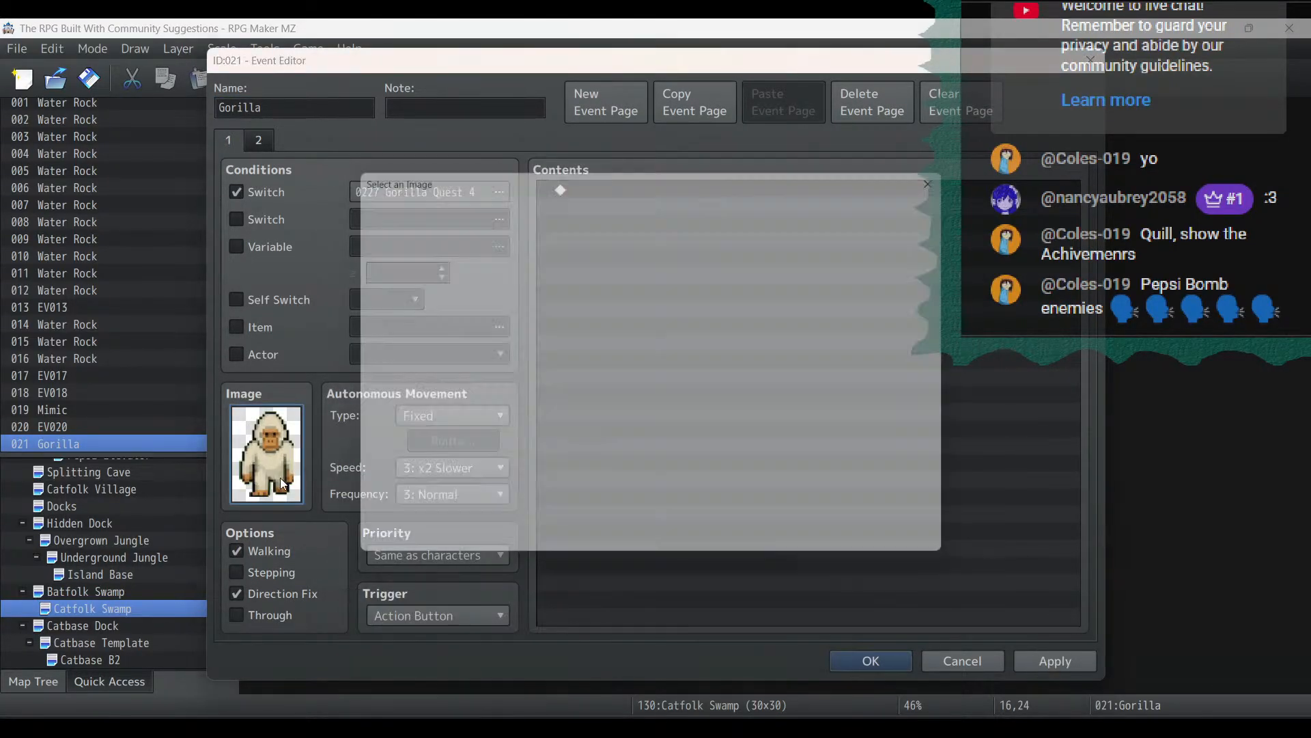
{"action": "double_click", "coordinate": [653, 242]}
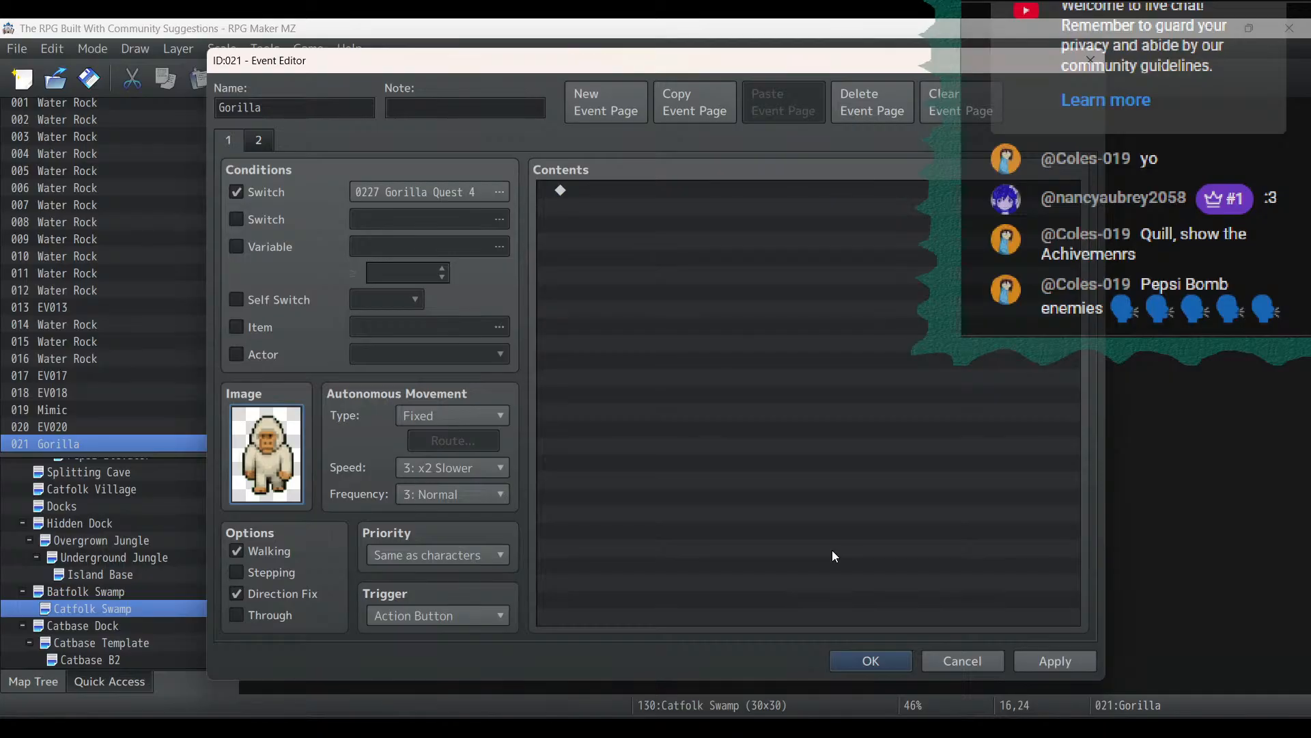
{"action": "left_click", "coordinate": [1046, 660]}
Turn off Direction Fix on the Gorilla event's page 1, check page 2, and save the event
{"action": "left_click", "coordinate": [249, 592]}
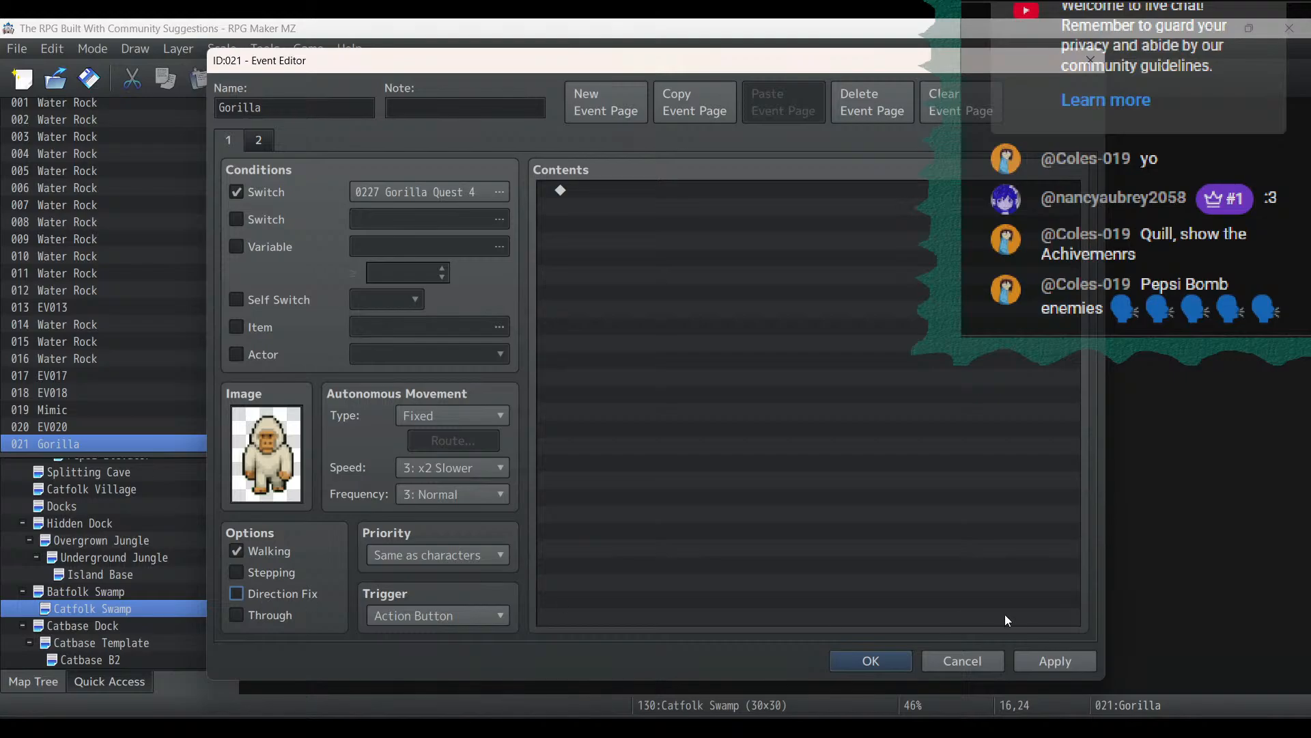
{"action": "left_click", "coordinate": [1043, 661]}
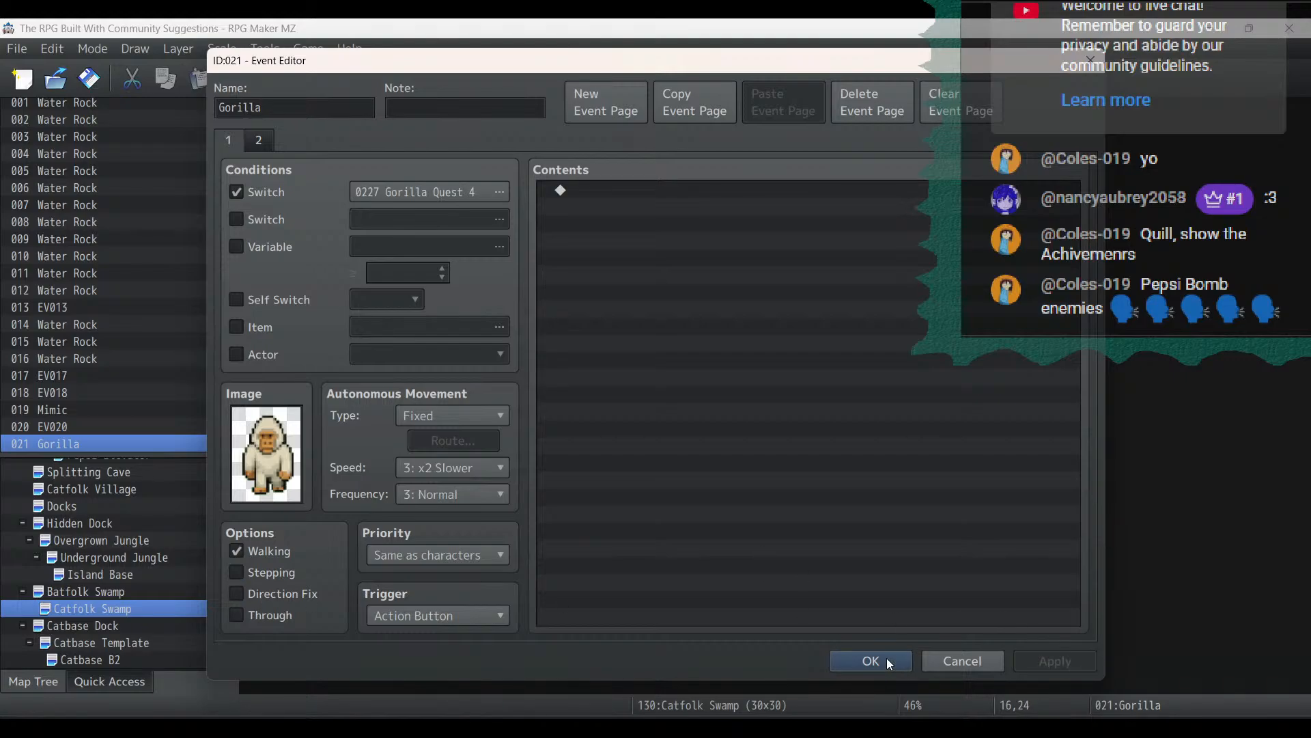
{"action": "left_click", "coordinate": [261, 136]}
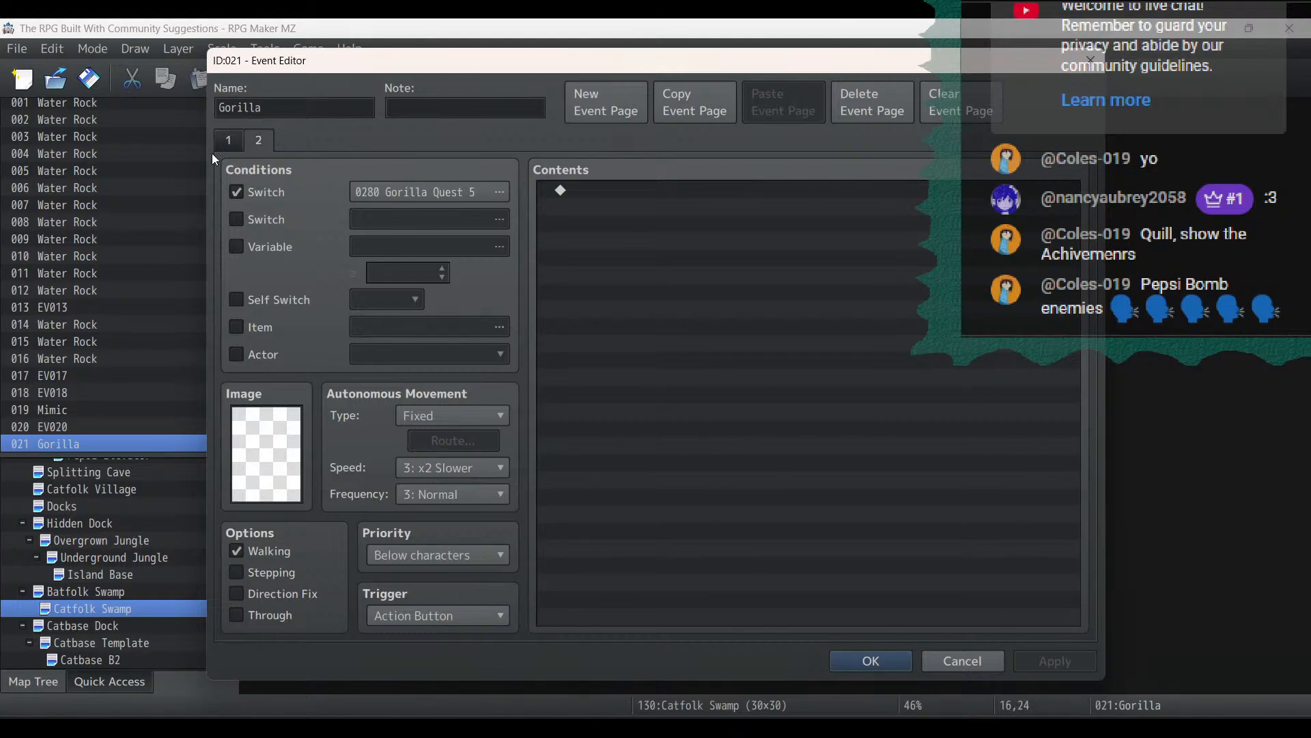
{"action": "left_click", "coordinate": [232, 142]}
{"action": "left_click", "coordinate": [869, 660]}
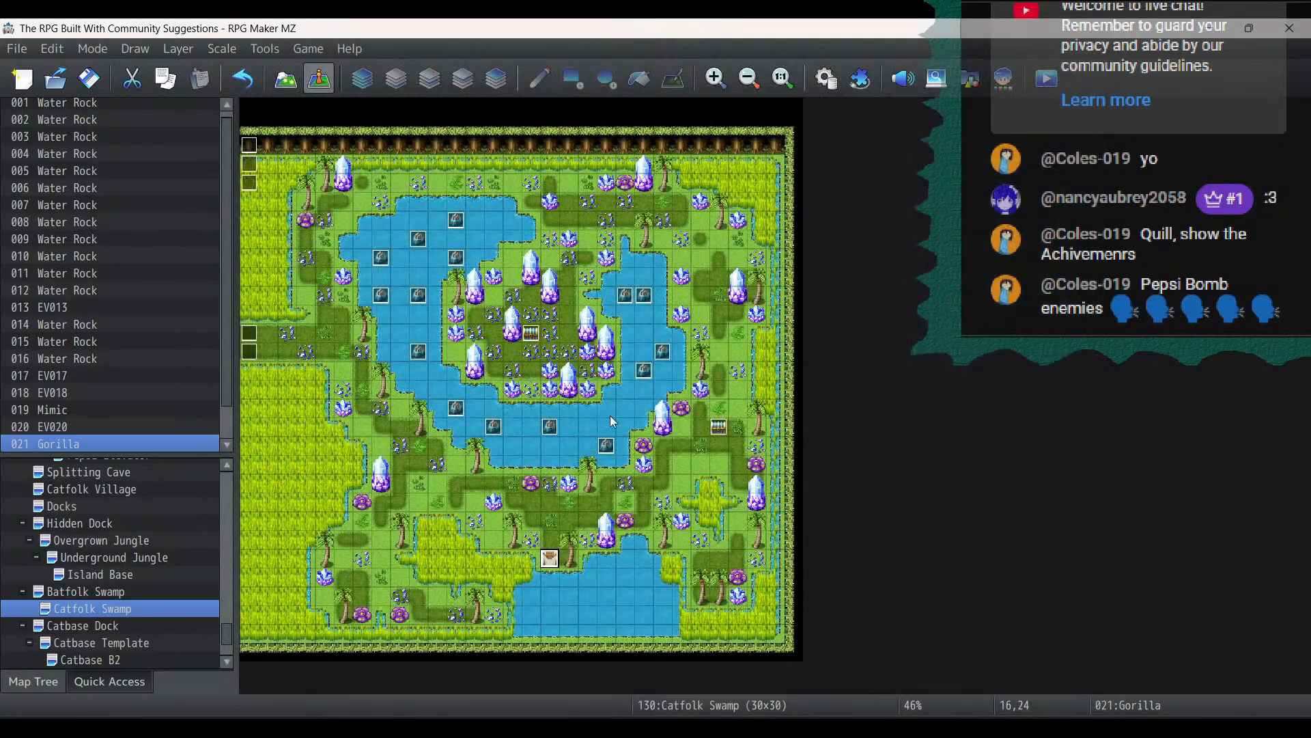
Create a new event at tile 16,25 with a second page conditioned on switch 0280 Gorilla Quest 5
{"action": "double_click", "coordinate": [550, 583]}
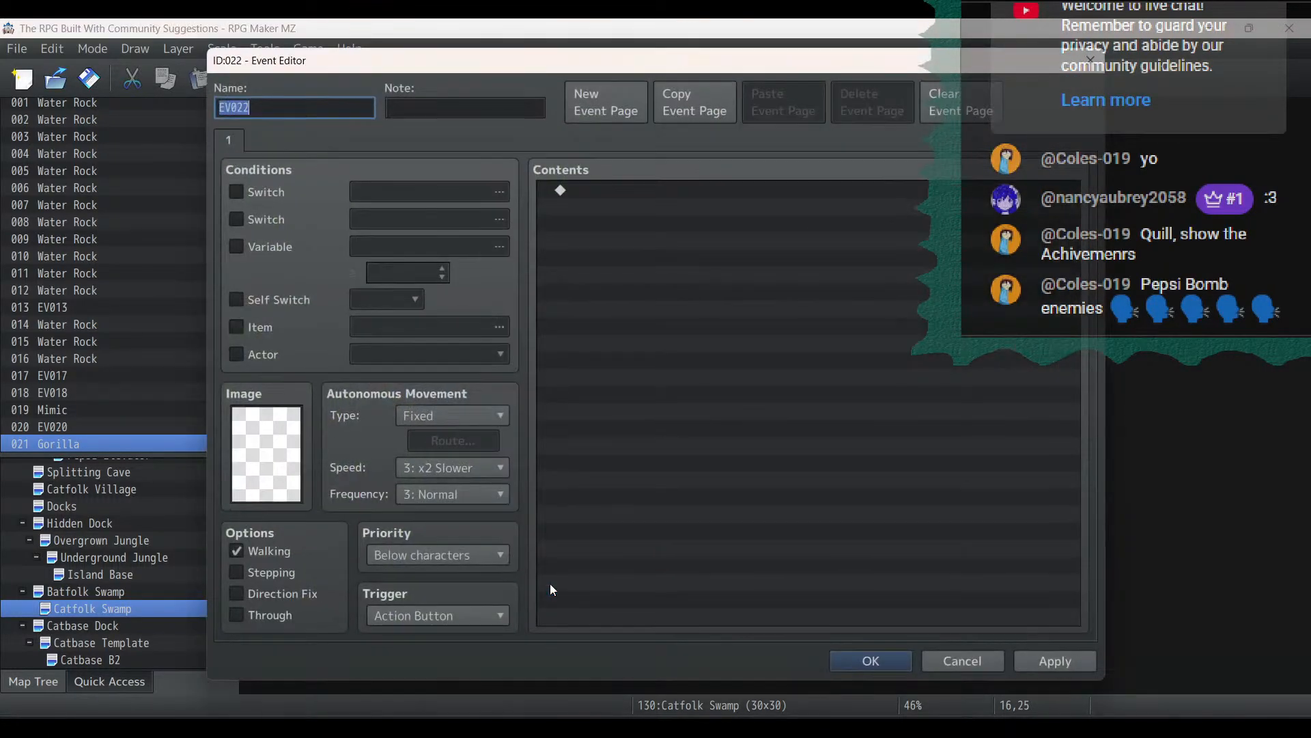
{"action": "double_click", "coordinate": [284, 452]}
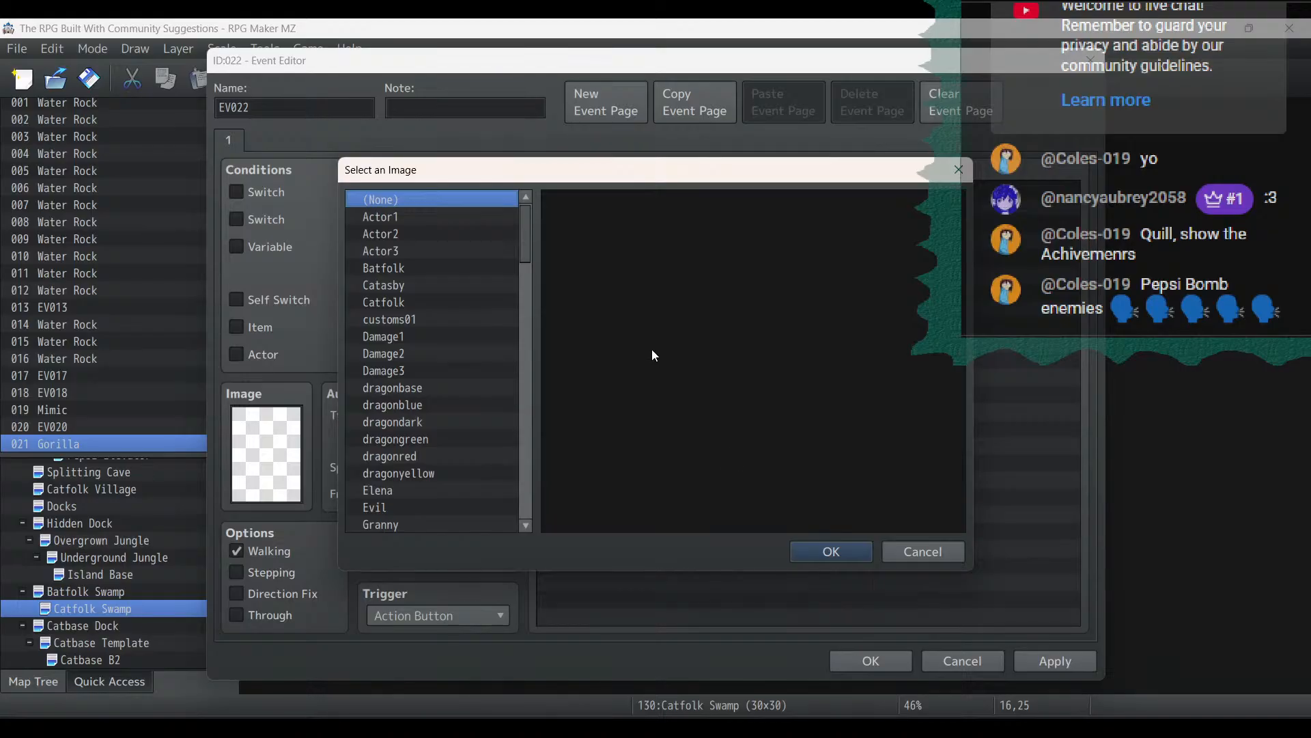
{"action": "left_click", "coordinate": [913, 550]}
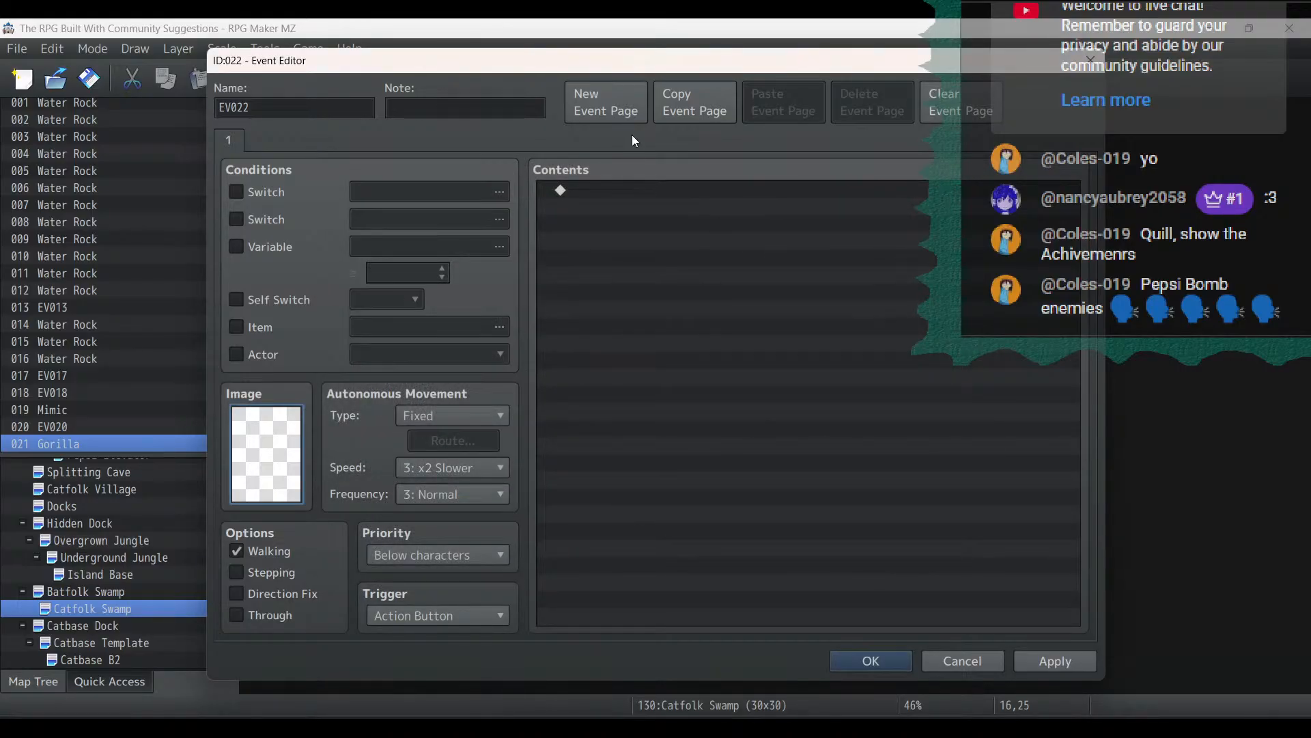
{"action": "left_click", "coordinate": [627, 117]}
{"action": "left_click", "coordinate": [237, 192]}
{"action": "left_click", "coordinate": [378, 190]}
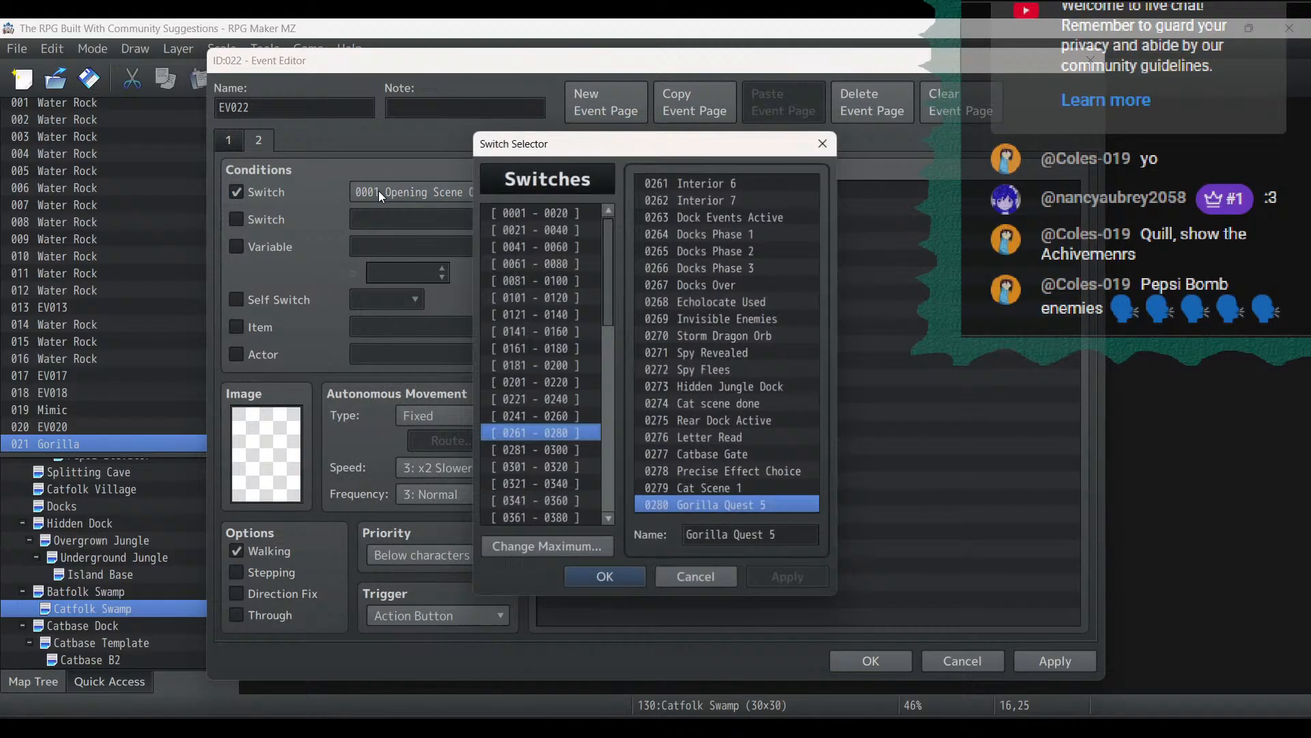
{"action": "double_click", "coordinate": [720, 505]}
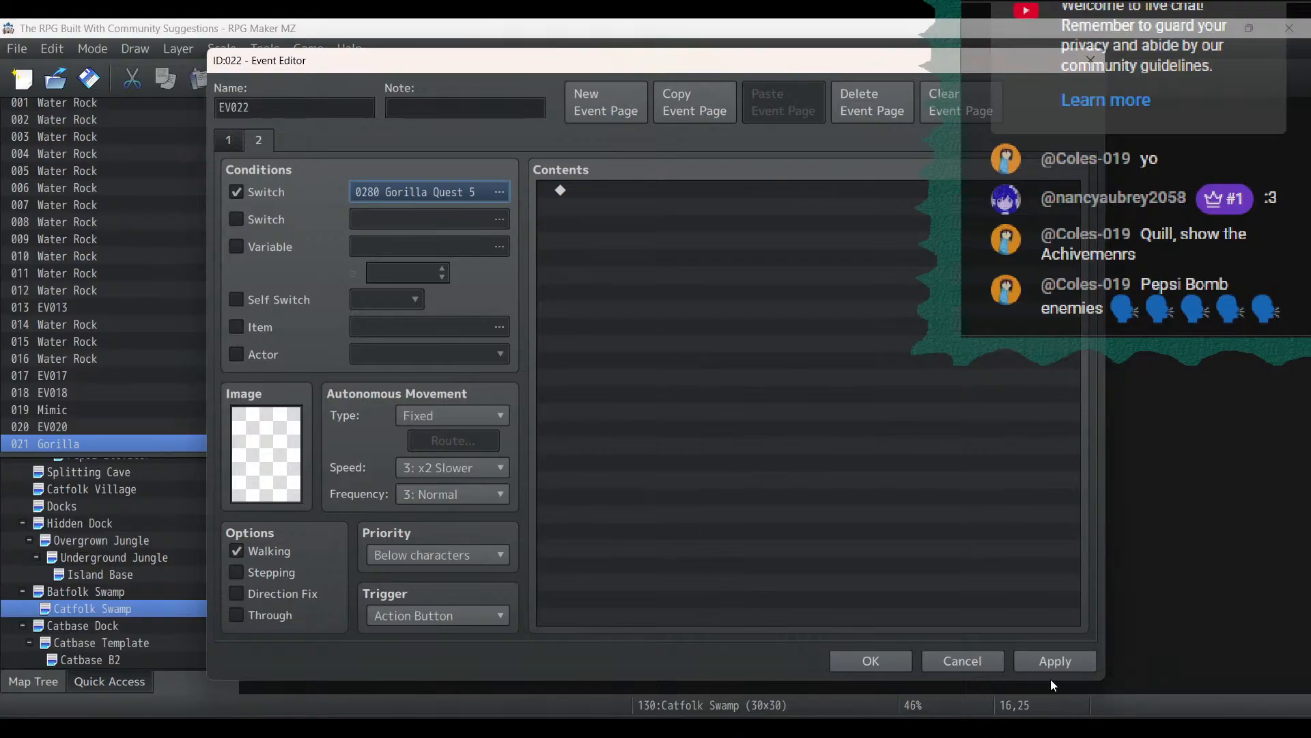
{"action": "left_click", "coordinate": [1045, 661]}
Set the page 1 image of the event at tile 16,25 to a light-blue crystal from the !Crystal sheet
{"action": "left_click", "coordinate": [229, 140]}
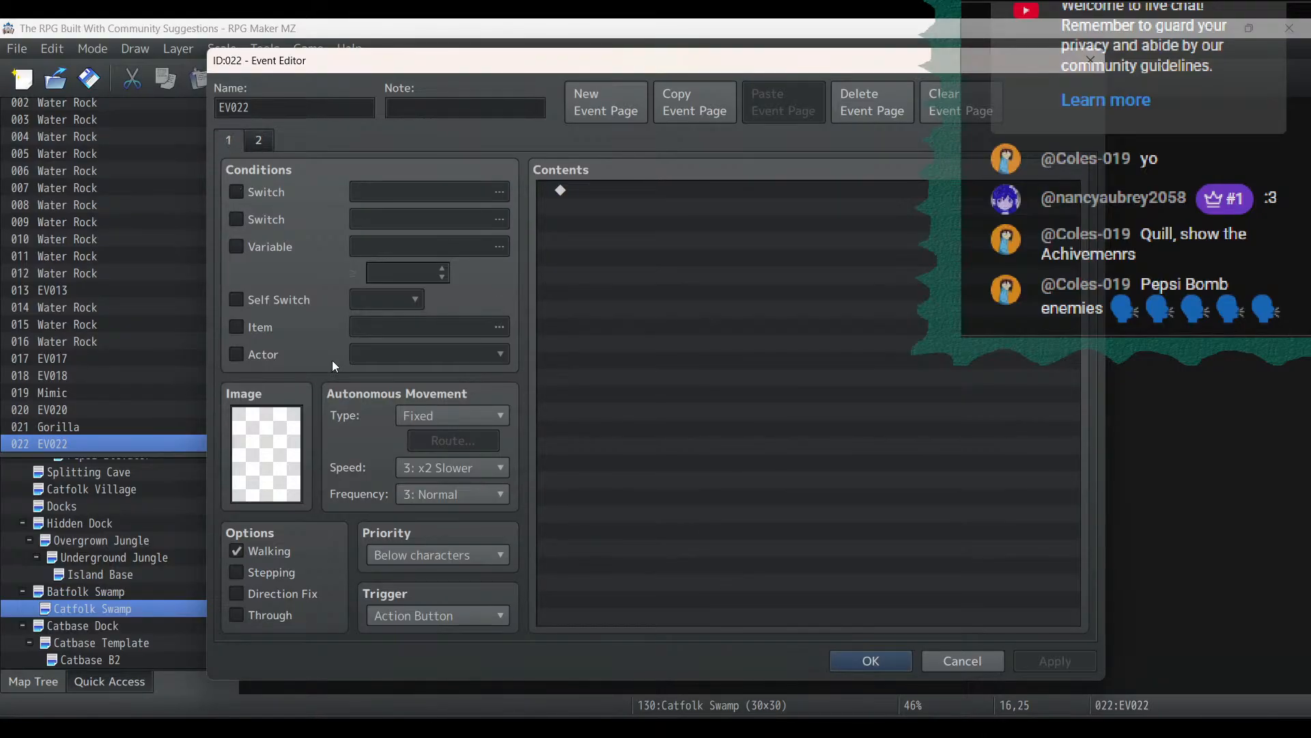
{"action": "double_click", "coordinate": [249, 421]}
{"action": "left_click_drag", "start_coordinate": [526, 237], "coordinate": [530, 576]}
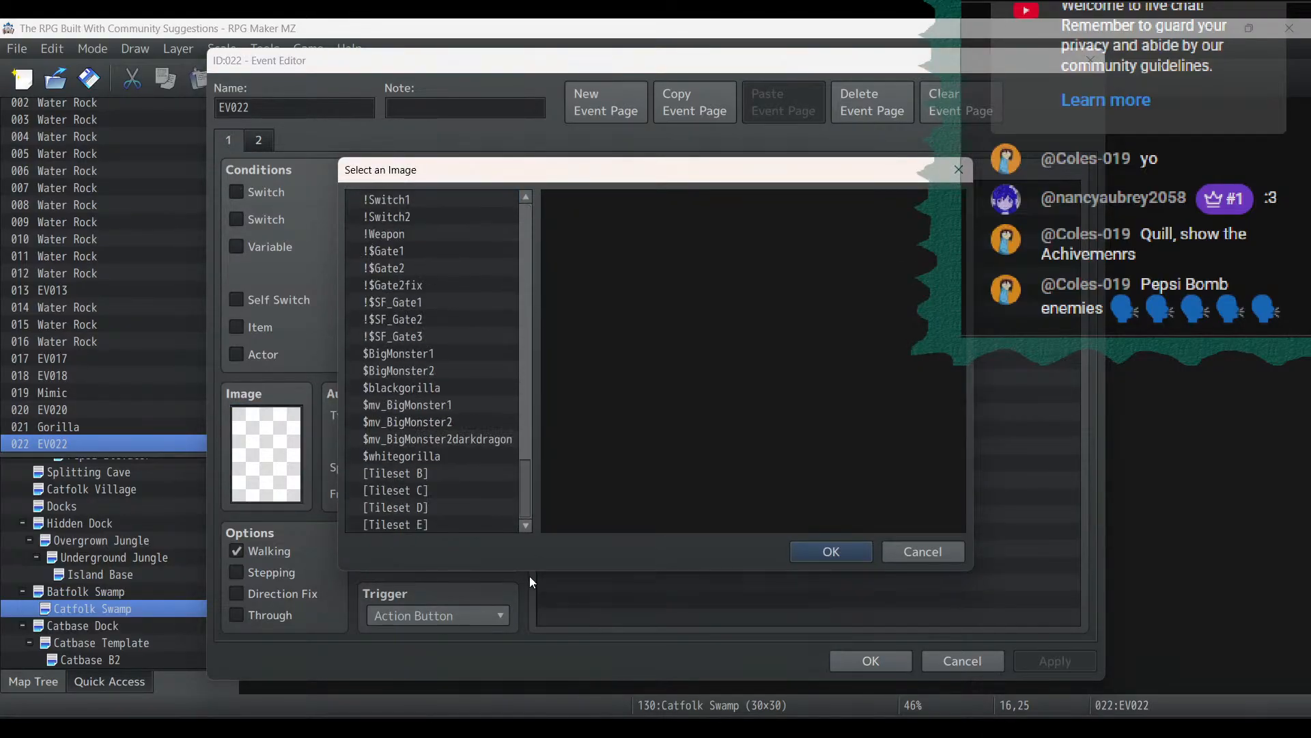
{"action": "left_click", "coordinate": [442, 521]}
{"action": "key", "text": "Up"}
{"action": "key", "text": "Up"}
{"action": "key", "text": "Up"}
{"action": "key", "text": "Up"}
{"action": "key", "text": "Up"}
{"action": "key", "text": "Up"}
{"action": "key", "text": "Up"}
{"action": "key", "text": "Up"}
{"action": "key", "text": "Up"}
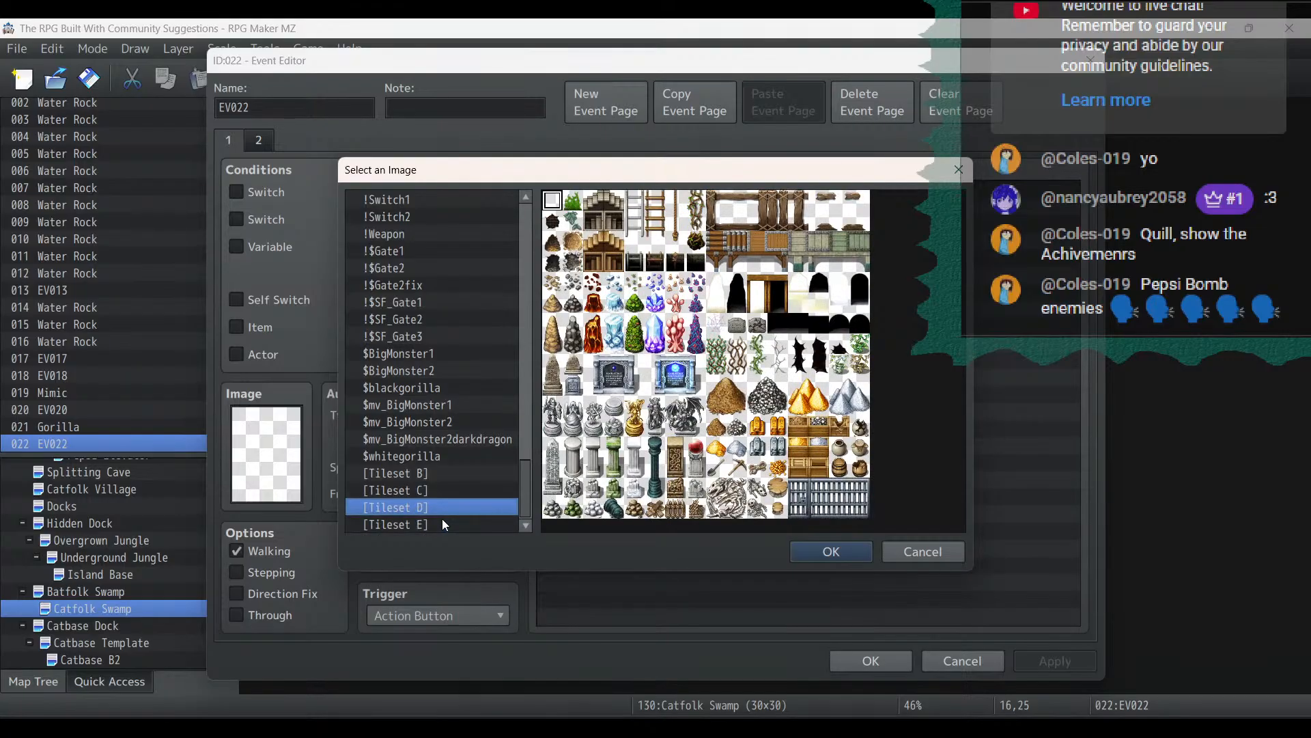
{"action": "key", "text": "Up"}
{"action": "key", "text": "Up"}
{"action": "key", "text": "Up"}
{"action": "key", "text": "Up"}
{"action": "key", "text": "Up"}
{"action": "key", "text": "Up"}
{"action": "key", "text": "Up"}
{"action": "key", "text": "Up"}
{"action": "key", "text": "Up"}
{"action": "key", "text": "Up"}
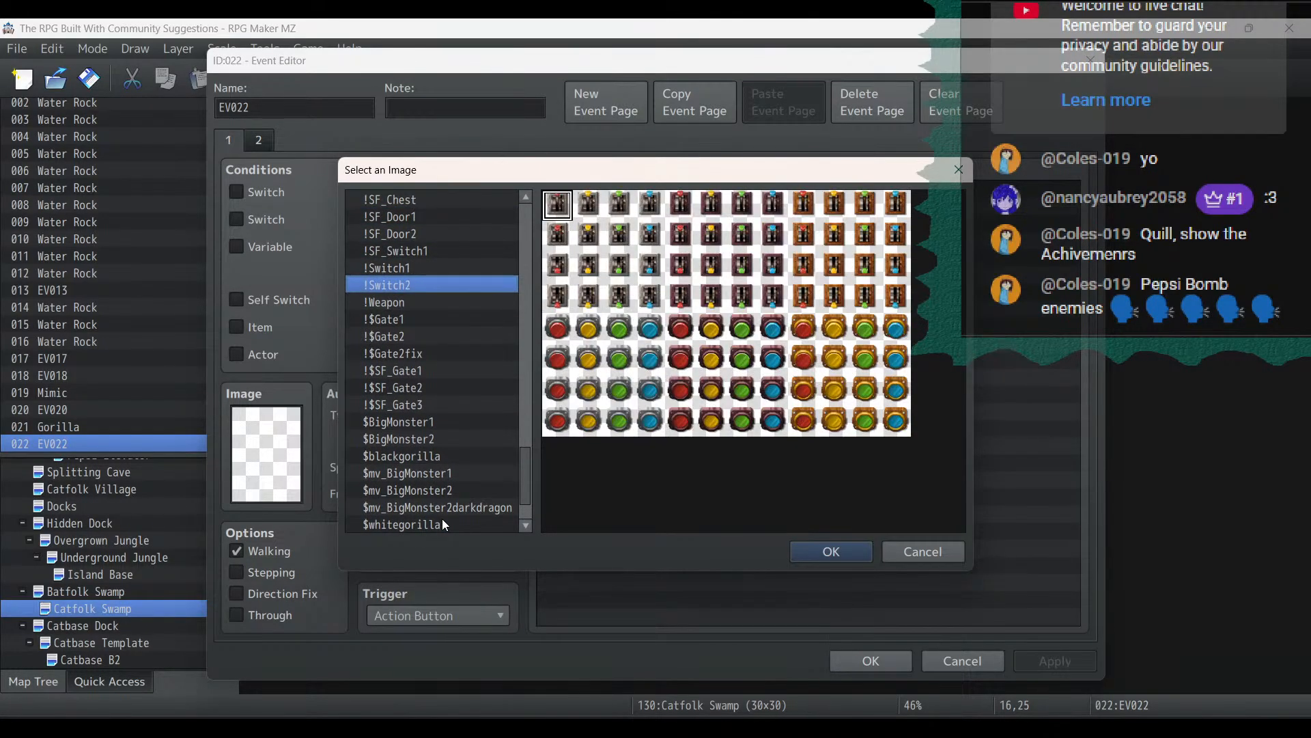
{"action": "key", "text": "Up"}
{"action": "key", "text": "Up"}
{"action": "key", "text": "Up"}
{"action": "key", "text": "Up"}
{"action": "key", "text": "Up"}
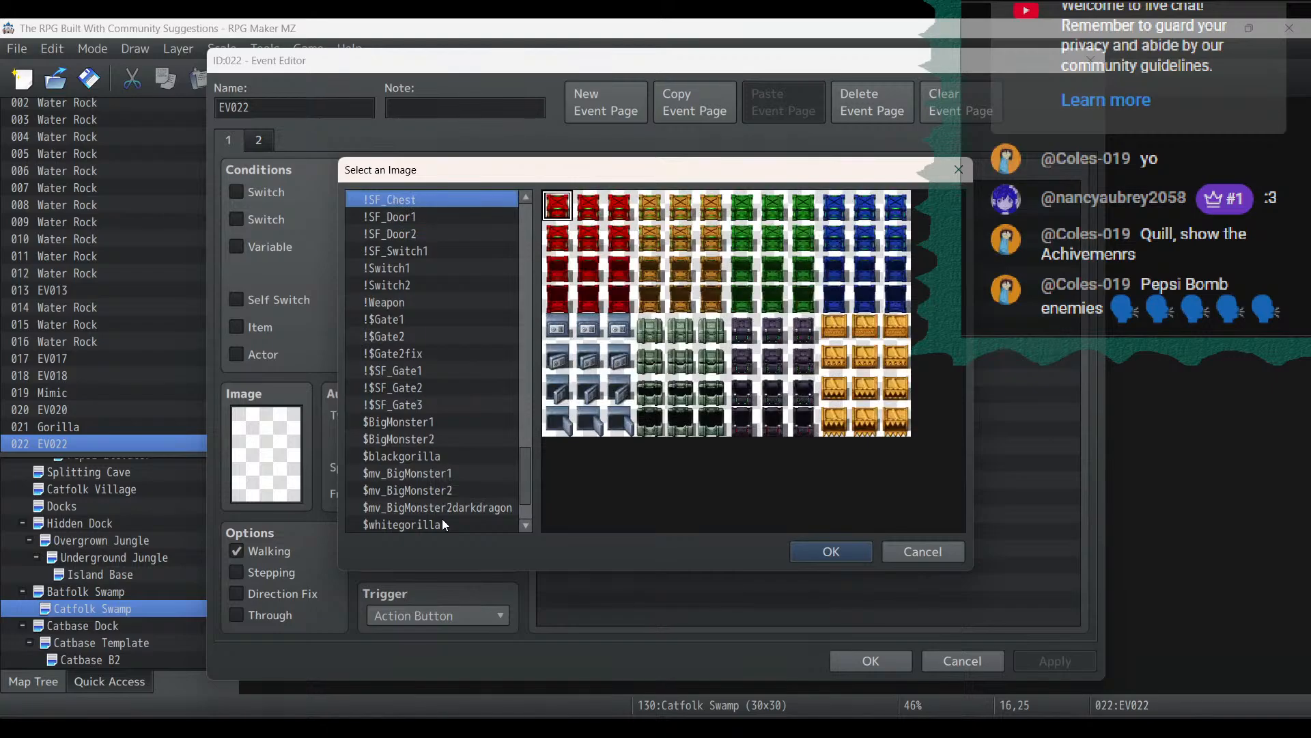
{"action": "key", "text": "Up"}
{"action": "key", "text": "Up"}
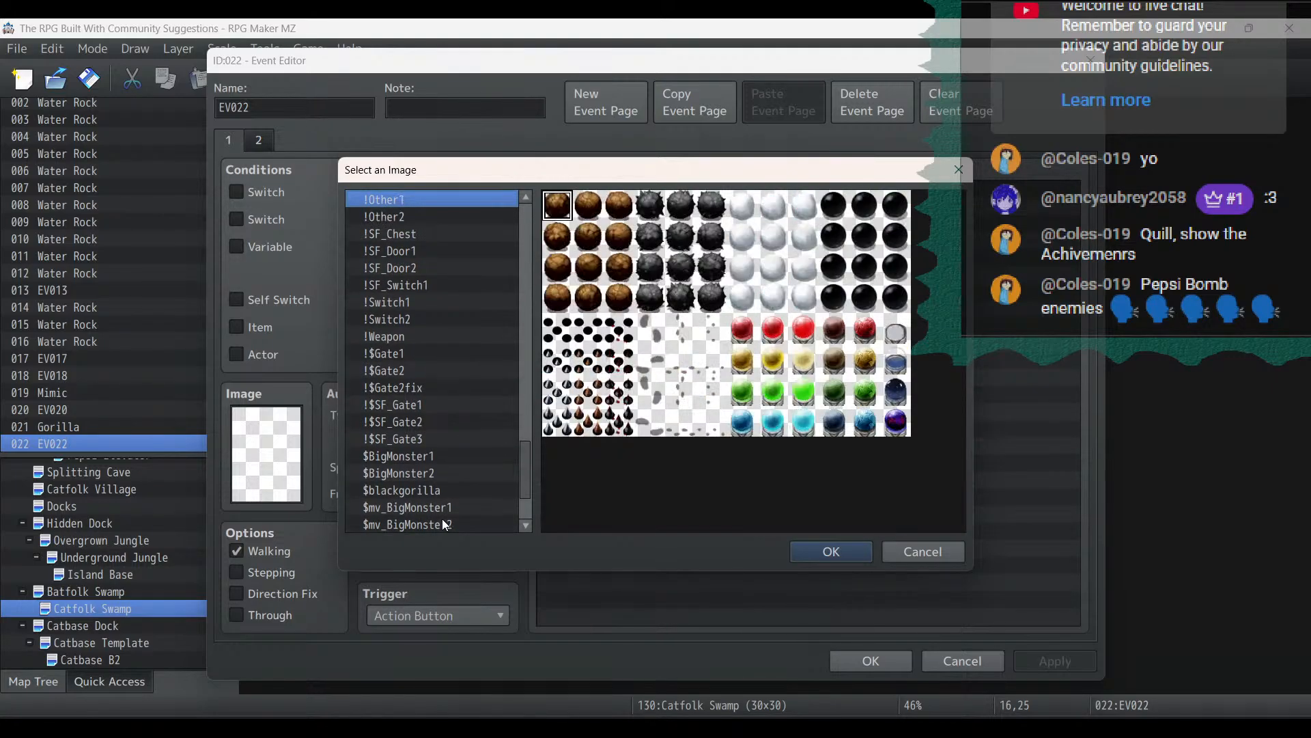
{"action": "key", "text": "Up"}
{"action": "key", "text": "Down"}
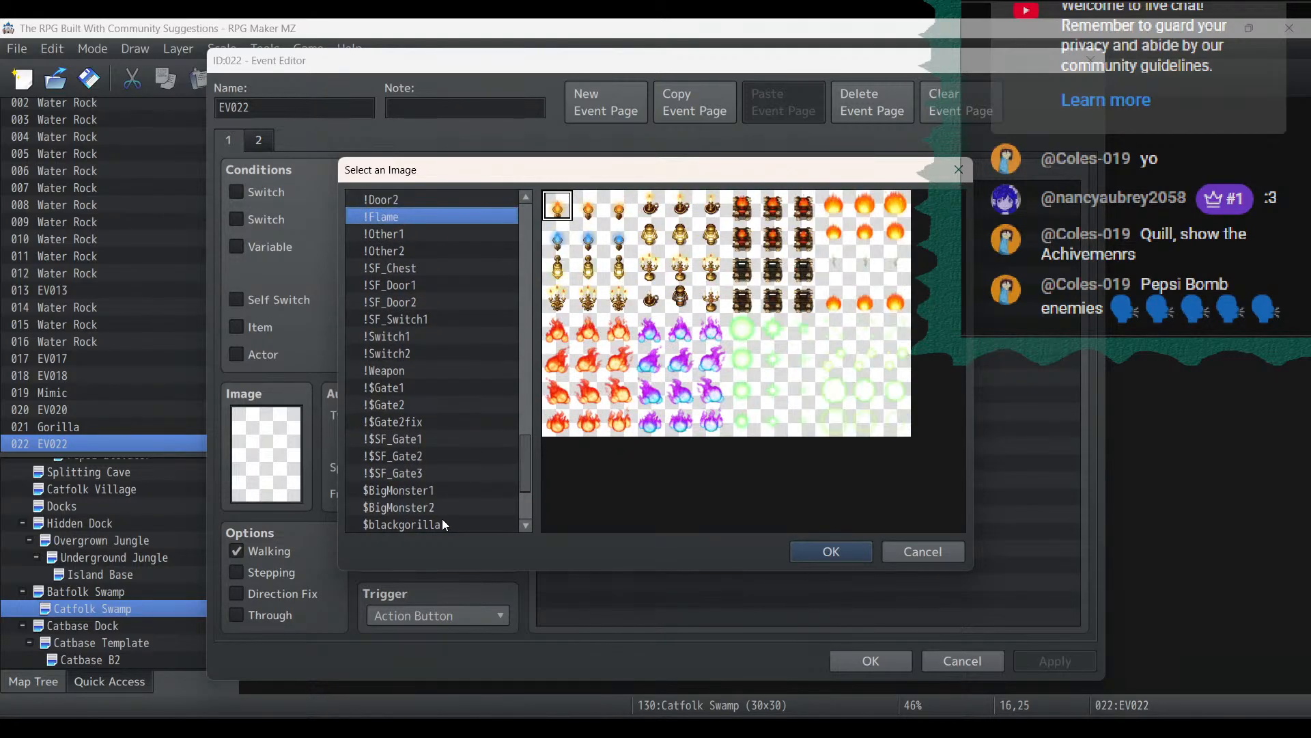
{"action": "key", "text": "Up"}
{"action": "key", "text": "Up"}
{"action": "key", "text": "Up"}
{"action": "key", "text": "Down"}
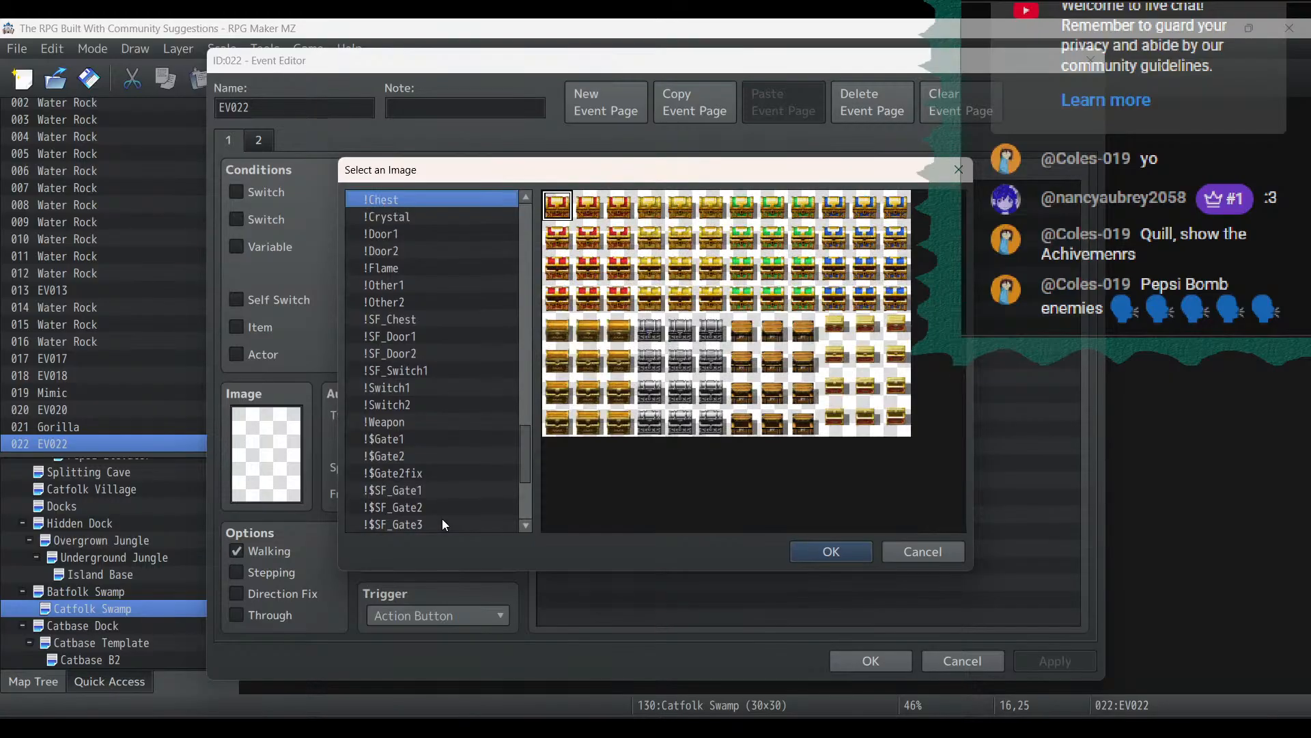
{"action": "key", "text": "Up"}
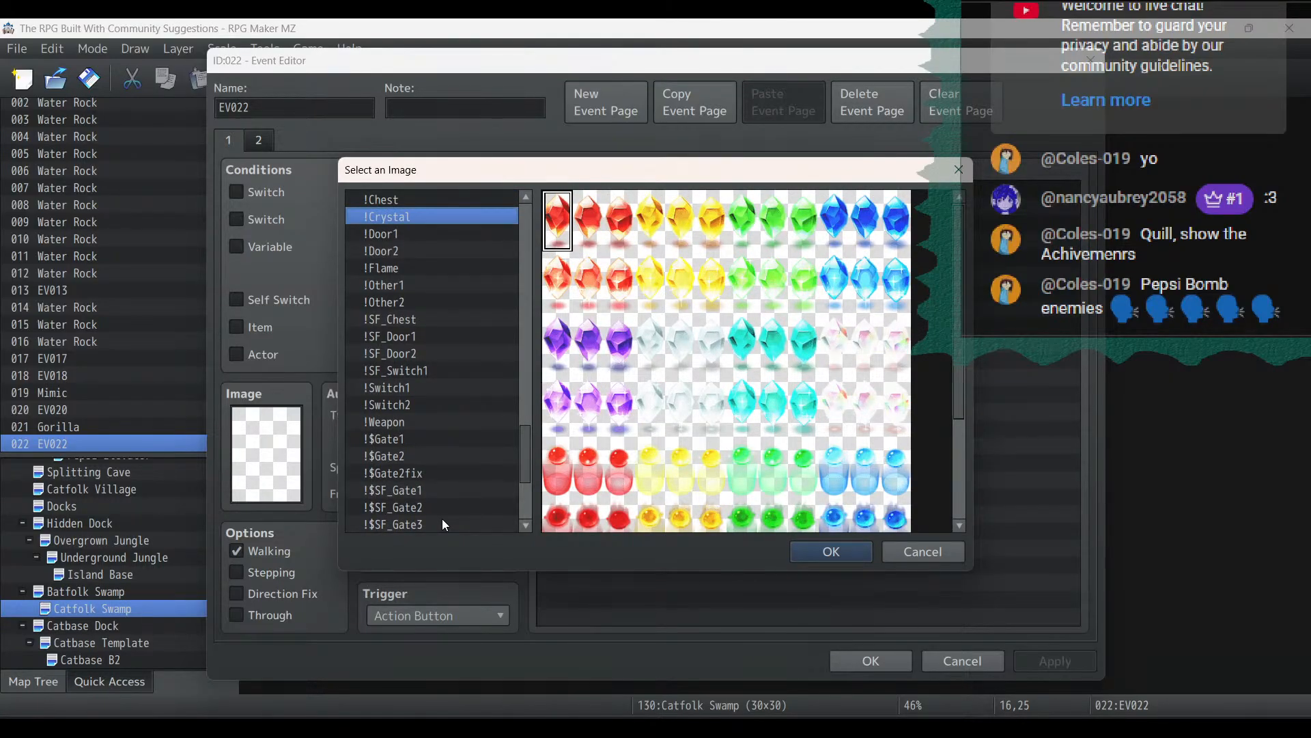
{"action": "double_click", "coordinate": [834, 294]}
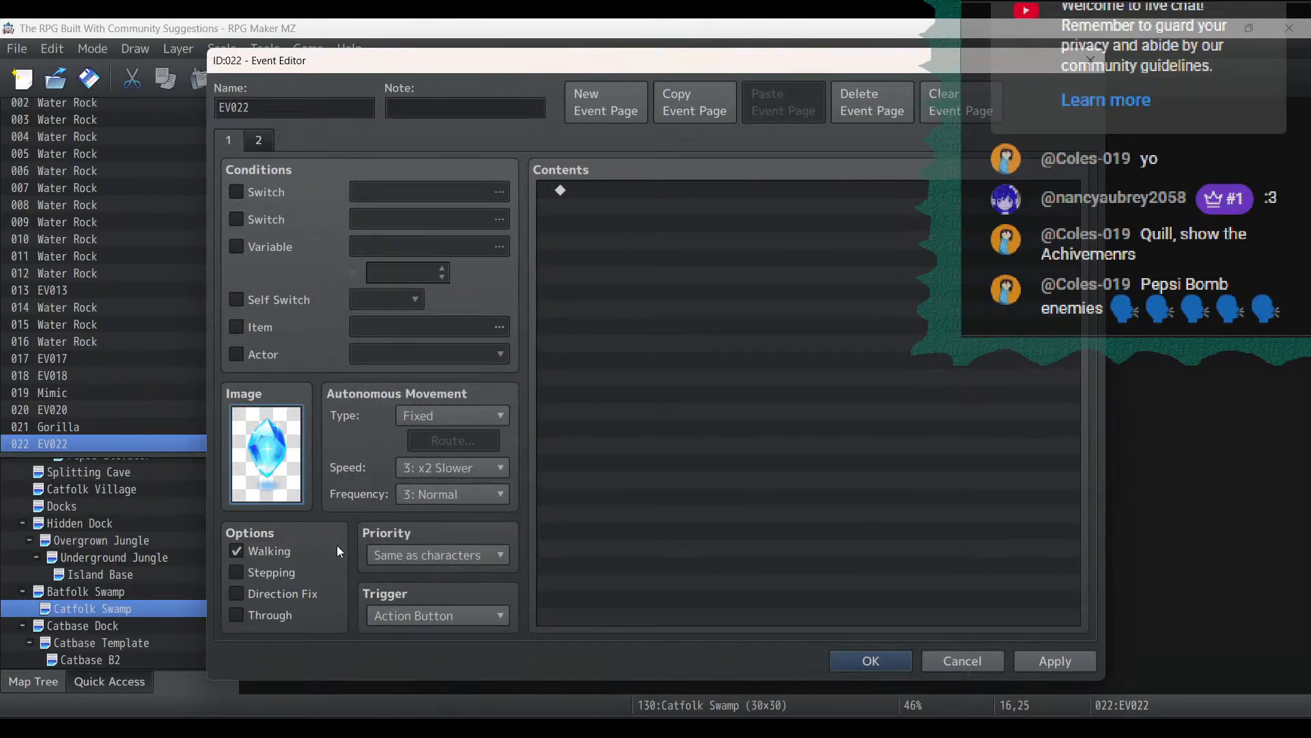
Turn on Stepping for the crystal page and set its frequency to 4: Higher and its speed to 5: x2 Faster
{"action": "left_click", "coordinate": [264, 576]}
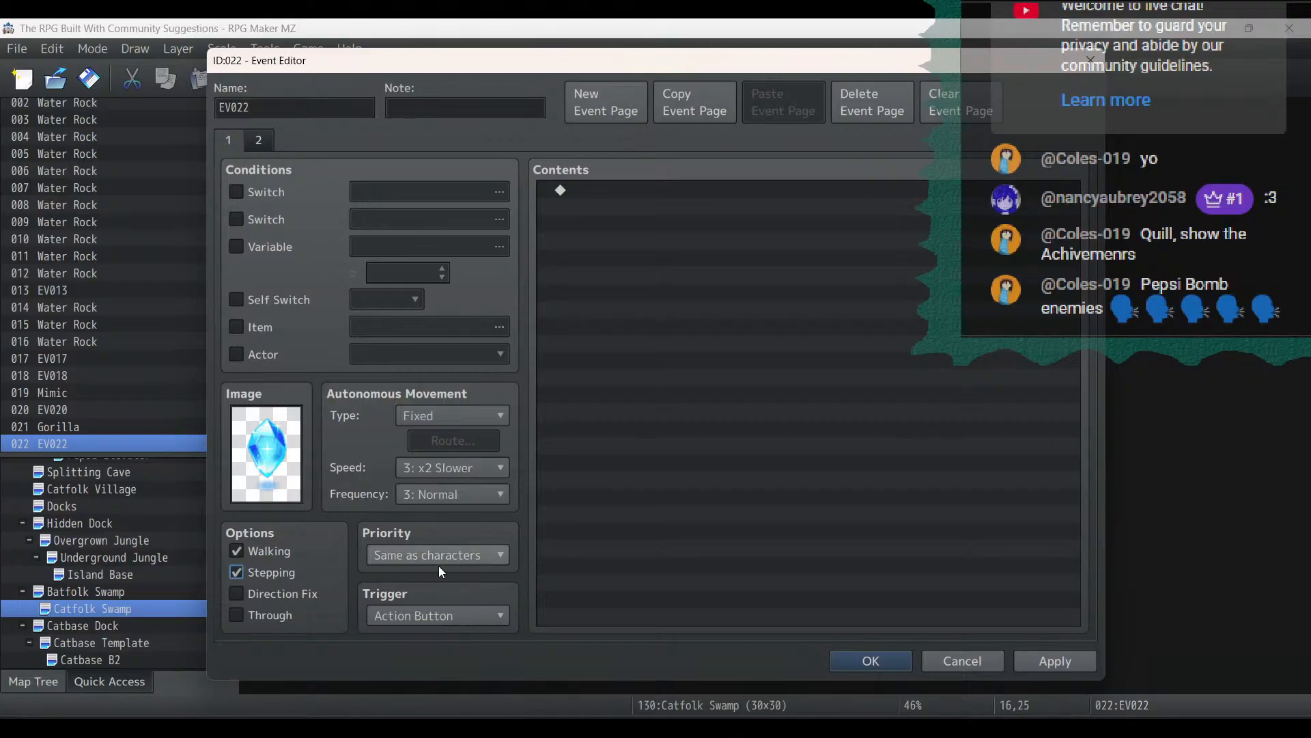
{"action": "left_click", "coordinate": [455, 498]}
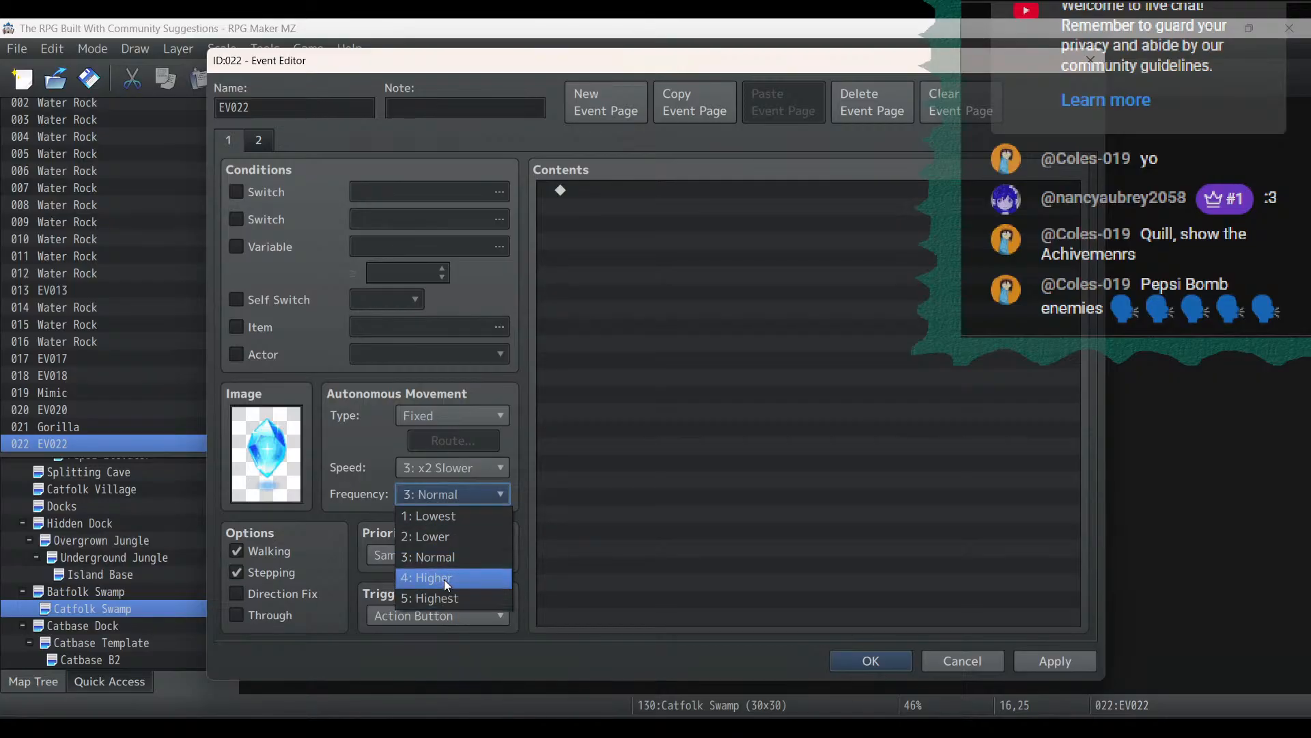
{"action": "left_click", "coordinate": [444, 579]}
{"action": "left_click", "coordinate": [449, 464]}
{"action": "left_click", "coordinate": [440, 571]}
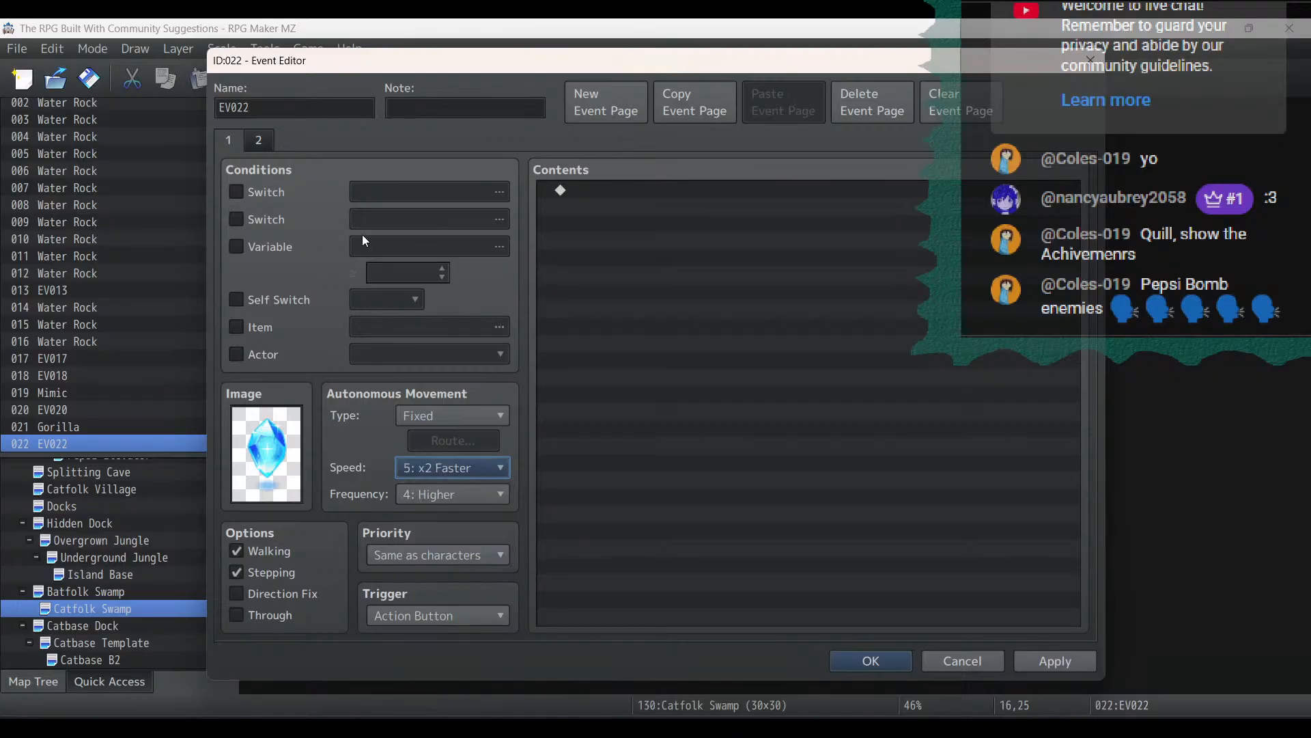
Condition the crystal event's page 1 on switch 0227 Gorilla Quest 4, check page 2, and save the event
{"action": "left_click", "coordinate": [274, 190]}
{"action": "left_click", "coordinate": [414, 190]}
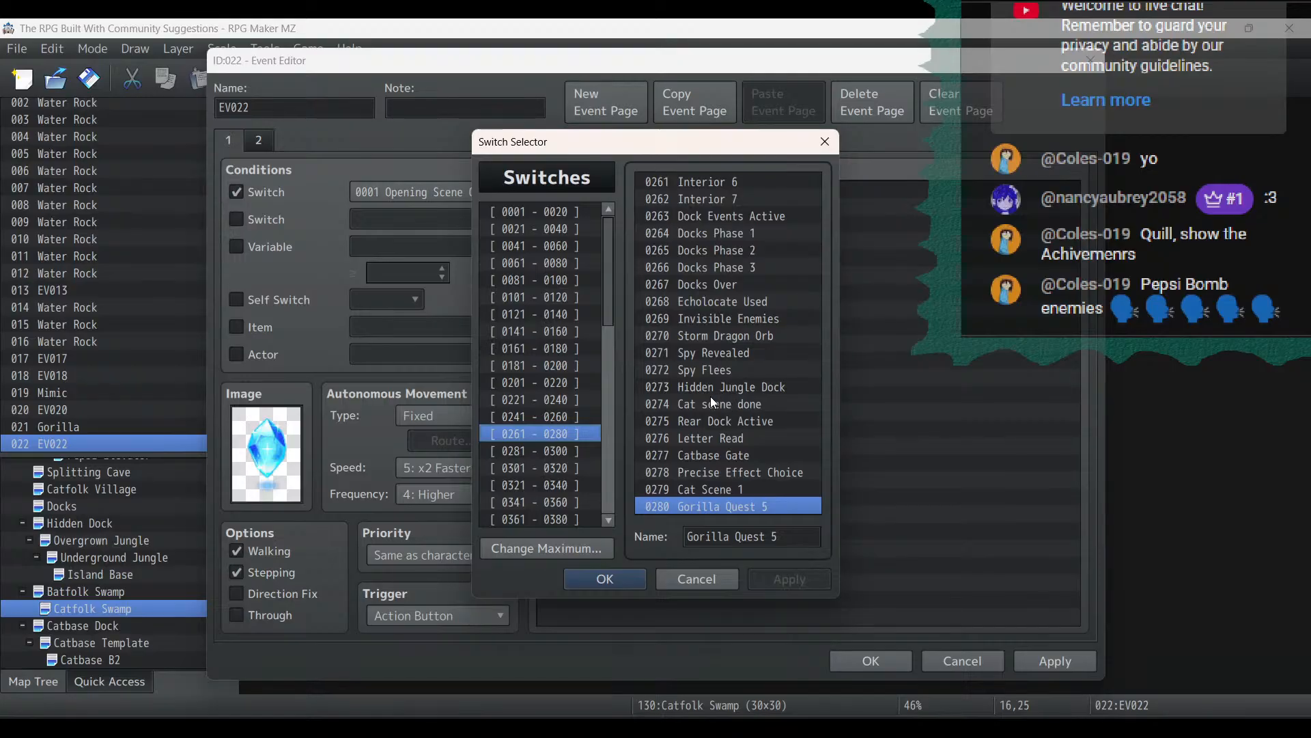
{"action": "left_click", "coordinate": [555, 400]}
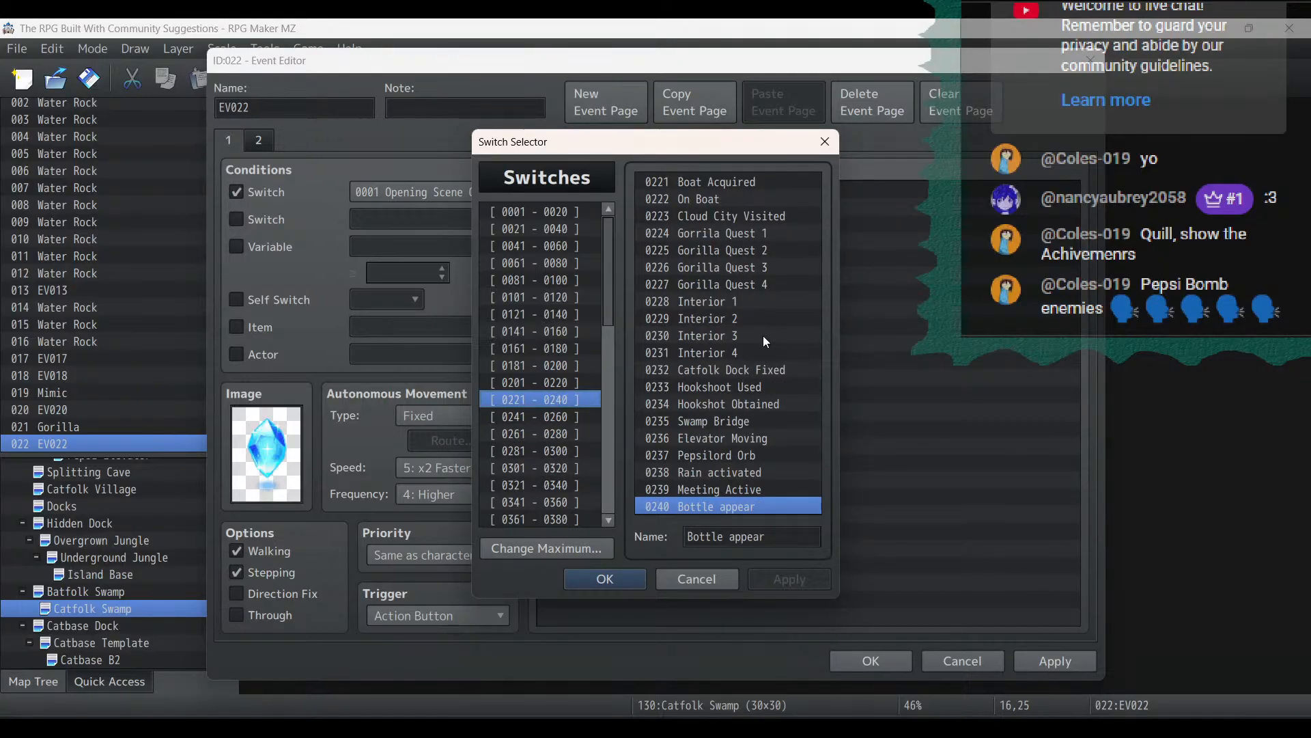
{"action": "left_click", "coordinate": [746, 284]}
{"action": "double_click", "coordinate": [746, 284]}
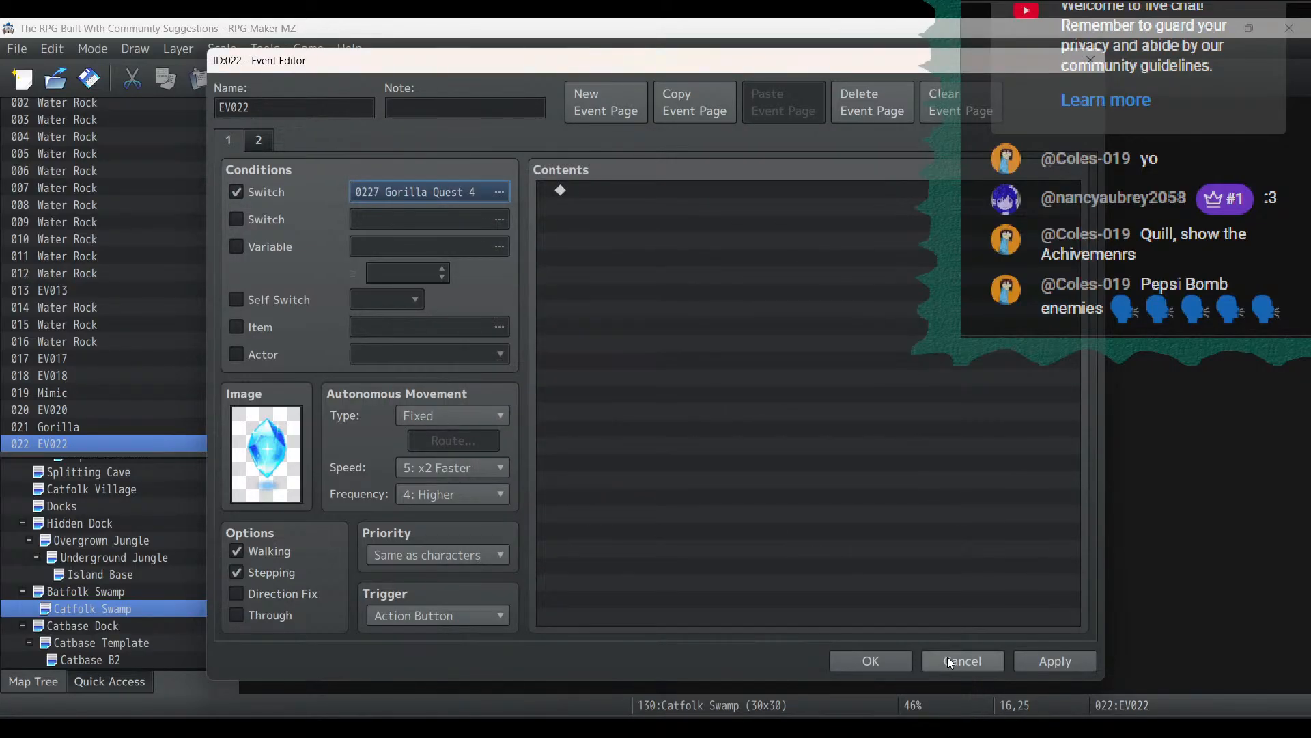
{"action": "left_click", "coordinate": [1046, 656]}
{"action": "left_click", "coordinate": [272, 144]}
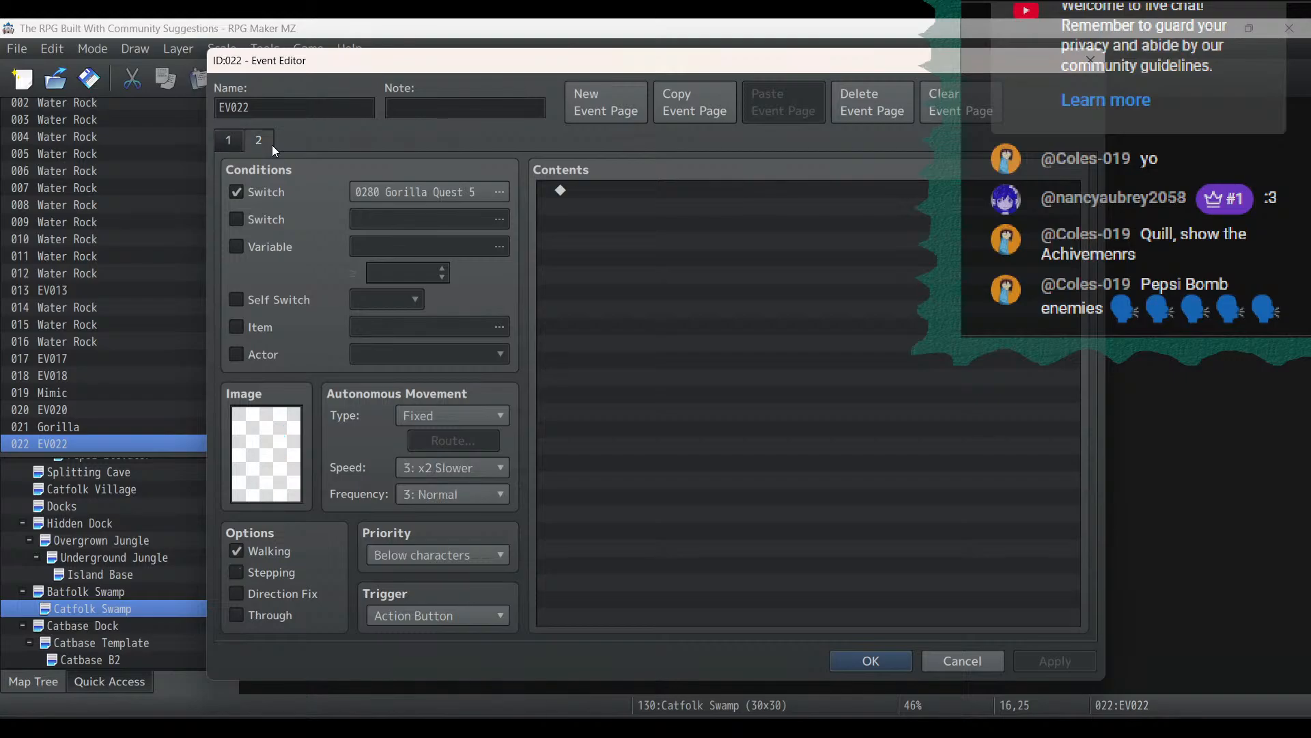
{"action": "left_click", "coordinate": [224, 149]}
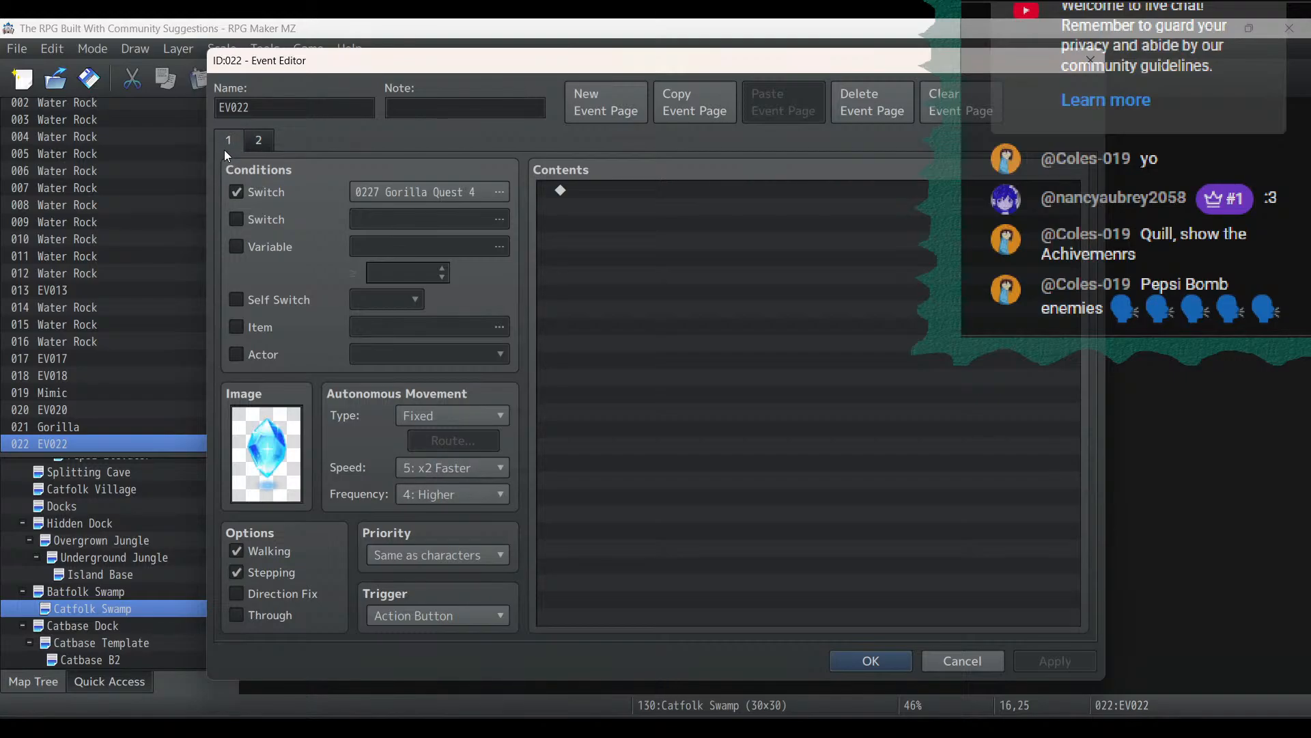
{"action": "left_click", "coordinate": [872, 665]}
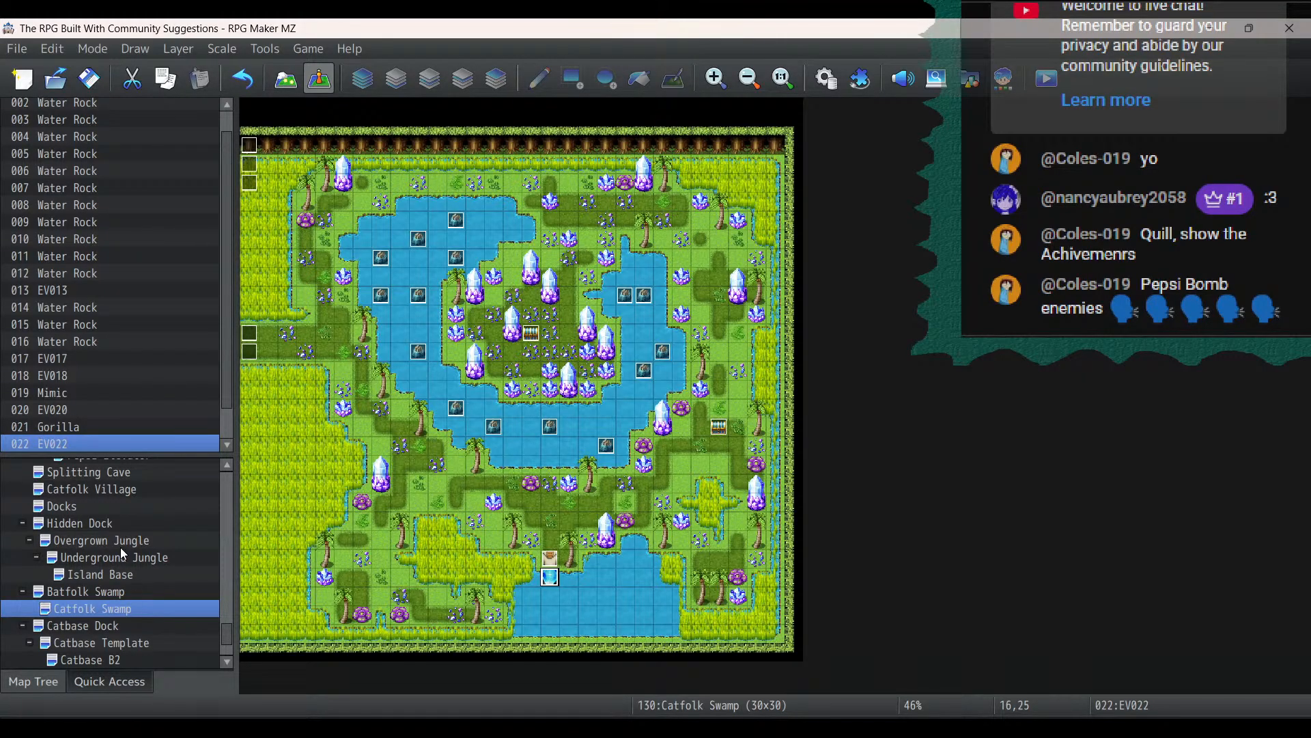
Try the back-facing $whitegorilla frames on the Gorilla event's page 1, then restore the third front-facing frame
{"action": "double_click", "coordinate": [550, 558]}
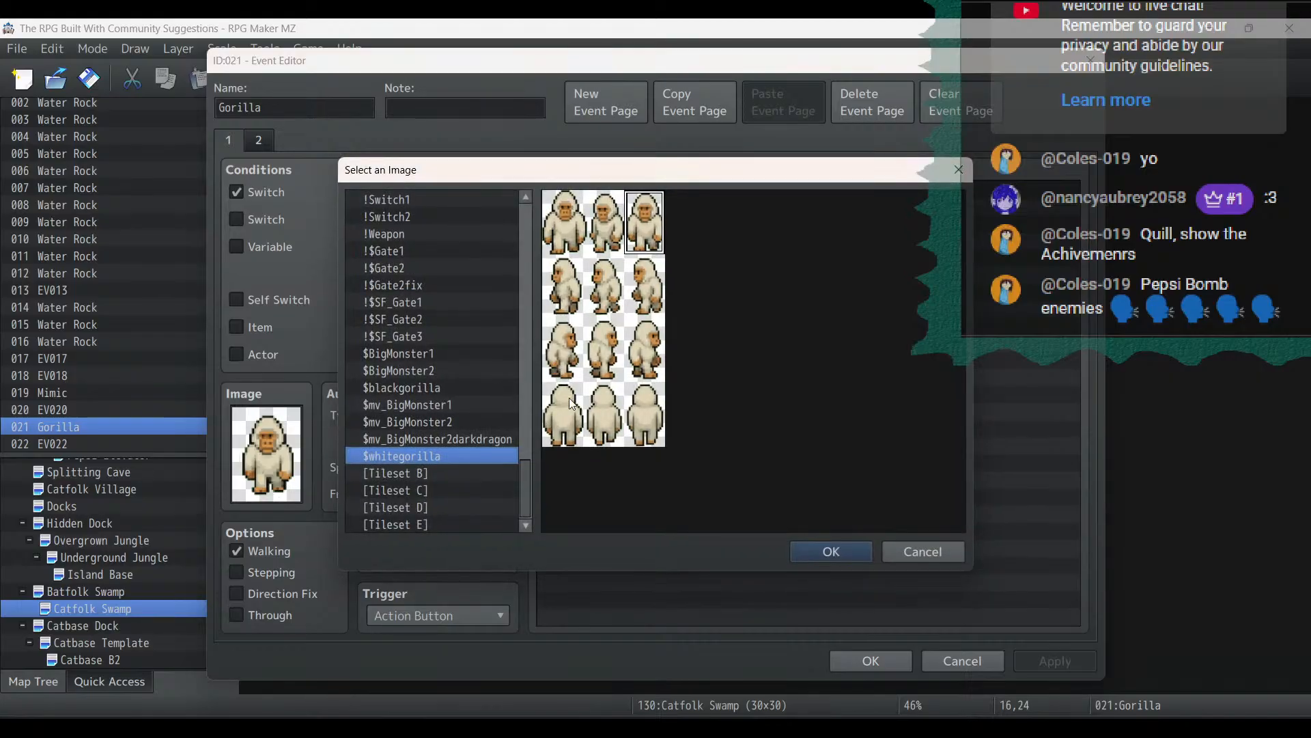
{"action": "left_click", "coordinate": [575, 417]}
{"action": "double_click", "coordinate": [575, 416]}
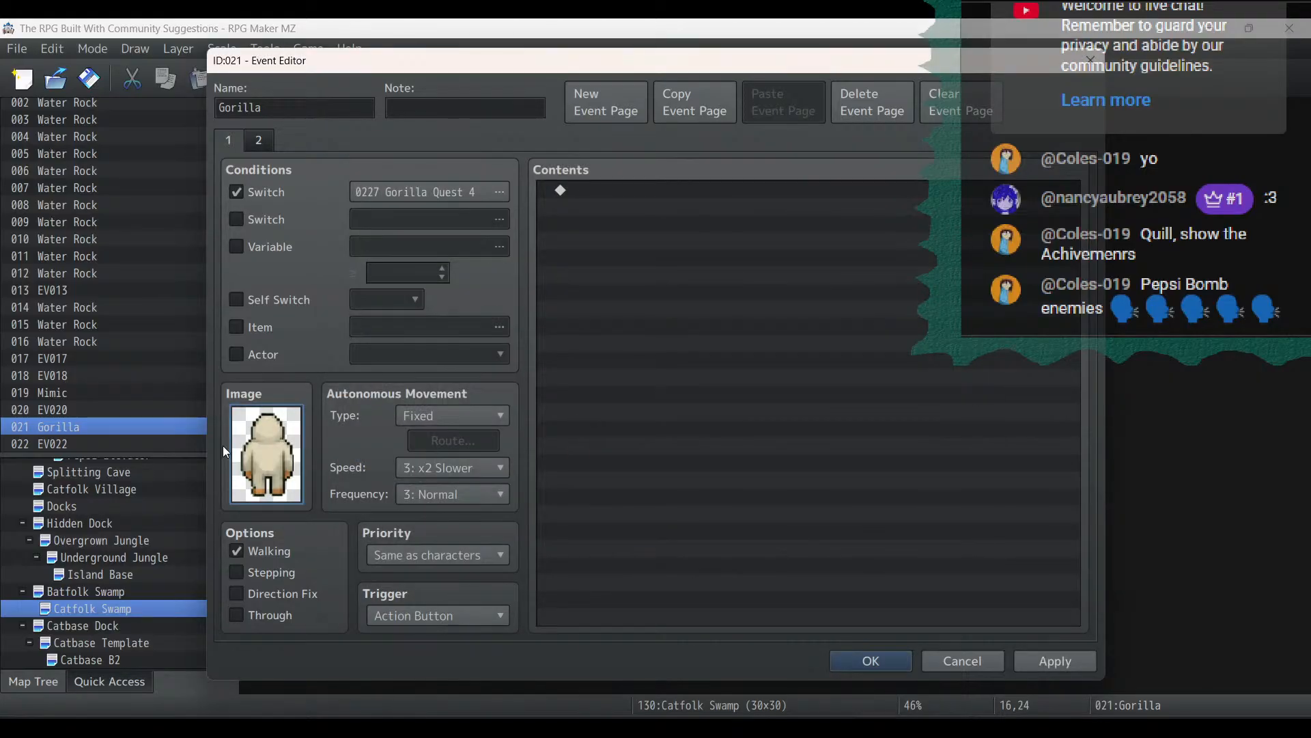
{"action": "double_click", "coordinate": [272, 470]}
{"action": "double_click", "coordinate": [621, 416]}
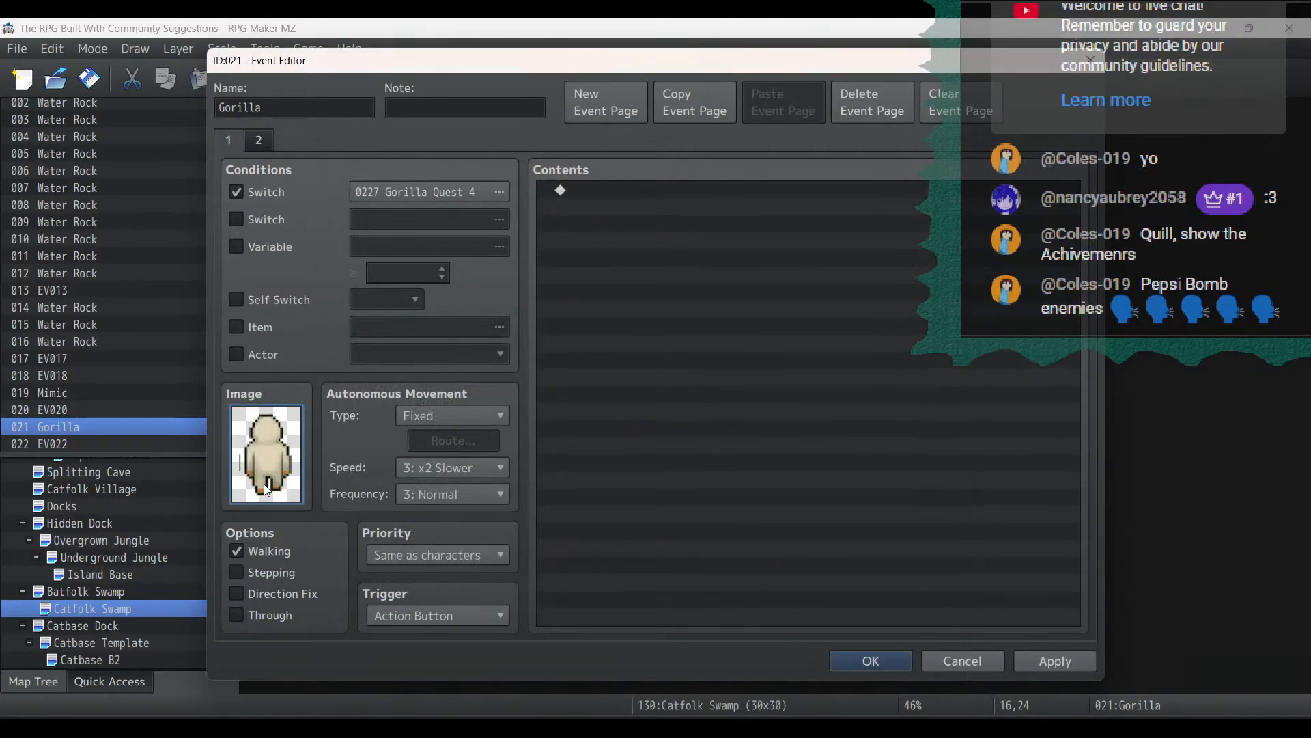
{"action": "double_click", "coordinate": [266, 486]}
{"action": "double_click", "coordinate": [642, 420]}
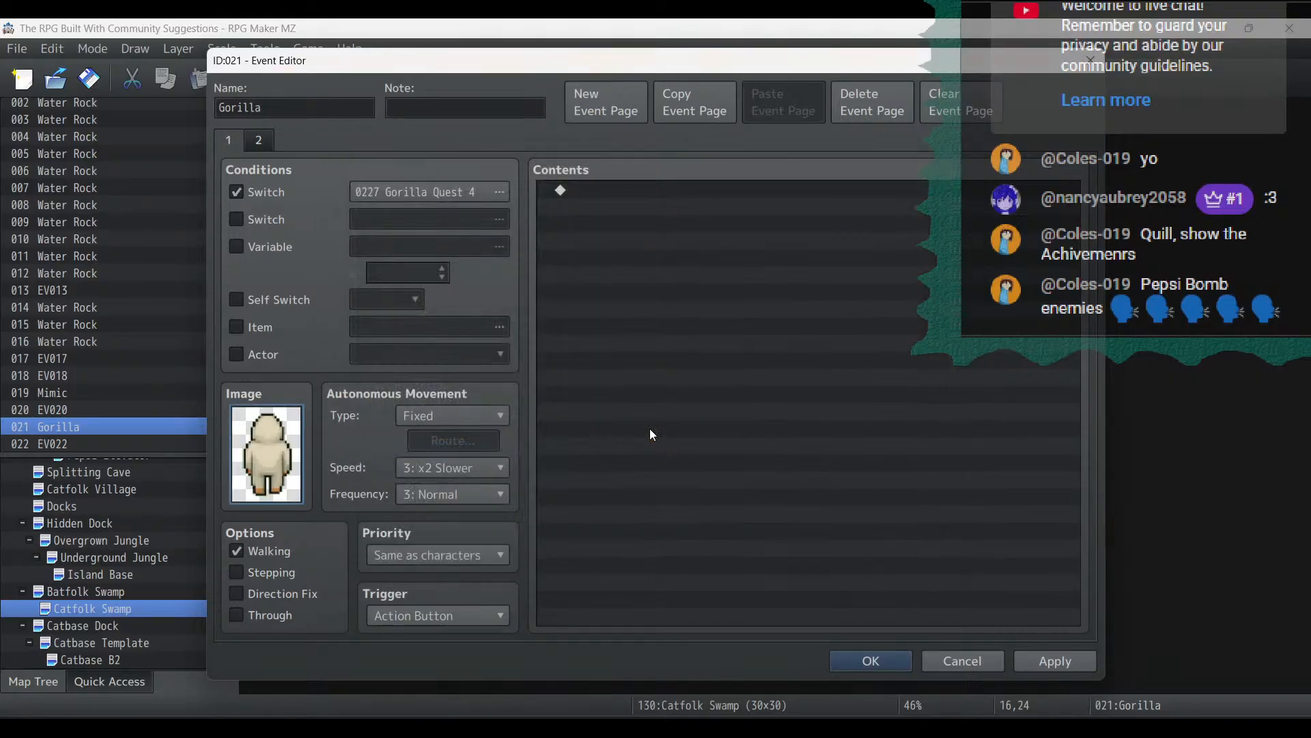
{"action": "double_click", "coordinate": [297, 470]}
{"action": "double_click", "coordinate": [617, 395]}
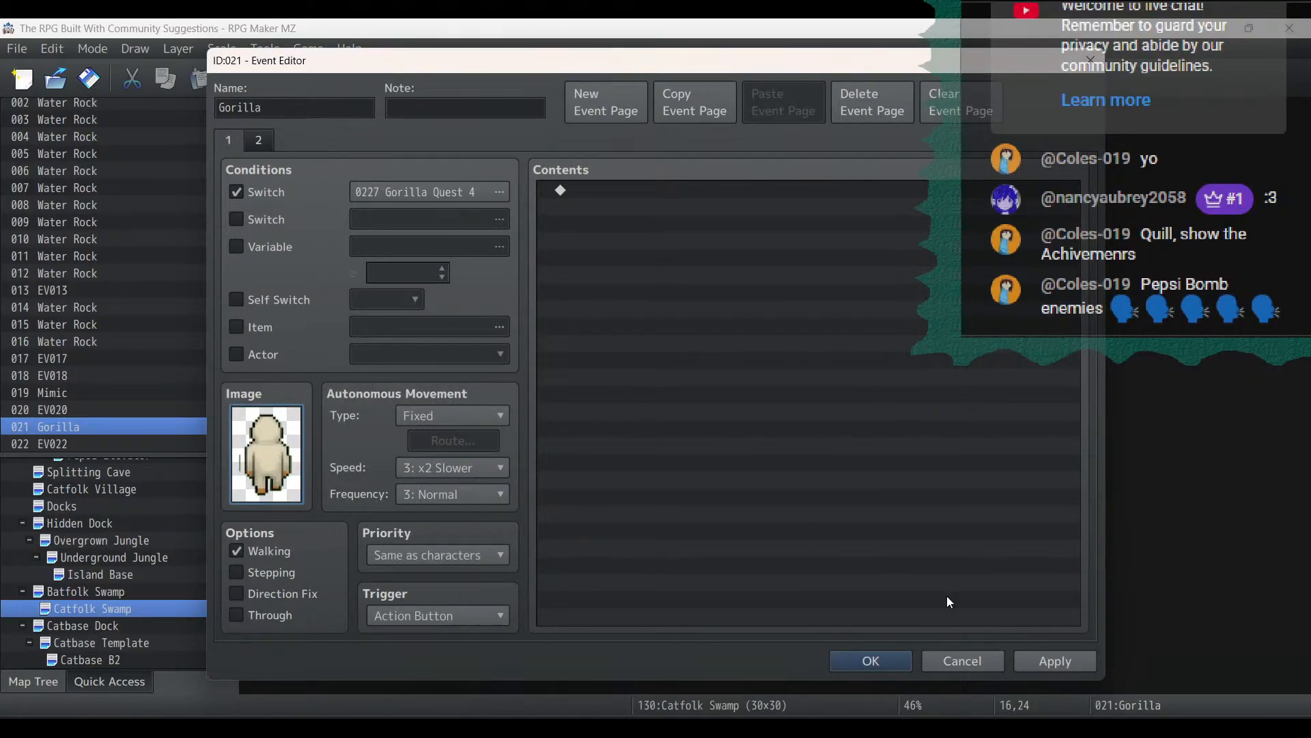
{"action": "double_click", "coordinate": [241, 483]}
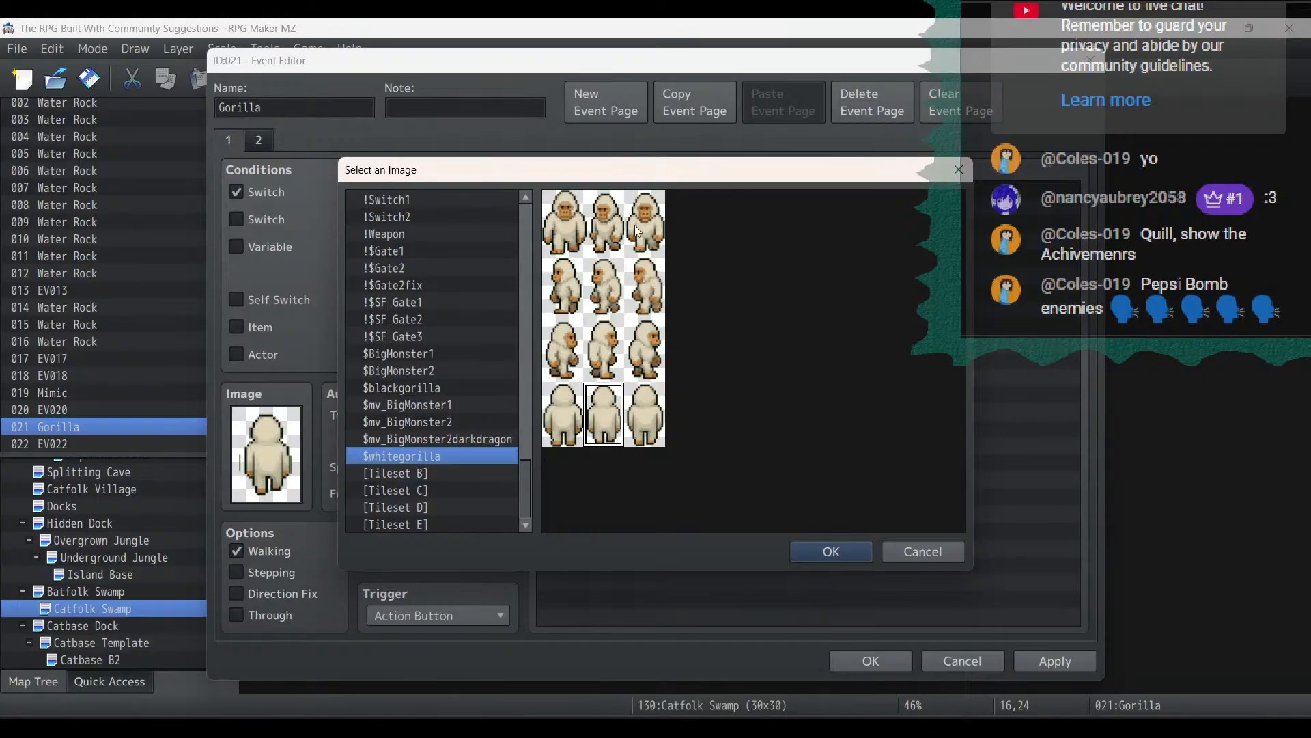
{"action": "double_click", "coordinate": [634, 224]}
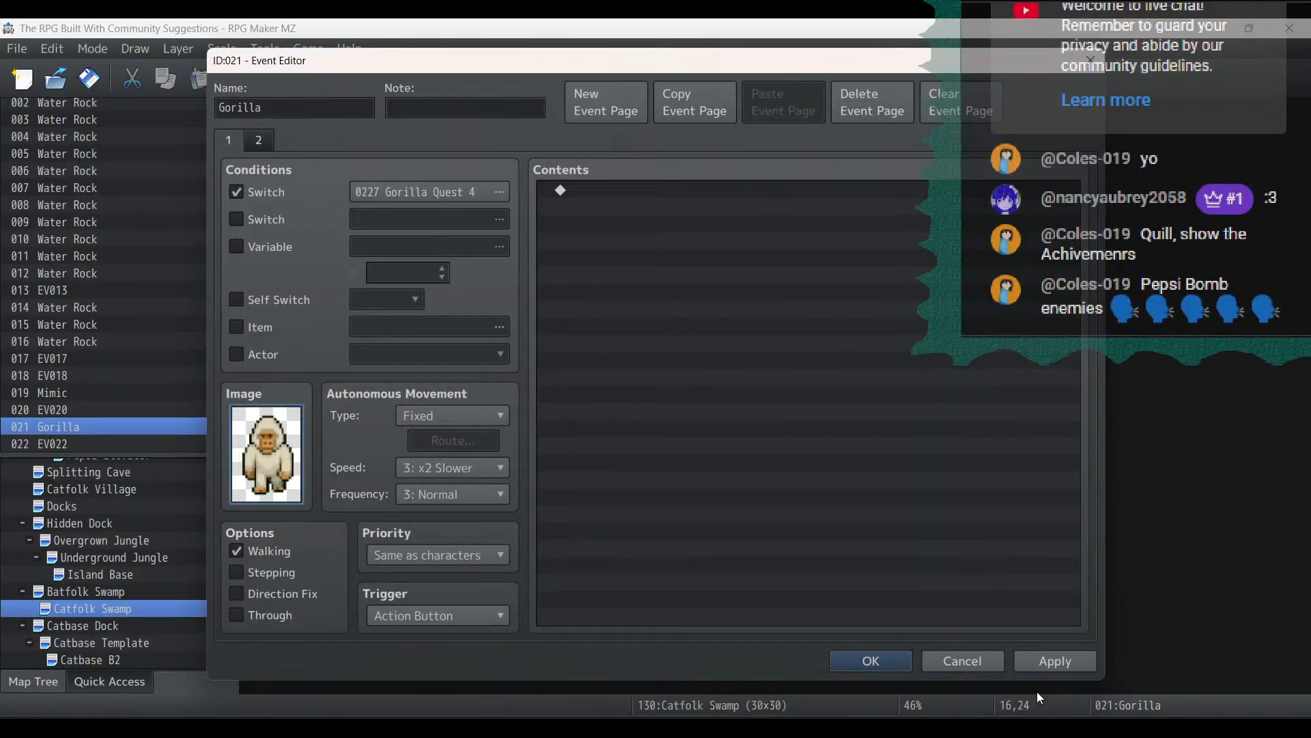
Start a Show Text command on the Gorilla event's page 1 and open its face image selection
{"action": "double_click", "coordinate": [654, 224]}
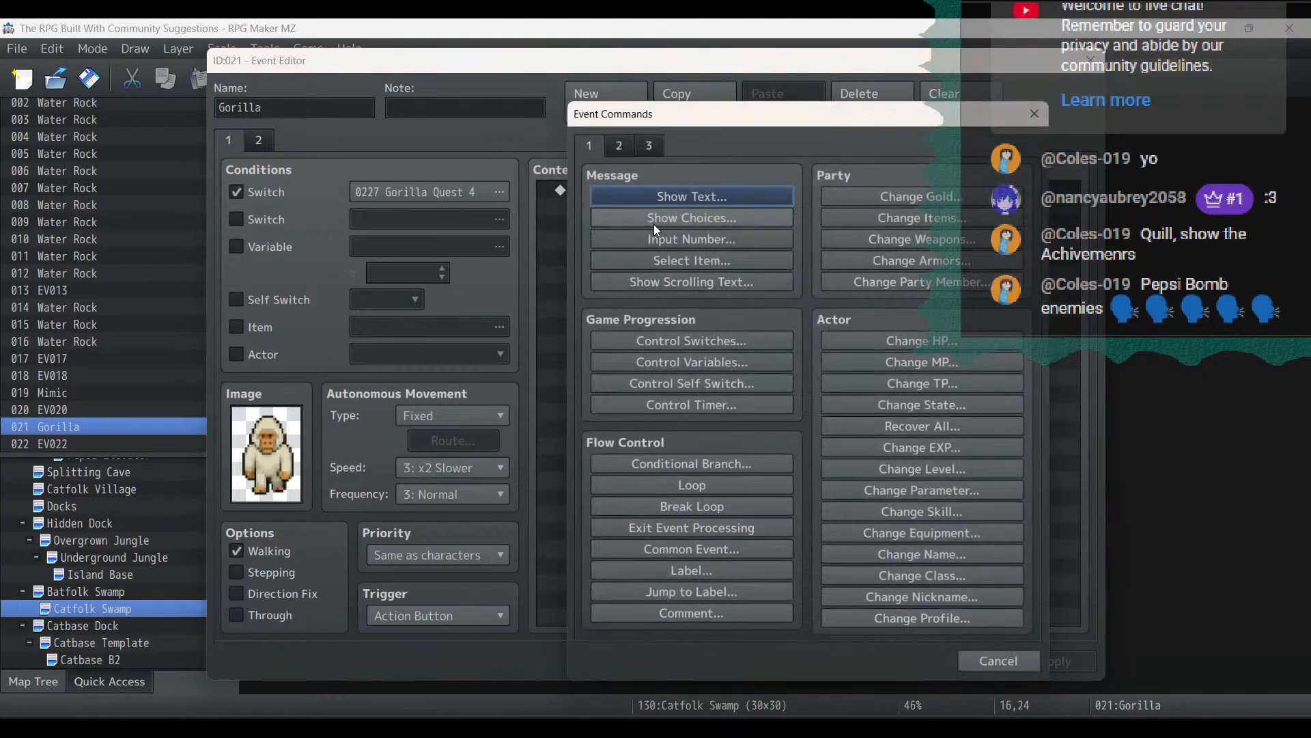
{"action": "left_click", "coordinate": [639, 195]}
{"action": "double_click", "coordinate": [615, 346]}
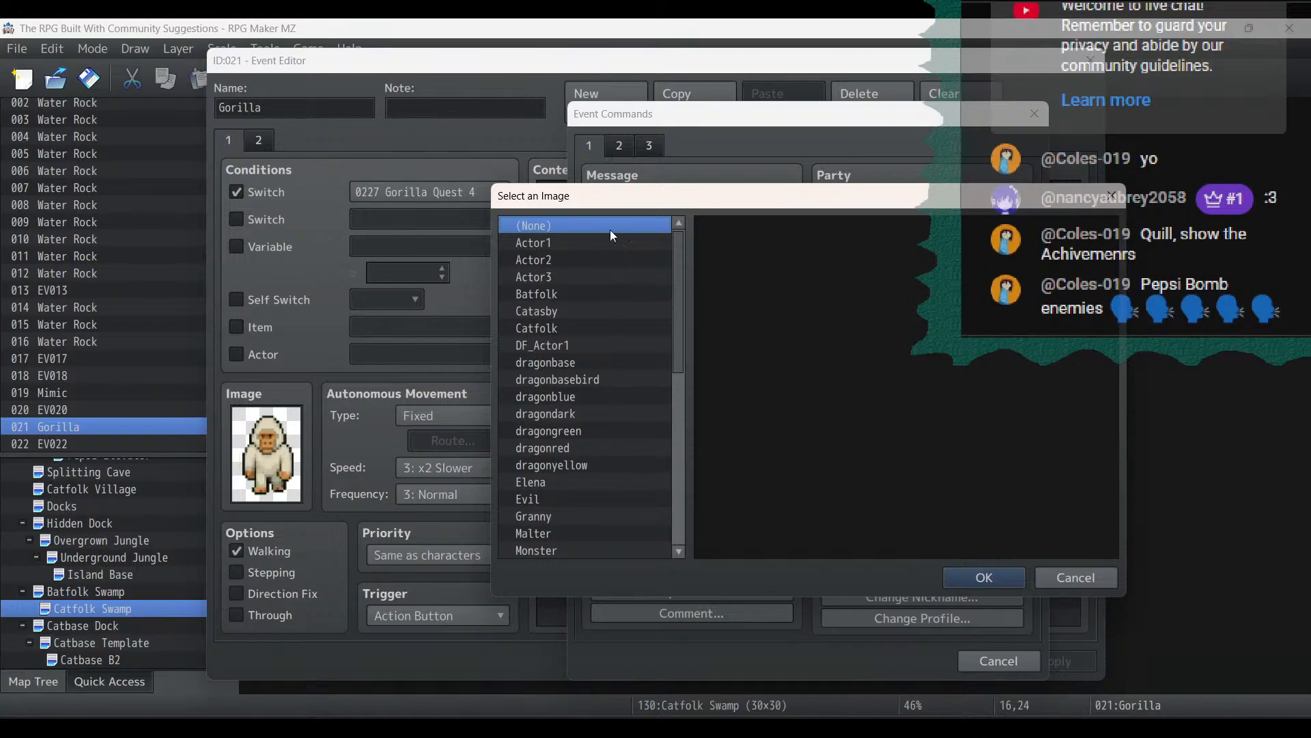
Examine the SpecialNpcs face set and the sets from Malter up to Actor1 for a suitable gorilla face
{"action": "left_click_drag", "start_coordinate": [678, 287], "coordinate": [681, 506]}
{"action": "left_click", "coordinate": [604, 547]}
{"action": "left_click", "coordinate": [604, 531]}
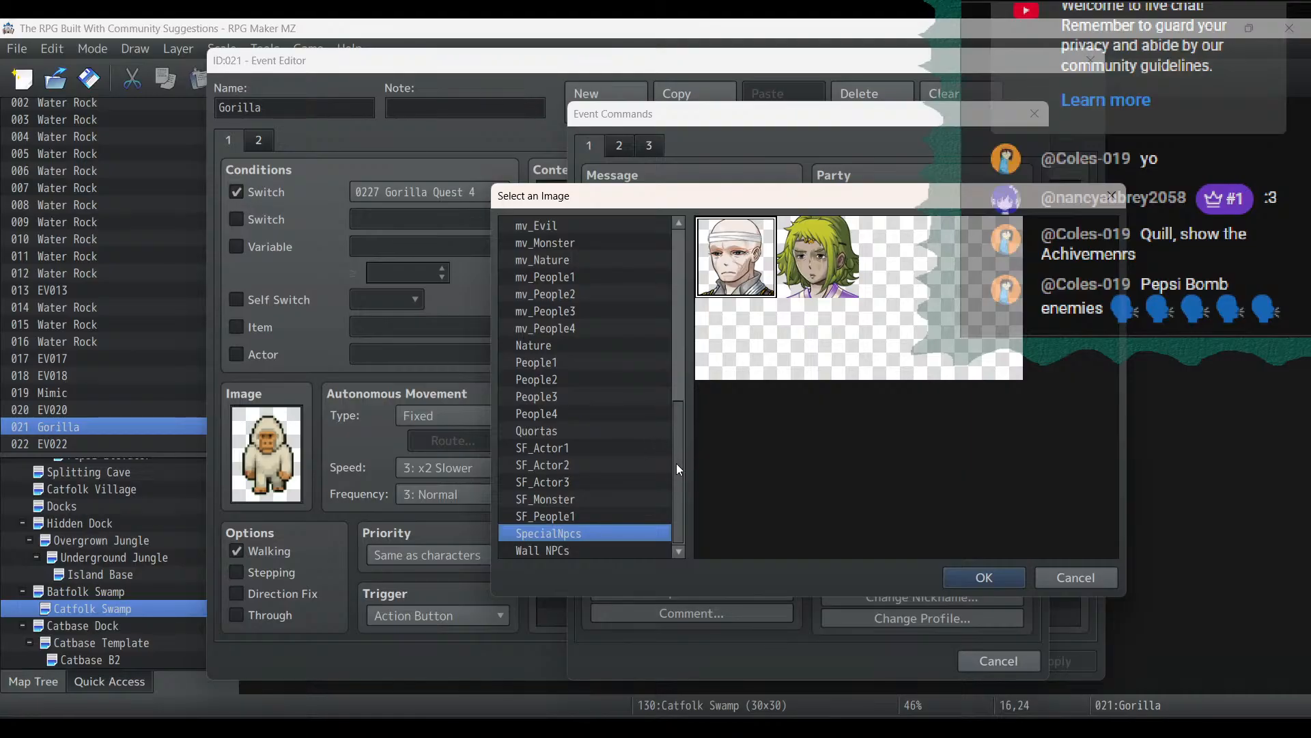
{"action": "left_click_drag", "start_coordinate": [676, 464], "coordinate": [707, 253]}
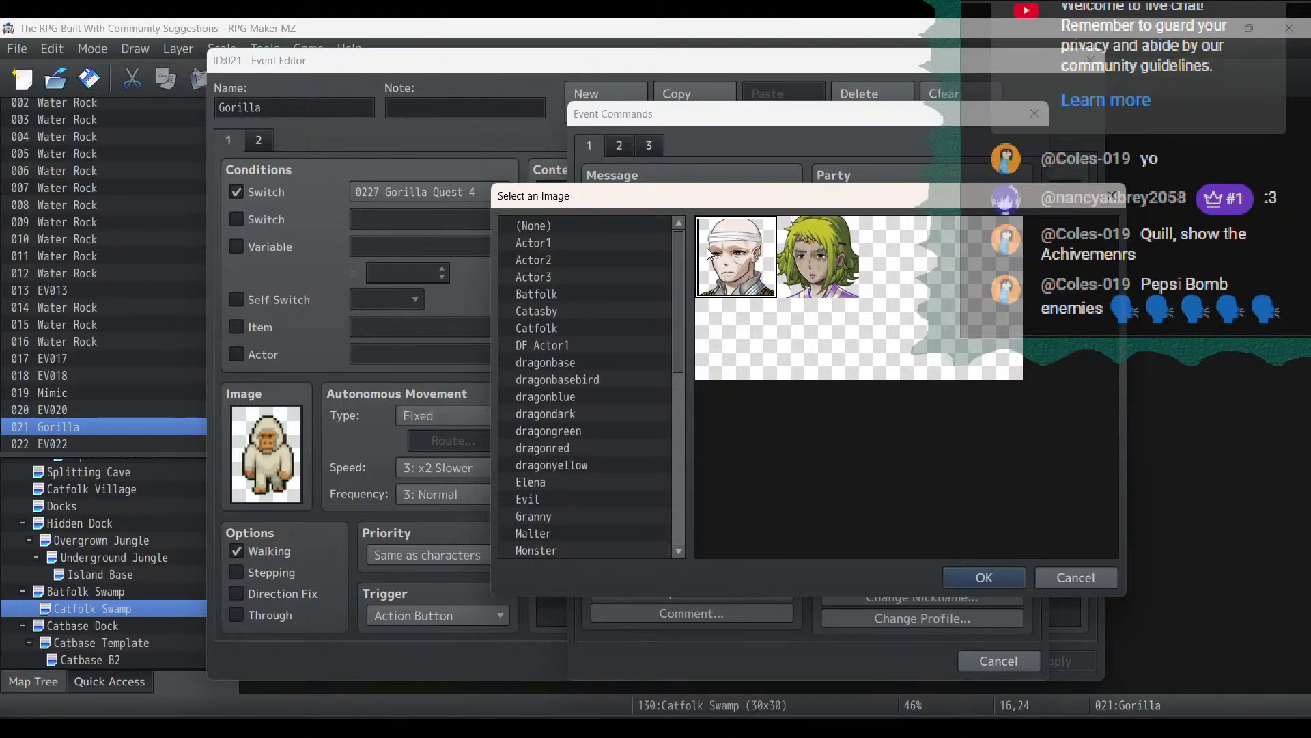
{"action": "left_click", "coordinate": [627, 533]}
{"action": "key", "text": "Up"}
{"action": "key", "text": "Up"}
{"action": "key", "text": "Up"}
{"action": "key", "text": "Up"}
{"action": "key", "text": "Up"}
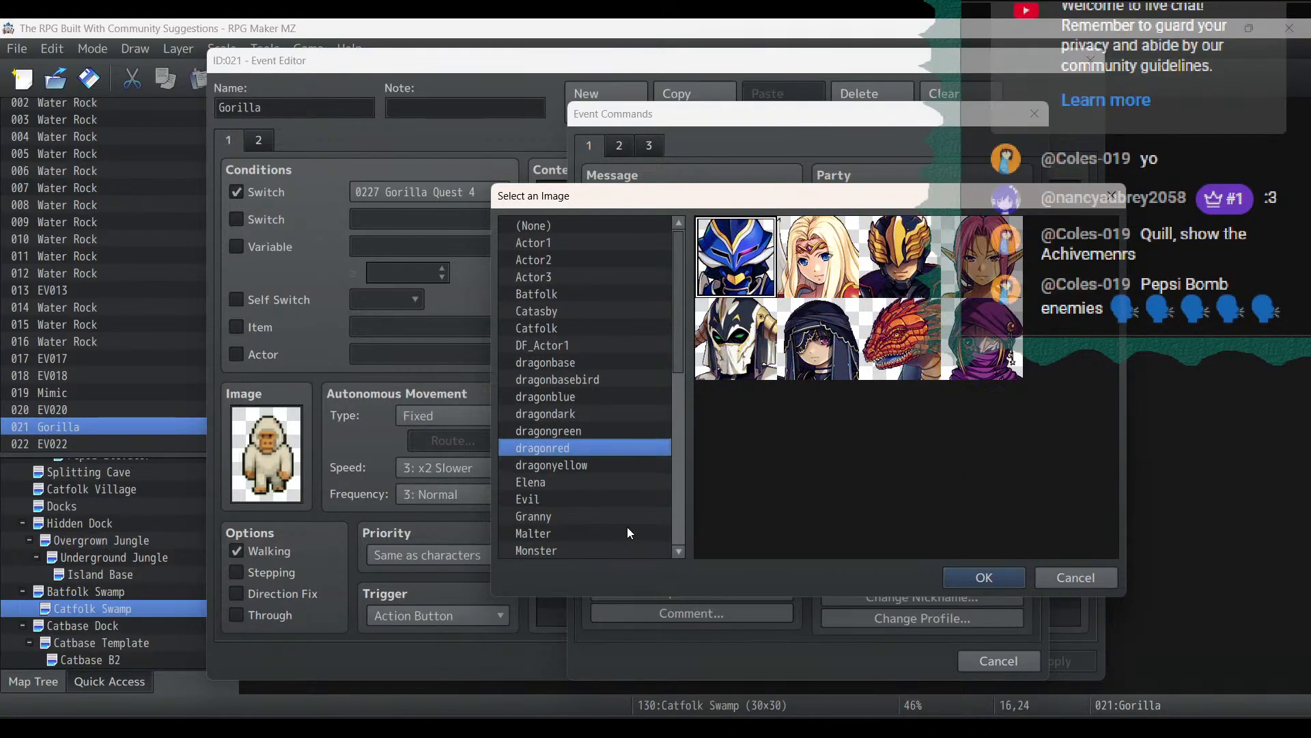
{"action": "key", "text": "Up"}
{"action": "key", "text": "Up"}
{"action": "key", "text": "Up"}
{"action": "key", "text": "Up"}
{"action": "key", "text": "Up"}
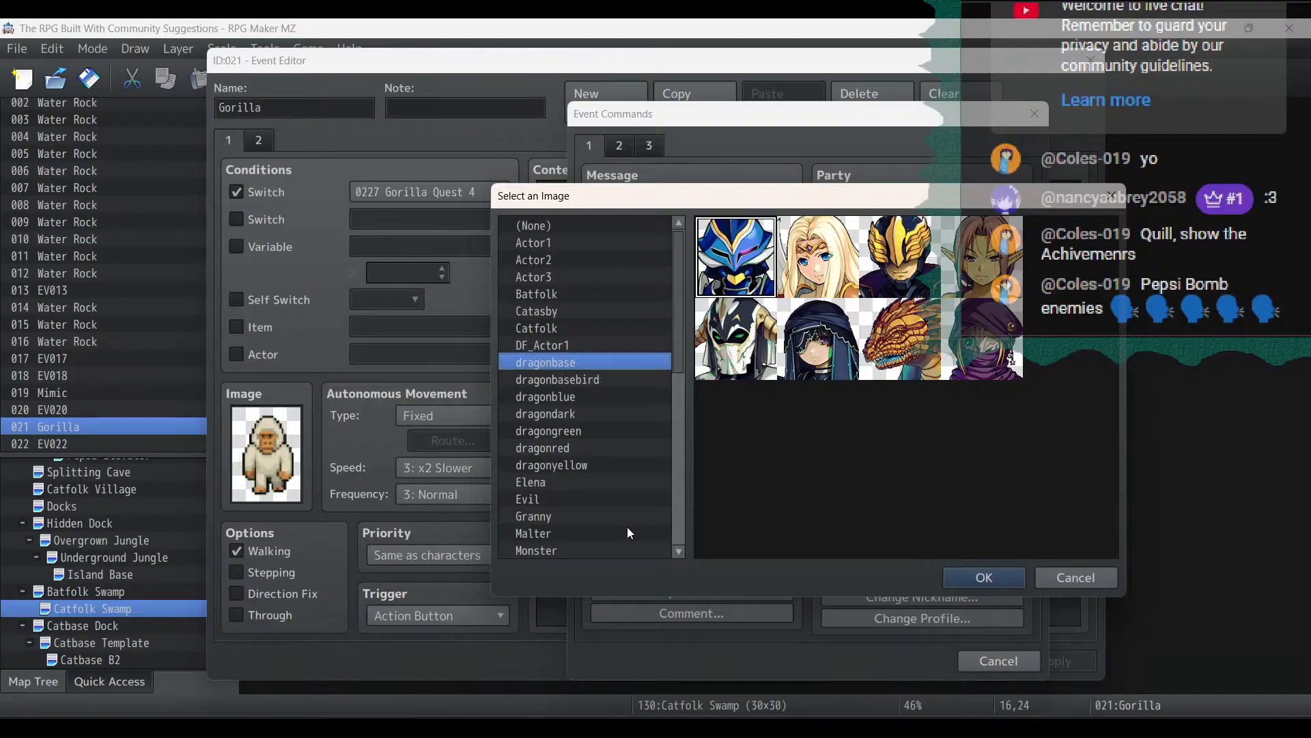
{"action": "key", "text": "Up"}
{"action": "key", "text": "Up"}
{"action": "key", "text": "Up"}
{"action": "key", "text": "Up"}
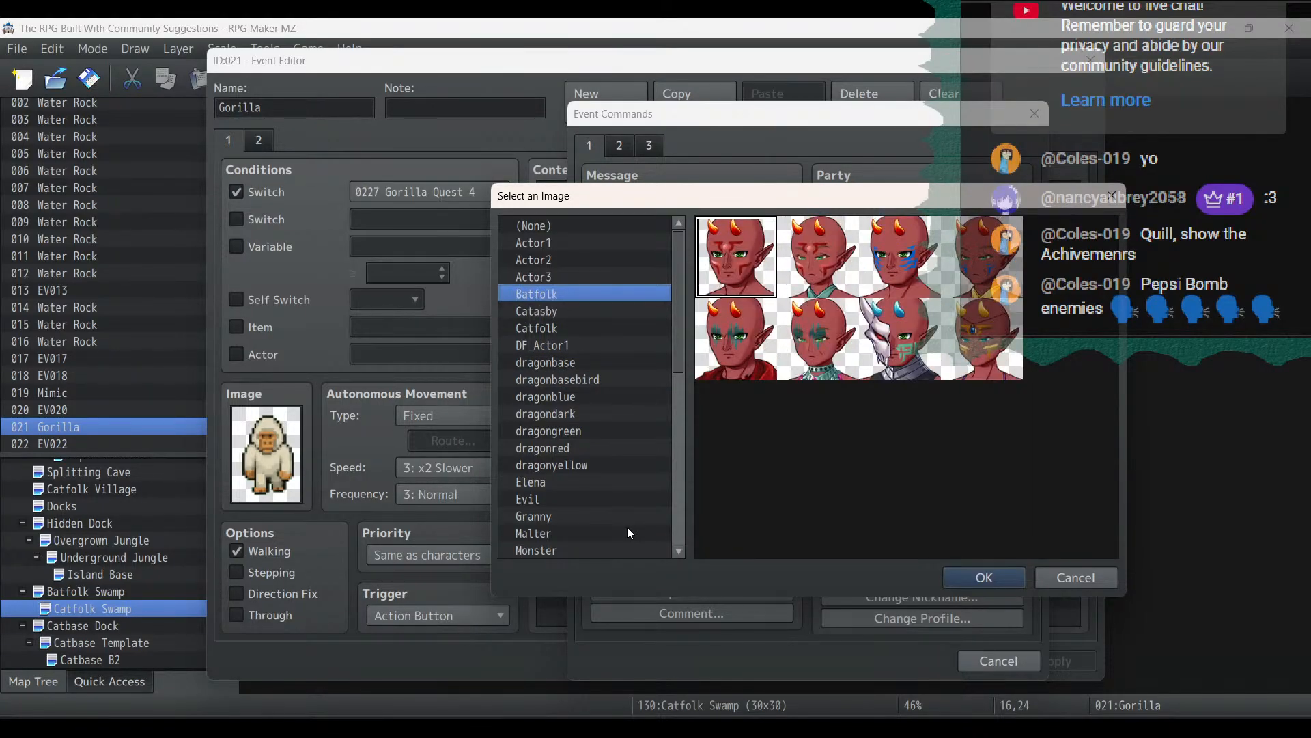
{"action": "key", "text": "Up"}
{"action": "key", "text": "Up"}
{"action": "key", "text": "Up"}
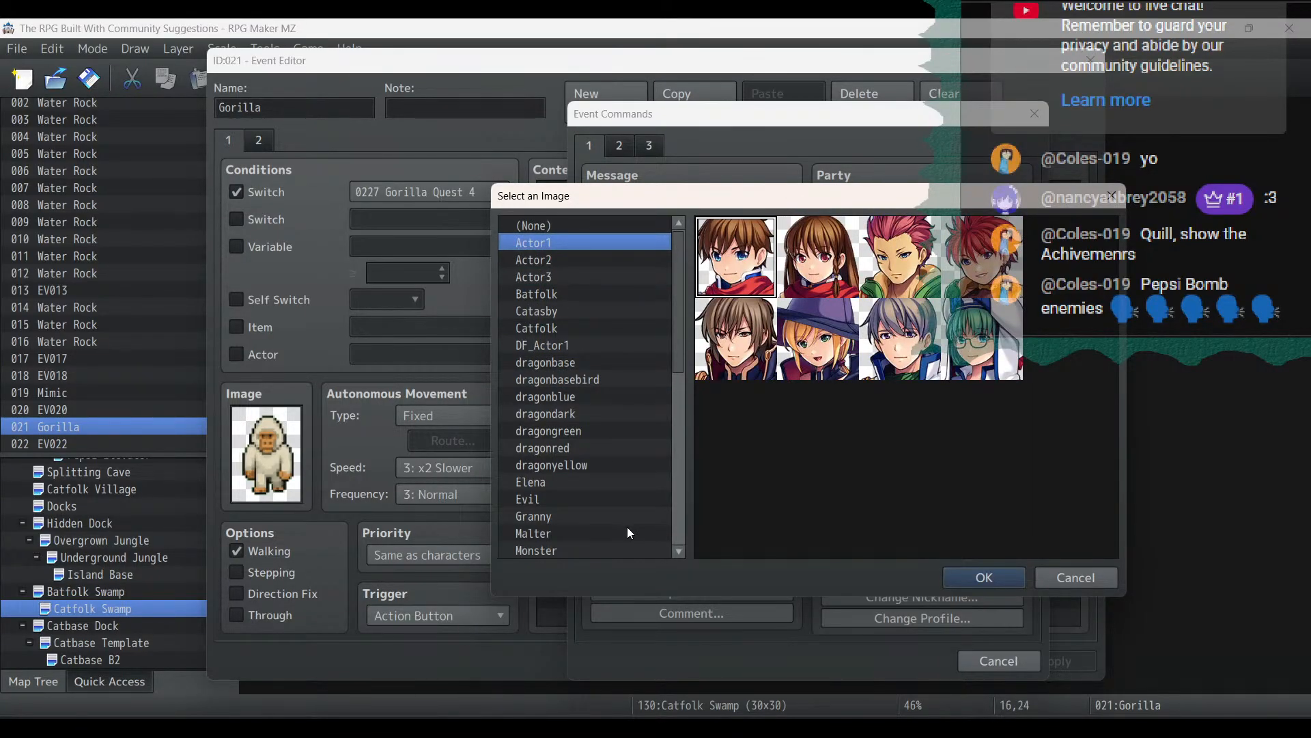
Recheck the face sets from Monster up through the dragon sets for a possible gorilla portrait
{"action": "left_click", "coordinate": [567, 543]}
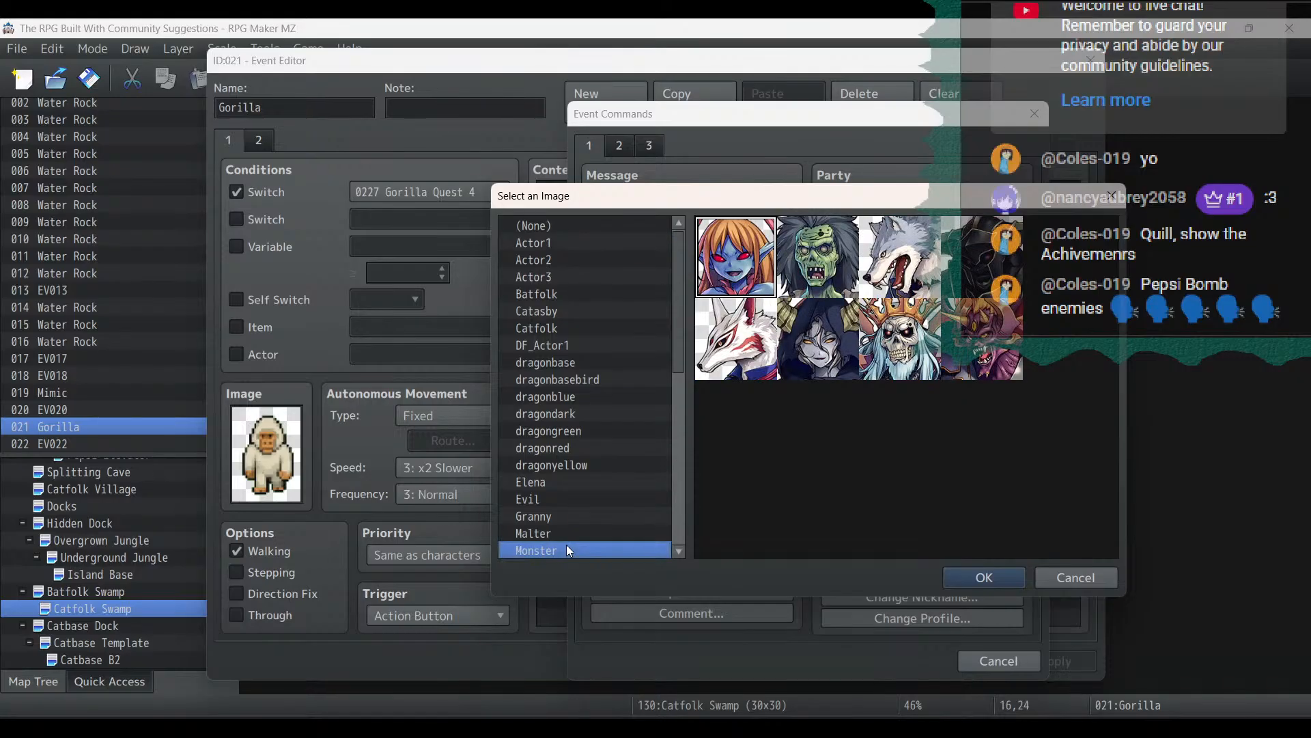
{"action": "key", "text": "Up"}
{"action": "key", "text": "Up"}
{"action": "key", "text": "Up"}
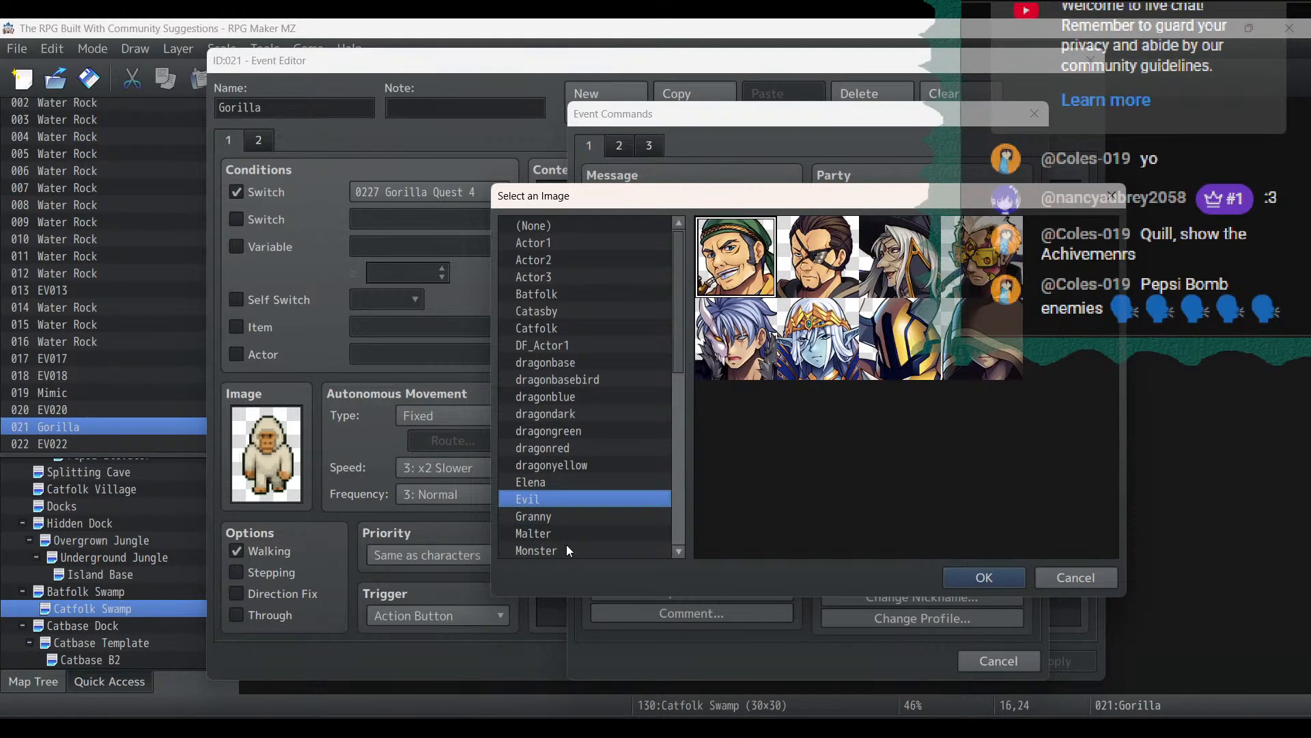
{"action": "key", "text": "Up"}
{"action": "key", "text": "Up"}
{"action": "key", "text": "Up"}
{"action": "key", "text": "Up"}
{"action": "key", "text": "Up"}
{"action": "key", "text": "Up"}
{"action": "key", "text": "Up"}
{"action": "key", "text": "Up"}
{"action": "key", "text": "Up"}
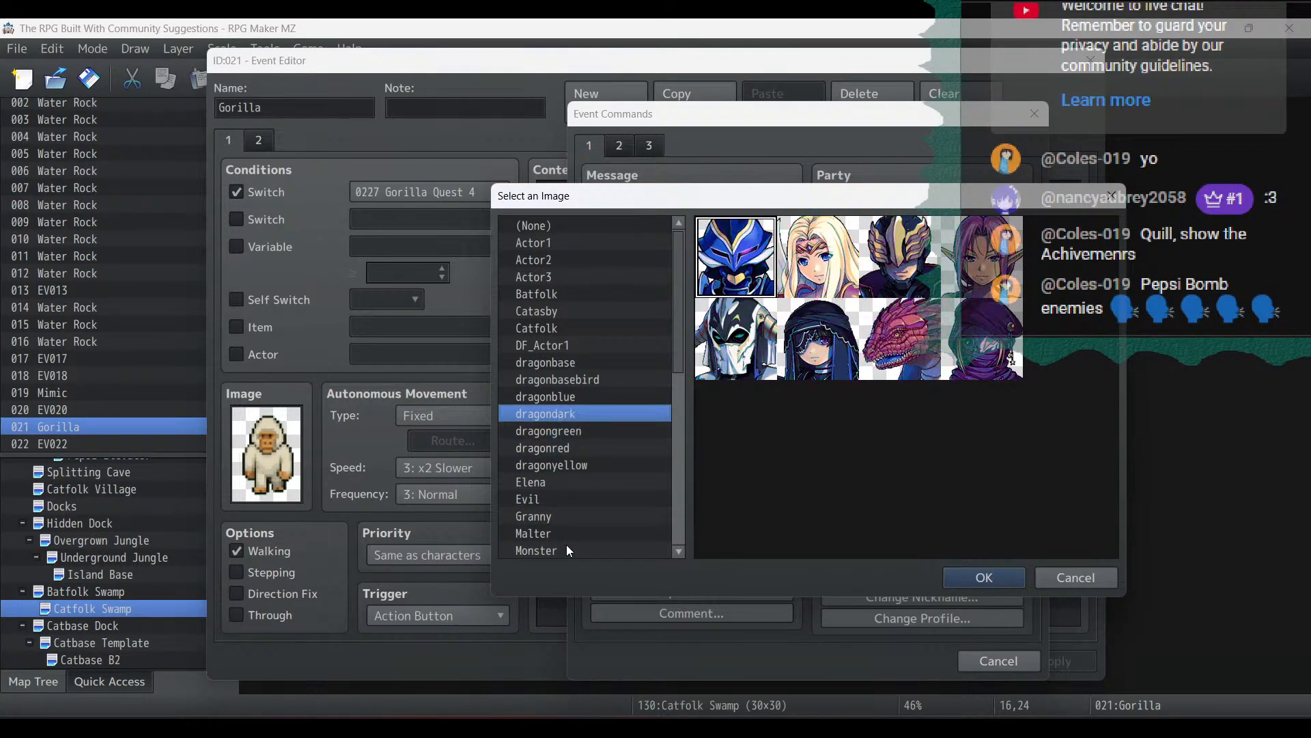
Examine the remaining face sets from Wall NPCs up to mv_Monster for a gorilla-like face
{"action": "scroll", "coordinate": [637, 325], "scroll_direction": "down", "scroll_amount": 1}
{"action": "scroll", "coordinate": [637, 325], "scroll_direction": "down", "scroll_amount": 3}
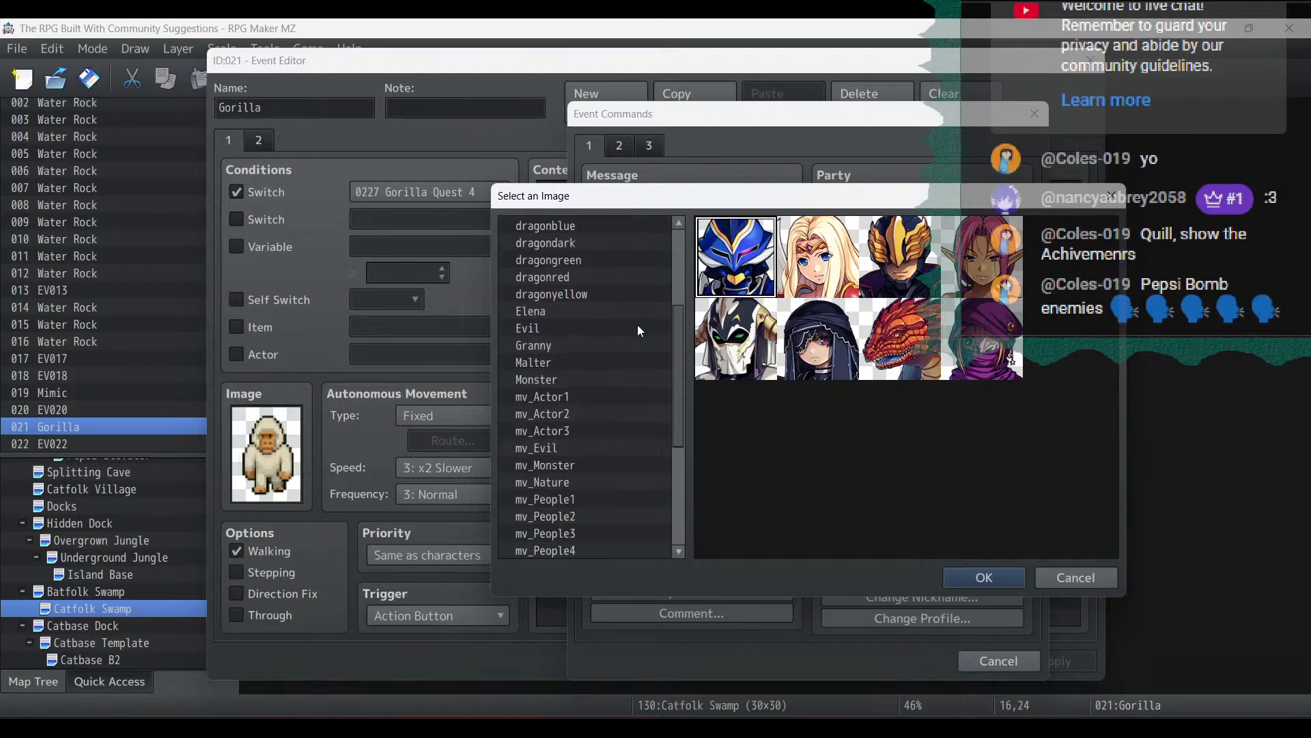
{"action": "scroll", "coordinate": [605, 350], "scroll_direction": "down", "scroll_amount": 4}
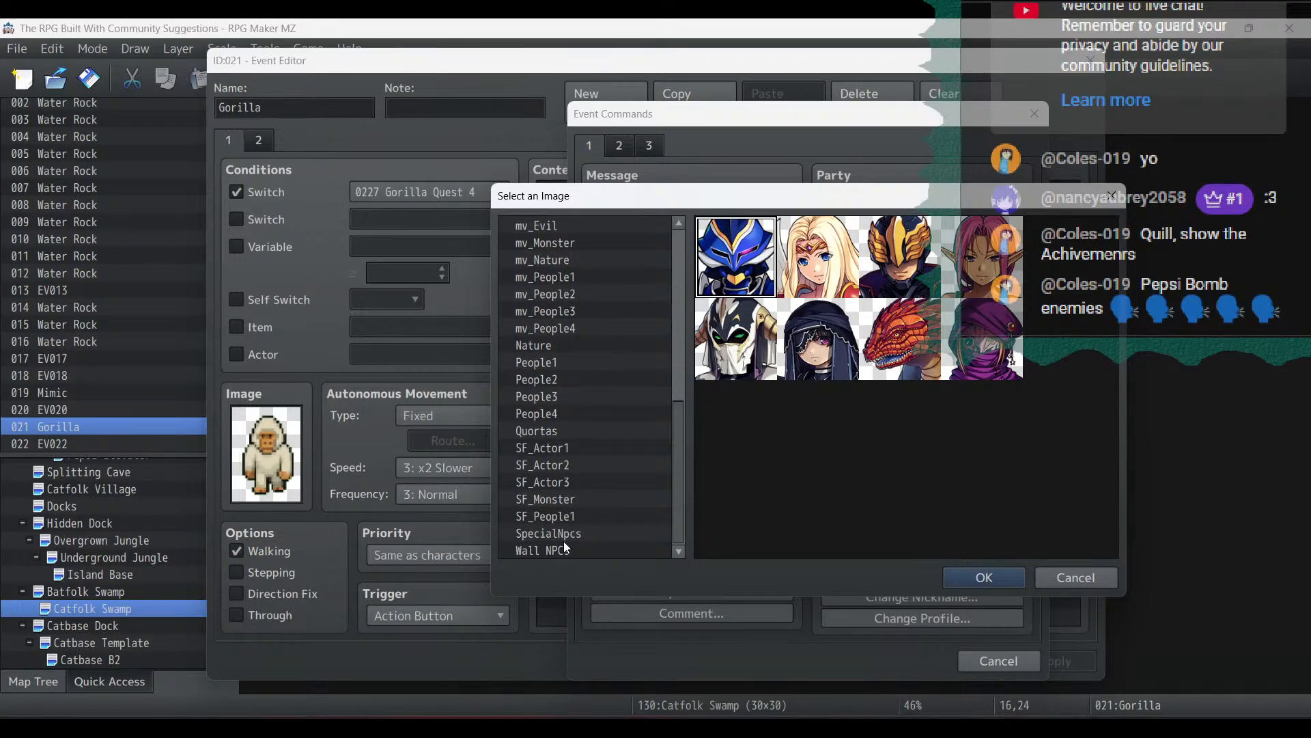
{"action": "left_click", "coordinate": [568, 550]}
{"action": "key", "text": "Up"}
{"action": "key", "text": "Up"}
{"action": "key", "text": "Up"}
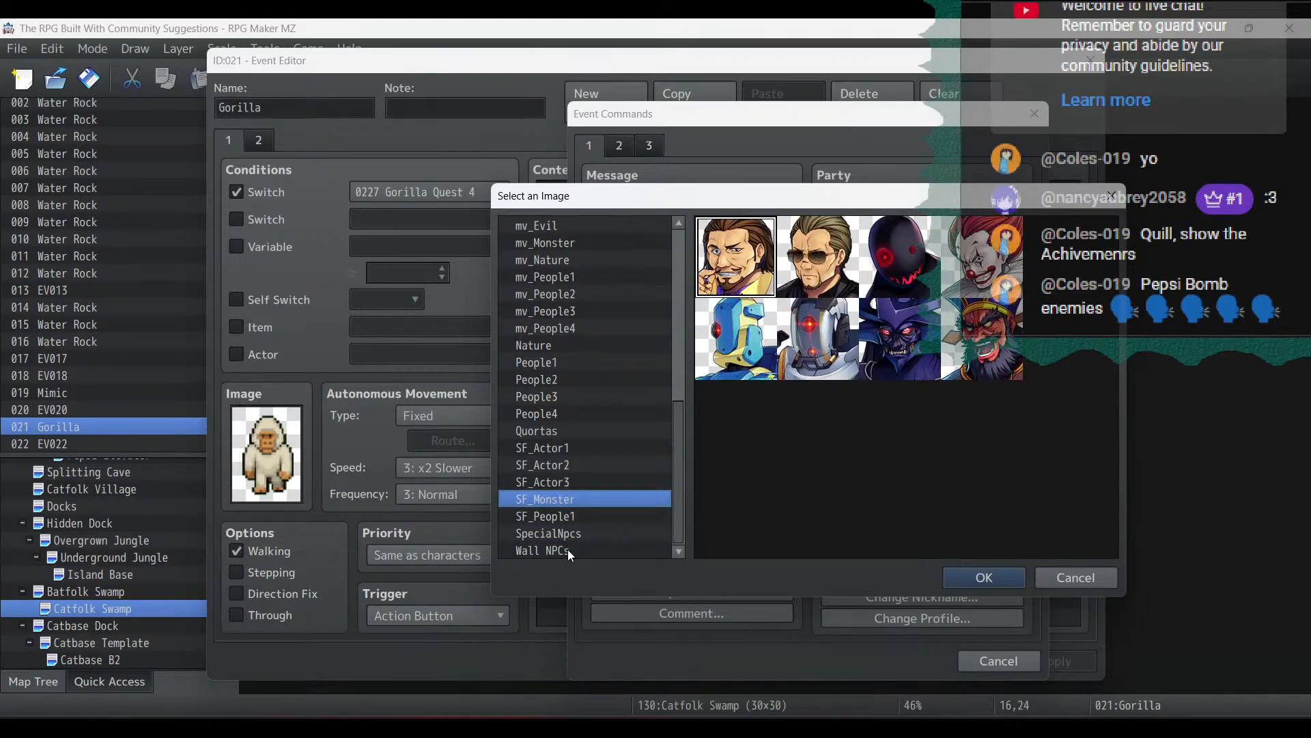
{"action": "key", "text": "Up"}
{"action": "key", "text": "Up"}
{"action": "key", "text": "Up"}
{"action": "key", "text": "Up"}
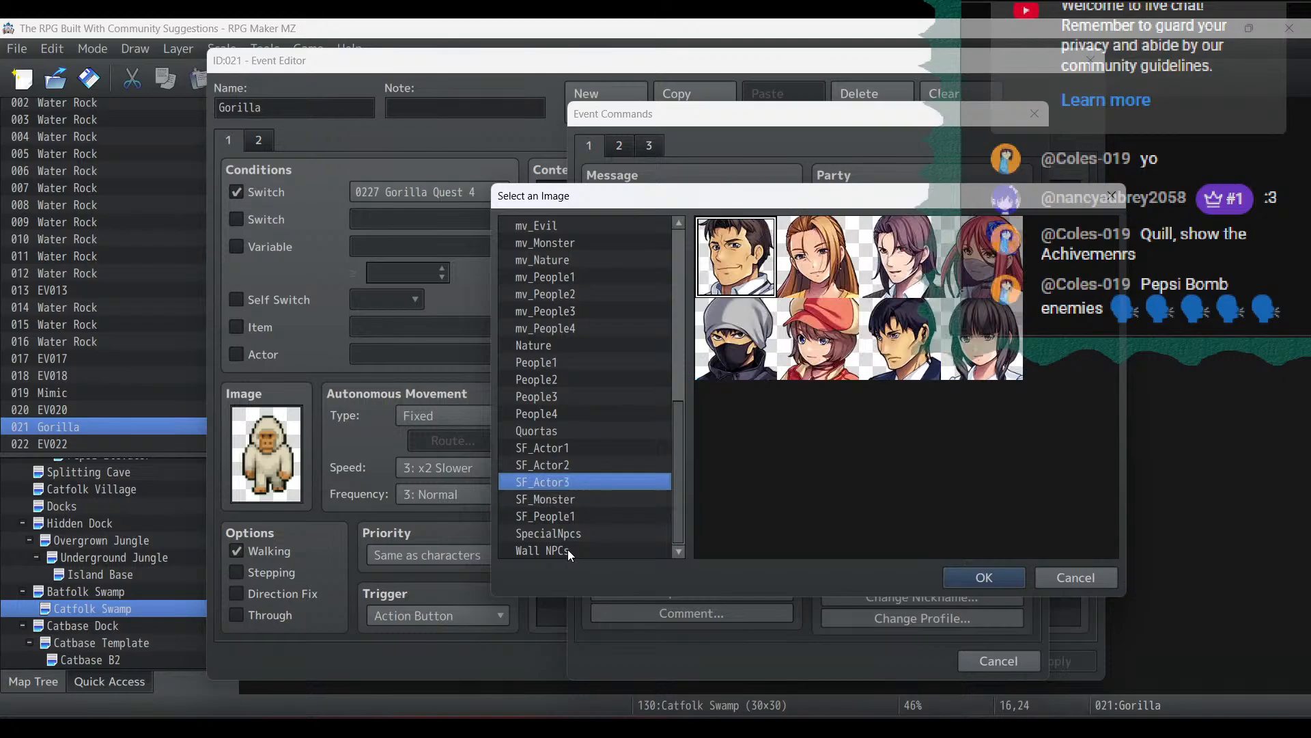
{"action": "key", "text": "Up"}
{"action": "key", "text": "Up"}
{"action": "key", "text": "Up"}
{"action": "key", "text": "Up"}
{"action": "key", "text": "Up"}
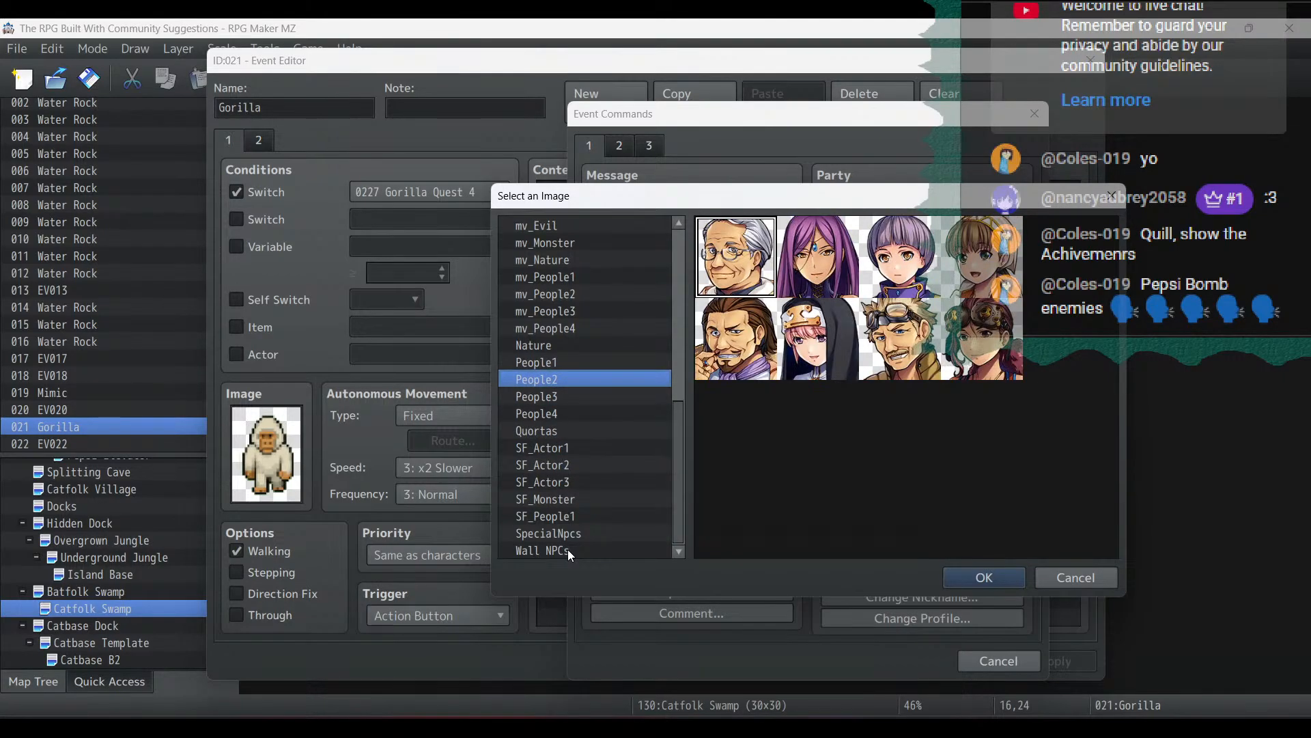
{"action": "key", "text": "Up"}
{"action": "key", "text": "Up"}
{"action": "key", "text": "Up"}
{"action": "key", "text": "Up"}
{"action": "key", "text": "Up"}
{"action": "key", "text": "Up"}
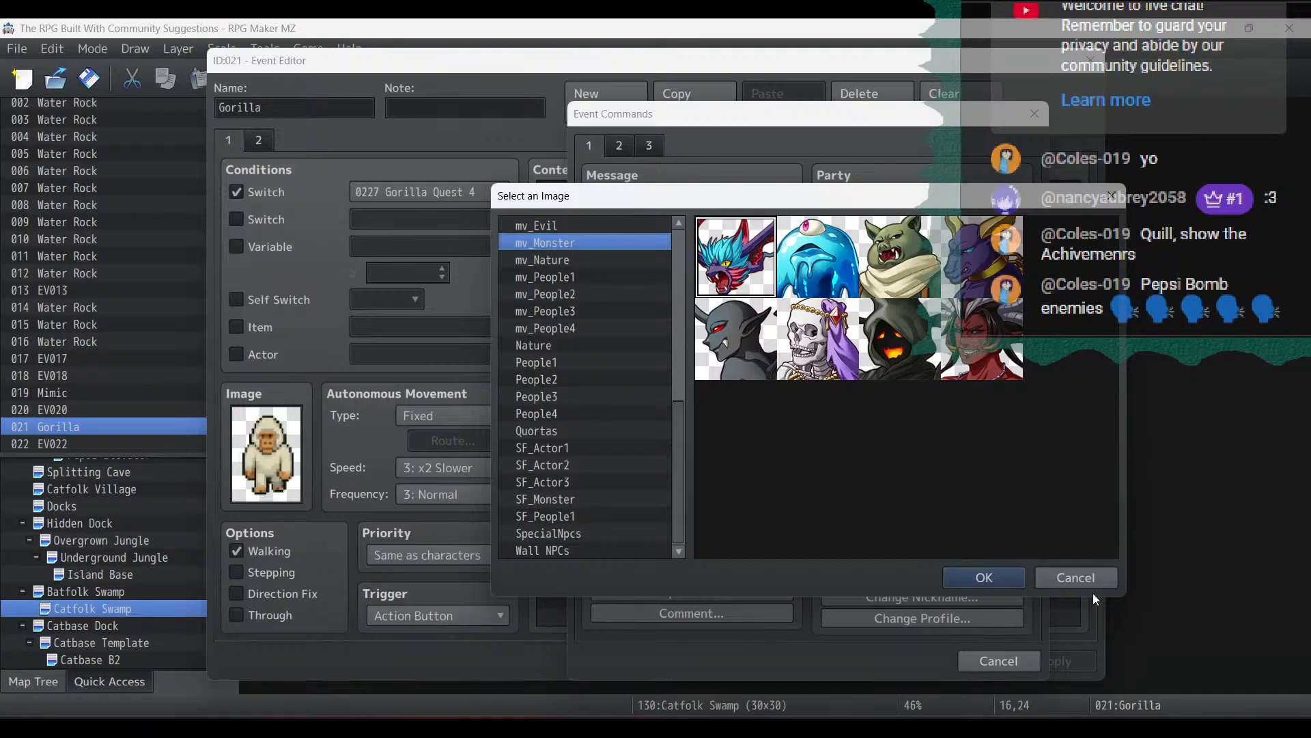
Discard the unfinished Show Text command without choosing a face, and save the Gorilla event
{"action": "left_click", "coordinate": [1078, 577]}
{"action": "left_click", "coordinate": [1021, 481]}
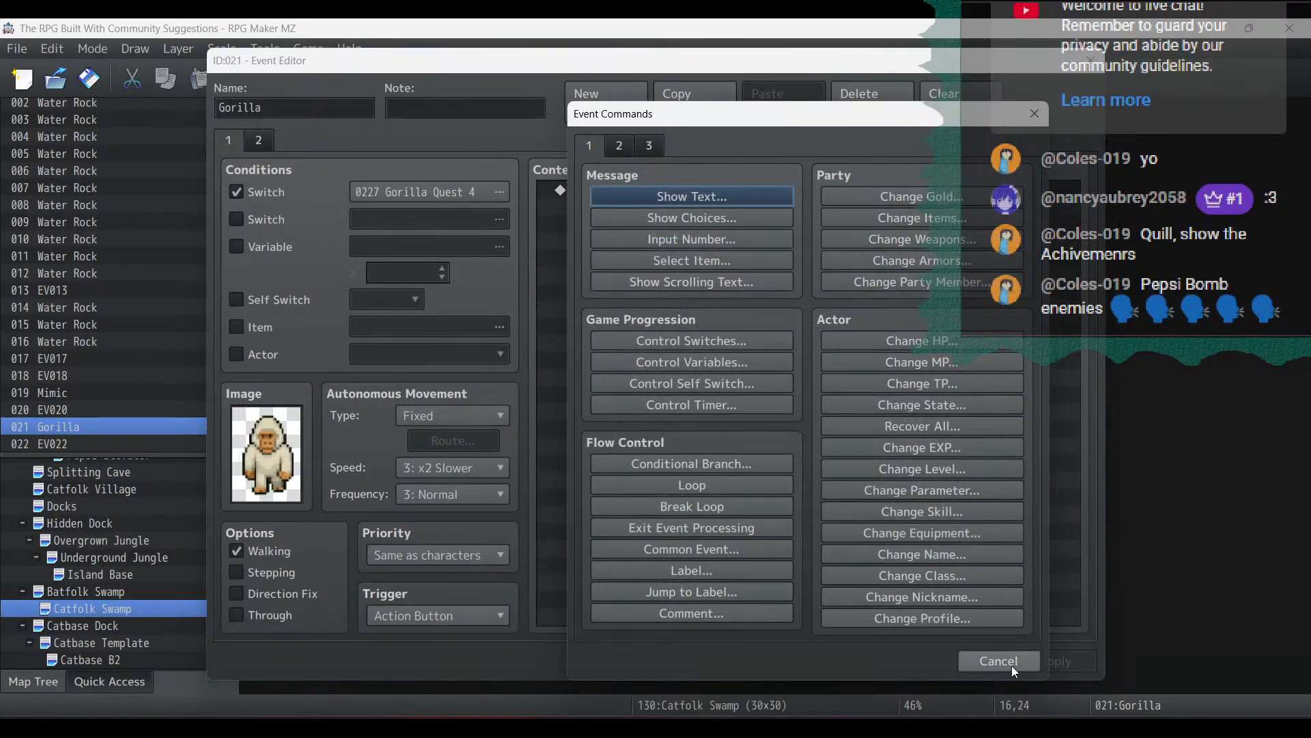
{"action": "left_click", "coordinate": [1011, 664]}
{"action": "left_click", "coordinate": [874, 667]}
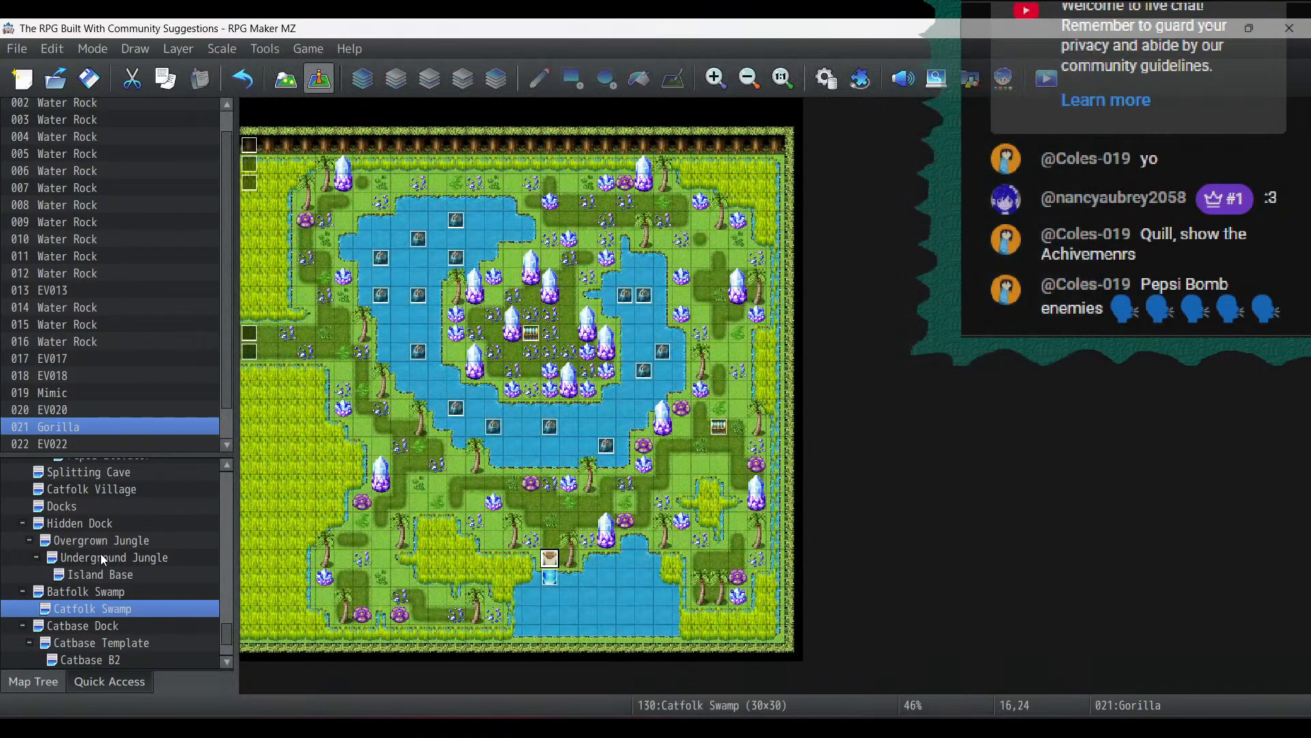
Open the Graveyard Gardens map and check both pages of its Gorilla event for existing dialogue
{"action": "scroll", "coordinate": [101, 554], "scroll_direction": "up", "scroll_amount": 10}
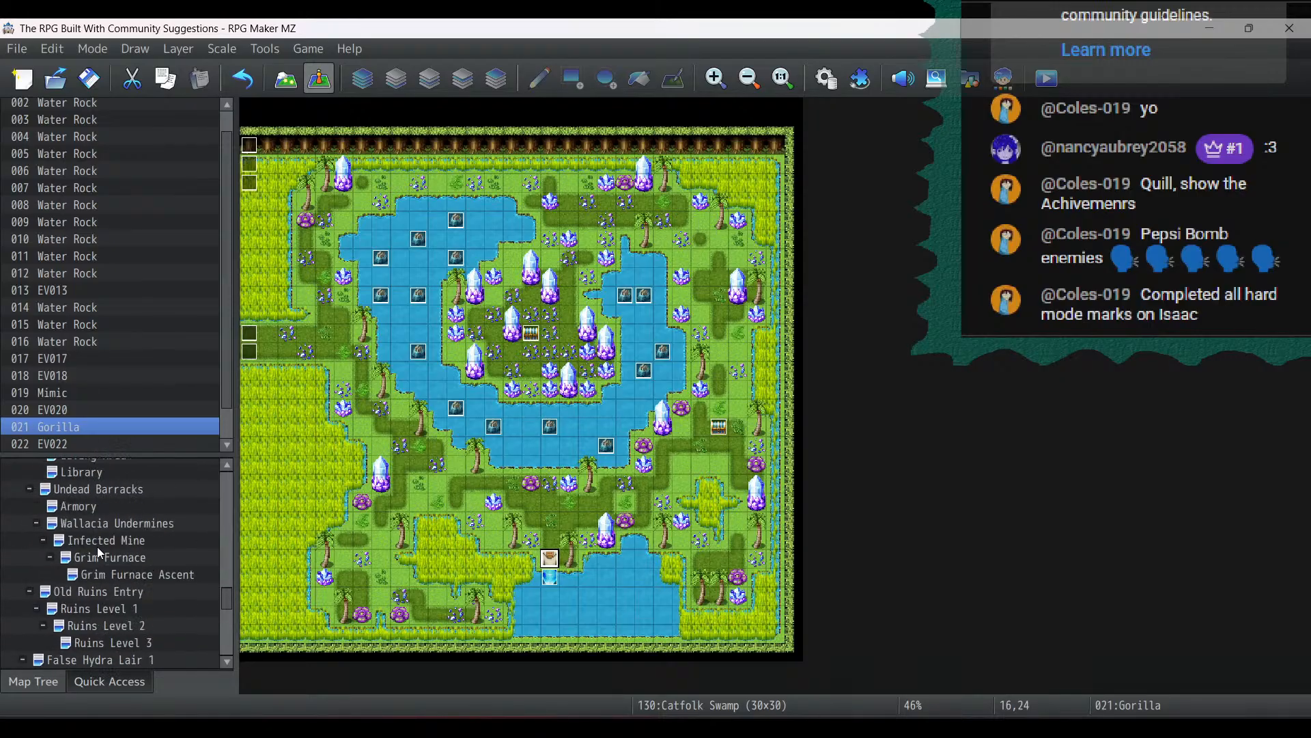
{"action": "scroll", "coordinate": [97, 546], "scroll_direction": "up", "scroll_amount": 8}
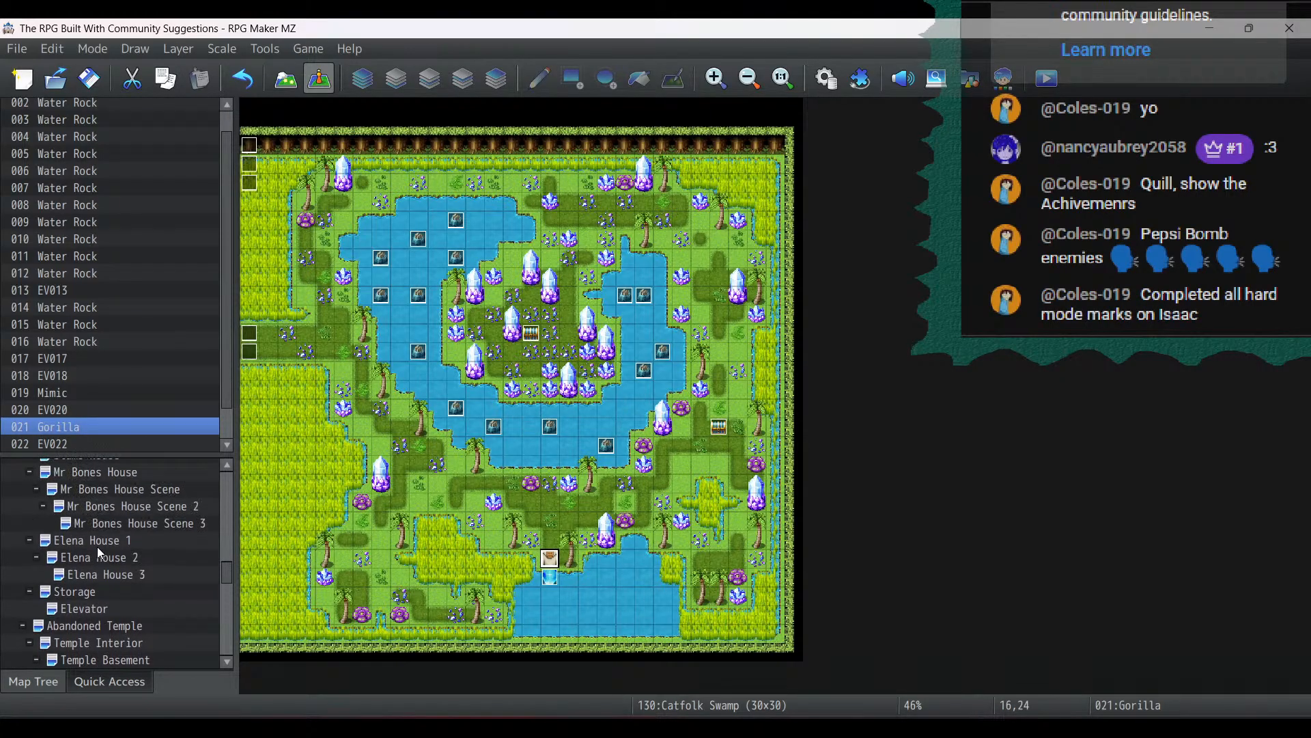
{"action": "scroll", "coordinate": [97, 547], "scroll_direction": "down", "scroll_amount": 3}
{"action": "left_click", "coordinate": [92, 613]}
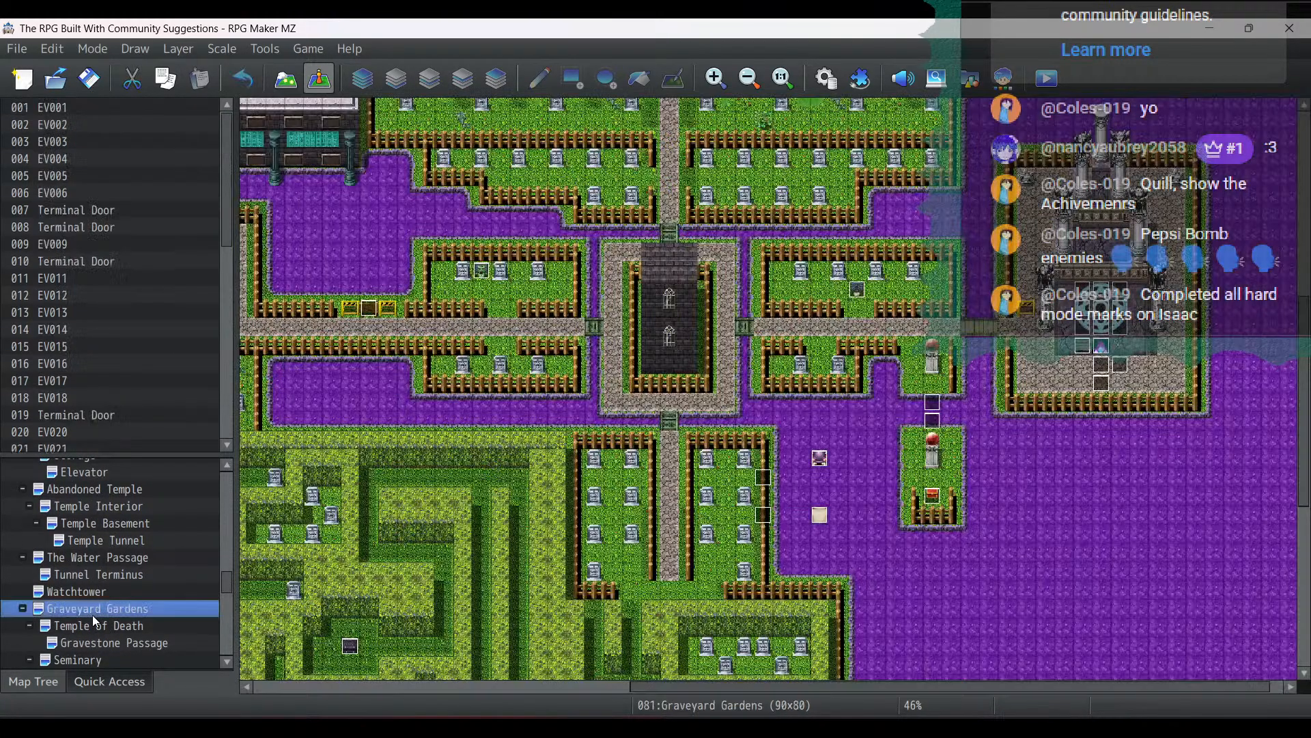
{"action": "double_click", "coordinate": [820, 515]}
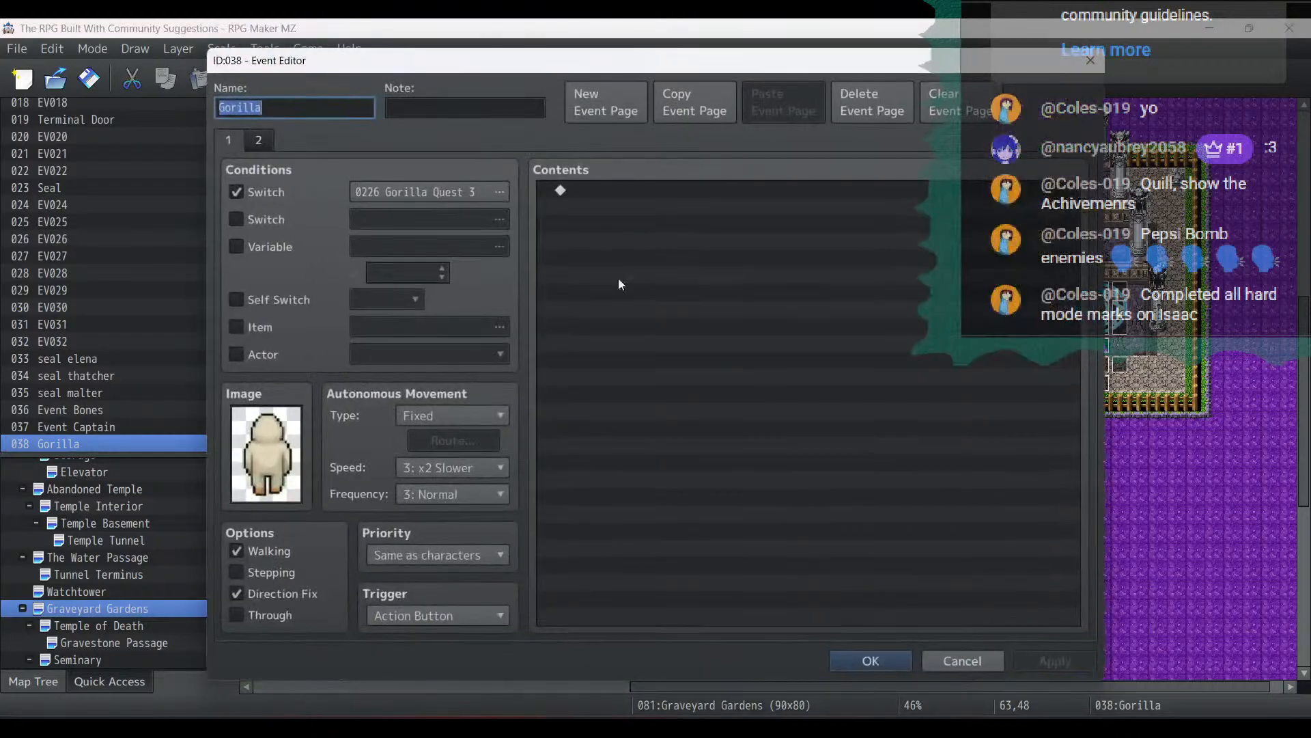
{"action": "left_click", "coordinate": [260, 140]}
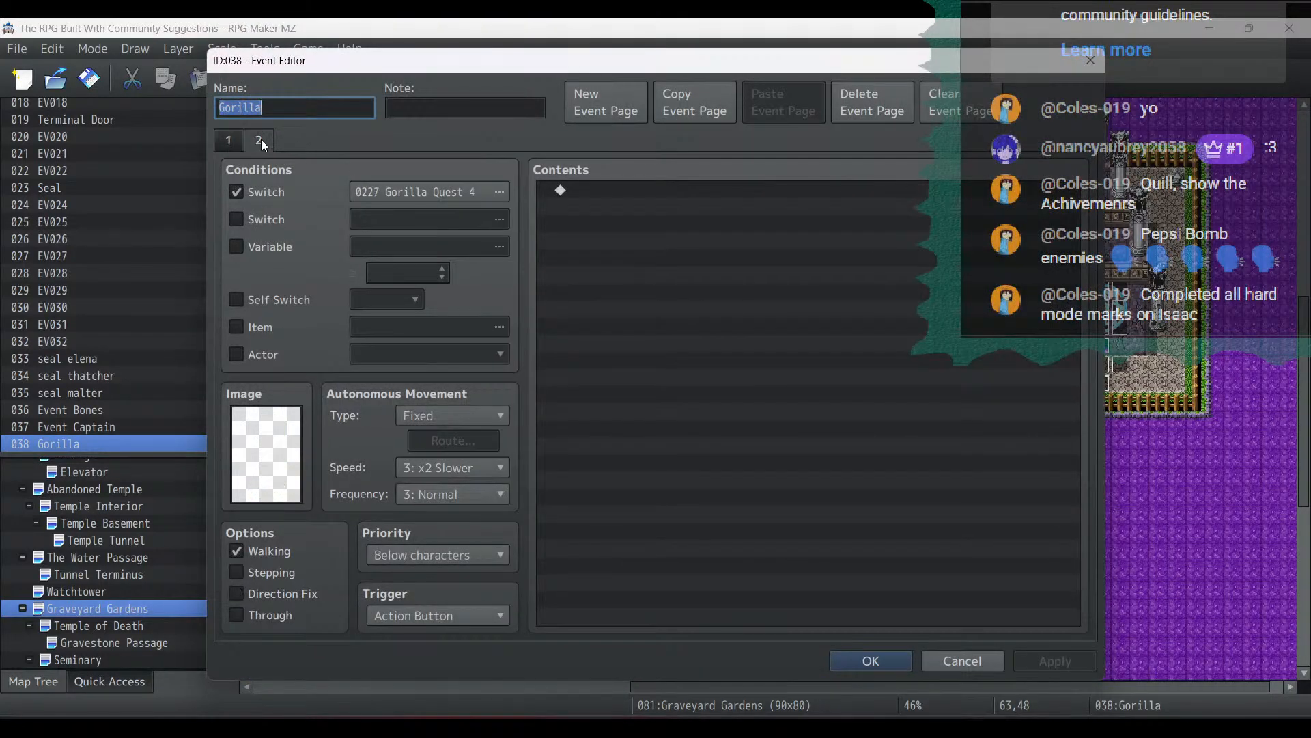
{"action": "left_click", "coordinate": [971, 662]}
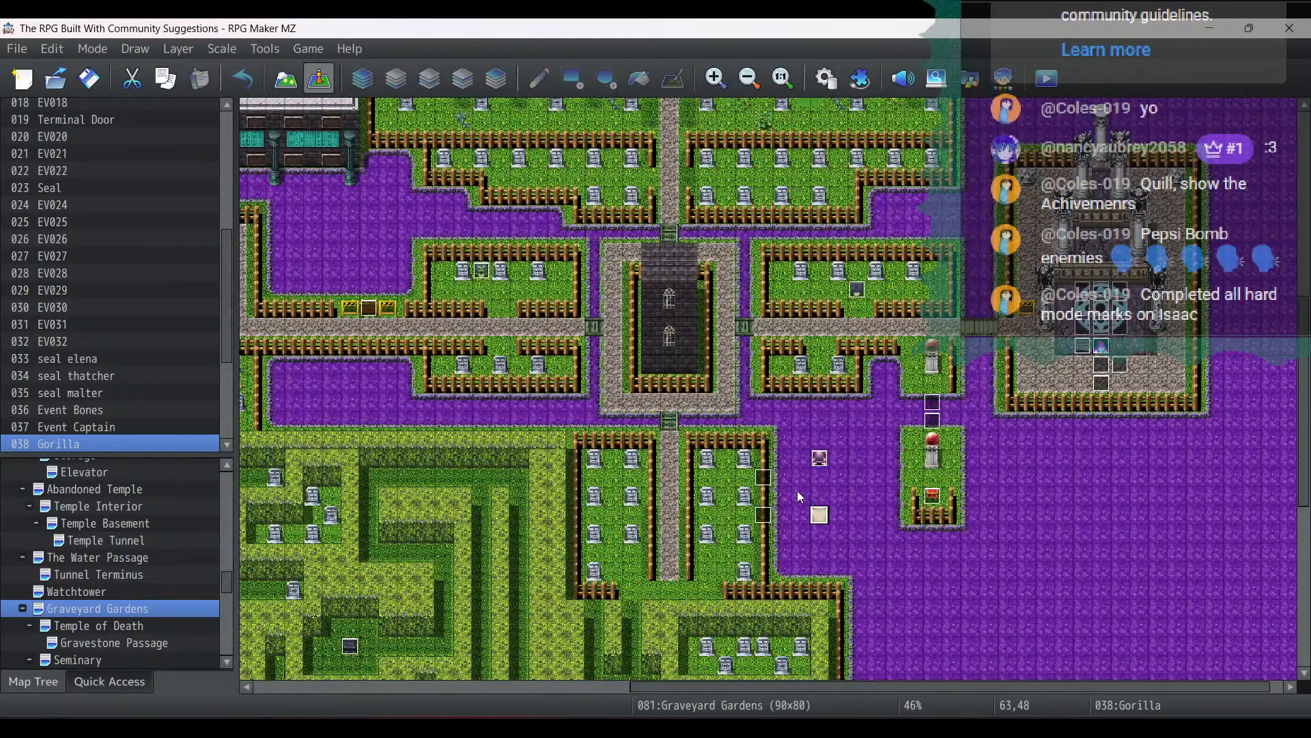
Copy the first Gorilla the White text command from page 1 of EV039 in Graveyard Gardens, and close the event
{"action": "double_click", "coordinate": [763, 518]}
{"action": "double_click", "coordinate": [633, 185]}
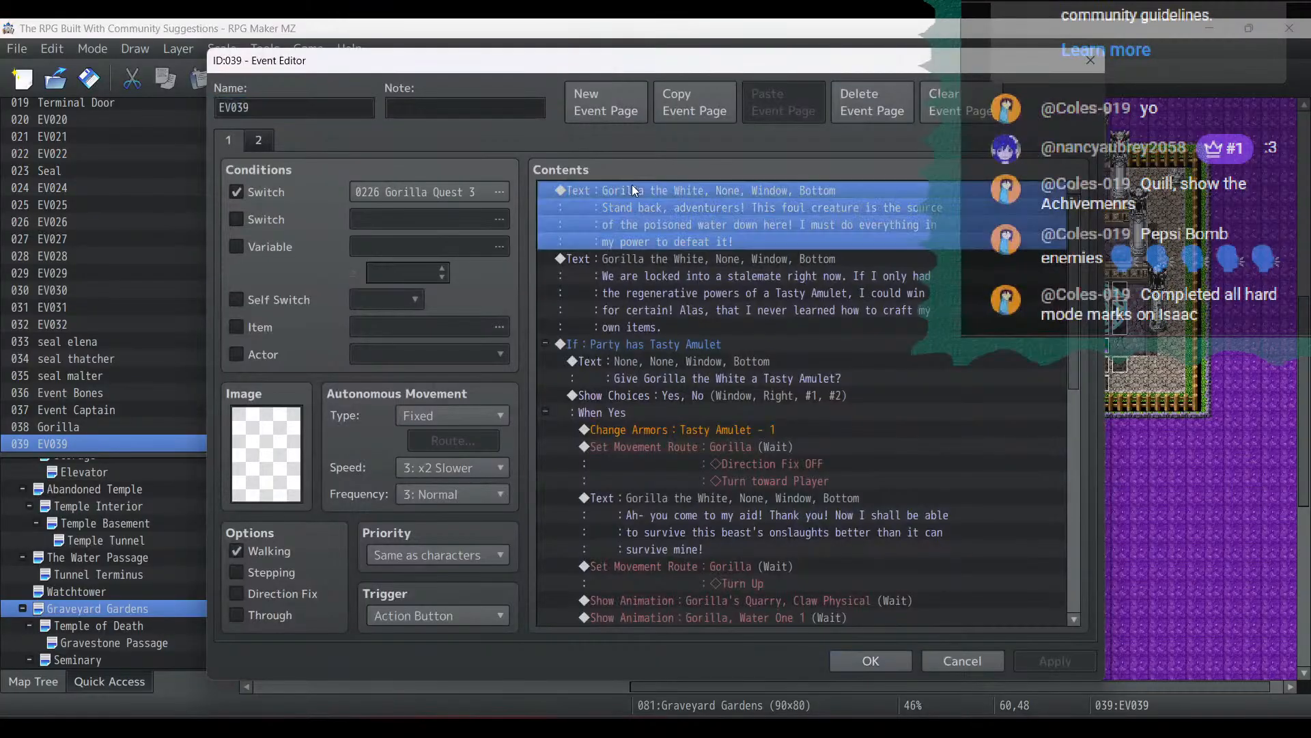
{"action": "left_click", "coordinate": [1032, 662]}
{"action": "key", "text": "space"}
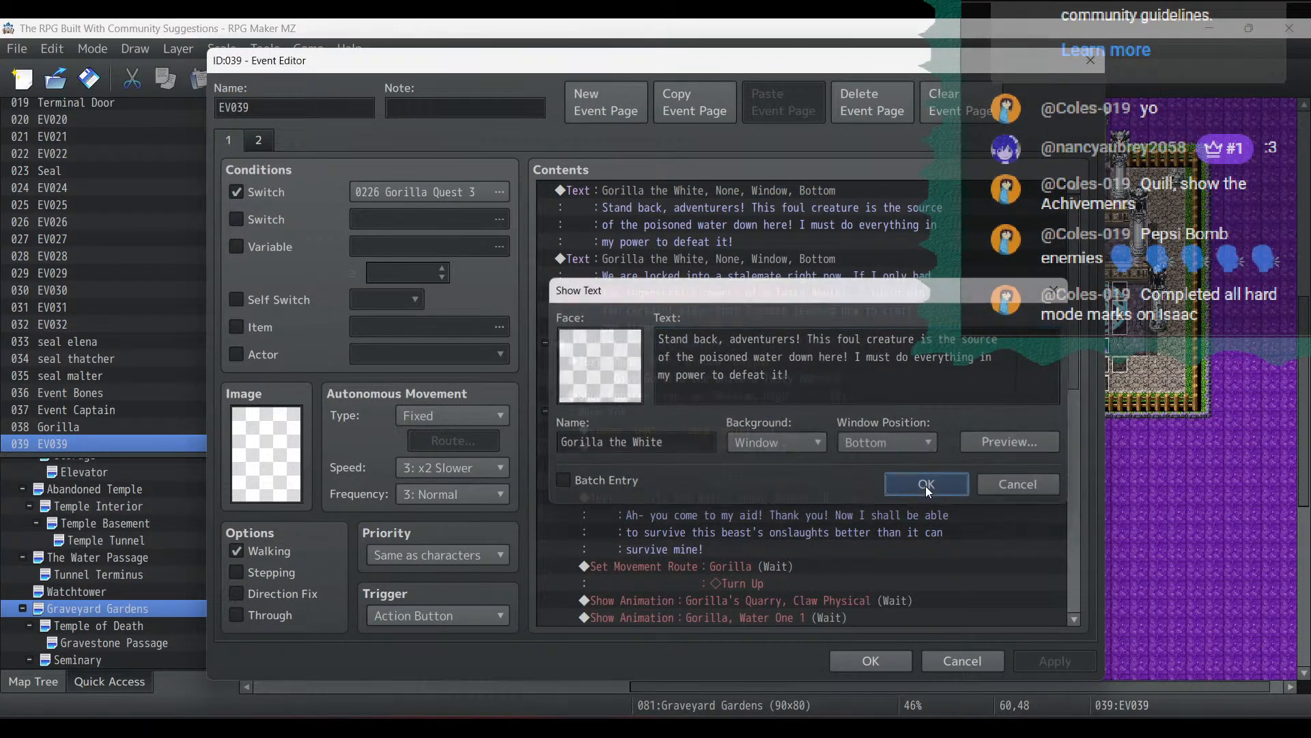
{"action": "left_click", "coordinate": [924, 486]}
{"action": "left_click", "coordinate": [647, 217]}
{"action": "right_click", "coordinate": [649, 191]}
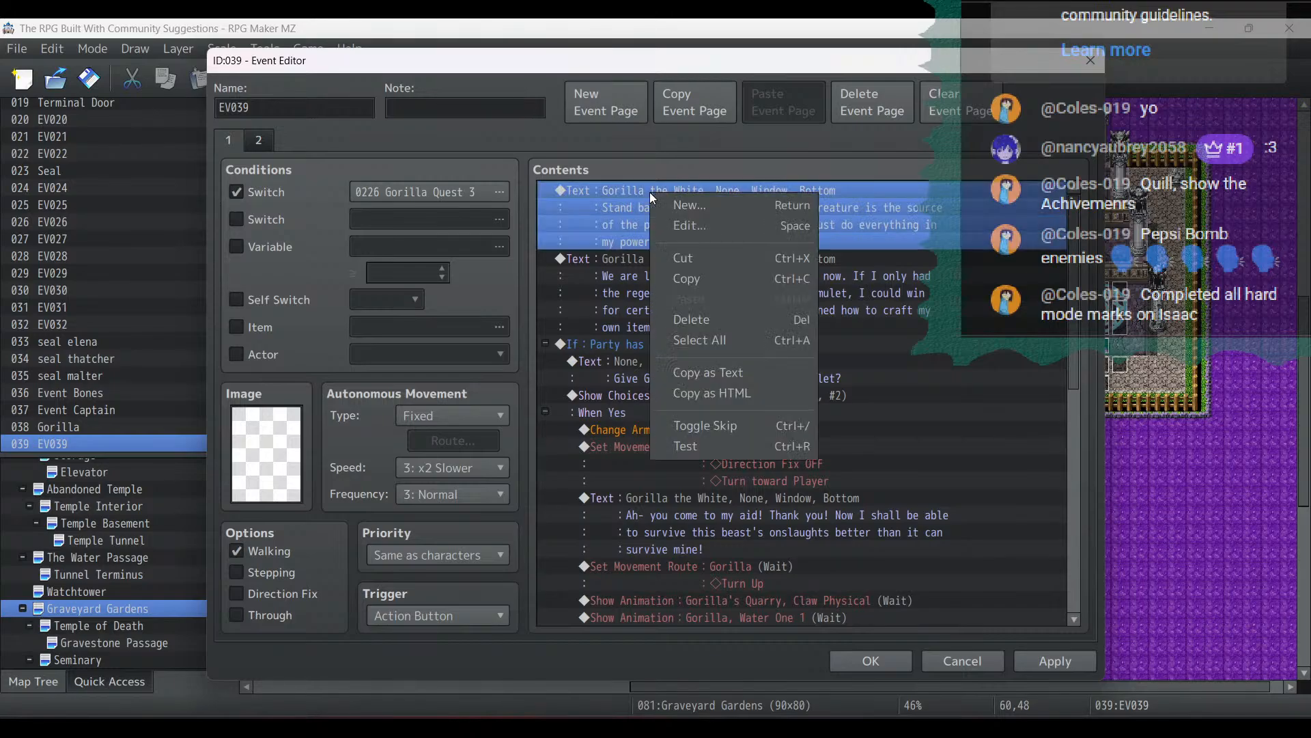
{"action": "left_click", "coordinate": [702, 280]}
{"action": "left_click", "coordinate": [1042, 661]}
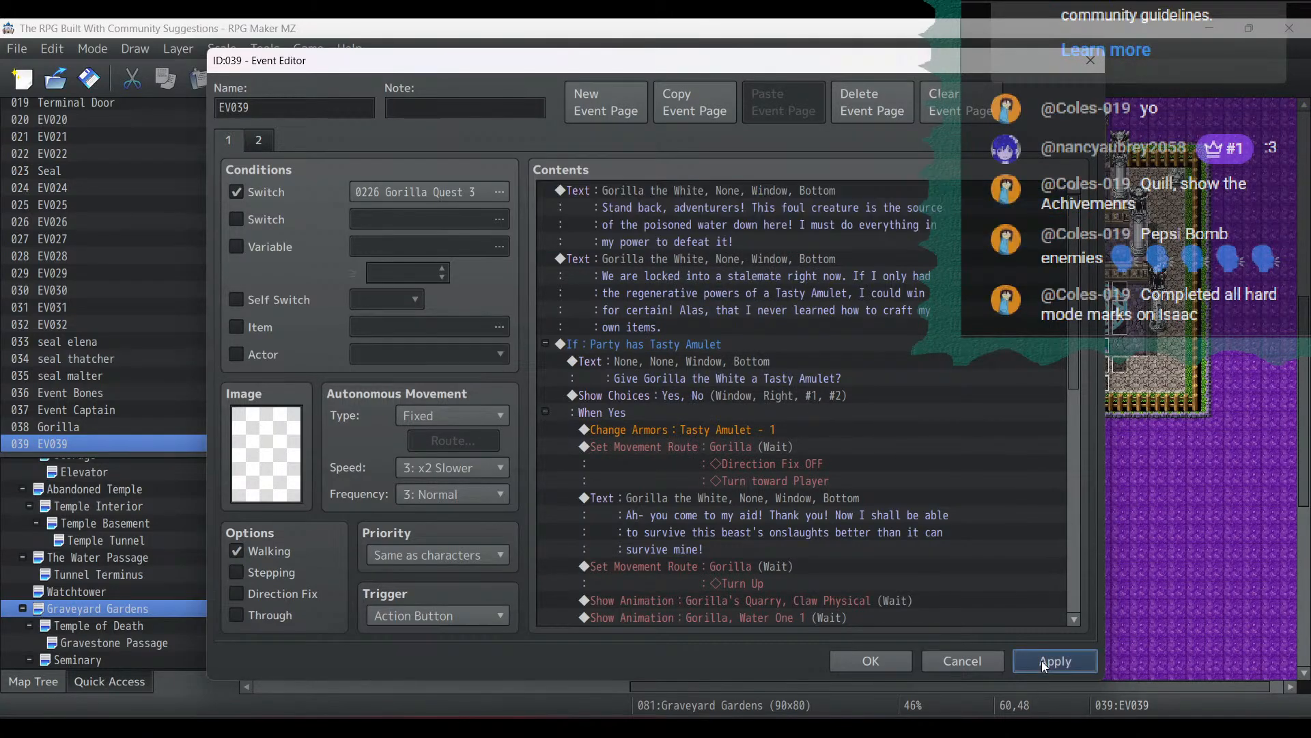
{"action": "left_click", "coordinate": [875, 662]}
Paste the copied Gorilla the White text command into page 1 of the Gorilla event on the Catfolk Swamp map
{"action": "scroll", "coordinate": [110, 591], "scroll_direction": "down", "scroll_amount": 8}
{"action": "scroll", "coordinate": [110, 592], "scroll_direction": "down", "scroll_amount": 5}
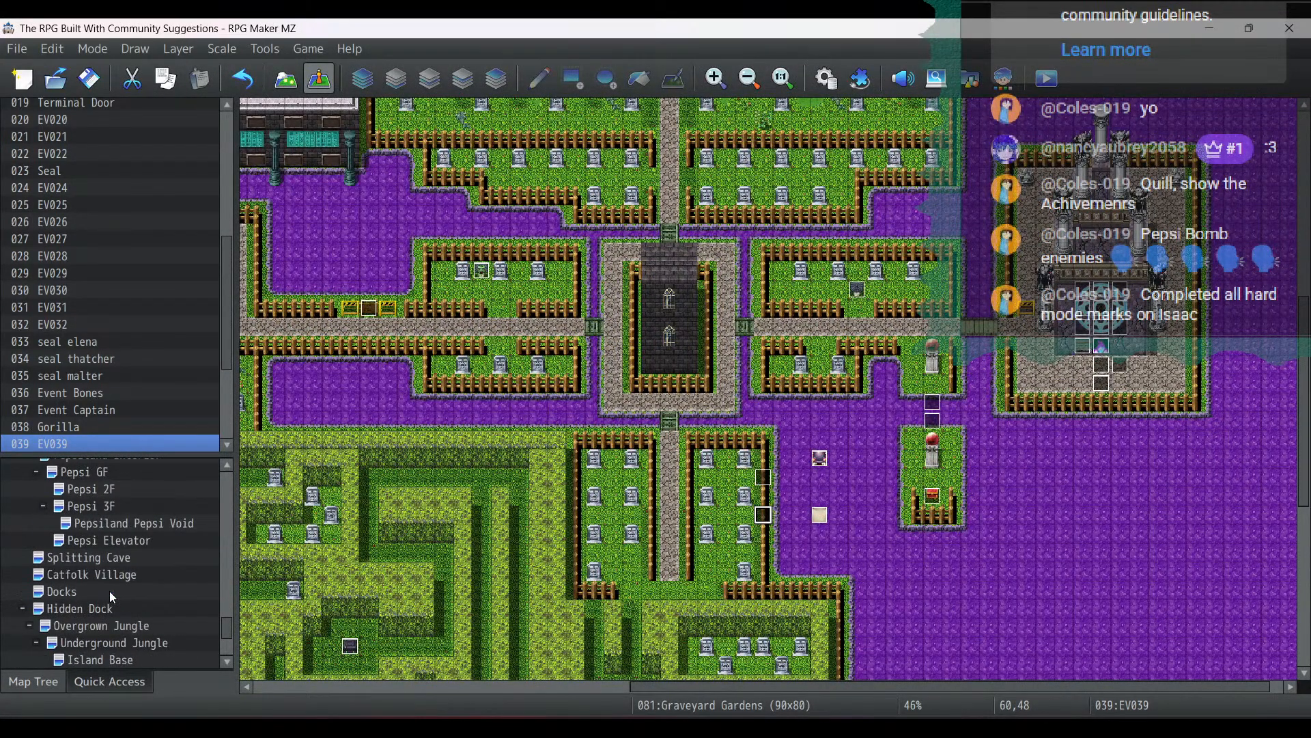
{"action": "scroll", "coordinate": [111, 596], "scroll_direction": "up", "scroll_amount": 2}
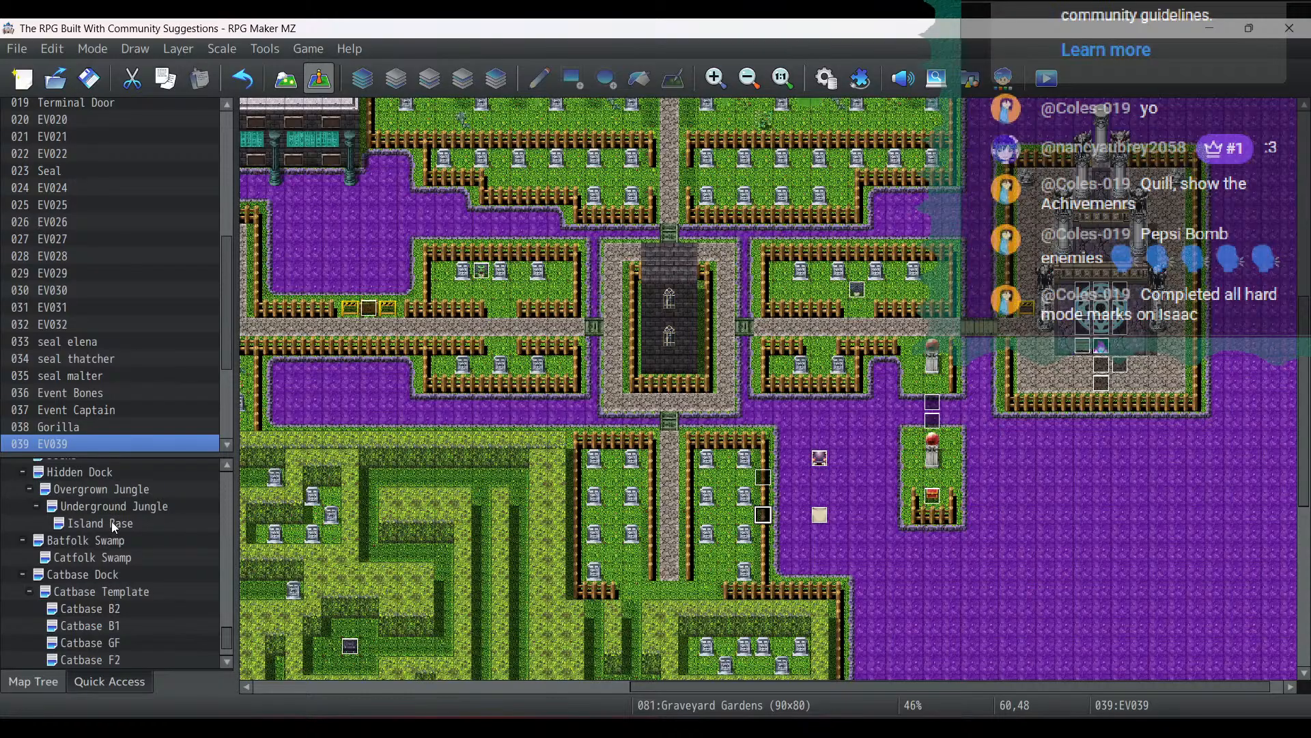
{"action": "scroll", "coordinate": [112, 523], "scroll_direction": "up", "scroll_amount": 2}
{"action": "left_click", "coordinate": [108, 589]}
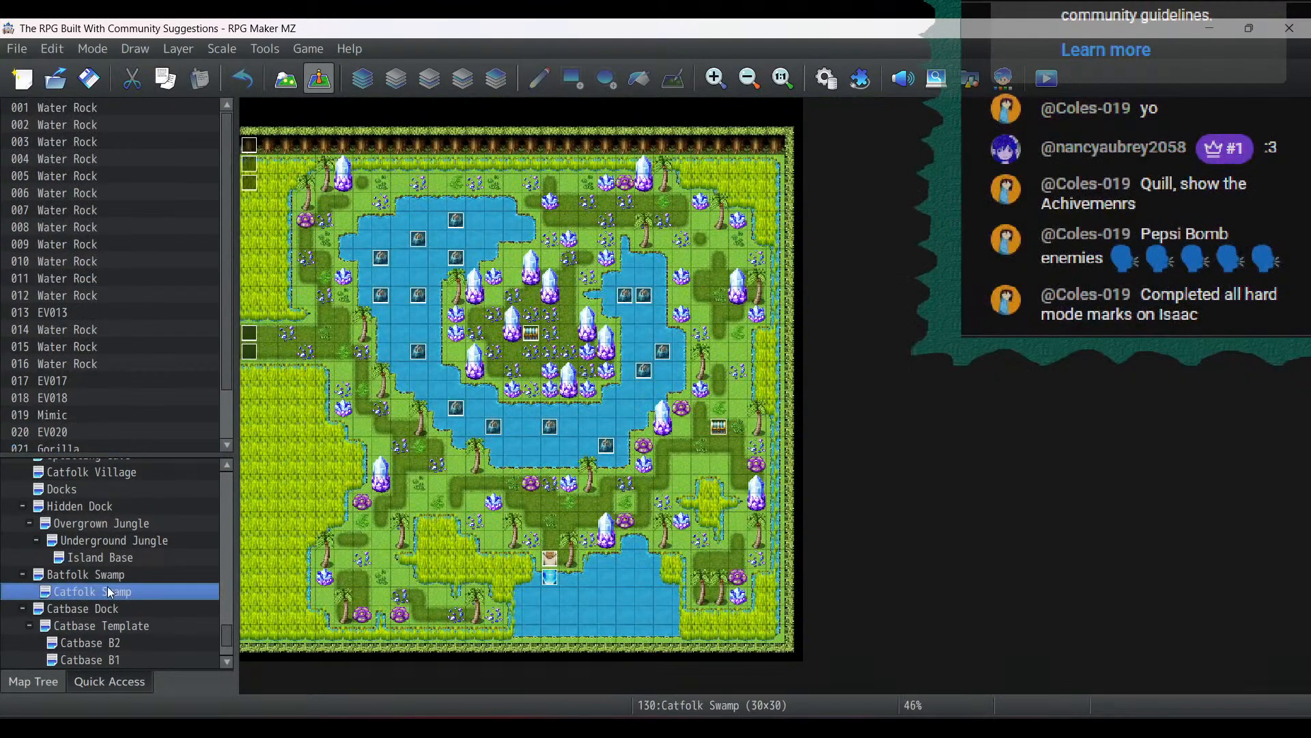
{"action": "double_click", "coordinate": [559, 558]}
{"action": "double_click", "coordinate": [721, 246]}
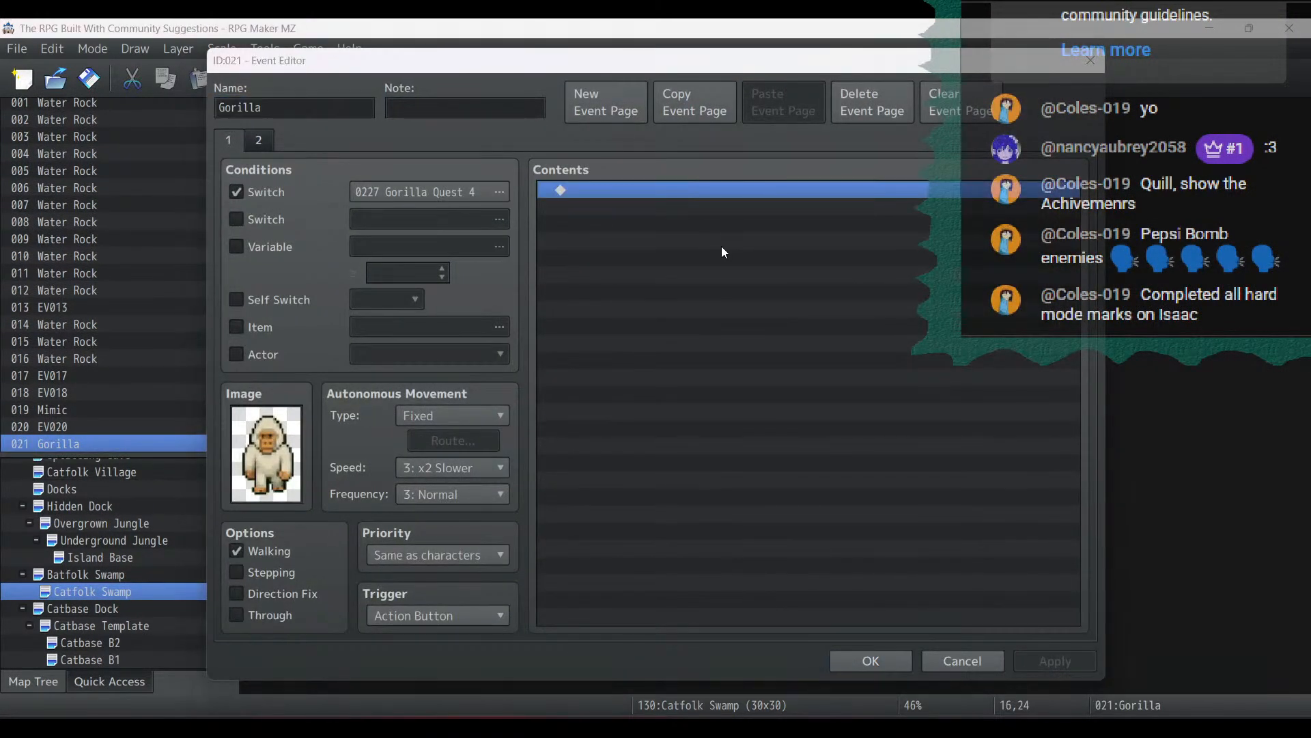
{"action": "left_click", "coordinate": [979, 668]}
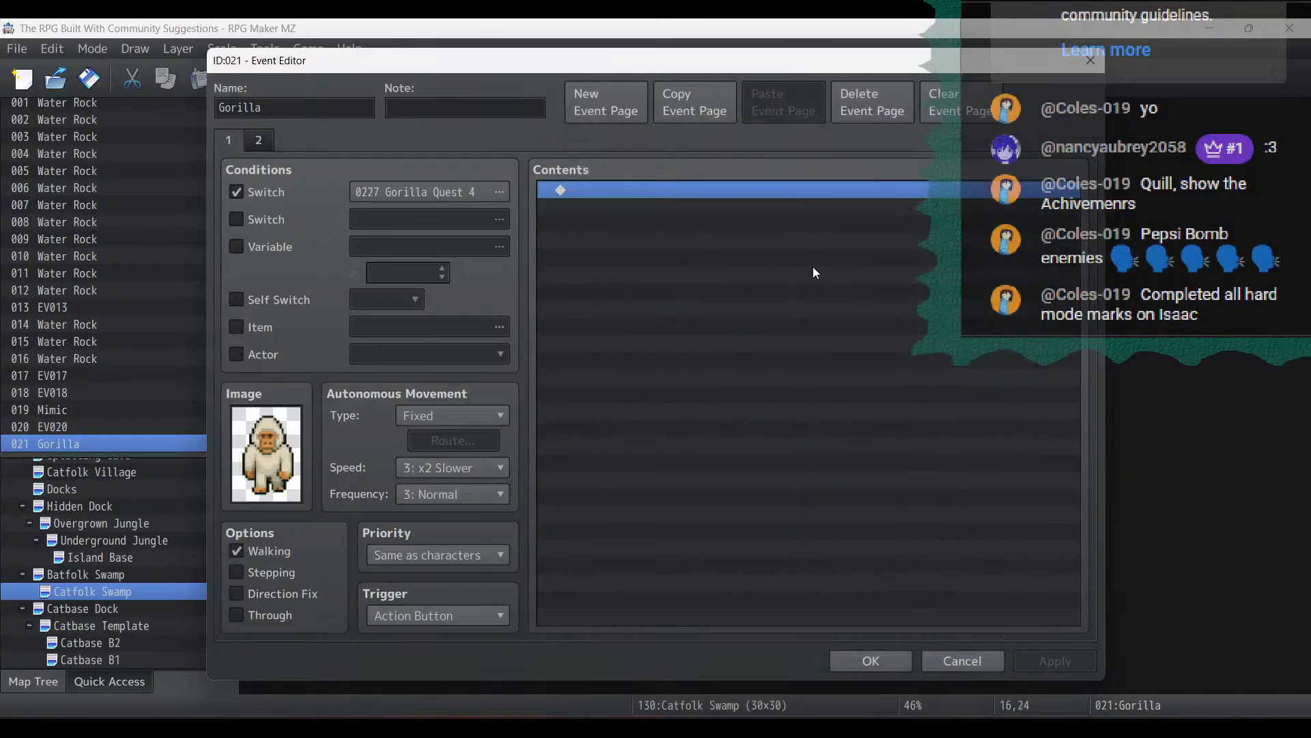
{"action": "right_click", "coordinate": [812, 267]}
{"action": "left_click", "coordinate": [875, 375]}
Replace the pasted message's text with "Ah, adventurers! You have made it to the swamps as well!"
{"action": "double_click", "coordinate": [748, 189]}
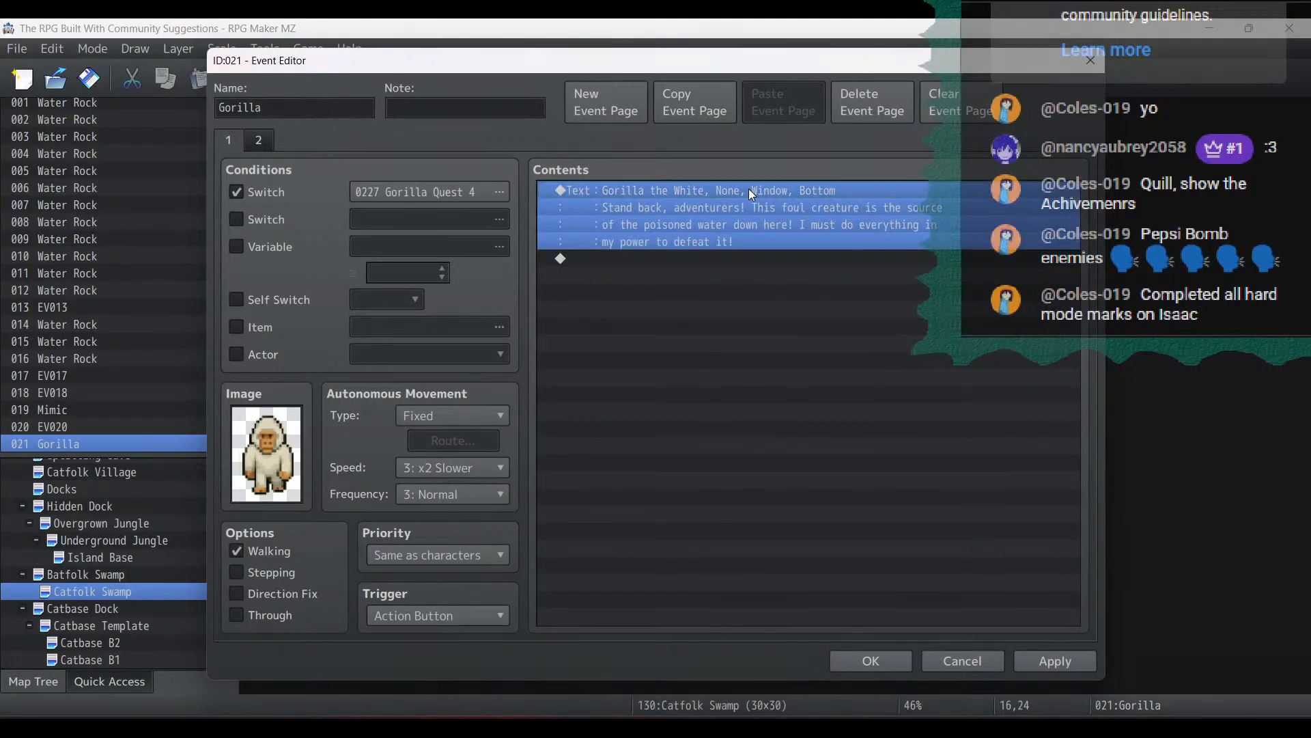
{"action": "key", "text": "ctrl+a"}
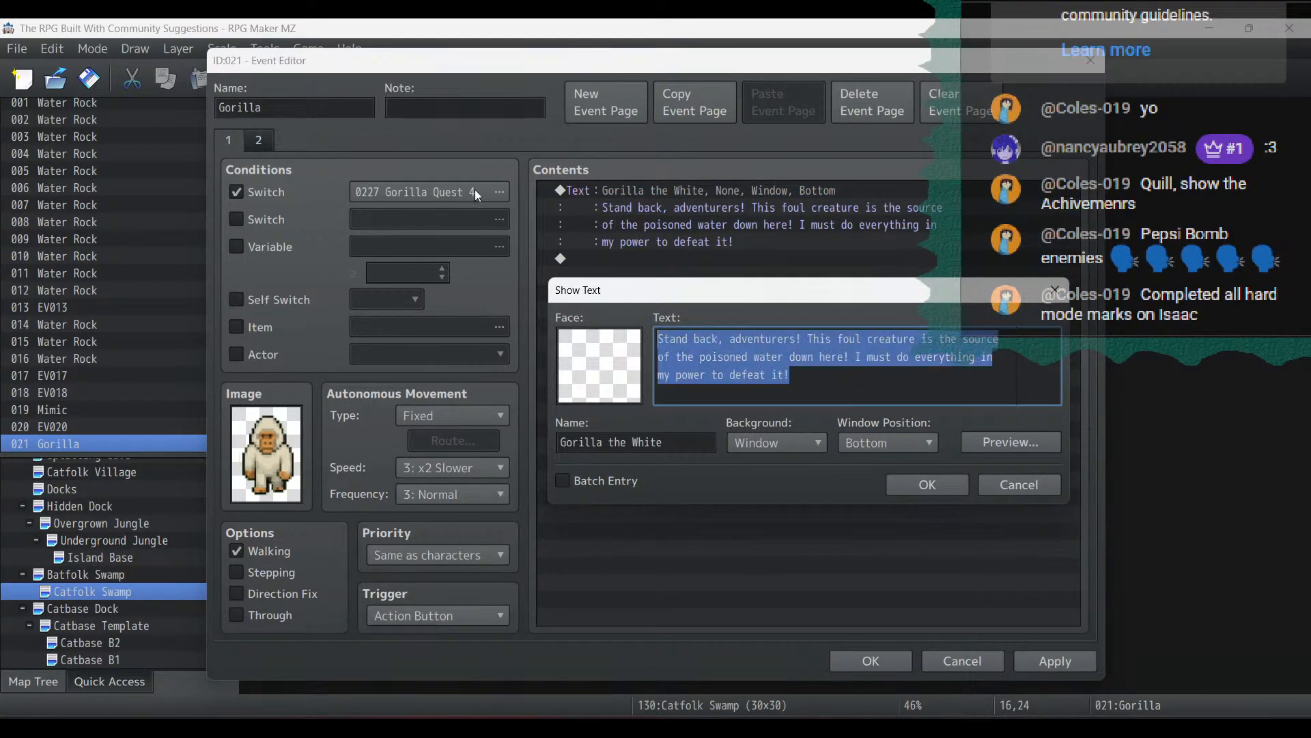
{"action": "type", "text": "Ah, A"}
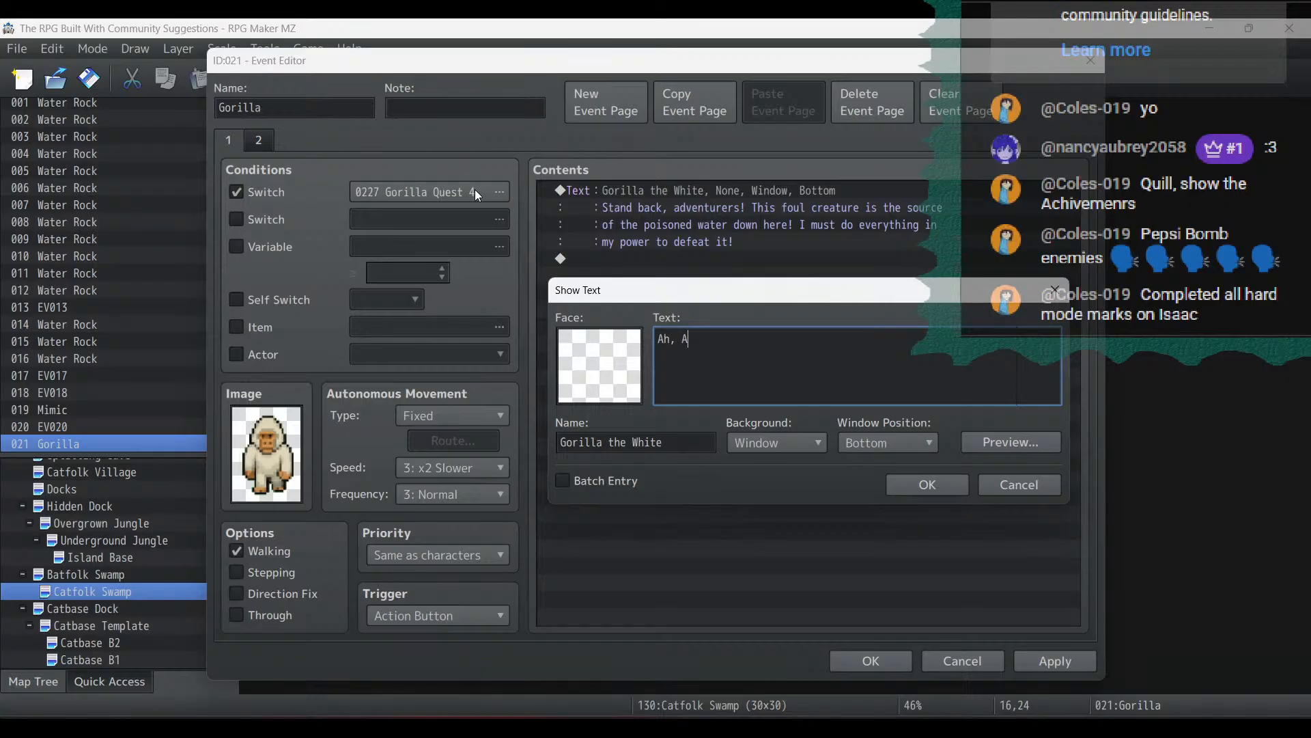
{"action": "type", "text": "dve"}
{"action": "key", "text": "BackSpace"}
{"action": "key", "text": "BackSpace"}
{"action": "key", "text": "BackSpace"}
{"action": "key", "text": "BackSpace"}
{"action": "type", "text": "adventurers! You have made it to"}
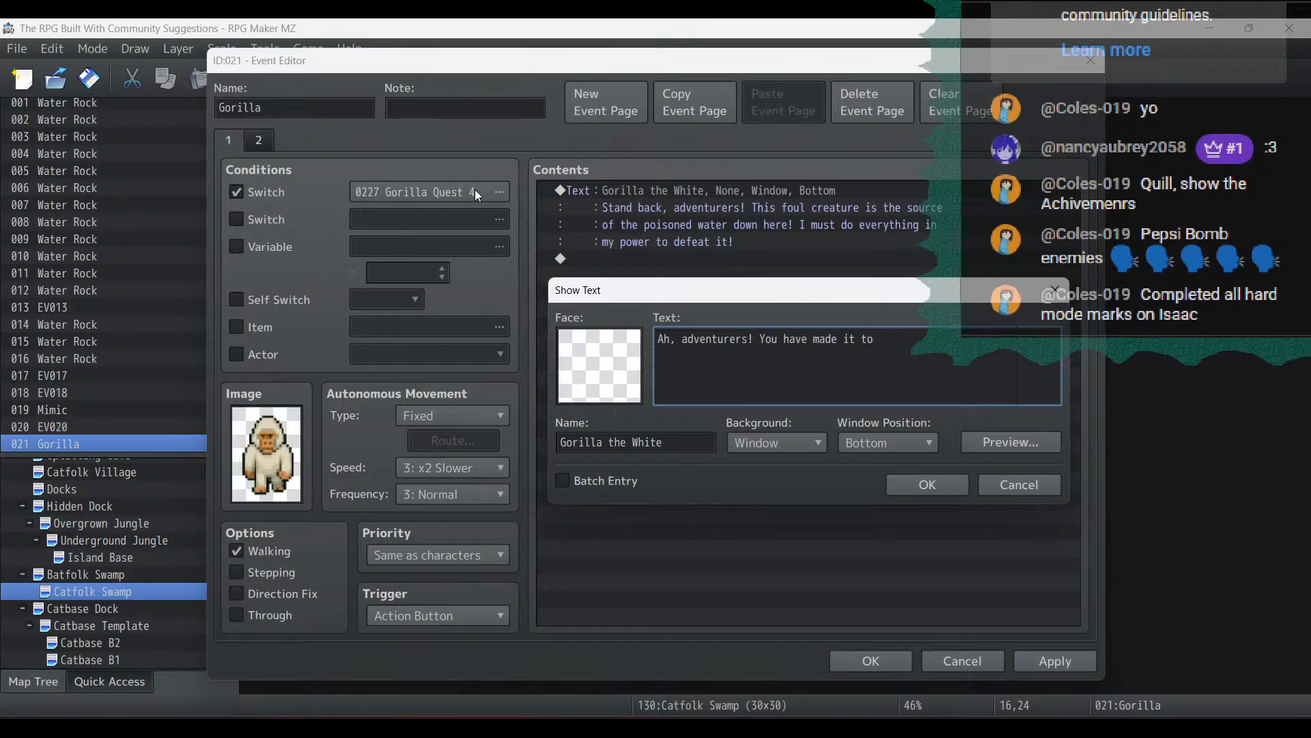
{"action": "type", "text": " the swamps as well!"}
{"action": "left_click", "coordinate": [922, 483]}
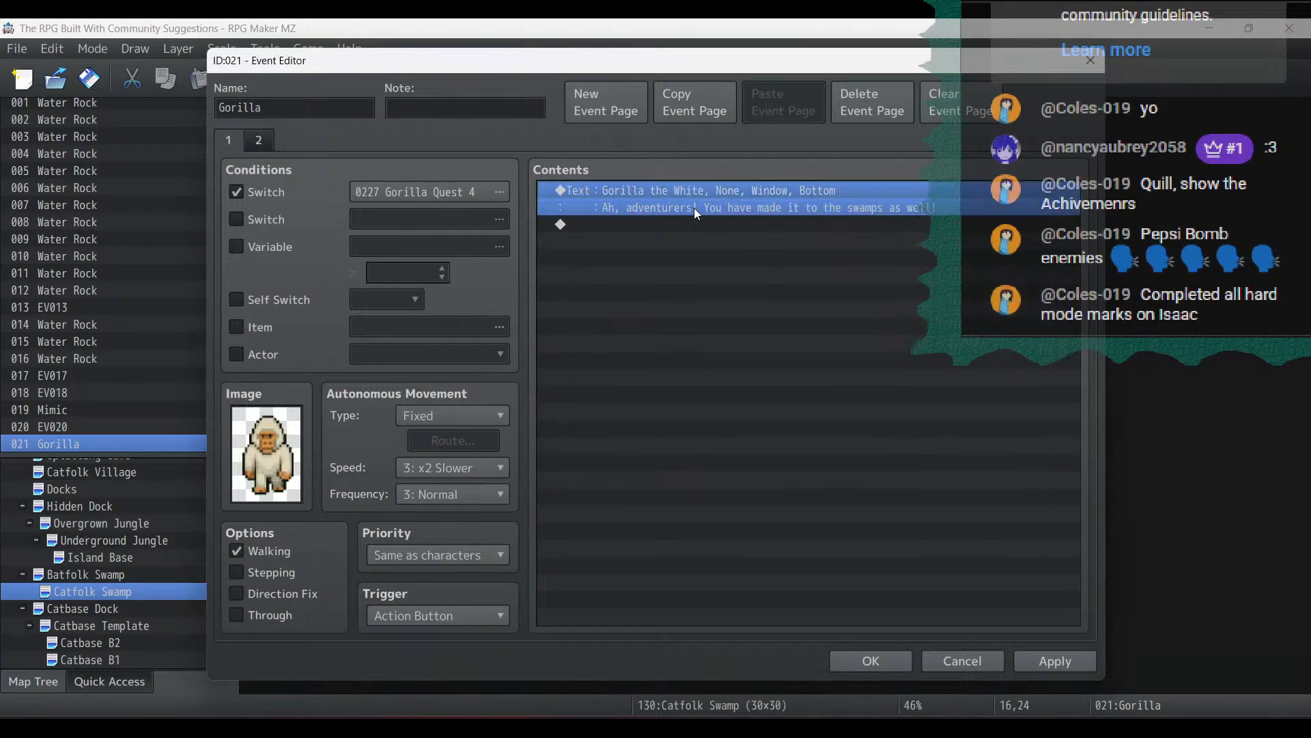
Duplicate the Gorilla the White greeting message directly below the original in the event contents
{"action": "left_click", "coordinate": [696, 202]}
{"action": "key", "text": "ctrl+c"}
{"action": "left_click", "coordinate": [682, 232]}
{"action": "key", "text": "ctrl+v"}
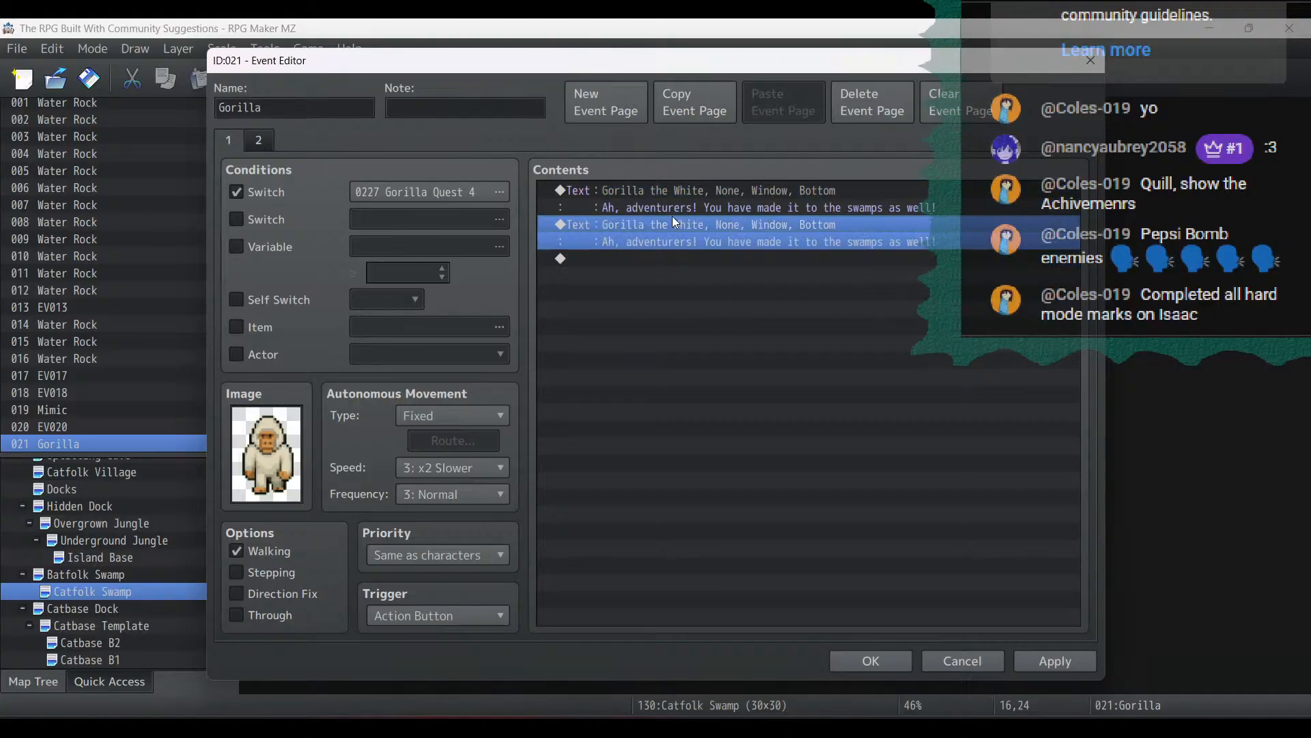
Insert a Set Movement Route between the two messages that makes This Event Turn Down, and apply the event changes
{"action": "right_click", "coordinate": [673, 217]}
{"action": "left_click", "coordinate": [689, 238]}
{"action": "left_click", "coordinate": [614, 144]}
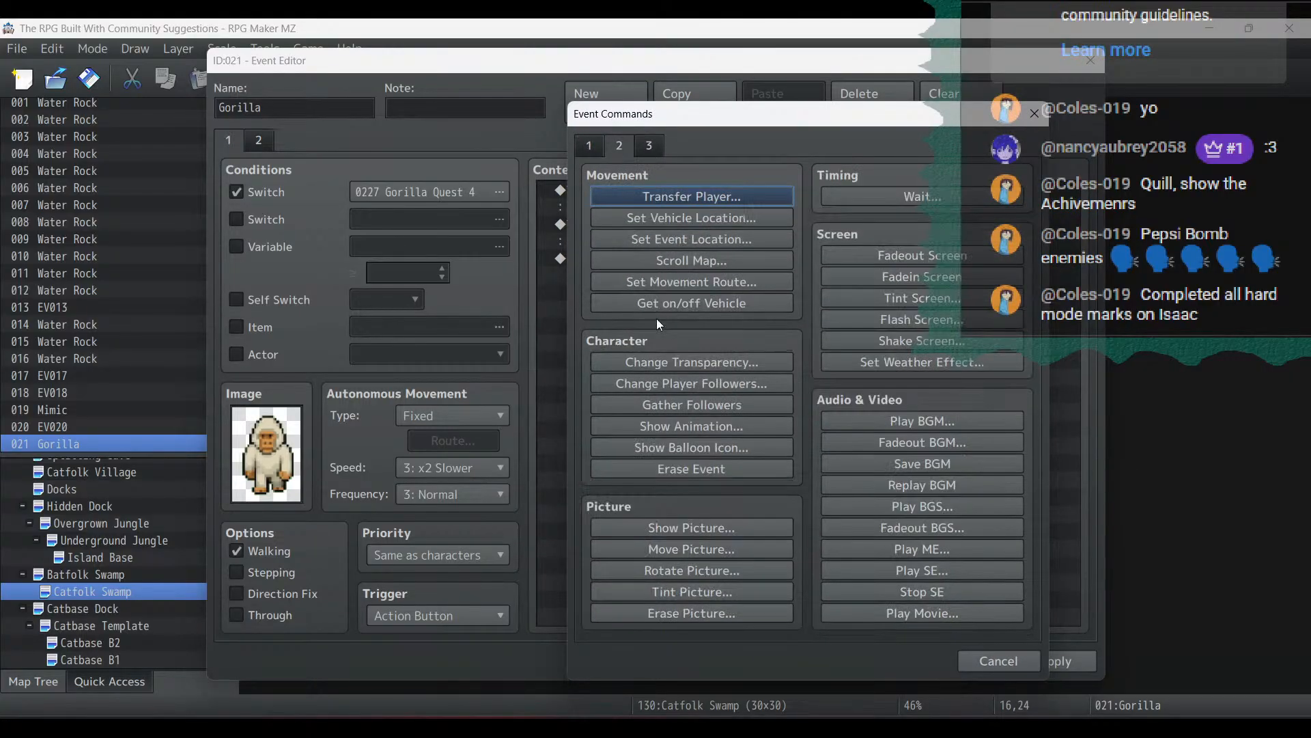
{"action": "left_click", "coordinate": [663, 283]}
{"action": "left_click", "coordinate": [545, 217]}
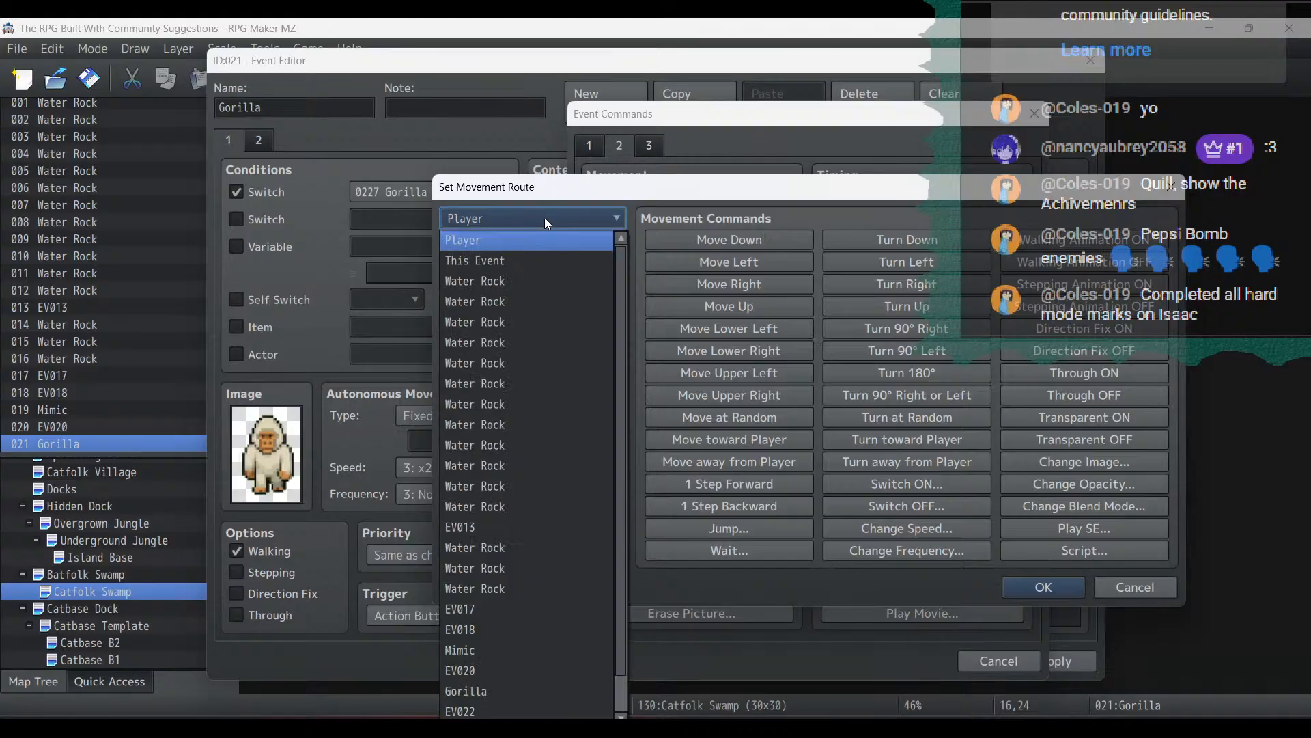
{"action": "left_click", "coordinate": [538, 261]}
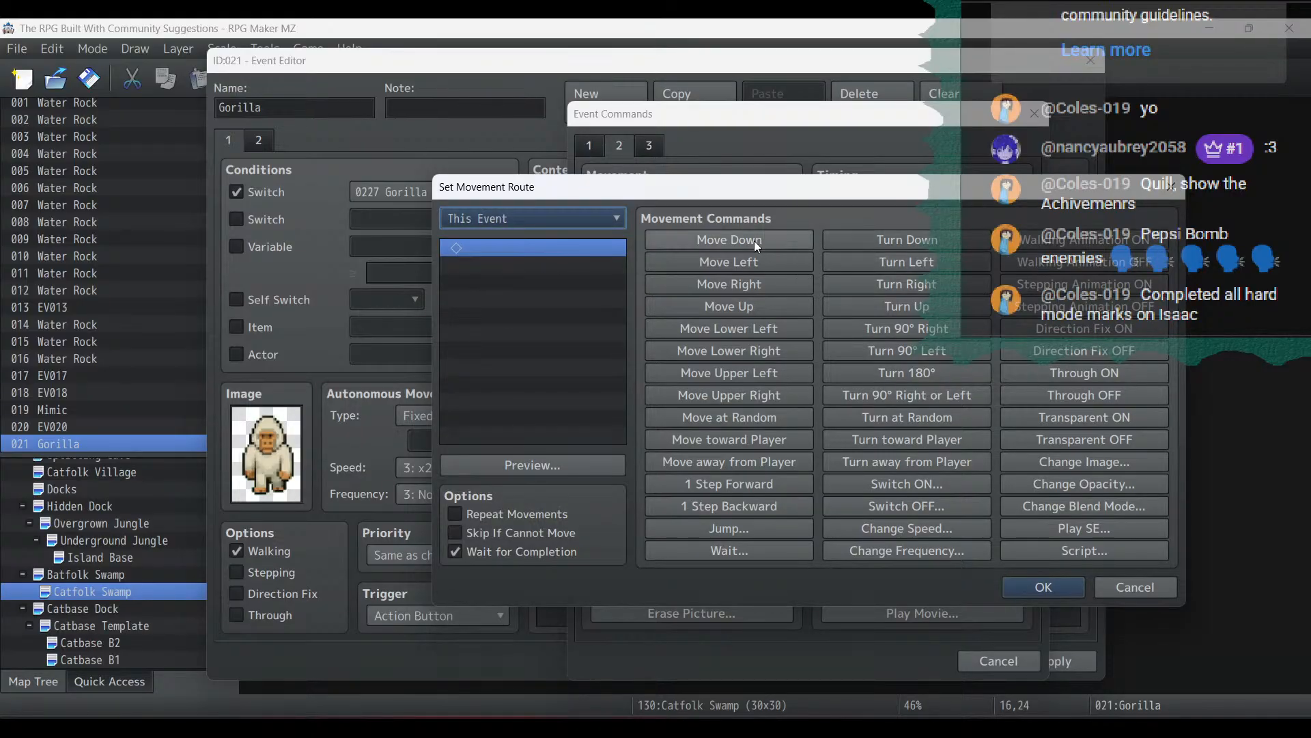
{"action": "left_click", "coordinate": [865, 237]}
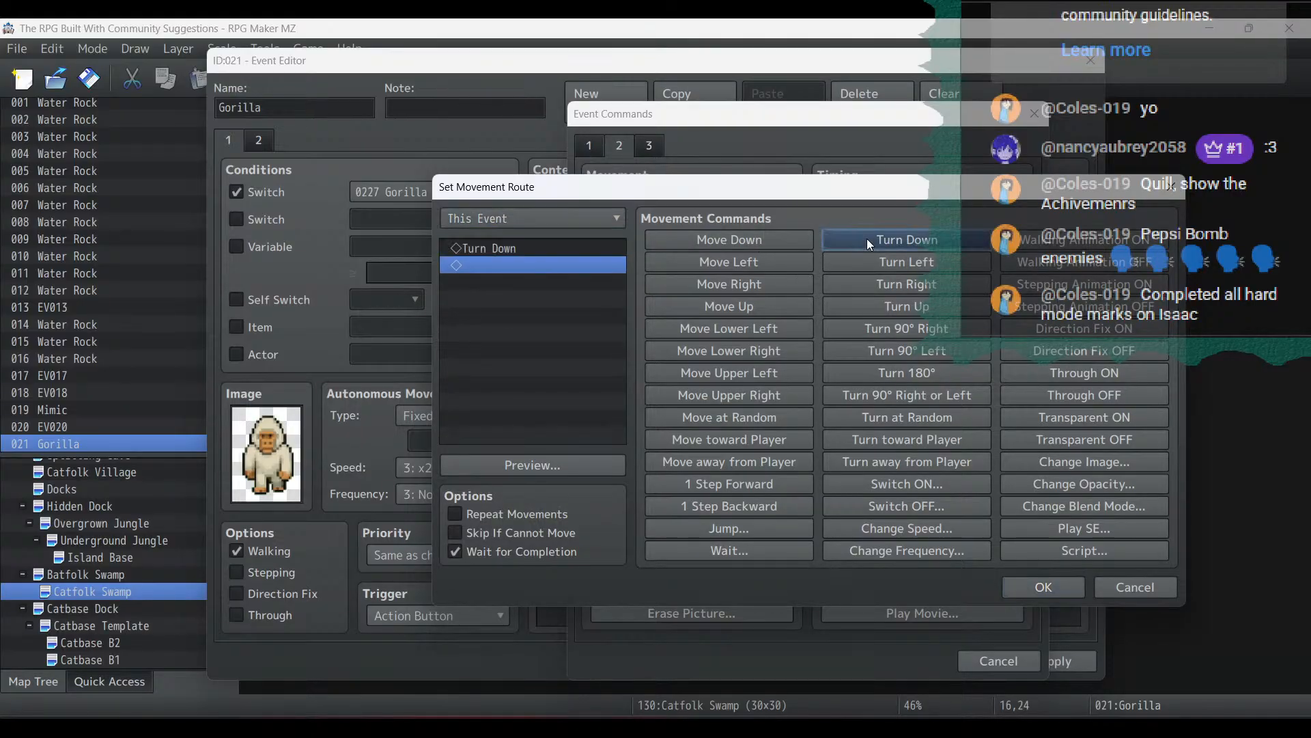
{"action": "left_click", "coordinate": [1052, 583]}
{"action": "left_click", "coordinate": [1050, 665]}
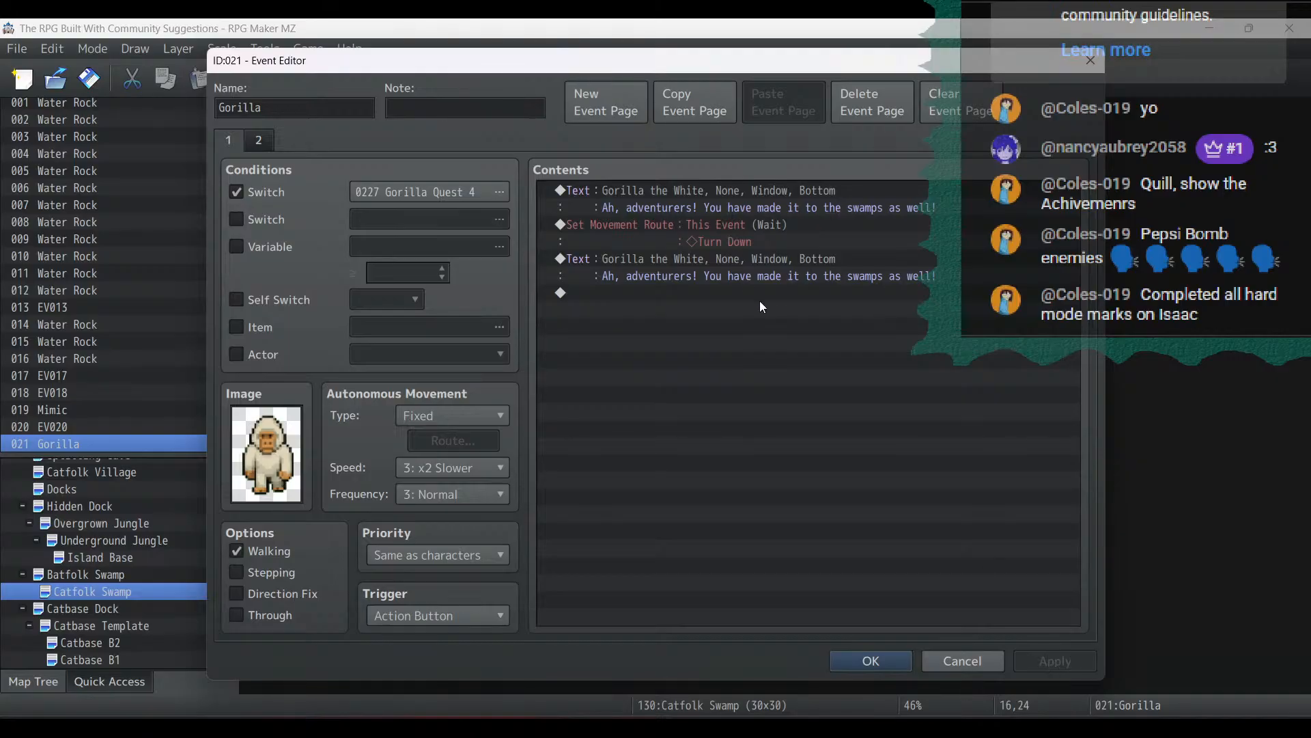
Replace the duplicated greeting's text with "I have been seeking this material"
{"action": "double_click", "coordinate": [793, 263]}
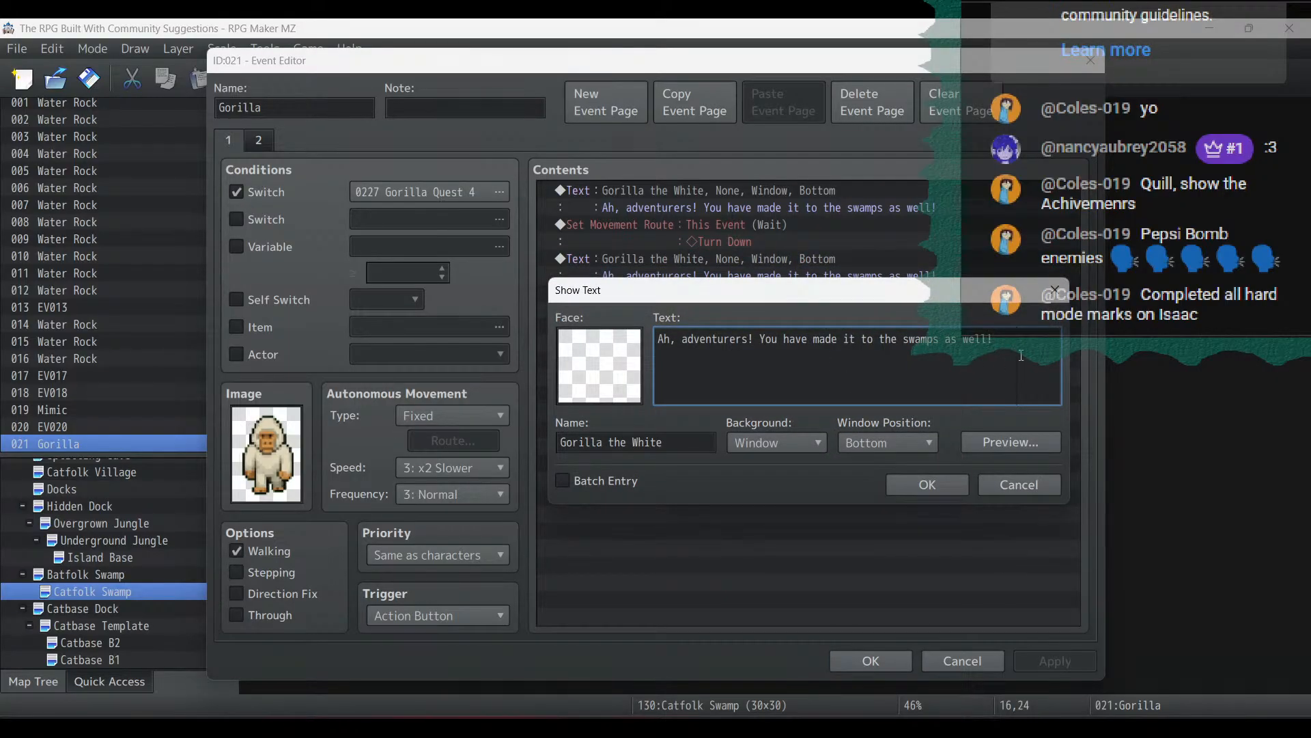
{"action": "key", "text": "ctrl+a"}
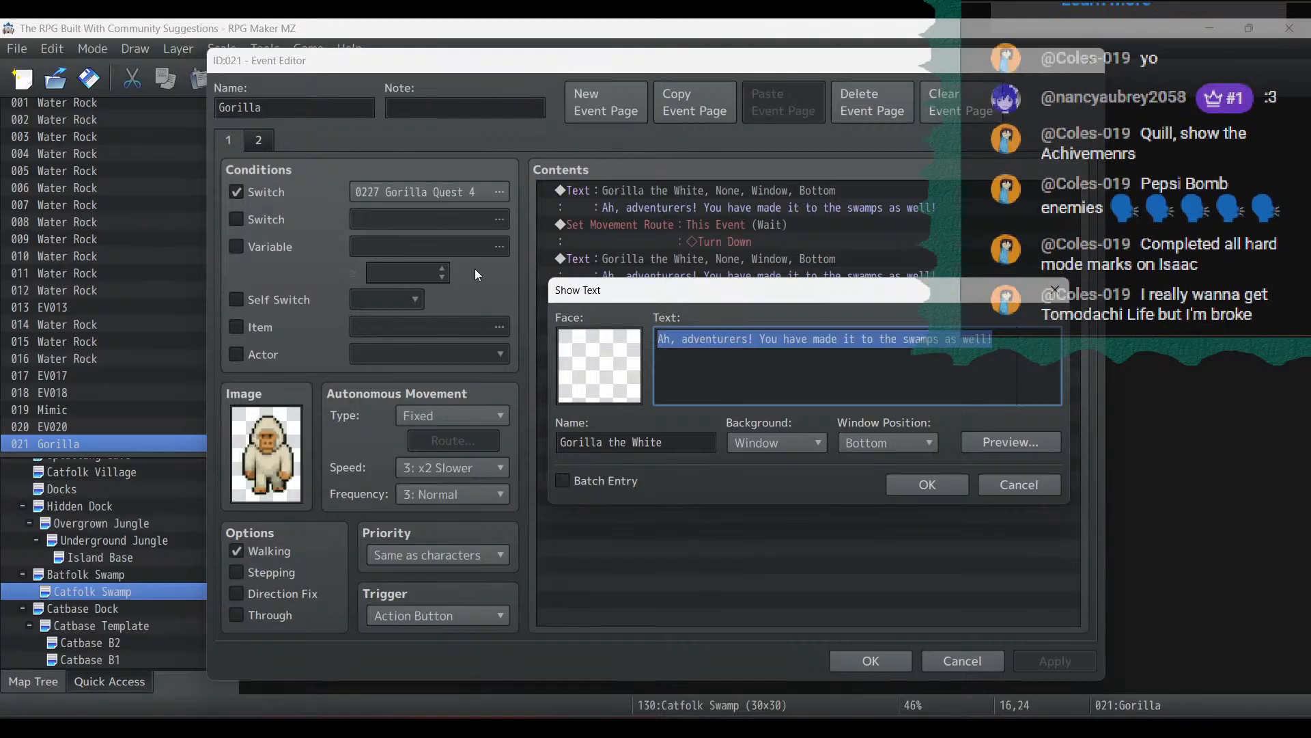
{"action": "type", "text": "I was lucky"}
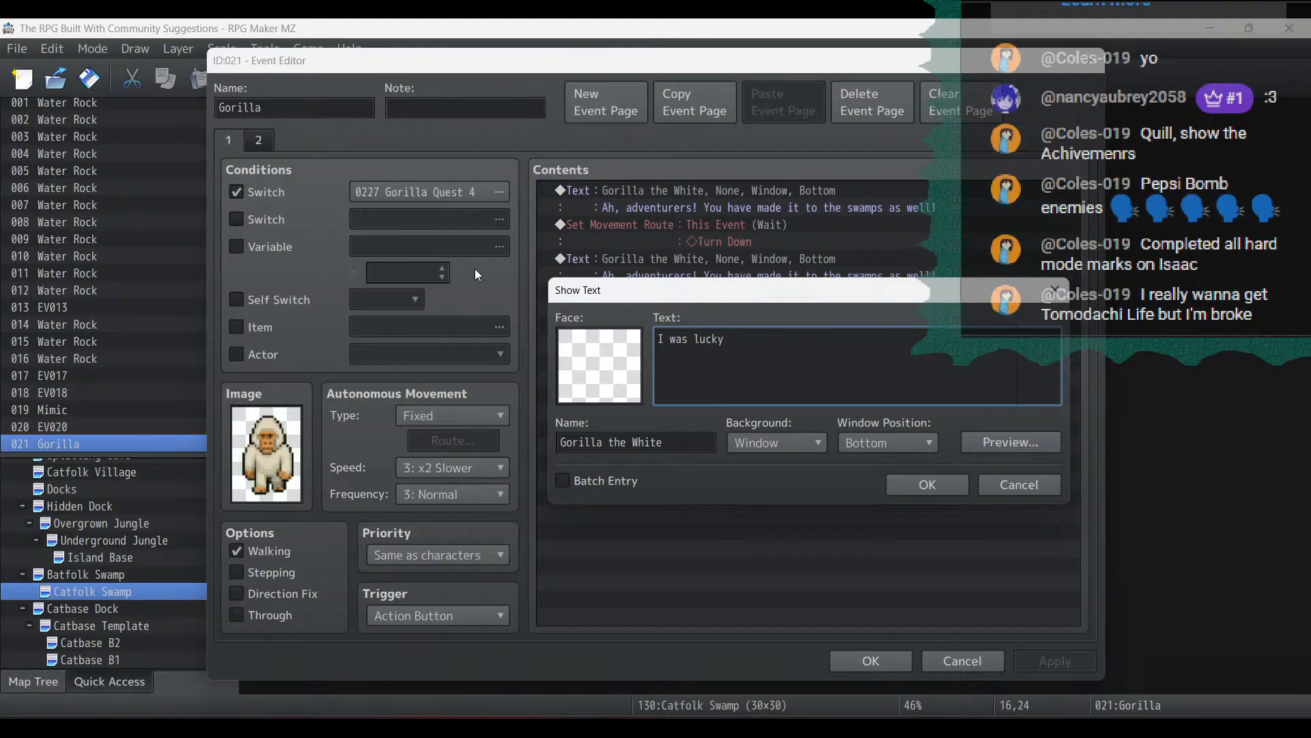
{"action": "key", "text": "BackSpace"}
{"action": "key", "text": "BackSpace"}
{"action": "key", "text": "BackSpace"}
{"action": "key", "text": "BackSpace"}
{"action": "key", "text": "BackSpace"}
{"action": "key", "text": "BackSpace"}
{"action": "key", "text": "BackSpace"}
{"action": "key", "text": "BackSpace"}
{"action": "key", "text": "BackSpace"}
{"action": "type", "text": "have been seeking this material "}
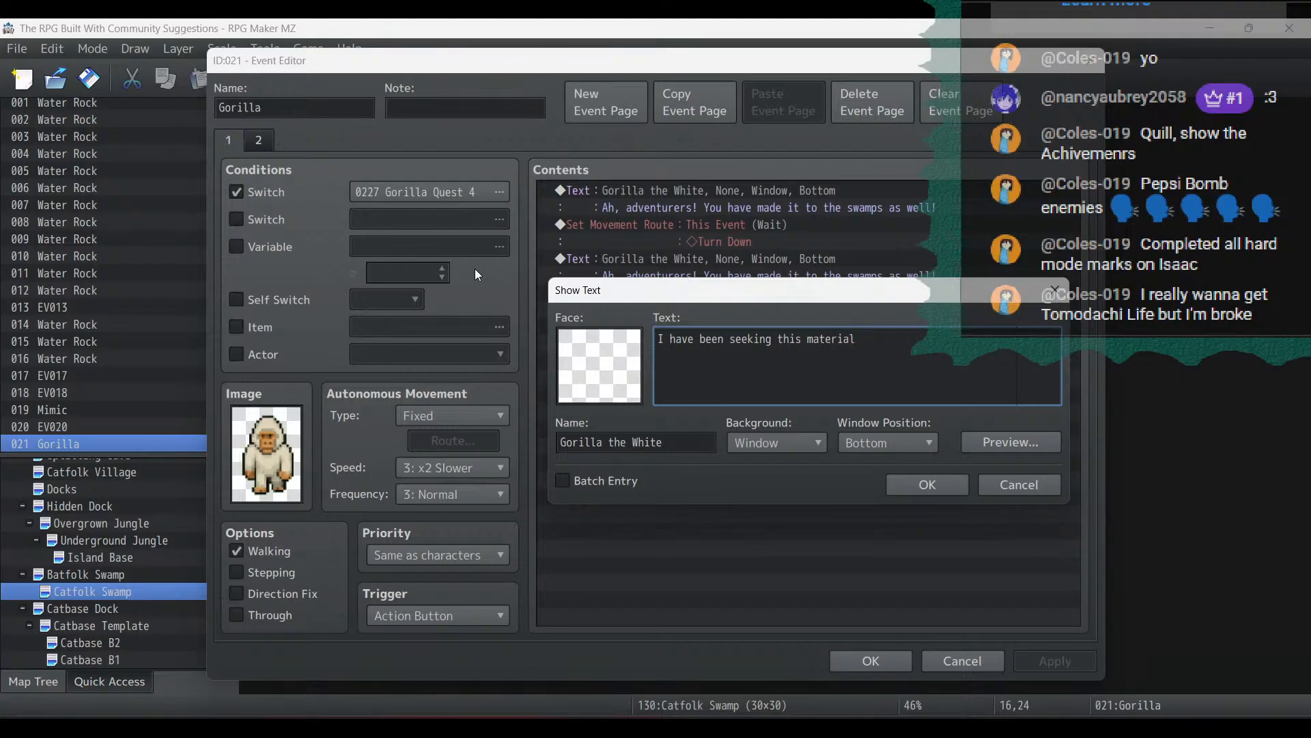
Complete the second message with "to aid in the reforging of the legendary divine gun Excalibur45." and confirm it
{"action": "type", "text": "to aid in t"}
{"action": "type", "text": "he reforg"}
{"action": "type", "text": "ing of the "}
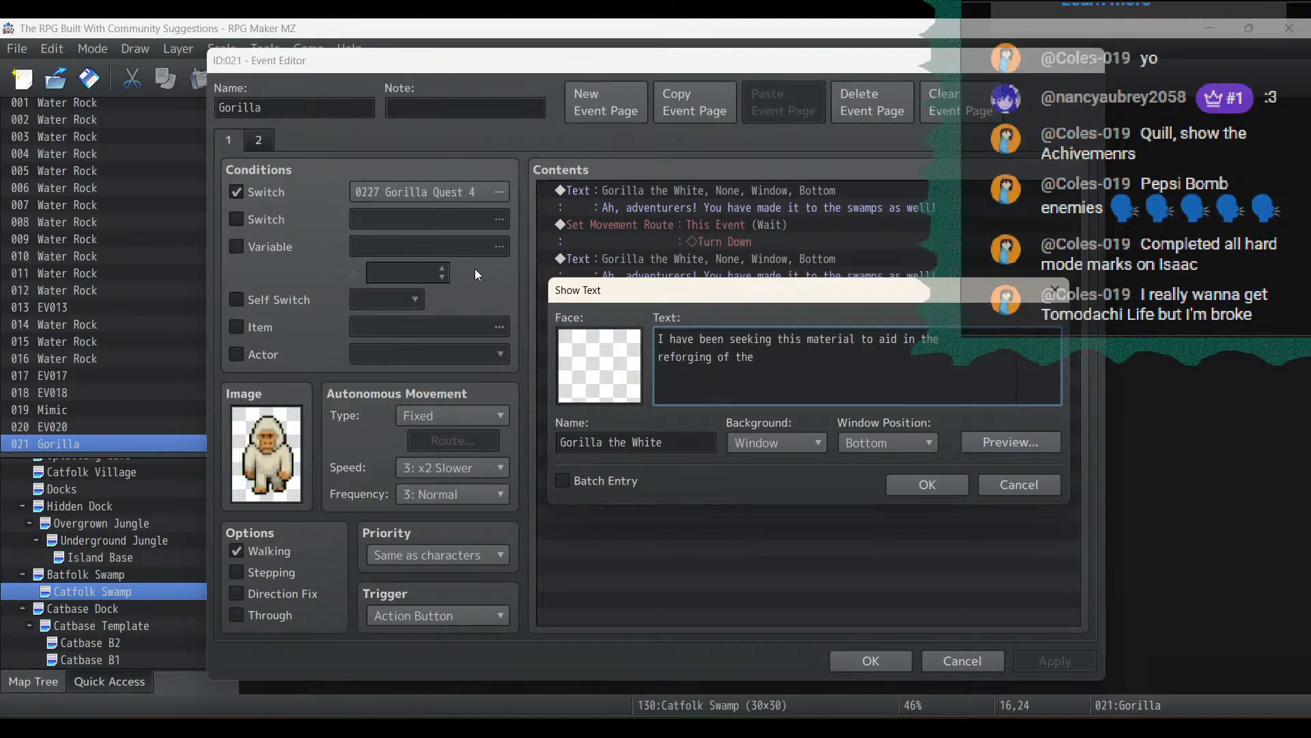
{"action": "type", "text": "legendary divine gun Excalibur"}
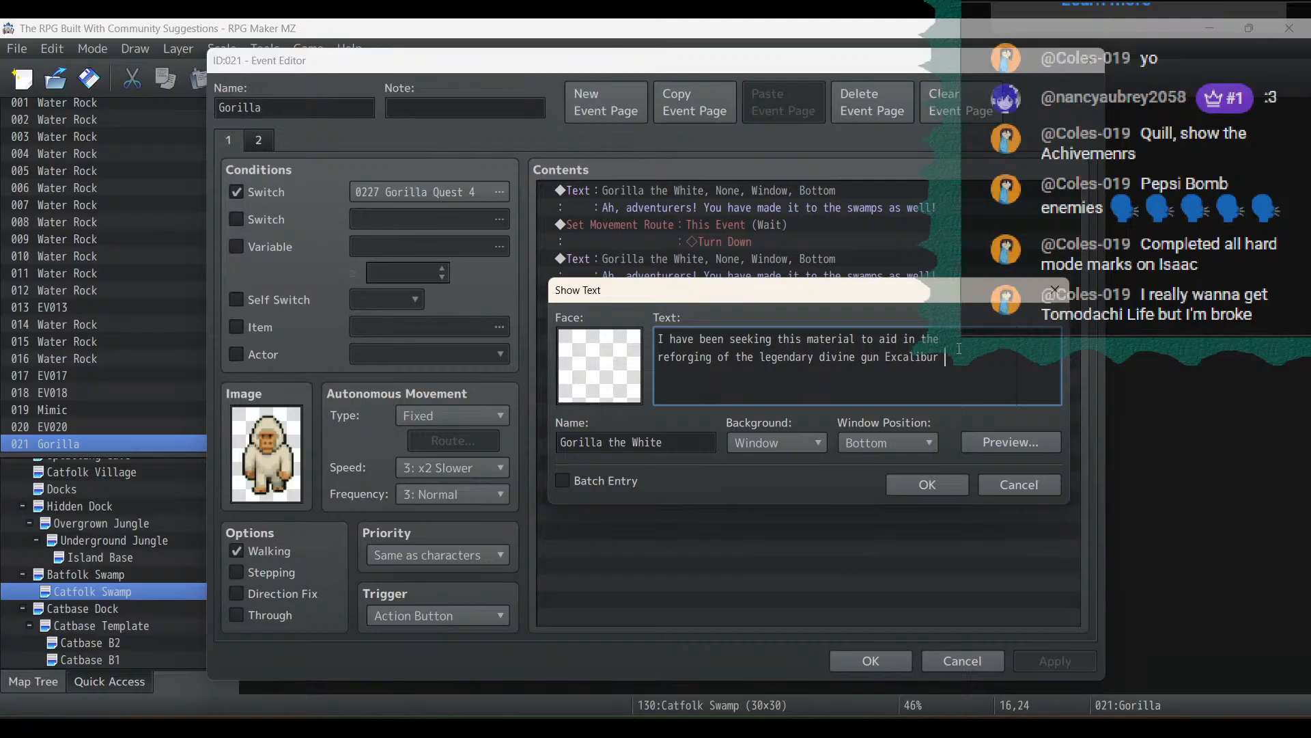
{"action": "type", "text": "9mm"}
{"action": "left_click", "coordinate": [946, 359]}
{"action": "key", "text": "BackSpace"}
{"action": "key", "text": "BackSpace"}
{"action": "type", "text": "45"}
{"action": "left_click", "coordinate": [958, 487]}
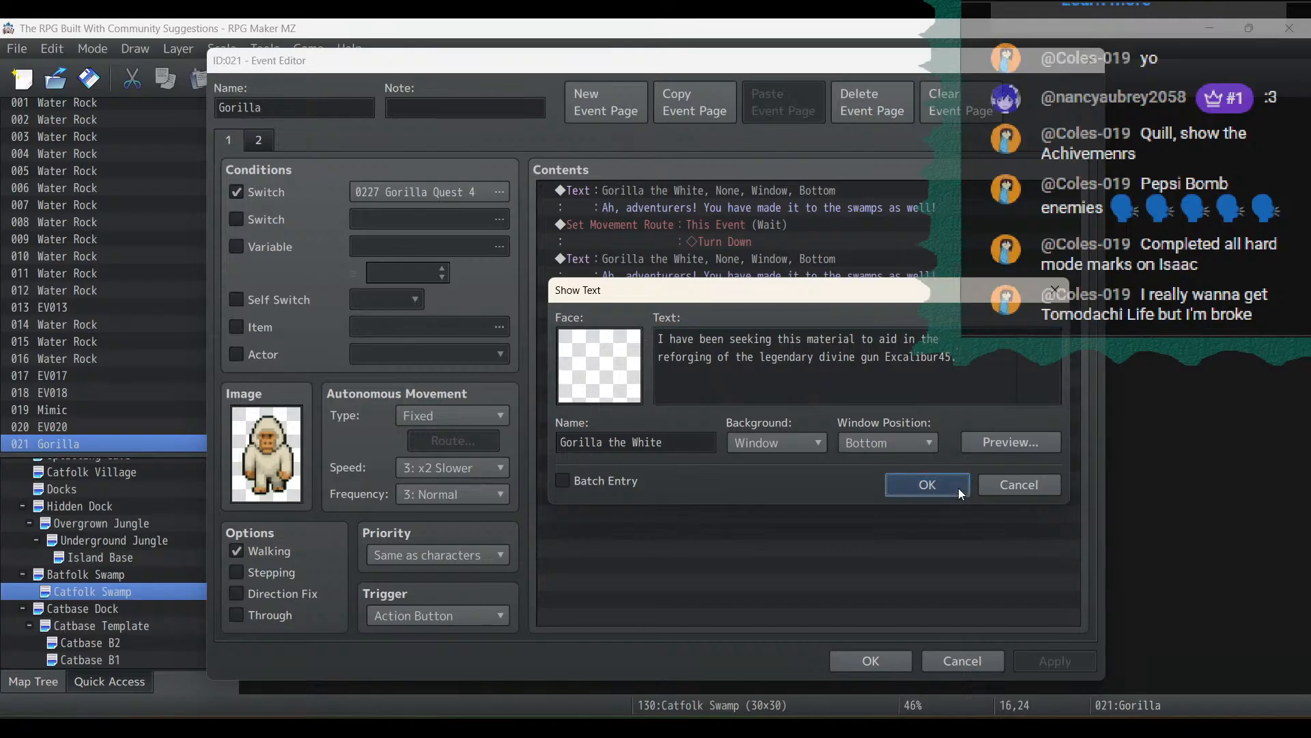
Duplicate the Excalibur45 message and replace the copy's text with "Across hellish wastes and through the deadliest of foes"
{"action": "key", "text": "ctrl+c"}
{"action": "left_click", "coordinate": [855, 380]}
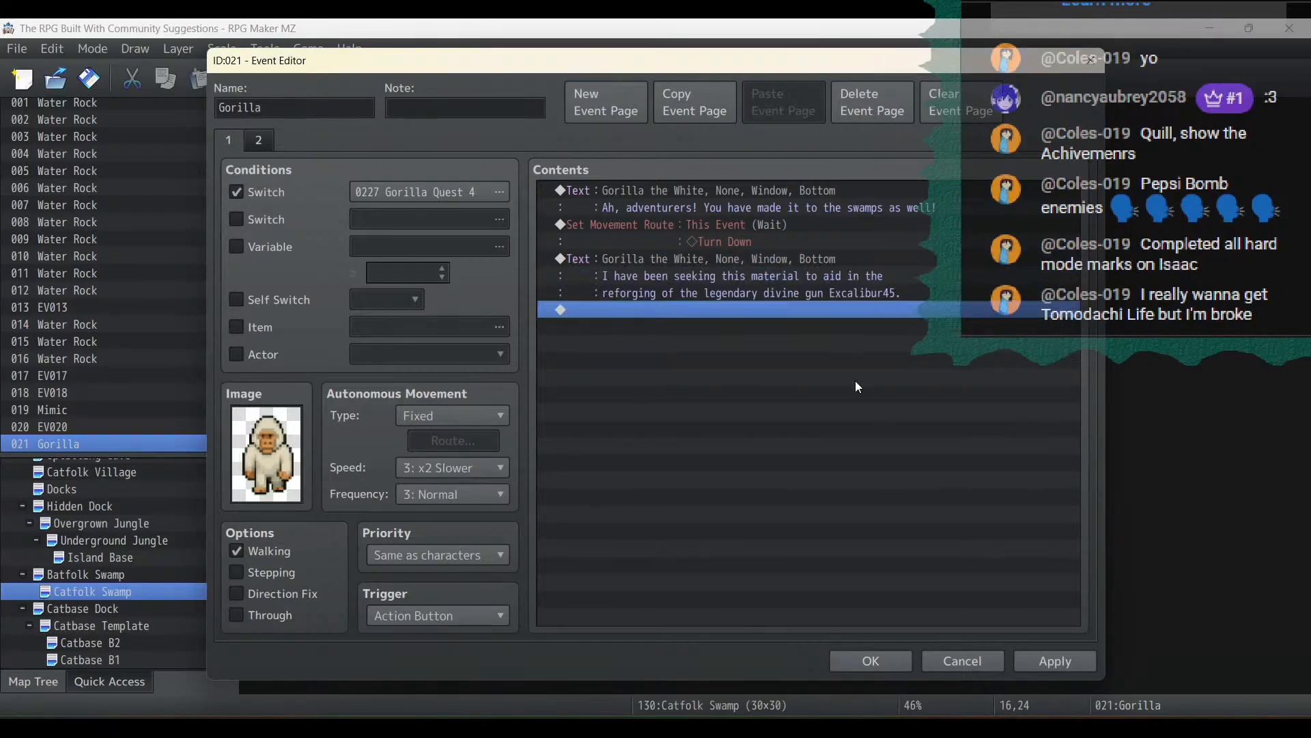
{"action": "key", "text": "ctrl+v"}
{"action": "left_click", "coordinate": [801, 301]}
{"action": "double_click", "coordinate": [797, 305]}
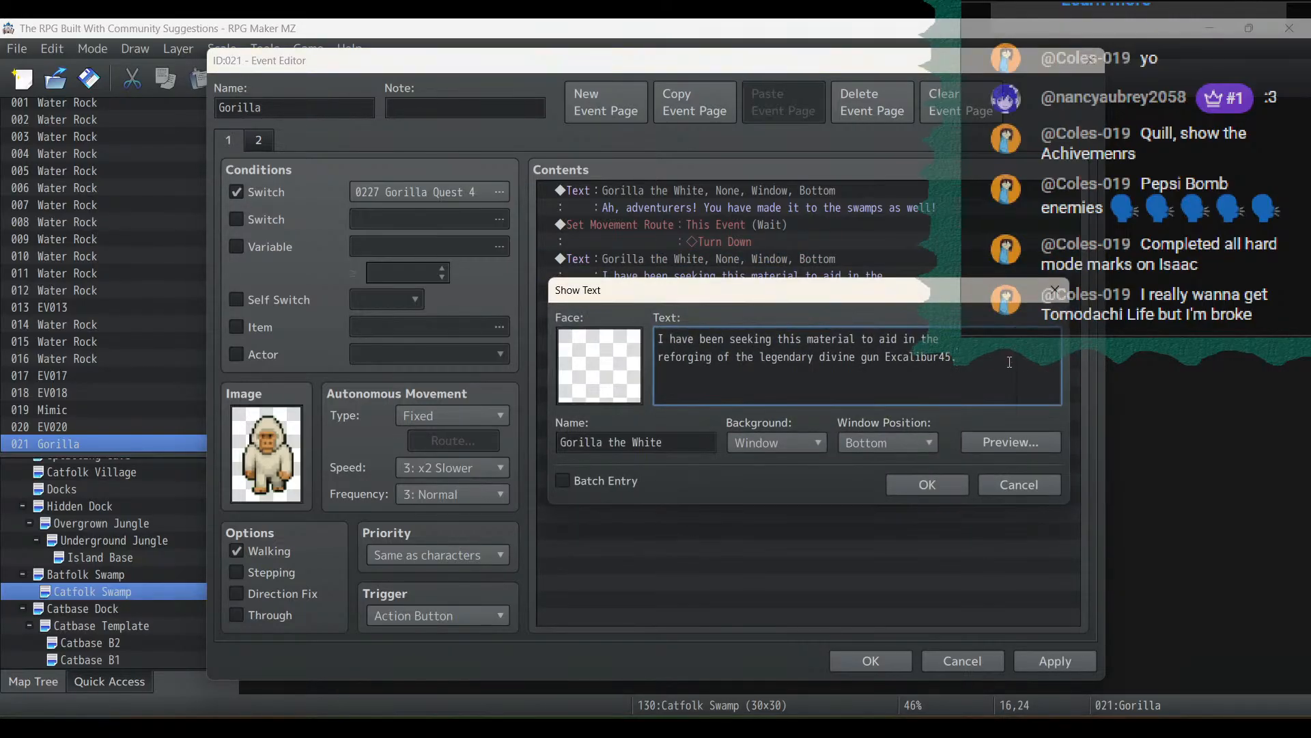
{"action": "key", "text": "ctrl+a"}
{"action": "type", "text": "Acro"}
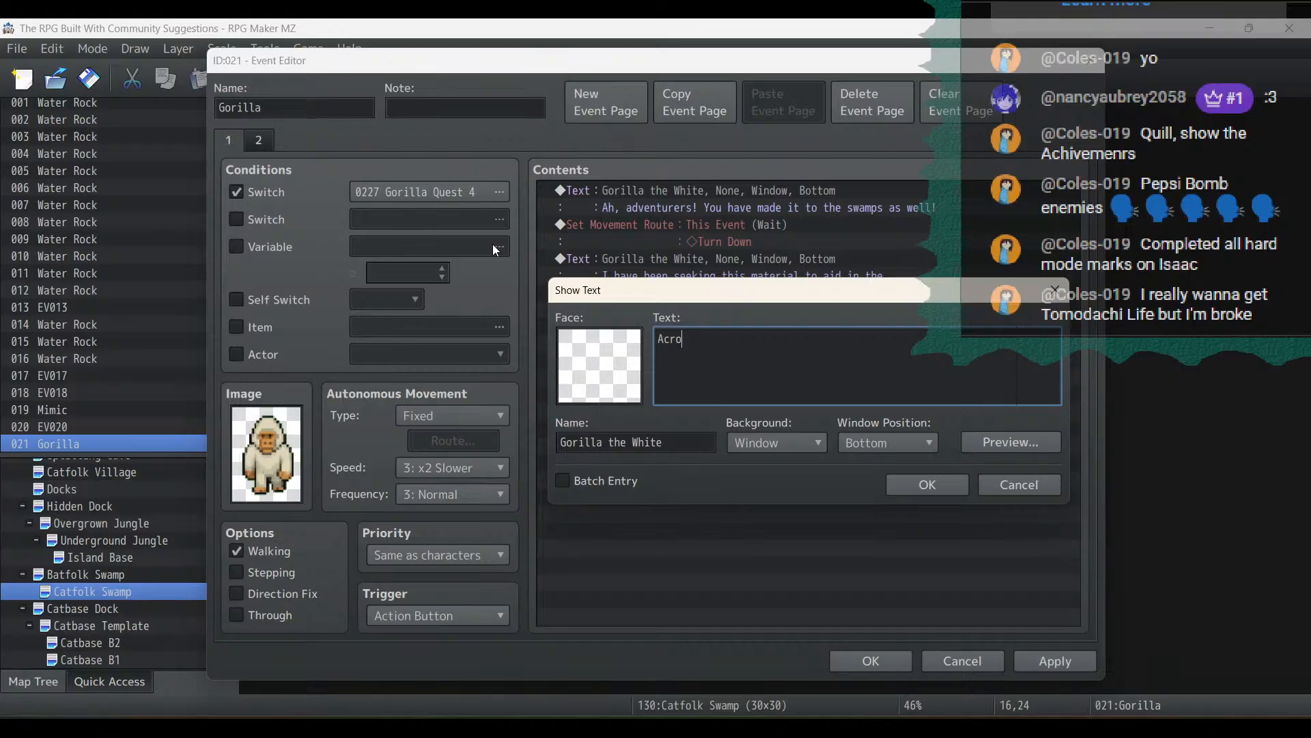
{"action": "type", "text": "ss hellish wastes and through"}
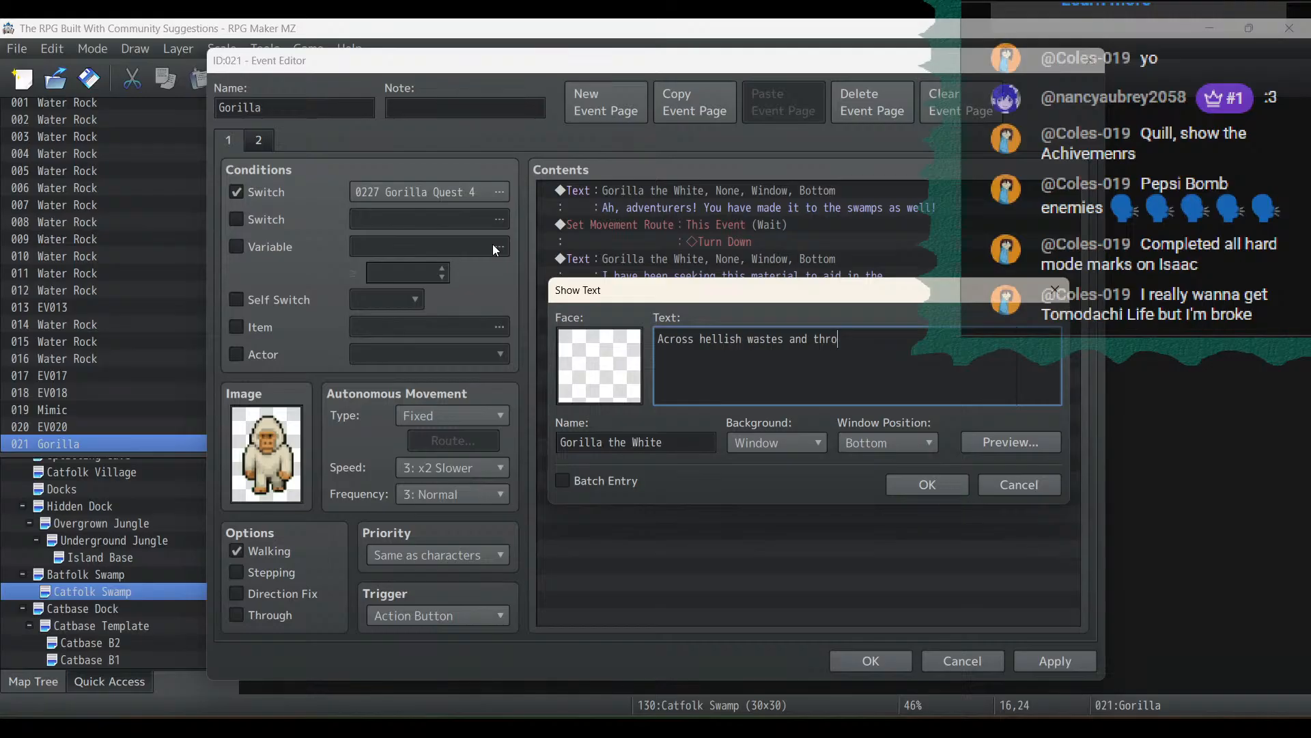
{"action": "type", "text": " the"}
{"action": "type", "text": " deadliest of"}
{"action": "type", "text": " foes"}
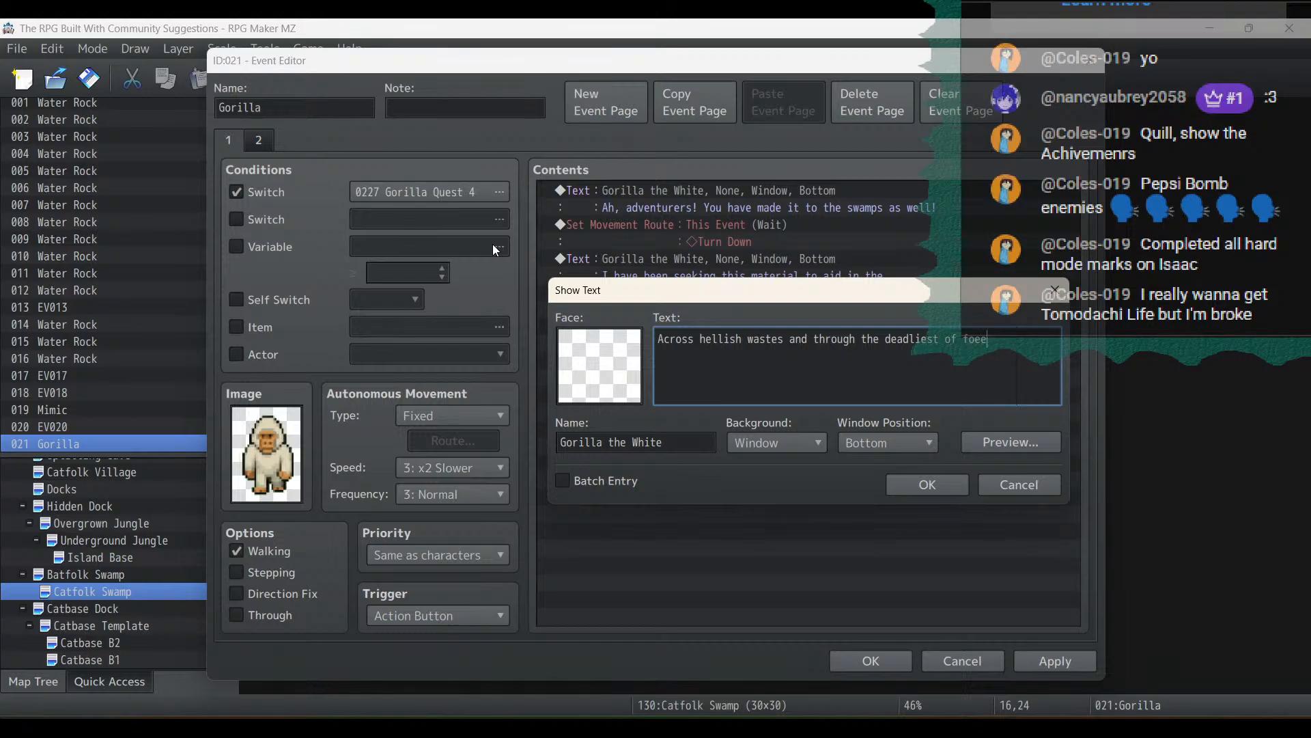
Continue the third message on new lines with "I have sought this place, and at last I have laid my eyes upon the"
{"action": "key", "text": "Return"}
{"action": "type", "text": "I have sought this place, and at last"}
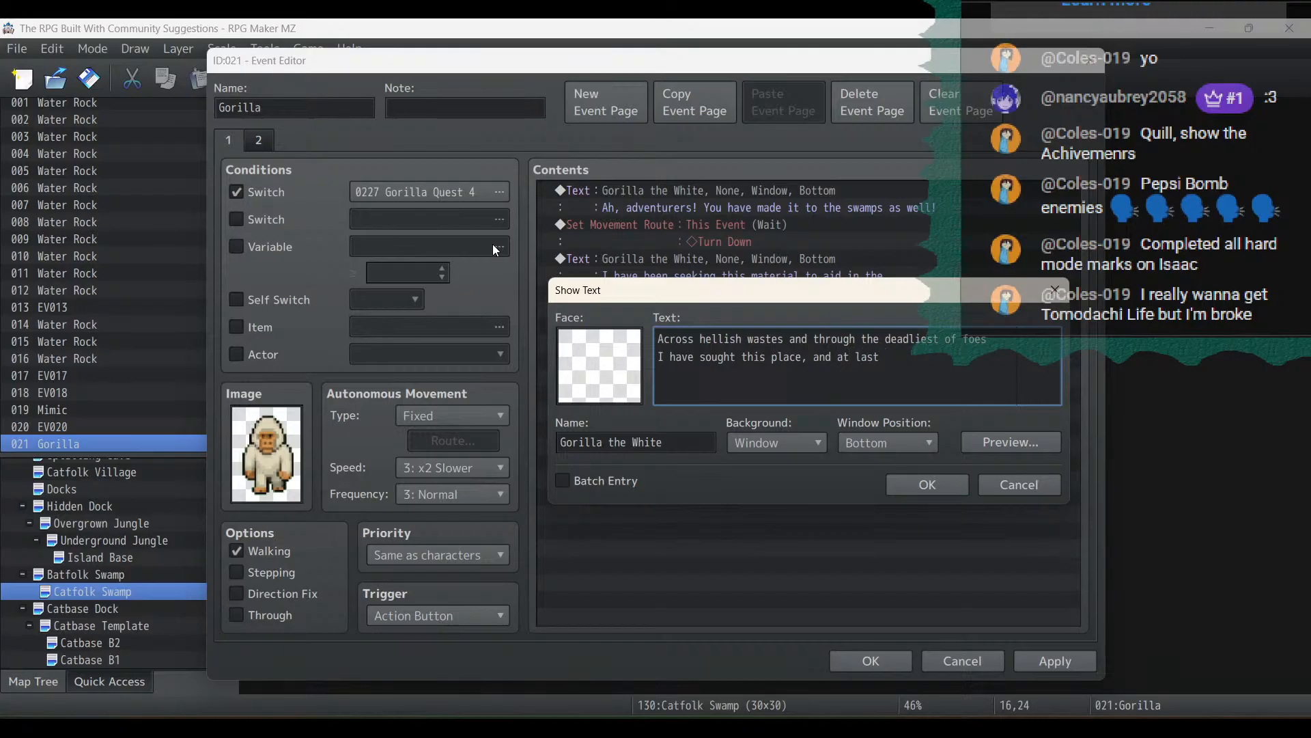
{"action": "type", "text": " I have laid my"}
{"action": "key", "text": "Return"}
{"action": "type", "text": "eyes uy"}
{"action": "key", "text": "BackSpace"}
{"action": "type", "text": "pon the "}
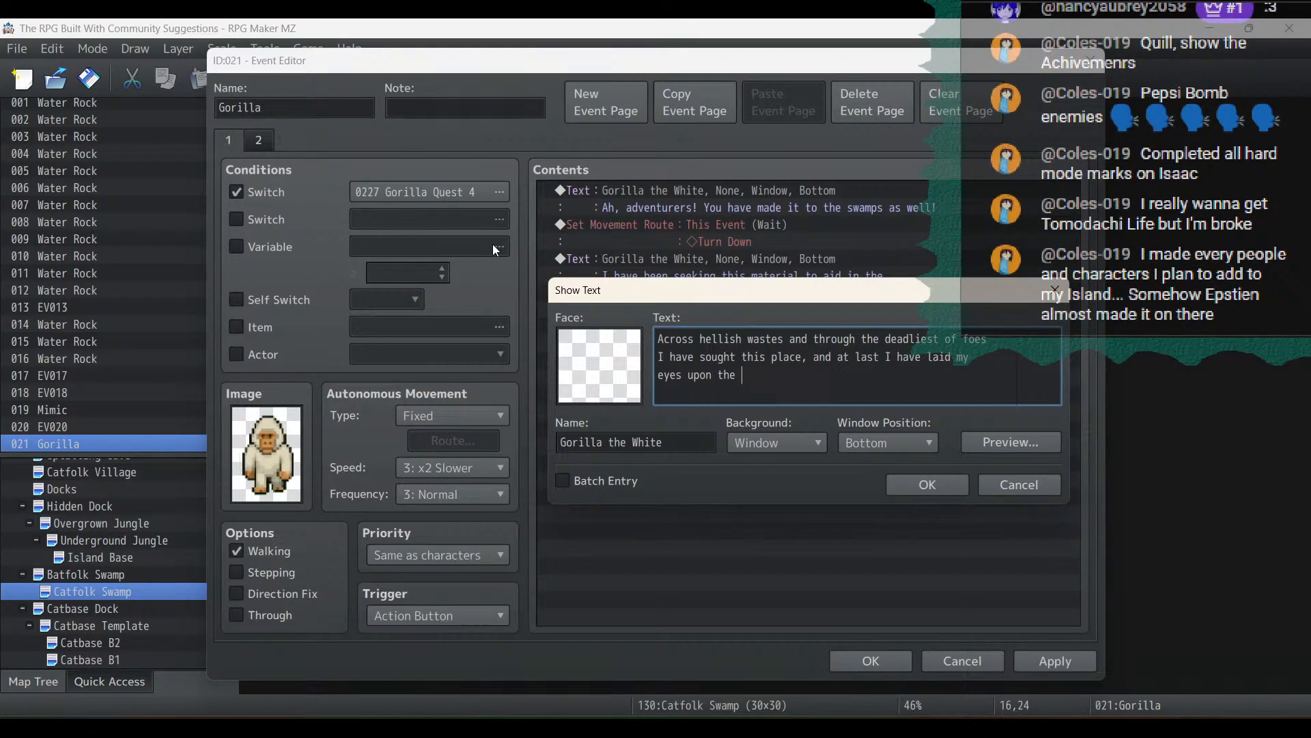
Finish the third message with "Gunite from which it was made so long ago by the ancient Gun Sages of Bulletholm." and confirm it
{"action": "type", "text": "Gunite from which it was made so "}
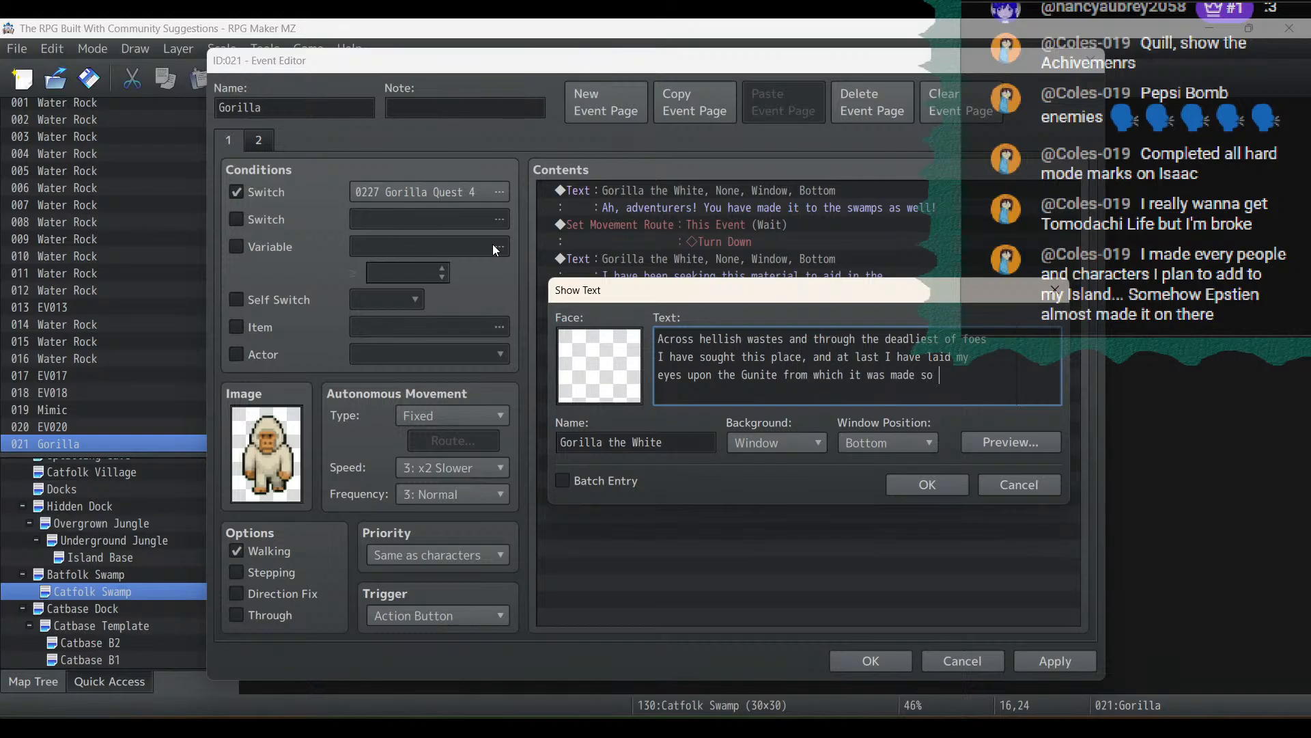
{"action": "type", "text": "long ago"}
{"action": "key", "text": "Return"}
{"action": "type", "text": "by the ancient "}
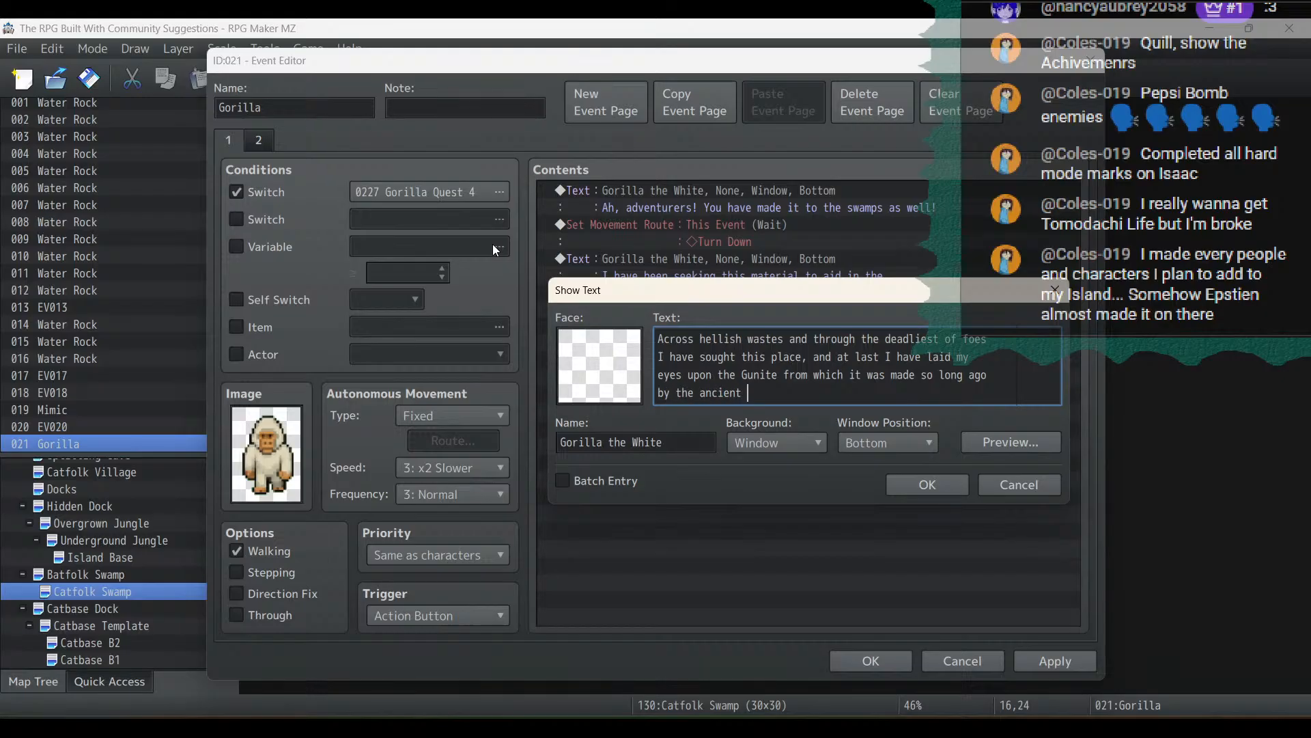
{"action": "type", "text": "gun s"}
{"action": "key", "text": "BackSpace"}
{"action": "key", "text": "BackSpace"}
{"action": "key", "text": "BackSpace"}
{"action": "type", "text": "Gun Sages of Bulletholm."}
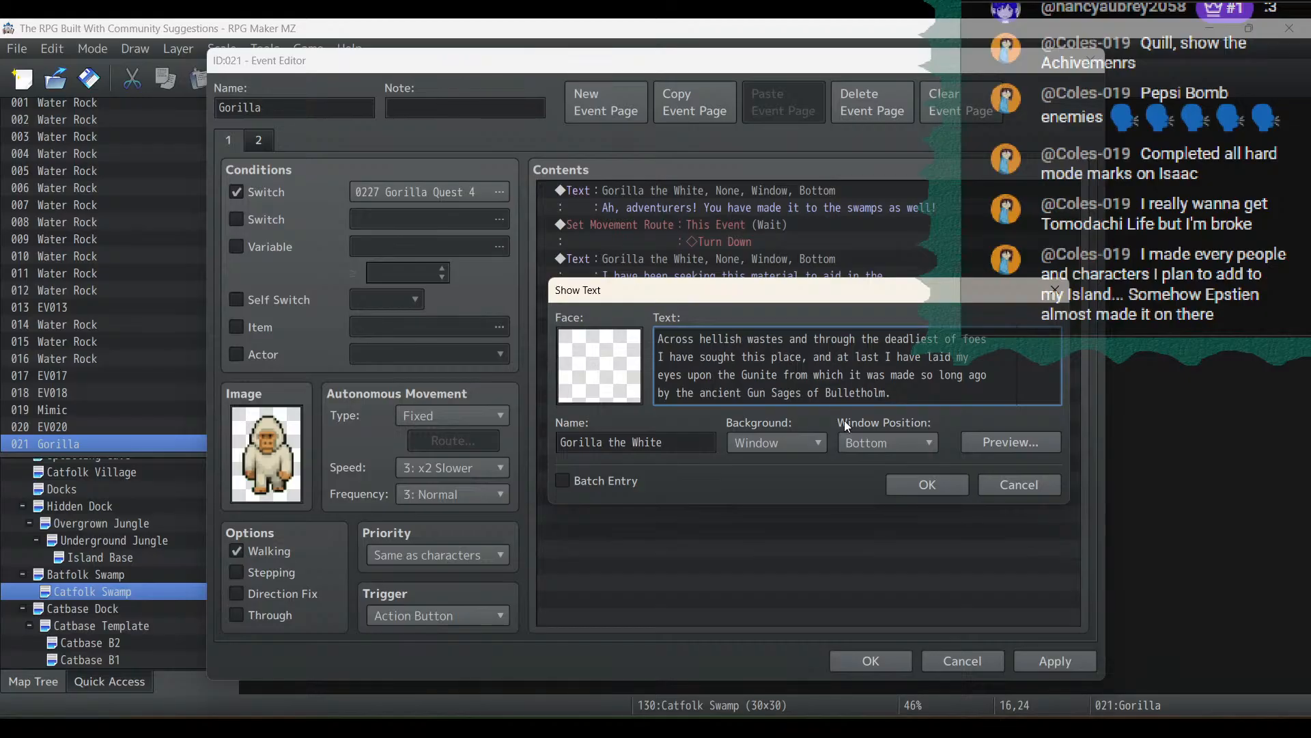
{"action": "left_click", "coordinate": [926, 485]}
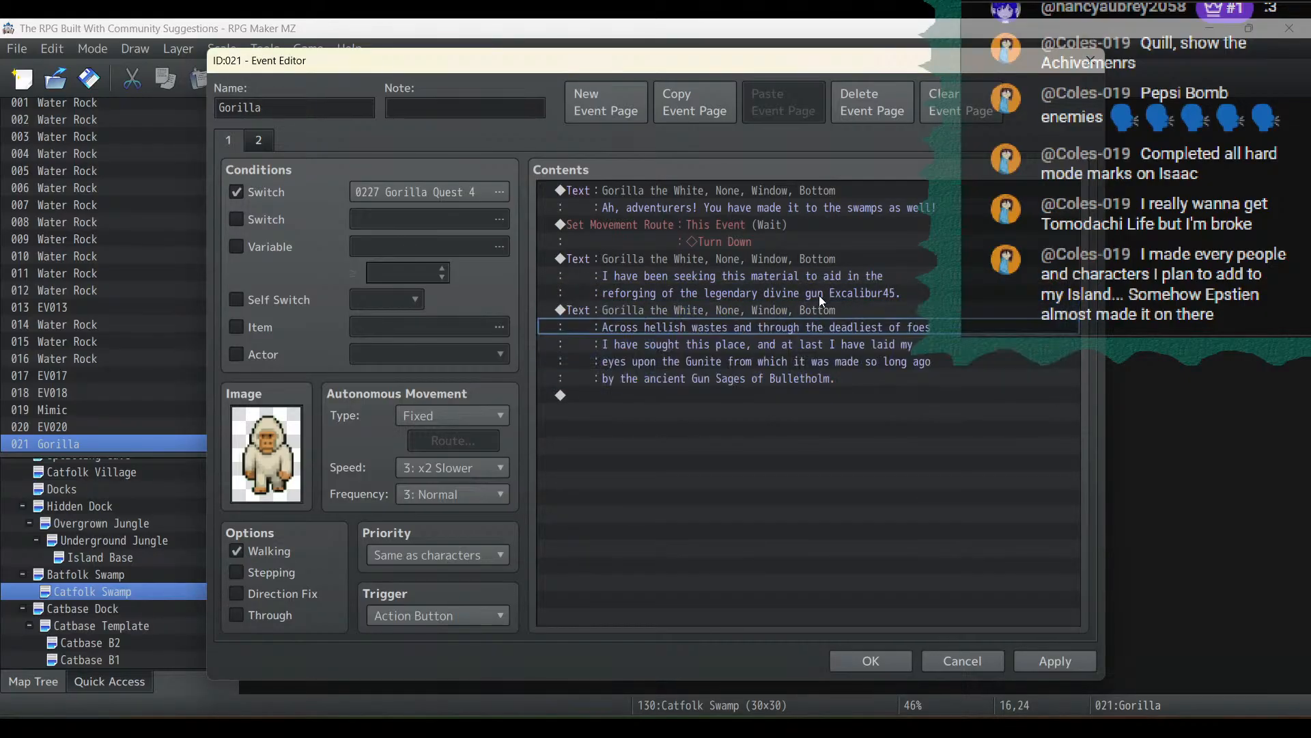
Duplicate the message about the Gun Sages of Bulletholm at the end of the event contents
{"action": "right_click", "coordinate": [812, 312]}
{"action": "left_click", "coordinate": [862, 397]}
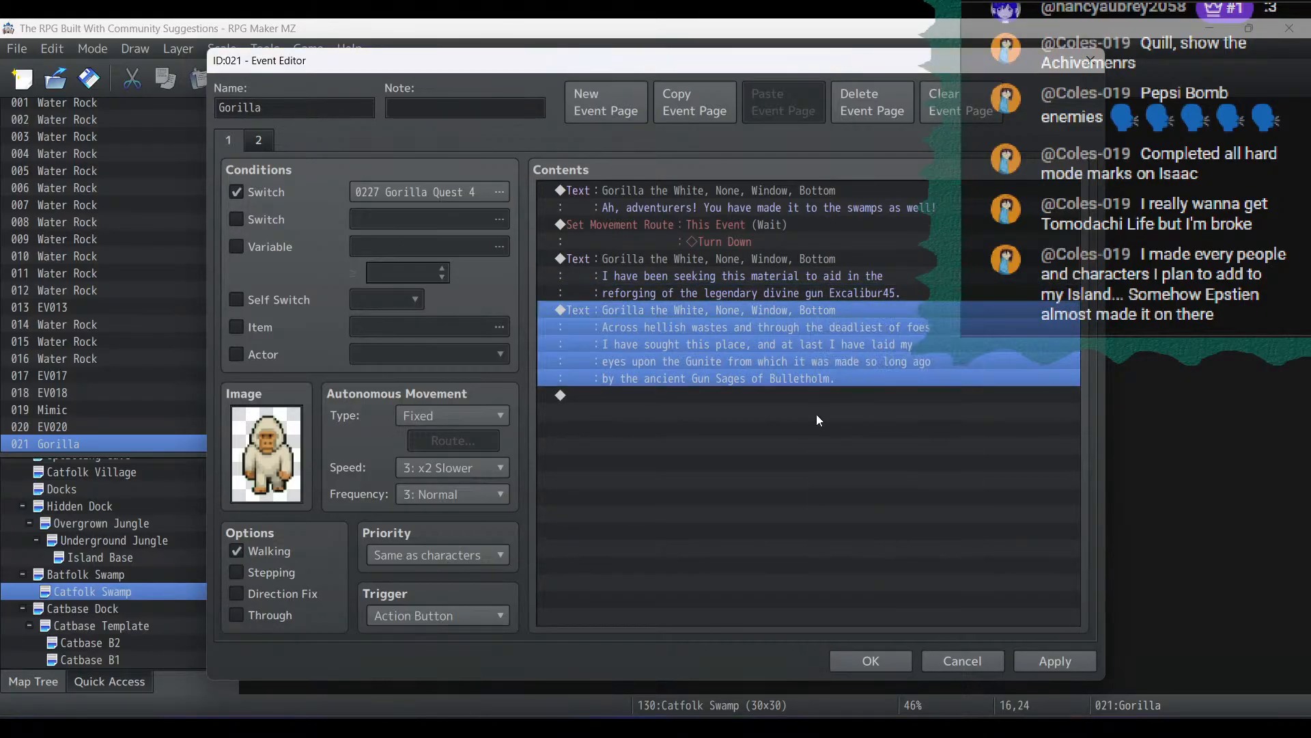
{"action": "left_click", "coordinate": [813, 417]}
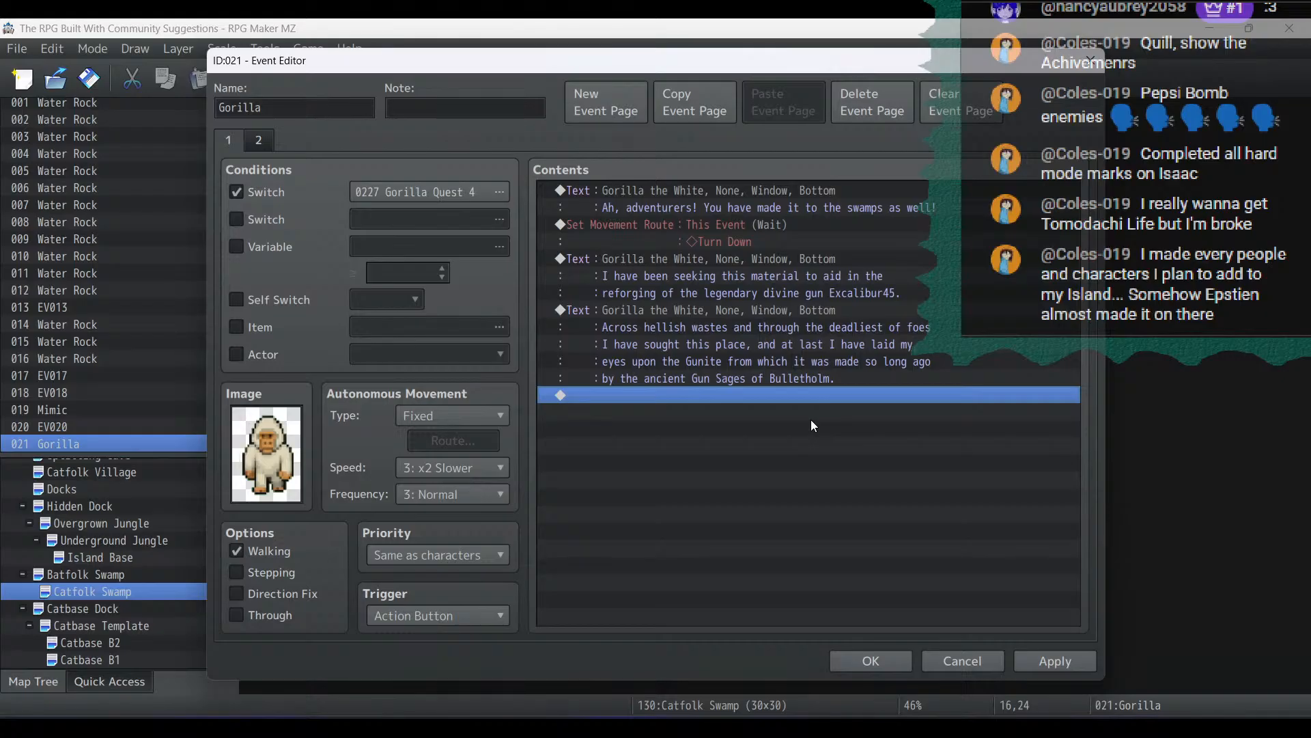
{"action": "key", "text": "ctrl+v"}
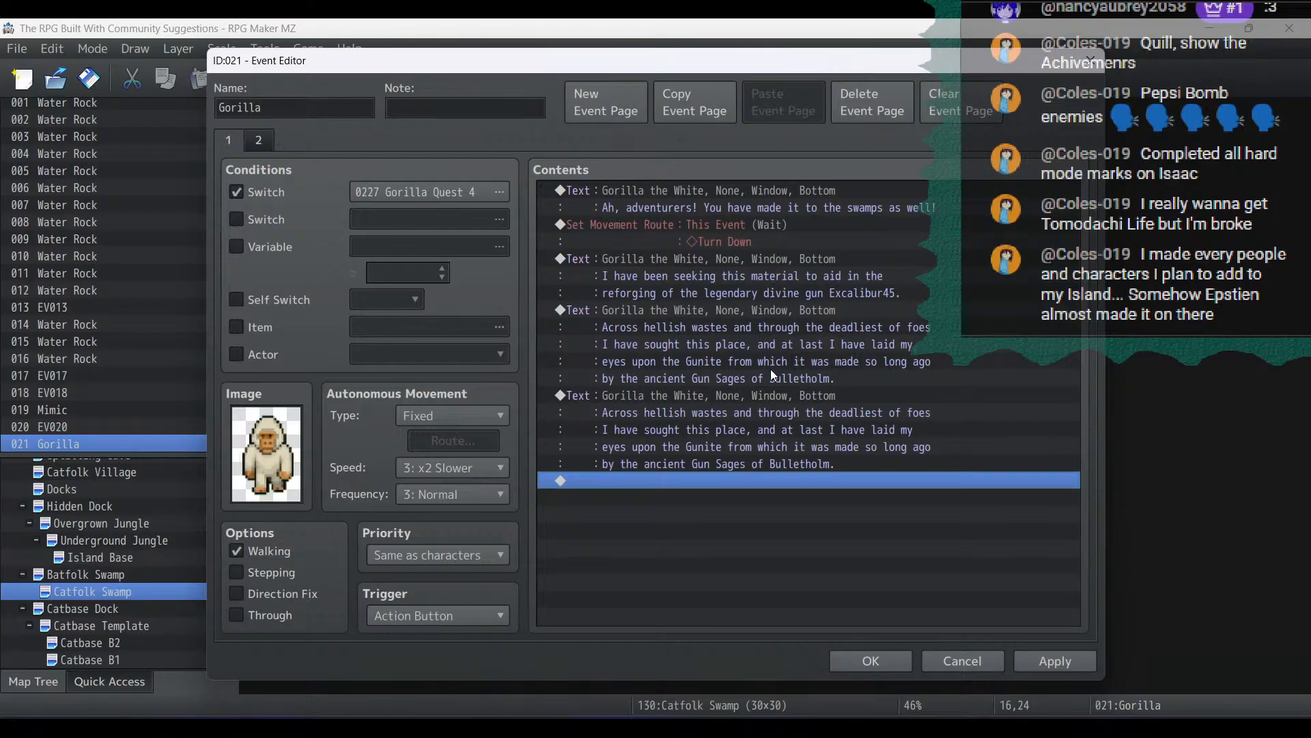
Replace the duplicated last message's text with "I wish you luck on your journey as well!" and confirm it
{"action": "left_click", "coordinate": [766, 388]}
{"action": "double_click", "coordinate": [767, 388]}
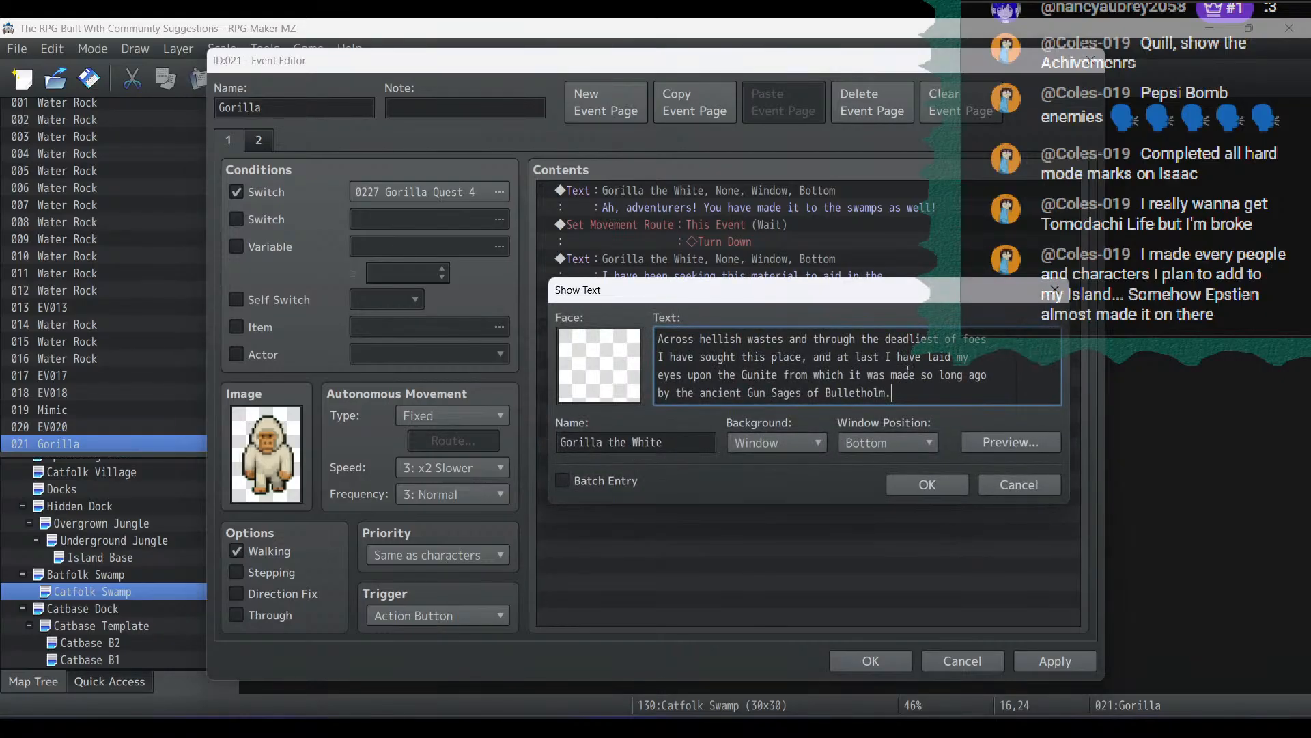
{"action": "key", "text": "ctrl+a"}
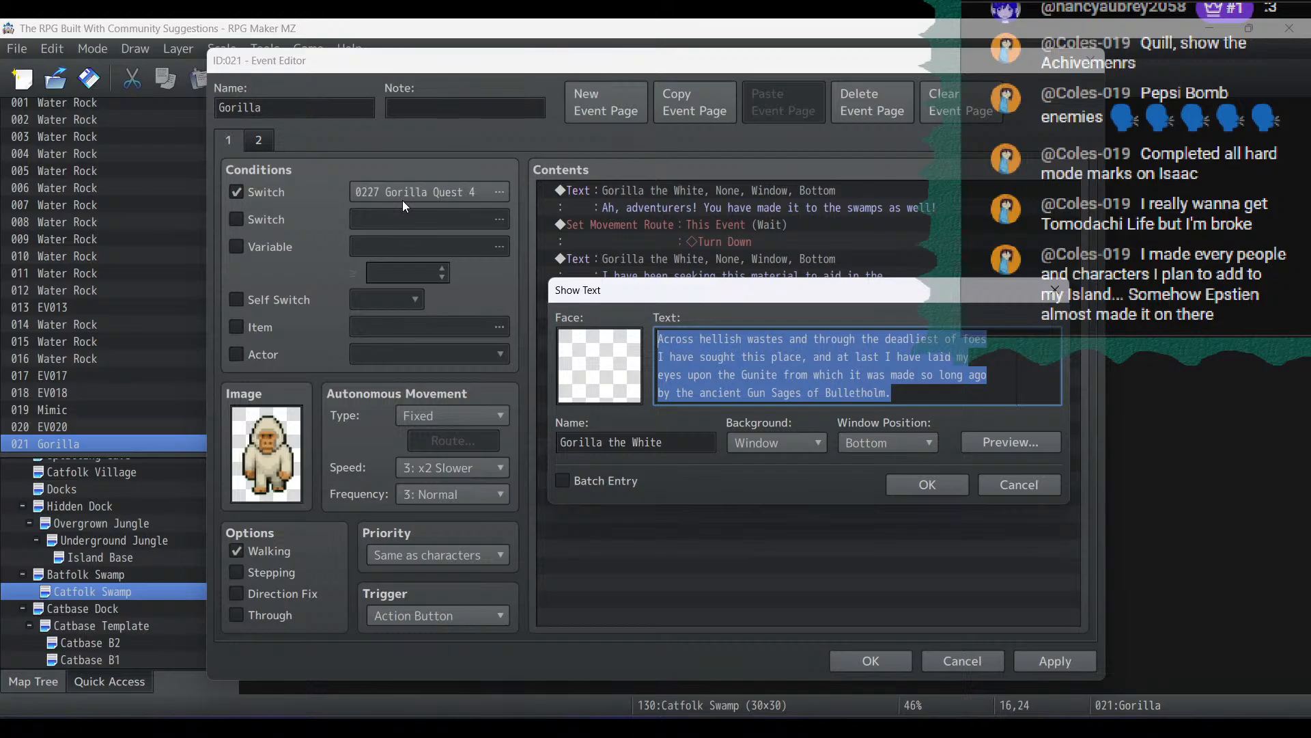
{"action": "type", "text": "I wish you "}
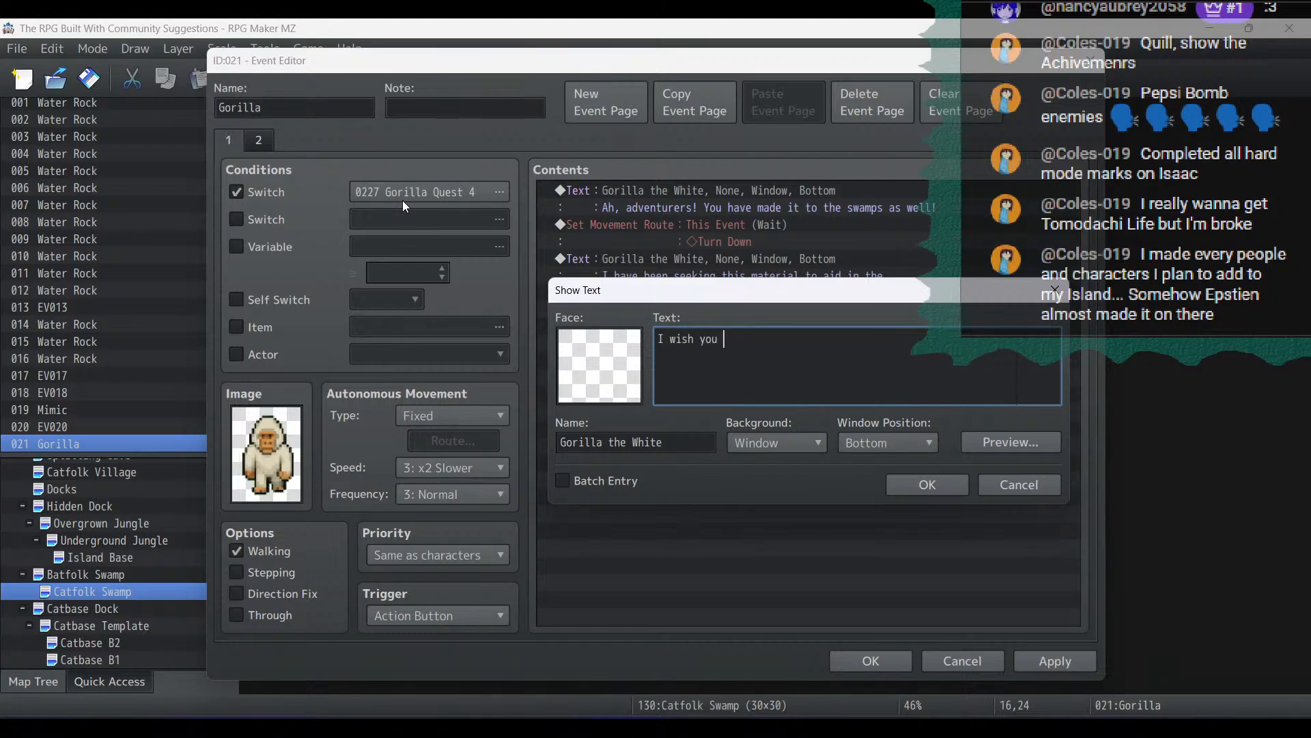
{"action": "type", "text": "luck on your journey as well!"}
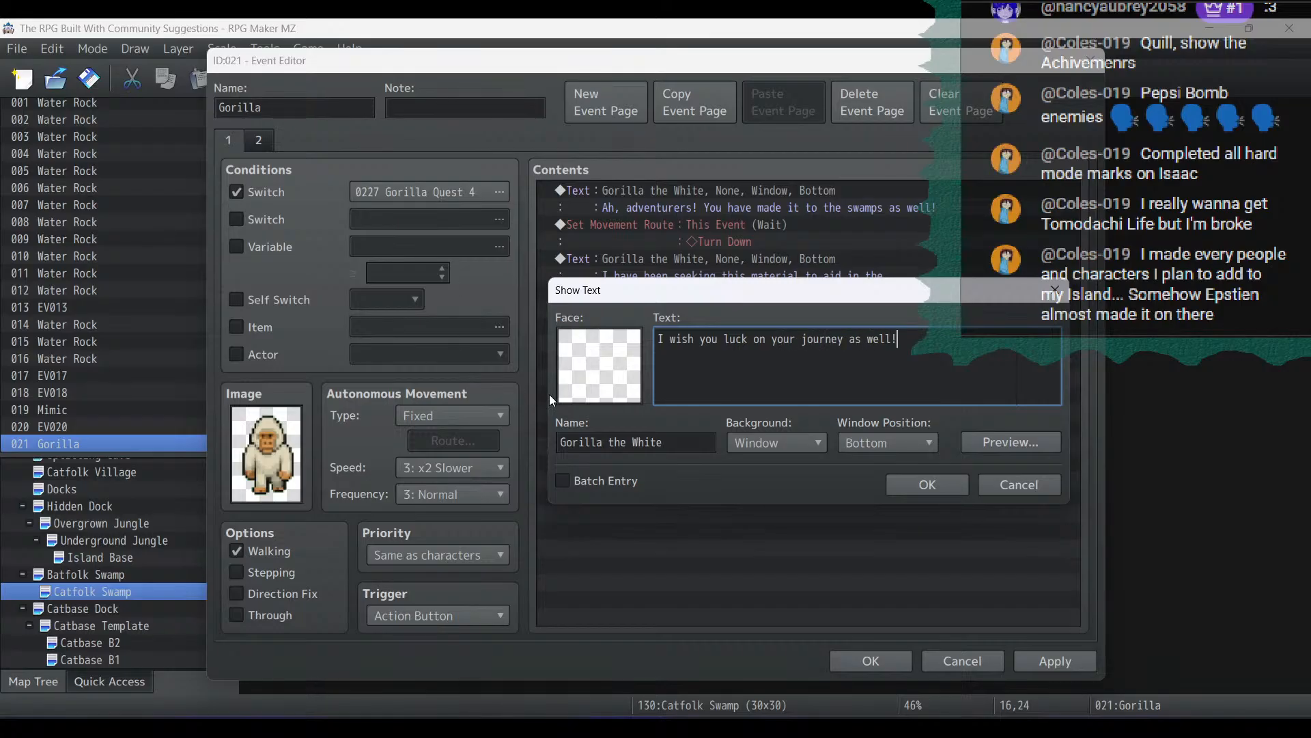
{"action": "left_click", "coordinate": [941, 490]}
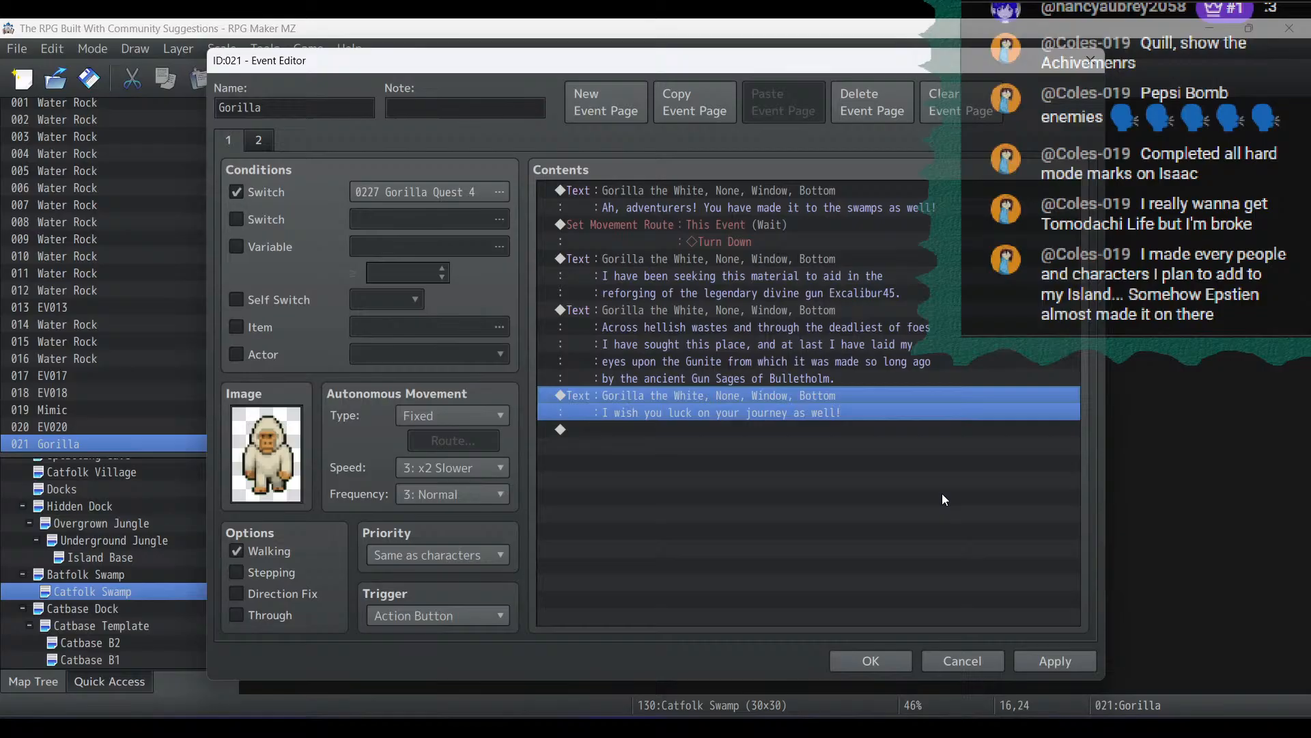
Add a Fadeout Screen command after the last message, followed by one turning switch 0280 Gorilla Quest 5 ON
{"action": "double_click", "coordinate": [798, 470]}
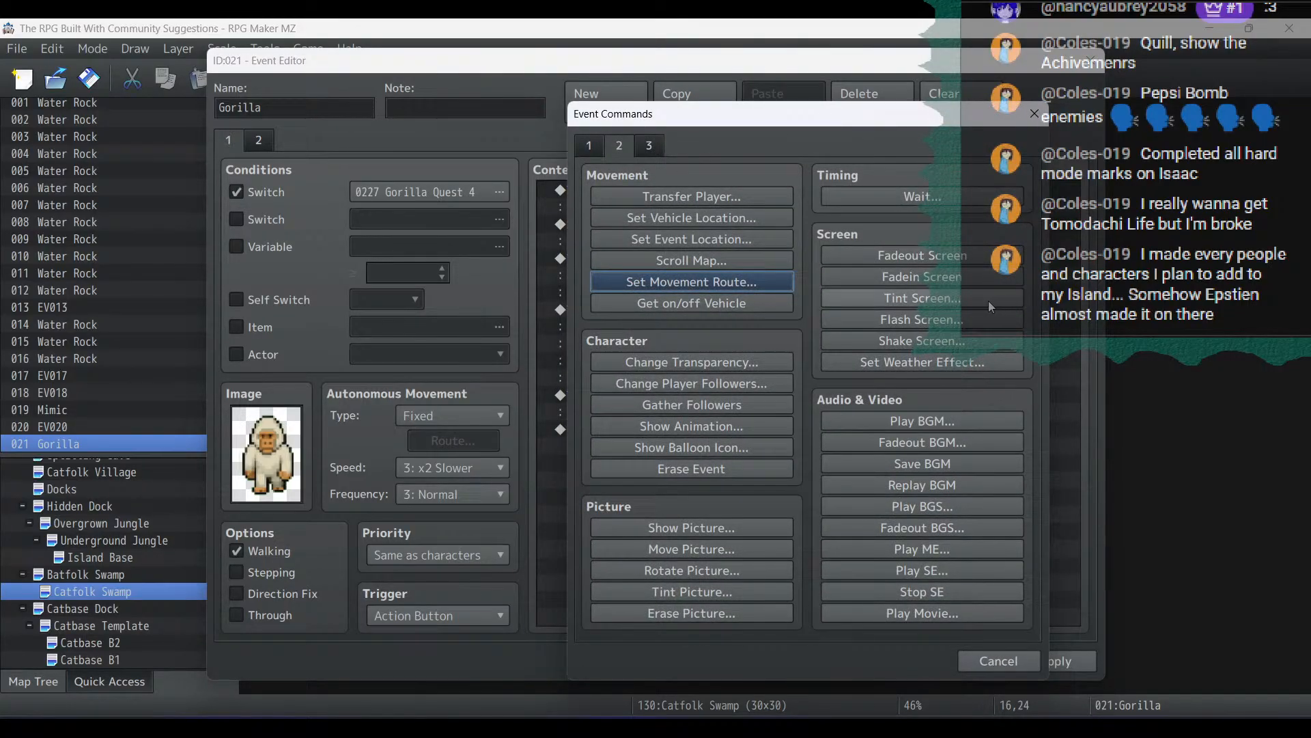
{"action": "left_click", "coordinate": [941, 255]}
{"action": "double_click", "coordinate": [616, 449]}
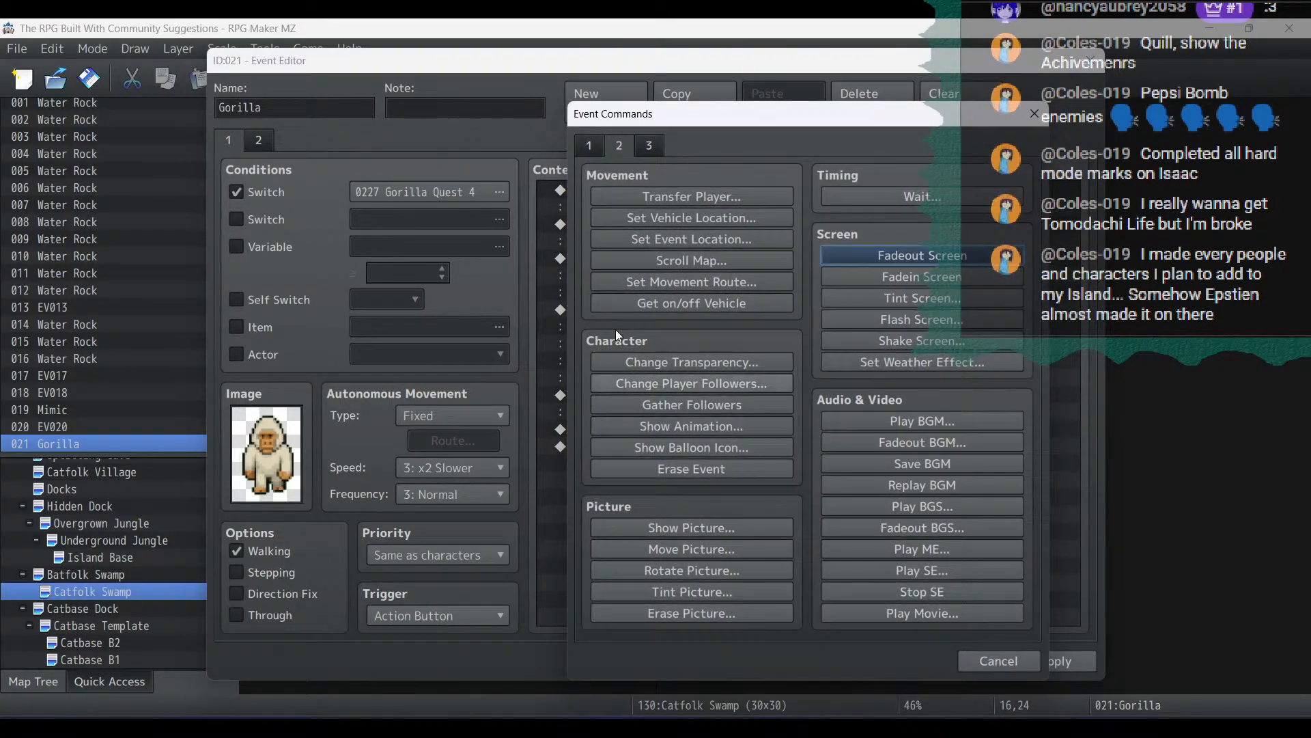
{"action": "left_click", "coordinate": [589, 146]}
{"action": "left_click", "coordinate": [716, 339]}
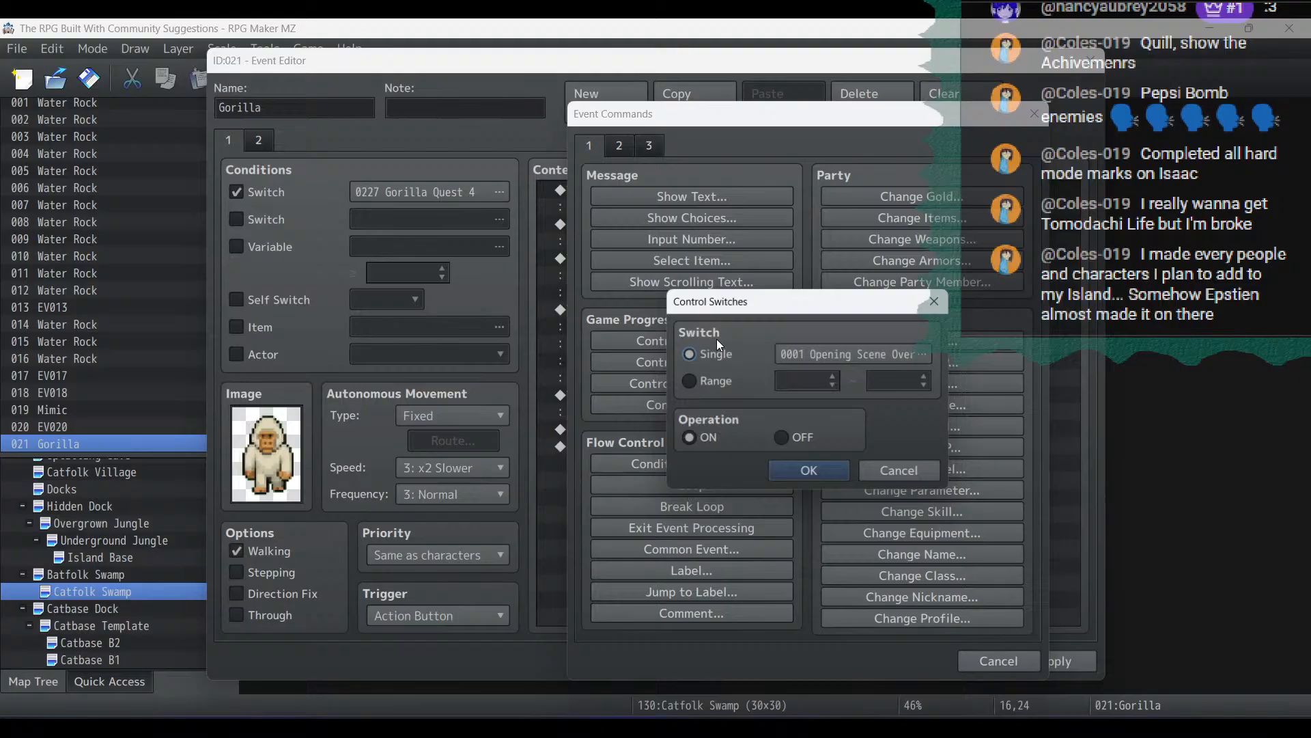
{"action": "left_click", "coordinate": [837, 347]}
{"action": "left_click", "coordinate": [719, 459]}
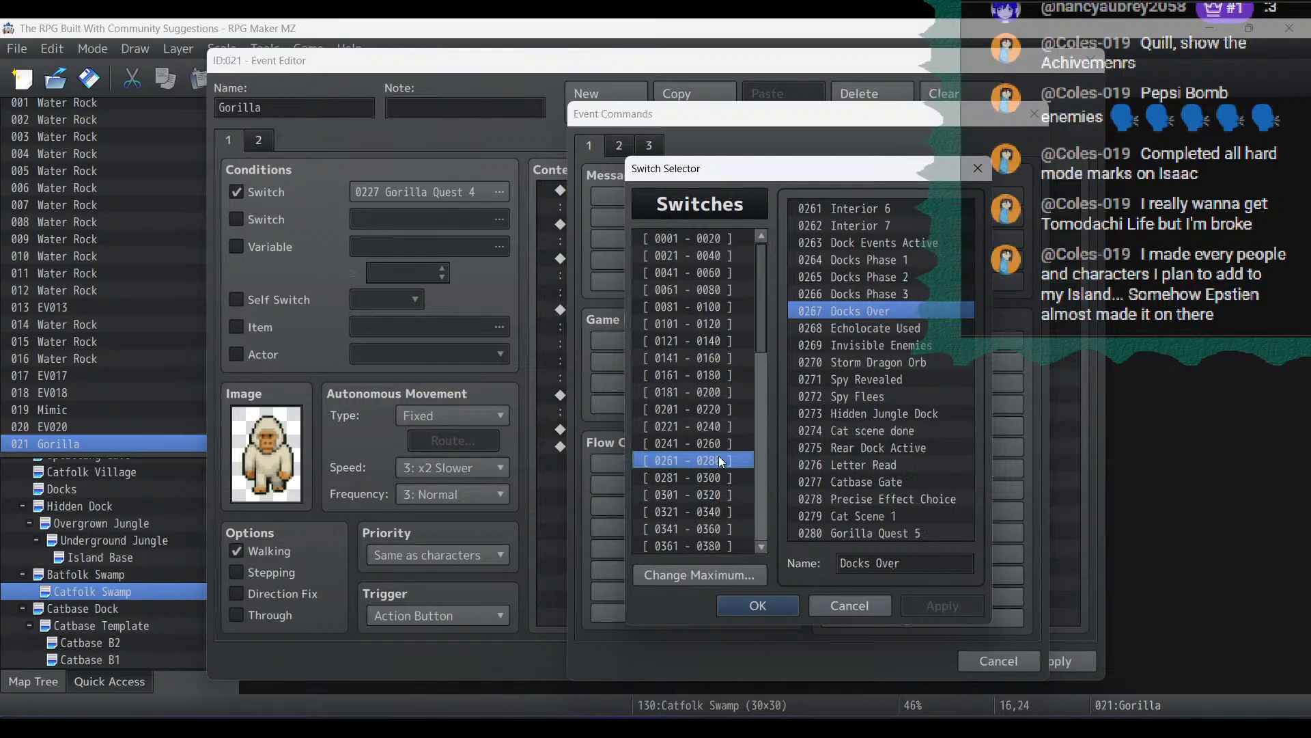
{"action": "double_click", "coordinate": [888, 533]}
{"action": "left_click", "coordinate": [810, 472]}
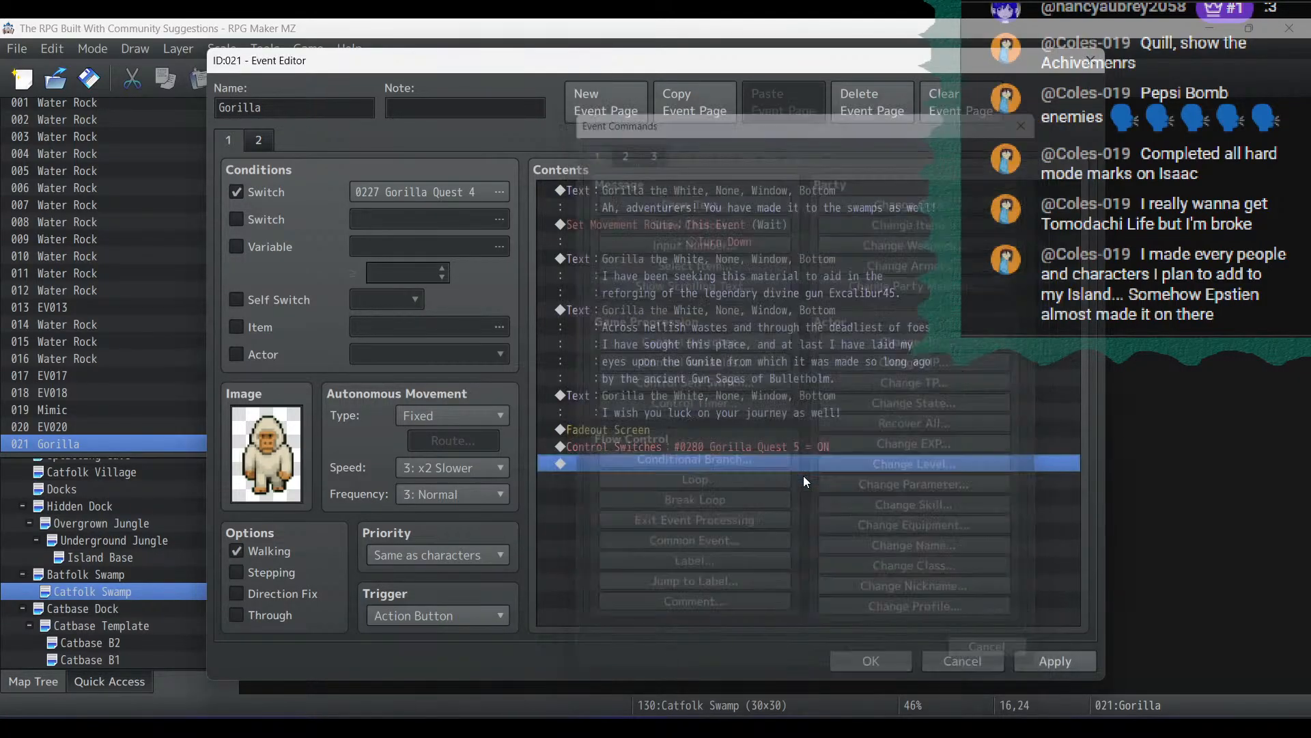
Add a Fadein Screen command at the end of the contents and save the Gorilla event
{"action": "double_click", "coordinate": [750, 466]}
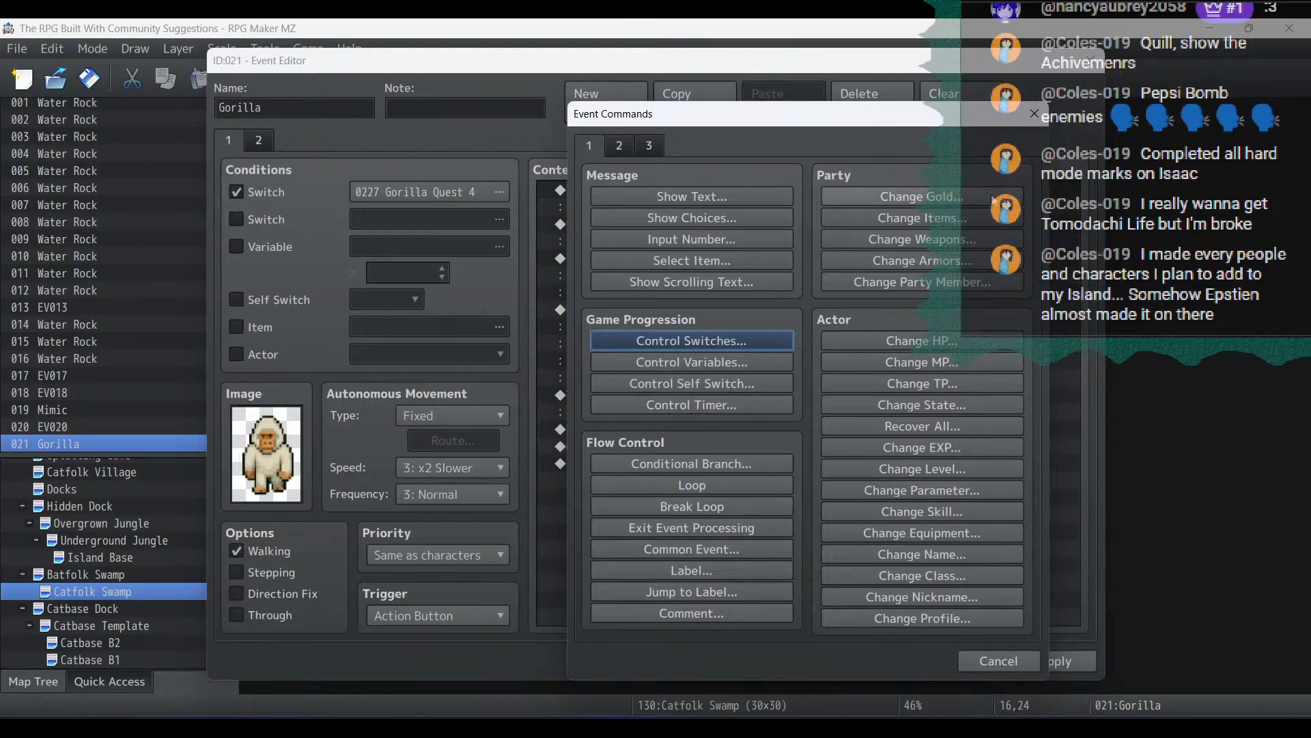
{"action": "left_click", "coordinate": [619, 145]}
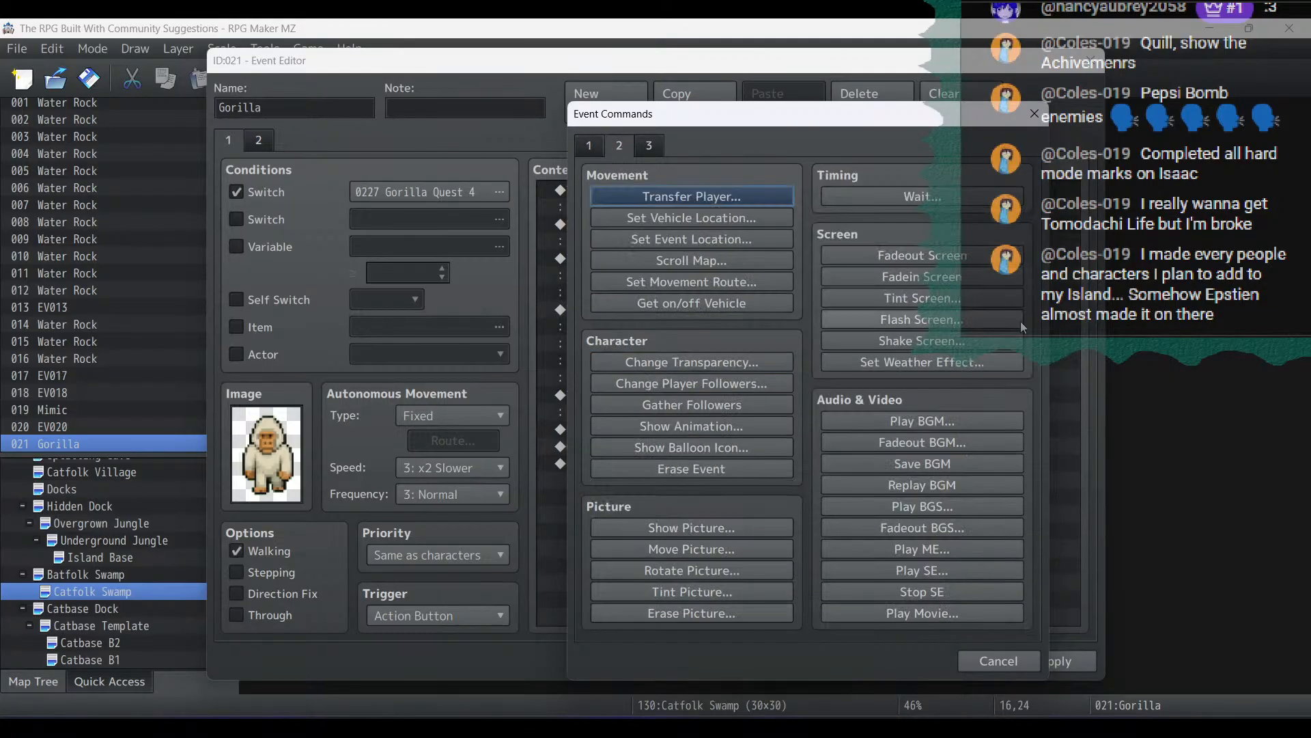
{"action": "left_click", "coordinate": [980, 276]}
{"action": "left_click", "coordinate": [1043, 659]}
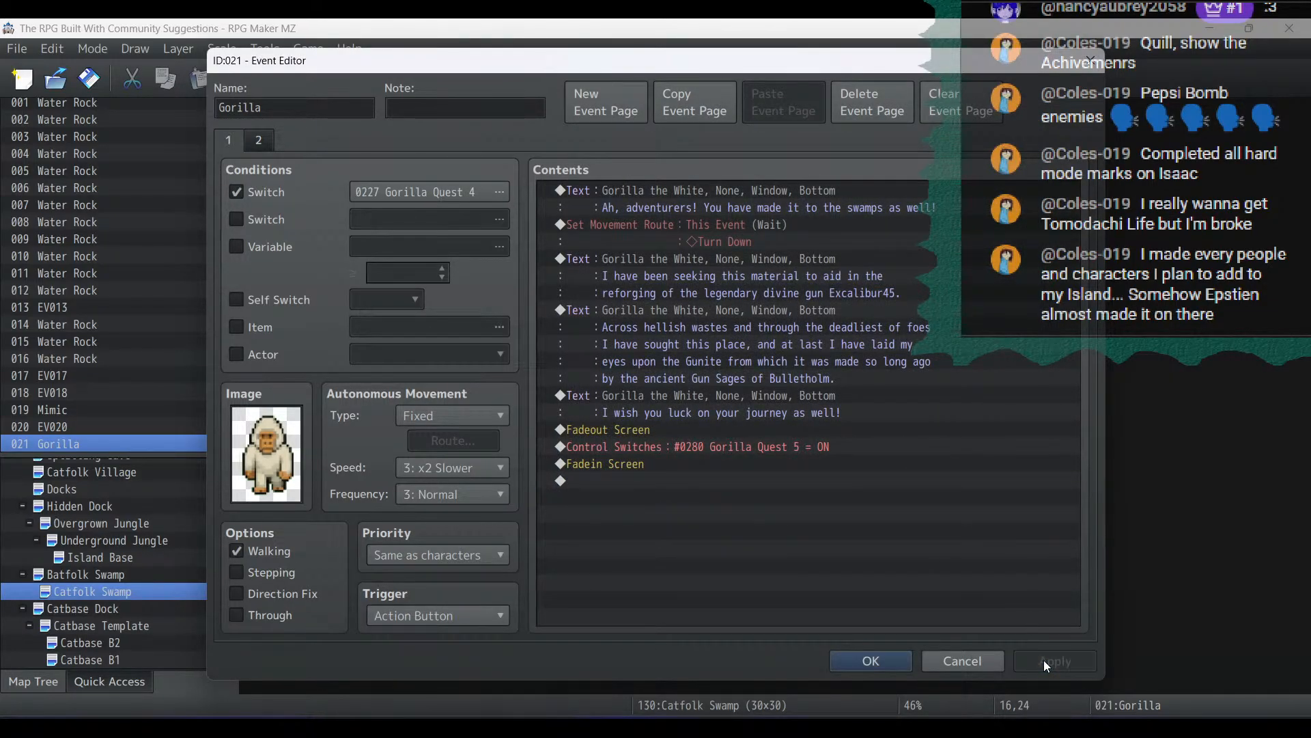
{"action": "left_click", "coordinate": [881, 658]}
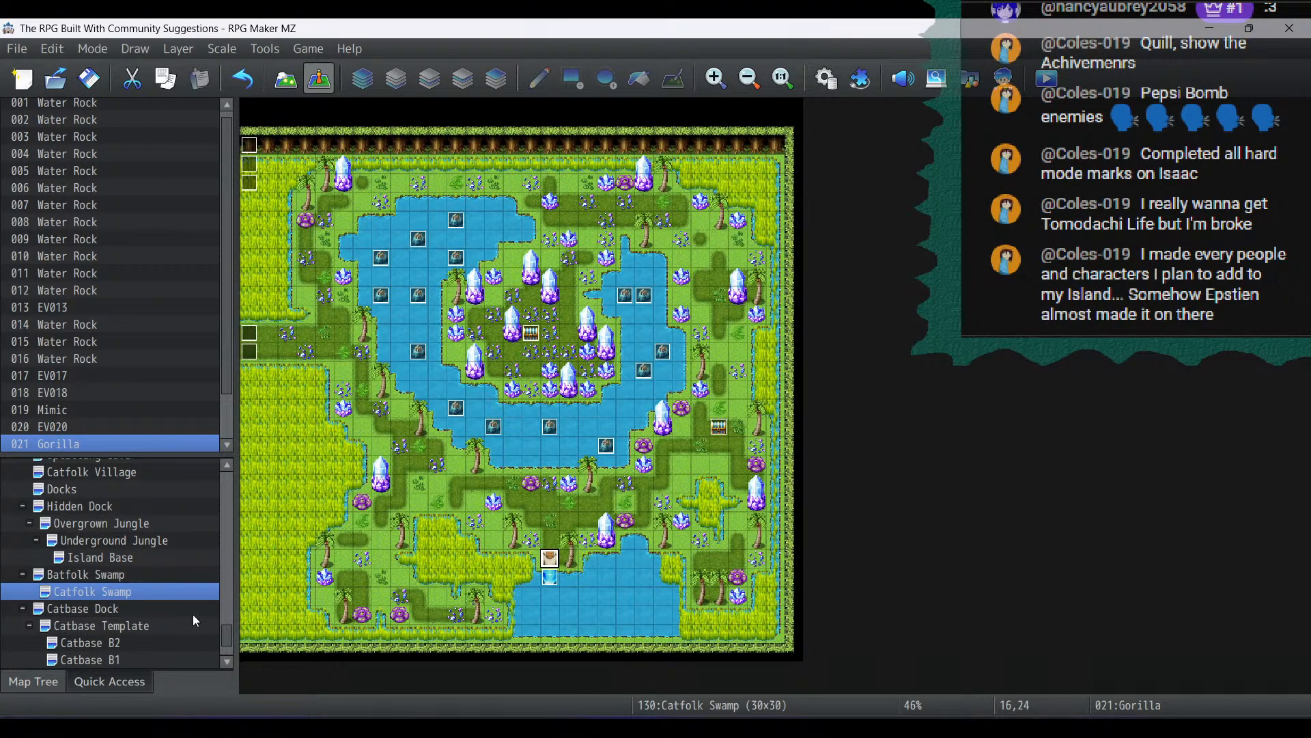
Copy the Applause2 sound effect and 240-frame wait commands from event EV039 on the Graveyard Gardens map
{"action": "left_click_drag", "start_coordinate": [228, 641], "coordinate": [236, 593]}
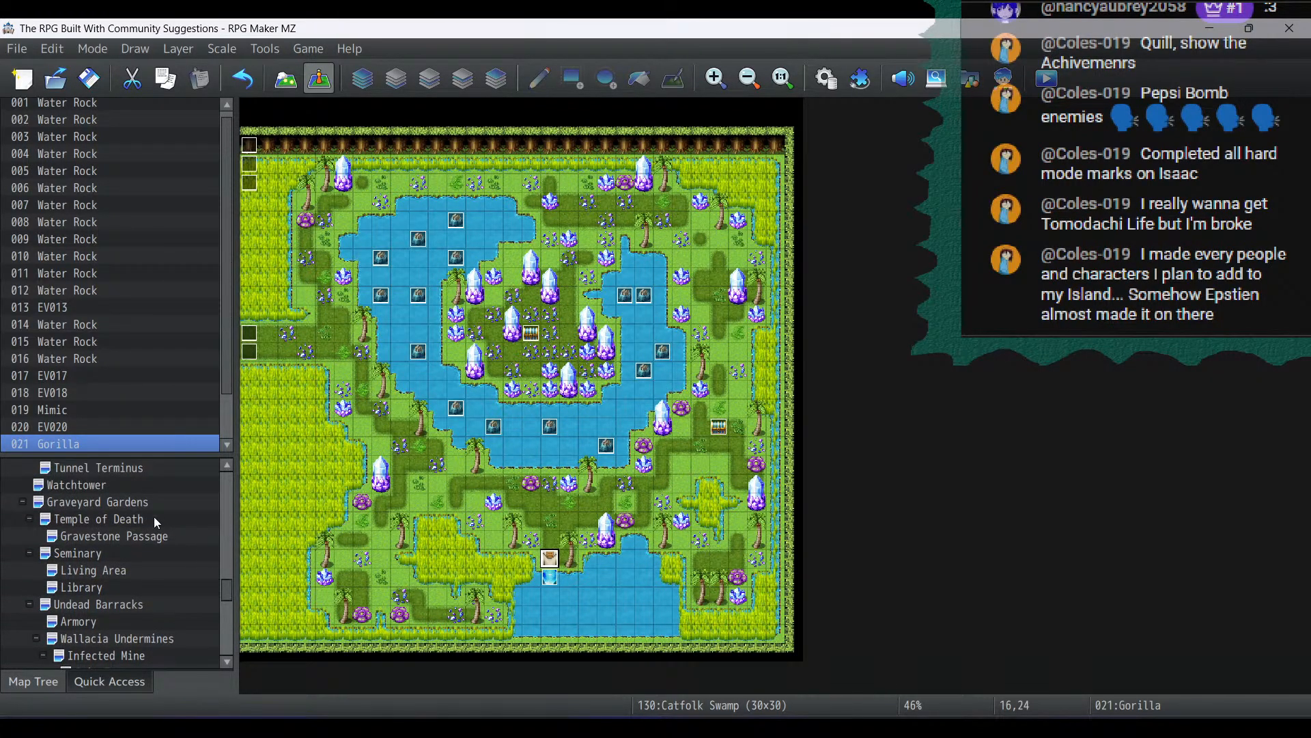
{"action": "left_click", "coordinate": [138, 502]}
{"action": "double_click", "coordinate": [755, 513]}
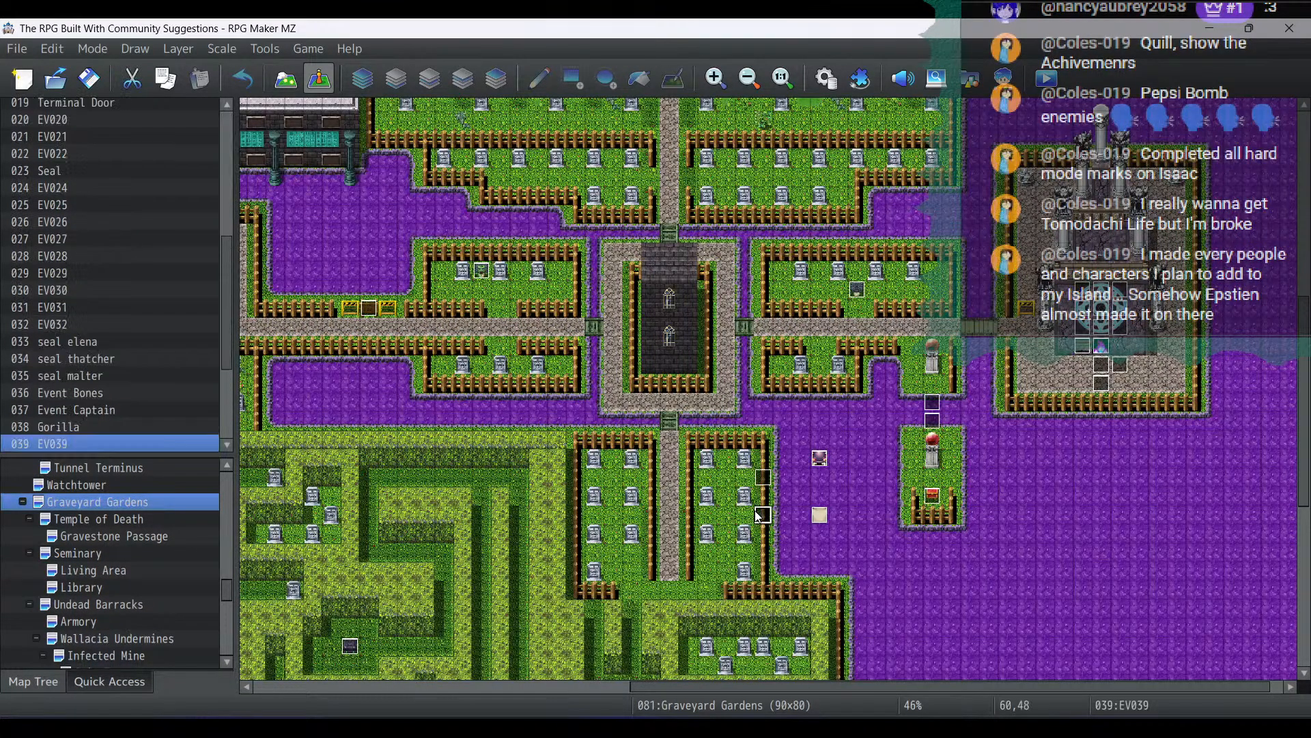
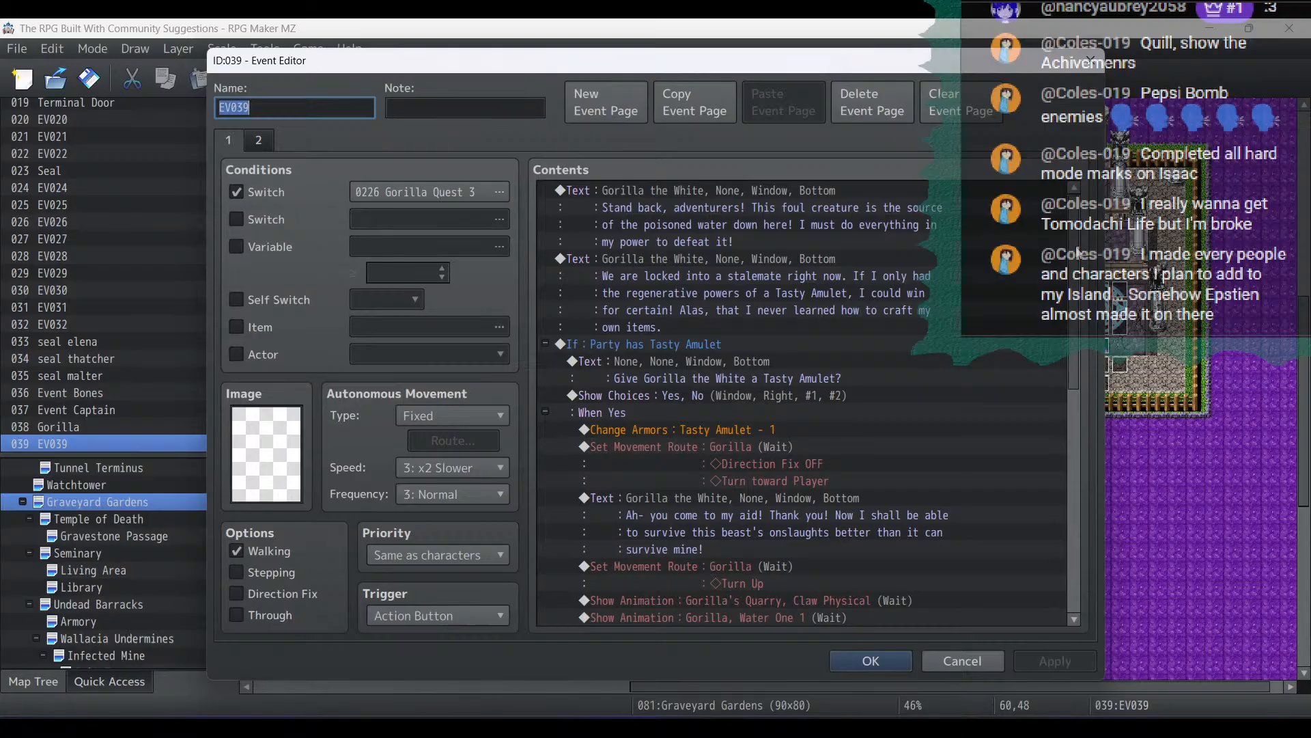
{"action": "scroll", "coordinate": [812, 403], "scroll_direction": "down", "scroll_amount": 1}
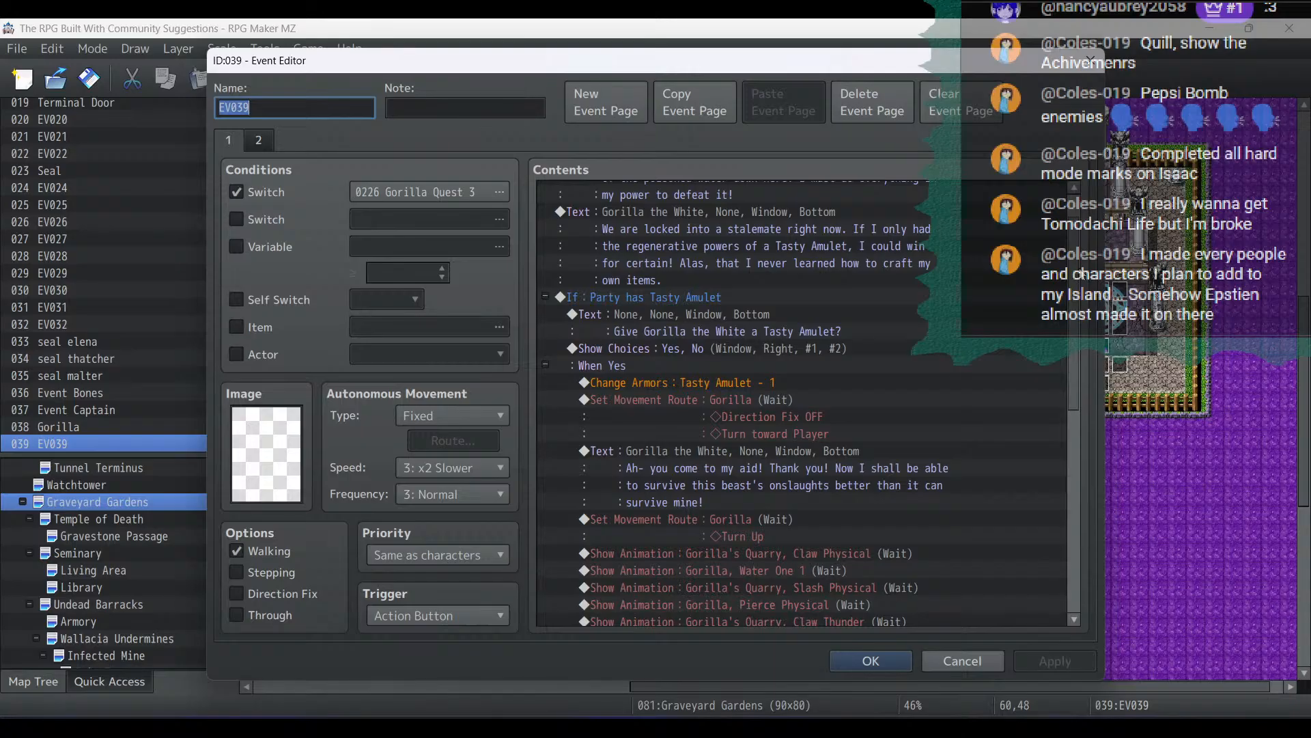
{"action": "scroll", "coordinate": [1083, 588], "scroll_direction": "down", "scroll_amount": 10}
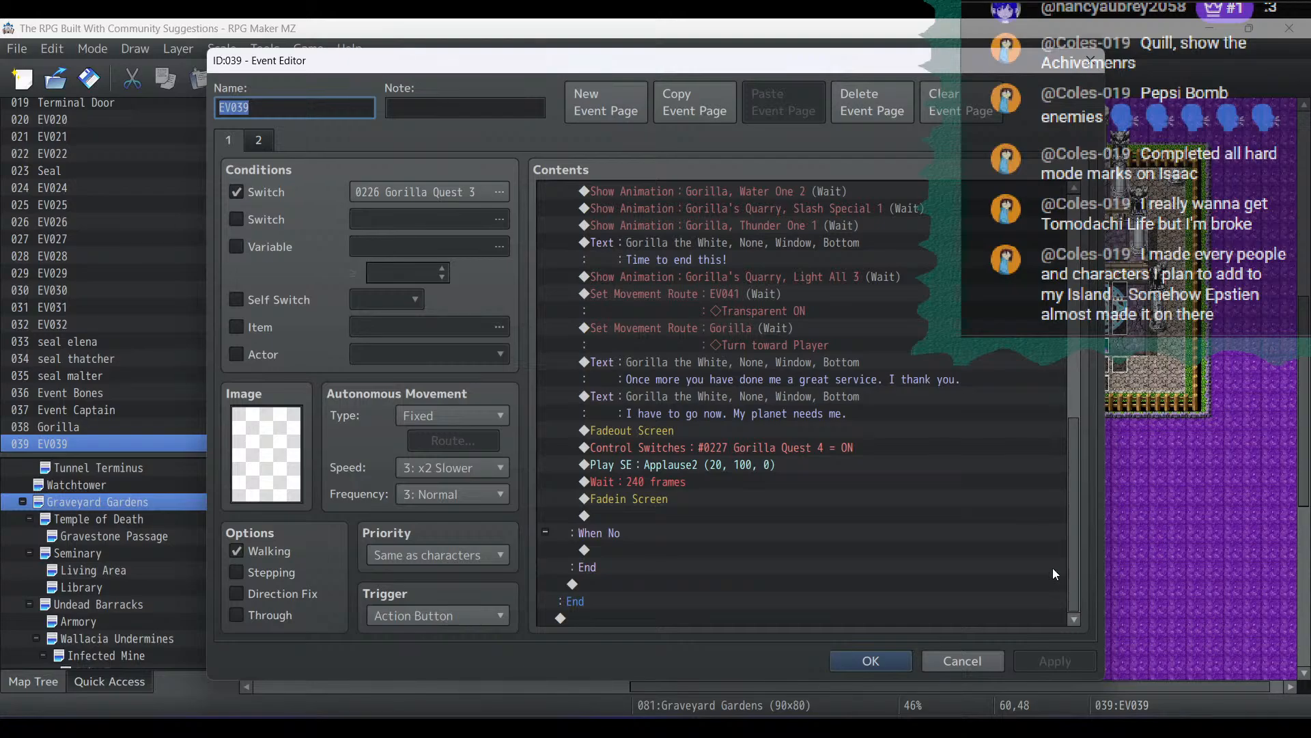
{"action": "left_click", "coordinate": [725, 461]}
{"action": "left_click", "coordinate": [721, 479], "text": "shift"}
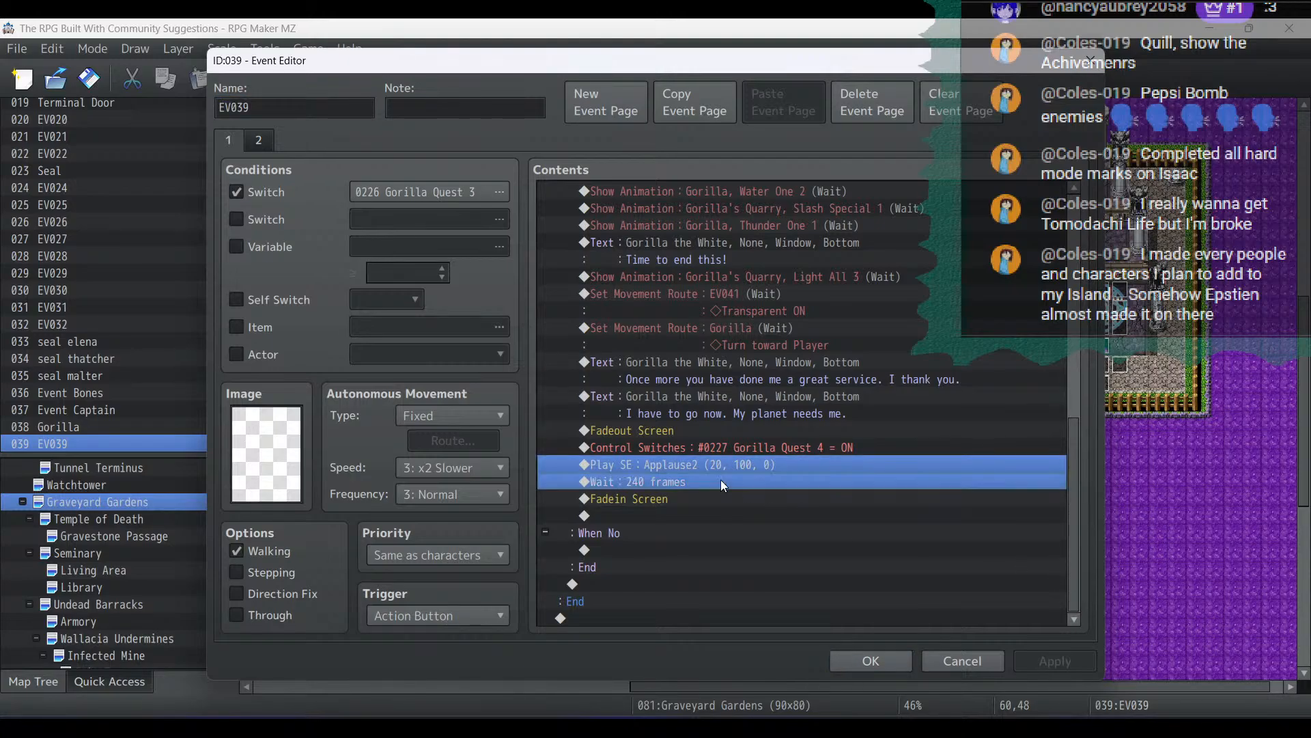
{"action": "left_click", "coordinate": [904, 661]}
Paste the copied sound effect and wait above the Gorilla Quest 5 switch in the Catfolk Swamp Gorilla event, and save it
{"action": "scroll", "coordinate": [76, 602], "scroll_direction": "down", "scroll_amount": 10}
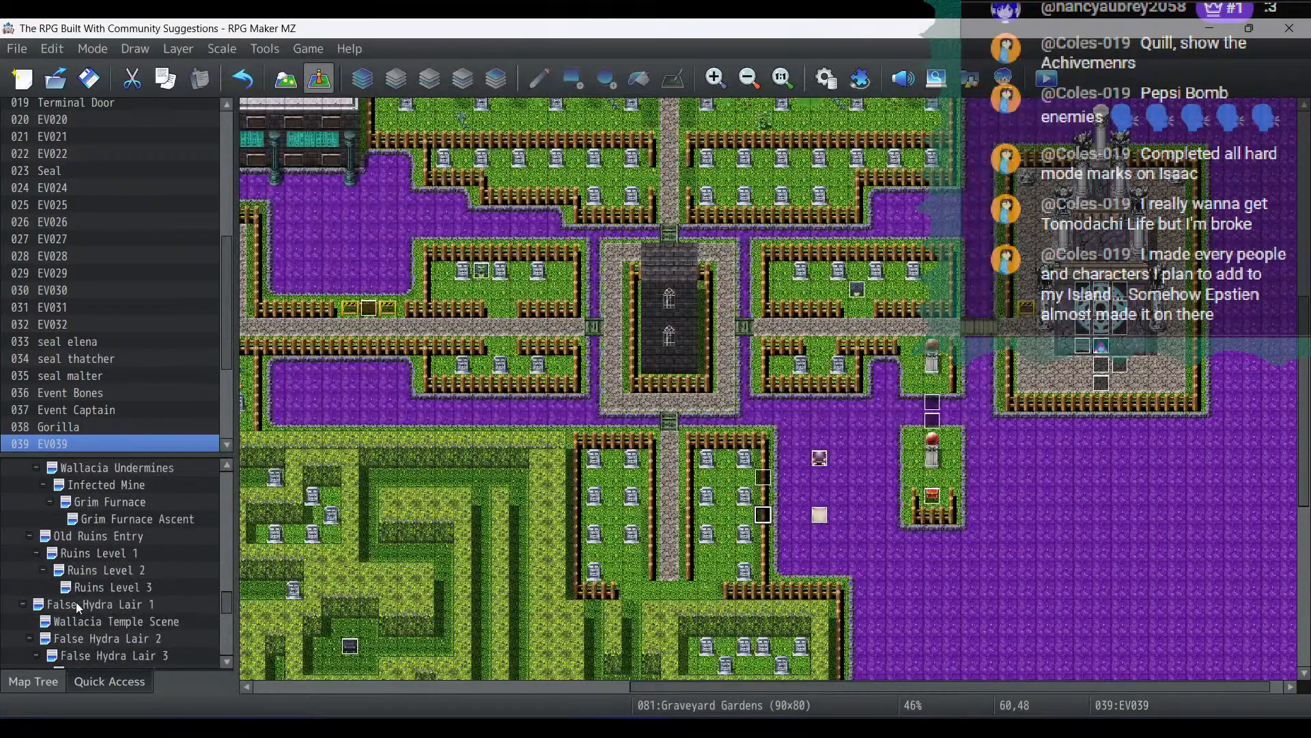
{"action": "scroll", "coordinate": [76, 601], "scroll_direction": "down", "scroll_amount": 10}
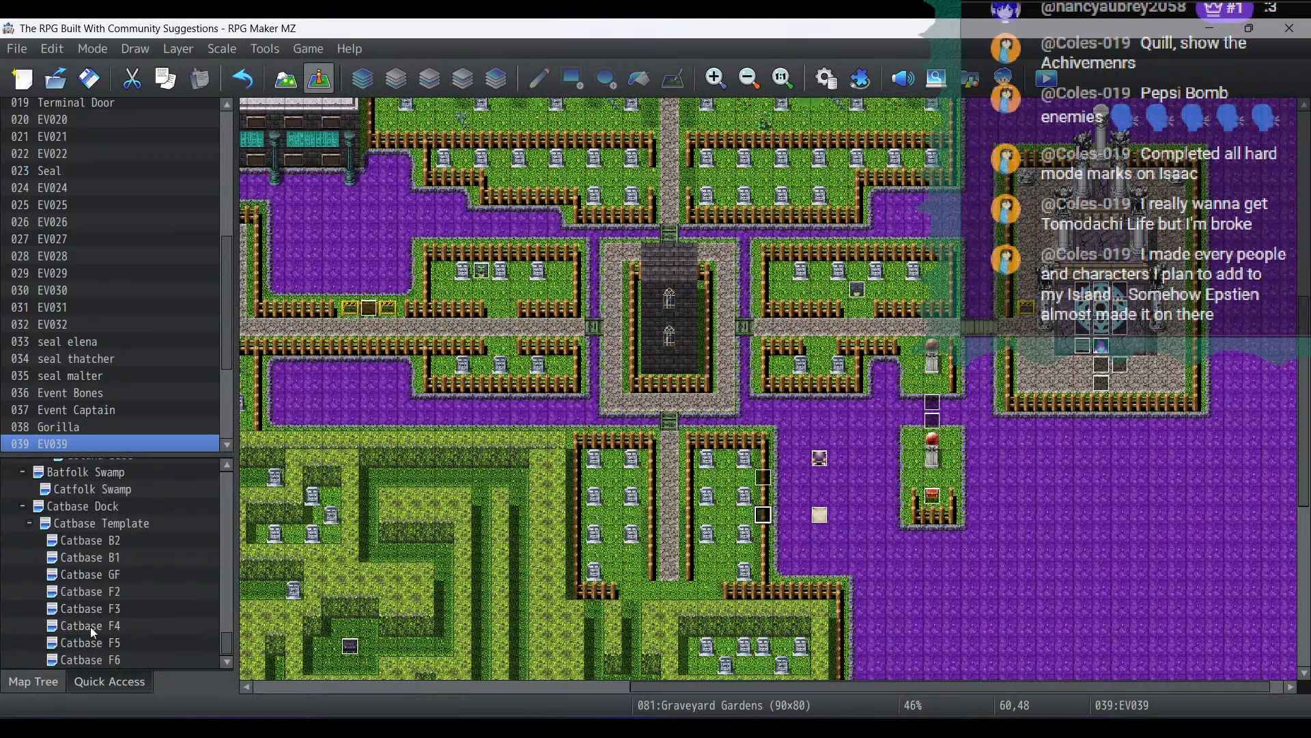
{"action": "scroll", "coordinate": [110, 530], "scroll_direction": "up", "scroll_amount": 1}
{"action": "left_click", "coordinate": [92, 507]}
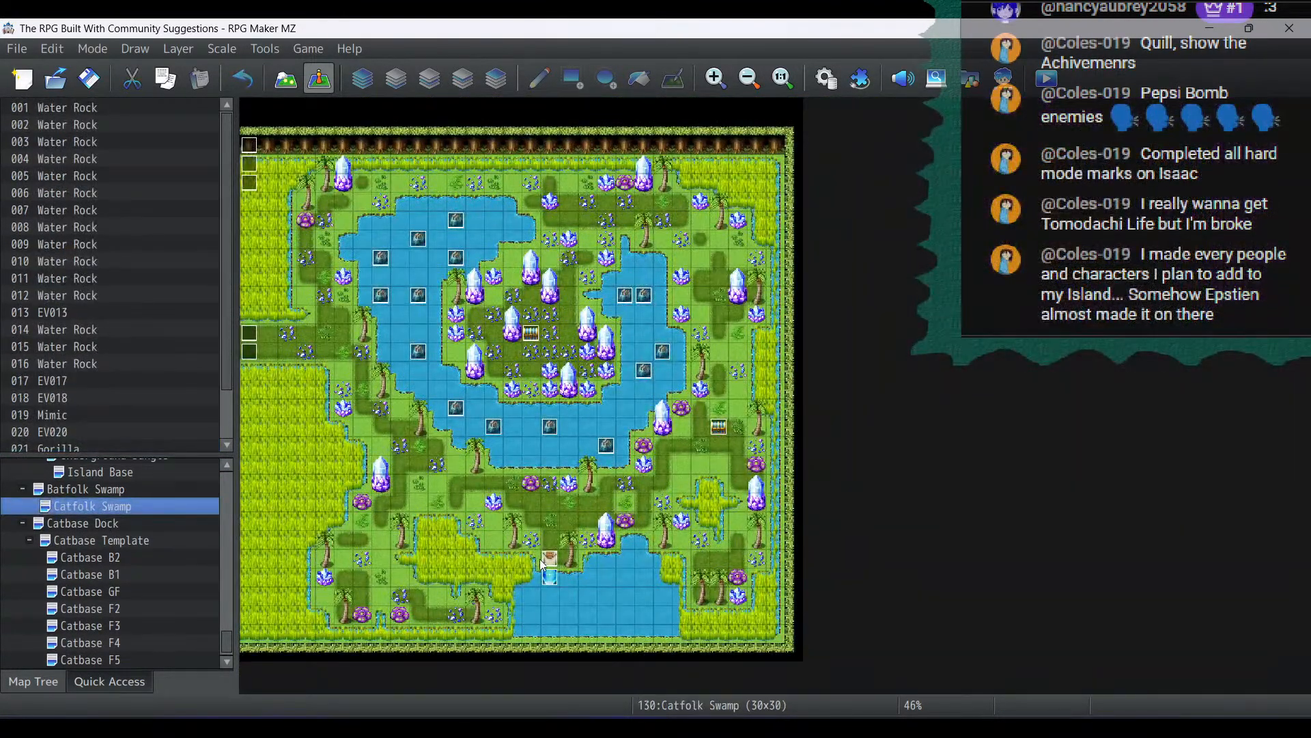
{"action": "double_click", "coordinate": [548, 560]}
{"action": "left_click", "coordinate": [675, 463]}
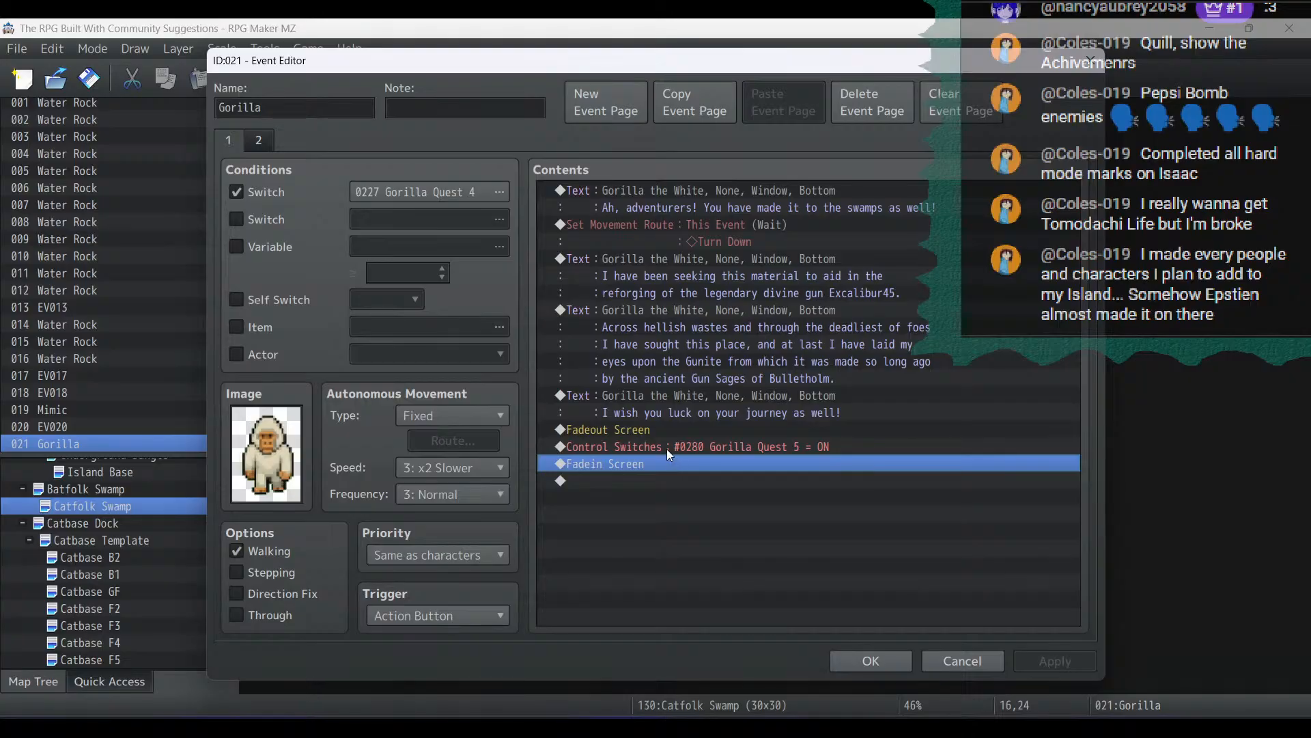
{"action": "left_click", "coordinate": [667, 447]}
{"action": "key", "text": "ctrl+v"}
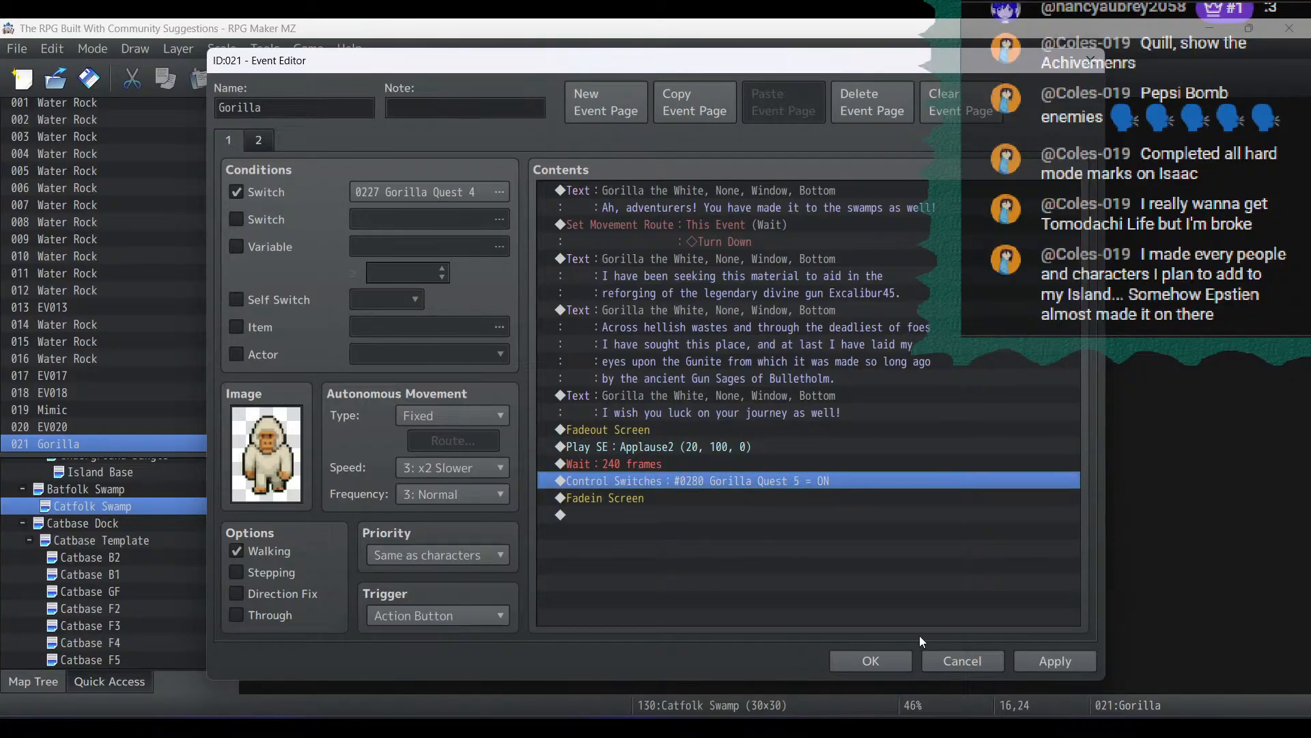
{"action": "left_click", "coordinate": [1056, 669]}
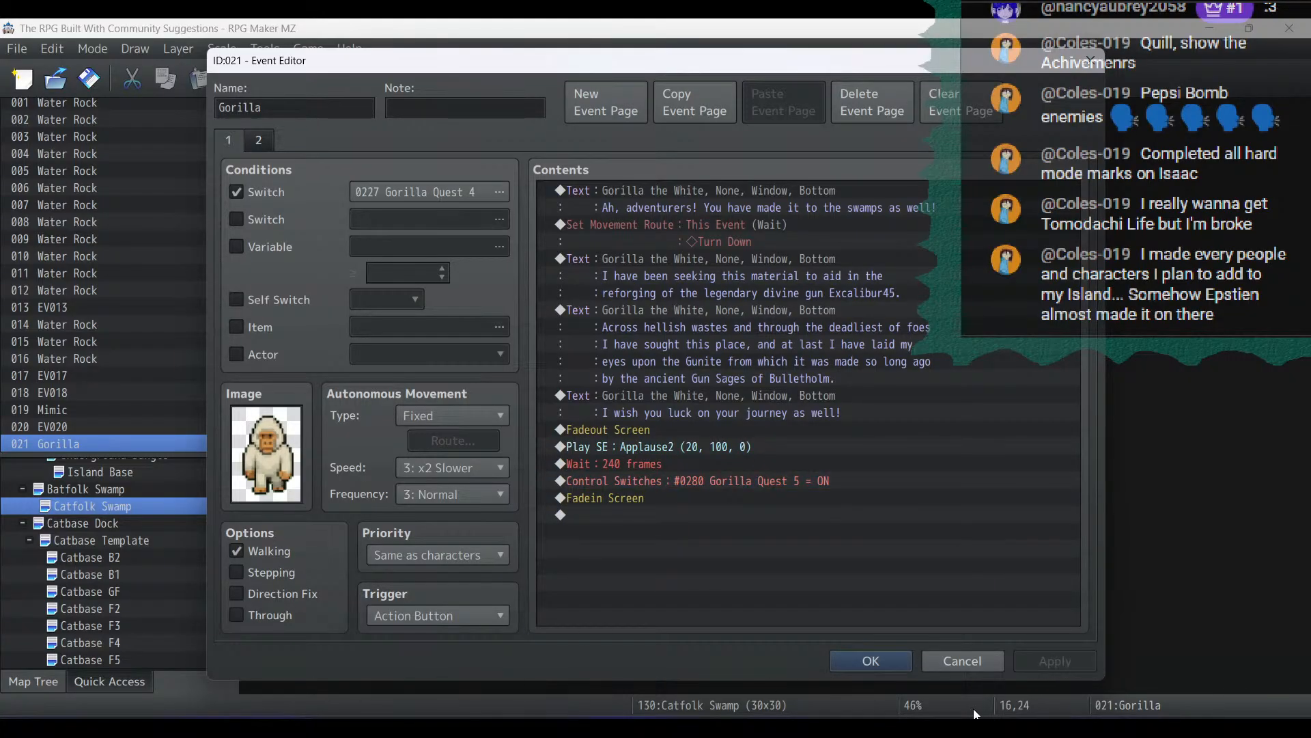
{"action": "left_click", "coordinate": [871, 661]}
Return to the Graveyard Gardens map and open event EV039
{"action": "scroll", "coordinate": [198, 548], "scroll_direction": "down", "scroll_amount": 1}
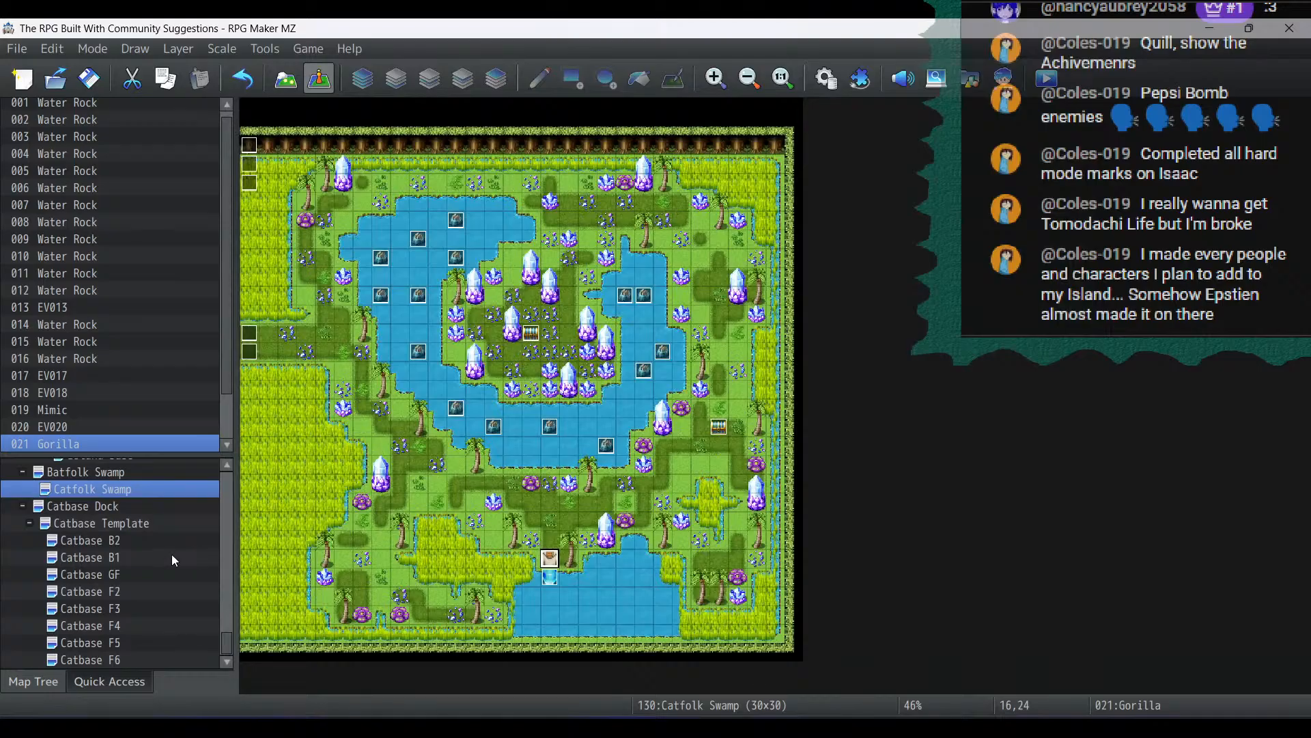
{"action": "scroll", "coordinate": [147, 550], "scroll_direction": "up", "scroll_amount": 5}
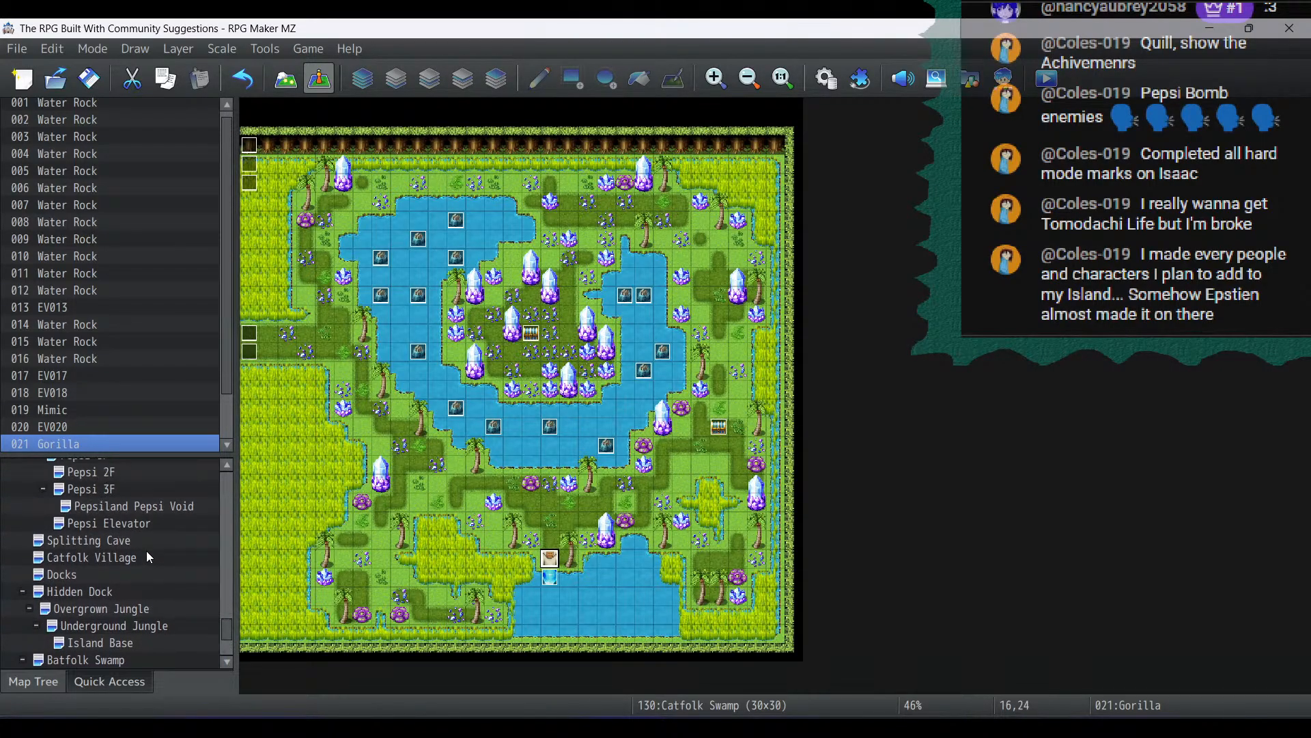
{"action": "scroll", "coordinate": [145, 550], "scroll_direction": "up", "scroll_amount": 4}
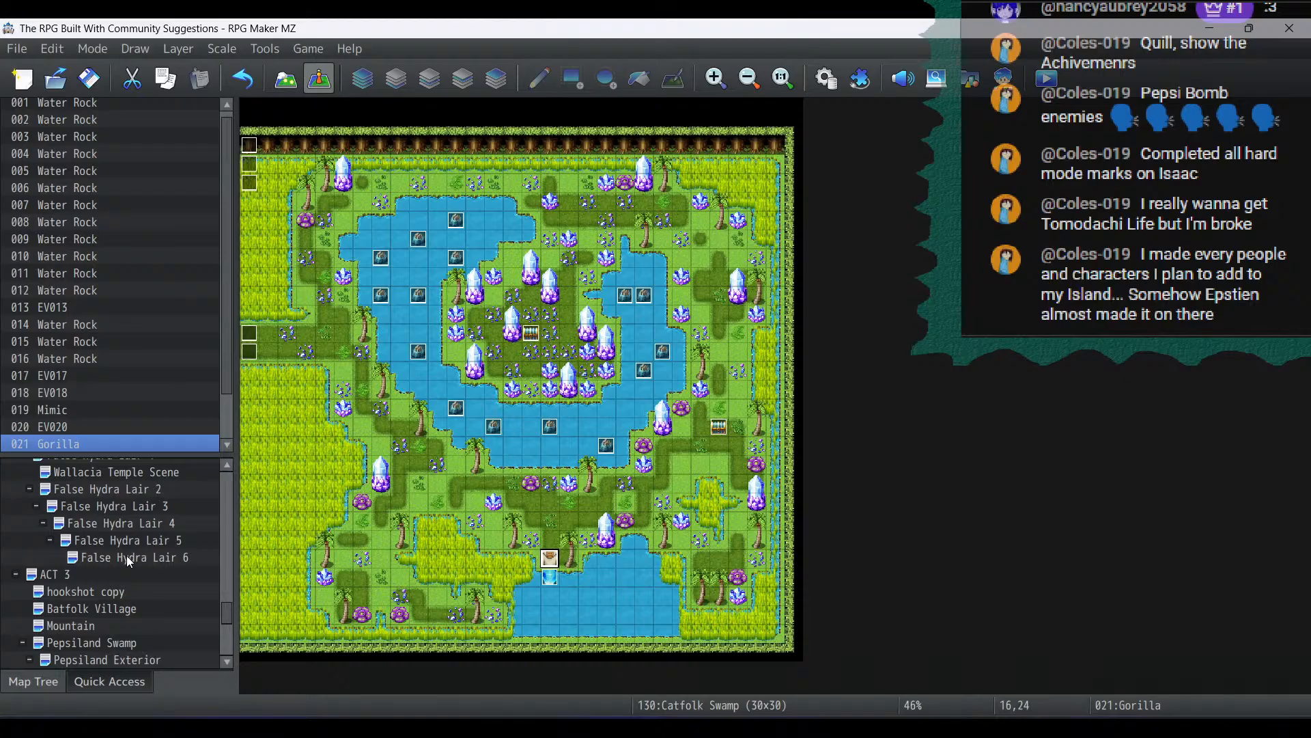
{"action": "scroll", "coordinate": [127, 555], "scroll_direction": "up", "scroll_amount": 4}
{"action": "scroll", "coordinate": [127, 554], "scroll_direction": "up", "scroll_amount": 2}
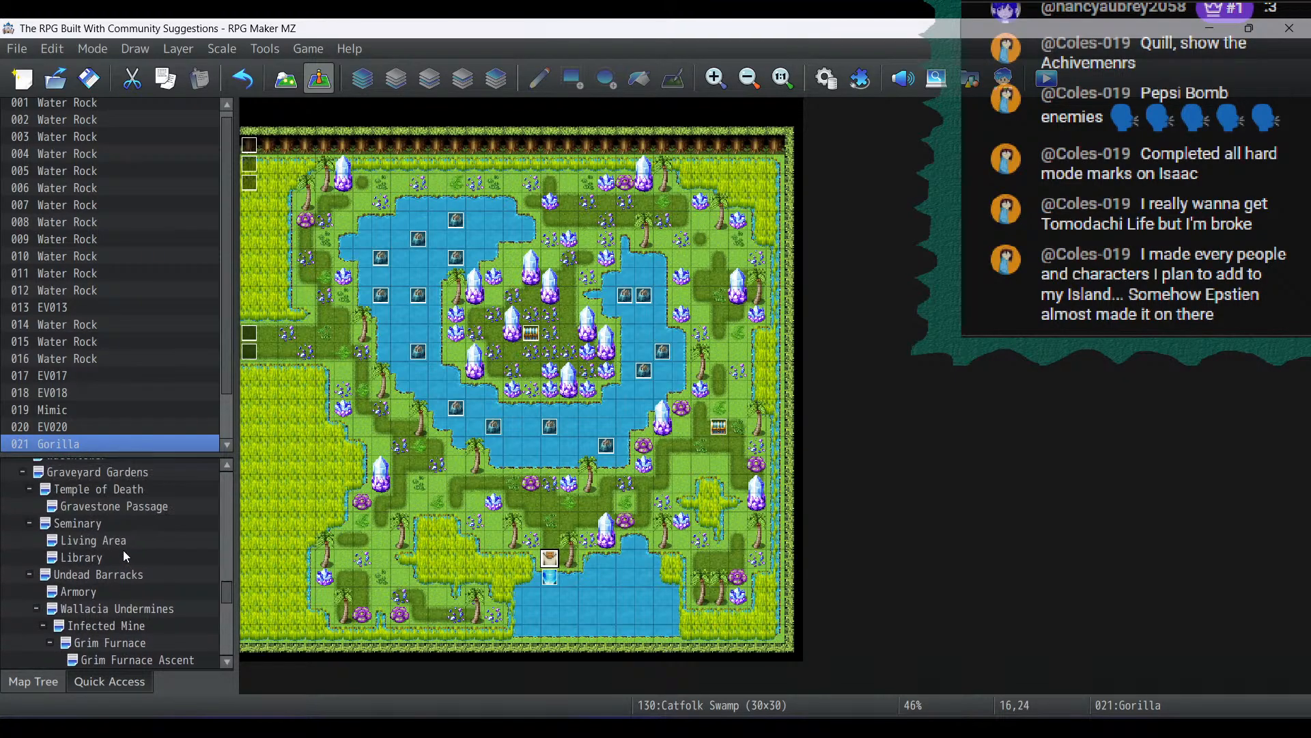
{"action": "left_click", "coordinate": [128, 489]}
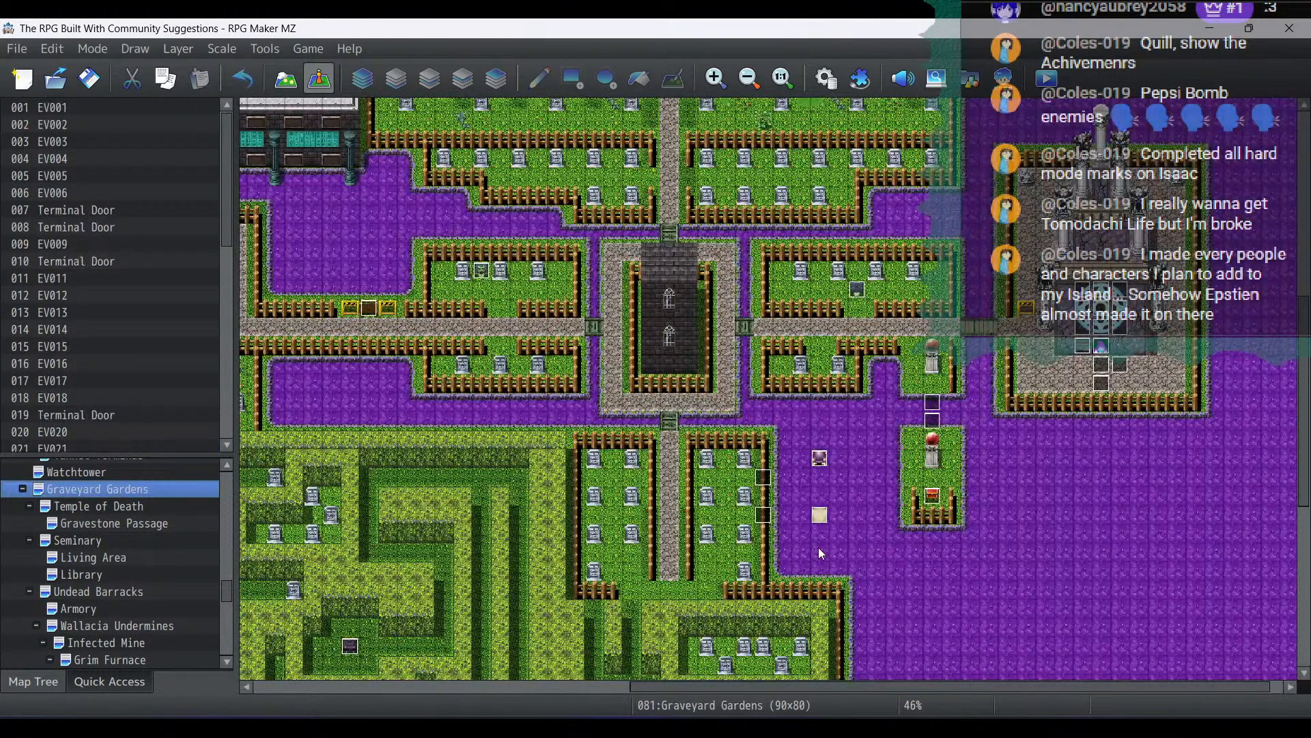
{"action": "double_click", "coordinate": [765, 517]}
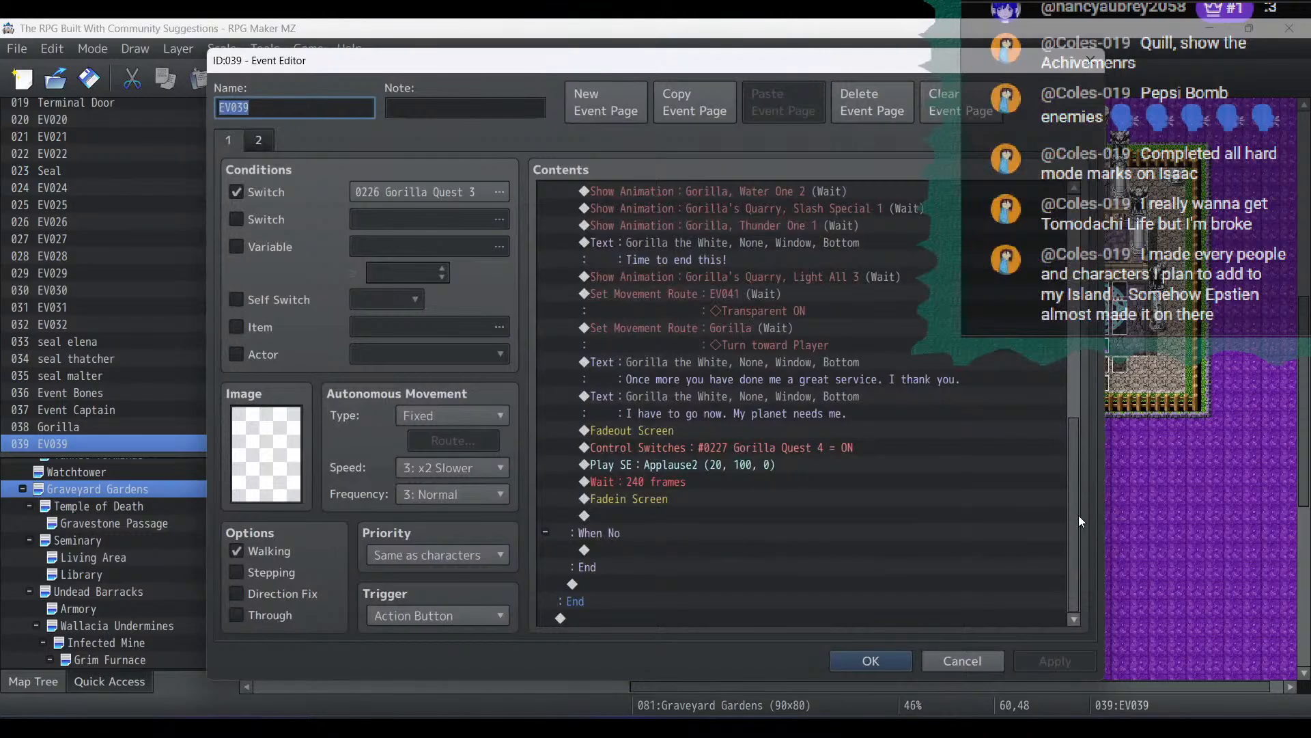
Copy the whole "Party has Tasty Amulet" conditional branch from the contents of EV039
{"action": "left_click_drag", "start_coordinate": [1078, 515], "coordinate": [1078, 283]}
{"action": "left_click", "coordinate": [679, 194]}
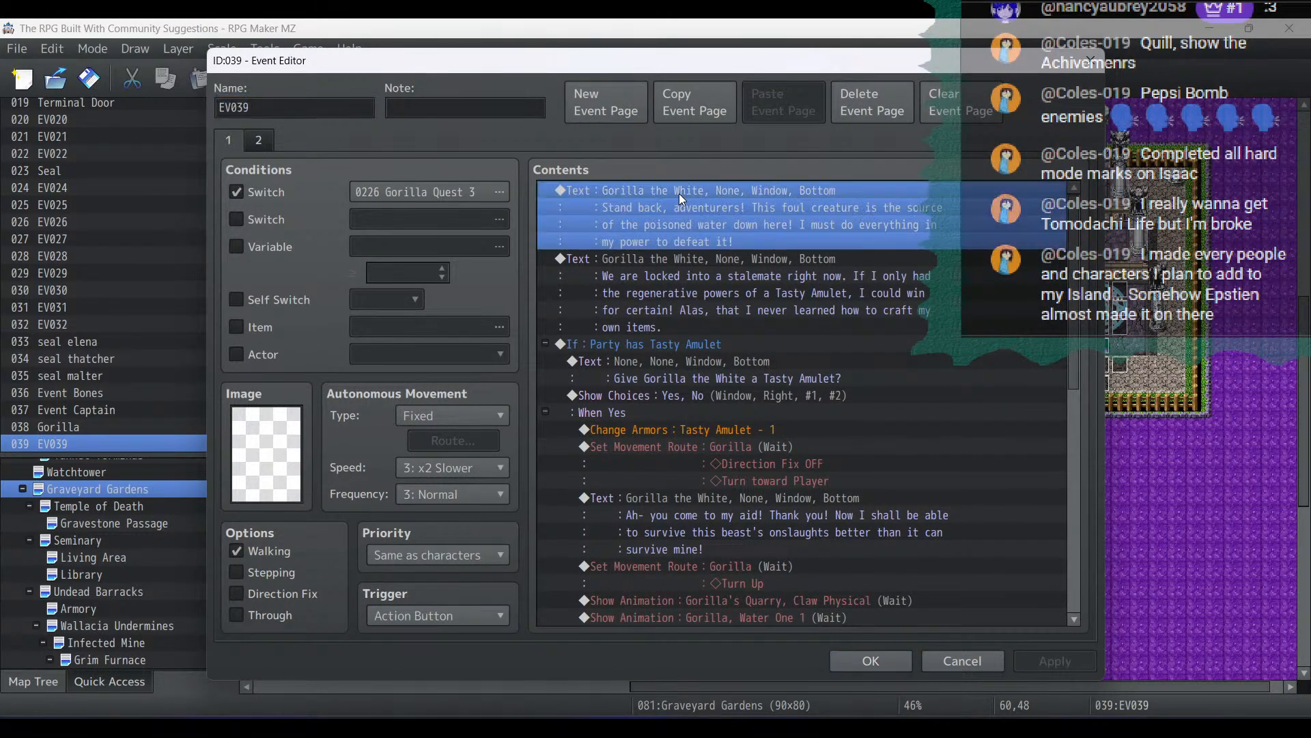
{"action": "left_click", "coordinate": [683, 346]}
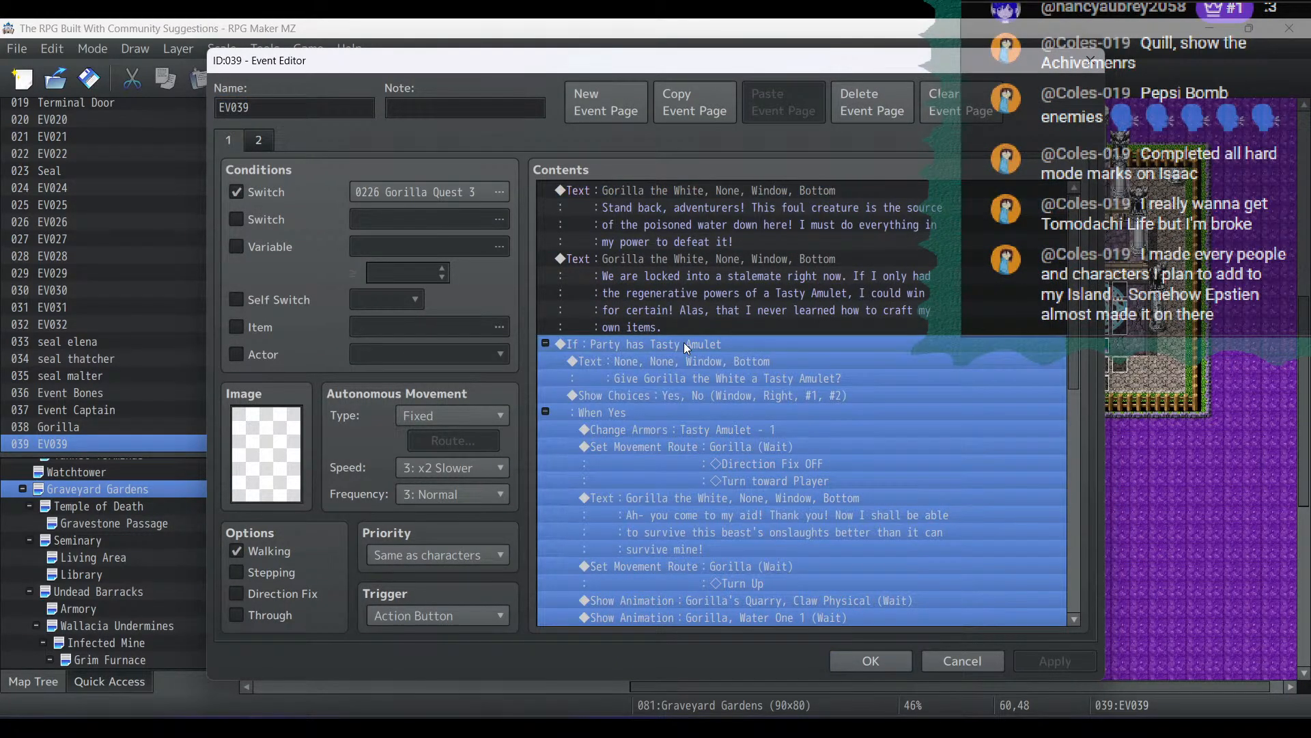
{"action": "right_click", "coordinate": [684, 343]}
{"action": "left_click", "coordinate": [733, 431]}
{"action": "left_click_drag", "start_coordinate": [1079, 367], "coordinate": [1061, 667]}
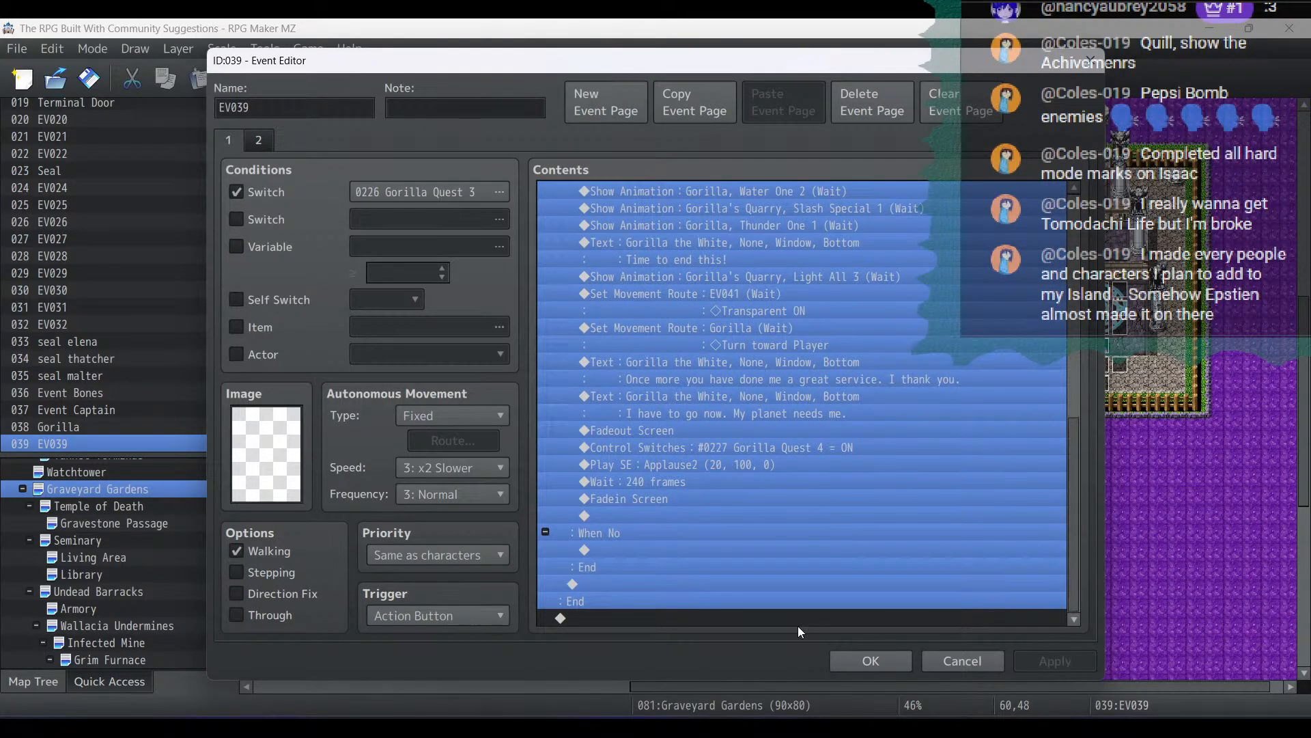
Close EV039 without changing it and reopen the Gorilla event on the Catfolk Swamp map
{"action": "left_click", "coordinate": [610, 584]}
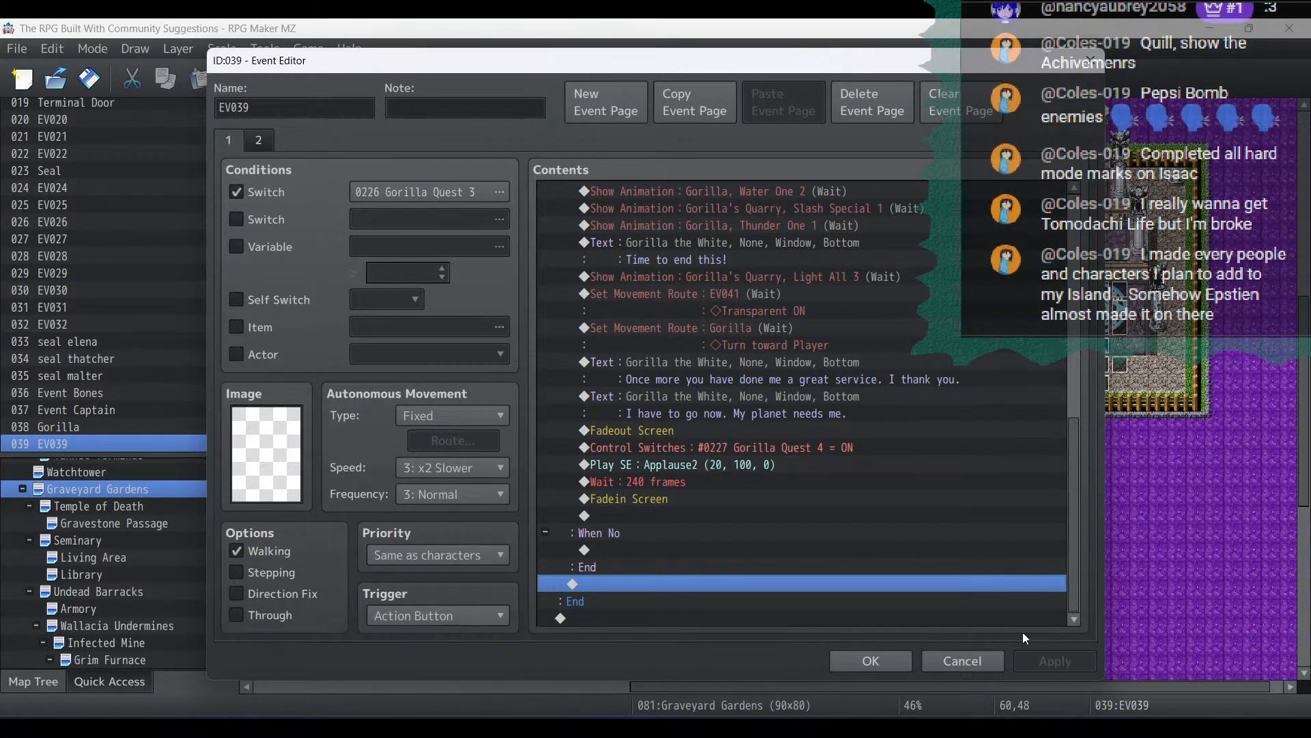
{"action": "left_click", "coordinate": [963, 661]}
{"action": "scroll", "coordinate": [115, 556], "scroll_direction": "down", "scroll_amount": 6}
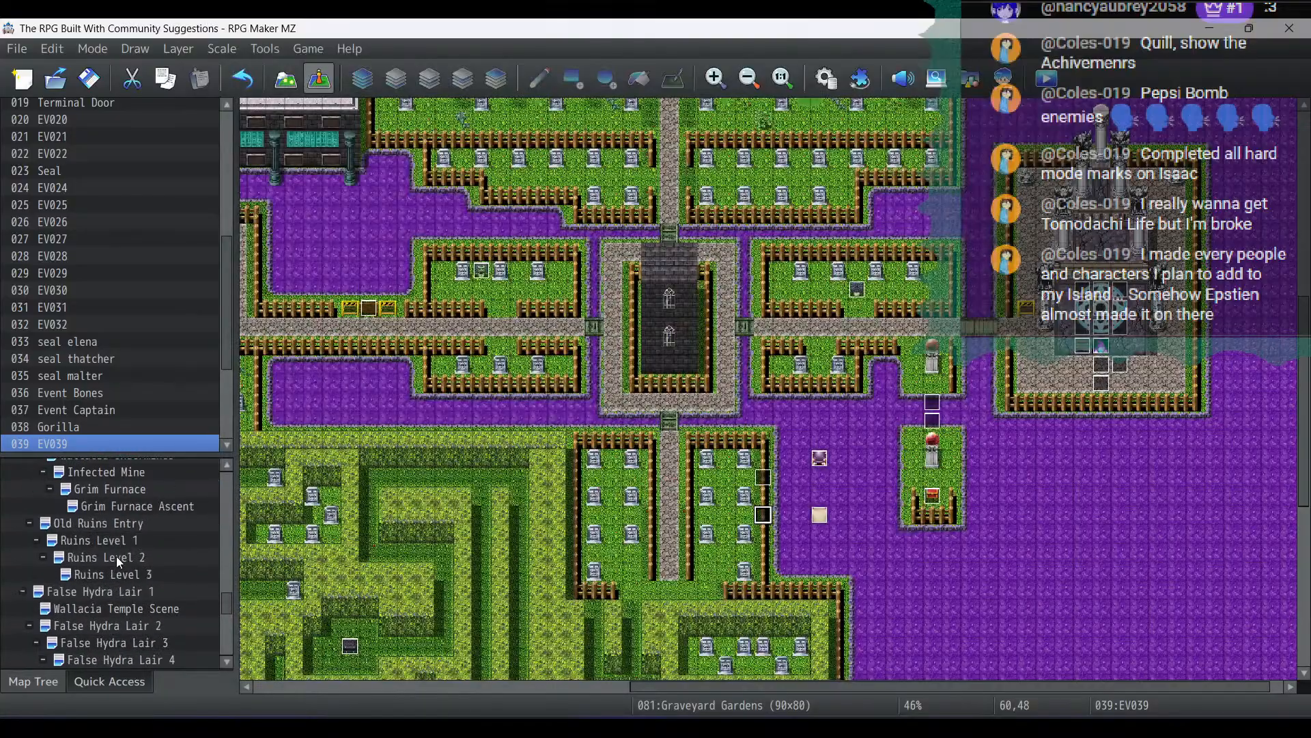
{"action": "scroll", "coordinate": [116, 557], "scroll_direction": "down", "scroll_amount": 5}
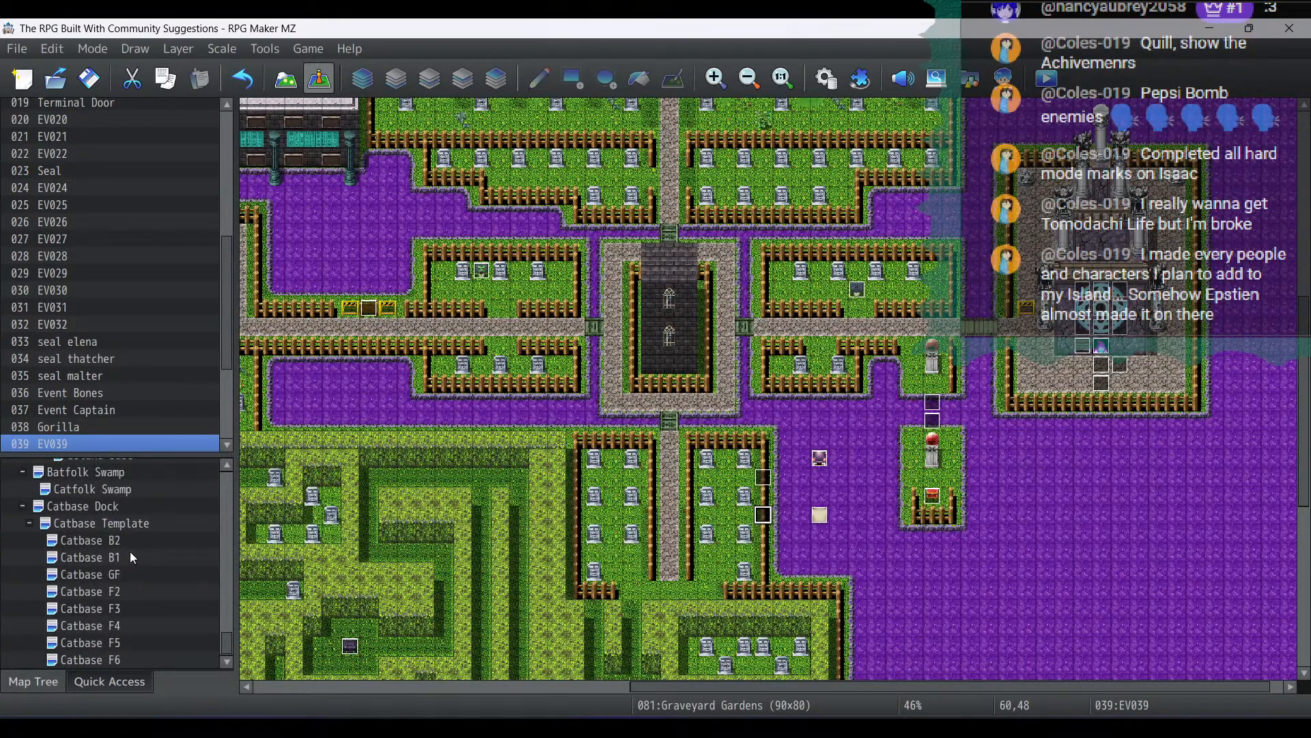
{"action": "left_click", "coordinate": [85, 489]}
{"action": "double_click", "coordinate": [642, 482]}
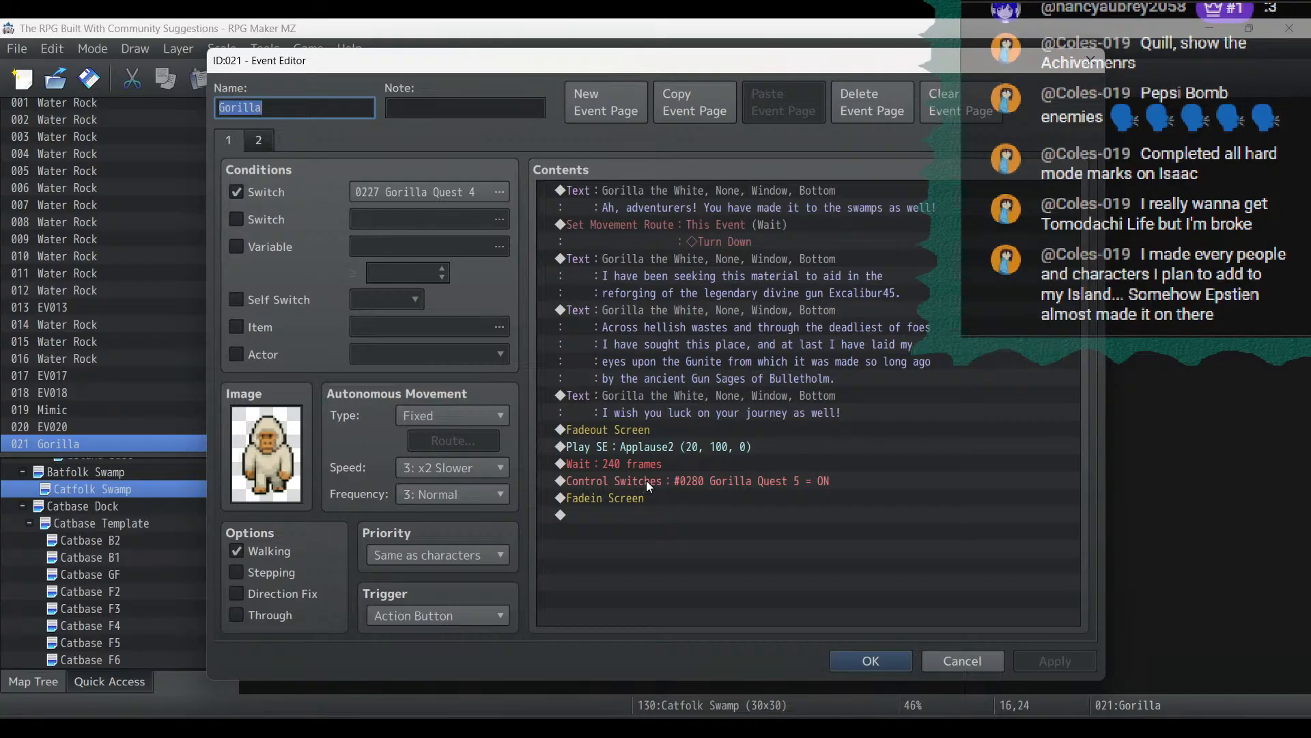
Paste the copied "Party has Tasty Amulet" conditional branch above the "I wish you luck on your journey as well!" text
{"action": "left_click", "coordinate": [764, 312]}
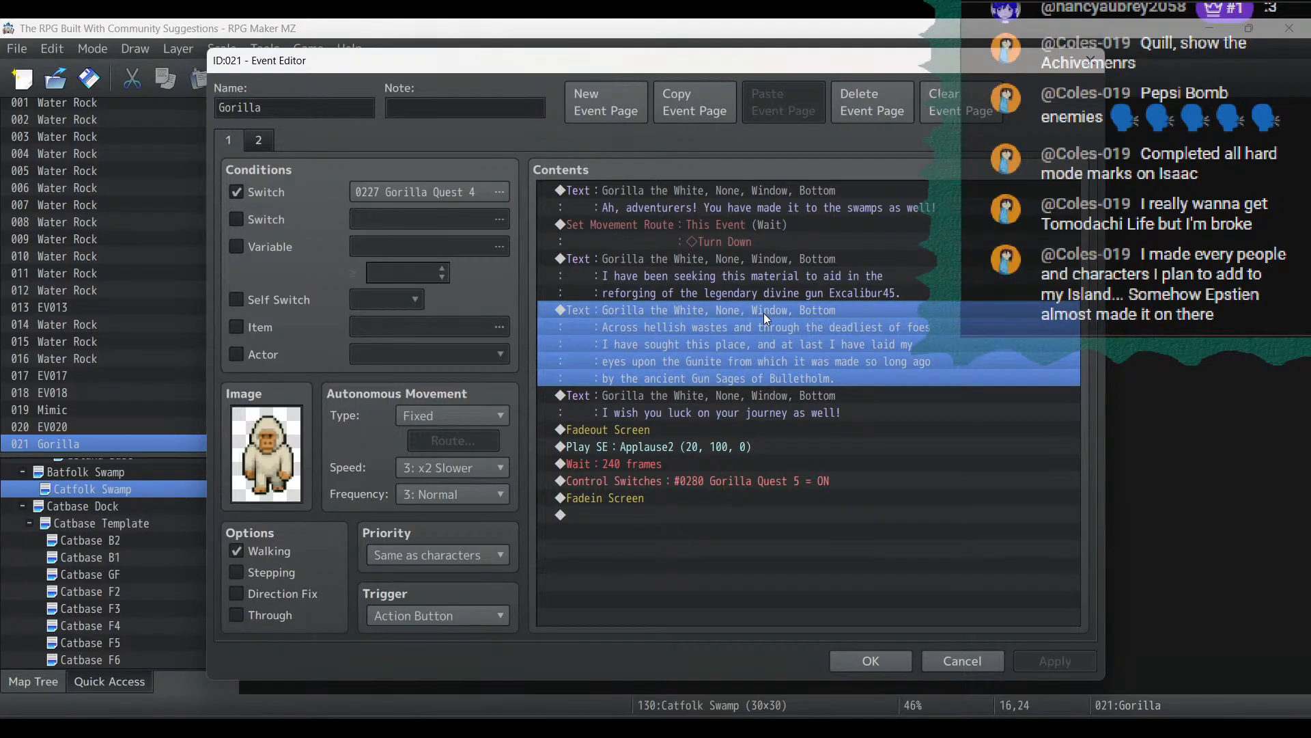
{"action": "left_click", "coordinate": [784, 396]}
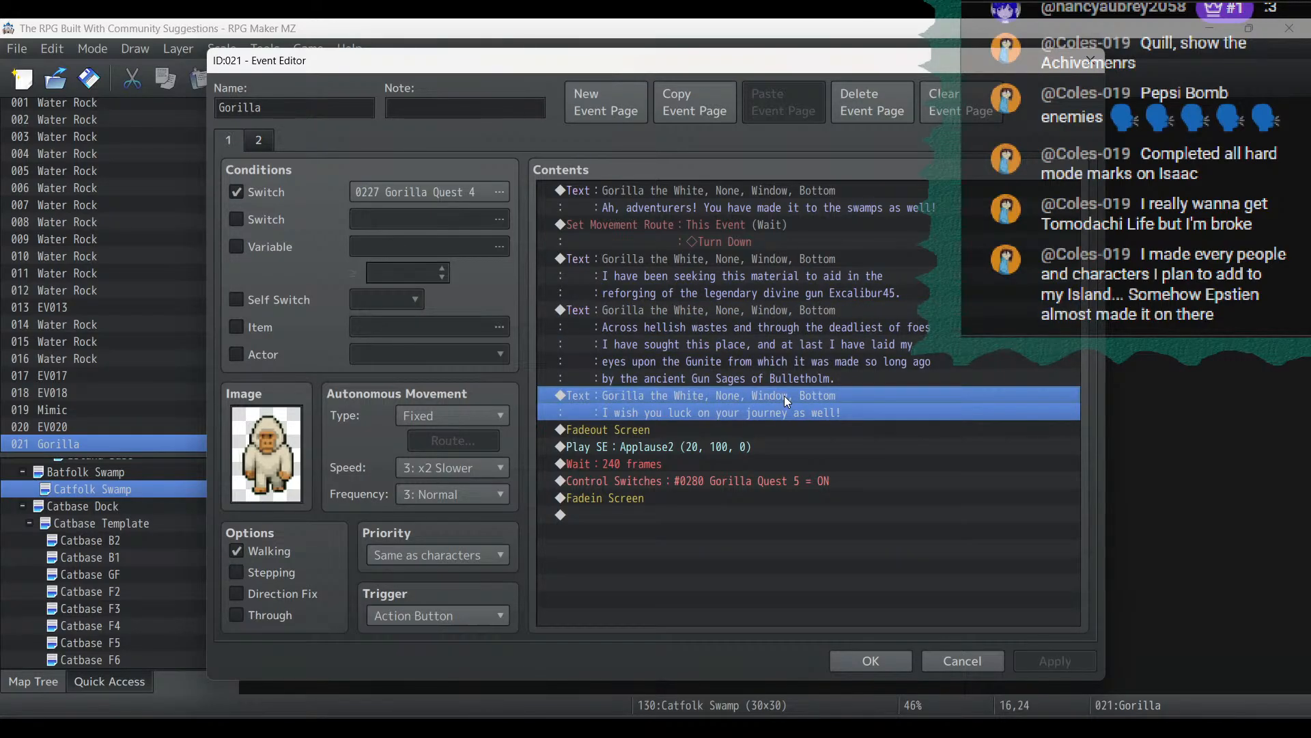
{"action": "key", "text": "ctrl+v"}
{"action": "scroll", "coordinate": [783, 395], "scroll_direction": "up", "scroll_amount": 2}
{"action": "scroll", "coordinate": [784, 396], "scroll_direction": "up", "scroll_amount": 3}
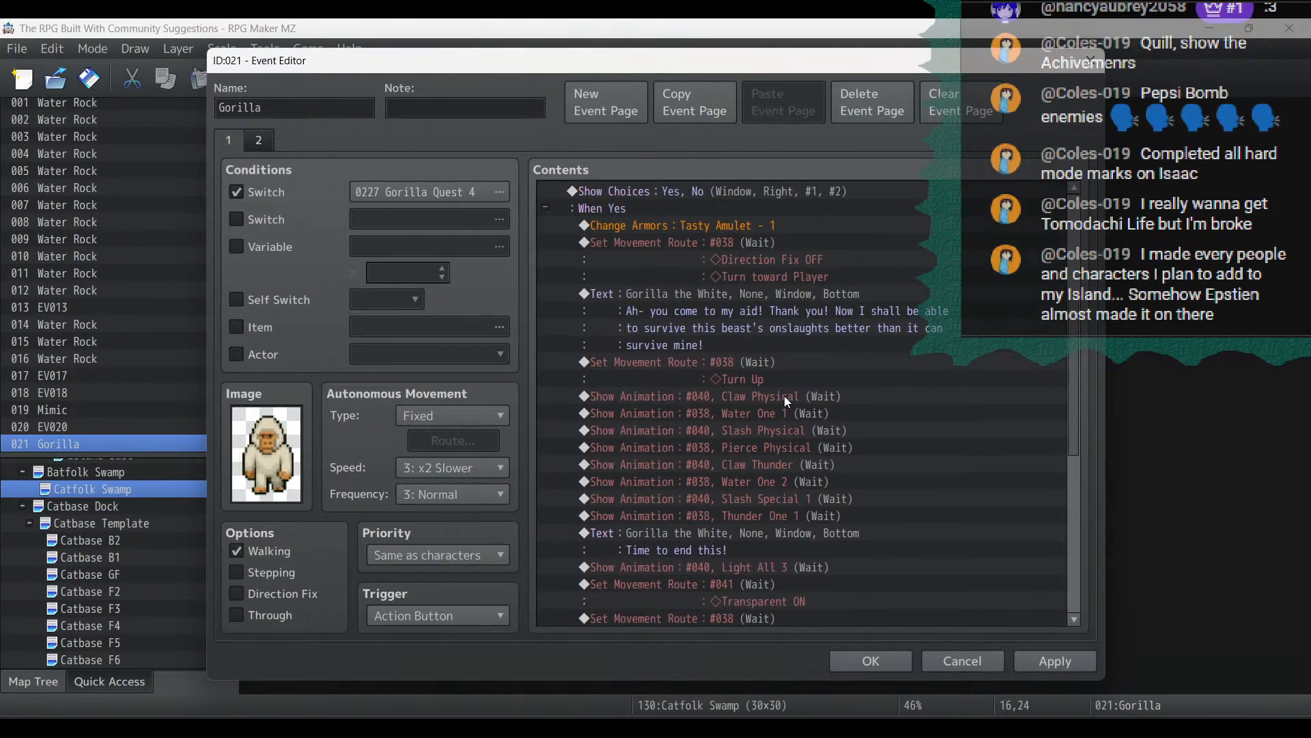
{"action": "scroll", "coordinate": [784, 396], "scroll_direction": "up", "scroll_amount": 4}
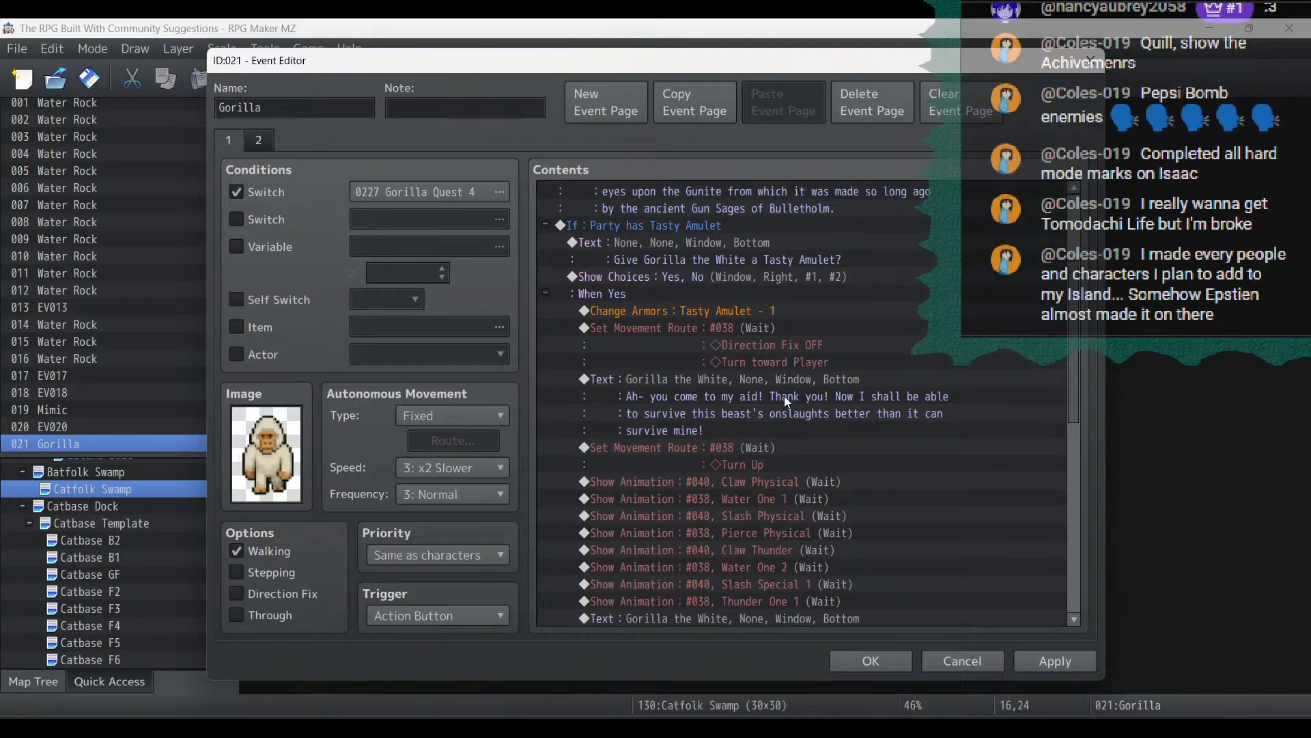
{"action": "scroll", "coordinate": [785, 397], "scroll_direction": "up", "scroll_amount": 1}
{"action": "scroll", "coordinate": [784, 396], "scroll_direction": "down", "scroll_amount": 3}
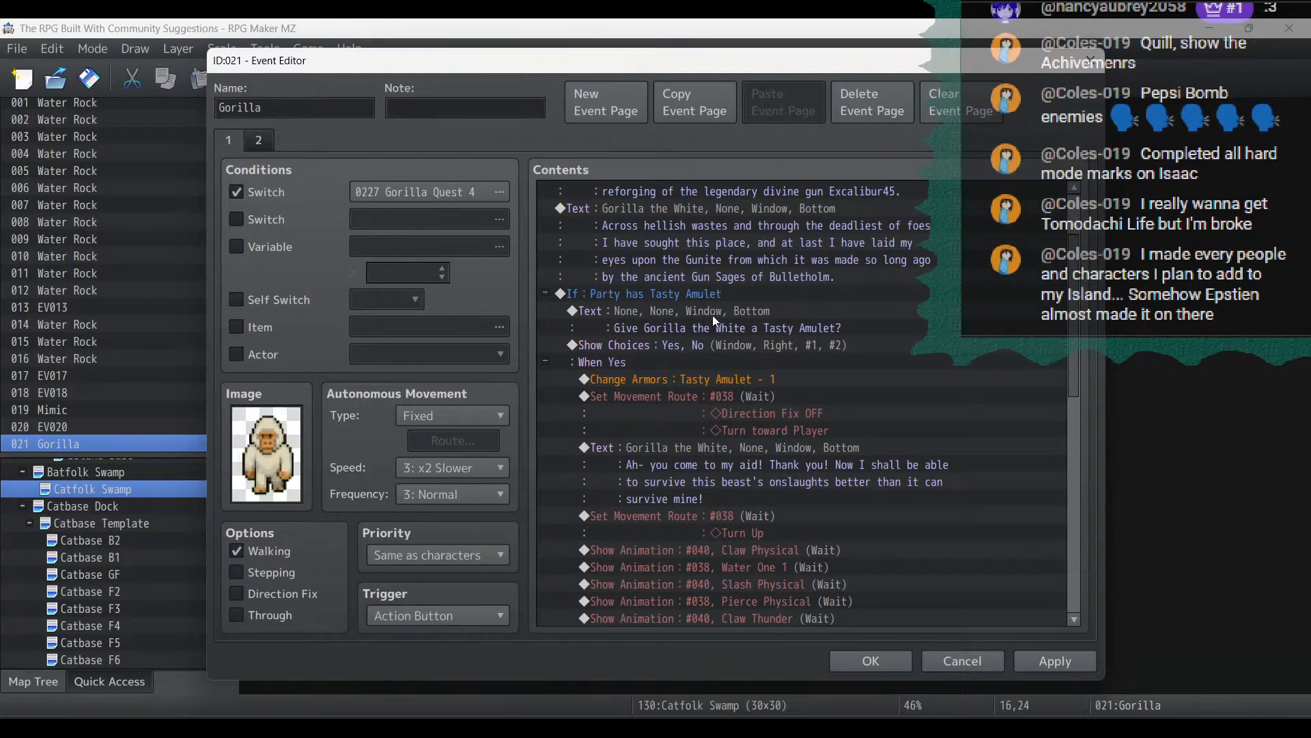
Change the pasted Turn Up movement route after the "survive mine!" text so that This Event performs Turn Down
{"action": "left_click", "coordinate": [719, 347]}
{"action": "left_click", "coordinate": [723, 380]}
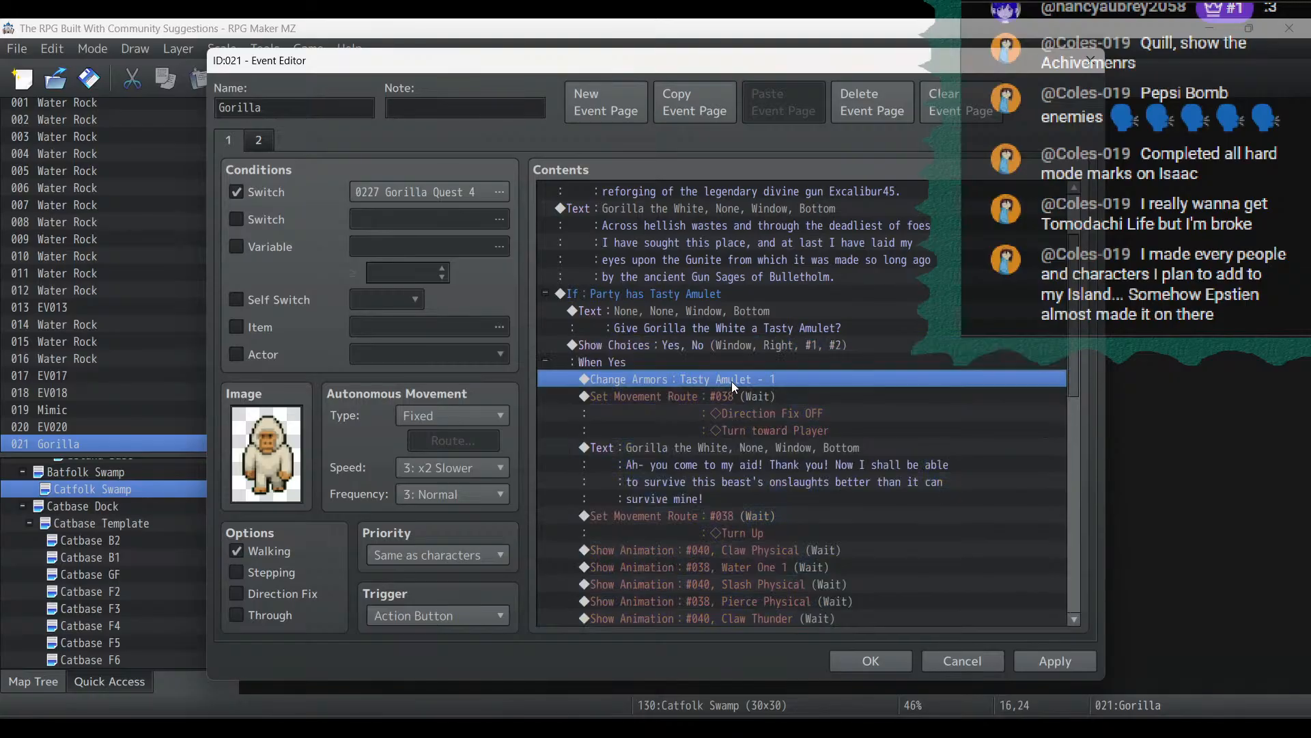
{"action": "left_click", "coordinate": [804, 399]}
{"action": "double_click", "coordinate": [762, 521]}
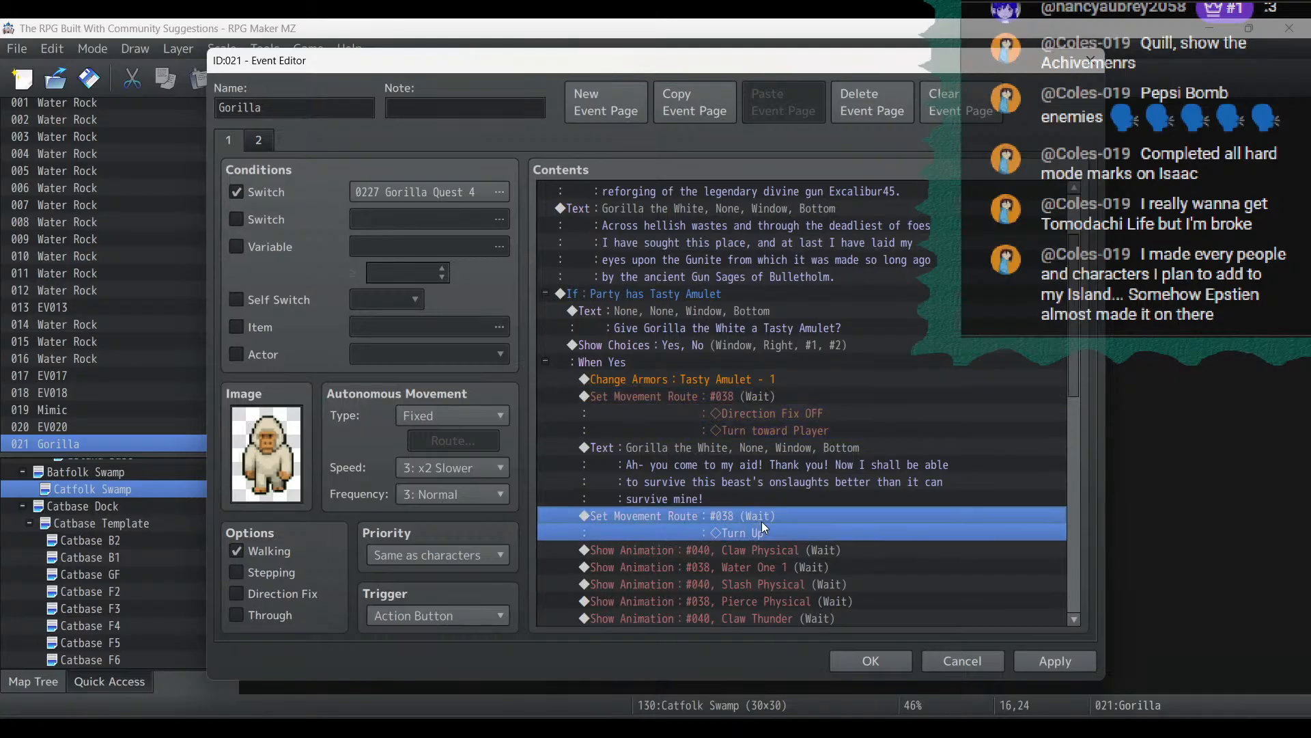
{"action": "left_click", "coordinate": [502, 247]}
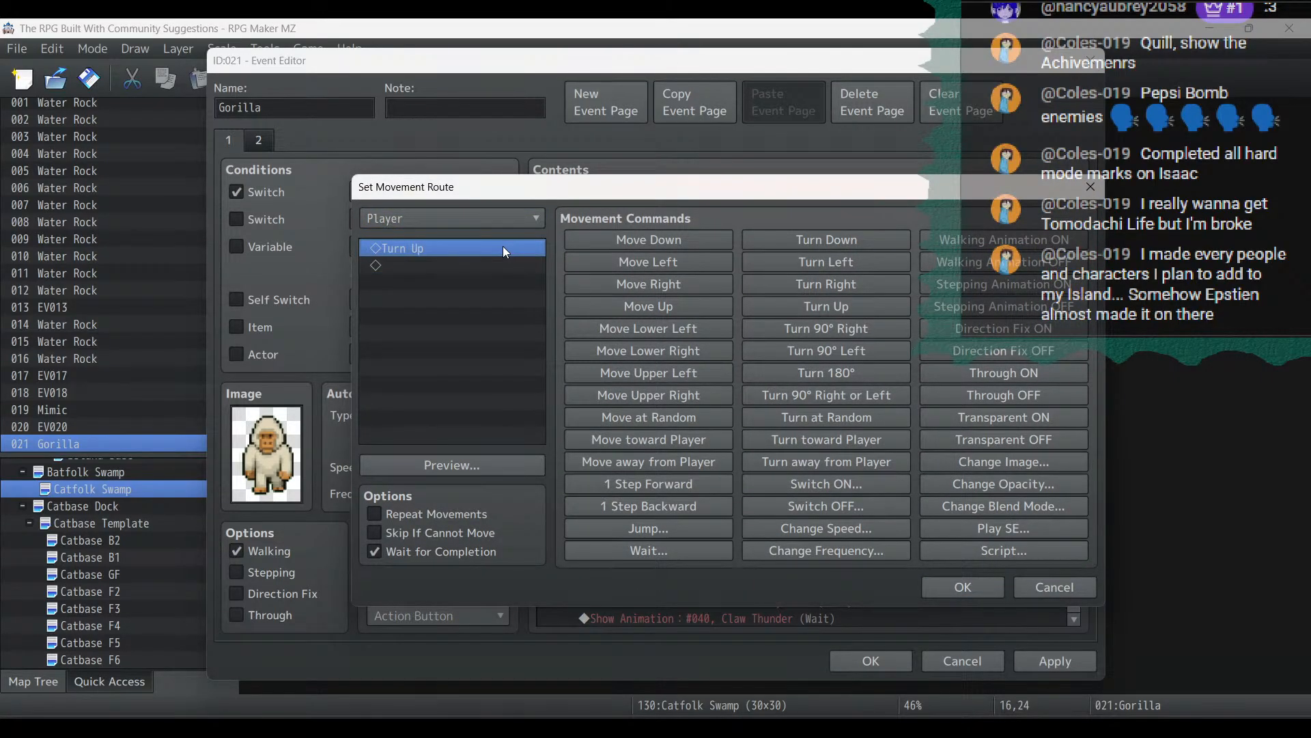
{"action": "key", "text": "Delete"}
{"action": "left_click", "coordinate": [414, 220]}
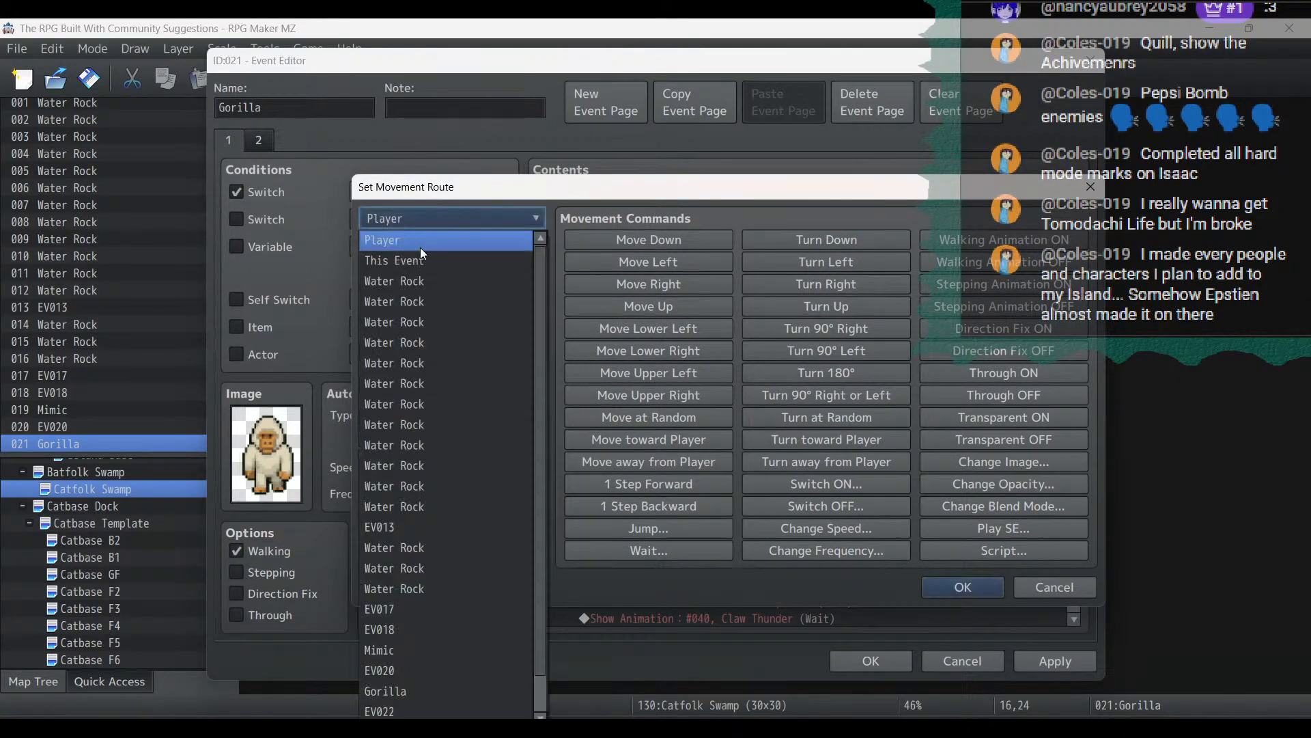
{"action": "left_click", "coordinate": [420, 260]}
{"action": "left_click", "coordinate": [815, 240]}
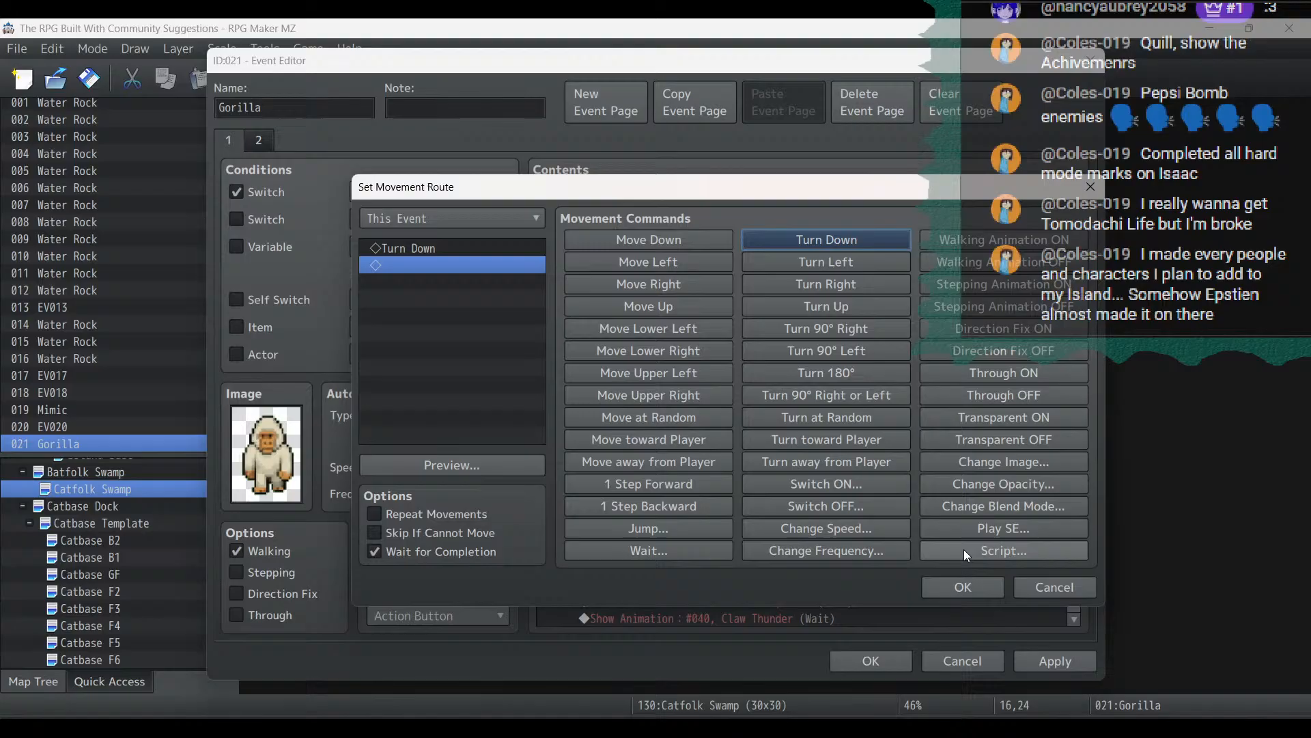
{"action": "left_click", "coordinate": [962, 588]}
Delete the seven pasted Show Animation commands from Claw Physical through Slash Special 1, keeping Thunder One 1
{"action": "scroll", "coordinate": [766, 449], "scroll_direction": "down", "scroll_amount": 2}
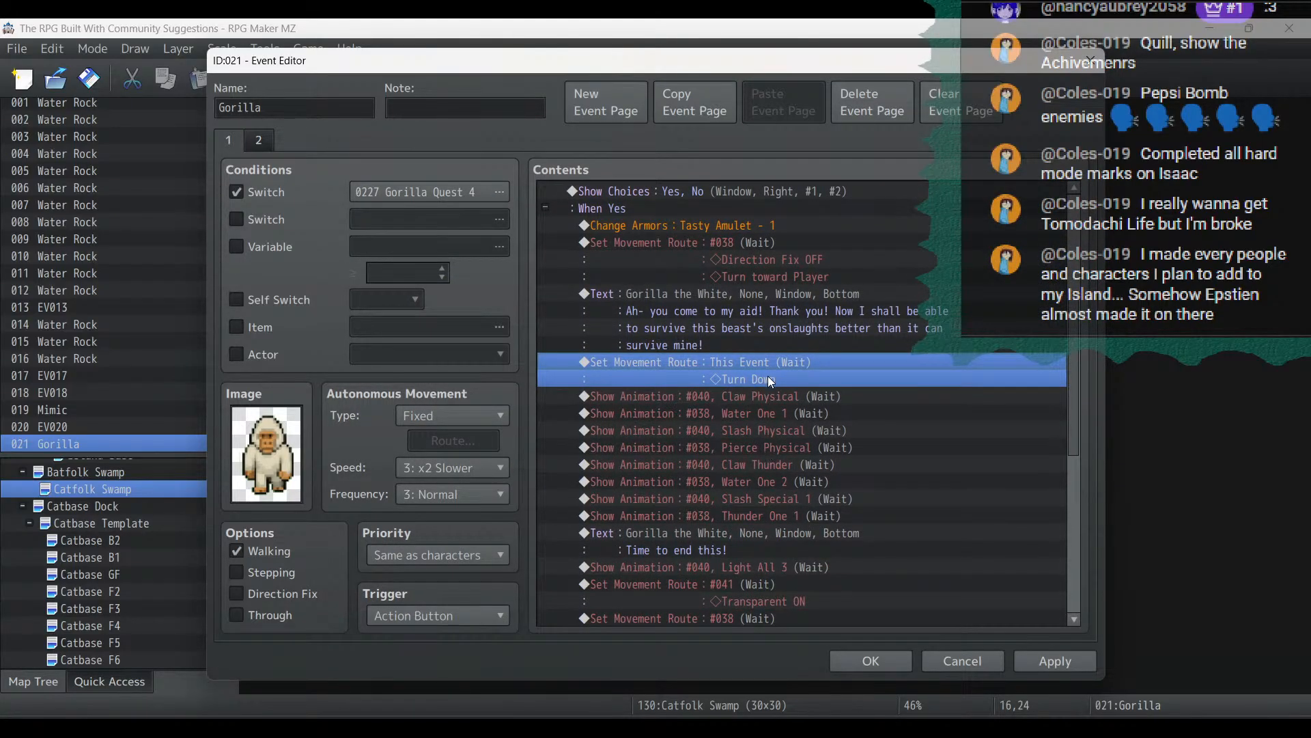
{"action": "left_click", "coordinate": [790, 397]}
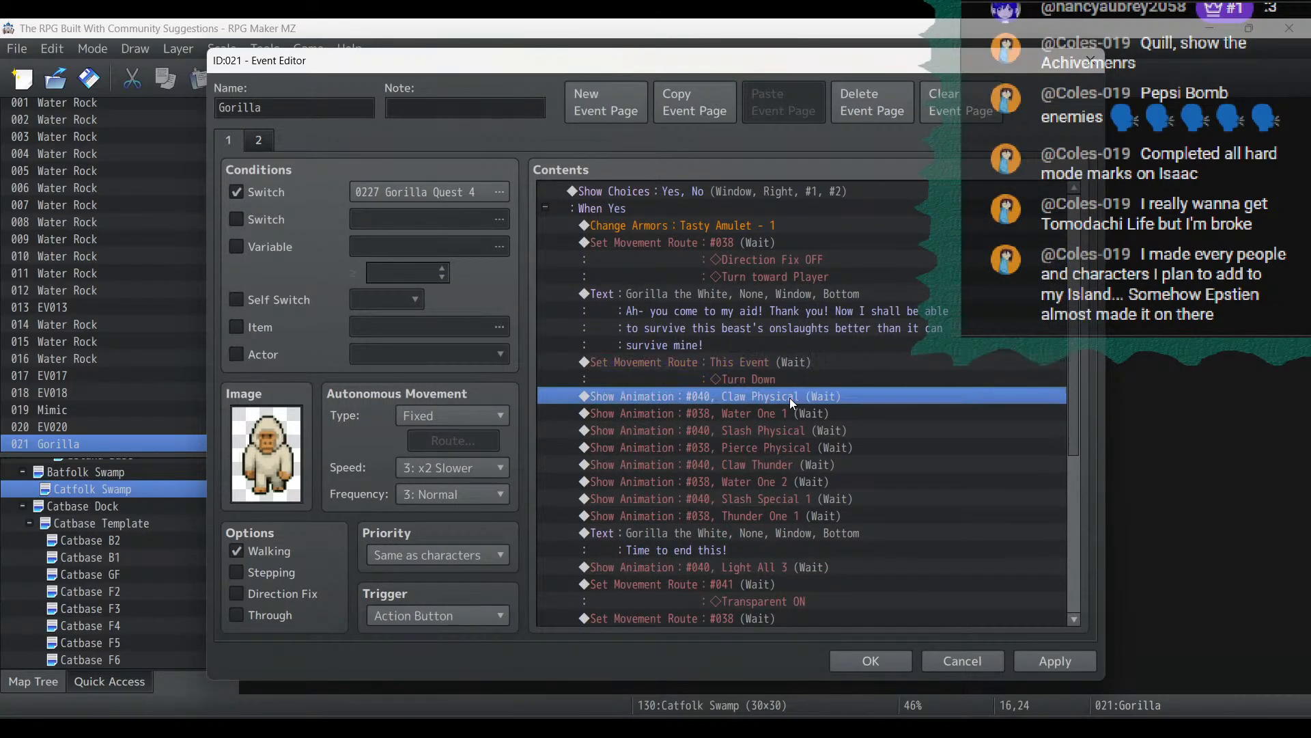
{"action": "key", "text": "Delete"}
{"action": "key", "text": "Delete"}
{"action": "key", "text": "Delete"}
{"action": "key", "text": "Delete"}
{"action": "key", "text": "Delete"}
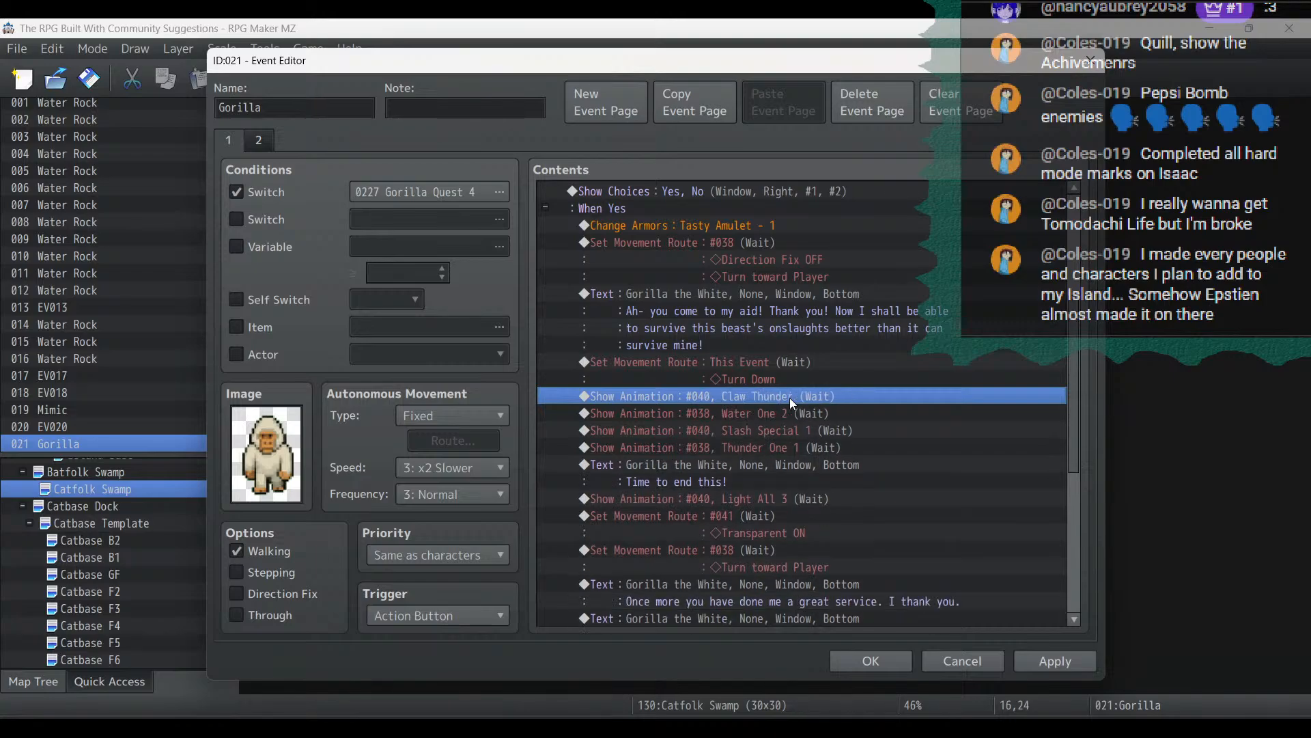
{"action": "key", "text": "Delete"}
{"action": "key", "text": "Delete"}
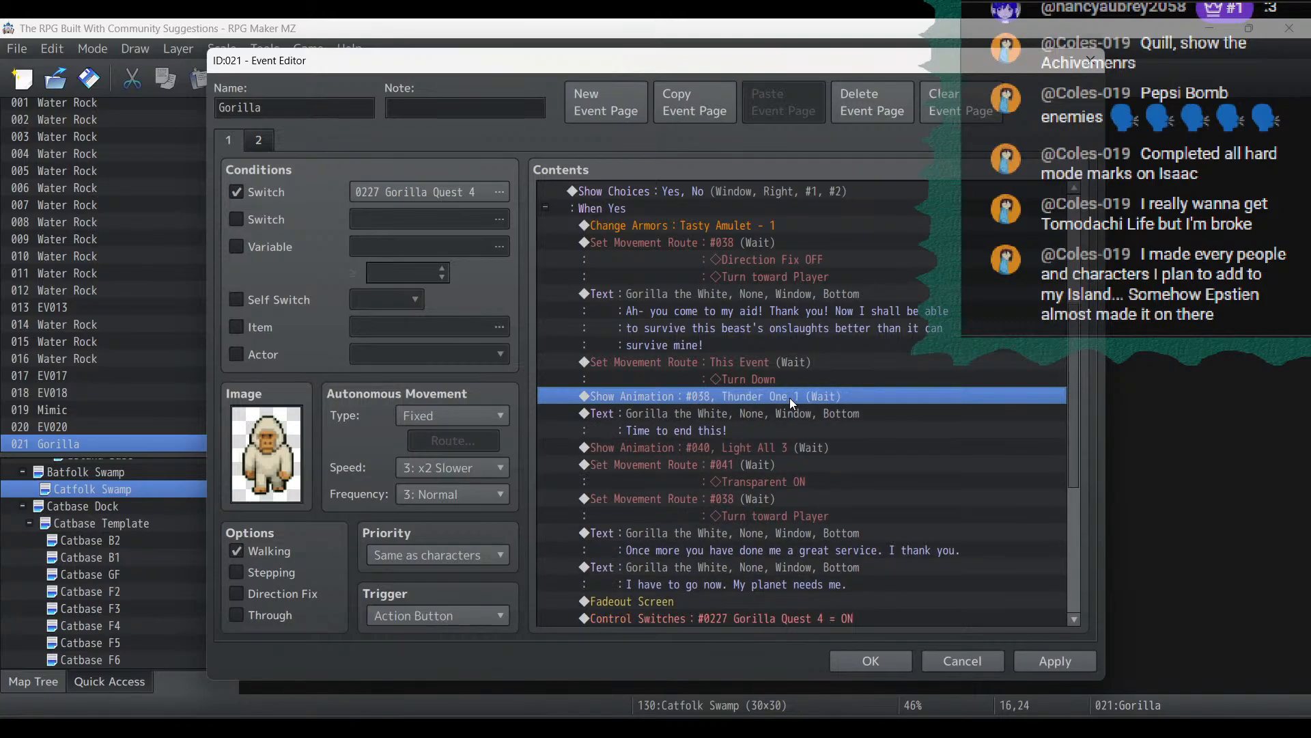
Set the target character of the Thunder One 1 Show Animation command to EV046
{"action": "double_click", "coordinate": [790, 398]}
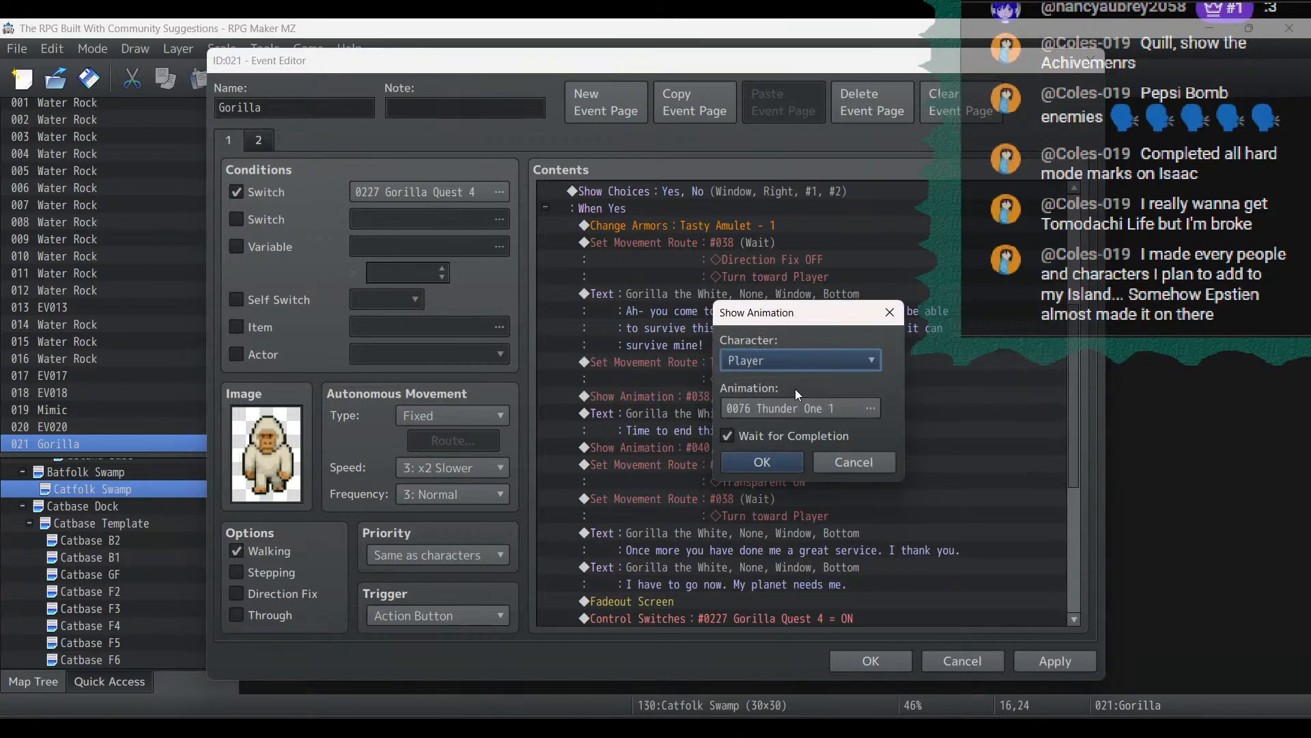
{"action": "left_click", "coordinate": [795, 363]}
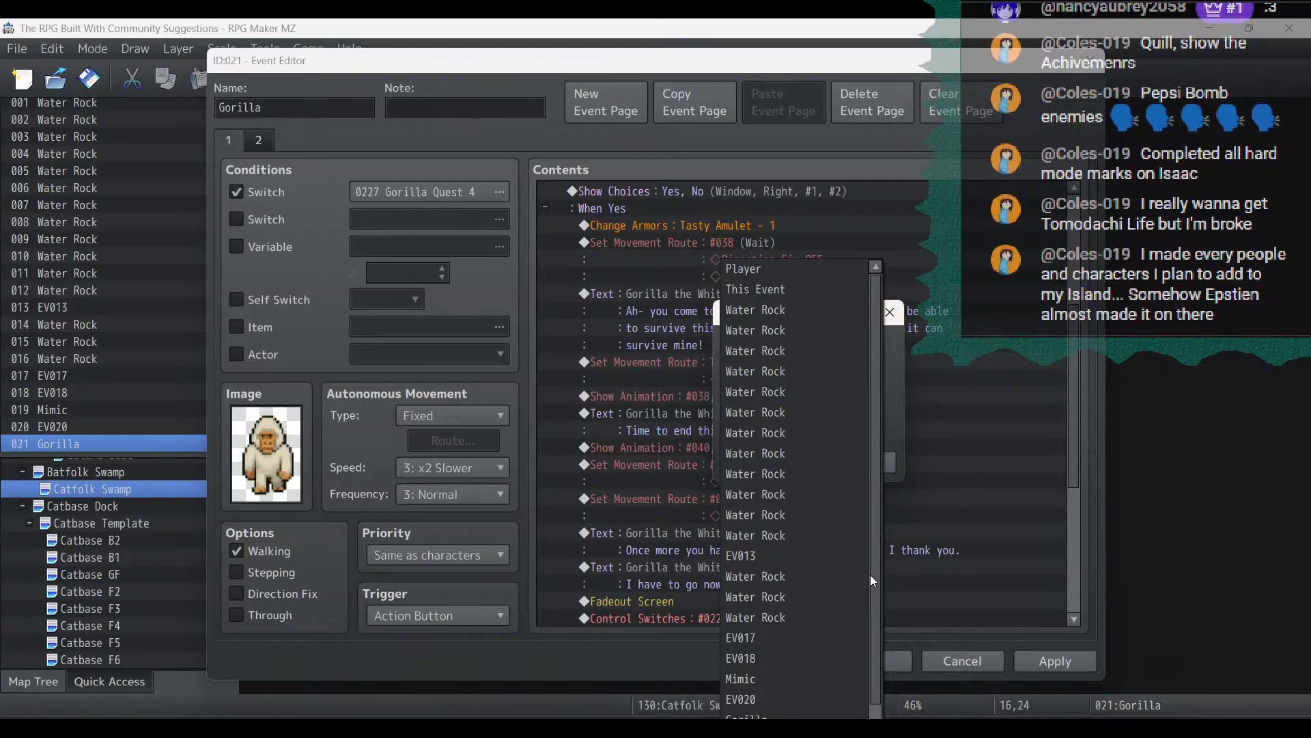
{"action": "left_click_drag", "start_coordinate": [874, 577], "coordinate": [873, 726]}
{"action": "left_click", "coordinate": [797, 662]}
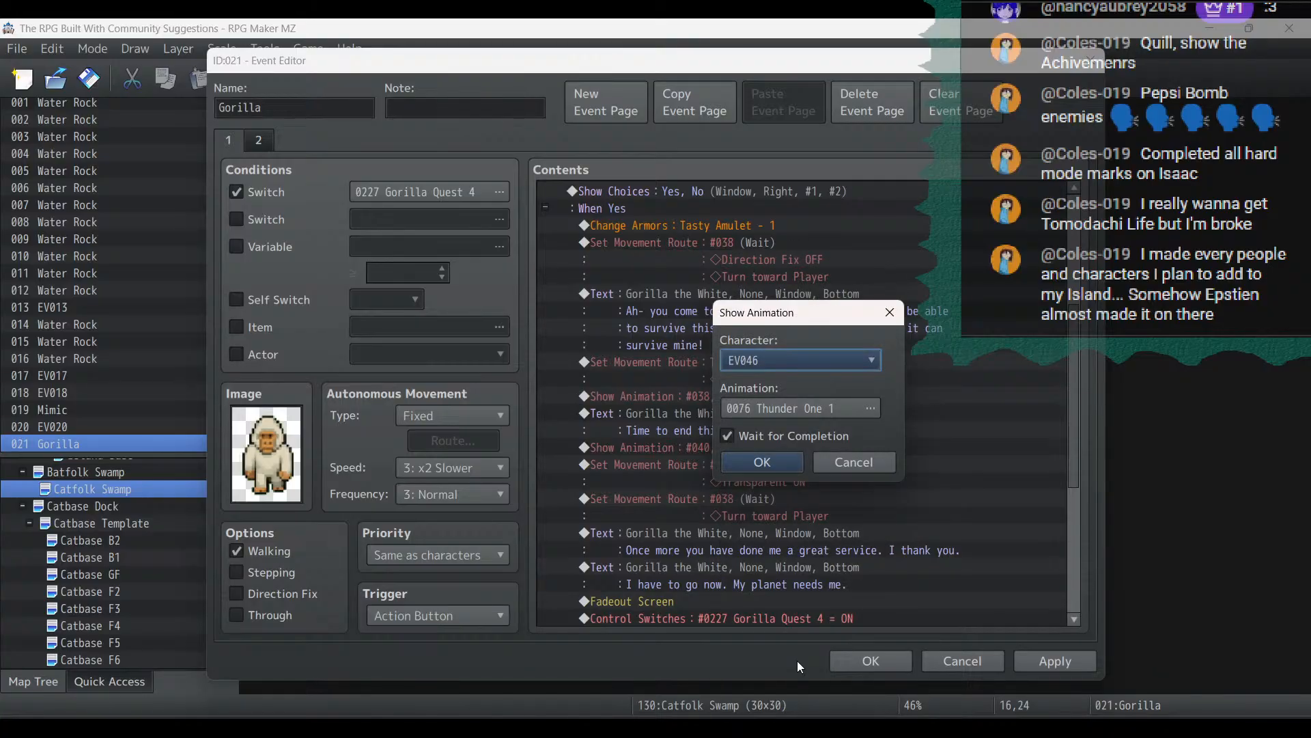
Preview alternative animations, set the EV046 command's animation to 0086 Earth One 1, and apply the event changes
{"action": "left_click", "coordinate": [788, 403]}
{"action": "left_click_drag", "start_coordinate": [674, 428], "coordinate": [699, 206]}
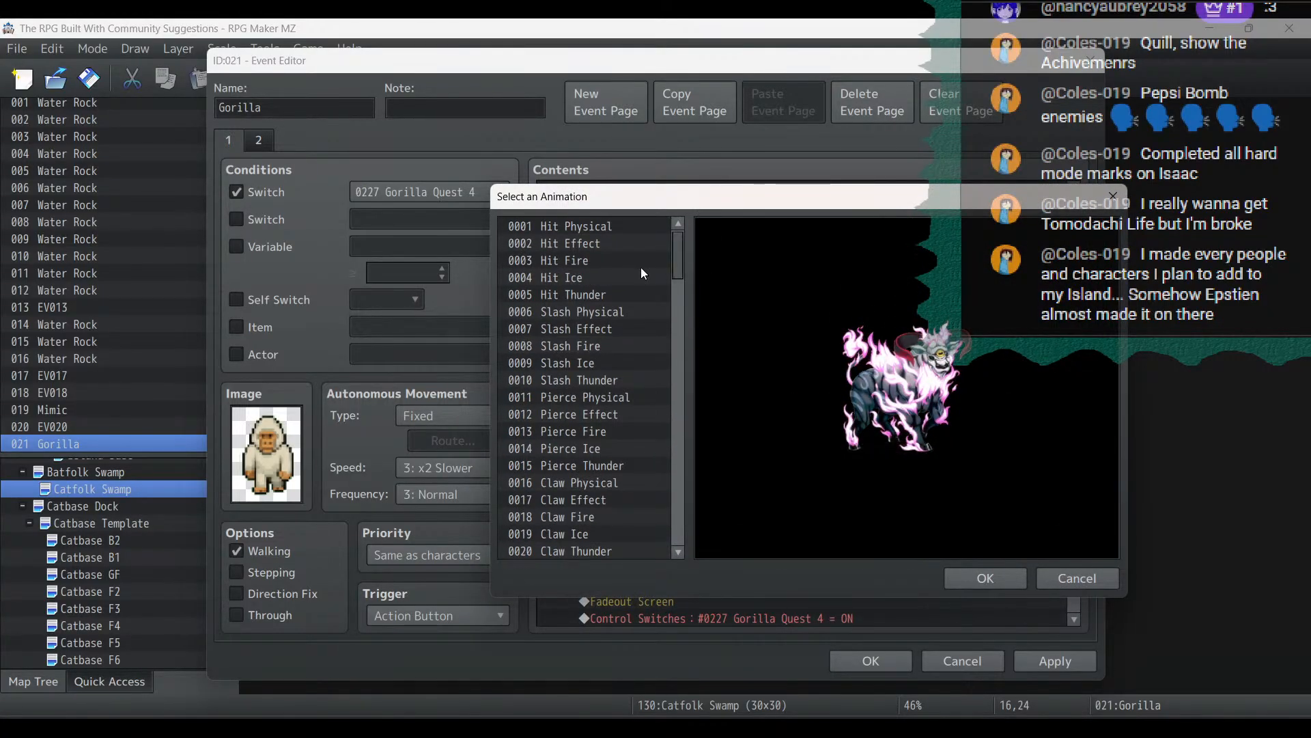
{"action": "left_click", "coordinate": [637, 244]}
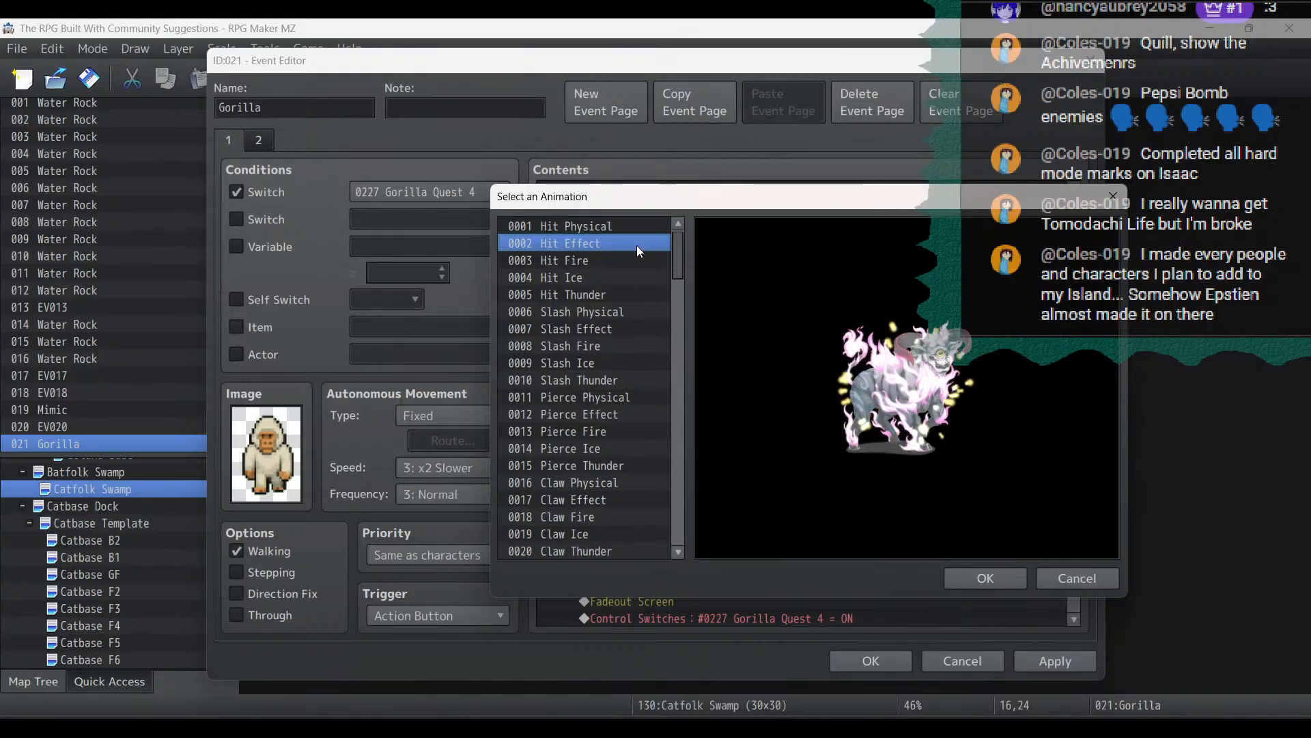
{"action": "left_click", "coordinate": [637, 300]}
{"action": "left_click_drag", "start_coordinate": [673, 270], "coordinate": [700, 471]}
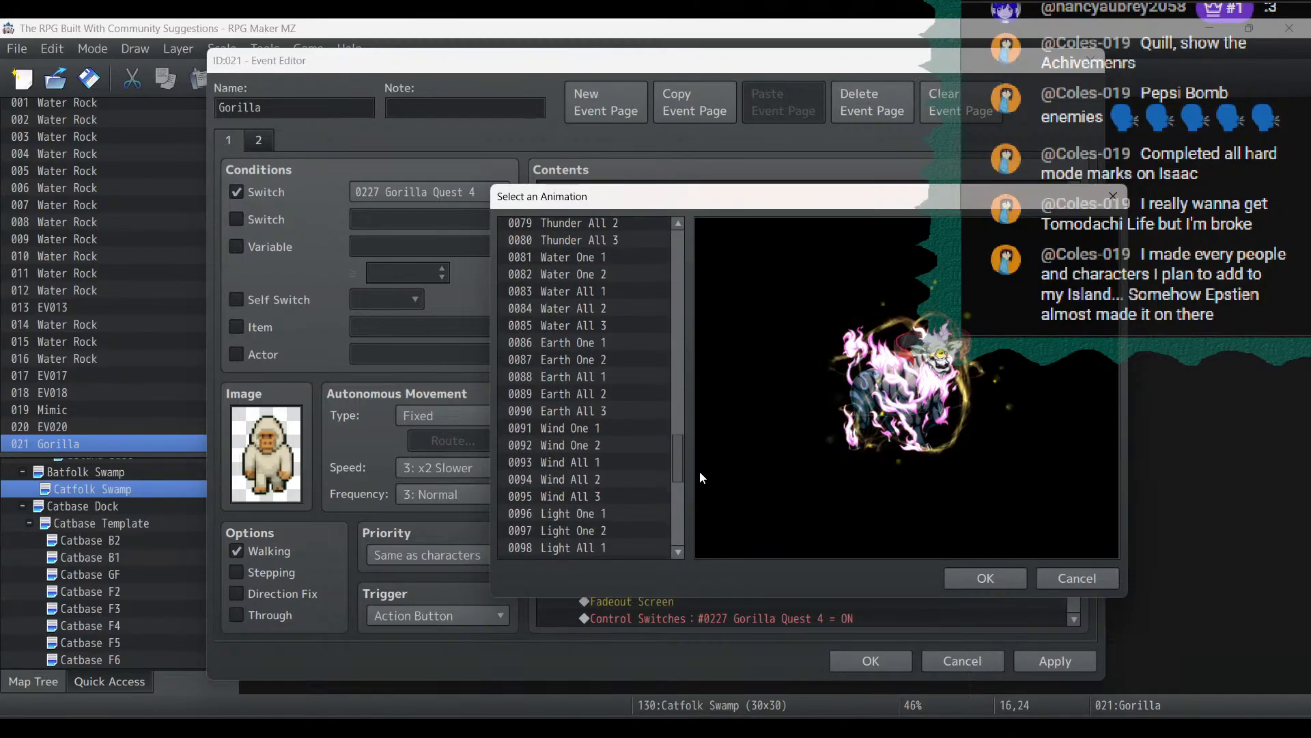
{"action": "left_click", "coordinate": [596, 342]}
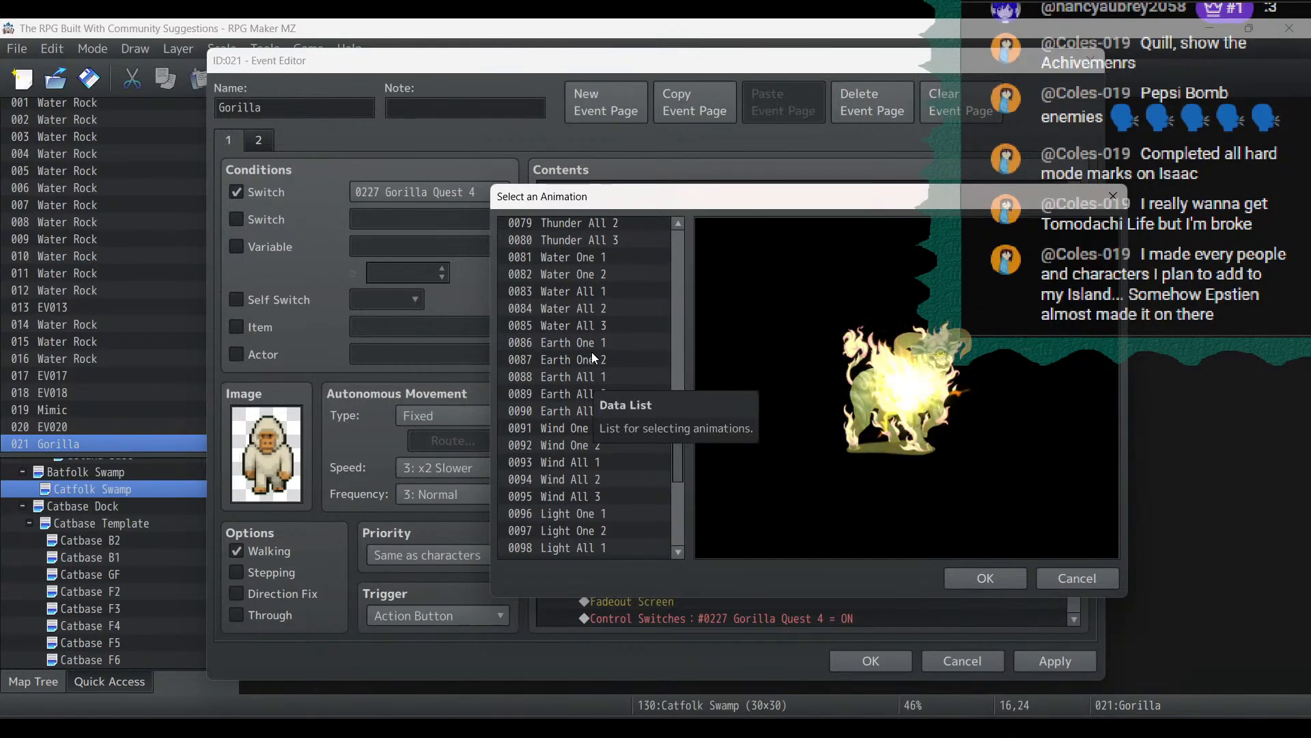
{"action": "left_click", "coordinate": [986, 578]}
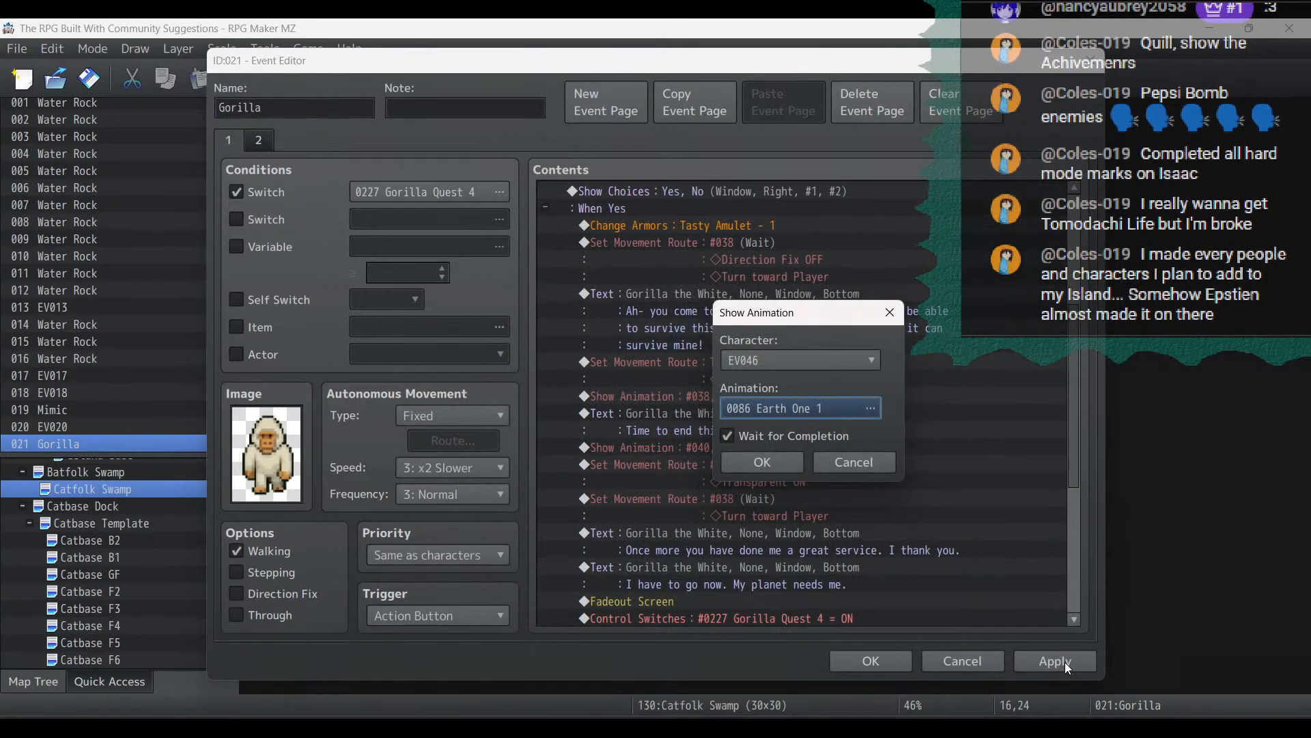
{"action": "left_click", "coordinate": [803, 462]}
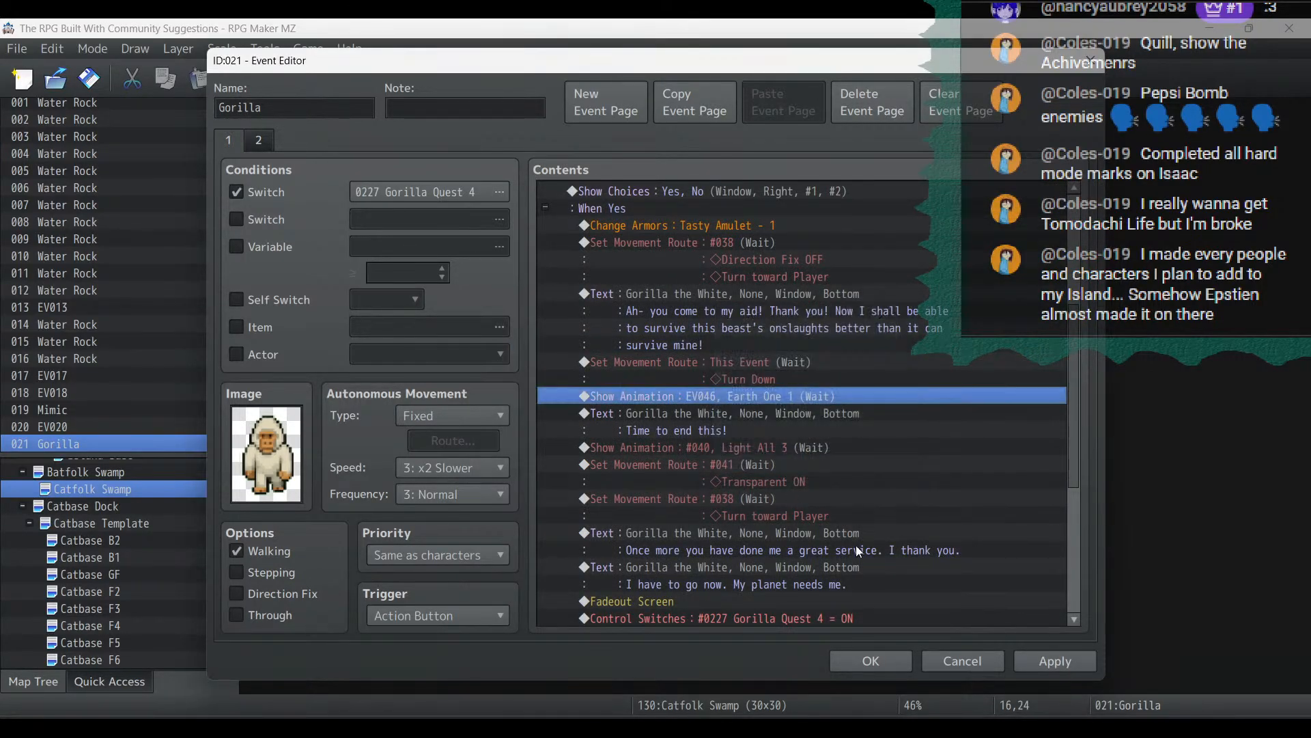
{"action": "left_click", "coordinate": [1046, 662]}
Delete the "Time to end this!" text, the Light All 3 animation, and the #041 and #038 movement routes below Earth One 1
{"action": "left_click", "coordinate": [740, 413]}
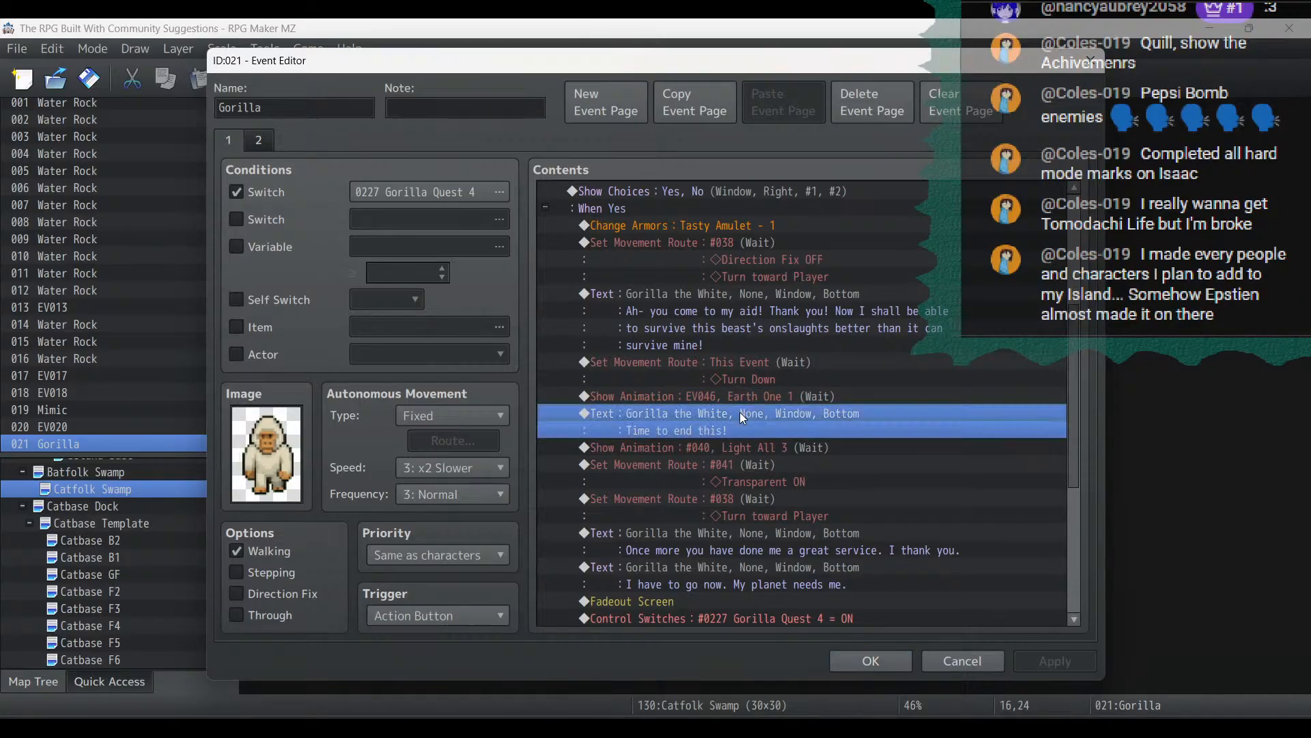
{"action": "key", "text": "Delete"}
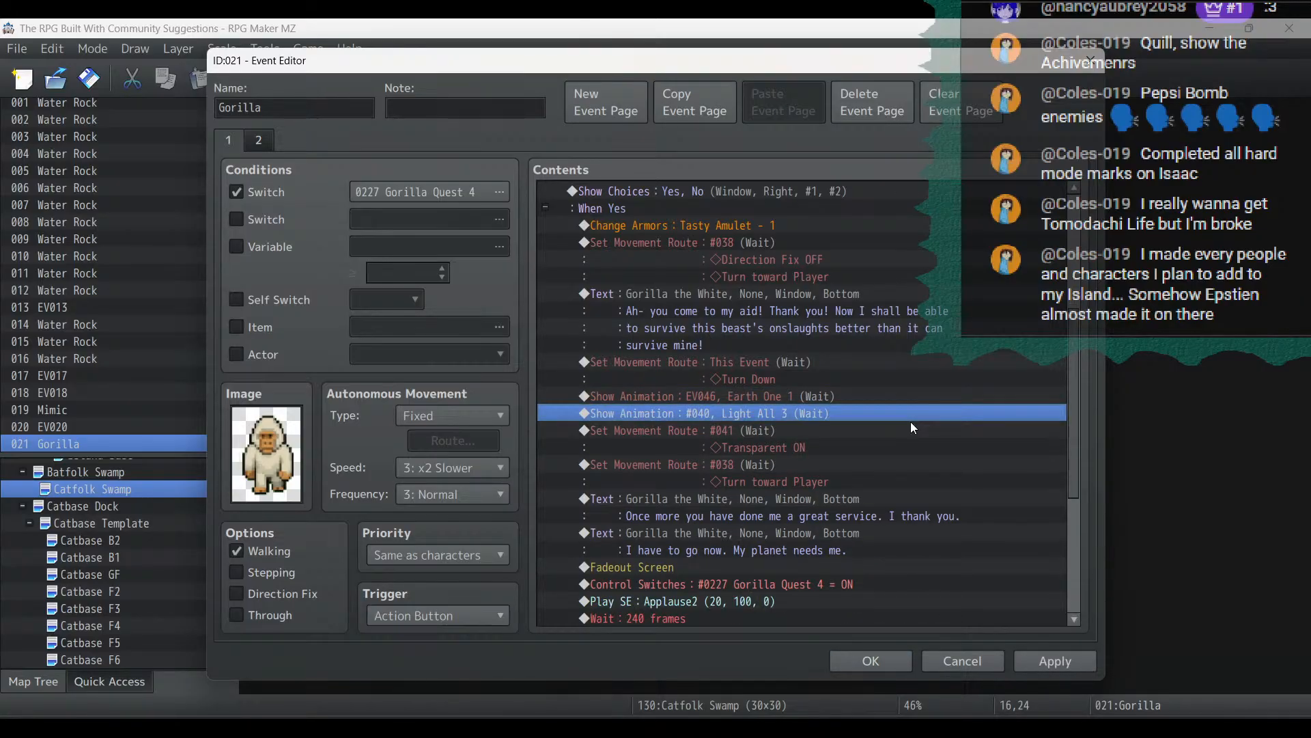
{"action": "key", "text": "Delete"}
{"action": "key", "text": "Delete"}
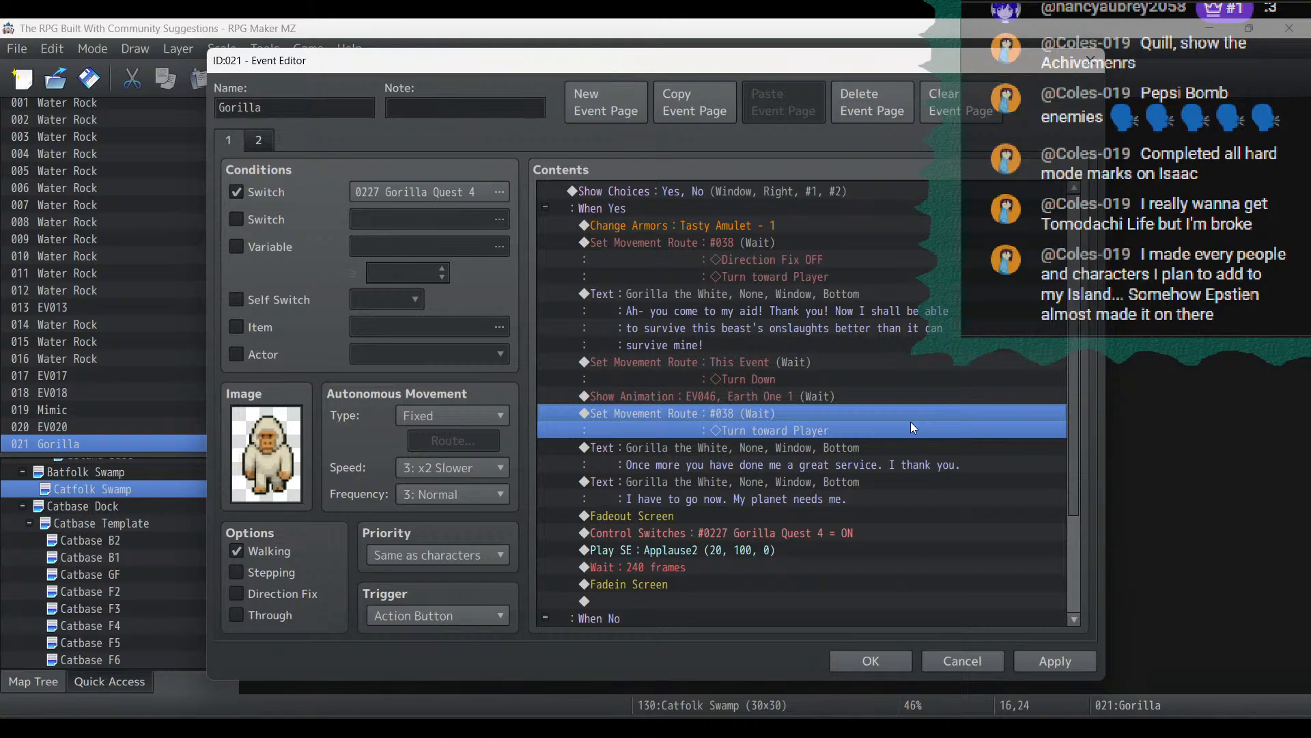
{"action": "key", "text": "Delete"}
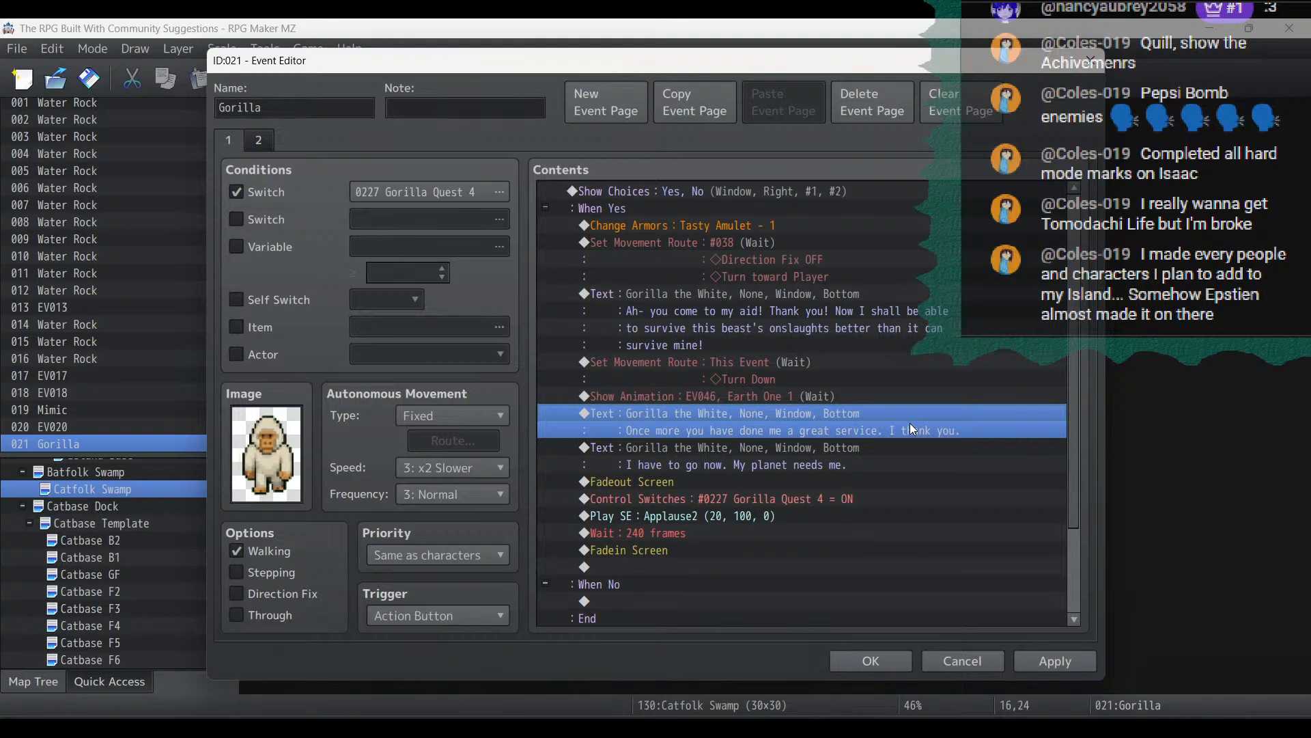
Add a movement route turning this event toward the player before the "I have to go now" text and apply the event changes
{"action": "scroll", "coordinate": [910, 423], "scroll_direction": "down", "scroll_amount": 5}
{"action": "scroll", "coordinate": [910, 423], "scroll_direction": "up", "scroll_amount": 4}
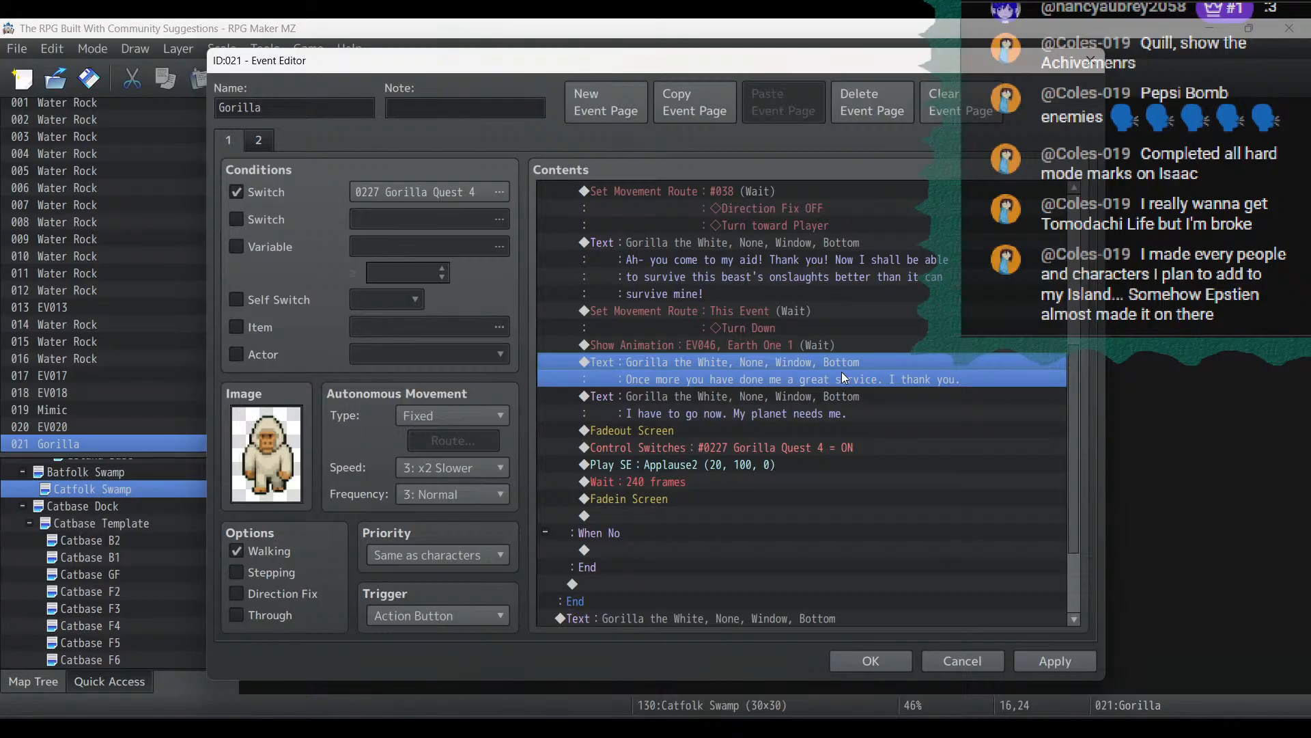
{"action": "left_click", "coordinate": [871, 396]}
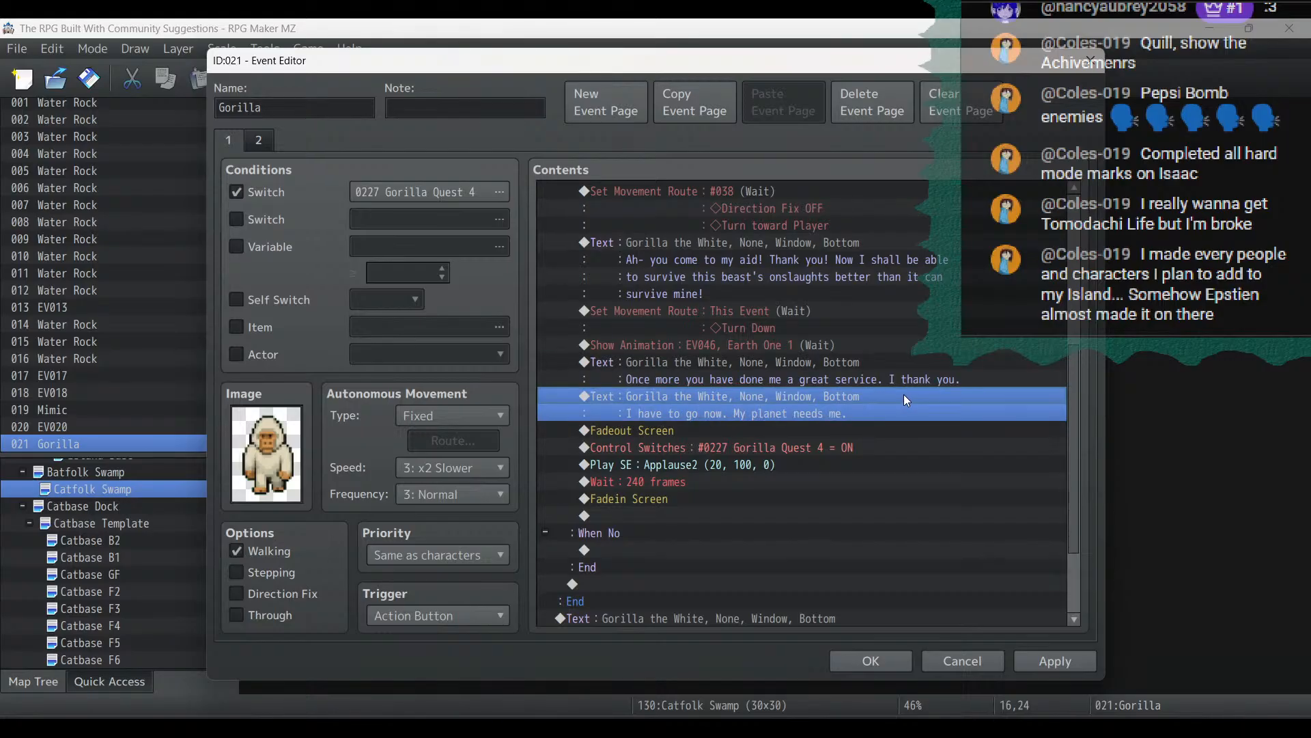
{"action": "right_click", "coordinate": [814, 390]}
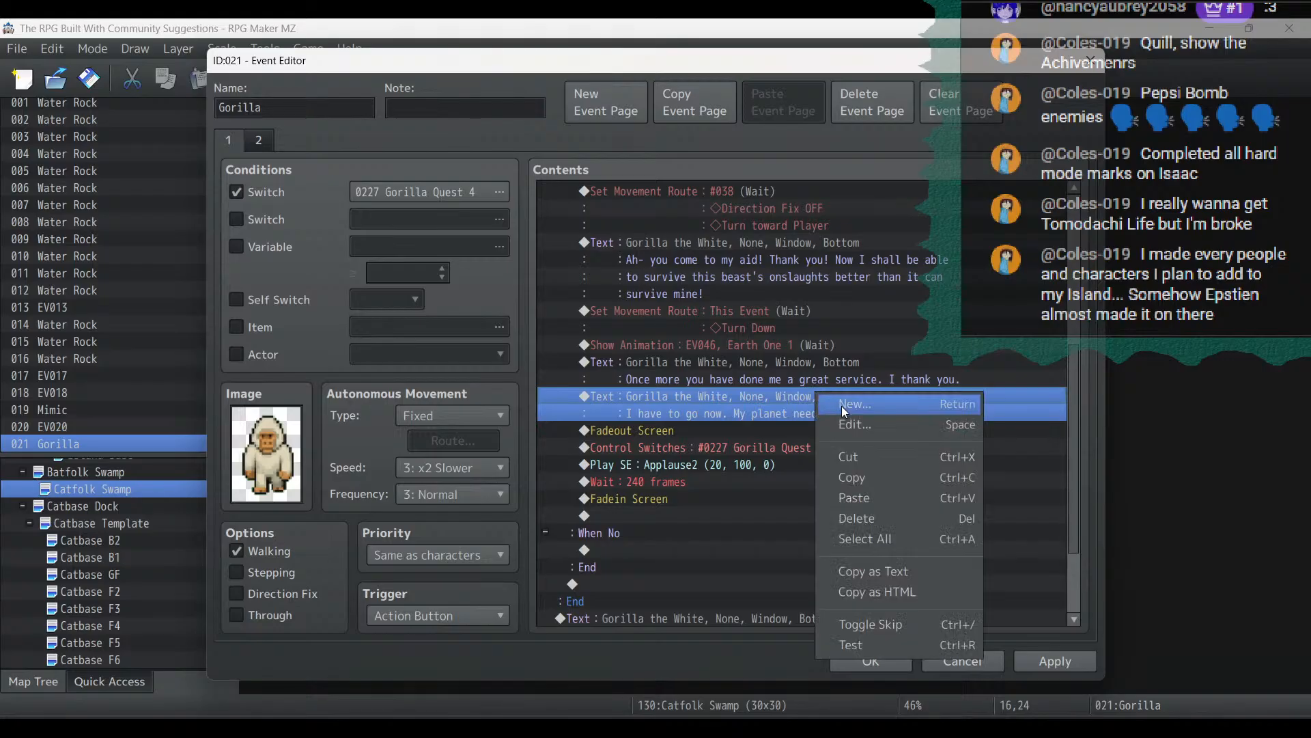
{"action": "left_click", "coordinate": [841, 404]}
{"action": "left_click", "coordinate": [678, 278]}
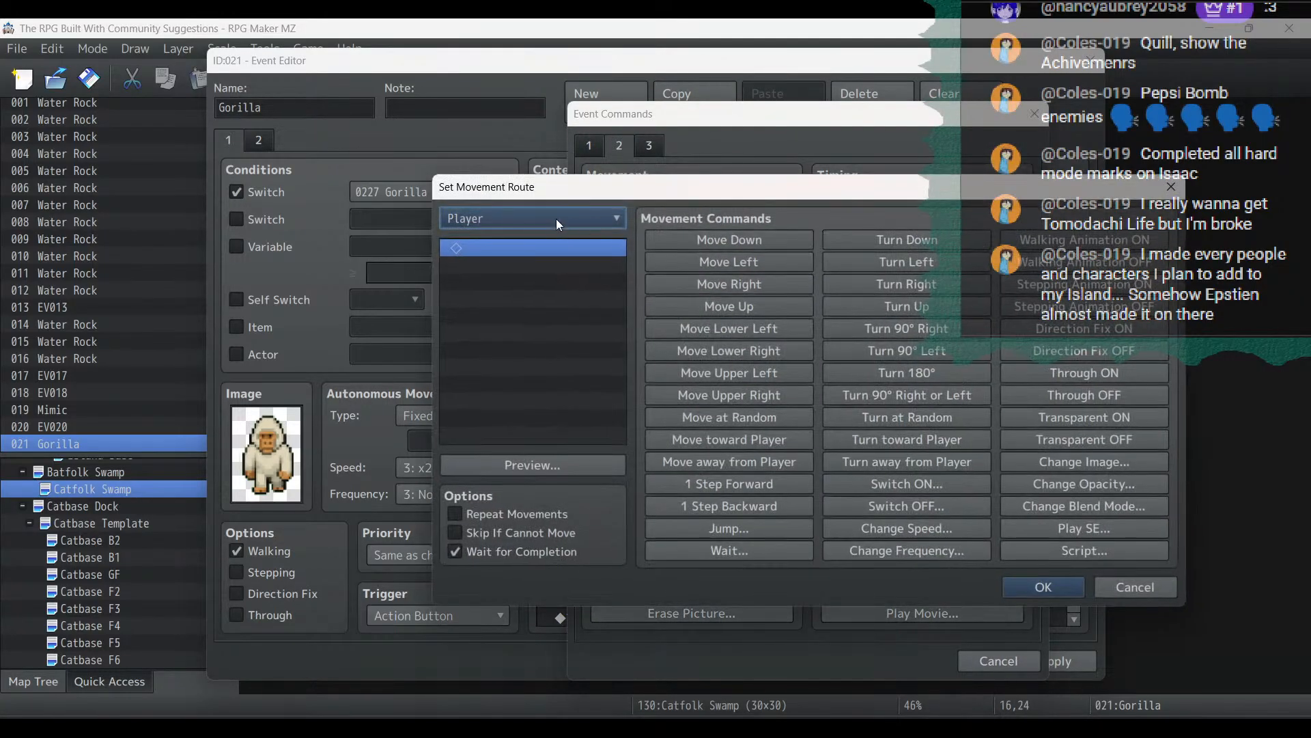
{"action": "left_click", "coordinate": [529, 219]}
{"action": "left_click", "coordinate": [521, 257]}
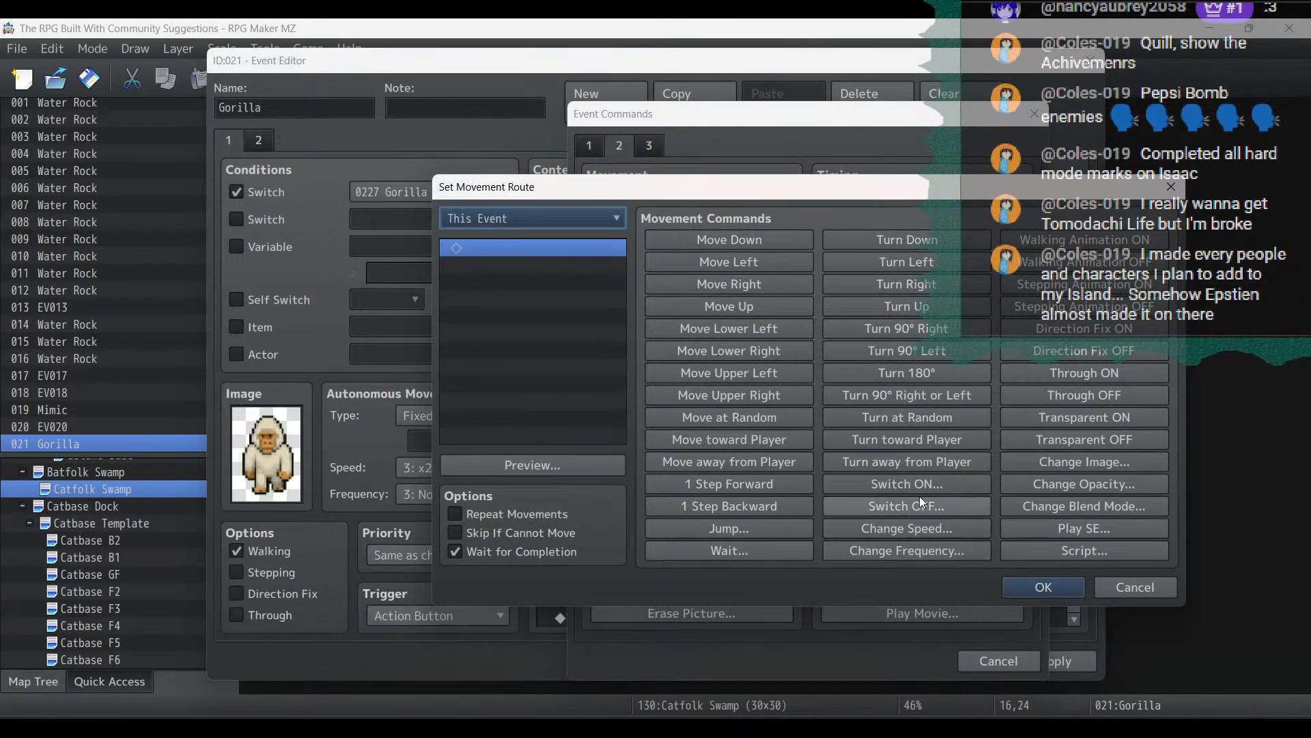
{"action": "left_click", "coordinate": [908, 439]}
{"action": "left_click", "coordinate": [1066, 586]}
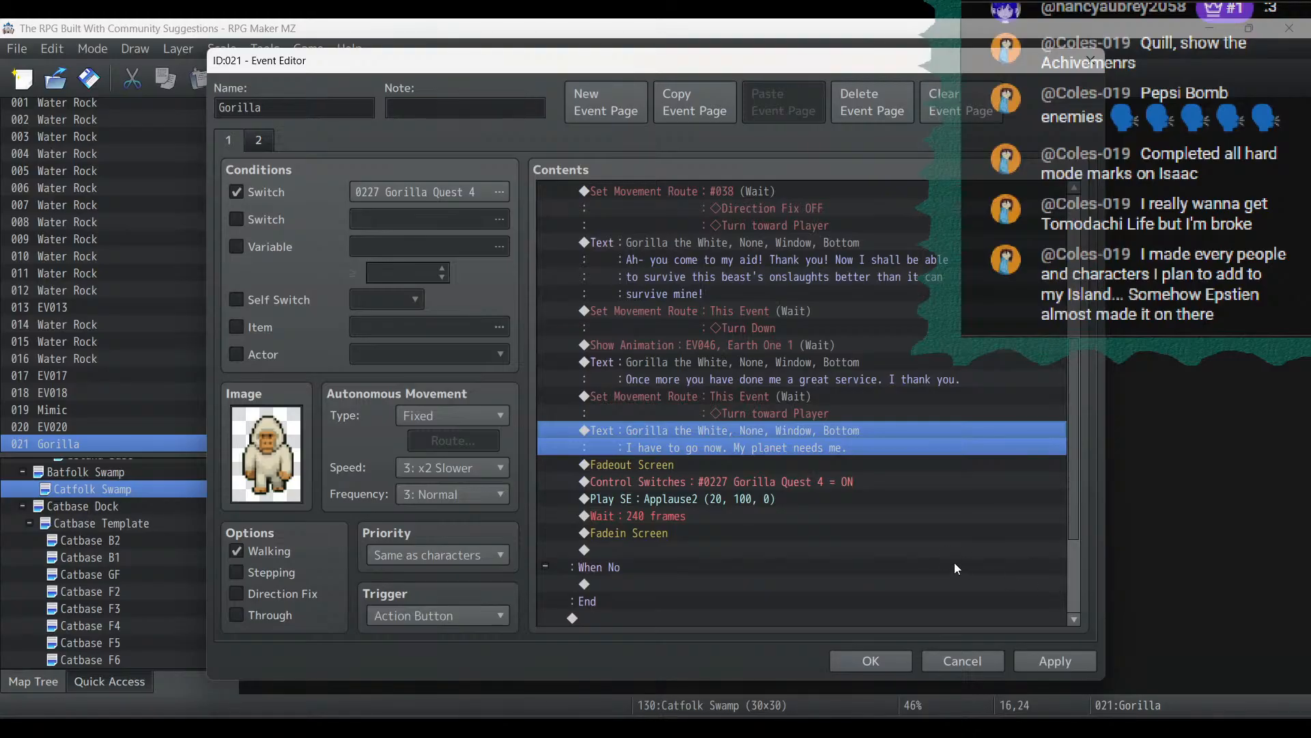
{"action": "left_click", "coordinate": [1043, 656]}
Review the Yes branch from the final fade-in up to the Tasty Amulet condition, and close the Gorilla event
{"action": "left_click", "coordinate": [748, 465]}
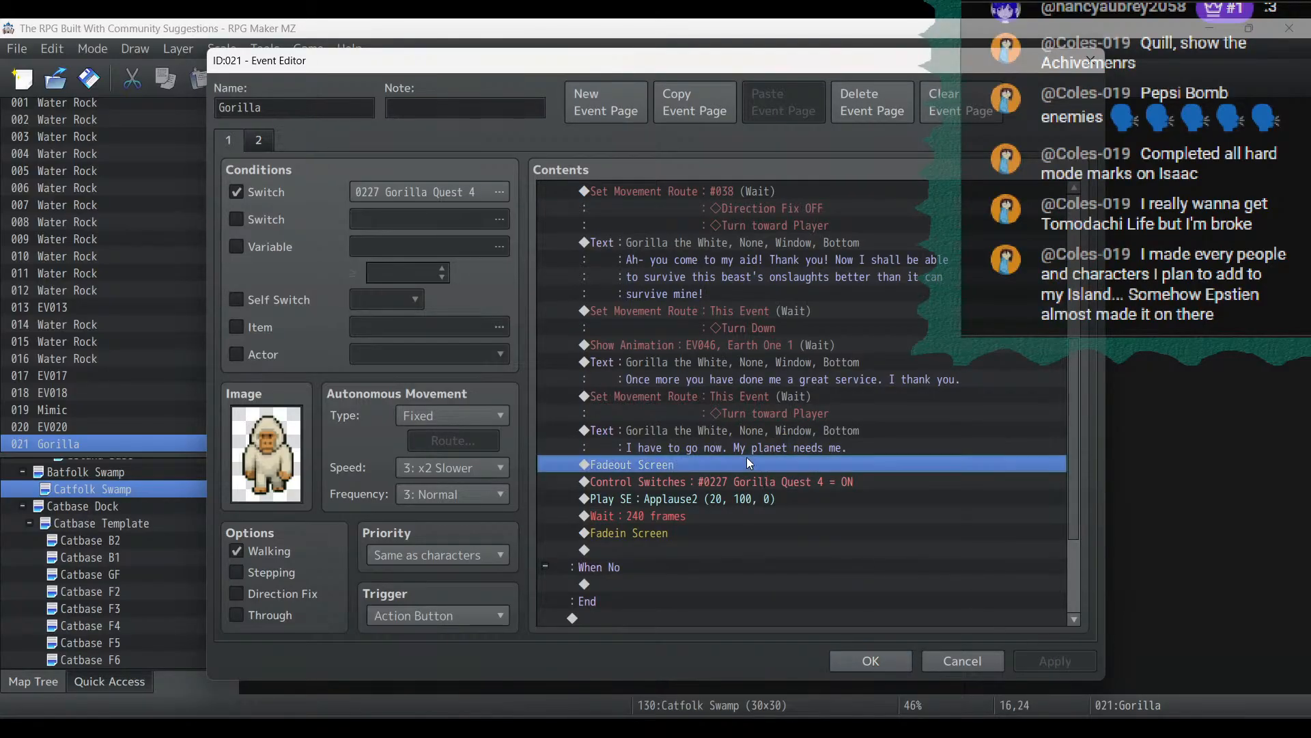
{"action": "left_click", "coordinate": [758, 496]}
{"action": "left_click", "coordinate": [752, 534]}
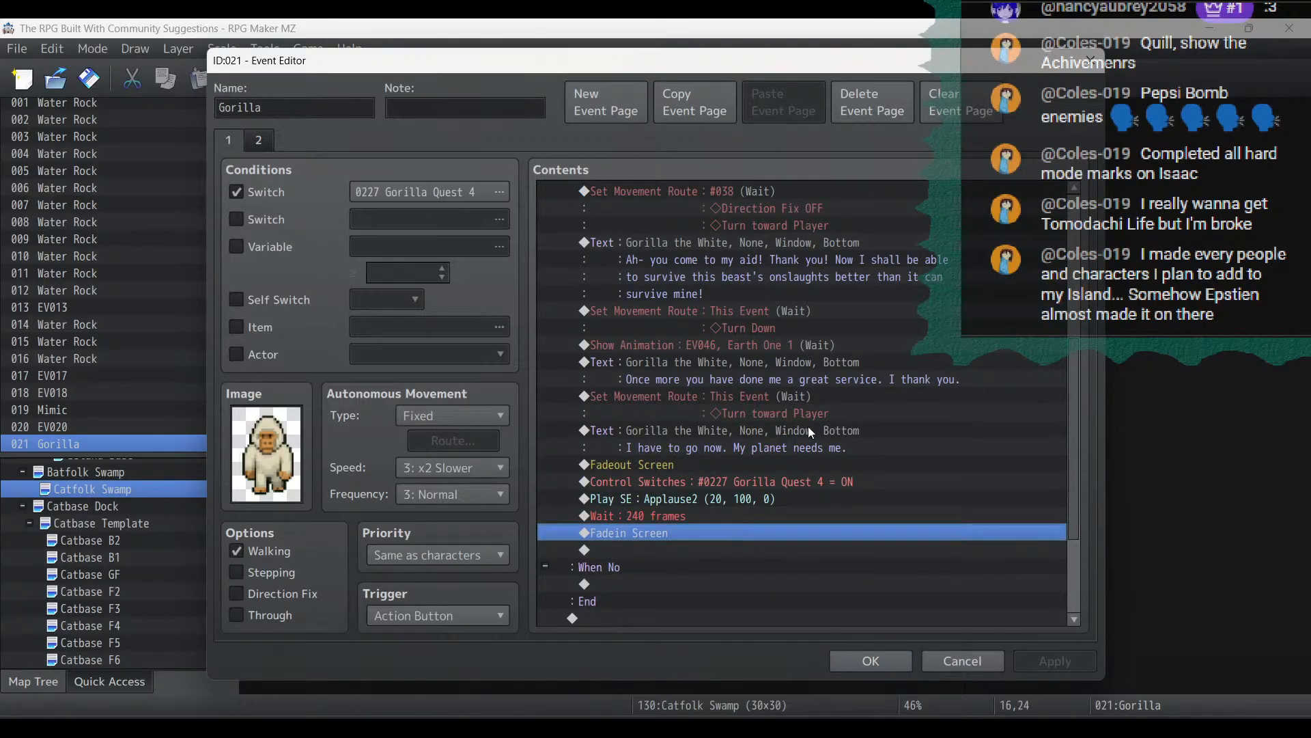
{"action": "scroll", "coordinate": [809, 427], "scroll_direction": "up", "scroll_amount": 2}
{"action": "scroll", "coordinate": [808, 426], "scroll_direction": "up", "scroll_amount": 2}
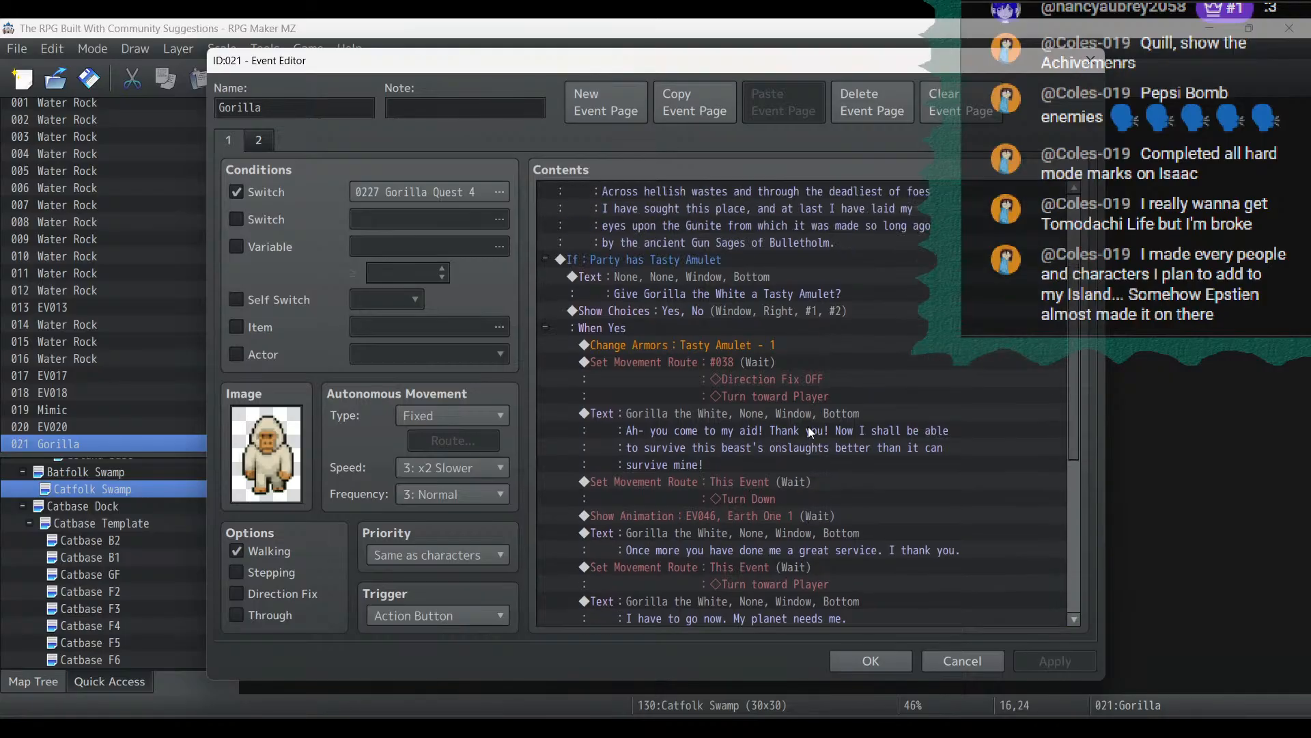
{"action": "left_click", "coordinate": [851, 661]}
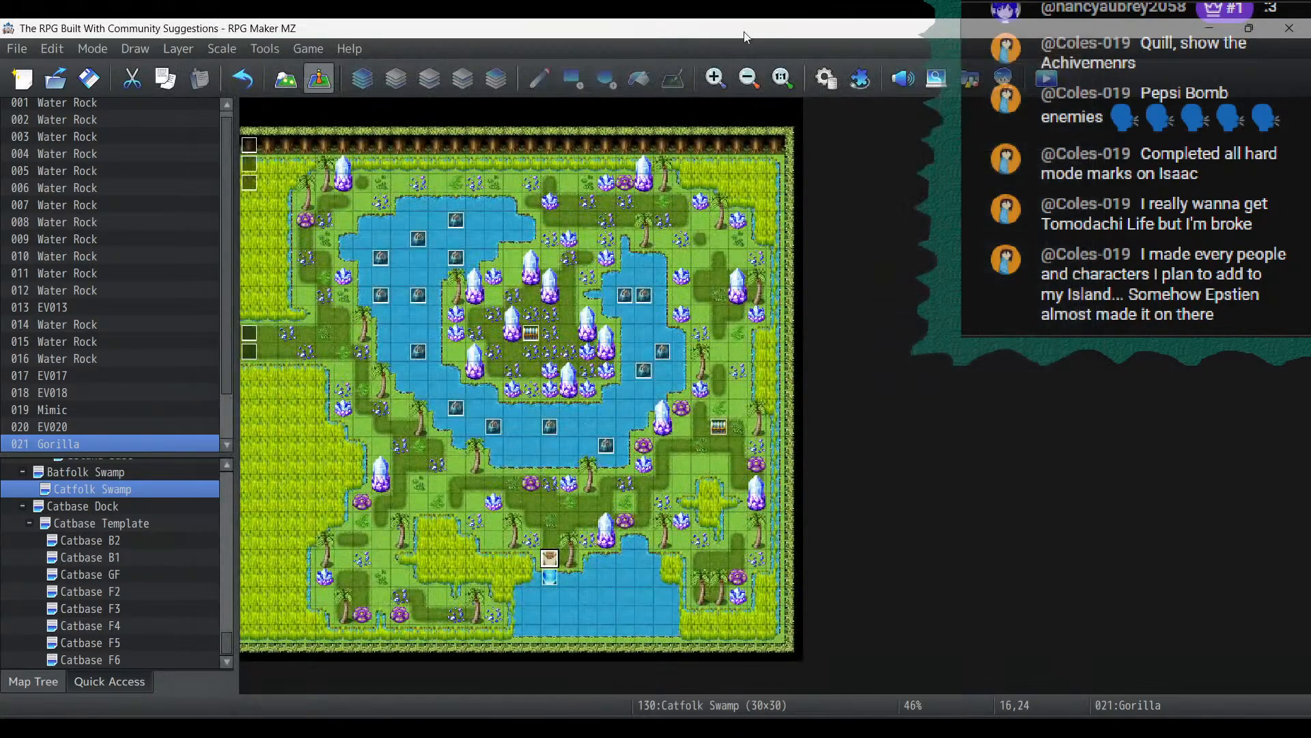
Look up the Cole's Crowbar entry among the database weapons and close the database
{"action": "left_click", "coordinate": [821, 83]}
{"action": "left_click", "coordinate": [219, 201]}
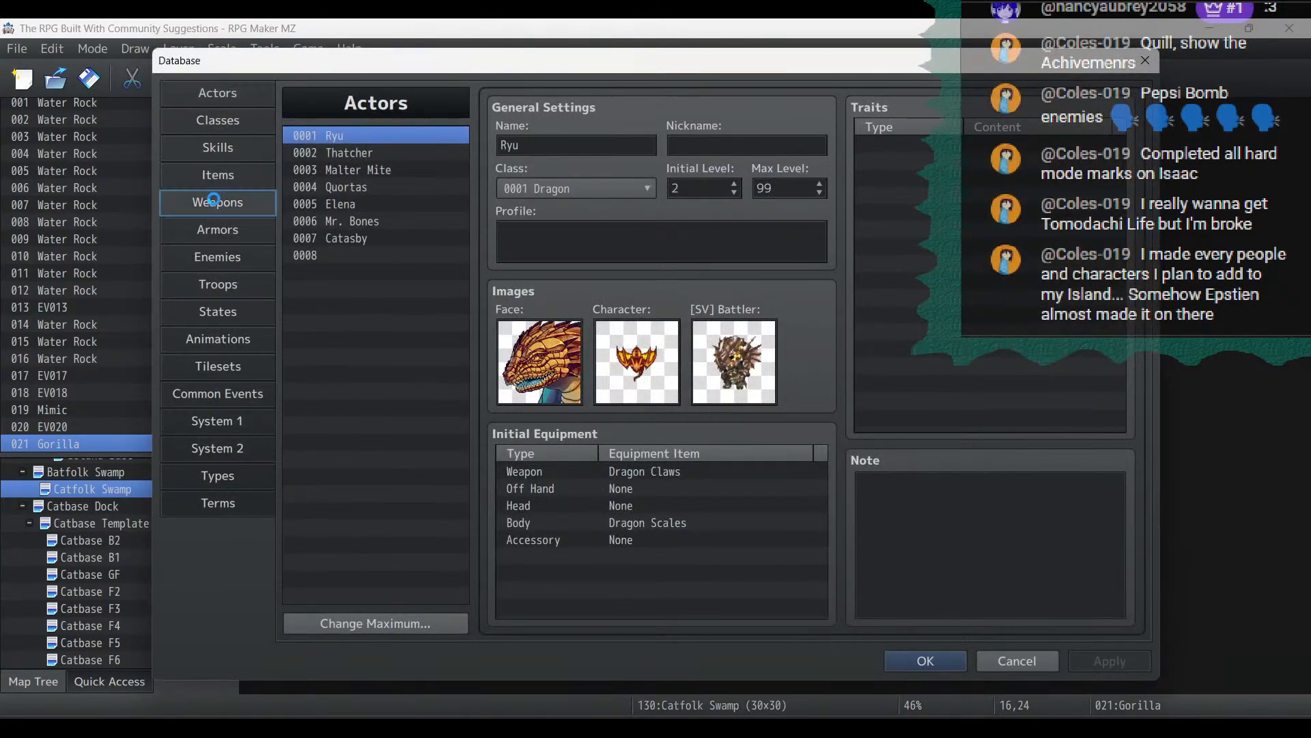
{"action": "scroll", "coordinate": [462, 193], "scroll_direction": "down", "scroll_amount": 1}
{"action": "left_click_drag", "start_coordinate": [463, 193], "coordinate": [435, 272]}
{"action": "left_click", "coordinate": [397, 236]}
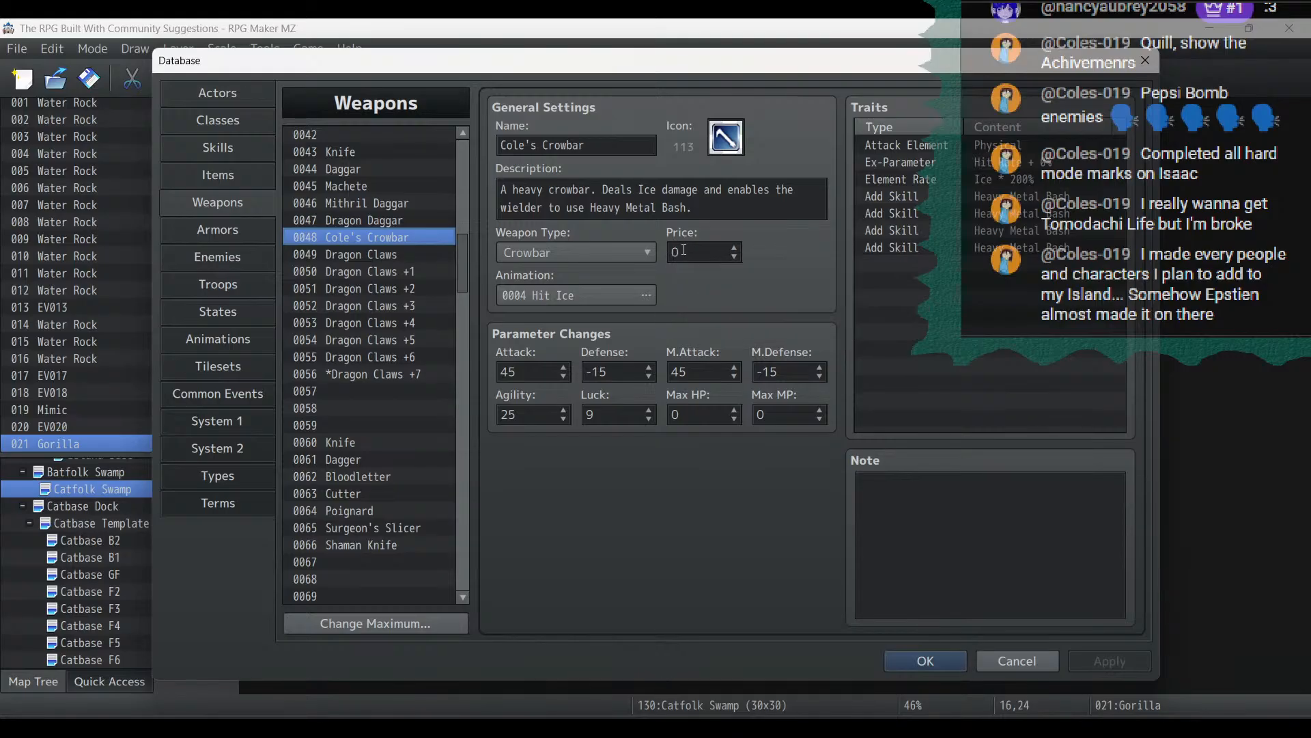
{"action": "left_click", "coordinate": [943, 657]}
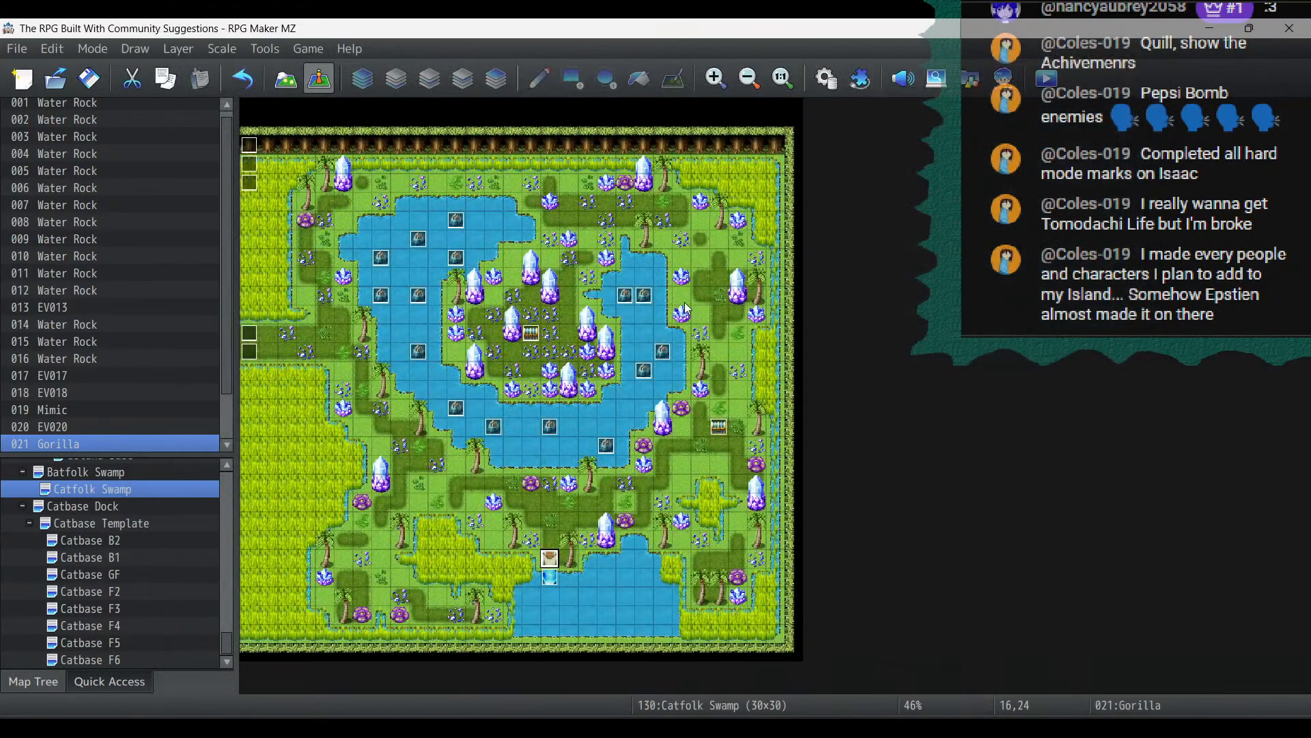
Reopen the Gorilla event and duplicate the "Across hellish wastes" text directly above the Tasty Amulet branch
{"action": "double_click", "coordinate": [552, 560]}
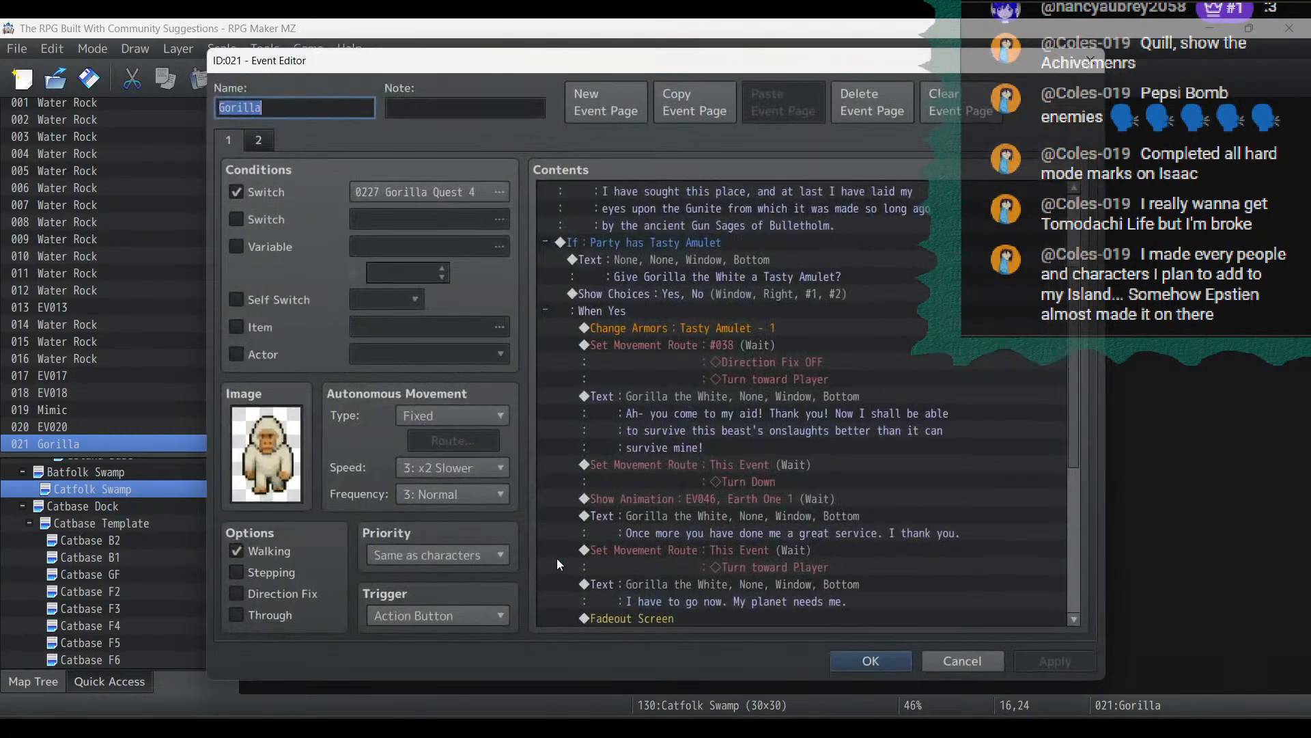
{"action": "scroll", "coordinate": [778, 251], "scroll_direction": "up", "scroll_amount": 3}
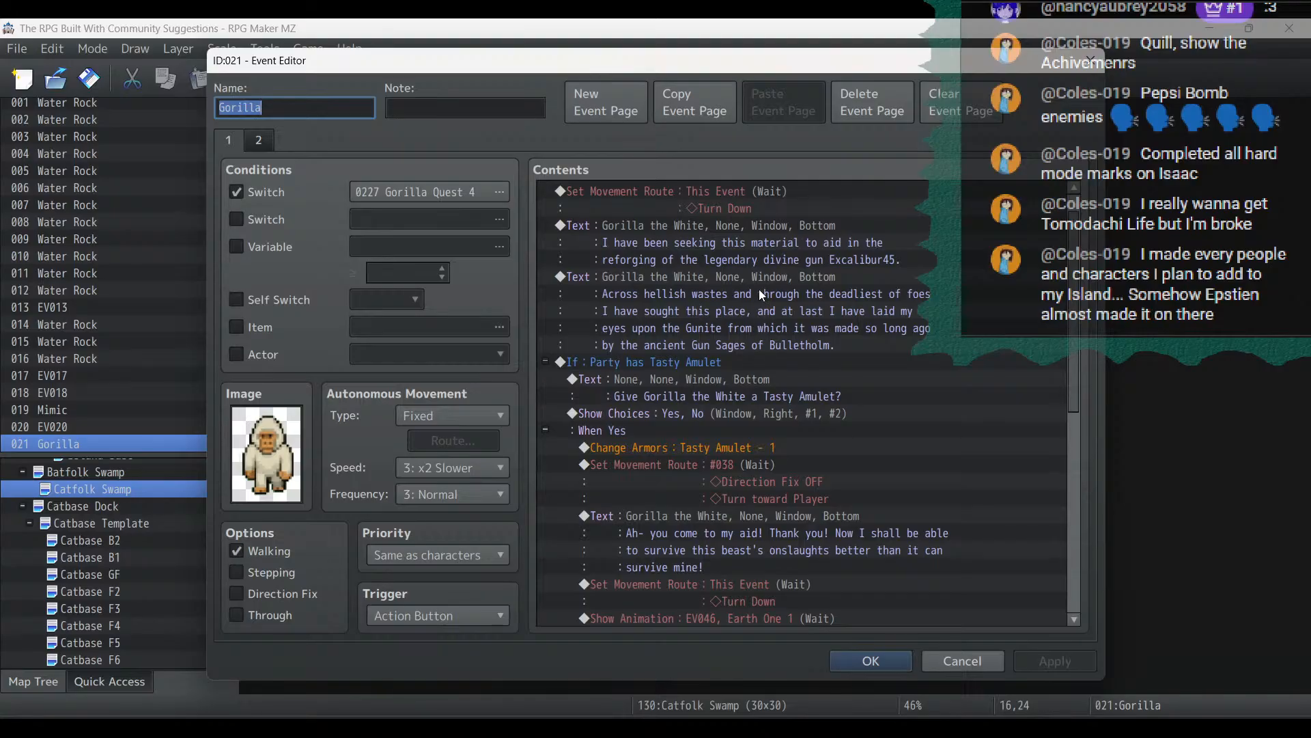
{"action": "left_click", "coordinate": [760, 282]}
{"action": "left_click", "coordinate": [752, 365]}
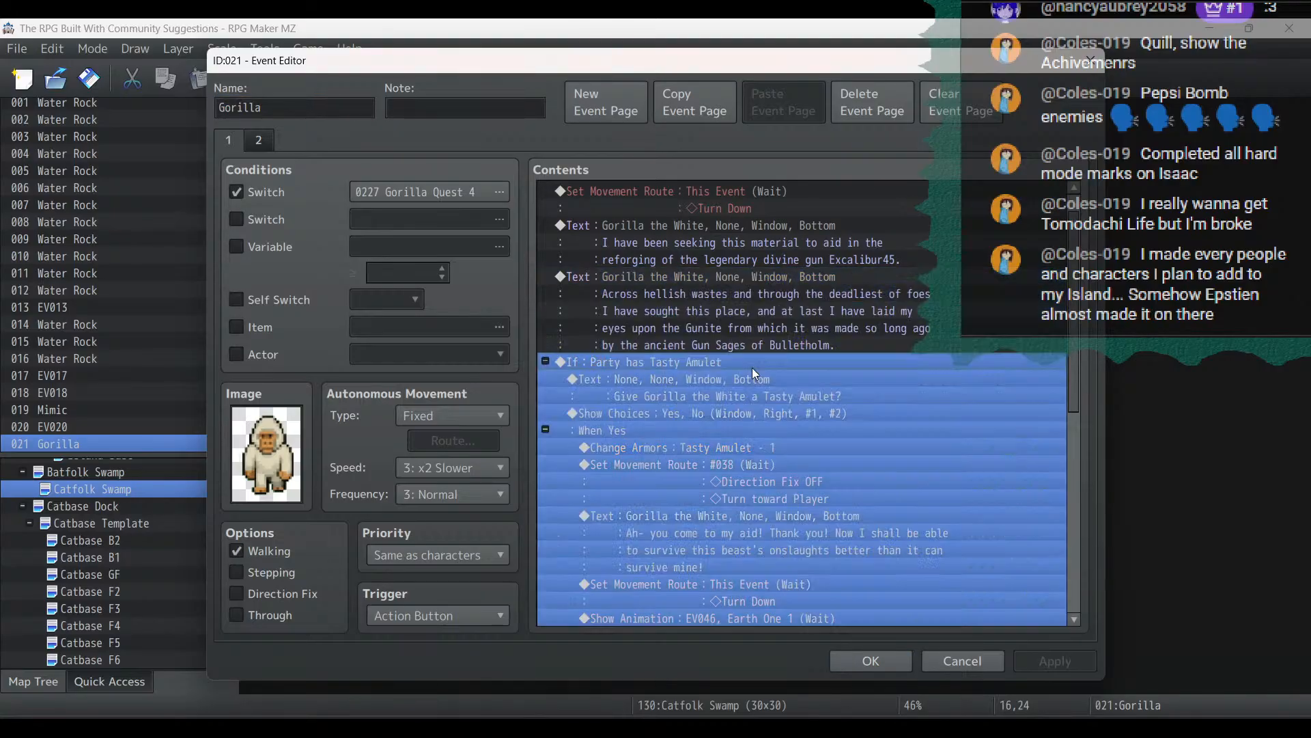
{"action": "key", "text": "ctrl+v"}
Rewrite the duplicate as "But this material is so much harder than I anticipated. I would need a special tool to mine some of it."
{"action": "double_click", "coordinate": [752, 363]}
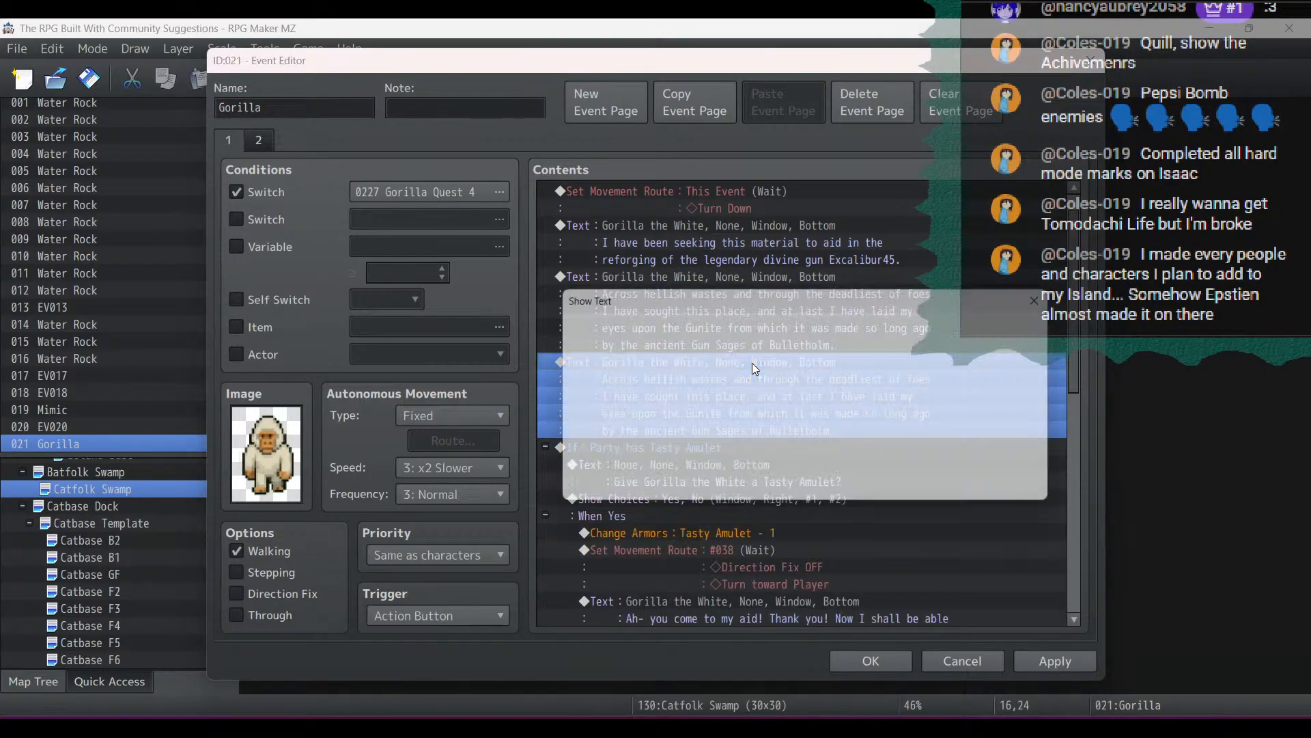
{"action": "key", "text": "ctrl+a"}
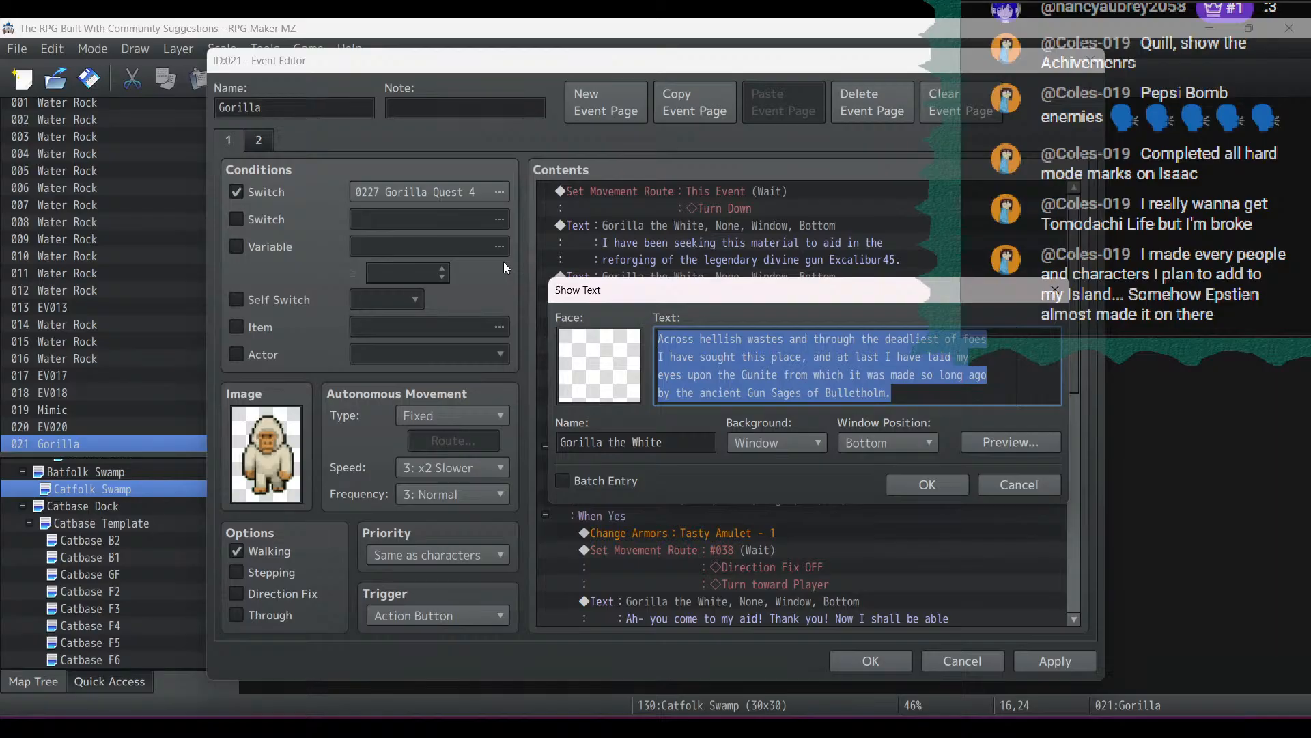
{"action": "type", "text": "But this materi"}
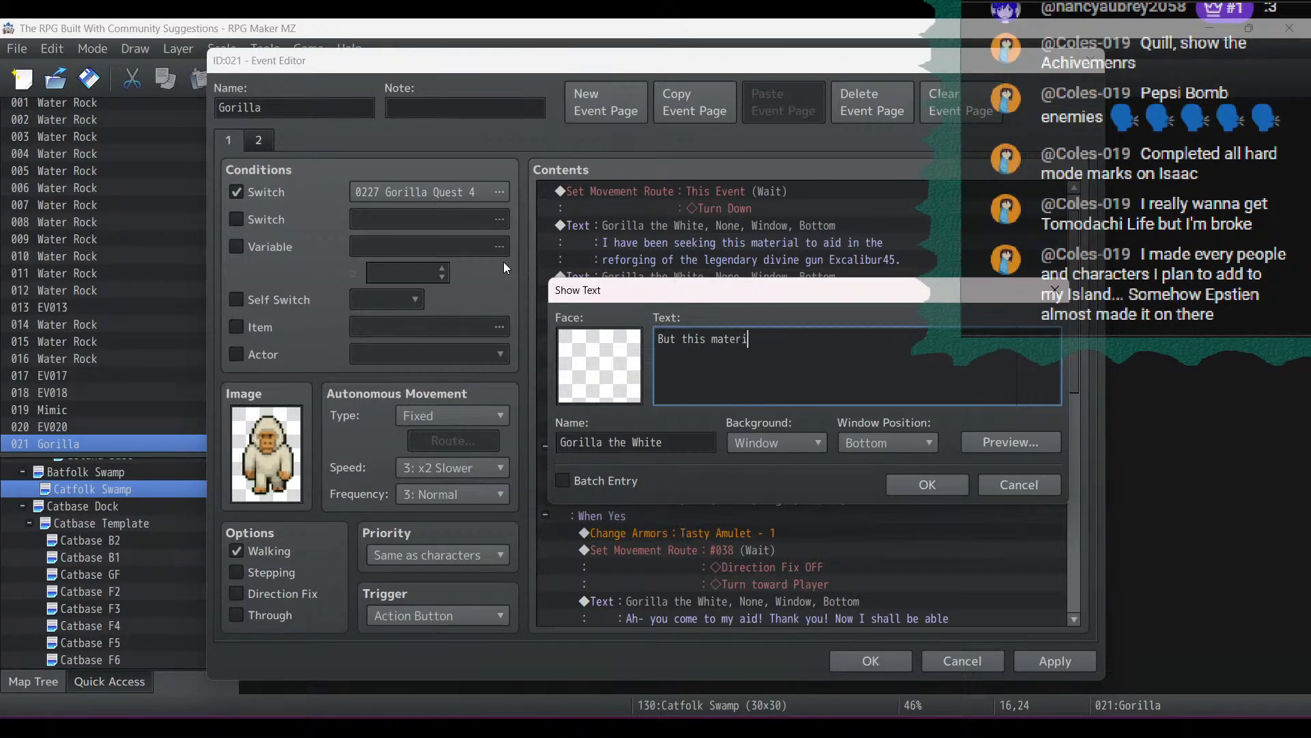
{"action": "type", "text": "al is so much harder than I anticipate"}
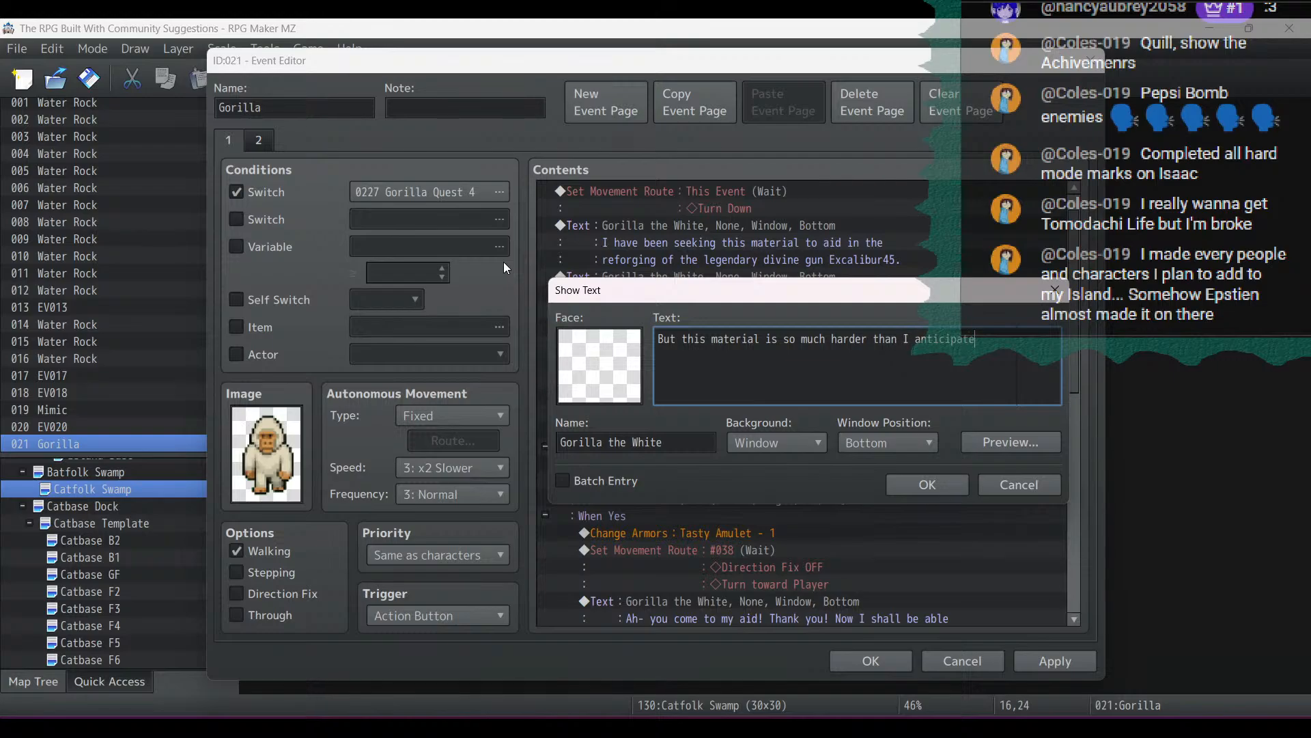
{"action": "type", "text": "d."}
{"action": "key", "text": "Return"}
{"action": "type", "text": "I would need a special tool to mine s"}
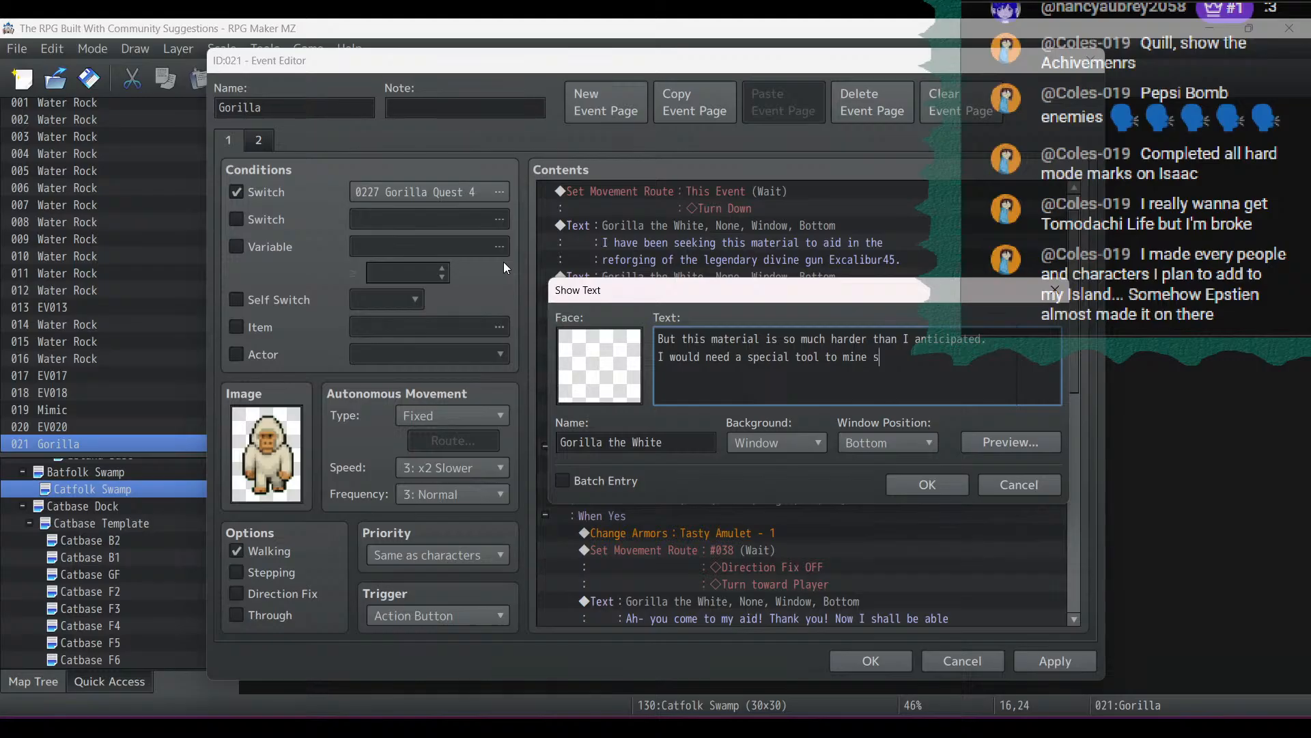
{"action": "type", "text": "ome of it."}
{"action": "left_click", "coordinate": [921, 485]}
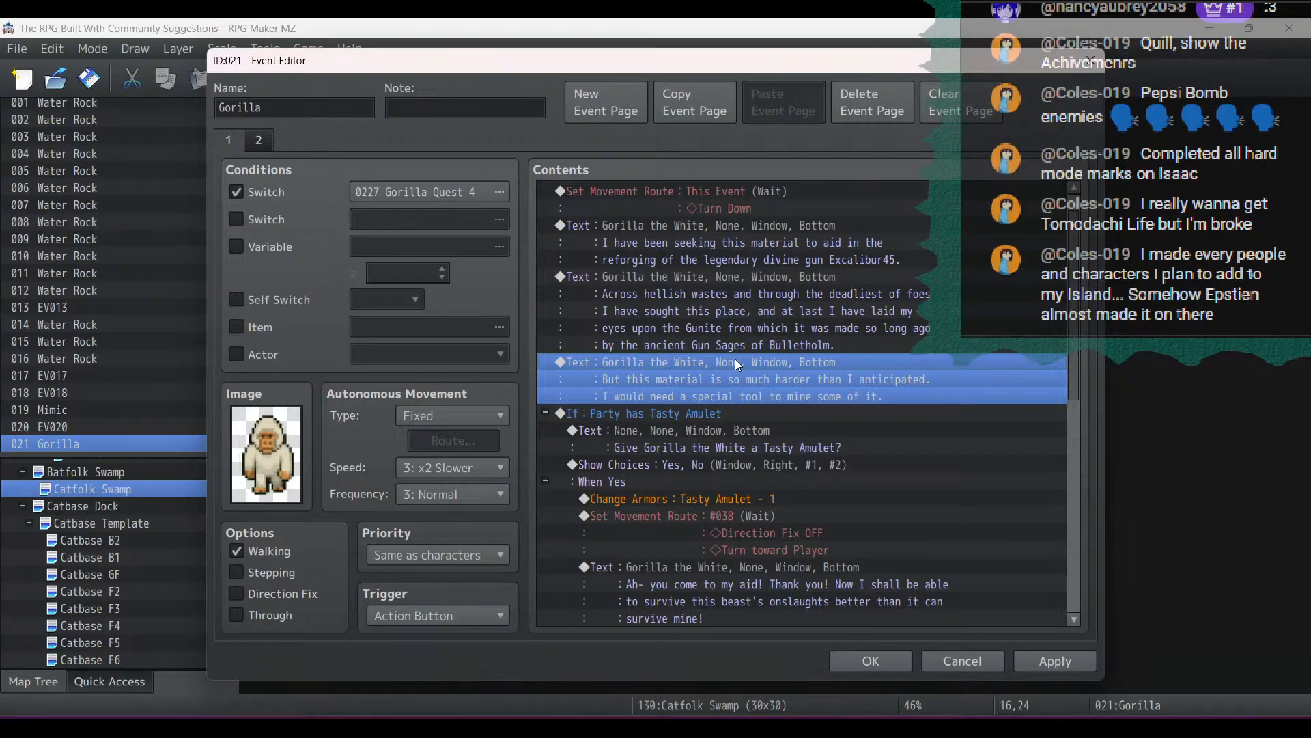
Duplicate the "But this material" text directly above the Tasty Amulet branch and open the copy for editing
{"action": "key", "text": "ctrl+c"}
{"action": "left_click", "coordinate": [715, 413]}
{"action": "key", "text": "ctrl+v"}
{"action": "double_click", "coordinate": [715, 412]}
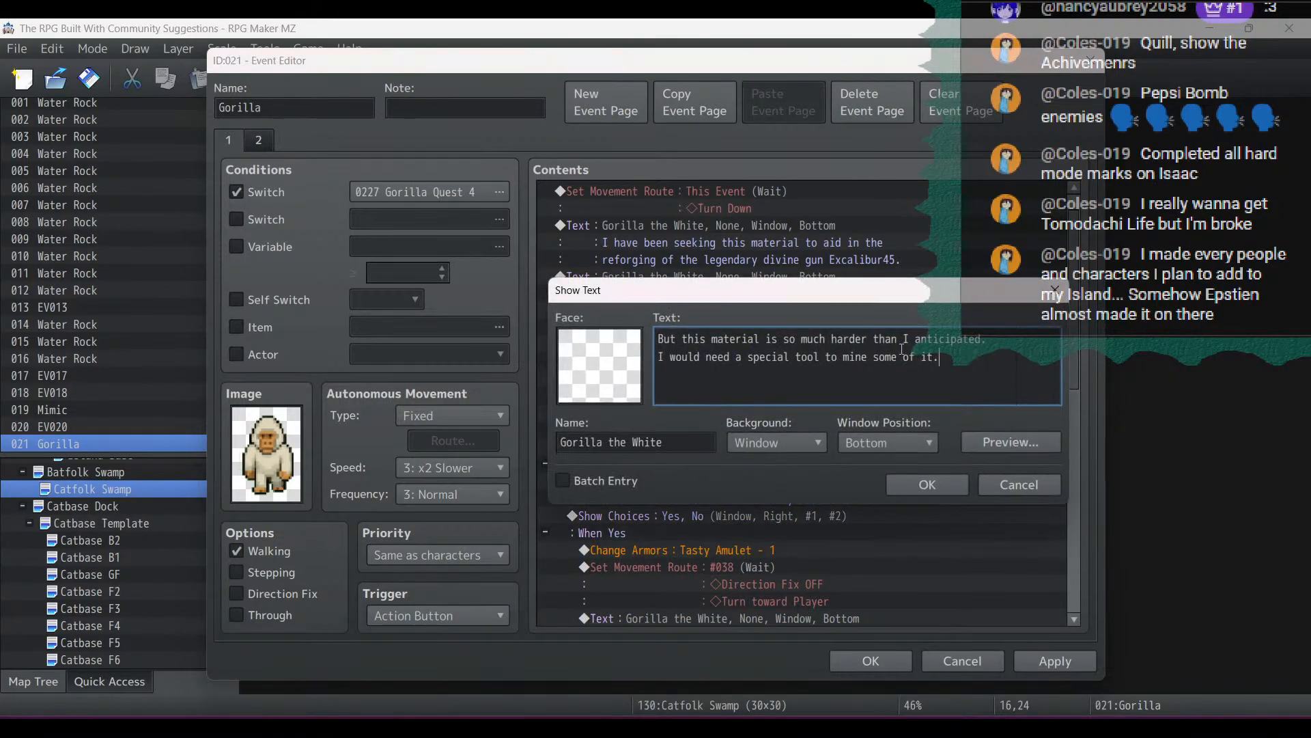
Replace the copy's wording with "The songs of the ancient Gunfolk speak of an artifact known as Cole's Crowbar which should do the job, but I"
{"action": "left_click_drag", "start_coordinate": [985, 374], "coordinate": [604, 276]}
{"action": "type", "text": "The"}
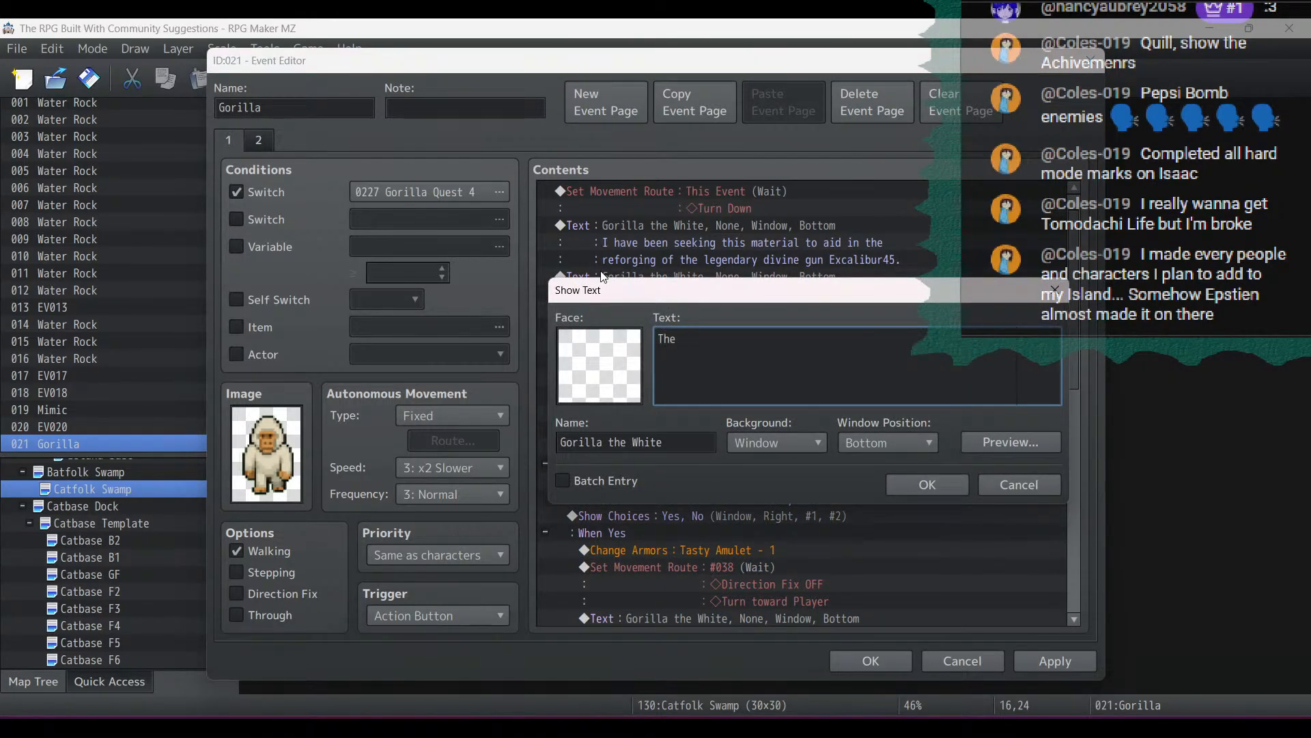
{"action": "type", "text": " songs of the ancient Gunfolk"}
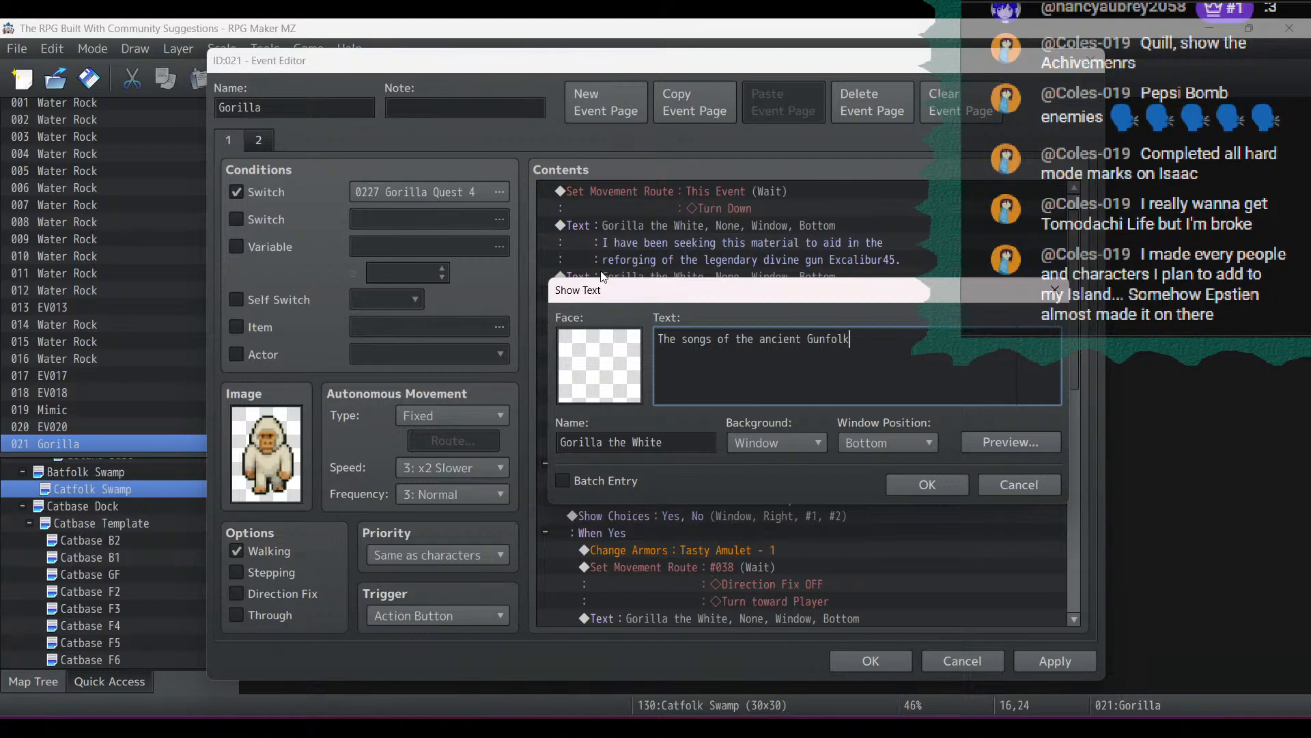
{"action": "type", "text": " speak of"}
{"action": "type", "text": " an artifact"}
{"action": "type", "text": " known as Co"}
{"action": "type", "text": "le'"}
{"action": "type", "text": "s C"}
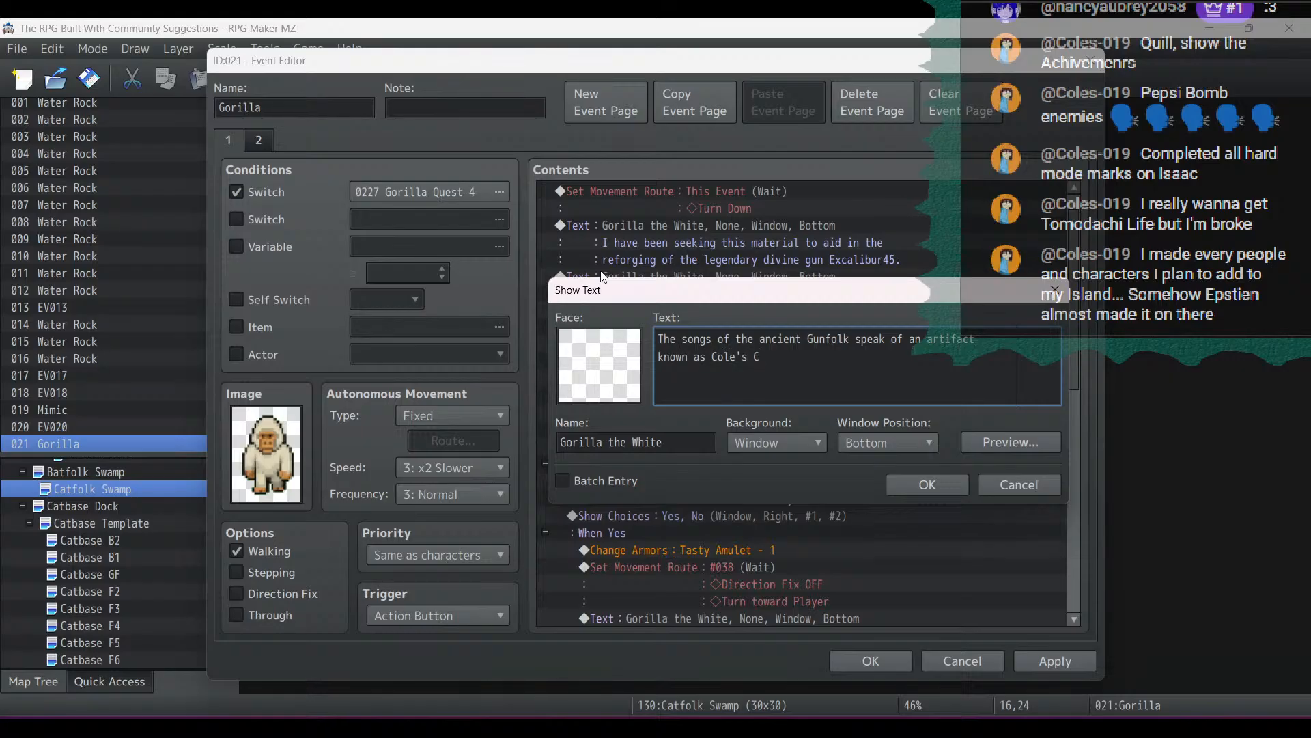
{"action": "type", "text": "rowbar which should do the job, but I"}
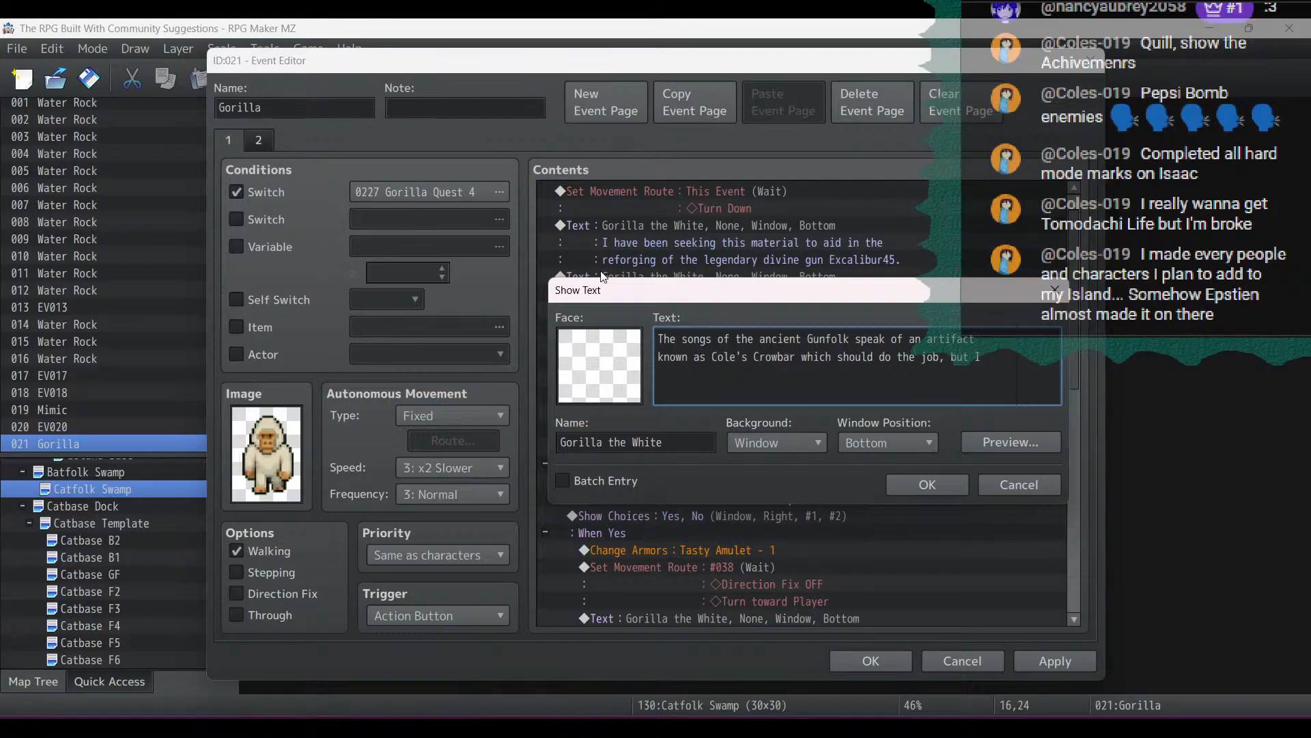
Finish the Cole's Crowbar message with the line "have no idea where such a thing can be found!" and confirm it
{"action": "key", "text": "Return"}
{"action": "type", "text": "have no idea where such a thing c"}
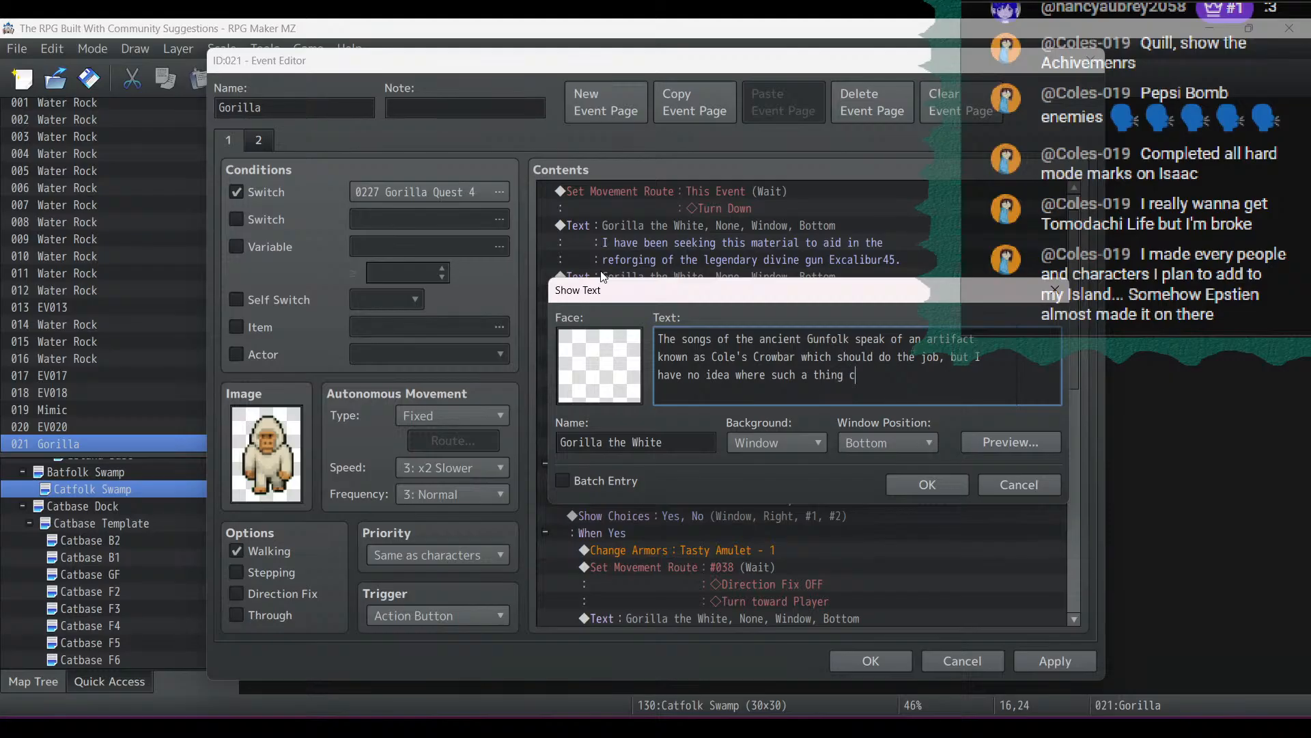
{"action": "type", "text": "an be found!"}
{"action": "left_click", "coordinate": [894, 481]}
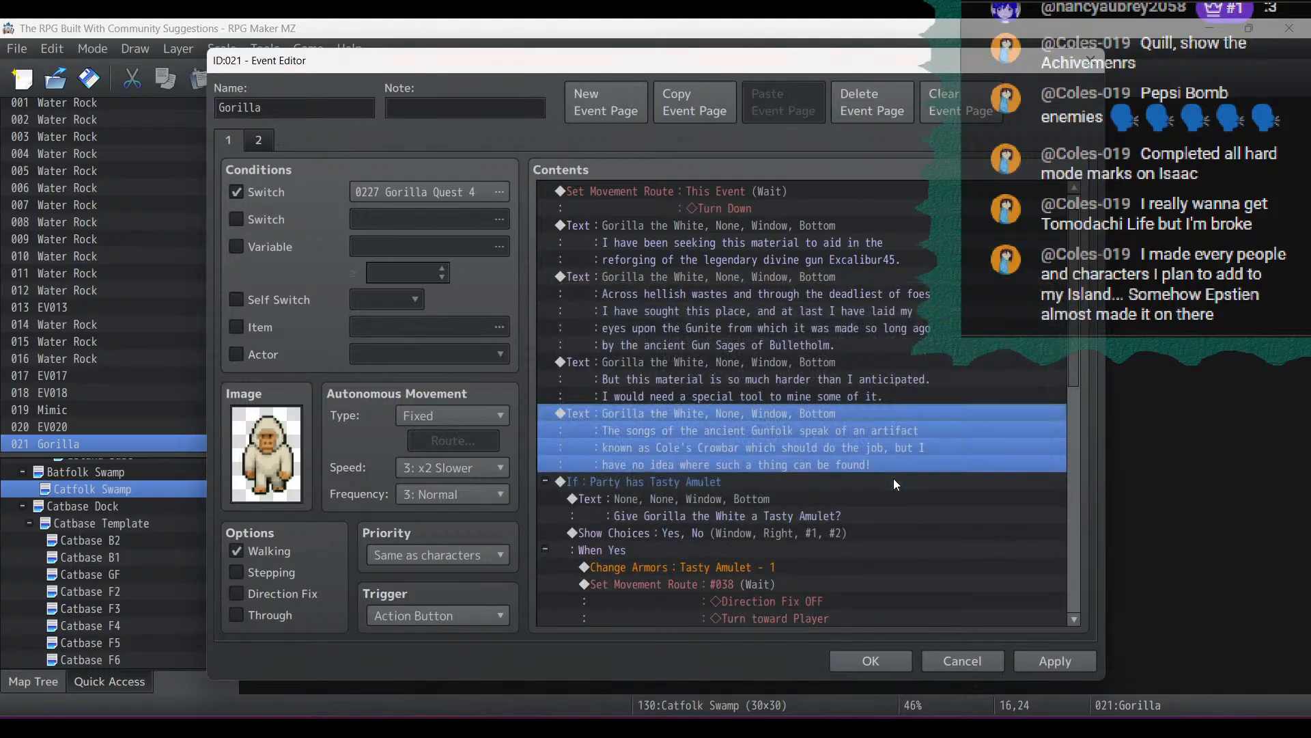
Switch the Tasty Amulet branch's condition from armor to a weapon check that includes equipment
{"action": "double_click", "coordinate": [741, 483]}
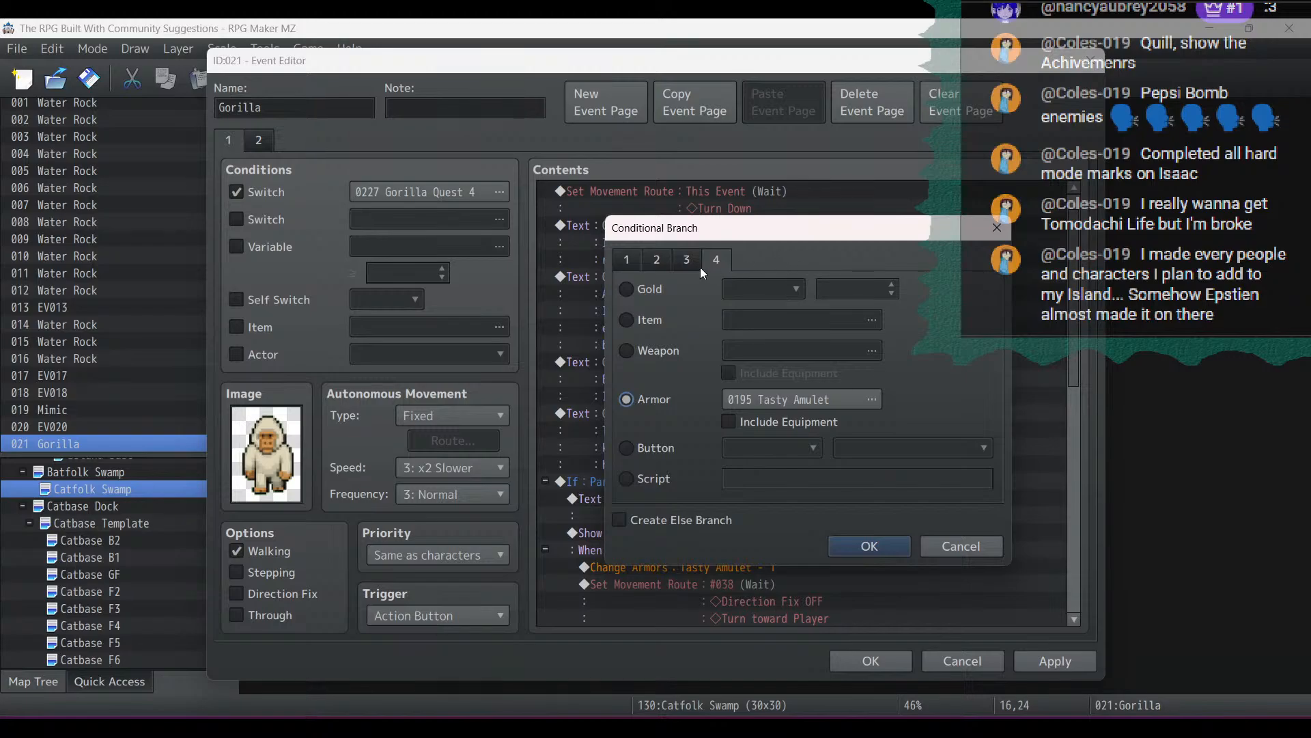
{"action": "left_click", "coordinate": [744, 421]}
{"action": "left_click", "coordinate": [767, 399]}
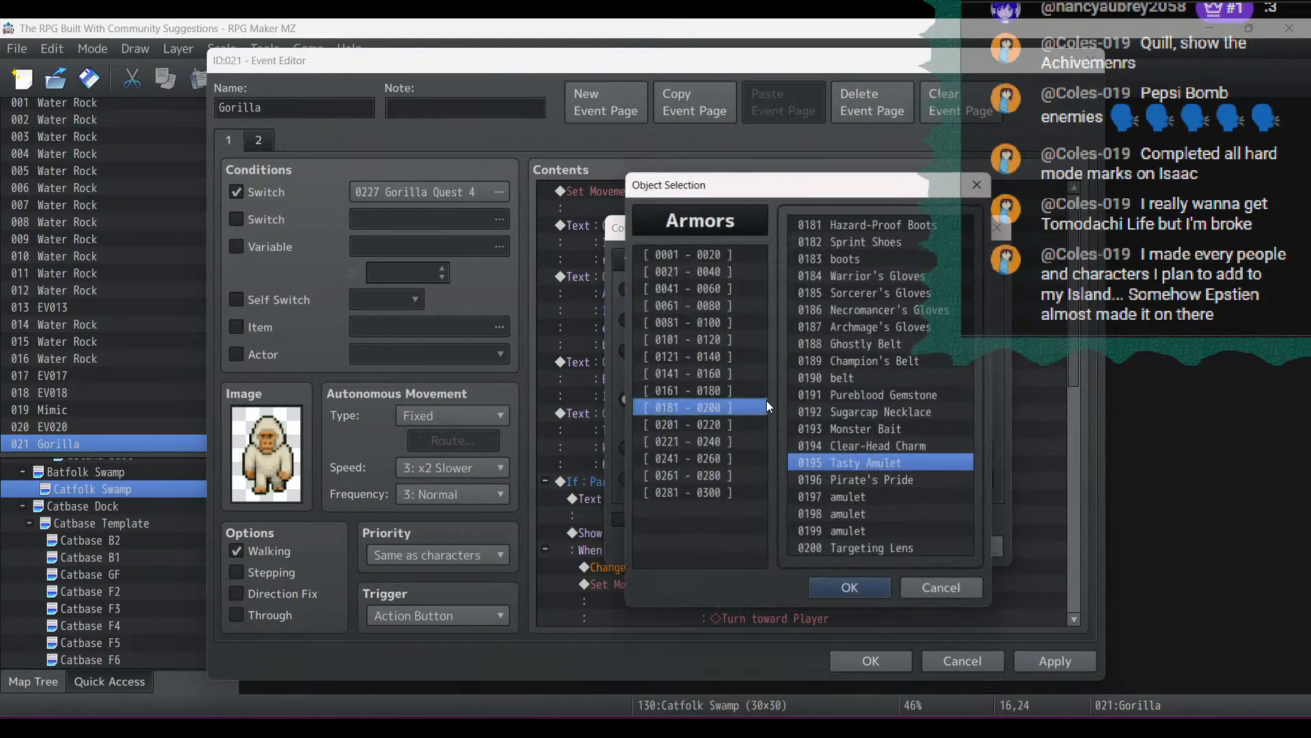
{"action": "left_click", "coordinate": [939, 588]}
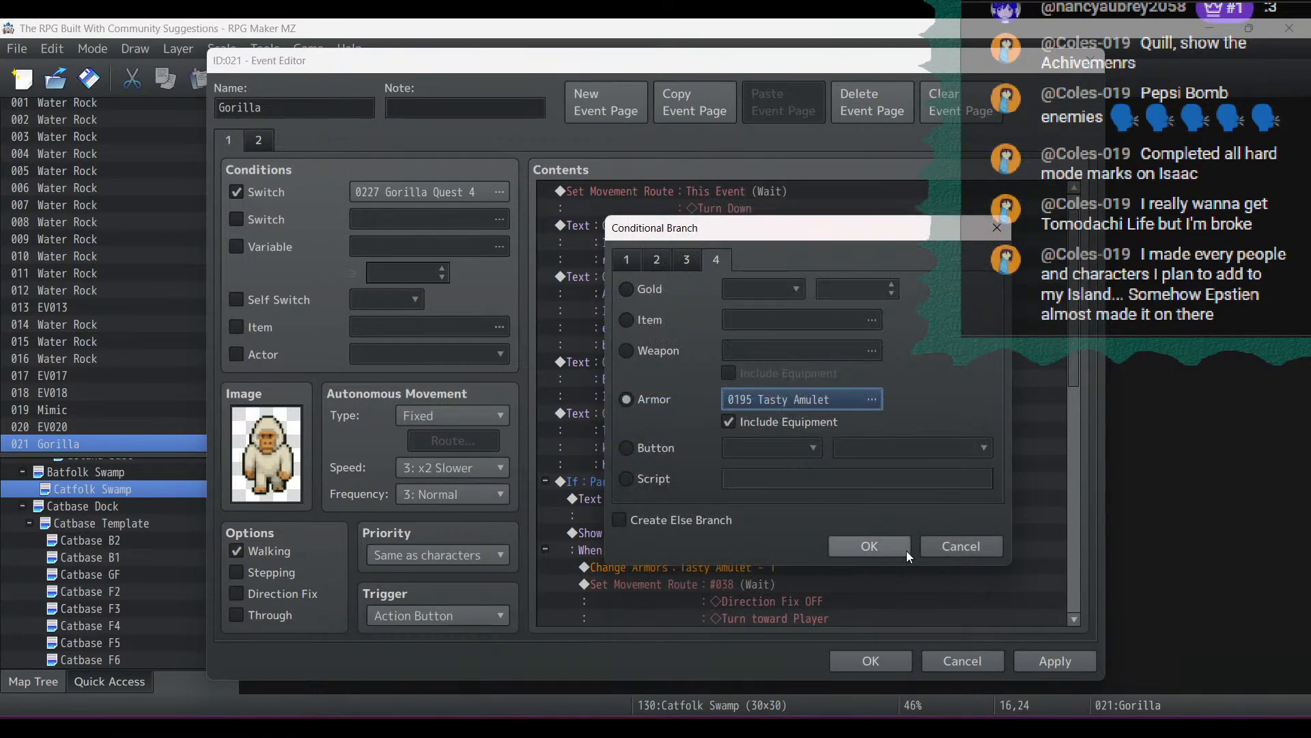
{"action": "left_click", "coordinate": [668, 344]}
{"action": "left_click", "coordinate": [768, 373]}
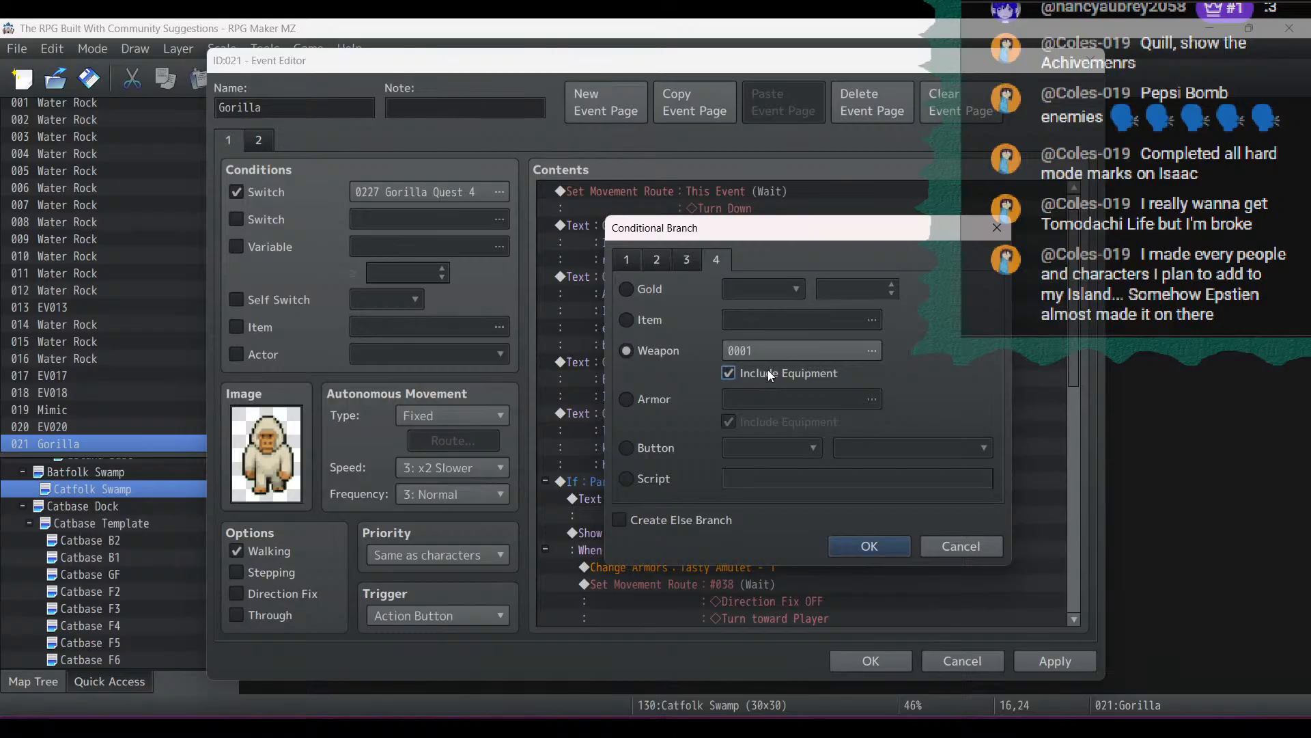
{"action": "left_click", "coordinate": [663, 400]}
{"action": "left_click", "coordinate": [751, 422]}
{"action": "left_click", "coordinate": [673, 350]}
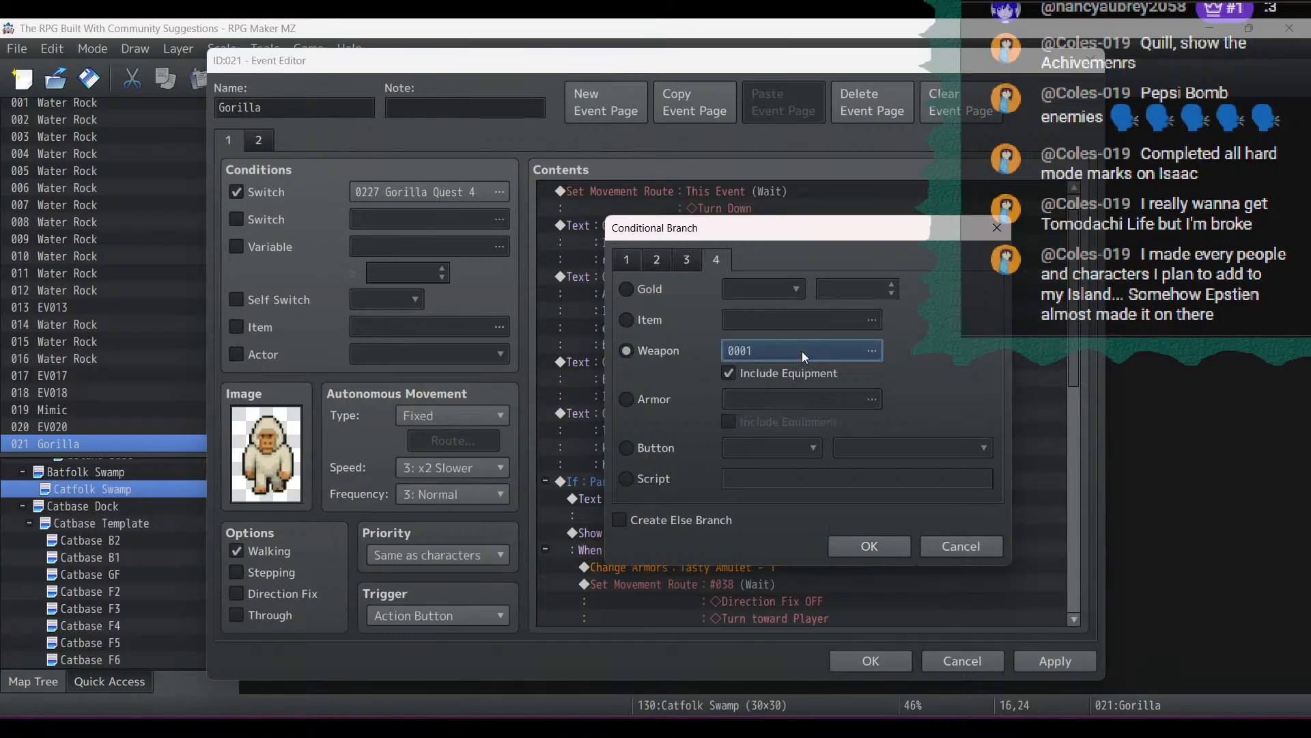
Set the branch's required weapon to 0048 Cole's Crowbar and enable its else branch
{"action": "left_click", "coordinate": [802, 351]}
{"action": "left_click", "coordinate": [729, 275]}
{"action": "left_click", "coordinate": [729, 294]}
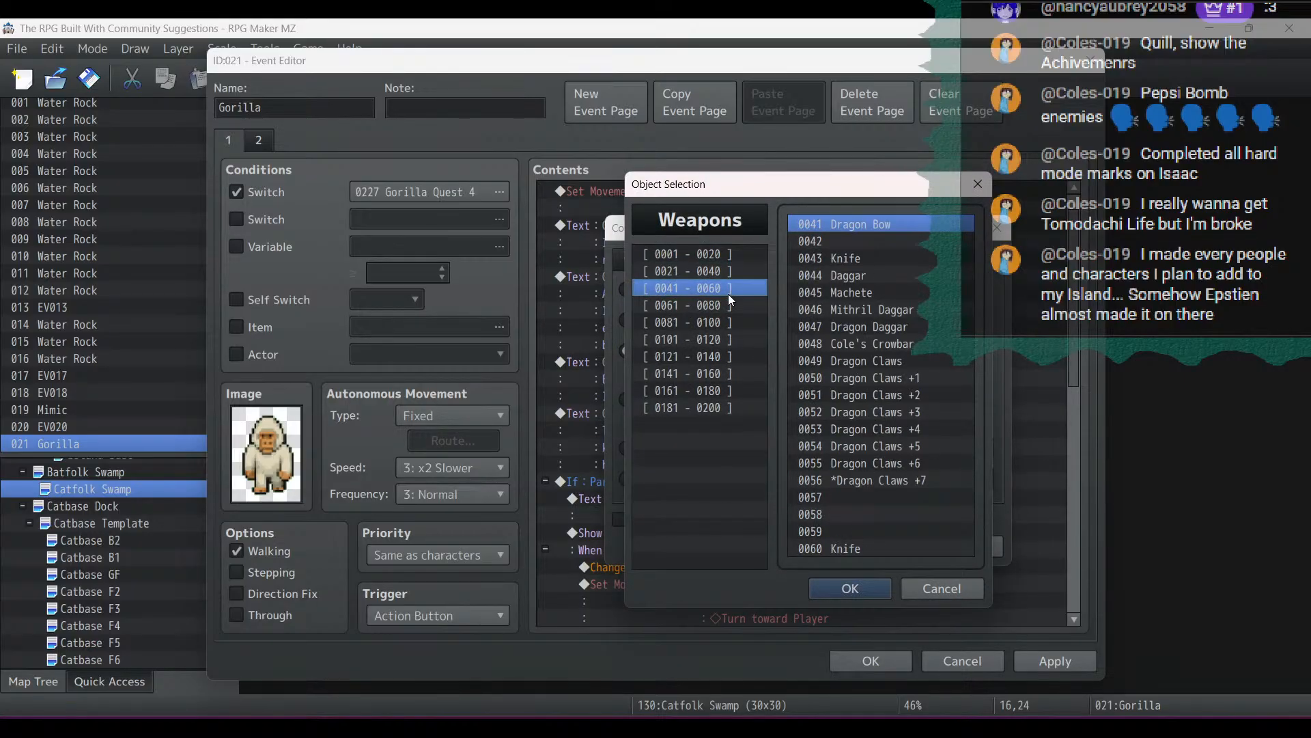
{"action": "left_click", "coordinate": [726, 322]}
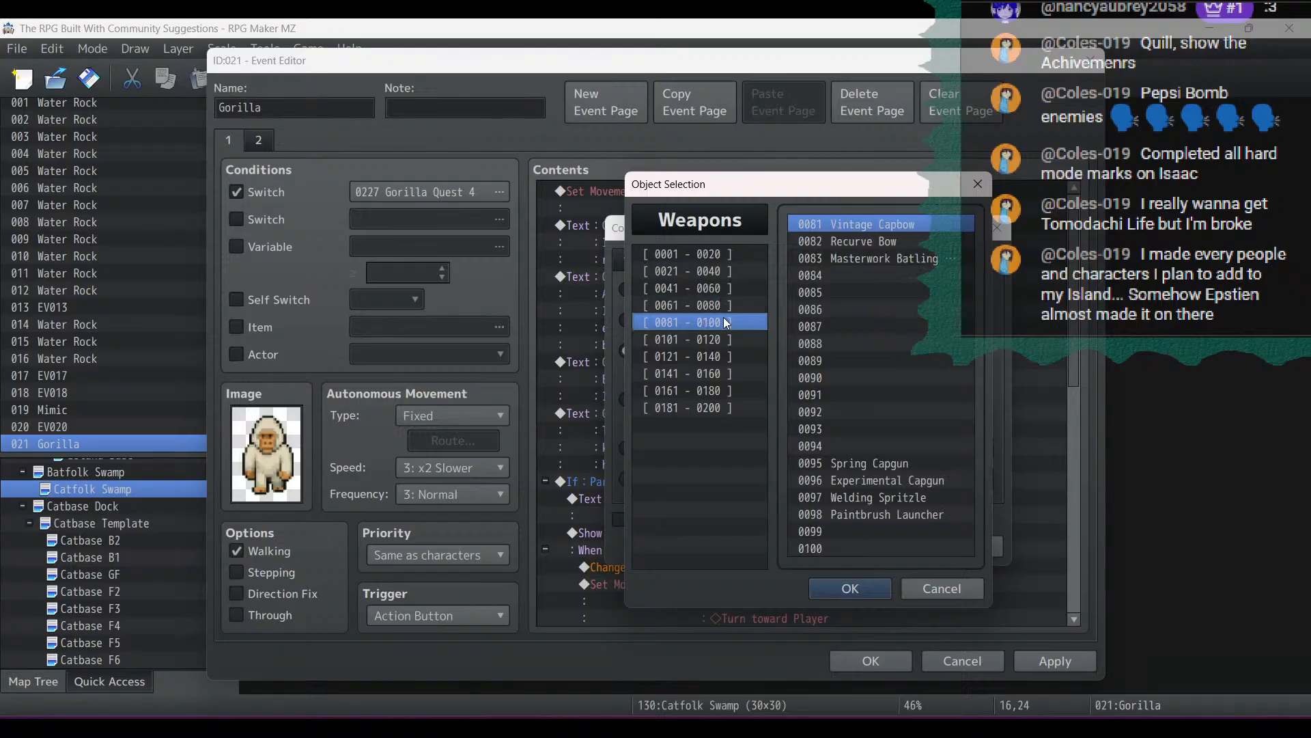
{"action": "left_click", "coordinate": [723, 332]}
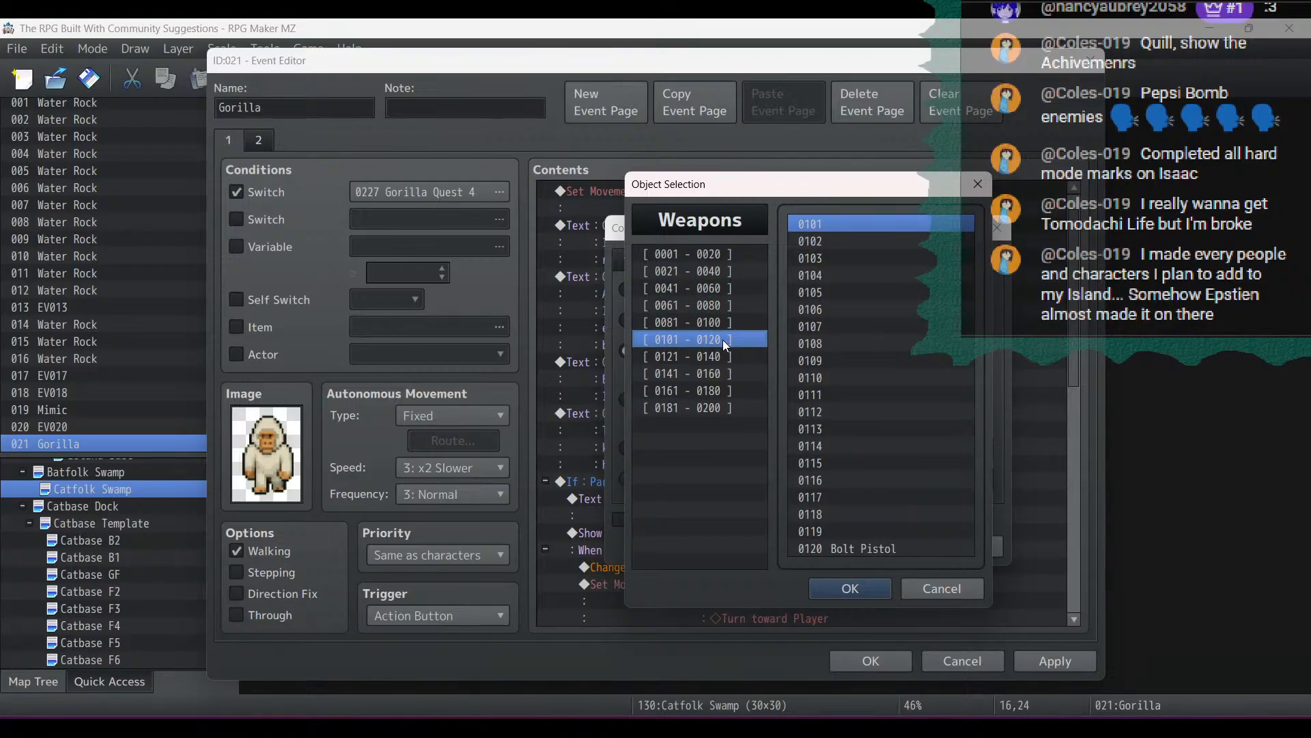
{"action": "left_click", "coordinate": [724, 272]}
{"action": "left_click", "coordinate": [725, 257]}
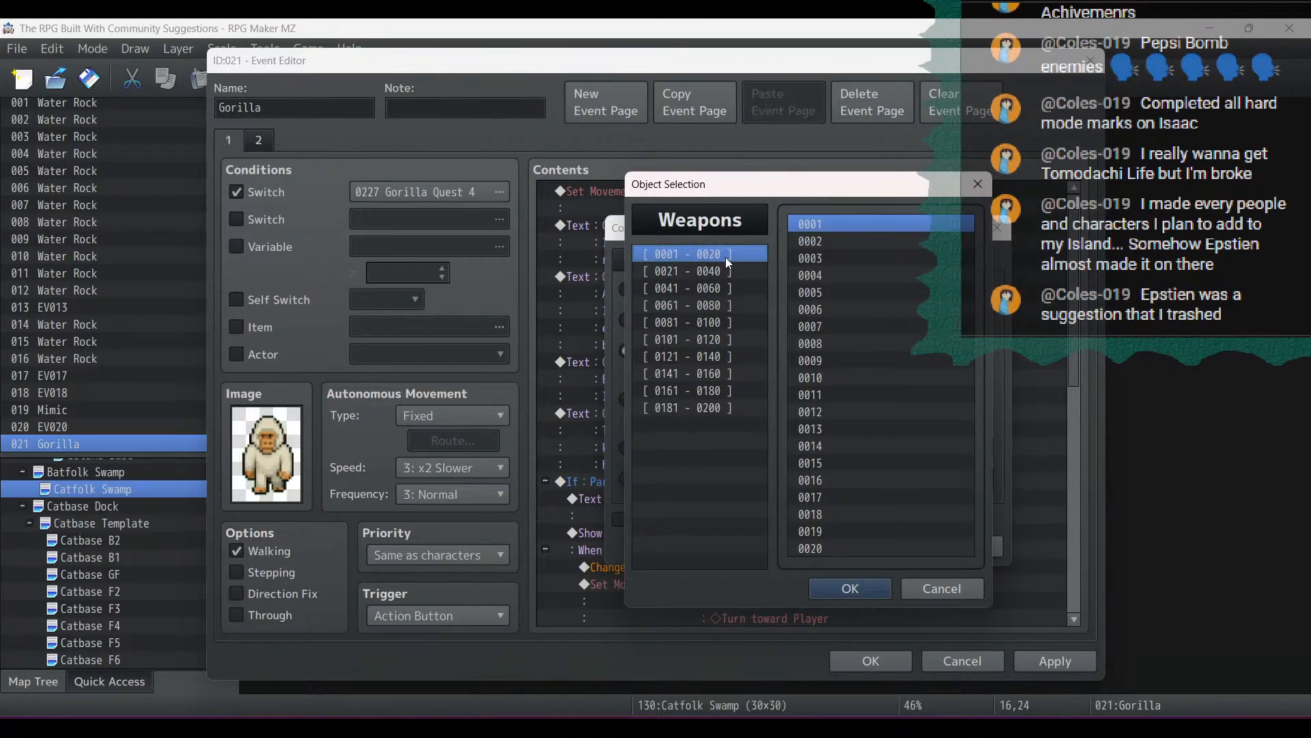
{"action": "left_click", "coordinate": [724, 274]}
{"action": "left_click", "coordinate": [723, 288]}
{"action": "double_click", "coordinate": [844, 343]}
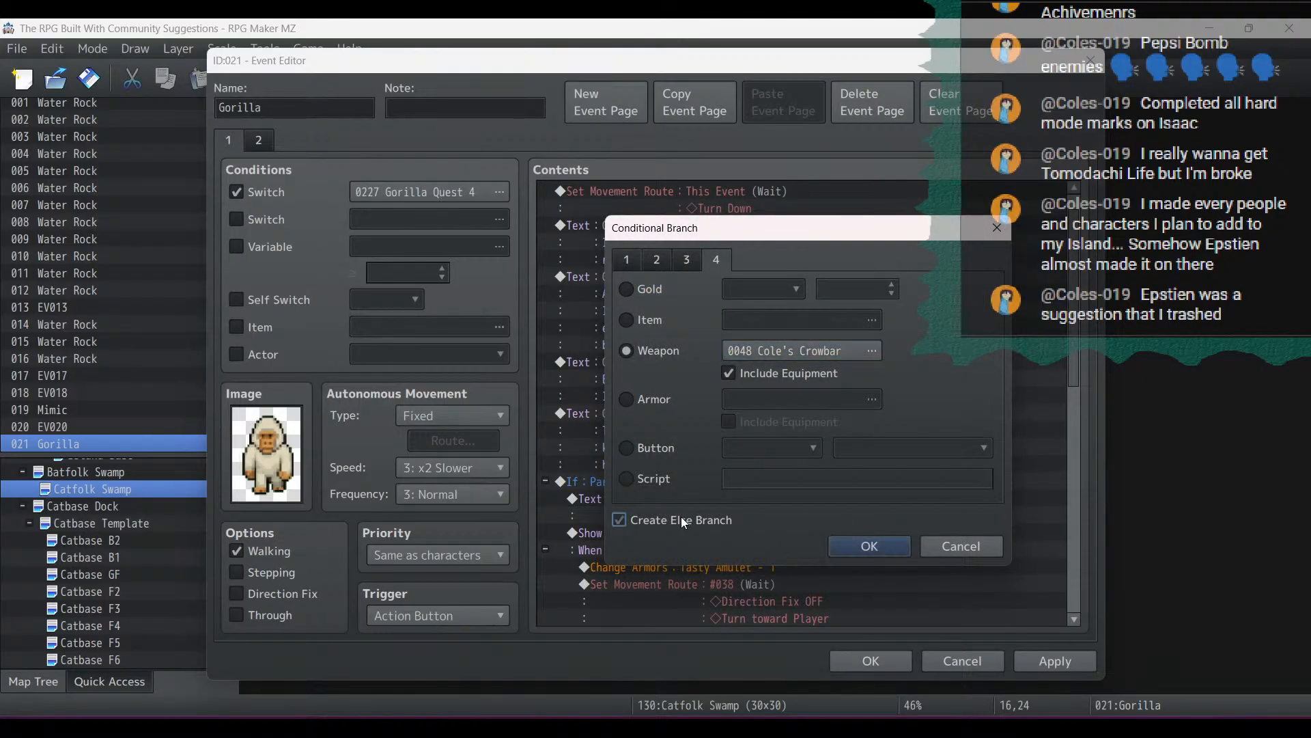
{"action": "left_click", "coordinate": [682, 520]}
{"action": "left_click", "coordinate": [894, 543]}
{"action": "left_click_drag", "start_coordinate": [882, 550], "coordinate": [744, 304]}
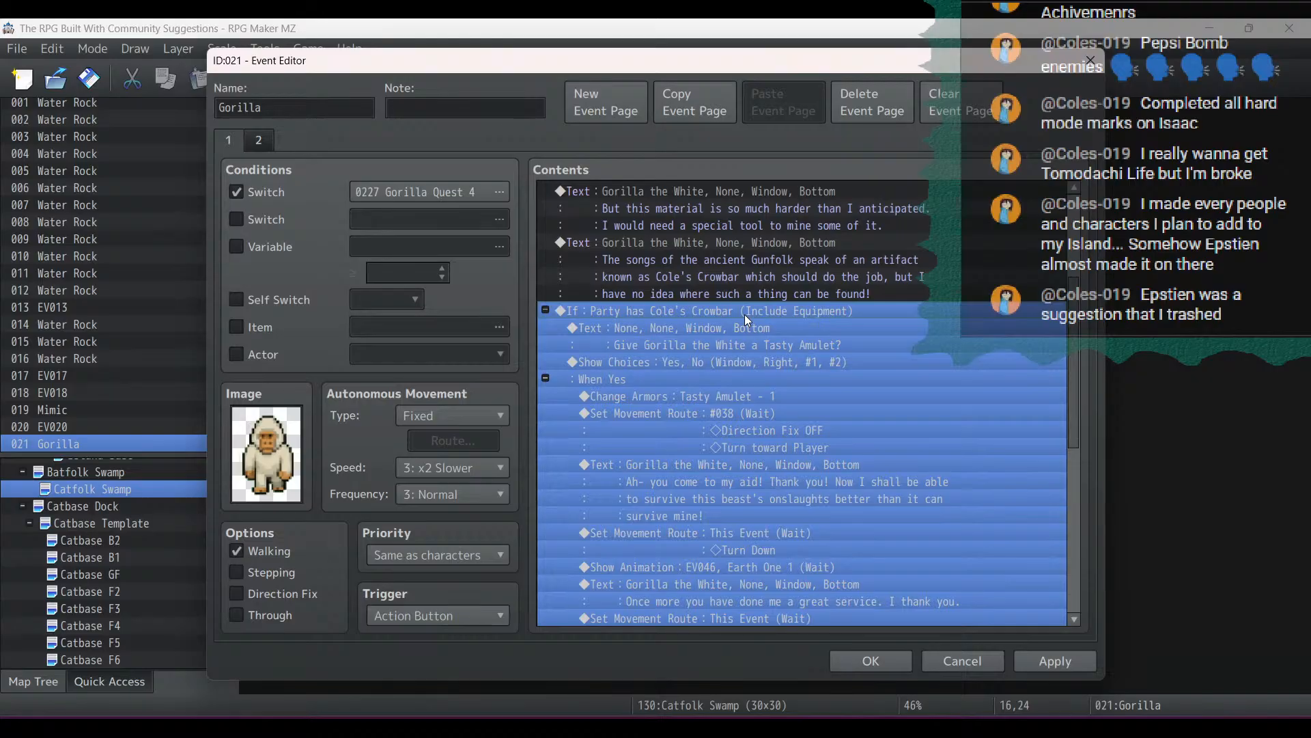
Replace the branch's amulet prompt with "Gasp! Is that the mythical Cole's Crowbar you have?", spoken by "Gorilla the White"
{"action": "left_click", "coordinate": [743, 328]}
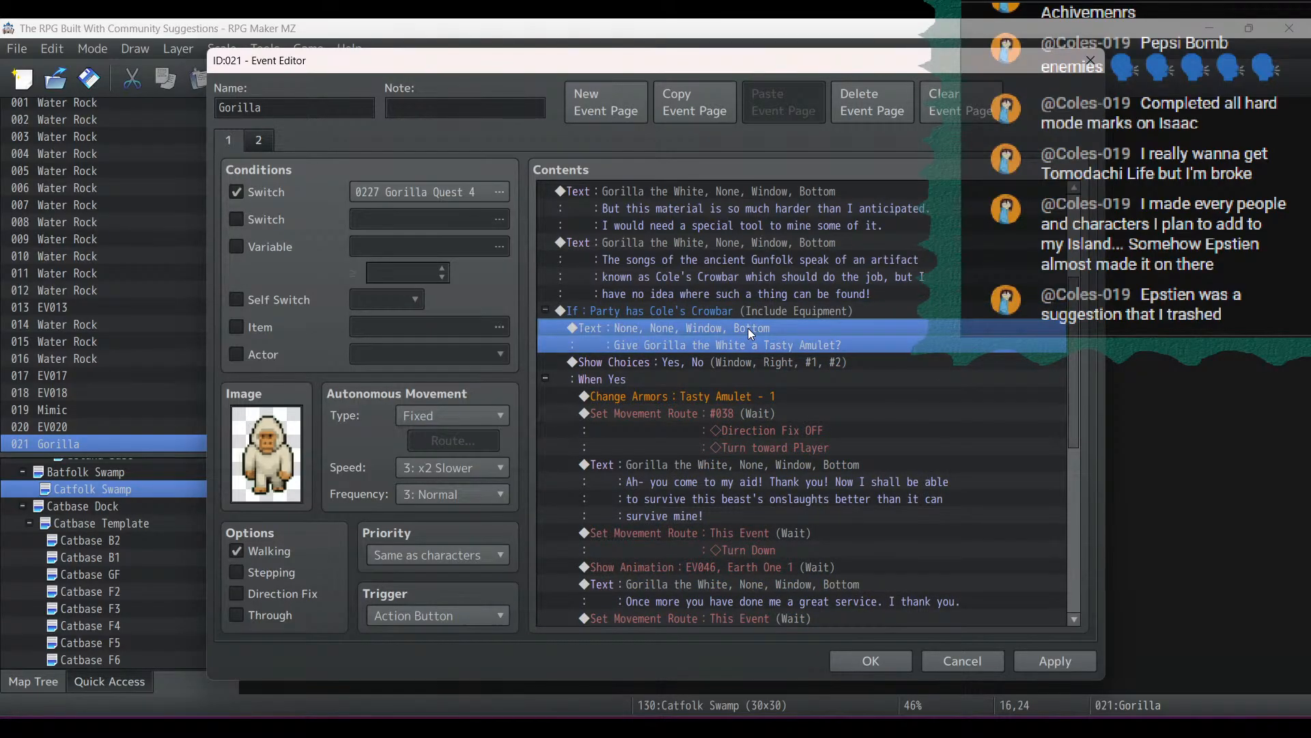
{"action": "double_click", "coordinate": [755, 335]}
{"action": "key", "text": "ctrl+a"}
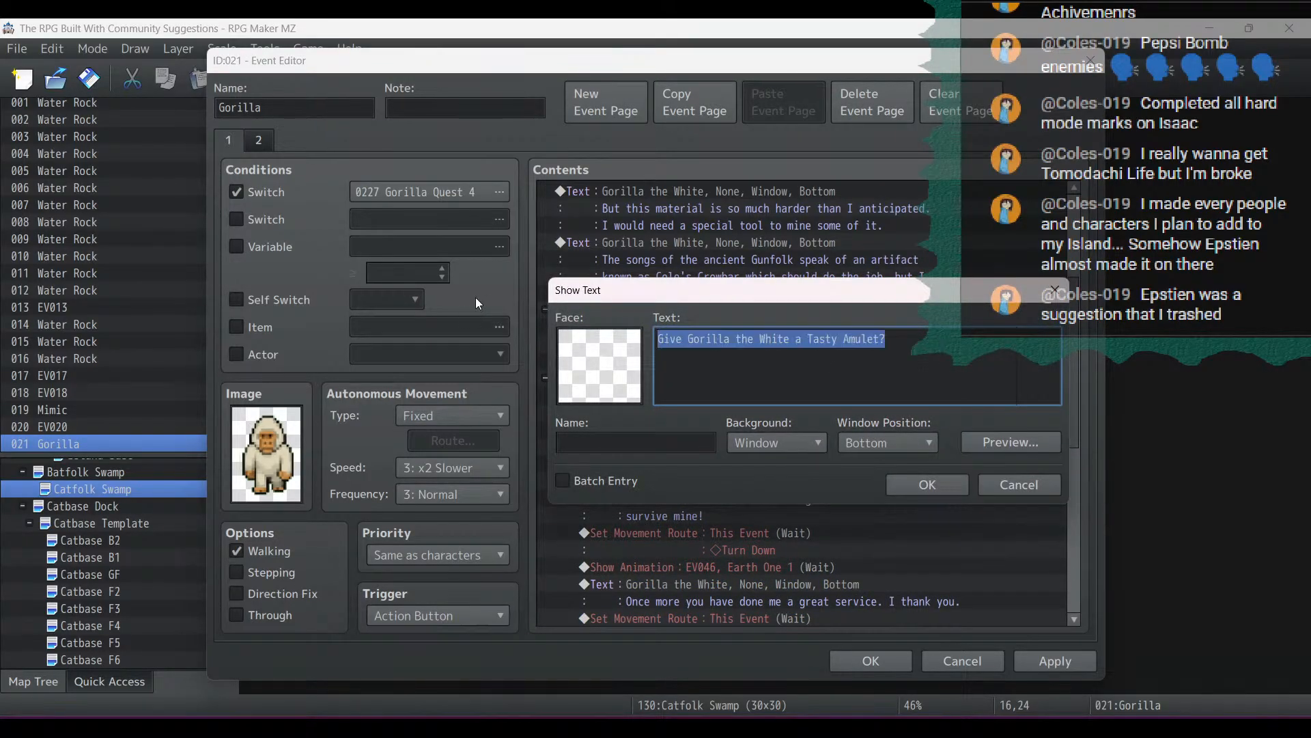
{"action": "left_click", "coordinate": [671, 442]}
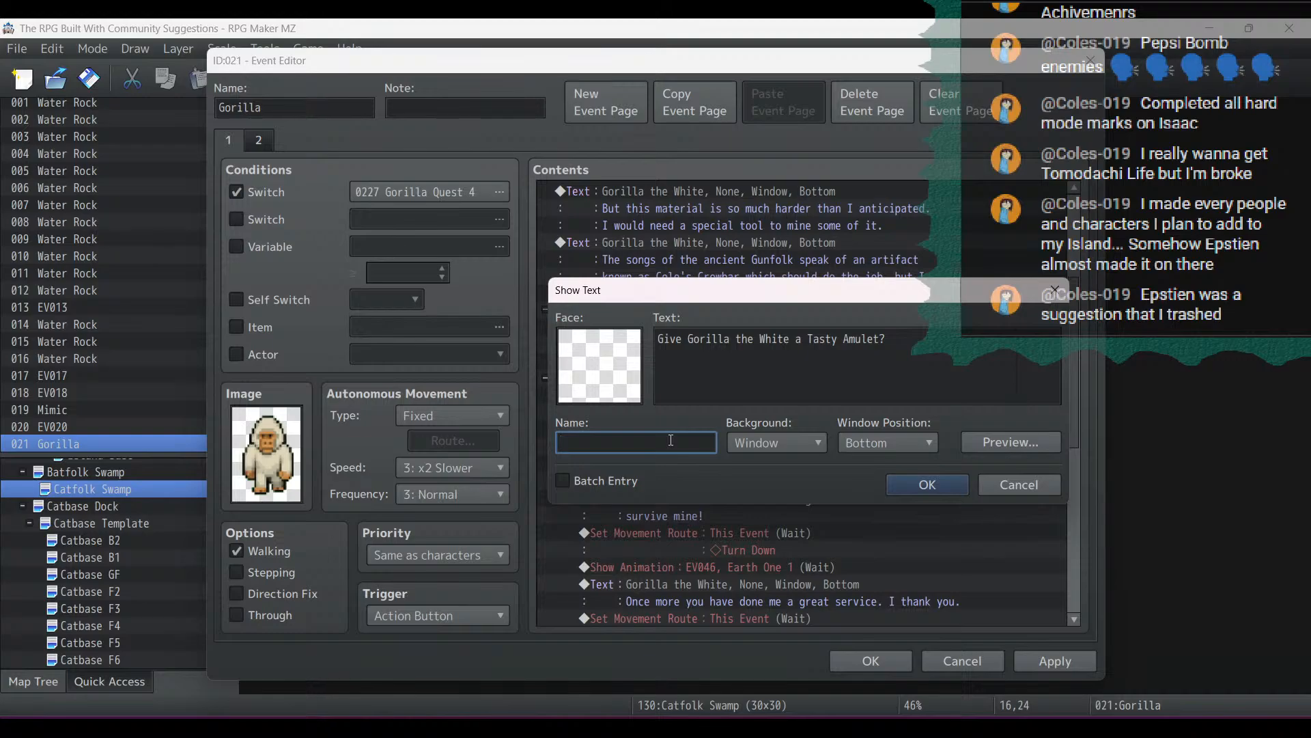
{"action": "type", "text": "Gorilla the White"}
{"action": "left_click_drag", "start_coordinate": [882, 341], "coordinate": [405, 317]}
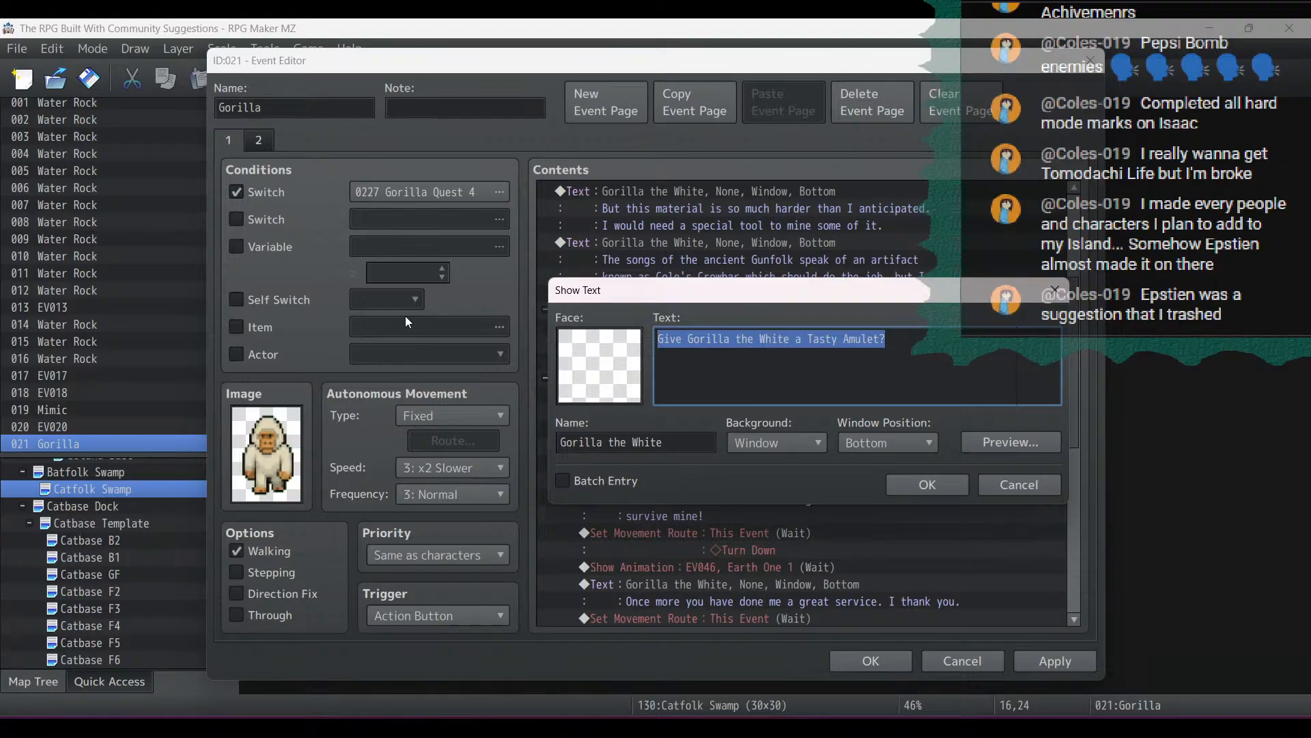
{"action": "type", "text": "Gasp! Is that th"}
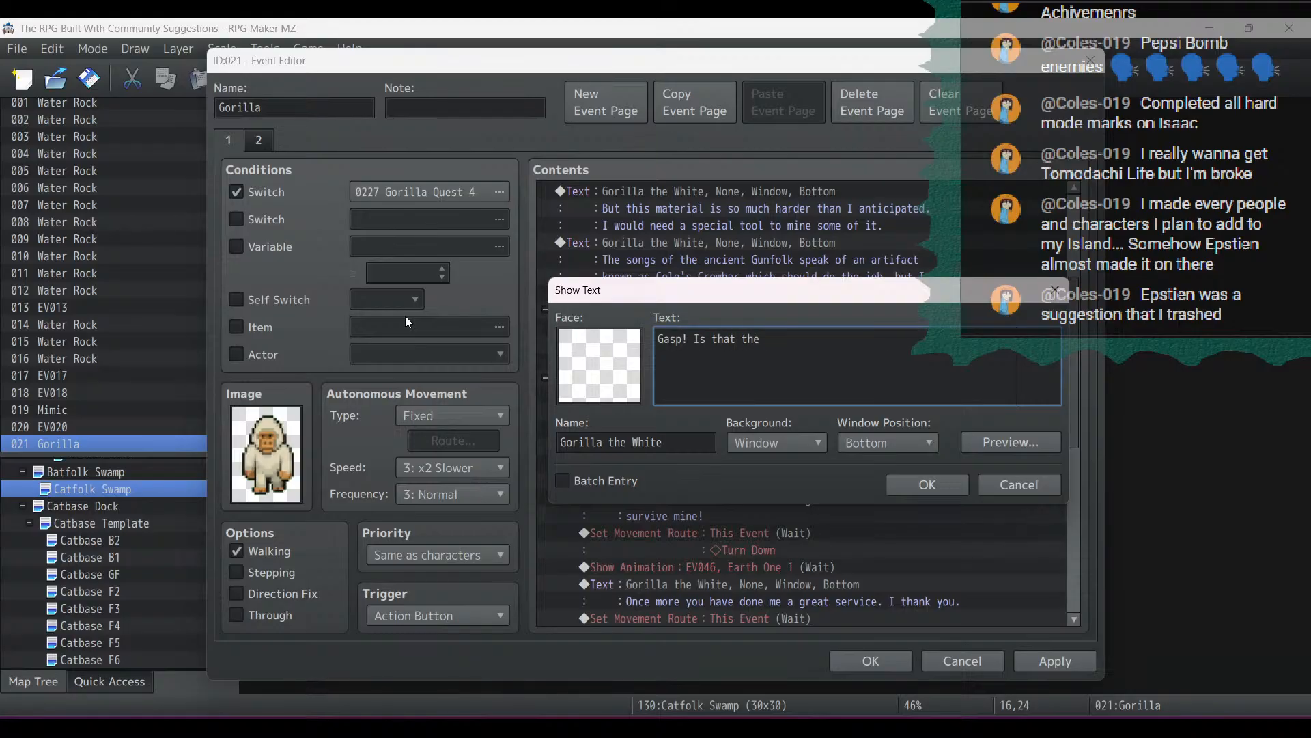
{"action": "type", "text": "e mythical Cole's Crowbar you have?"}
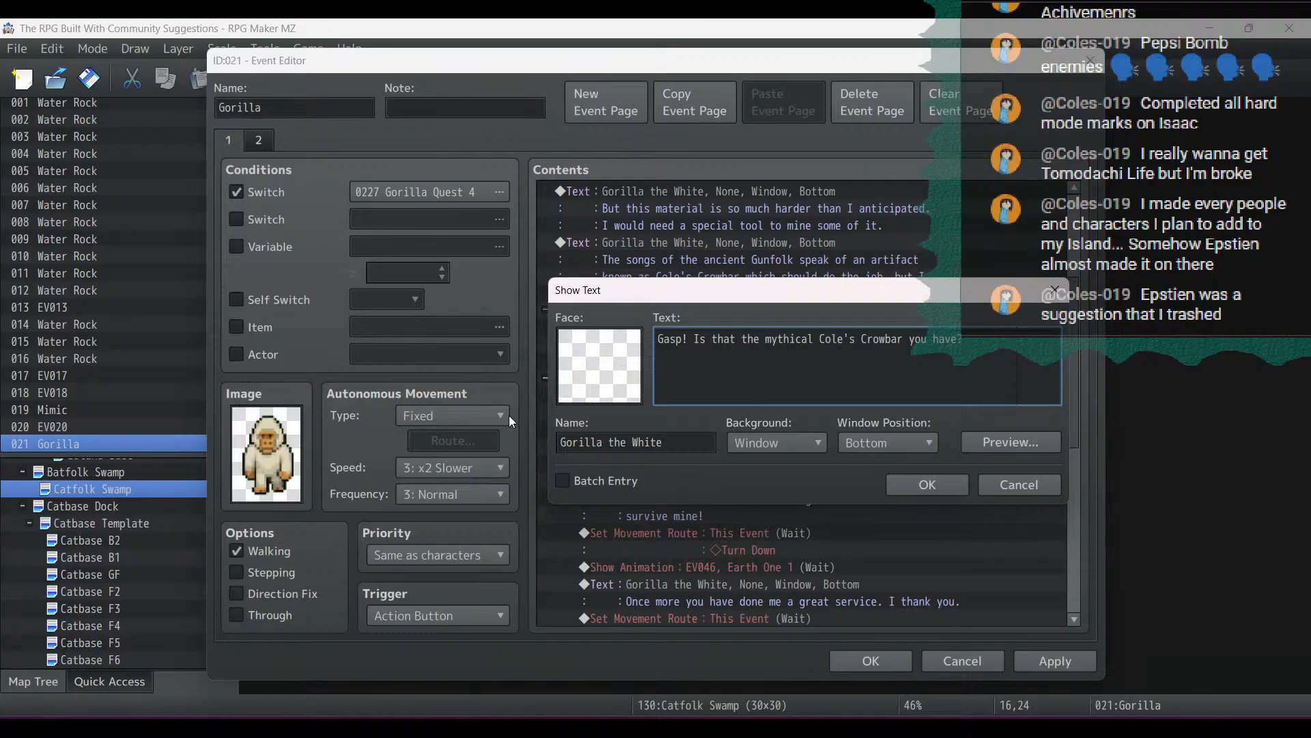
{"action": "left_click", "coordinate": [914, 493]}
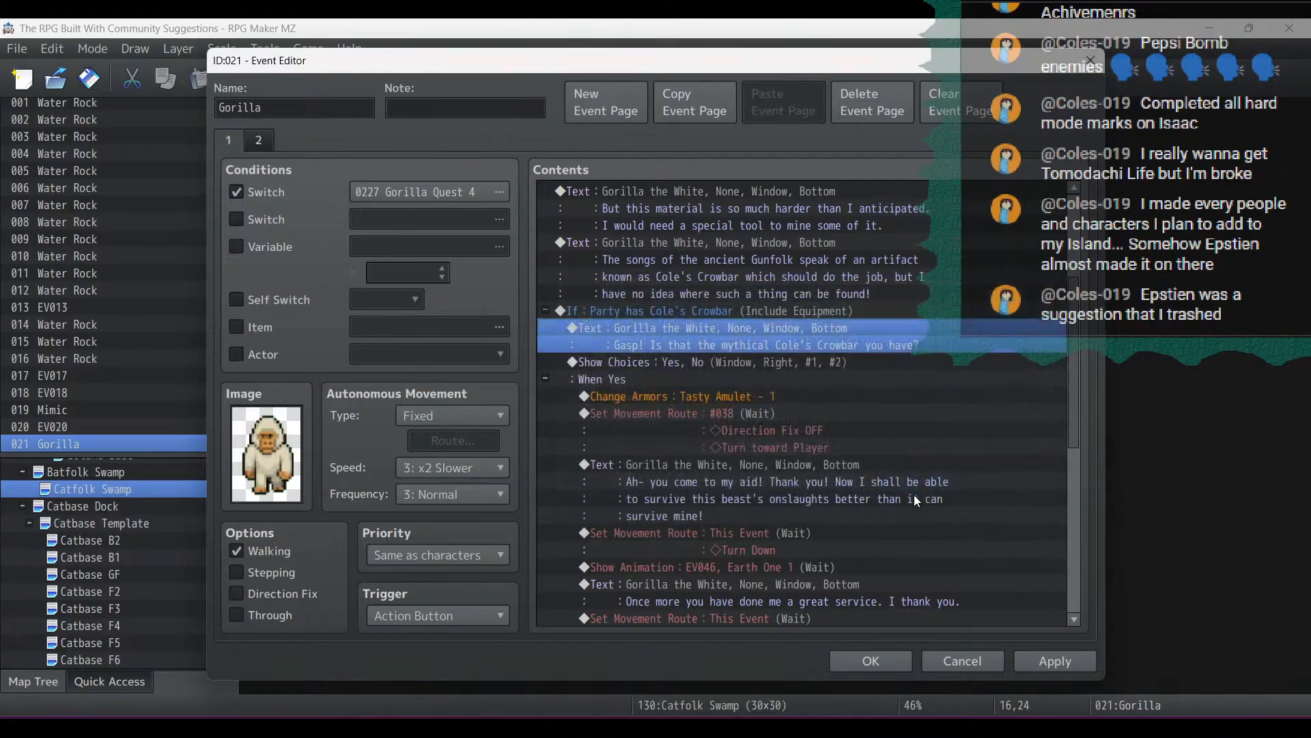
Extend the crowbar message with "May I please borrow it for just a second?", breaking the line after "May"
{"action": "double_click", "coordinate": [757, 330]}
{"action": "type", "text": "M"}
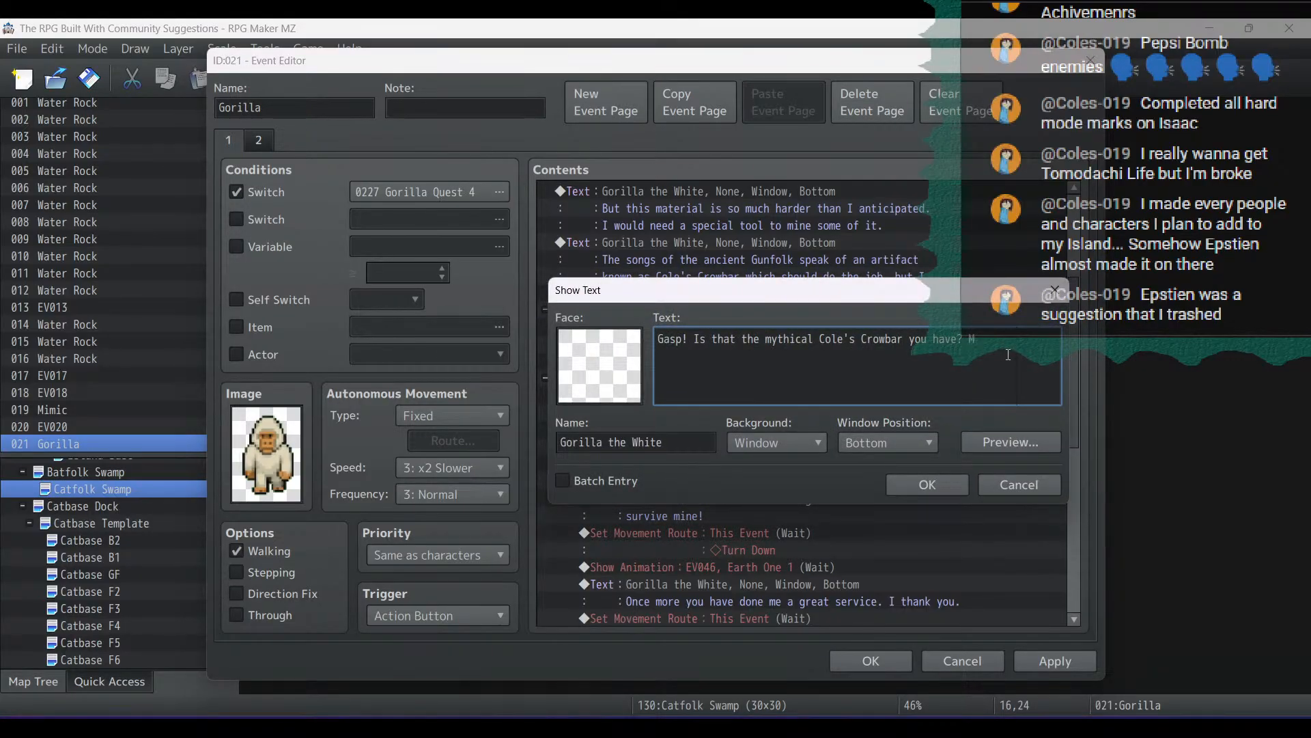
{"action": "type", "text": "ay"}
{"action": "key", "text": "Return"}
{"action": "type", "text": "I please borrow it for just a second"}
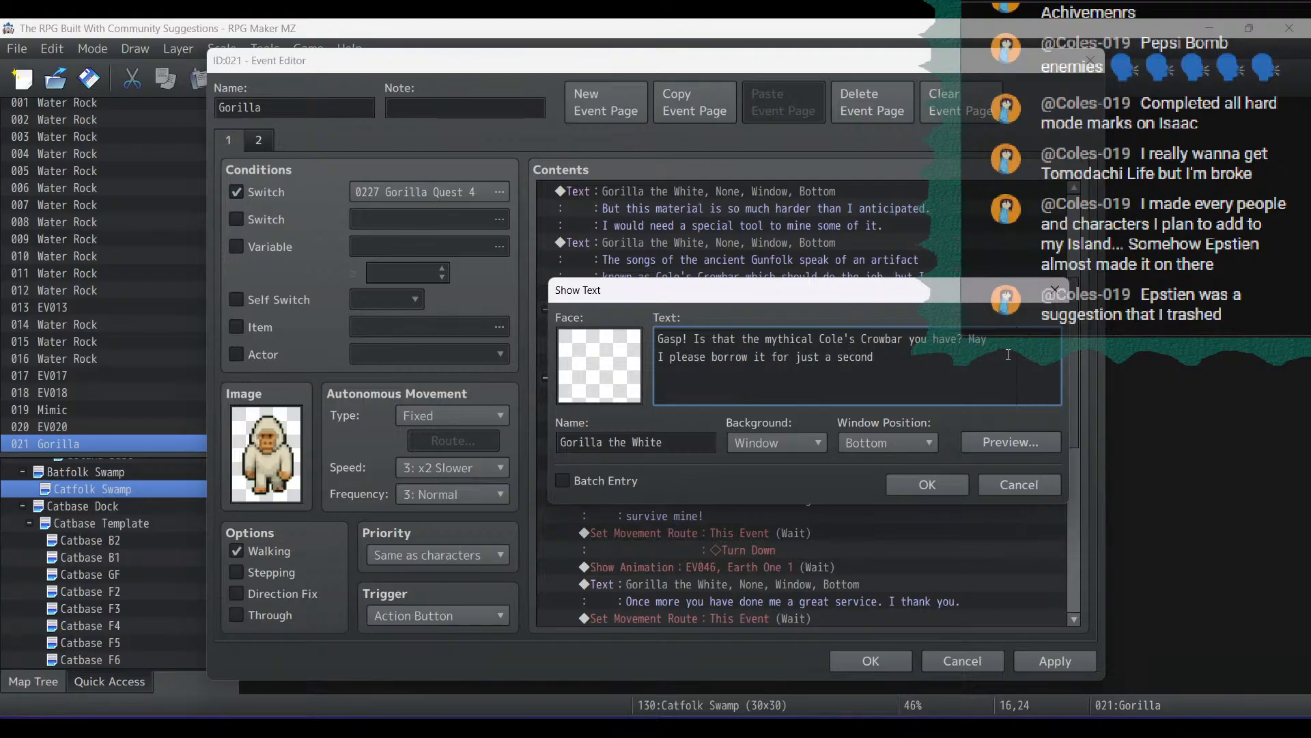
{"action": "type", "text": "?"}
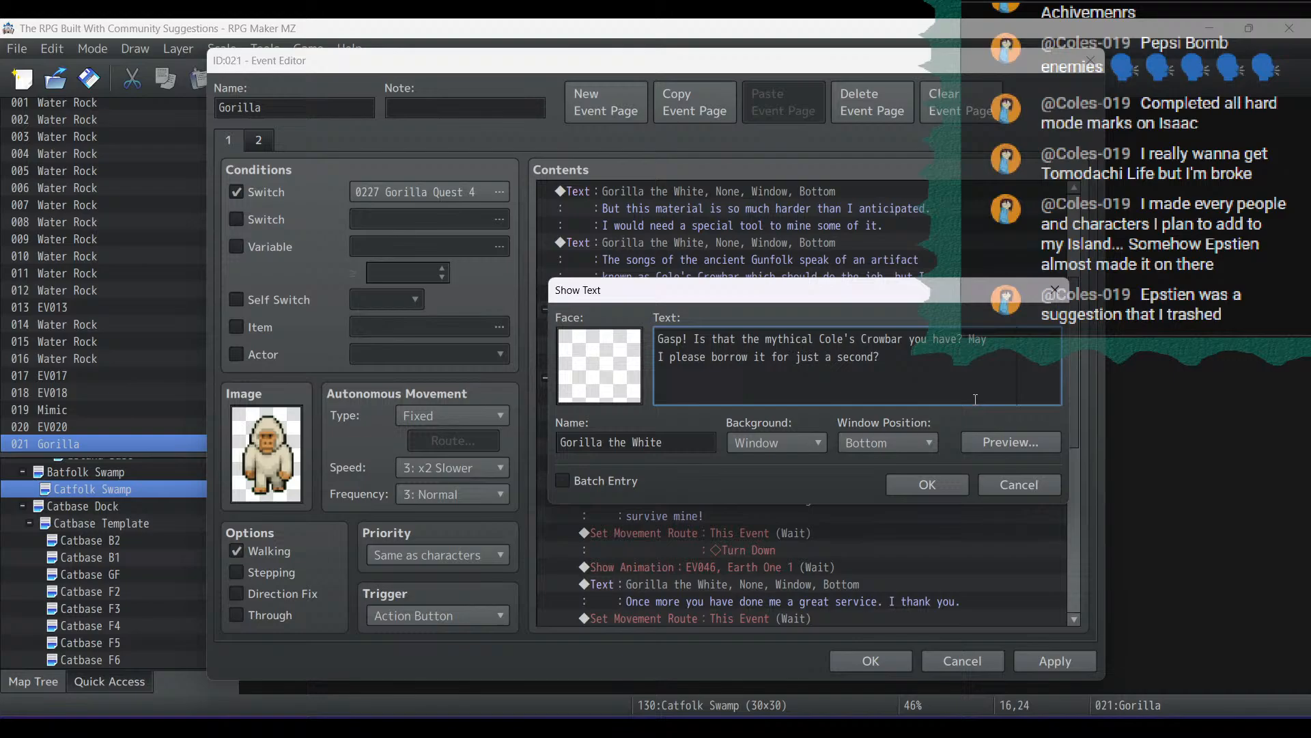
{"action": "left_click", "coordinate": [931, 485]}
Remove the else branch from the Cole's Crowbar condition
{"action": "left_click", "coordinate": [752, 379]}
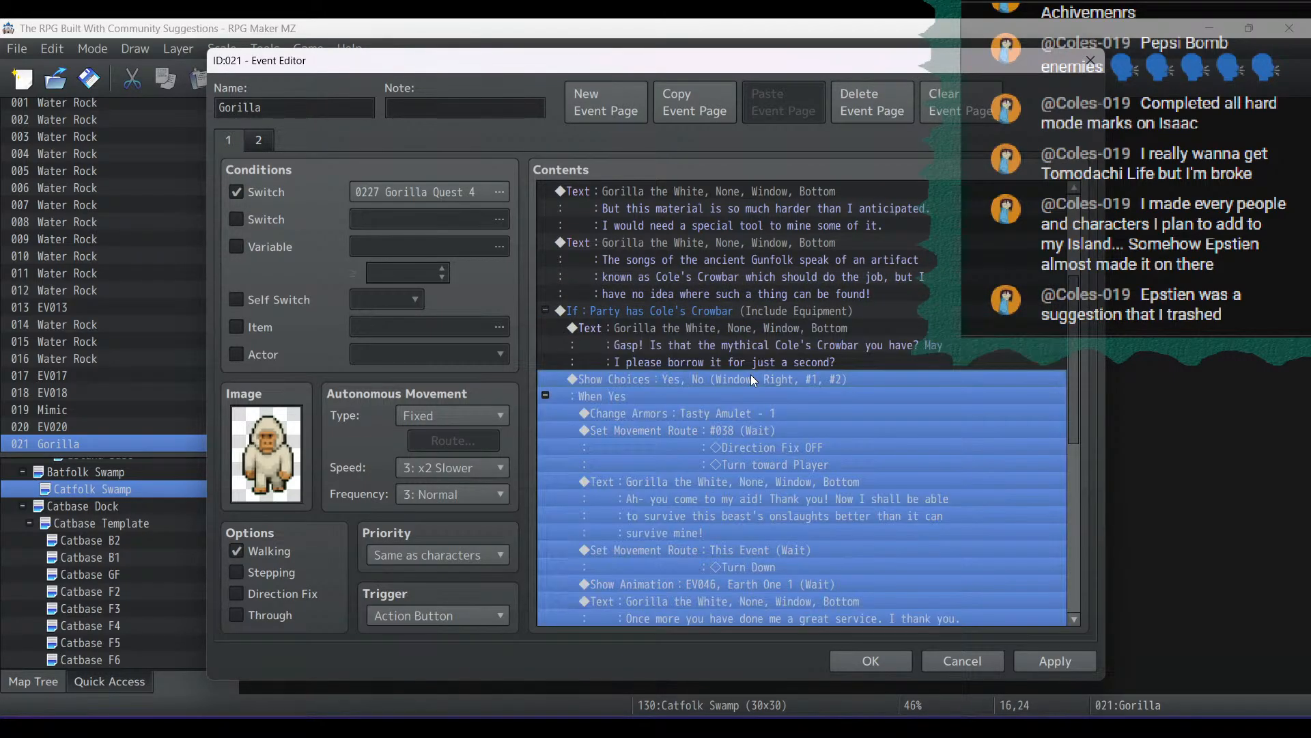
{"action": "scroll", "coordinate": [780, 371], "scroll_direction": "down", "scroll_amount": 4}
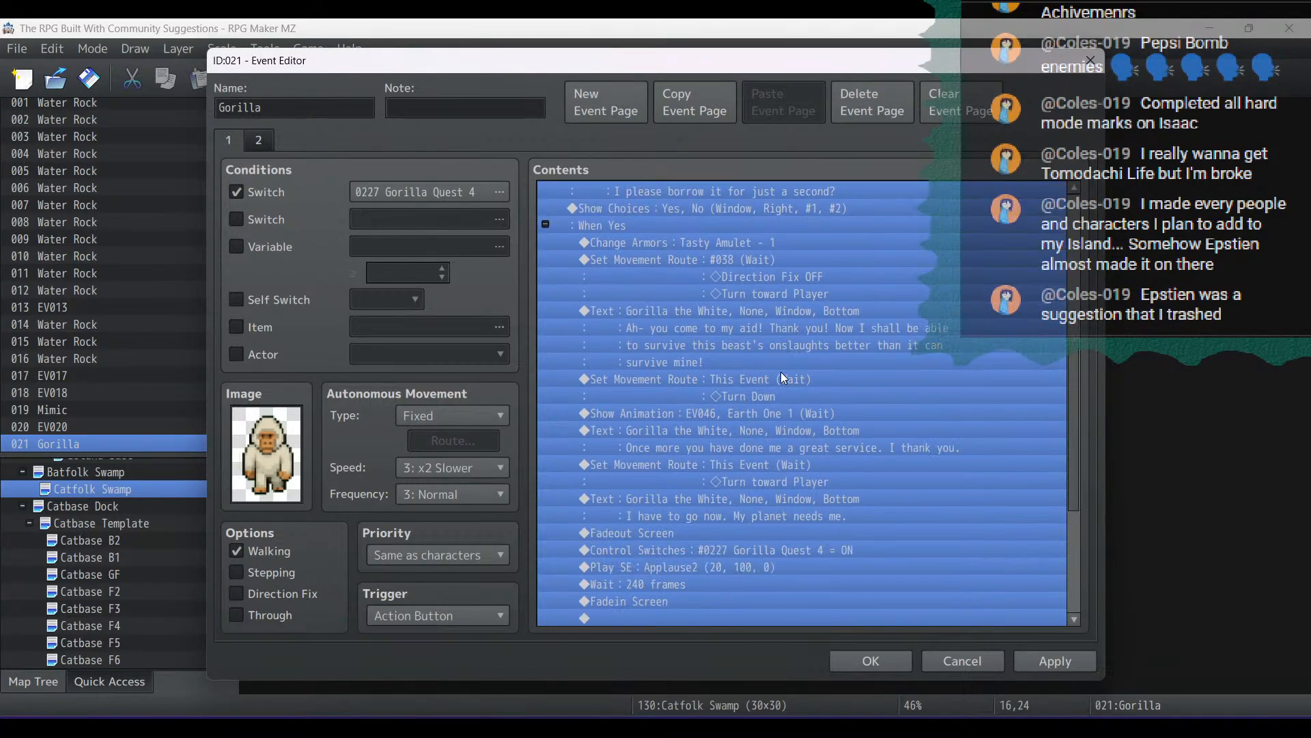
{"action": "scroll", "coordinate": [781, 372], "scroll_direction": "up", "scroll_amount": 3}
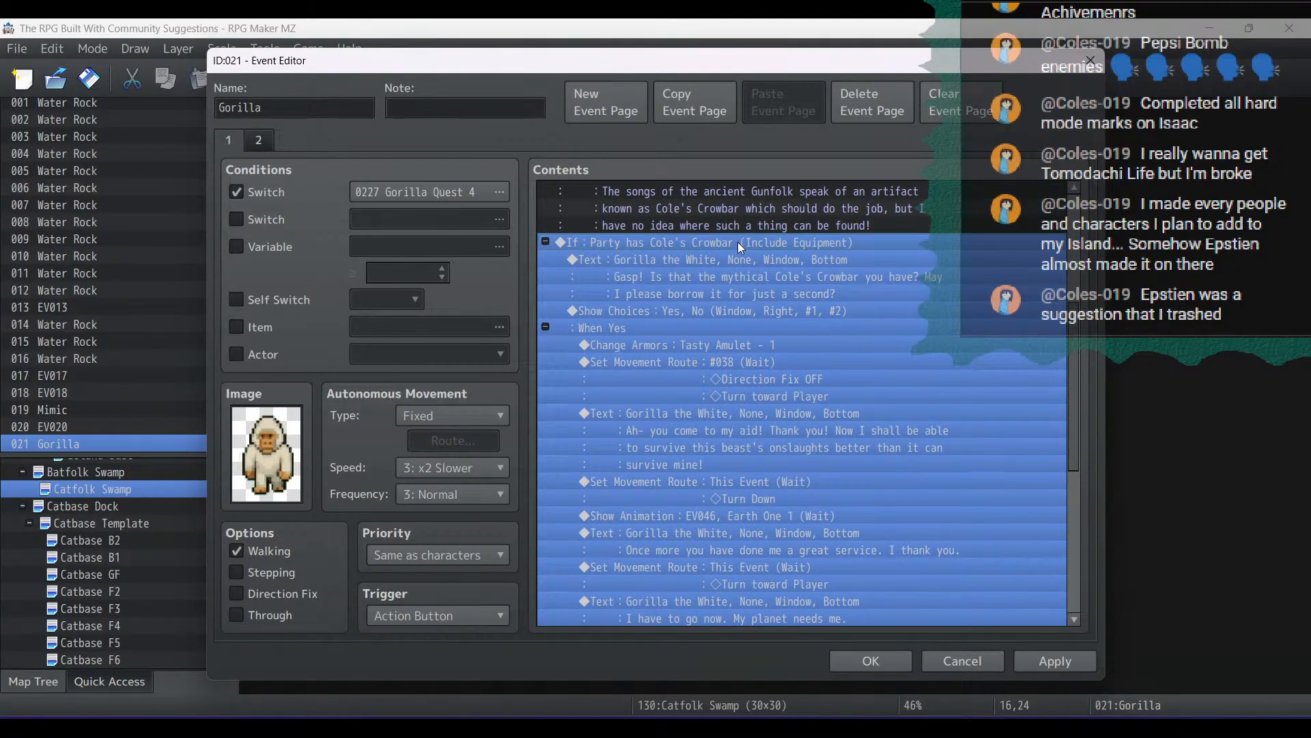
{"action": "double_click", "coordinate": [737, 242]}
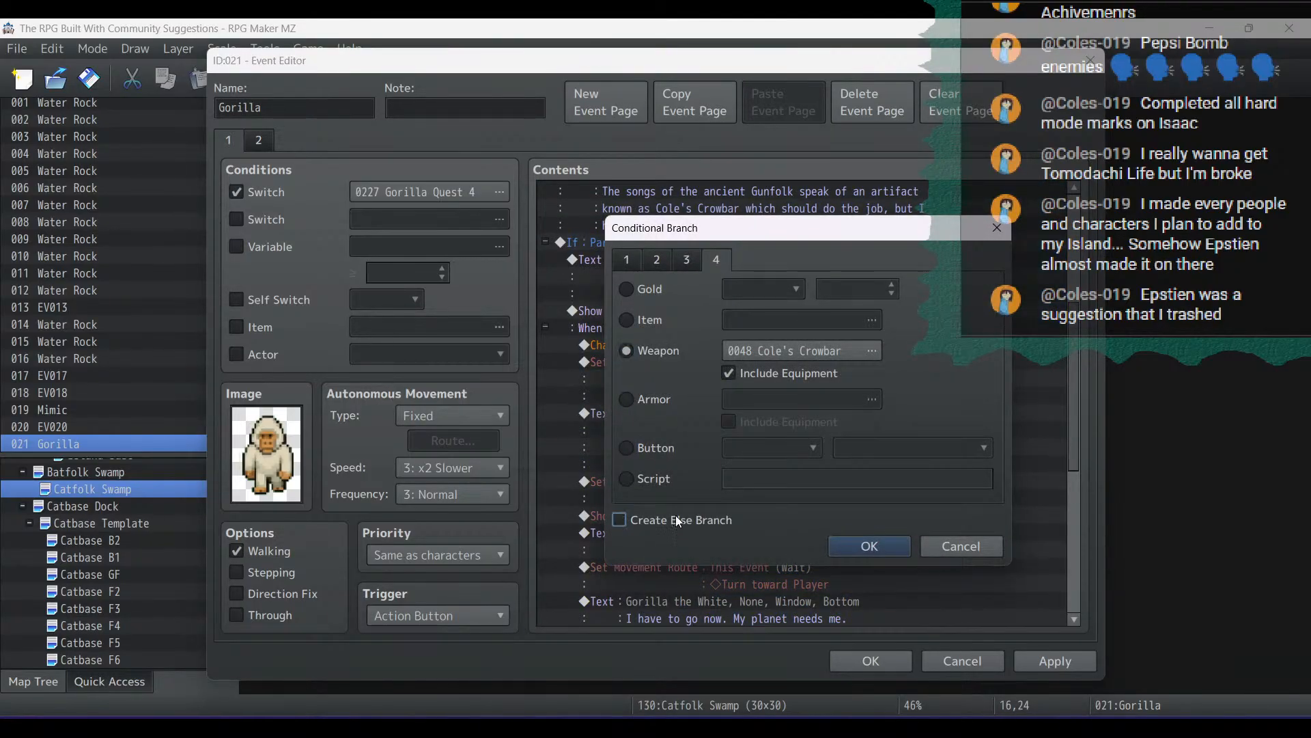
{"action": "left_click", "coordinate": [907, 547]}
{"action": "scroll", "coordinate": [759, 488], "scroll_direction": "down", "scroll_amount": 5}
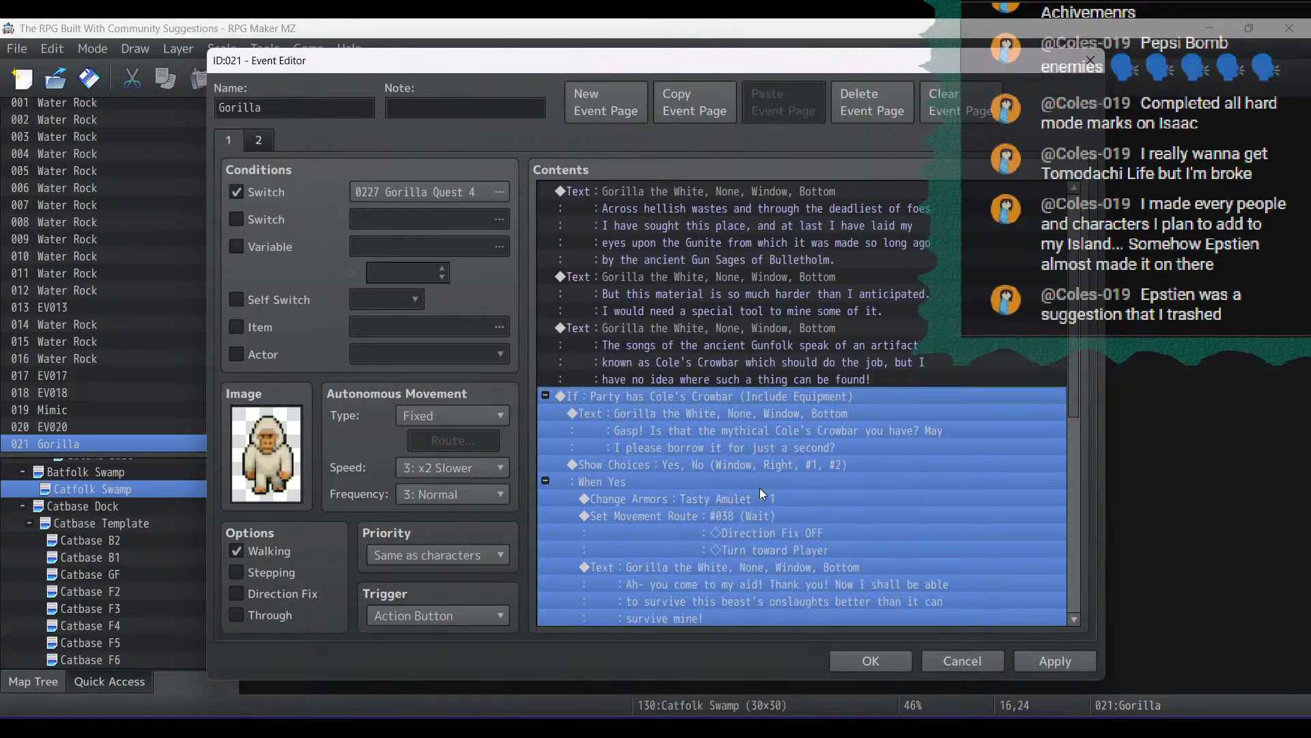
Delete the Tasty Amulet armor change and the #038 movement route from the Yes choice
{"action": "left_click", "coordinate": [683, 344]}
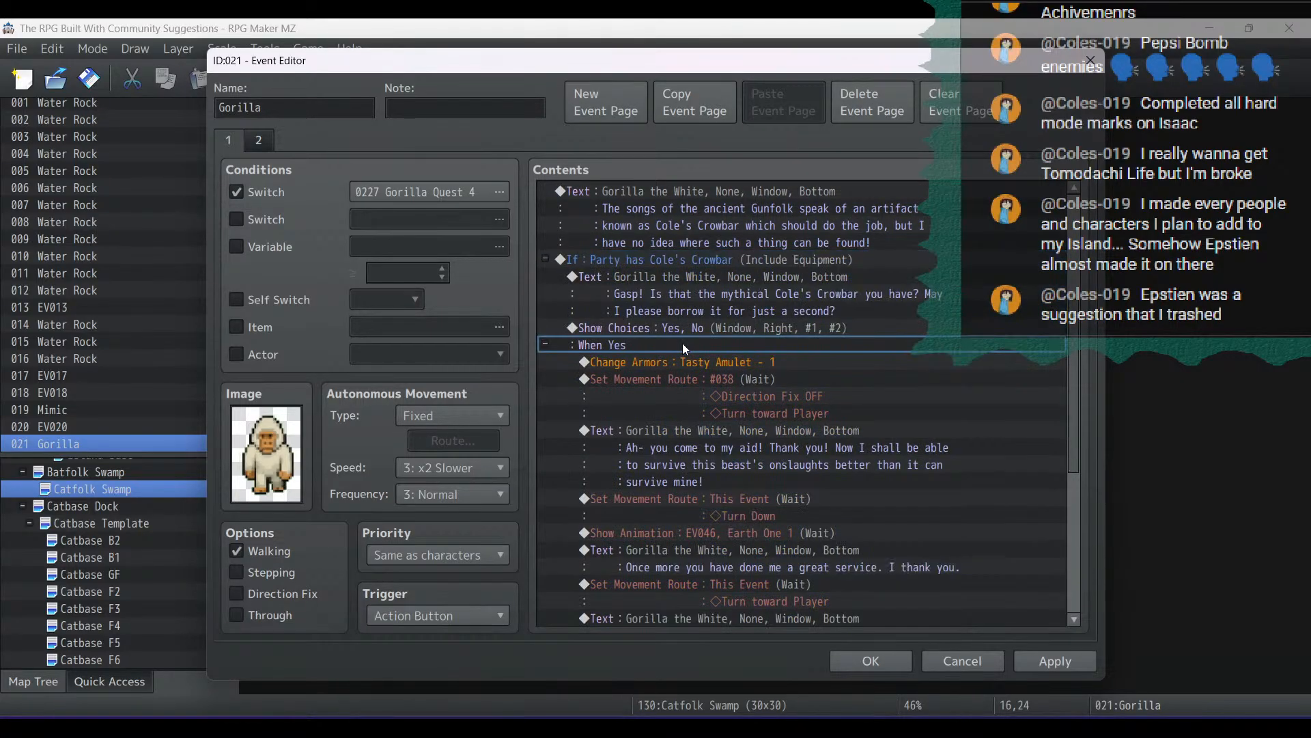
{"action": "left_click", "coordinate": [688, 364]}
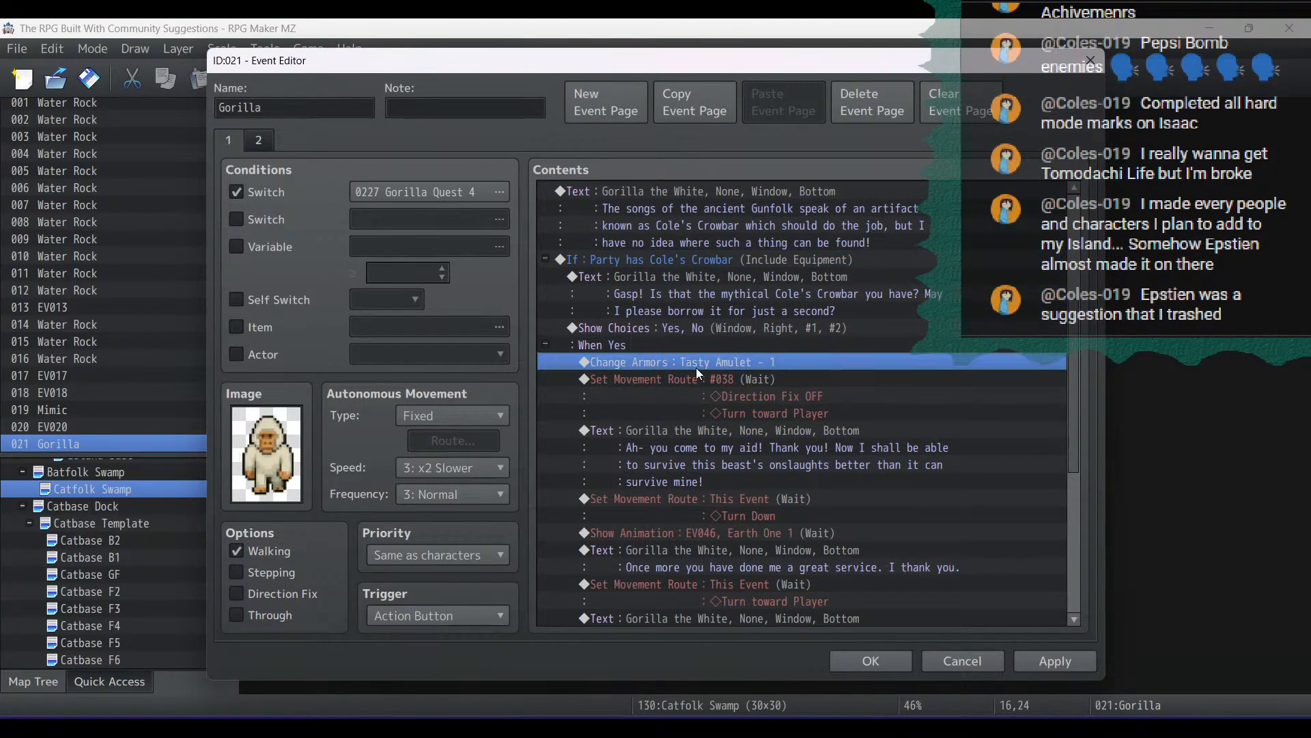
{"action": "key", "text": "Delete"}
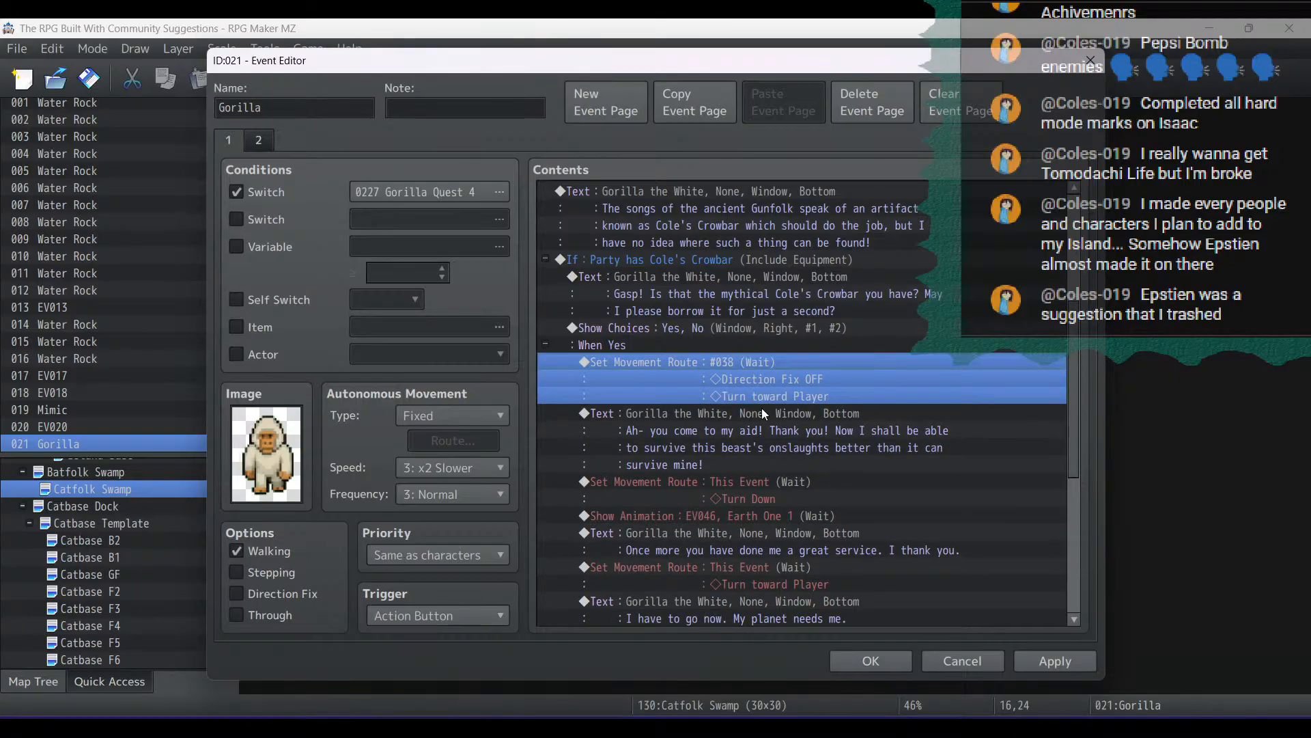
{"action": "key", "text": "Delete"}
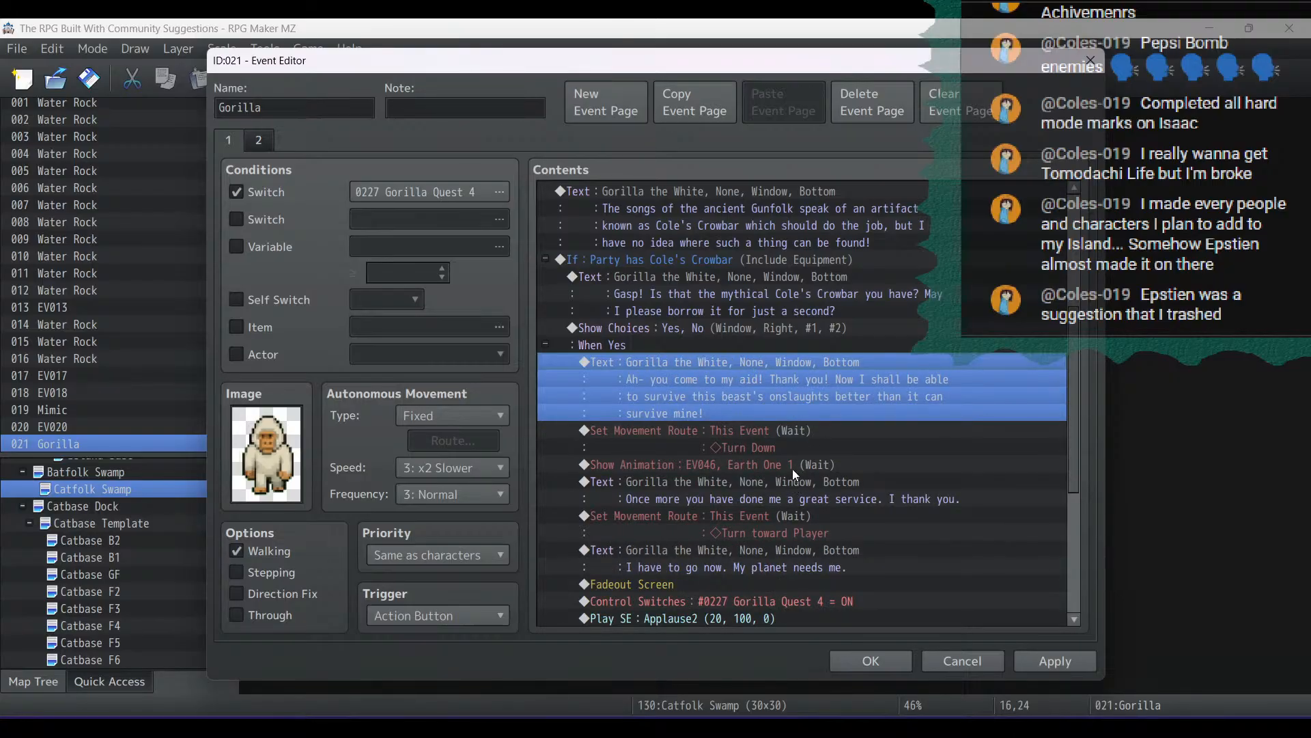
Review the gorilla event's commands, apply and close the event, and save the project
{"action": "scroll", "coordinate": [792, 468], "scroll_direction": "down", "scroll_amount": 5}
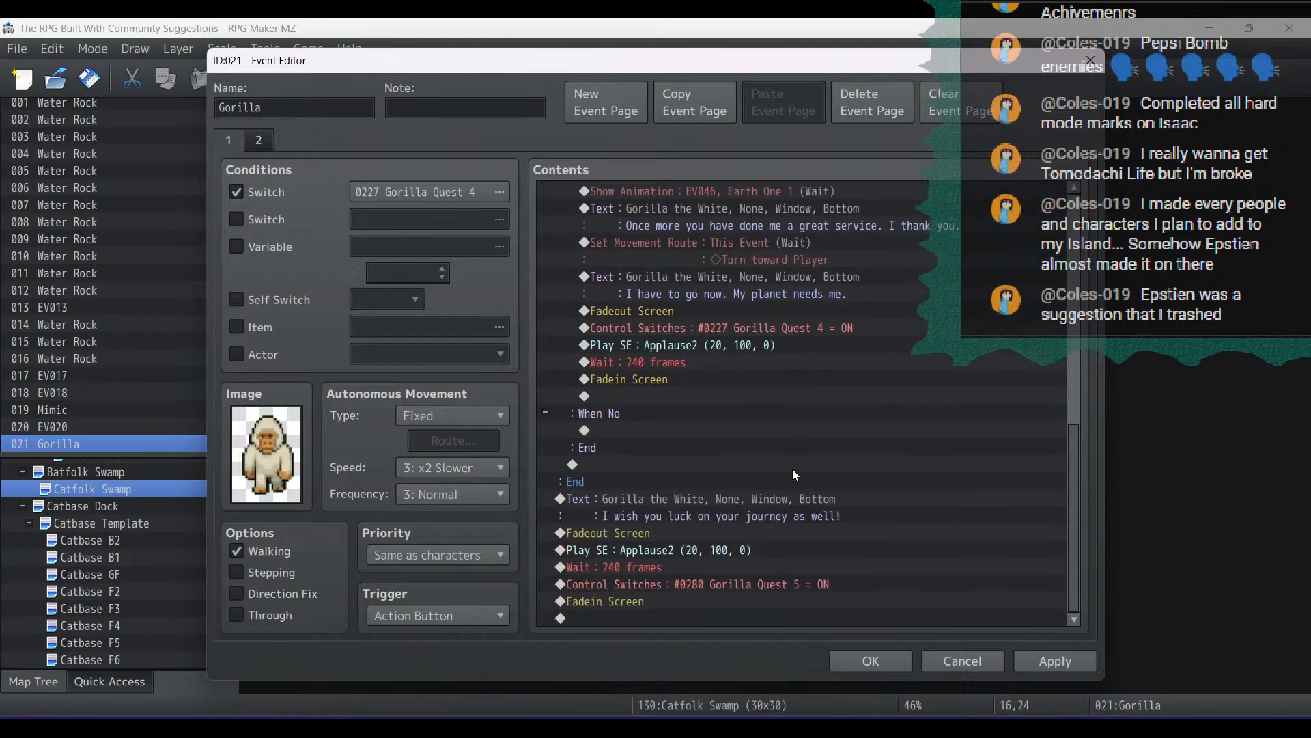
{"action": "scroll", "coordinate": [792, 469], "scroll_direction": "up", "scroll_amount": 10}
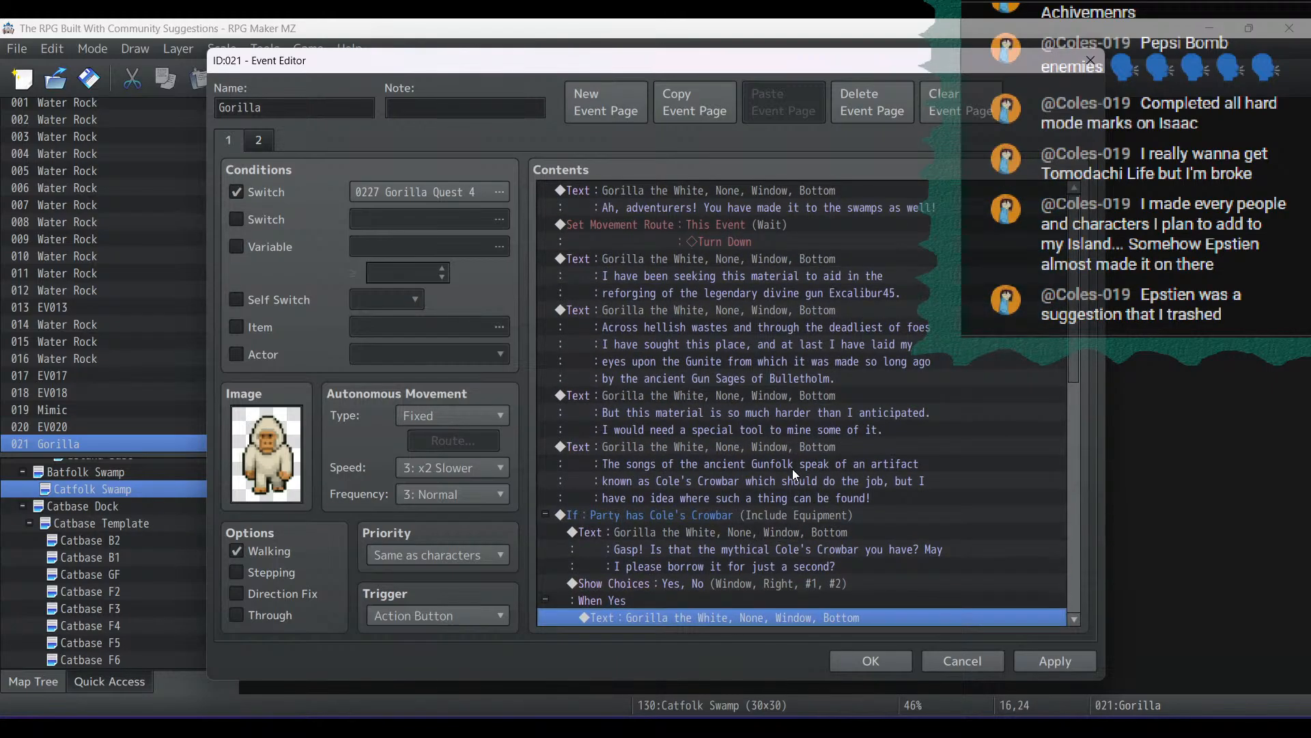
{"action": "left_click", "coordinate": [1062, 663]}
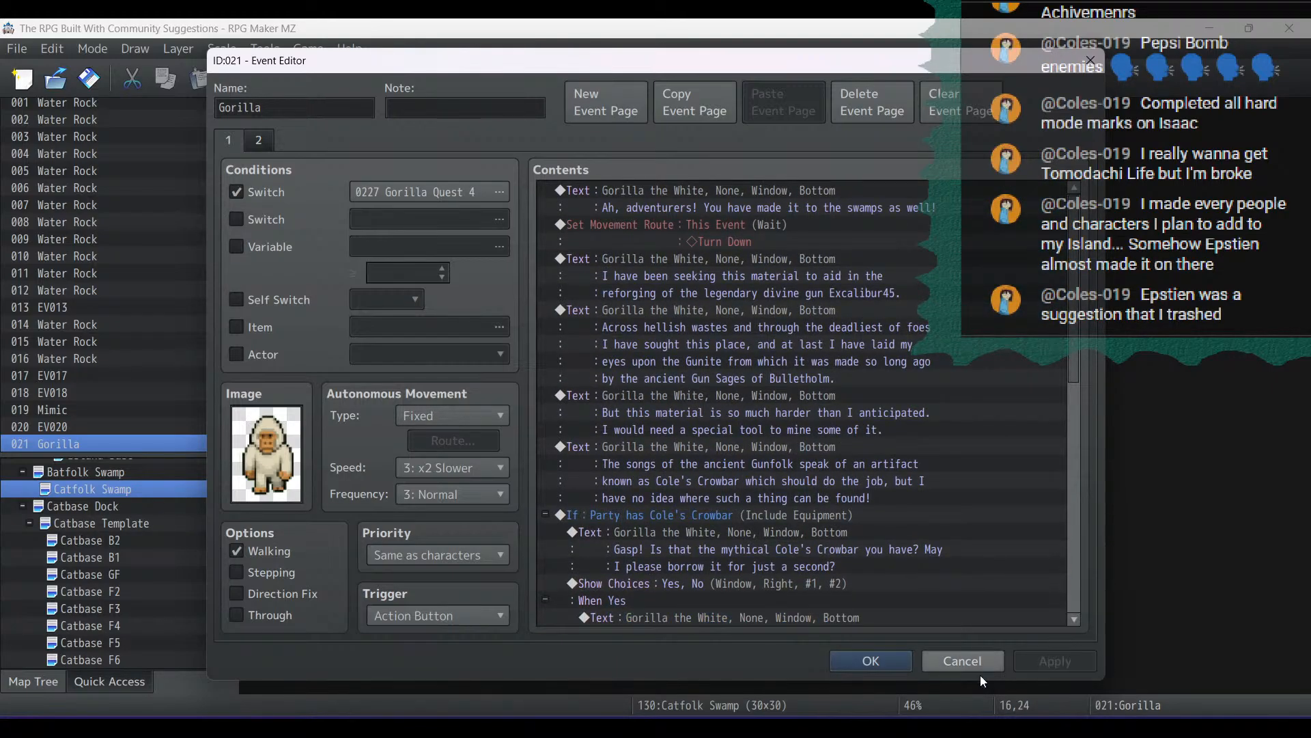
{"action": "left_click", "coordinate": [851, 664]}
{"action": "left_click", "coordinate": [77, 91]}
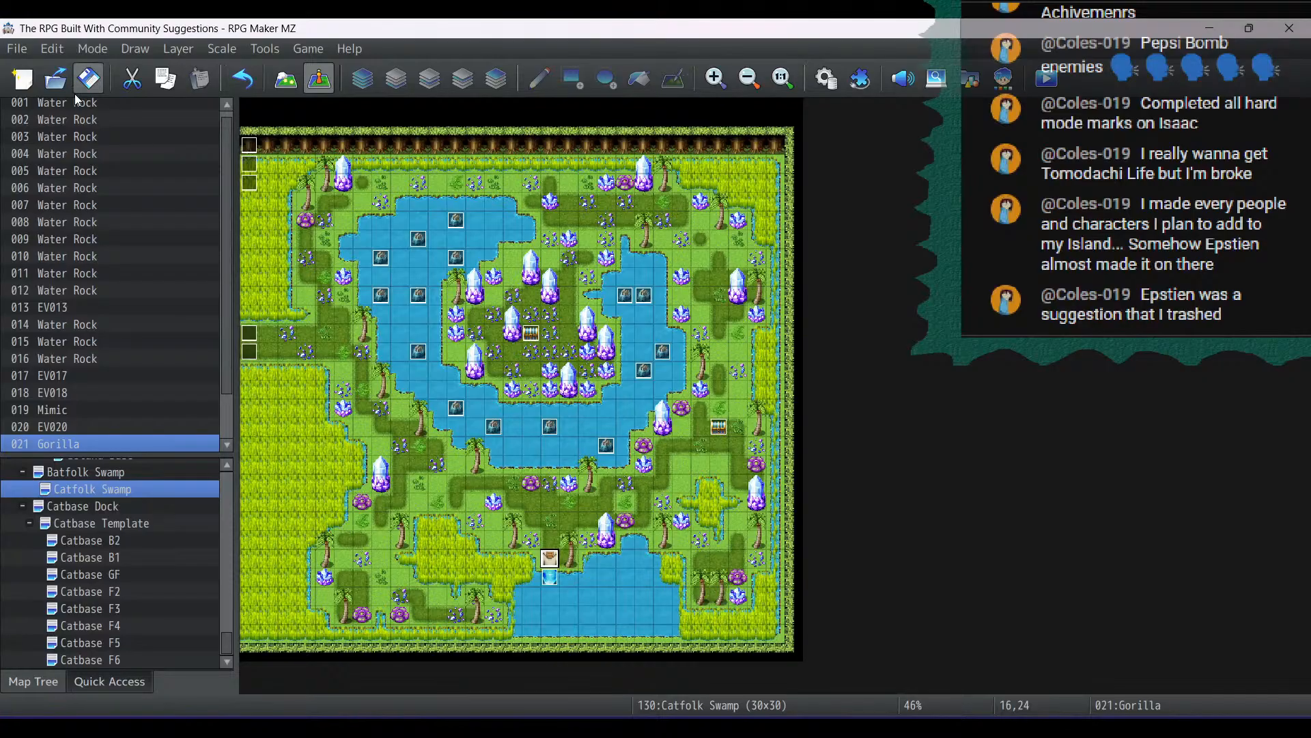
Start a playtest of the game and load the File 2 save
{"action": "left_click", "coordinate": [1038, 77]}
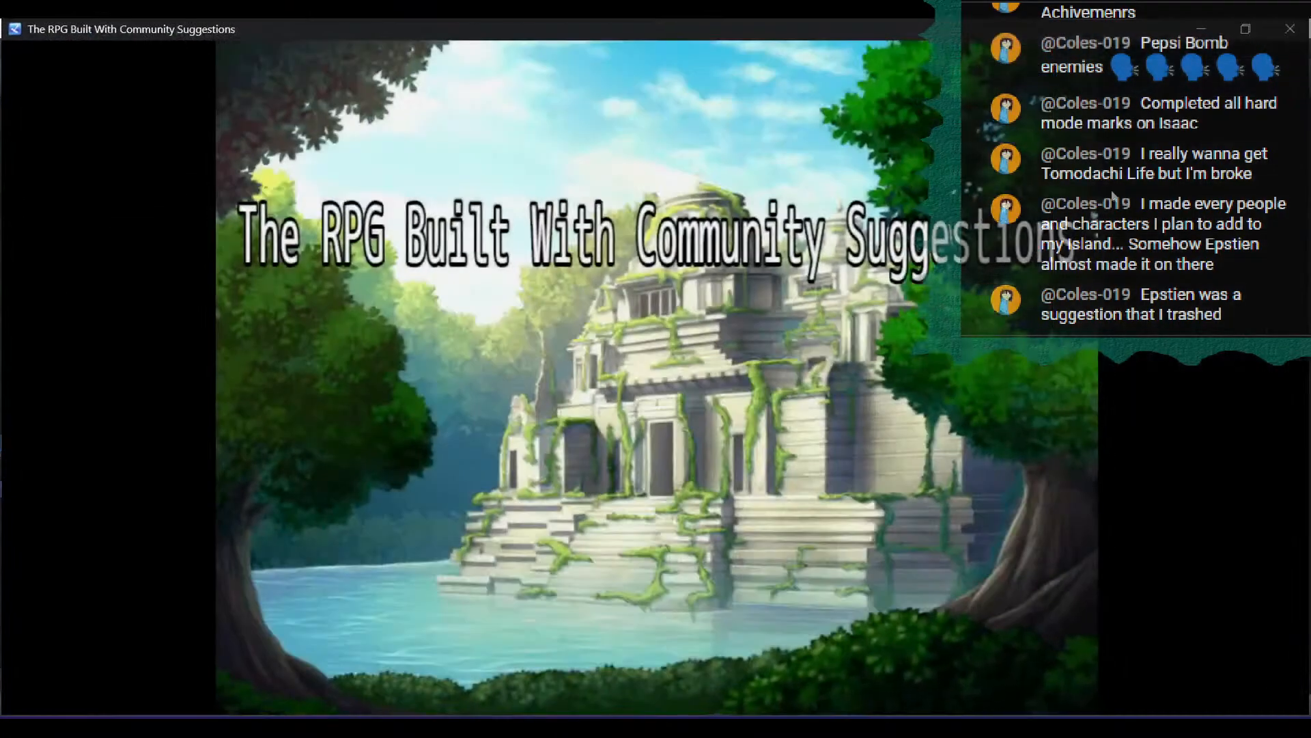
{"action": "key", "text": "Return"}
{"action": "key", "text": "Return"}
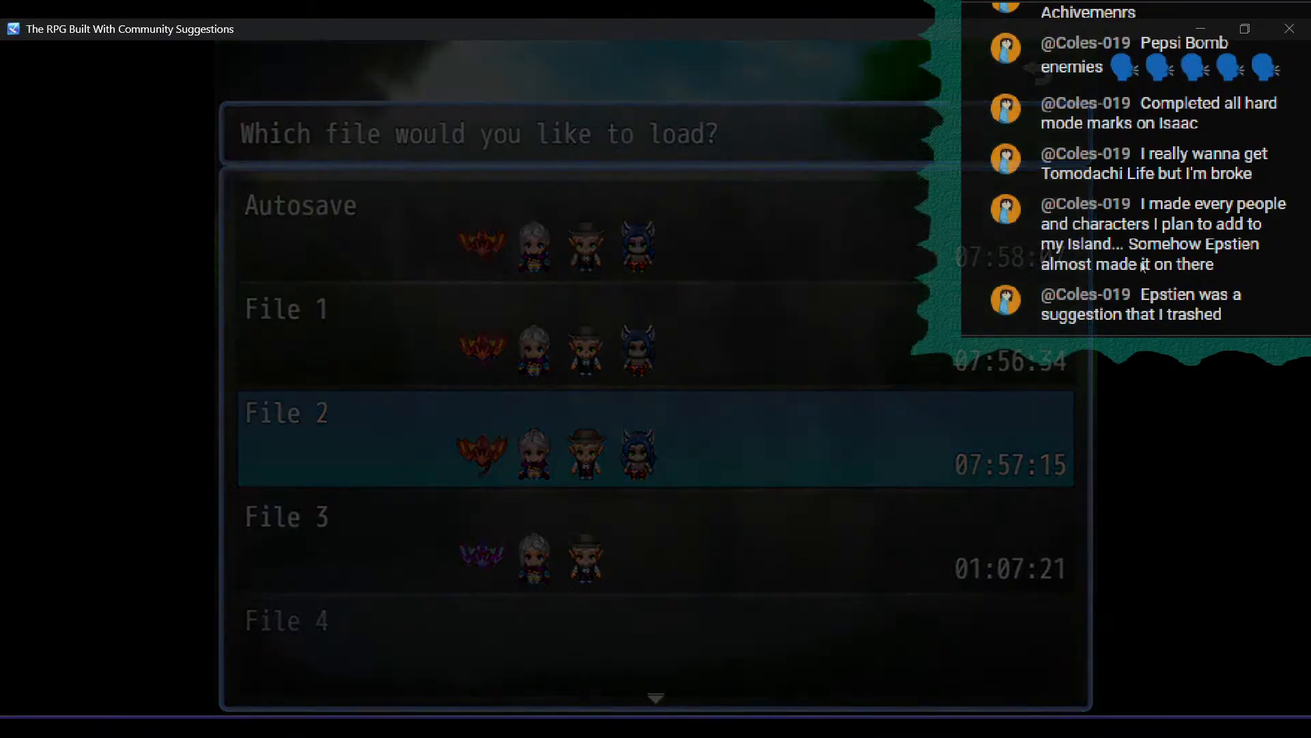
Leave the Southern Island Hidden Dock by ship and travel across the world map to Shimmering Swamp
{"action": "key", "text": "Down"}
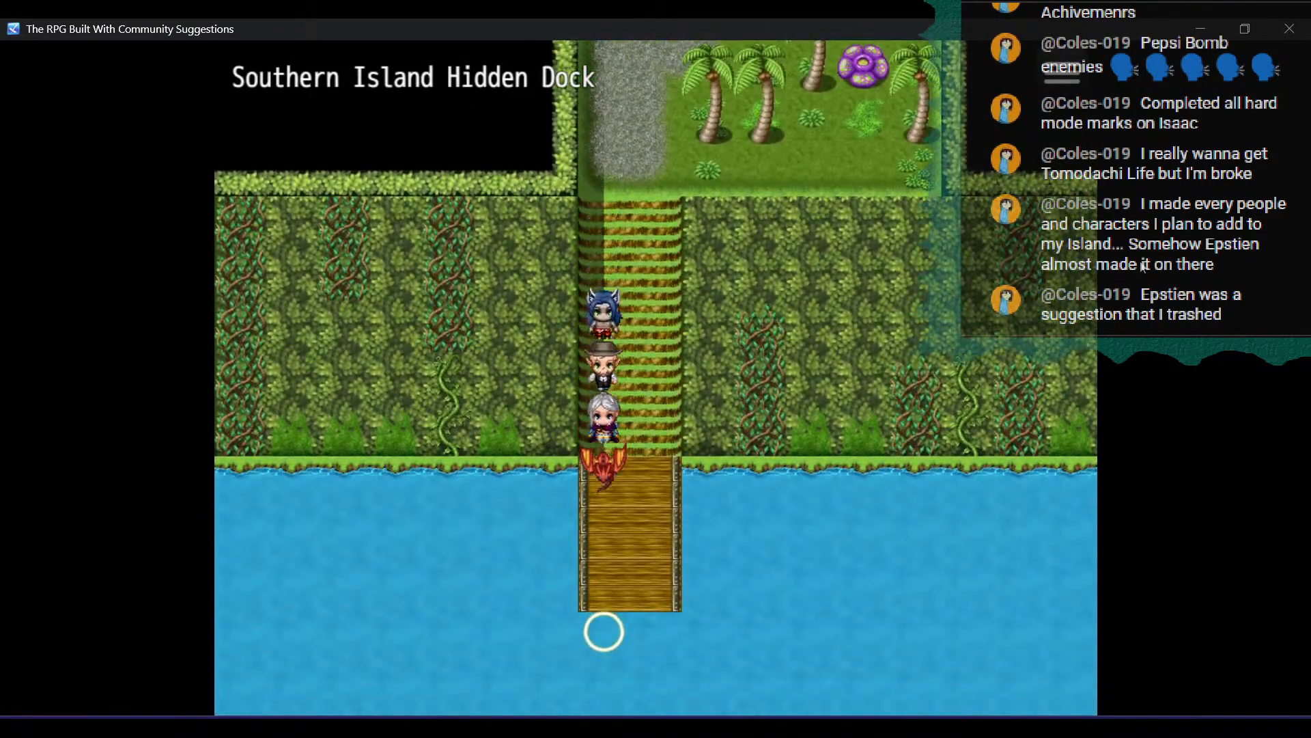
{"action": "key", "text": "Down"}
{"action": "key", "text": "Return"}
{"action": "key", "text": "Return"}
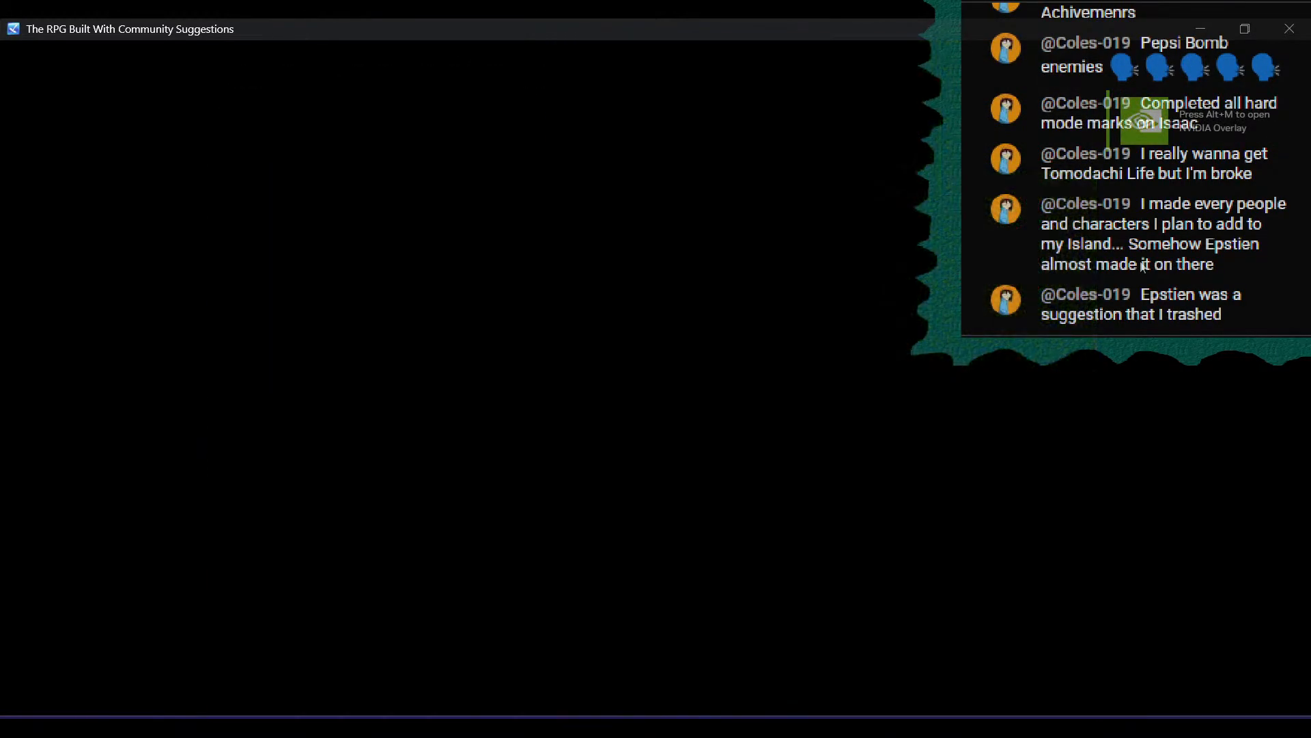
{"action": "key", "text": "Left"}
{"action": "key", "text": "Up"}
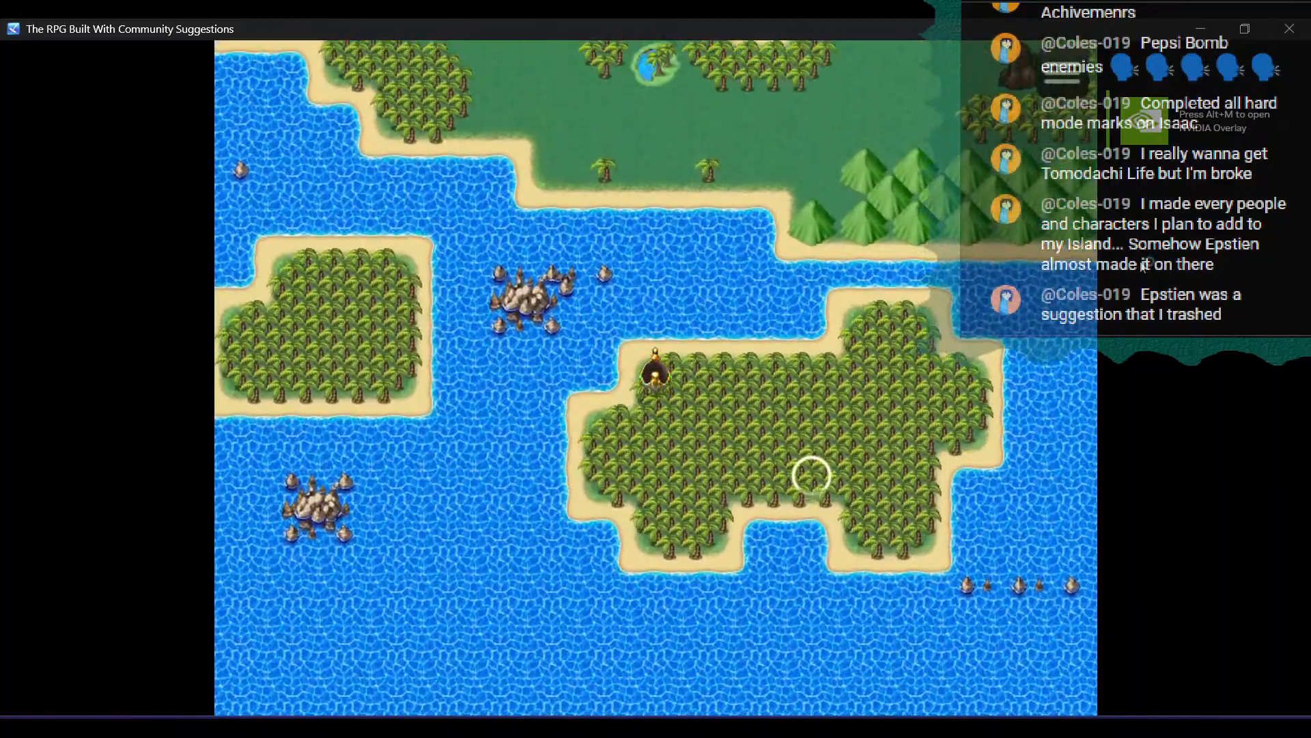
{"action": "key", "text": "Down"}
{"action": "key", "text": "Right"}
{"action": "key", "text": "Up"}
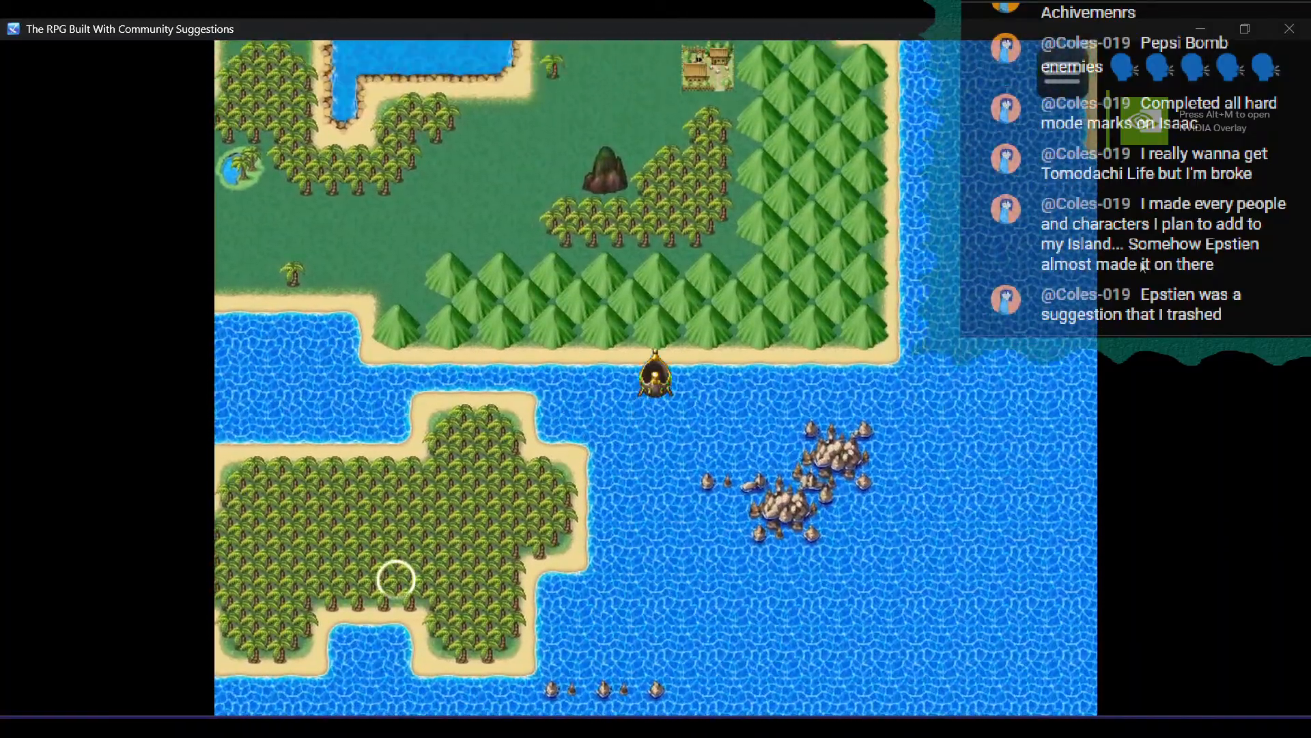
{"action": "key", "text": "Up"}
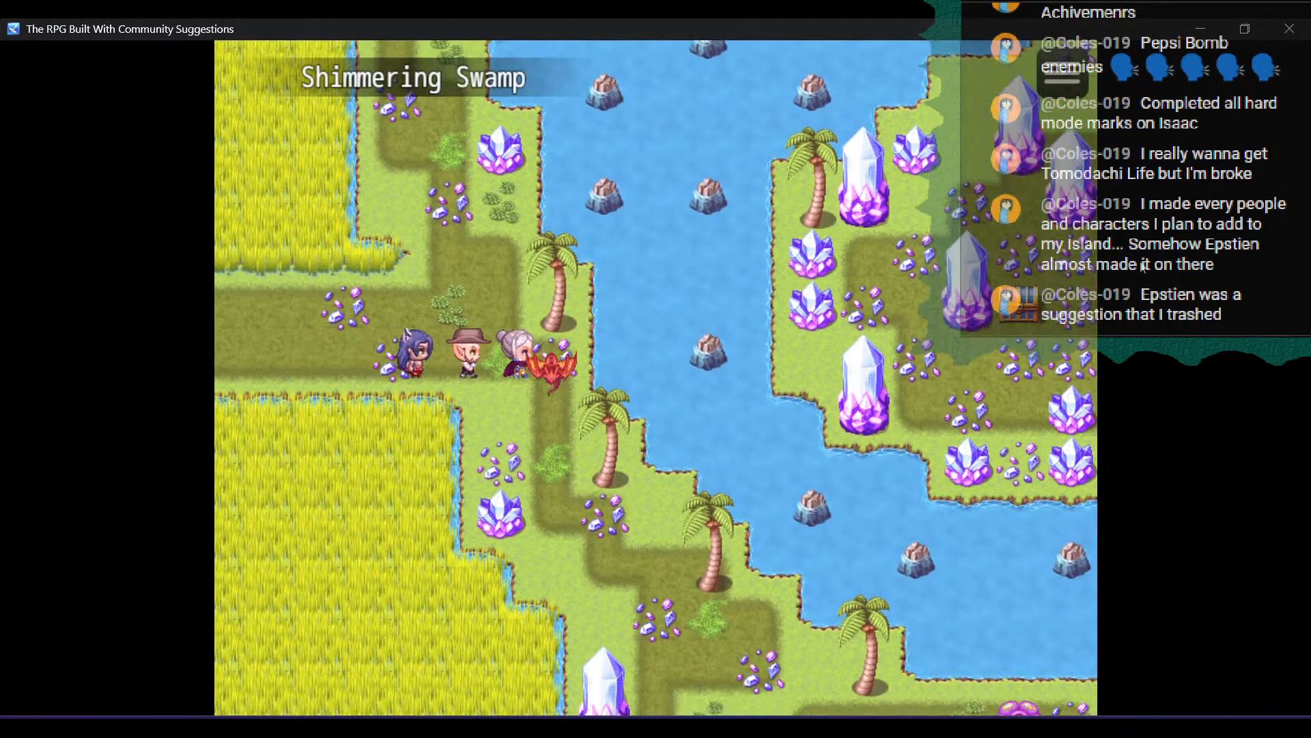
Walk the party through Shimmering Swamp to the white gorilla beside the blue crystal and talk to him
{"action": "key", "text": "Right"}
{"action": "key", "text": "Down"}
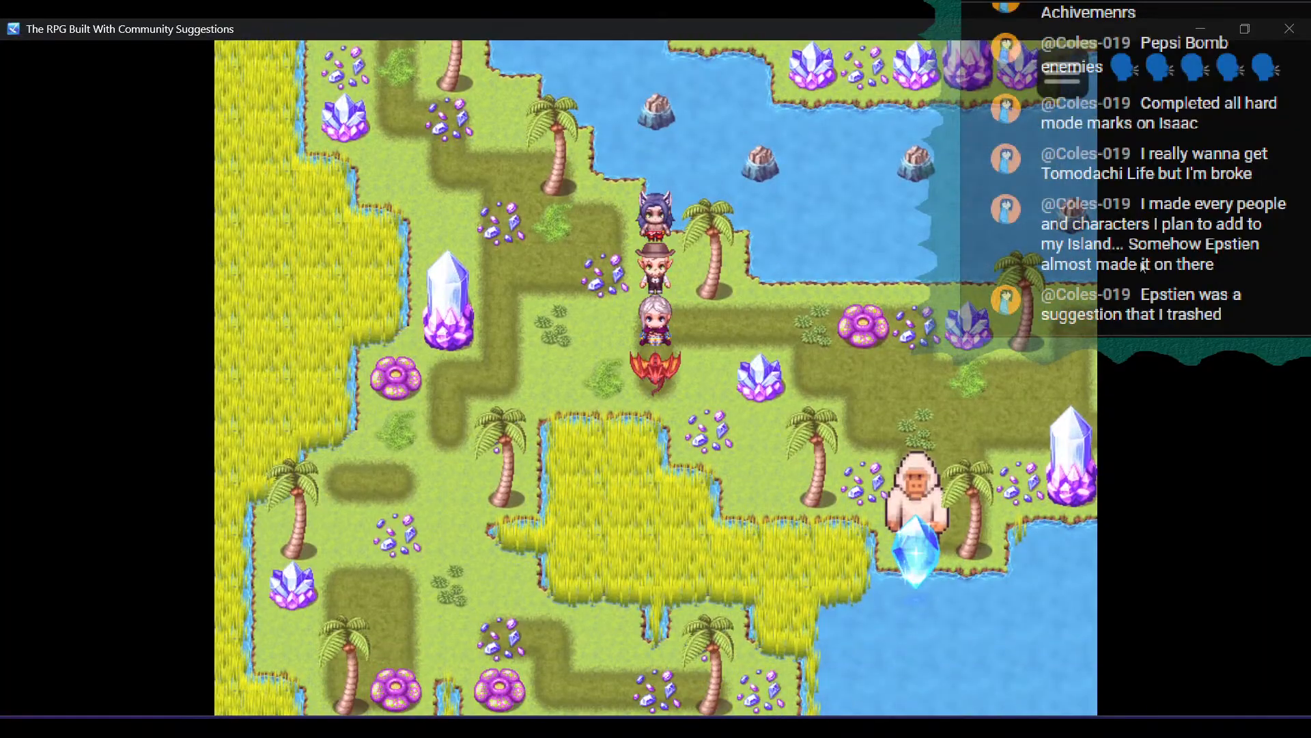
{"action": "key", "text": "Right"}
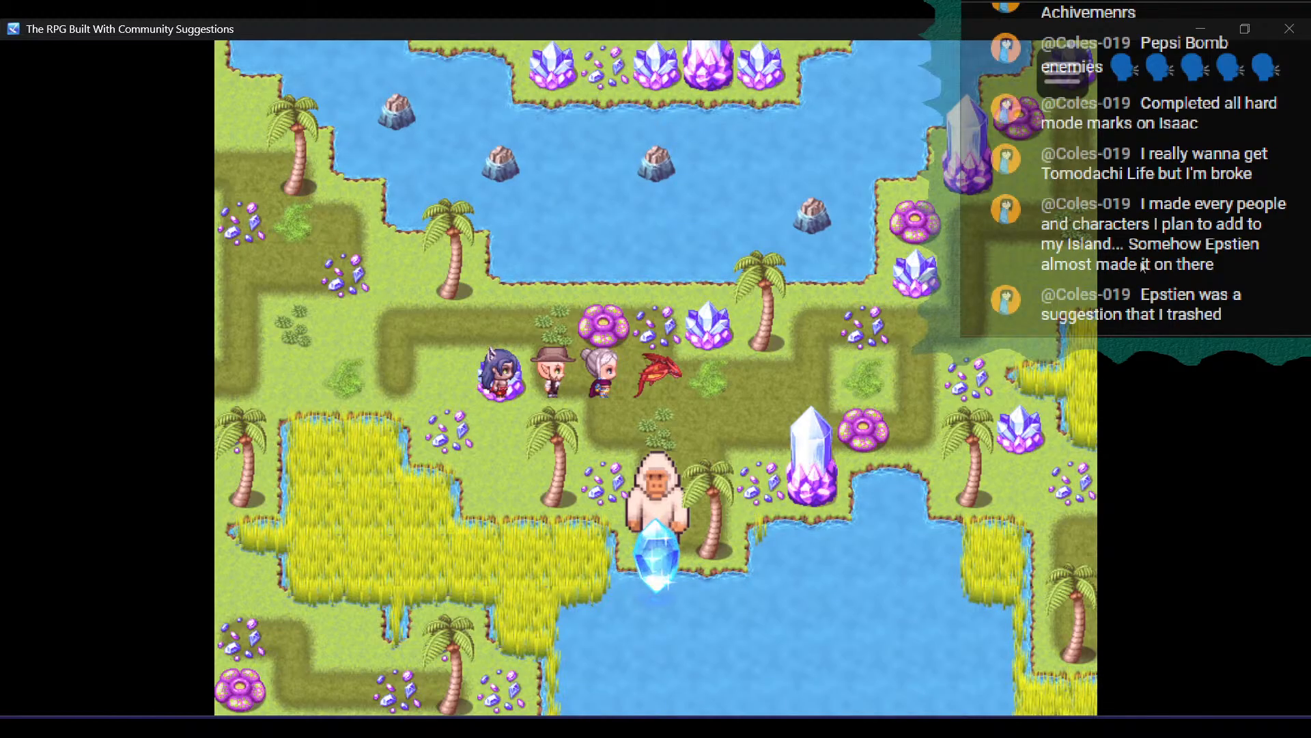
{"action": "key", "text": "Down"}
{"action": "key", "text": "Return"}
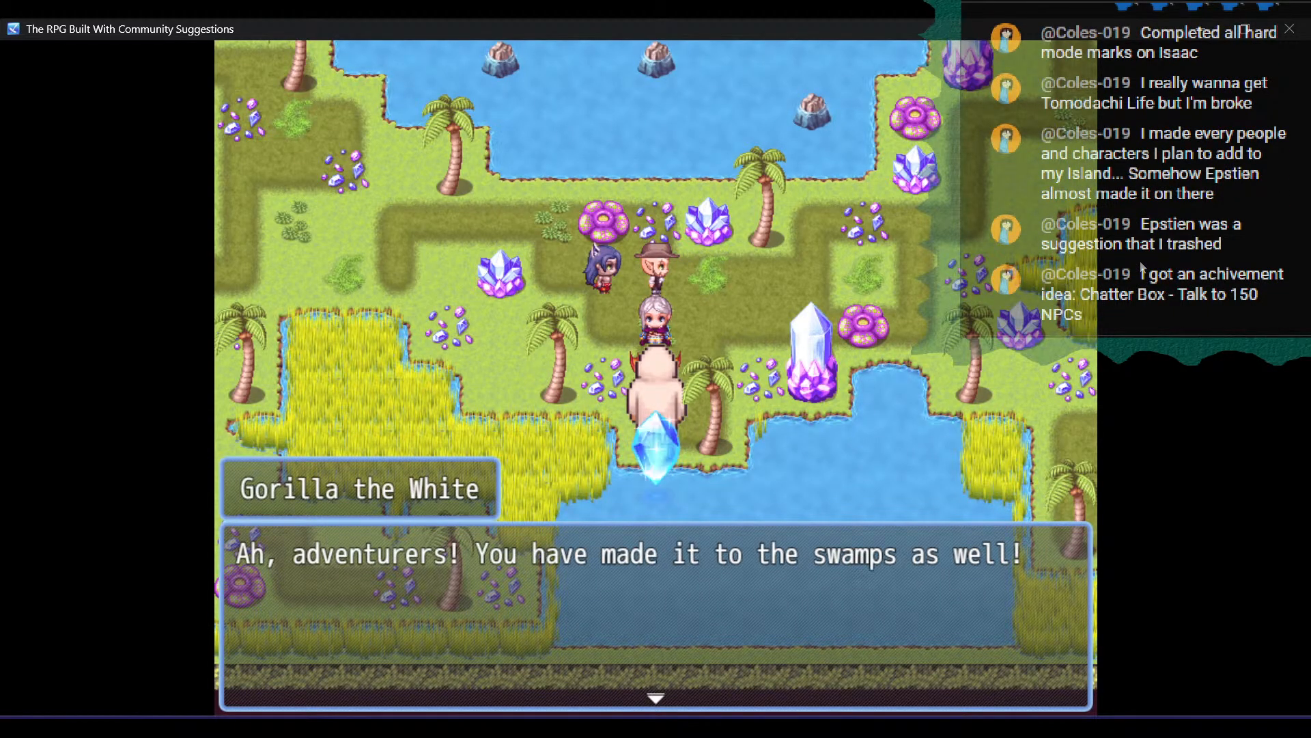
Read through Gorilla the White's dialogue, decline to lend Cole's Crowbar, and end the playtest at the scene's close
{"action": "key", "text": "Return"}
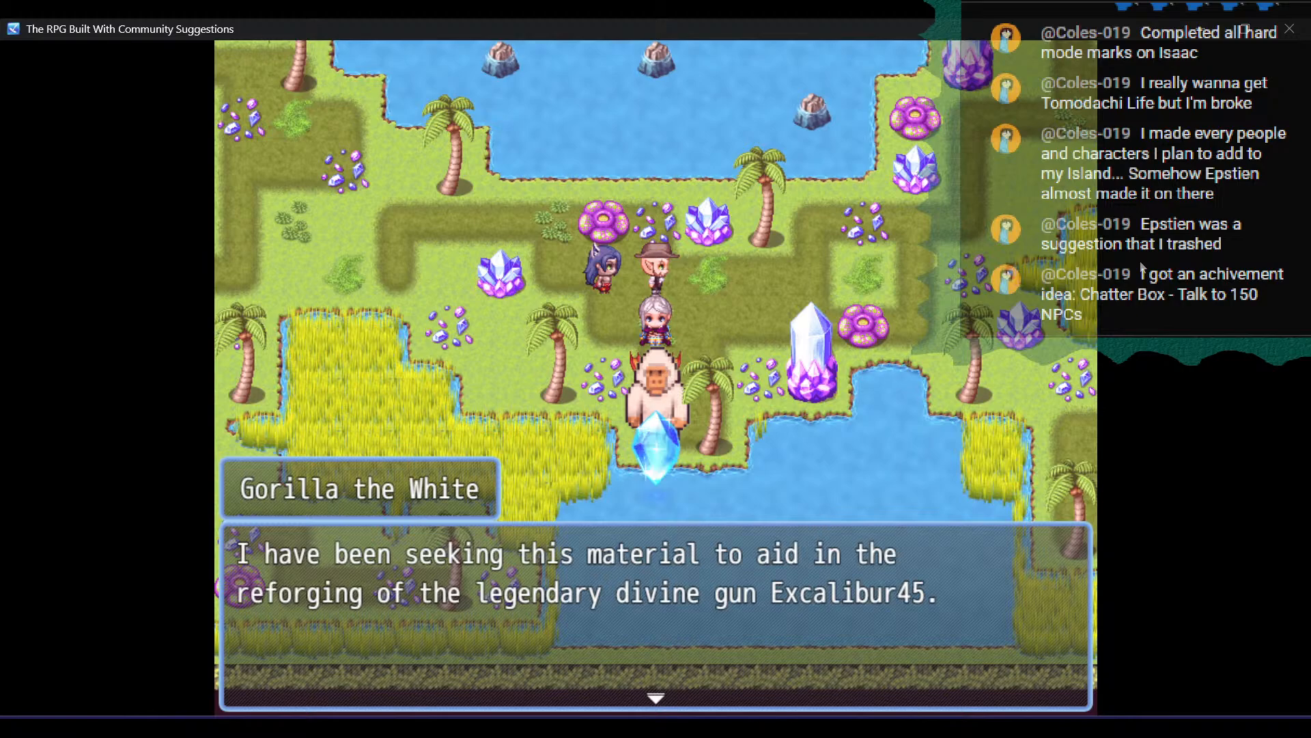
{"action": "key", "text": "Return"}
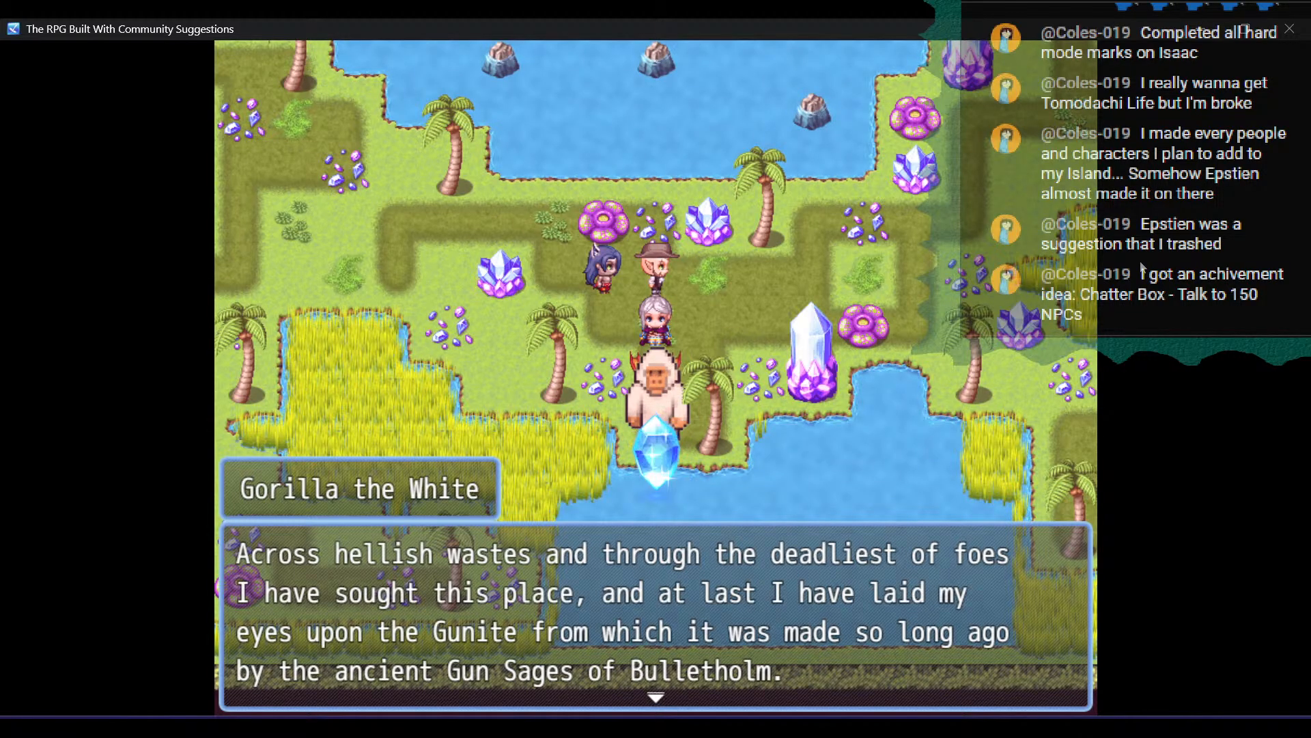
{"action": "key", "text": "Return"}
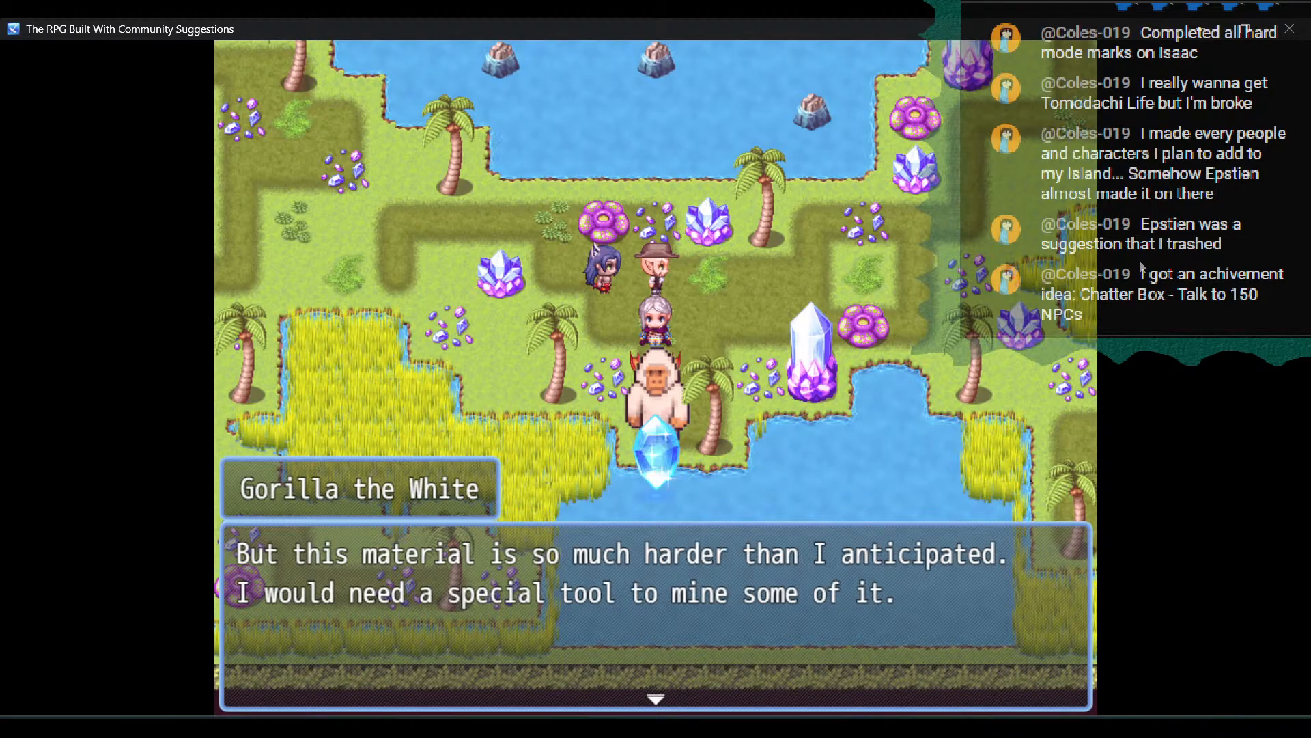
{"action": "key", "text": "Return"}
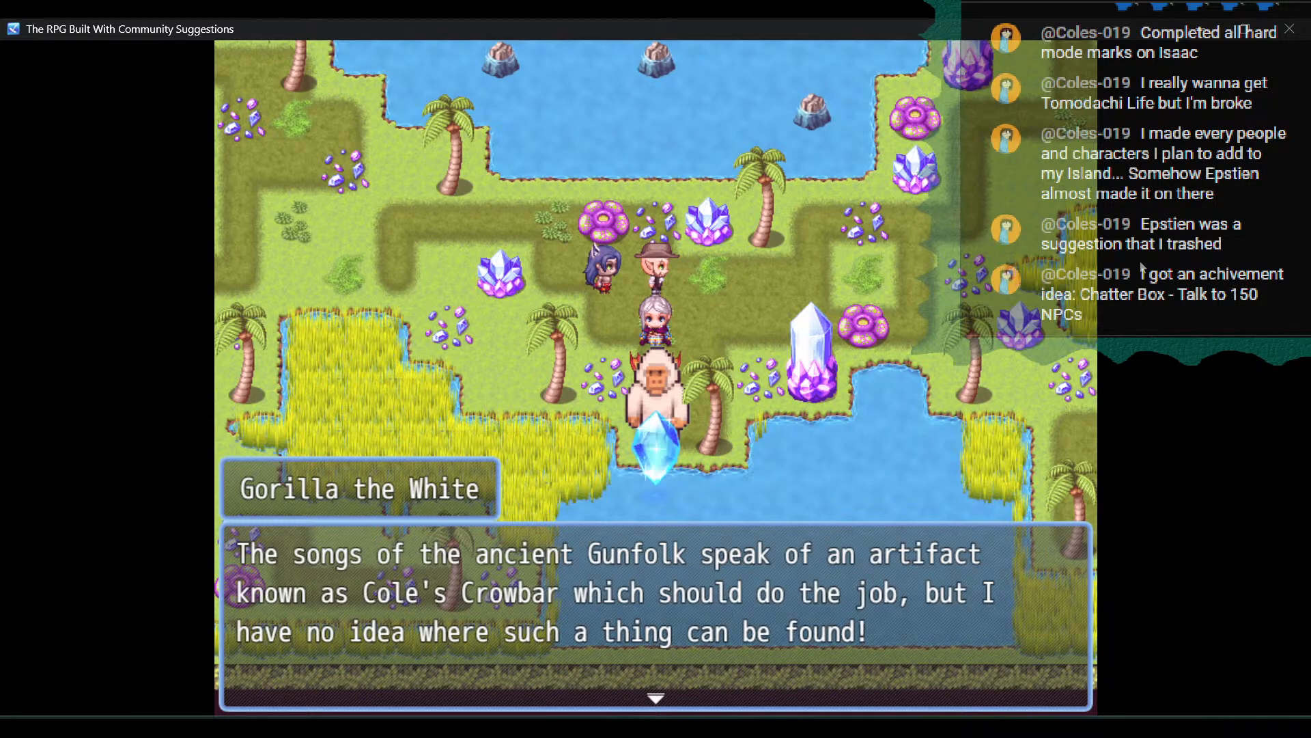
{"action": "key", "text": "Return"}
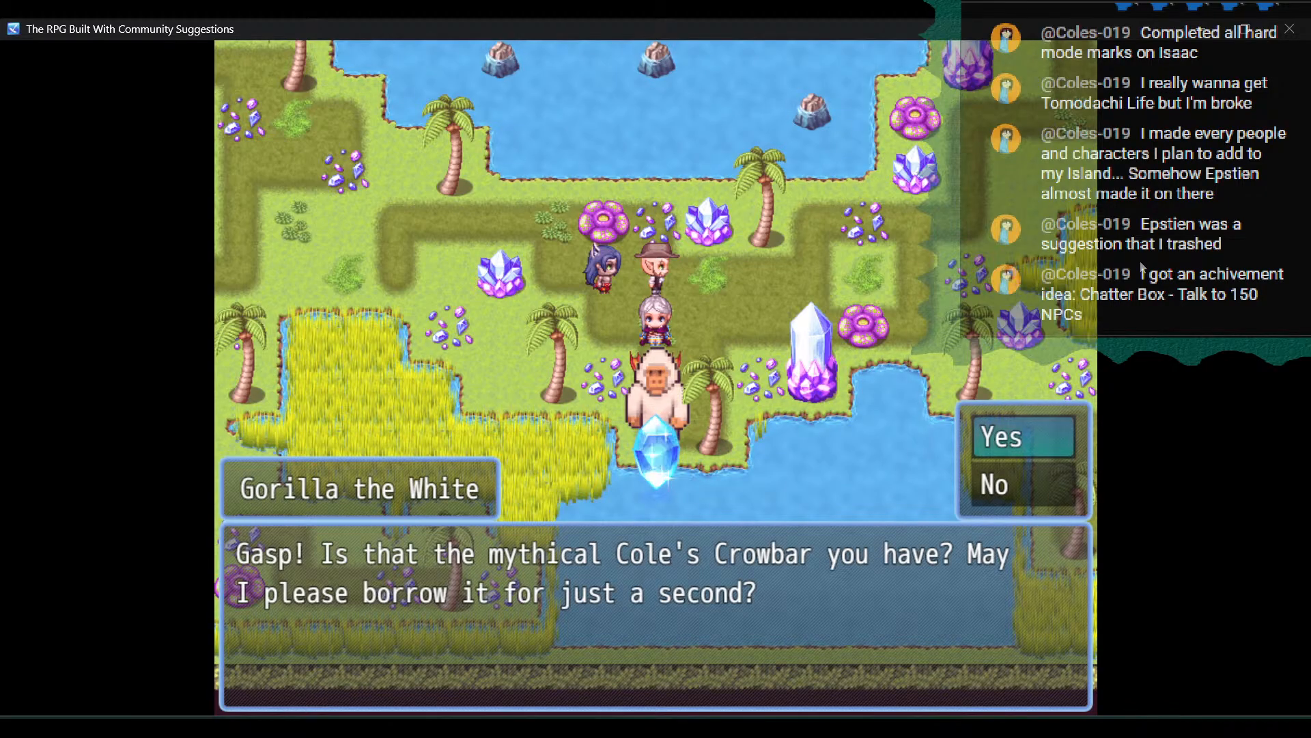
{"action": "key", "text": "Return"}
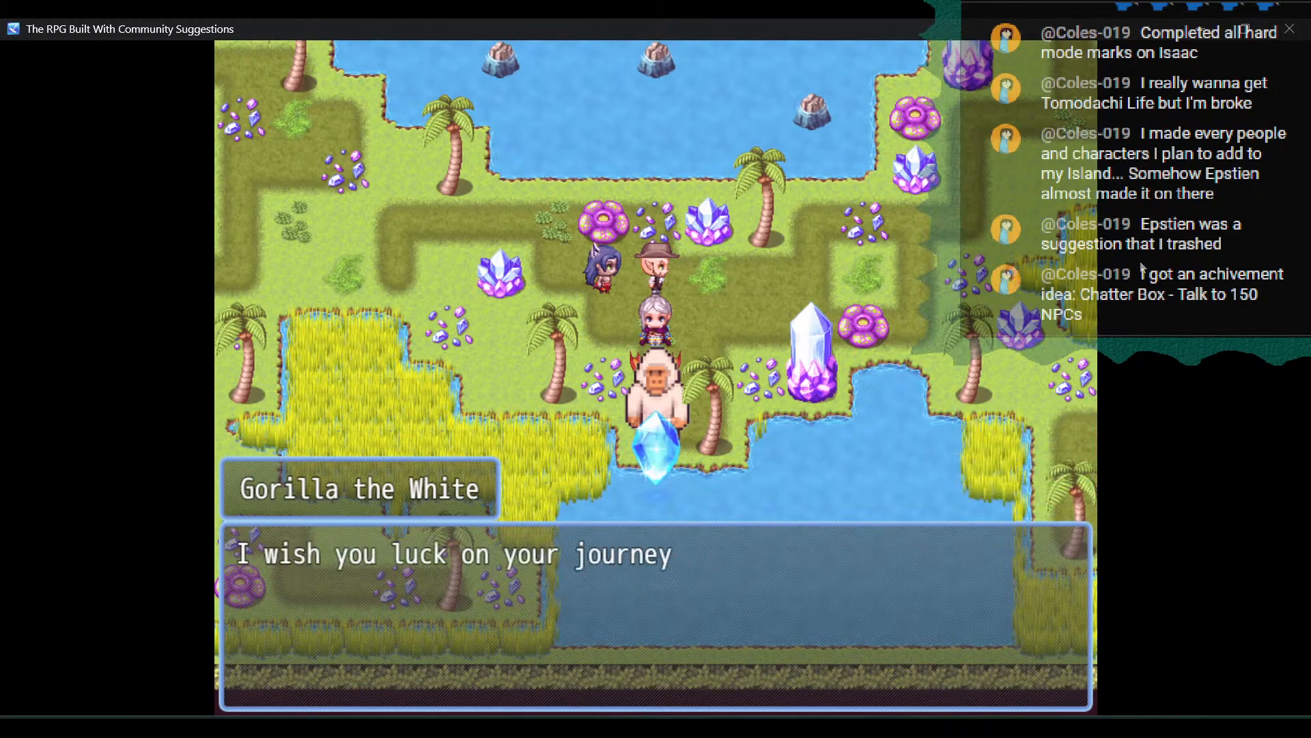
{"action": "key", "text": "Return"}
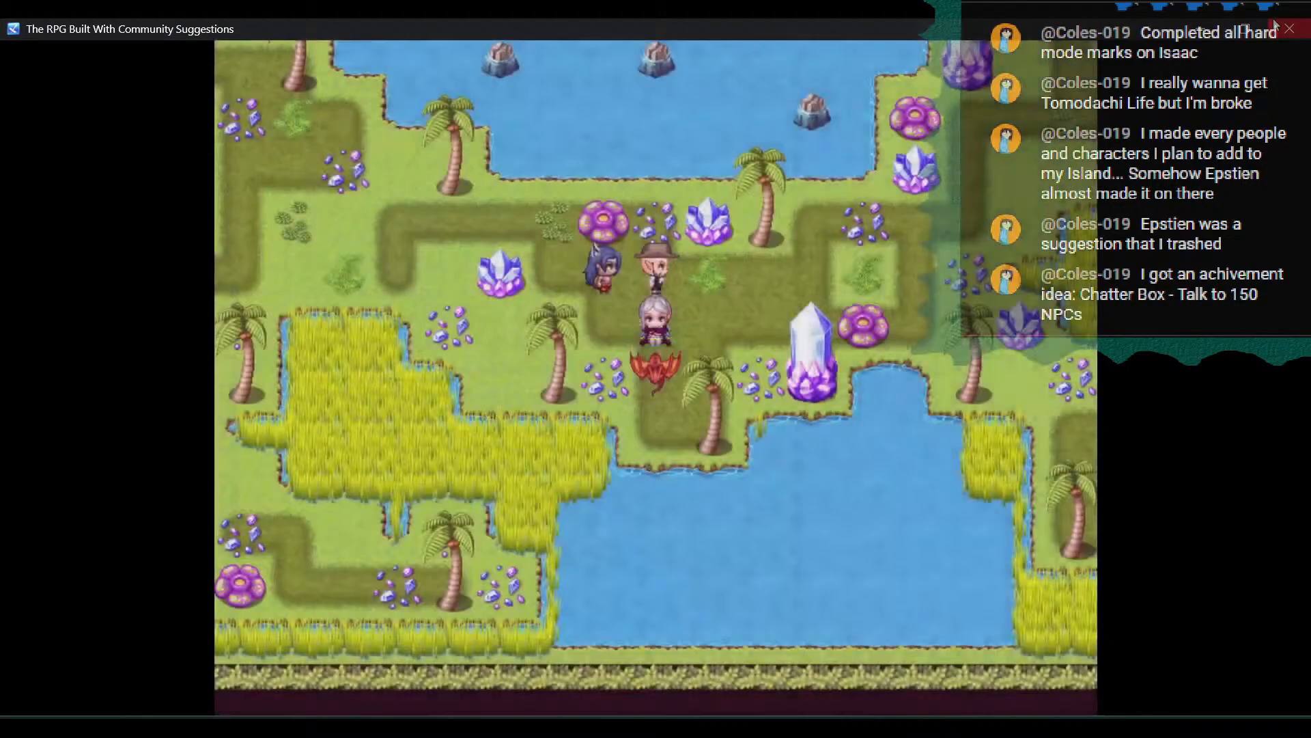
{"action": "left_click", "coordinate": [1290, 29]}
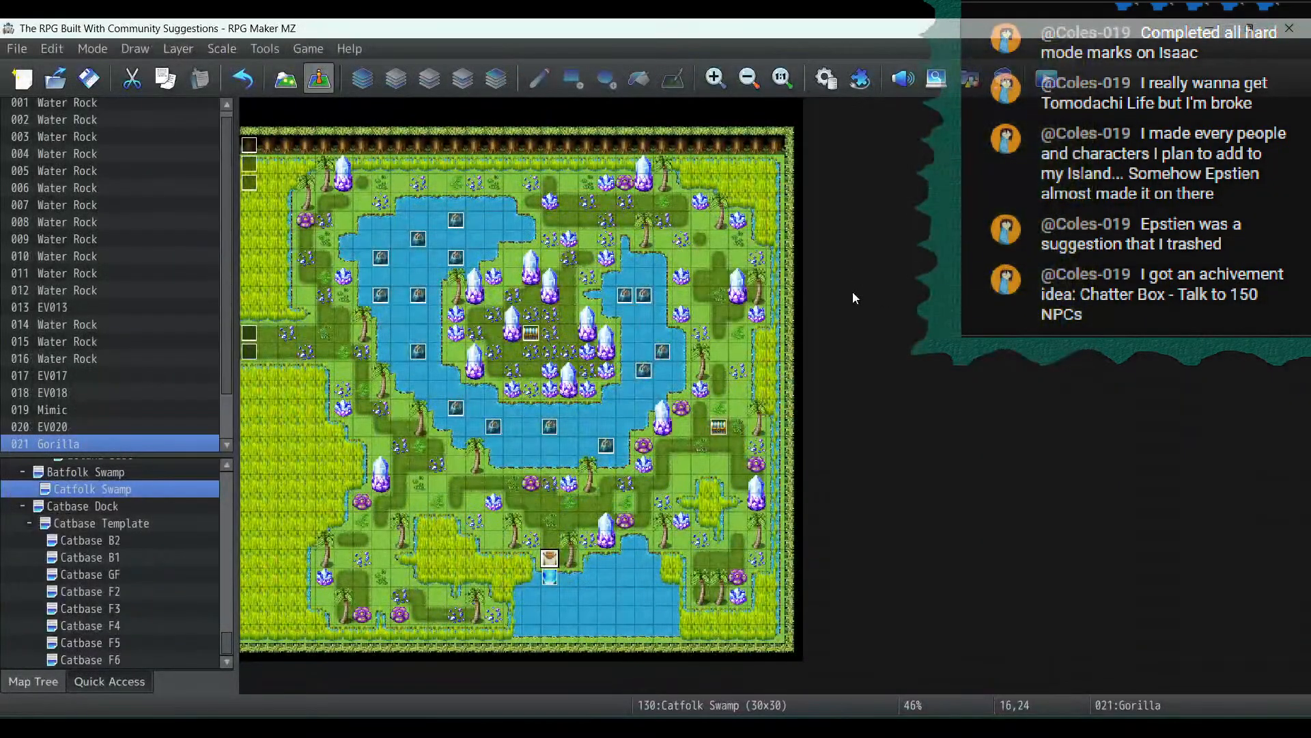
Open the Gorilla event in Catfolk Swamp and examine its Cole's Crowbar branch and the Yes/No choice settings
{"action": "double_click", "coordinate": [548, 565]}
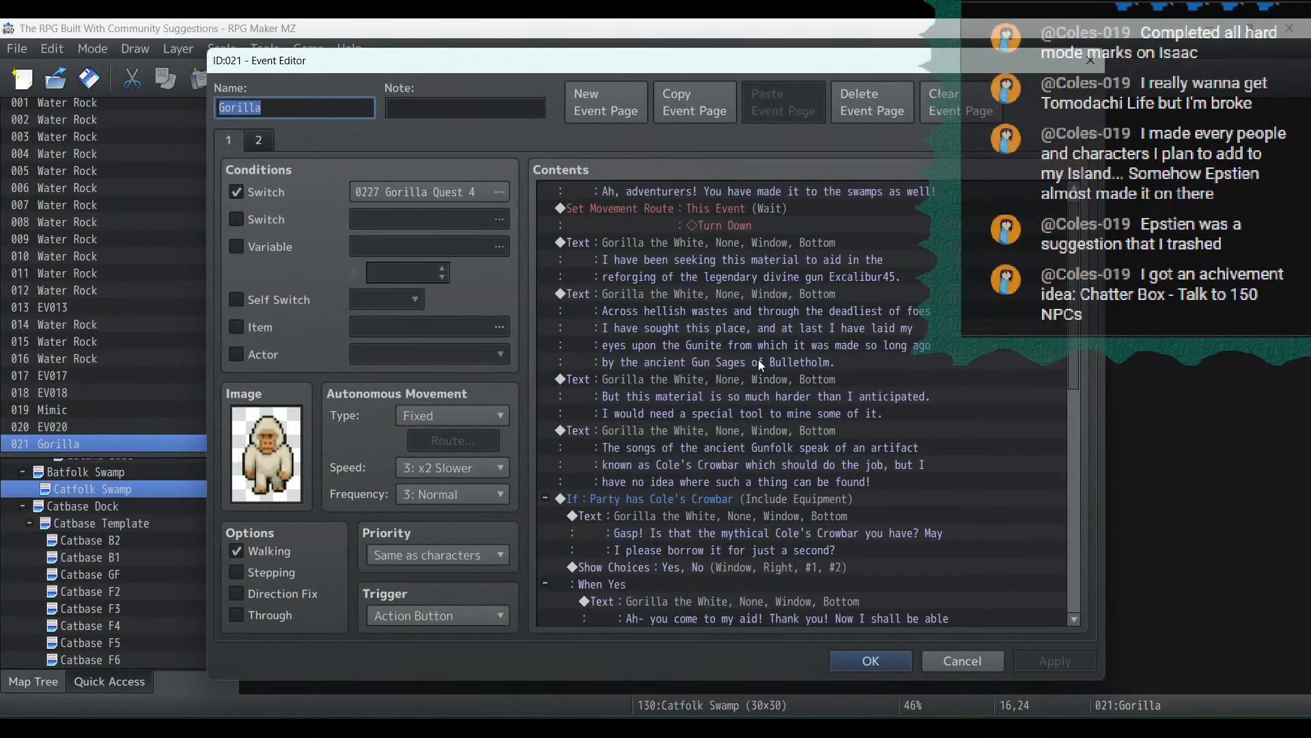
{"action": "scroll", "coordinate": [758, 360], "scroll_direction": "down", "scroll_amount": 5}
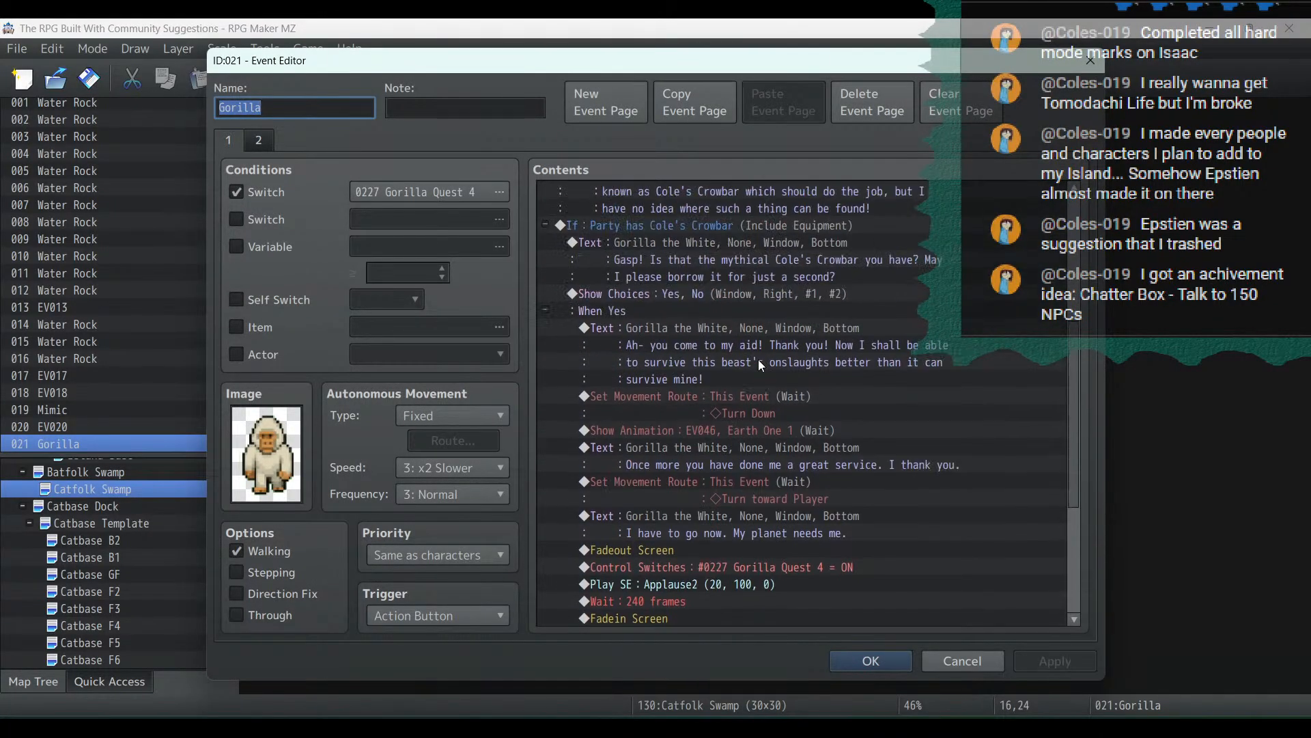
{"action": "scroll", "coordinate": [759, 360], "scroll_direction": "up", "scroll_amount": 5}
{"action": "scroll", "coordinate": [748, 318], "scroll_direction": "down", "scroll_amount": 3}
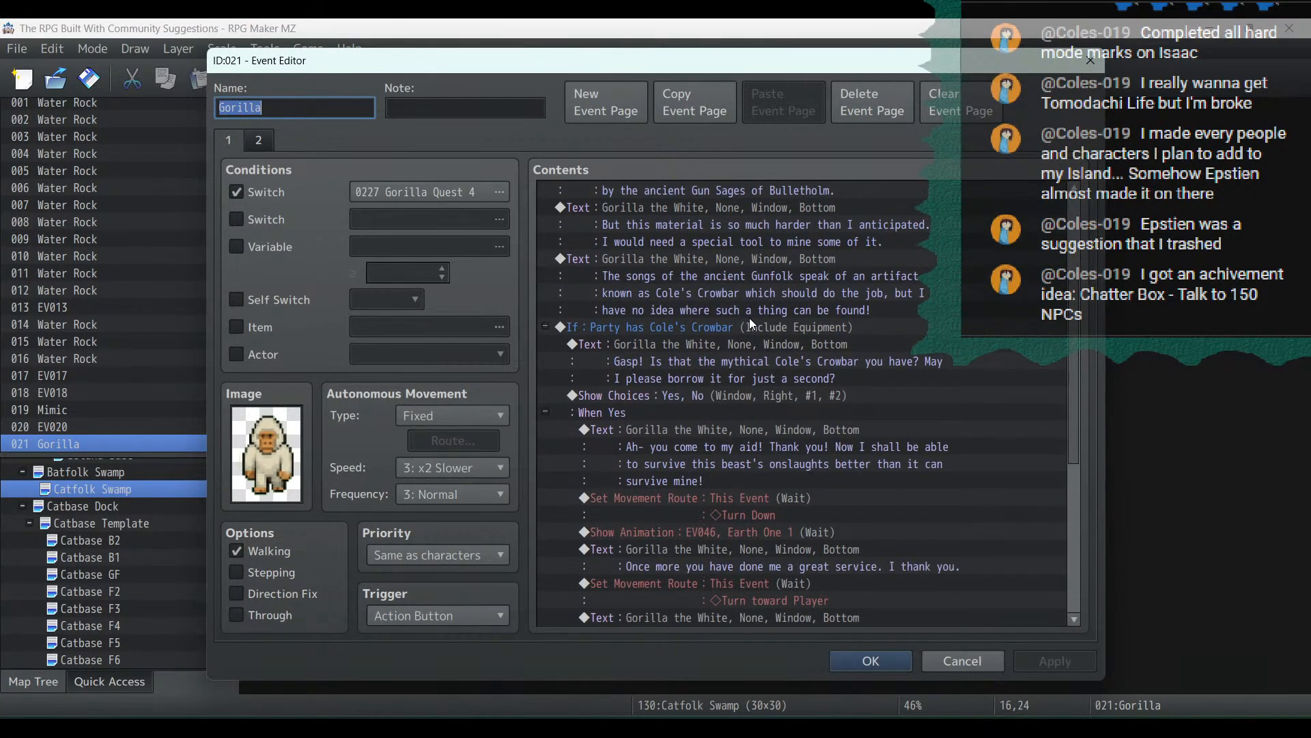
{"action": "scroll", "coordinate": [749, 317], "scroll_direction": "down", "scroll_amount": 6}
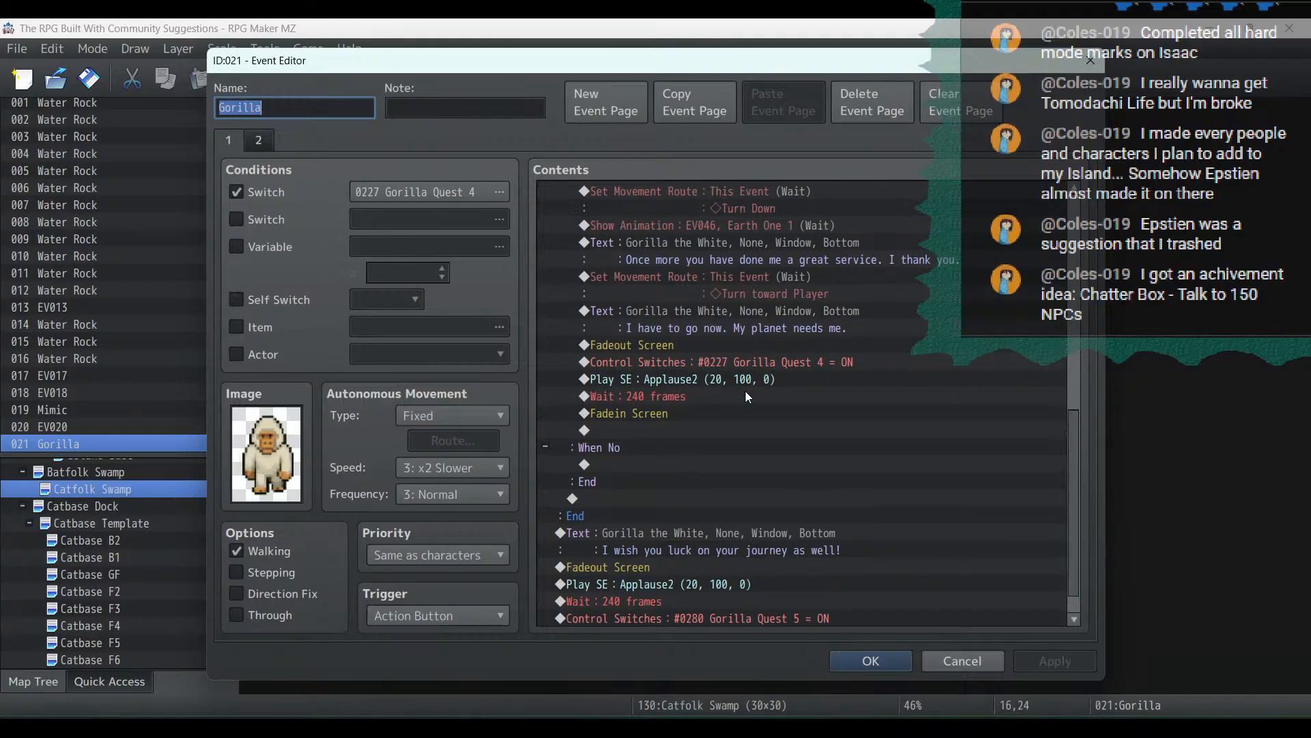
{"action": "scroll", "coordinate": [747, 395], "scroll_direction": "up", "scroll_amount": 4}
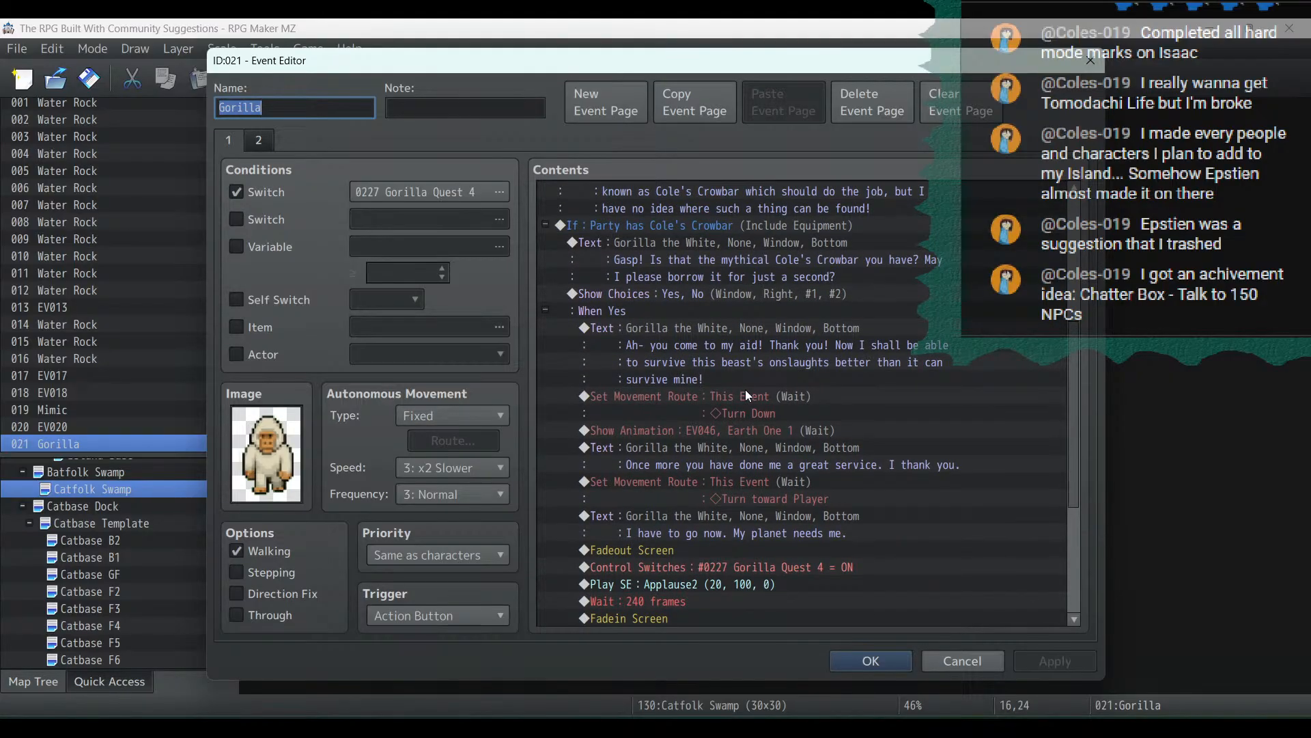
{"action": "double_click", "coordinate": [732, 288]}
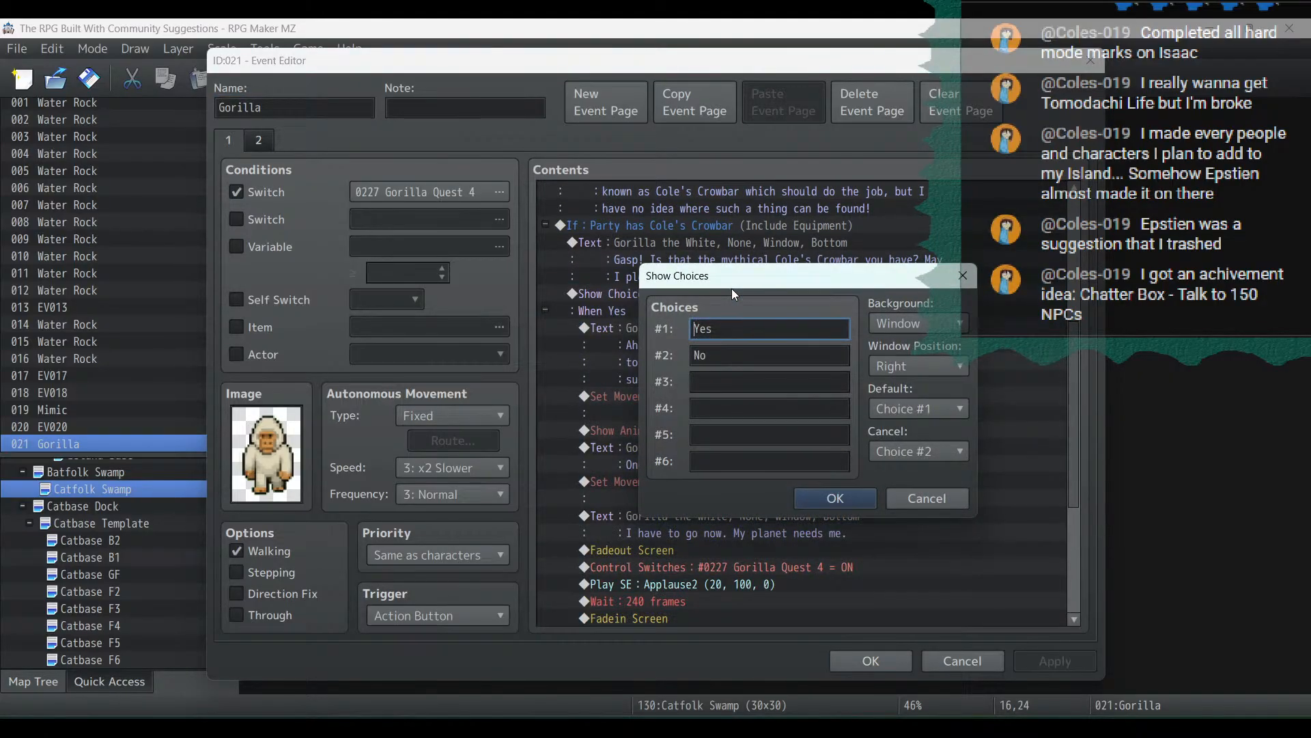
{"action": "left_click", "coordinate": [823, 492]}
Delete the good-luck text, fades, applause sound, wait and Gorilla Quest 5 switch commands that follow the Cole's Crowbar condition
{"action": "scroll", "coordinate": [743, 374], "scroll_direction": "down", "scroll_amount": 4}
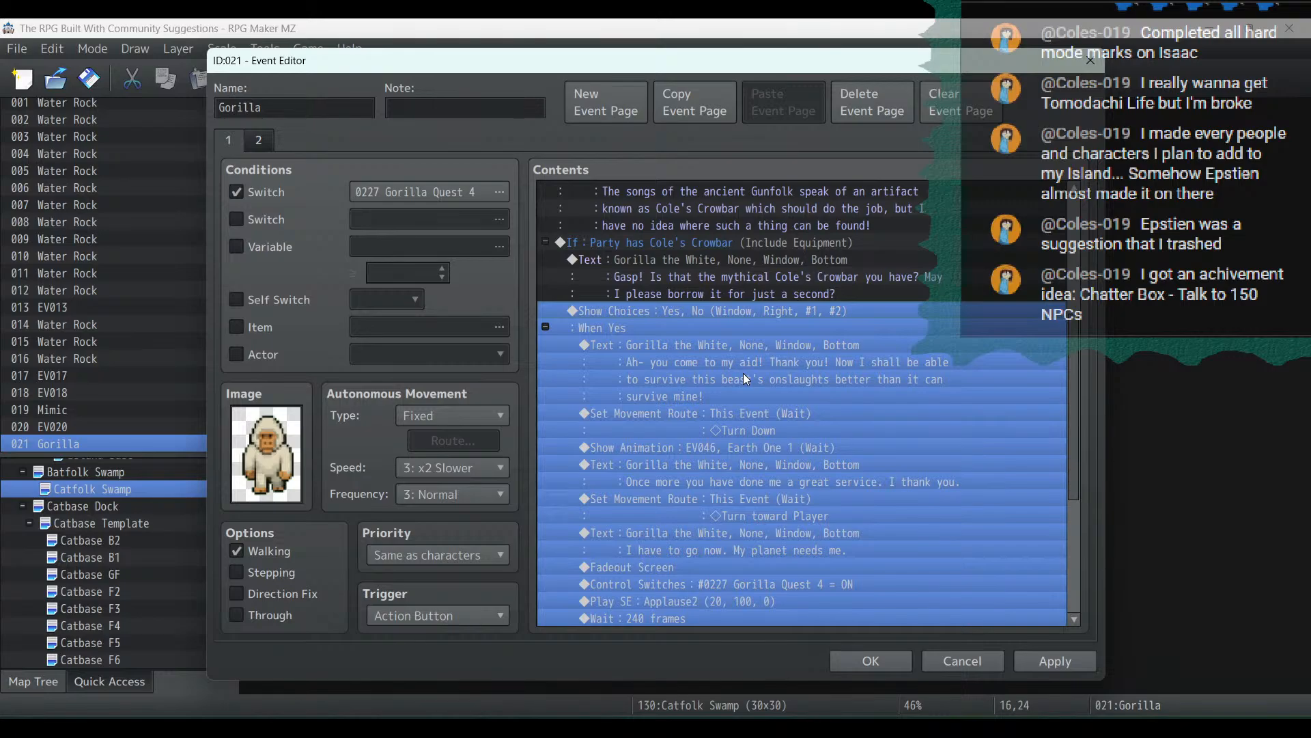
{"action": "scroll", "coordinate": [743, 373], "scroll_direction": "down", "scroll_amount": 3}
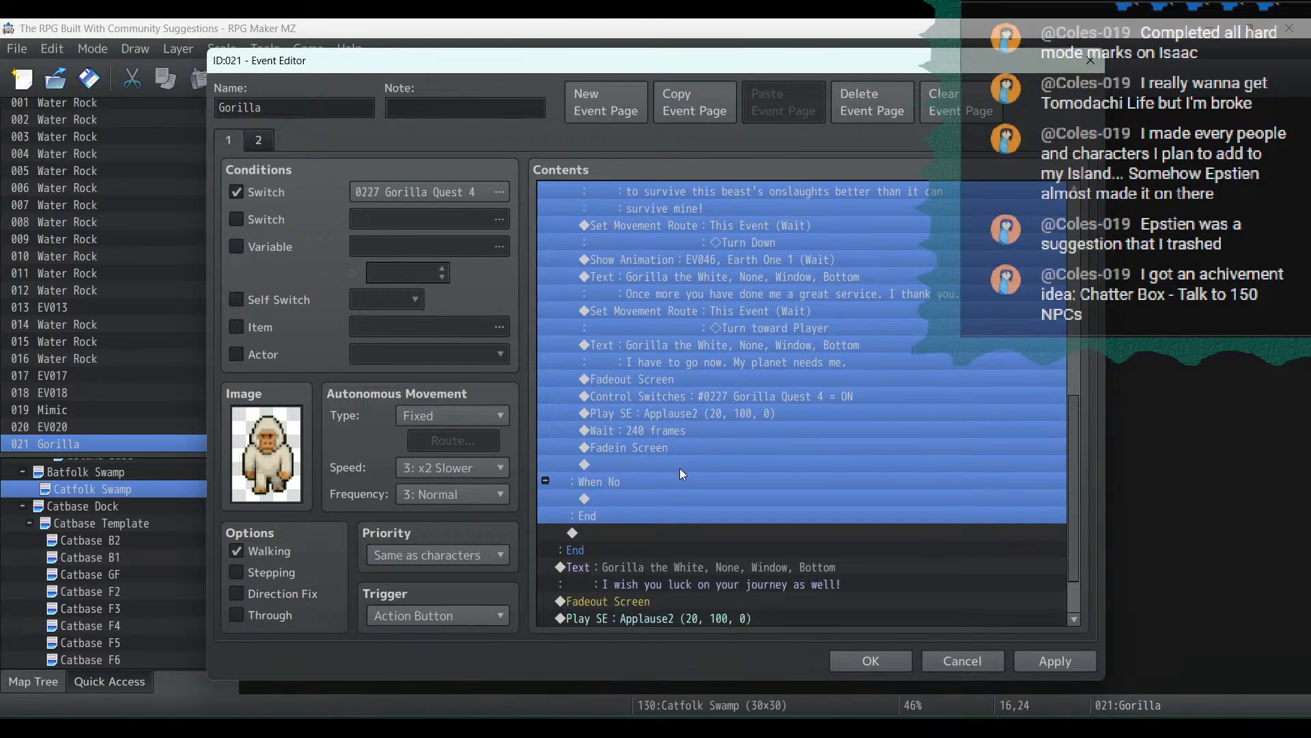
{"action": "scroll", "coordinate": [679, 469], "scroll_direction": "down", "scroll_amount": 2}
{"action": "left_click", "coordinate": [676, 491]}
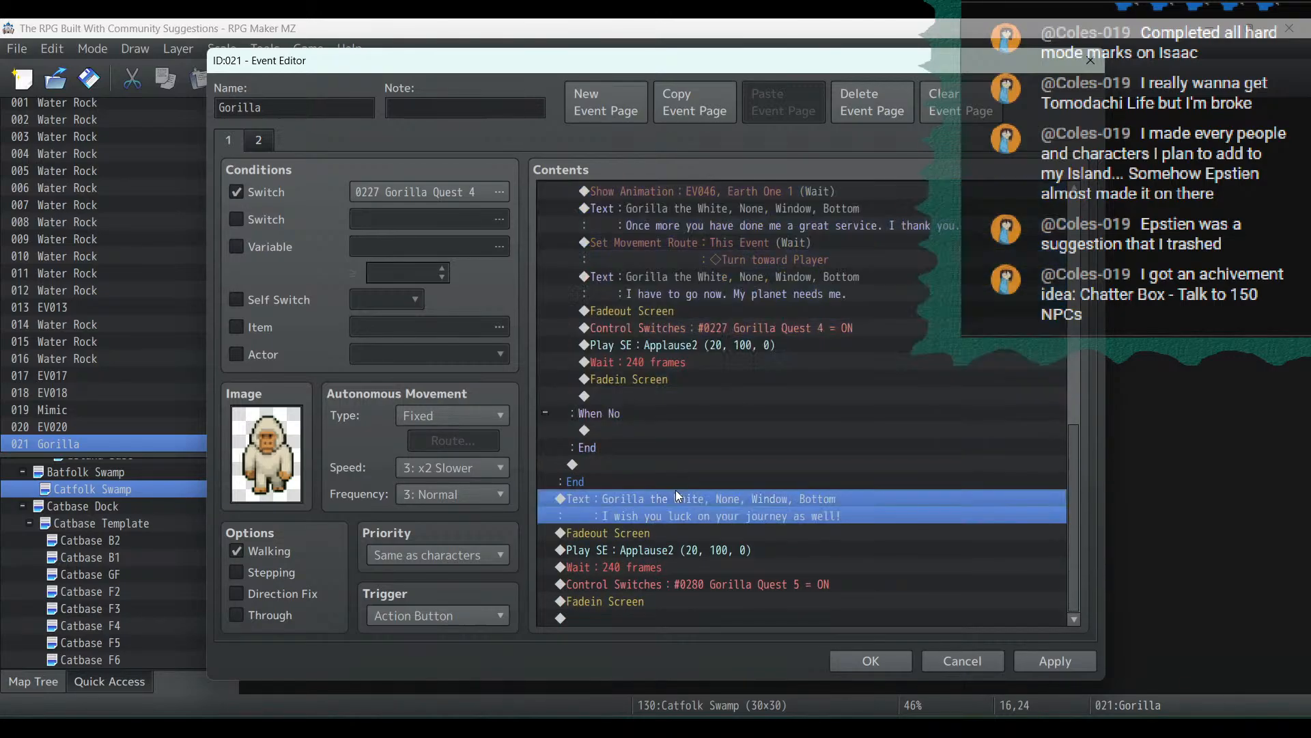
{"action": "left_click", "coordinate": [656, 605], "text": "shift"}
{"action": "key", "text": "Delete"}
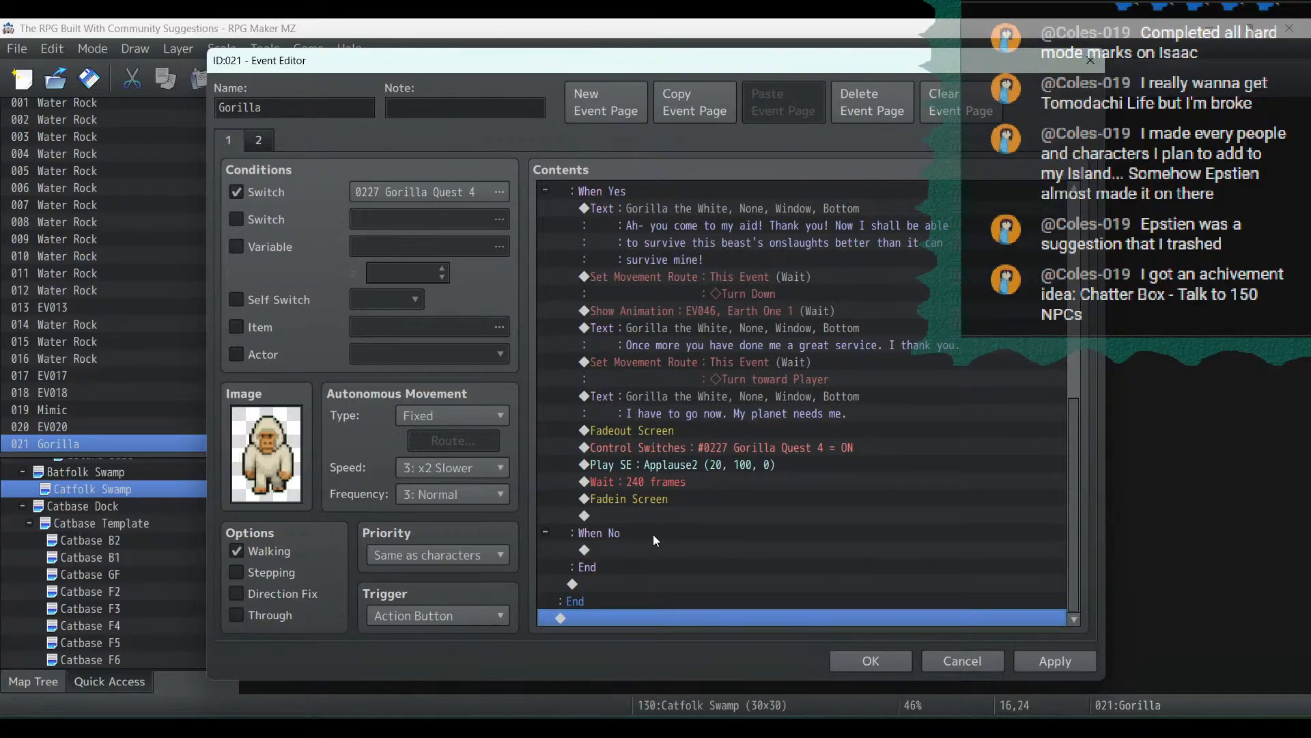
Change the switch turned on in the Yes choice to 0280 Gorilla Quest 5
{"action": "left_click", "coordinate": [675, 400]}
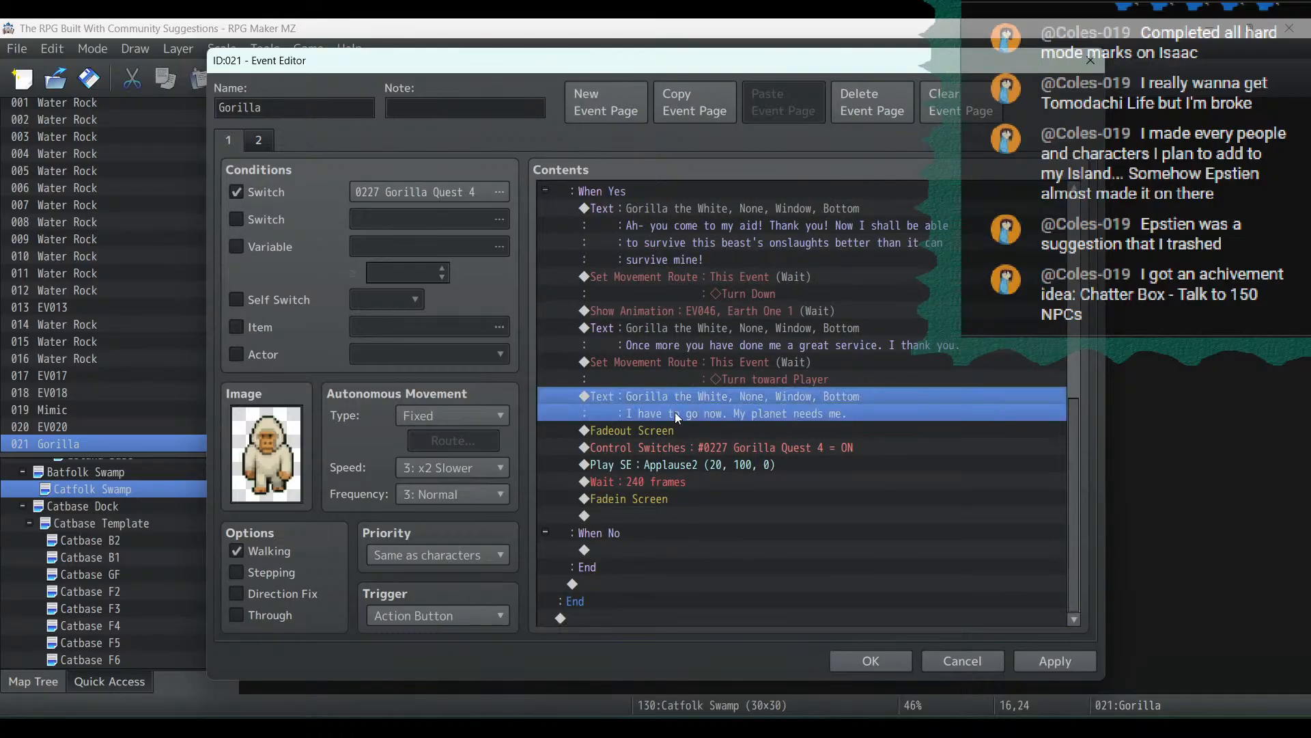
{"action": "left_click", "coordinate": [675, 430]}
{"action": "left_click", "coordinate": [671, 465]}
{"action": "left_click", "coordinate": [669, 497]}
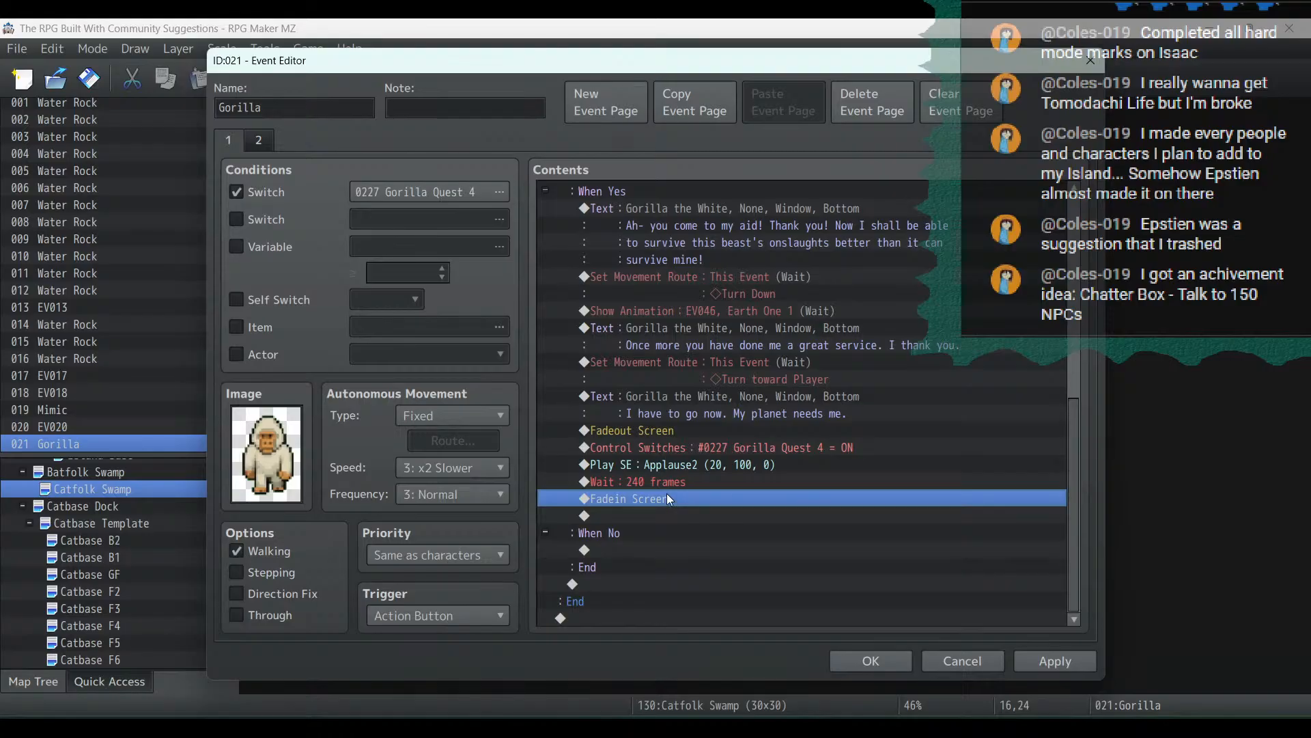
{"action": "left_click", "coordinate": [663, 481]}
{"action": "left_click", "coordinate": [660, 465]}
{"action": "double_click", "coordinate": [665, 444]}
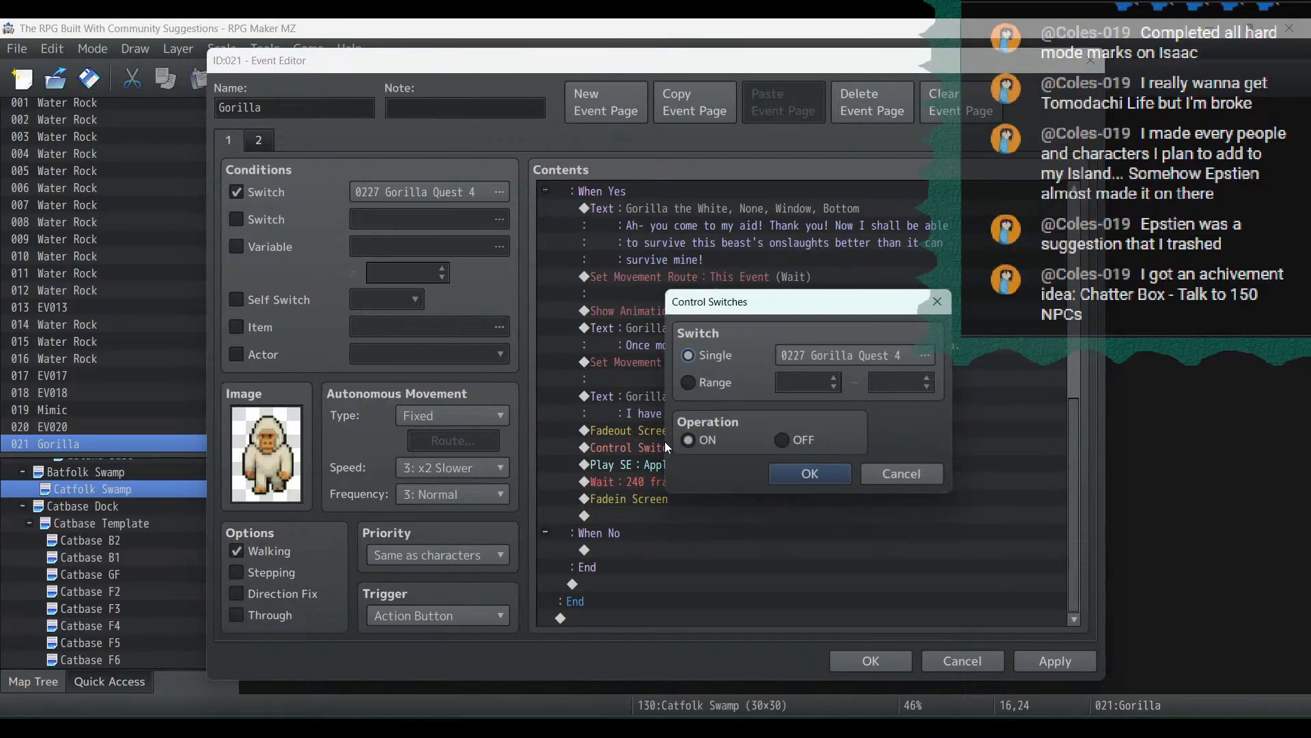
{"action": "left_click", "coordinate": [858, 358]}
{"action": "left_click", "coordinate": [712, 481]}
{"action": "key", "text": "Up"}
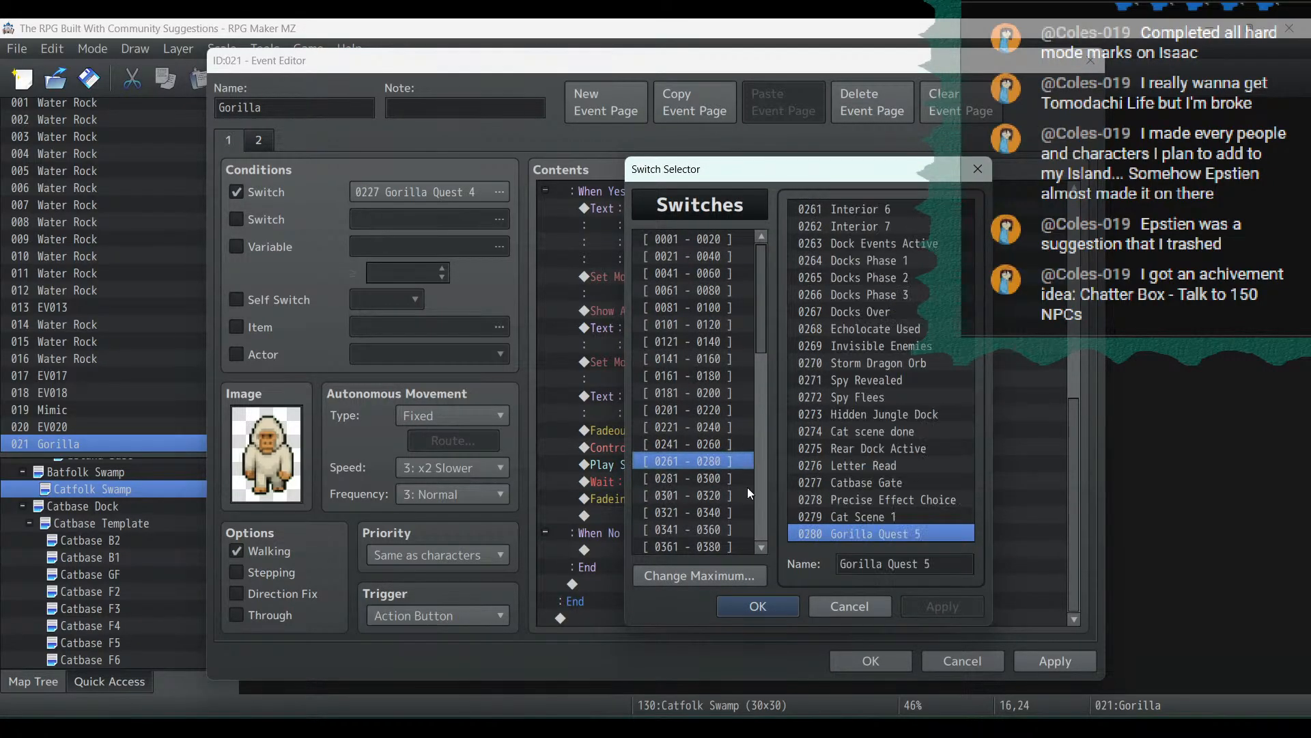
{"action": "double_click", "coordinate": [882, 533]}
{"action": "key", "text": "Return"}
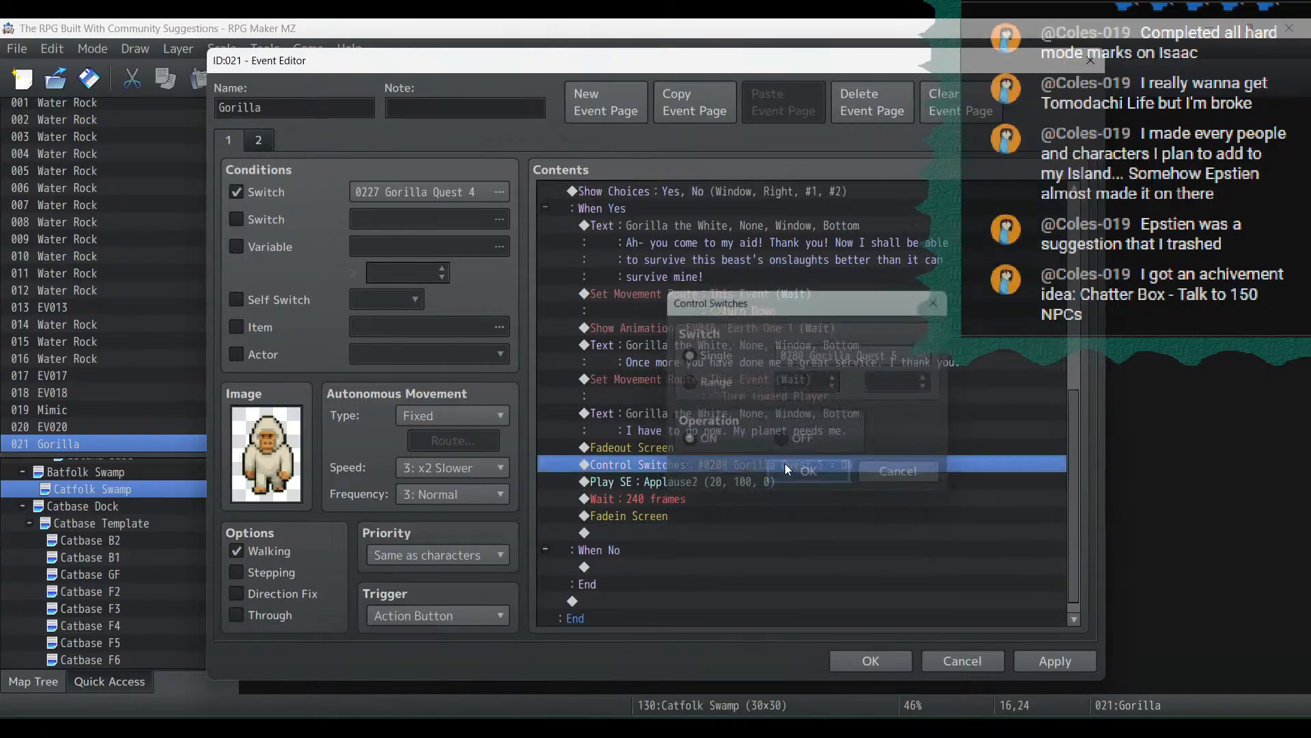
Copy Gorilla the White's great-service text into the No choice and reword it to "I understand your hesitation. Should you change your mind"
{"action": "left_click", "coordinate": [721, 348]}
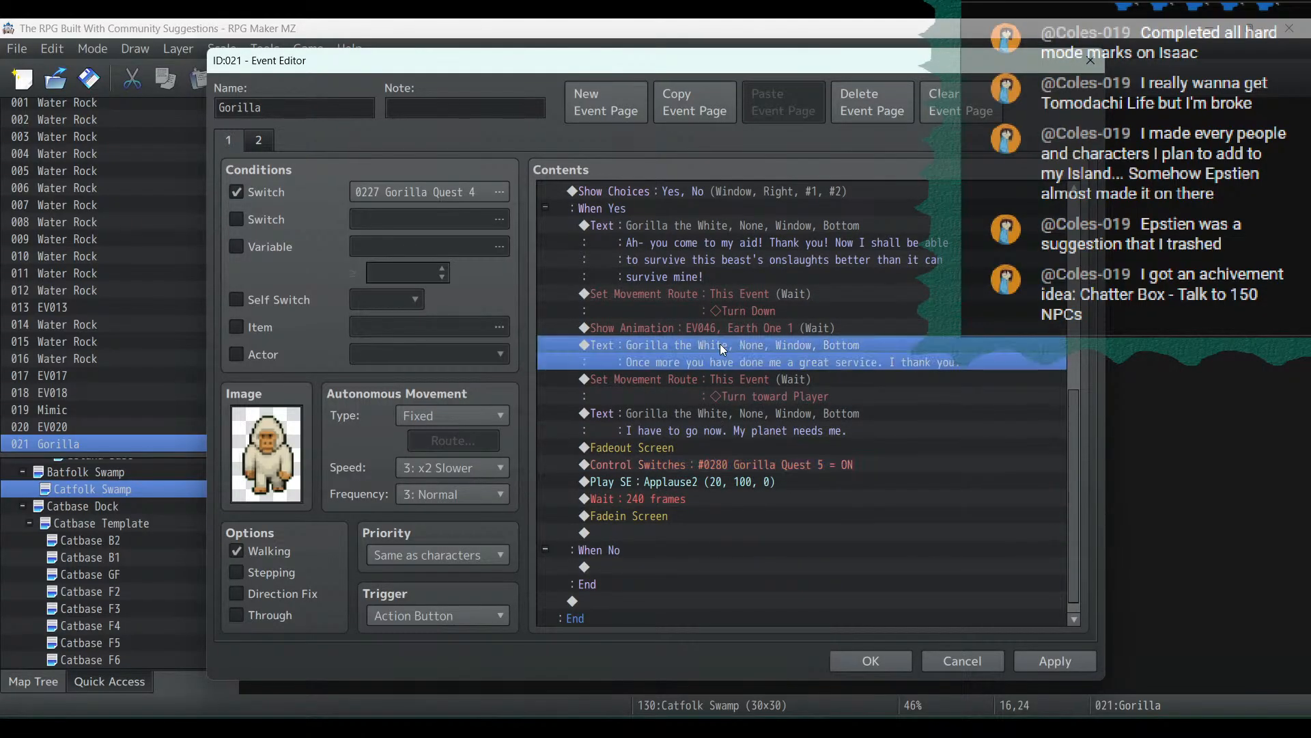
{"action": "left_click", "coordinate": [652, 567]}
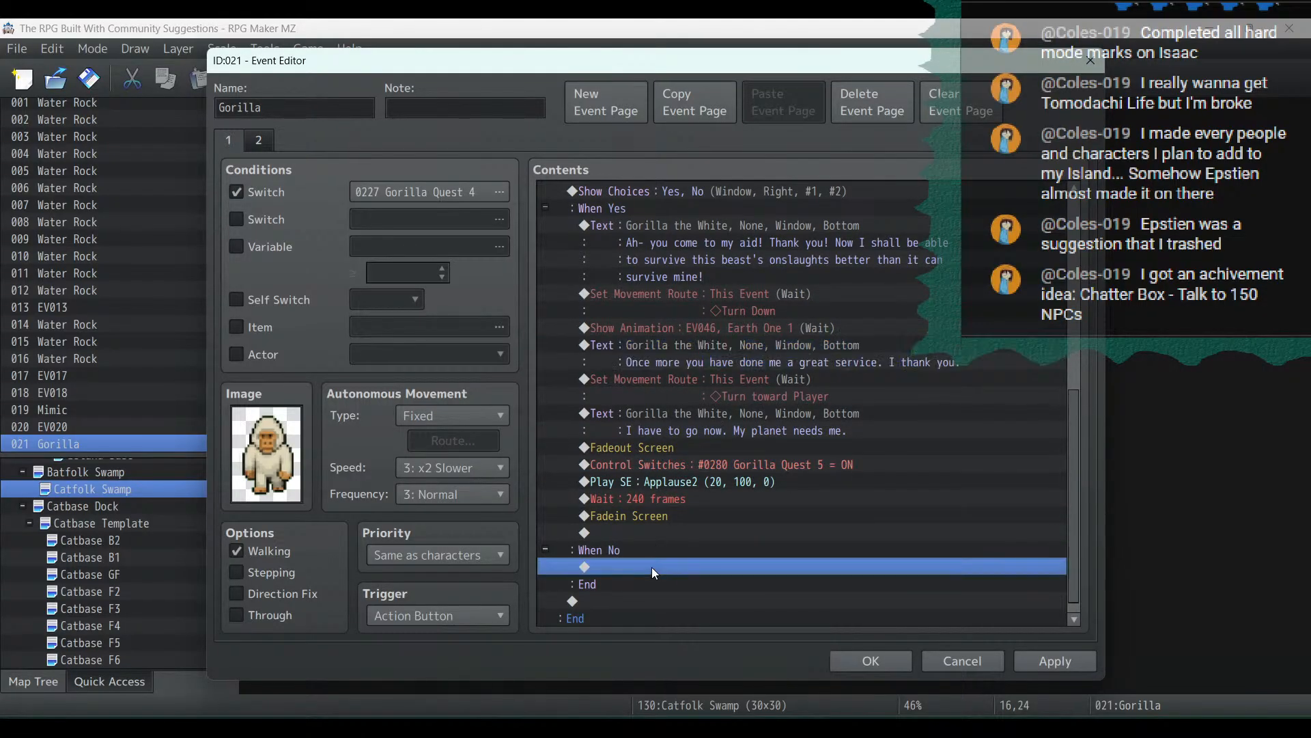
{"action": "key", "text": "ctrl+v"}
{"action": "double_click", "coordinate": [652, 563]}
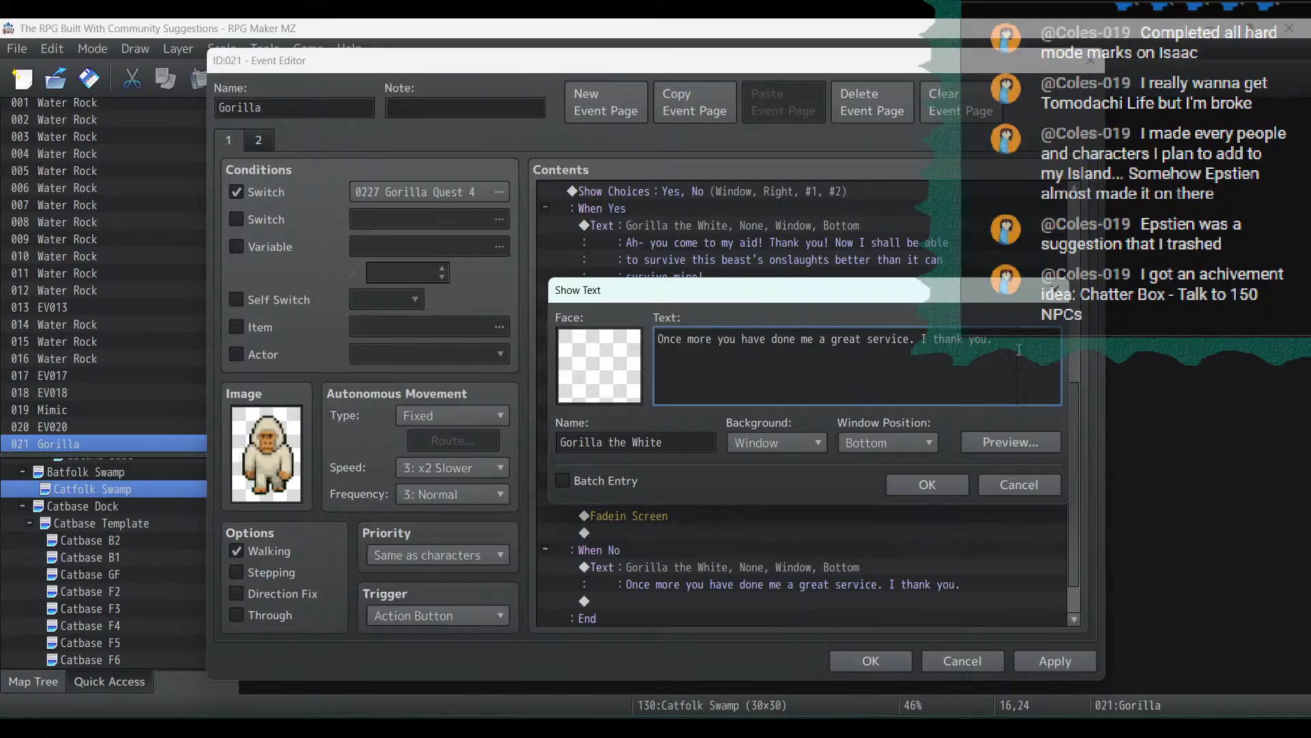
{"action": "left_click_drag", "start_coordinate": [1020, 350], "coordinate": [540, 267]}
{"action": "type", "text": "I un"}
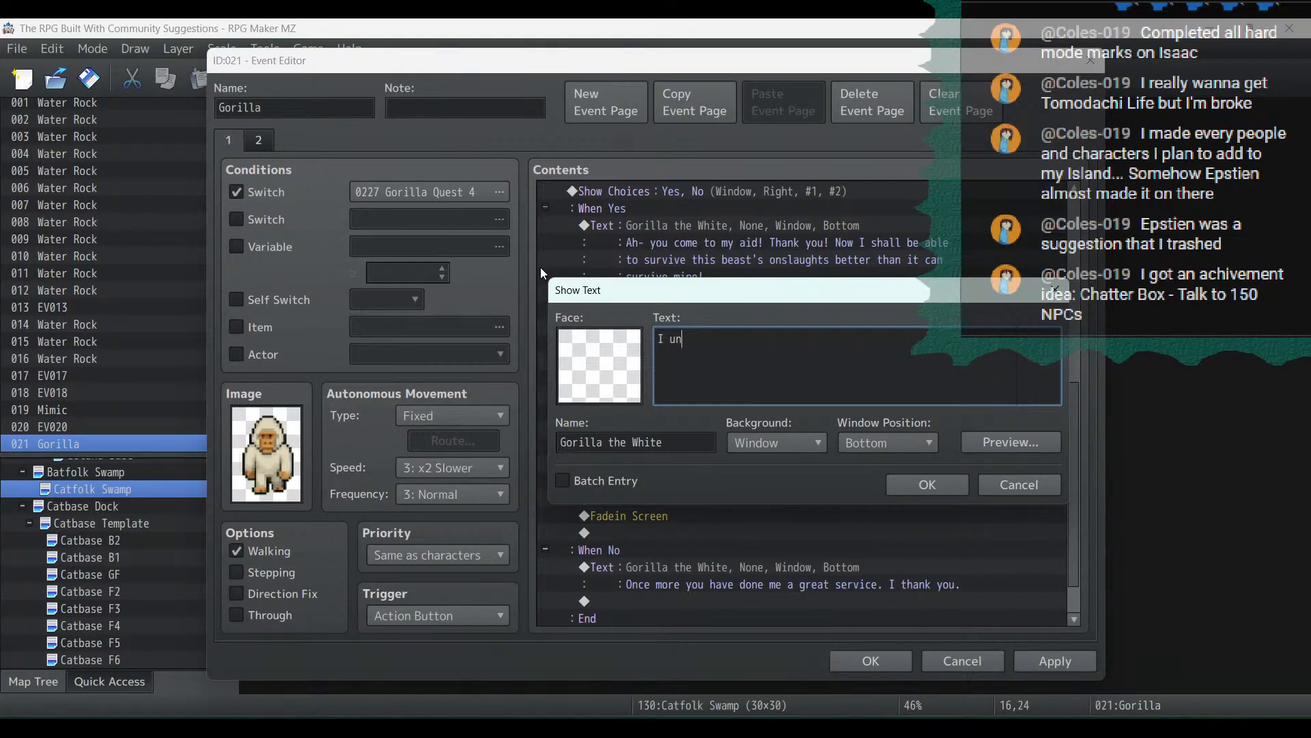
{"action": "type", "text": "derstand your hesitation."}
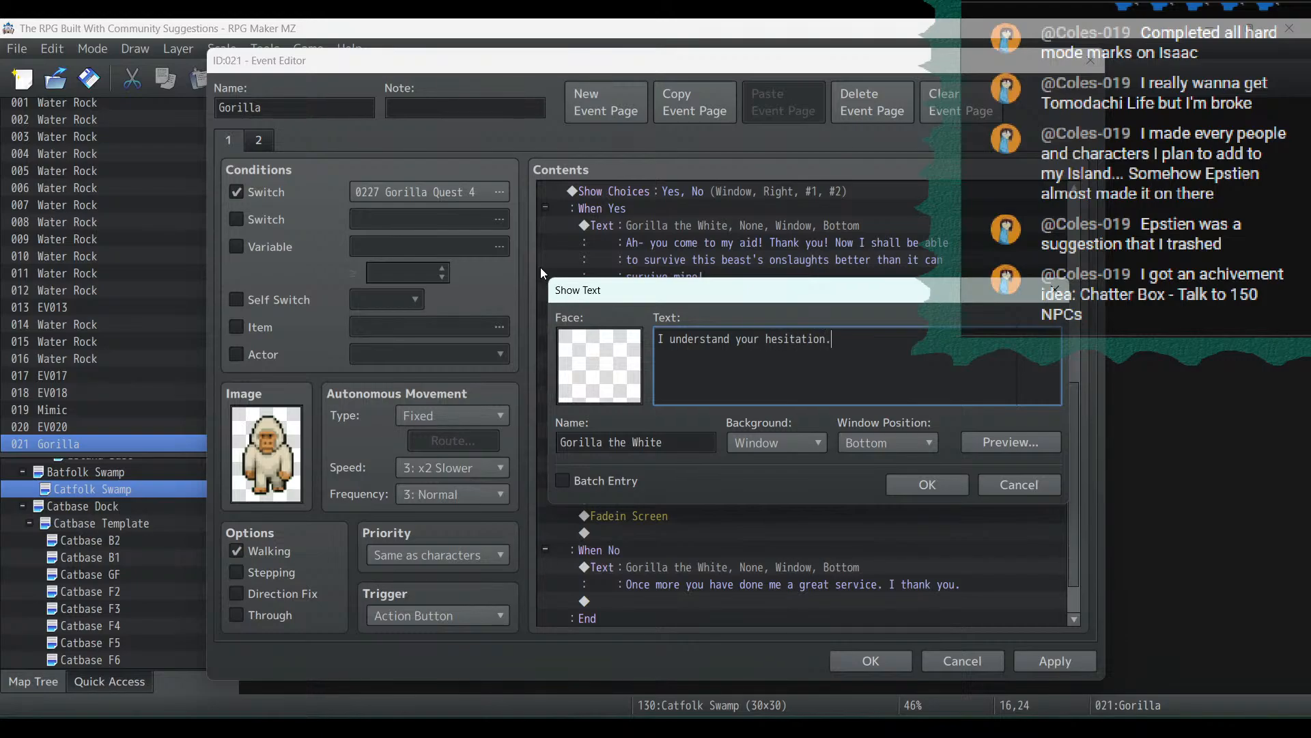
{"action": "type", "text": " Should you change your mind"}
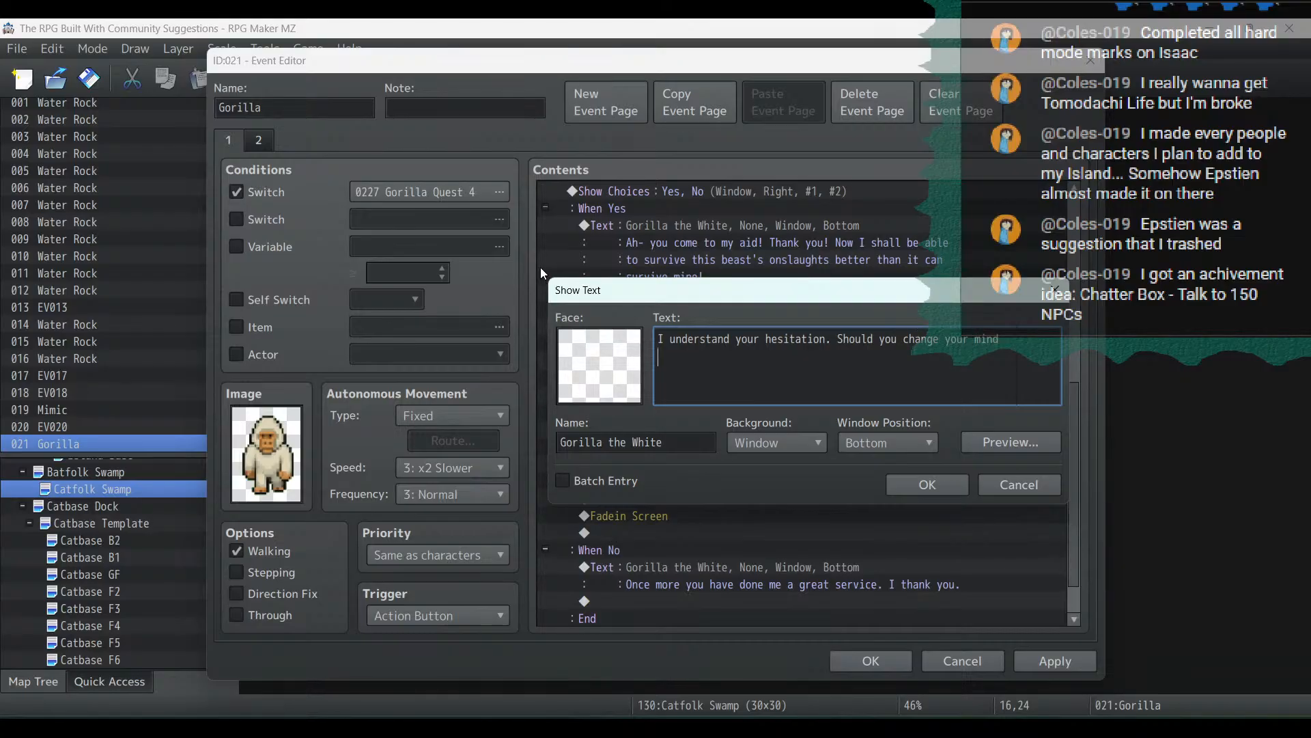
Finish the No reply on new lines with "I will be waiting here. I assure you that the Crowbar will not be harmed or lost."
{"action": "key", "text": "Return"}
{"action": "type", "text": "I will be waiting here. I assure you"}
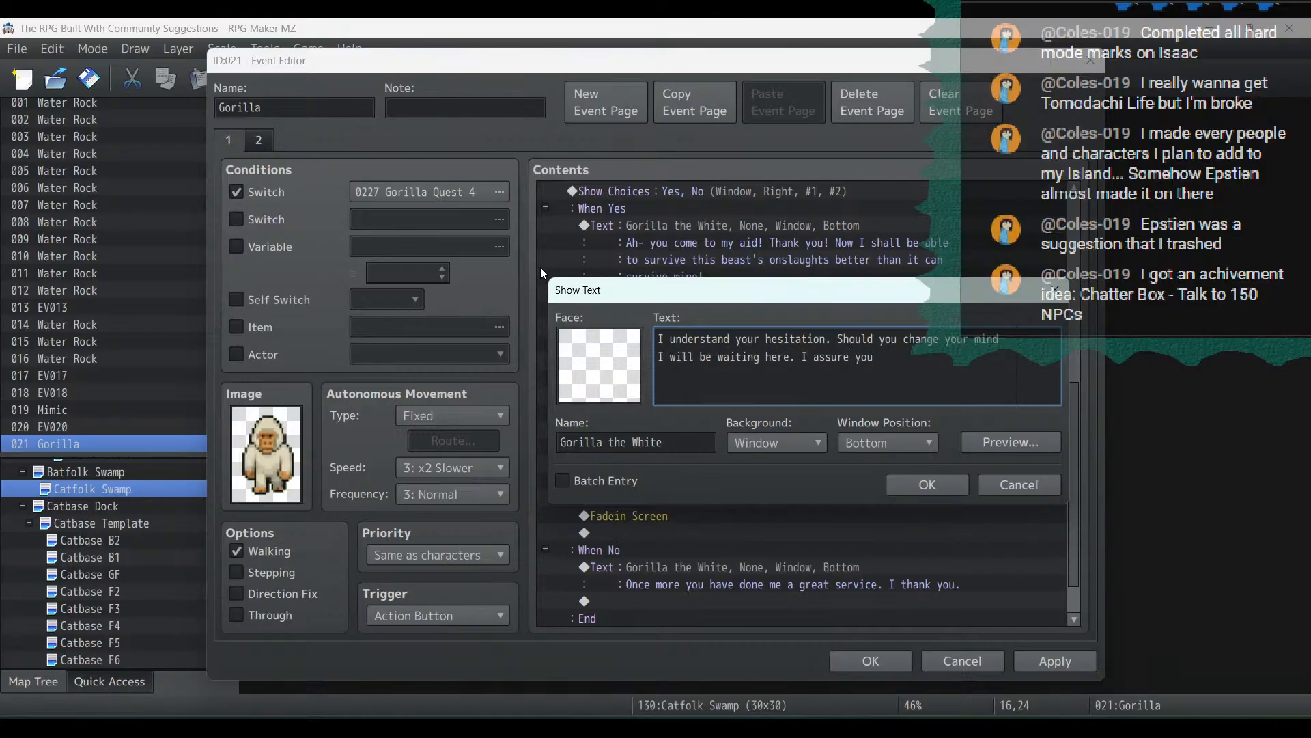
{"action": "type", "text": " that the Crowbar"}
{"action": "key", "text": "Return"}
{"action": "type", "text": "will not be harmed or lost."}
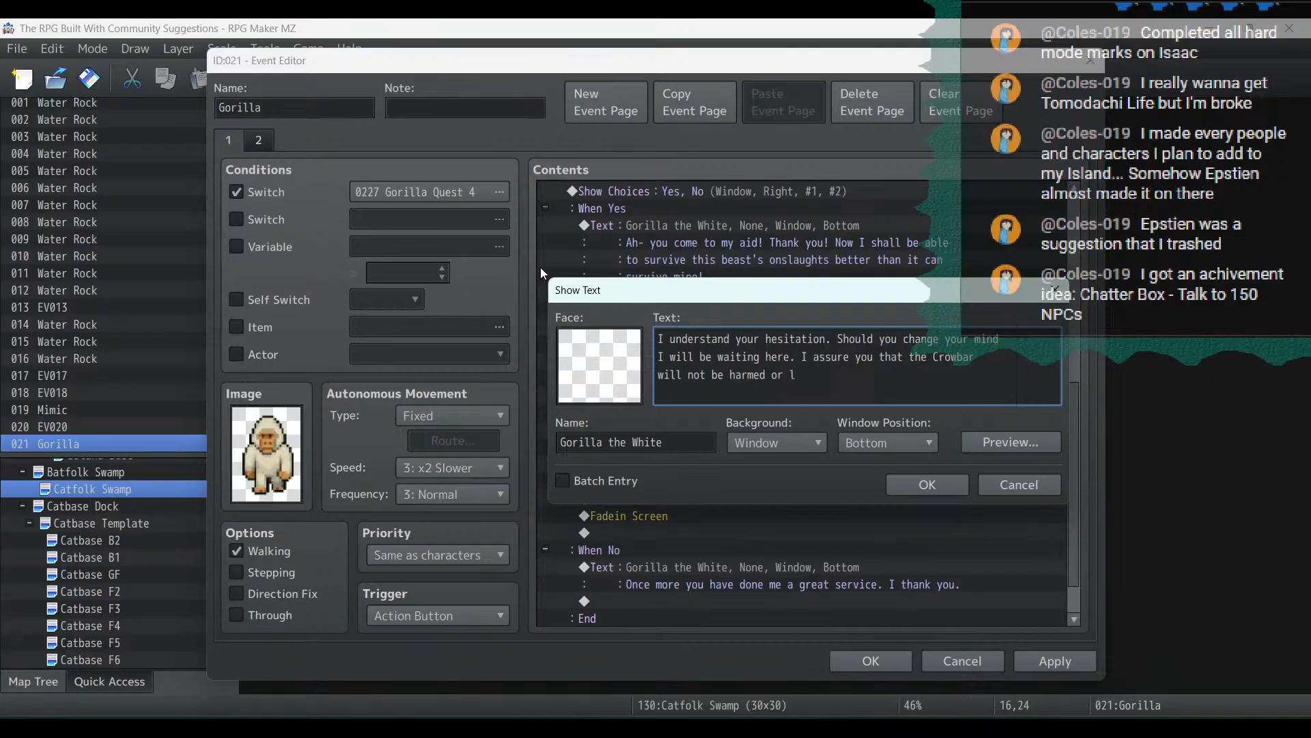
{"action": "left_click", "coordinate": [922, 487]}
Insert a movement route that makes This Event turn up before the "Gasp!" text in the Cole's Crowbar branch
{"action": "scroll", "coordinate": [860, 526], "scroll_direction": "up", "scroll_amount": 3}
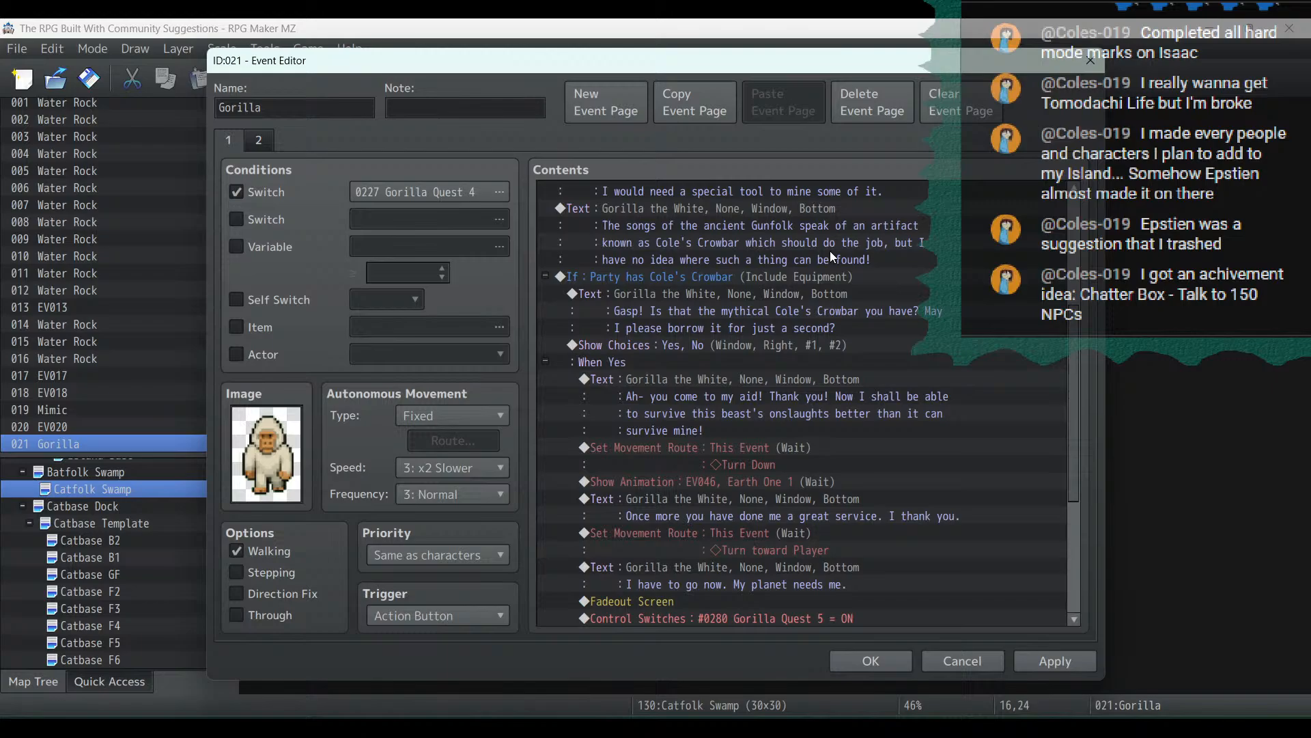
{"action": "left_click", "coordinate": [768, 296]}
{"action": "right_click", "coordinate": [767, 302]}
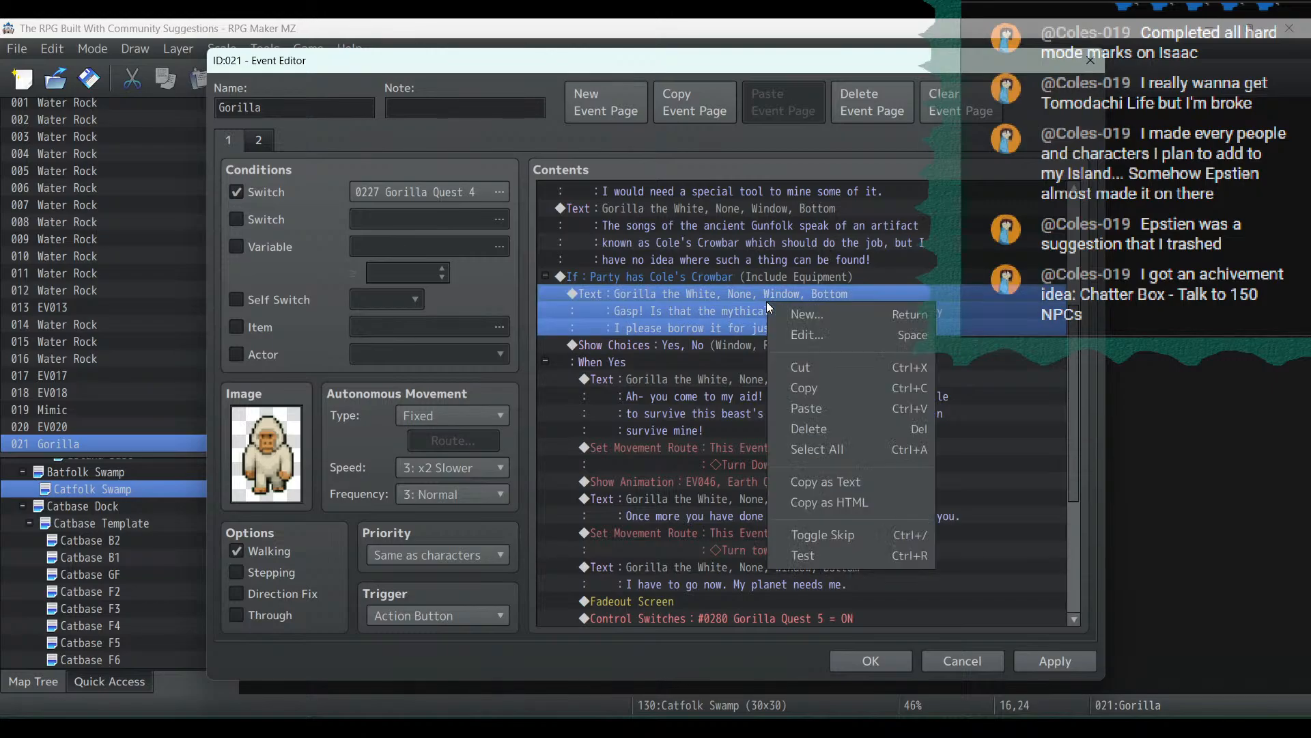
{"action": "left_click", "coordinate": [805, 314]}
{"action": "left_click", "coordinate": [655, 286]}
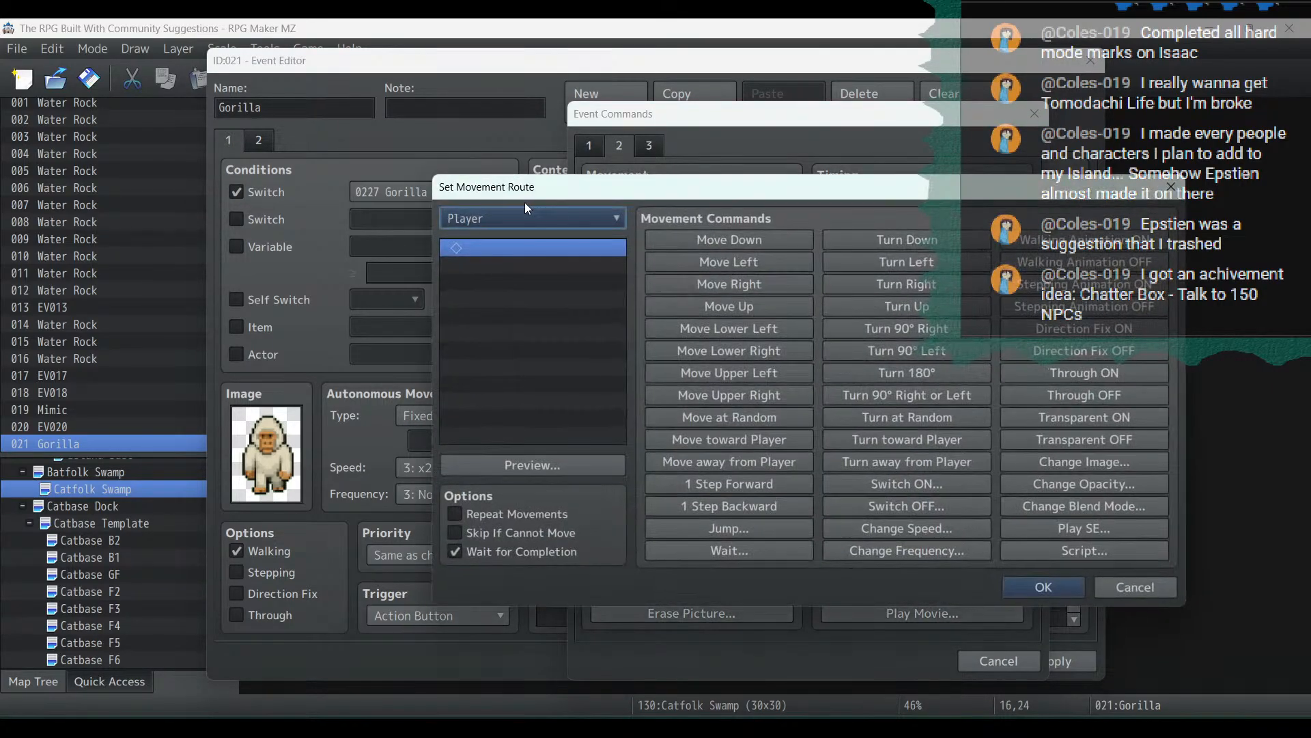
{"action": "left_click", "coordinate": [532, 215]}
{"action": "left_click", "coordinate": [517, 260]}
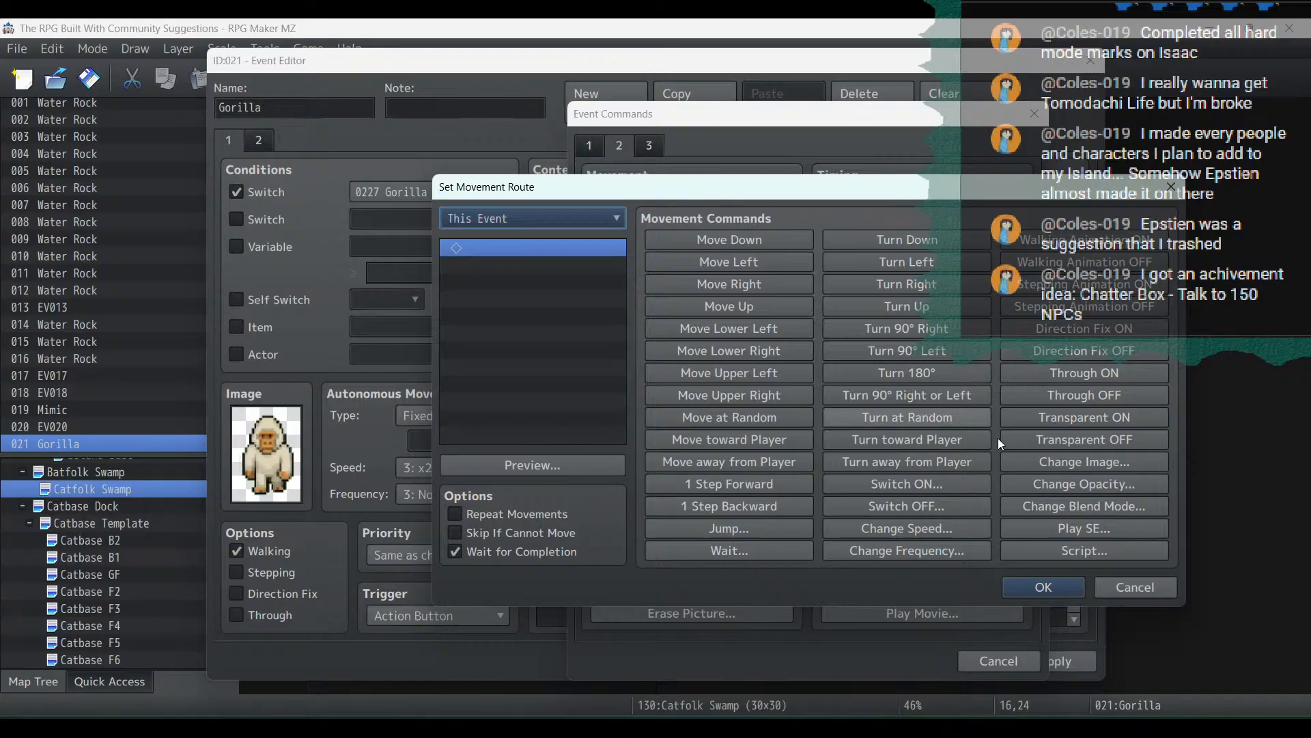
{"action": "left_click", "coordinate": [919, 306]}
{"action": "left_click", "coordinate": [1041, 582]}
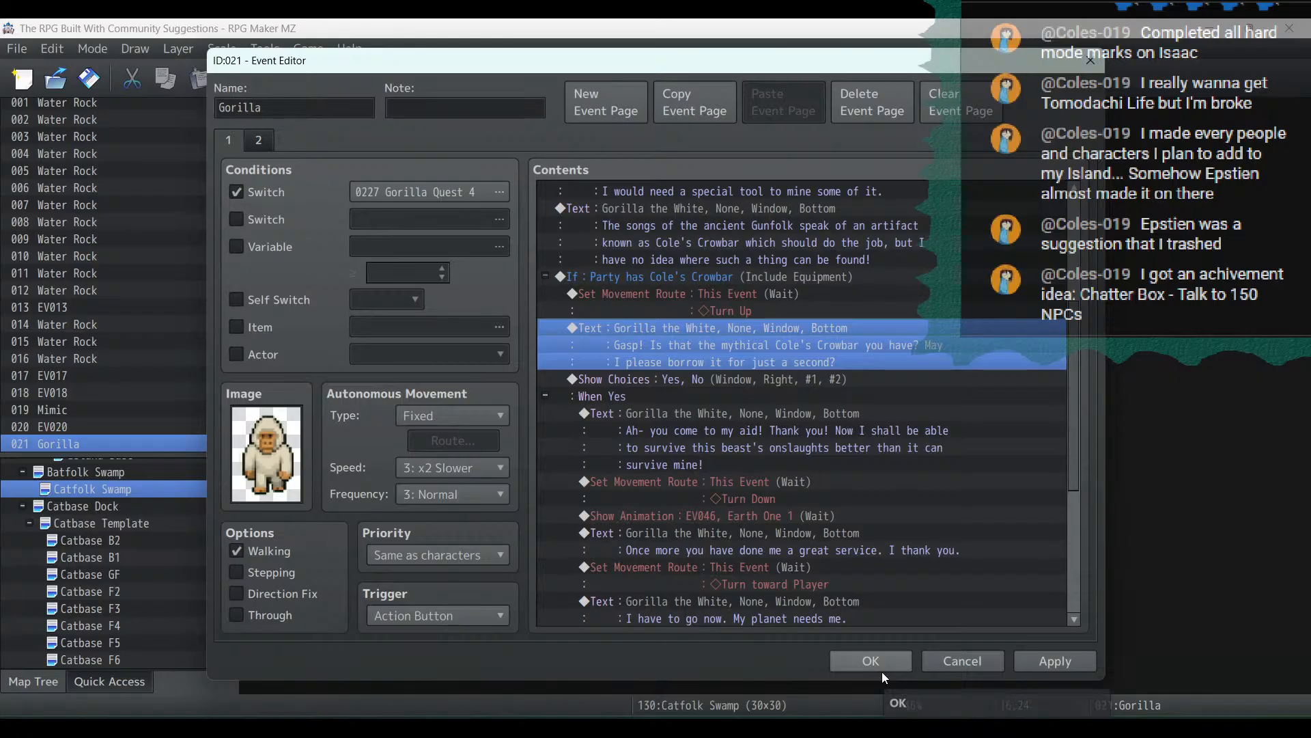
Insert a 60-frame wait between the Earth One 1 animation and the great-service text in the Yes choice
{"action": "right_click", "coordinate": [807, 542]}
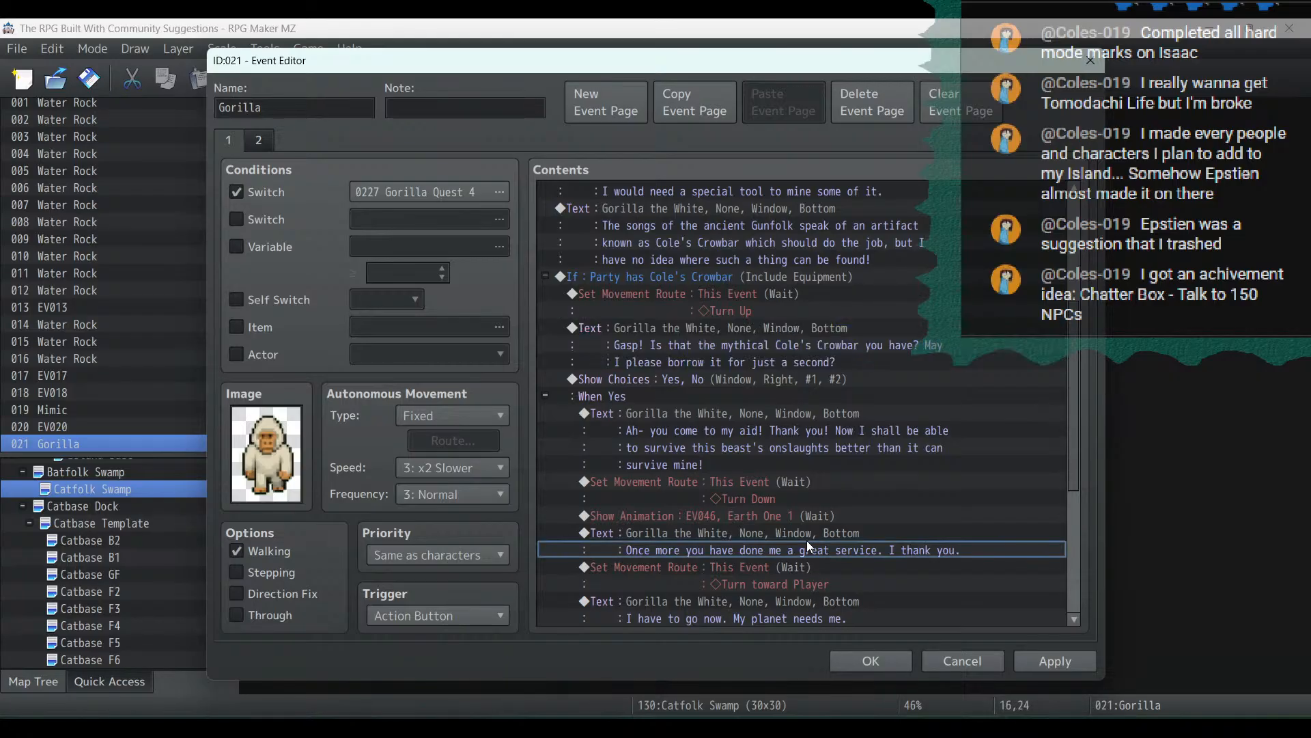
{"action": "left_click", "coordinate": [802, 526]}
{"action": "right_click", "coordinate": [800, 526]}
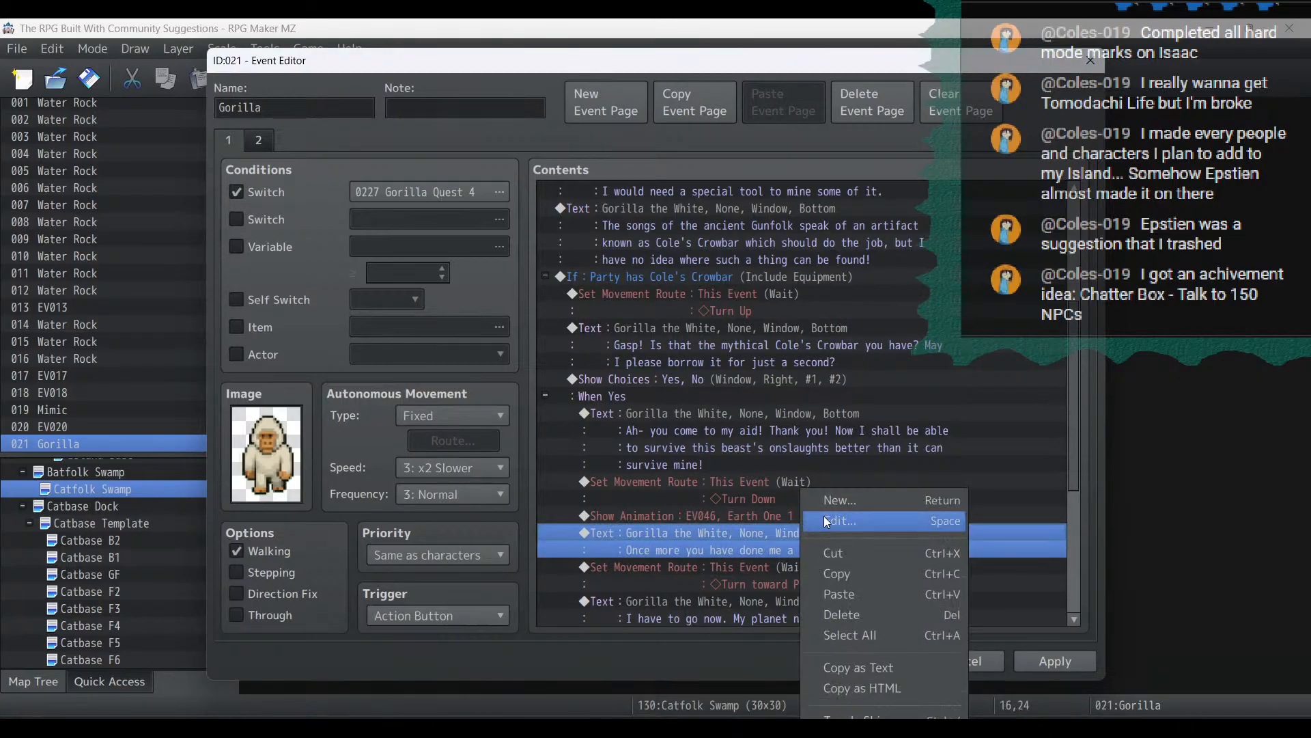
{"action": "left_click", "coordinate": [837, 493]}
{"action": "left_click", "coordinate": [924, 197]}
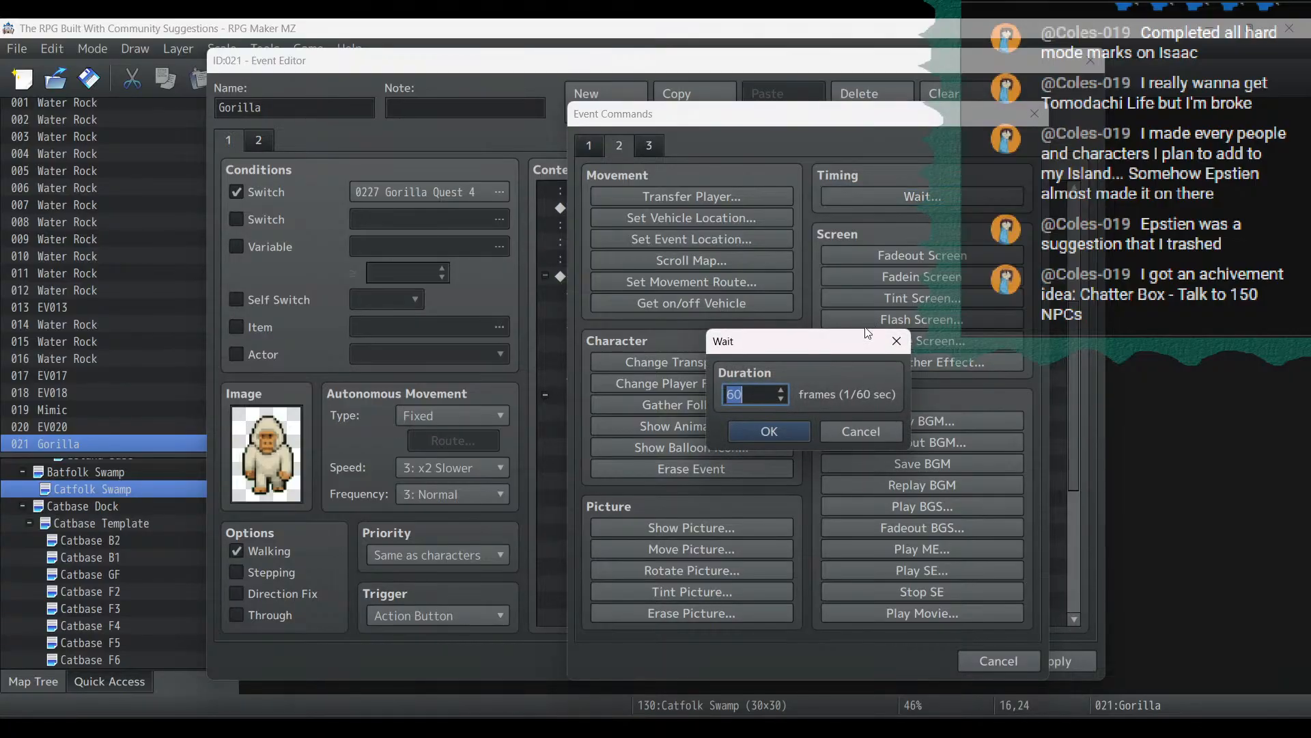
{"action": "left_click", "coordinate": [786, 434]}
{"action": "scroll", "coordinate": [919, 425], "scroll_direction": "down", "scroll_amount": 1}
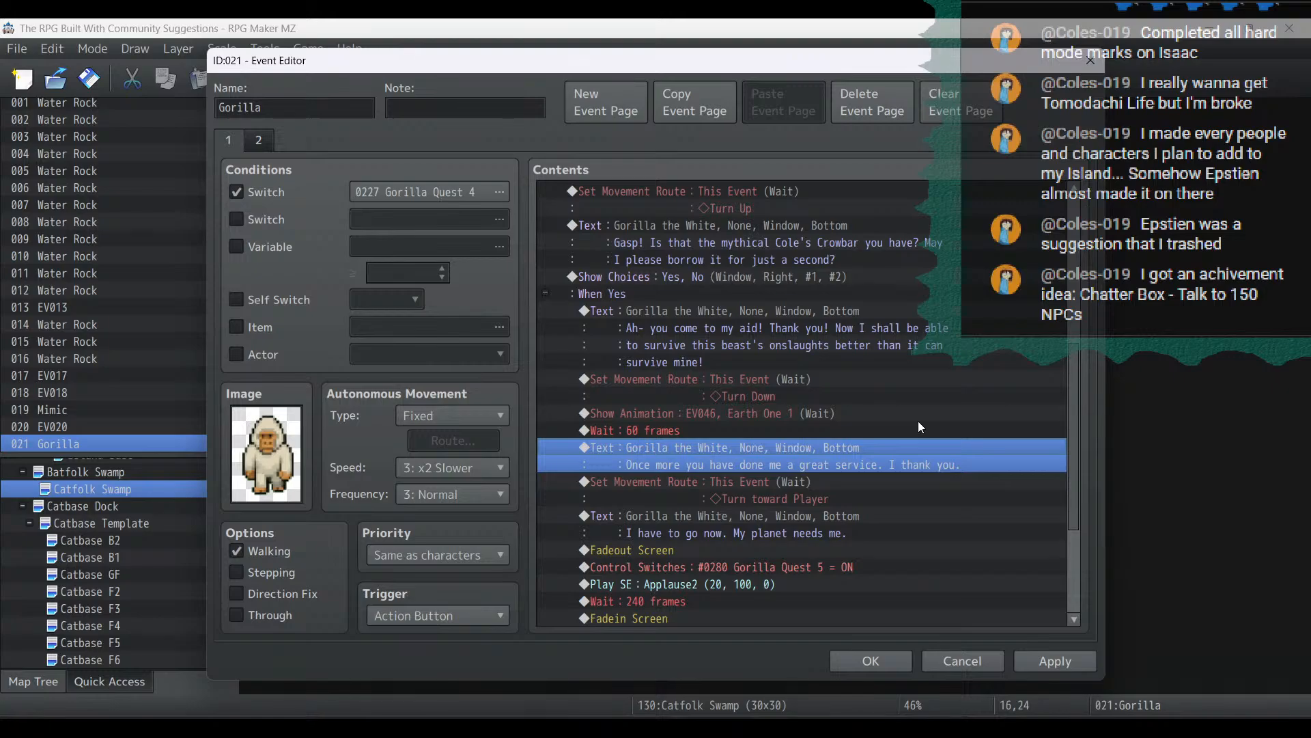
{"action": "left_click", "coordinate": [834, 516]}
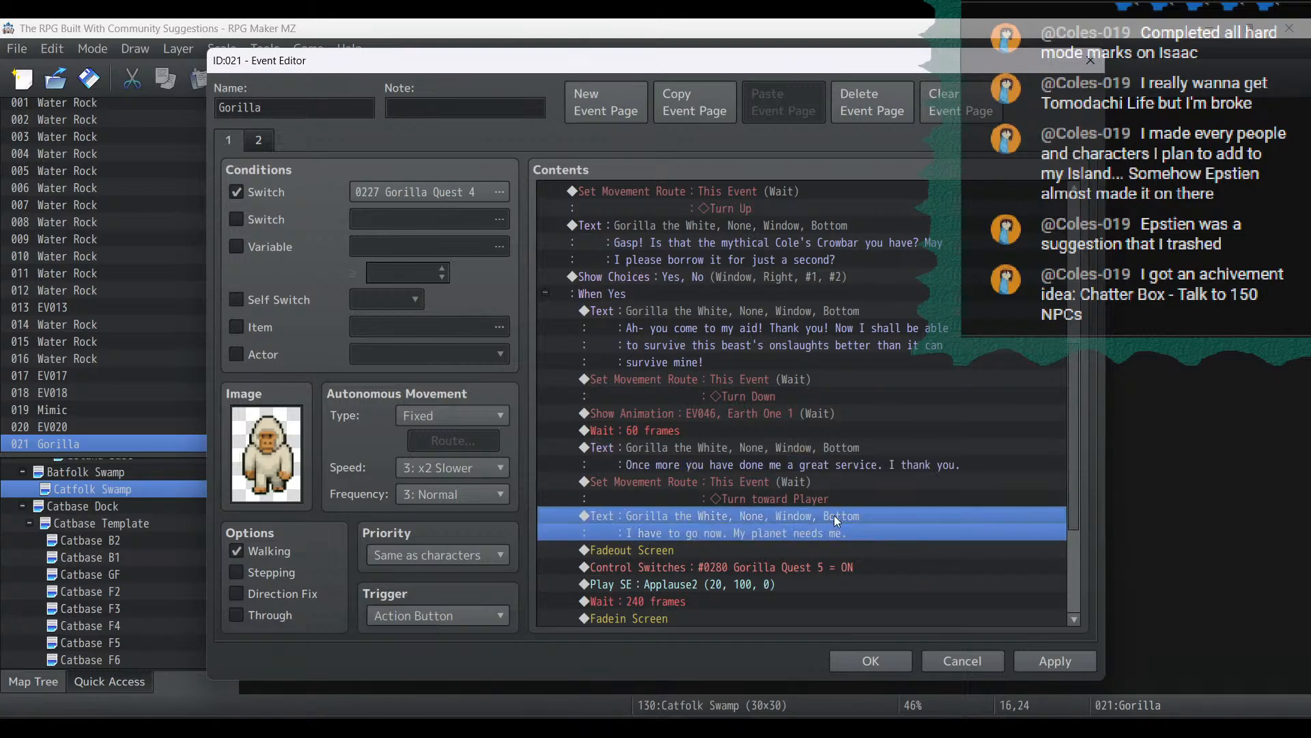
{"action": "key", "text": "ctrl+v"}
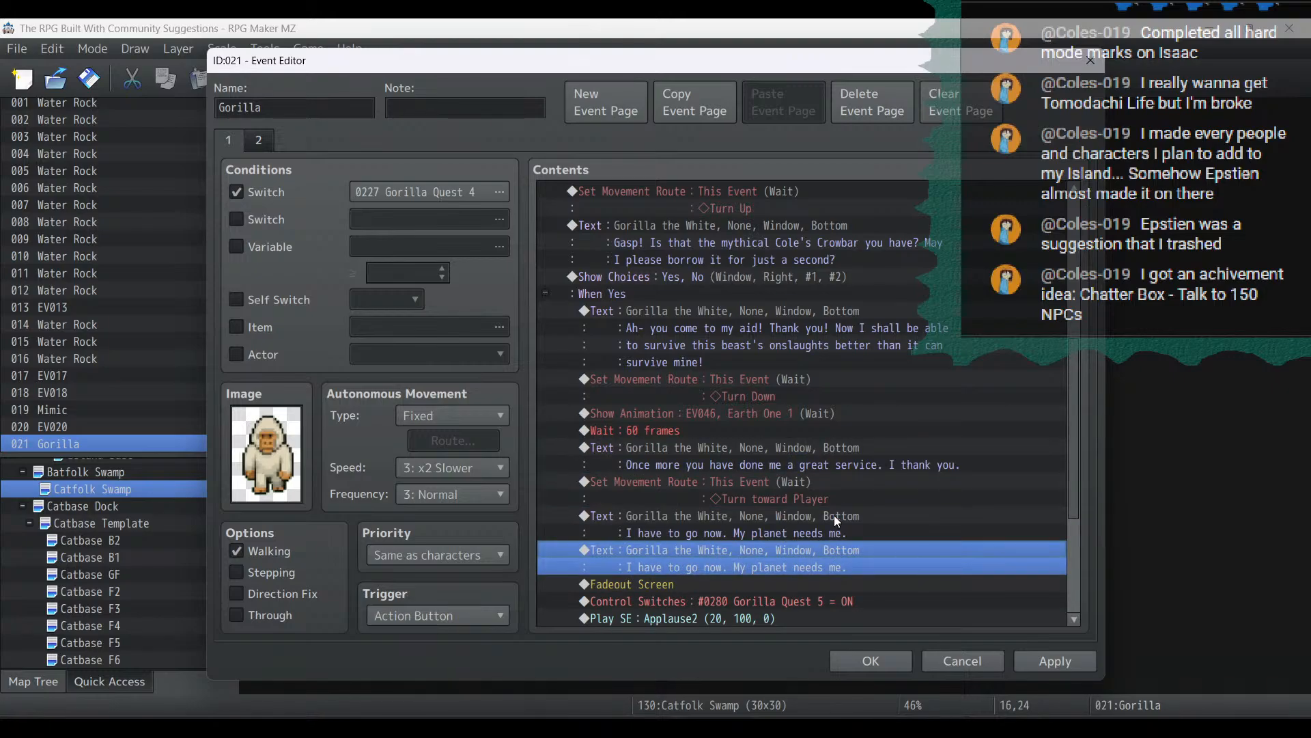
{"action": "left_click", "coordinate": [834, 516]}
{"action": "key", "text": "Delete"}
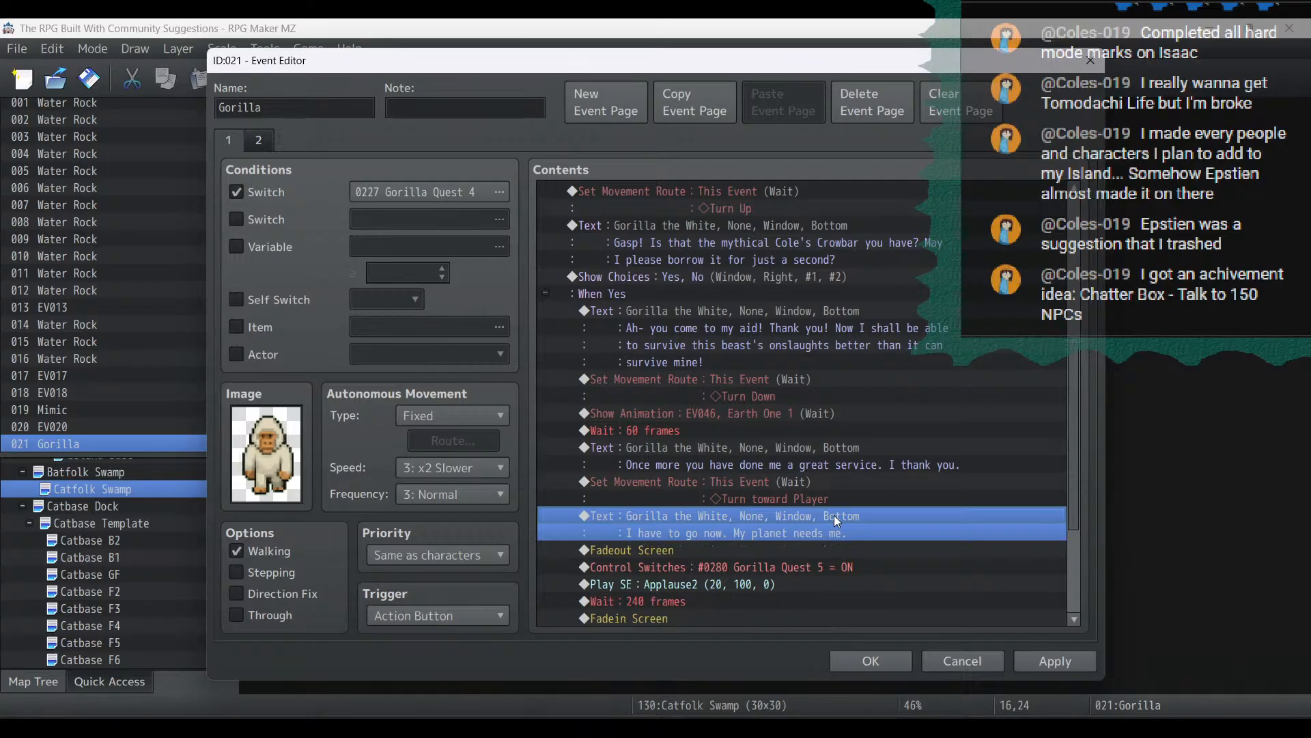
Review the Gorilla event's commands from the No choice back to the opening text and apply the event changes
{"action": "scroll", "coordinate": [835, 515], "scroll_direction": "down", "scroll_amount": 3}
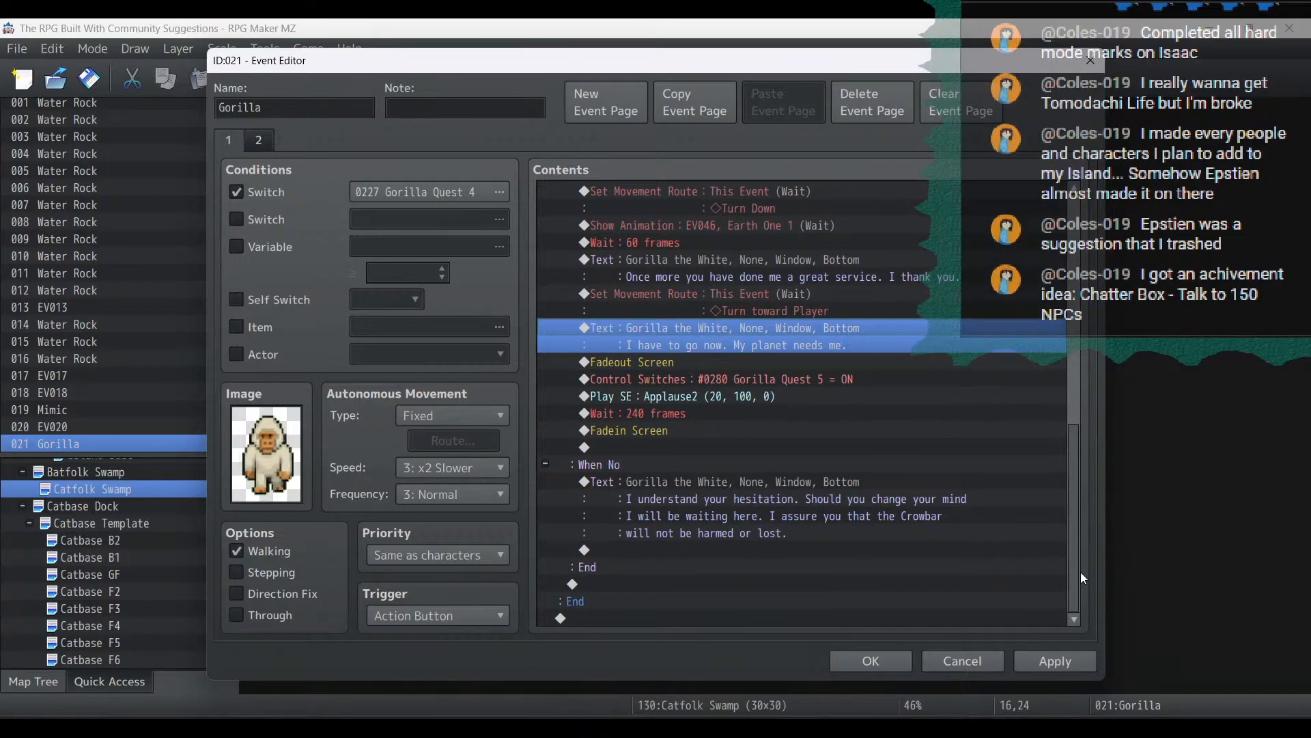
{"action": "left_click_drag", "start_coordinate": [1075, 452], "coordinate": [1142, 304]}
{"action": "left_click", "coordinate": [1049, 664]}
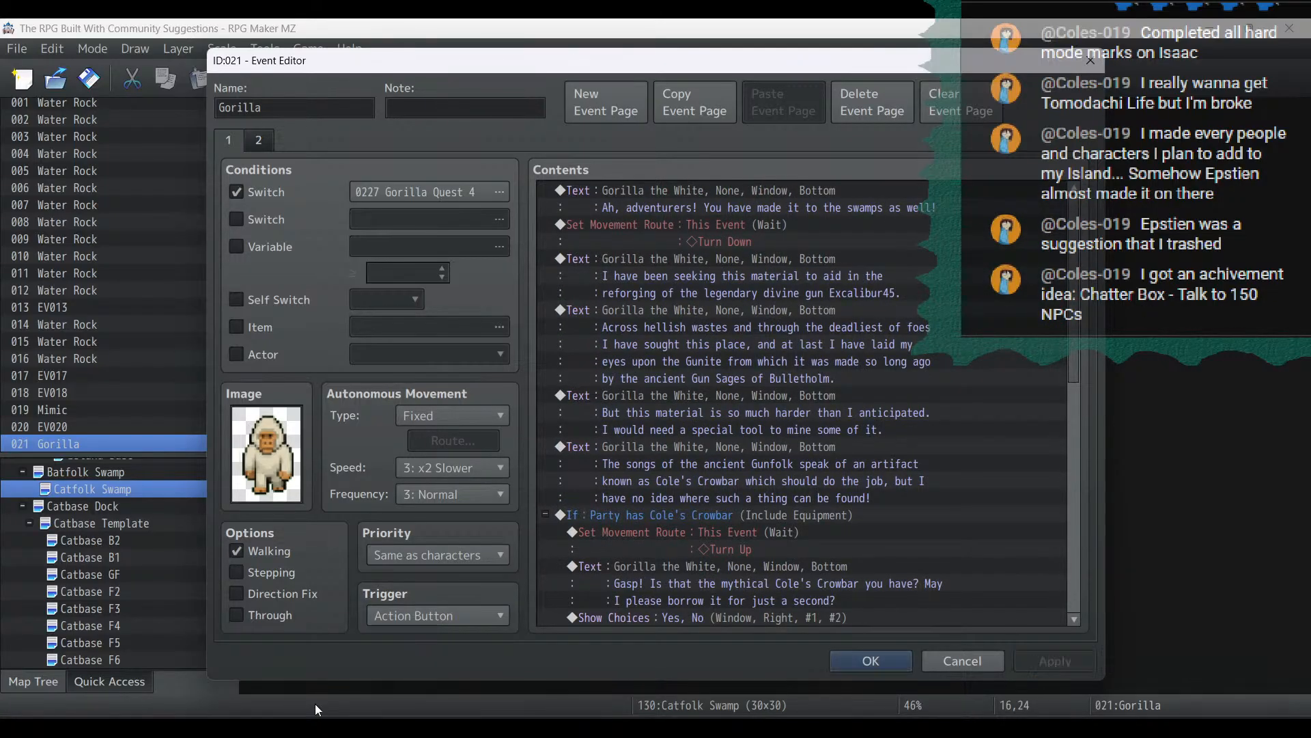
Switch to the Notepad project notes, delete the "Add the act 3 white gorilla scene" line, save the file and return to RPG Maker MZ
{"action": "key", "text": "alt+Tab"}
{"action": "left_click", "coordinate": [697, 235]}
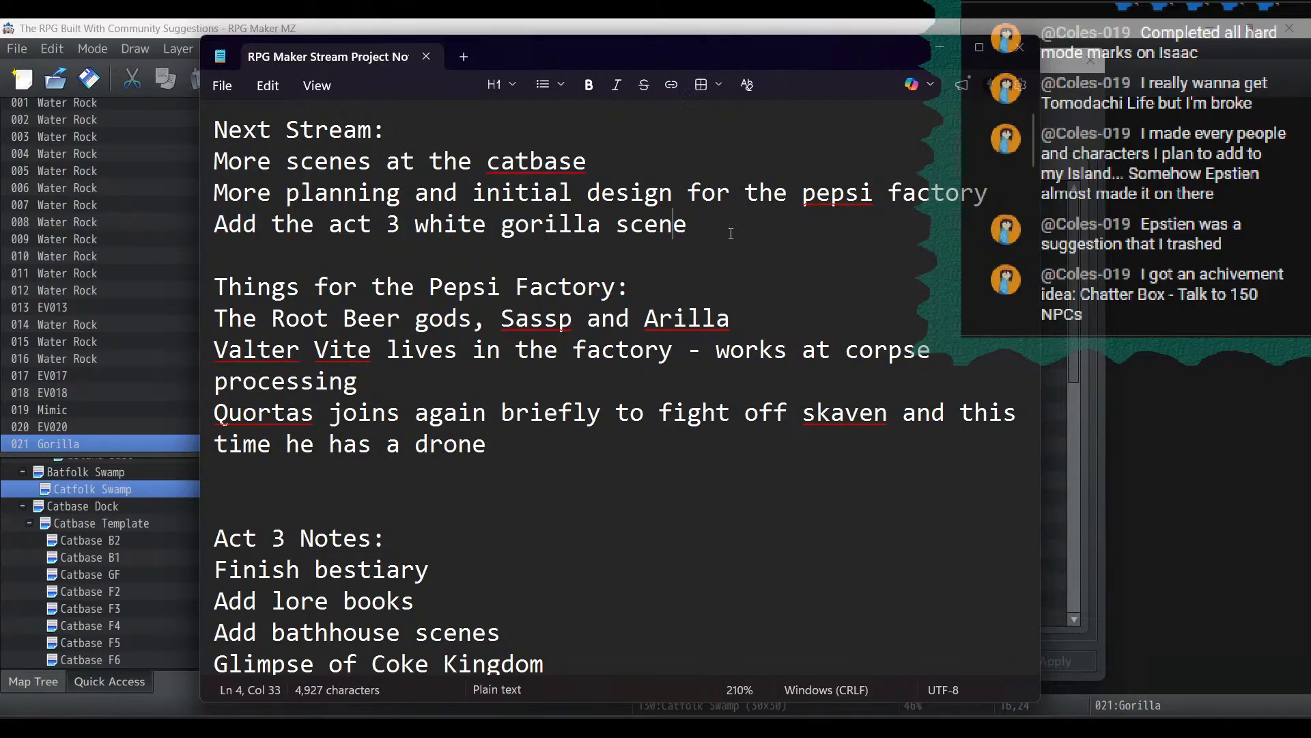
{"action": "left_click_drag", "start_coordinate": [729, 235], "coordinate": [190, 238]}
{"action": "key", "text": "BackSpace"}
{"action": "key", "text": "BackSpace"}
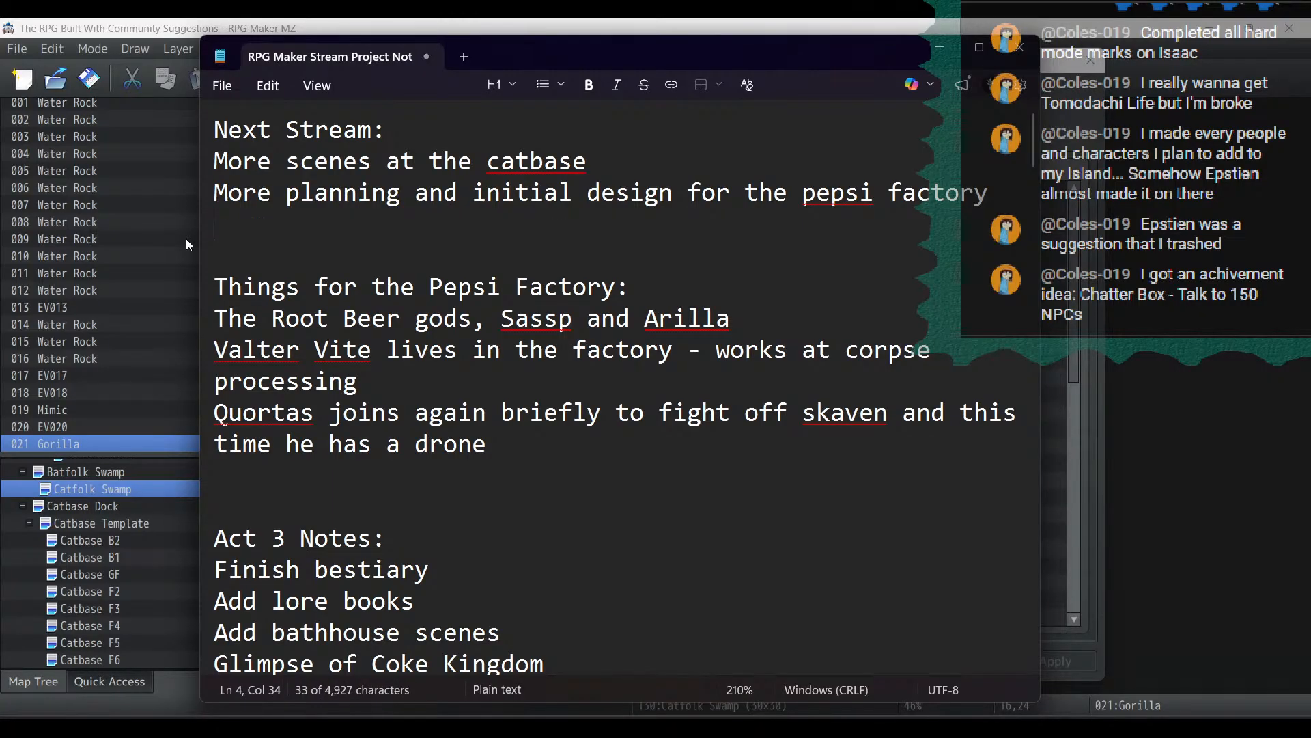
{"action": "left_click", "coordinate": [627, 155]}
{"action": "left_click_drag", "start_coordinate": [627, 155], "coordinate": [195, 158]}
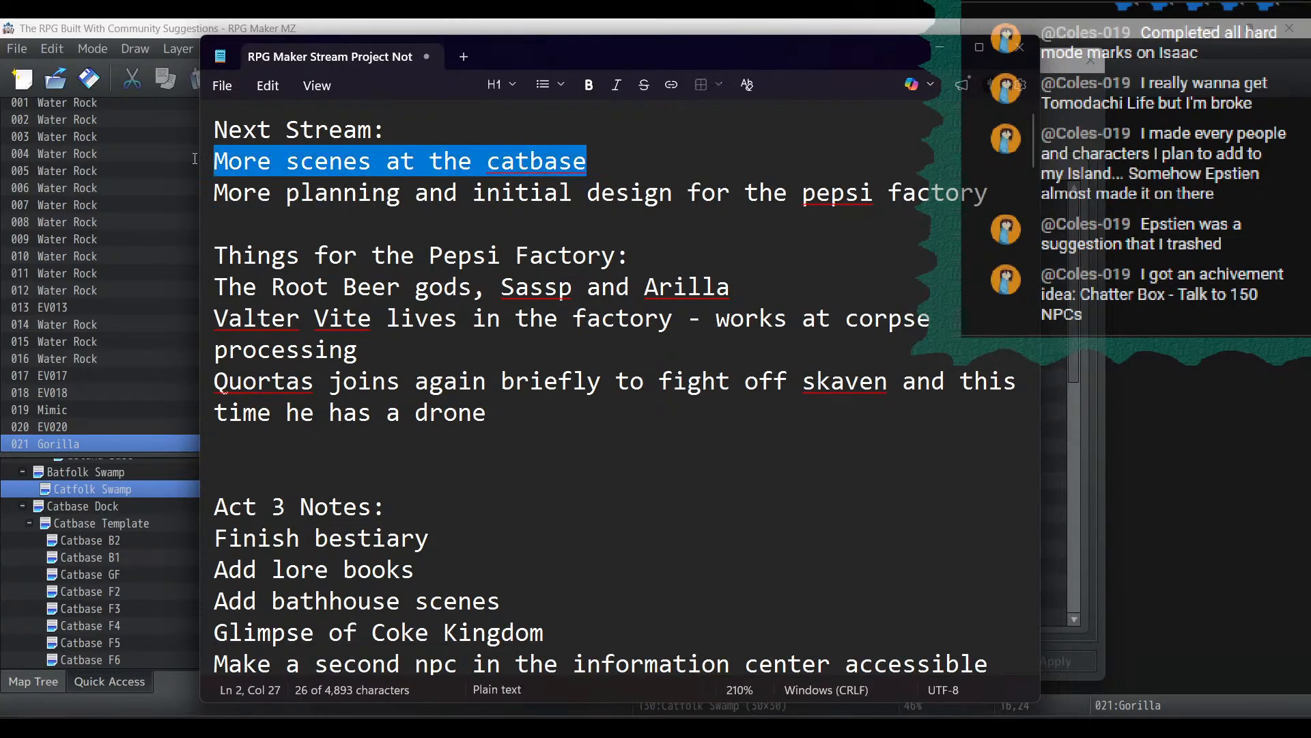
{"action": "left_click", "coordinate": [231, 86]}
{"action": "left_click", "coordinate": [226, 274]}
{"action": "left_click", "coordinate": [942, 41]}
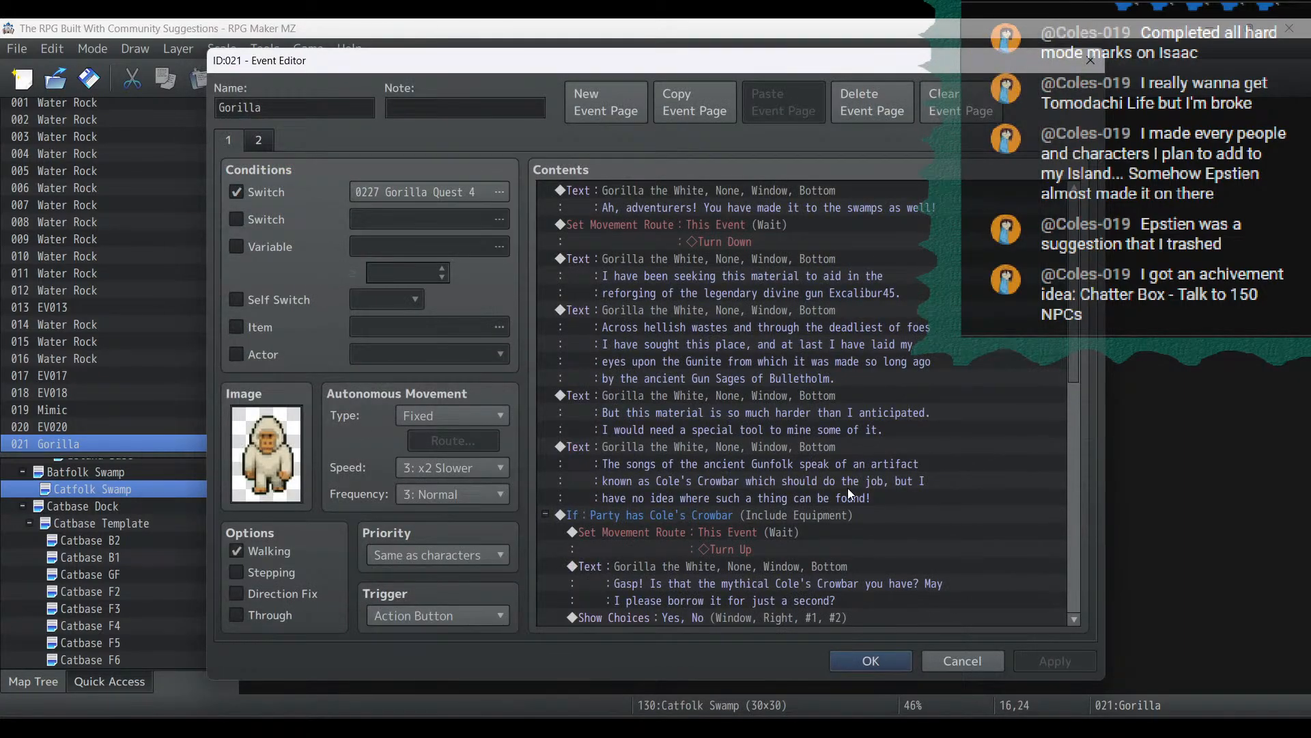
Close the Gorilla event and collapse the Batfolk Swamp, Hidden Dock and Pepsiland Swamp branches of the map tree
{"action": "left_click", "coordinate": [859, 659]}
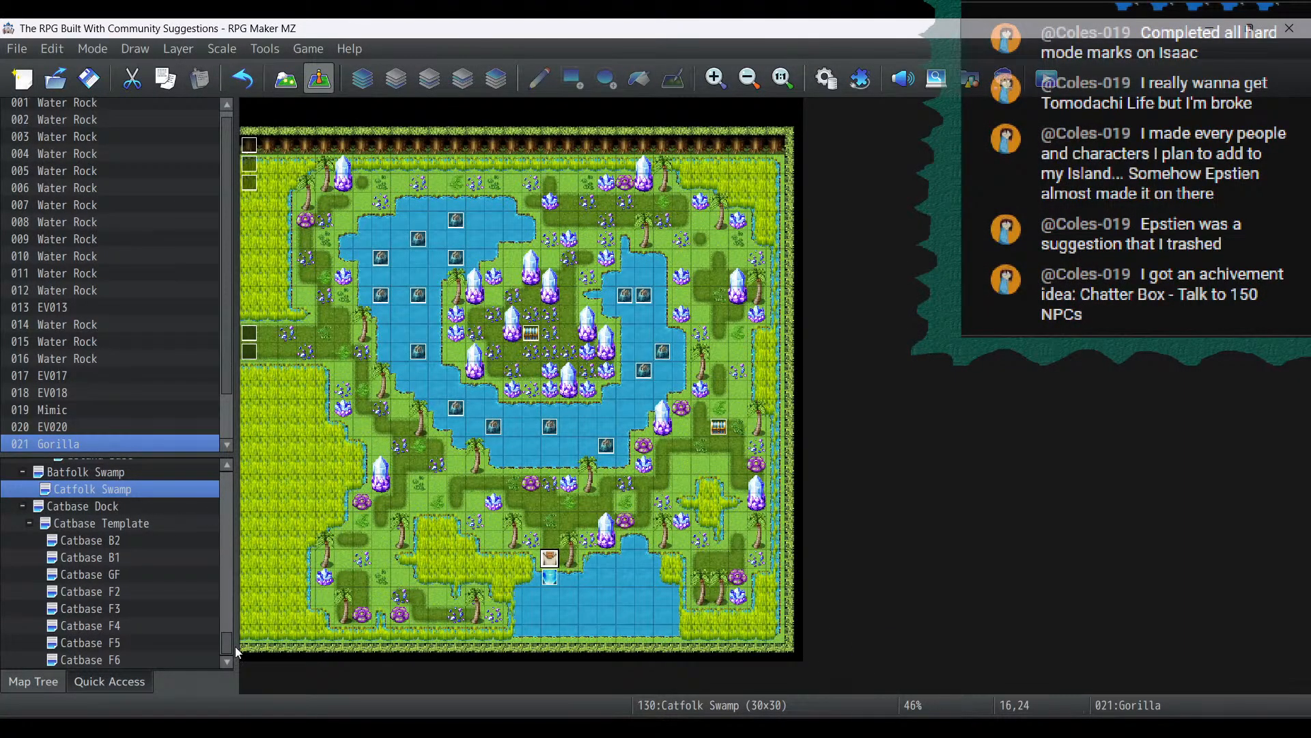
{"action": "scroll", "coordinate": [230, 644], "scroll_direction": "up", "scroll_amount": 3}
{"action": "left_click", "coordinate": [25, 624]}
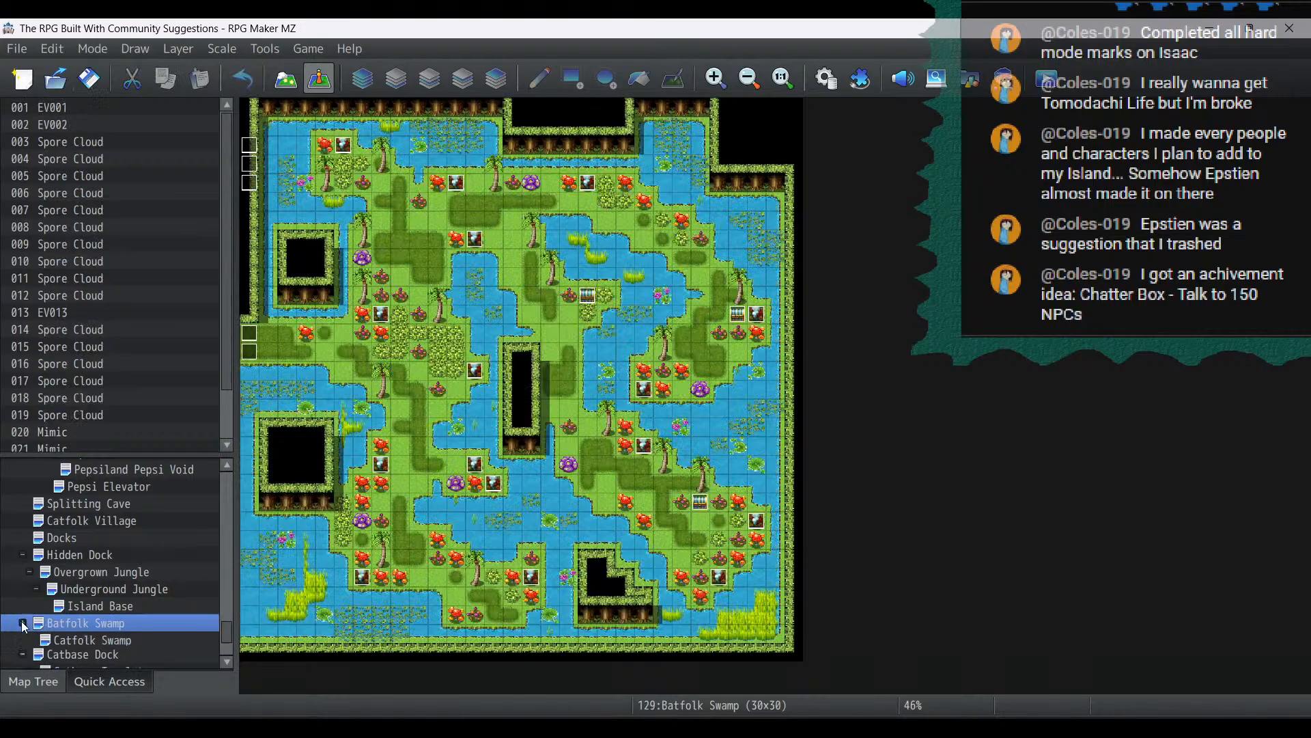
{"action": "left_click", "coordinate": [23, 624]}
{"action": "left_click", "coordinate": [22, 555]}
{"action": "scroll", "coordinate": [116, 513], "scroll_direction": "up", "scroll_amount": 2}
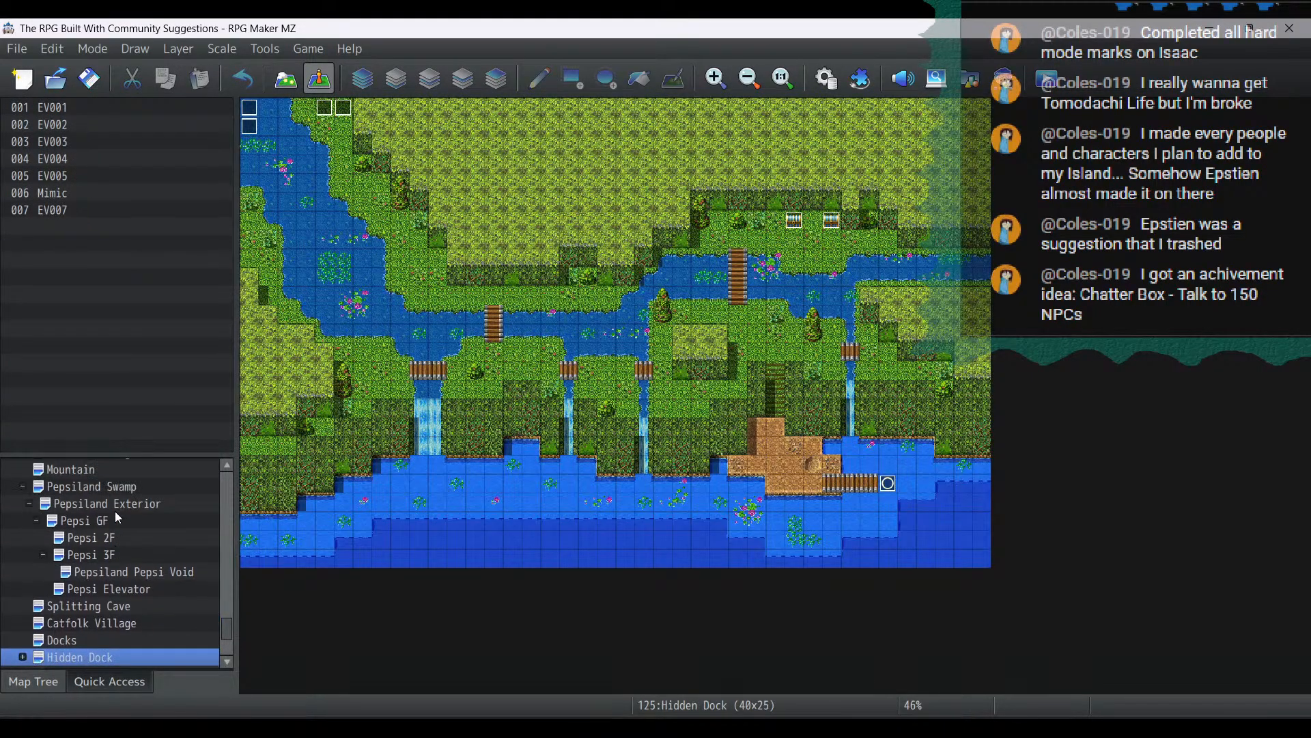
{"action": "scroll", "coordinate": [115, 511], "scroll_direction": "up", "scroll_amount": 1}
{"action": "left_click", "coordinate": [28, 539]}
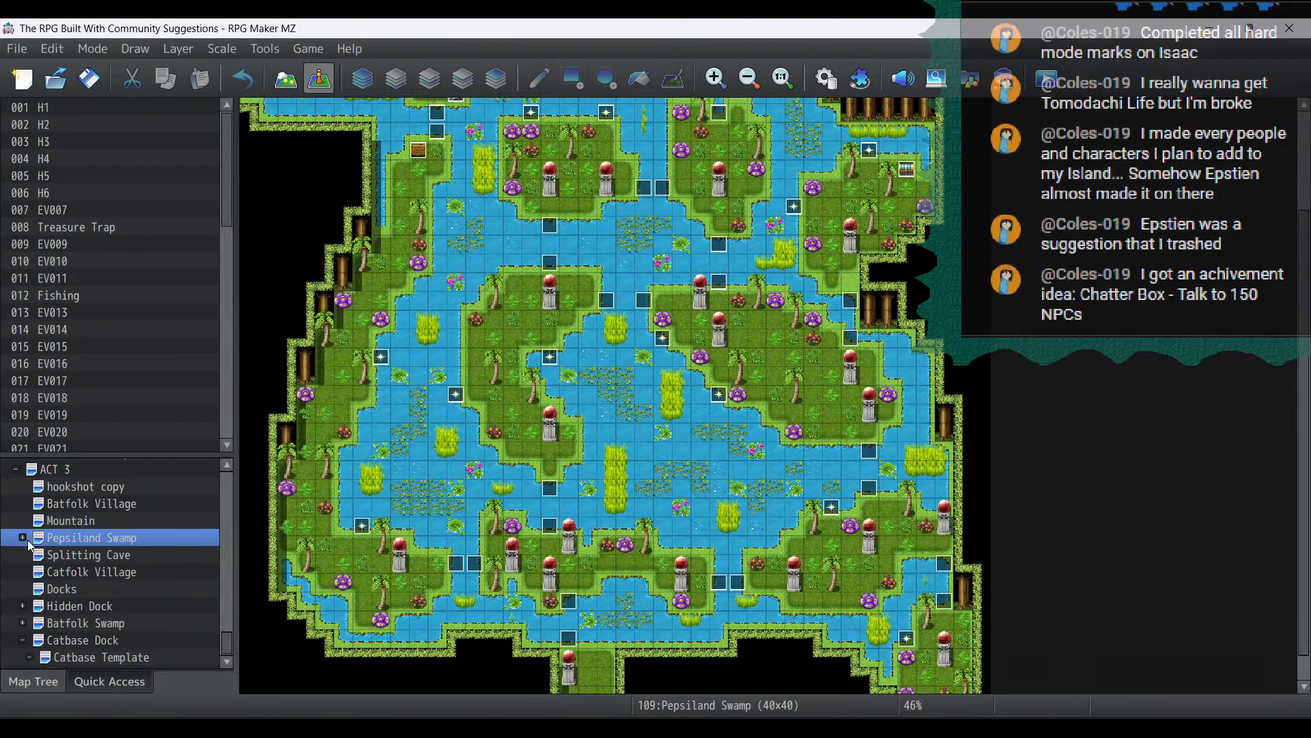
Look over the Overworld and The Pepsiportation Realm maps and collapse the ACT 2 branch of the map tree
{"action": "scroll", "coordinate": [162, 525], "scroll_direction": "up", "scroll_amount": 1}
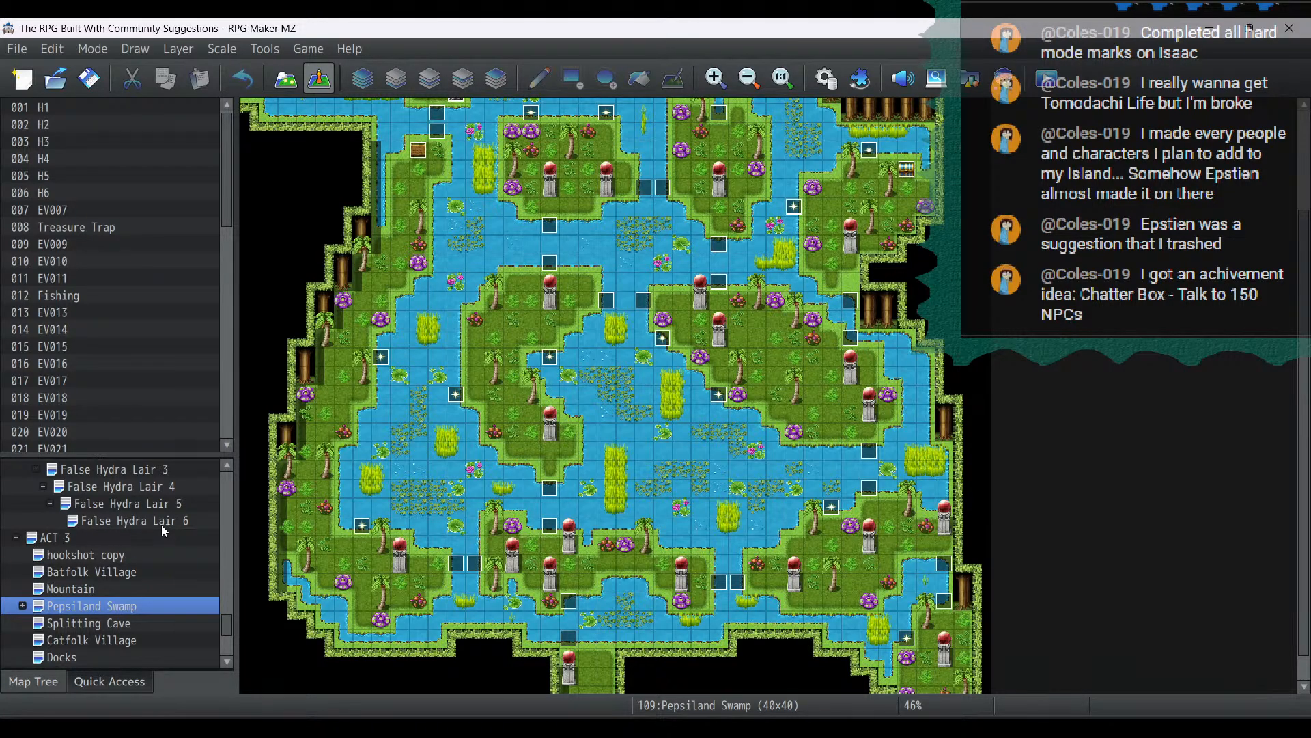
{"action": "left_click_drag", "start_coordinate": [228, 627], "coordinate": [260, 470]}
{"action": "left_click", "coordinate": [96, 484]}
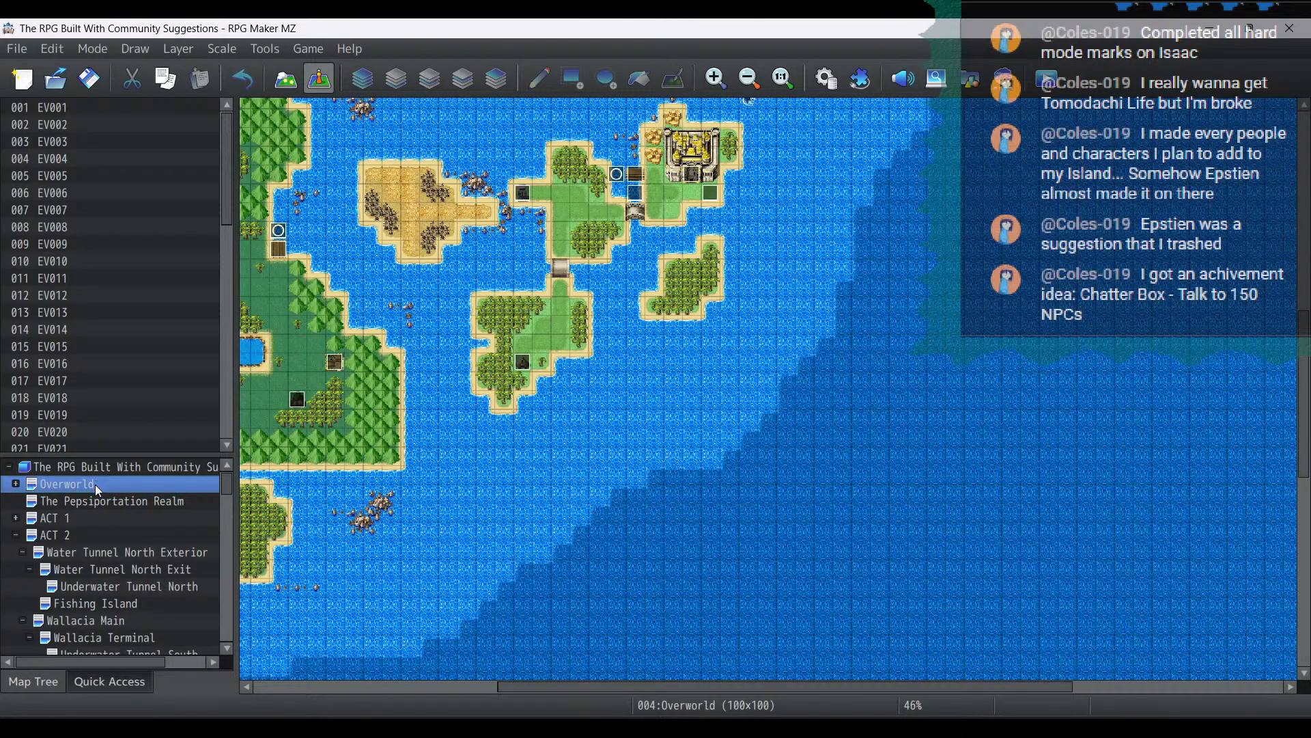
{"action": "left_click", "coordinate": [97, 505]}
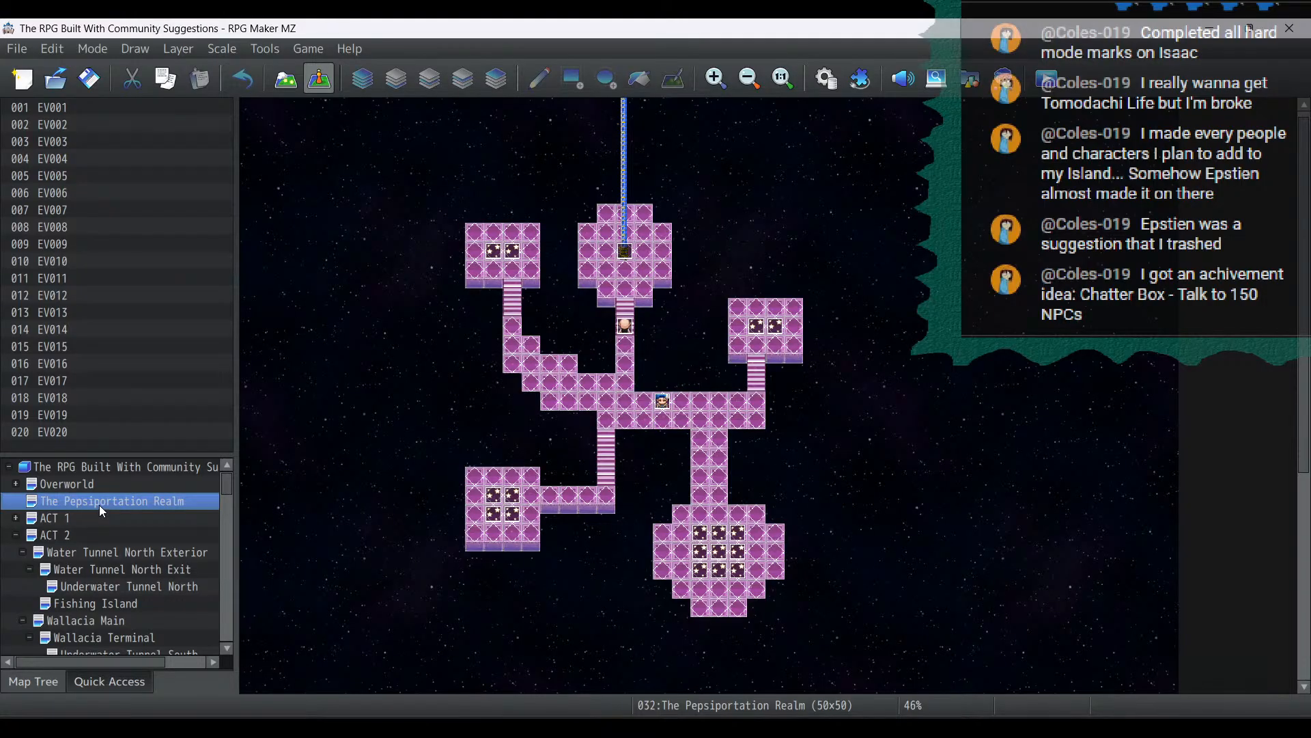
{"action": "left_click", "coordinate": [71, 518]}
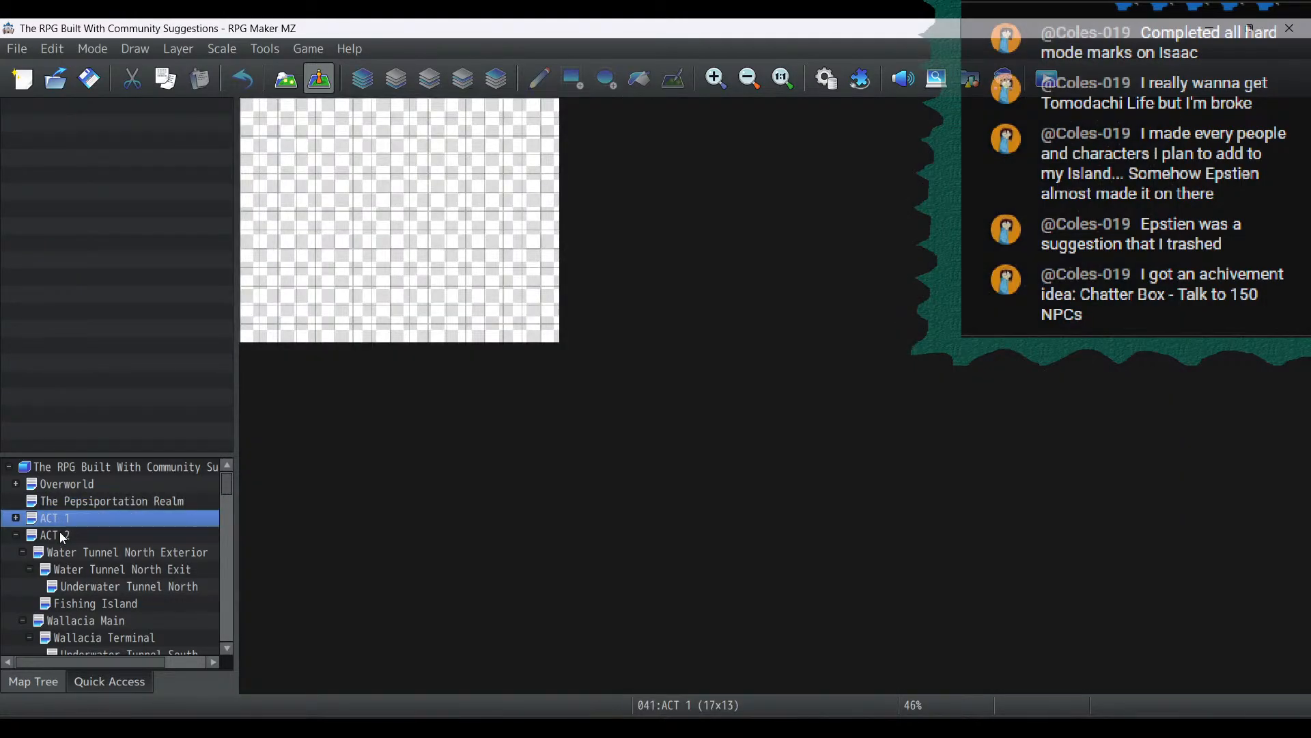
{"action": "left_click", "coordinate": [15, 535]}
{"action": "scroll", "coordinate": [192, 561], "scroll_direction": "down", "scroll_amount": 5}
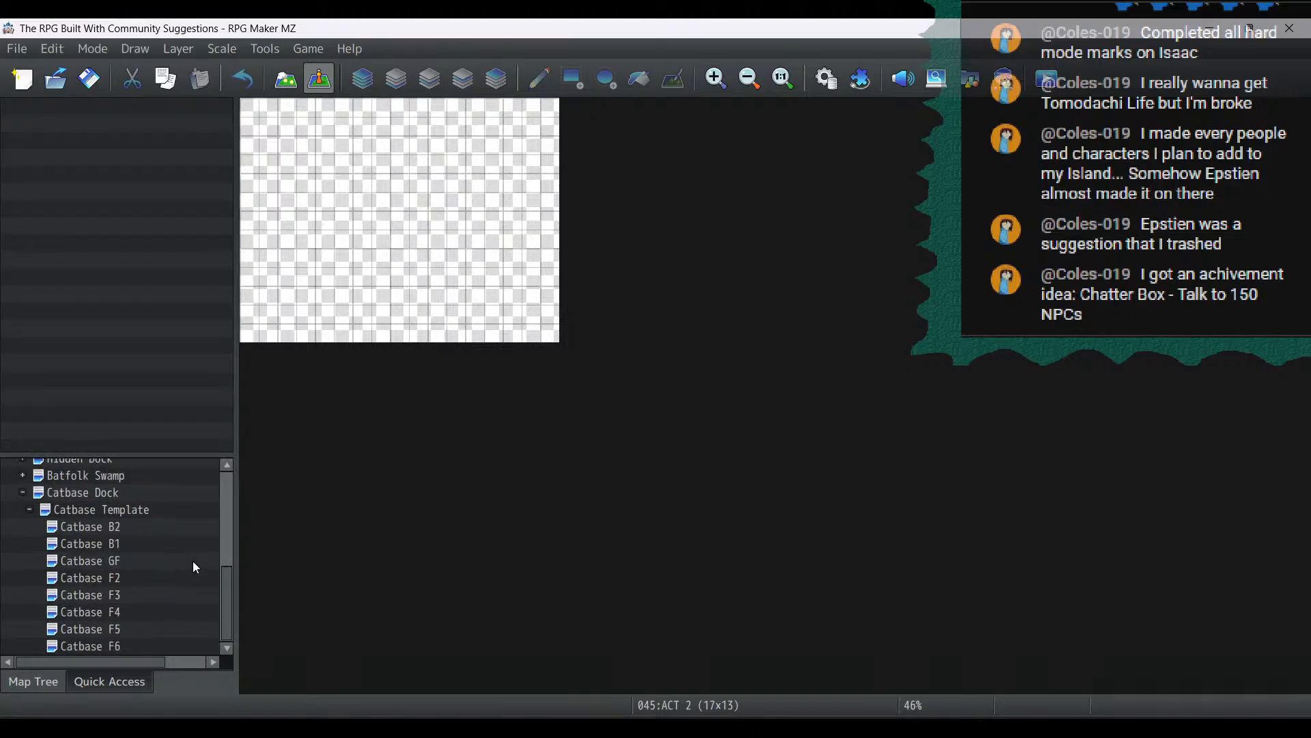
Copy the stairway transfer event at 16,14 in Catbase F4 onto the staircase tile at 9,17 in the magic circle room
{"action": "left_click", "coordinate": [149, 627]}
{"action": "left_click", "coordinate": [149, 613]}
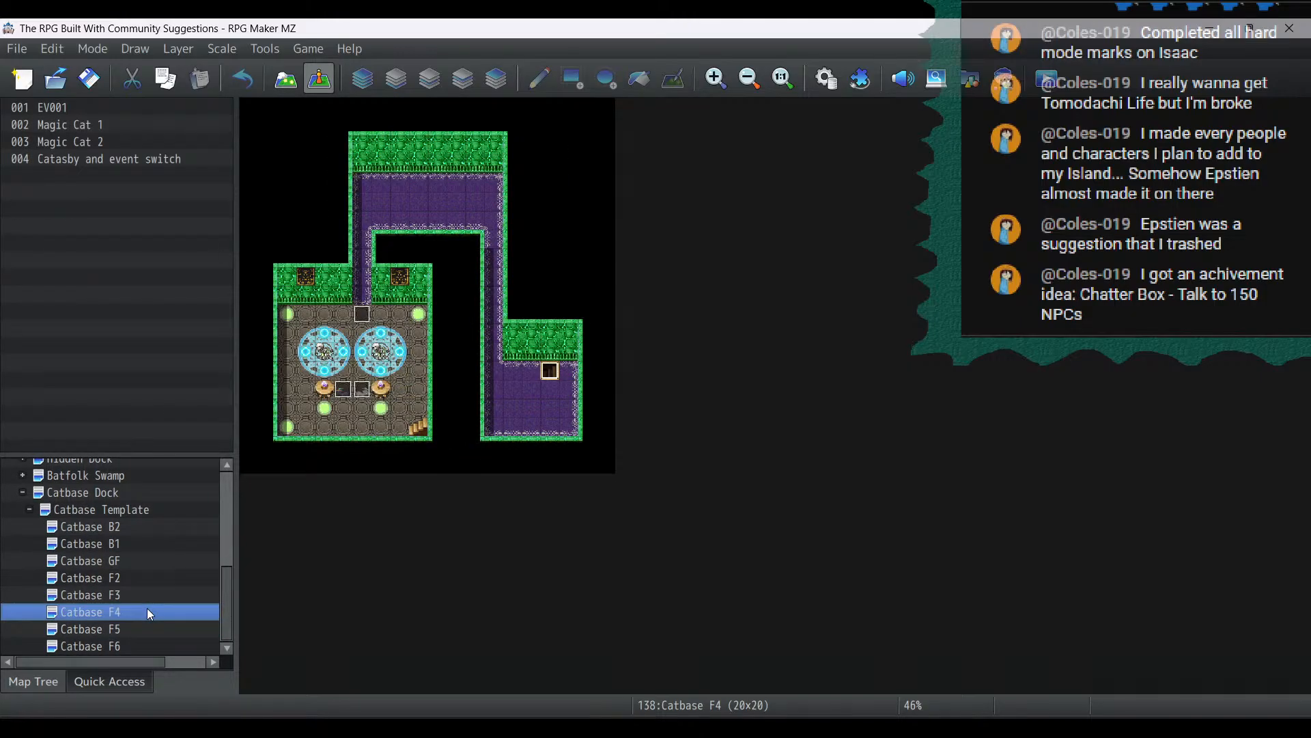
{"action": "right_click", "coordinate": [553, 372]}
{"action": "left_click", "coordinate": [617, 464]}
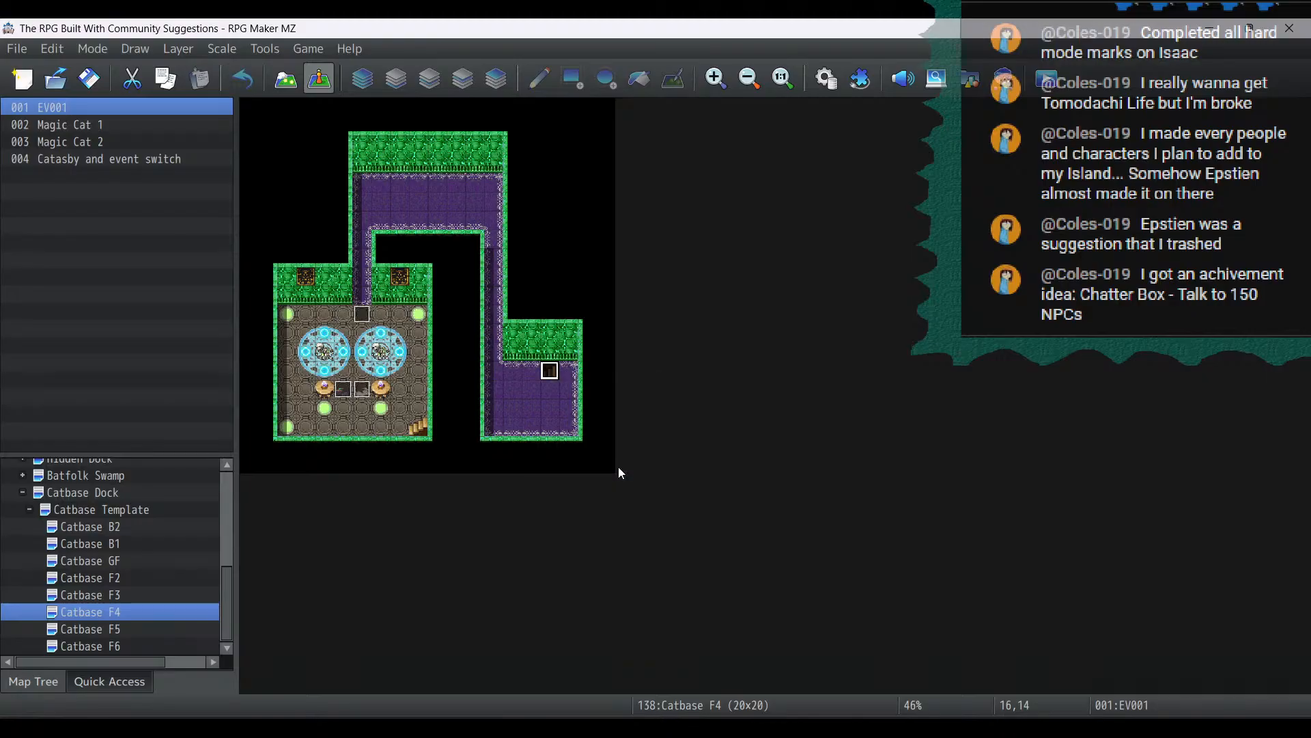
{"action": "right_click", "coordinate": [417, 427]}
{"action": "left_click", "coordinate": [455, 535]}
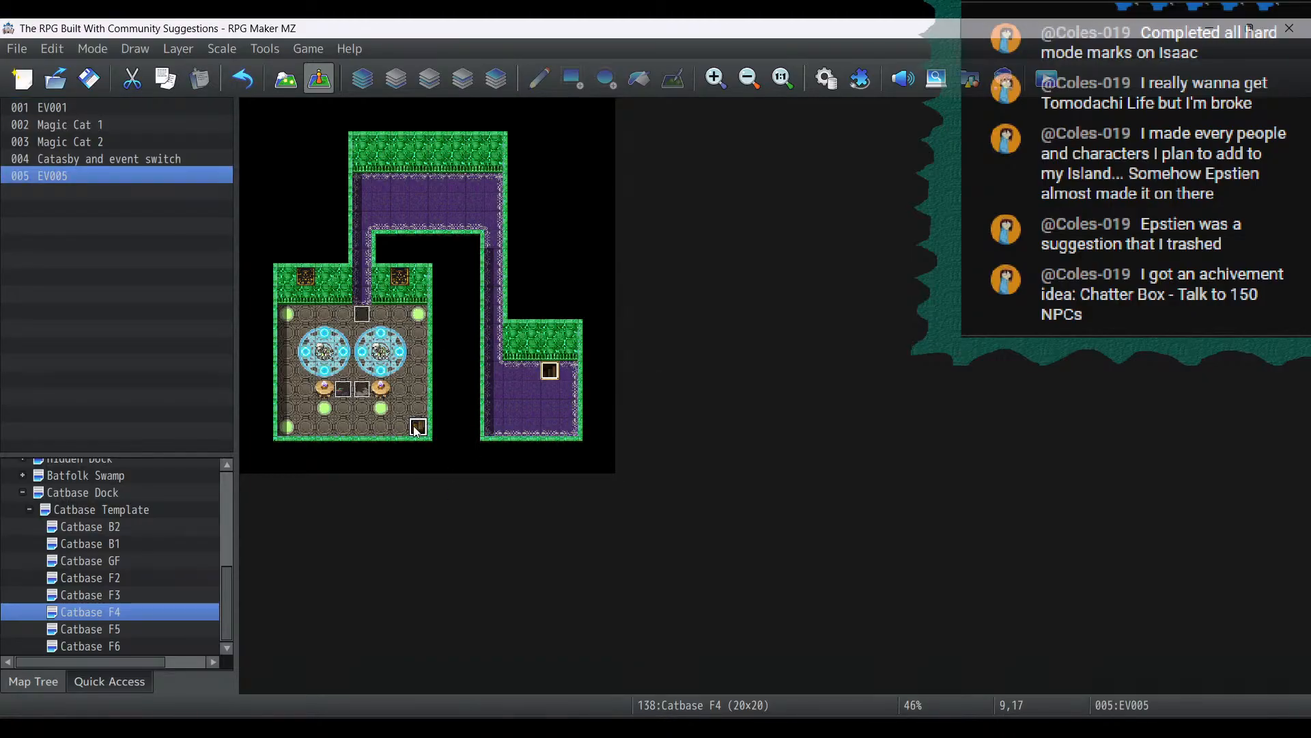
Open the Transfer Player command of the copied staircase event in Catbase F4 for editing
{"action": "double_click", "coordinate": [417, 429]}
{"action": "double_click", "coordinate": [642, 209]}
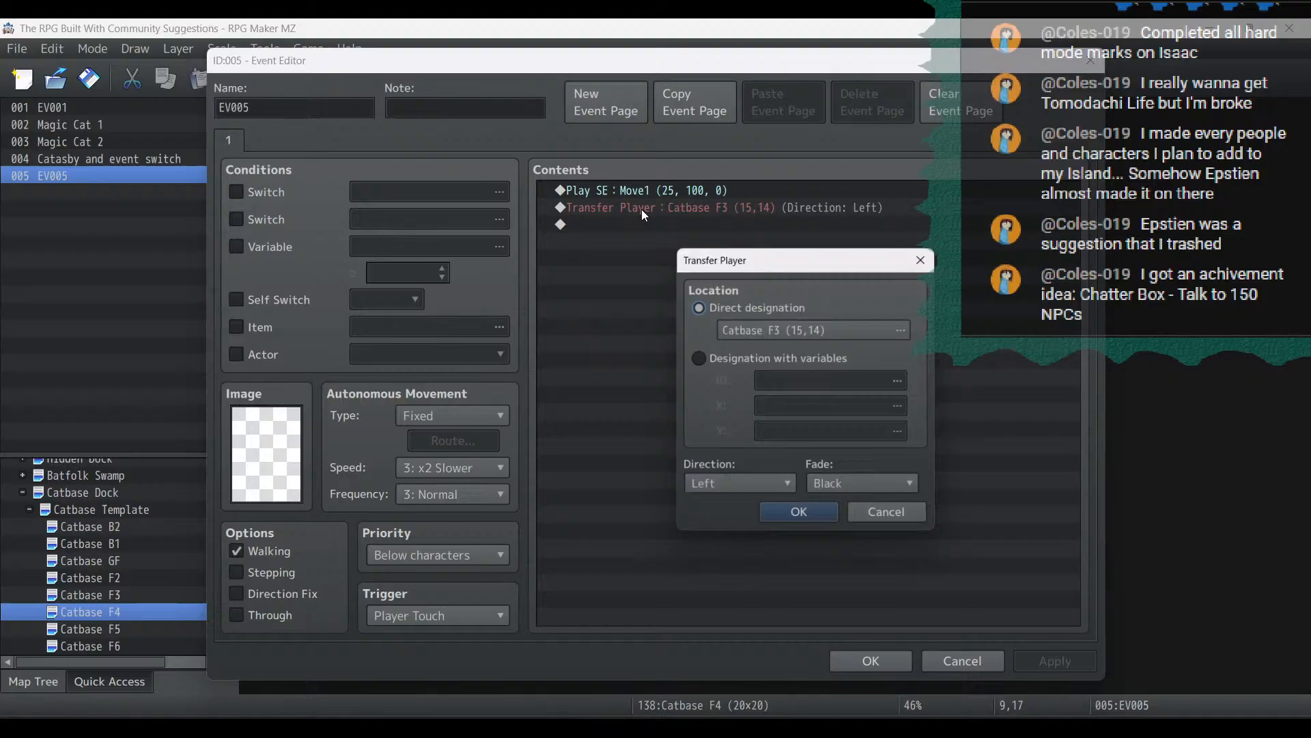
Set the stair event's player transfer to Catbase F5 (10,17) with direction Right and save the event
{"action": "left_click", "coordinate": [780, 335]}
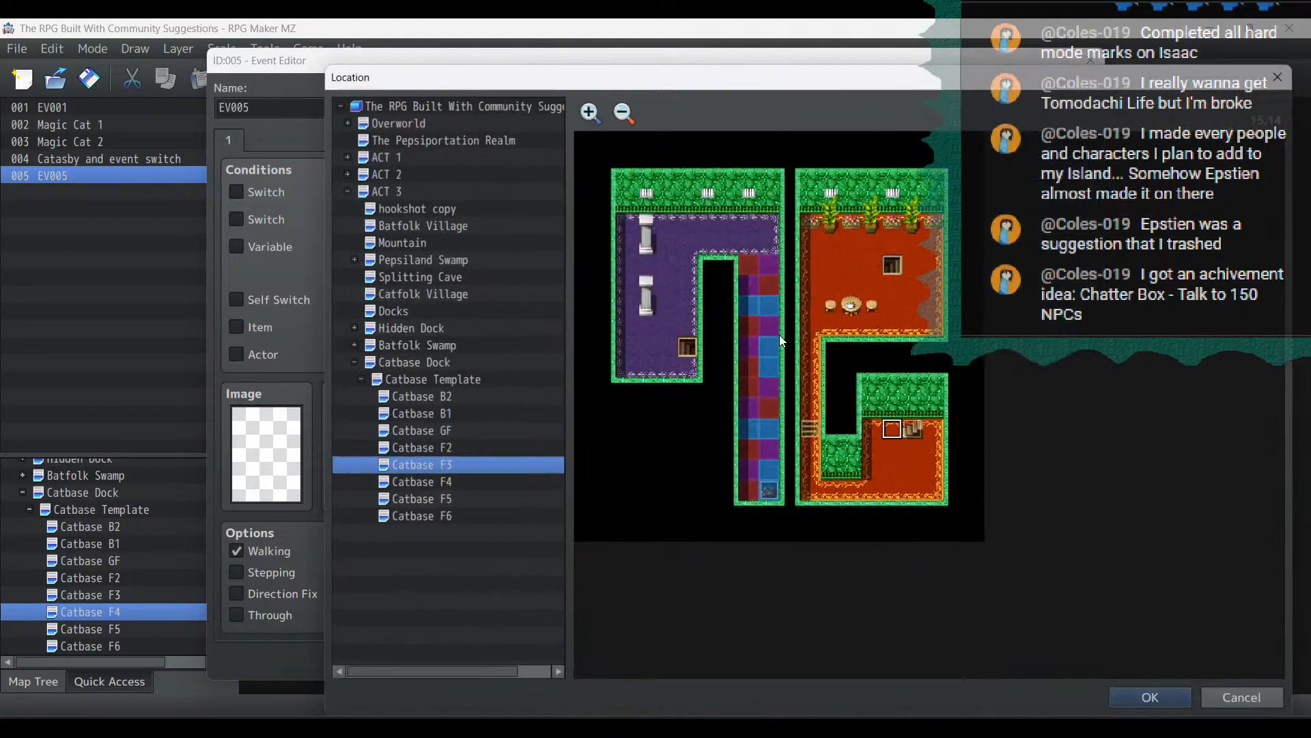
{"action": "left_click", "coordinate": [475, 481]}
{"action": "left_click", "coordinate": [473, 496]}
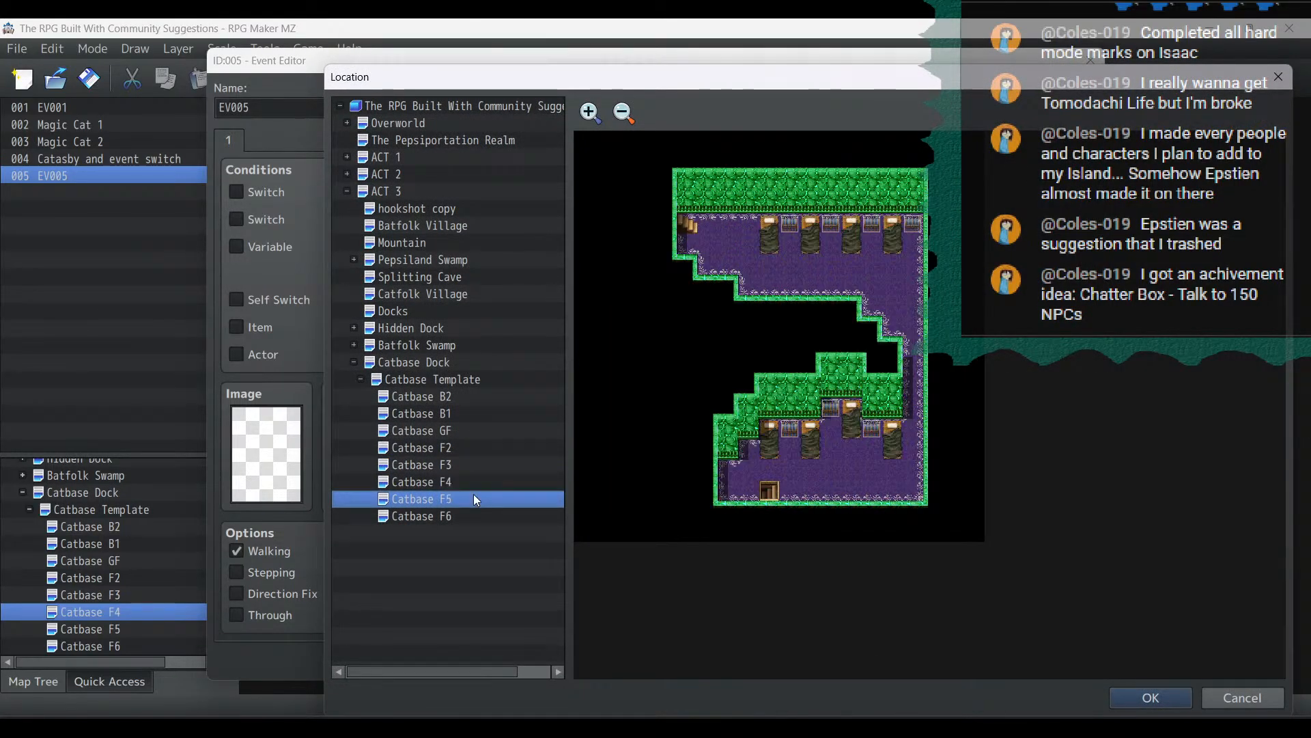
{"action": "double_click", "coordinate": [786, 492]}
{"action": "left_click", "coordinate": [781, 491]}
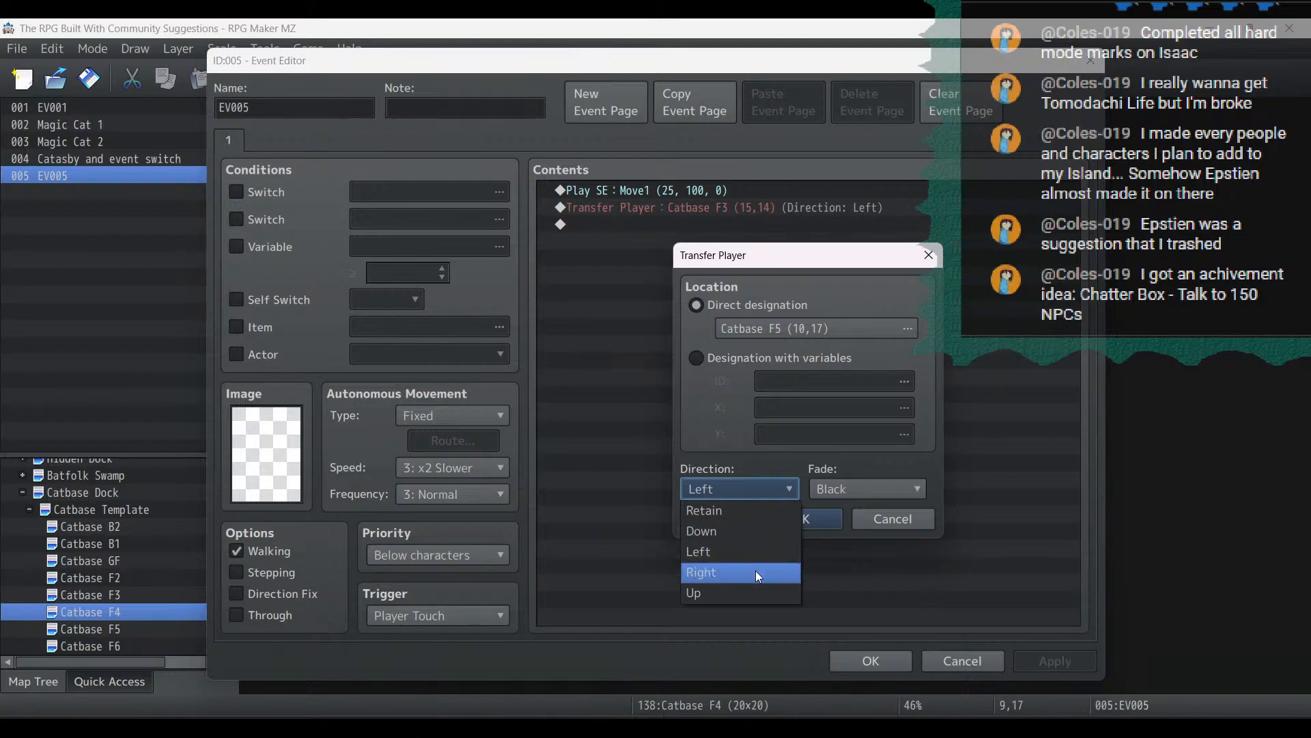
{"action": "left_click", "coordinate": [754, 571]}
{"action": "left_click", "coordinate": [800, 519]}
{"action": "left_click", "coordinate": [869, 662]}
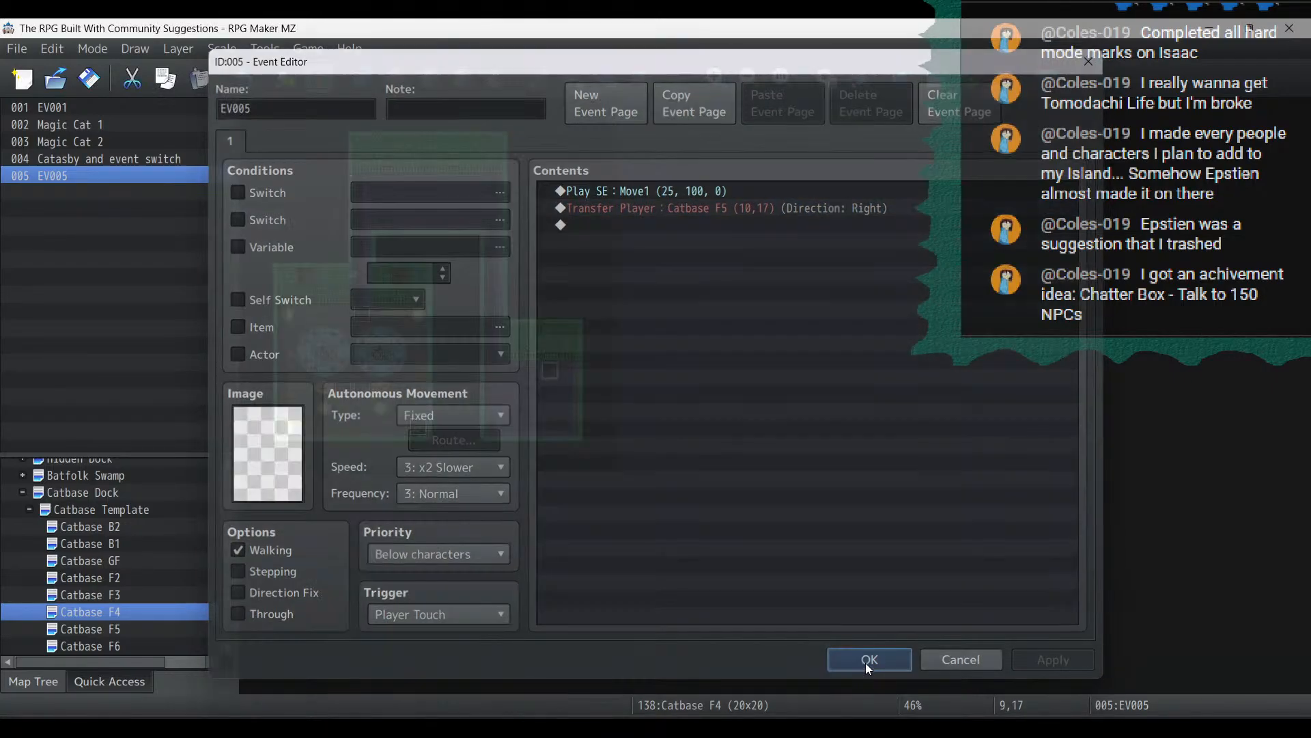
Copy the stair event at (9,17) on Catbase F4 and paste it onto the lower staircase at (9,17) on Catbase F5
{"action": "right_click", "coordinate": [418, 429]}
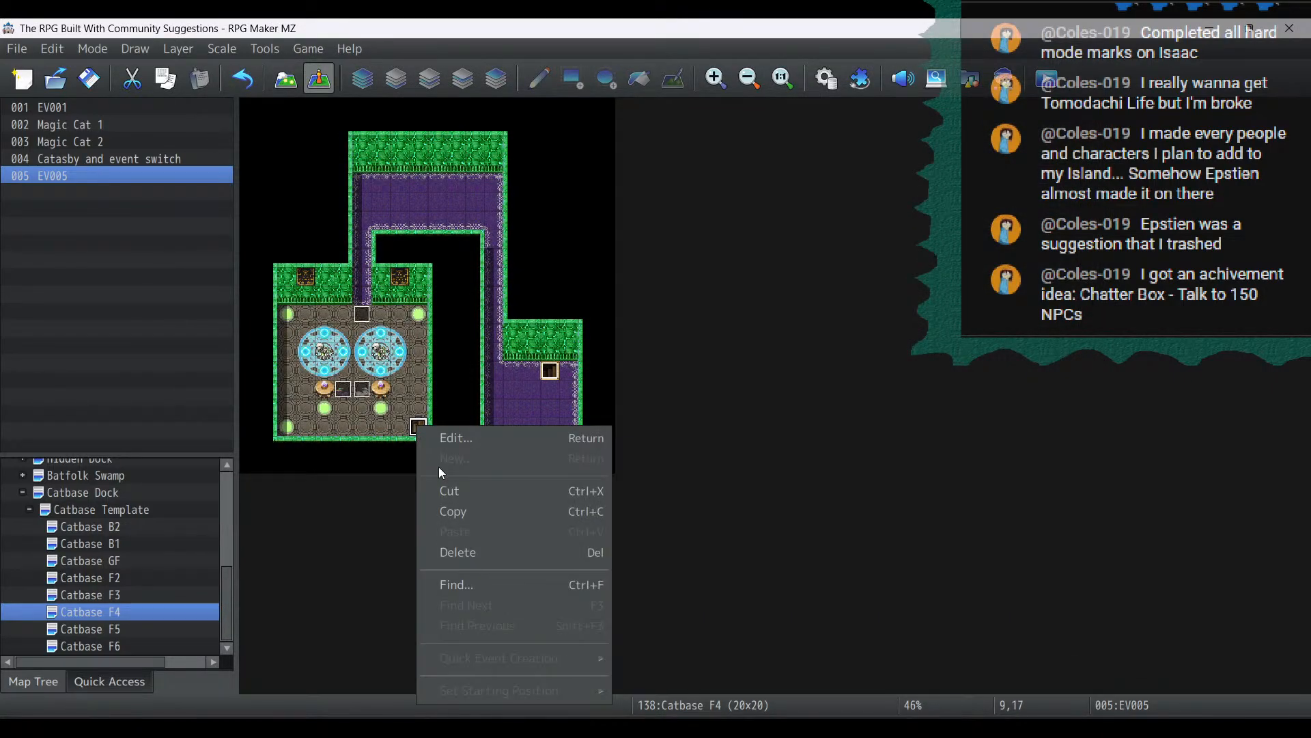
{"action": "left_click", "coordinate": [448, 509]}
{"action": "left_click", "coordinate": [95, 631]}
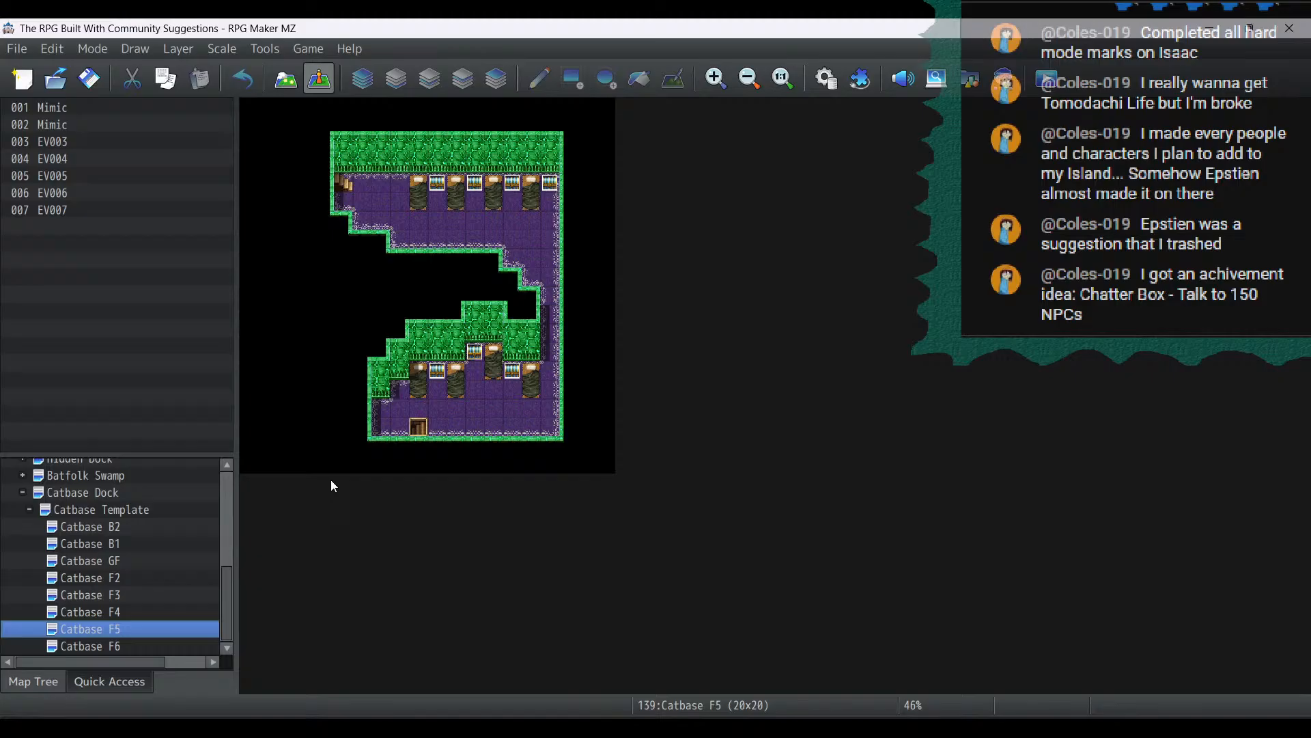
{"action": "right_click", "coordinate": [411, 429]}
{"action": "left_click", "coordinate": [457, 536]}
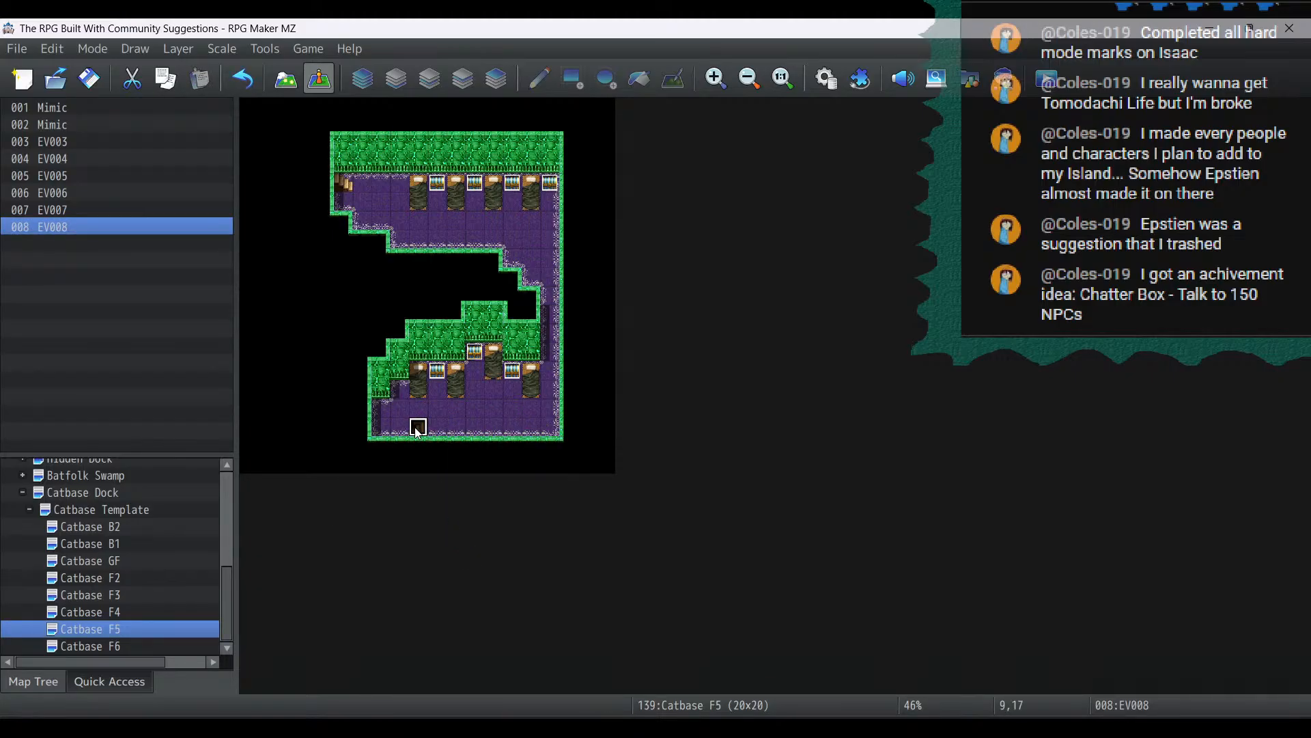
Set the pasted stair event's player transfer to Catbase F4 (8,17) with direction Left, save it, and copy the event
{"action": "double_click", "coordinate": [418, 430]}
{"action": "double_click", "coordinate": [677, 211]}
{"action": "left_click", "coordinate": [792, 331]}
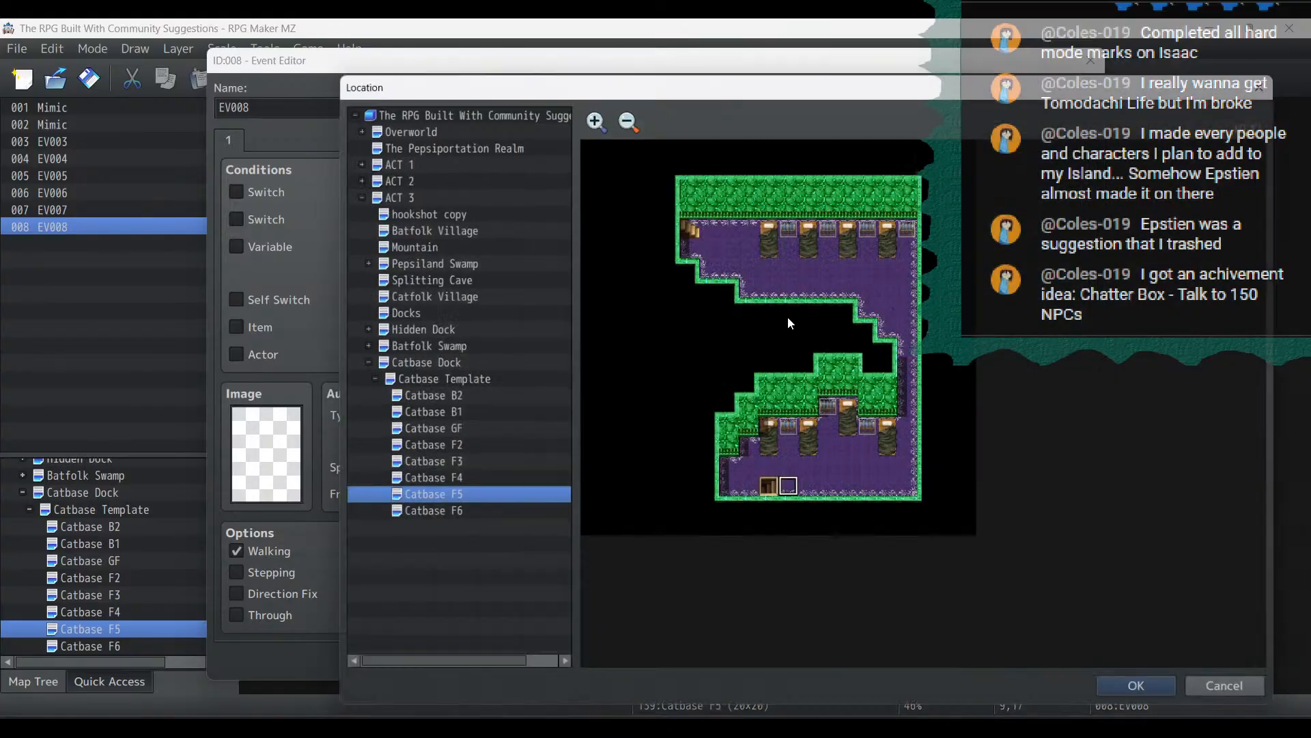
{"action": "left_click", "coordinate": [454, 482]}
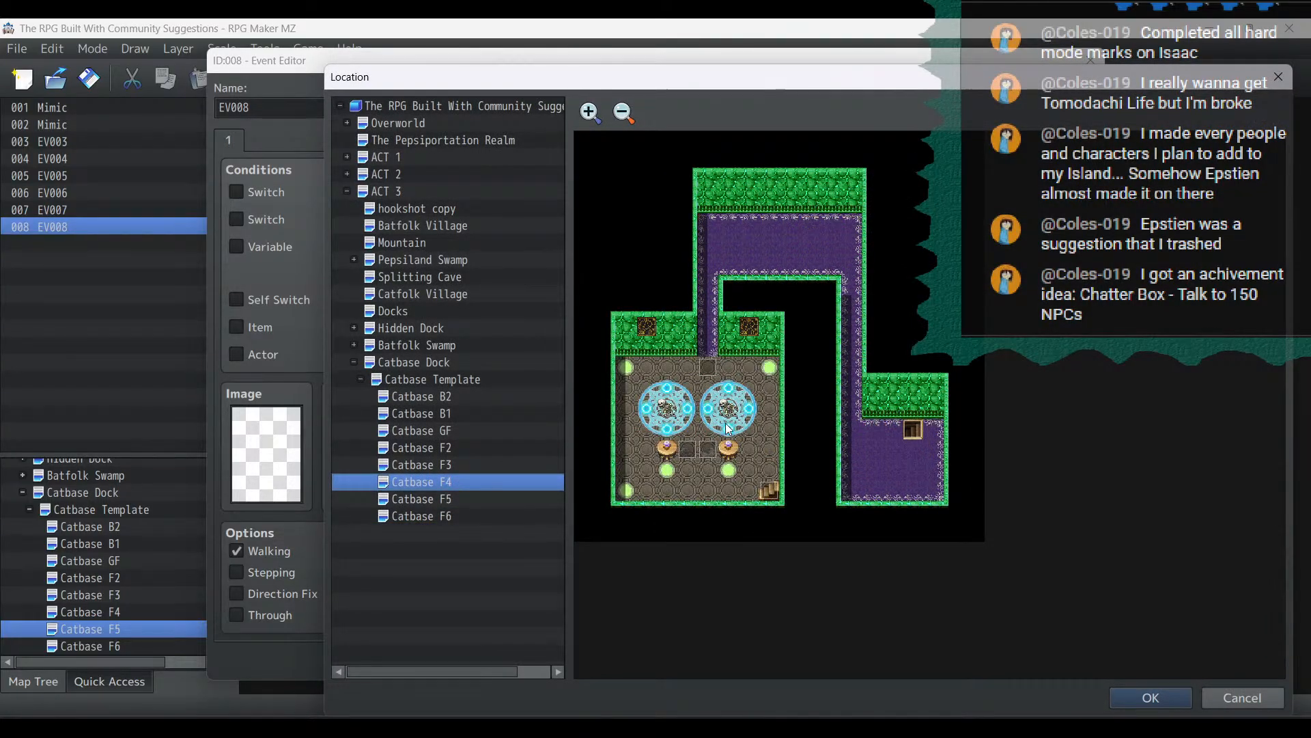
{"action": "double_click", "coordinate": [750, 490]}
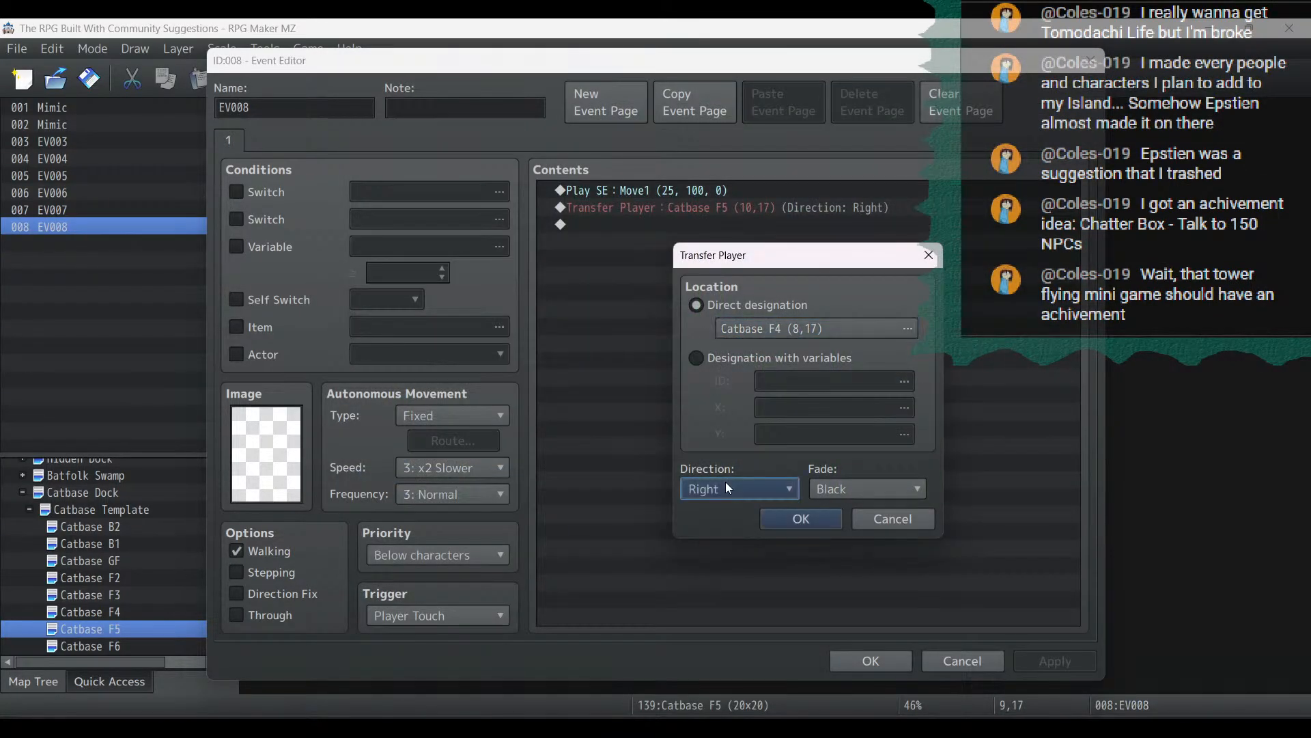
{"action": "left_click", "coordinate": [725, 487]}
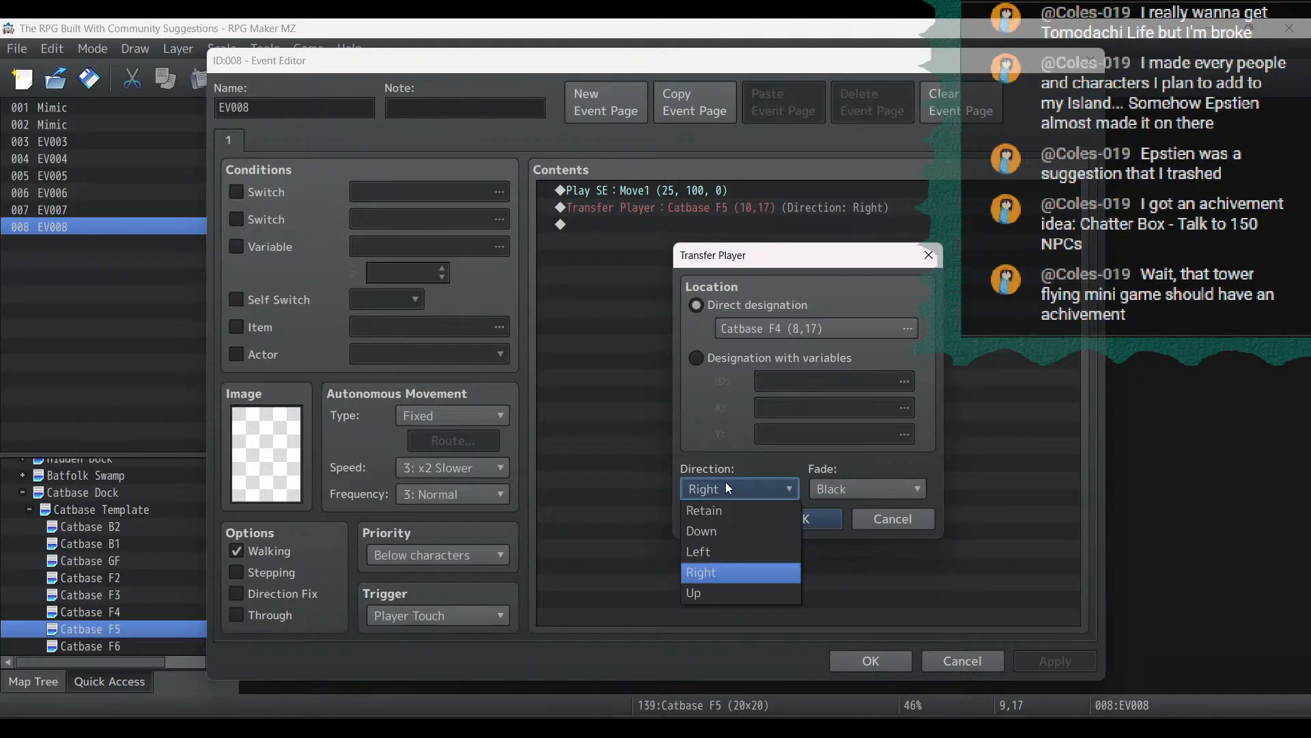
{"action": "left_click", "coordinate": [745, 551]}
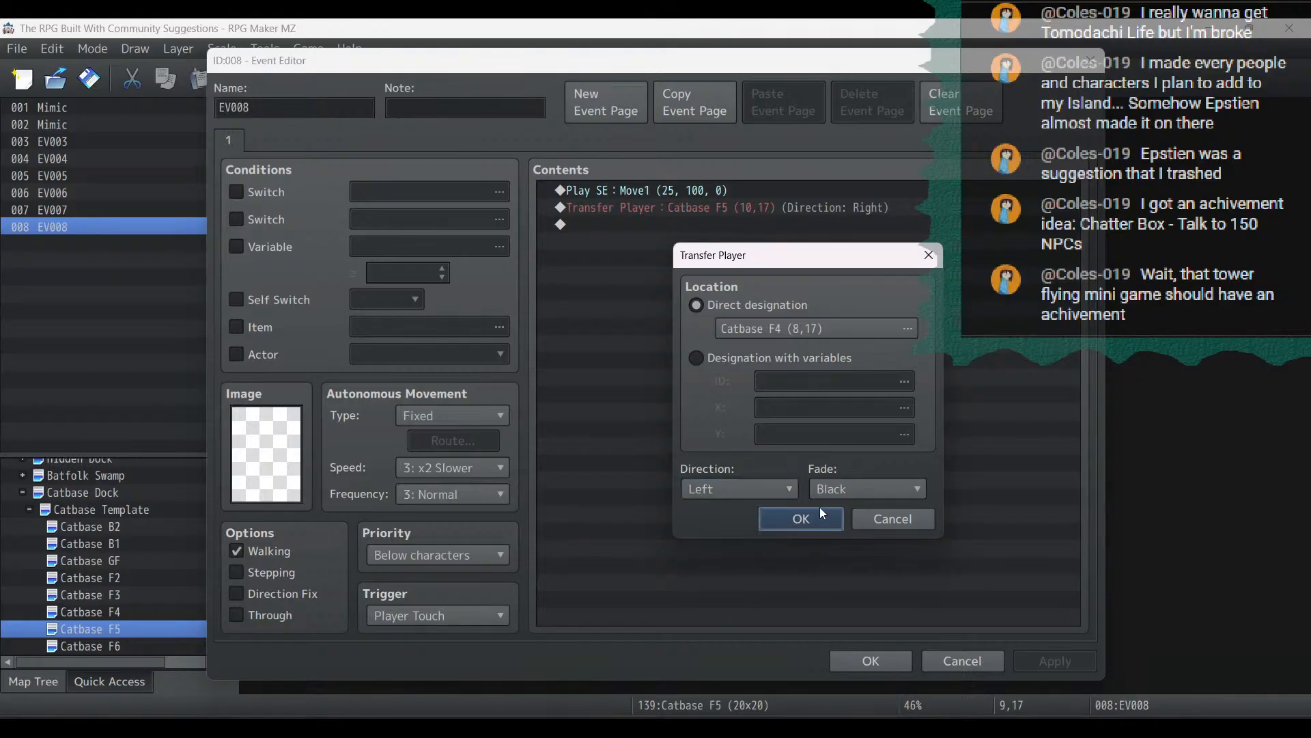
{"action": "left_click", "coordinate": [819, 513]}
{"action": "left_click", "coordinate": [1078, 667]}
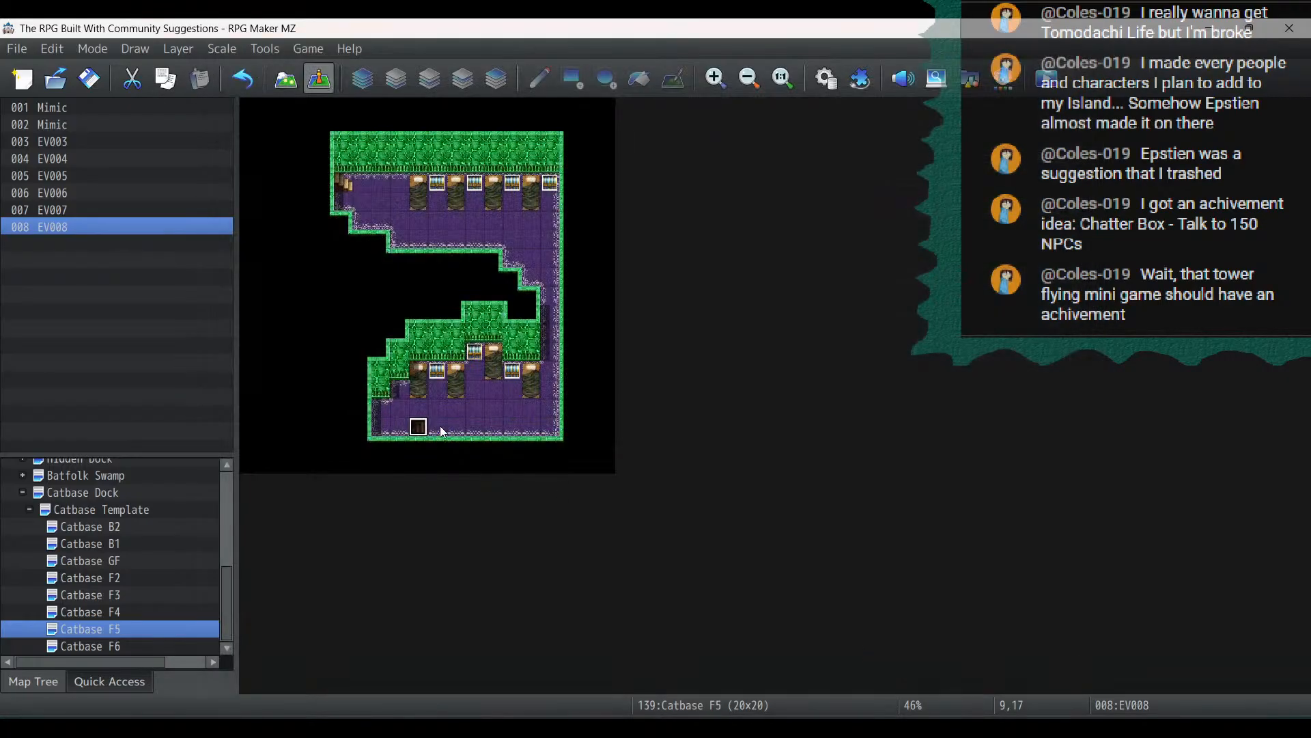
{"action": "right_click", "coordinate": [412, 427]}
{"action": "left_click", "coordinate": [449, 505]}
Switch to the project notes in Notepad and add the heading "Future Achievements to Add:" at the end, separated by blank lines
{"action": "key", "text": "alt+Tab"}
{"action": "scroll", "coordinate": [668, 305], "scroll_direction": "down", "scroll_amount": 15}
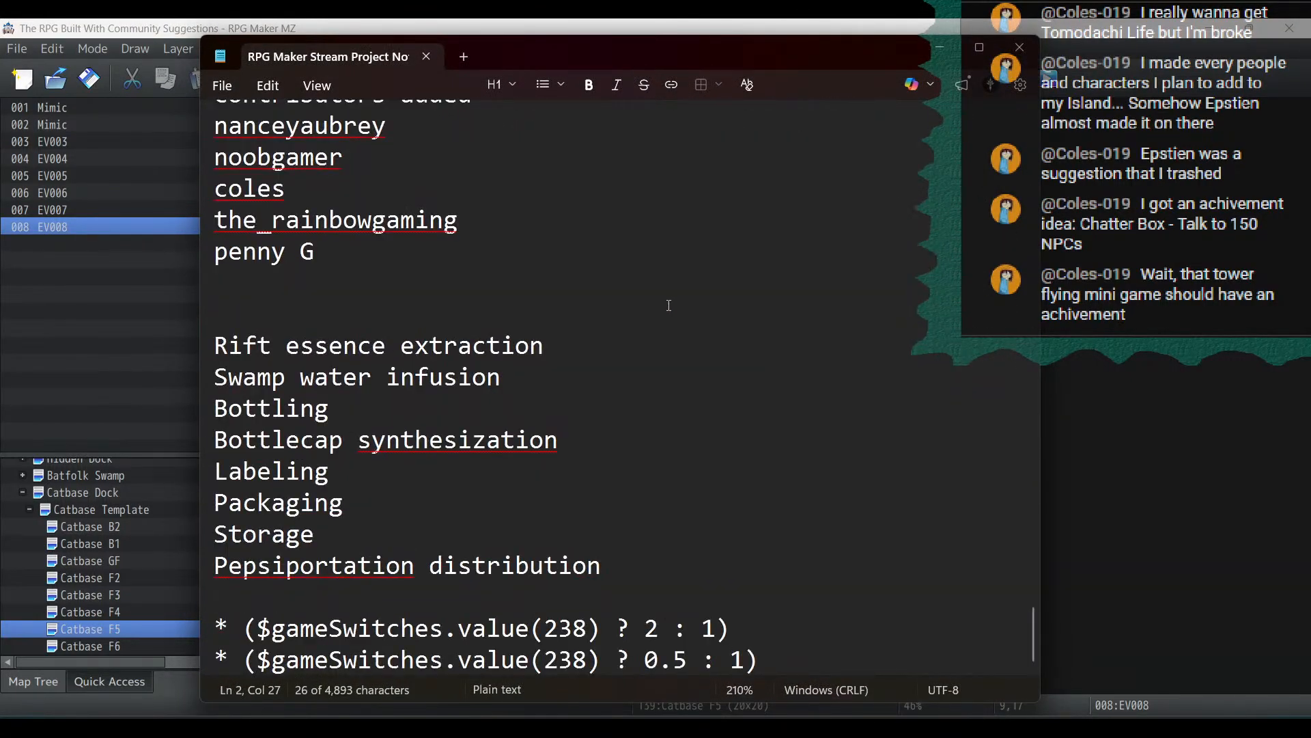
{"action": "left_click", "coordinate": [858, 667]}
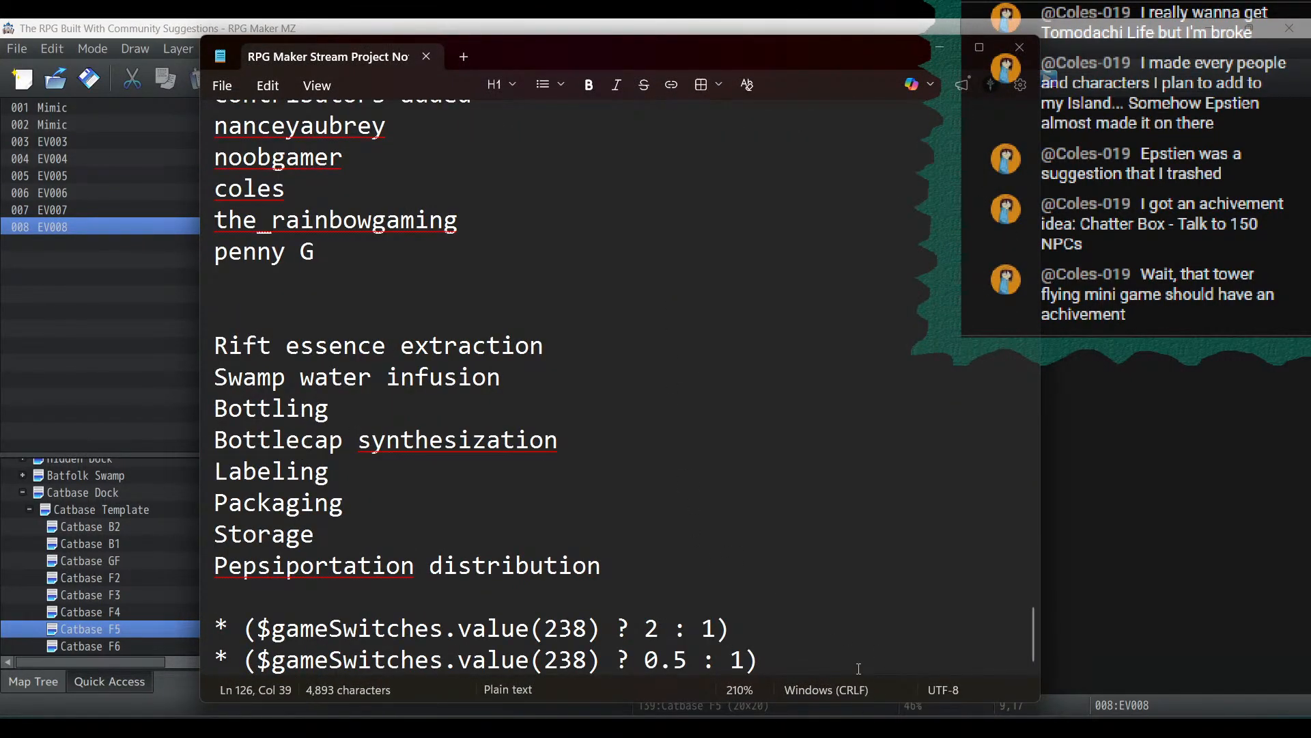
{"action": "key", "text": "Return"}
{"action": "key", "text": "Return"}
{"action": "key", "text": "Return"}
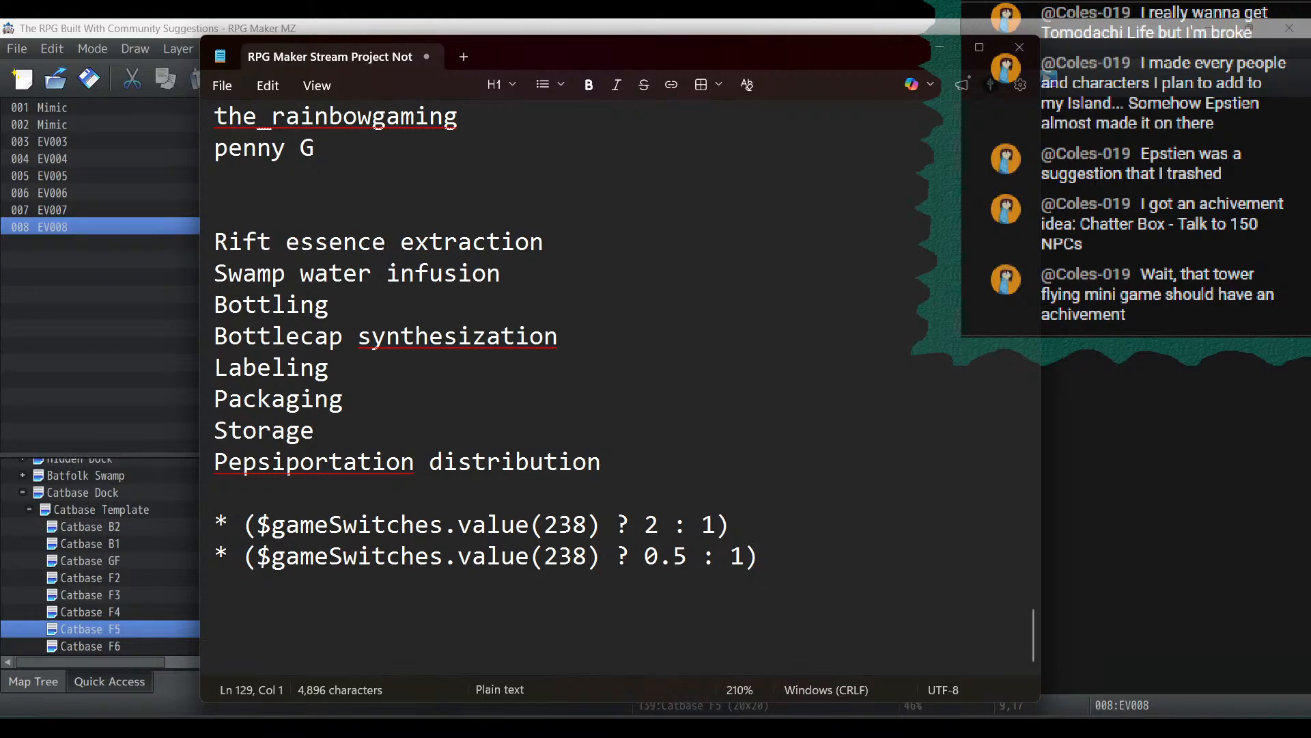
{"action": "type", "text": "Future "}
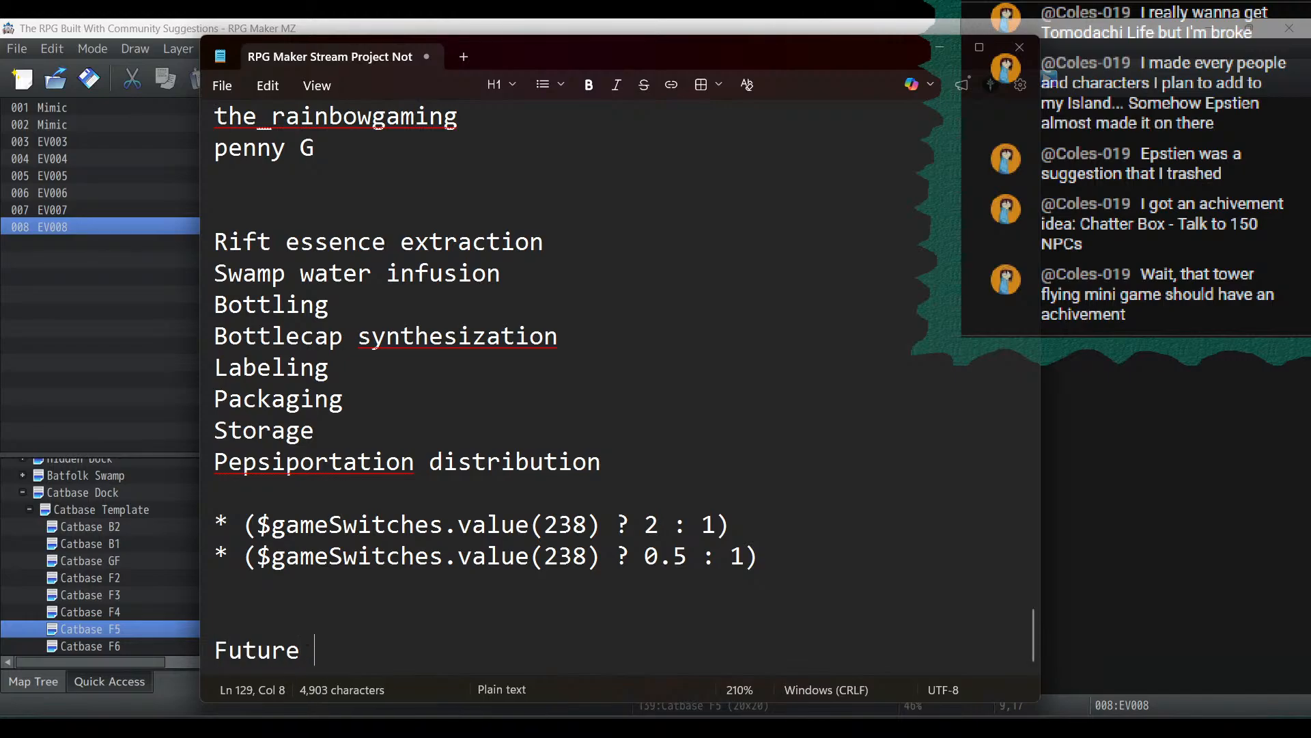
{"action": "type", "text": "Achievements to "}
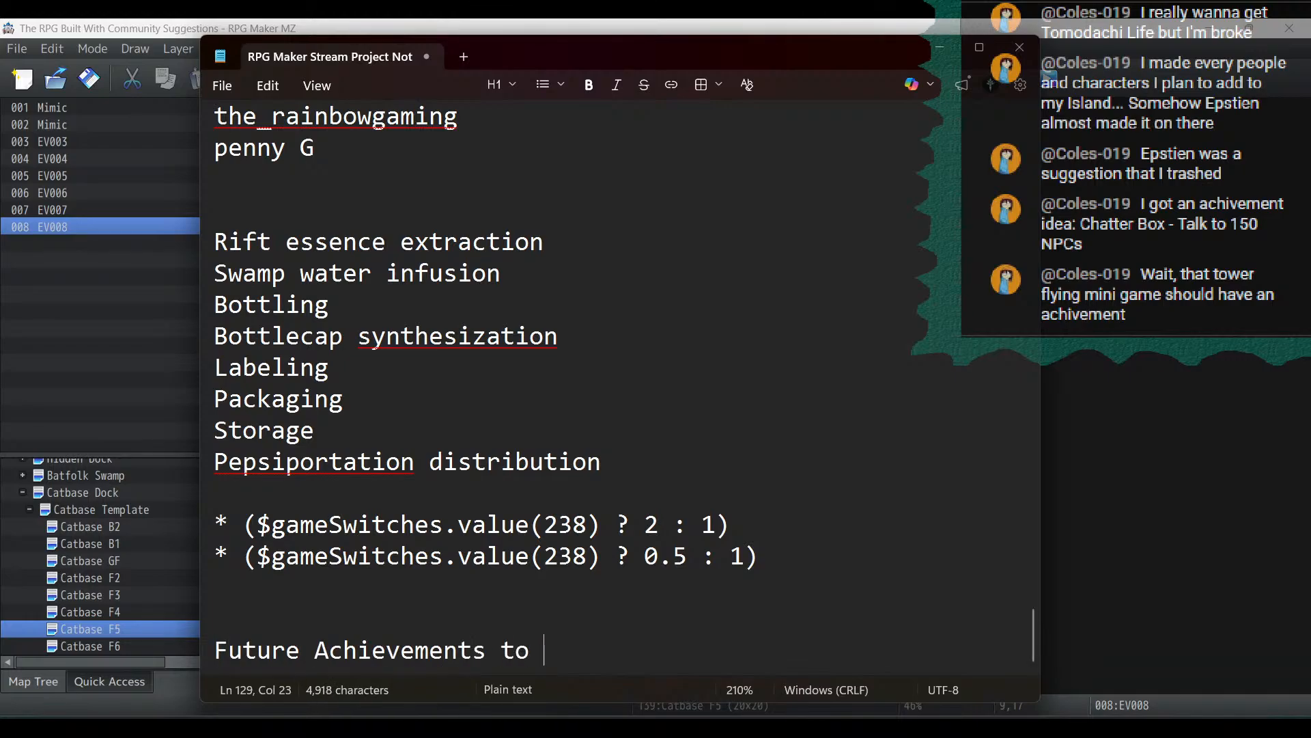
{"action": "type", "text": "Add"}
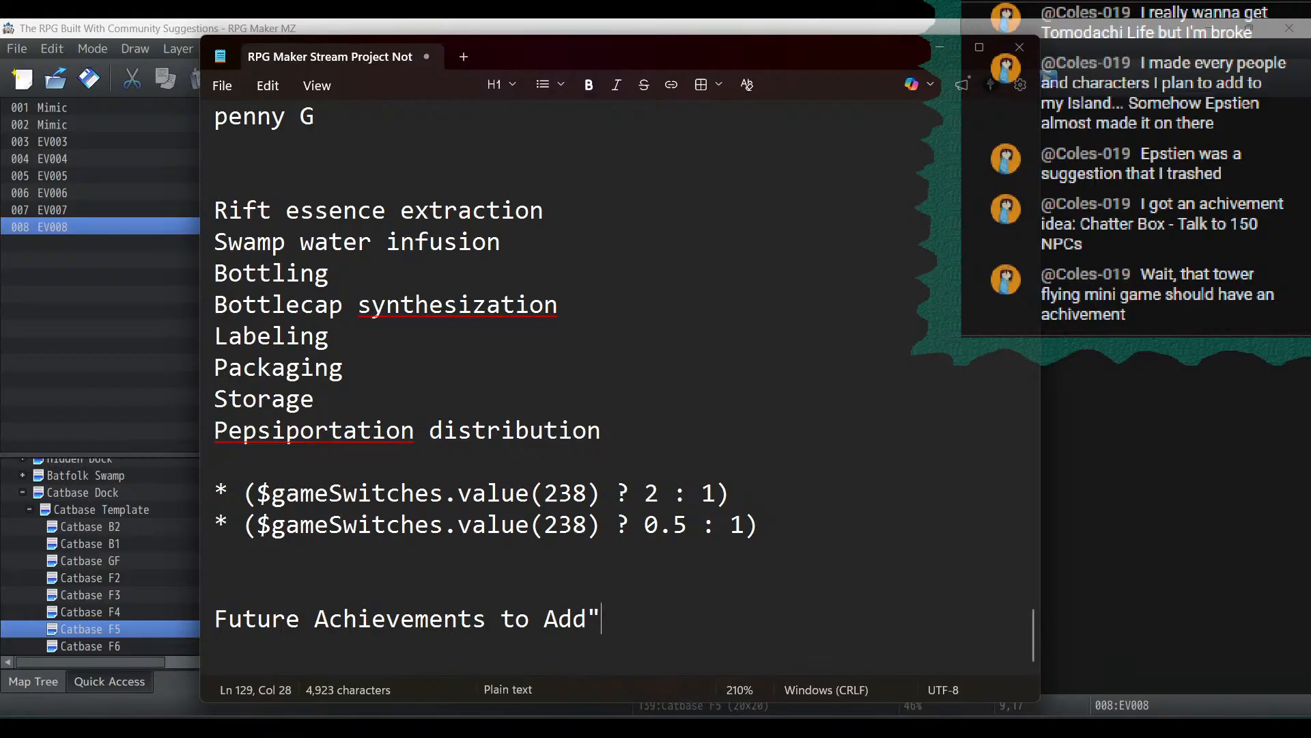
{"action": "type", "text": ":"}
{"action": "key", "text": "Return"}
List "Various boss progressions" and "All optional spell choices" on separate lines under the future achievements heading
{"action": "type", "text": "Vari"}
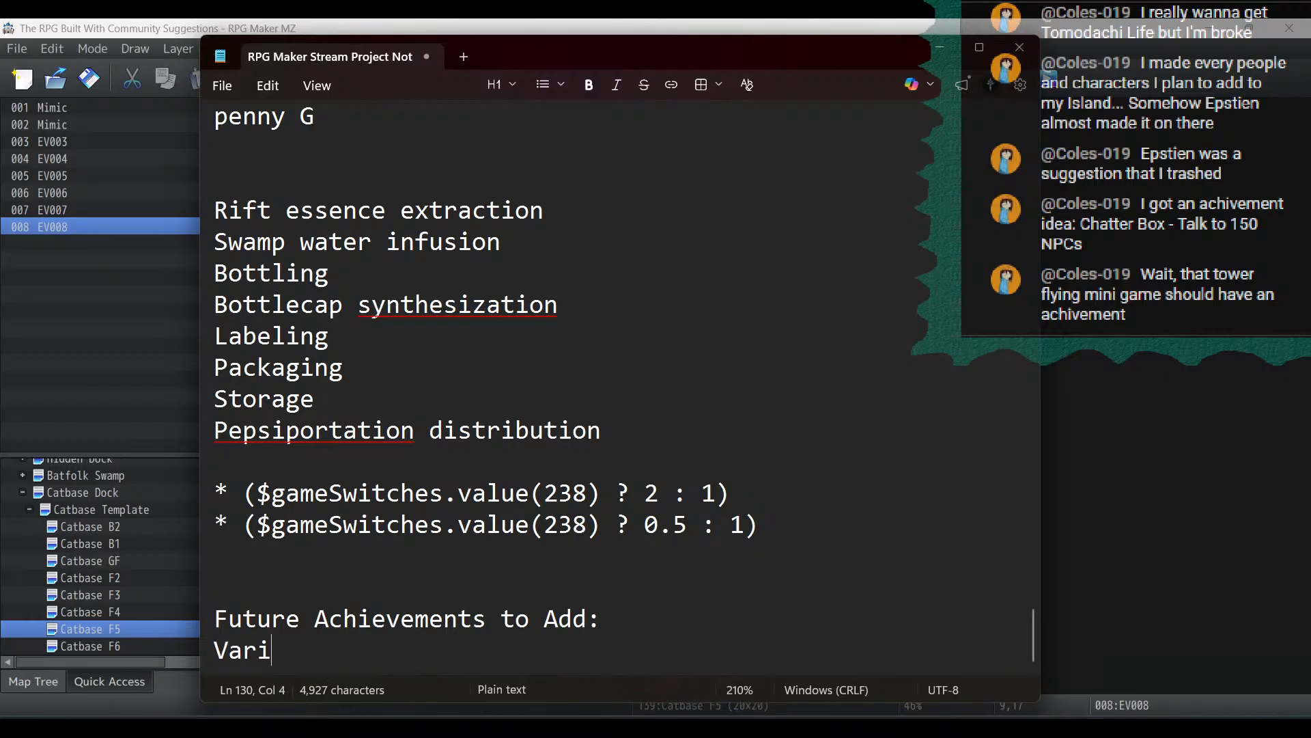
{"action": "type", "text": "ous boss pr"}
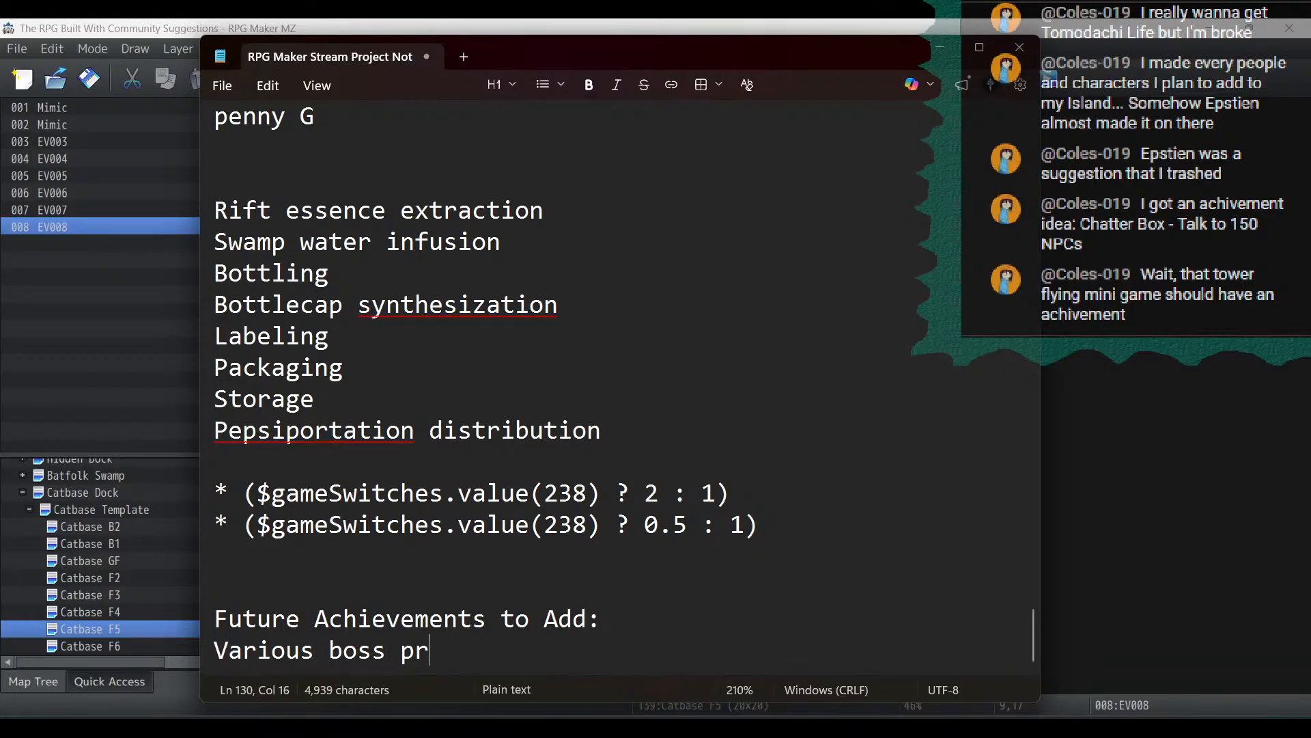
{"action": "type", "text": "ogression"}
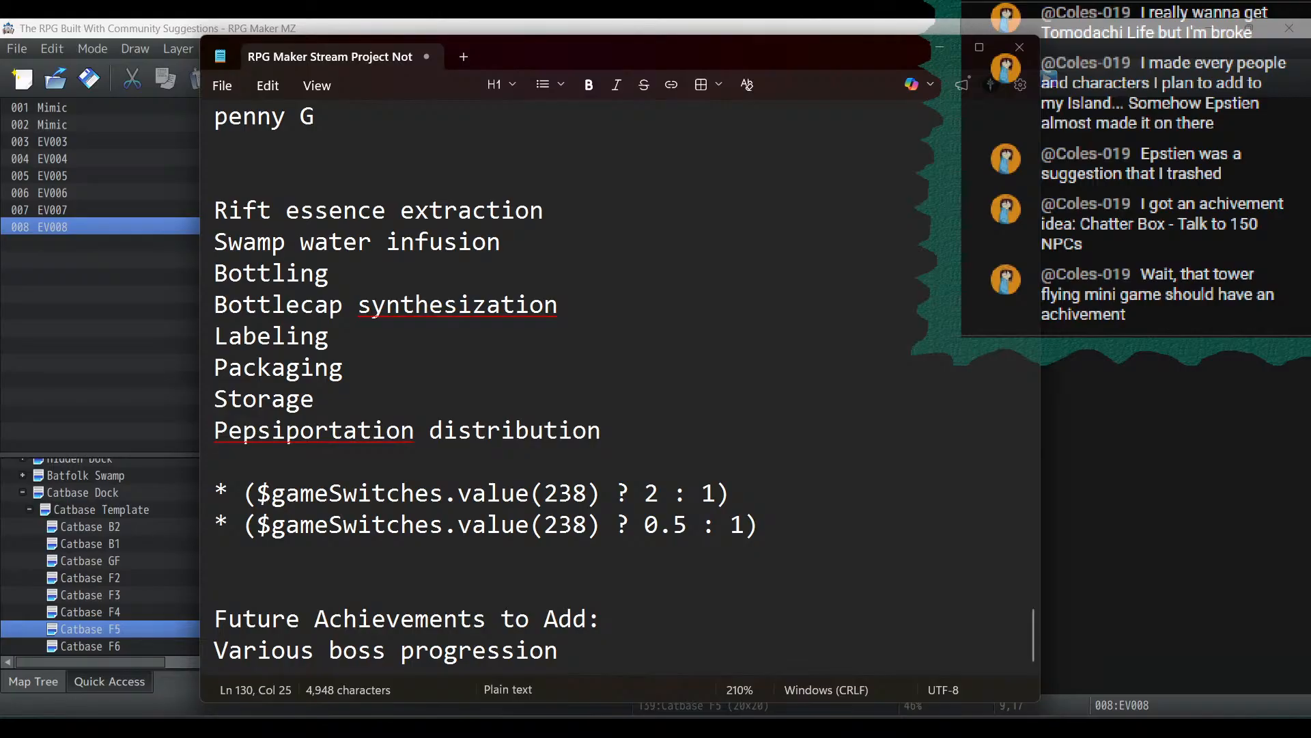
{"action": "type", "text": "s"}
{"action": "key", "text": "Return"}
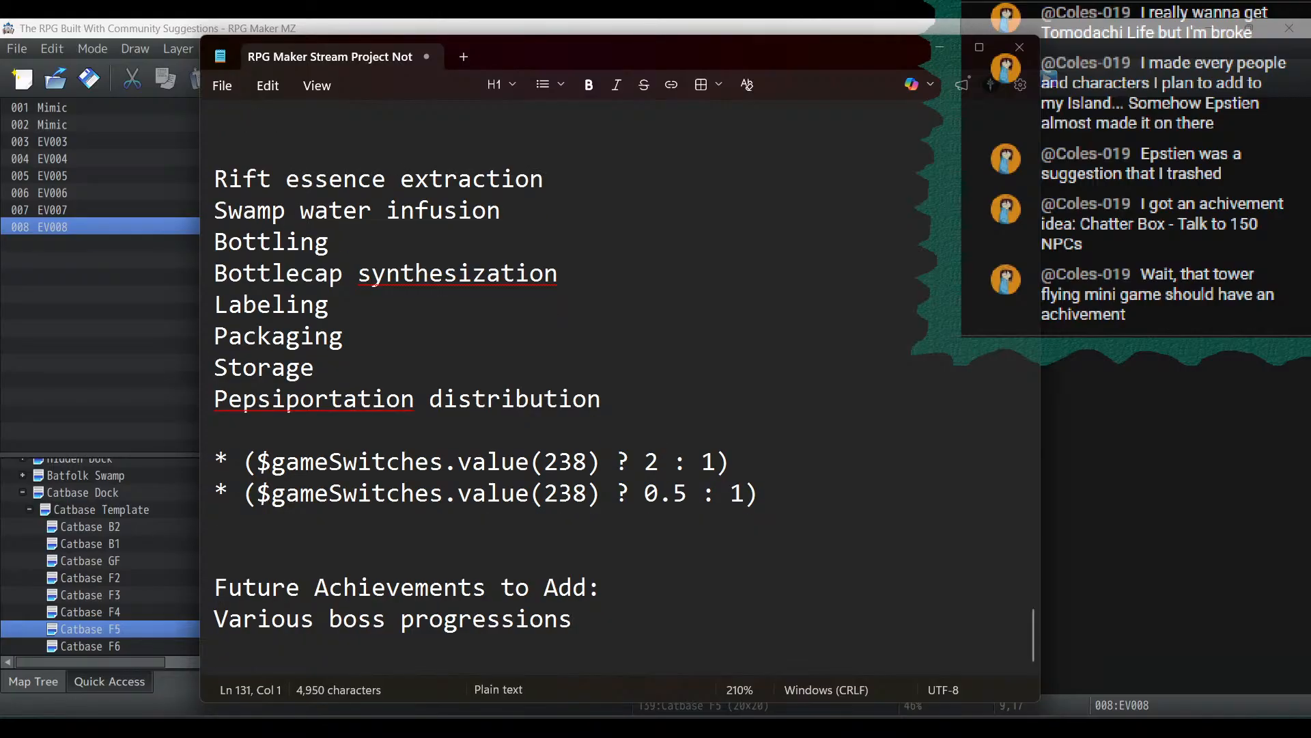
{"action": "type", "text": "All opt"}
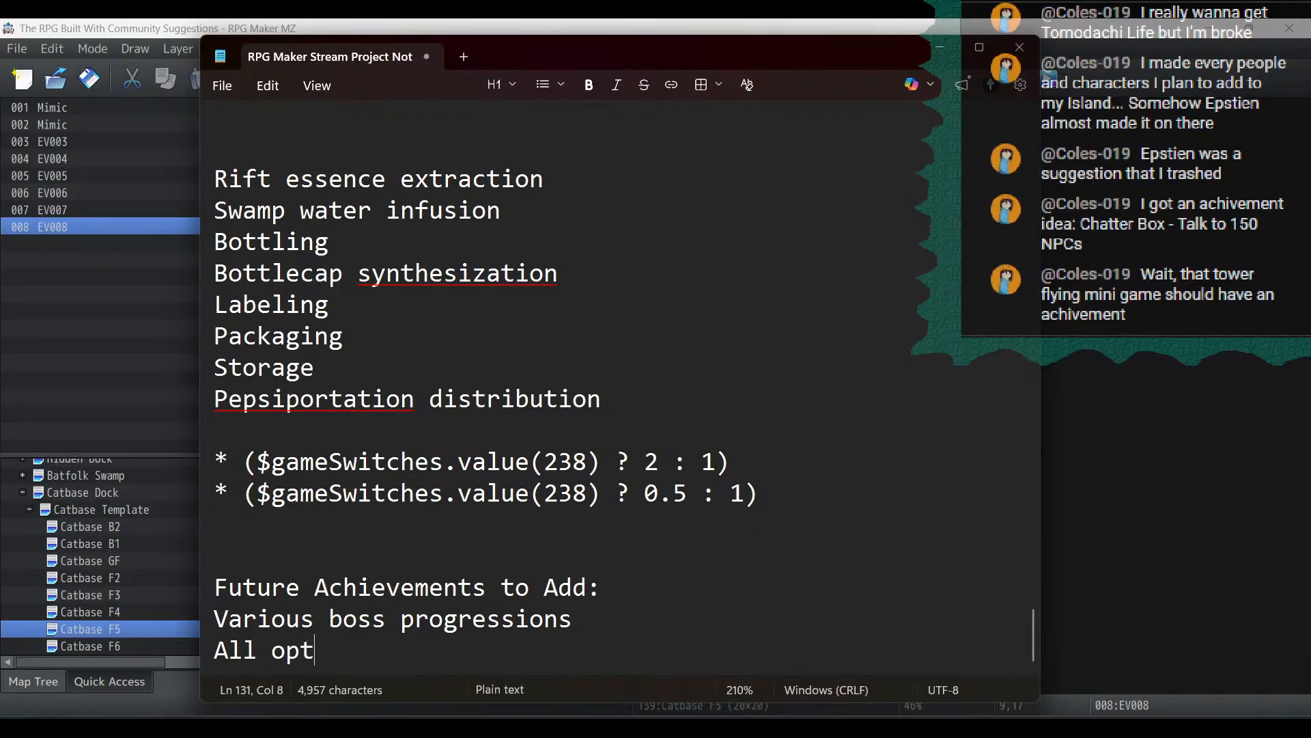
{"action": "type", "text": "ional spe"}
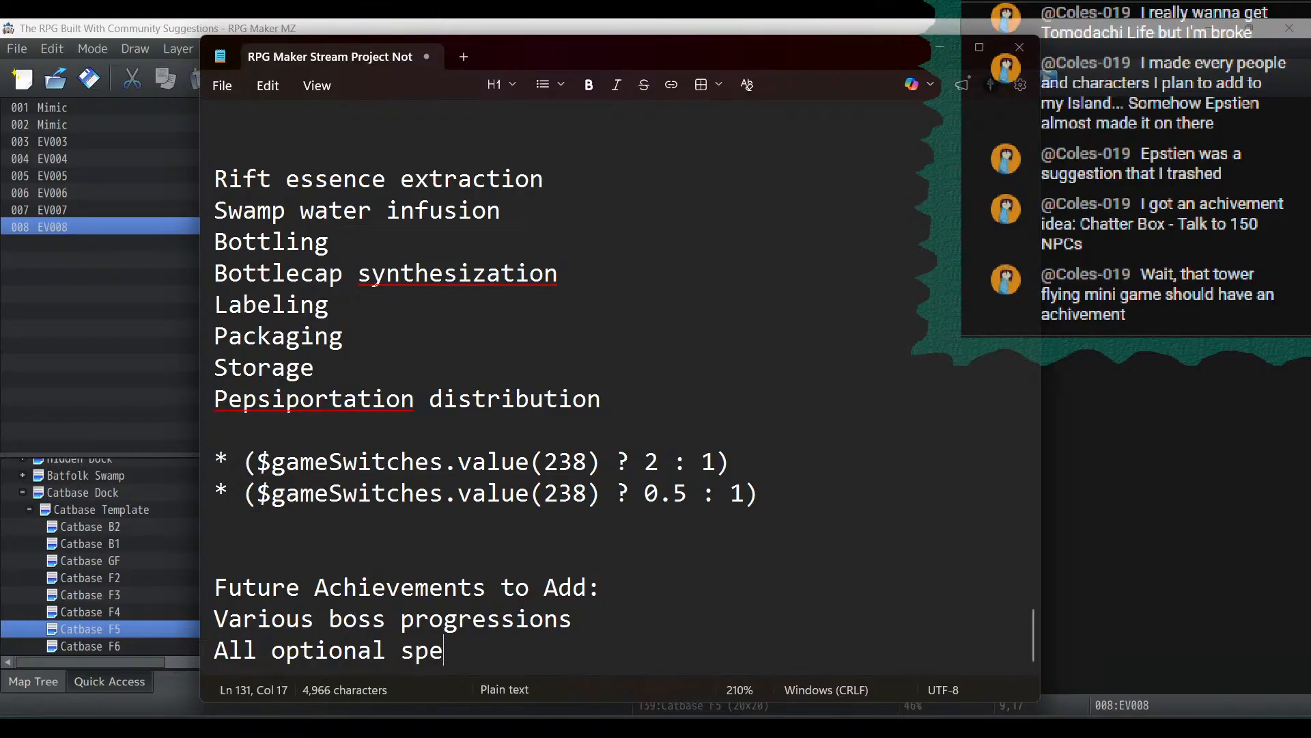
{"action": "type", "text": "ll choices"}
{"action": "key", "text": "Return"}
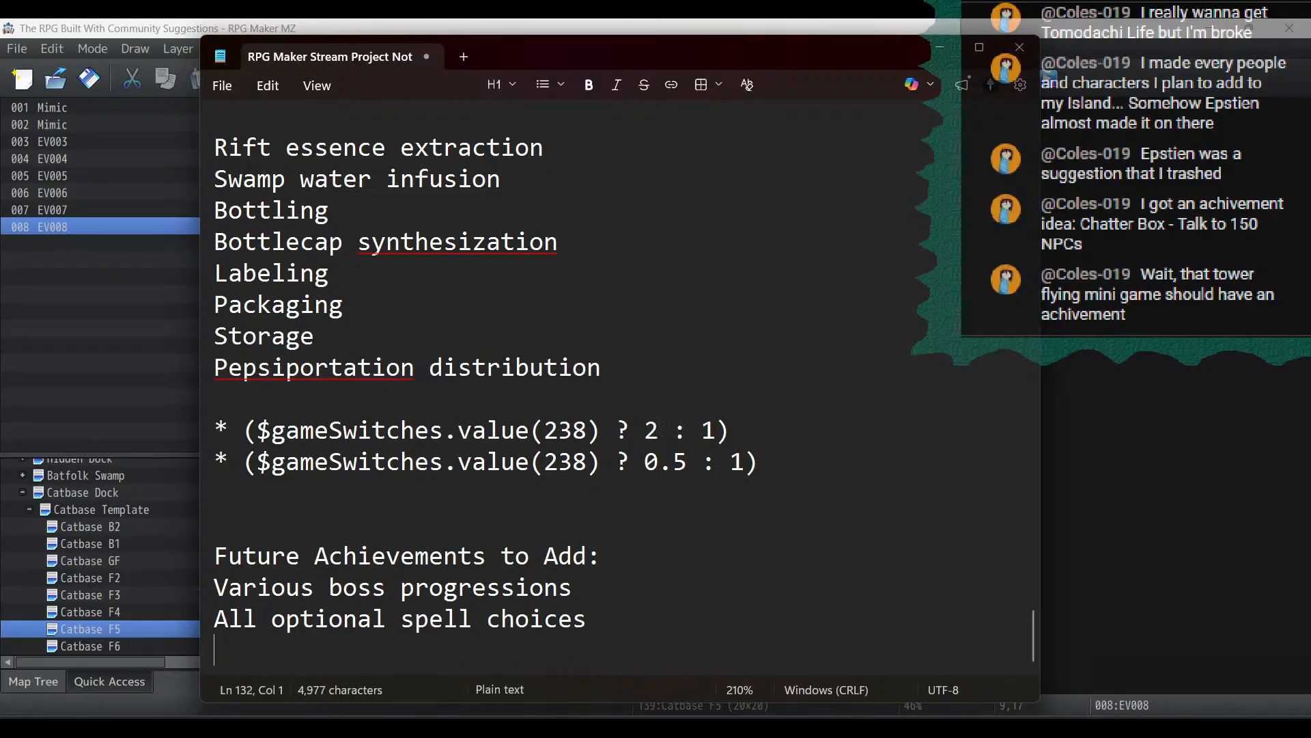
Add the entries "All dragon forms" and "All dragon level ups" on separate lines of the achievements list
{"action": "type", "text": "all"}
{"action": "key", "text": "BackSpace"}
{"action": "key", "text": "BackSpace"}
{"action": "key", "text": "BackSpace"}
{"action": "type", "text": "A"}
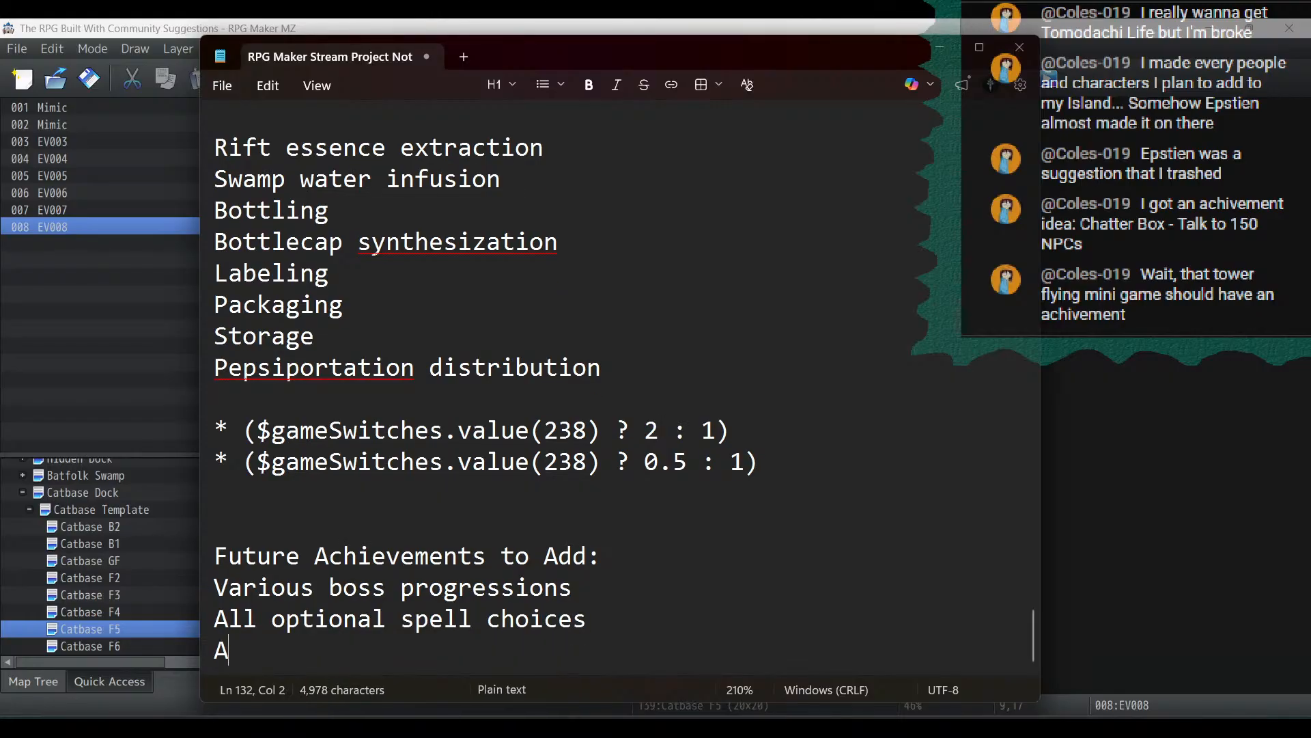
{"action": "type", "text": "ll dragon "}
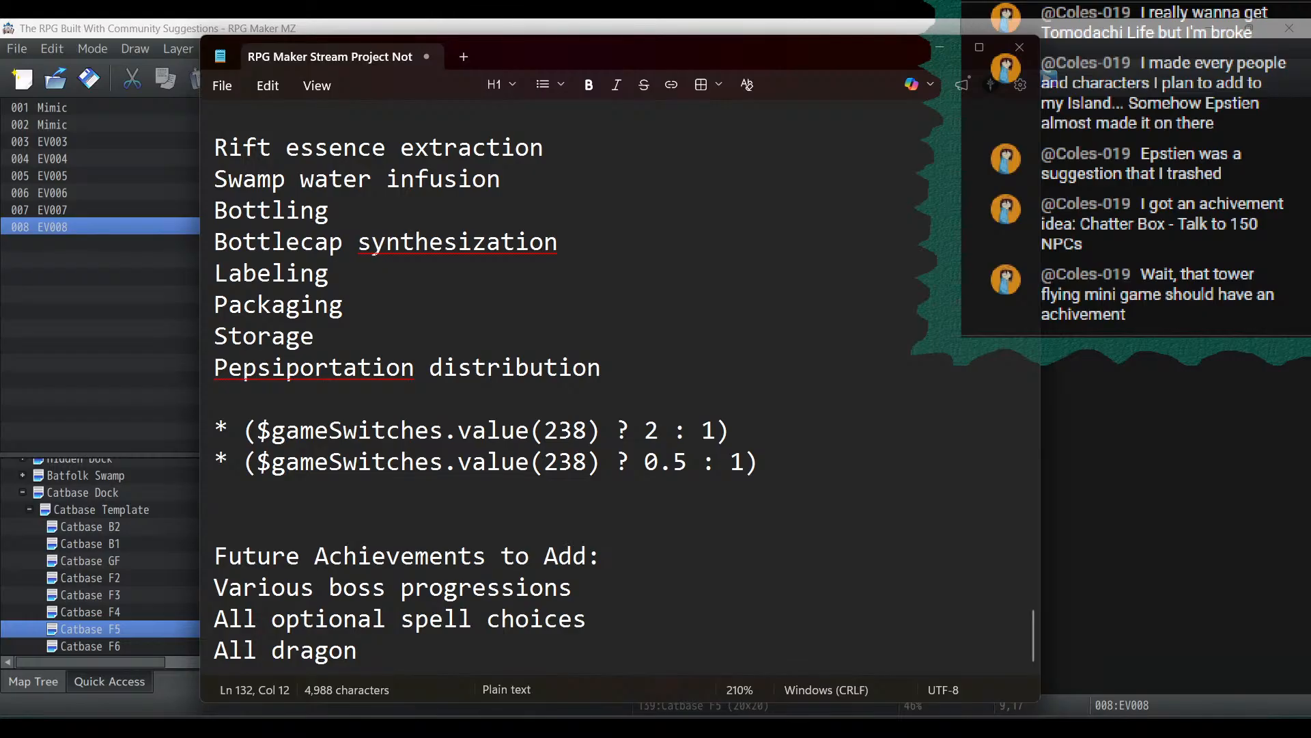
{"action": "type", "text": "forms"}
{"action": "key", "text": "Return"}
{"action": "type", "text": "All dr"}
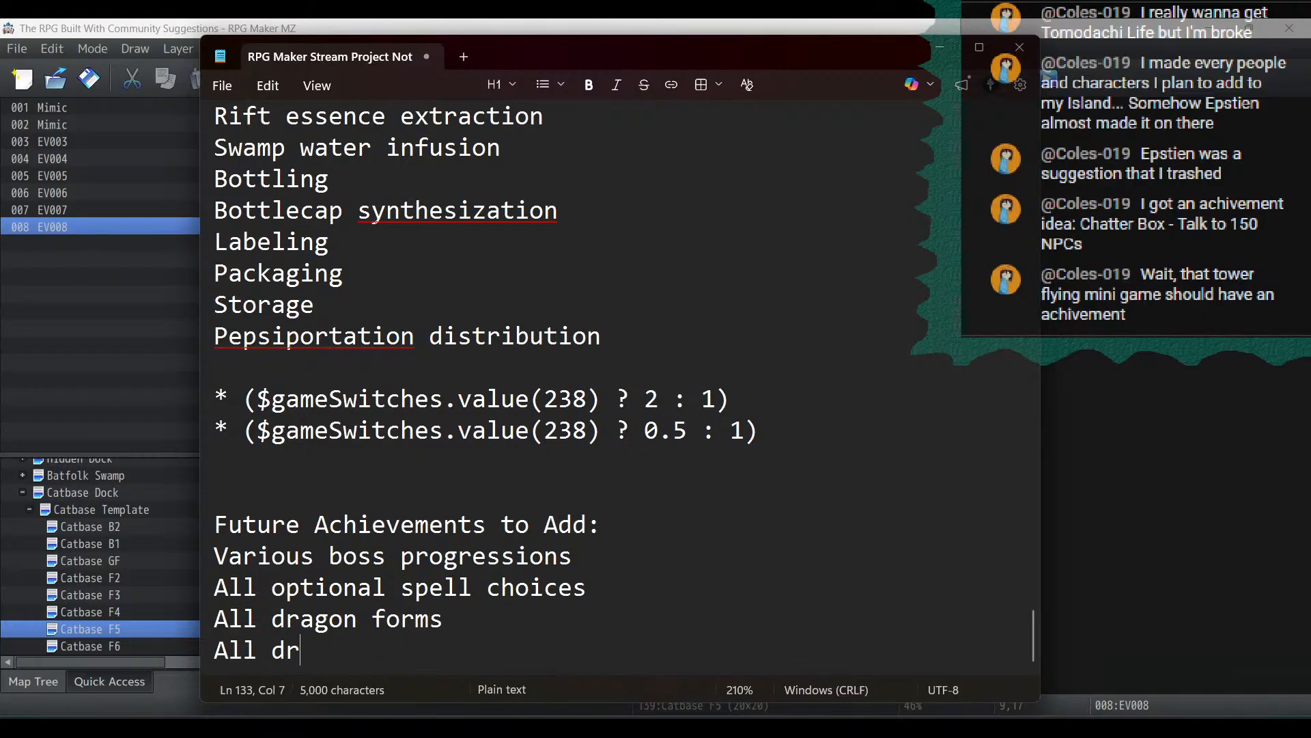
{"action": "type", "text": "agon level u"}
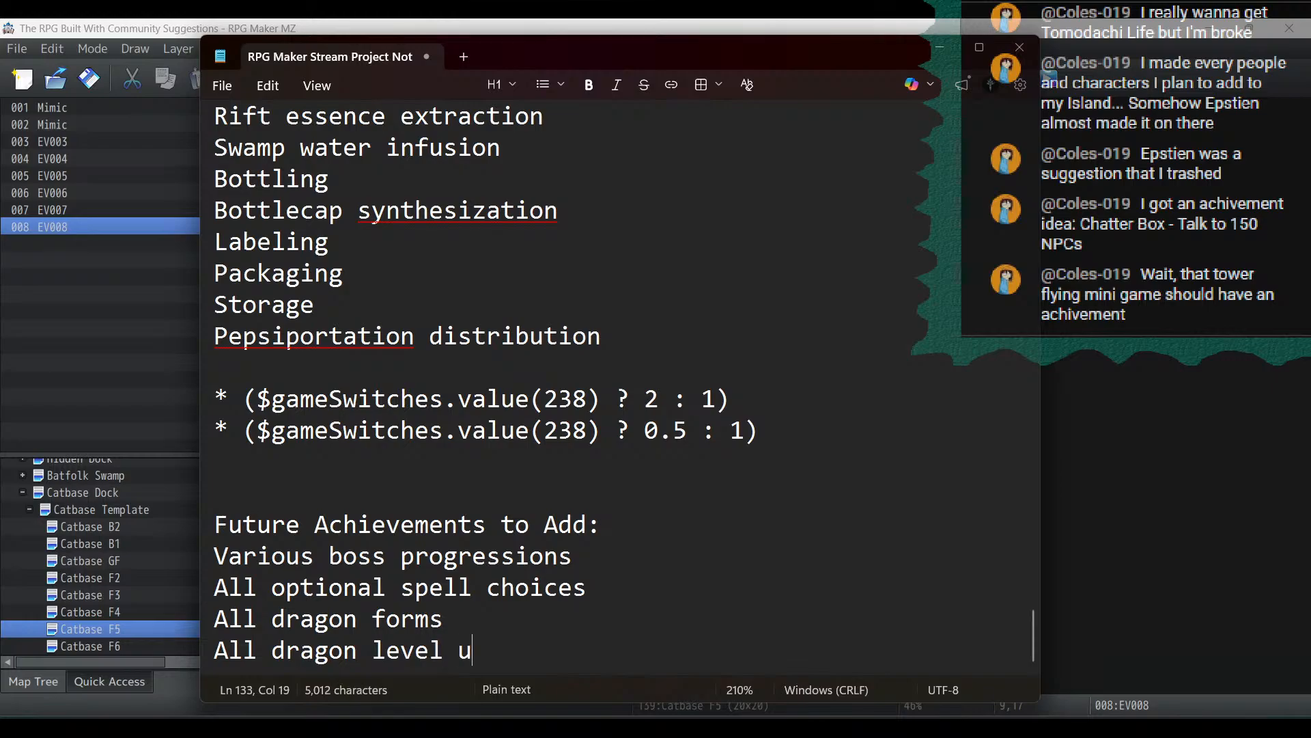
{"action": "type", "text": "ps"}
{"action": "key", "text": "Return"}
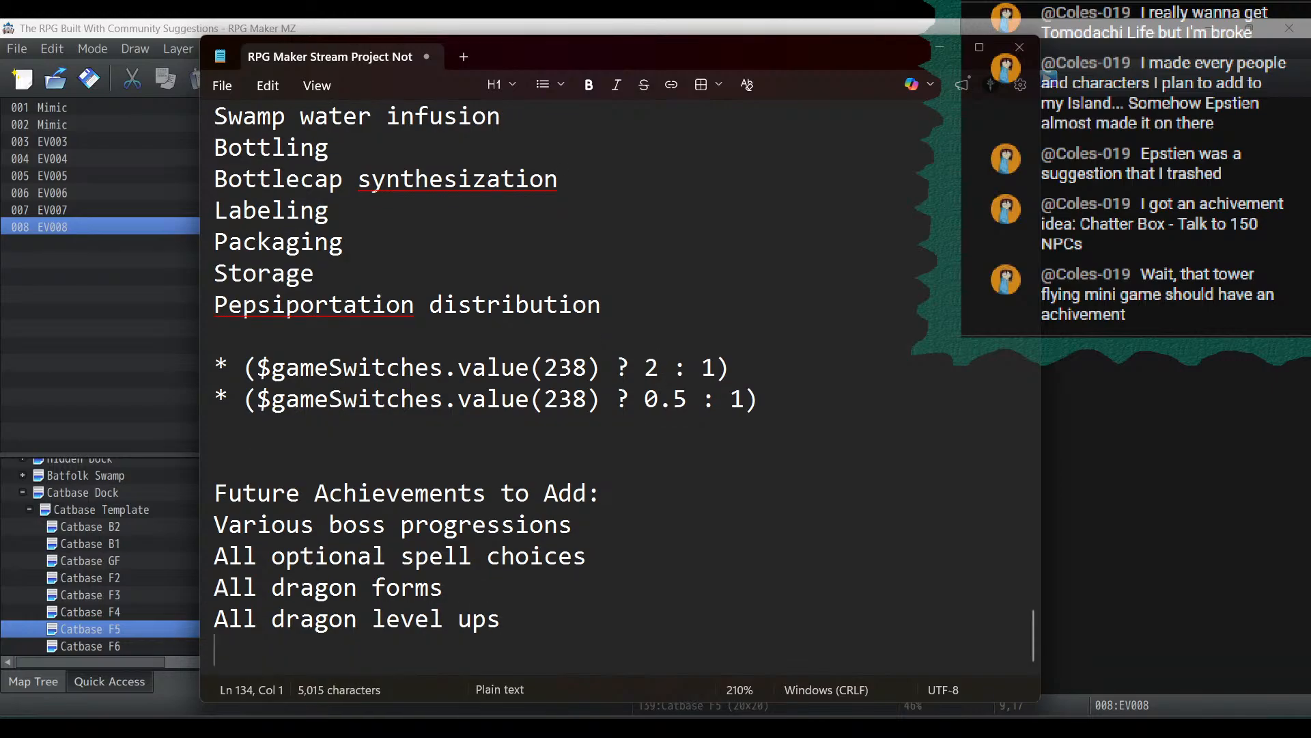
Add "Shooting gallery mini game" as the next line of the achievements list
{"action": "type", "text": "Shoot"}
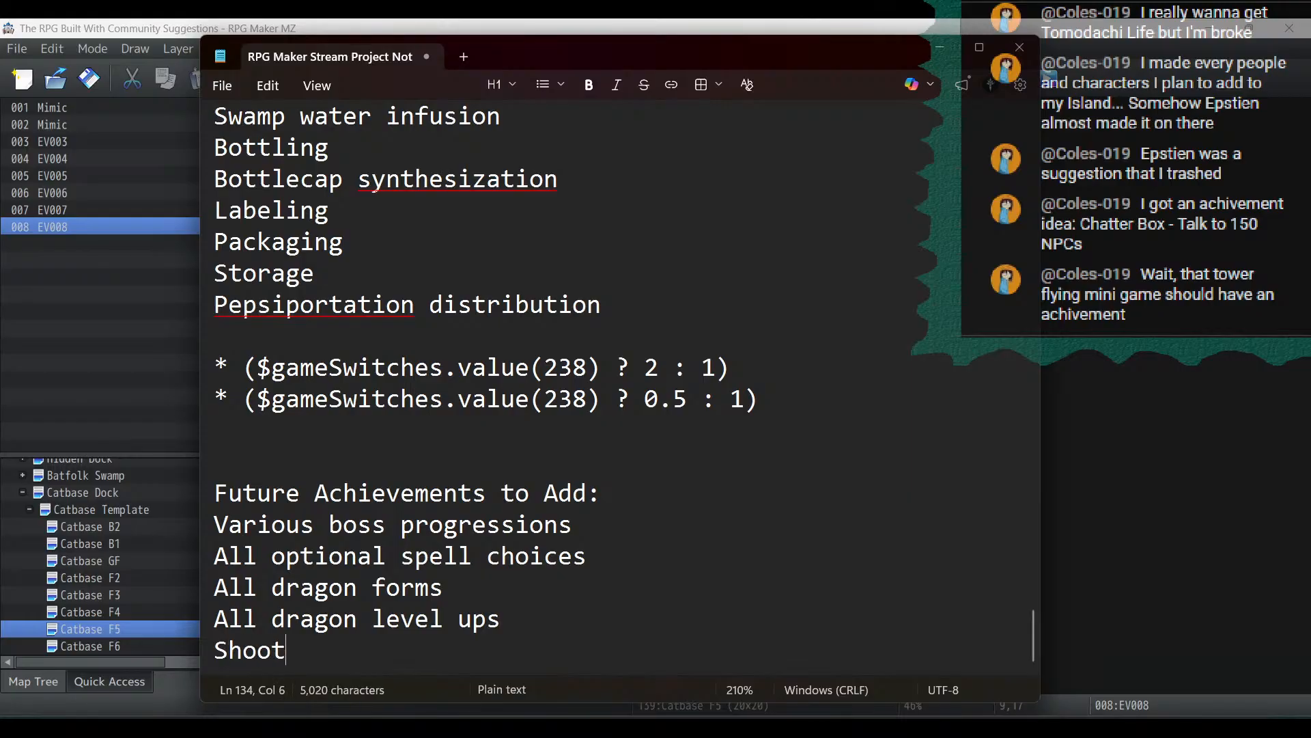
{"action": "type", "text": "ing gallery mini game"}
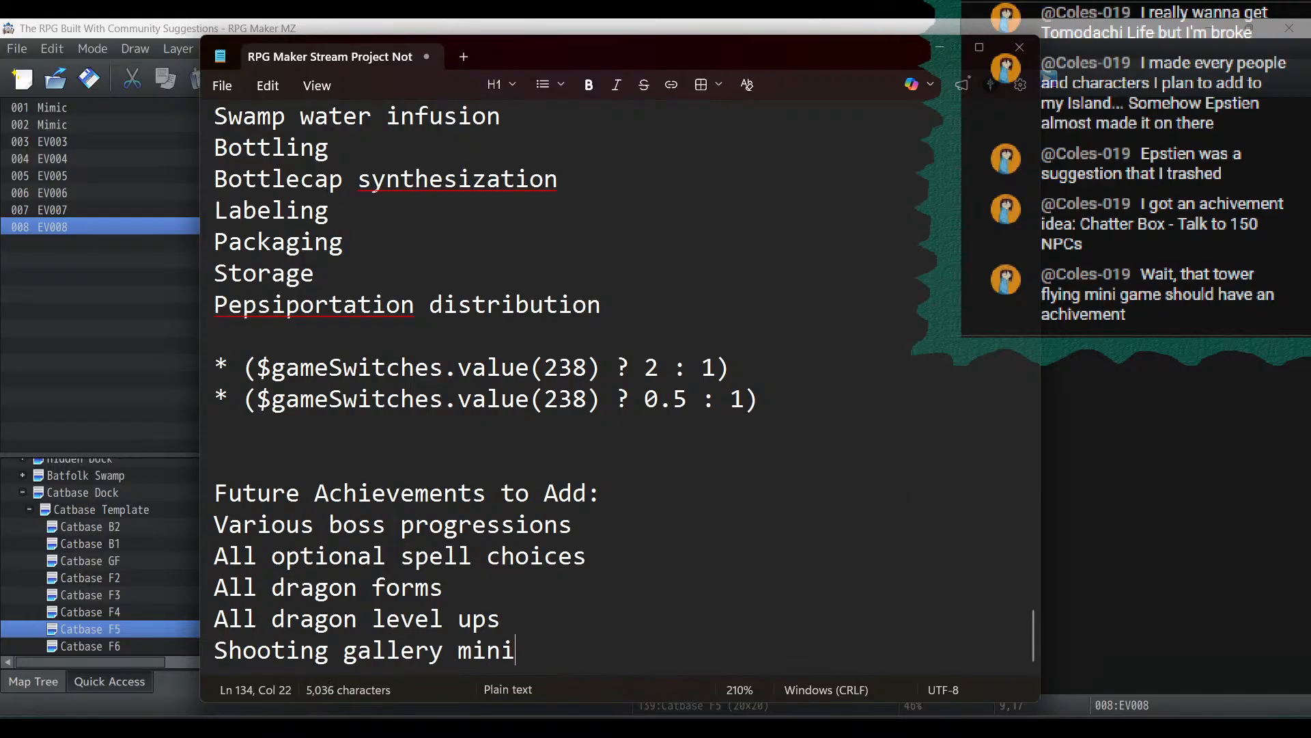
{"action": "key", "text": "Return"}
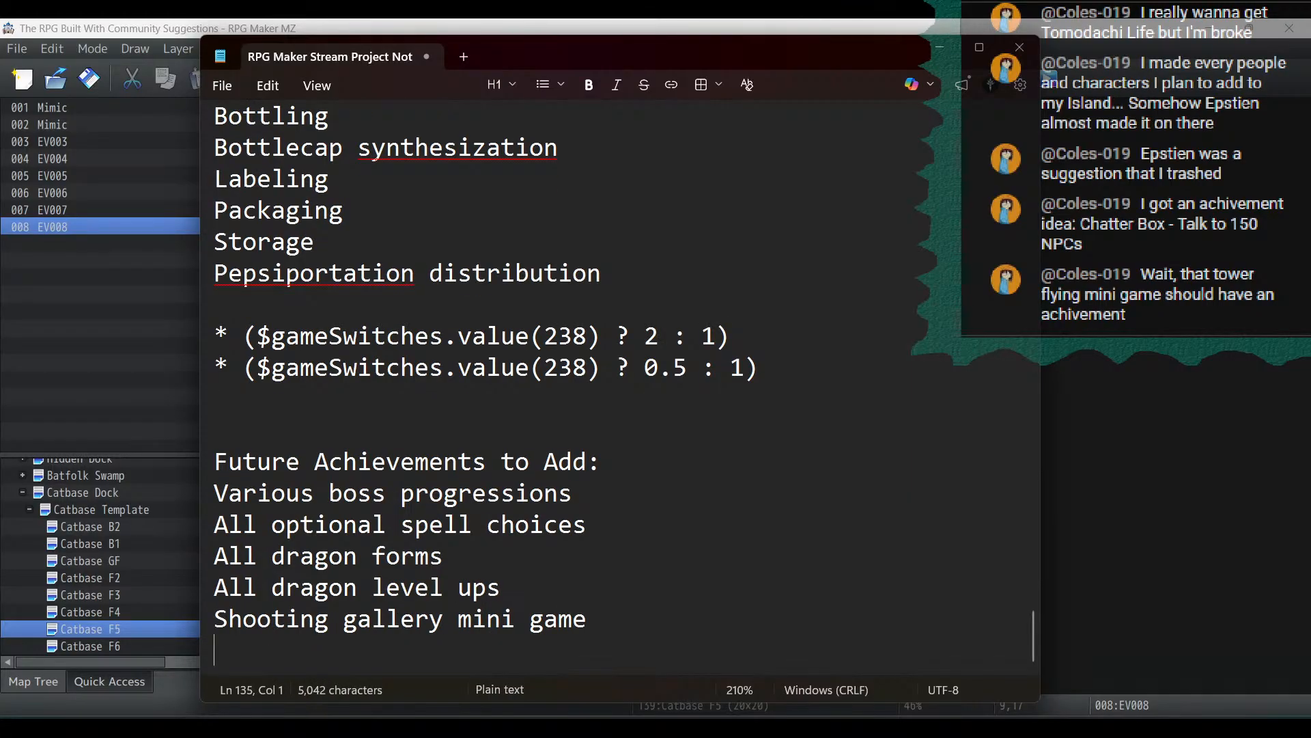
Add "Spire Flight mini game" as the next line of the achievements list
{"action": "type", "text": "T"}
{"action": "key", "text": "BackSpace"}
{"action": "type", "text": "Spire "}
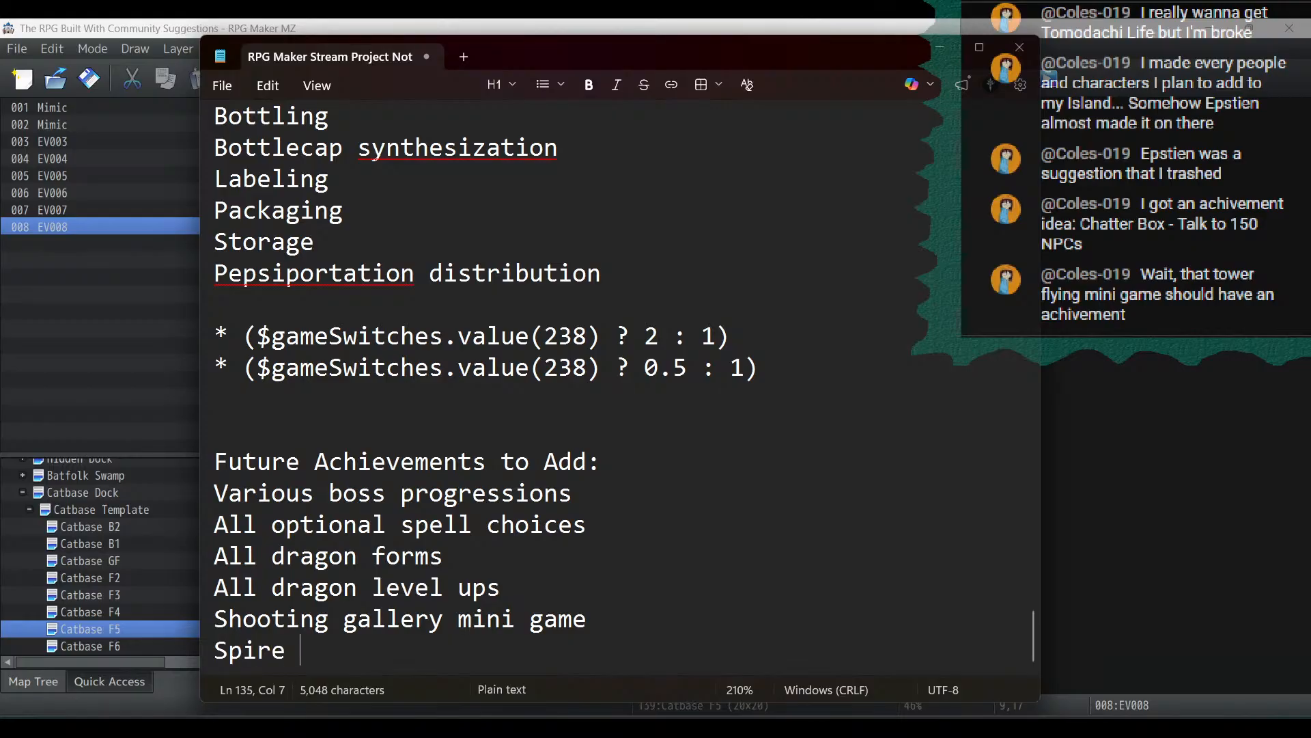
{"action": "type", "text": "Flight m"}
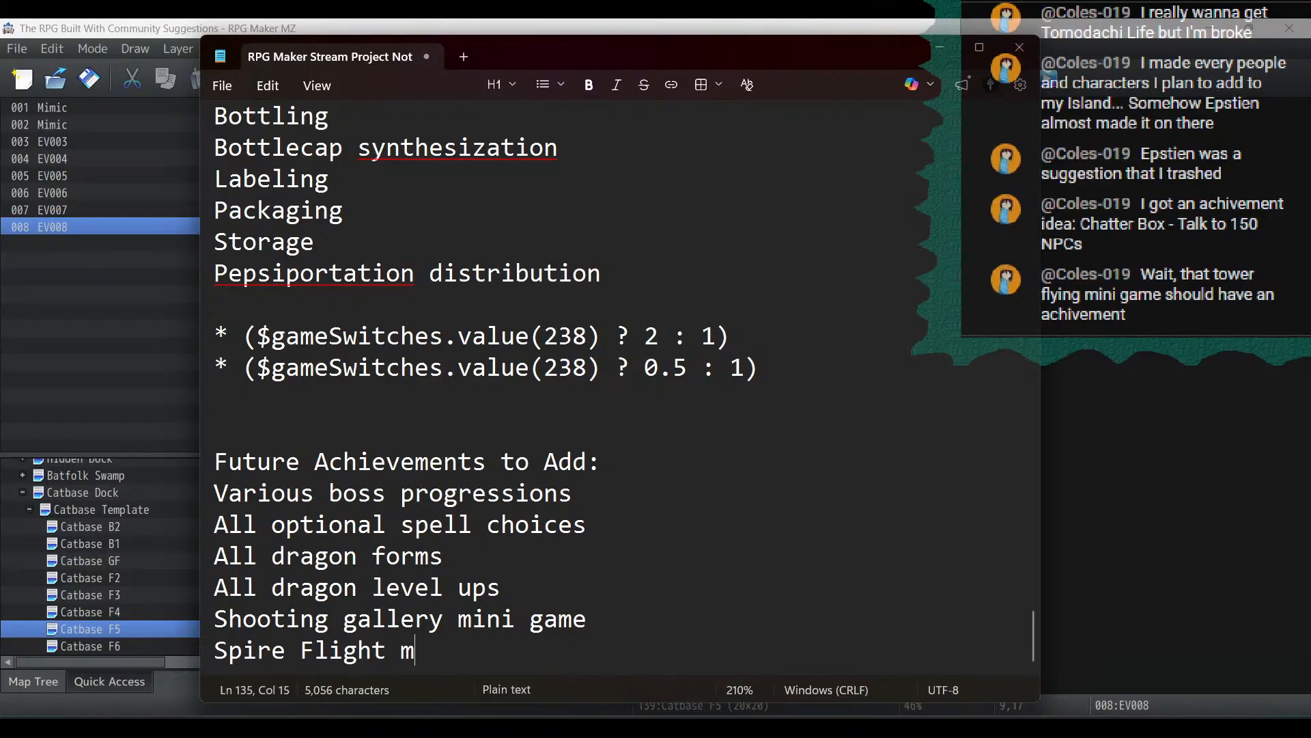
{"action": "type", "text": "ini game"}
{"action": "key", "text": "Return"}
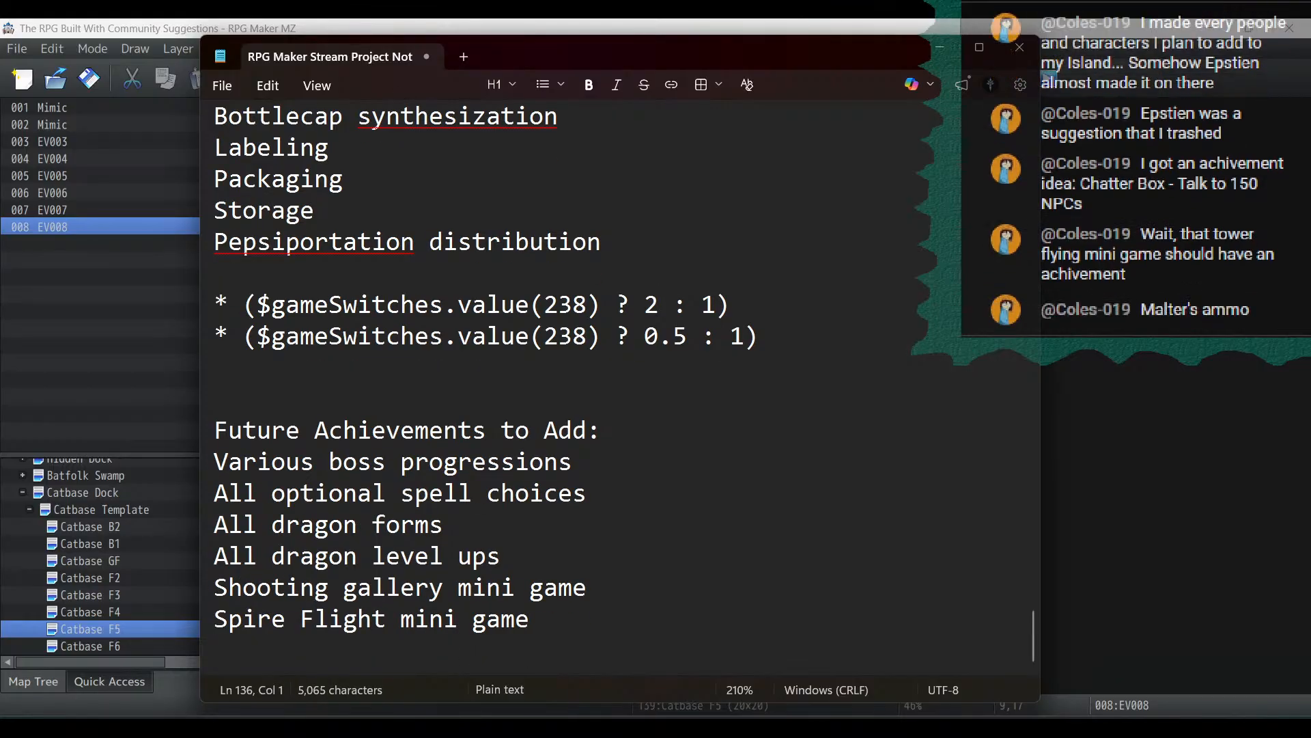
Add the entries "Coles Crowbar" and "Malters Ammo" on separate lines of the achievements list
{"action": "type", "text": "Coles "}
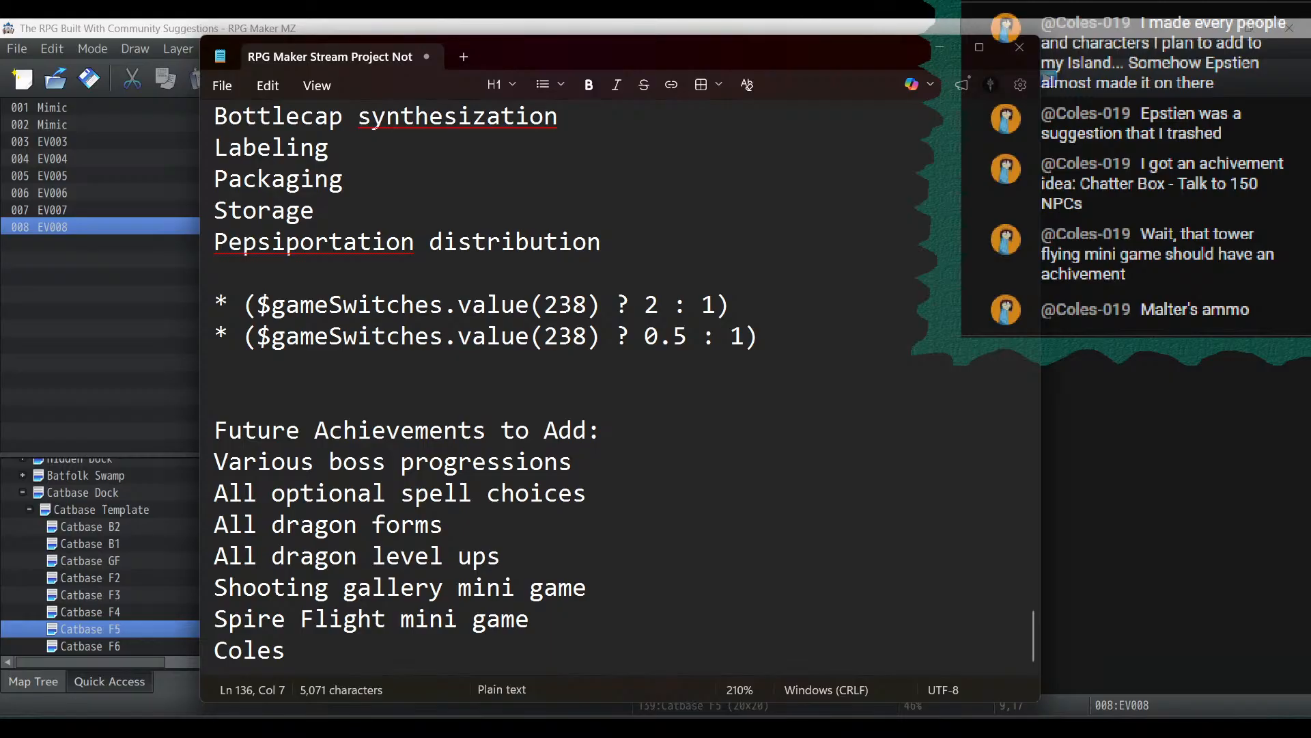
{"action": "type", "text": "Crowbar"}
{"action": "key", "text": "Return"}
{"action": "type", "text": "Ma"}
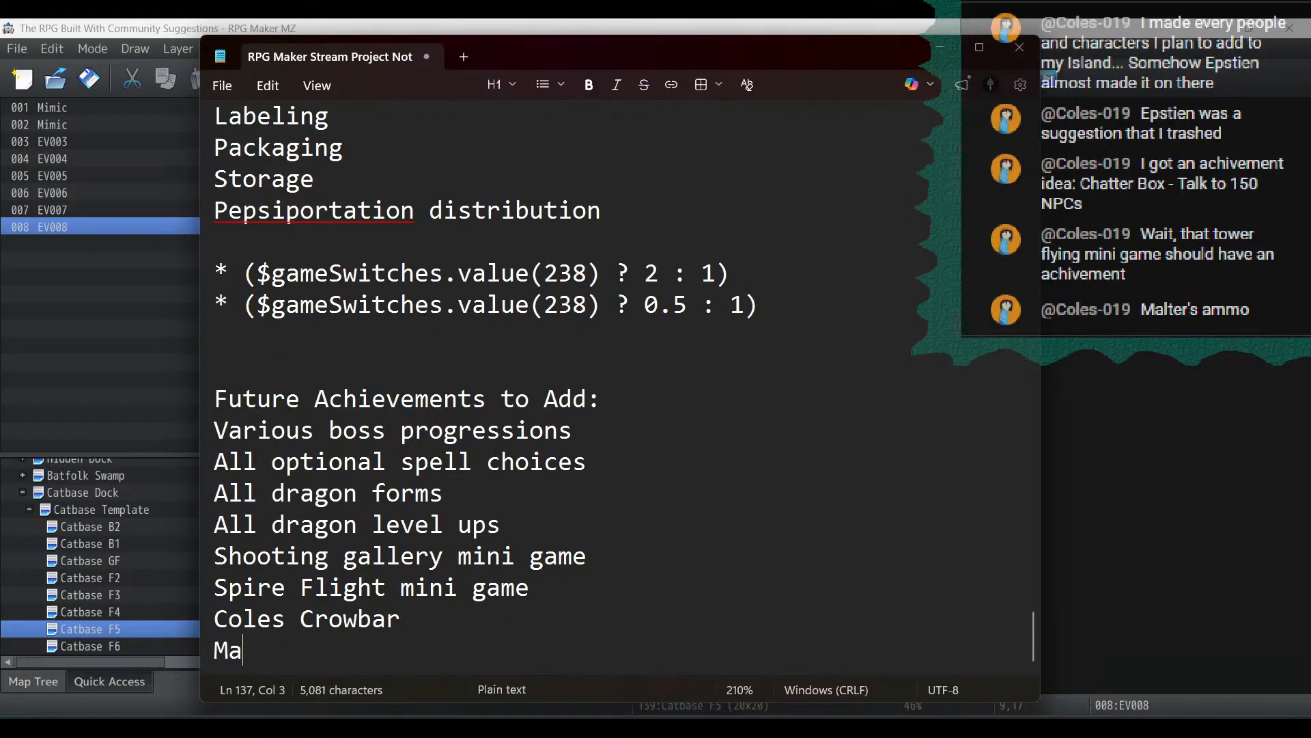
{"action": "type", "text": "lters Ammo"}
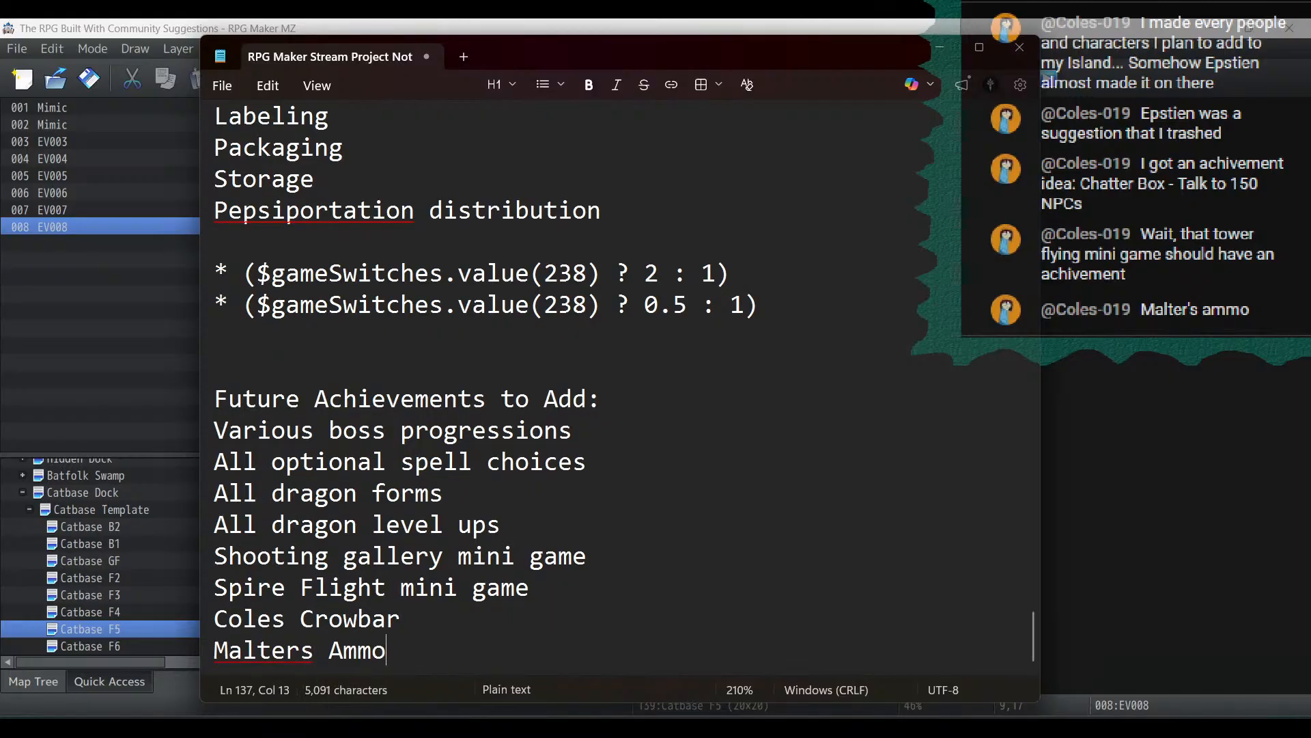
Delete the list of production stages ending in "Pepsiportation distribution" above the gameSwitches formulas in the notes
{"action": "scroll", "coordinate": [782, 656], "scroll_direction": "up", "scroll_amount": 2}
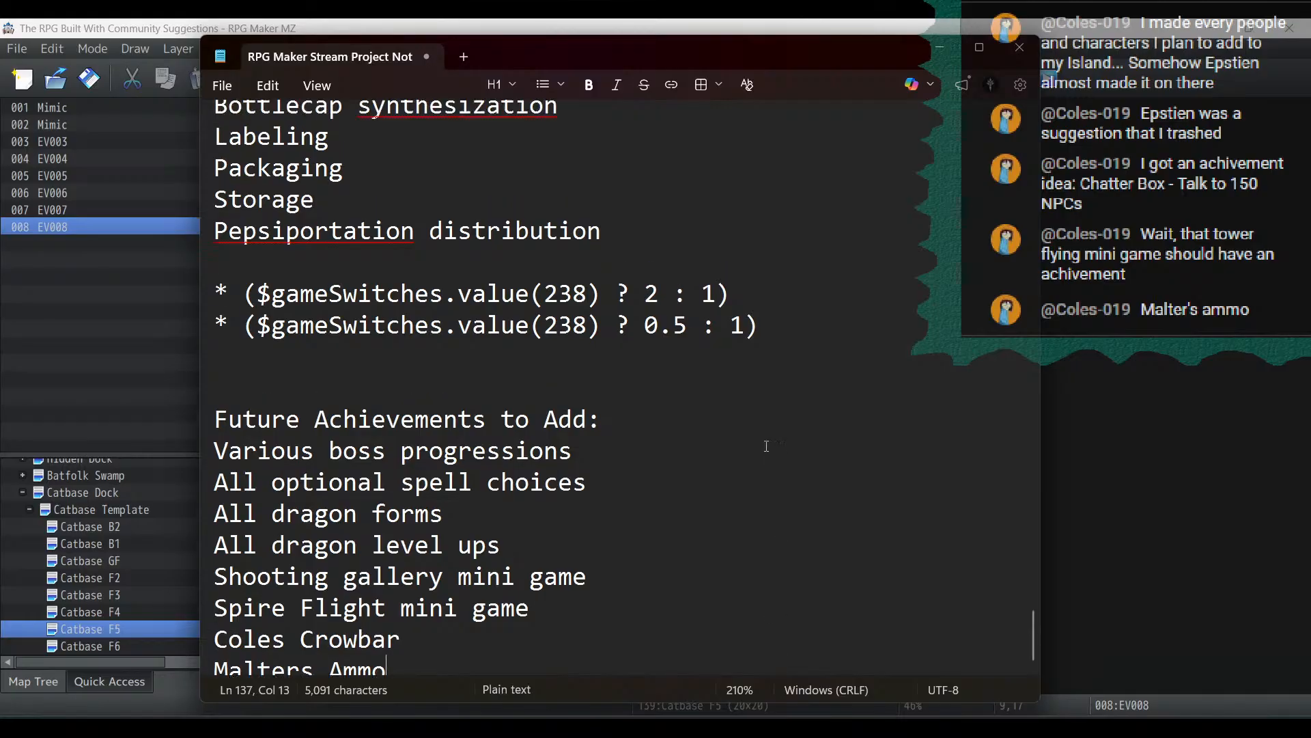
{"action": "left_click_drag", "start_coordinate": [394, 433], "coordinate": [203, 537]}
{"action": "scroll", "coordinate": [351, 367], "scroll_direction": "up", "scroll_amount": 4}
{"action": "key", "text": "BackSpace"}
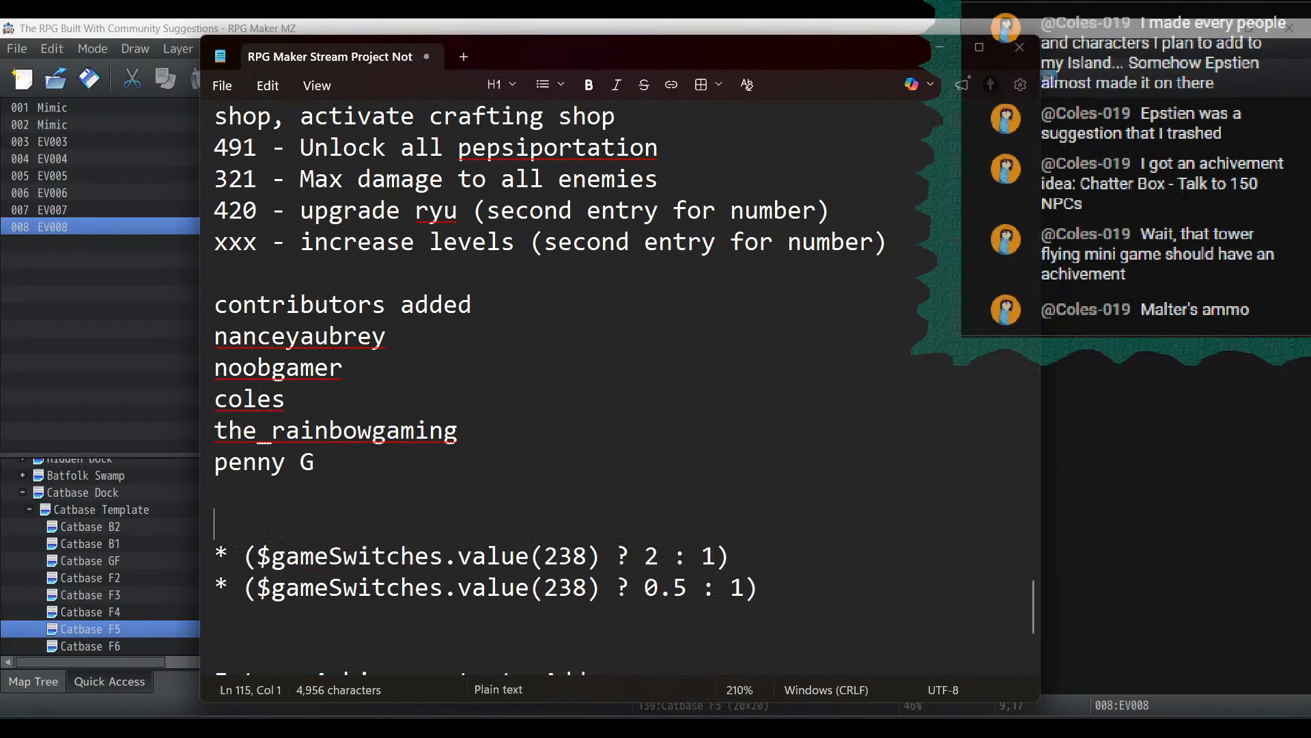
{"action": "scroll", "coordinate": [709, 448], "scroll_direction": "up", "scroll_amount": 1}
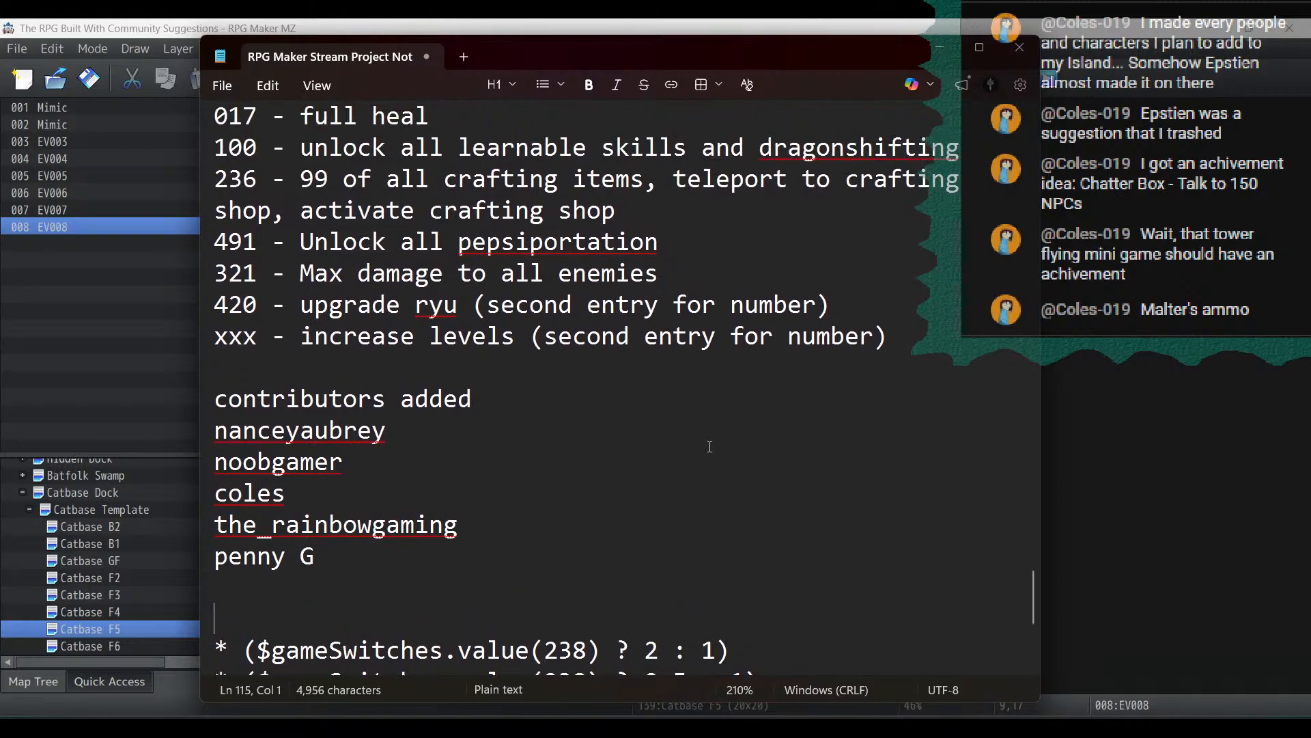
{"action": "scroll", "coordinate": [709, 448], "scroll_direction": "down", "scroll_amount": 4}
Switch to RPG Maker MZ and play the background music Theme5 in the sound test
{"action": "left_click", "coordinate": [798, 30]}
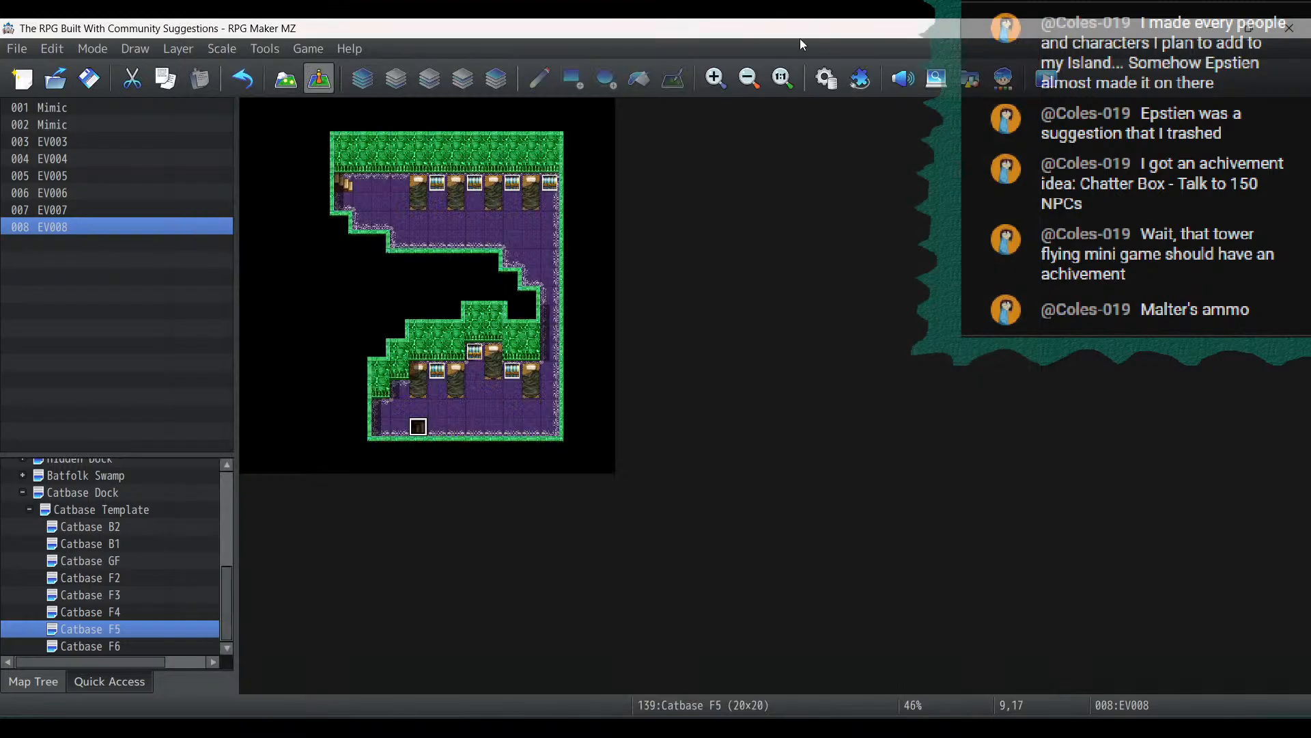
{"action": "left_click", "coordinate": [903, 79]}
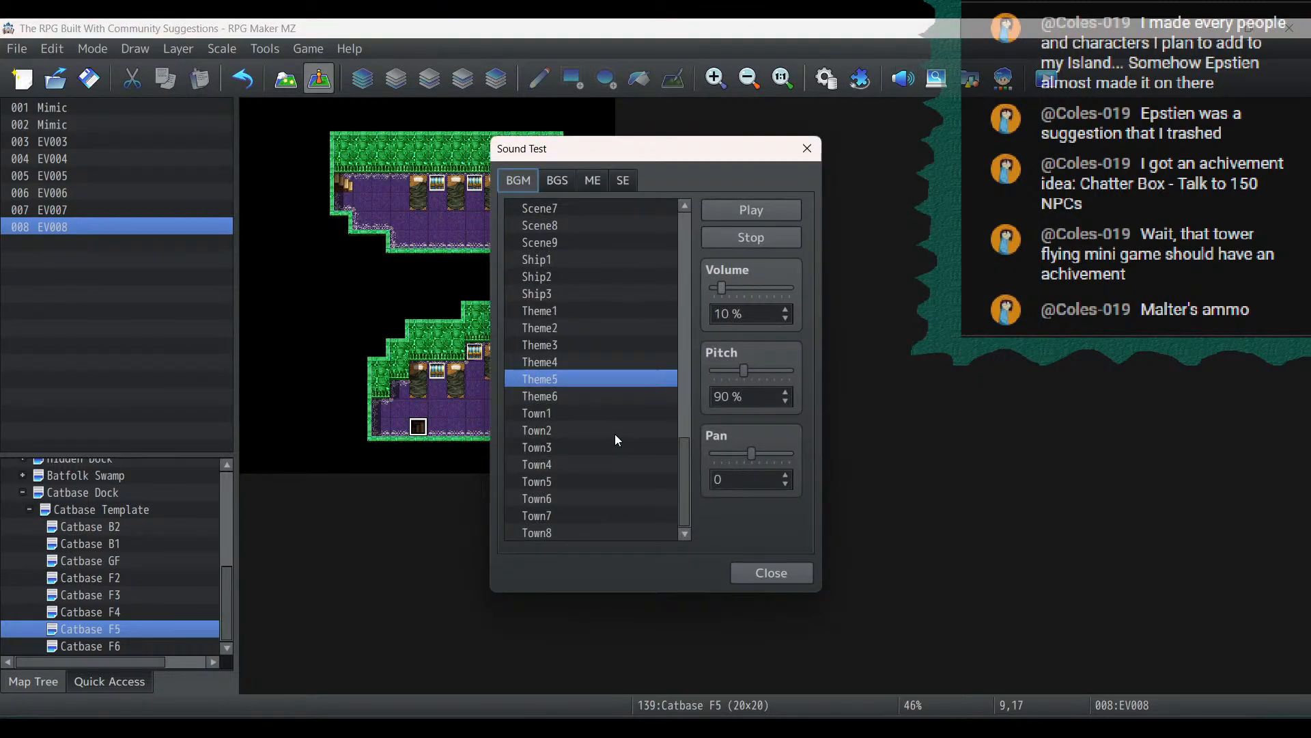
{"action": "left_click", "coordinate": [751, 212]}
{"action": "left_click", "coordinate": [772, 573]}
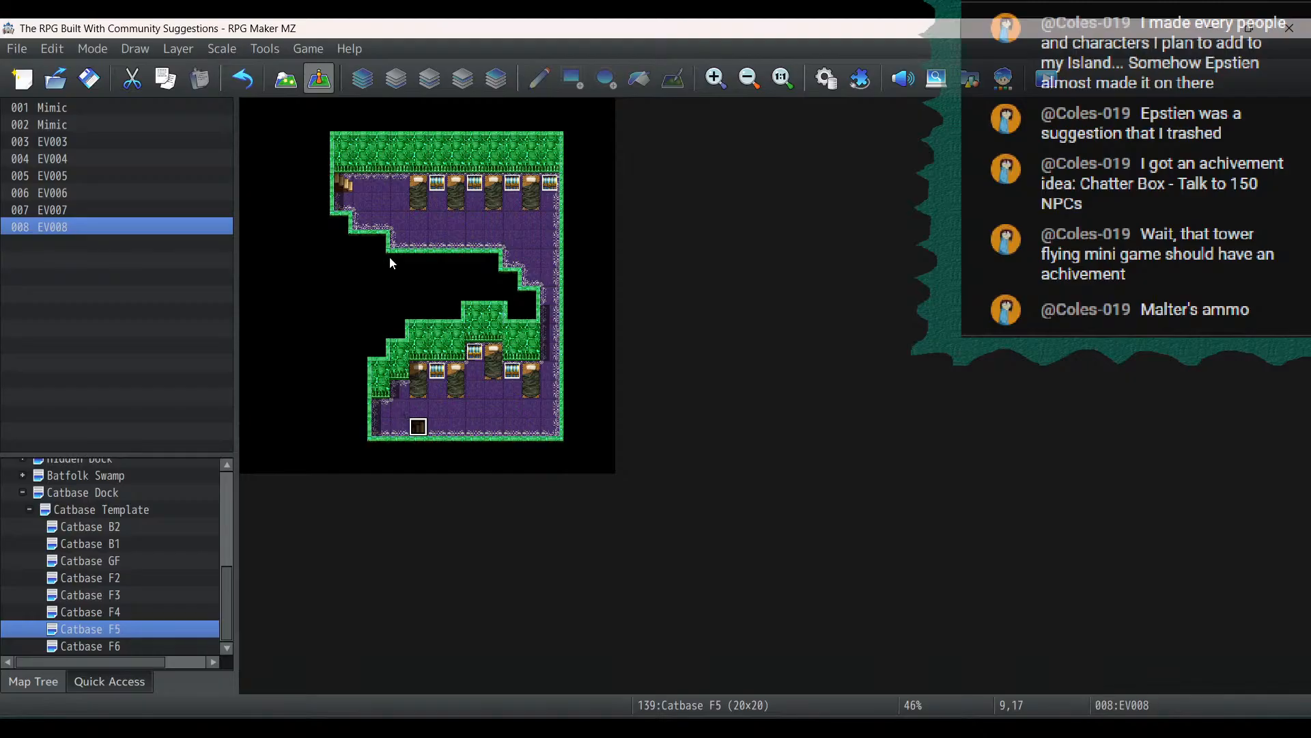
Check the transfer destination on the map for the event on the lower staircase of Catbase F5
{"action": "right_click", "coordinate": [422, 438]}
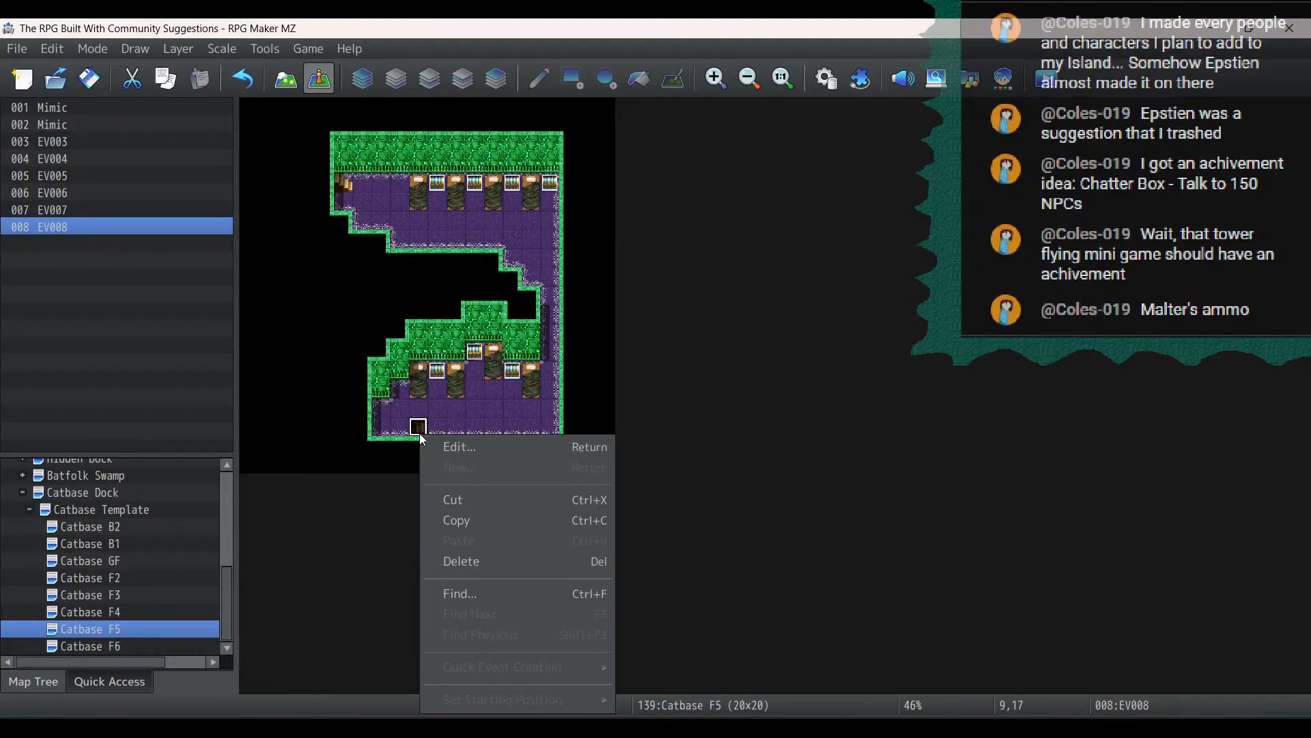
{"action": "left_click", "coordinate": [458, 454]}
{"action": "left_click", "coordinate": [687, 206]}
{"action": "double_click", "coordinate": [687, 206]}
{"action": "left_click", "coordinate": [800, 338]}
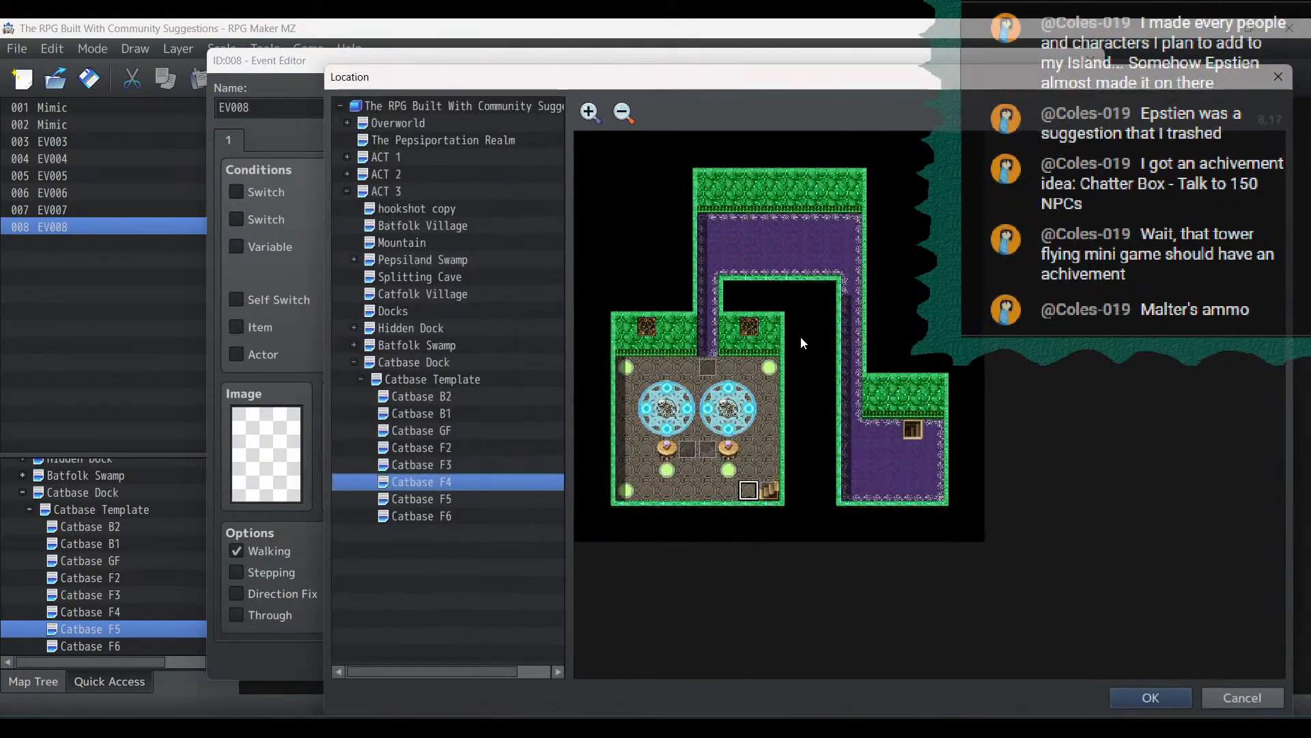
{"action": "left_click", "coordinate": [1124, 695]}
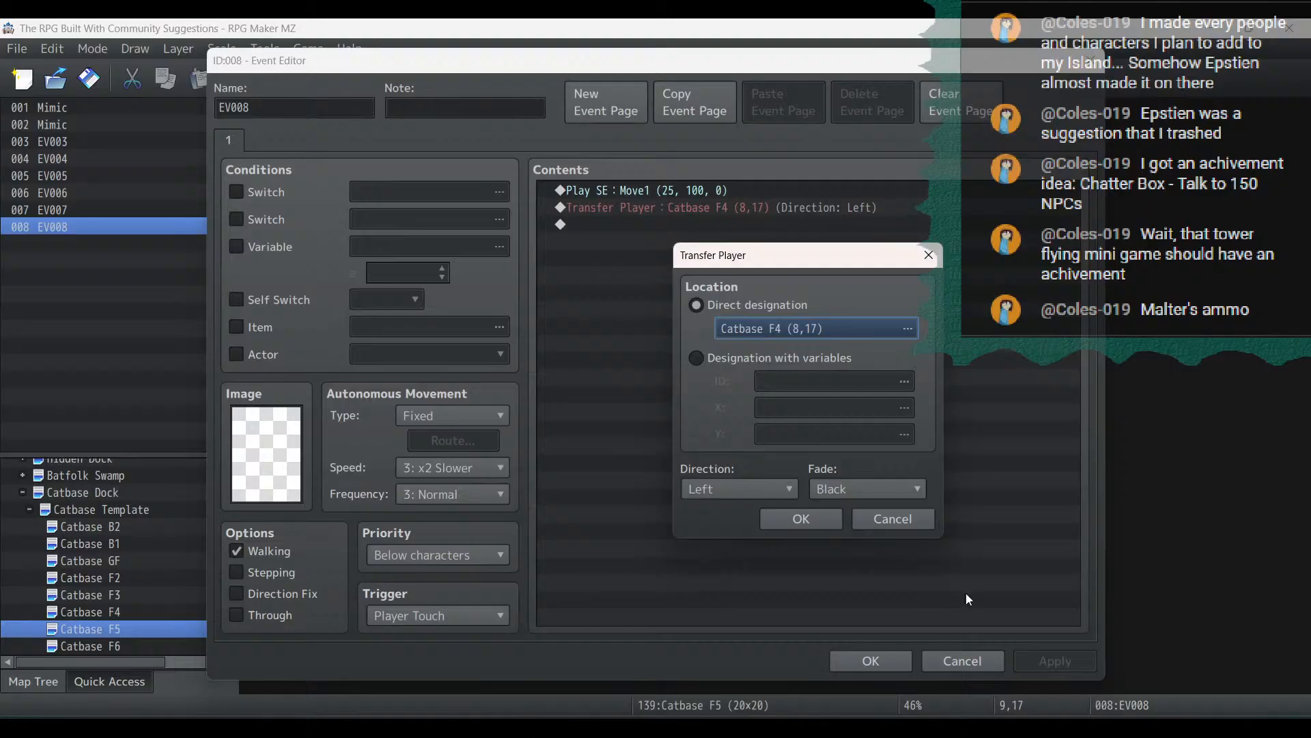
{"action": "left_click", "coordinate": [808, 517]}
{"action": "left_click", "coordinate": [923, 669]}
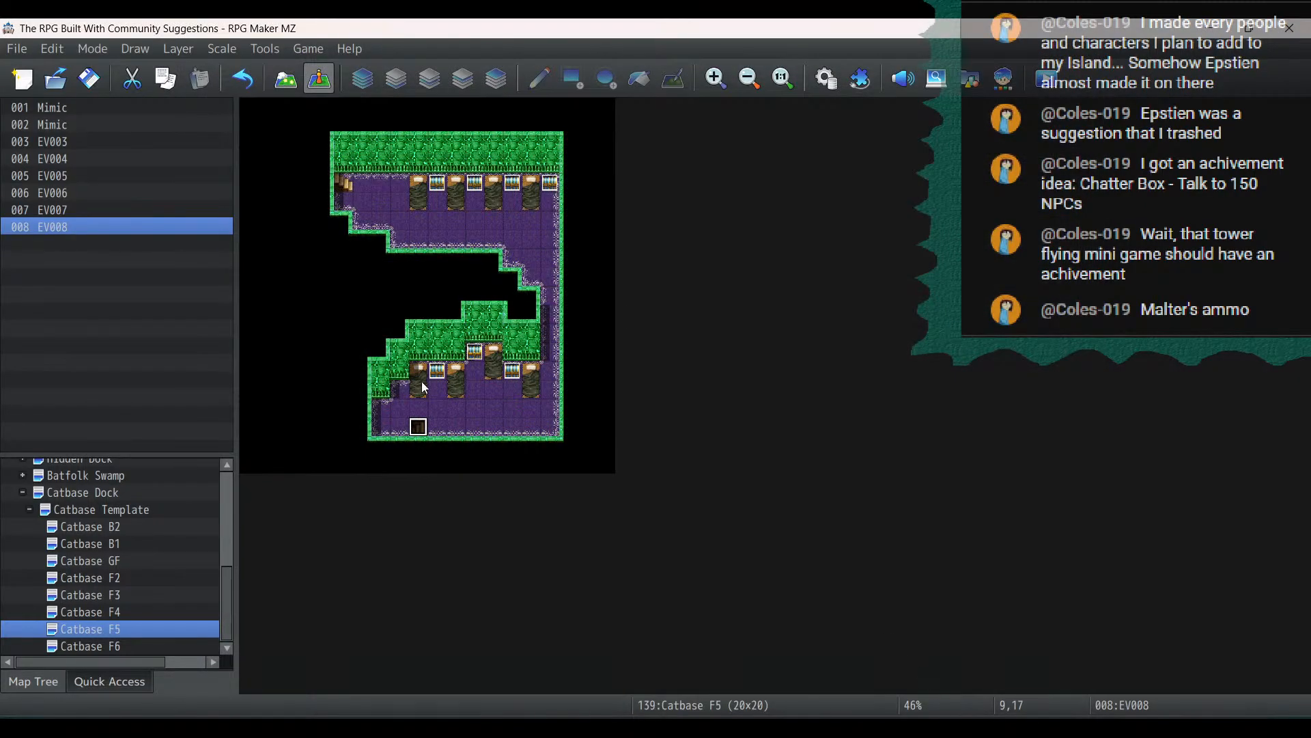
{"action": "double_click", "coordinate": [418, 428]}
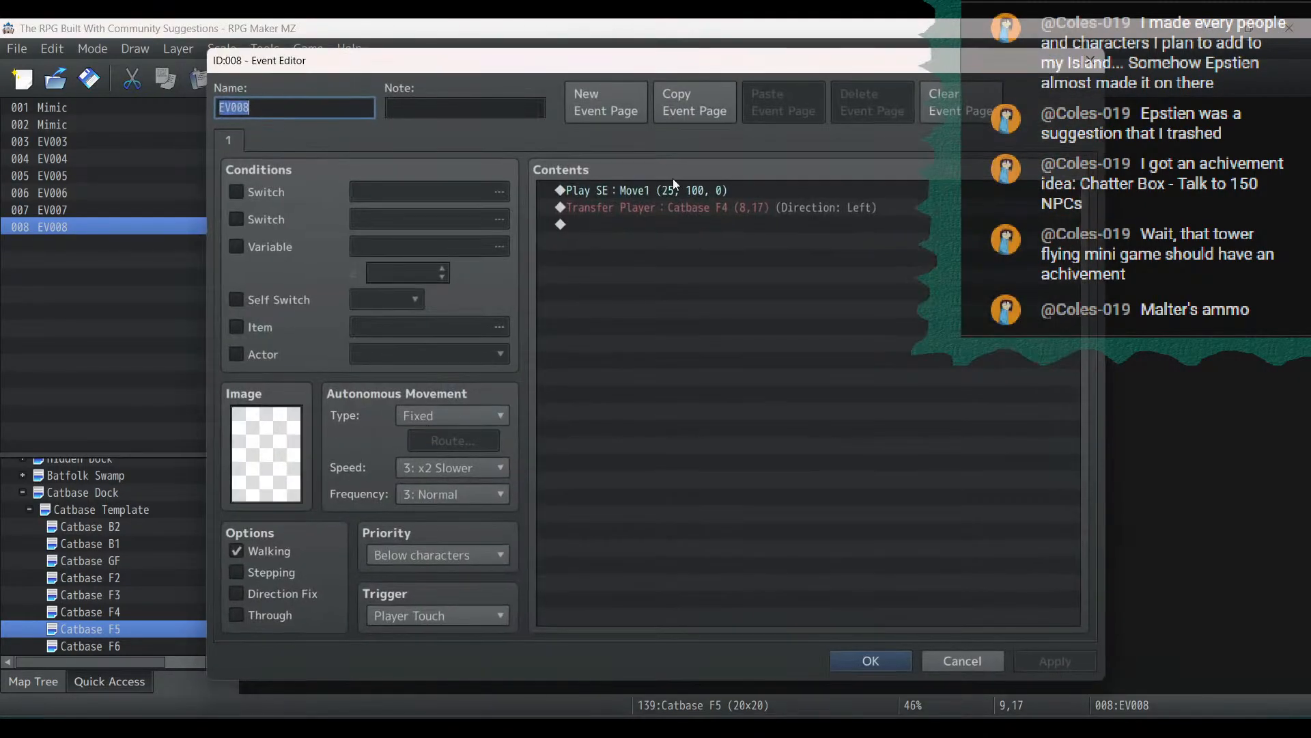
{"action": "double_click", "coordinate": [673, 208]}
{"action": "left_click", "coordinate": [820, 329]}
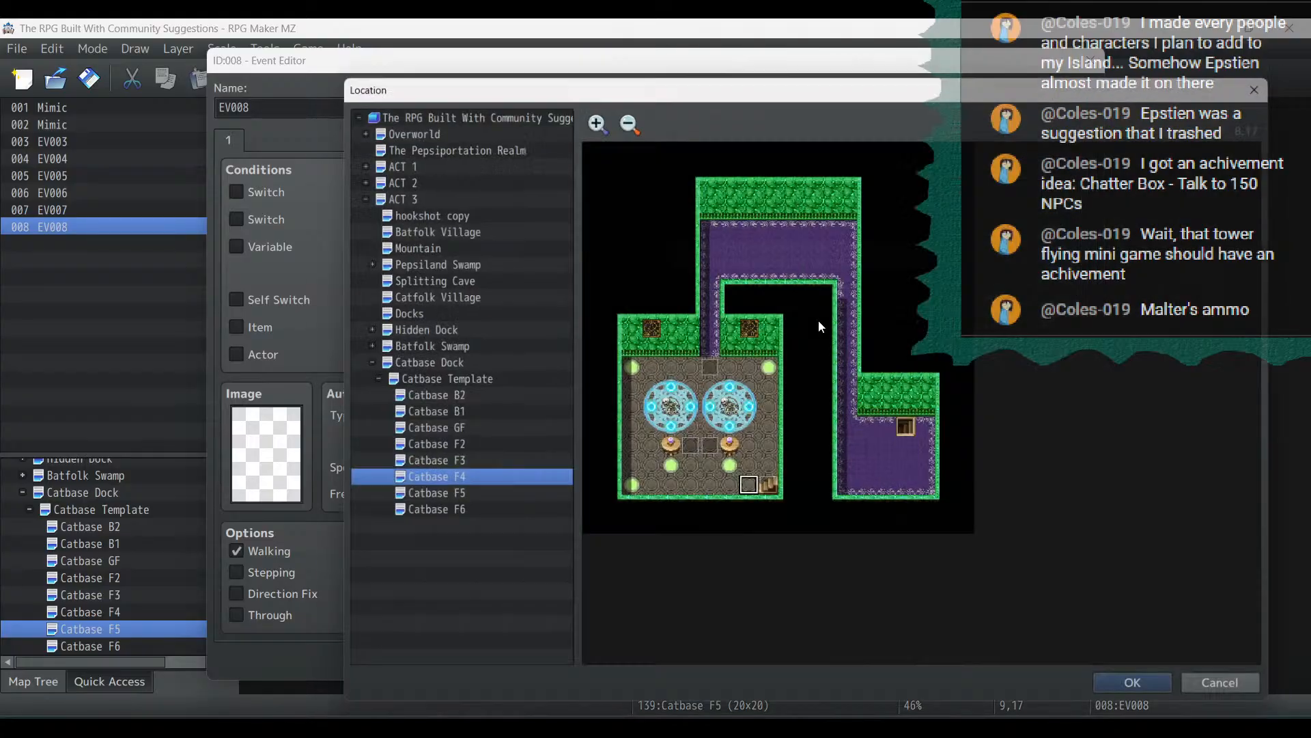
{"action": "left_click", "coordinate": [1159, 697]}
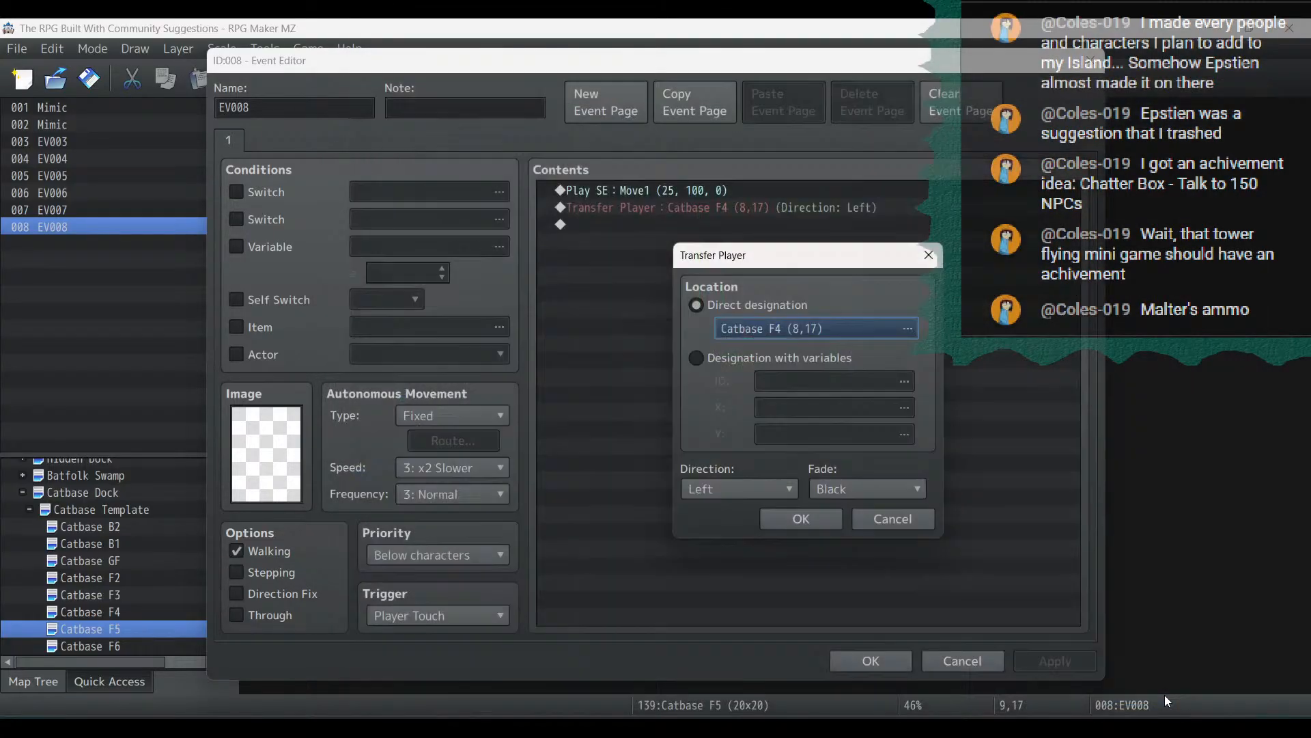
{"action": "left_click", "coordinate": [800, 519]}
{"action": "left_click", "coordinate": [862, 661]}
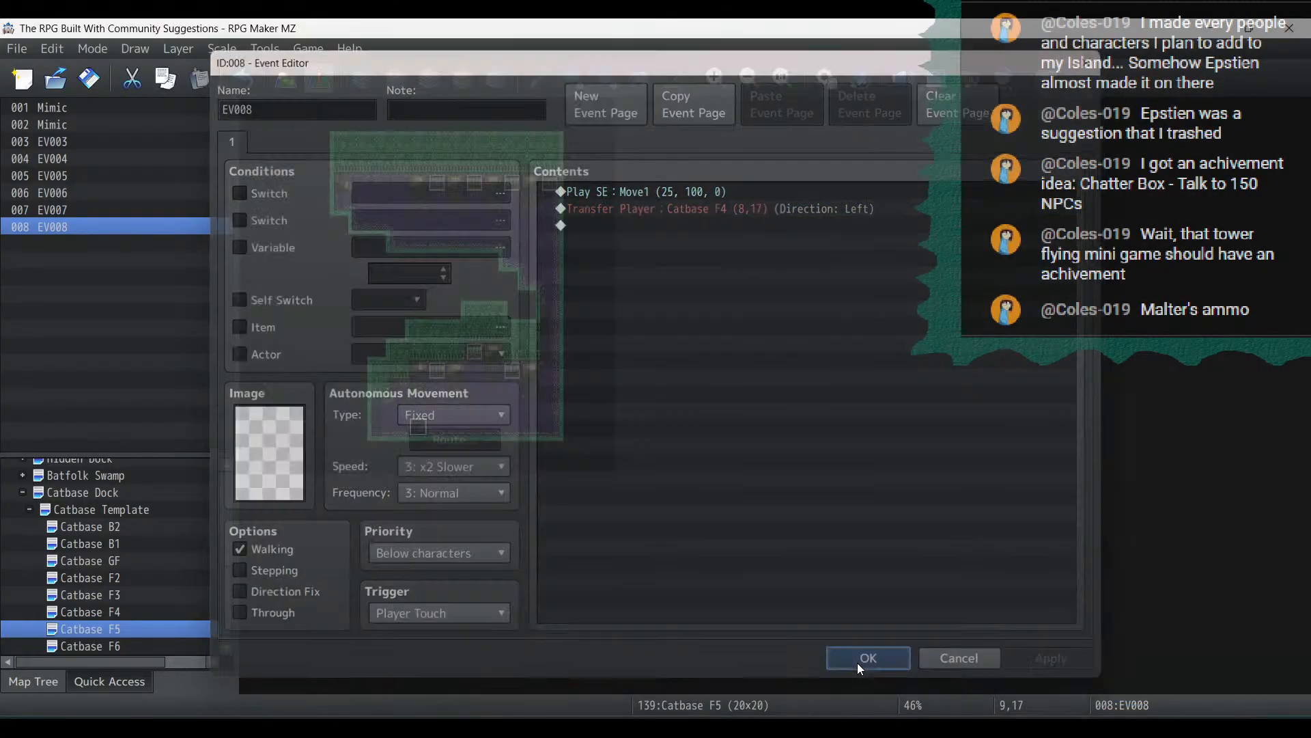
Copy the lower staircase's transfer event and paste it onto the upper staircase of Catbase F5 at (5,4)
{"action": "right_click", "coordinate": [423, 428]}
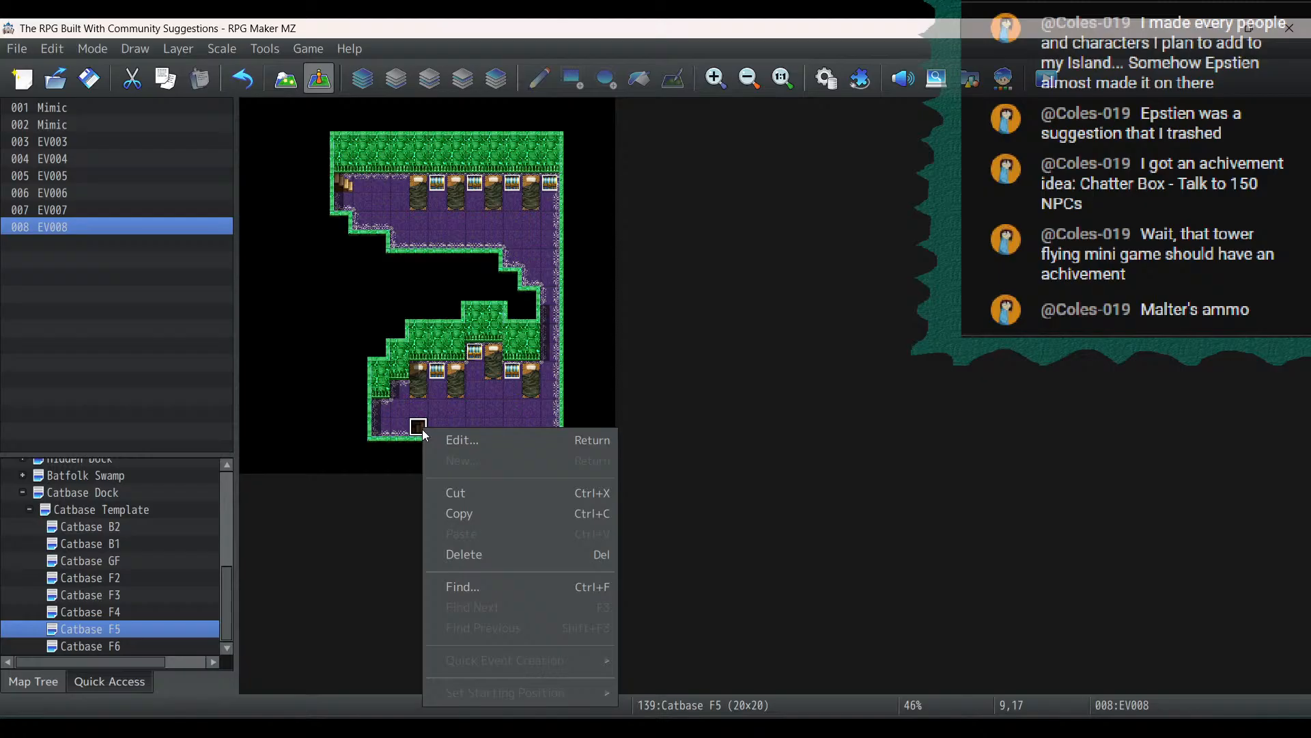
{"action": "left_click", "coordinate": [454, 505]}
{"action": "left_click", "coordinate": [351, 181]}
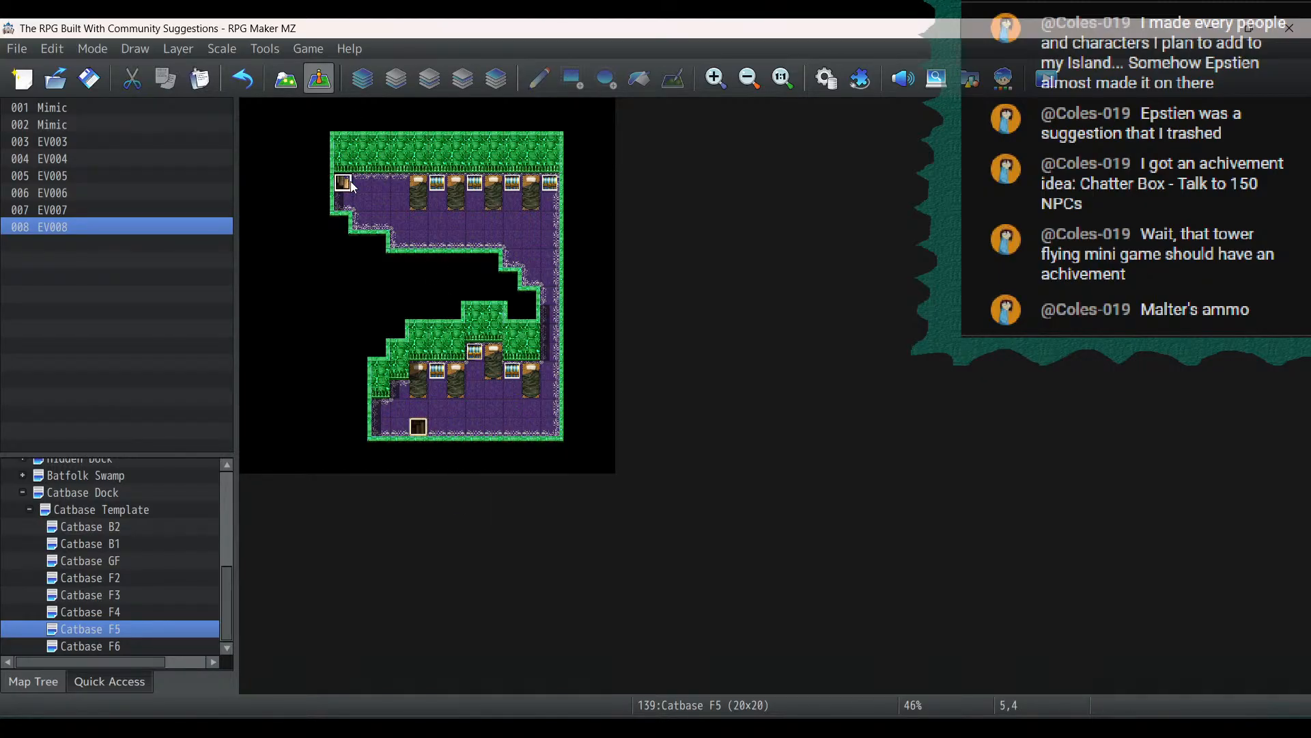
{"action": "key", "text": "ctrl+v"}
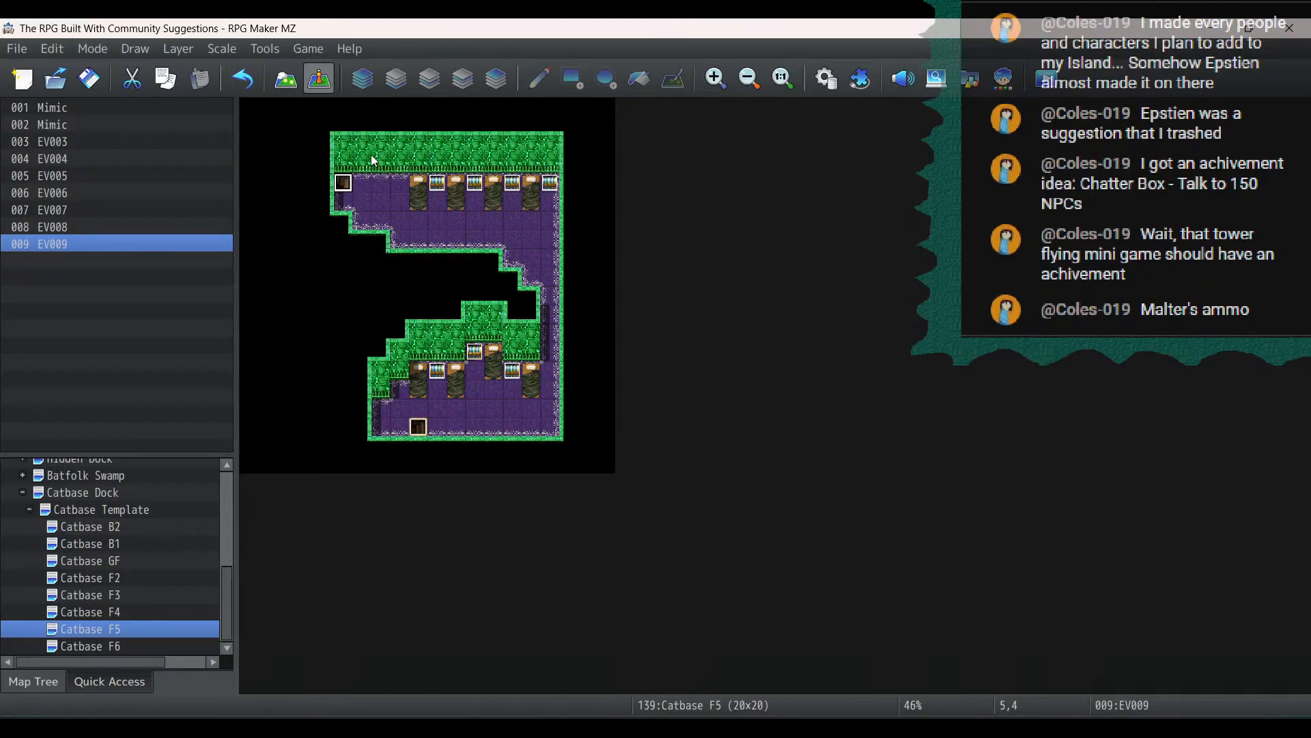
Set the upper staircase event's player transfer to Catbase F6 (5,5) with direction Down
{"action": "double_click", "coordinate": [337, 190]}
{"action": "left_click", "coordinate": [657, 205]}
{"action": "double_click", "coordinate": [656, 205]}
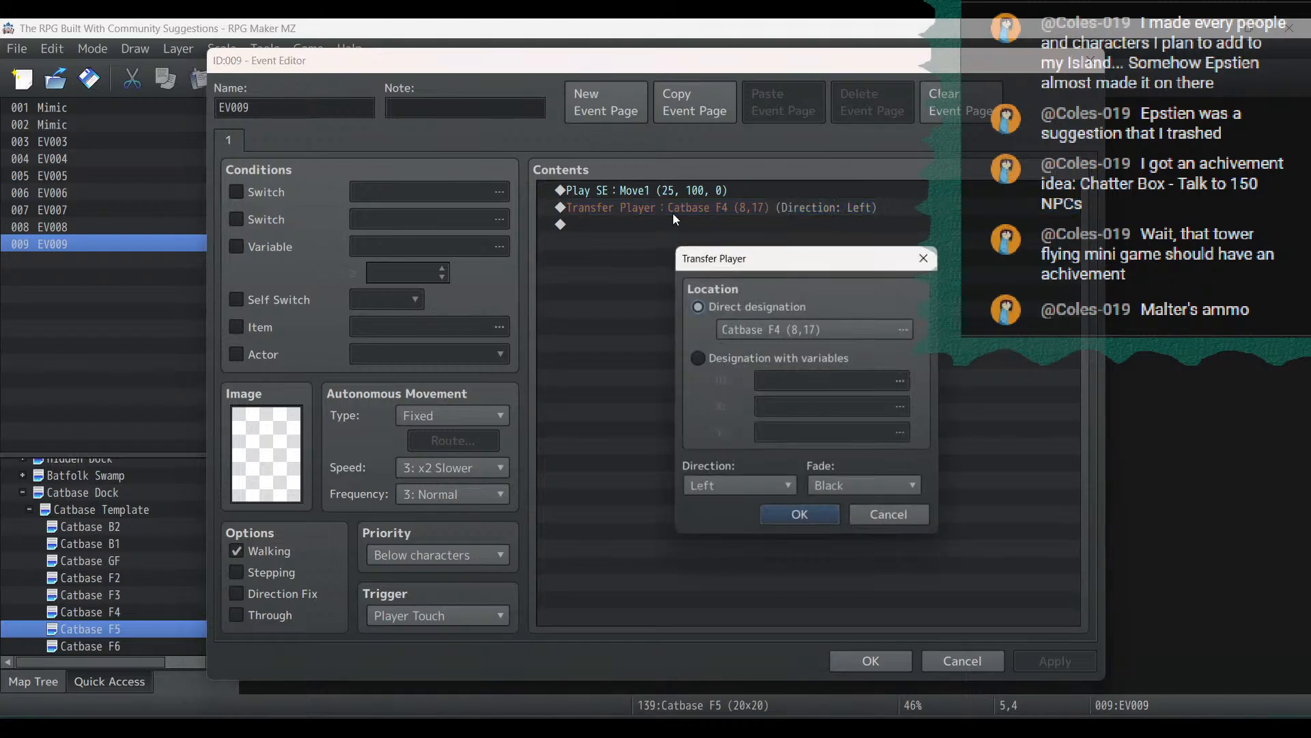
{"action": "double_click", "coordinate": [811, 329]}
{"action": "left_click", "coordinate": [422, 498]}
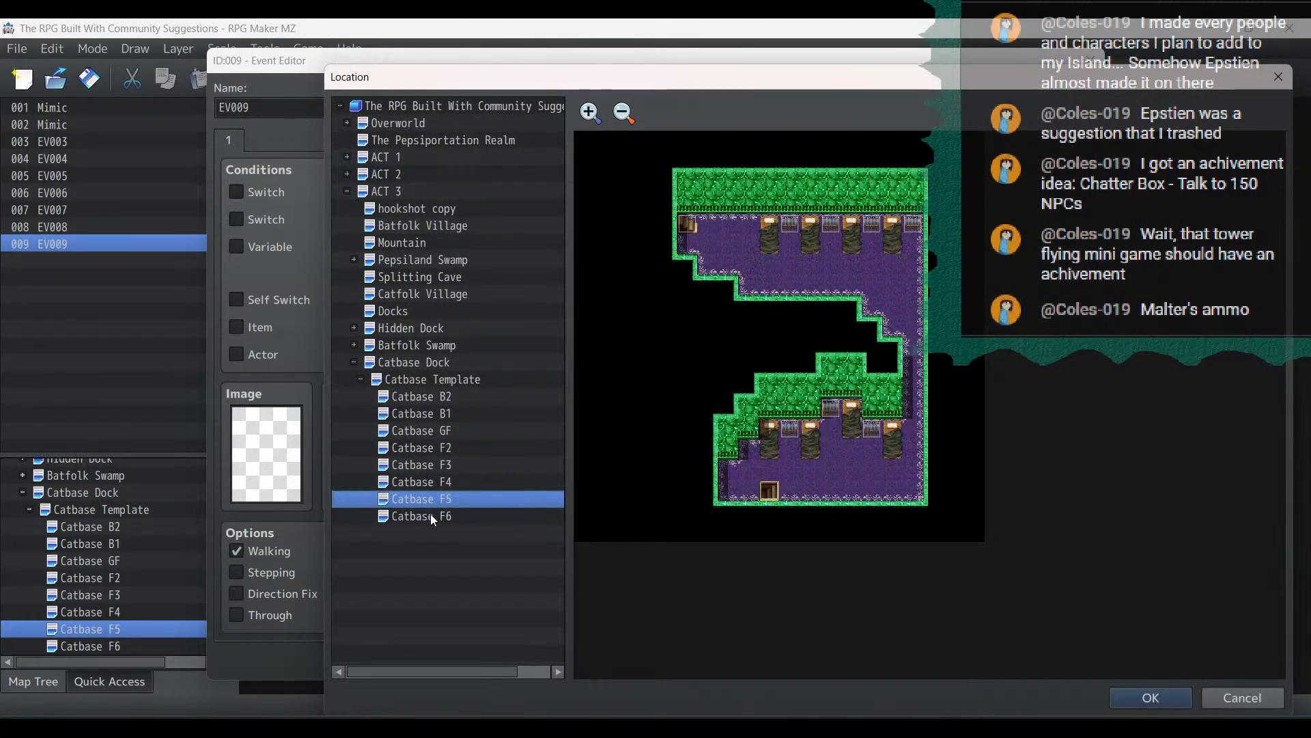
{"action": "left_click", "coordinate": [430, 516]}
{"action": "double_click", "coordinate": [689, 242]}
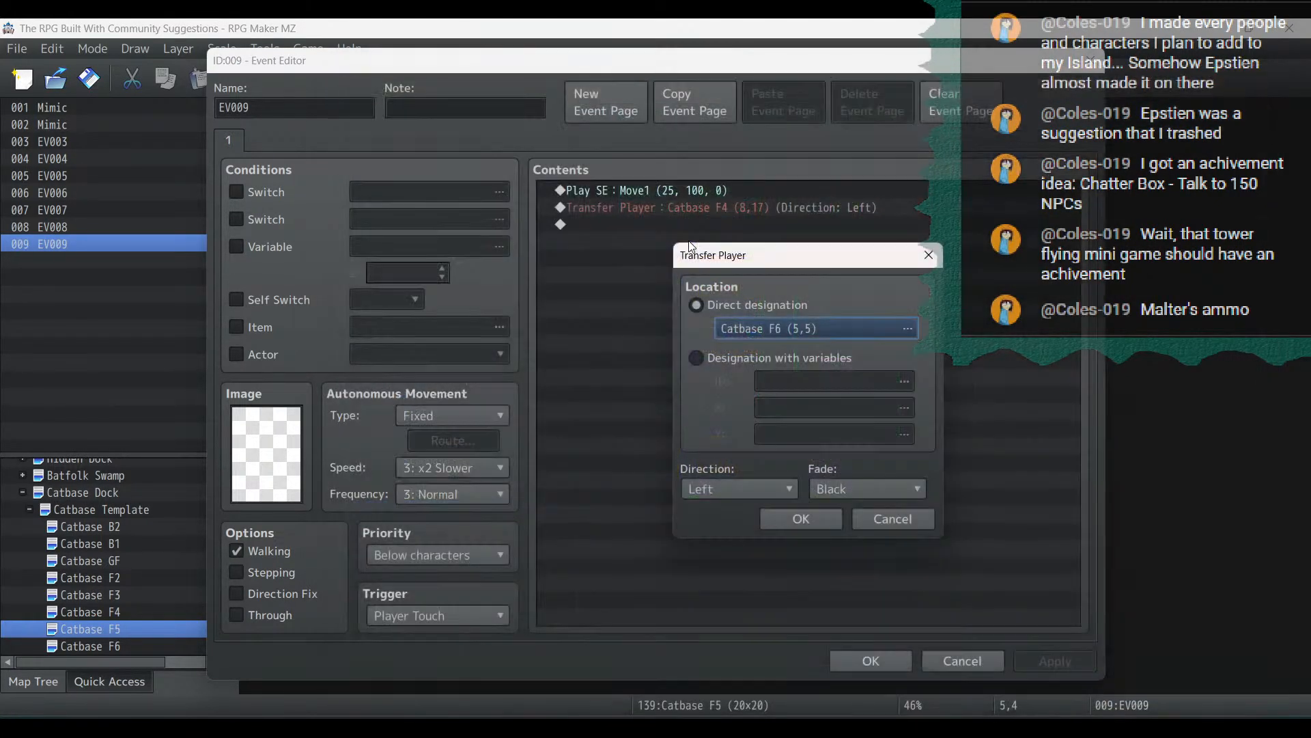
{"action": "left_click", "coordinate": [745, 485]}
{"action": "left_click", "coordinate": [741, 530]}
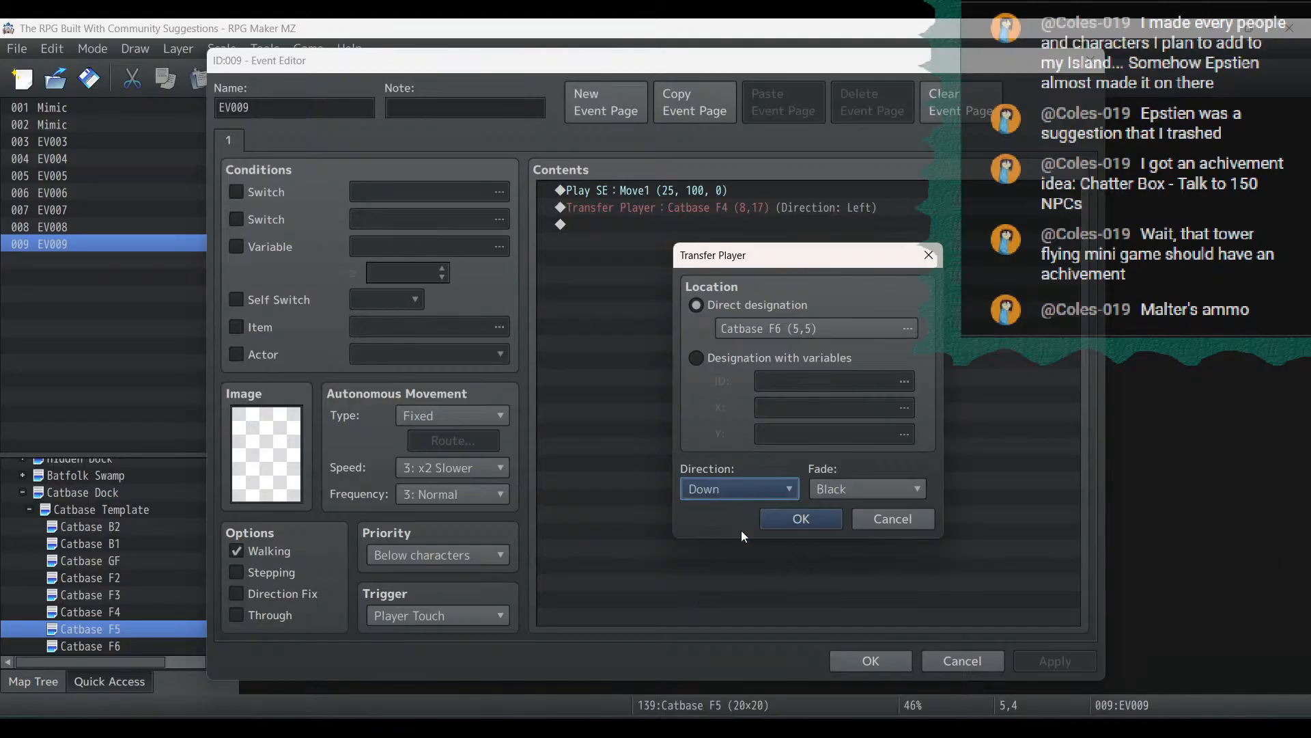
{"action": "left_click", "coordinate": [816, 518]}
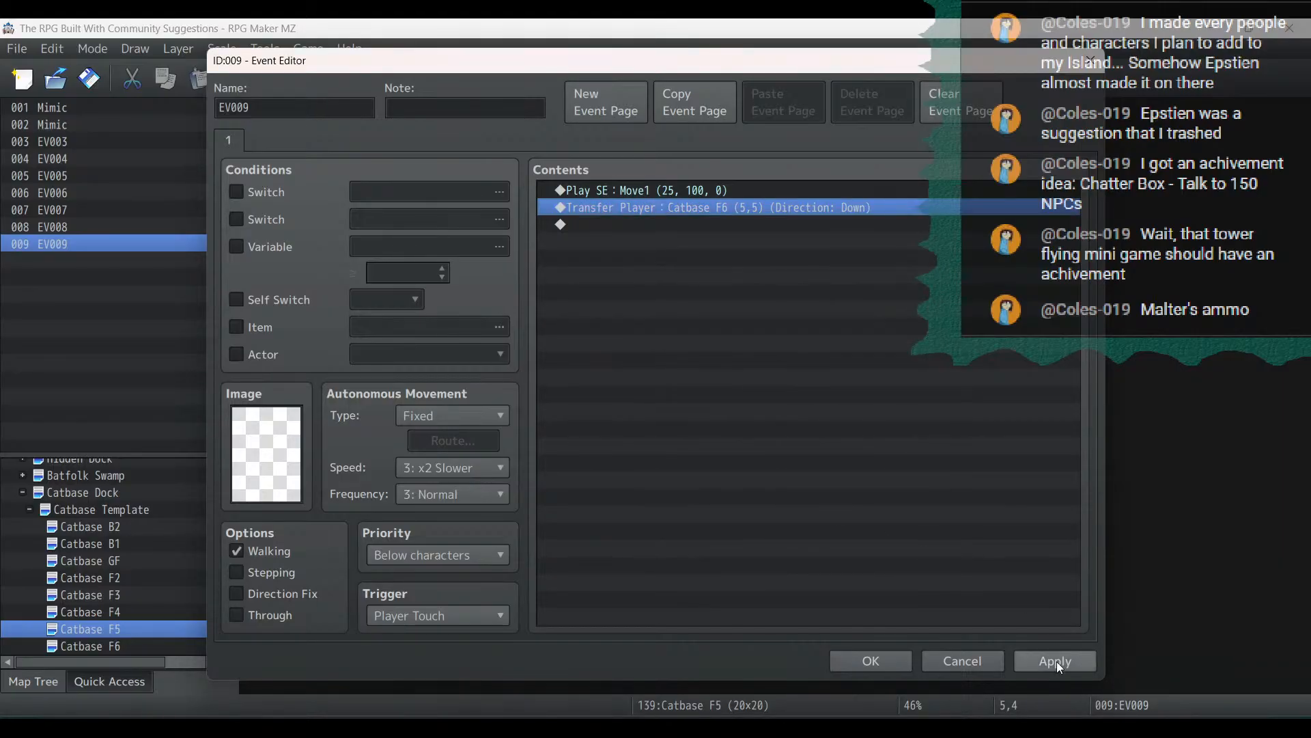
{"action": "left_click", "coordinate": [1057, 661]}
{"action": "left_click", "coordinate": [881, 661]}
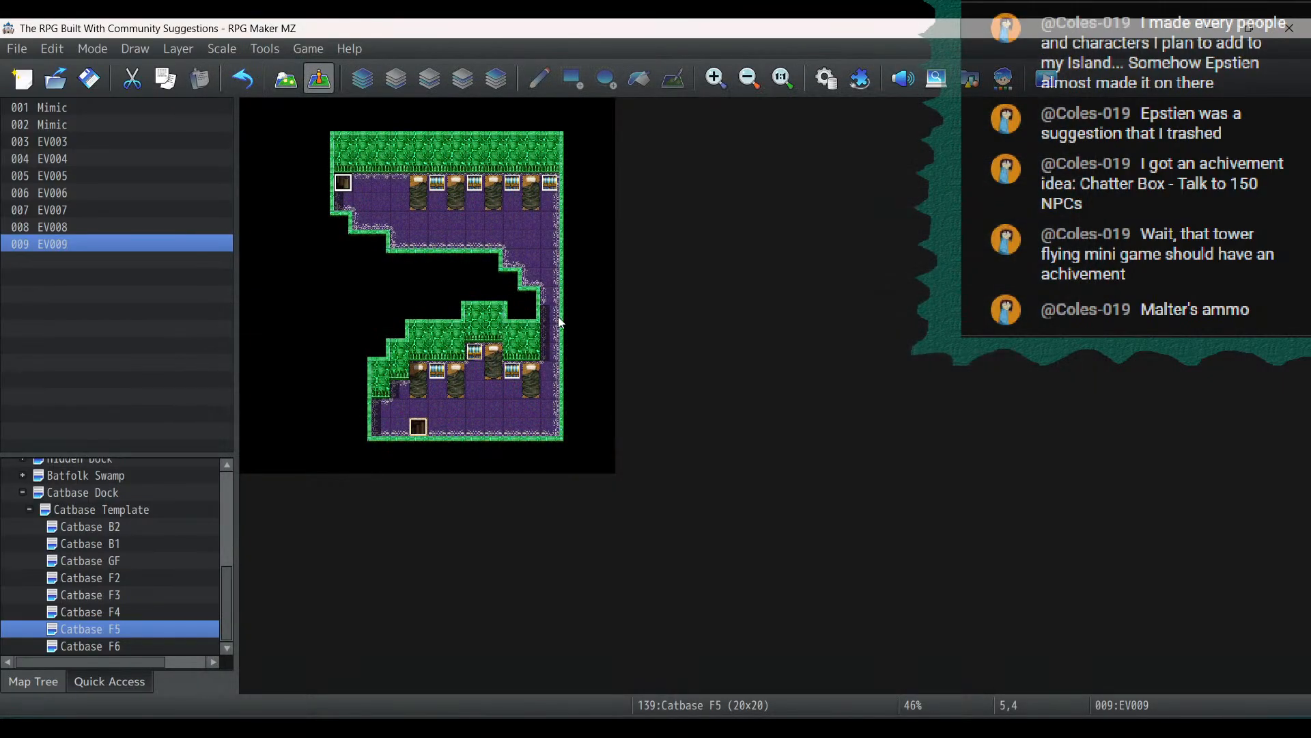
Copy the upper staircase event of Catbase F5 onto the Catbase F6 staircase at (5,4)
{"action": "right_click", "coordinate": [344, 185]}
{"action": "left_click", "coordinate": [392, 270]}
{"action": "left_click", "coordinate": [108, 645]}
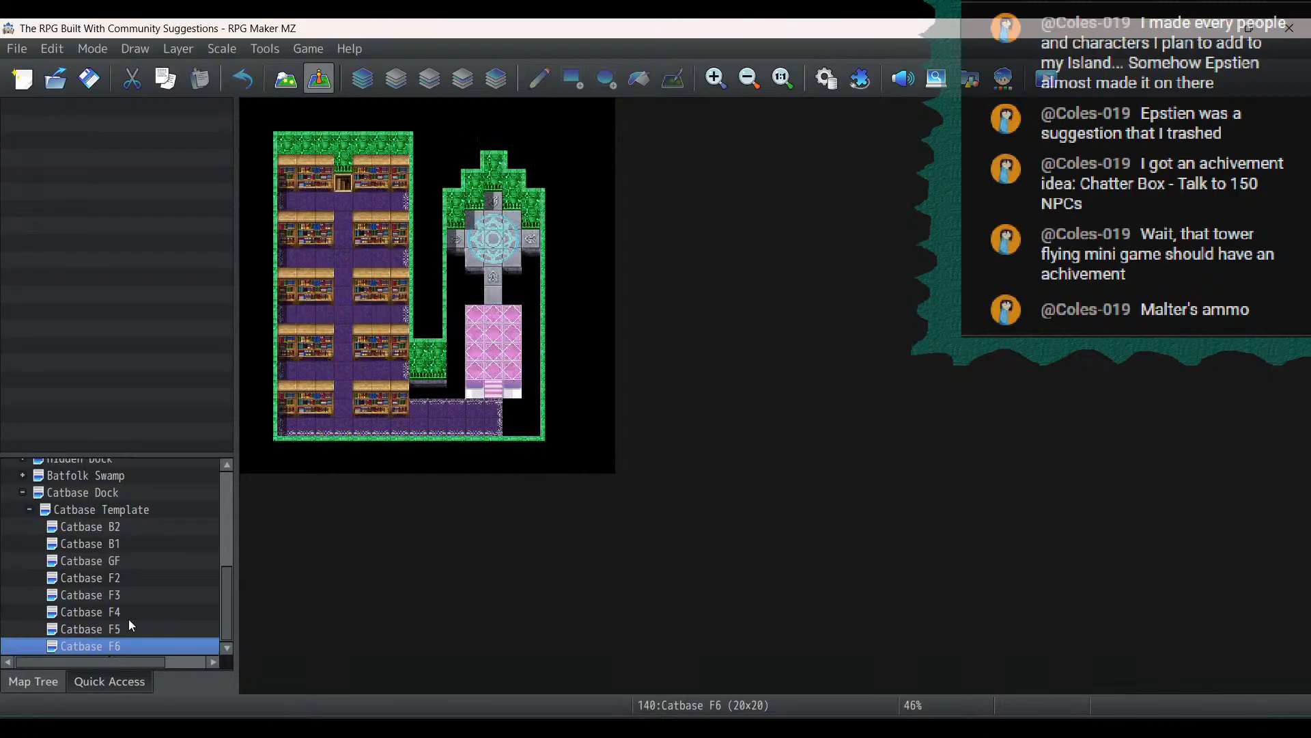
{"action": "right_click", "coordinate": [337, 190]}
{"action": "left_click", "coordinate": [388, 287]}
Set the Catbase F6 staircase event's player transfer to Catbase F5 (6,4) with direction Right
{"action": "double_click", "coordinate": [344, 184]}
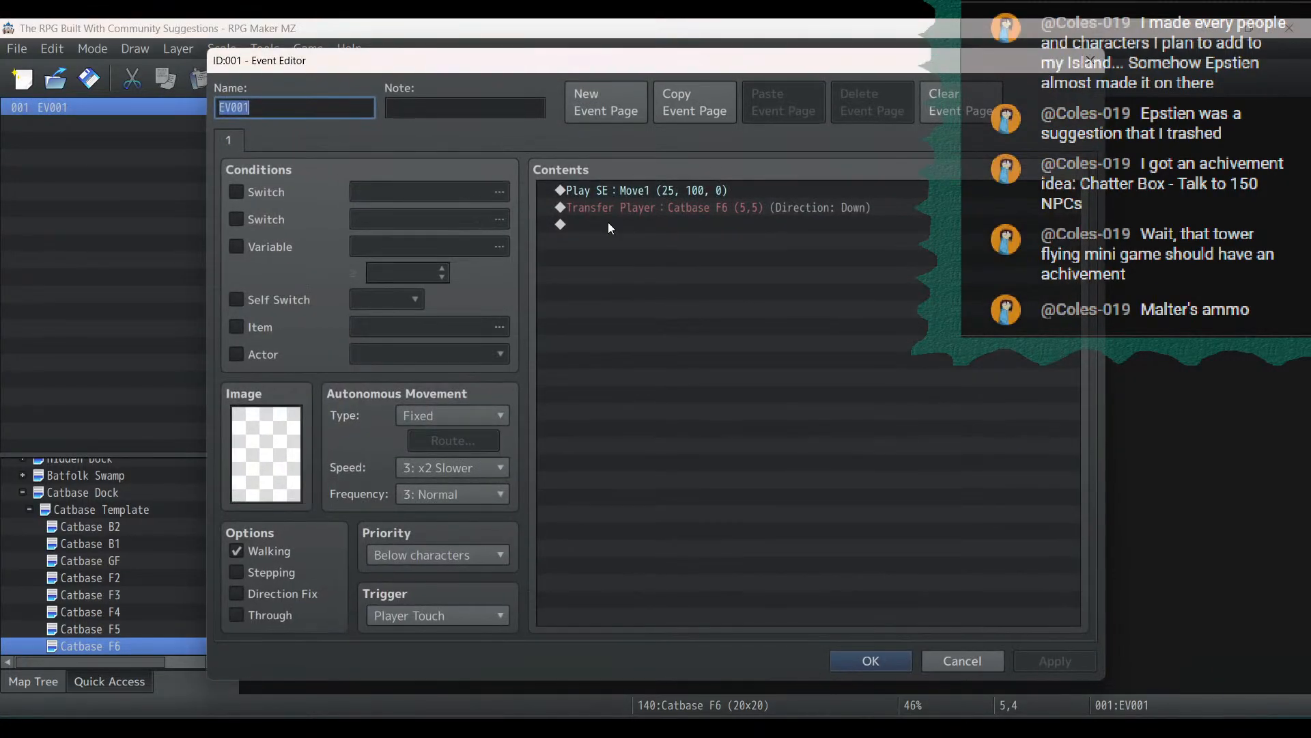
{"action": "left_click", "coordinate": [612, 220]}
{"action": "double_click", "coordinate": [614, 206]}
{"action": "left_click", "coordinate": [815, 327]}
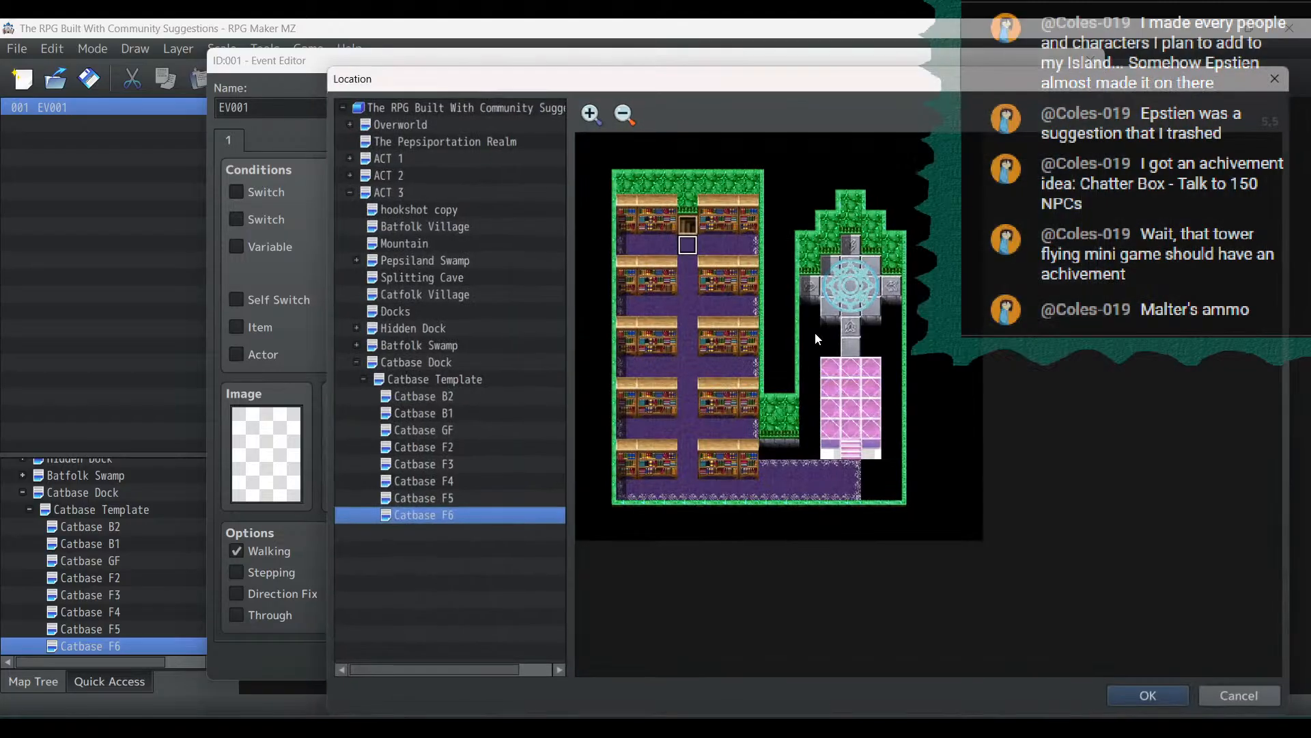
{"action": "left_click", "coordinate": [486, 496]}
{"action": "double_click", "coordinate": [707, 226]}
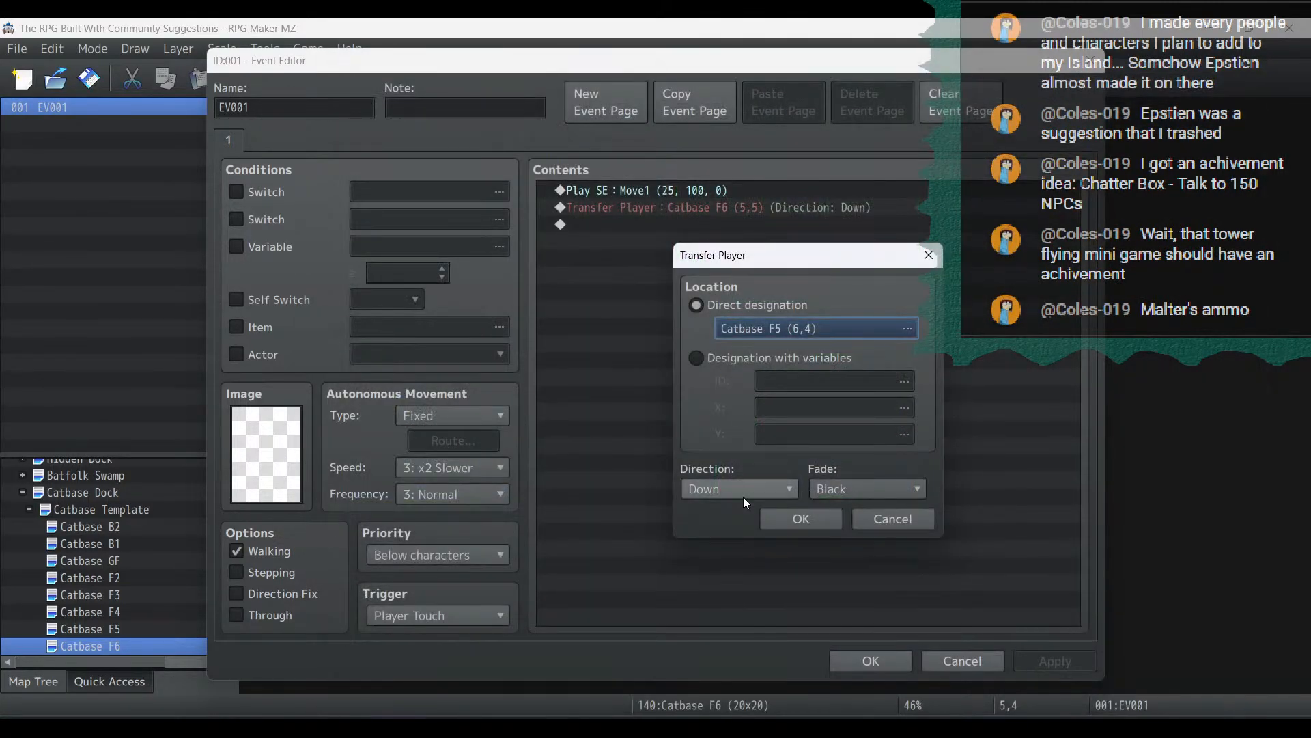
{"action": "left_click", "coordinate": [742, 498]}
{"action": "left_click", "coordinate": [741, 573]}
{"action": "left_click", "coordinate": [791, 526]}
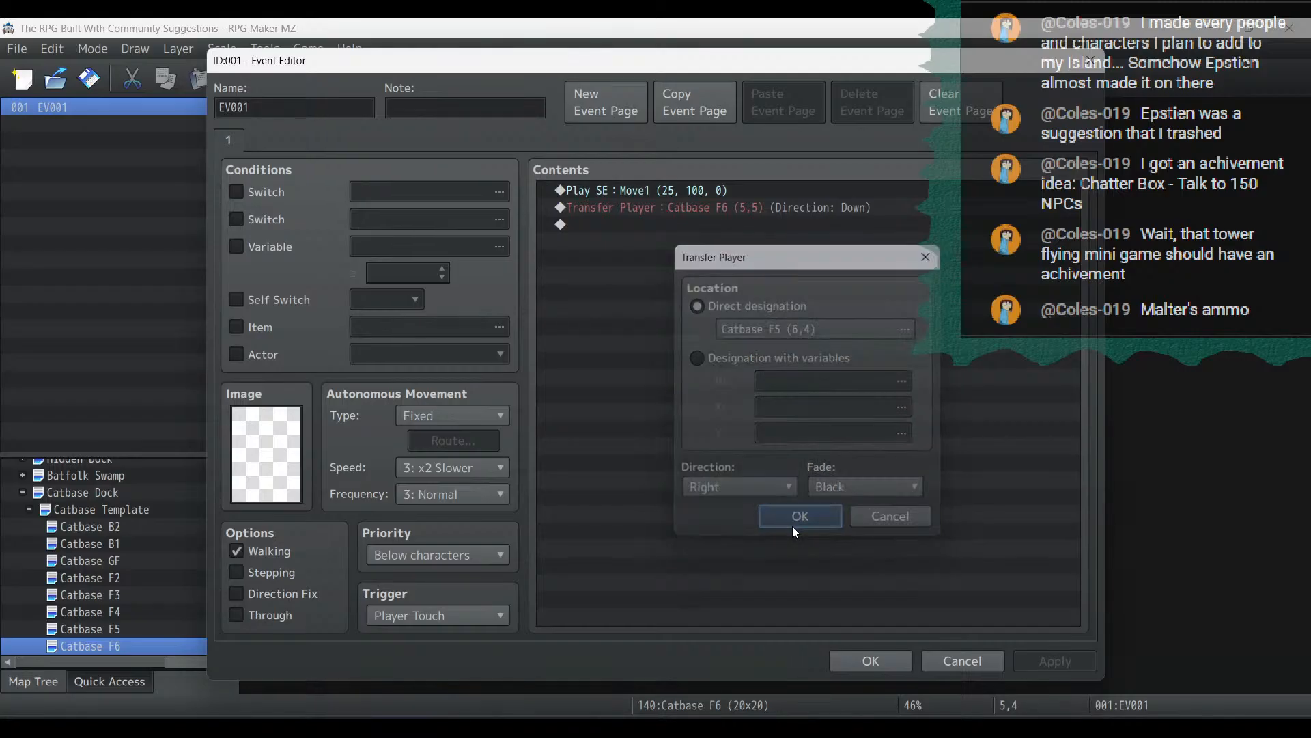
{"action": "left_click", "coordinate": [1057, 659]}
{"action": "left_click", "coordinate": [866, 656]}
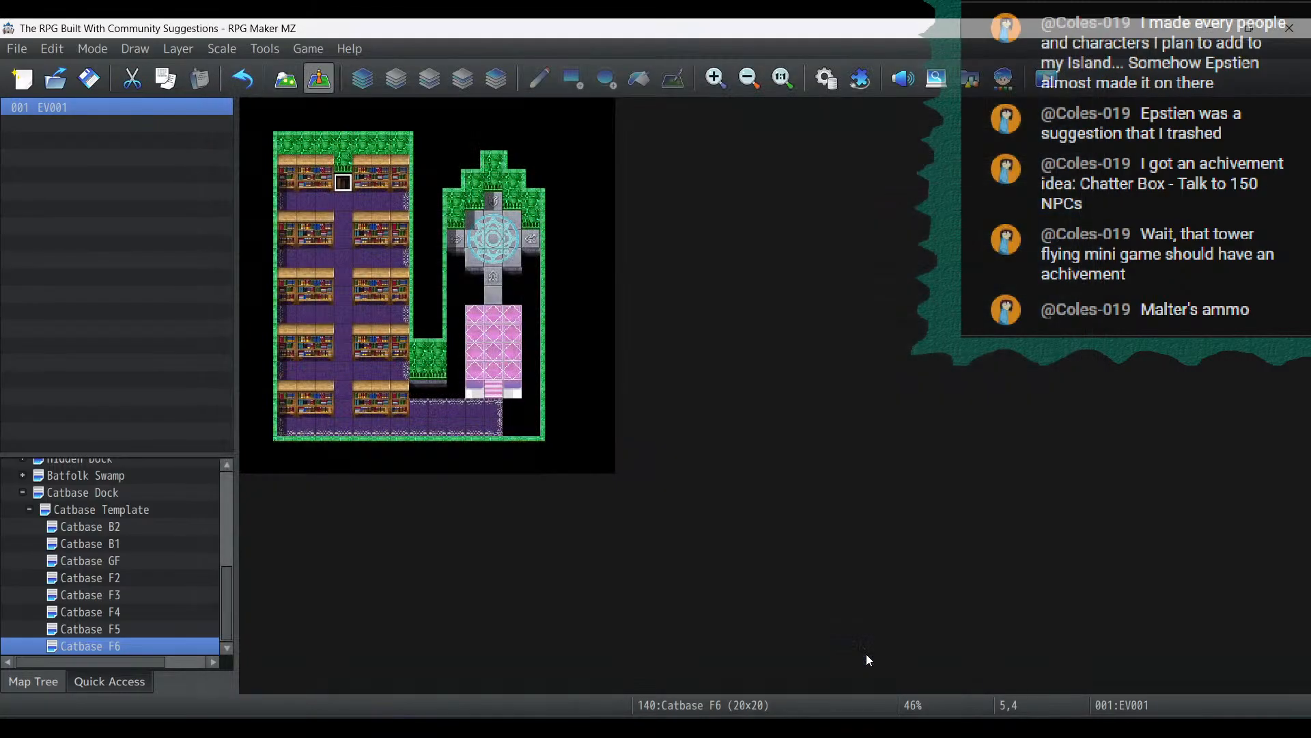
Examine the Magic Cat 2 event and the end of the Catasby and event switch scene on Catbase F4
{"action": "left_click", "coordinate": [109, 608]}
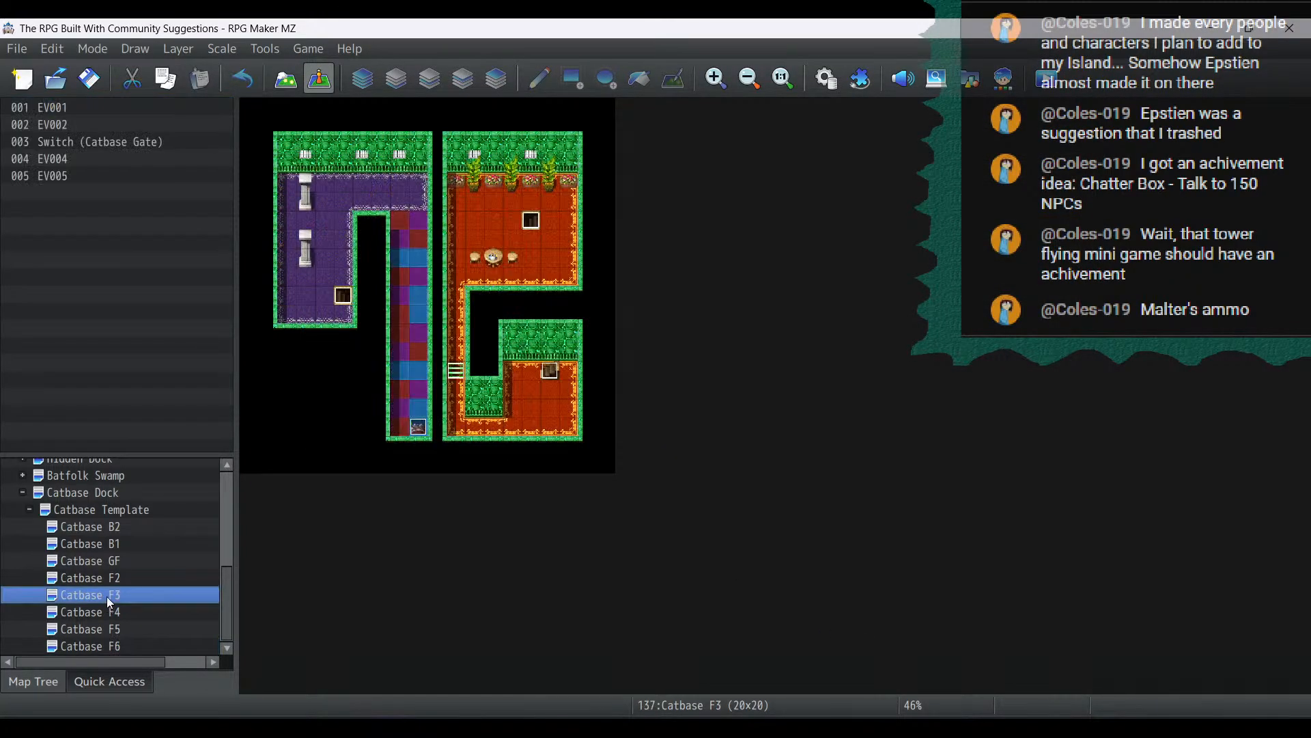
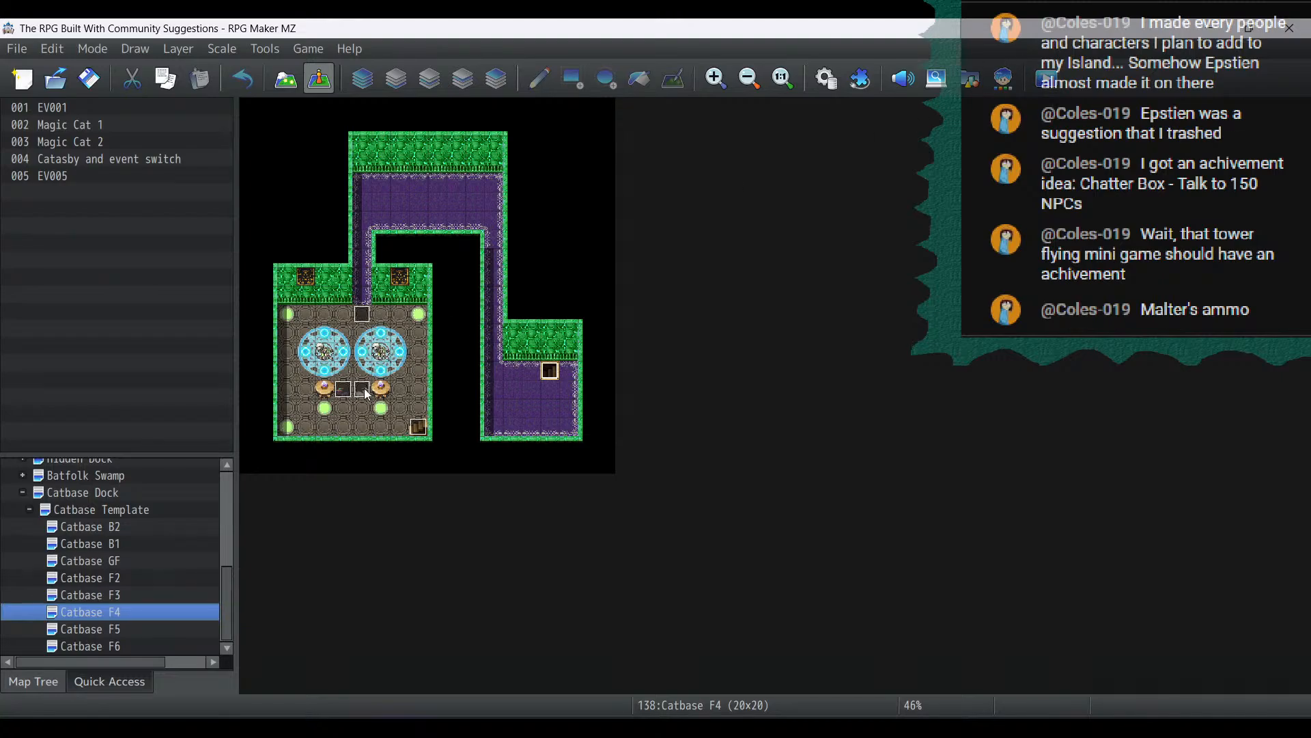
{"action": "double_click", "coordinate": [364, 387]}
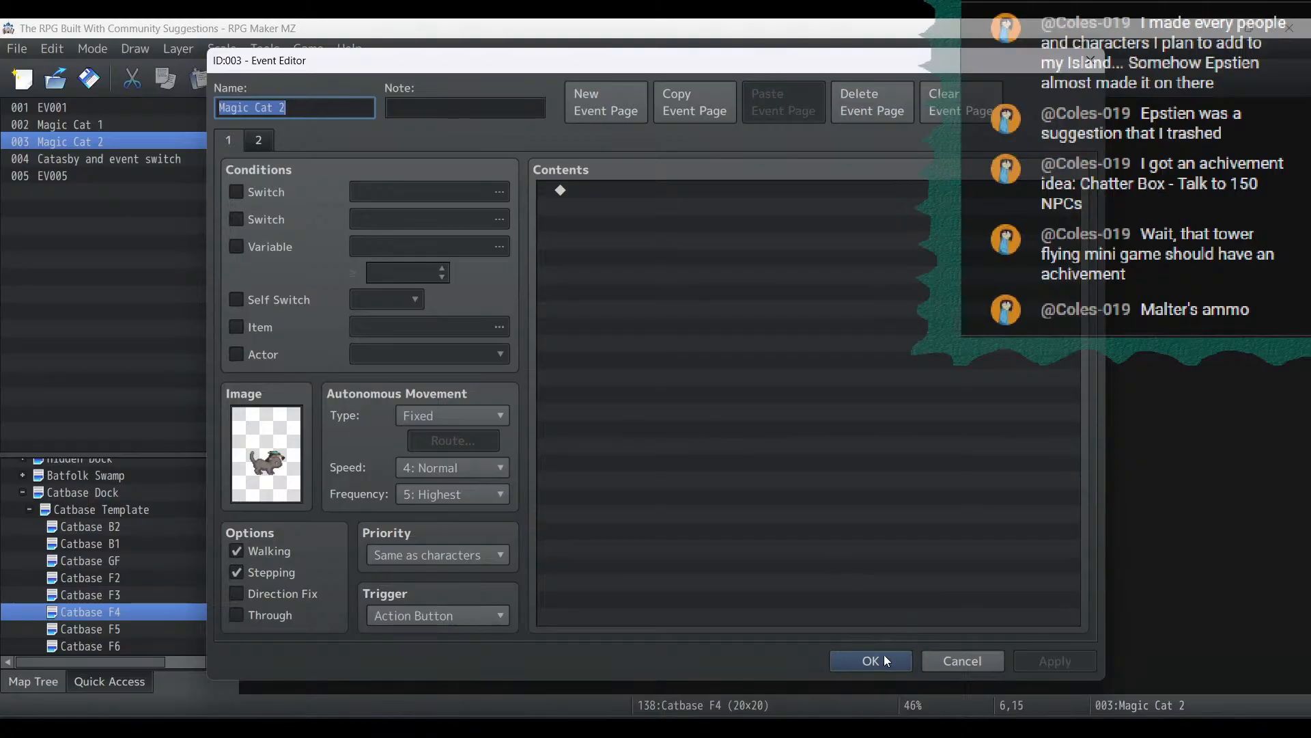
{"action": "left_click", "coordinate": [884, 661]}
{"action": "double_click", "coordinate": [357, 315]}
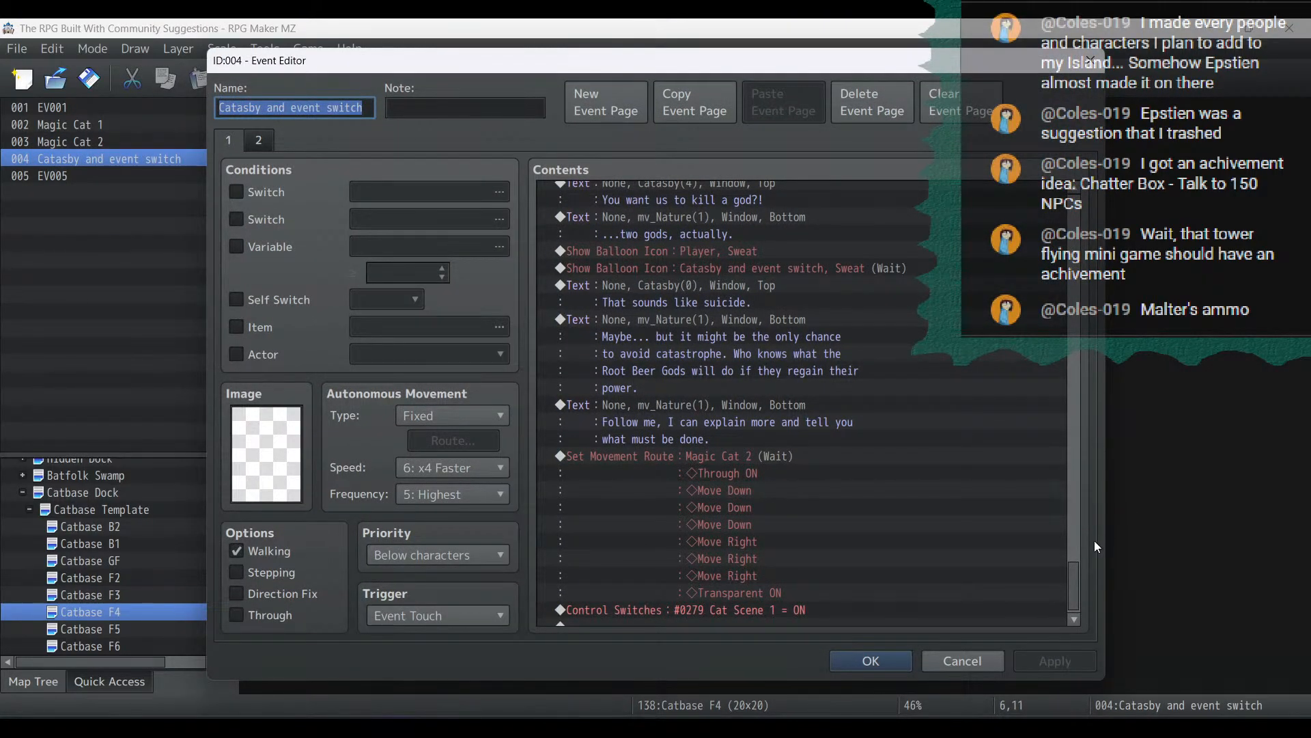
{"action": "scroll", "coordinate": [1073, 594], "scroll_direction": "down", "scroll_amount": 1}
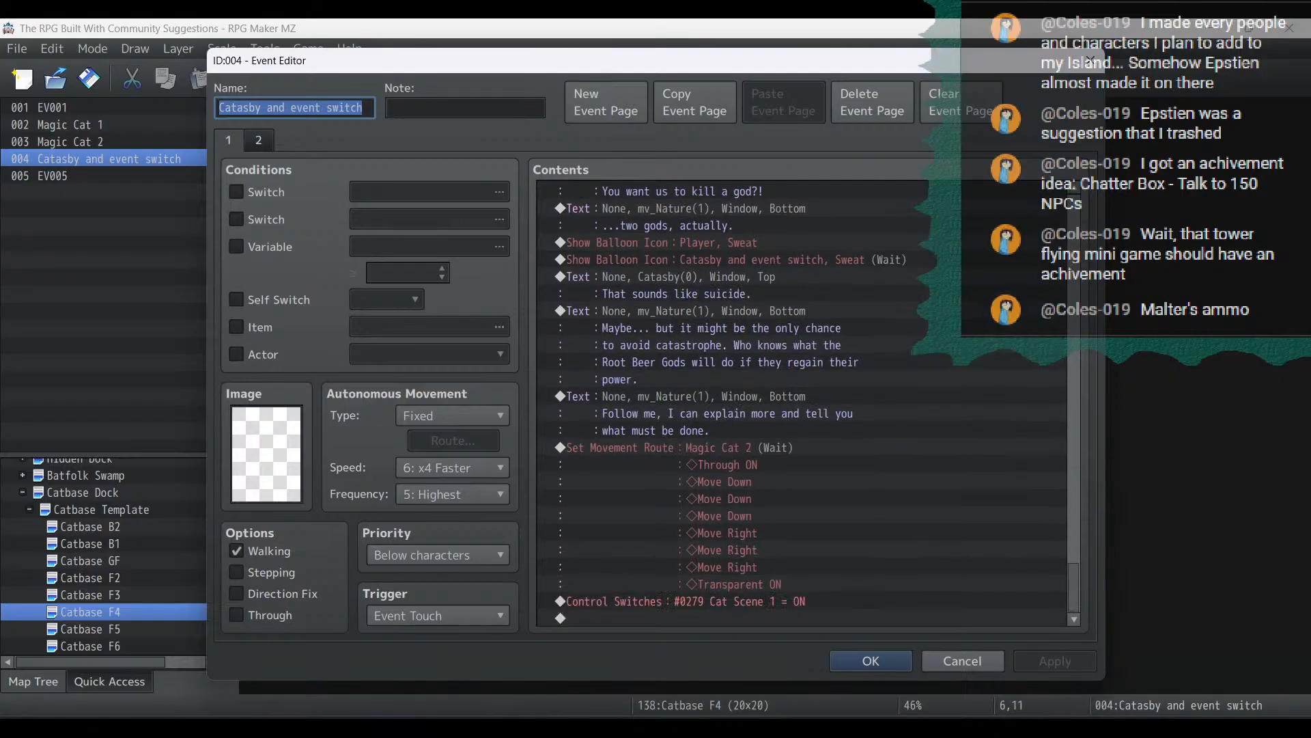
{"action": "left_click", "coordinate": [756, 466]}
{"action": "left_click", "coordinate": [878, 664]}
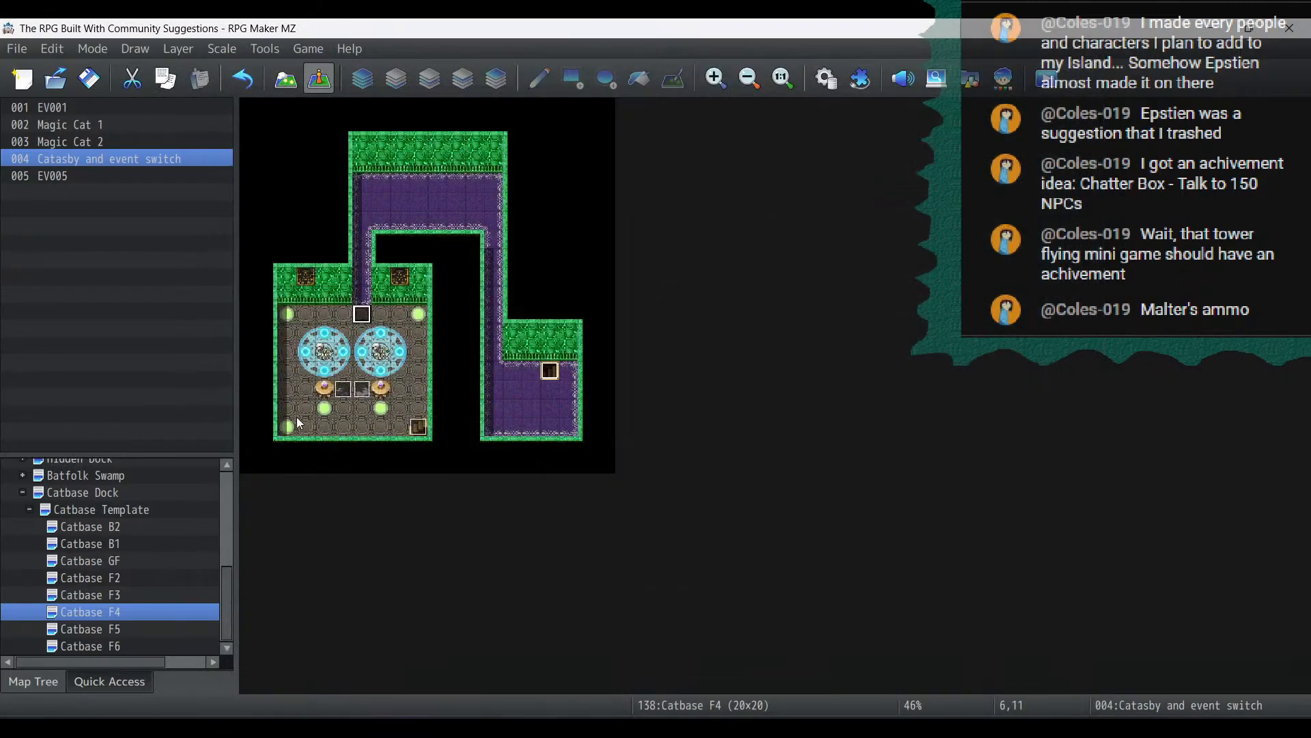
{"action": "double_click", "coordinate": [364, 390]}
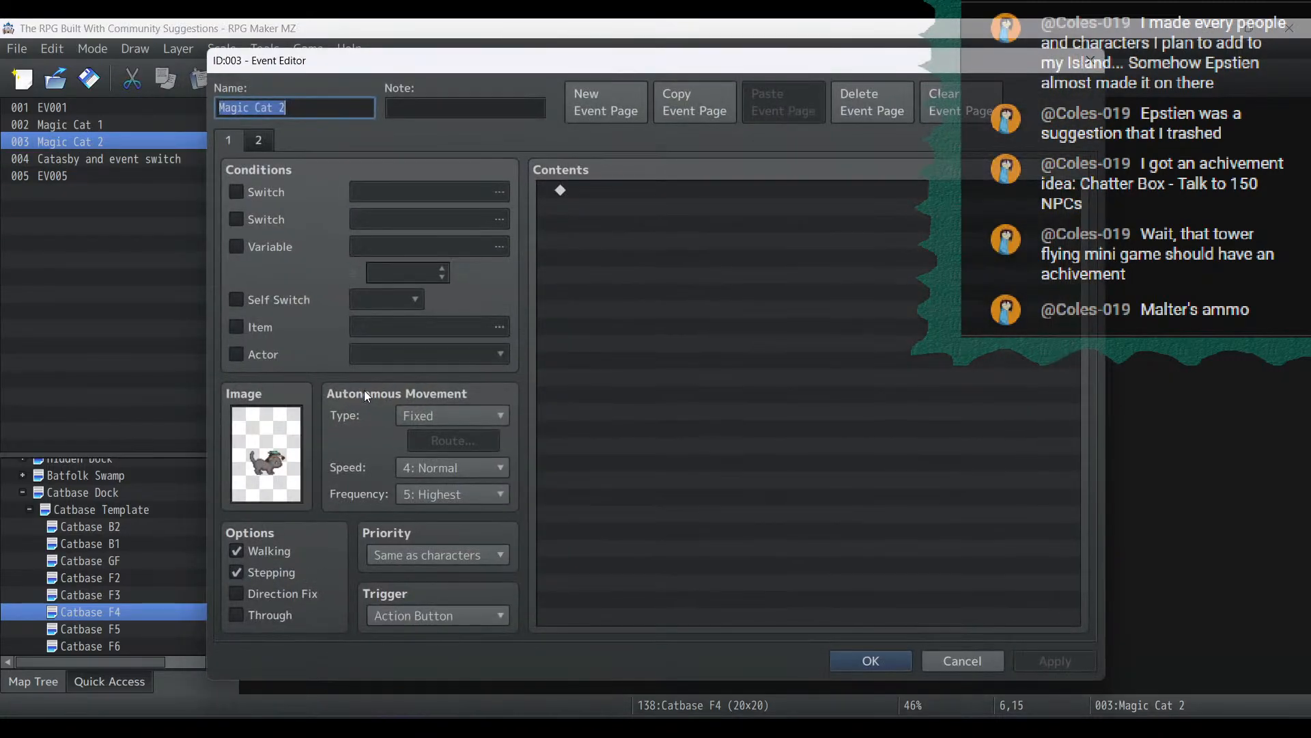
{"action": "left_click", "coordinate": [882, 663]}
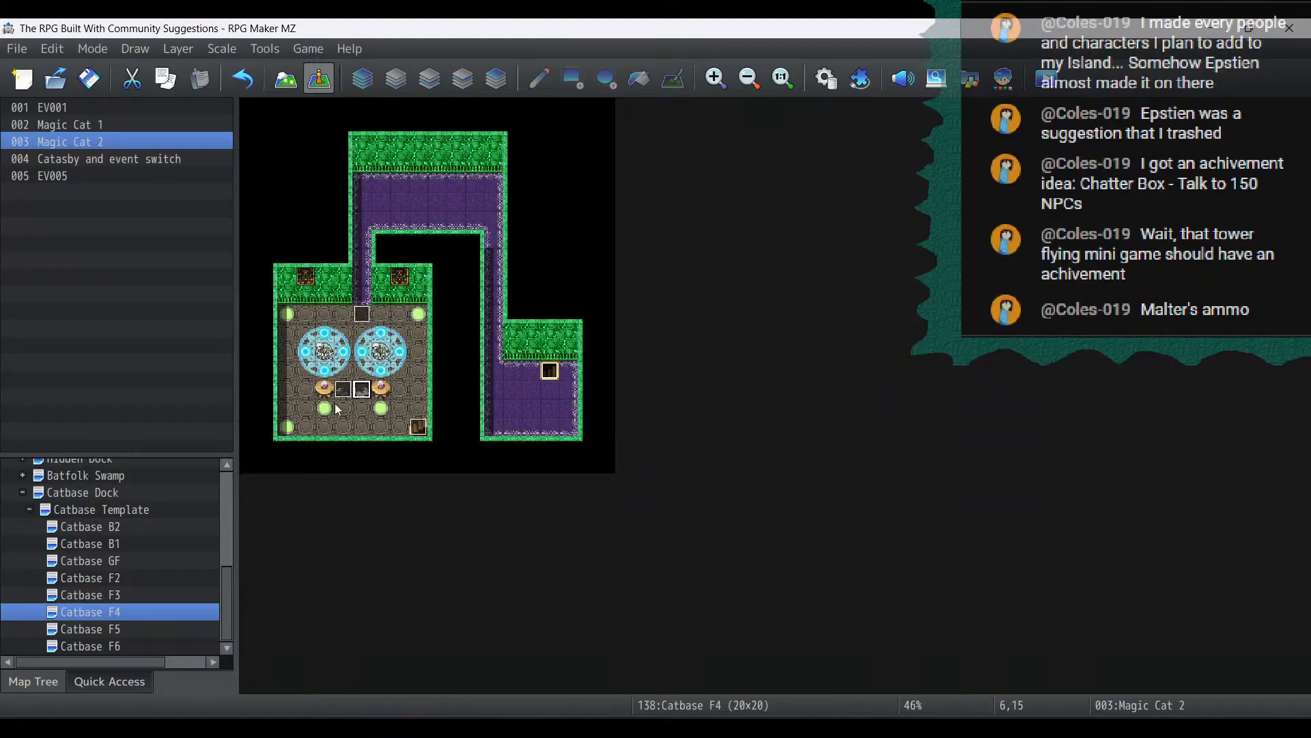
Copy the Magic Cat 2 event from Catbase F4 and paste it into the narrow corridor of Catbase F5 at (16,12)
{"action": "right_click", "coordinate": [362, 392]}
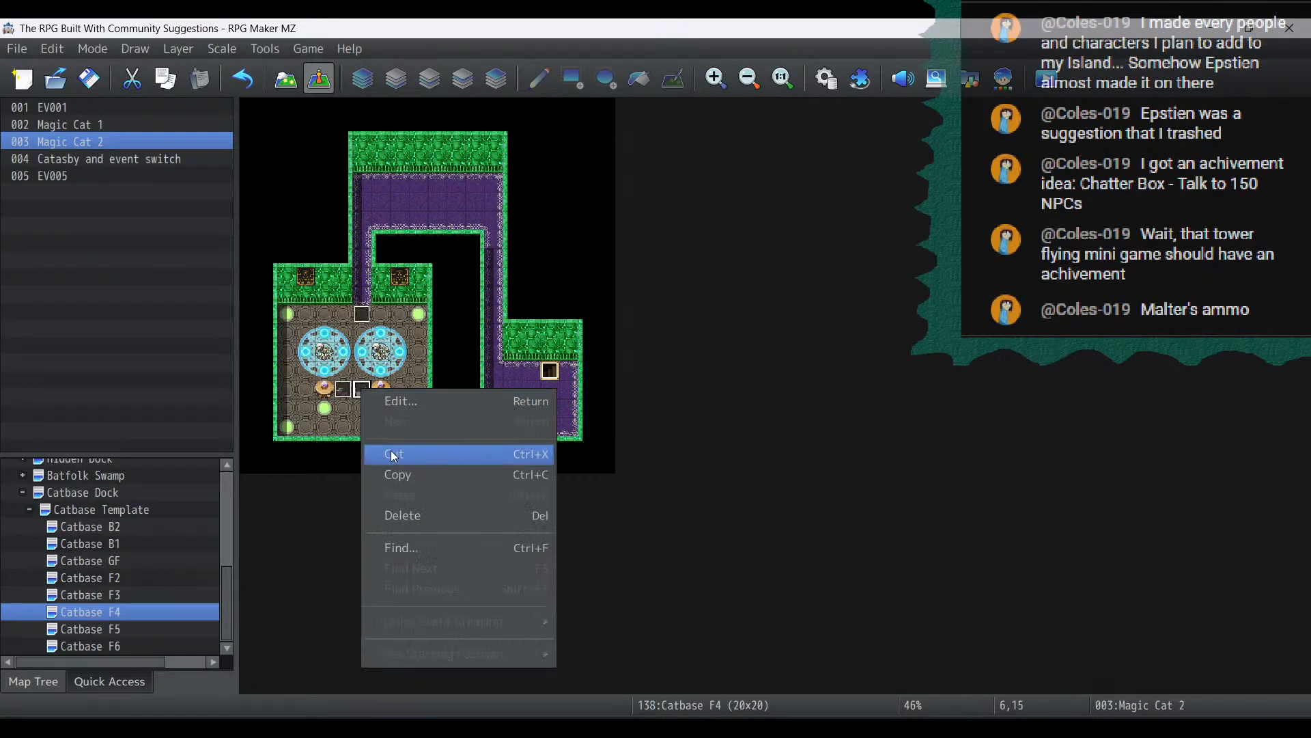
{"action": "left_click", "coordinate": [392, 477]}
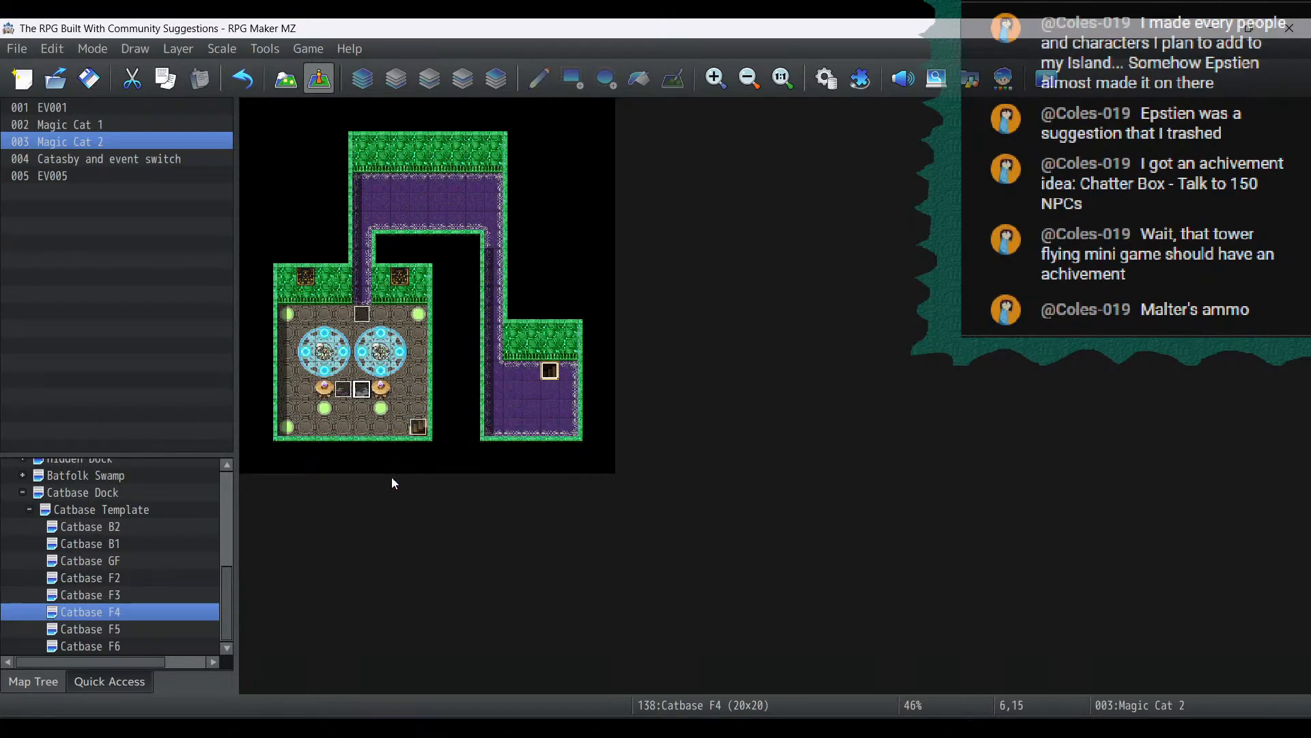
{"action": "left_click", "coordinate": [157, 628]}
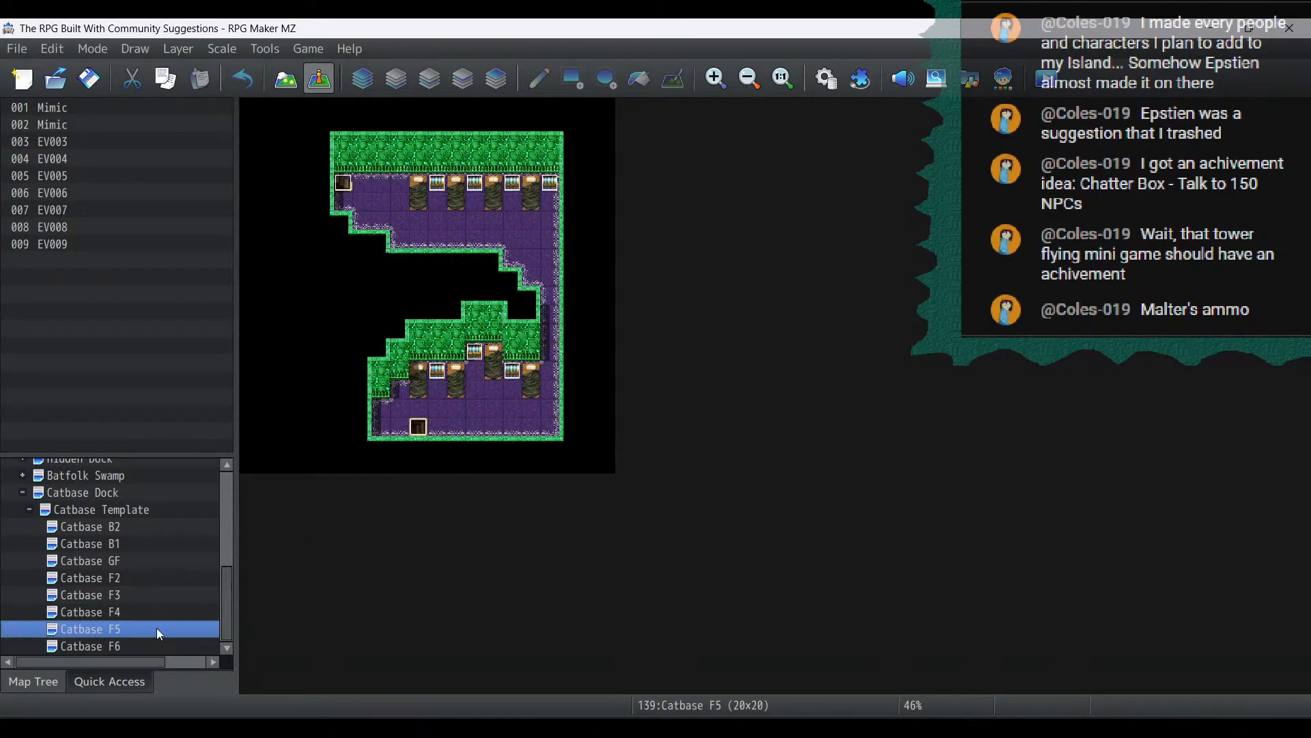
{"action": "right_click", "coordinate": [552, 334]}
{"action": "left_click", "coordinate": [588, 439]}
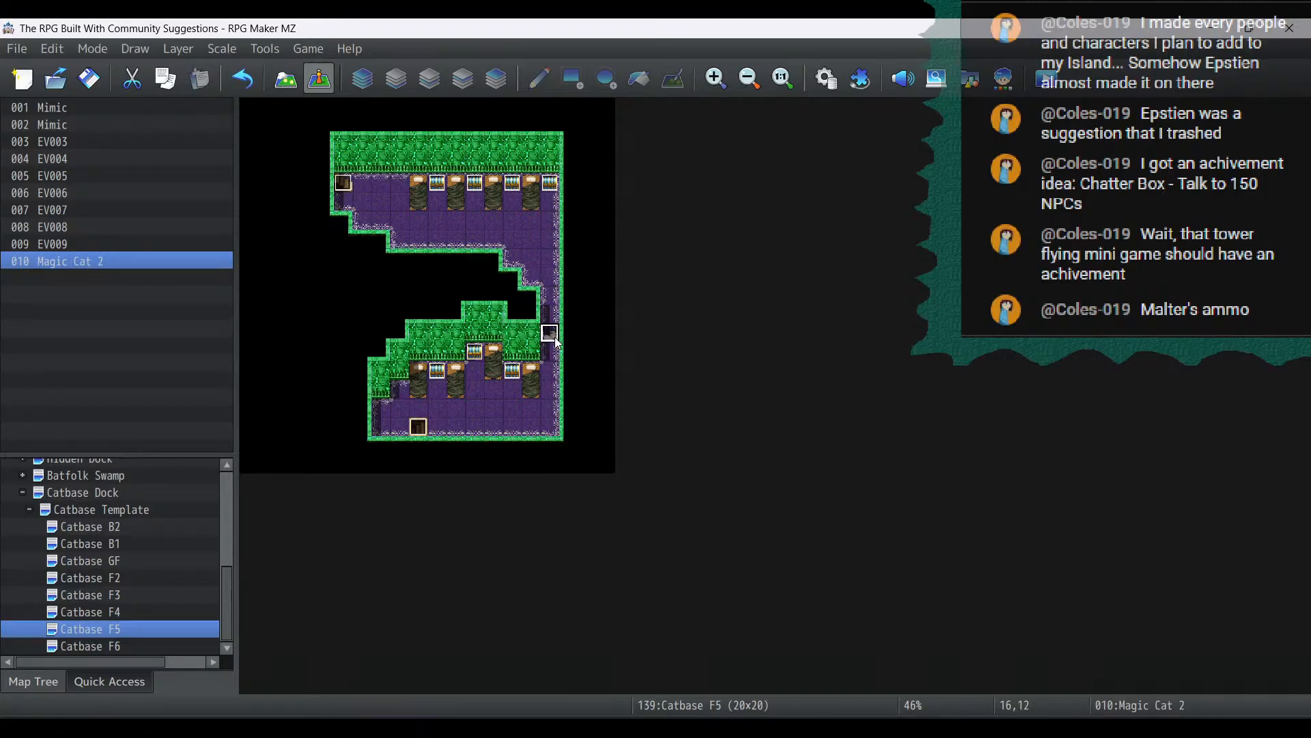
Set the pasted cat event's page 1 image to the front-facing grey cat from the MagicCats sheet
{"action": "double_click", "coordinate": [550, 334]}
{"action": "double_click", "coordinate": [276, 452]}
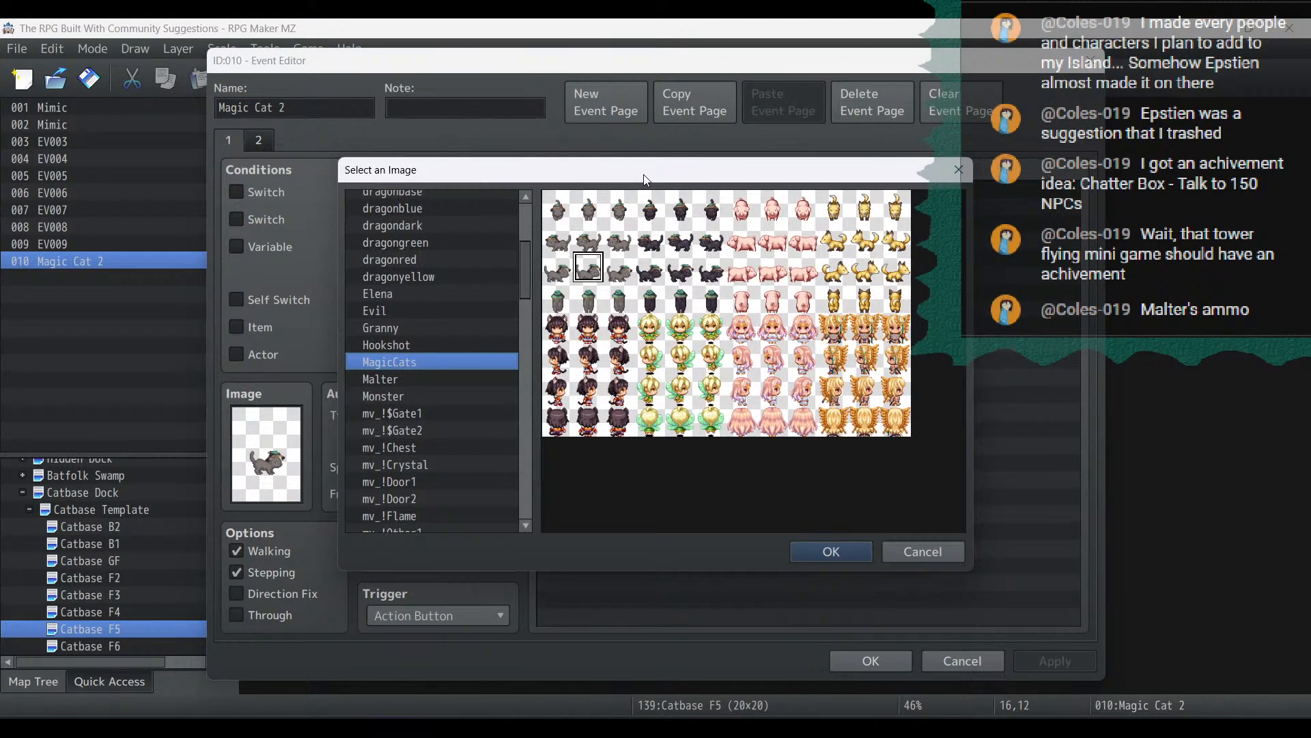
{"action": "double_click", "coordinate": [593, 227]}
{"action": "double_click", "coordinate": [298, 476]}
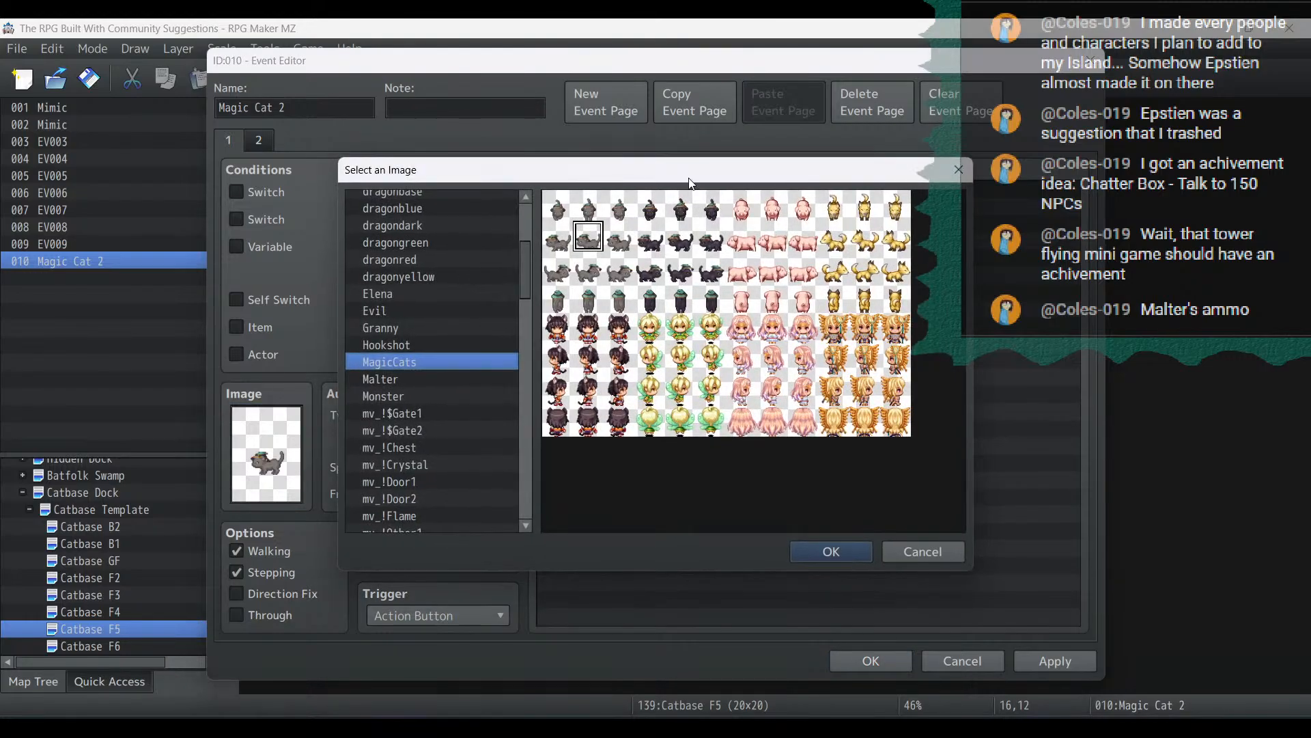
{"action": "double_click", "coordinate": [601, 213]}
{"action": "left_click", "coordinate": [1045, 661]}
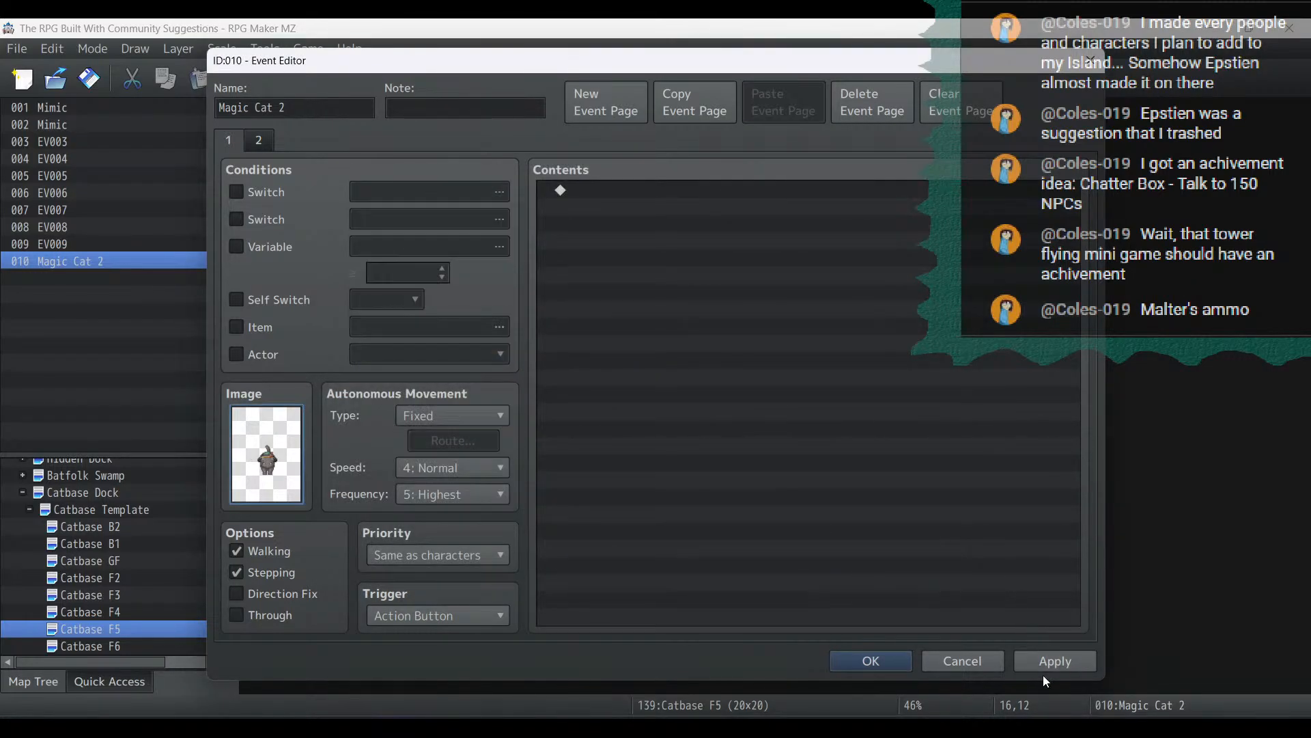
From the cat event's page 2 switch condition, name switch 0281 "Cat Scene 2" and switch 0282 "Cat Scene 3"
{"action": "left_click", "coordinate": [258, 147]}
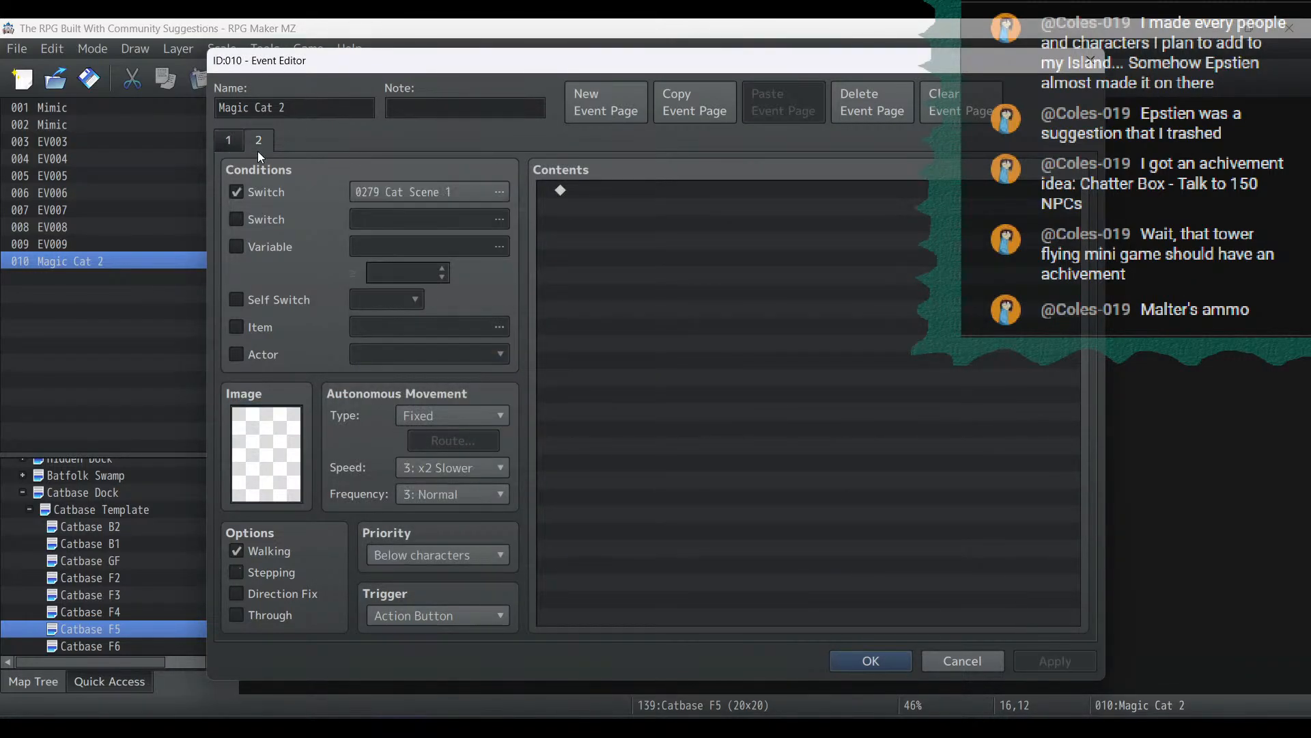
{"action": "double_click", "coordinate": [417, 193]}
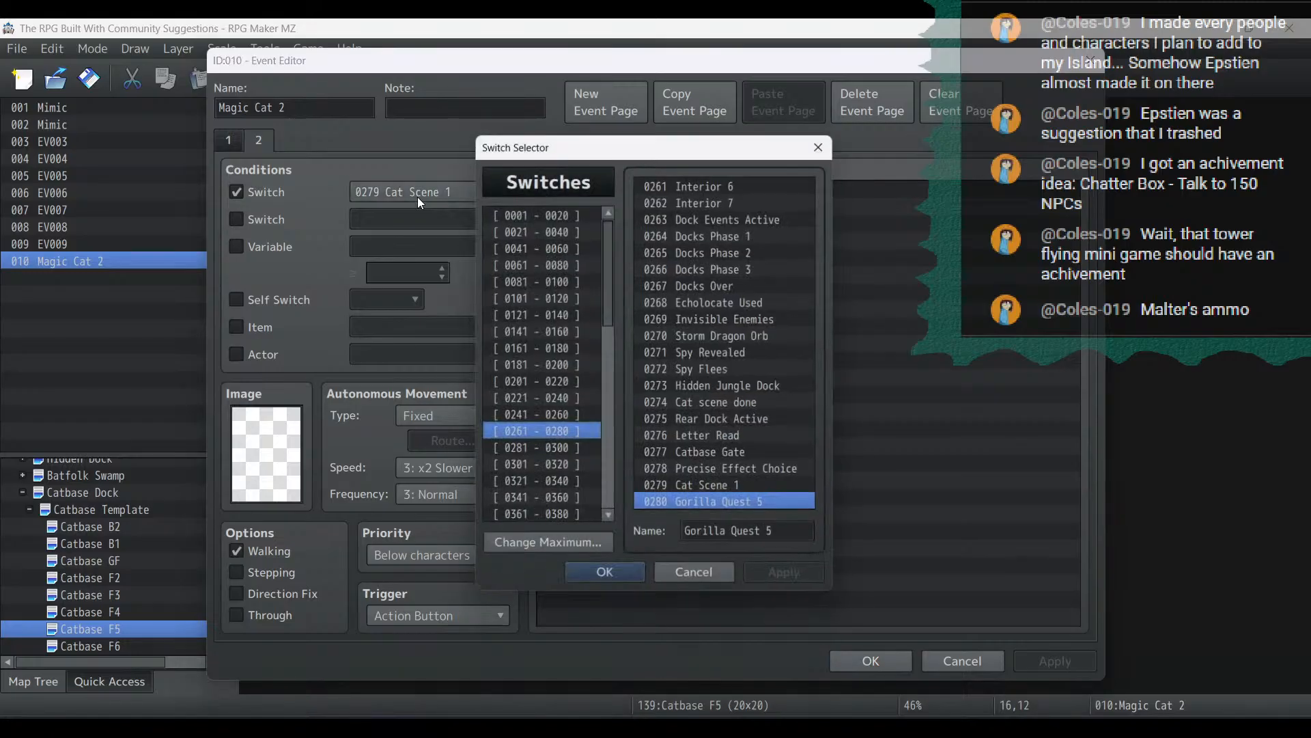
{"action": "left_click", "coordinate": [547, 445]}
{"action": "left_click", "coordinate": [711, 184]}
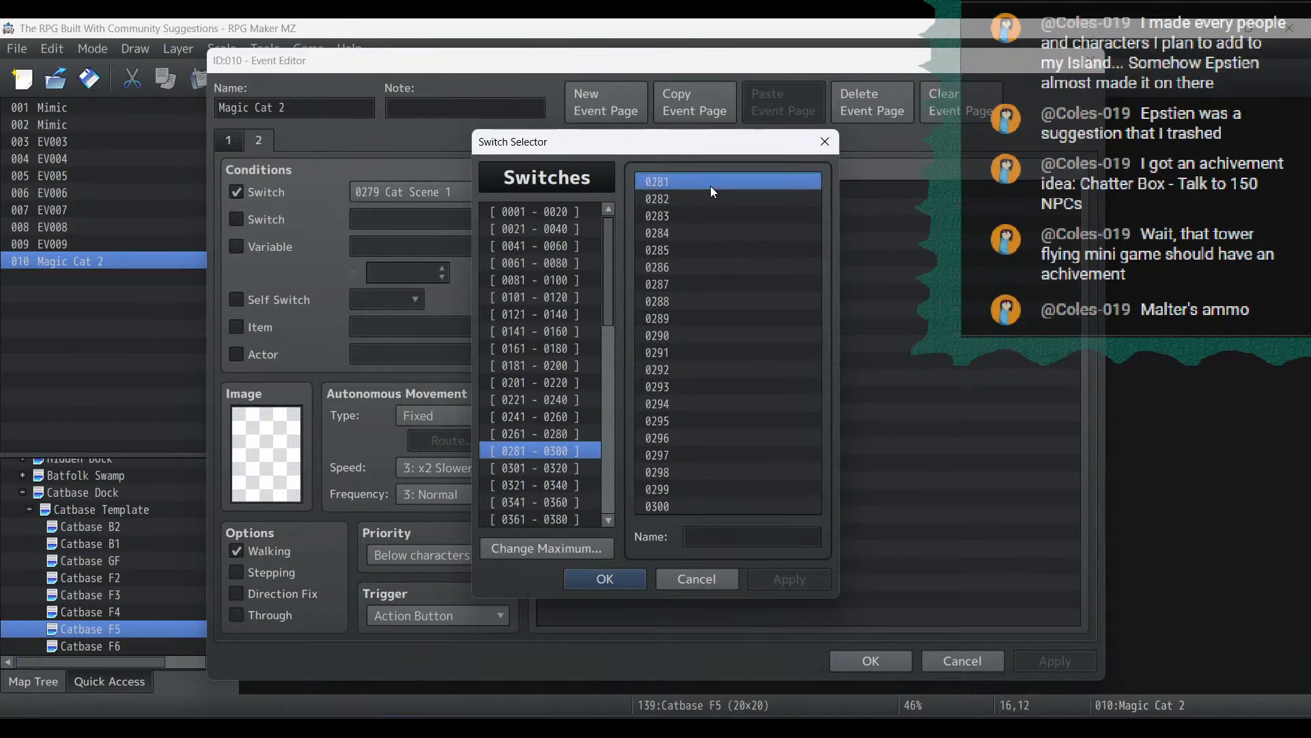
{"action": "left_click", "coordinate": [721, 533]}
{"action": "type", "text": "Ca"}
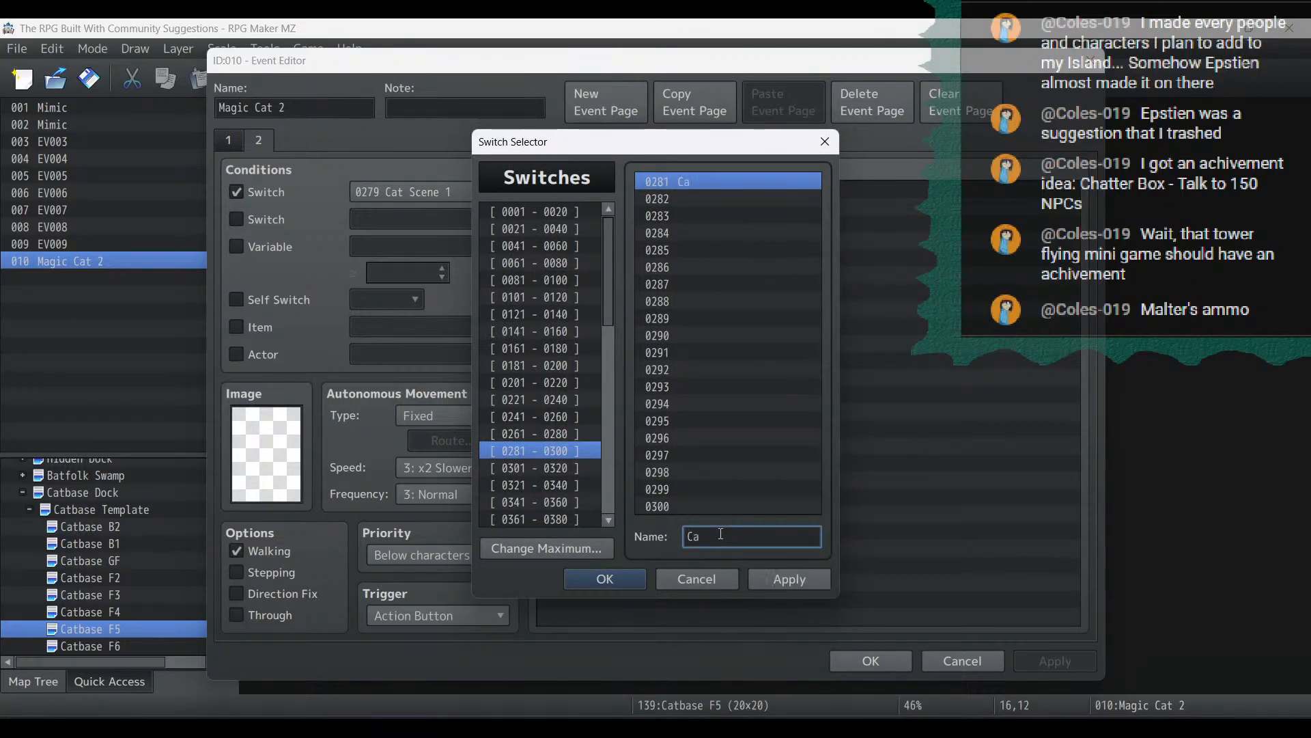
{"action": "type", "text": "t Scene 2"}
{"action": "left_click", "coordinate": [751, 199]}
{"action": "left_click", "coordinate": [741, 538]}
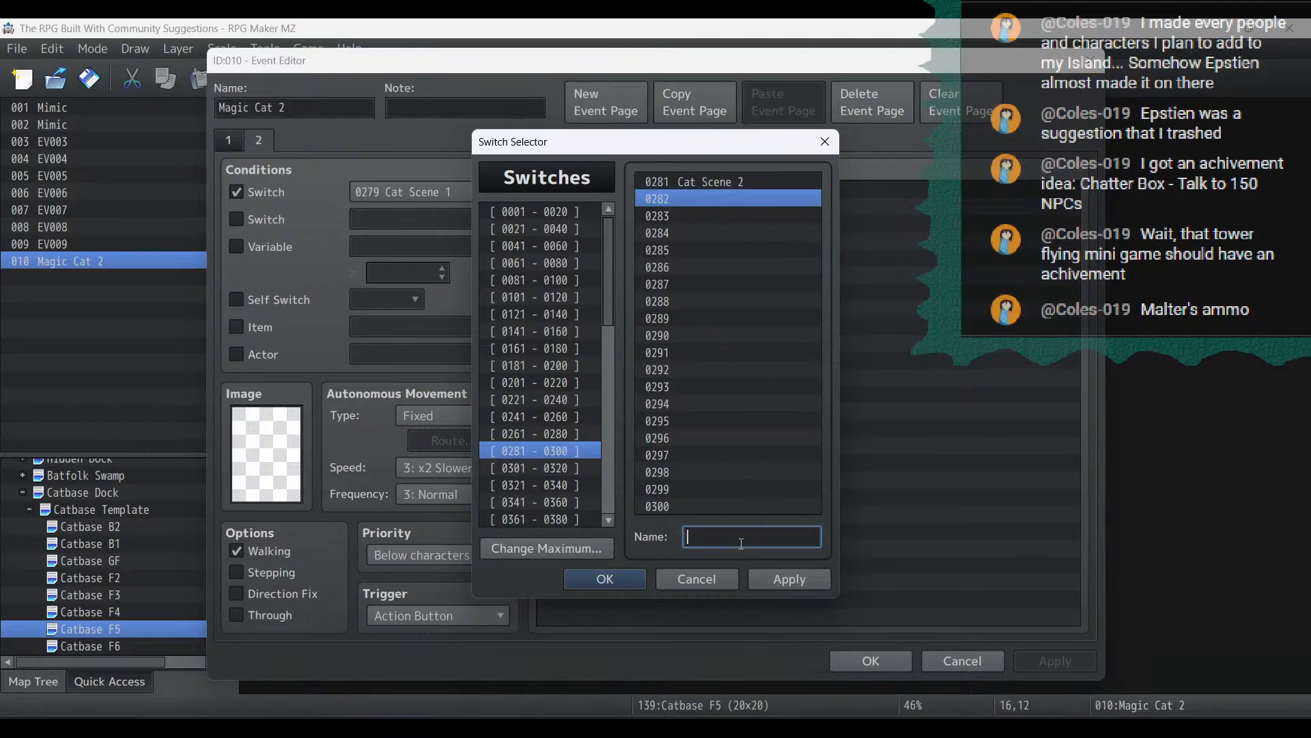
{"action": "type", "text": "Cat Scene 3"}
{"action": "left_click", "coordinate": [774, 580]}
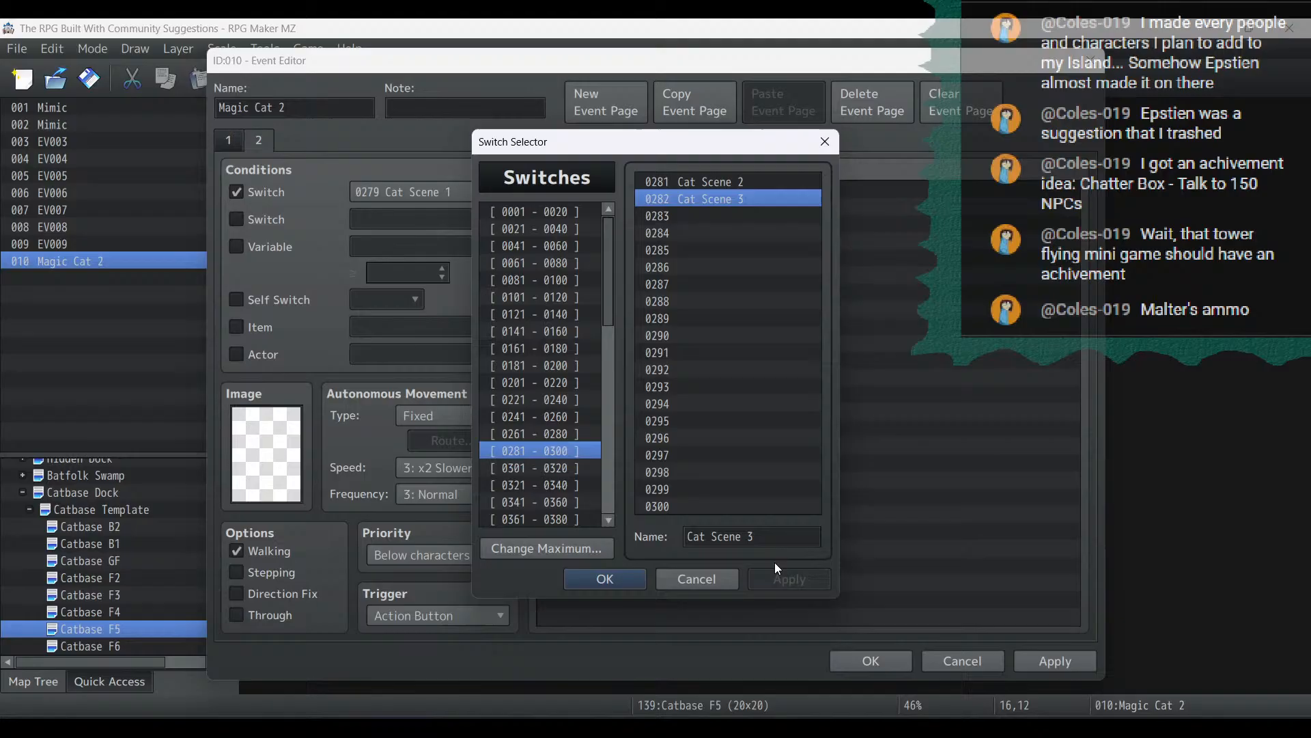
Assign switch 0281 Cat Scene 2 as the event's page 2 condition and rename the event Magic Cat
{"action": "double_click", "coordinate": [764, 181]}
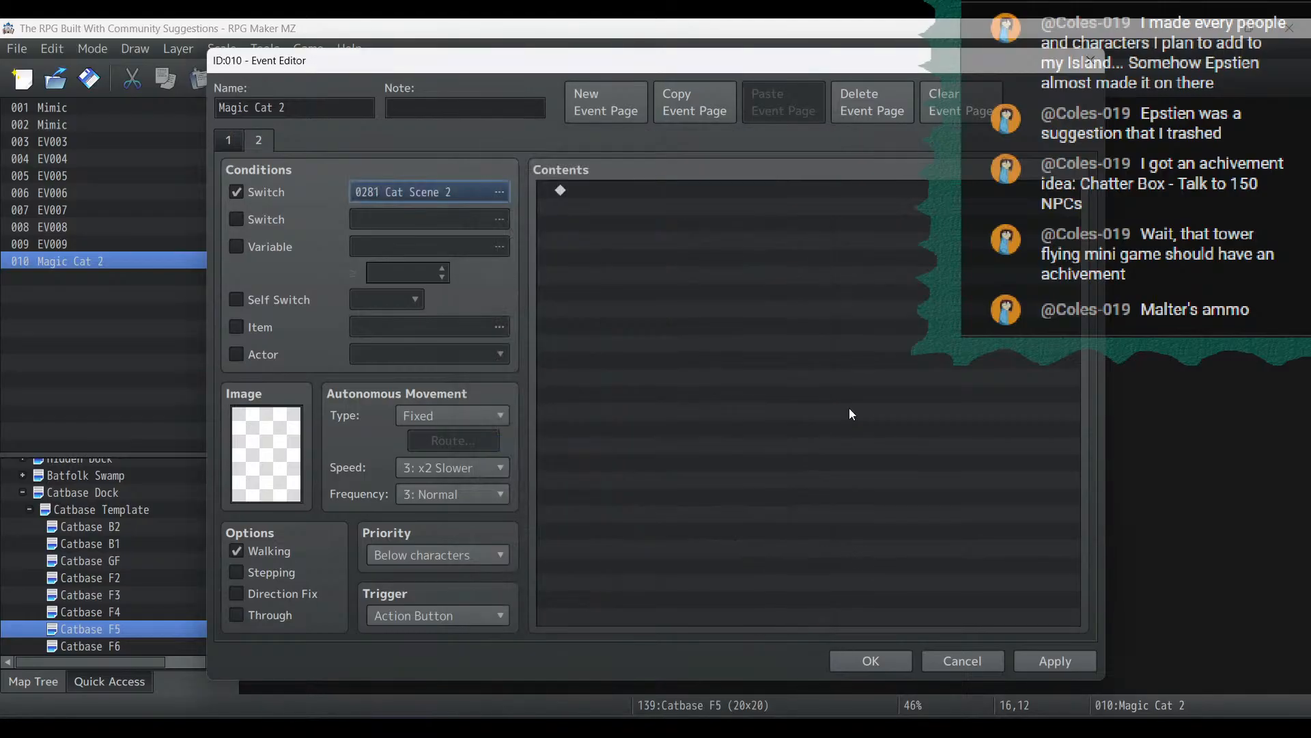
{"action": "left_click", "coordinate": [1061, 665]}
{"action": "triple_click", "coordinate": [307, 107]}
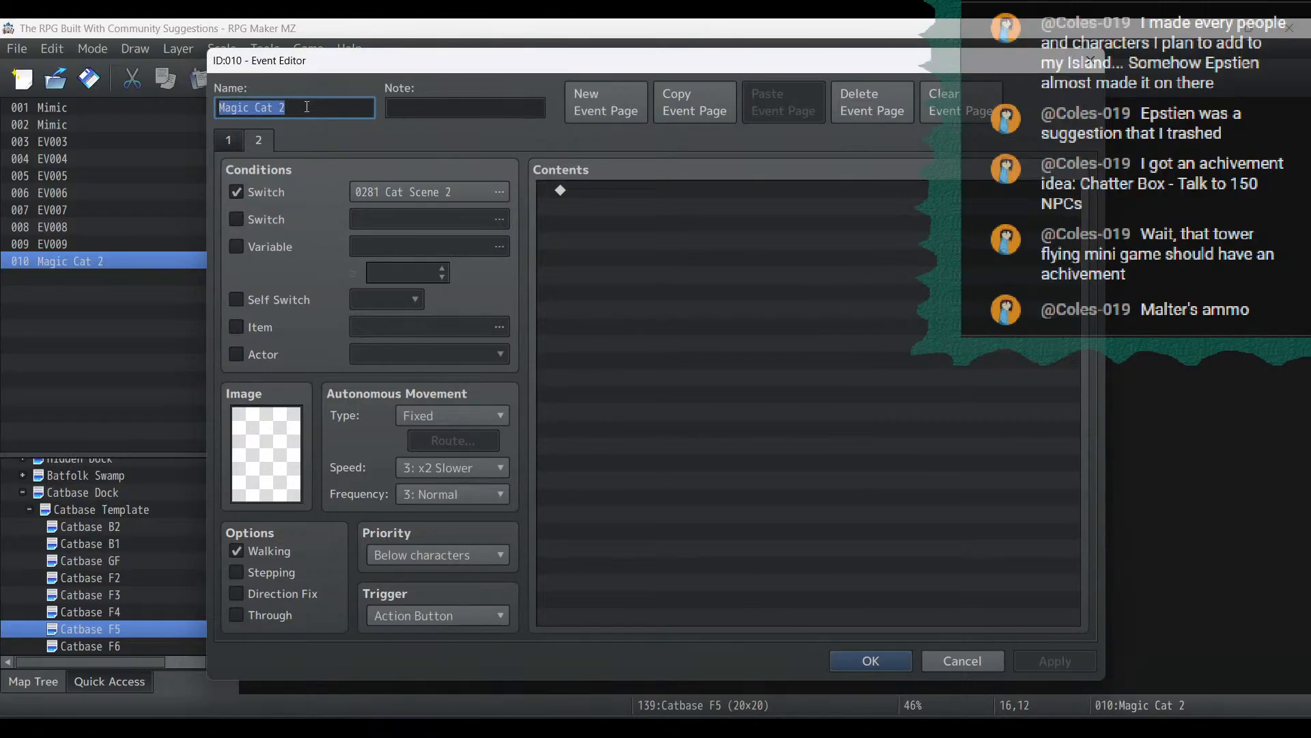
{"action": "left_click", "coordinate": [307, 107]}
{"action": "key", "text": "BackSpace"}
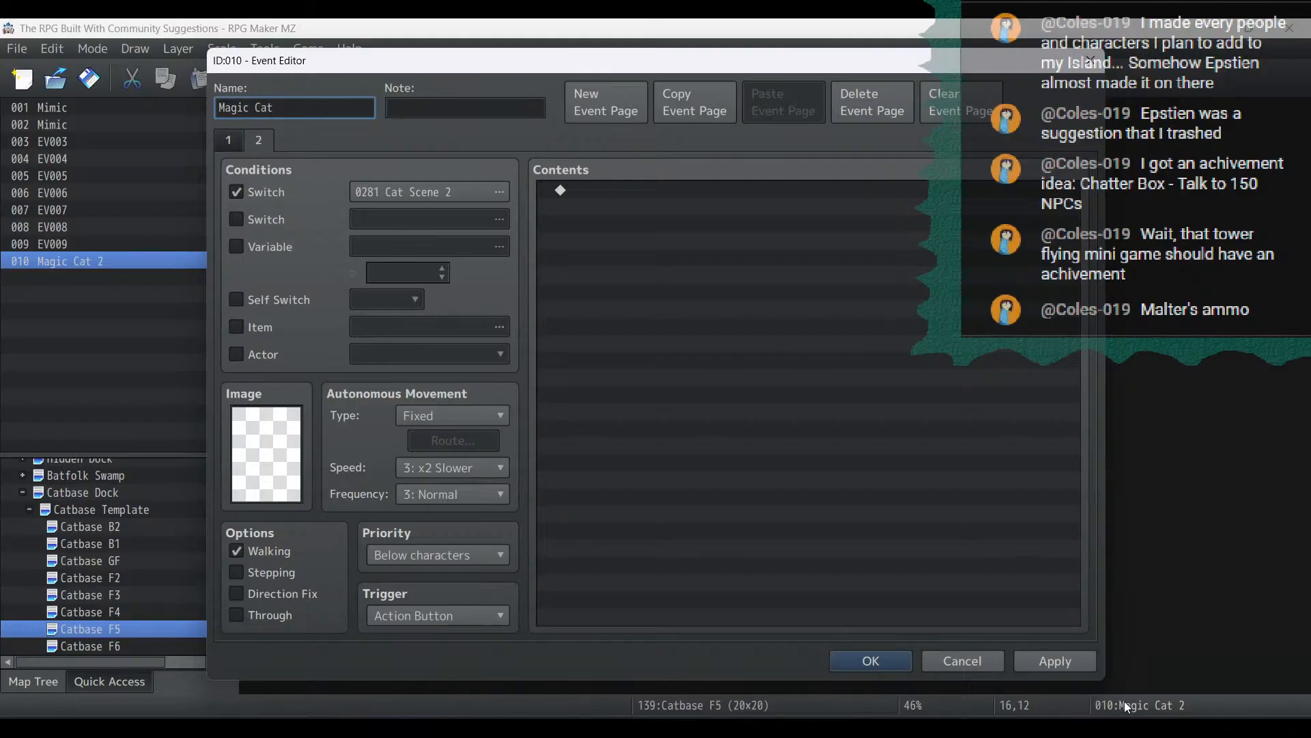
{"action": "left_click", "coordinate": [1060, 662]}
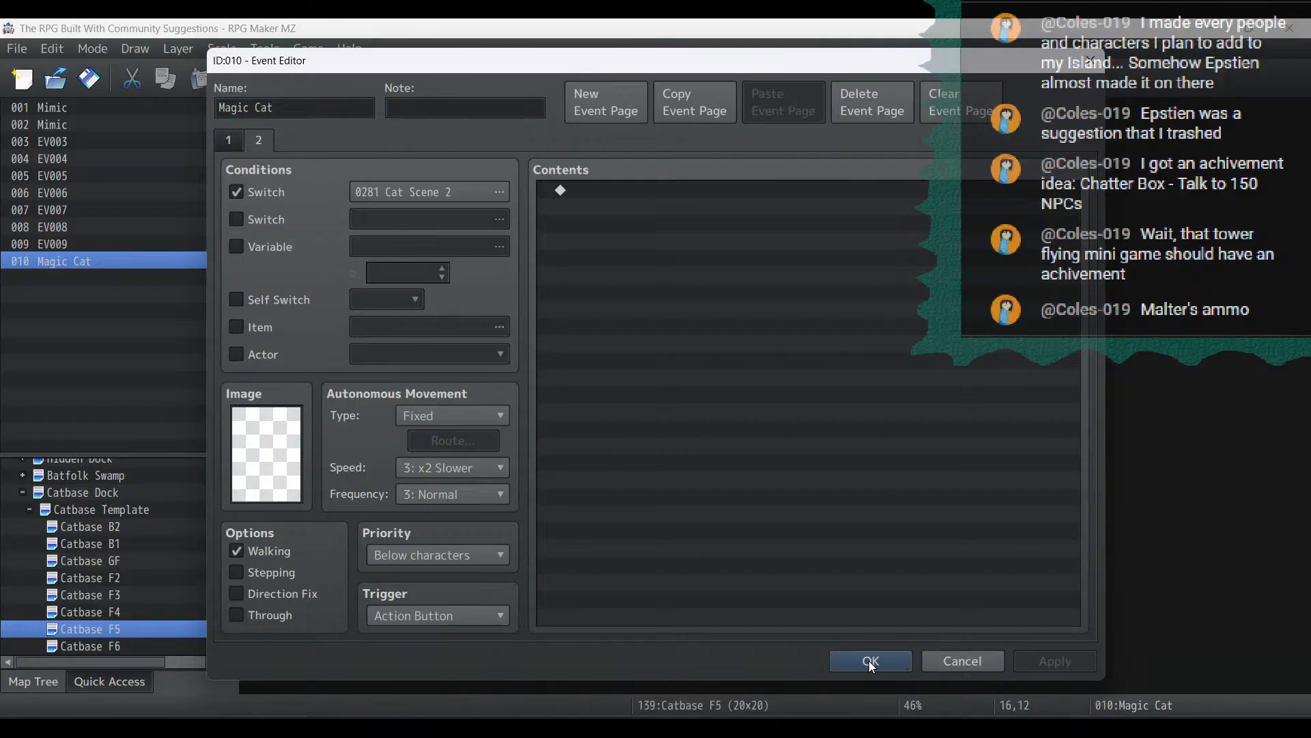
{"action": "left_click", "coordinate": [229, 142]}
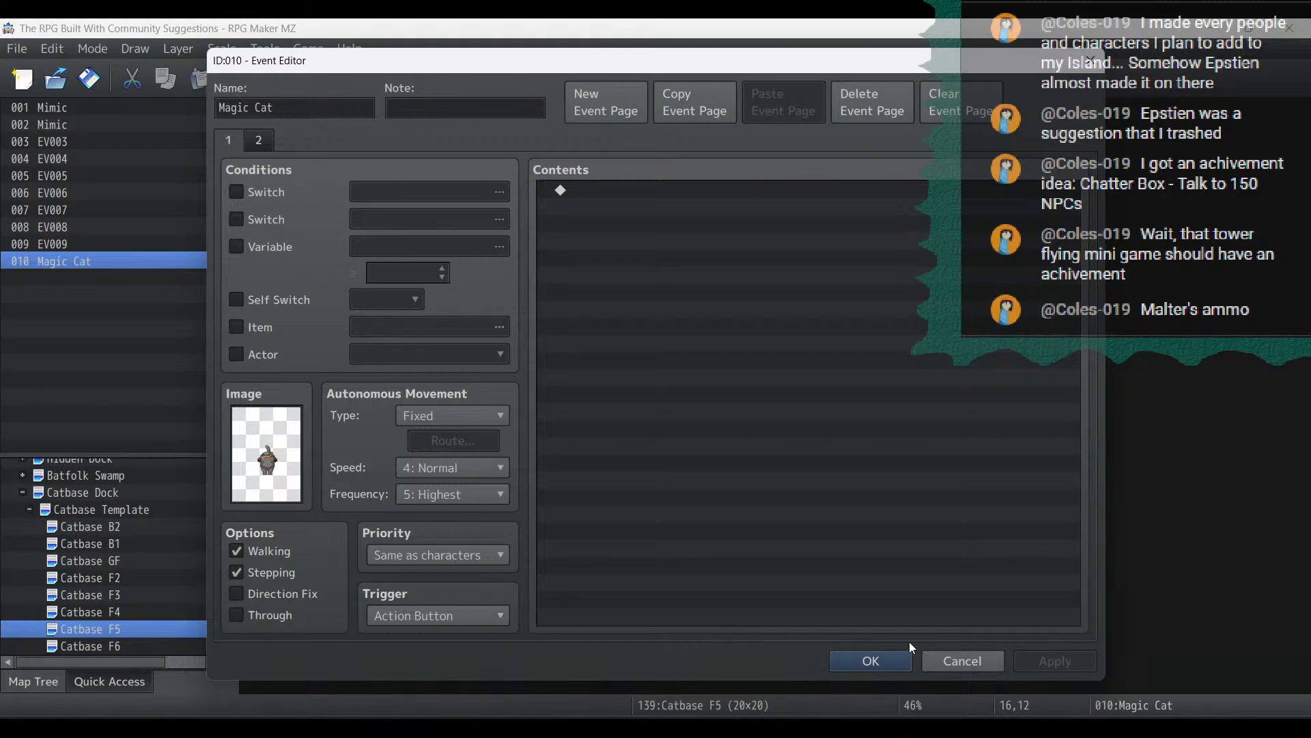
{"action": "left_click", "coordinate": [878, 666]}
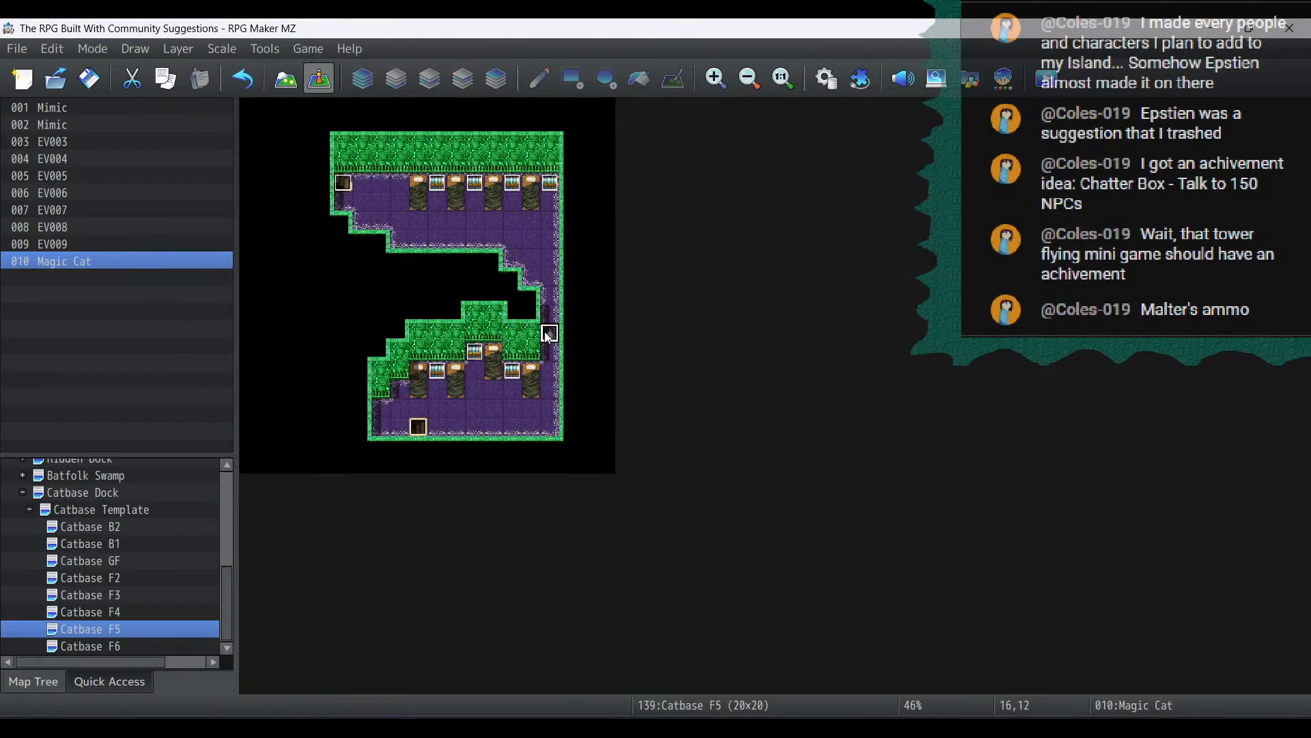
Copy the Magic Cat event from Catbase F5 and paste it into the library aisle of Catbase F6 at (5,8)
{"action": "right_click", "coordinate": [548, 336]}
{"action": "left_click", "coordinate": [585, 418]}
{"action": "left_click", "coordinate": [120, 646]}
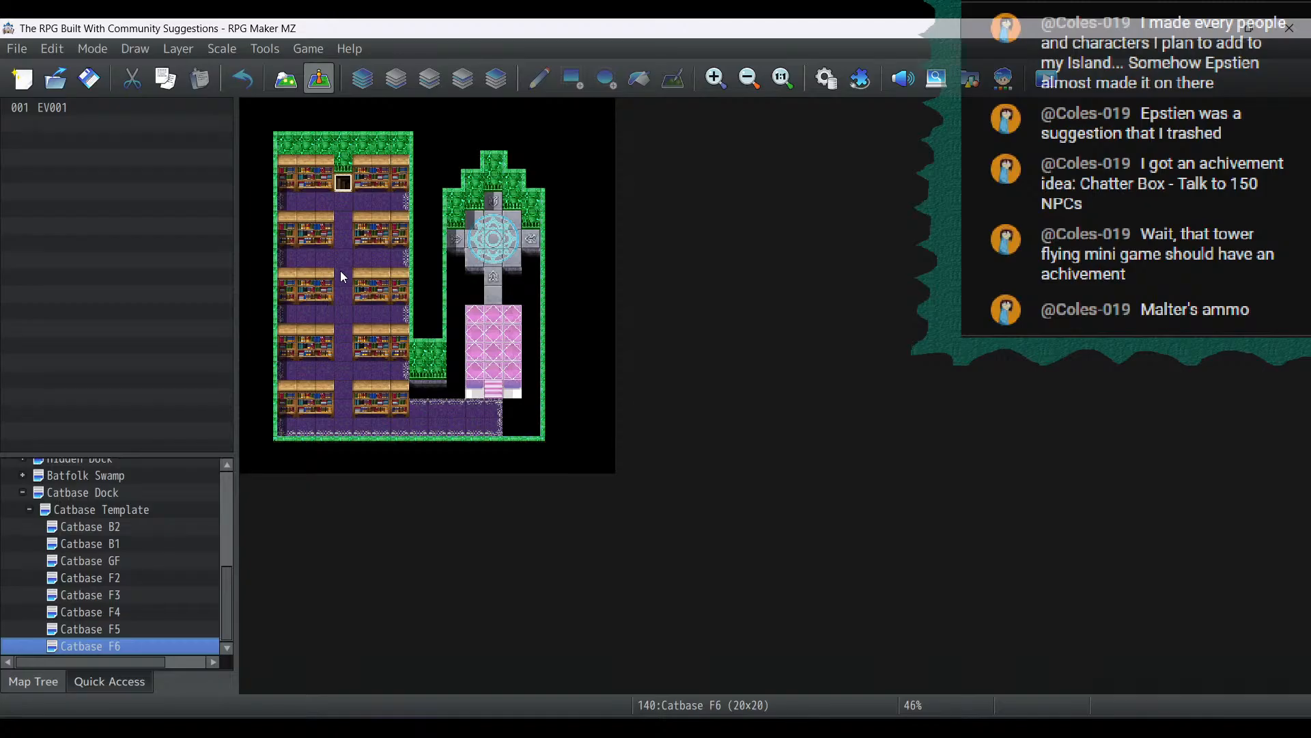
{"action": "right_click", "coordinate": [341, 253]}
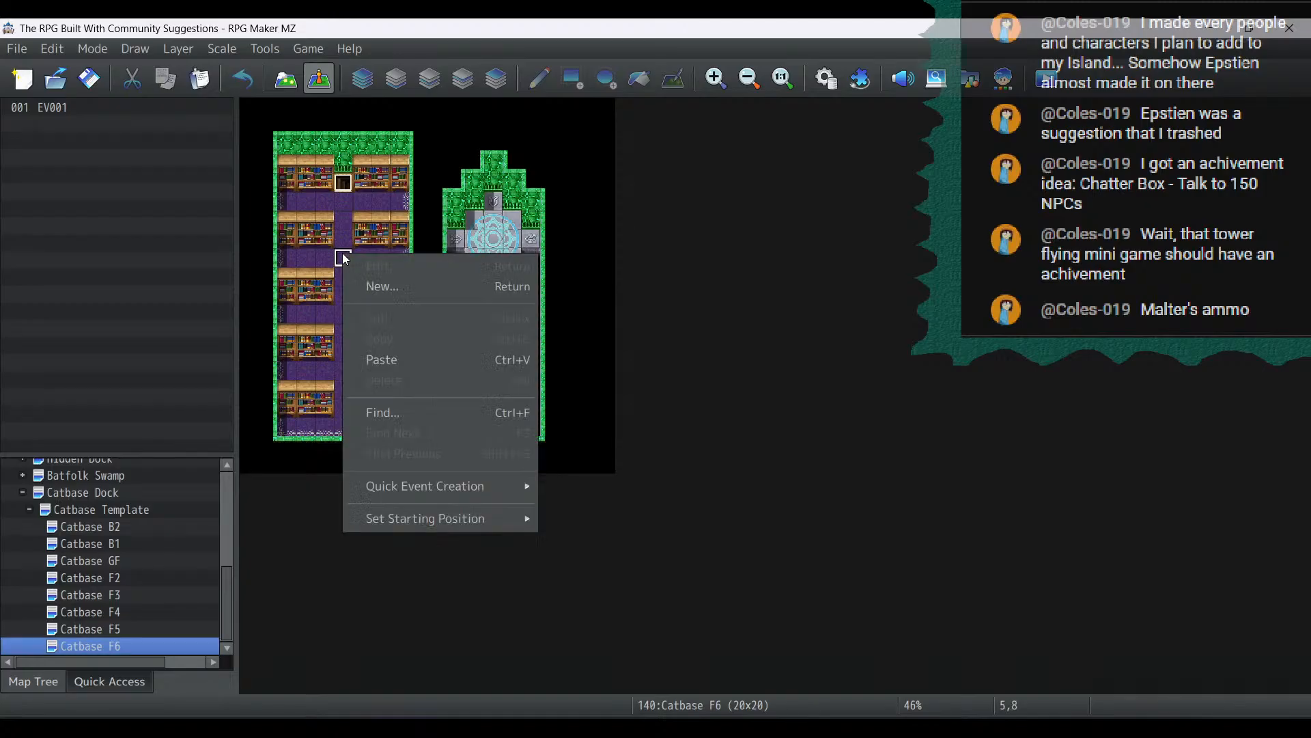
{"action": "left_click", "coordinate": [382, 360]}
Set the page 1 image of the library aisle's Magic Cat event to the grey cat seen from behind
{"action": "double_click", "coordinate": [344, 258]}
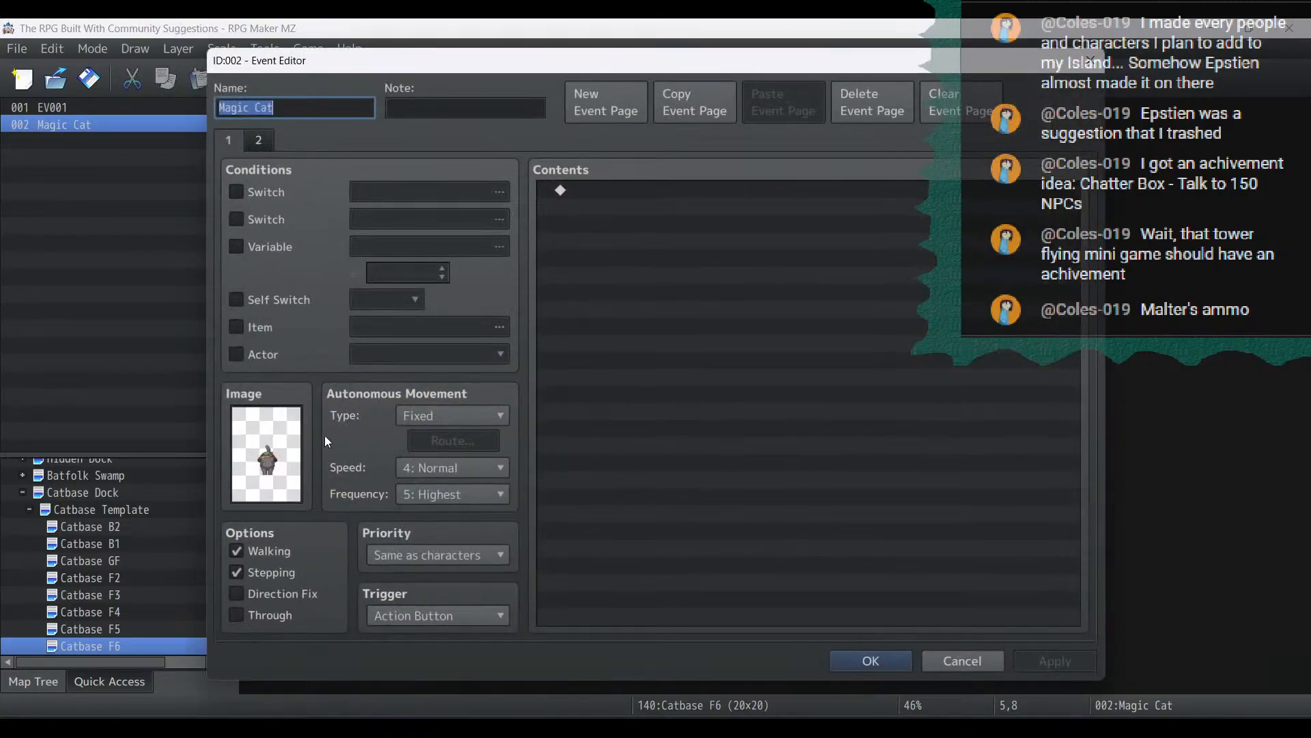
{"action": "double_click", "coordinate": [287, 451]}
{"action": "left_click", "coordinate": [588, 301]}
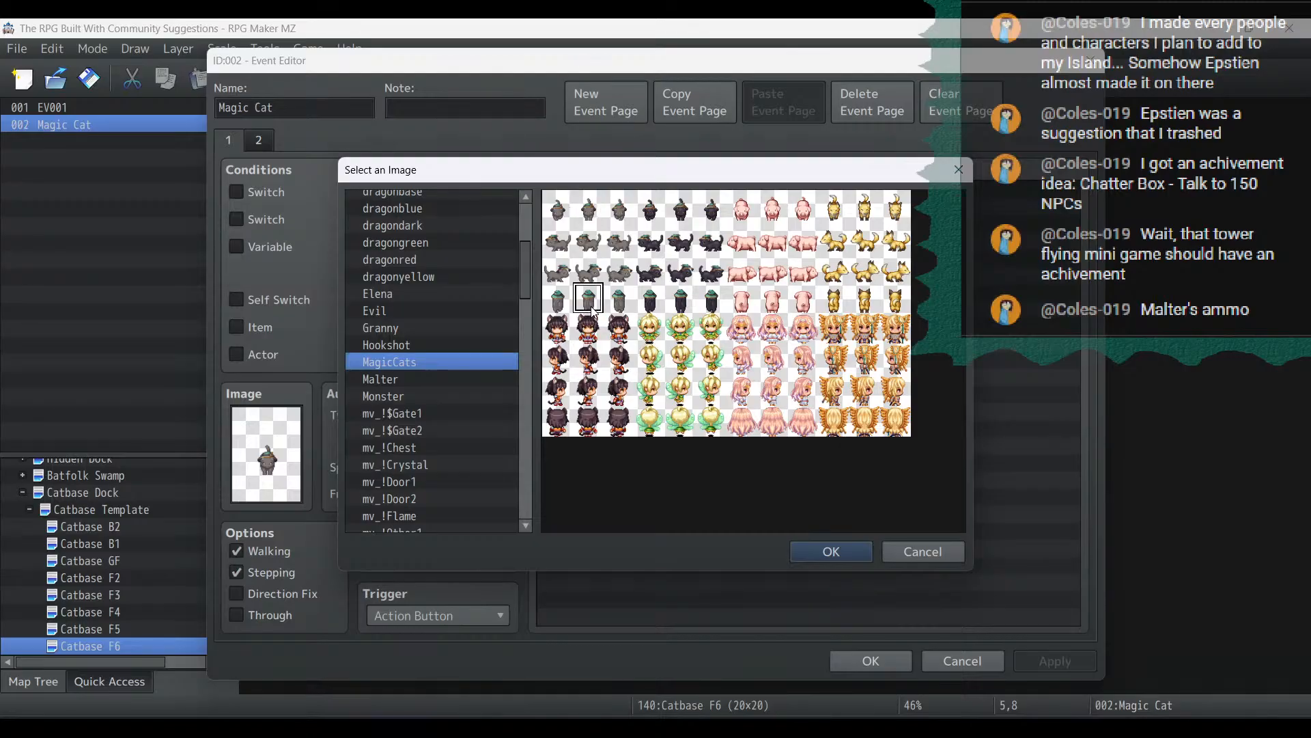
{"action": "left_click", "coordinate": [831, 551]}
{"action": "left_click", "coordinate": [869, 661]}
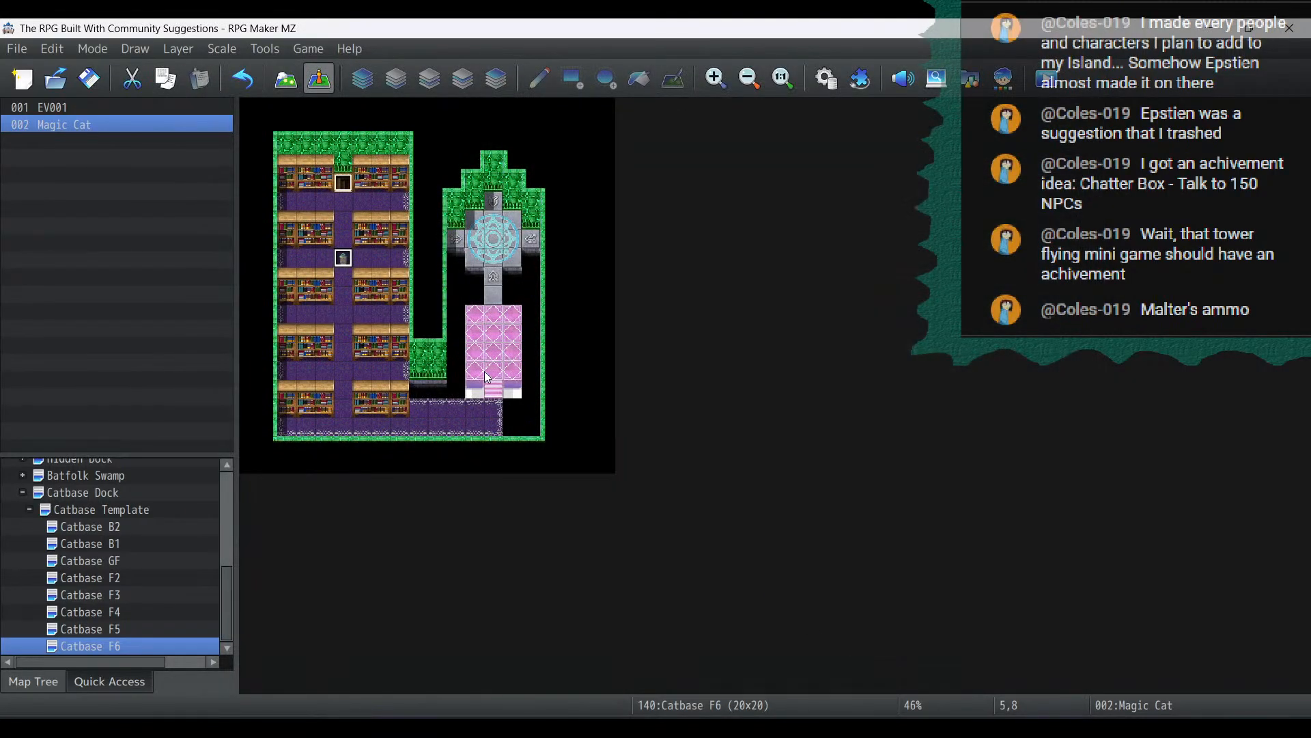
Paste another Magic Cat event below the pink stairs of Catbase F6 at (13,16) and give its page 1 the left-facing grey cat image
{"action": "right_click", "coordinate": [492, 408]}
{"action": "left_click", "coordinate": [534, 508]}
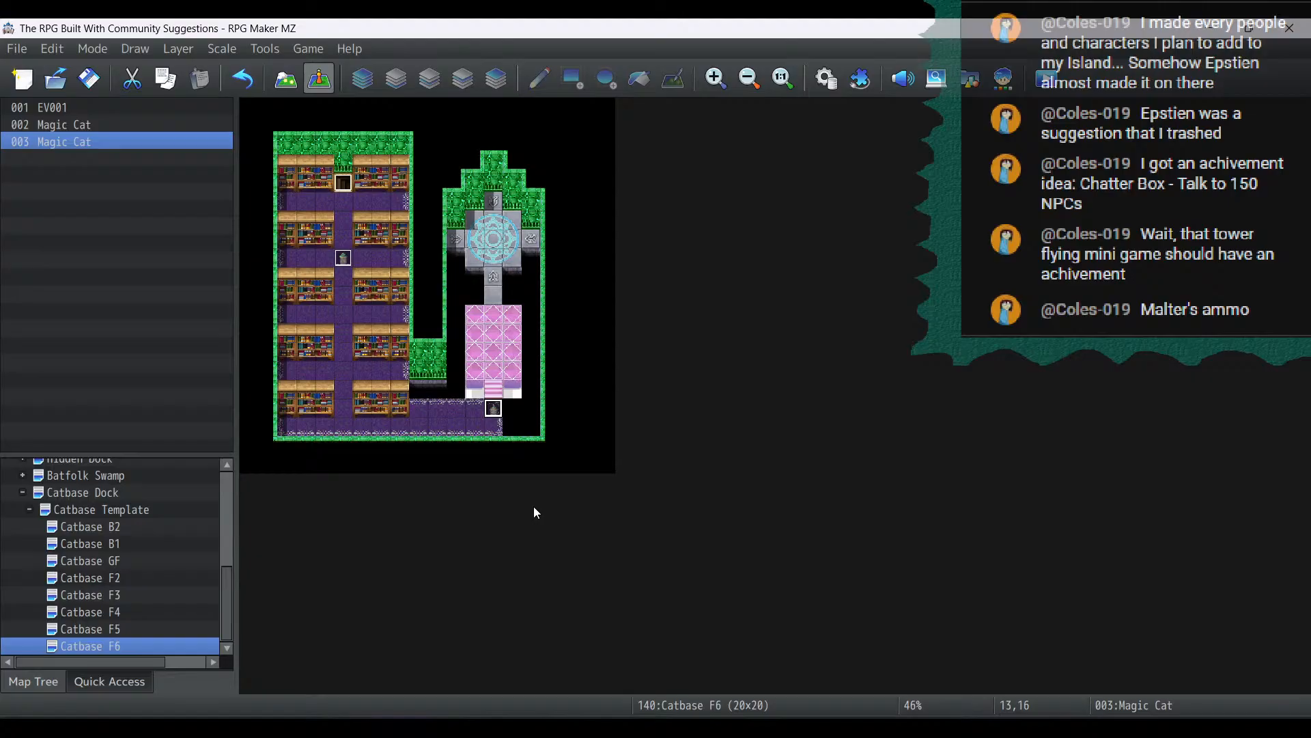
{"action": "double_click", "coordinate": [493, 413]}
{"action": "double_click", "coordinate": [266, 455]}
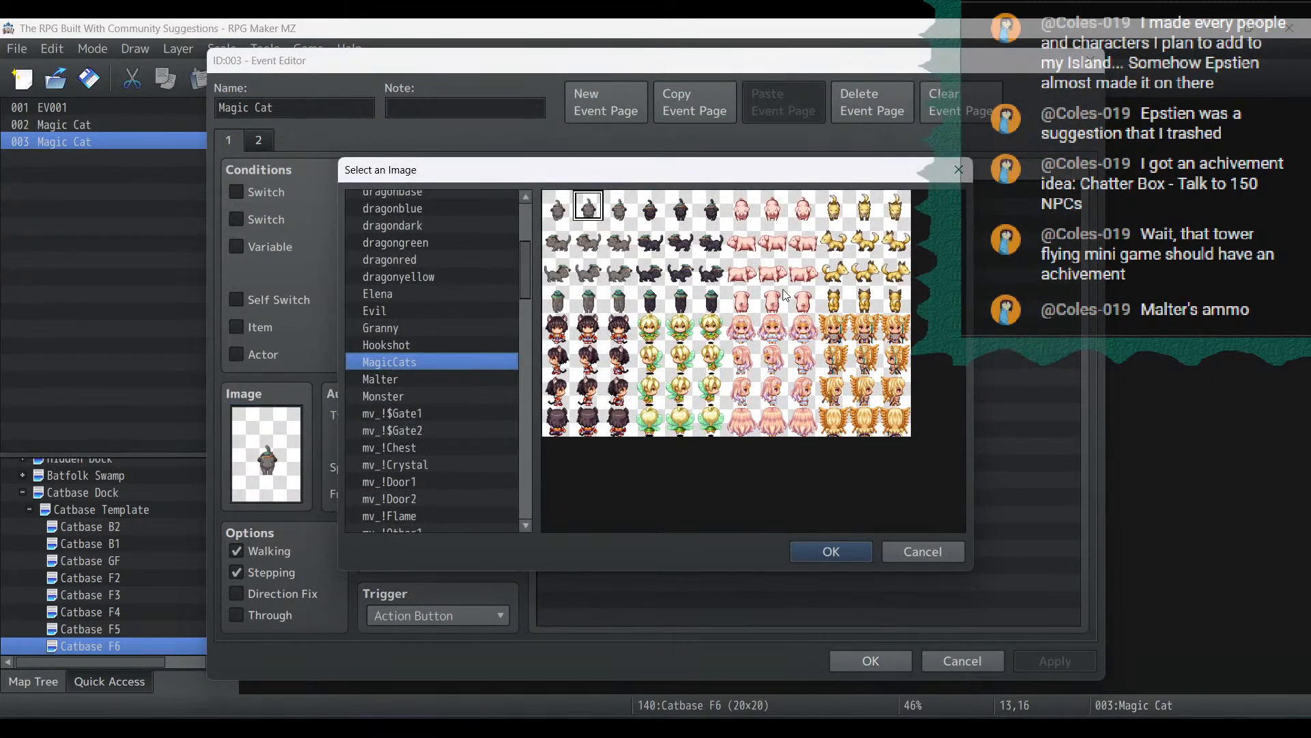
{"action": "double_click", "coordinate": [588, 243]}
{"action": "left_click", "coordinate": [1027, 666]}
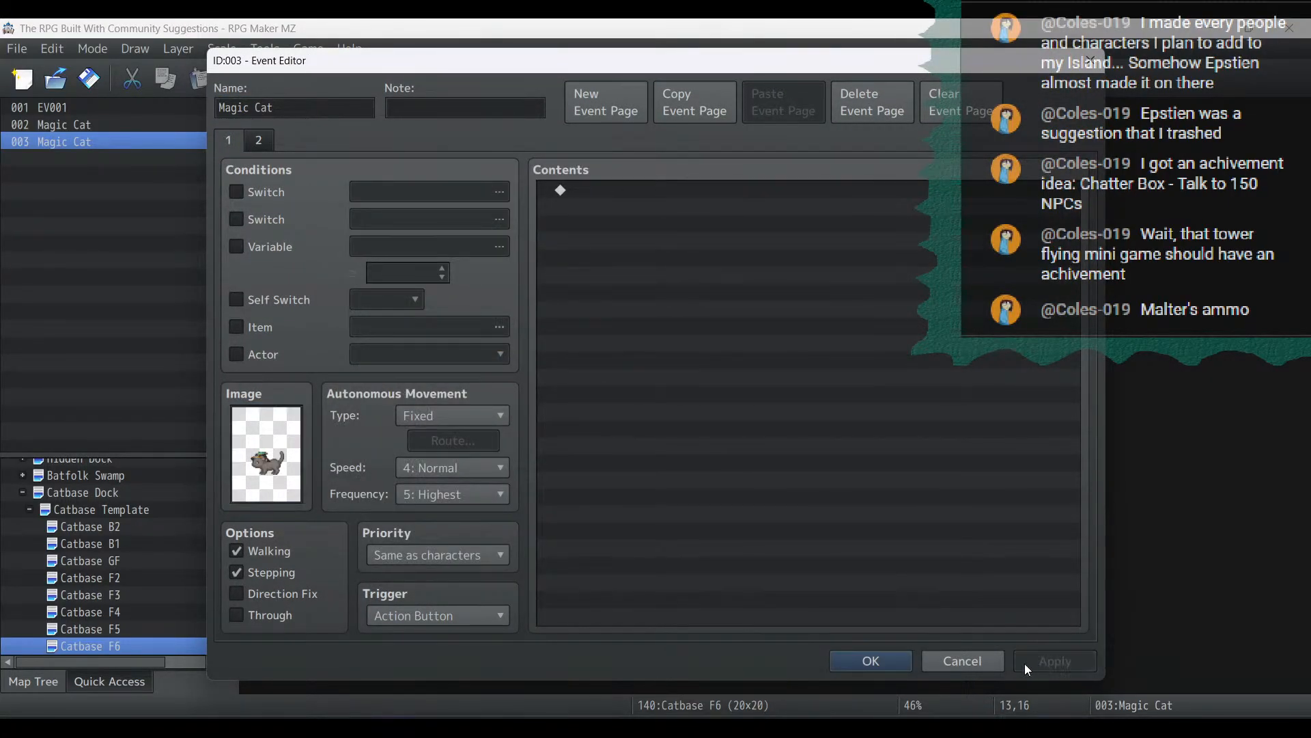
Close the Magic Cat event and open The Pepsiportation Realm map
{"action": "left_click", "coordinate": [869, 663]}
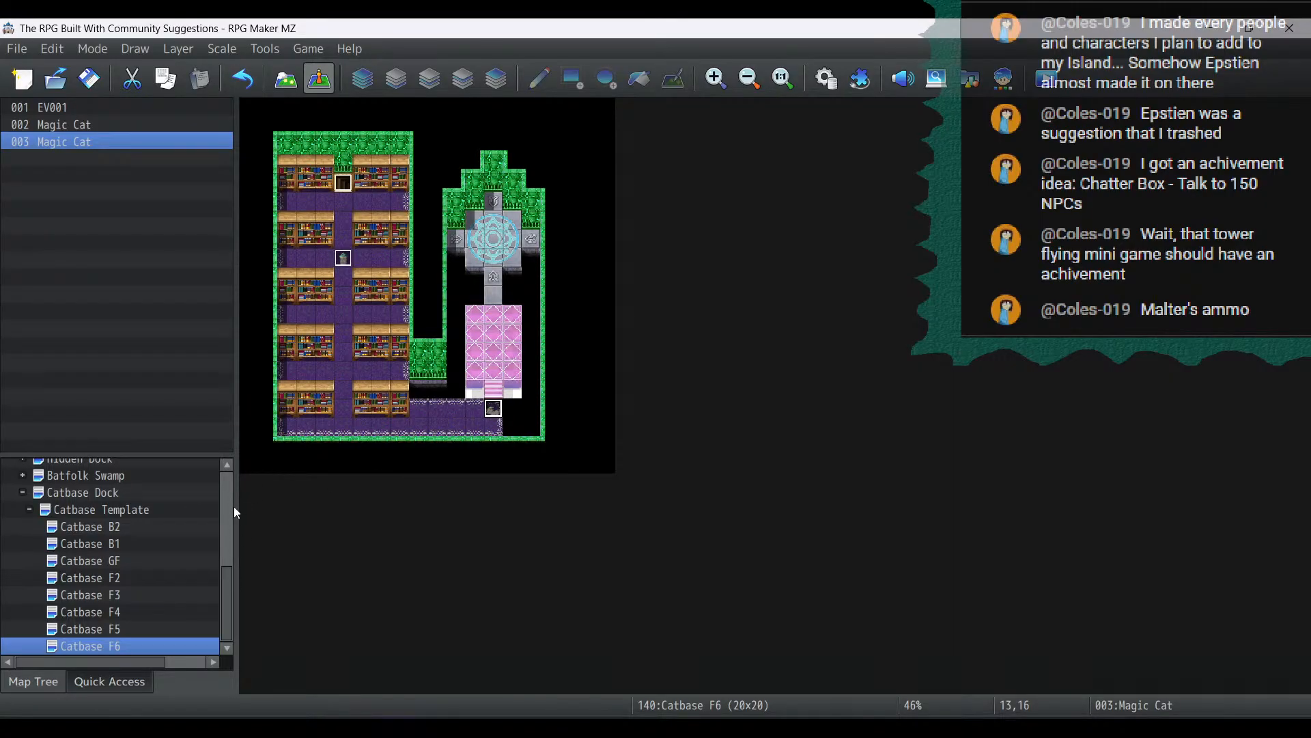
{"action": "left_click_drag", "start_coordinate": [225, 574], "coordinate": [234, 468]}
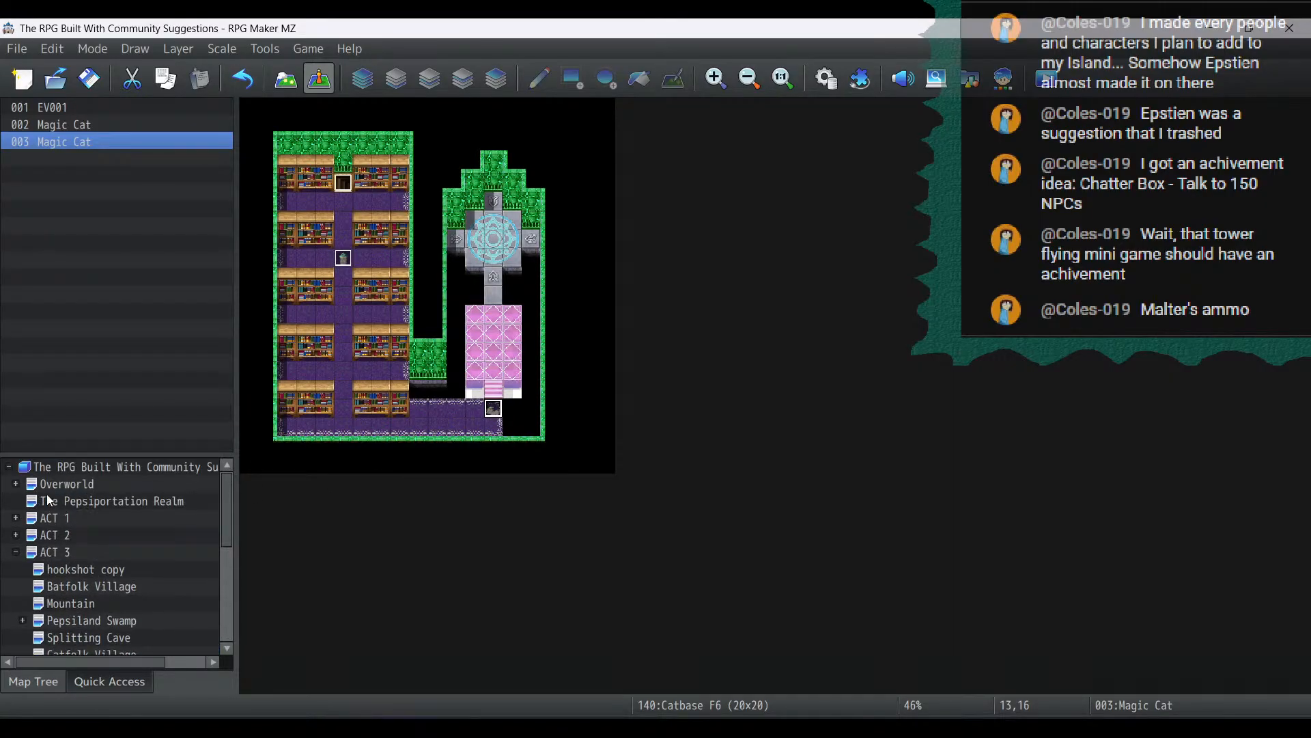
{"action": "scroll", "coordinate": [71, 614], "scroll_direction": "down", "scroll_amount": 3}
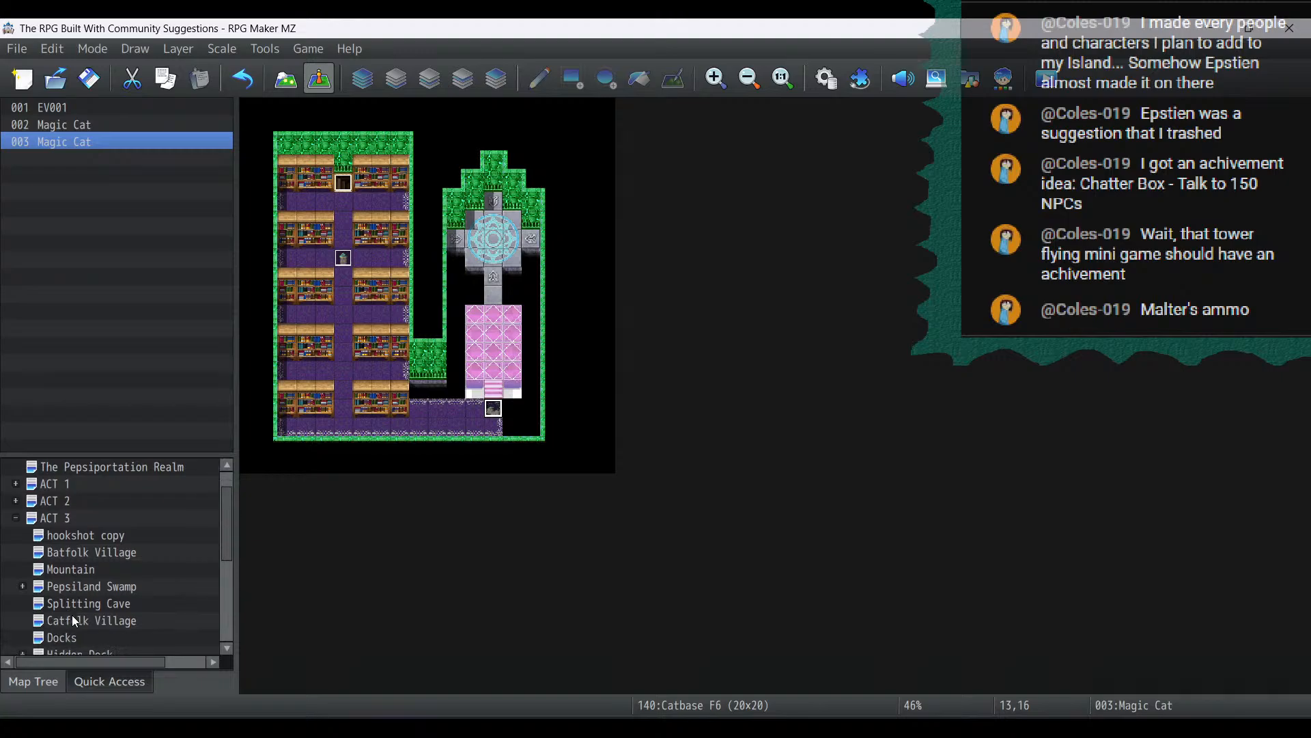
{"action": "left_click", "coordinate": [23, 569]}
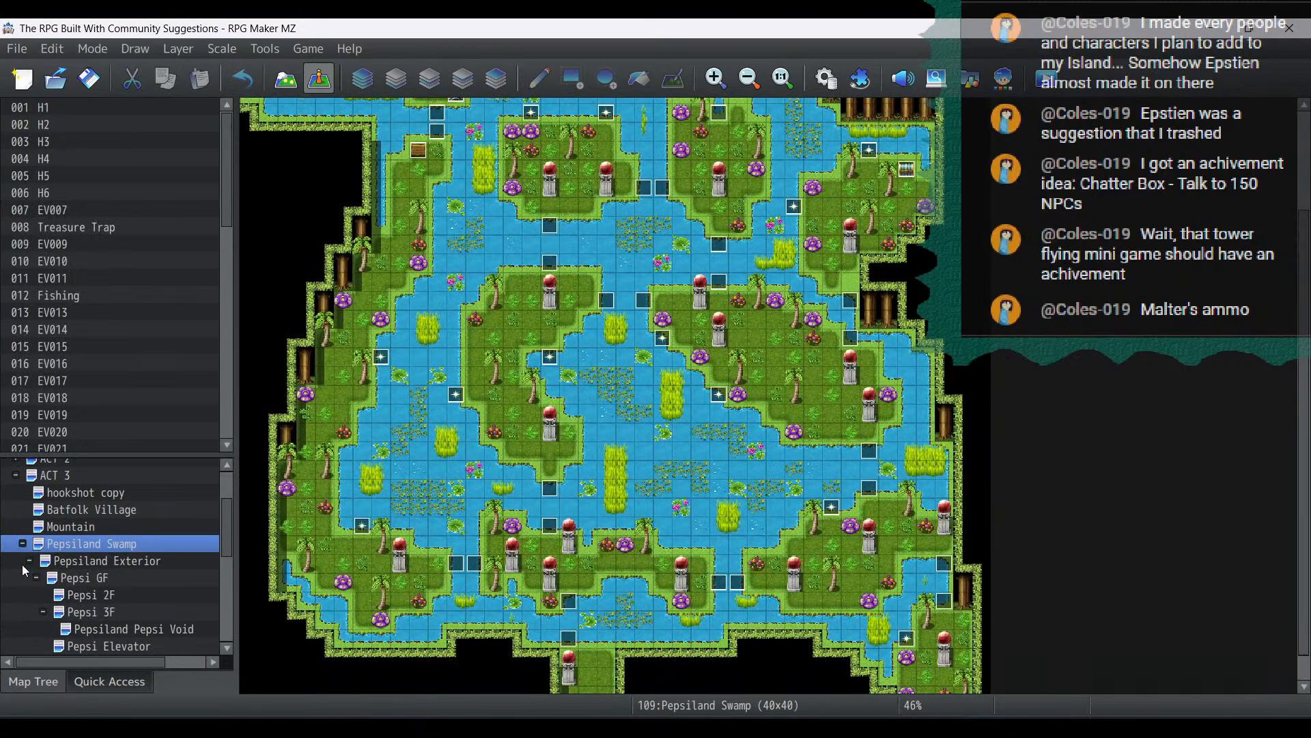
{"action": "left_click", "coordinate": [109, 579]}
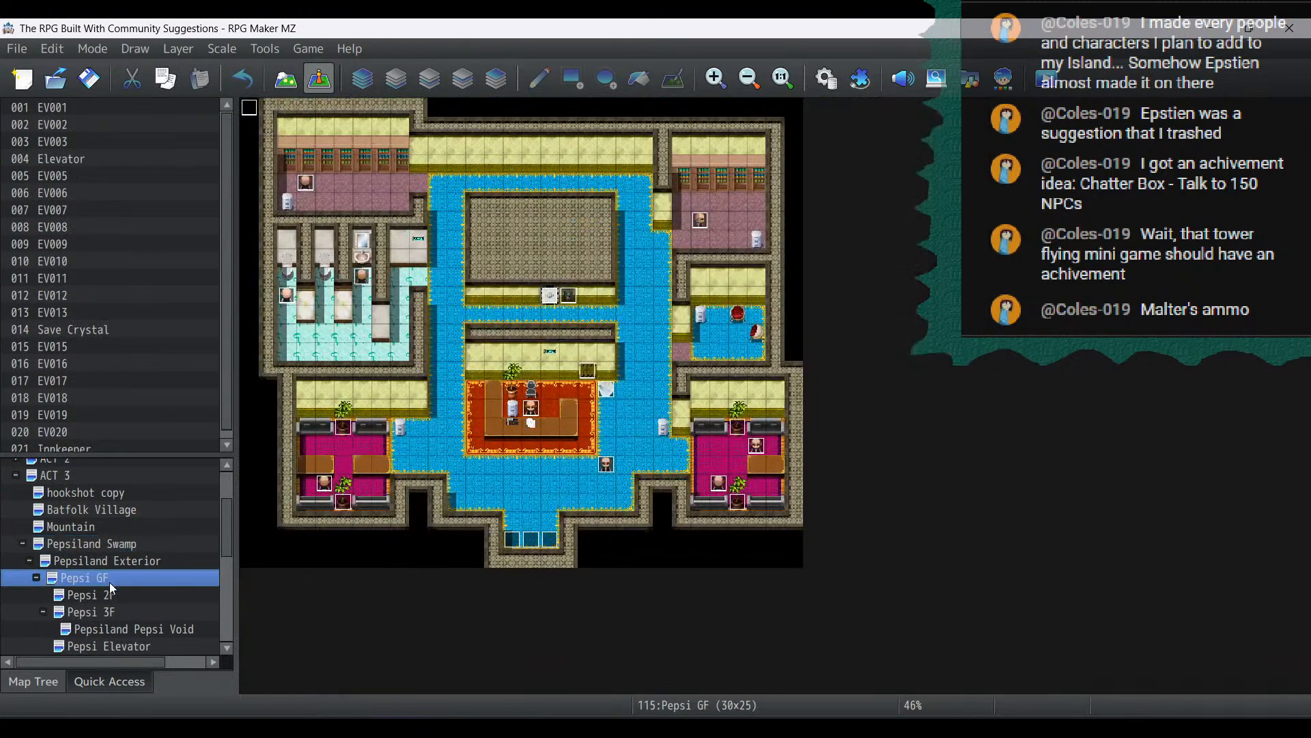
{"action": "left_click", "coordinate": [19, 545]}
{"action": "scroll", "coordinate": [113, 529], "scroll_direction": "up", "scroll_amount": 2}
{"action": "left_click", "coordinate": [112, 499]}
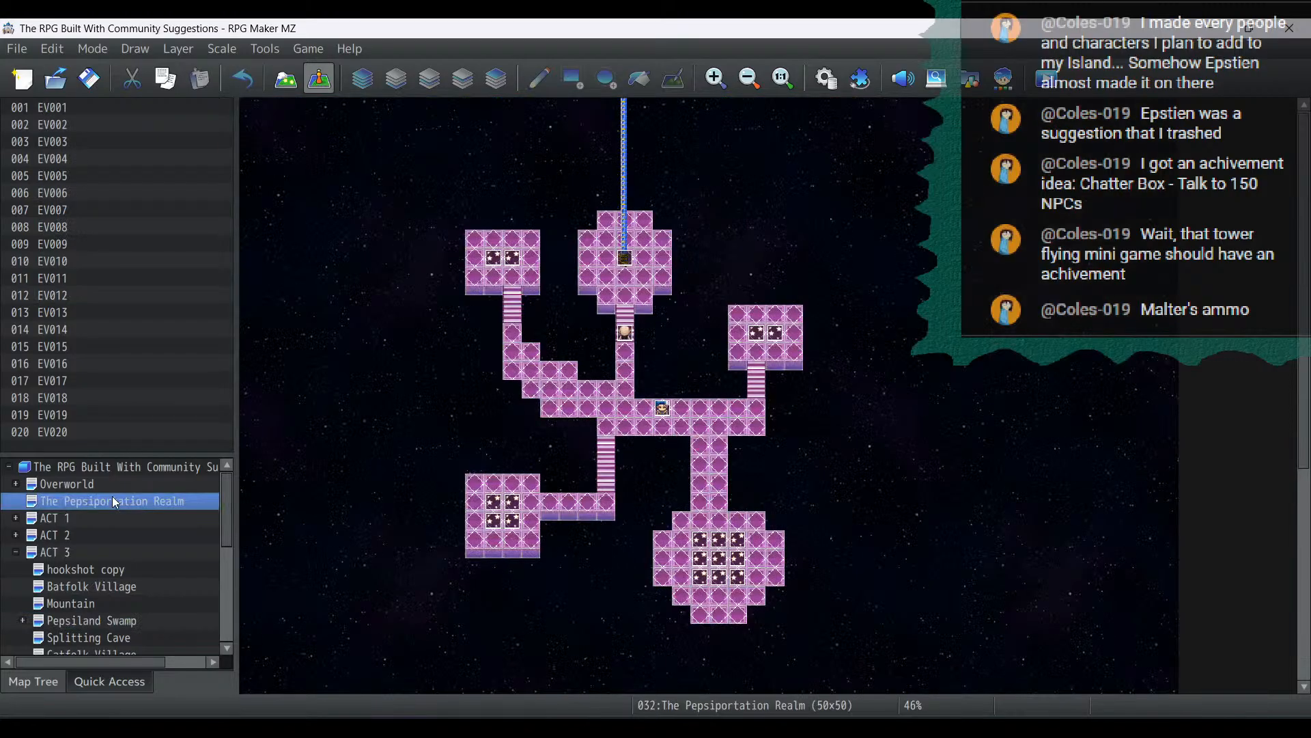
Copy the Yes-branch commands from Set Movement Route through Fadein Screen on page 2 of the Glarf teleport event at (14,8)
{"action": "double_click", "coordinate": [511, 262]}
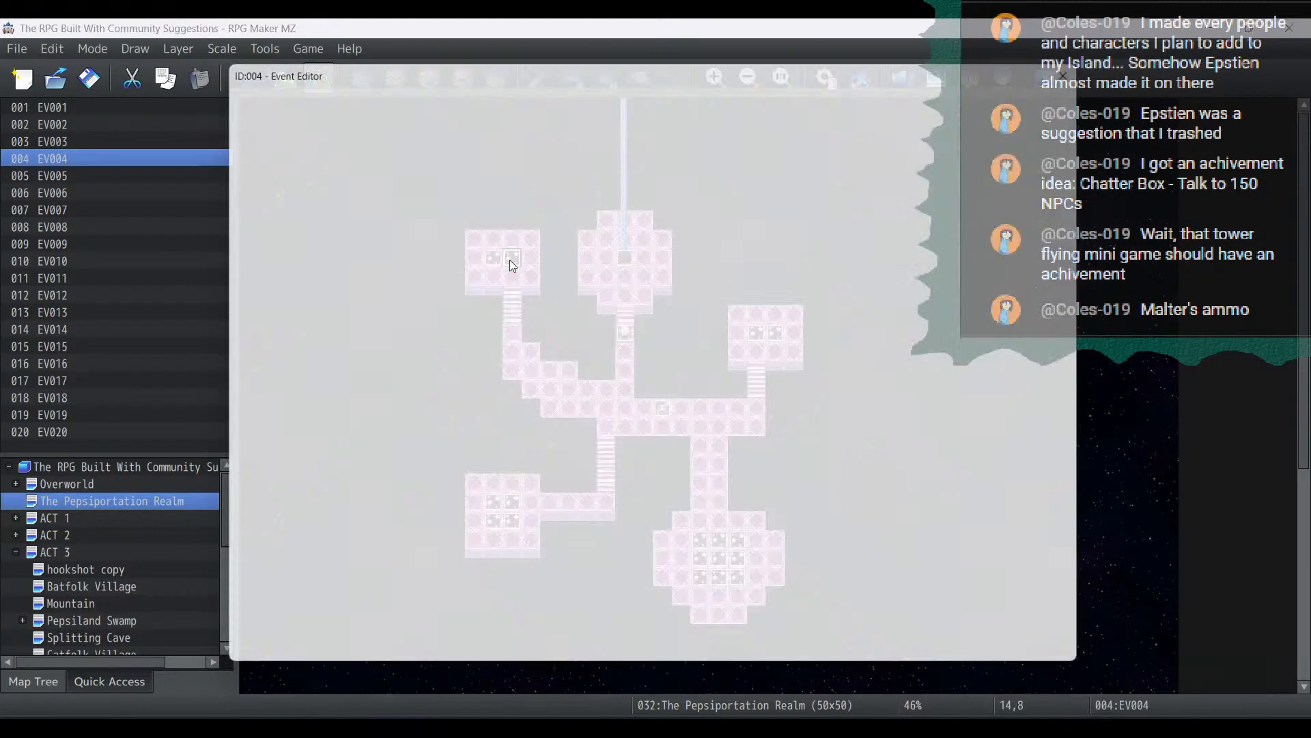
{"action": "left_click", "coordinate": [259, 140]}
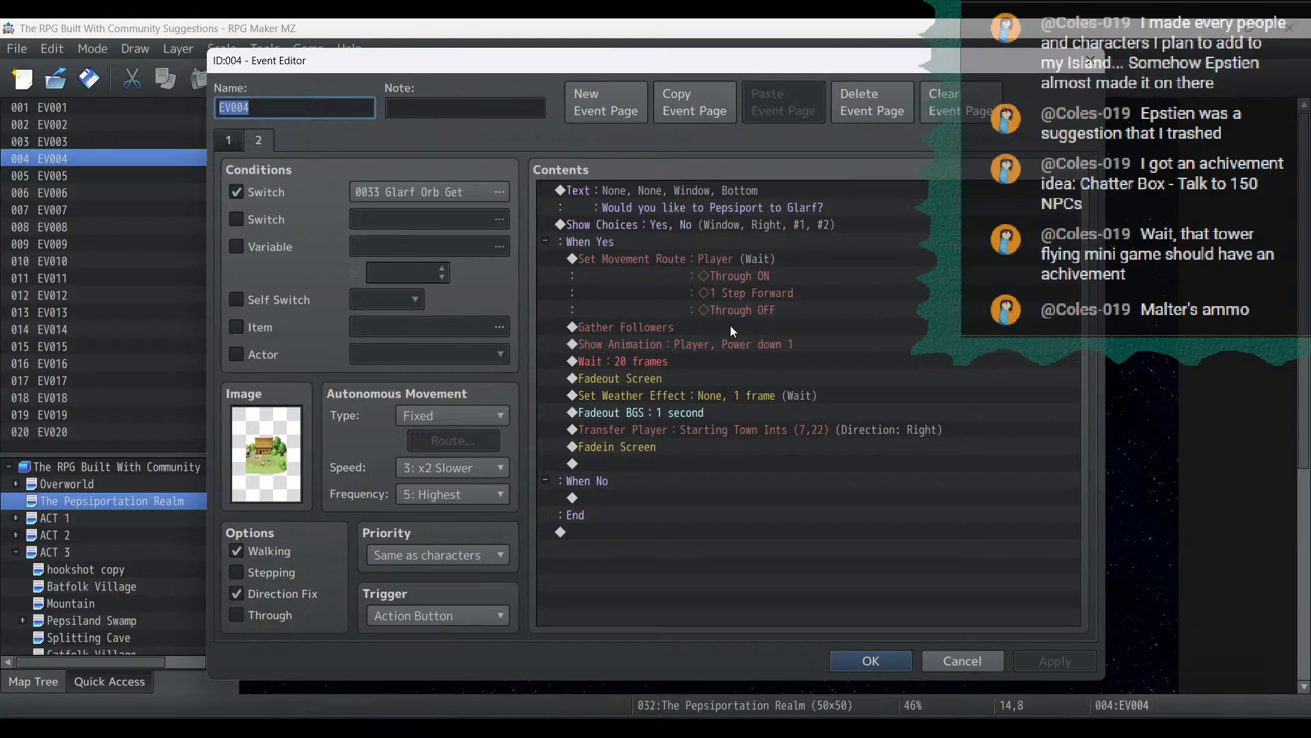
{"action": "left_click", "coordinate": [726, 265]}
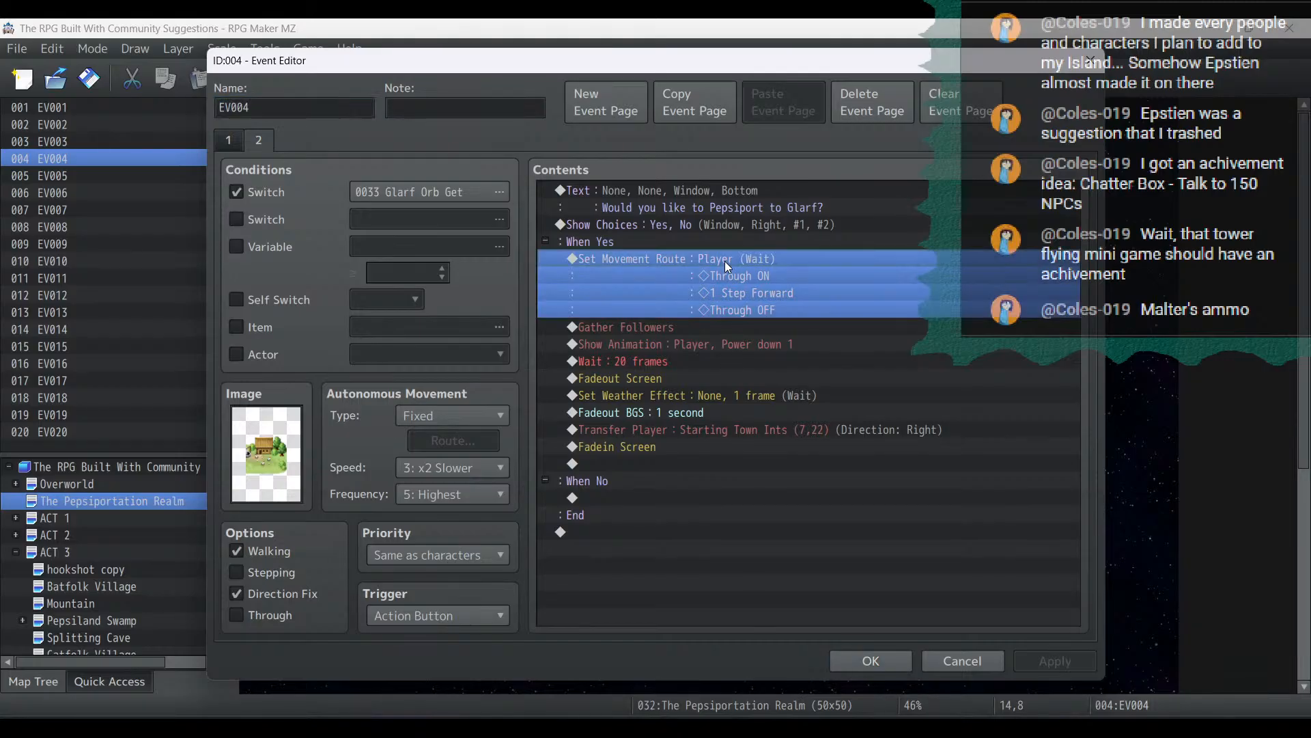
{"action": "left_click", "coordinate": [688, 444], "text": "shift"}
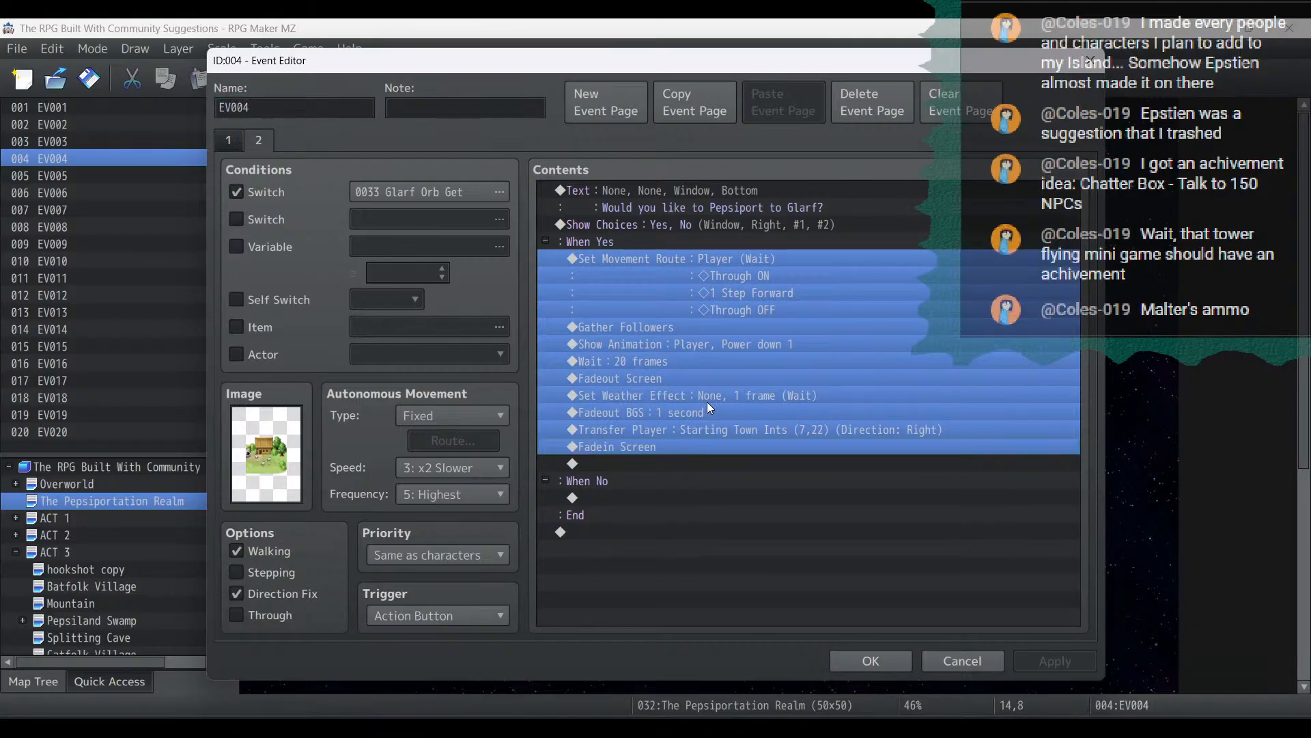
{"action": "left_click", "coordinate": [881, 661]}
Paste the copied teleport commands into page 1 of the Magic Cat event at (13,16) on Catbase F6
{"action": "scroll", "coordinate": [151, 571], "scroll_direction": "down", "scroll_amount": 5}
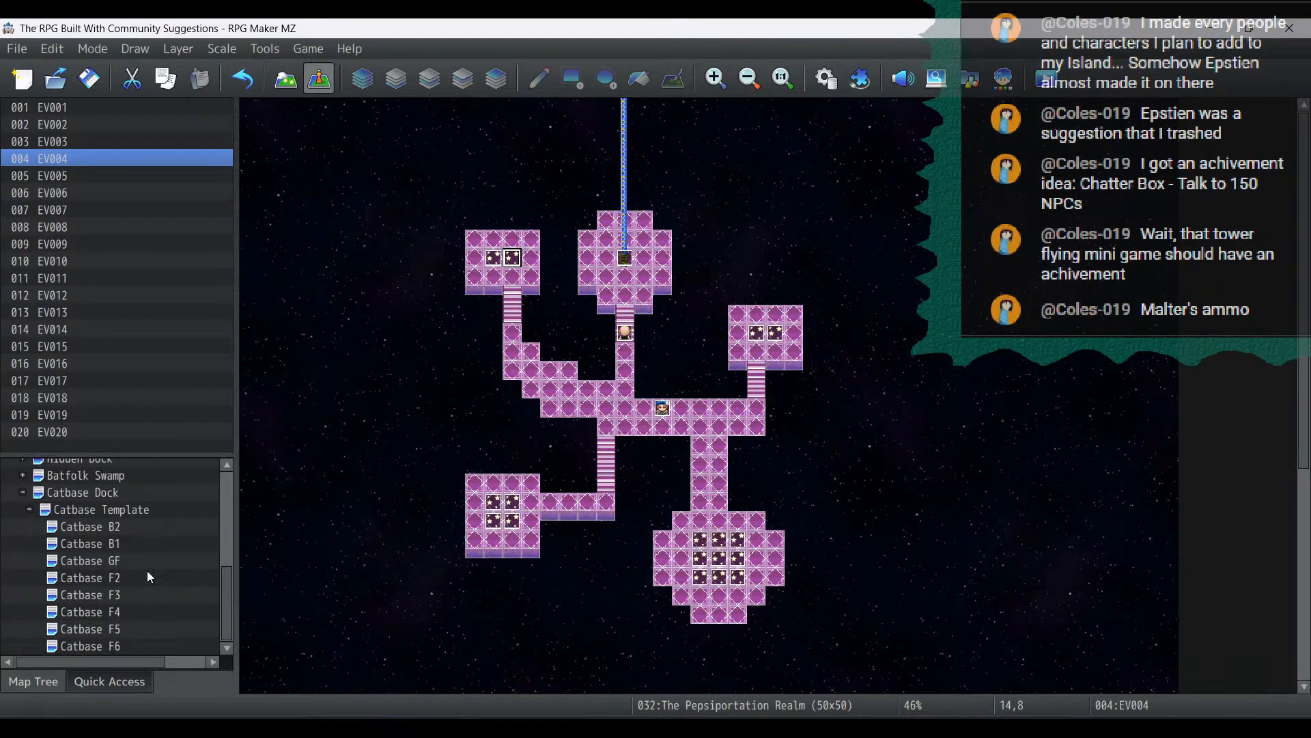
{"action": "left_click", "coordinate": [106, 646]}
{"action": "double_click", "coordinate": [491, 410]}
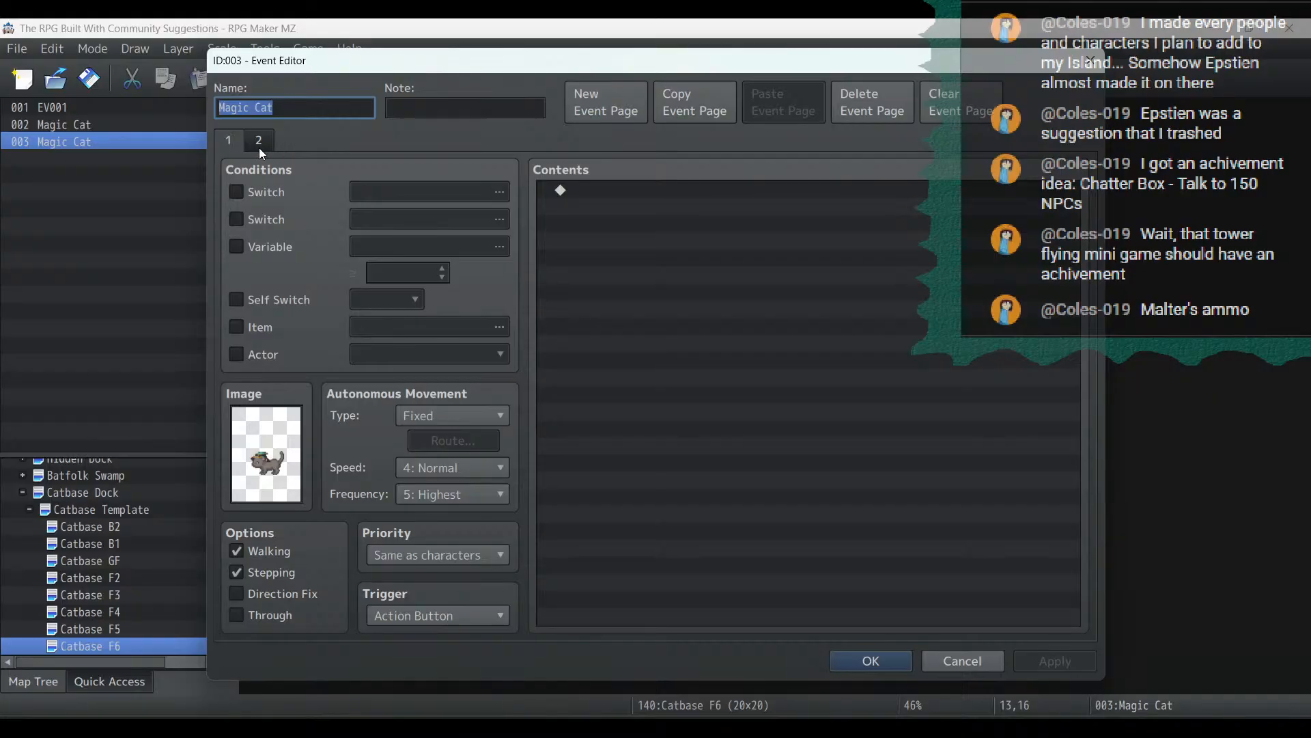
{"action": "left_click", "coordinate": [686, 219]}
{"action": "key", "text": "ctrl+v"}
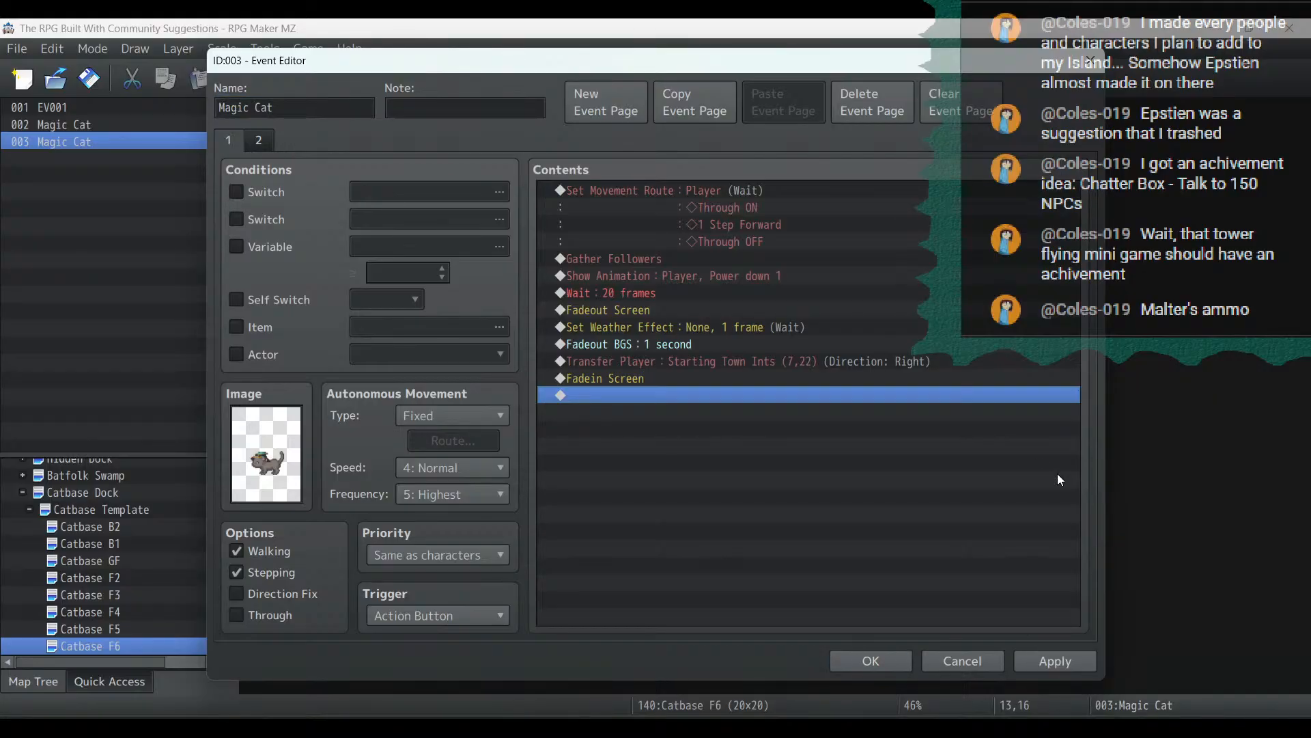
{"action": "left_click", "coordinate": [1044, 662]}
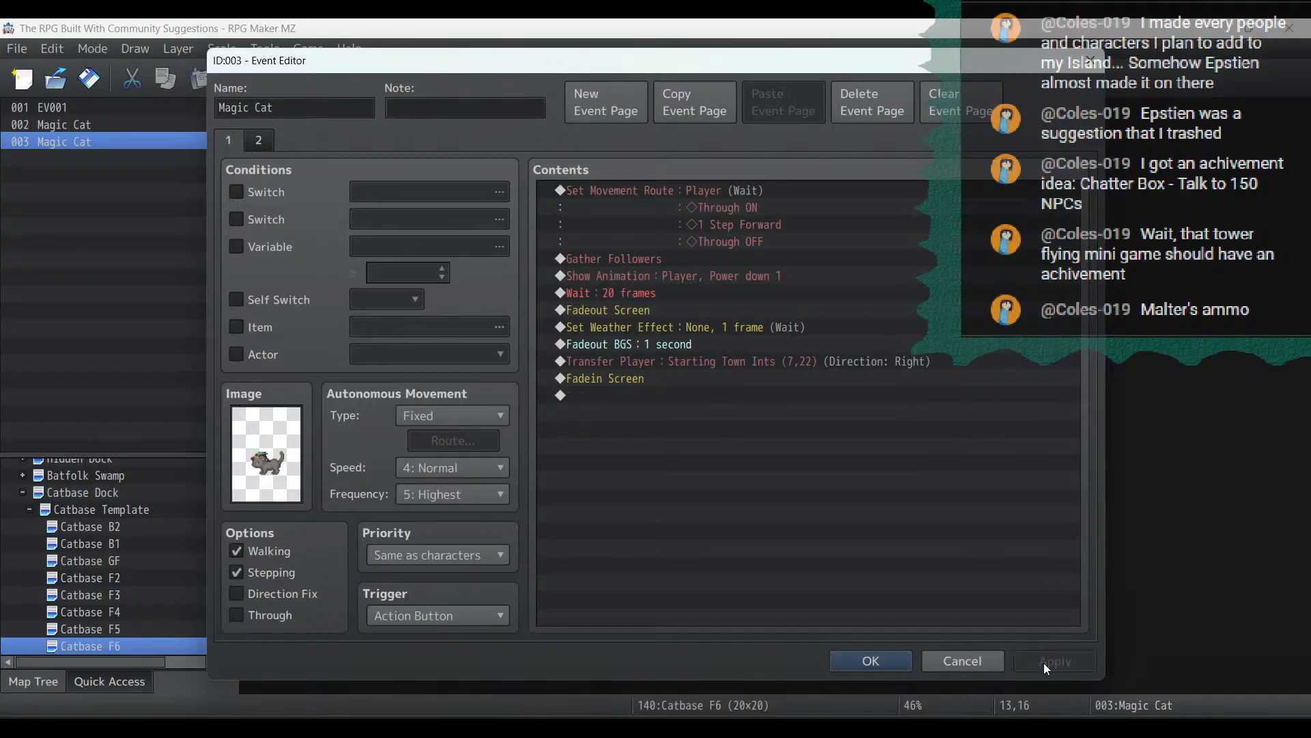
Delete the player's Set Movement Route command from page 1 of the Magic Cat event and save the event
{"action": "left_click", "coordinate": [771, 196]}
{"action": "key", "text": "Delete"}
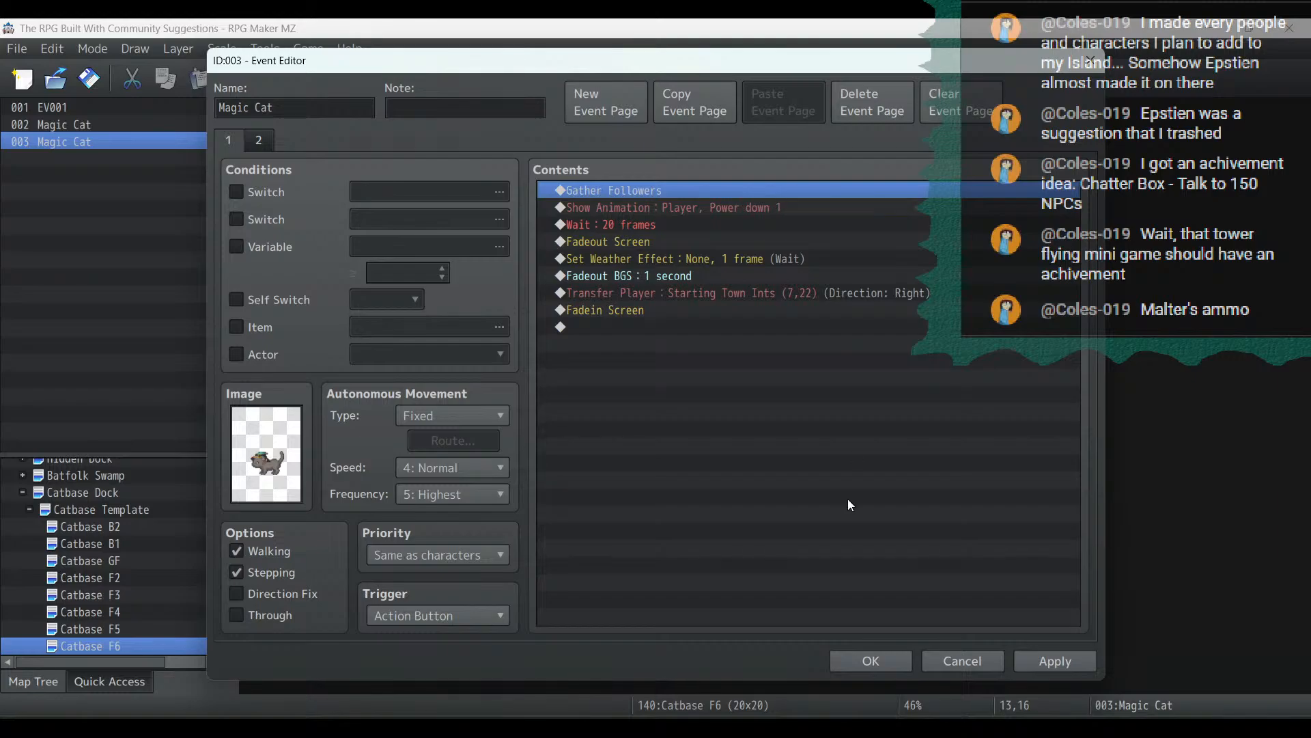
{"action": "left_click", "coordinate": [1045, 662]}
{"action": "left_click", "coordinate": [855, 657]}
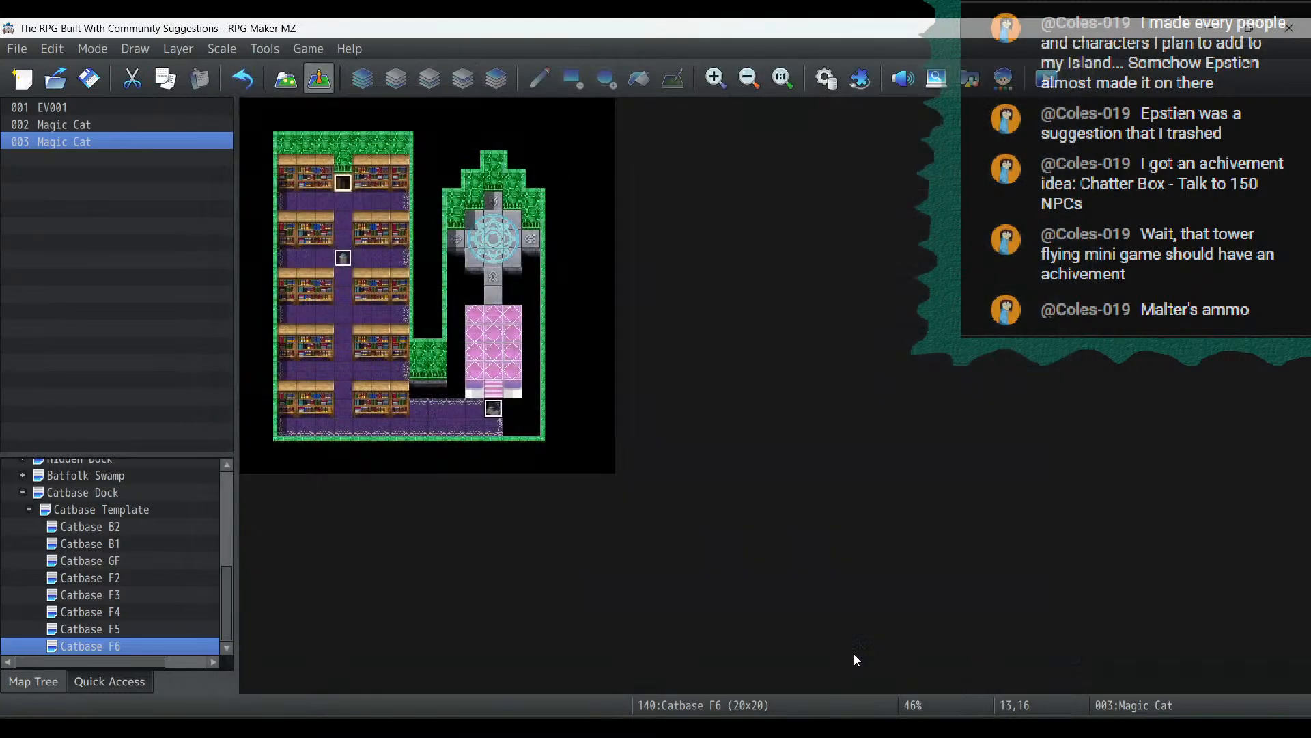
Copy all page 1 commands, Gather Followers through Fadein Screen, from the Magic Cat event below the pink stairs
{"action": "double_click", "coordinate": [494, 408]}
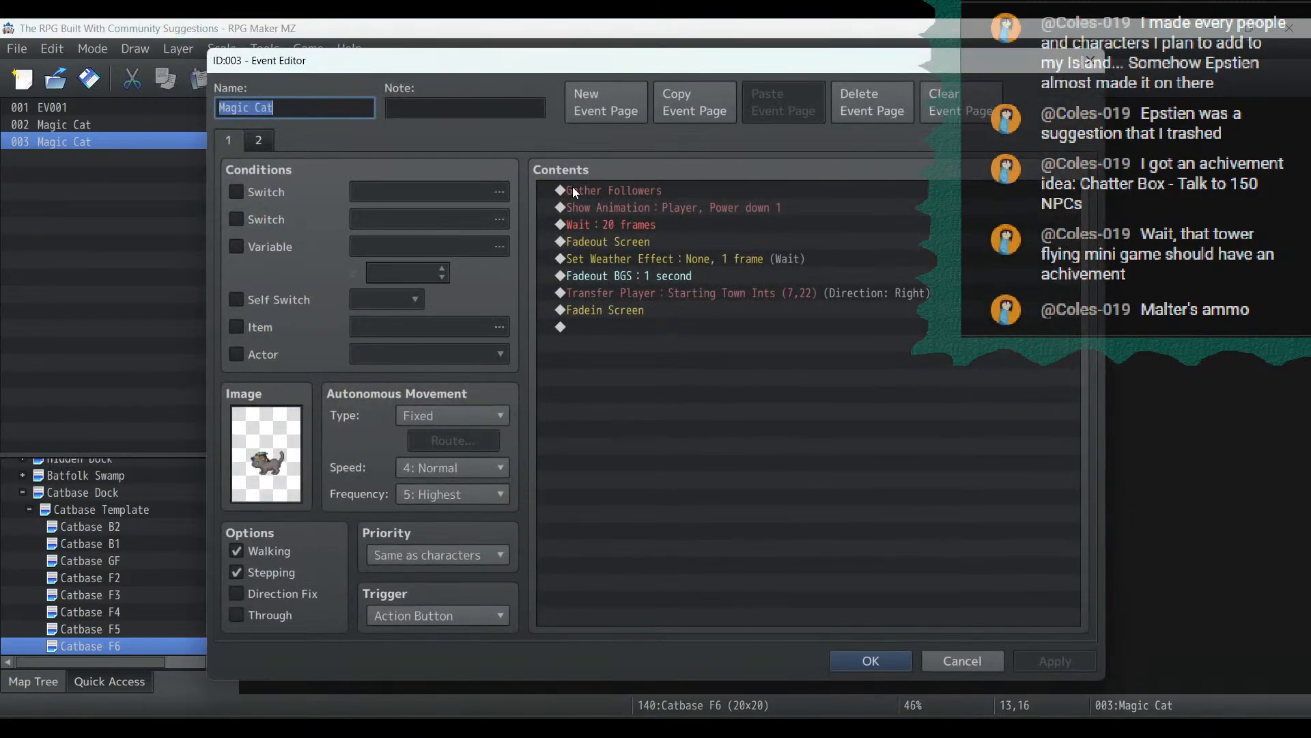
{"action": "left_click", "coordinate": [575, 191]}
{"action": "left_click_drag", "start_coordinate": [575, 191], "coordinate": [616, 315]}
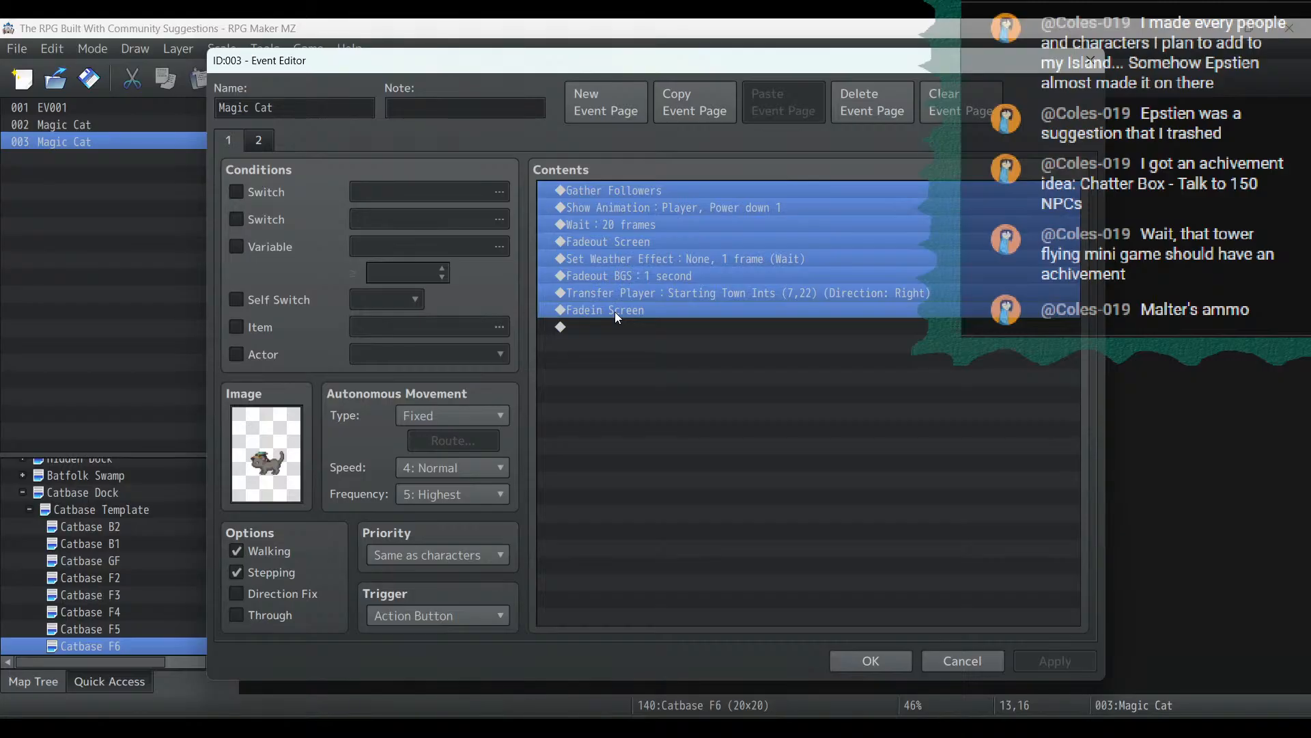
{"action": "left_click", "coordinate": [870, 660]}
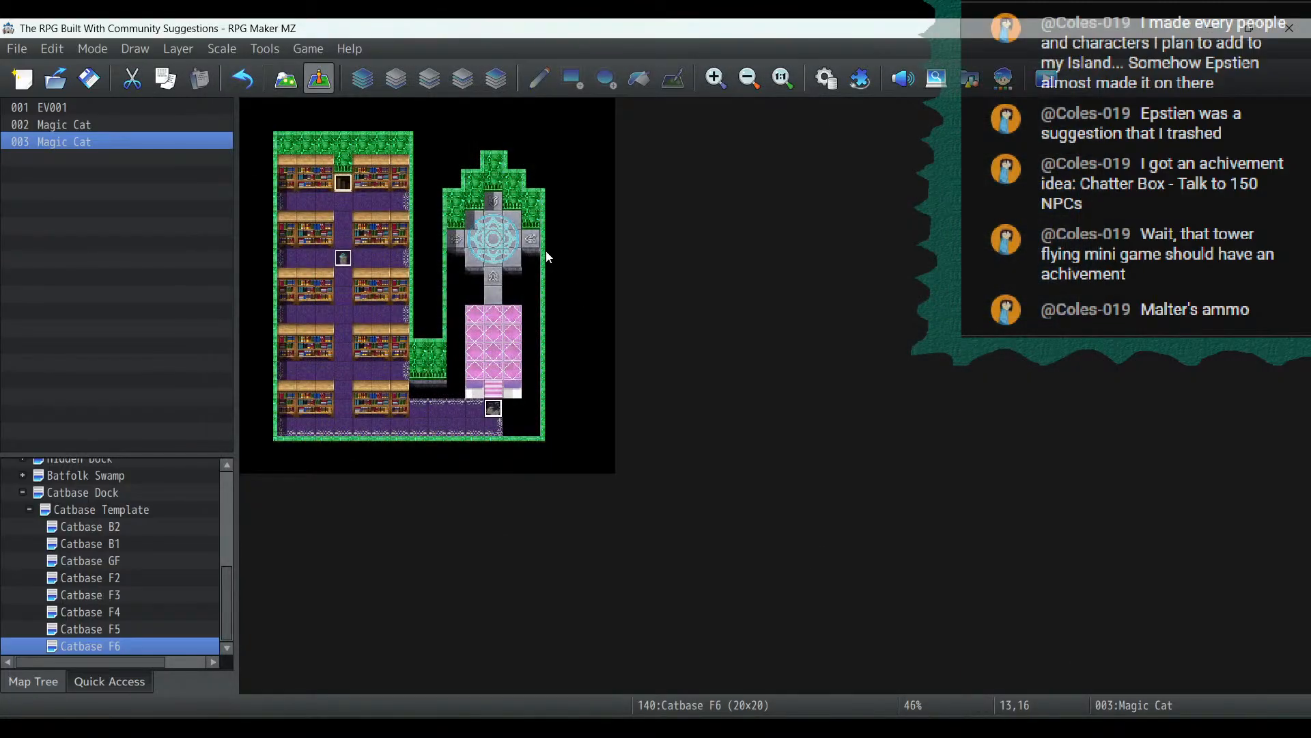
Create an event on the blue magic circle at (13,7) of Catbase F6 and paste the copied teleport commands into it
{"action": "left_click", "coordinate": [491, 248]}
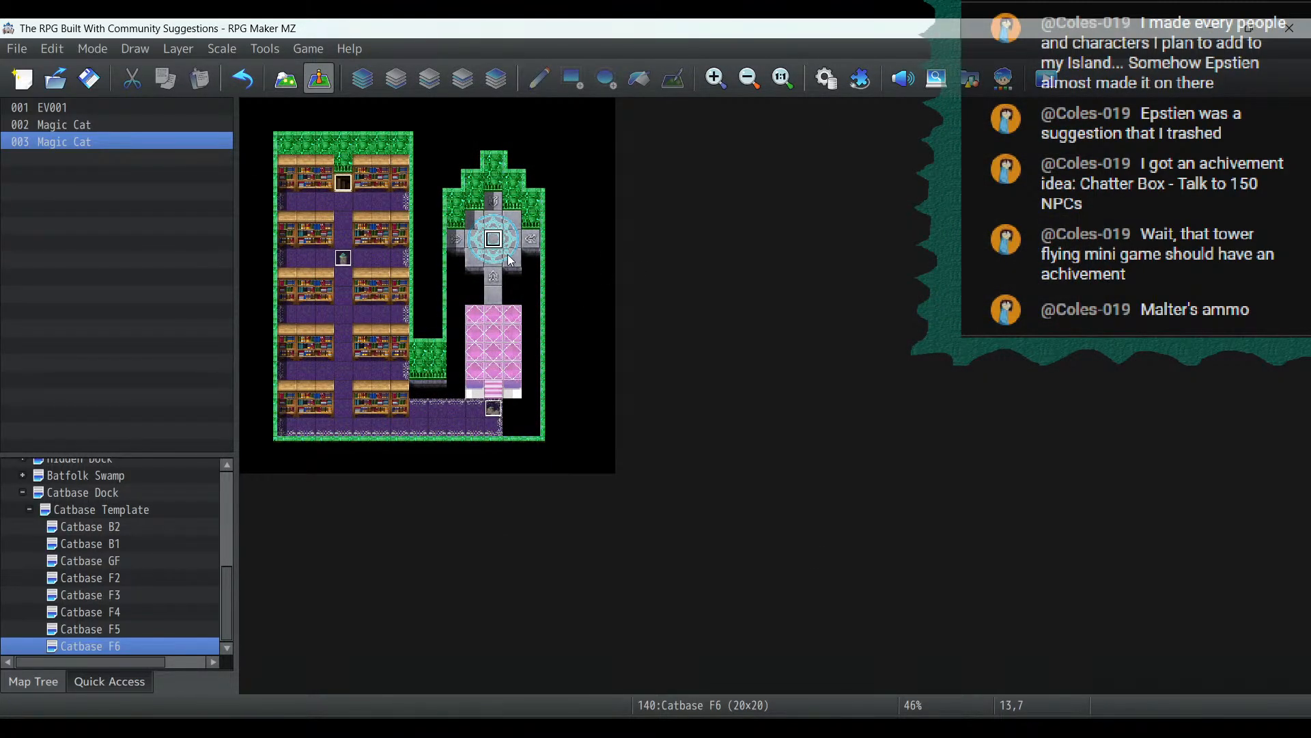
{"action": "right_click", "coordinate": [494, 239]}
{"action": "left_click", "coordinate": [522, 269]}
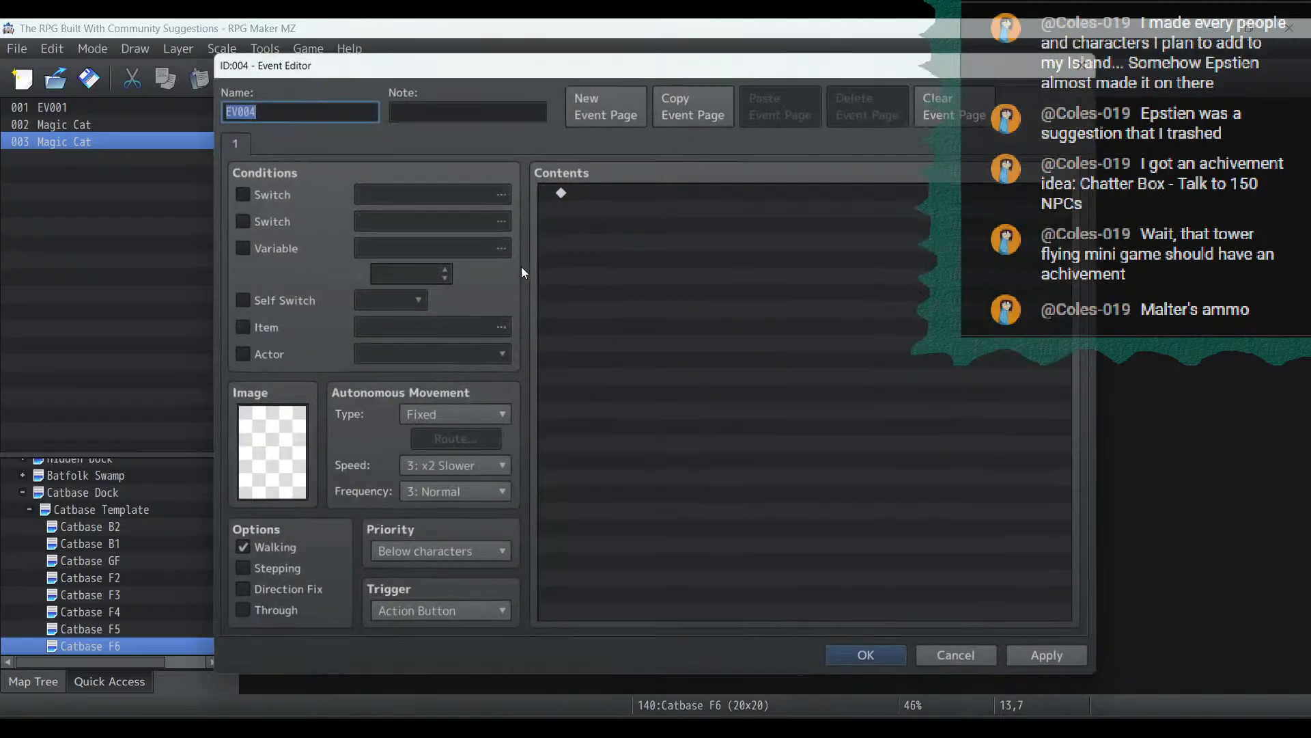
{"action": "key", "text": "ctrl+v"}
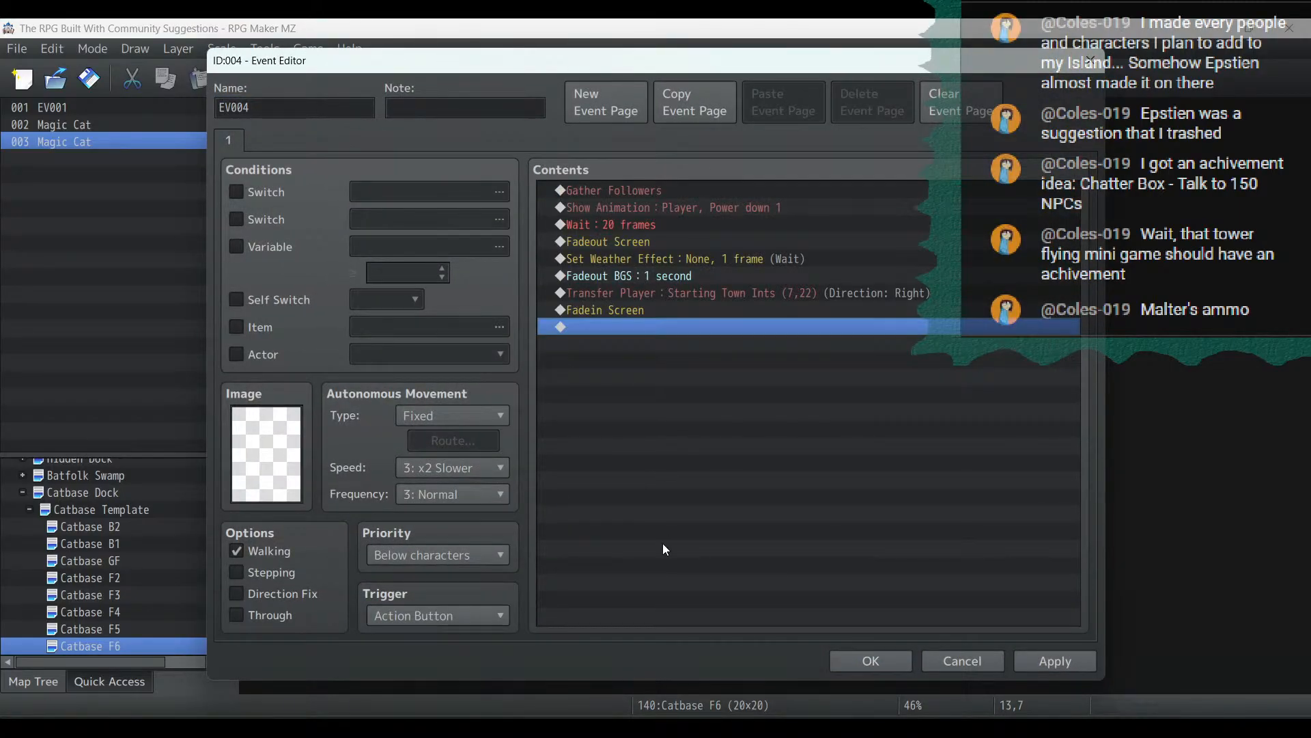
{"action": "left_click", "coordinate": [1080, 655]}
{"action": "left_click", "coordinate": [887, 662]}
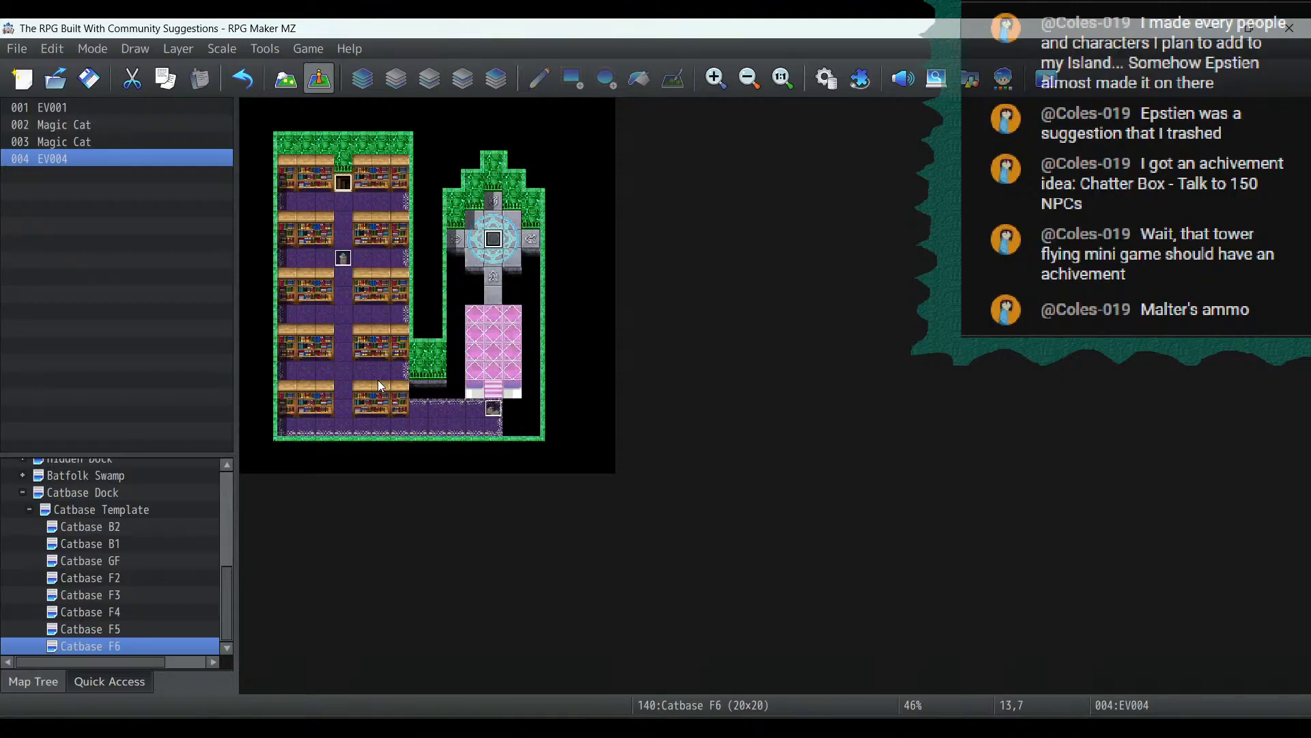
Open The Pepsiportation Realm for map drawing and choose the pink Translucent Floor B tile on Layer 1
{"action": "scroll", "coordinate": [186, 499], "scroll_direction": "up", "scroll_amount": 5}
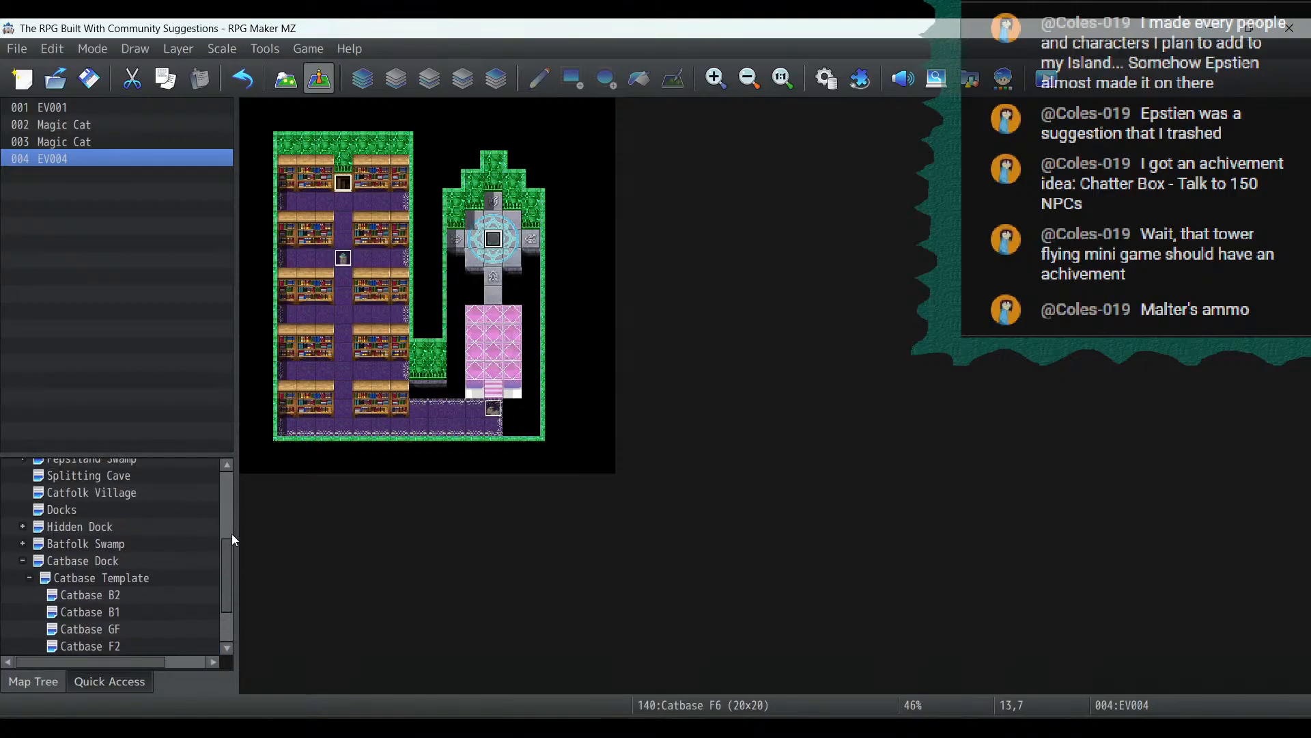
{"action": "scroll", "coordinate": [230, 539], "scroll_direction": "up", "scroll_amount": 10}
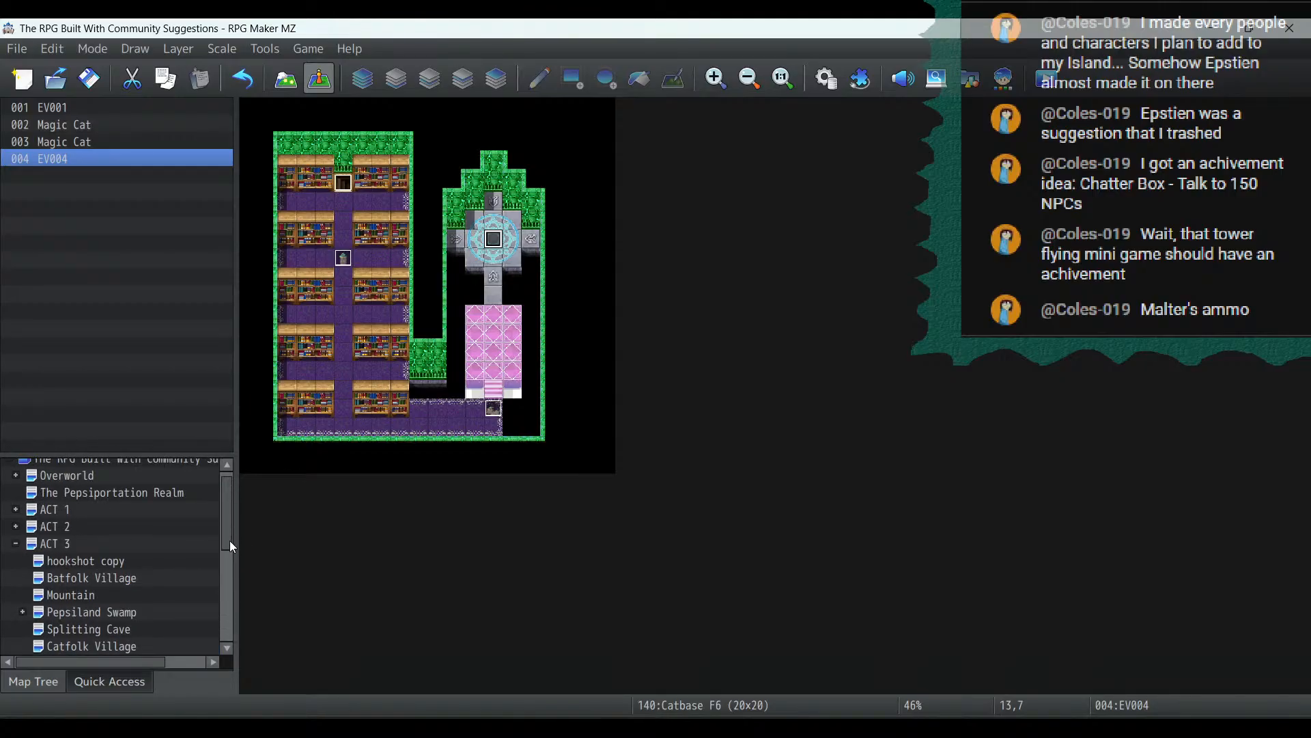
{"action": "left_click", "coordinate": [161, 482]}
{"action": "left_click", "coordinate": [159, 502]}
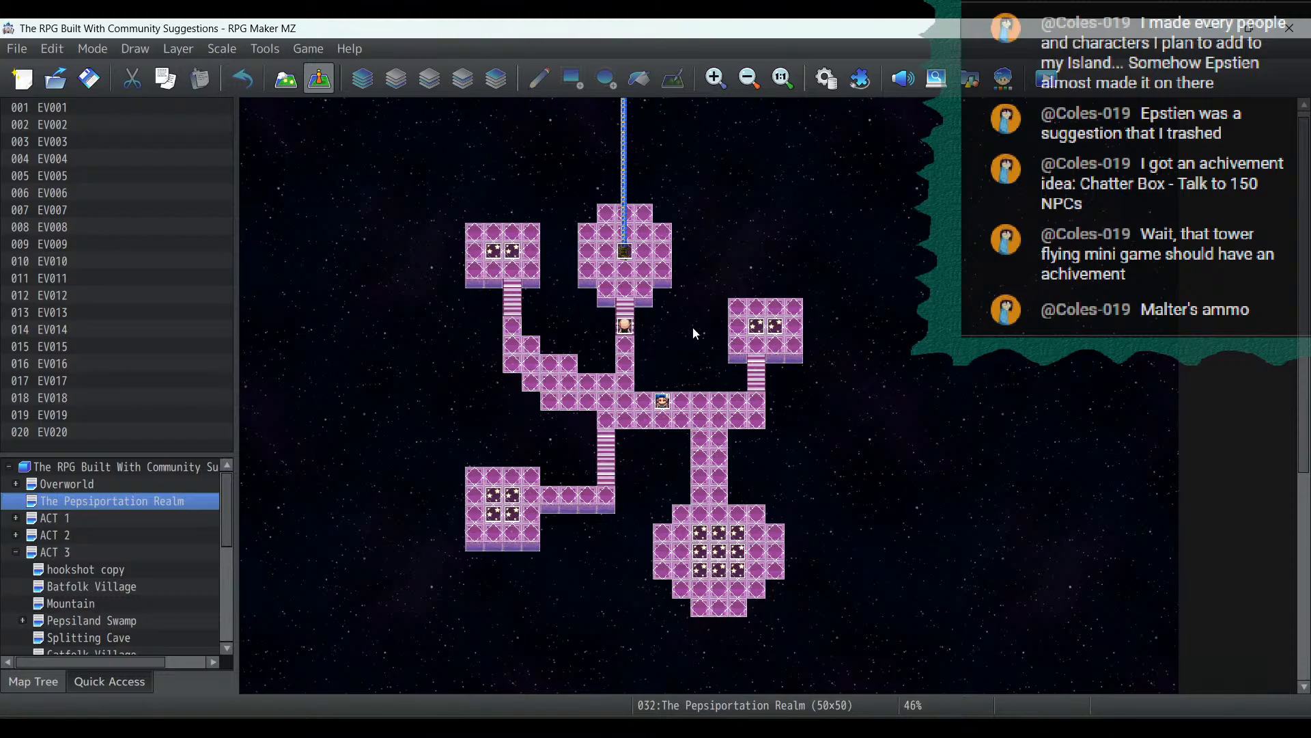
{"action": "left_click", "coordinate": [298, 83]}
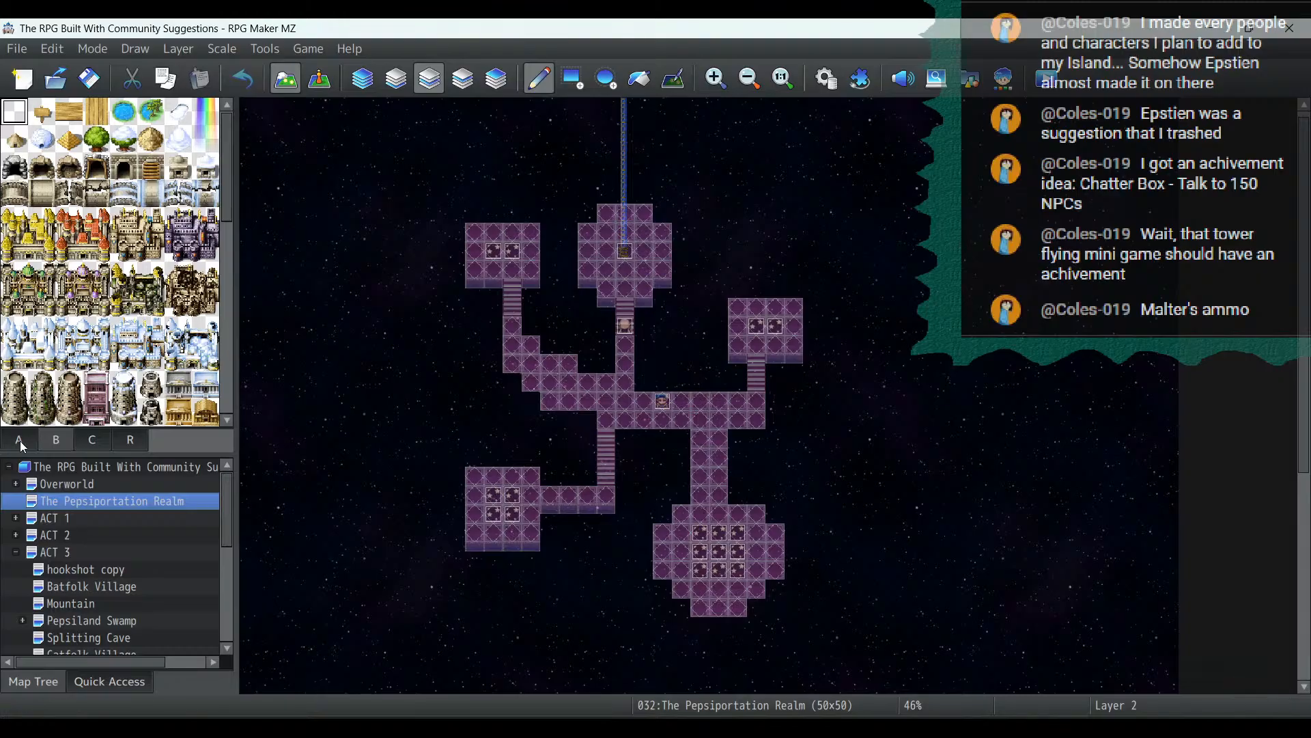
{"action": "scroll", "coordinate": [158, 188], "scroll_direction": "down", "scroll_amount": 1}
{"action": "left_click", "coordinate": [124, 224]}
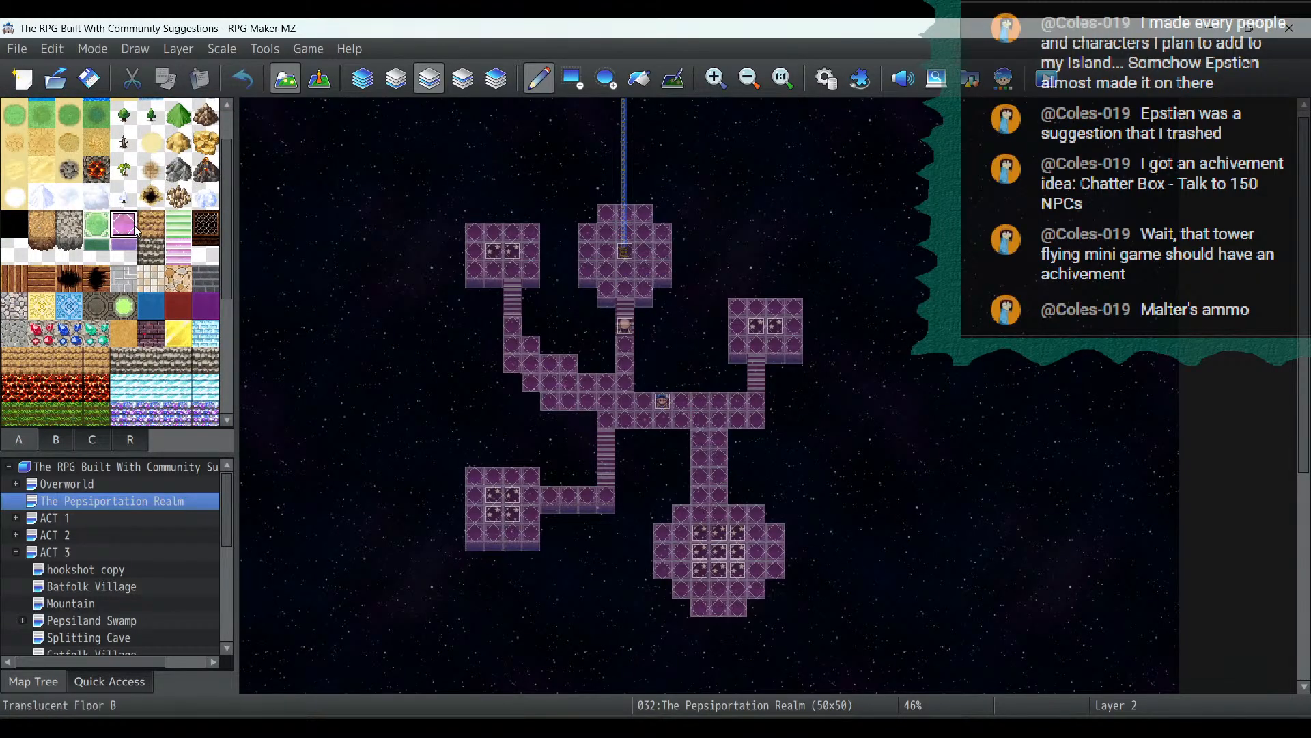
{"action": "left_click", "coordinate": [400, 82]}
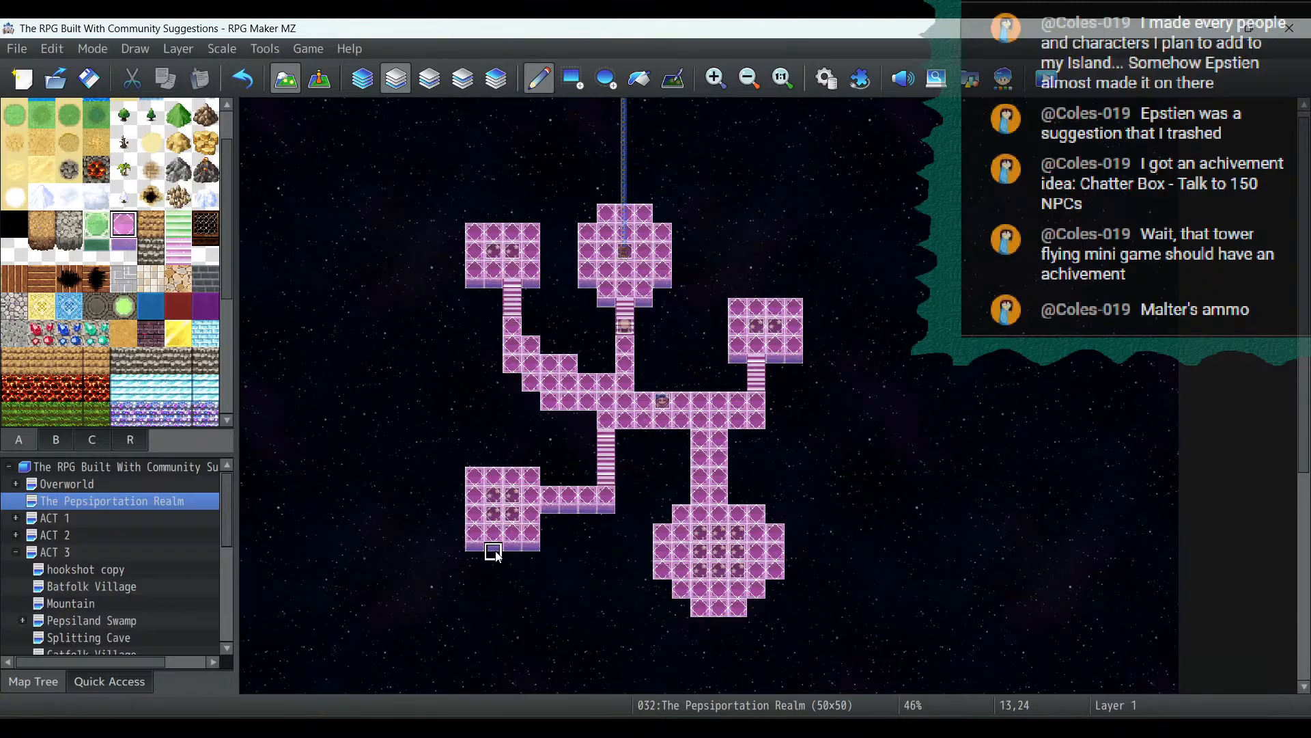
After checking the Overworld layout, paint a pink path and 4×3 platform below the southwest platform of The Pepsiportation Realm, adding pink stairs at (14,25)
{"action": "left_click", "coordinate": [168, 485]}
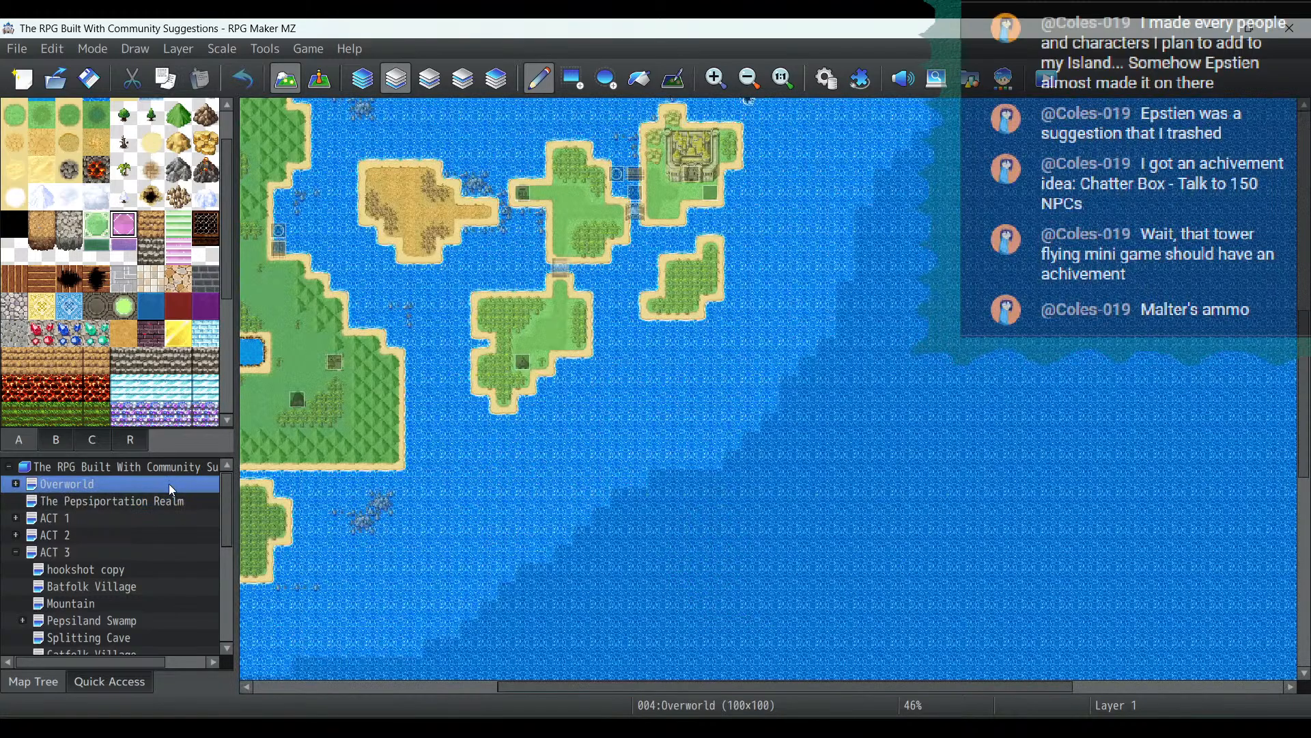
{"action": "left_click_drag", "start_coordinate": [519, 686], "coordinate": [317, 686]}
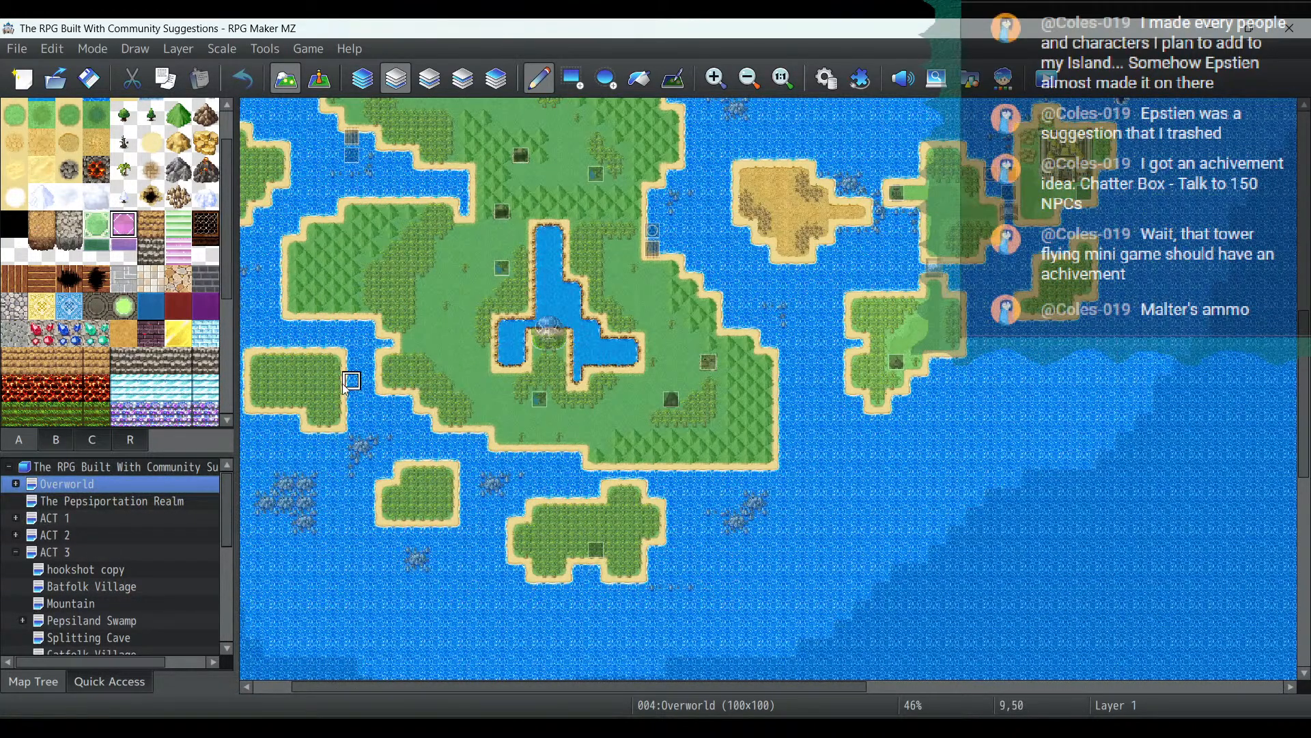
{"action": "left_click", "coordinate": [76, 504]}
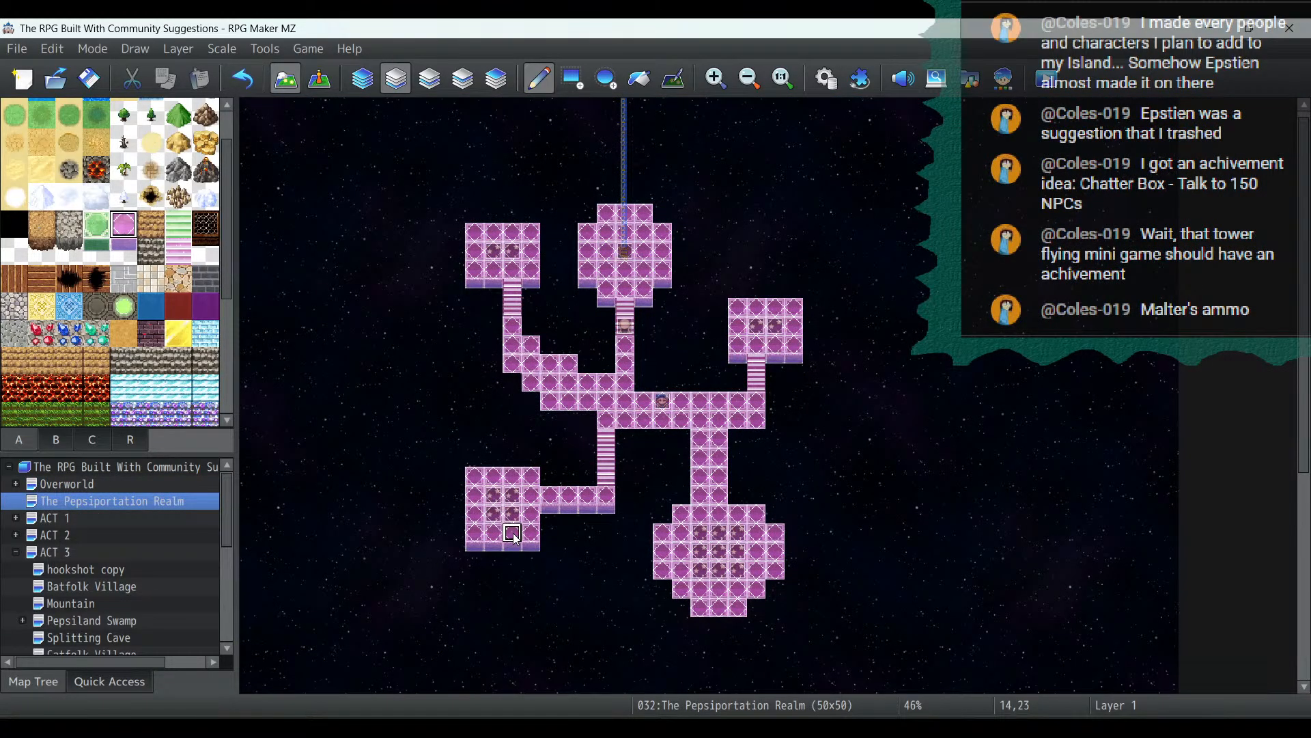
{"action": "mouse_move", "coordinate": [513, 534]}
{"action": "left_mouse_down"}
{"action": "mouse_move", "coordinate": [512, 608]}
{"action": "mouse_move", "coordinate": [566, 609]}
{"action": "mouse_move", "coordinate": [565, 625]}
{"action": "mouse_move", "coordinate": [513, 622]}
{"action": "mouse_move", "coordinate": [513, 642]}
{"action": "mouse_move", "coordinate": [572, 644]}
{"action": "left_mouse_up"}
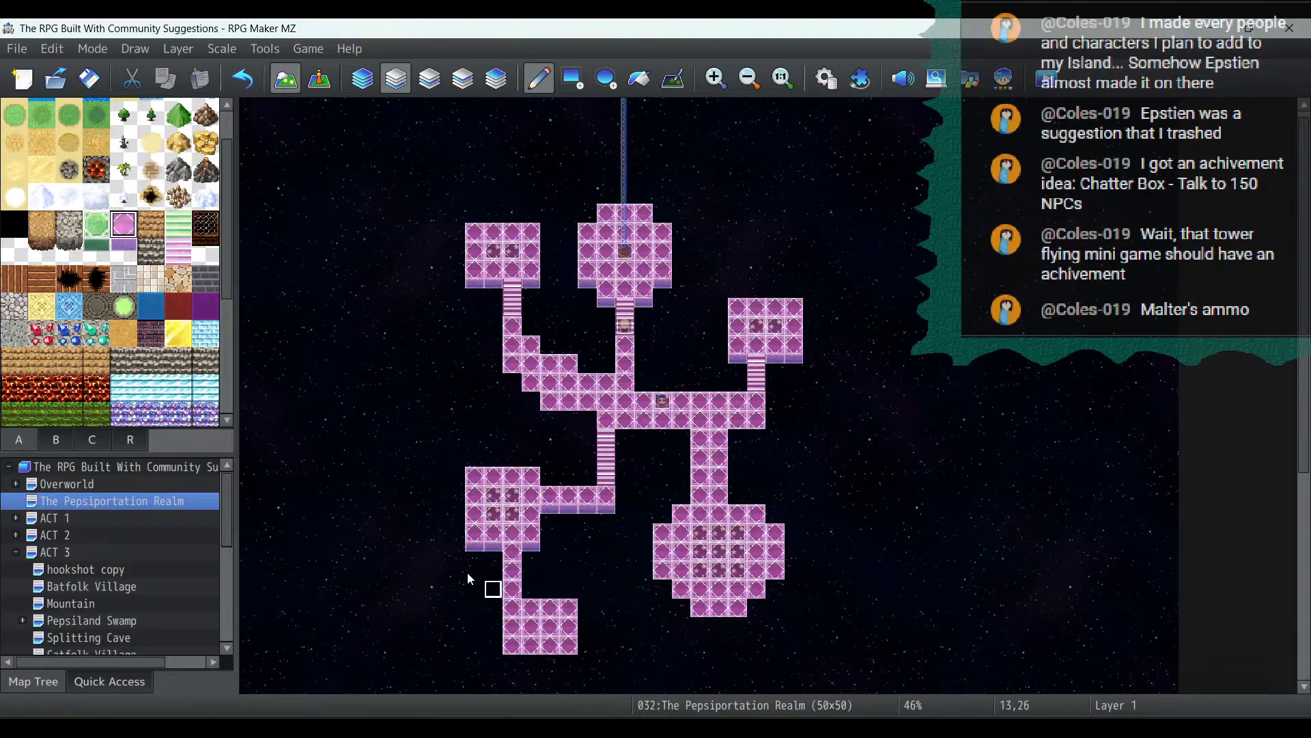
{"action": "left_click", "coordinate": [178, 251]}
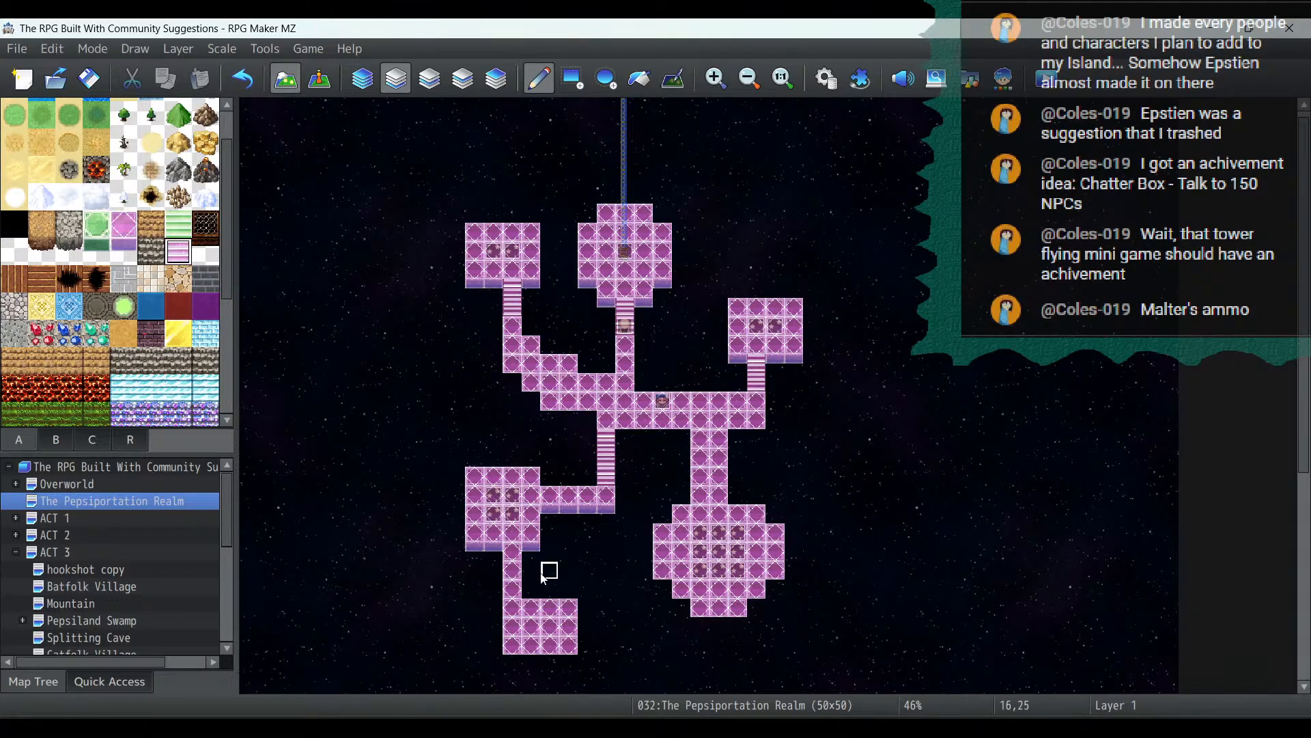
{"action": "left_click", "coordinate": [509, 571]}
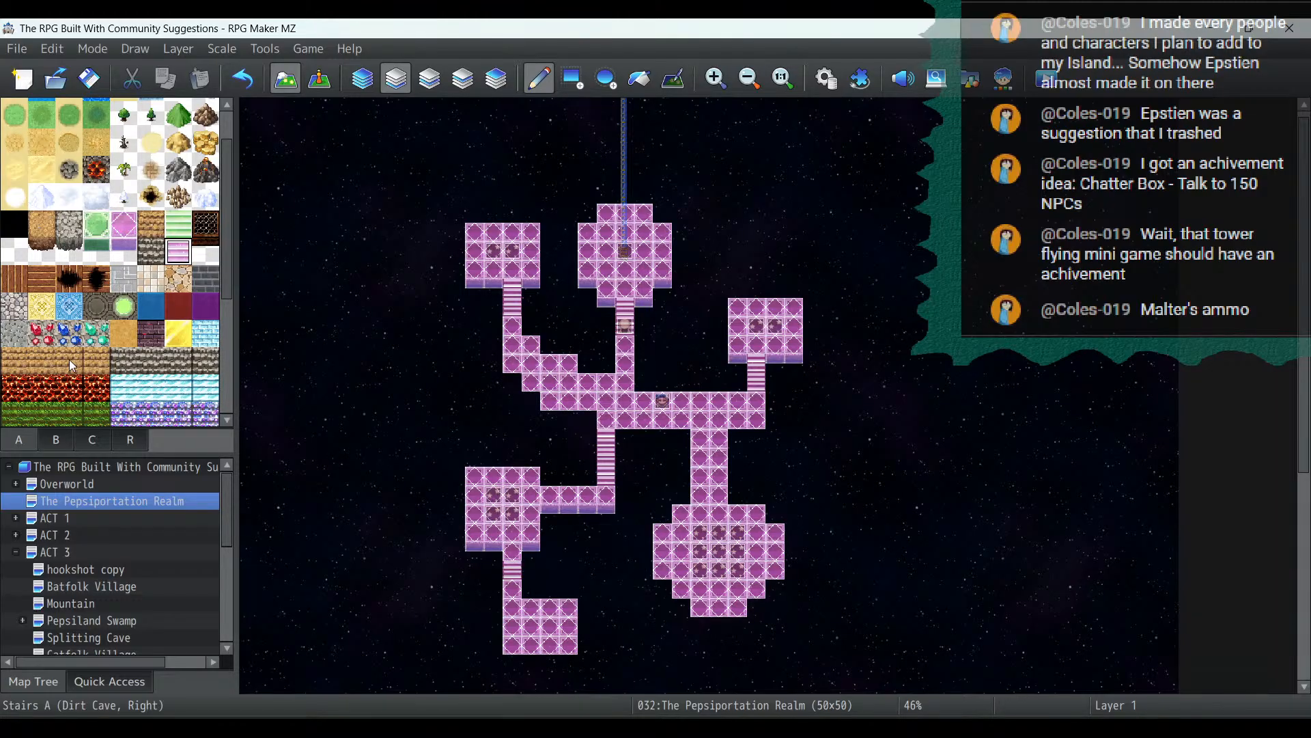
Paint the purple floor edge tiles along the underside of the new southern platform, from (14,30) to (17,30)
{"action": "left_click", "coordinate": [97, 224]}
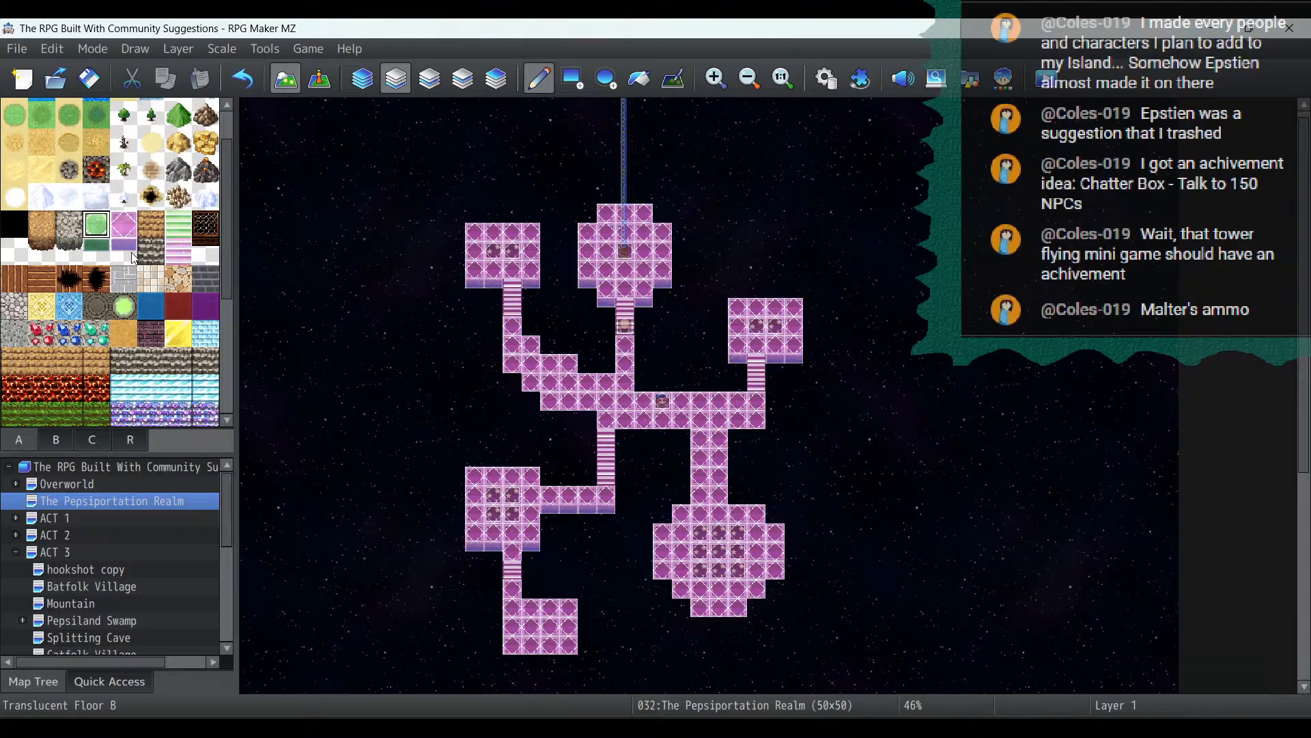
{"action": "left_click", "coordinate": [133, 256]}
{"action": "left_click_drag", "start_coordinate": [512, 664], "coordinate": [566, 666]}
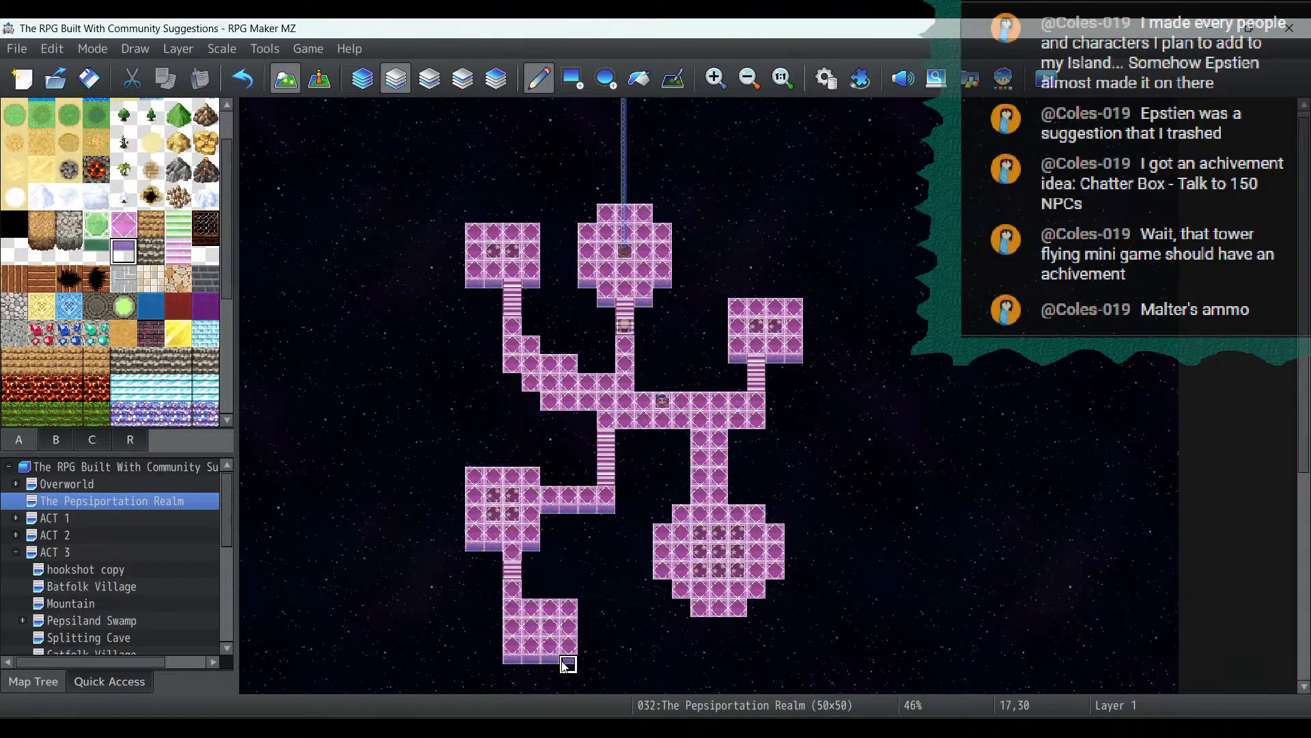
Copy the event at (13,22) on the southwest platform and paste it onto the new platform at (15,28)
{"action": "left_click", "coordinate": [319, 79]}
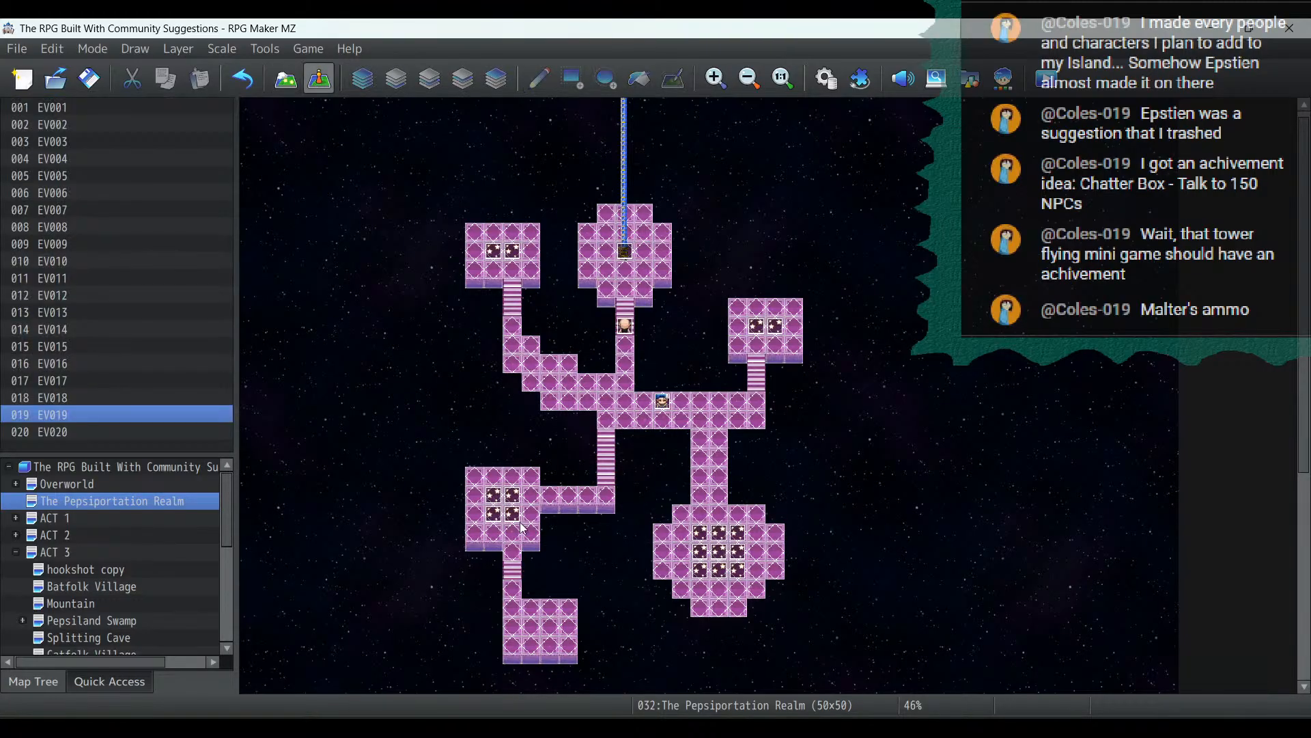
{"action": "right_click", "coordinate": [492, 518]}
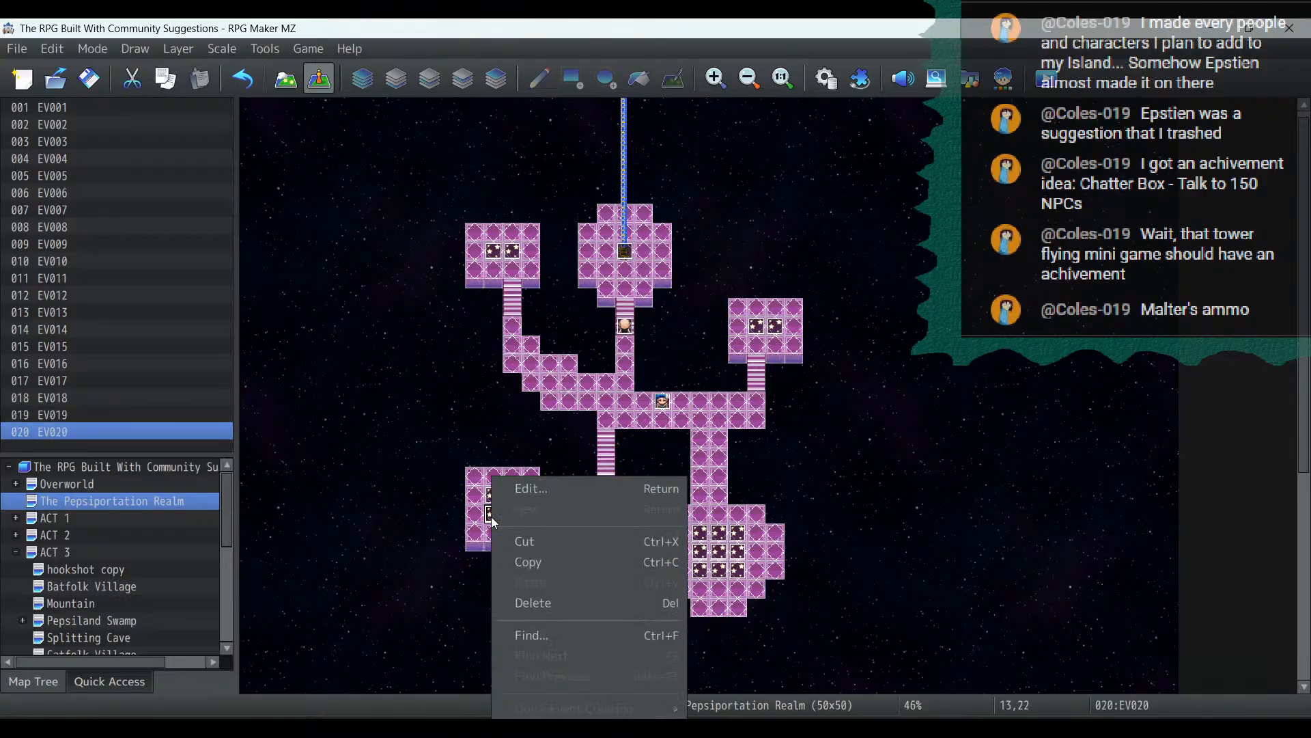
{"action": "left_click", "coordinate": [530, 561]}
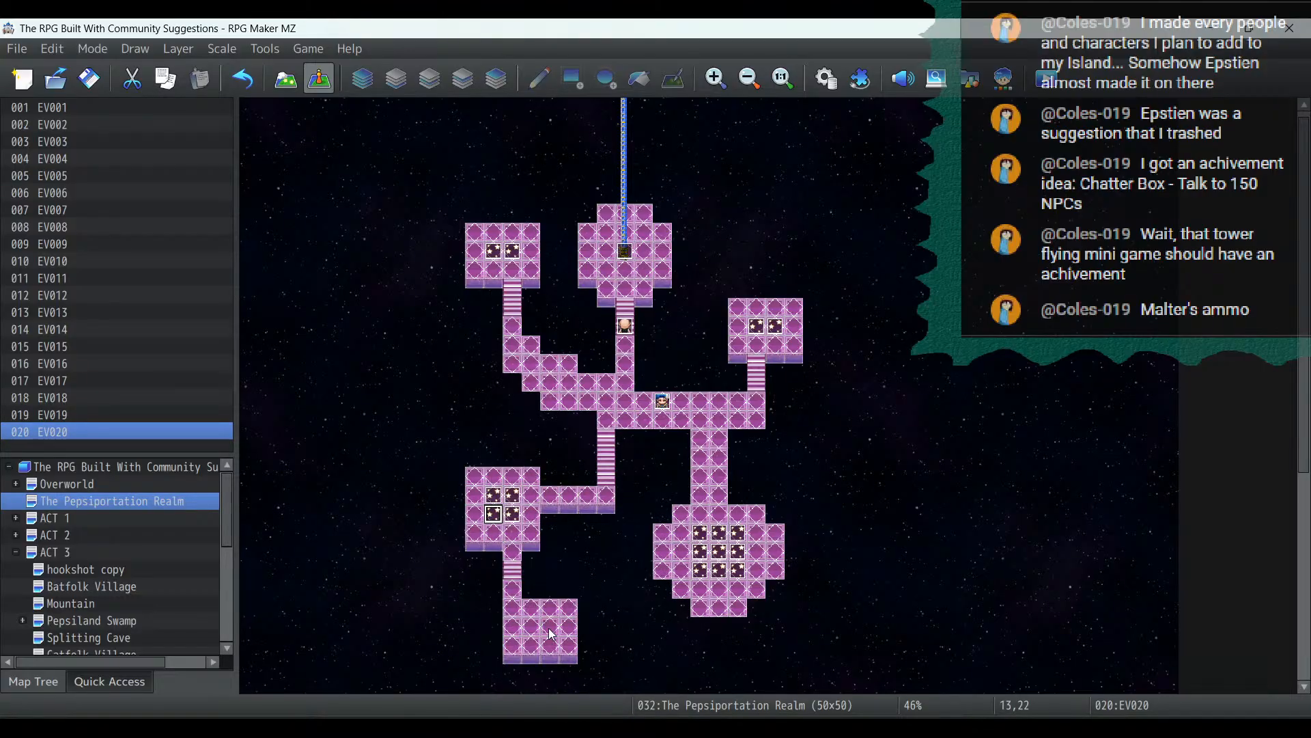
{"action": "right_click", "coordinate": [550, 627]}
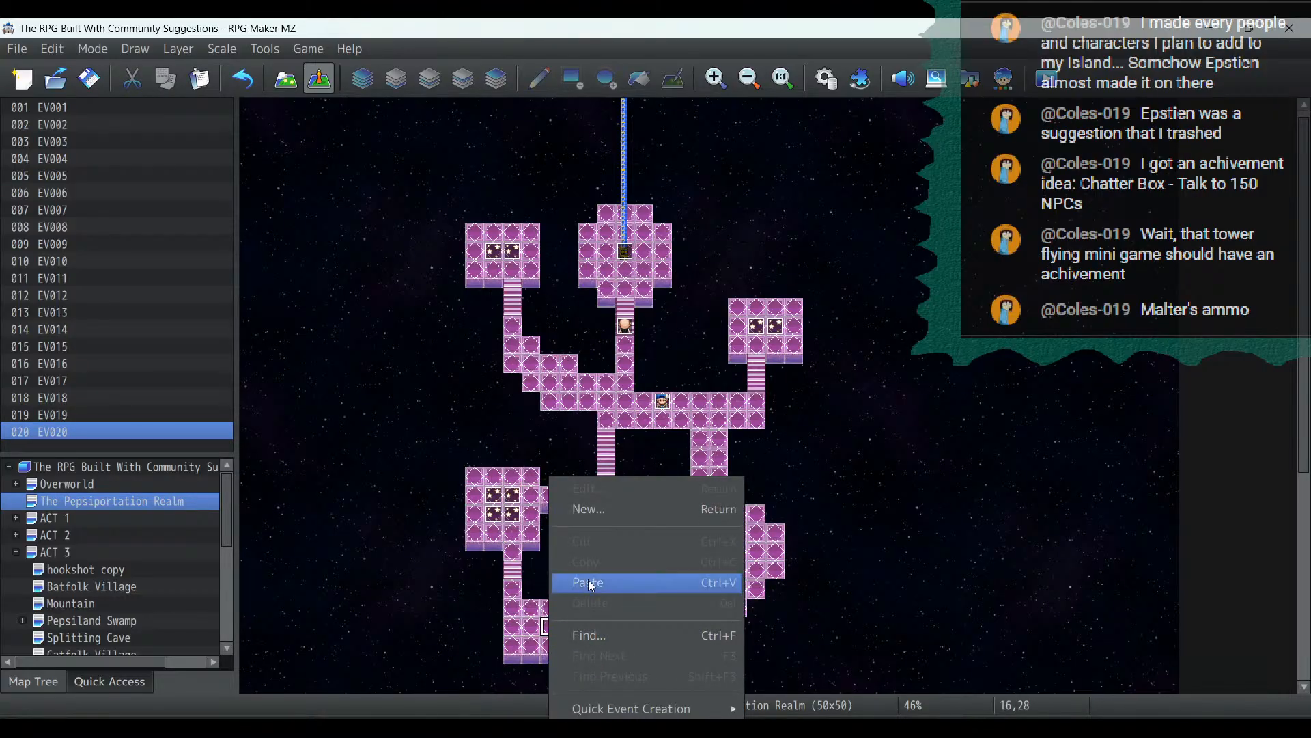
{"action": "left_click", "coordinate": [530, 625]}
{"action": "right_click", "coordinate": [532, 625]}
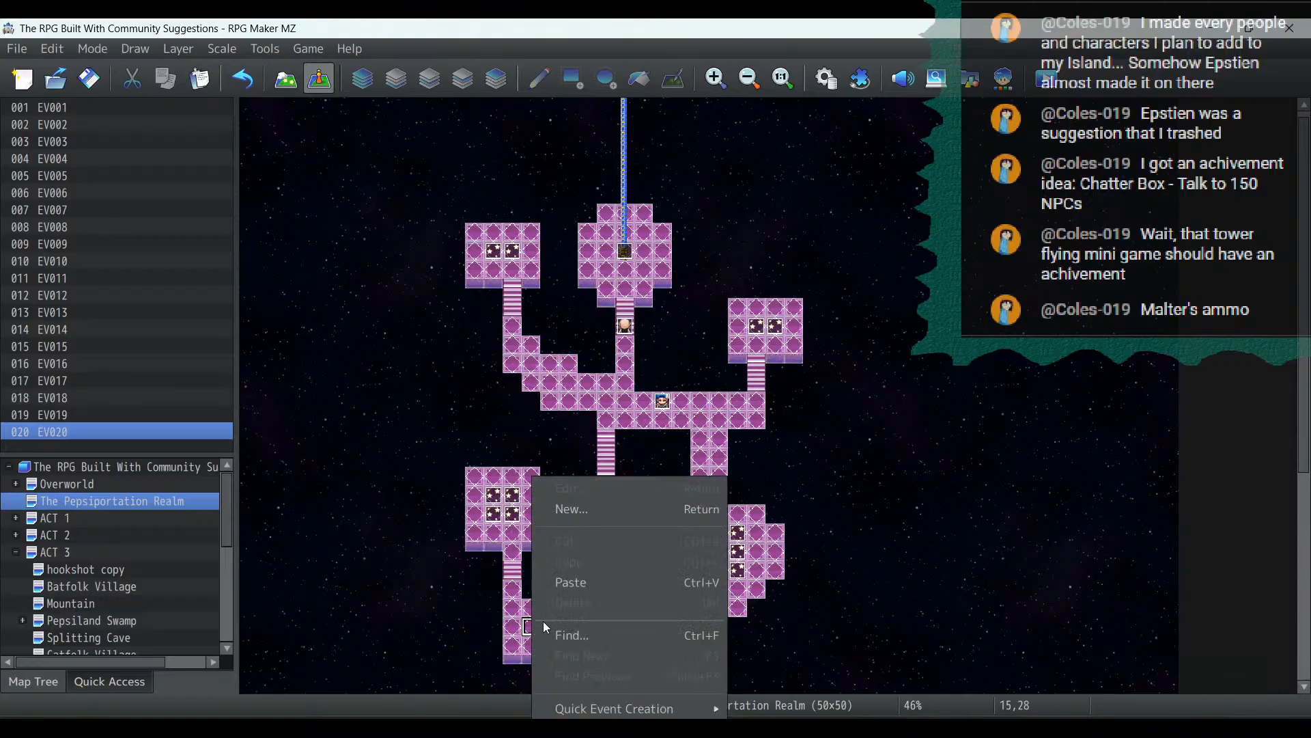
{"action": "left_click", "coordinate": [573, 581]}
Erase the new platform's easternmost column from (17,27) to (17,30) with the empty tile, narrowing it to three tiles
{"action": "left_click", "coordinate": [285, 83]}
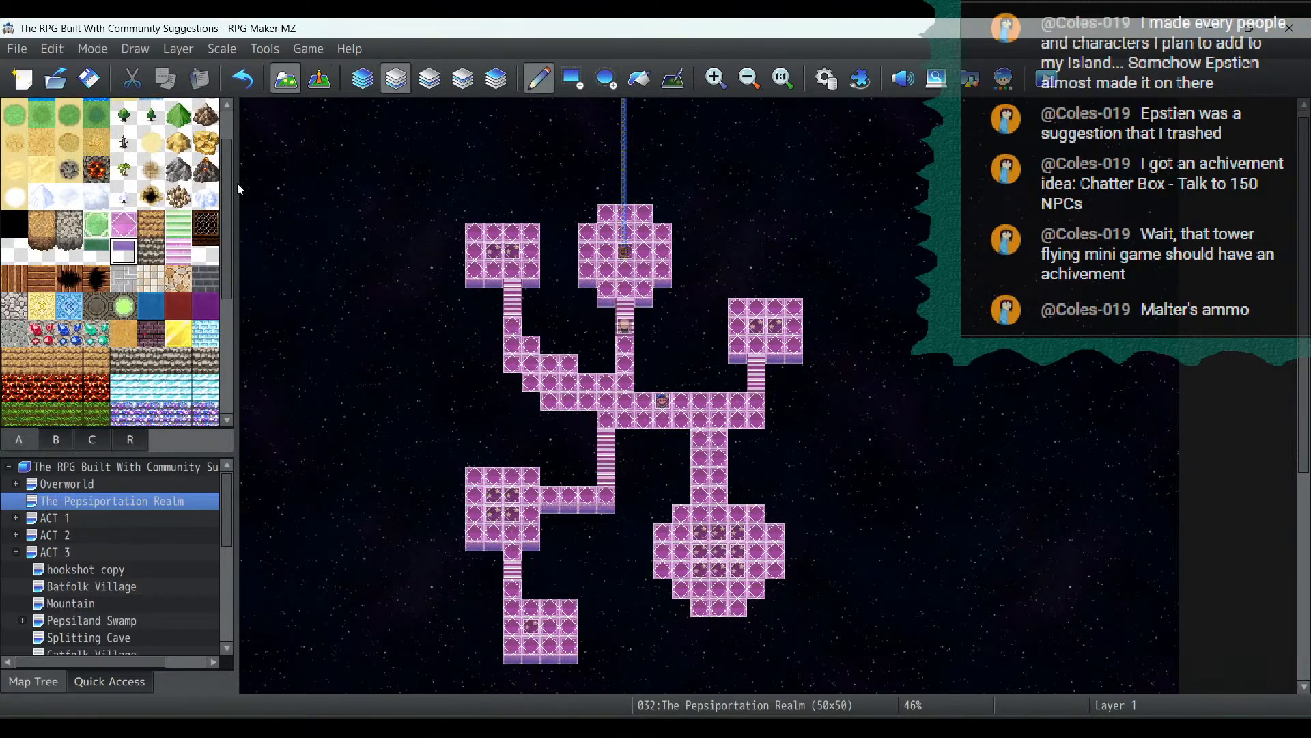
{"action": "left_click", "coordinate": [15, 217]}
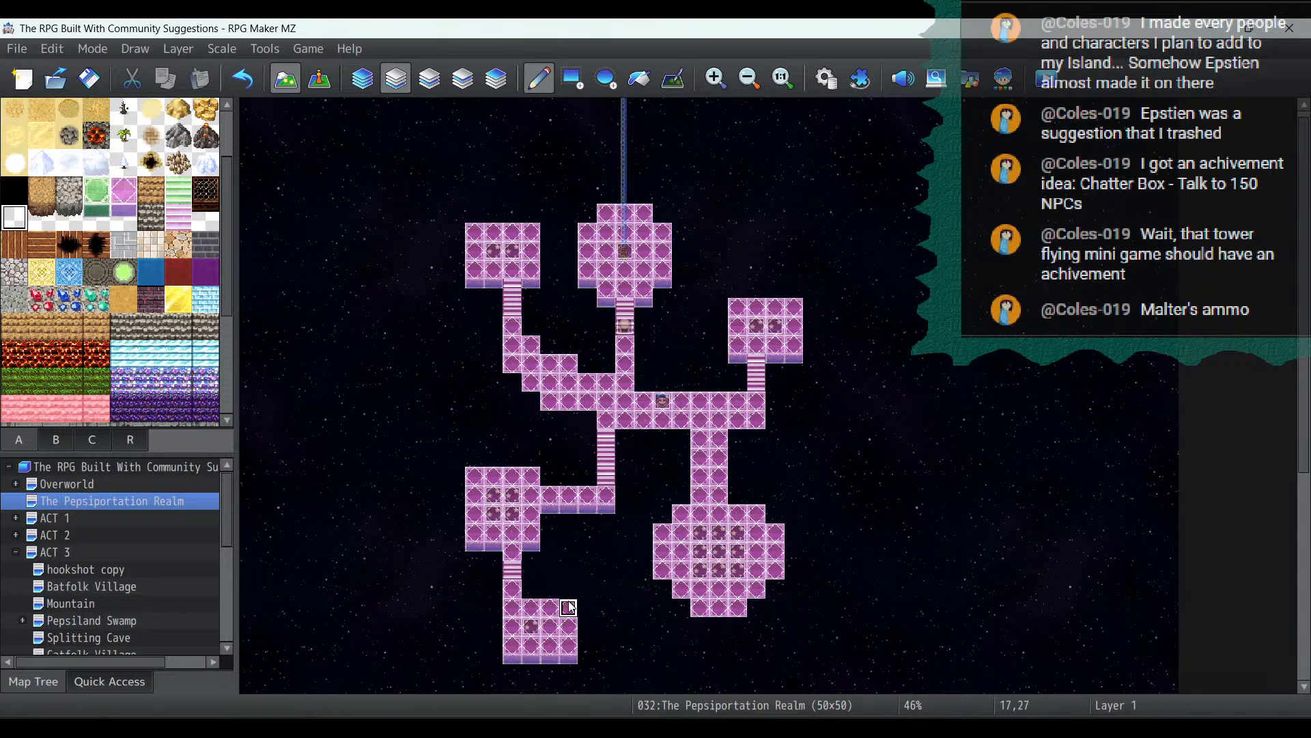
{"action": "left_click_drag", "start_coordinate": [567, 608], "coordinate": [570, 666]}
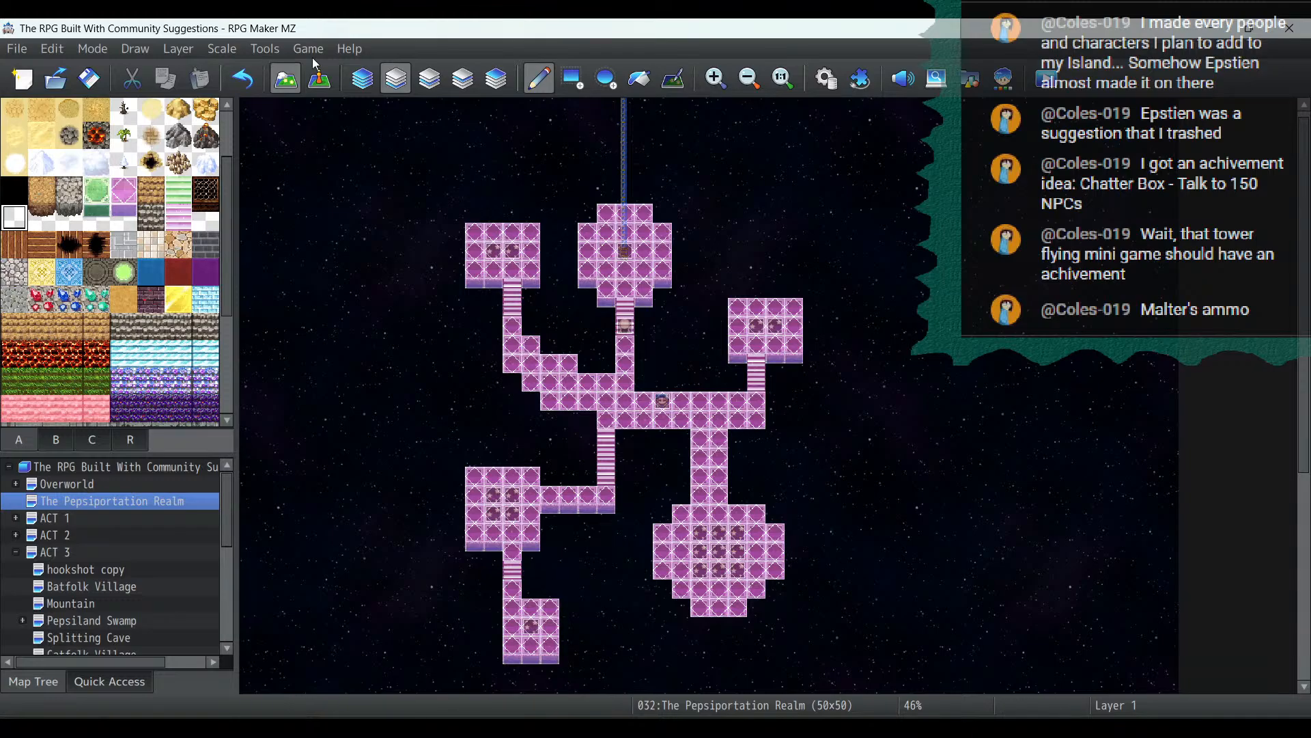
Name switch 0283 "Catbase Pepsiport" and set it as the page 2 condition of the pasted event at (15,28)
{"action": "left_click", "coordinate": [321, 87]}
{"action": "double_click", "coordinate": [534, 625]}
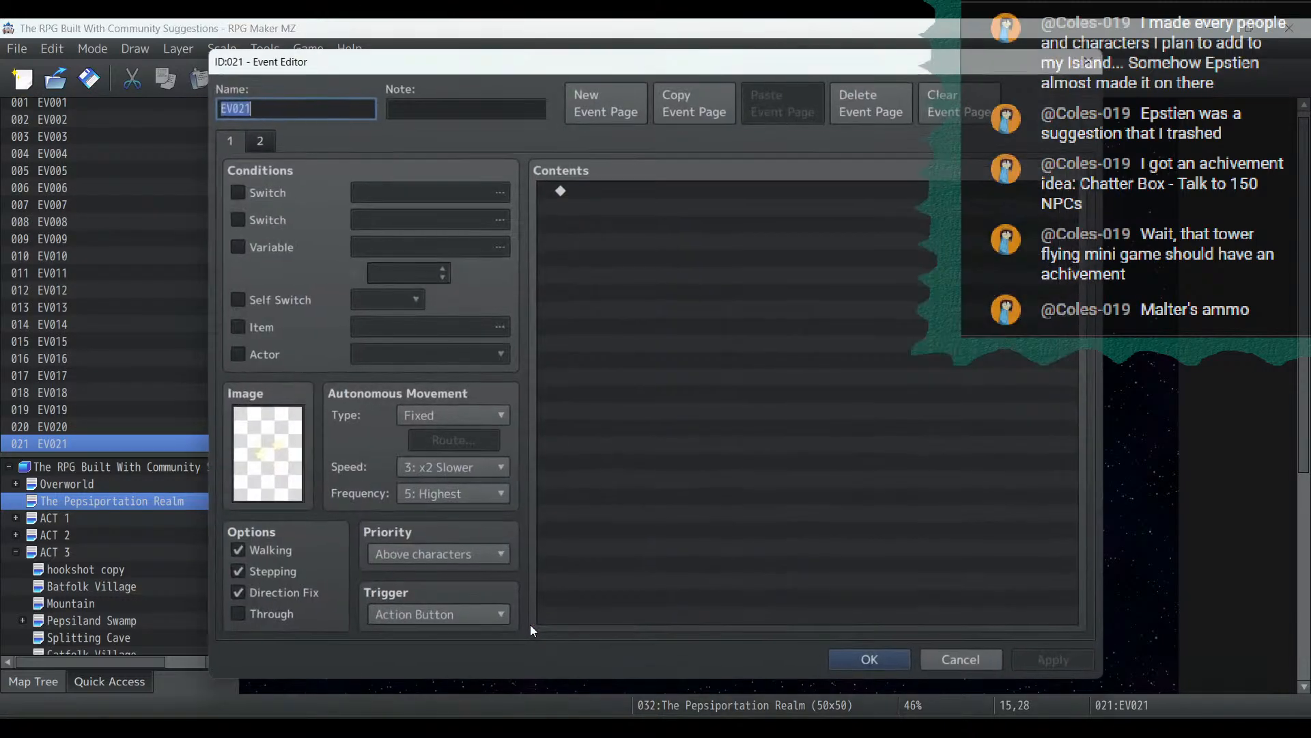
{"action": "left_click", "coordinate": [262, 144]}
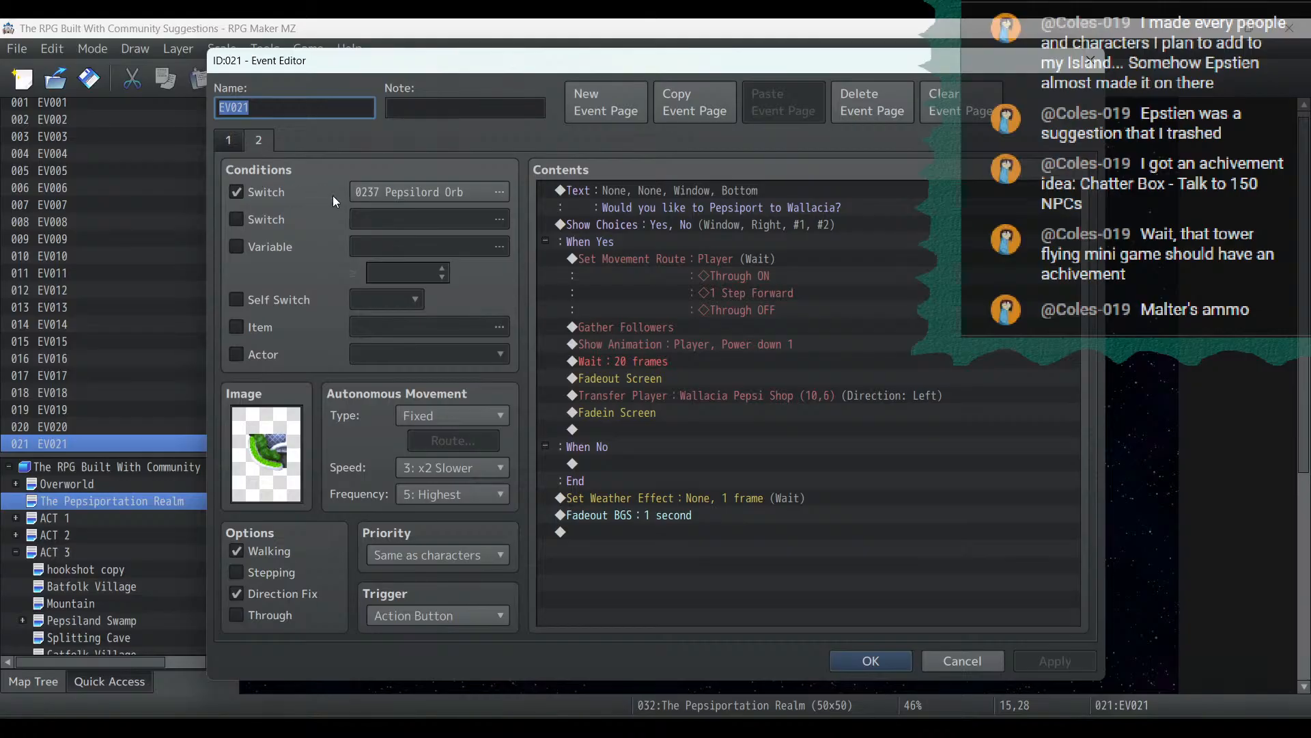
{"action": "left_click", "coordinate": [383, 192]}
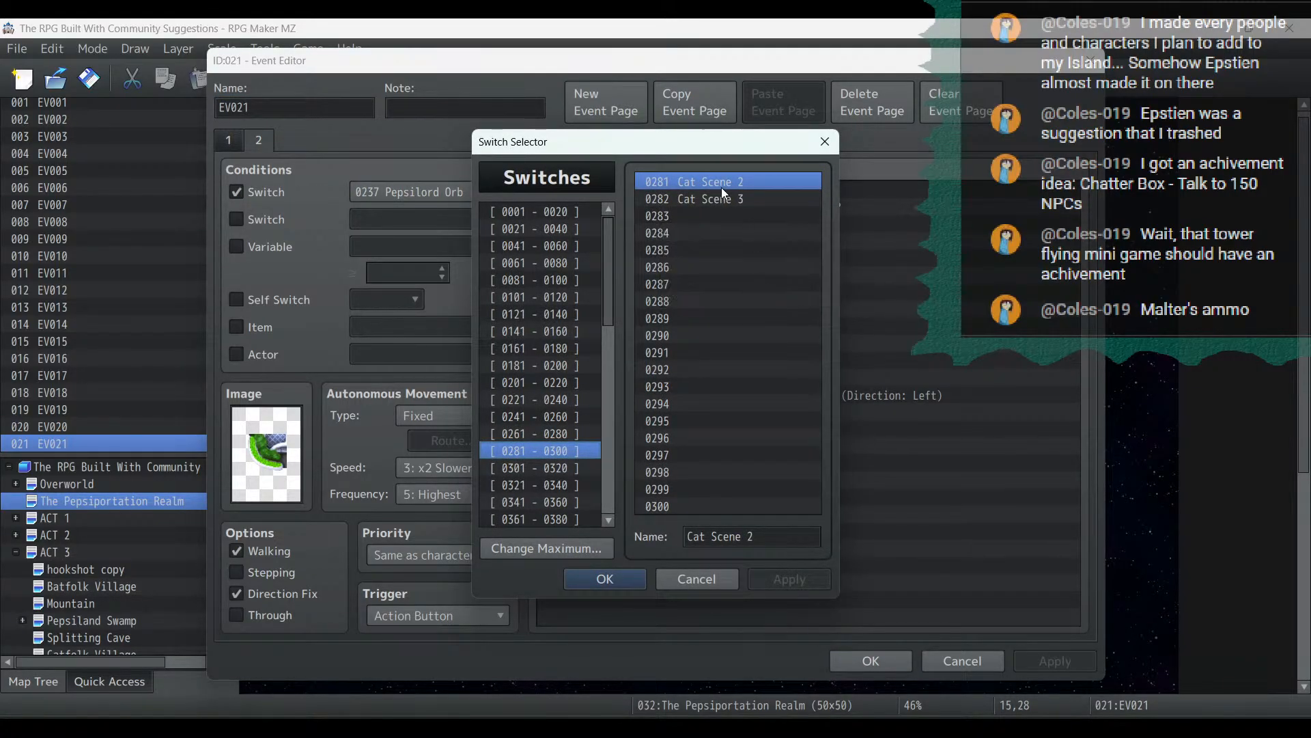
{"action": "left_click", "coordinate": [723, 215]}
{"action": "left_click", "coordinate": [745, 535]}
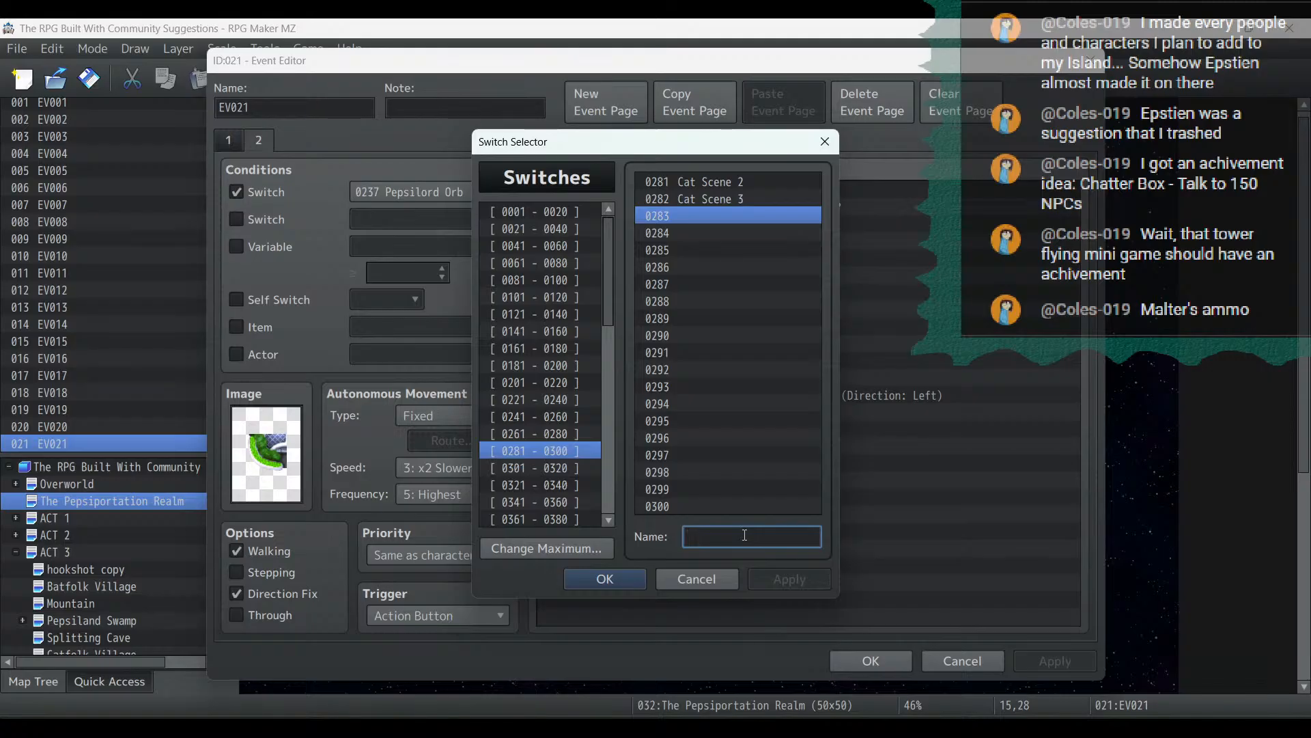
{"action": "type", "text": "Cat"}
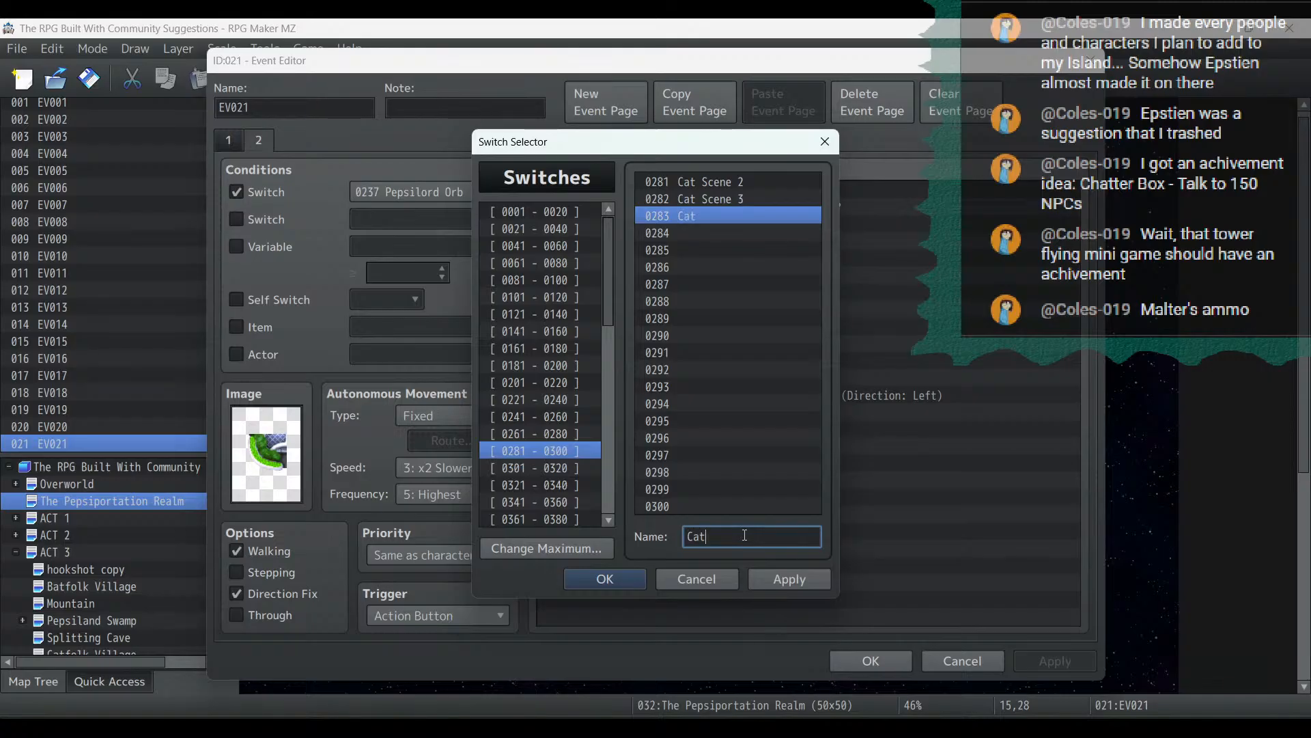
{"action": "type", "text": "base Pepsiportation"}
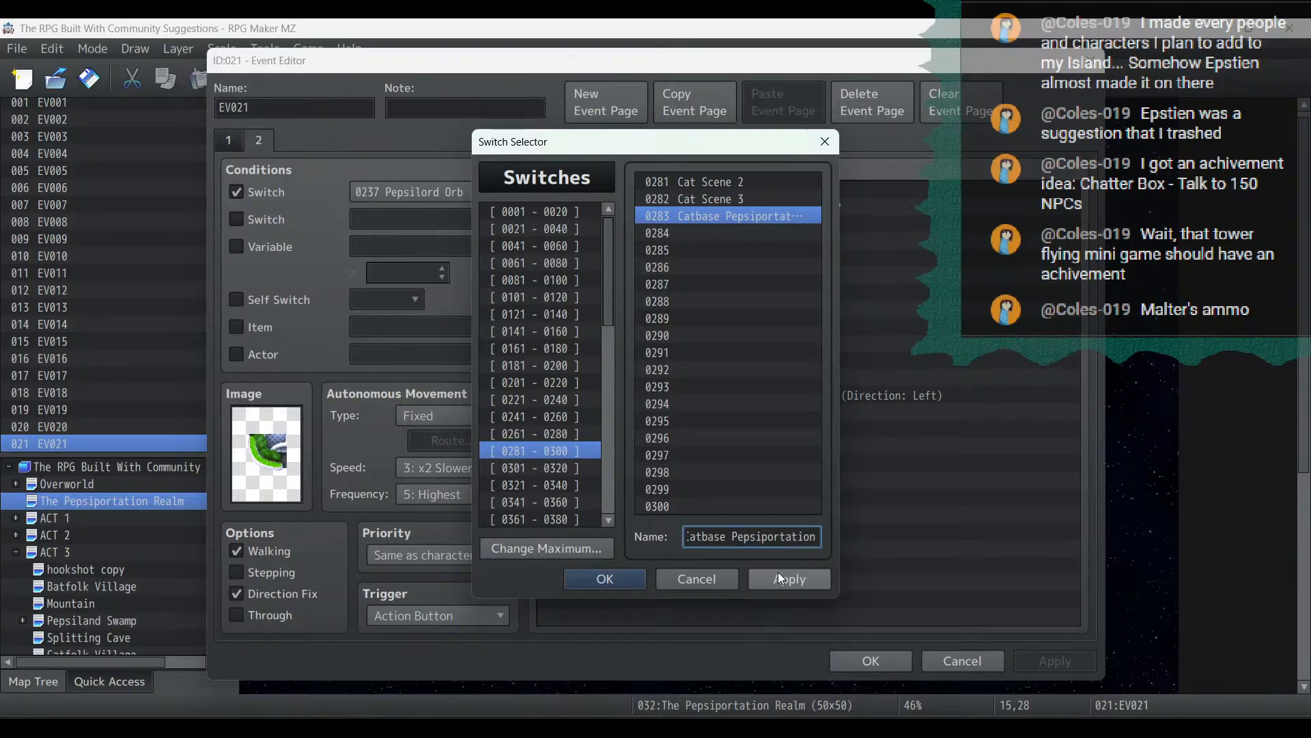
{"action": "key", "text": "BackSpace"}
{"action": "key", "text": "BackSpace"}
{"action": "key", "text": "BackSpace"}
{"action": "key", "text": "BackSpace"}
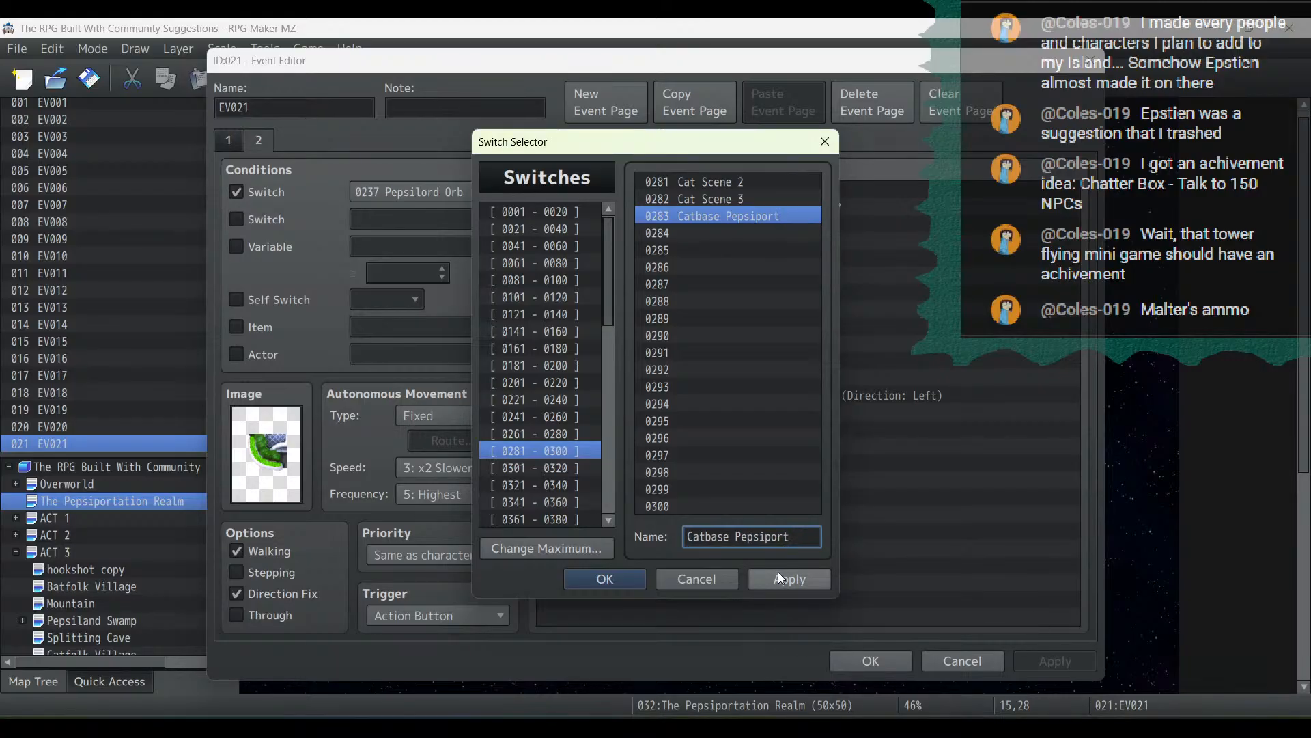
{"action": "left_click", "coordinate": [778, 576]}
{"action": "left_click", "coordinate": [606, 579]}
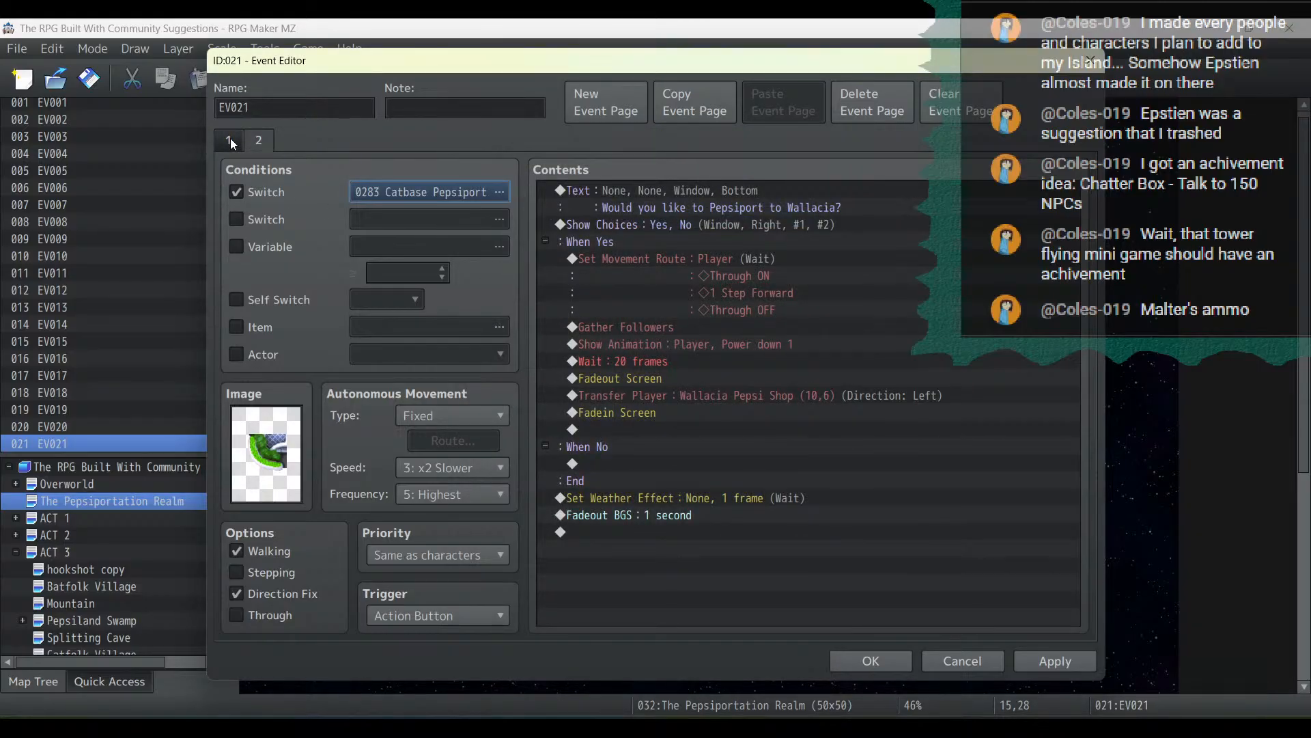
Change the event's page 2 message to "Would you like to Pepsiport to The Secret Jungle Base?" and save the event
{"action": "left_click", "coordinate": [259, 140]}
{"action": "left_click", "coordinate": [675, 189]}
{"action": "double_click", "coordinate": [675, 185]}
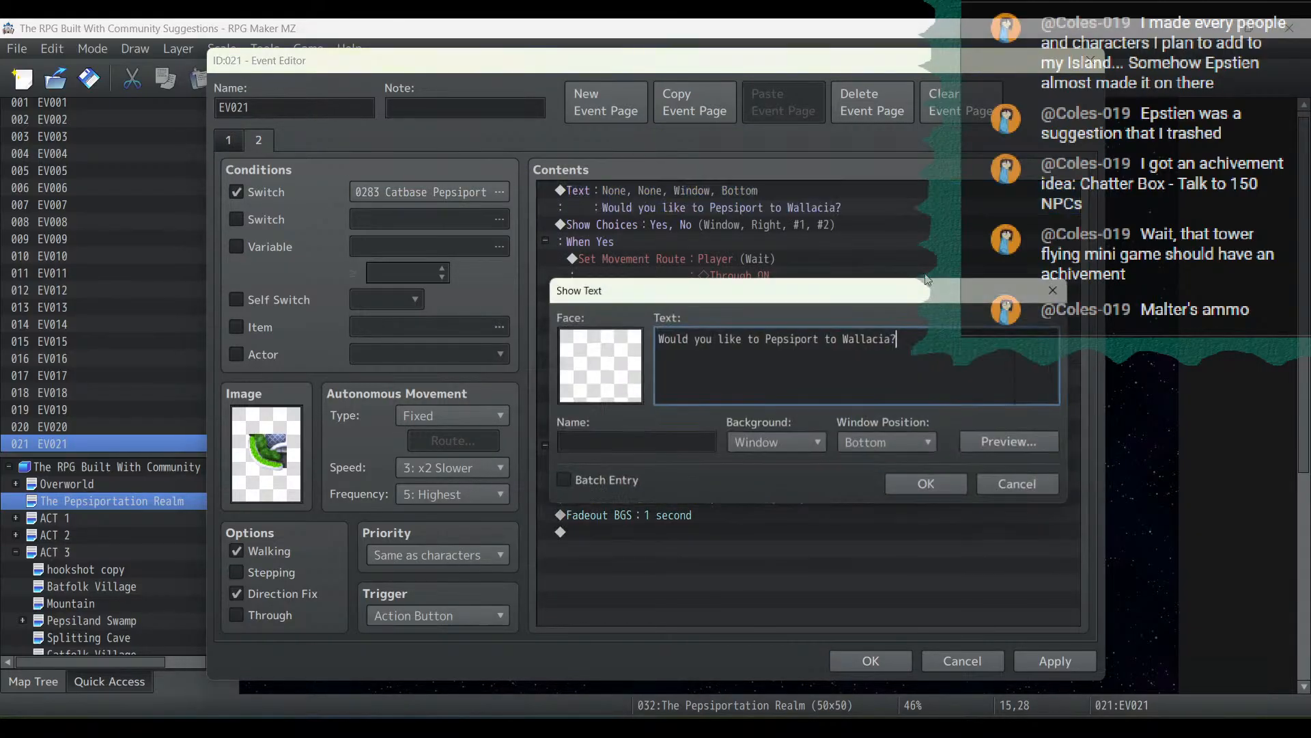
{"action": "key", "text": "BackSpace"}
{"action": "key", "text": "BackSpace"}
{"action": "key", "text": "BackSpace"}
{"action": "key", "text": "BackSpace"}
{"action": "key", "text": "BackSpace"}
{"action": "key", "text": "BackSpace"}
{"action": "key", "text": "BackSpace"}
{"action": "key", "text": "BackSpace"}
{"action": "key", "text": "BackSpace"}
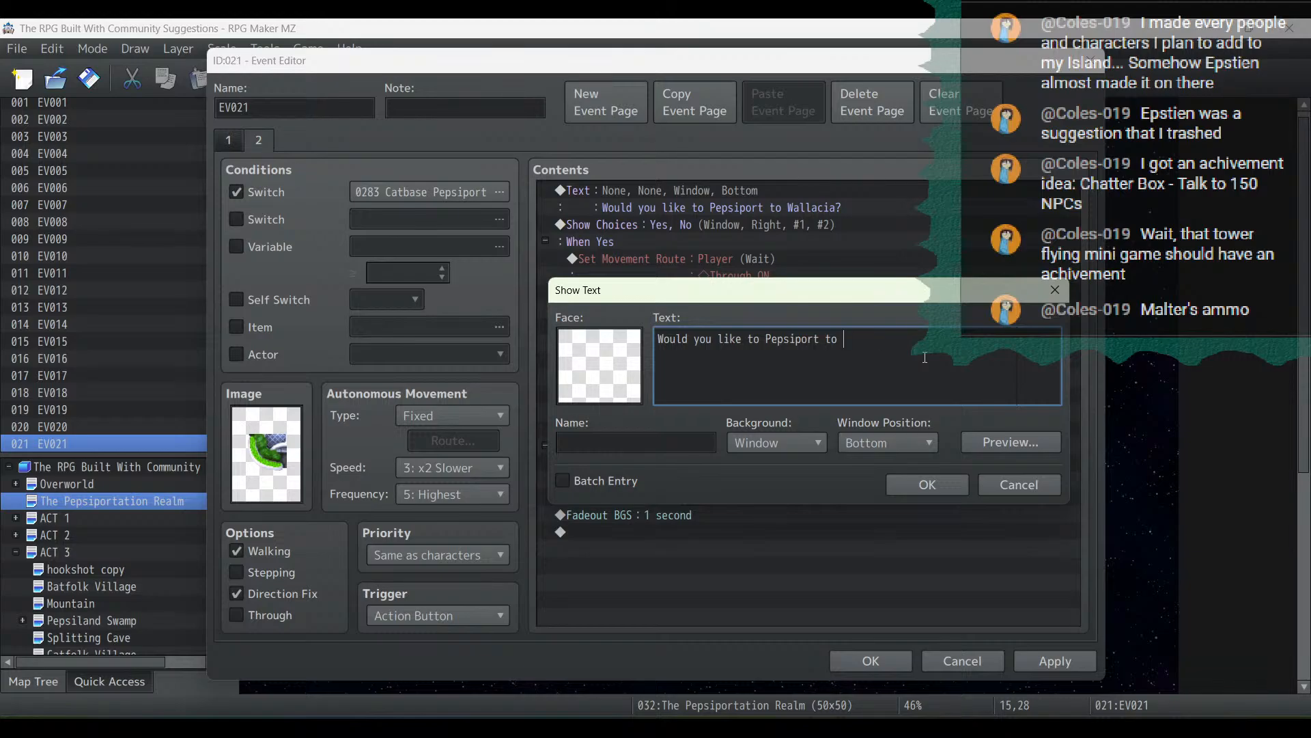
{"action": "type", "text": "t"}
{"action": "key", "text": "BackSpace"}
{"action": "type", "text": "Secret"}
{"action": "type", "text": " Jungl"}
{"action": "type", "text": "e Base"}
{"action": "type", "text": "The"}
{"action": "left_click", "coordinate": [917, 485]}
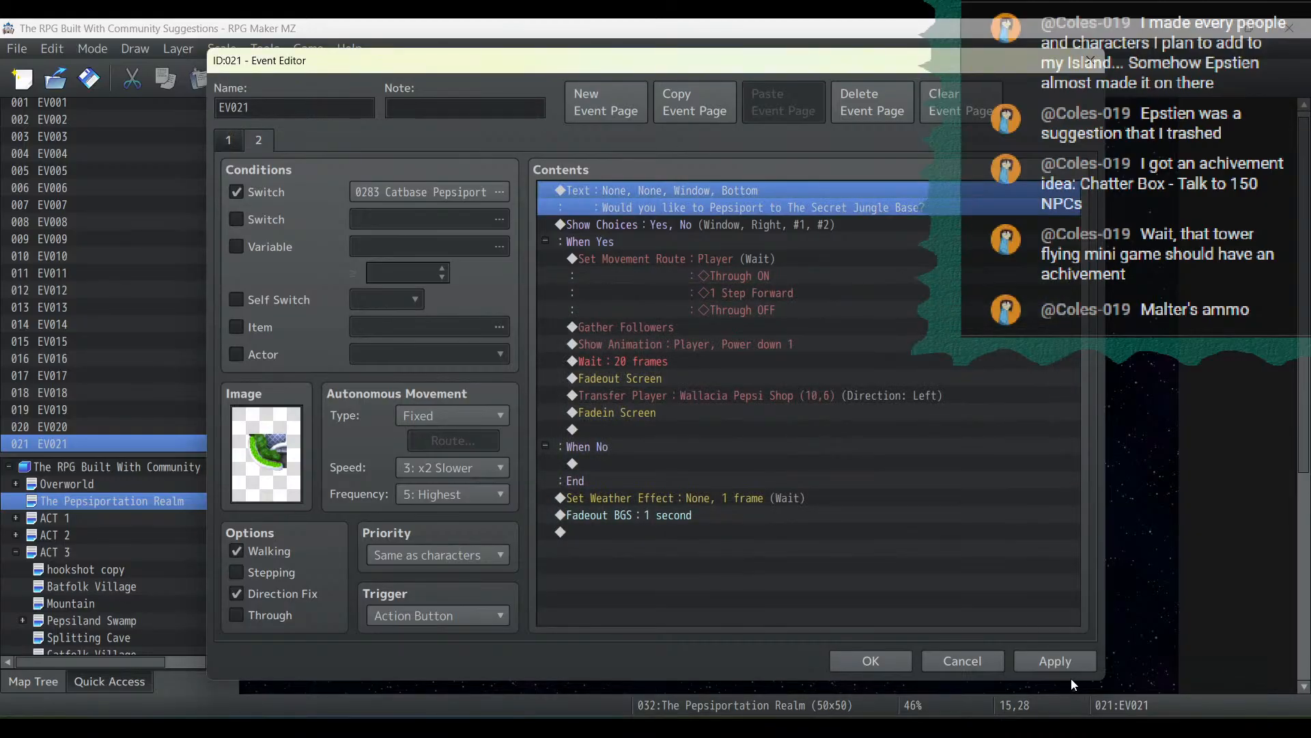
{"action": "left_click", "coordinate": [1030, 656]}
{"action": "left_click", "coordinate": [890, 665]}
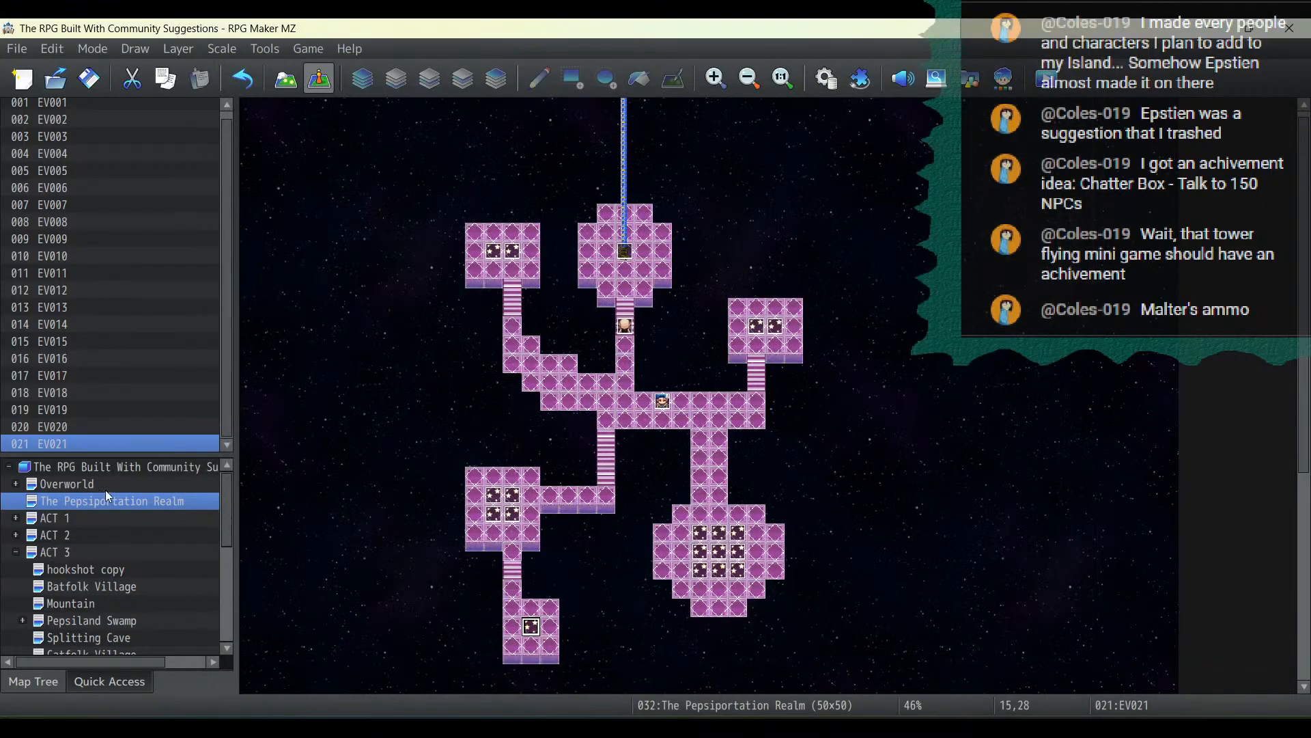
Check the display name of the Catbase F2 map in its map properties
{"action": "scroll", "coordinate": [96, 505], "scroll_direction": "down", "scroll_amount": 5}
{"action": "scroll", "coordinate": [92, 515], "scroll_direction": "down", "scroll_amount": 1}
{"action": "left_click", "coordinate": [97, 577]}
{"action": "right_click", "coordinate": [97, 578]}
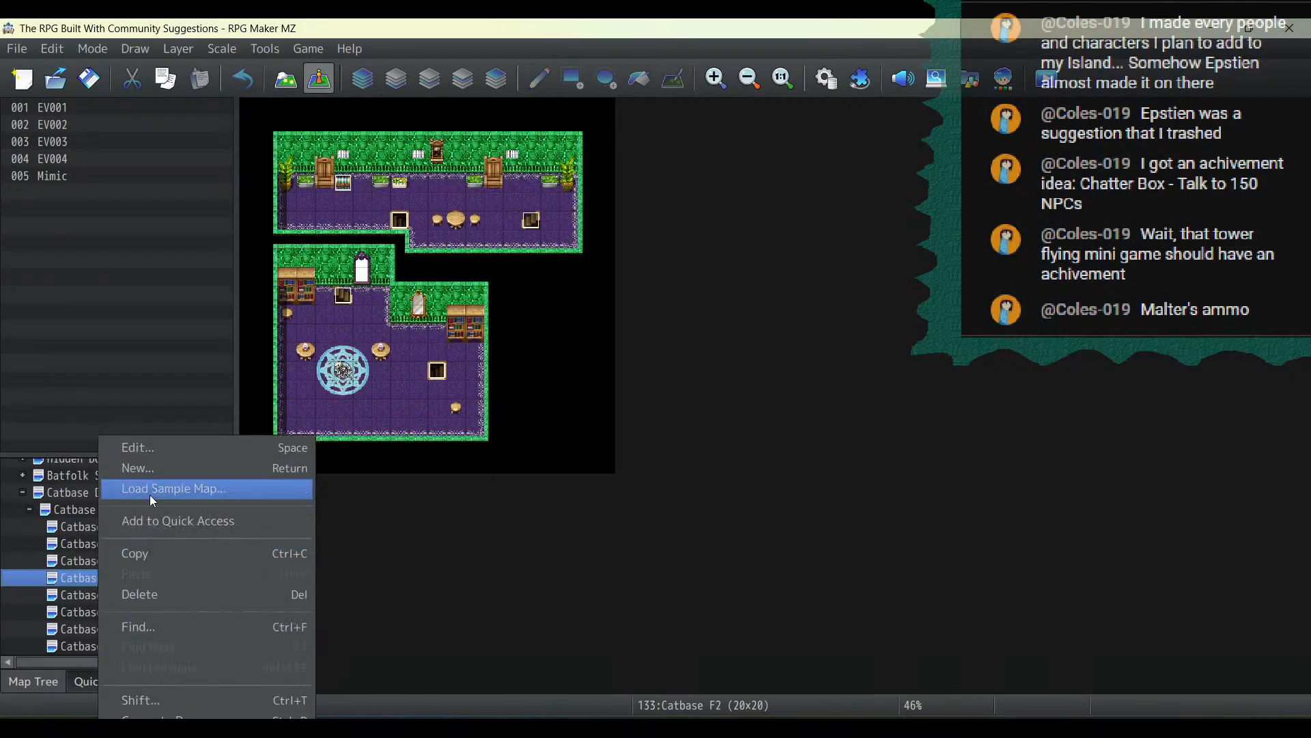
{"action": "left_click", "coordinate": [138, 454]}
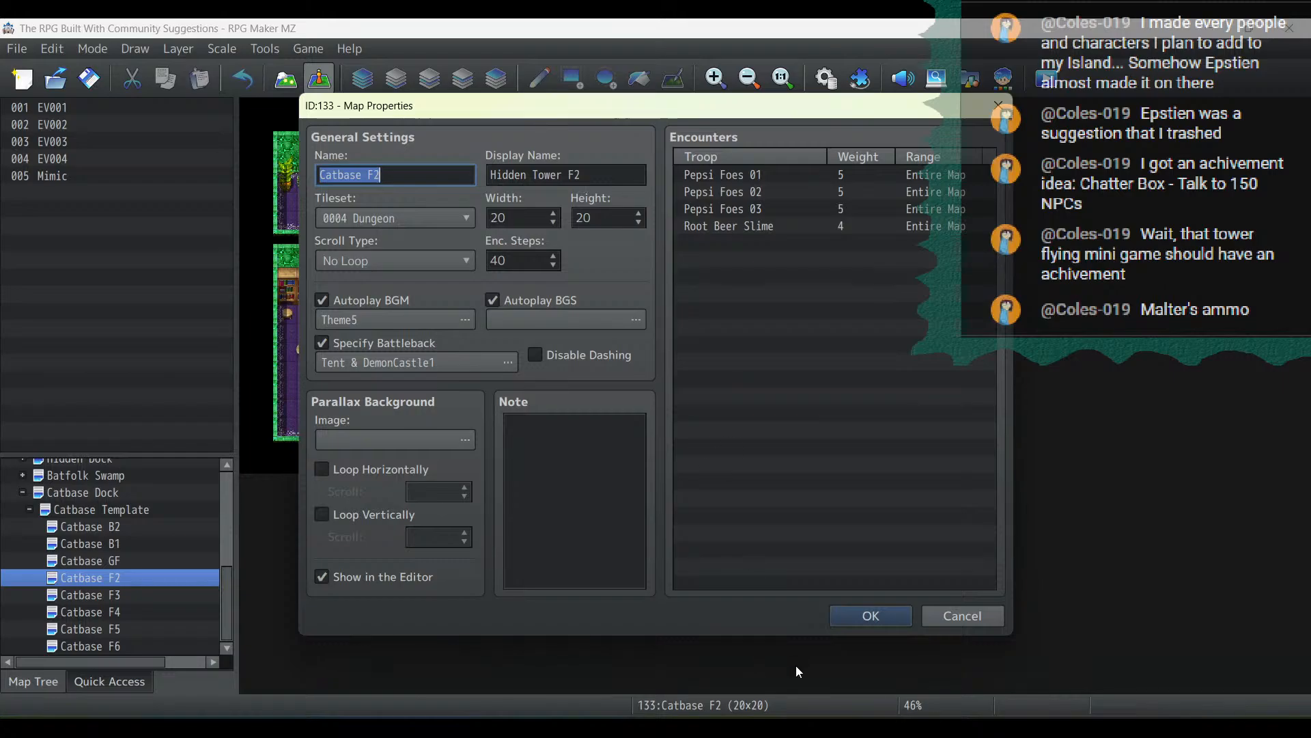
{"action": "scroll", "coordinate": [87, 596], "scroll_direction": "up", "scroll_amount": 10}
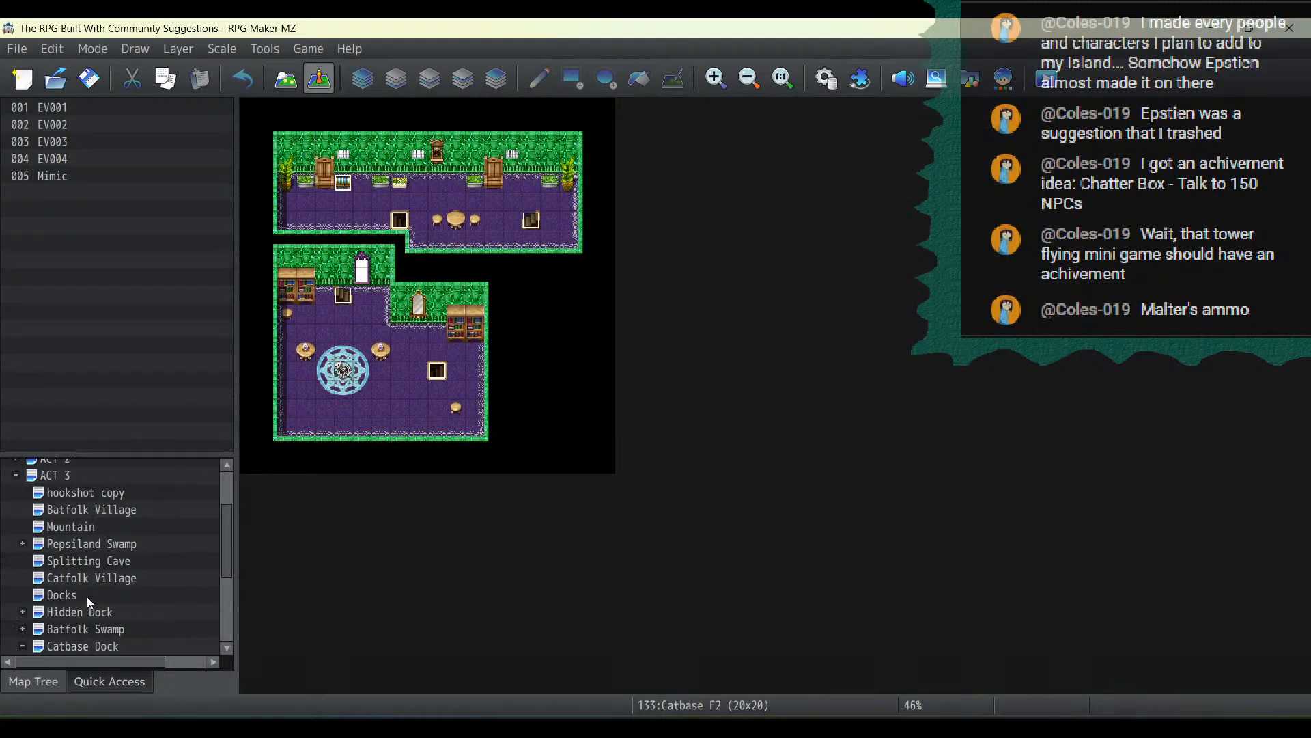
Reopen the (15,28) event in The Pepsiportation Realm and change its page 2 message to "Would you like to Pepsiport to the Hidden Tower?"
{"action": "left_click", "coordinate": [96, 501]}
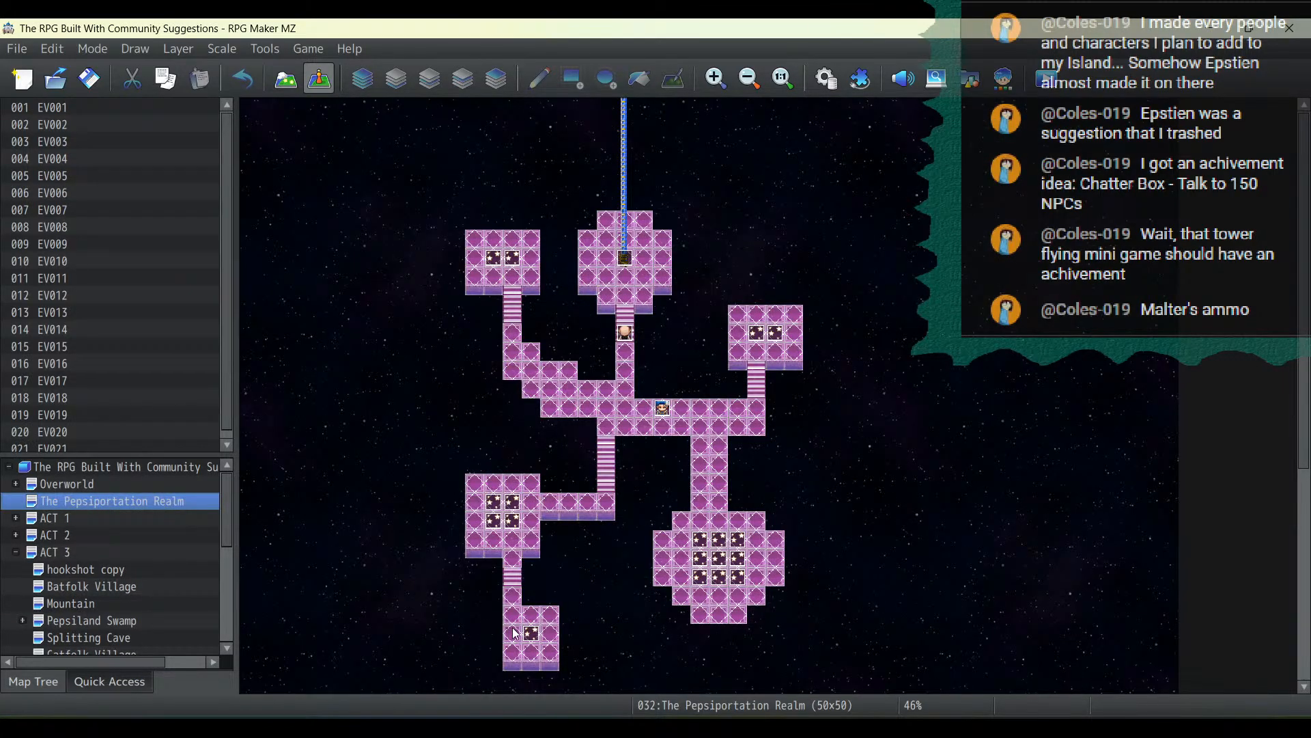
{"action": "double_click", "coordinate": [623, 247]}
{"action": "left_click", "coordinate": [260, 140]}
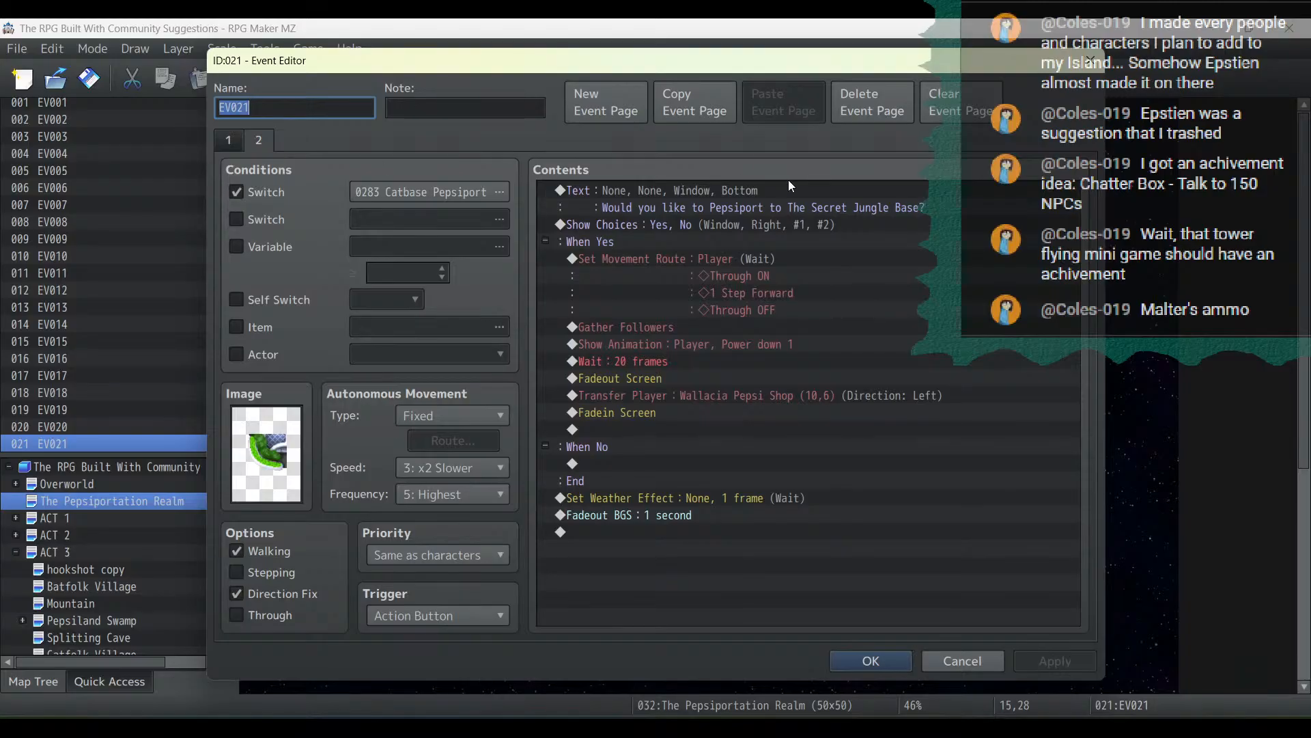
{"action": "left_click", "coordinate": [265, 142]}
{"action": "double_click", "coordinate": [709, 198]}
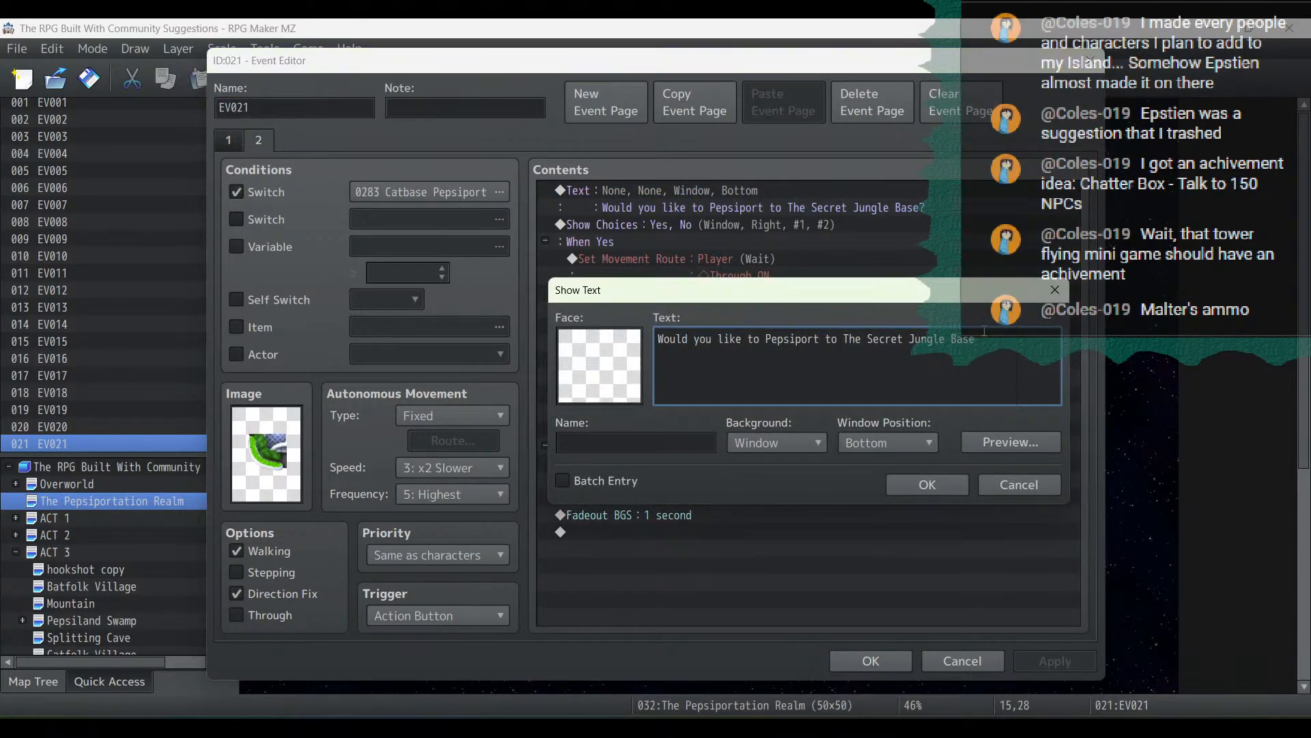
{"action": "key", "text": "BackSpace"}
{"action": "key", "text": "BackSpace"}
{"action": "key", "text": "BackSpace"}
{"action": "key", "text": "BackSpace"}
{"action": "key", "text": "BackSpace"}
{"action": "key", "text": "BackSpace"}
{"action": "key", "text": "BackSpace"}
{"action": "key", "text": "BackSpace"}
{"action": "key", "text": "BackSpace"}
{"action": "key", "text": "BackSpace"}
{"action": "key", "text": "BackSpace"}
{"action": "key", "text": "BackSpace"}
{"action": "key", "text": "BackSpace"}
{"action": "key", "text": "BackSpace"}
{"action": "key", "text": "BackSpace"}
{"action": "key", "text": "BackSpace"}
{"action": "key", "text": "BackSpace"}
{"action": "key", "text": "BackSpace"}
{"action": "key", "text": "BackSpace"}
{"action": "key", "text": "BackSpace"}
{"action": "type", "text": "the Hidden Tower?"}
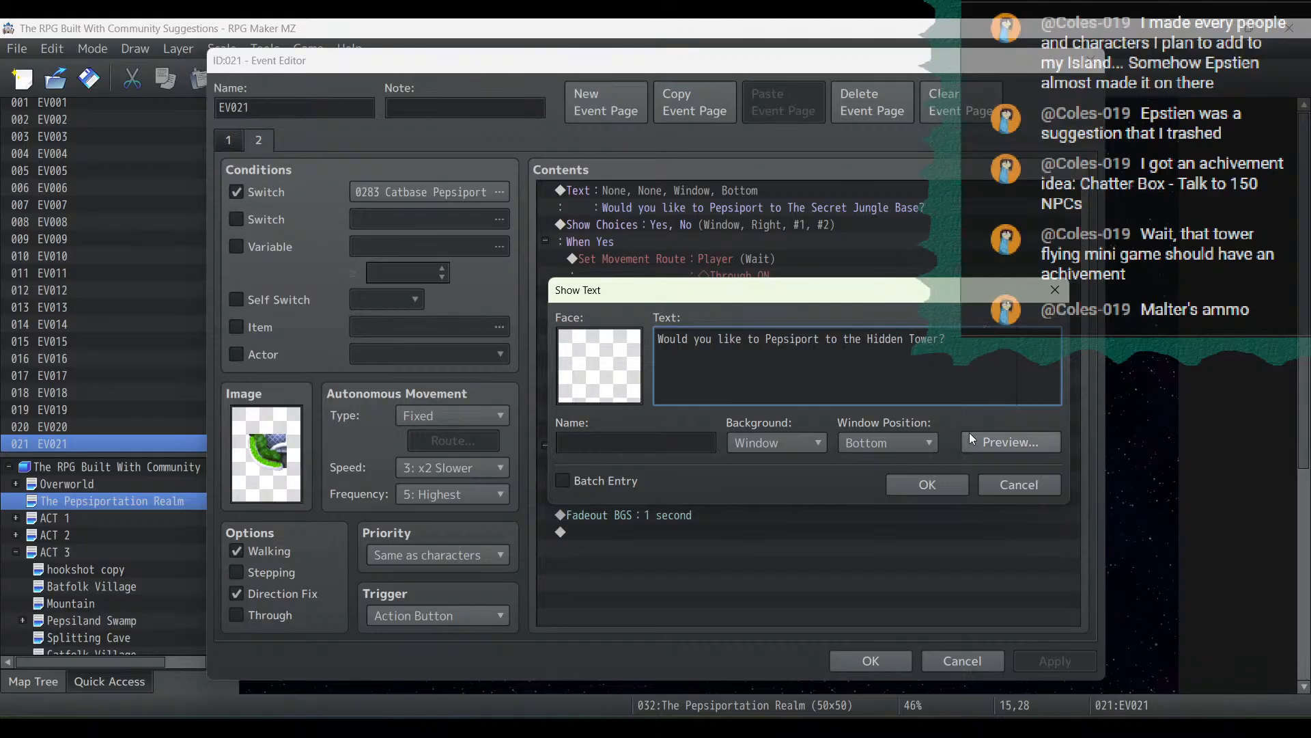
{"action": "left_click", "coordinate": [955, 486]}
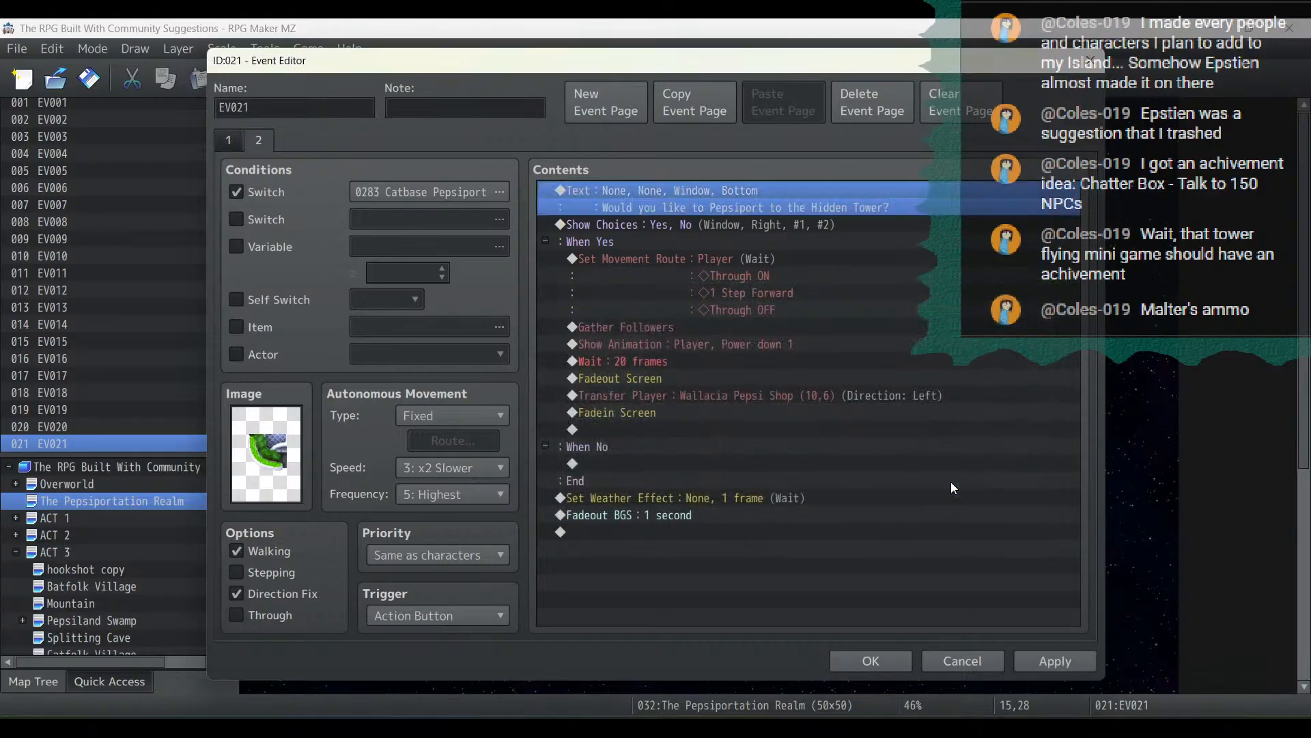
Set page 2's Transfer Player destination to Catbase F6 (13,8) with direction Down, and apply the event changes
{"action": "left_click", "coordinate": [744, 262]}
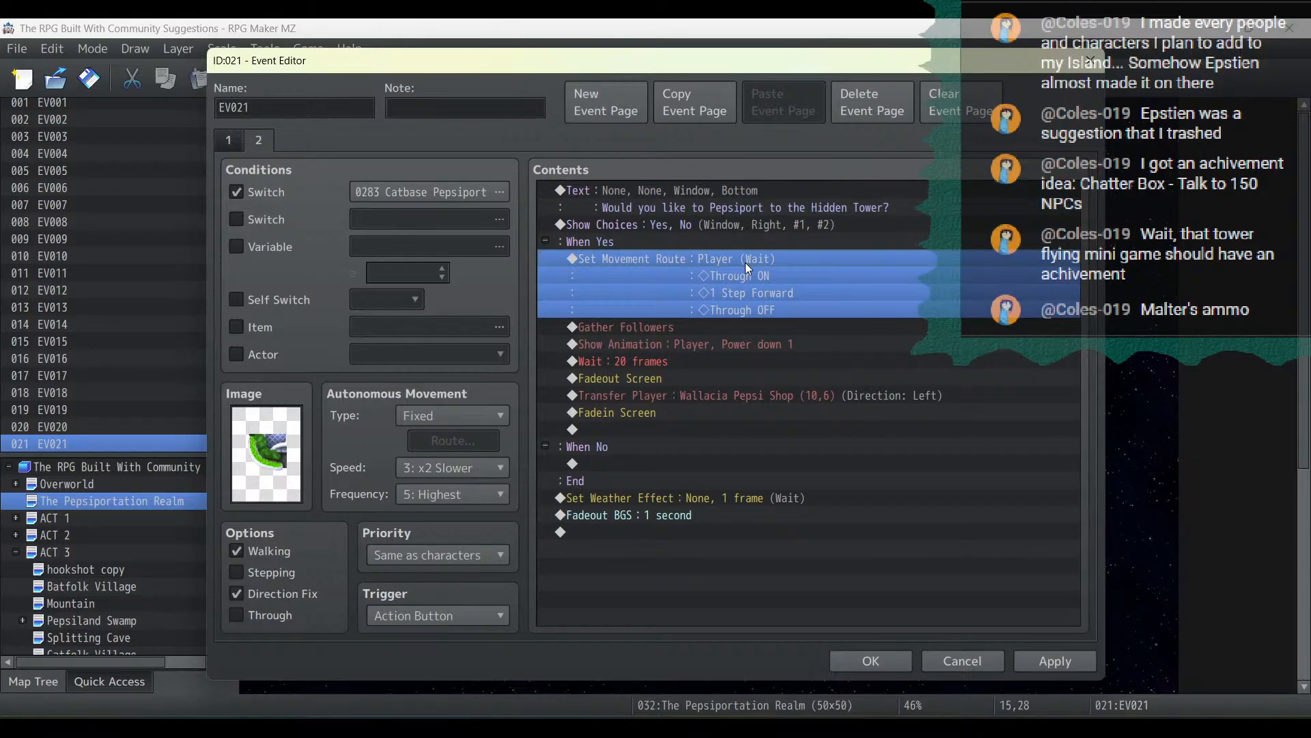
{"action": "double_click", "coordinate": [736, 392]}
{"action": "left_click", "coordinate": [787, 334]}
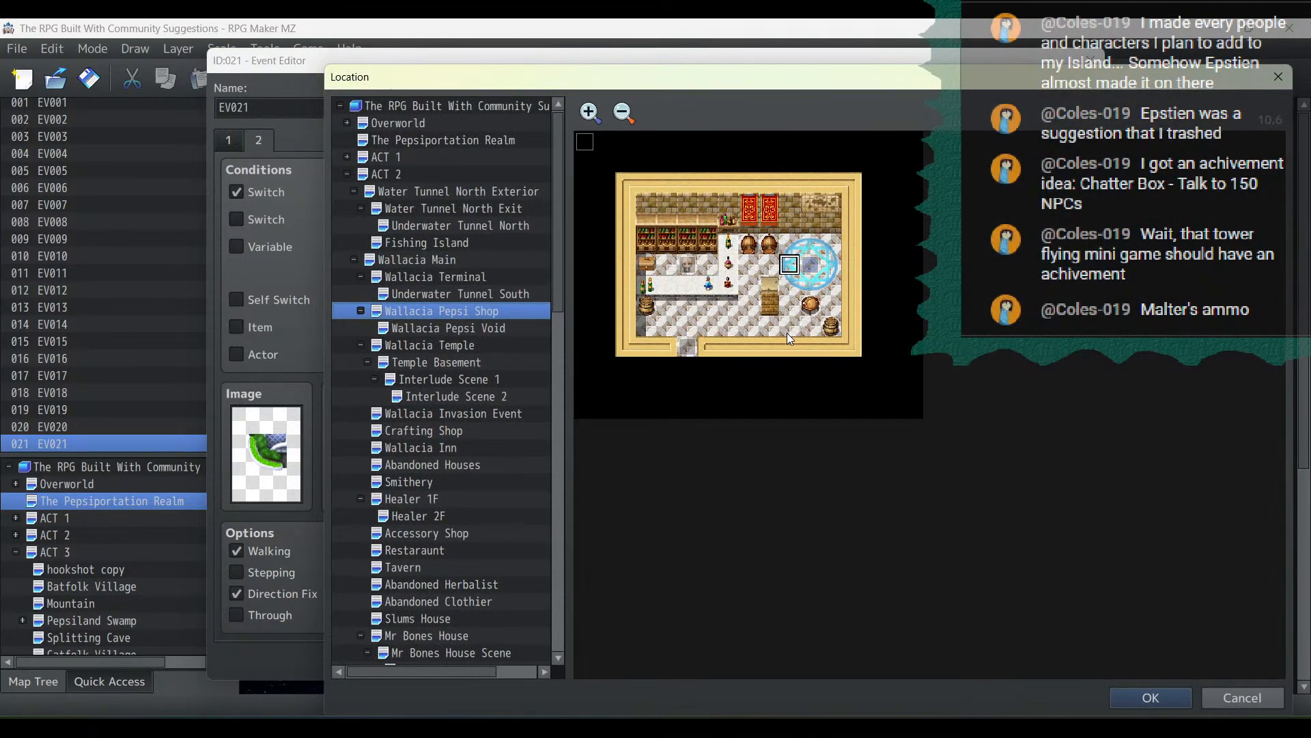
{"action": "scroll", "coordinate": [452, 393], "scroll_direction": "down", "scroll_amount": 4}
{"action": "scroll", "coordinate": [562, 366], "scroll_direction": "down", "scroll_amount": 10}
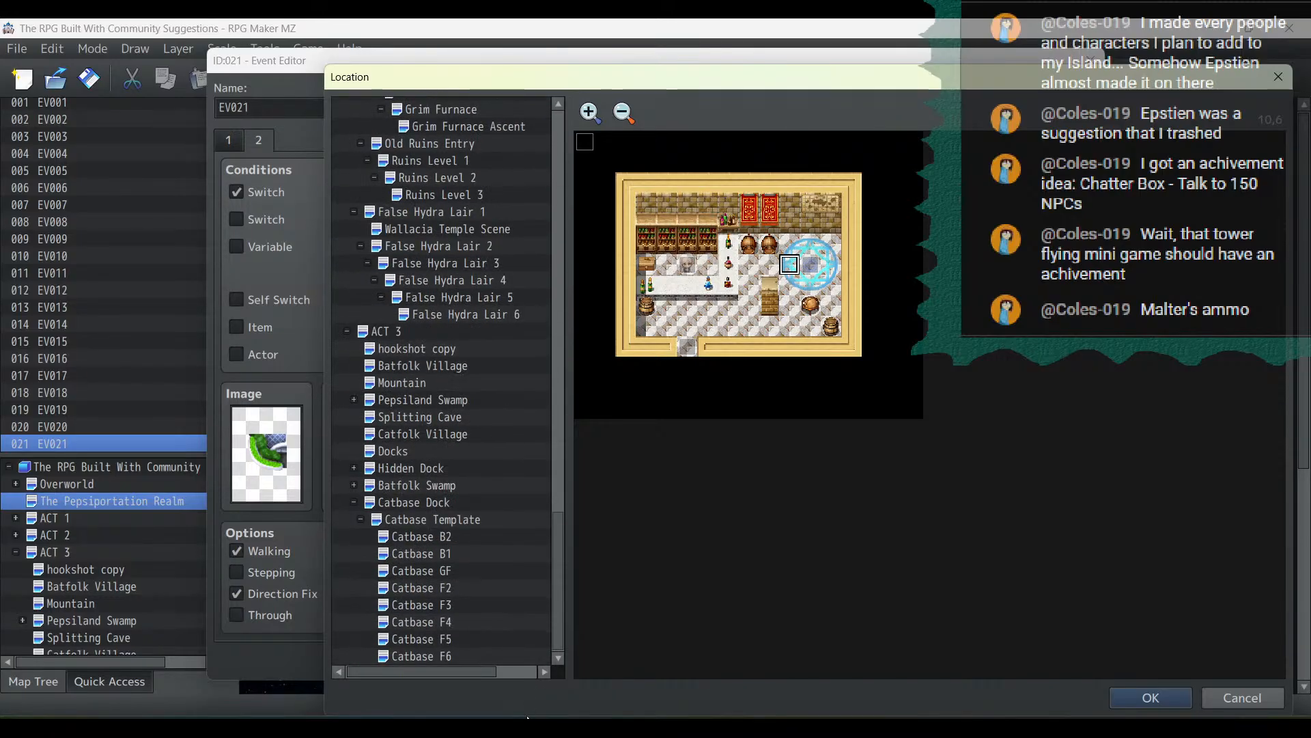
{"action": "left_click", "coordinate": [441, 657]}
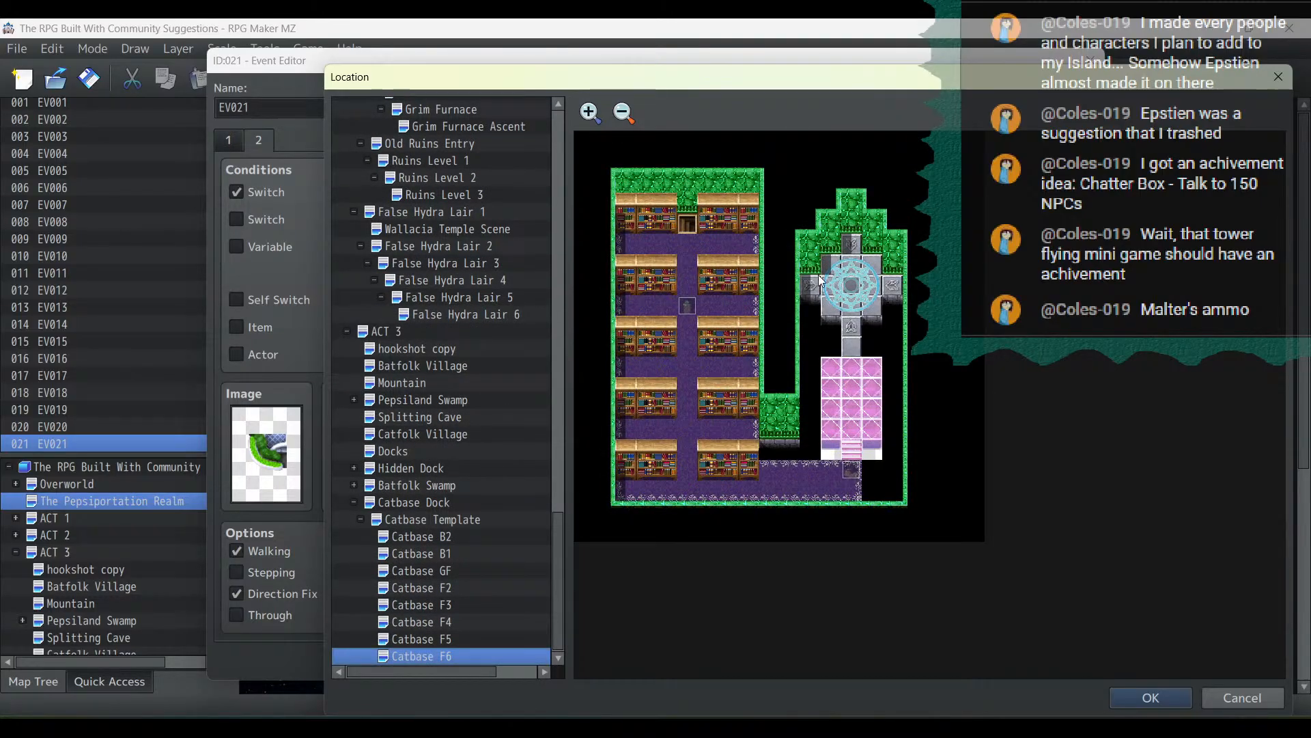
{"action": "left_click", "coordinate": [853, 284]}
{"action": "double_click", "coordinate": [851, 313]}
{"action": "left_click", "coordinate": [775, 482]}
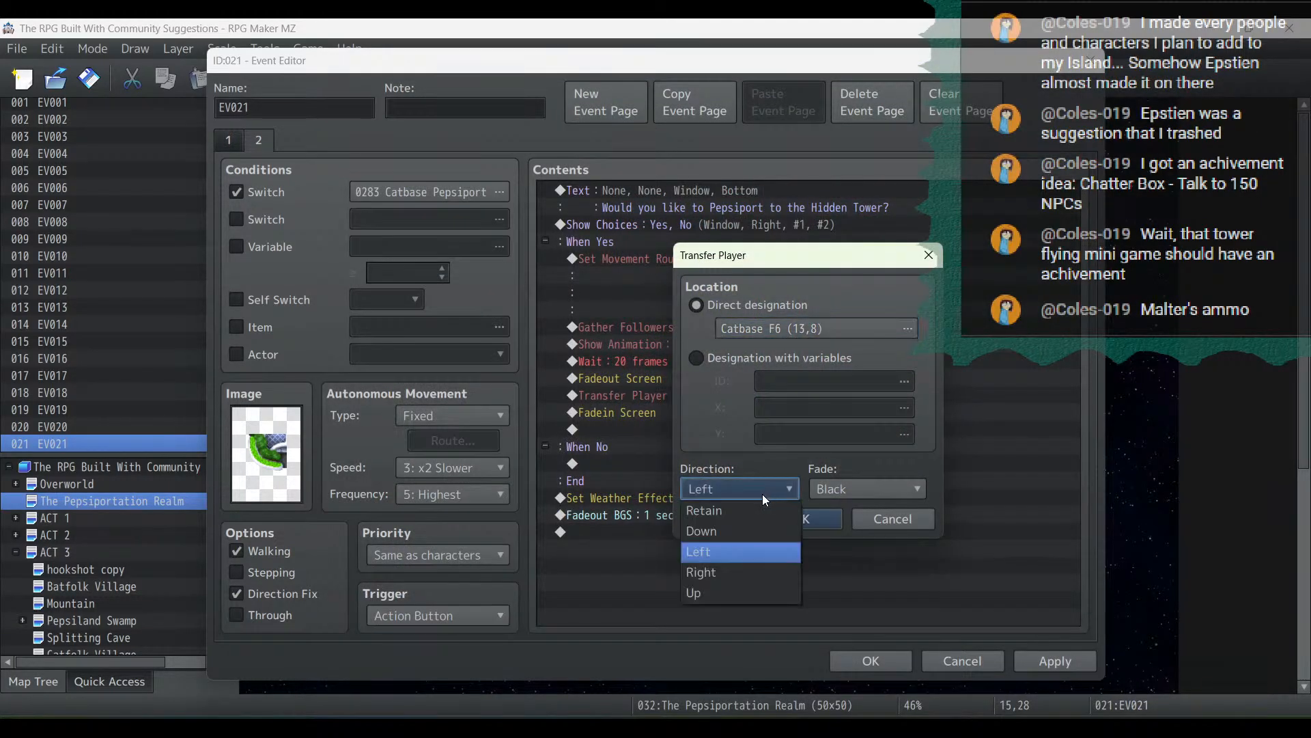
{"action": "left_click", "coordinate": [748, 517]}
{"action": "left_click", "coordinate": [800, 518]}
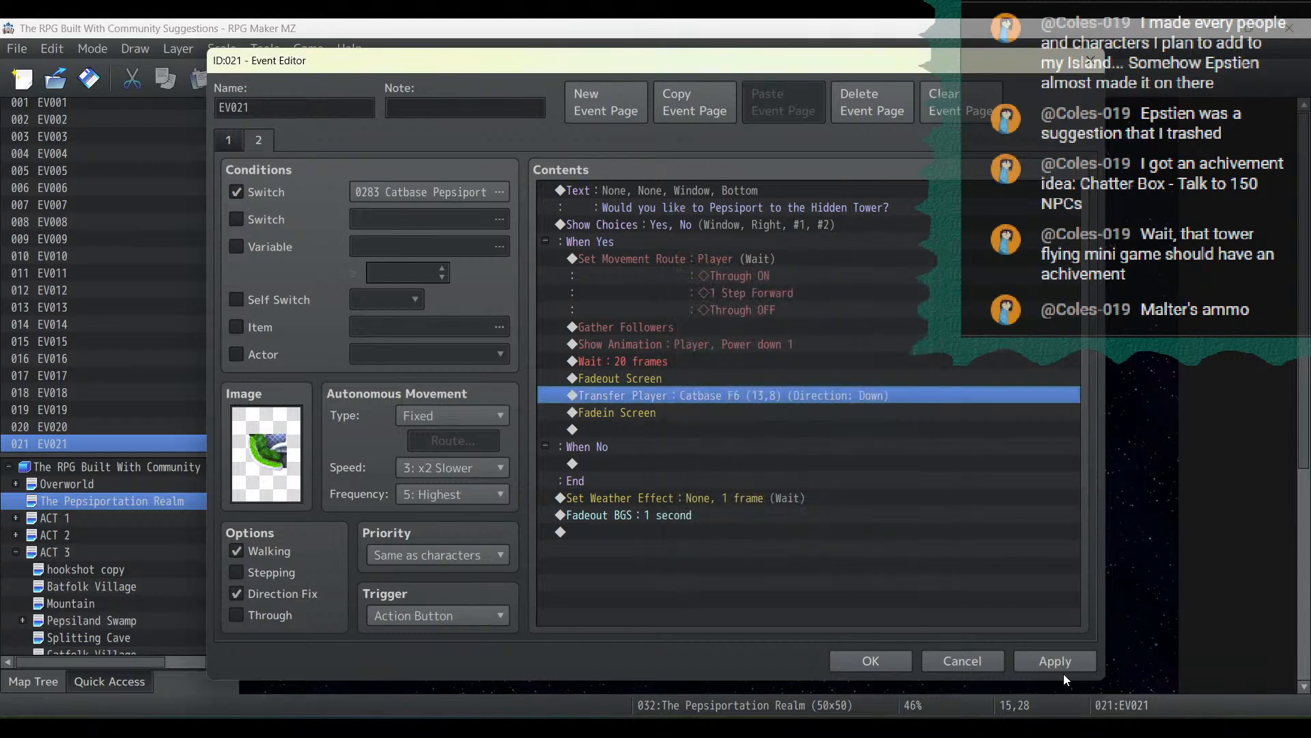
{"action": "left_click", "coordinate": [1055, 661]}
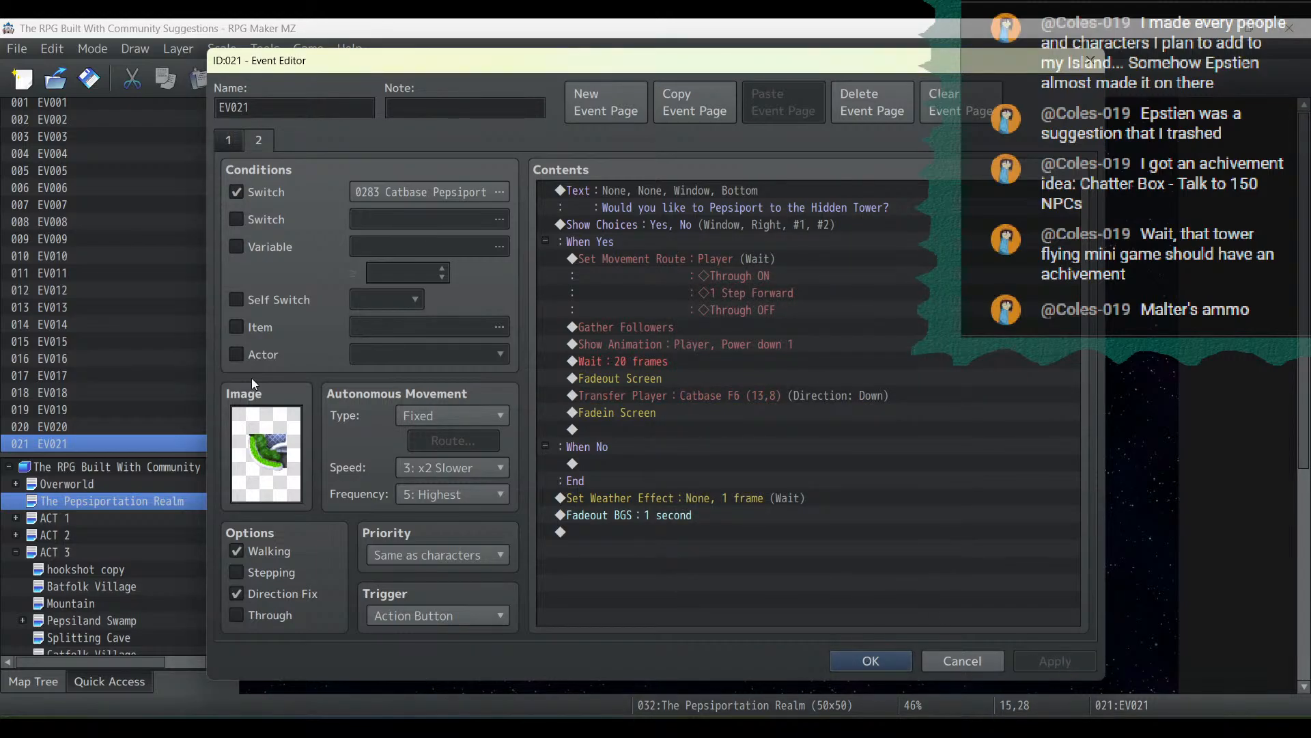
Change the page 2 image to the upper half of the round stone tower from Tileset B and save the event
{"action": "double_click", "coordinate": [280, 447]}
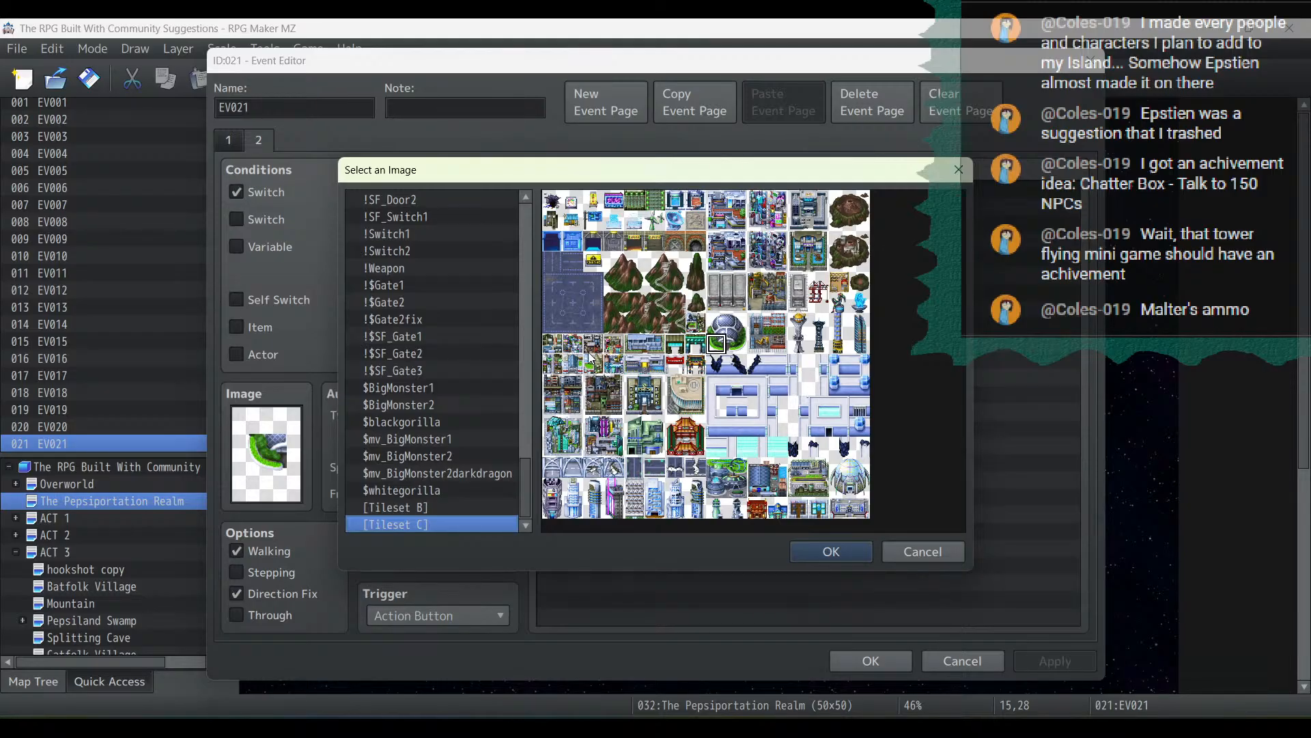
{"action": "left_click", "coordinate": [486, 507]}
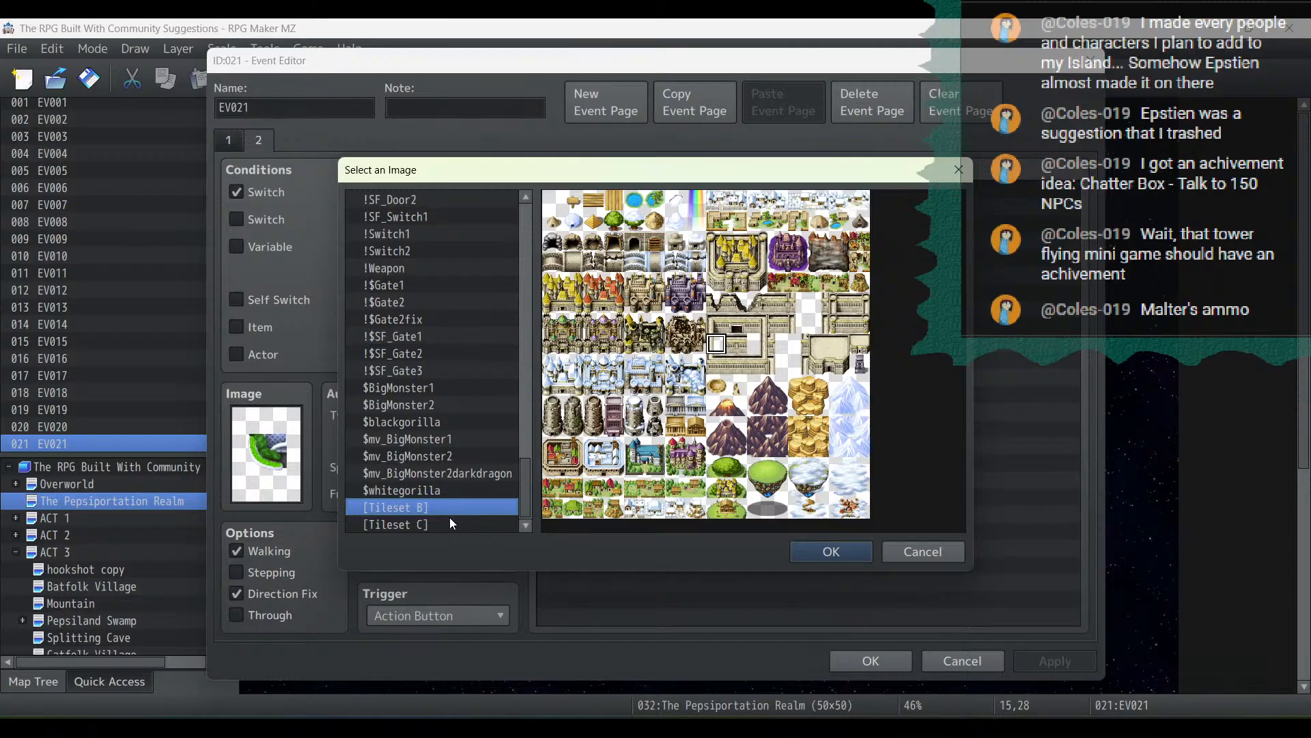
{"action": "left_click", "coordinate": [576, 435]}
{"action": "left_click", "coordinate": [573, 393]}
{"action": "left_click", "coordinate": [575, 408]}
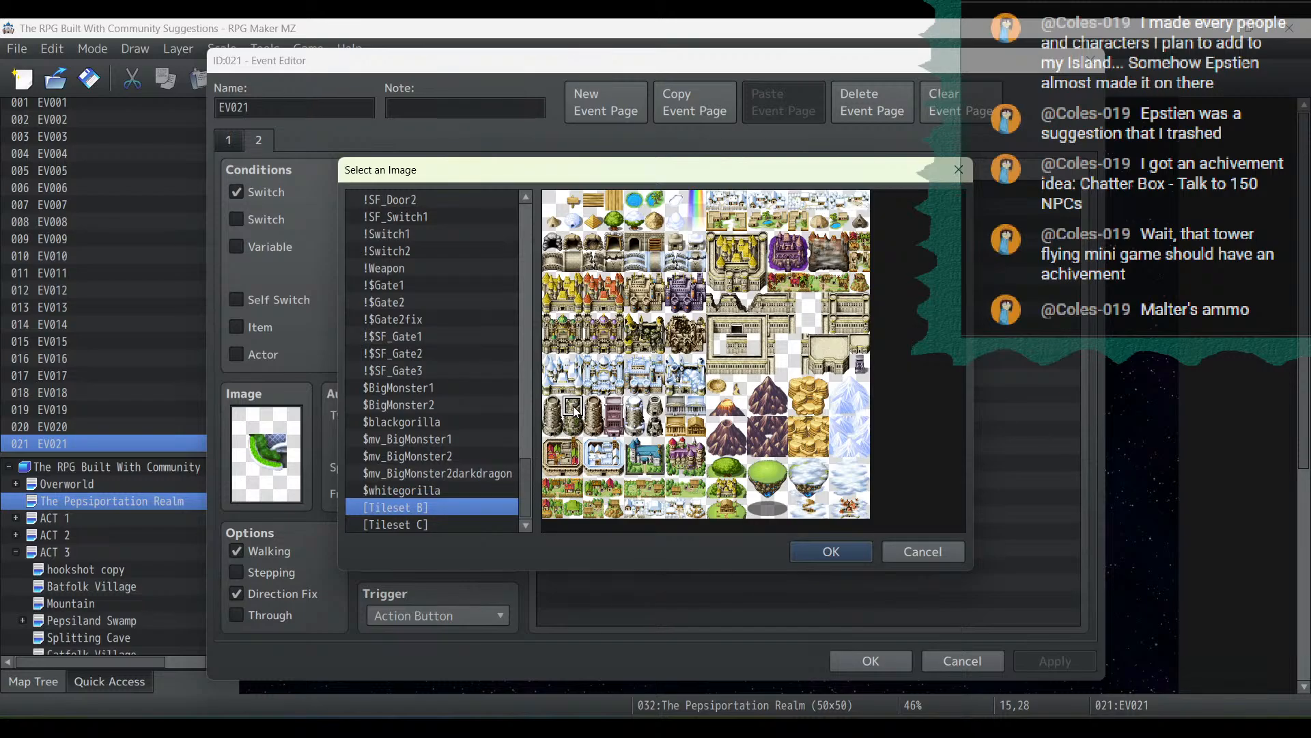
{"action": "double_click", "coordinate": [573, 408]}
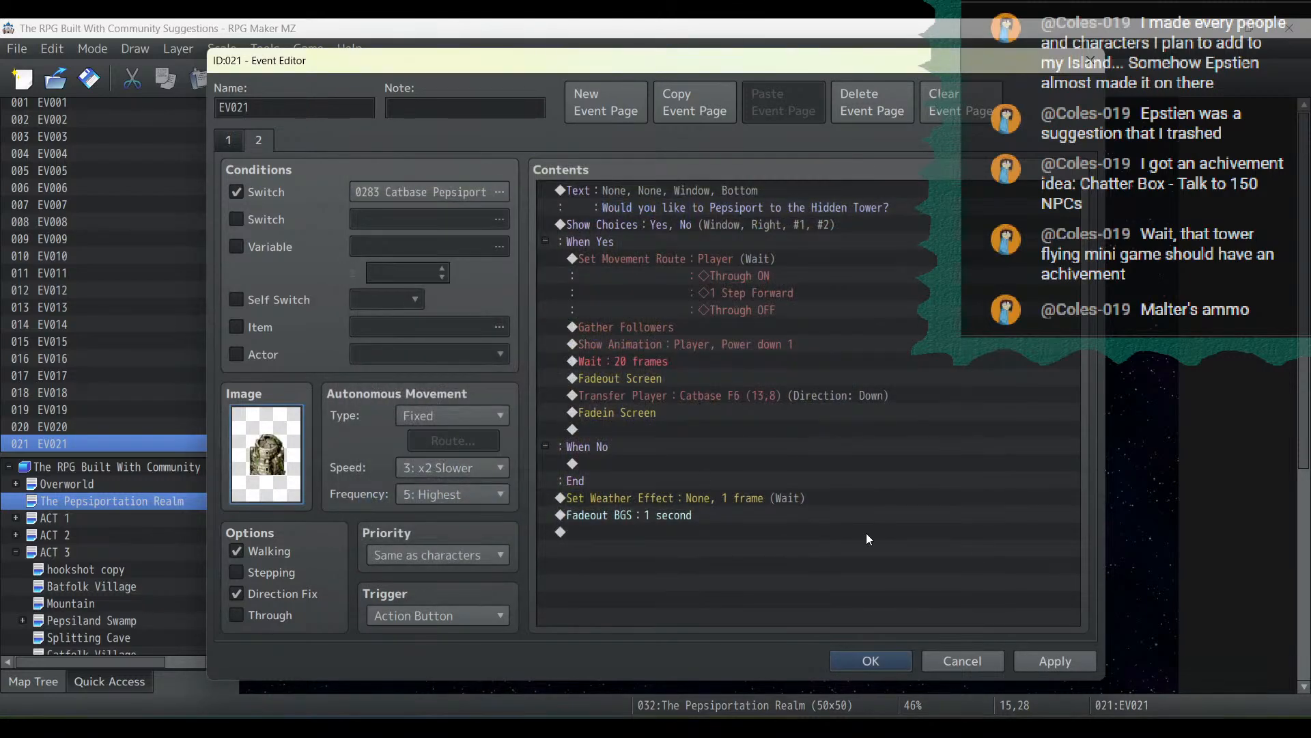
{"action": "left_click", "coordinate": [1025, 666]}
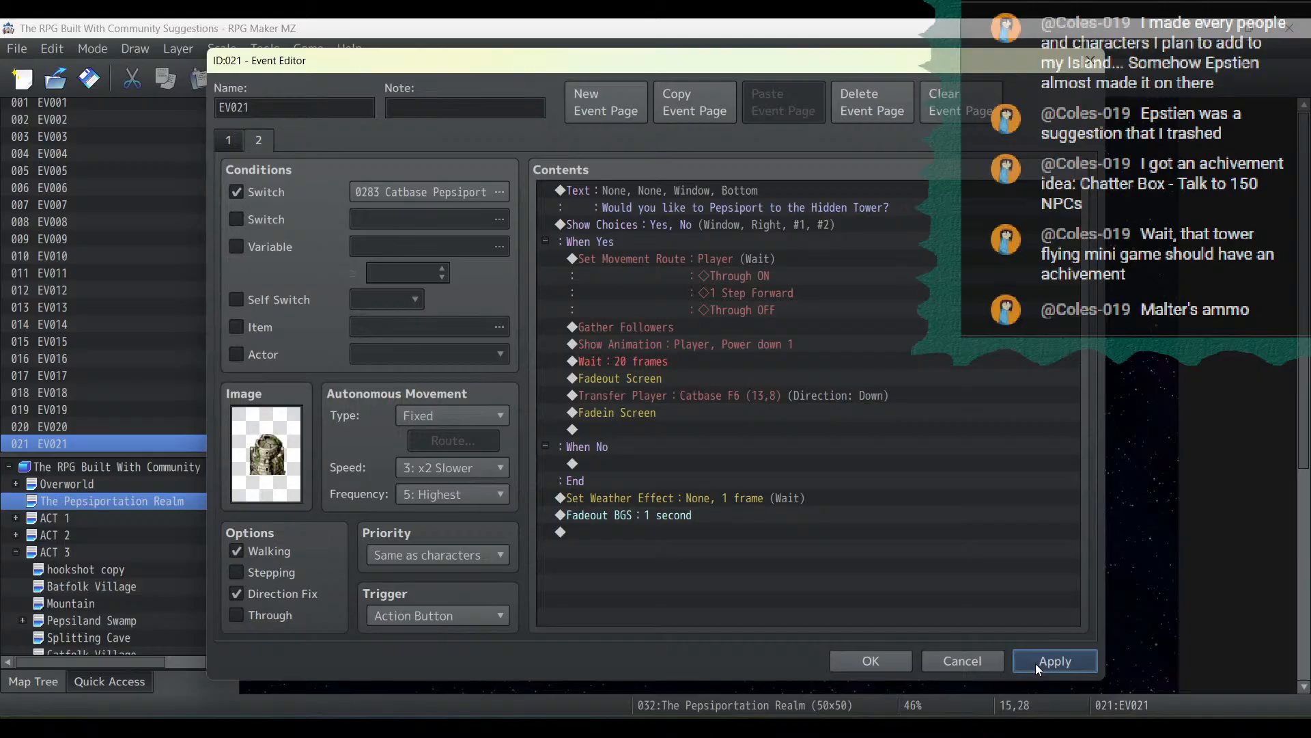
{"action": "left_click", "coordinate": [888, 663]}
Copy the (15,28) event to (15,29) and set the copy's page 2 image to the tower's lower half
{"action": "right_click", "coordinate": [531, 631]}
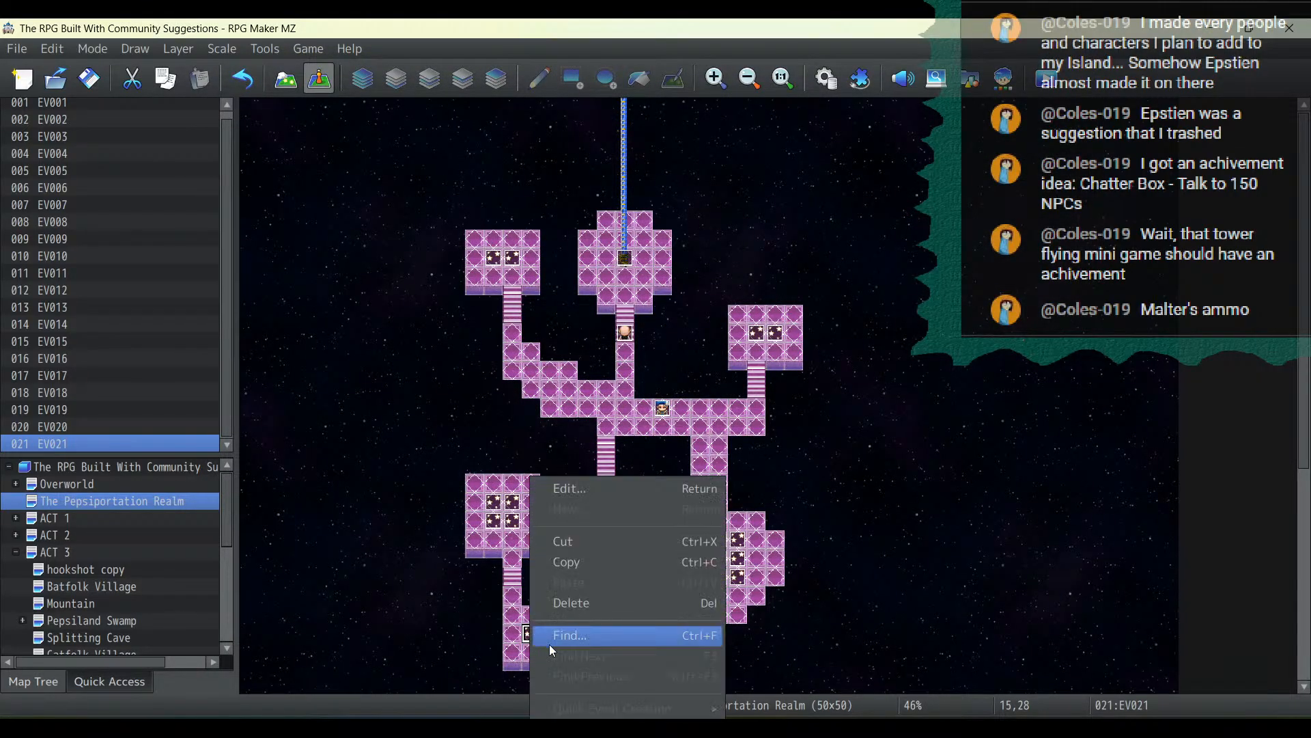
{"action": "left_click", "coordinate": [567, 562]}
{"action": "scroll", "coordinate": [567, 561], "scroll_direction": "down", "scroll_amount": 5}
{"action": "right_click", "coordinate": [537, 516]}
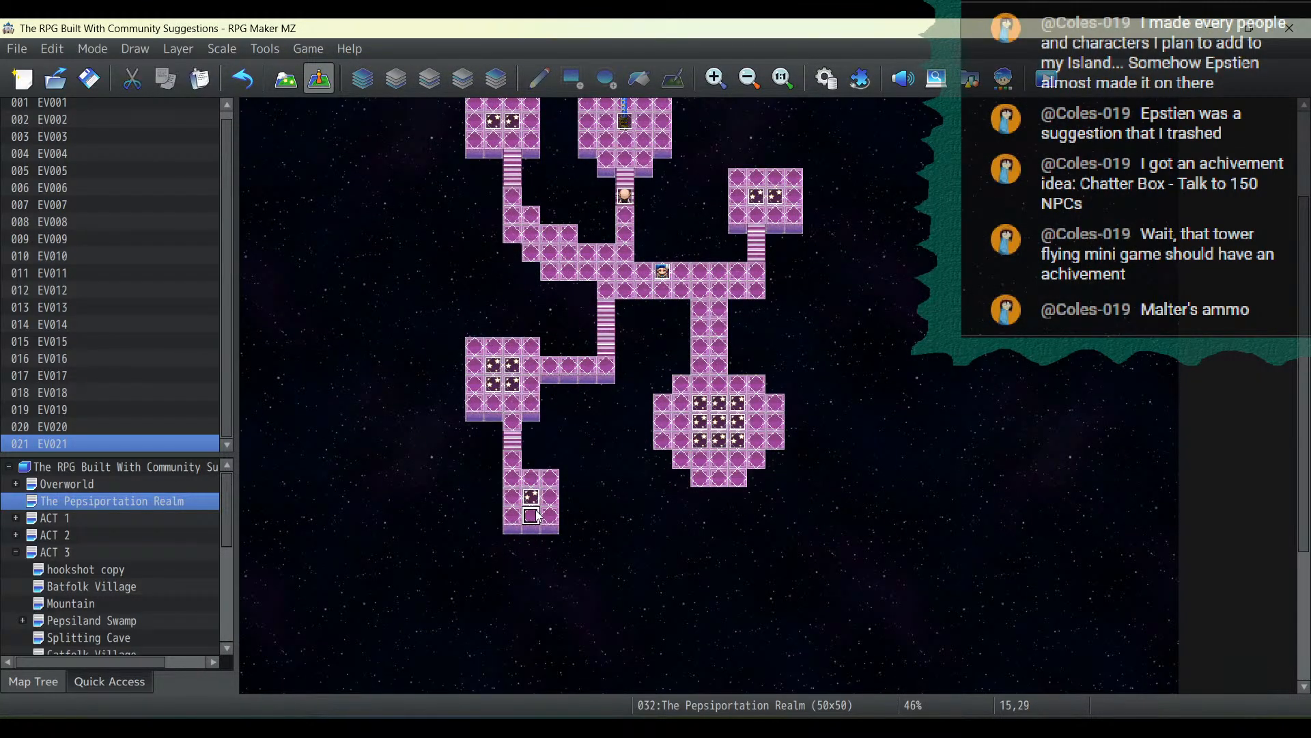
{"action": "left_click", "coordinate": [576, 584]}
{"action": "double_click", "coordinate": [528, 517]}
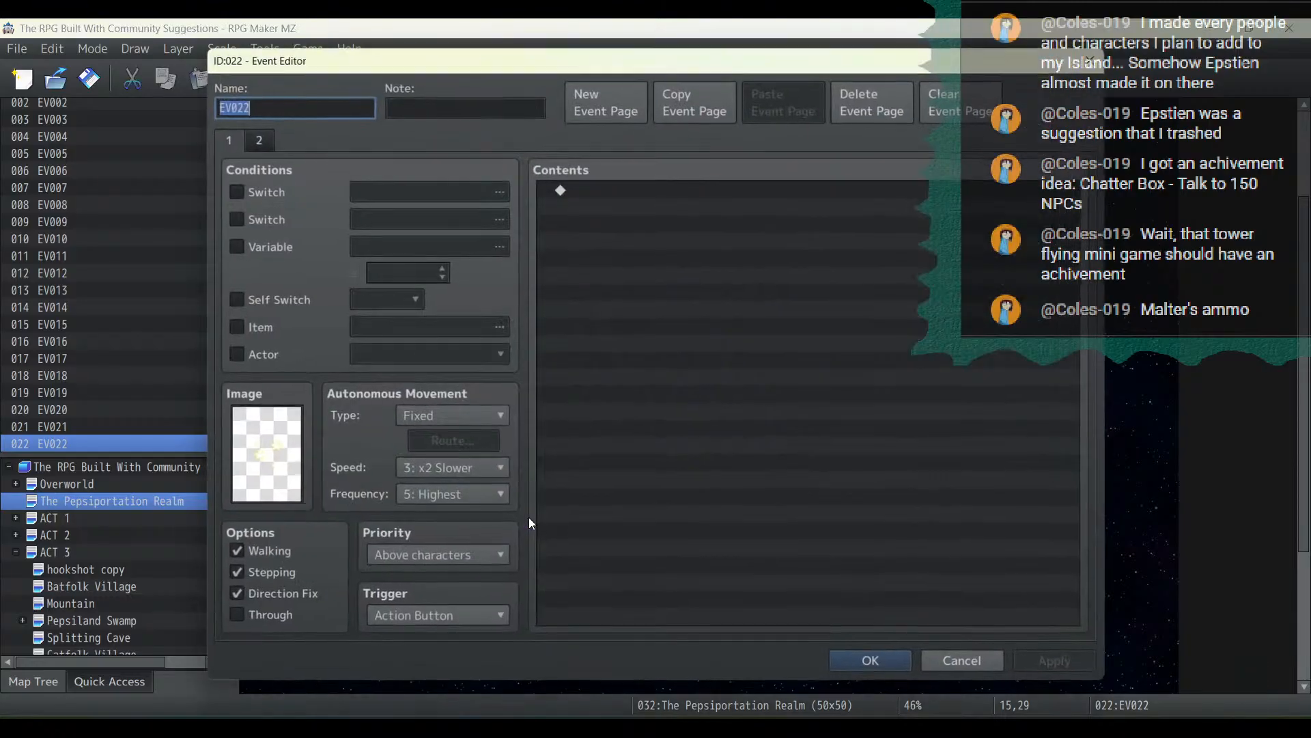
{"action": "left_click", "coordinate": [263, 141]}
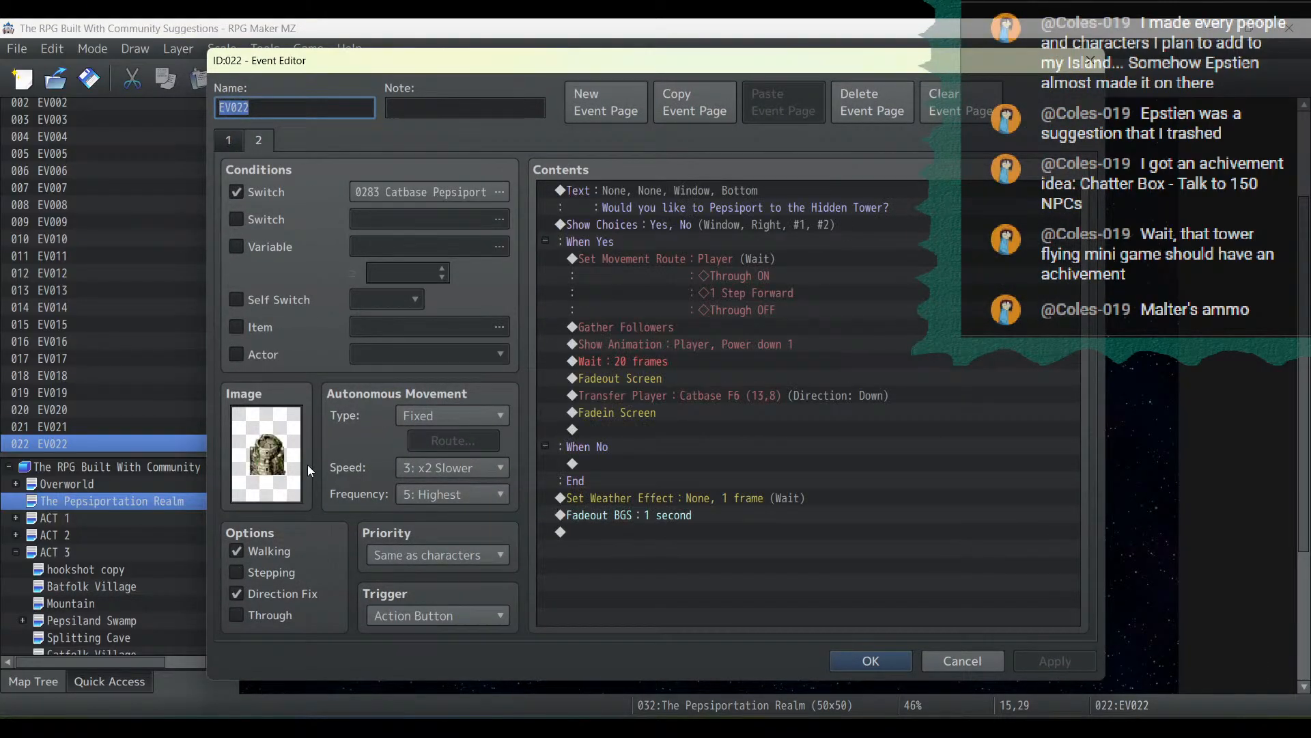
{"action": "double_click", "coordinate": [273, 453]}
{"action": "double_click", "coordinate": [573, 427]}
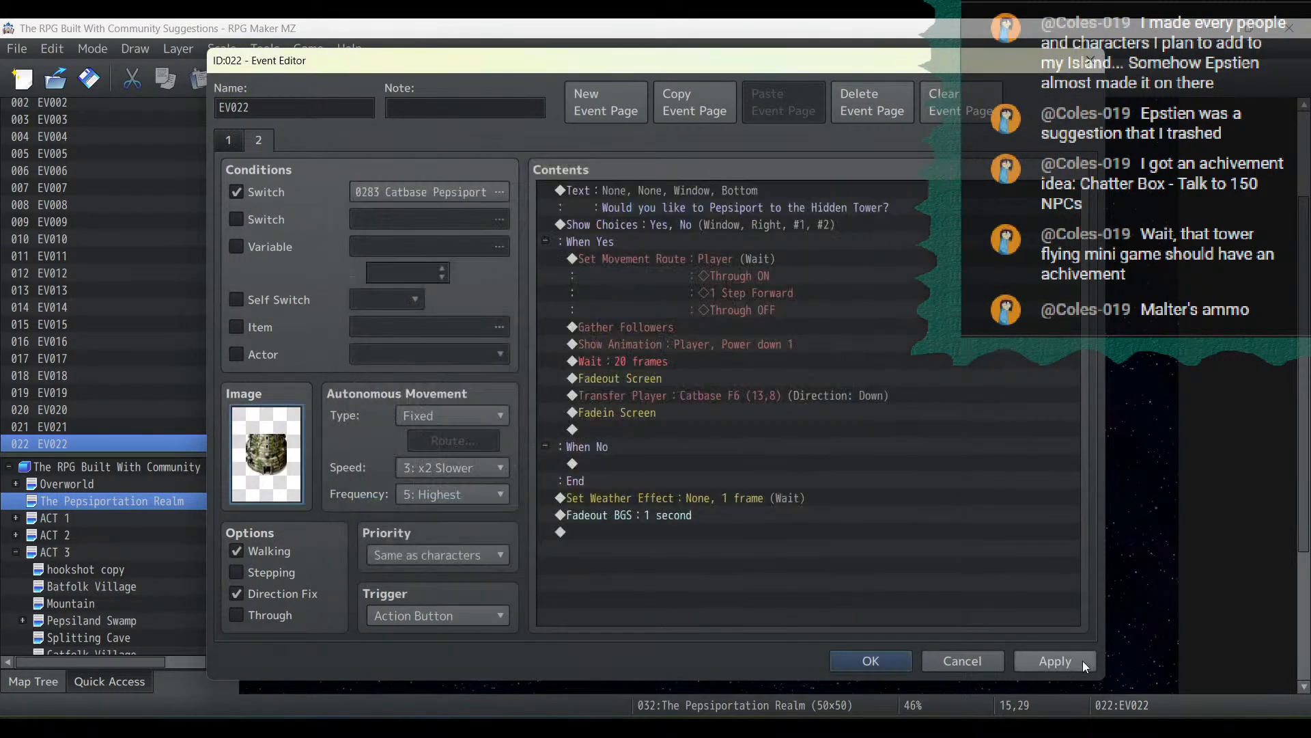
{"action": "left_click", "coordinate": [870, 660]}
Extend the tower platform by one row of pink floor tiles and paint purple wall edging along row 31 beneath it
{"action": "scroll", "coordinate": [874, 476], "scroll_direction": "up", "scroll_amount": 1}
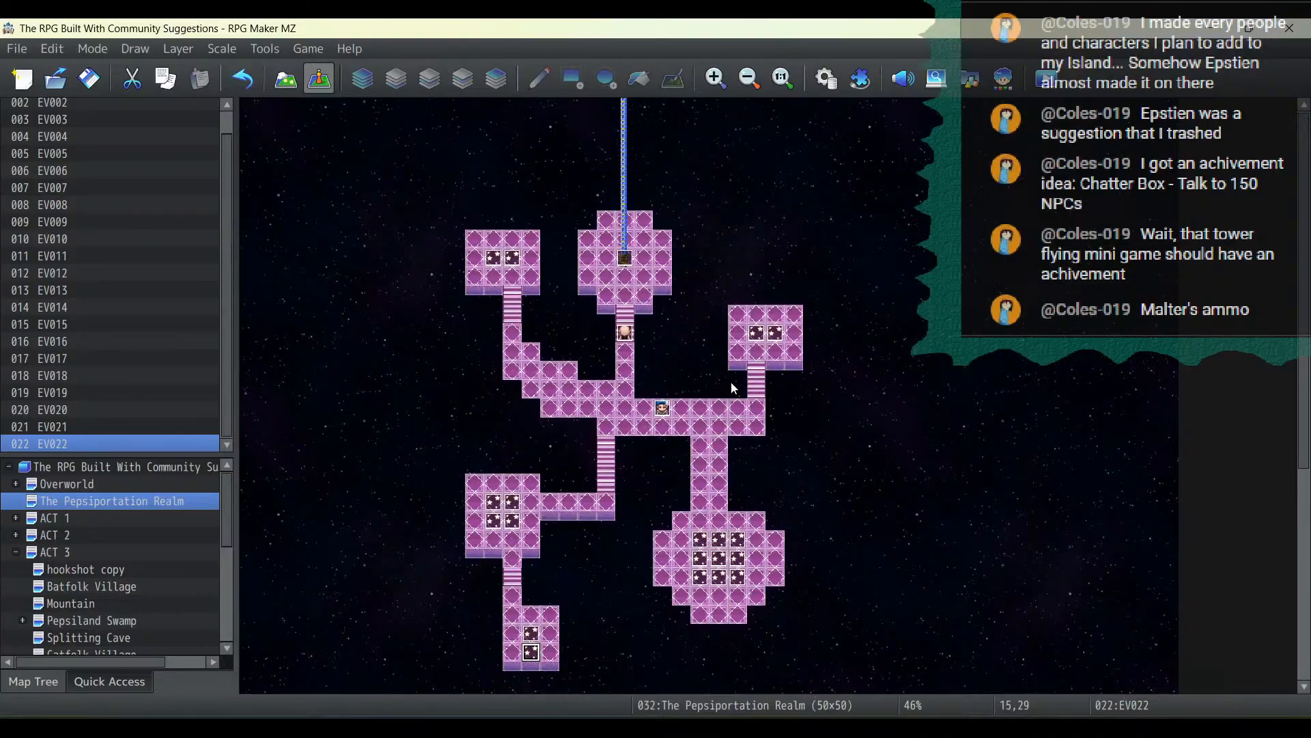
{"action": "scroll", "coordinate": [731, 381], "scroll_direction": "down", "scroll_amount": 5}
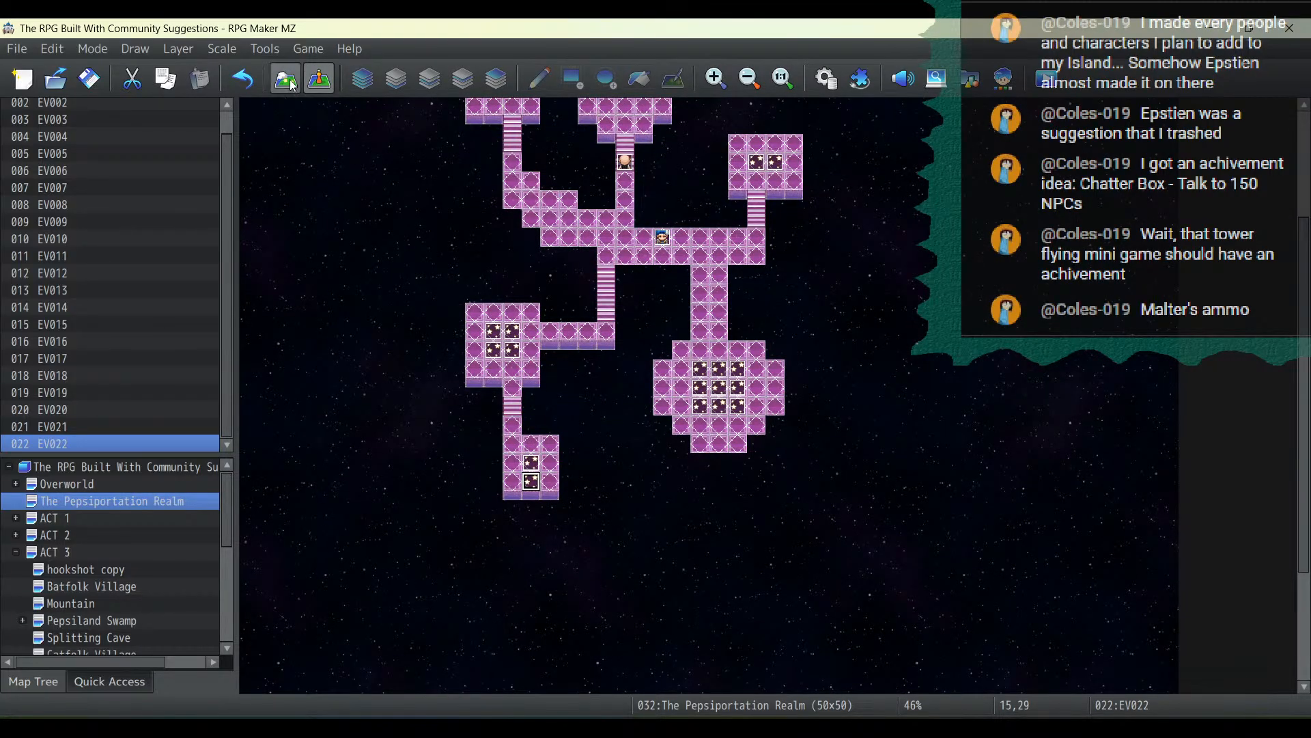
{"action": "left_click", "coordinate": [286, 80]}
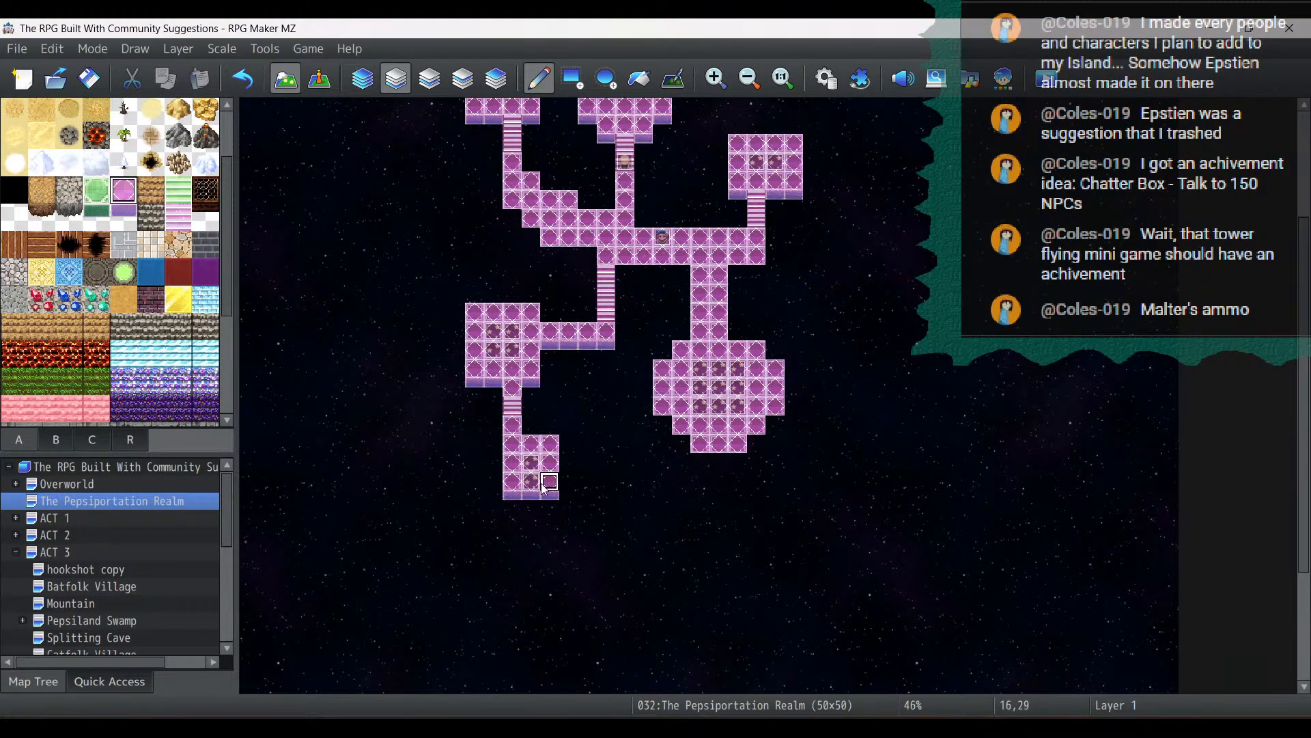
{"action": "left_click_drag", "start_coordinate": [511, 500], "coordinate": [550, 498]}
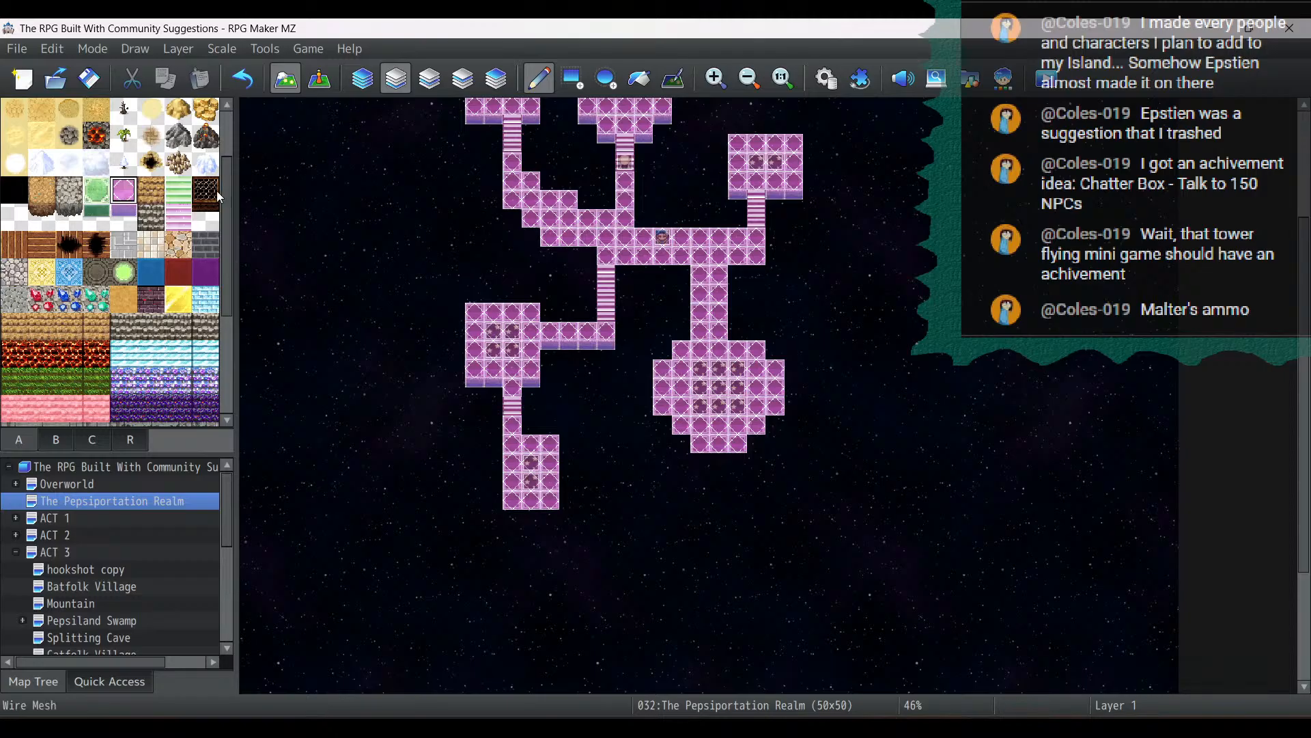
{"action": "left_click", "coordinate": [123, 217]}
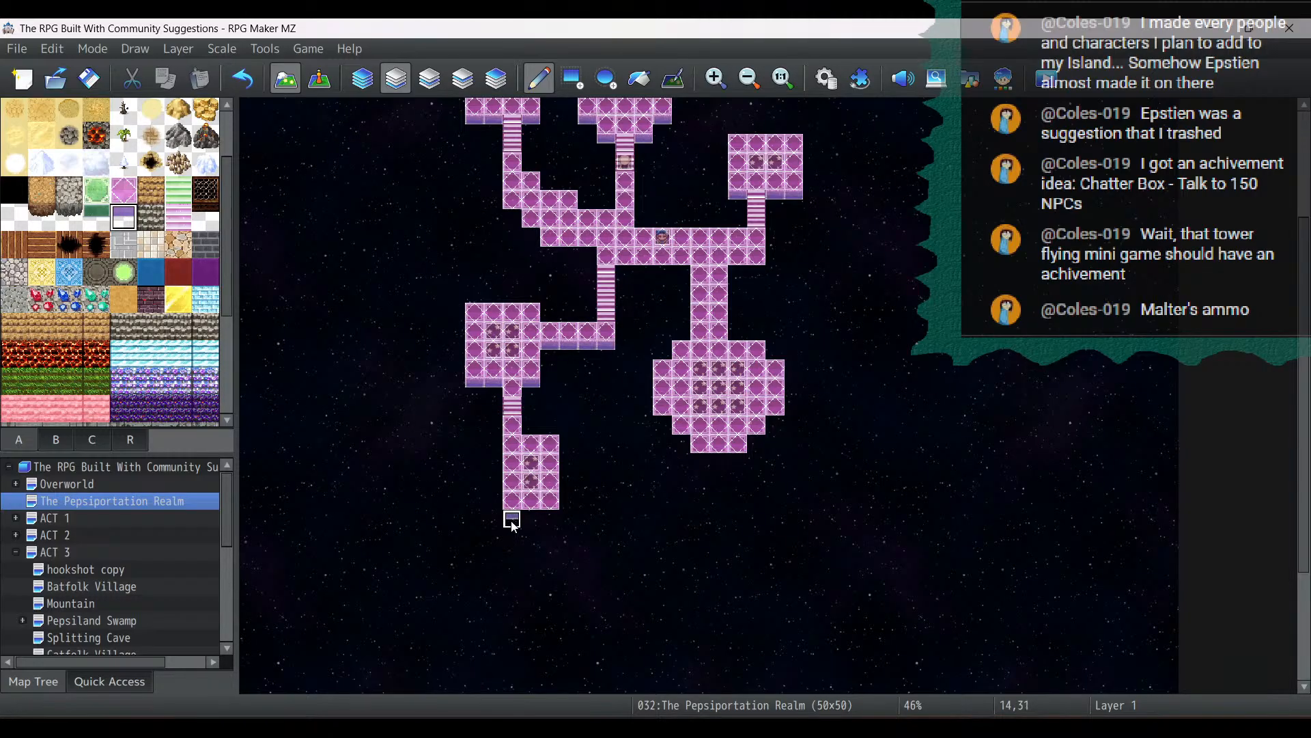
{"action": "left_click_drag", "start_coordinate": [512, 523], "coordinate": [548, 520]}
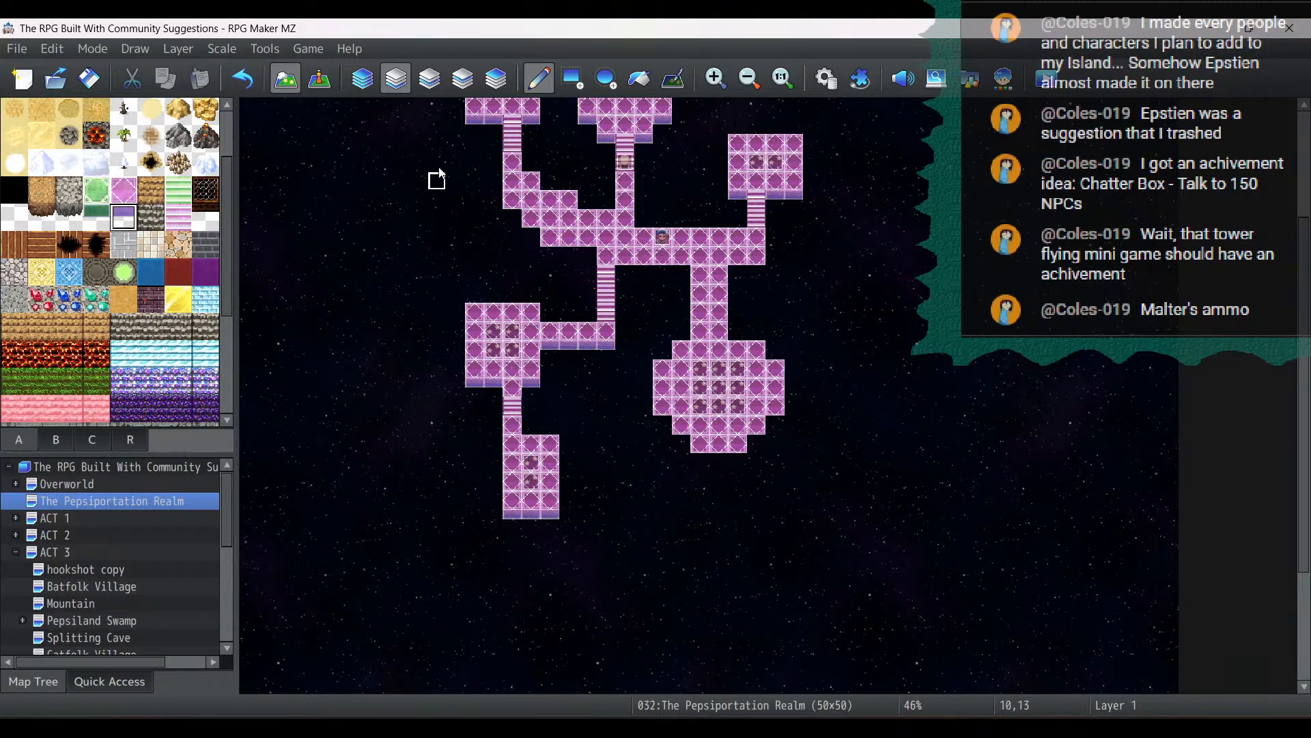
Review page 2 of the (15,28) event, including its image and transfer command
{"action": "key", "text": "F6"}
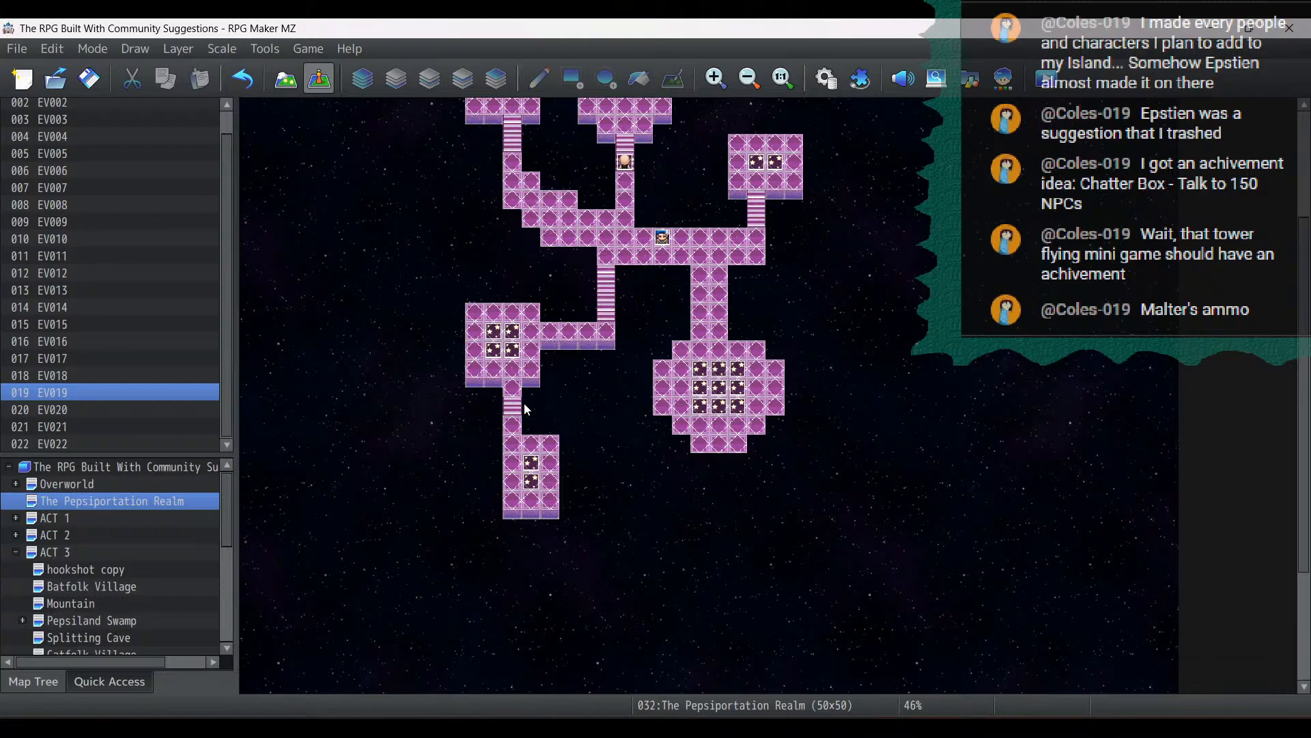
{"action": "double_click", "coordinate": [533, 472]}
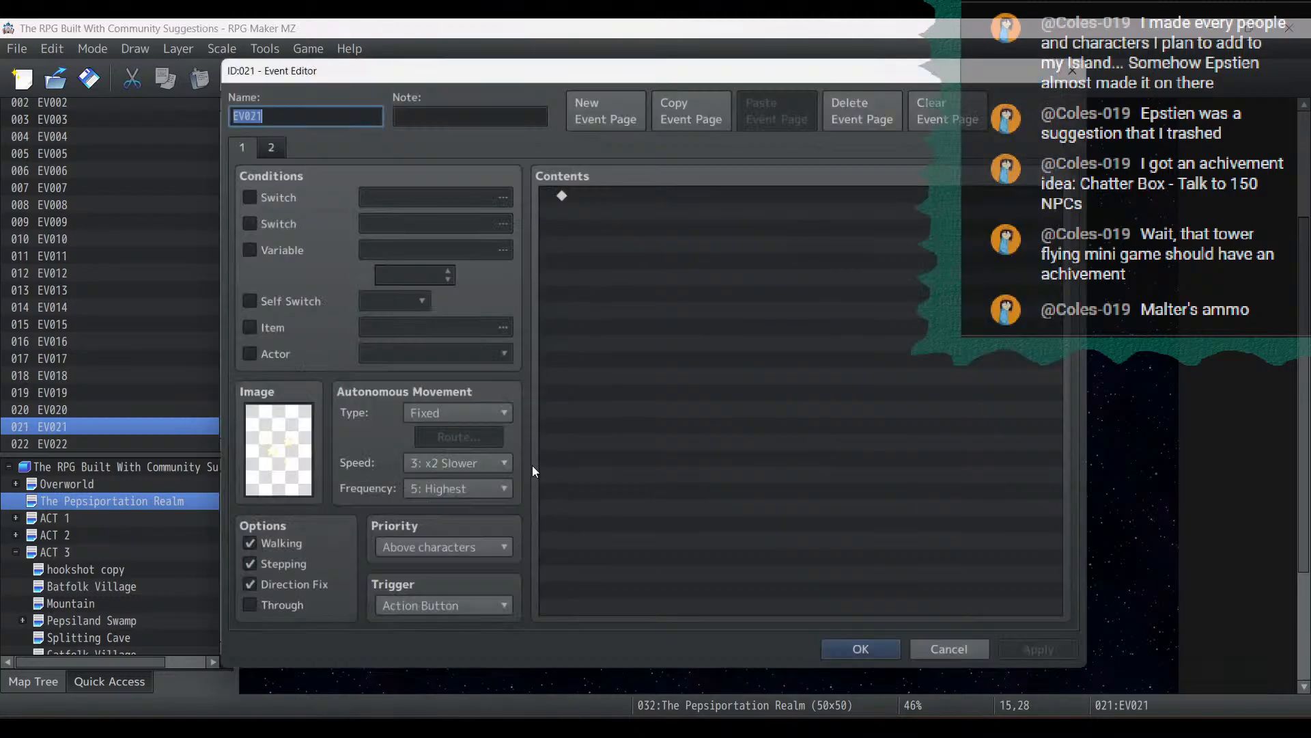
{"action": "left_click", "coordinate": [259, 141]}
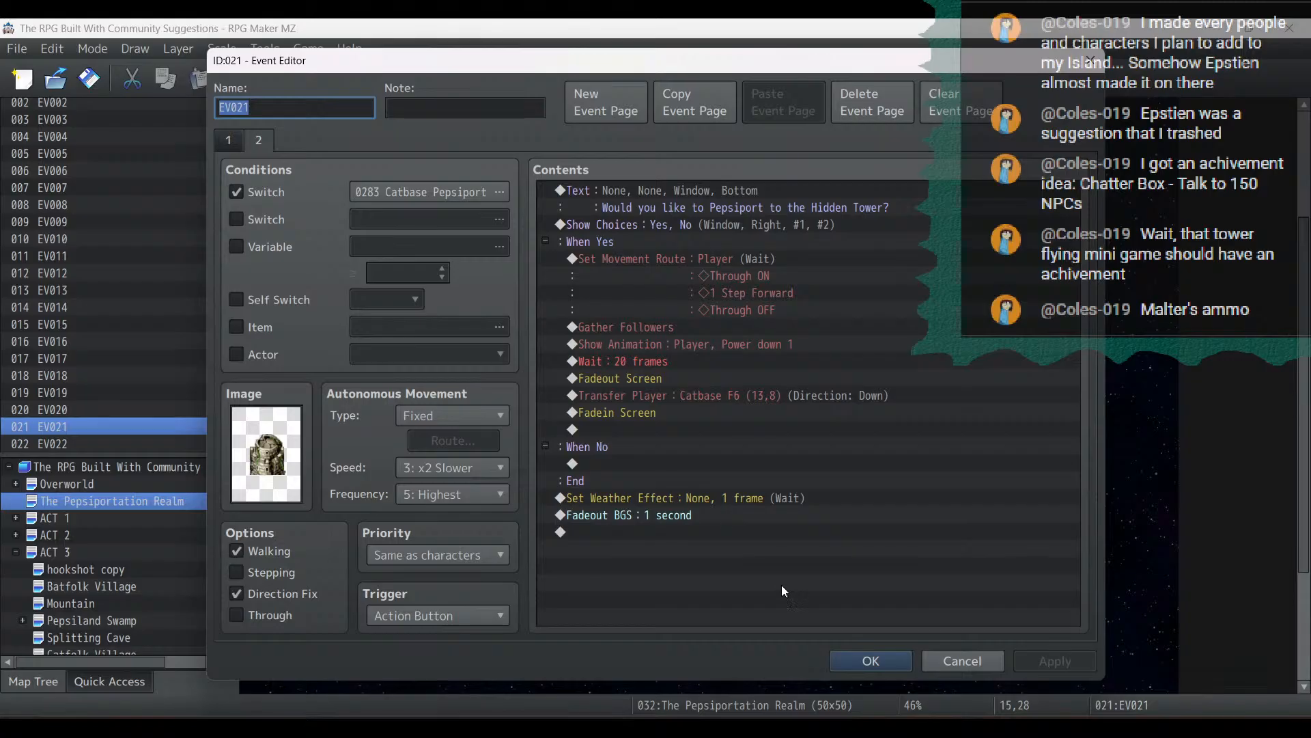
{"action": "left_click", "coordinate": [875, 664]}
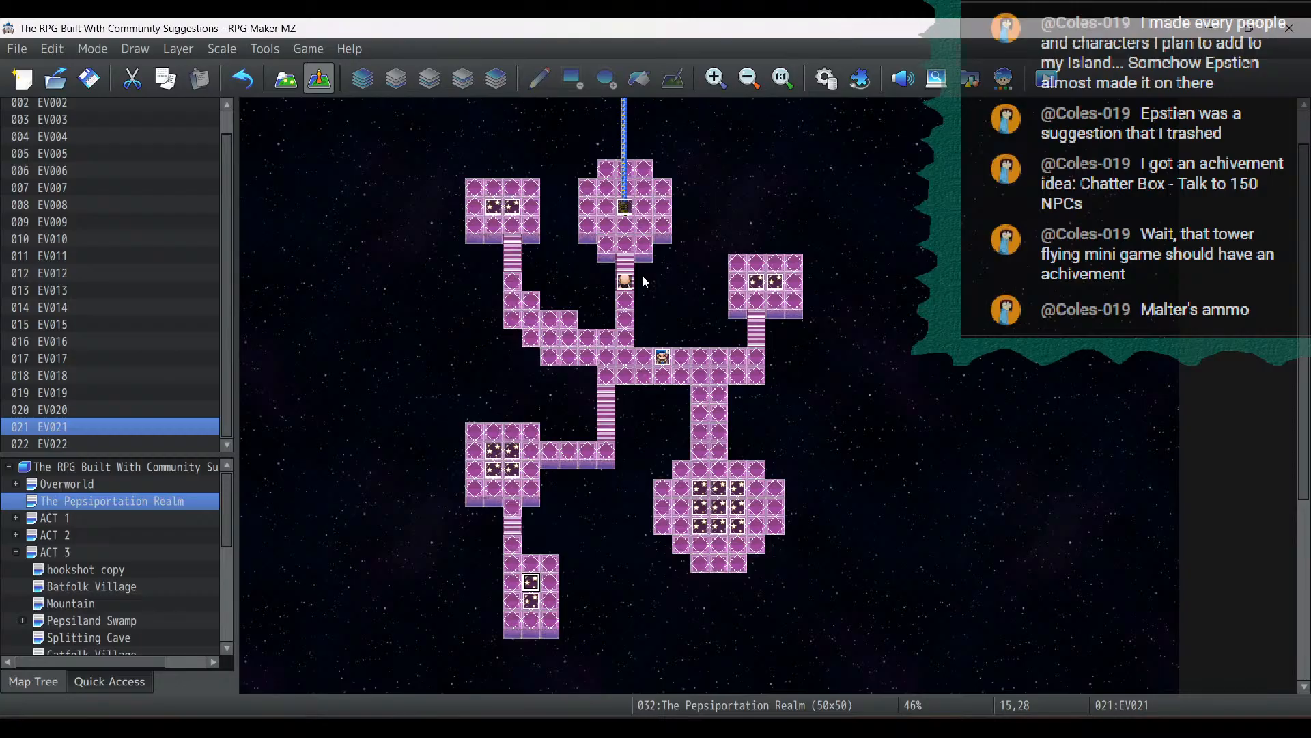
Paint purple wall edging beneath the central walkways and the large round platform
{"action": "left_click", "coordinate": [286, 80]}
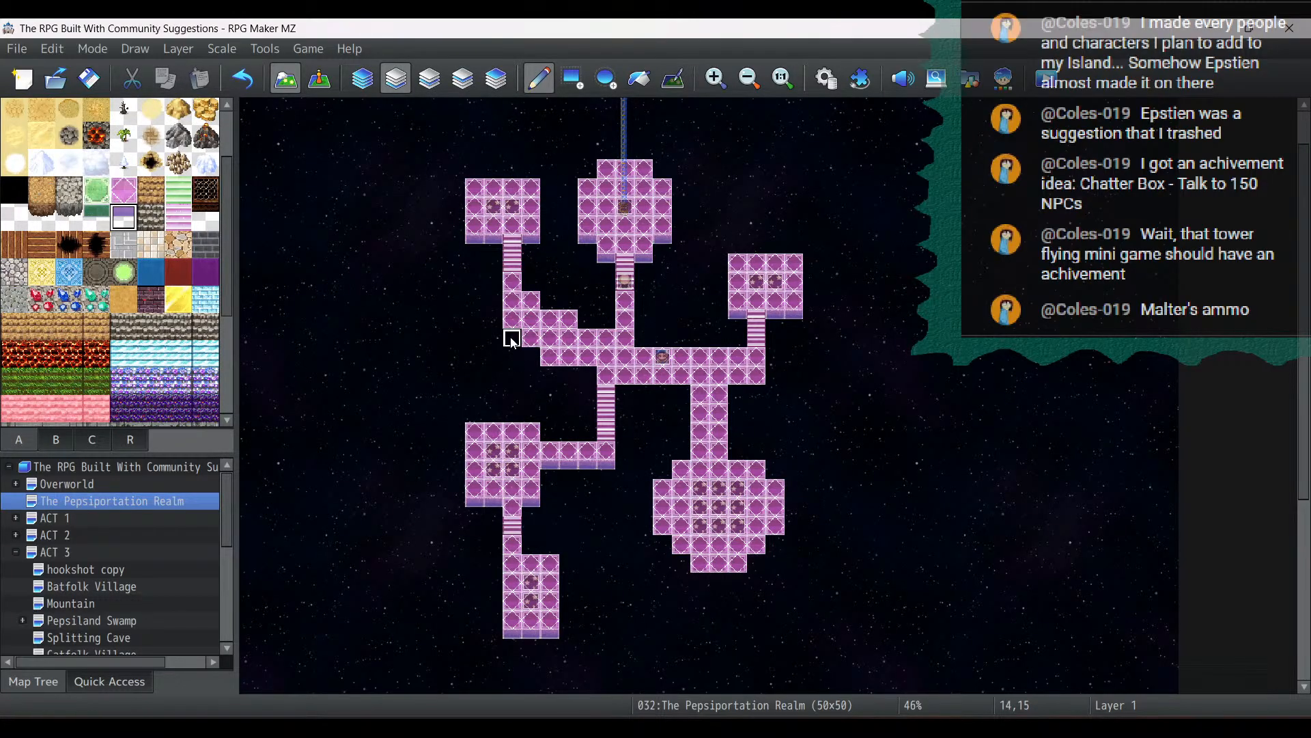
{"action": "mouse_move", "coordinate": [513, 341]}
{"action": "left_mouse_down"}
{"action": "mouse_move", "coordinate": [551, 375]}
{"action": "mouse_move", "coordinate": [623, 394]}
{"action": "mouse_move", "coordinate": [760, 403]}
{"action": "left_mouse_up"}
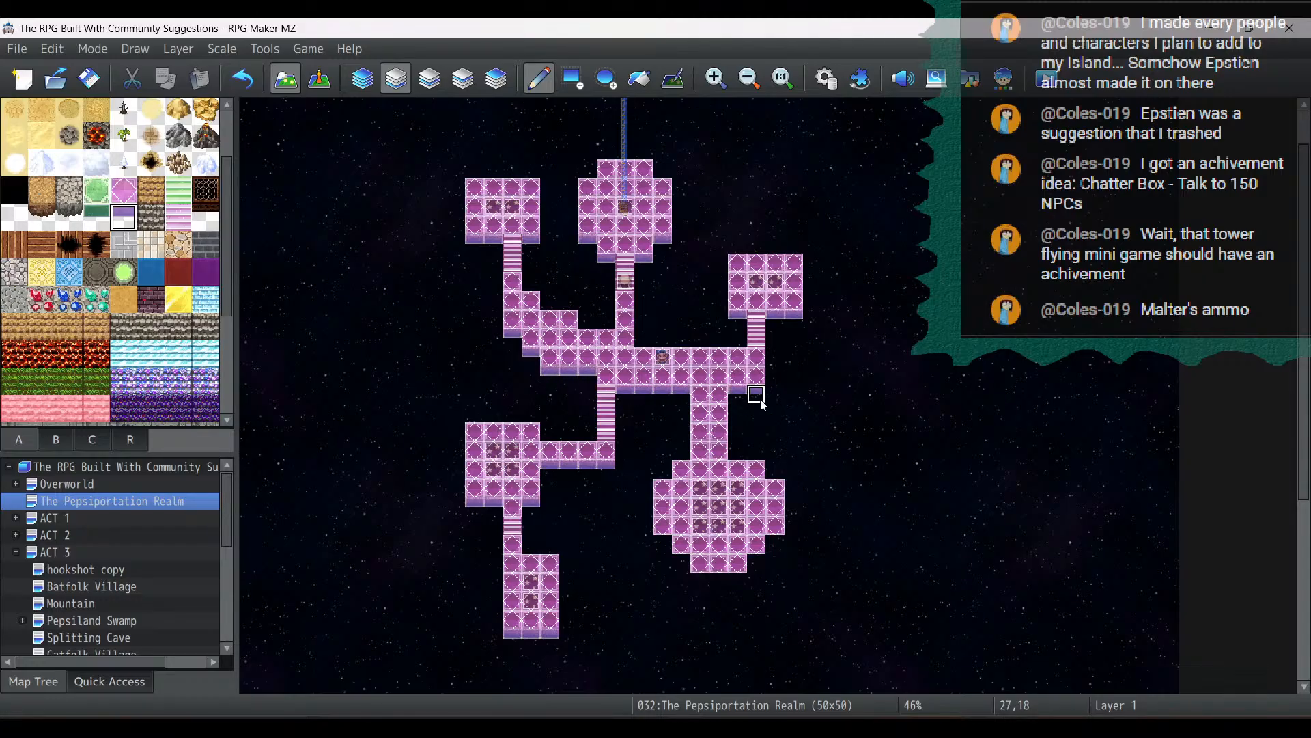
{"action": "left_click", "coordinate": [662, 544]}
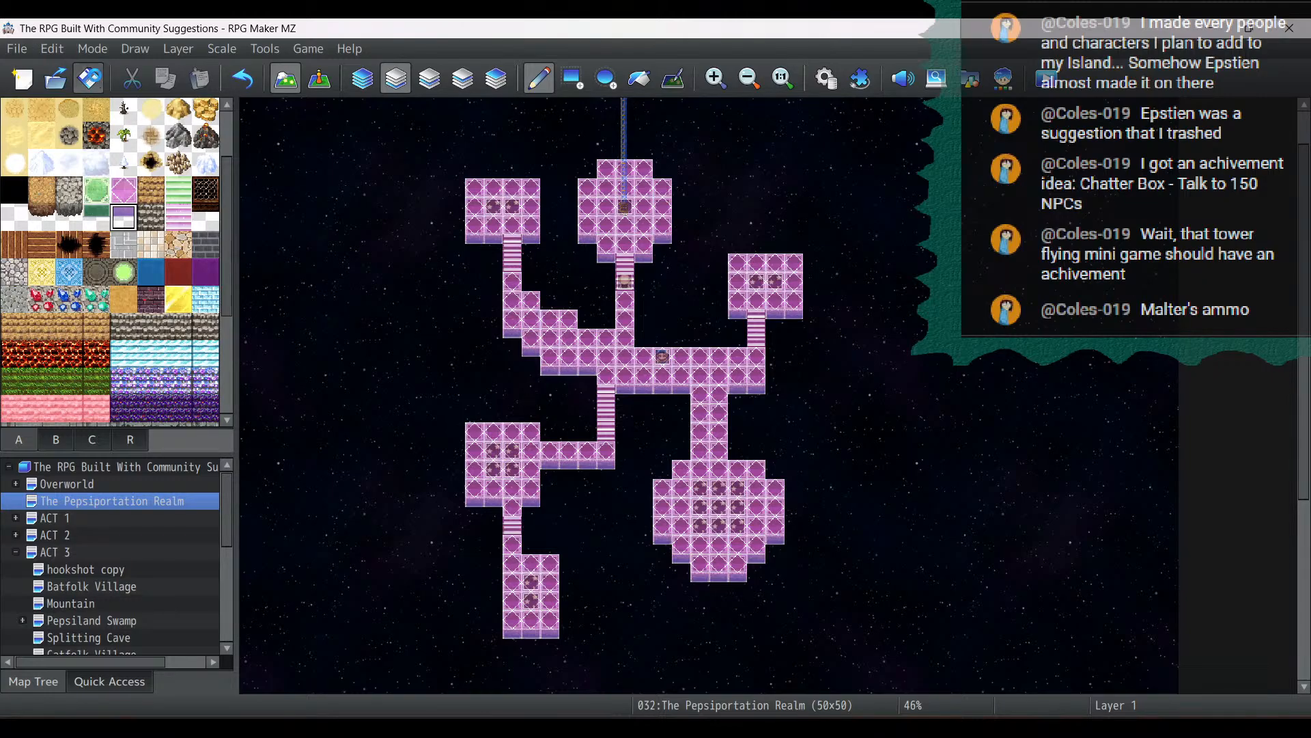
Switch to event editing and compare page 2 of the (13,22) event with page 2 of the (25,23) event
{"action": "left_click", "coordinate": [331, 85]}
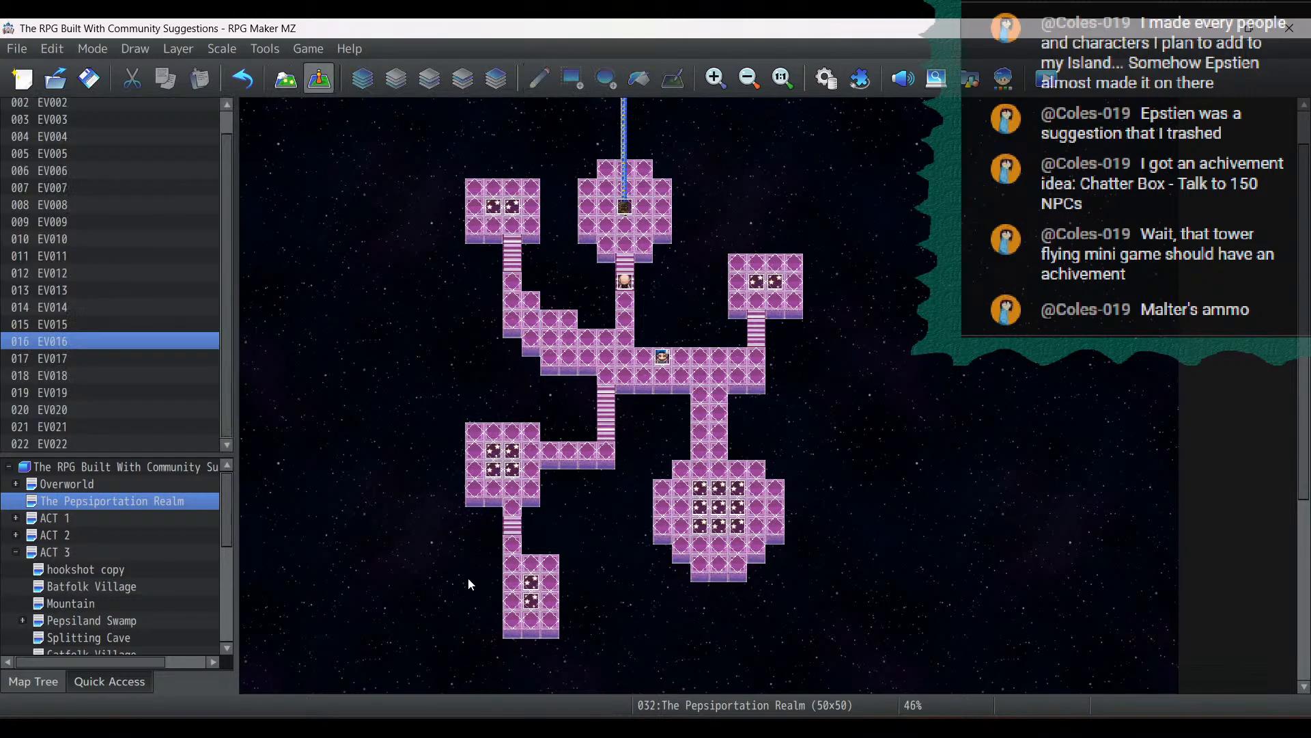
{"action": "double_click", "coordinate": [502, 470]}
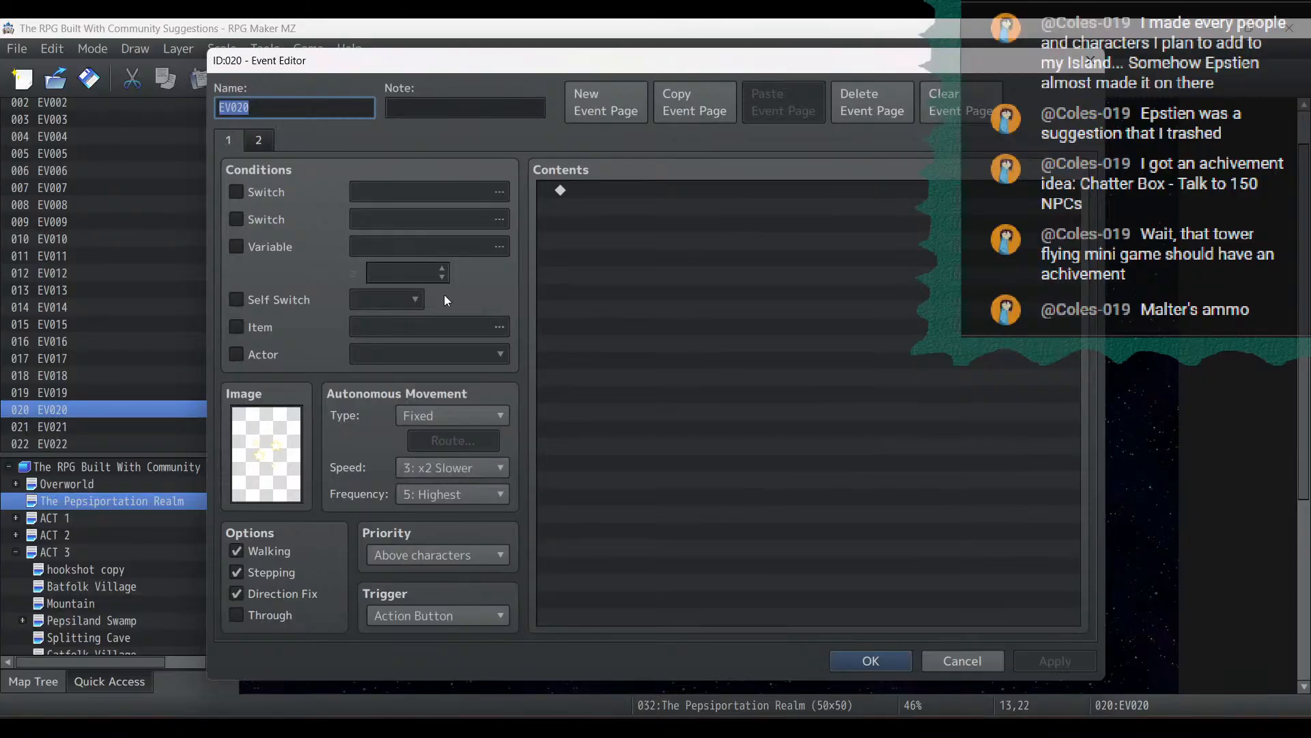
{"action": "left_click", "coordinate": [267, 140]}
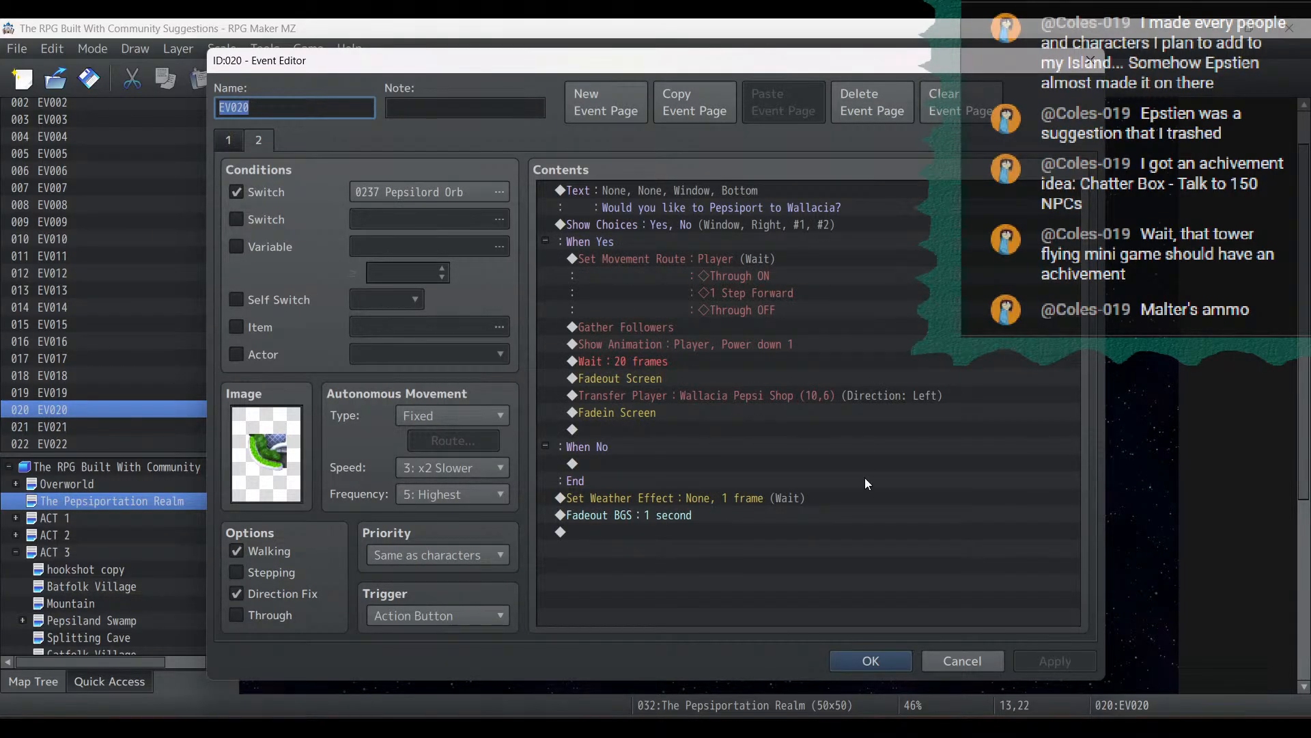
{"action": "left_click", "coordinate": [948, 660]}
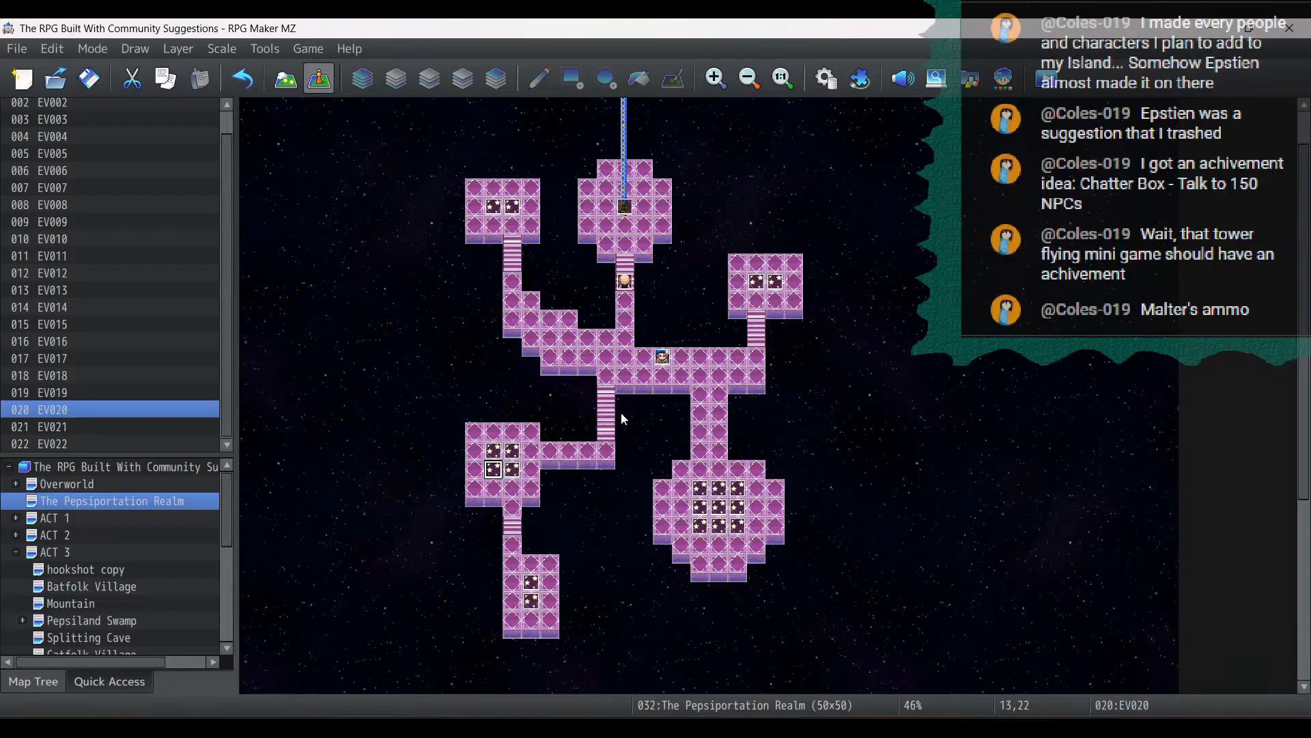
{"action": "double_click", "coordinate": [624, 205]}
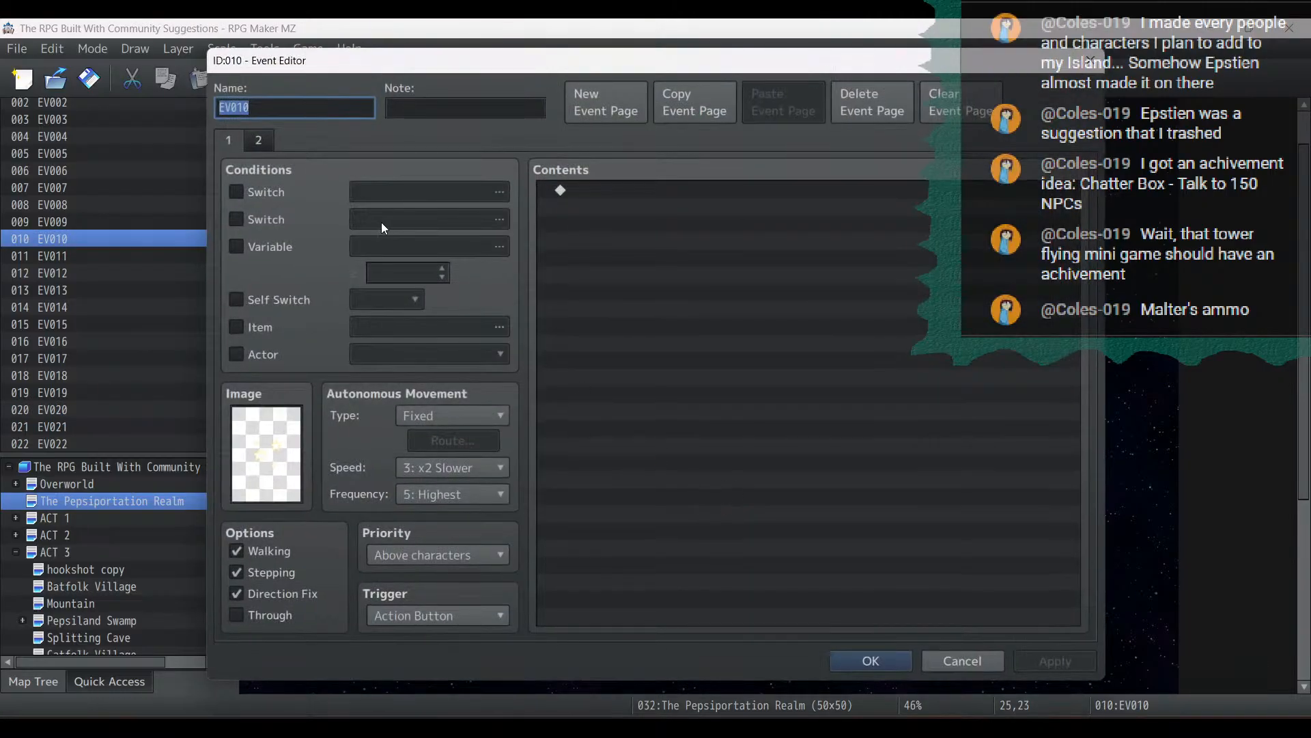
{"action": "left_click", "coordinate": [259, 140]}
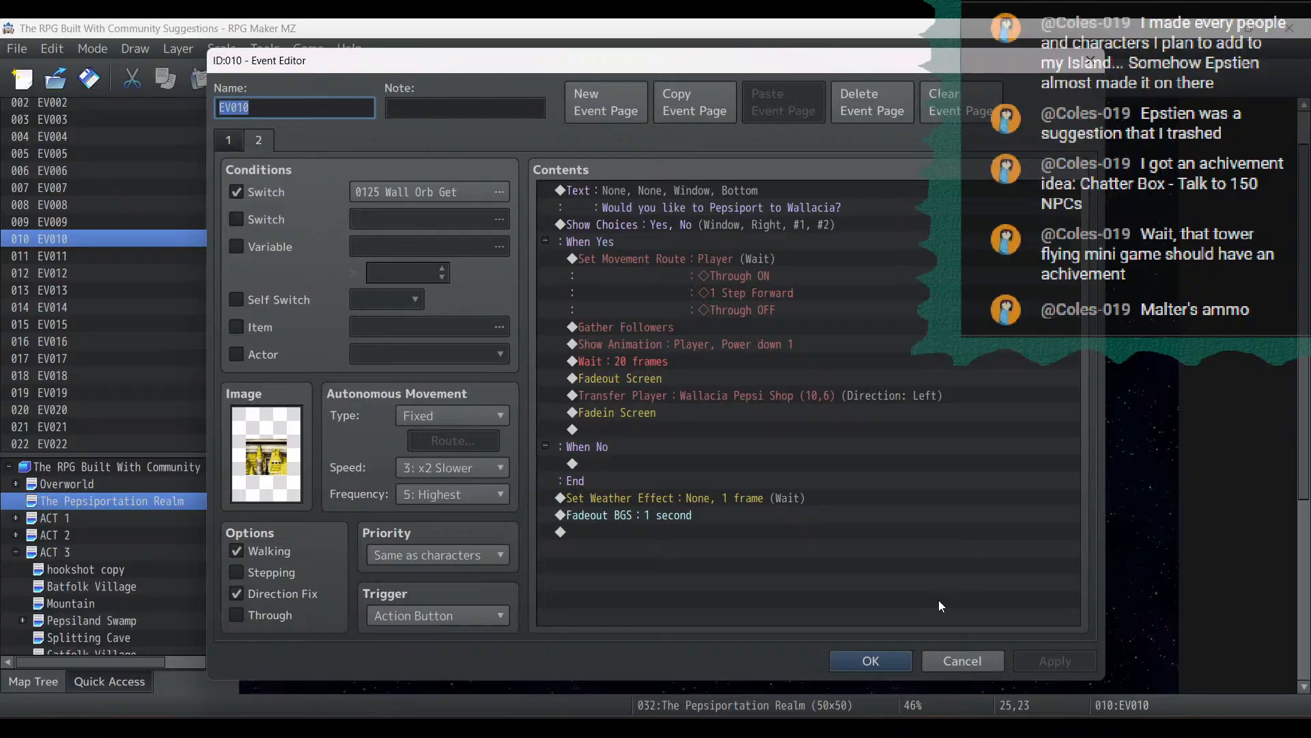
{"action": "left_click", "coordinate": [987, 669]}
Review the switch condition, image and commands on page 2 of the four events at (13,21) through (14,22)
{"action": "double_click", "coordinate": [493, 469]}
{"action": "left_click", "coordinate": [259, 141]}
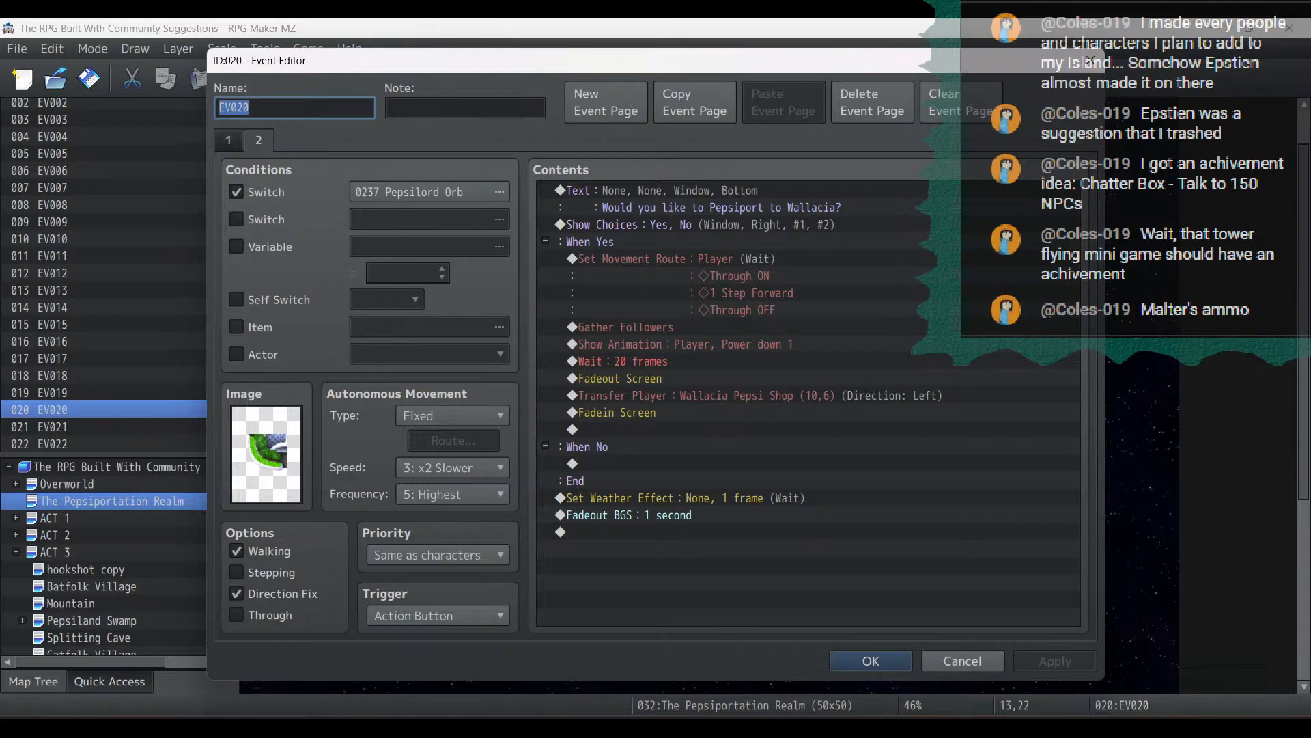
{"action": "left_click", "coordinate": [905, 663]}
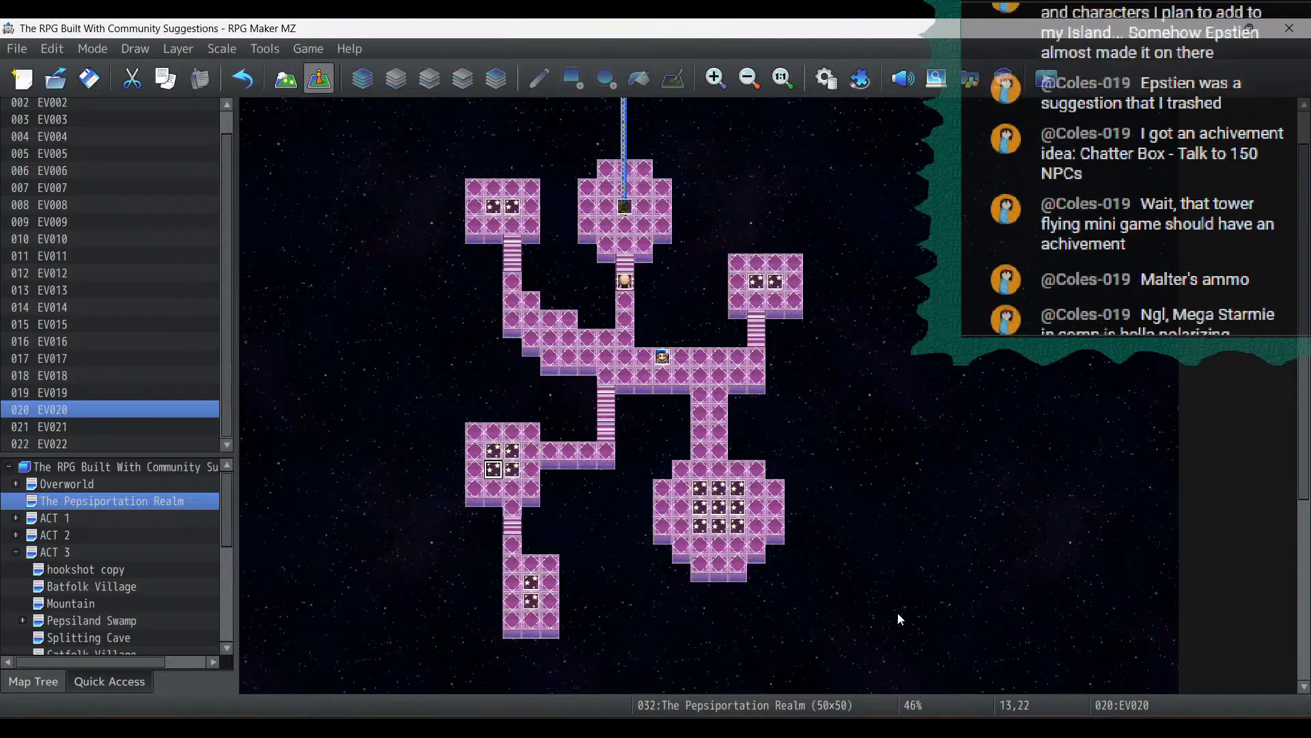
{"action": "double_click", "coordinate": [509, 469]}
{"action": "left_click", "coordinate": [260, 142]}
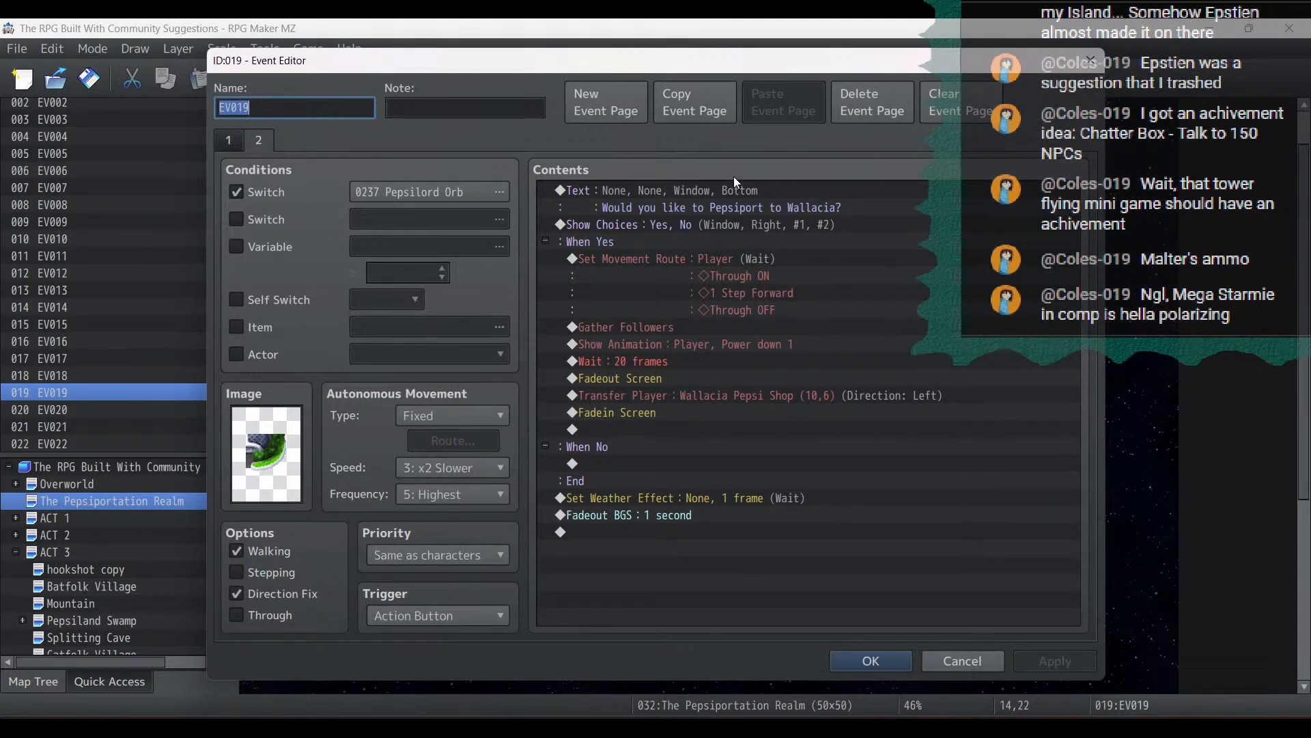
{"action": "left_click", "coordinate": [963, 662]}
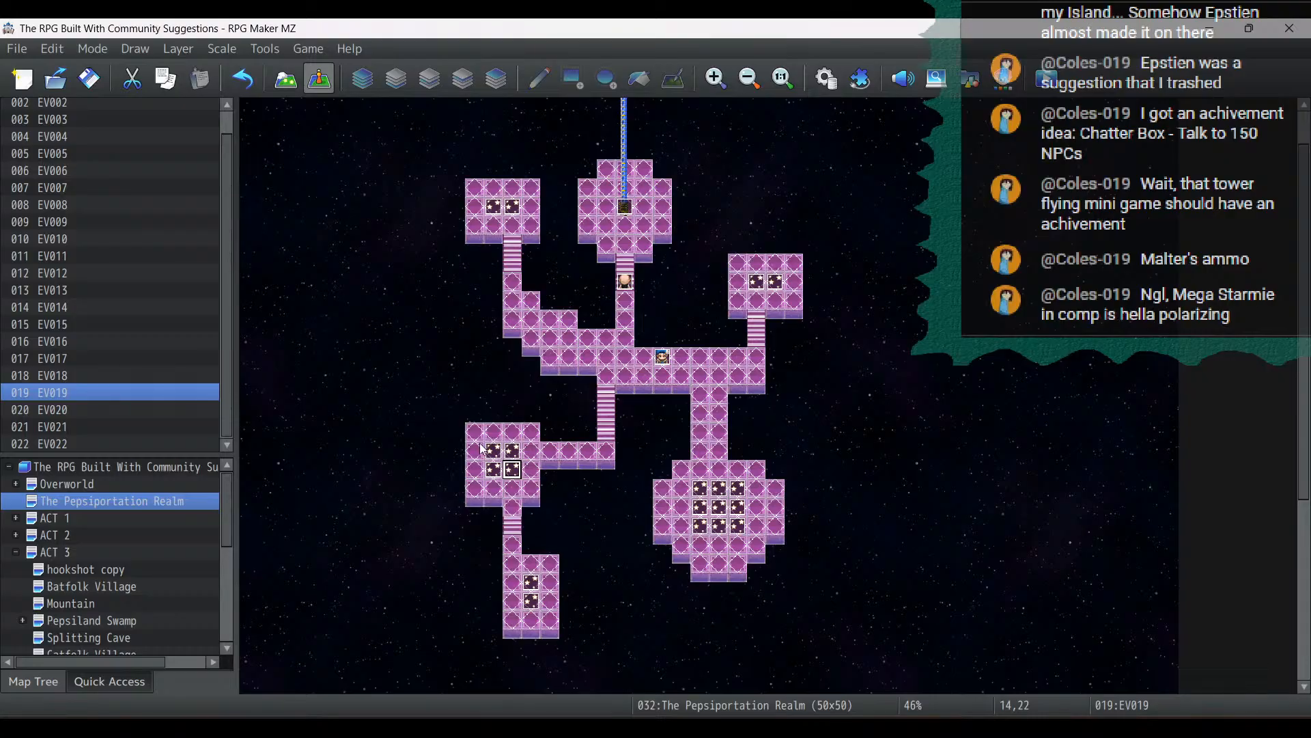
{"action": "double_click", "coordinate": [511, 450]}
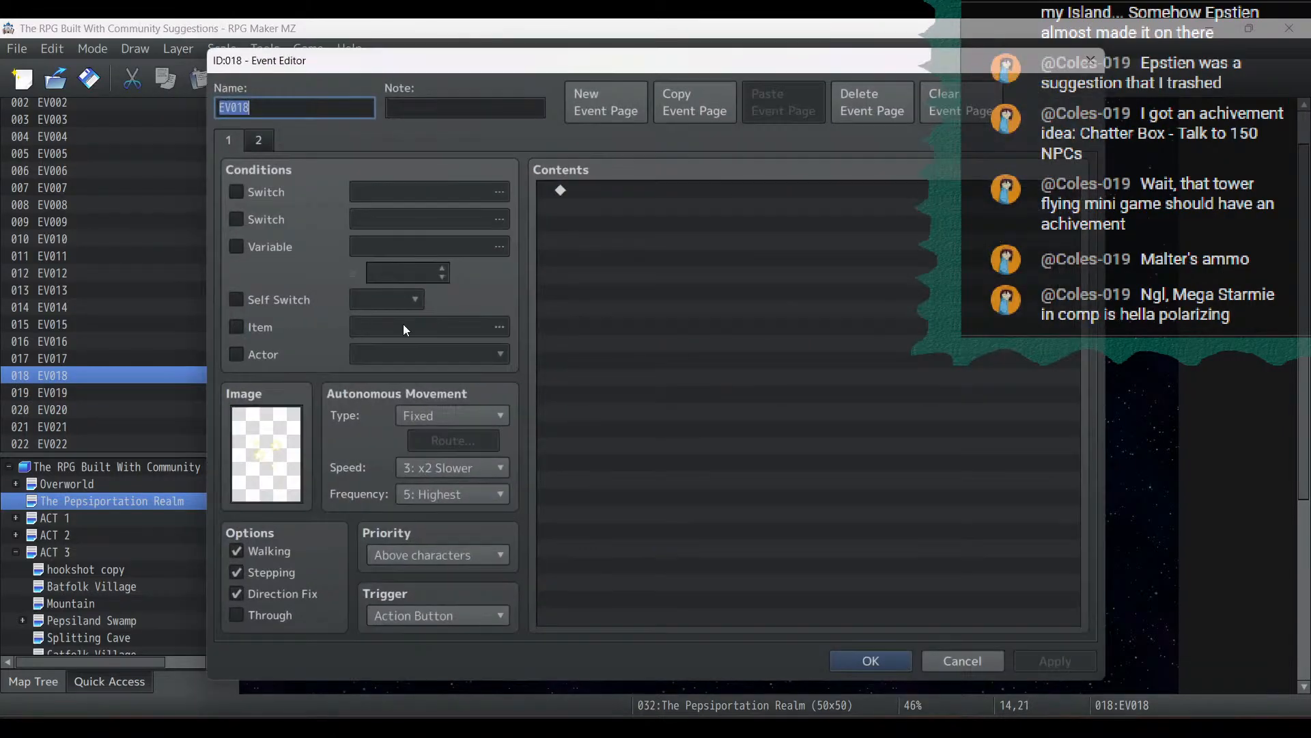
{"action": "left_click", "coordinate": [270, 136]}
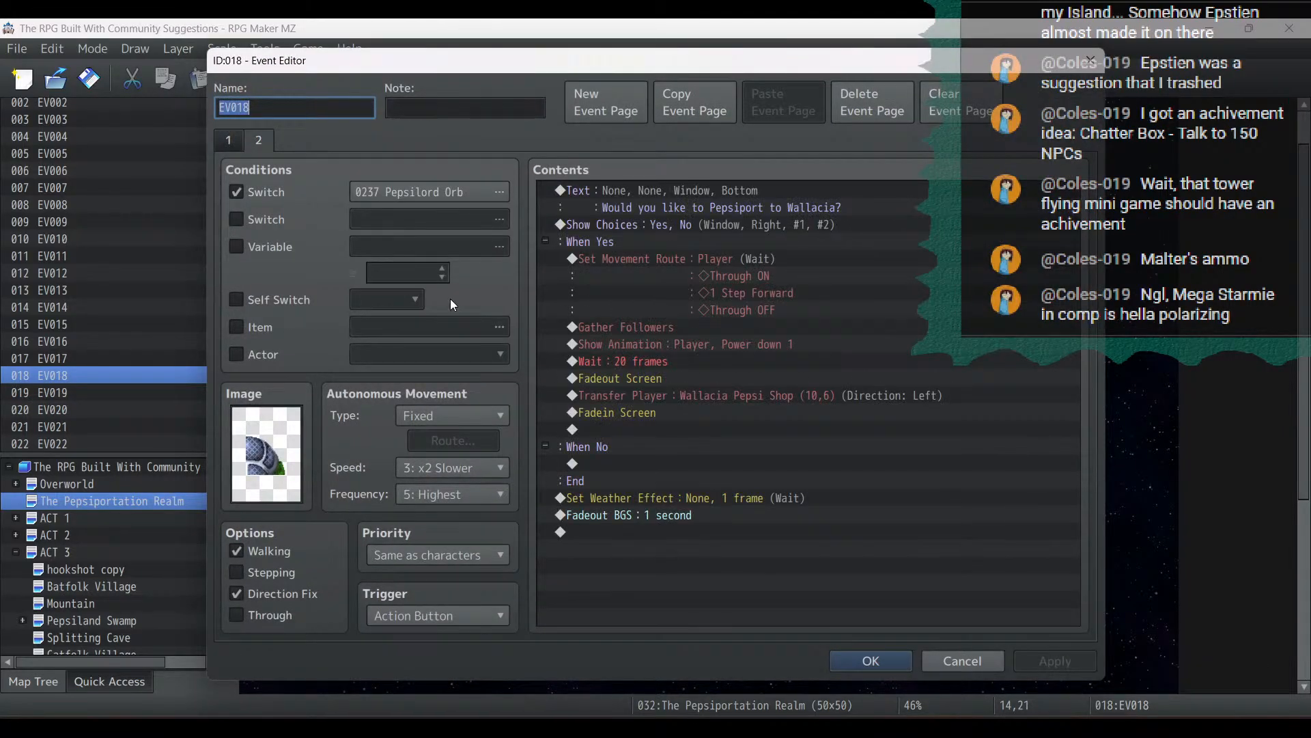
{"action": "left_click", "coordinate": [981, 665]}
{"action": "double_click", "coordinate": [497, 450]}
{"action": "left_click", "coordinate": [256, 141]}
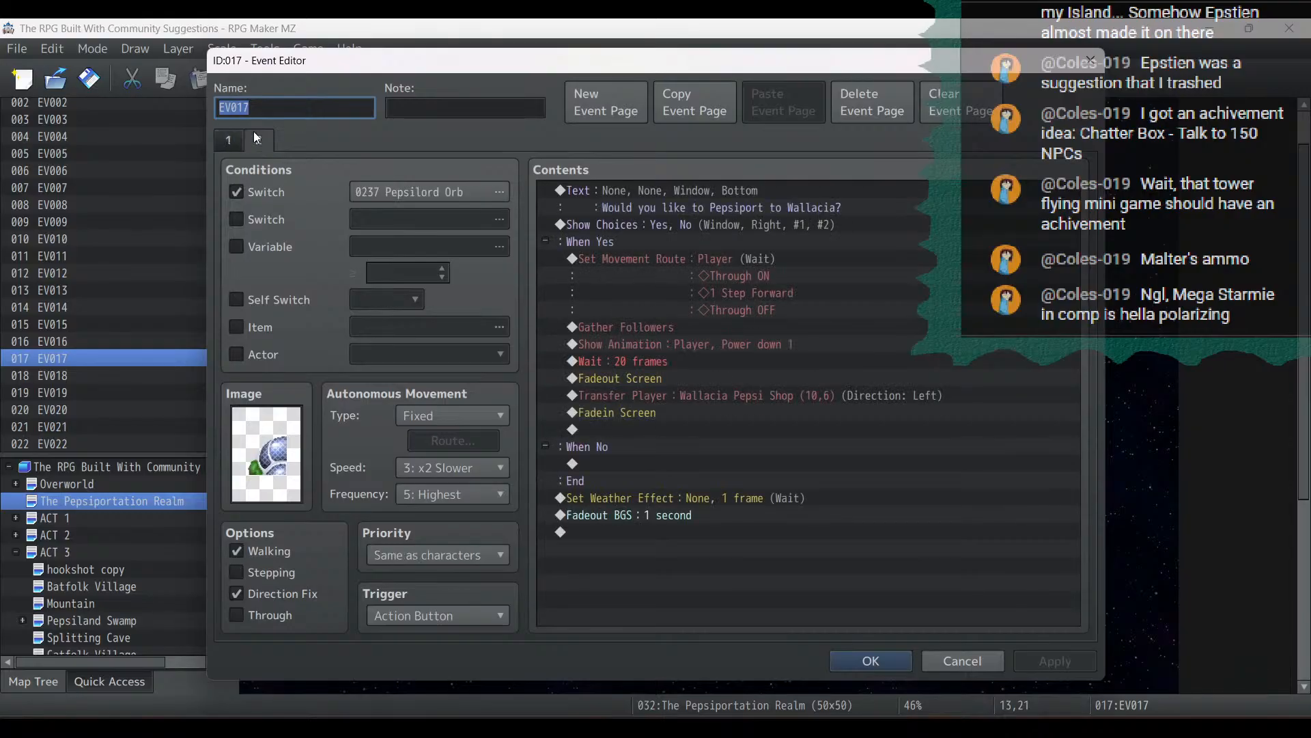
{"action": "left_click", "coordinate": [959, 662]}
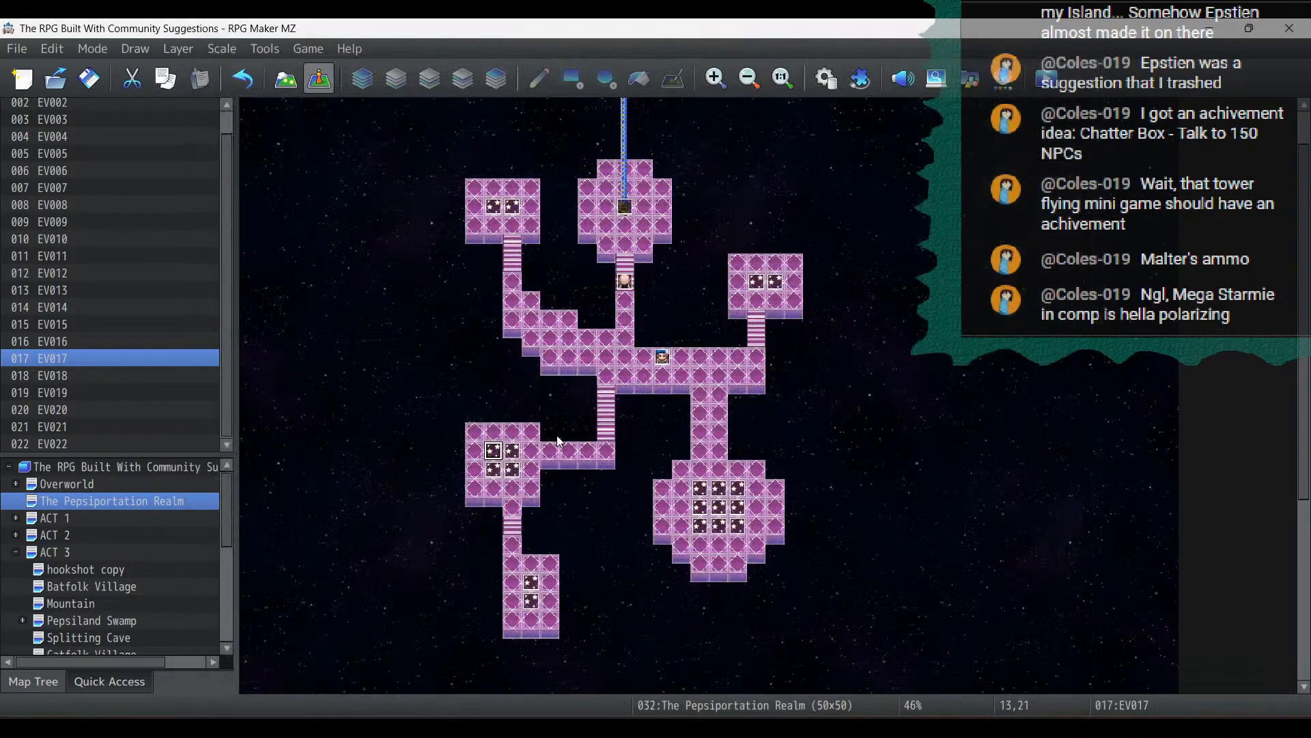
Delete the events at (14,21), (14,22) and (13,22), keeping only the one at (13,21)
{"action": "left_click", "coordinate": [511, 450]}
{"action": "key", "text": "Delete"}
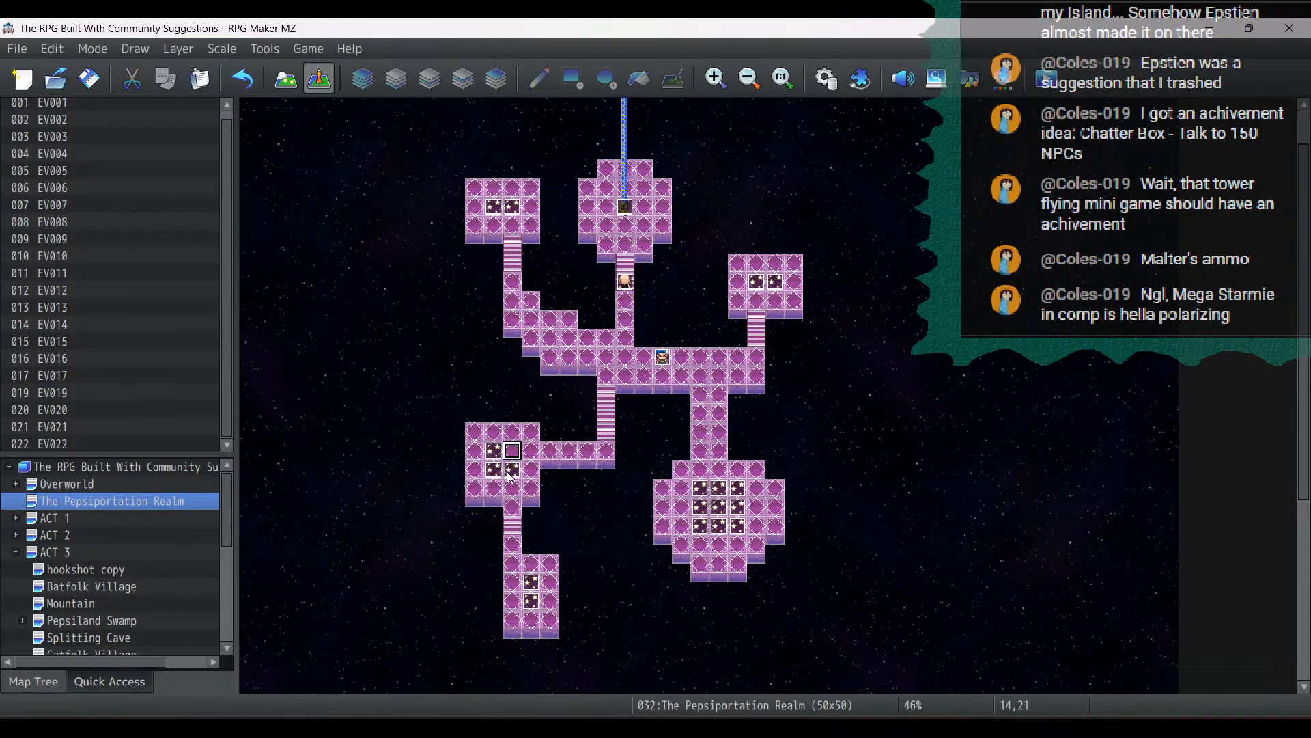
{"action": "left_click", "coordinate": [509, 468]}
{"action": "key", "text": "Delete"}
{"action": "left_click", "coordinate": [495, 468]}
{"action": "key", "text": "Delete"}
Change the message on page 2 of the (13,21) event to "Would you like to Pepsiport to Pepsi Headquarters?"
{"action": "double_click", "coordinate": [494, 453]}
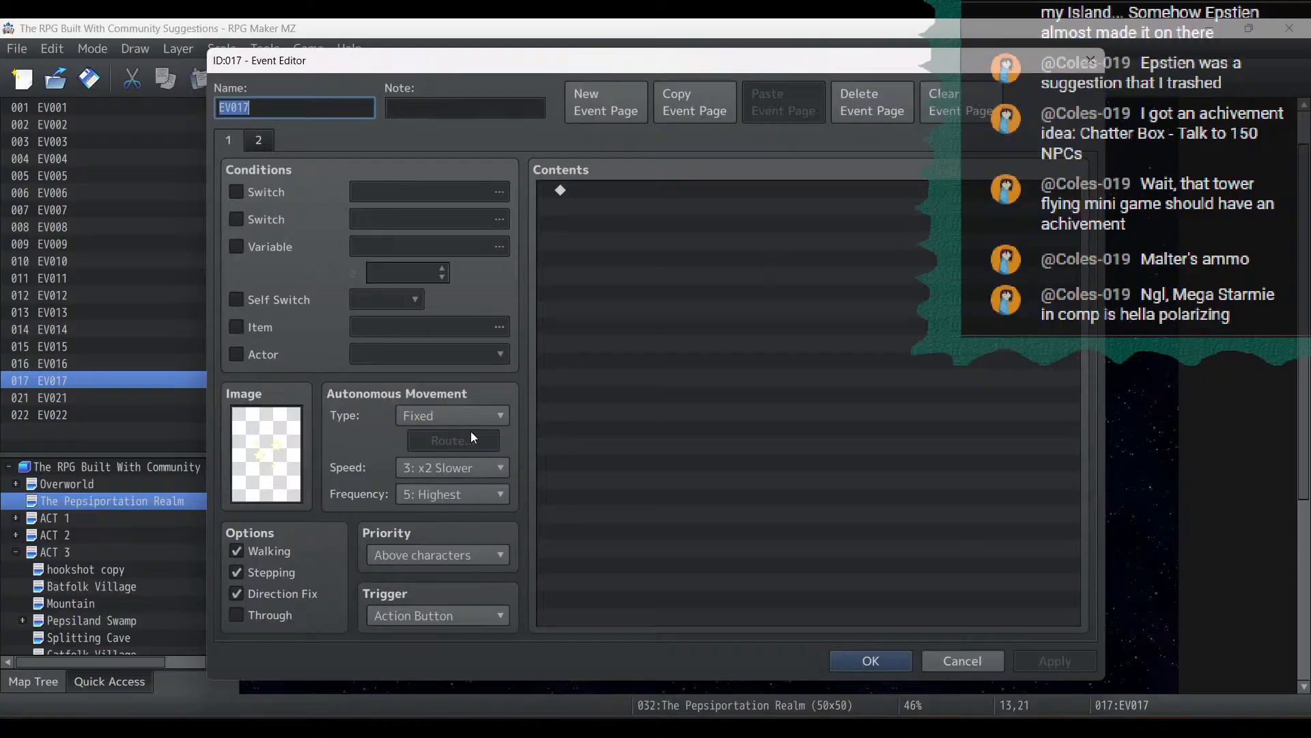
{"action": "left_click", "coordinate": [259, 144]}
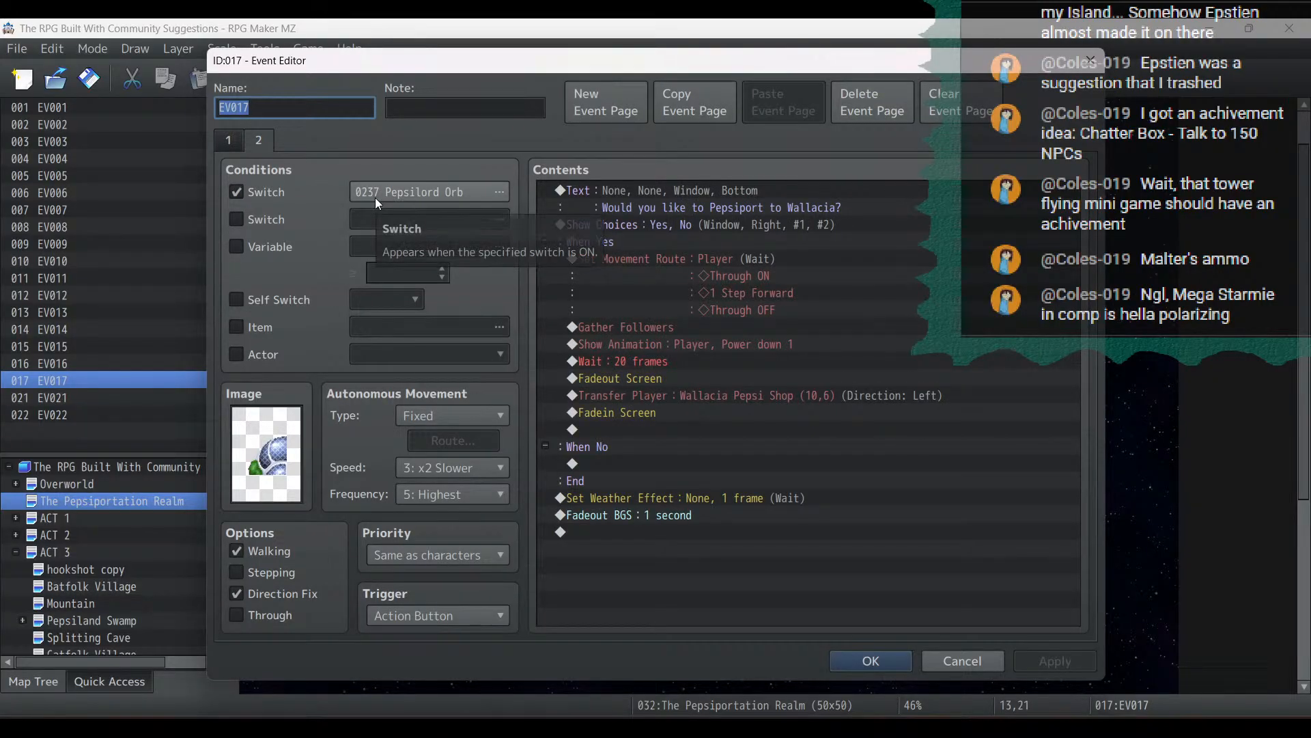
{"action": "double_click", "coordinate": [708, 187]}
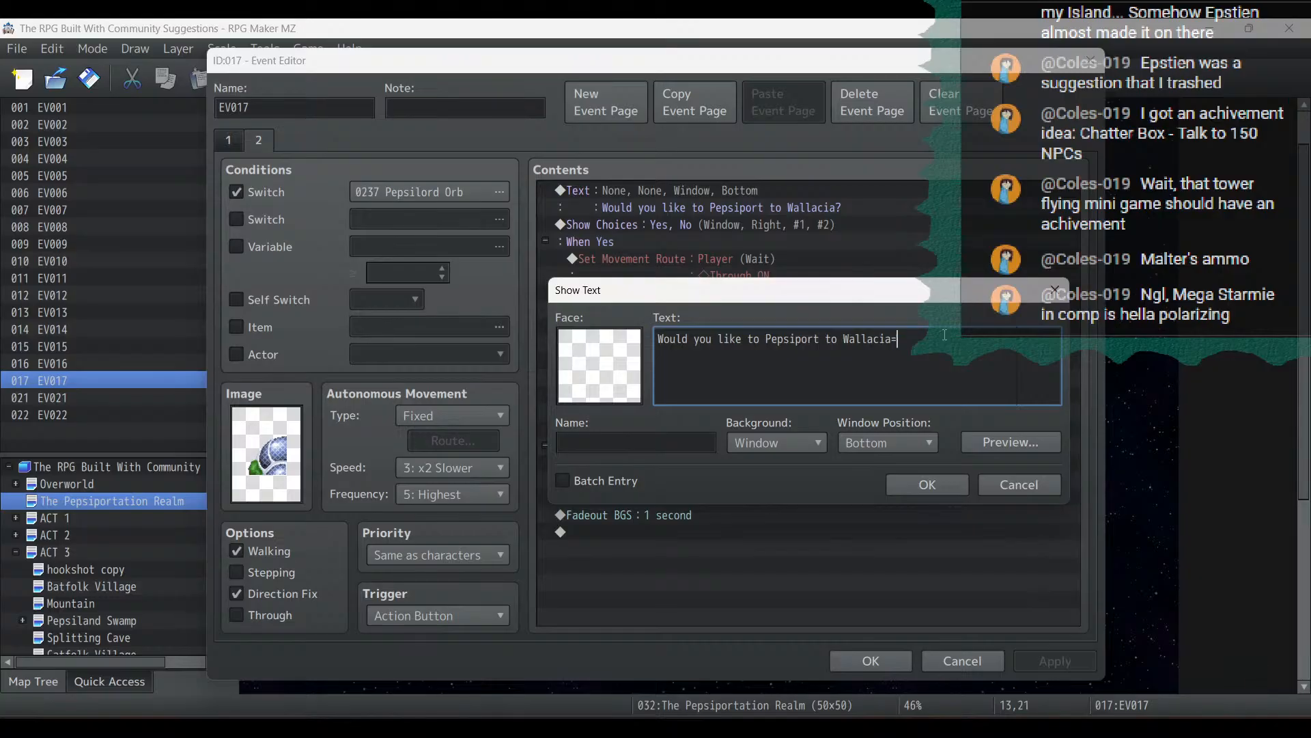
{"action": "key", "text": "BackSpace"}
{"action": "key", "text": "BackSpace"}
{"action": "key", "text": "BackSpace"}
{"action": "key", "text": "BackSpace"}
{"action": "key", "text": "BackSpace"}
{"action": "key", "text": "BackSpace"}
{"action": "key", "text": "BackSpace"}
{"action": "key", "text": "BackSpace"}
{"action": "key", "text": "BackSpace"}
{"action": "type", "text": "Pepsi Headquarters"}
{"action": "left_click", "coordinate": [943, 487]}
{"action": "left_click", "coordinate": [734, 199]}
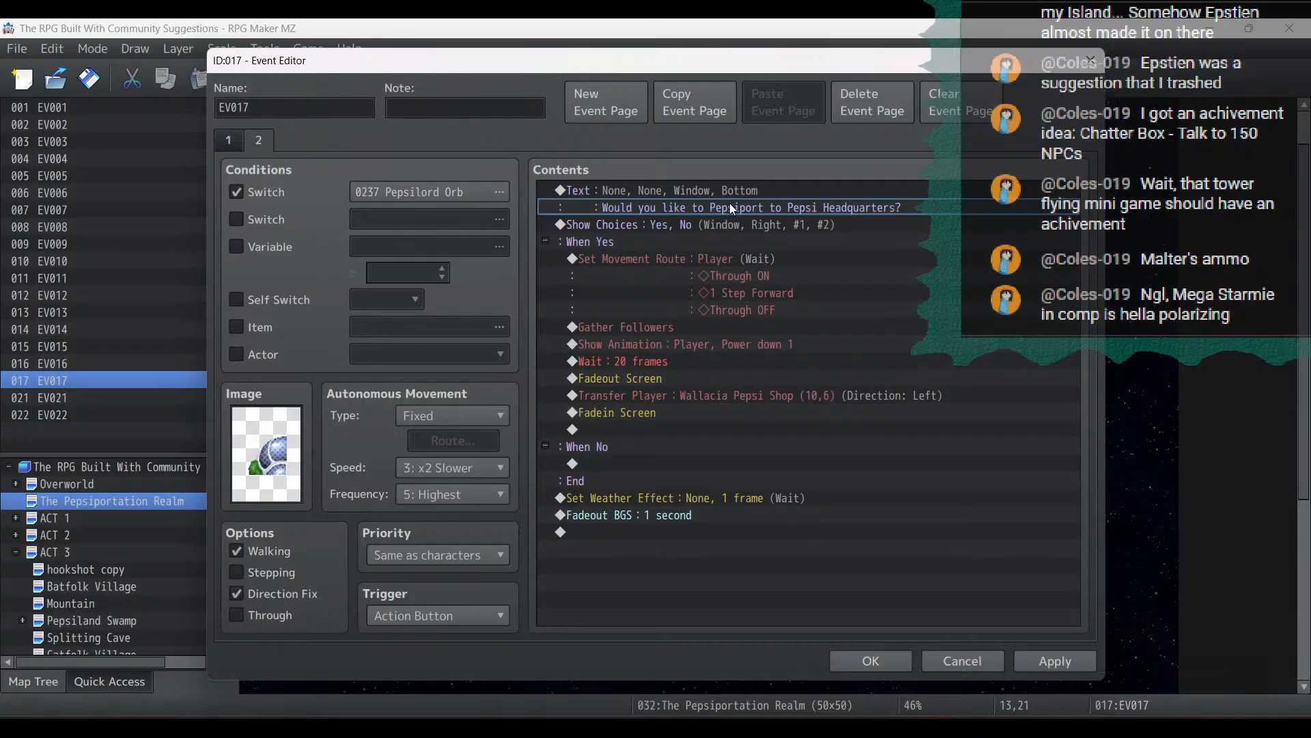
Set the (13,21) event's Transfer Player destination to tile (6,5) of the Pepsi 3F map
{"action": "left_click", "coordinate": [724, 396]}
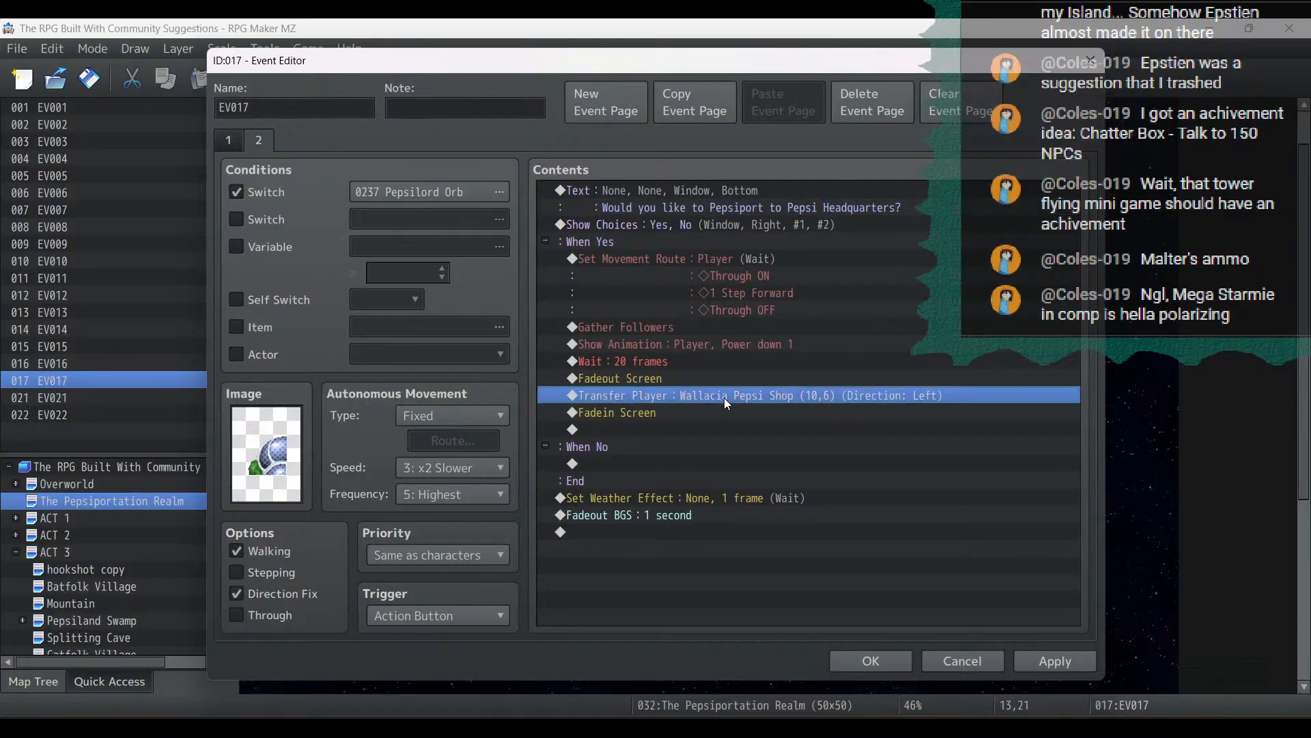
{"action": "double_click", "coordinate": [724, 397]}
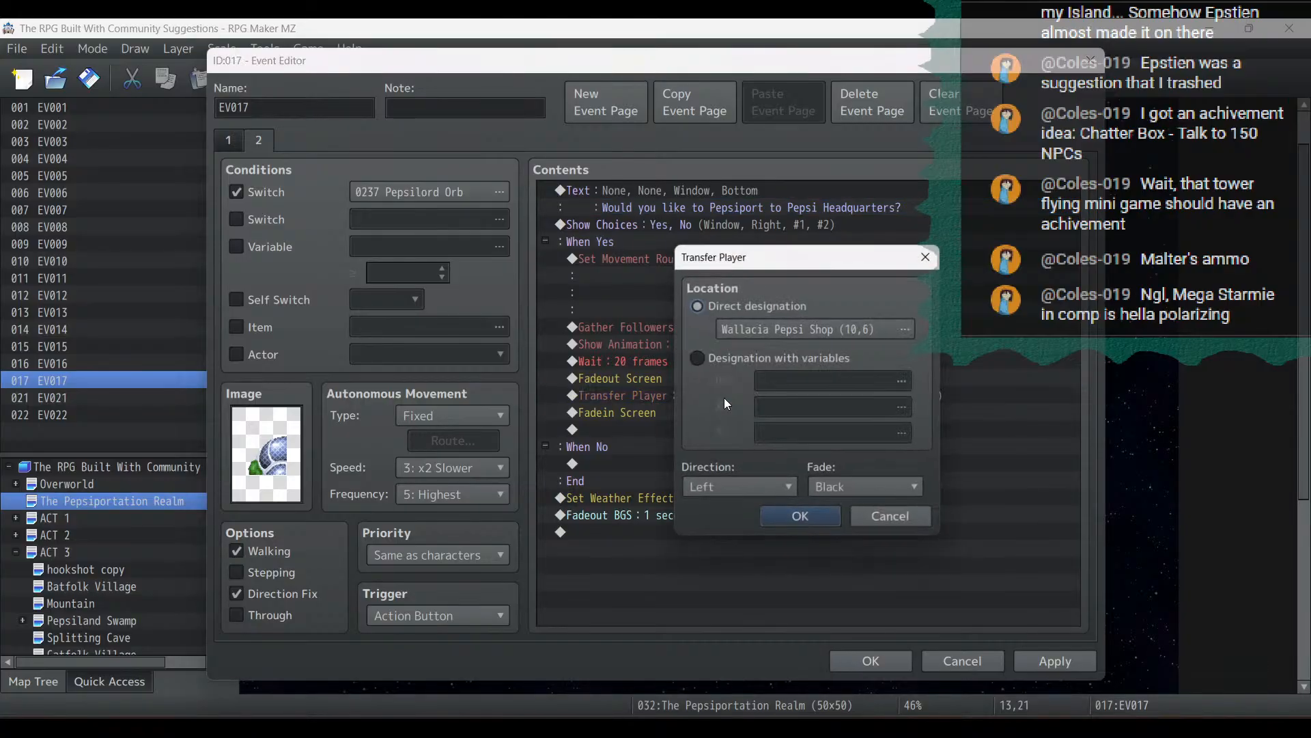
{"action": "left_click", "coordinate": [792, 343]}
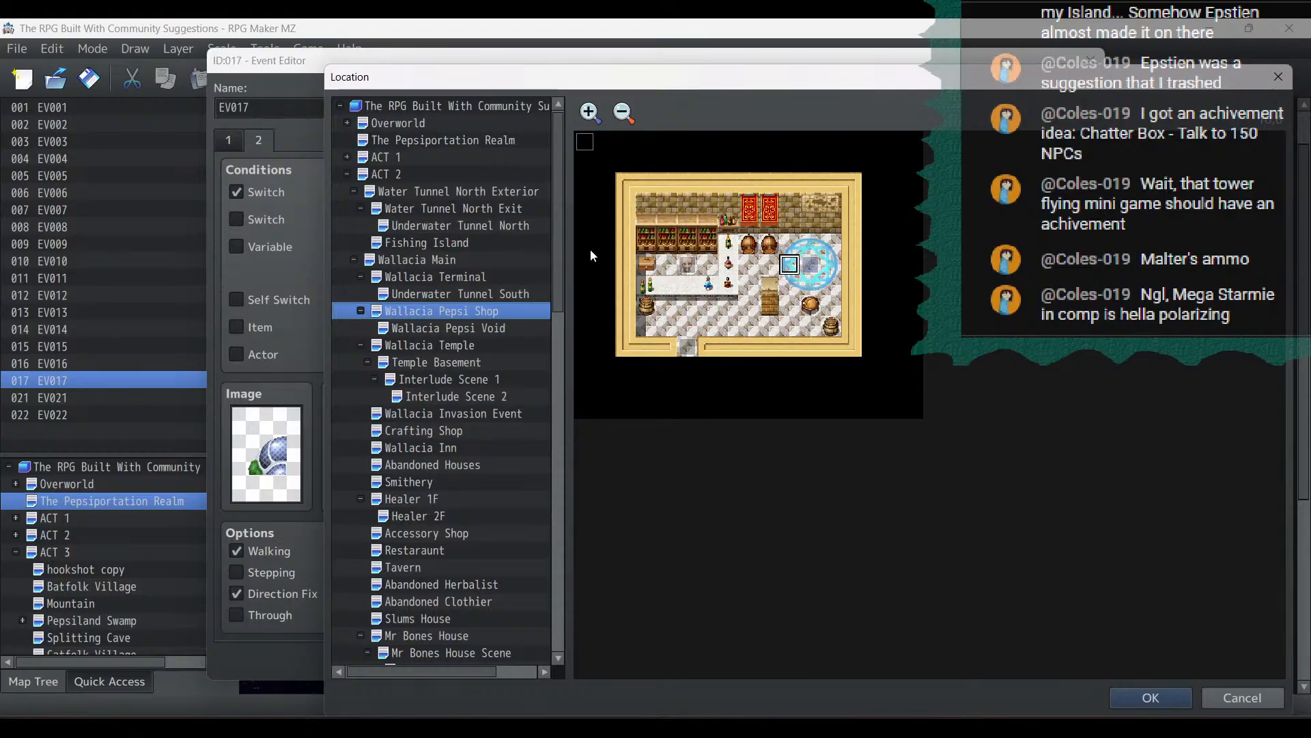
{"action": "left_click_drag", "start_coordinate": [560, 287], "coordinate": [535, 604]}
{"action": "left_click", "coordinate": [351, 444]}
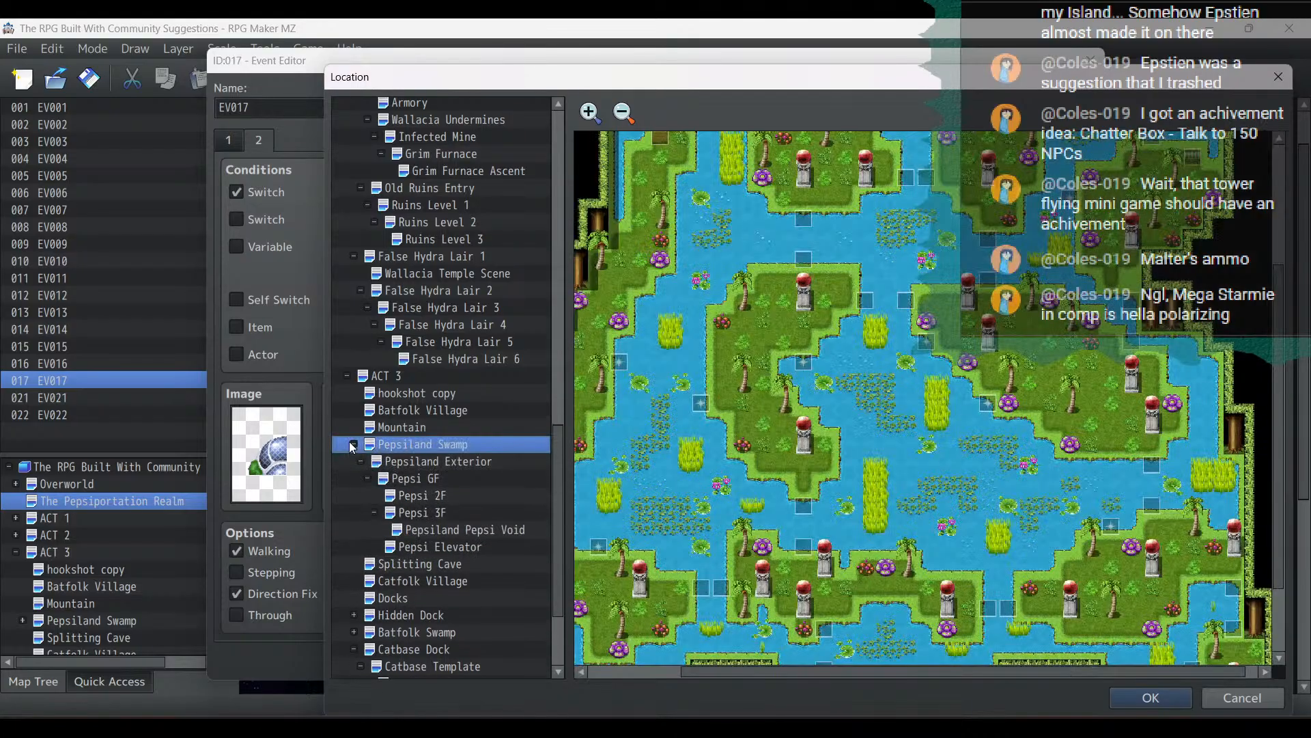
{"action": "left_click", "coordinate": [463, 548]}
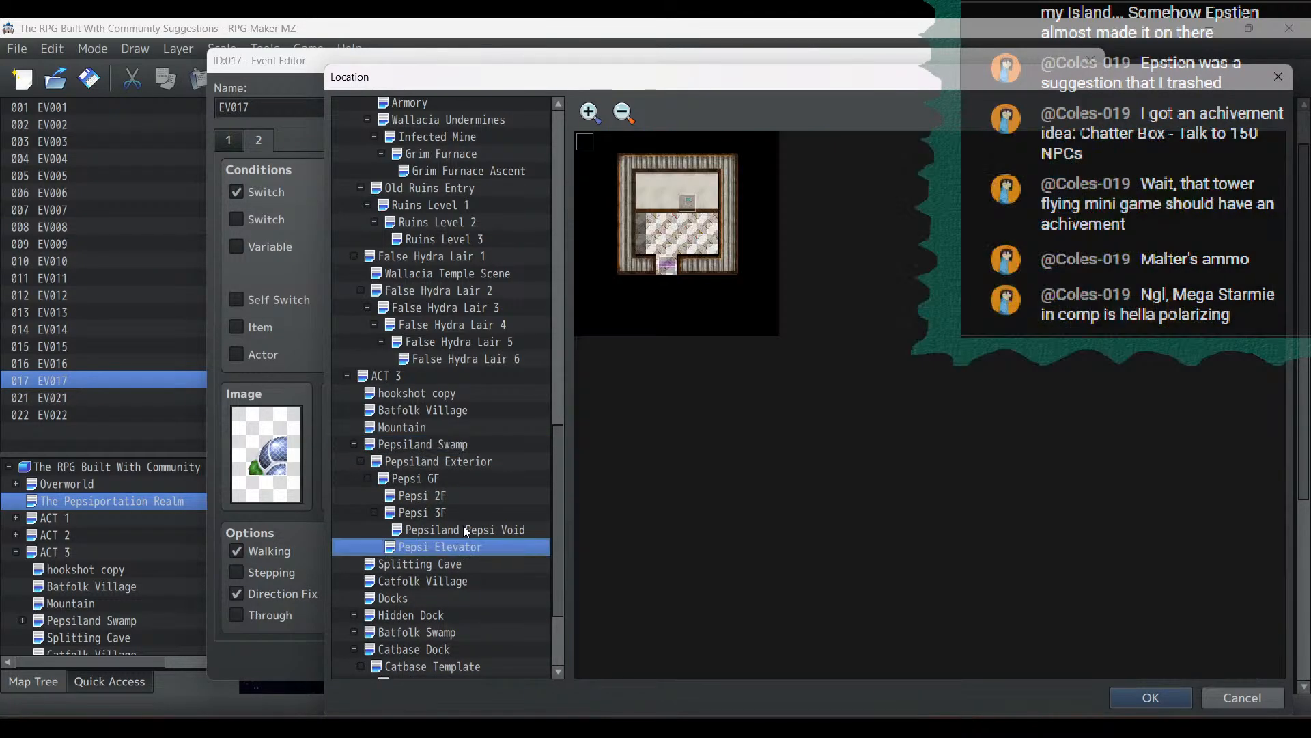
{"action": "left_click", "coordinate": [463, 528]}
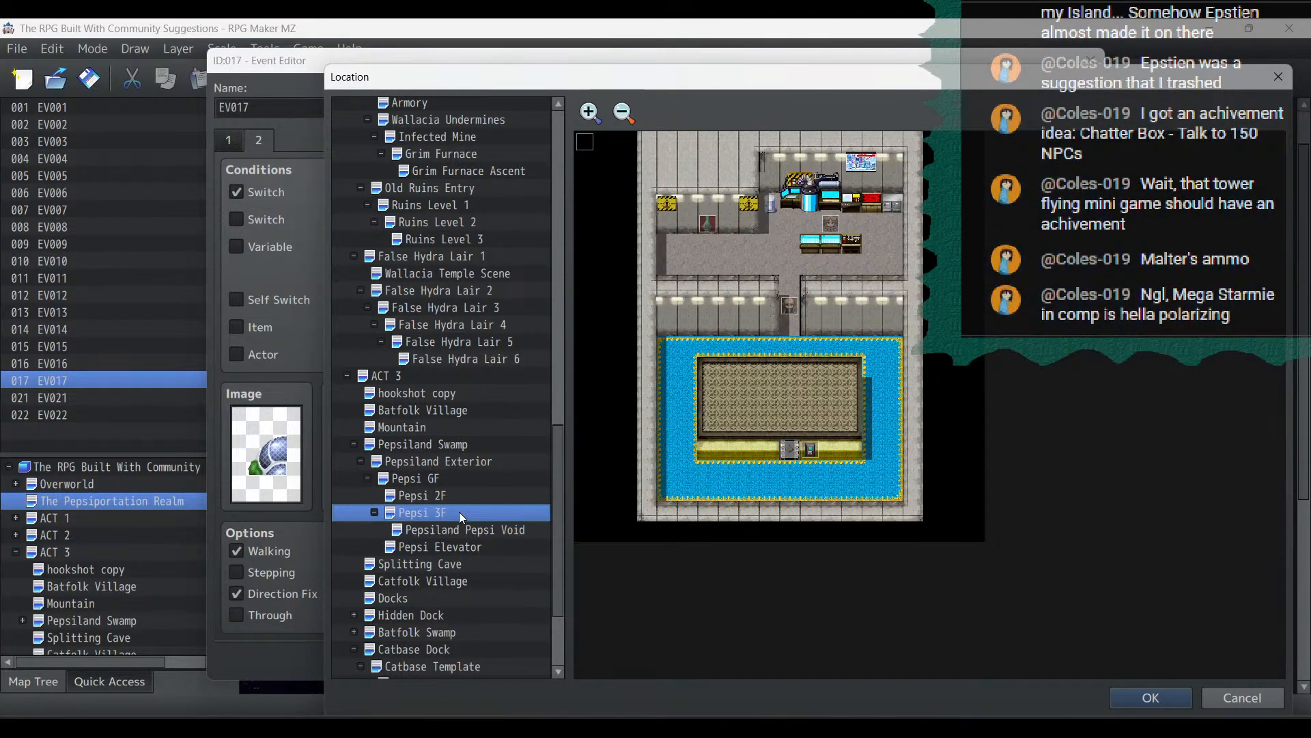
{"action": "double_click", "coordinate": [708, 249]}
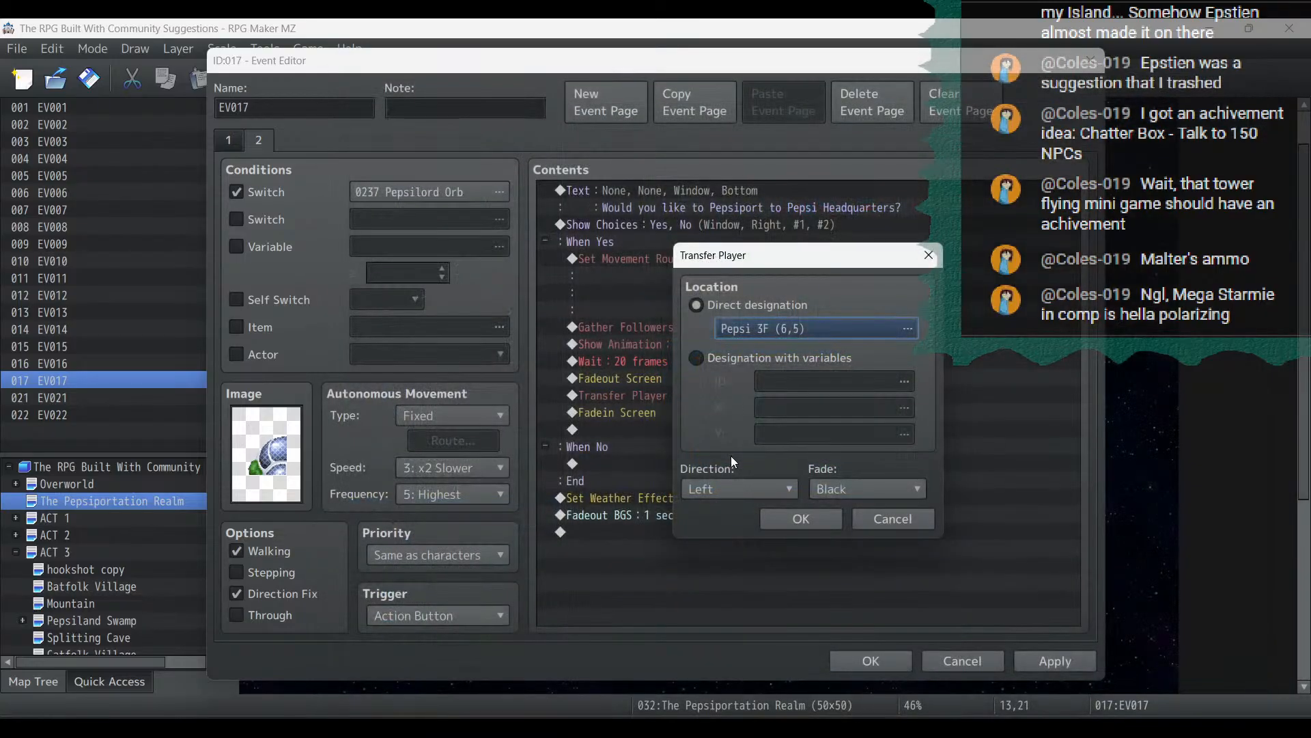
Set the transfer's facing direction to Down and save the (13,21) event
{"action": "left_click", "coordinate": [748, 481]}
{"action": "left_click", "coordinate": [713, 534]}
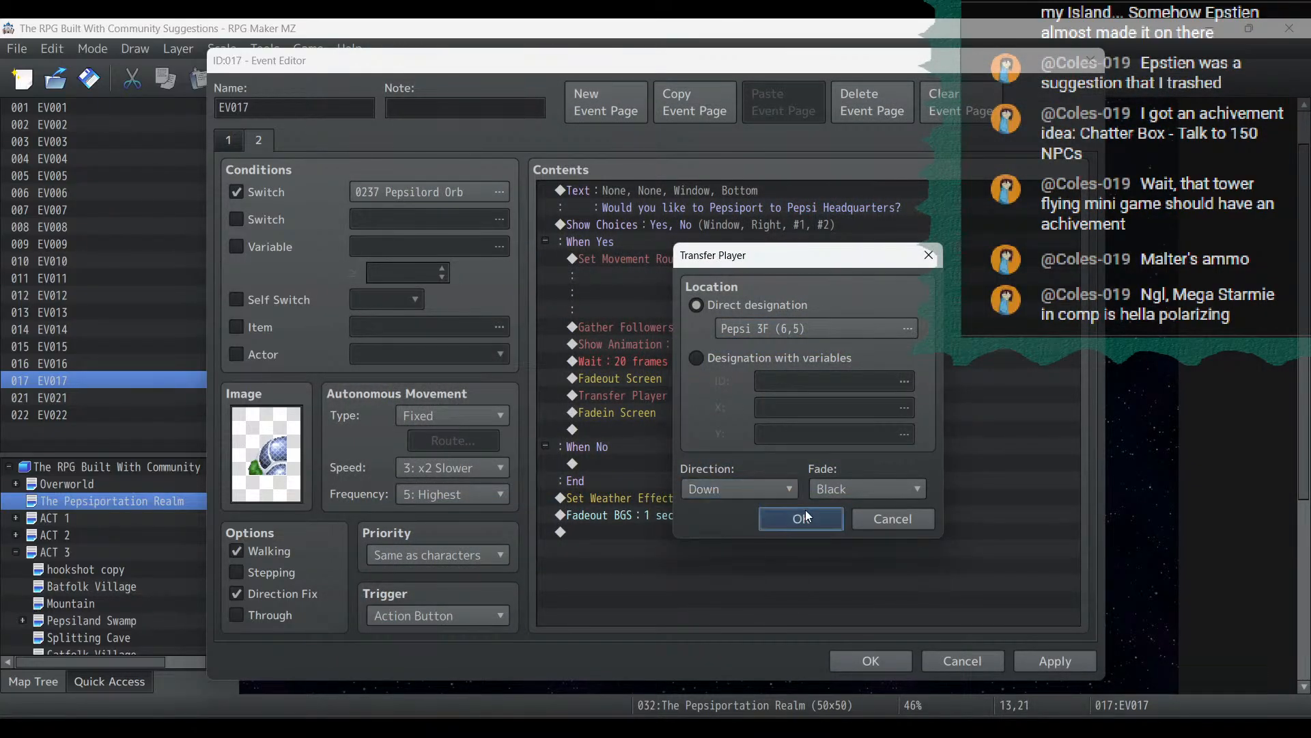
{"action": "left_click", "coordinate": [806, 517]}
{"action": "left_click", "coordinate": [1035, 663]}
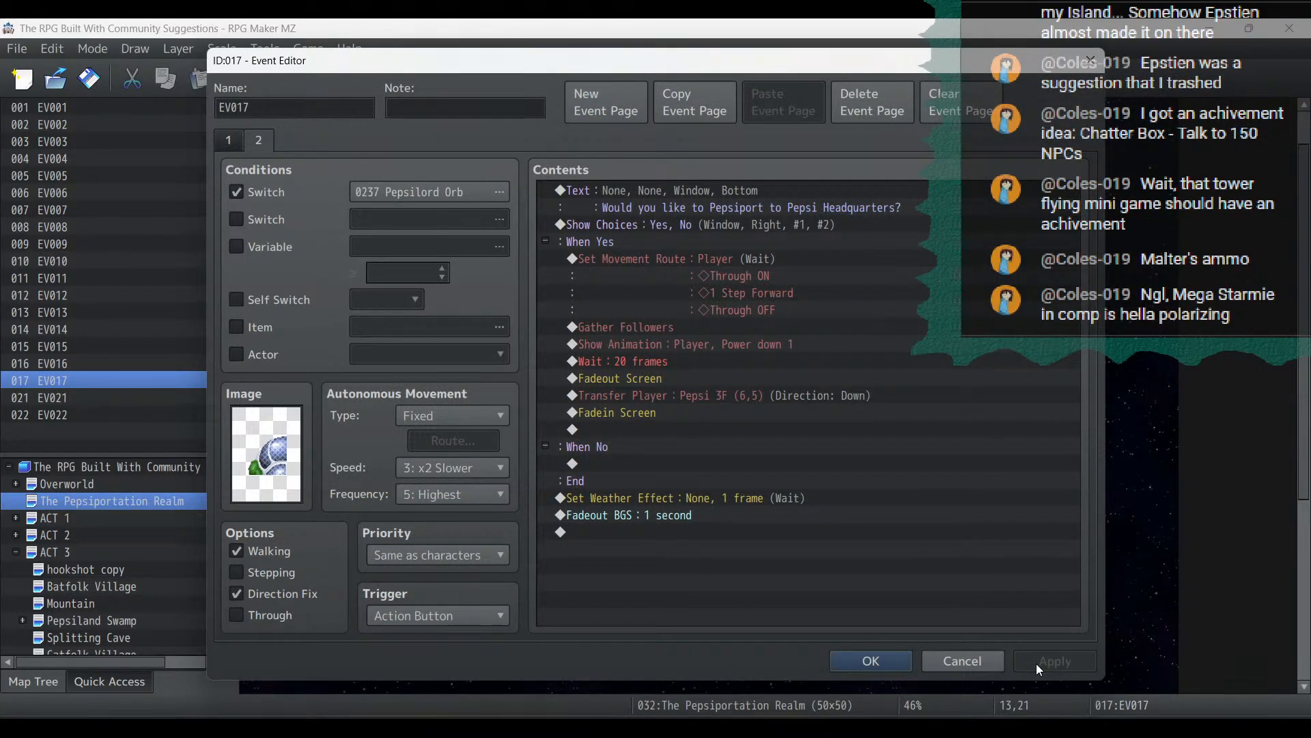
{"action": "left_click", "coordinate": [867, 661]}
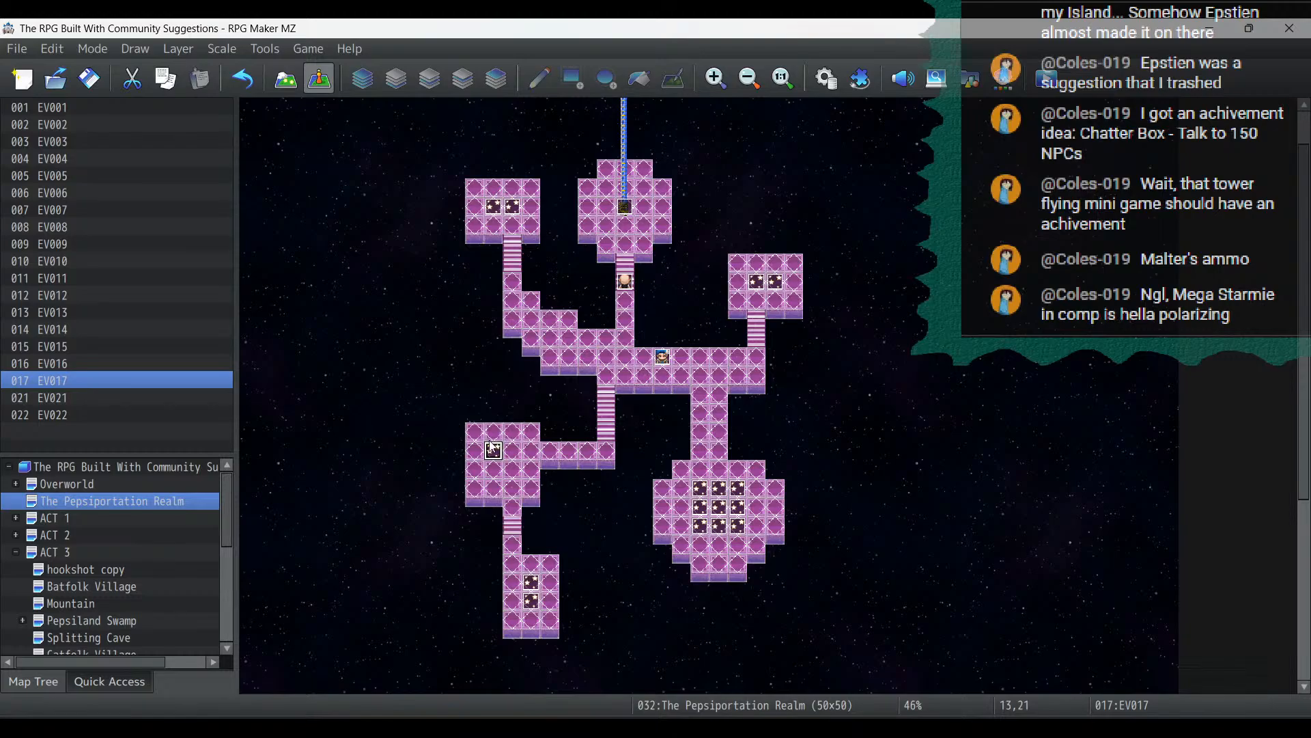
Paste copies of the (13,21) event onto tiles (14,21), (14,22) and (13,22)
{"action": "left_click", "coordinate": [512, 450]}
{"action": "key", "text": "ctrl+v"}
{"action": "left_click", "coordinate": [511, 469]}
{"action": "key", "text": "ctrl+v"}
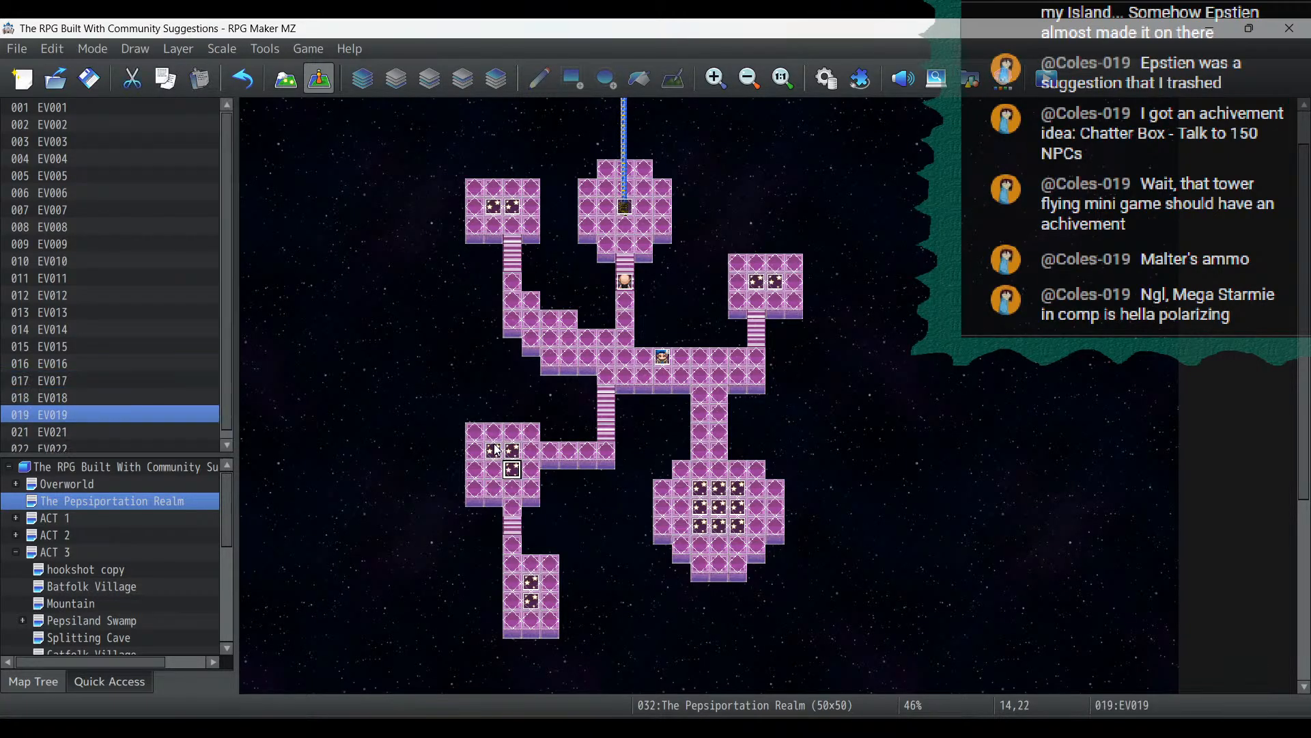
{"action": "left_click", "coordinate": [493, 469]}
{"action": "key", "text": "ctrl+v"}
Set the page 2 image of the (13,22) event to the dome building's lower-left tile from Tileset C
{"action": "double_click", "coordinate": [492, 472]}
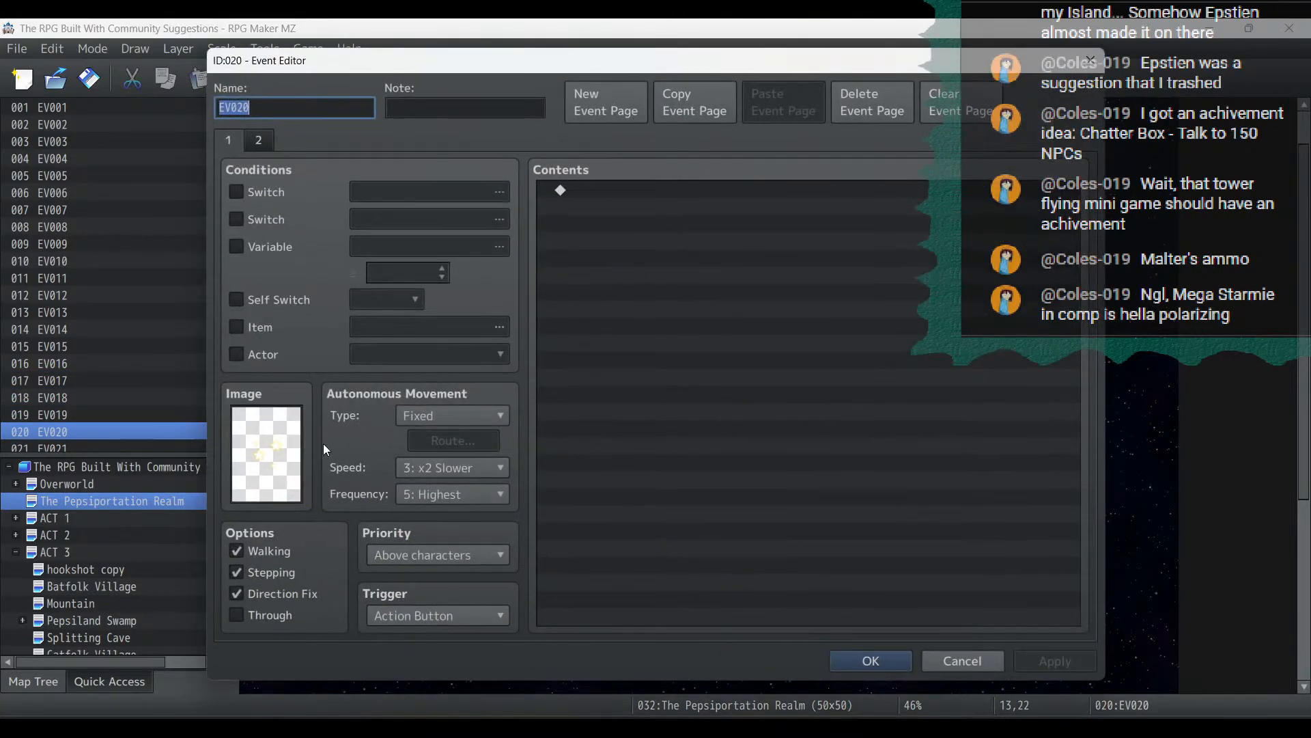
{"action": "left_click", "coordinate": [265, 141]}
{"action": "double_click", "coordinate": [267, 454]}
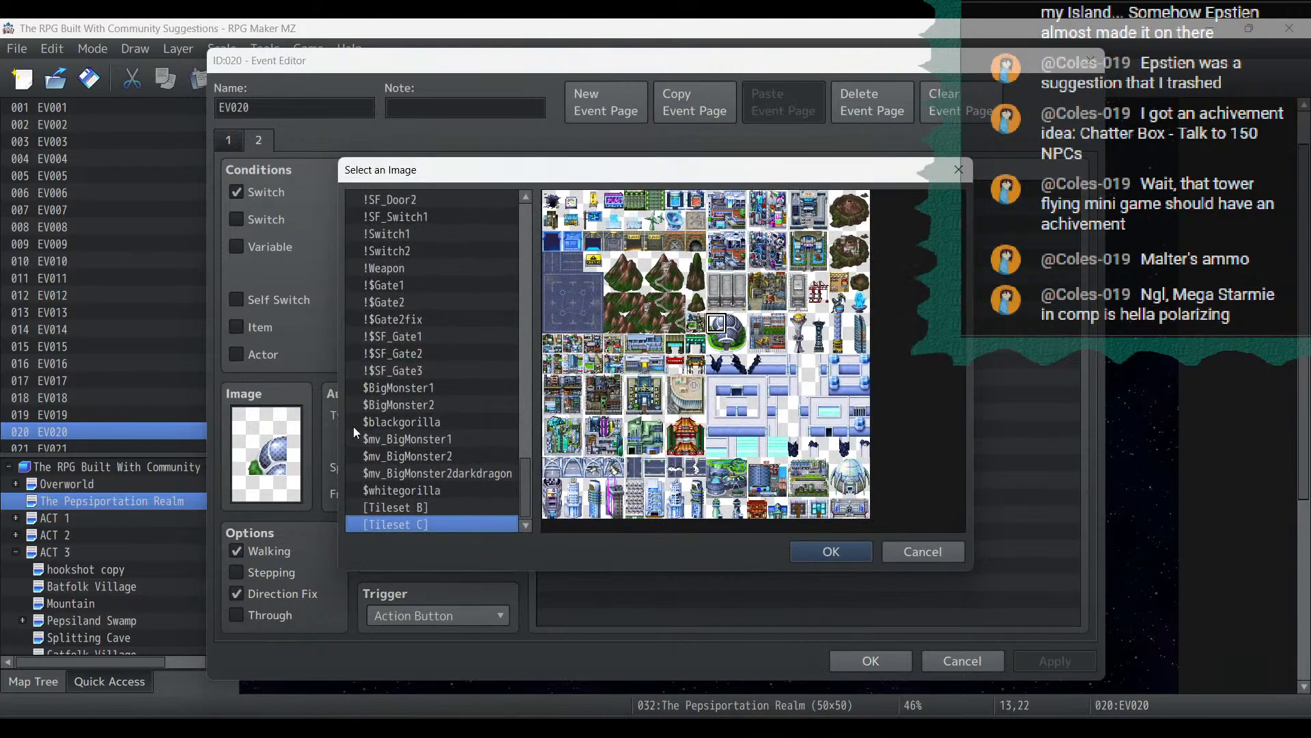
{"action": "double_click", "coordinate": [713, 342]}
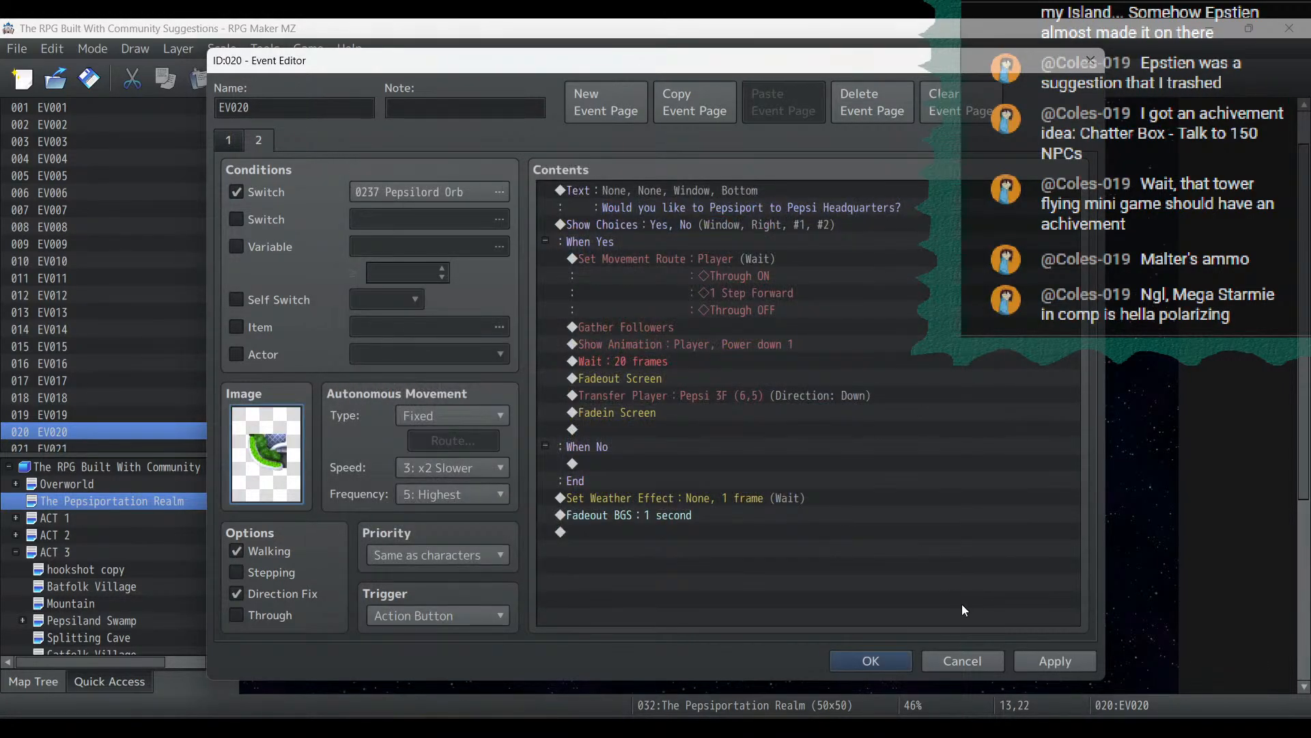
{"action": "left_click", "coordinate": [900, 661]}
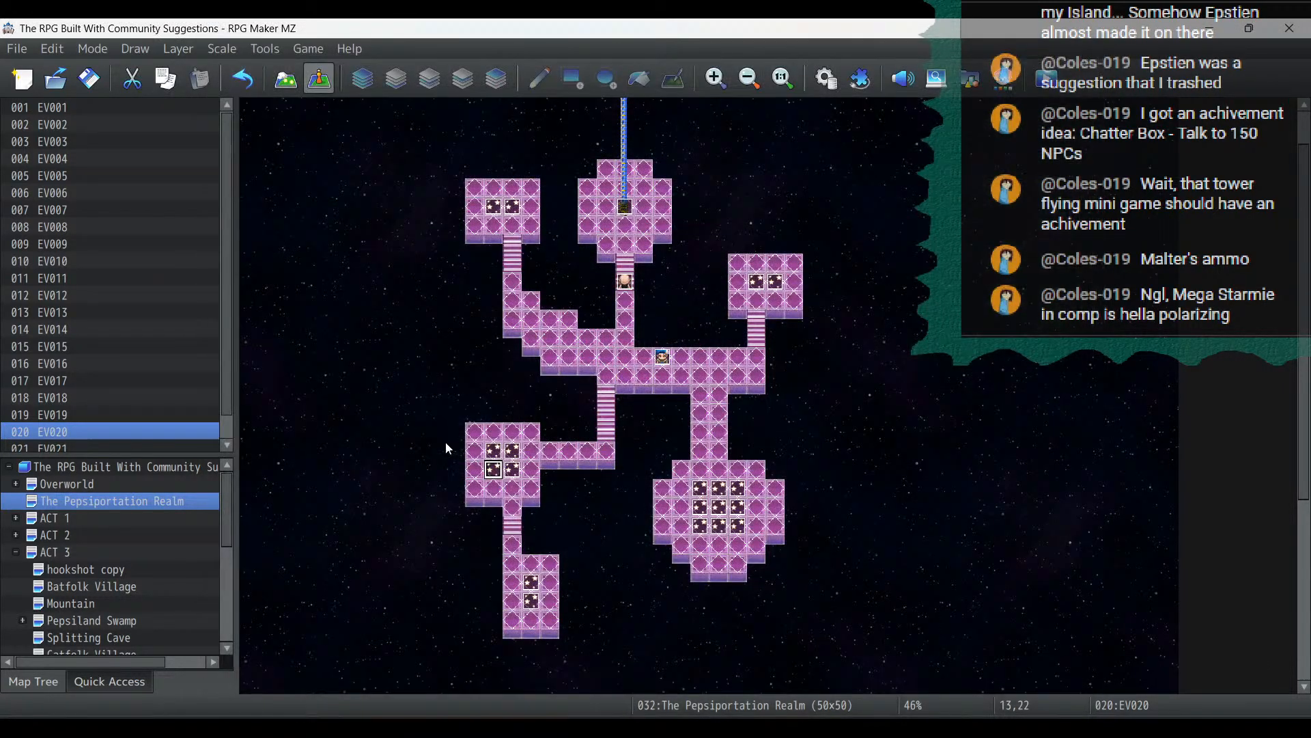
Set the page 2 image of the (14,21) event to the dome building's upper-right tile and save the event
{"action": "double_click", "coordinate": [521, 457]}
{"action": "left_click", "coordinate": [259, 140]}
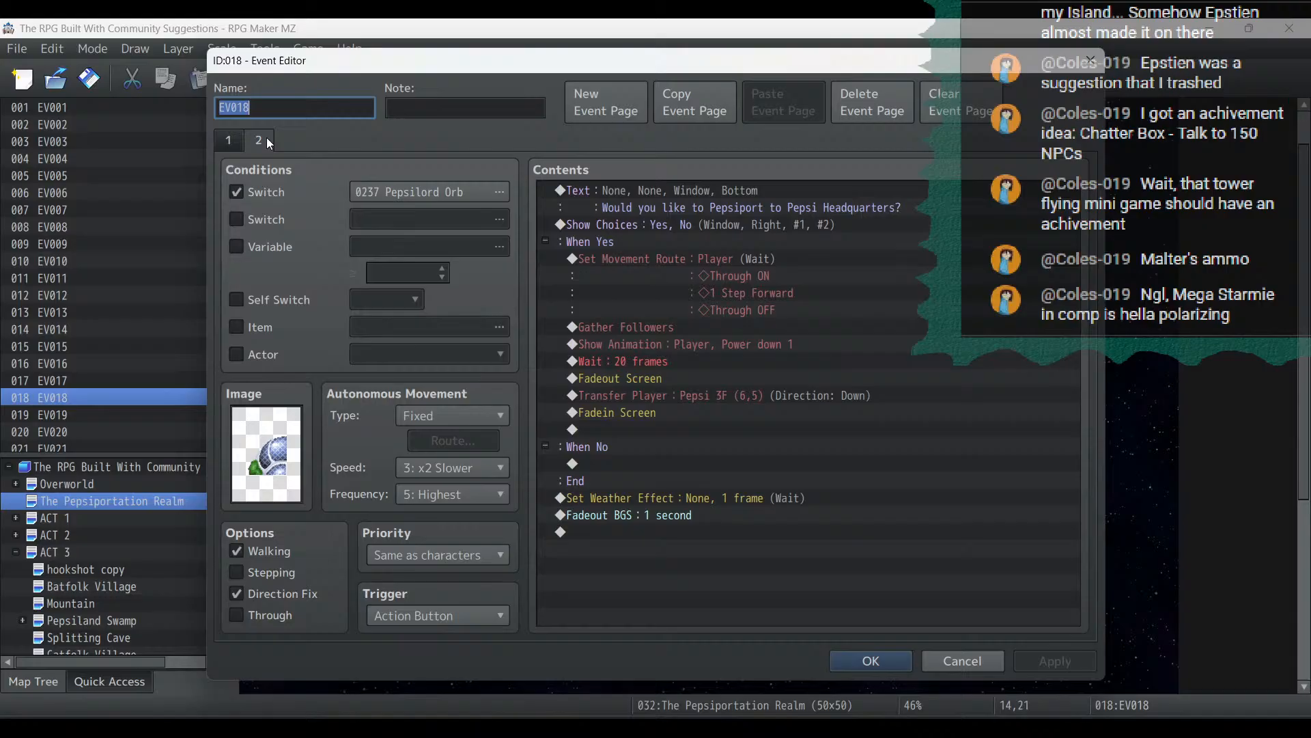
{"action": "double_click", "coordinate": [257, 428]}
{"action": "double_click", "coordinate": [731, 329]}
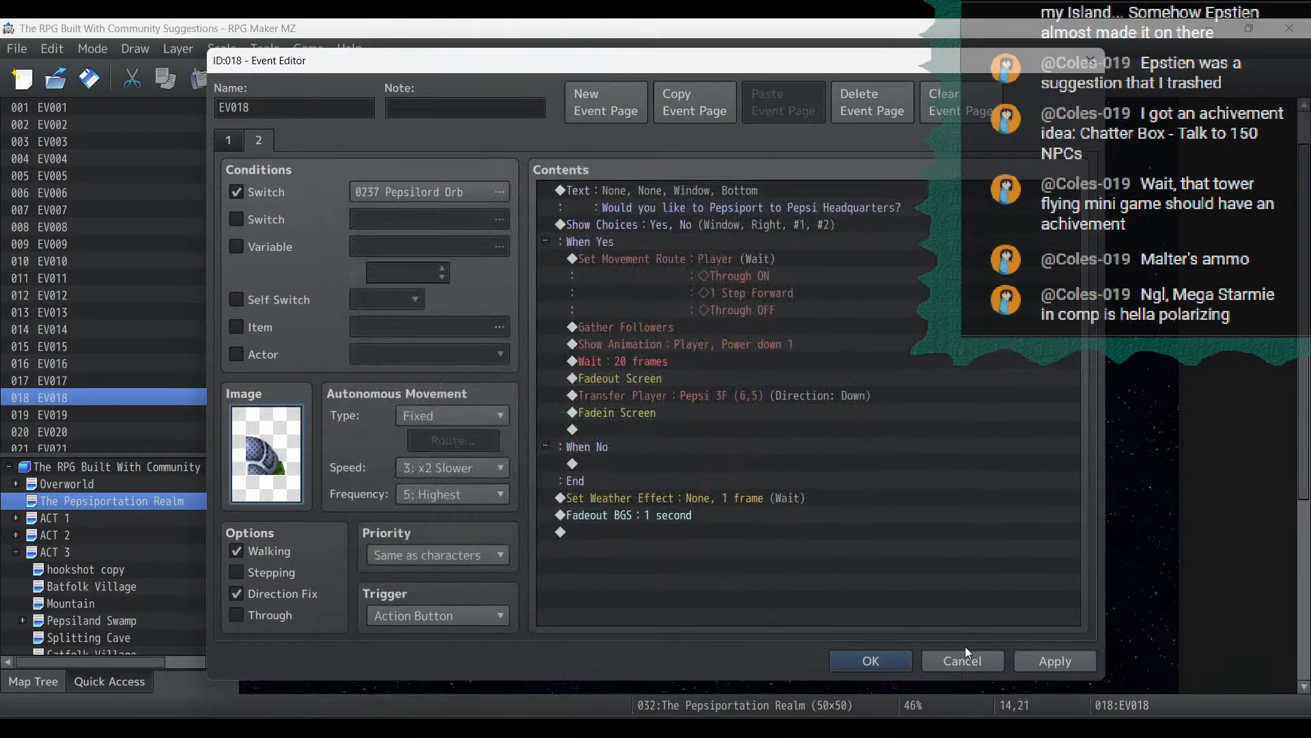
{"action": "left_click", "coordinate": [1066, 661]}
{"action": "left_click", "coordinate": [888, 662]}
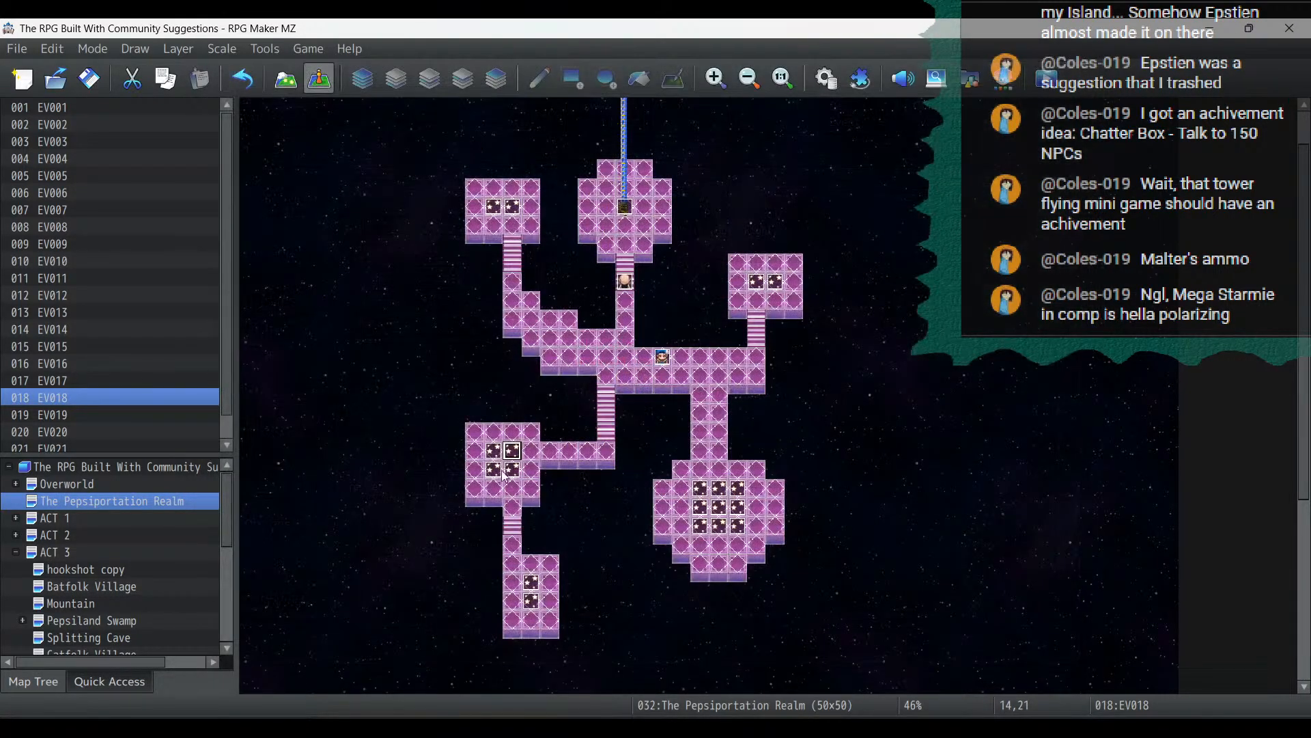
Set the page 2 image of the (14,22) event to the dome building's lower-right tile and save the event
{"action": "double_click", "coordinate": [511, 469]}
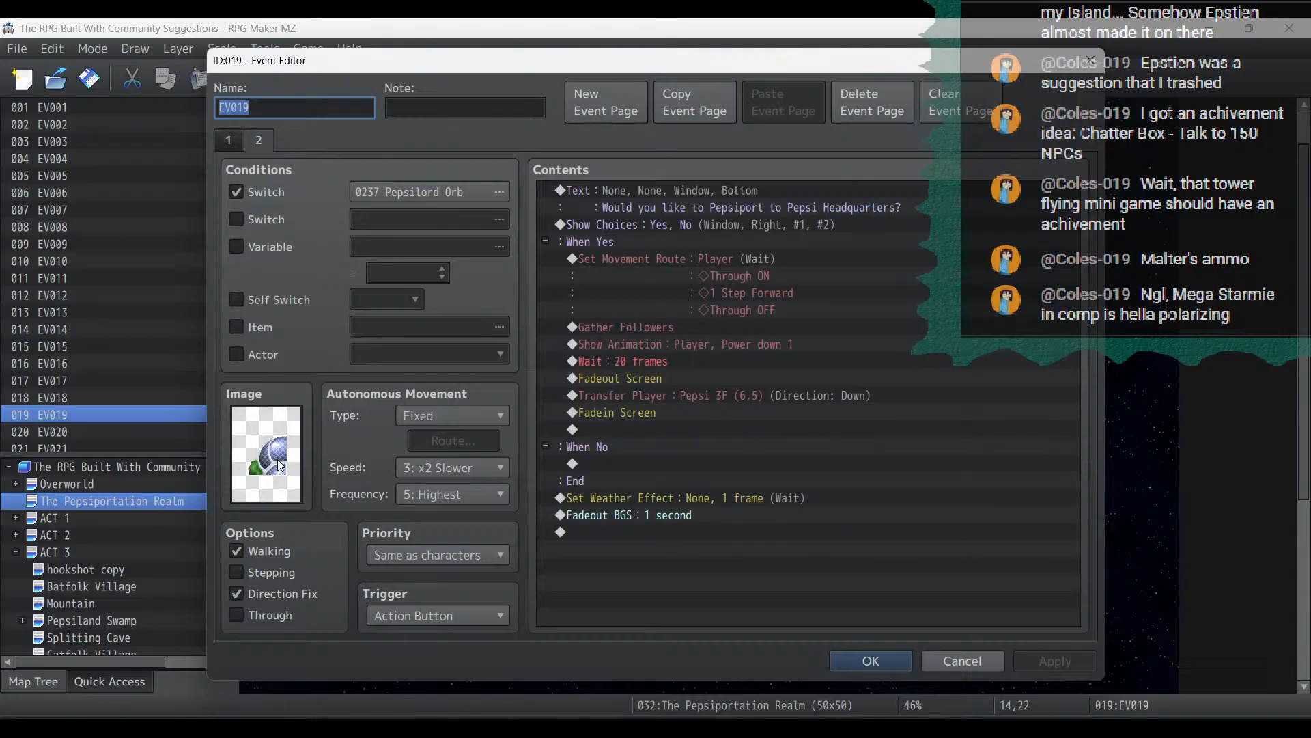
{"action": "double_click", "coordinate": [278, 466]}
{"action": "double_click", "coordinate": [726, 333]}
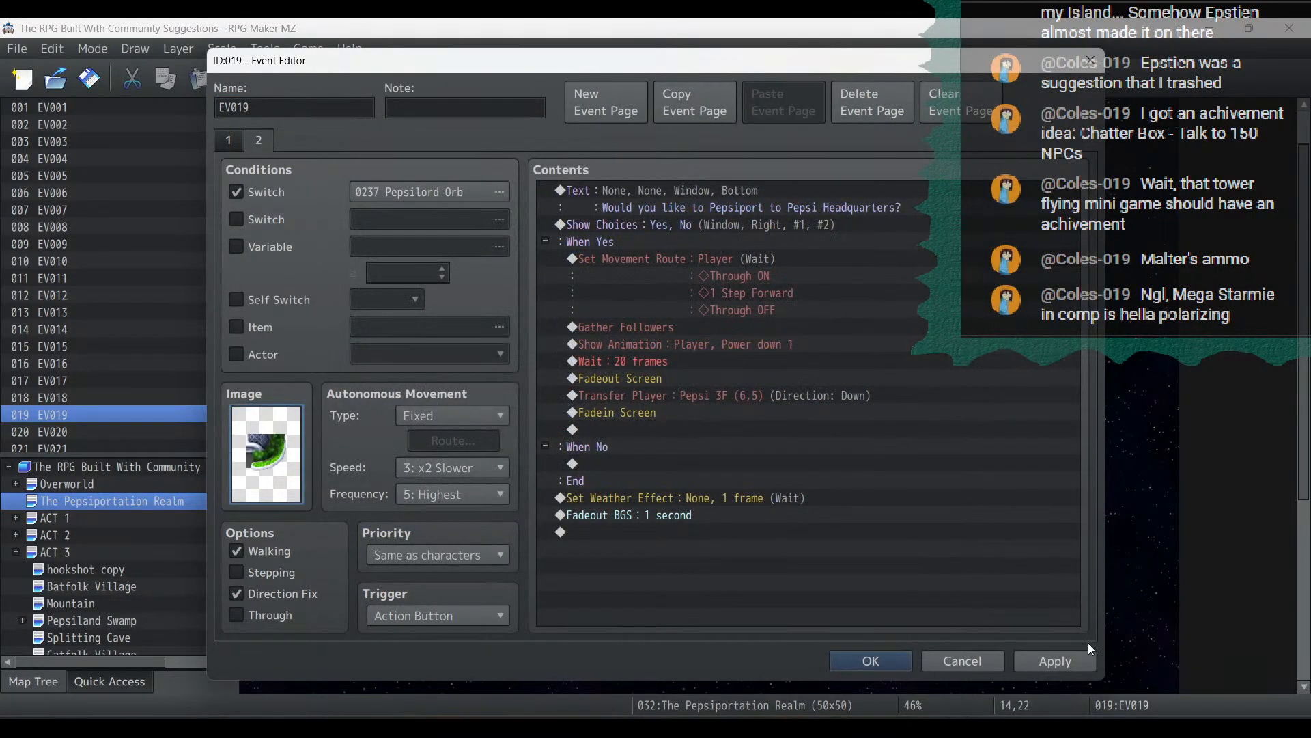
{"action": "left_click", "coordinate": [1072, 663]}
{"action": "left_click", "coordinate": [895, 663]}
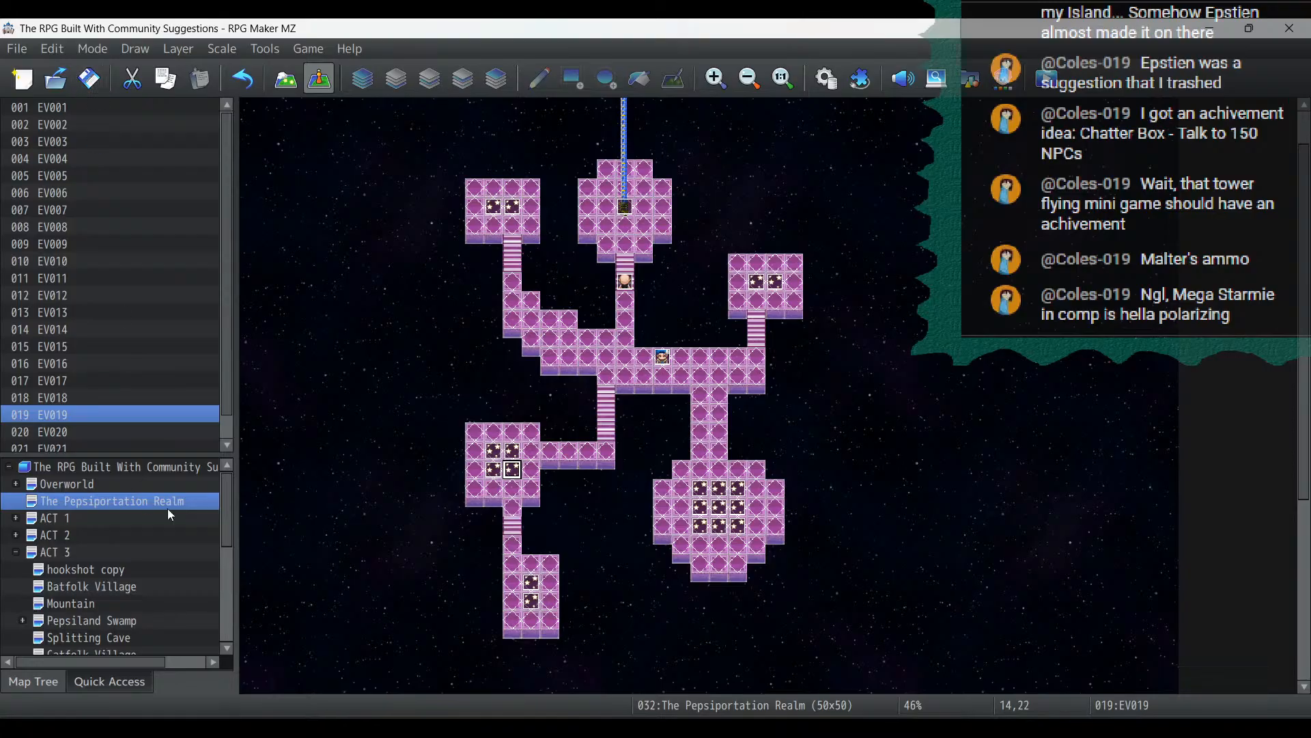
Check the page 2 Transfer Player destination of the Terminal Door event on the Pepsi 3F map
{"action": "left_click_drag", "start_coordinate": [233, 524], "coordinate": [227, 680]}
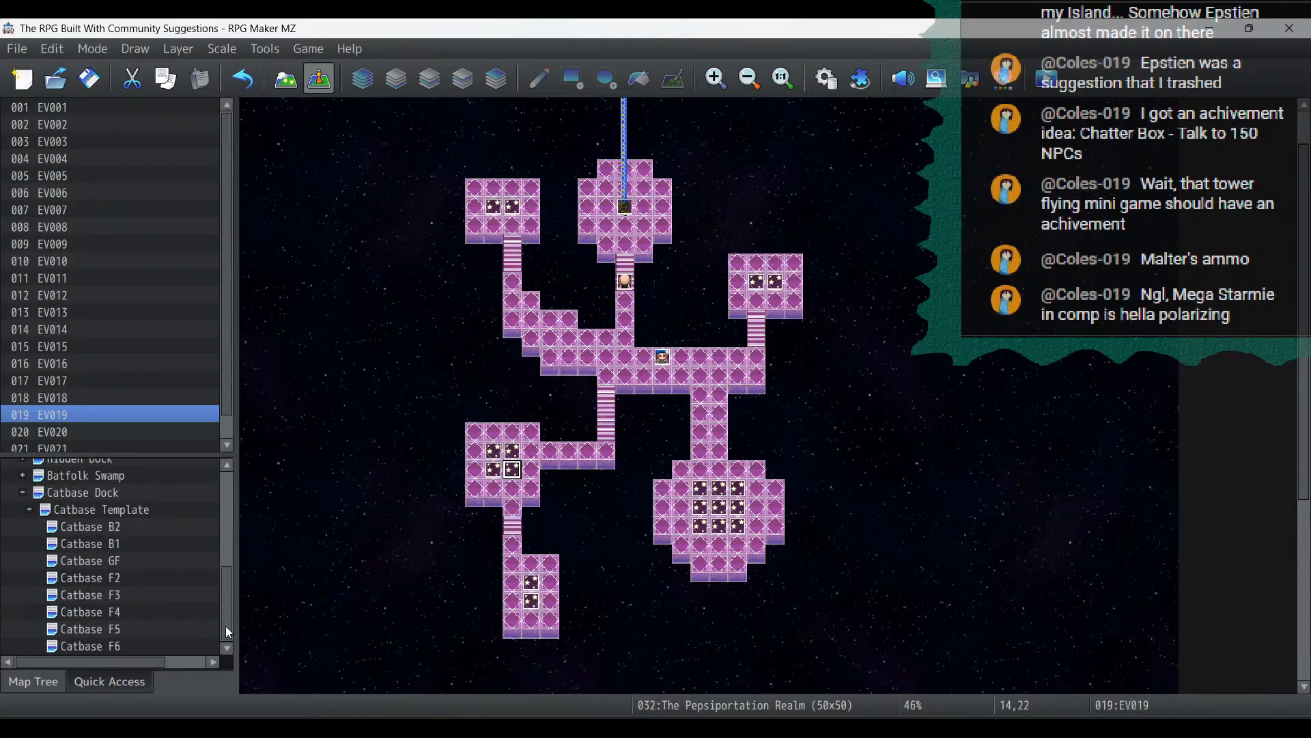
{"action": "left_click_drag", "start_coordinate": [226, 626], "coordinate": [233, 584]}
{"action": "left_click", "coordinate": [21, 478]}
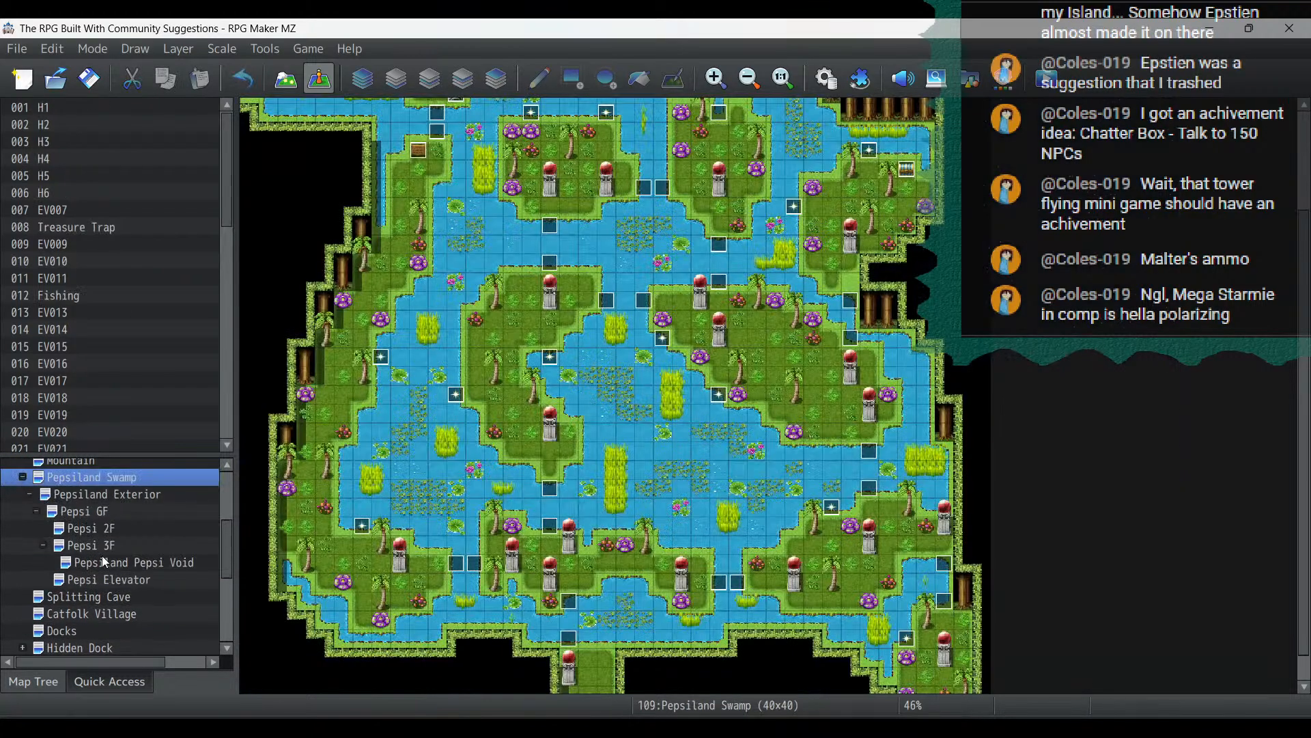
{"action": "left_click", "coordinate": [101, 546]}
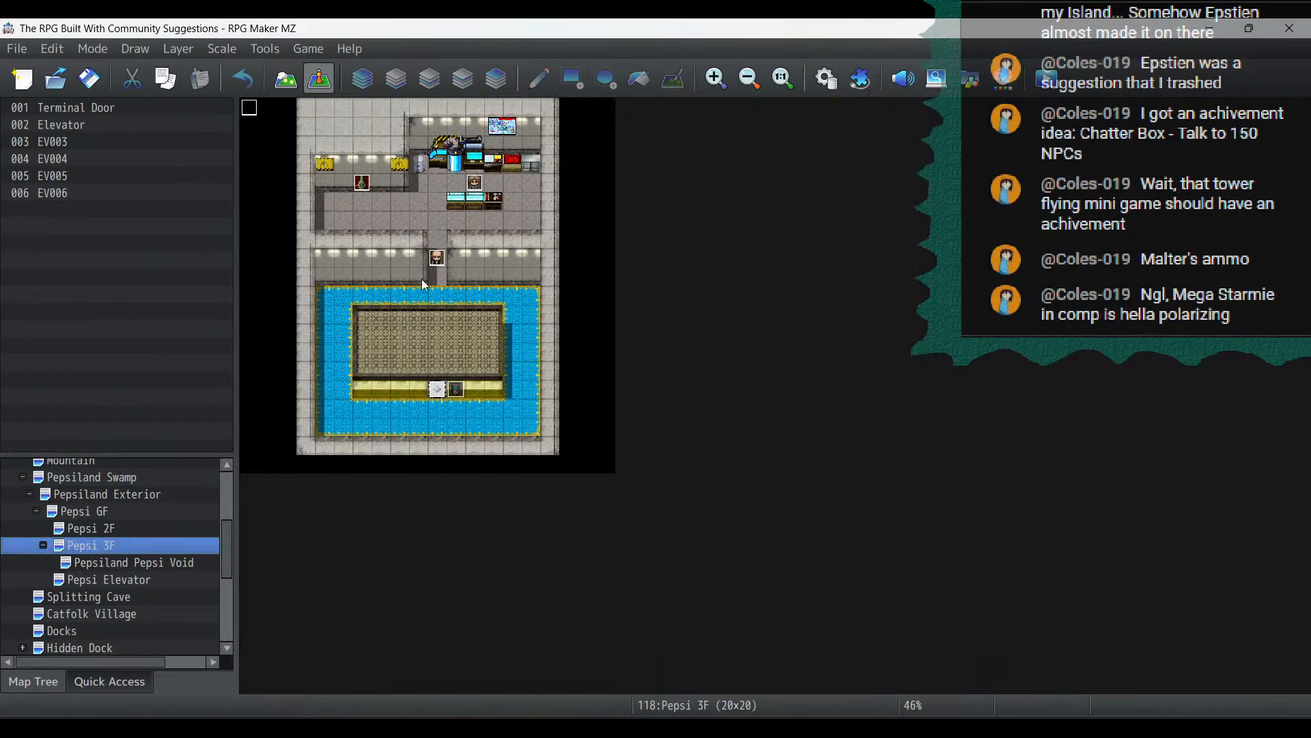
{"action": "double_click", "coordinate": [366, 189]}
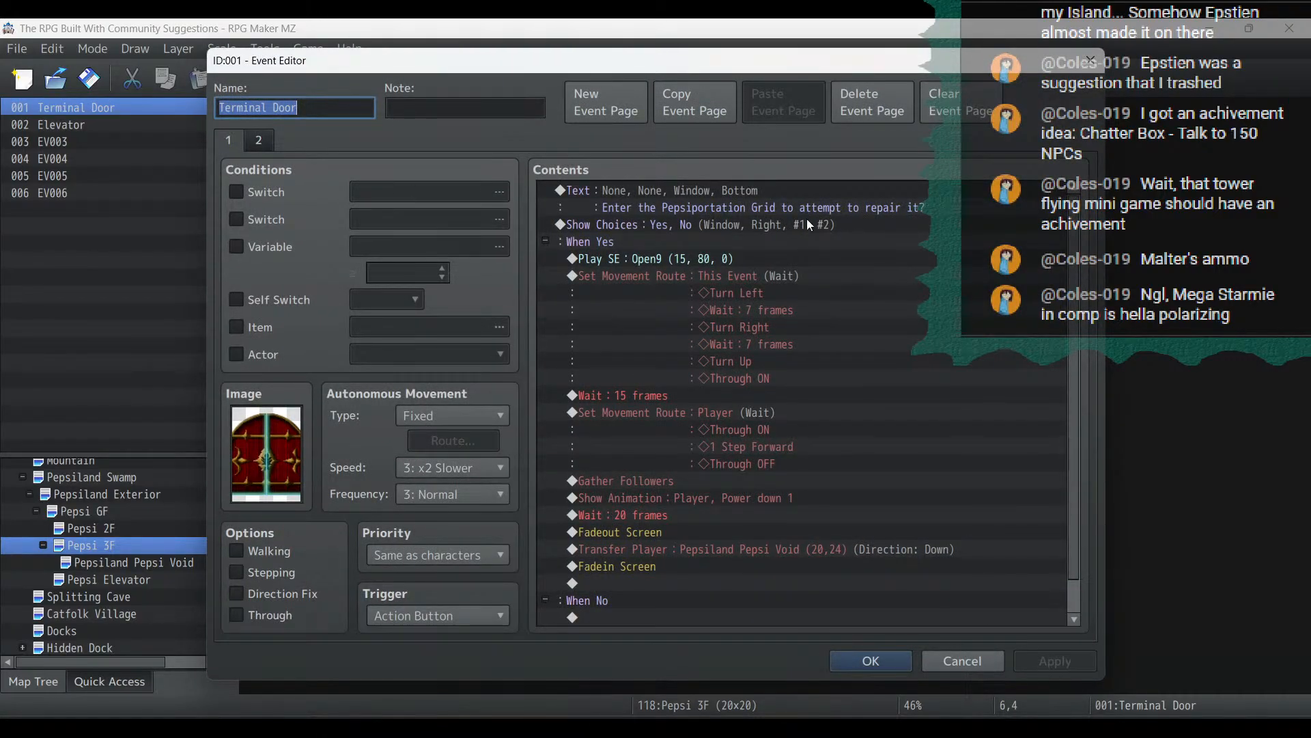
{"action": "left_click", "coordinate": [260, 140]}
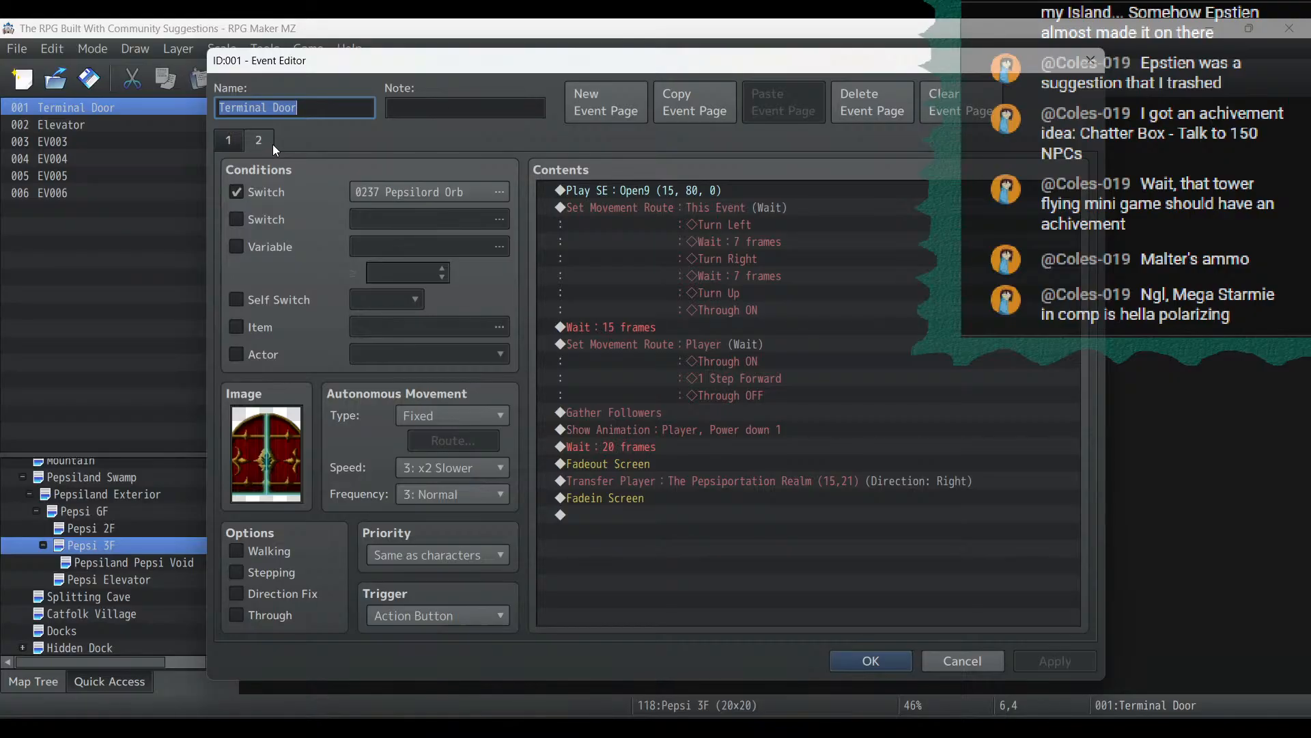
{"action": "double_click", "coordinate": [723, 480]}
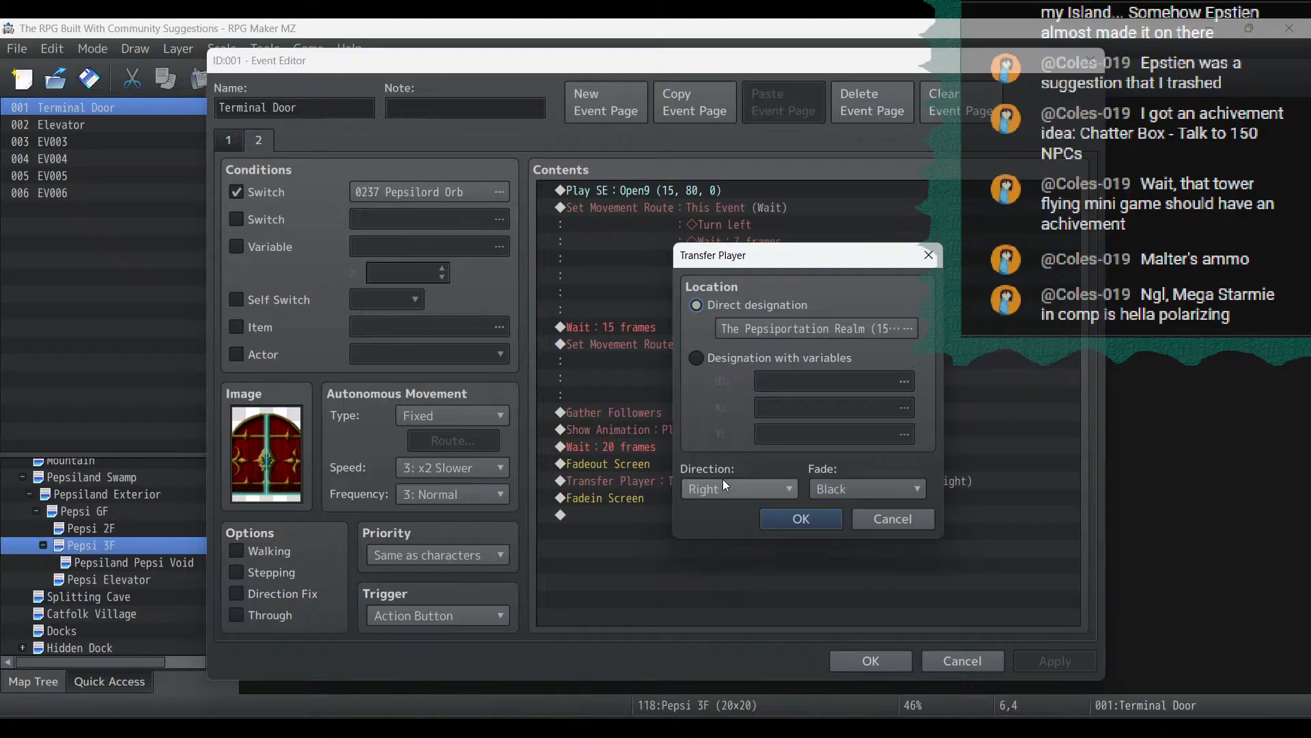
{"action": "left_click", "coordinate": [743, 323]}
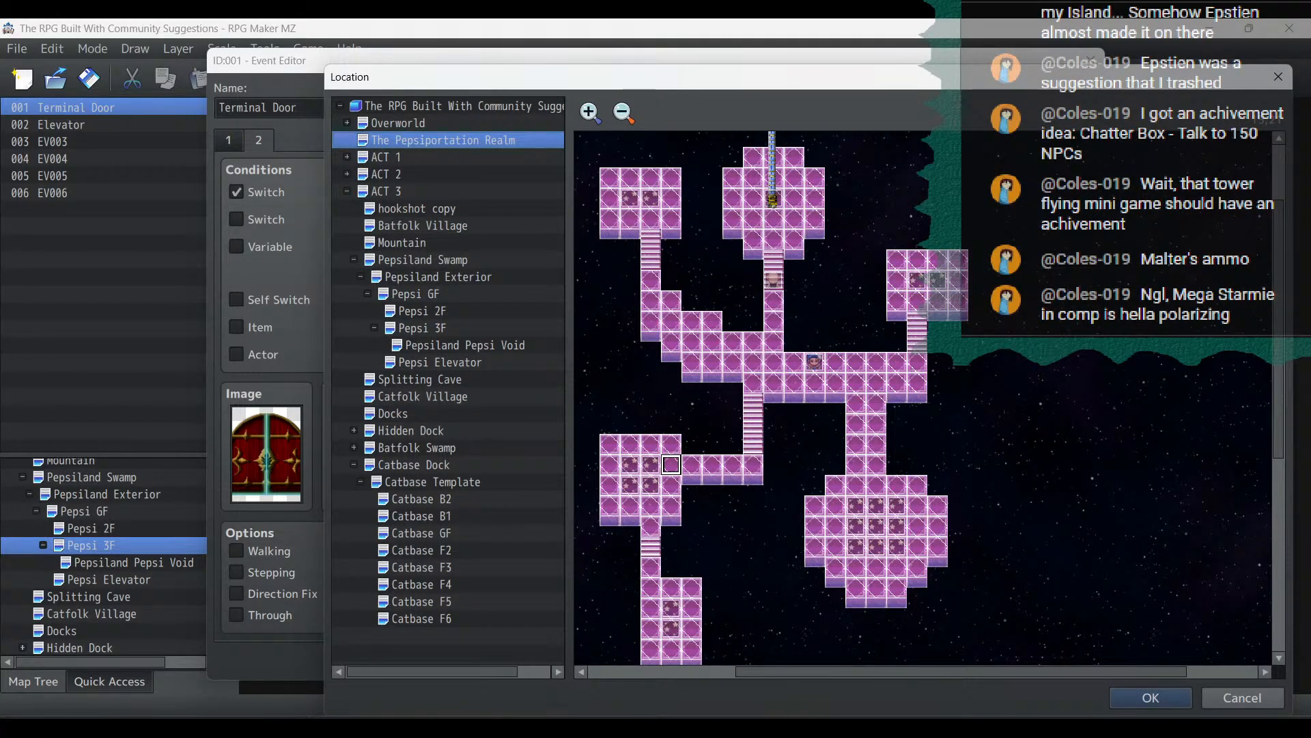
{"action": "left_click", "coordinate": [1151, 697]}
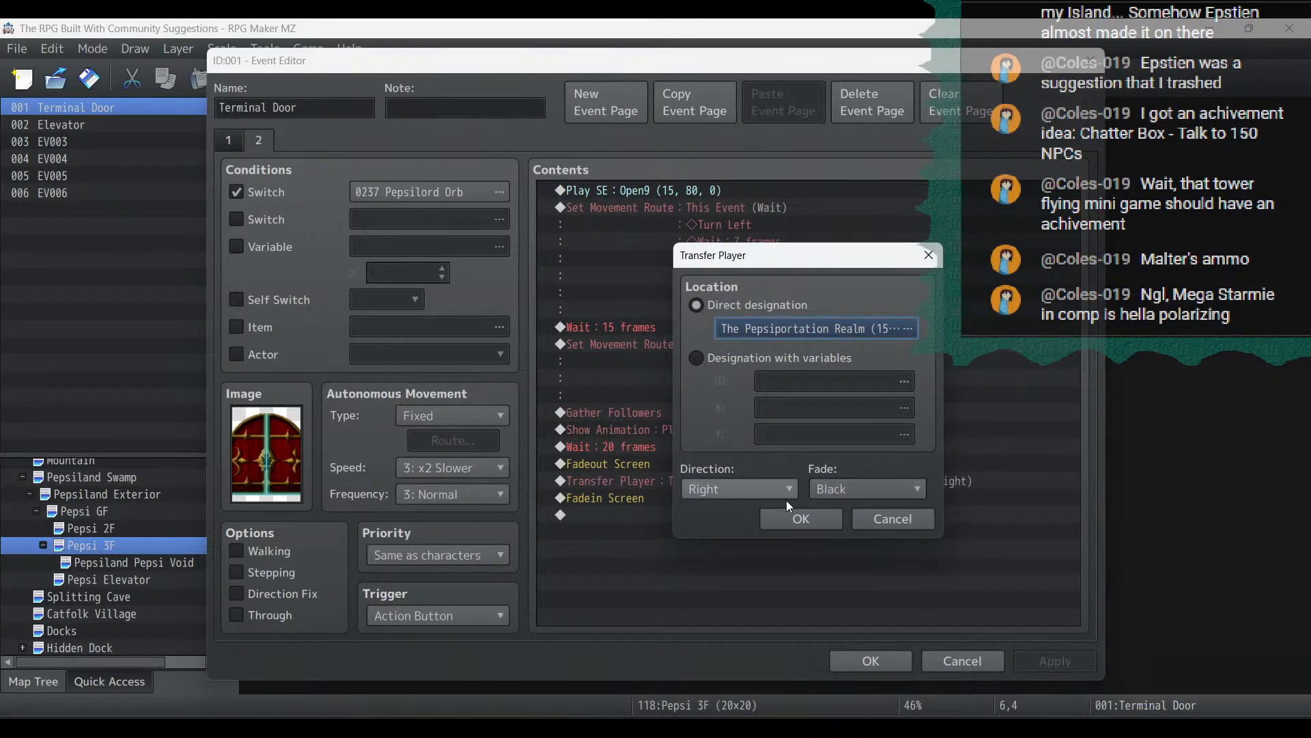
{"action": "left_click", "coordinate": [803, 520]}
{"action": "left_click", "coordinate": [1066, 661]}
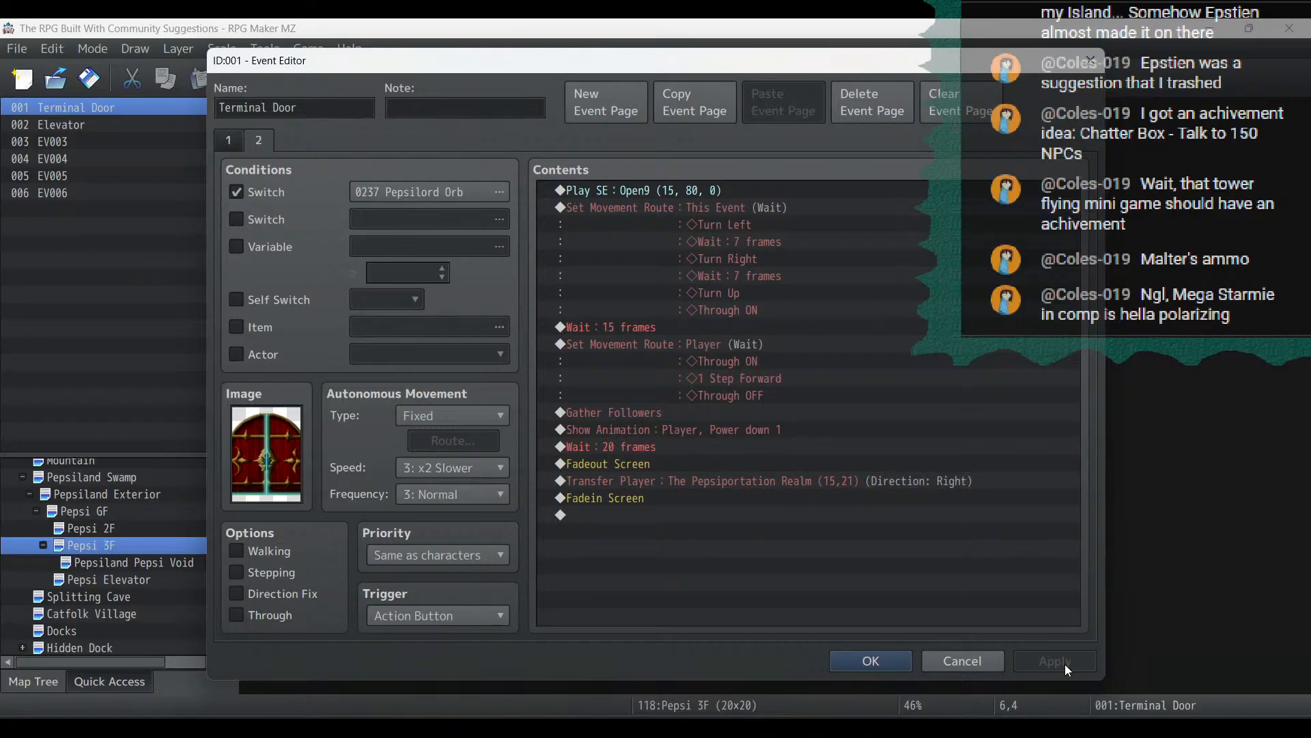
{"action": "left_click", "coordinate": [870, 661]}
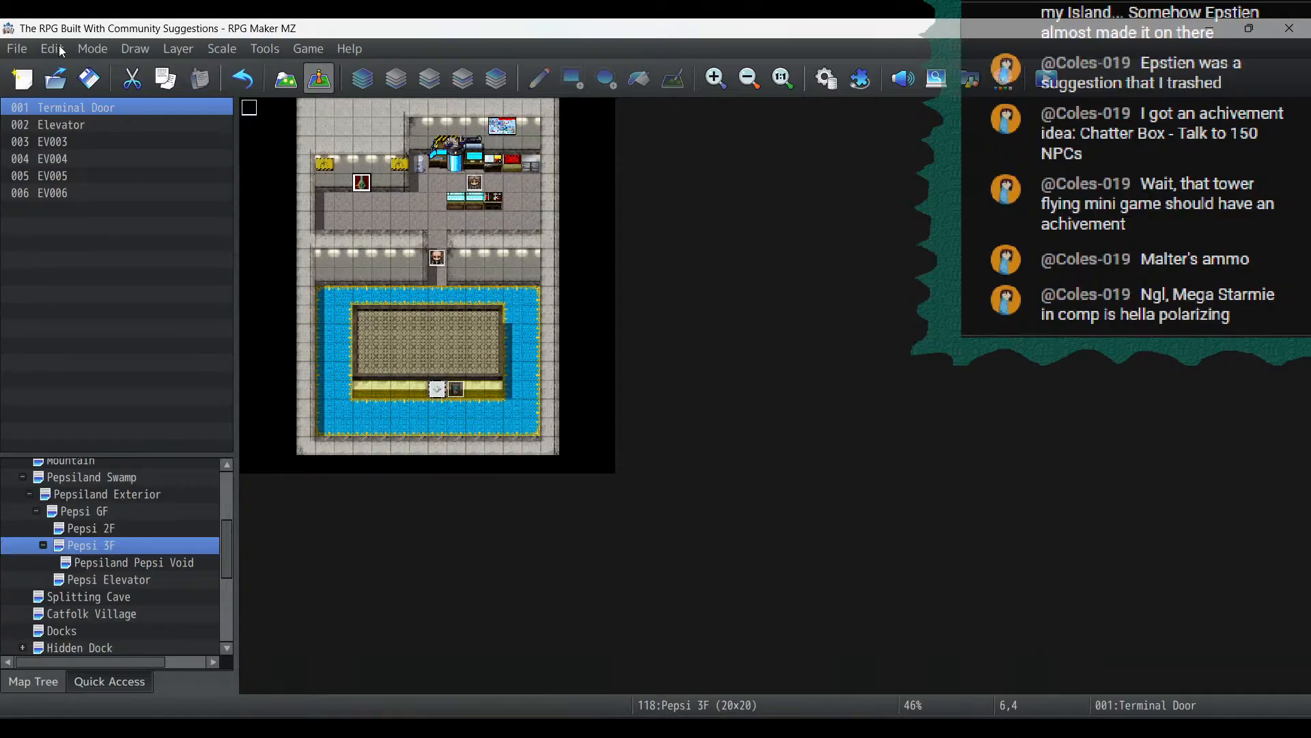
Collapse the Pepsiland Swamp maps and open page 1 of the Magic Cat event on the Catbase F5 map
{"action": "left_click_drag", "start_coordinate": [227, 575], "coordinate": [231, 549]}
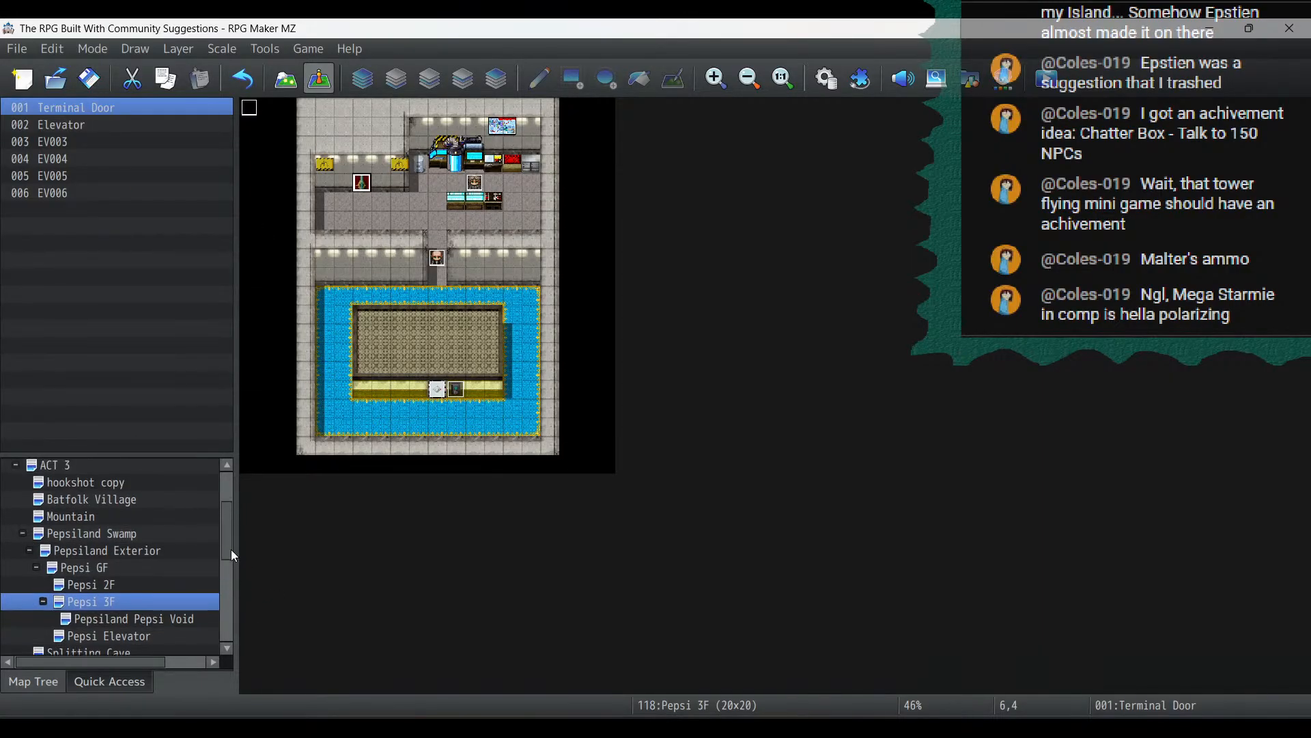
{"action": "left_click", "coordinate": [24, 536]}
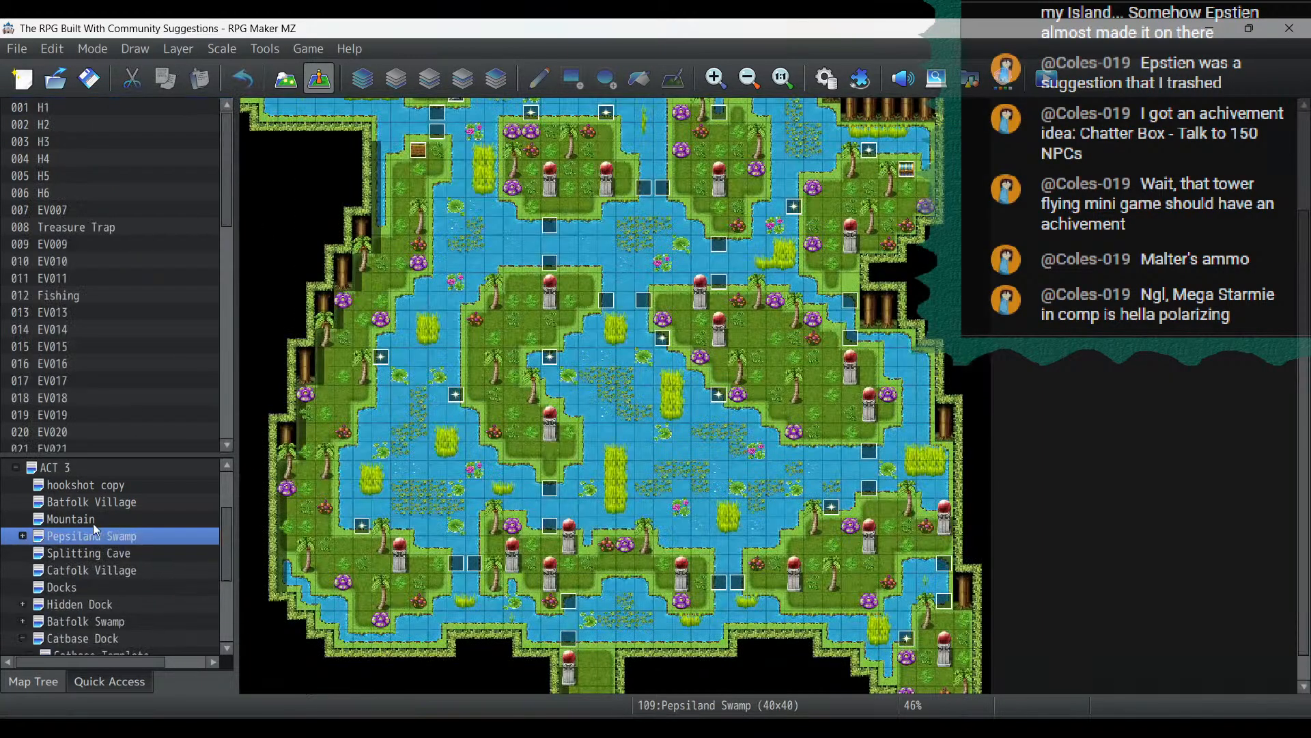
{"action": "scroll", "coordinate": [176, 579], "scroll_direction": "down", "scroll_amount": 3}
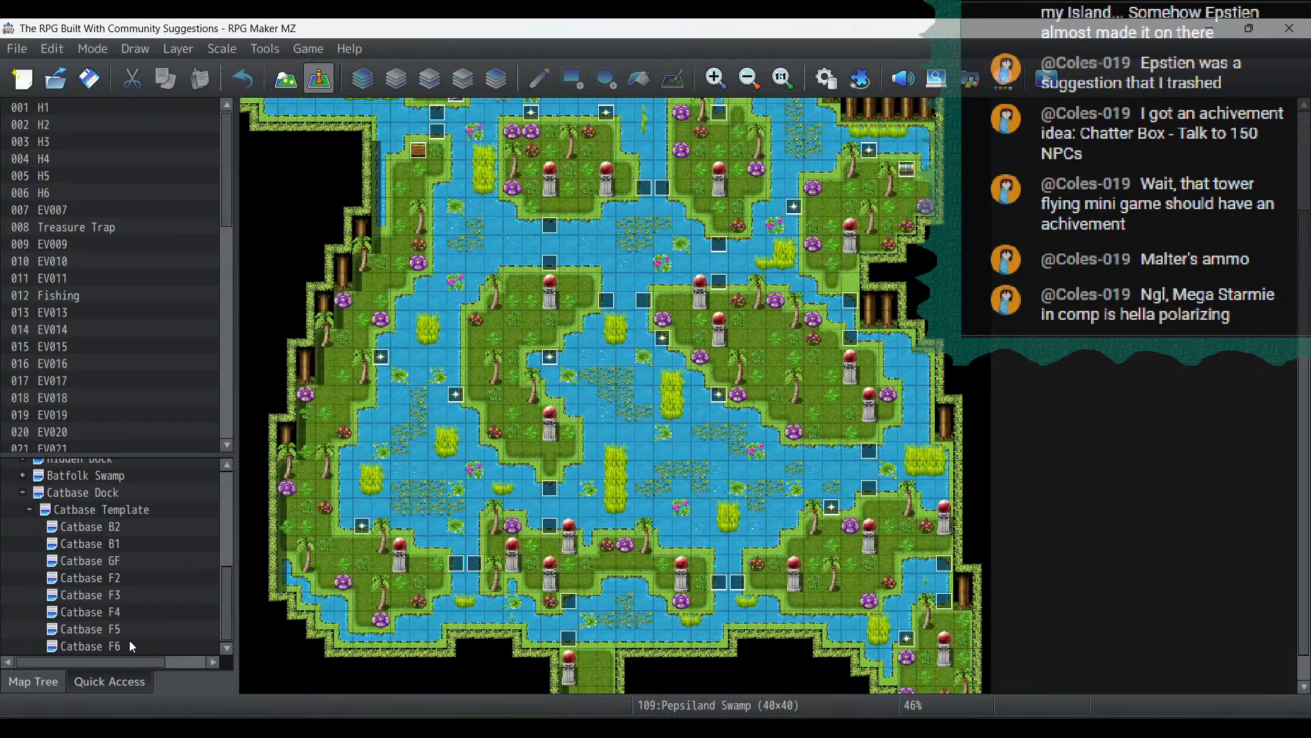
{"action": "left_click", "coordinate": [130, 644]}
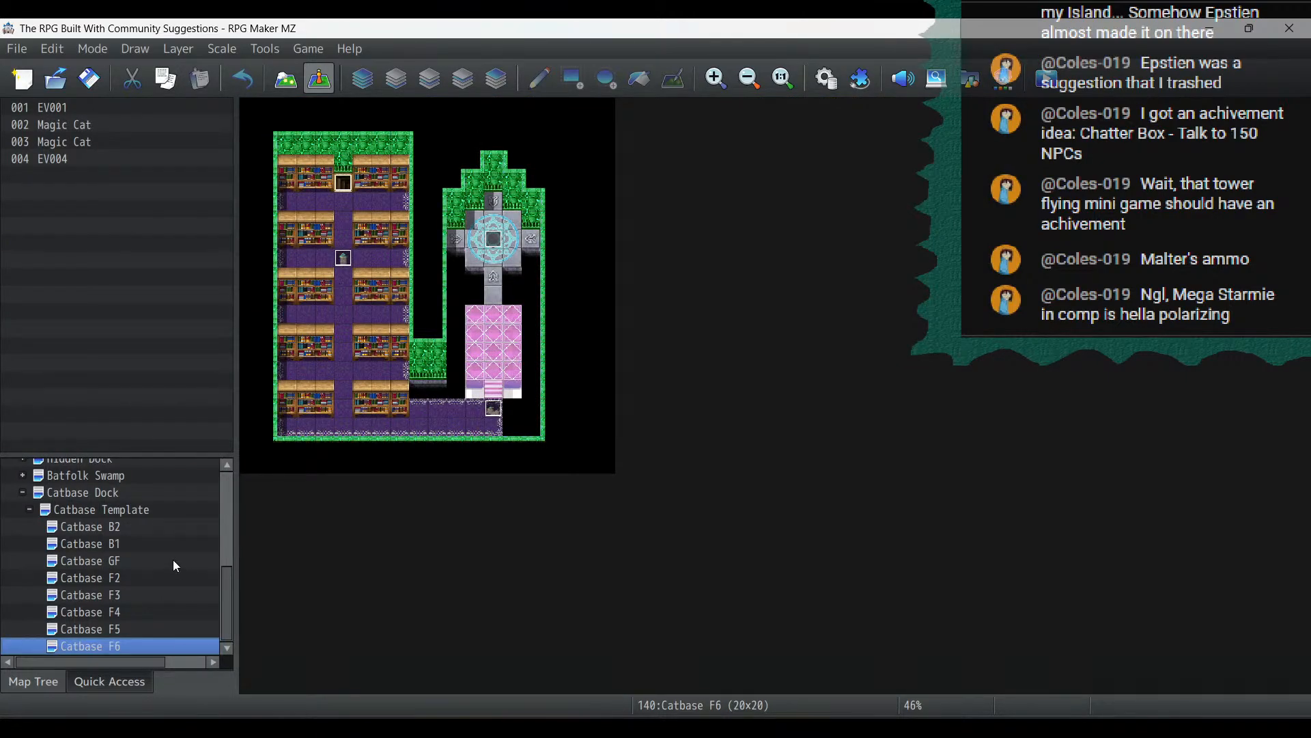
{"action": "left_click", "coordinate": [131, 628]}
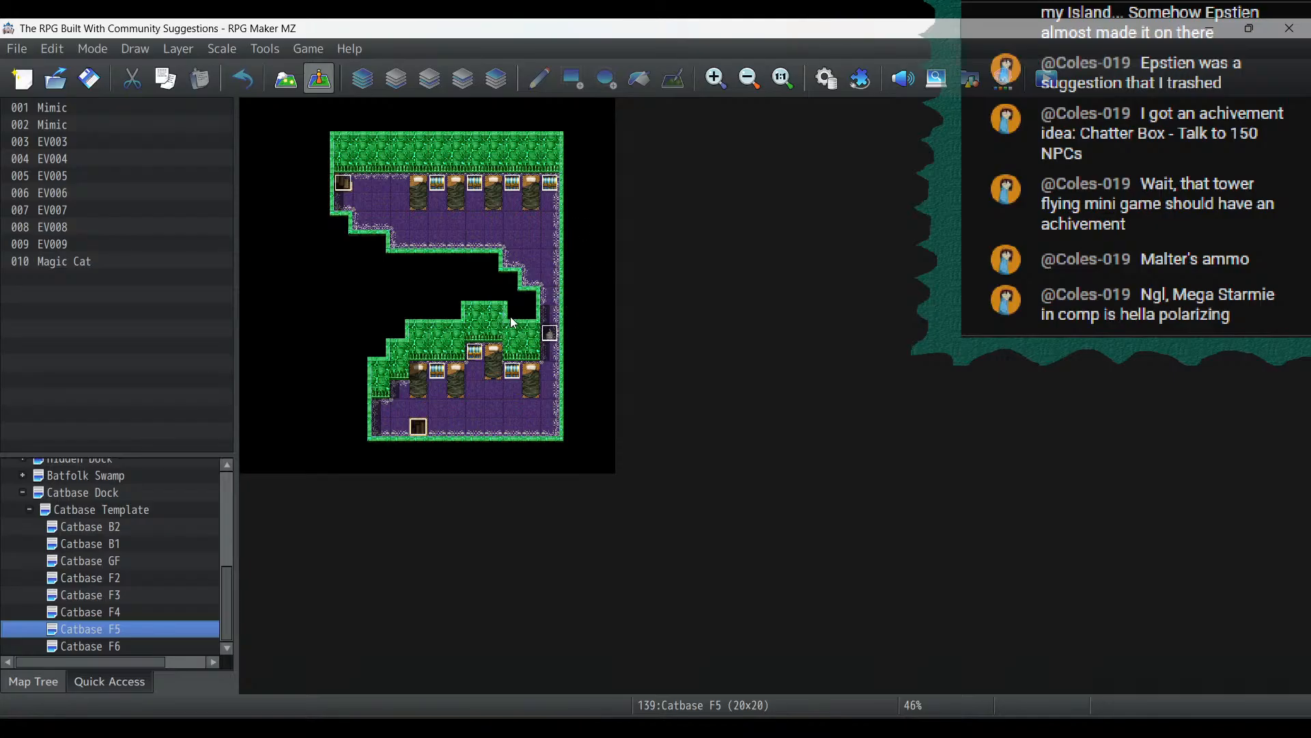
{"action": "double_click", "coordinate": [551, 336]}
{"action": "left_click", "coordinate": [254, 141]}
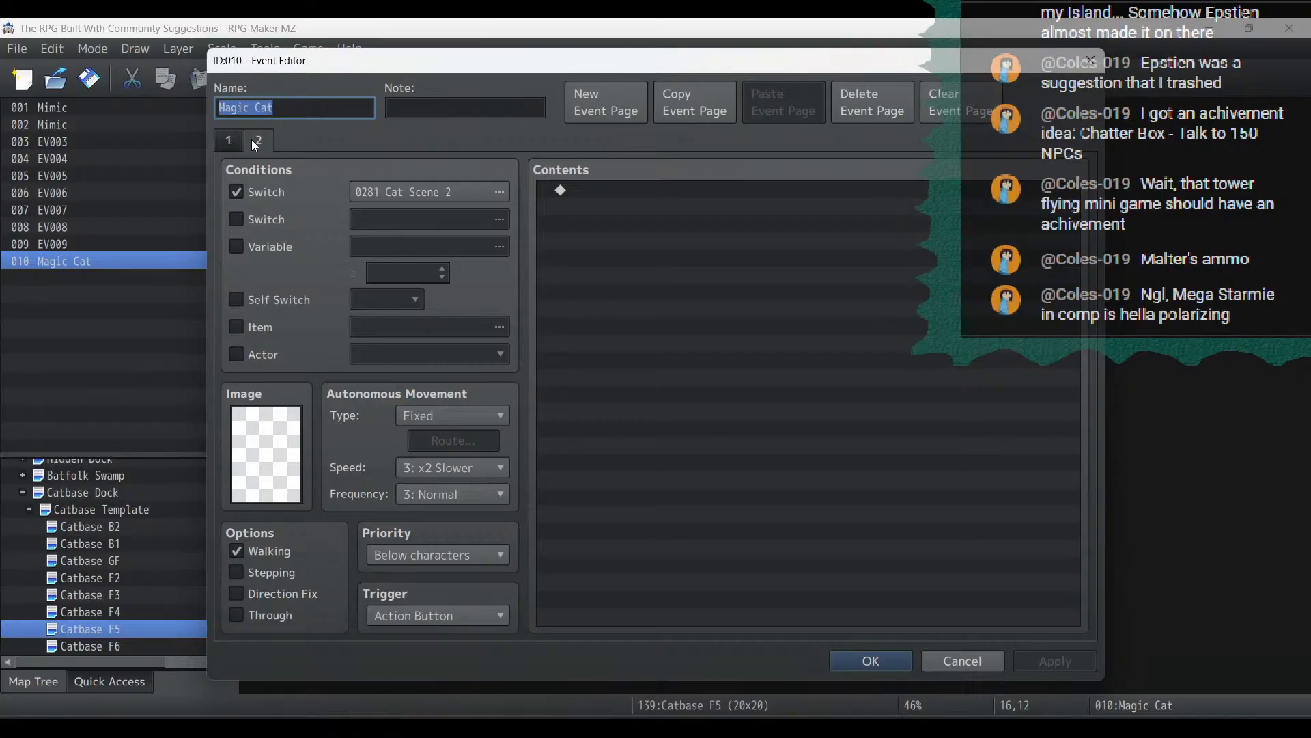
{"action": "left_click", "coordinate": [233, 141]}
Add a blank Show Text command with the black-and-white cat face from mv_Nature to the Magic Cat event and save it
{"action": "double_click", "coordinate": [698, 190]}
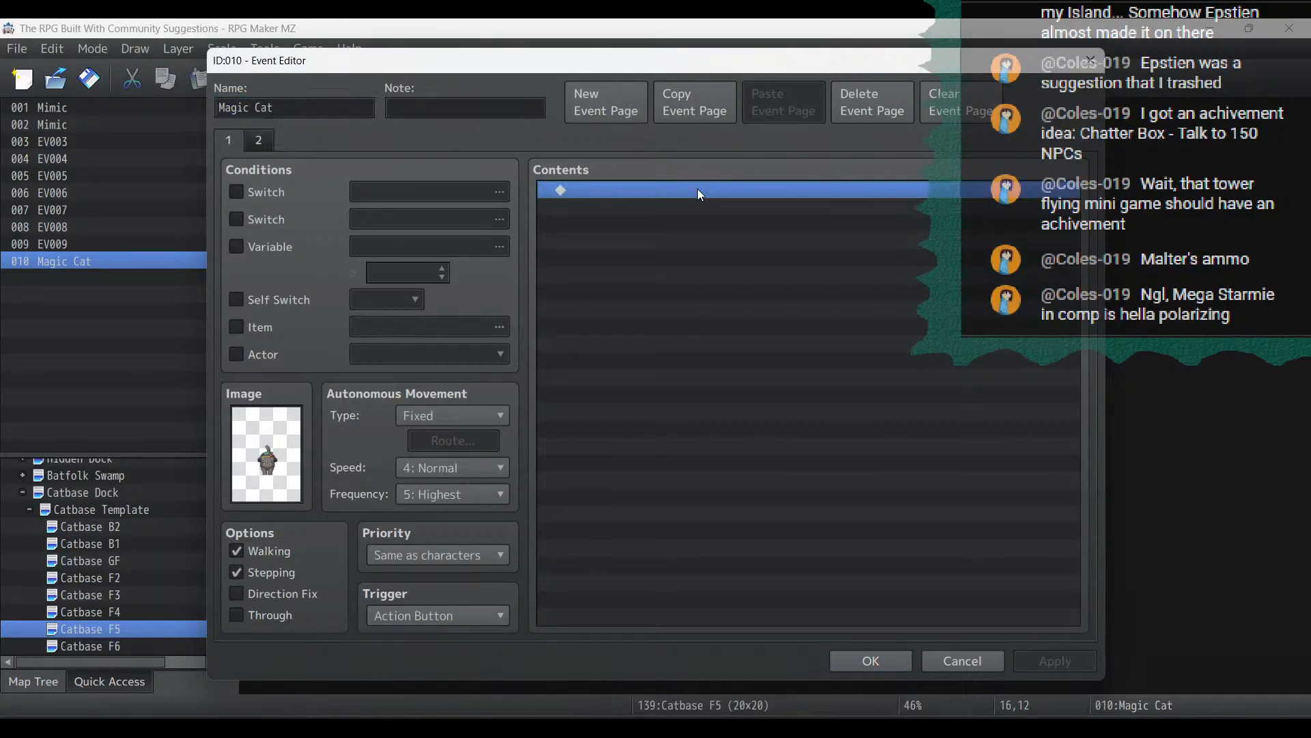
{"action": "left_click", "coordinate": [623, 193]}
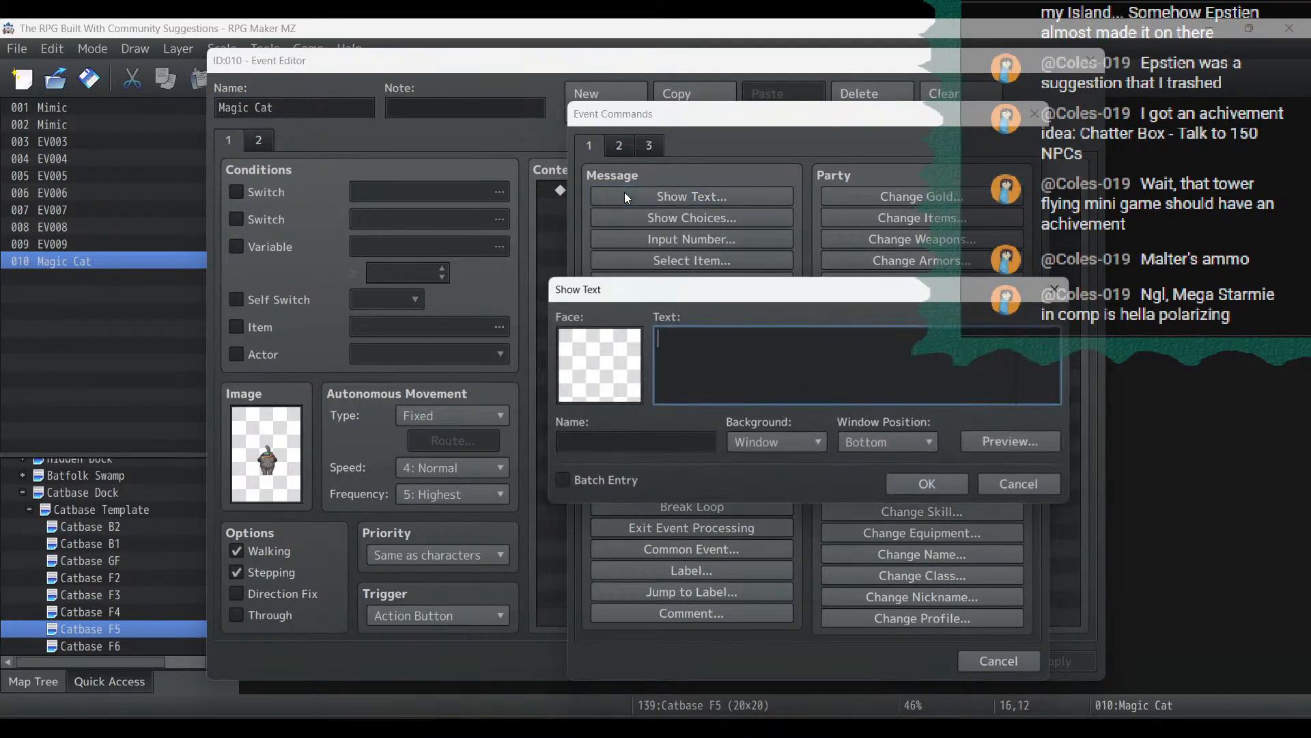
{"action": "double_click", "coordinate": [628, 346]}
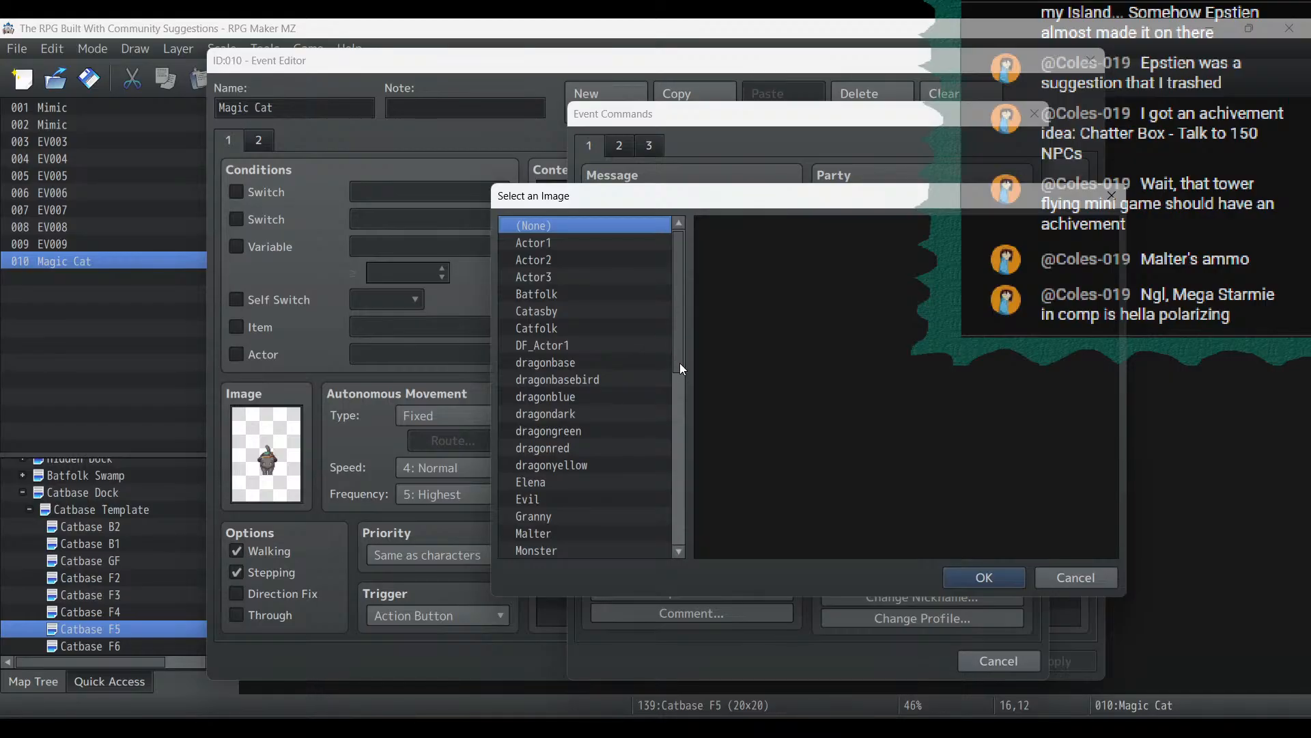
{"action": "left_click_drag", "start_coordinate": [679, 362], "coordinate": [683, 414]}
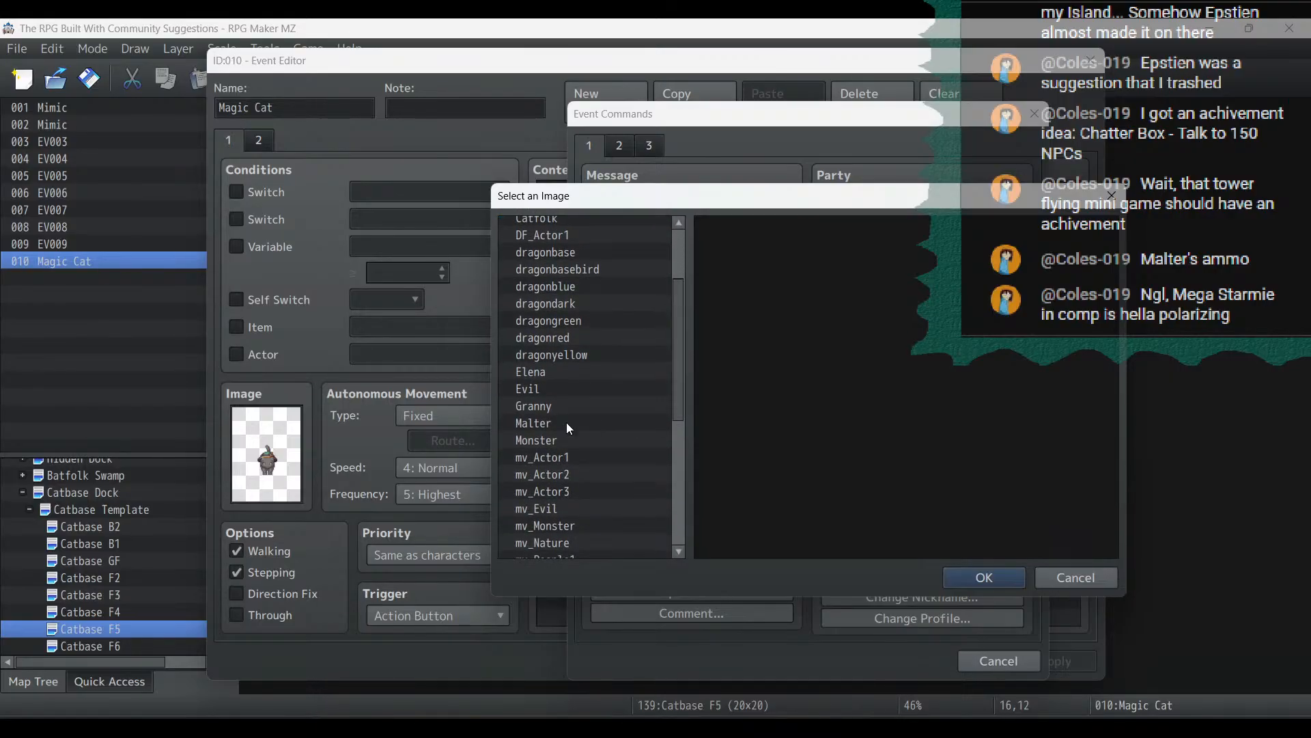
{"action": "left_click", "coordinate": [562, 542]}
{"action": "left_click", "coordinate": [785, 304]}
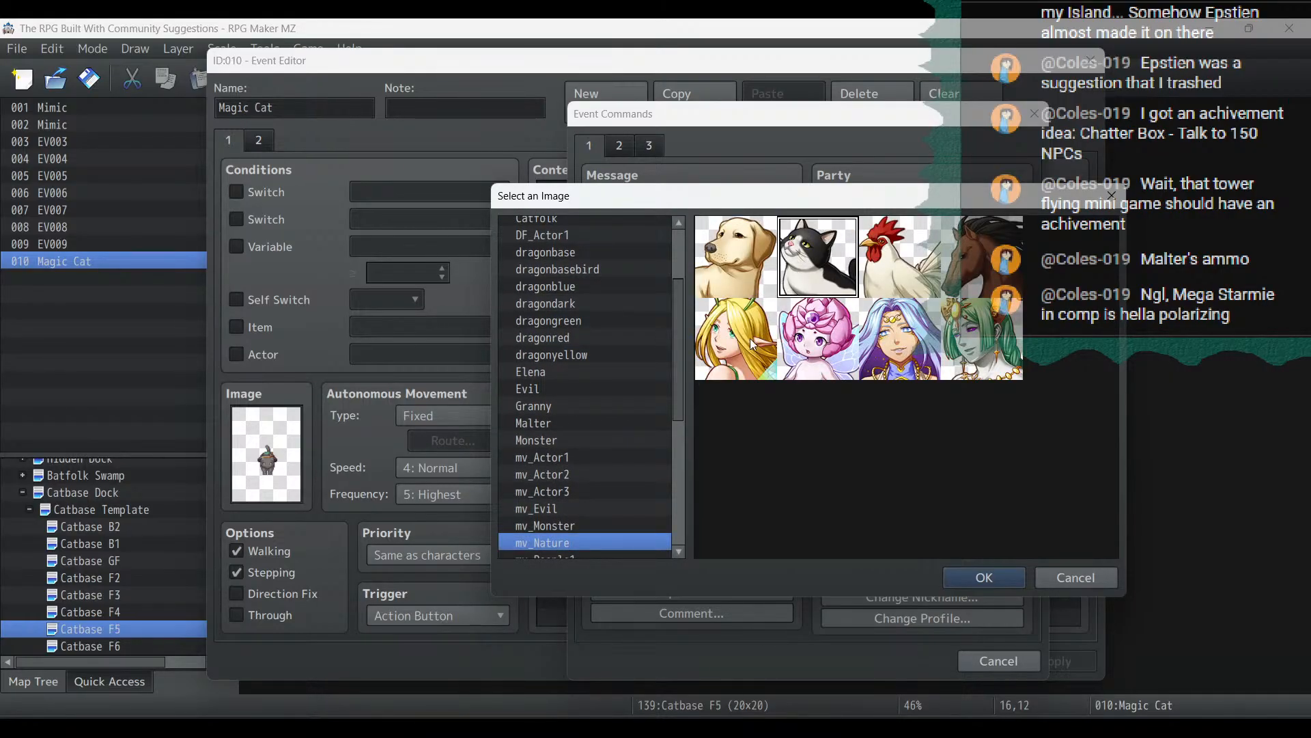
{"action": "left_click_drag", "start_coordinate": [678, 403], "coordinate": [669, 482]}
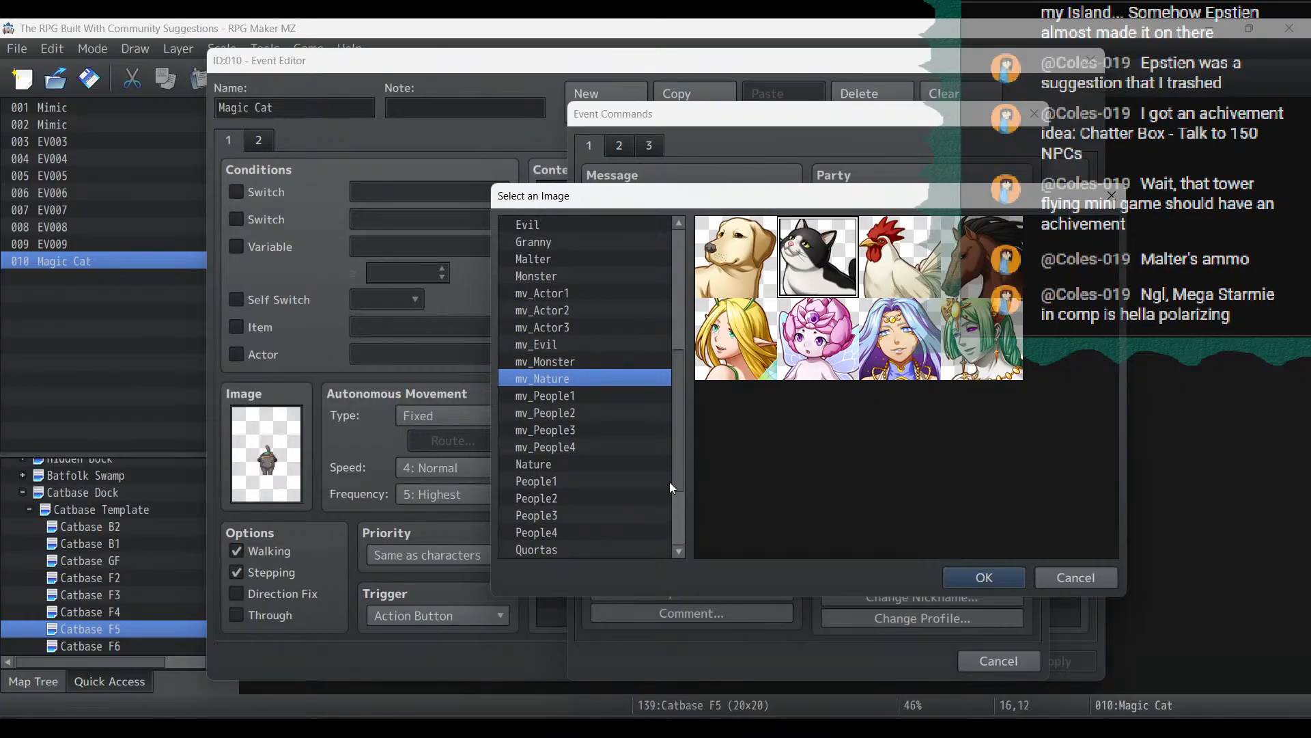
{"action": "left_click", "coordinate": [627, 456]}
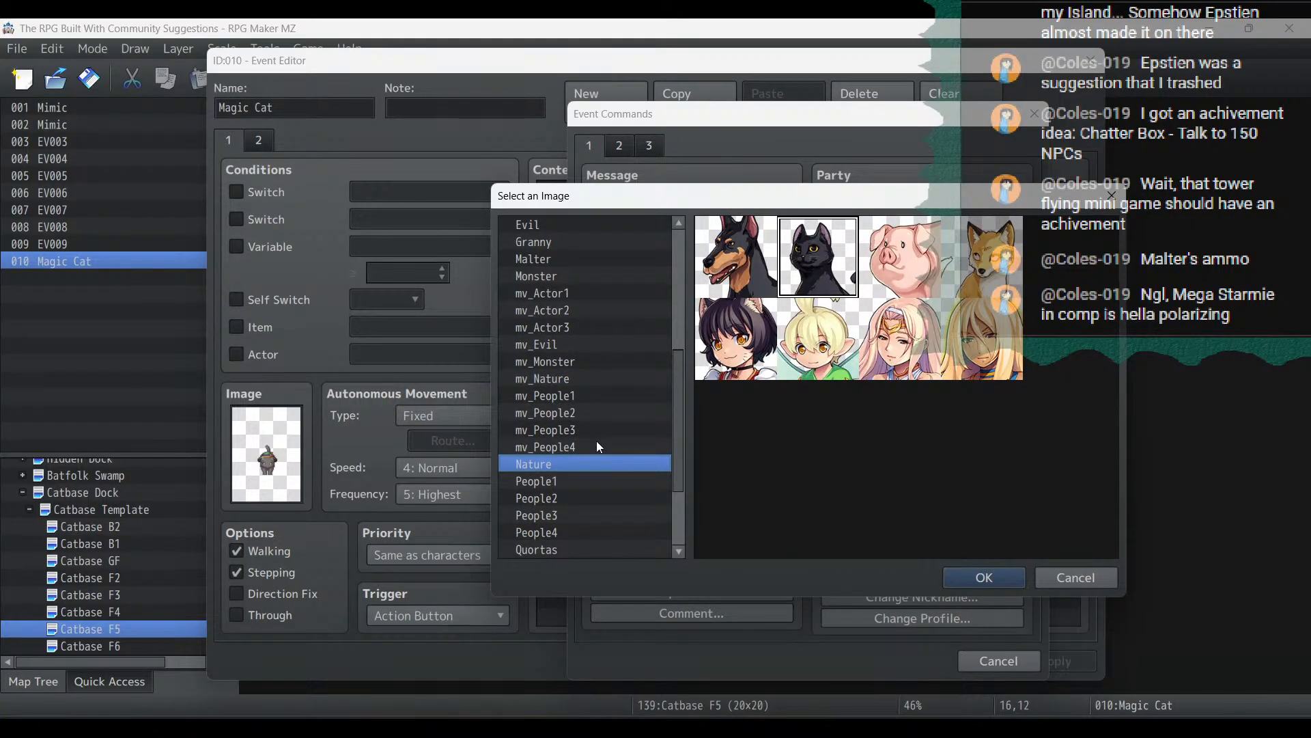
{"action": "left_click", "coordinate": [579, 343]}
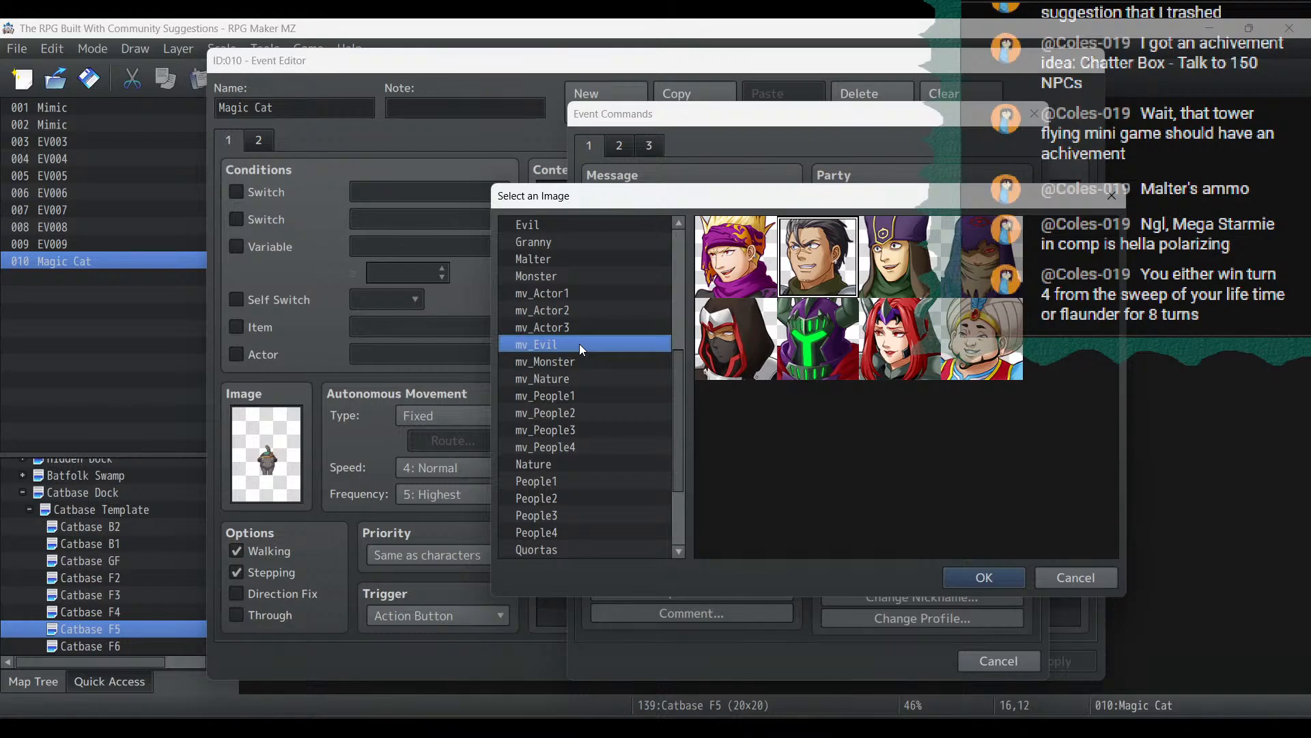
{"action": "left_click", "coordinate": [572, 379]}
{"action": "double_click", "coordinate": [806, 277]}
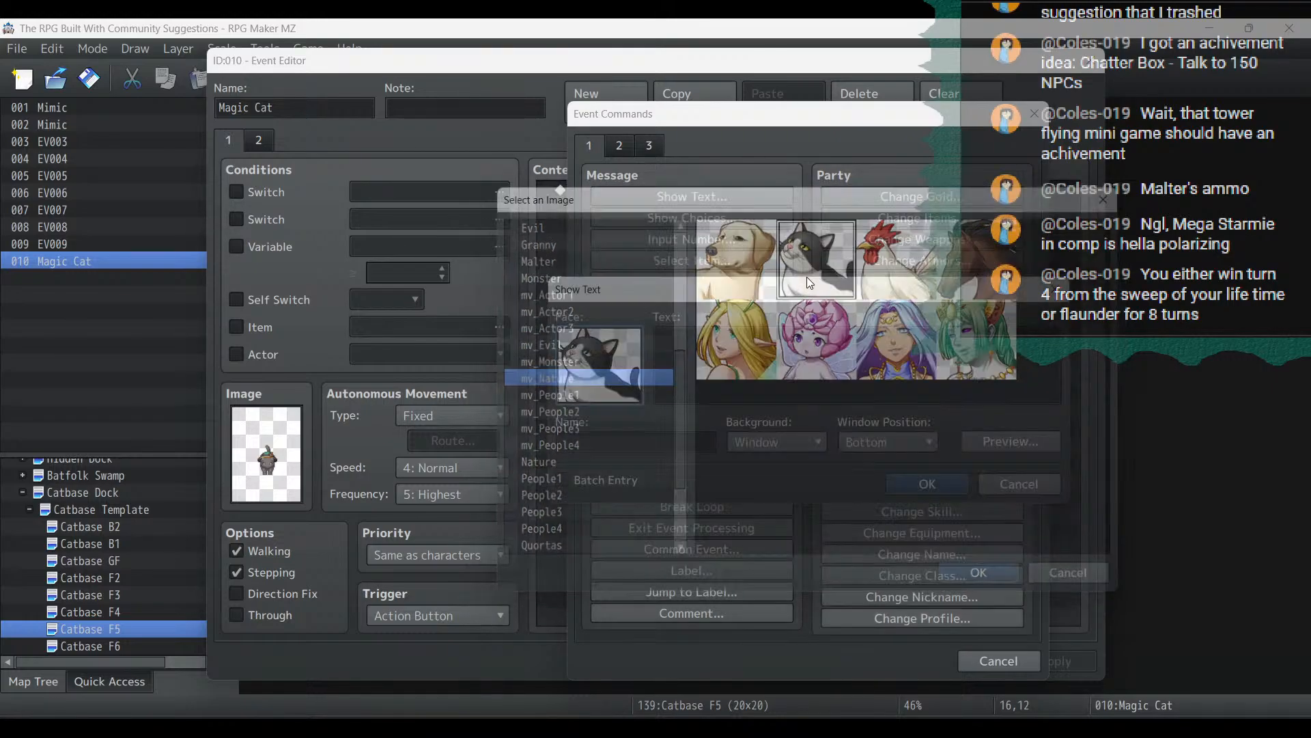
{"action": "left_click", "coordinate": [927, 484]}
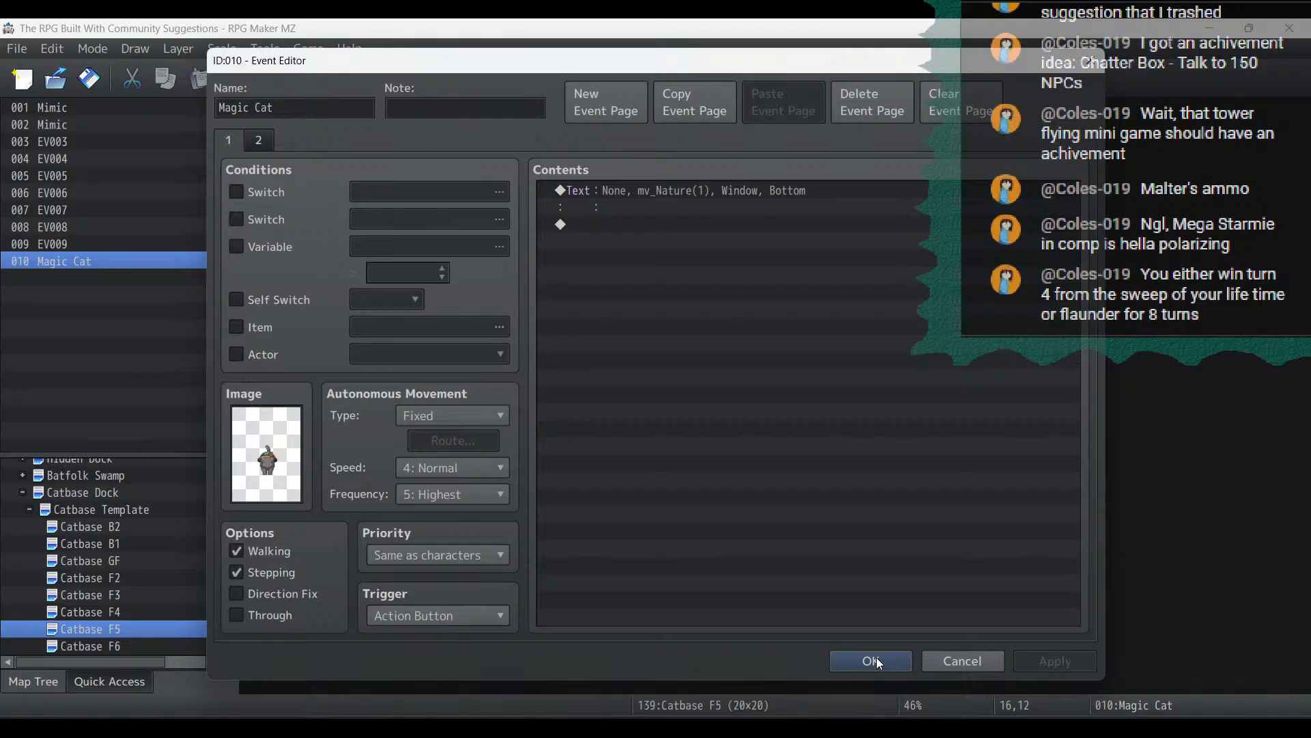
{"action": "left_click", "coordinate": [872, 660]}
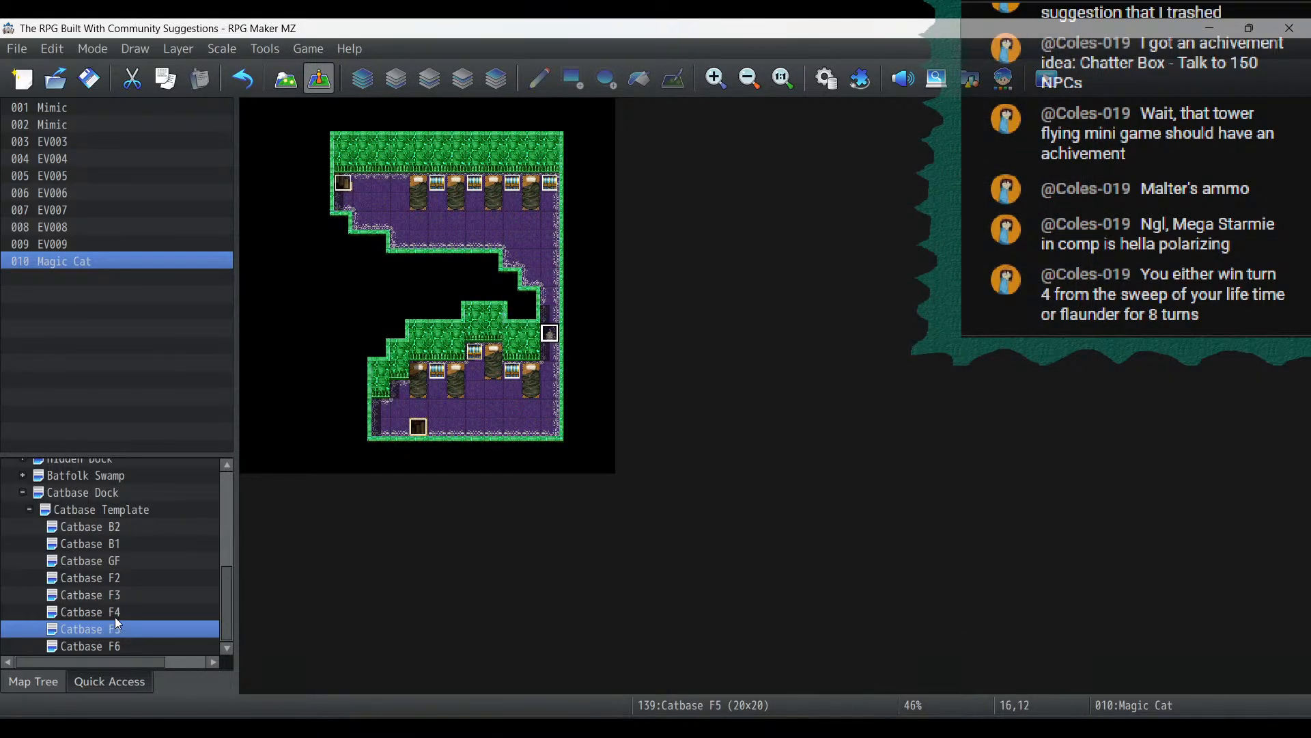
Review the closing dialogue and its cat face in page 1 of the Catasby and event switch event on the Catbase F4 map
{"action": "left_click", "coordinate": [115, 615]}
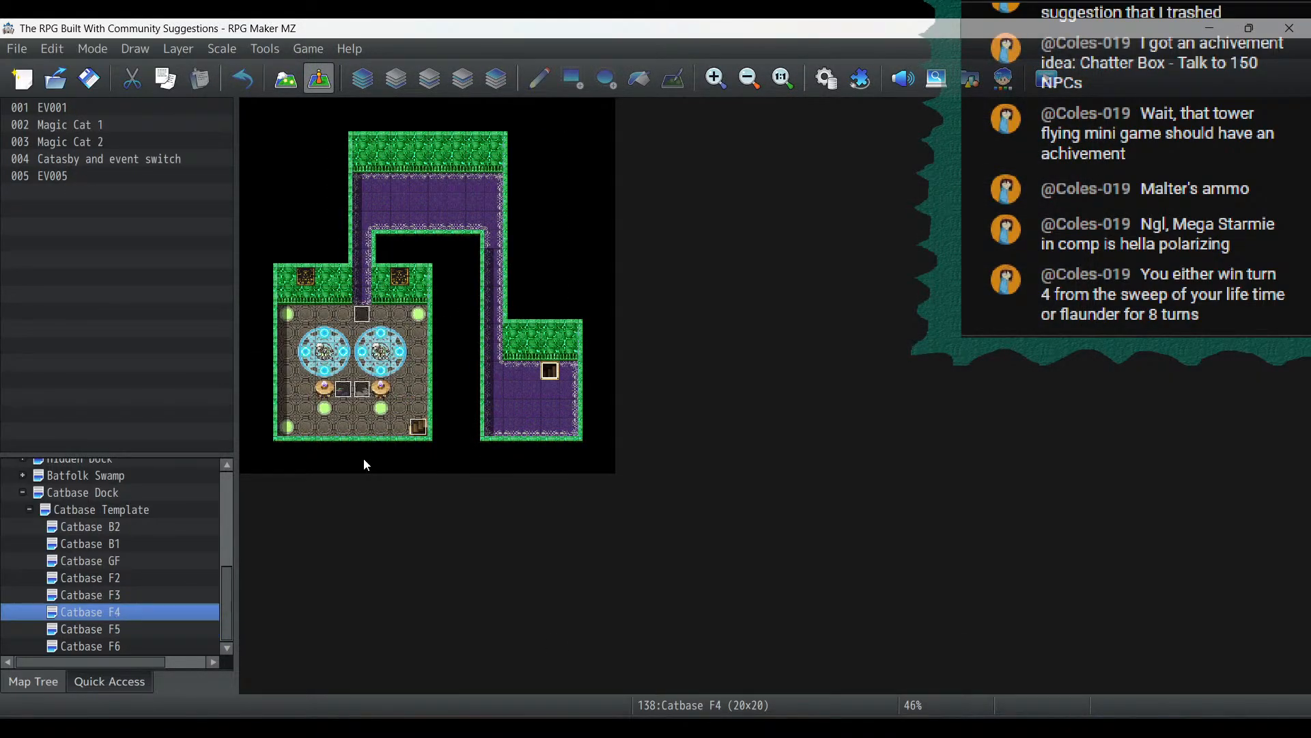
{"action": "double_click", "coordinate": [369, 315]}
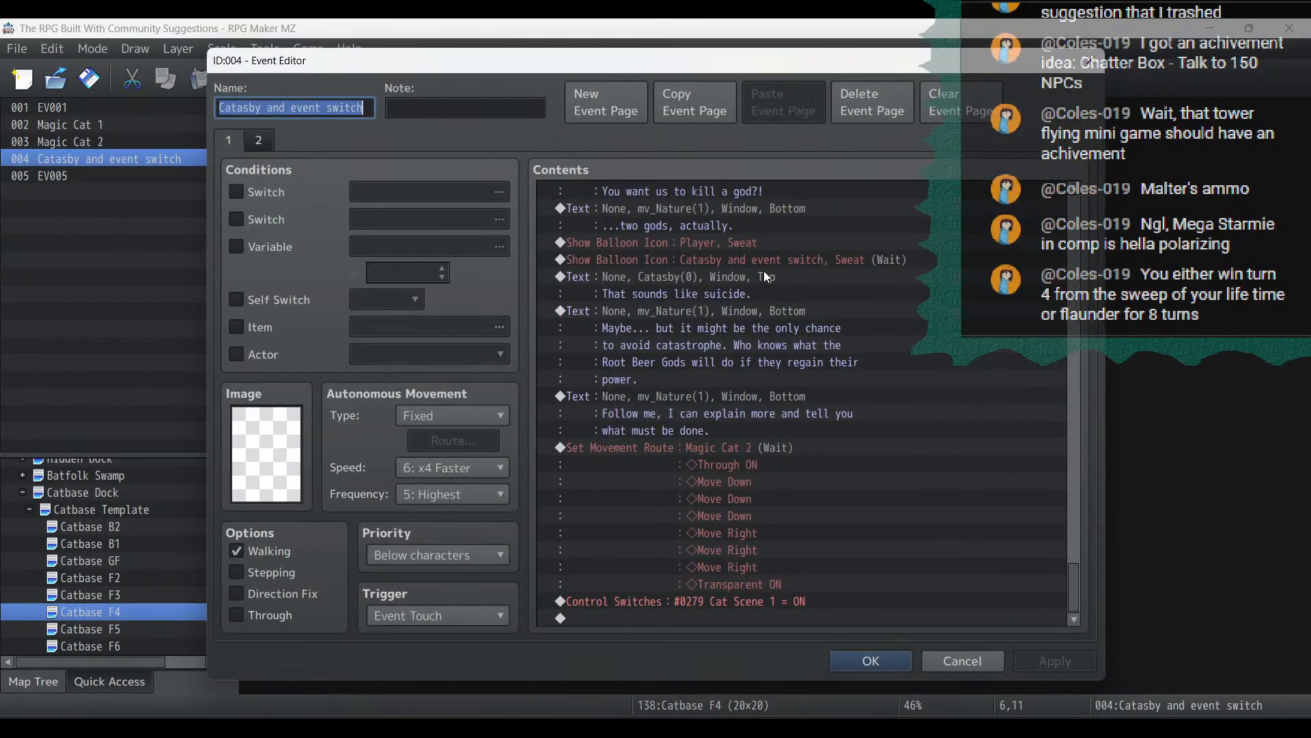
{"action": "double_click", "coordinate": [858, 399]}
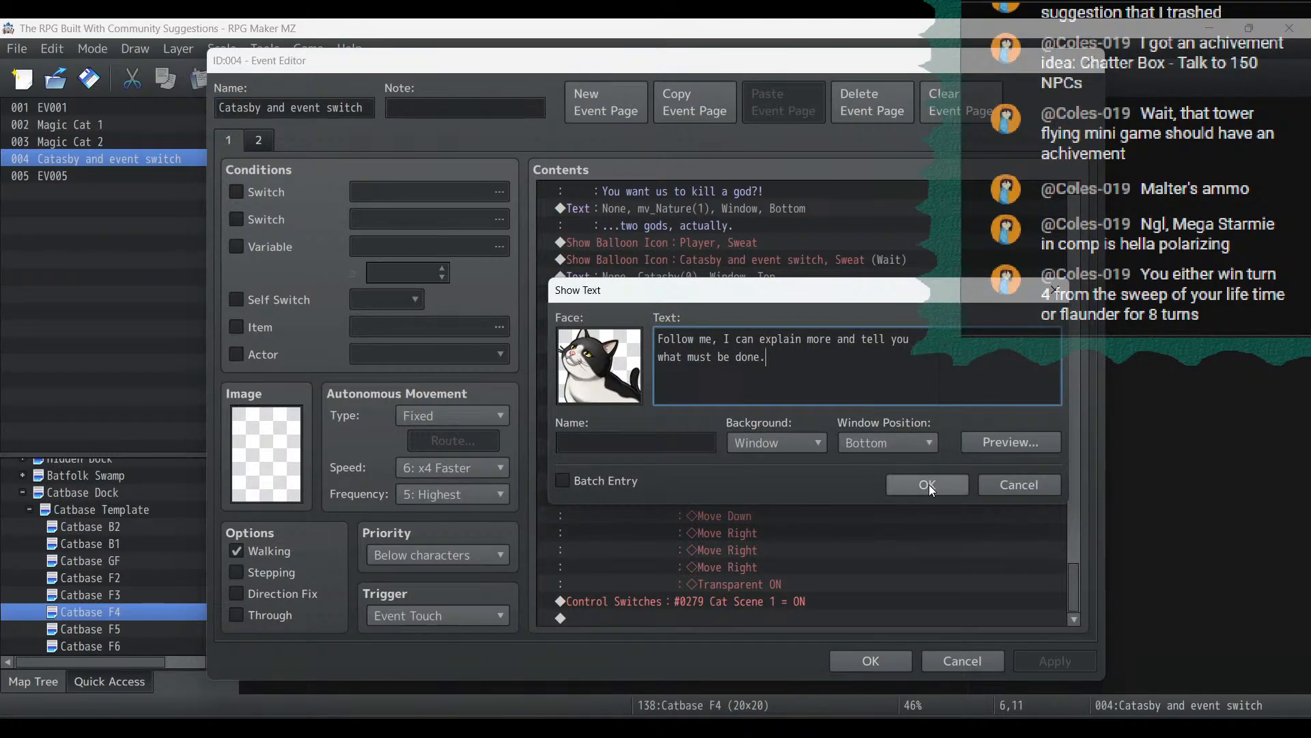
{"action": "left_click", "coordinate": [926, 483]}
{"action": "left_click", "coordinate": [1057, 659]}
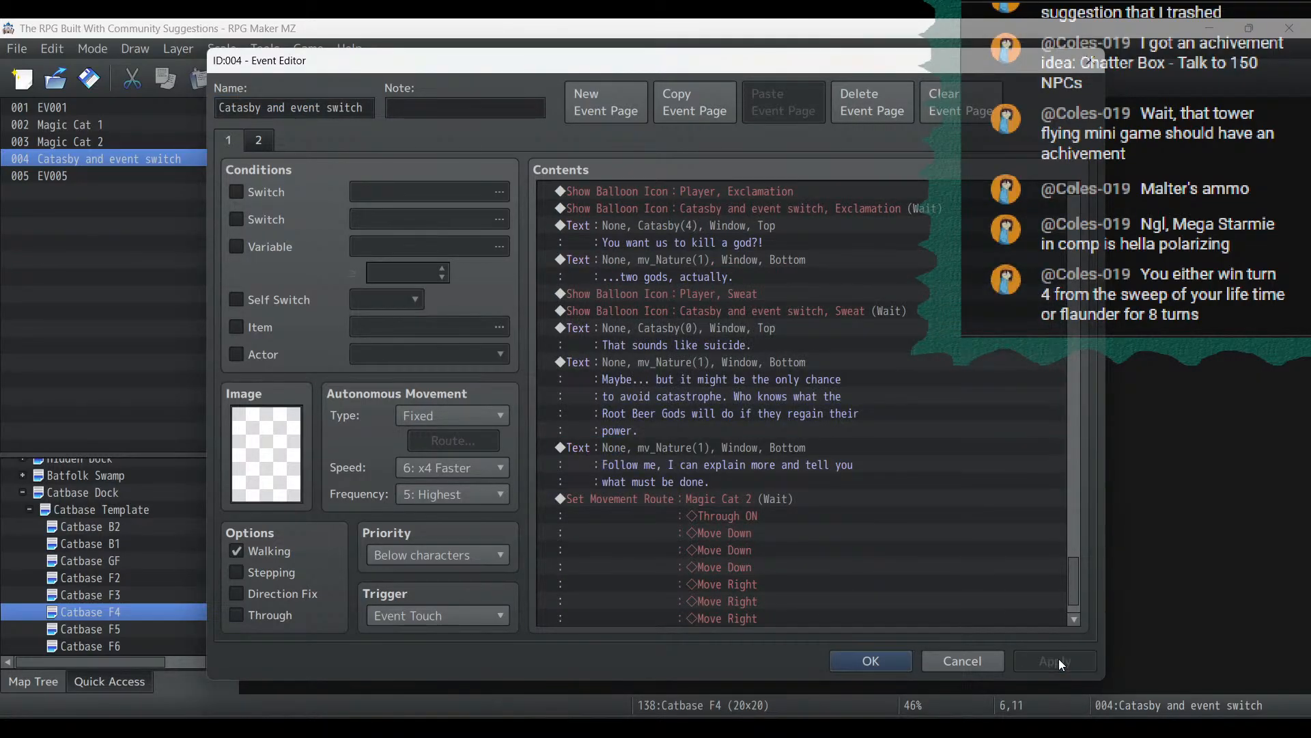
{"action": "left_click", "coordinate": [879, 663]}
Fill the Magic Cat event's blank message on the Catbase F5 map with "You know of the Pepsi Headquarters, don't you?"
{"action": "left_click", "coordinate": [154, 625]}
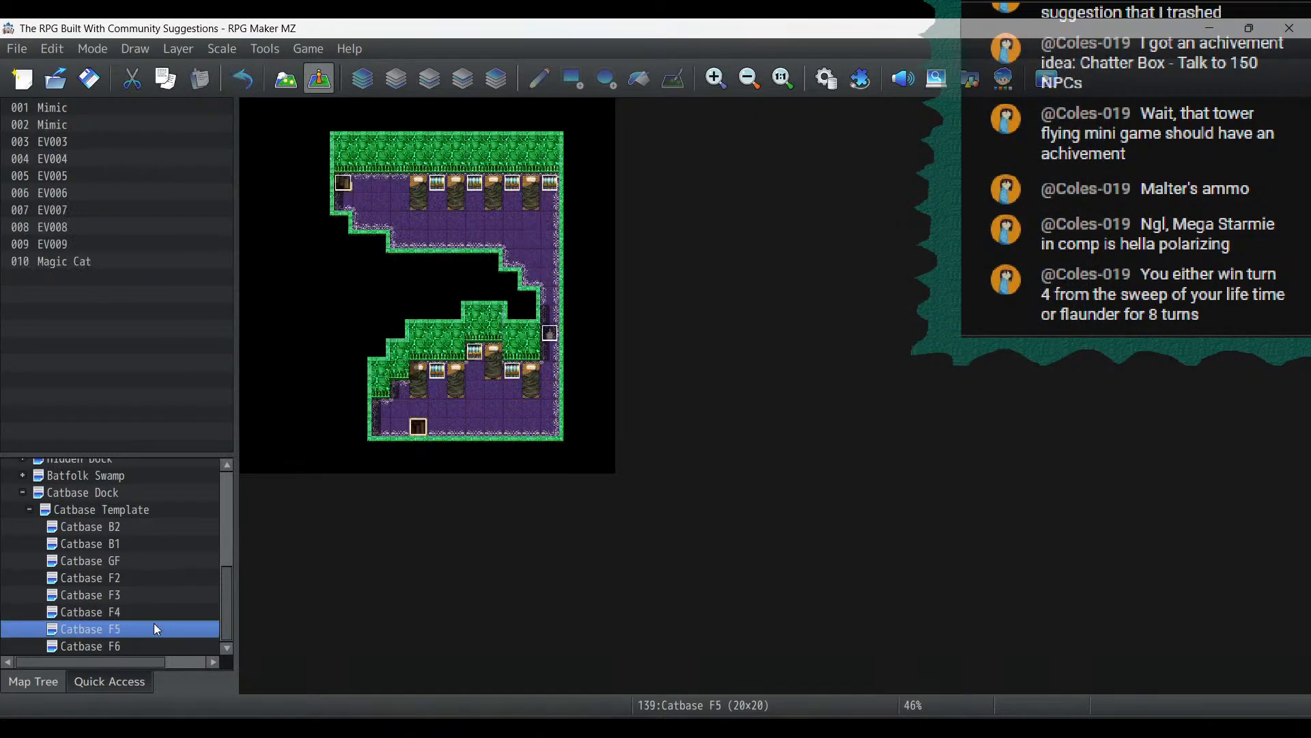
{"action": "double_click", "coordinate": [550, 334]}
{"action": "double_click", "coordinate": [597, 195]}
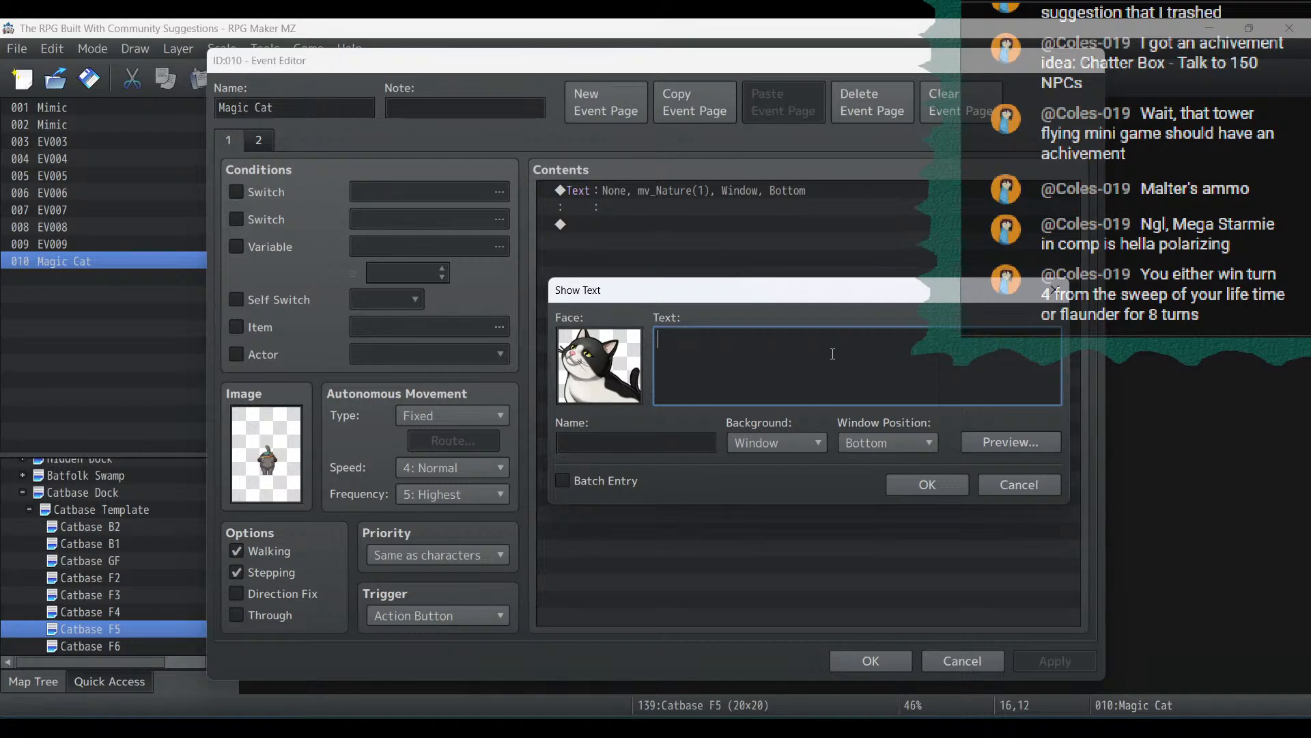
{"action": "right_click", "coordinate": [832, 356]}
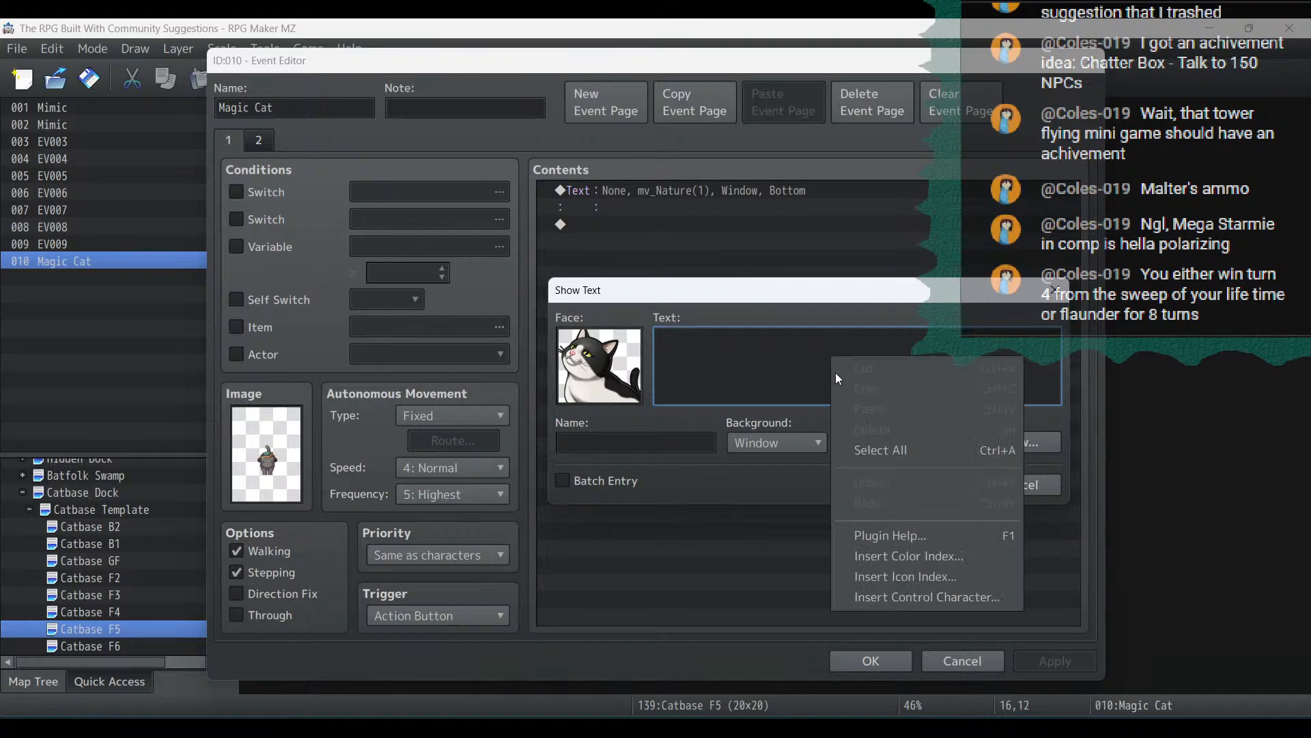
{"action": "left_click", "coordinate": [803, 294]}
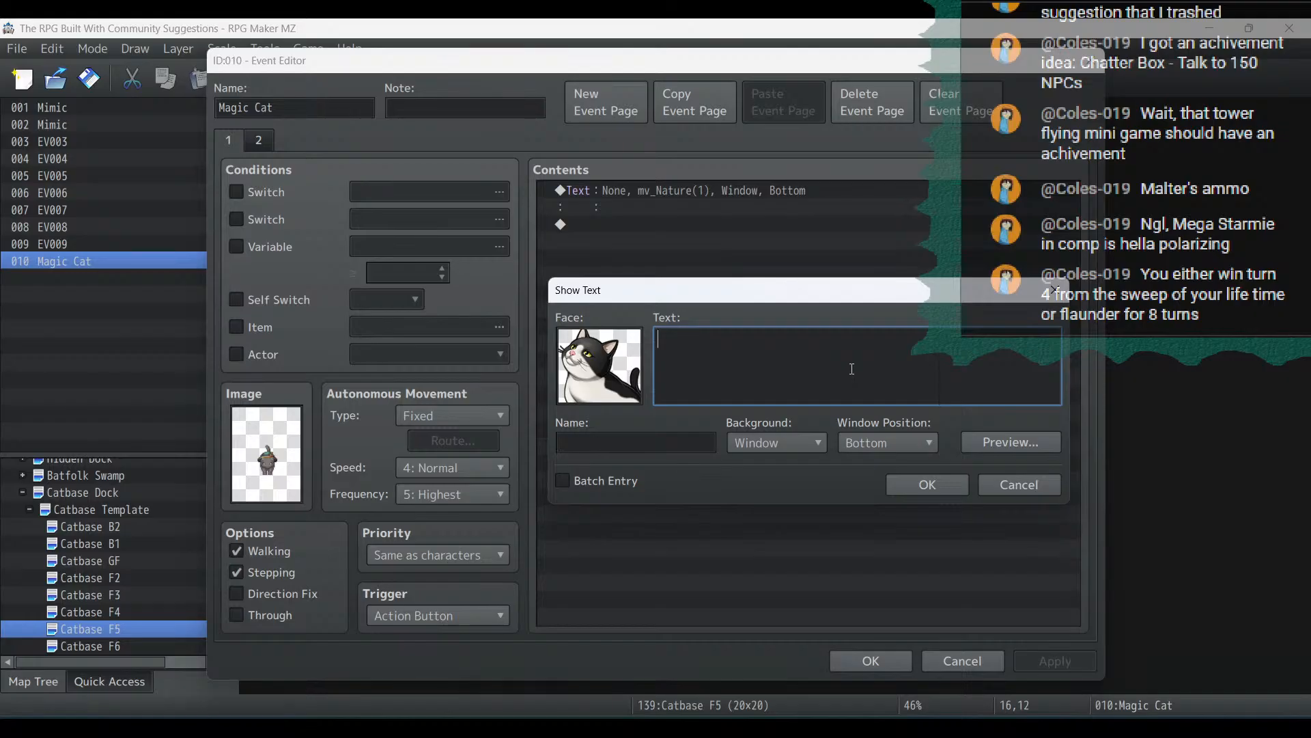
{"action": "type", "text": "You know of"}
{"action": "type", "text": "the Pepsi H"}
{"action": "type", "text": "dqu"}
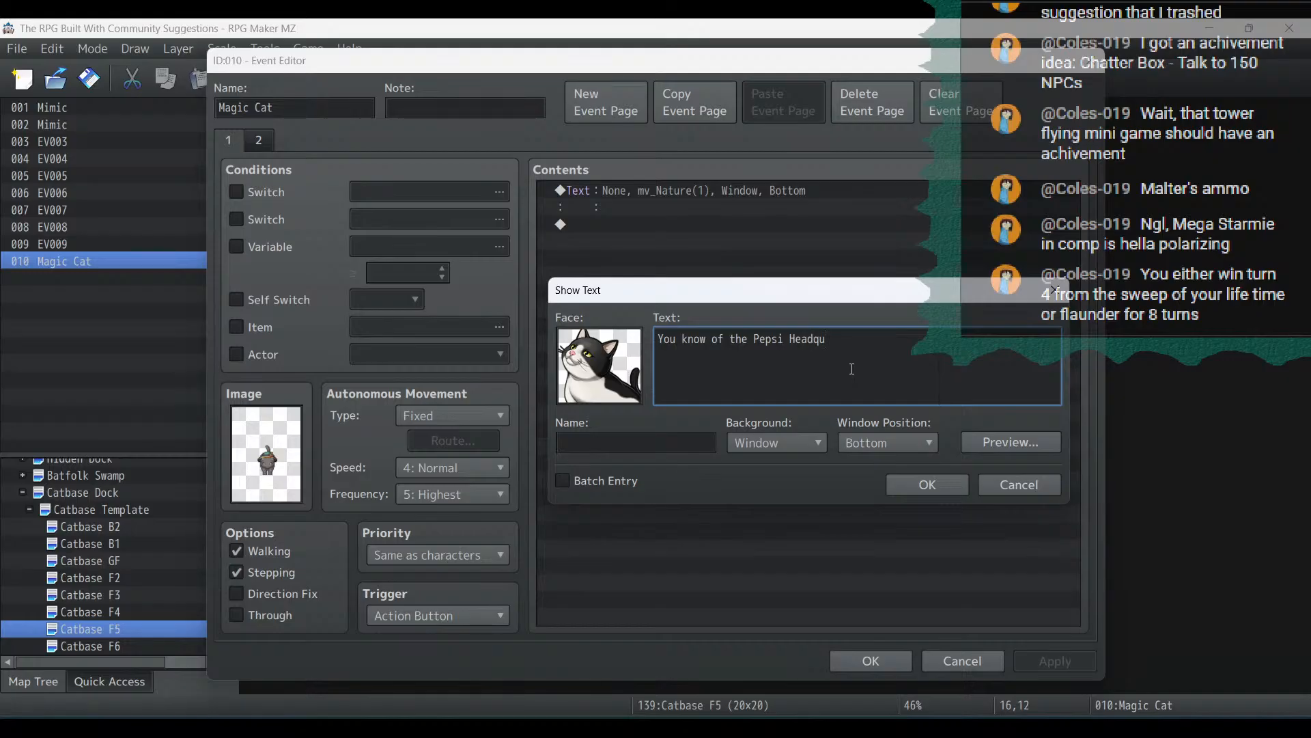
{"action": "type", "text": "arters, don't "}
{"action": "type", "text": "you"}
{"action": "key", "text": "BackSpace"}
{"action": "key", "text": "BackSpace"}
{"action": "type", "text": "ou?"}
{"action": "left_click", "coordinate": [933, 483]}
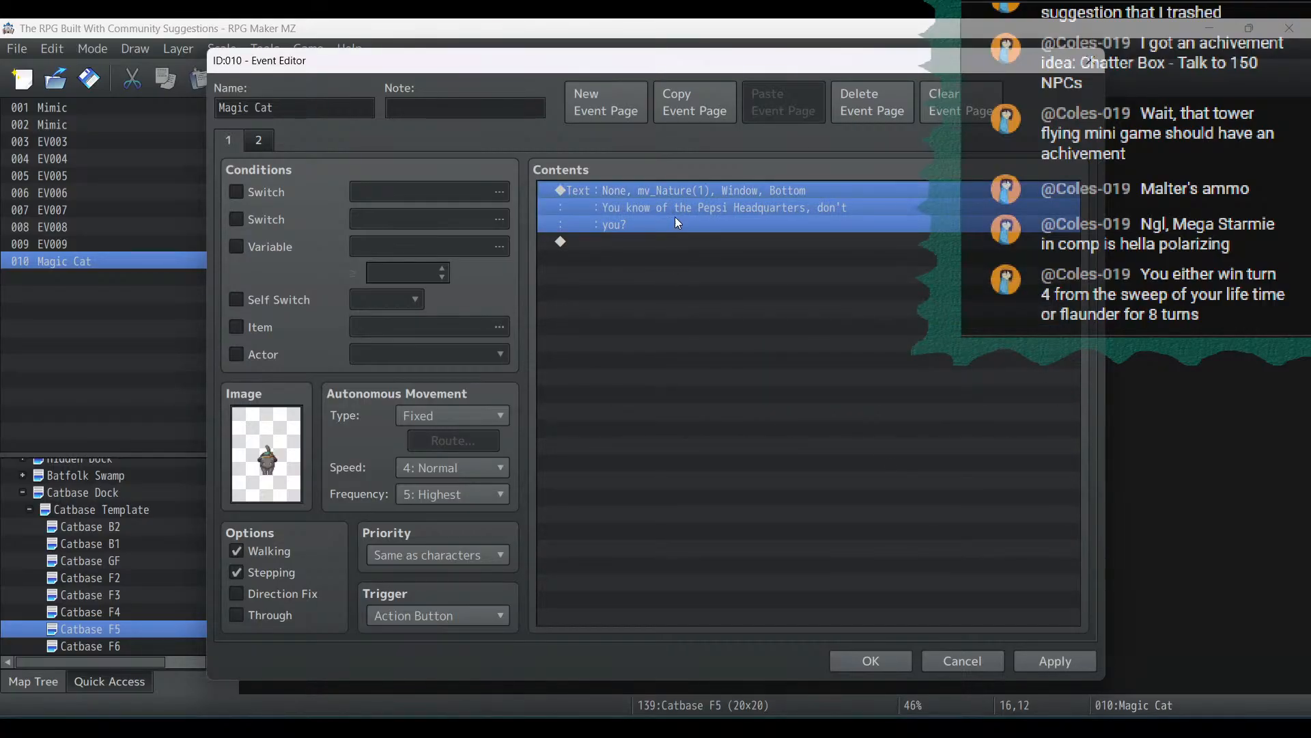
Duplicate the Pepsi Headquarters message directly below the original in the Magic Cat event
{"action": "key", "text": "ctrl+c"}
{"action": "left_click", "coordinate": [720, 342]}
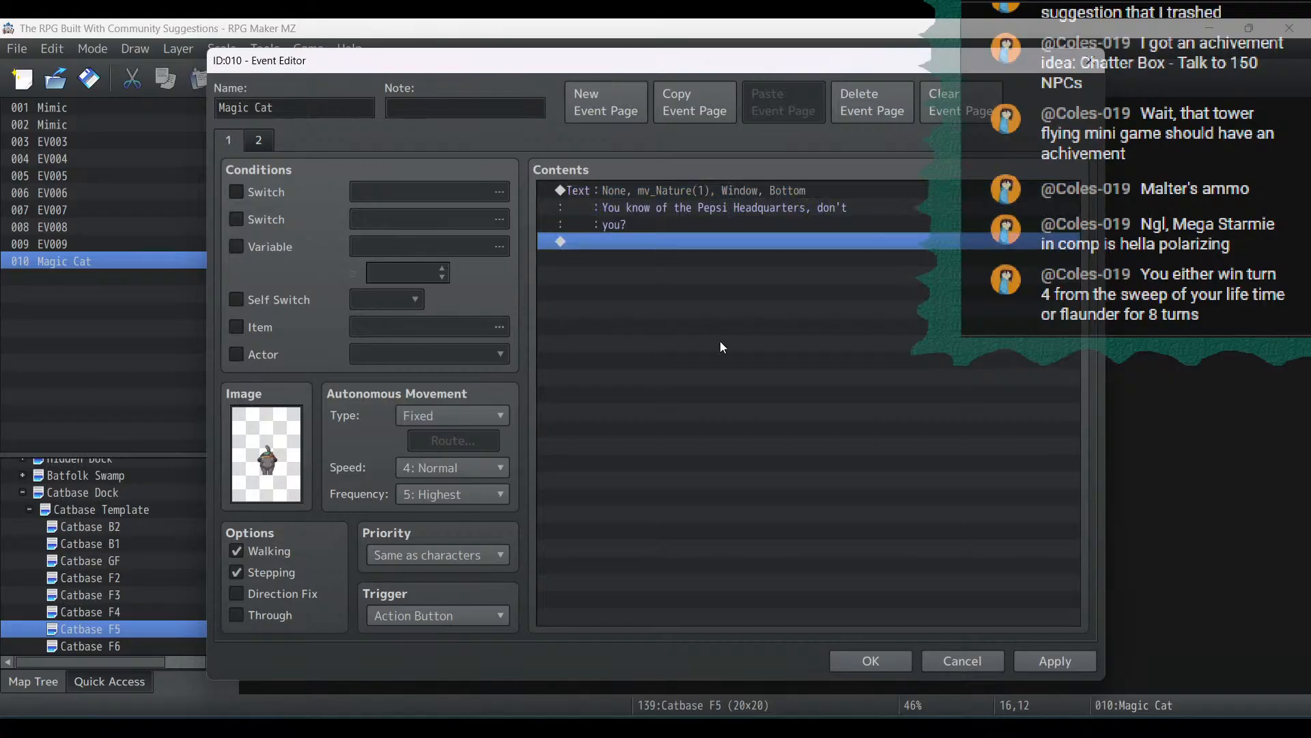
{"action": "key", "text": "ctrl+v"}
Rewrite the duplicated message as "There is a great rift within the Pepsi Factory beneath the office that leads into the soda between dimensions."
{"action": "left_click", "coordinate": [699, 244]}
{"action": "double_click", "coordinate": [699, 243]}
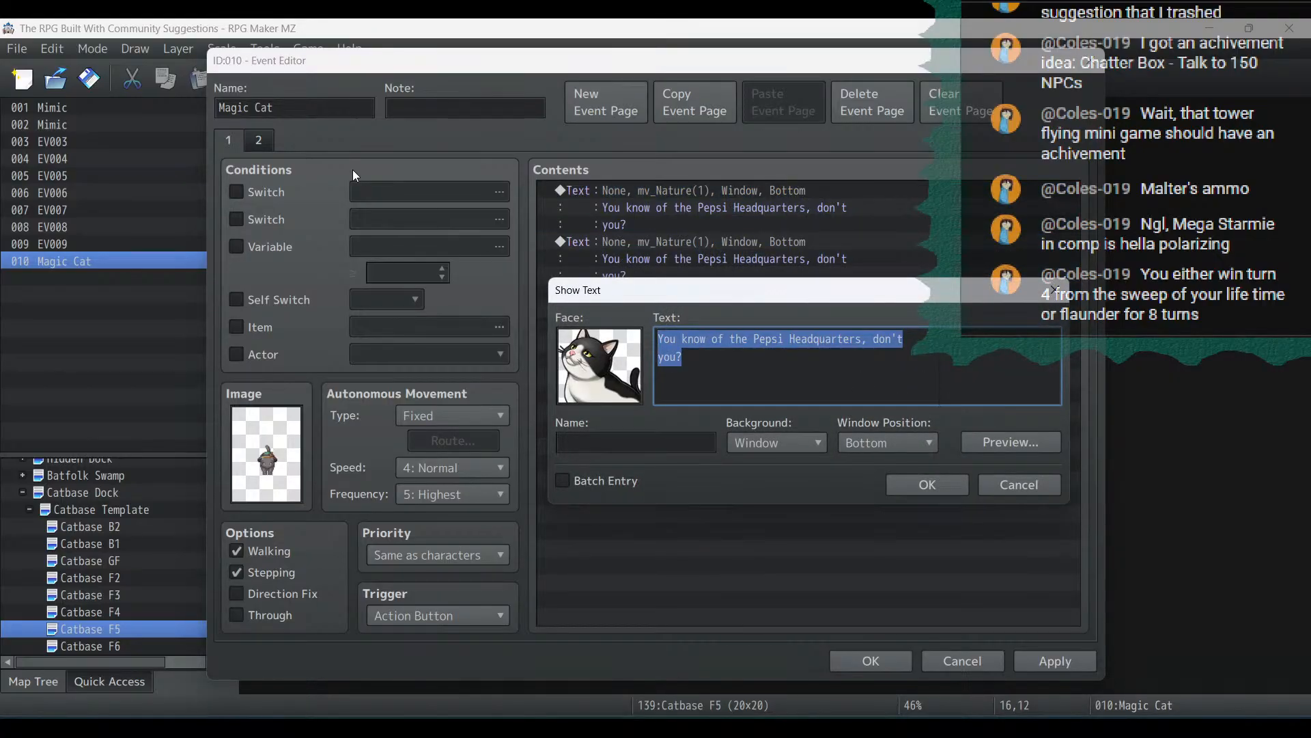
{"action": "type", "text": "There "}
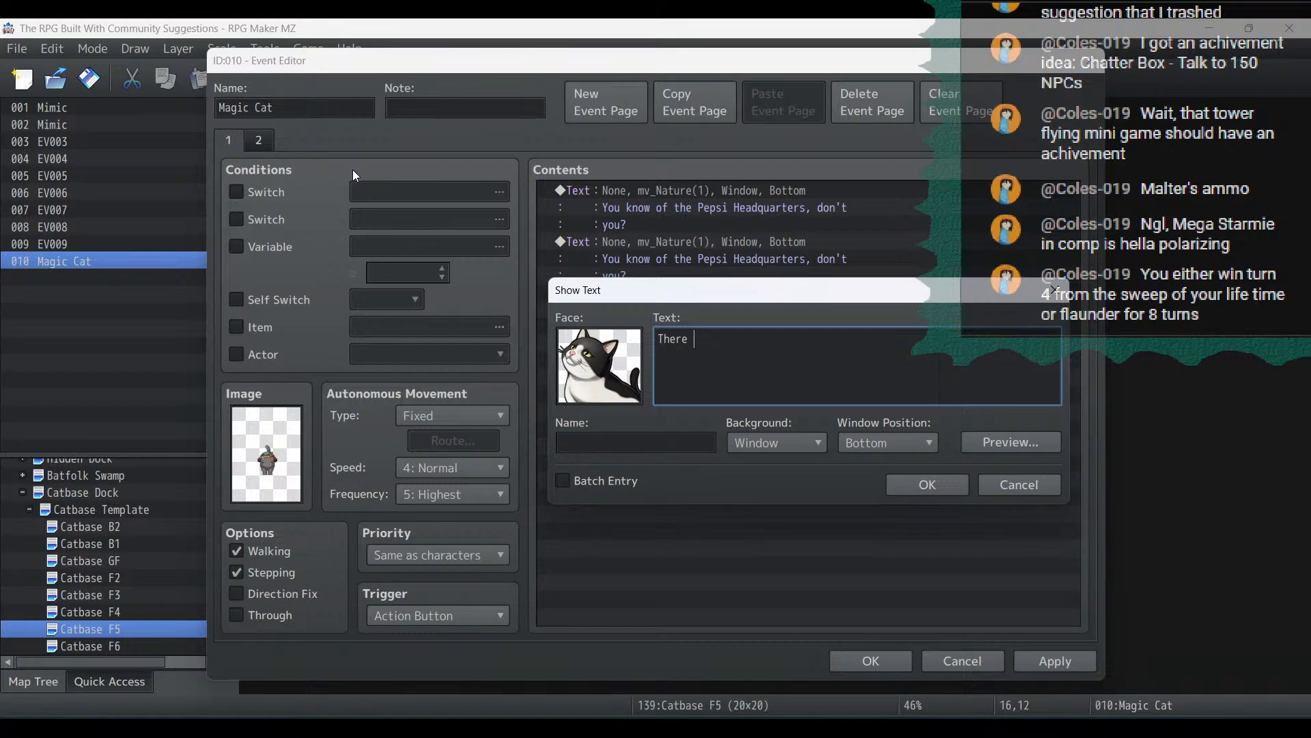
{"action": "type", "text": "is a great rift within the Pep"}
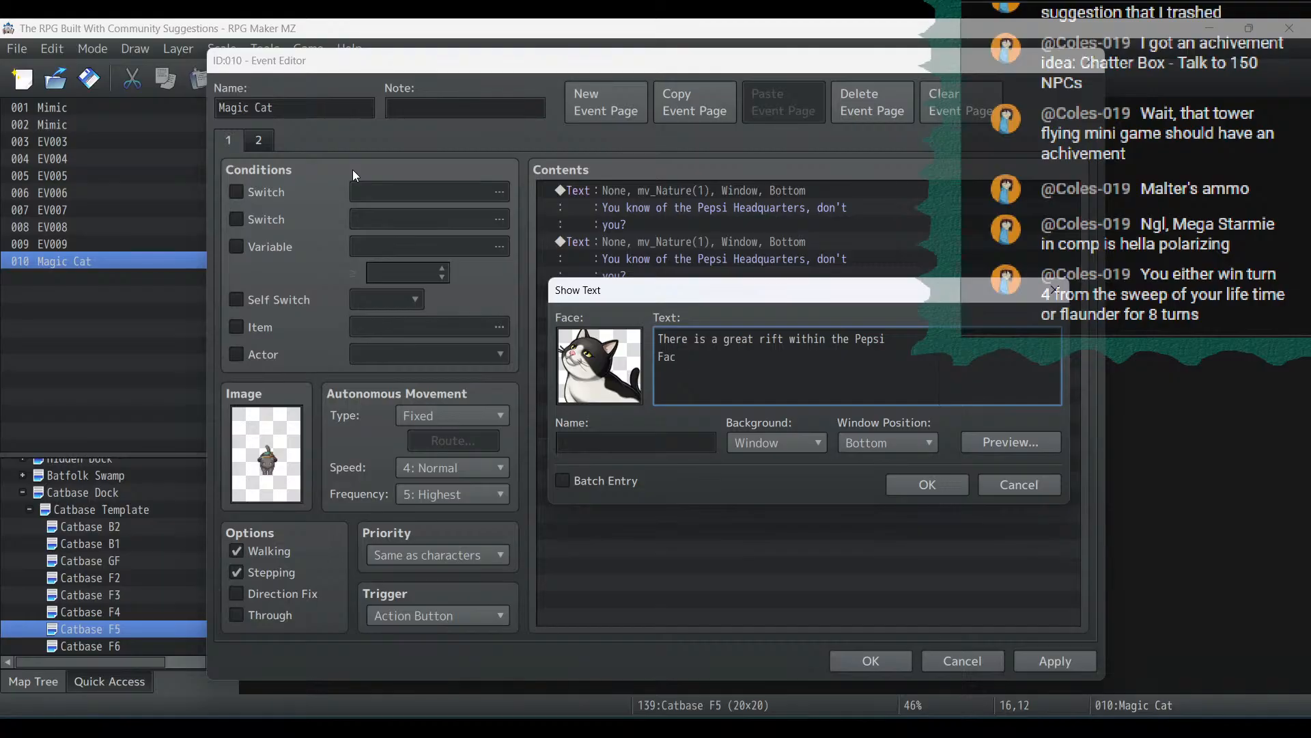
{"action": "type", "text": "si"}
{"action": "key", "text": "Return"}
{"action": "type", "text": "Factory beneath the office t"}
{"action": "key", "text": "BackSpace"}
{"action": "type", "text": "that leads "}
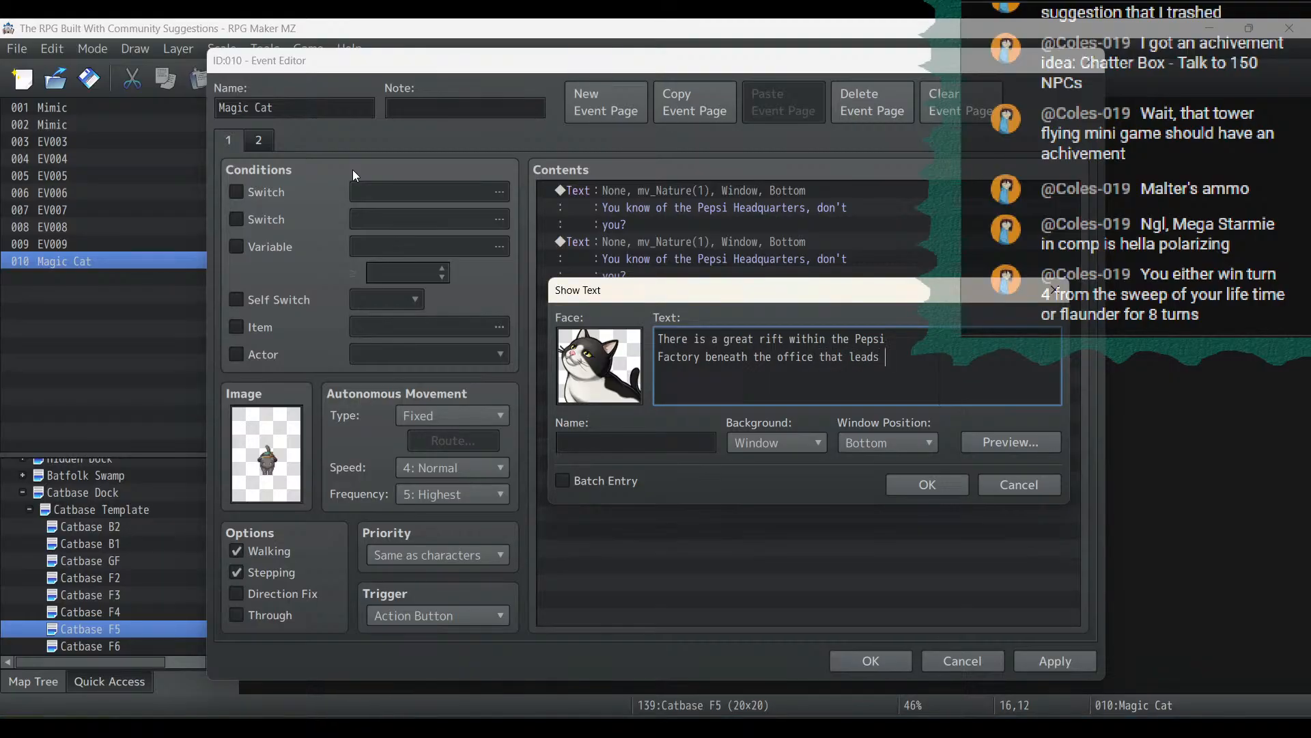
{"action": "type", "text": "into"}
{"action": "key", "text": "Return"}
{"action": "type", "text": "the soda between dimensions."}
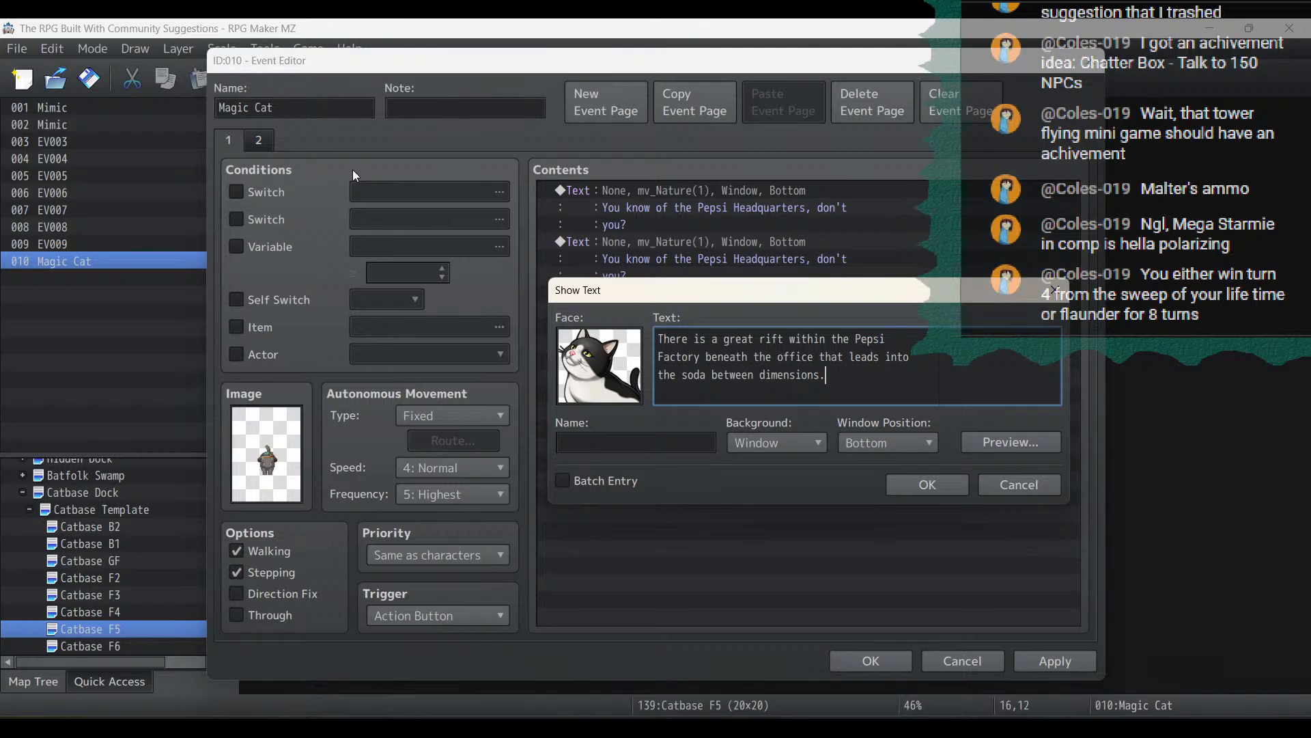
{"action": "left_click", "coordinate": [895, 481]}
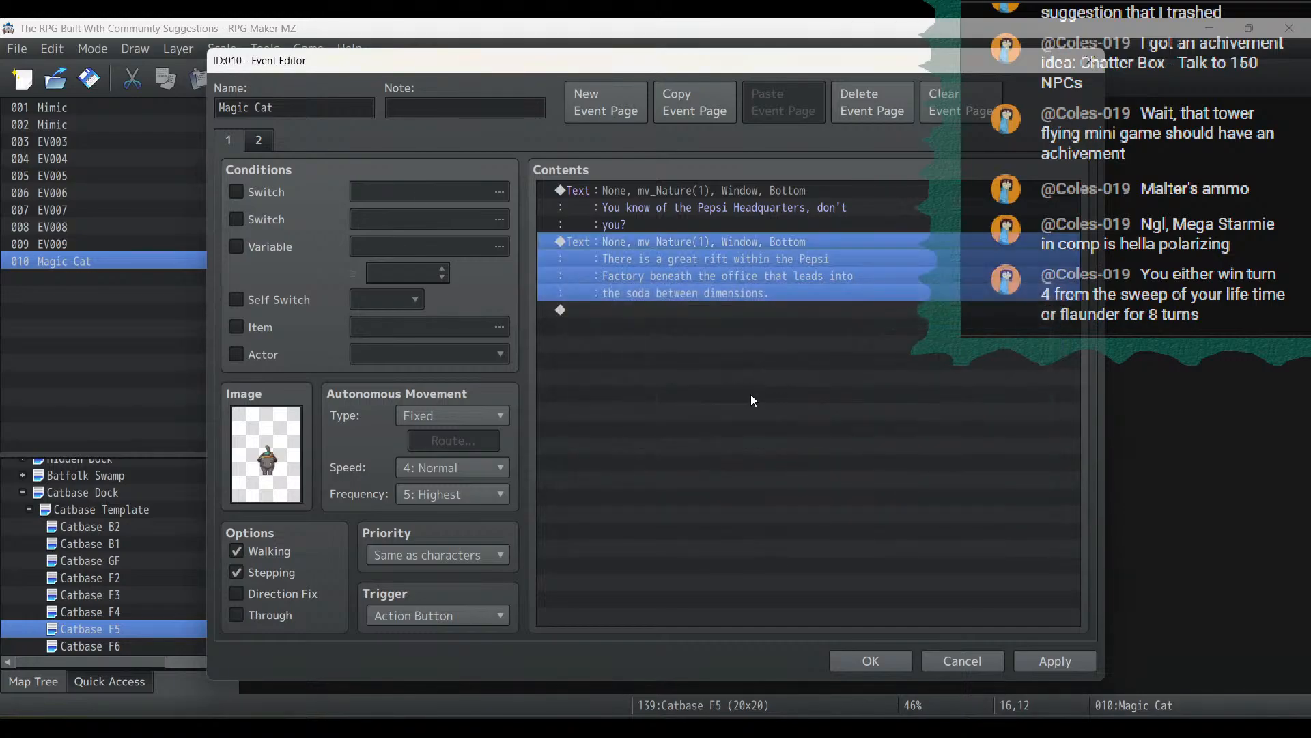
Append another message copy and rewrite it as "It is there that my brother and I would commune with the vile Root Beer Gods."
{"action": "left_click", "coordinate": [695, 318]}
{"action": "key", "text": "ctrl+v"}
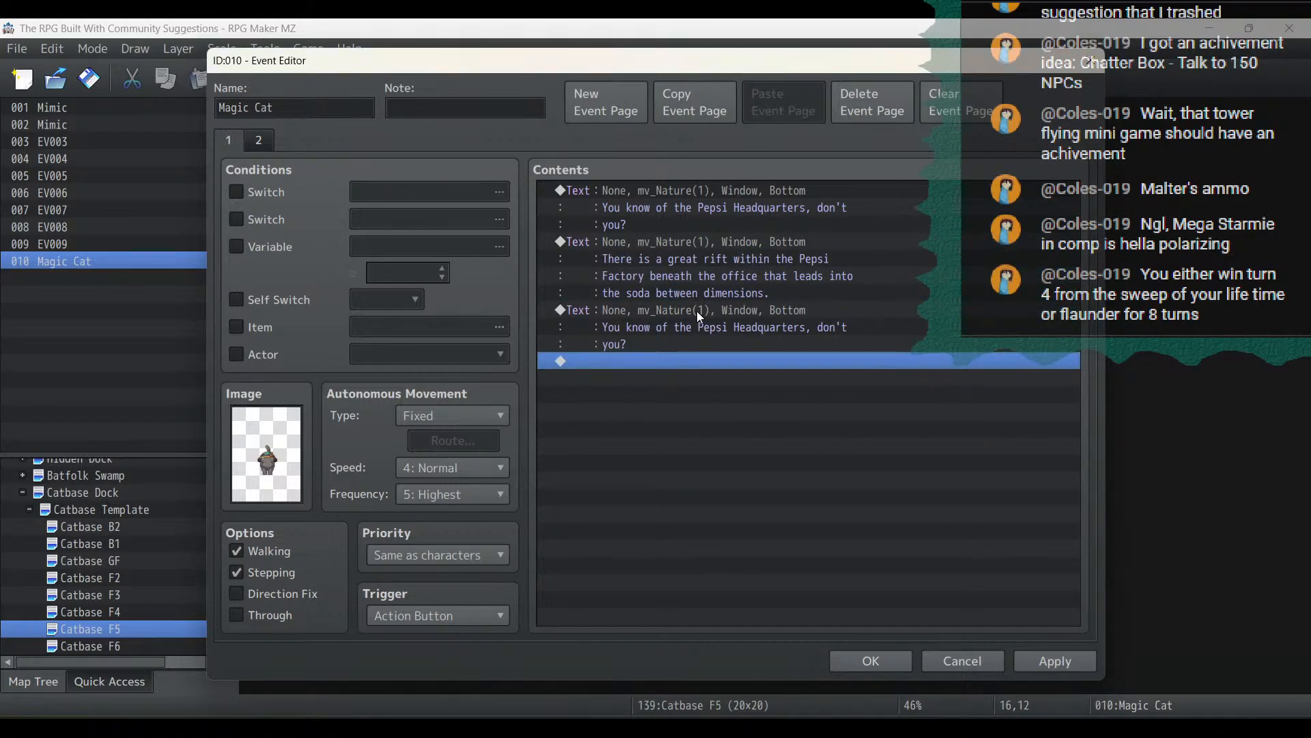
{"action": "double_click", "coordinate": [697, 310]}
{"action": "key", "text": "ctrl+a"}
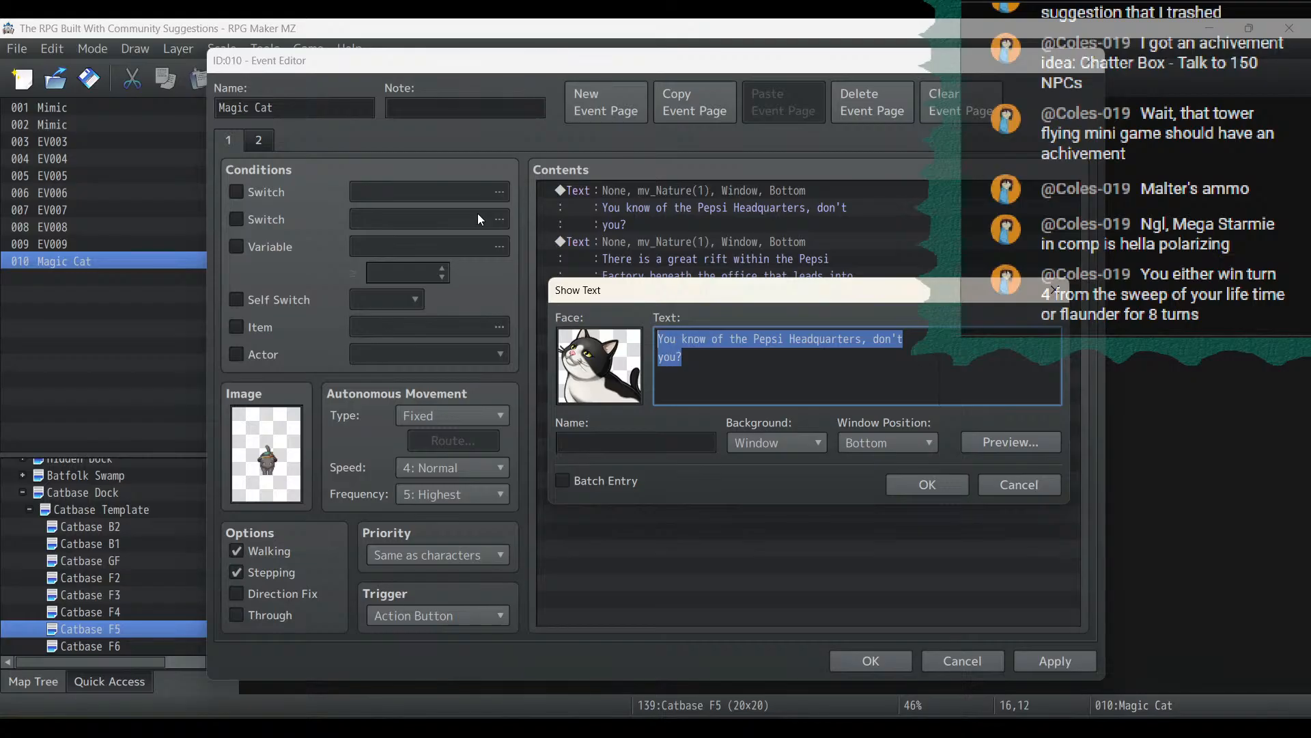
{"action": "type", "text": "It is there that we"}
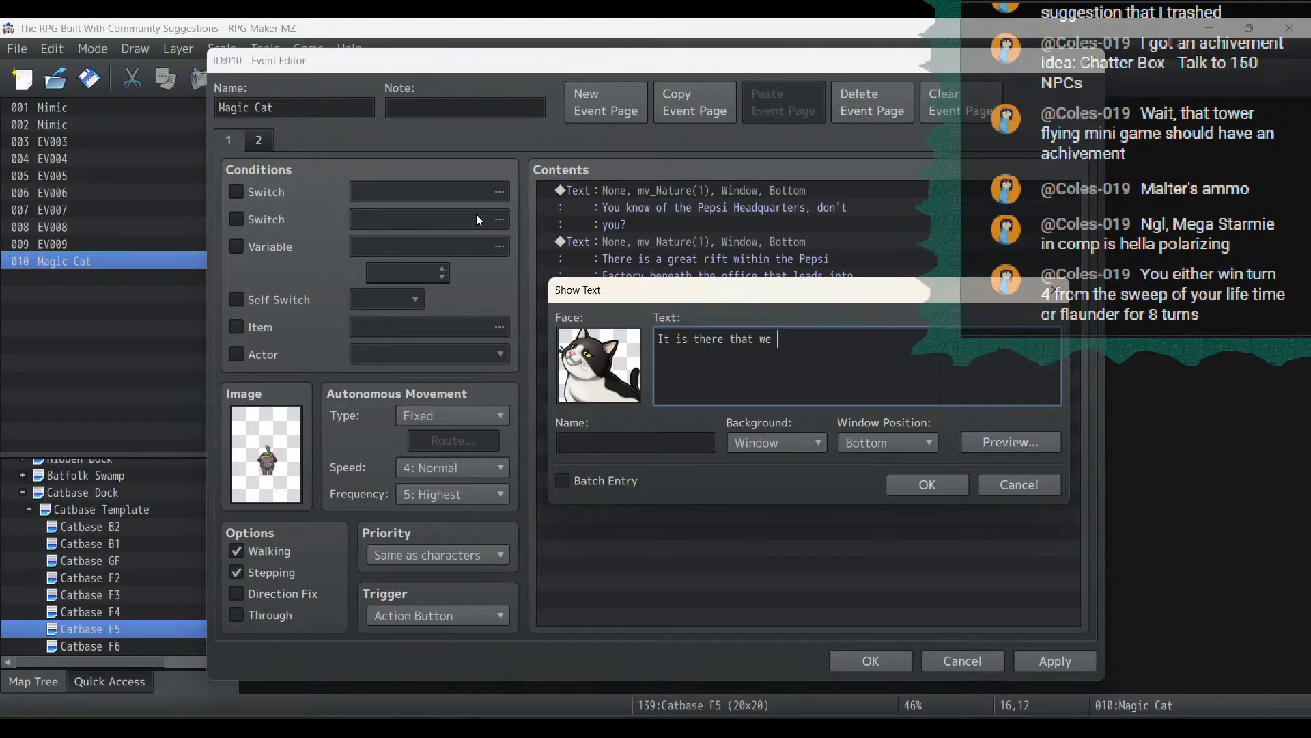
{"action": "key", "text": "BackSpace"}
{"action": "key", "text": "BackSpace"}
{"action": "type", "text": "my brother and I would"}
{"action": "key", "text": "Return"}
{"action": "type", "text": "commune wit"}
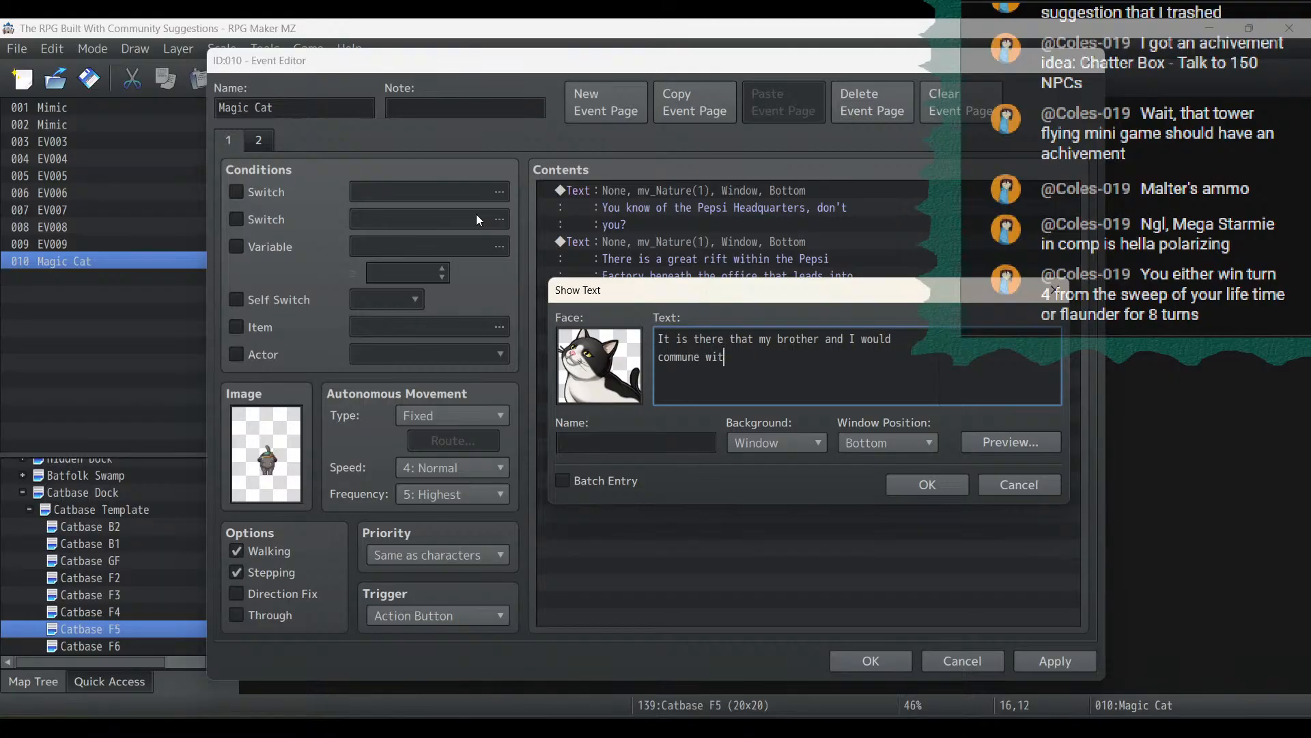
{"action": "type", "text": "h the vile Root Beer Gods."}
{"action": "left_click", "coordinate": [940, 488]}
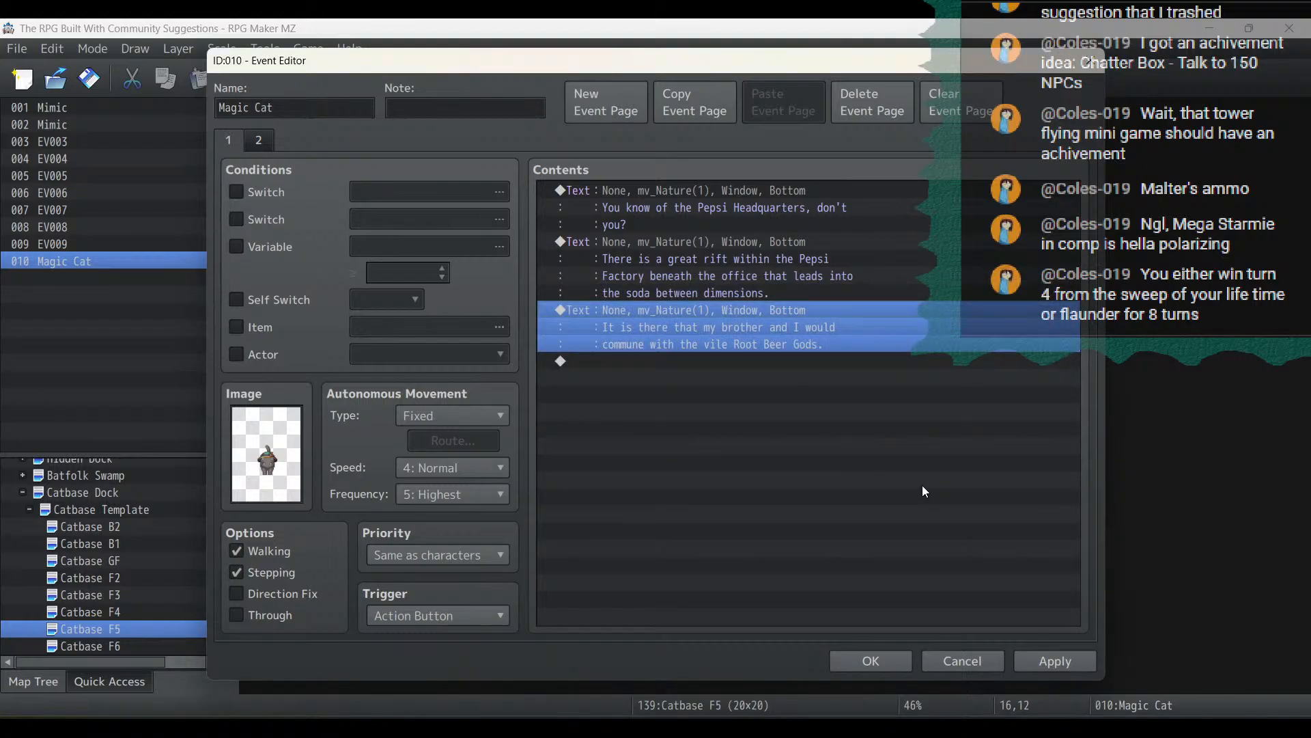
{"action": "left_click", "coordinate": [790, 373]}
{"action": "key", "text": "ctrl+v"}
{"action": "left_click", "coordinate": [780, 355]}
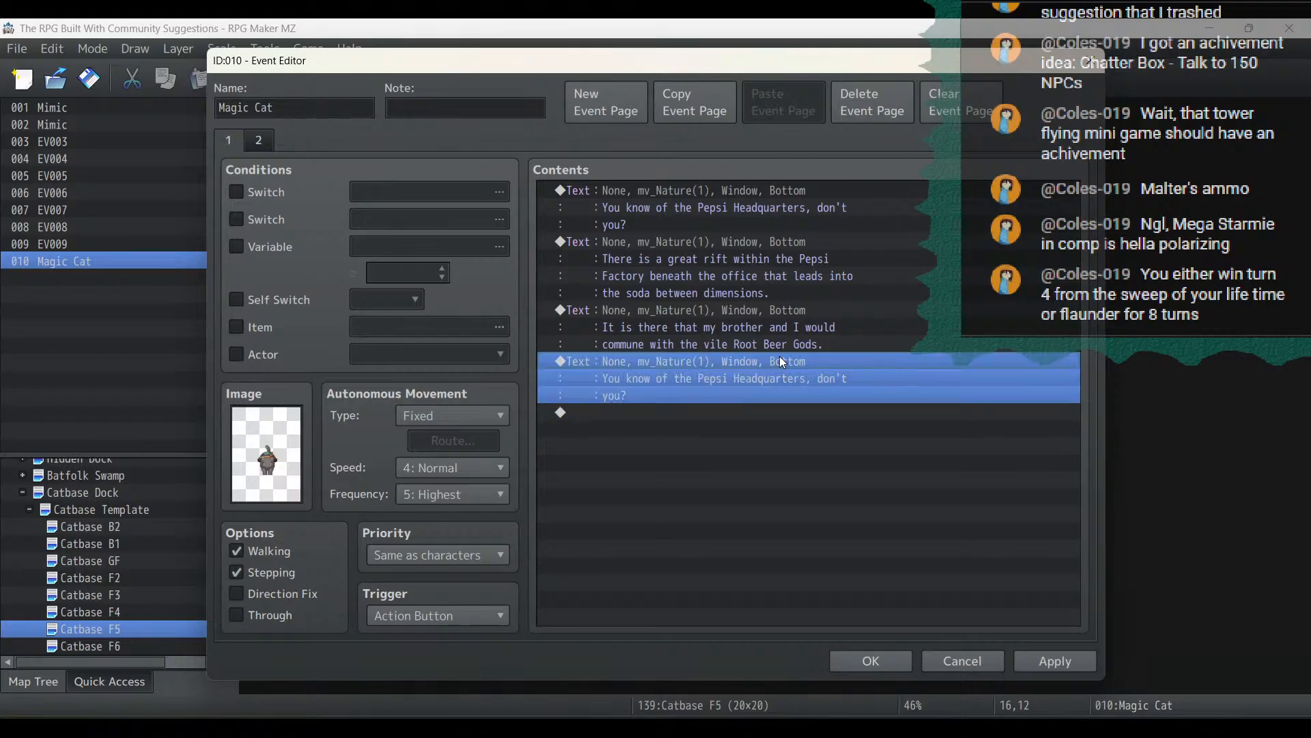
{"action": "double_click", "coordinate": [780, 355]}
{"action": "key", "text": "ctrl+a"}
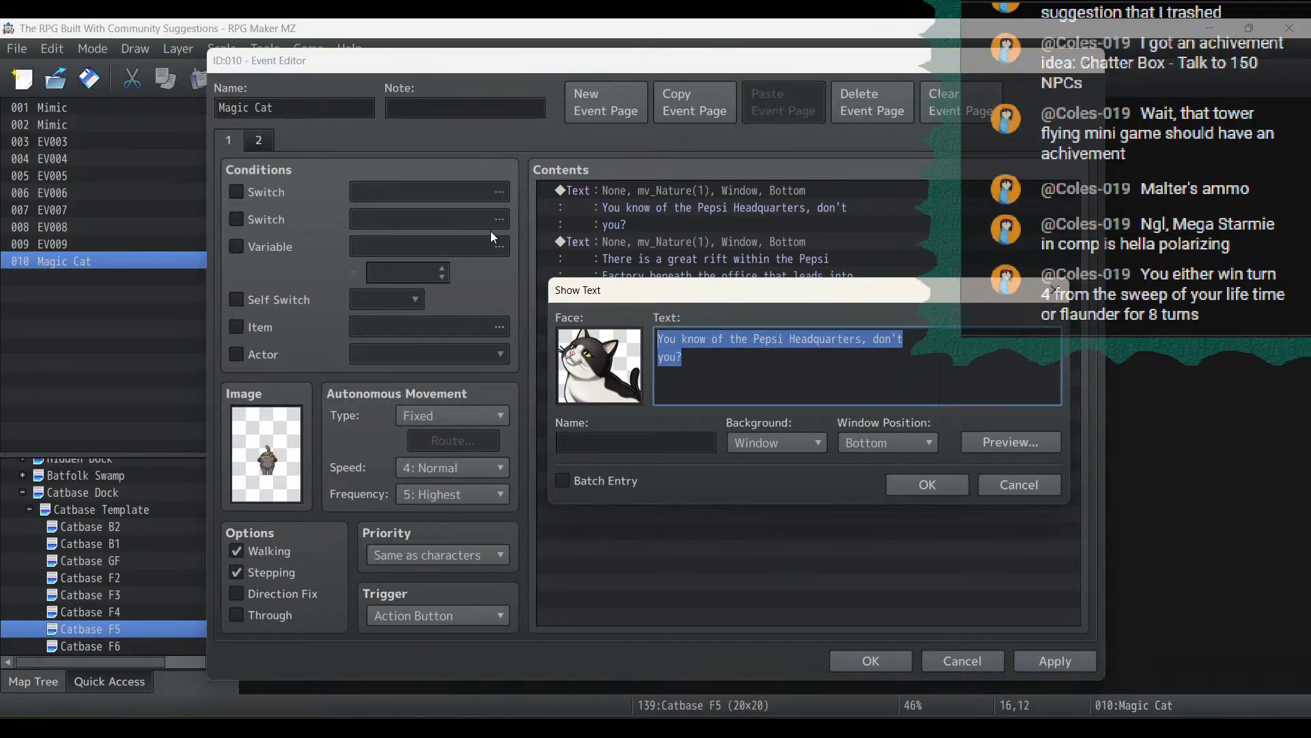
{"action": "key", "text": "BackSpace"}
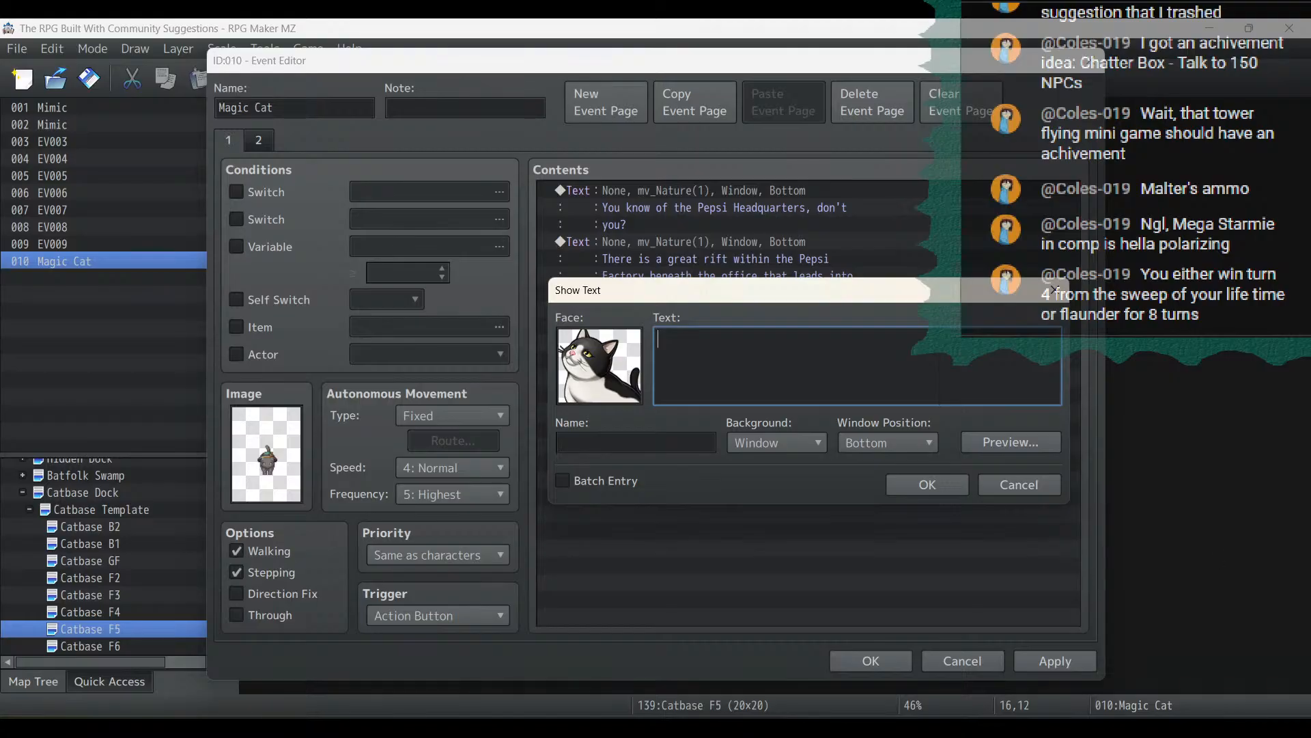
{"action": "left_click", "coordinate": [983, 486]}
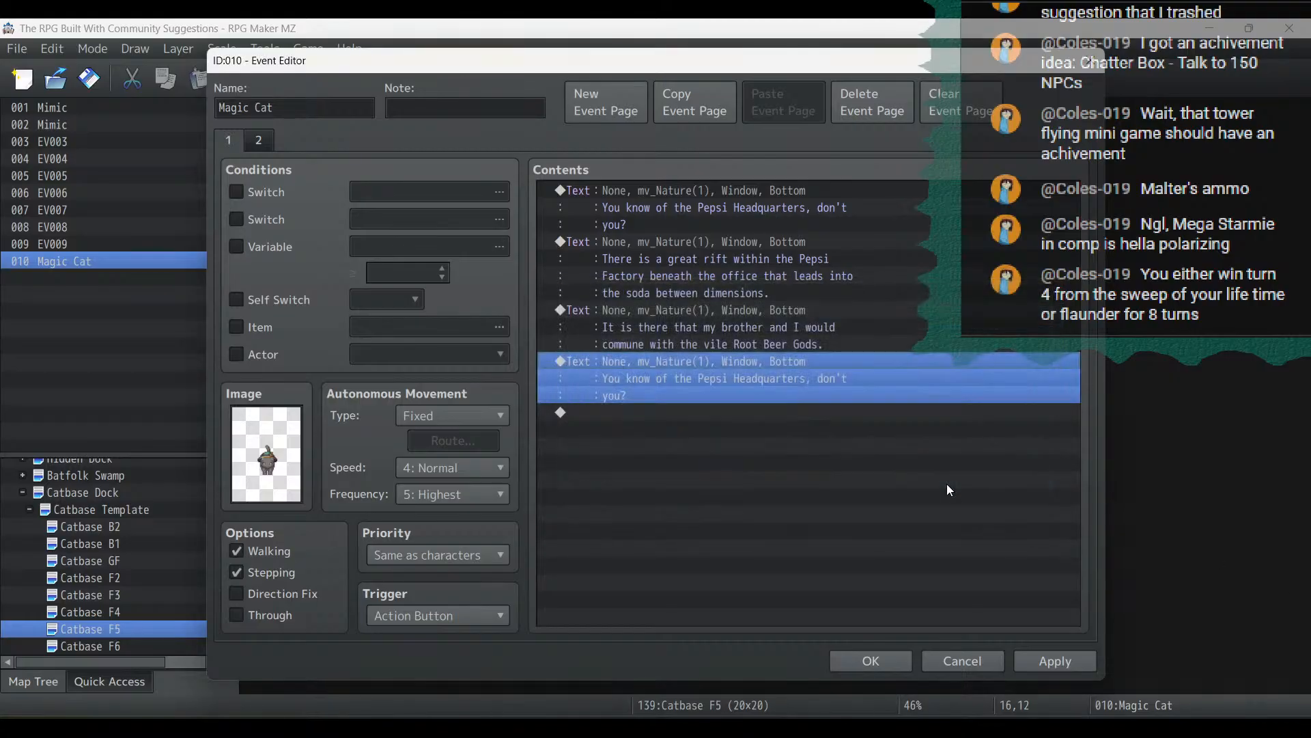
{"action": "key", "text": "Delete"}
Start a Set Movement Route command for This Event with four Move Up and three Move Left moves, and preview the path
{"action": "double_click", "coordinate": [683, 358]}
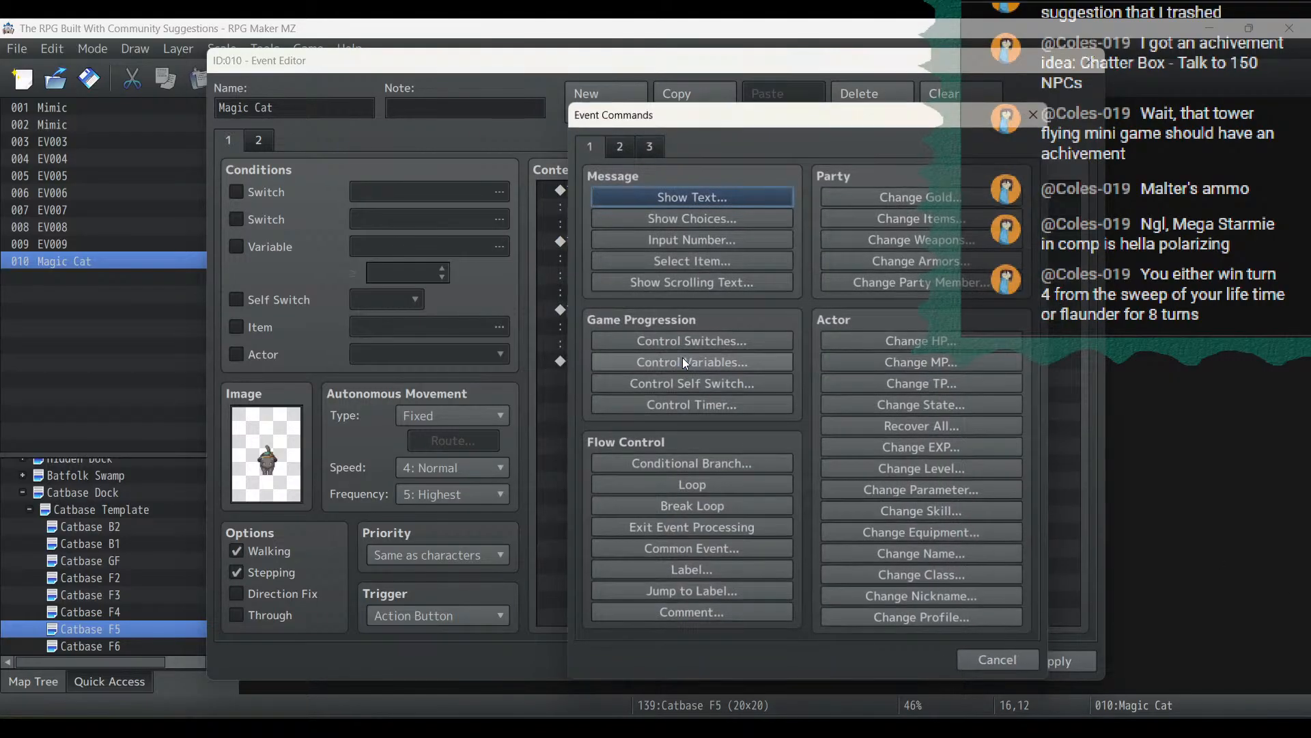
{"action": "left_click", "coordinate": [619, 145]}
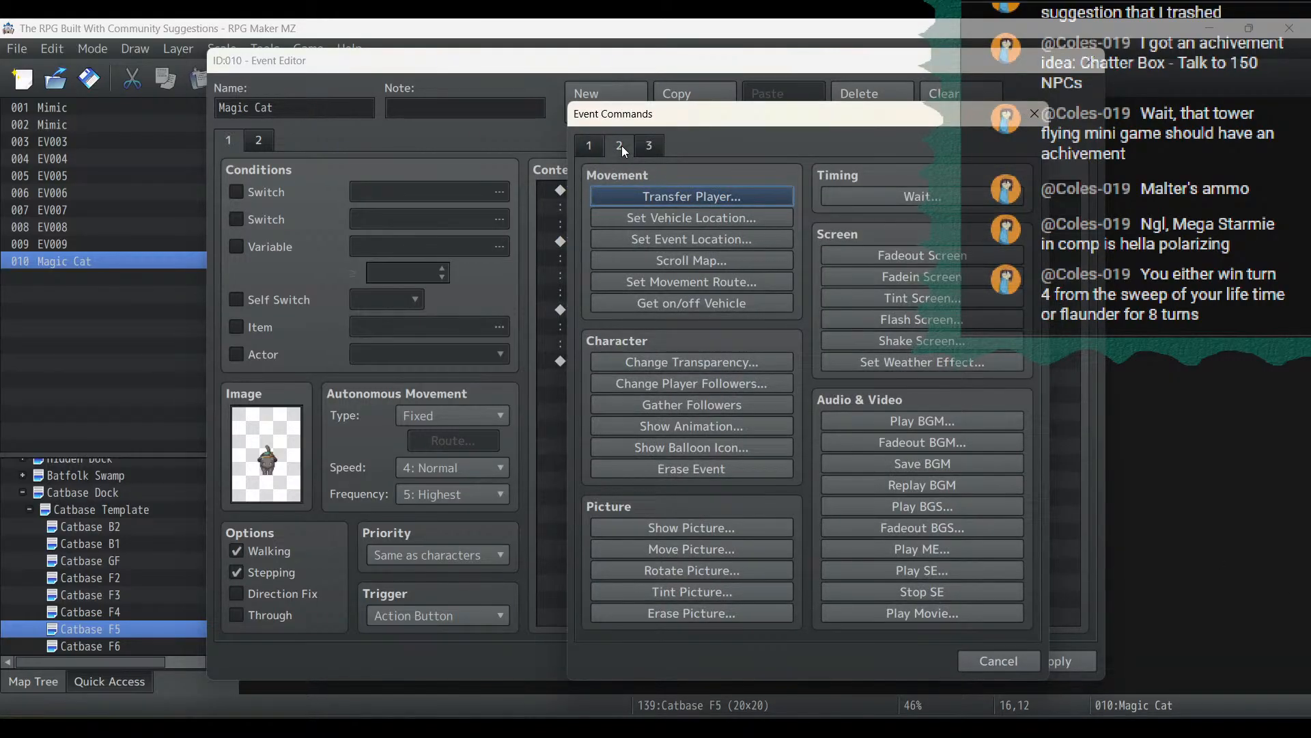
{"action": "left_click", "coordinate": [686, 282]}
{"action": "left_click", "coordinate": [482, 220]}
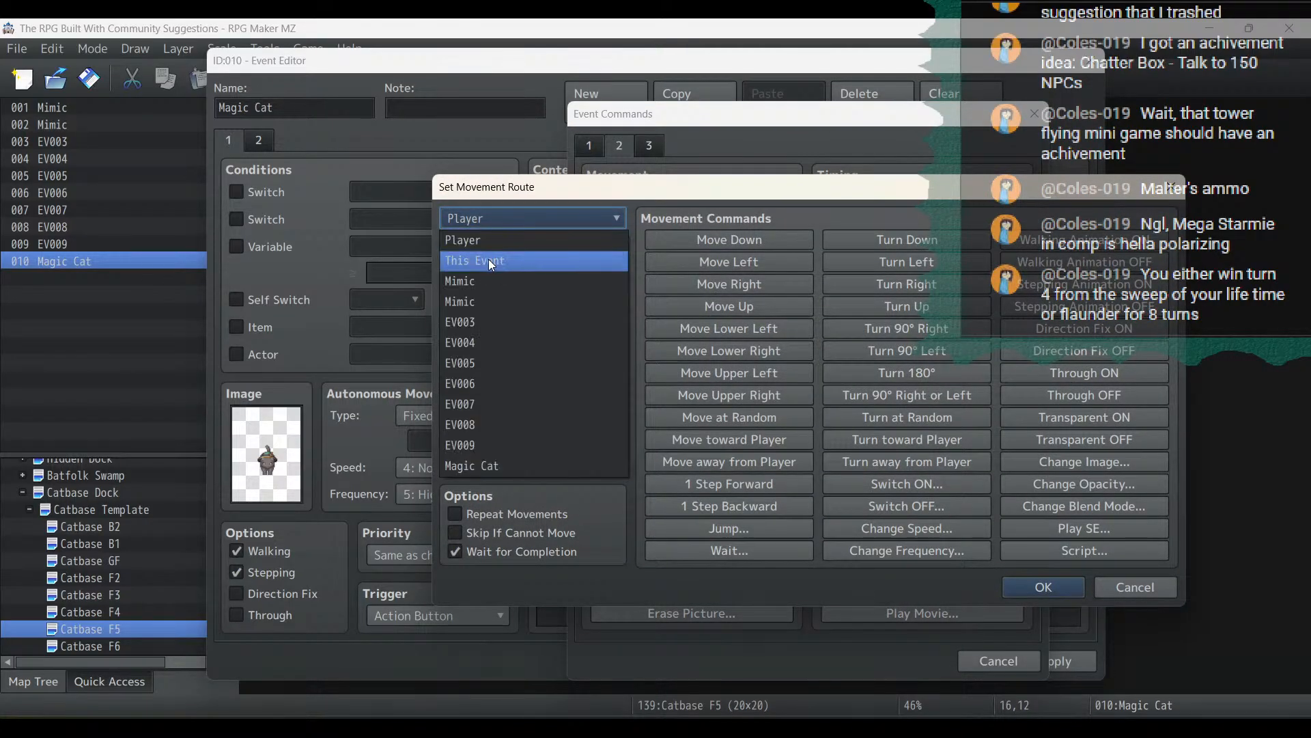
{"action": "left_click", "coordinate": [489, 260]}
{"action": "left_click", "coordinate": [772, 307]}
{"action": "left_click", "coordinate": [772, 307]}
{"action": "left_click", "coordinate": [772, 308]}
{"action": "left_click", "coordinate": [772, 308]}
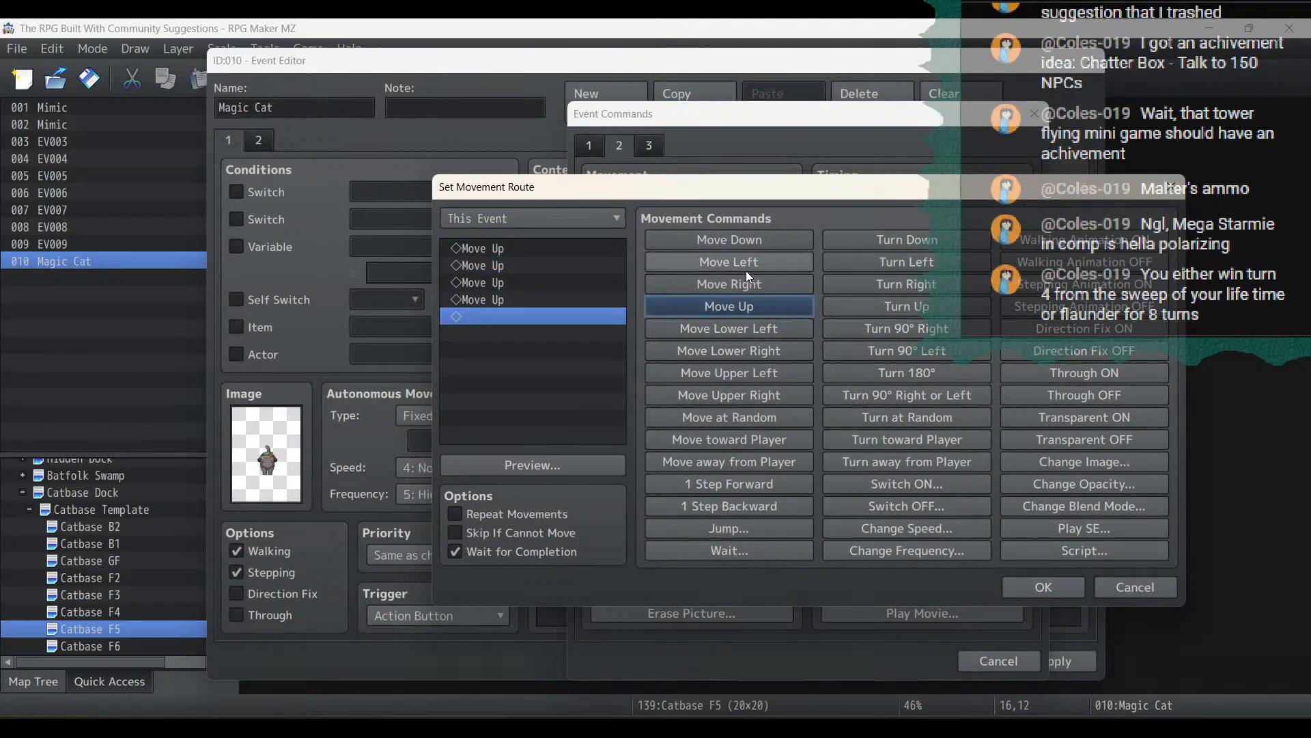
{"action": "left_click", "coordinate": [746, 268]}
{"action": "left_click", "coordinate": [745, 268]}
{"action": "left_click", "coordinate": [572, 472]}
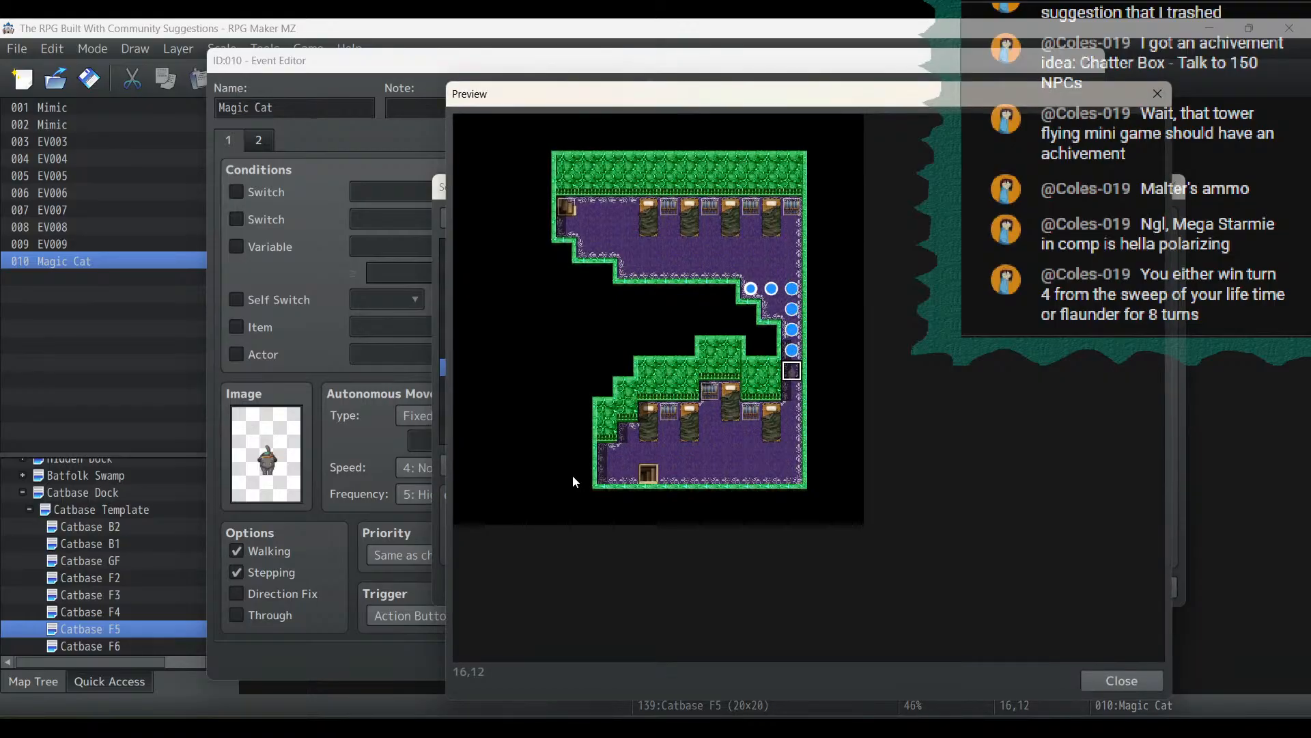
{"action": "left_click", "coordinate": [1121, 681]}
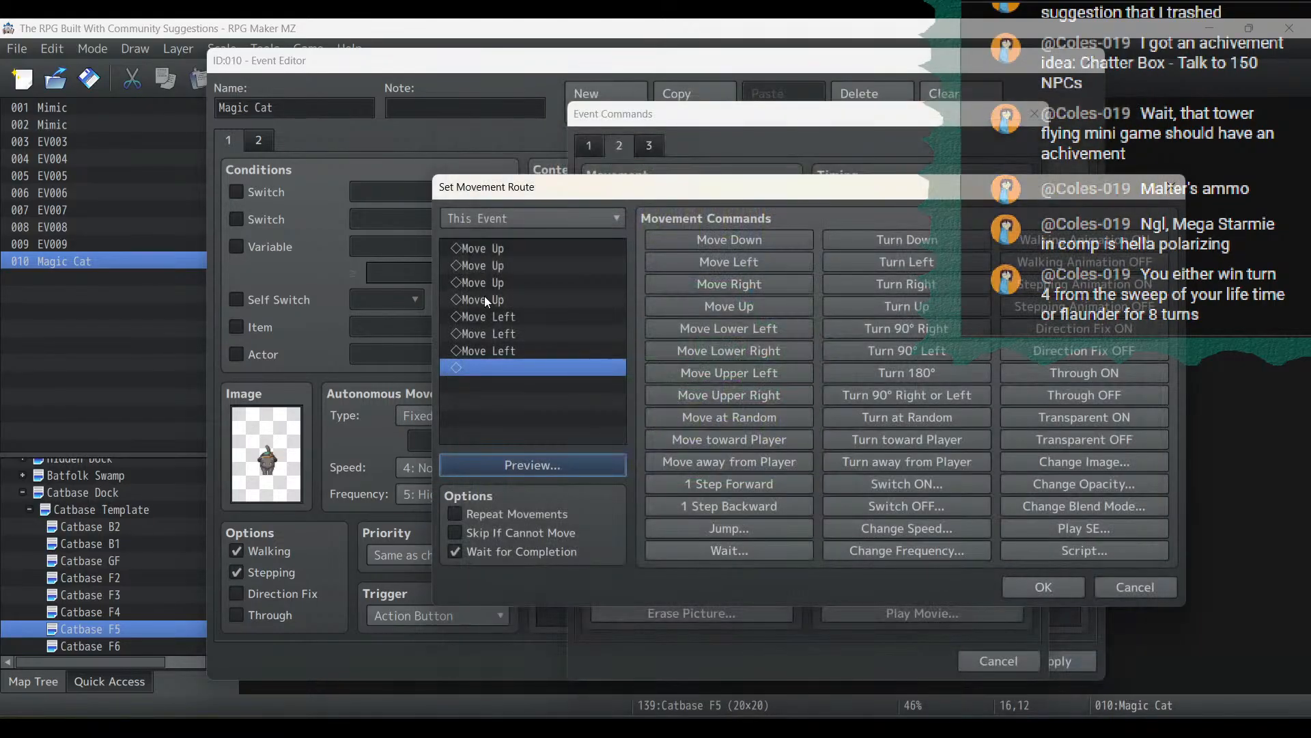
Insert two more Move Up moves and one more Move Left move into the route, and preview the path
{"action": "left_click", "coordinate": [495, 277]}
{"action": "left_click", "coordinate": [668, 304]}
{"action": "left_click", "coordinate": [668, 304]}
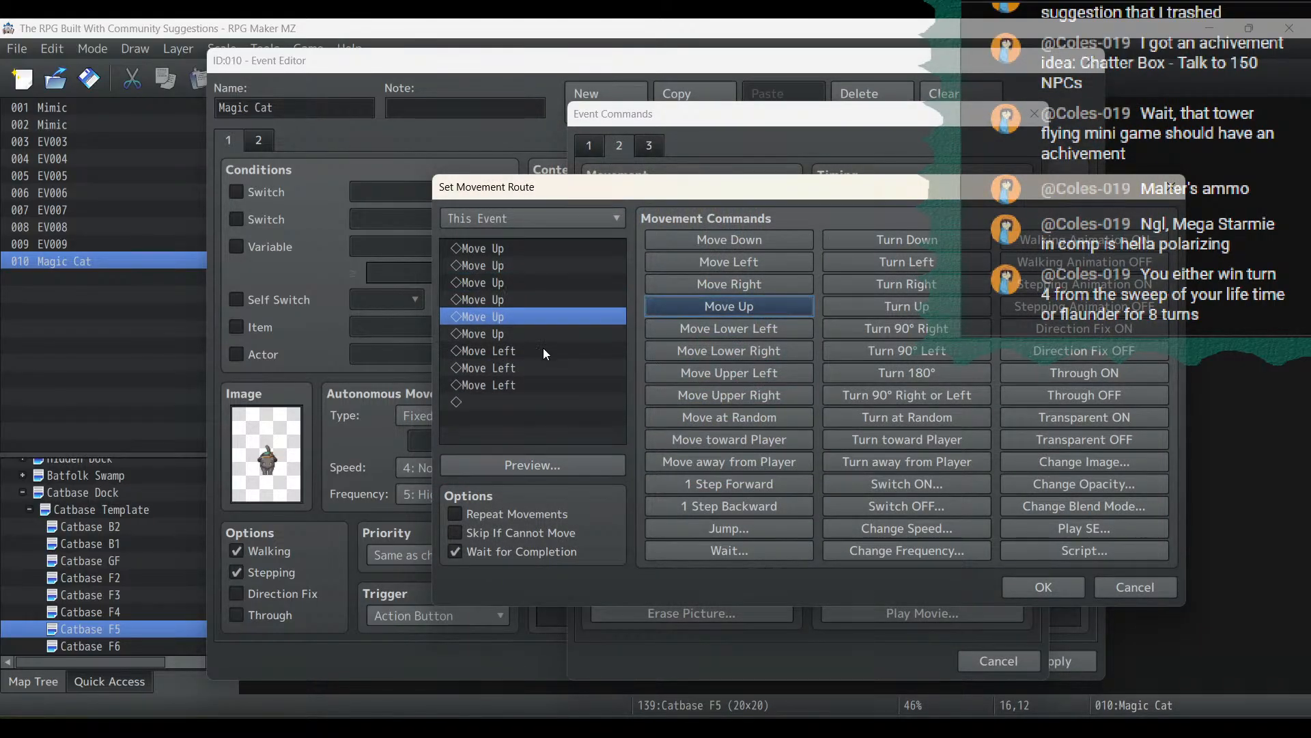
{"action": "left_click", "coordinate": [683, 264]}
{"action": "left_click", "coordinate": [573, 466]}
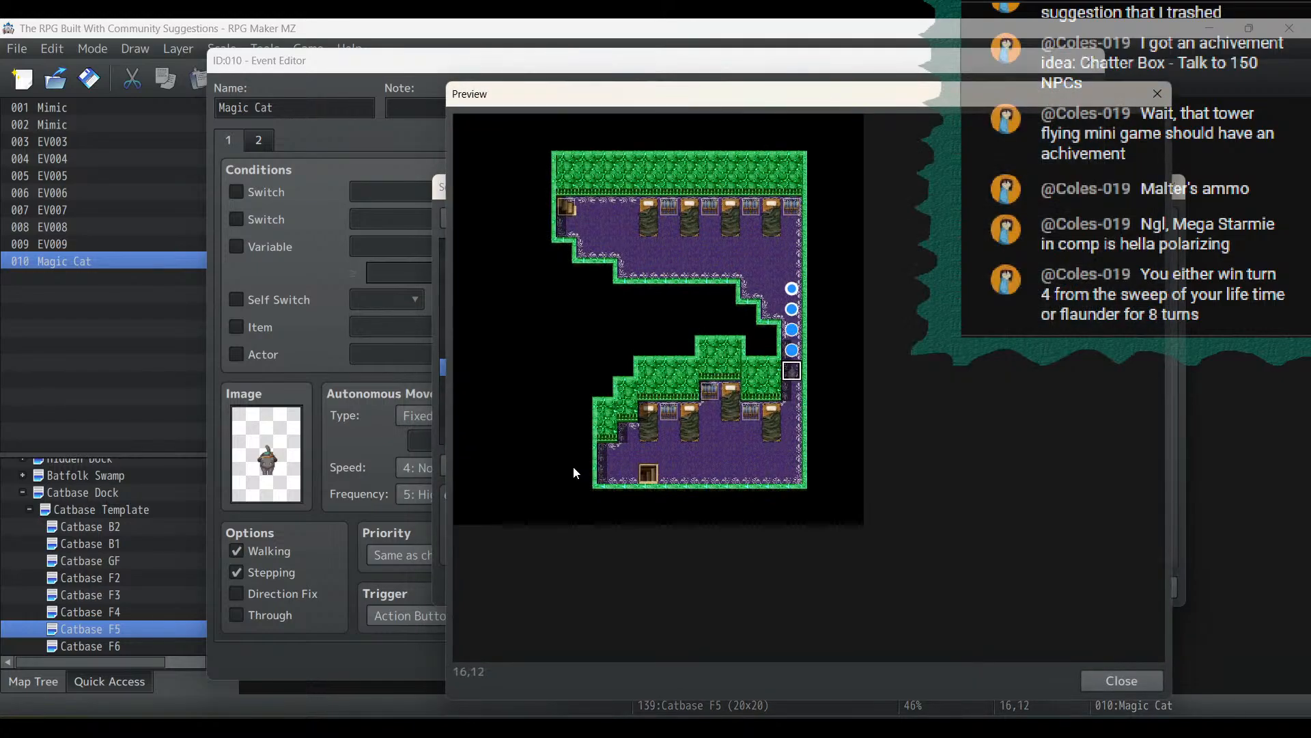
{"action": "left_click", "coordinate": [1106, 681]}
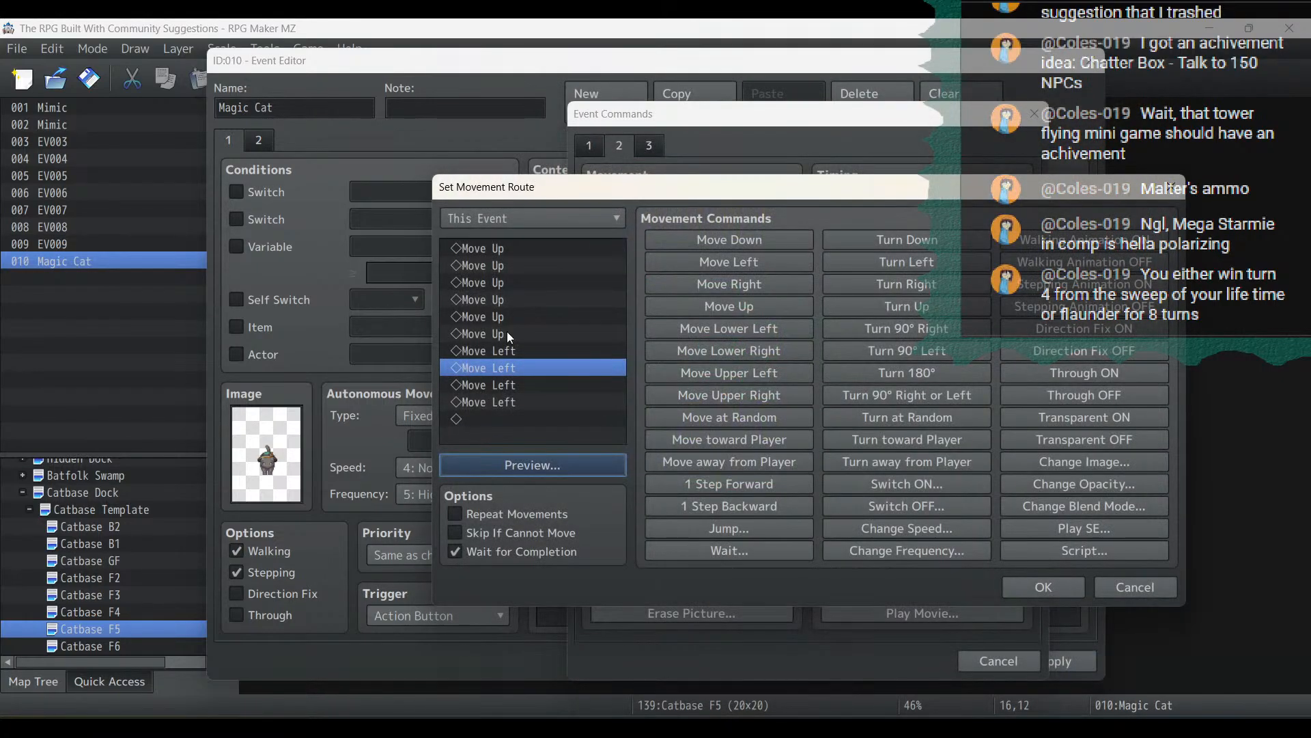
Append four more Move Left moves to the cat's movement route and accept the route
{"action": "left_click", "coordinate": [695, 261]}
{"action": "left_click", "coordinate": [694, 262]}
{"action": "left_click", "coordinate": [695, 262]}
{"action": "left_click", "coordinate": [694, 262]}
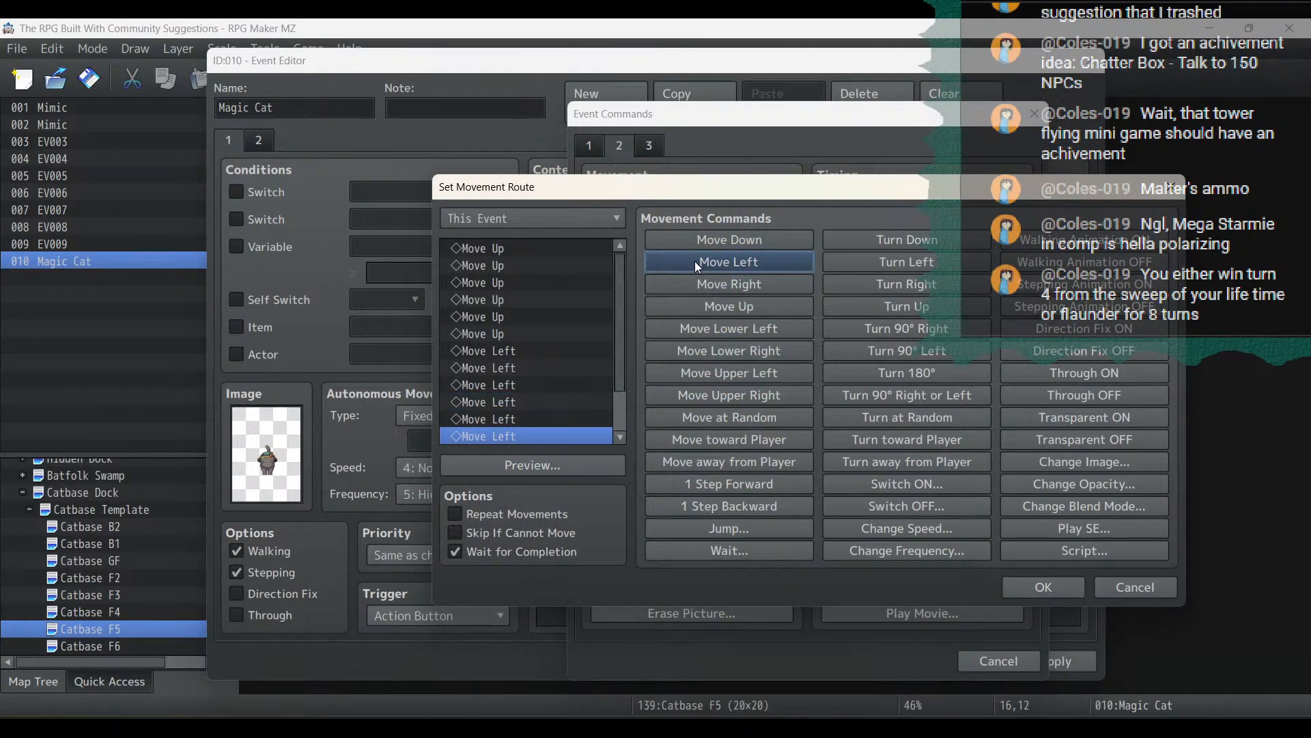
{"action": "left_click", "coordinate": [1008, 584]}
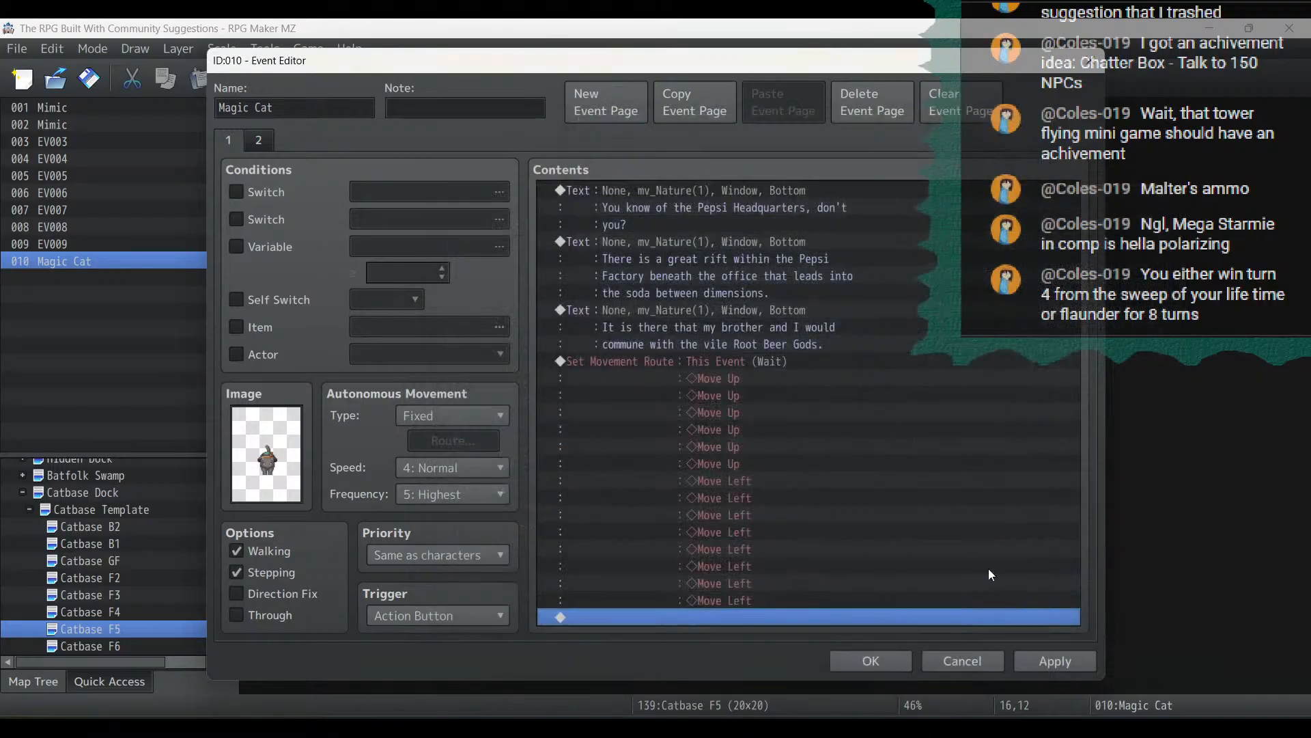
Add a Control Switches command turning 0281 Cat Scene 2 ON at the end of the Magic Cat event, then save the event
{"action": "left_click", "coordinate": [267, 145]}
{"action": "left_click", "coordinate": [231, 146]}
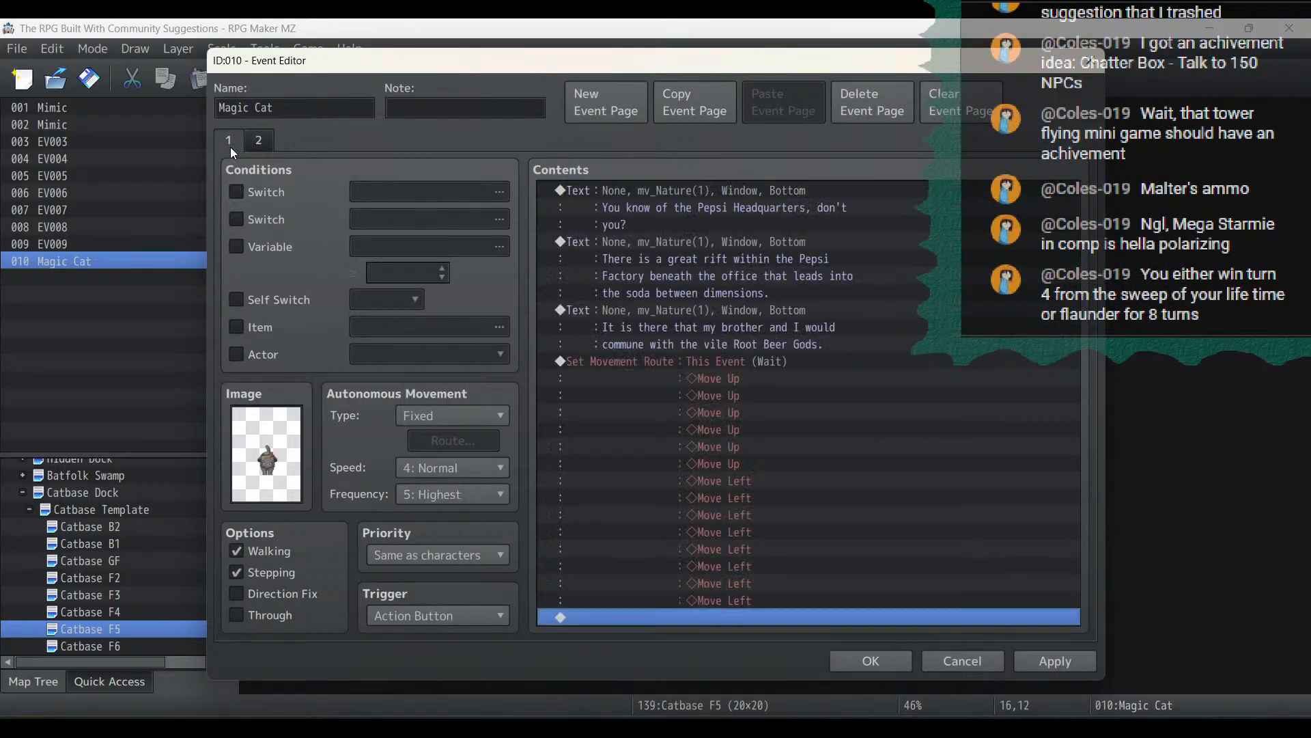
{"action": "double_click", "coordinate": [838, 621]}
{"action": "left_click", "coordinate": [588, 142]}
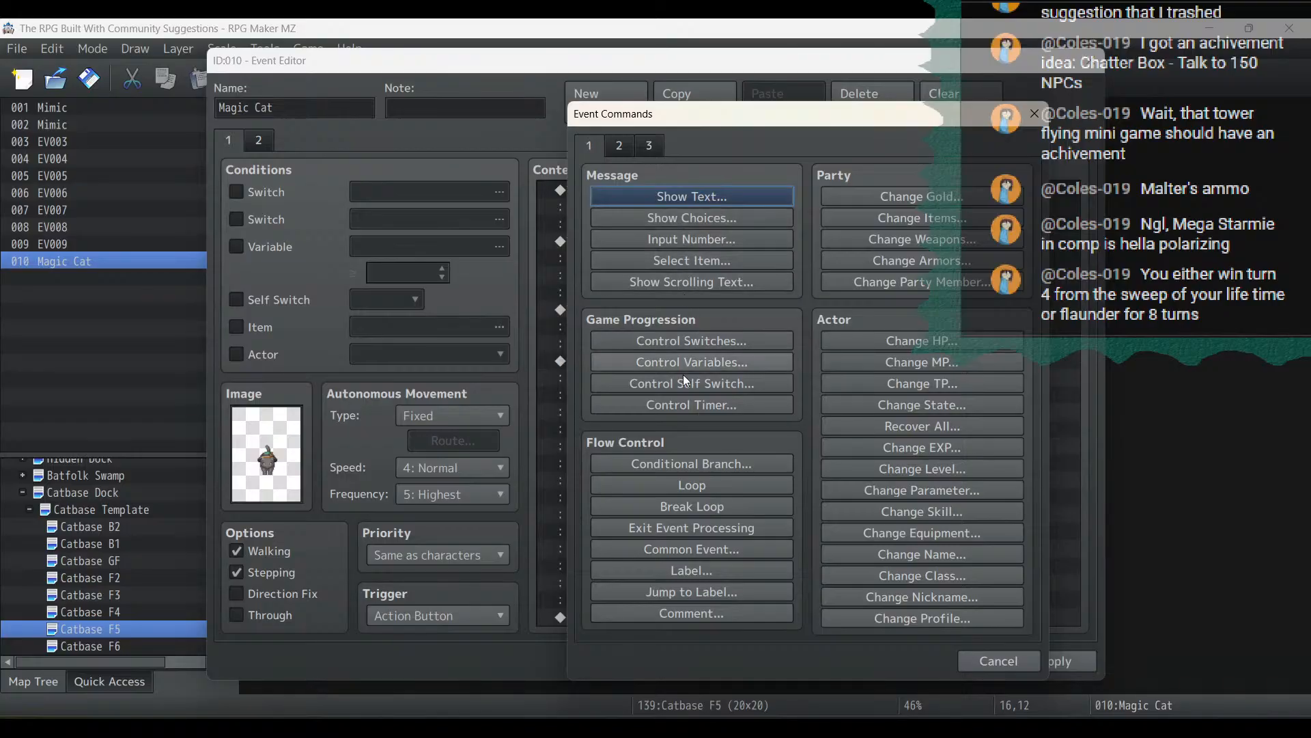
{"action": "left_click", "coordinate": [676, 337]}
{"action": "left_click", "coordinate": [854, 354]}
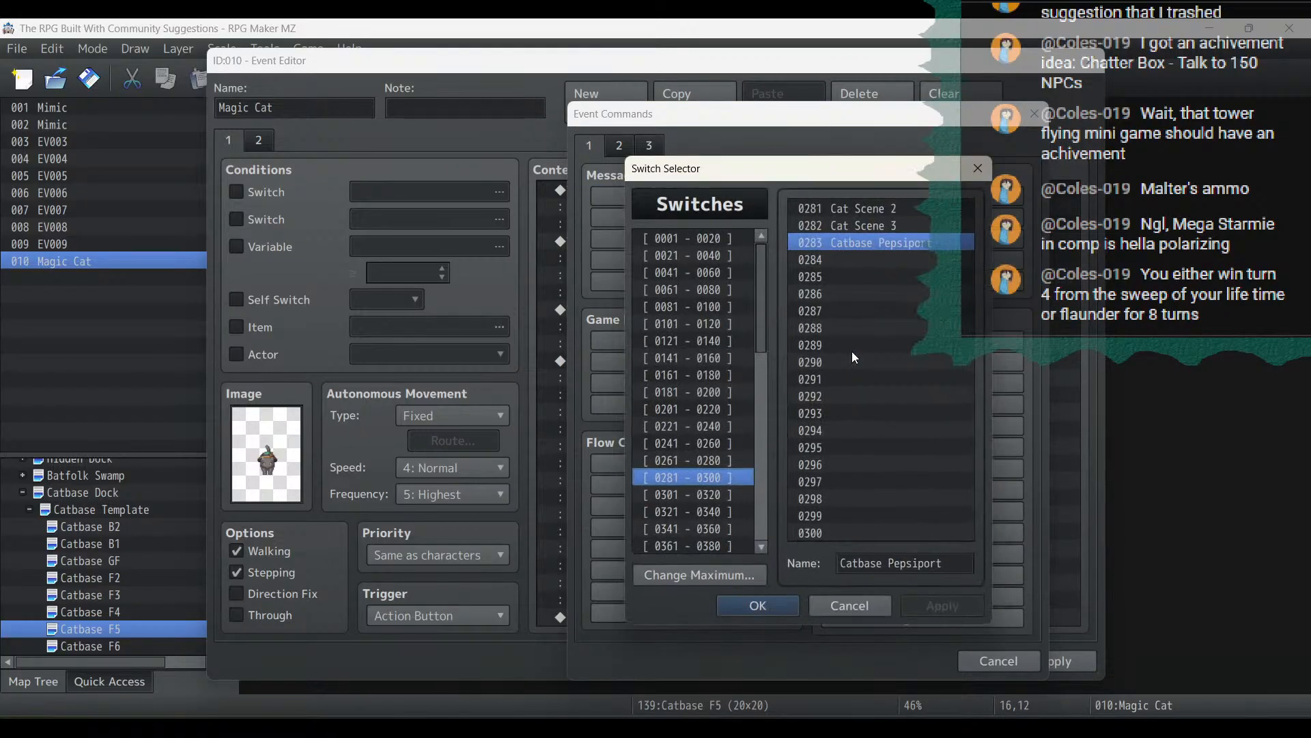
{"action": "double_click", "coordinate": [859, 211]}
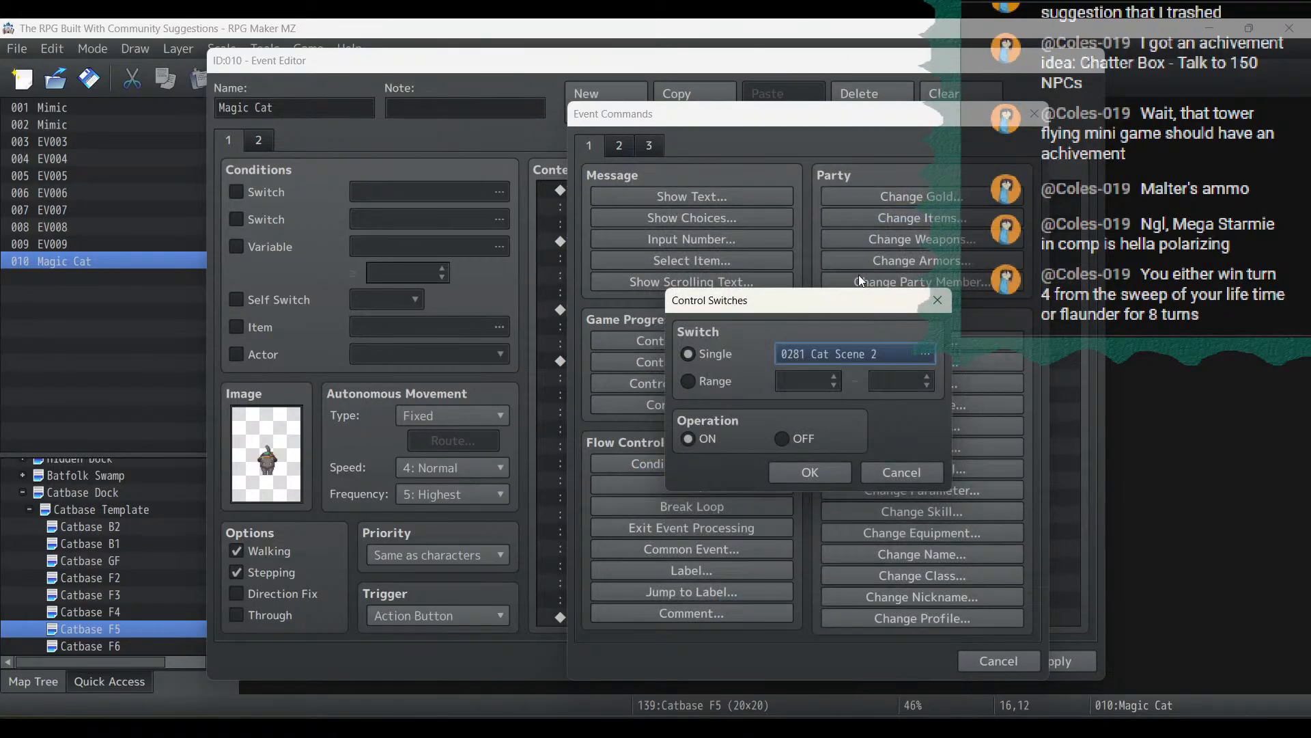
{"action": "left_click", "coordinate": [825, 478]}
{"action": "left_click", "coordinate": [1059, 657]}
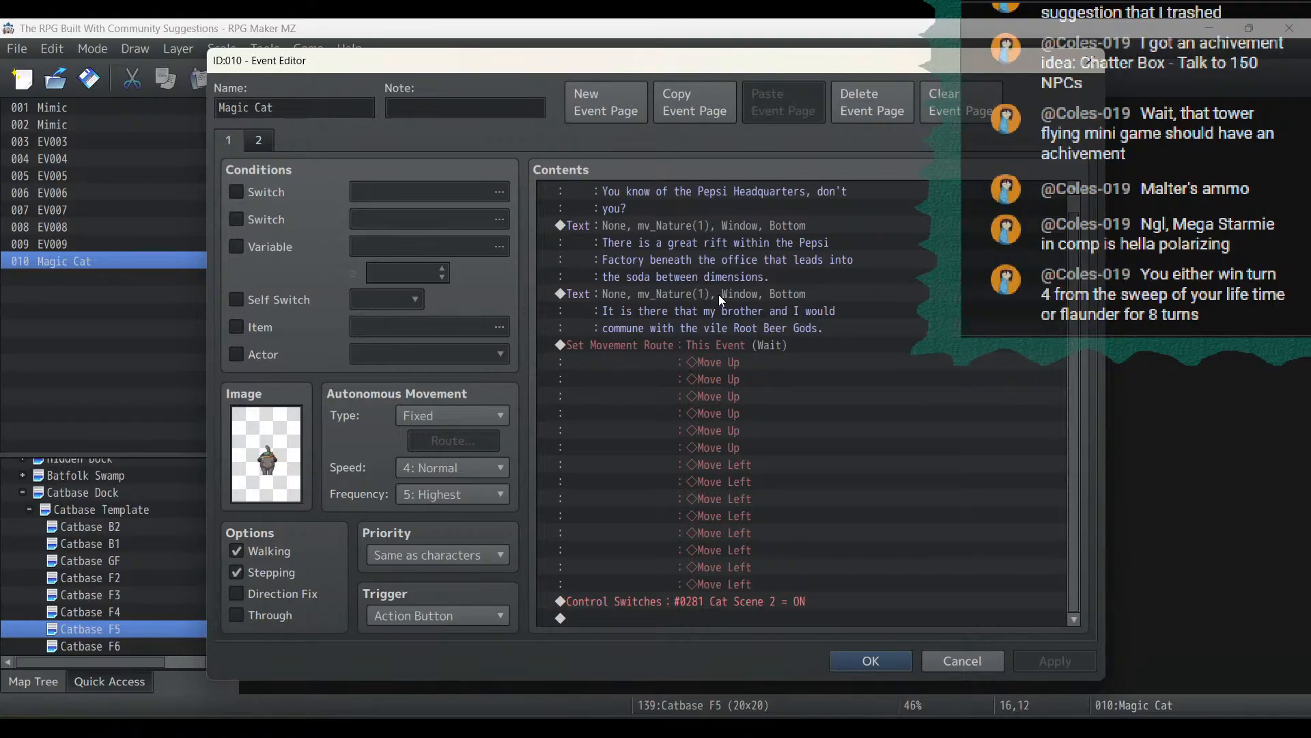
{"action": "left_click", "coordinate": [850, 657]}
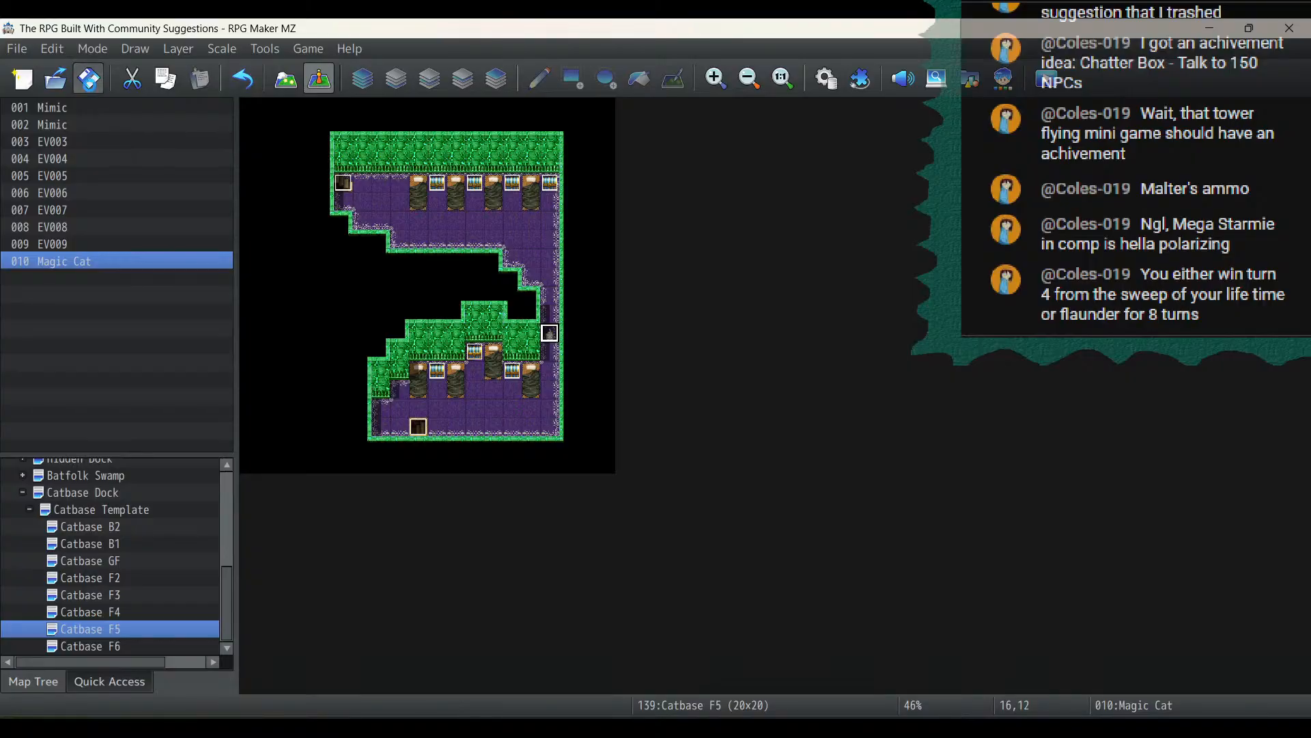
Start a playtest, load the File 2 save and walk the party to the fifth floor of the Catbase
{"action": "left_click", "coordinate": [1047, 77]}
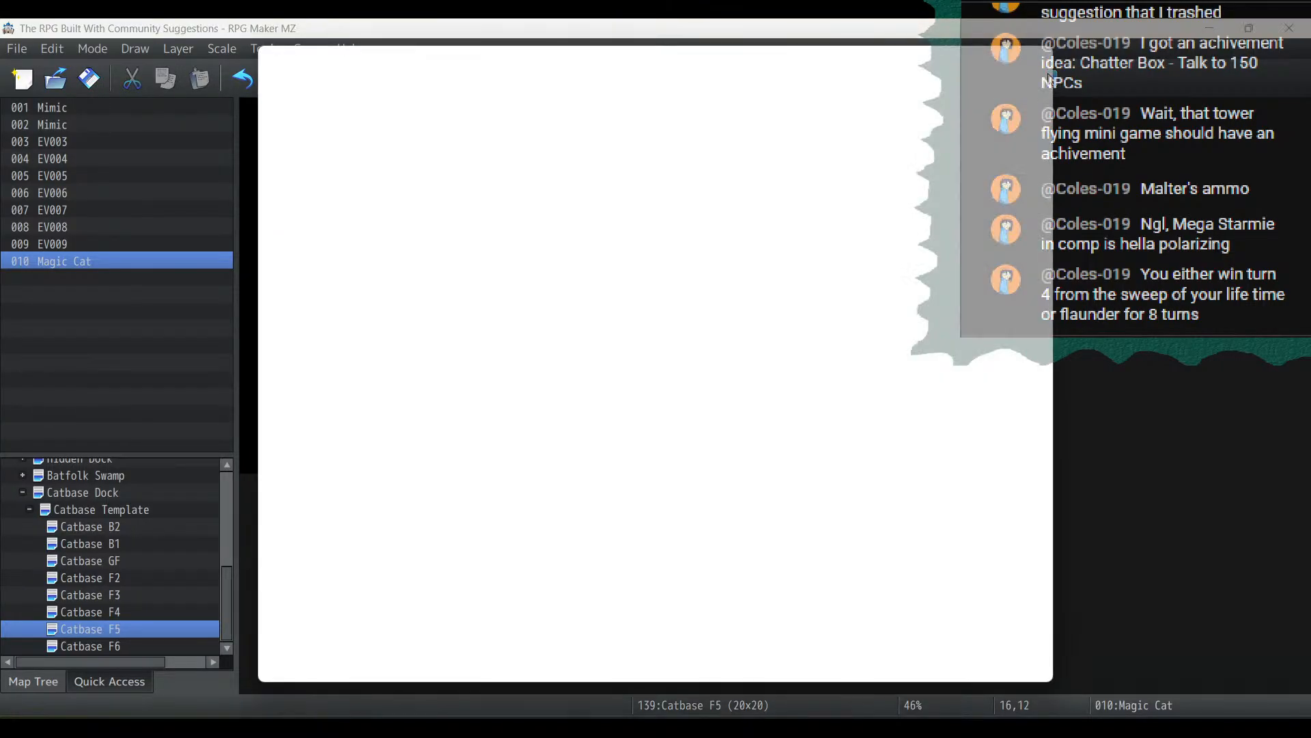
{"action": "key", "text": "Return"}
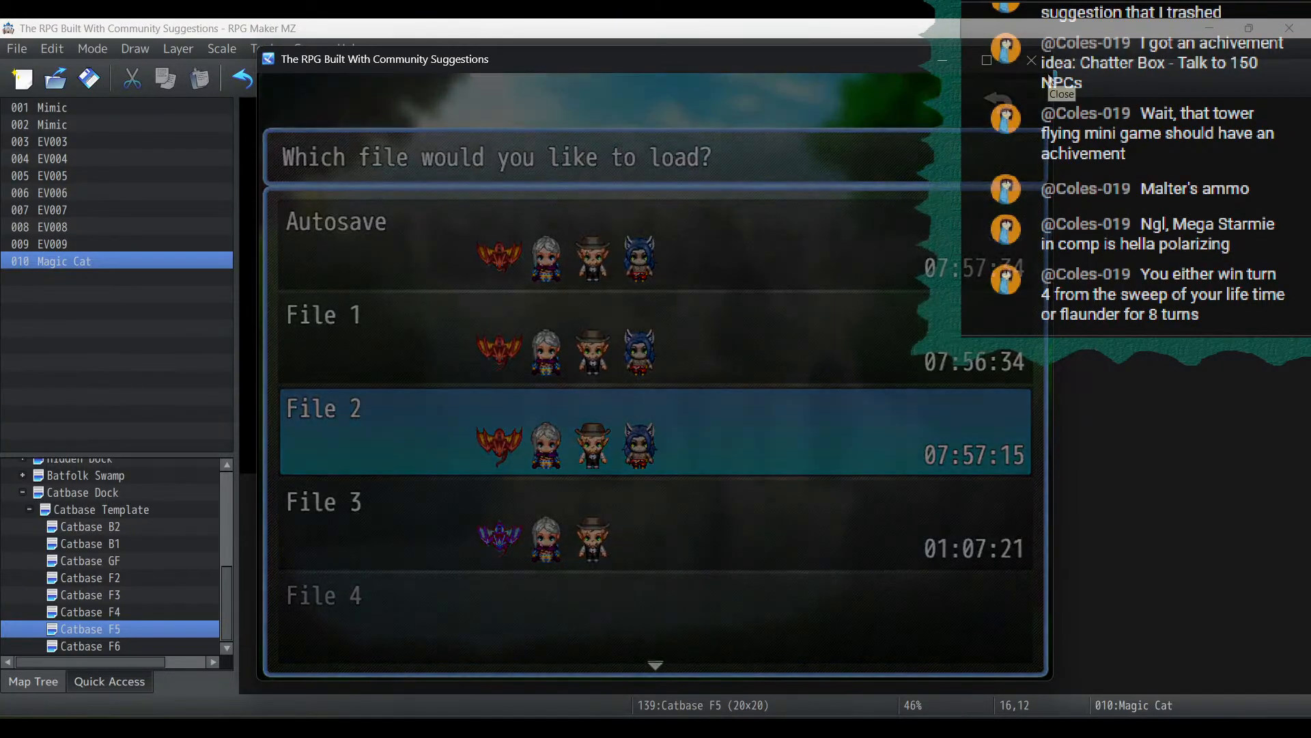
{"action": "key", "text": "Return"}
{"action": "key", "text": "Up"}
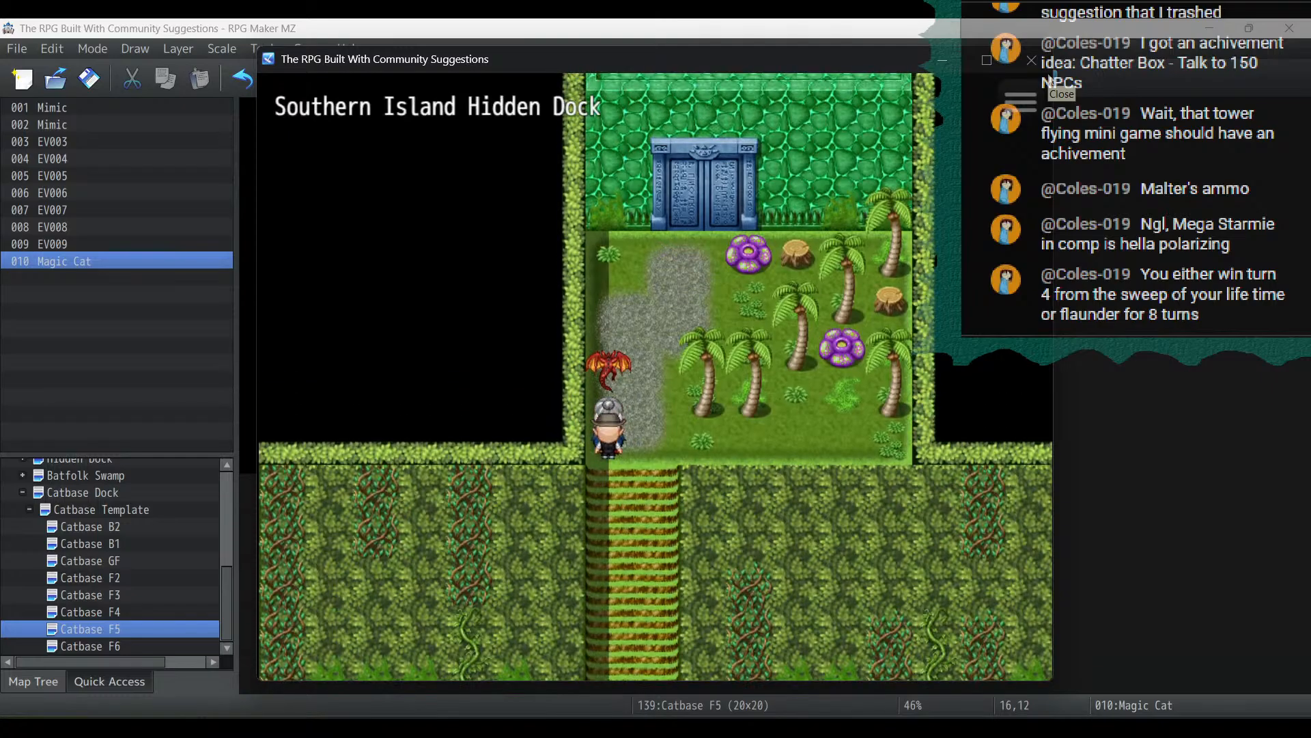
{"action": "key", "text": "Right"}
{"action": "key", "text": "Up"}
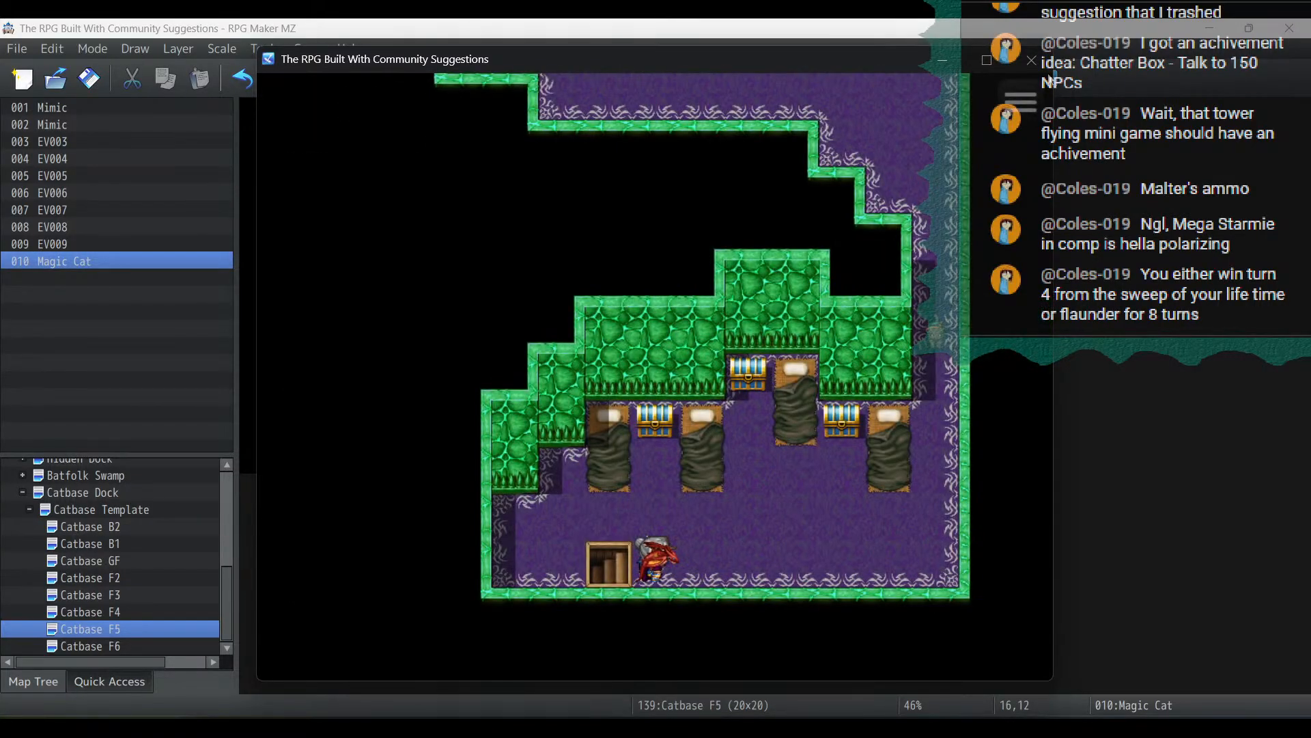
Talk to the Magic Cat through all its messages, watch its exit movement and close the playtest
{"action": "key", "text": "Return"}
{"action": "key", "text": "Return"}
{"action": "key", "text": "Return"}
{"action": "key", "text": "Return"}
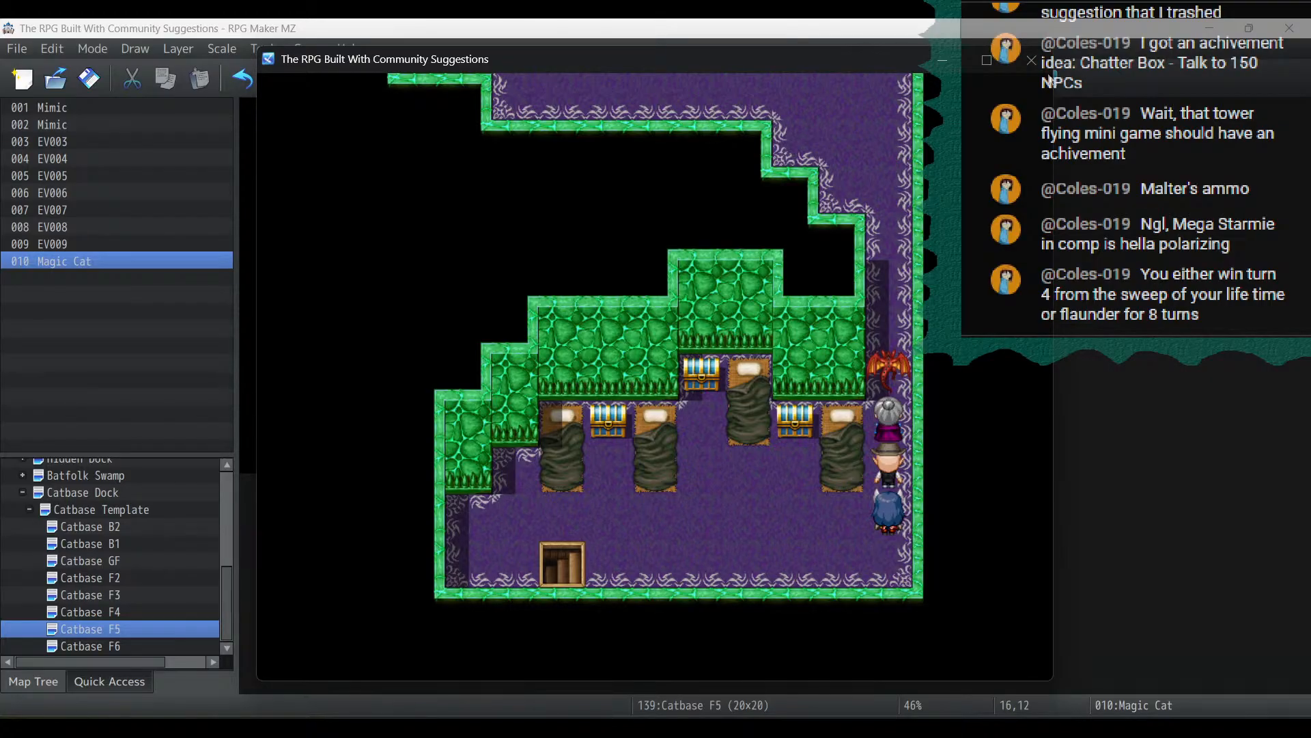
{"action": "left_click", "coordinate": [1031, 60]}
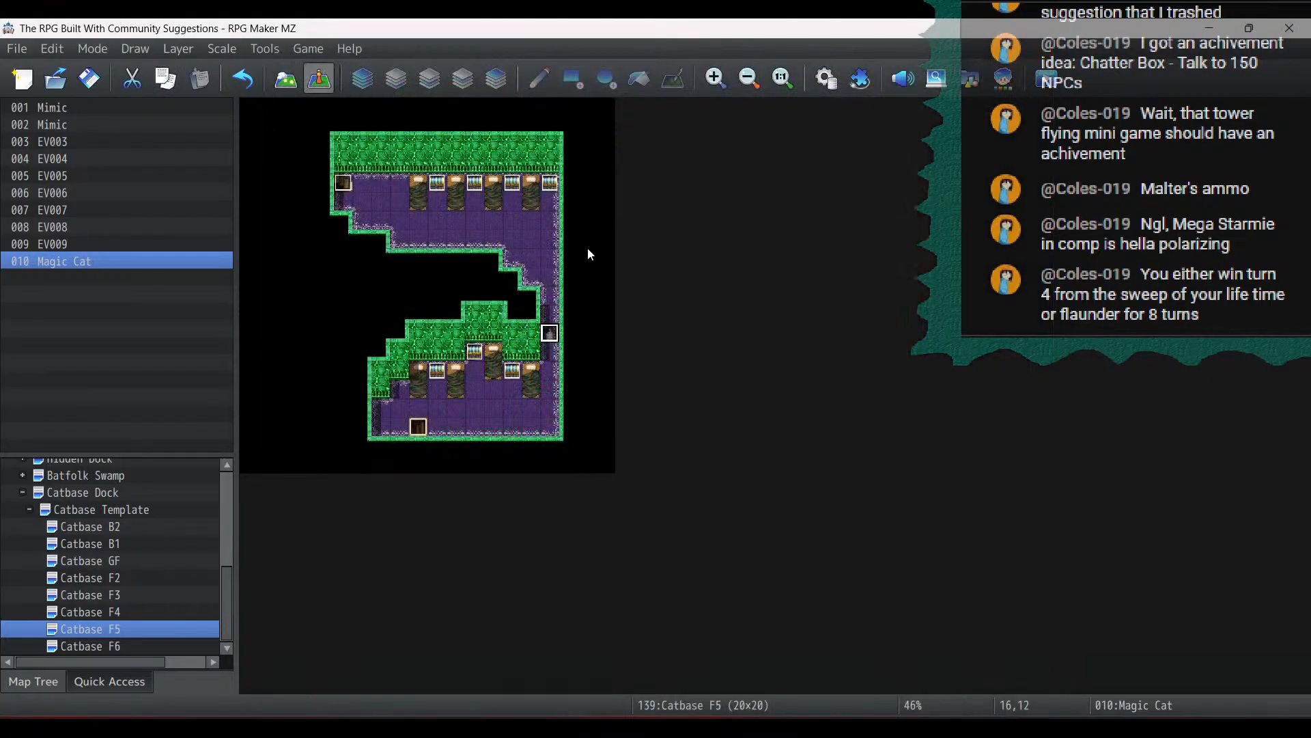
Remove one Move Up move from the Magic Cat's movement route and preview the path
{"action": "double_click", "coordinate": [548, 333]}
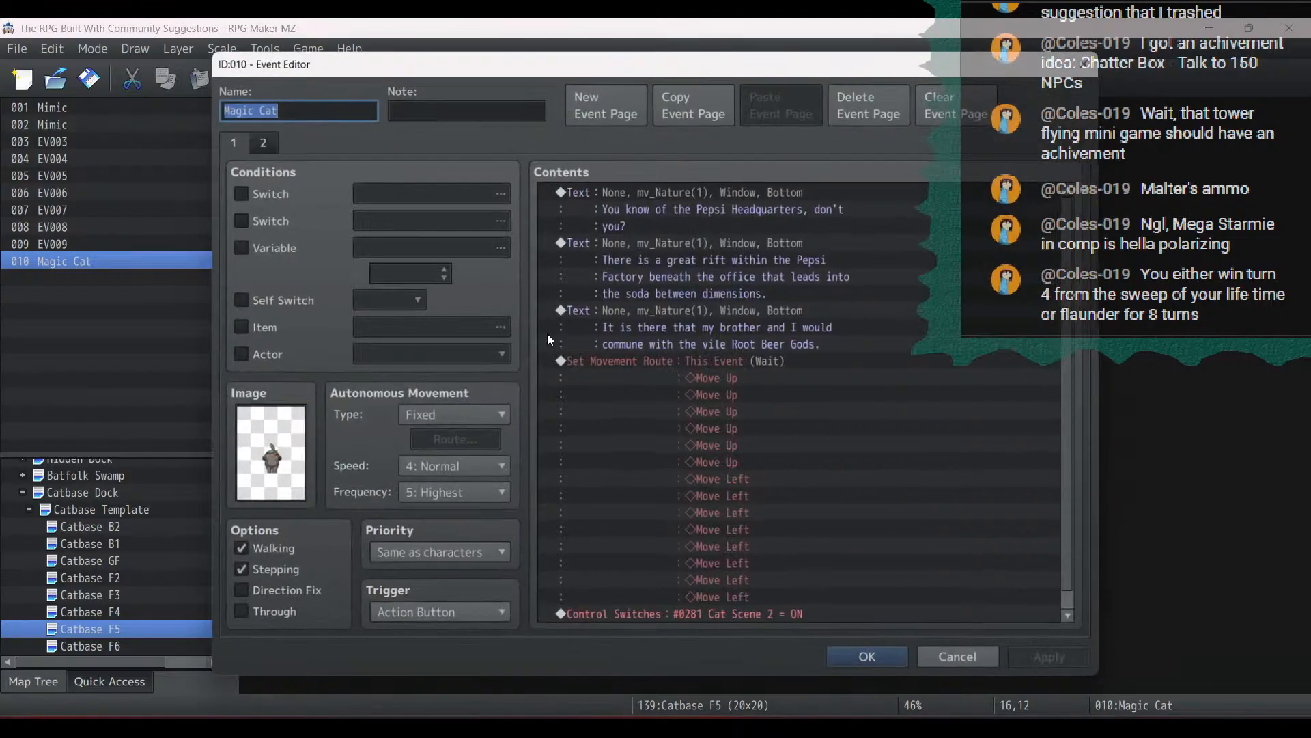
{"action": "left_click", "coordinate": [709, 362]}
{"action": "double_click", "coordinate": [709, 366]}
{"action": "left_click", "coordinate": [374, 279]}
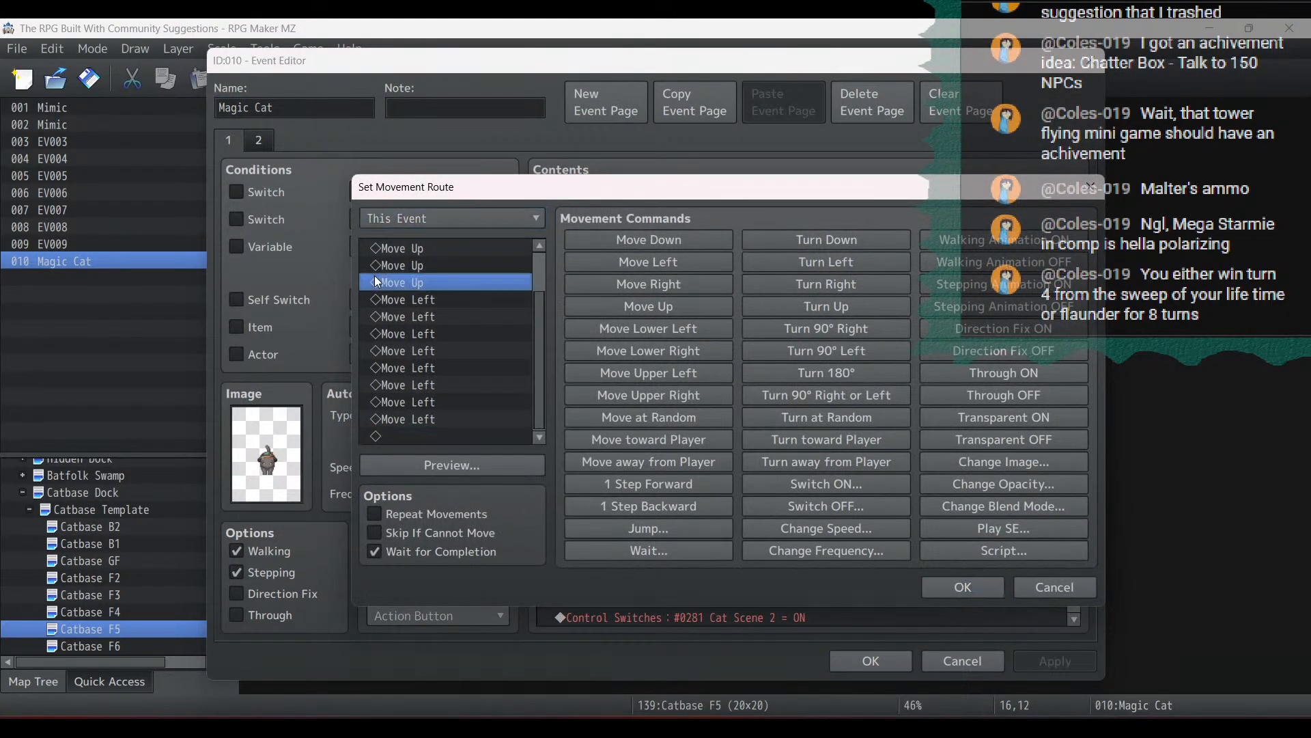
{"action": "left_click", "coordinate": [519, 463]}
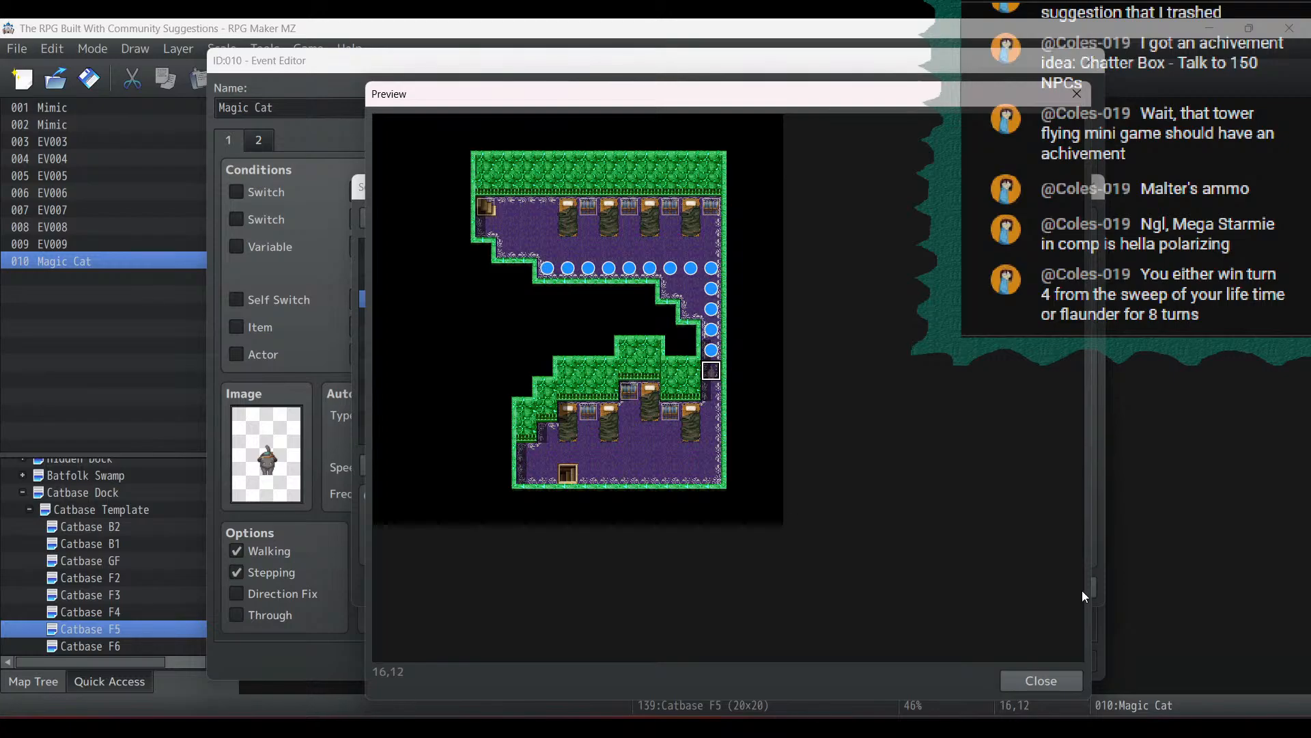
{"action": "left_click", "coordinate": [1030, 678]}
Shorten the route's leftward part to six Move Left moves and save the Magic Cat event
{"action": "left_click", "coordinate": [433, 367]}
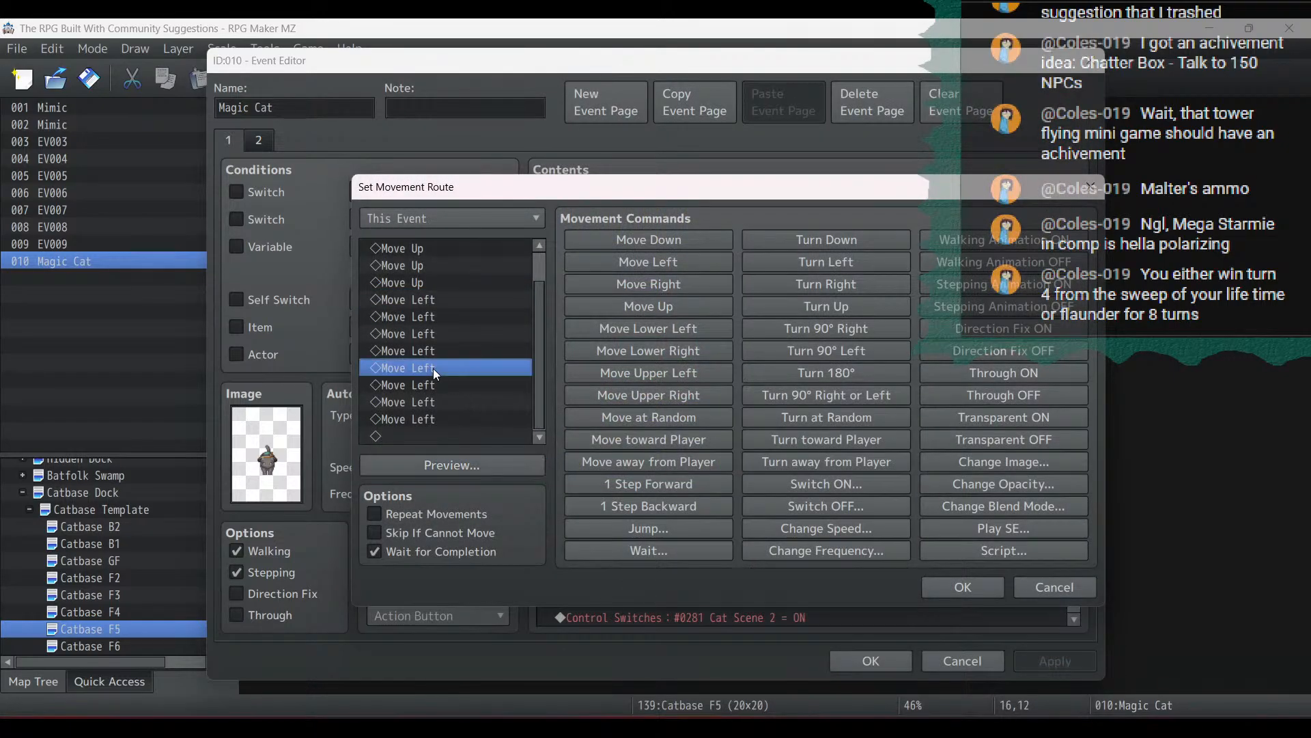
{"action": "left_click", "coordinate": [437, 384]}
{"action": "left_click", "coordinate": [455, 351]}
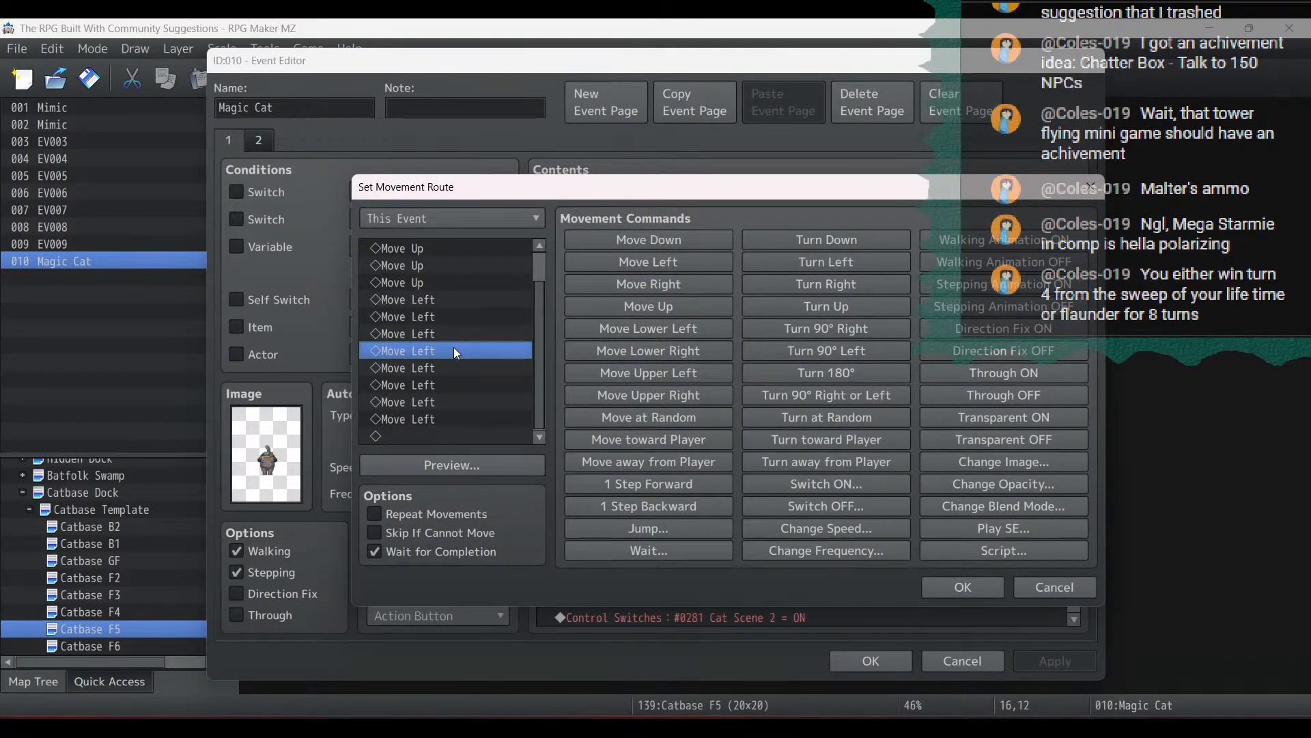
{"action": "key", "text": "Delete"}
{"action": "key", "text": "Delete"}
{"action": "key", "text": "Delete"}
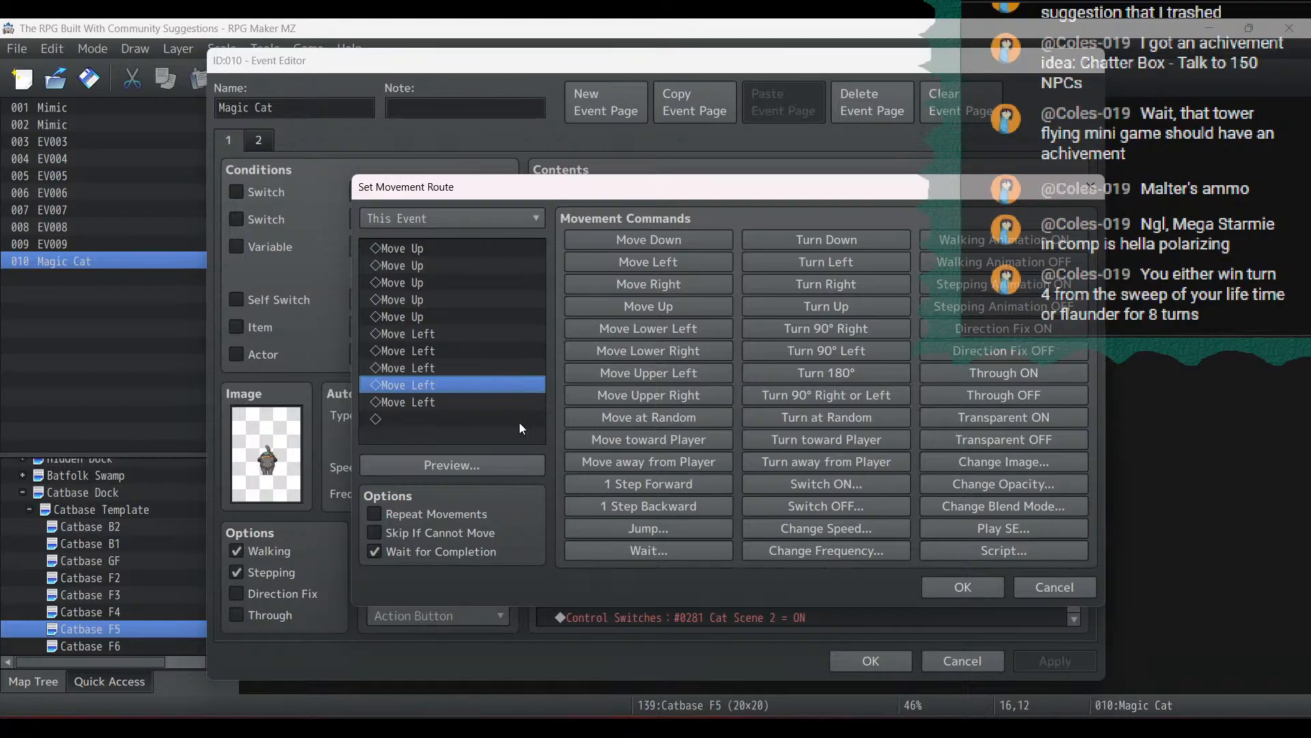
{"action": "left_click", "coordinate": [519, 419]}
{"action": "left_click", "coordinate": [618, 306]}
{"action": "left_click", "coordinate": [989, 593]}
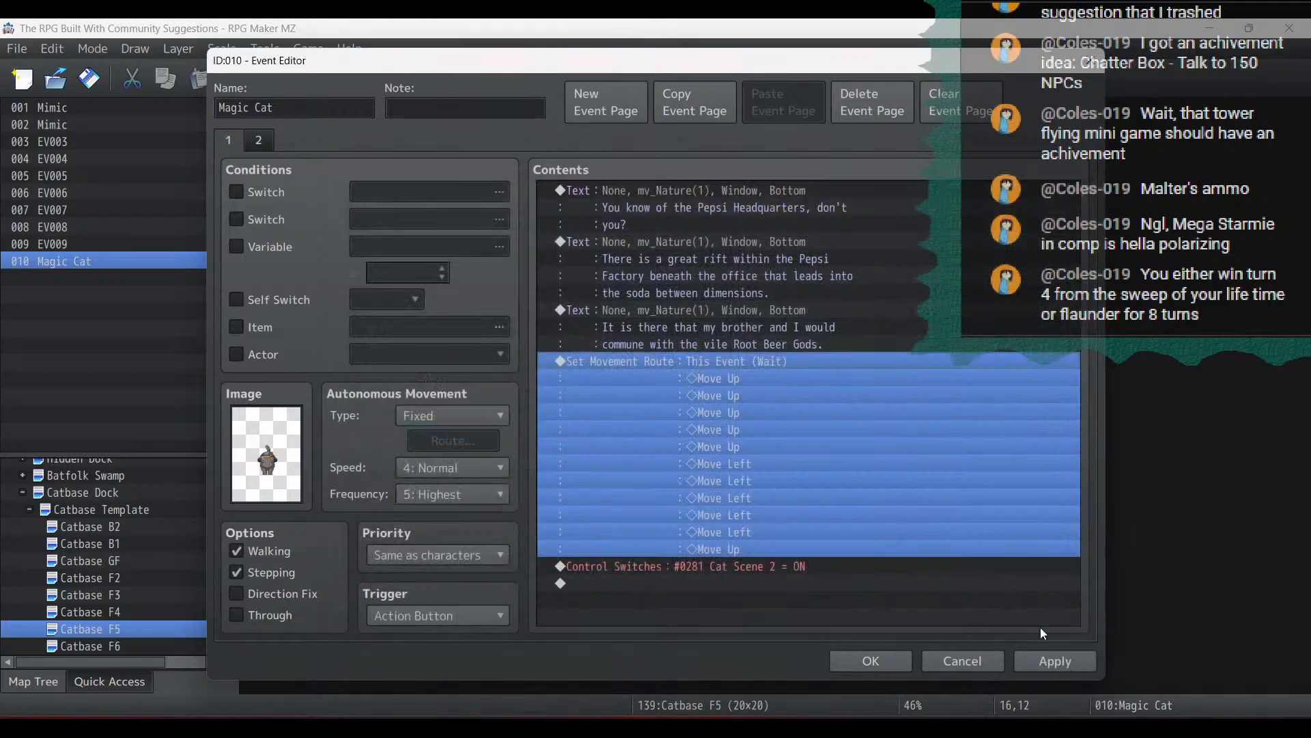
{"action": "left_click", "coordinate": [1065, 661]}
{"action": "left_click", "coordinate": [841, 660]}
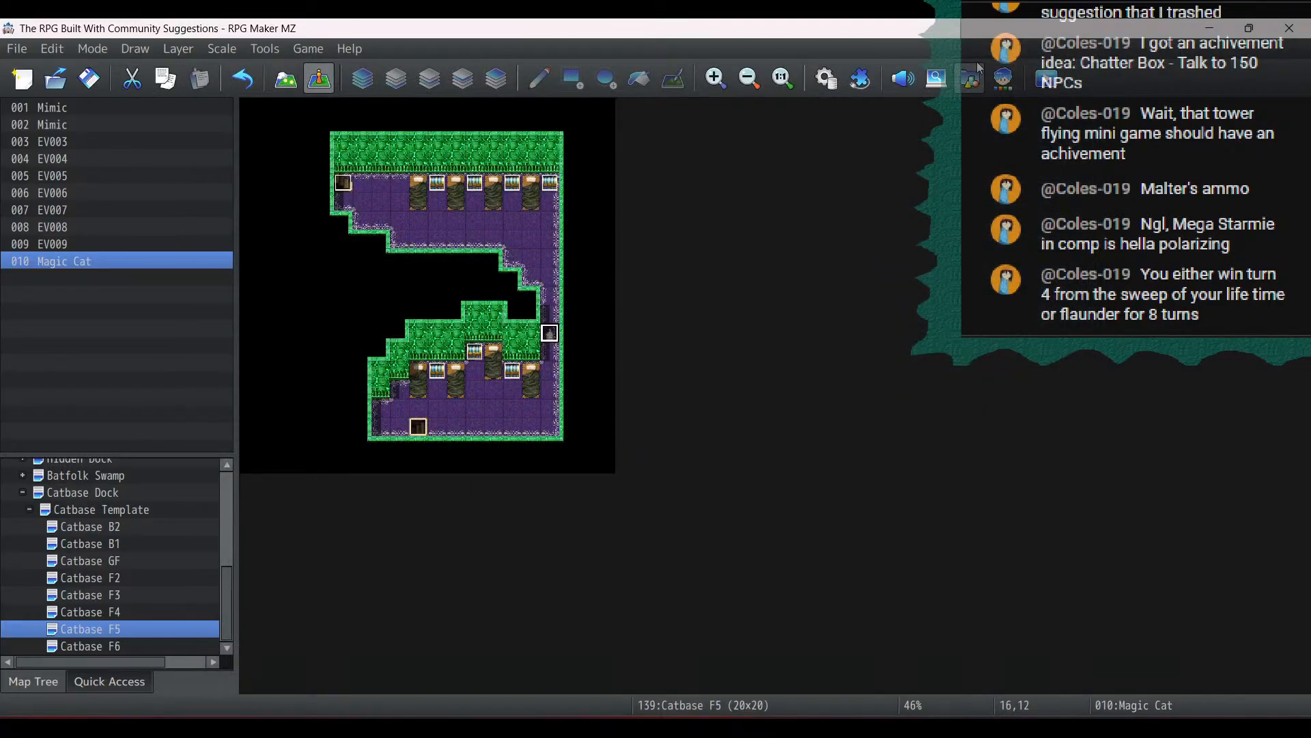
Playtest again from the saved game, reach the Magic Cat and advance through its Pepsi rift dialogue
{"action": "left_click", "coordinate": [1026, 86]}
{"action": "left_click", "coordinate": [621, 397]}
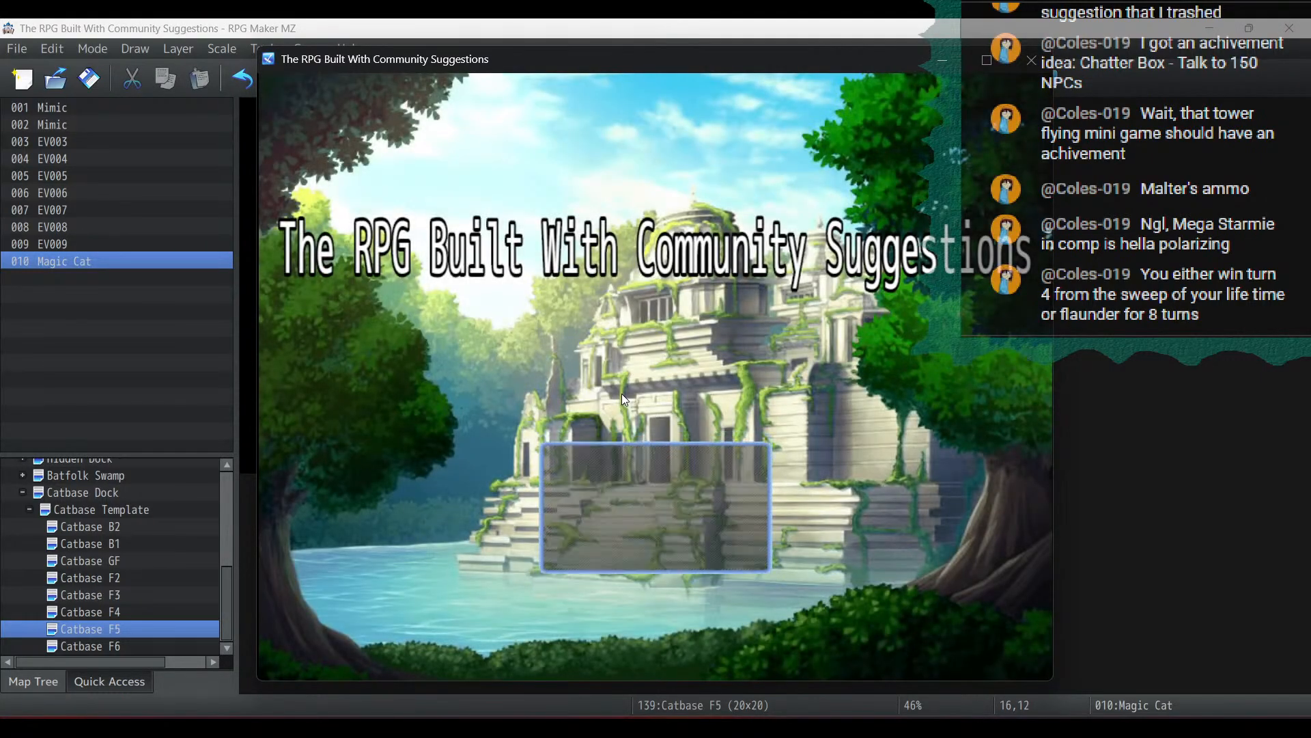
{"action": "key", "text": "Return"}
{"action": "key", "text": "Return"}
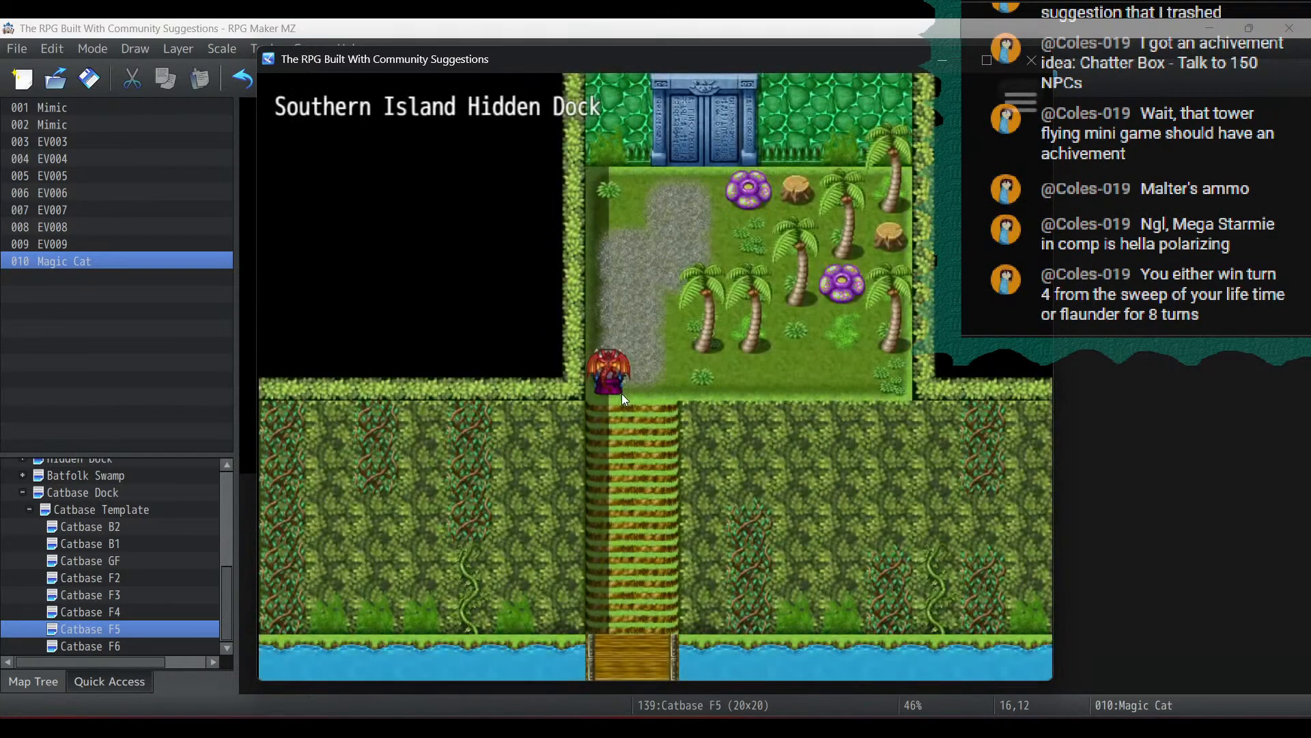
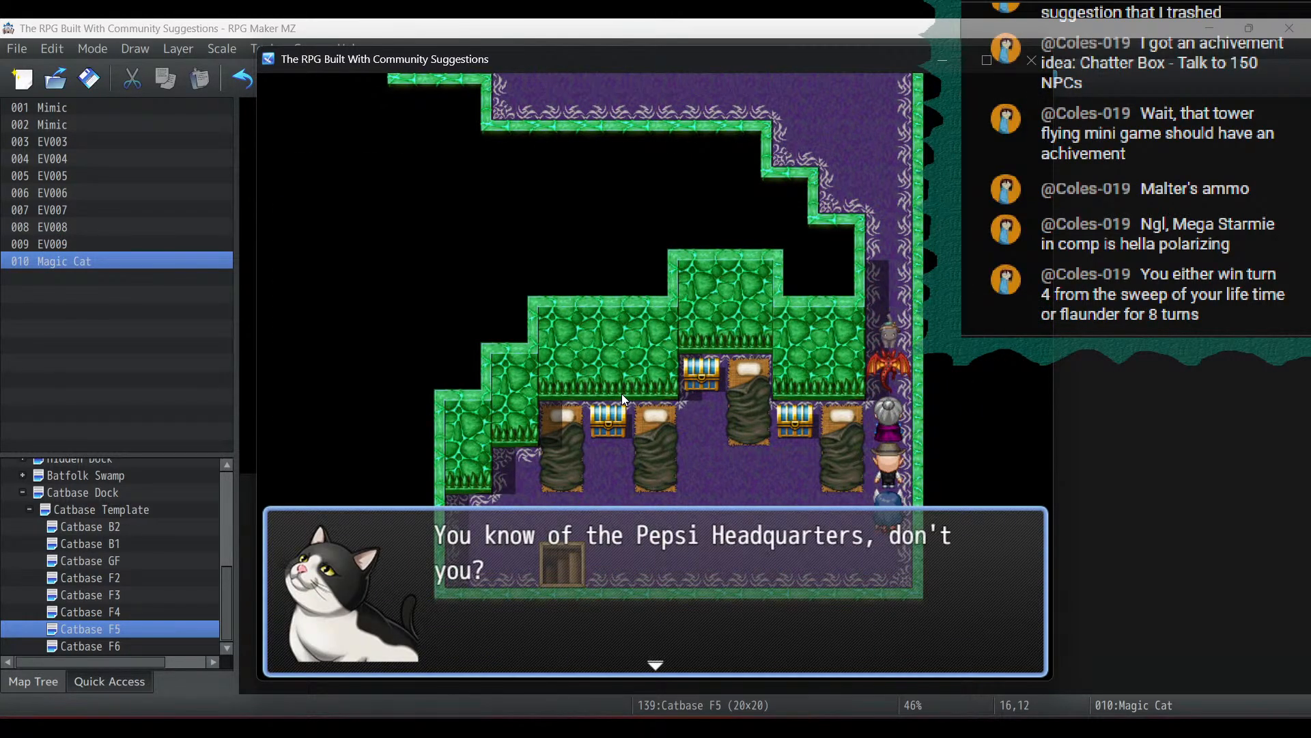
{"action": "key", "text": "Return"}
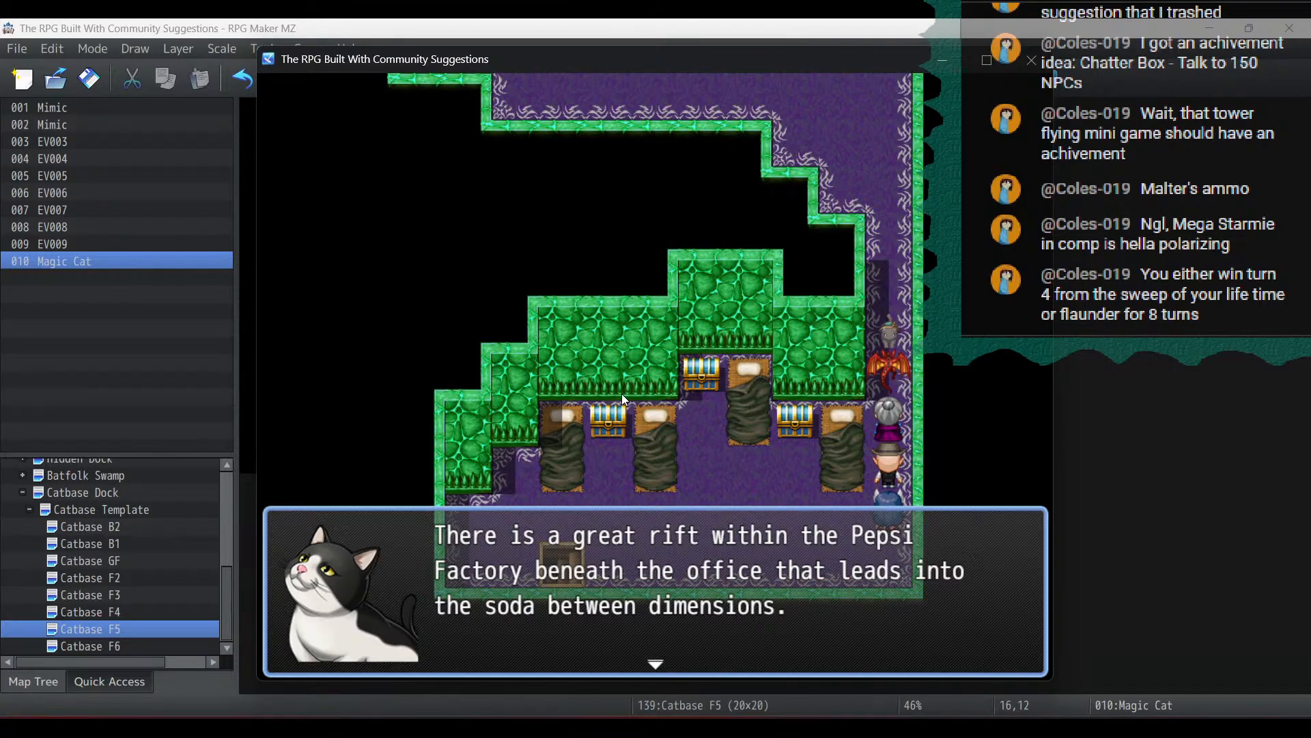
{"action": "key", "text": "Return"}
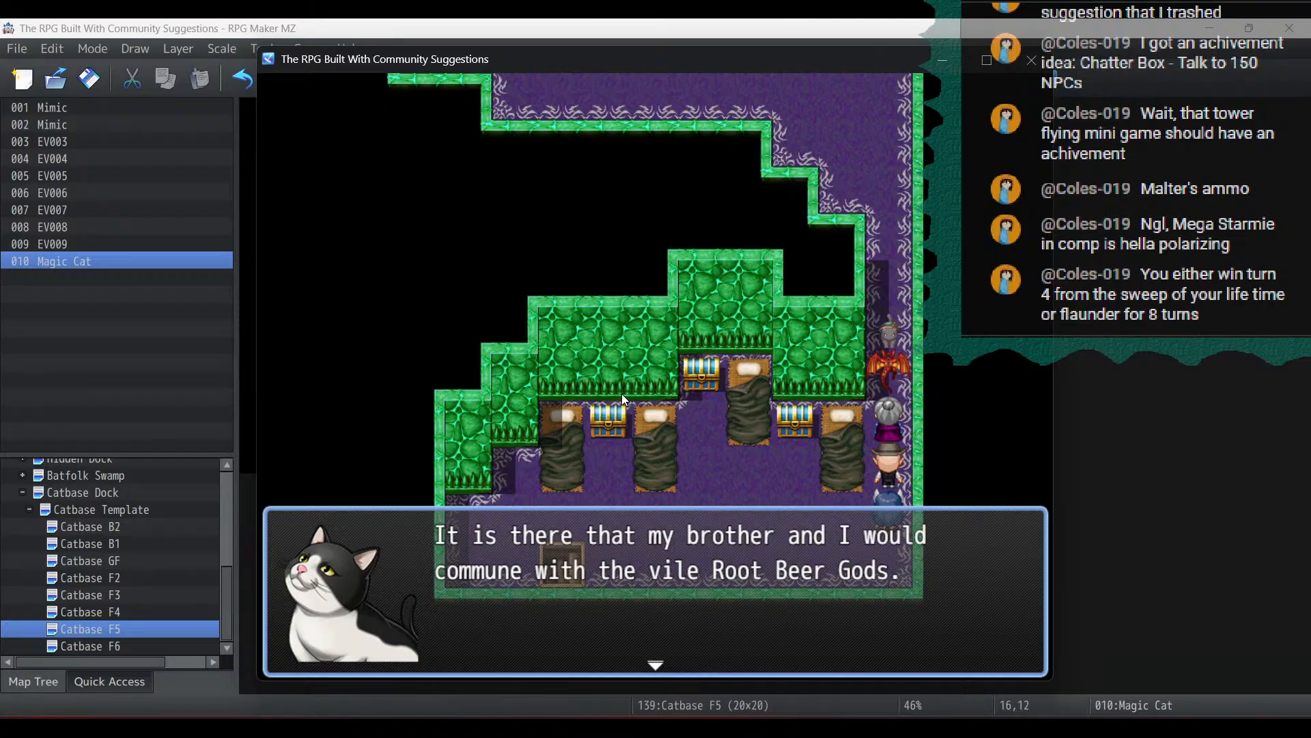
{"action": "key", "text": "Return"}
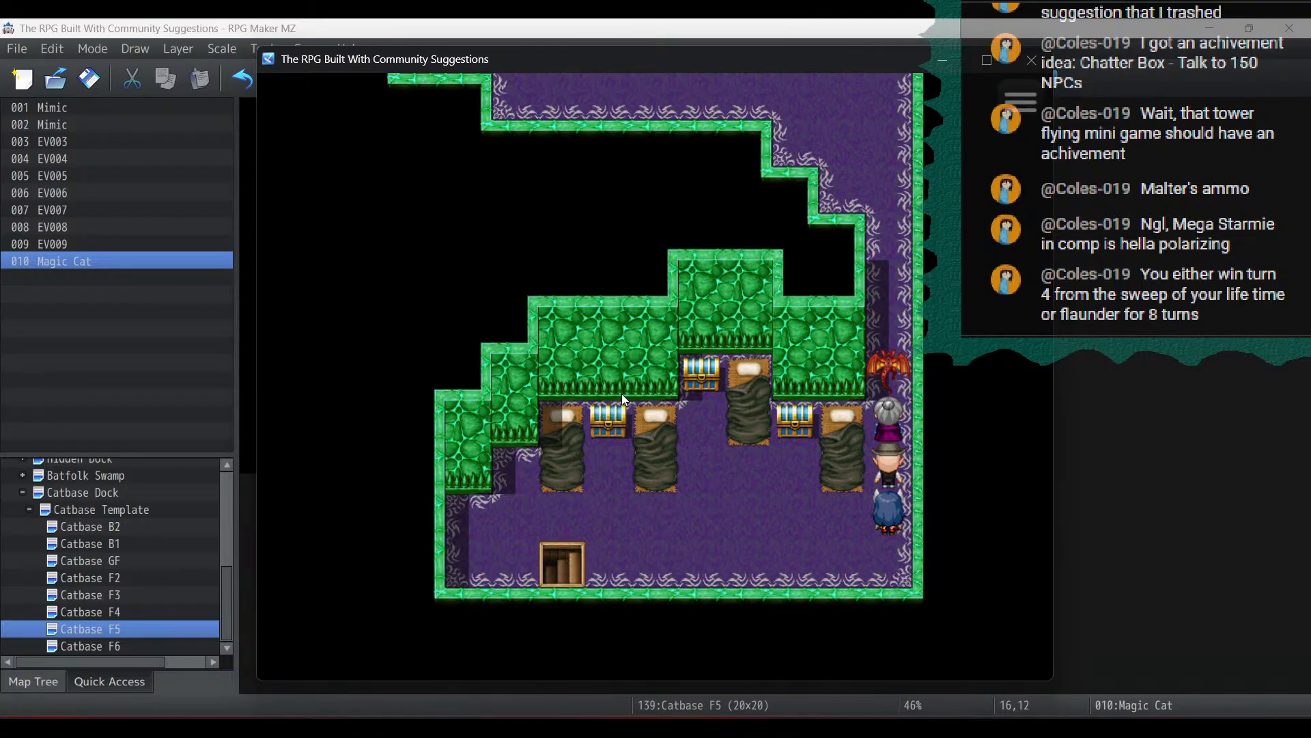
Walk the party up to the library floor, check the aisle between the bookshelves and close the playtest
{"action": "key", "text": "Up"}
{"action": "key", "text": "Left"}
{"action": "key", "text": "Left"}
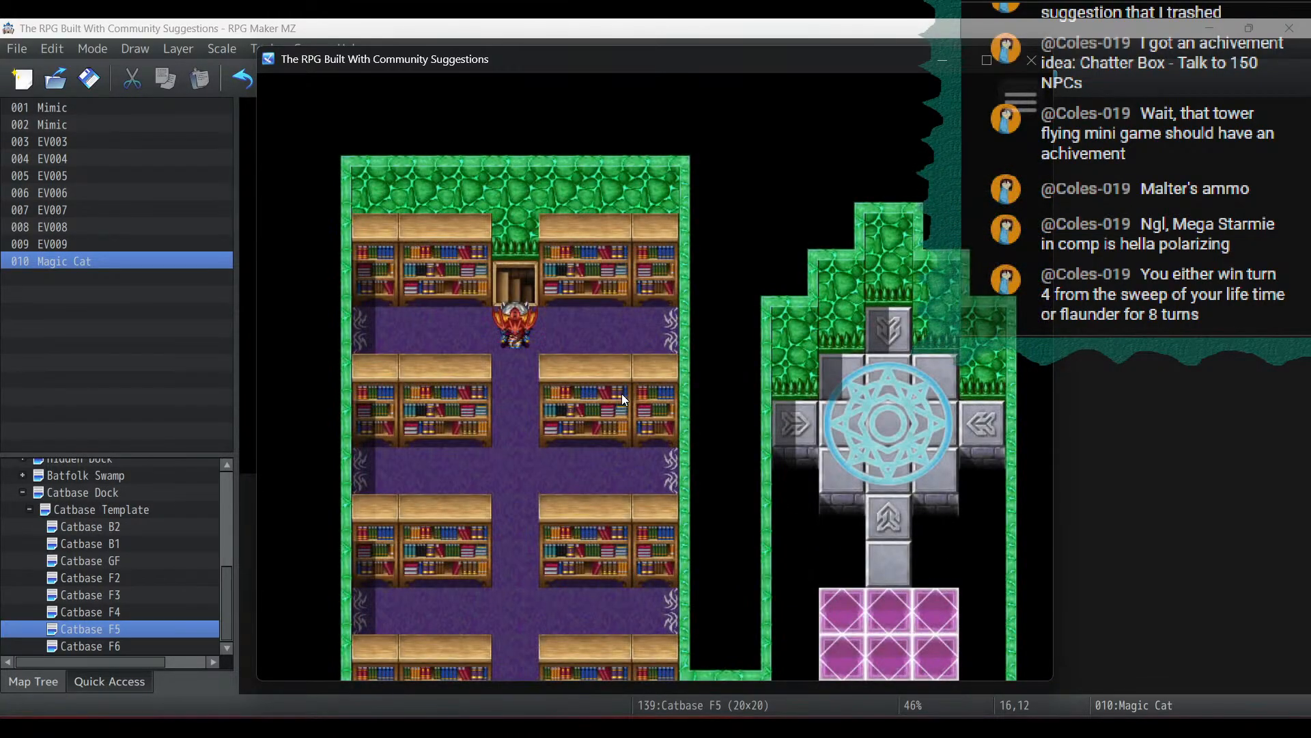
{"action": "key", "text": "Down"}
{"action": "key", "text": "Down"}
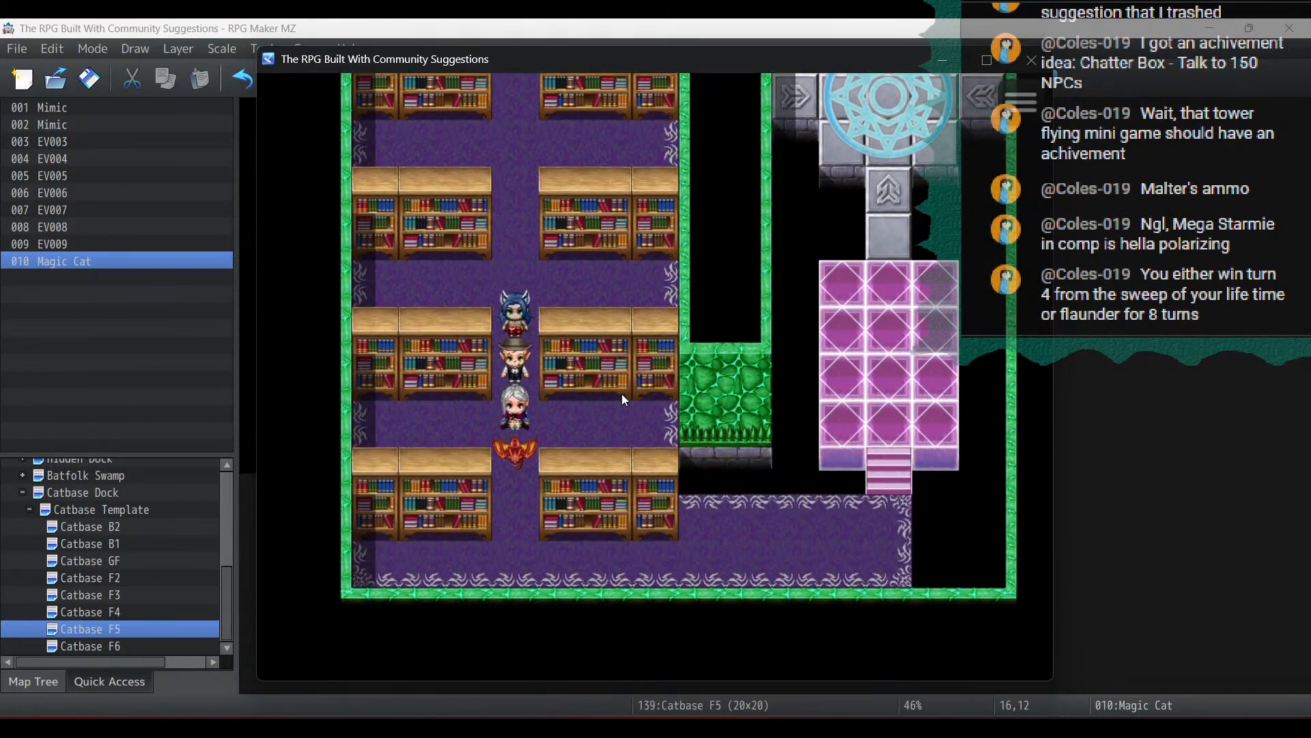
{"action": "left_click", "coordinate": [1018, 63]}
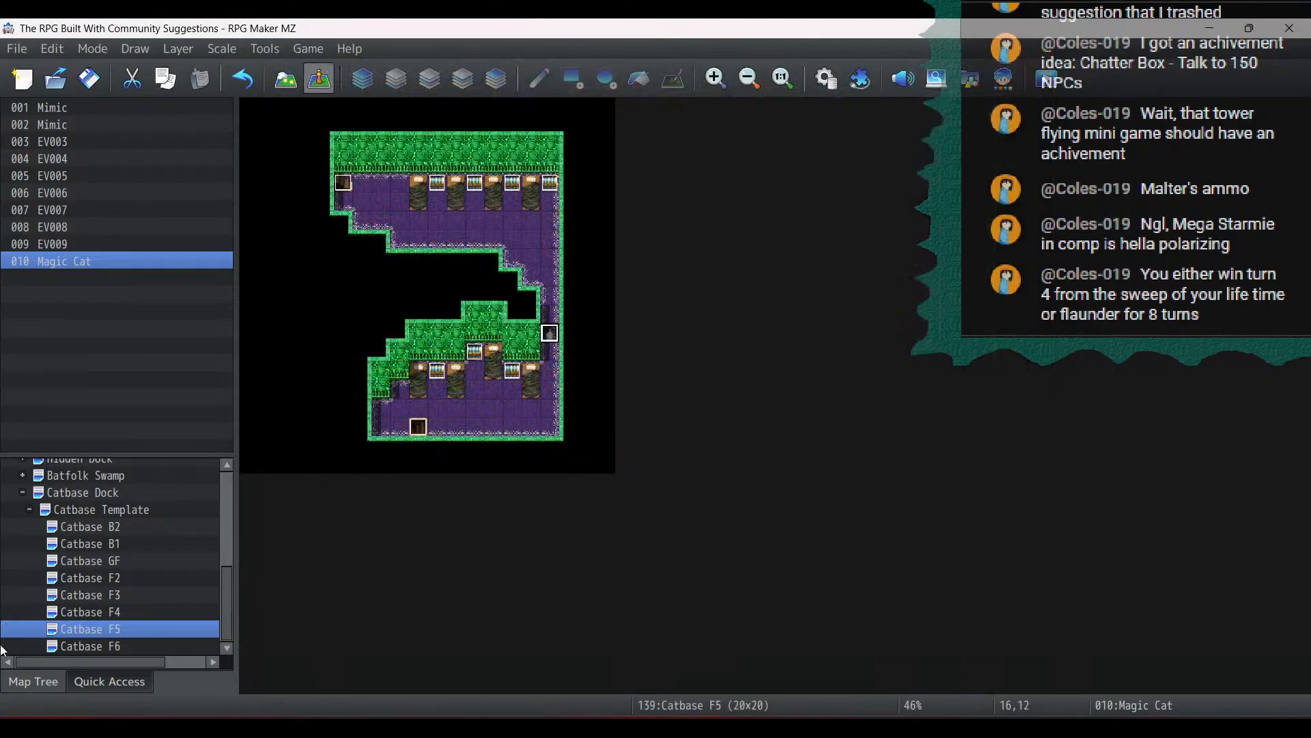
On the Catbase F6 map, set the page 2 switch condition of the library's Magic Cat event to 0282 Cat Scene 3
{"action": "left_click", "coordinate": [95, 646]}
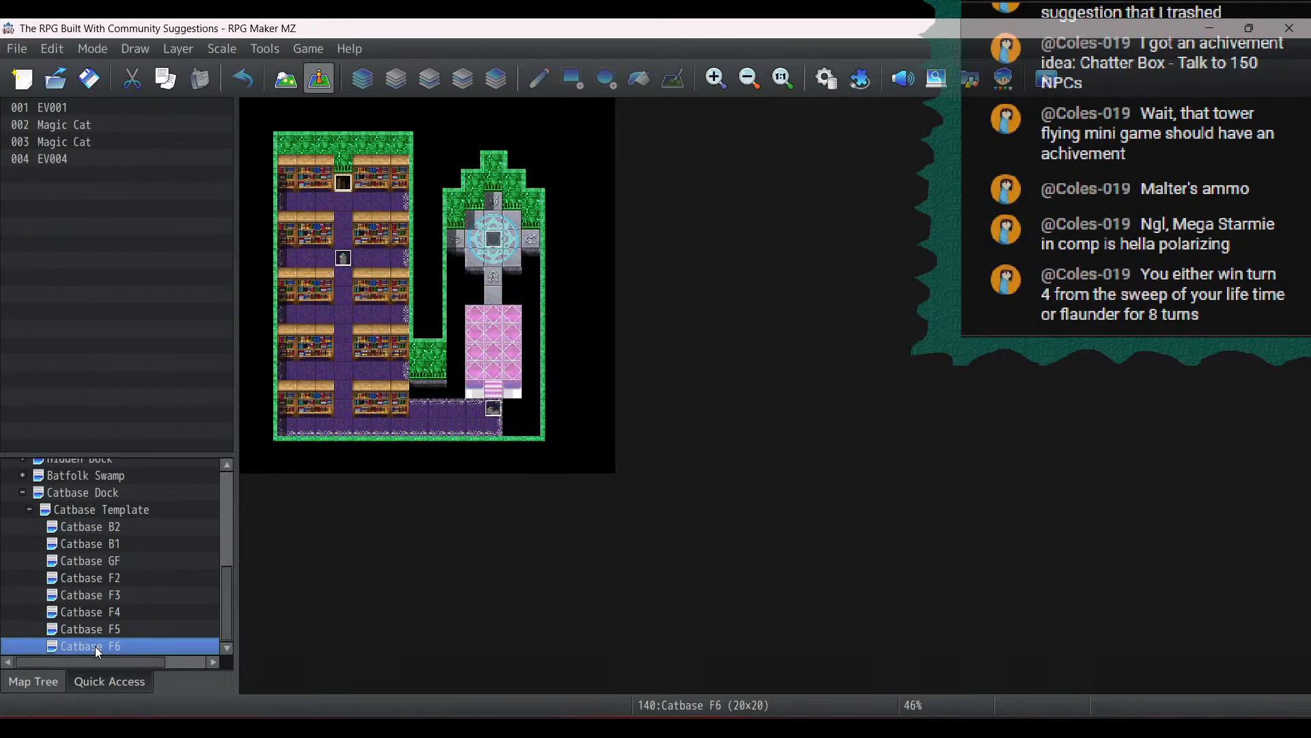
{"action": "double_click", "coordinate": [344, 260]}
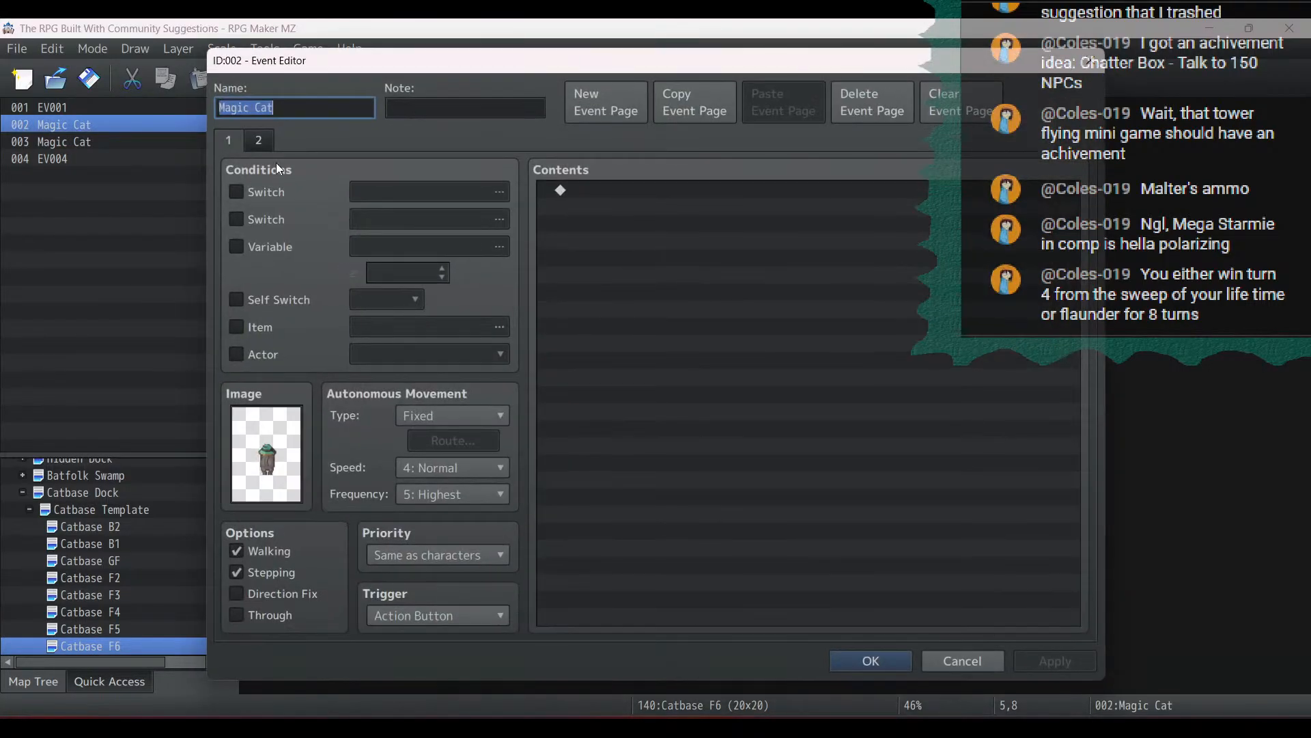
{"action": "left_click", "coordinate": [397, 191]}
{"action": "double_click", "coordinate": [725, 198]}
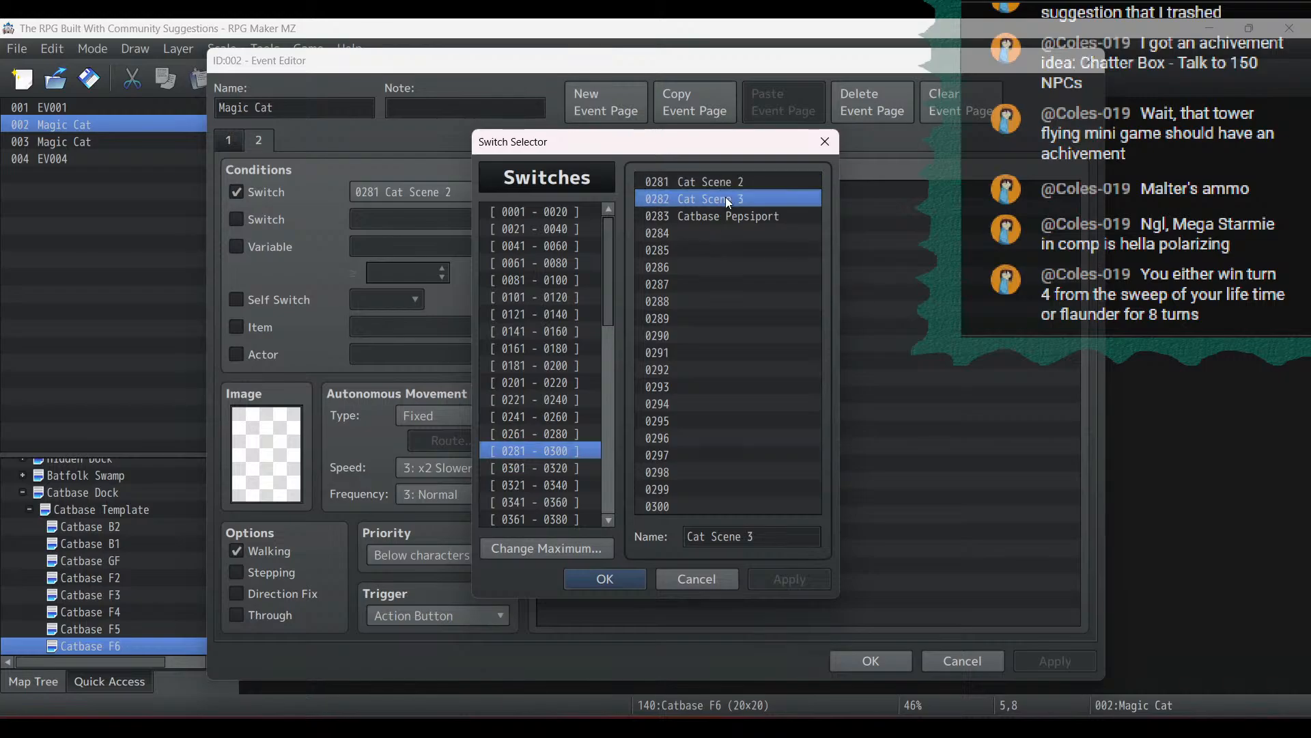
{"action": "left_click", "coordinate": [859, 661]}
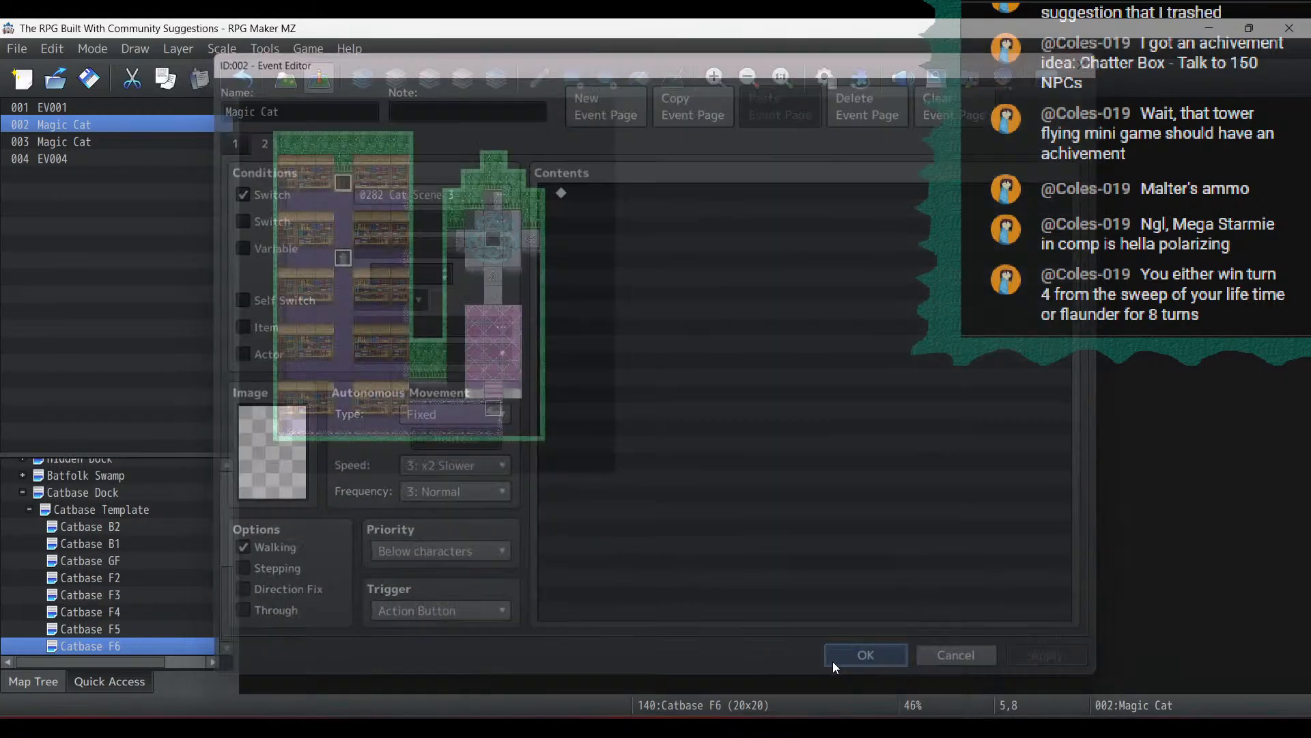
Set the page 2 switch condition of the Magic Cat event below the pink stairs to 0283 Catbase Pepsiport and save the event
{"action": "left_click", "coordinate": [491, 408]}
{"action": "double_click", "coordinate": [492, 408]}
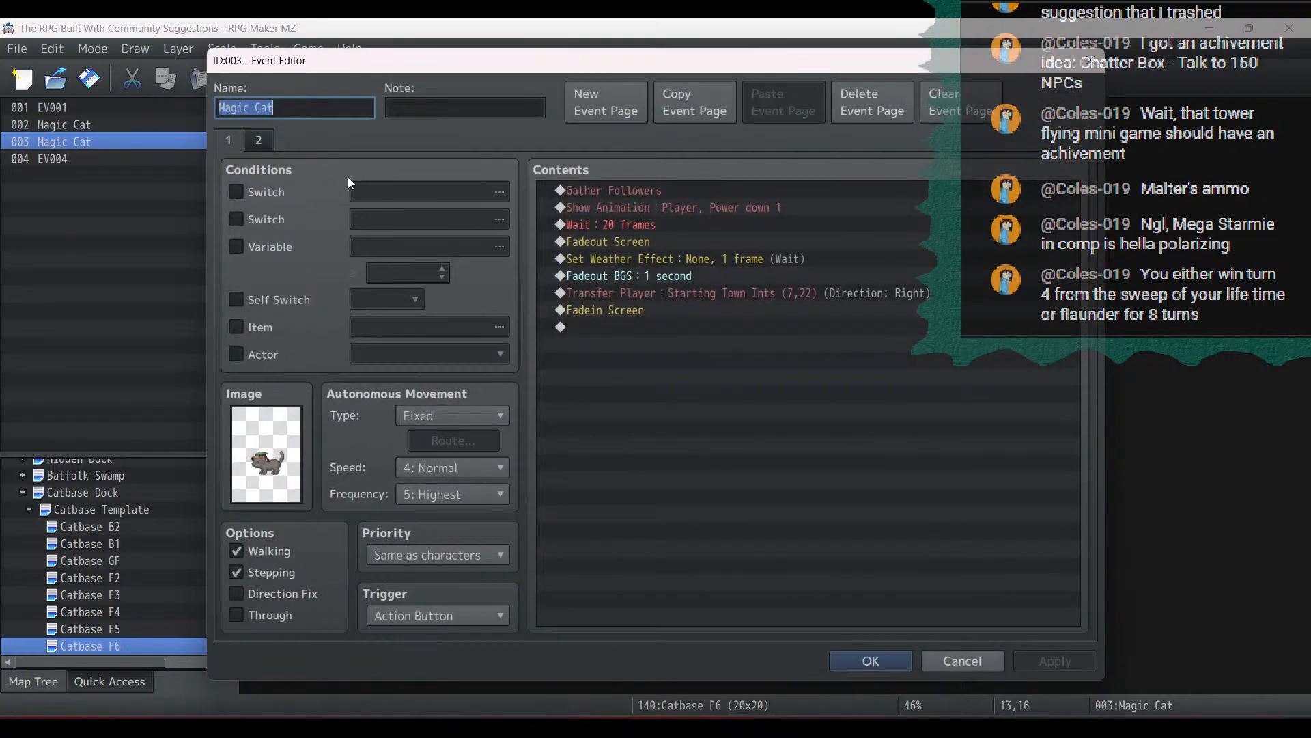
{"action": "left_click", "coordinate": [259, 141]}
{"action": "left_click", "coordinate": [446, 191]}
{"action": "left_click", "coordinate": [715, 215]}
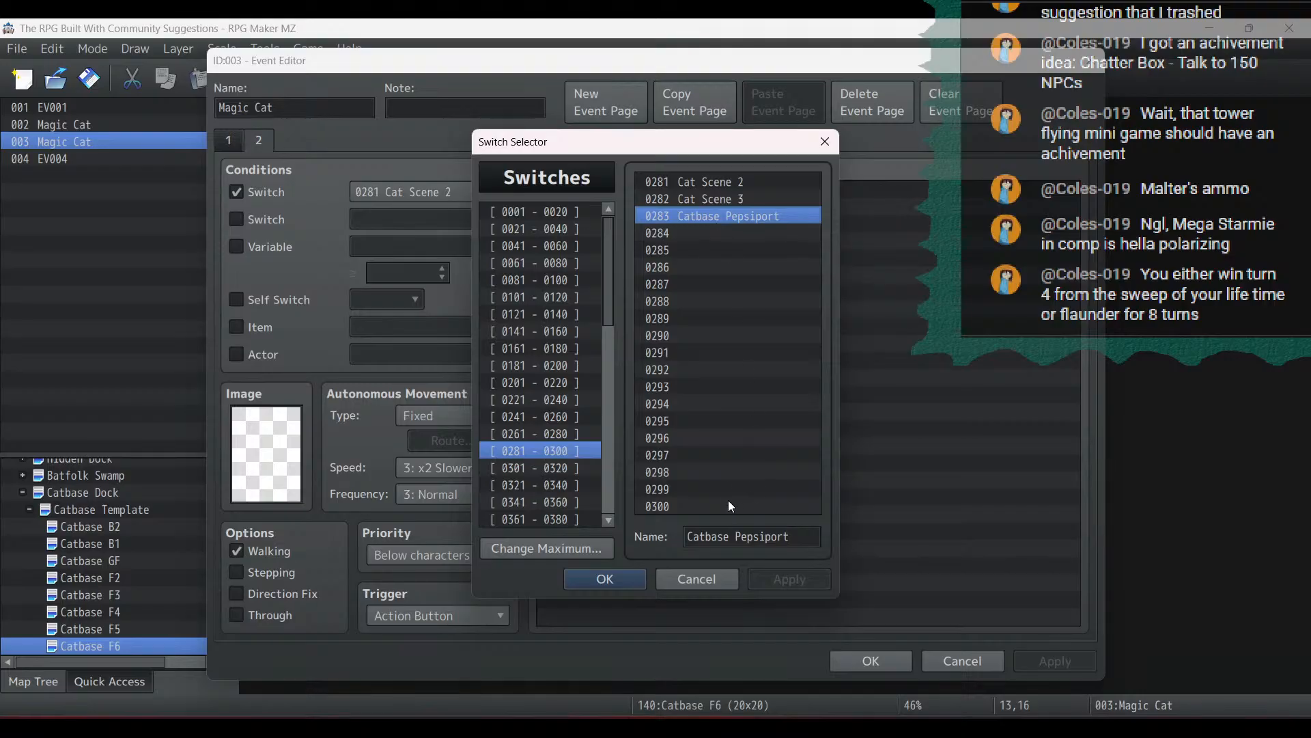
{"action": "left_click", "coordinate": [678, 233]}
{"action": "left_click", "coordinate": [712, 535]}
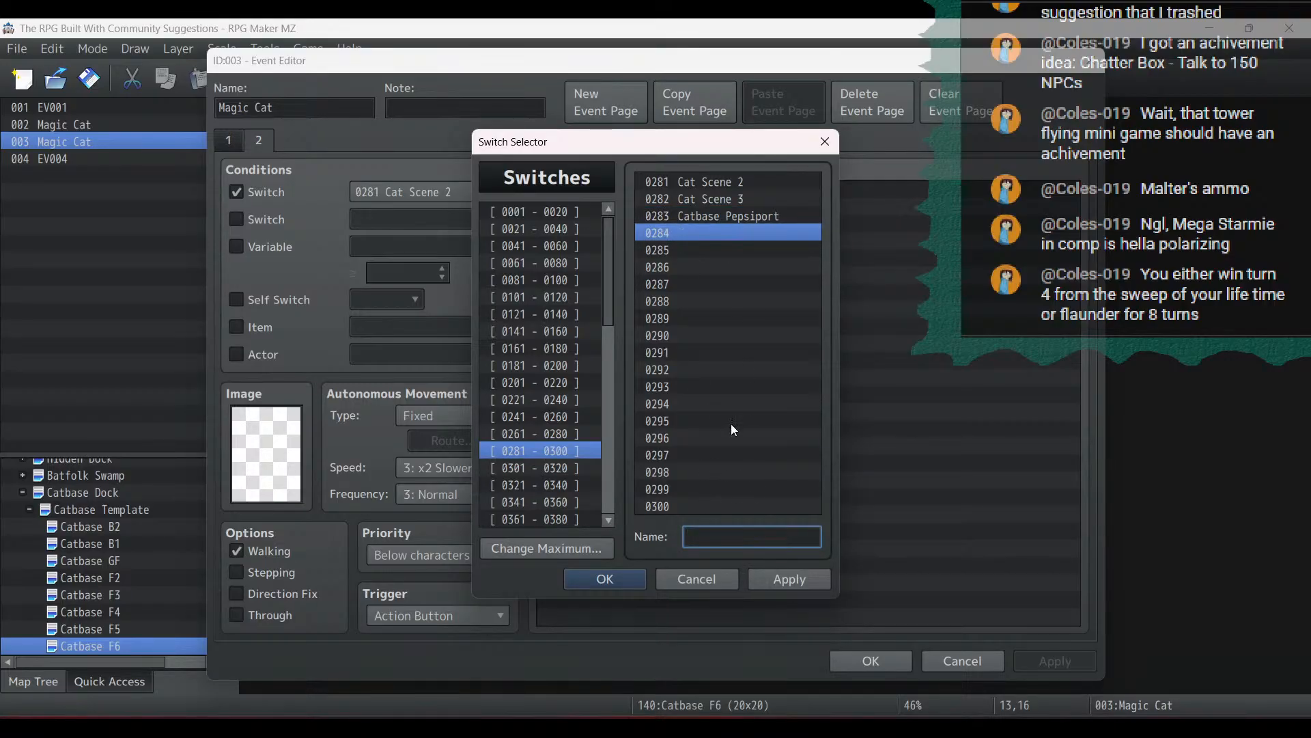
{"action": "double_click", "coordinate": [774, 217]}
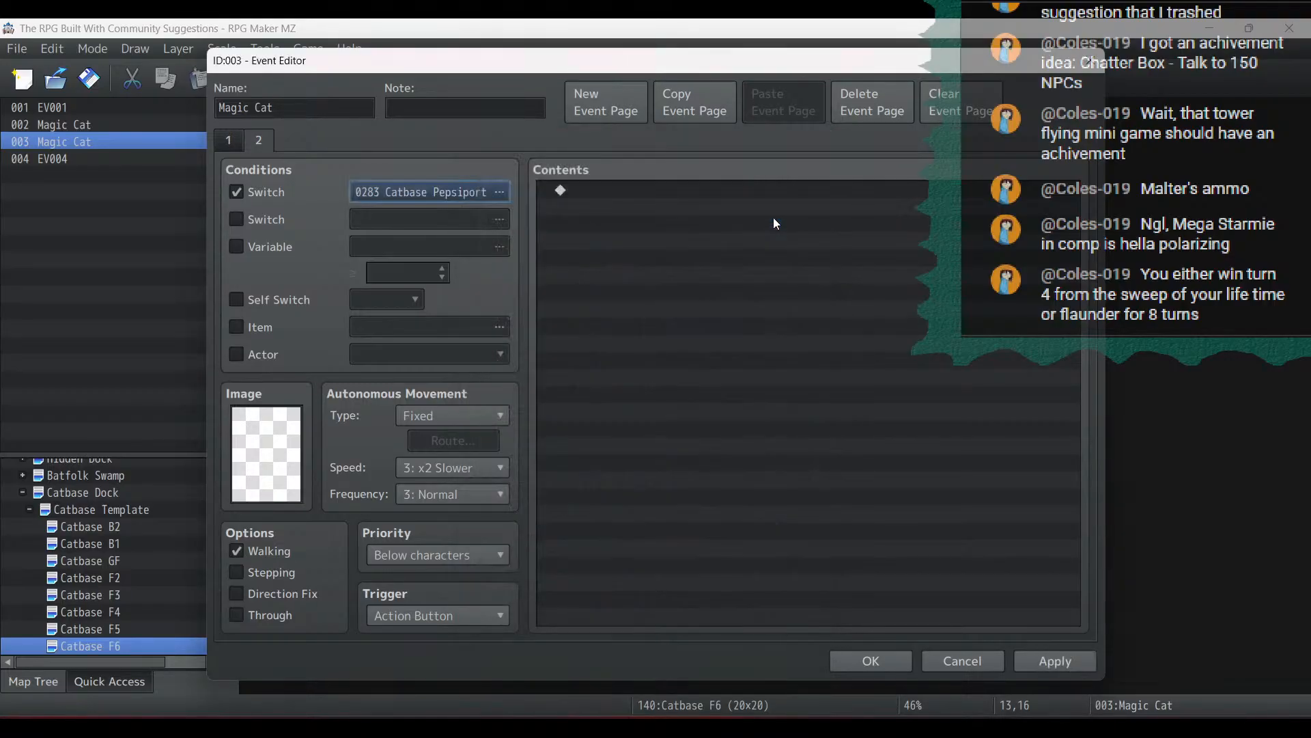
{"action": "left_click", "coordinate": [1058, 662]}
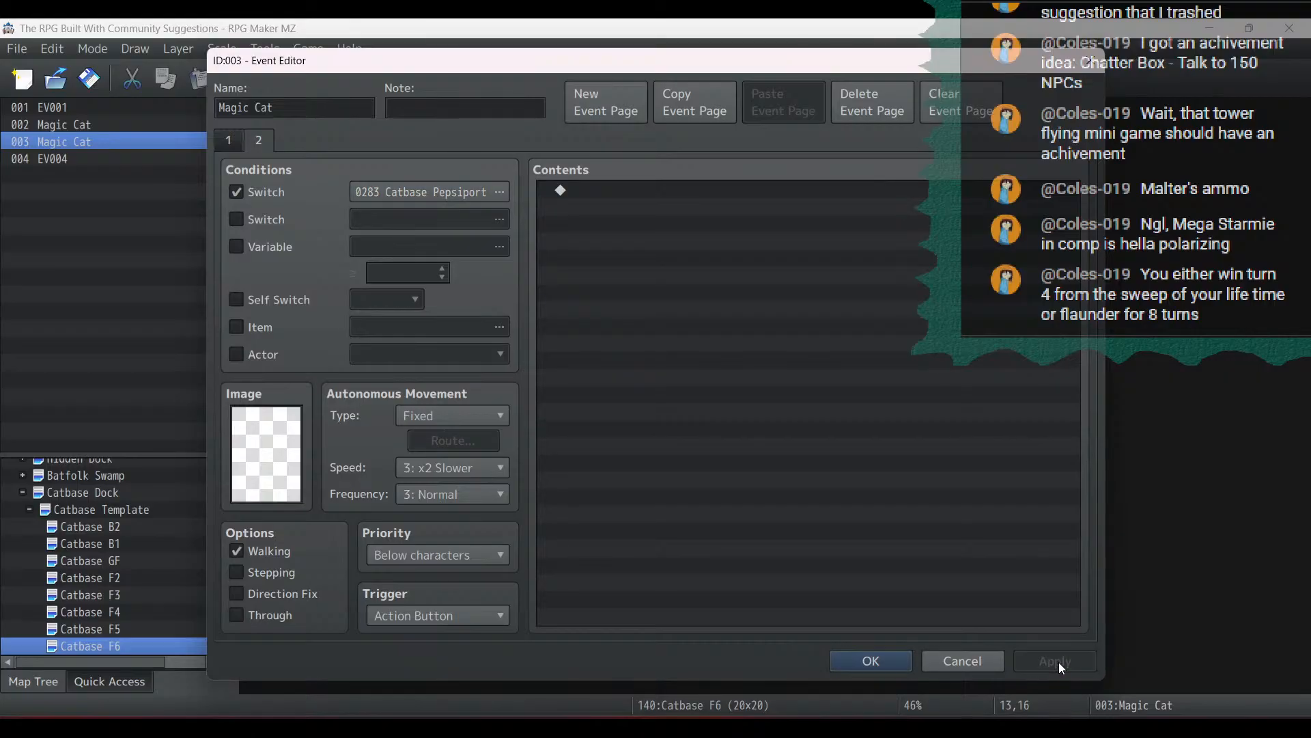
{"action": "left_click", "coordinate": [230, 146]}
{"action": "left_click", "coordinate": [882, 666]}
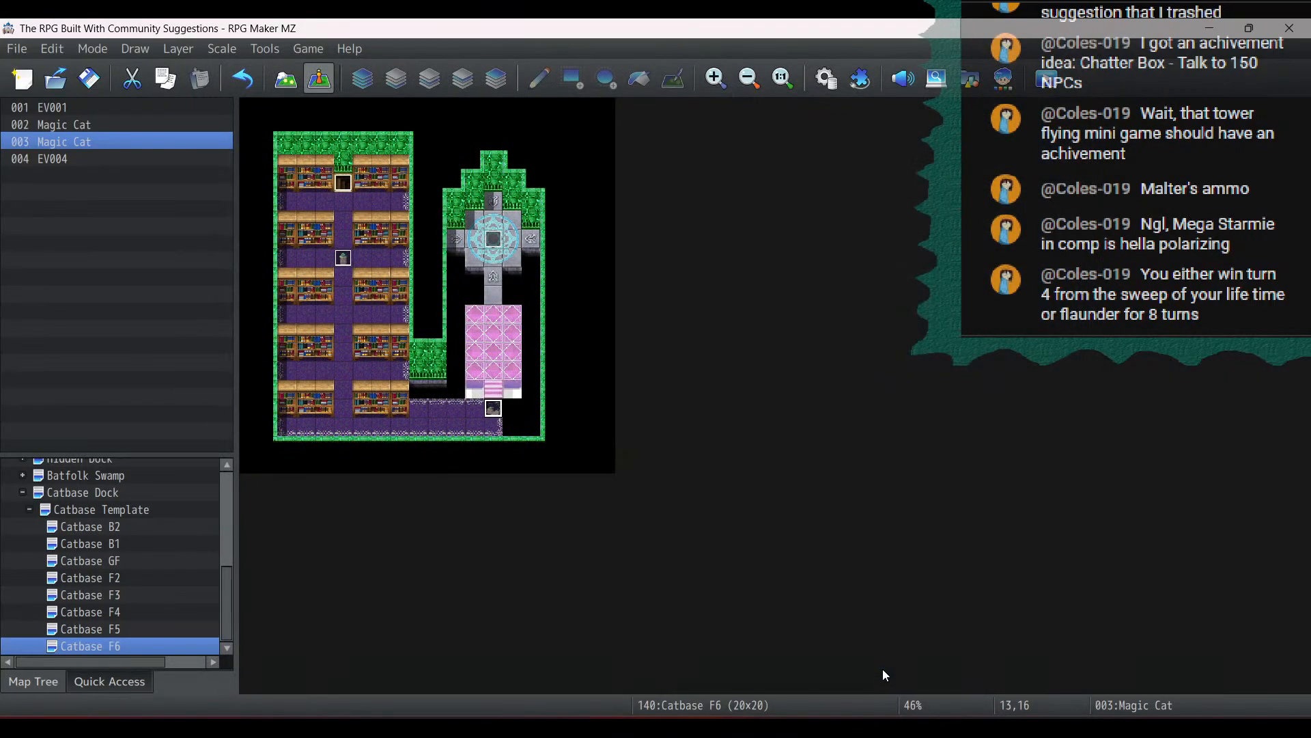
On the Catbase F4 map, inspect the Magic Cat 2 event
{"action": "left_click", "coordinate": [130, 611]}
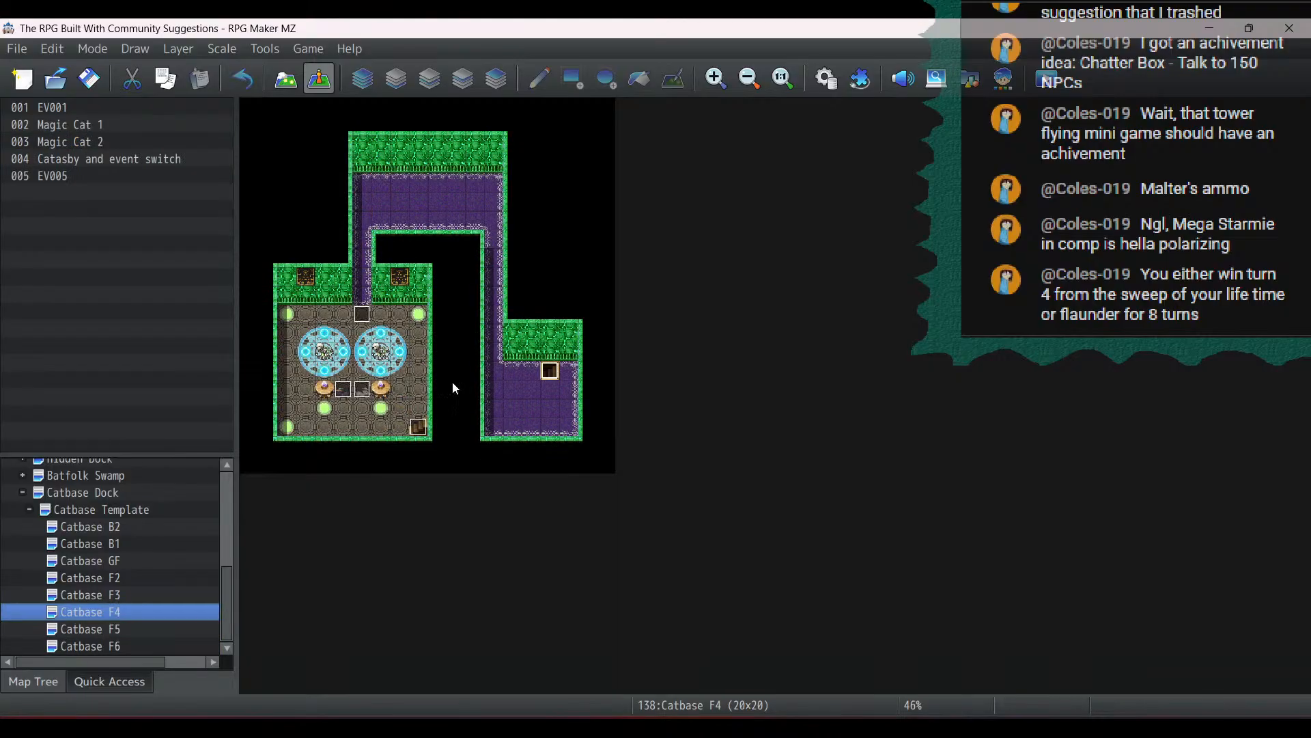
{"action": "double_click", "coordinate": [366, 394]}
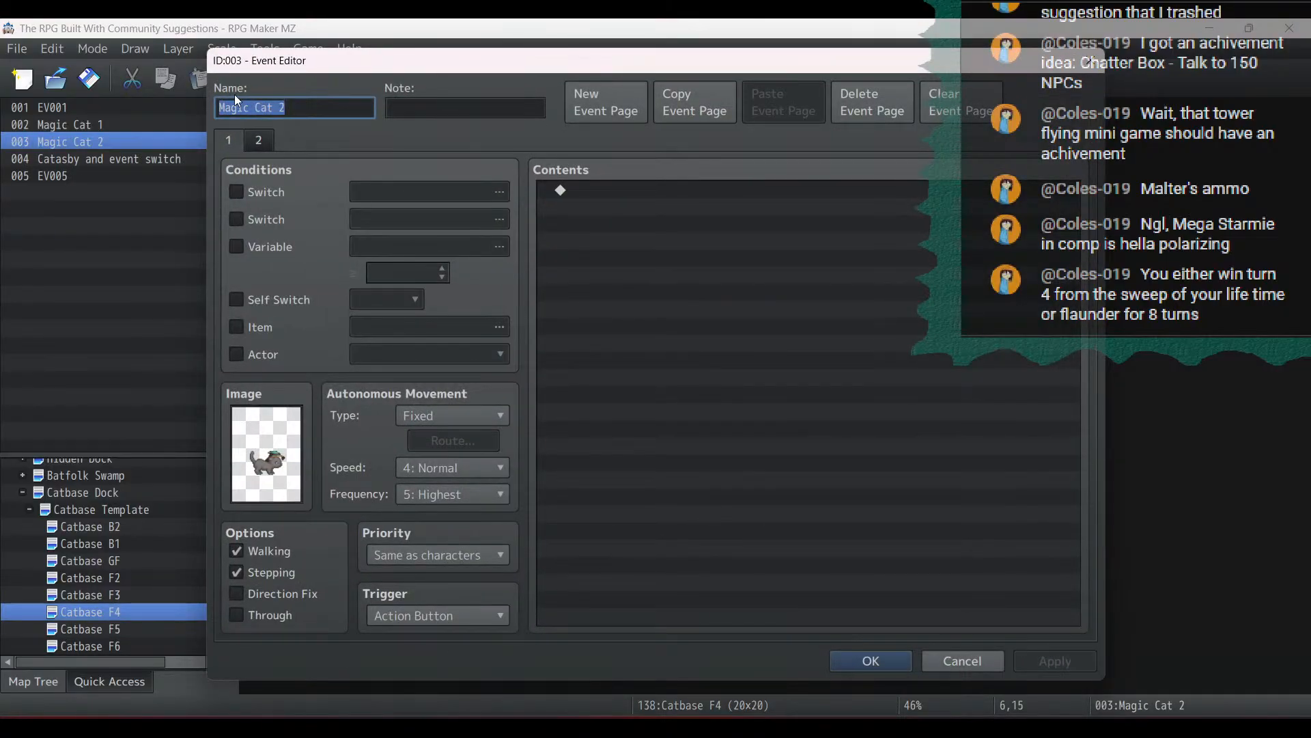
{"action": "left_click", "coordinate": [876, 657]}
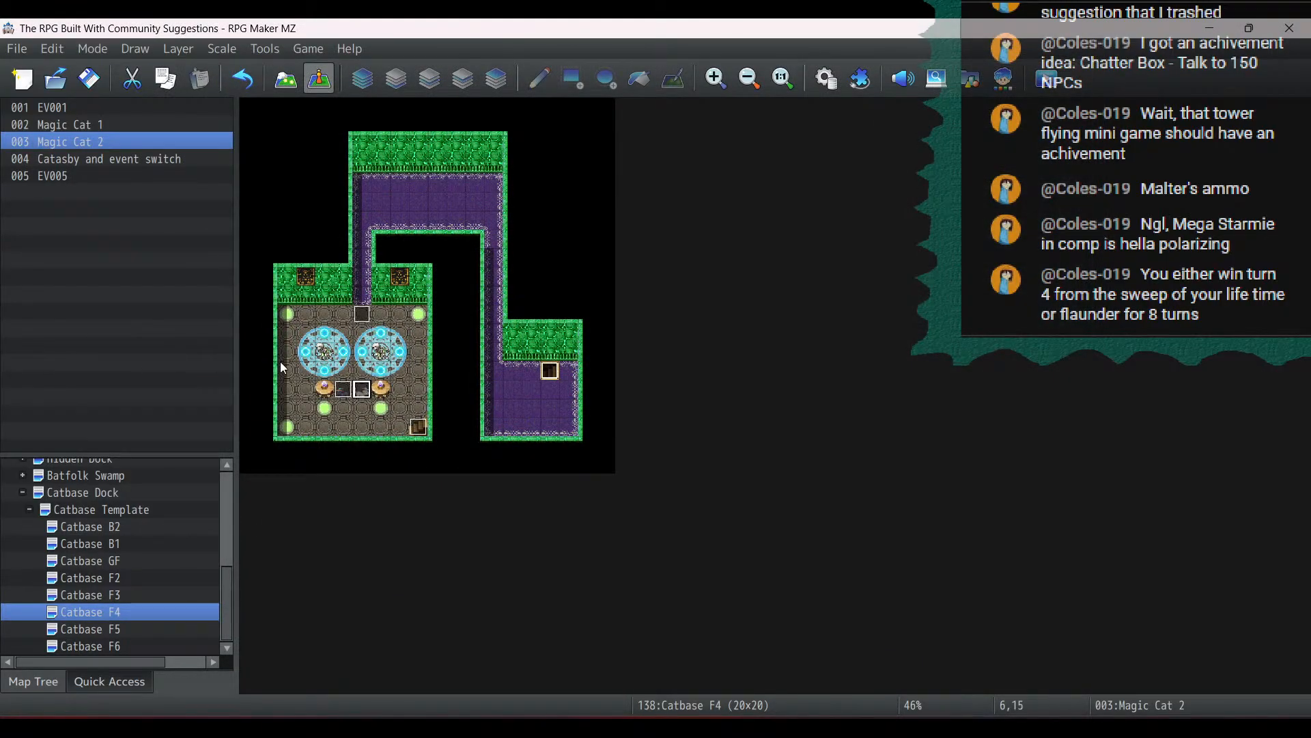
Review the first half of the Catasby and event switch event, from the cats' opening exchange to Sora's plea for help
{"action": "double_click", "coordinate": [362, 316]}
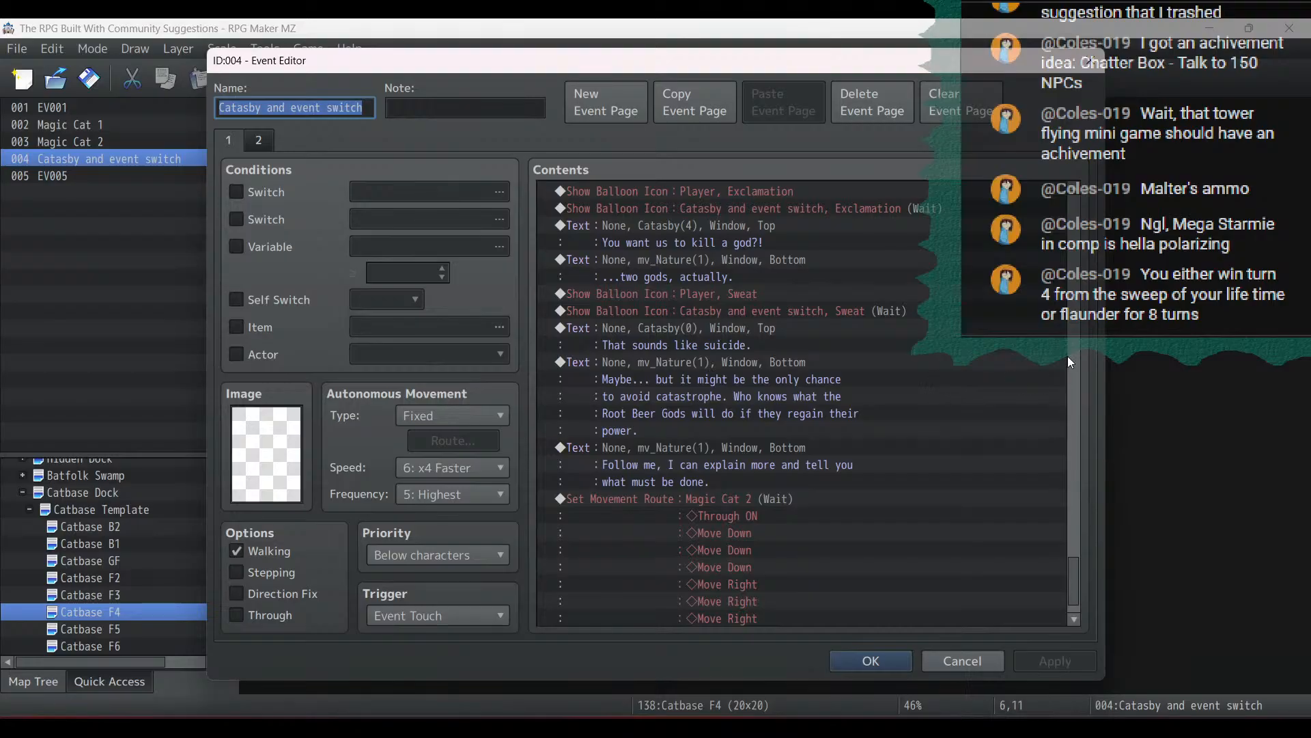
{"action": "left_click", "coordinate": [1063, 584]}
{"action": "left_click_drag", "start_coordinate": [1073, 584], "coordinate": [1071, 260]}
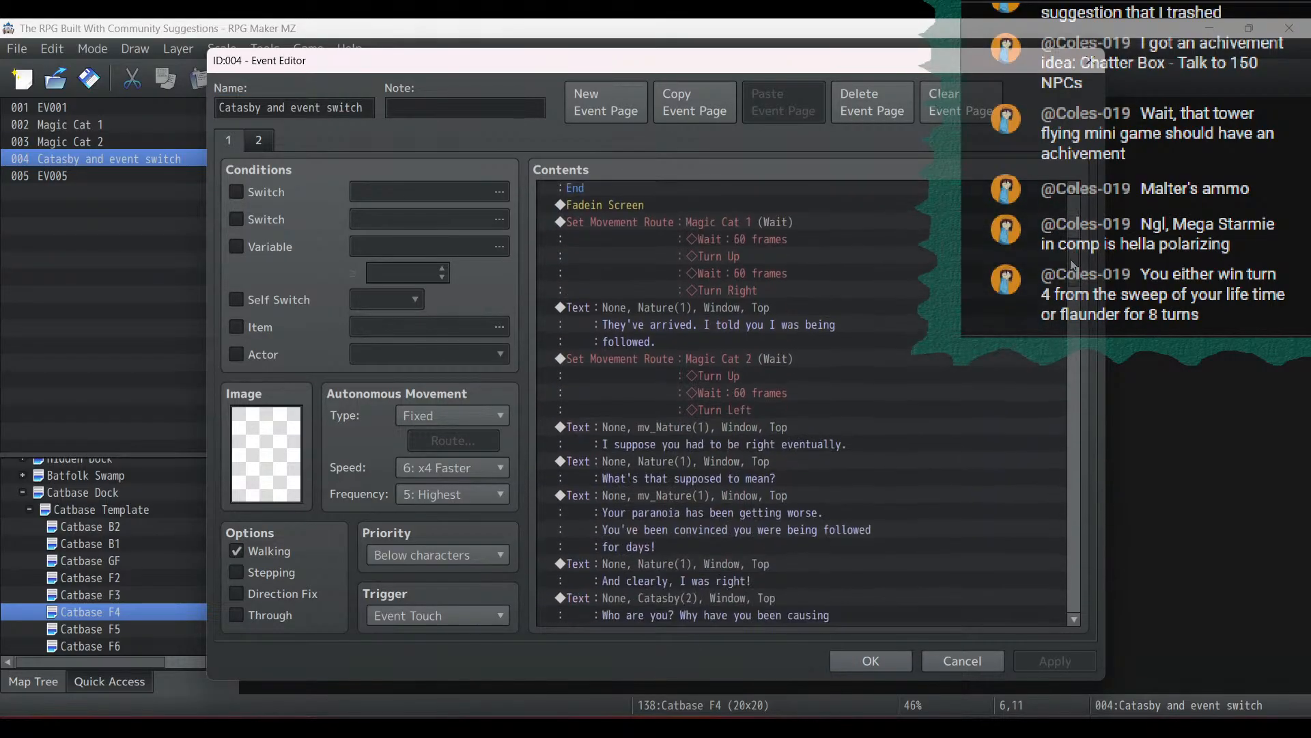
{"action": "left_click", "coordinate": [917, 366]}
{"action": "scroll", "coordinate": [917, 366], "scroll_direction": "down", "scroll_amount": 6}
{"action": "scroll", "coordinate": [917, 366], "scroll_direction": "down", "scroll_amount": 12}
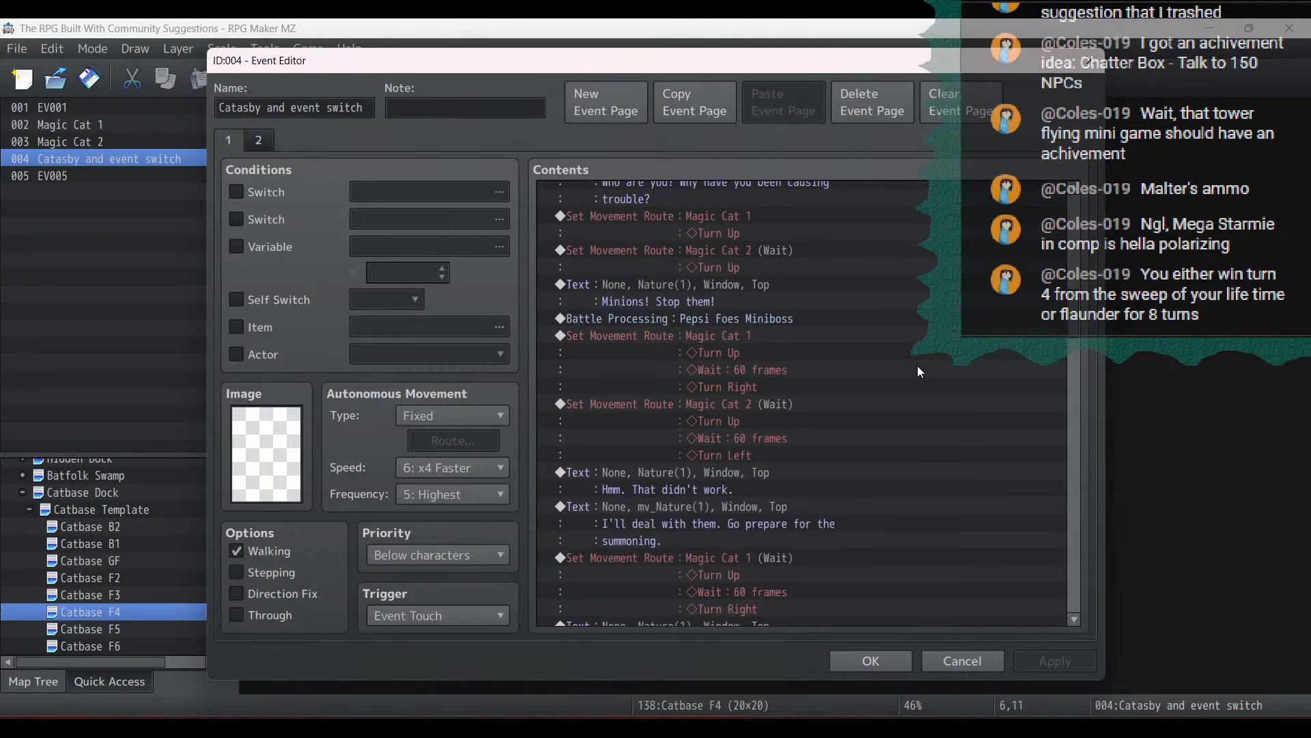
{"action": "scroll", "coordinate": [916, 366], "scroll_direction": "down", "scroll_amount": 6}
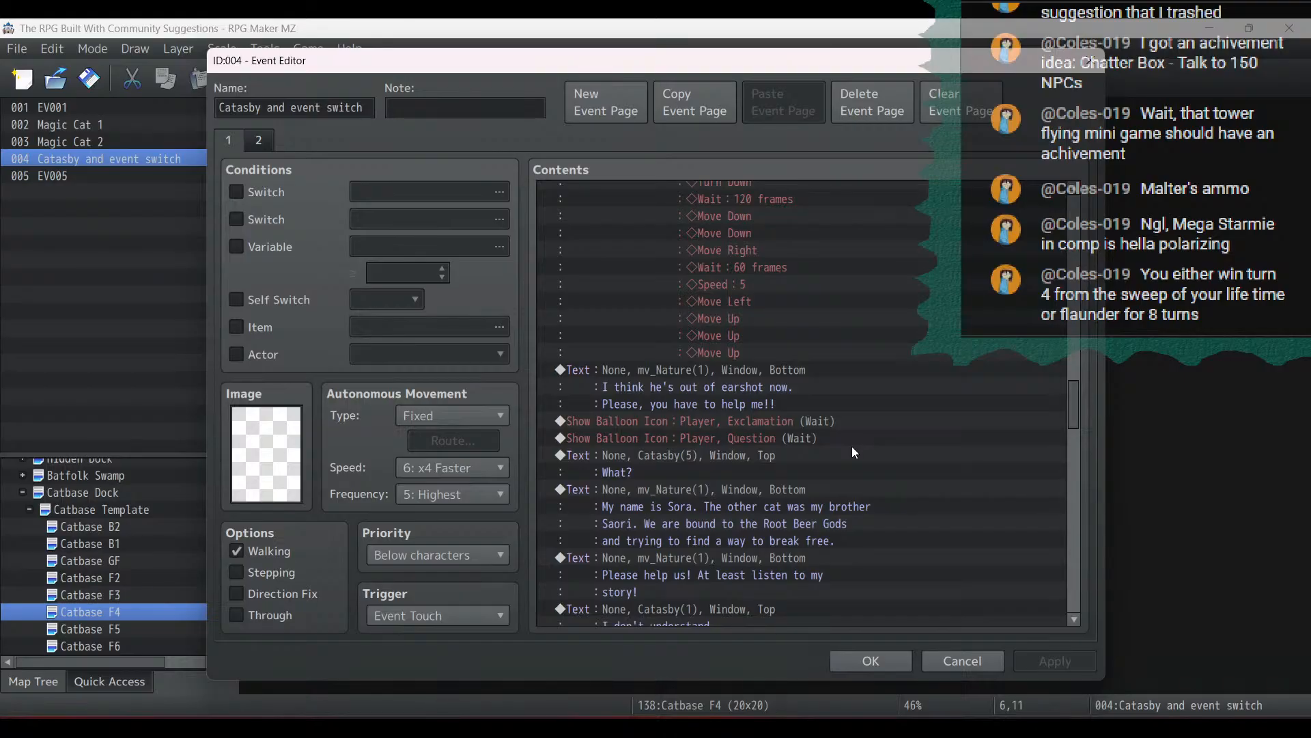
{"action": "scroll", "coordinate": [852, 448], "scroll_direction": "down", "scroll_amount": 3}
{"action": "scroll", "coordinate": [853, 448], "scroll_direction": "down", "scroll_amount": 2}
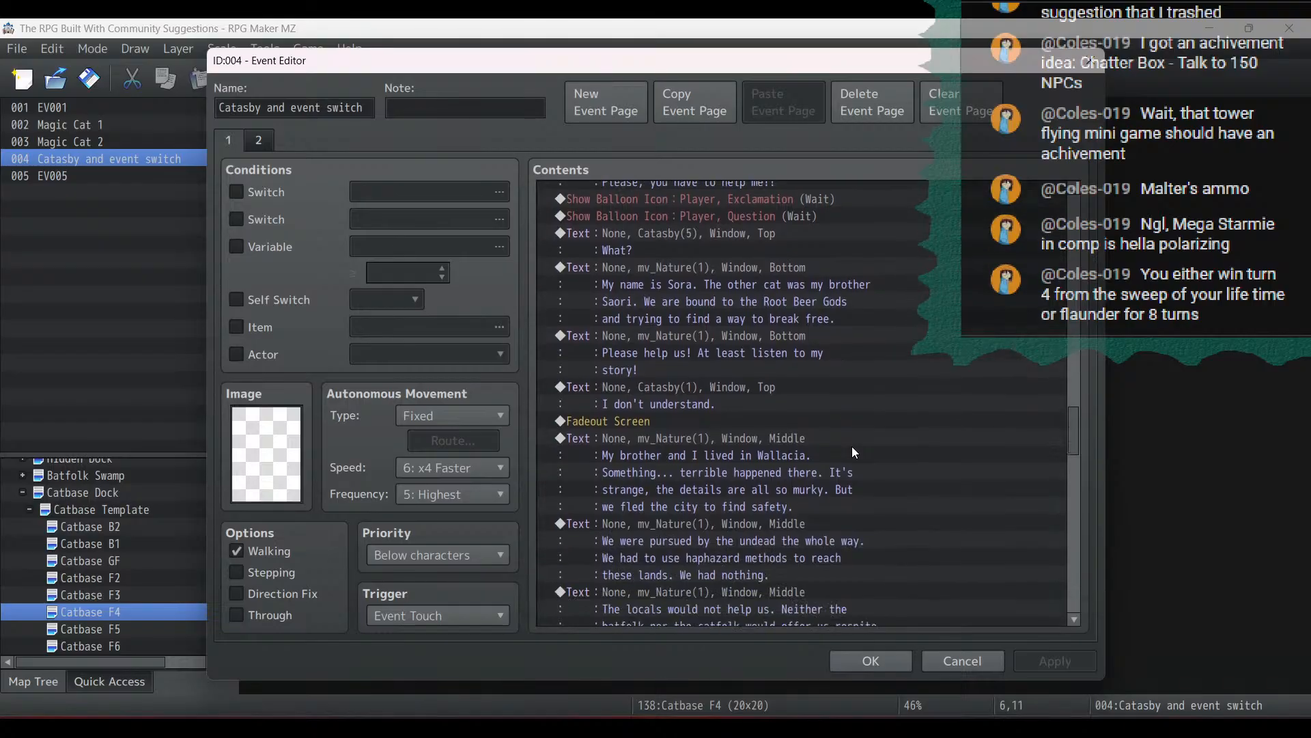
Read the backstory dialogue about fleeing Wallacia and the Root Beer Gods' bargain, including Catasby's replies
{"action": "left_click", "coordinate": [777, 444]}
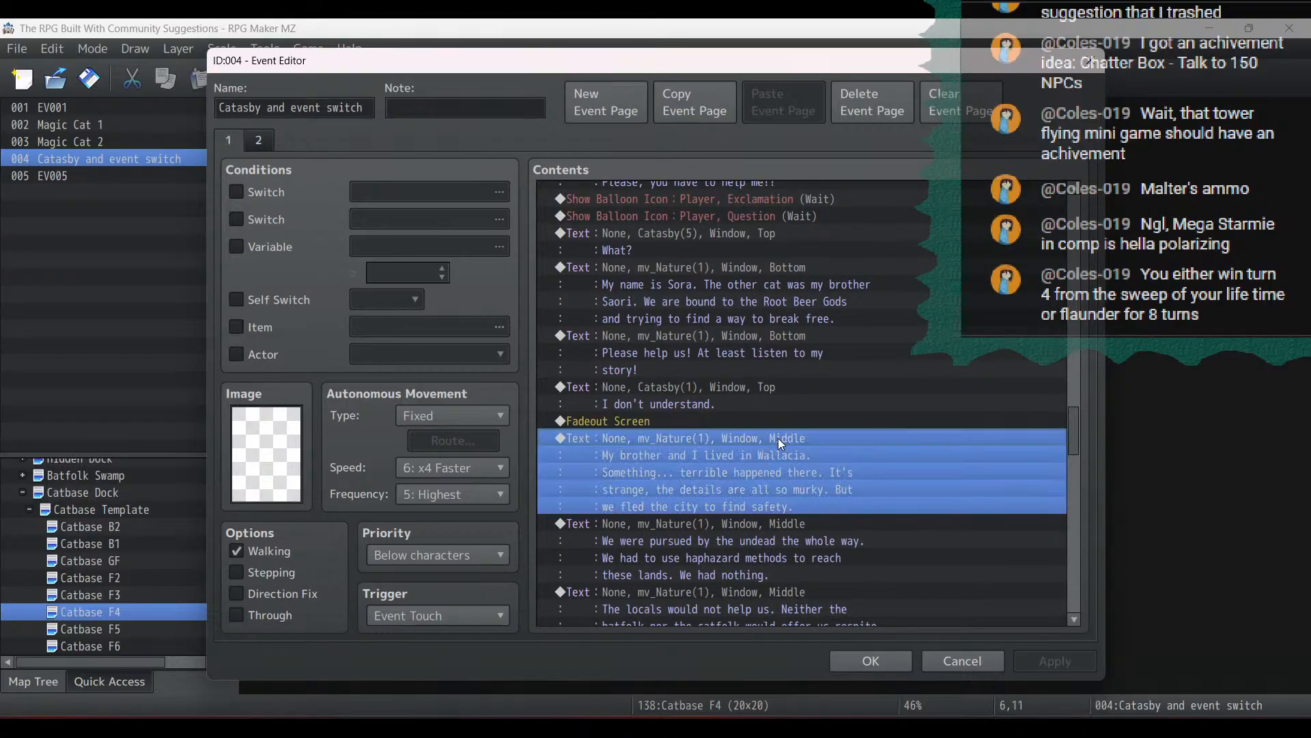
{"action": "scroll", "coordinate": [777, 440], "scroll_direction": "down", "scroll_amount": 3}
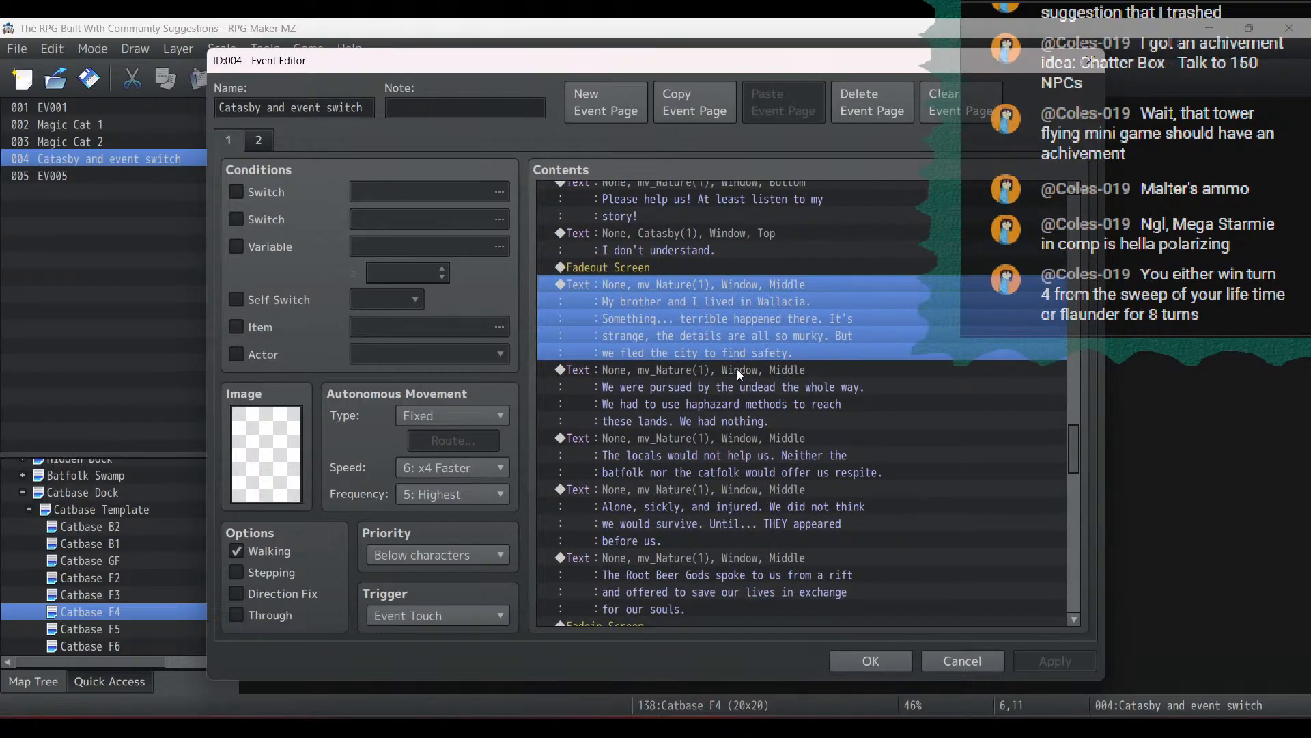
{"action": "left_click", "coordinate": [738, 369]}
{"action": "left_click", "coordinate": [748, 423]}
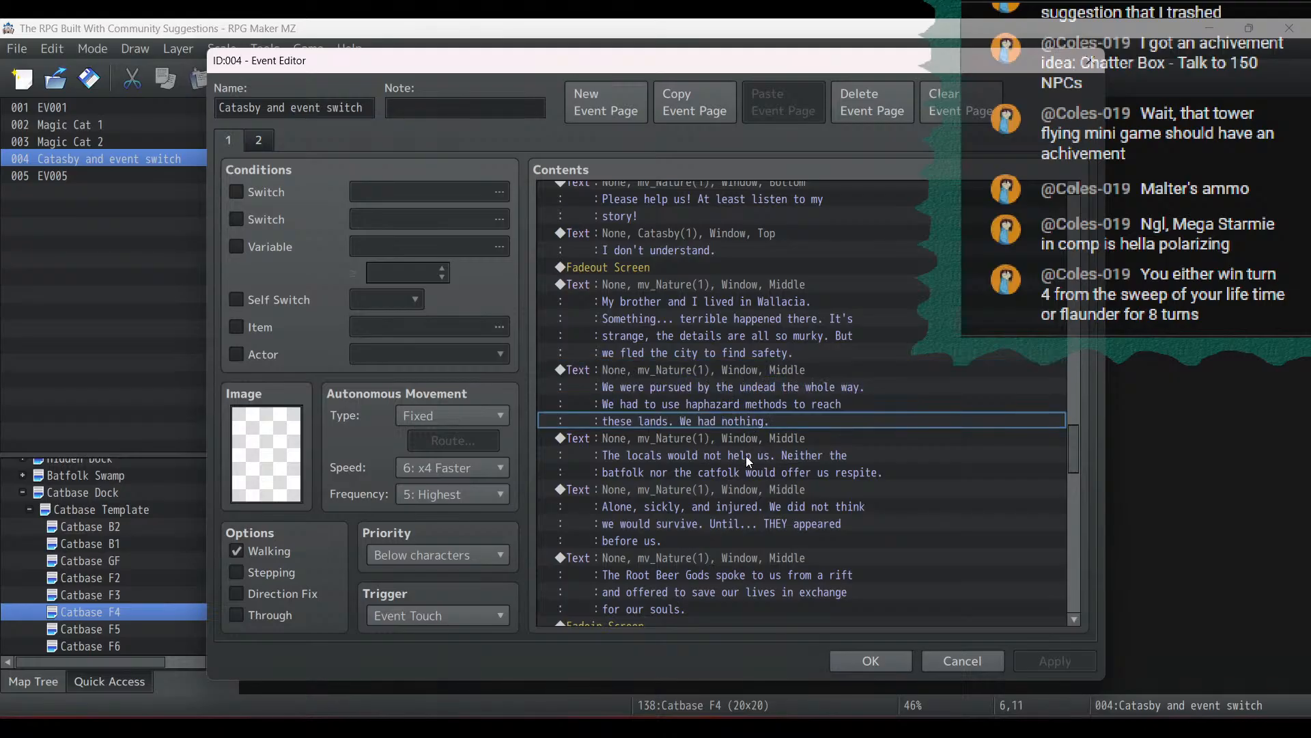
{"action": "left_click", "coordinate": [747, 452]}
{"action": "left_click", "coordinate": [750, 439]}
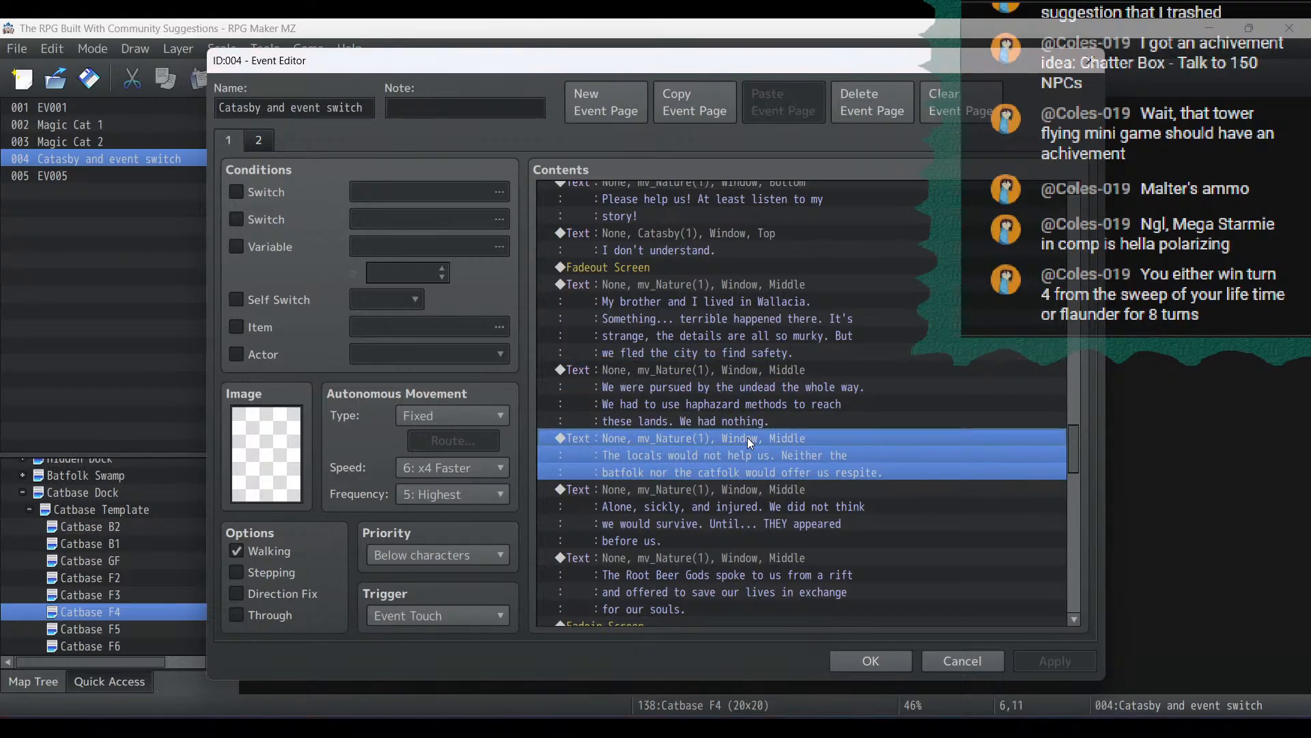
{"action": "scroll", "coordinate": [748, 437], "scroll_direction": "down", "scroll_amount": 4}
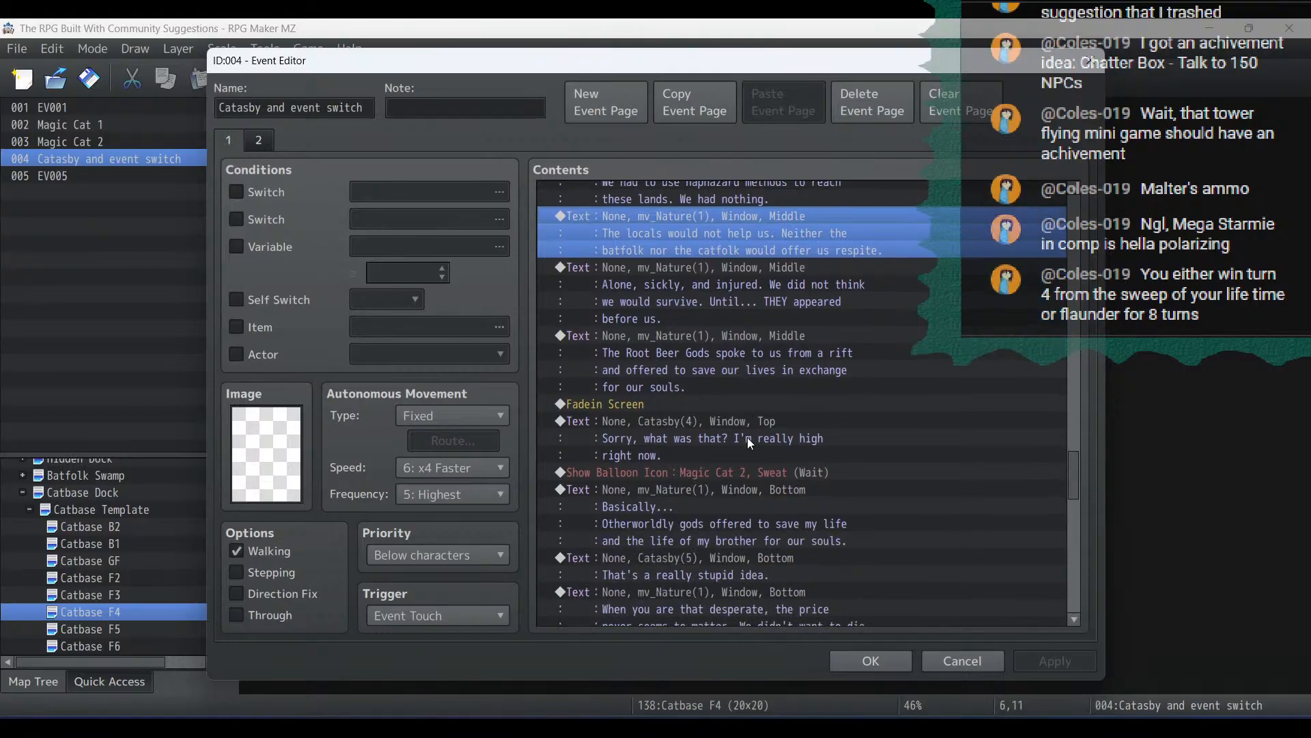
{"action": "scroll", "coordinate": [748, 437], "scroll_direction": "down", "scroll_amount": 3}
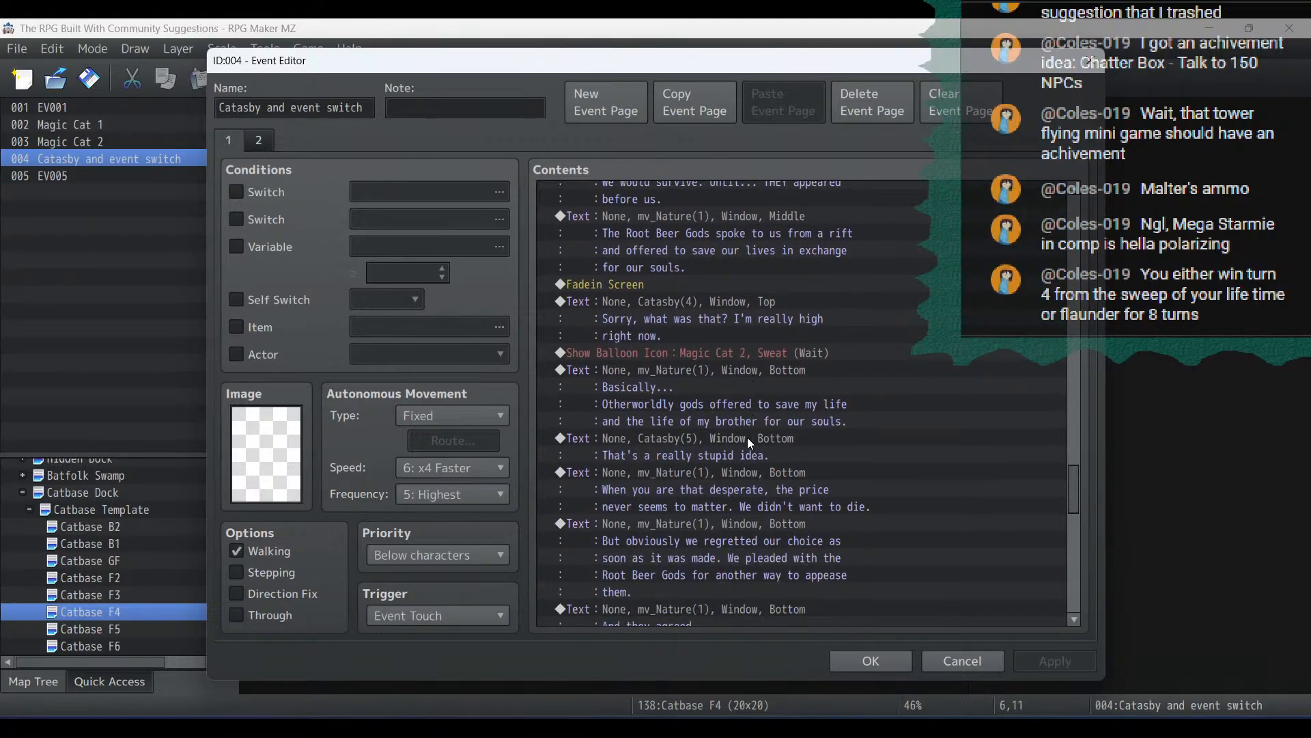
{"action": "left_click", "coordinate": [711, 389]}
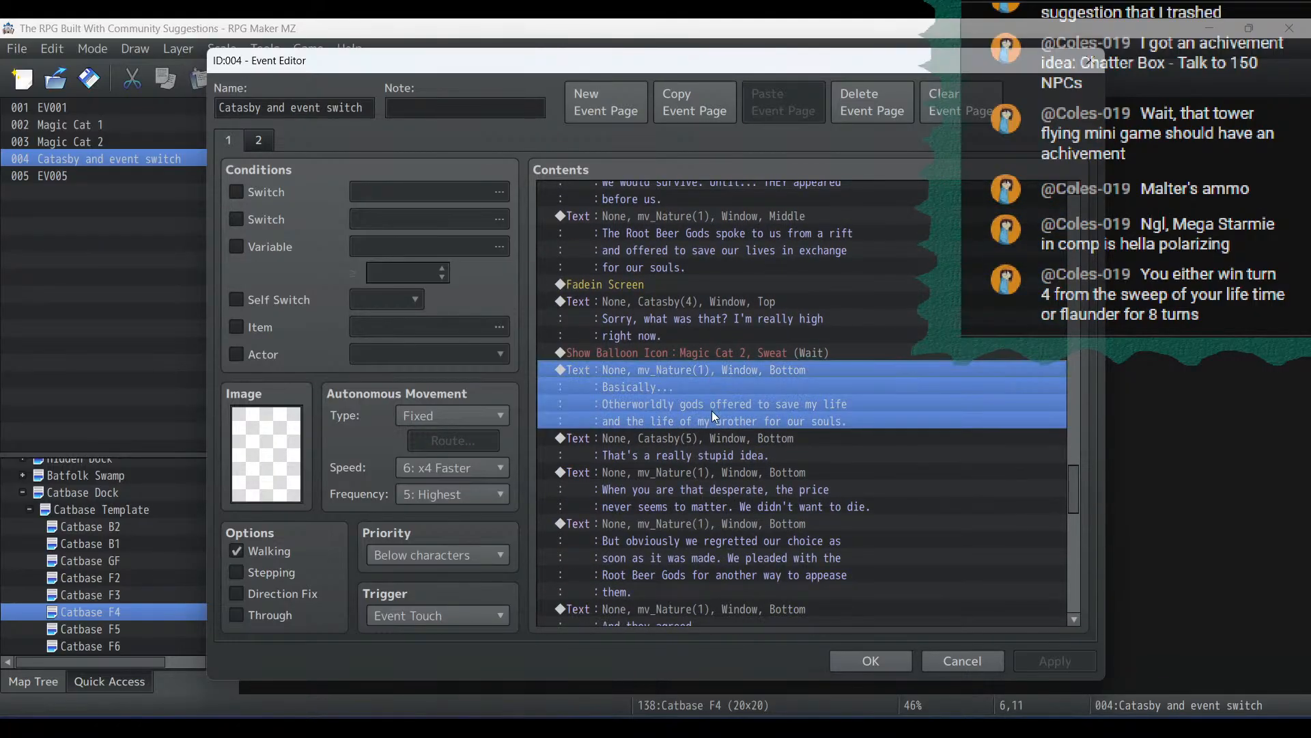
{"action": "left_click", "coordinate": [719, 436]}
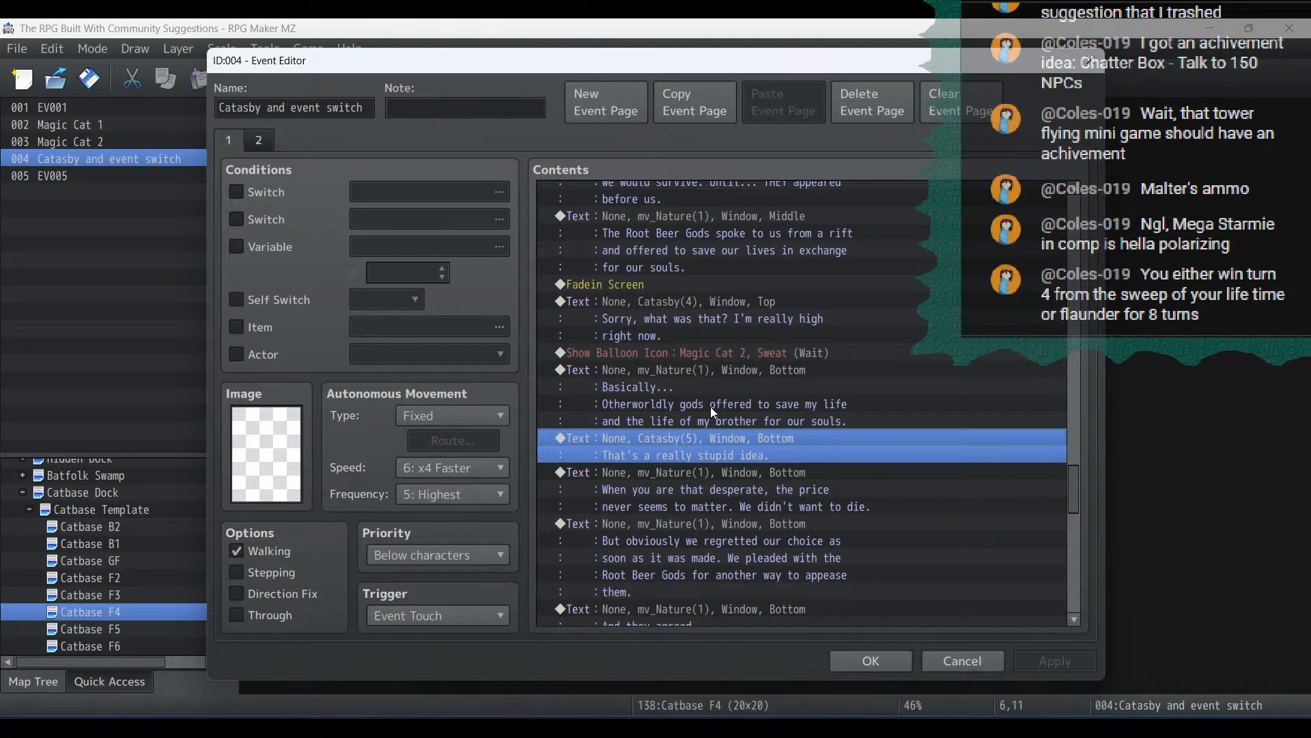
Read the rest of the event's dialogue through its closing movement route and switch command, and close the event
{"action": "scroll", "coordinate": [710, 405], "scroll_direction": "down", "scroll_amount": 2}
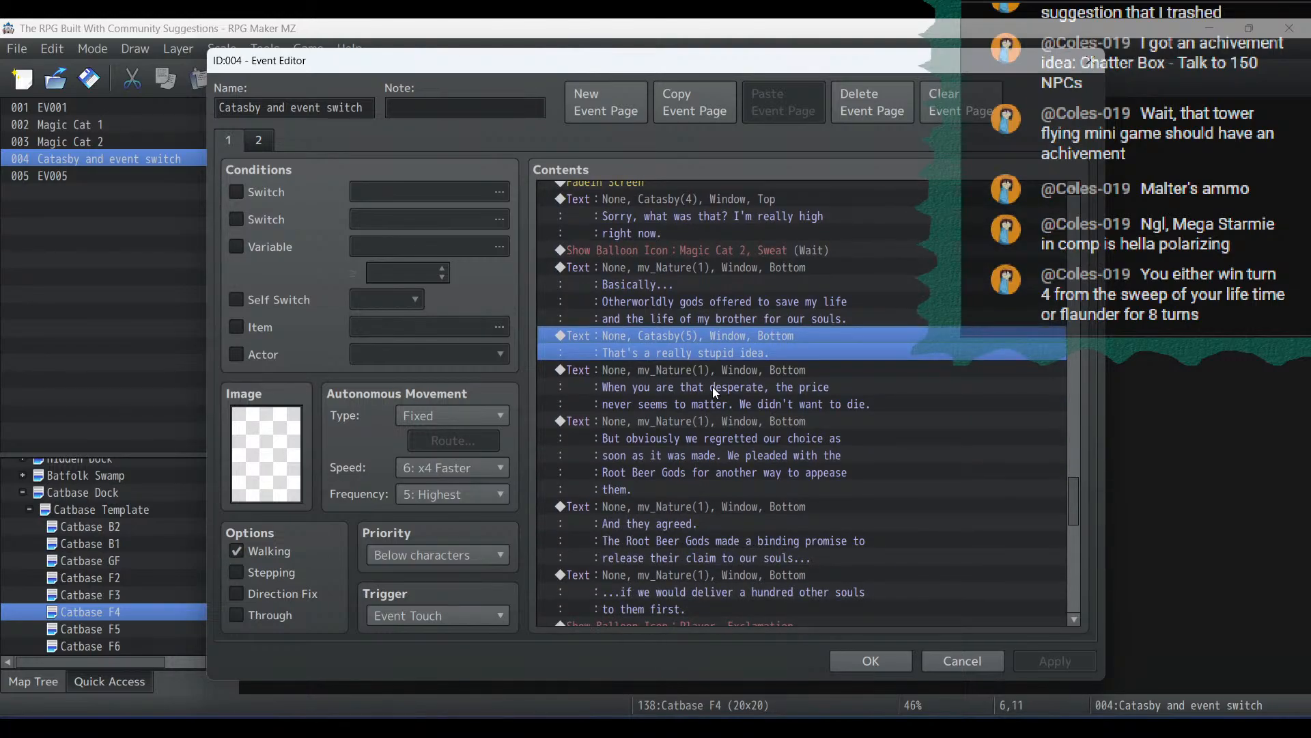
{"action": "scroll", "coordinate": [712, 387], "scroll_direction": "down", "scroll_amount": 4}
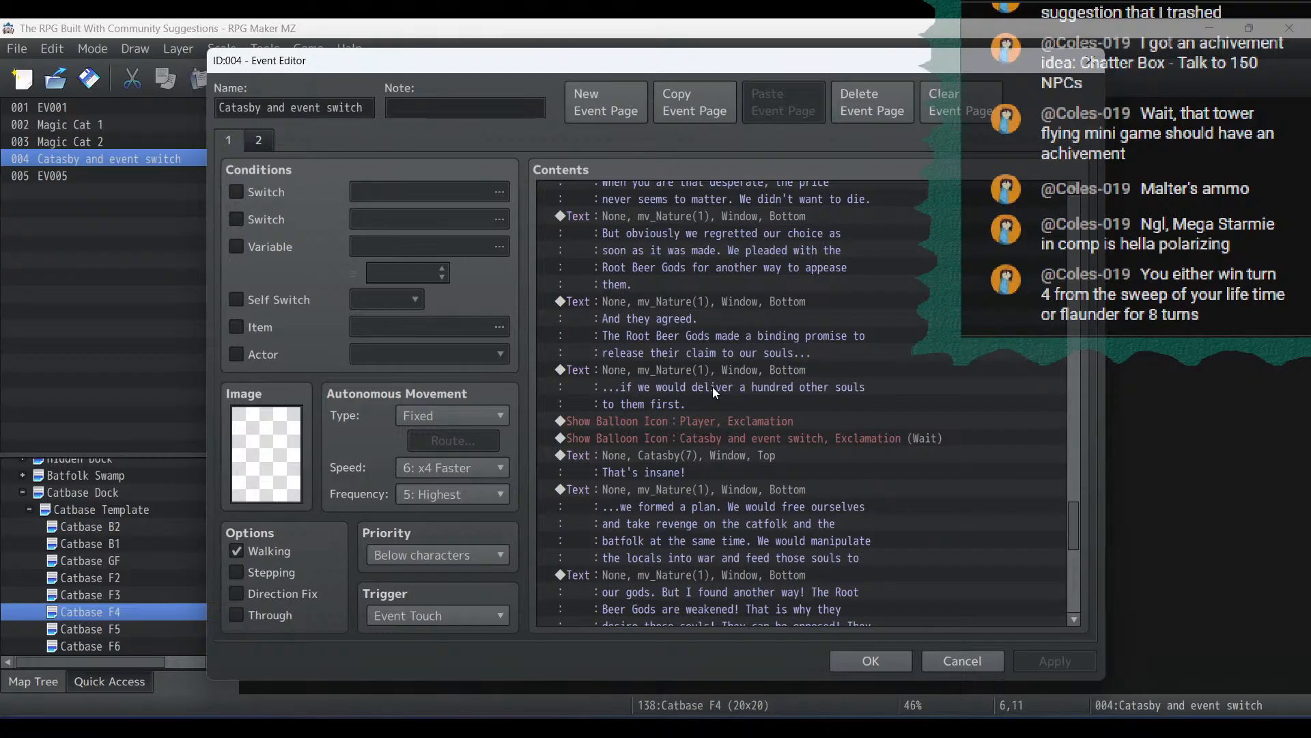
{"action": "scroll", "coordinate": [711, 387], "scroll_direction": "down", "scroll_amount": 1}
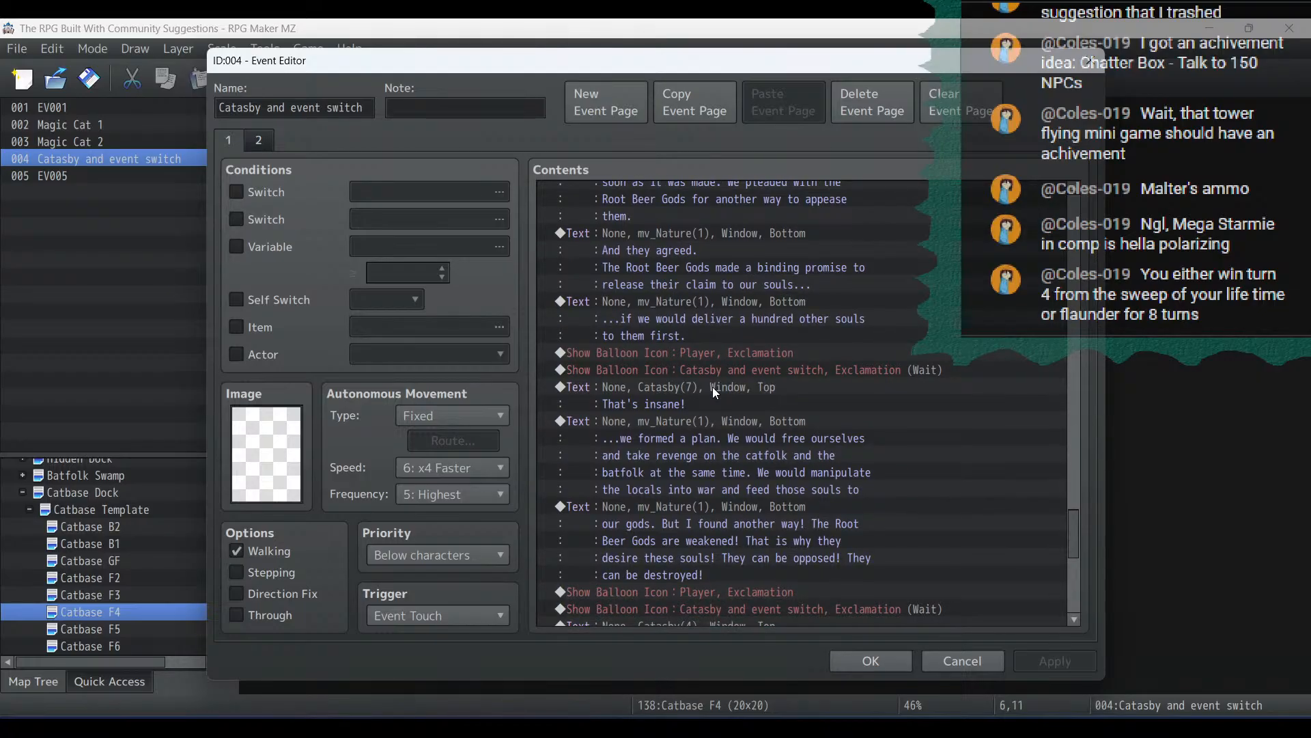
{"action": "scroll", "coordinate": [712, 387], "scroll_direction": "down", "scroll_amount": 6}
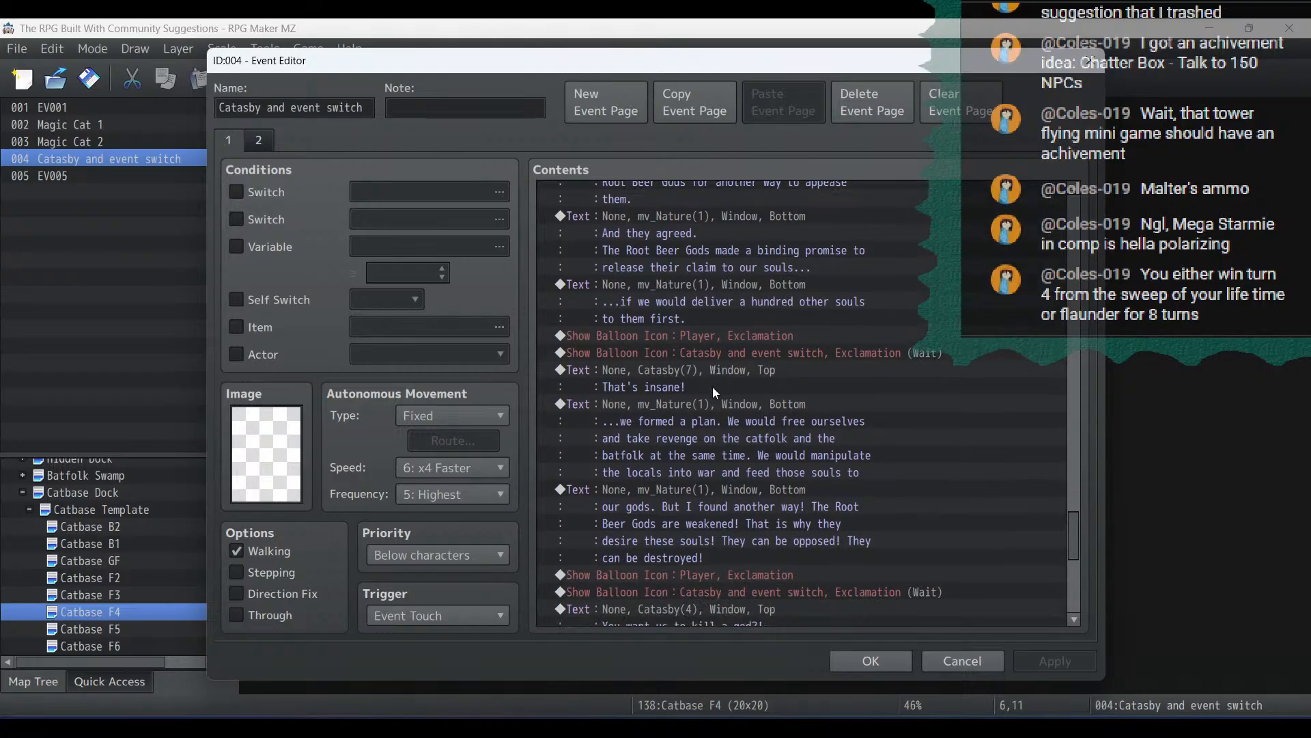
{"action": "scroll", "coordinate": [712, 387], "scroll_direction": "down", "scroll_amount": 3}
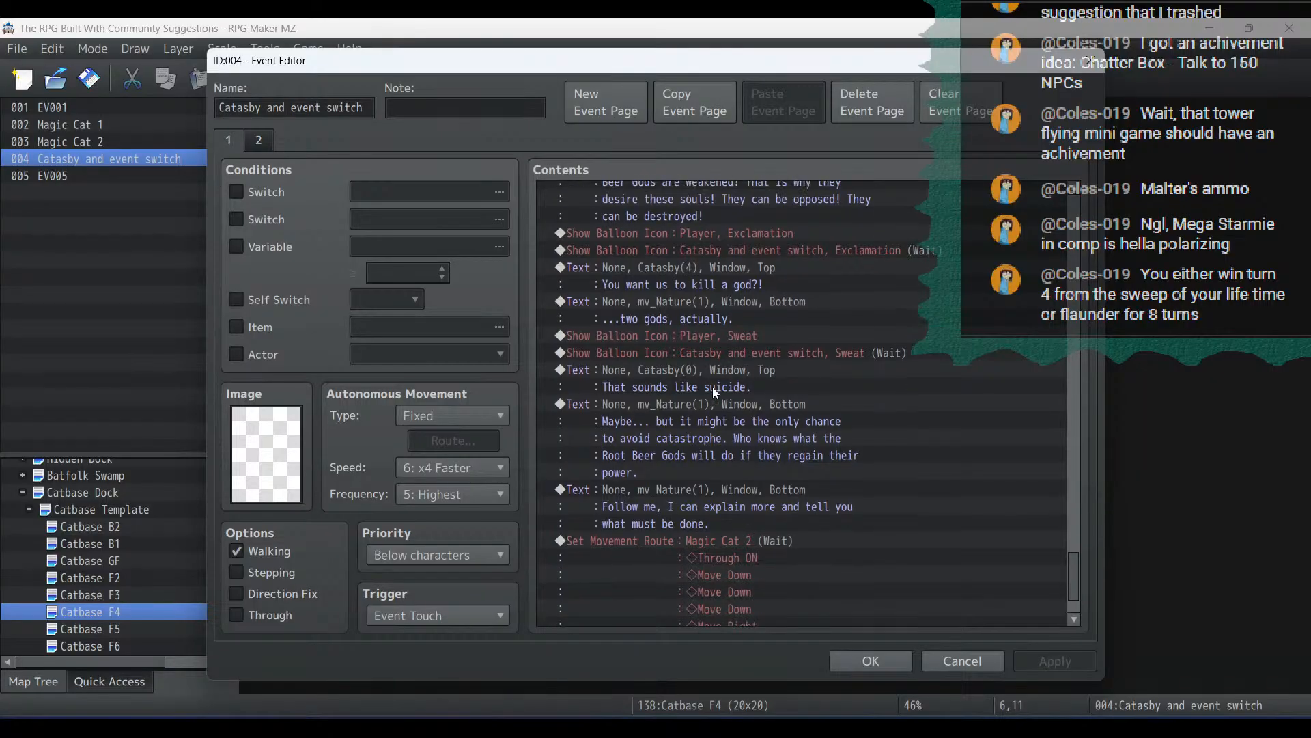
{"action": "left_click", "coordinate": [745, 349]}
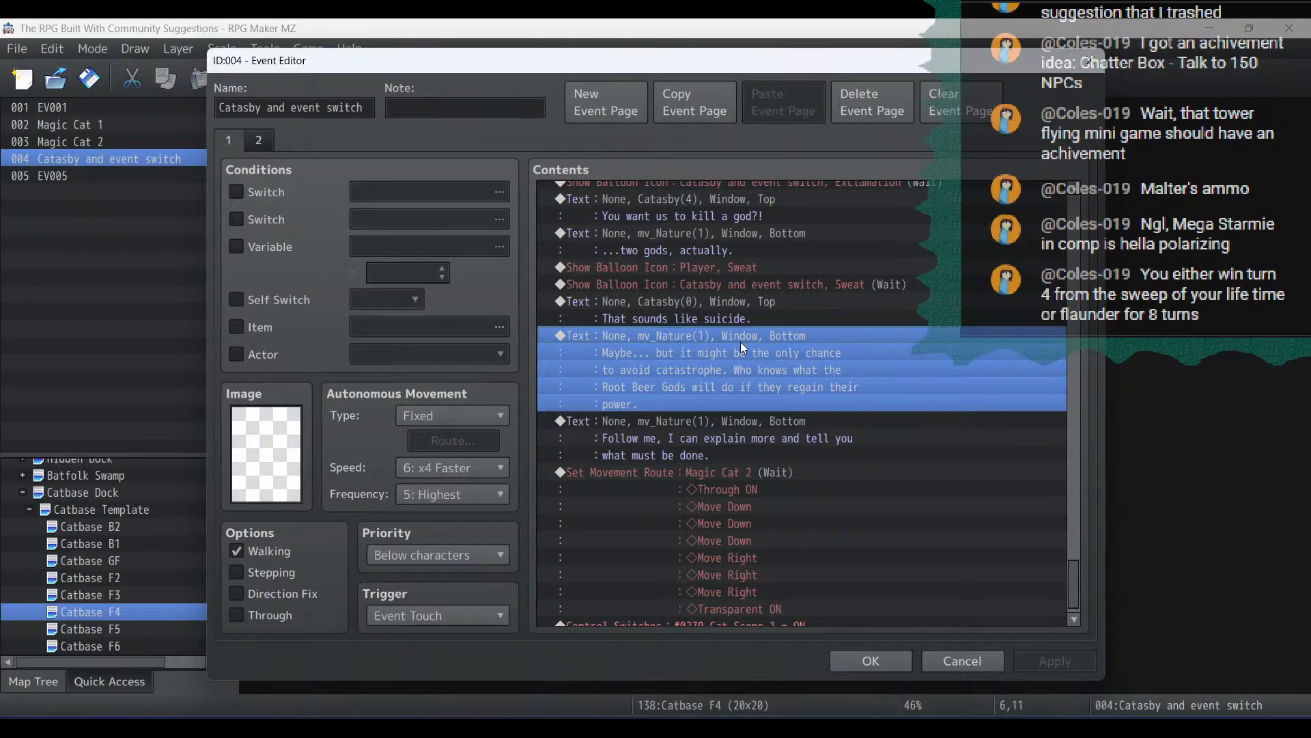
{"action": "scroll", "coordinate": [740, 342], "scroll_direction": "down", "scroll_amount": 1}
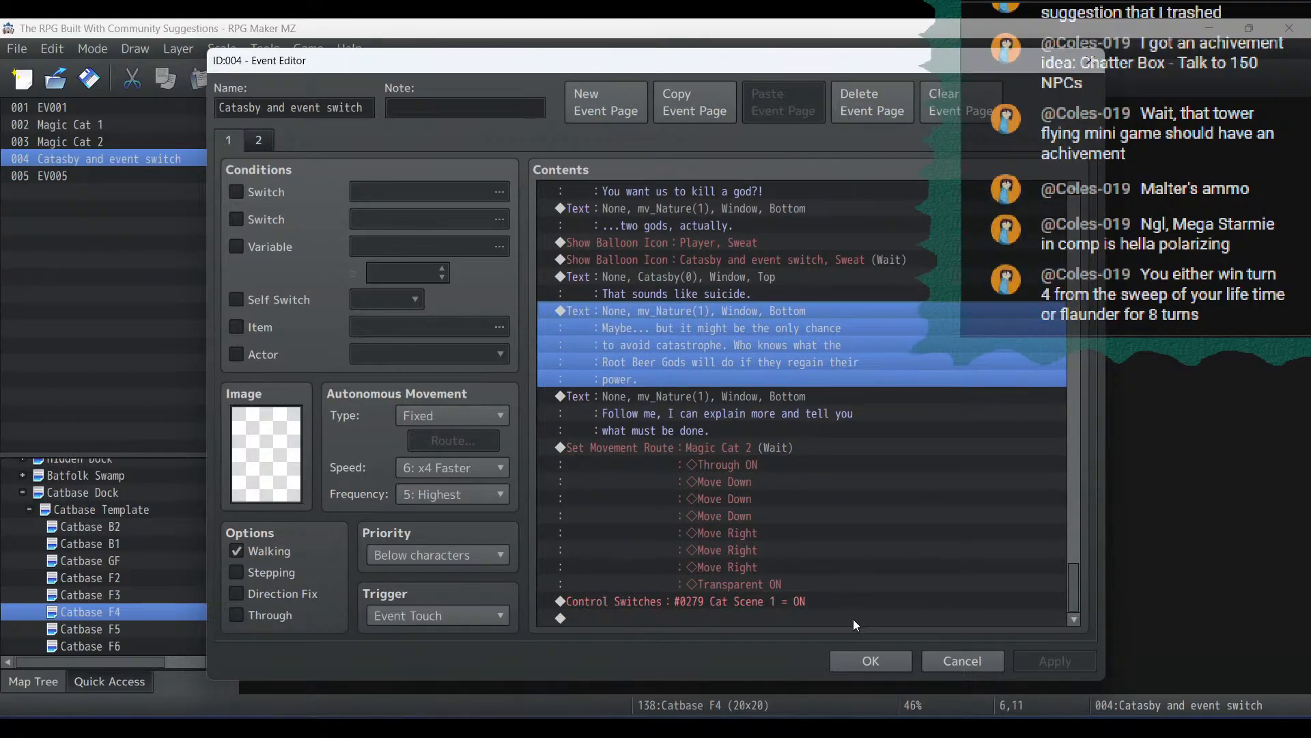
{"action": "left_click", "coordinate": [866, 660]}
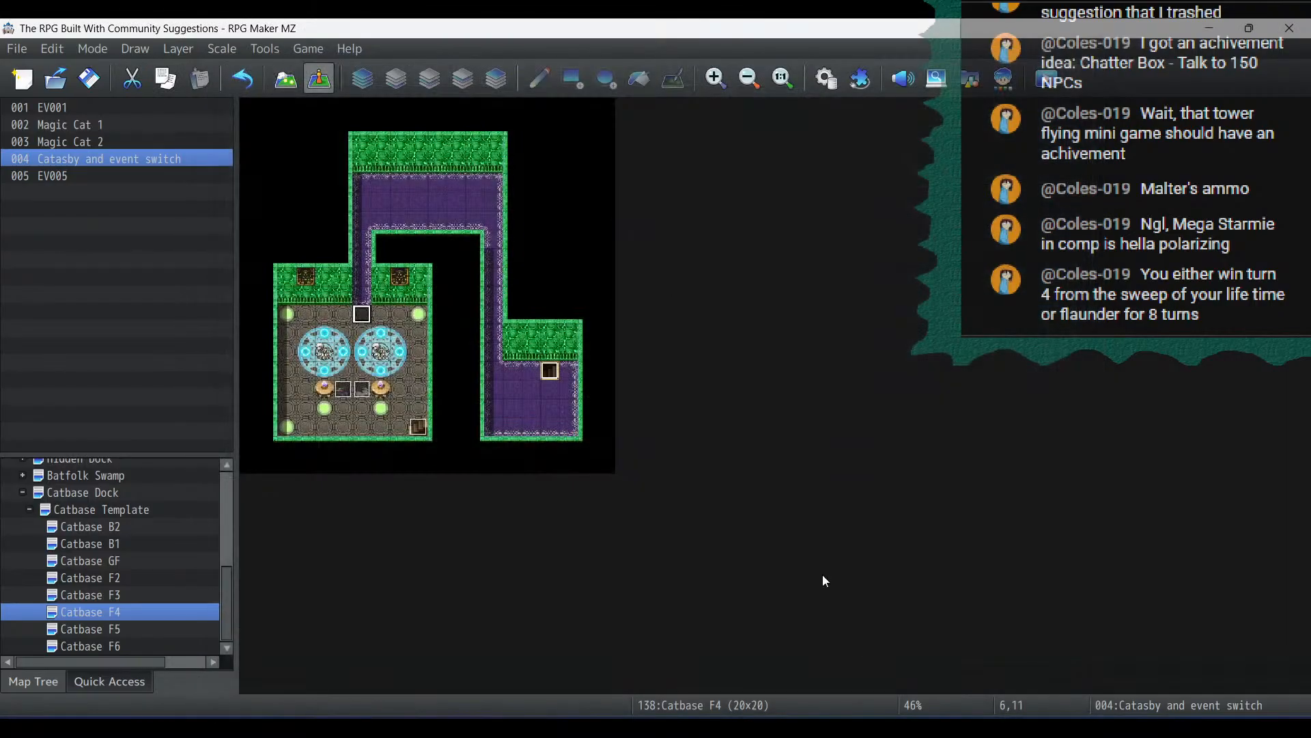
{"action": "left_click", "coordinate": [901, 80]}
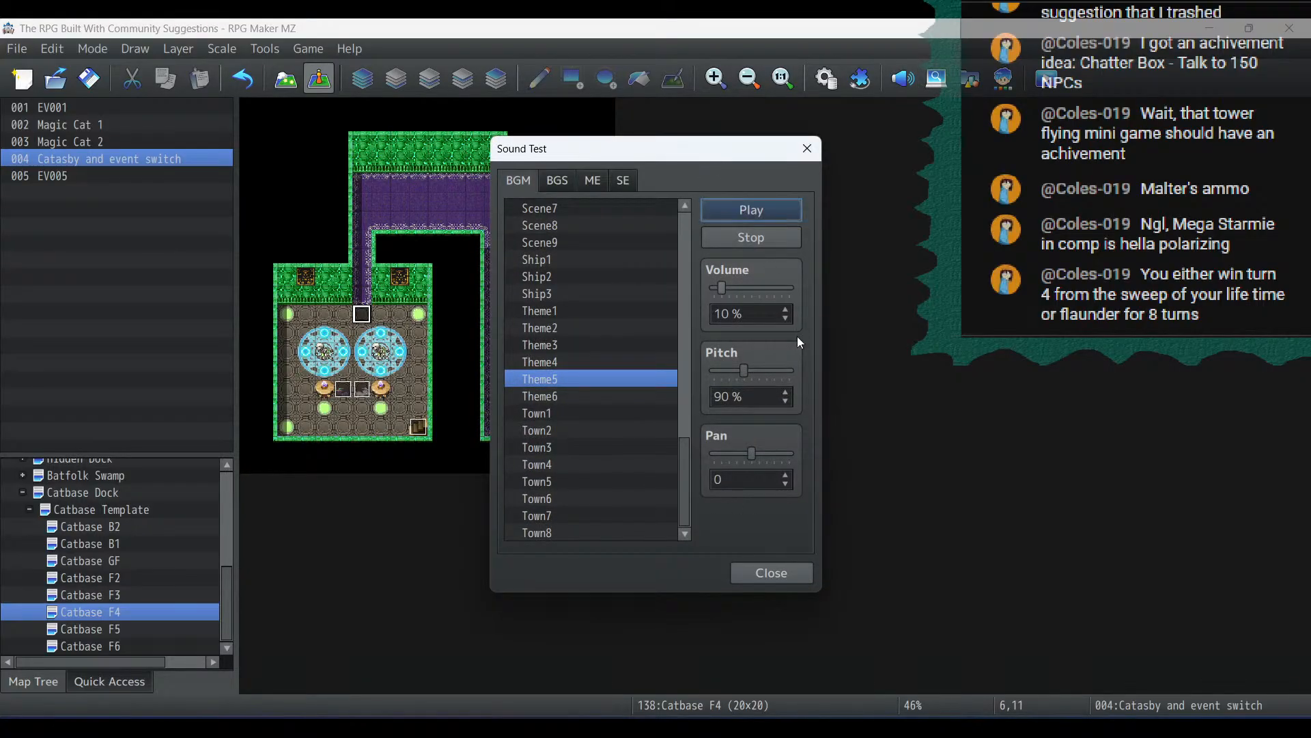
{"action": "left_click", "coordinate": [790, 576]}
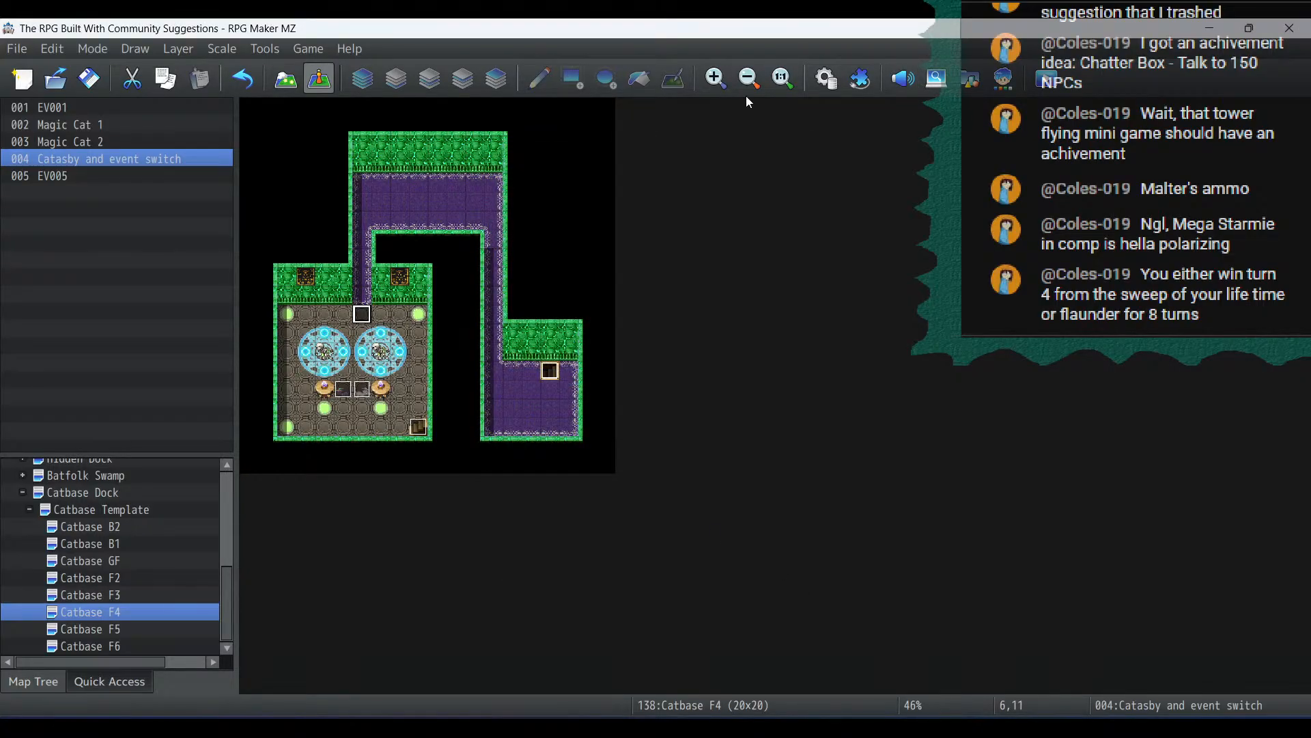
{"action": "left_click", "coordinate": [902, 79]}
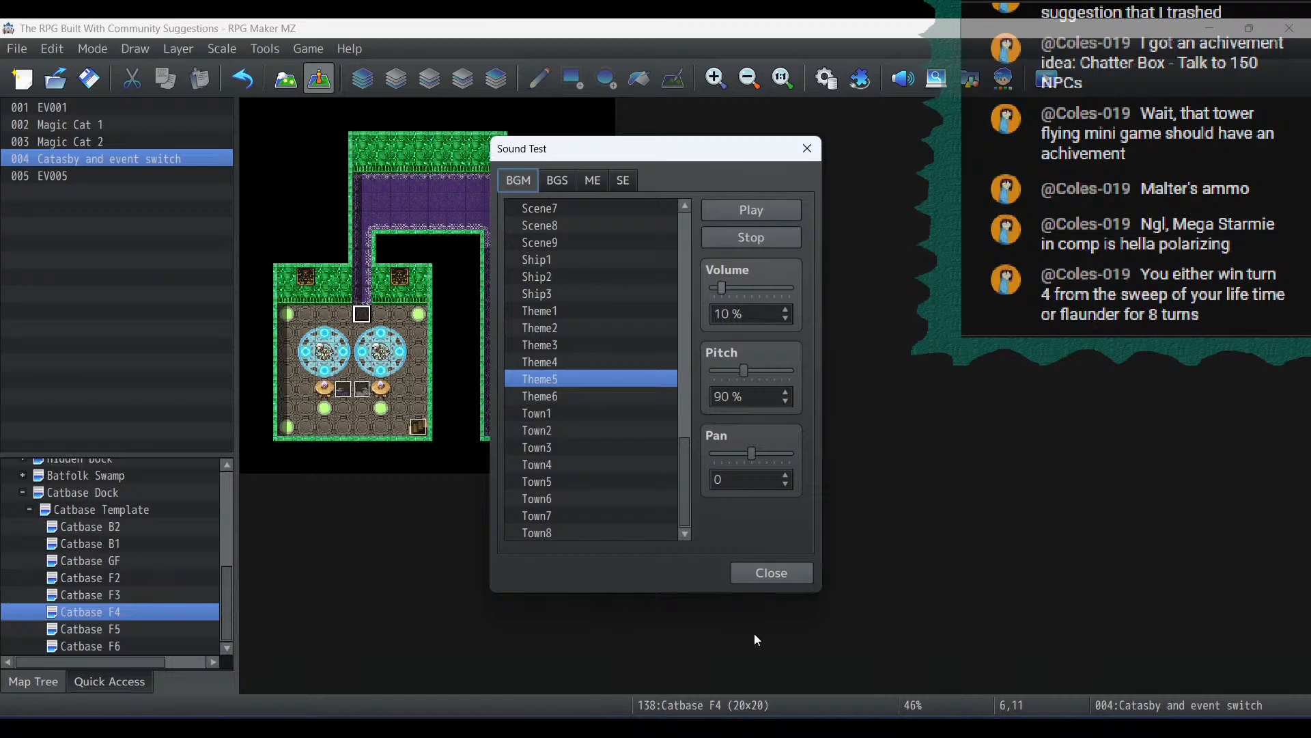
{"action": "left_click", "coordinate": [763, 572]}
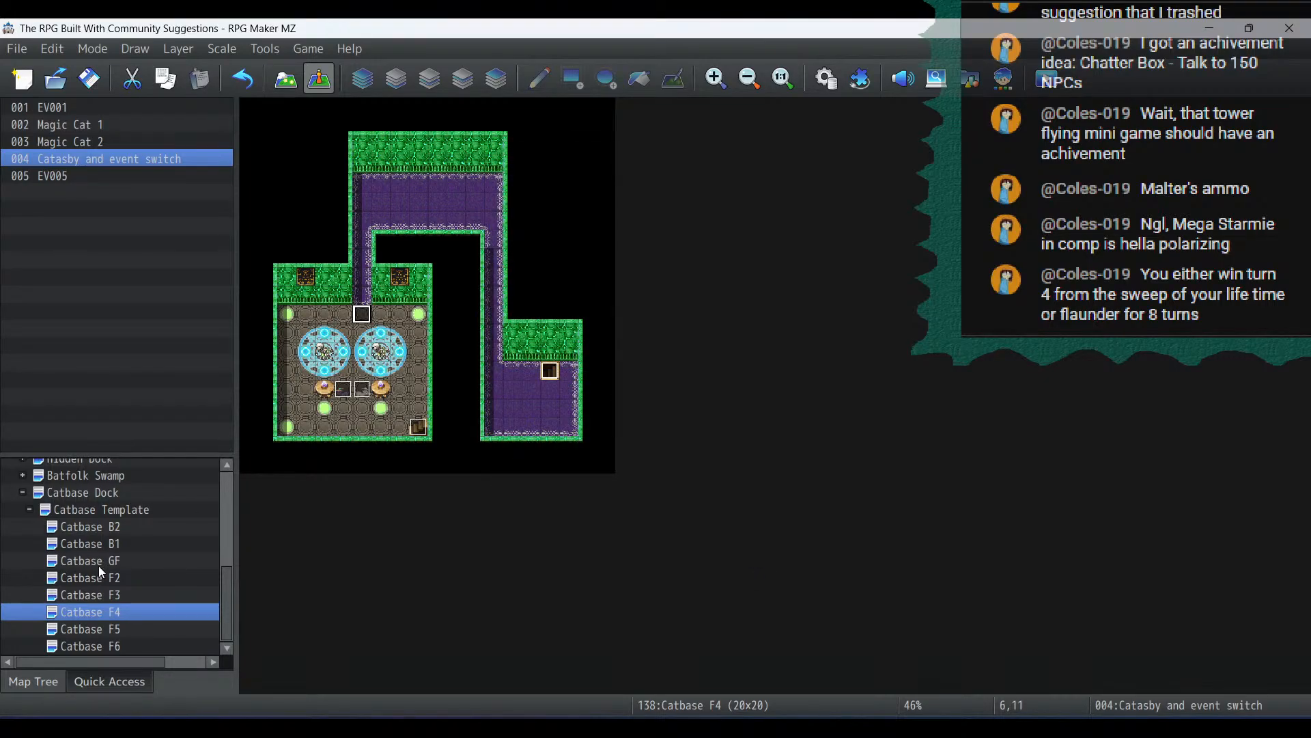
Return to the Catbase F6 map
{"action": "left_click", "coordinate": [110, 628]}
{"action": "left_click", "coordinate": [114, 648]}
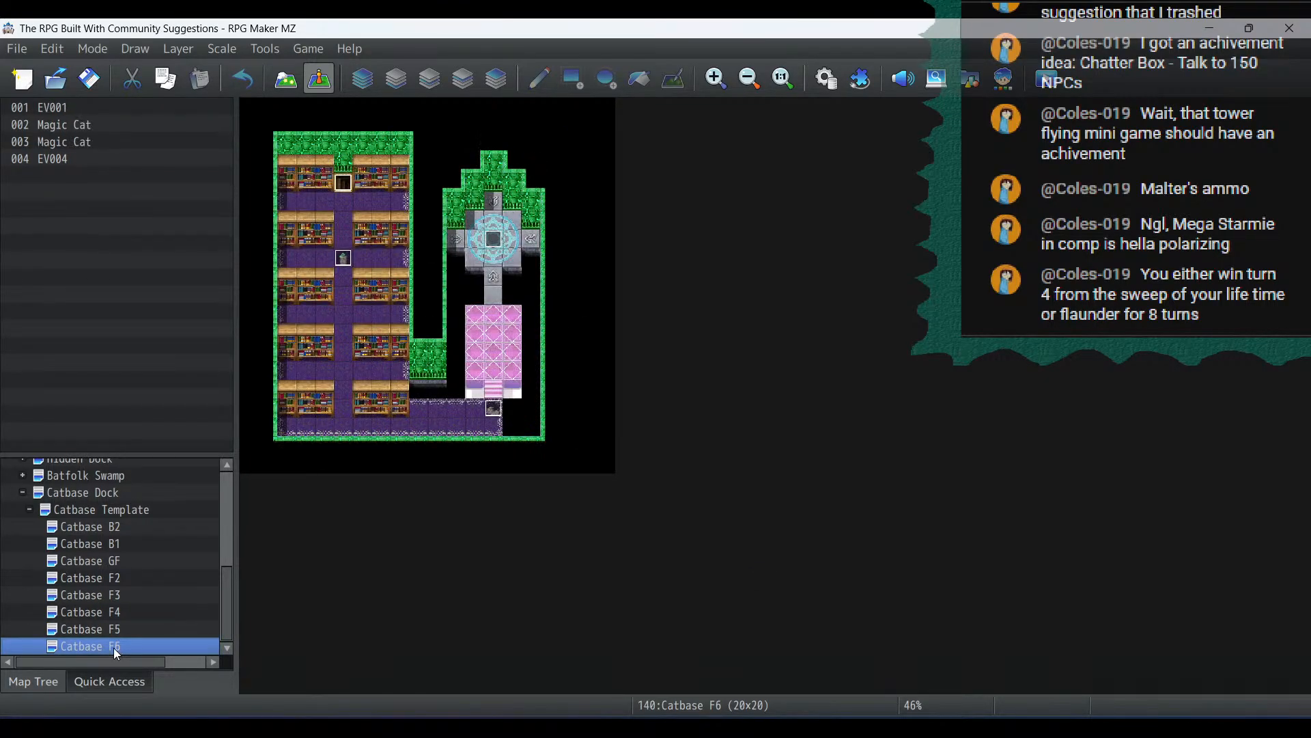
Add a text message with the black-and-white cat face from mv_Nature to page 1 of the Catbase F6 library's Magic Cat event
{"action": "double_click", "coordinate": [343, 259]}
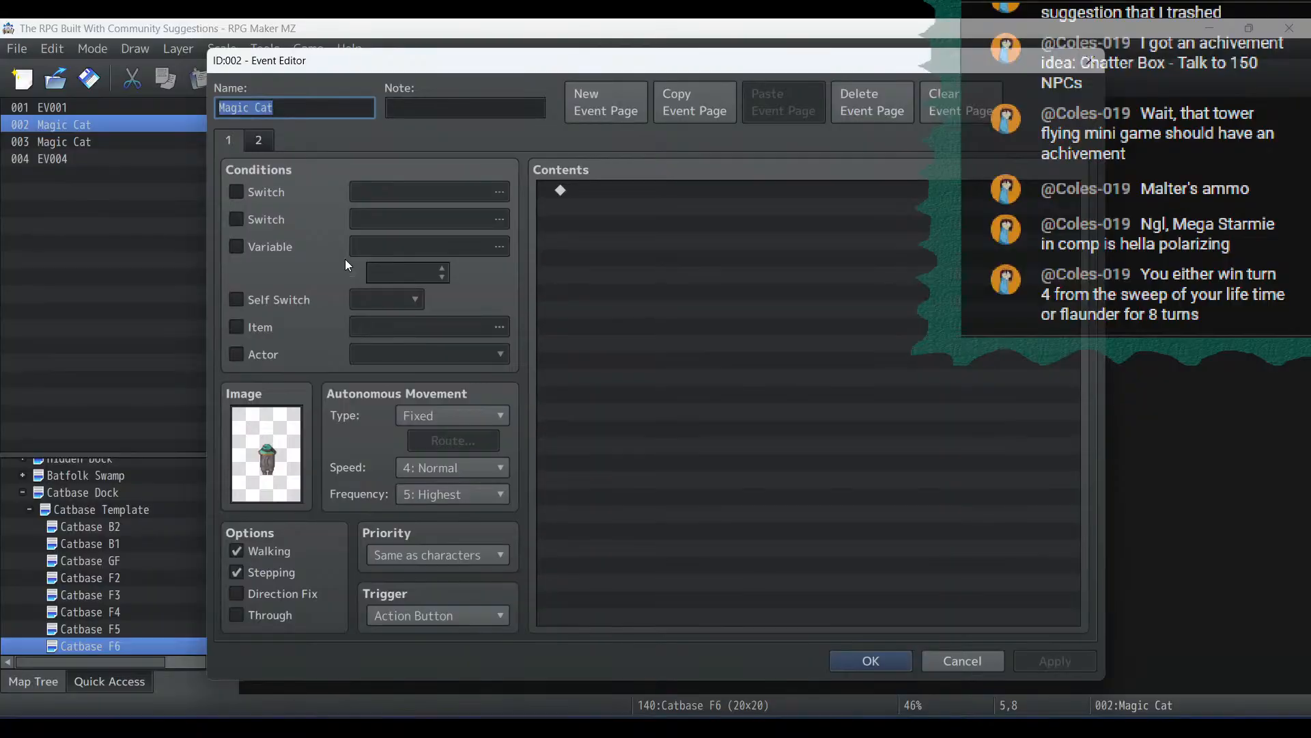
{"action": "double_click", "coordinate": [690, 246]}
{"action": "left_click", "coordinate": [657, 197]}
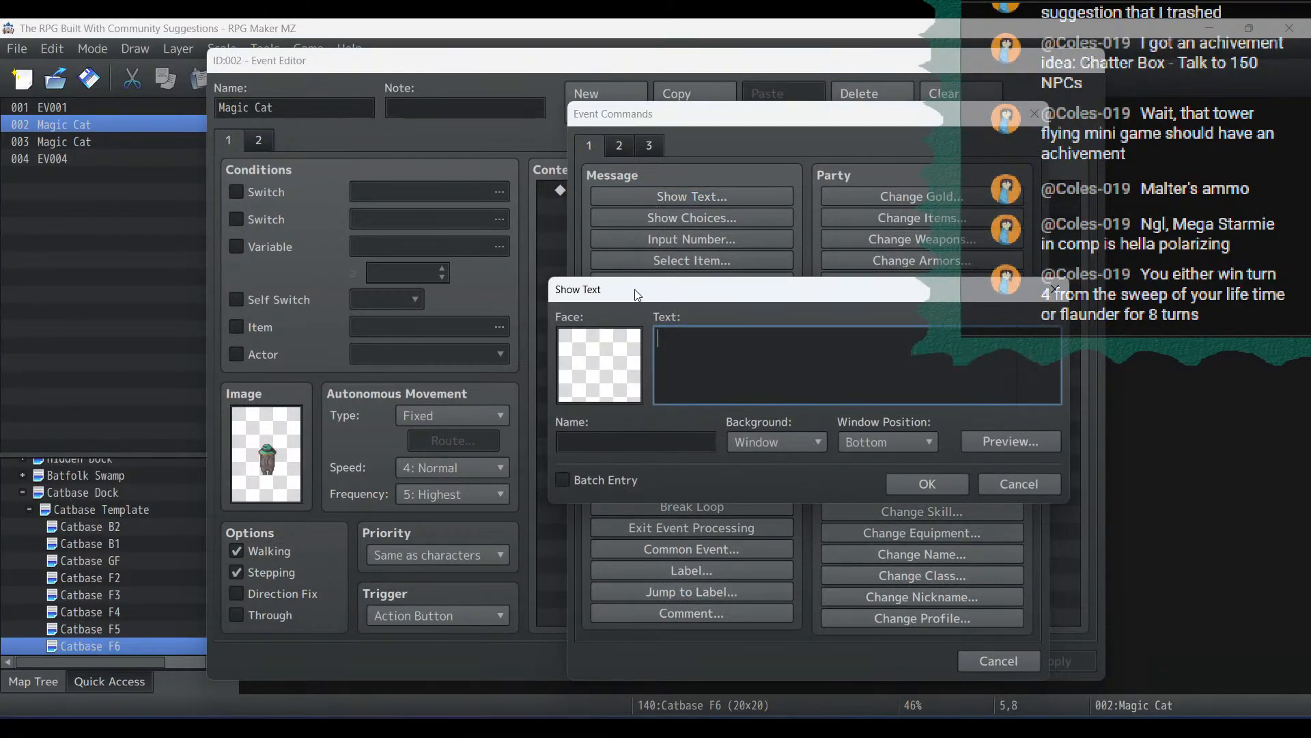
{"action": "double_click", "coordinate": [612, 369]}
{"action": "scroll", "coordinate": [588, 433], "scroll_direction": "down", "scroll_amount": 5}
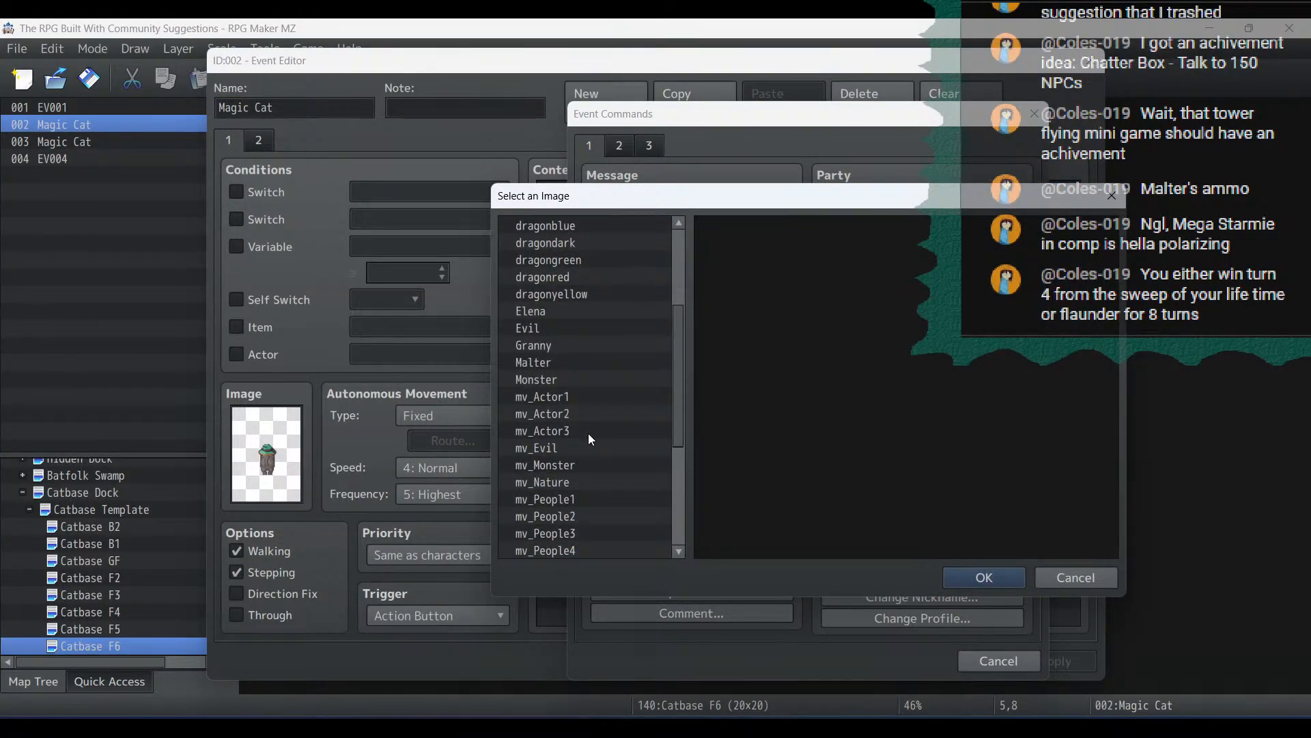
{"action": "left_click", "coordinate": [571, 481]}
{"action": "double_click", "coordinate": [854, 284]}
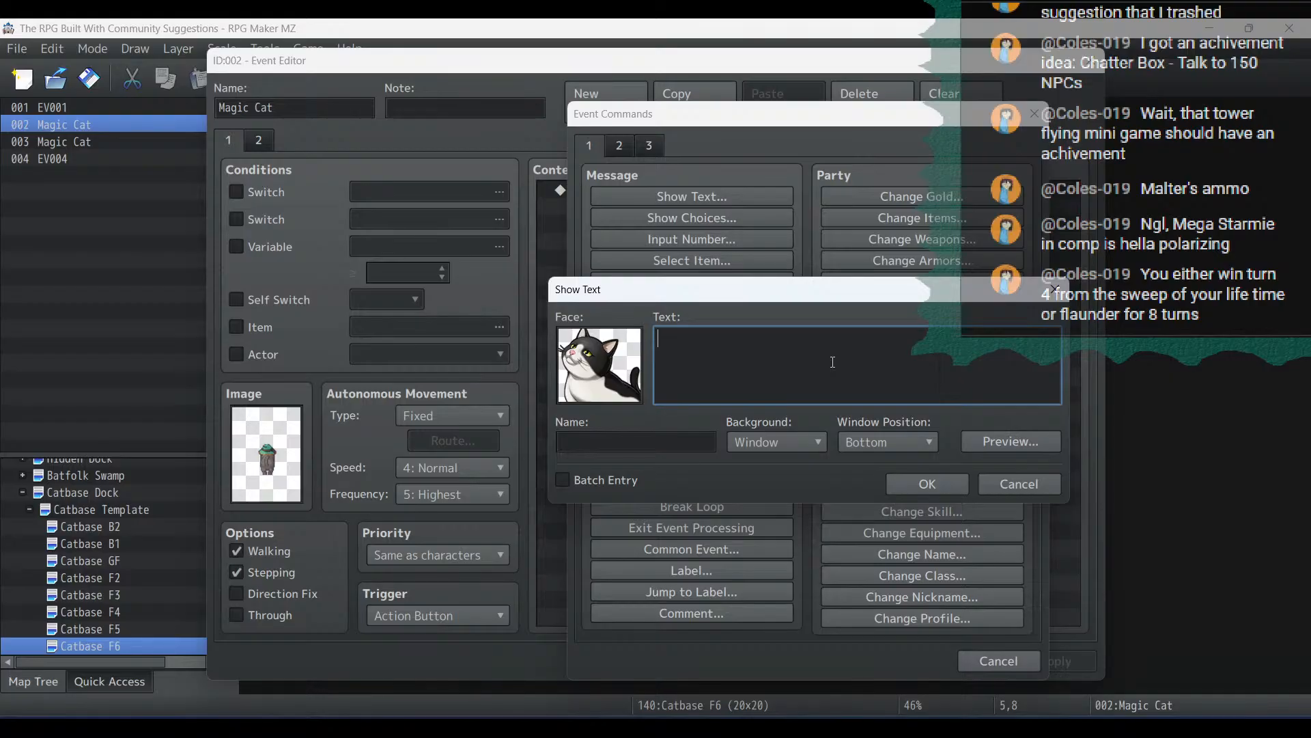
Begin the cat's message with the line "We had planned to incite conflict between"
{"action": "type", "text": "We"}
{"action": "key", "text": "BackSpace"}
{"action": "key", "text": "BackSpace"}
{"action": "type", "text": "We had "}
{"action": "type", "text": "plann"}
{"action": "key", "text": "BackSpace"}
{"action": "key", "text": "BackSpace"}
{"action": "key", "text": "BackSpace"}
{"action": "key", "text": "BackSpace"}
{"action": "key", "text": "BackSpace"}
{"action": "type", "text": "rog"}
{"action": "key", "text": "BackSpace"}
{"action": "key", "text": "BackSpace"}
{"action": "key", "text": "BackSpace"}
{"action": "type", "text": "originally planned to "}
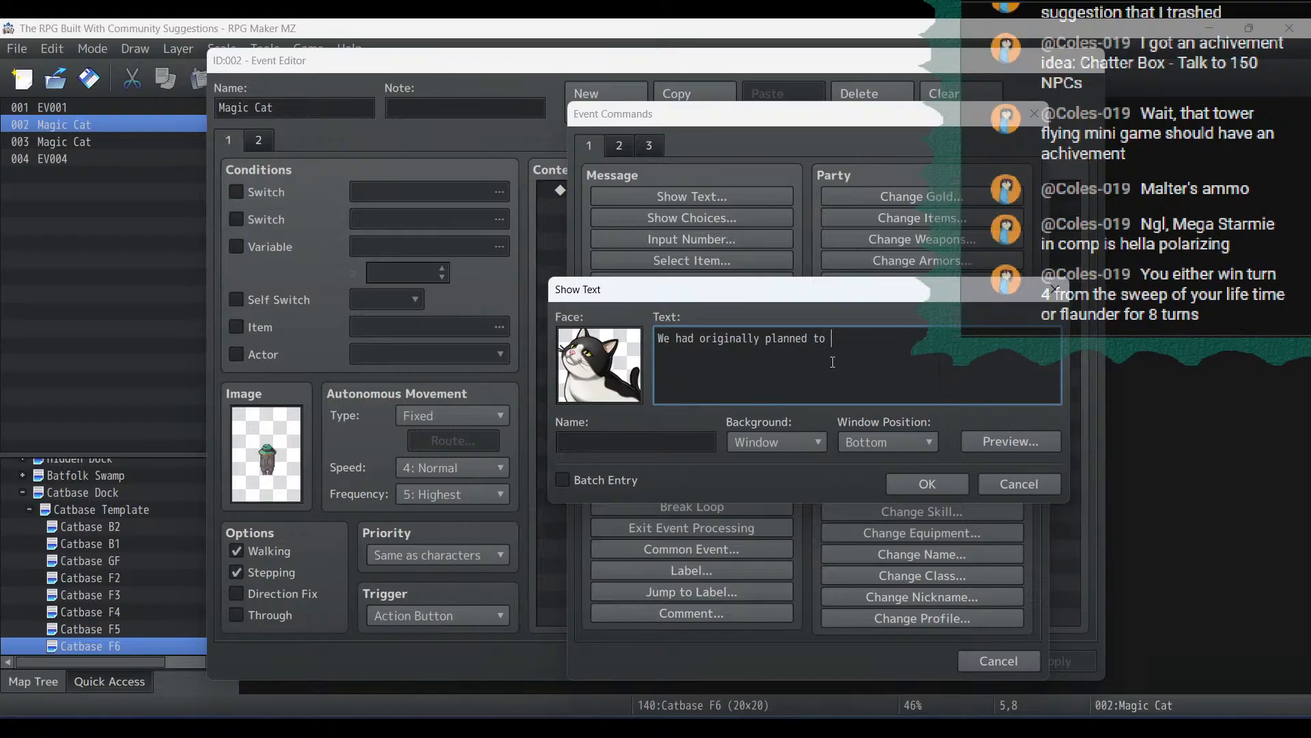
{"action": "type", "text": "incite conflci"}
{"action": "key", "text": "BackSpace"}
{"action": "key", "text": "BackSpace"}
{"action": "key", "text": "BackSpace"}
{"action": "key", "text": "BackSpace"}
{"action": "key", "text": "BackSpace"}
{"action": "key", "text": "BackSpace"}
{"action": "key", "text": "BackSpace"}
{"action": "key", "text": "BackSpace"}
{"action": "key", "text": "BackSpace"}
{"action": "key", "text": "BackSpace"}
{"action": "key", "text": "BackSpace"}
{"action": "key", "text": "BackSpace"}
{"action": "key", "text": "BackSpace"}
{"action": "key", "text": "BackSpace"}
{"action": "key", "text": "BackSpace"}
{"action": "key", "text": "BackSpace"}
{"action": "key", "text": "BackSpace"}
{"action": "key", "text": "BackSpace"}
{"action": "key", "text": "BackSpace"}
{"action": "key", "text": "BackSpace"}
{"action": "key", "text": "BackSpace"}
{"action": "key", "text": "BackSpace"}
{"action": "key", "text": "BackSpace"}
{"action": "type", "text": "planned to incite conflict between"}
{"action": "key", "text": "Return"}
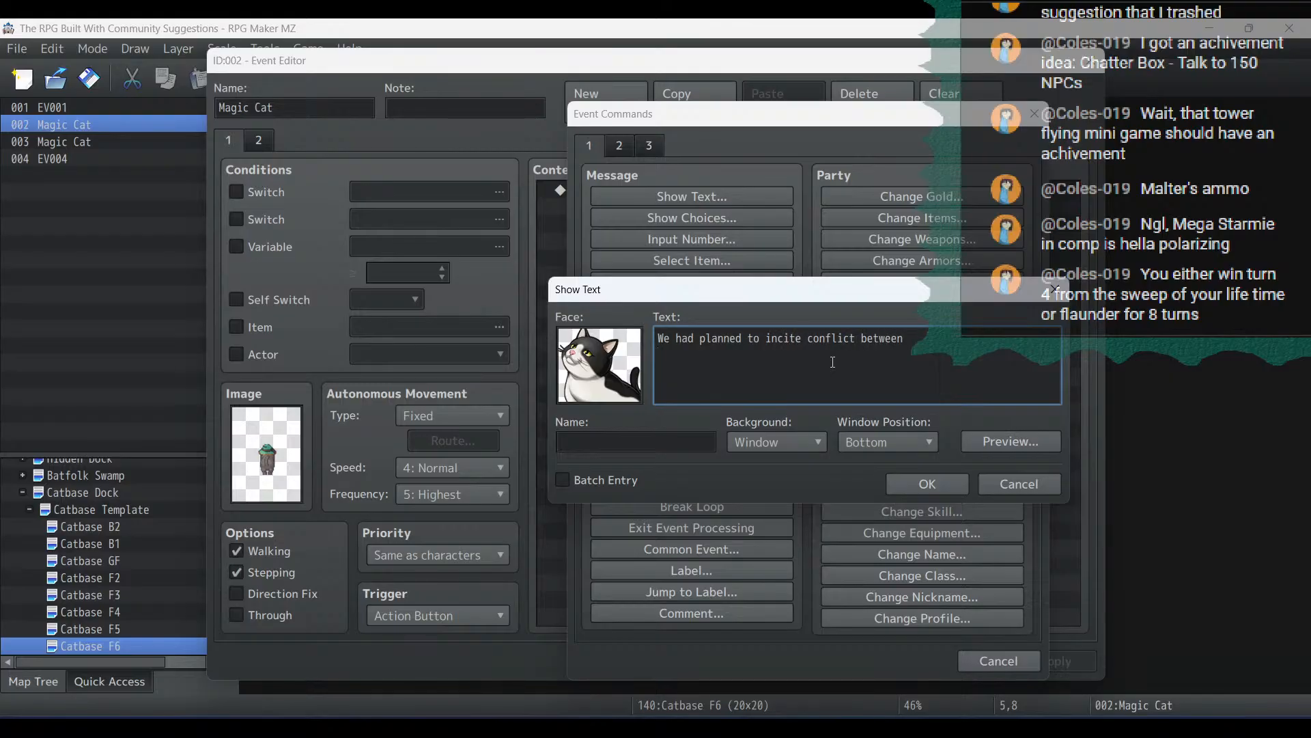
Finish the message with "the catfolk and the batfolk and harvest souls during the insuing war." and save the event
{"action": "type", "text": "the catfolk and the batfolk"}
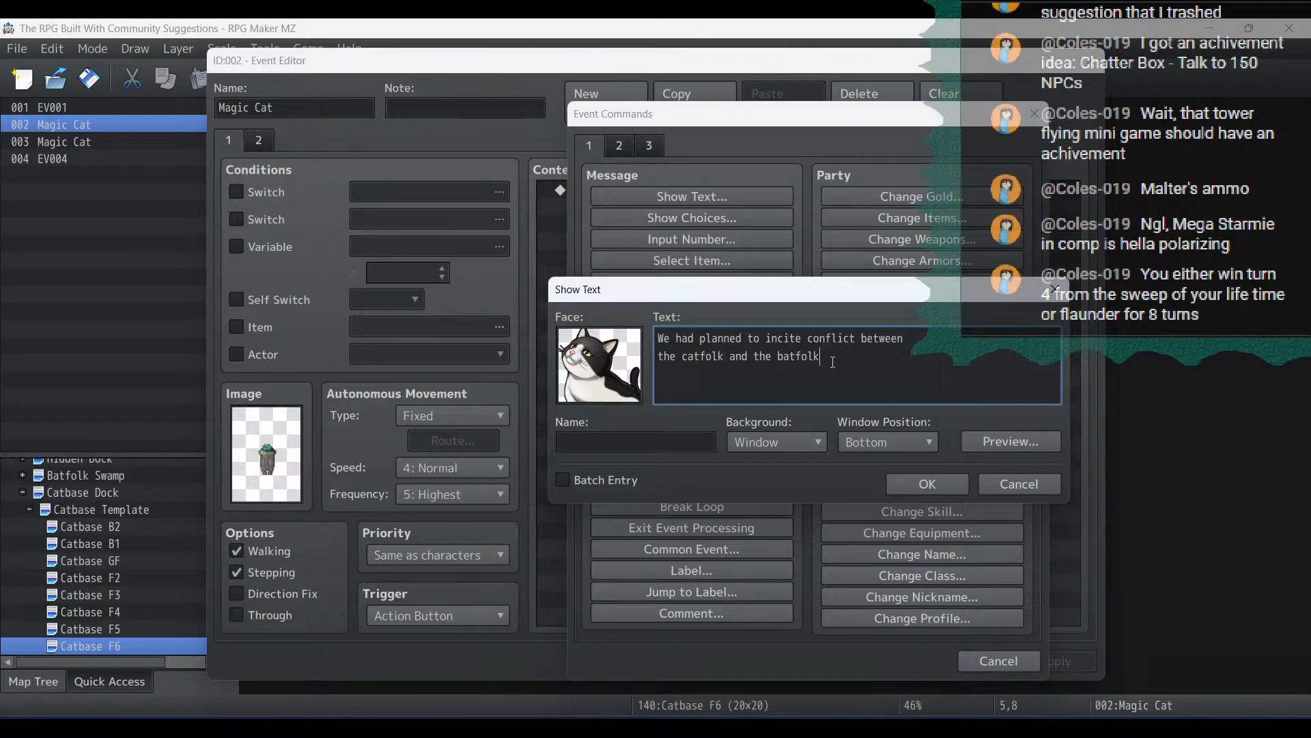
{"action": "type", "text": " and"}
{"action": "type", "text": "harvest"}
{"action": "key", "text": "Return"}
{"action": "type", "text": "sou"}
{"action": "key", "text": "BackSpace"}
{"action": "key", "text": "BackSpace"}
{"action": "key", "text": "BackSpace"}
{"action": "key", "text": "BackSpace"}
{"action": "type", "text": "souls\\"}
{"action": "key", "text": "BackSpace"}
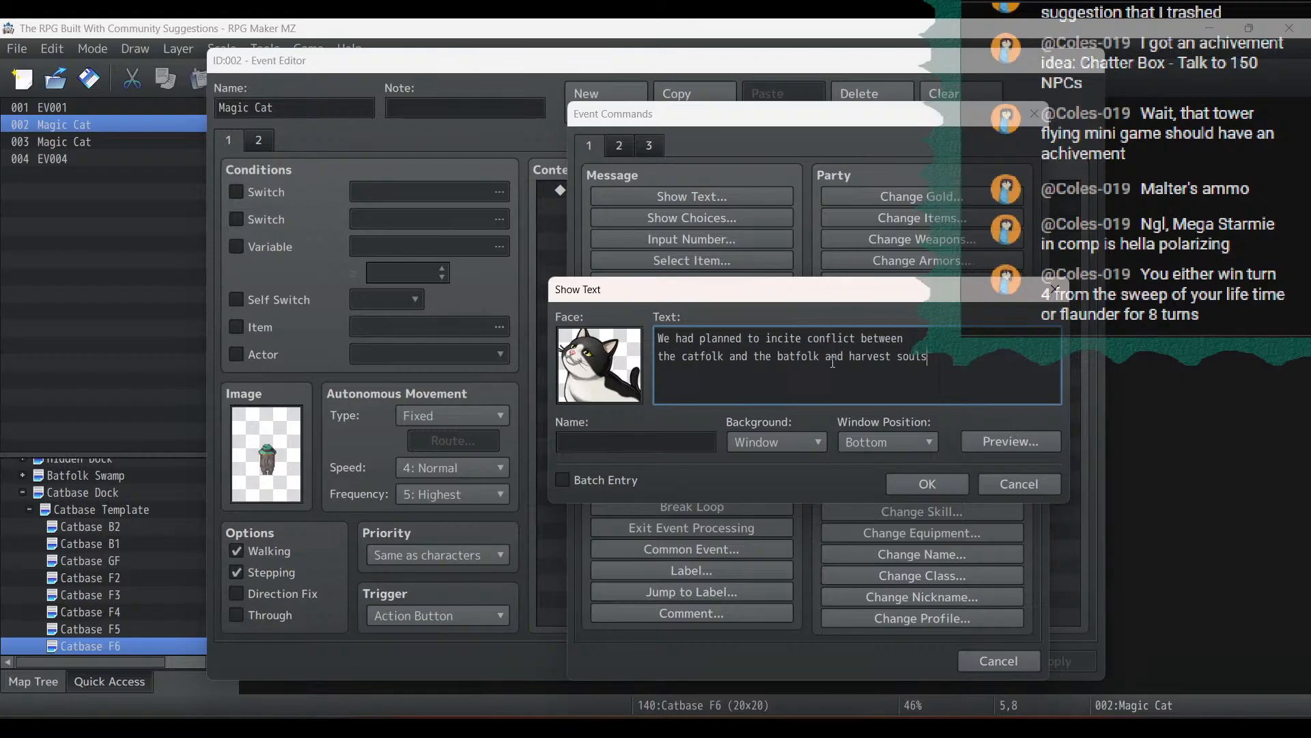
{"action": "key", "text": "Return"}
{"action": "type", "text": "during the insuring"}
{"action": "key", "text": "BackSpace"}
{"action": "key", "text": "BackSpace"}
{"action": "key", "text": "BackSpace"}
{"action": "key", "text": "BackSpace"}
{"action": "type", "text": "ing war."}
{"action": "left_click", "coordinate": [957, 476]}
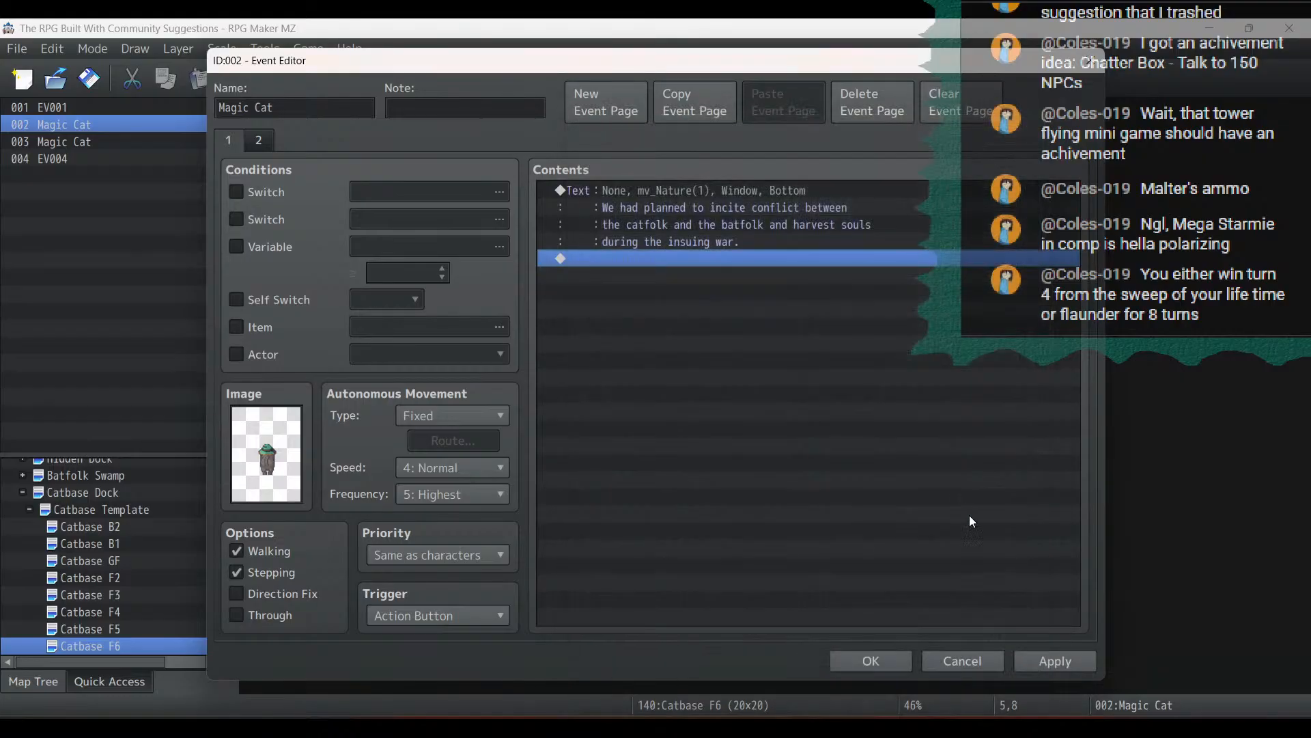
{"action": "left_click", "coordinate": [871, 660]}
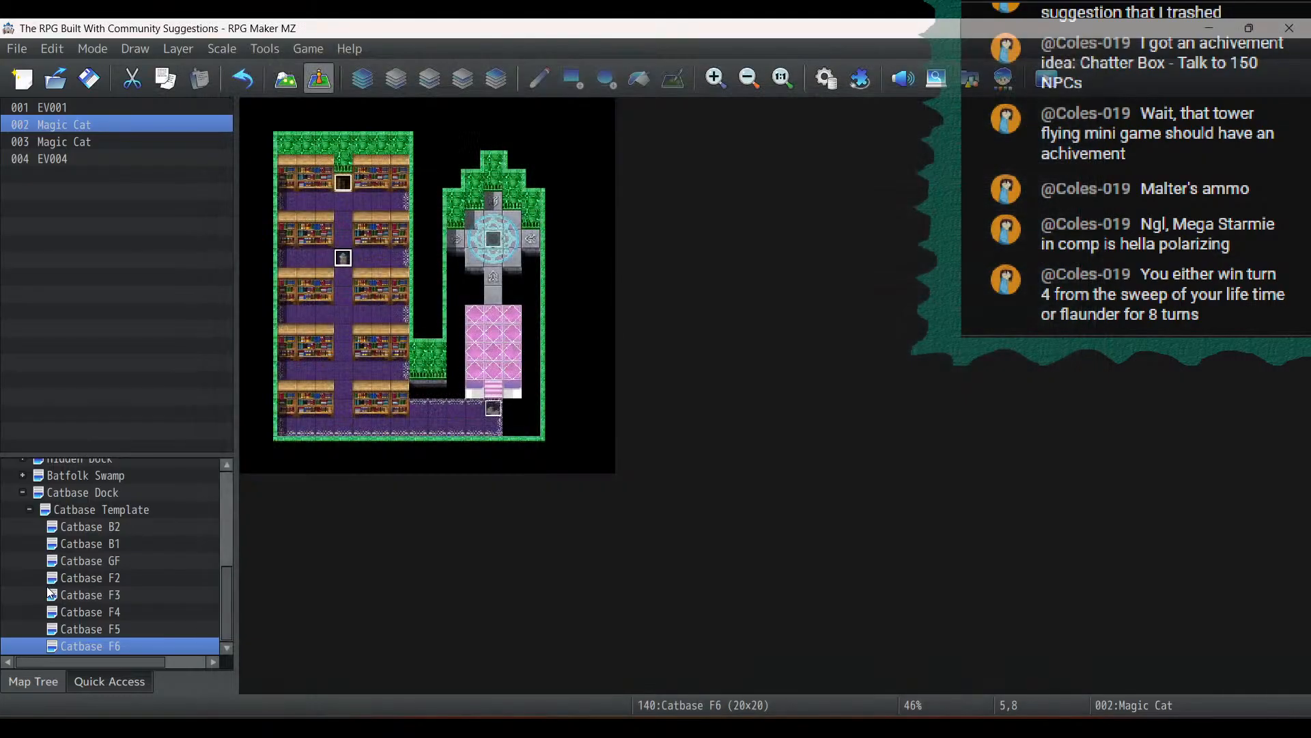
Reread the dialogue about the cats' plan and the Root Beer Gods in Catbase F4's Catasby and event switch event
{"action": "left_click", "coordinate": [91, 611]}
{"action": "double_click", "coordinate": [363, 316]}
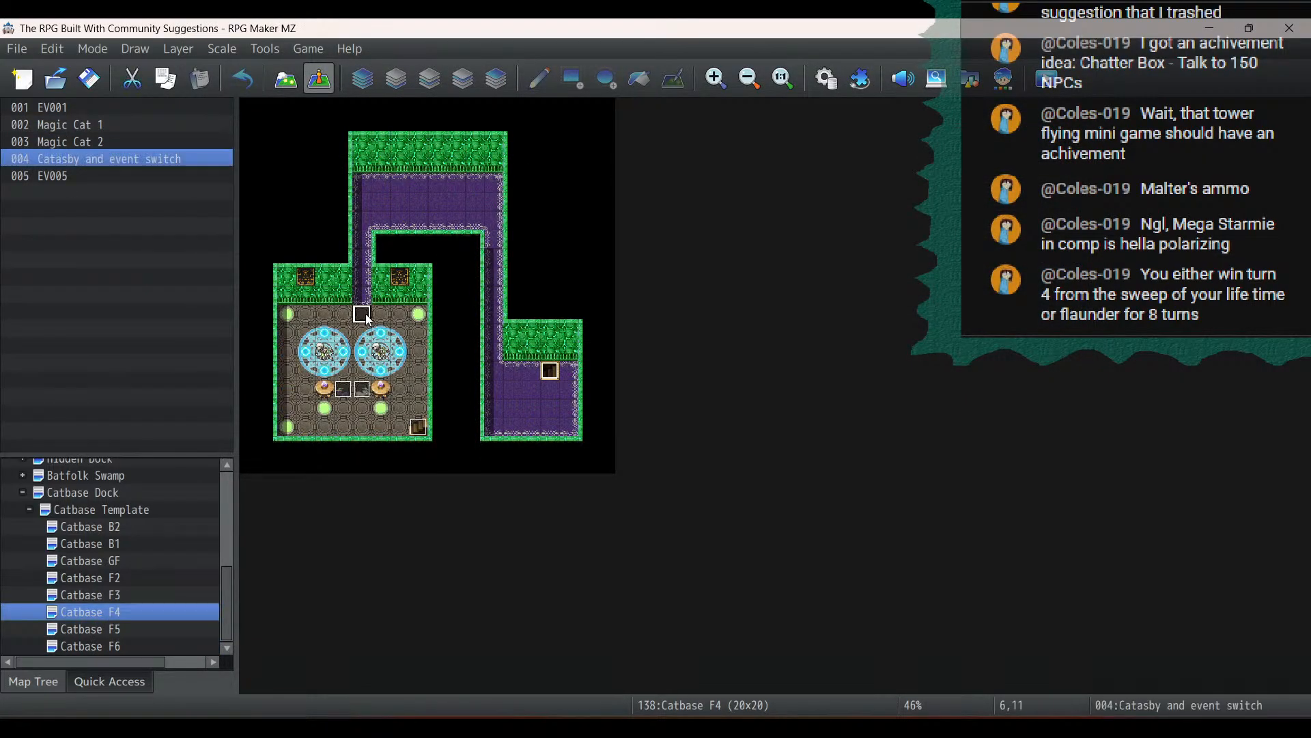
{"action": "scroll", "coordinate": [921, 384], "scroll_direction": "up", "scroll_amount": 5}
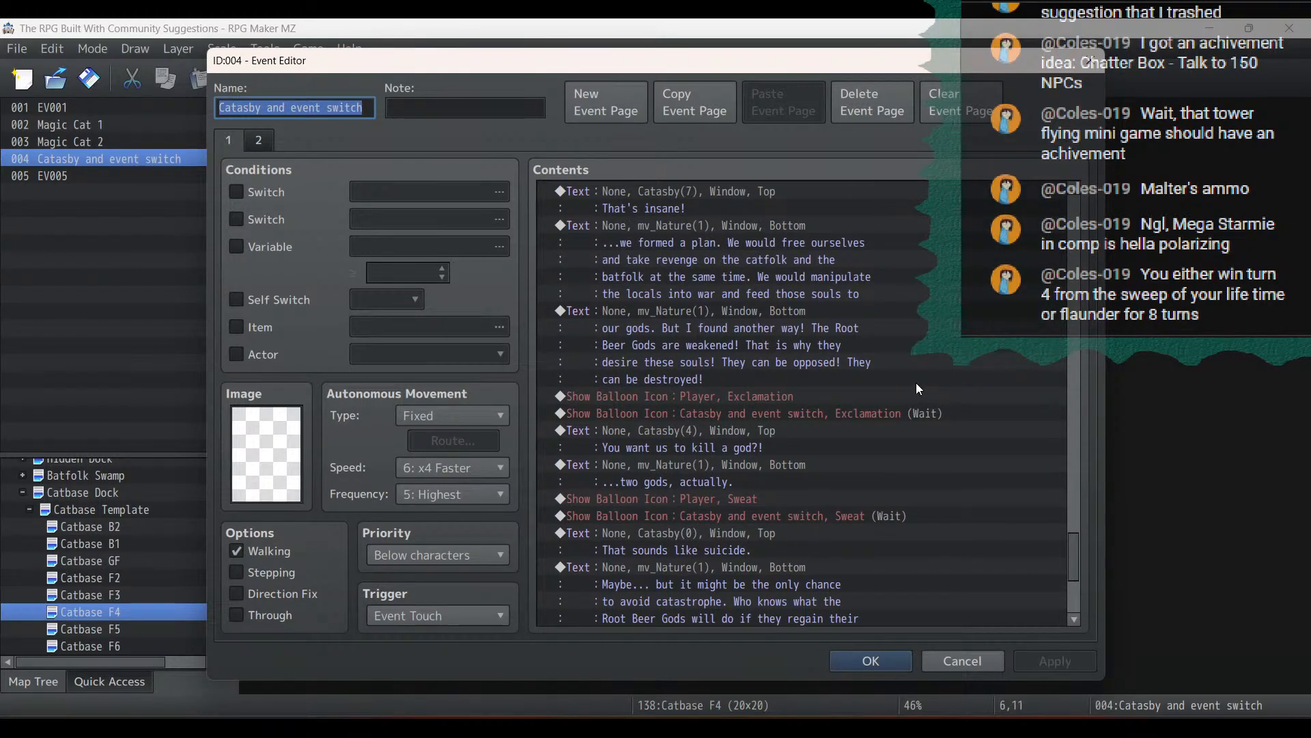
{"action": "left_click", "coordinate": [756, 236]}
{"action": "left_click", "coordinate": [744, 273]}
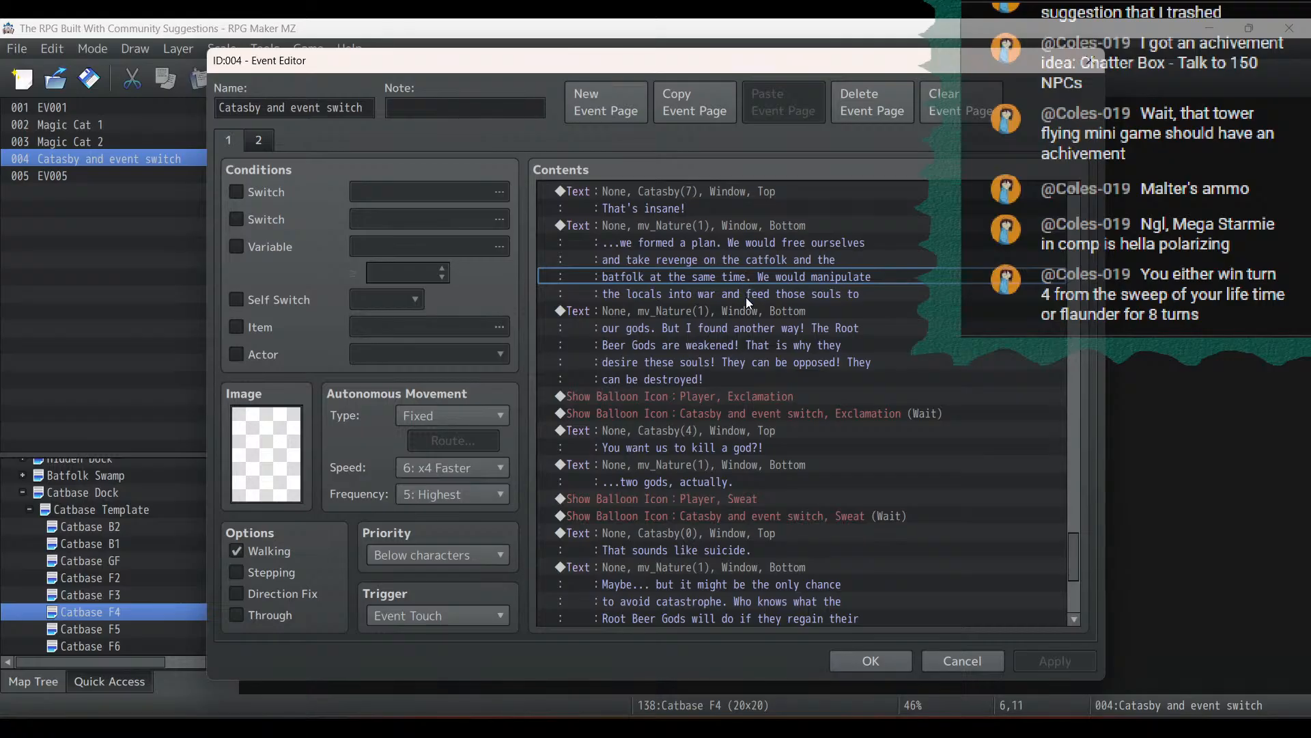
{"action": "left_click", "coordinate": [746, 297]}
{"action": "left_click", "coordinate": [752, 308]}
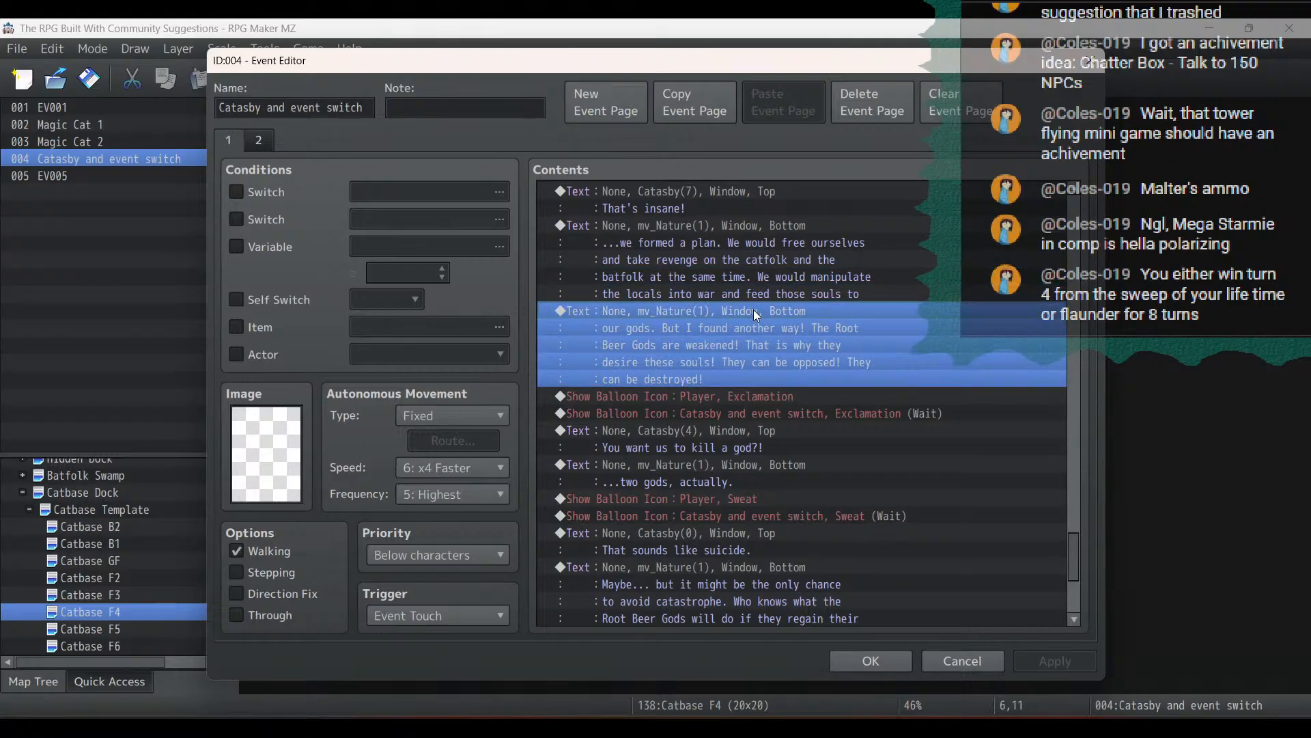
{"action": "left_click", "coordinate": [866, 660]}
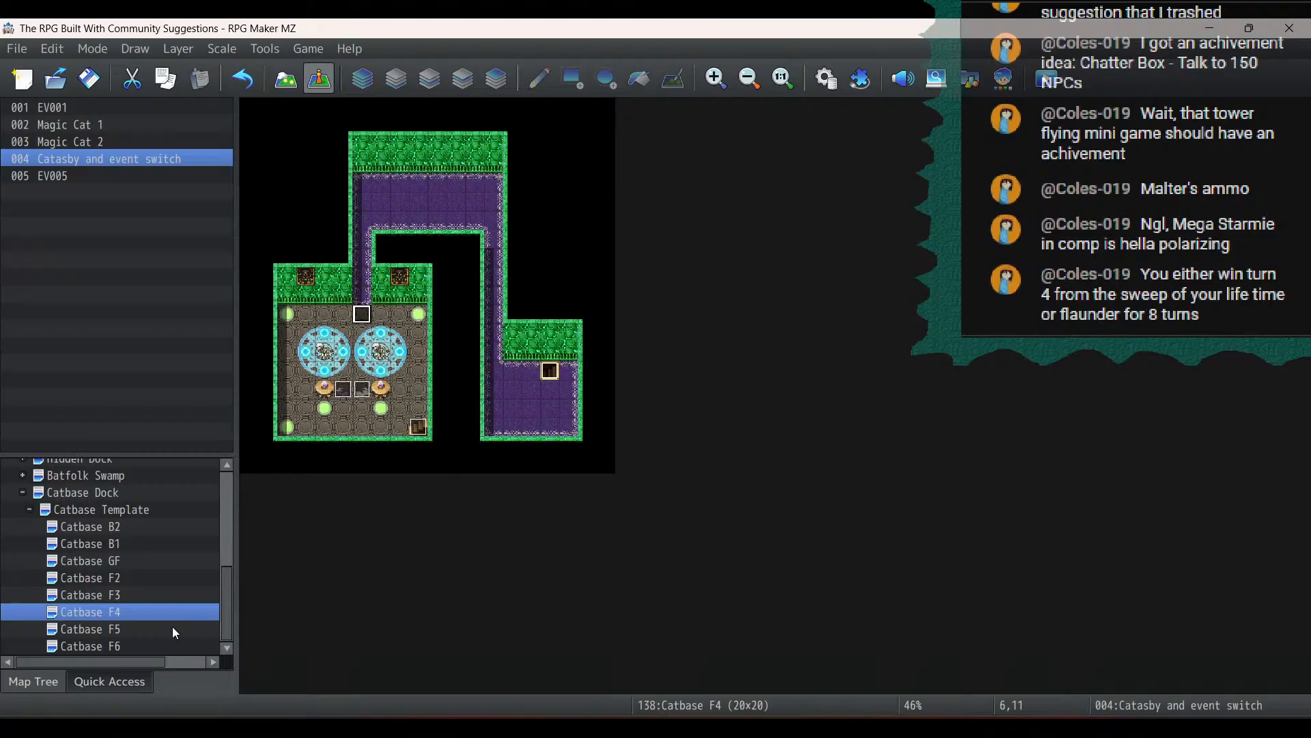
Check the Magic Cat's dialogue on the Catbase F5 map and close the event
{"action": "left_click", "coordinate": [171, 630]}
{"action": "double_click", "coordinate": [548, 334]}
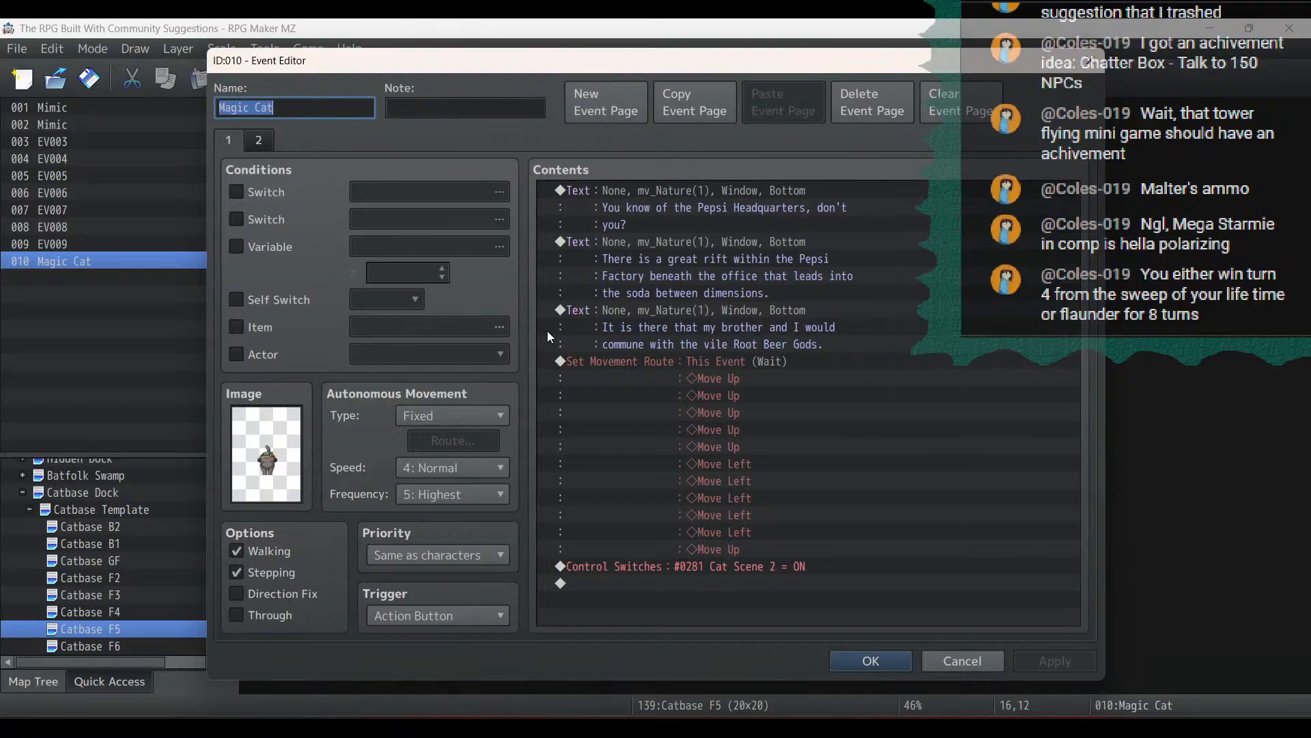
{"action": "left_click", "coordinate": [862, 661]}
Replace the message in the Catbase F6 library's Magic Cat event with "I am not strong enough to stop my brother on my own."
{"action": "left_click", "coordinate": [134, 650]}
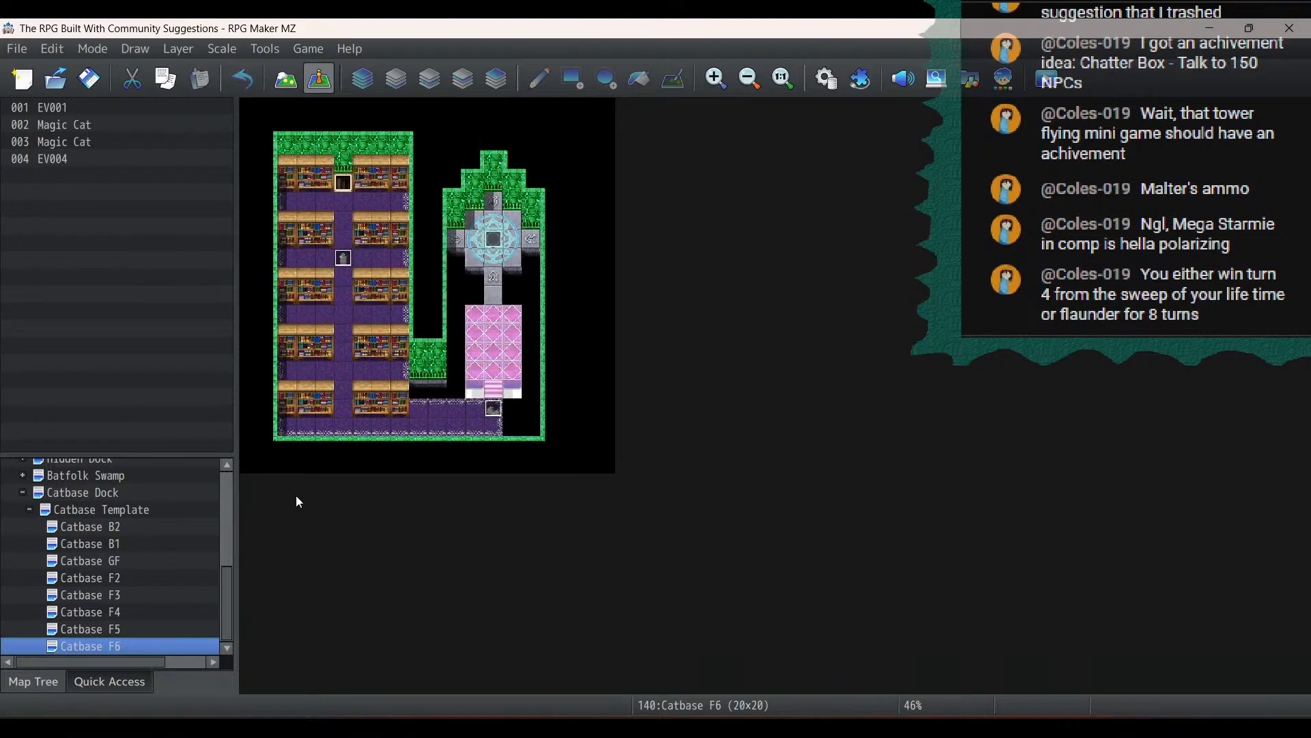
{"action": "double_click", "coordinate": [343, 255]}
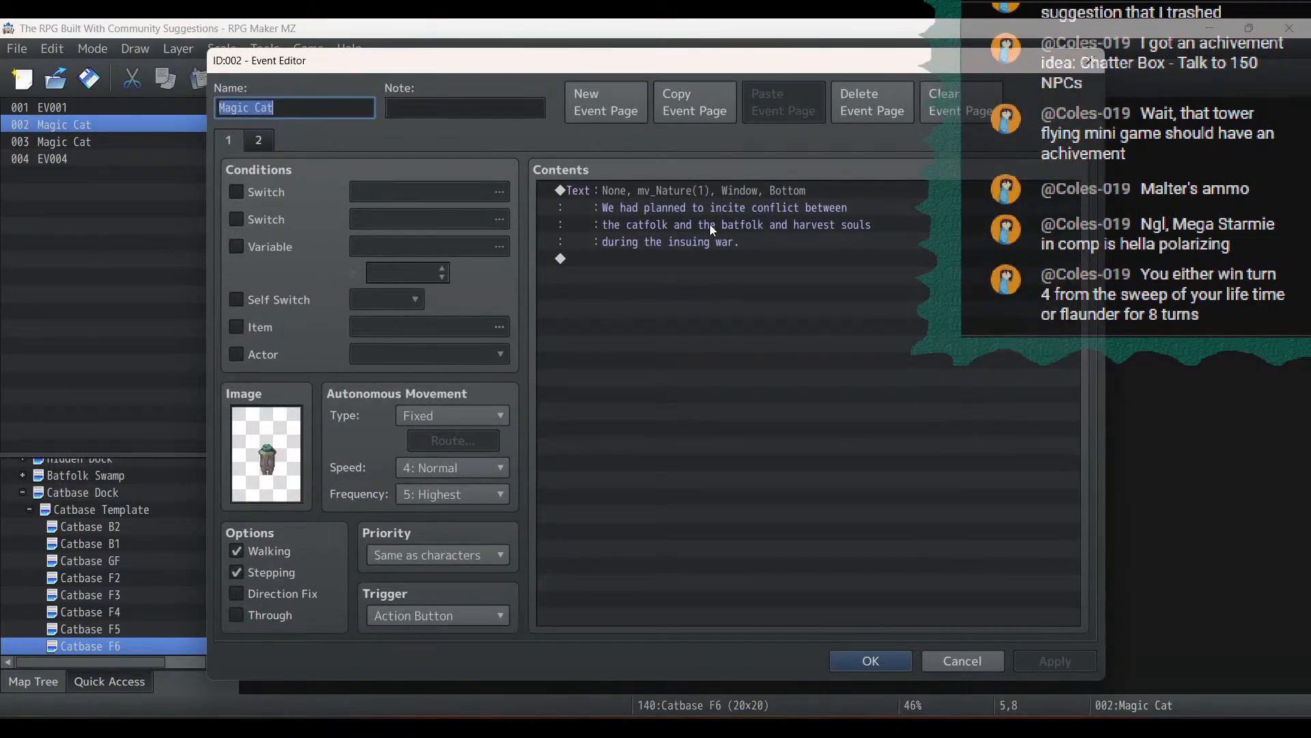
{"action": "left_click", "coordinate": [780, 191]}
{"action": "double_click", "coordinate": [780, 191]}
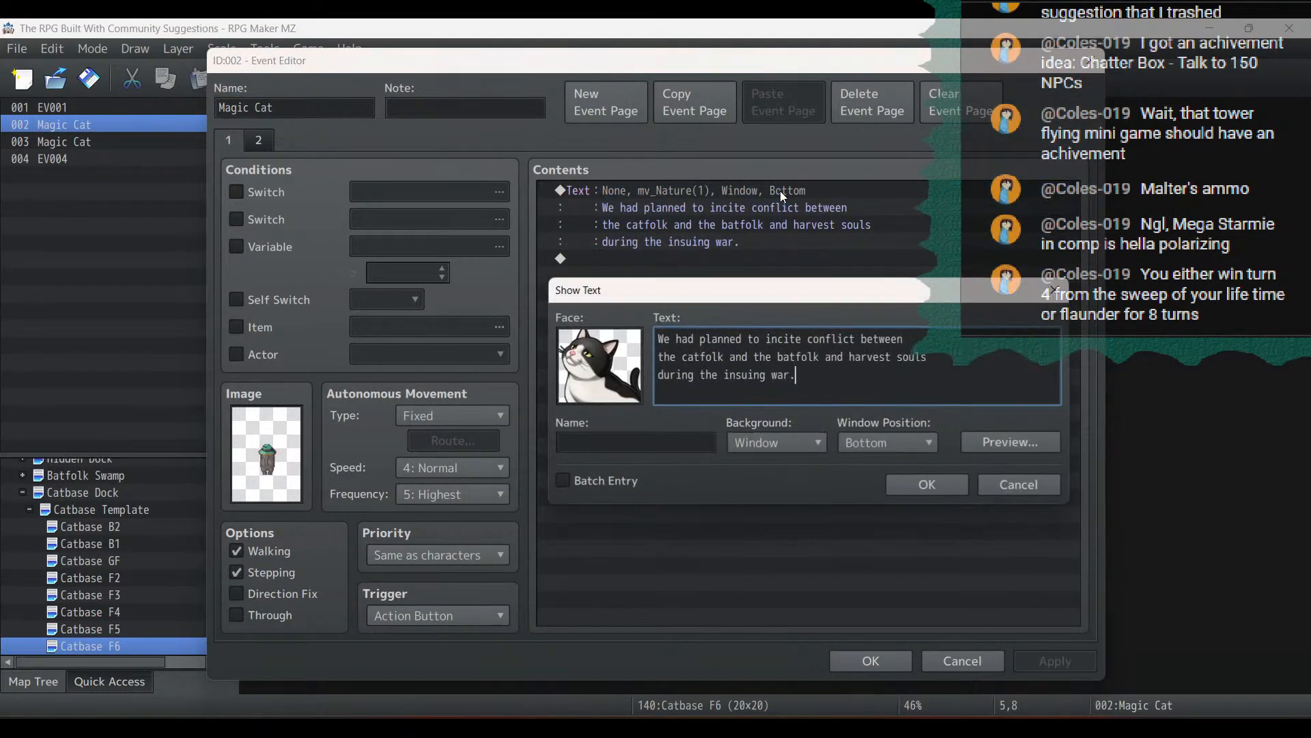
{"action": "left_click_drag", "start_coordinate": [796, 375], "coordinate": [495, 223]}
{"action": "key", "text": "BackSpace"}
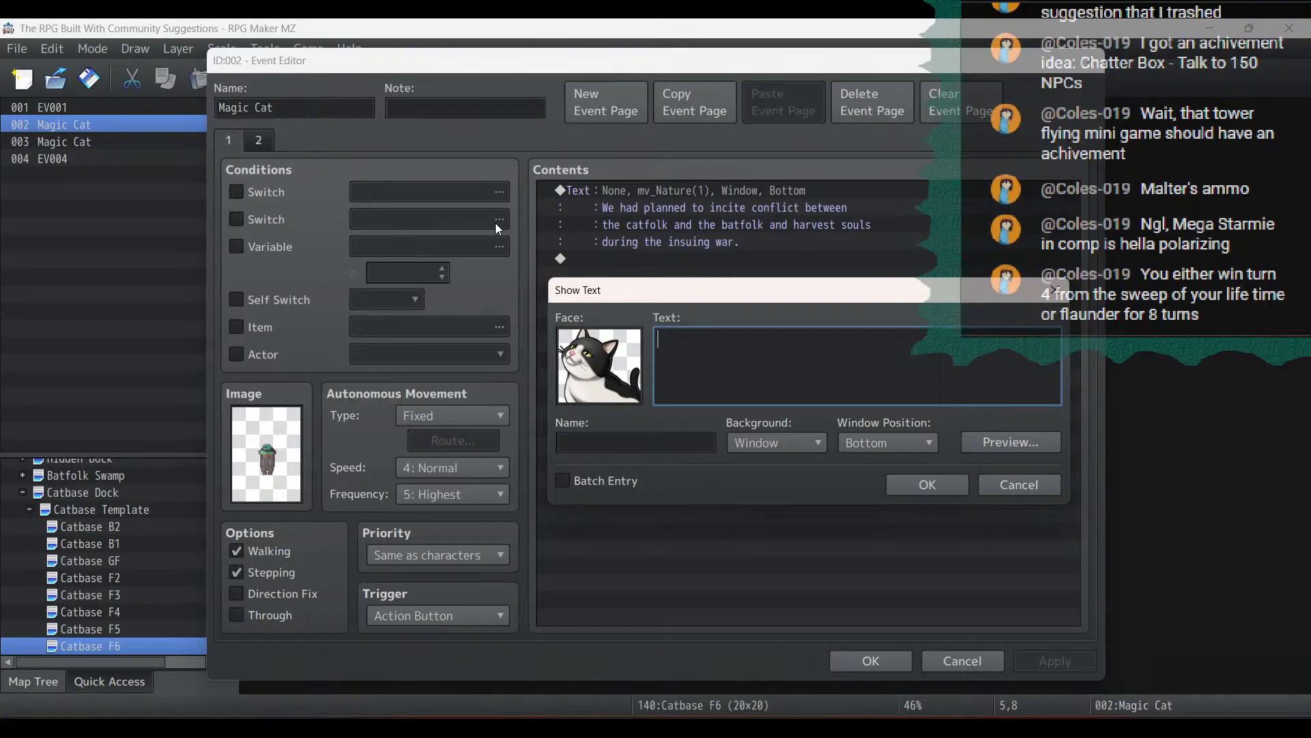
{"action": "type", "text": "I am not strong enough"}
{"action": "key", "text": "BackSpace"}
{"action": "key", "text": "BackSpace"}
{"action": "type", "text": "gh to sto"}
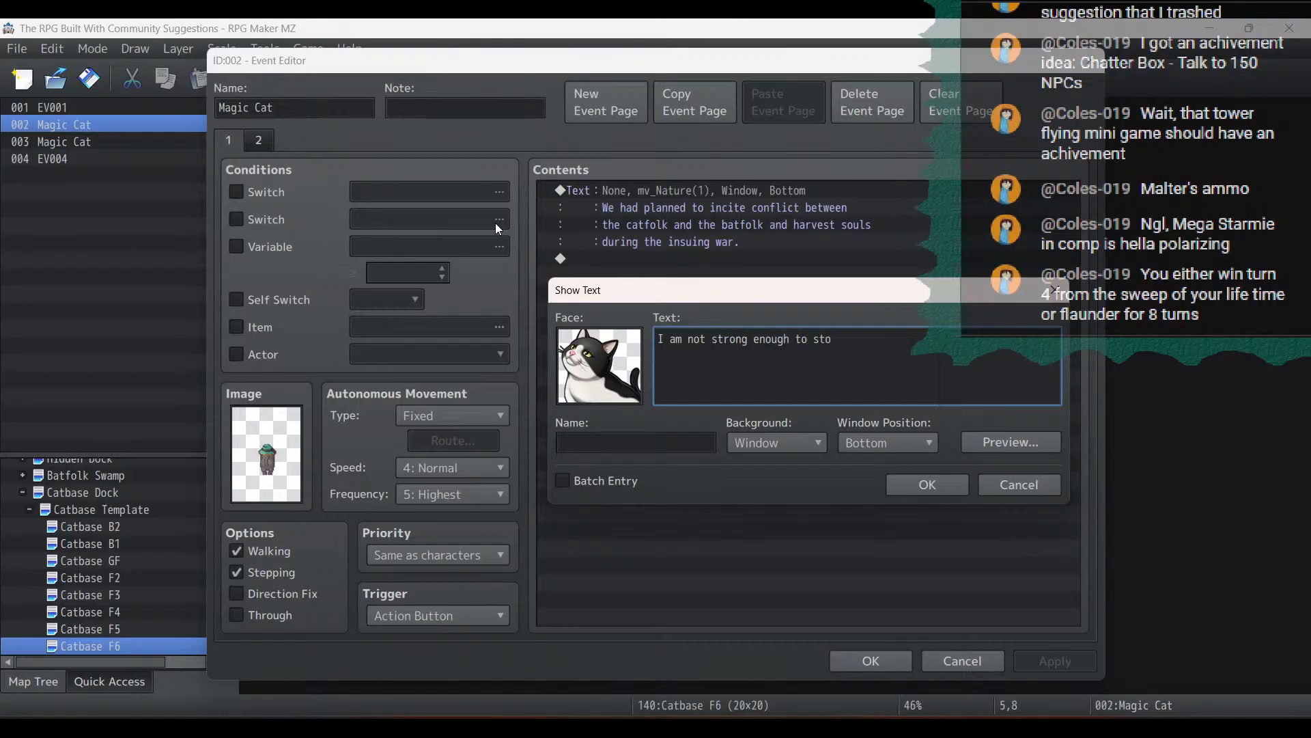
{"action": "type", "text": "p my brother"}
{"action": "key", "text": "Return"}
{"action": "type", "text": "on my own."}
{"action": "left_click", "coordinate": [922, 487]}
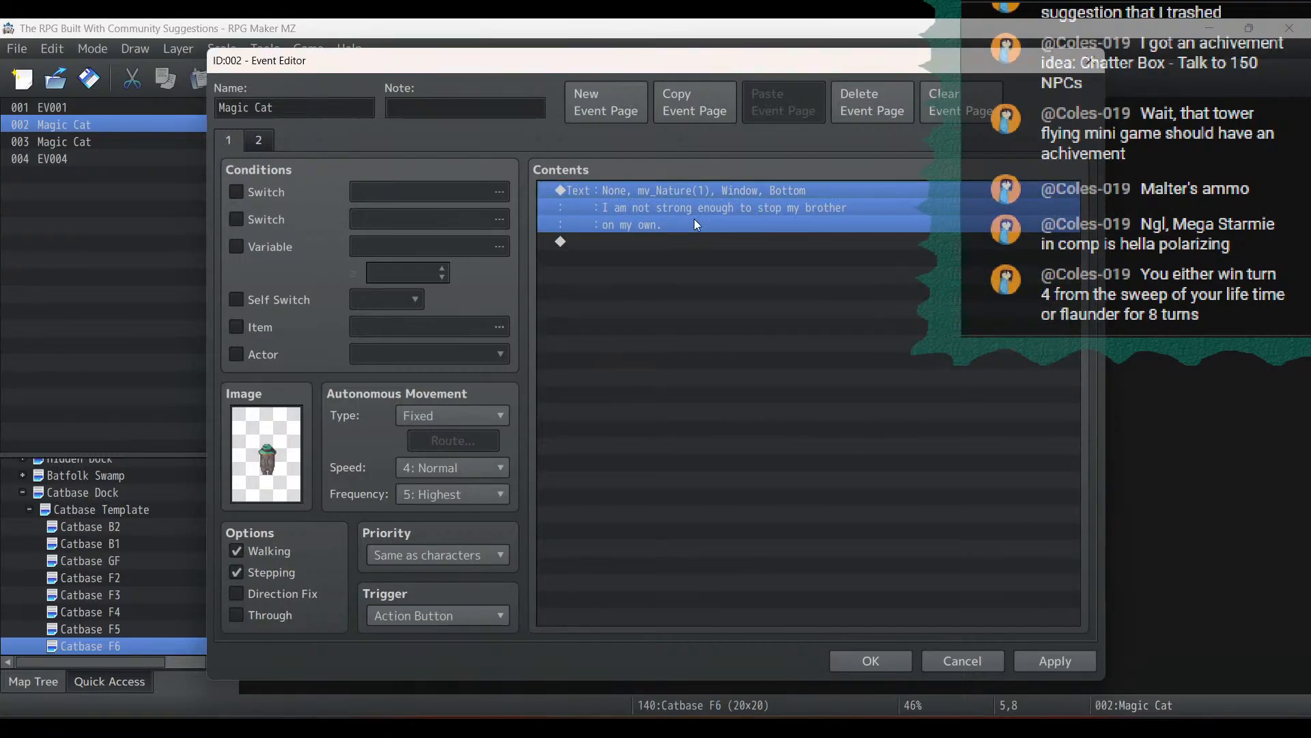
Duplicate the cat's dialogue line below itself and change the copy to "I am not strong enough to oppose the Root Beer Gods."
{"action": "key", "text": "ctrl+c"}
{"action": "left_click", "coordinate": [728, 285]}
{"action": "key", "text": "ctrl+v"}
{"action": "double_click", "coordinate": [699, 249]}
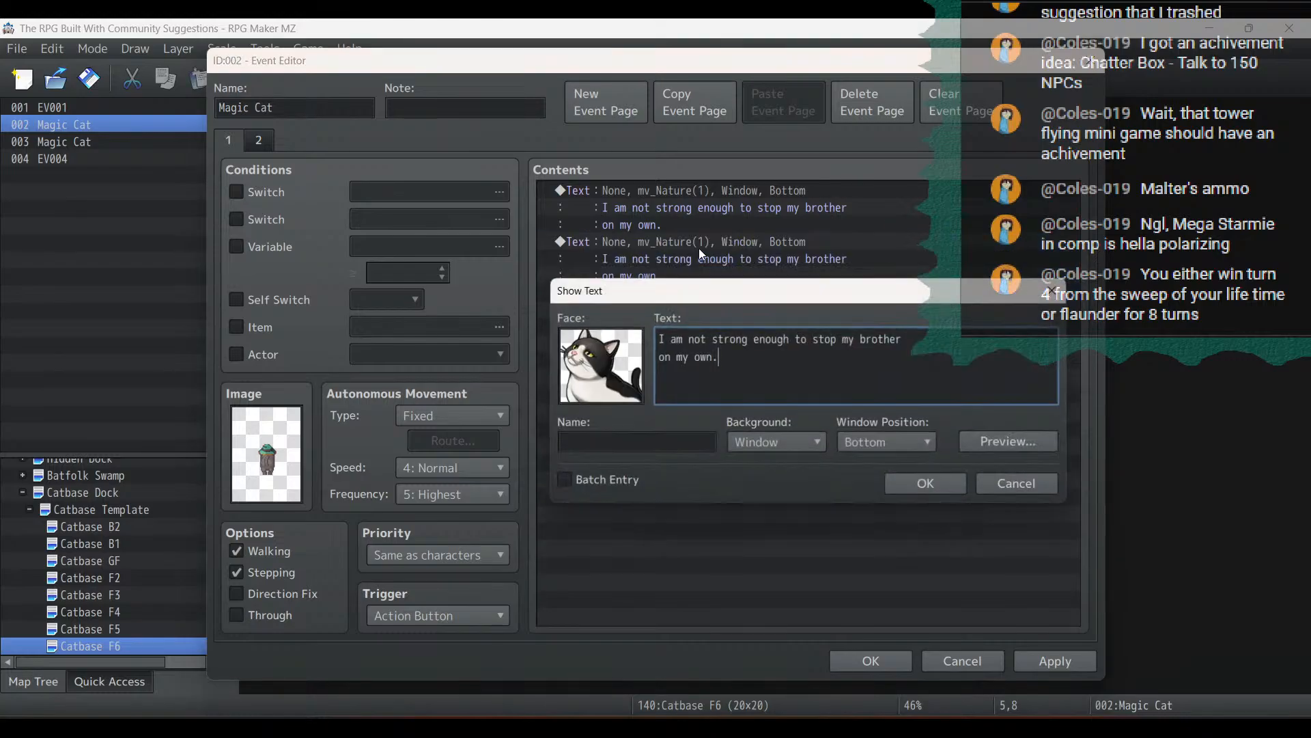
{"action": "key", "text": "ctrl+a"}
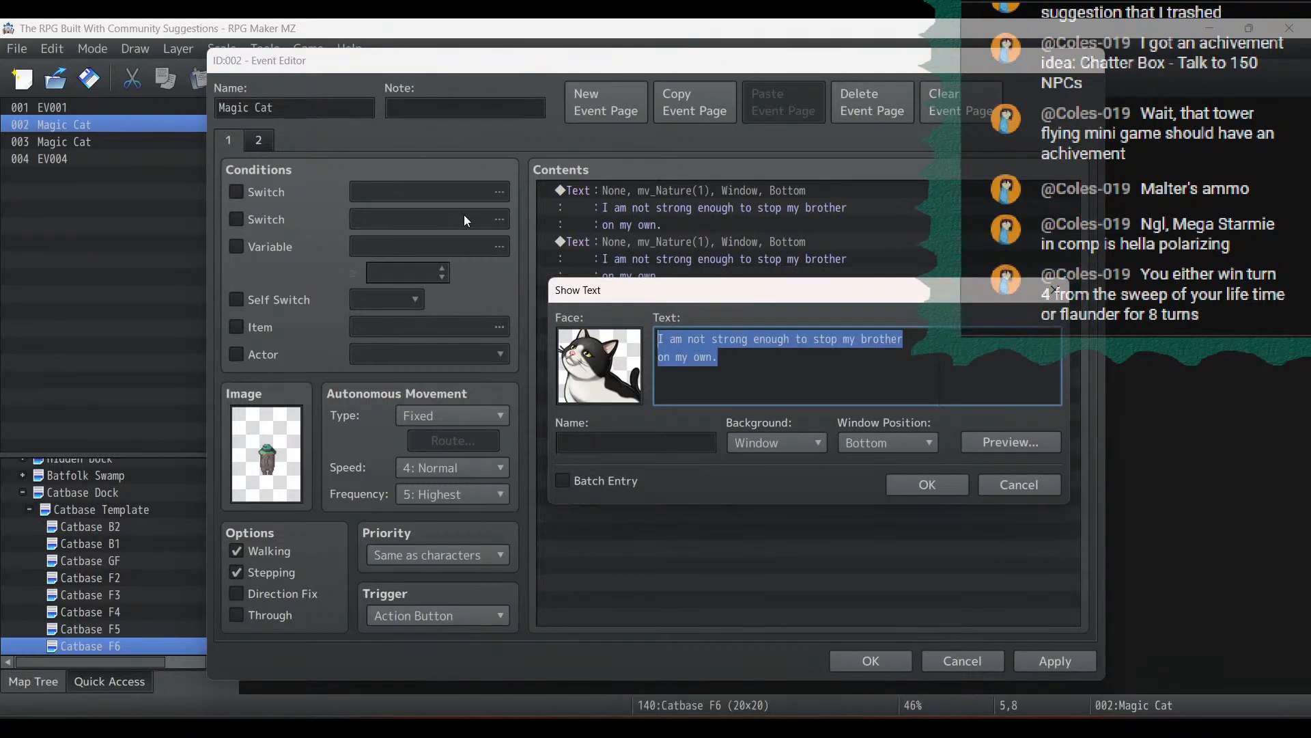
{"action": "type", "text": "I am not s"}
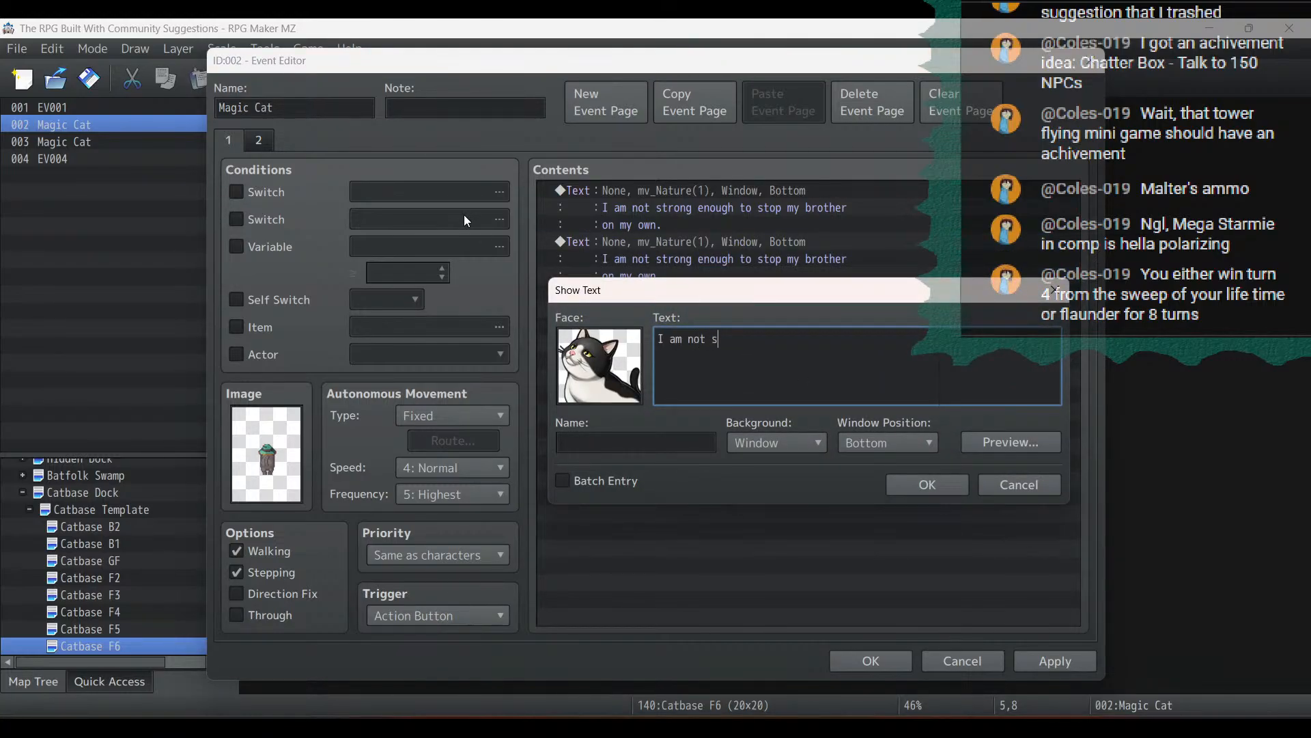
{"action": "type", "text": "trong enough to oppose the"}
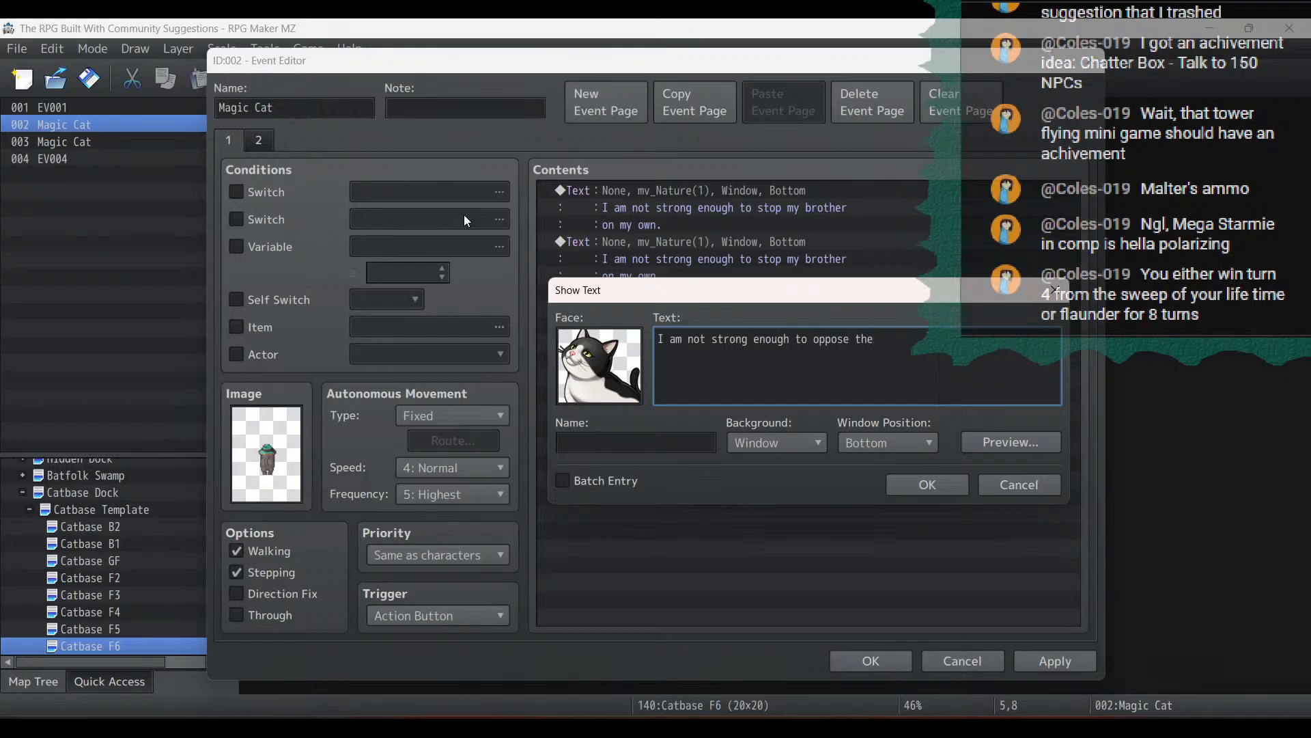
{"action": "type", "text": " Root"}
{"action": "key", "text": "Return"}
{"action": "type", "text": "Beer Gods."}
{"action": "left_click", "coordinate": [918, 483]}
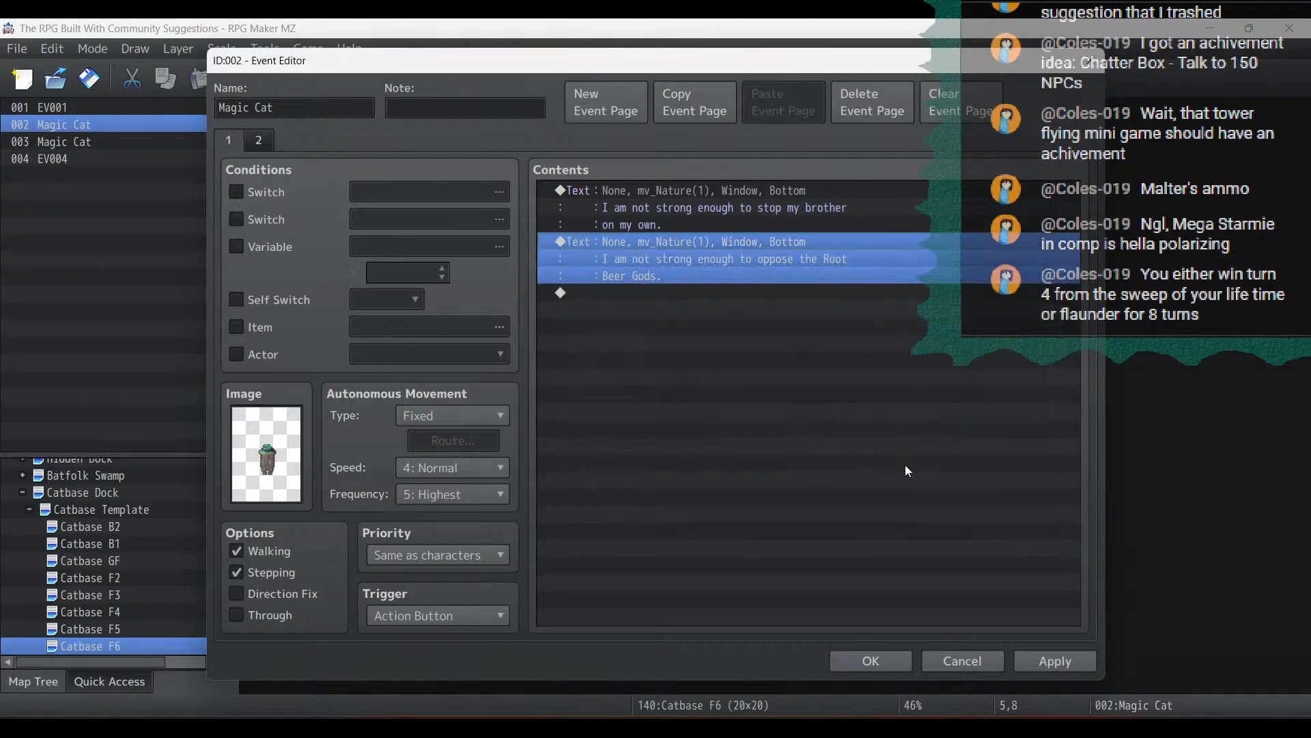
Add a third copy of the dialogue reading "But you! You have a fucking dragon on your team. Surely you can do it!" and apply the changes
{"action": "key", "text": "ctrl+c"}
{"action": "left_click", "coordinate": [711, 394]}
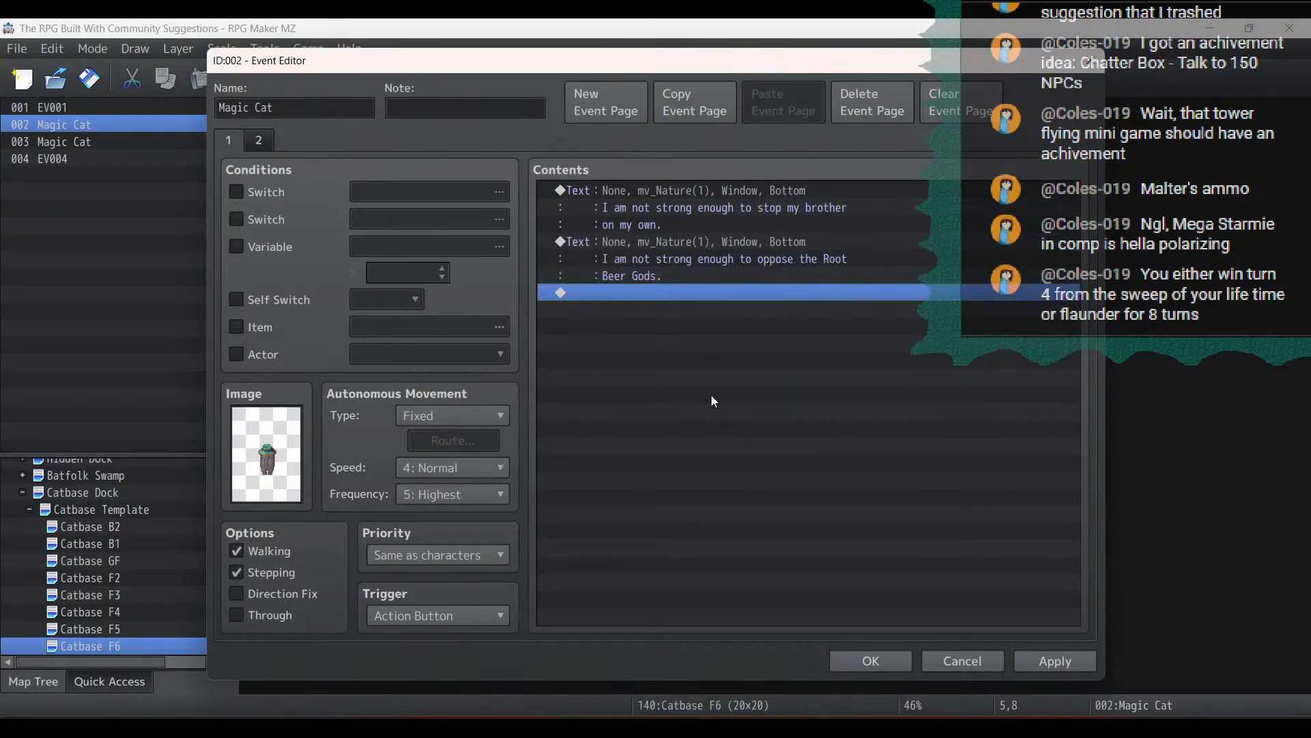
{"action": "key", "text": "ctrl+v"}
{"action": "left_click", "coordinate": [686, 296]}
{"action": "double_click", "coordinate": [686, 296]}
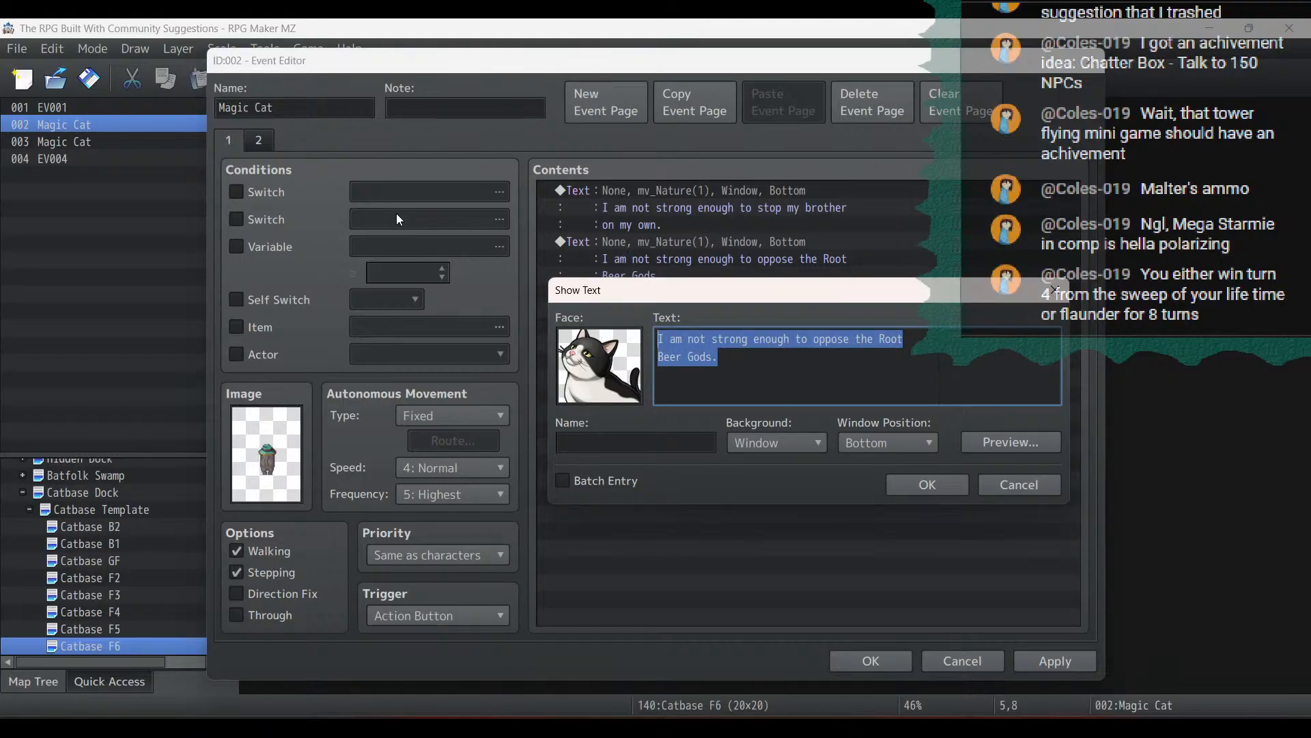
{"action": "type", "text": "But you"}
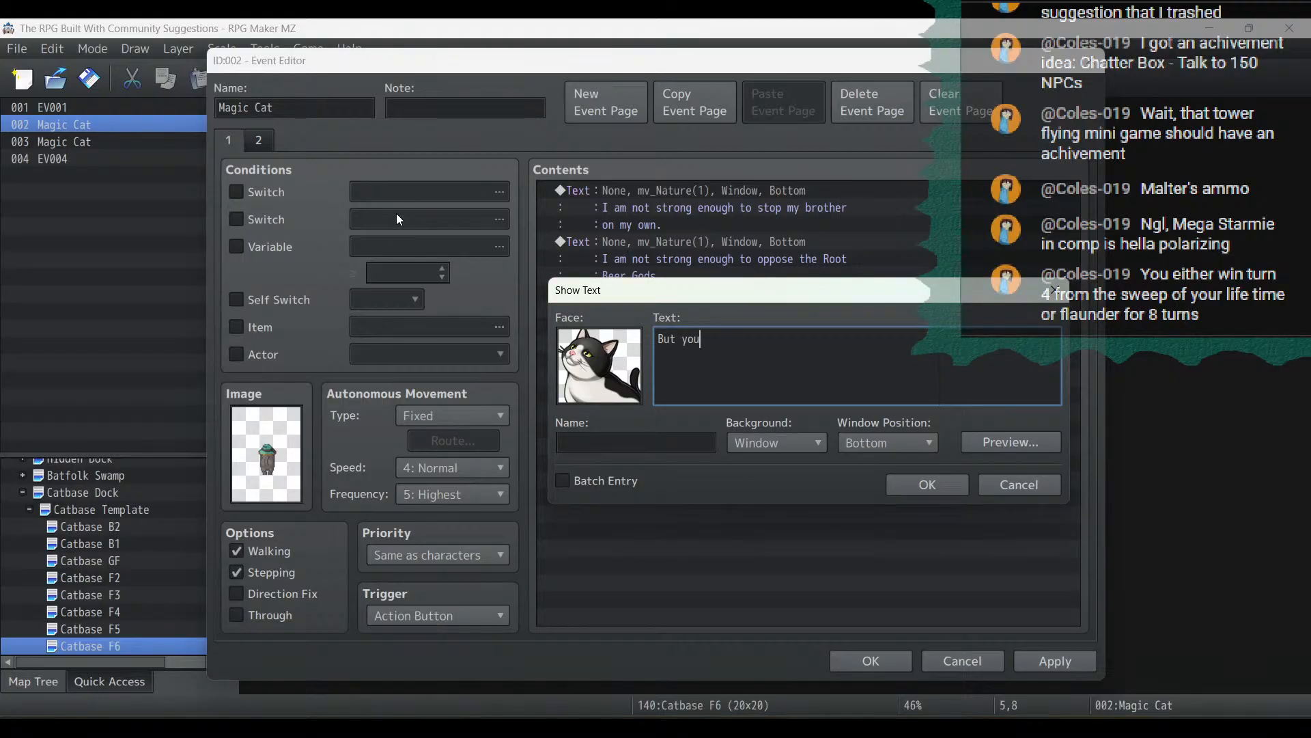
{"action": "type", "text": "! You have a fucking dragon on "}
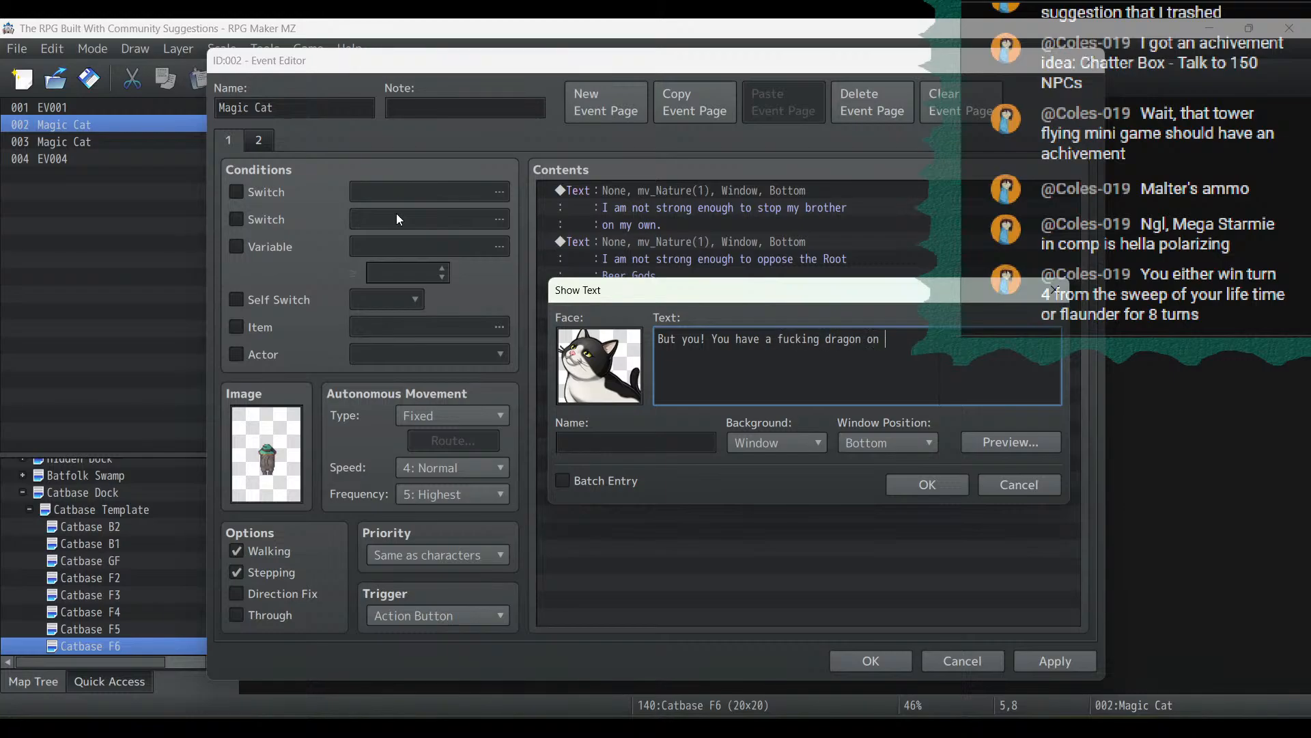
{"action": "type", "text": "your"}
{"action": "key", "text": "Return"}
{"action": "type", "text": "team. Surely you can do it!"}
{"action": "left_click", "coordinate": [929, 487]}
{"action": "left_click", "coordinate": [1044, 661]}
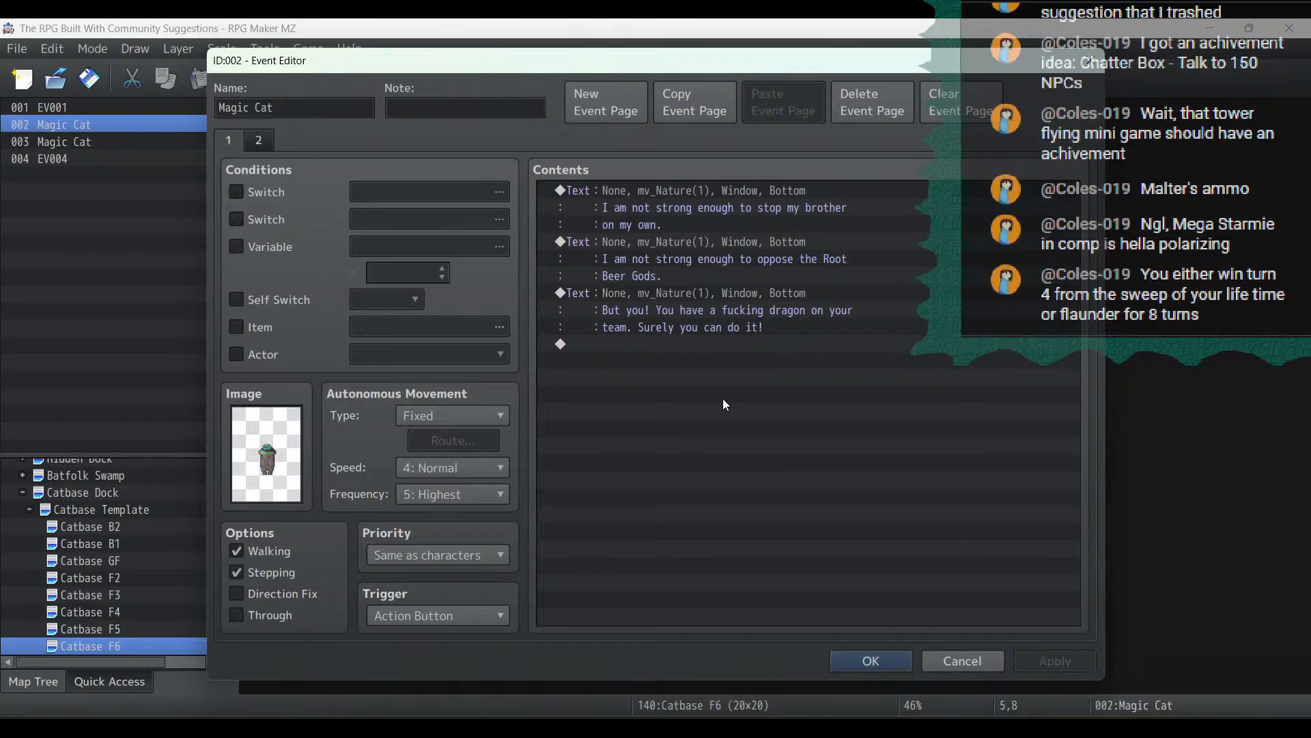
Start a Set Movement Route command after the last dialogue line, targeting This Event
{"action": "left_click", "coordinate": [258, 140]}
{"action": "left_click", "coordinate": [228, 140]}
{"action": "double_click", "coordinate": [809, 473]}
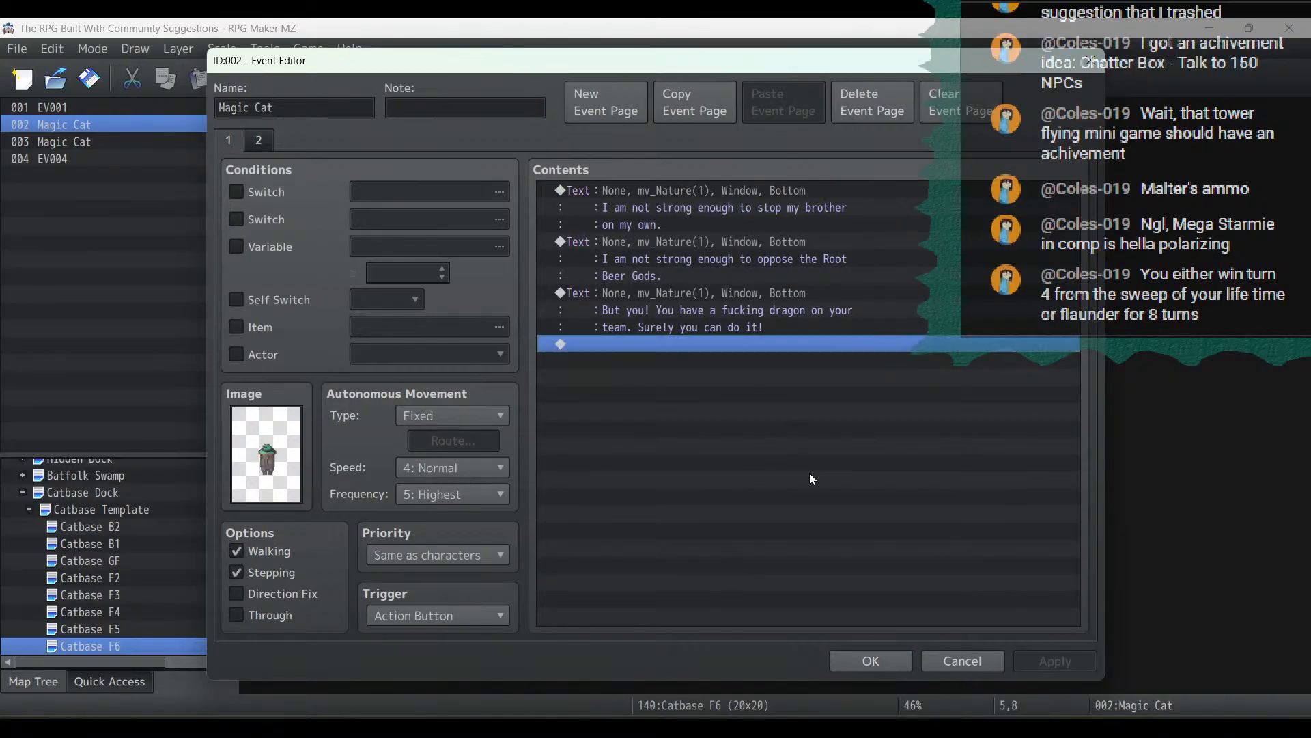
{"action": "left_click", "coordinate": [618, 145]}
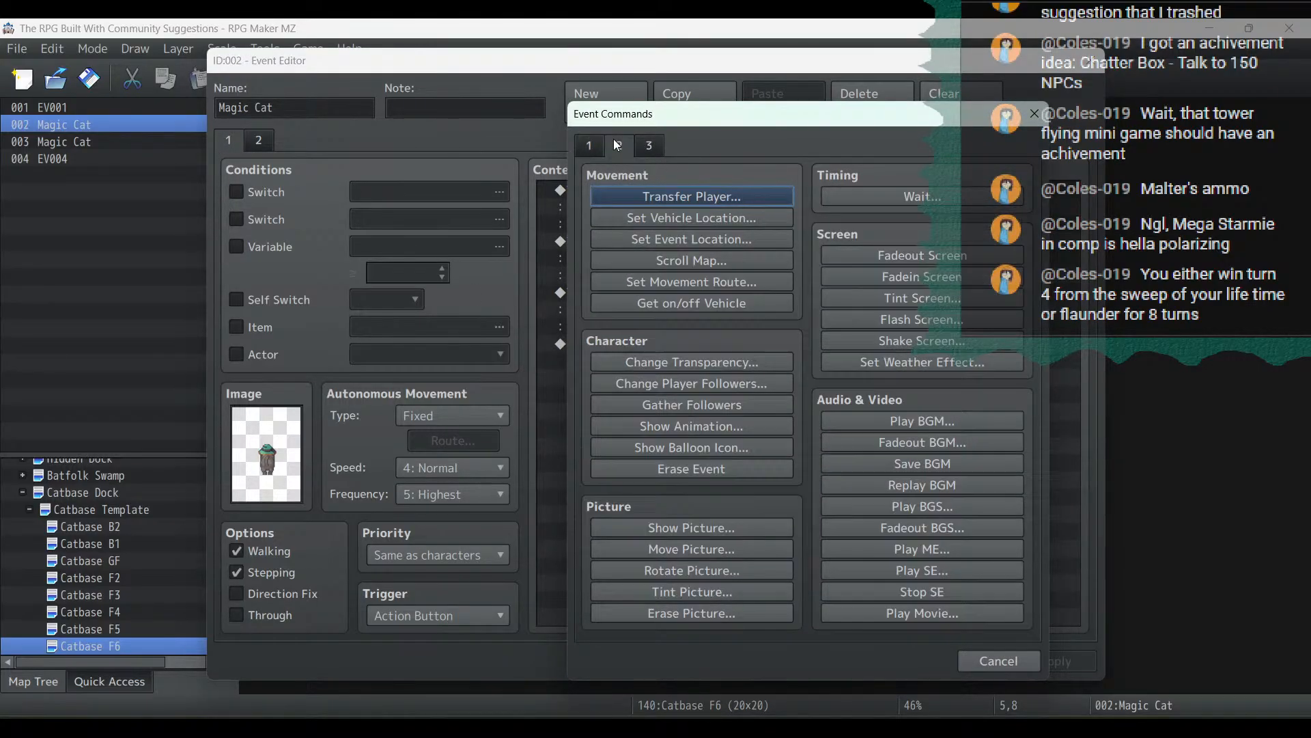
{"action": "left_click", "coordinate": [678, 280]}
{"action": "left_click", "coordinate": [543, 213]}
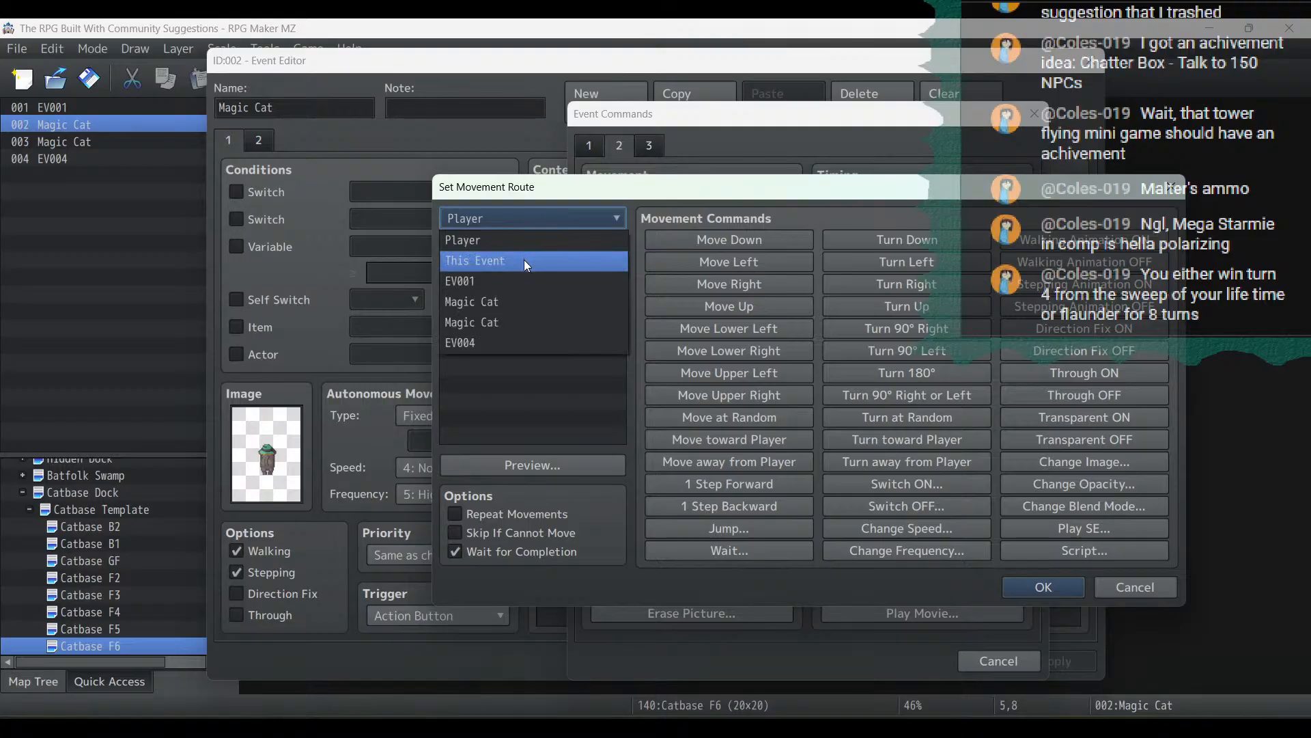
{"action": "left_click", "coordinate": [524, 258]}
{"action": "left_click", "coordinate": [871, 241]}
{"action": "left_click", "coordinate": [871, 240]}
{"action": "left_click", "coordinate": [871, 240]}
{"action": "left_click", "coordinate": [871, 240]}
{"action": "left_click", "coordinate": [871, 240]}
{"action": "left_click", "coordinate": [871, 240]}
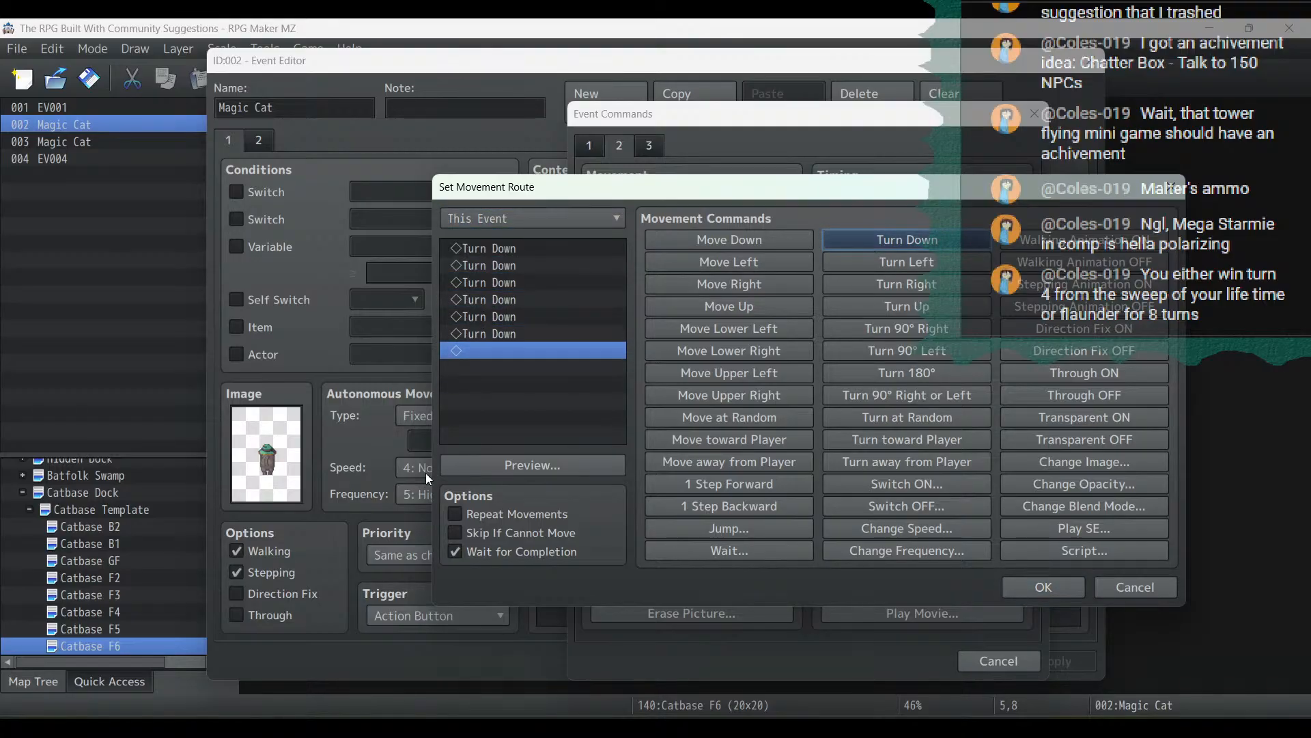
{"action": "left_click", "coordinate": [489, 463]}
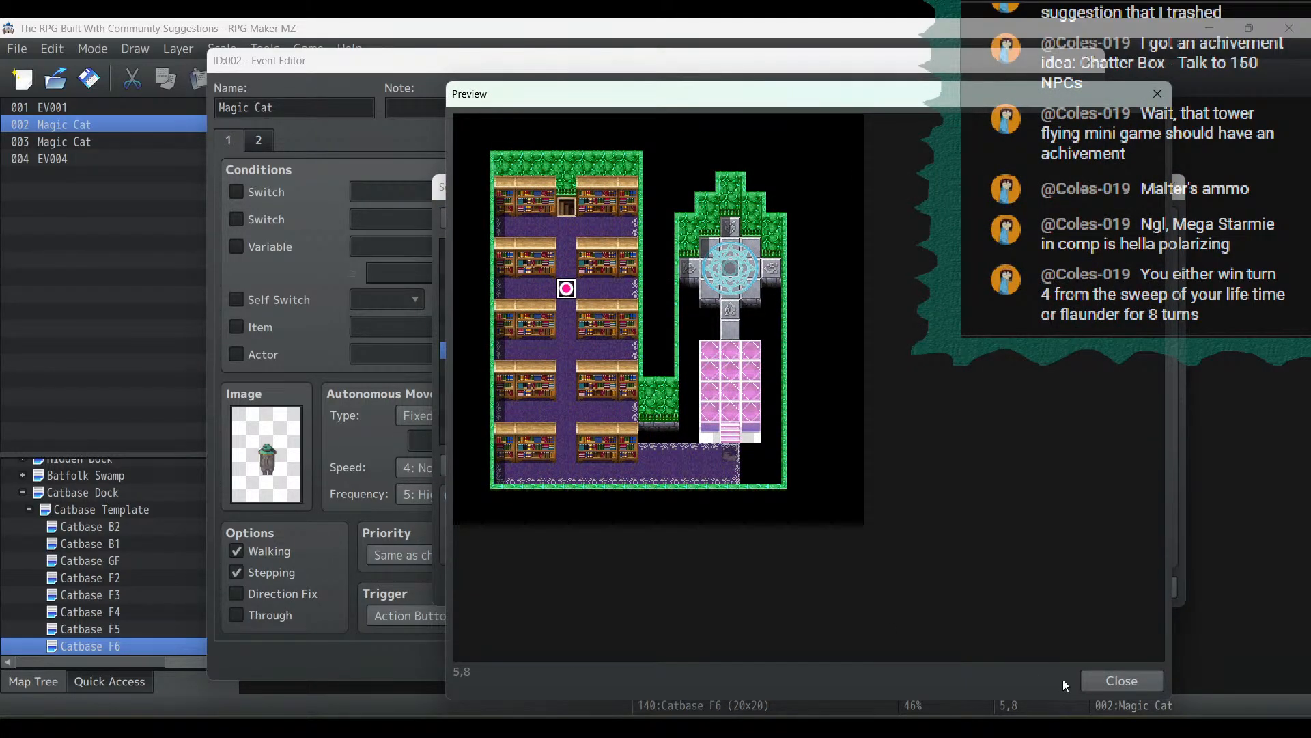
{"action": "left_click", "coordinate": [1107, 681]}
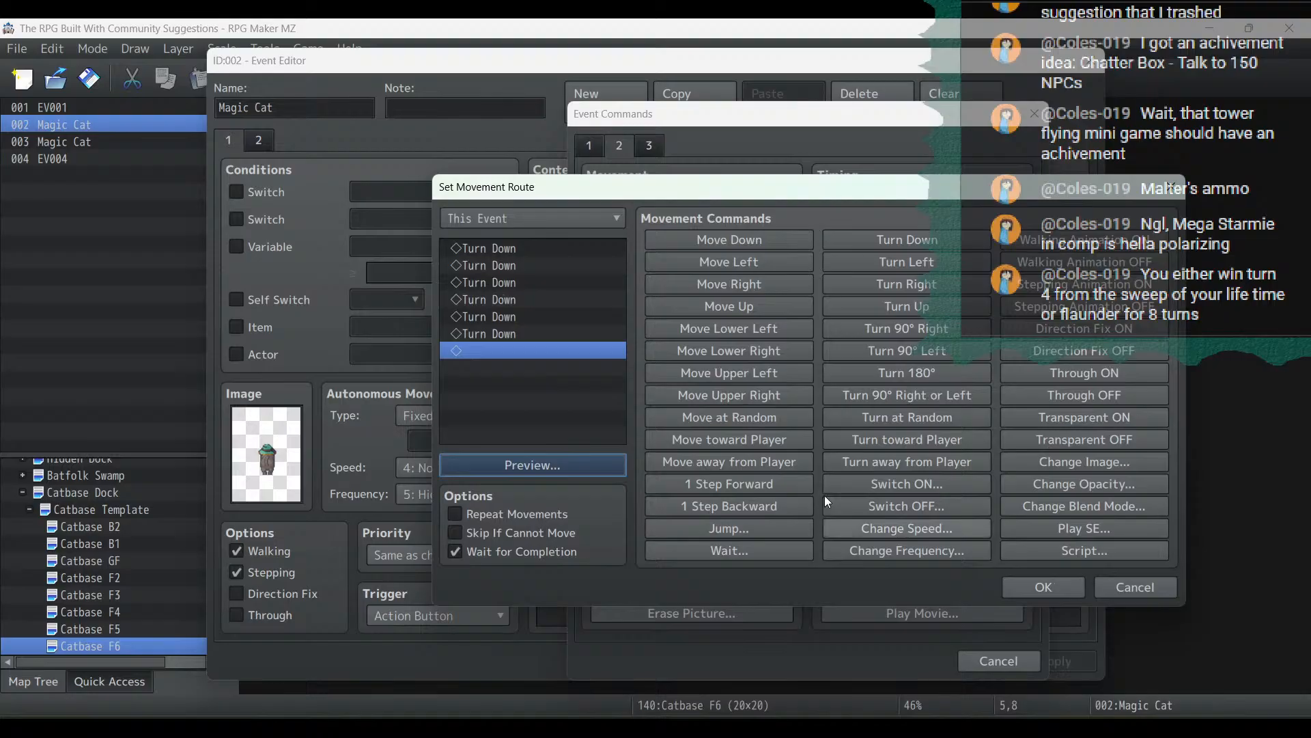
{"action": "left_click", "coordinate": [533, 250]}
{"action": "key", "text": "Delete"}
{"action": "key", "text": "Delete"}
{"action": "key", "text": "Delete"}
{"action": "key", "text": "Delete"}
{"action": "key", "text": "Delete"}
{"action": "key", "text": "Delete"}
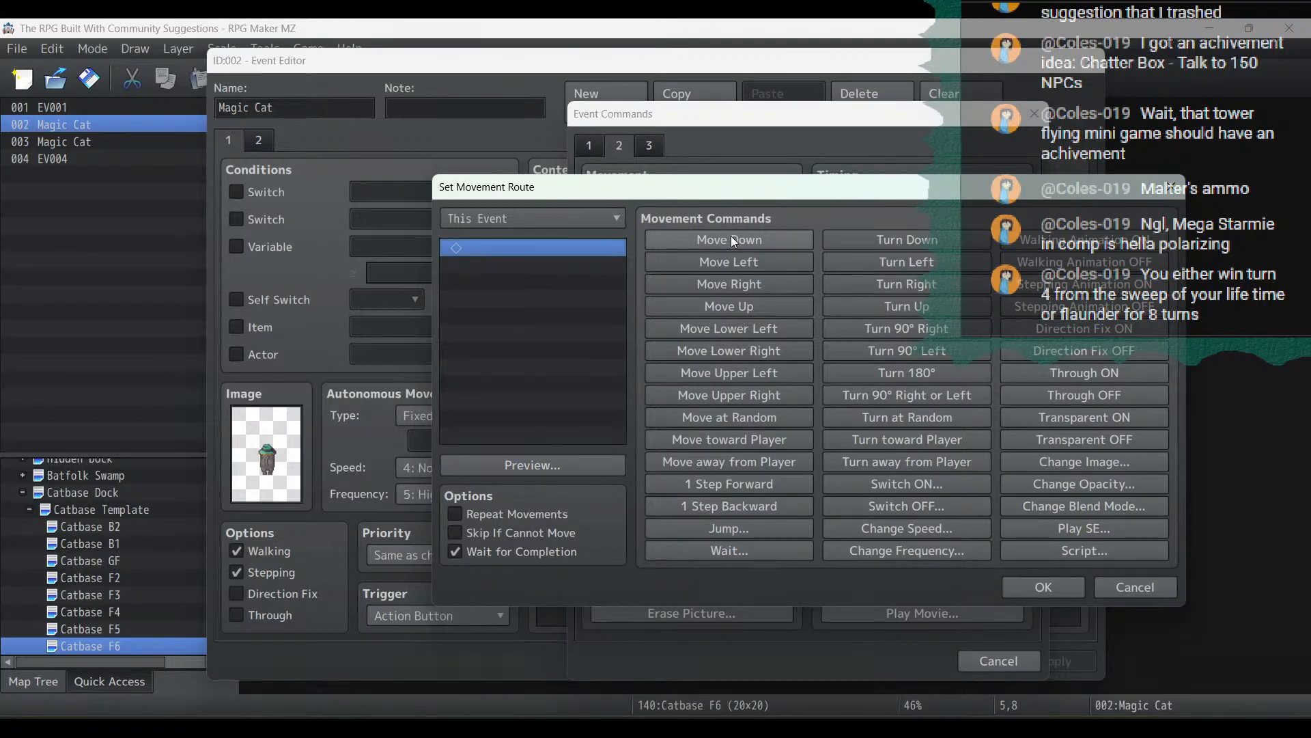
Fill the movement route with eight Move Down commands, previewing the path on the map, and confirm the route
{"action": "left_click", "coordinate": [731, 237]}
{"action": "left_click", "coordinate": [731, 237]}
{"action": "left_click", "coordinate": [730, 237]}
{"action": "left_click", "coordinate": [731, 237]}
{"action": "left_click", "coordinate": [730, 237]}
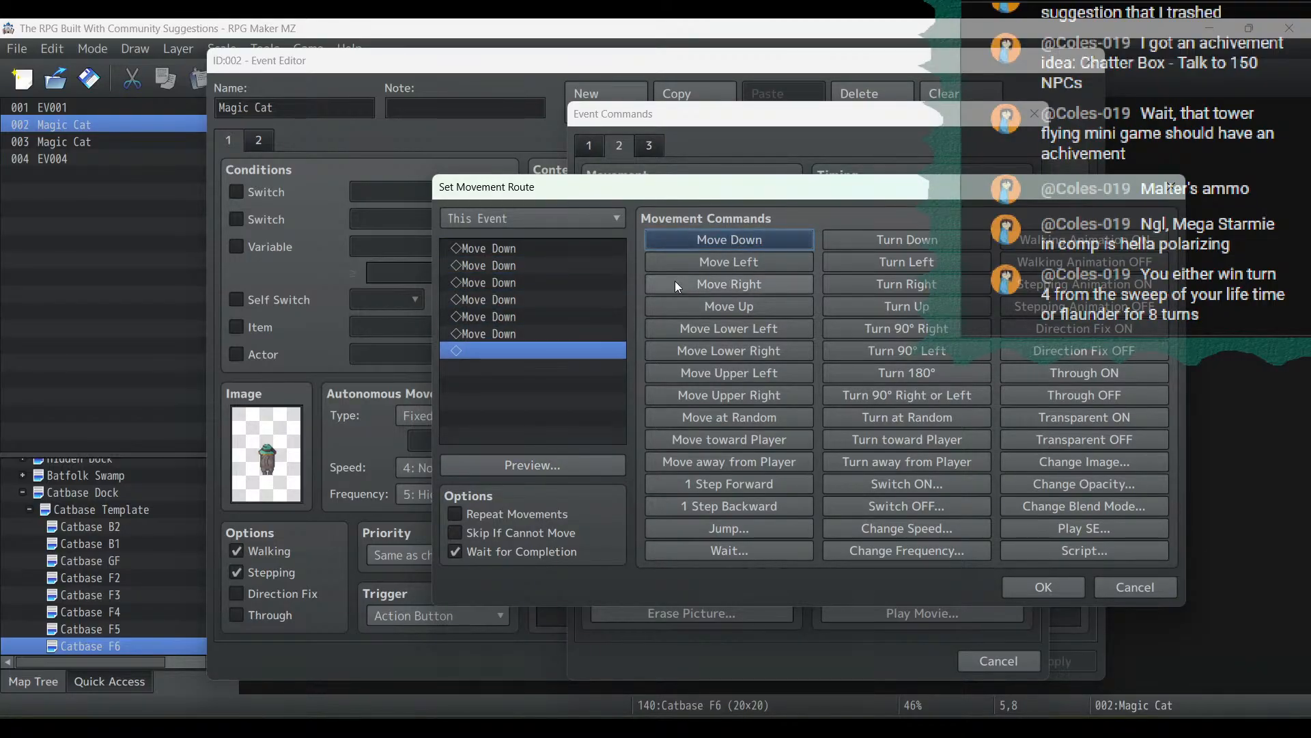
{"action": "left_click", "coordinate": [537, 466]}
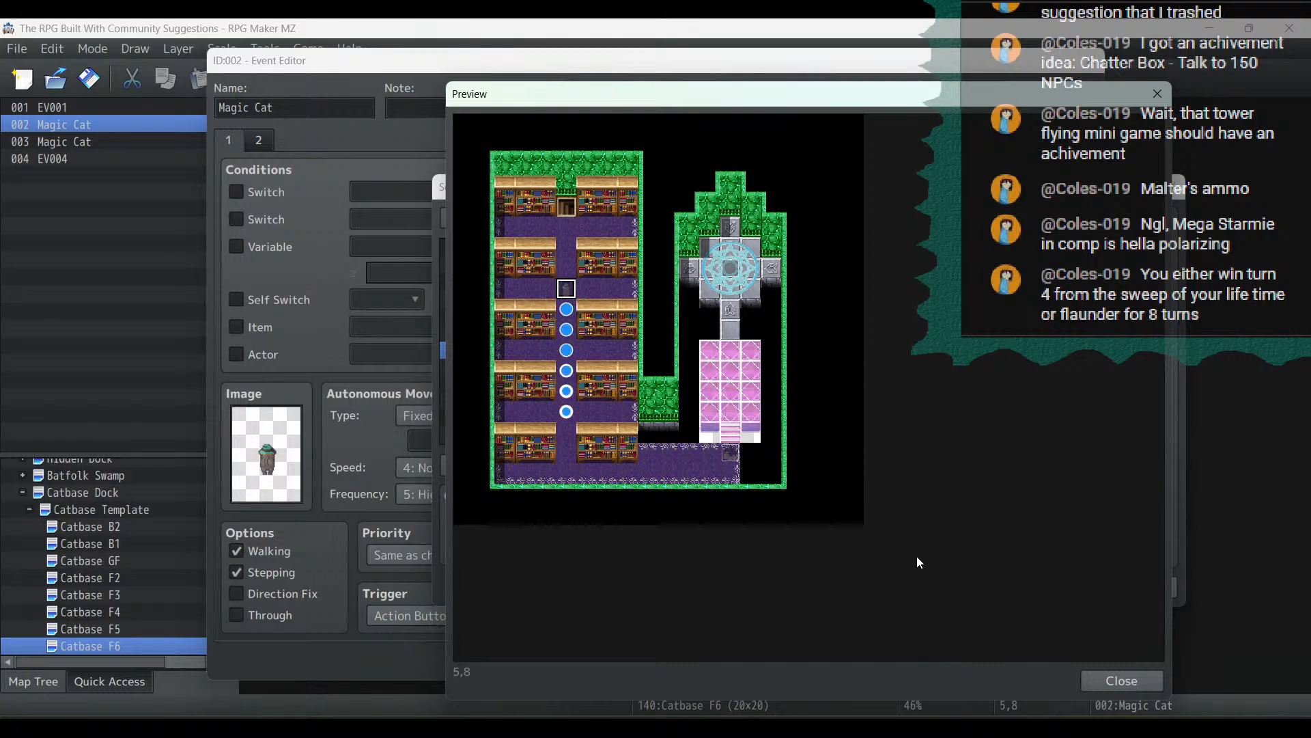
{"action": "left_click", "coordinate": [1089, 679]}
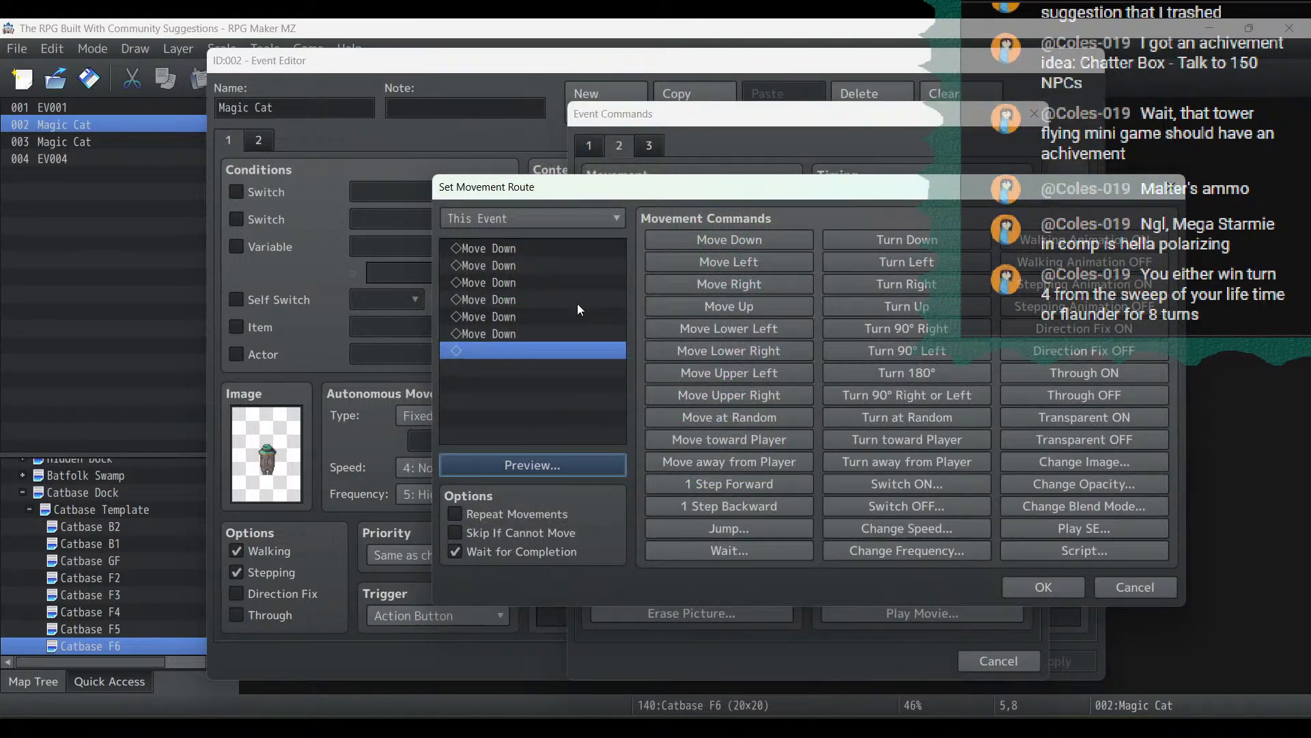
{"action": "left_click", "coordinate": [680, 238]}
{"action": "left_click", "coordinate": [680, 238]}
{"action": "left_click", "coordinate": [680, 237]}
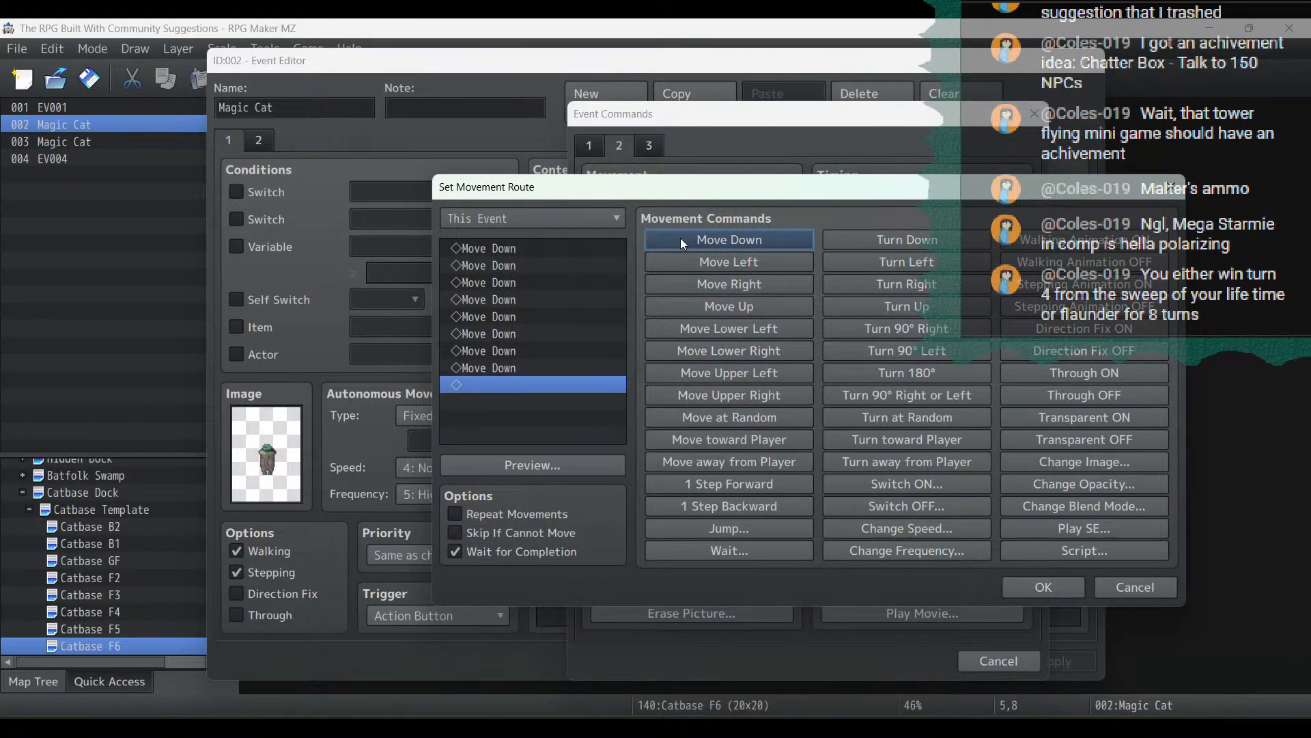
{"action": "left_click", "coordinate": [1045, 587]}
Add a Control Switches command that turns switch 0282 Cat Scene 3 ON after the movement route, then save the event
{"action": "double_click", "coordinate": [732, 501]}
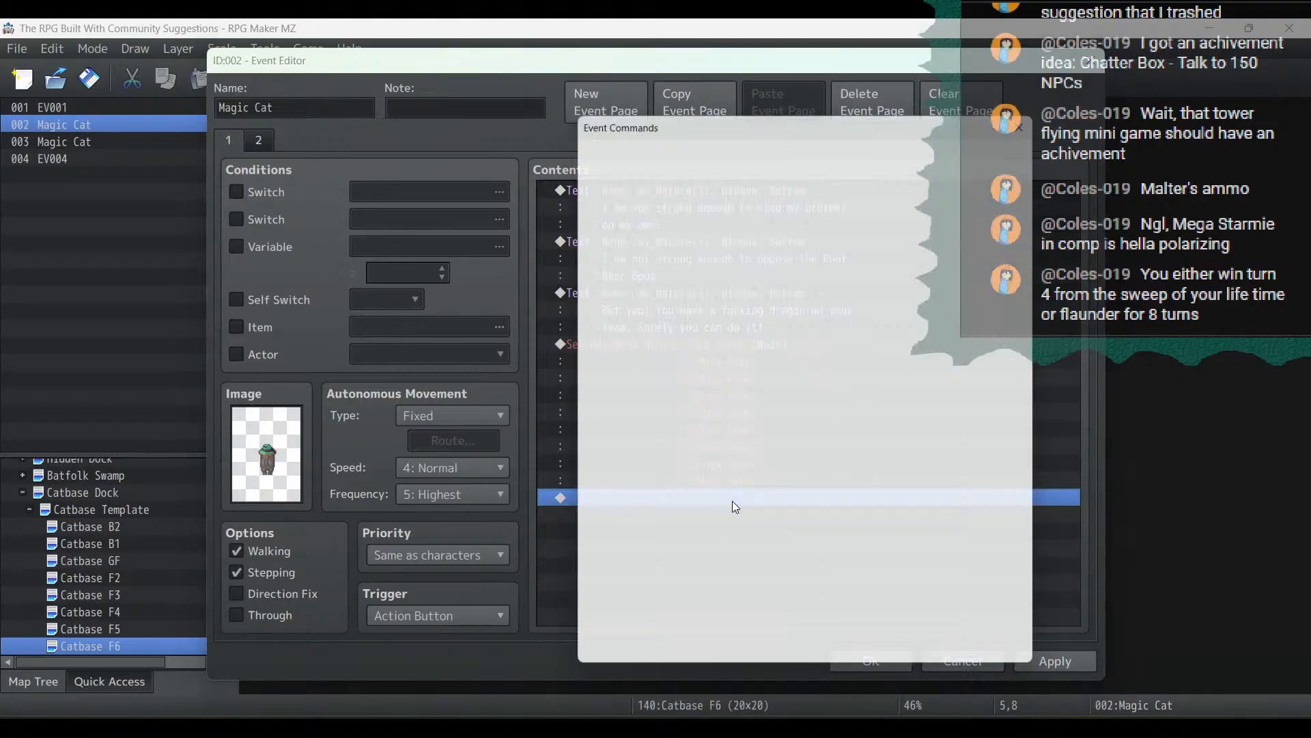
{"action": "left_click", "coordinate": [588, 146]}
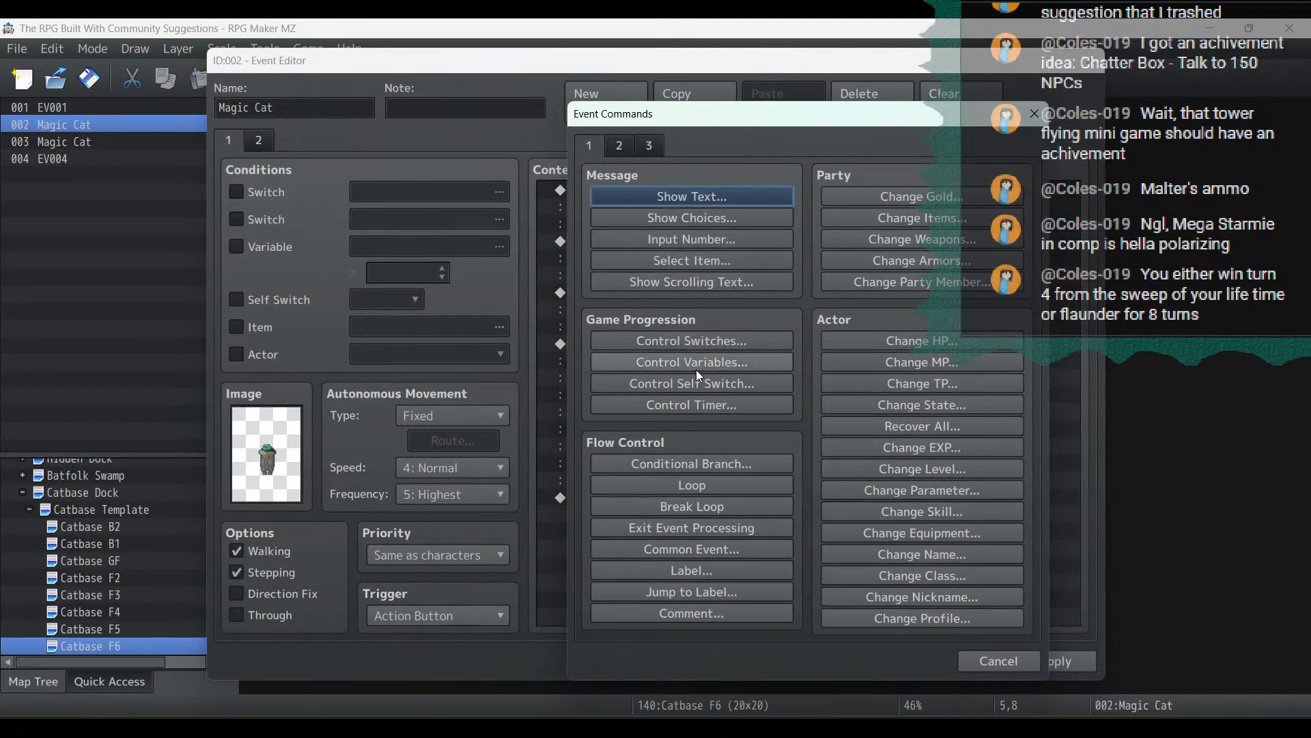
{"action": "left_click", "coordinate": [693, 339]}
{"action": "left_click", "coordinate": [839, 345]}
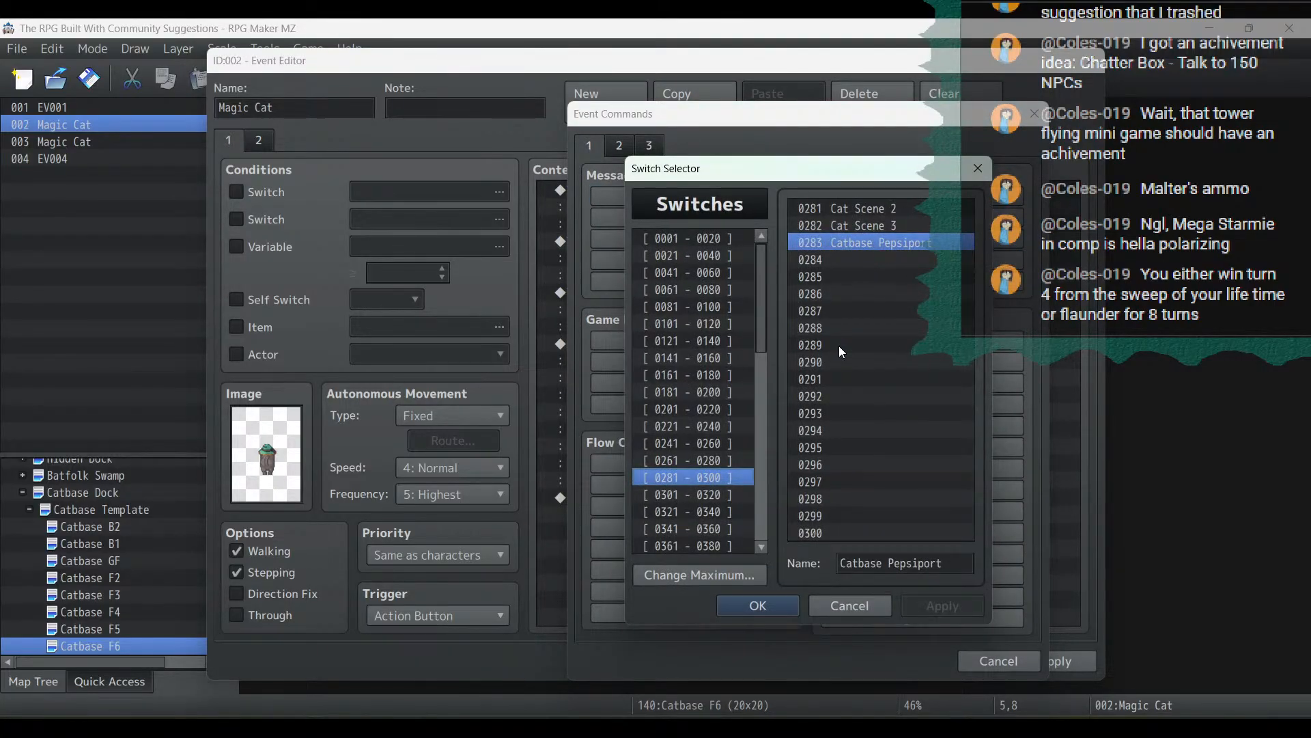
{"action": "double_click", "coordinate": [869, 226]}
{"action": "left_click", "coordinate": [819, 474]}
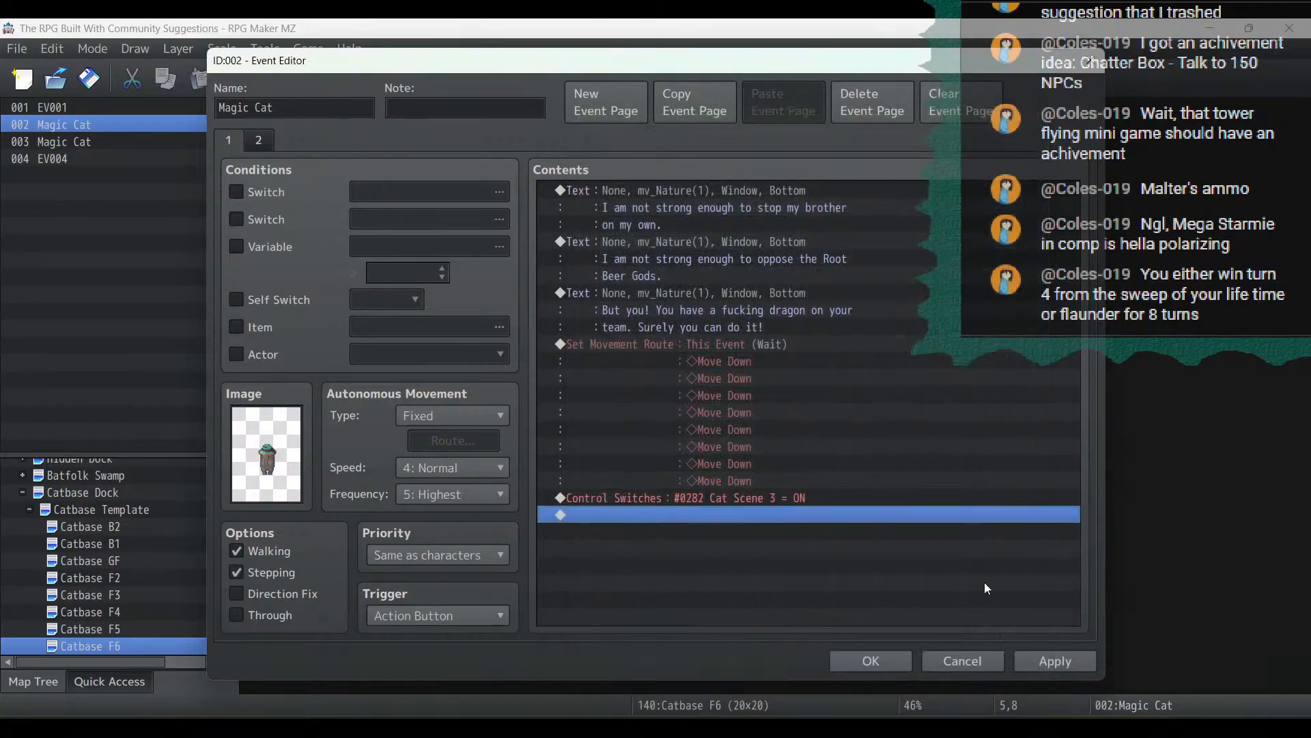
{"action": "left_click", "coordinate": [1086, 666]}
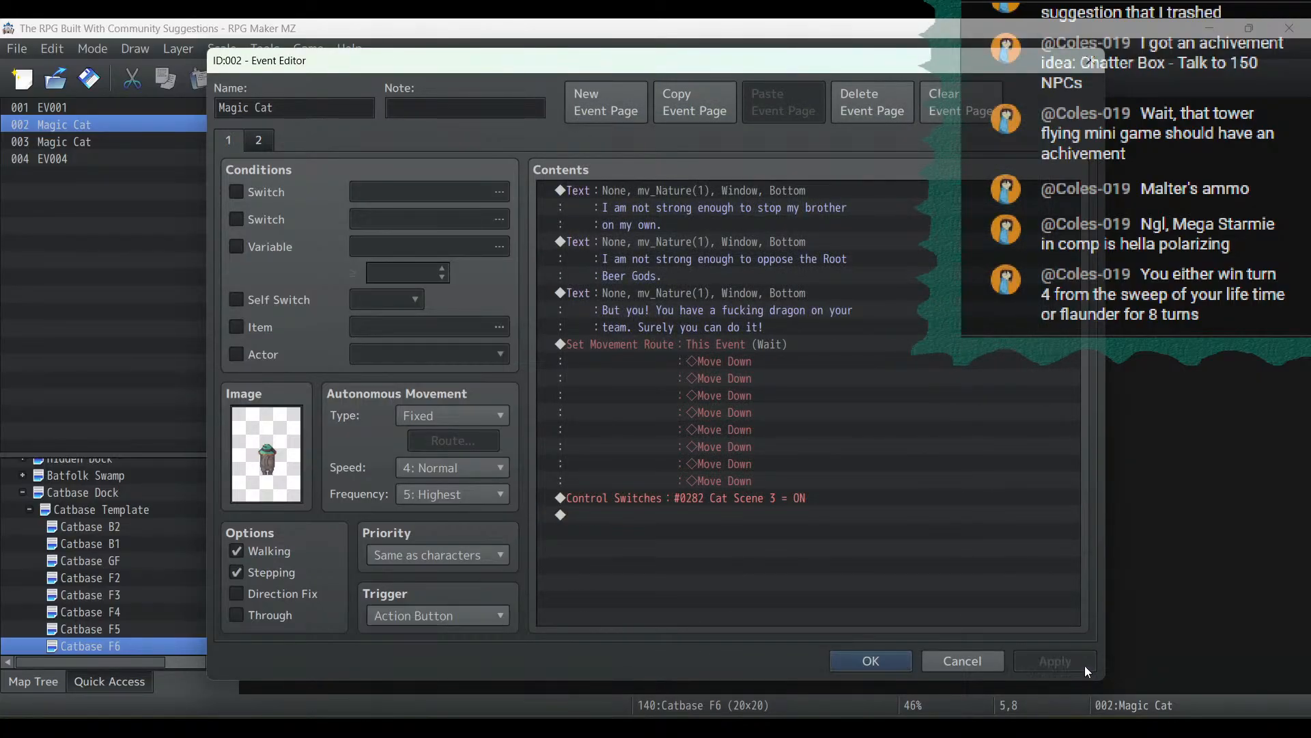
{"action": "left_click", "coordinate": [857, 666]}
{"action": "left_click", "coordinate": [490, 412]}
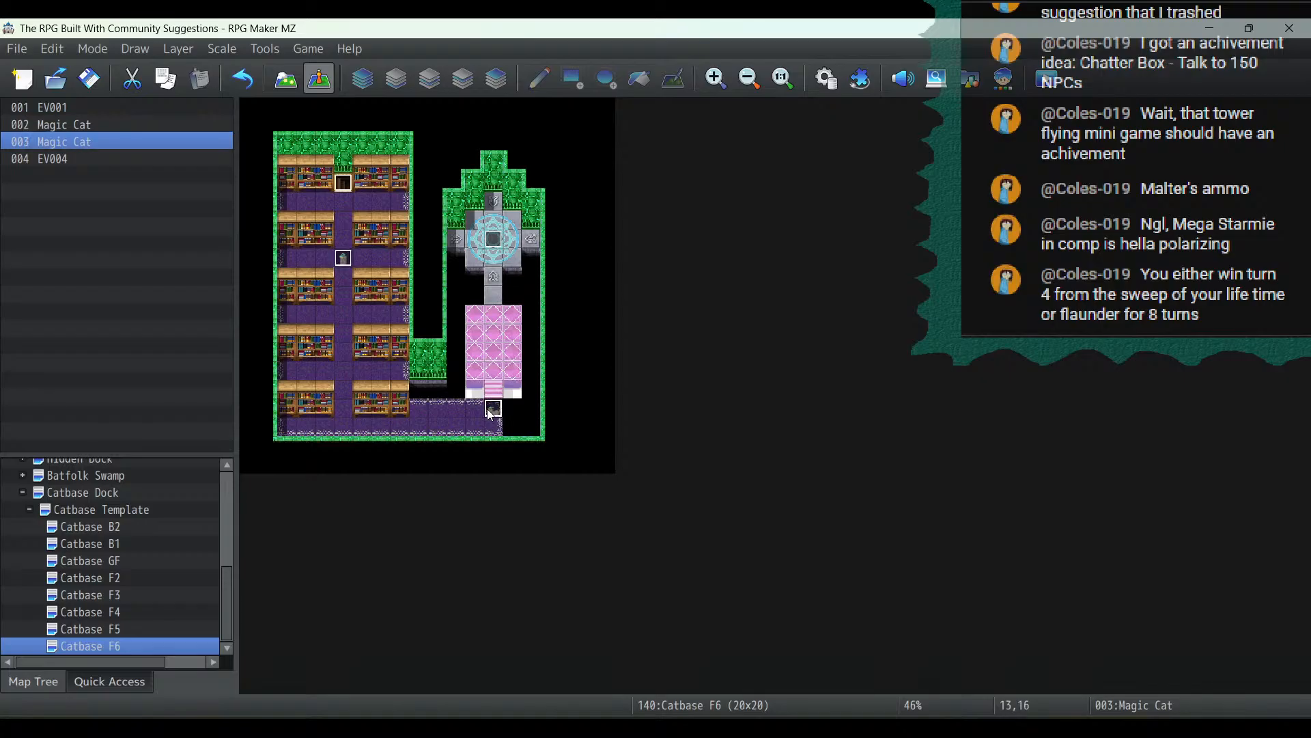
{"action": "double_click", "coordinate": [489, 412]}
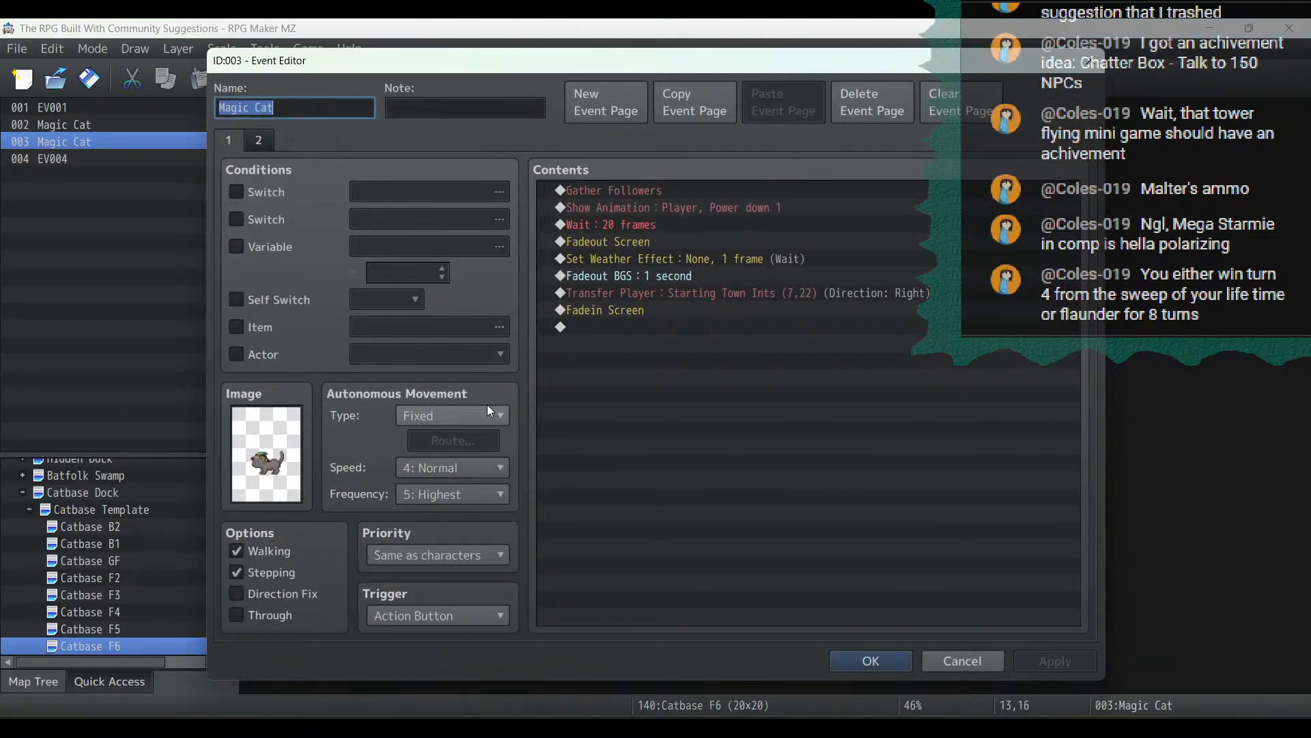
{"action": "left_click", "coordinate": [638, 189]}
{"action": "right_click", "coordinate": [637, 188]}
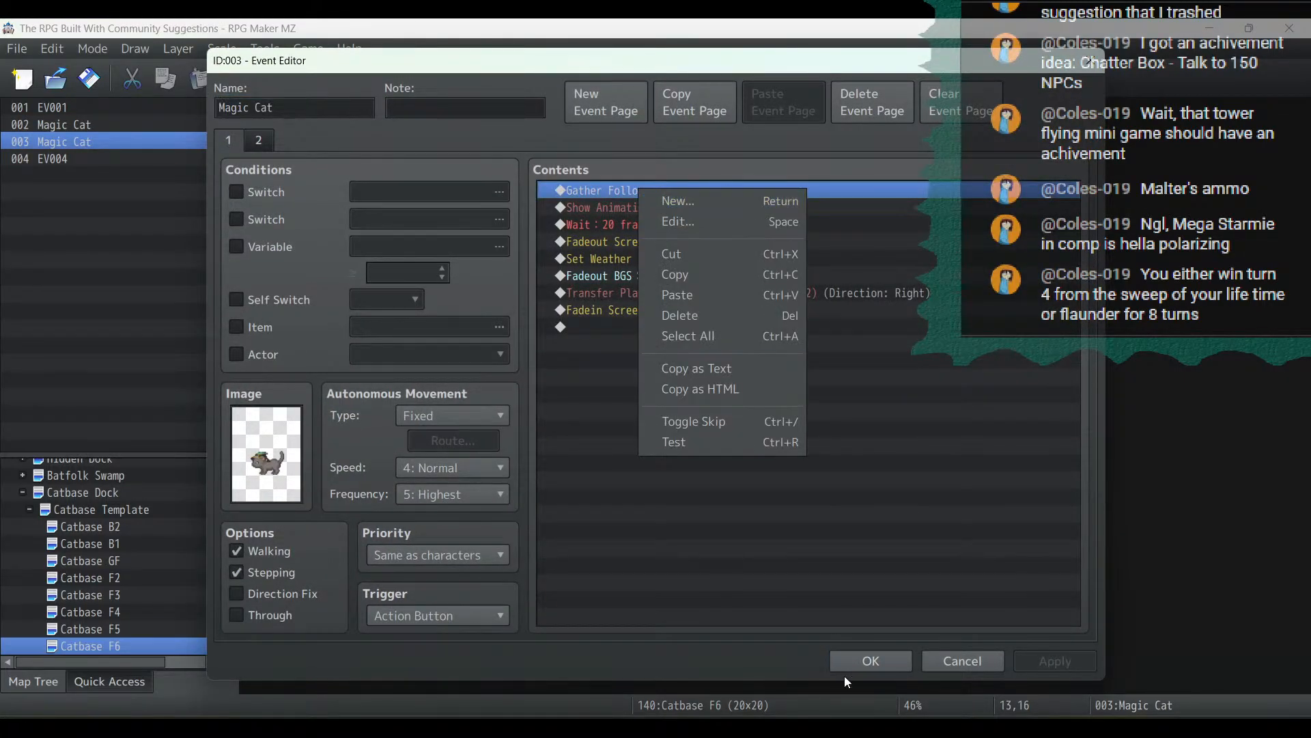
{"action": "left_click", "coordinate": [853, 654]}
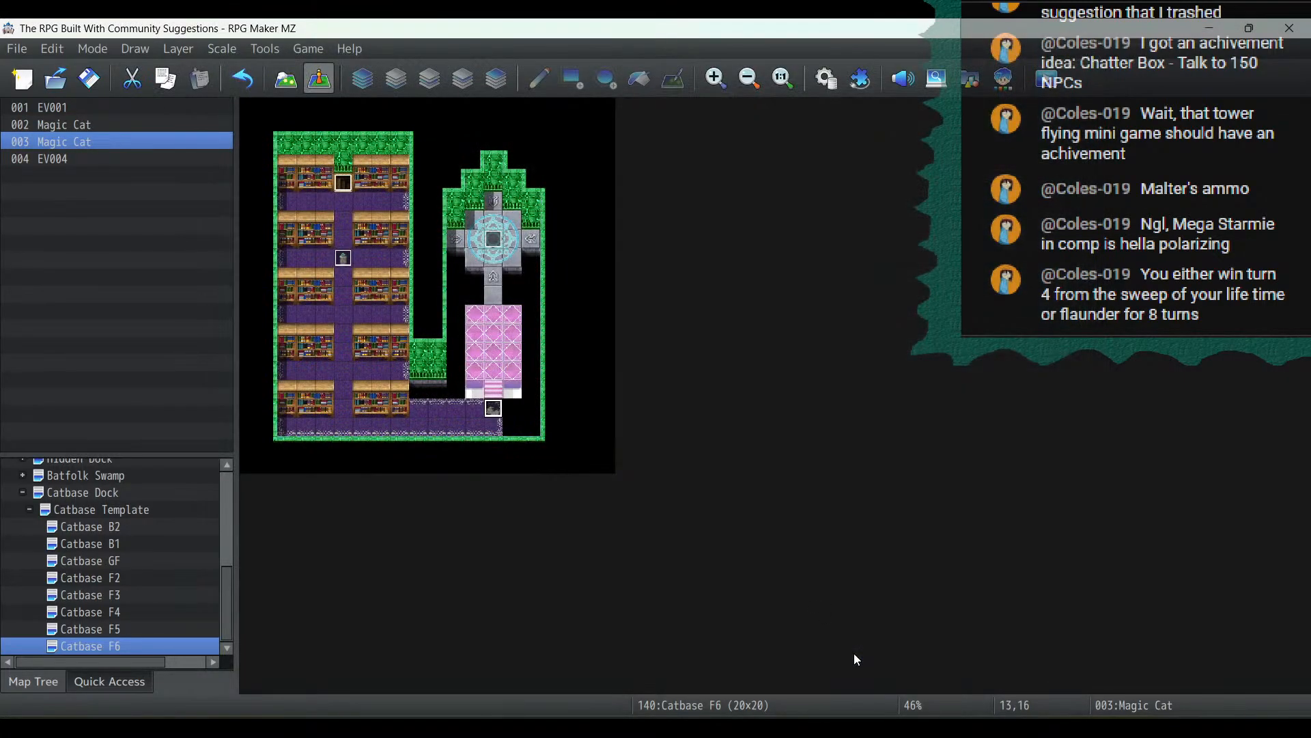
Copy the first dialogue command of Magic Cat event 002 to the start of Magic Cat event 003's contents
{"action": "double_click", "coordinate": [345, 259]}
{"action": "right_click", "coordinate": [621, 191]}
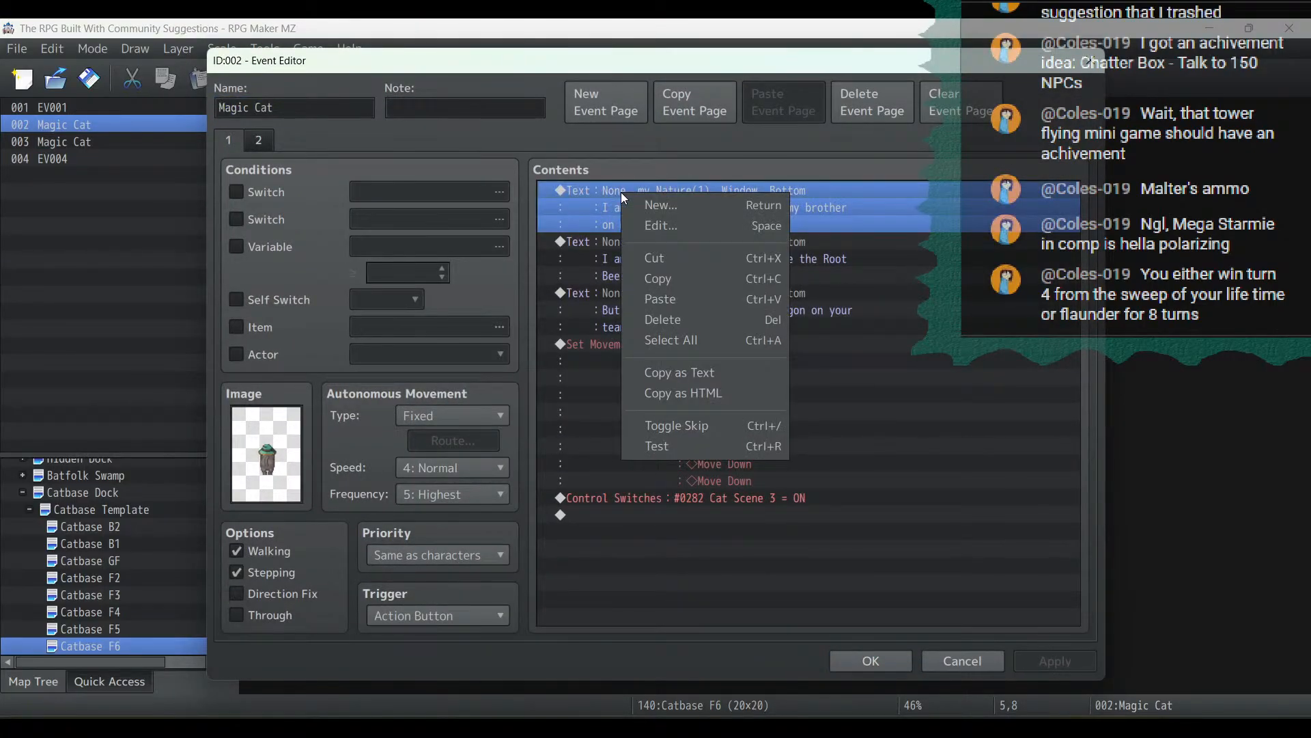
{"action": "left_click", "coordinate": [670, 279]}
{"action": "left_click", "coordinate": [870, 661]}
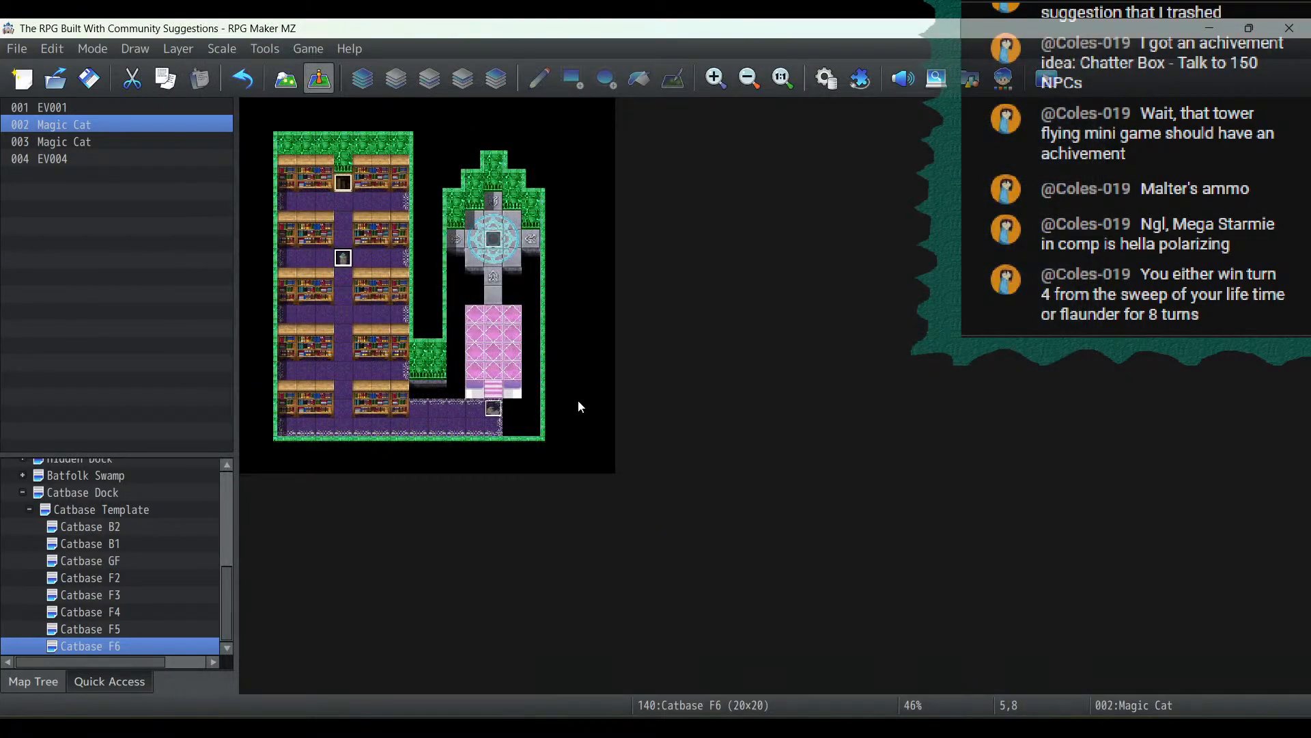
{"action": "double_click", "coordinate": [493, 412]}
{"action": "right_click", "coordinate": [613, 188]}
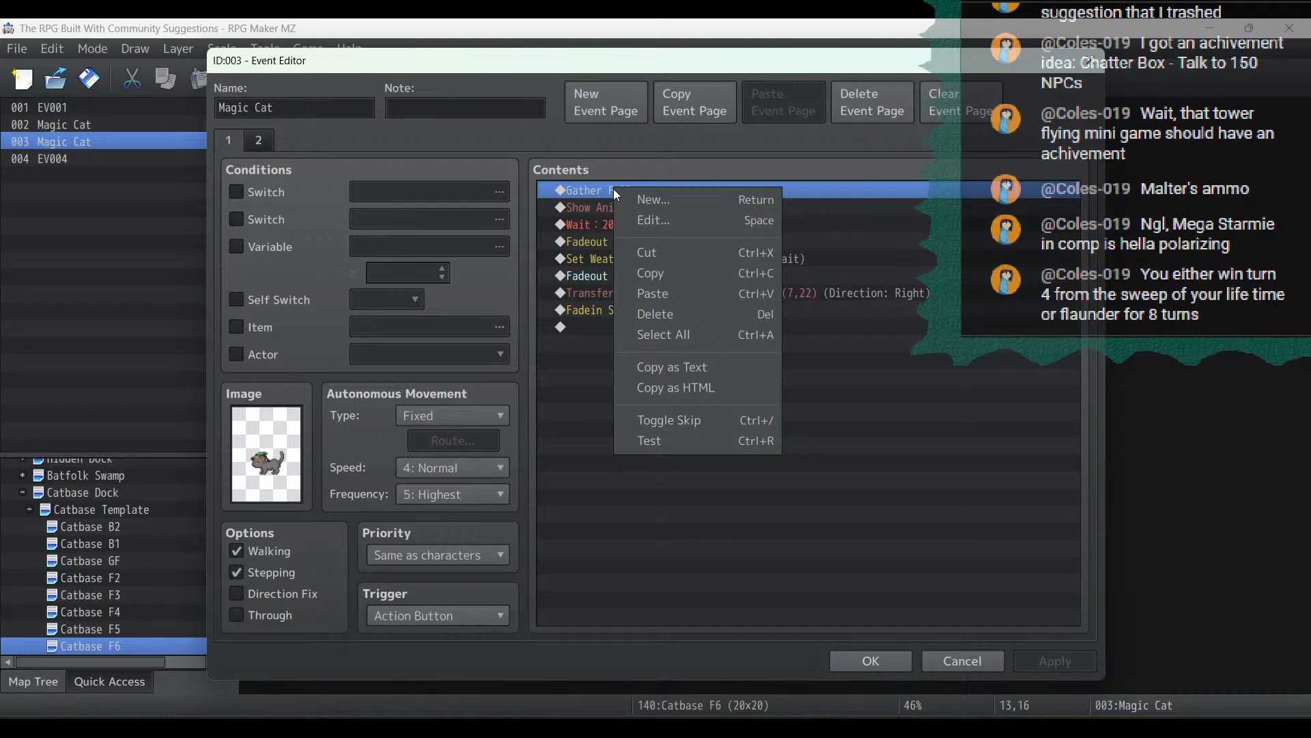
{"action": "left_click", "coordinate": [683, 294]}
Replace the pasted dialogue text with "This old tower has a connection to the Pepsiportation Network. I can open the way."
{"action": "double_click", "coordinate": [657, 195]}
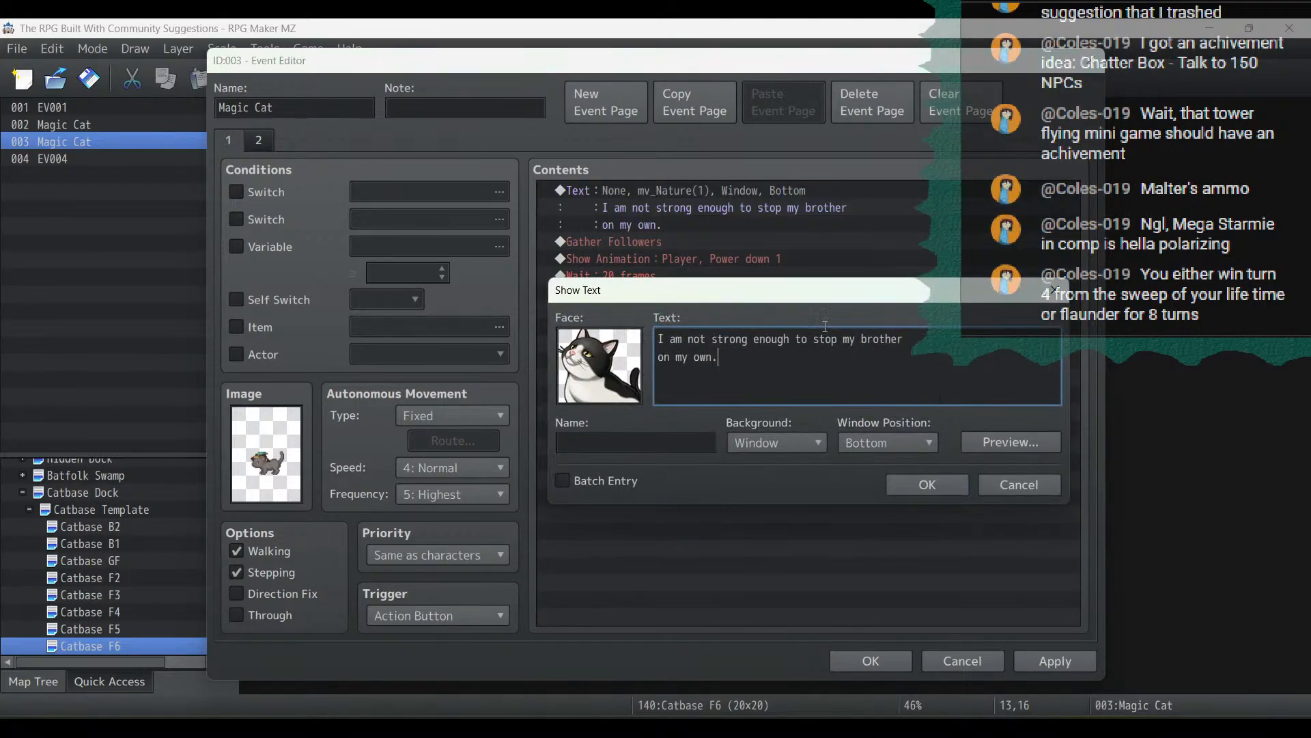
{"action": "key", "text": "ctrl+a"}
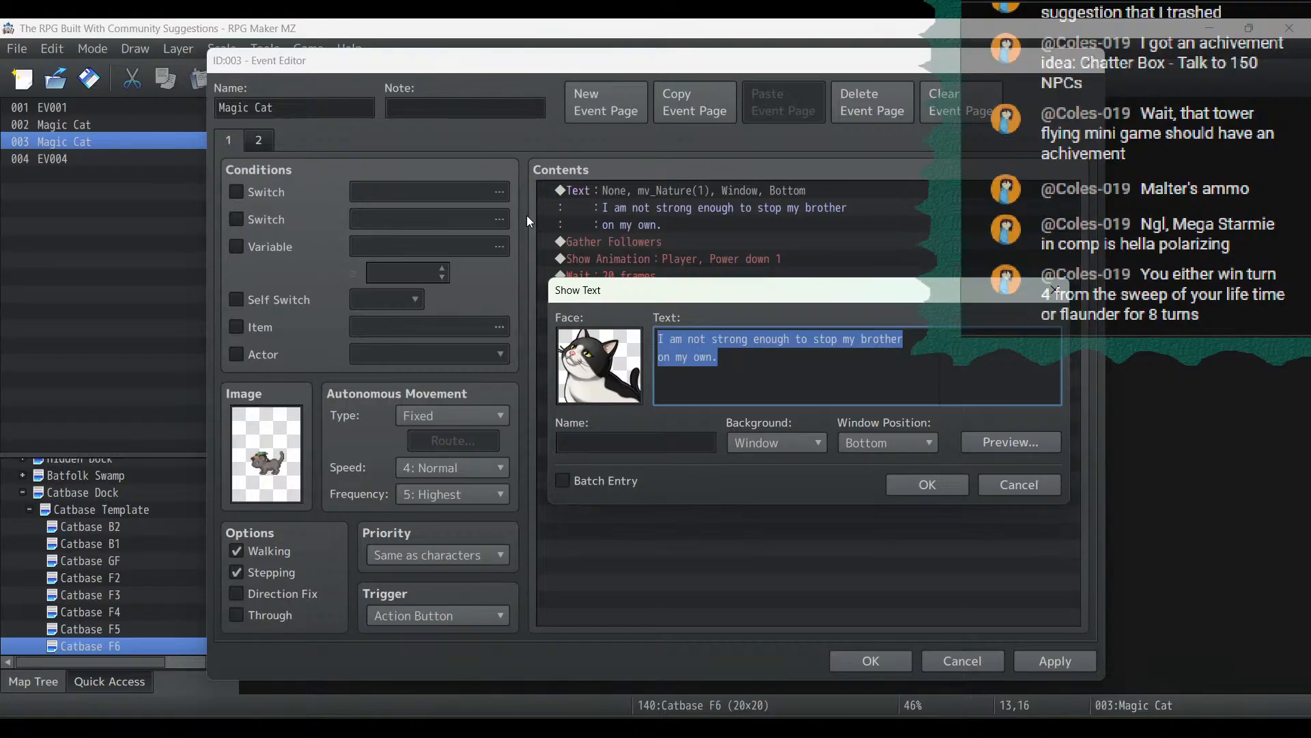
{"action": "type", "text": "This"}
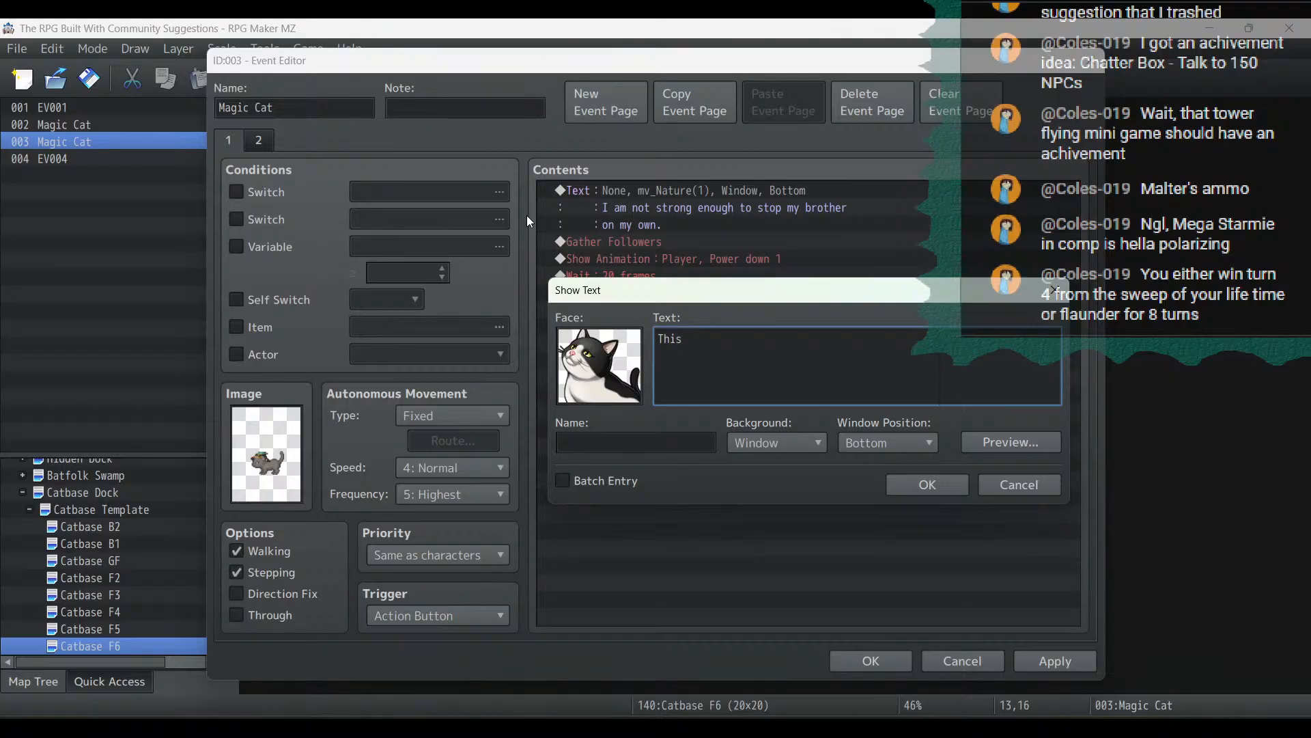
{"action": "type", "text": " old tower"}
{"action": "type", "text": "has a connection to the P"}
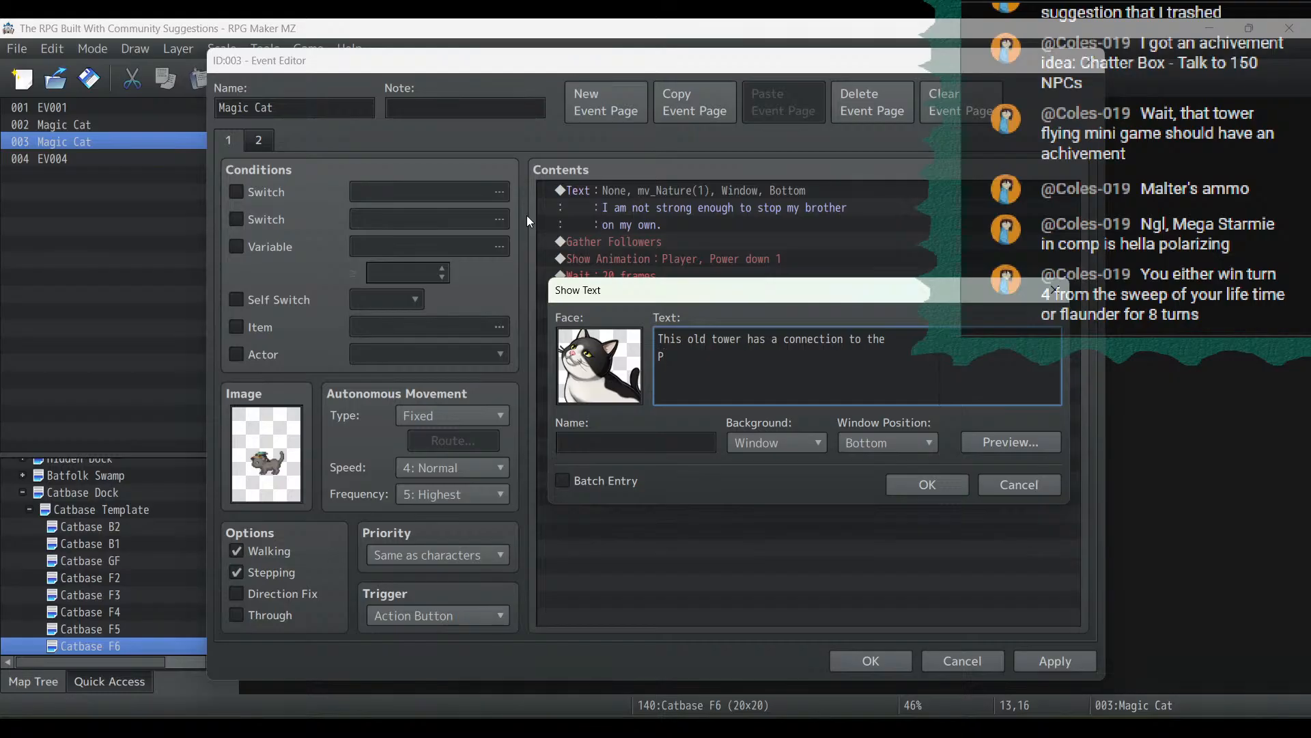
{"action": "type", "text": "epsiportation Network. I can open the way."}
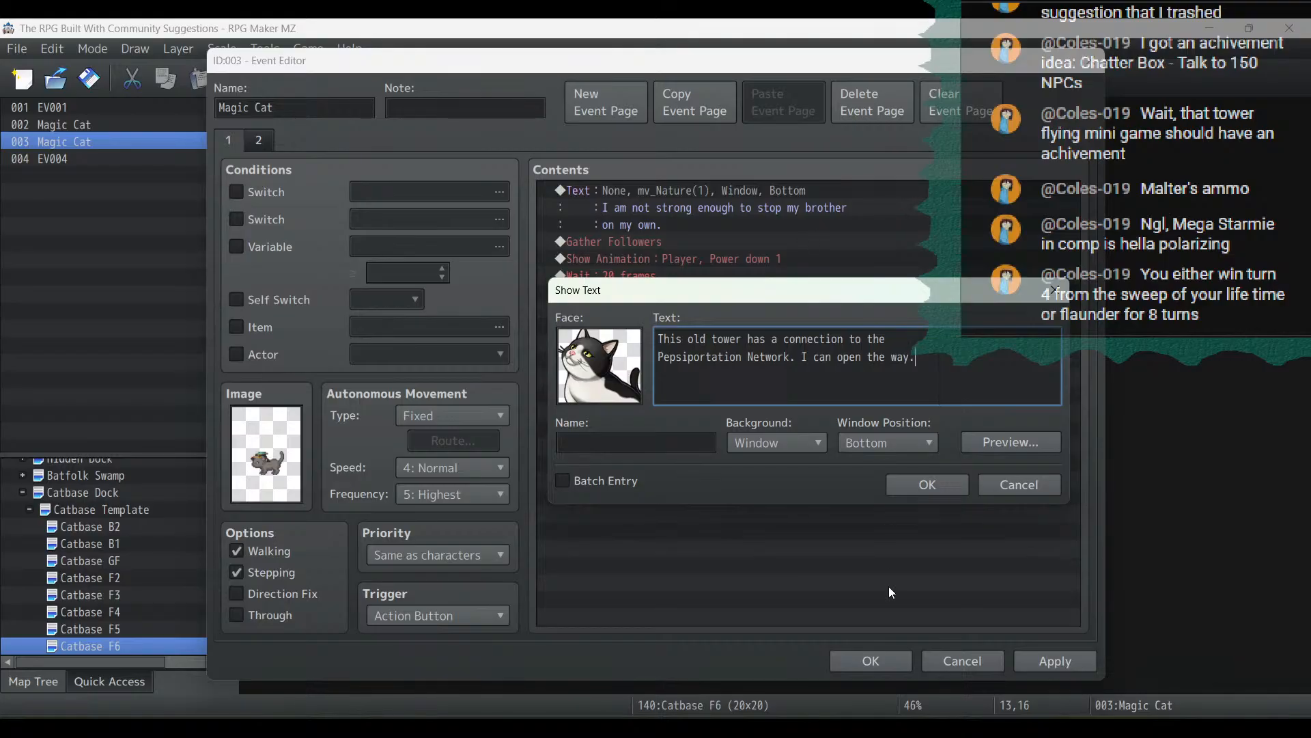
{"action": "left_click", "coordinate": [917, 486]}
Start a Set Movement Route command before Gather Followers, targeting This Event with Wait for Completion turned off
{"action": "left_click", "coordinate": [661, 245]}
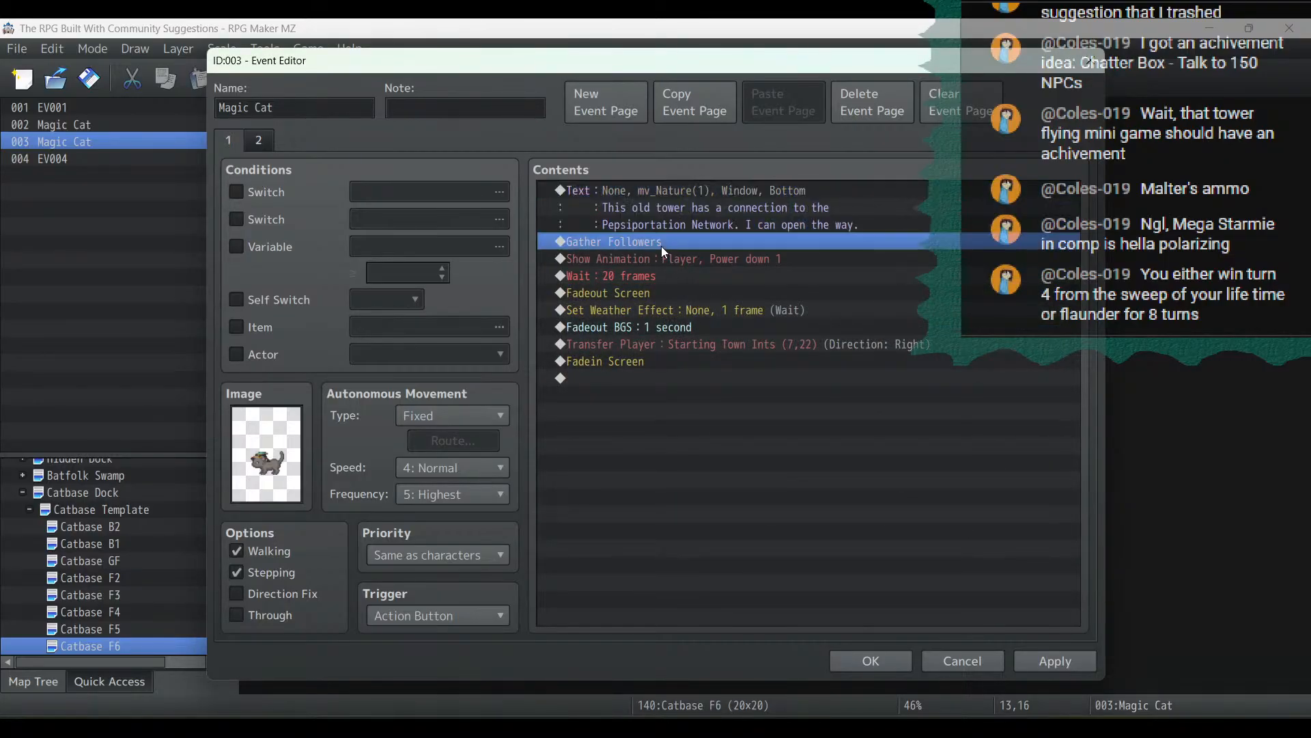
{"action": "right_click", "coordinate": [661, 246]}
{"action": "left_click", "coordinate": [690, 258]}
{"action": "left_click", "coordinate": [620, 145]}
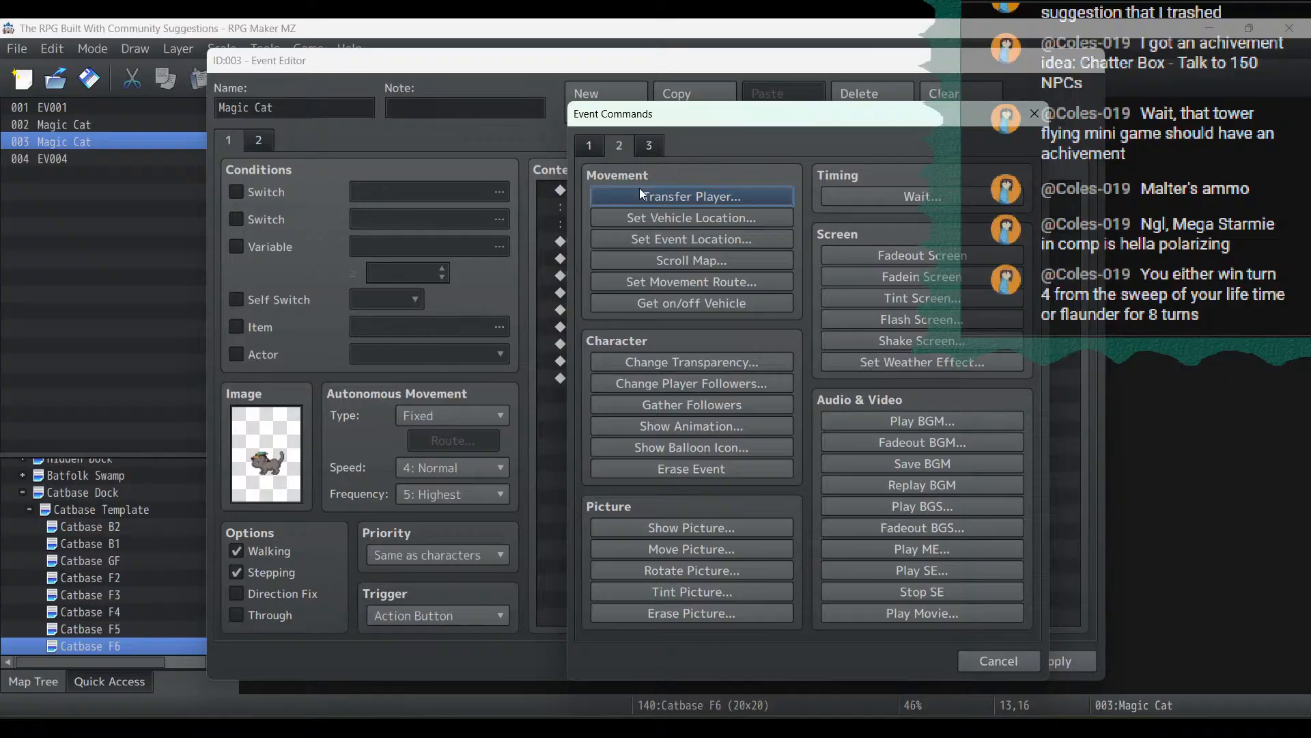
{"action": "left_click", "coordinate": [681, 289]}
{"action": "left_click", "coordinate": [540, 219]}
{"action": "left_click", "coordinate": [508, 265]}
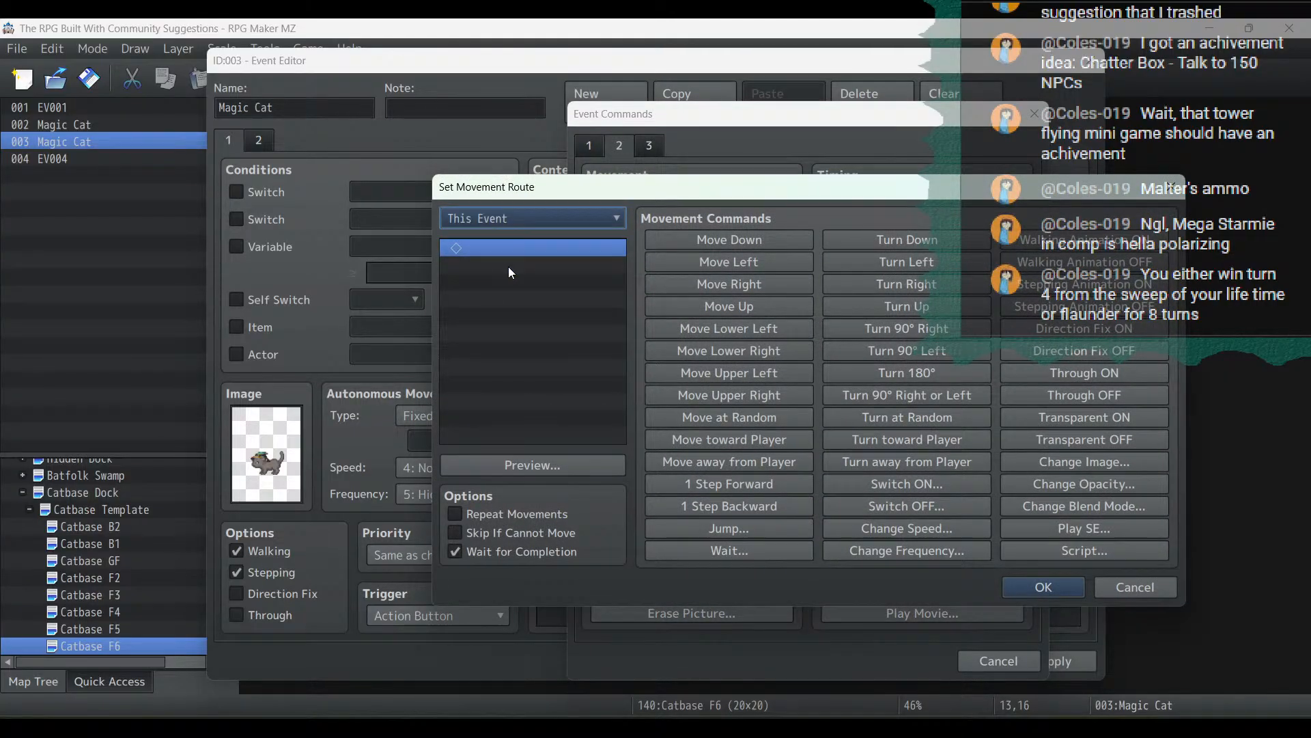
{"action": "left_click", "coordinate": [501, 552]}
Fill the route with six Move Up commands, preview the path on the map, add a Turn Down command and confirm
{"action": "left_click", "coordinate": [748, 305]}
{"action": "left_click", "coordinate": [748, 305]}
{"action": "left_click", "coordinate": [747, 304]}
{"action": "left_click", "coordinate": [747, 305]}
{"action": "left_click", "coordinate": [747, 304]}
{"action": "left_click", "coordinate": [748, 305]}
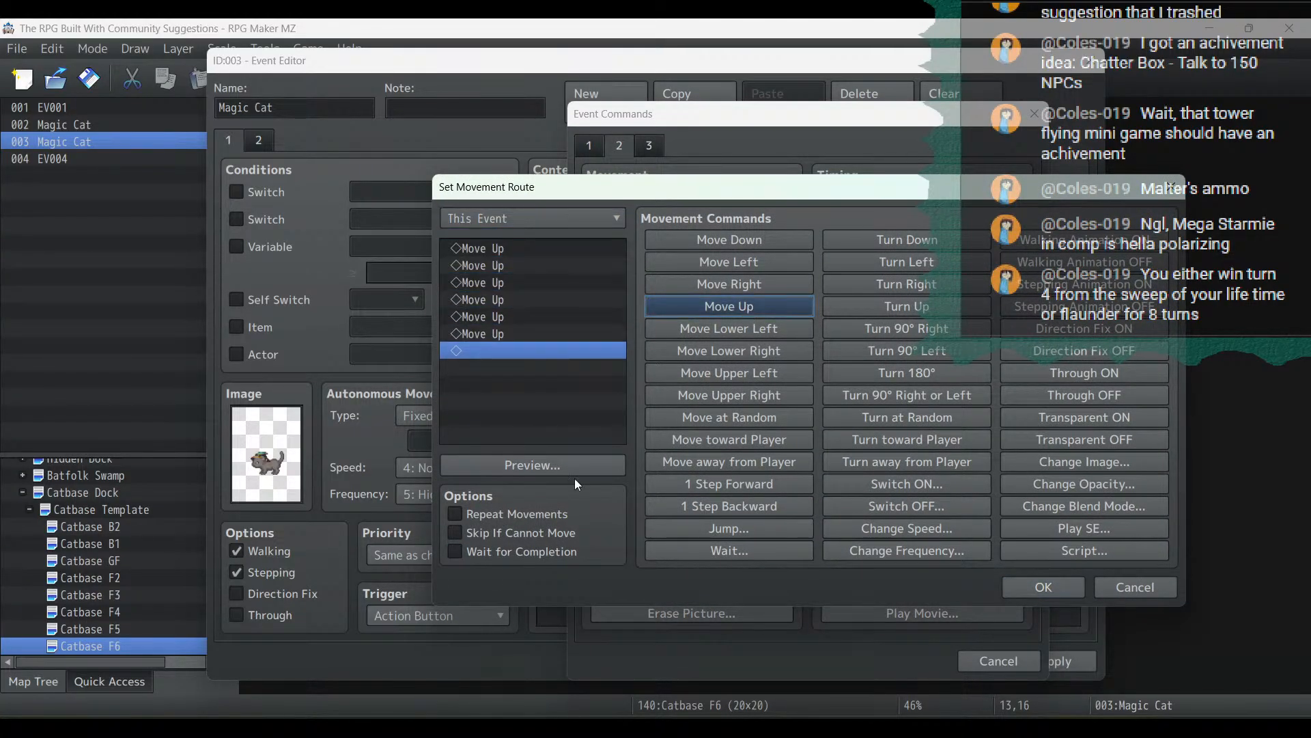
{"action": "left_click", "coordinate": [576, 467]}
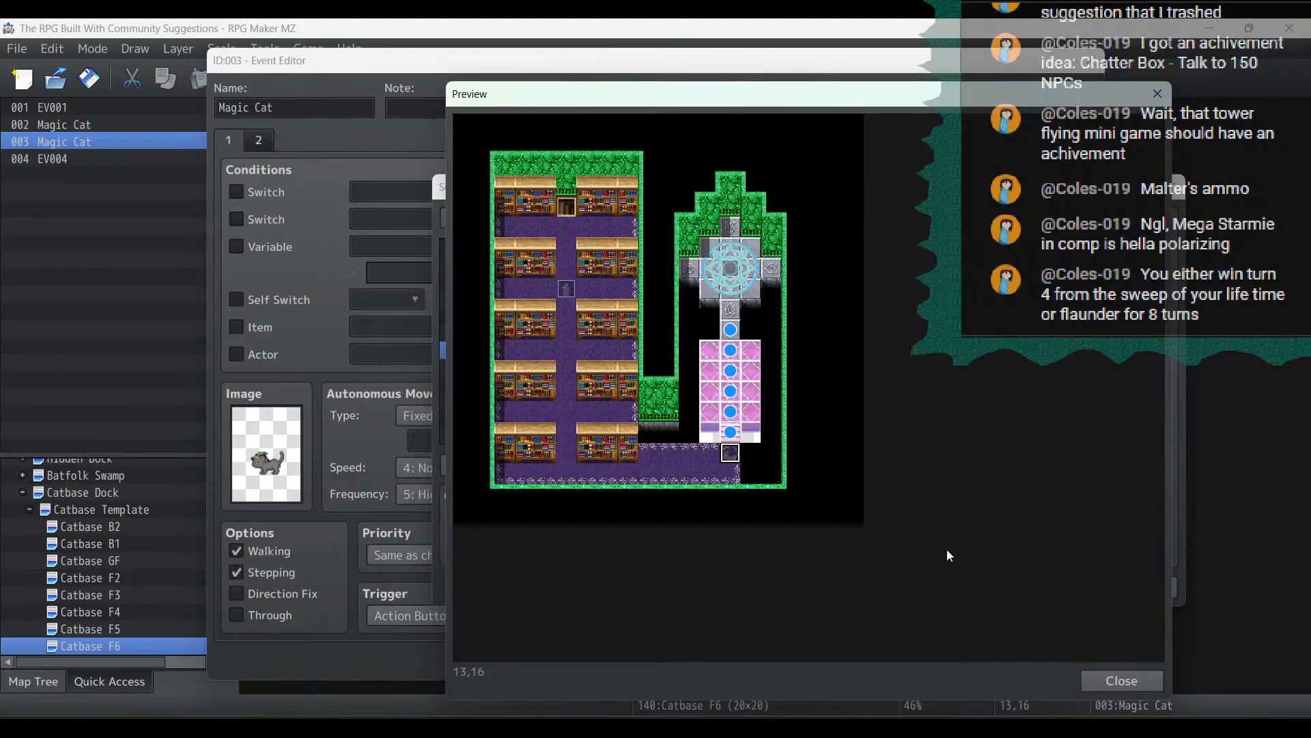
{"action": "left_click", "coordinate": [1124, 680]}
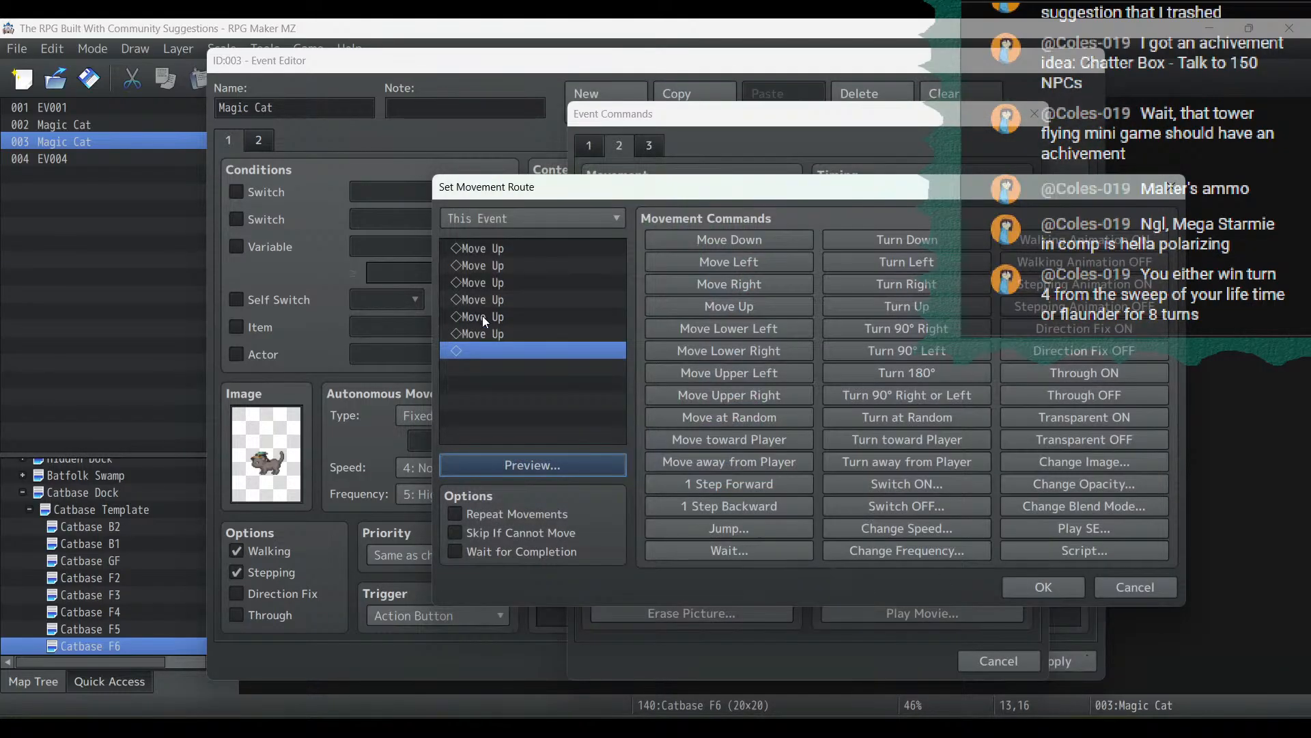
{"action": "left_click", "coordinate": [908, 234]}
{"action": "left_click", "coordinate": [1059, 592]}
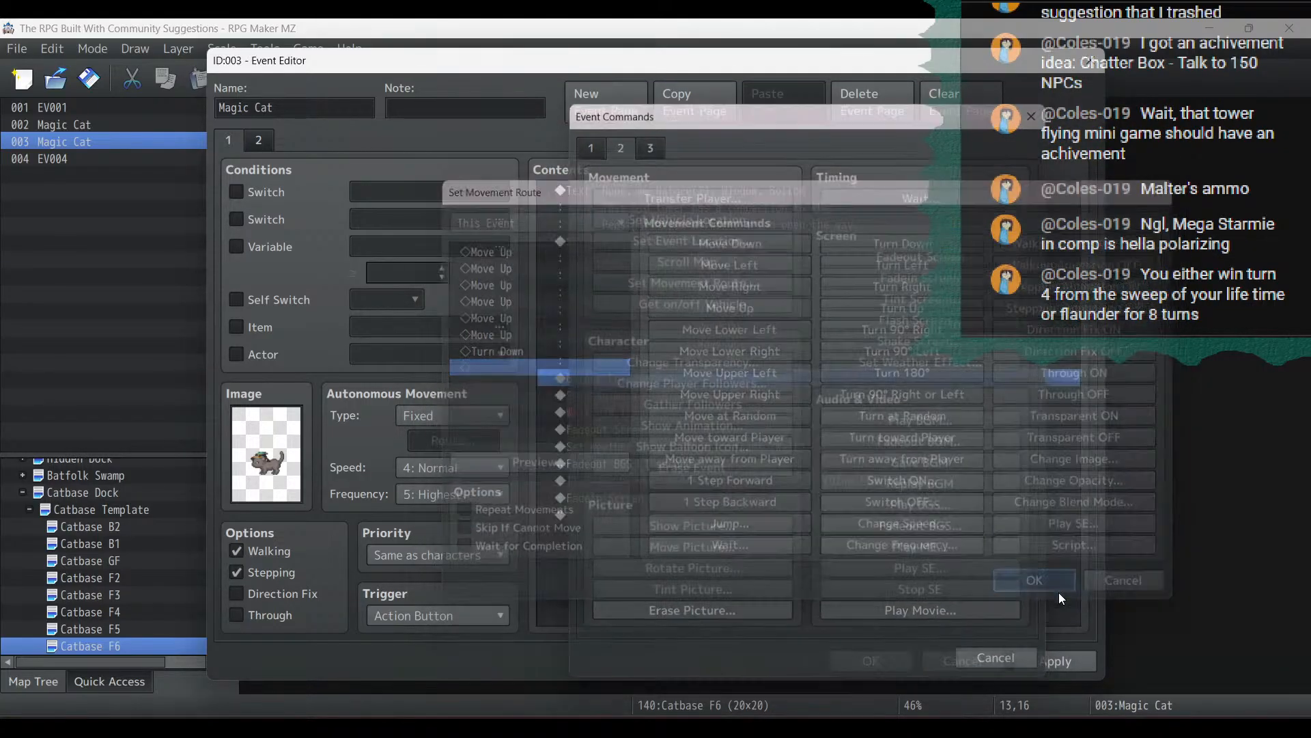
Duplicate the Set Movement Route command directly before Gather Followers
{"action": "left_click", "coordinate": [695, 236]}
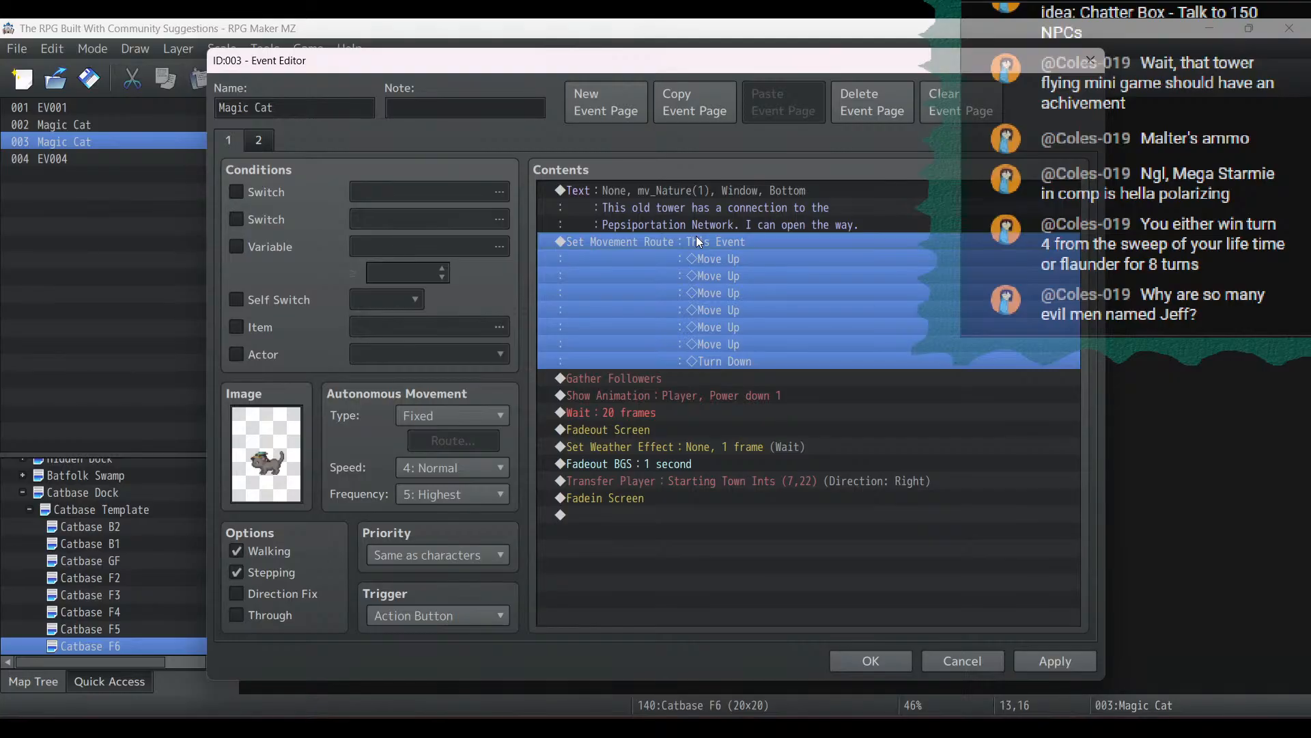
{"action": "right_click", "coordinate": [696, 236]}
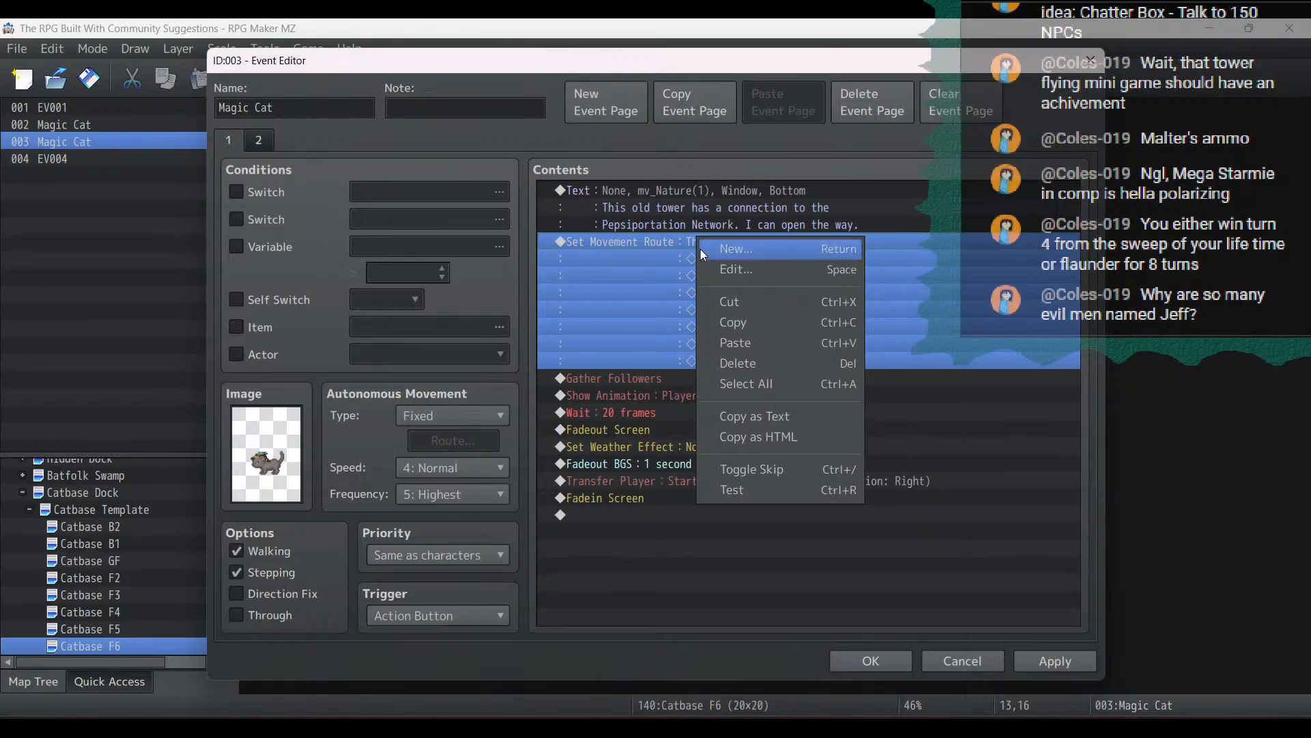
{"action": "left_click", "coordinate": [747, 327]}
{"action": "left_click", "coordinate": [699, 379]}
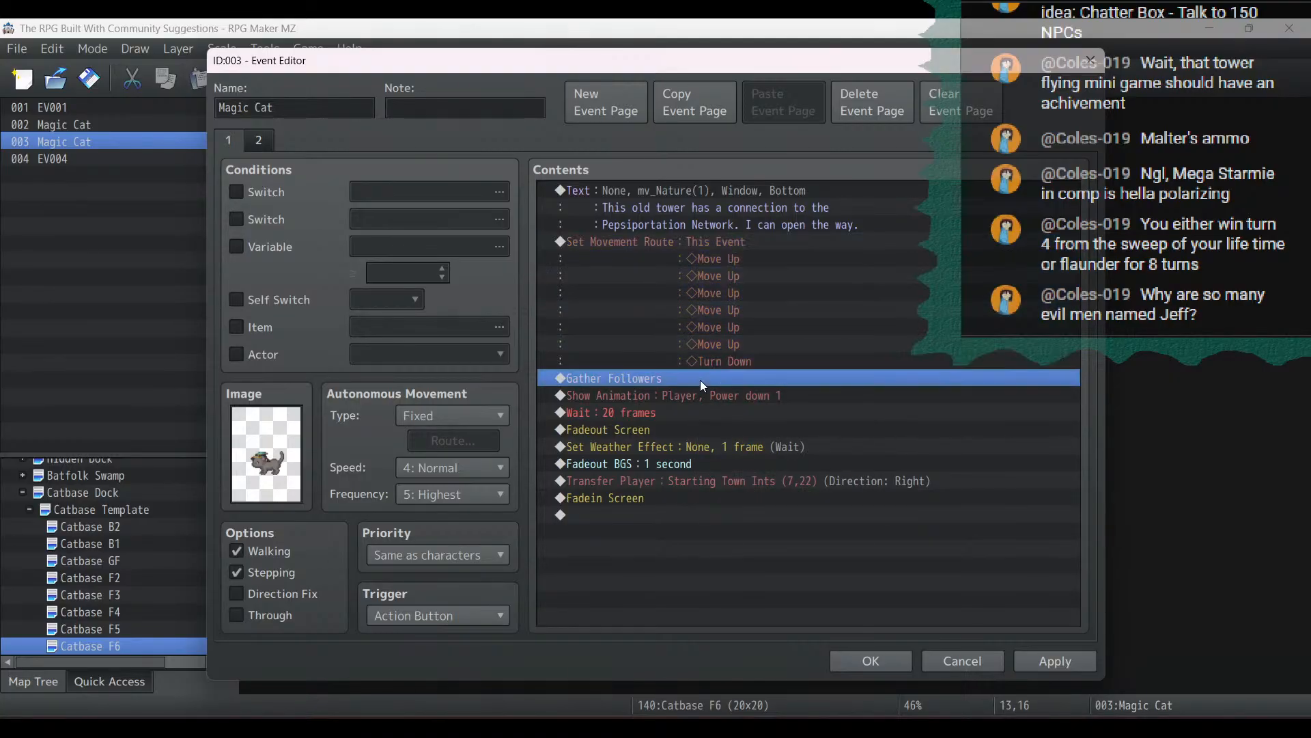
{"action": "key", "text": "ctrl+v"}
Remove Turn Down from the duplicated route, enable Wait for Completion and apply the event changes
{"action": "double_click", "coordinate": [703, 378]}
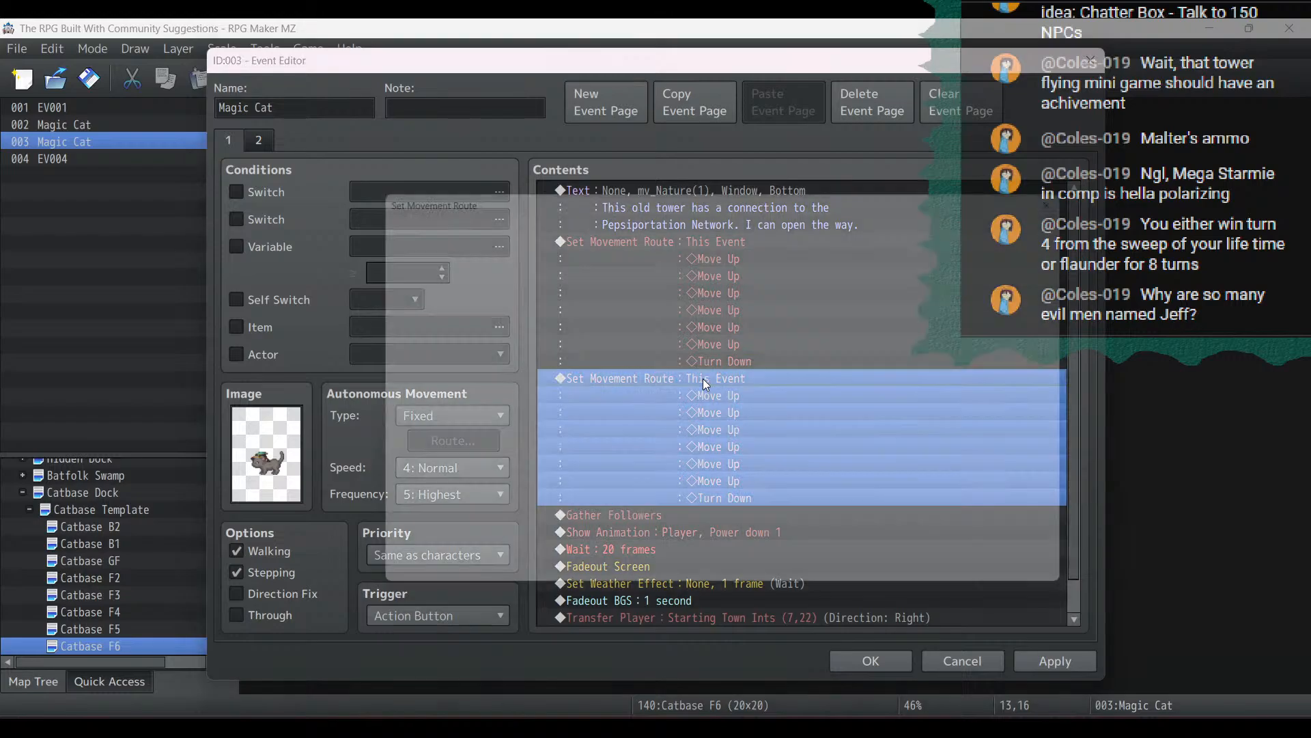
{"action": "left_click", "coordinate": [481, 355]}
{"action": "key", "text": "Delete"}
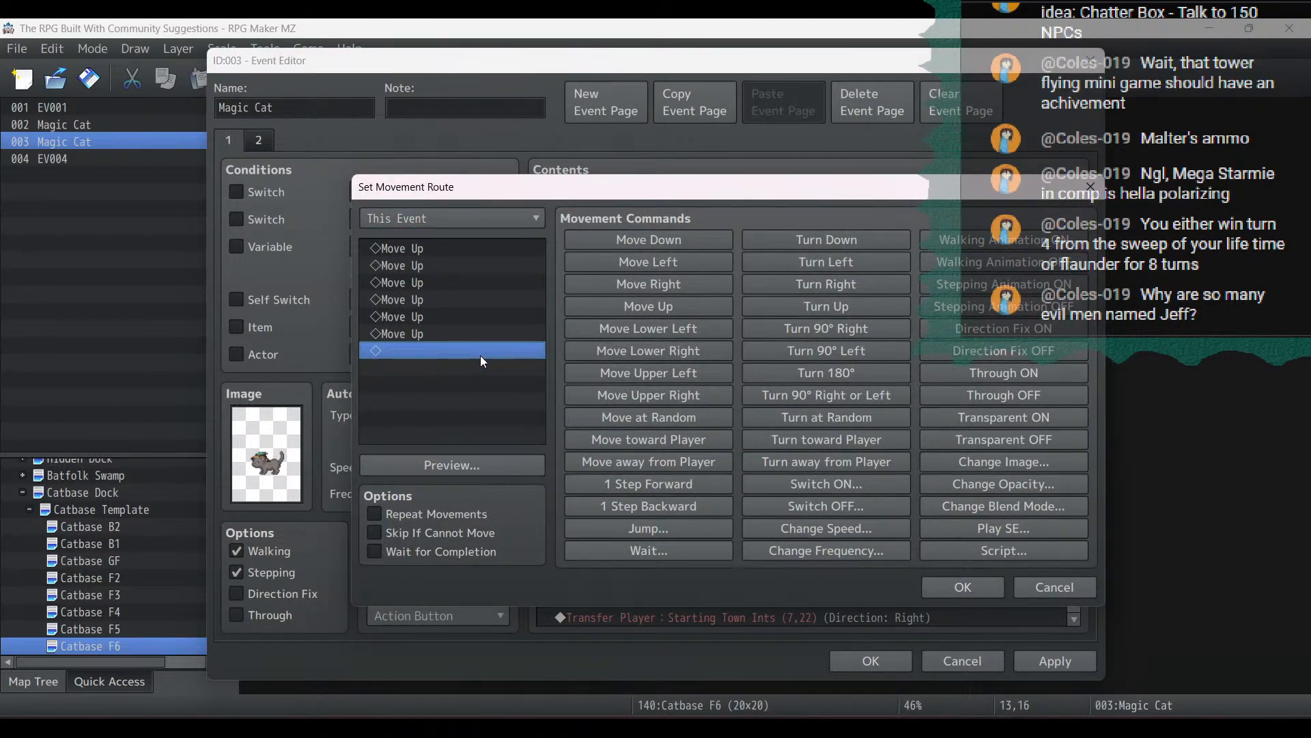
{"action": "left_click", "coordinate": [402, 554]}
{"action": "left_click", "coordinate": [959, 588]}
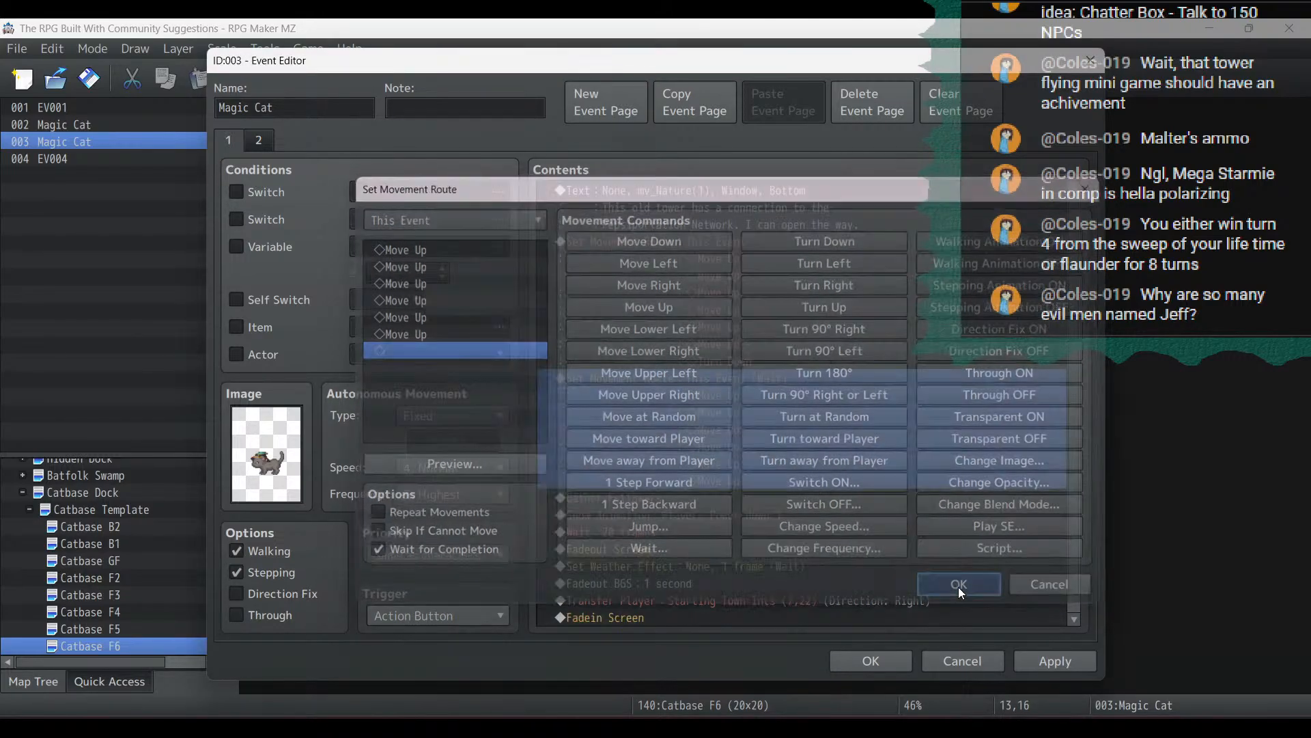
{"action": "left_click", "coordinate": [1063, 657]}
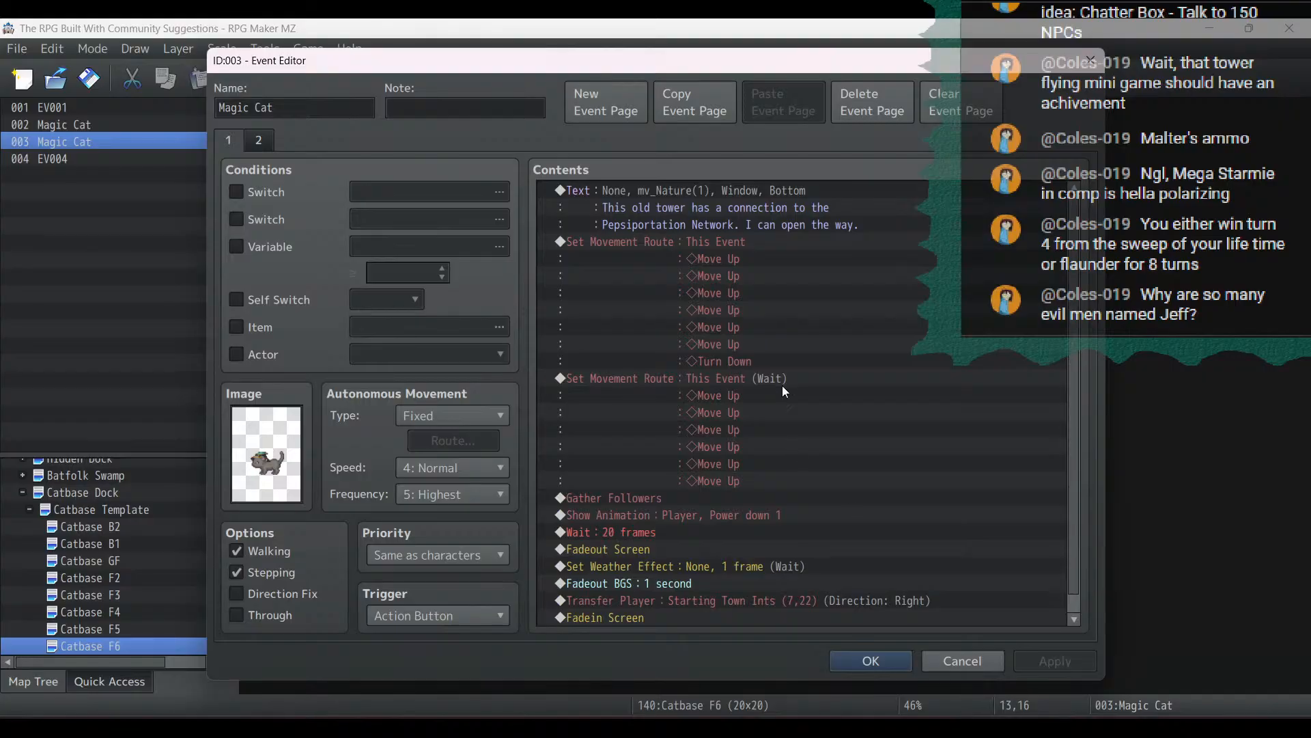
Copy the opening dialogue command to the position just before Gather Followers
{"action": "left_click", "coordinate": [717, 500]}
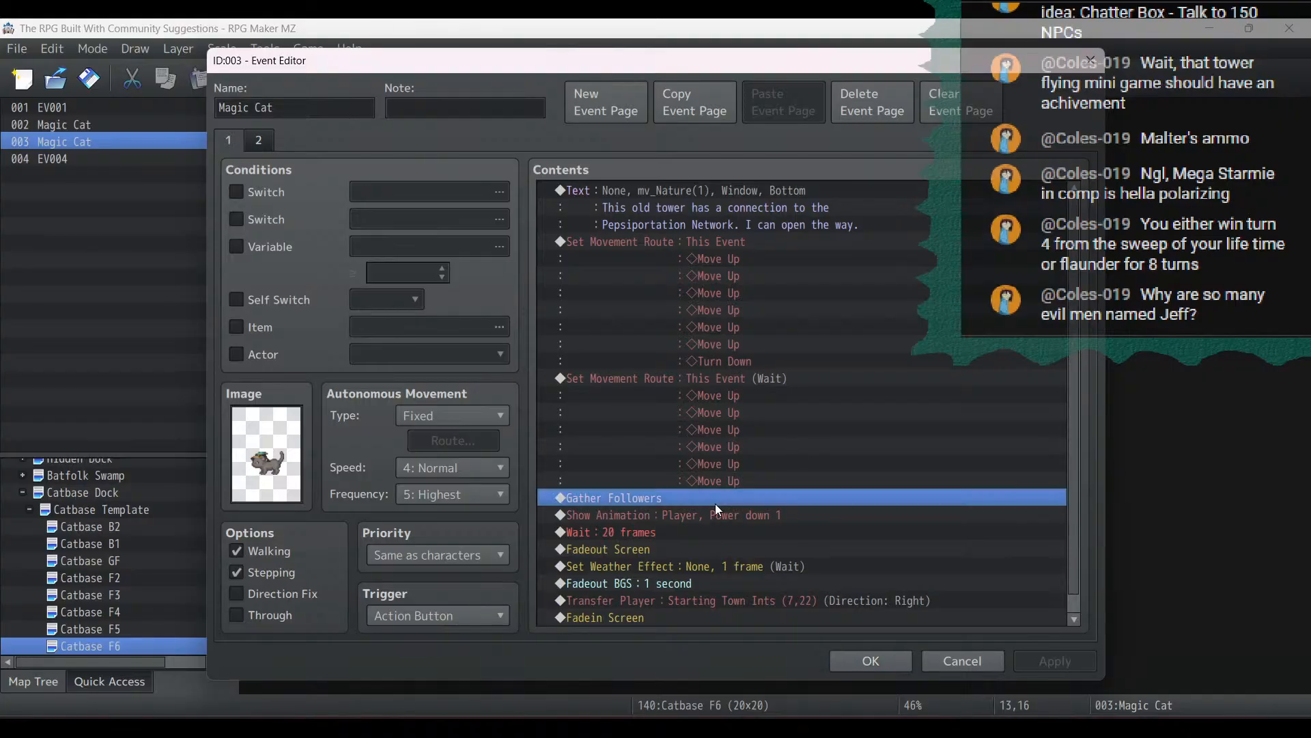
{"action": "left_click", "coordinate": [741, 196]}
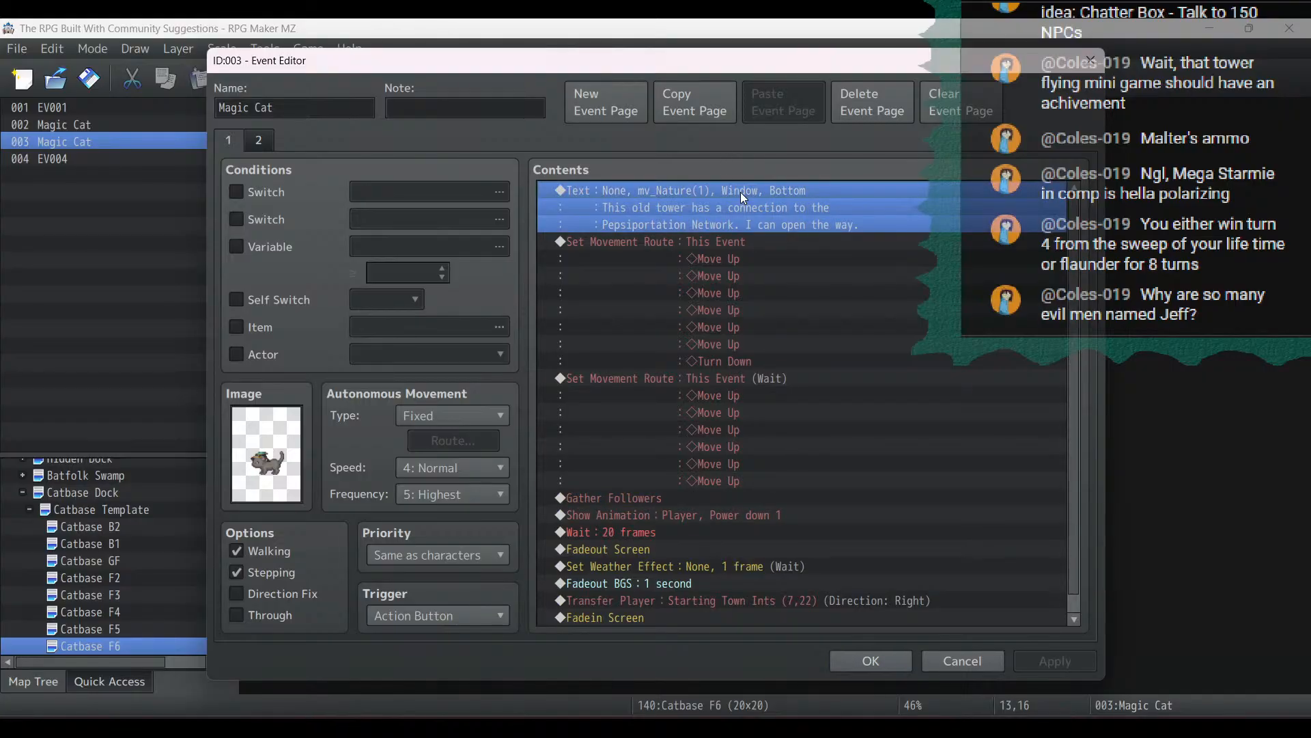
{"action": "left_click", "coordinate": [720, 500]}
{"action": "key", "text": "ctrl+v"}
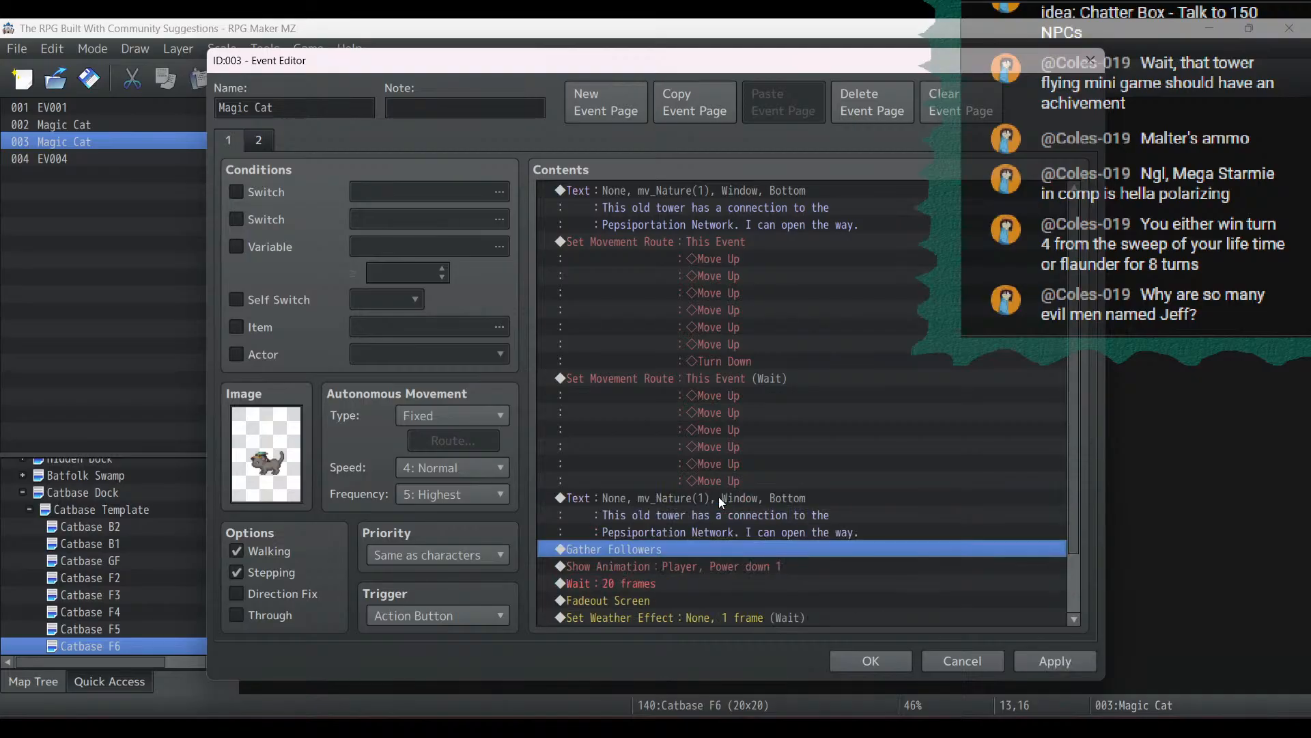
Replace the copied dialogue's text with "I will meet you in the basement level of Pepsi Headquarters. Take this keycard."
{"action": "left_click", "coordinate": [716, 486]}
{"action": "double_click", "coordinate": [720, 502]}
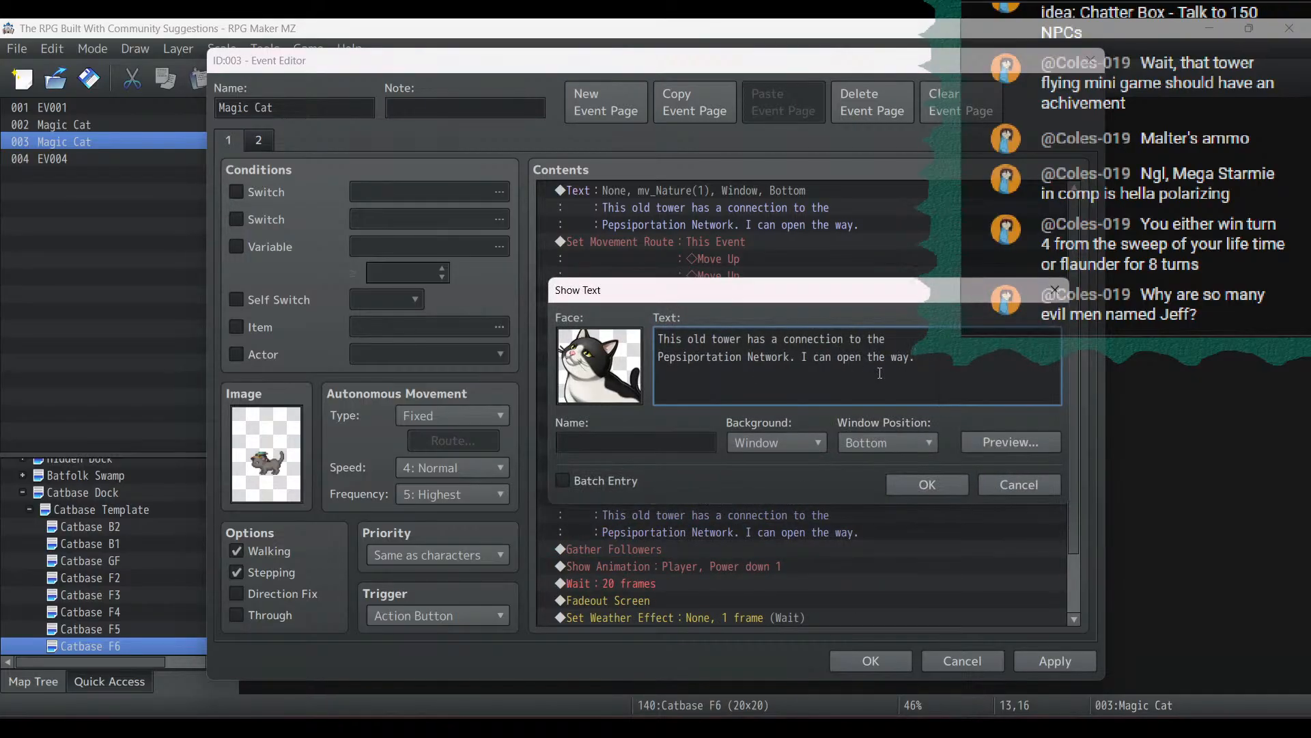
{"action": "key", "text": "ctrl+a"}
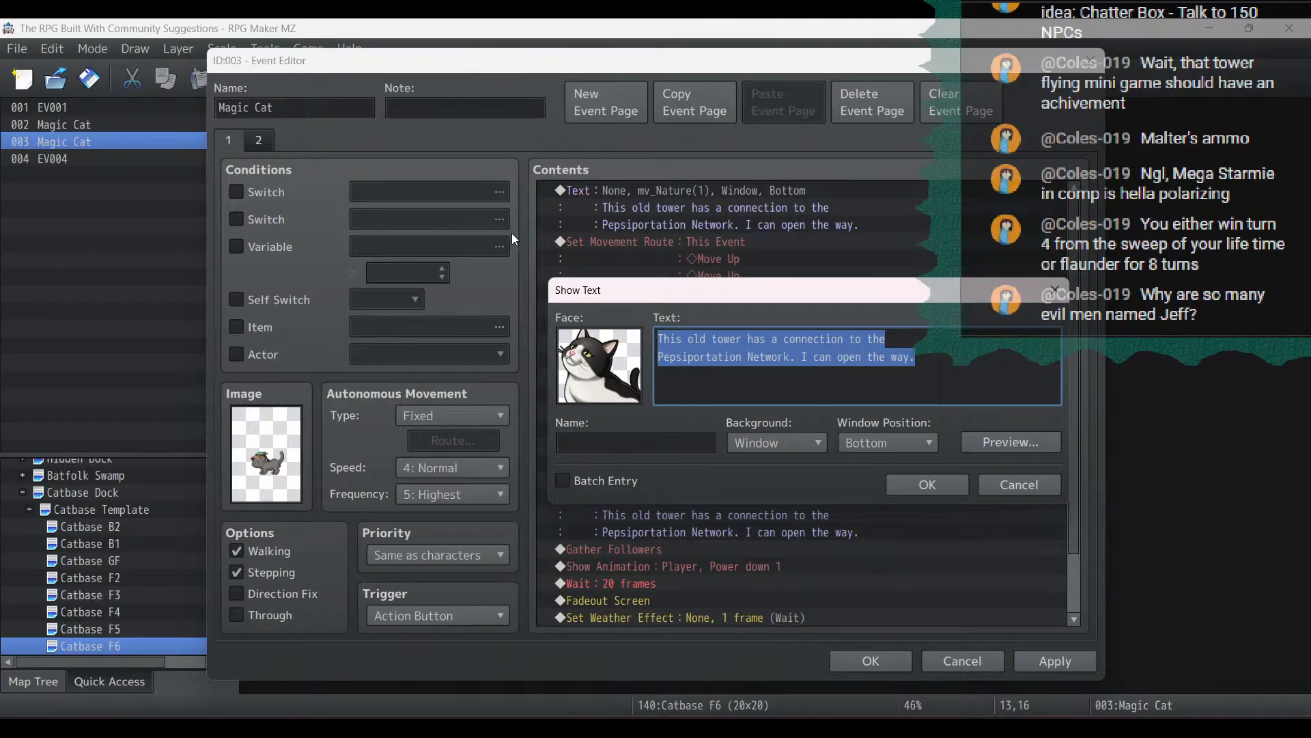
{"action": "type", "text": "I wi"}
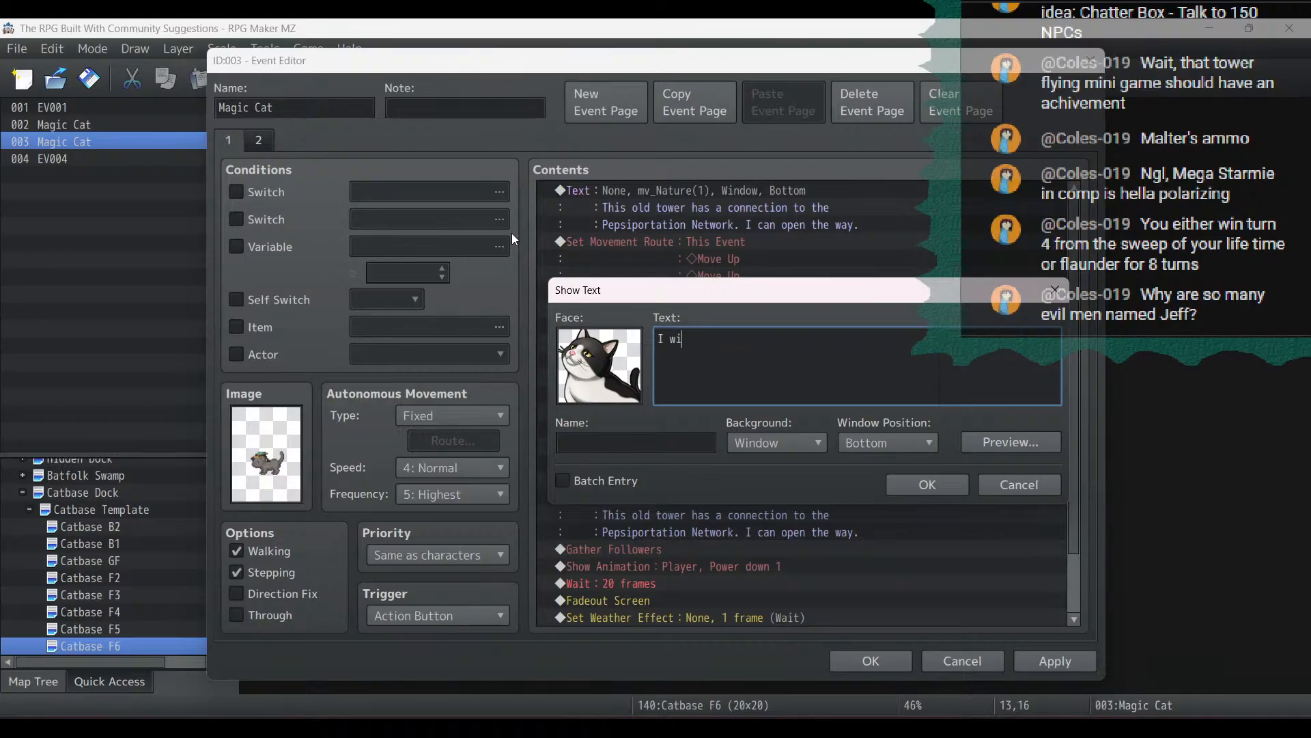
{"action": "type", "text": "ll meet you in the basement level of"}
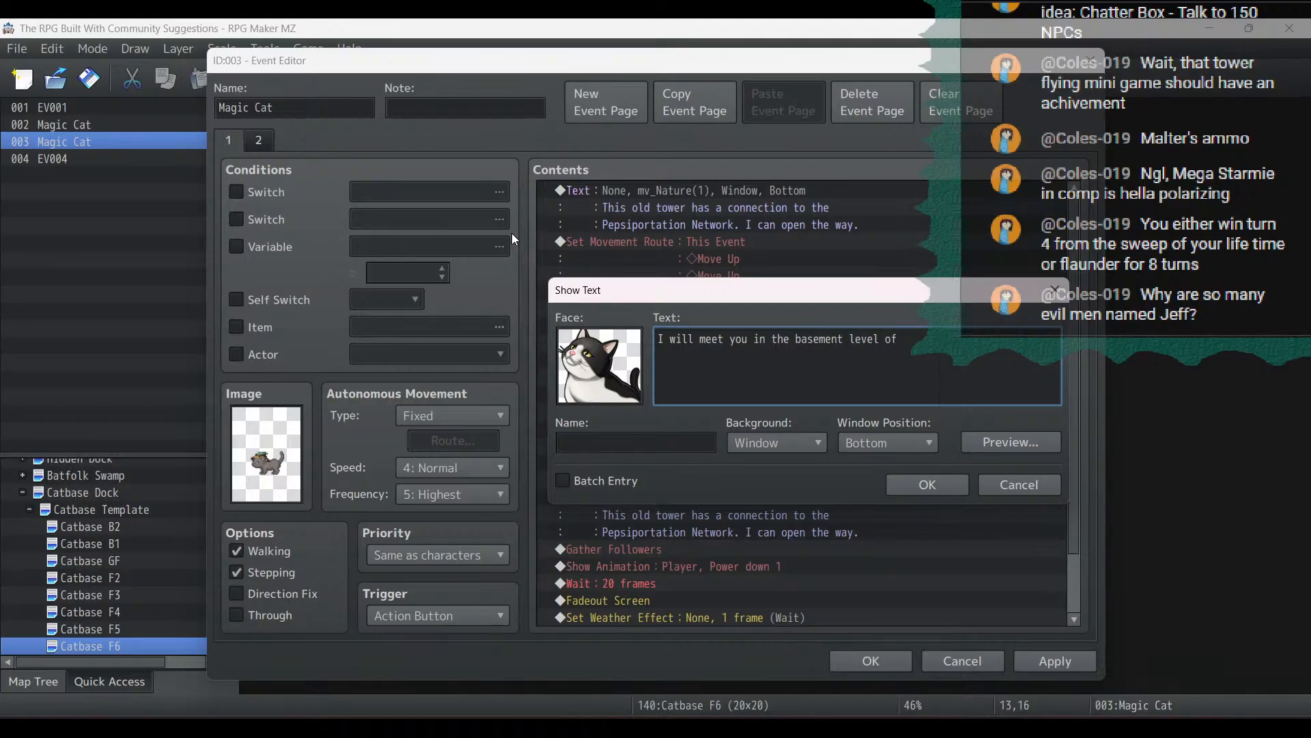
{"action": "key", "text": "Return"}
{"action": "type", "text": "Pepso"}
{"action": "key", "text": "BackSpace"}
{"action": "type", "text": "i Hea"}
{"action": "type", "text": "dquarters."}
{"action": "type", "text": " Th"}
{"action": "type", "text": "ake this "}
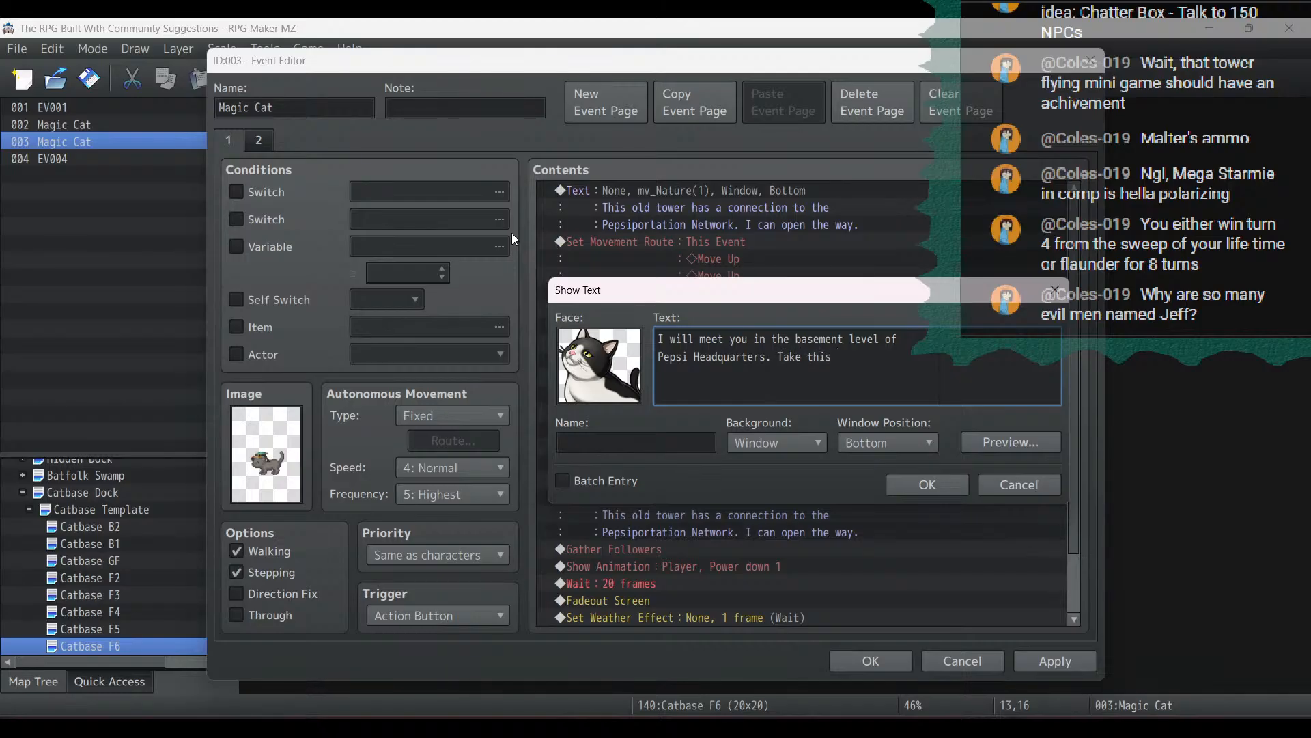
{"action": "type", "text": "keycard."}
Continue the dialogue with "It will let you use the elevator to reach the factory floor." and confirm the text
{"action": "type", "text": " It will let "}
{"action": "type", "text": "you use the ele"}
{"action": "type", "text": "vator to"}
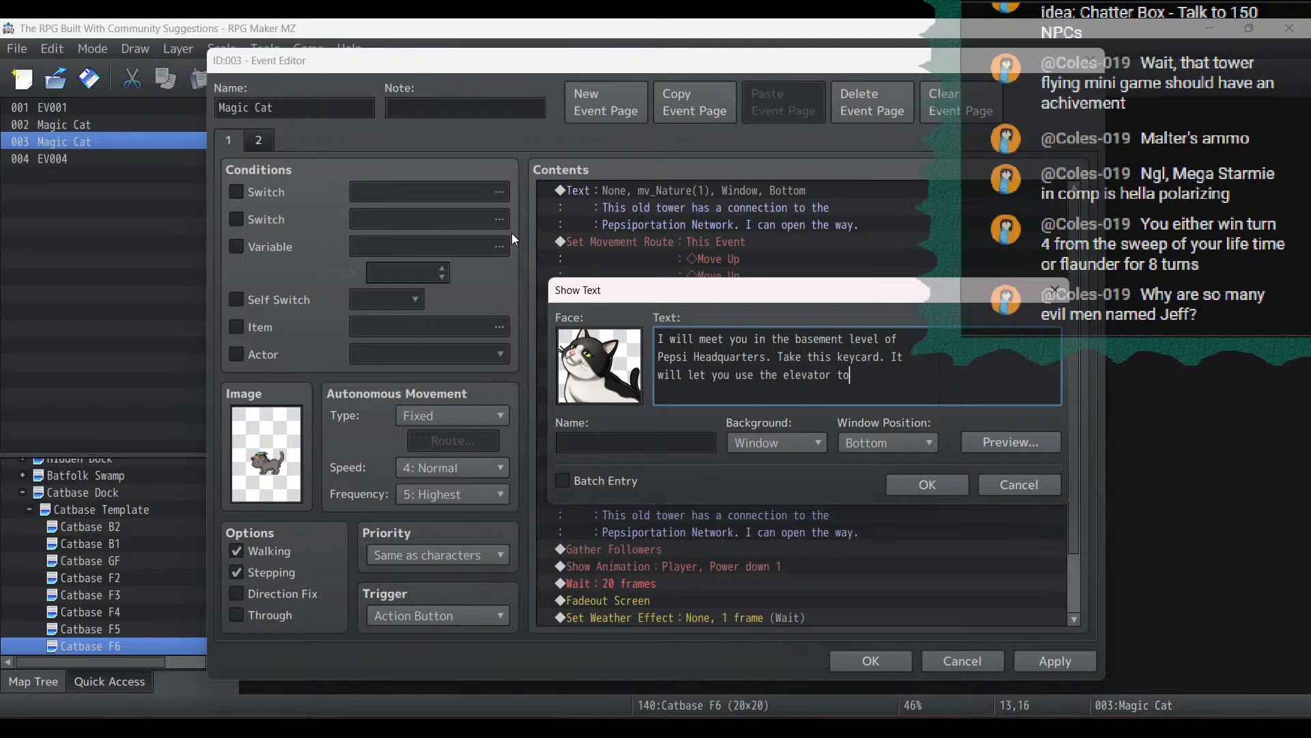
{"action": "type", "text": " reach"}
{"action": "type", "text": " the"}
{"action": "type", "text": "factory"}
{"action": "type", "text": " floor."}
{"action": "left_click", "coordinate": [926, 484]}
Add a Show Text command without a face before Gather Followers, reading "You received the Pepsi HQ Keycard!"
{"action": "left_click", "coordinate": [691, 581]}
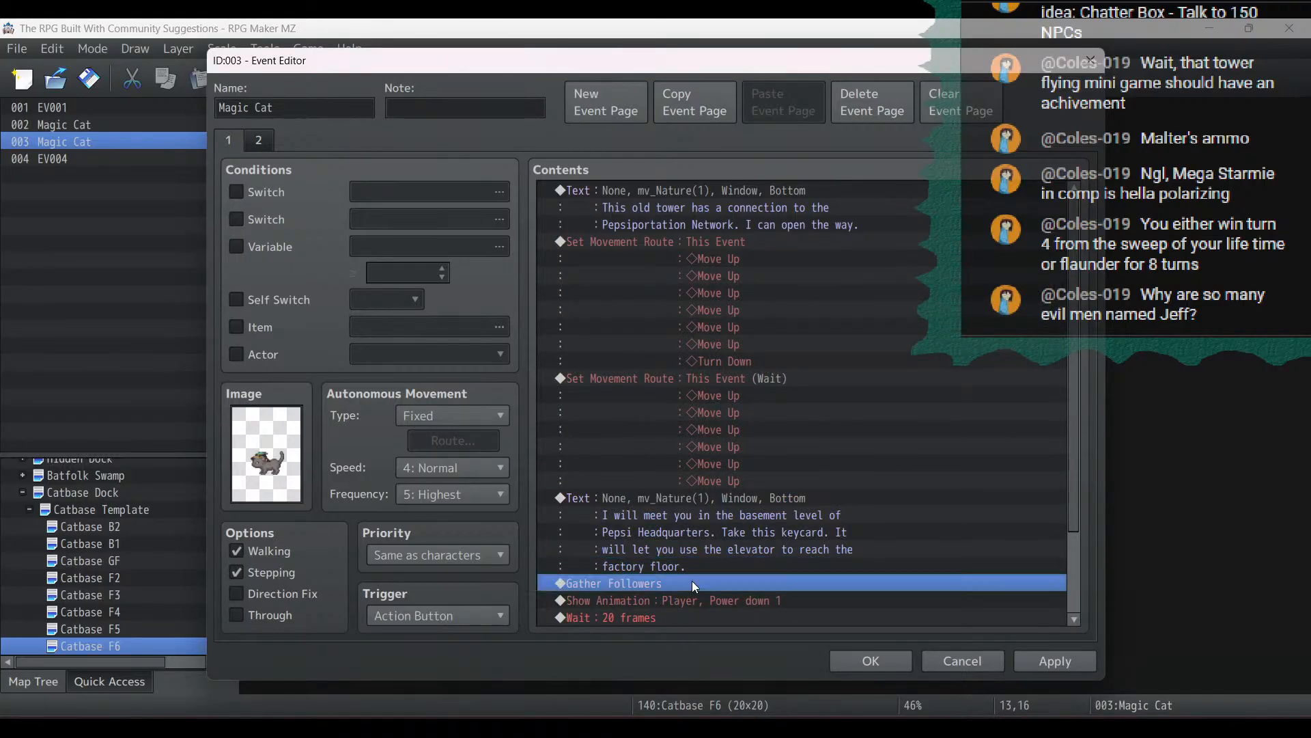
{"action": "right_click", "coordinate": [691, 581]}
{"action": "left_click", "coordinate": [745, 498]}
{"action": "left_click", "coordinate": [588, 146]}
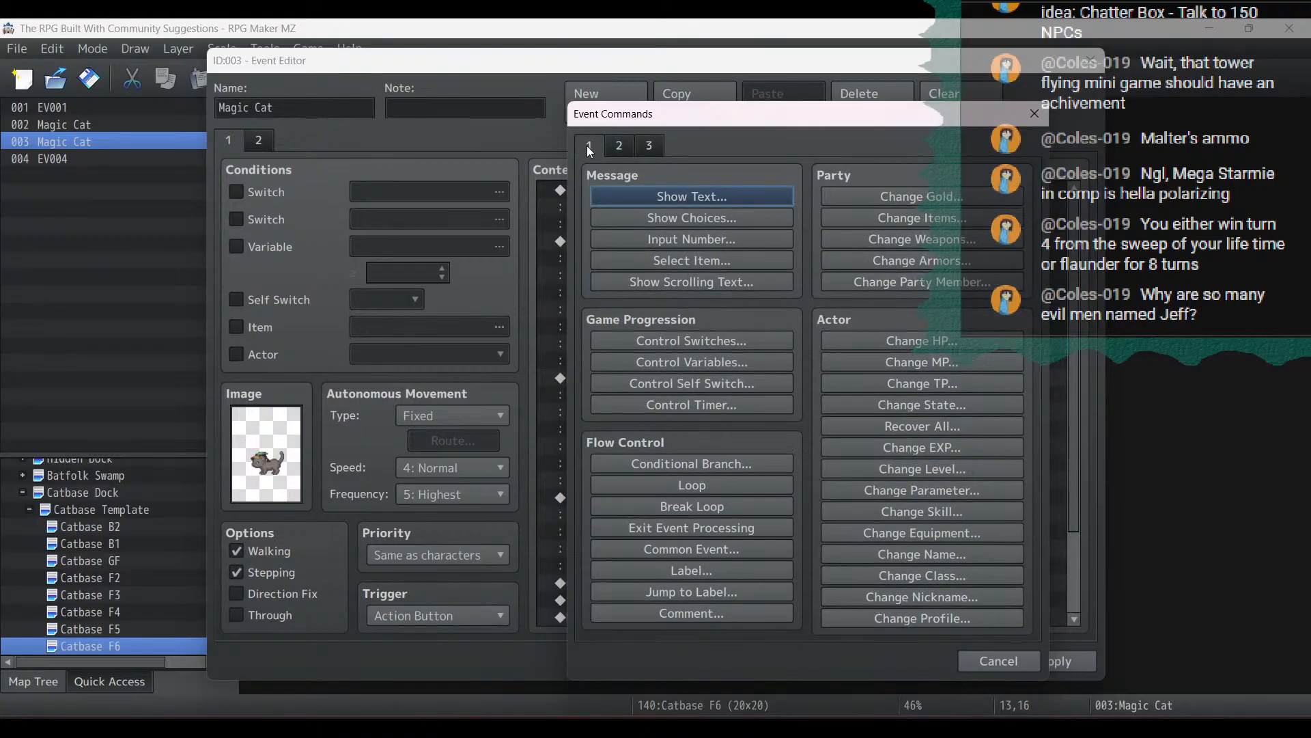
{"action": "left_click", "coordinate": [670, 197]}
{"action": "type", "text": "You"}
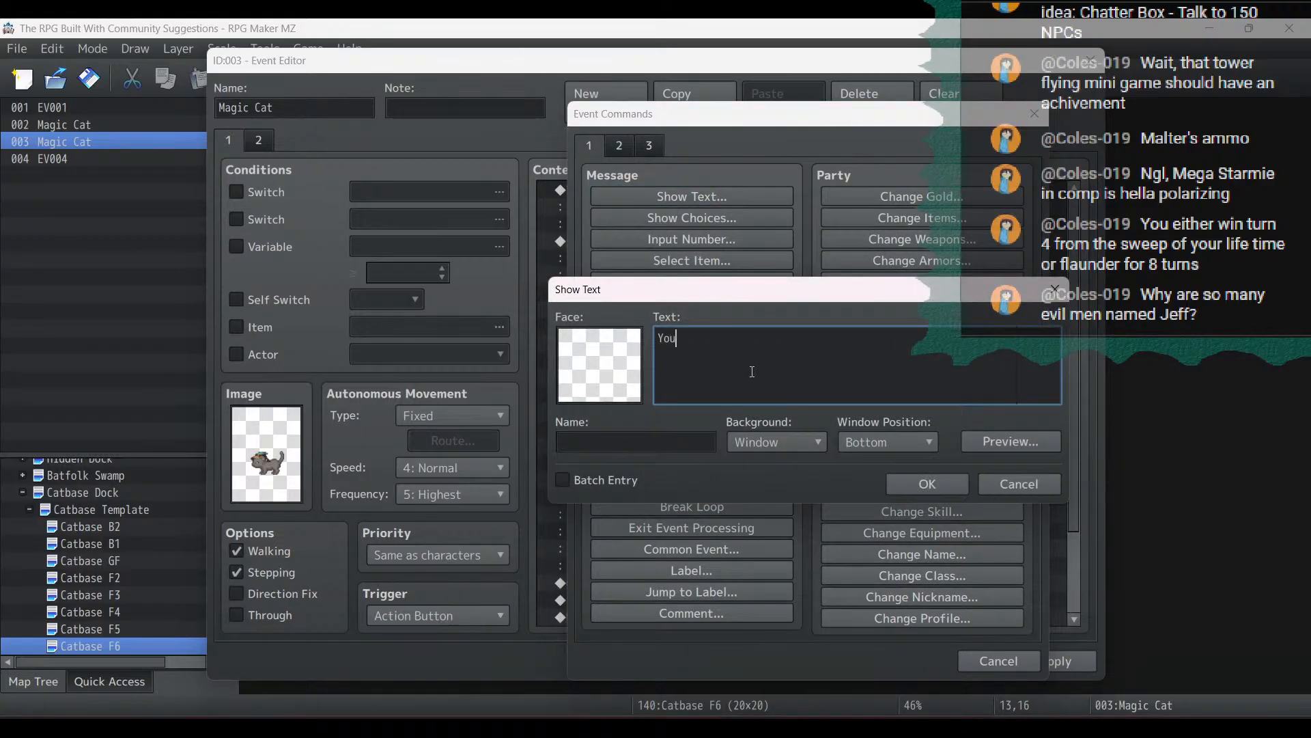
{"action": "type", "text": " received the Pepsi HQ Keycard!"}
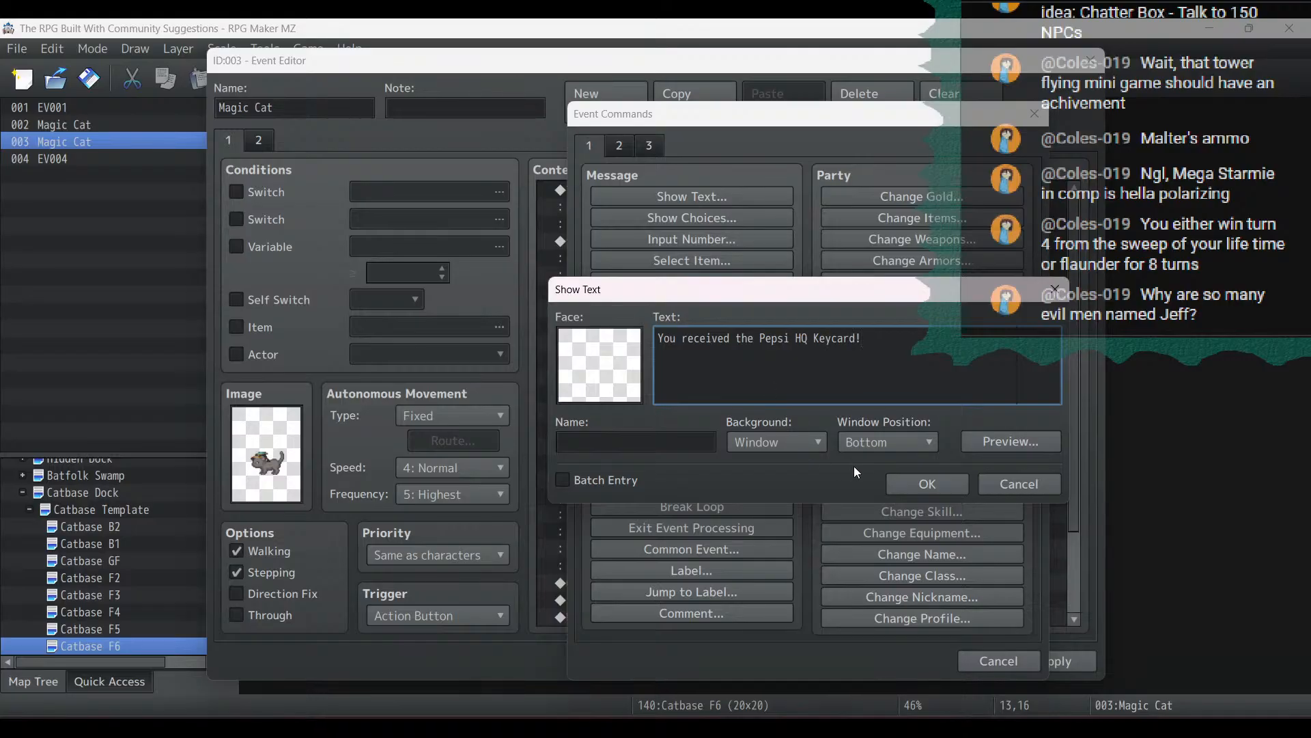
{"action": "left_click", "coordinate": [927, 483]}
Insert a Change Items command just before Gather Followers and open its item selection
{"action": "right_click", "coordinate": [736, 606]}
{"action": "left_click", "coordinate": [729, 618]}
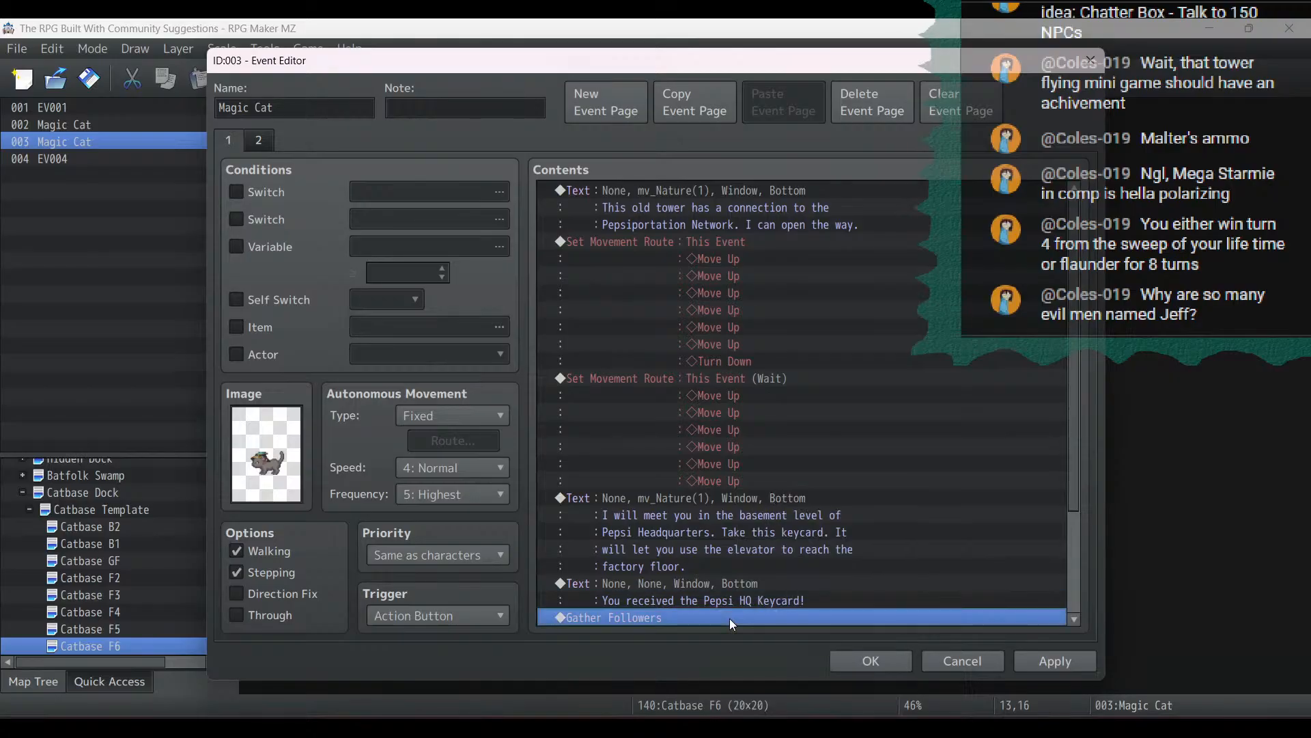
{"action": "right_click", "coordinate": [729, 617]}
{"action": "left_click", "coordinate": [769, 493]}
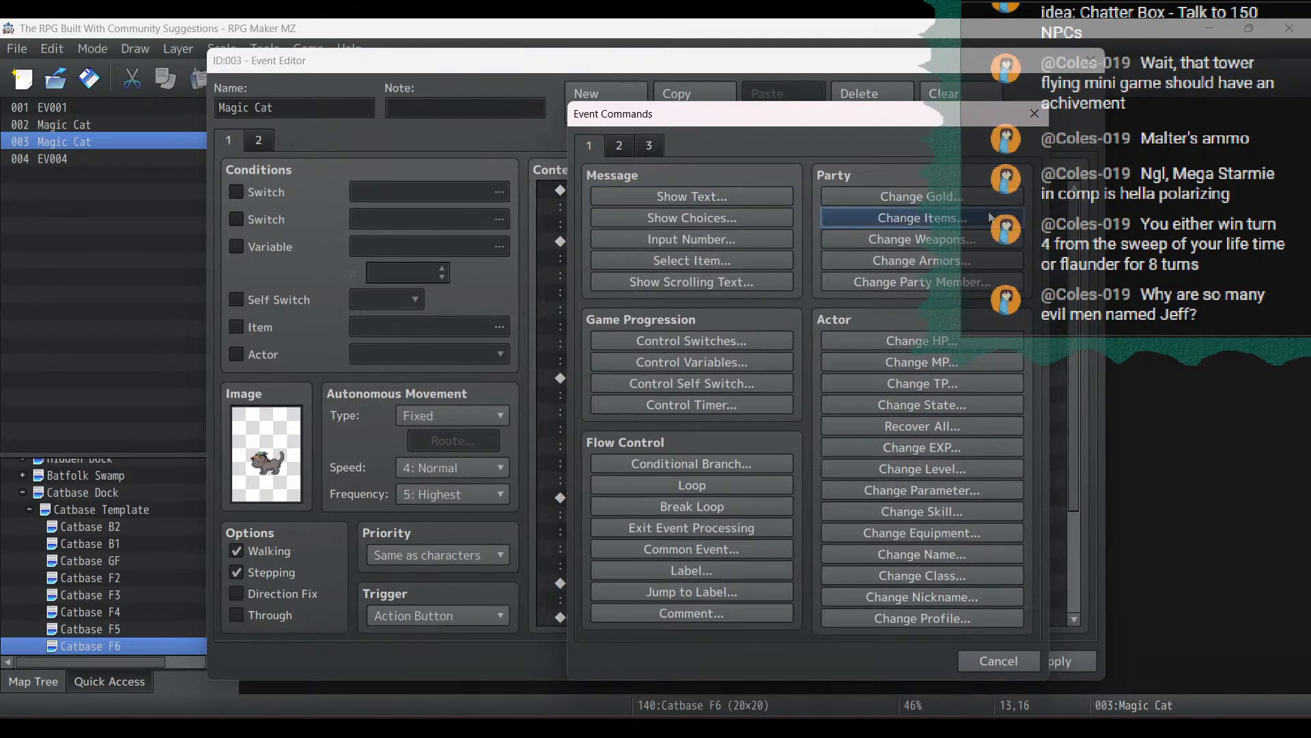
{"action": "left_click", "coordinate": [922, 217]}
{"action": "left_click", "coordinate": [781, 321]}
{"action": "left_click", "coordinate": [708, 405]}
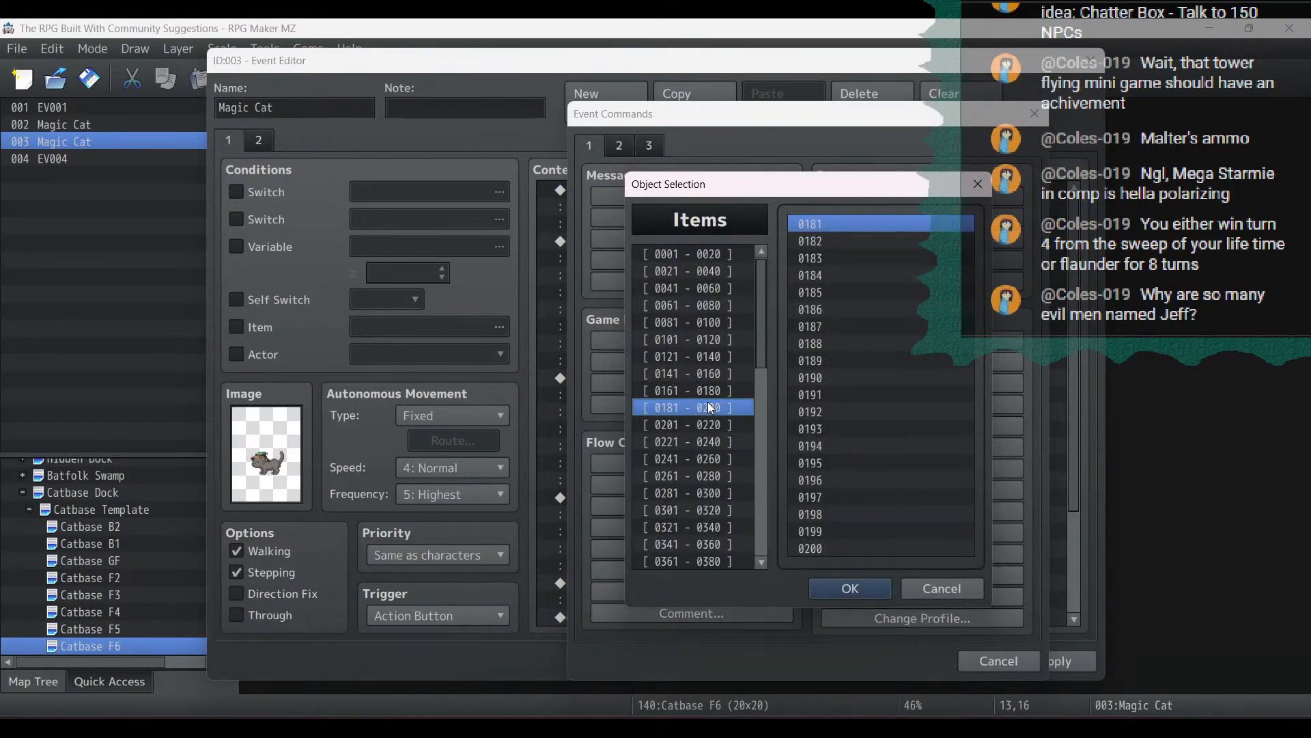
Set the Change Items command to increase the unnamed item 0049 by 1, and save the event
{"action": "key", "text": "Up"}
{"action": "key", "text": "Up"}
{"action": "key", "text": "Up"}
{"action": "key", "text": "Up"}
{"action": "key", "text": "Up"}
{"action": "key", "text": "Up"}
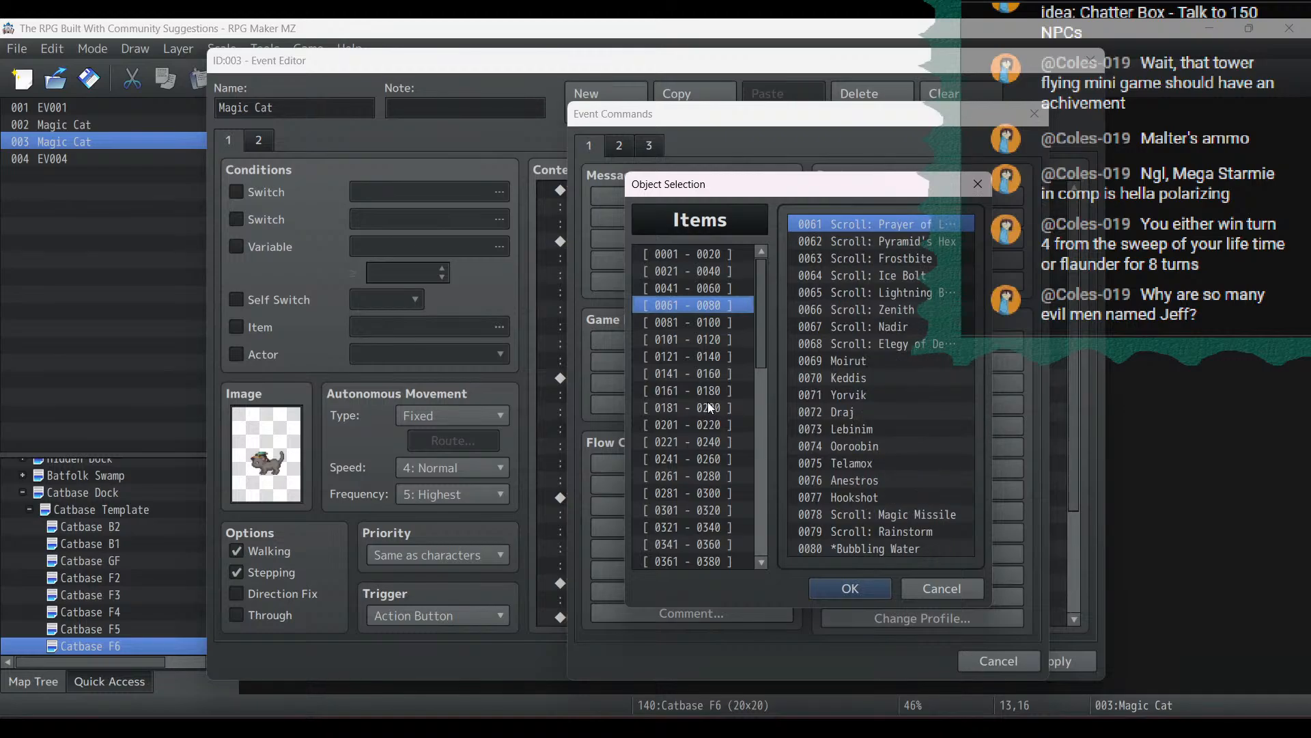
{"action": "key", "text": "Up"}
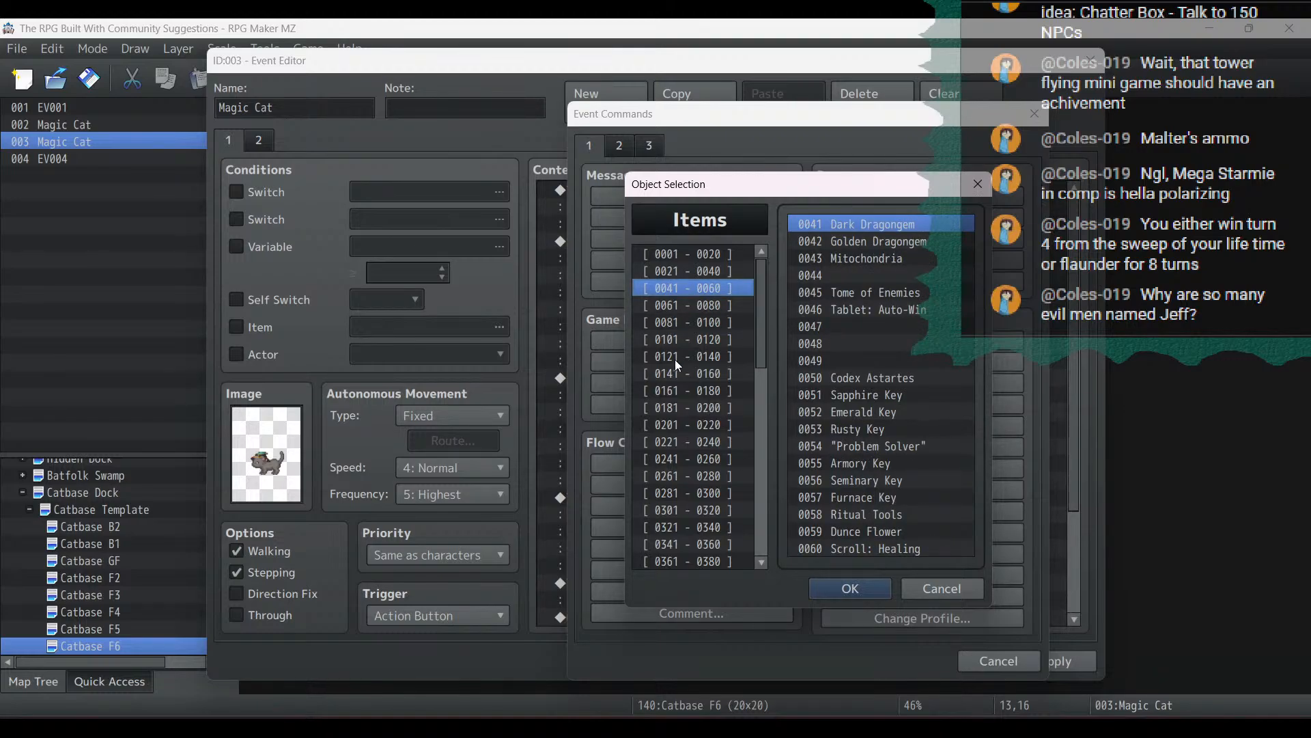
{"action": "left_click", "coordinate": [697, 309]}
{"action": "left_click", "coordinate": [699, 324]}
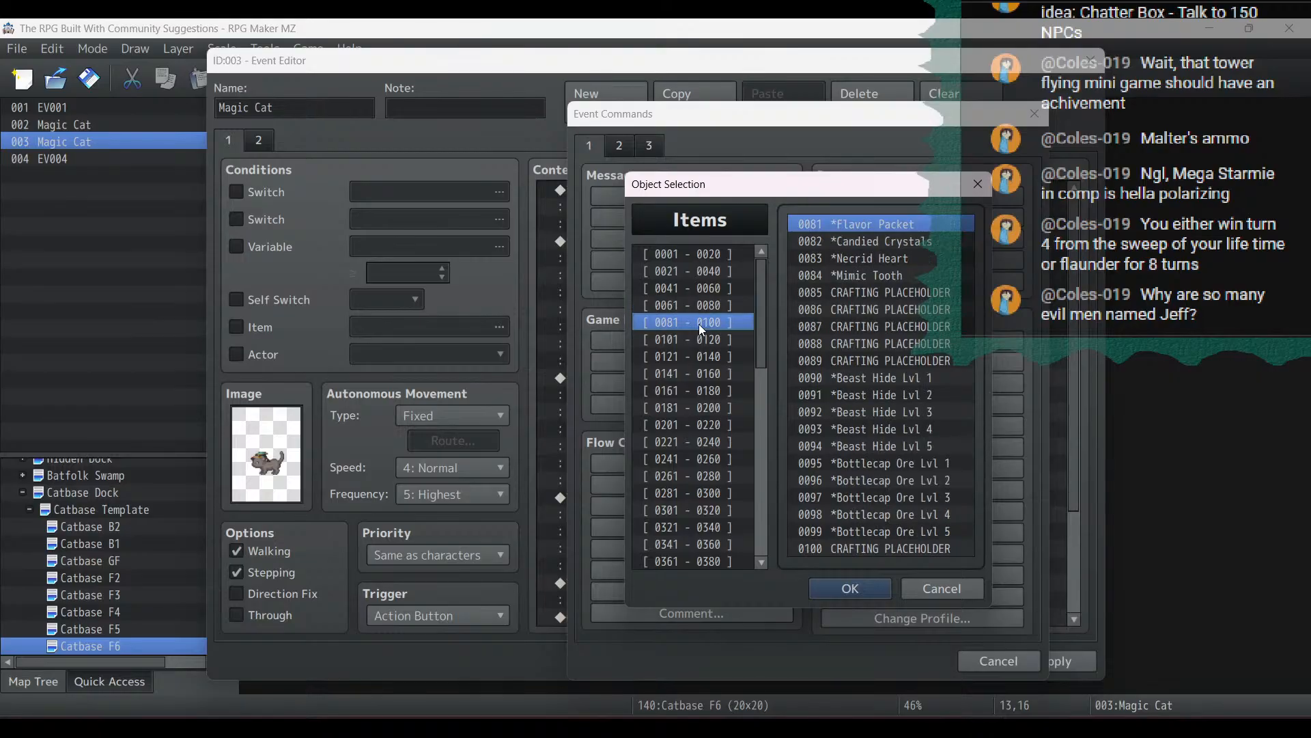
{"action": "left_click_drag", "start_coordinate": [700, 319], "coordinate": [701, 273]}
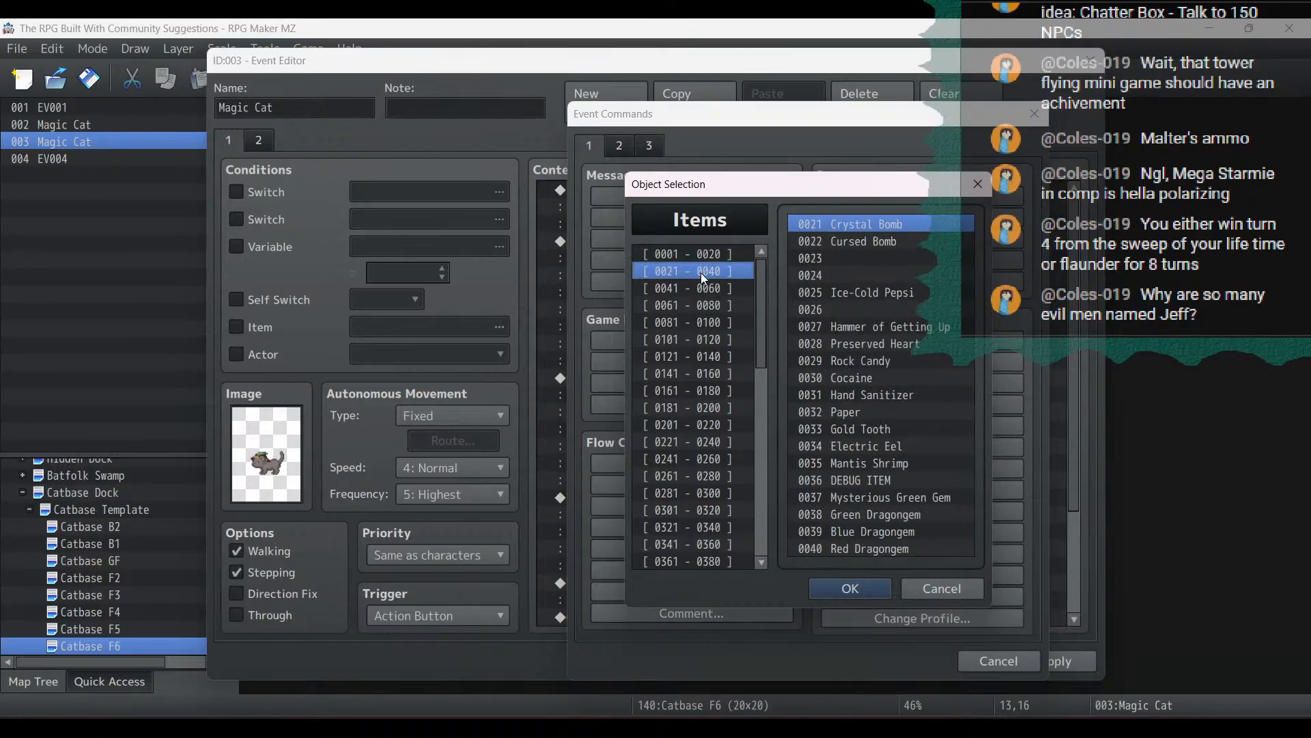
{"action": "left_click", "coordinate": [716, 290]}
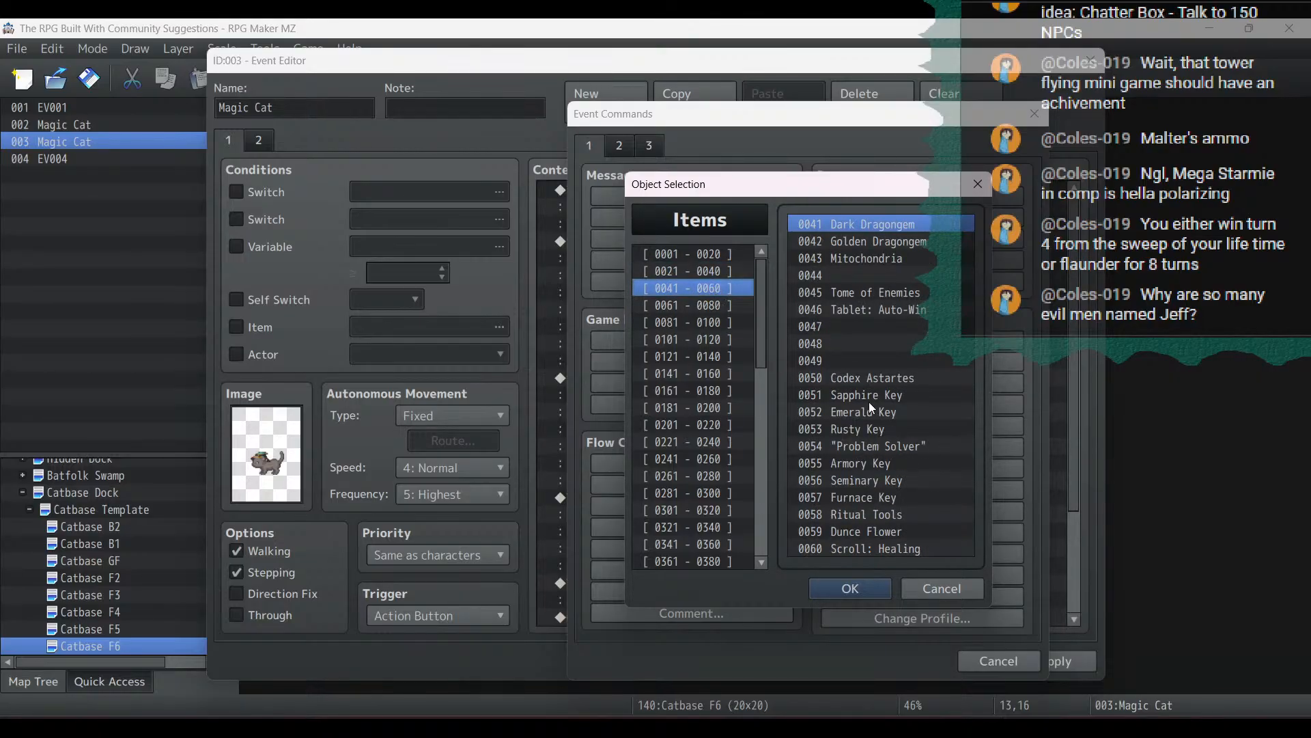
{"action": "double_click", "coordinate": [830, 358]}
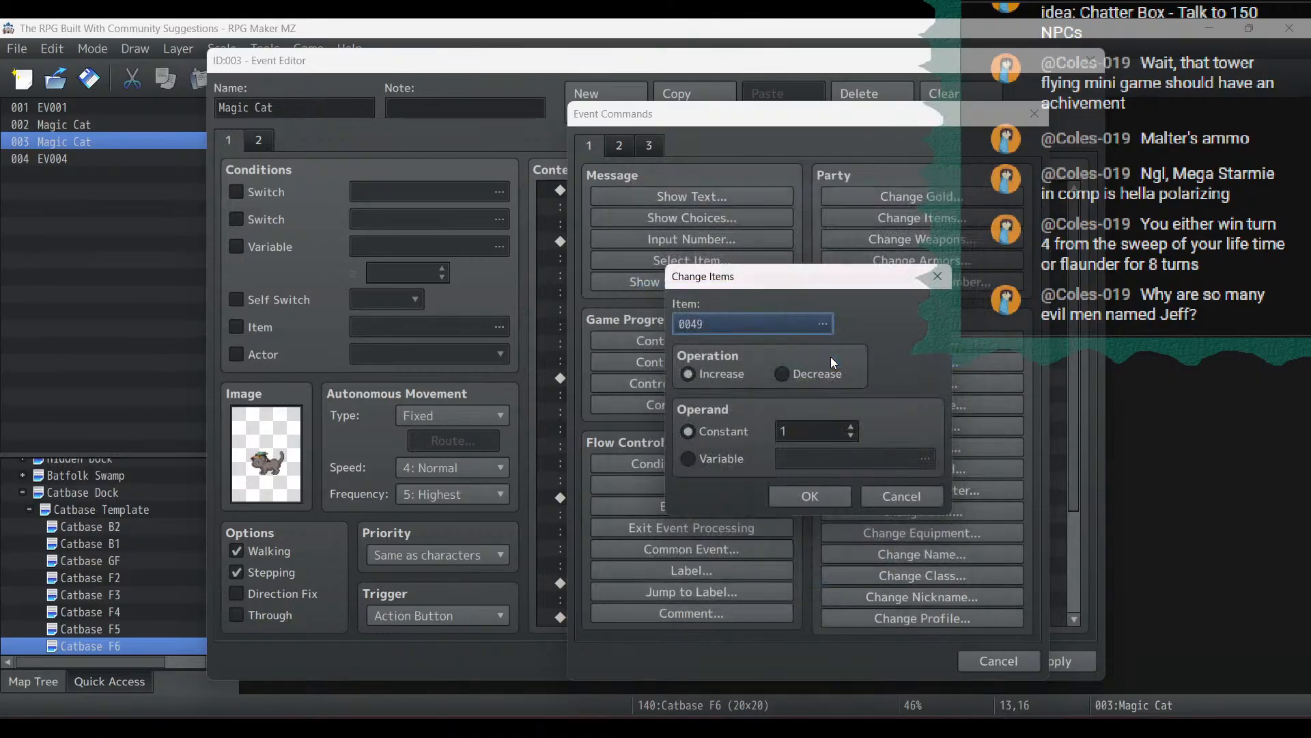
{"action": "left_click", "coordinate": [811, 494]}
{"action": "left_click", "coordinate": [1054, 662]}
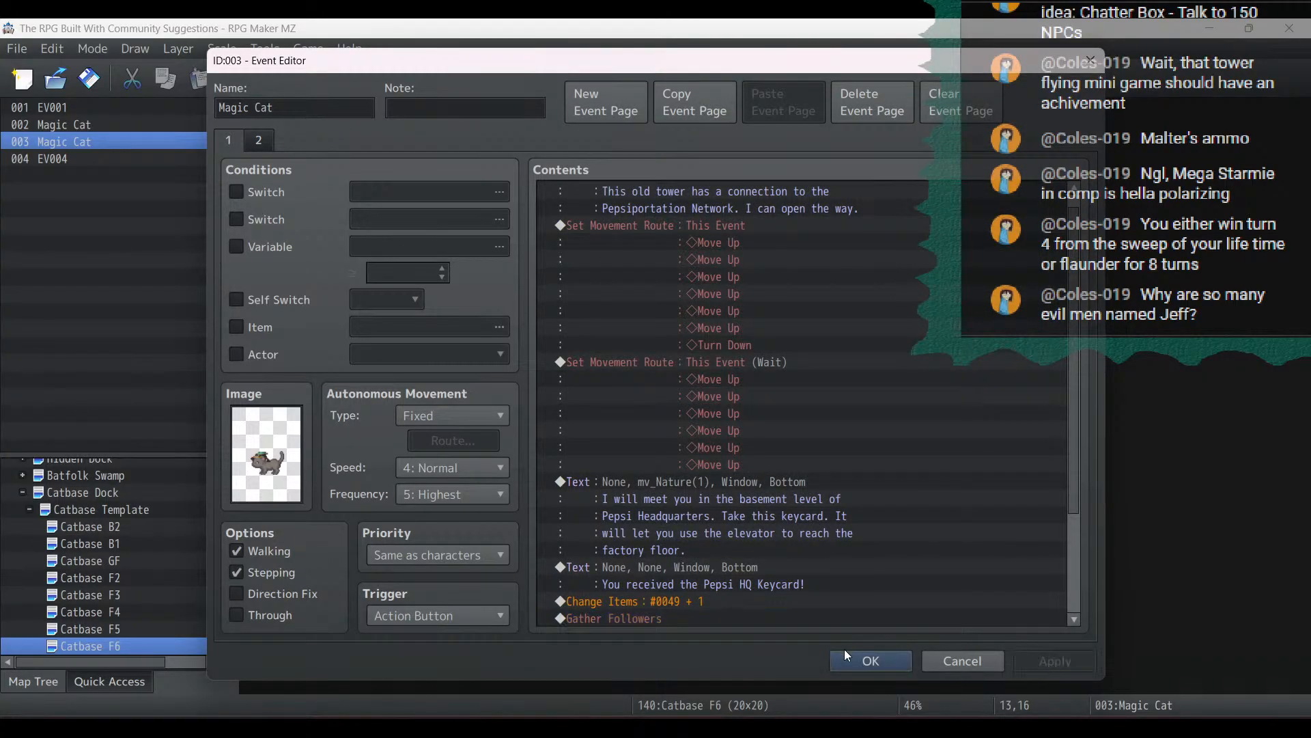
{"action": "left_click", "coordinate": [847, 655]}
In the item database, copy the Sapphire Key entry over item 0050, Codex Astartes
{"action": "left_click", "coordinate": [824, 78]}
{"action": "left_click", "coordinate": [197, 178]}
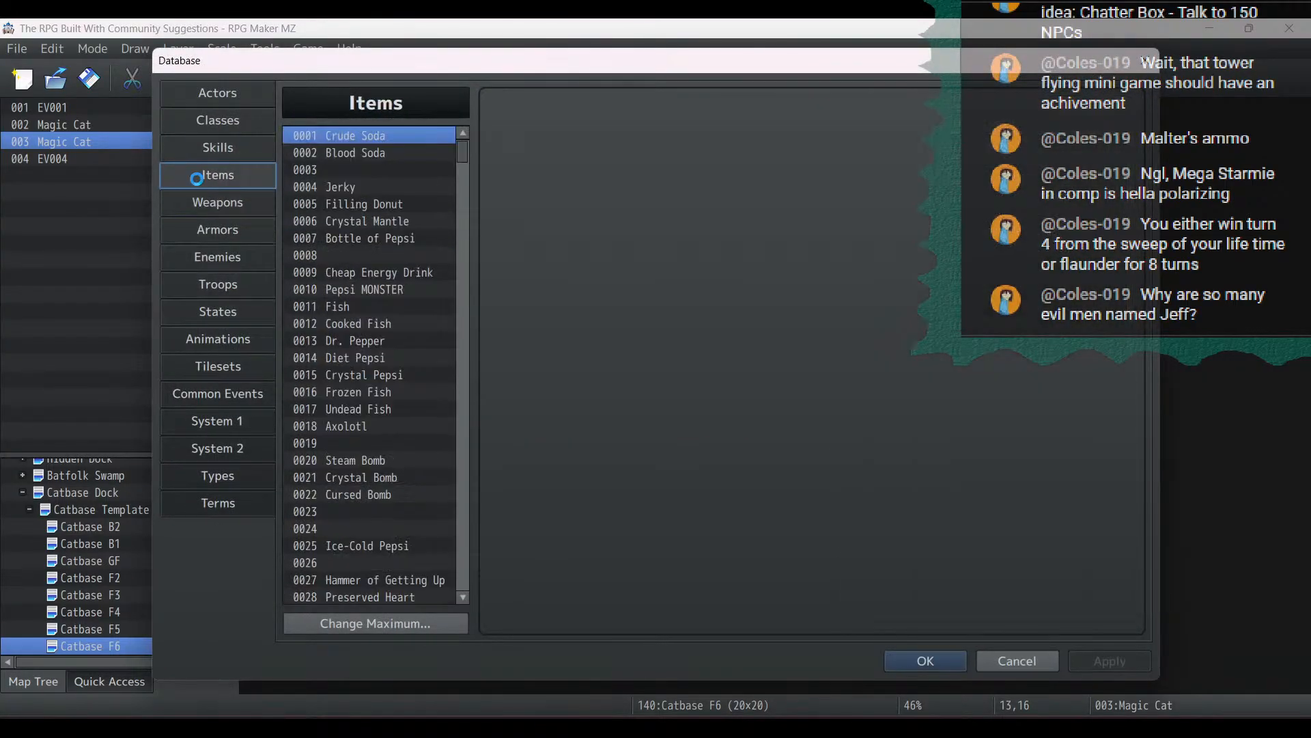
{"action": "scroll", "coordinate": [423, 250], "scroll_direction": "down", "scroll_amount": 8}
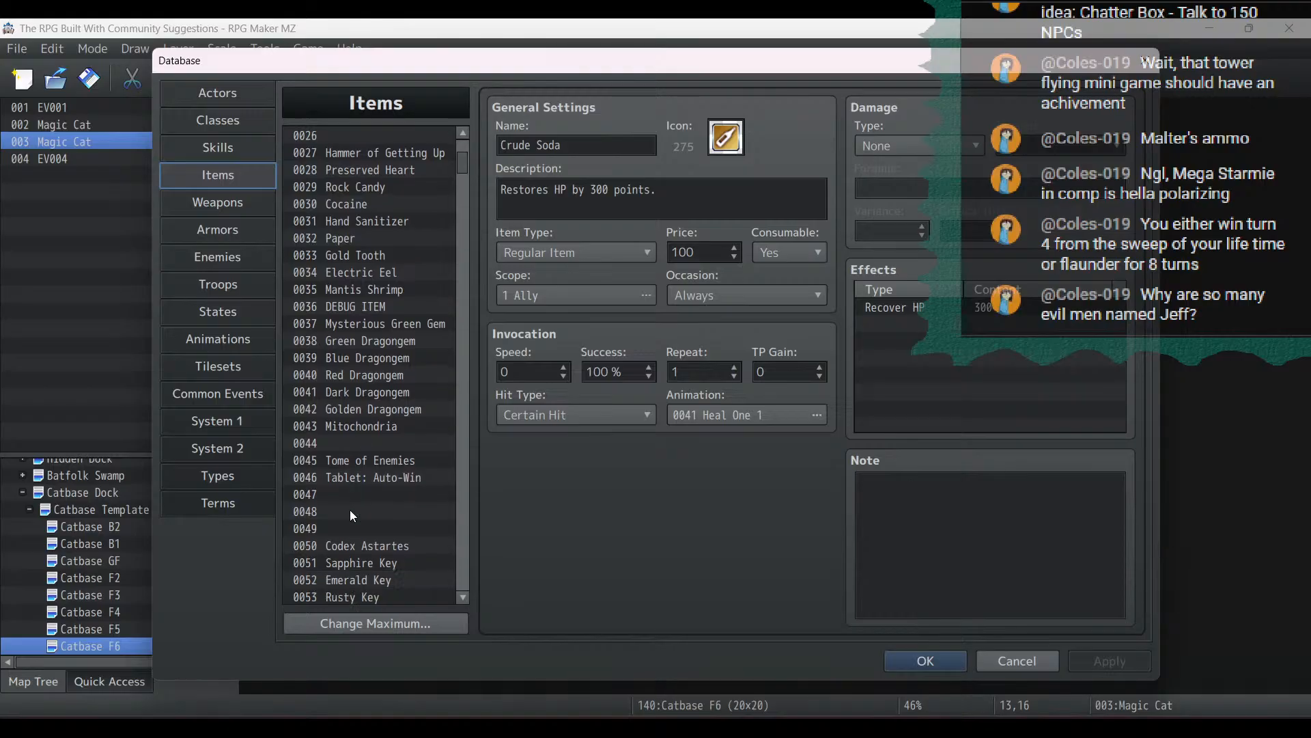
{"action": "scroll", "coordinate": [350, 509], "scroll_direction": "down", "scroll_amount": 1}
{"action": "right_click", "coordinate": [347, 530]}
{"action": "left_click", "coordinate": [383, 544]}
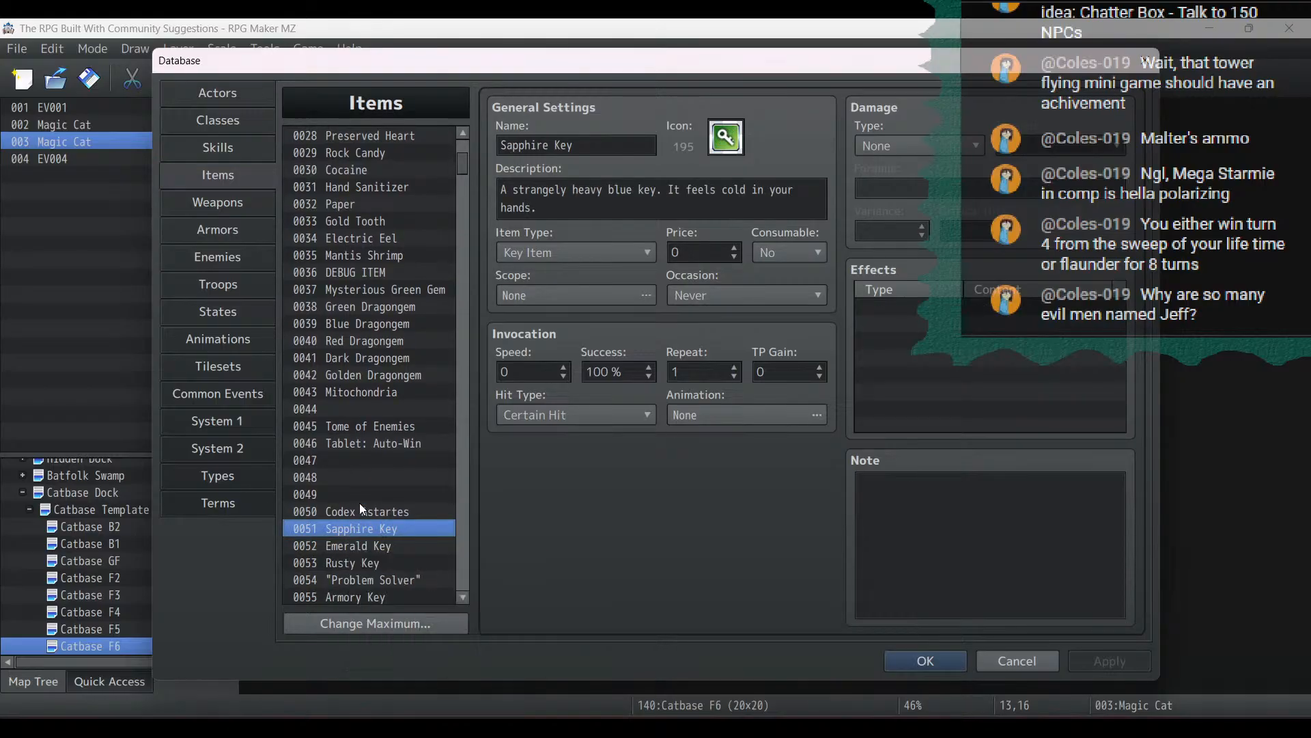
{"action": "left_click", "coordinate": [361, 511]}
{"action": "key", "text": "ctrl+v"}
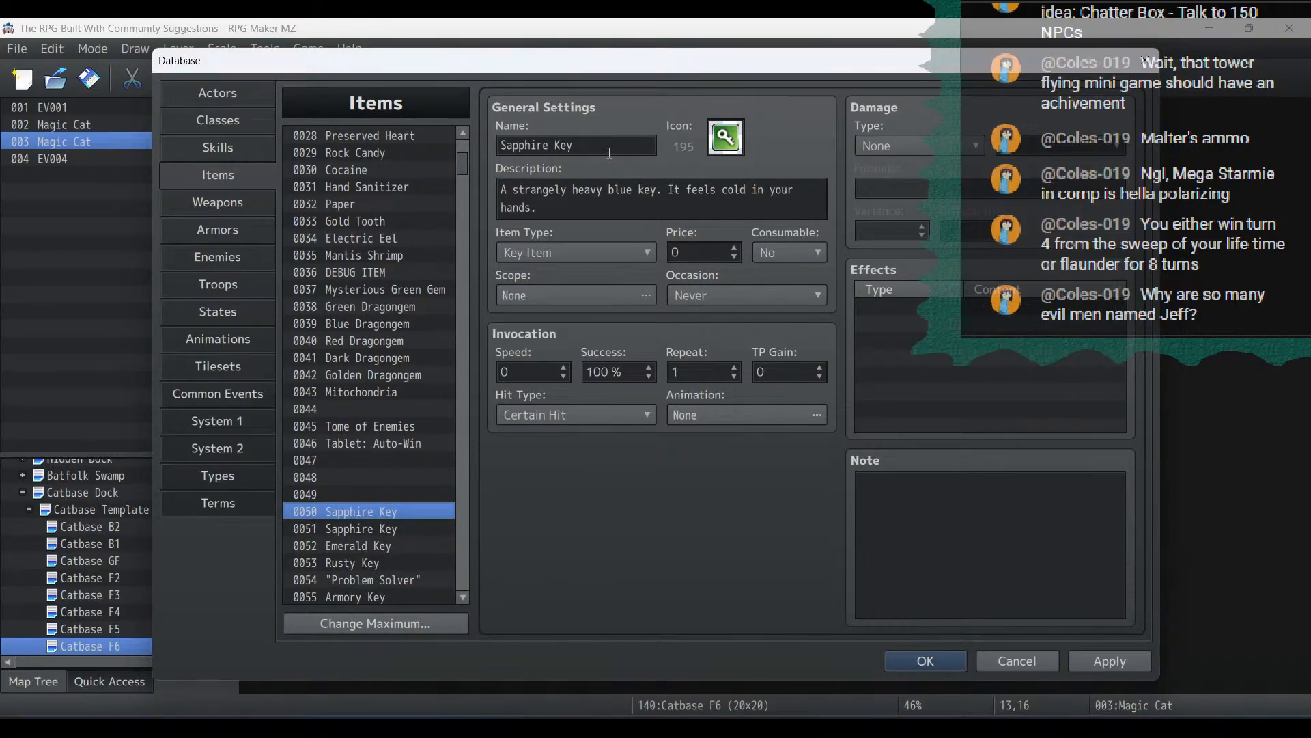
Rename the copied item 0050 as "Pepsi HQ Keycard" and give it the green card icon 188
{"action": "left_click", "coordinate": [554, 145]}
{"action": "key", "text": "ctrl+a"}
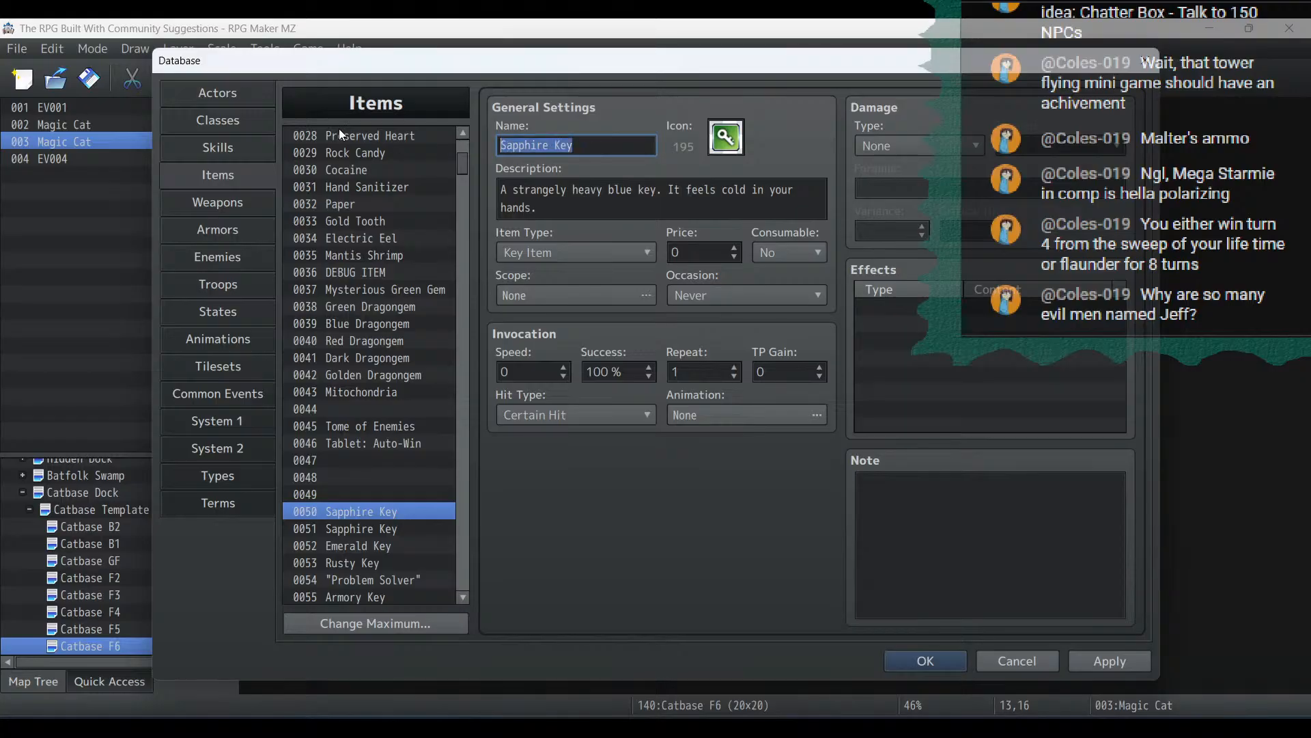
{"action": "type", "text": "Pepsi "}
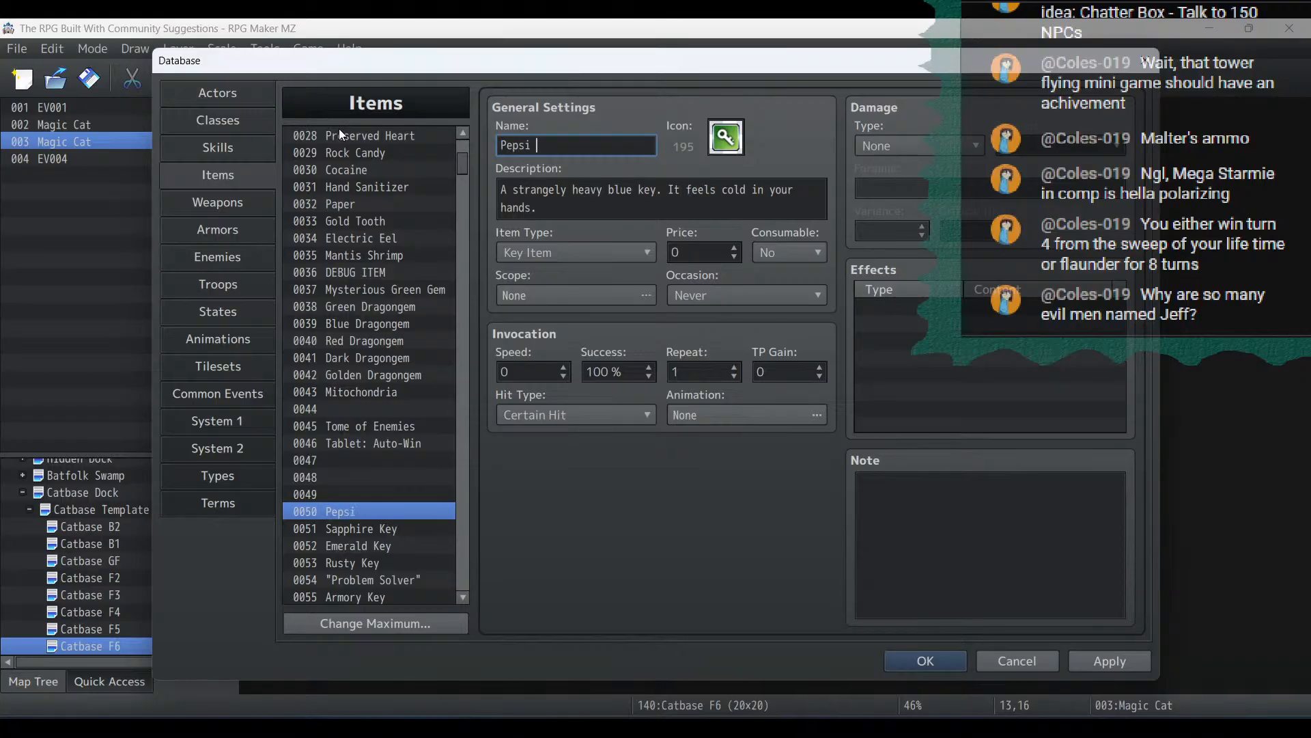
{"action": "type", "text": "HQ Keycard"}
{"action": "double_click", "coordinate": [726, 136]}
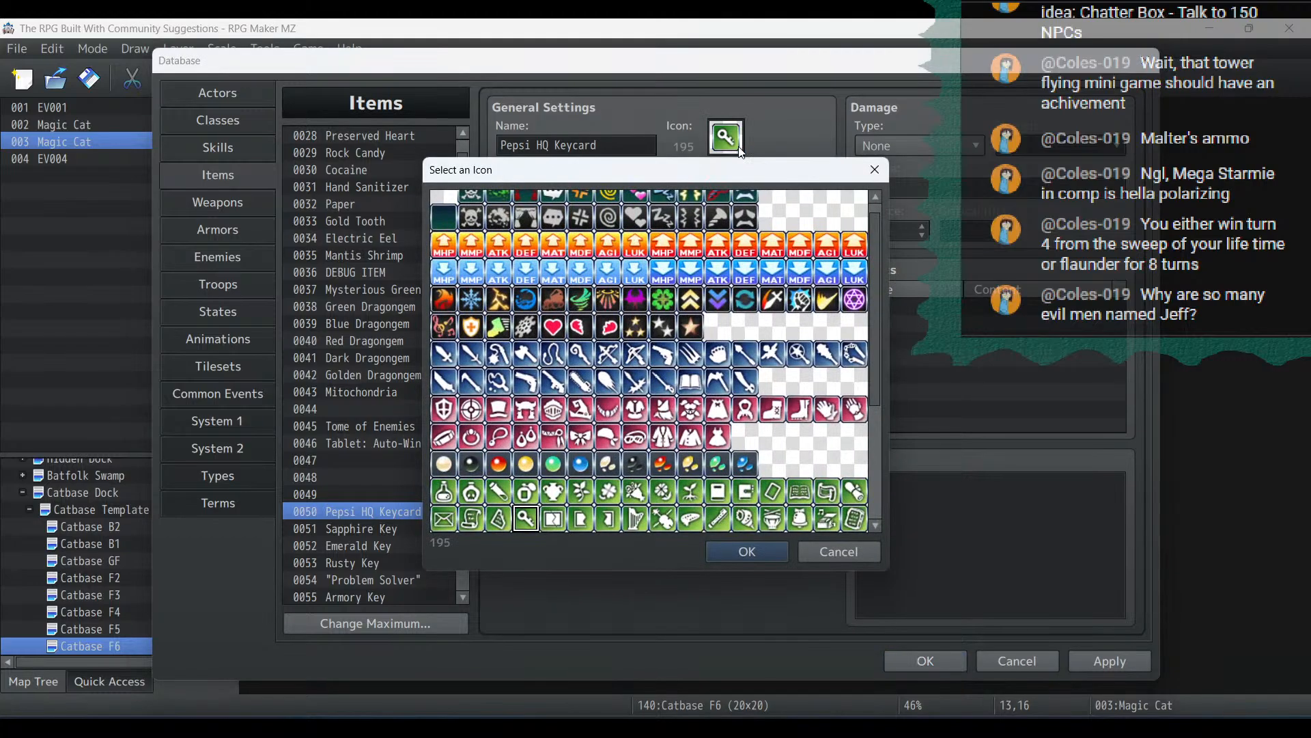
{"action": "scroll", "coordinate": [779, 383], "scroll_direction": "down", "scroll_amount": 2}
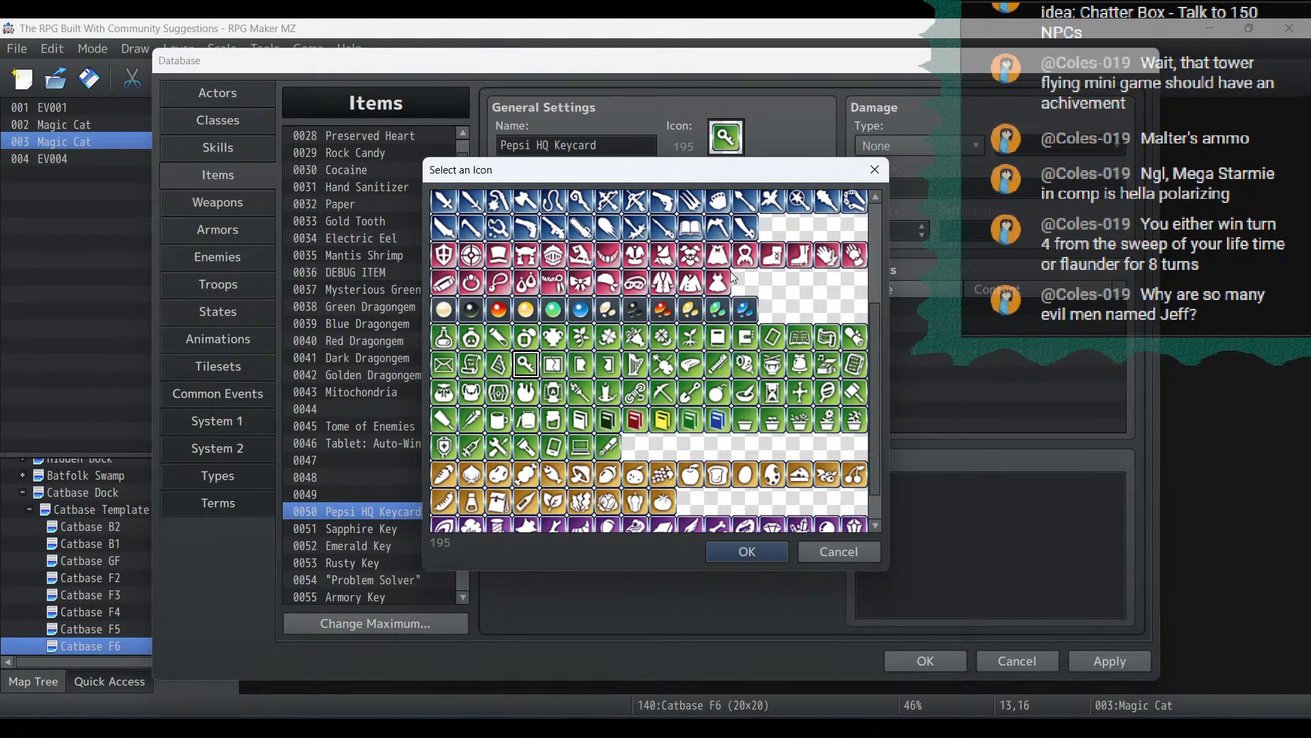
{"action": "double_click", "coordinate": [778, 339]}
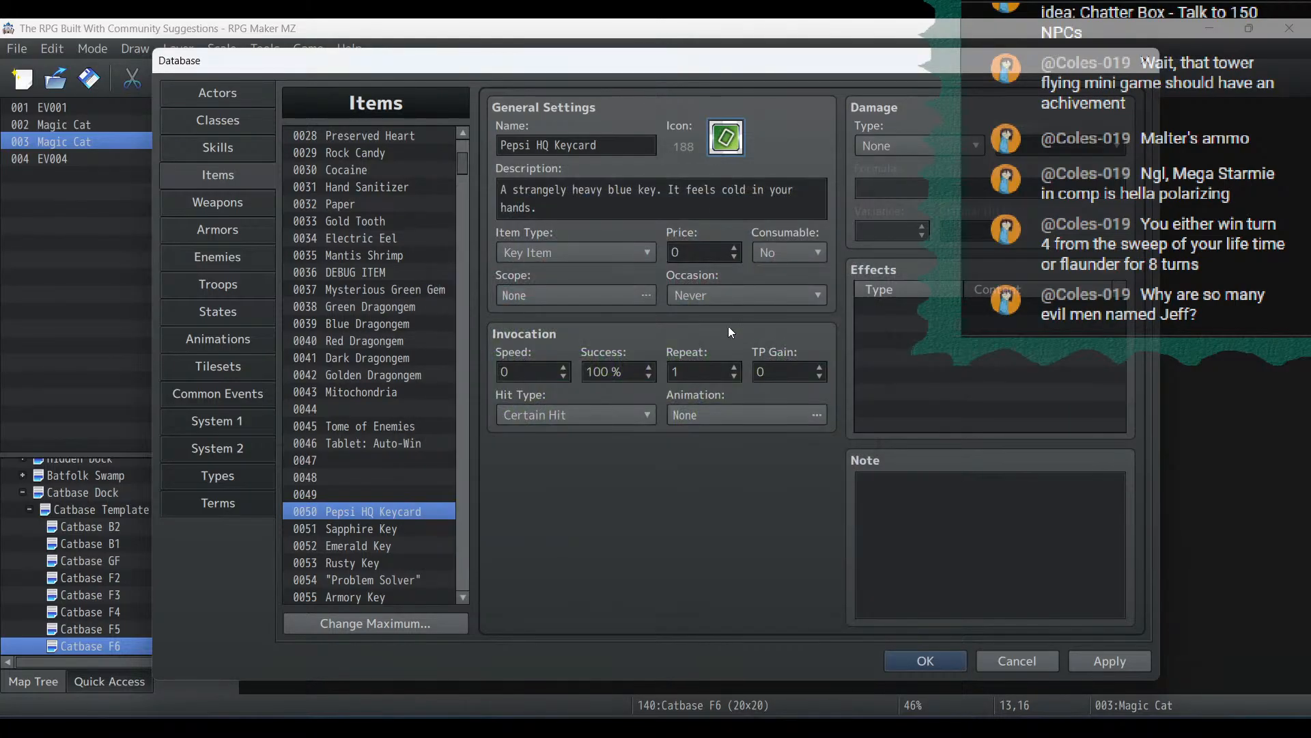
Replace the keycard's description with "A small plastic card enchanted to act as a key."
{"action": "left_click_drag", "start_coordinate": [623, 216], "coordinate": [355, 139]}
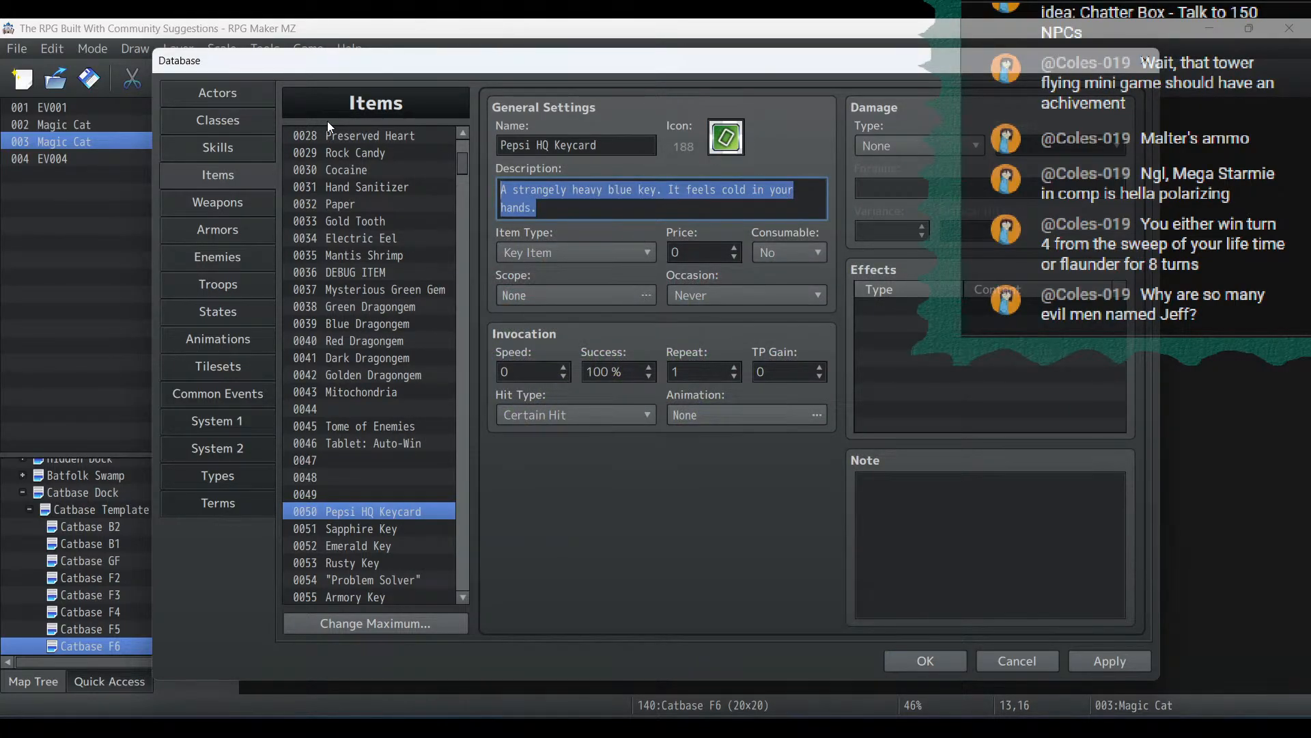
{"action": "type", "text": "A"}
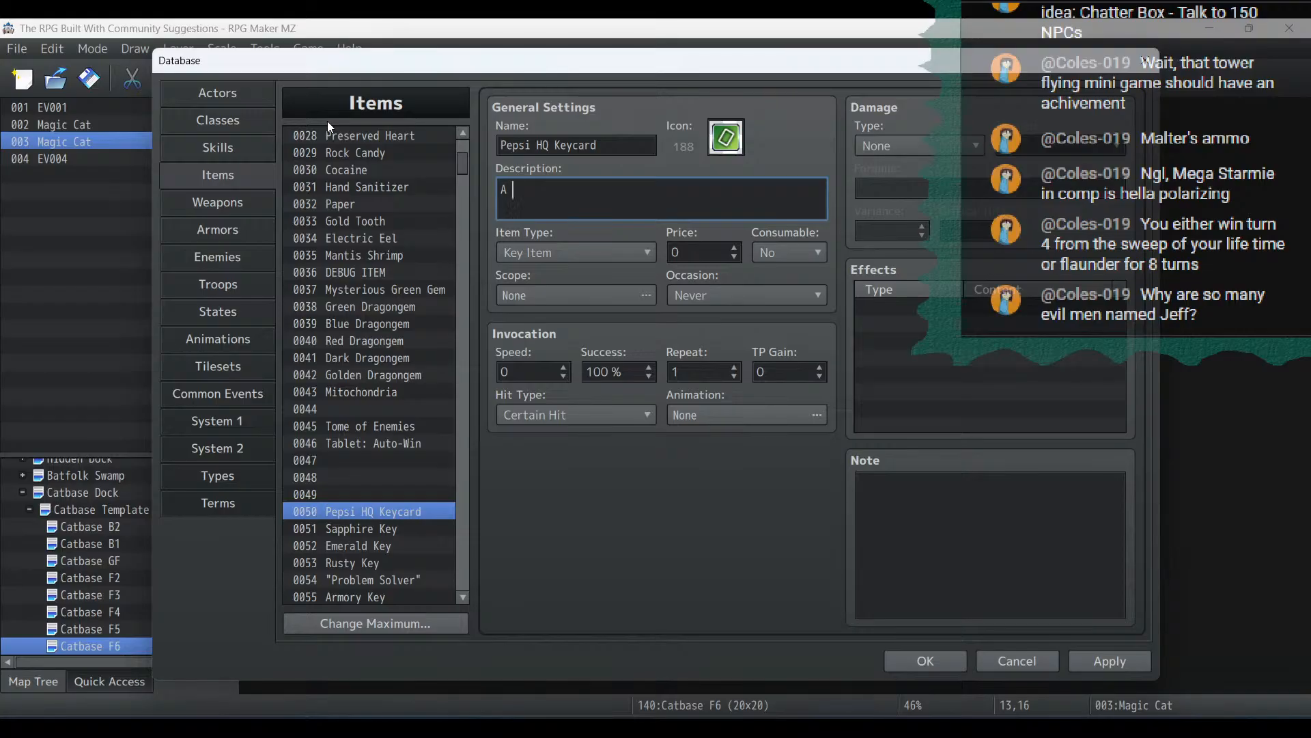
{"action": "type", "text": " small plastic card enchant"}
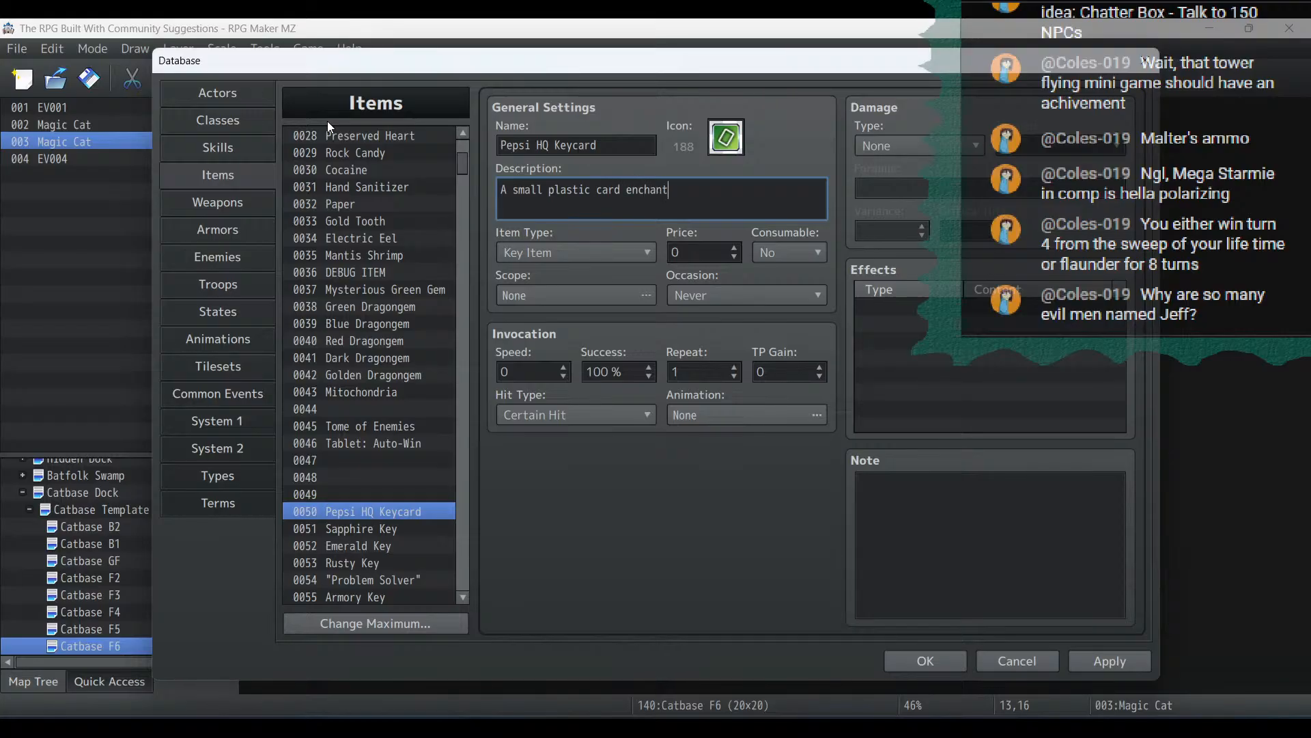
{"action": "type", "text": "ed to act as a k"}
{"action": "type", "text": "ey."}
{"action": "type", "text": "ows"}
{"action": "key", "text": "BackSpace"}
{"action": "key", "text": "BackSpace"}
{"action": "key", "text": "BackSpace"}
{"action": "key", "text": "BackSpace"}
{"action": "key", "text": "BackSpace"}
{"action": "key", "text": "BackSpace"}
{"action": "key", "text": "BackSpace"}
Continue the description with "Allows the Pepsi HQ elevator to go down to the factory." and put the line break after "Allows"
{"action": "type", "text": "Allows the Pepsi "}
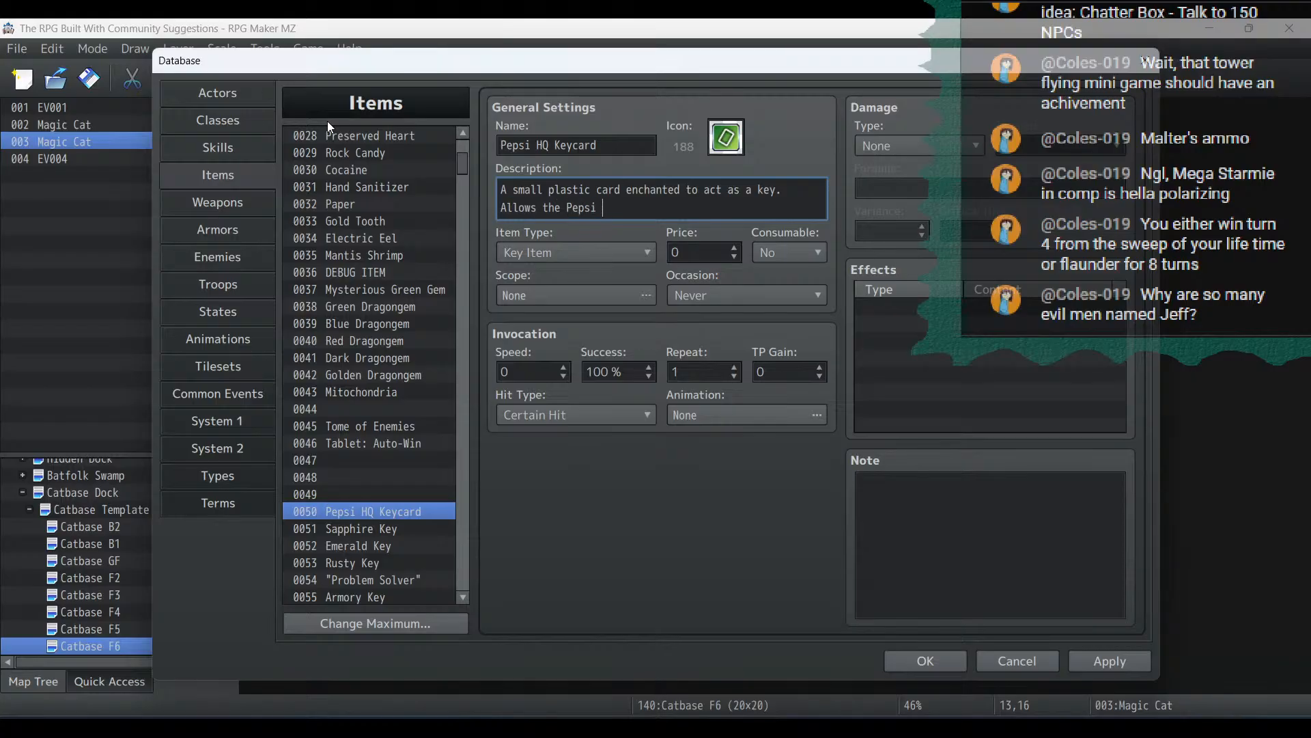
{"action": "type", "text": "HQ elevator to go to the fac"}
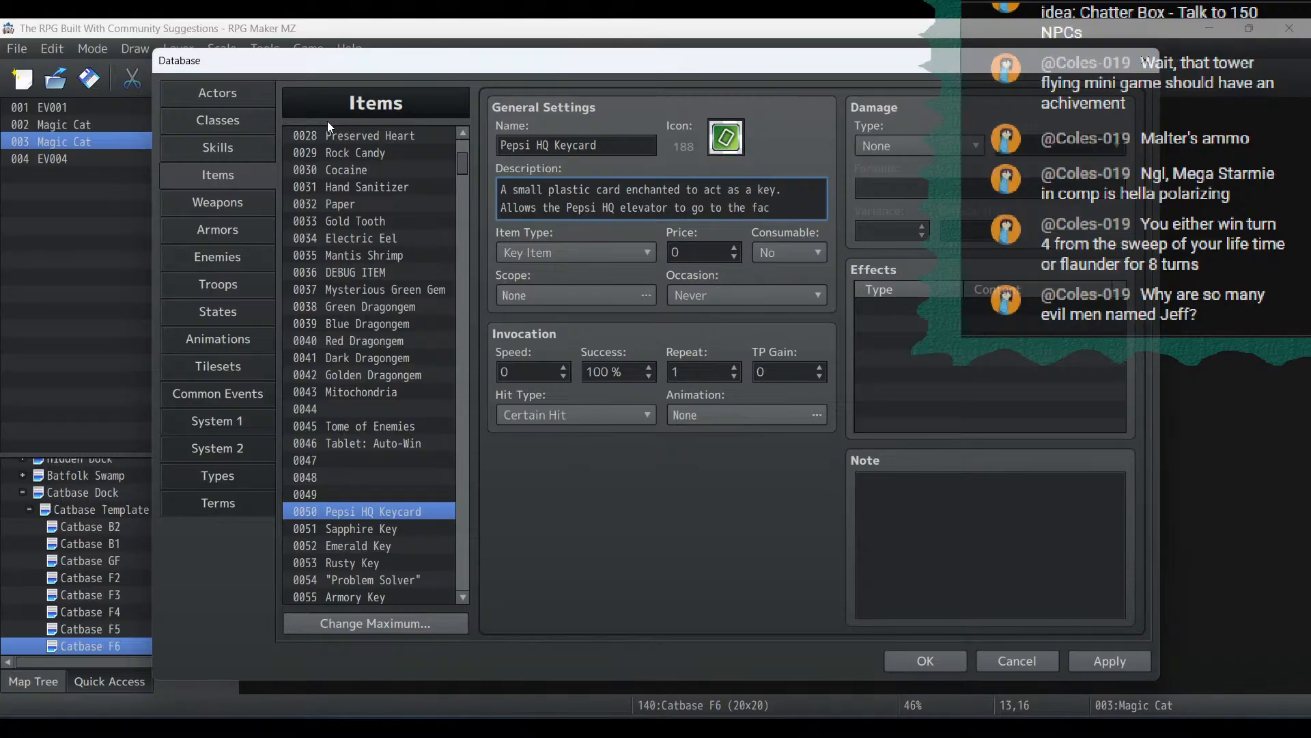
{"action": "type", "text": "tor"}
{"action": "type", "text": "down"}
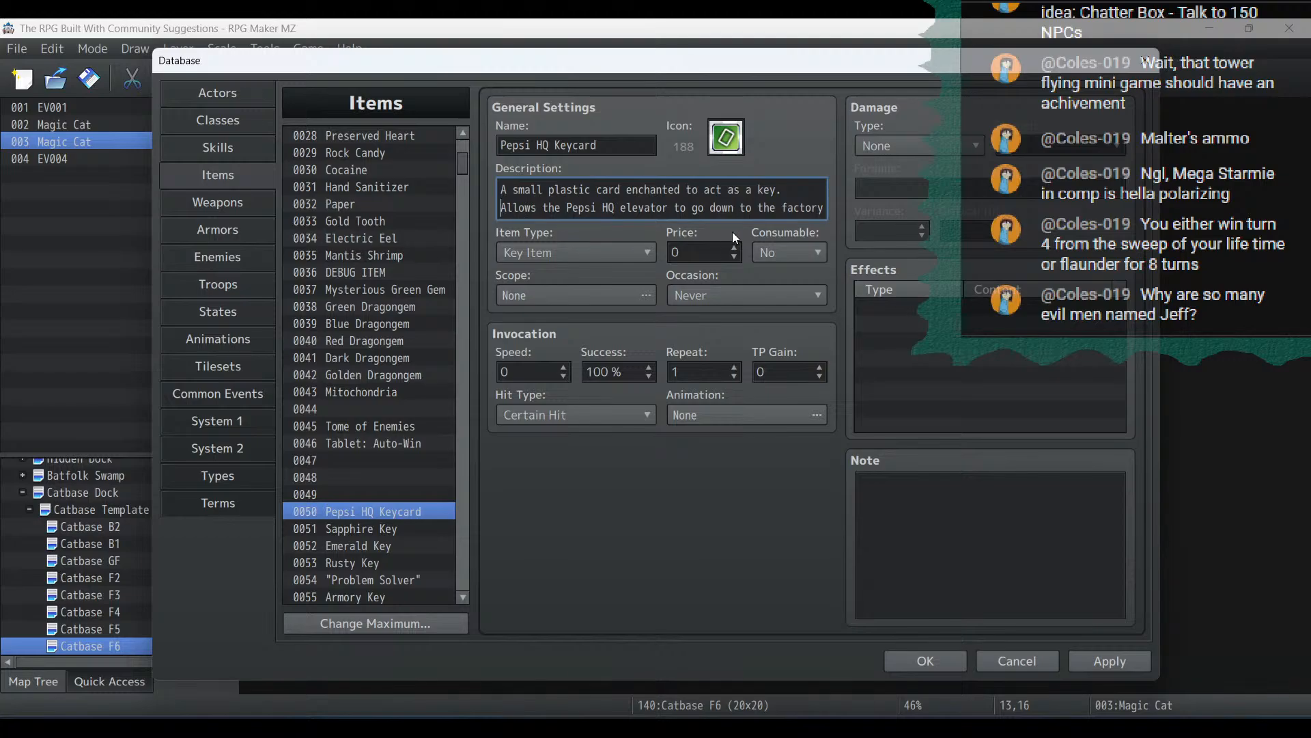
{"action": "key", "text": "BackSpace"}
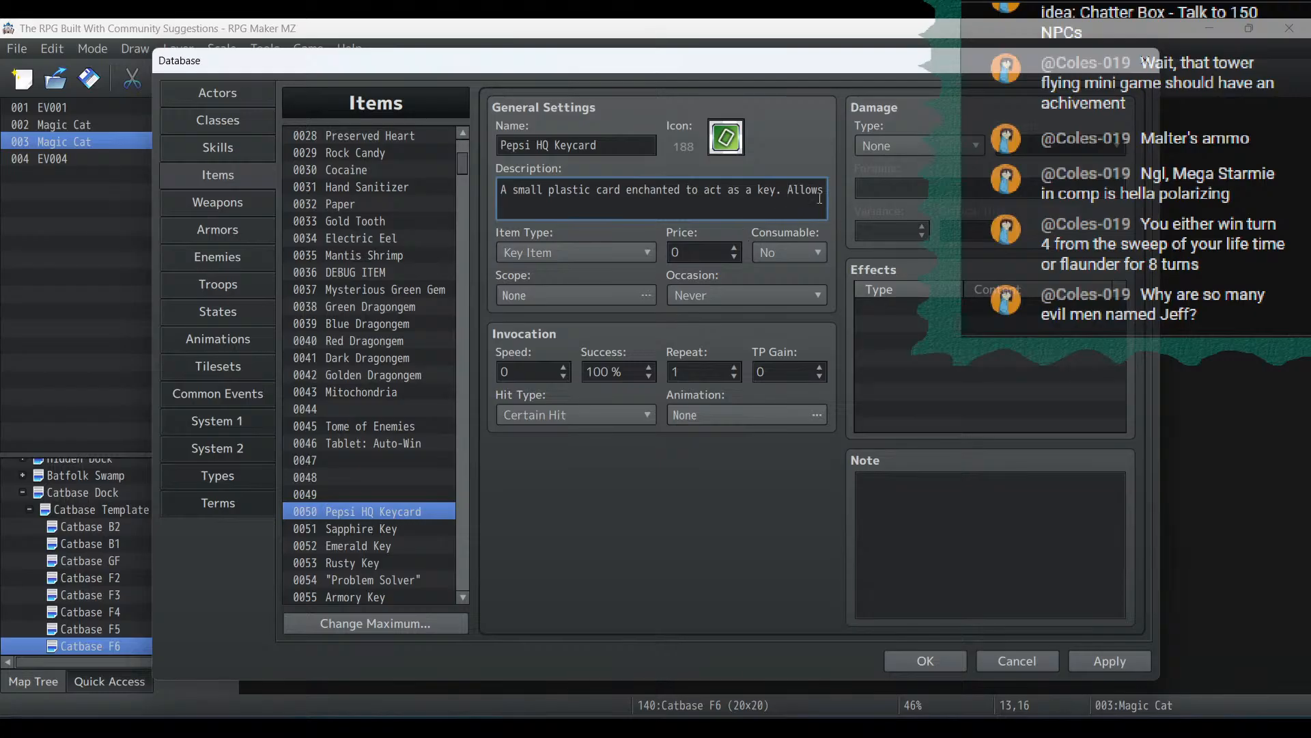
{"action": "left_click", "coordinate": [825, 197]}
{"action": "key", "text": "Return"}
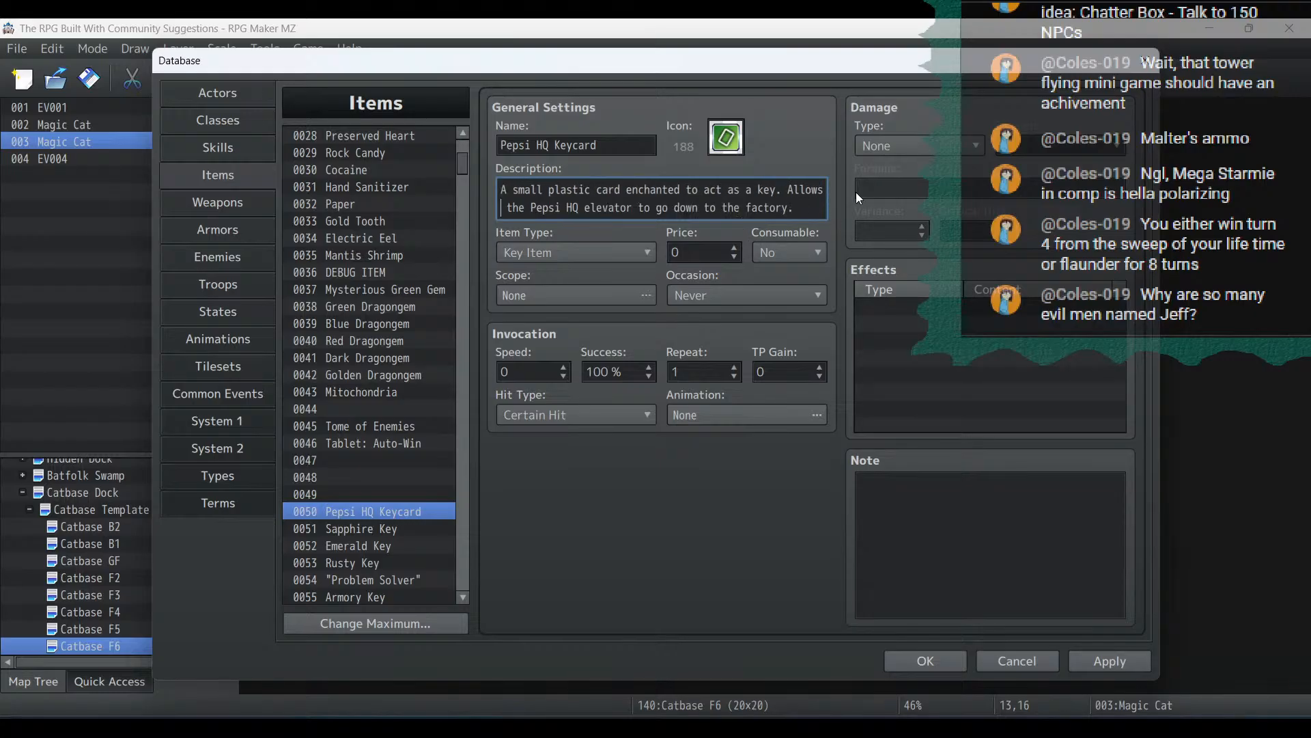
{"action": "key", "text": "BackSpace"}
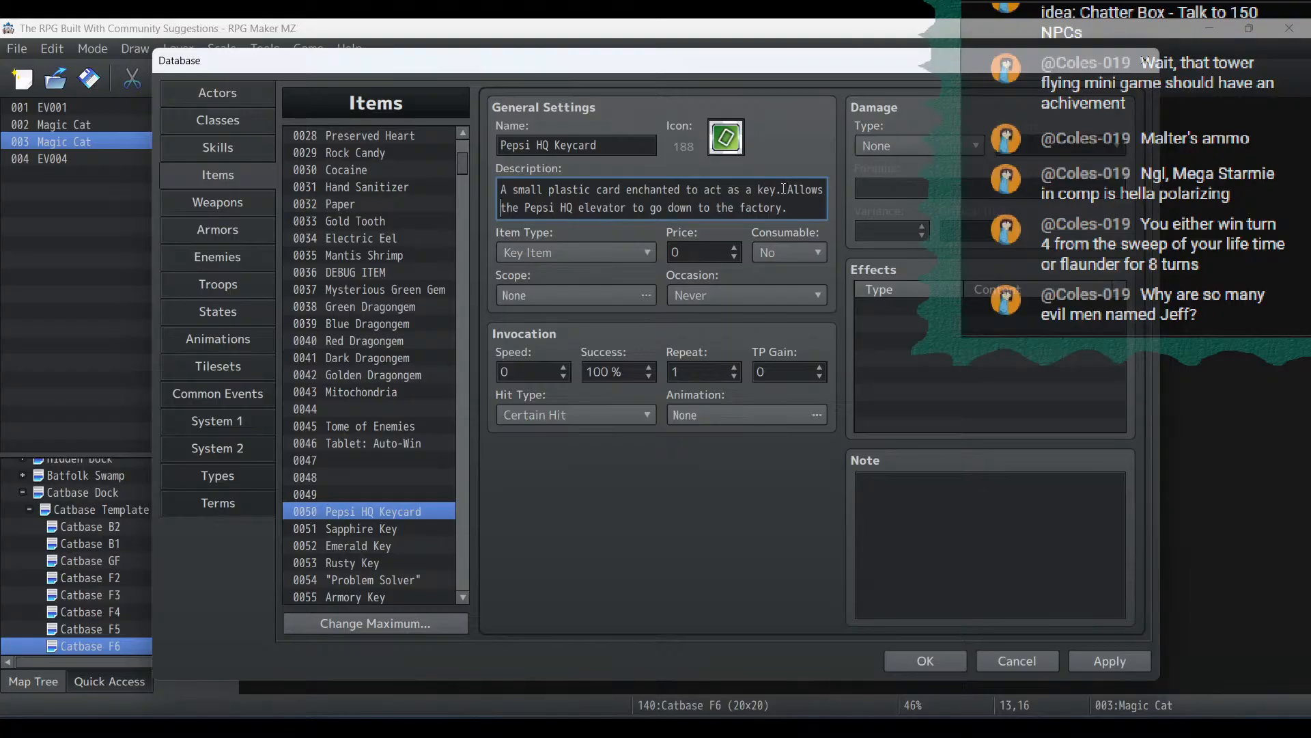
Reword the description to "A small plastic card used as a key. Allows the Pepsi HQ elevator to go down to the factory level." and apply it
{"action": "left_click_drag", "start_coordinate": [774, 191], "coordinate": [628, 191]}
{"action": "type", "text": "used as a key"}
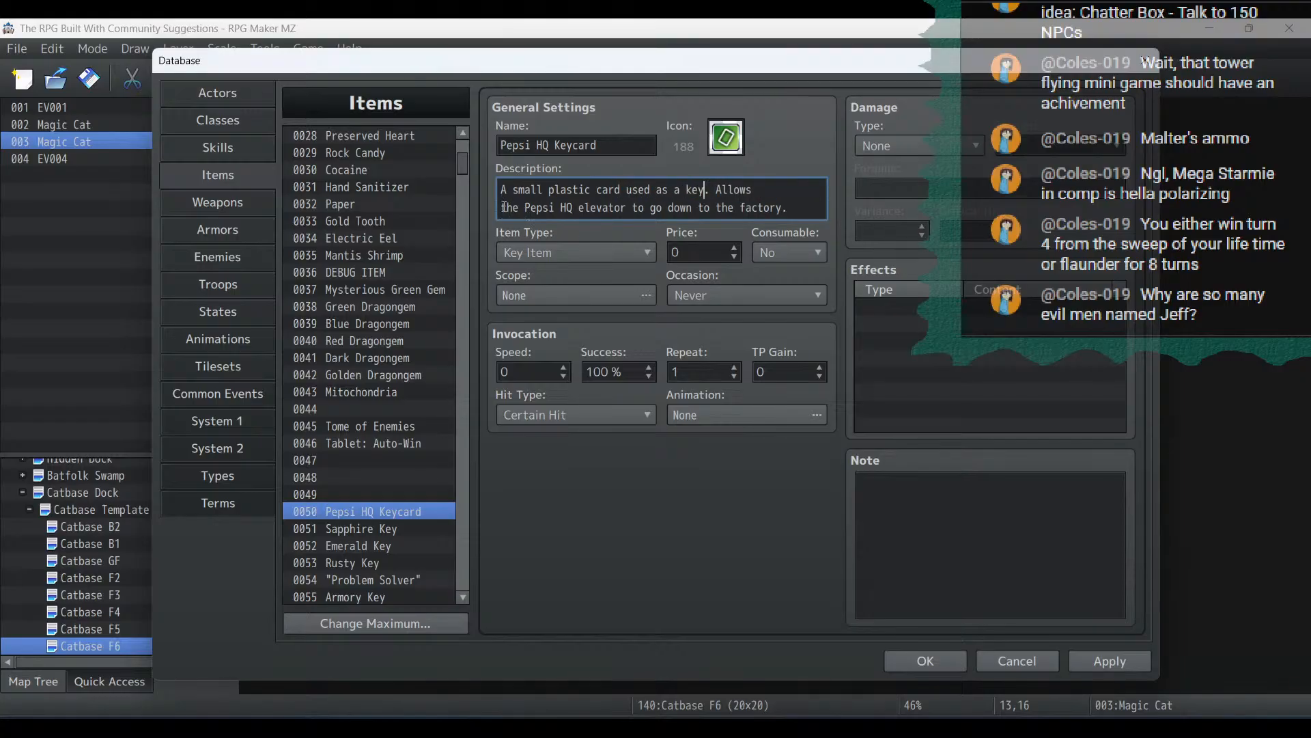
{"action": "key", "text": "BackSpace"}
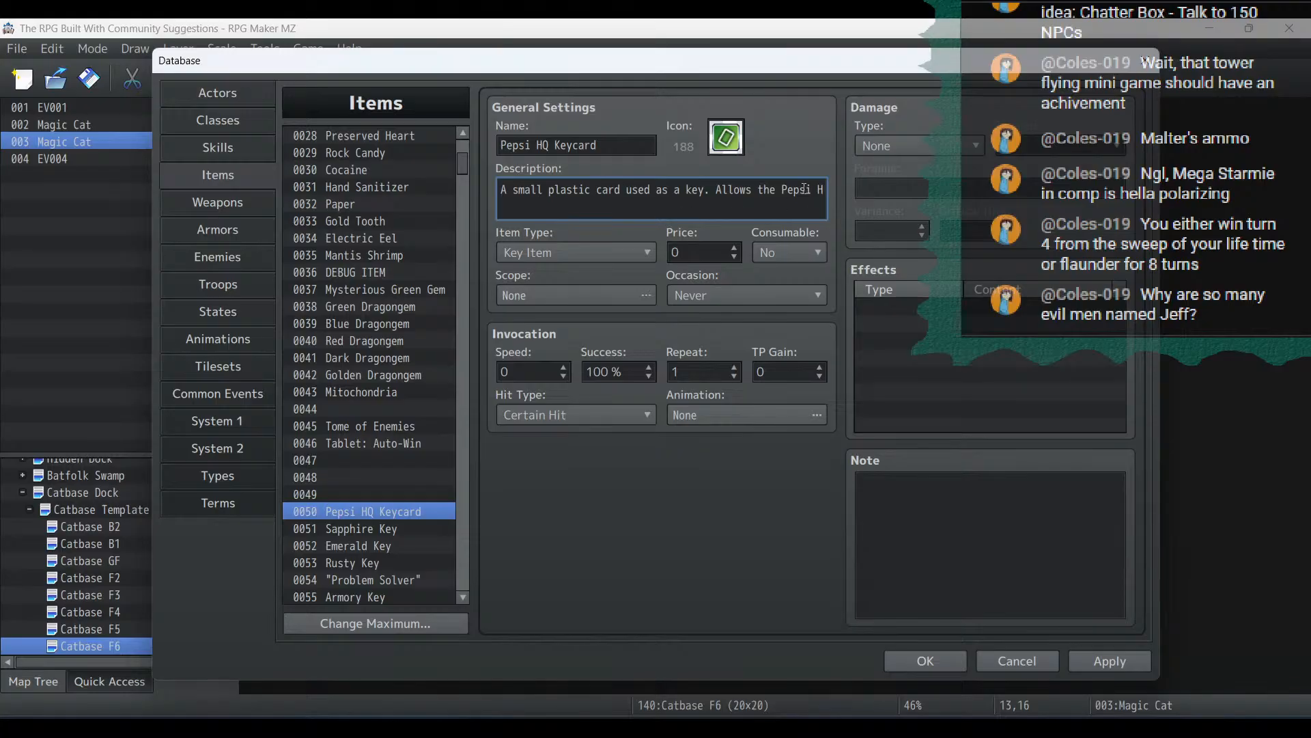
{"action": "key", "text": "Return"}
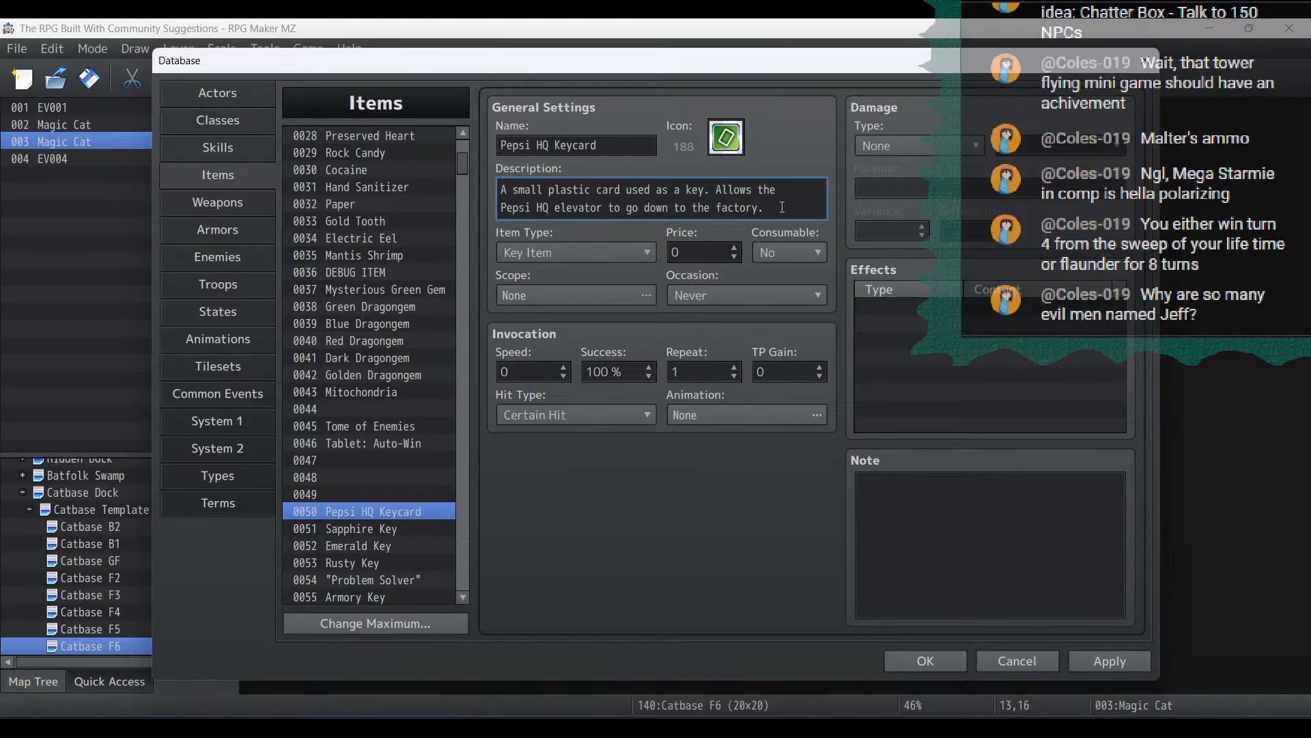
{"action": "type", "text": "level"}
{"action": "left_click", "coordinate": [1073, 668]}
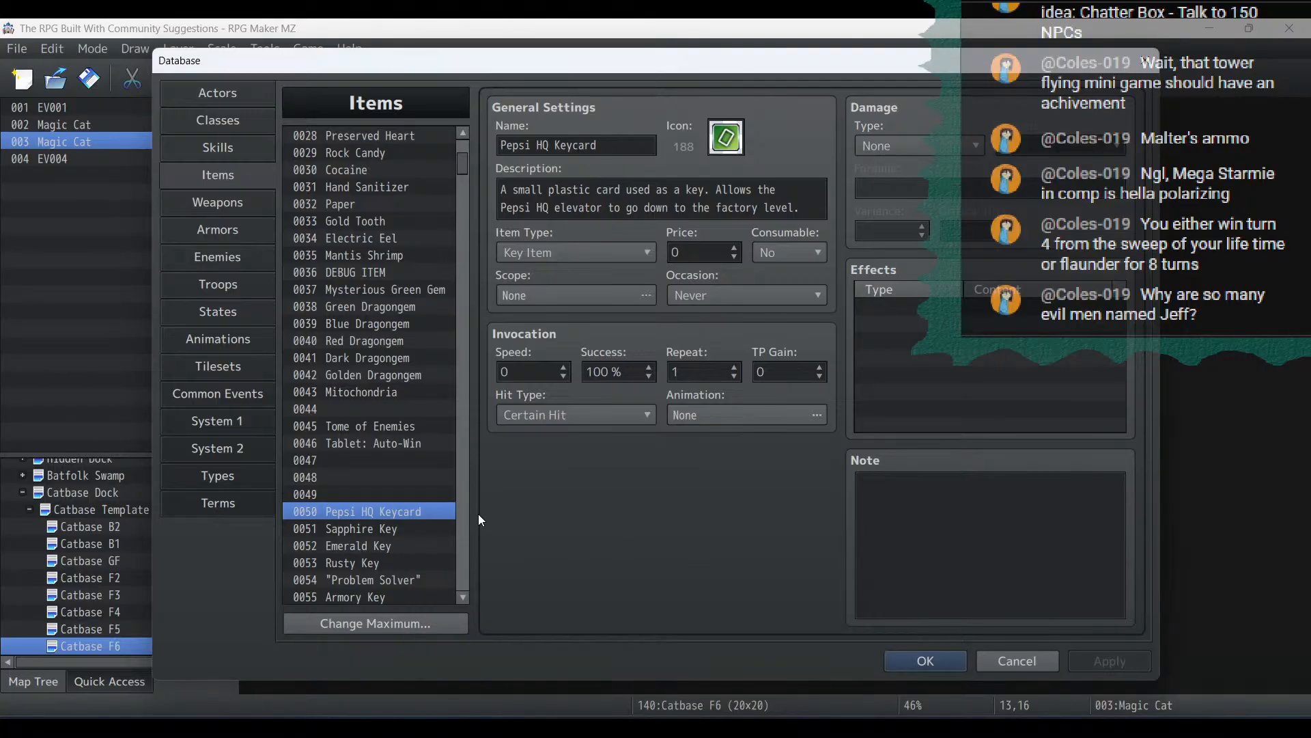
Copy the Pepsi HQ Keycard entry into the empty item slot 0049
{"action": "right_click", "coordinate": [433, 510]}
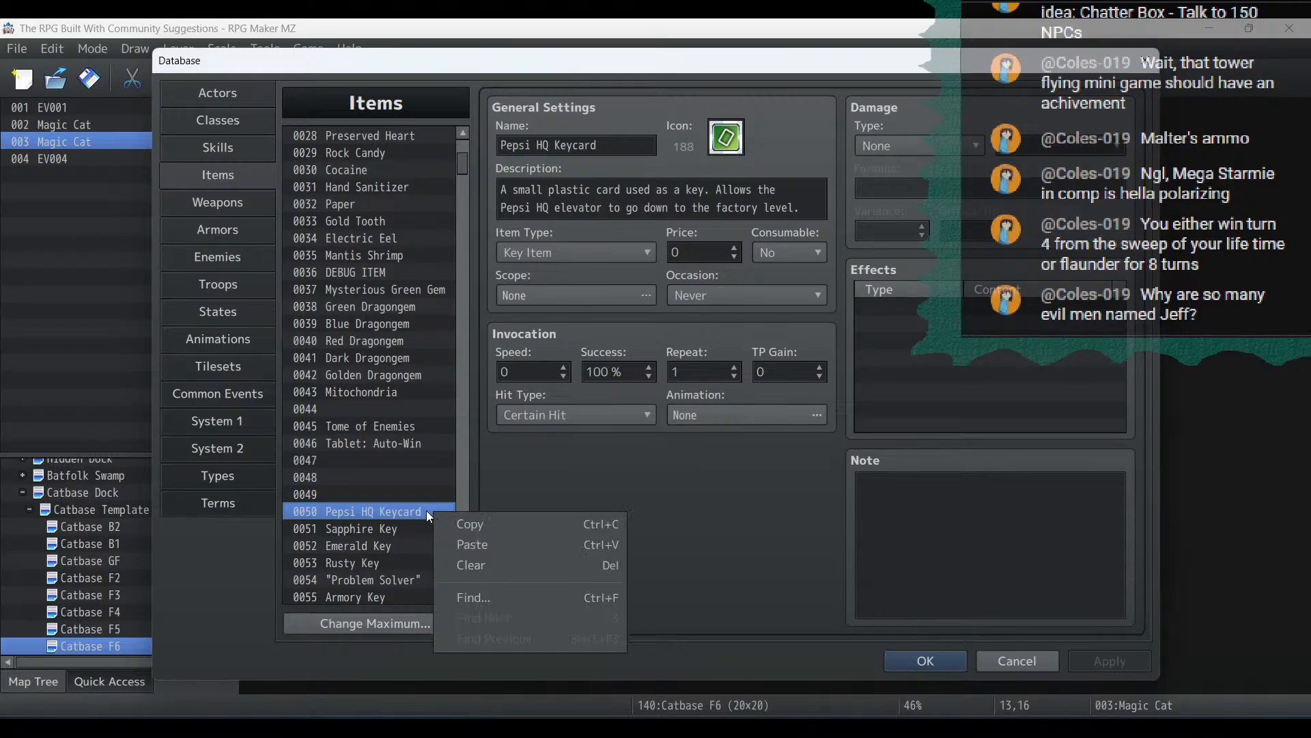
{"action": "left_click", "coordinate": [459, 524]}
{"action": "left_click", "coordinate": [375, 484]}
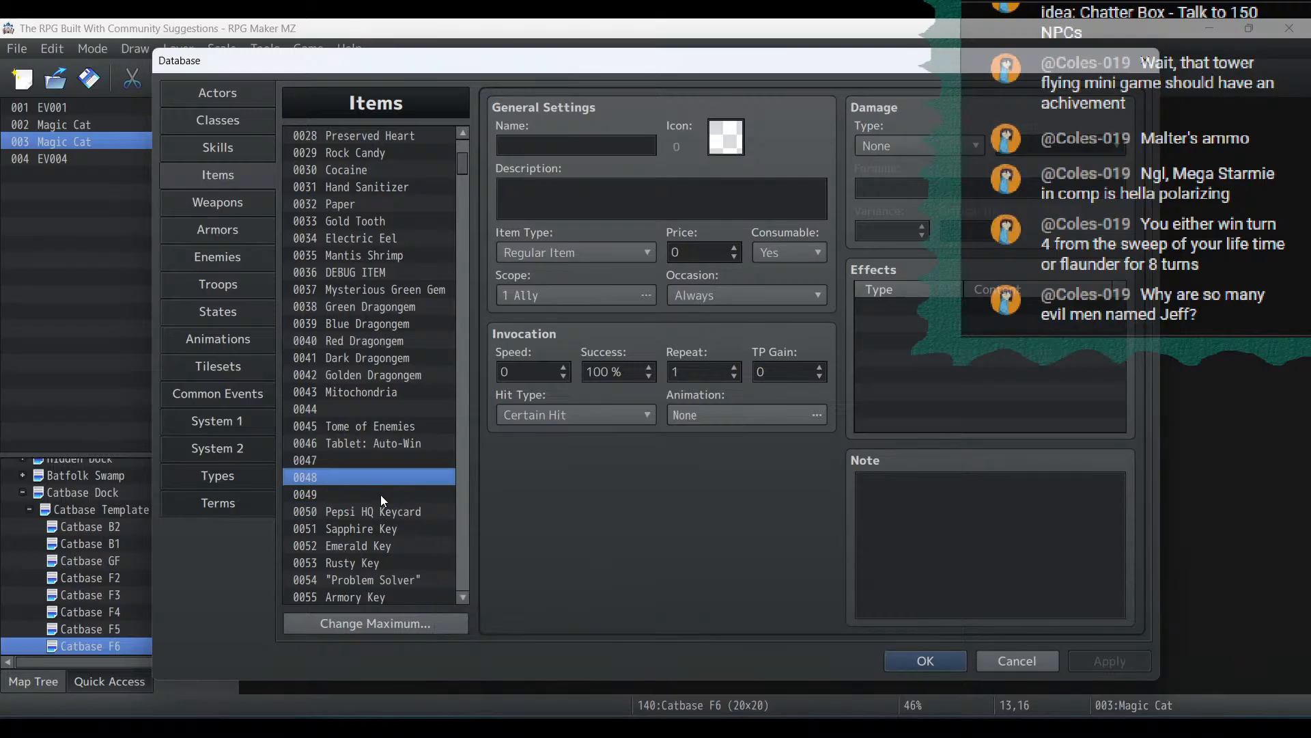
{"action": "right_click", "coordinate": [380, 495]}
{"action": "left_click", "coordinate": [405, 528]}
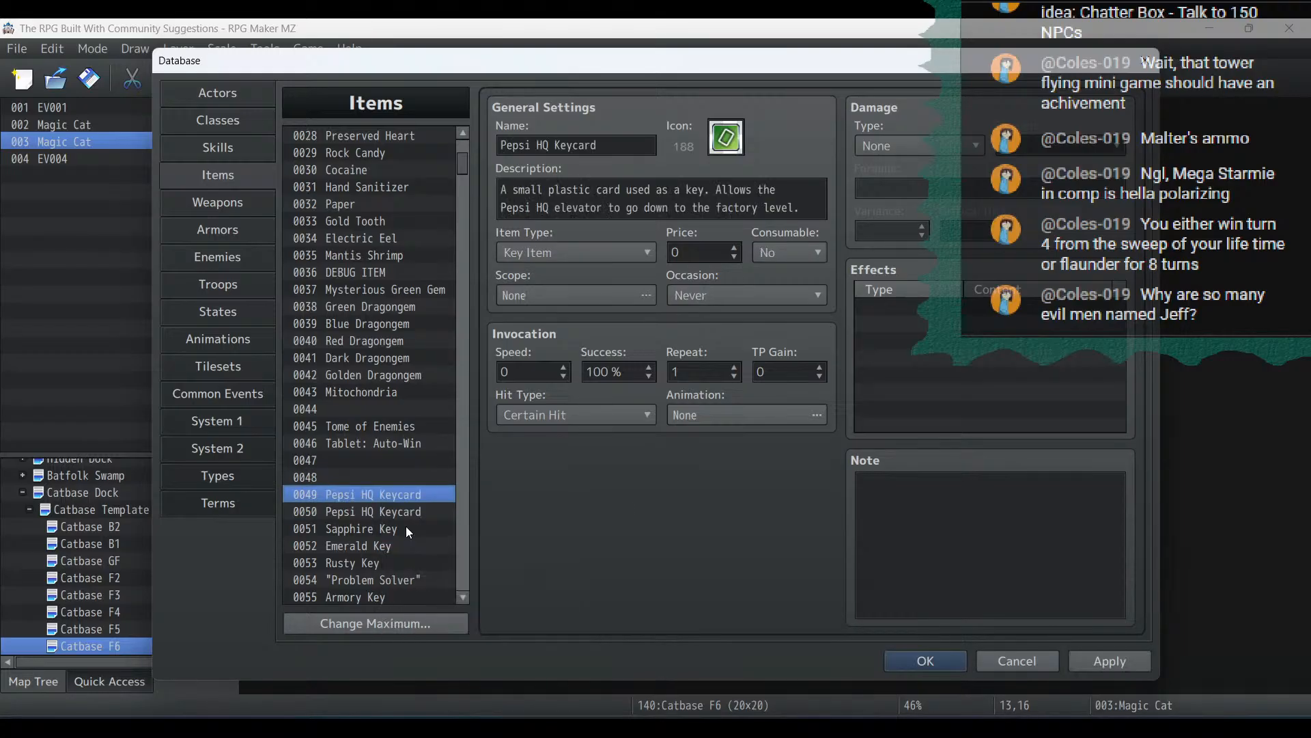
Clear the icon of the keycard entry in item slot 0050 and rename the item "Codex Astartes"
{"action": "left_click", "coordinate": [406, 514]}
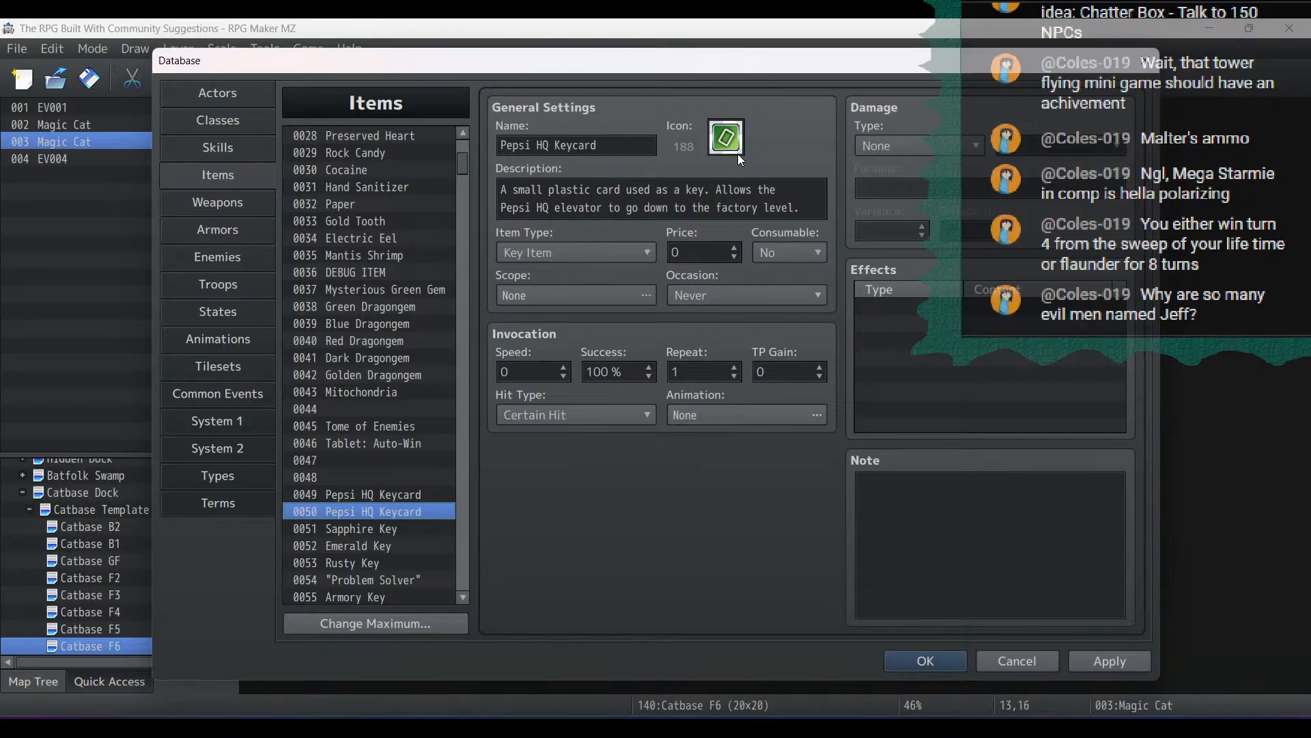
{"action": "left_click", "coordinate": [726, 138]}
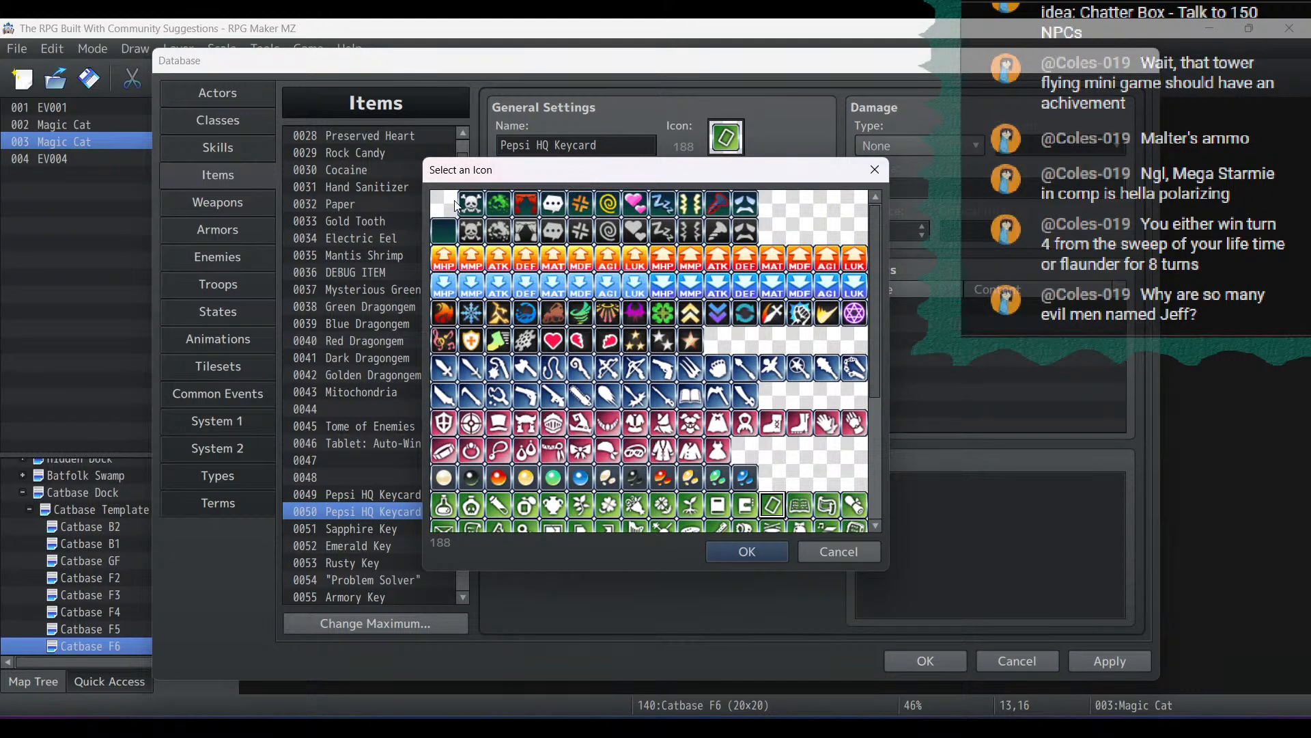
{"action": "double_click", "coordinate": [455, 203]}
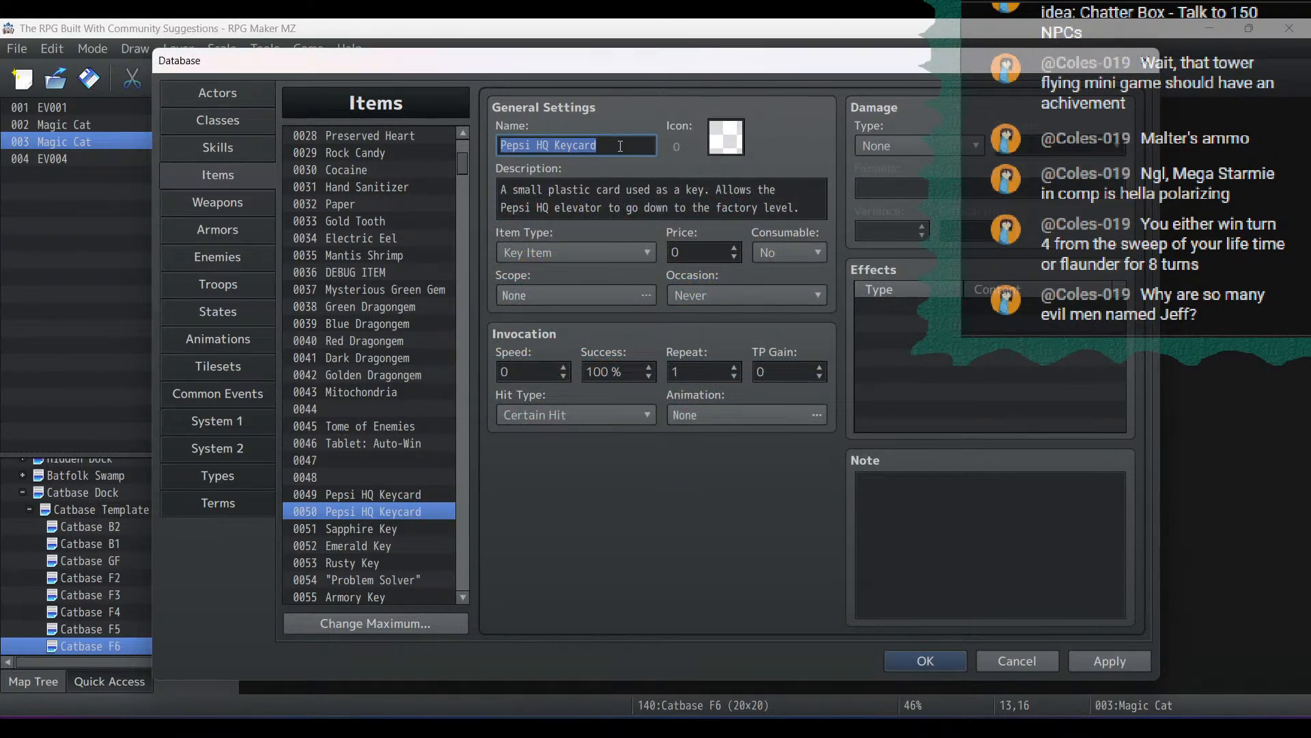
{"action": "type", "text": "Codex"}
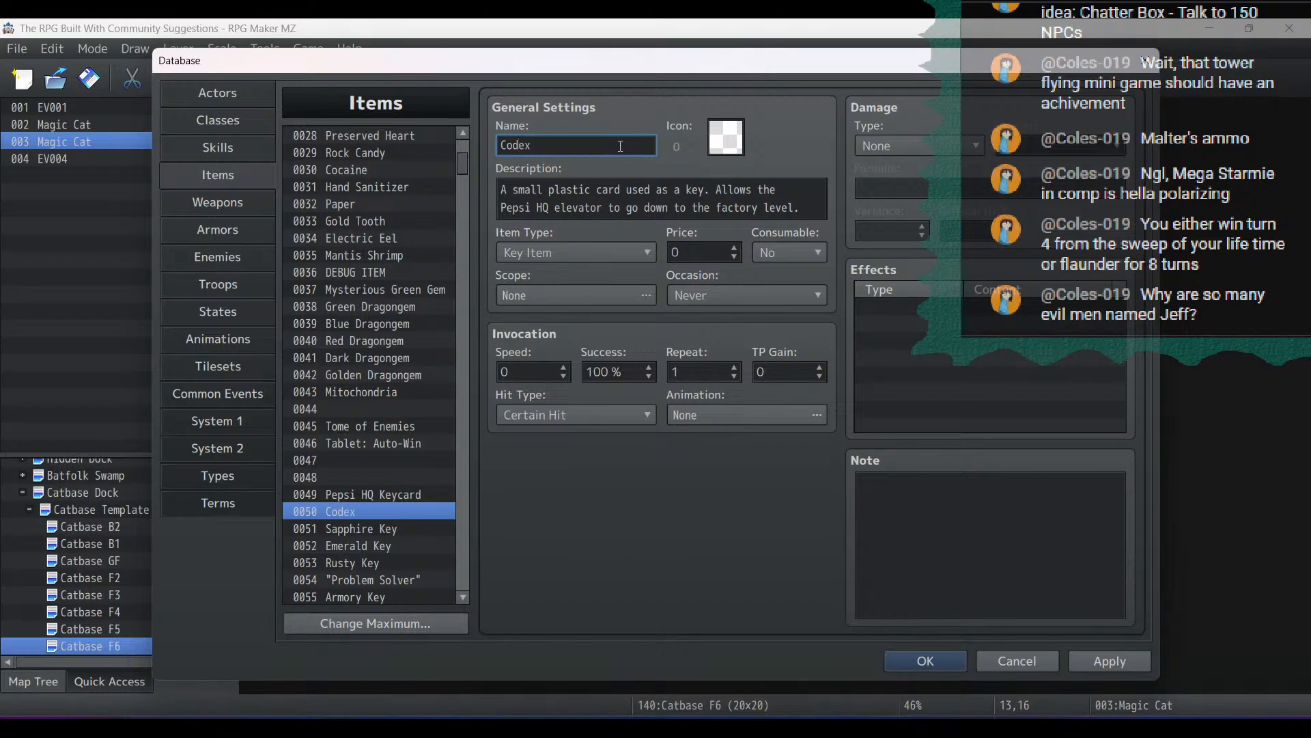
{"action": "type", "text": " Astartes"}
Make the Codex Astartes a Regular Item and set it as consumable
{"action": "left_click", "coordinate": [630, 253]}
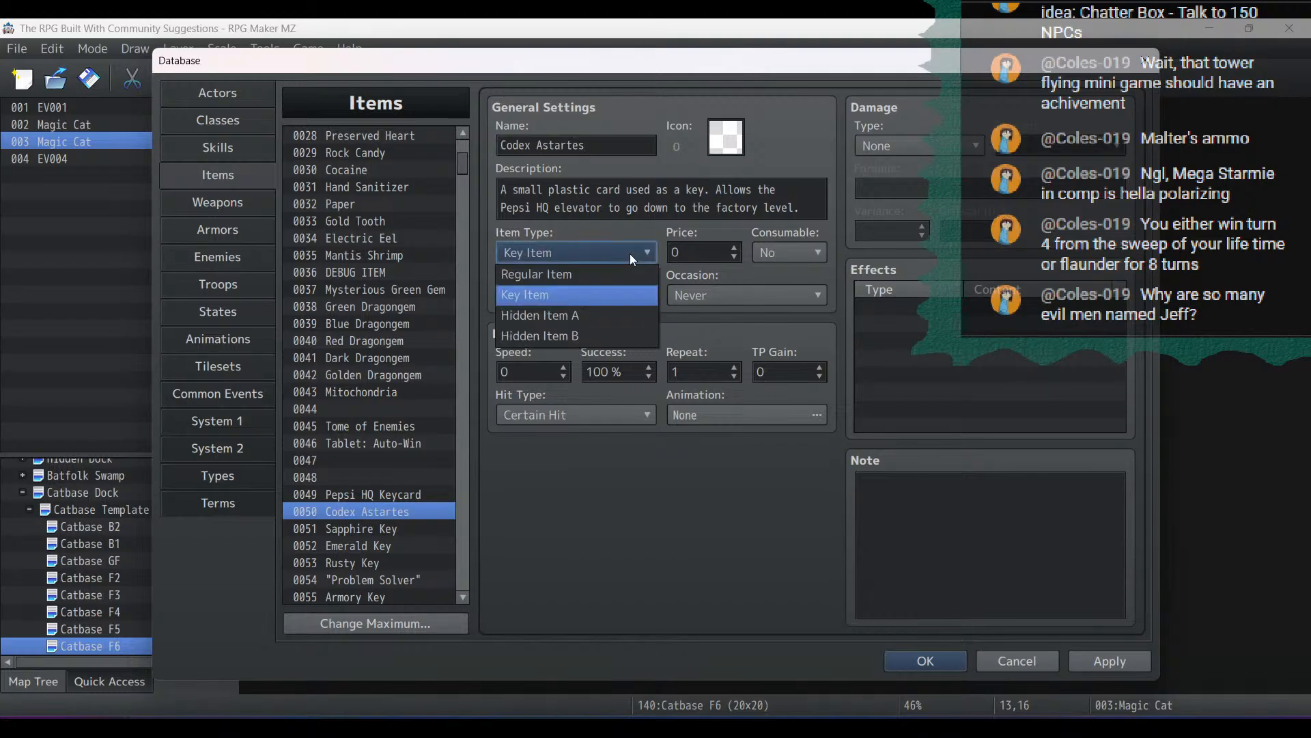
{"action": "left_click", "coordinate": [597, 296]}
{"action": "left_click", "coordinate": [602, 261]}
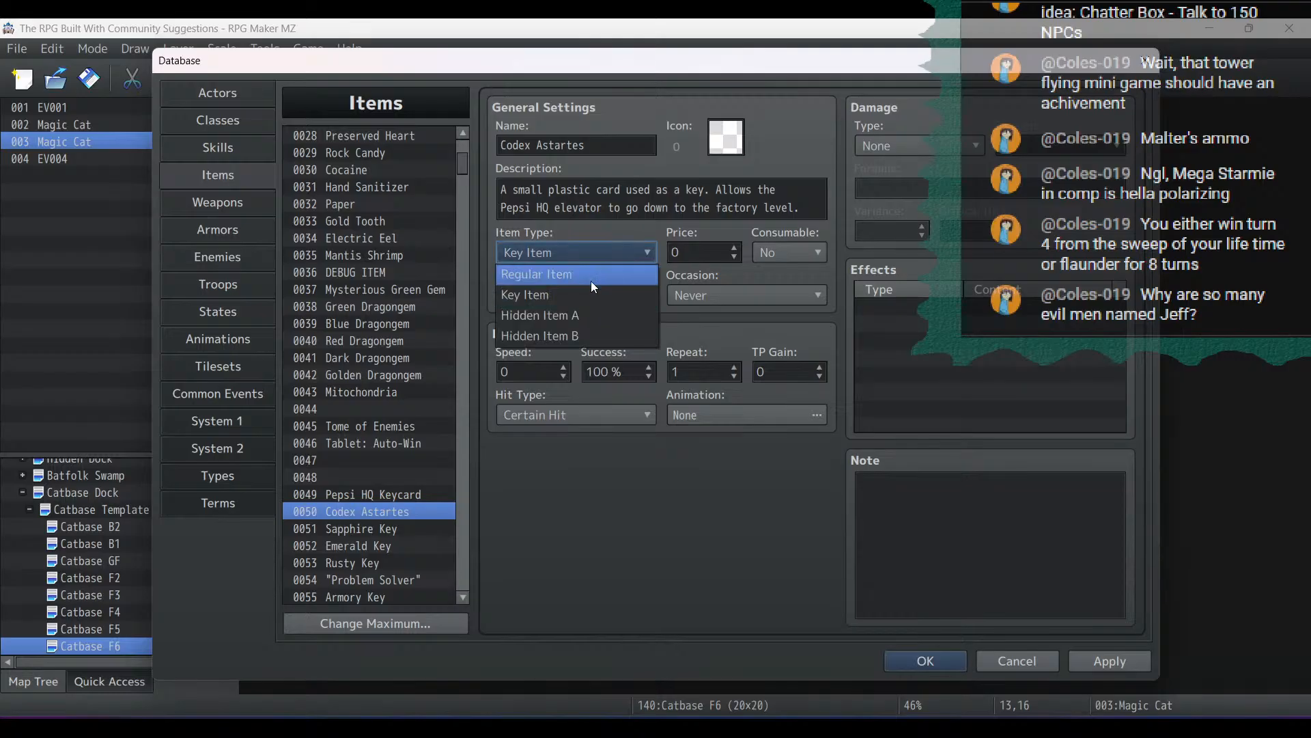
{"action": "left_click", "coordinate": [592, 281]}
{"action": "left_click", "coordinate": [788, 253]}
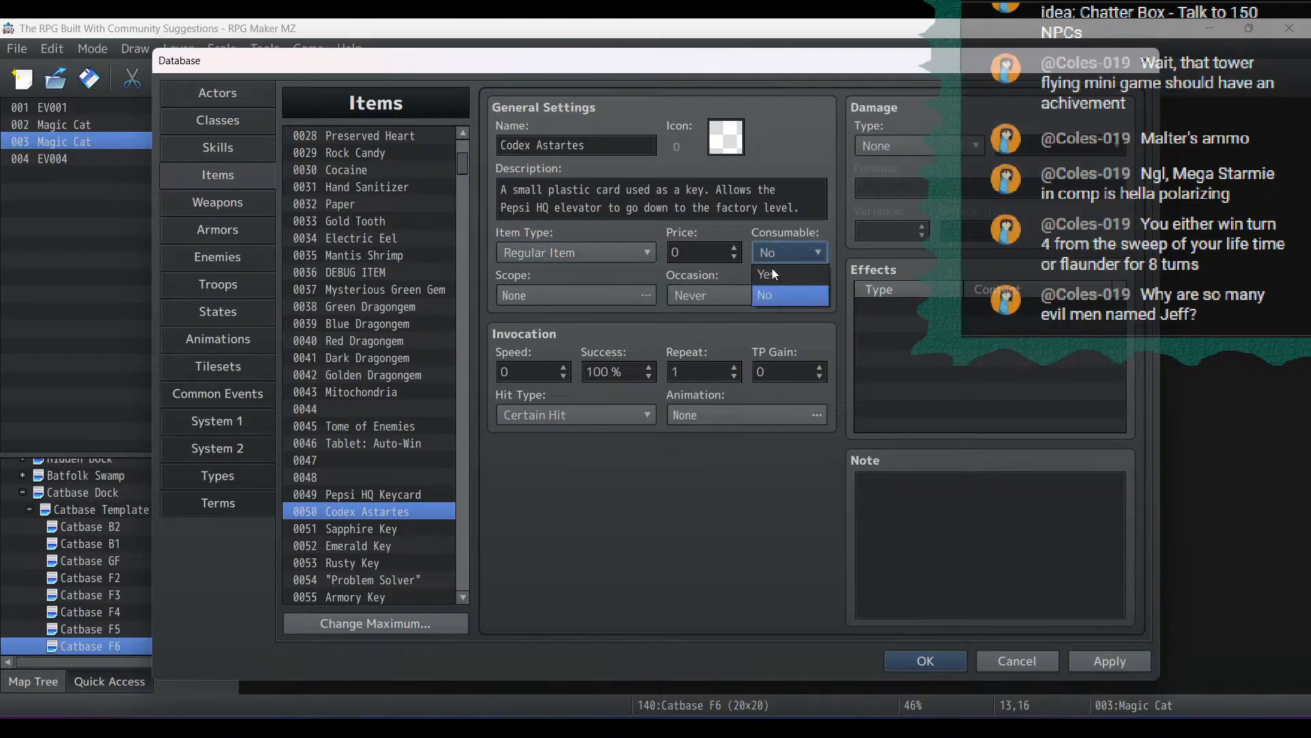
{"action": "left_click", "coordinate": [768, 280]}
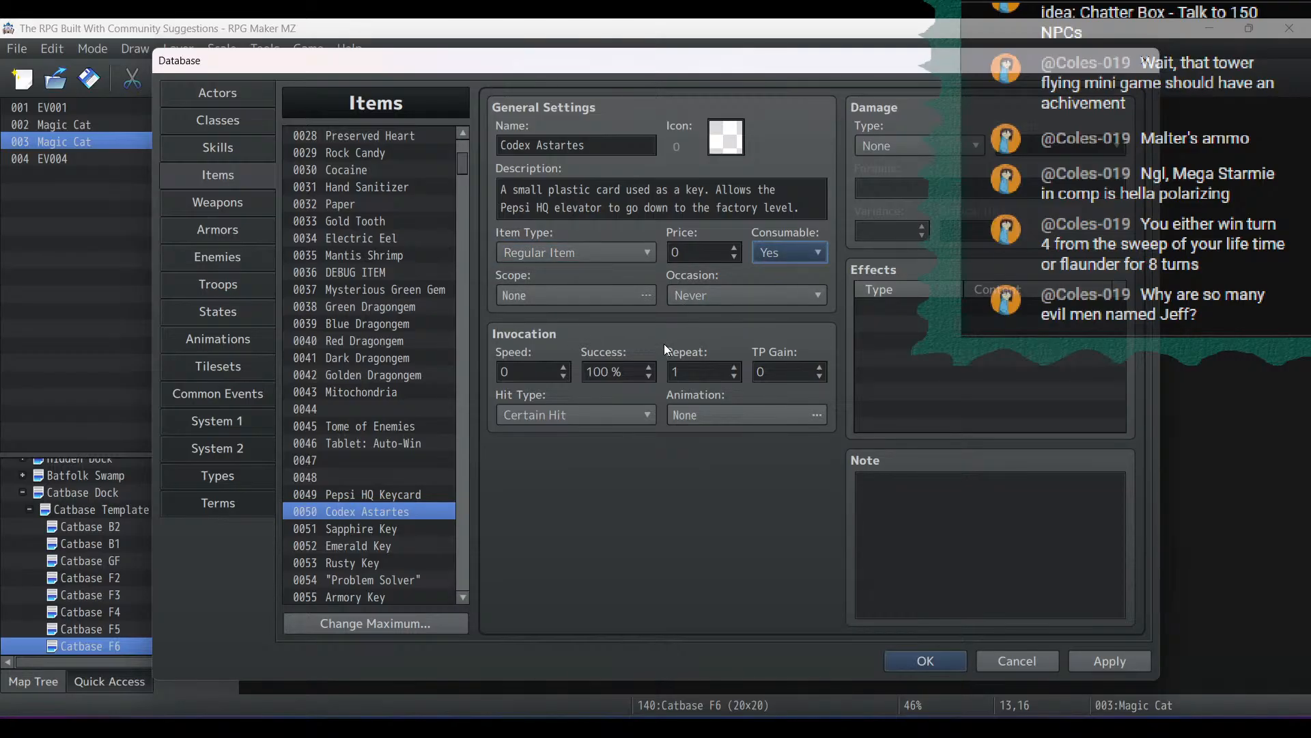
Set the Codex Astartes' scope to one living ally and its occasion to Menu Screen
{"action": "left_click", "coordinate": [958, 328]}
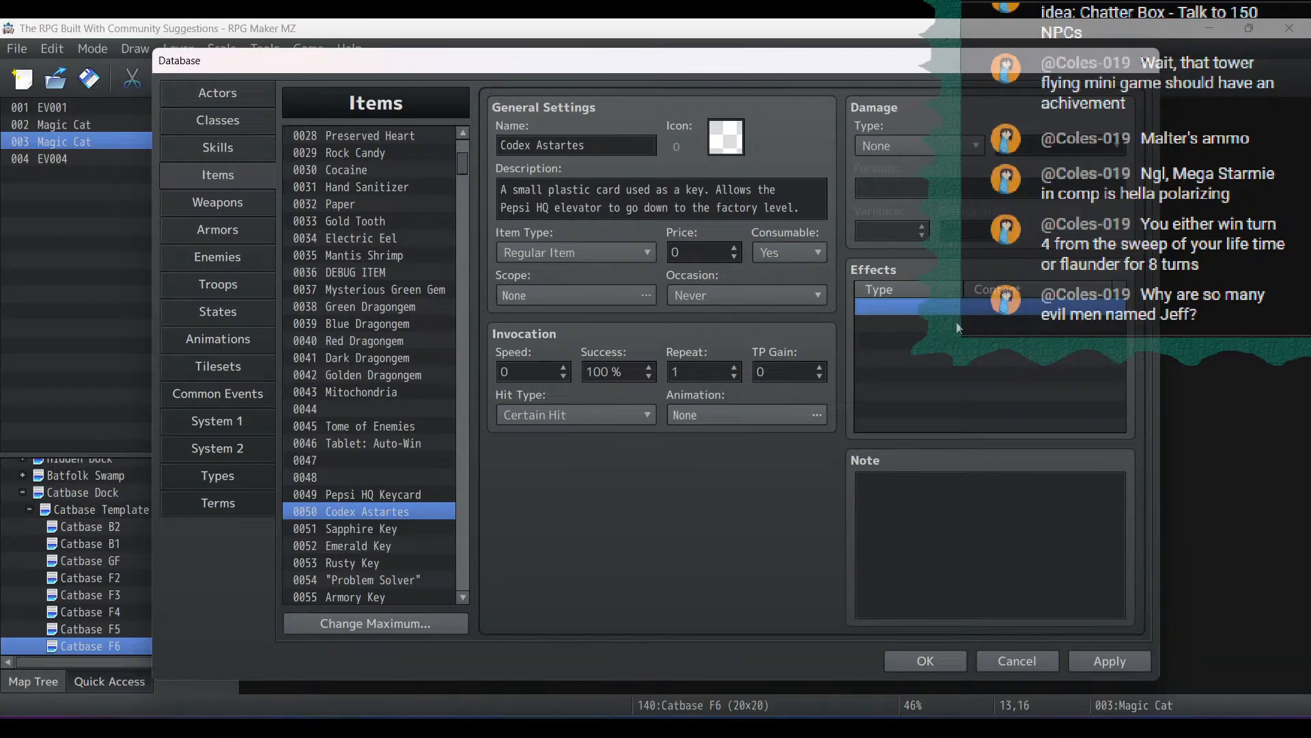
{"action": "left_click", "coordinate": [609, 294]}
{"action": "left_click", "coordinate": [829, 437]}
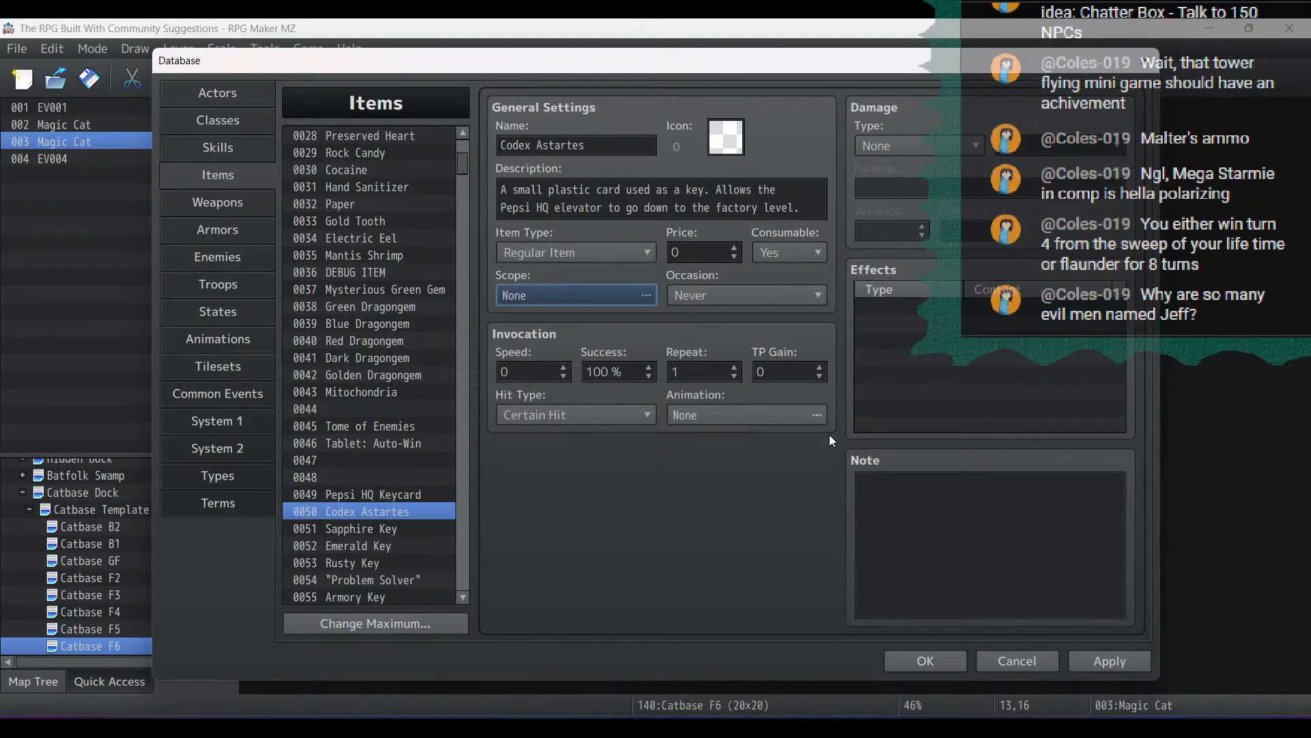
{"action": "left_click", "coordinate": [569, 288]}
{"action": "left_click", "coordinate": [498, 370]}
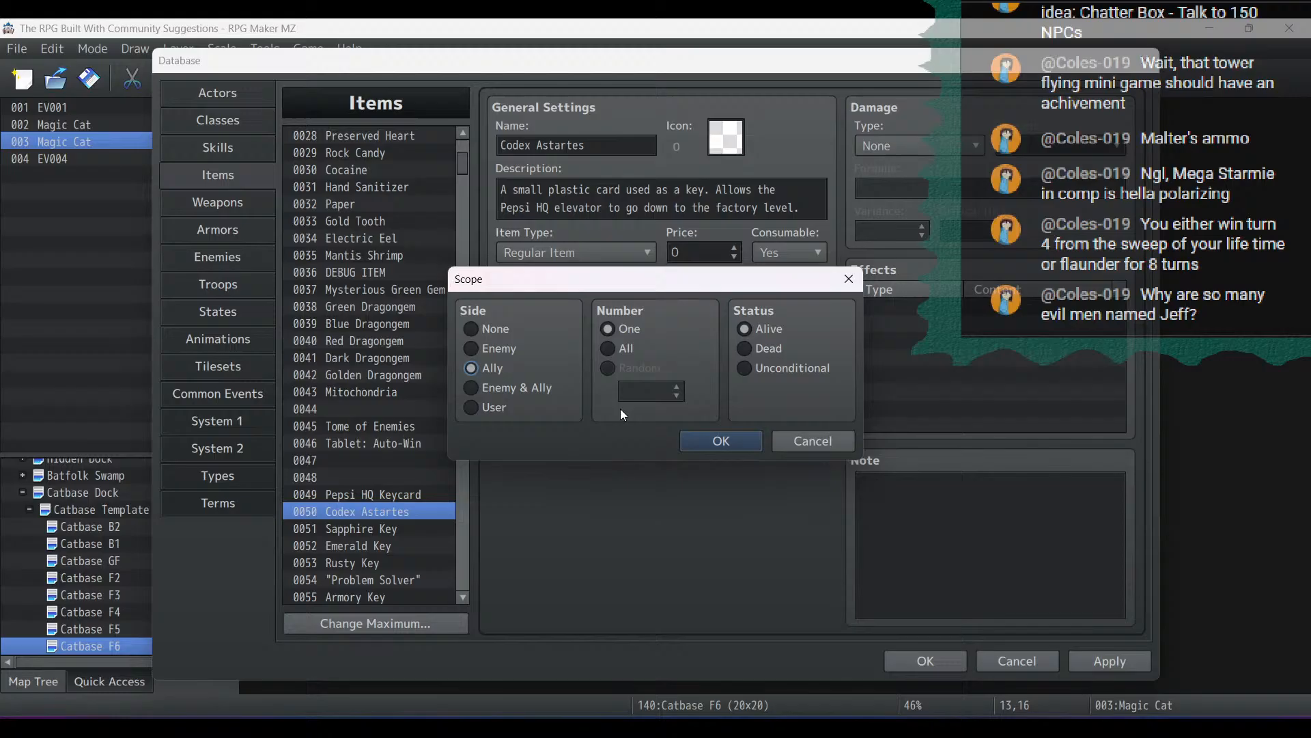
{"action": "left_click", "coordinate": [700, 437]}
{"action": "left_click", "coordinate": [734, 291]}
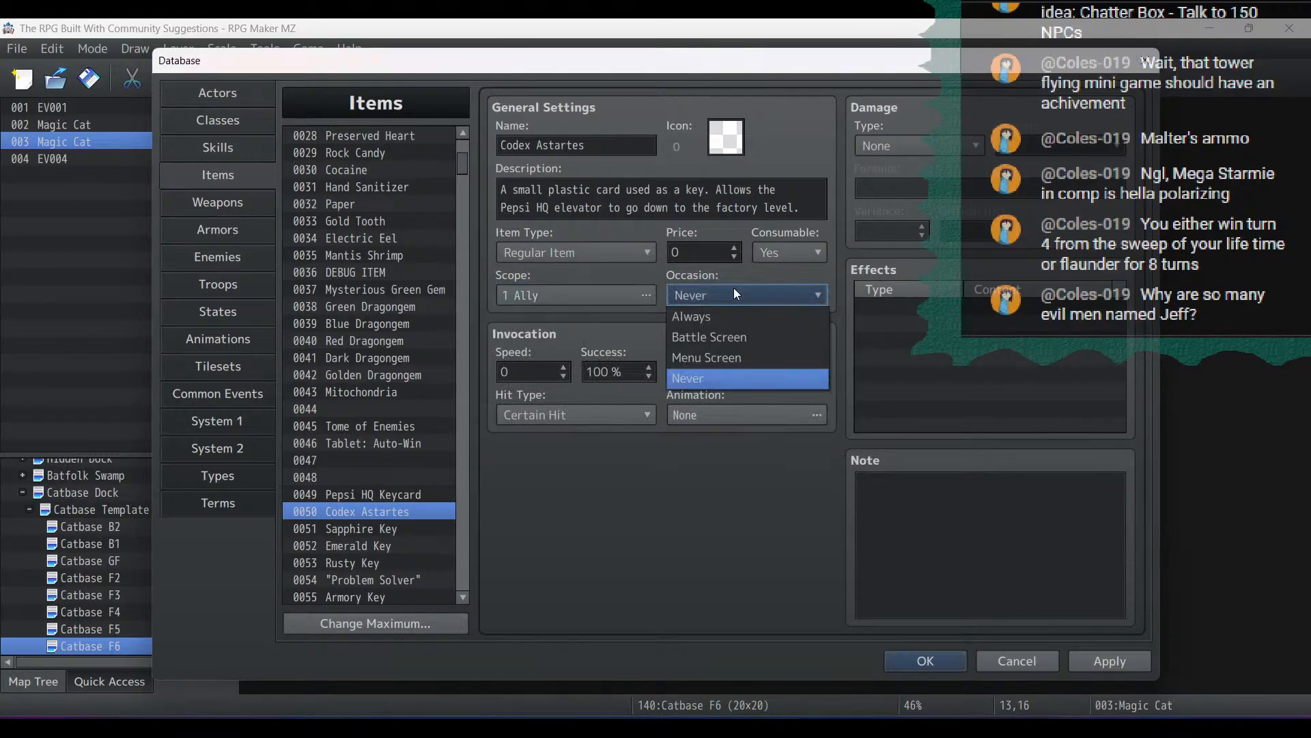
{"action": "left_click", "coordinate": [728, 357]}
Add a Grow effect to the Codex Astartes that raises Max HP by 50
{"action": "double_click", "coordinate": [927, 311]}
{"action": "left_click", "coordinate": [950, 242]}
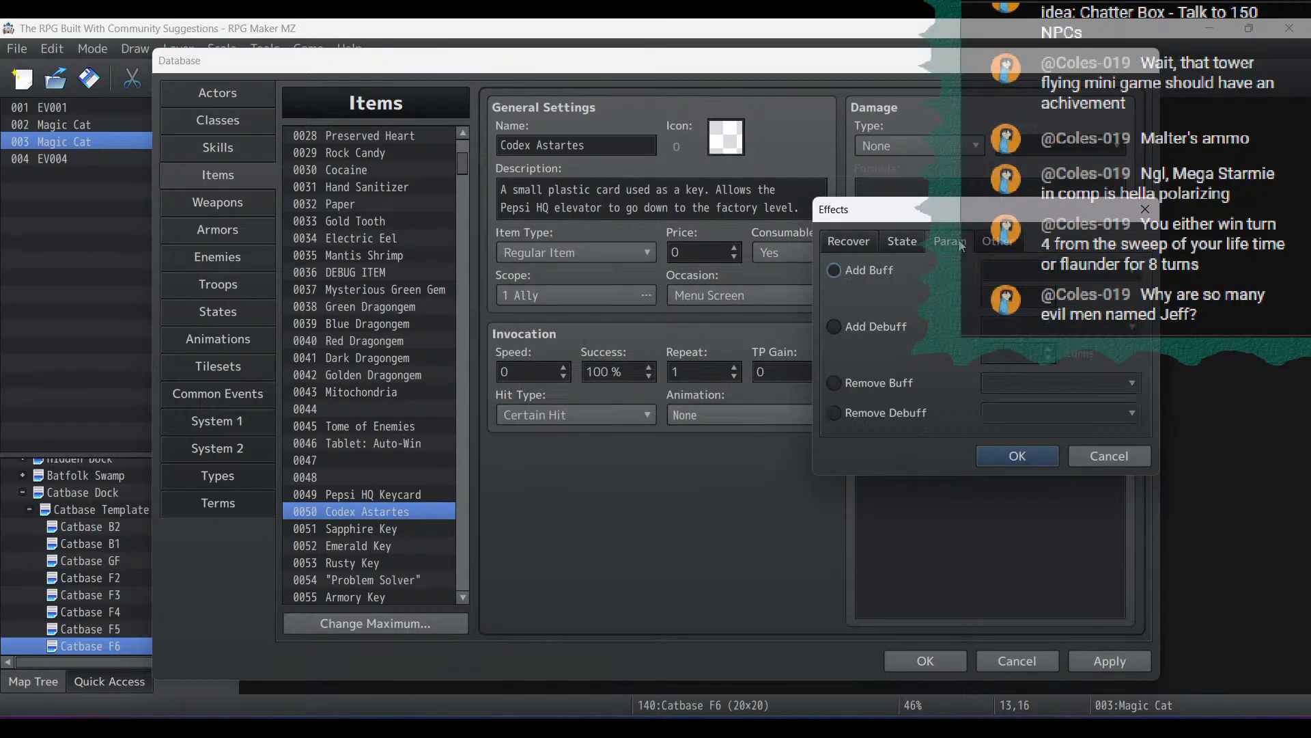
{"action": "left_click", "coordinate": [978, 244]}
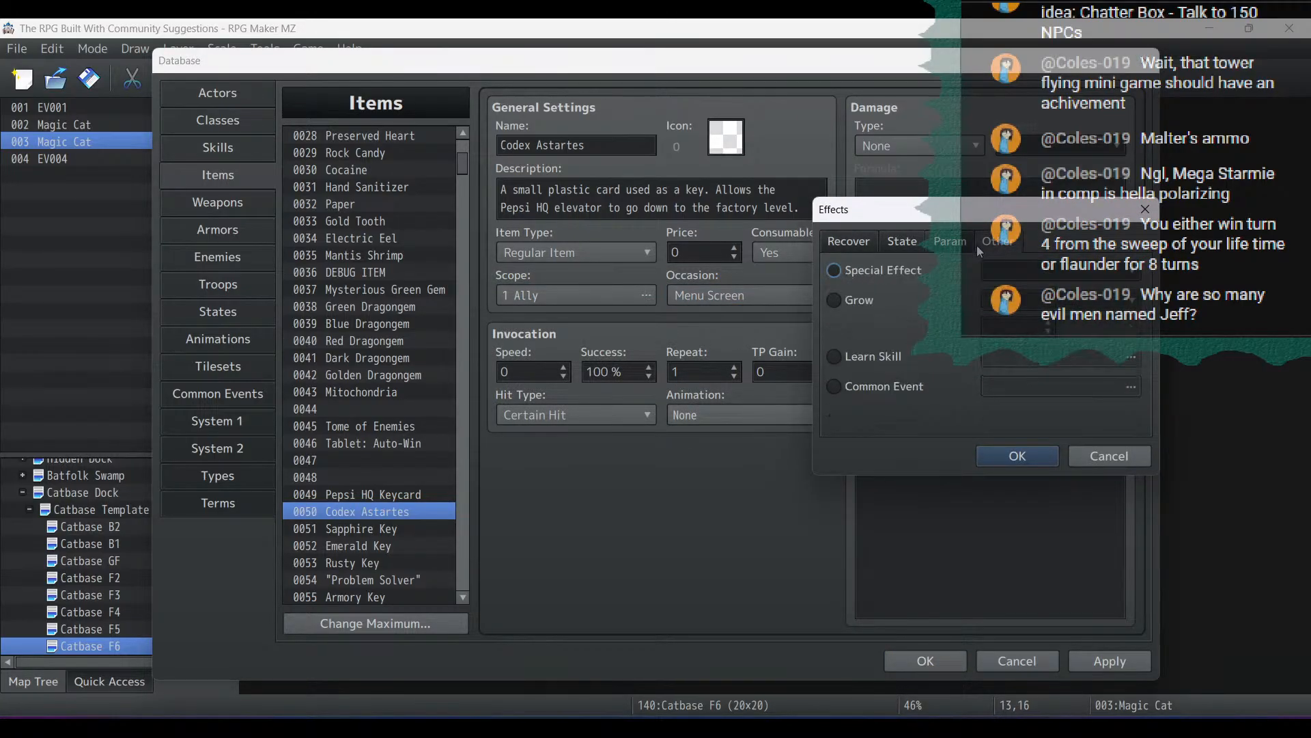
{"action": "left_click", "coordinate": [855, 301]}
{"action": "left_click", "coordinate": [1039, 308]}
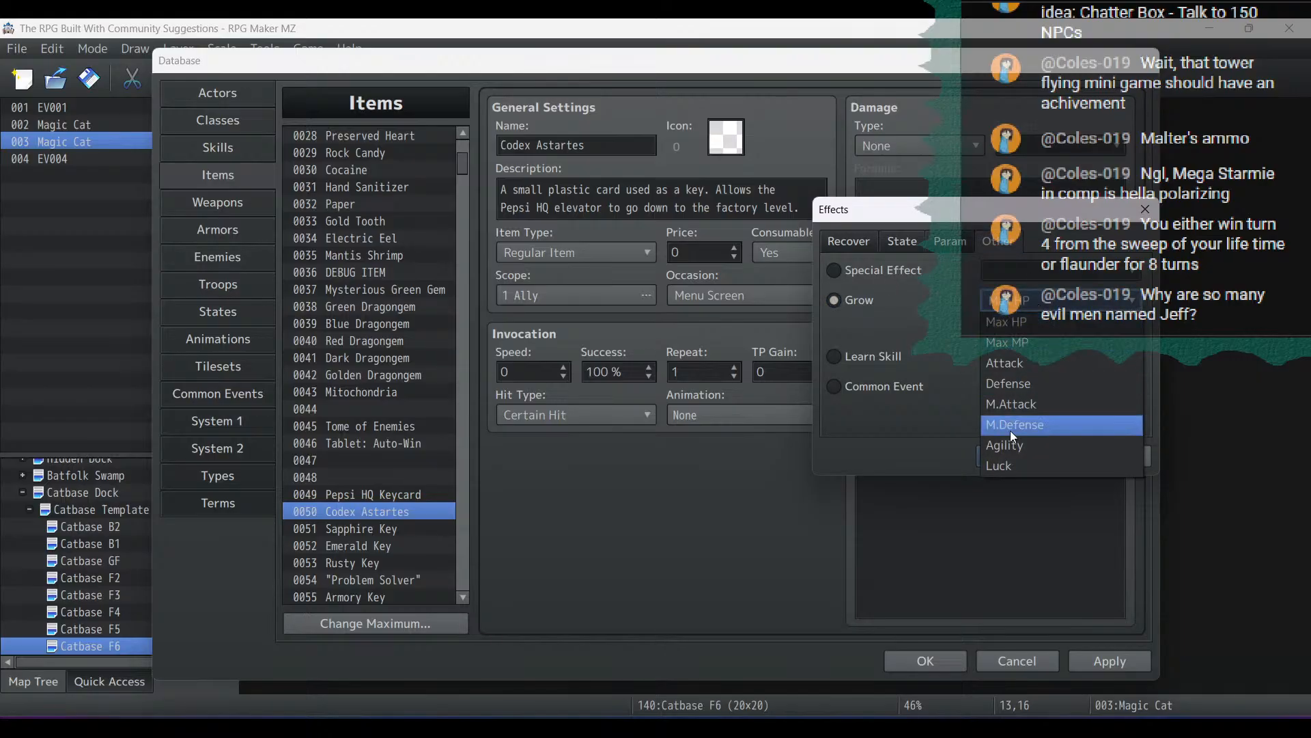
{"action": "left_click", "coordinate": [1017, 322]}
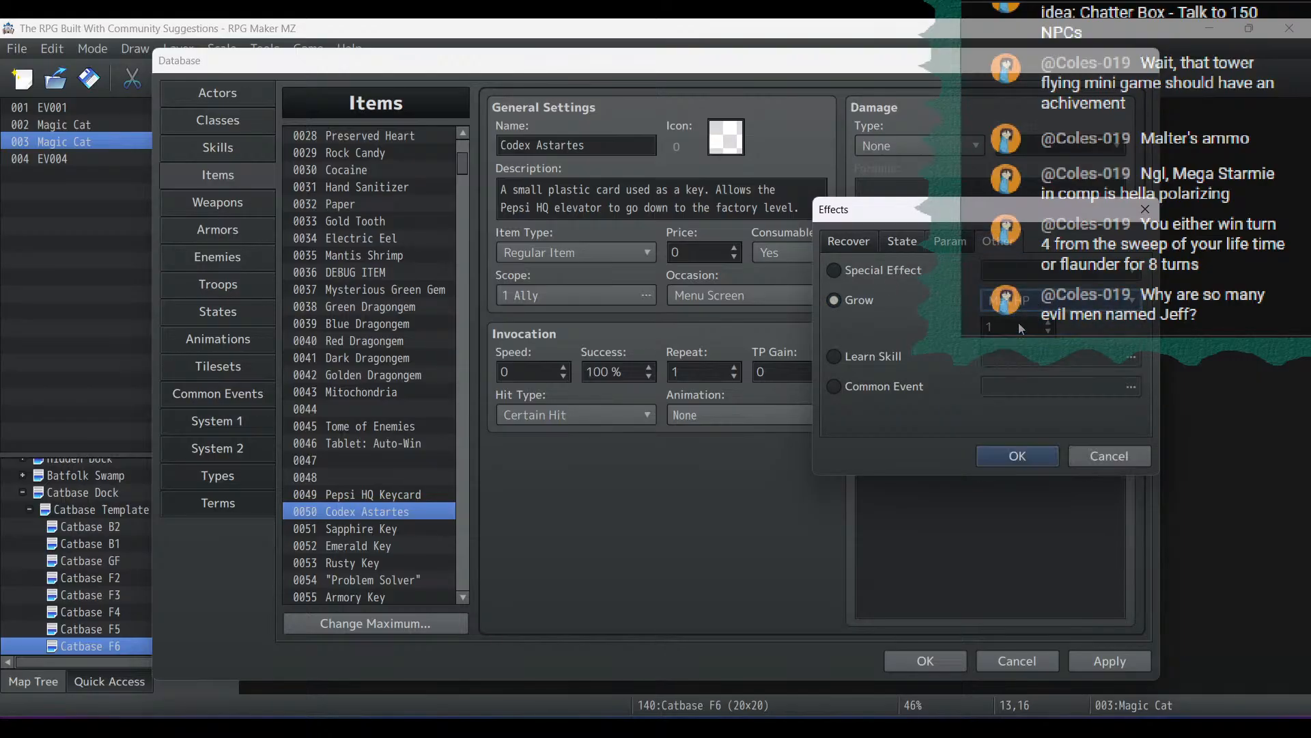
{"action": "double_click", "coordinate": [1049, 322]}
{"action": "scroll", "coordinate": [1049, 322], "scroll_direction": "up", "scroll_amount": 7}
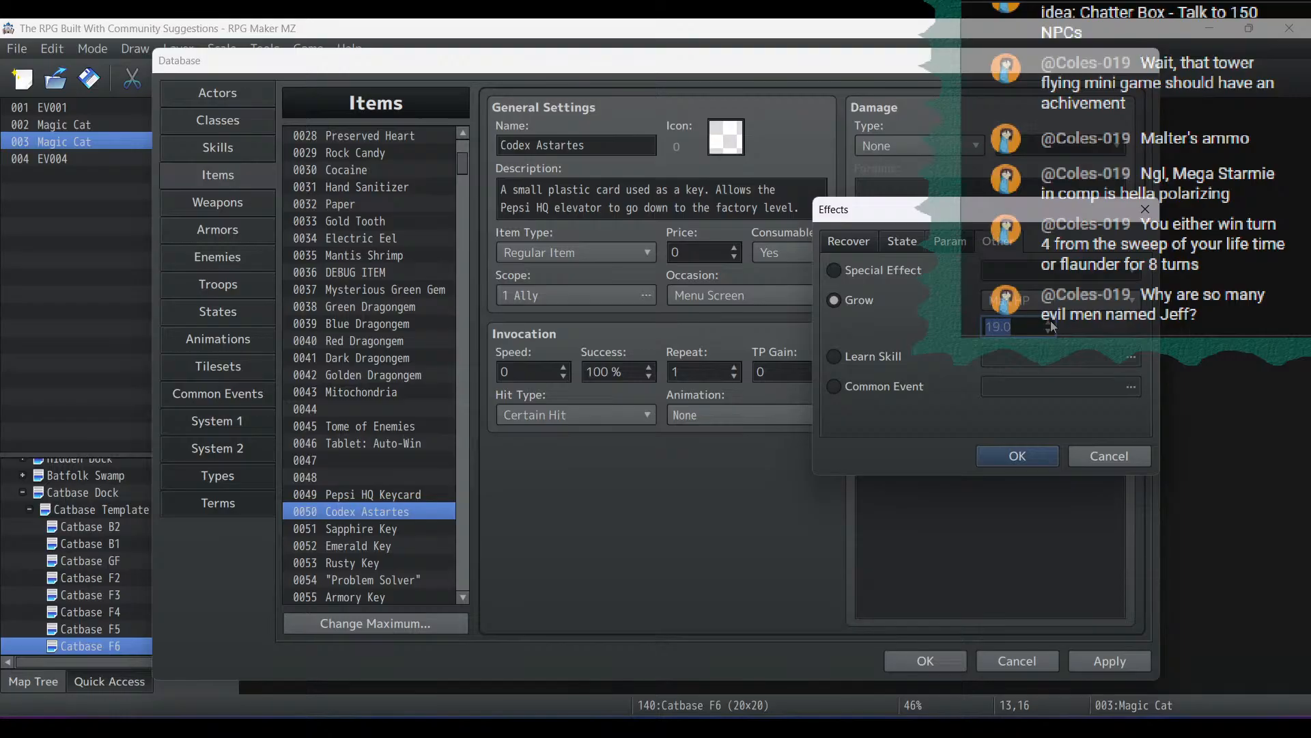
{"action": "scroll", "coordinate": [1050, 321], "scroll_direction": "up", "scroll_amount": 11}
{"action": "left_click", "coordinate": [1028, 459]}
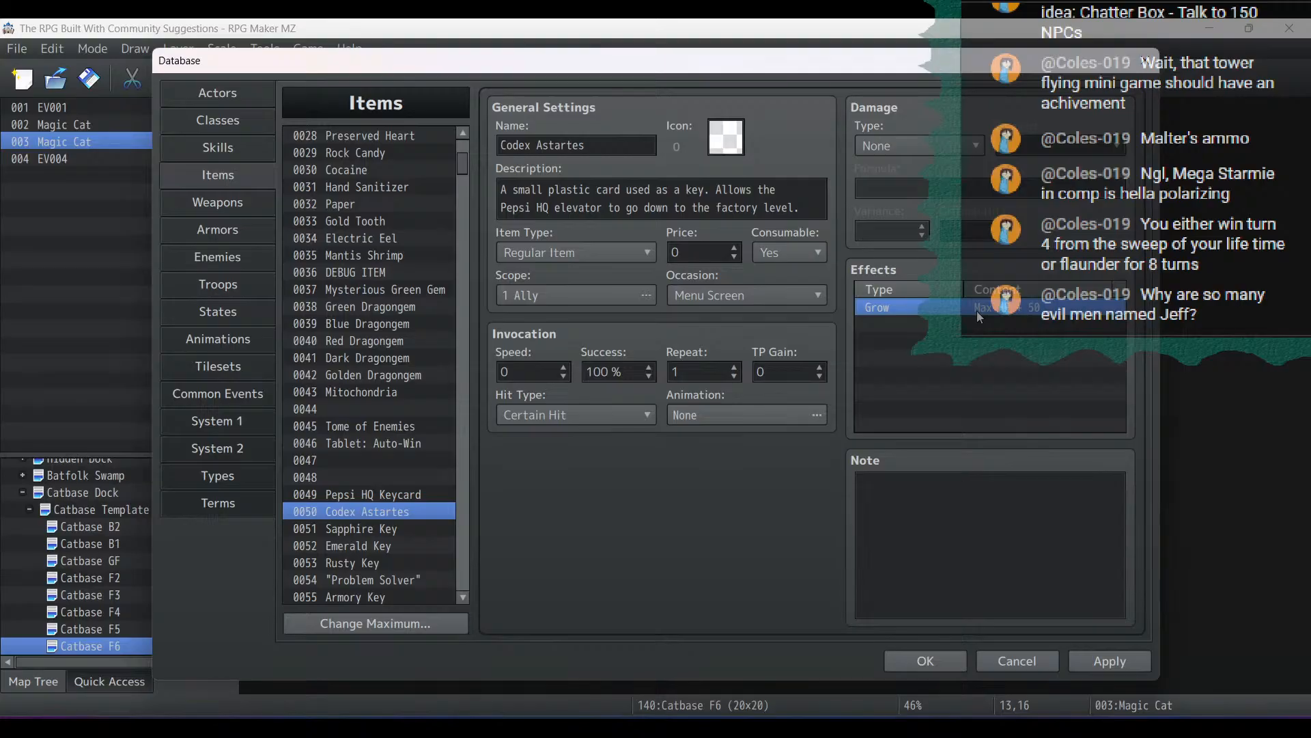
Give the Codex Astartes the green closed-book icon, number 186
{"action": "left_click", "coordinate": [726, 137]}
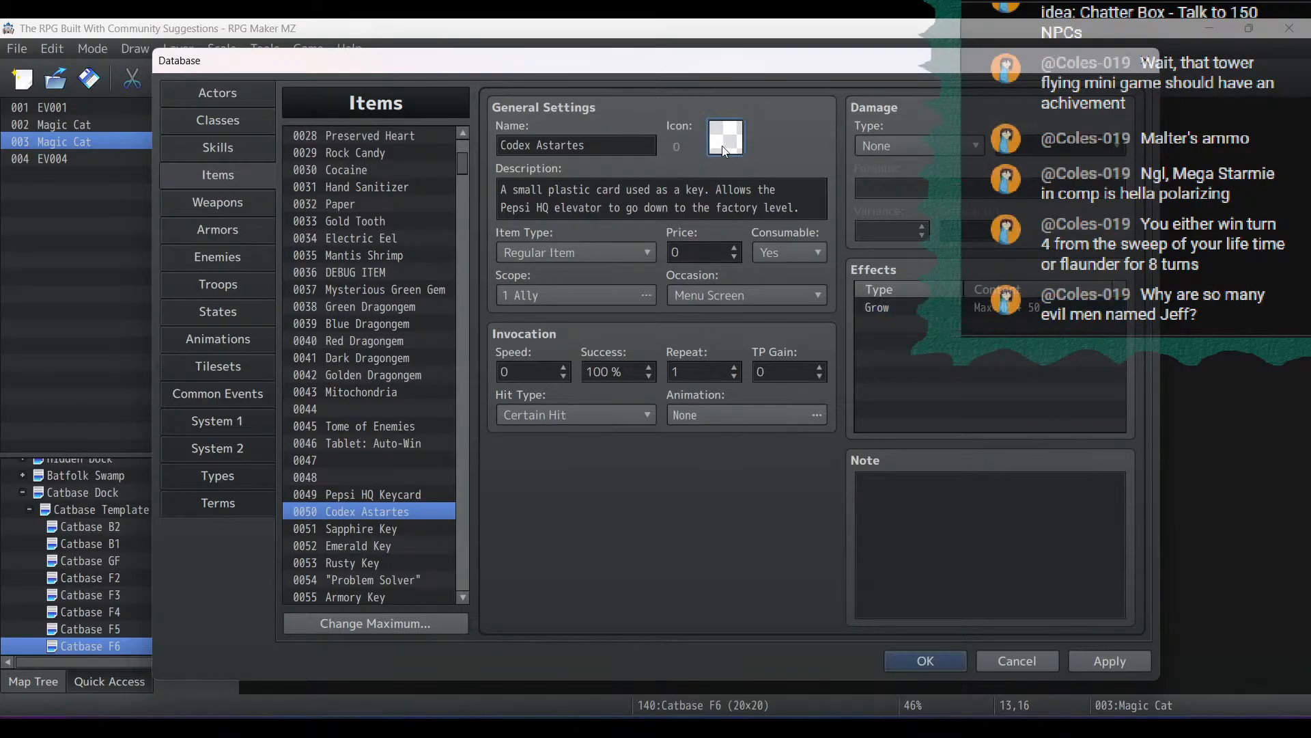
{"action": "scroll", "coordinate": [749, 362], "scroll_direction": "down", "scroll_amount": 1}
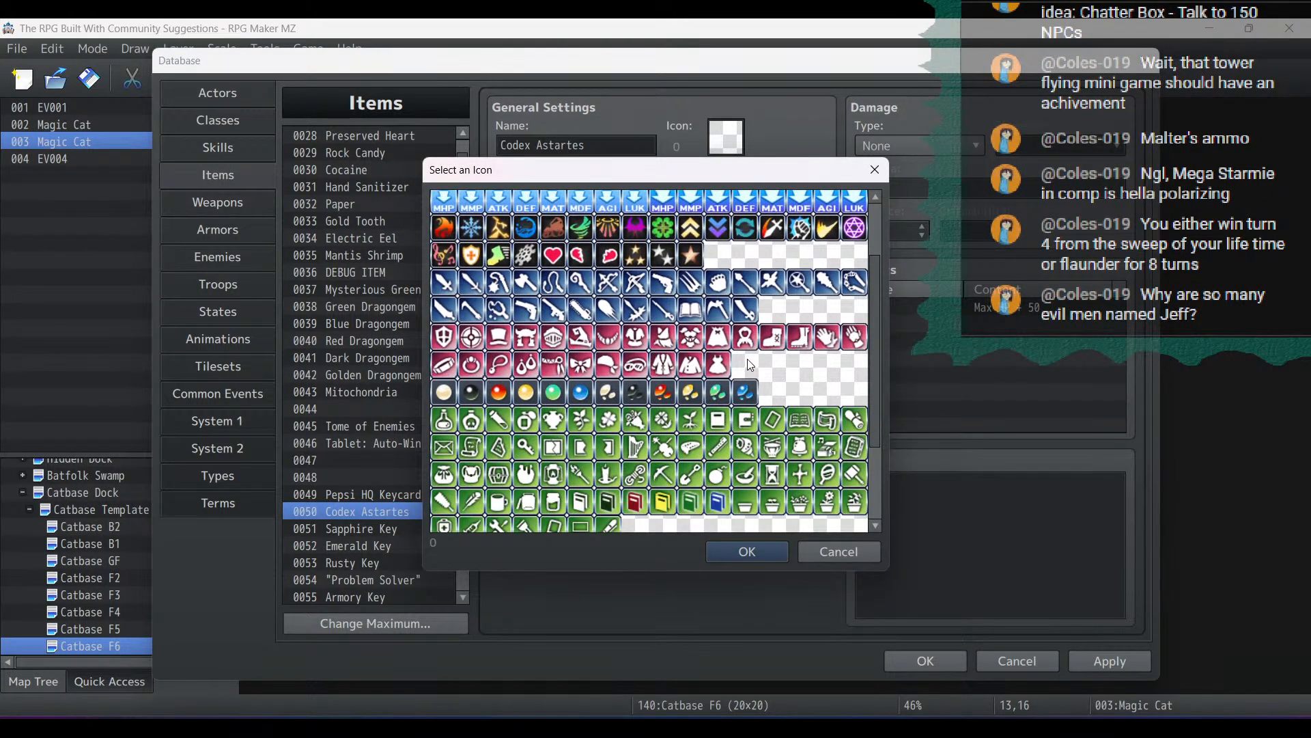
{"action": "double_click", "coordinate": [716, 422]}
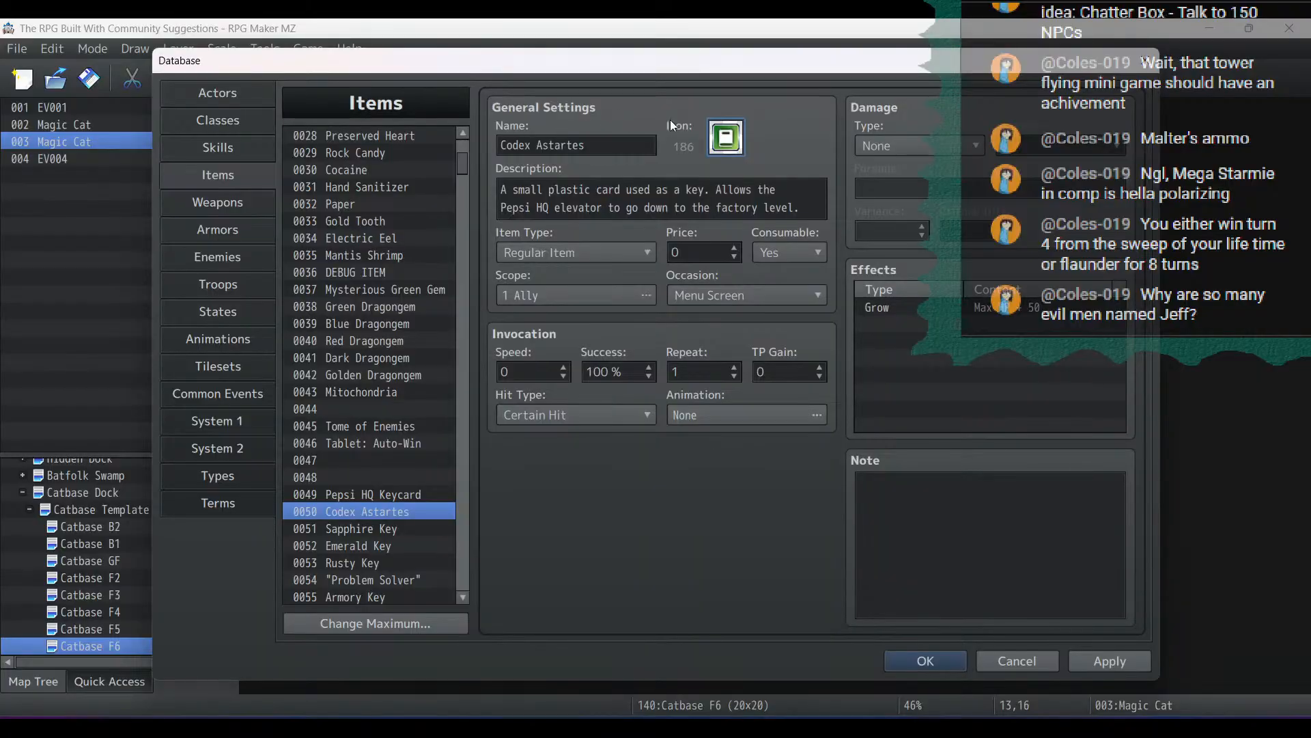
Replace the description with "A book filled with obscure and bizarre rules, rituals, and regulations. Increases all stats.", breaking the line before "rituals"
{"action": "left_click_drag", "start_coordinate": [819, 213], "coordinate": [284, 134]}
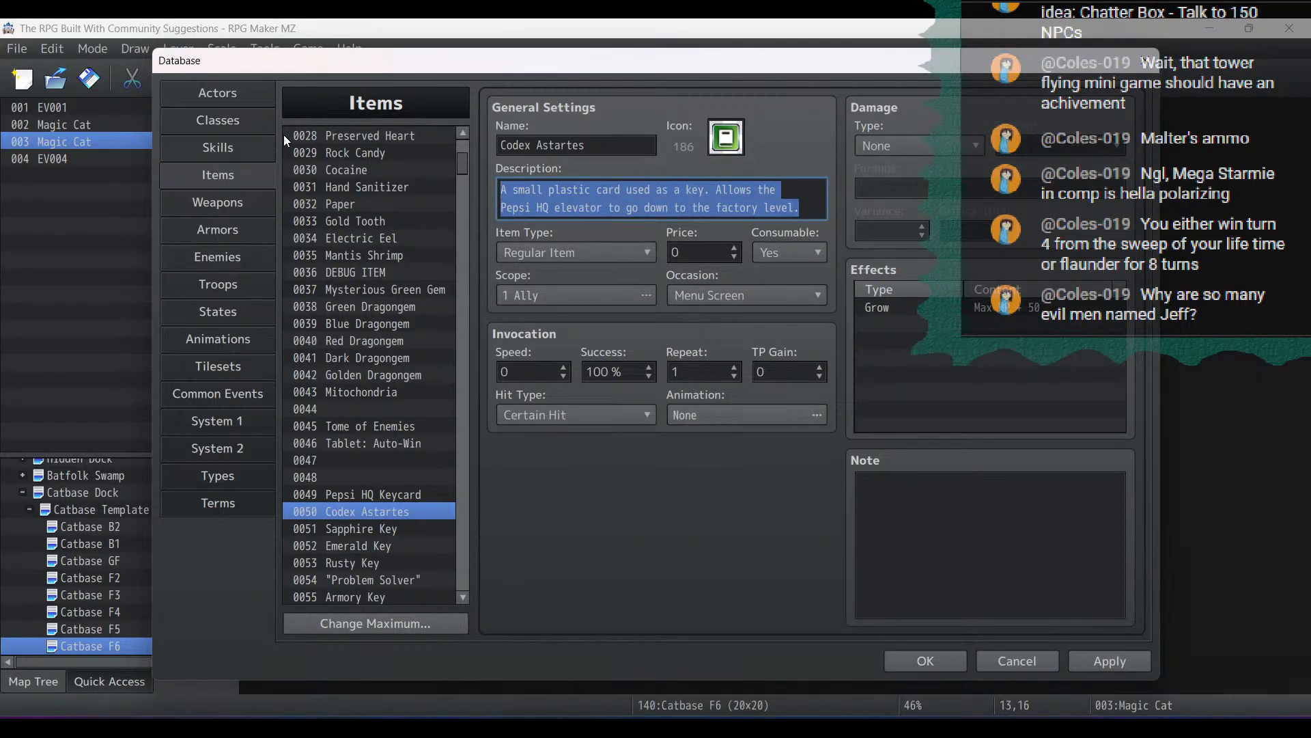
{"action": "type", "text": "A book fil"}
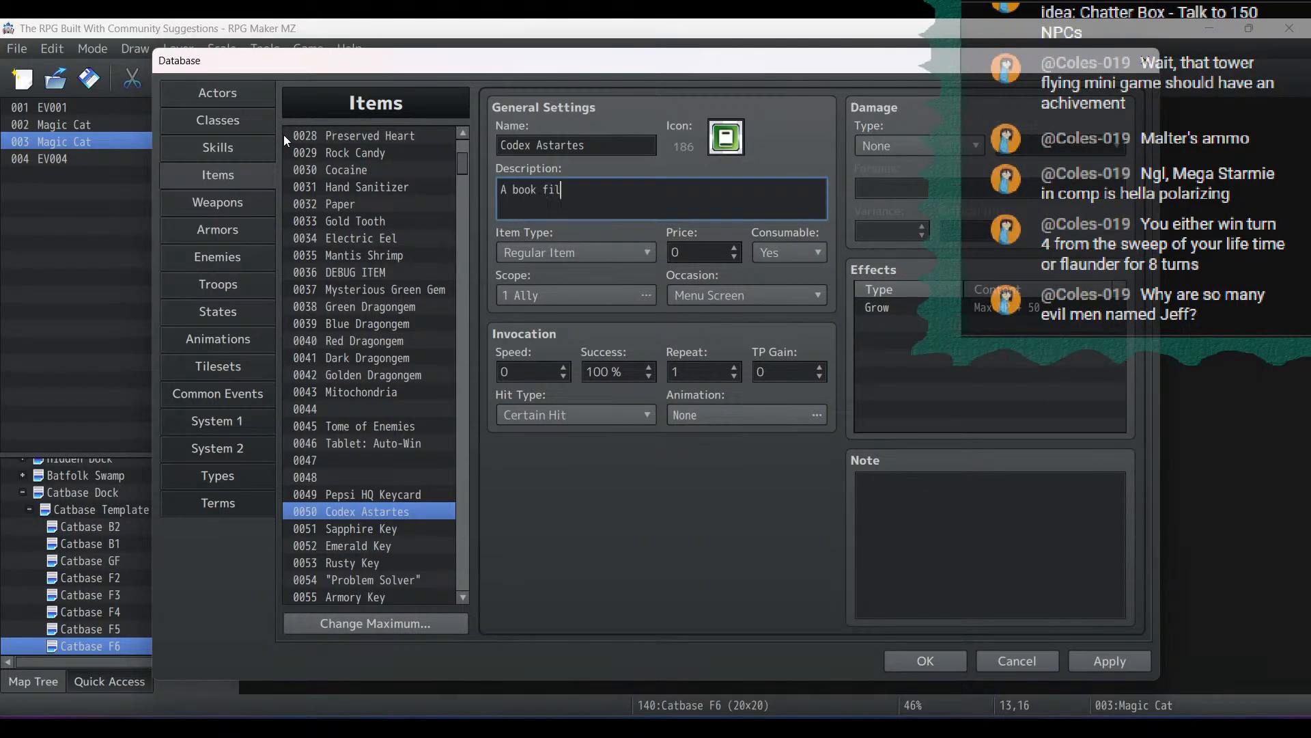
{"action": "type", "text": "led with obscure and bizarre rules,"}
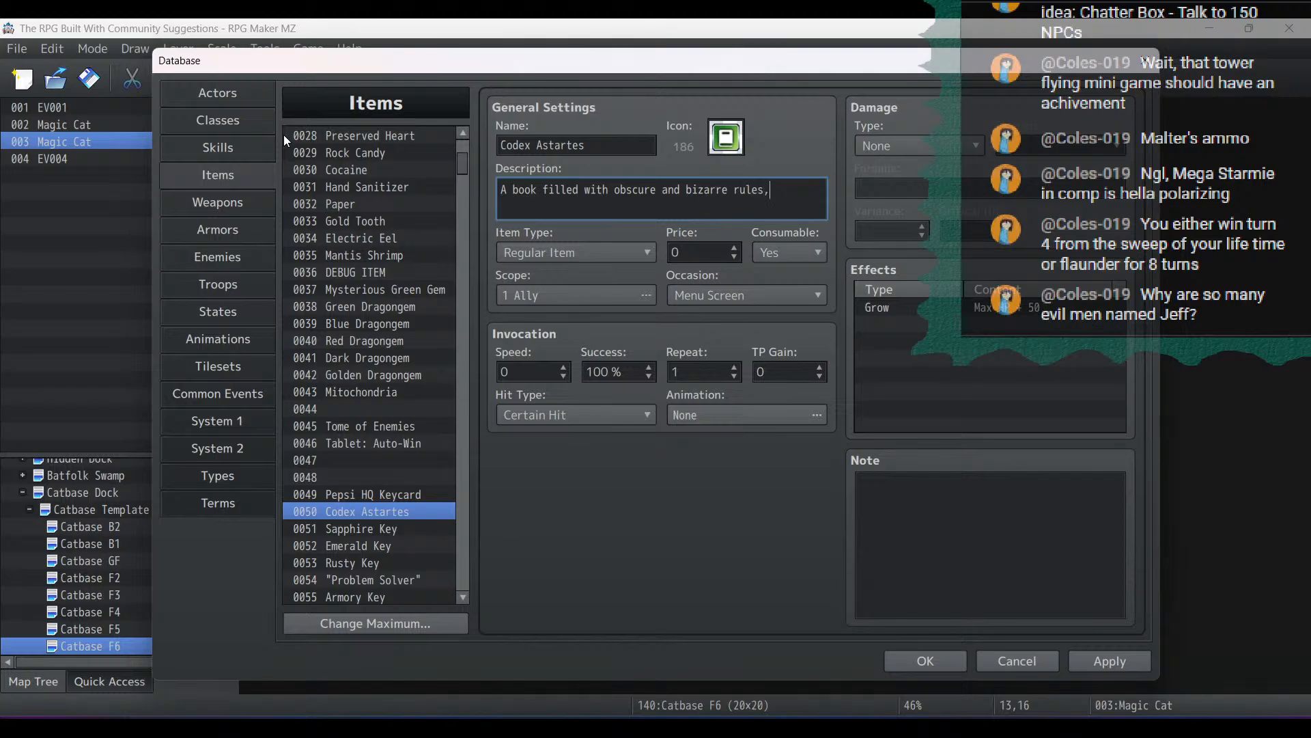
{"action": "type", "text": " rituals"}
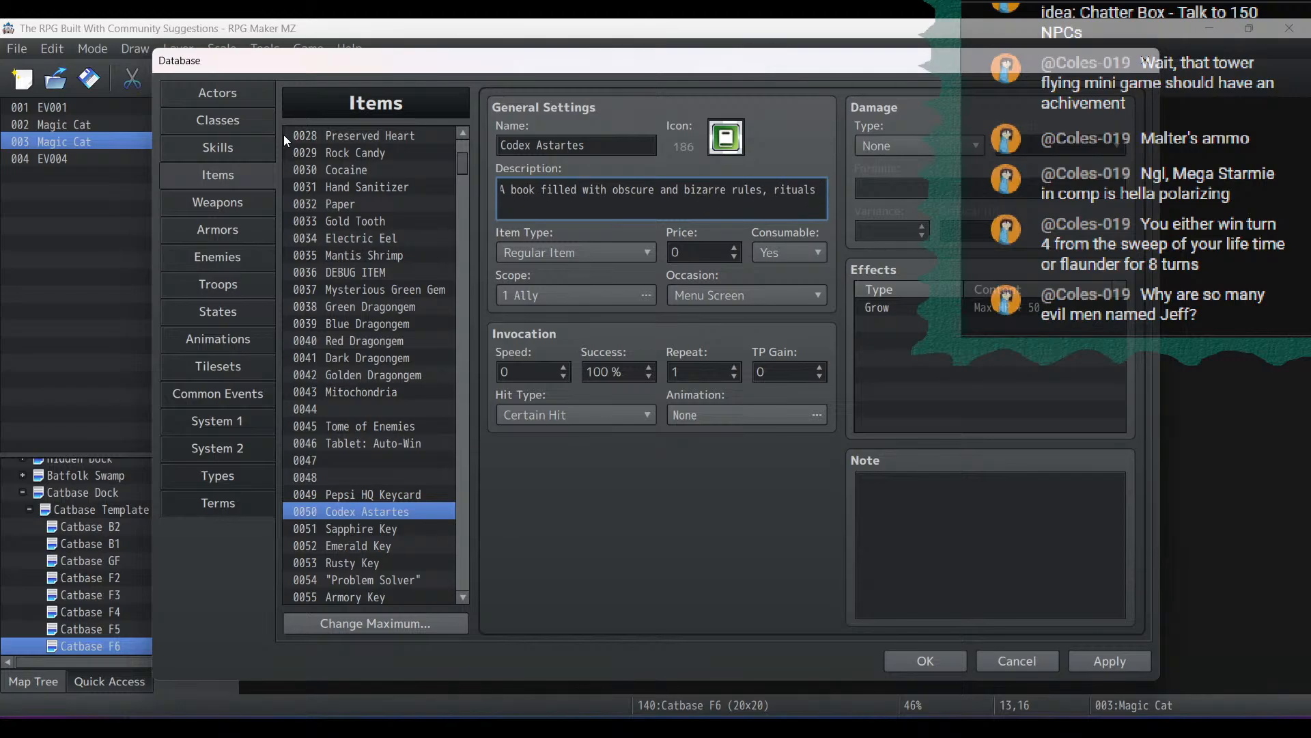
{"action": "type", "text": ", and r"}
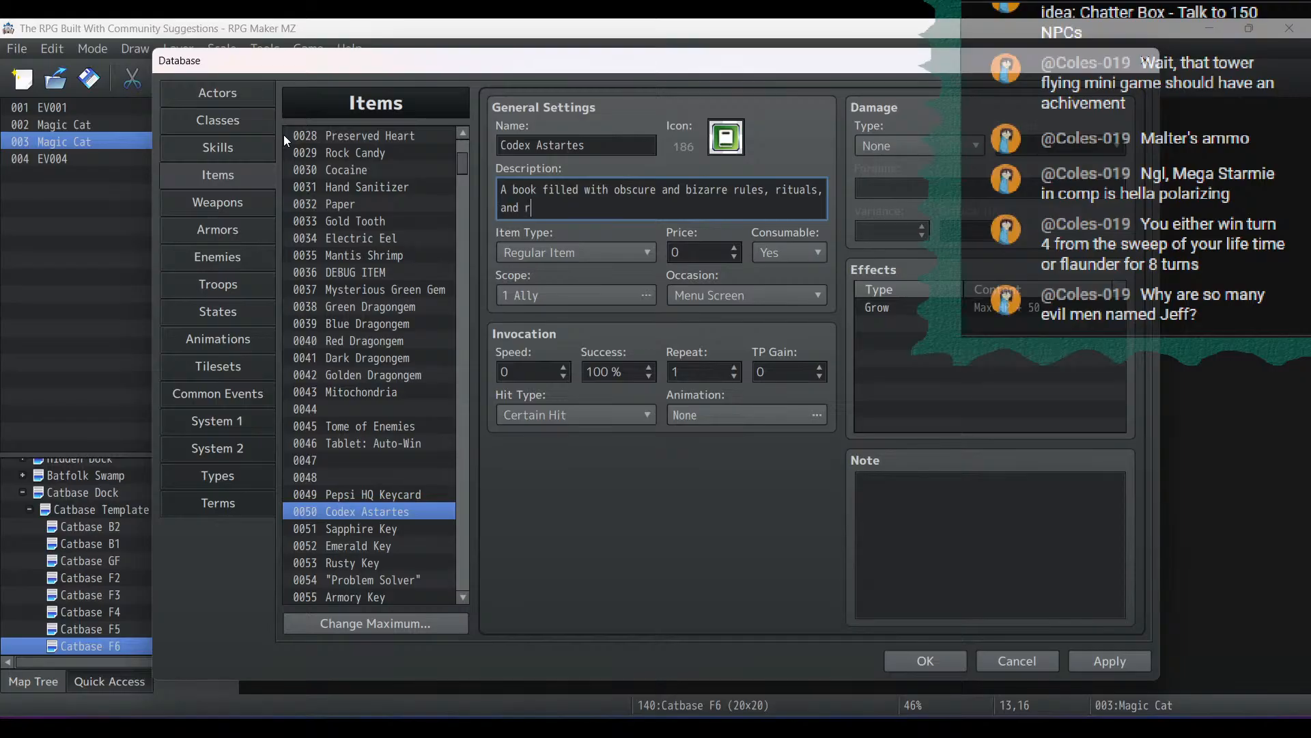
{"action": "type", "text": "egulations"}
{"action": "key", "text": "BackSpace"}
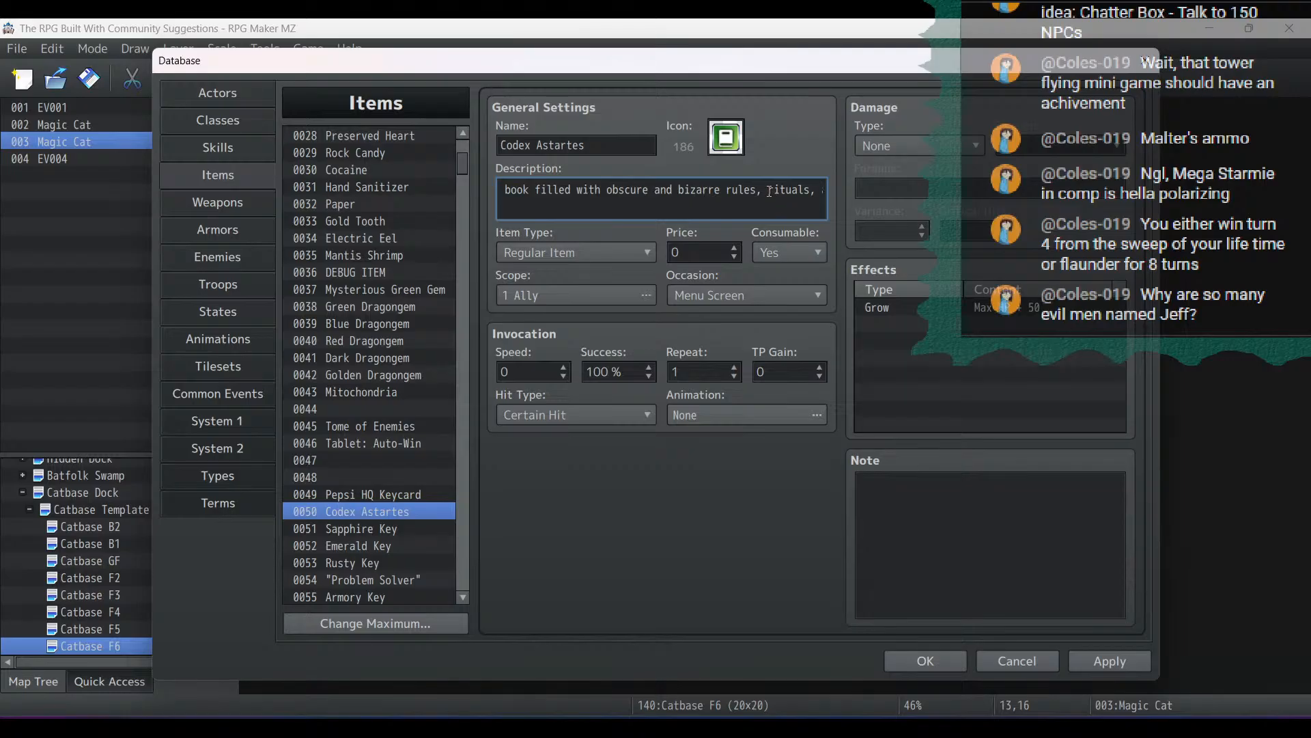
{"action": "left_click", "coordinate": [769, 192]}
{"action": "key", "text": "Return"}
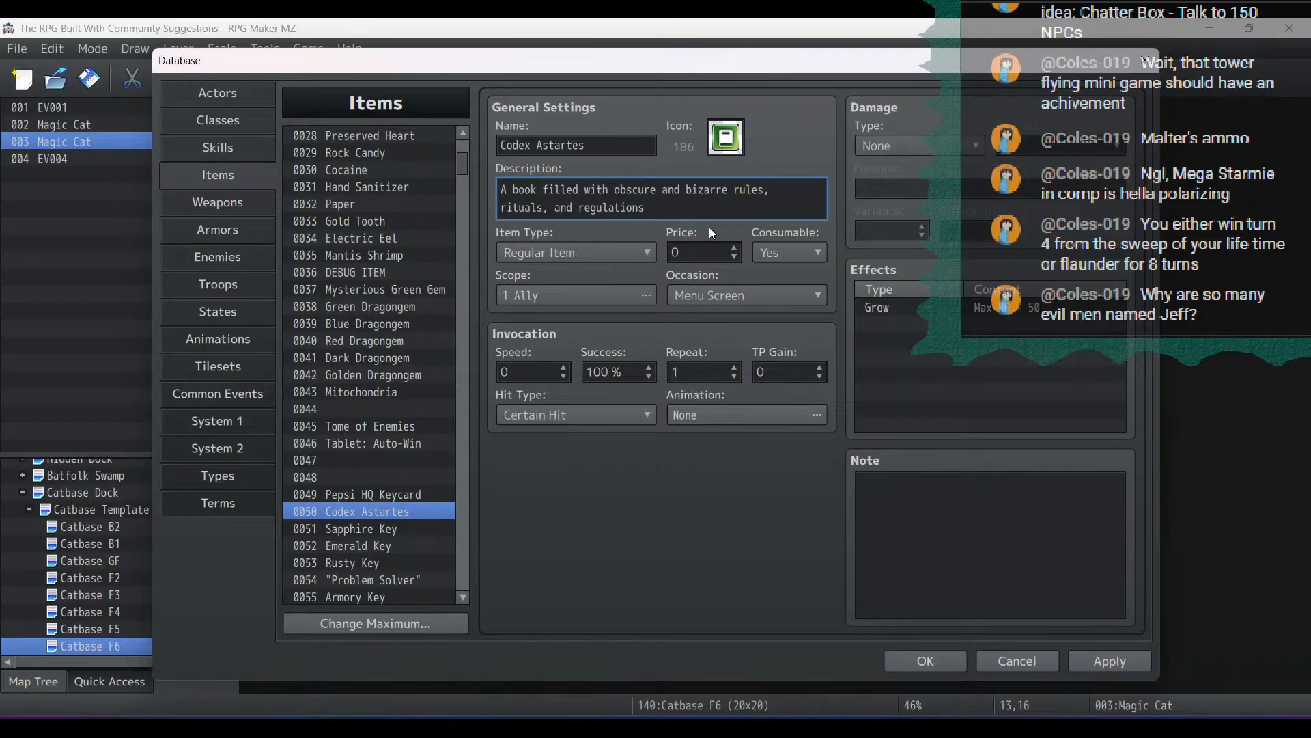
{"action": "type", "text": ". Increases all stats."}
Copy the Max HP + 50 Grow effect and paste seven duplicates into the effects list
{"action": "left_click", "coordinate": [1049, 306]}
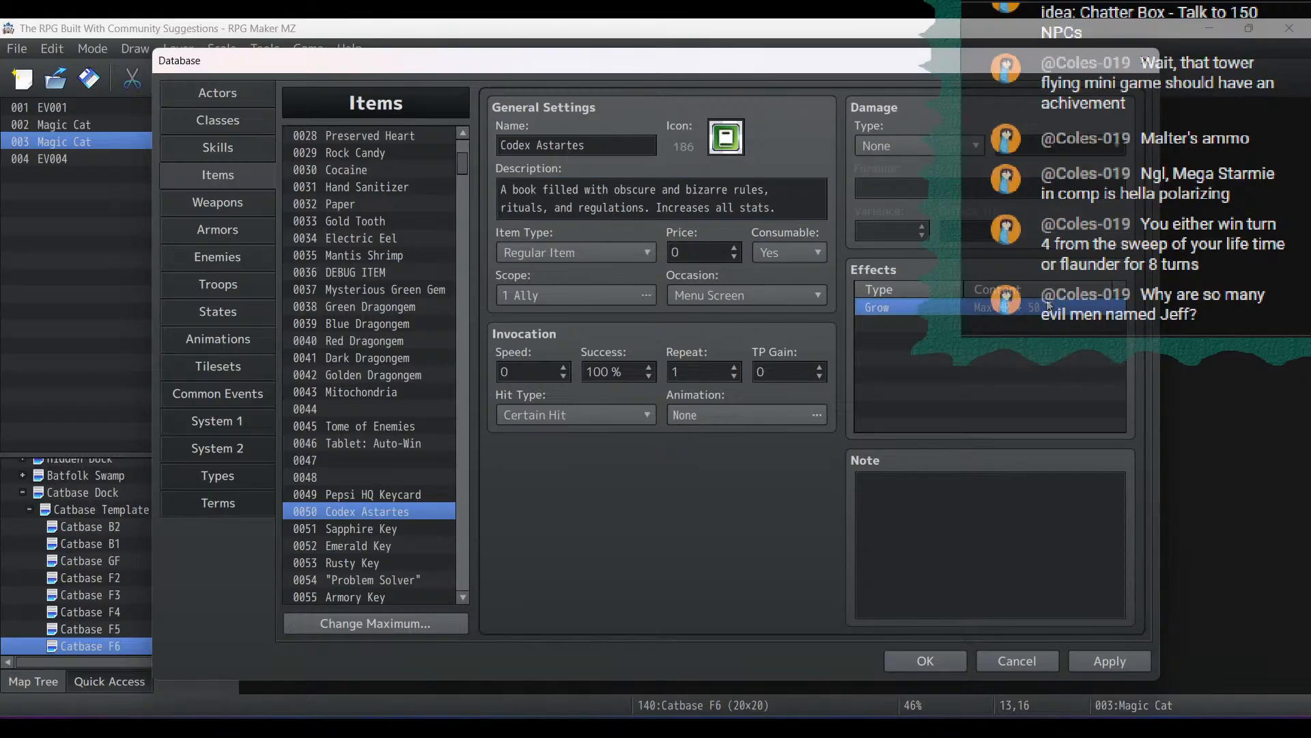
{"action": "key", "text": "ctrl+v"}
{"action": "key", "text": "ctrl+v"}
{"action": "key", "text": "ctrl+v"}
{"action": "key", "text": "ctrl+v"}
{"action": "key", "text": "ctrl+v"}
{"action": "key", "text": "ctrl+v"}
{"action": "key", "text": "ctrl+v"}
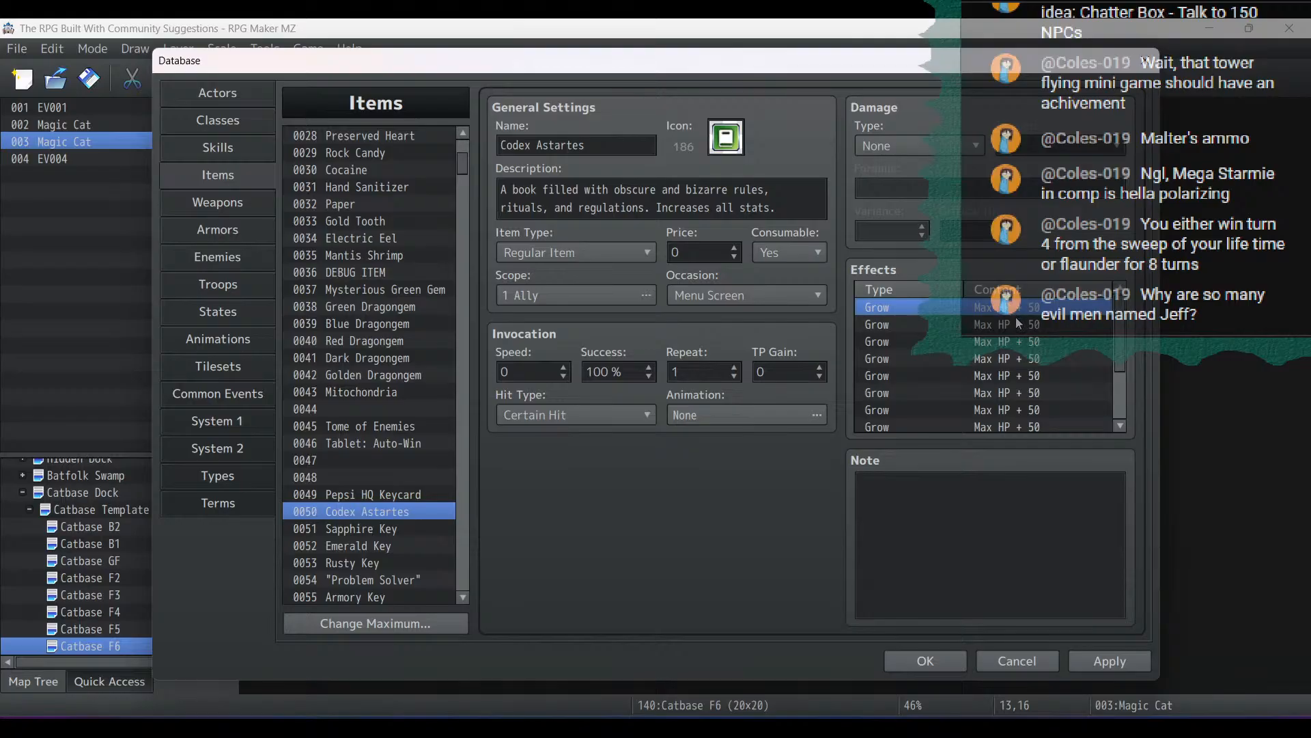
Change the second Grow effect's parameter to Max MP, with an amount of 50
{"action": "double_click", "coordinate": [1017, 324]}
{"action": "left_click", "coordinate": [1011, 300]}
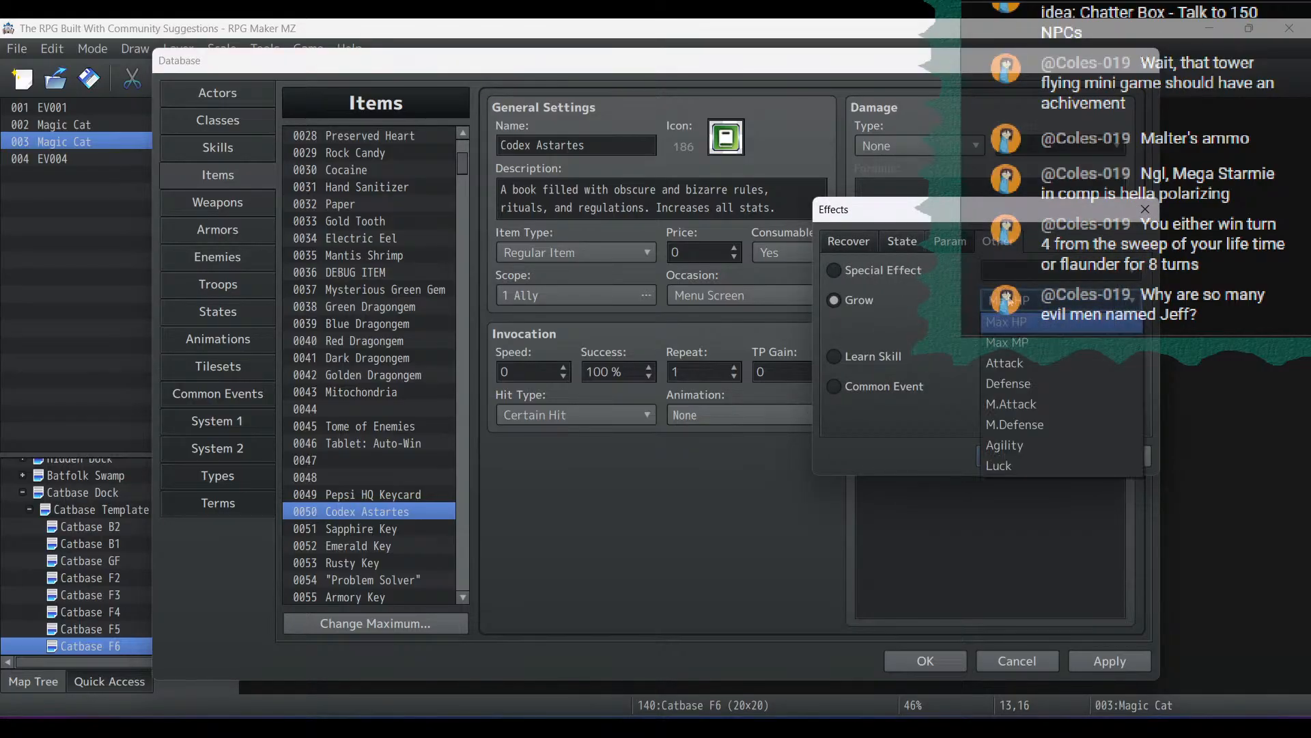
{"action": "left_click", "coordinate": [1008, 321]}
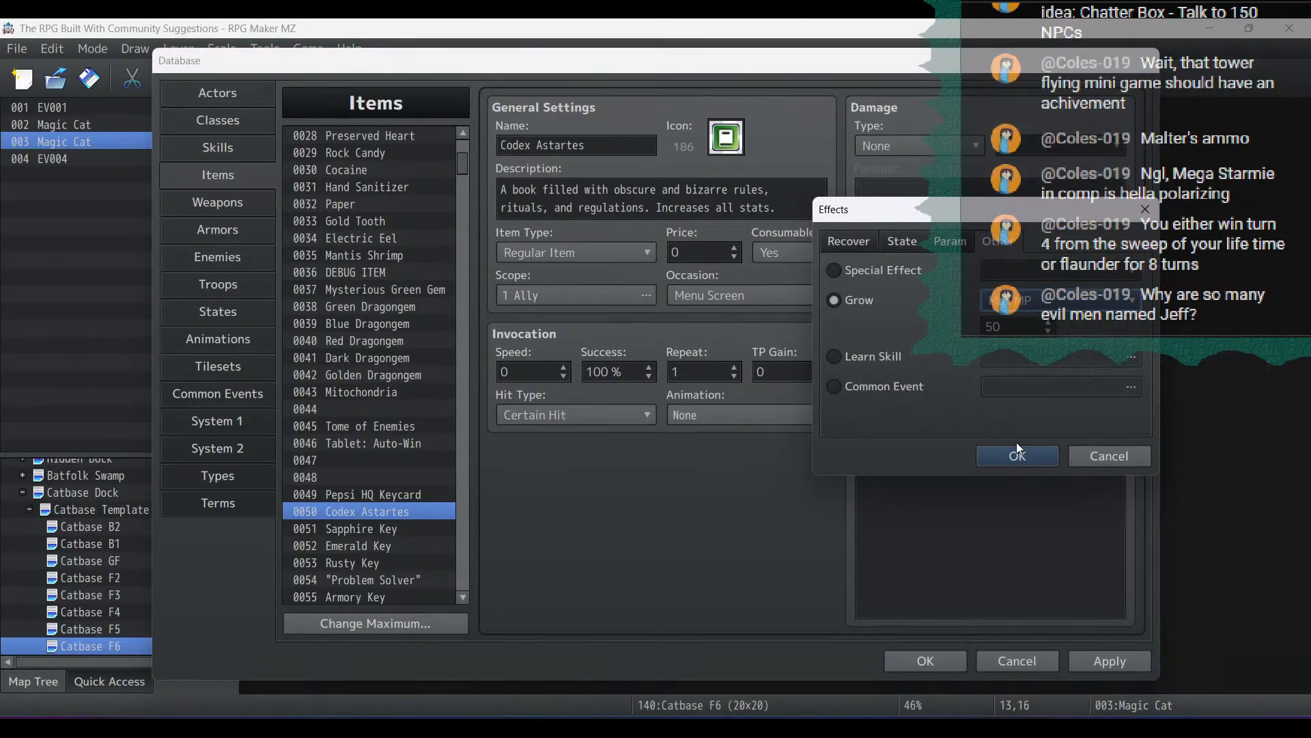
{"action": "left_click", "coordinate": [1016, 455]}
Change the third Grow effect in the list to Attack, with an amount of 5
{"action": "double_click", "coordinate": [1012, 345]}
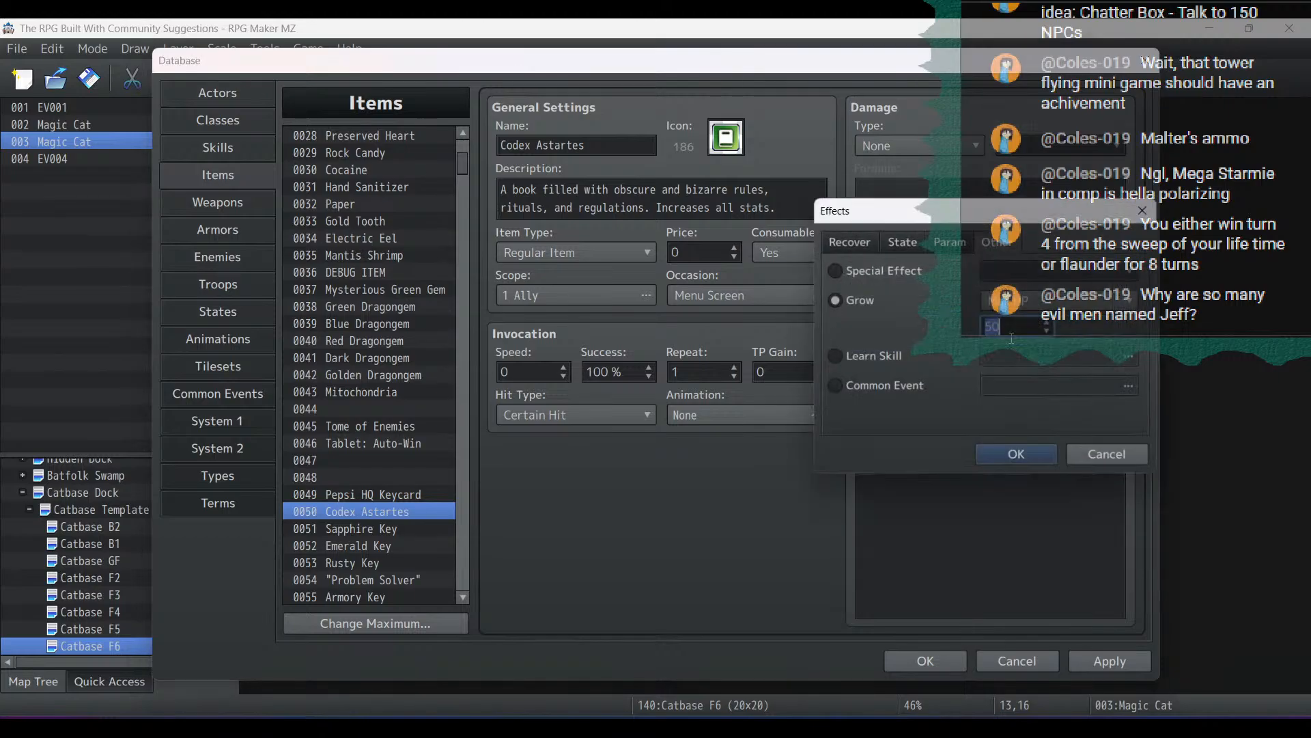
{"action": "left_click", "coordinate": [1011, 300]}
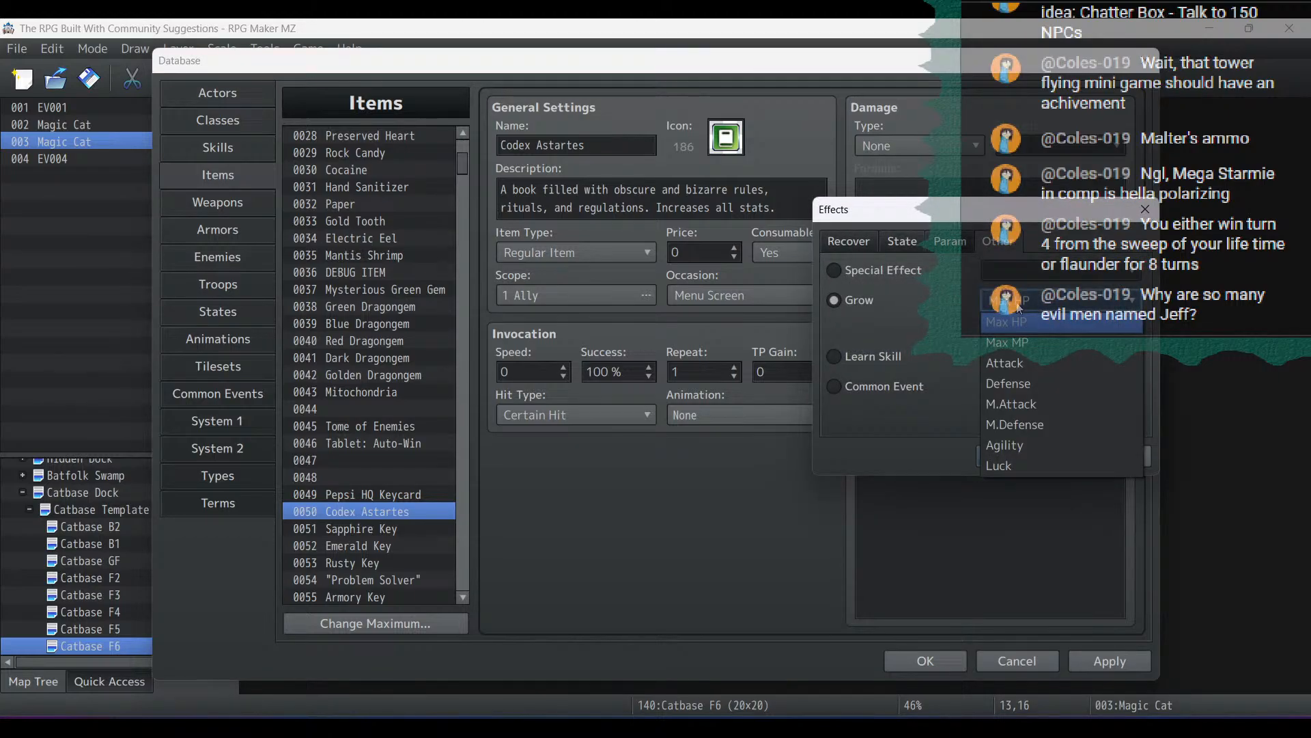
{"action": "left_click", "coordinate": [1015, 372]}
{"action": "left_click", "coordinate": [1021, 330]}
{"action": "scroll", "coordinate": [1021, 330], "scroll_direction": "down", "scroll_amount": 20}
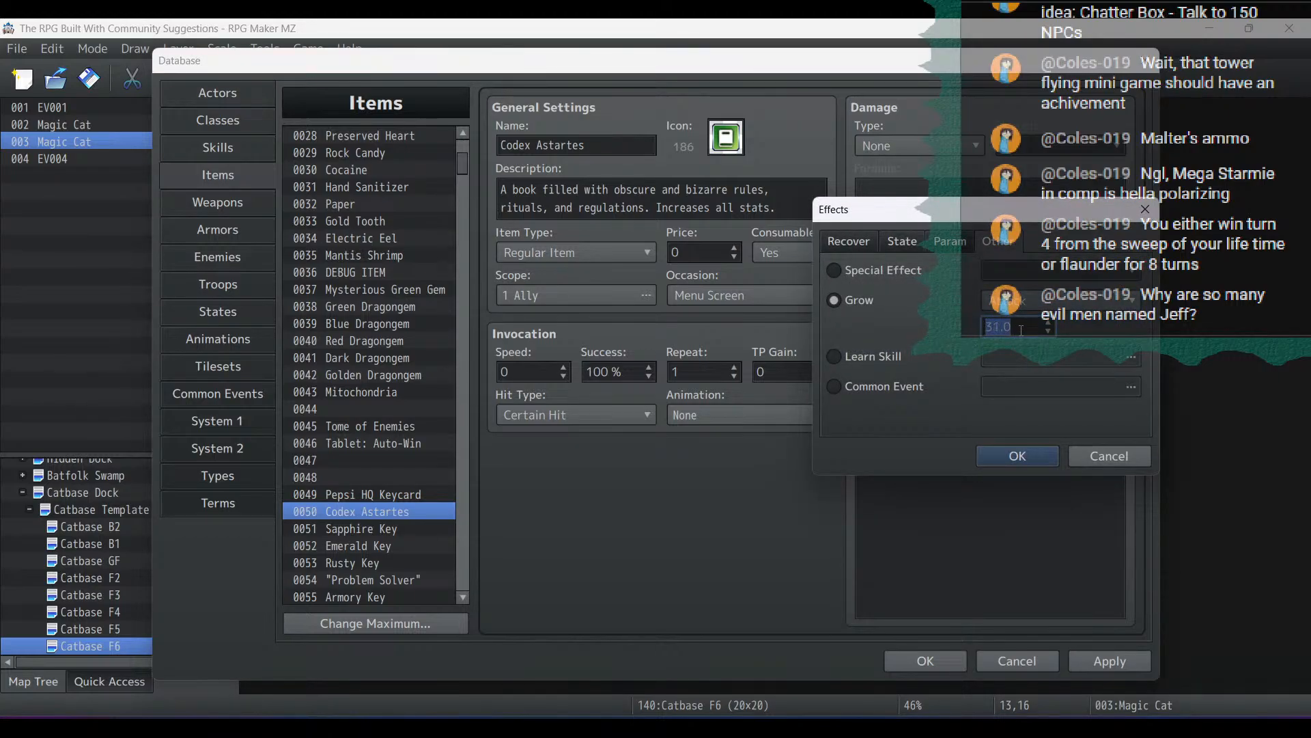
{"action": "scroll", "coordinate": [1021, 331], "scroll_direction": "down", "scroll_amount": 19}
{"action": "scroll", "coordinate": [1021, 330], "scroll_direction": "down", "scroll_amount": 1}
{"action": "left_click", "coordinate": [1037, 456]}
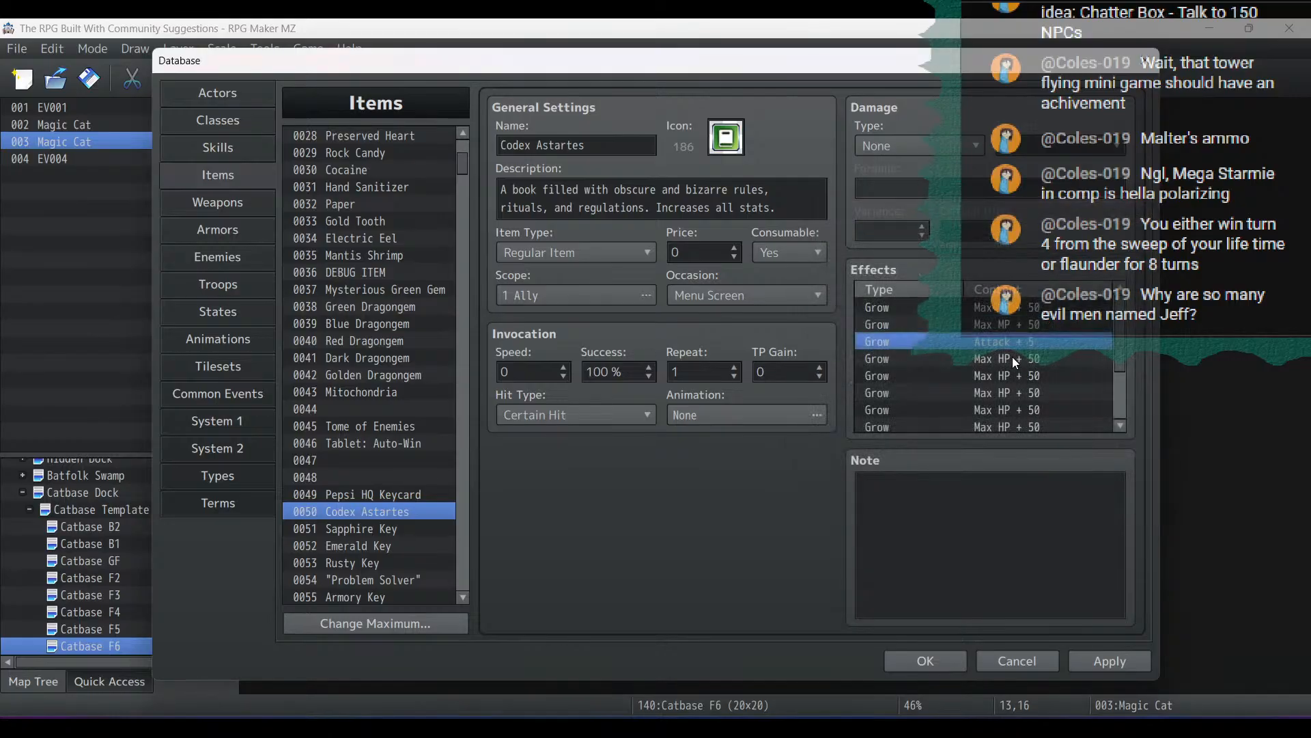
Change the fourth Grow effect's parameter to Defense
{"action": "double_click", "coordinate": [1010, 359]}
{"action": "left_click", "coordinate": [1004, 300]}
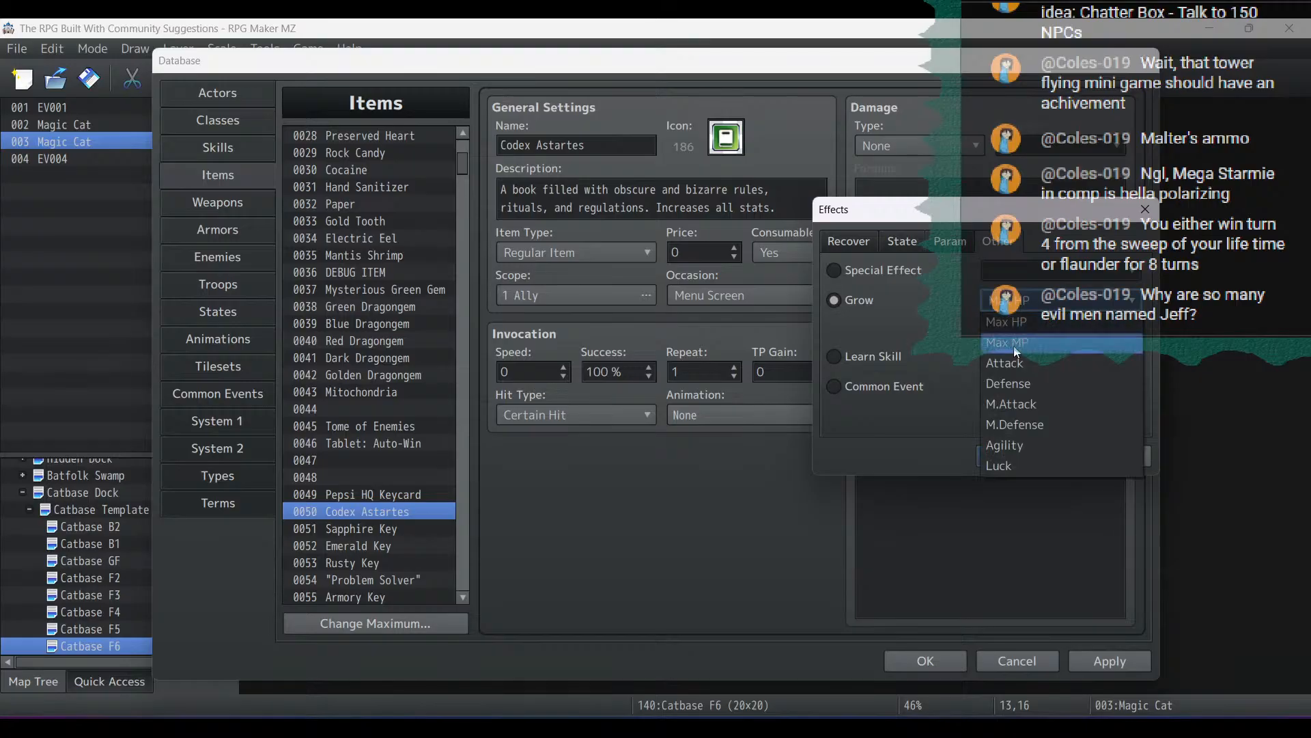
{"action": "left_click", "coordinate": [1009, 384]}
{"action": "left_click", "coordinate": [1012, 458]}
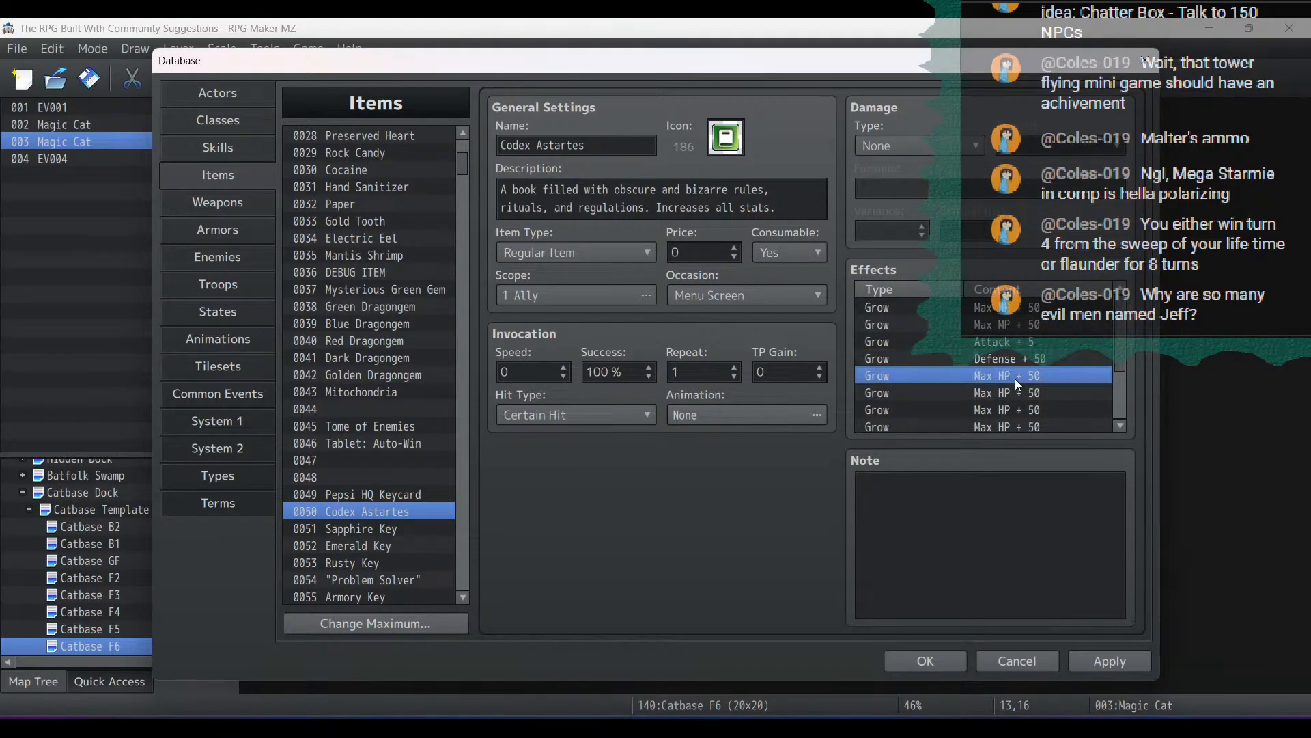
Change the fifth Grow effect's parameter to M.Attack, with an amount of 10
{"action": "double_click", "coordinate": [1015, 378]}
{"action": "scroll", "coordinate": [1021, 323], "scroll_direction": "down", "scroll_amount": 9}
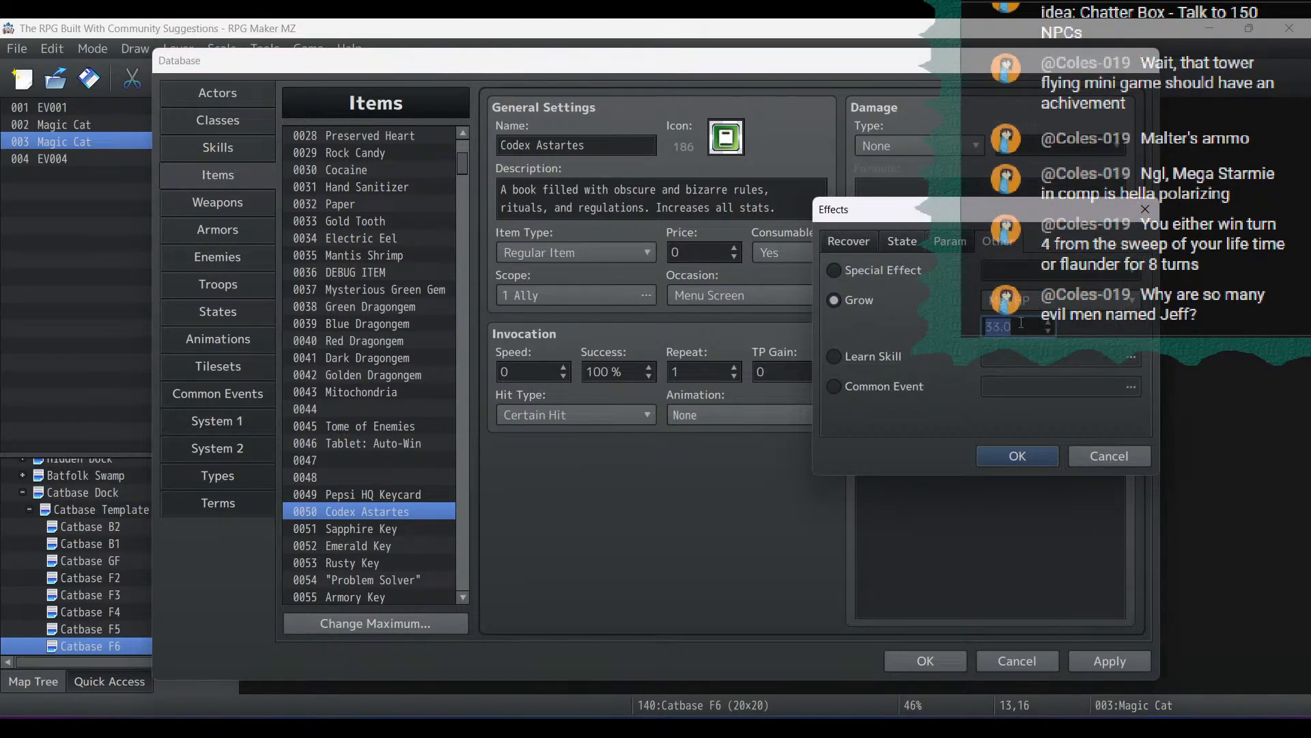
{"action": "left_click", "coordinate": [1017, 300]}
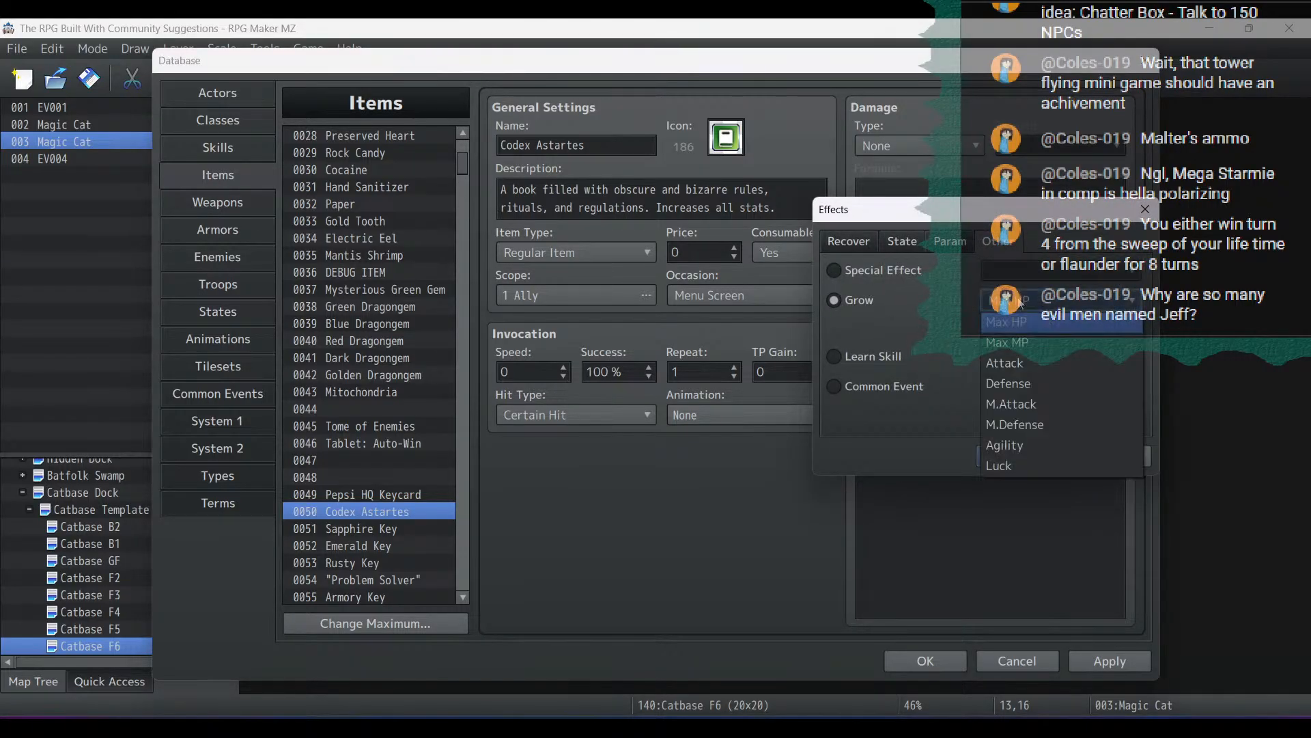
{"action": "left_click", "coordinate": [1019, 403]}
{"action": "scroll", "coordinate": [1014, 325], "scroll_direction": "down", "scroll_amount": 20}
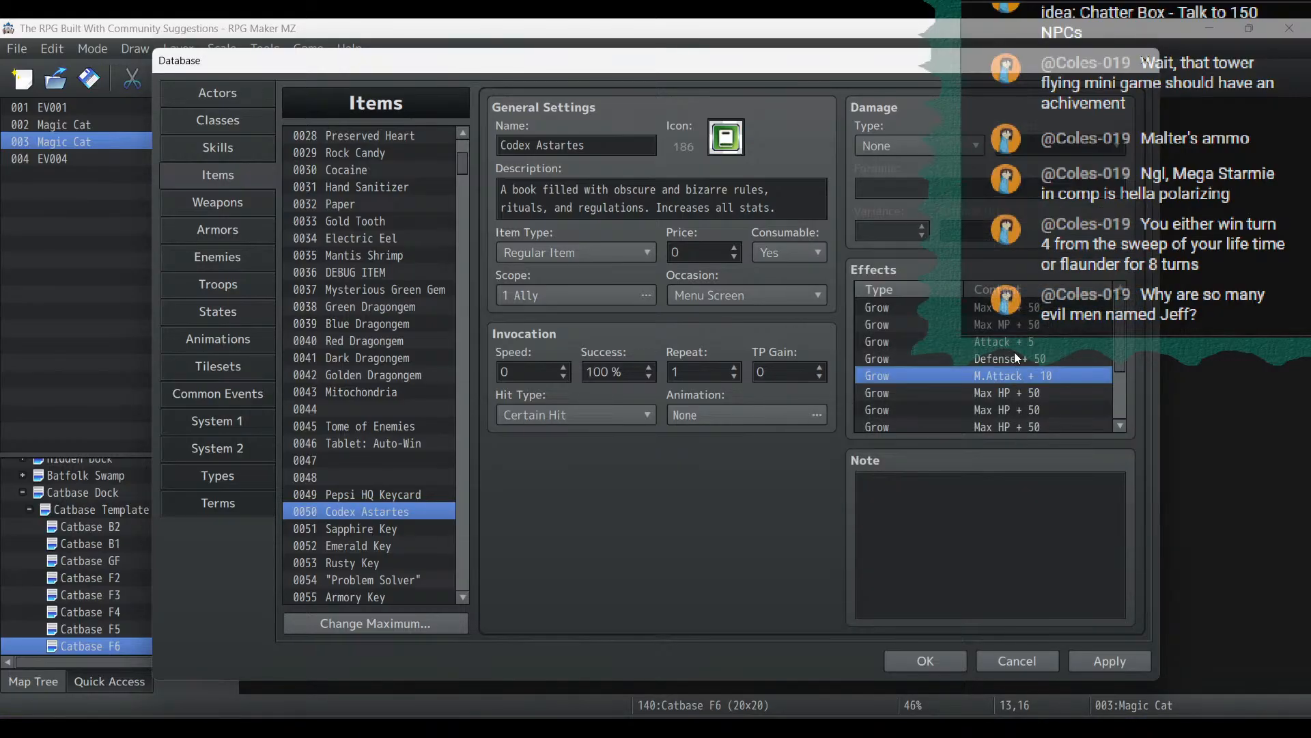
Set the amounts of the Defense and Attack Grow effects to 10 each
{"action": "double_click", "coordinate": [1014, 351]}
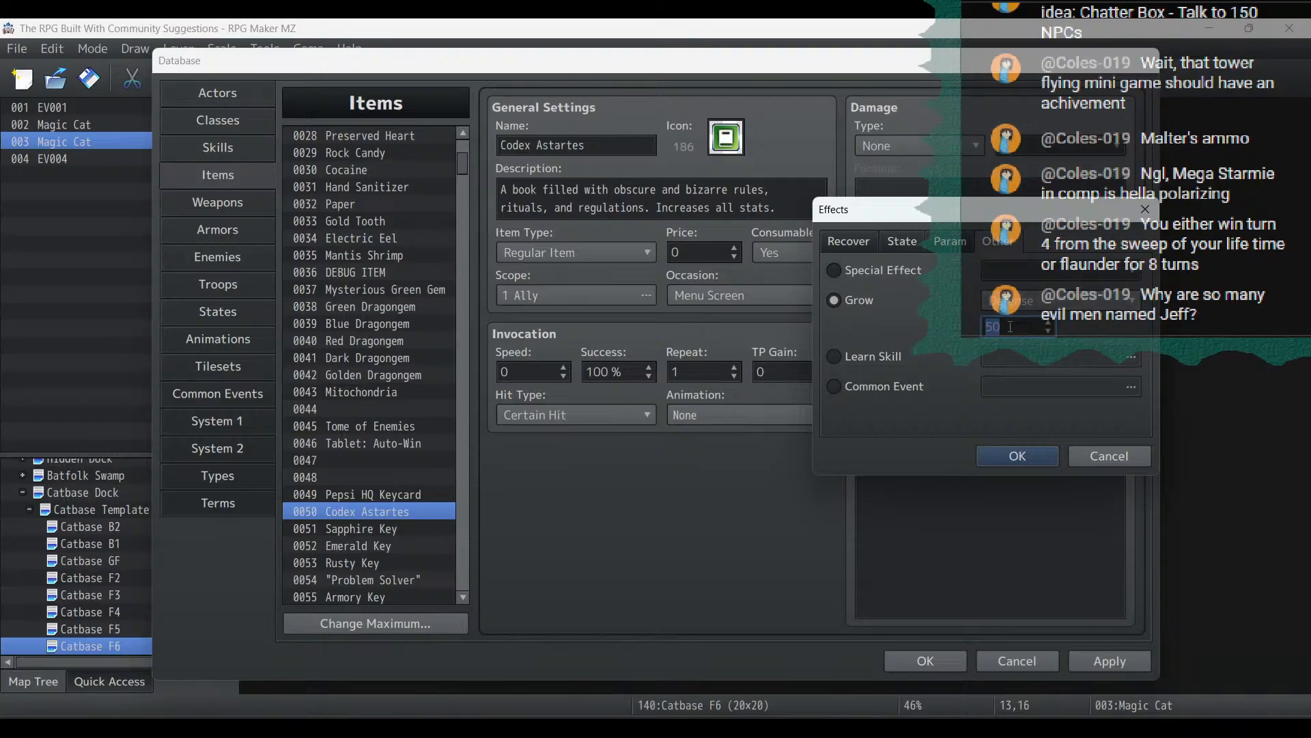
{"action": "type", "text": "10"}
{"action": "left_click", "coordinate": [1038, 448]}
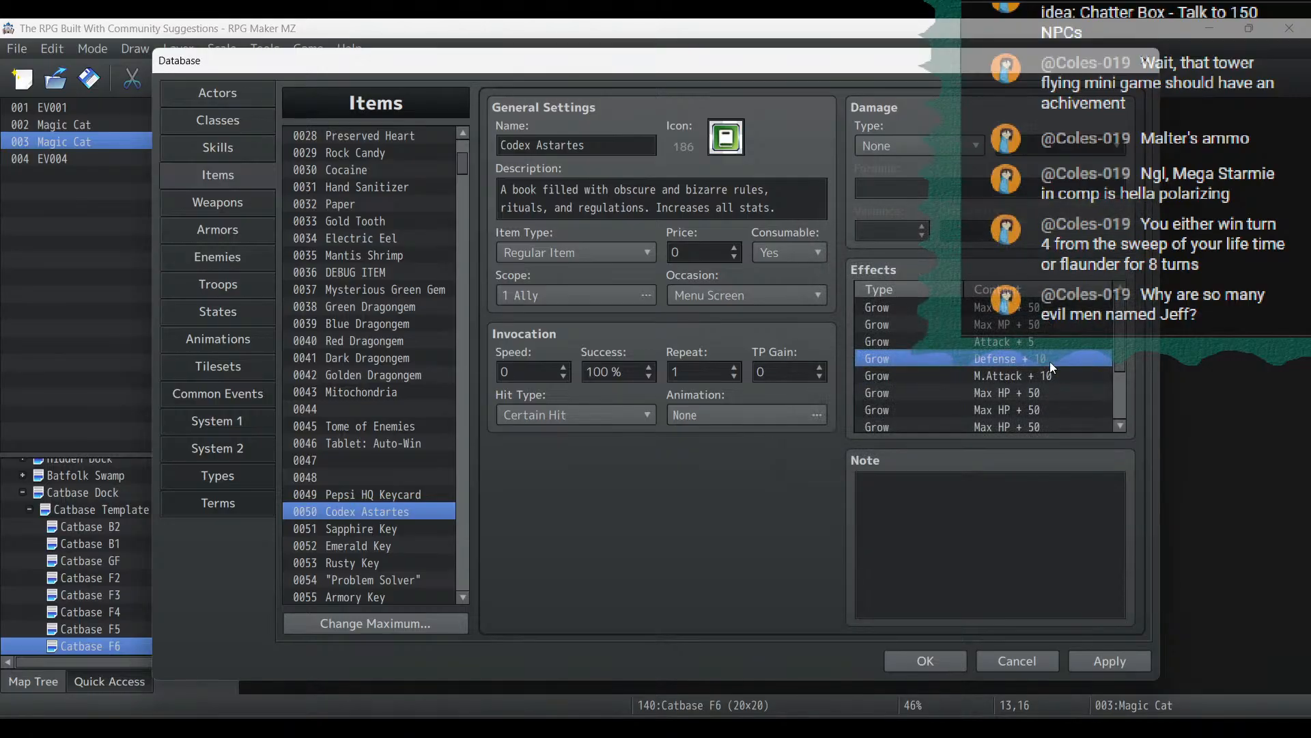
{"action": "double_click", "coordinate": [1032, 344]}
{"action": "type", "text": "10"}
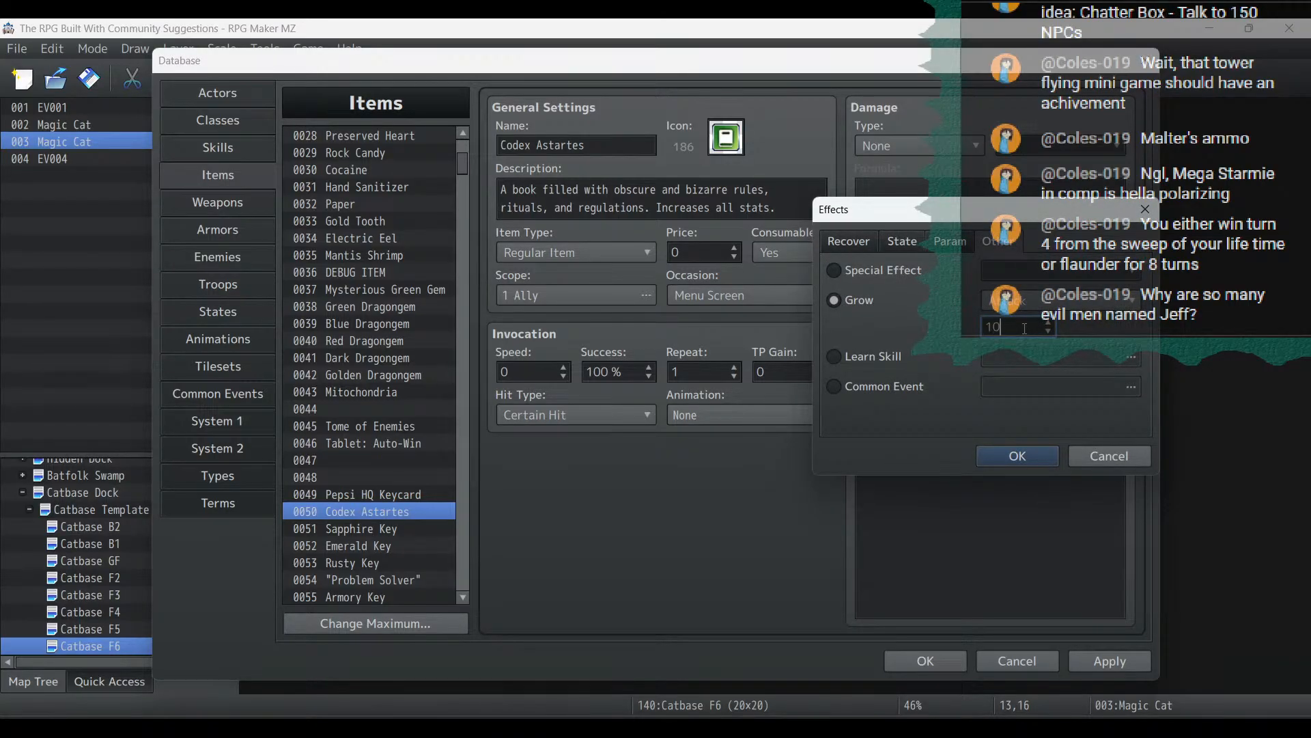
{"action": "left_click", "coordinate": [1017, 455]}
Lower the Max MP effect and the first Max HP Grow effect to an amount of 10 each
{"action": "double_click", "coordinate": [977, 342]}
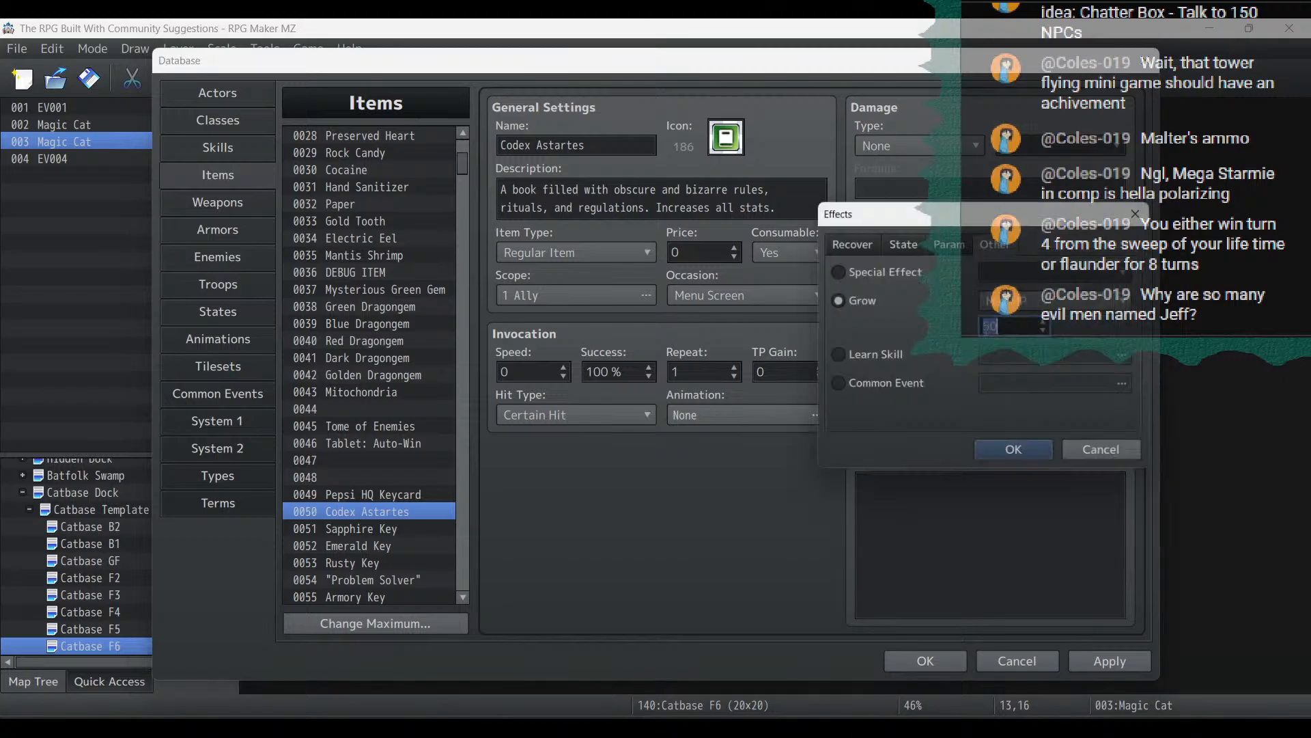
{"action": "scroll", "coordinate": [1013, 329], "scroll_direction": "down", "scroll_amount": 11}
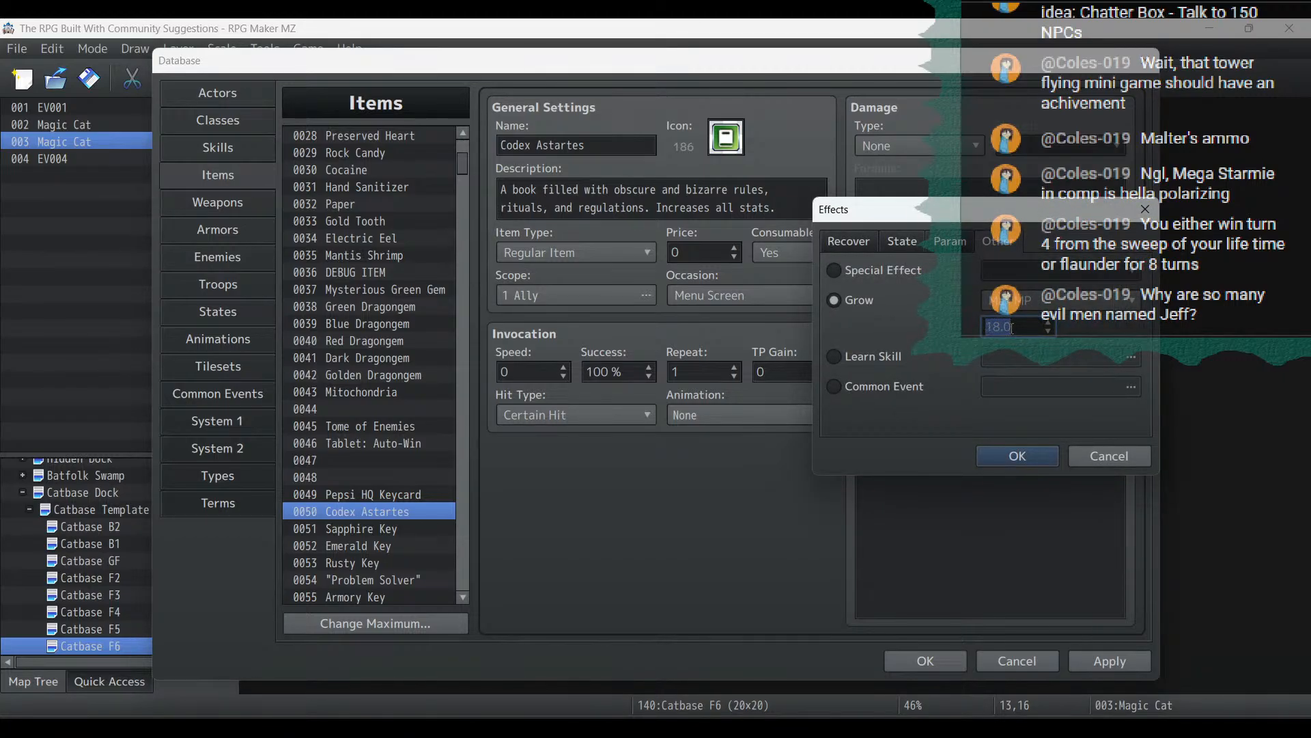
{"action": "scroll", "coordinate": [1013, 329], "scroll_direction": "down", "scroll_amount": 4}
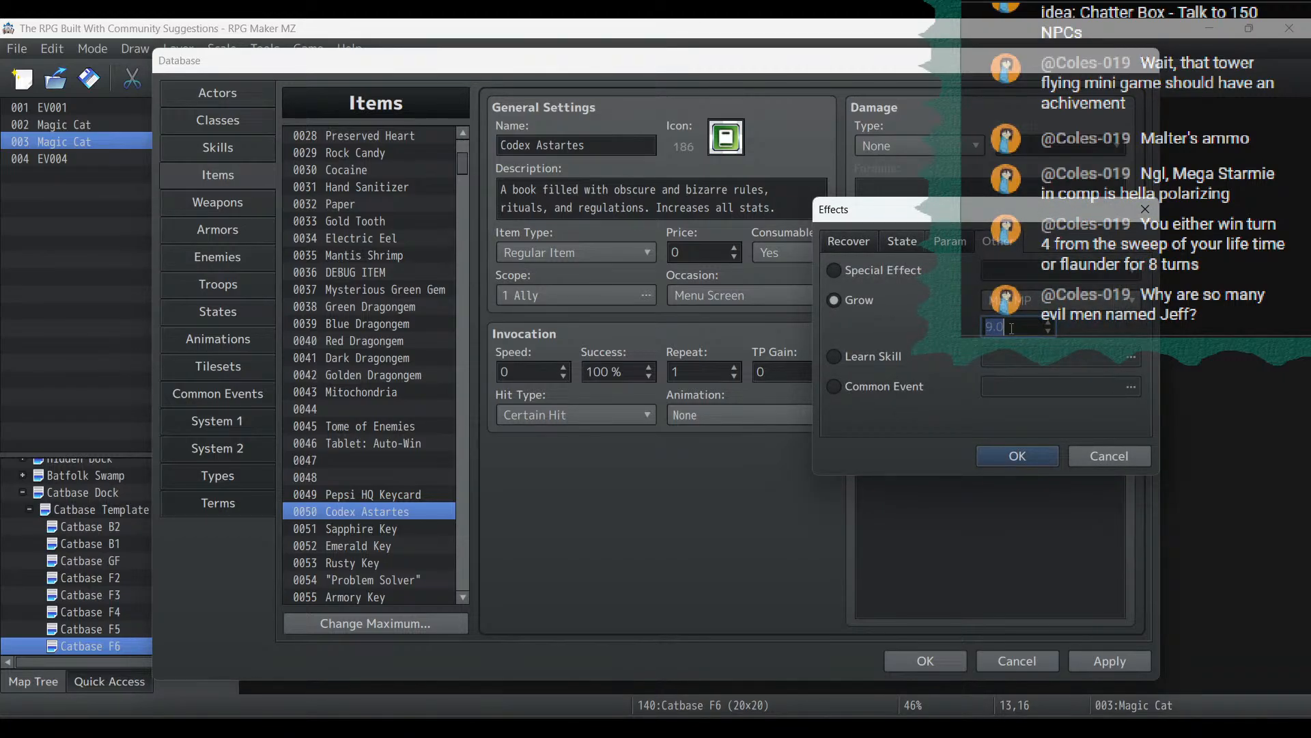
{"action": "left_click", "coordinate": [1000, 455]}
{"action": "double_click", "coordinate": [1011, 327]}
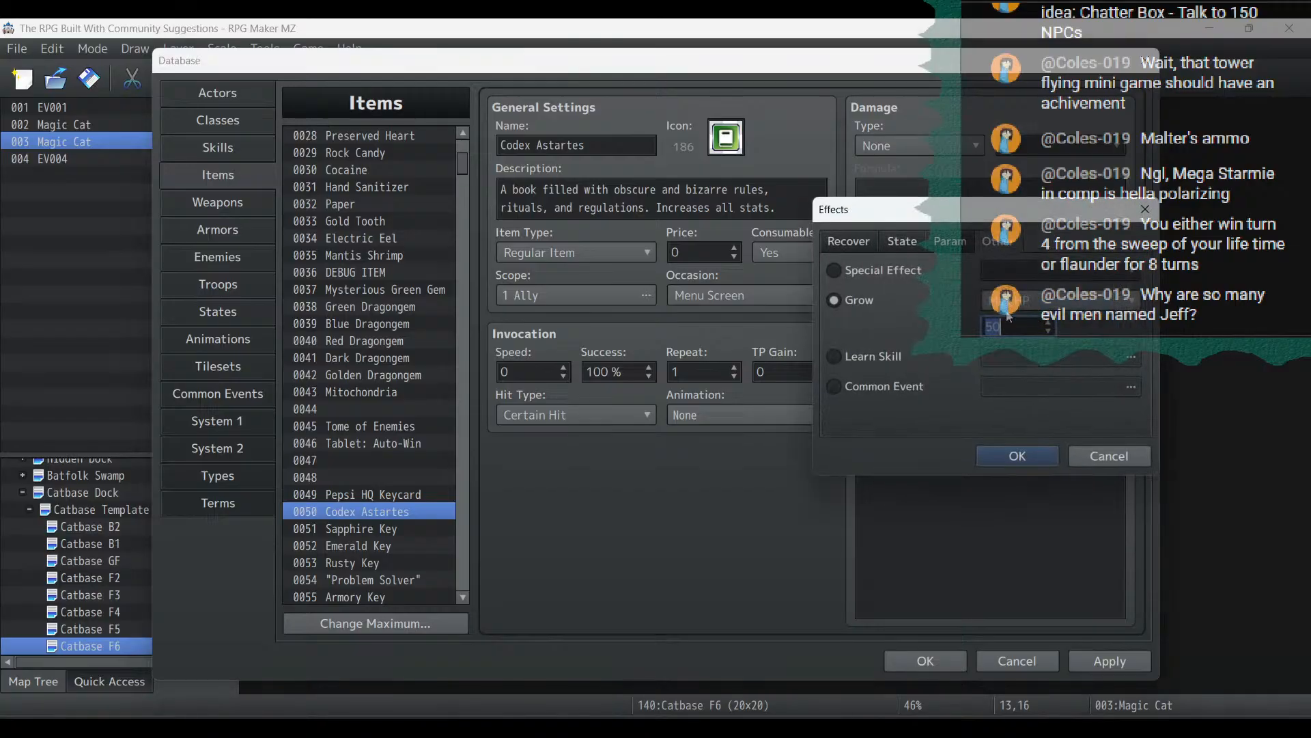
{"action": "scroll", "coordinate": [1012, 327], "scroll_direction": "down", "scroll_amount": 9}
{"action": "left_click", "coordinate": [1010, 456]}
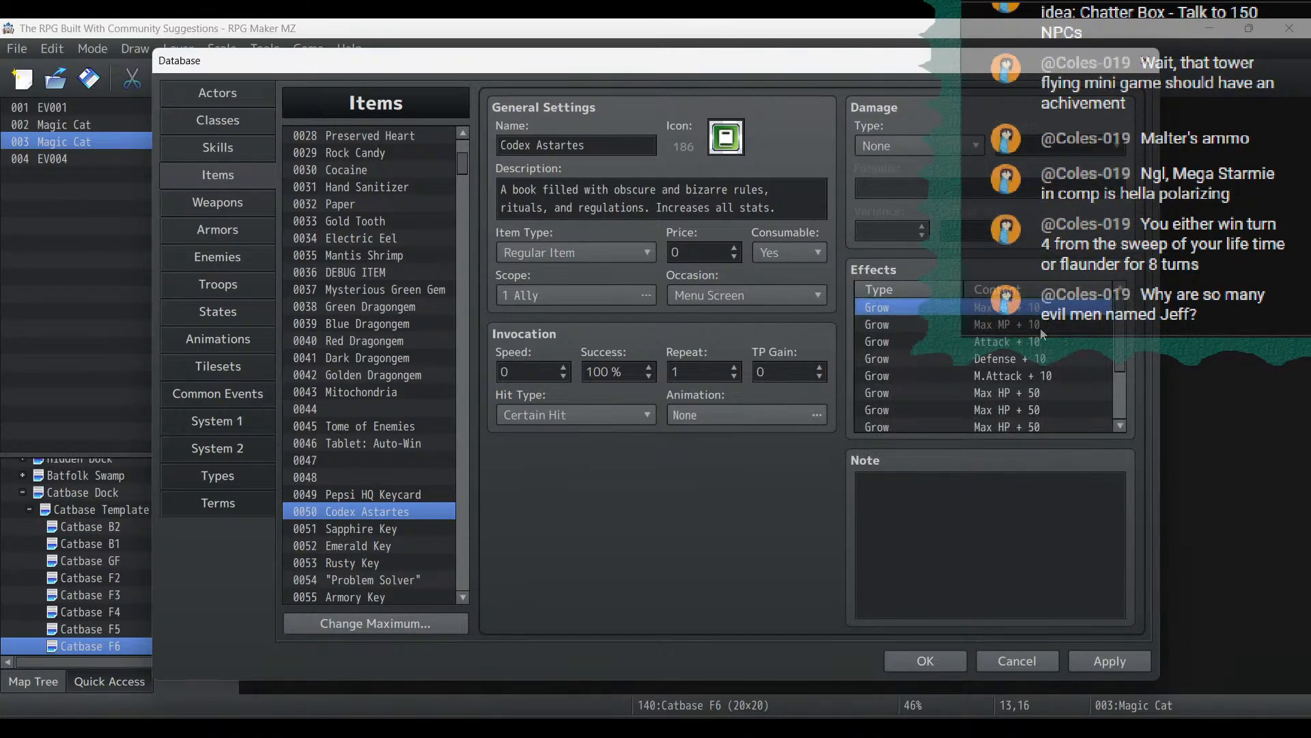
Change the sixth Grow effect to M.Defense, with an amount of 10
{"action": "double_click", "coordinate": [1022, 392]}
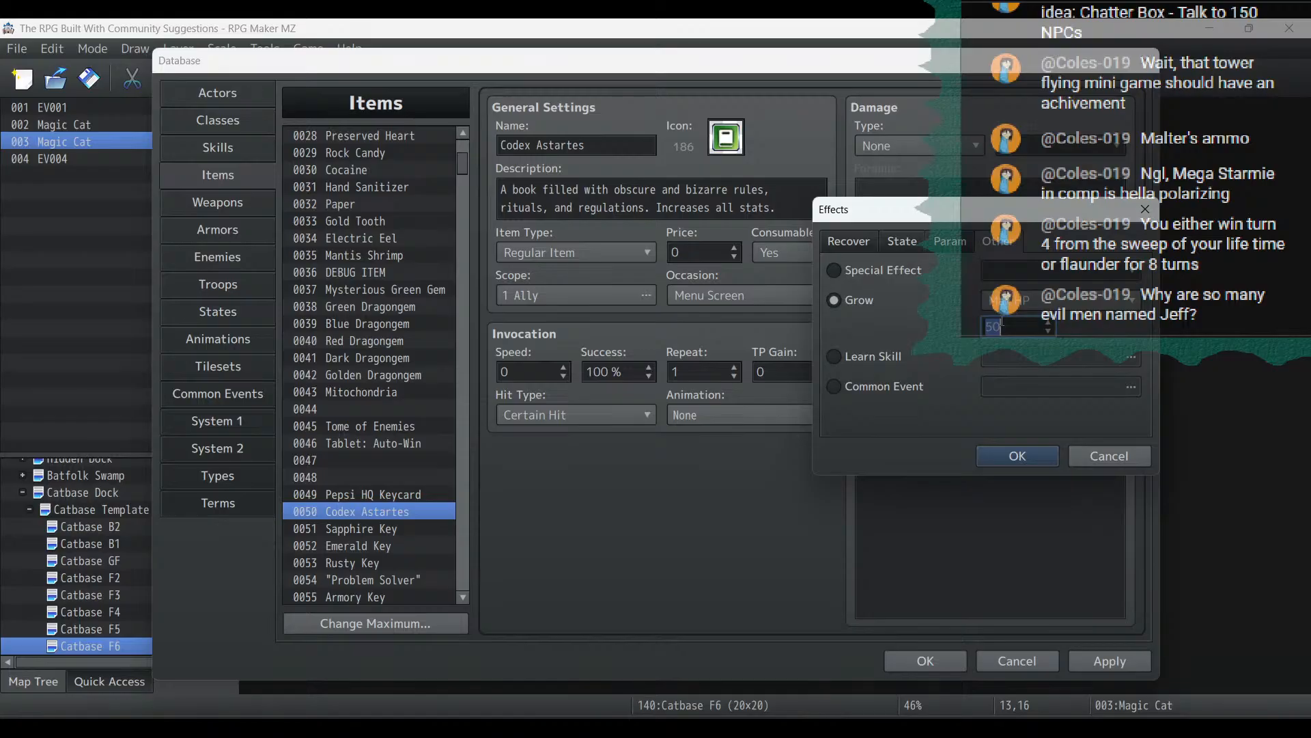
{"action": "left_click", "coordinate": [1030, 299]}
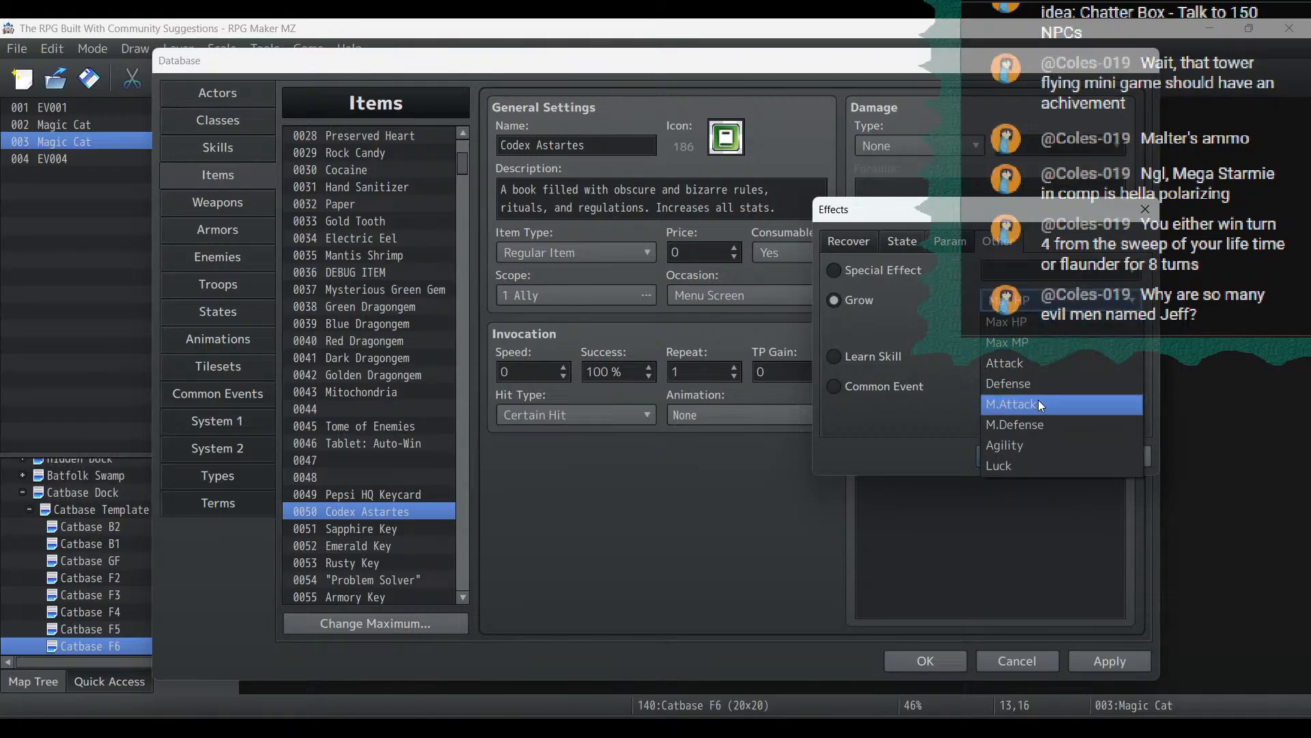
{"action": "left_click", "coordinate": [1035, 419]}
{"action": "left_click", "coordinate": [1034, 454]}
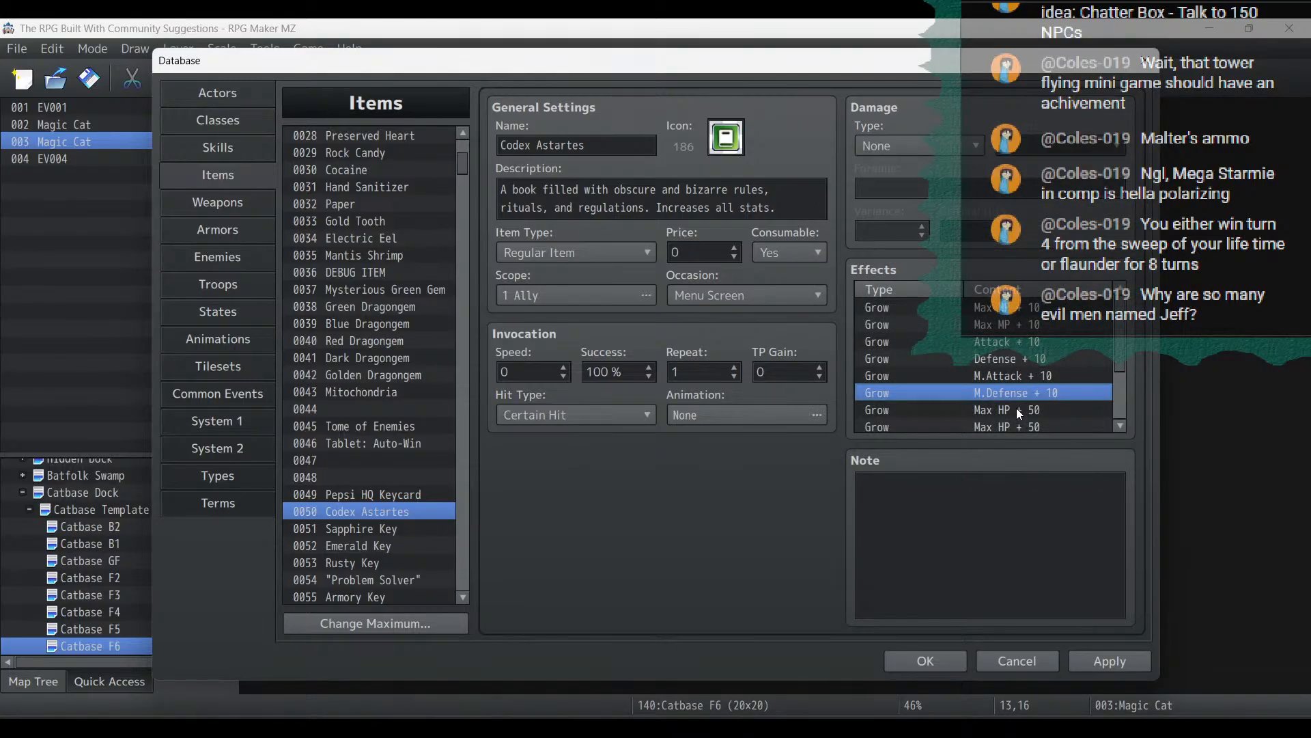
Change the seventh Grow effect to Agility and set its amount to 10
{"action": "double_click", "coordinate": [1016, 408]}
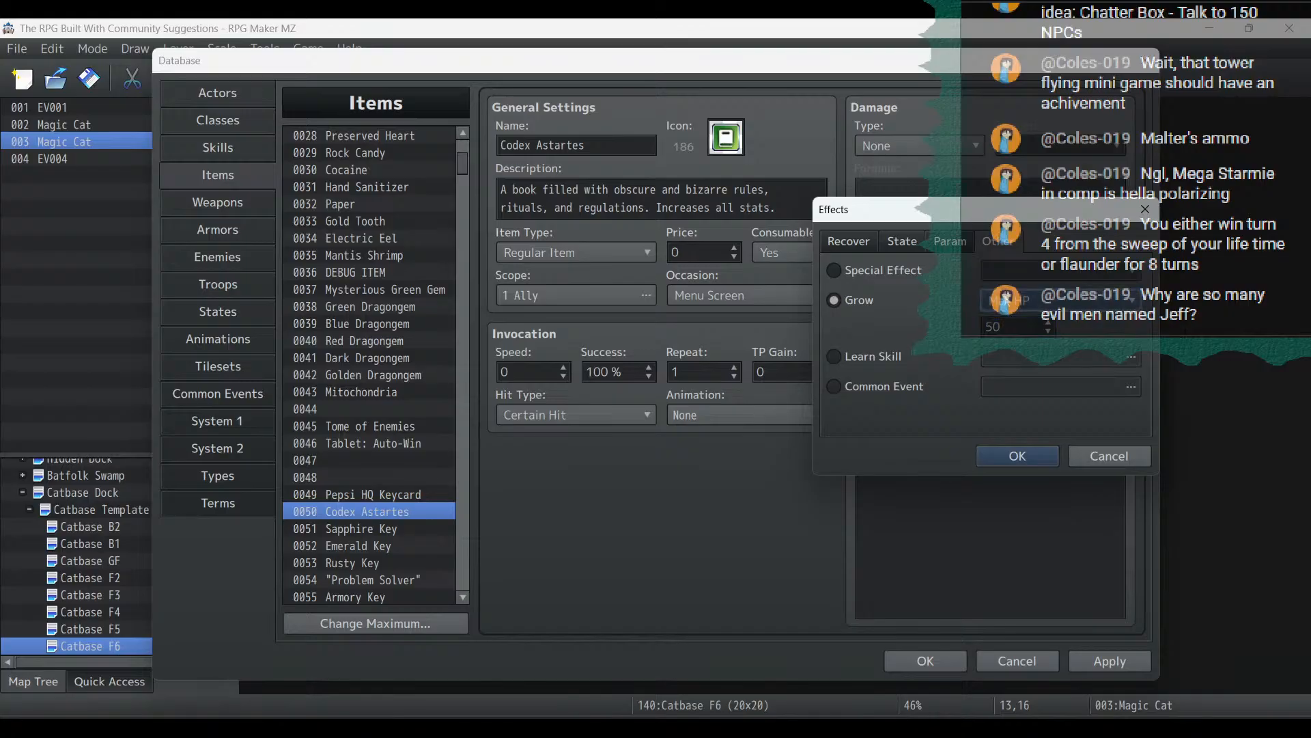
{"action": "left_click", "coordinate": [1009, 300]}
{"action": "left_click", "coordinate": [1019, 449]}
{"action": "left_click", "coordinate": [1016, 301]}
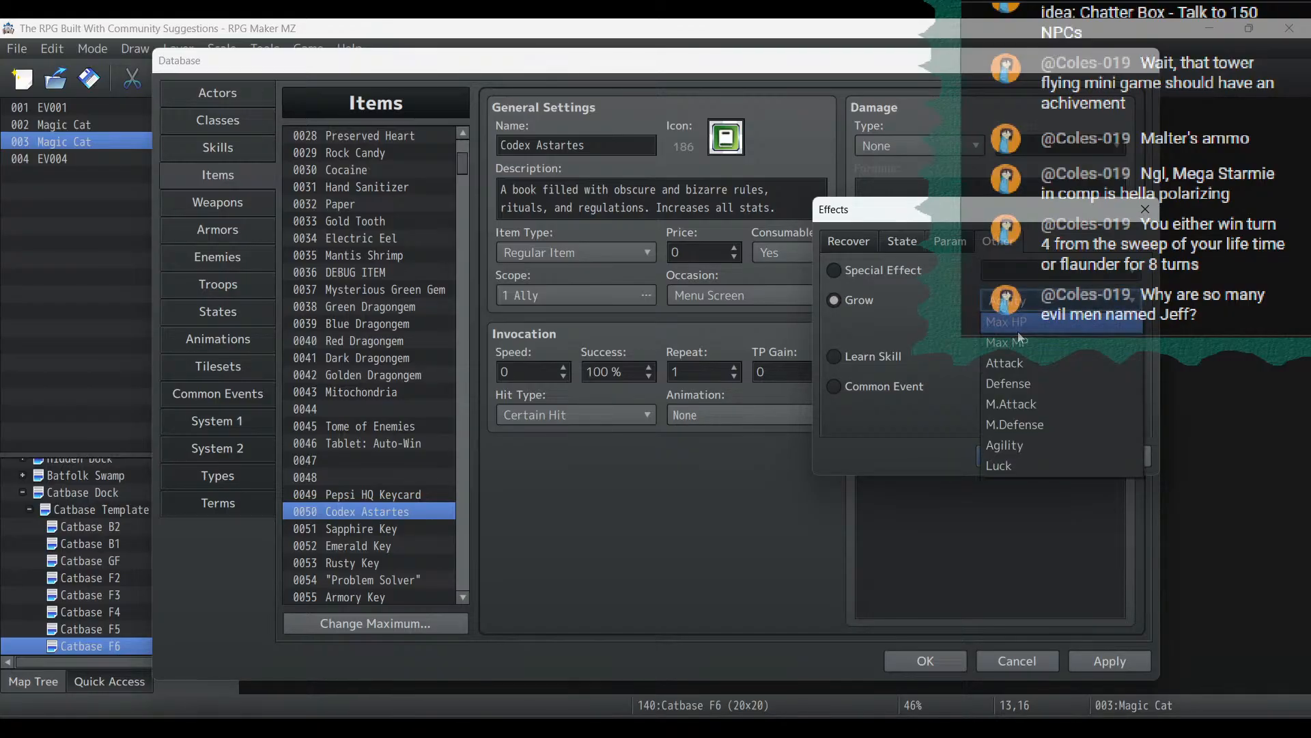
{"action": "left_click", "coordinate": [1019, 321]}
{"action": "left_click", "coordinate": [1034, 305]}
{"action": "left_click", "coordinate": [1013, 449]}
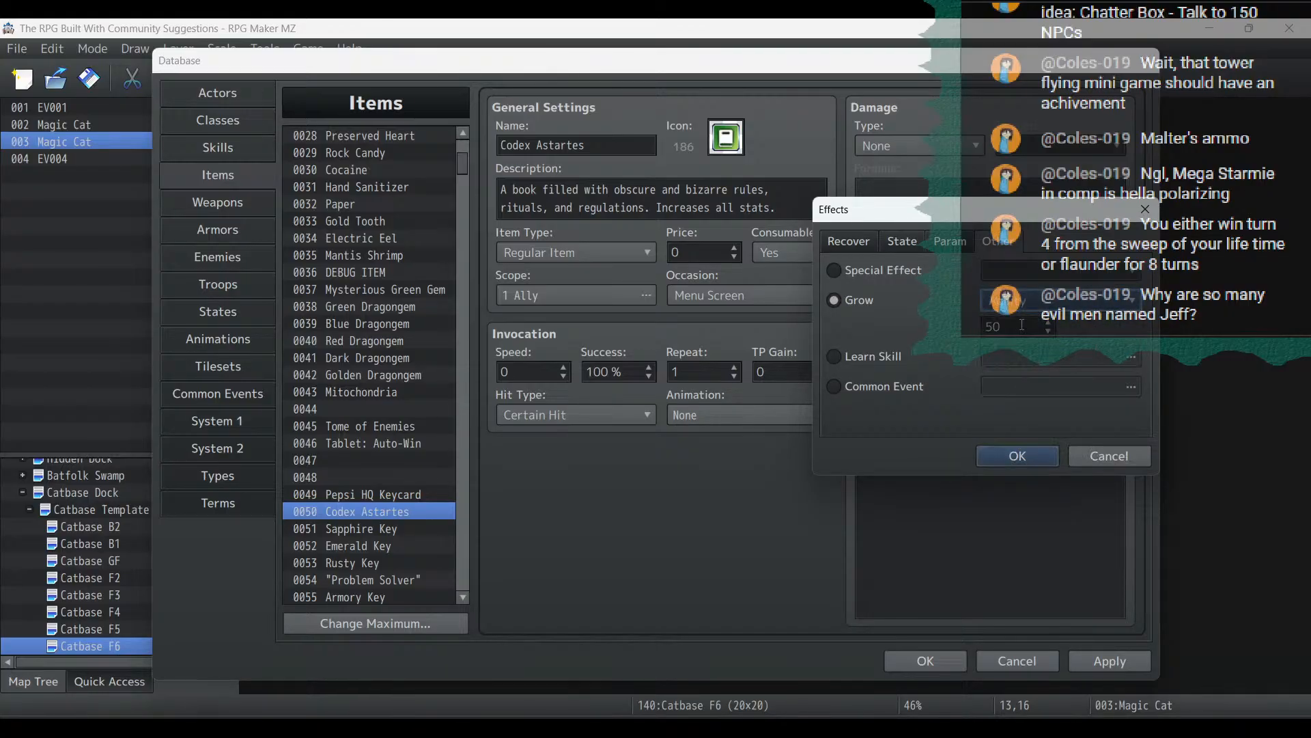
{"action": "double_click", "coordinate": [1018, 326]}
{"action": "type", "text": "1"}
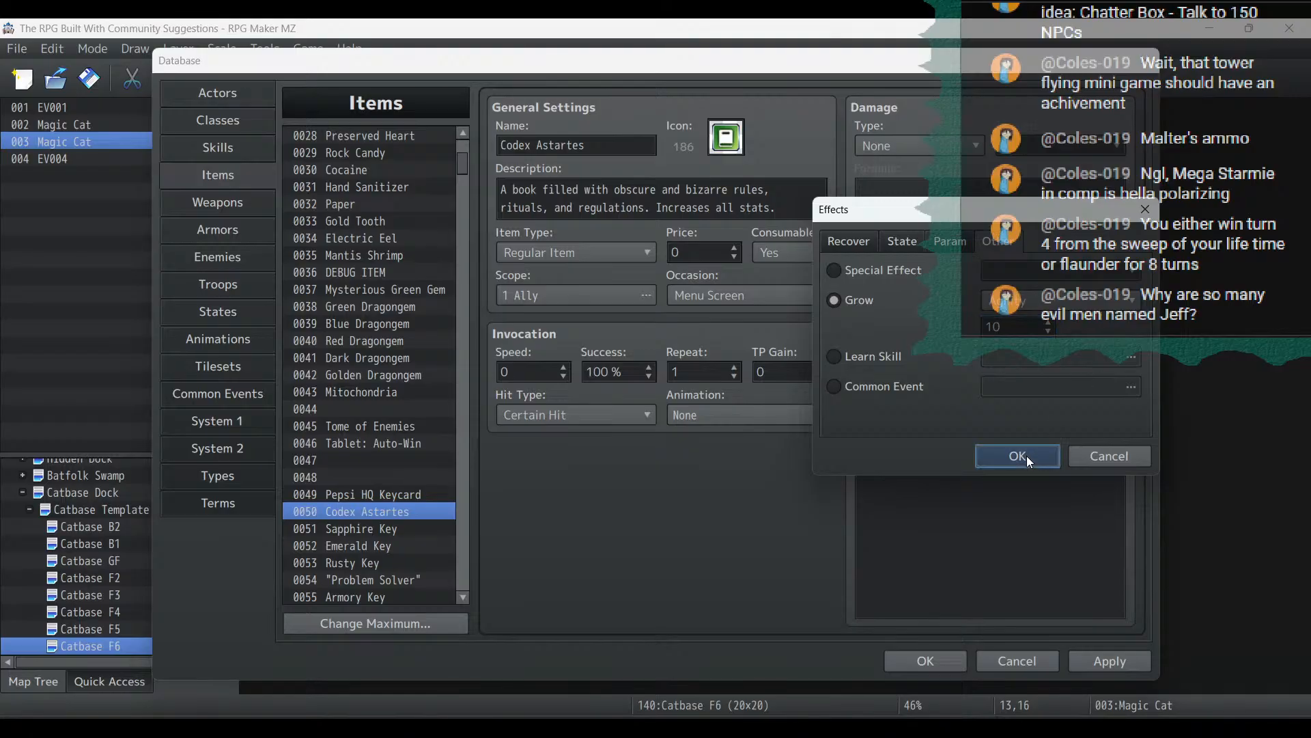
{"action": "left_click", "coordinate": [1026, 456]}
Change the eighth Grow effect to Luck and set its amount to 10
{"action": "double_click", "coordinate": [1027, 426]}
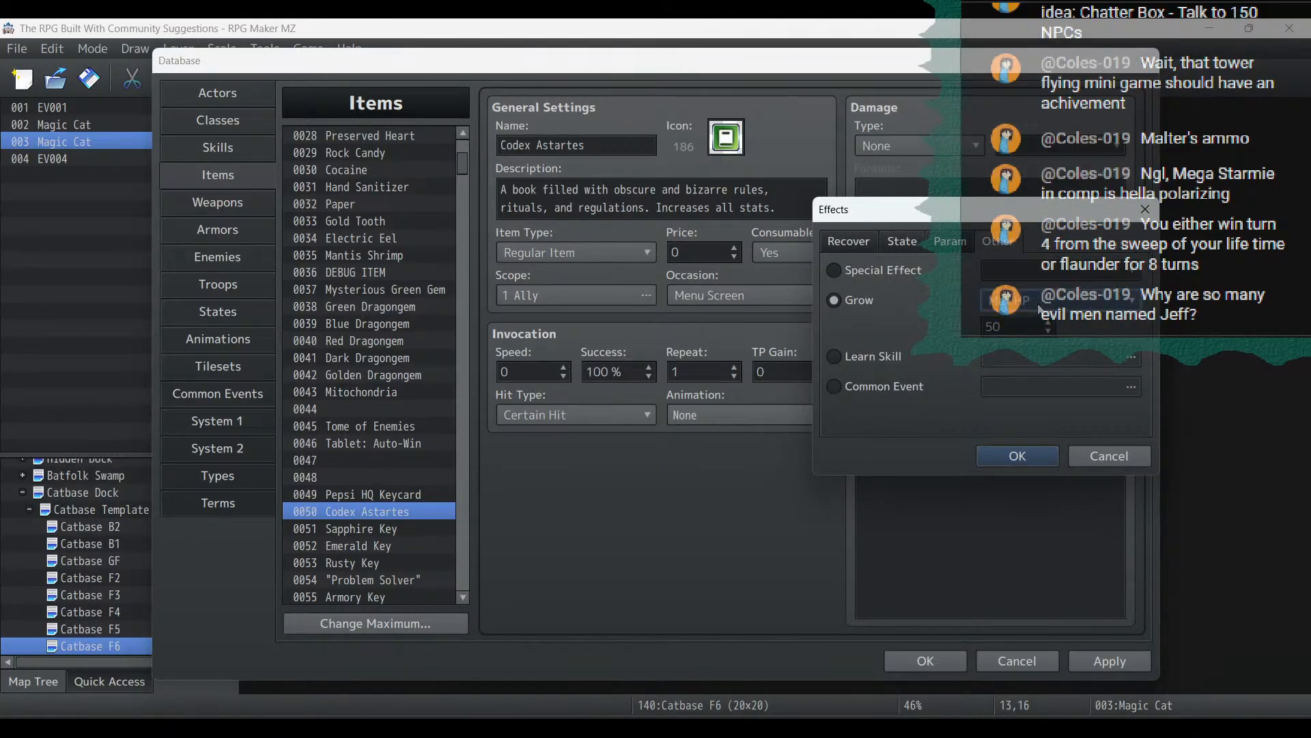
{"action": "left_click", "coordinate": [1018, 301]}
{"action": "left_click", "coordinate": [1020, 470]}
{"action": "double_click", "coordinate": [1017, 323]}
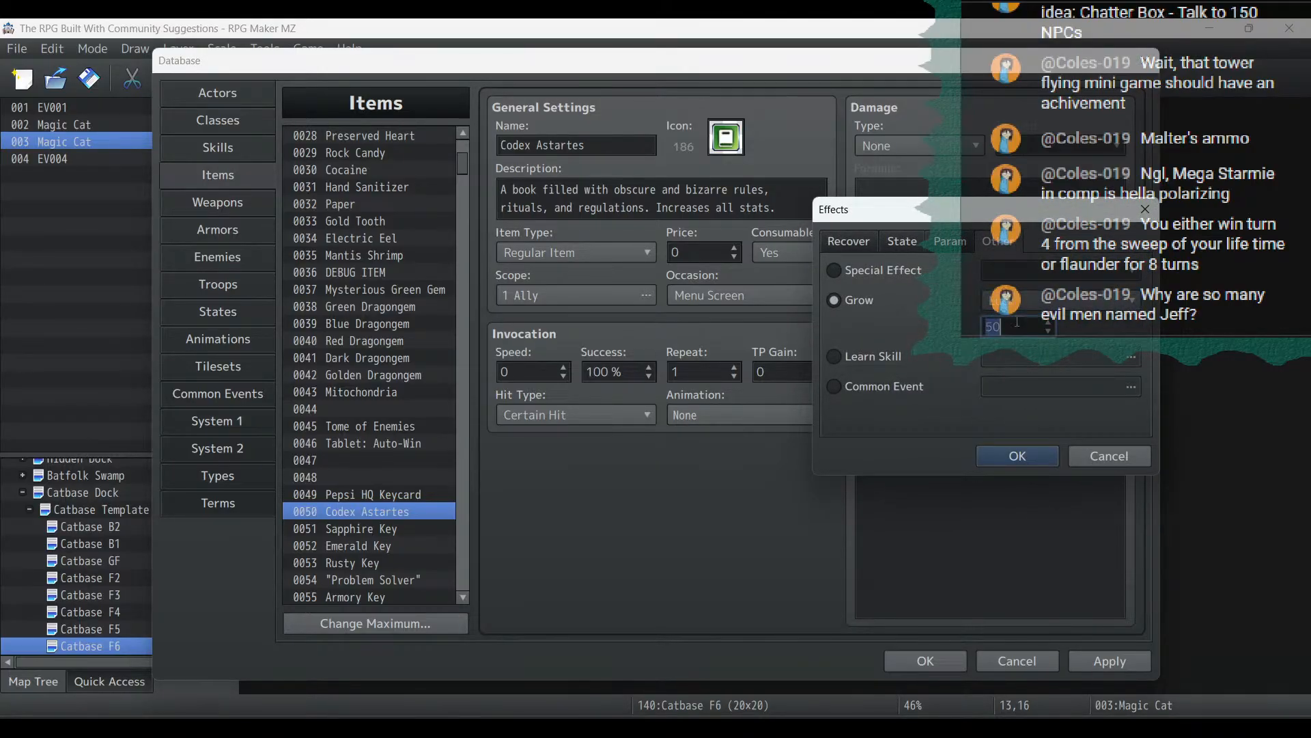
{"action": "type", "text": "10"}
{"action": "left_click", "coordinate": [1028, 458]}
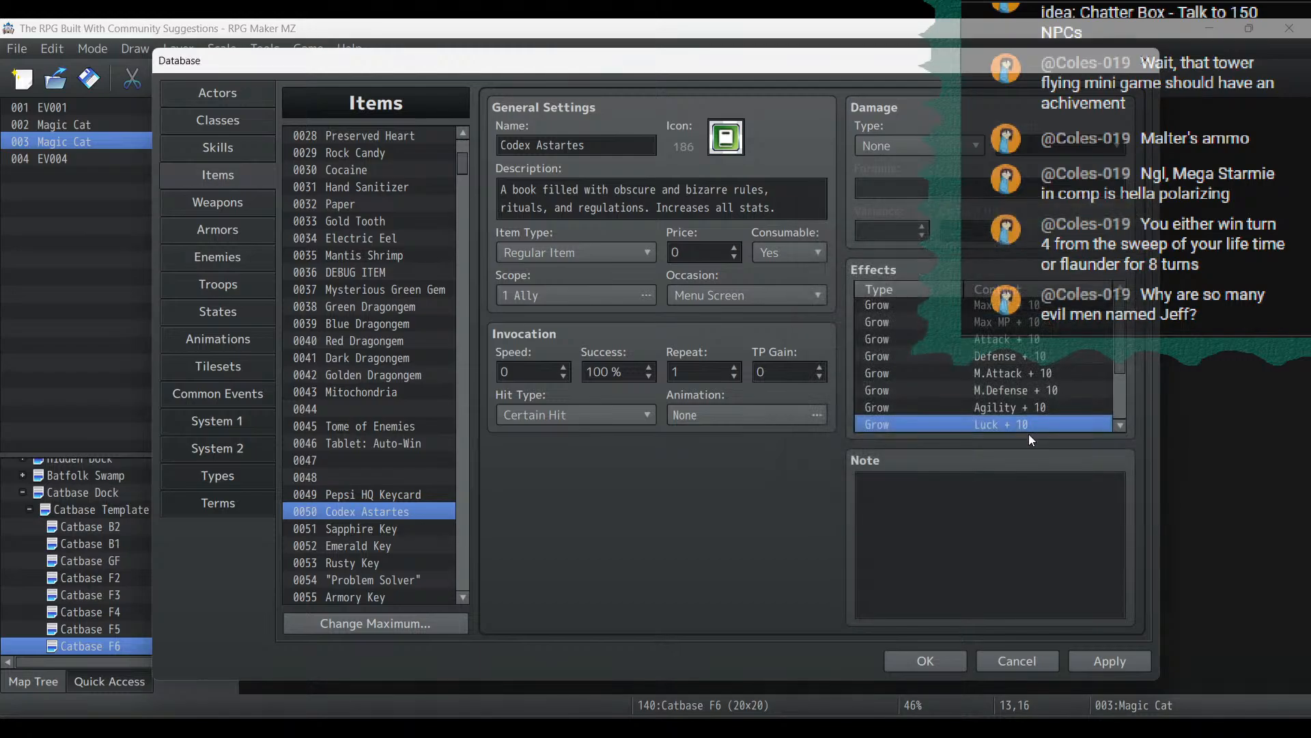
Delete the surplus entries from the Codex Astartes effects list, keeping one Grow effect per stat
{"action": "left_click", "coordinate": [1038, 378]}
{"action": "key", "text": "Delete"}
{"action": "key", "text": "Delete"}
{"action": "key", "text": "Delete"}
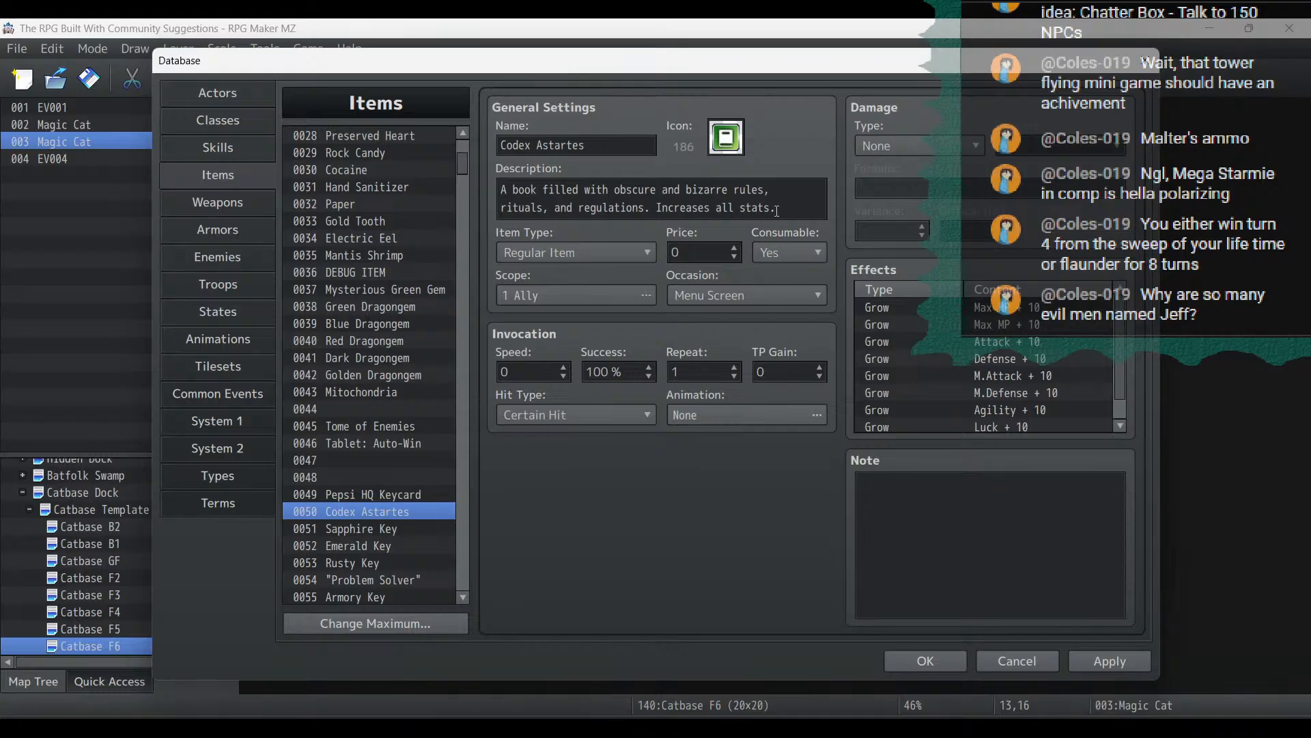
Extend the Codex Astartes description to end with "Increases all stats by 10.", apply the change and close the database
{"action": "left_click", "coordinate": [764, 206]}
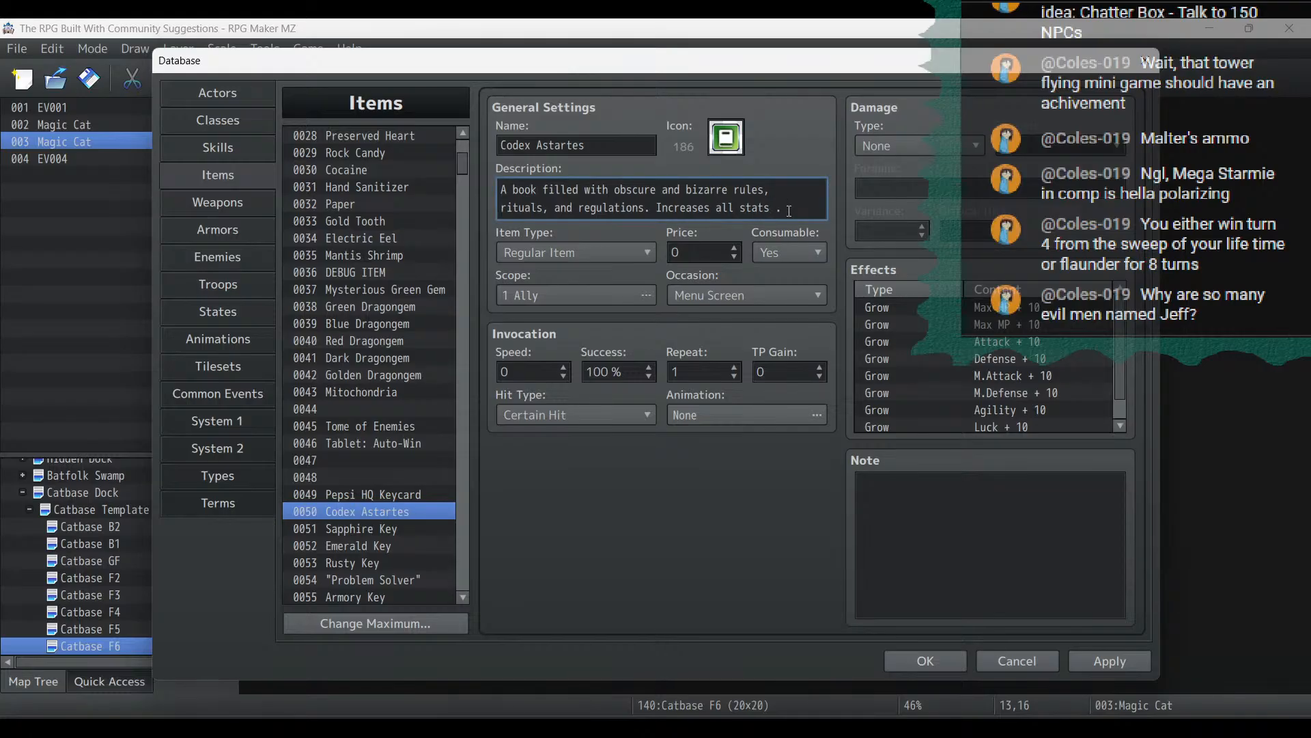
{"action": "type", "text": "by 10"}
{"action": "left_click", "coordinate": [1121, 670]}
{"action": "left_click", "coordinate": [424, 496]}
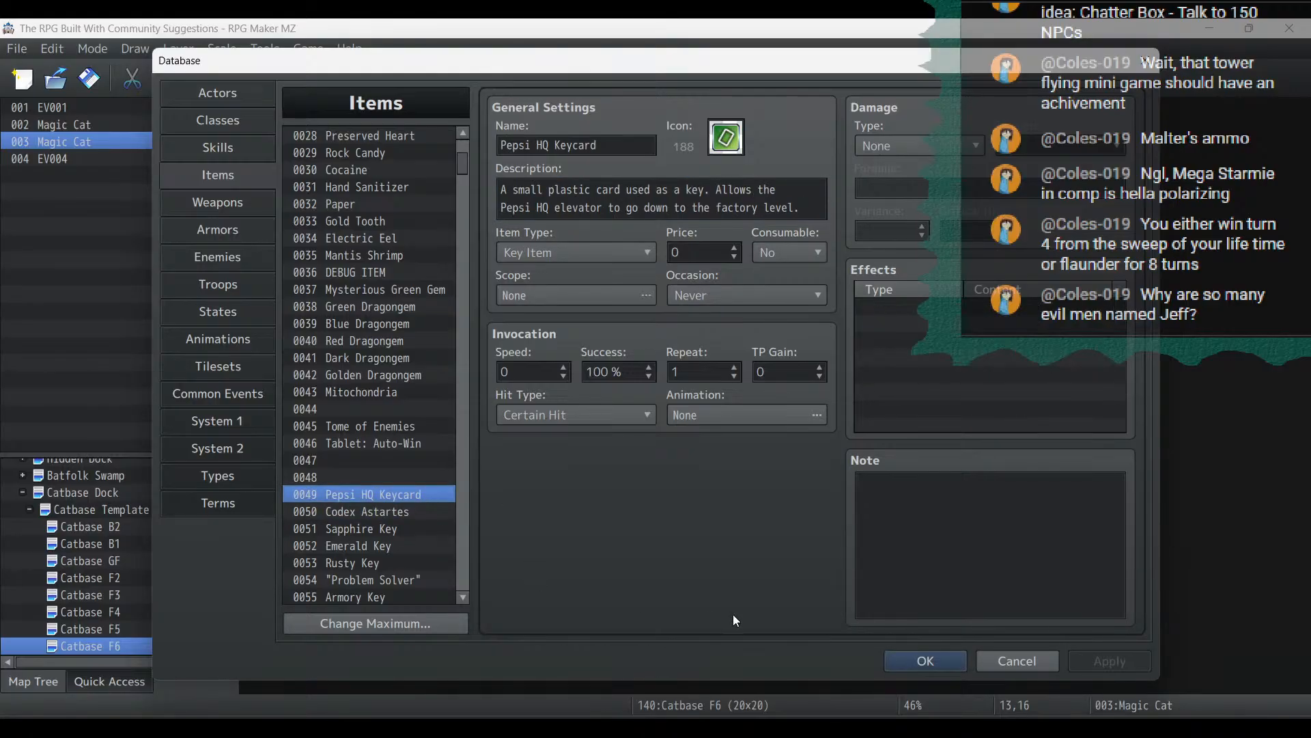
{"action": "left_click", "coordinate": [935, 664]}
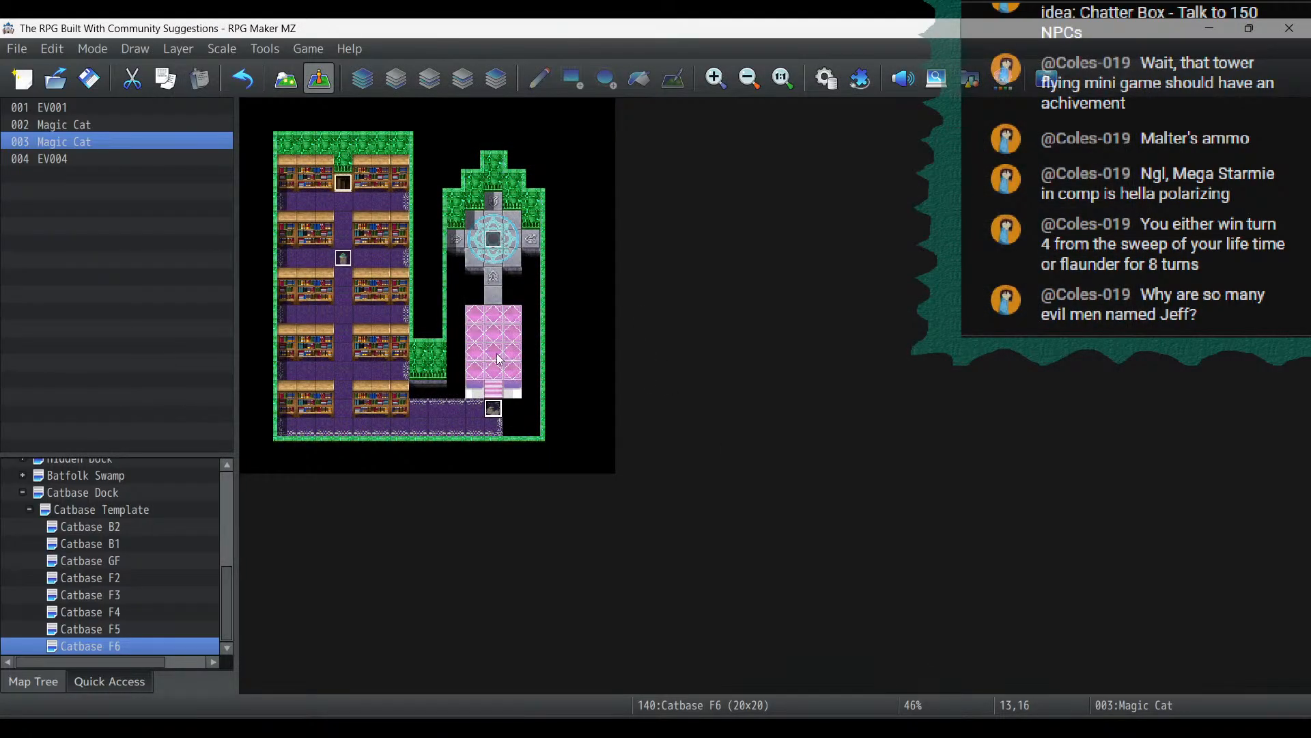
Open the Magic Cat event at 13,16 and preview its movement route of six Move Up commands ending with Turn Down
{"action": "double_click", "coordinate": [493, 408]}
{"action": "scroll", "coordinate": [756, 202], "scroll_direction": "down", "scroll_amount": 5}
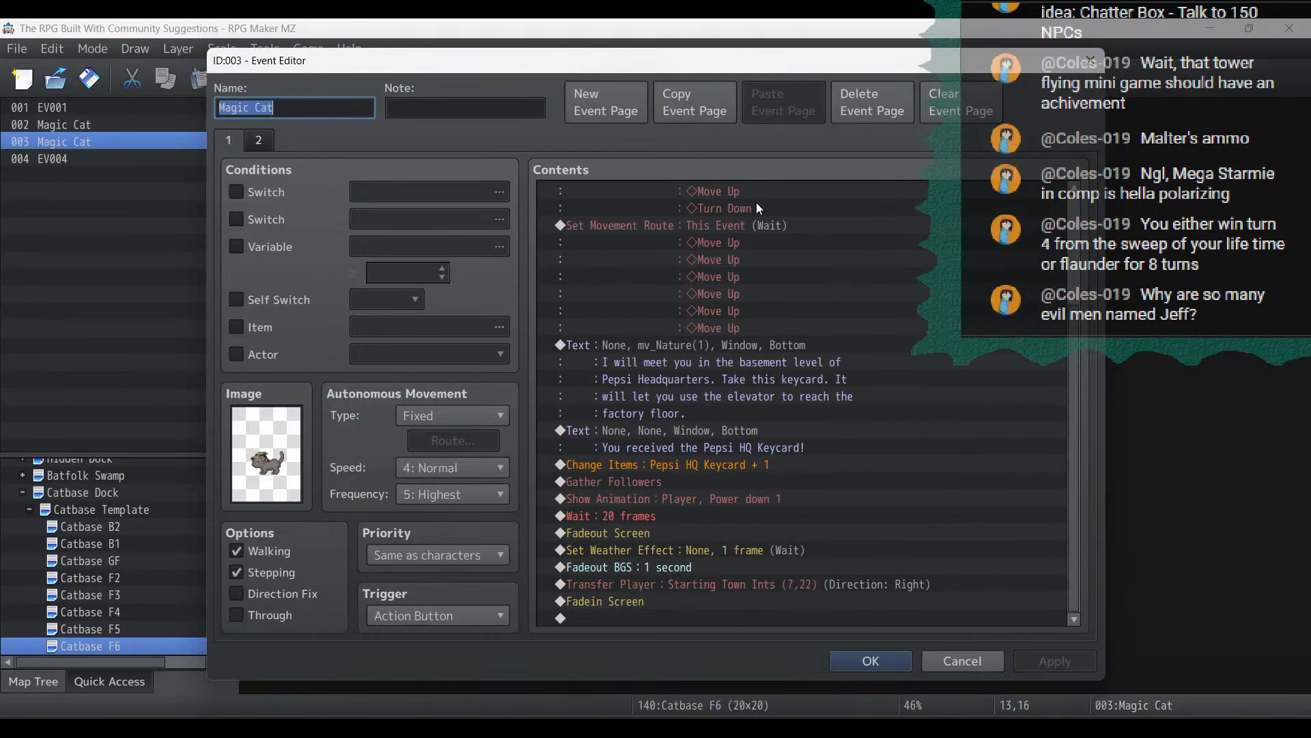
{"action": "scroll", "coordinate": [697, 289], "scroll_direction": "up", "scroll_amount": 3}
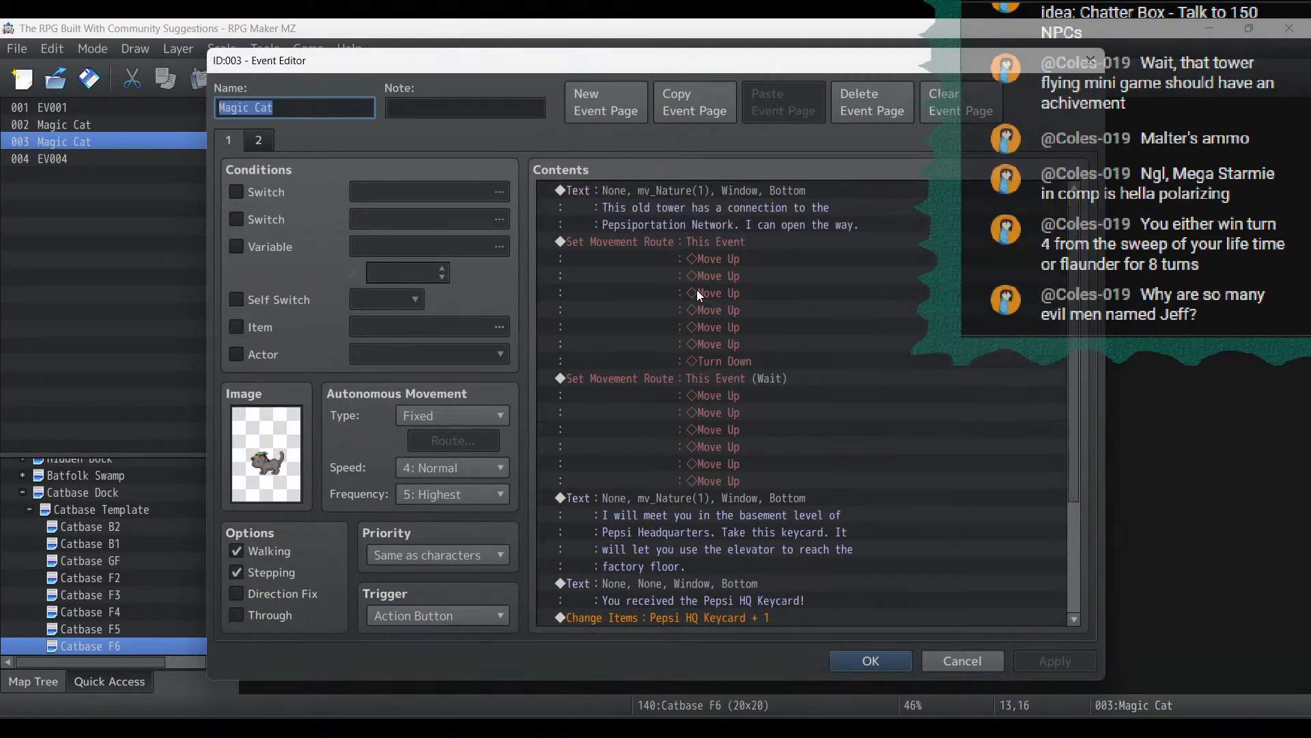
{"action": "double_click", "coordinate": [702, 245]}
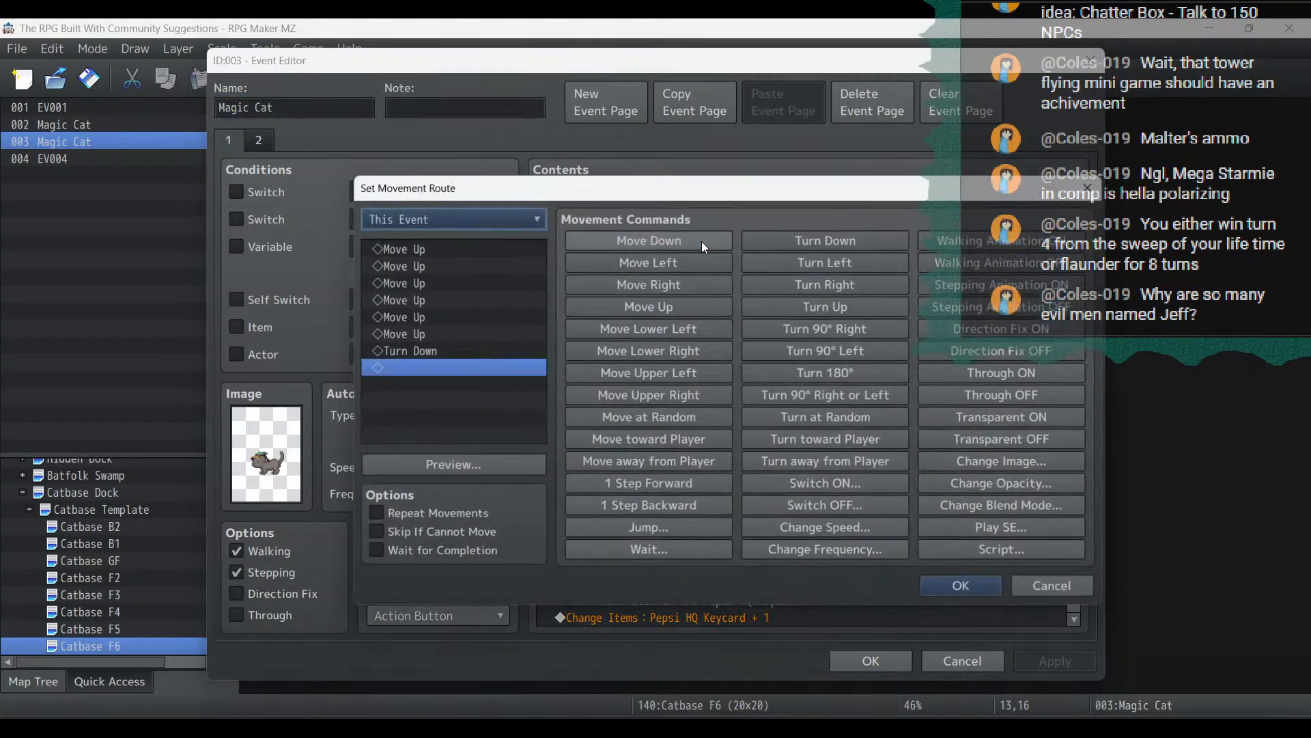
{"action": "left_click", "coordinate": [497, 464]}
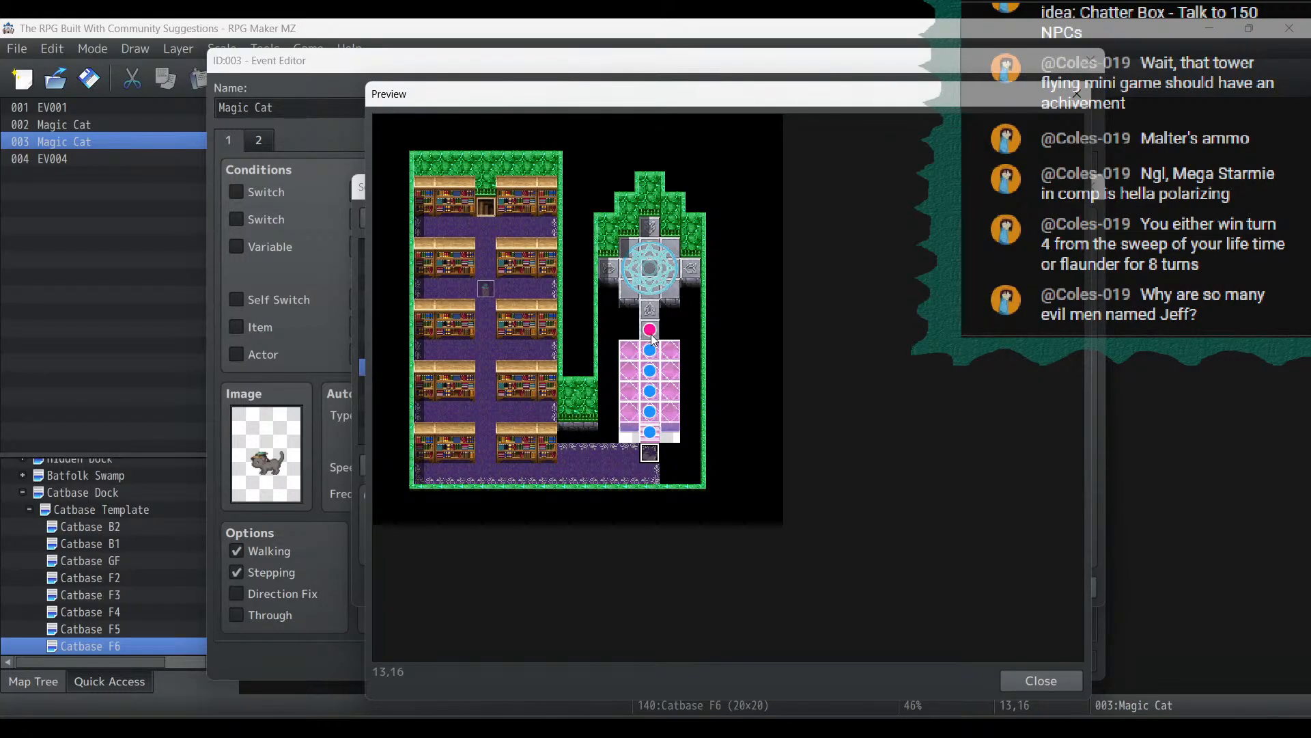
Insert a movement route for this event with two Move Up commands, waiting for completion, directly before Gather Followers
{"action": "left_click", "coordinate": [1036, 678]}
{"action": "left_click", "coordinate": [955, 583]}
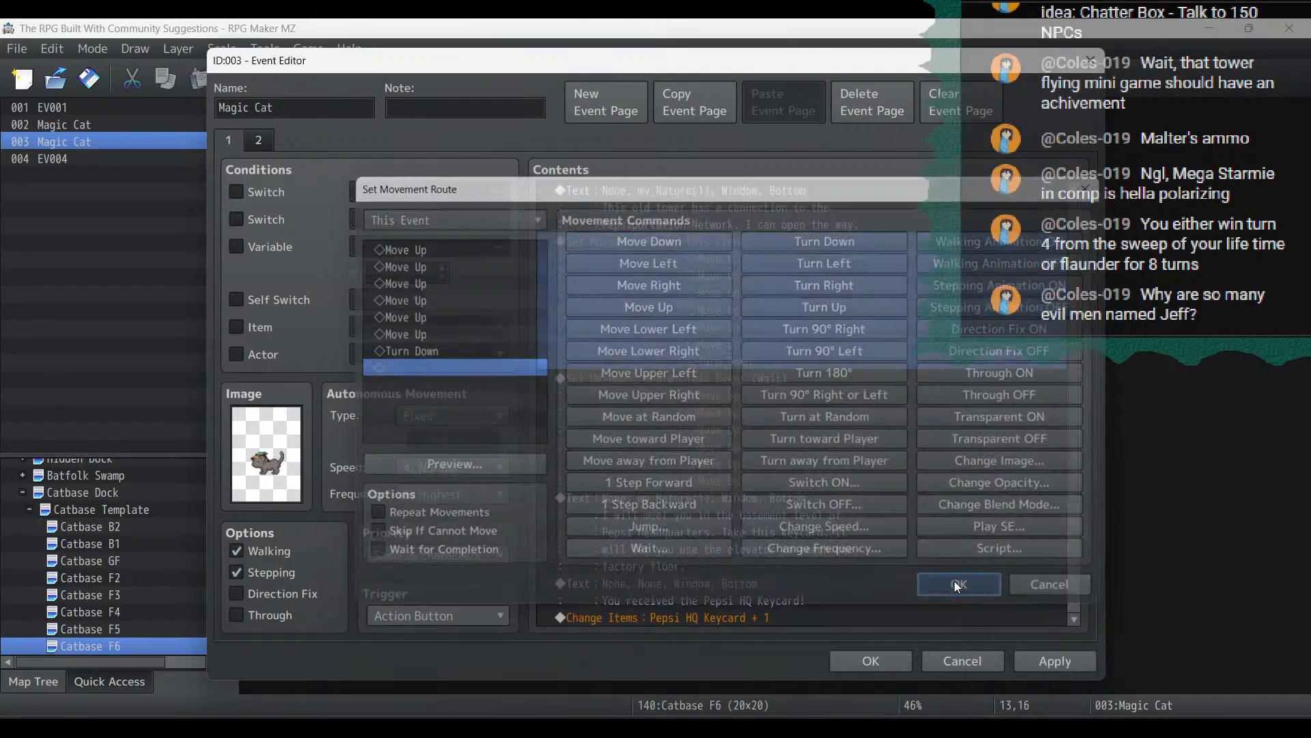
{"action": "left_click", "coordinate": [665, 474]}
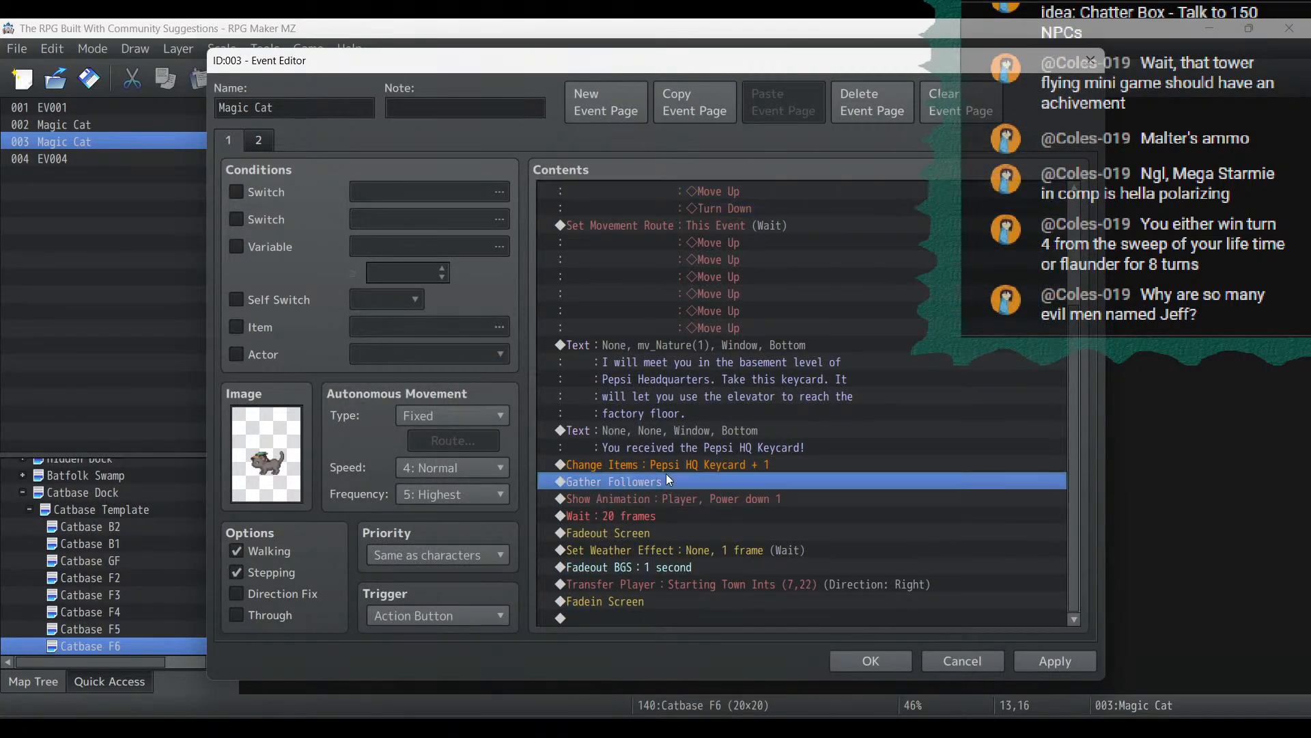
{"action": "right_click", "coordinate": [666, 474]}
{"action": "left_click", "coordinate": [688, 485]}
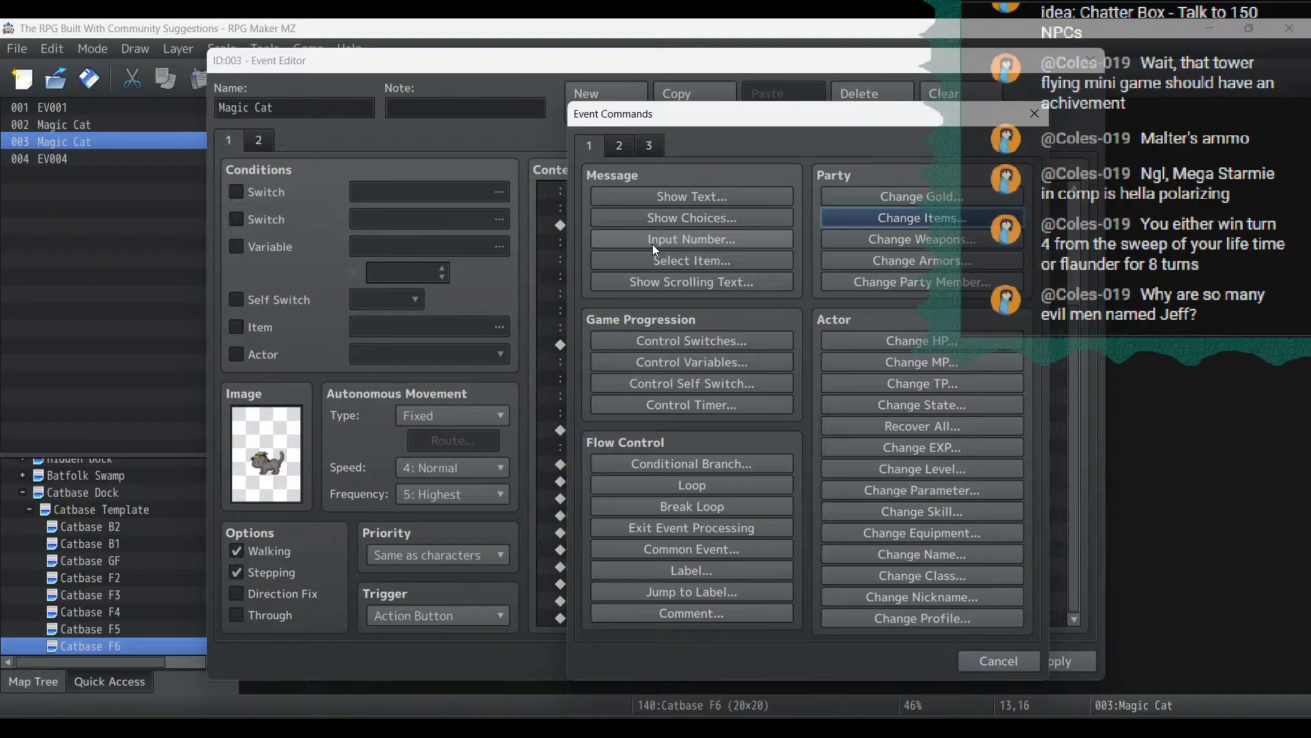
{"action": "left_click", "coordinate": [619, 145]}
{"action": "left_click", "coordinate": [679, 280]}
{"action": "left_click", "coordinate": [562, 220]}
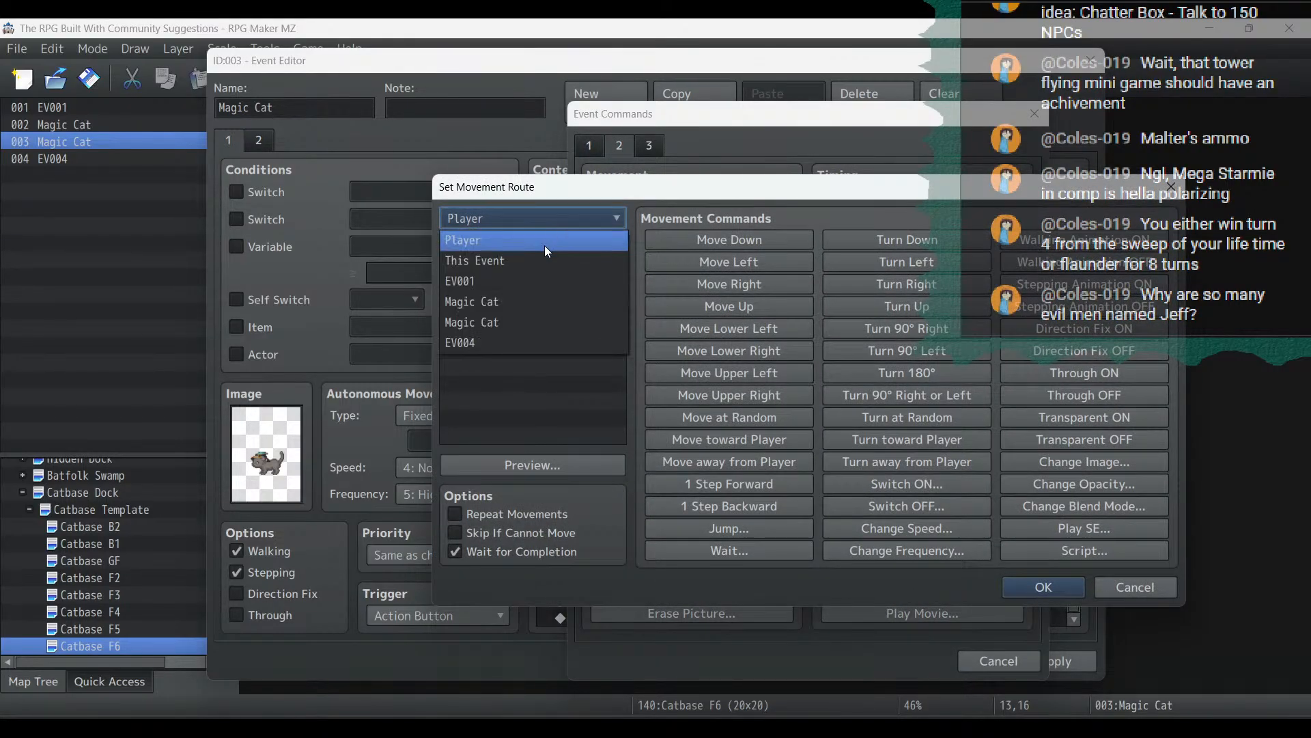
{"action": "left_click", "coordinate": [544, 254]}
{"action": "left_click", "coordinate": [747, 306]}
{"action": "left_click", "coordinate": [745, 306]}
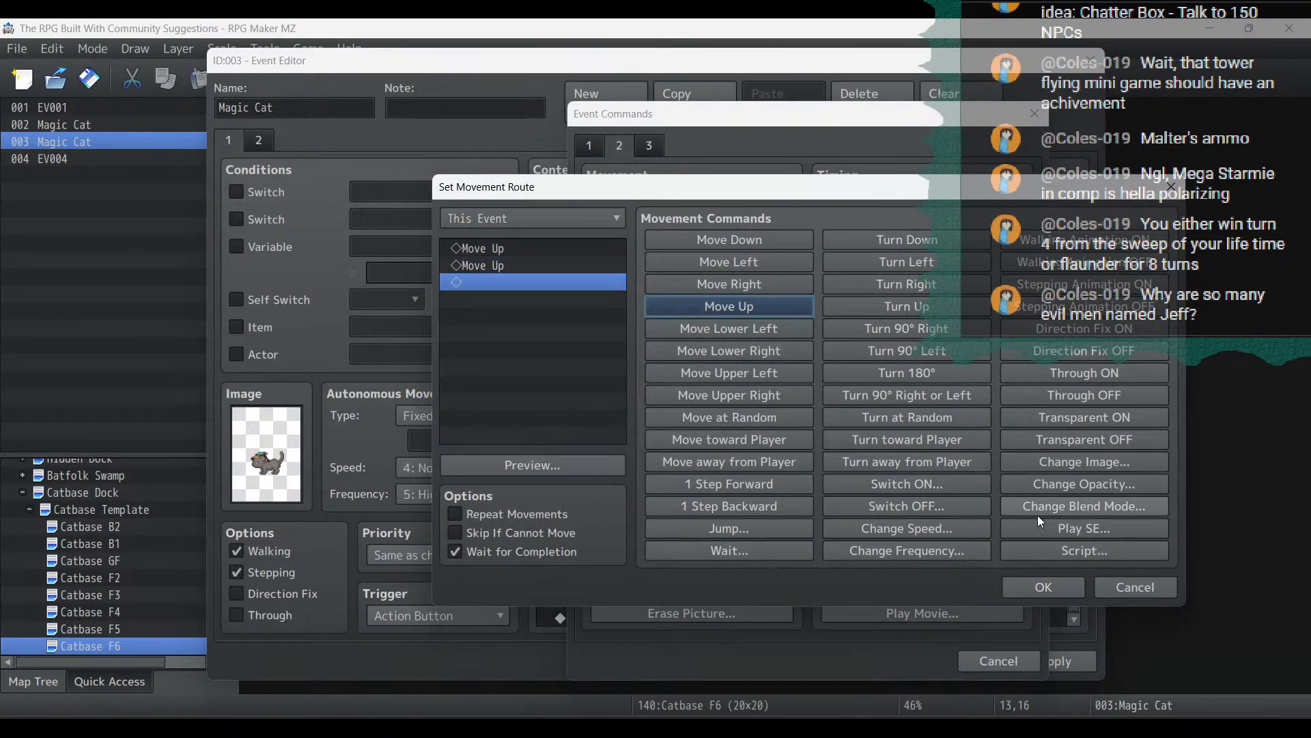
{"action": "left_click", "coordinate": [1043, 587]}
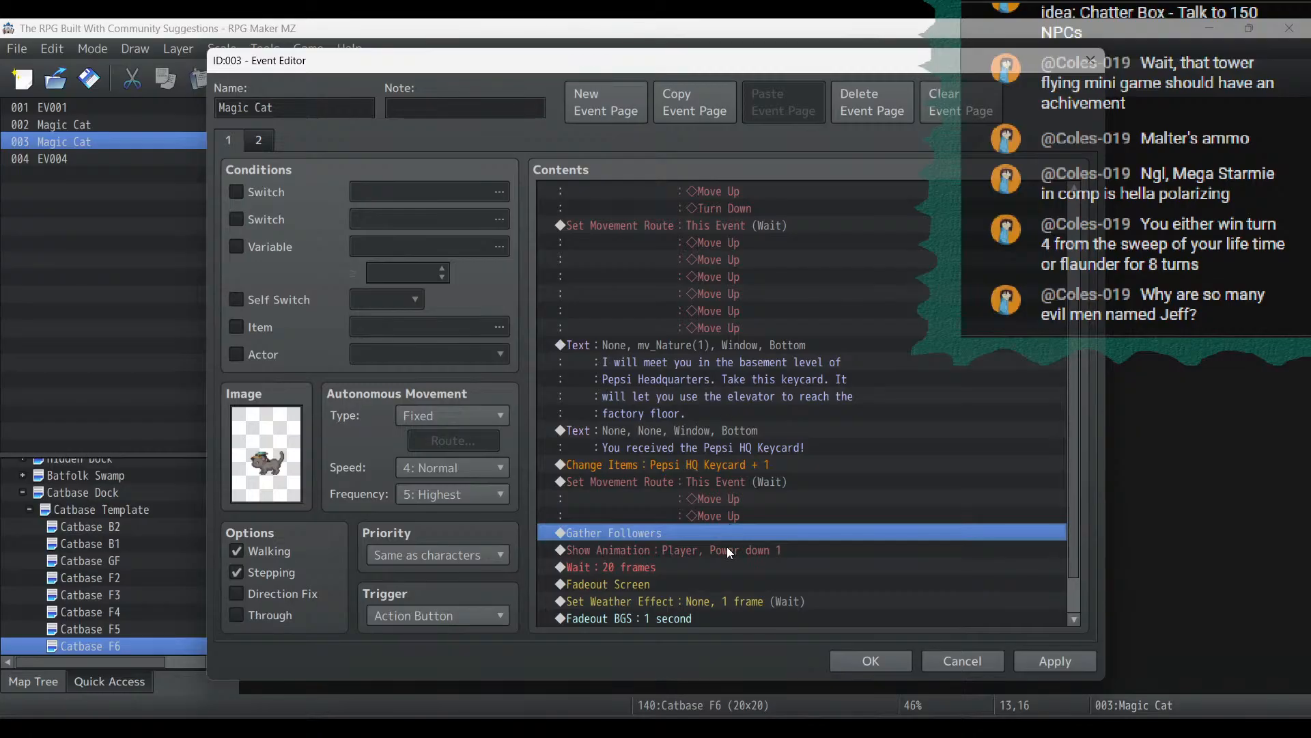
Add a Show Animation command before Gather Followers playing Light All 3 on EV004 with Wait for Completion, and apply the event changes
{"action": "right_click", "coordinate": [727, 530]}
{"action": "left_click", "coordinate": [761, 501]}
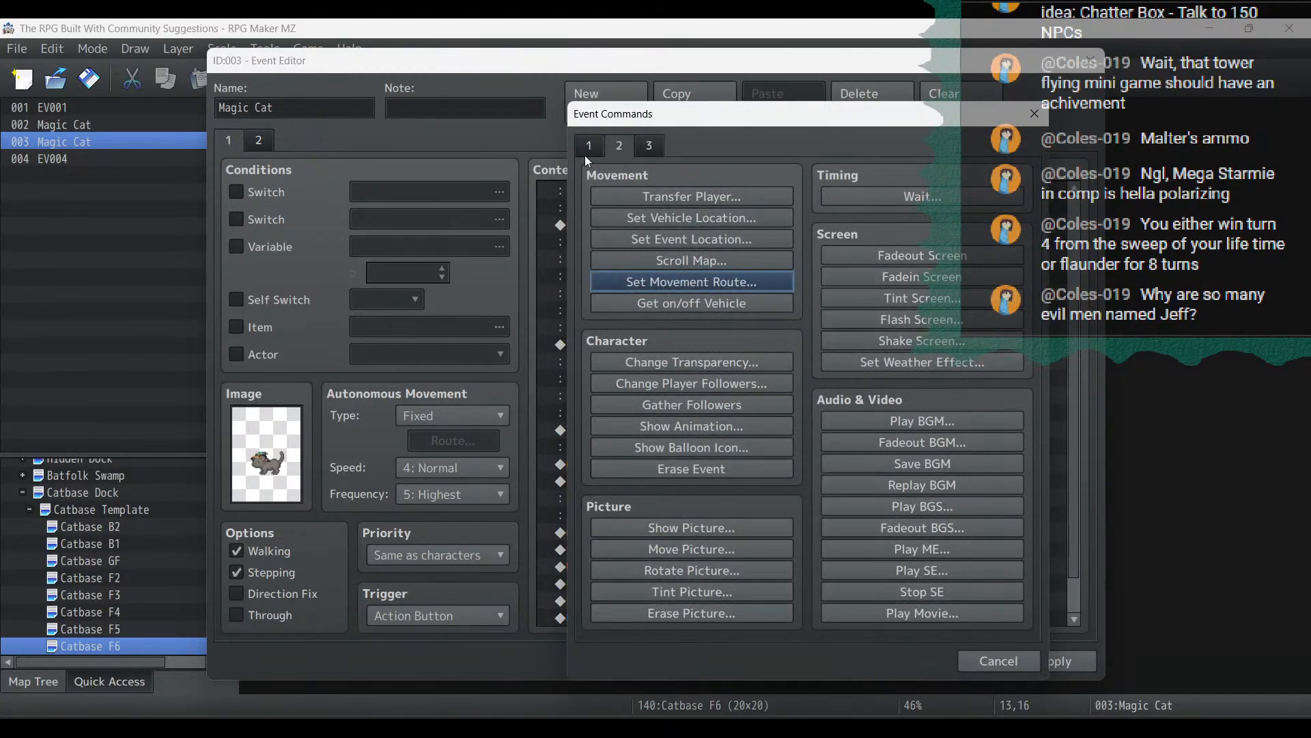
{"action": "left_click", "coordinate": [715, 429]}
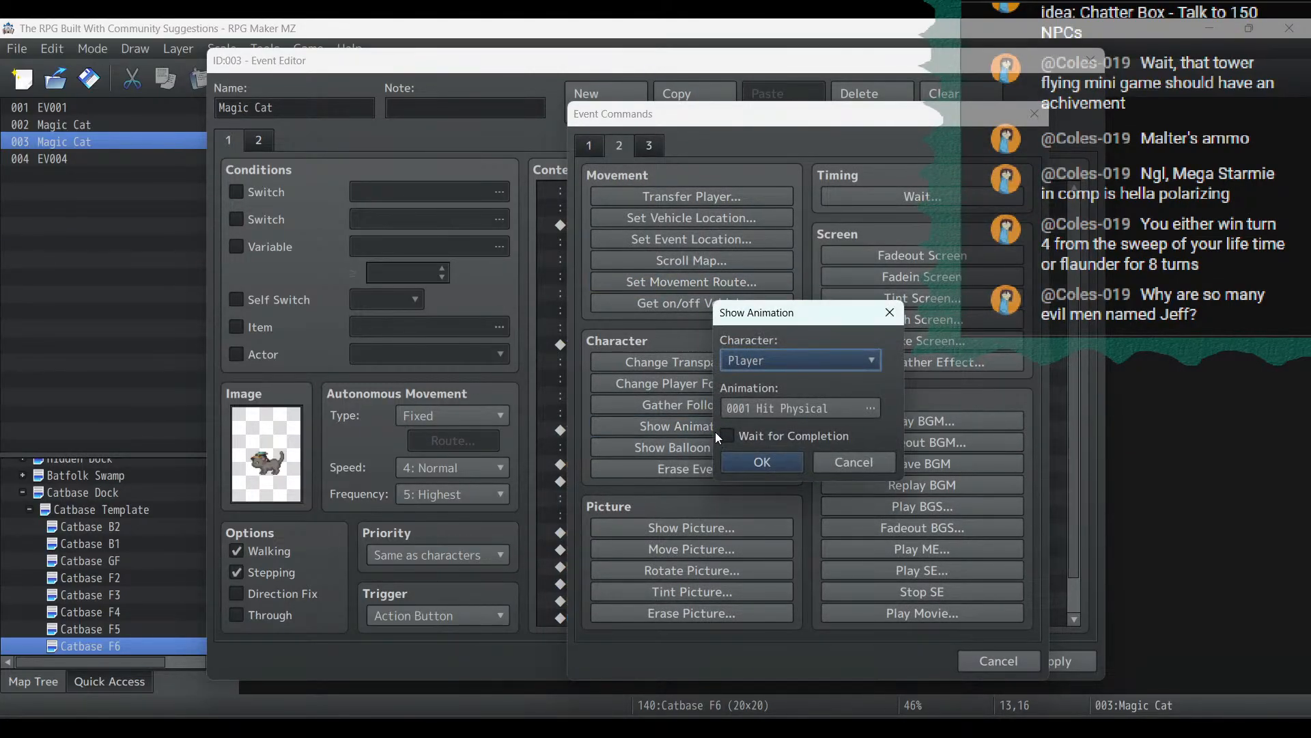
{"action": "left_click", "coordinate": [802, 368]}
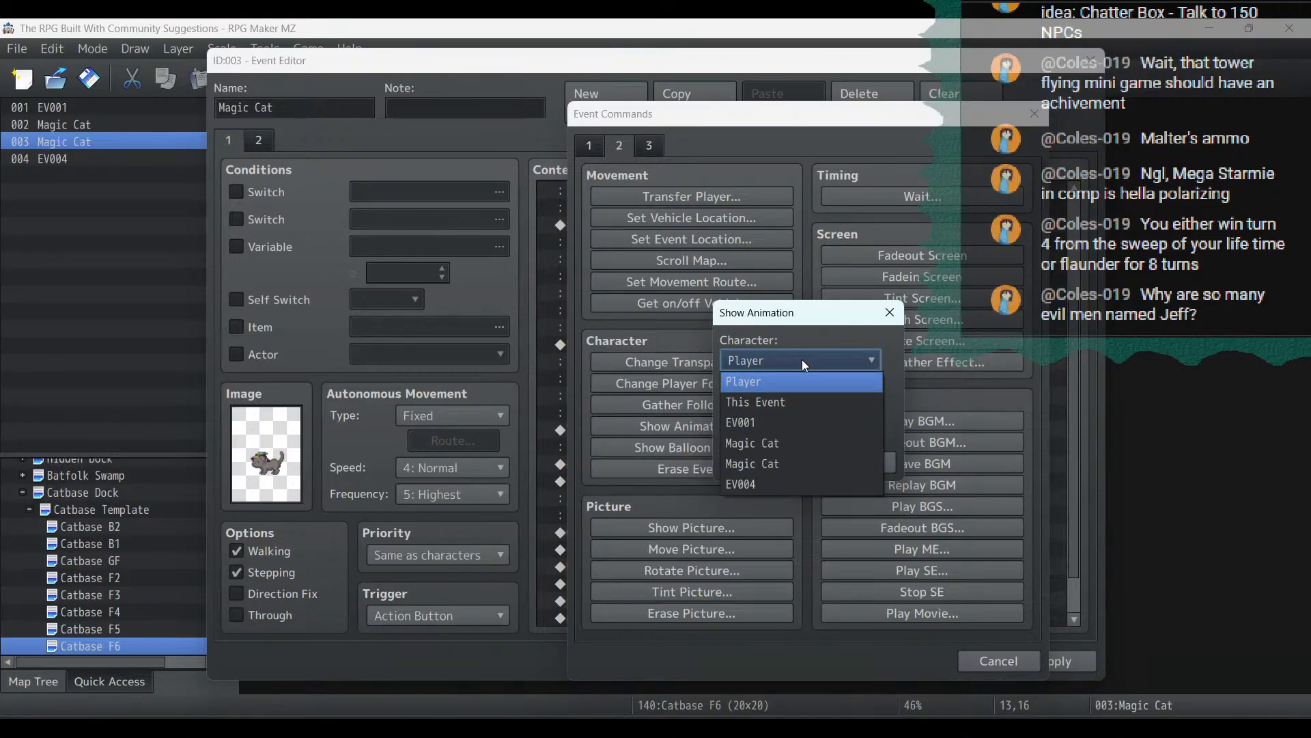
{"action": "left_click", "coordinate": [802, 359]}
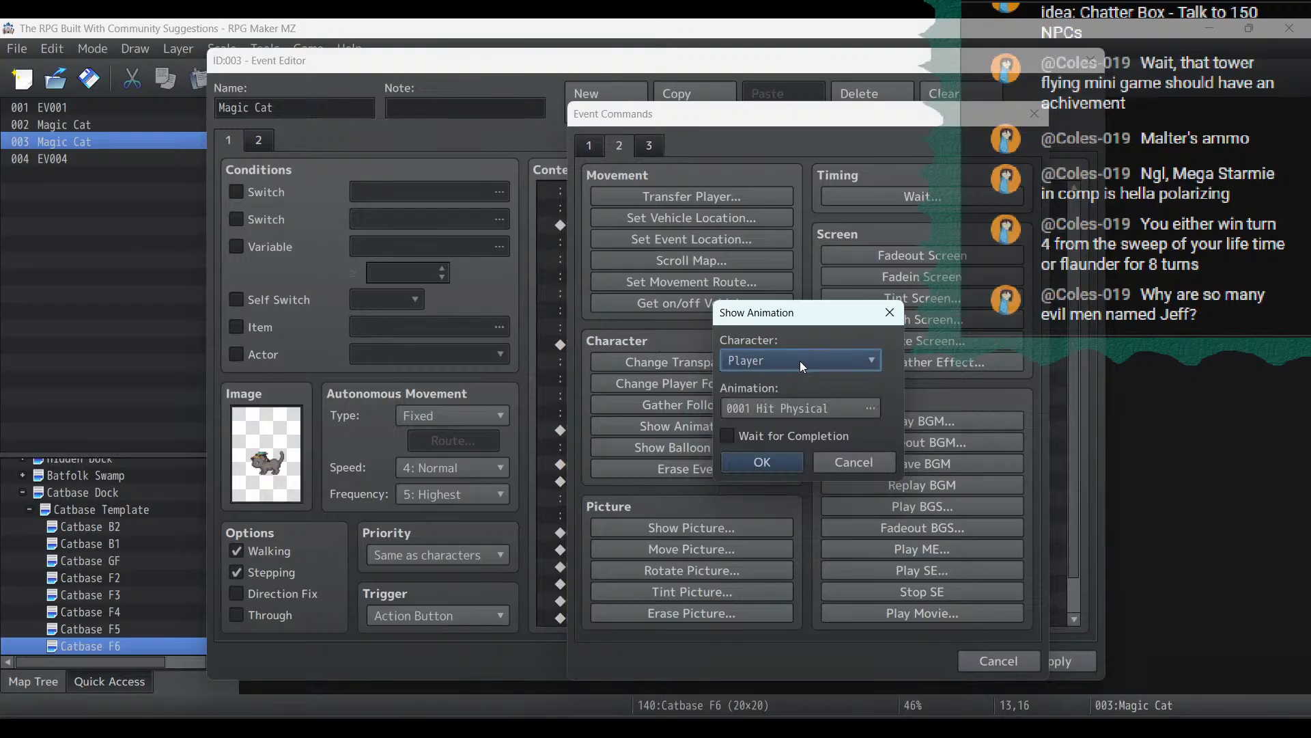
{"action": "left_click", "coordinate": [800, 360]}
{"action": "left_click", "coordinate": [780, 484]}
{"action": "left_click", "coordinate": [795, 408]}
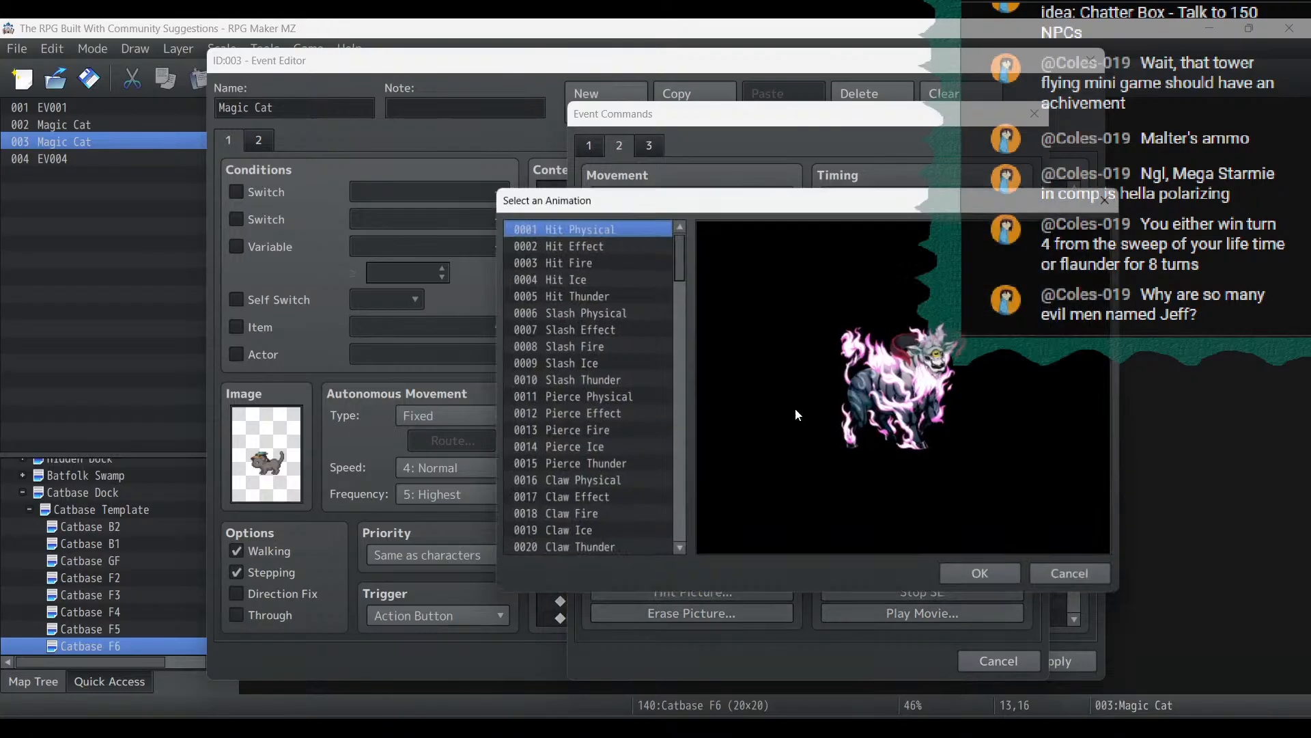
{"action": "left_click_drag", "start_coordinate": [682, 261], "coordinate": [696, 486]}
{"action": "left_click", "coordinate": [614, 418]}
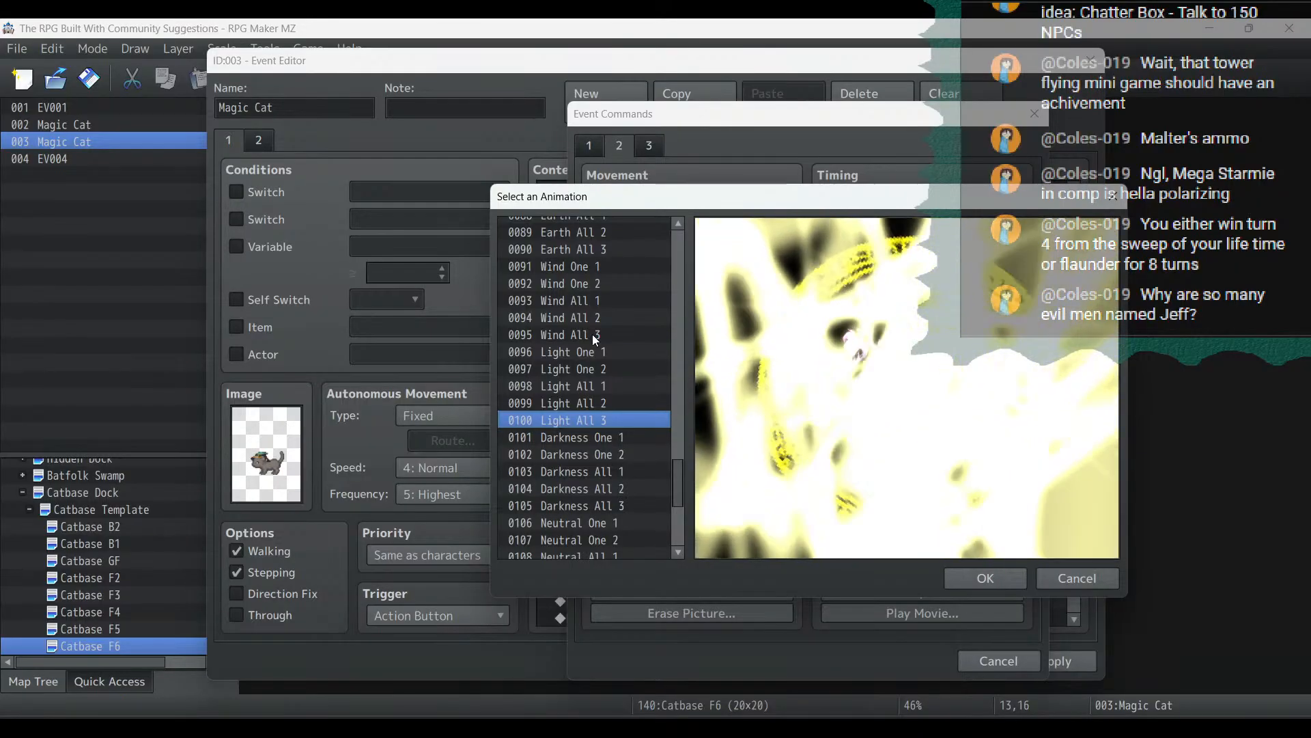
{"action": "left_click", "coordinate": [1017, 581]}
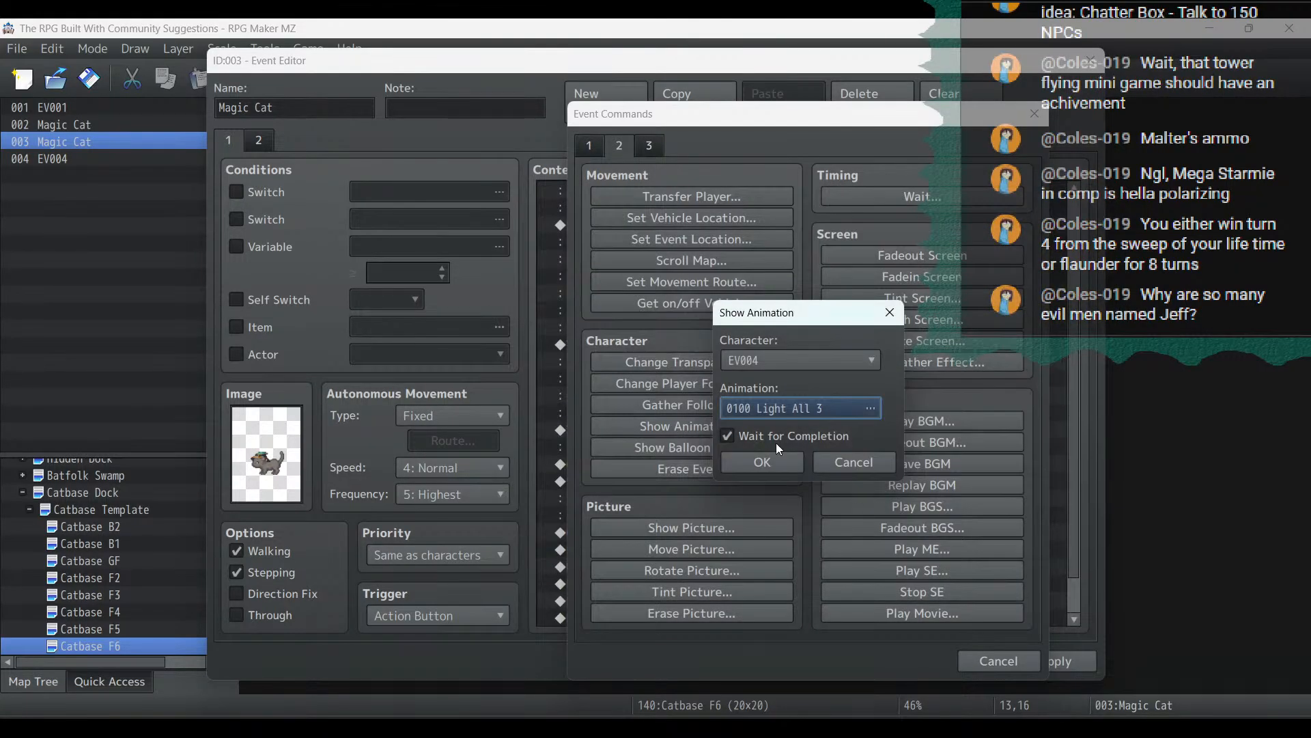
{"action": "left_click", "coordinate": [787, 457]}
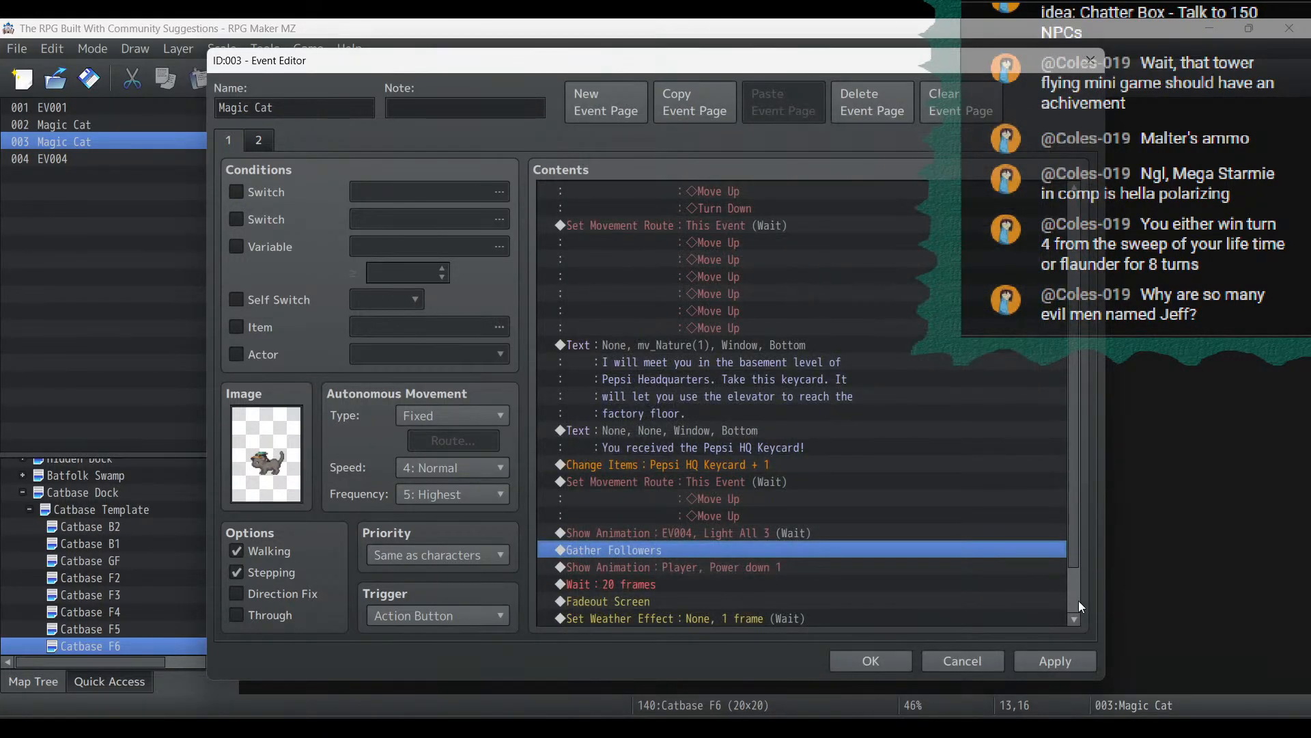
{"action": "left_click", "coordinate": [1093, 666]}
Insert a 60-frame Wait between the Light All 3 animation and Gather Followers
{"action": "right_click", "coordinate": [740, 554]}
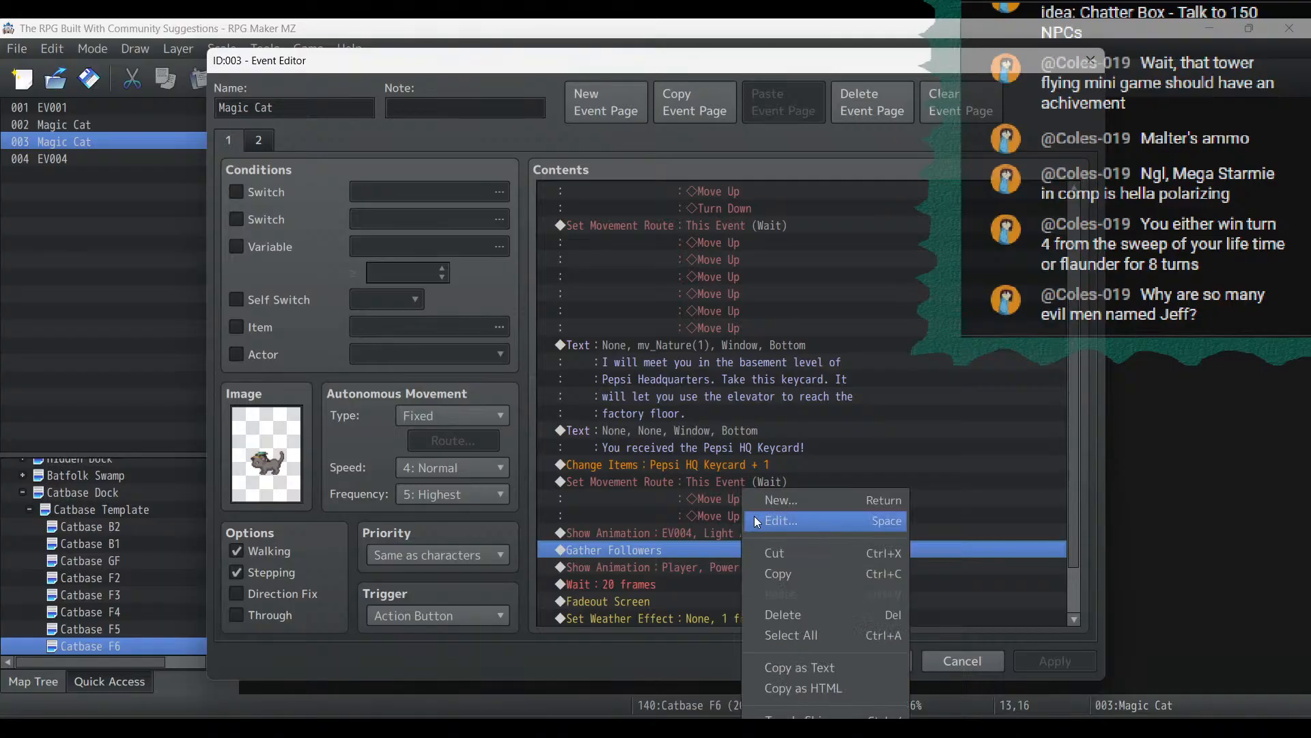
{"action": "left_click", "coordinate": [776, 496]}
{"action": "left_click", "coordinate": [851, 198]}
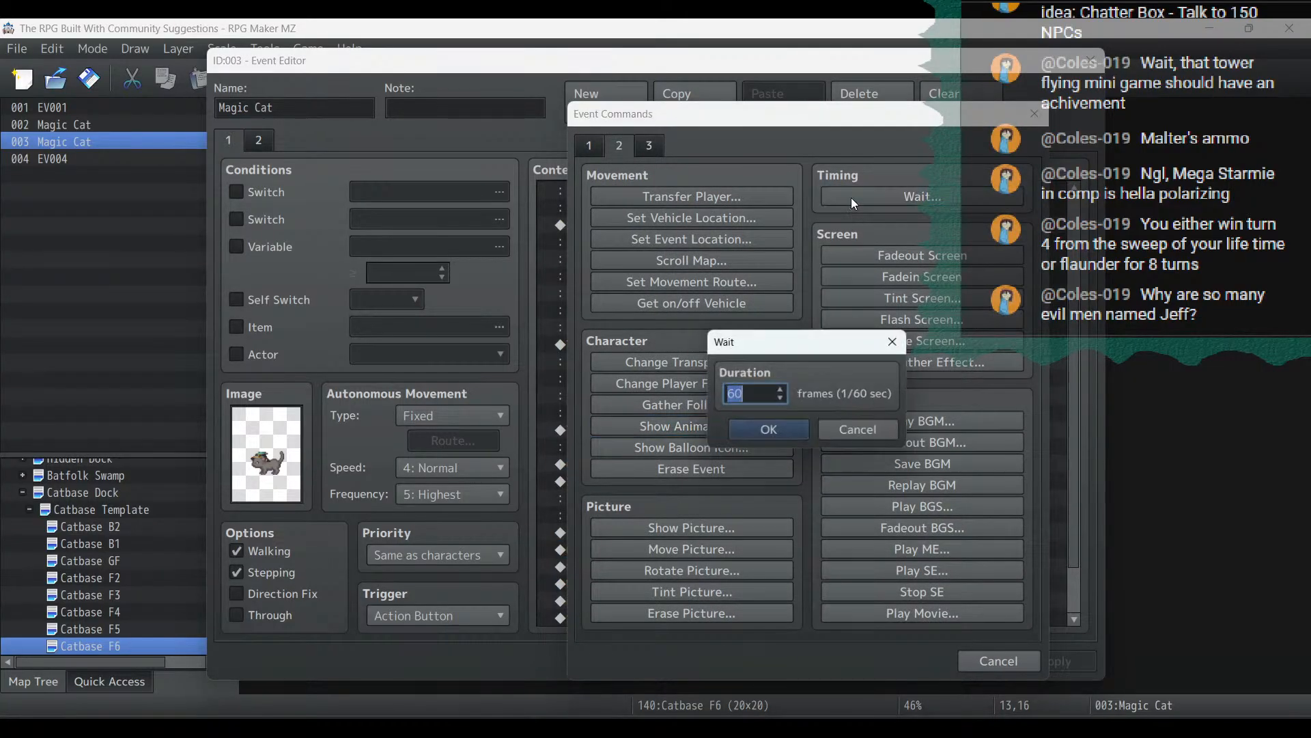
{"action": "left_click", "coordinate": [781, 429]}
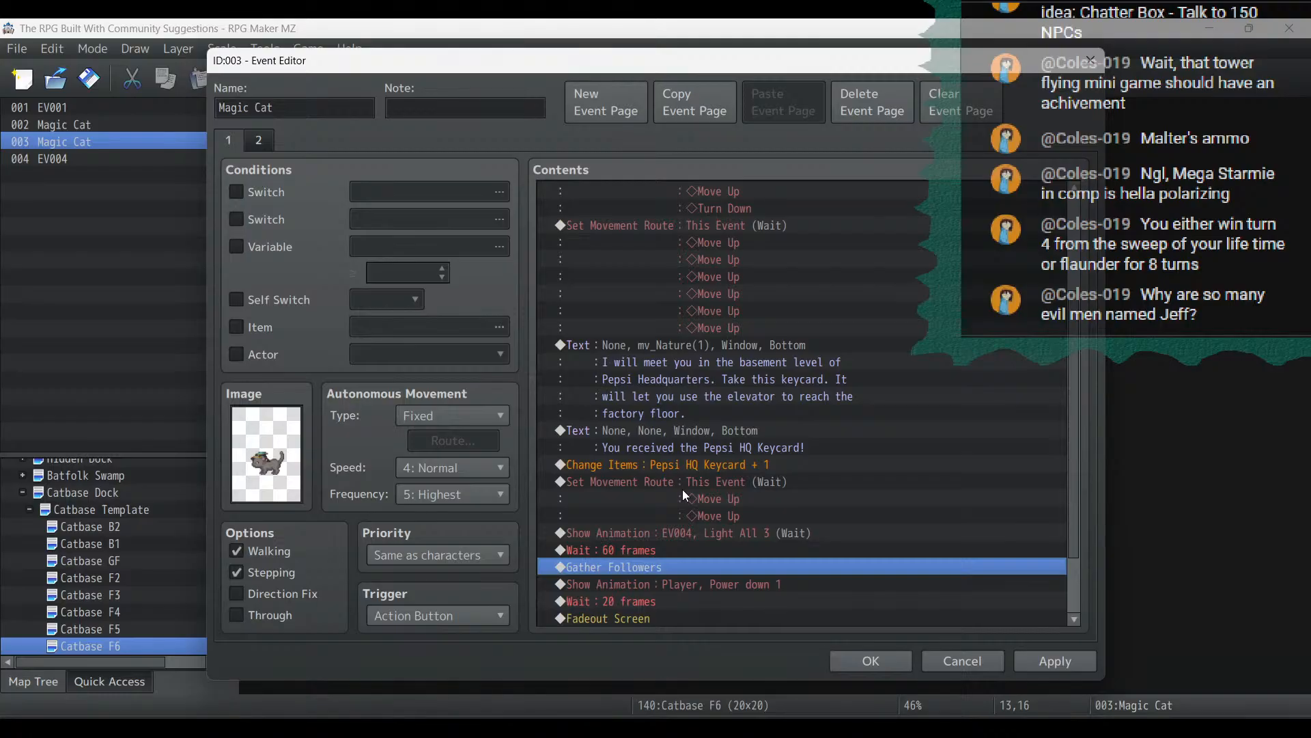
Preview on the map the path of the two-command Move Up route that follows the Pepsi HQ Keycard item change
{"action": "right_click", "coordinate": [706, 481]}
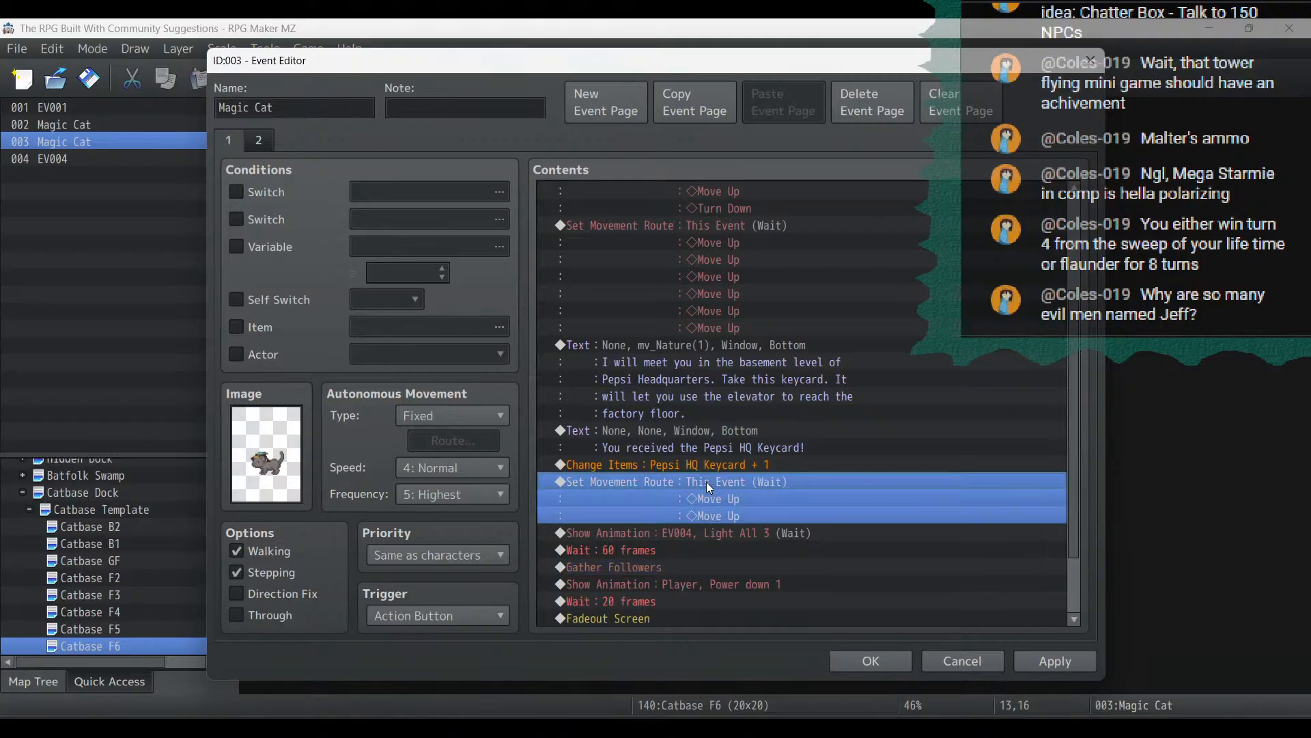
{"action": "left_click", "coordinate": [755, 511]}
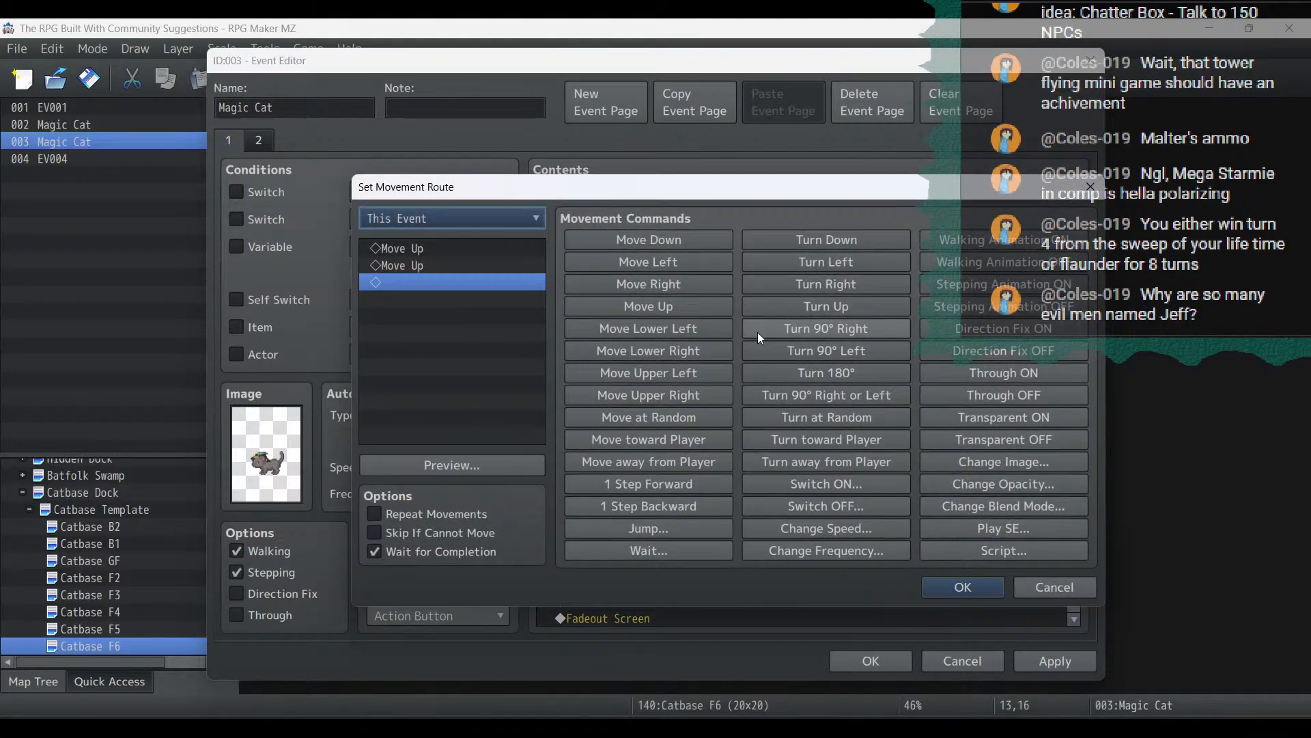
{"action": "left_click", "coordinate": [513, 468]}
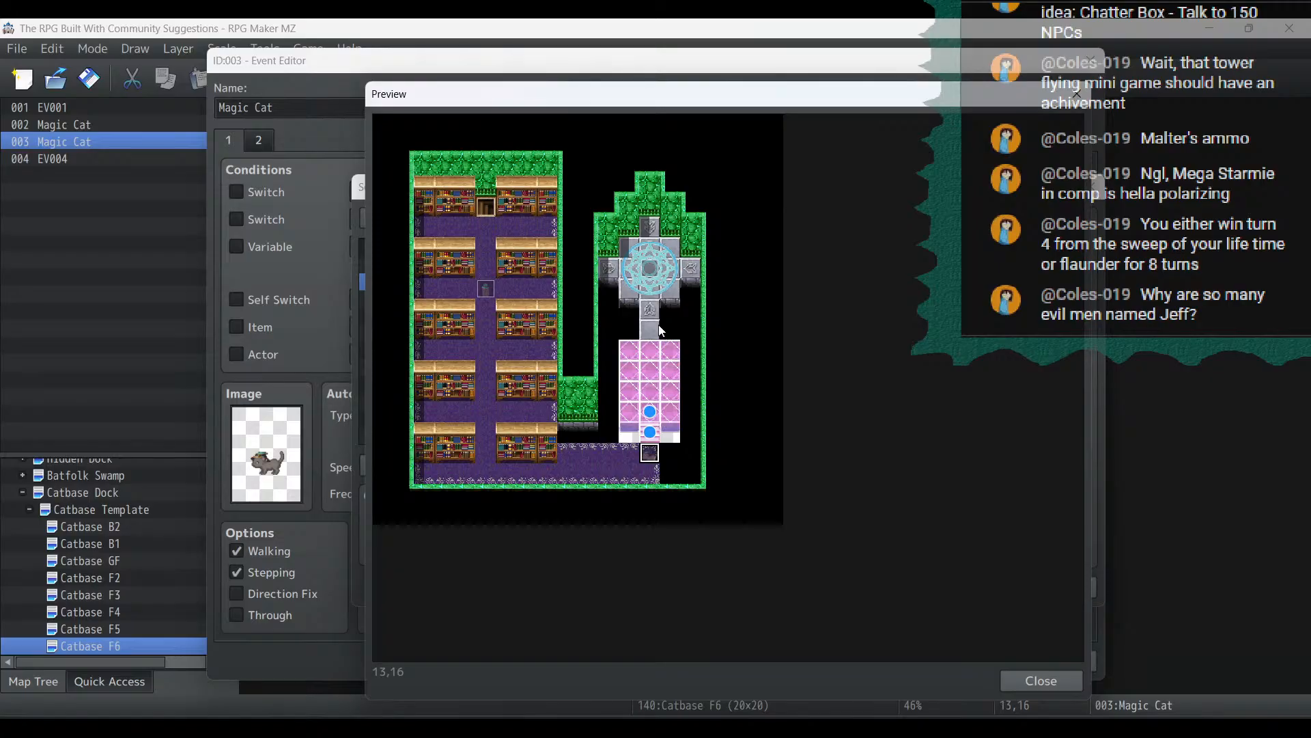
{"action": "left_click", "coordinate": [1052, 676]}
{"action": "left_click", "coordinate": [960, 667]}
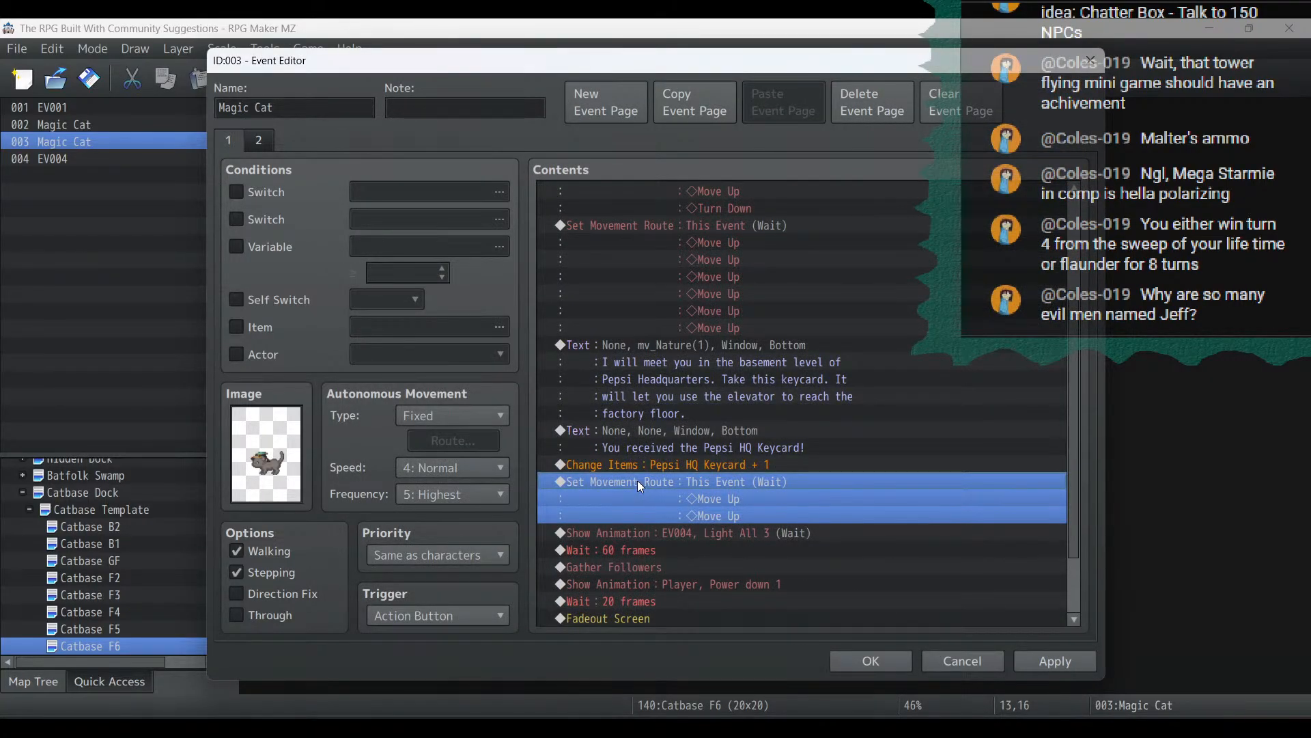
Duplicate the two-command Move Up route to just after the 60-frame Wait
{"action": "right_click", "coordinate": [666, 482]}
{"action": "left_click", "coordinate": [710, 563]}
{"action": "left_click", "coordinate": [705, 550]}
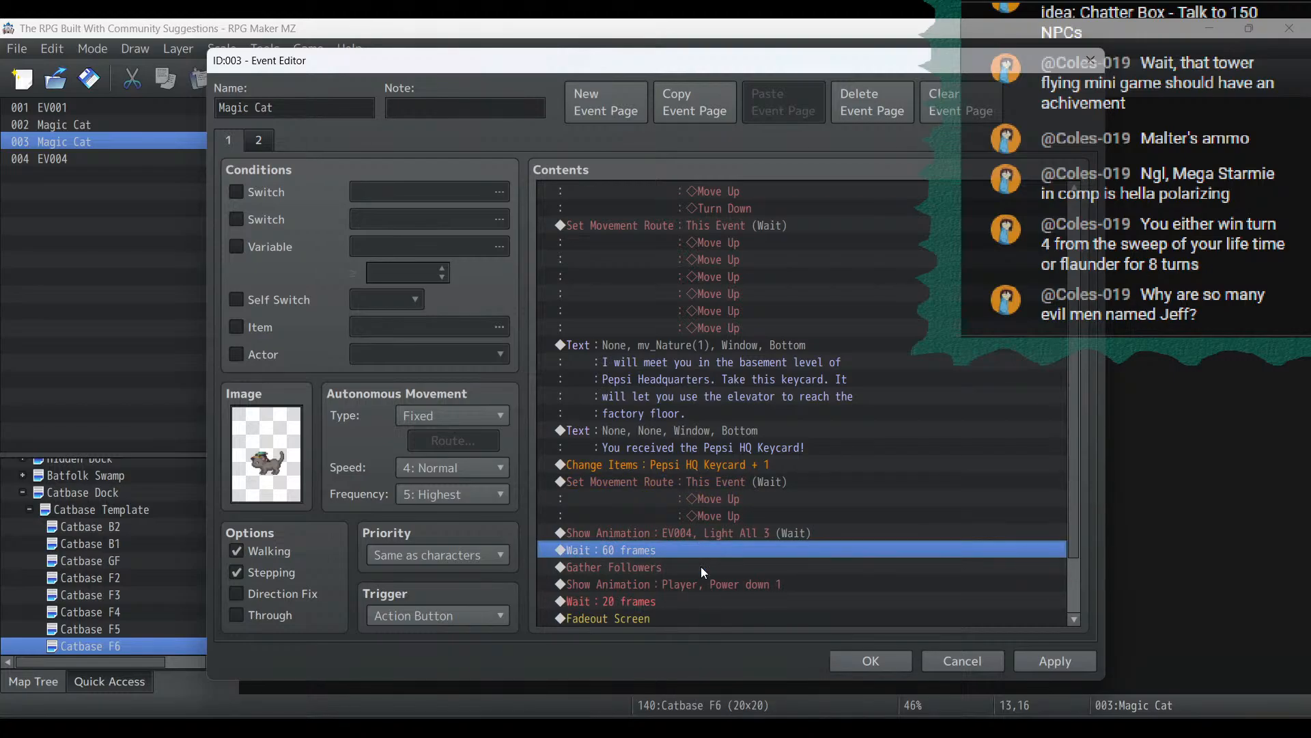
{"action": "left_click", "coordinate": [701, 566]}
{"action": "key", "text": "ctrl+v"}
Edit the copied route to Through ON, one Move Up and Transparent ON, and apply the event changes
{"action": "double_click", "coordinate": [701, 568]}
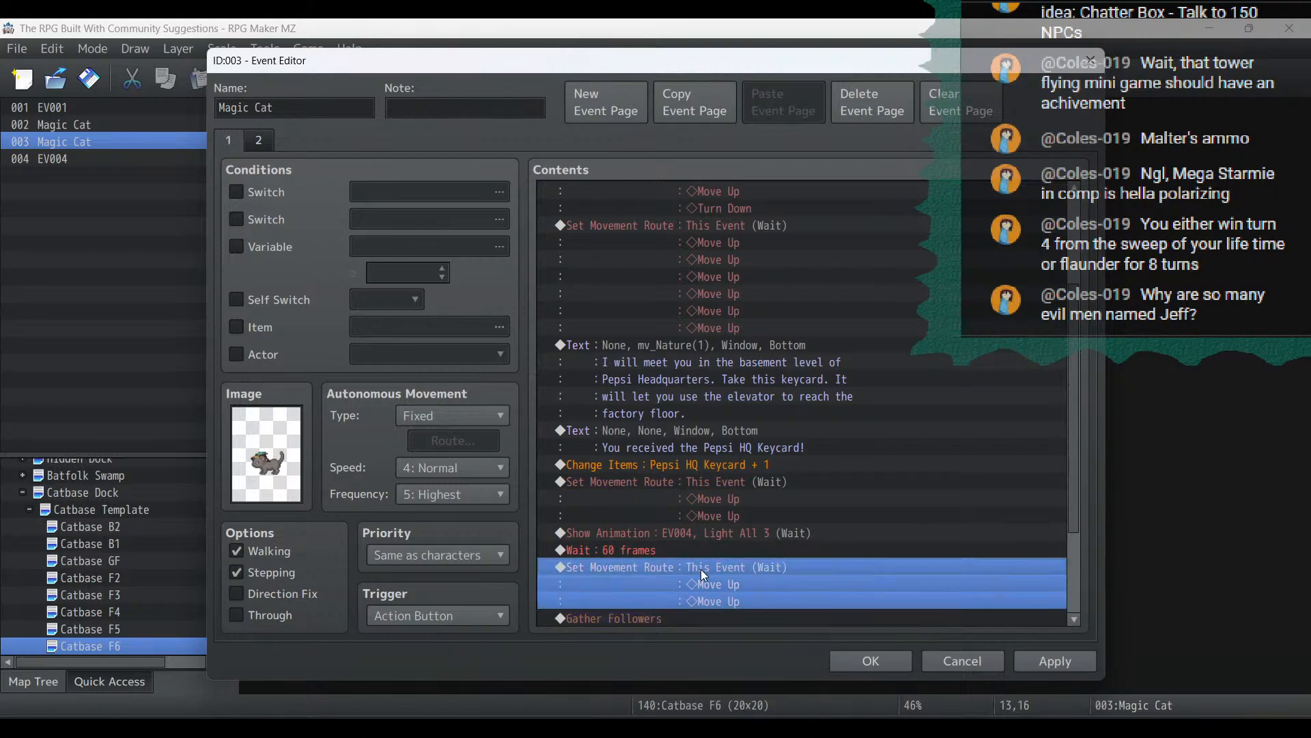
{"action": "left_click", "coordinate": [465, 264]}
{"action": "key", "text": "Delete"}
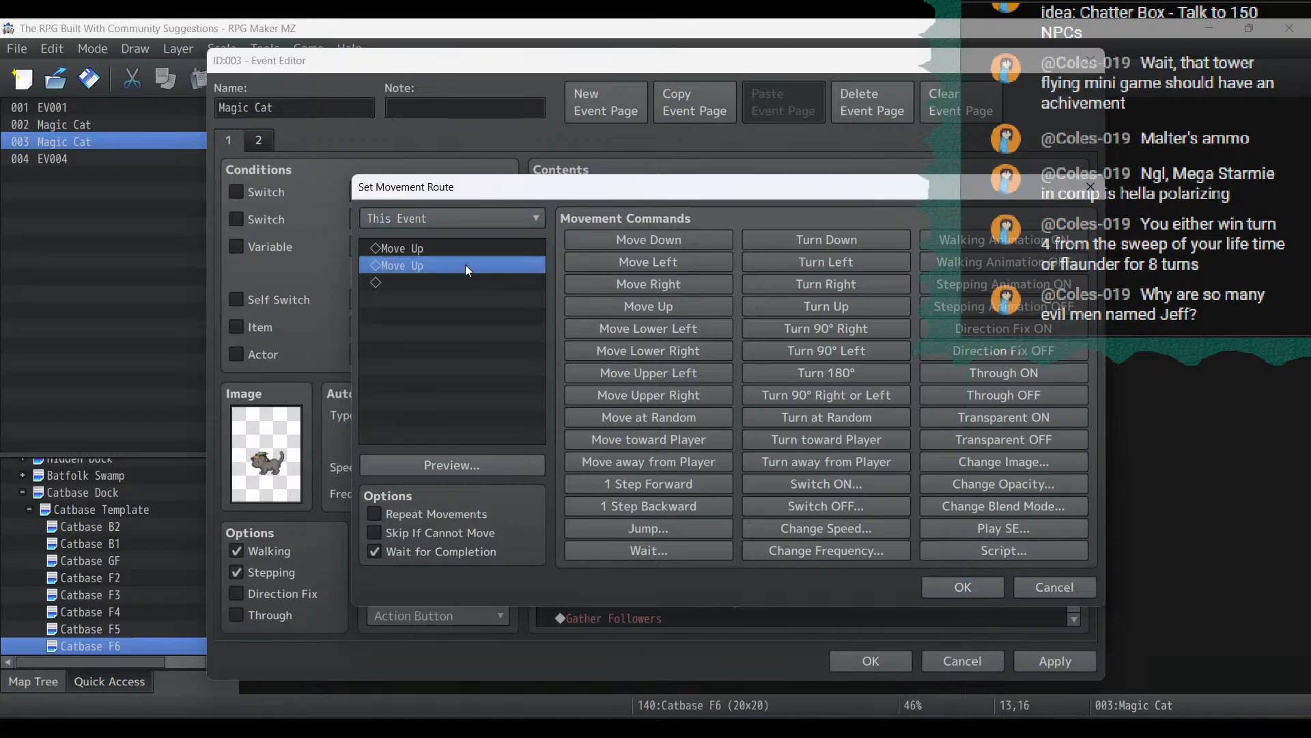
{"action": "left_click", "coordinate": [495, 249]}
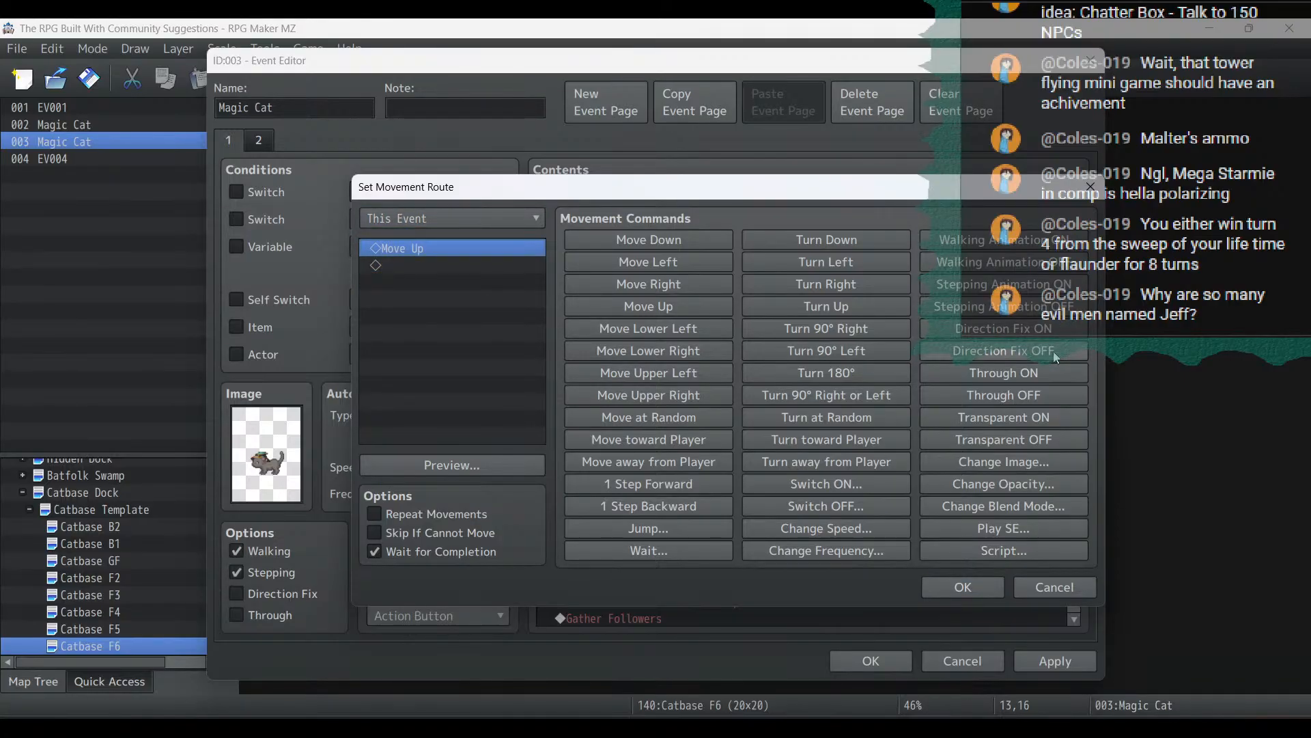
{"action": "left_click", "coordinate": [1042, 373]}
{"action": "left_click", "coordinate": [547, 330]}
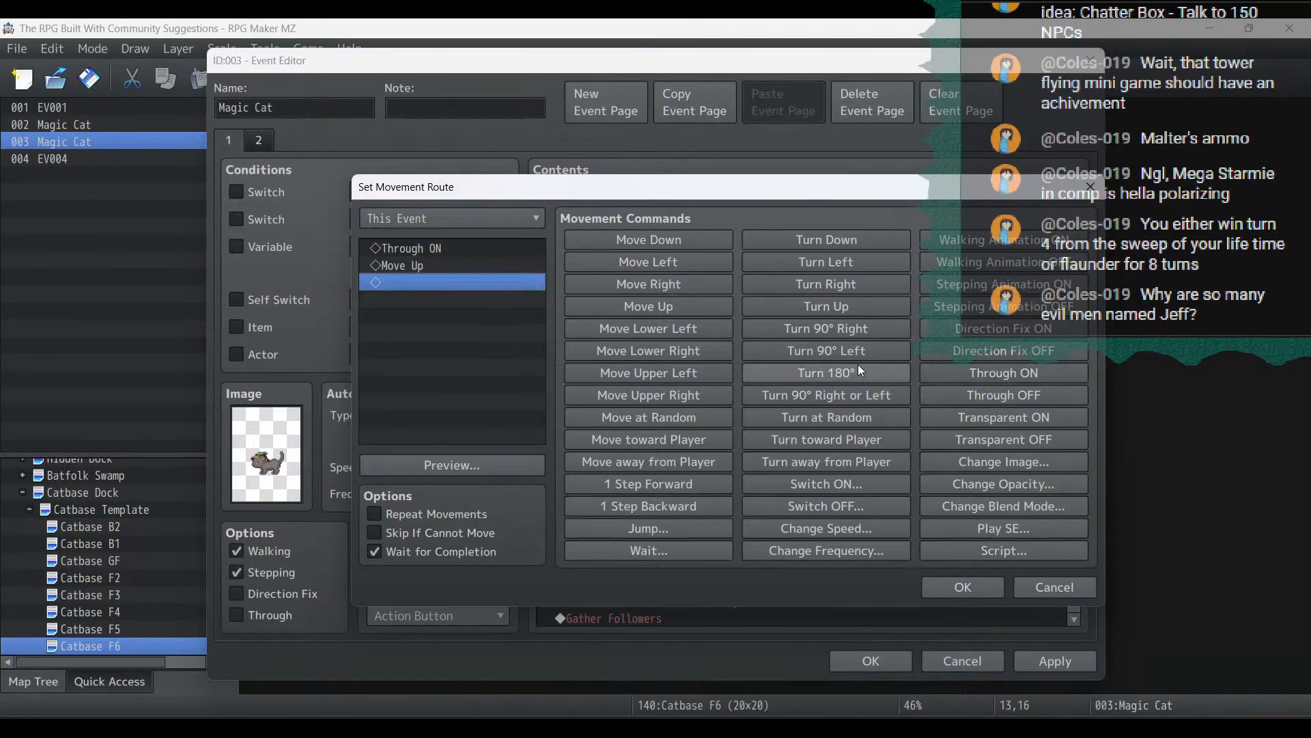
{"action": "left_click", "coordinate": [1032, 418]}
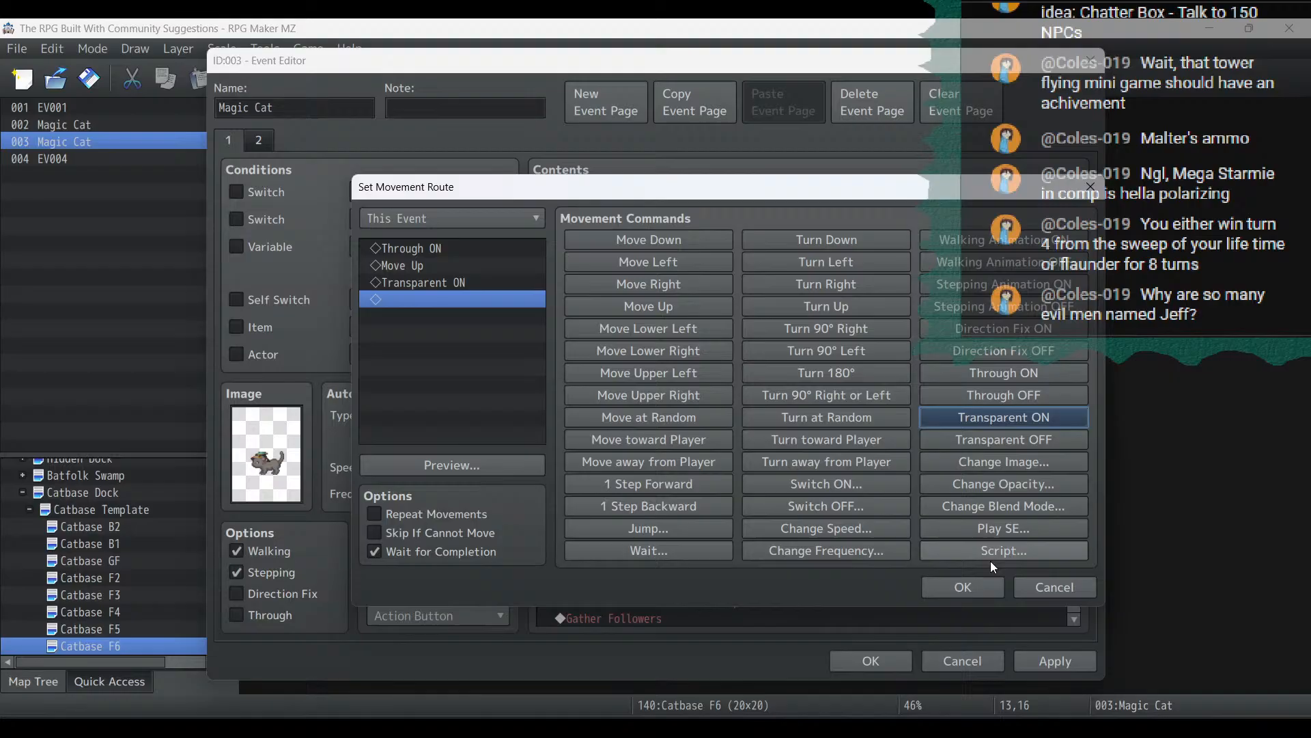
{"action": "left_click", "coordinate": [963, 586]}
{"action": "left_click", "coordinate": [1054, 660]}
Duplicate the Power down 1 animation and its 20-frame Wait to just before Gather Followers
{"action": "scroll", "coordinate": [965, 510], "scroll_direction": "down", "scroll_amount": 3}
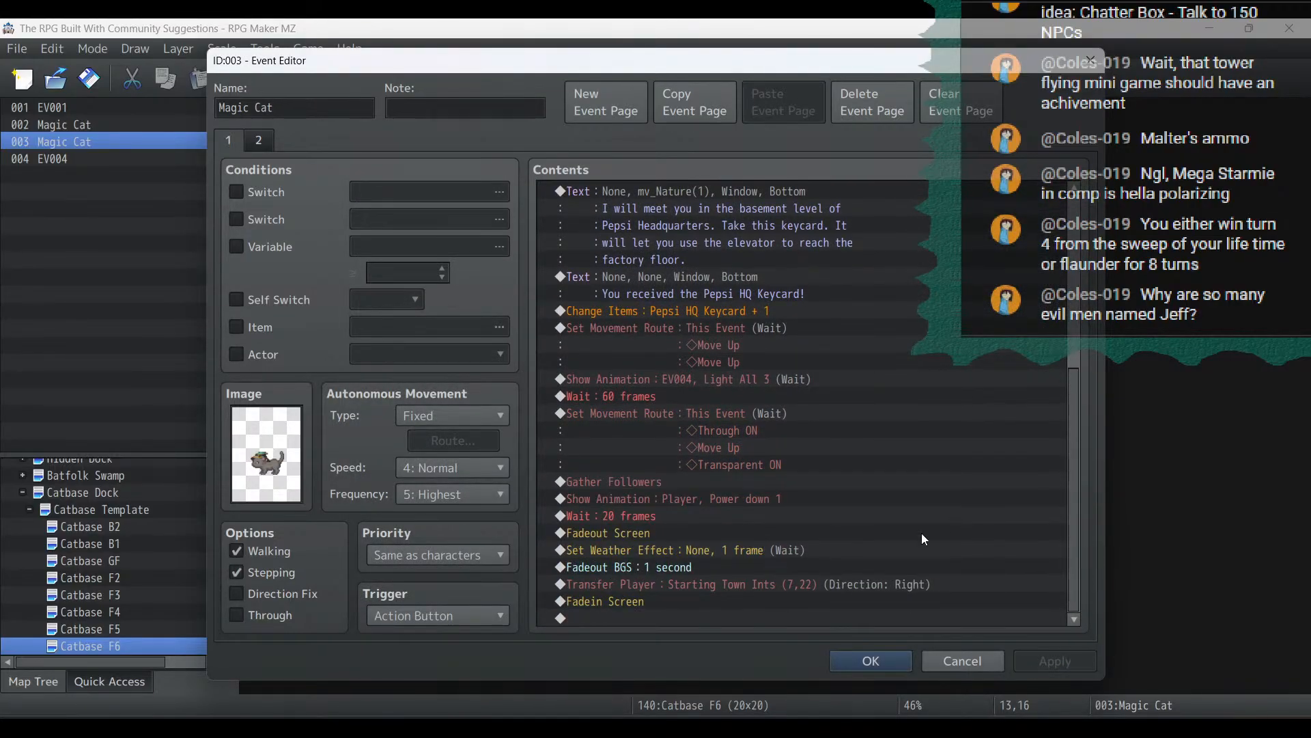
{"action": "left_click", "coordinate": [686, 499]}
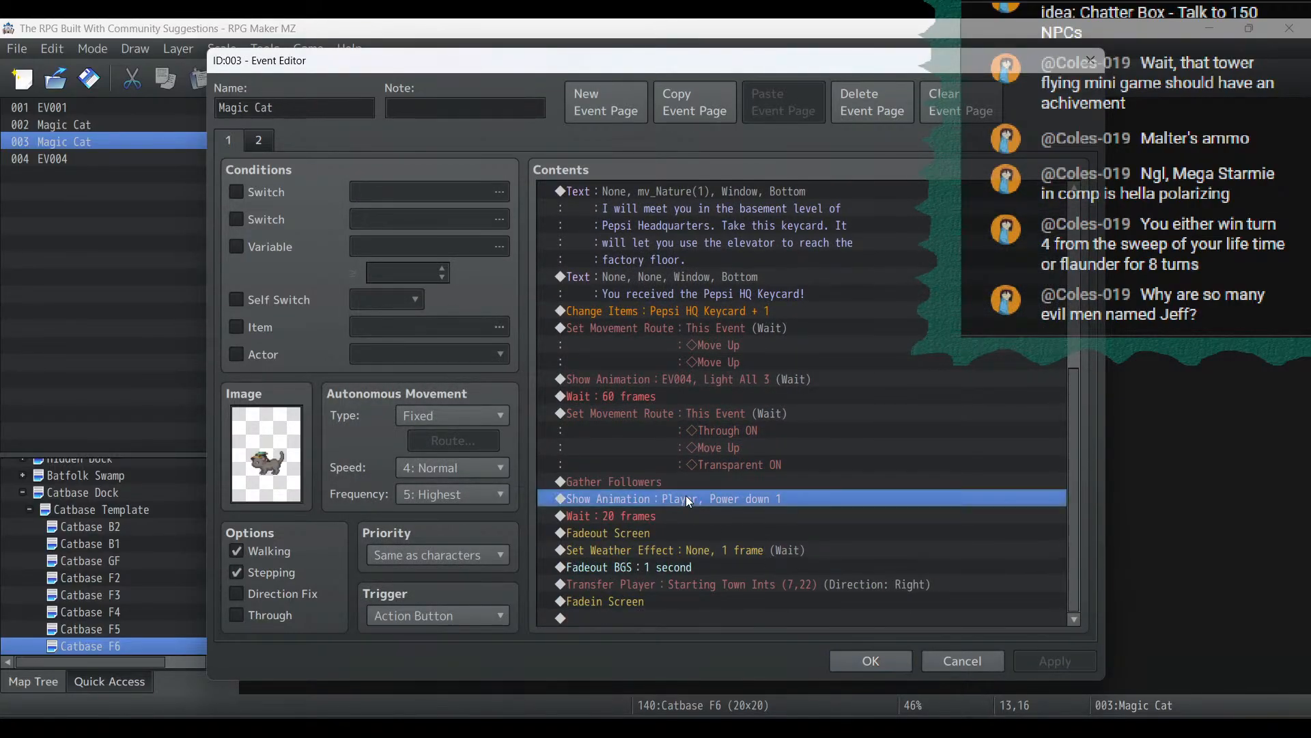
{"action": "left_click", "coordinate": [685, 516], "text": "shift"}
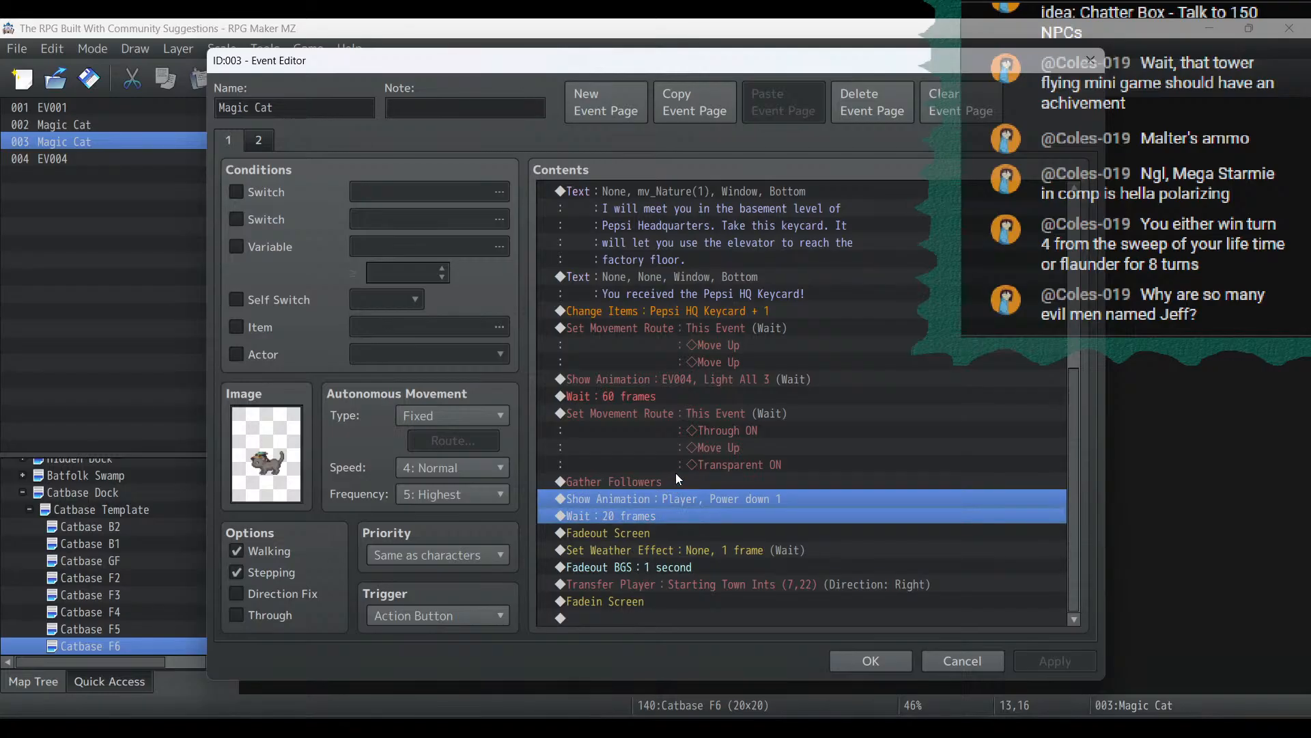
{"action": "left_click", "coordinate": [703, 476]}
{"action": "key", "text": "ctrl+v"}
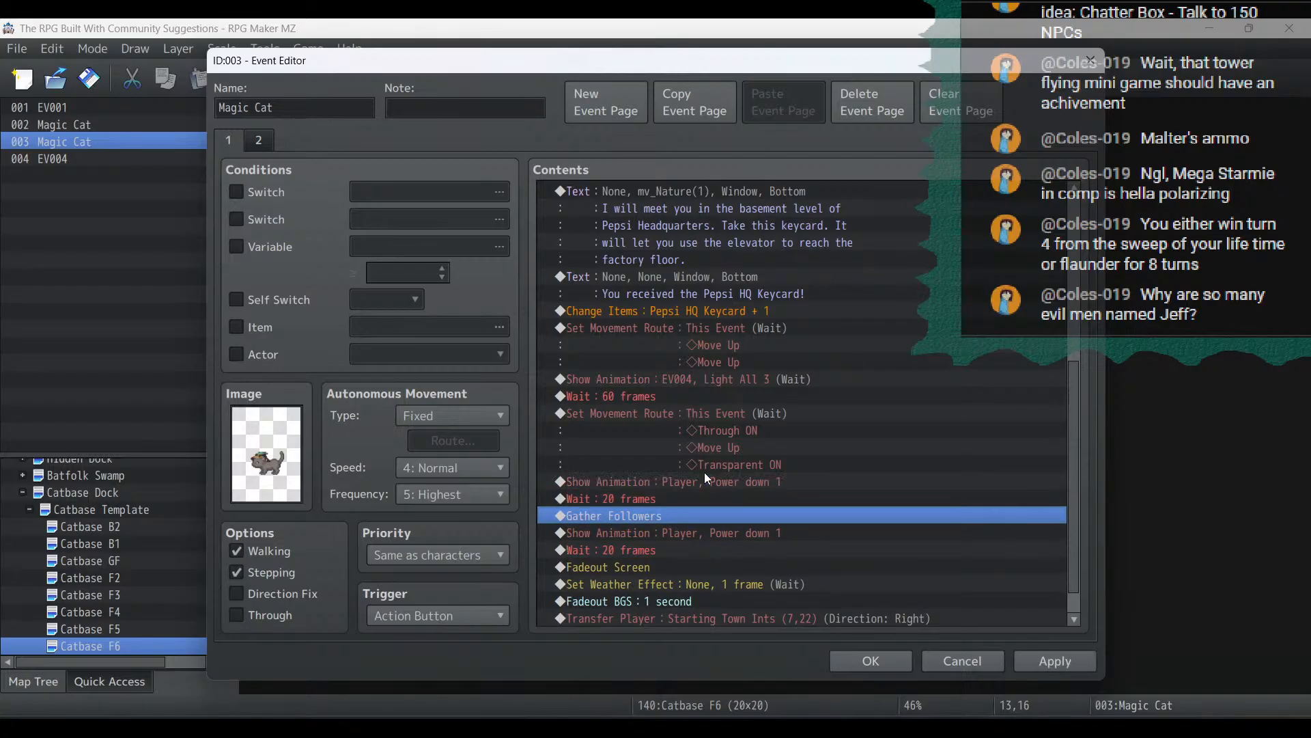
Remove Transparent ON from the Through ON movement route and apply the event changes
{"action": "double_click", "coordinate": [707, 413]}
{"action": "left_click", "coordinate": [505, 285]}
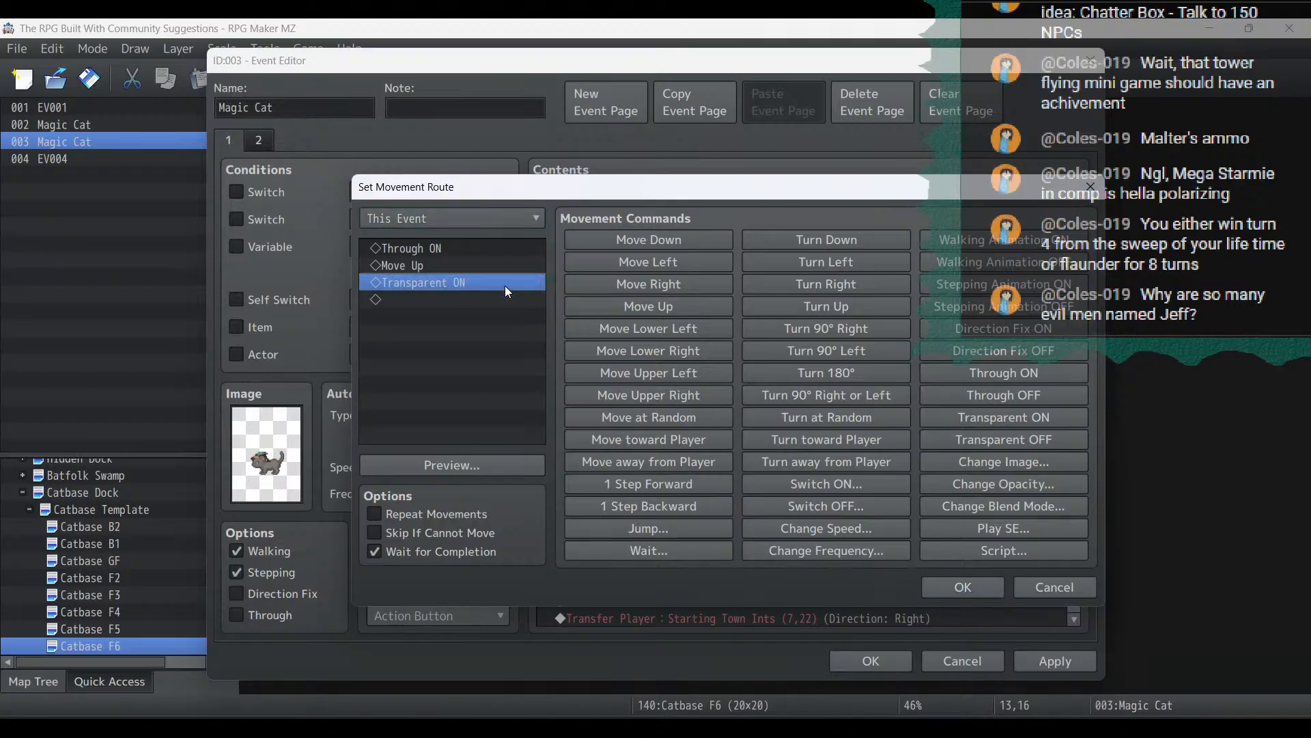
{"action": "key", "text": "Delete"}
{"action": "left_click", "coordinate": [993, 589]}
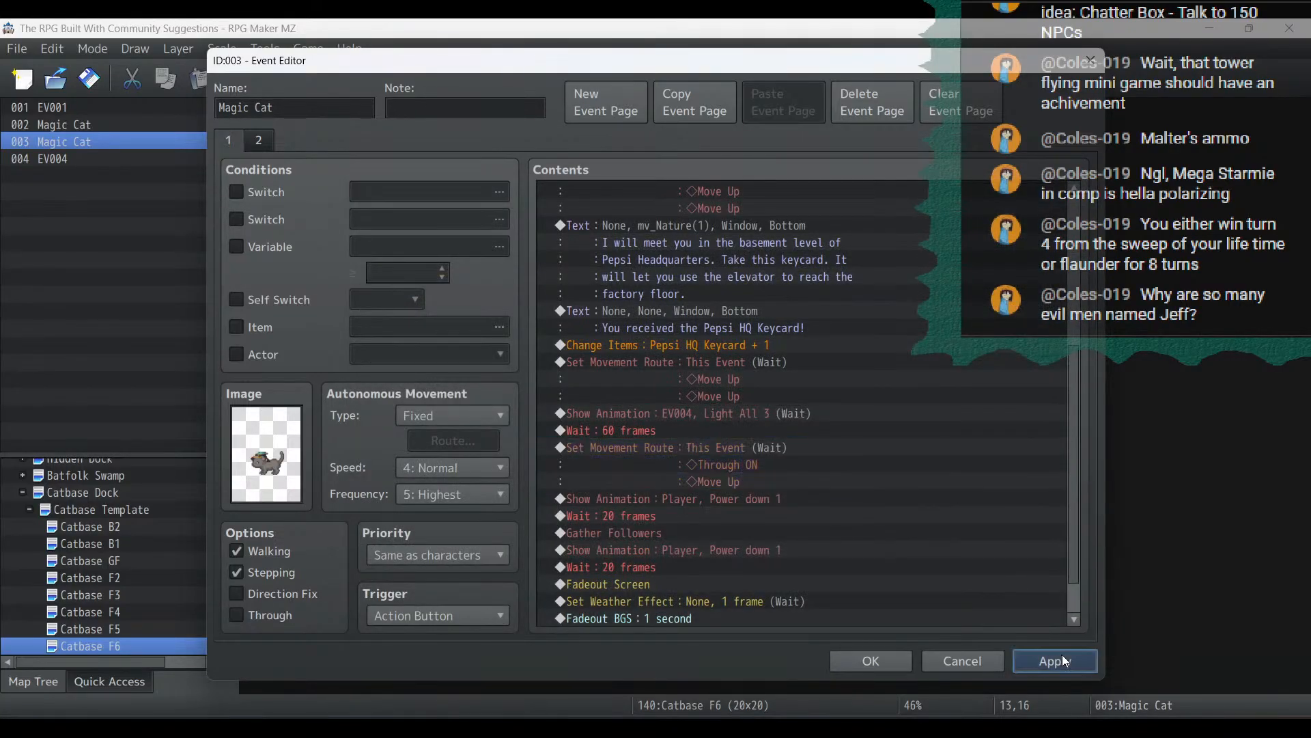
{"action": "left_click", "coordinate": [1063, 654]}
Set the Power down 1 animation just before Gather Followers to play on This Event
{"action": "left_click", "coordinate": [777, 499]}
{"action": "double_click", "coordinate": [774, 501]}
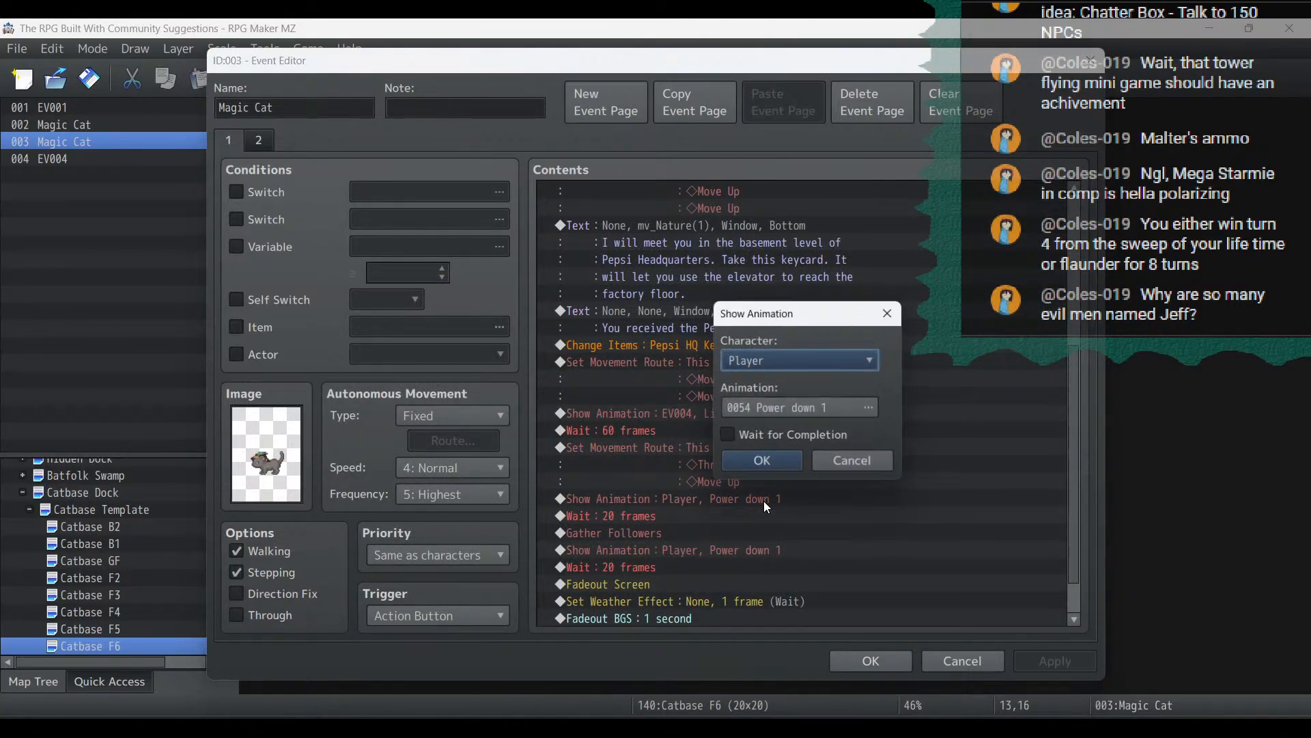
{"action": "left_click", "coordinate": [774, 357]}
{"action": "left_click", "coordinate": [780, 397]}
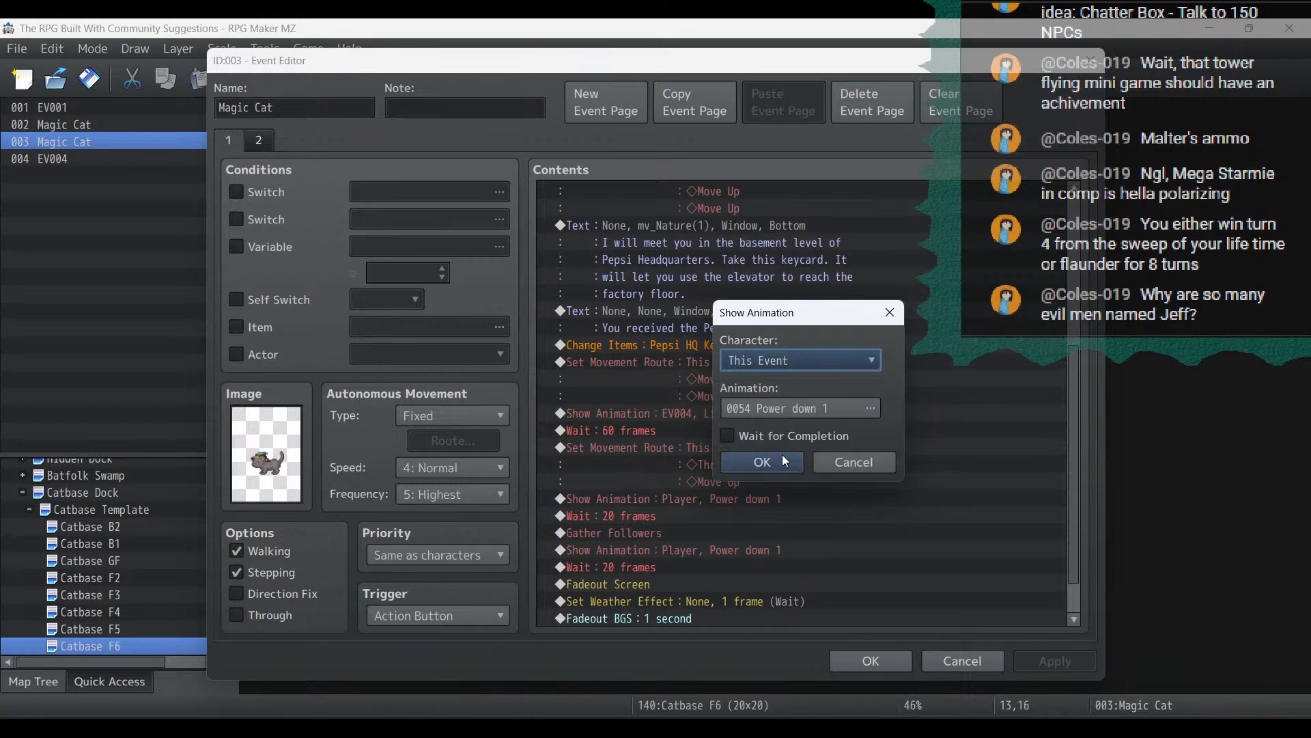
{"action": "left_click", "coordinate": [785, 460]}
Insert a This Event movement route with Transparent ON just before Gather Followers and apply the event changes
{"action": "left_click", "coordinate": [678, 515]}
{"action": "left_click", "coordinate": [671, 533]}
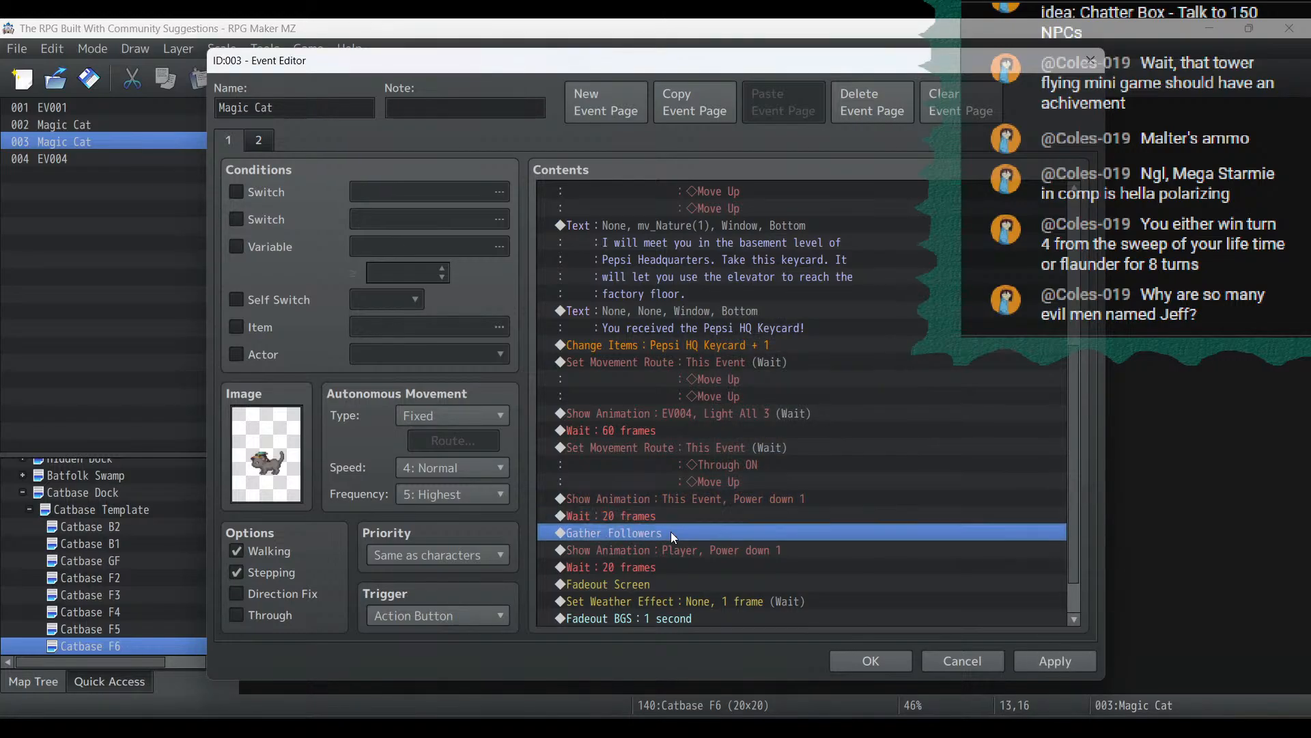
{"action": "right_click", "coordinate": [671, 531]}
{"action": "left_click", "coordinate": [731, 504]}
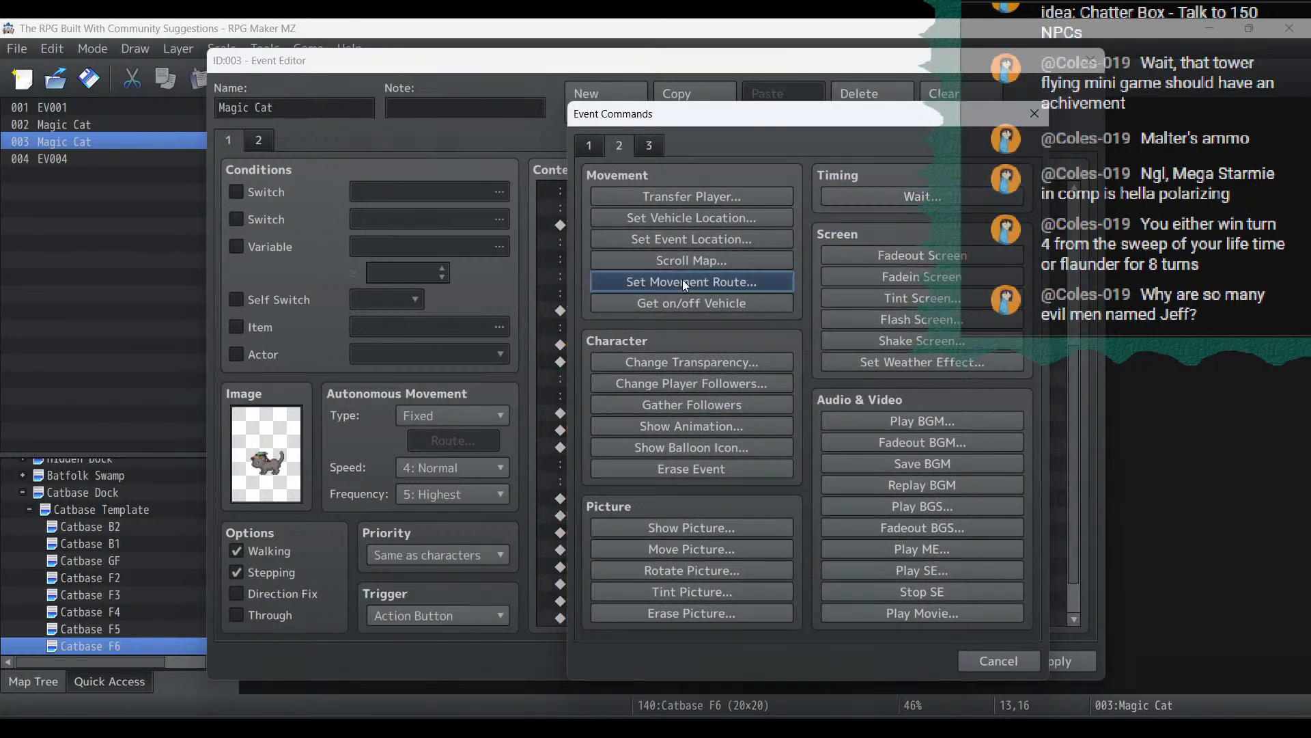
{"action": "left_click", "coordinate": [683, 282]}
{"action": "left_click", "coordinate": [490, 215]}
{"action": "left_click", "coordinate": [493, 260]}
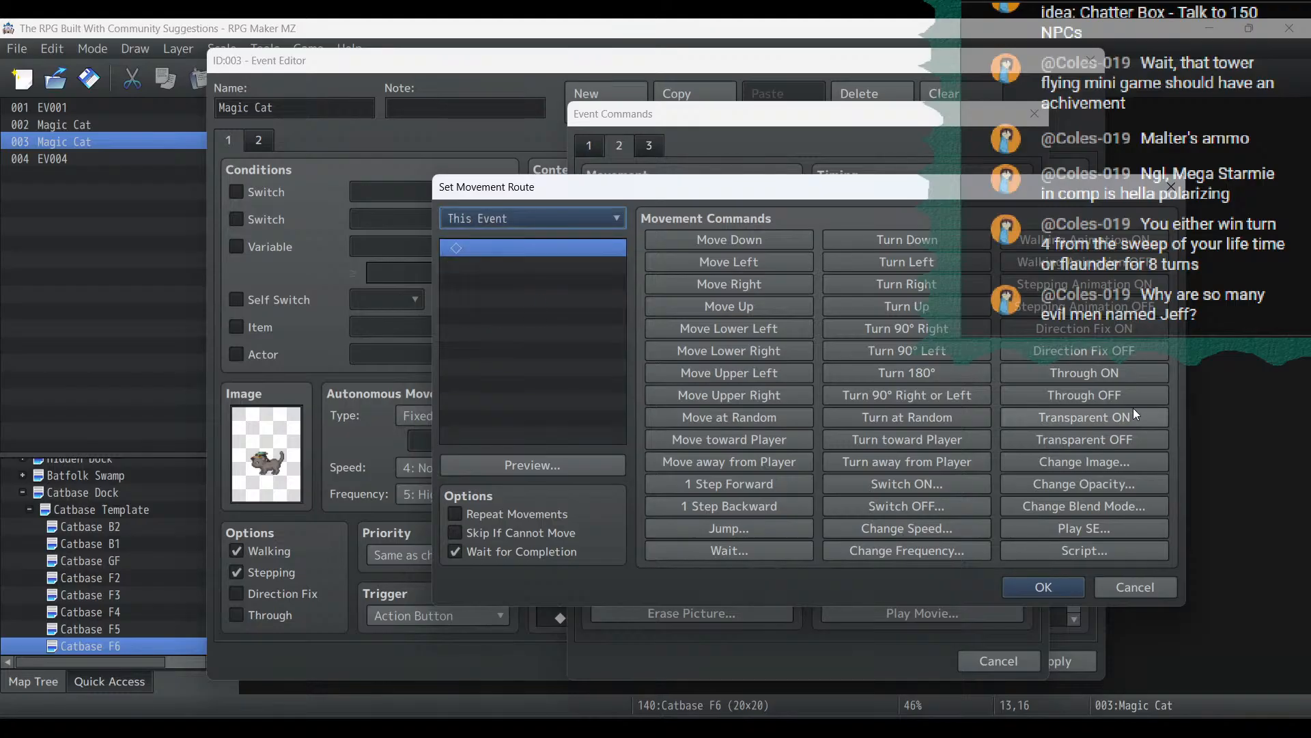
{"action": "left_click", "coordinate": [1108, 417]}
{"action": "left_click", "coordinate": [1063, 592]}
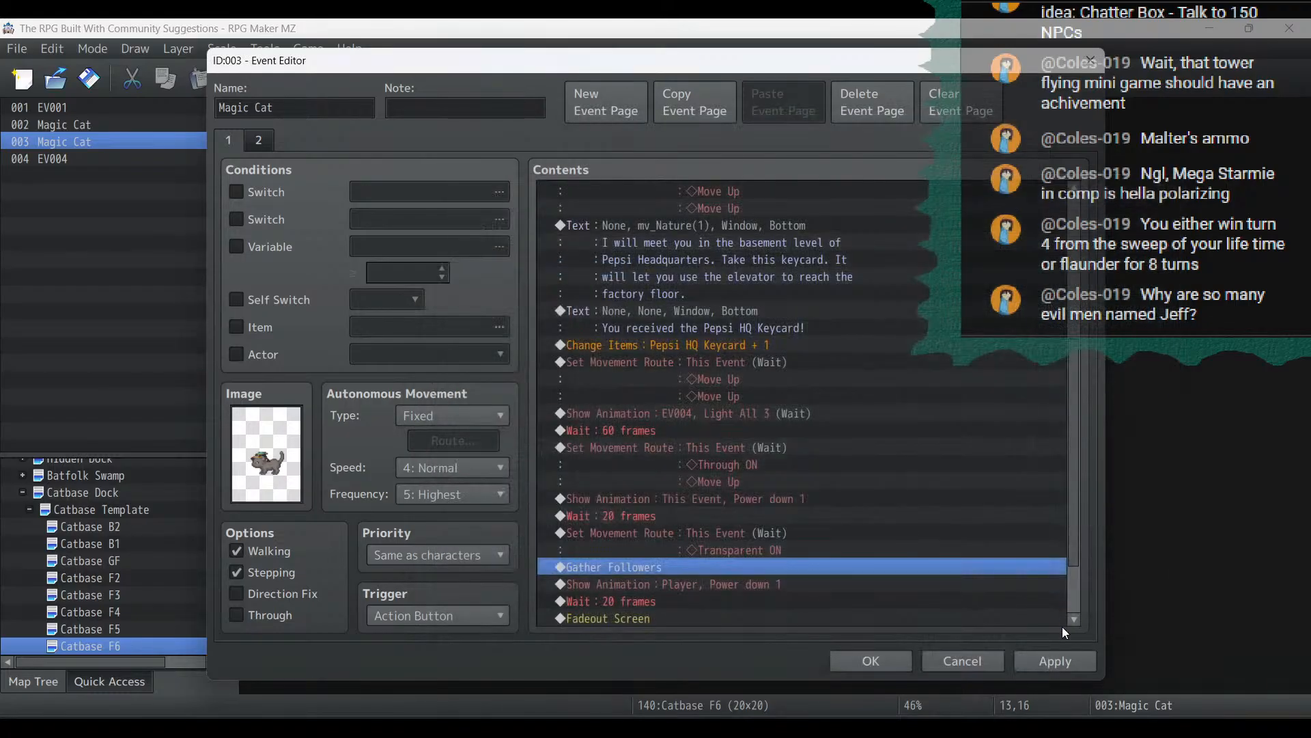
{"action": "left_click", "coordinate": [1056, 661]}
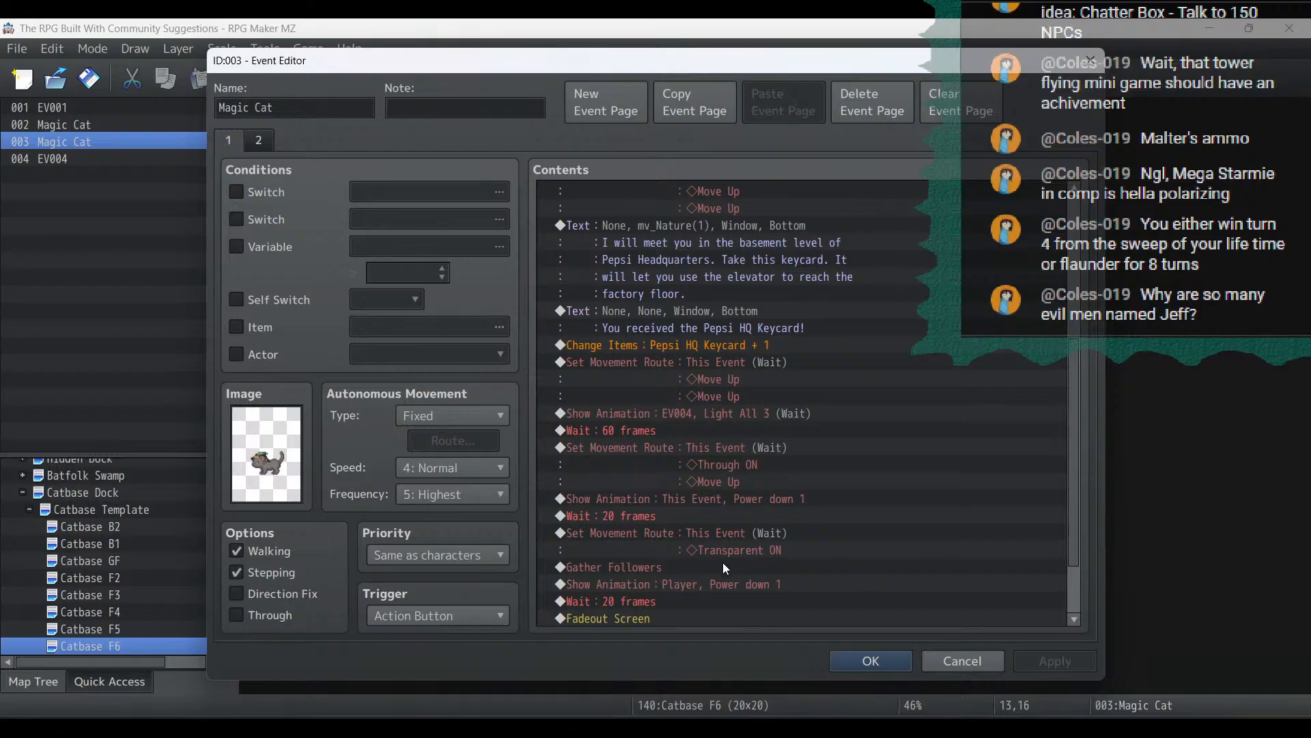
Insert a Player movement route of two Move Up commands, with Wait for Completion on, just before the Light All 3 animation on EV004
{"action": "scroll", "coordinate": [720, 562], "scroll_direction": "down", "scroll_amount": 2}
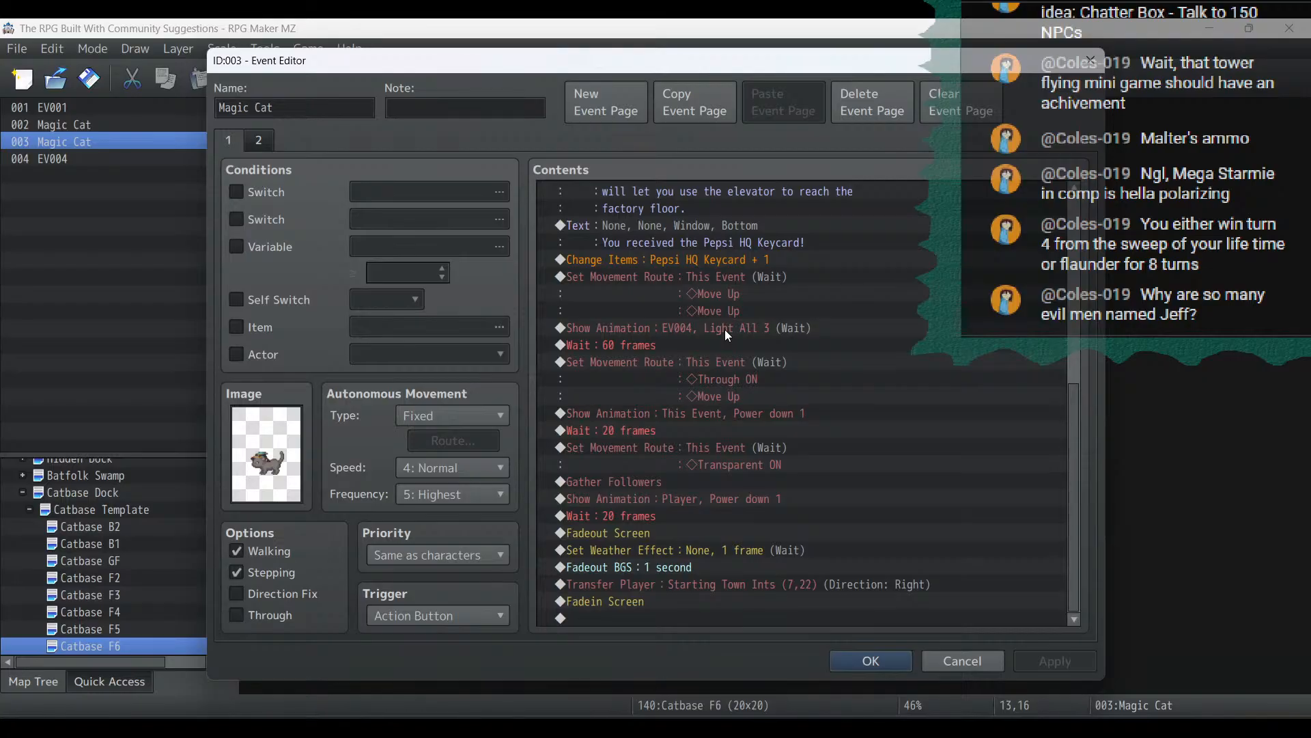
{"action": "left_click", "coordinate": [660, 515]}
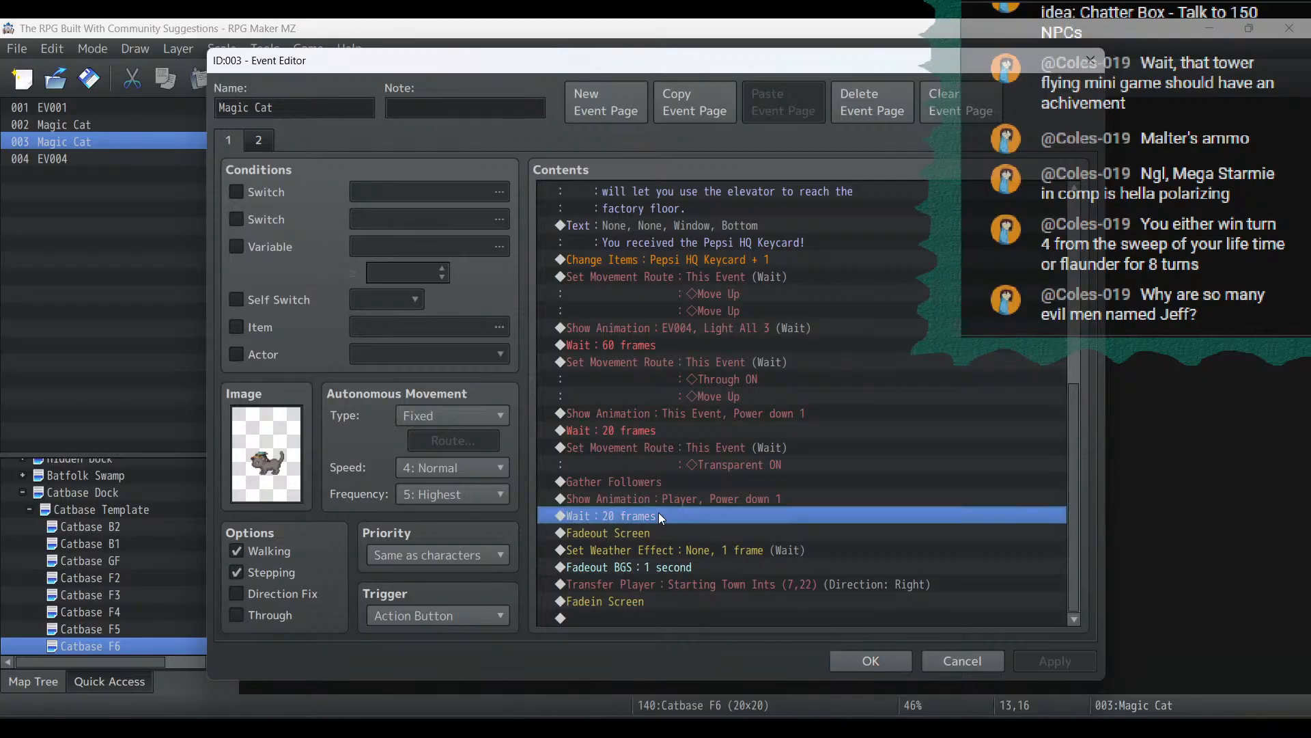
{"action": "left_click", "coordinate": [675, 480]}
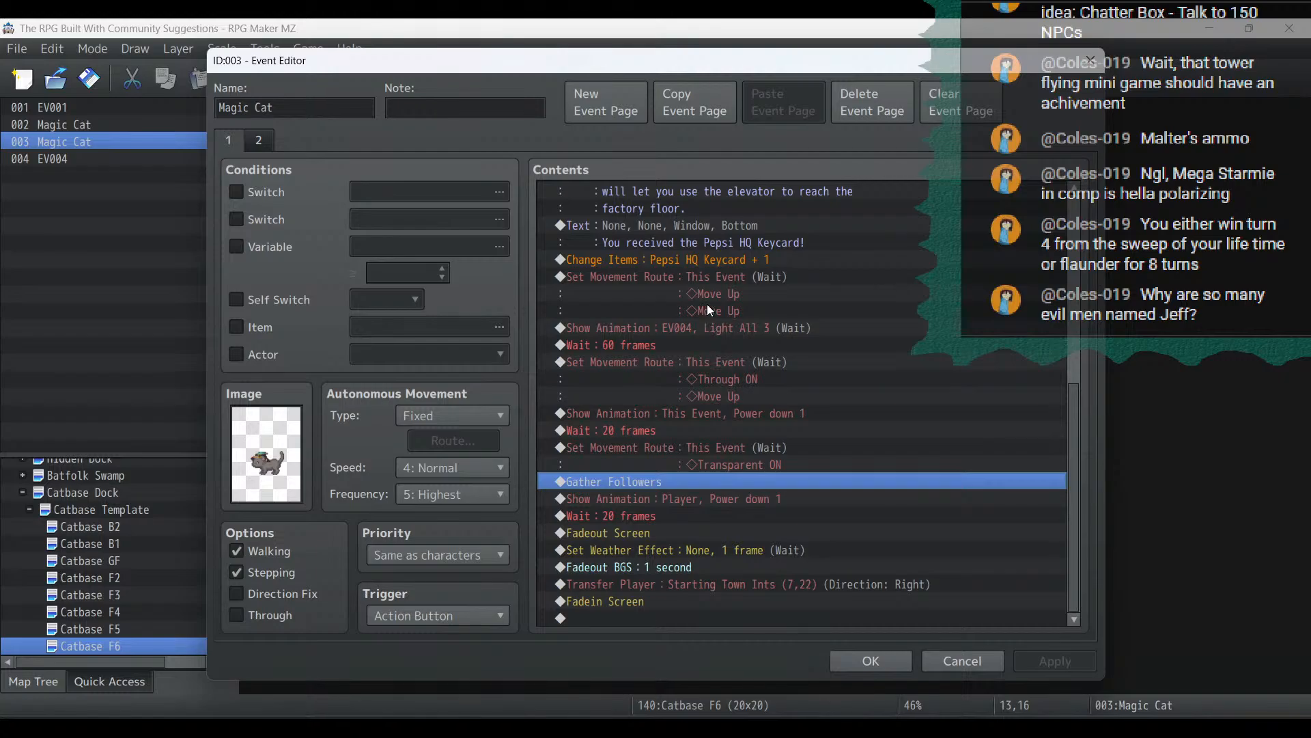
{"action": "right_click", "coordinate": [711, 277]}
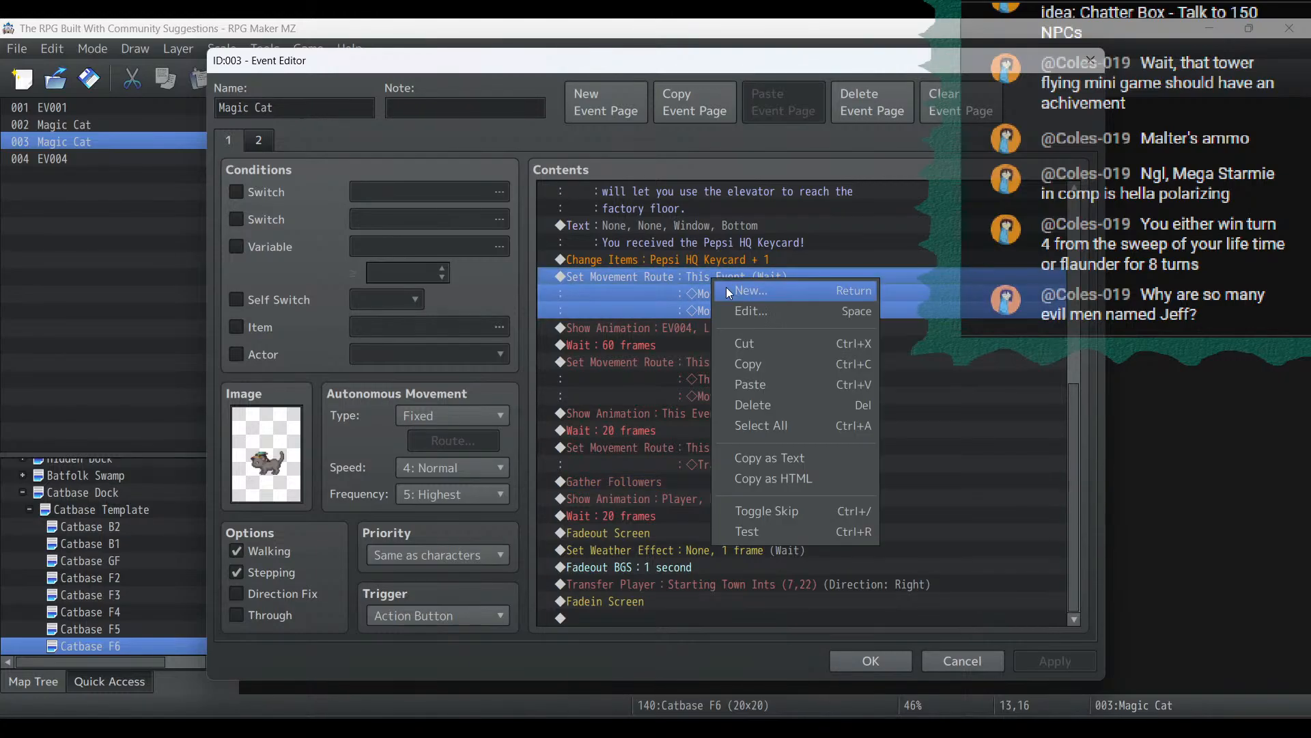
{"action": "left_click", "coordinate": [686, 333]}
{"action": "right_click", "coordinate": [686, 329]}
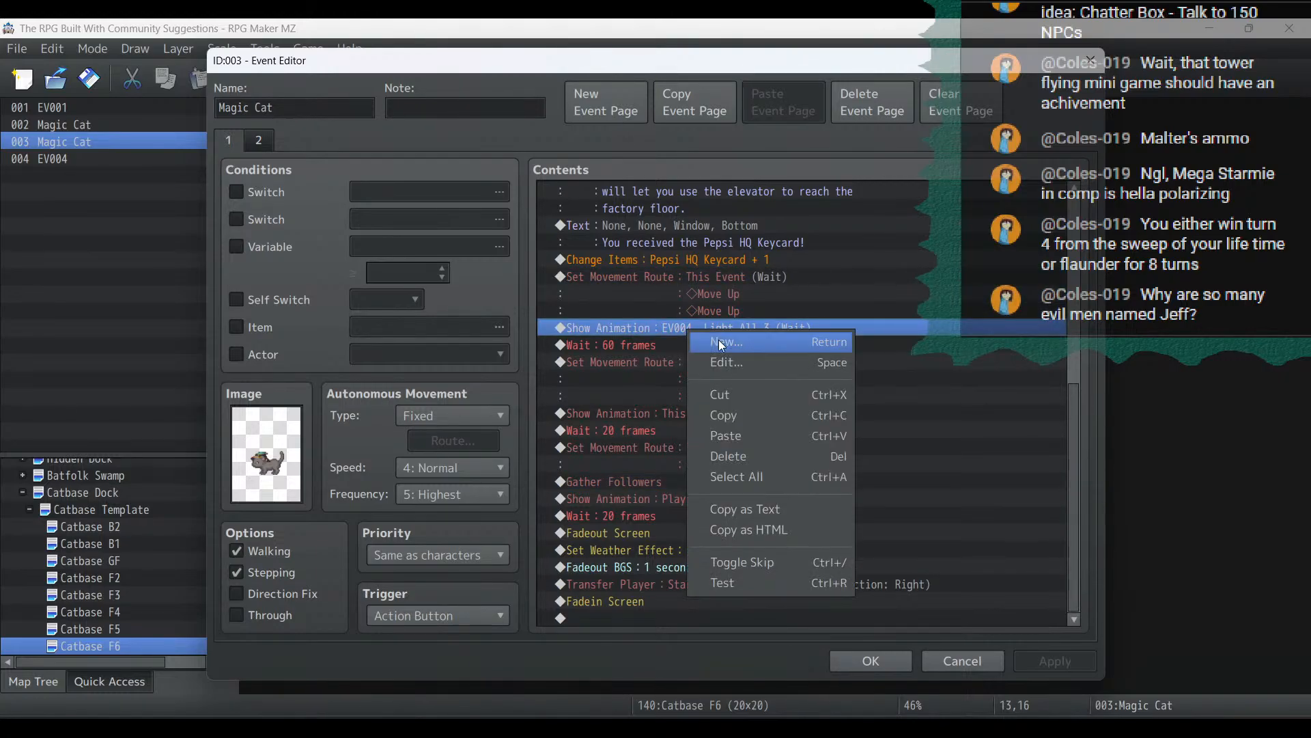
{"action": "left_click", "coordinate": [719, 339]}
{"action": "left_click", "coordinate": [679, 281]}
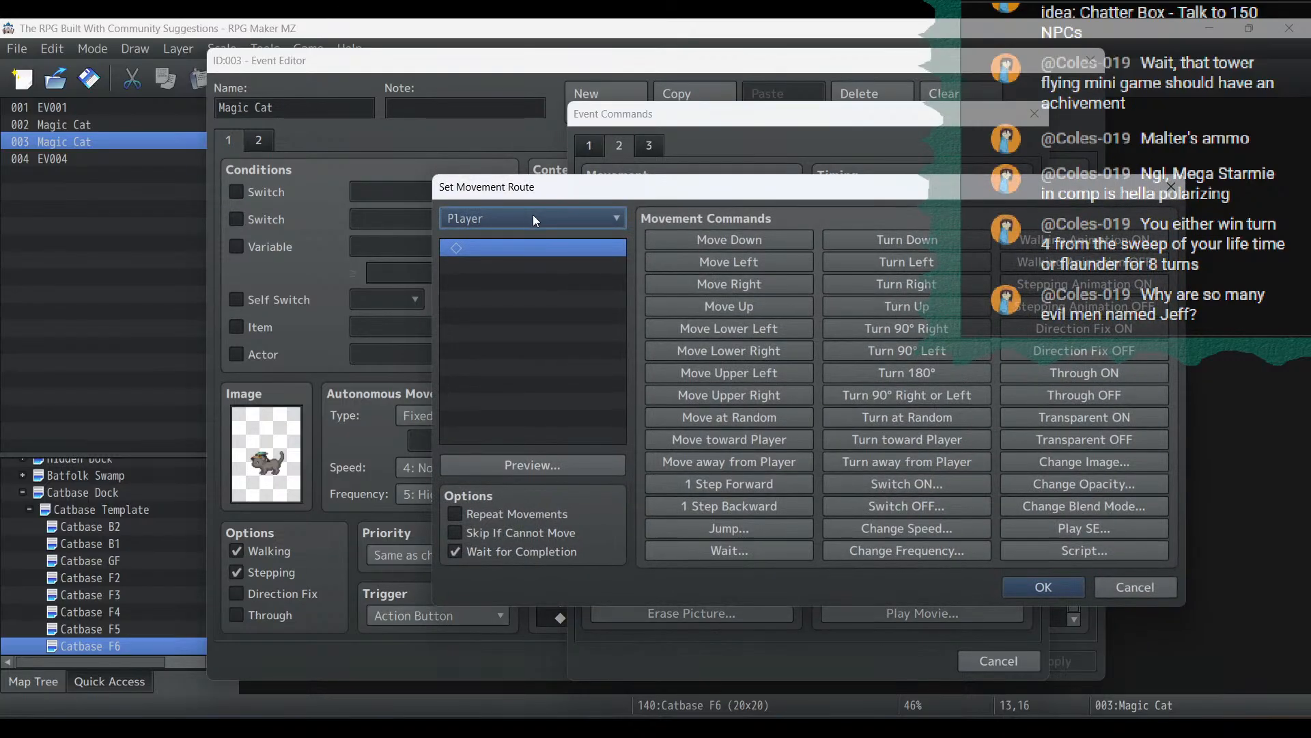
{"action": "left_click", "coordinate": [776, 301]}
{"action": "left_click", "coordinate": [775, 302]}
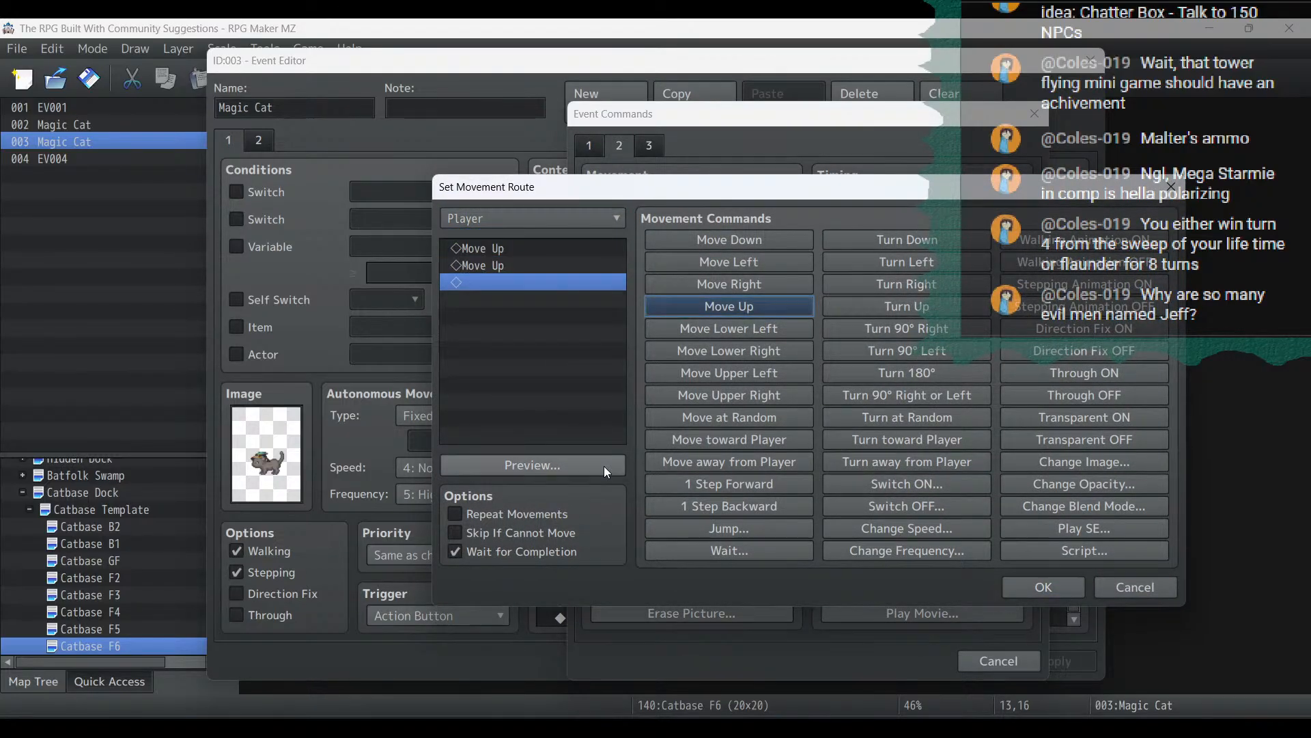
{"action": "left_click", "coordinate": [582, 552]}
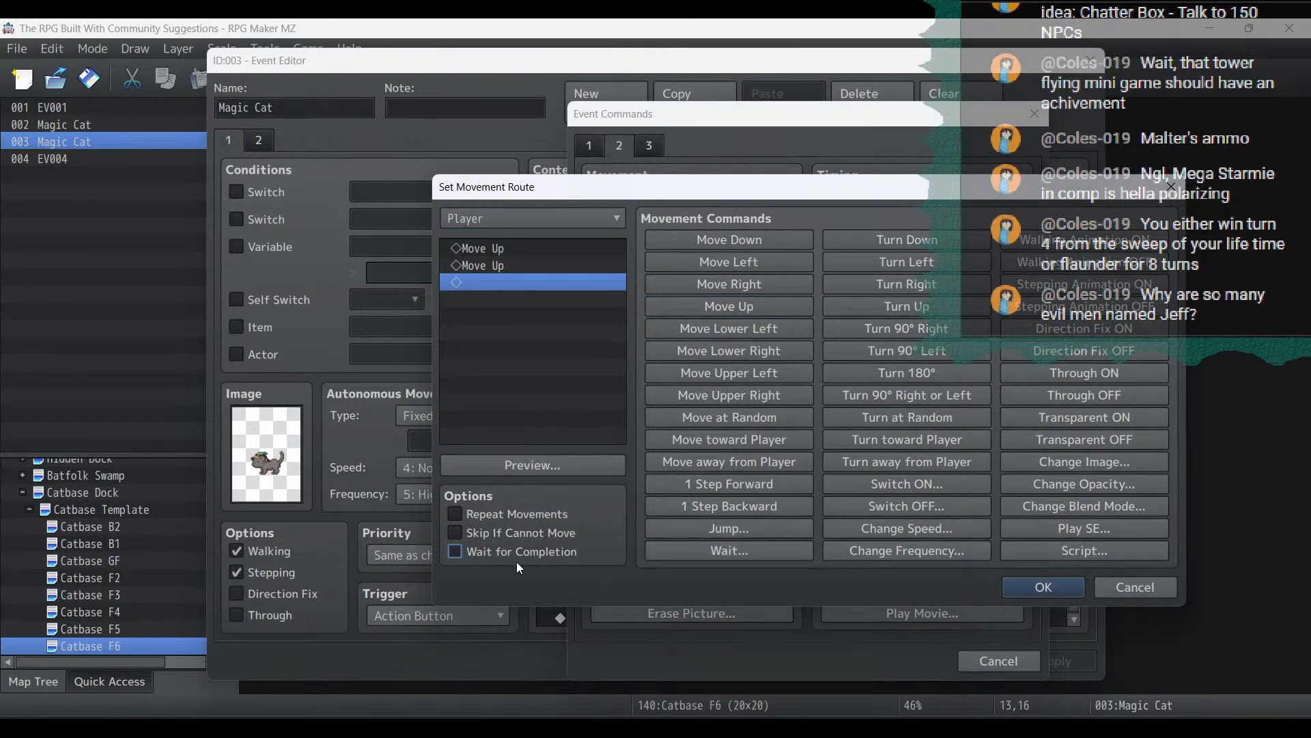
{"action": "left_click", "coordinate": [516, 560]}
{"action": "left_click", "coordinate": [1035, 584]}
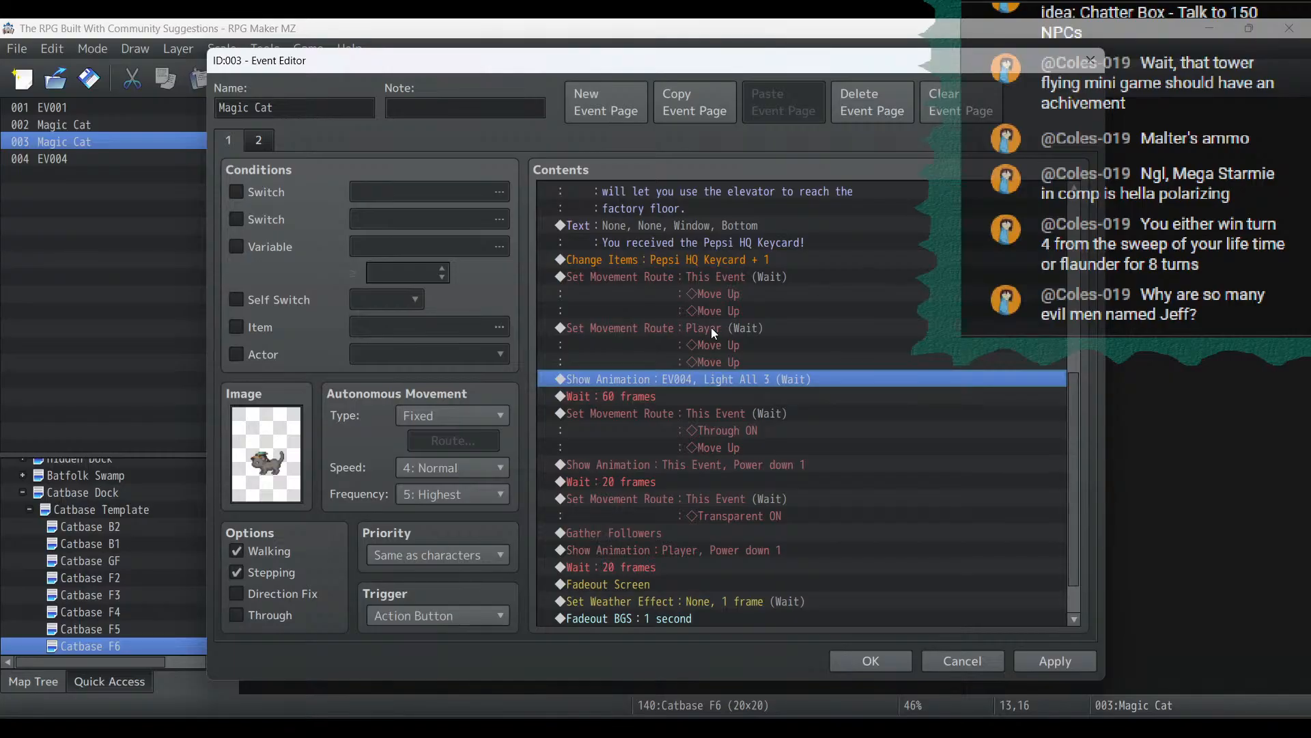
Turn off Wait for Completion on the cat's two-command Move Up route after the keycard item change and apply the event changes
{"action": "left_click", "coordinate": [711, 327]}
{"action": "double_click", "coordinate": [709, 276]}
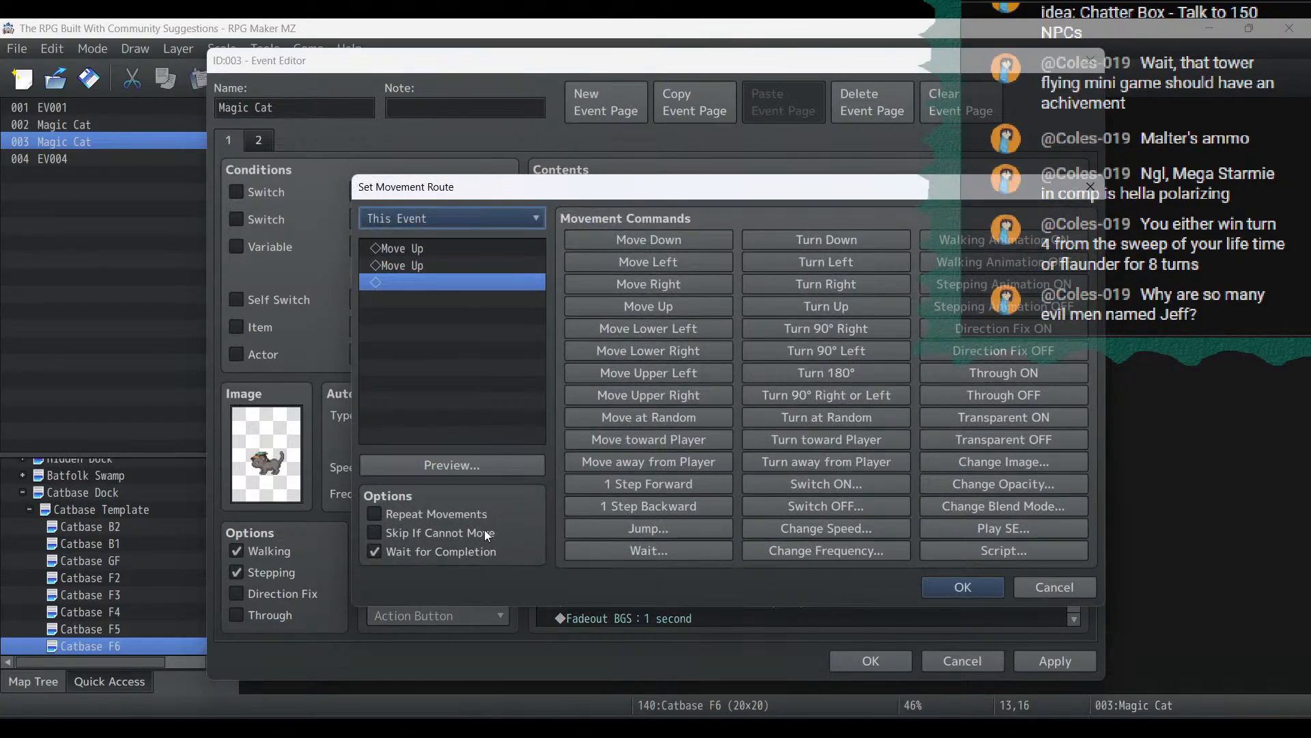
{"action": "left_click", "coordinate": [482, 552]}
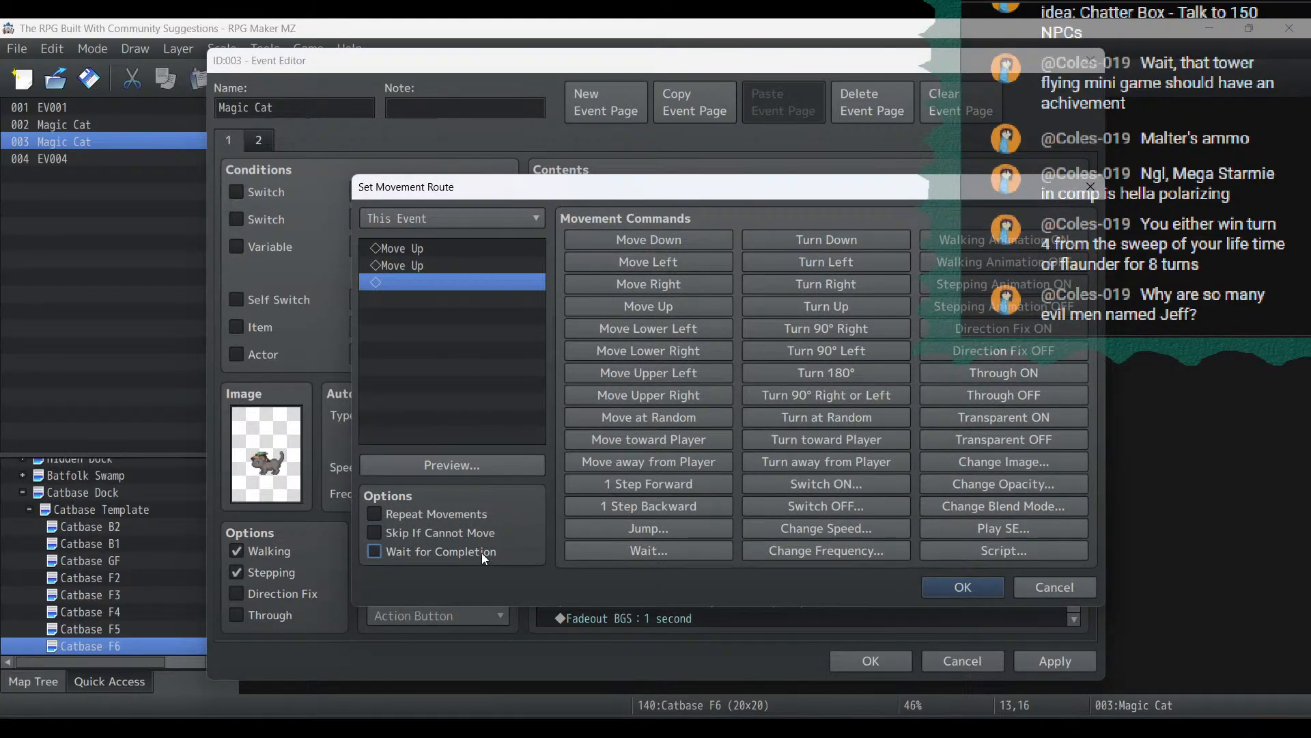
{"action": "left_click", "coordinate": [997, 587]}
{"action": "left_click", "coordinate": [1051, 661]}
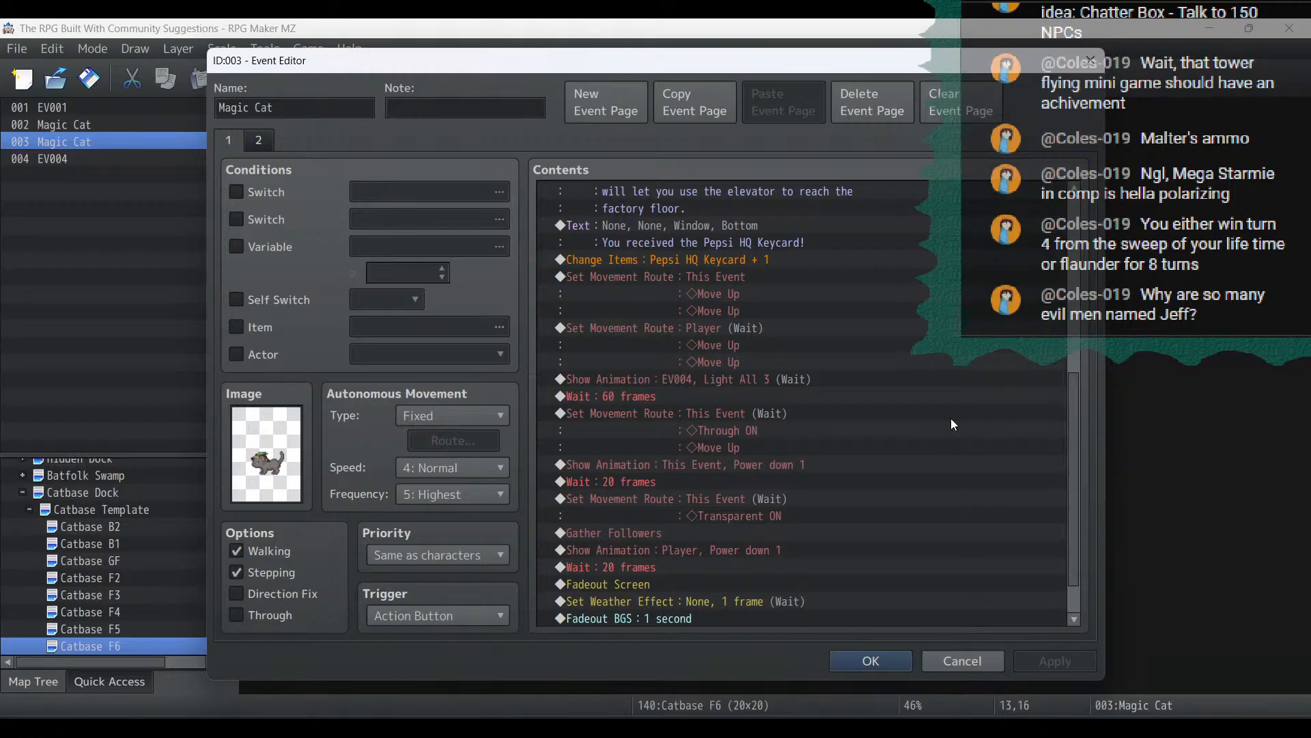
Insert a Player movement route of Through ON, two Move Up and Through OFF just before the cat's Power down 1 animation
{"action": "left_click", "coordinate": [933, 417]}
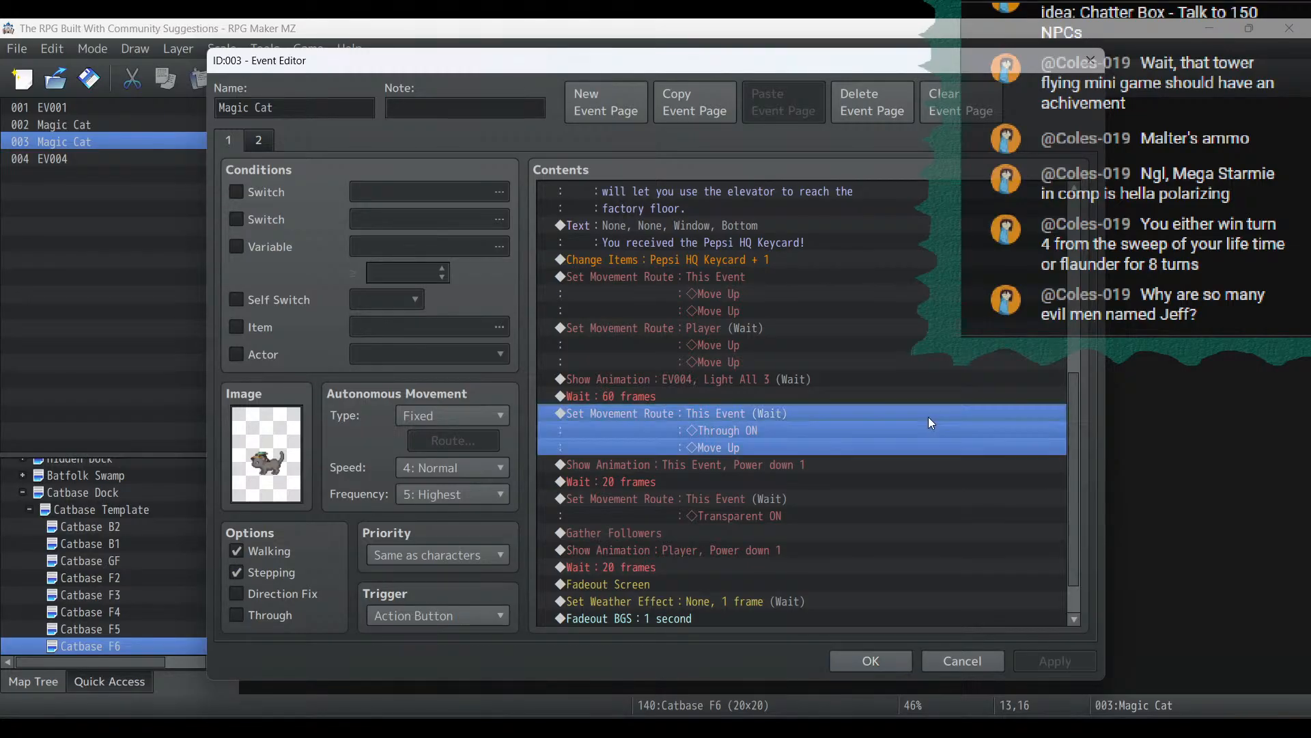
{"action": "right_click", "coordinate": [914, 415]}
{"action": "left_click", "coordinate": [769, 481]}
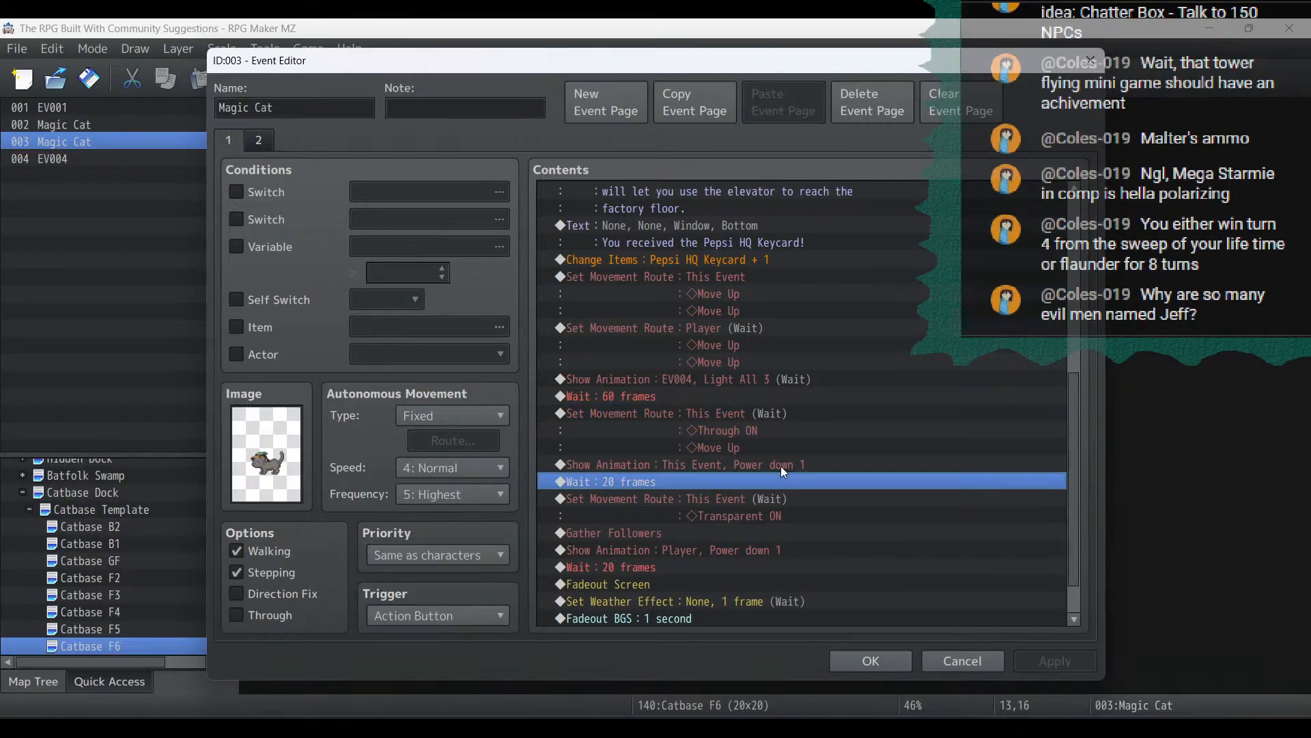
{"action": "left_click", "coordinate": [781, 466]}
{"action": "right_click", "coordinate": [781, 466]}
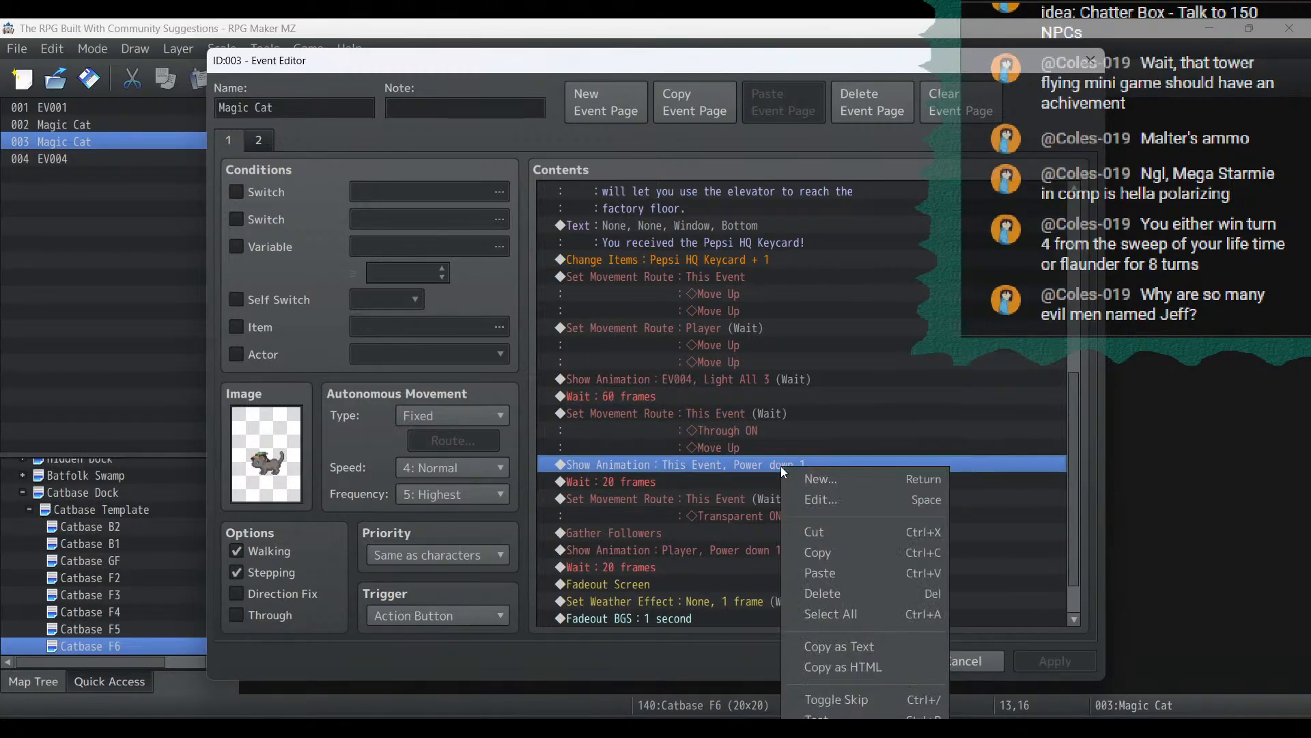
{"action": "left_click", "coordinate": [814, 482]}
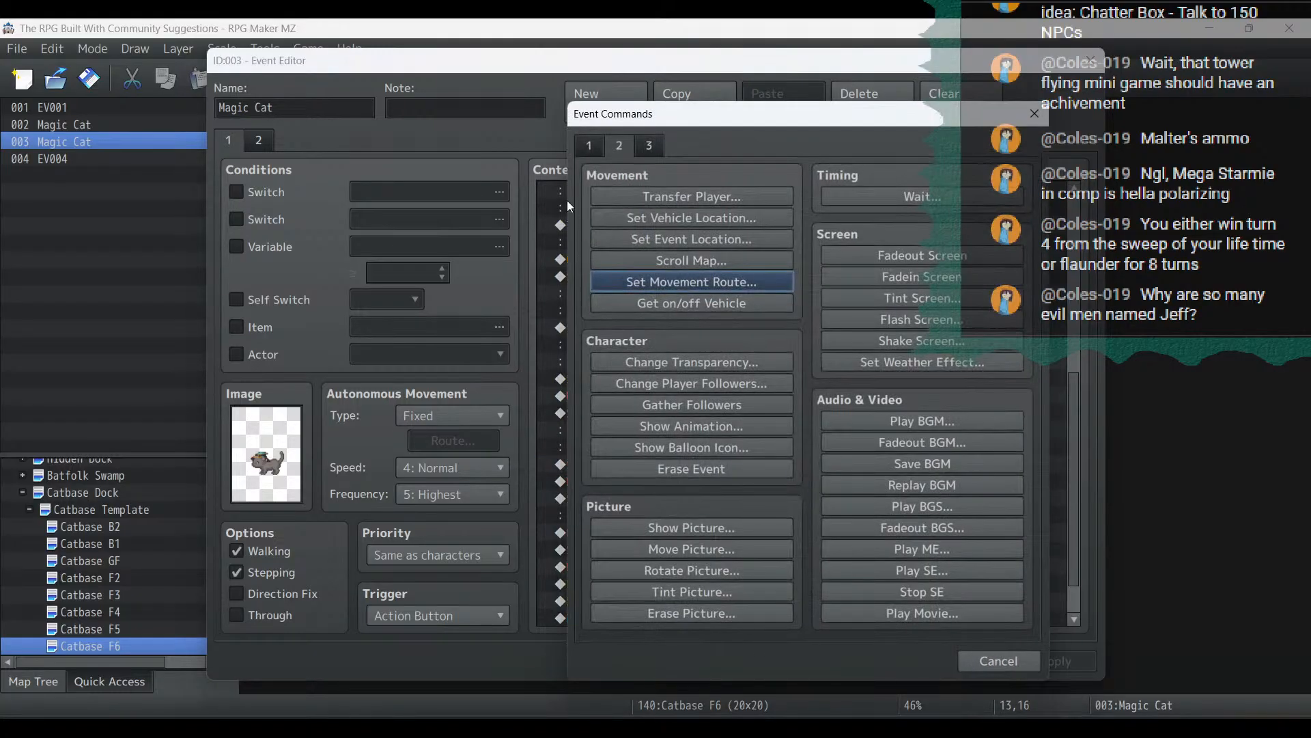
{"action": "left_click", "coordinate": [657, 282]}
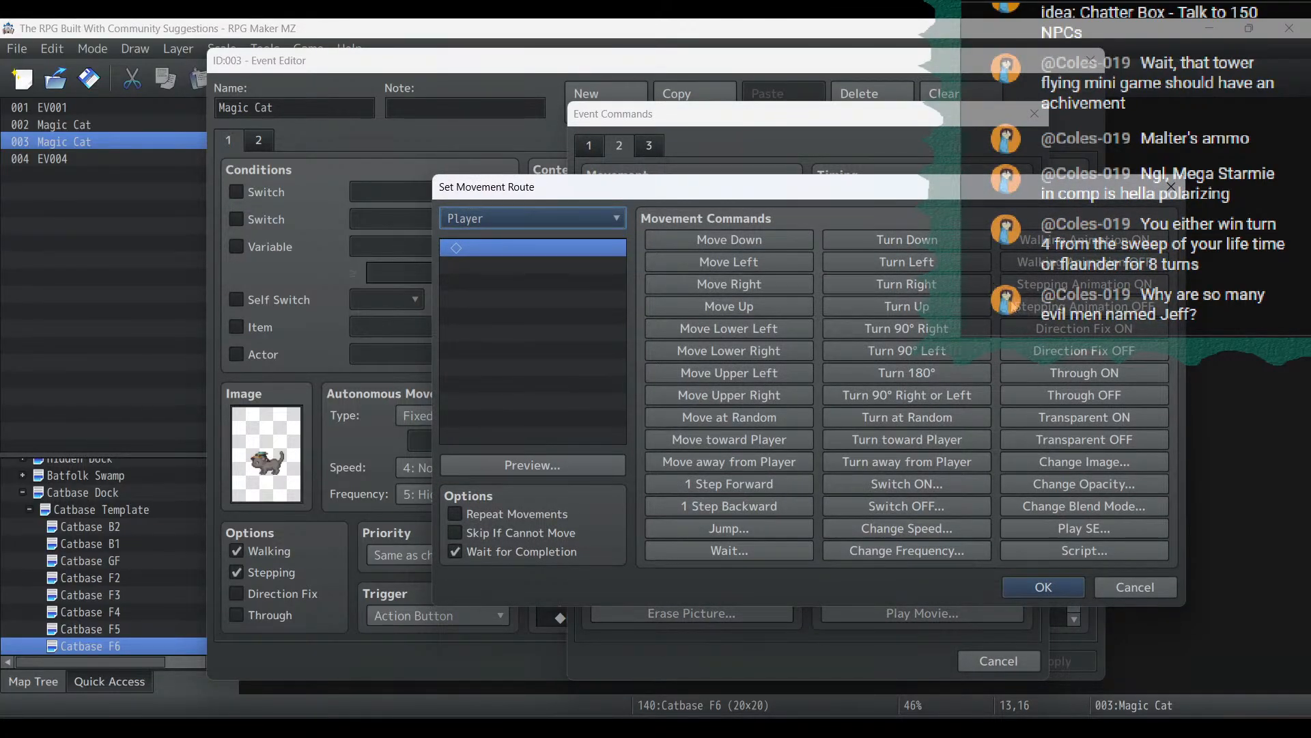
{"action": "left_click", "coordinate": [1094, 368]}
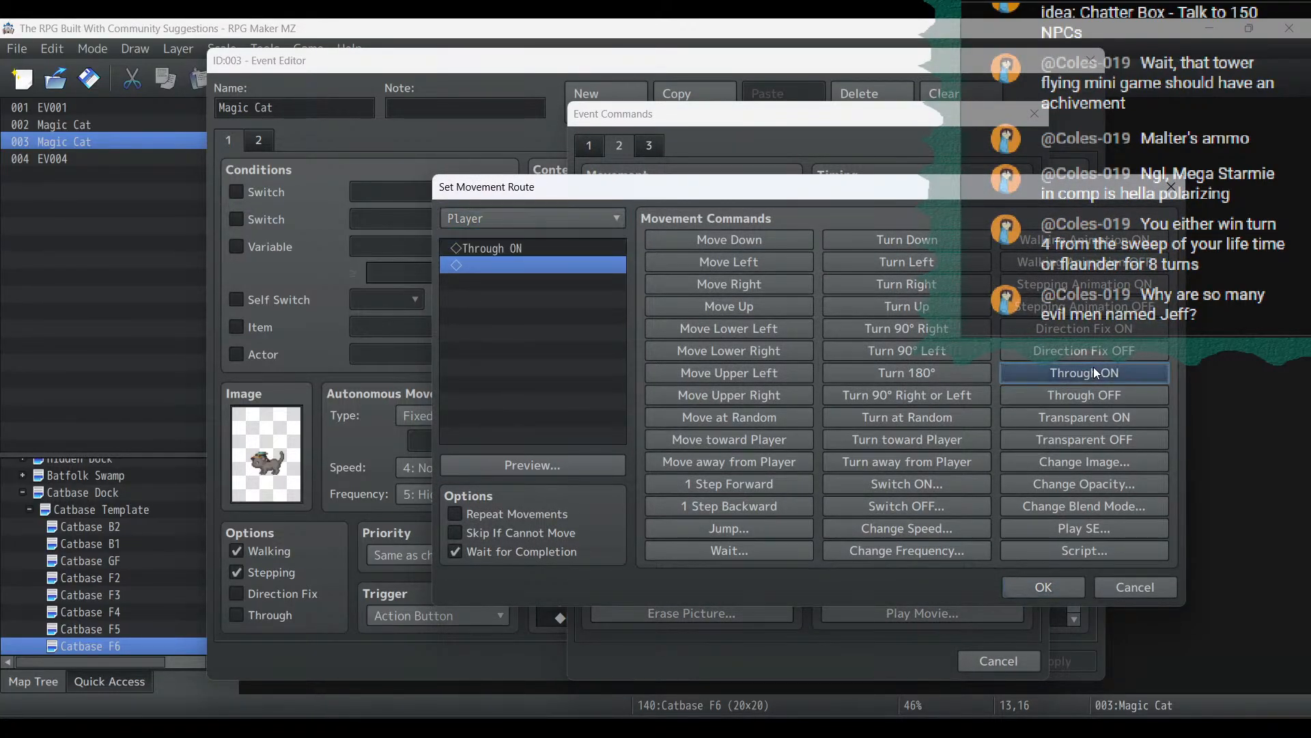
{"action": "left_click", "coordinate": [731, 304]}
{"action": "left_click", "coordinate": [731, 305]}
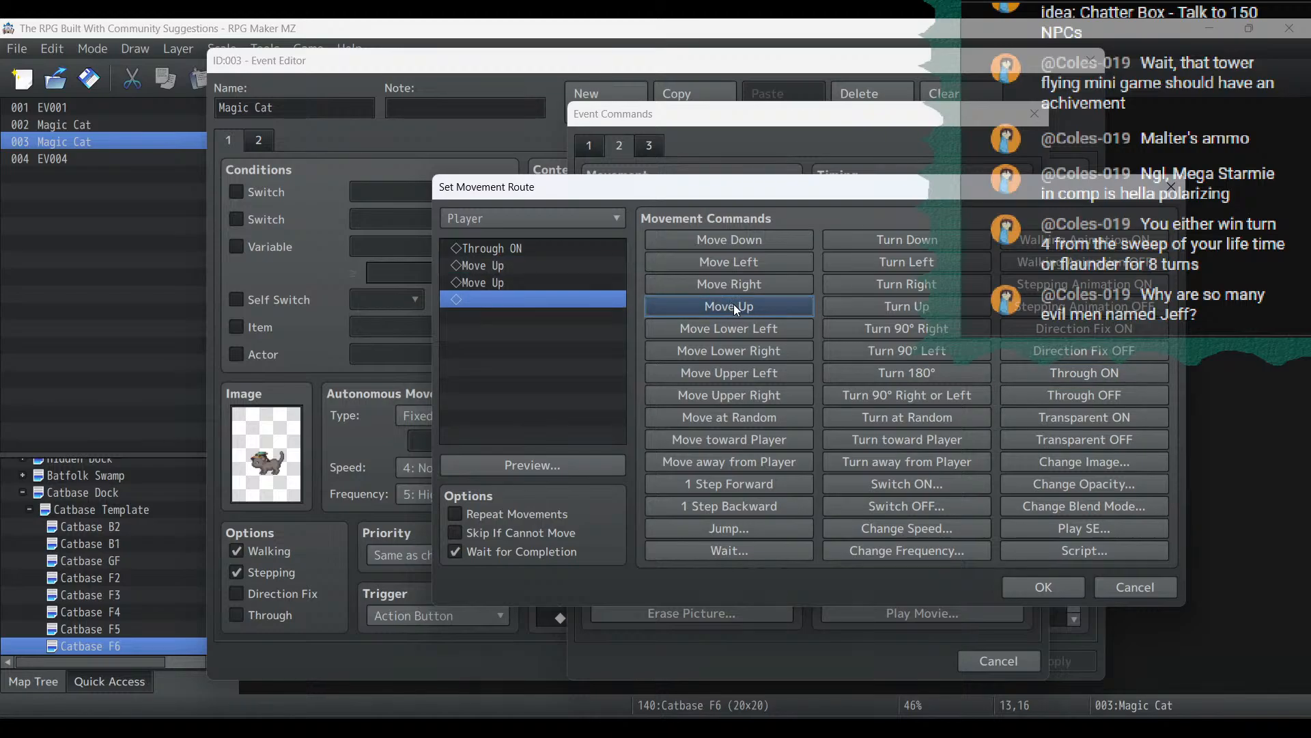
{"action": "left_click", "coordinate": [1066, 387]}
{"action": "left_click", "coordinate": [1057, 588]}
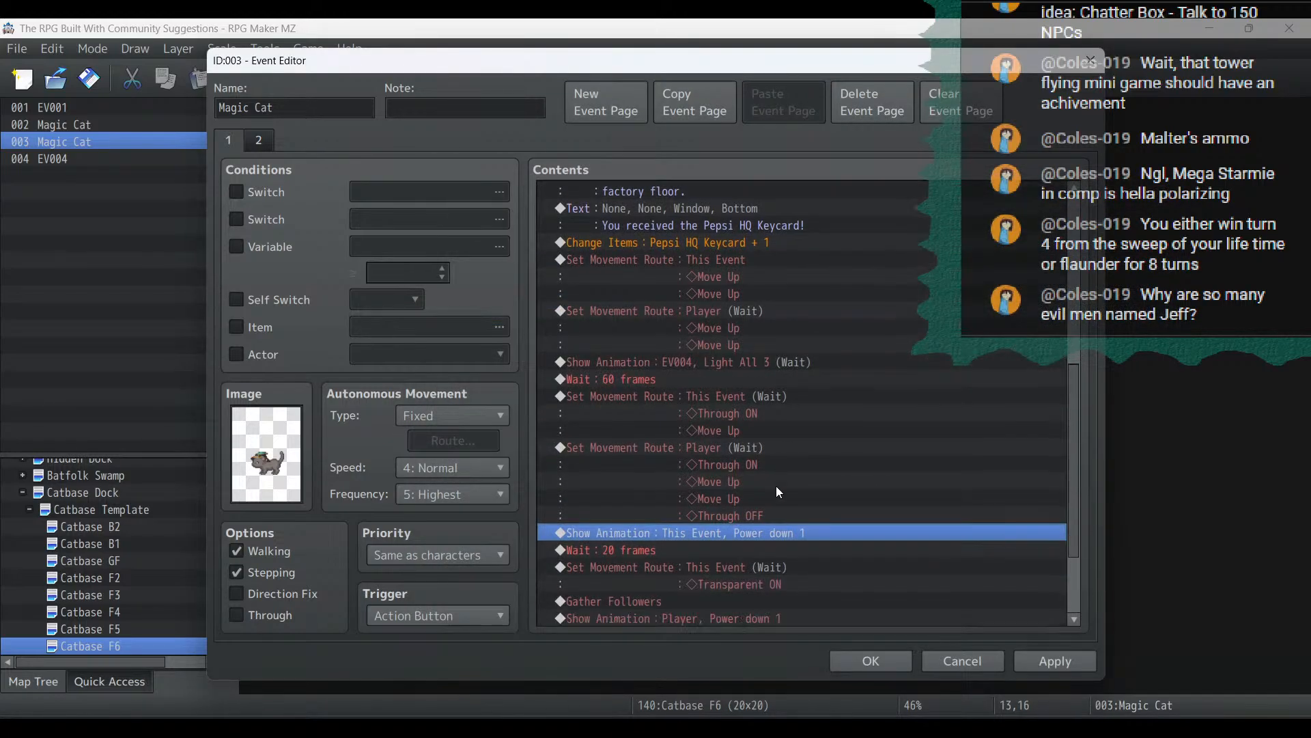
Move the Player route containing Through ON and Through OFF to just before Gather Followers
{"action": "scroll", "coordinate": [775, 485], "scroll_direction": "down", "scroll_amount": 3}
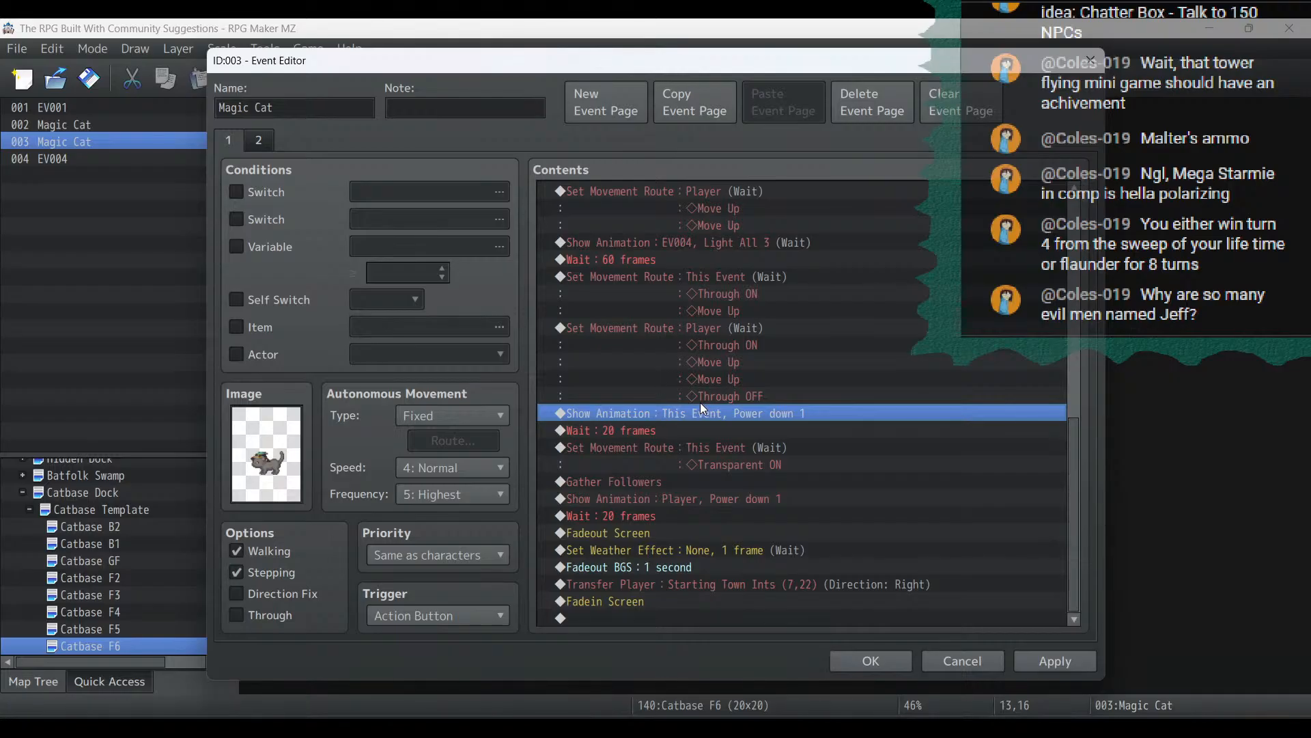
{"action": "left_click", "coordinate": [699, 328], "text": "shift"}
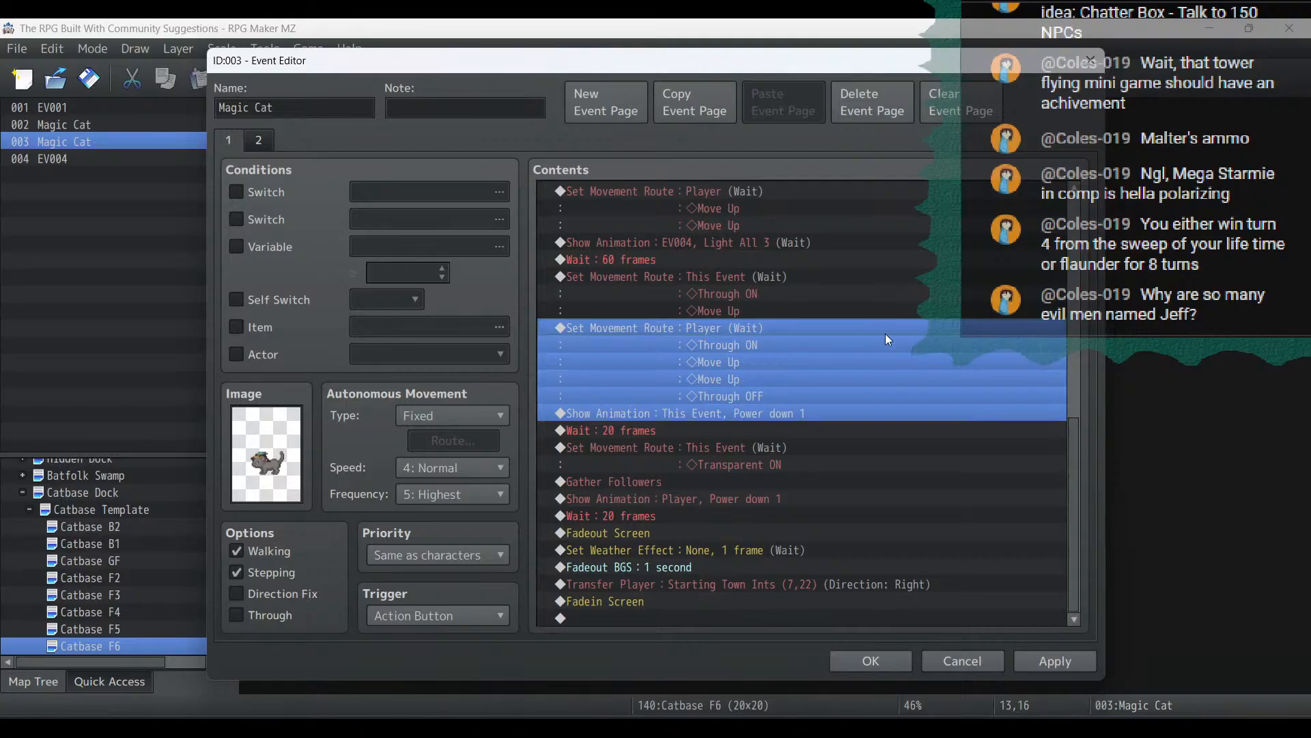
{"action": "left_click", "coordinate": [768, 300]}
{"action": "left_click", "coordinate": [758, 331]}
{"action": "key", "text": "Delete"}
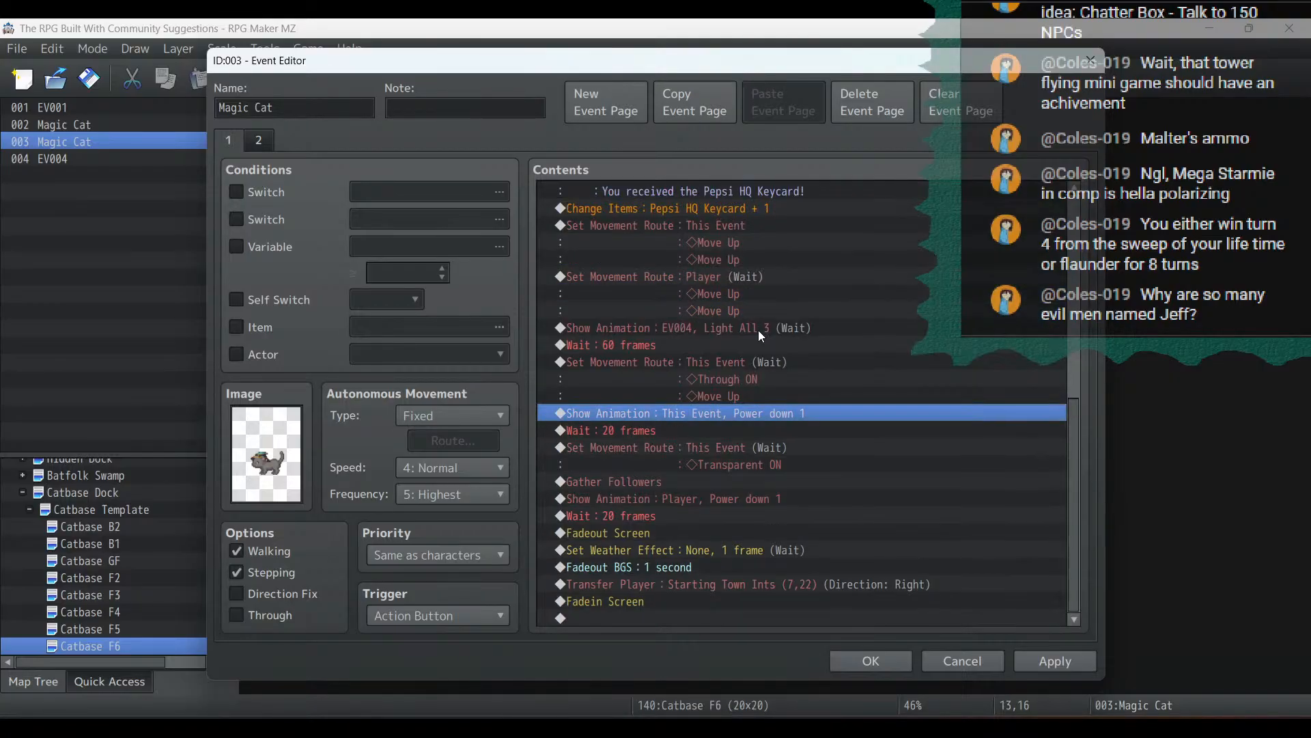
{"action": "right_click", "coordinate": [634, 412]}
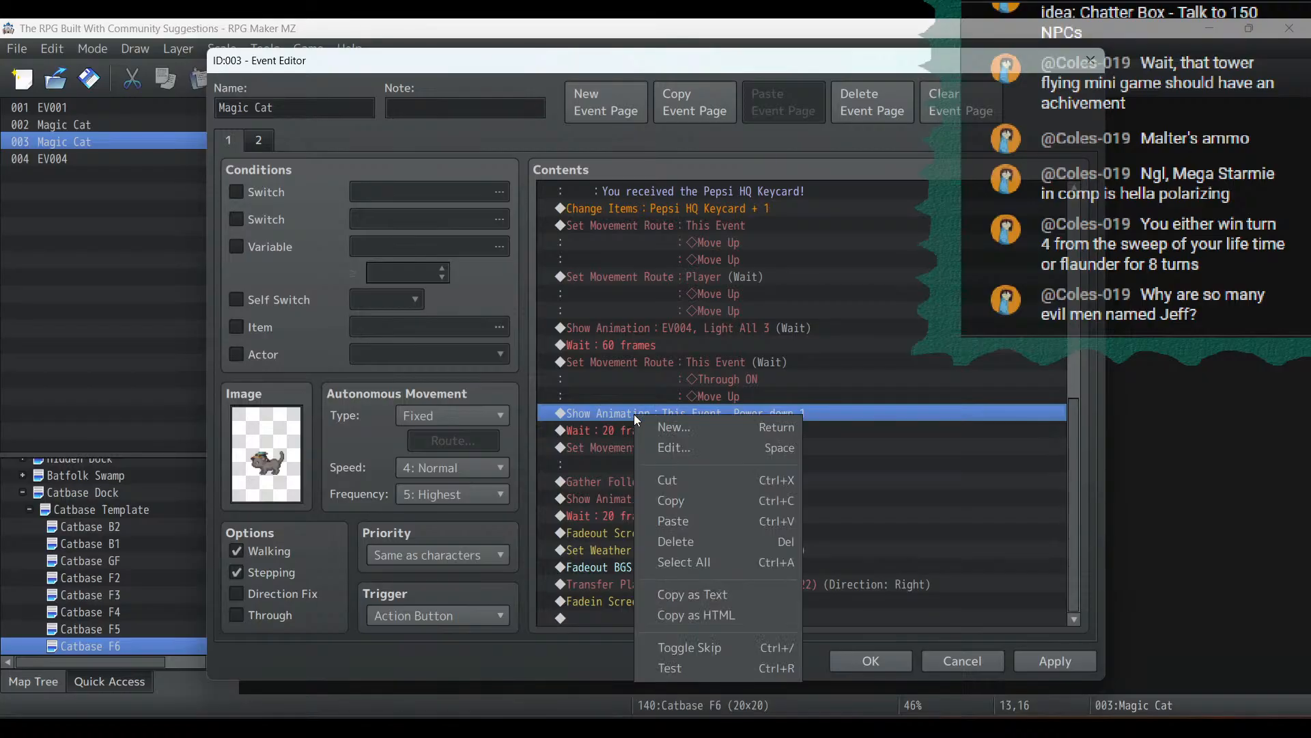
{"action": "left_click", "coordinate": [811, 378]}
{"action": "left_click", "coordinate": [670, 482]}
{"action": "key", "text": "ctrl+v"}
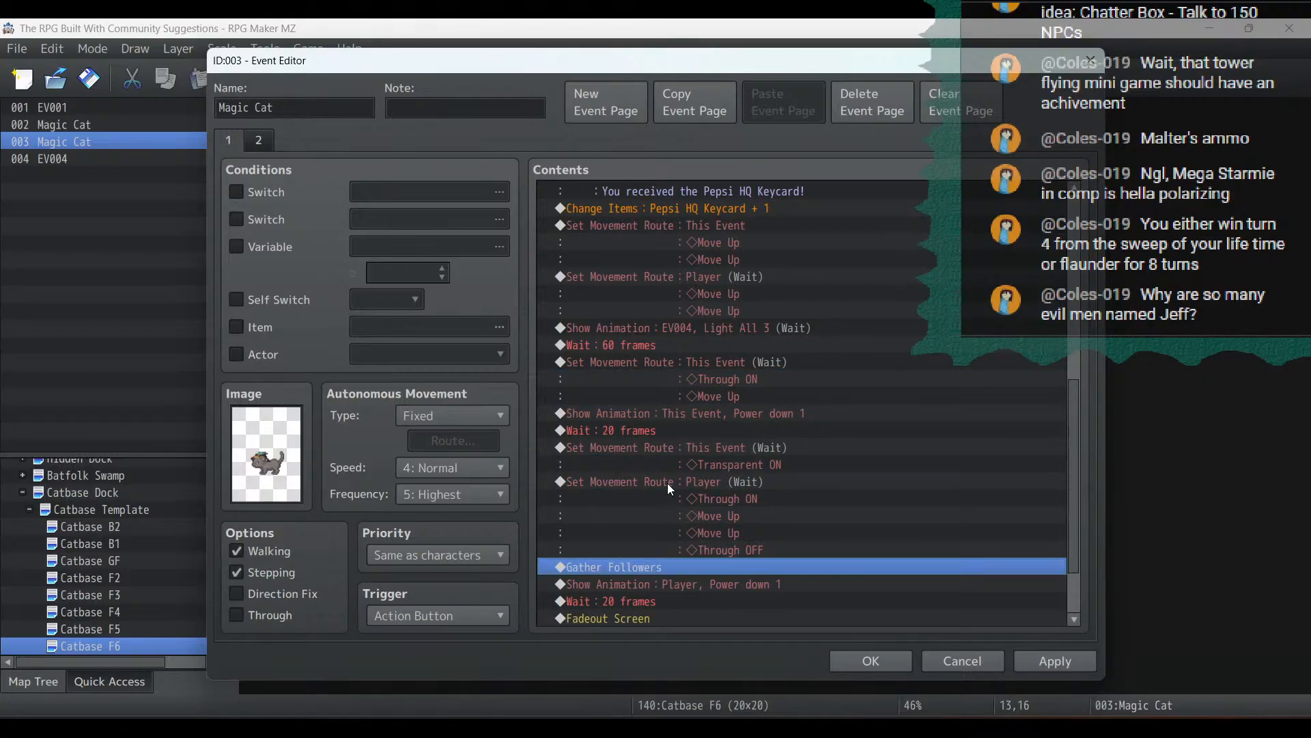
Set the Magic Cat event's Transfer Player destination to The Pepsiportation Realm (14,29), with the player facing Left
{"action": "scroll", "coordinate": [744, 478], "scroll_direction": "down", "scroll_amount": 2}
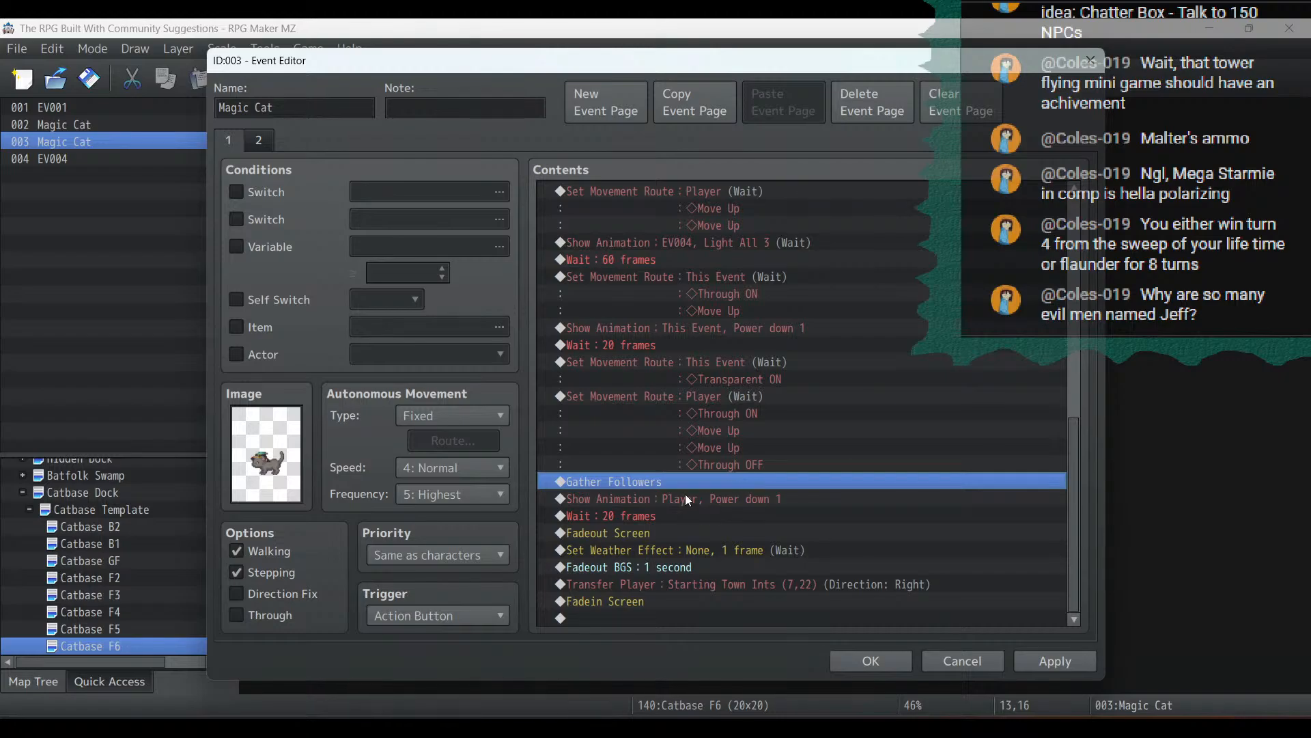
{"action": "left_click", "coordinate": [748, 582]}
{"action": "double_click", "coordinate": [747, 581]}
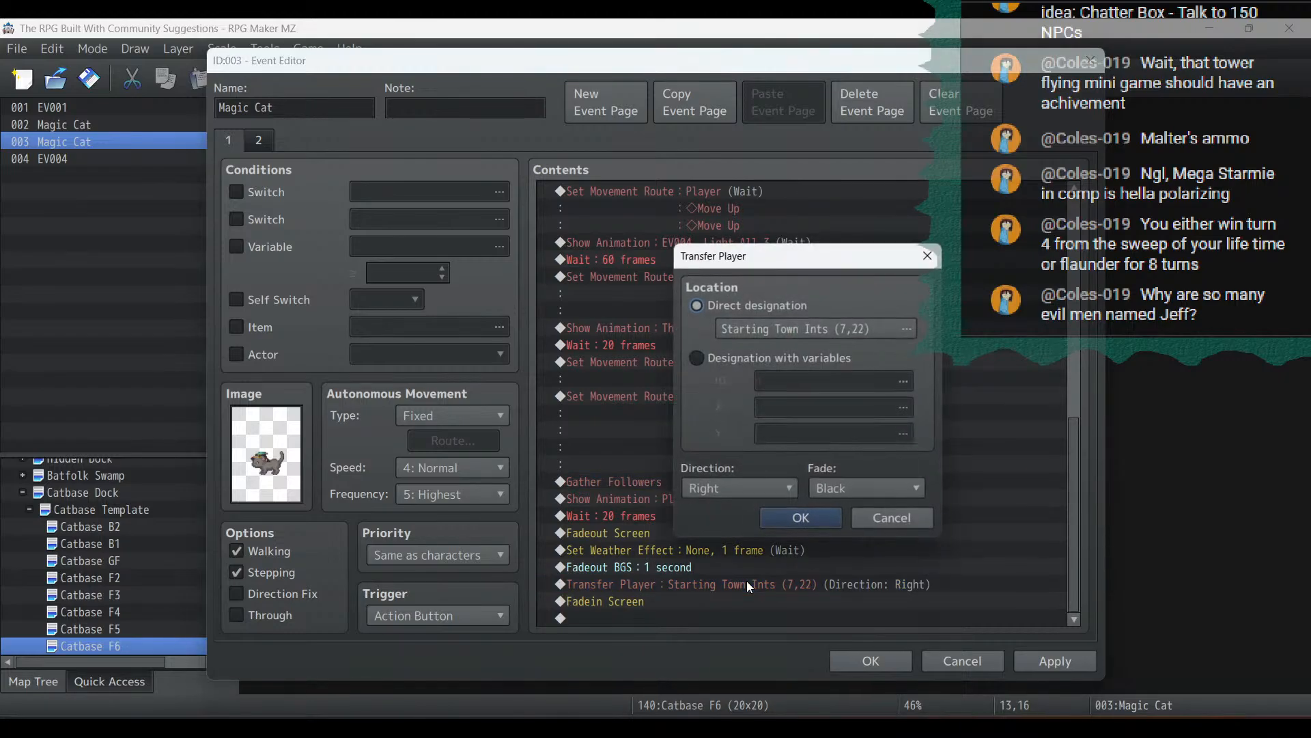
{"action": "left_click", "coordinate": [797, 318]}
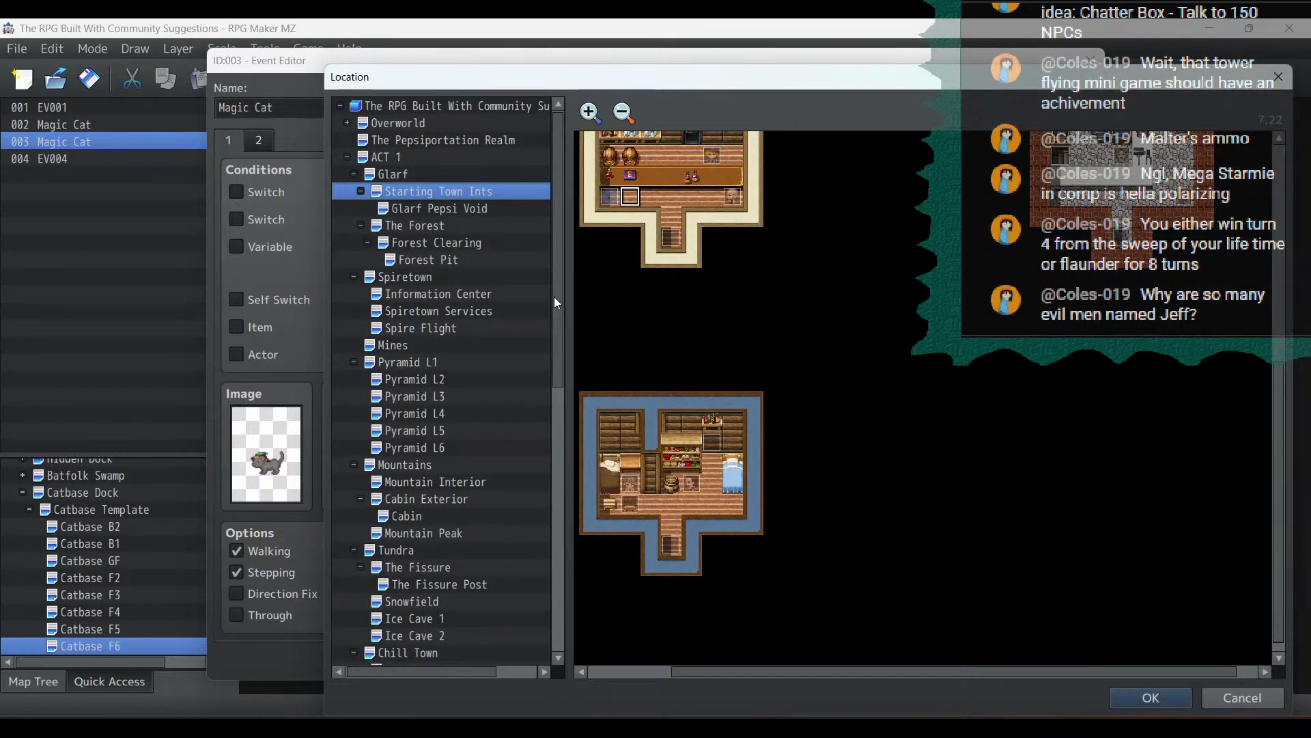
{"action": "left_click", "coordinate": [474, 140]}
{"action": "scroll", "coordinate": [881, 280], "scroll_direction": "down", "scroll_amount": 3}
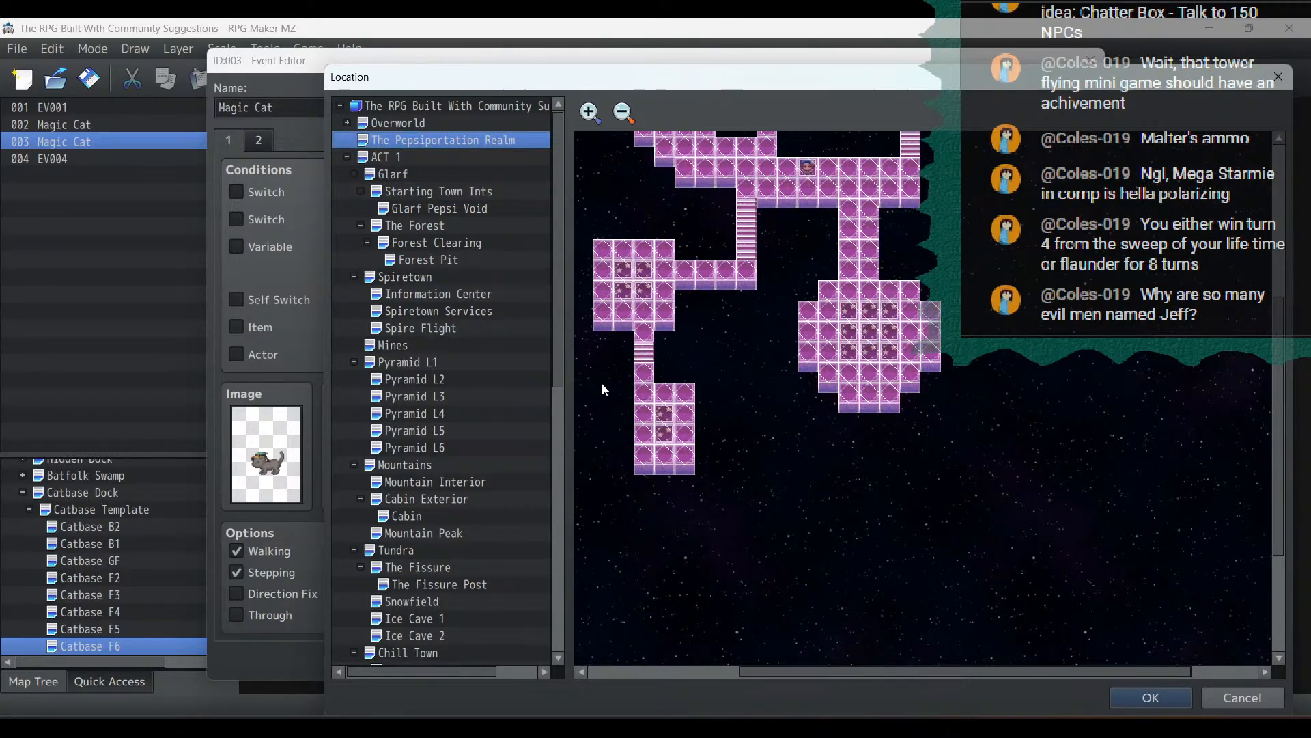
{"action": "double_click", "coordinate": [635, 422]}
{"action": "left_click", "coordinate": [753, 492]}
{"action": "left_click", "coordinate": [733, 551]}
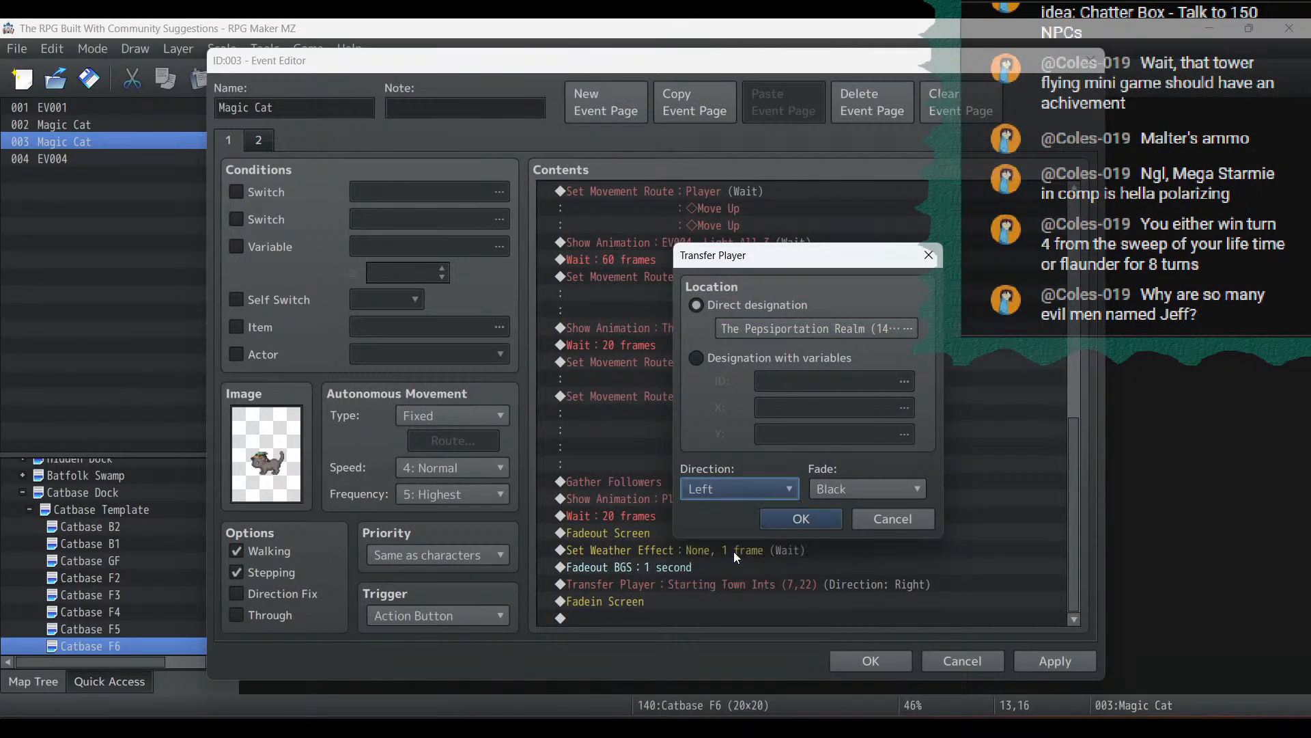
{"action": "left_click", "coordinate": [809, 517]}
Insert a Control Switches command turning #0283 Catbase Pepsiport ON just before Fadeout Screen, and save the event changes
{"action": "left_click", "coordinate": [626, 532]}
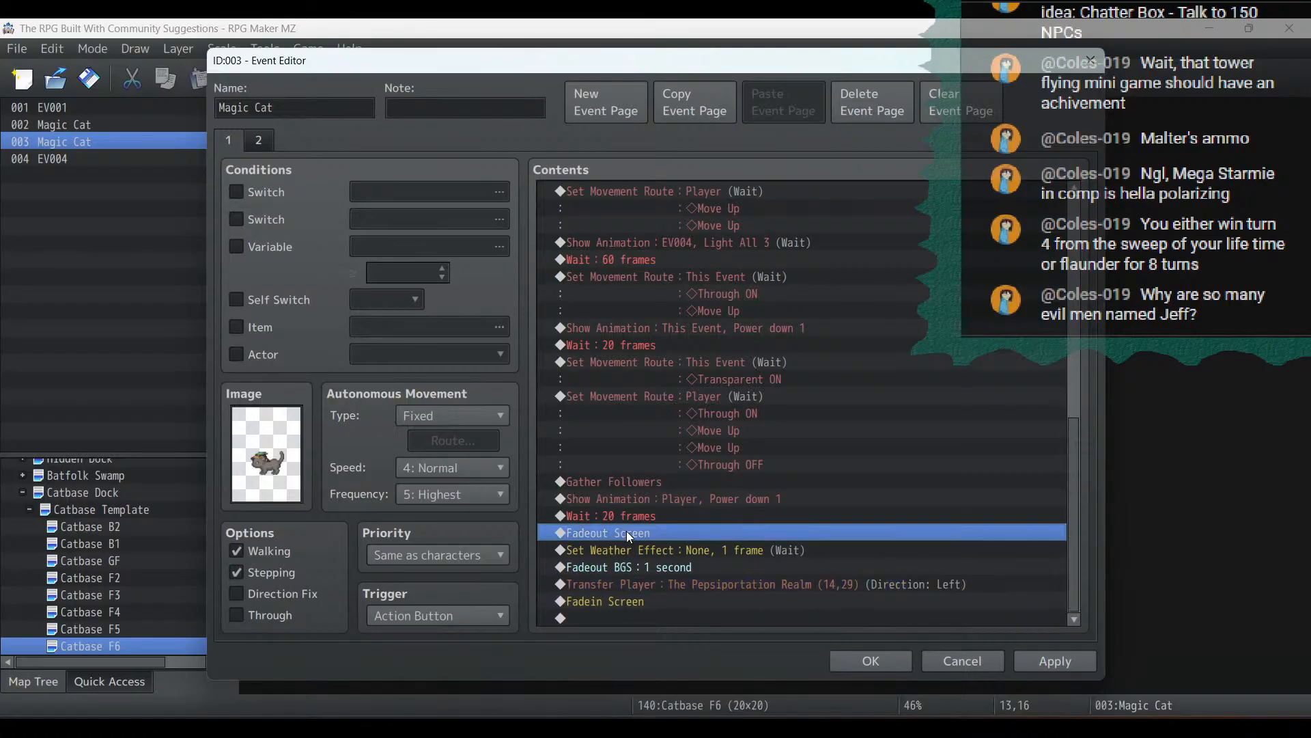
{"action": "right_click", "coordinate": [625, 531]}
{"action": "left_click", "coordinate": [678, 492]}
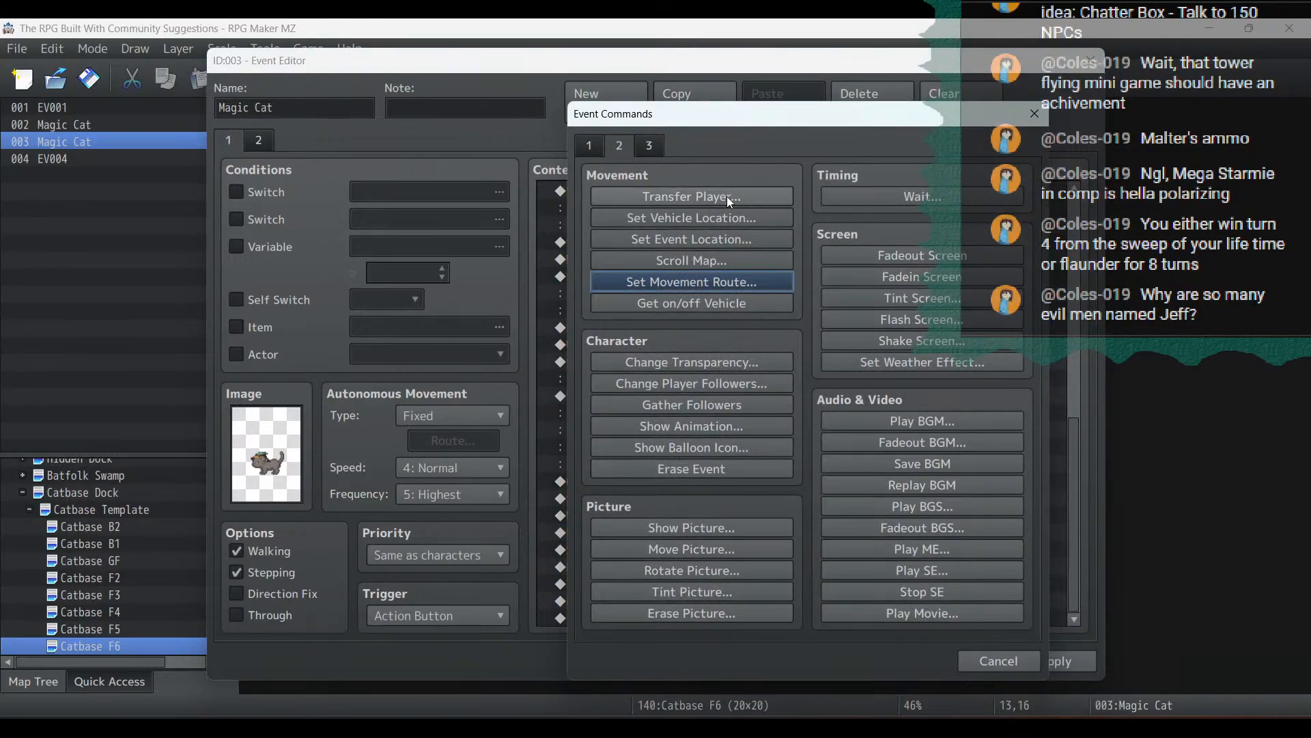
{"action": "left_click", "coordinate": [589, 145]}
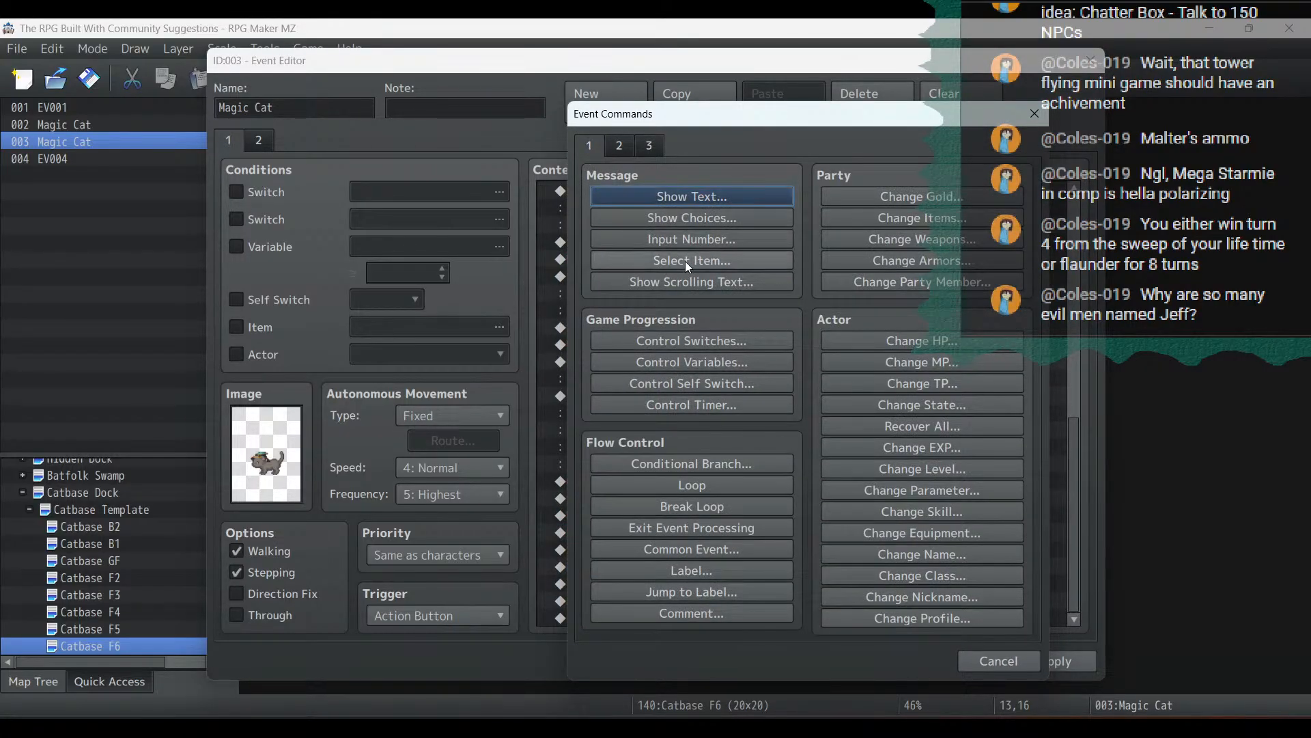
{"action": "left_click", "coordinate": [673, 340]}
{"action": "left_click", "coordinate": [831, 348]}
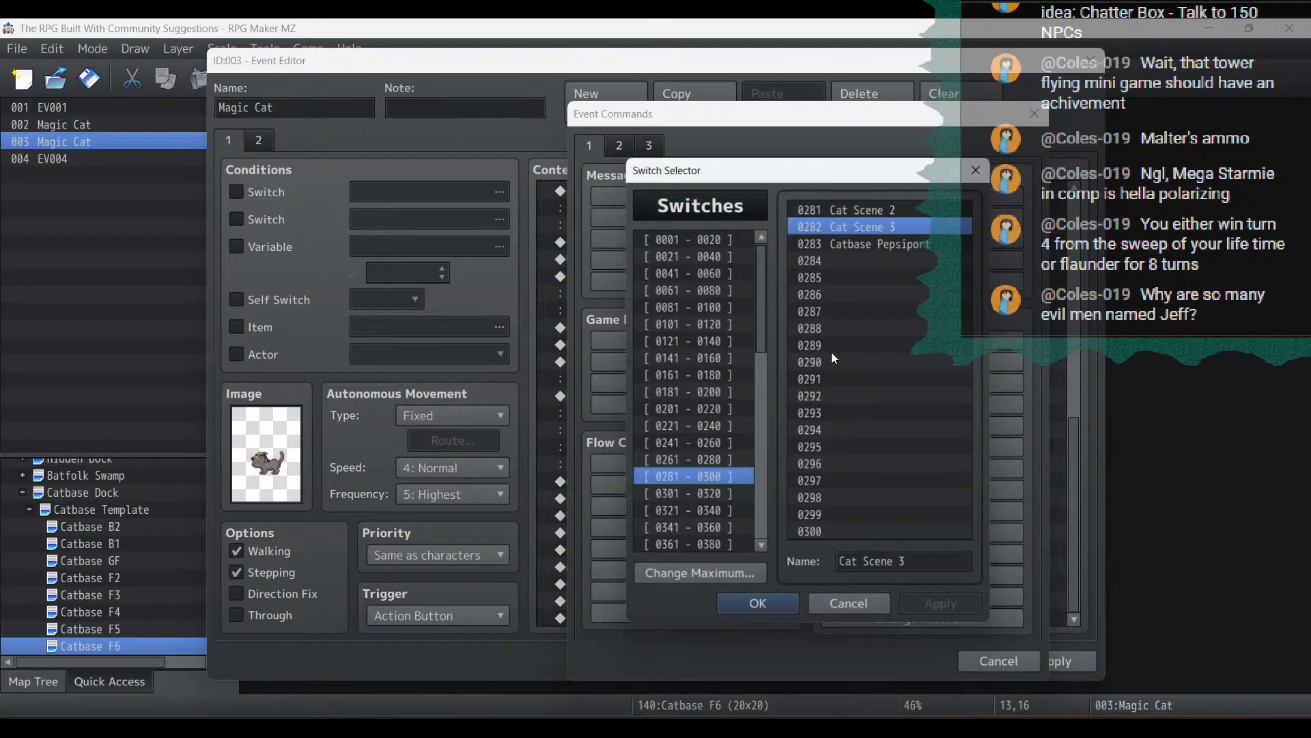
{"action": "double_click", "coordinate": [839, 244]}
{"action": "left_click", "coordinate": [821, 474]}
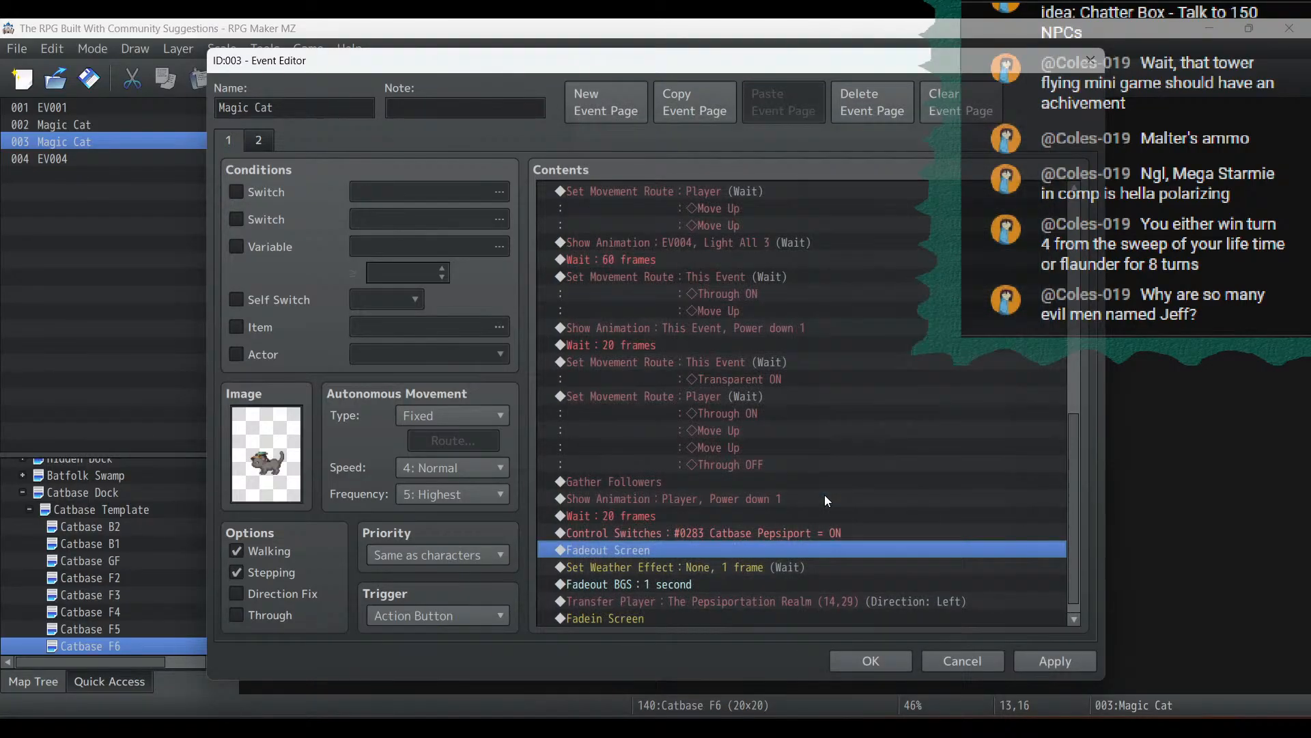
{"action": "left_click", "coordinate": [1056, 661]}
{"action": "left_click", "coordinate": [871, 661]}
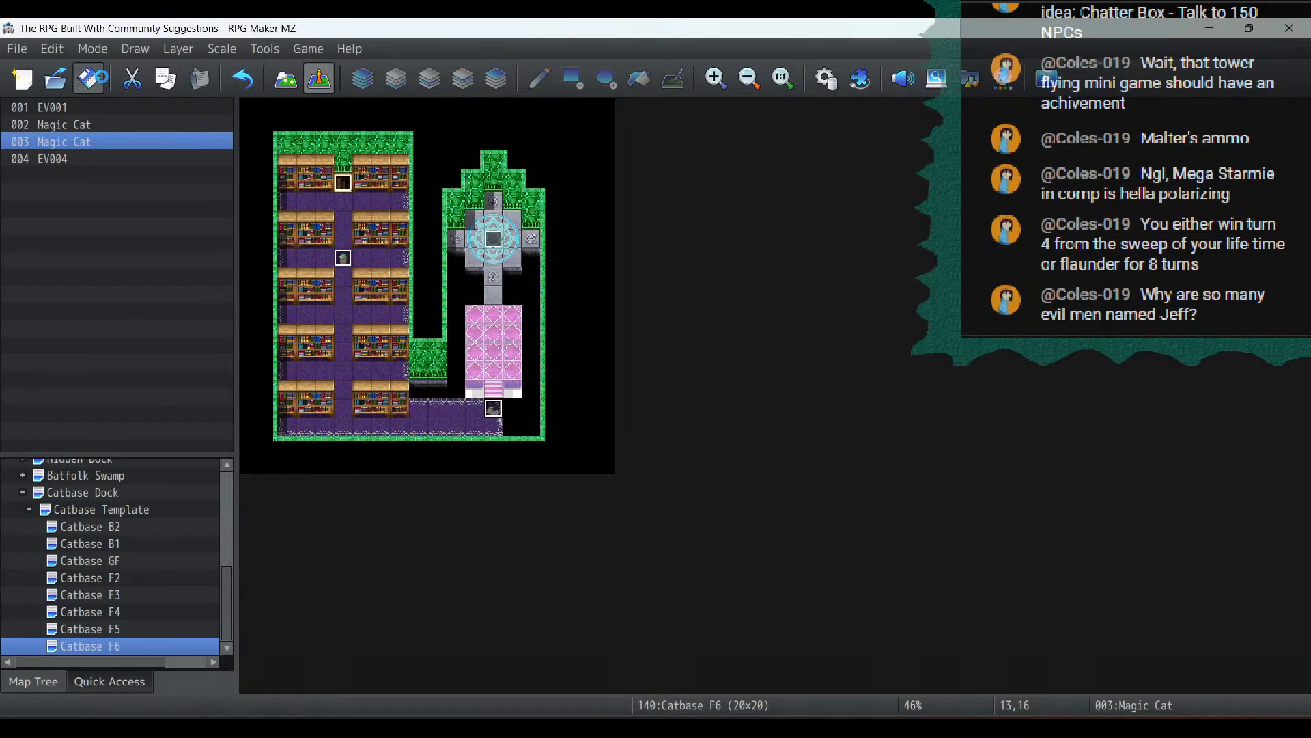
Start a playtest, resume at the Southern Island Hidden Dock, and walk the party through the blue doors into the Hidden Tower
{"action": "left_click", "coordinate": [1046, 76]}
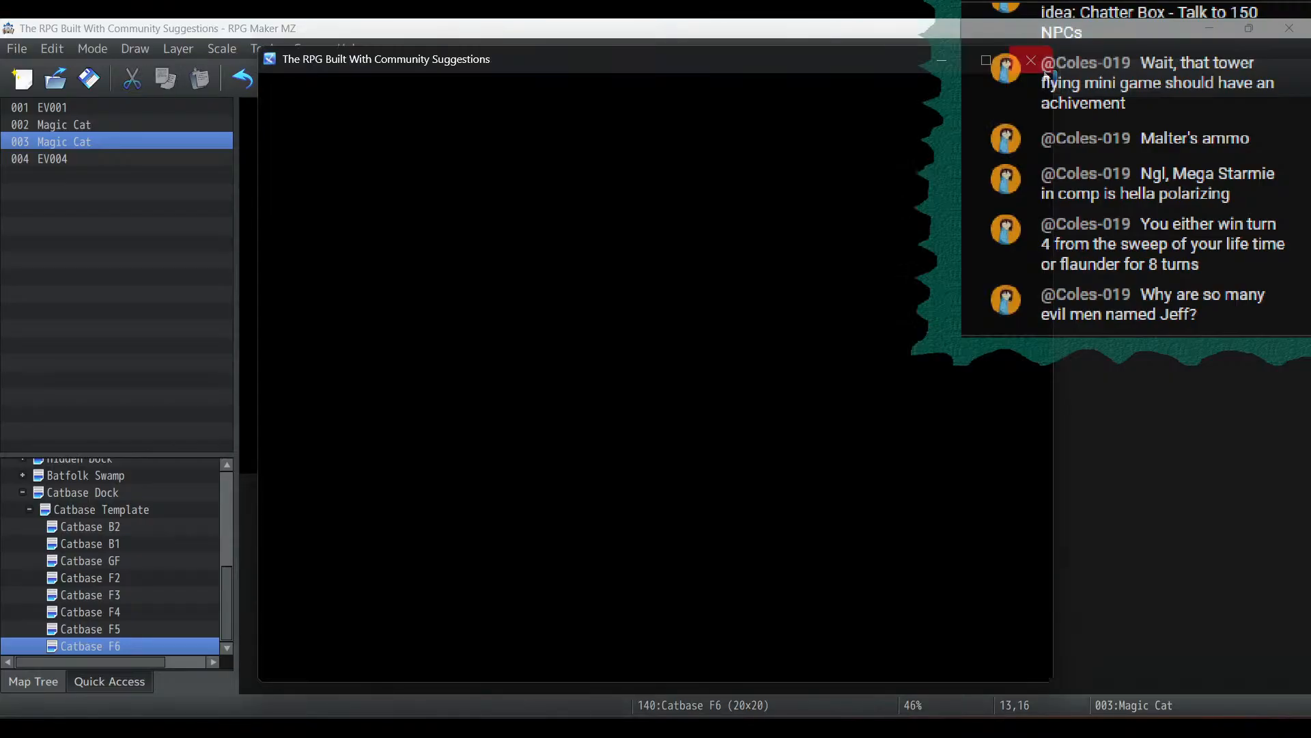
{"action": "key", "text": "Return"}
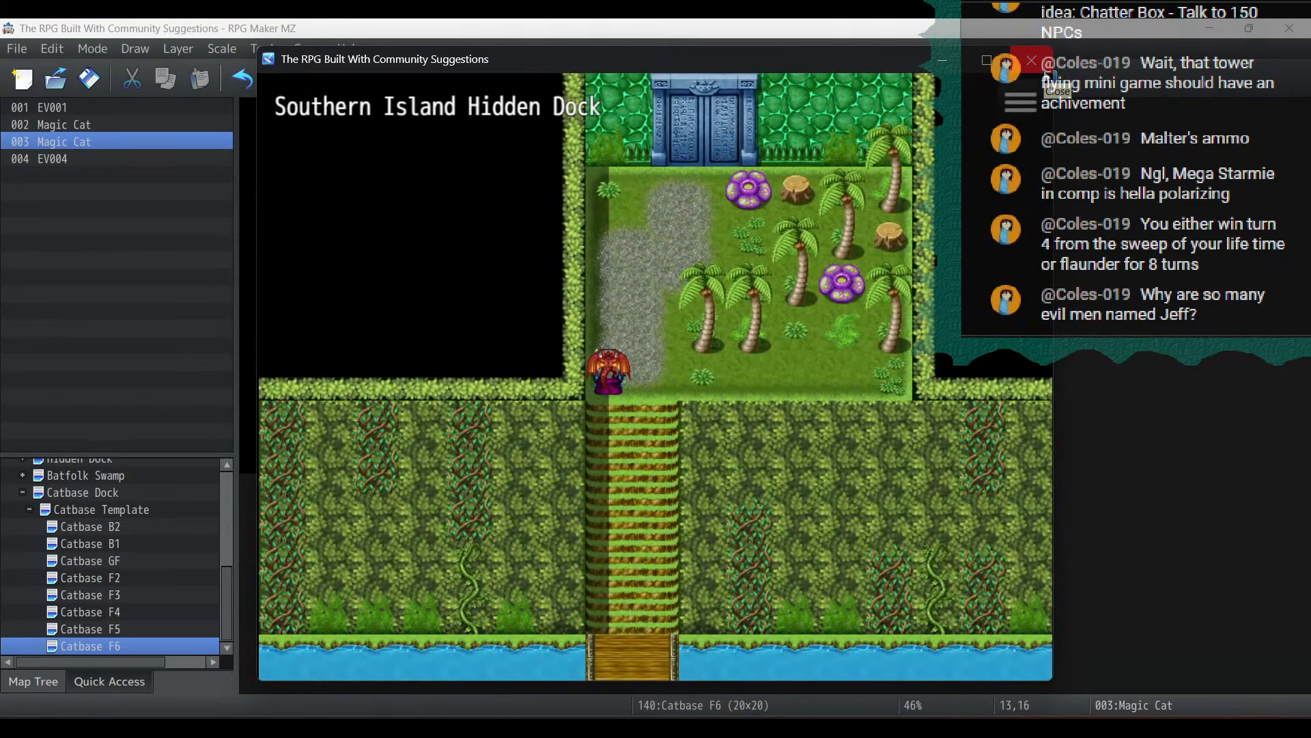
{"action": "key", "text": "Up"}
{"action": "key", "text": "Right"}
{"action": "key", "text": "Up"}
{"action": "key", "text": "Right"}
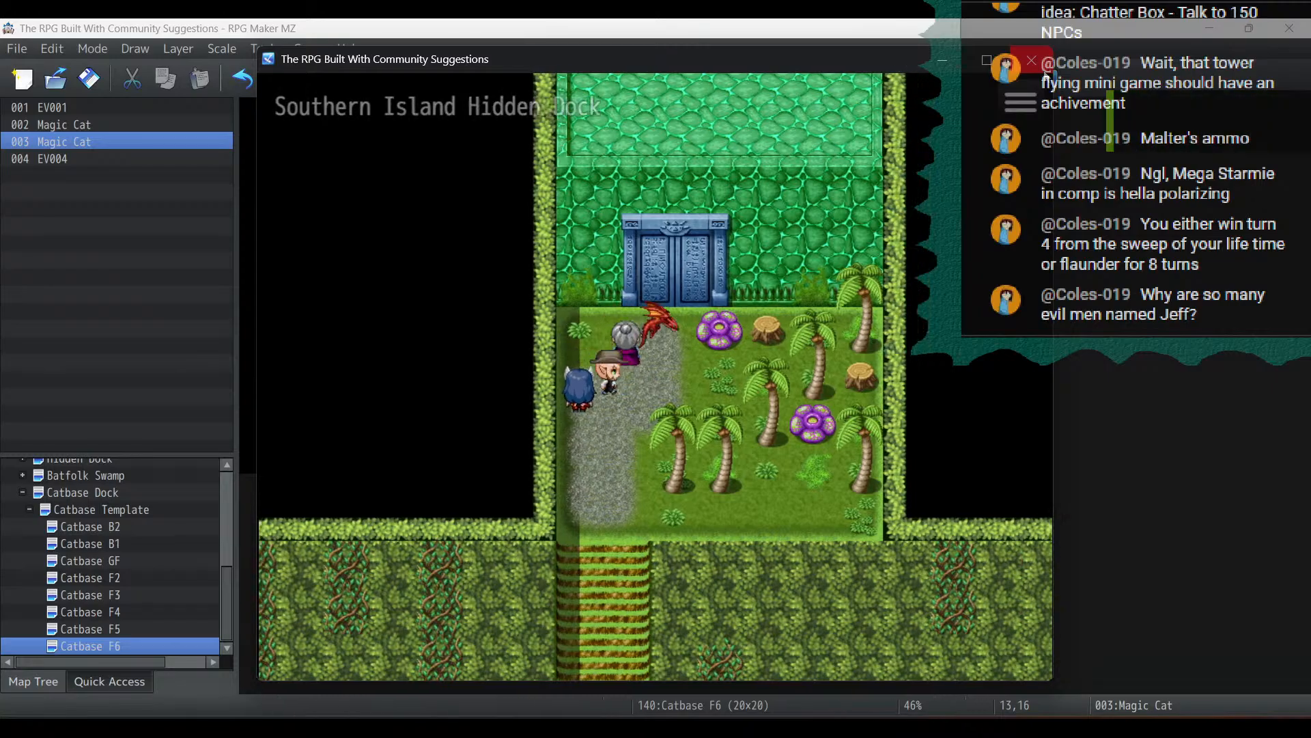
{"action": "key", "text": "Up"}
{"action": "key", "text": "Down"}
{"action": "key", "text": "Up"}
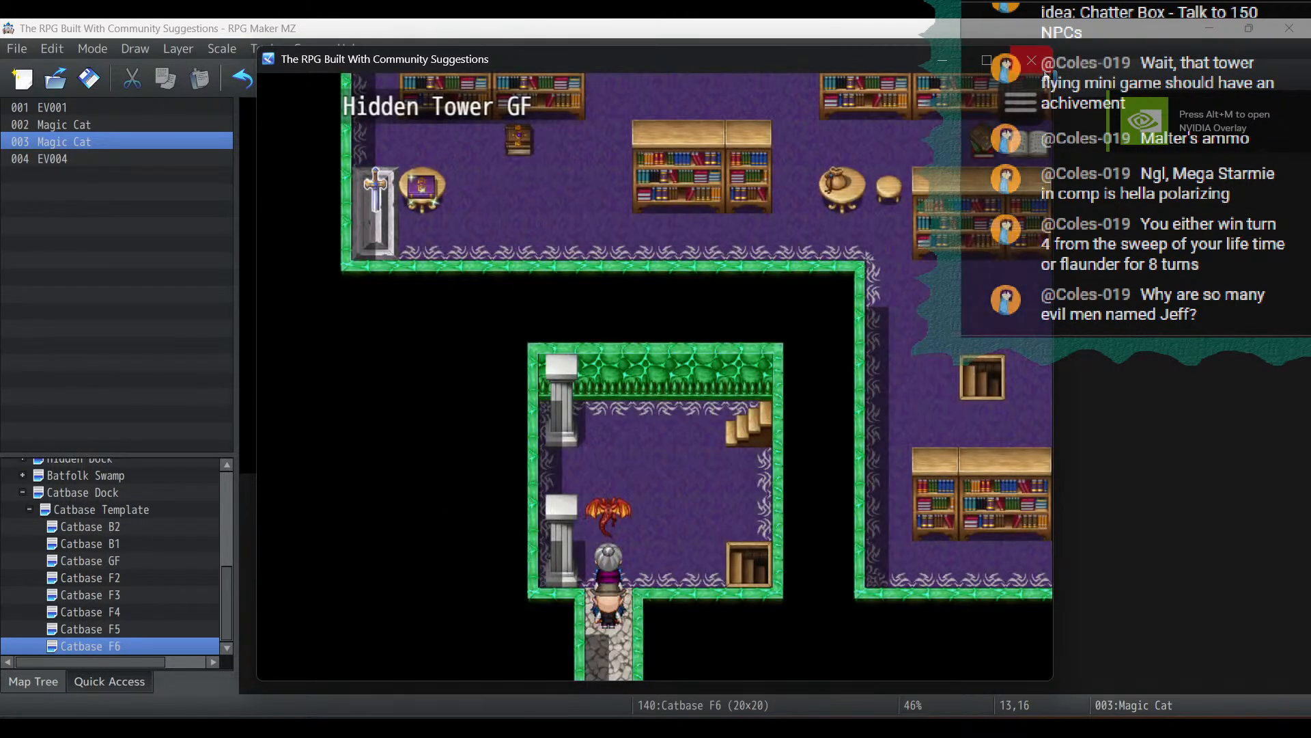
Take the party up the Hidden Tower's stairs from GF through F2 and F3 to F4
{"action": "key", "text": "Up"}
{"action": "key", "text": "Right"}
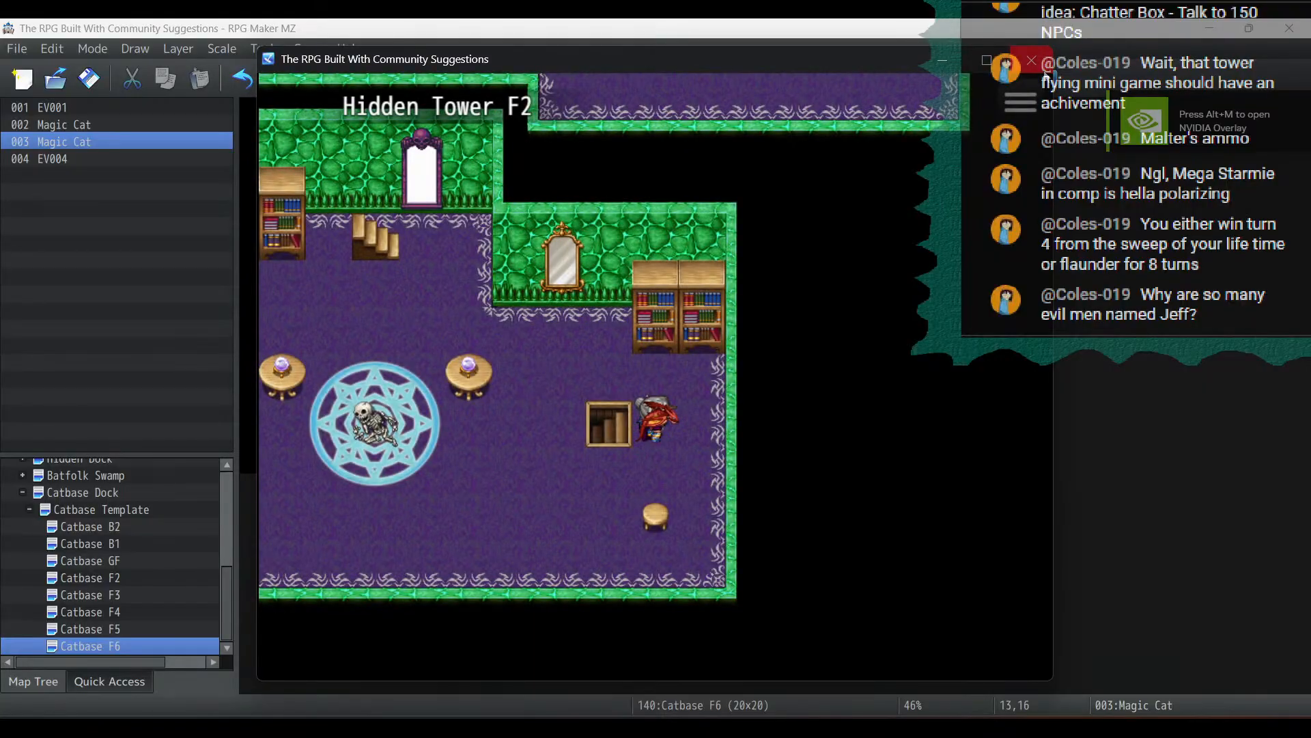
{"action": "key", "text": "Up"}
{"action": "key", "text": "Right"}
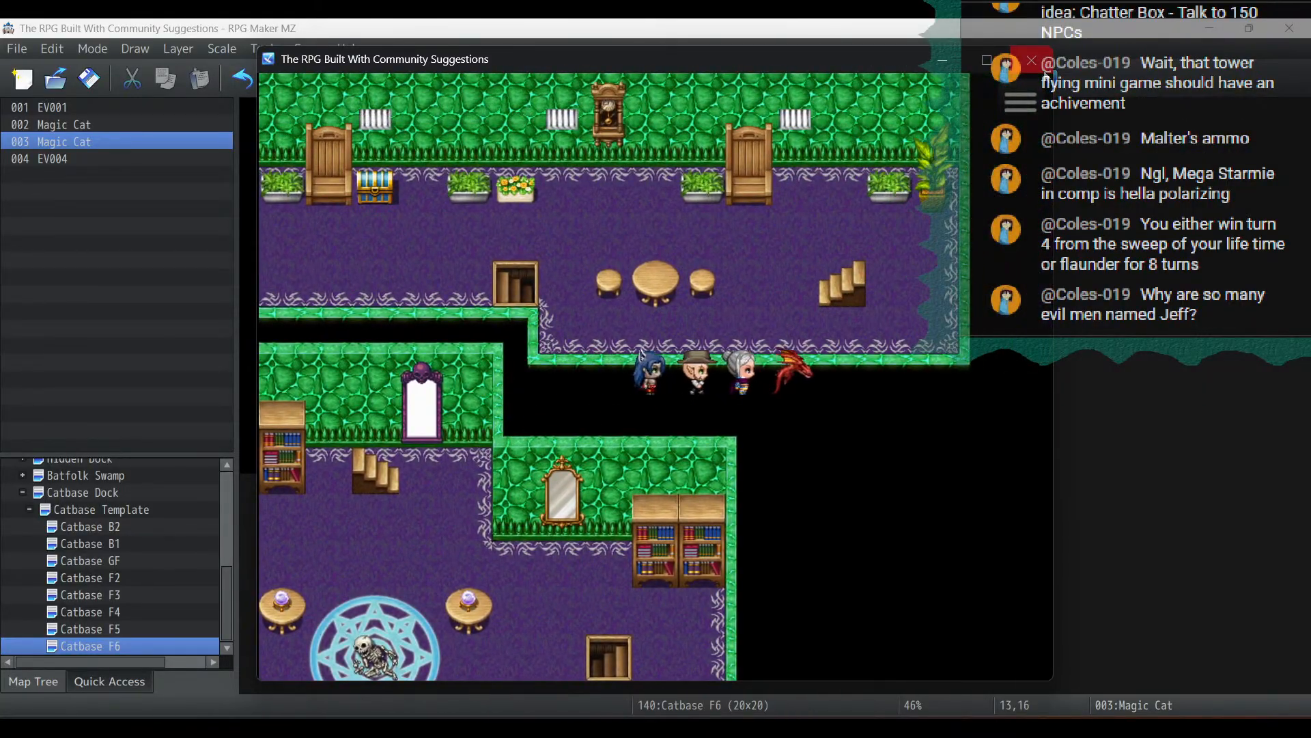
{"action": "key", "text": "Right"}
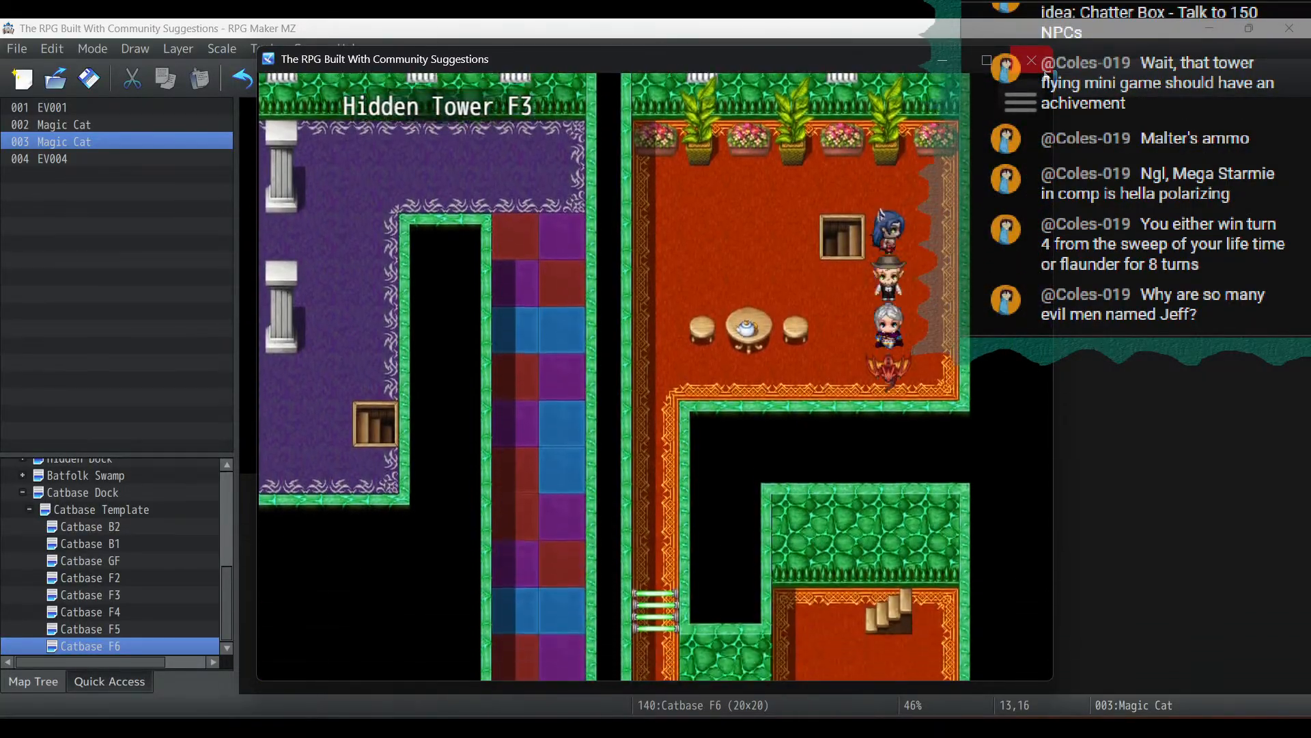
{"action": "key", "text": "Down"}
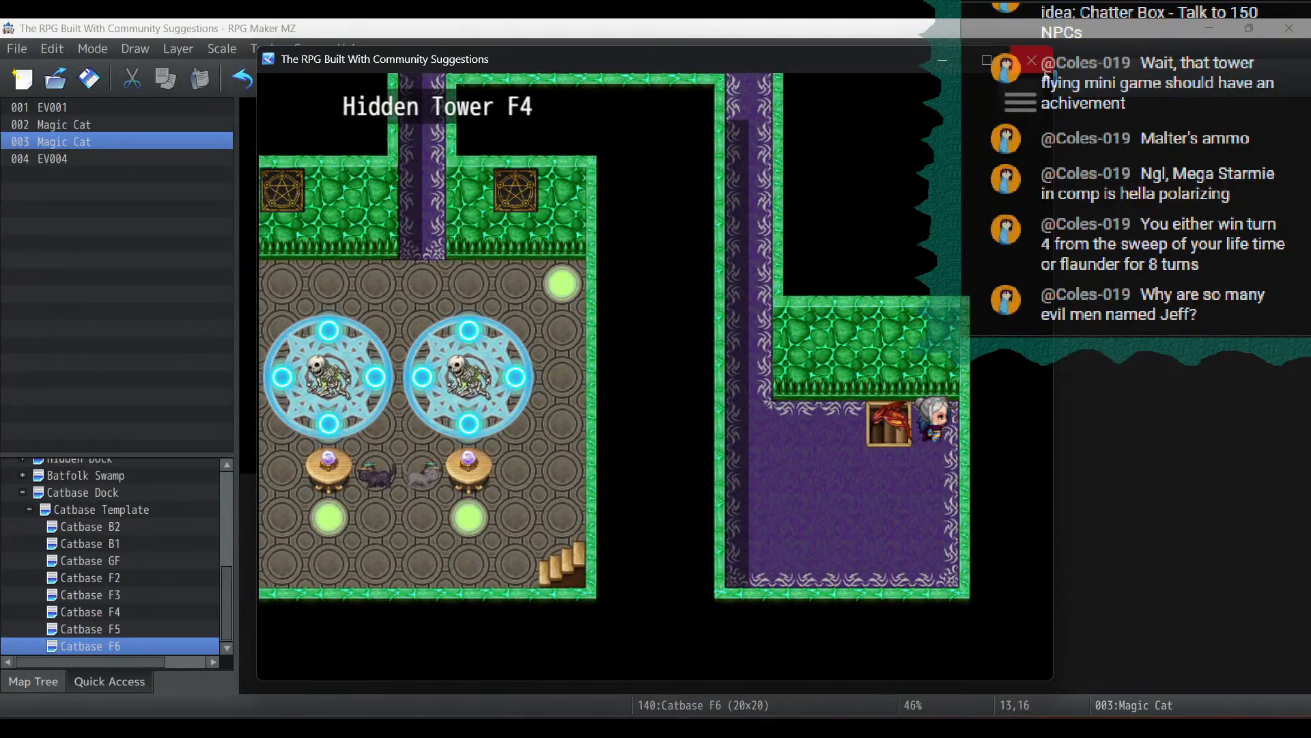
Walk the party around the F4 corridor into the magic circle room to start the cats' scene
{"action": "key", "text": "Right"}
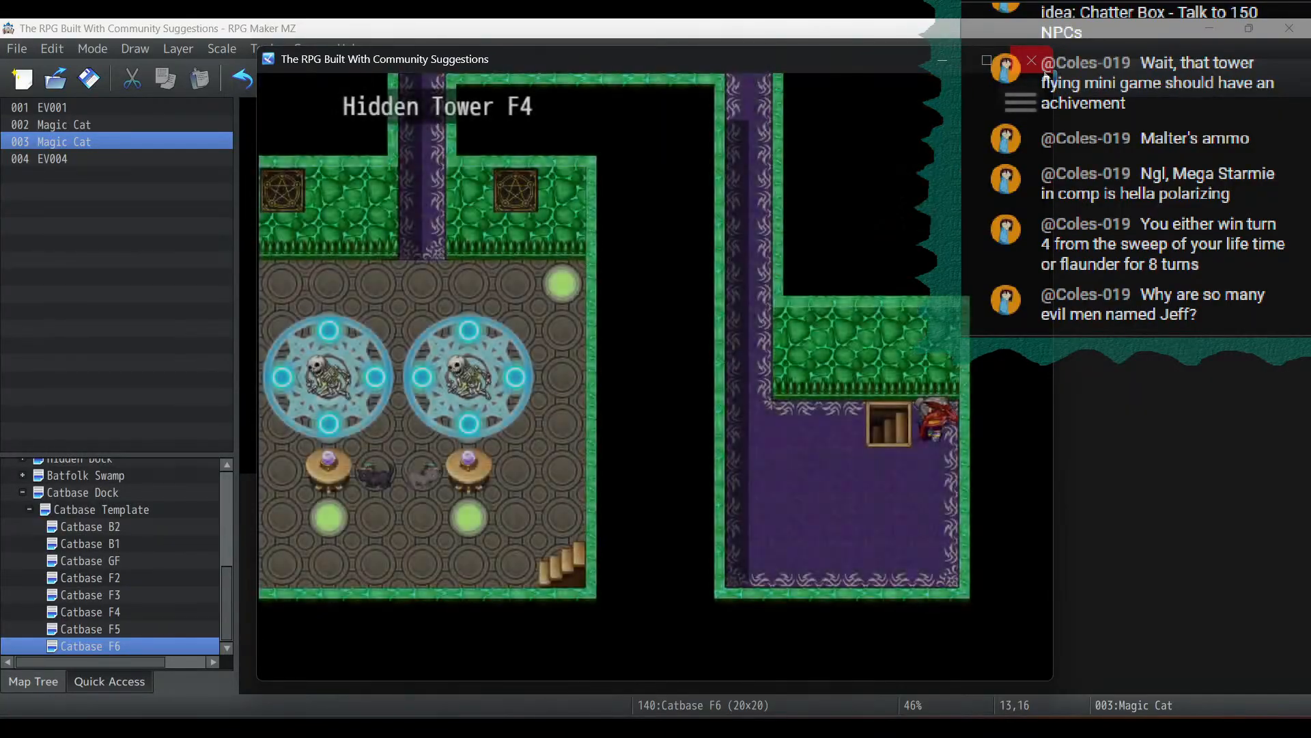
{"action": "key", "text": "Down"}
{"action": "key", "text": "Left"}
{"action": "key", "text": "Up"}
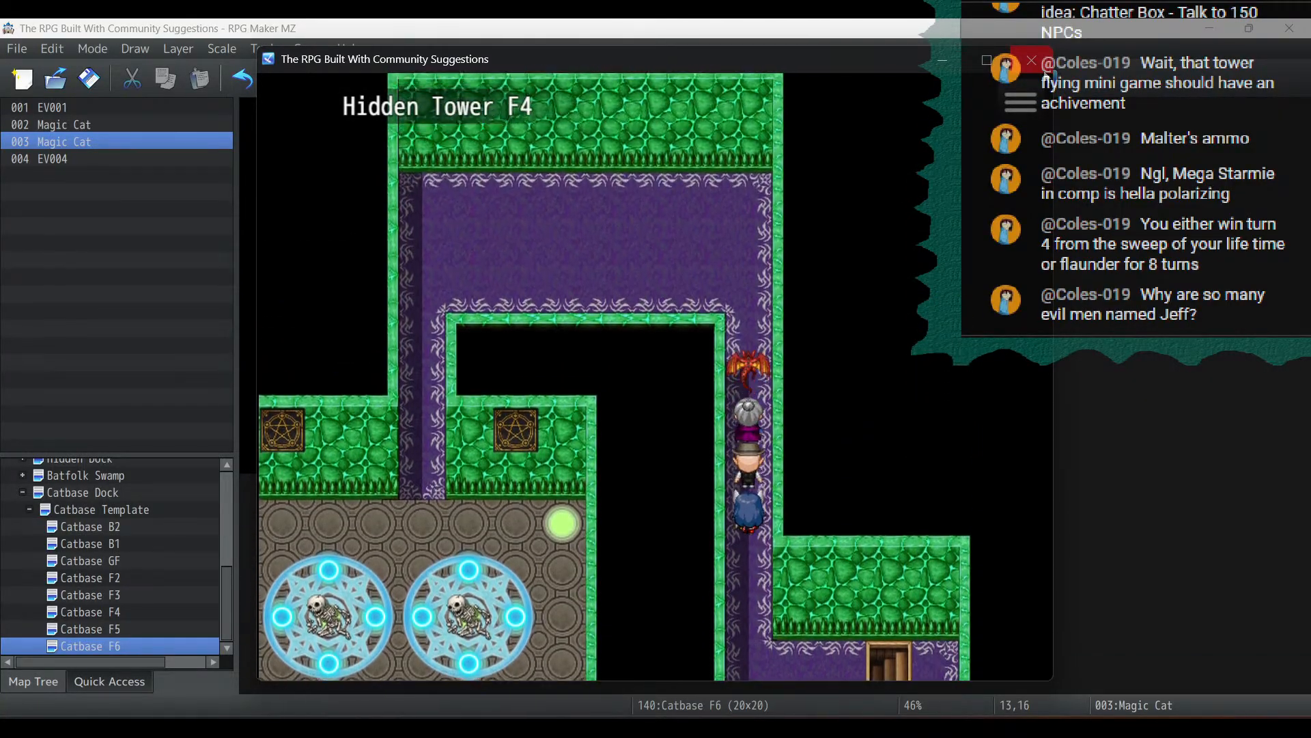
{"action": "key", "text": "Left"}
{"action": "key", "text": "Down"}
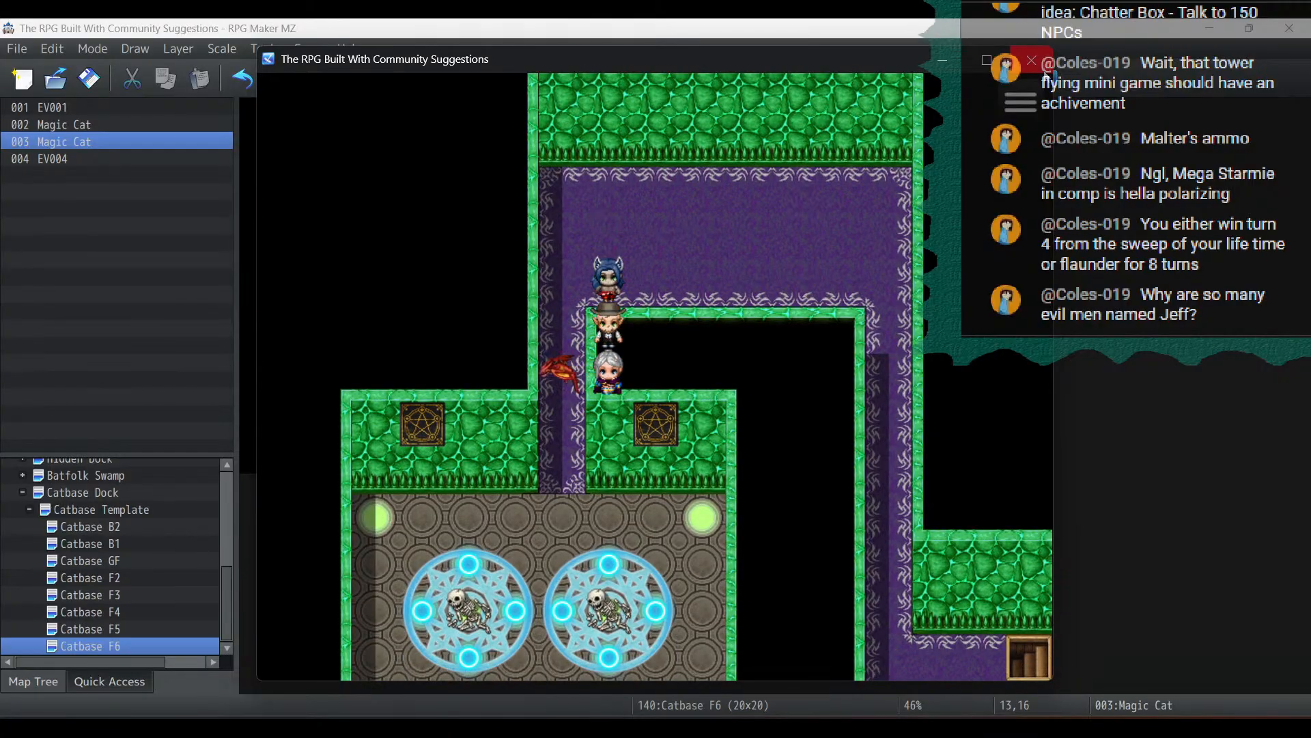
{"action": "key", "text": "Down"}
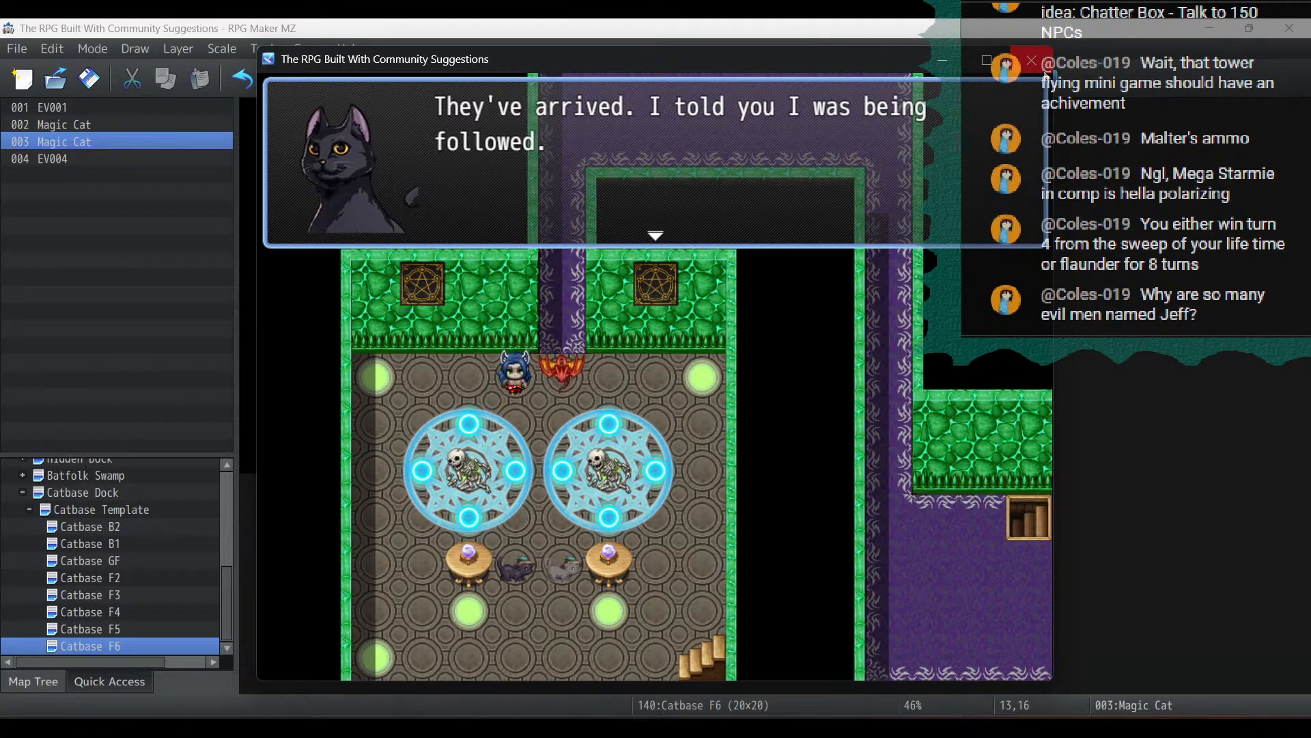
Advance through the F4 cats' dialogue into the battle to check the scene
{"action": "key", "text": "Return"}
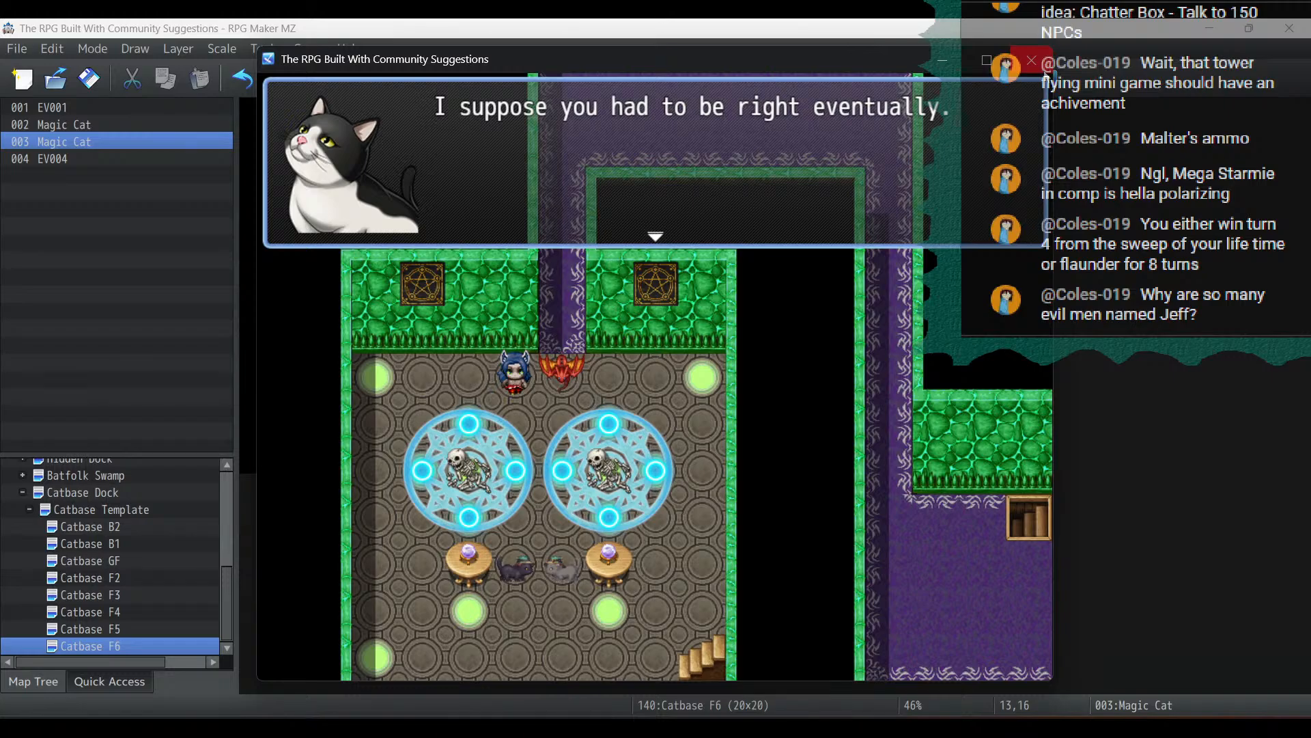
{"action": "key", "text": "Return"}
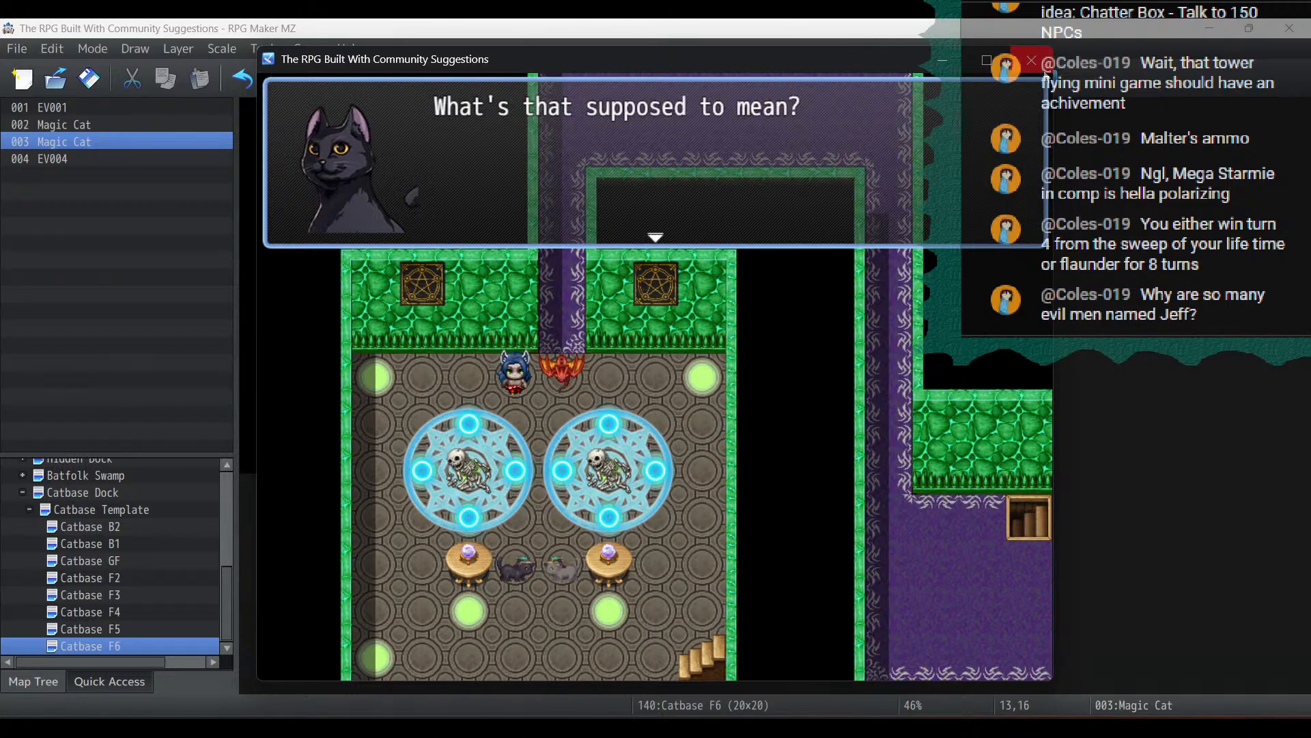
{"action": "key", "text": "Return"}
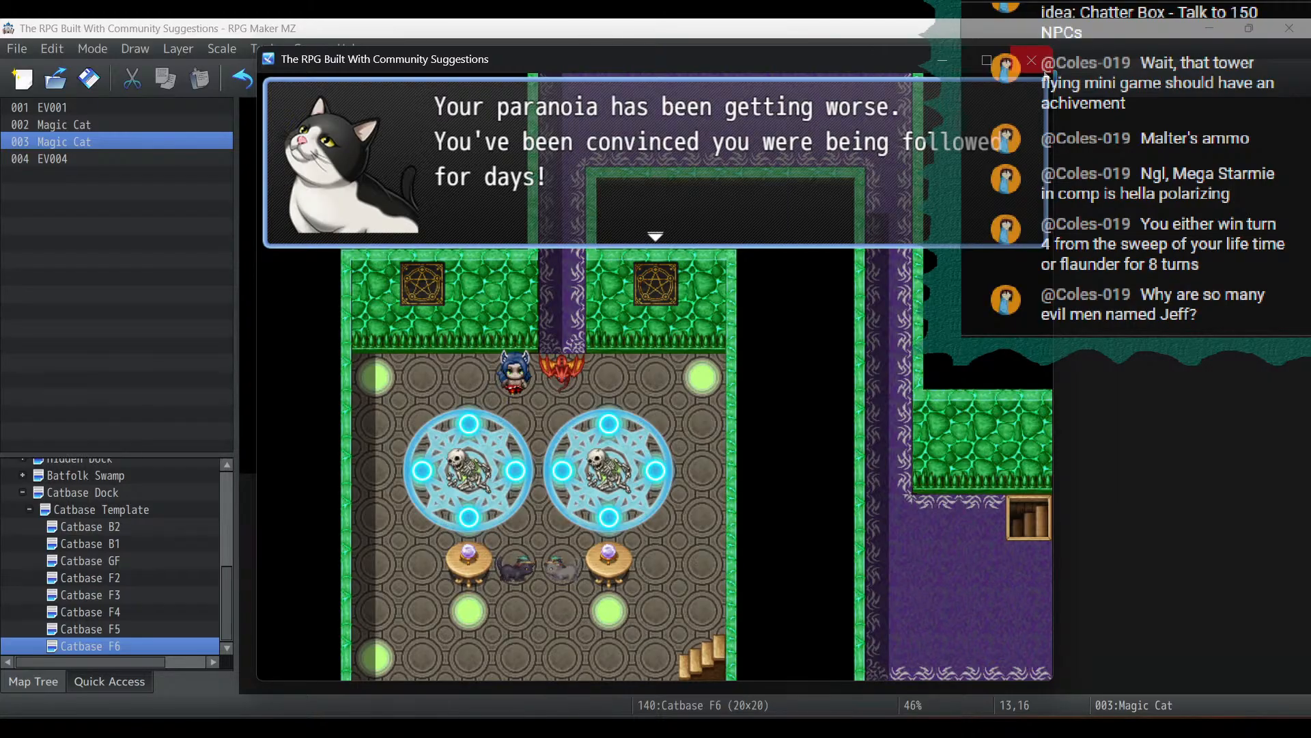
{"action": "key", "text": "Return"}
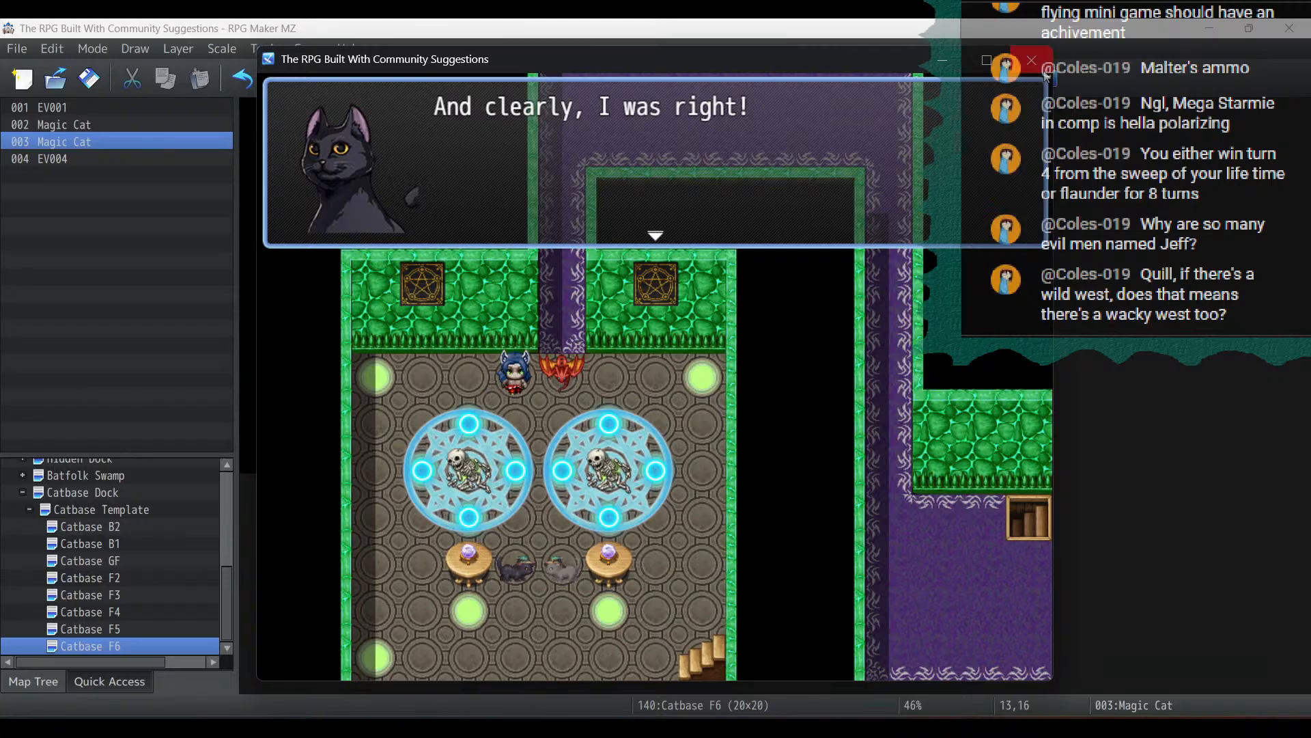
{"action": "key", "text": "Return"}
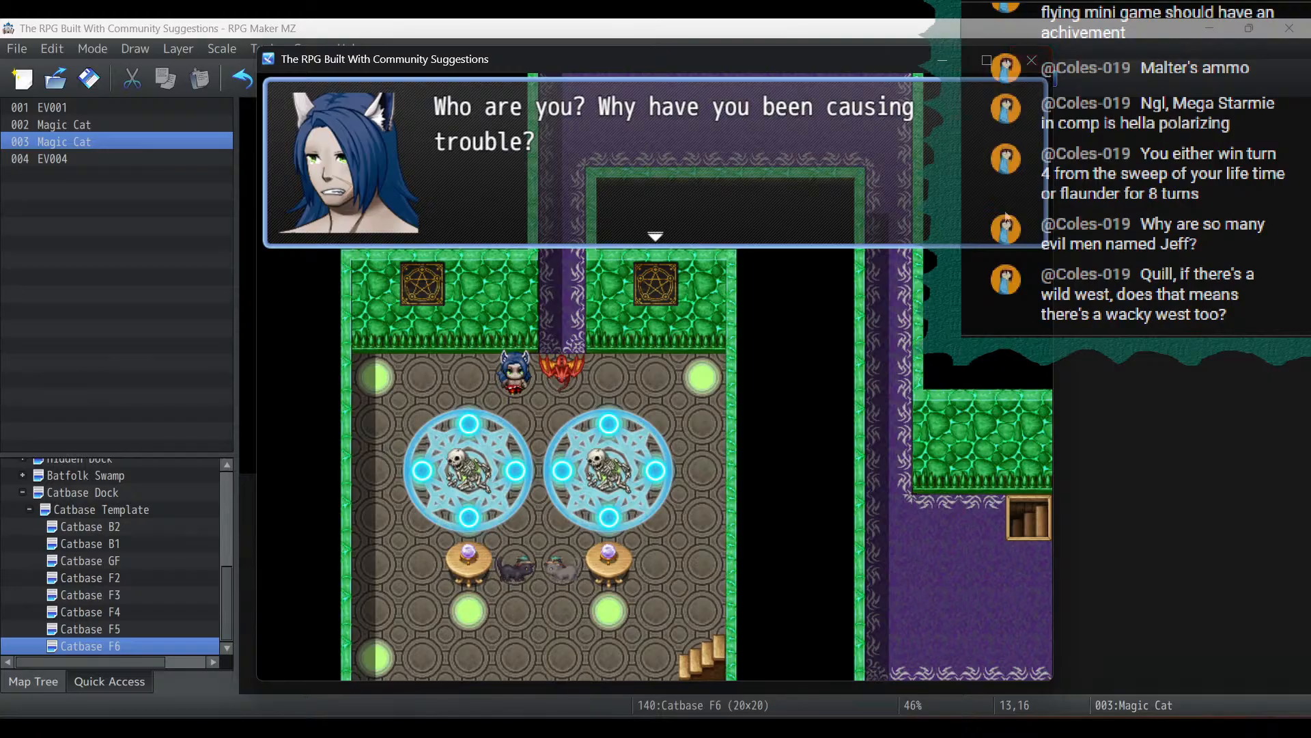
{"action": "key", "text": "Return"}
{"action": "key", "text": "Return"}
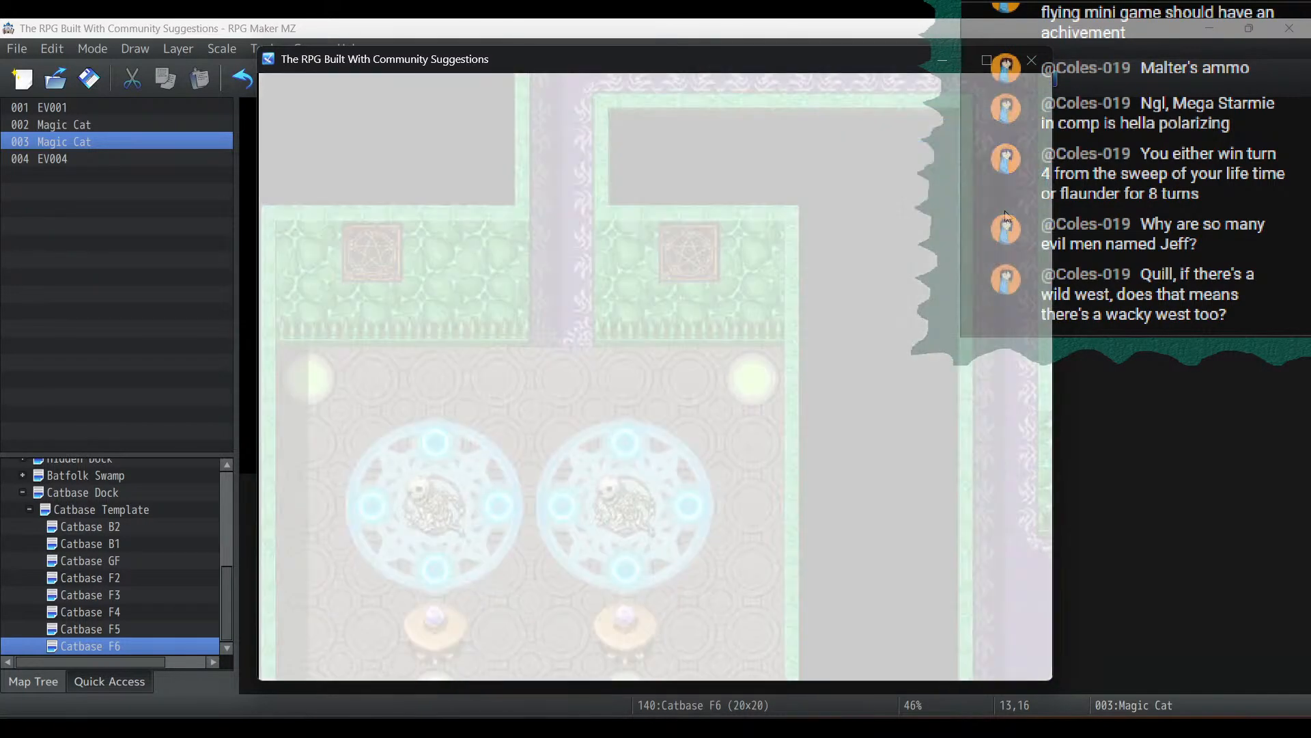
{"action": "key", "text": "Return"}
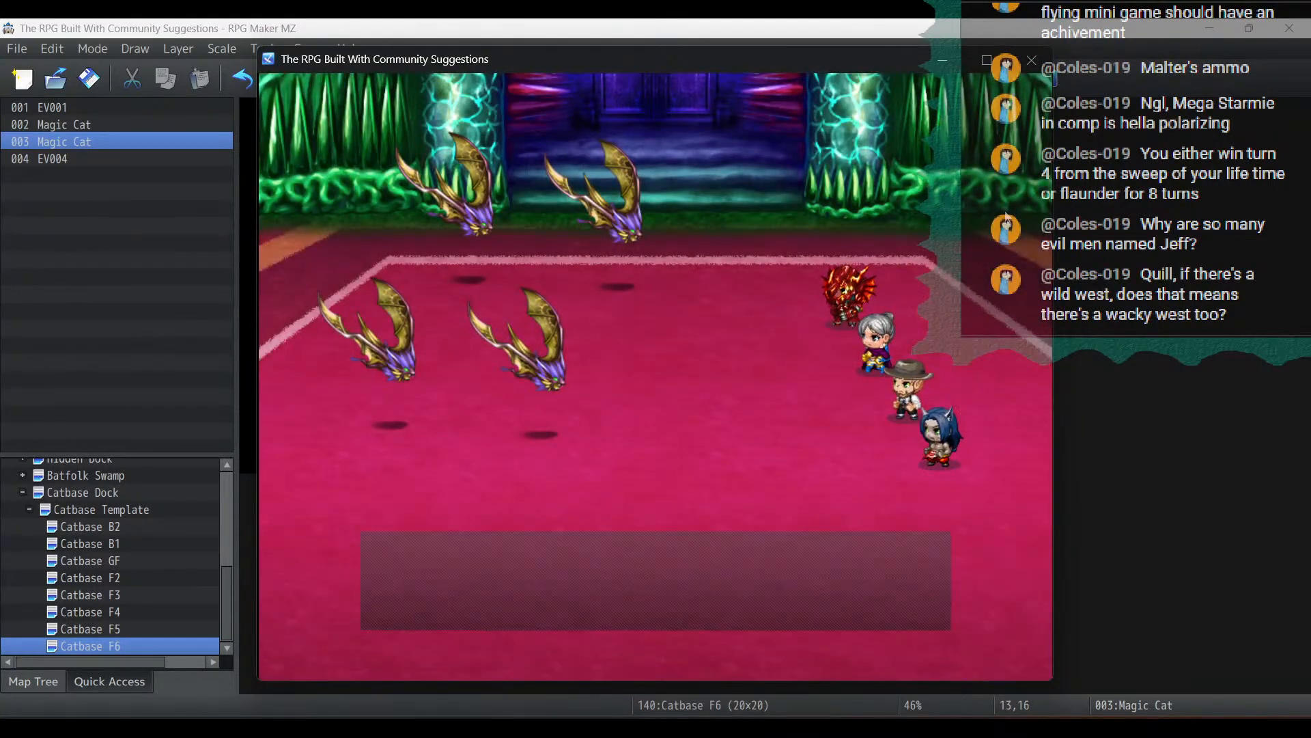
Begin the Soul Sucker battle and have Ryu use the Fire Breath skill
{"action": "key", "text": "Return"}
{"action": "key", "text": "Down"}
{"action": "key", "text": "Return"}
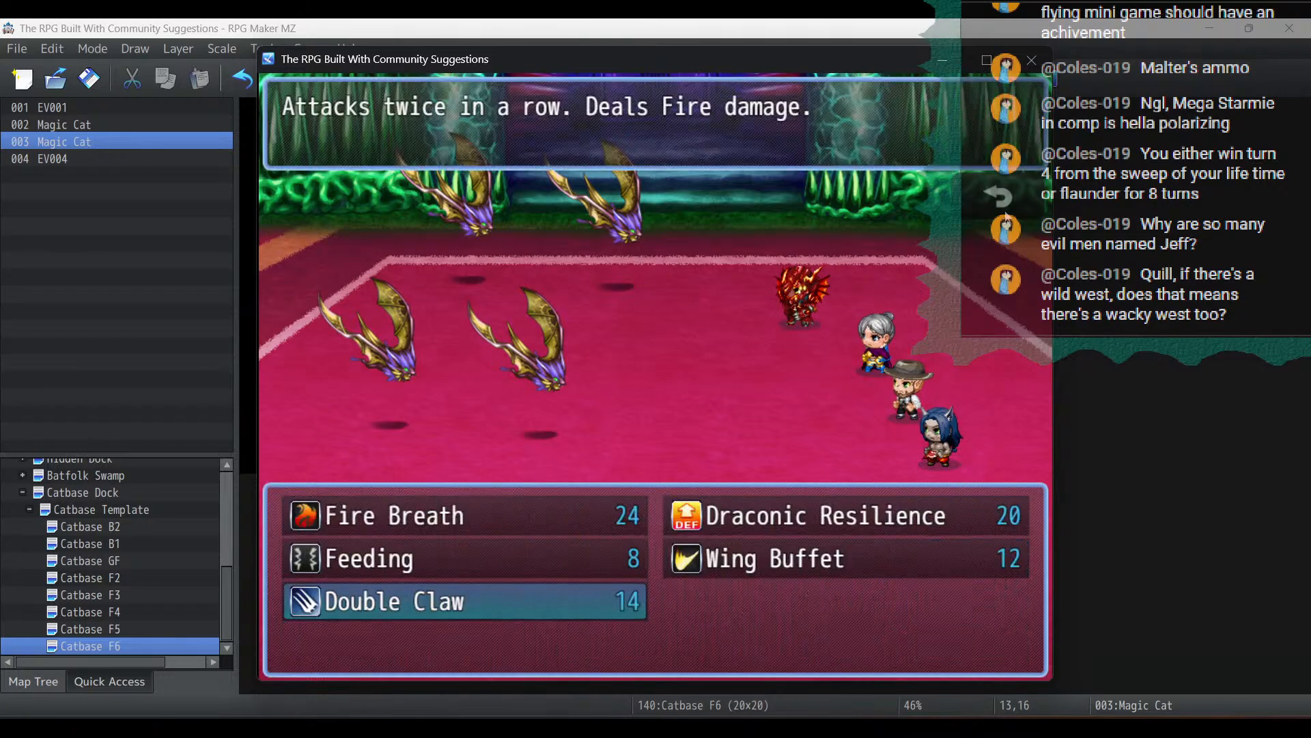
{"action": "key", "text": "Up"}
{"action": "key", "text": "Up"}
{"action": "key", "text": "Return"}
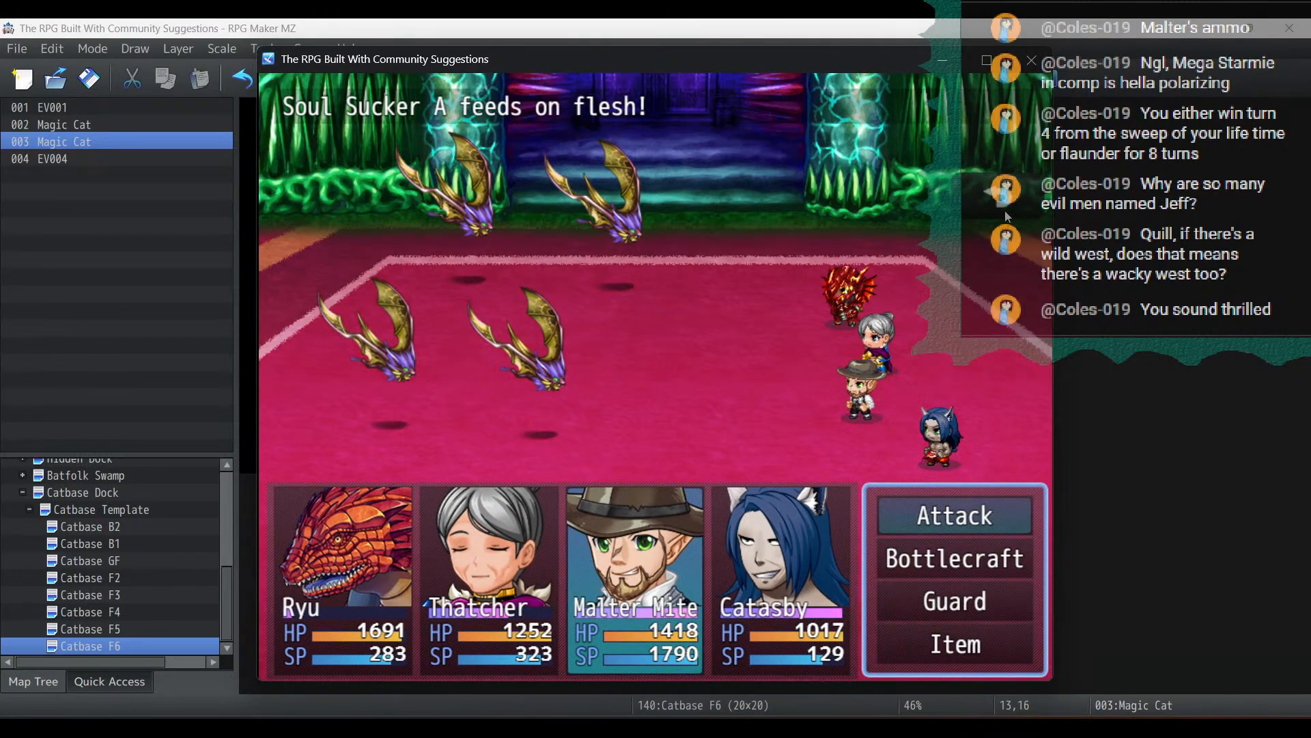
Have Malter Mite use the Heavy Metal Bash skill on a Soul Sucker
{"action": "key", "text": "Down"}
{"action": "key", "text": "Return"}
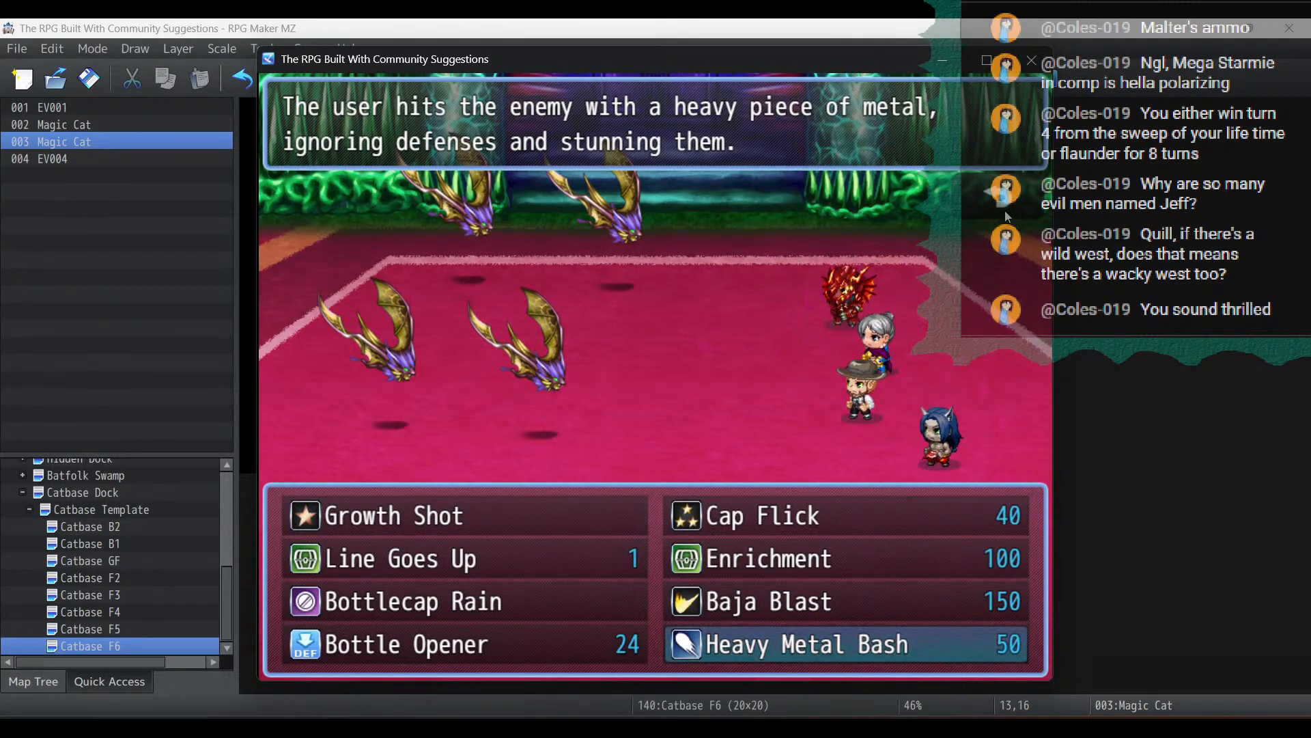
{"action": "key", "text": "Return"}
{"action": "key", "text": "Return"}
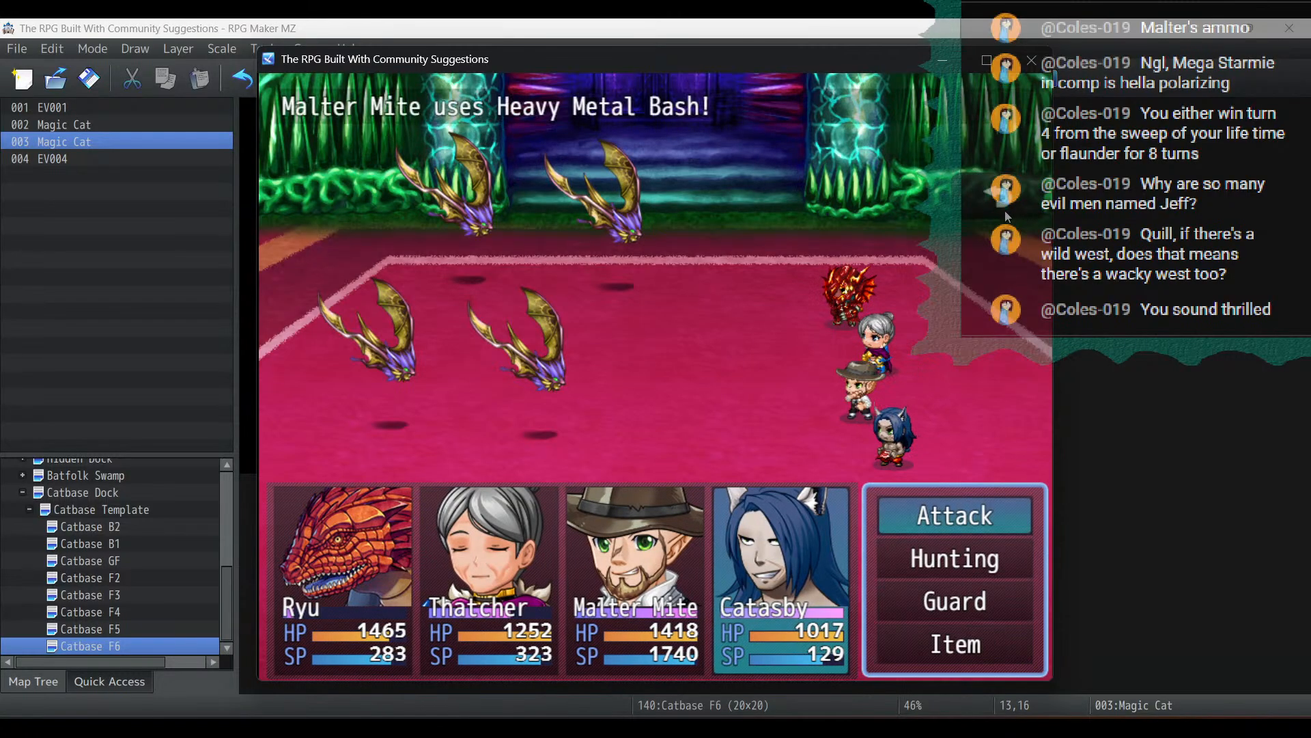
Have Catasby use the Birdblind hunting skill on Soul Sucker B
{"action": "key", "text": "Down"}
{"action": "key", "text": "Return"}
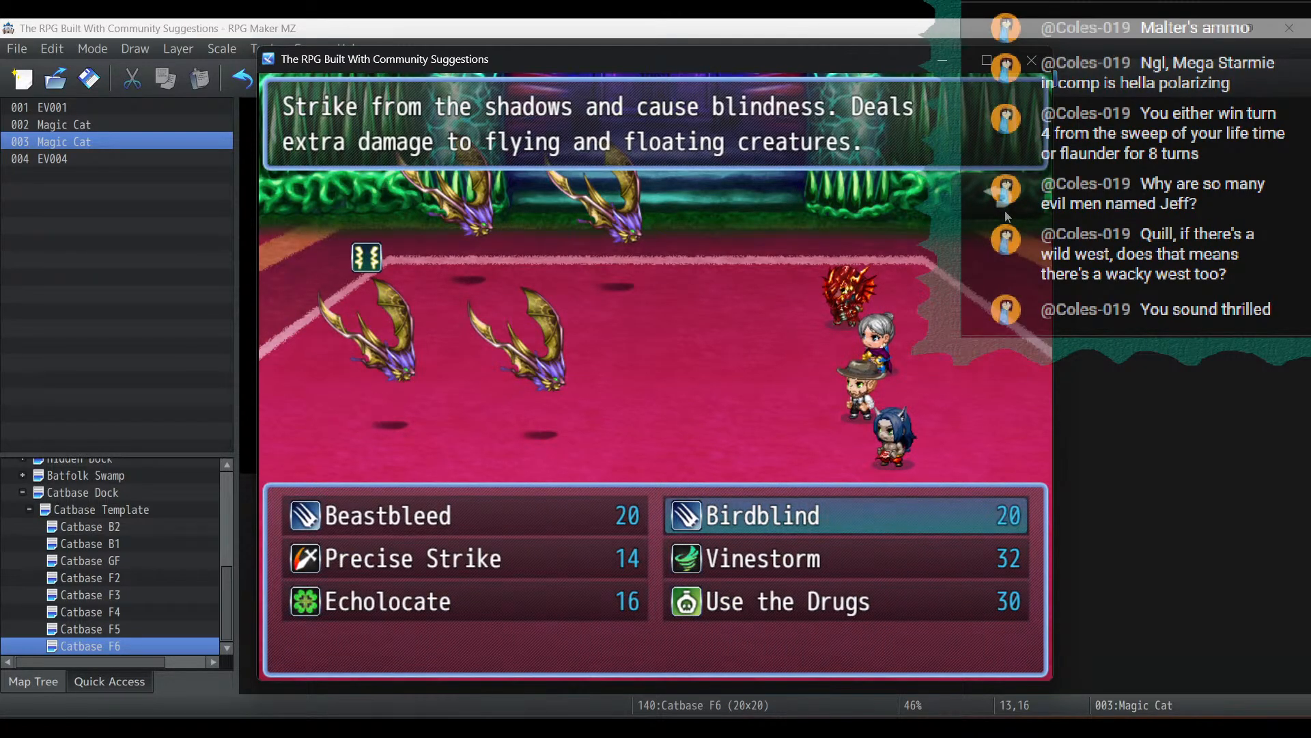
{"action": "key", "text": "Down"}
{"action": "key", "text": "Left"}
{"action": "key", "text": "Up"}
{"action": "key", "text": "Right"}
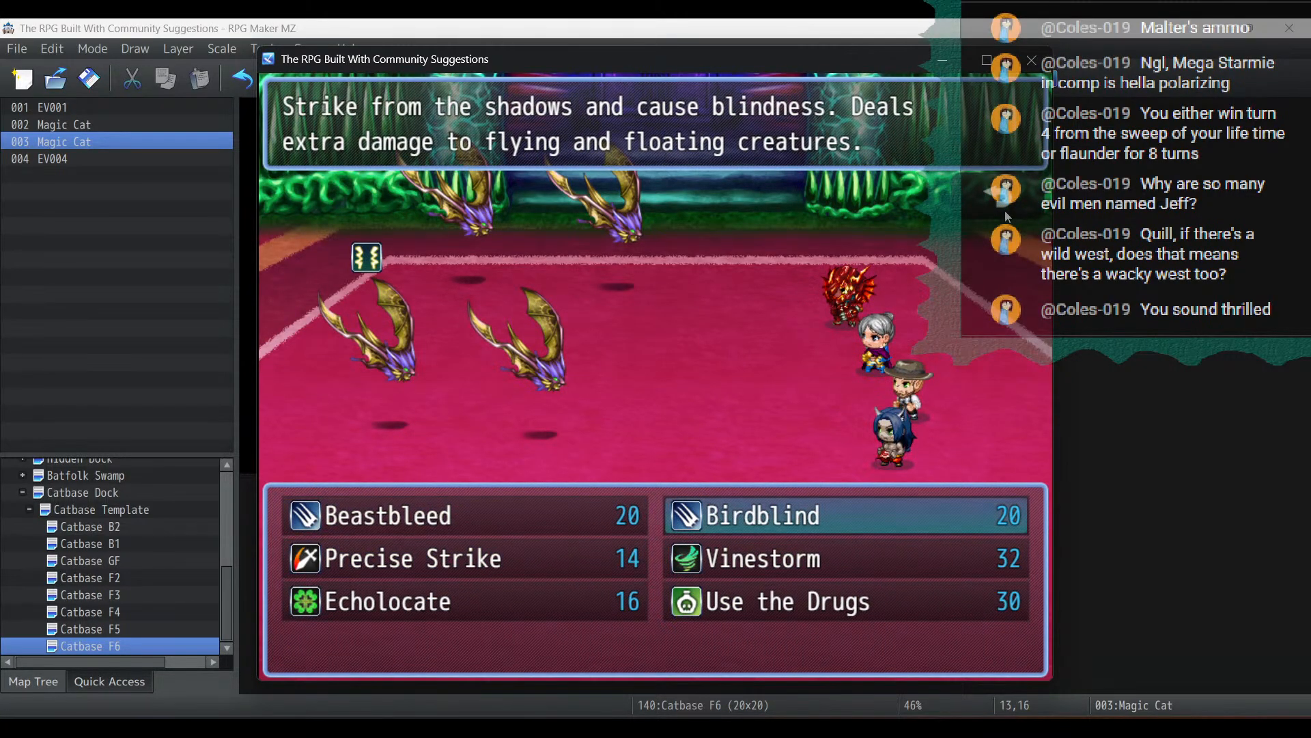
{"action": "key", "text": "Return"}
{"action": "key", "text": "Right"}
{"action": "key", "text": "Return"}
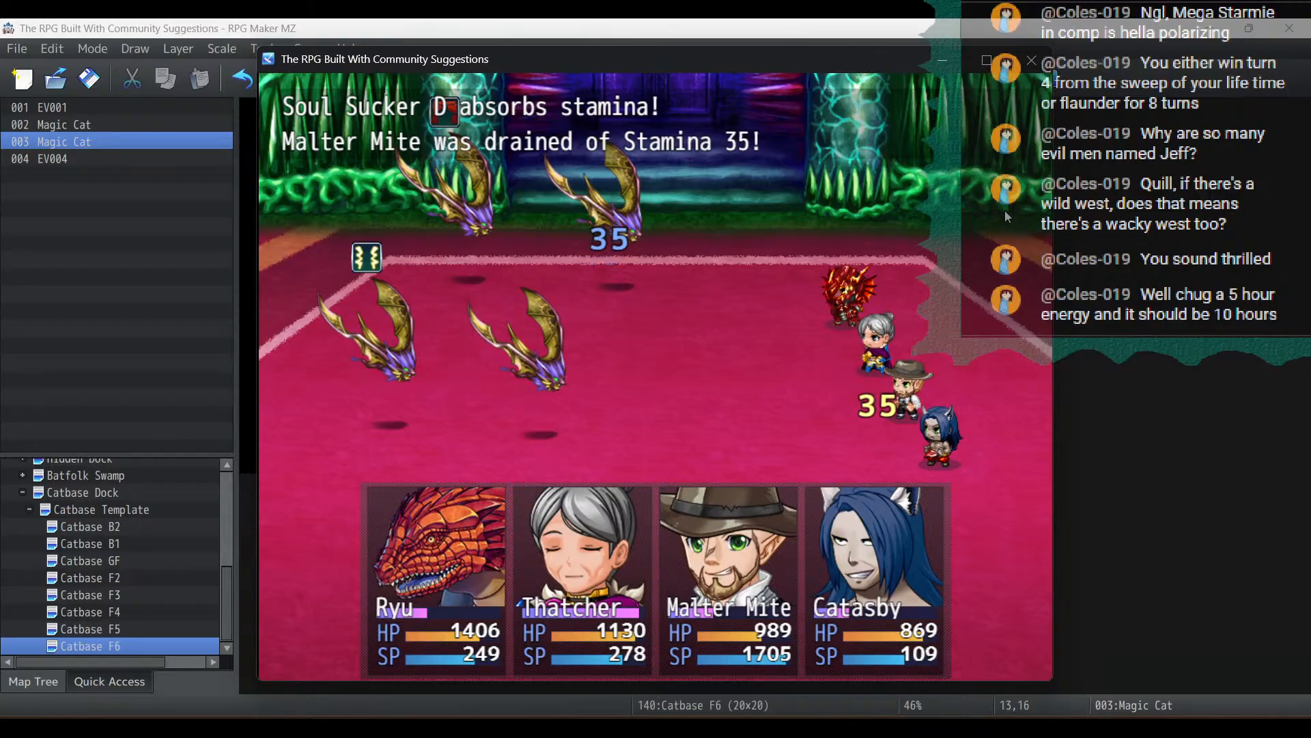
Have Thatcher cast Ice Storm on the Soul Suckers
{"action": "key", "text": "Down"}
{"action": "key", "text": "Return"}
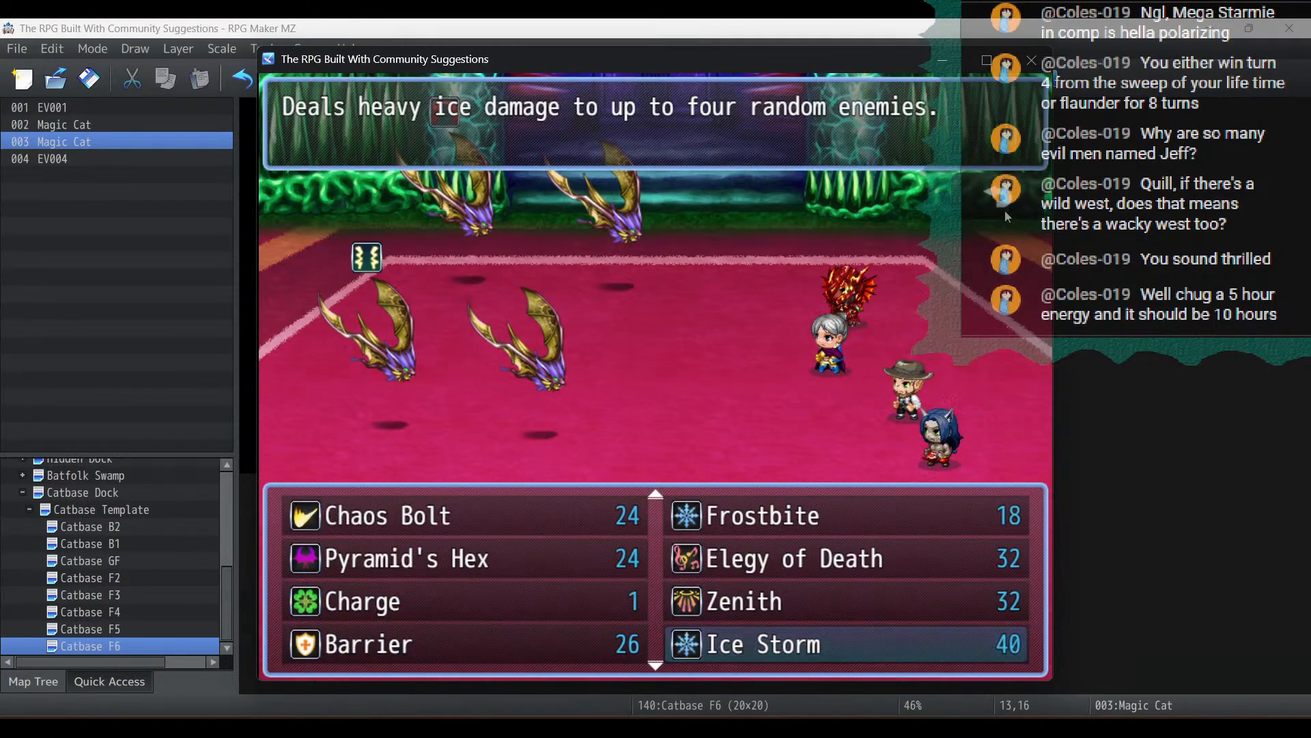
{"action": "key", "text": "Return"}
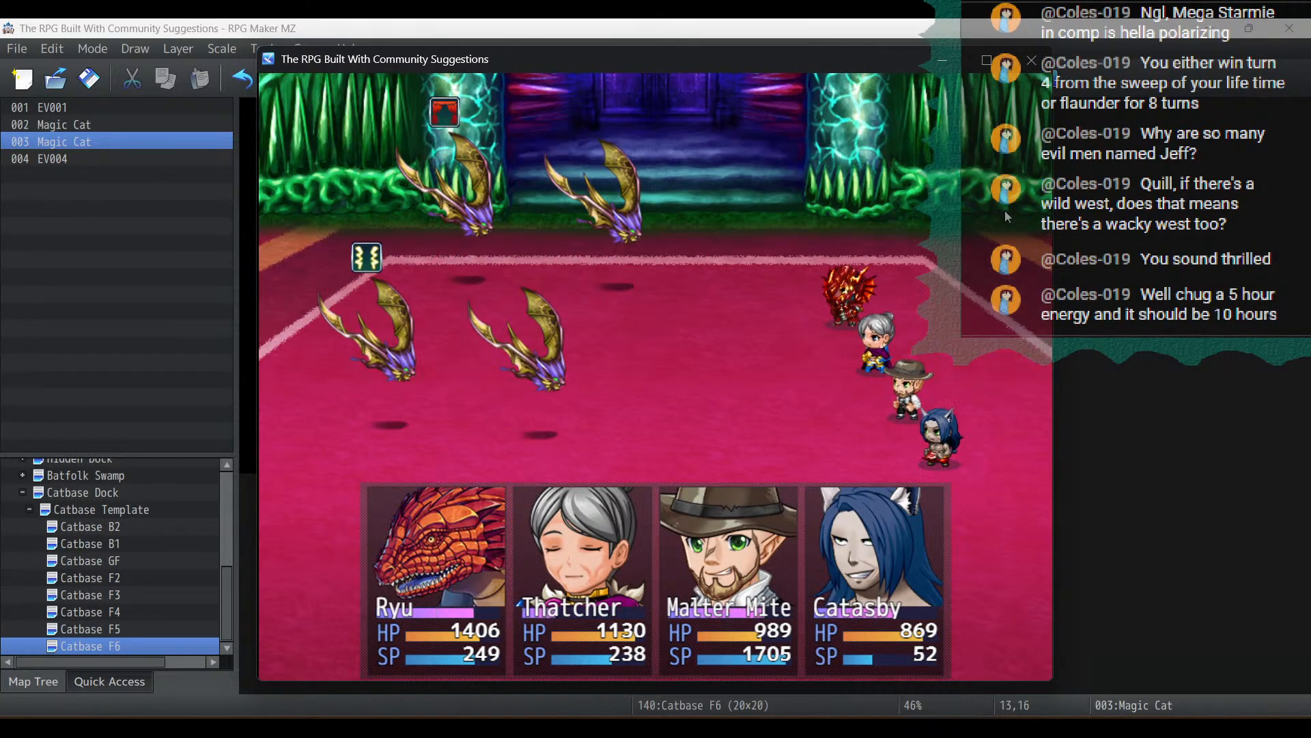
Have Malter Mite use Heavy Metal Bash on Soul Sucker B
{"action": "key", "text": "Down"}
{"action": "key", "text": "Return"}
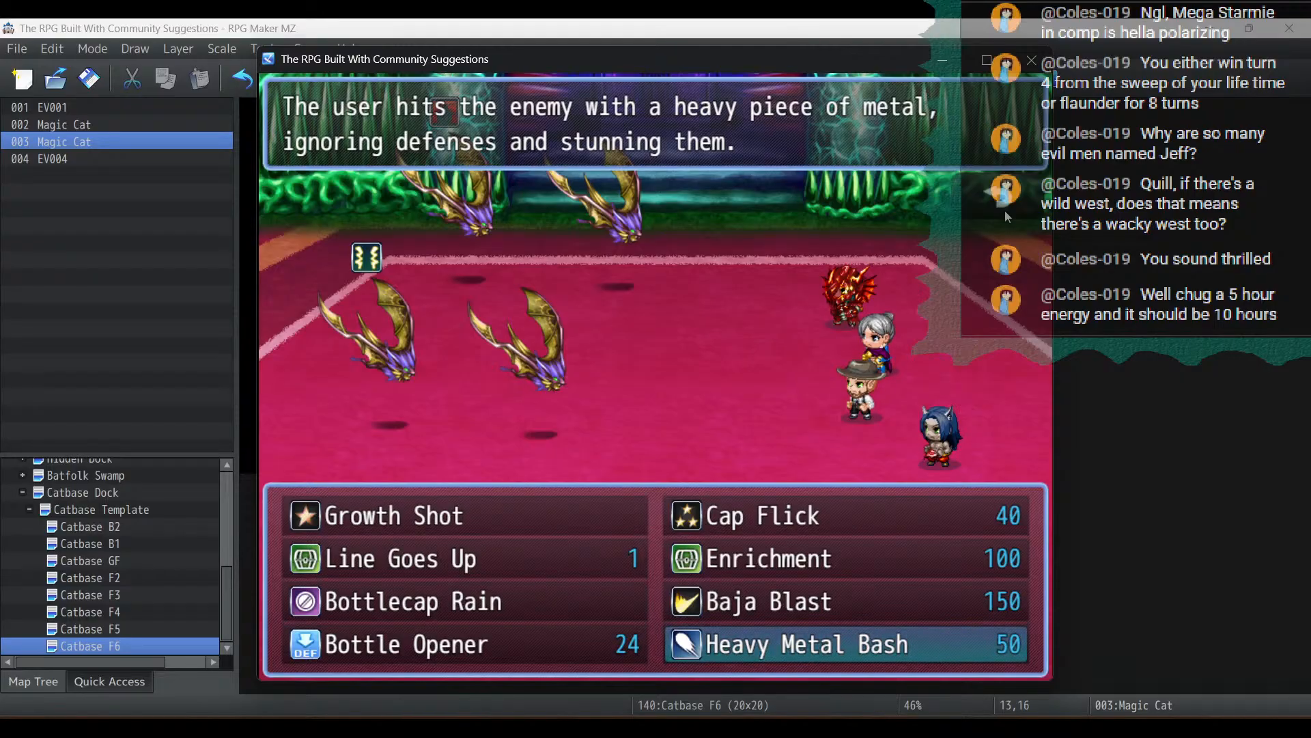
{"action": "key", "text": "Up"}
{"action": "key", "text": "Down"}
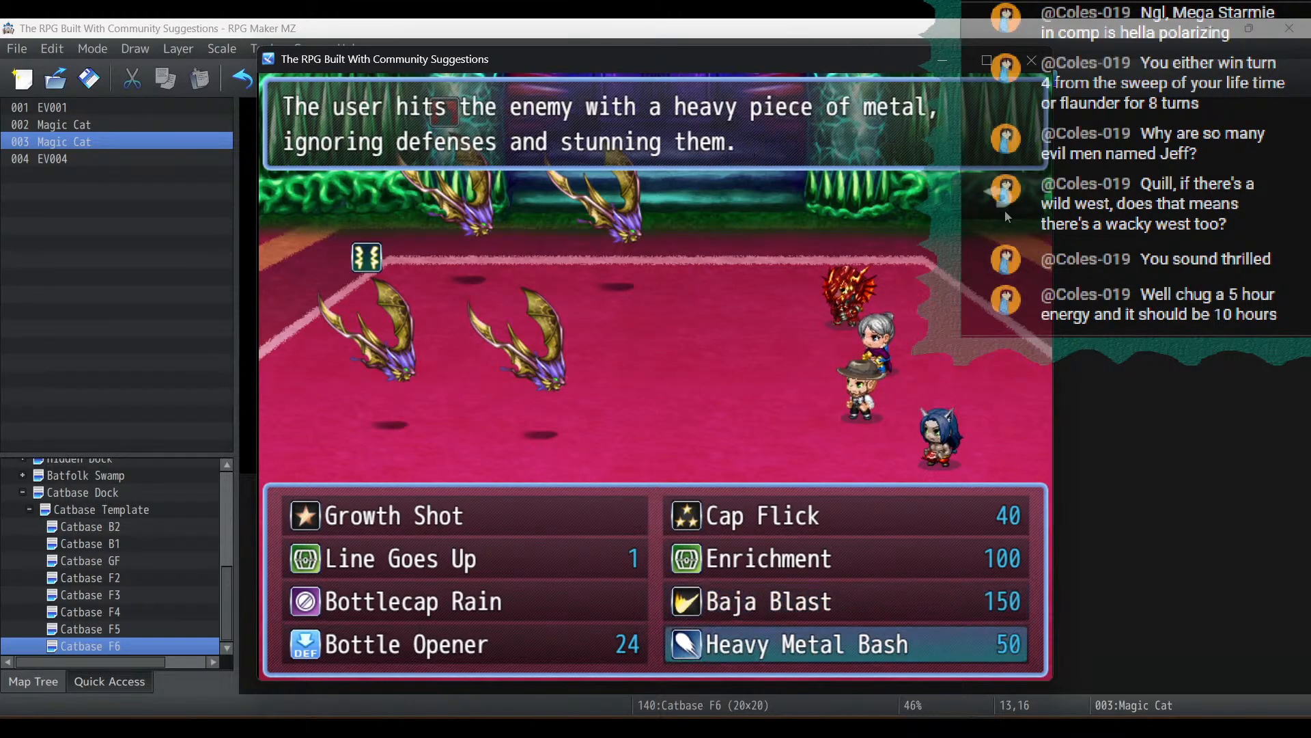
{"action": "key", "text": "Return"}
{"action": "key", "text": "Right"}
{"action": "key", "text": "Return"}
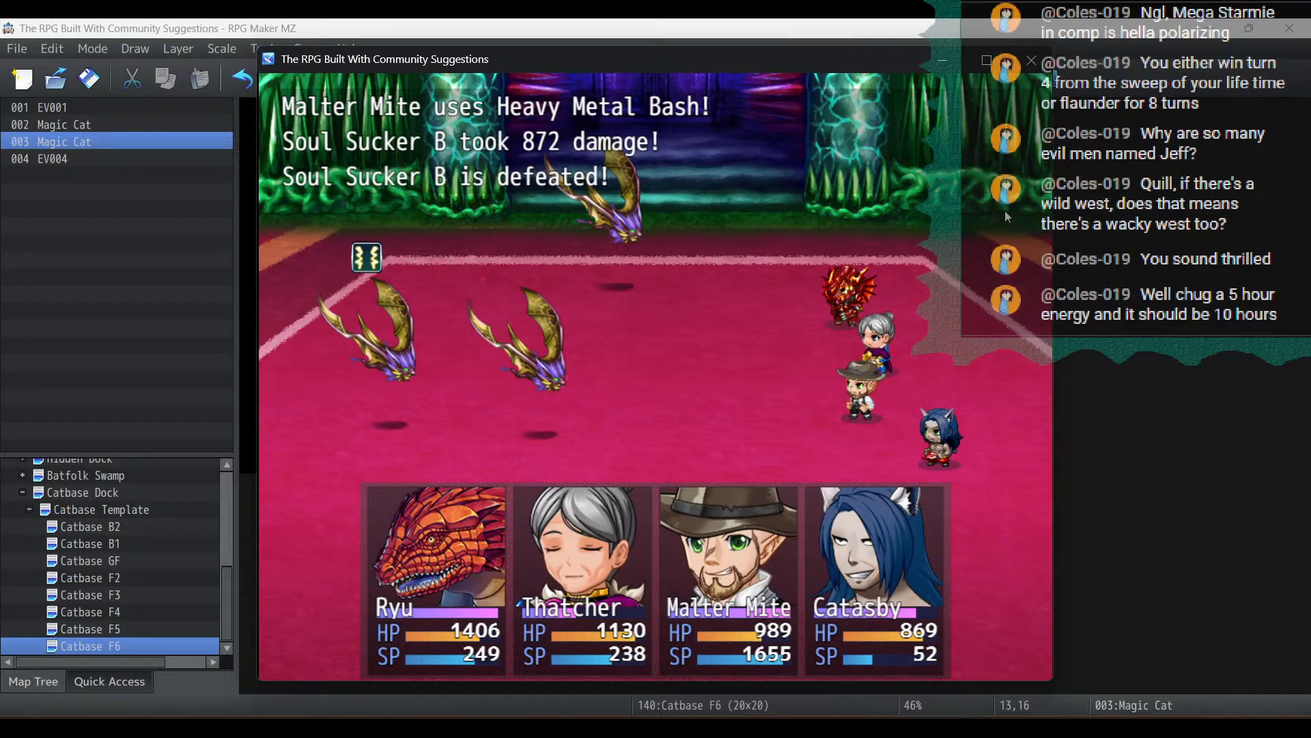
Have Ryu use Fire Breath on the remaining Soul Suckers
{"action": "key", "text": "Down"}
{"action": "key", "text": "Return"}
{"action": "key", "text": "Return"}
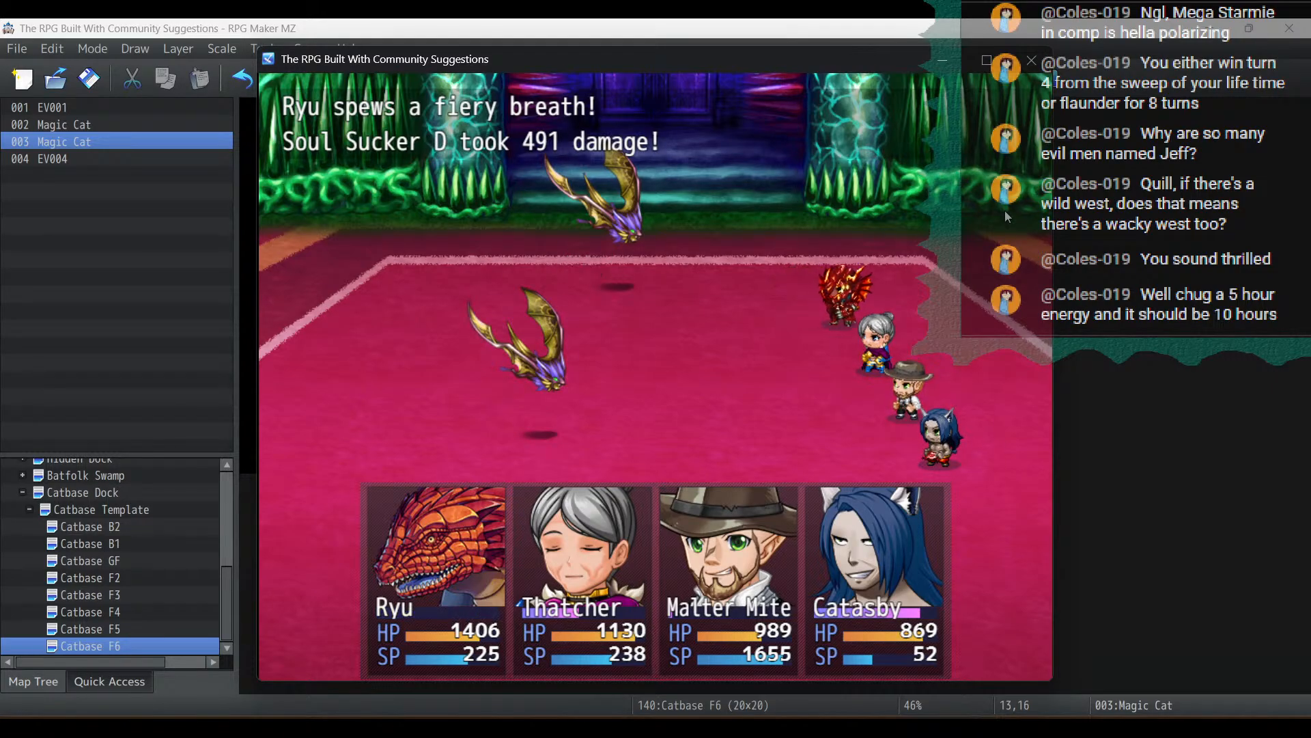
Make basic attacks on the remaining Soul Suckers with Catasby and Thatcher
{"action": "key", "text": "Return"}
{"action": "key", "text": "Return"}
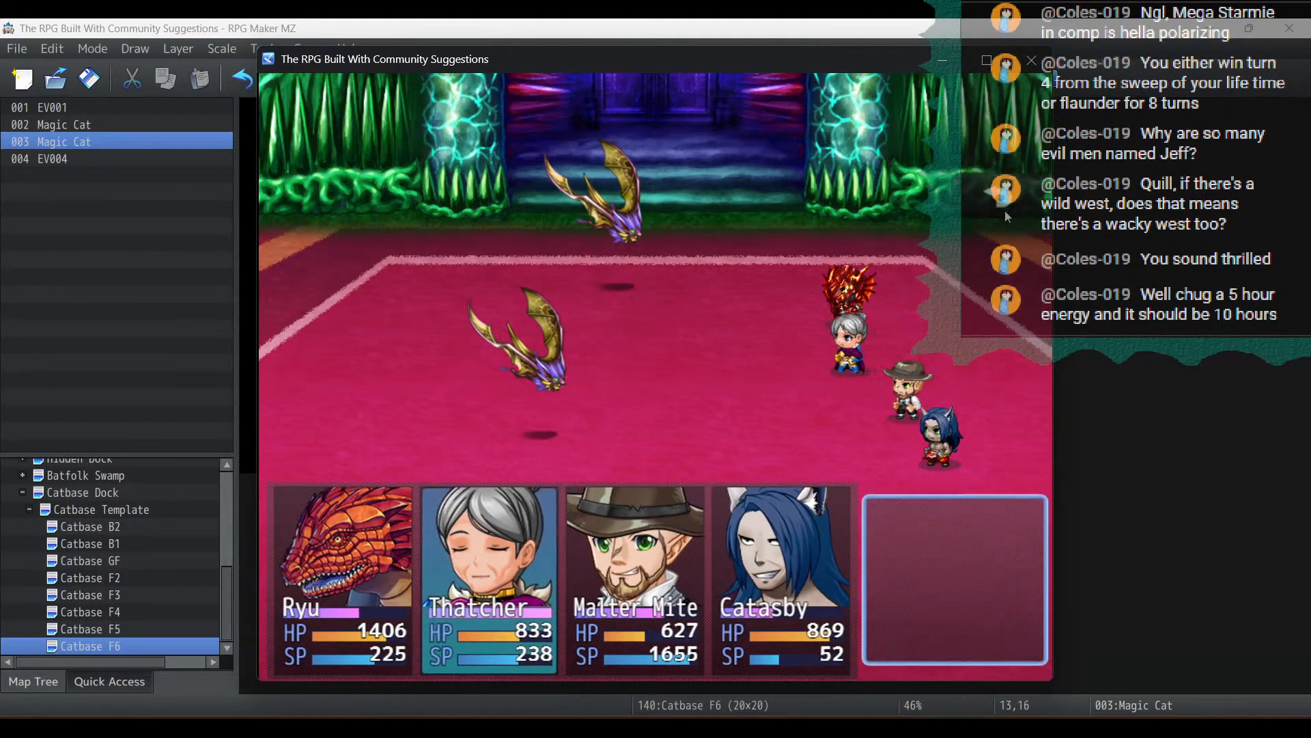
{"action": "key", "text": "Return"}
{"action": "key", "text": "Return"}
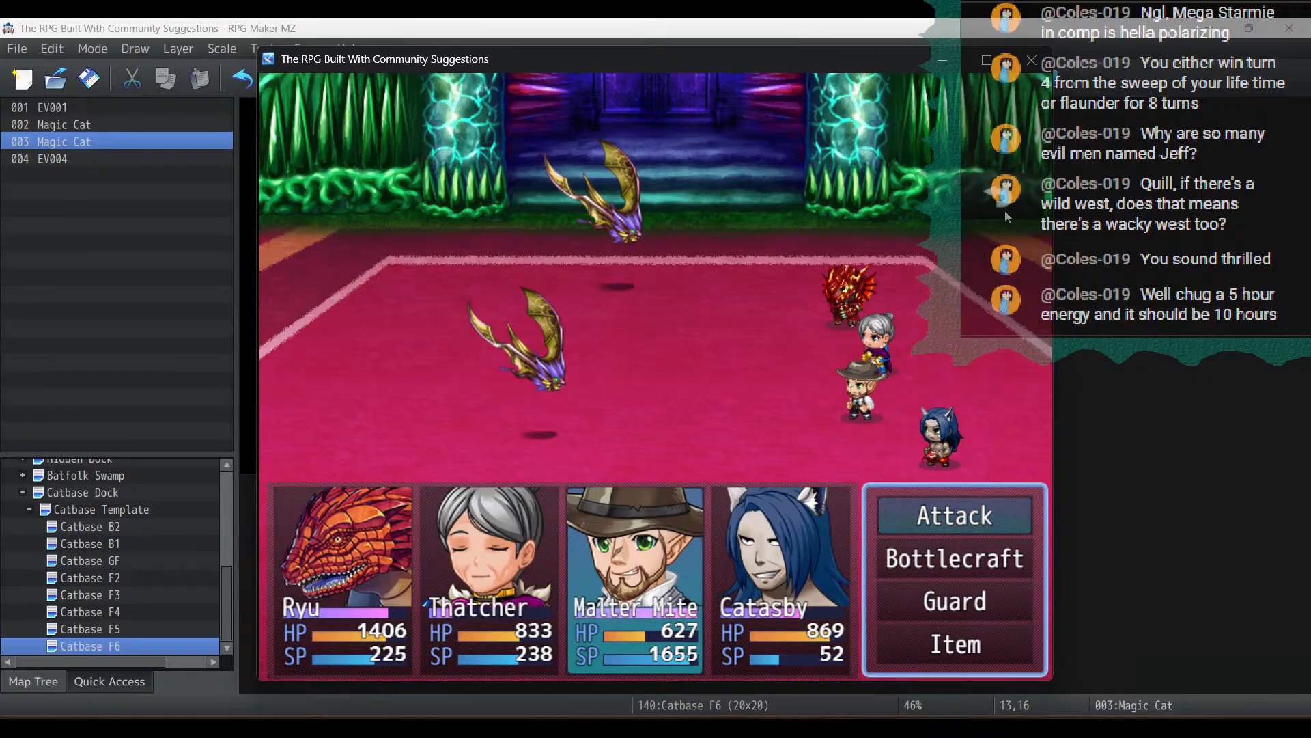
Have Malter Mite use Heavy Metal Bash on Soul Sucker C
{"action": "key", "text": "Down"}
{"action": "key", "text": "Return"}
{"action": "key", "text": "Return"}
{"action": "key", "text": "Return"}
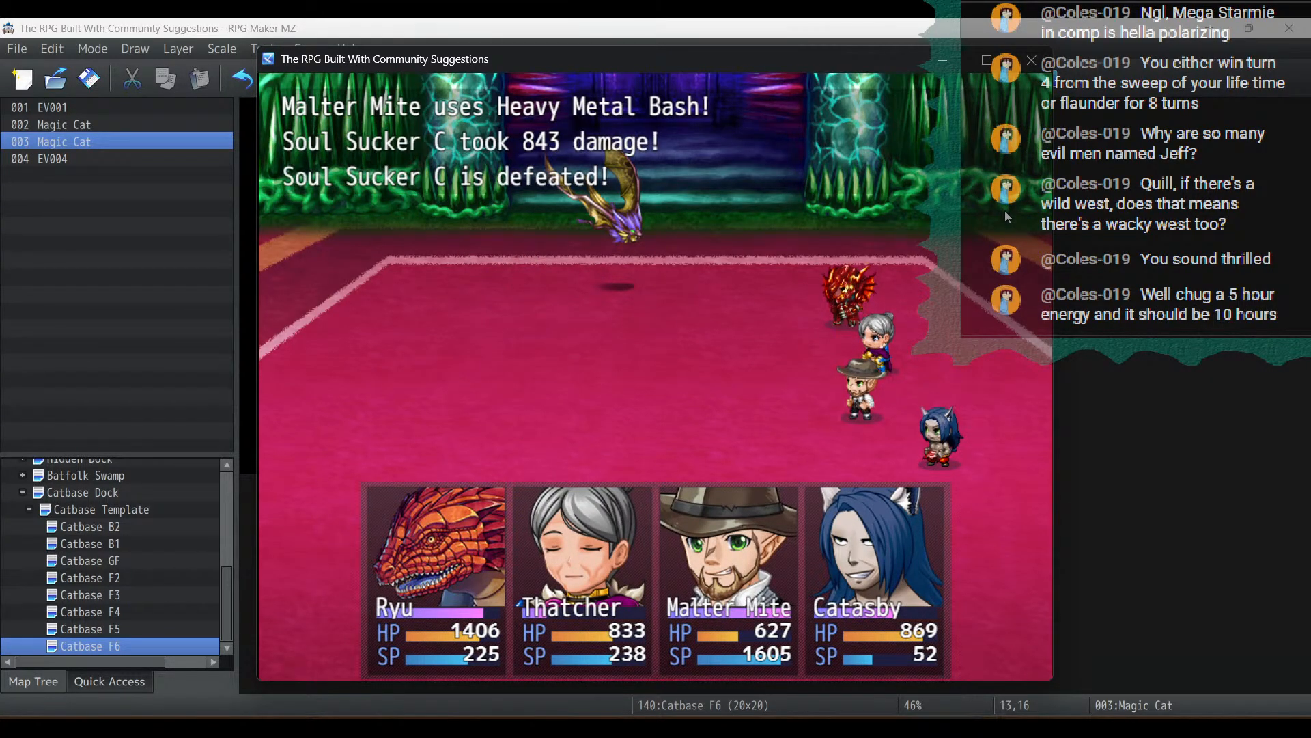
Have Ryu use the Double Claw skill on Soul Sucker D
{"action": "key", "text": "Down"}
{"action": "key", "text": "Return"}
{"action": "key", "text": "Down"}
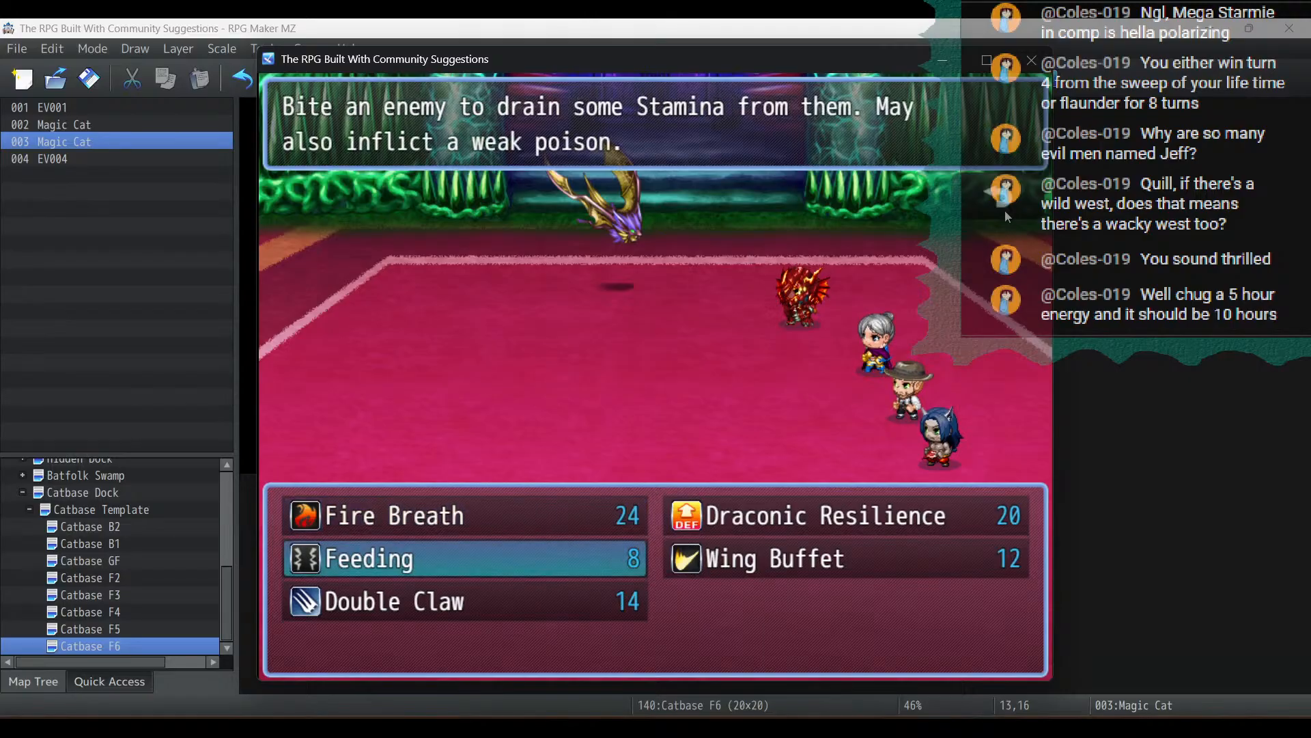
{"action": "key", "text": "Down"}
{"action": "key", "text": "Return"}
{"action": "key", "text": "Return"}
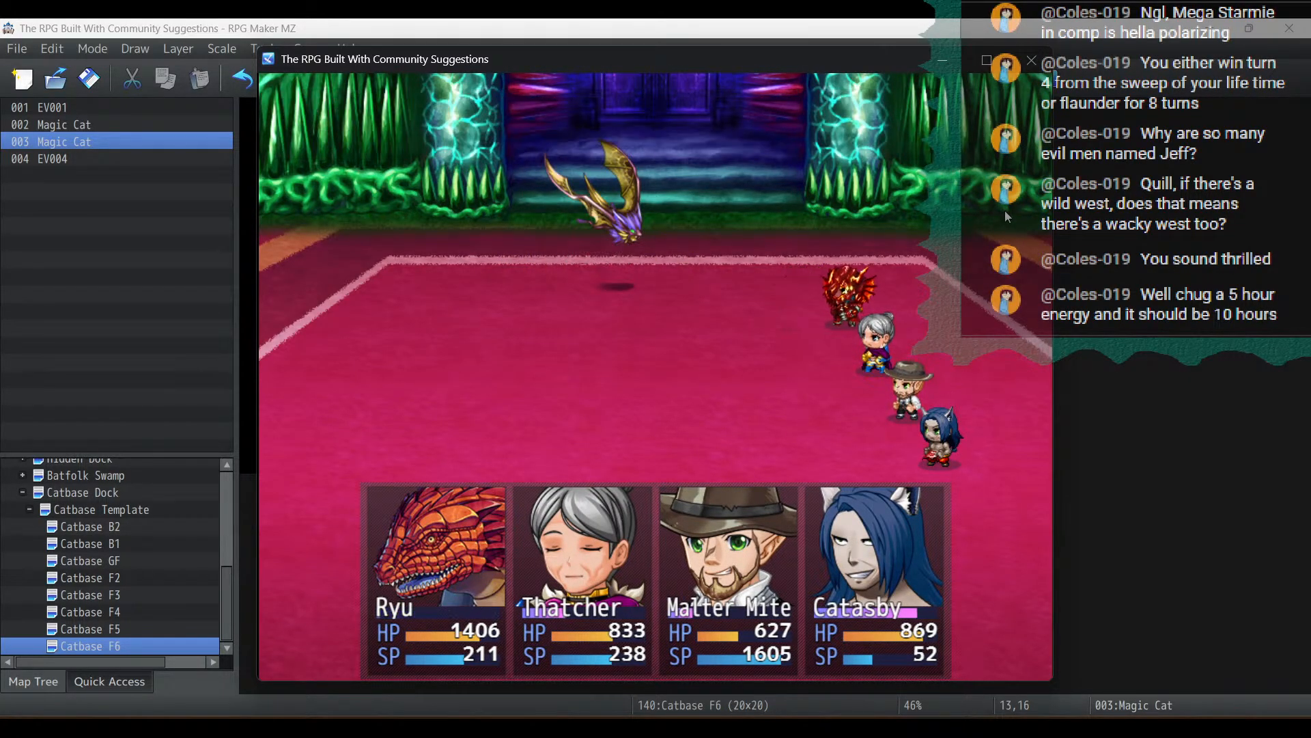
Have Catasby use Birdblind on Soul Sucker D
{"action": "key", "text": "Down"}
{"action": "key", "text": "Return"}
{"action": "key", "text": "Return"}
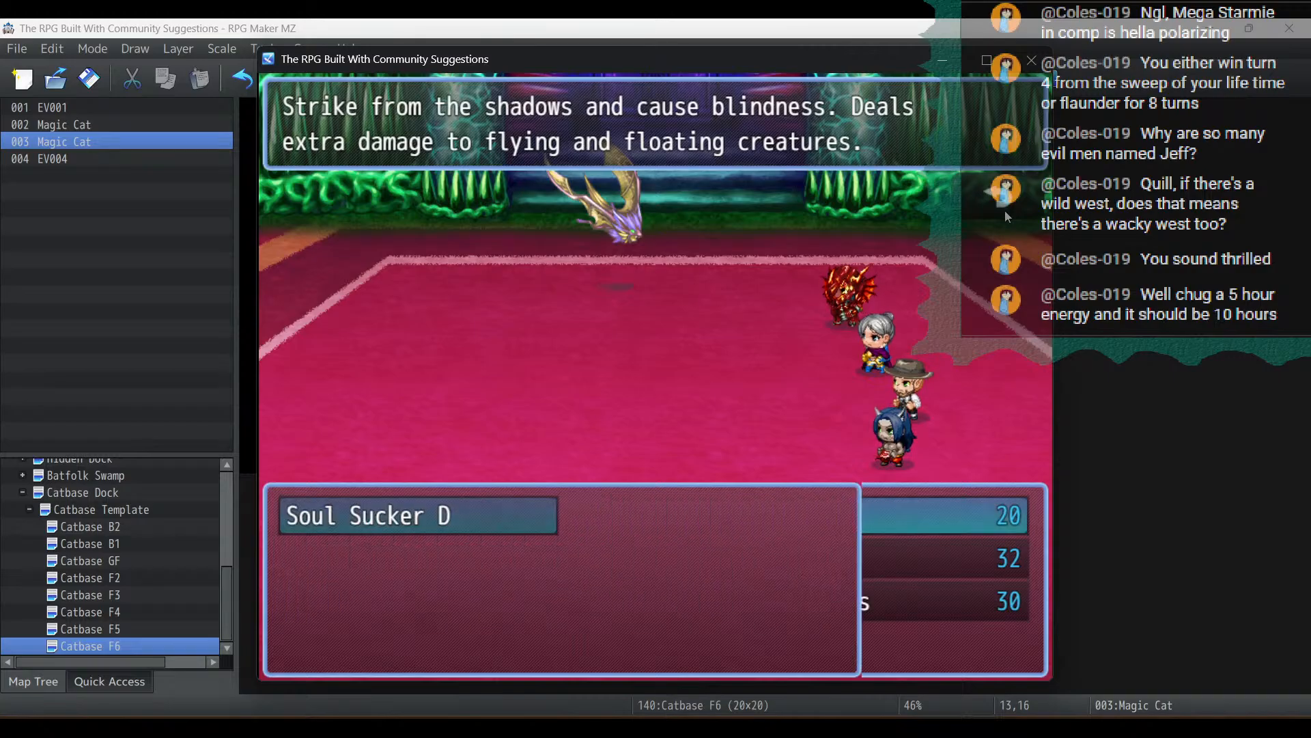
{"action": "key", "text": "Return"}
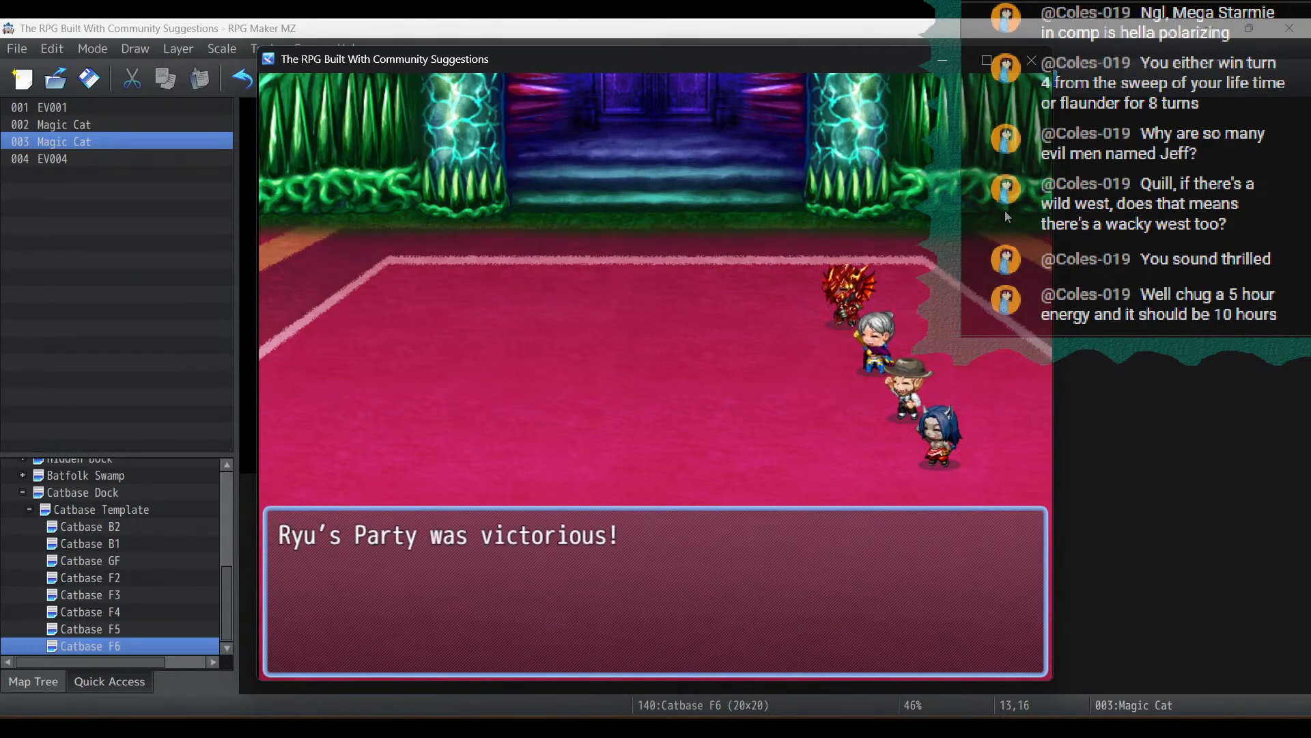
Advance through the victory message and the cats' post-battle dialogue, checking Magic Cat 1's exit, and end the playtest
{"action": "key", "text": "Return"}
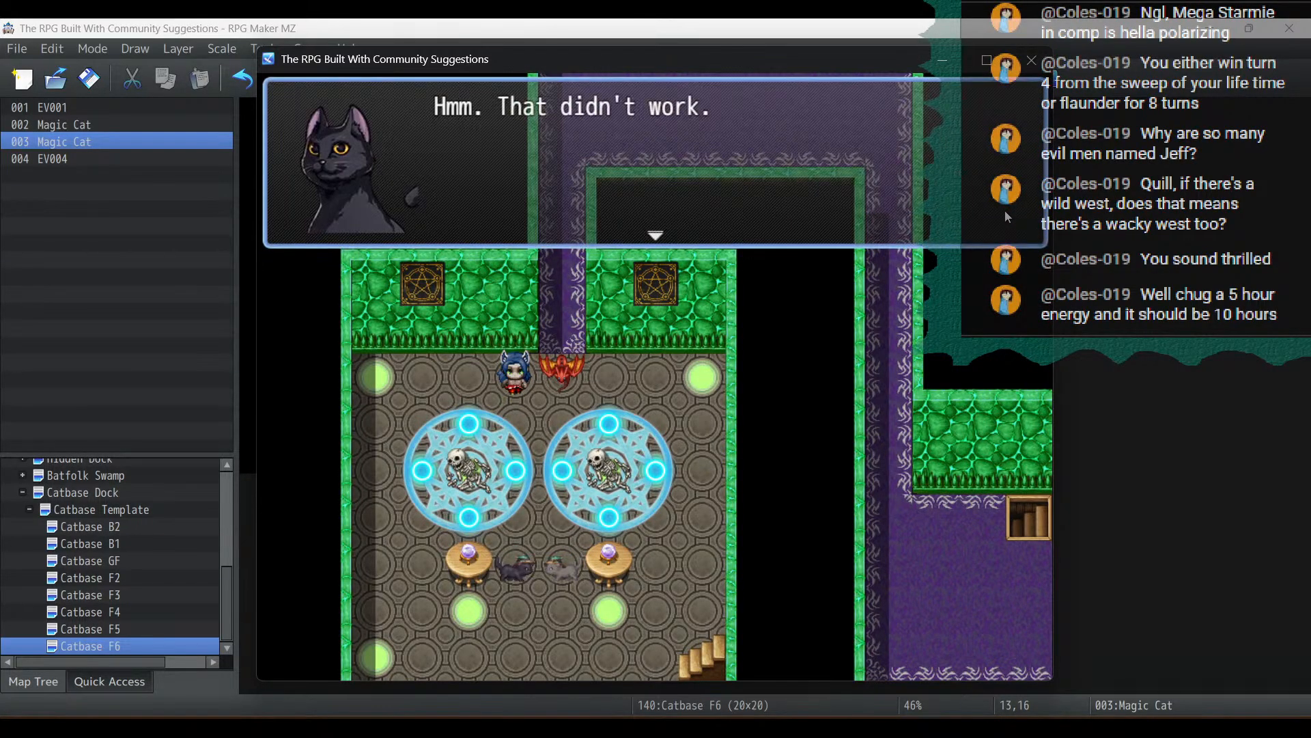
{"action": "key", "text": "Return"}
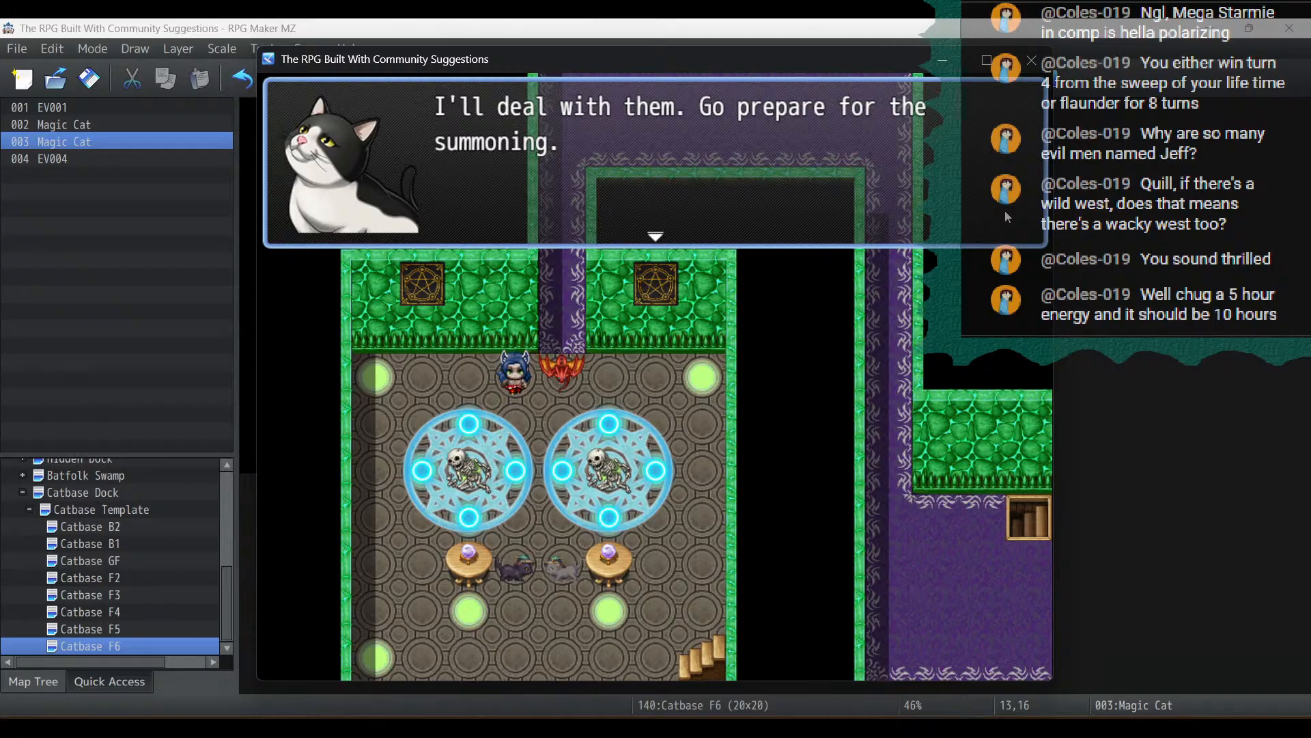
{"action": "key", "text": "Return"}
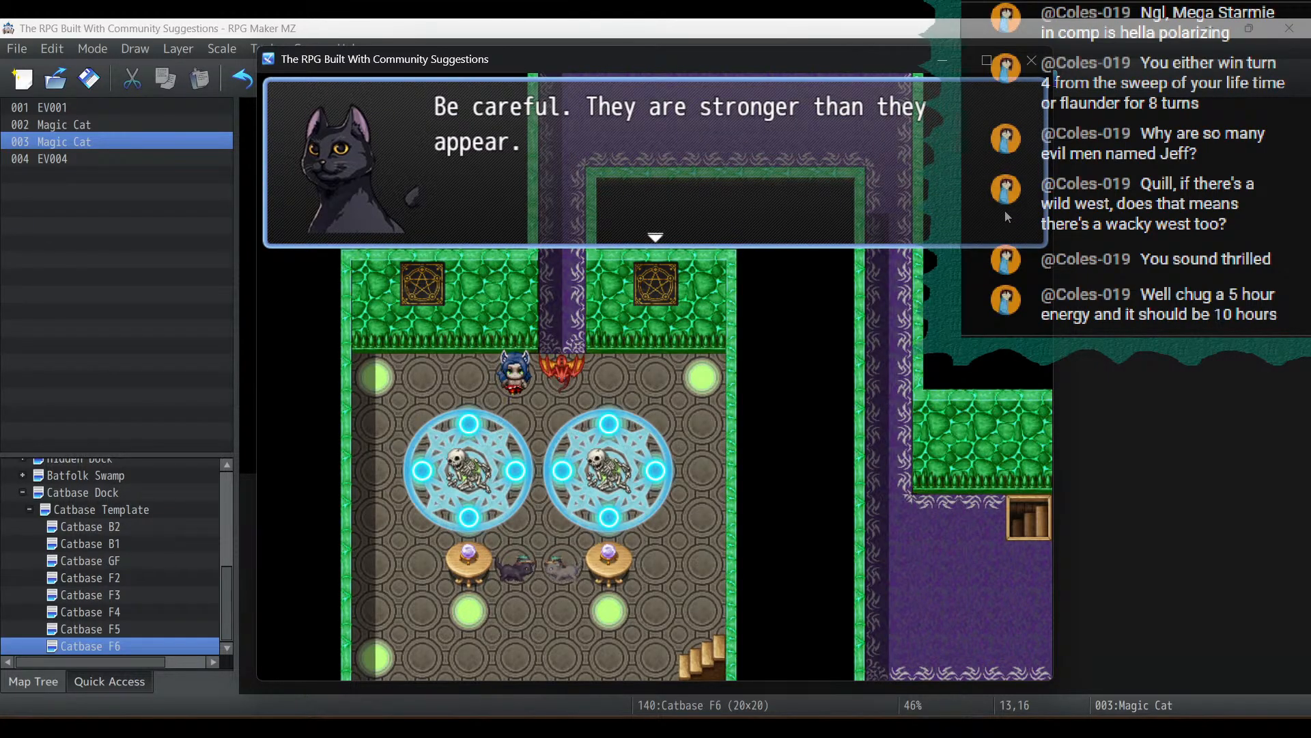
{"action": "key", "text": "Return"}
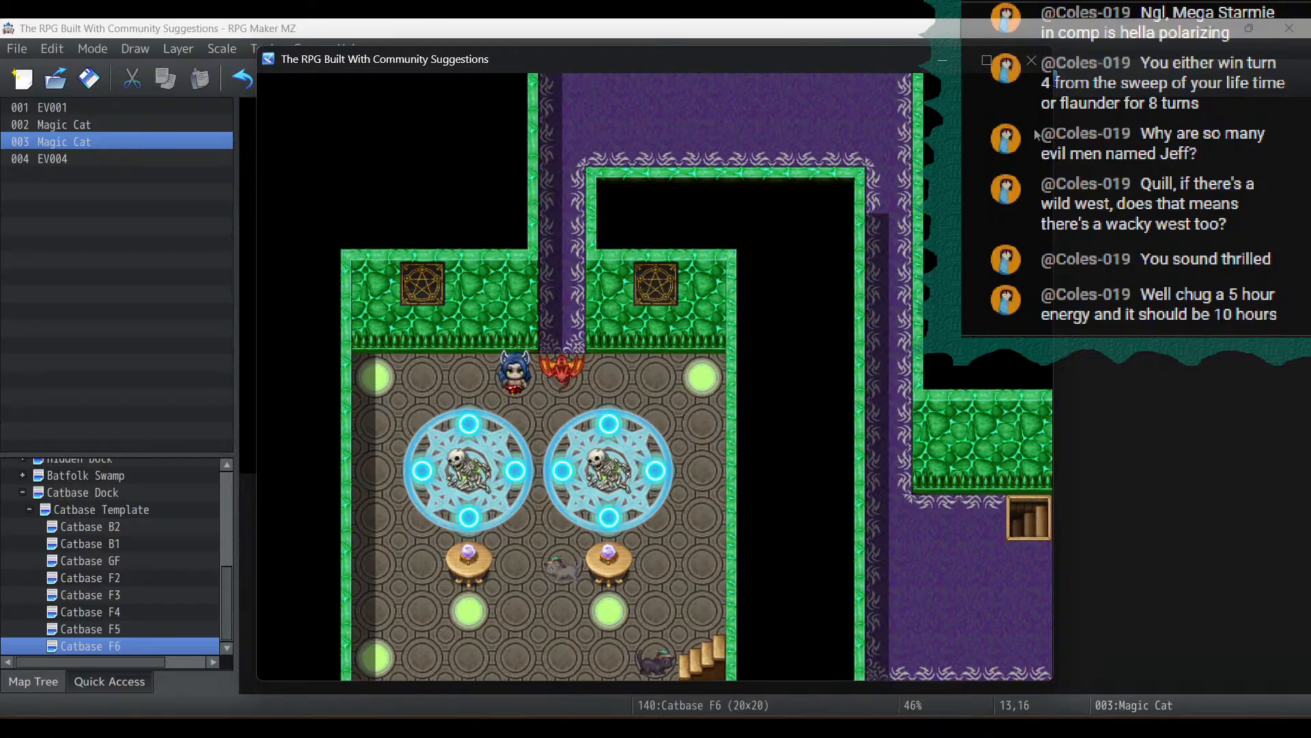
{"action": "left_click", "coordinate": [1031, 61]}
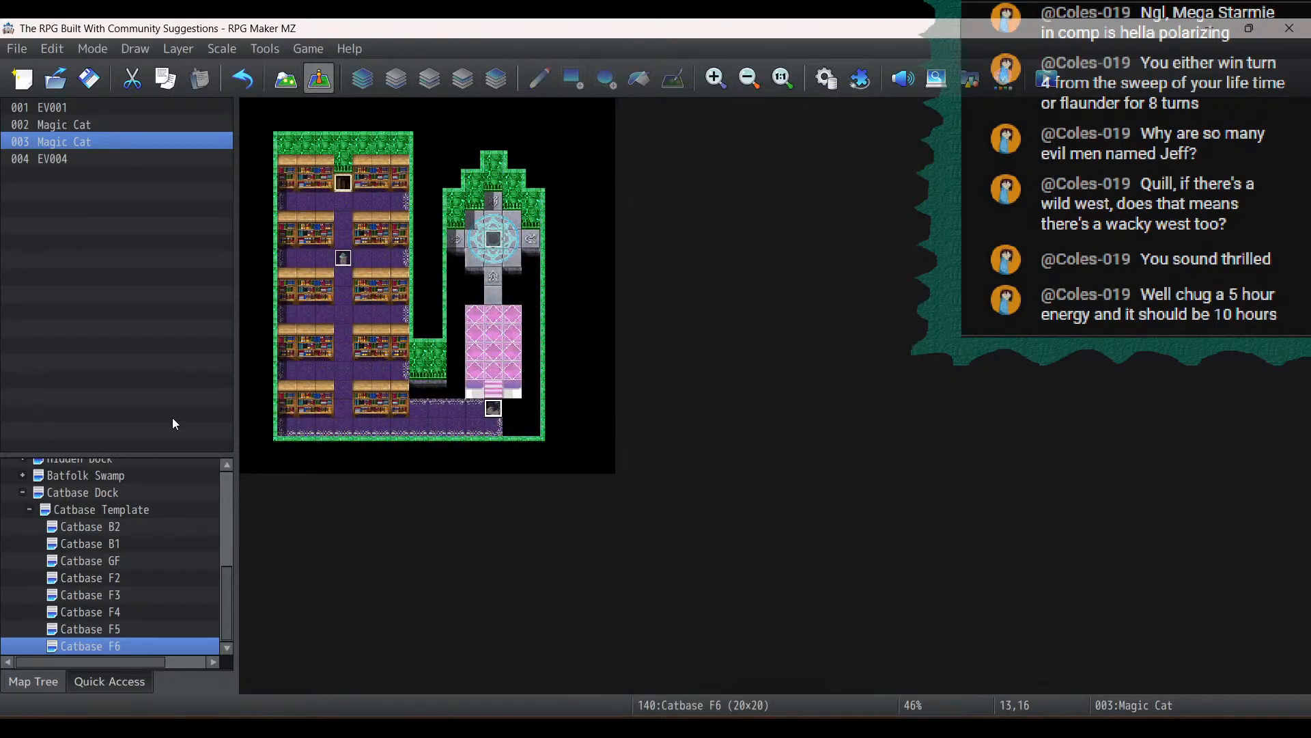
Open the "Catasby and event switch" event on Catbase F4 and find Magic Cat 1's exit movement route after the "Be careful" line
{"action": "left_click", "coordinate": [84, 623]}
{"action": "left_click", "coordinate": [84, 612]}
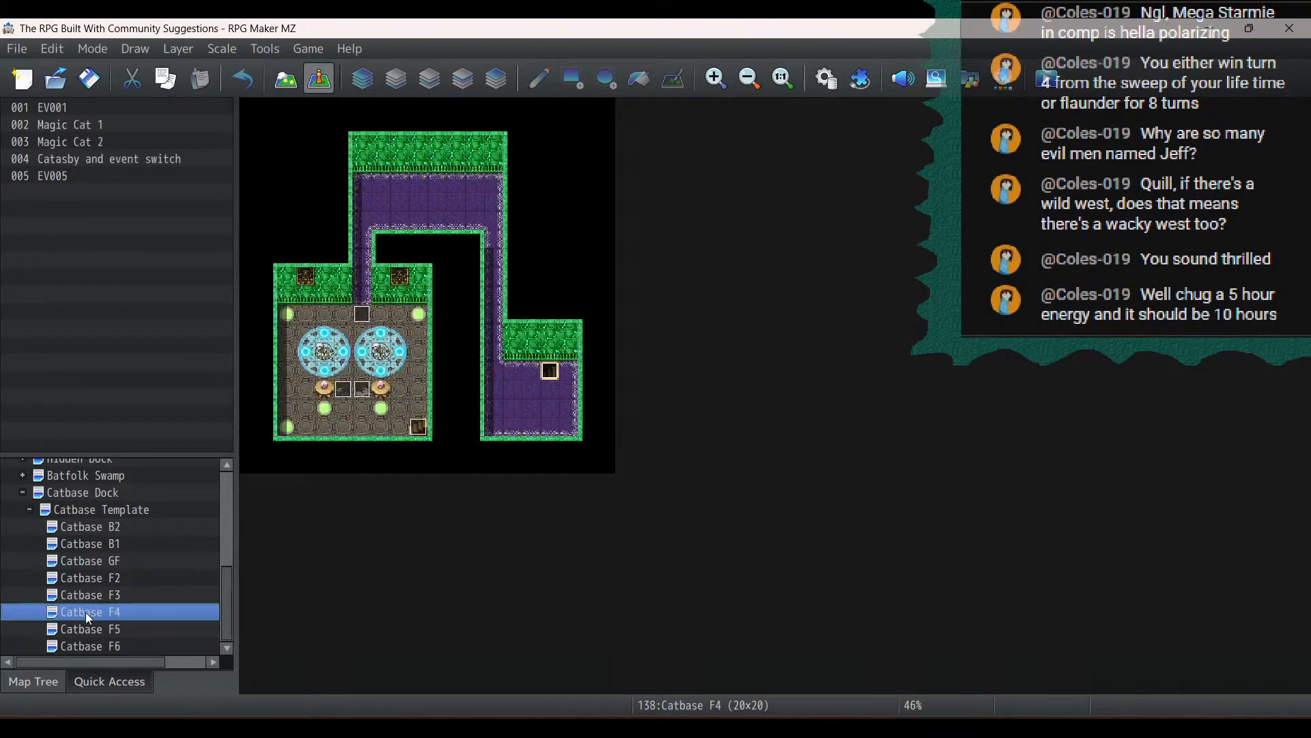
{"action": "double_click", "coordinate": [362, 314]}
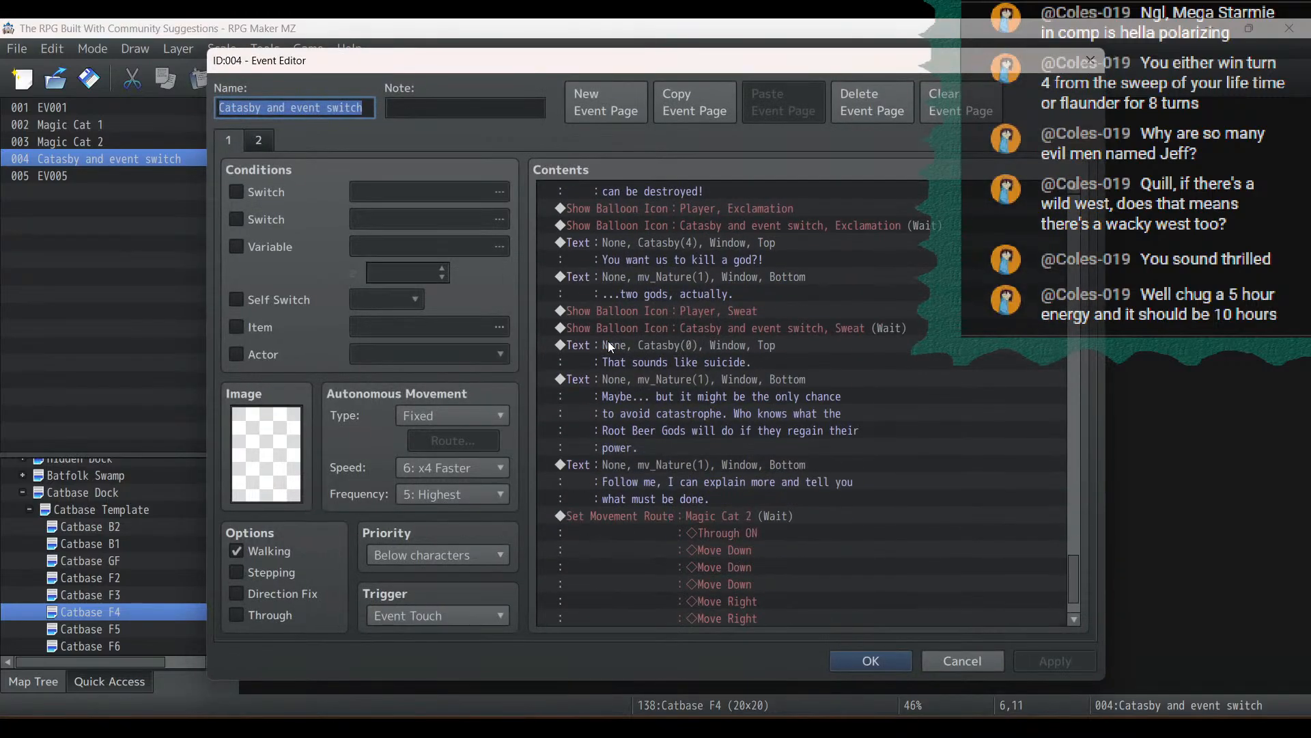
{"action": "scroll", "coordinate": [611, 347], "scroll_direction": "down", "scroll_amount": 1}
{"action": "scroll", "coordinate": [611, 347], "scroll_direction": "up", "scroll_amount": 3}
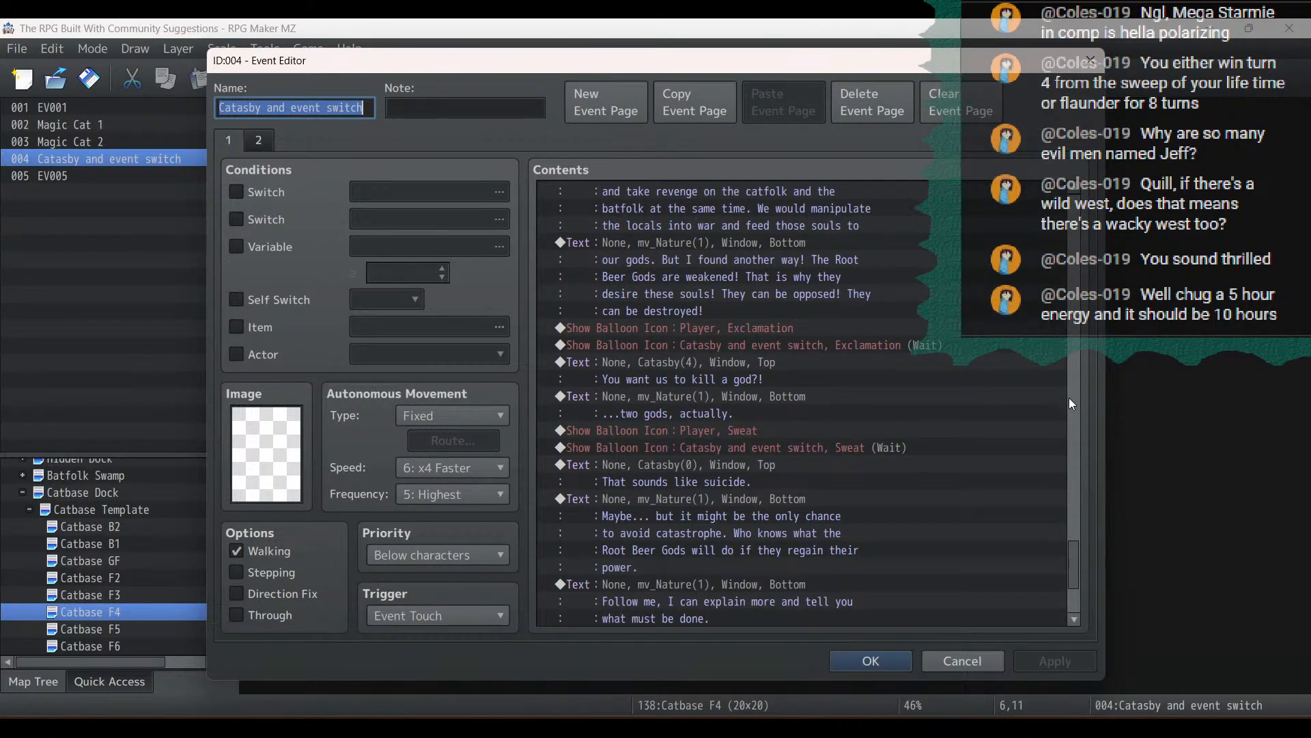
{"action": "left_click_drag", "start_coordinate": [1078, 582], "coordinate": [1097, 194]}
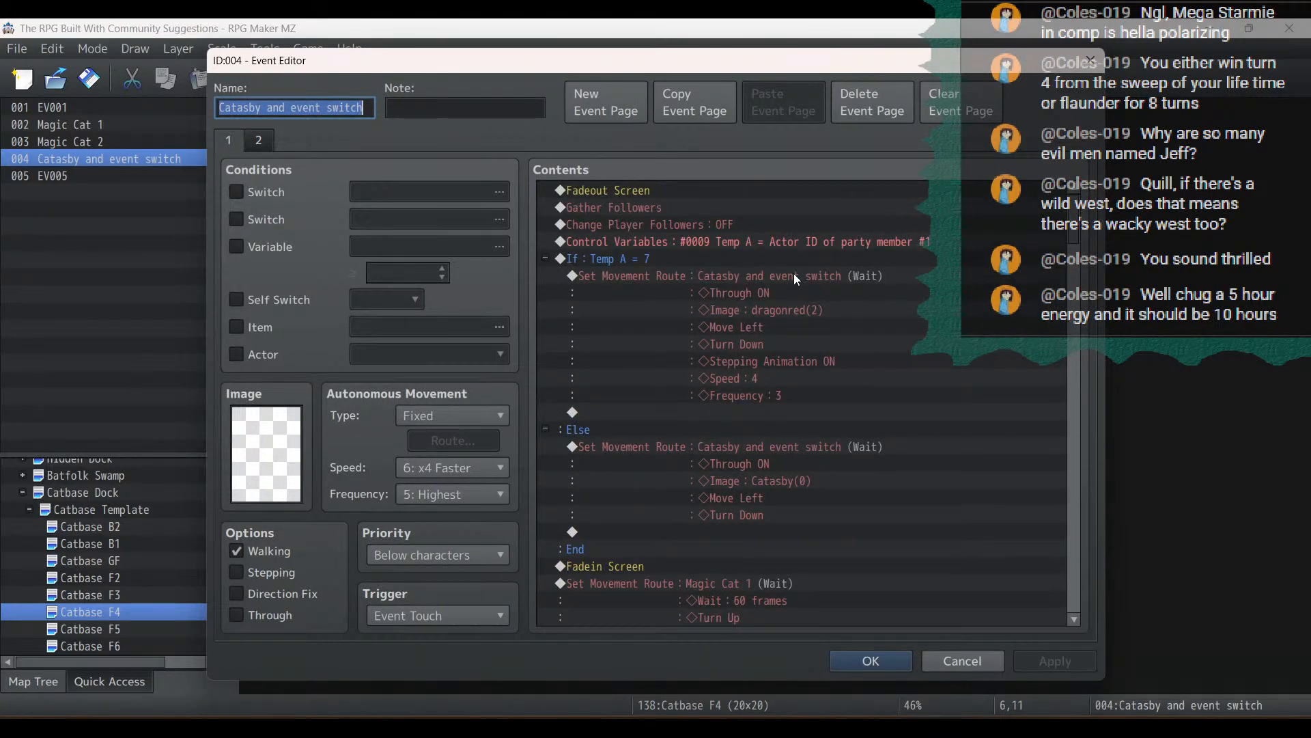
{"action": "scroll", "coordinate": [794, 277], "scroll_direction": "down", "scroll_amount": 10}
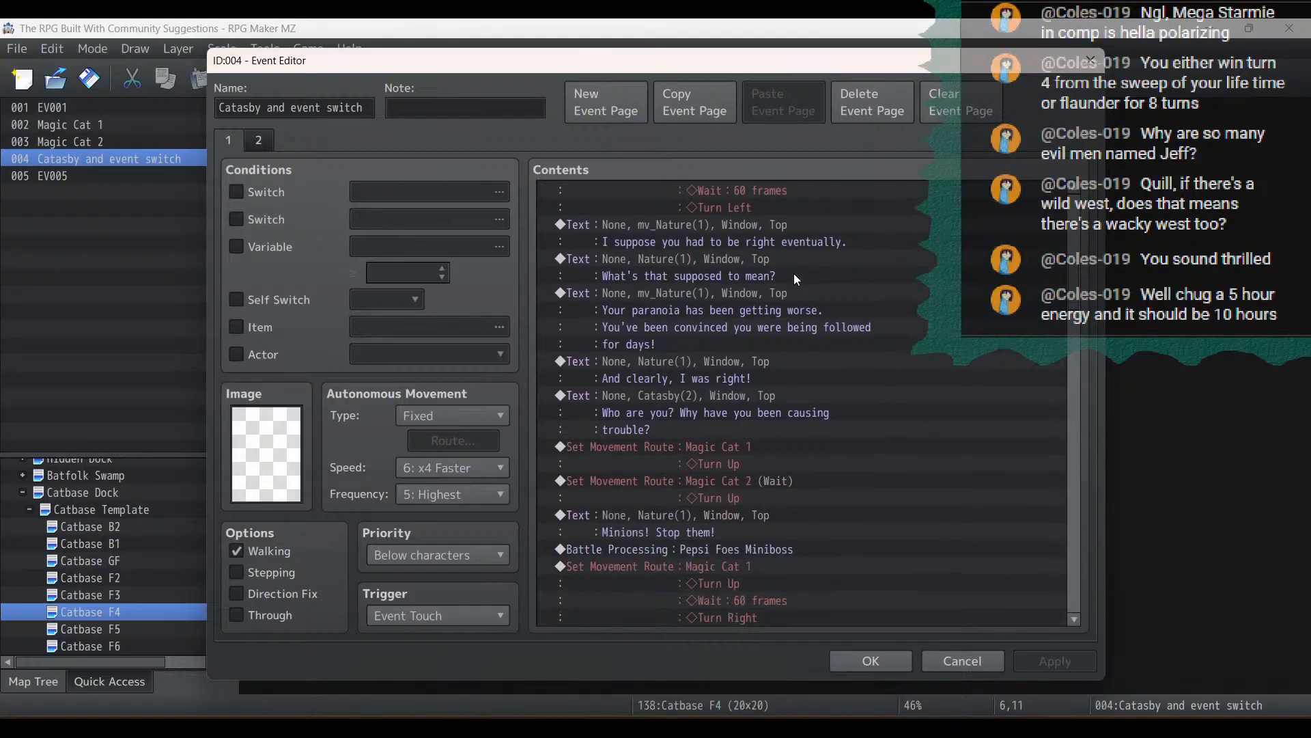
{"action": "scroll", "coordinate": [794, 273], "scroll_direction": "down", "scroll_amount": 10}
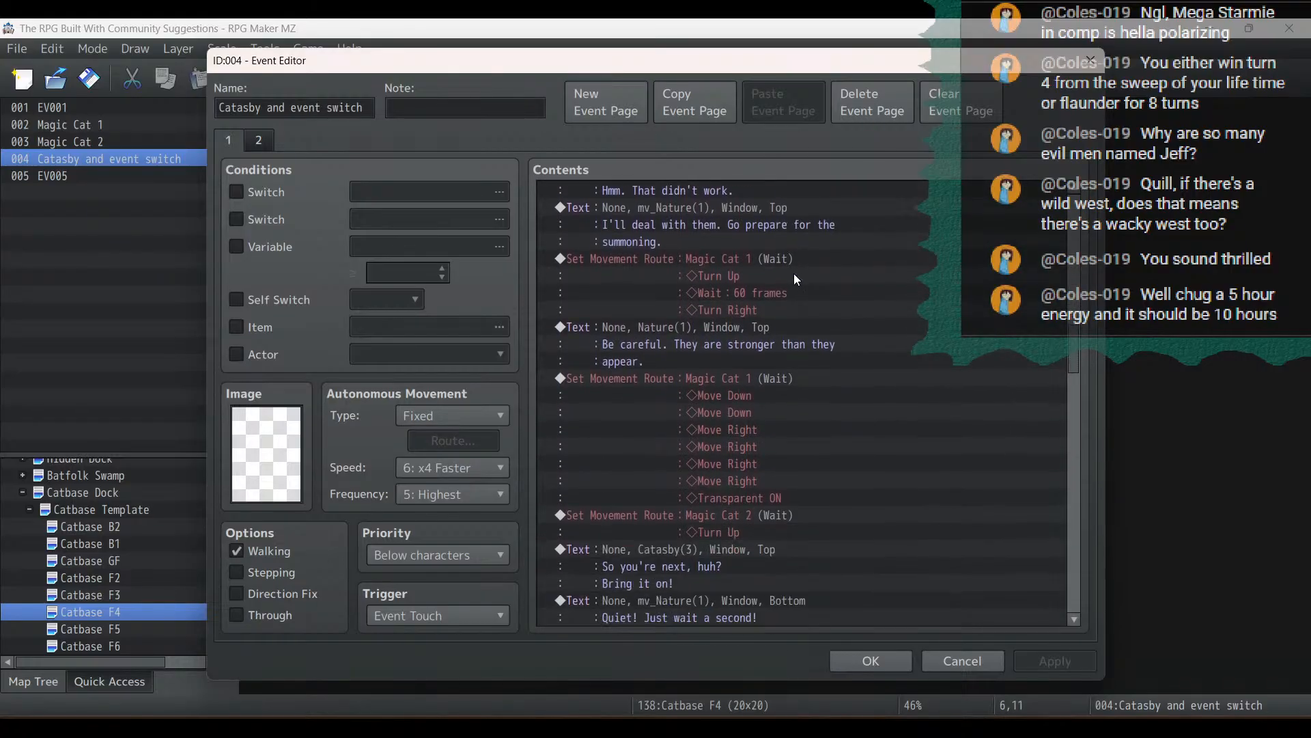
{"action": "scroll", "coordinate": [793, 273], "scroll_direction": "down", "scroll_amount": 2}
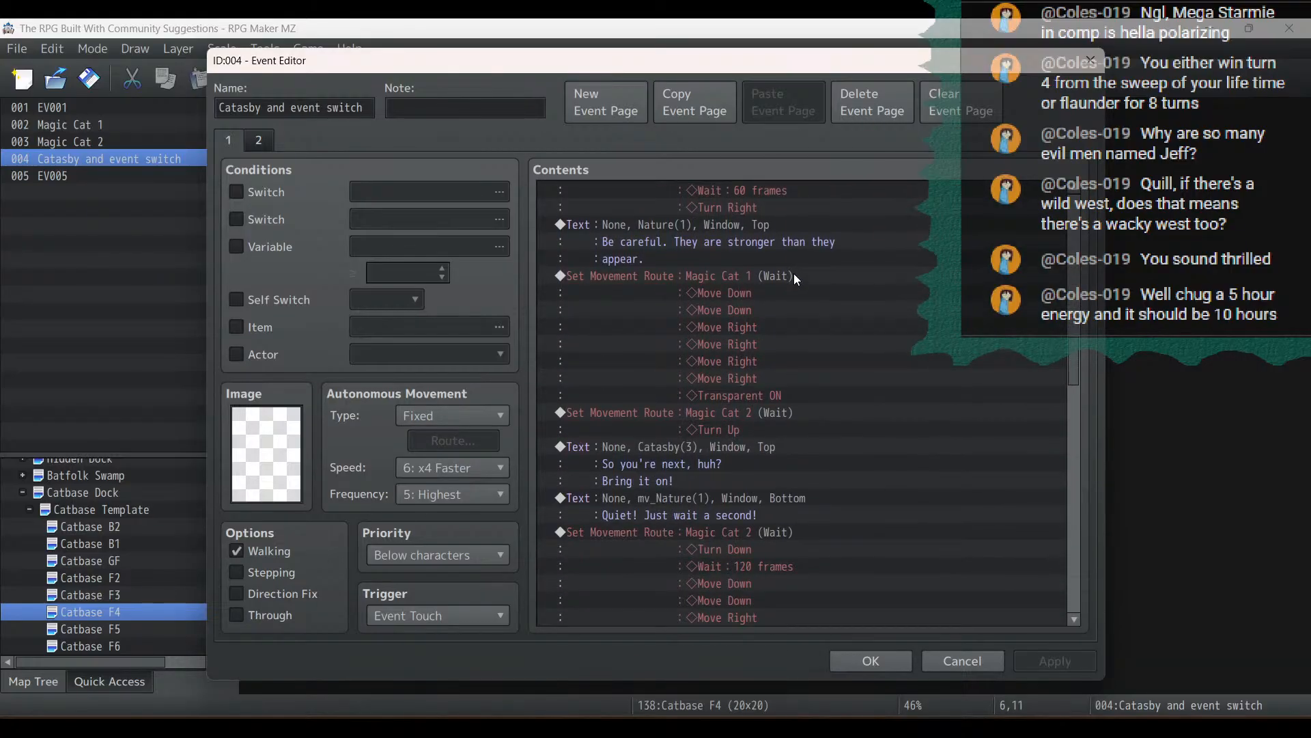
Open Magic Cat 1's exit movement route and preview its path on the map
{"action": "double_click", "coordinate": [746, 272]}
{"action": "left_click", "coordinate": [428, 334]}
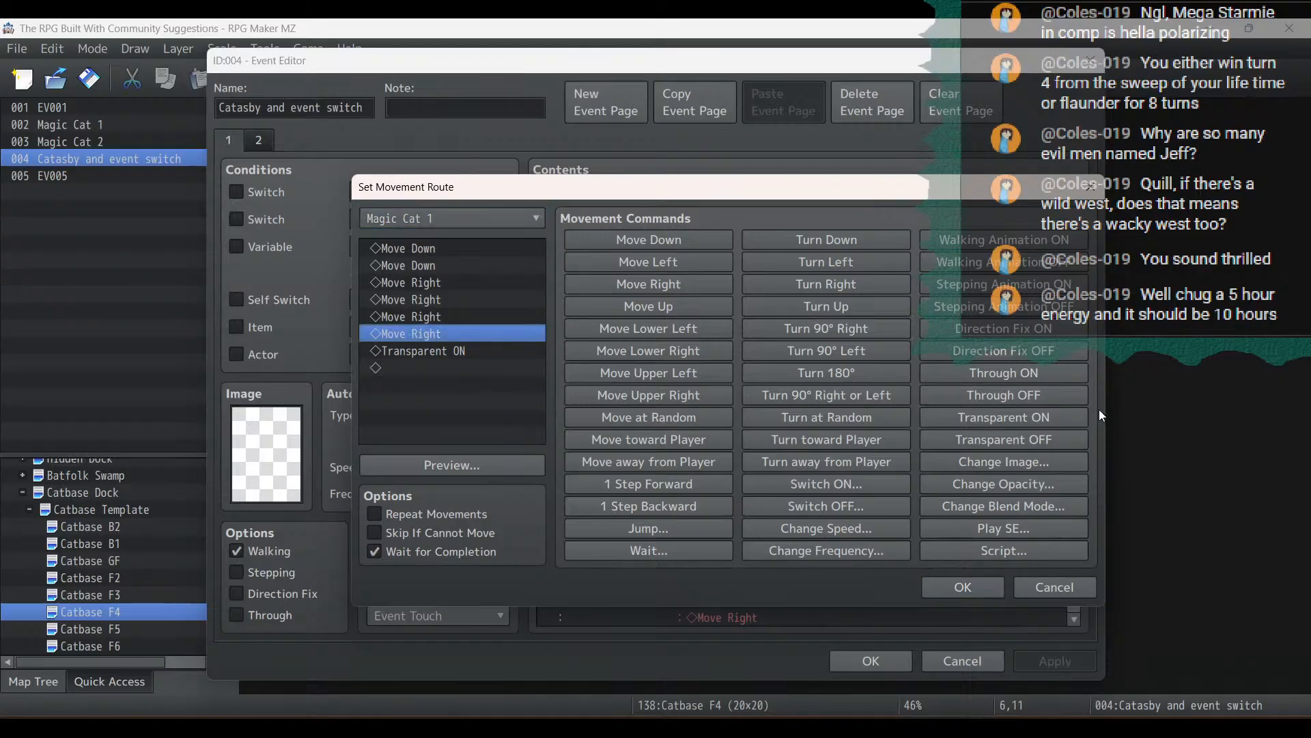
{"action": "left_click", "coordinate": [452, 465]}
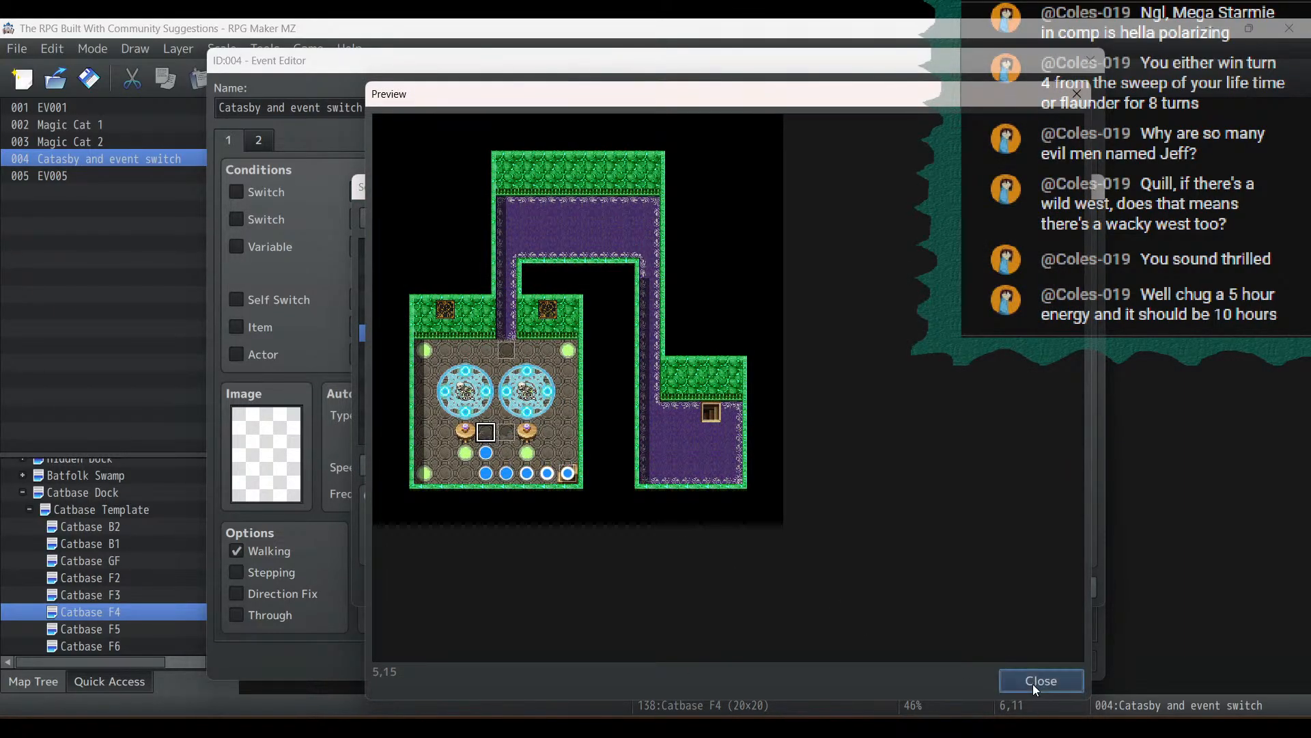
{"action": "left_click", "coordinate": [1041, 680]}
Insert Through ON at the start of Magic Cat 1's exit movement route and apply the event changes
{"action": "left_click", "coordinate": [405, 247]}
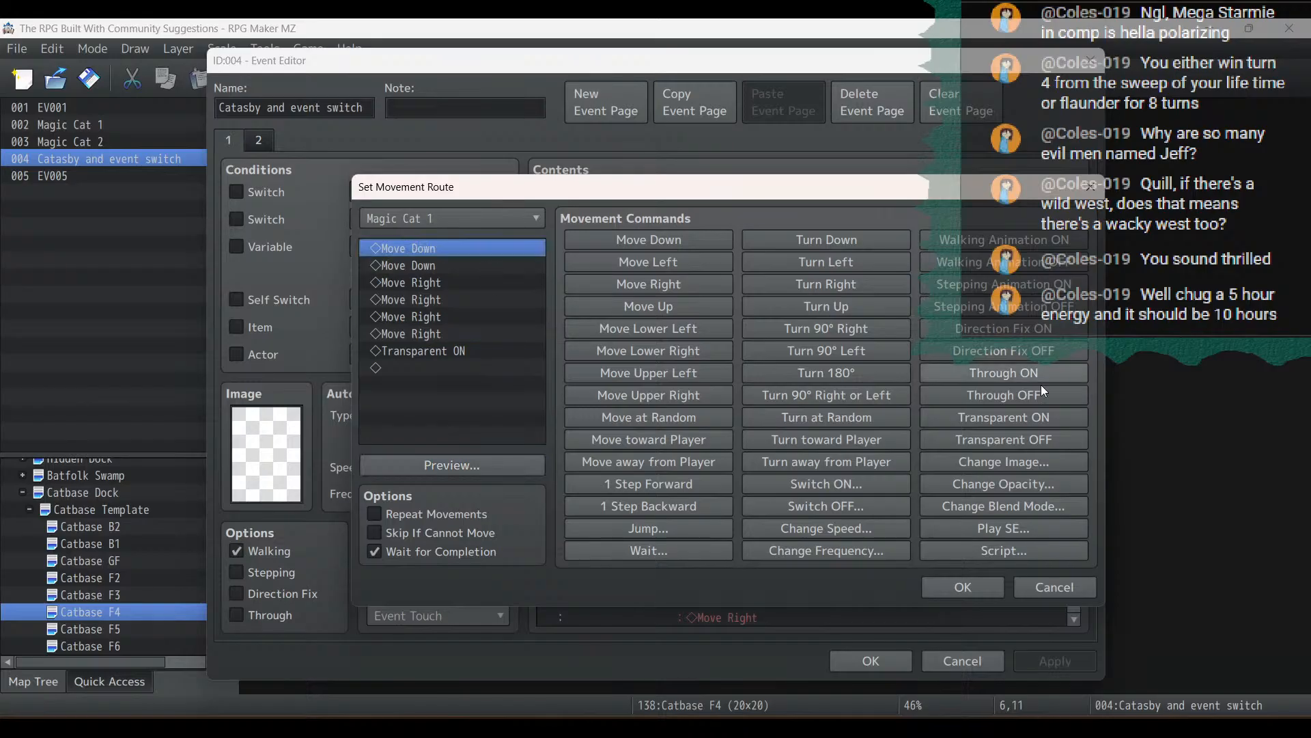
{"action": "left_click", "coordinate": [1004, 373]}
{"action": "left_click", "coordinate": [970, 589]}
{"action": "left_click", "coordinate": [1058, 669]}
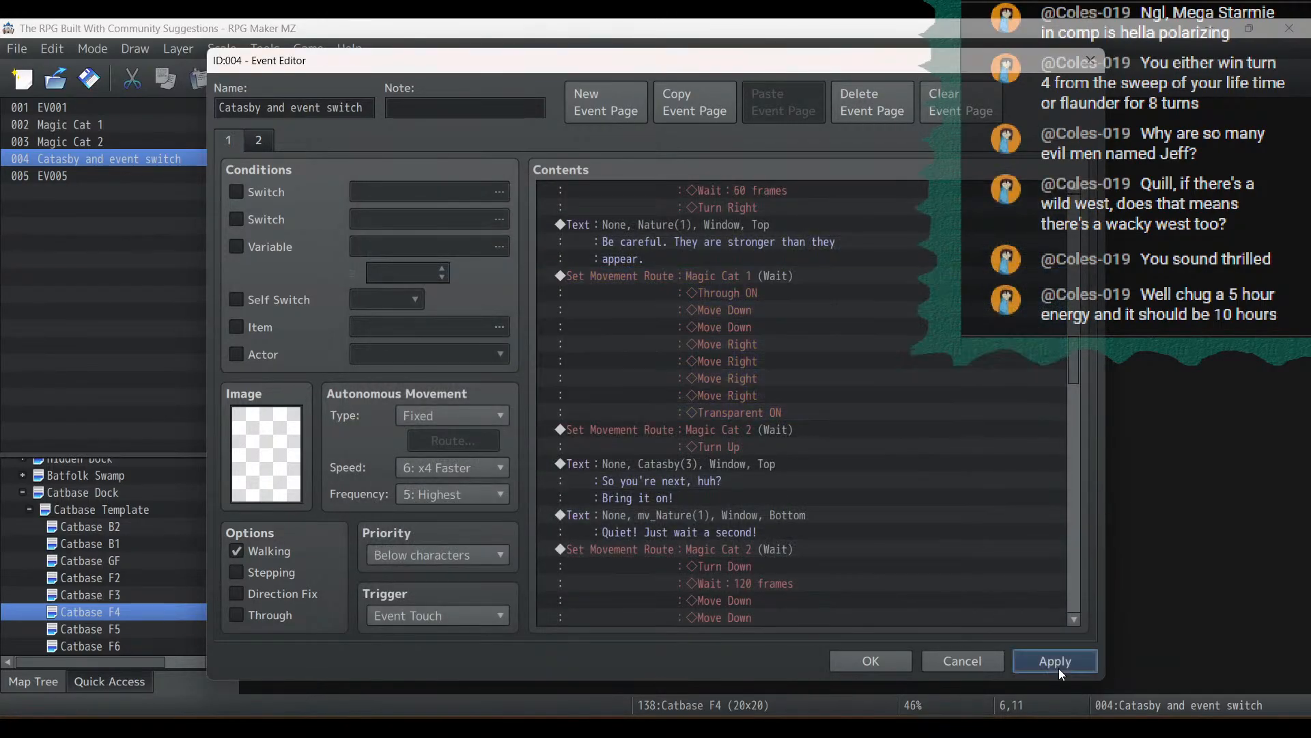
{"action": "left_click", "coordinate": [872, 655]}
Start a playtest, saving the changes to the game, and continue from the existing save
{"action": "left_click", "coordinate": [1035, 90]}
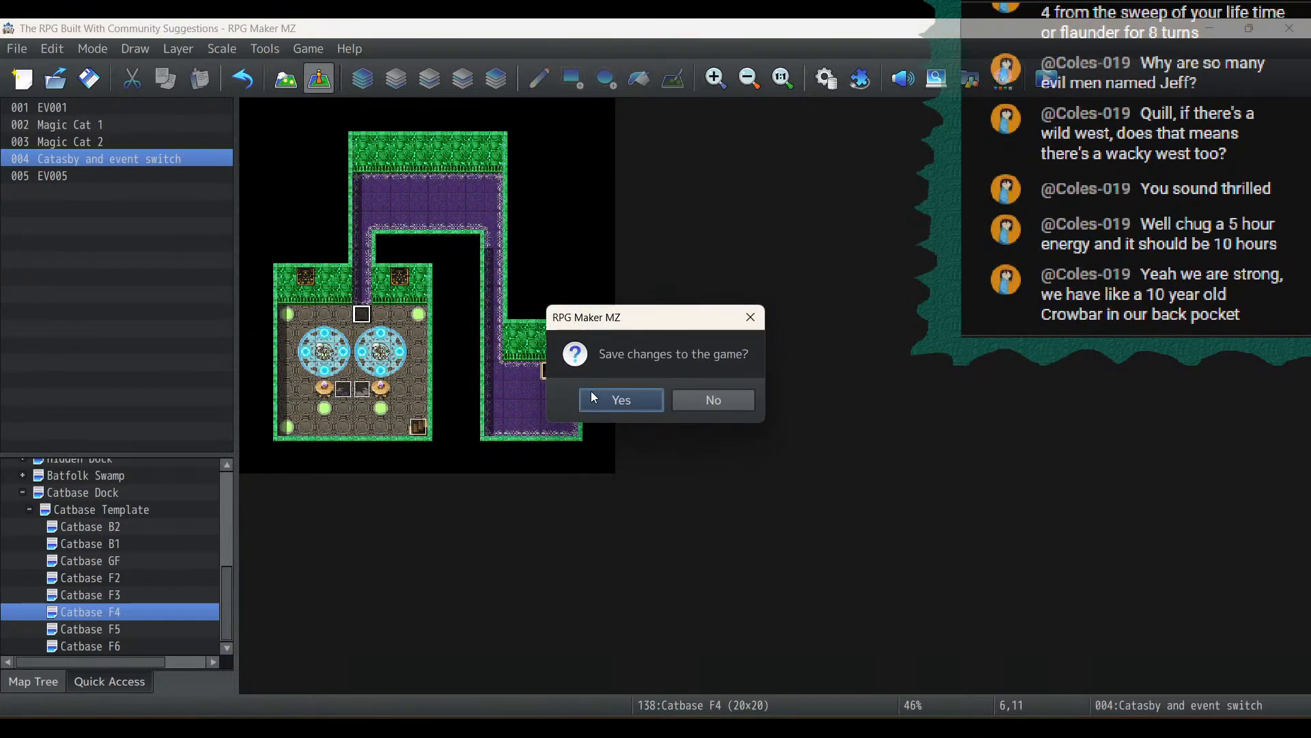
{"action": "left_click", "coordinate": [608, 396]}
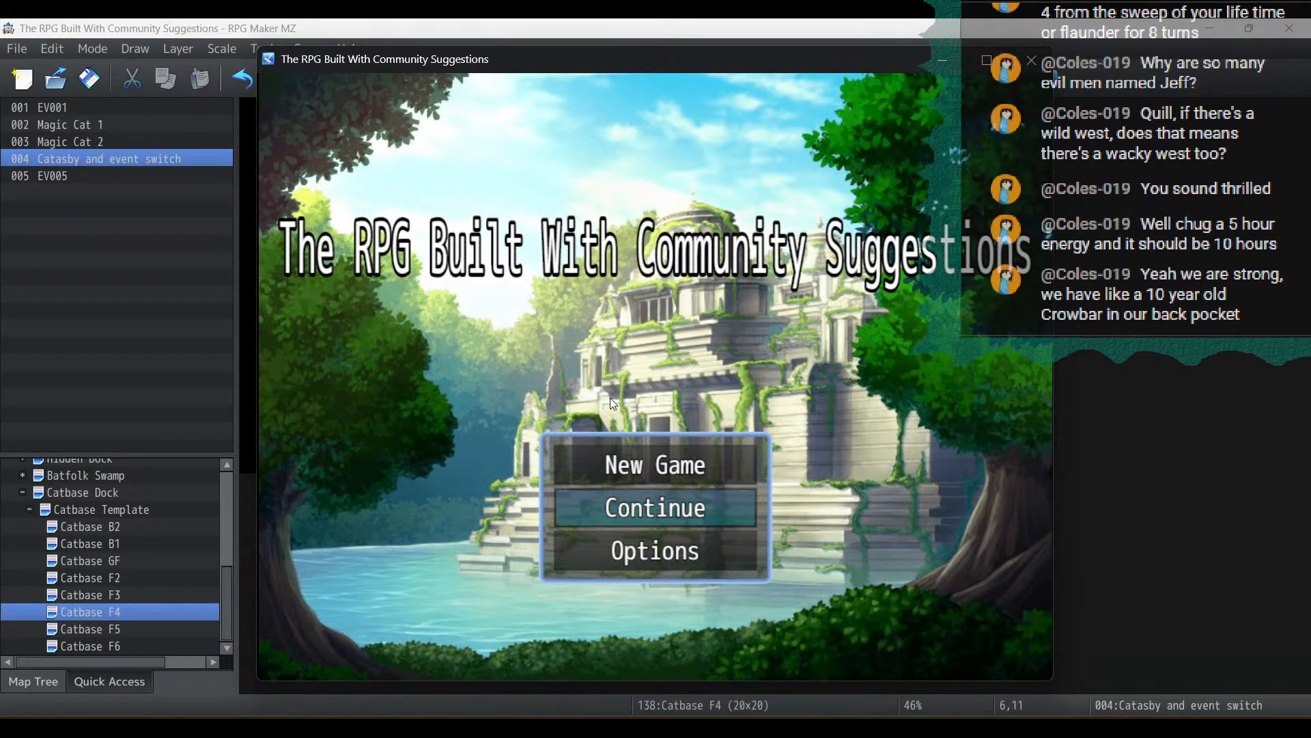
{"action": "key", "text": "Return"}
{"action": "key", "text": "Return"}
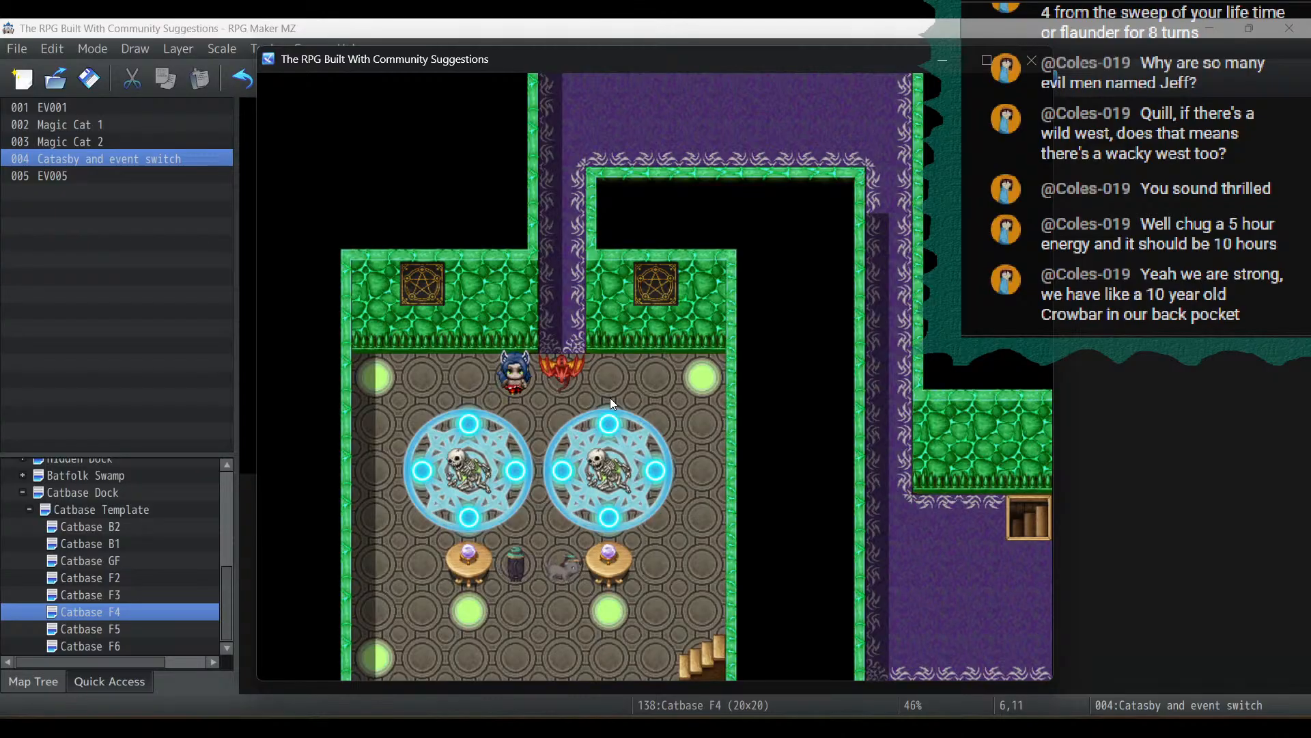
Advance the cats' pre-battle dialogue on Catbase F4 and enter the battle
{"action": "key", "text": "Return"}
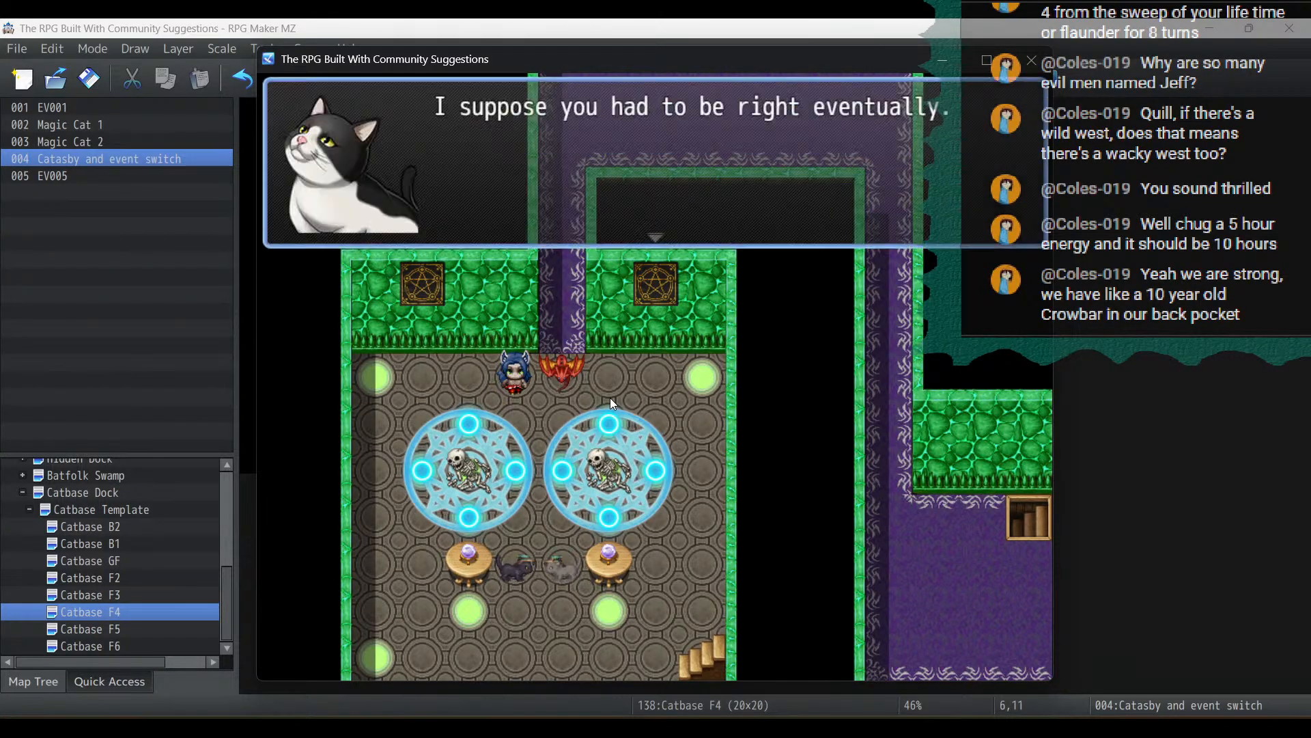
{"action": "key", "text": "Return"}
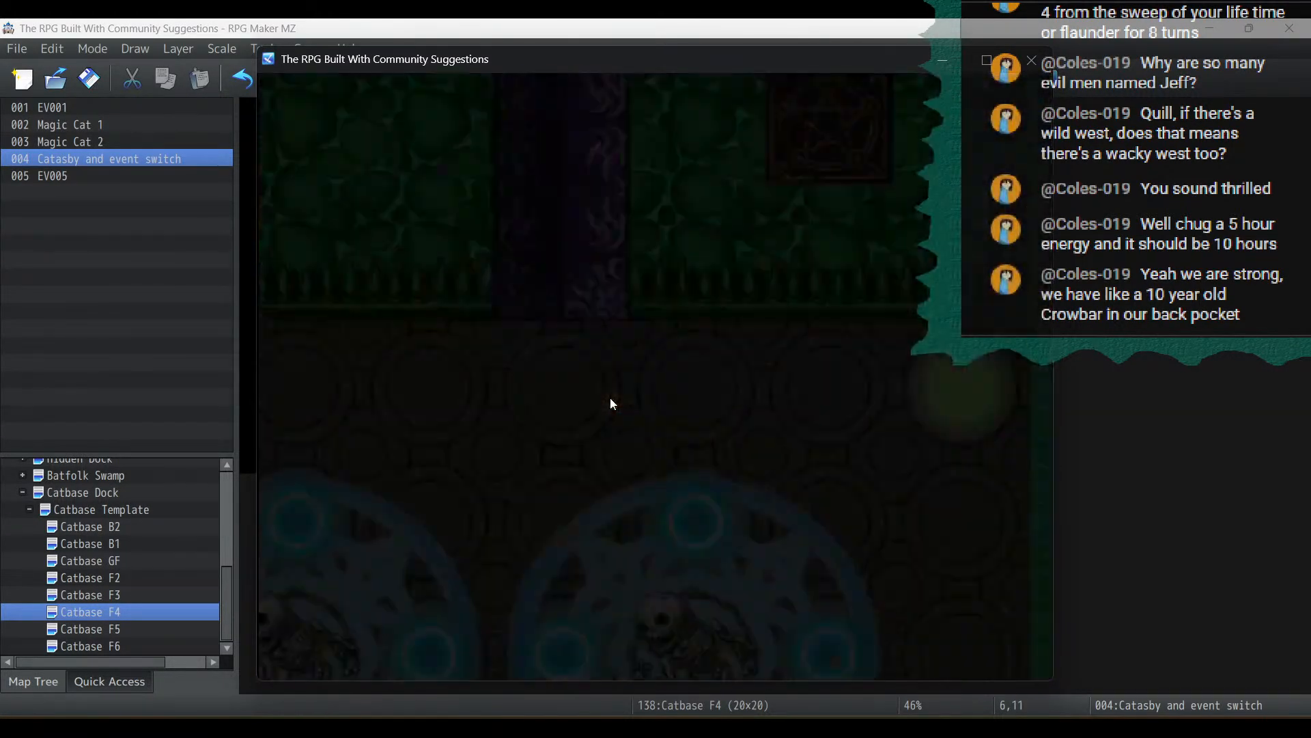
{"action": "key", "text": "Return"}
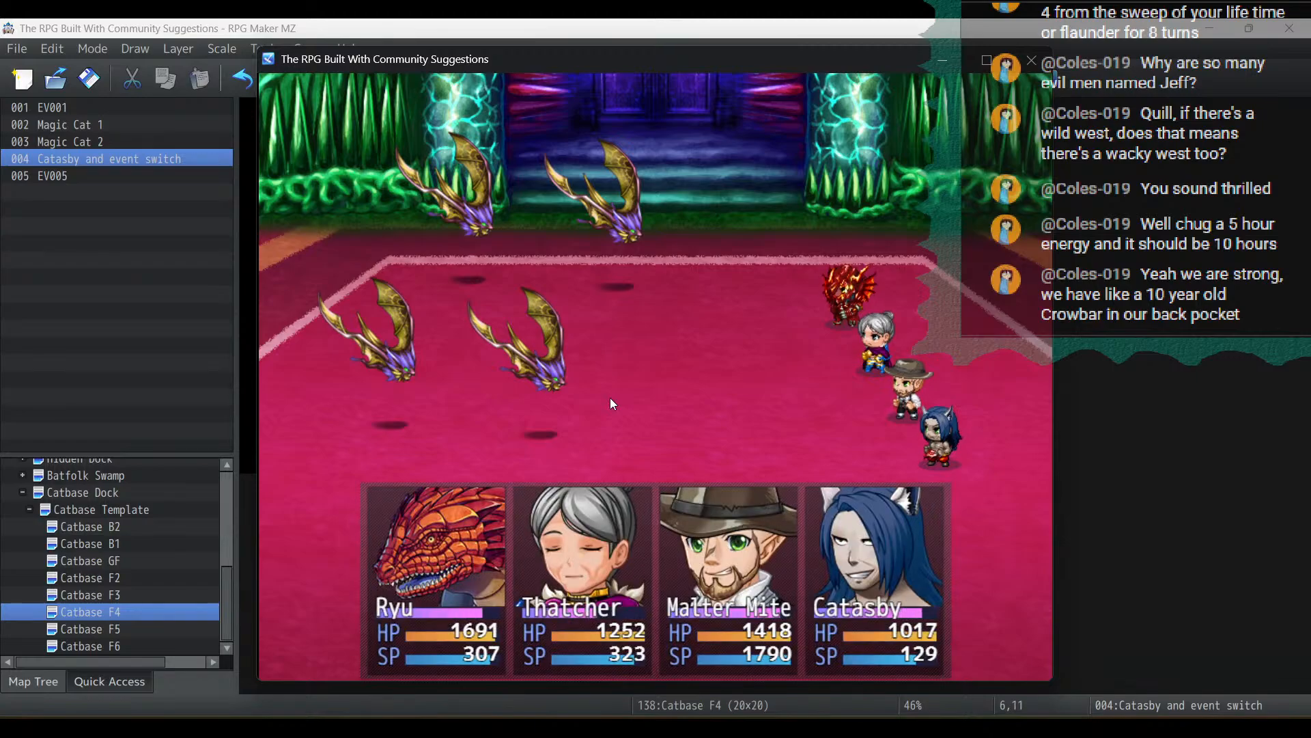
Win the battle instantly by using the DEBUG ITEM with code 321
{"action": "key", "text": "Return"}
{"action": "key", "text": "Up"}
{"action": "key", "text": "Return"}
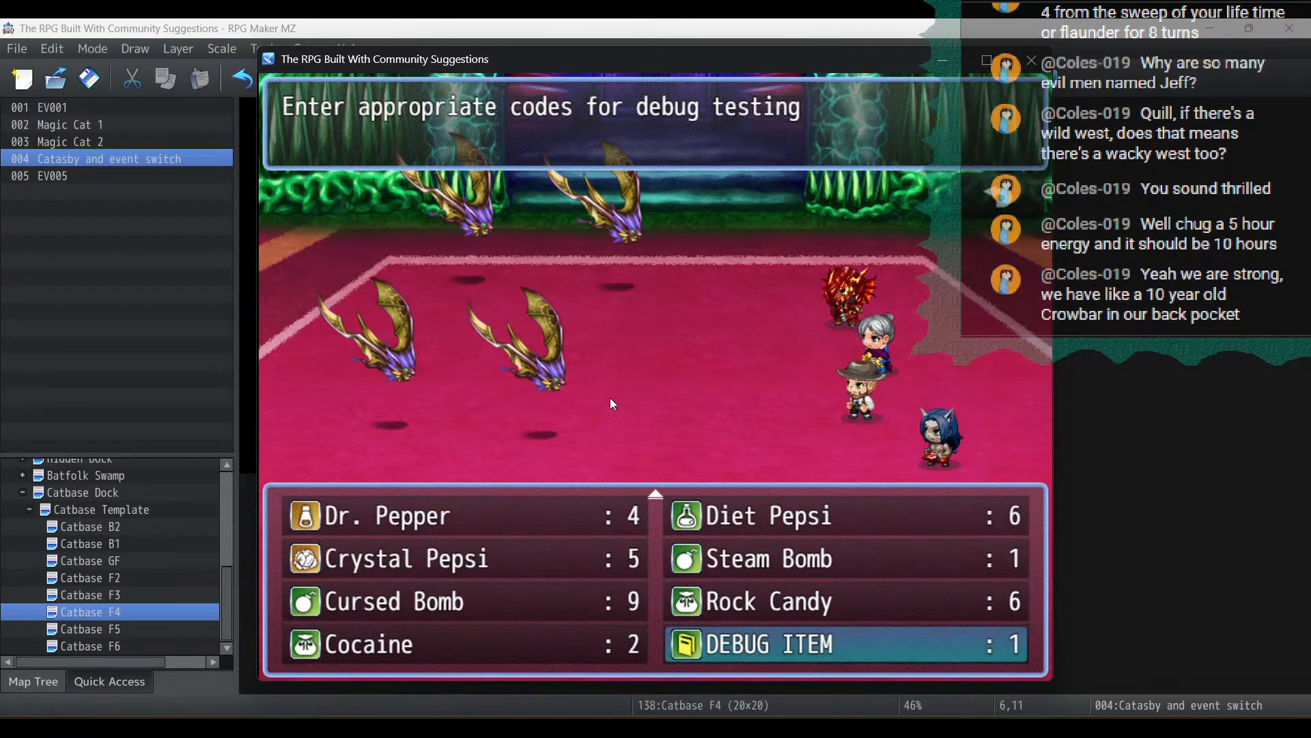
{"action": "key", "text": "Return"}
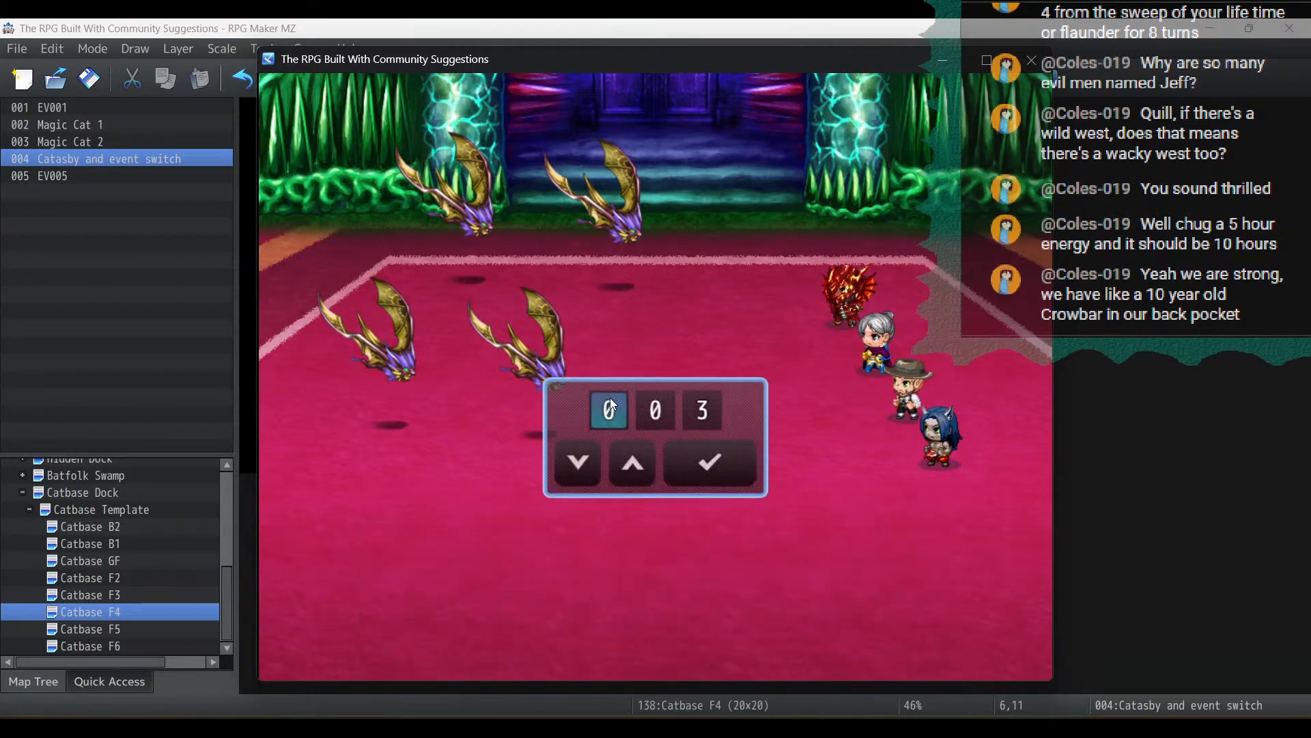
{"action": "key", "text": "Up"}
{"action": "key", "text": "Up"}
{"action": "key", "text": "Right"}
{"action": "key", "text": "Up"}
{"action": "key", "text": "Up"}
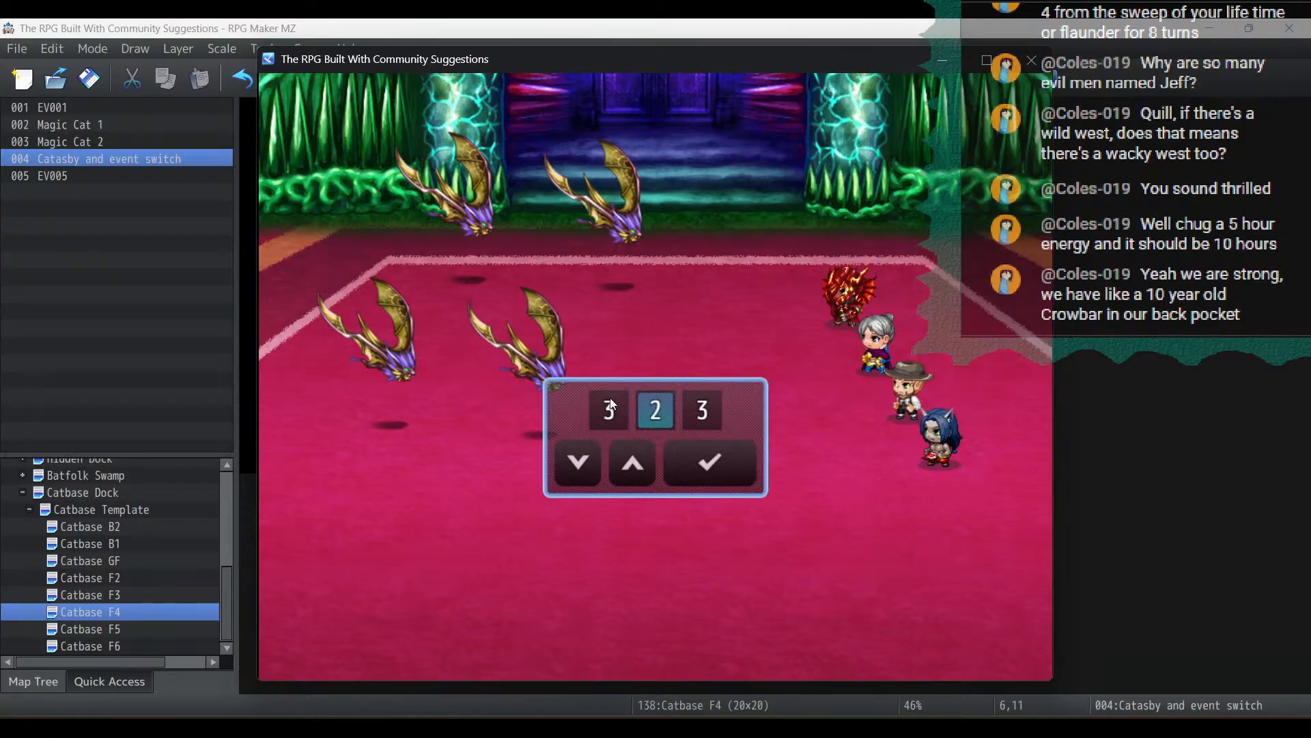
{"action": "key", "text": "Right"}
{"action": "key", "text": "Down"}
{"action": "key", "text": "Down"}
{"action": "key", "text": "Return"}
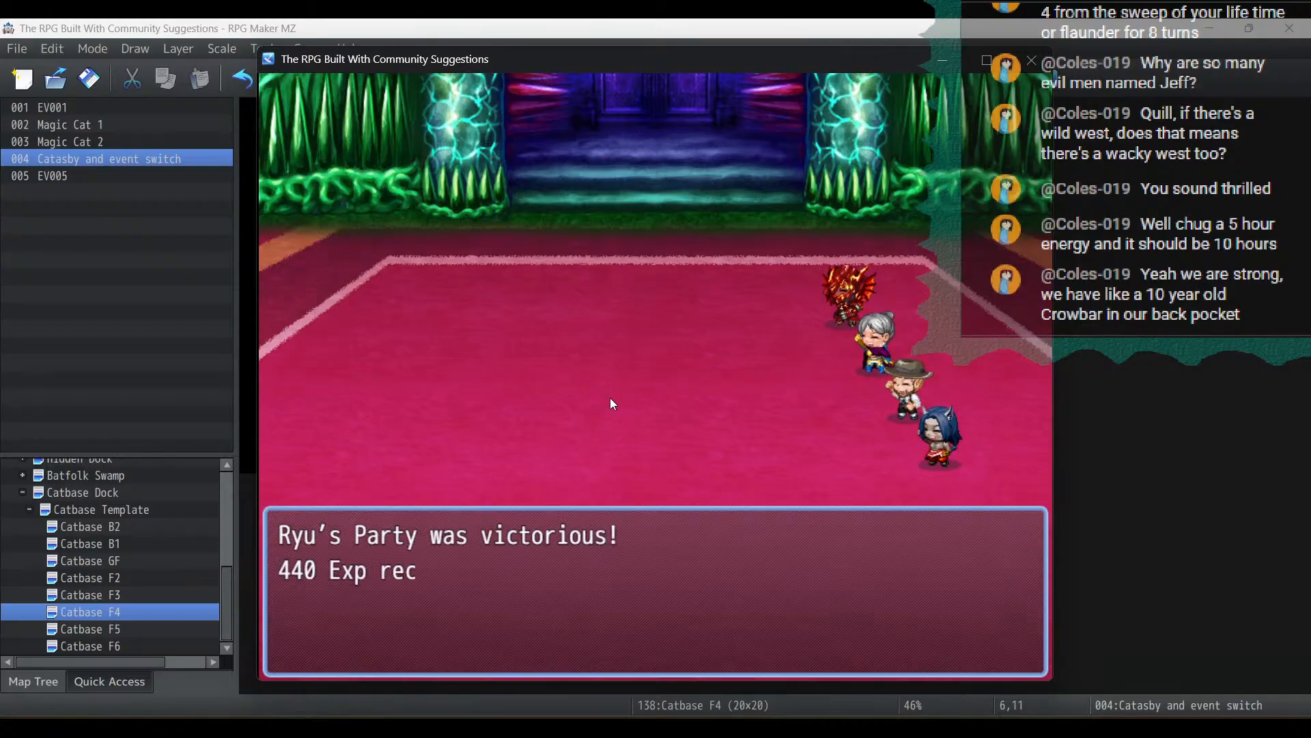
Advance through the victory messages and post-battle dialogue to check Magic Cat 1's exit past Magic Cat 2
{"action": "key", "text": "Return"}
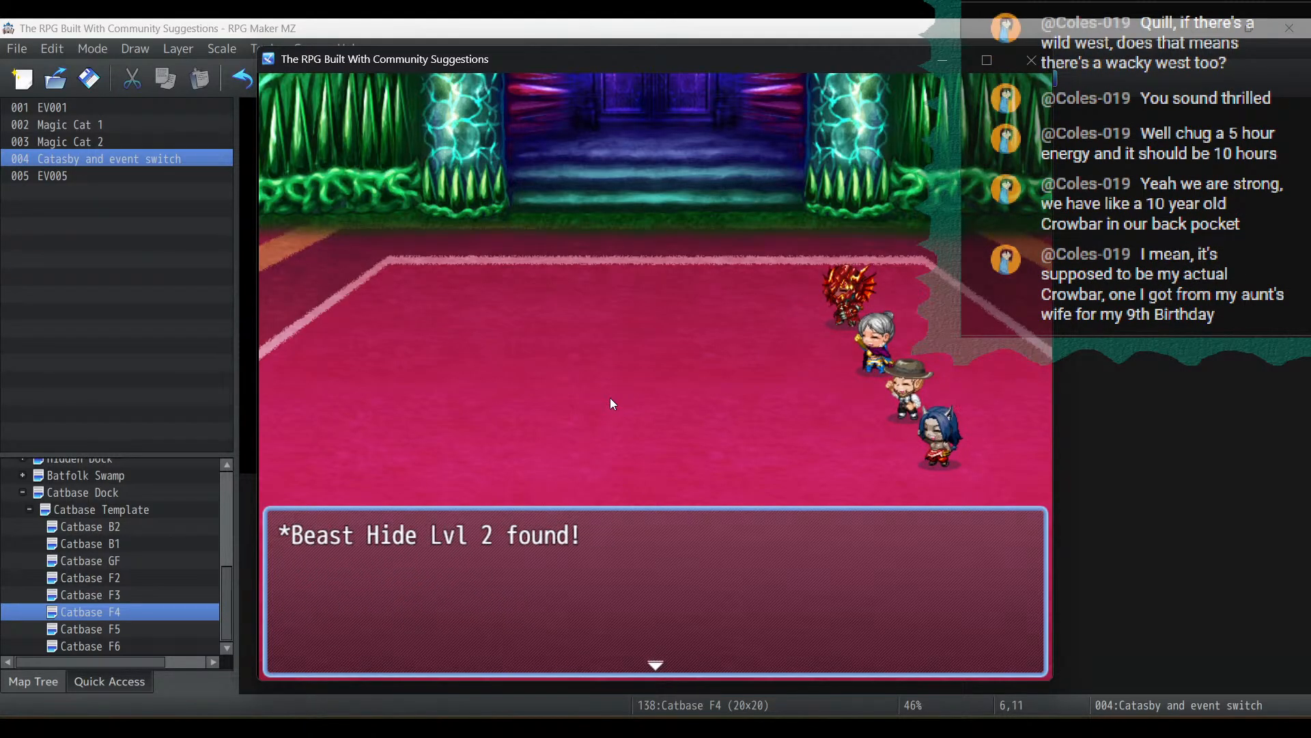
{"action": "key", "text": "Return"}
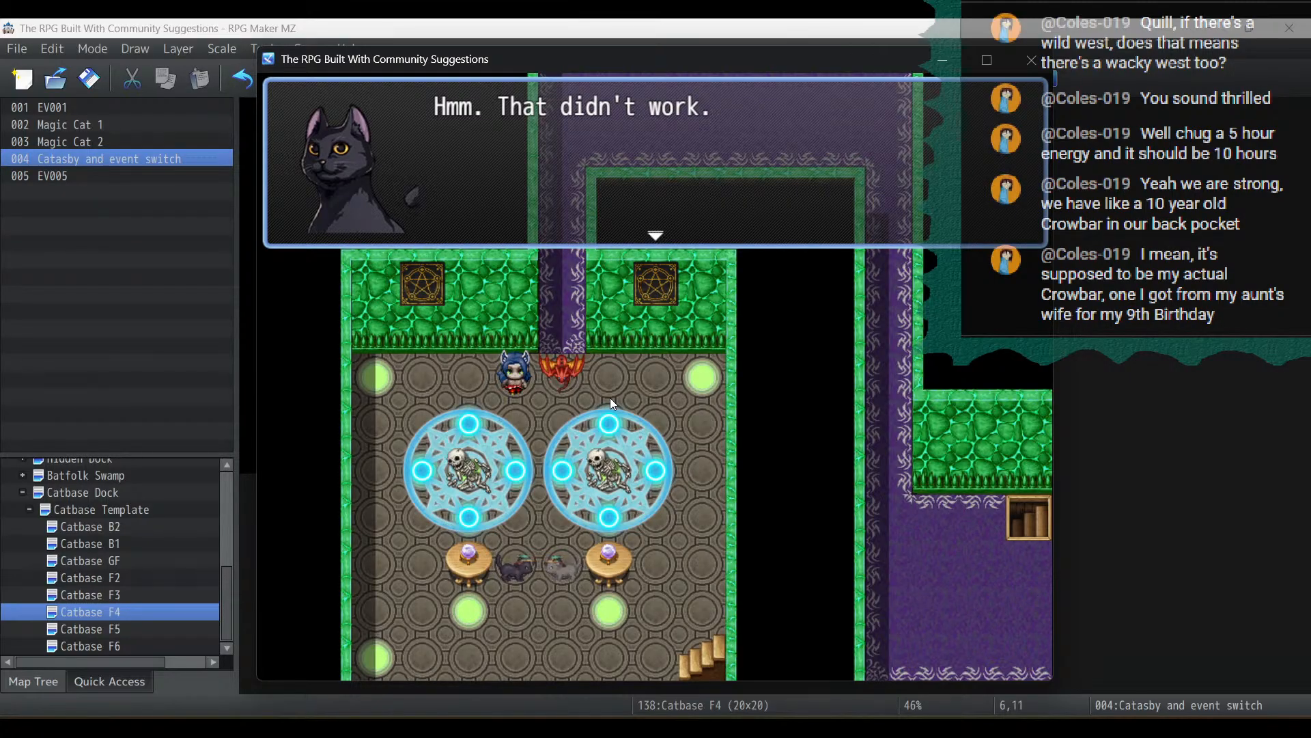
{"action": "key", "text": "Return"}
{"action": "key", "text": "Return"}
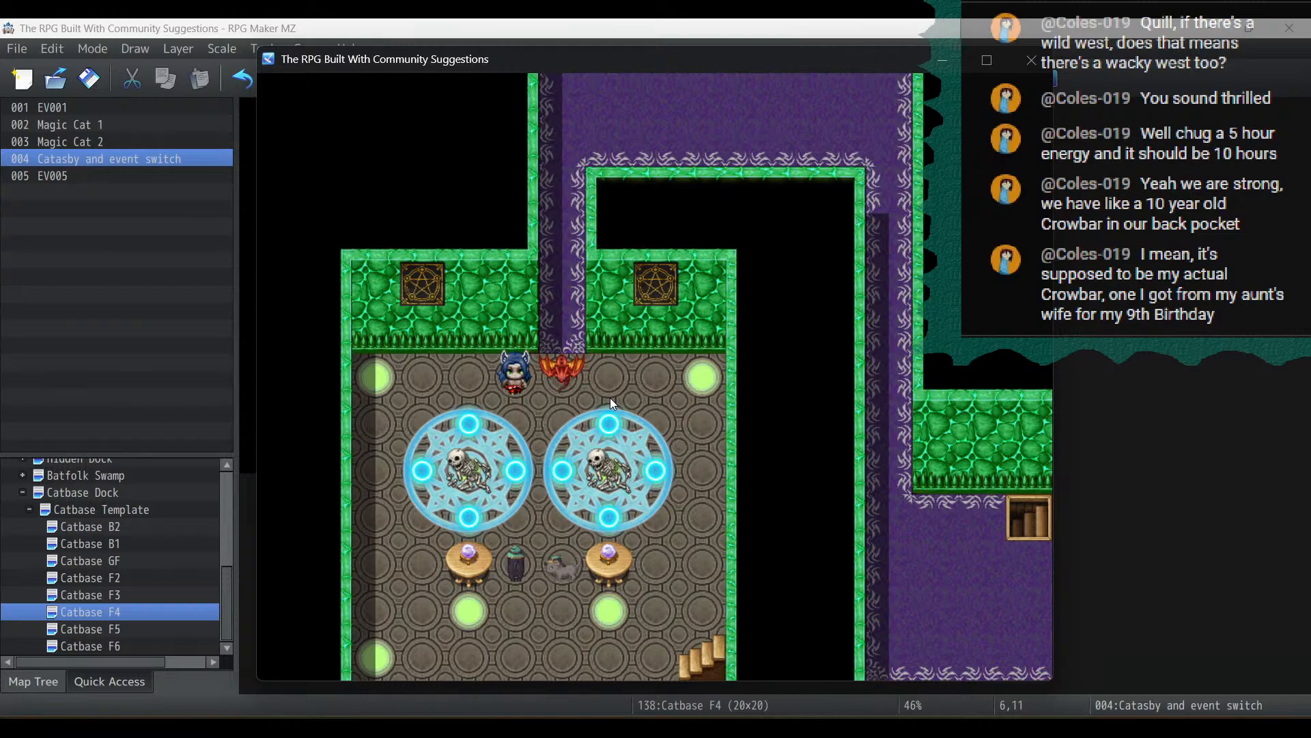
{"action": "key", "text": "Return"}
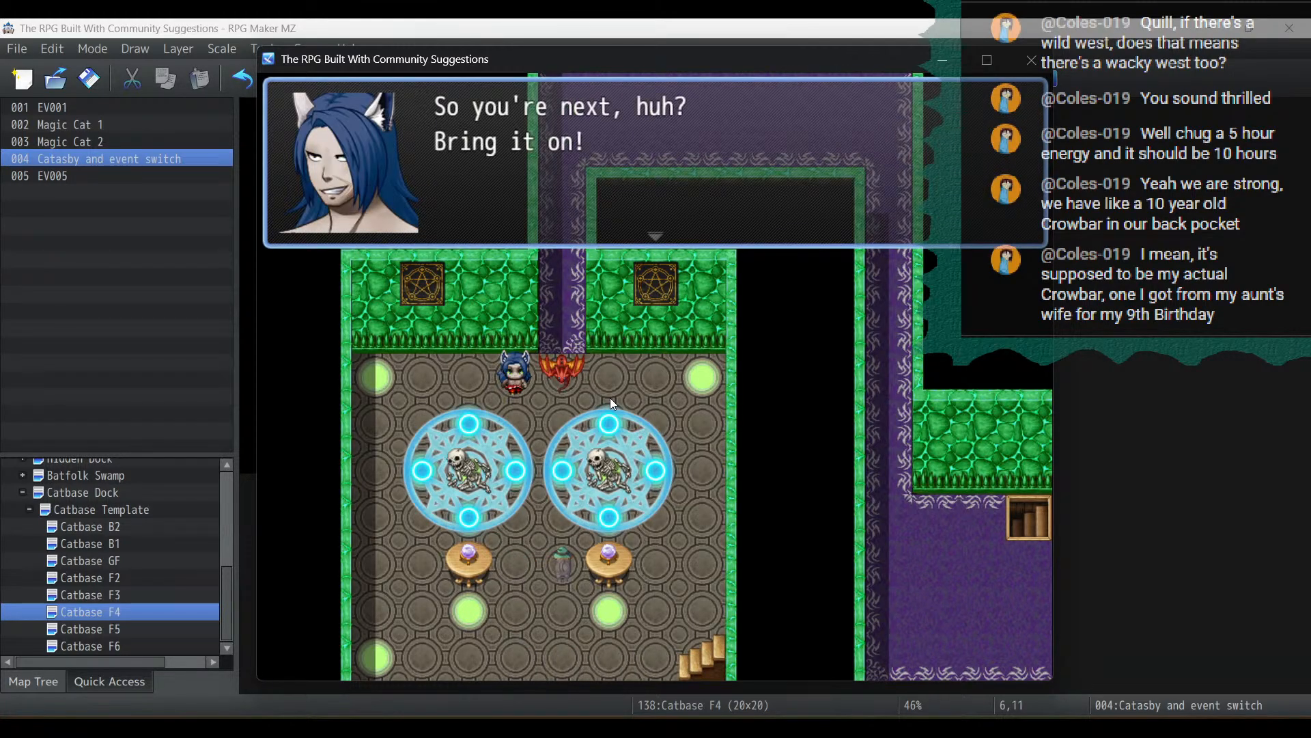
Advance from Catasby's challenge through Magic Cat 2's plea for help, checking the cat's movement and the question balloon
{"action": "key", "text": "Return"}
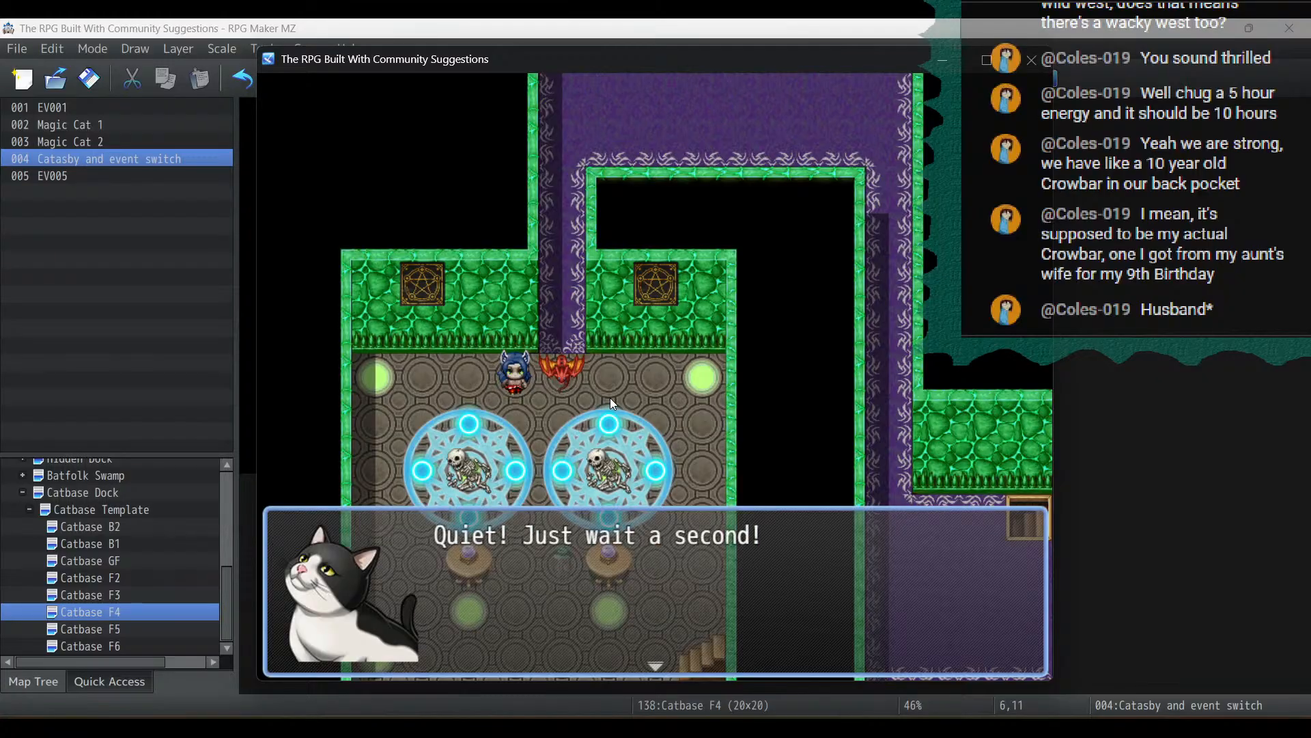
{"action": "key", "text": "Return"}
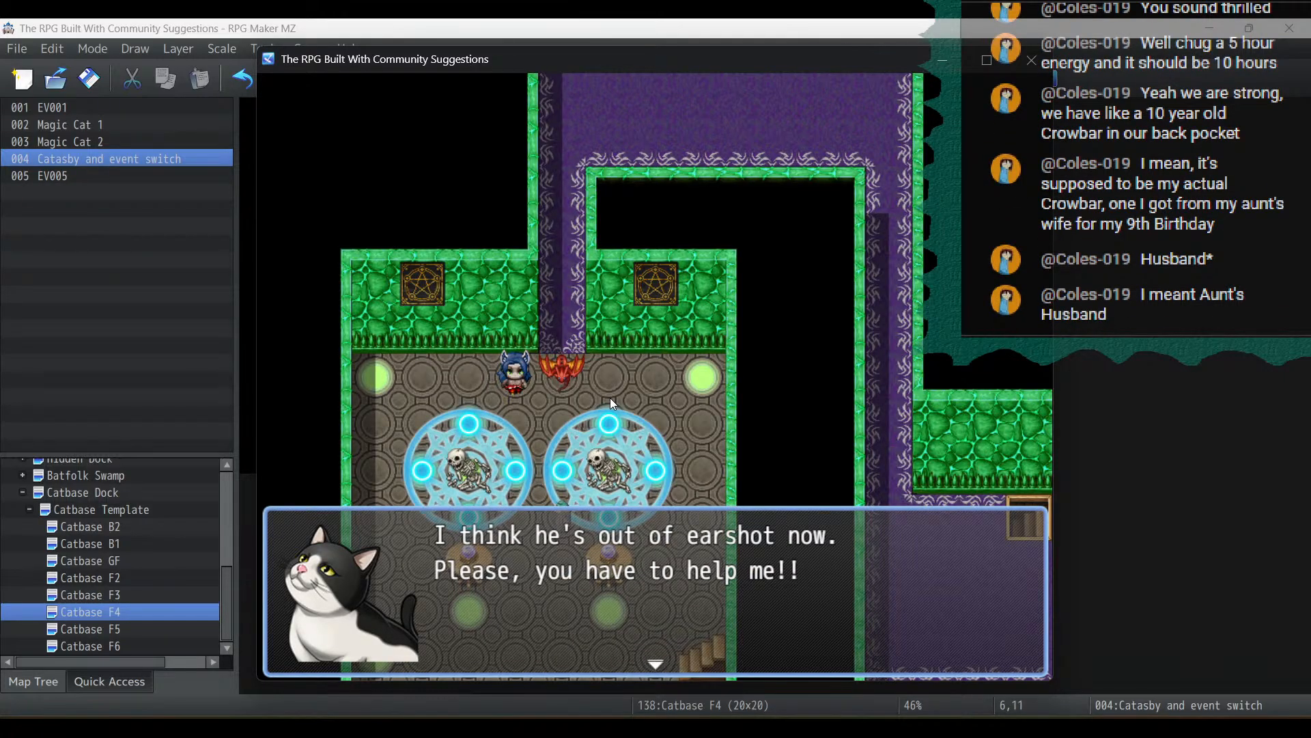
{"action": "key", "text": "Return"}
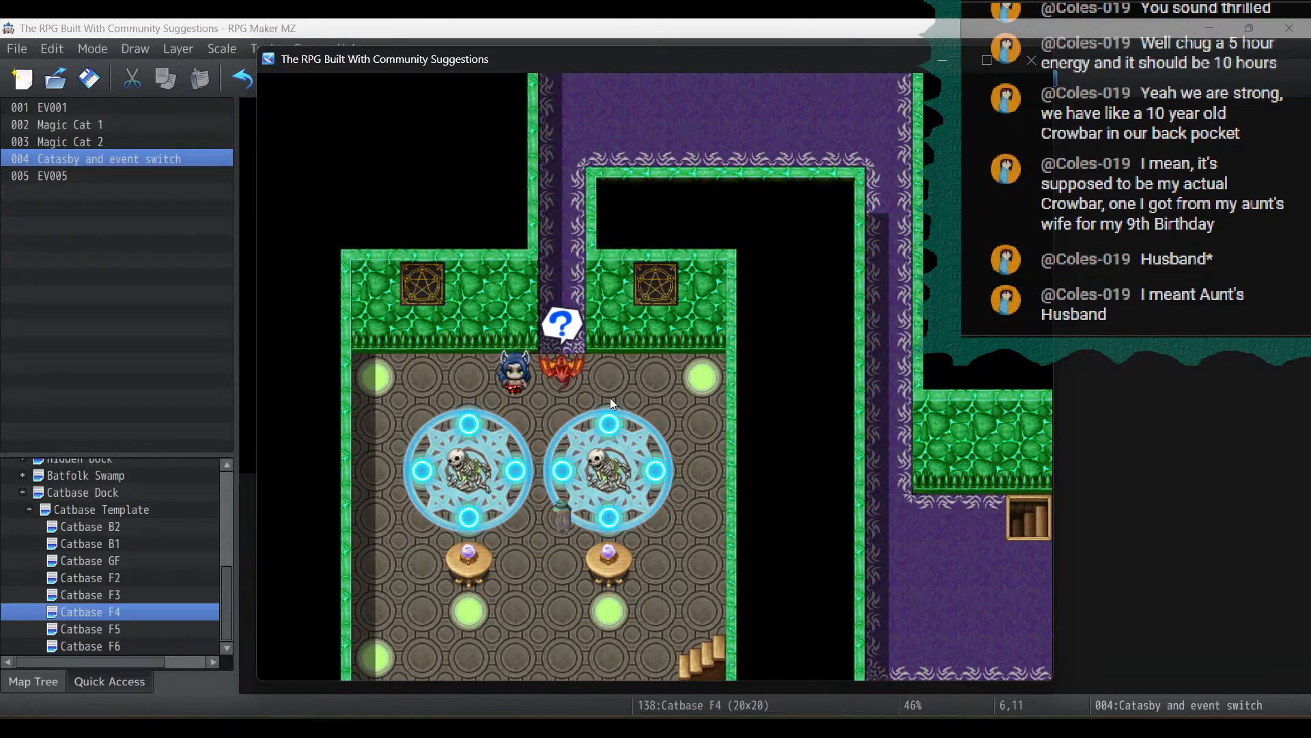
{"action": "key", "text": "Return"}
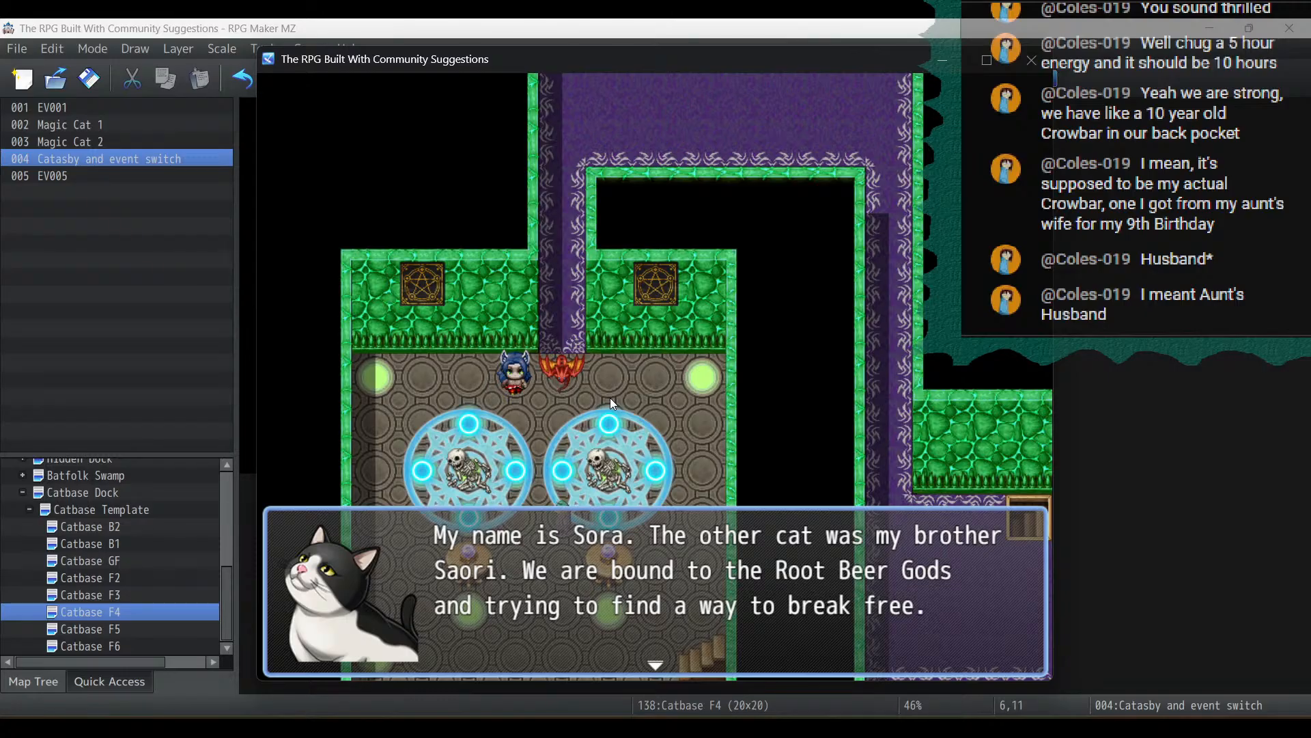
{"action": "key", "text": "Return"}
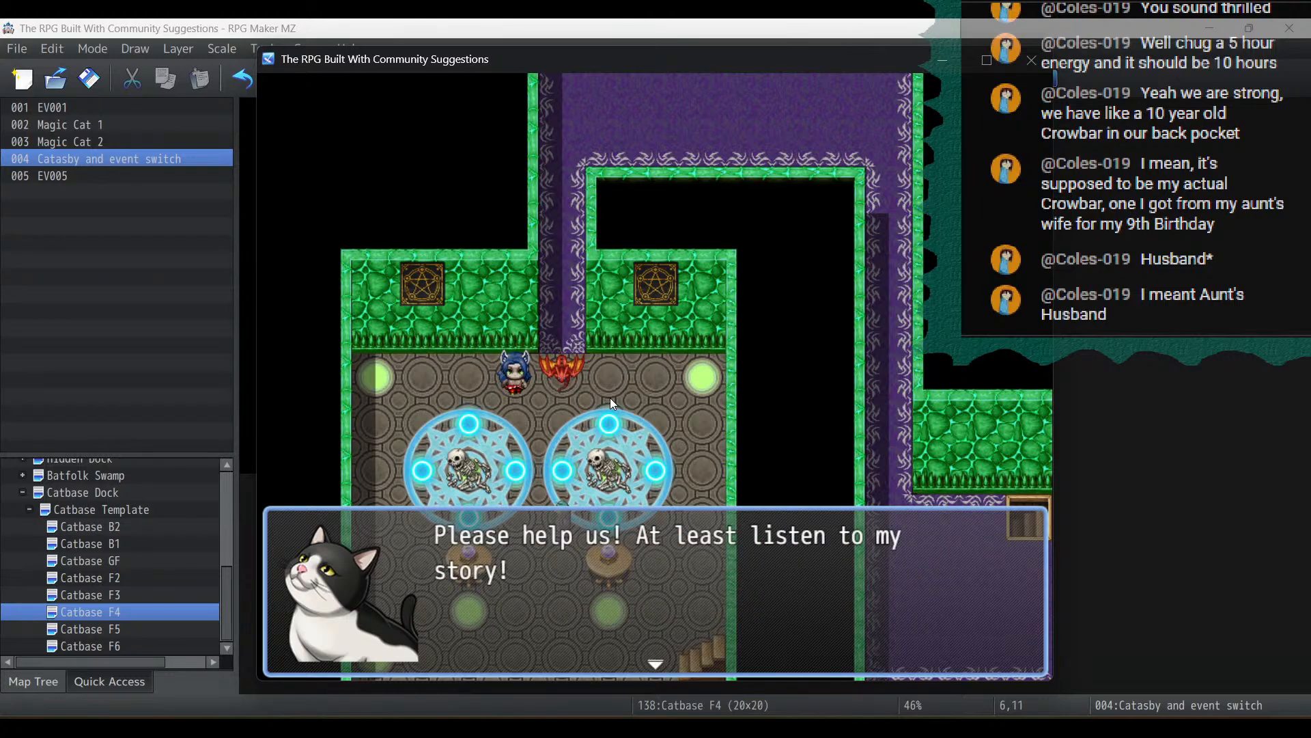
{"action": "key", "text": "Return"}
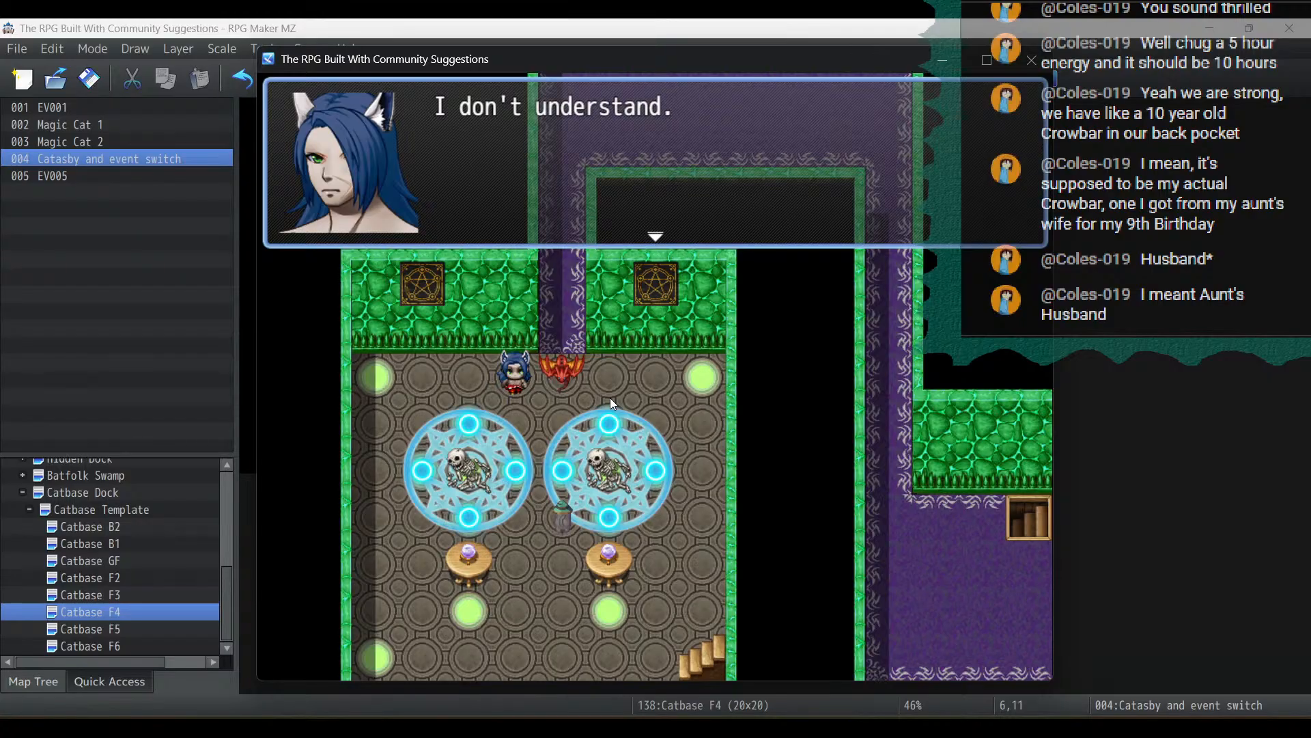
Read through Magic Cat 2's black-screen backstory about fleeing Wallacia and meeting the Root Beer Gods
{"action": "key", "text": "Return"}
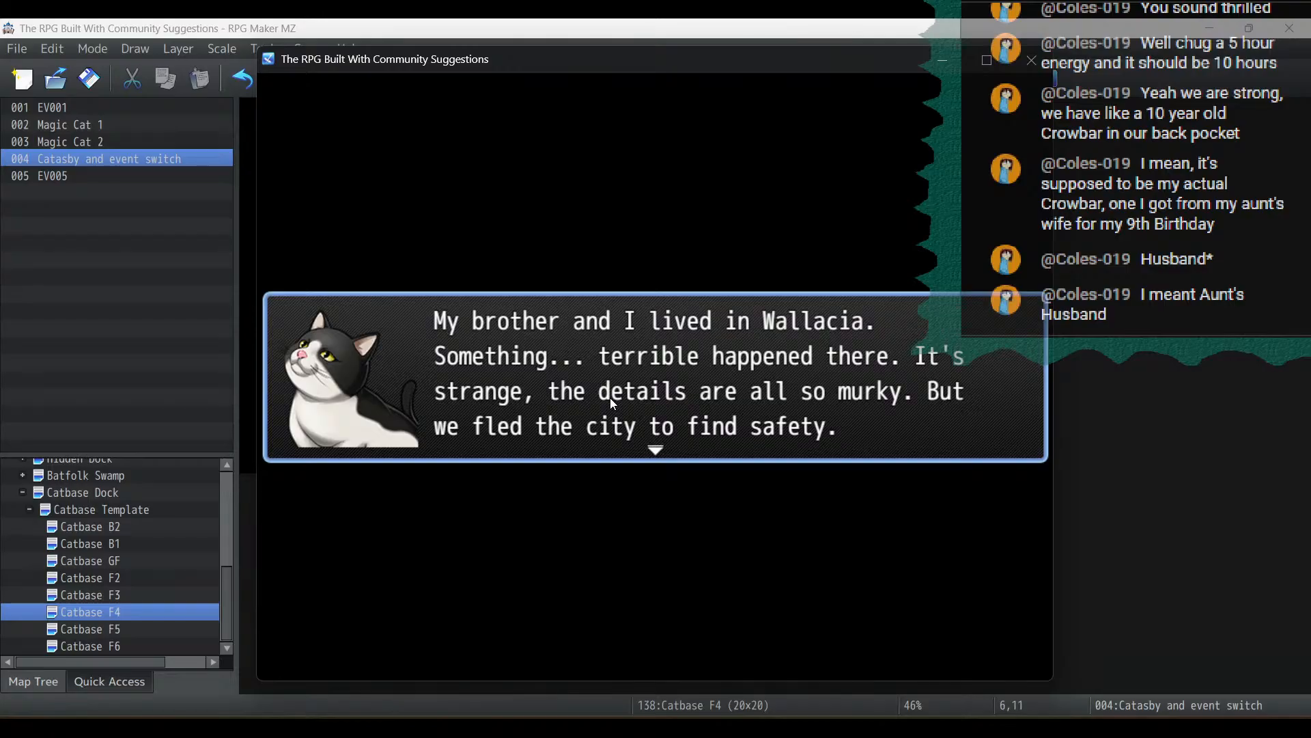
{"action": "key", "text": "Return"}
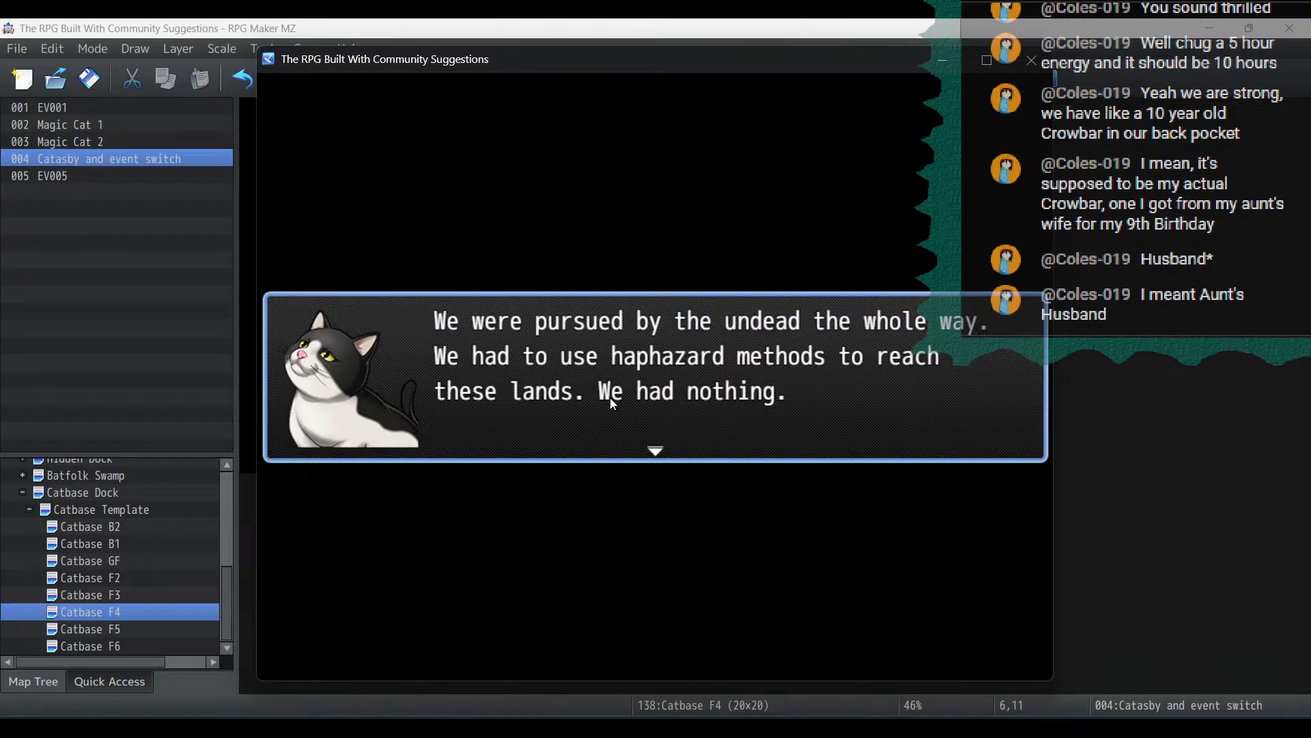
{"action": "key", "text": "Return"}
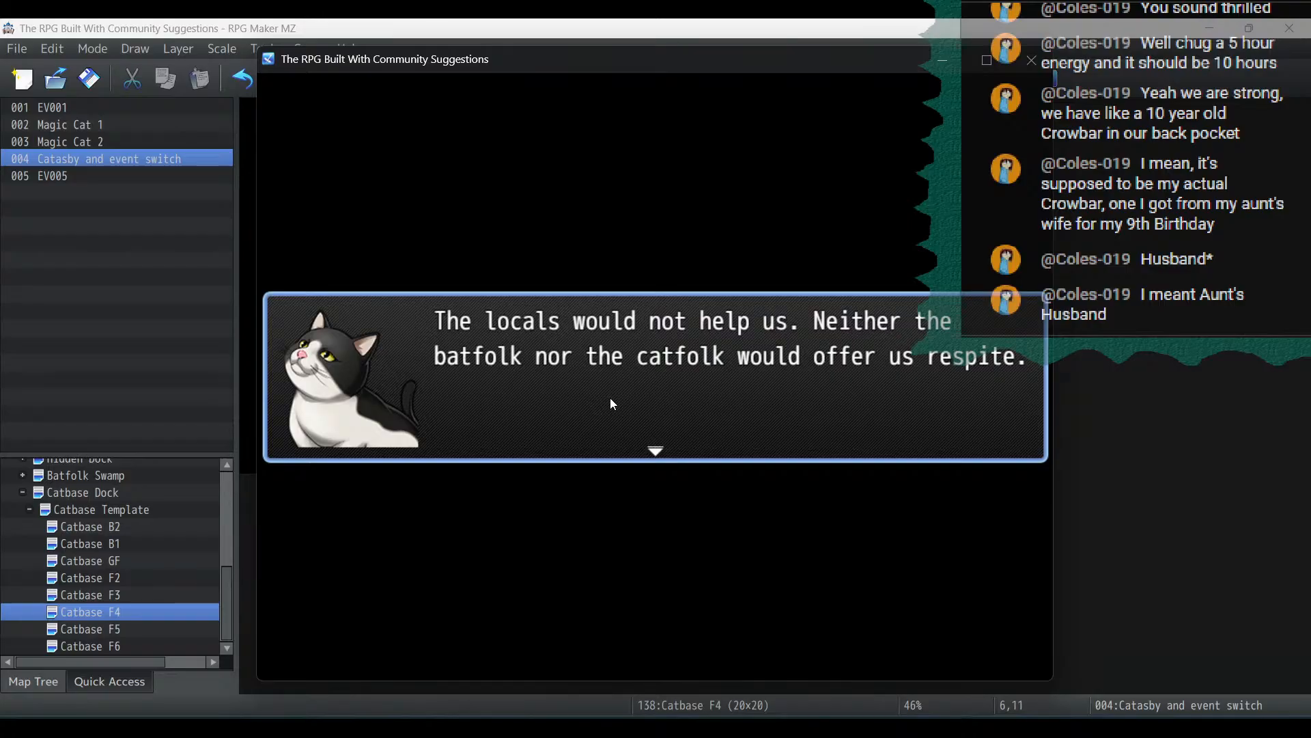
{"action": "key", "text": "Return"}
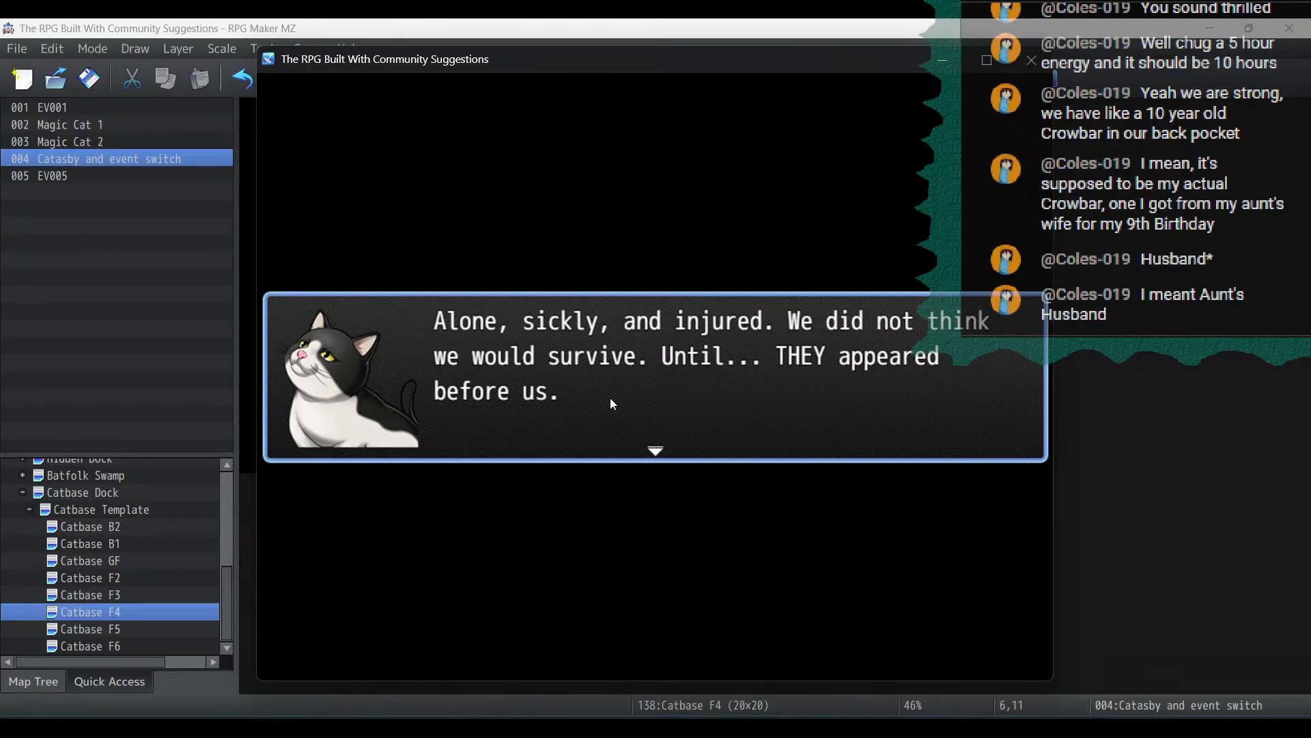
{"action": "key", "text": "Return"}
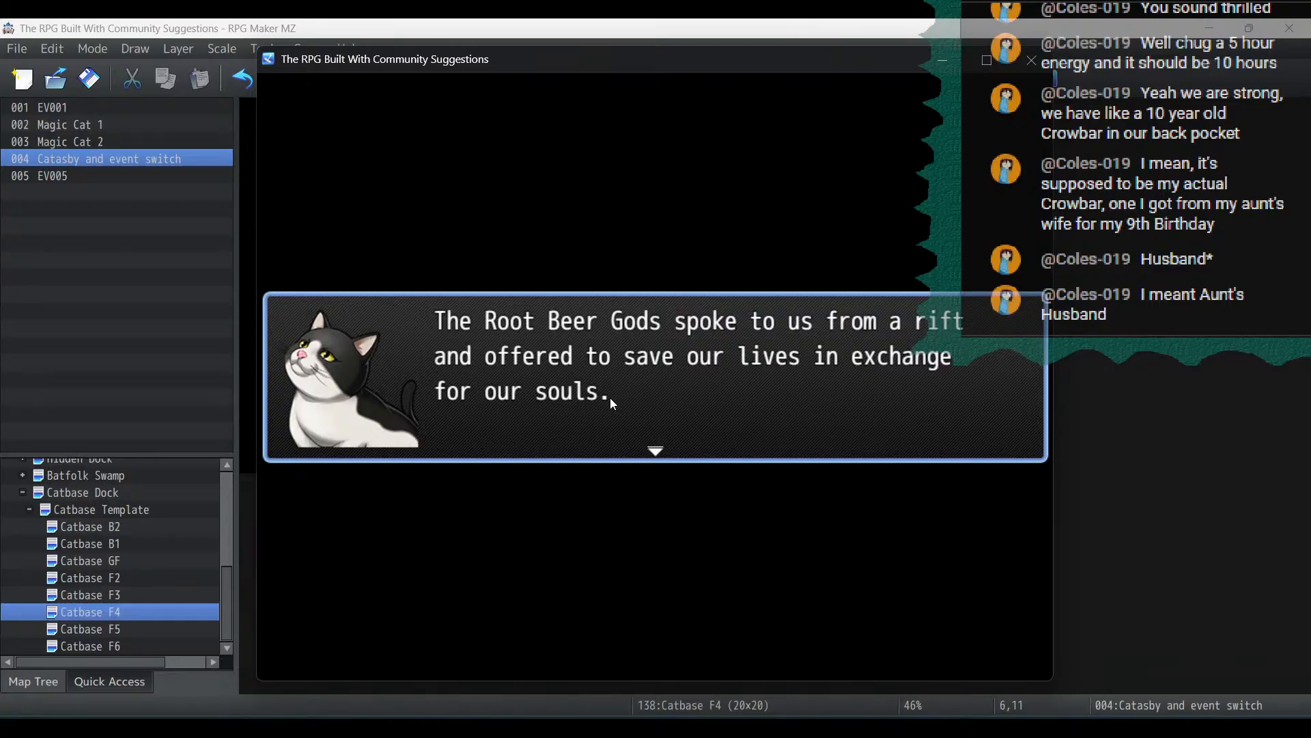
{"action": "key", "text": "Return"}
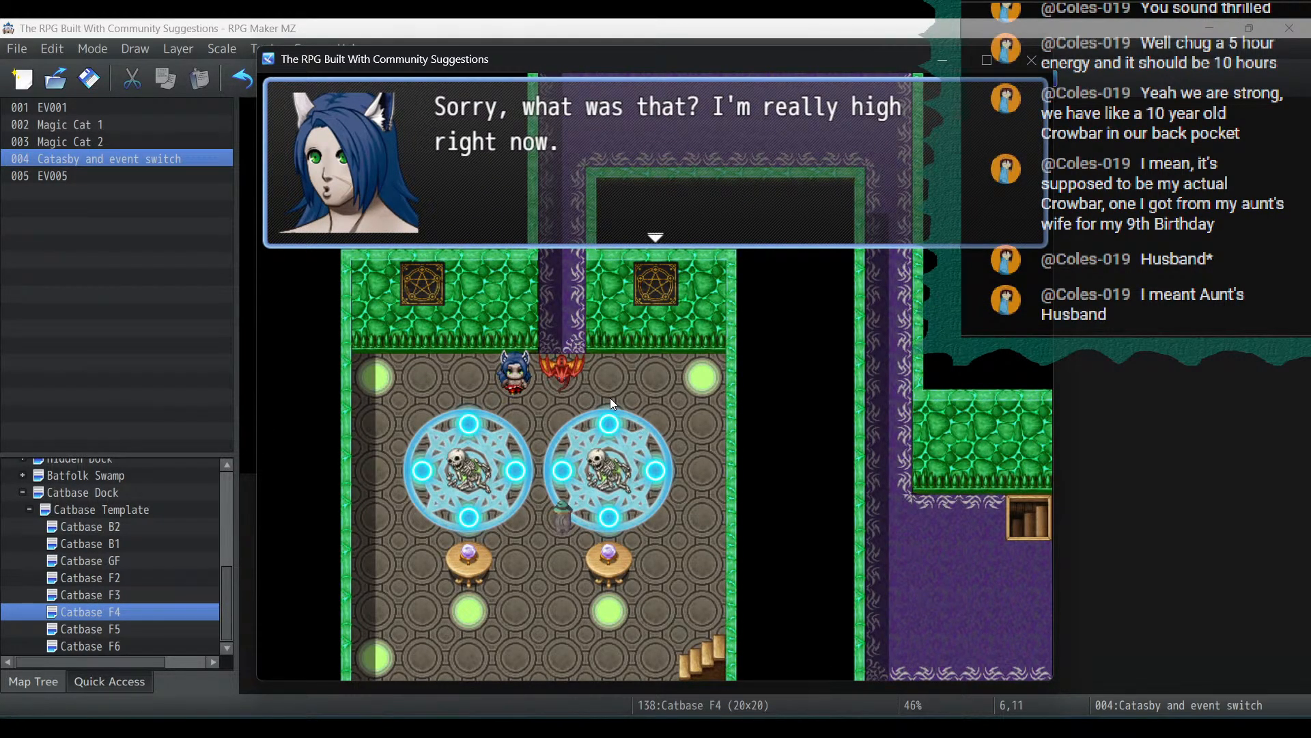
Read through Magic Cat 2's account of trading souls to the Root Beer Gods and the hundred-soul bargain, with the party's replies
{"action": "key", "text": "Return"}
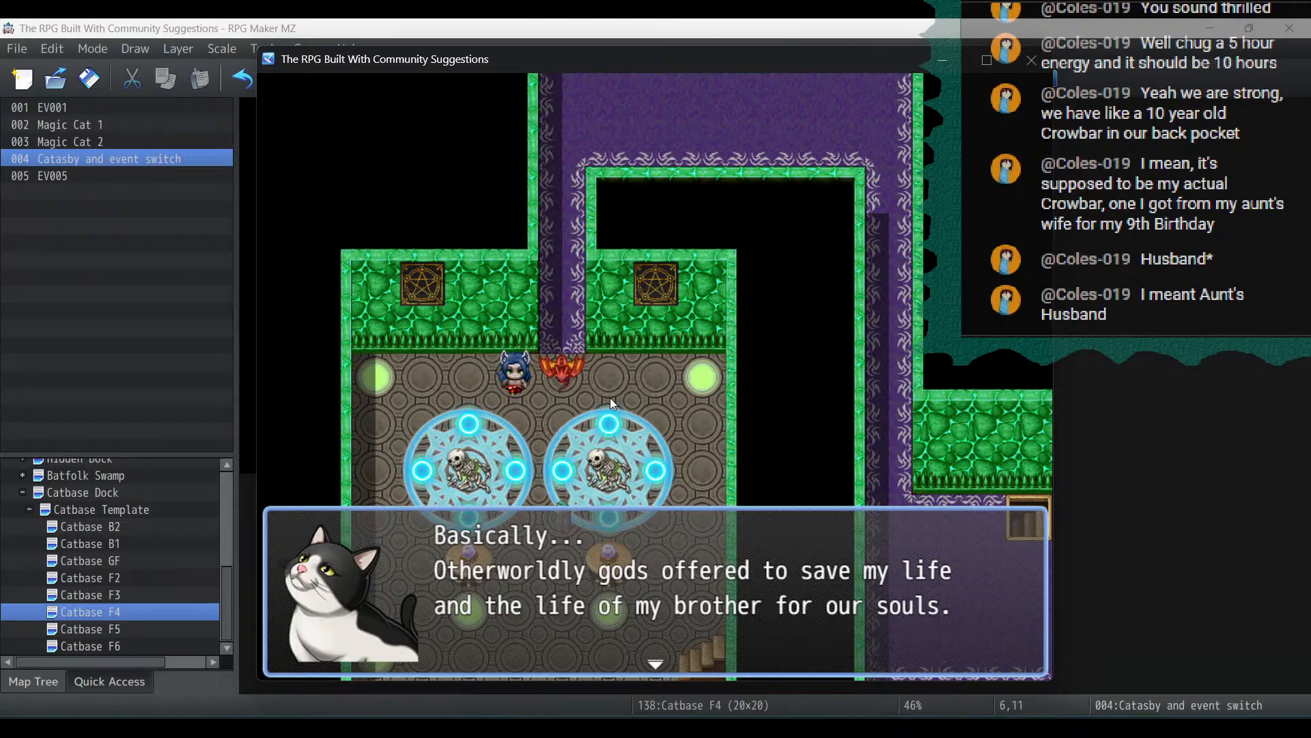
{"action": "key", "text": "Return"}
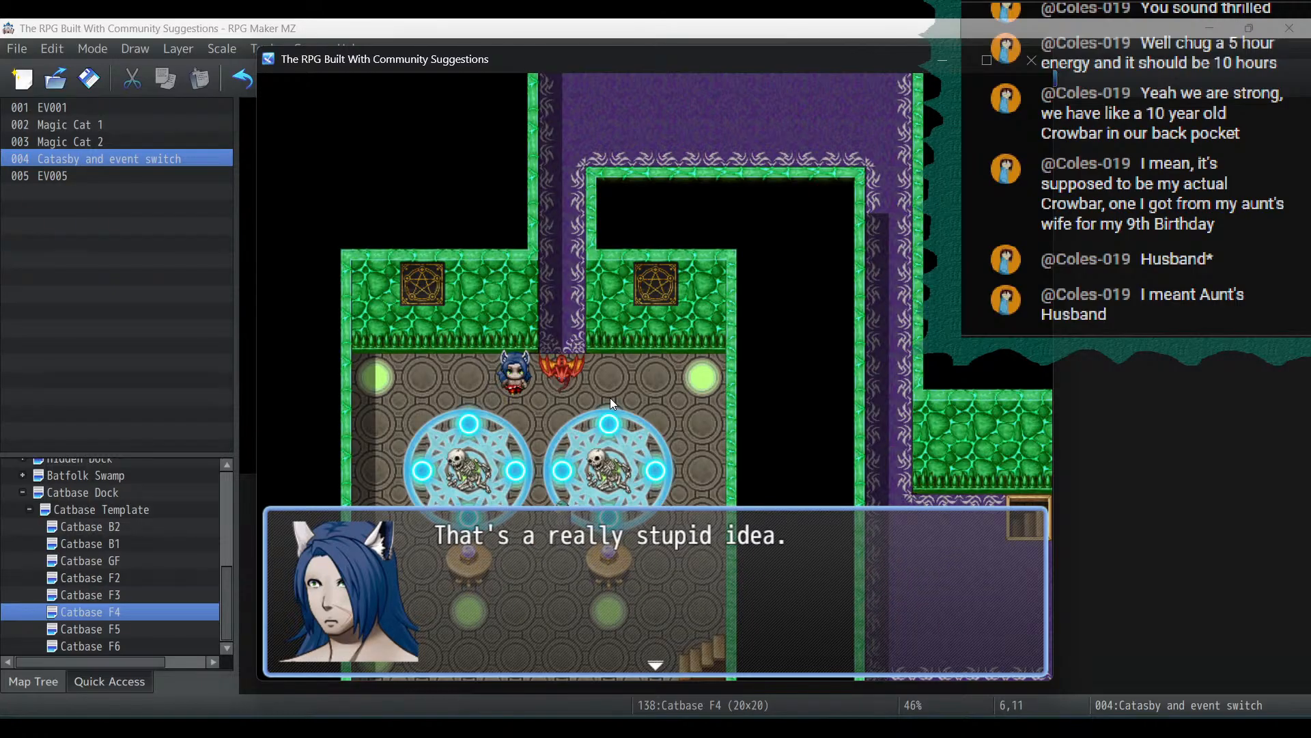
{"action": "key", "text": "Return"}
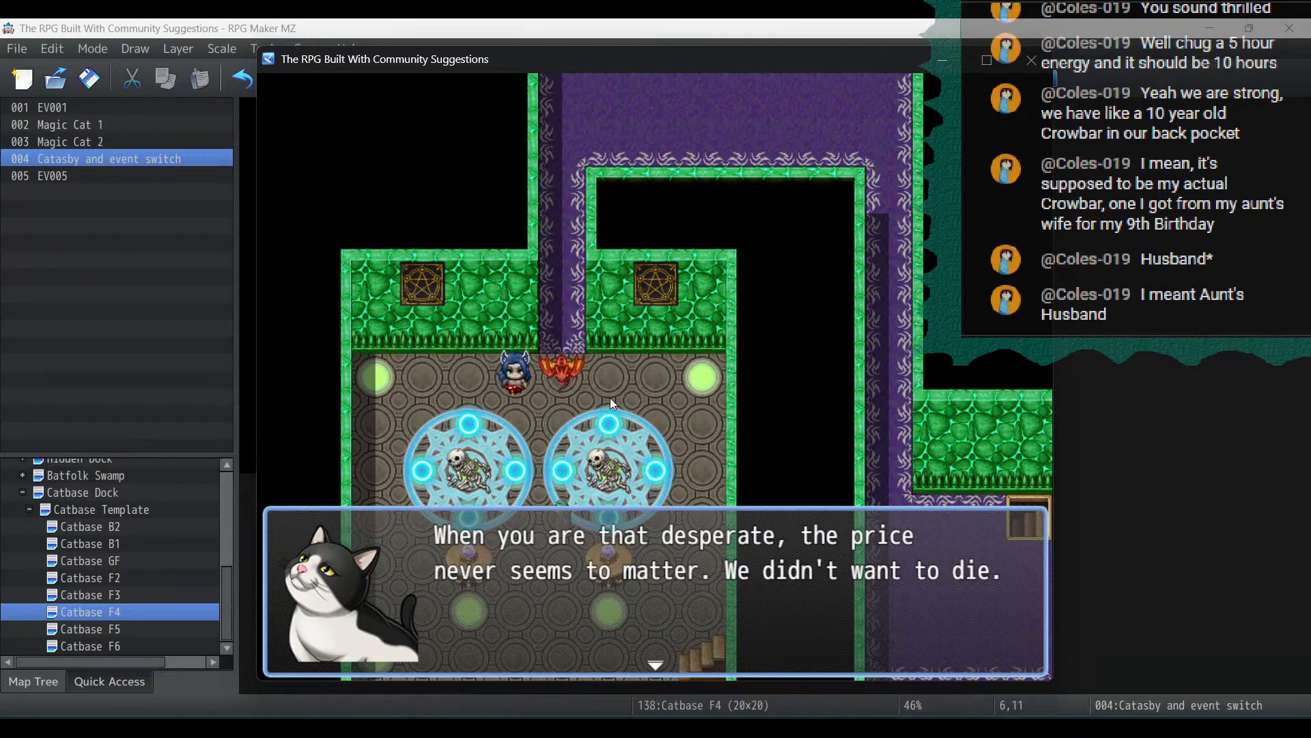
{"action": "key", "text": "Return"}
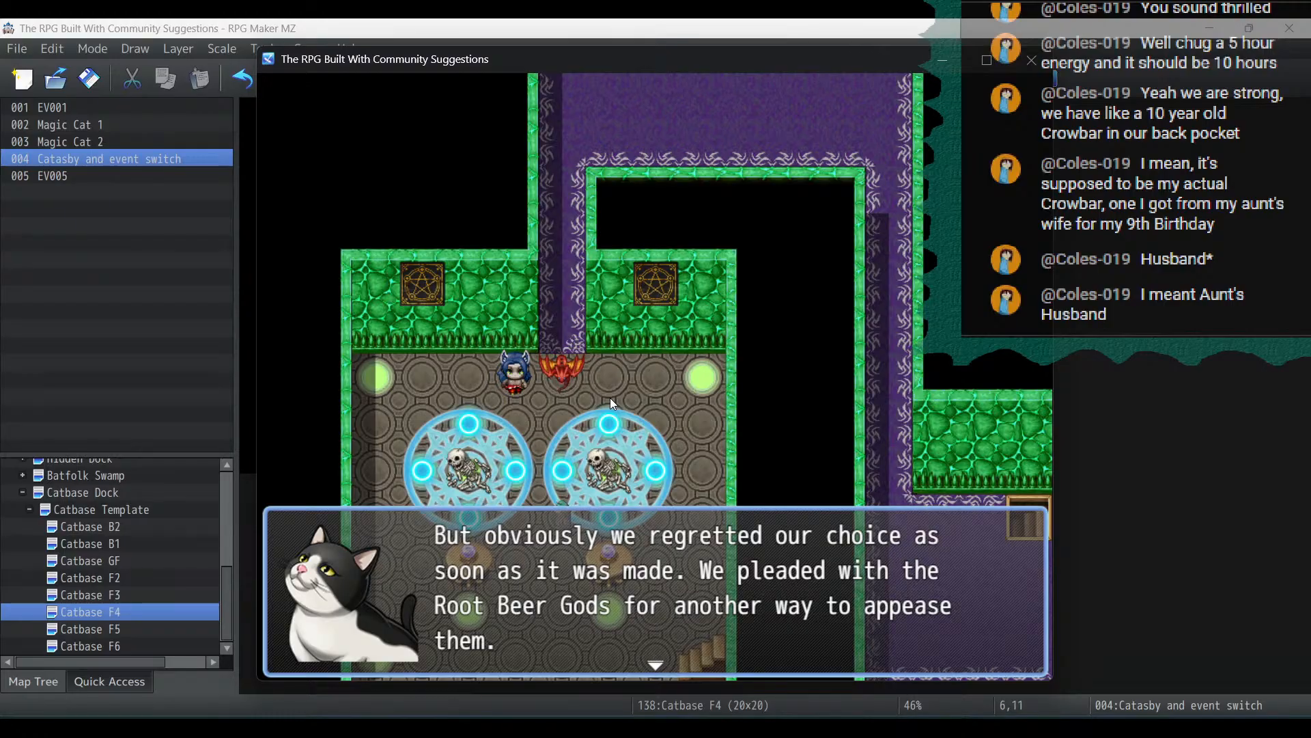
{"action": "key", "text": "Return"}
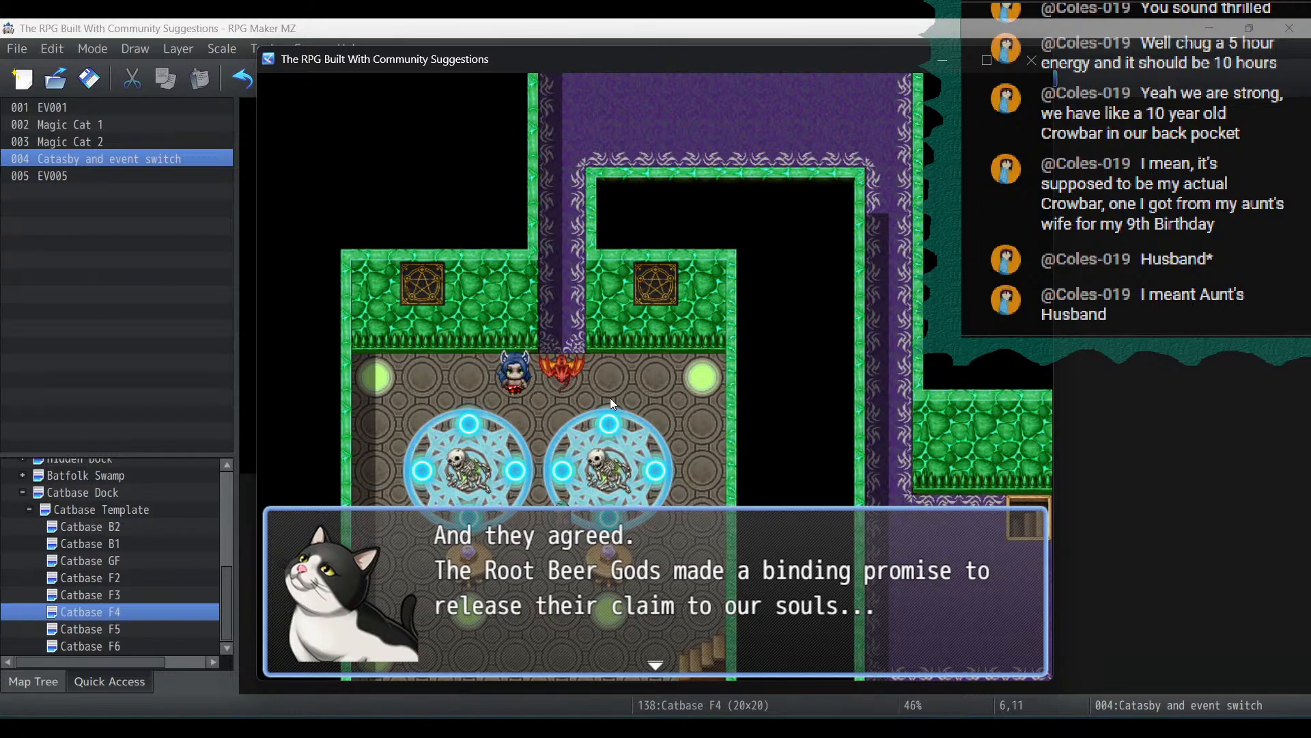
{"action": "key", "text": "Return"}
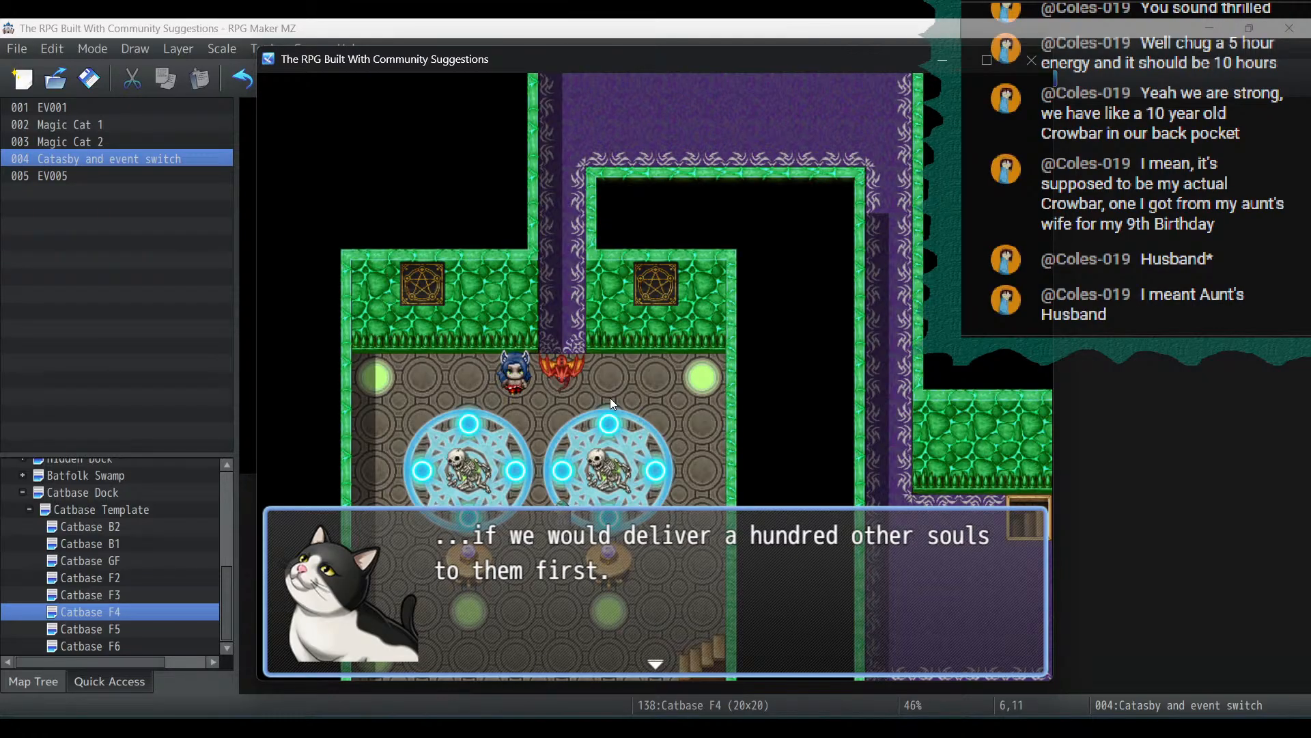
{"action": "key", "text": "Return"}
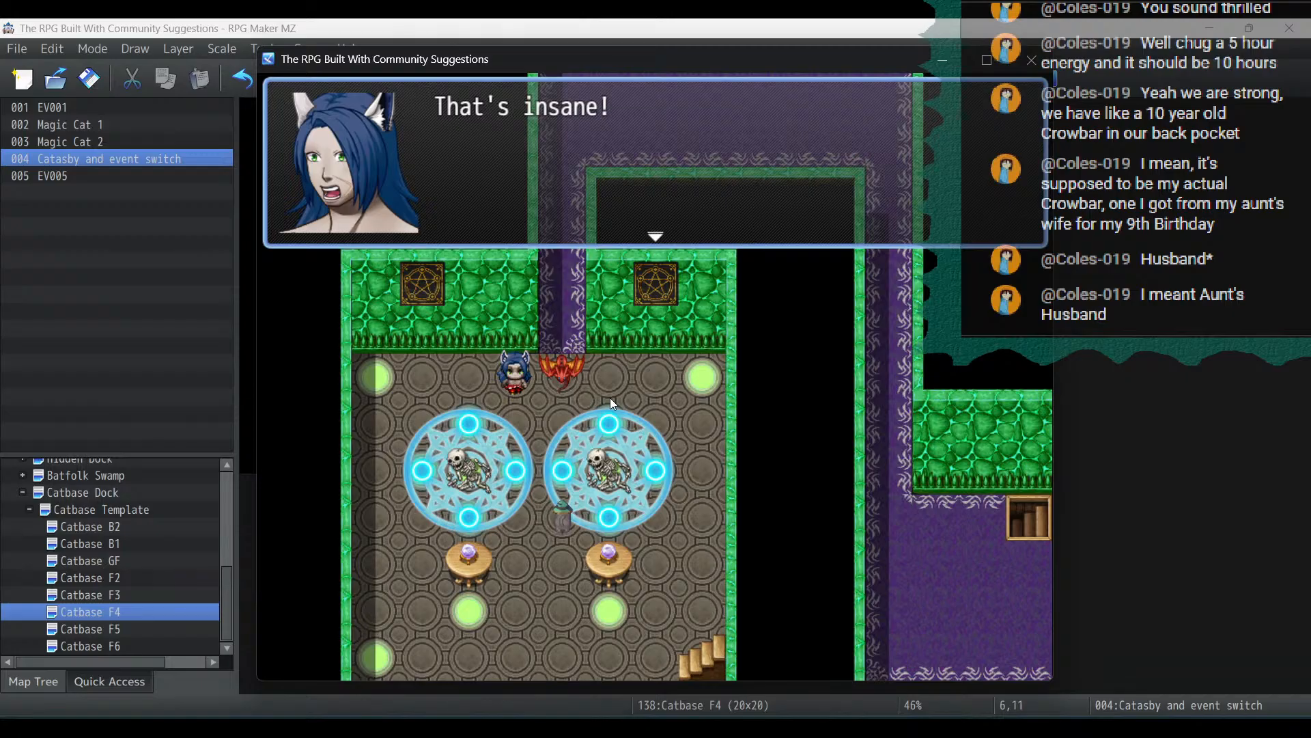
Advance through Magic Cat 2's revenge plan and plea to destroy the gods until the F4 scene ends, checking how the cat departs
{"action": "key", "text": "Return"}
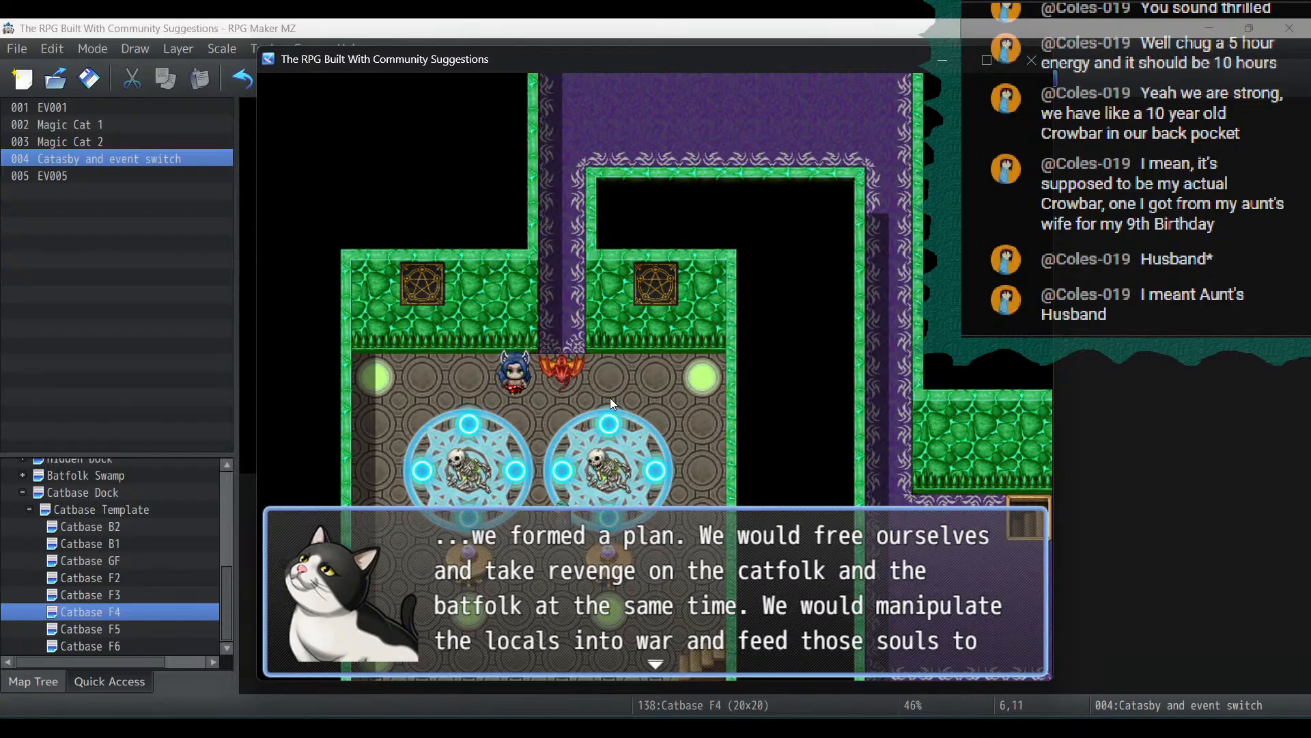
{"action": "key", "text": "Return"}
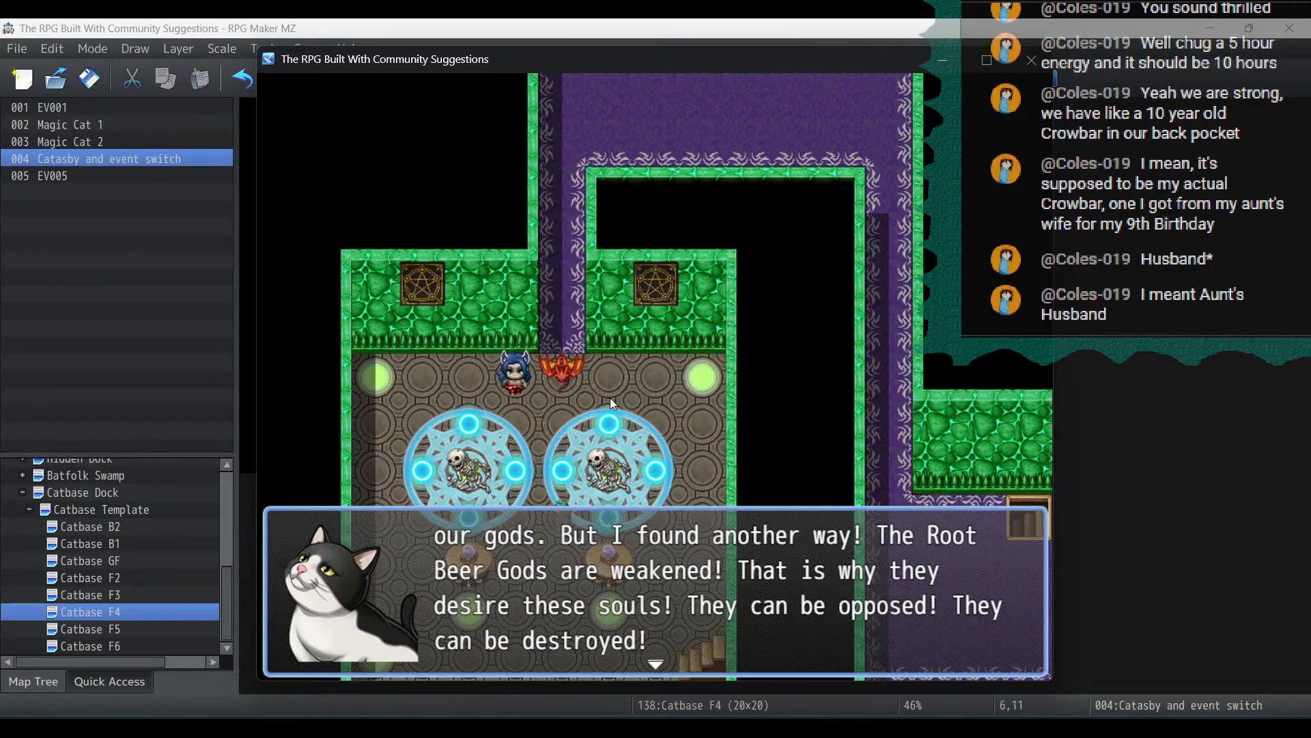
{"action": "key", "text": "Return"}
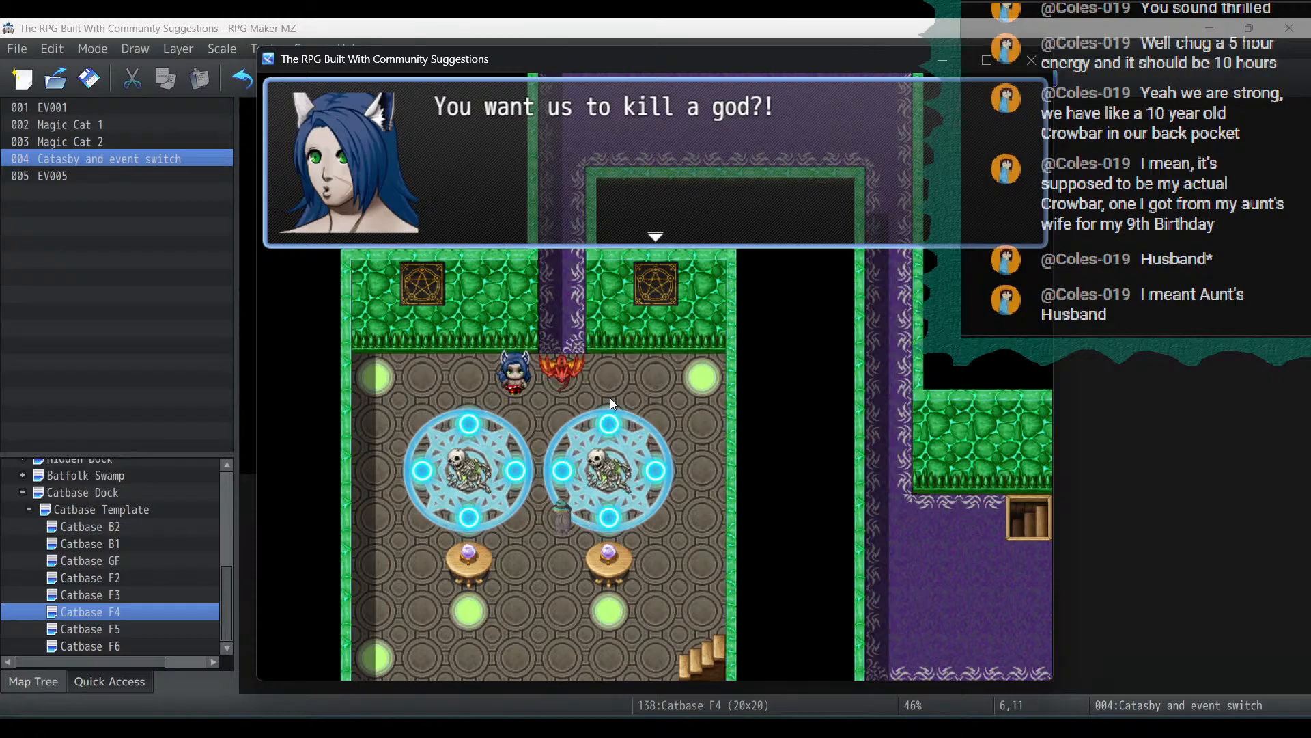
{"action": "key", "text": "Return"}
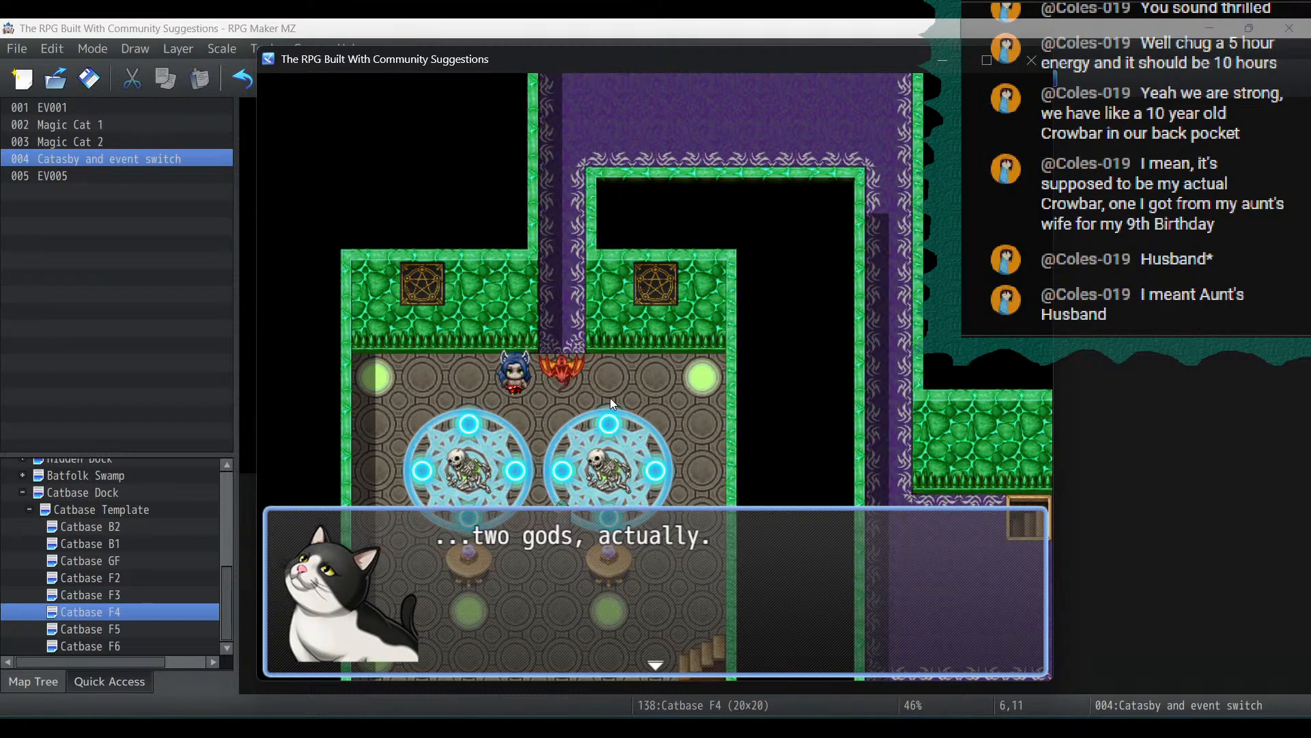
{"action": "key", "text": "Return"}
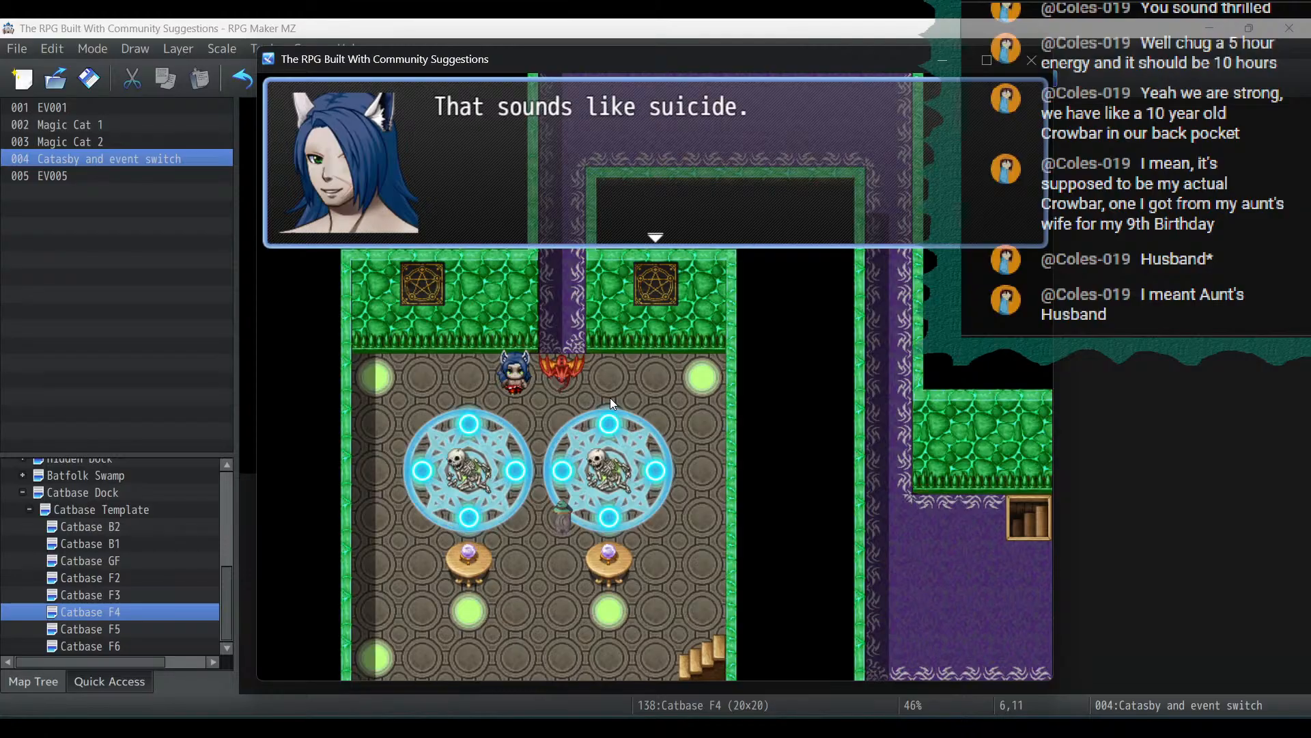
{"action": "key", "text": "Return"}
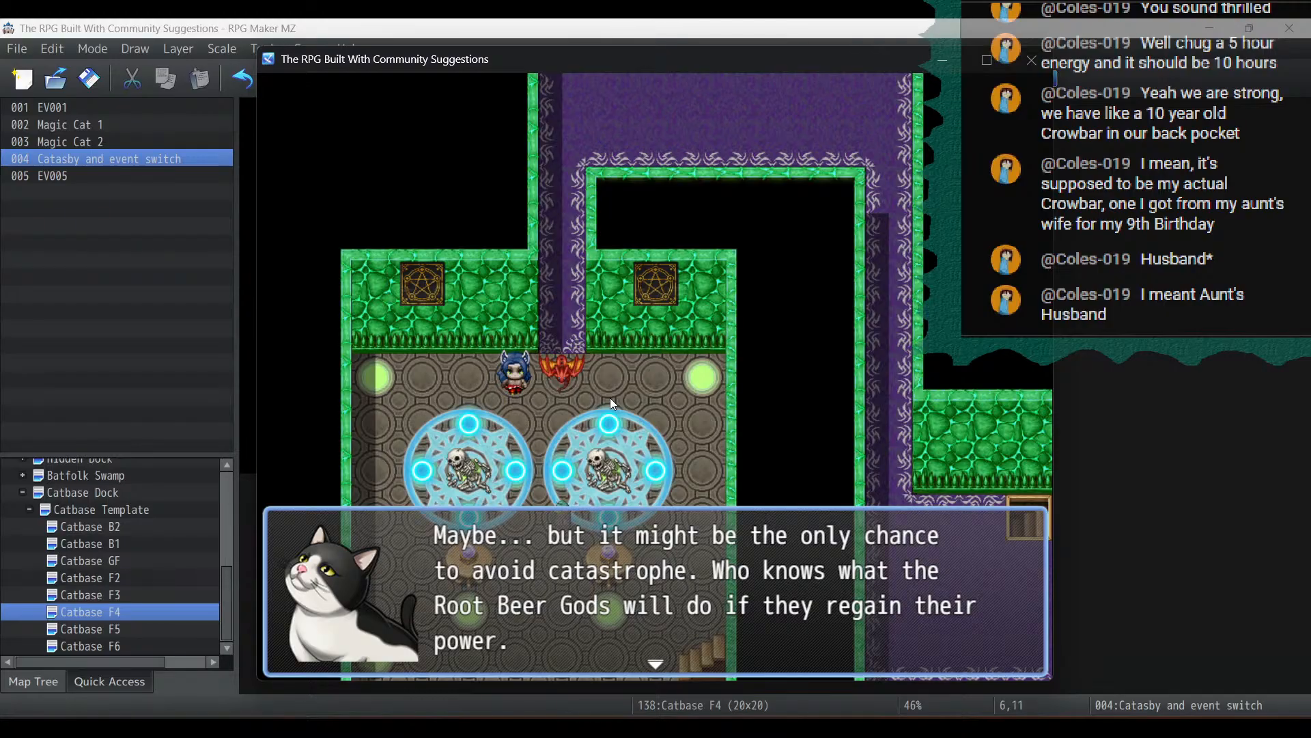
{"action": "key", "text": "Return"}
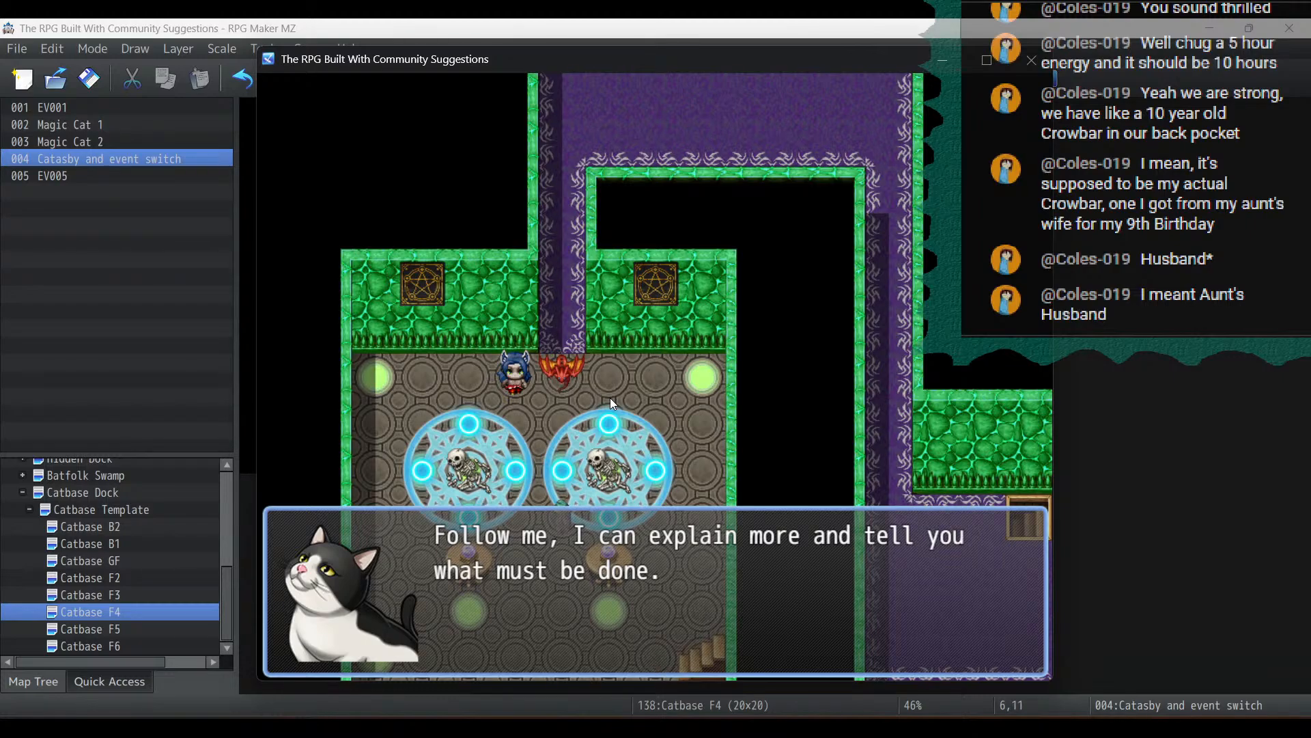
{"action": "key", "text": "Return"}
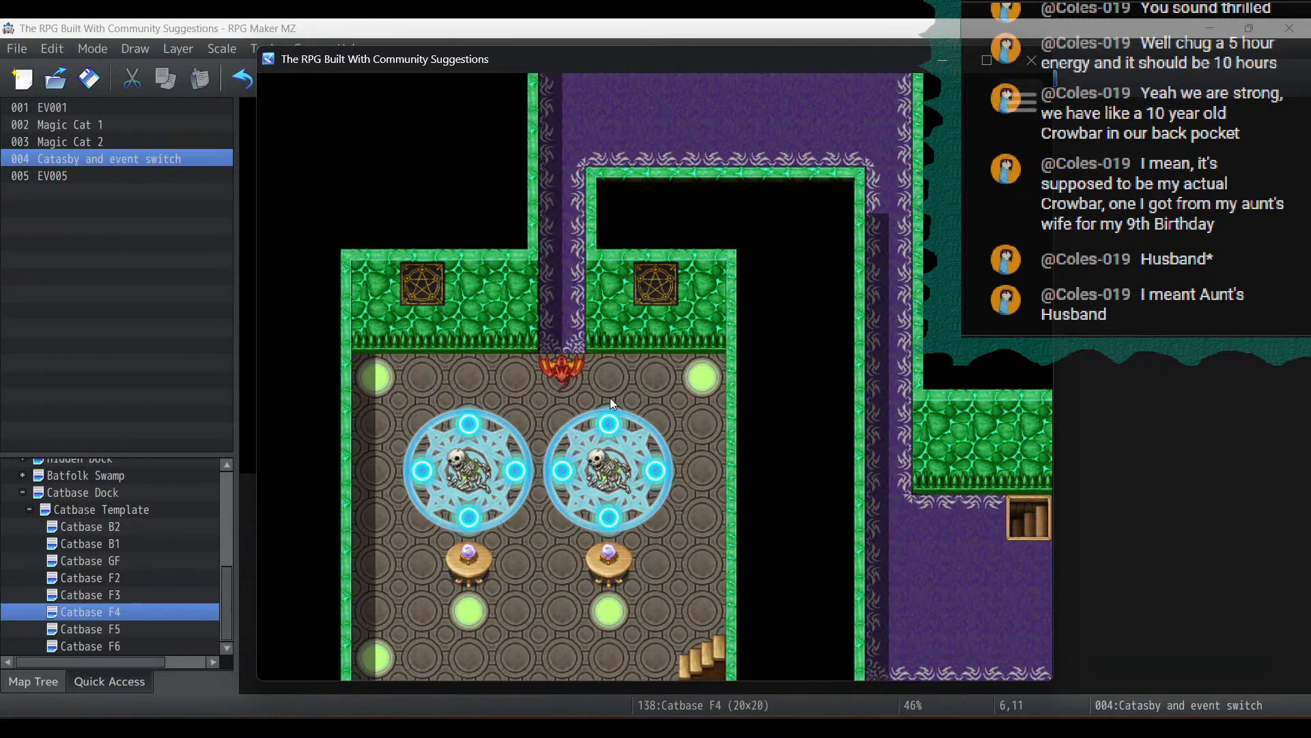
{"action": "key", "text": "Down"}
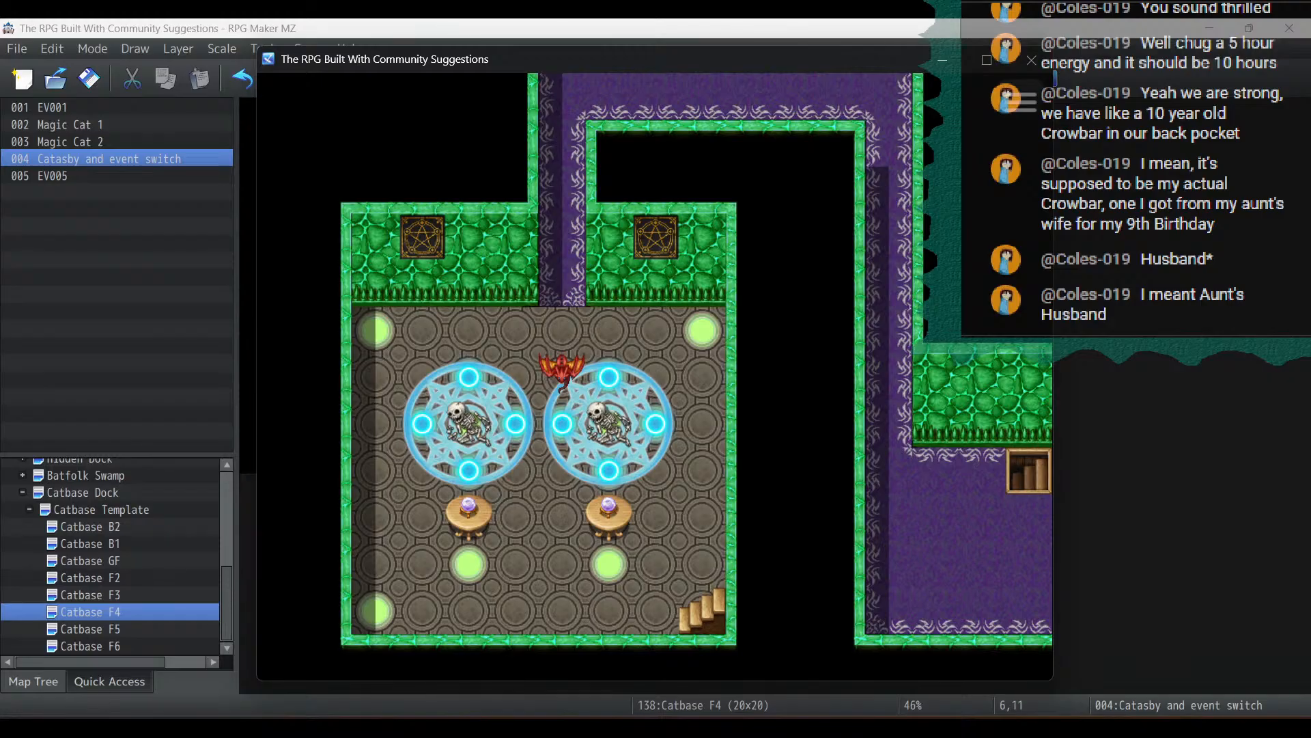
Switch to the project notes in Notepad and add "add a fadeout after the cat scene 1" above the Next Stream section
{"action": "key", "text": "alt+Tab"}
{"action": "scroll", "coordinate": [534, 215], "scroll_direction": "up", "scroll_amount": 20}
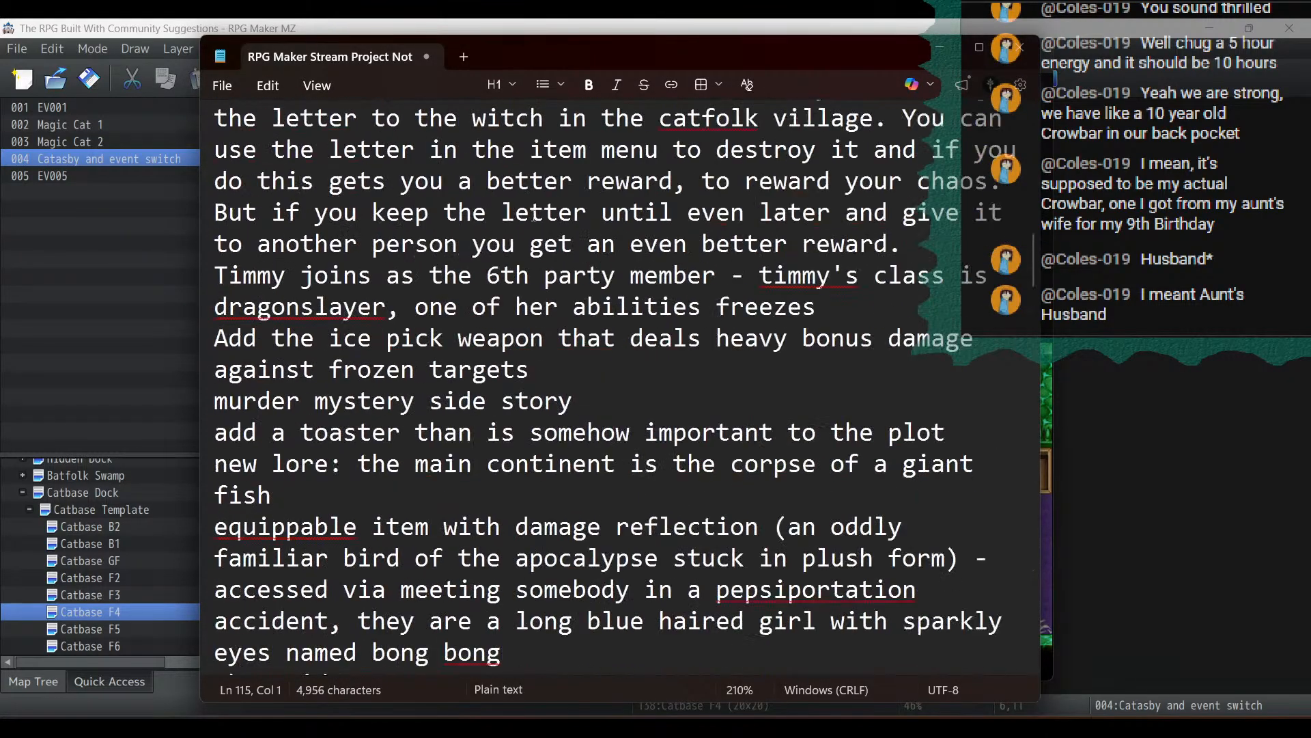
{"action": "left_click", "coordinate": [216, 132]}
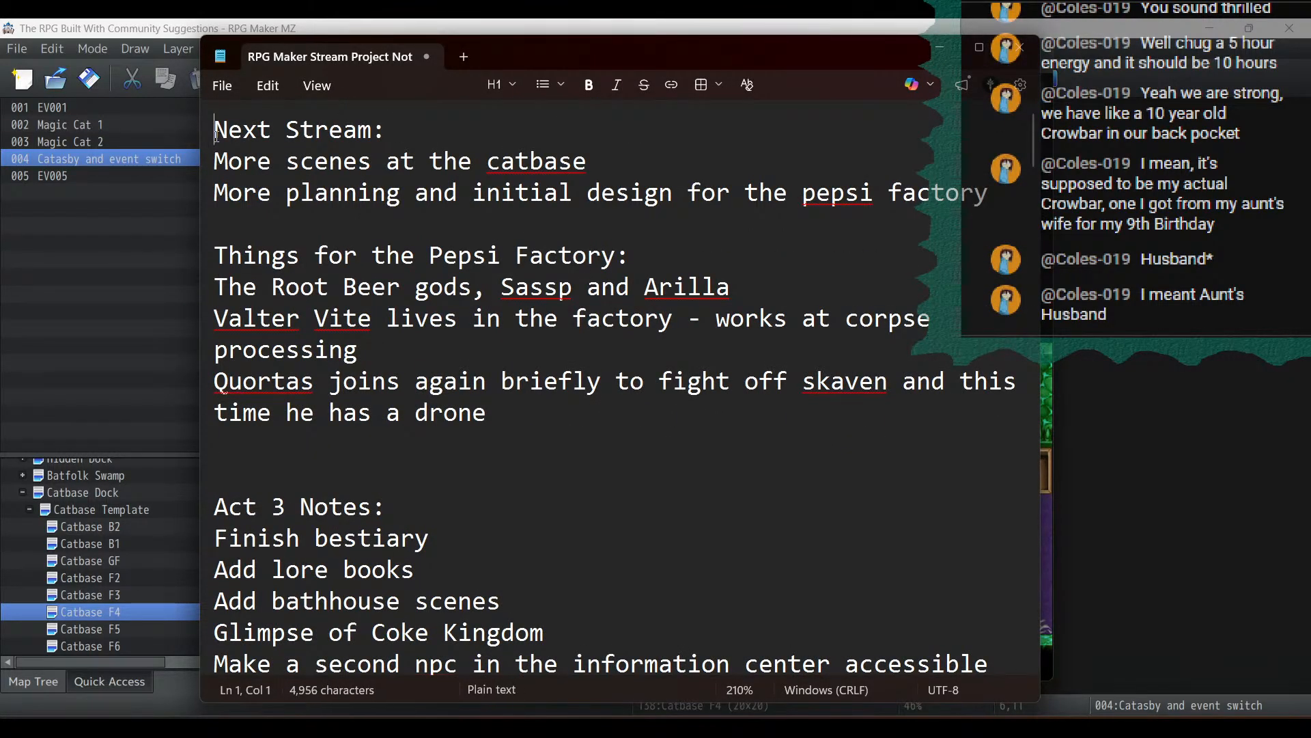
{"action": "key", "text": "Return"}
{"action": "key", "text": "Return"}
{"action": "key", "text": "Up"}
{"action": "key", "text": "Up"}
{"action": "type", "text": "a"}
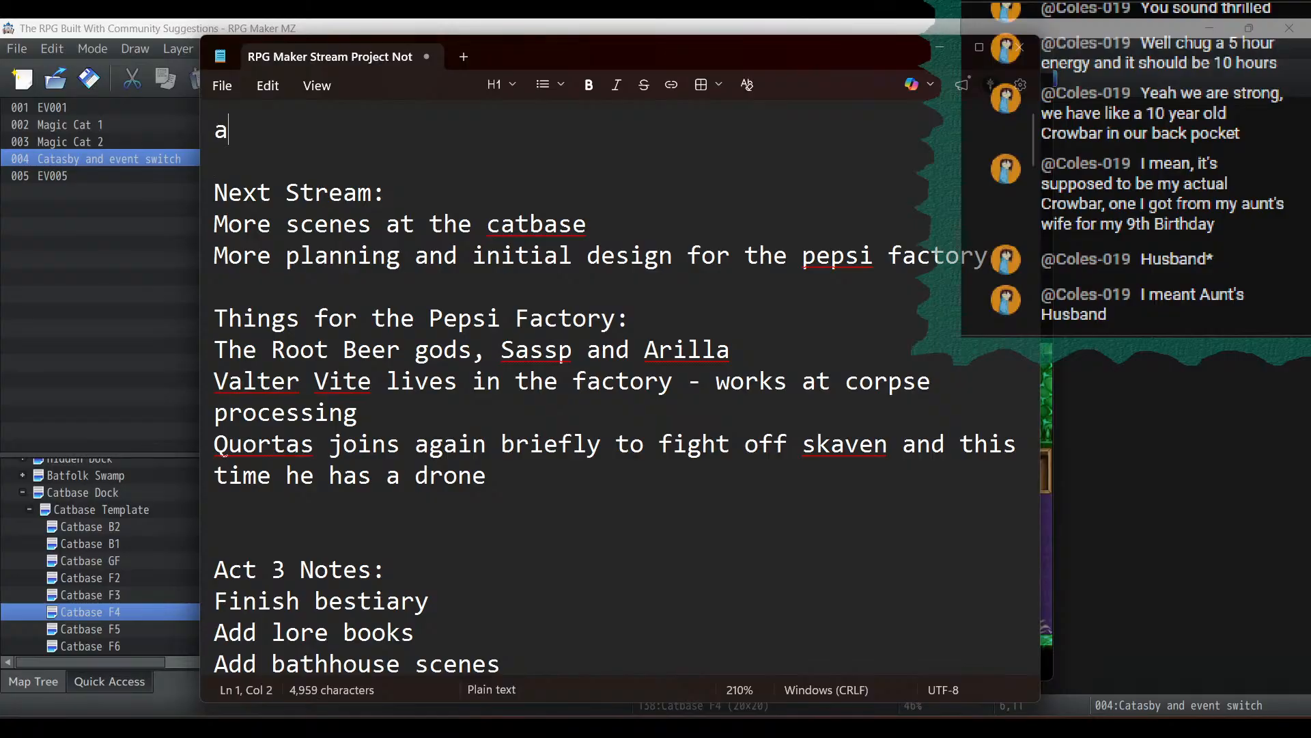
{"action": "type", "text": "dd a fadeout "}
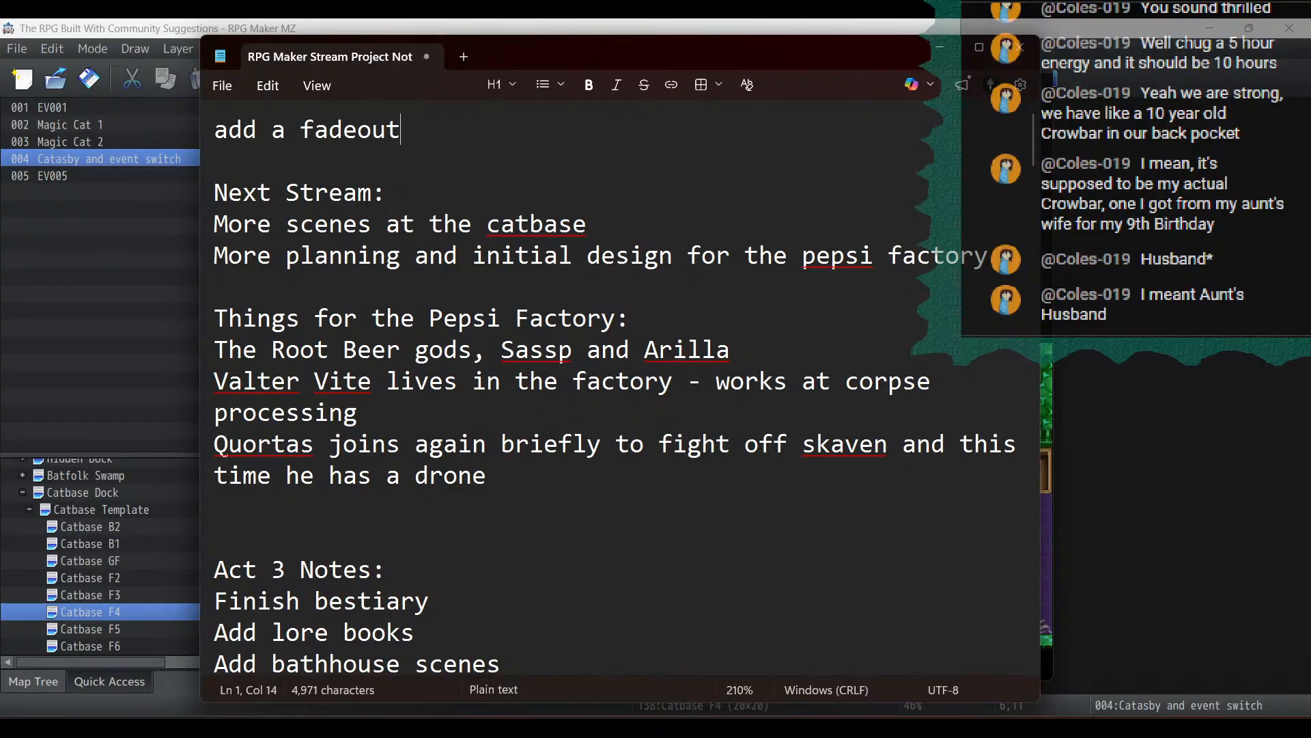
{"action": "type", "text": "after the cat"}
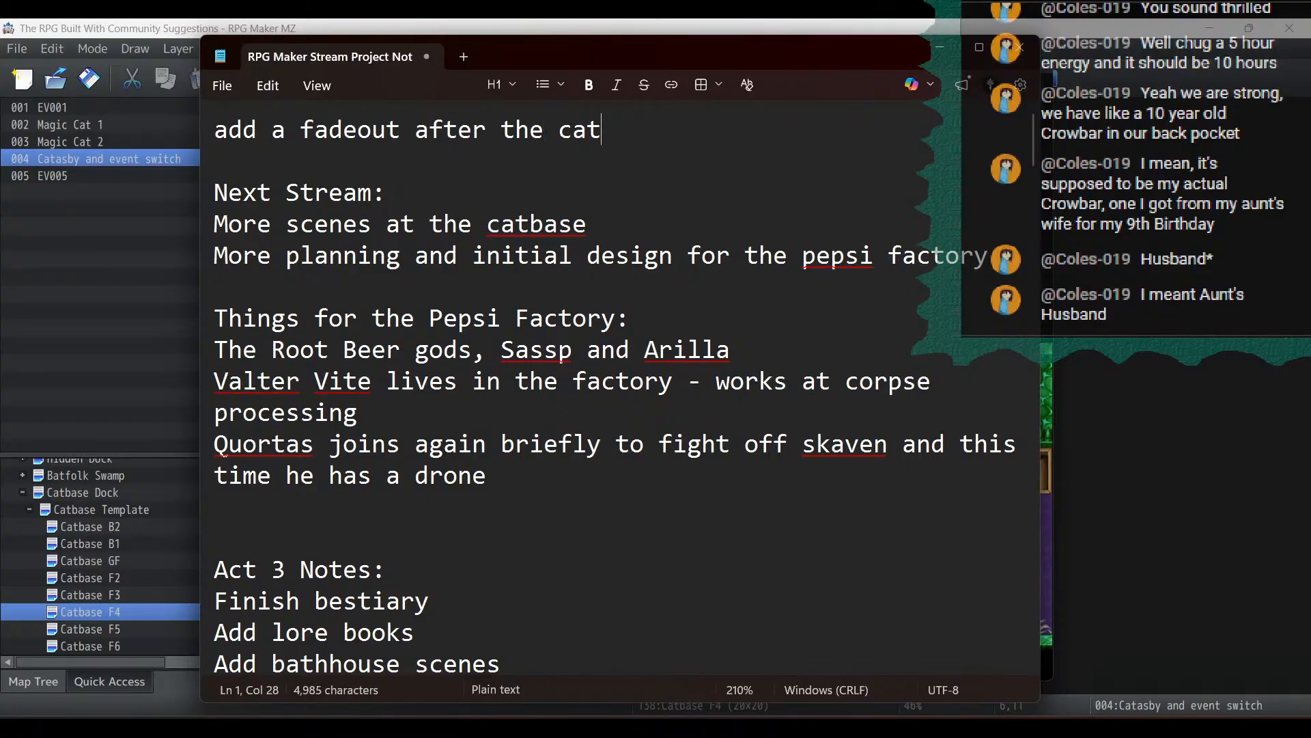
{"action": "type", "text": " scene 21q"}
{"action": "key", "text": "BackSpace"}
{"action": "key", "text": "BackSpace"}
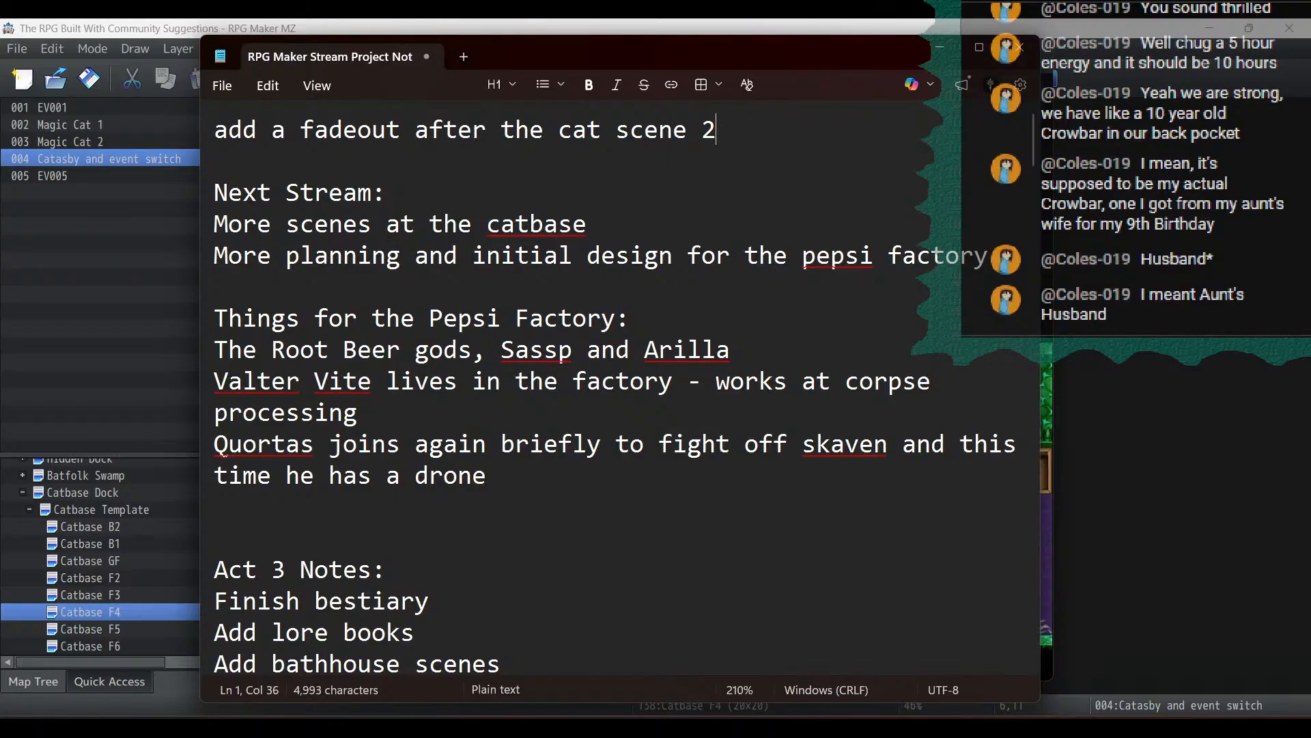
{"action": "key", "text": "BackSpace"}
{"action": "type", "text": "1"}
Return to the playtest and walk the dragon around the ritual circles and tables to take the stairs out of F4
{"action": "left_click", "coordinate": [569, 25]}
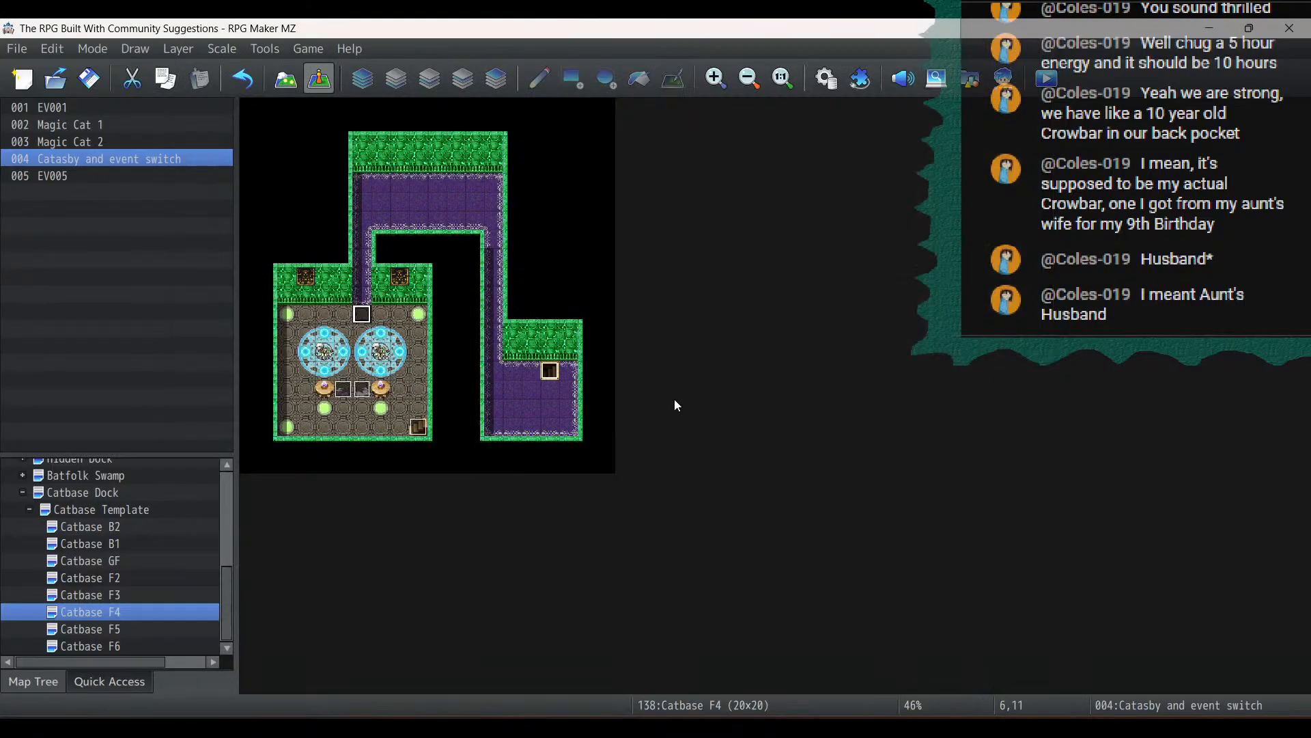
{"action": "key", "text": "alt+Tab"}
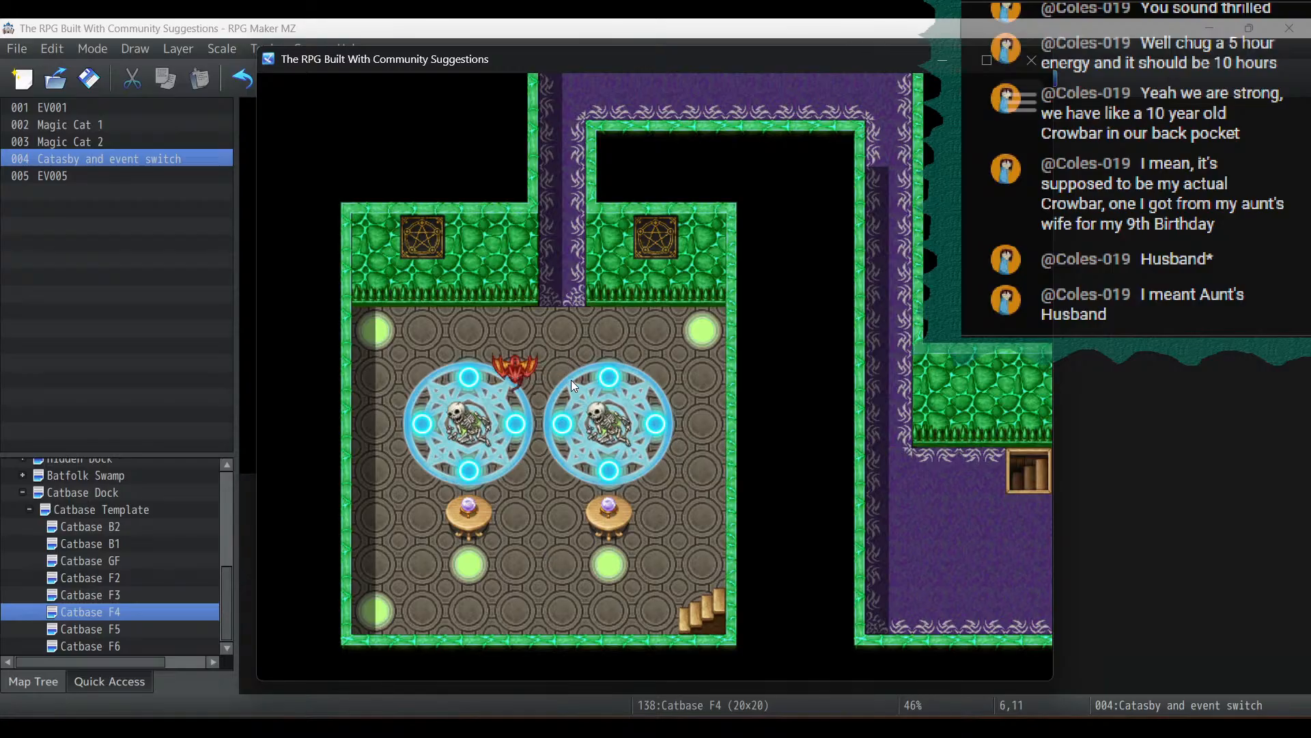
{"action": "key", "text": "Left"}
{"action": "key", "text": "Down"}
{"action": "key", "text": "Down"}
{"action": "key", "text": "Down"}
{"action": "key", "text": "Right"}
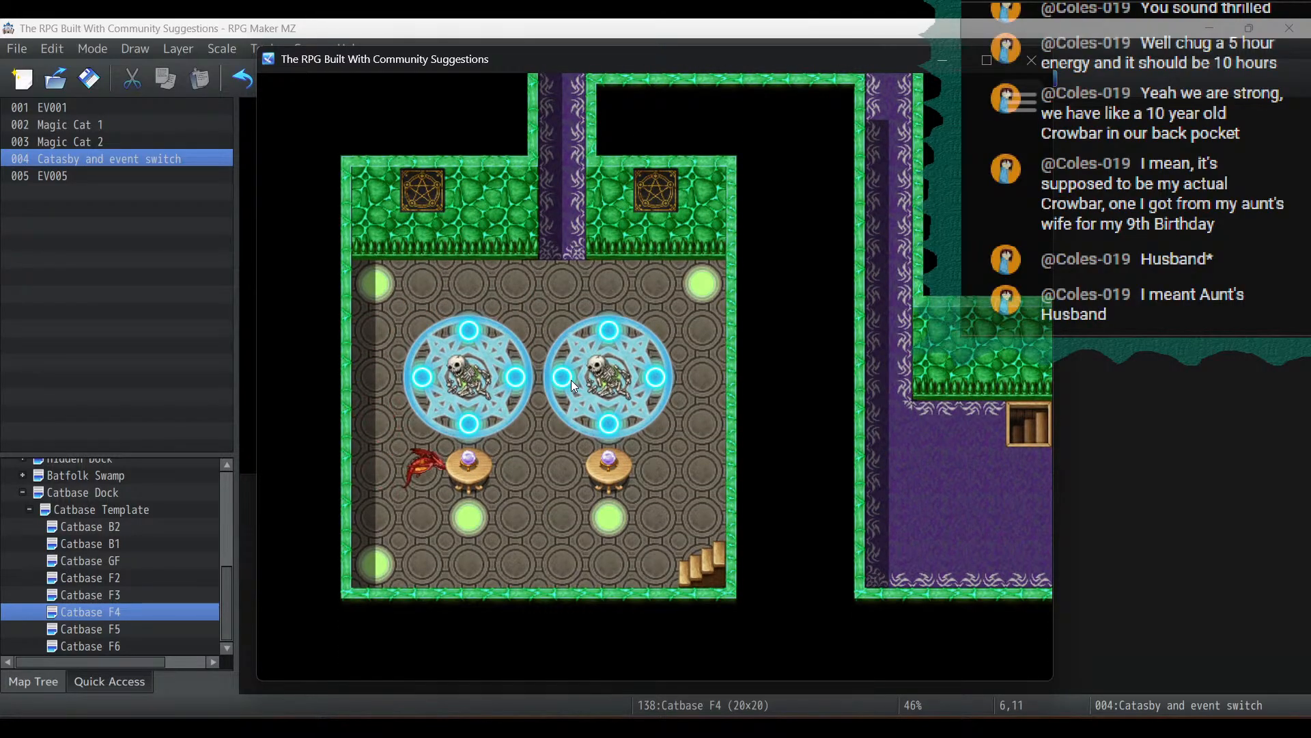
{"action": "key", "text": "Down"}
{"action": "key", "text": "Down"}
{"action": "key", "text": "Right"}
{"action": "key", "text": "Right"}
{"action": "key", "text": "Right"}
{"action": "key", "text": "Right"}
{"action": "key", "text": "Right"}
{"action": "key", "text": "Right"}
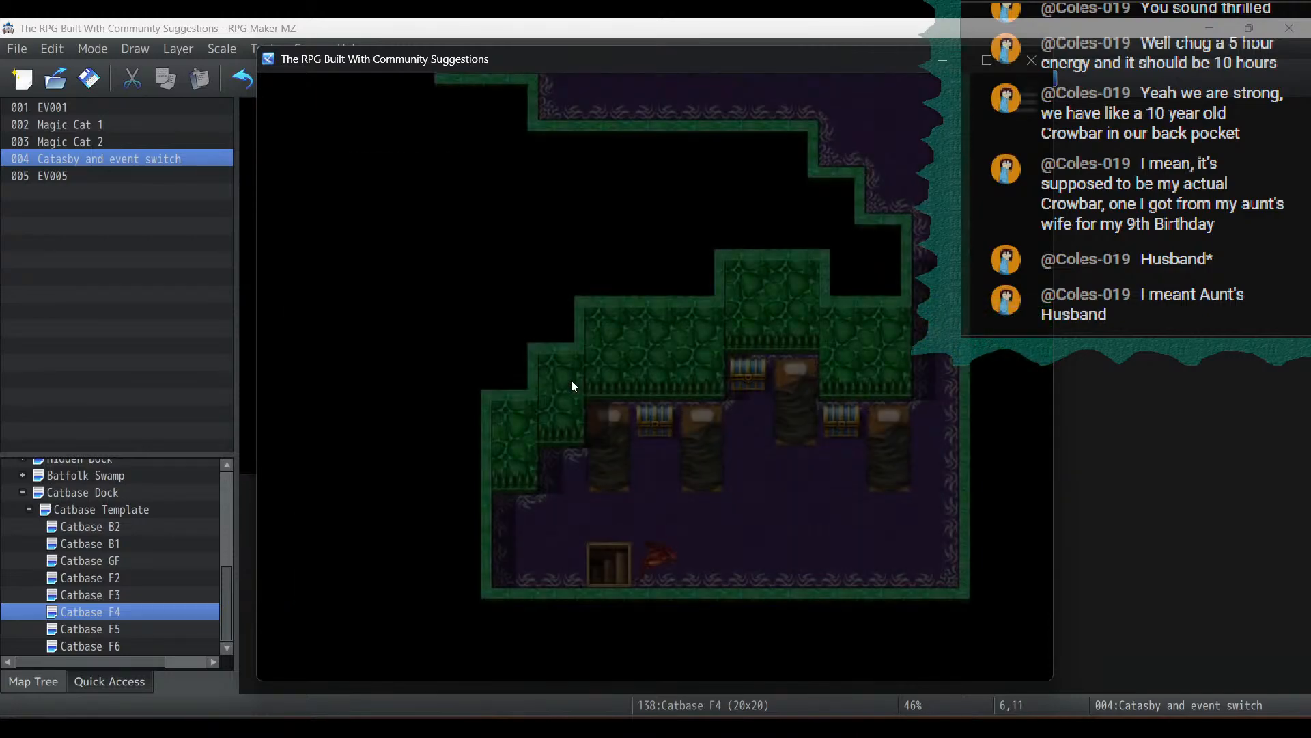
Walk the dragon past the beds and chests to the waiting figure in the corridor and start Magic Cat 2's dialogue
{"action": "key", "text": "Up"}
{"action": "key", "text": "Up"}
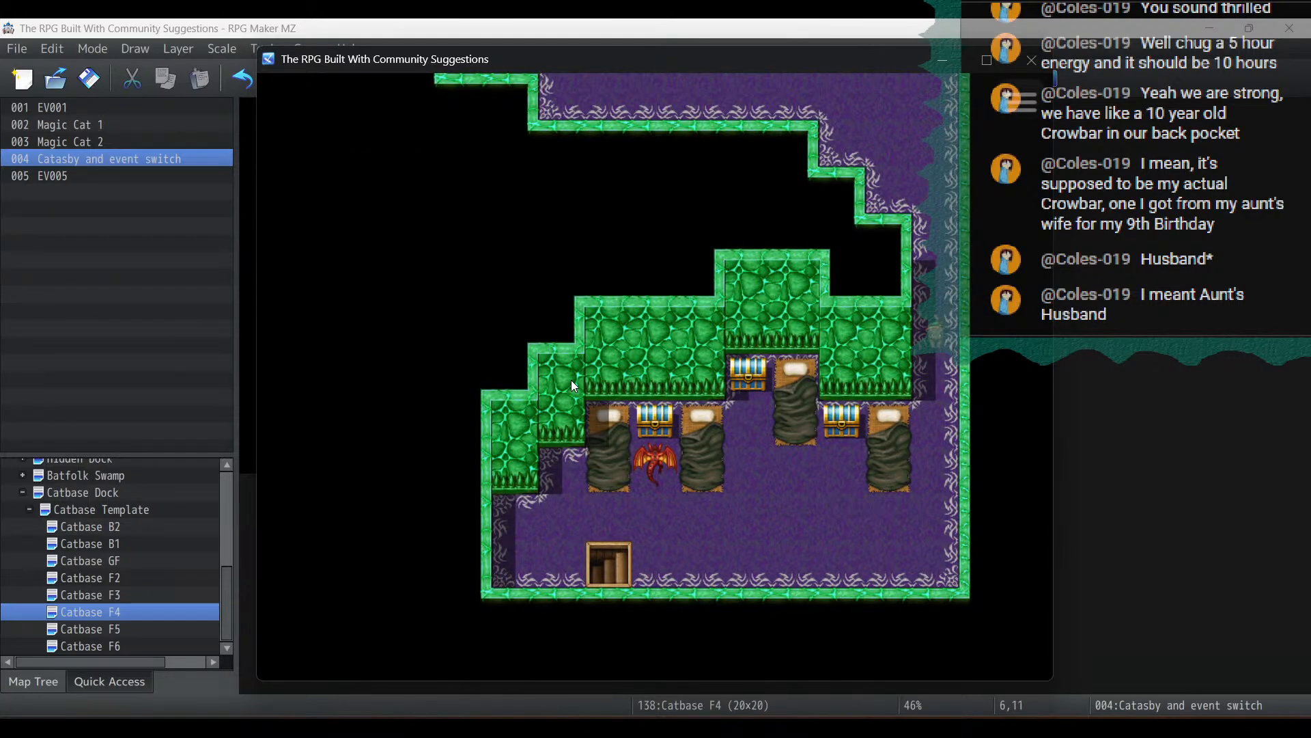
{"action": "key", "text": "Down"}
{"action": "key", "text": "Right"}
{"action": "key", "text": "Right"}
{"action": "key", "text": "Right"}
{"action": "key", "text": "Right"}
{"action": "key", "text": "Right"}
{"action": "key", "text": "Right"}
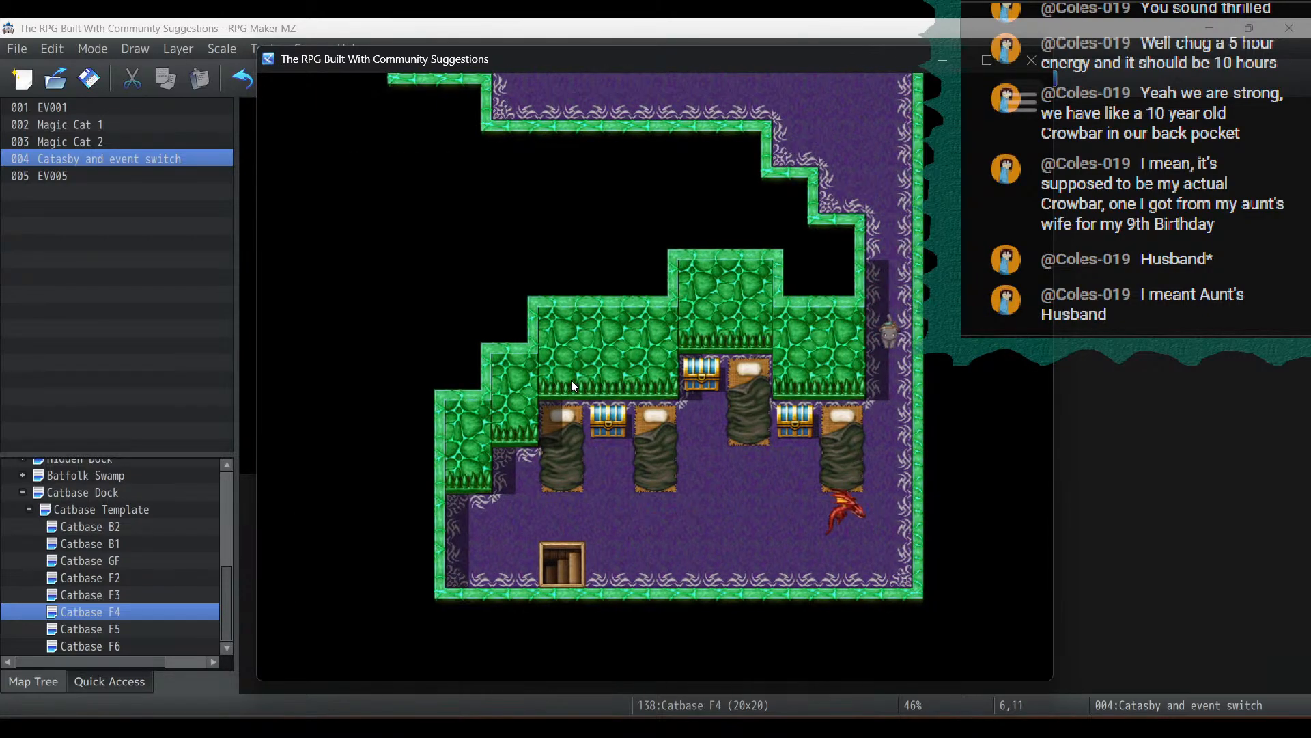
{"action": "key", "text": "Up"}
{"action": "key", "text": "Up"}
{"action": "key", "text": "Return"}
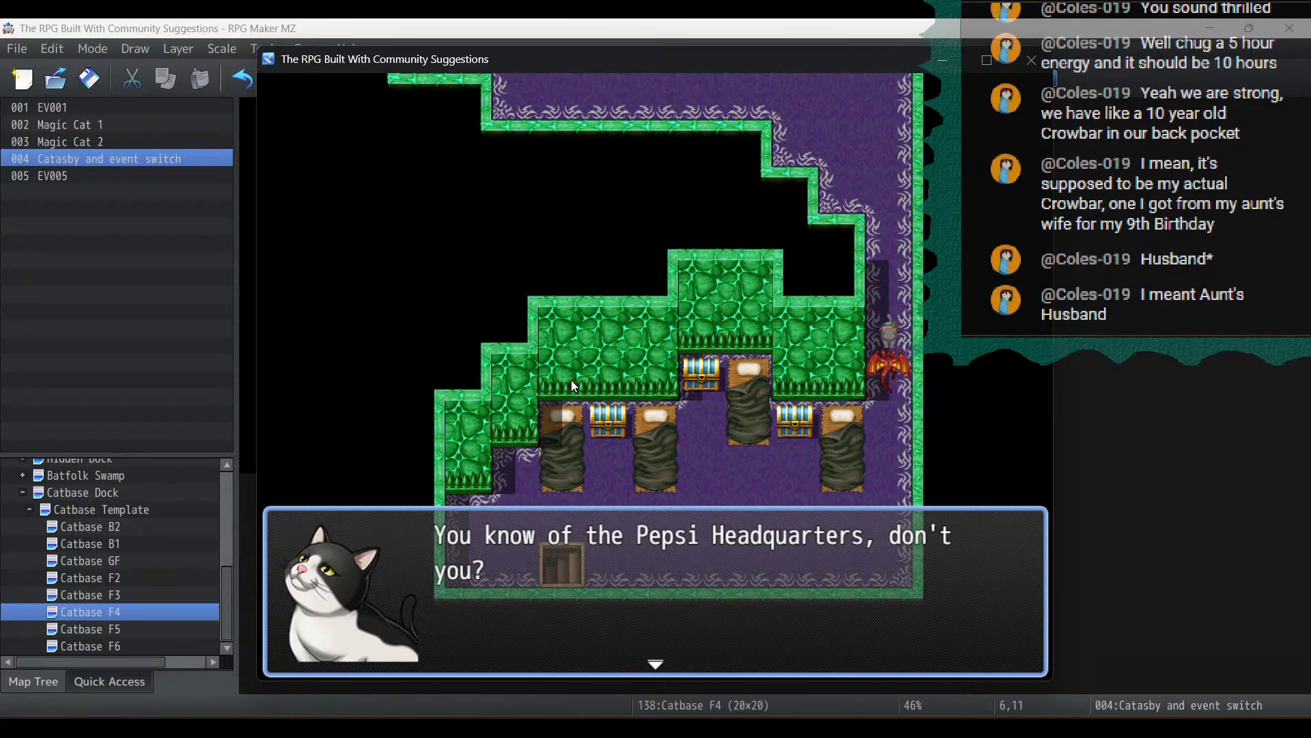
Read through Magic Cat 2's Pepsi Factory rift explanation and the library scene asking the party to oppose the Root Beer Gods
{"action": "key", "text": "Return"}
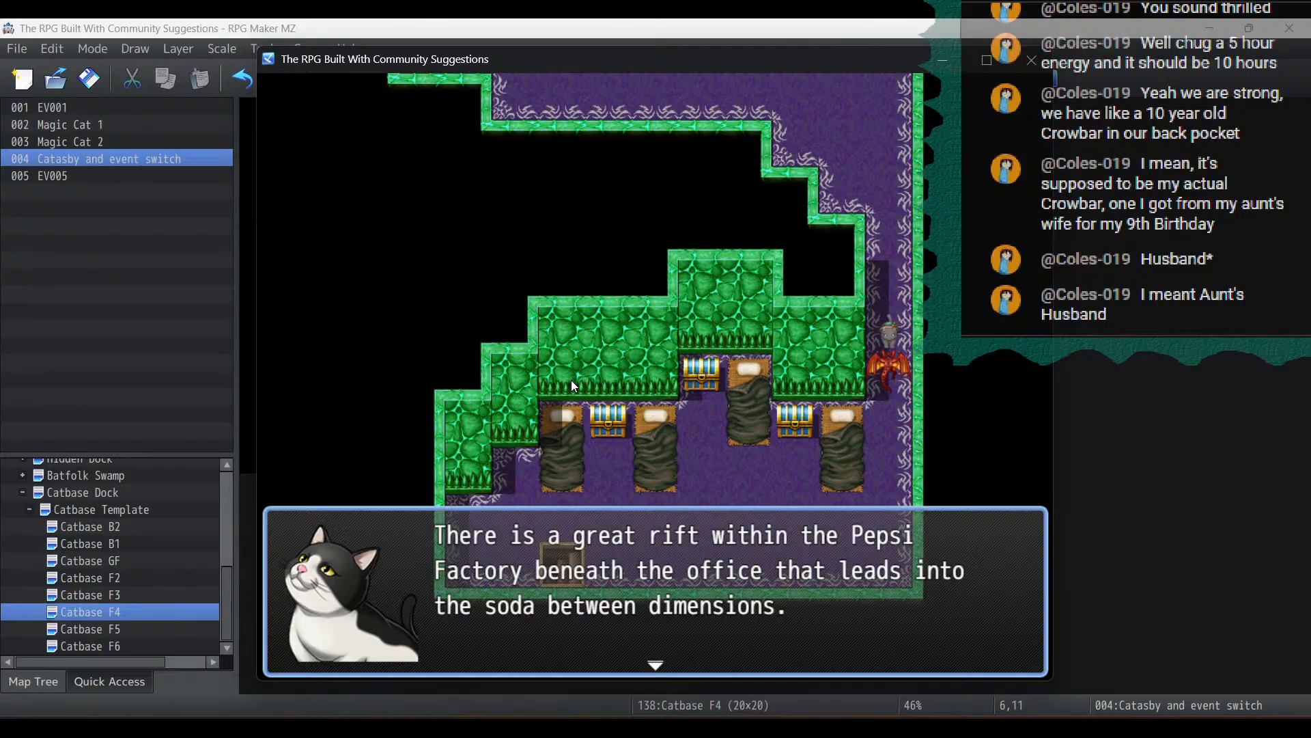
{"action": "key", "text": "Return"}
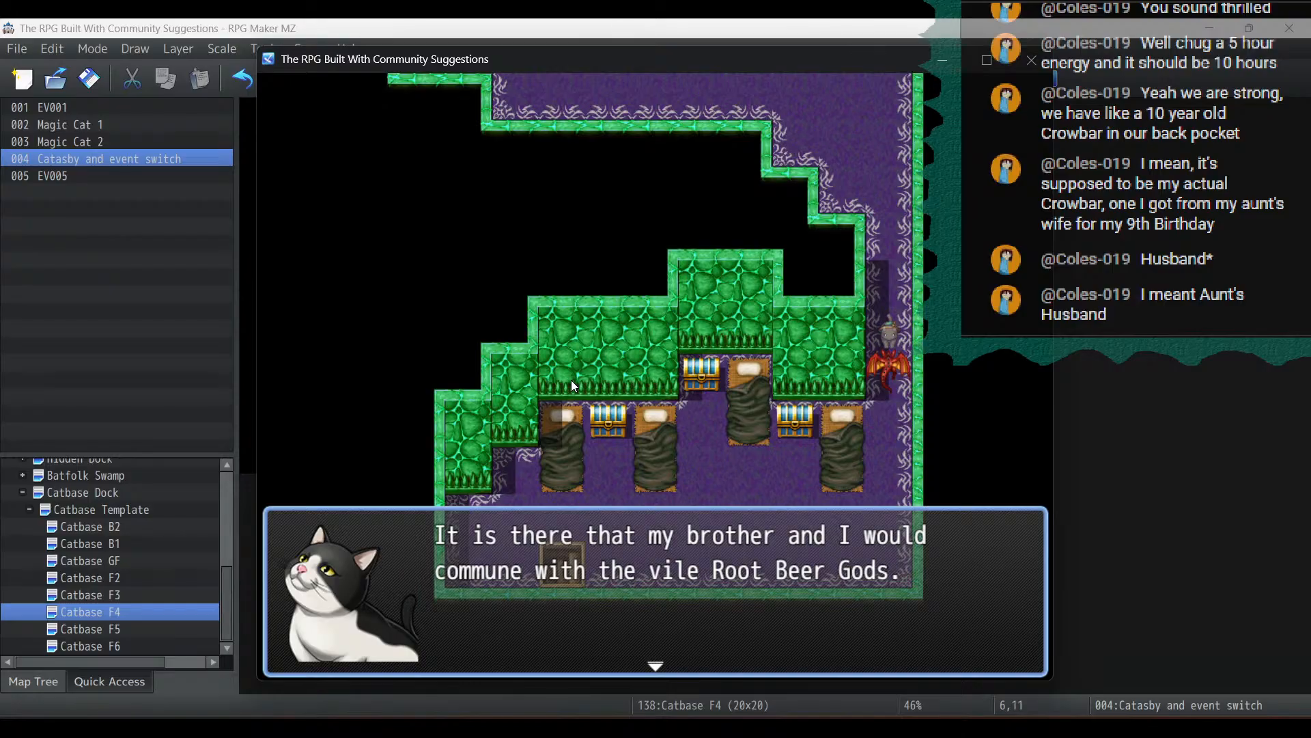
{"action": "key", "text": "Return"}
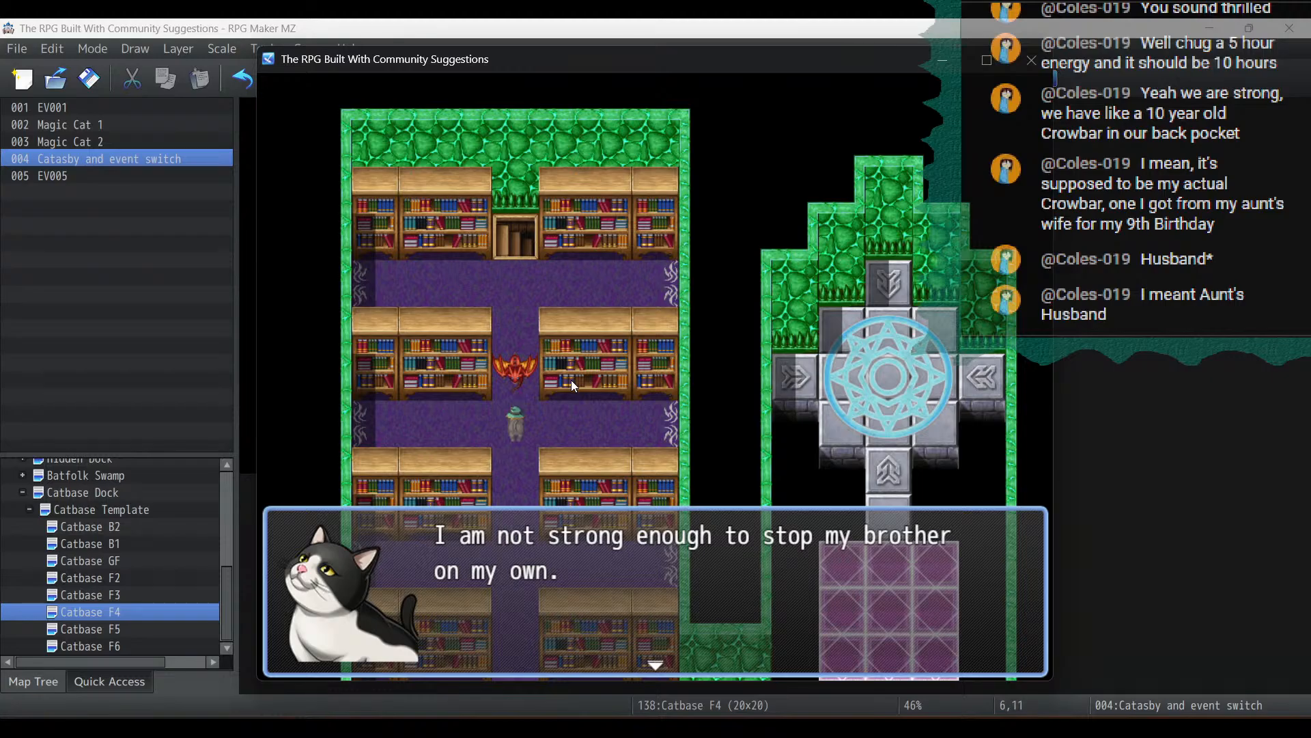
{"action": "key", "text": "Return"}
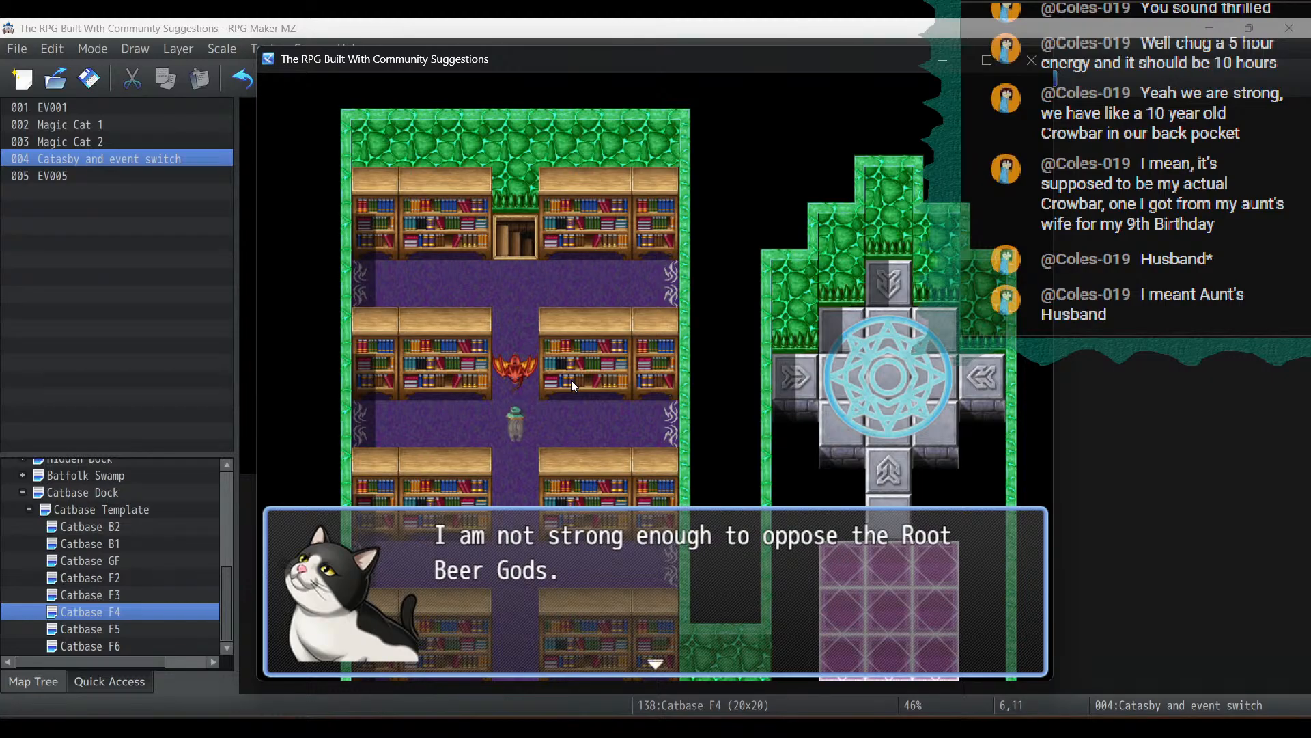
{"action": "key", "text": "Return"}
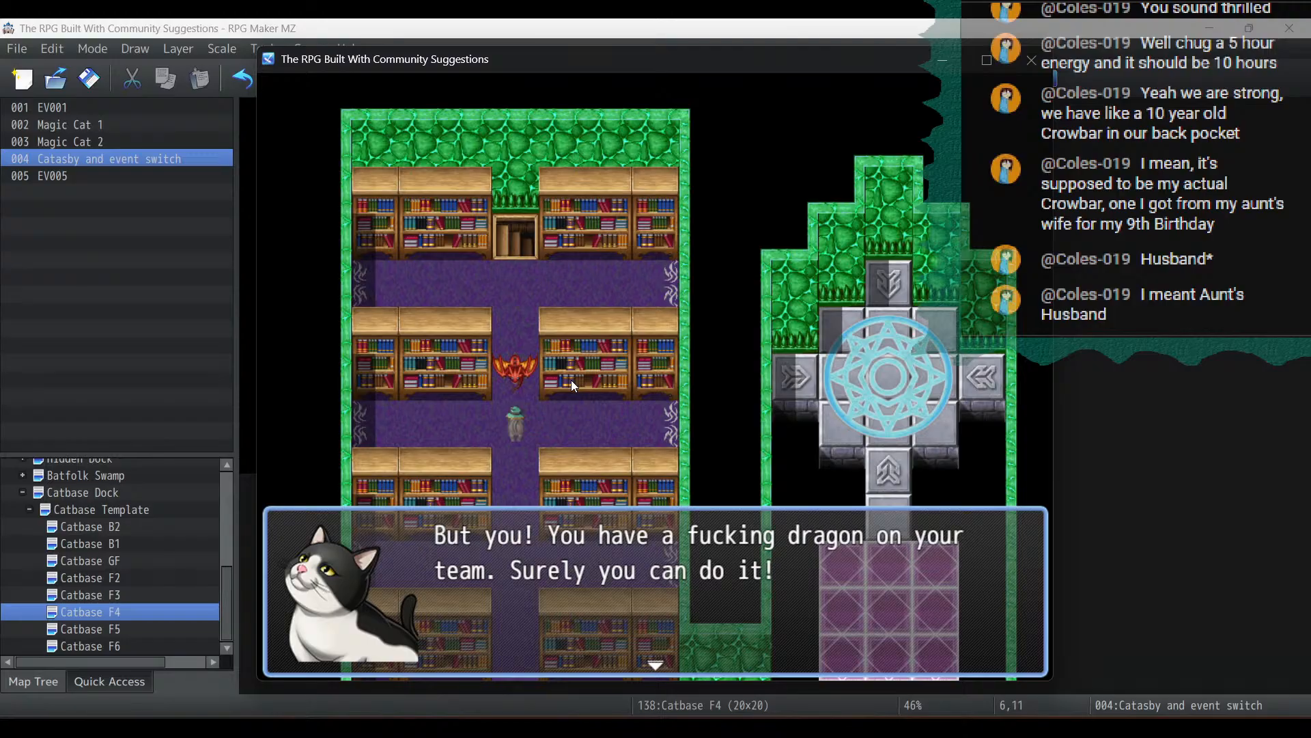
{"action": "key", "text": "Return"}
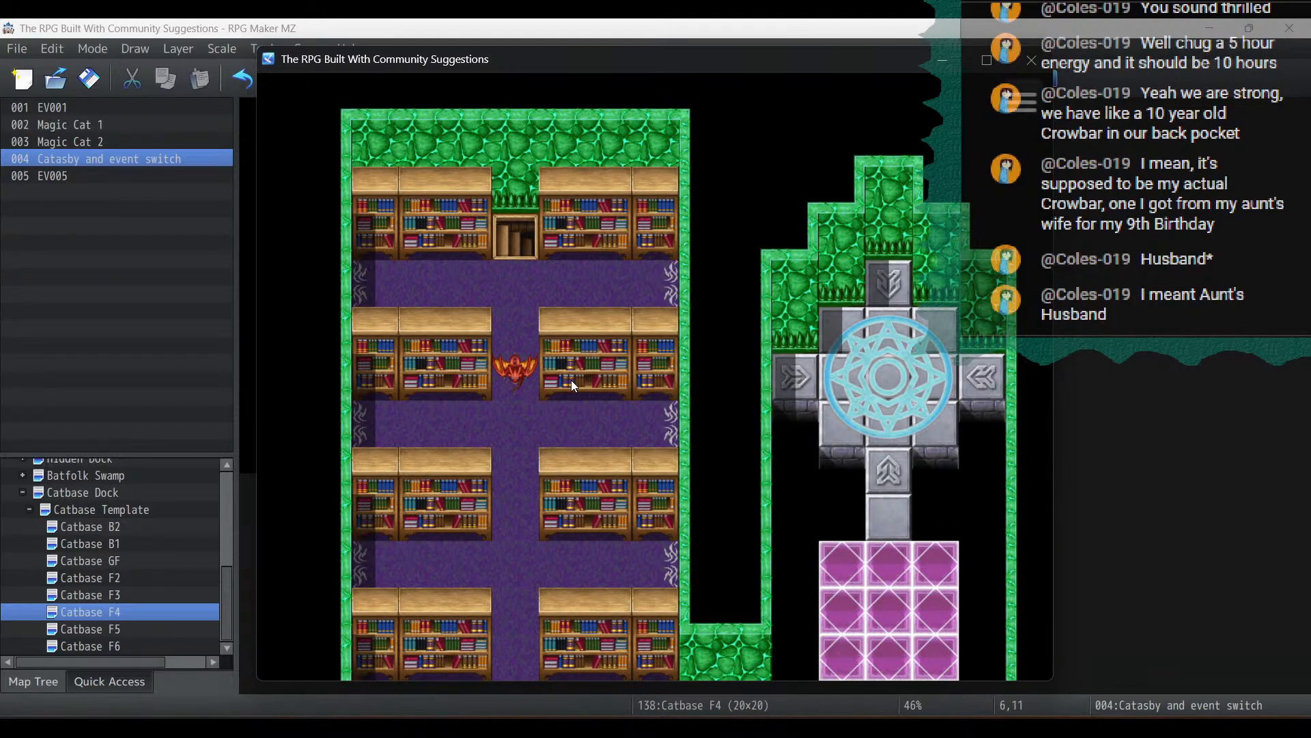
Walk the dragon down the library aisle to the cat at the pink stairs, start its dialogue, and end the playtest
{"action": "key", "text": "Down"}
{"action": "key", "text": "Right"}
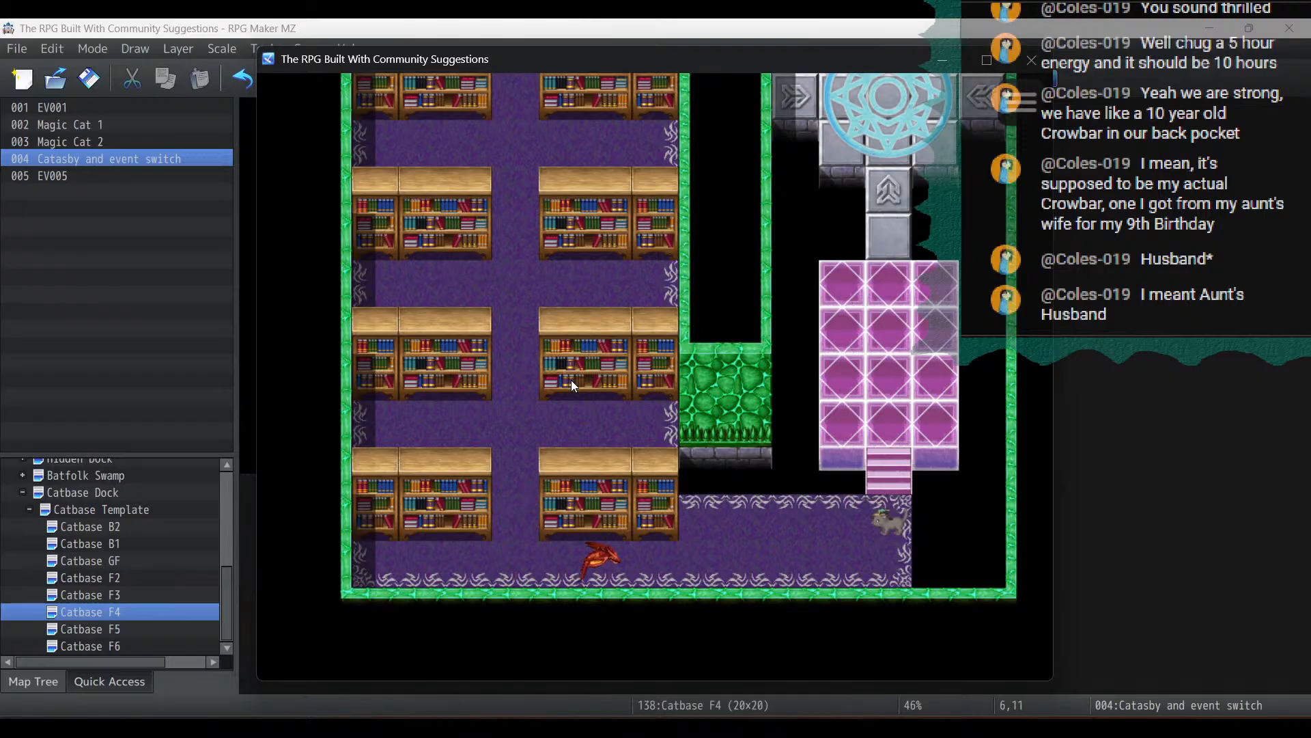
{"action": "key", "text": "Up"}
{"action": "key", "text": "Right"}
{"action": "key", "text": "Return"}
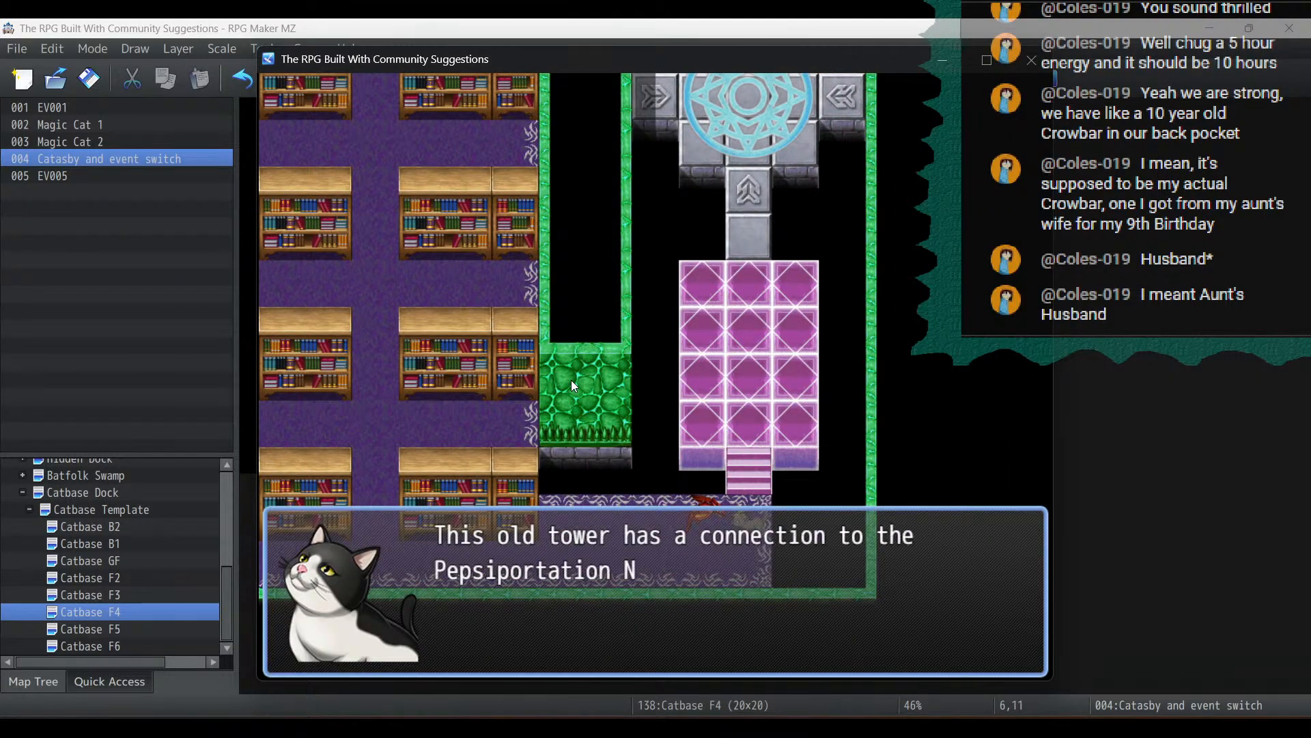
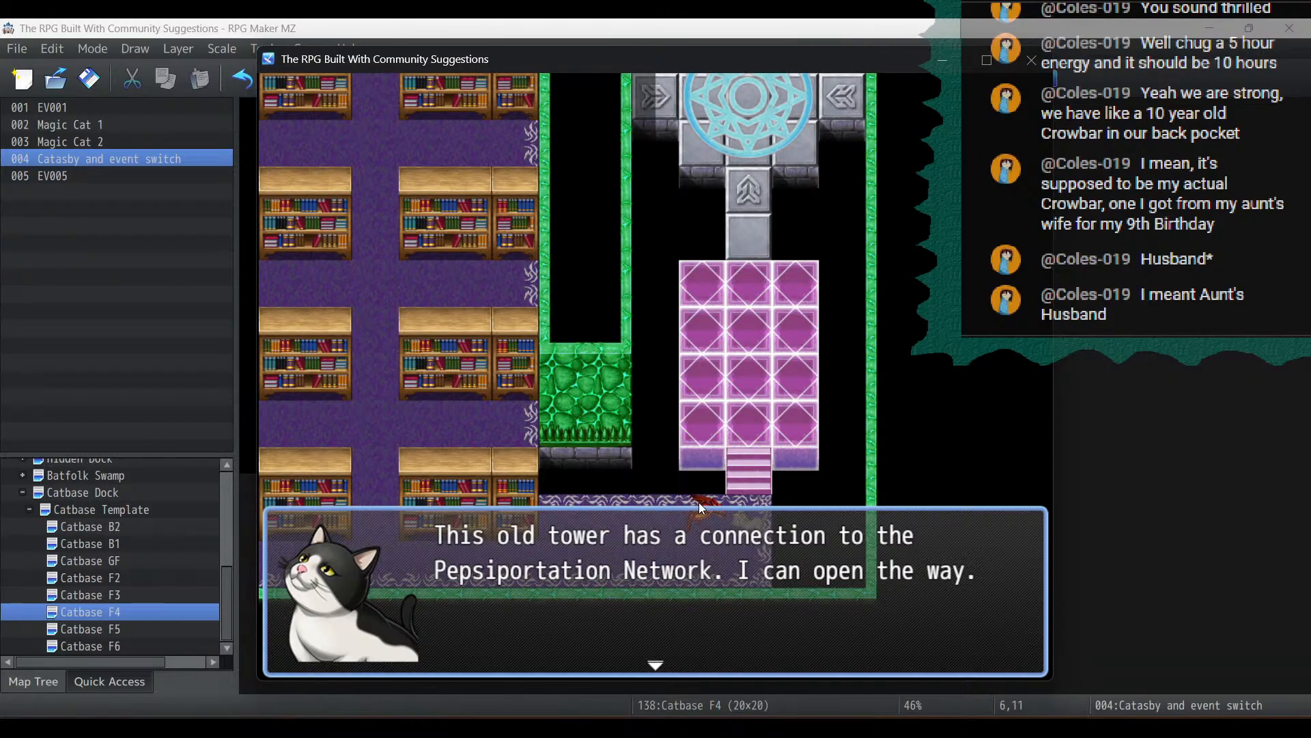
{"action": "left_click", "coordinate": [1028, 71]}
On Catbase F6, change the target of the waiting movement route before the keycard text in the lower Magic Cat event to Player
{"action": "left_click", "coordinate": [130, 645]}
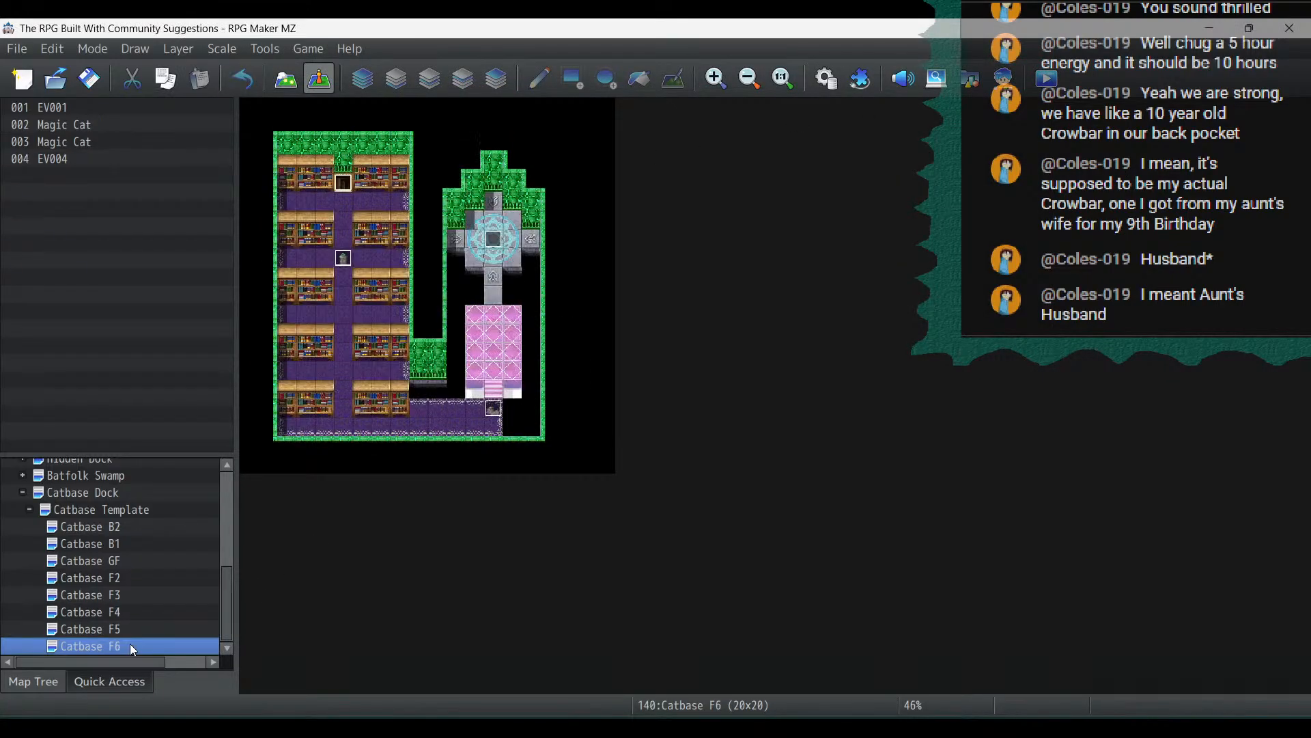
{"action": "double_click", "coordinate": [491, 412]}
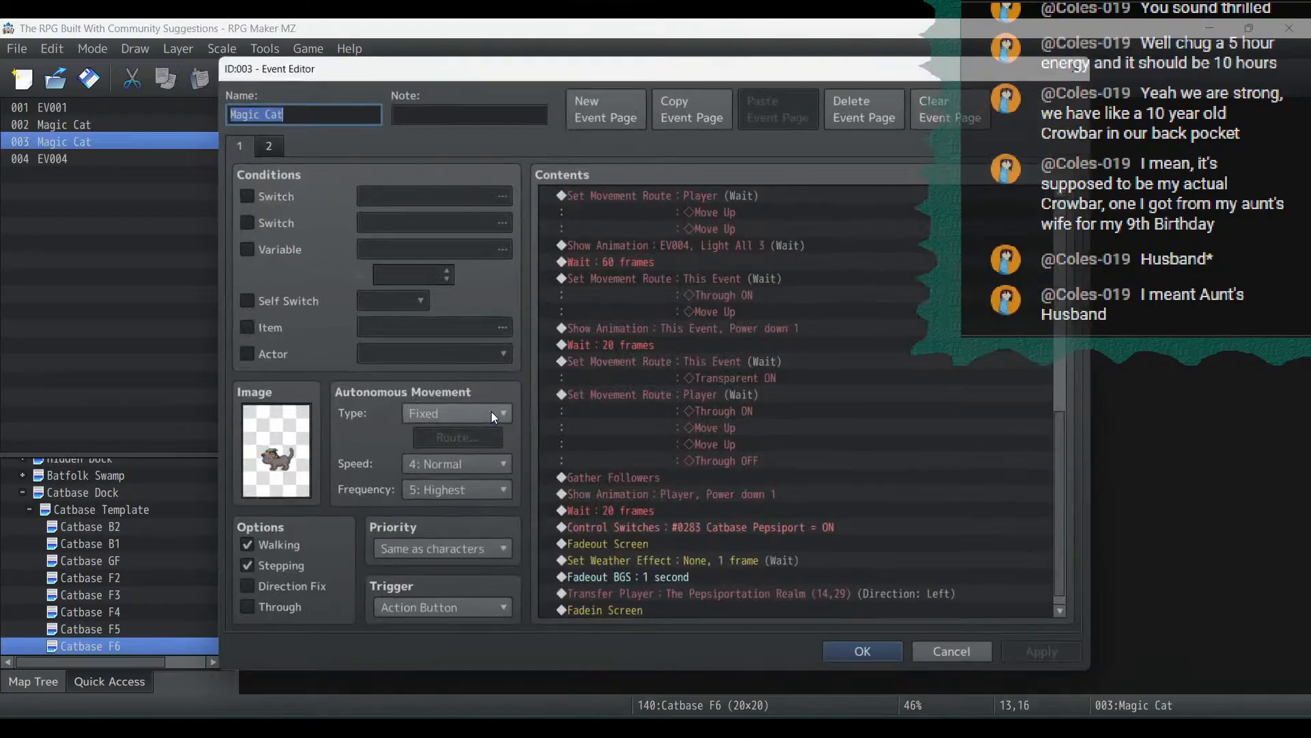
{"action": "scroll", "coordinate": [727, 325], "scroll_direction": "up", "scroll_amount": 10}
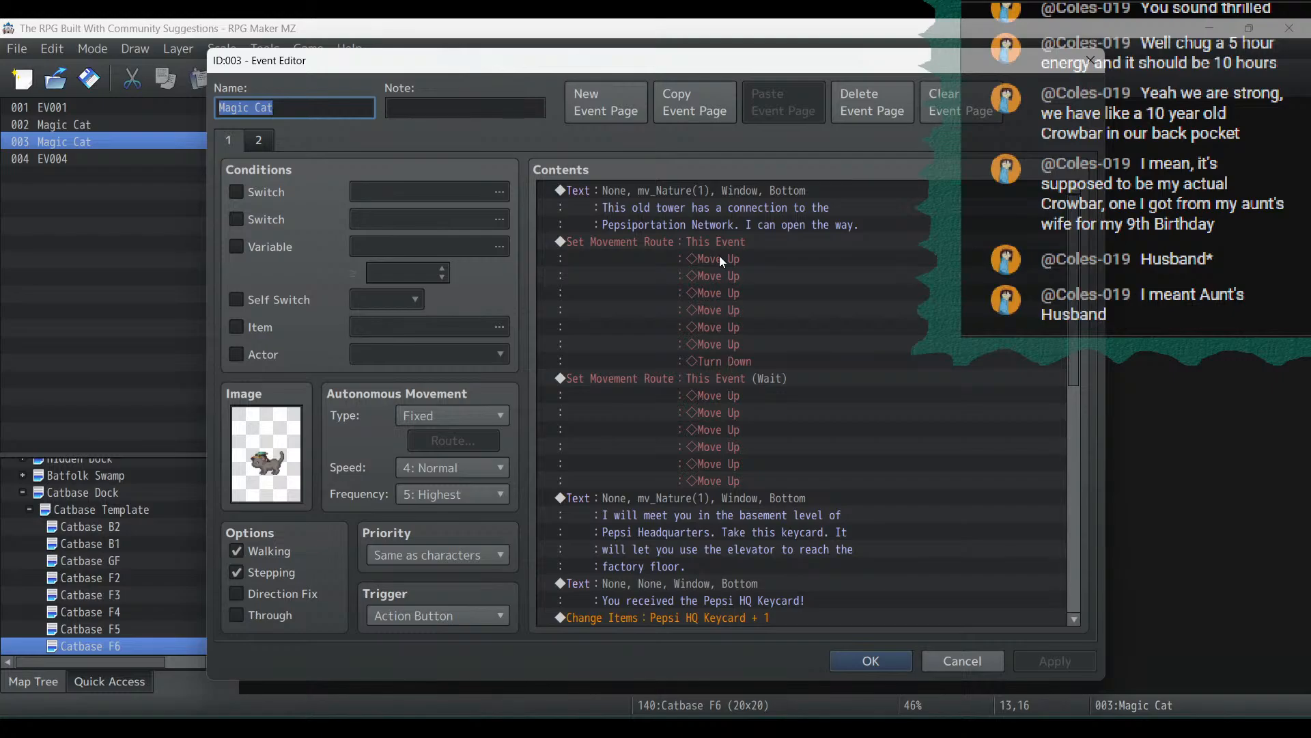
{"action": "double_click", "coordinate": [724, 380]}
{"action": "left_click", "coordinate": [444, 219]}
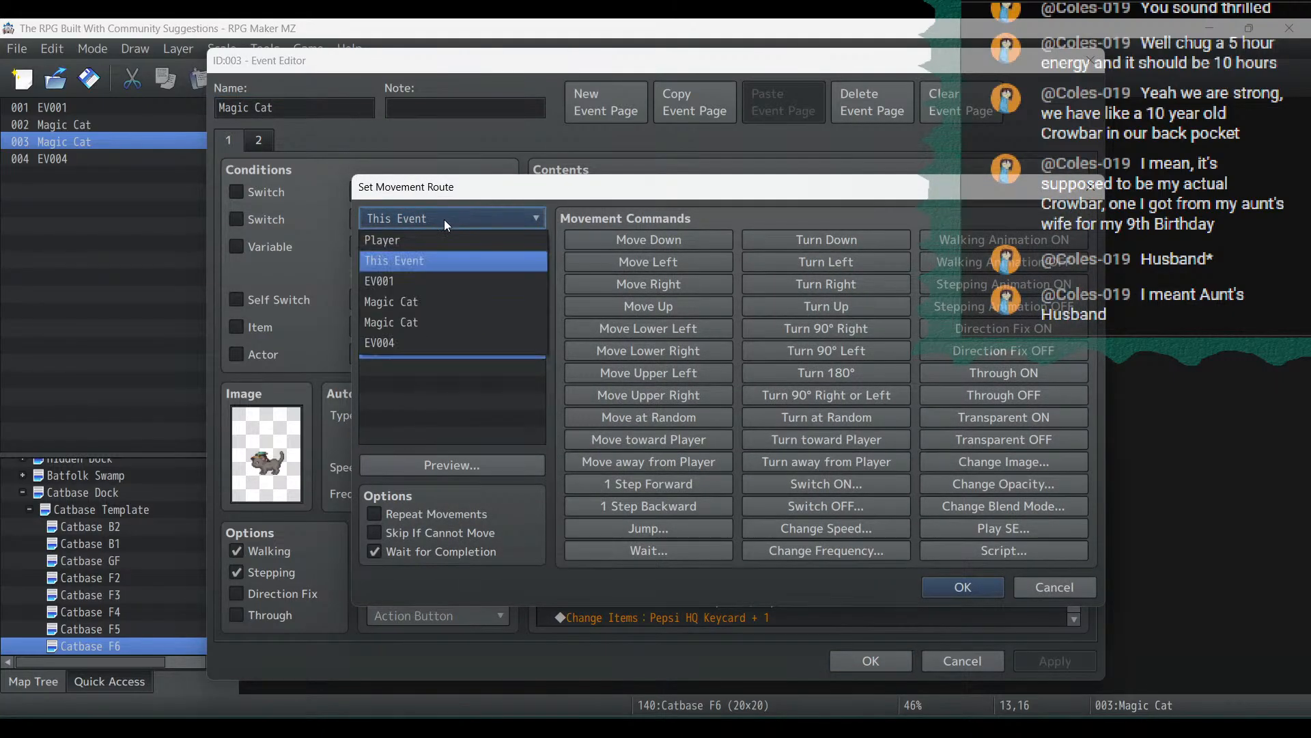
{"action": "left_click", "coordinate": [436, 240]}
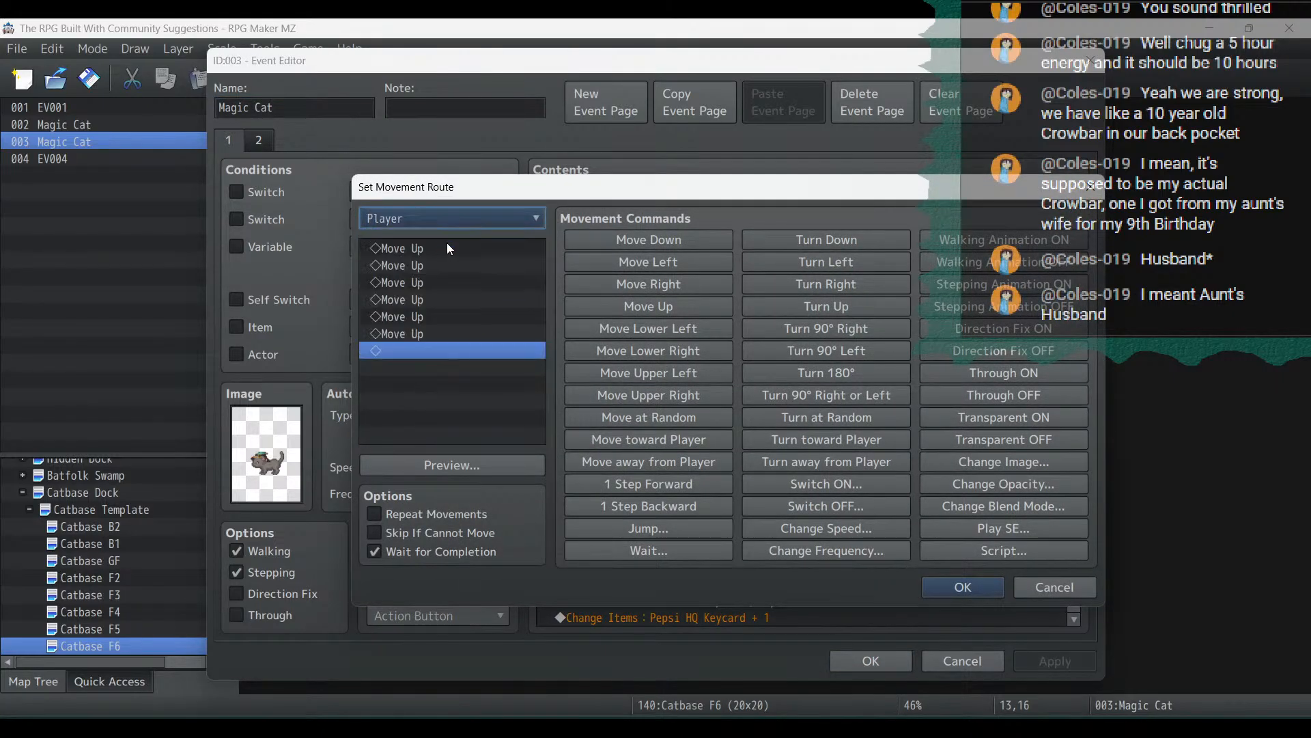
Add Move Right at the start and another Move Up at the end of the player's route, and enable Skip If Cannot Move
{"action": "left_click", "coordinate": [396, 252]}
{"action": "left_click", "coordinate": [648, 283]}
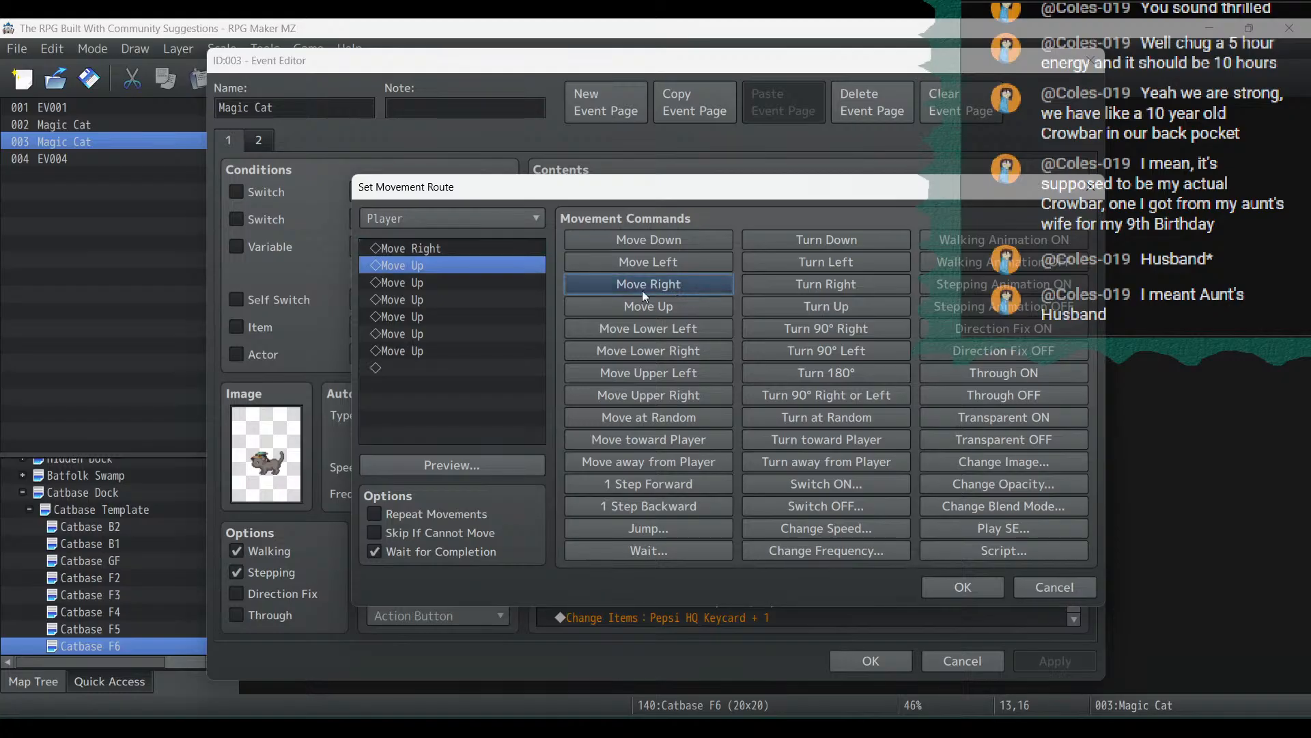
{"action": "left_click", "coordinate": [480, 353]}
{"action": "left_click", "coordinate": [480, 369]}
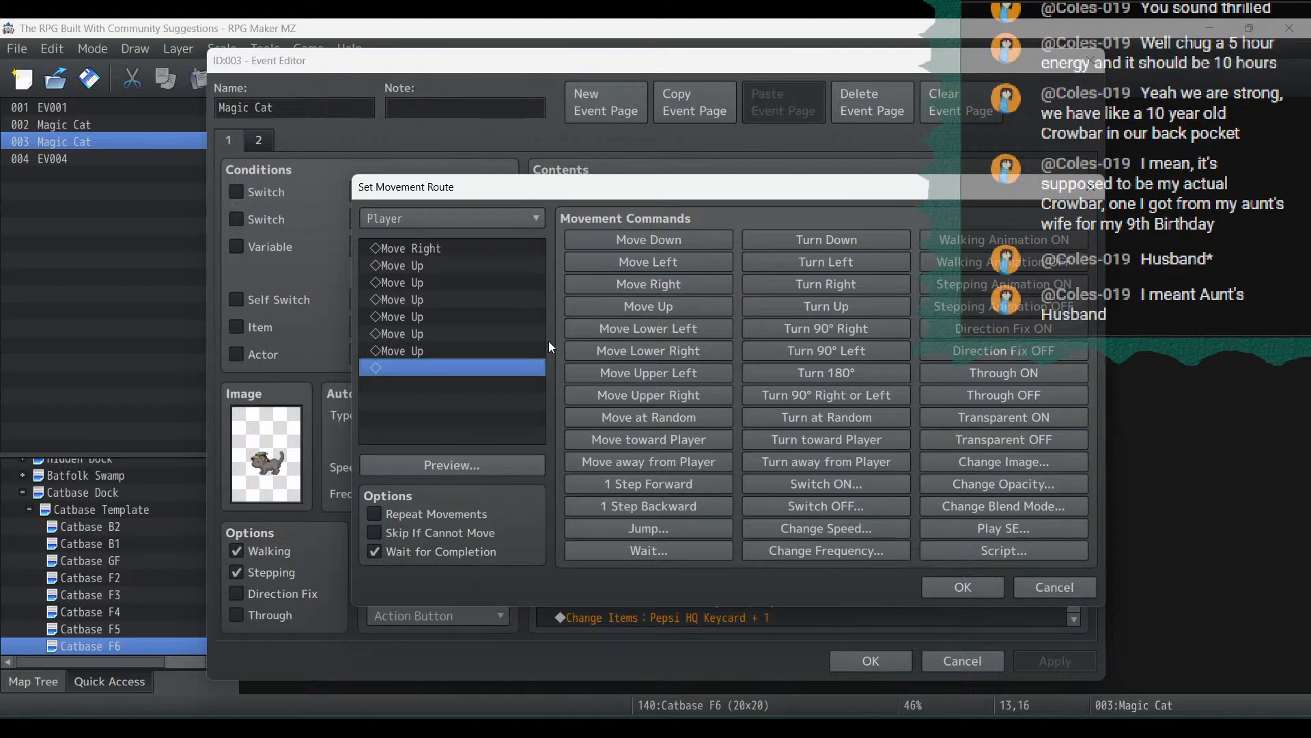
{"action": "left_click", "coordinate": [642, 309]}
{"action": "left_click", "coordinate": [443, 534]}
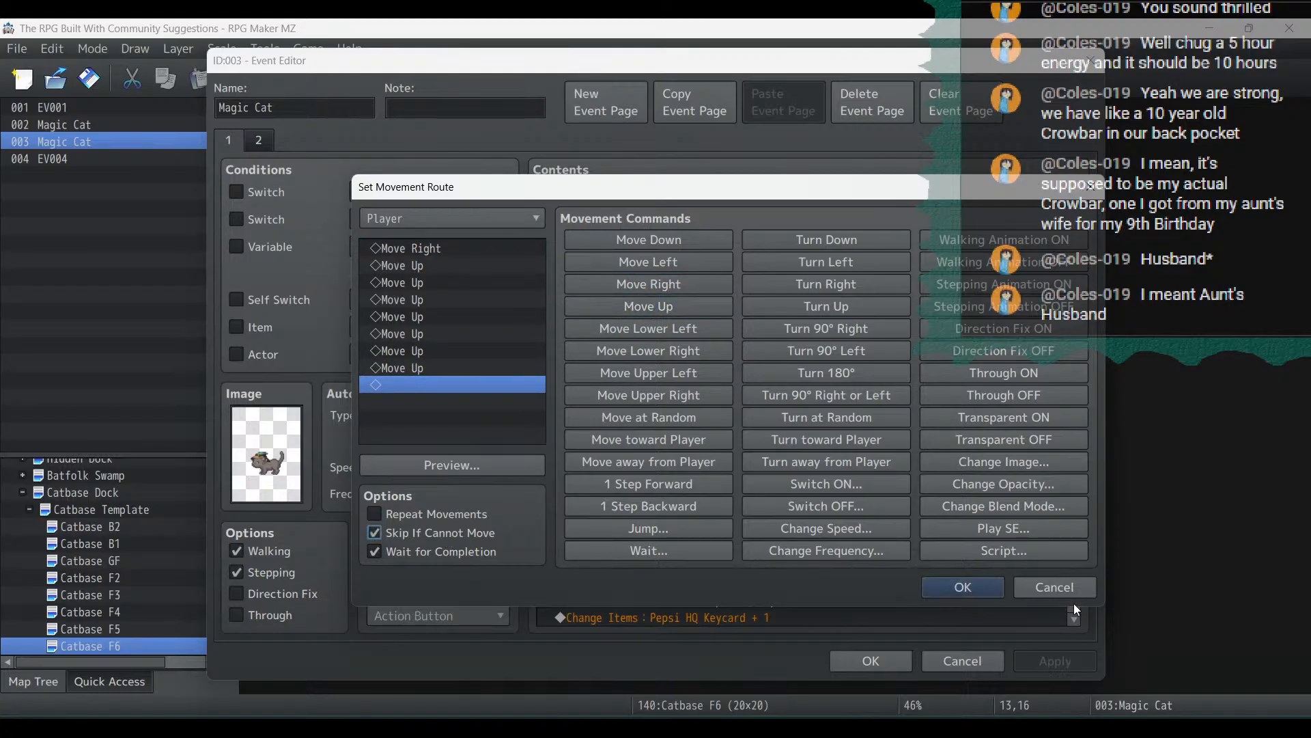
{"action": "left_click", "coordinate": [932, 587]}
Review the commands following the keycard handover and apply the changes to the Magic Cat event
{"action": "scroll", "coordinate": [789, 407], "scroll_direction": "down", "scroll_amount": 5}
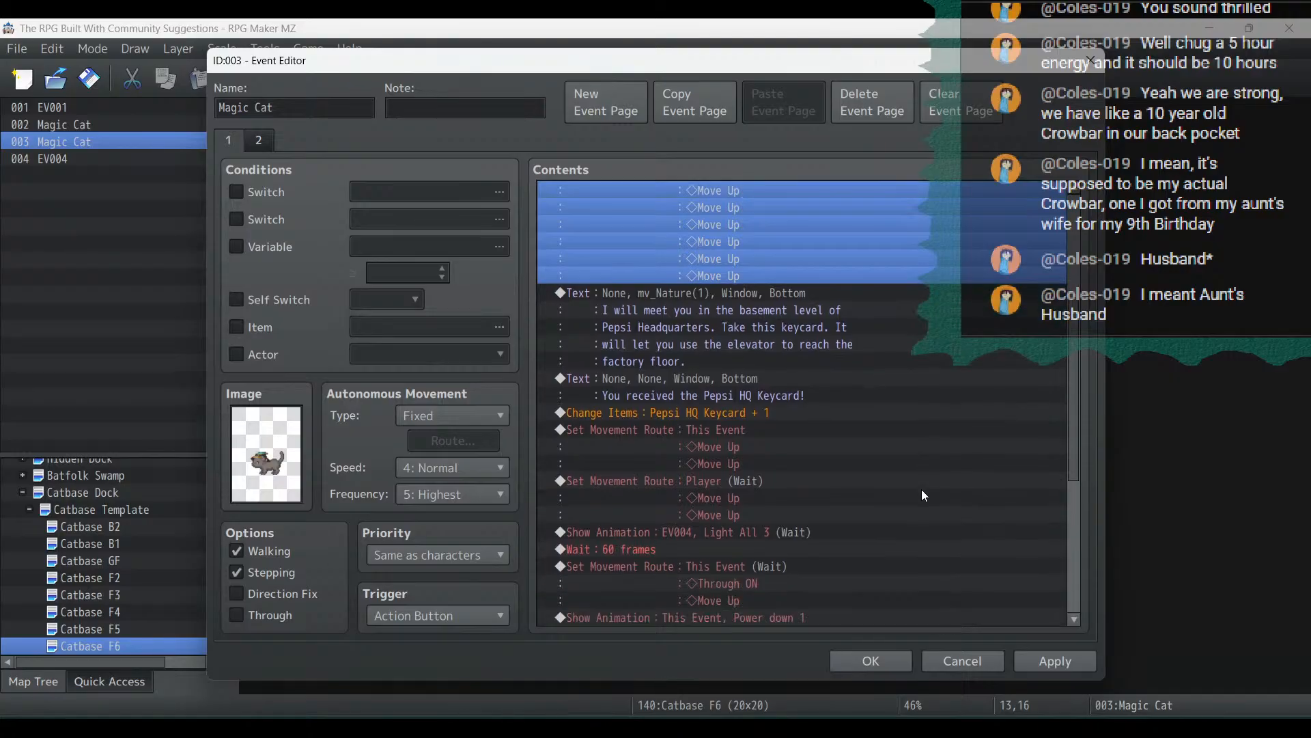
{"action": "scroll", "coordinate": [789, 407], "scroll_direction": "down", "scroll_amount": 5}
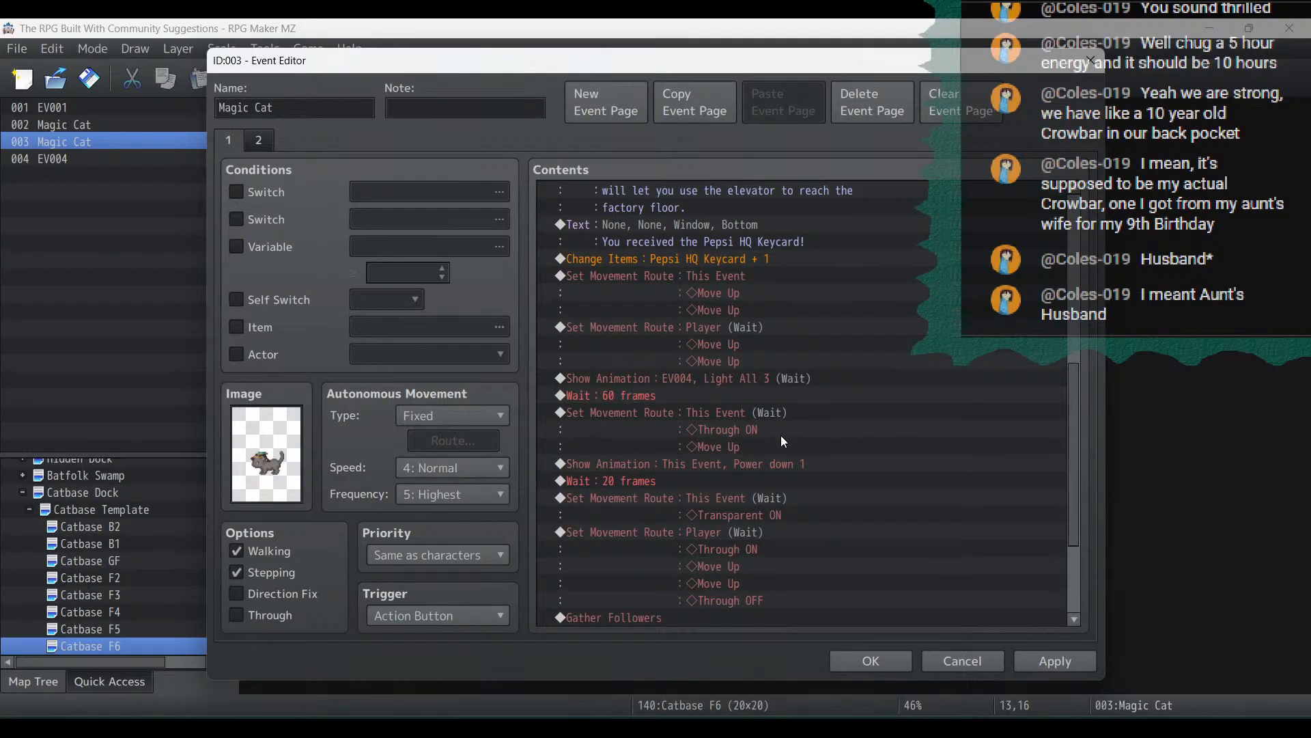
{"action": "left_click", "coordinate": [1055, 661]}
{"action": "left_click", "coordinate": [870, 661]}
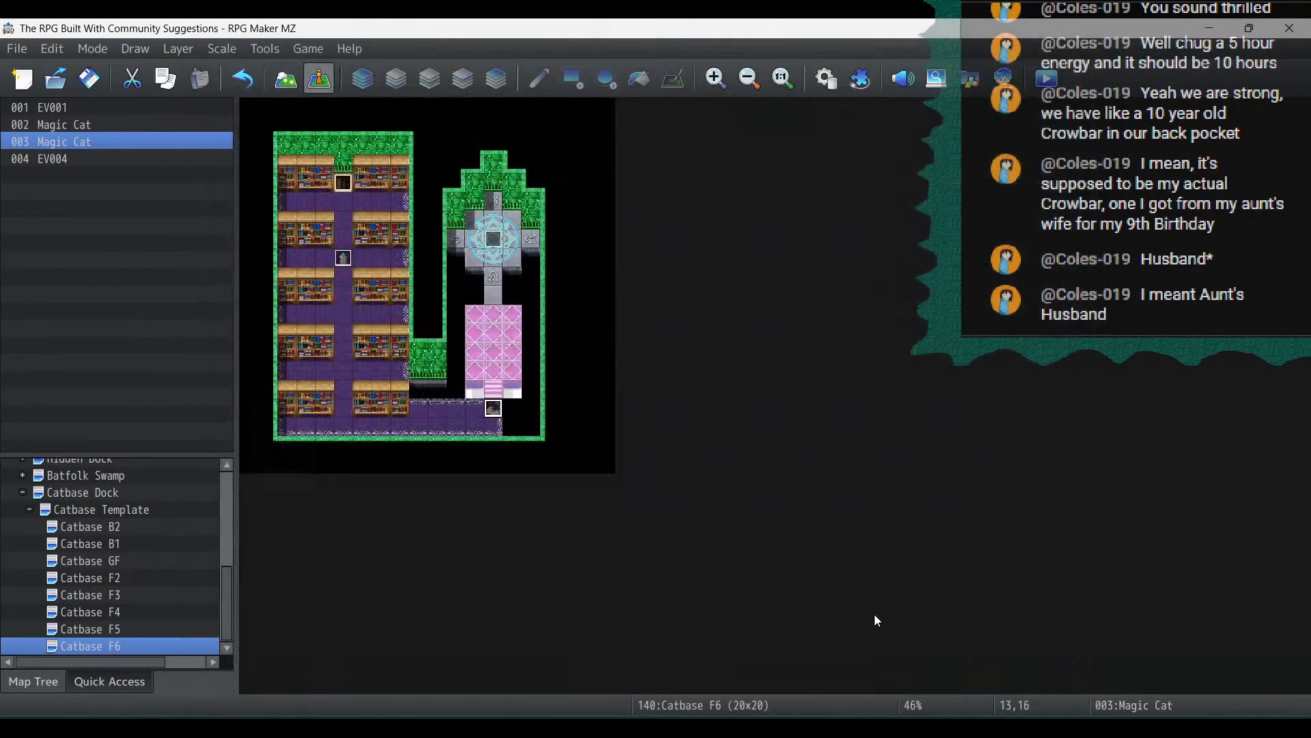
{"action": "left_click", "coordinate": [1048, 89]}
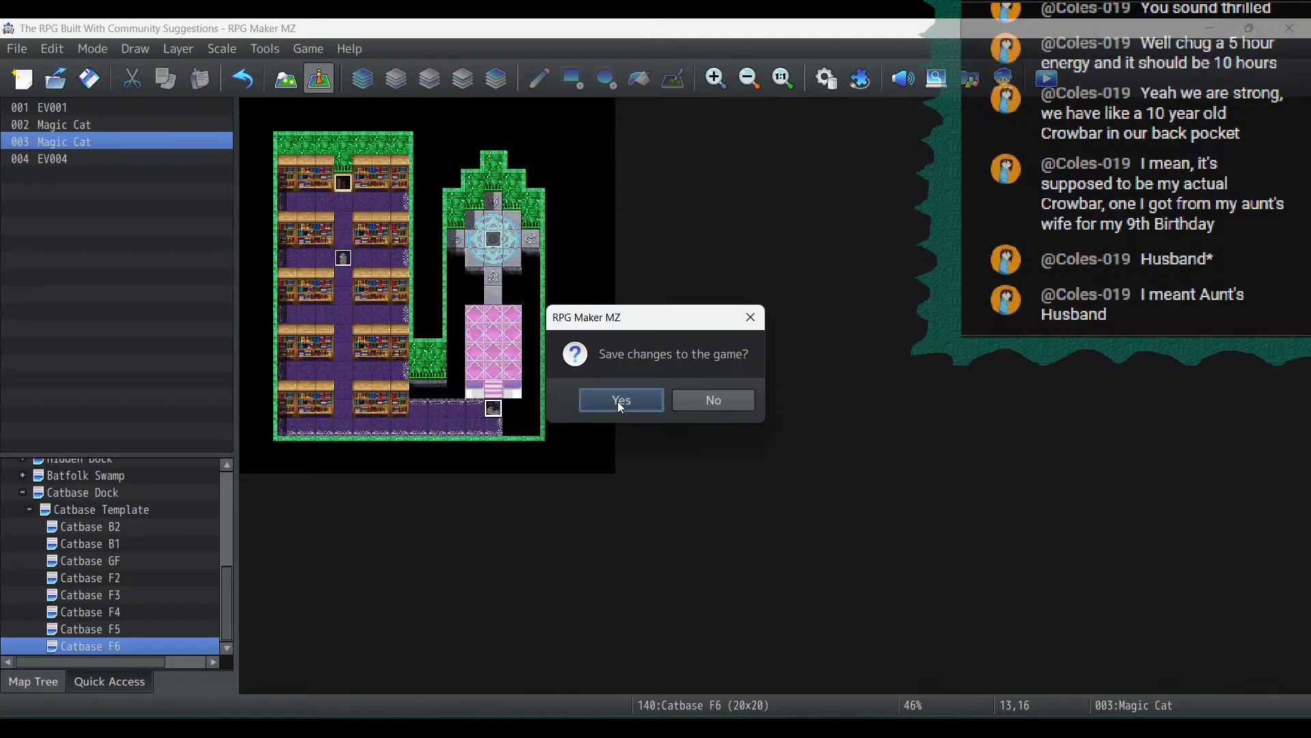
{"action": "left_click", "coordinate": [749, 318]}
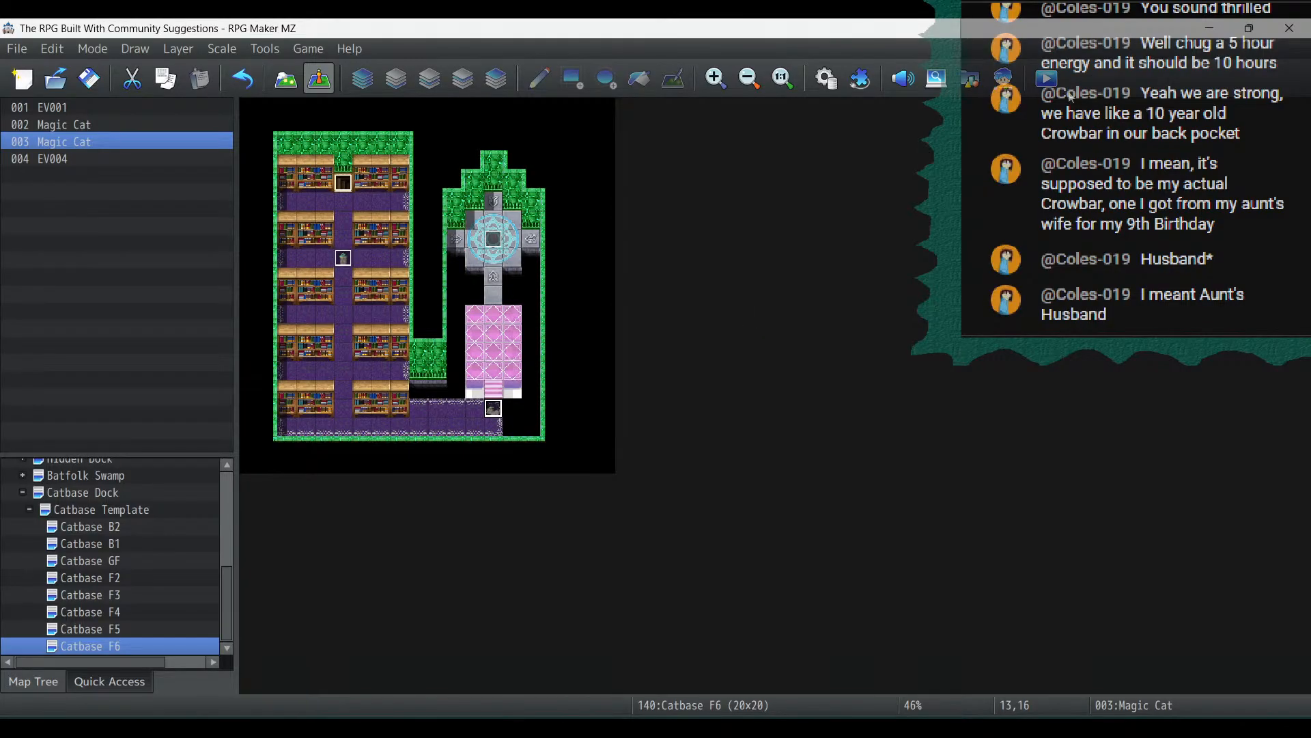
On Catbase F4, insert a Fadeout Screen before the Cat Scene 1 switch command in the Catasby and event switch event
{"action": "left_click", "coordinate": [121, 613]}
{"action": "double_click", "coordinate": [362, 311]}
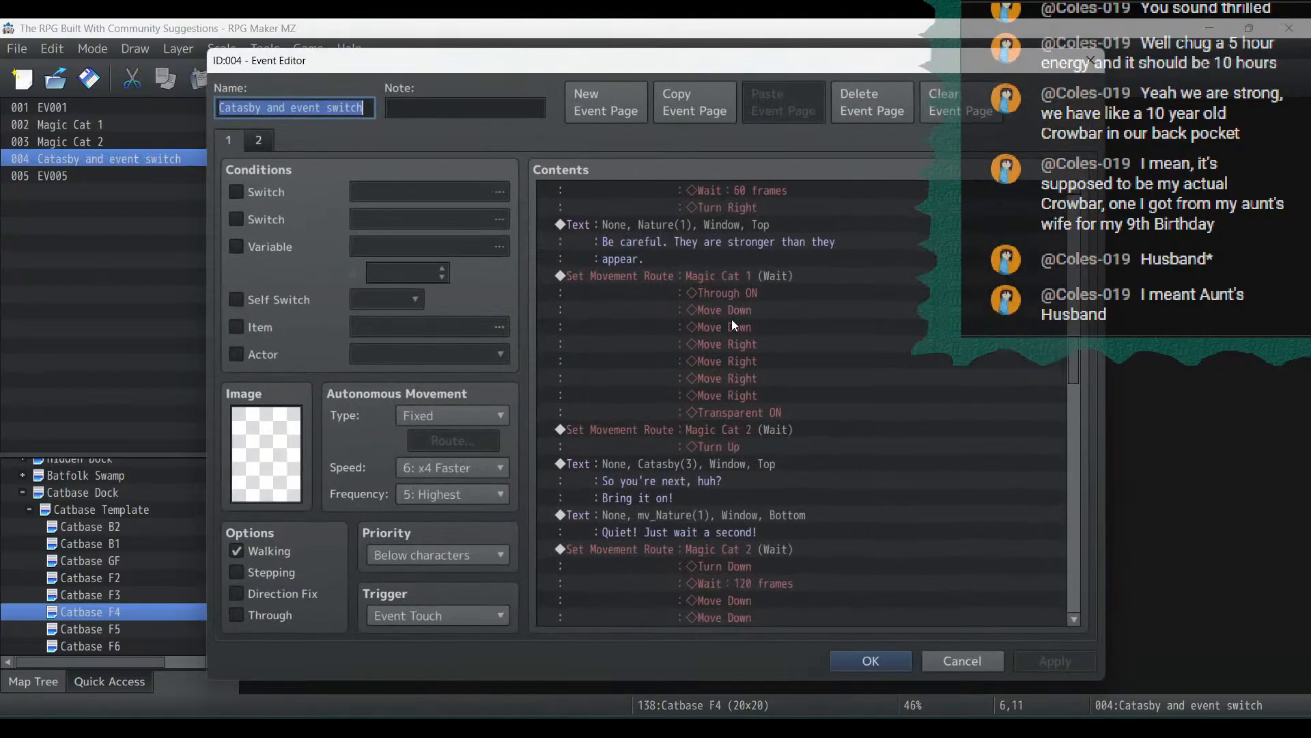
{"action": "left_click_drag", "start_coordinate": [1071, 359], "coordinate": [1054, 667]}
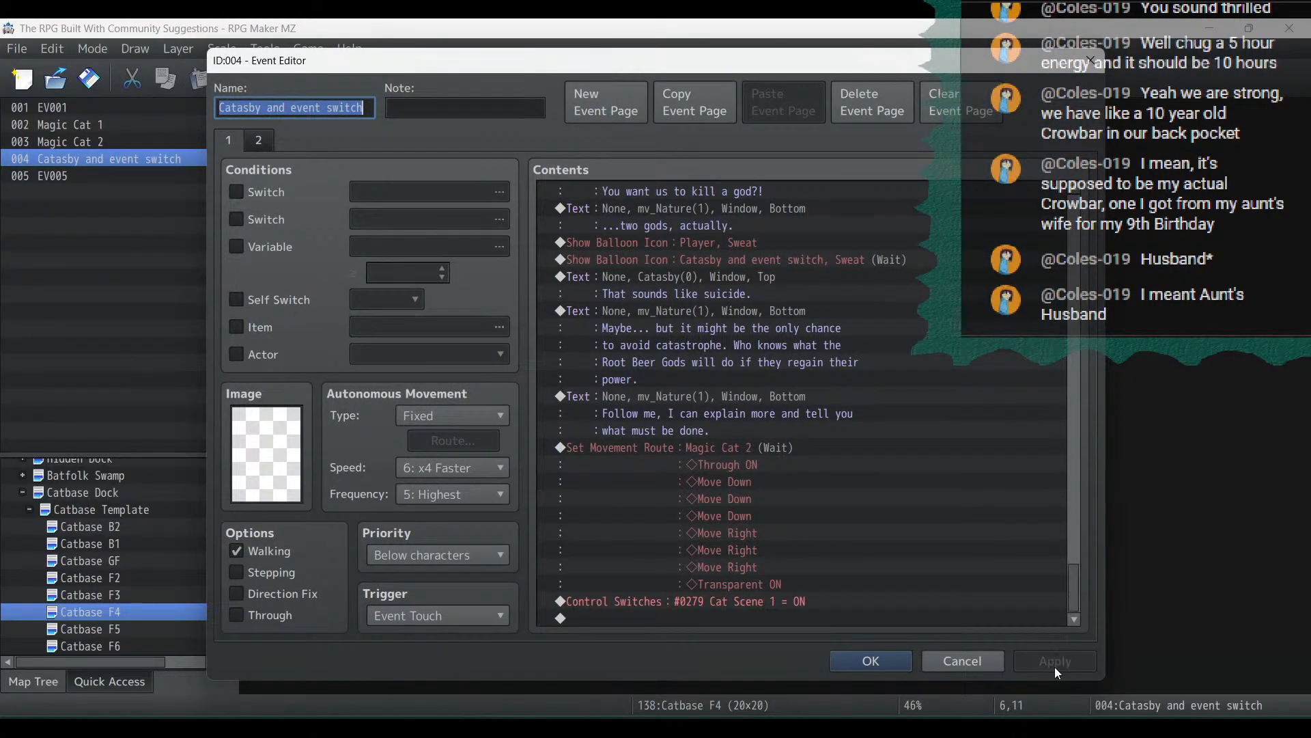
{"action": "left_click", "coordinate": [673, 600]}
{"action": "right_click", "coordinate": [674, 599]}
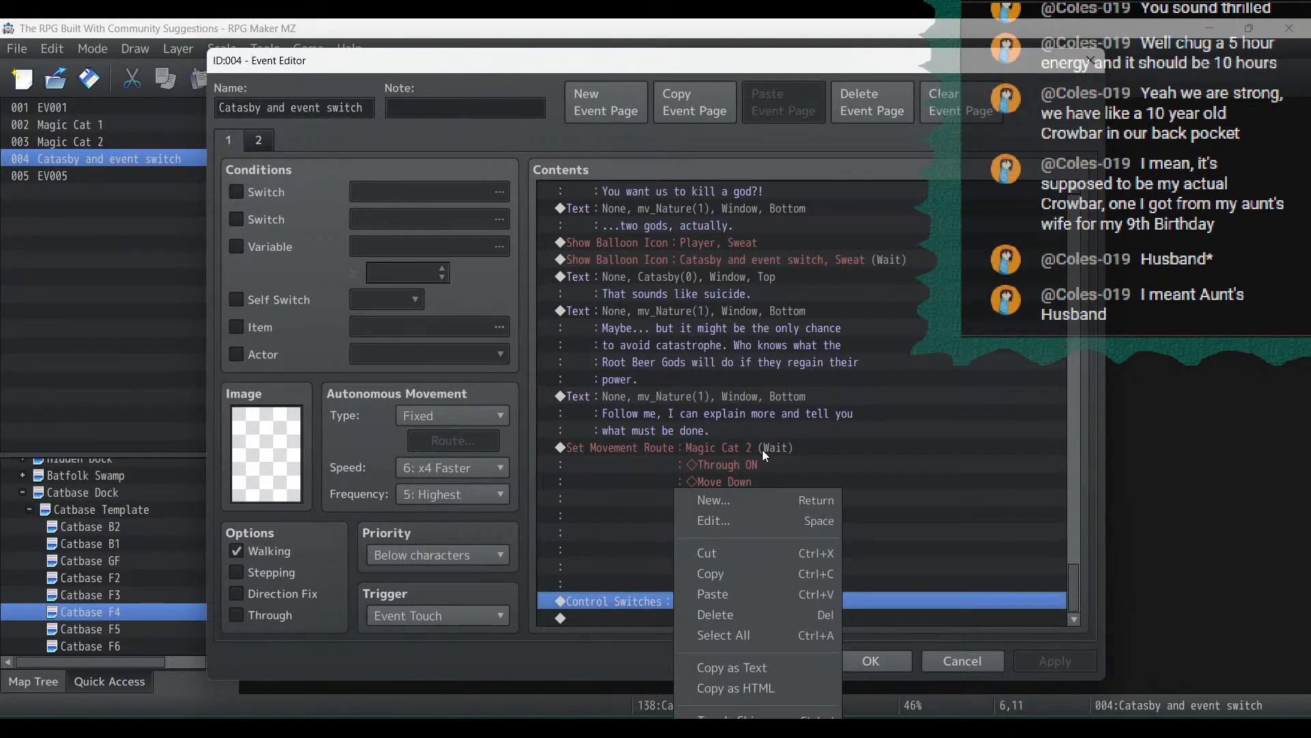
{"action": "left_click", "coordinate": [763, 501]}
{"action": "left_click", "coordinate": [620, 144]}
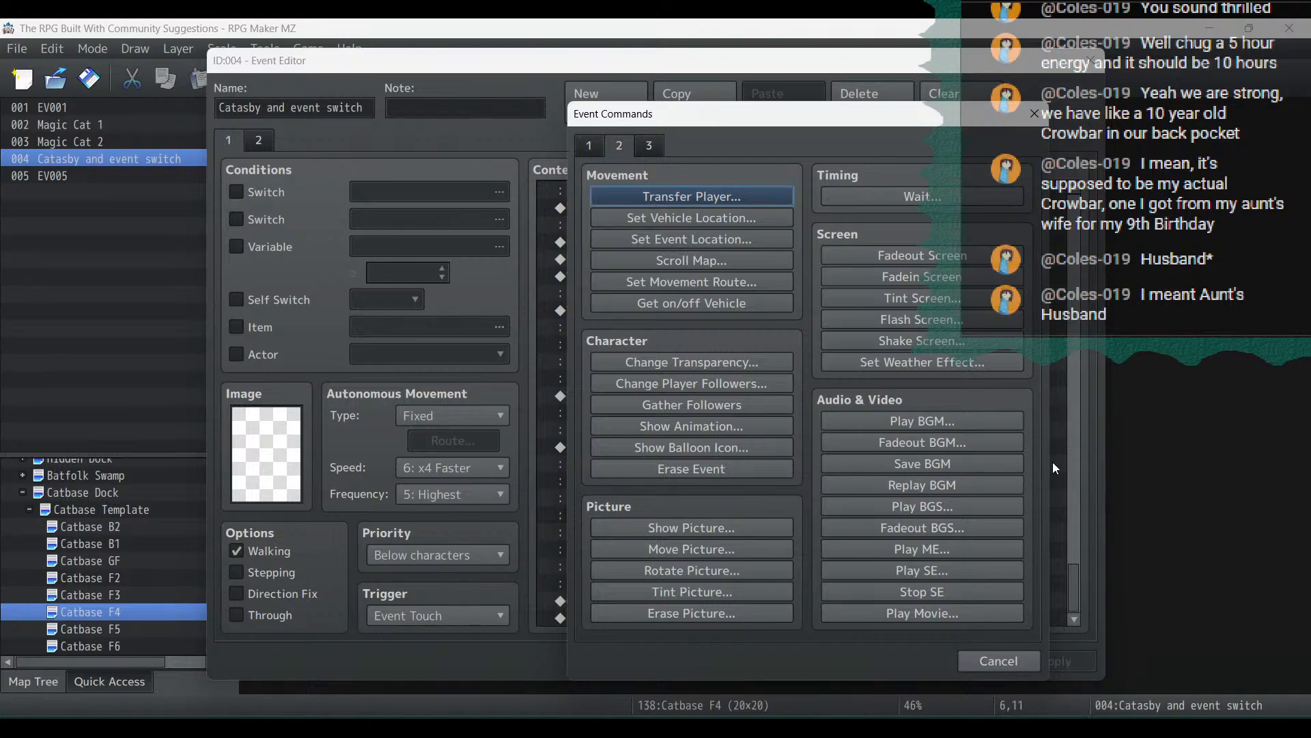
{"action": "left_click", "coordinate": [882, 250]}
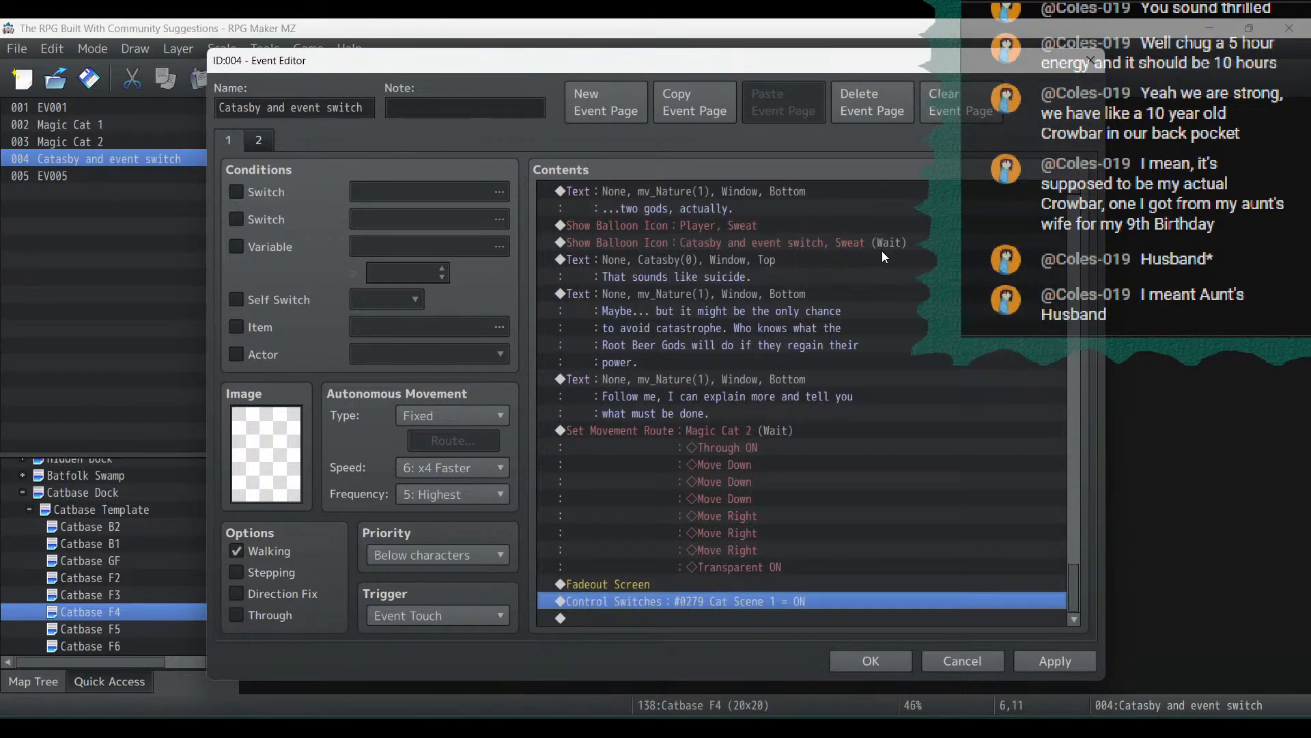
Add a Fadein Screen at the end of the Catasby and event switch event and save the project
{"action": "double_click", "coordinate": [702, 616]}
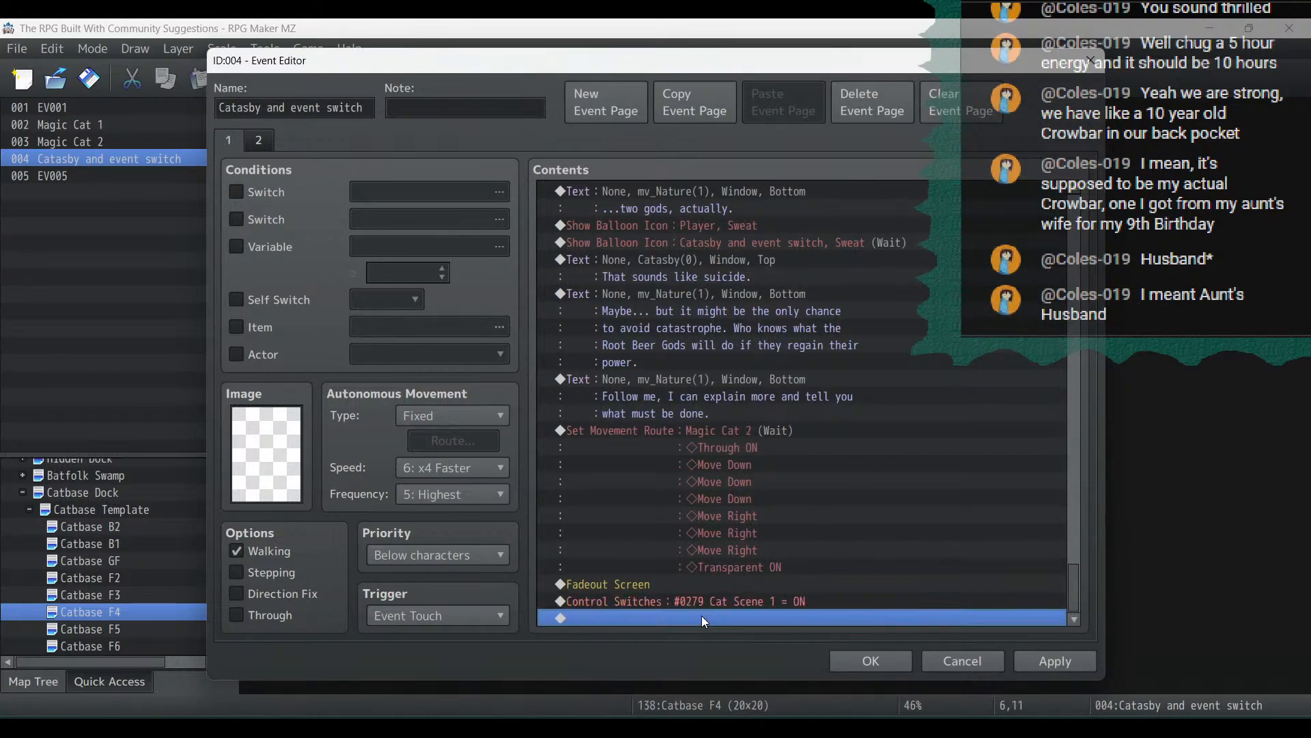
{"action": "left_click", "coordinate": [946, 282]}
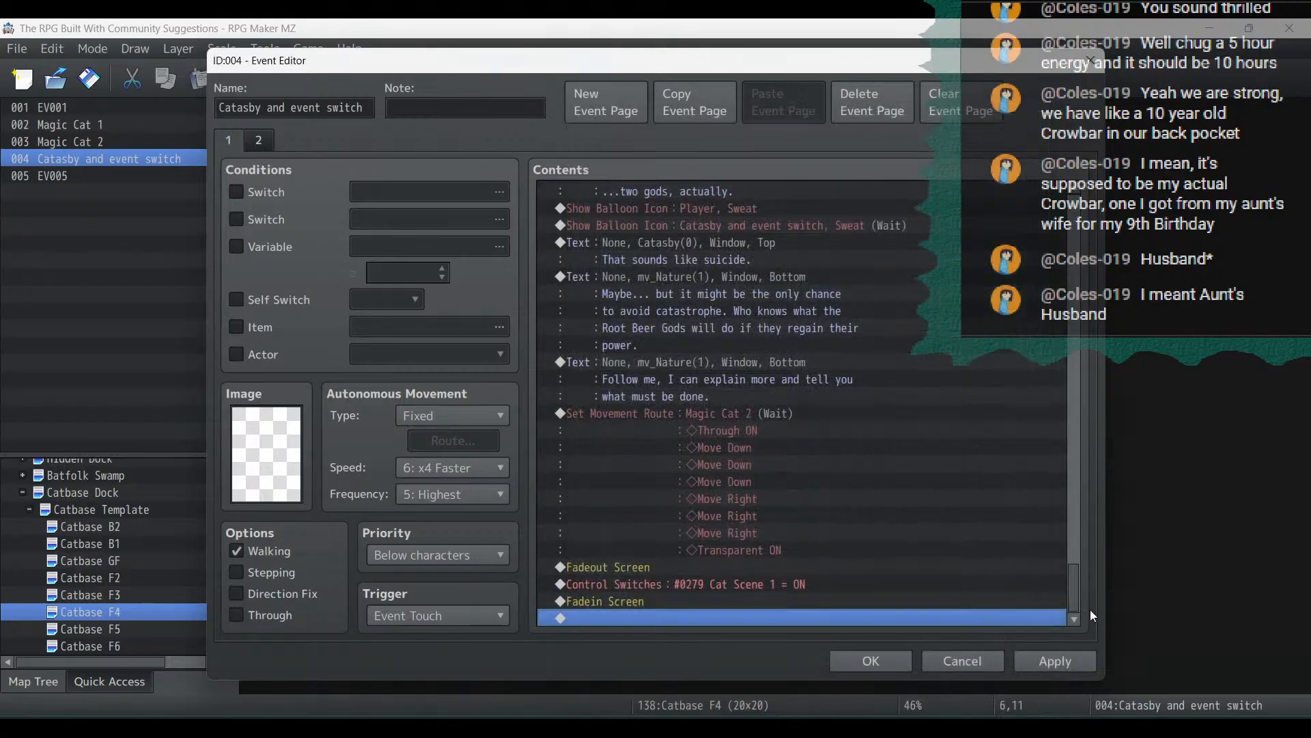
{"action": "left_click", "coordinate": [916, 661]}
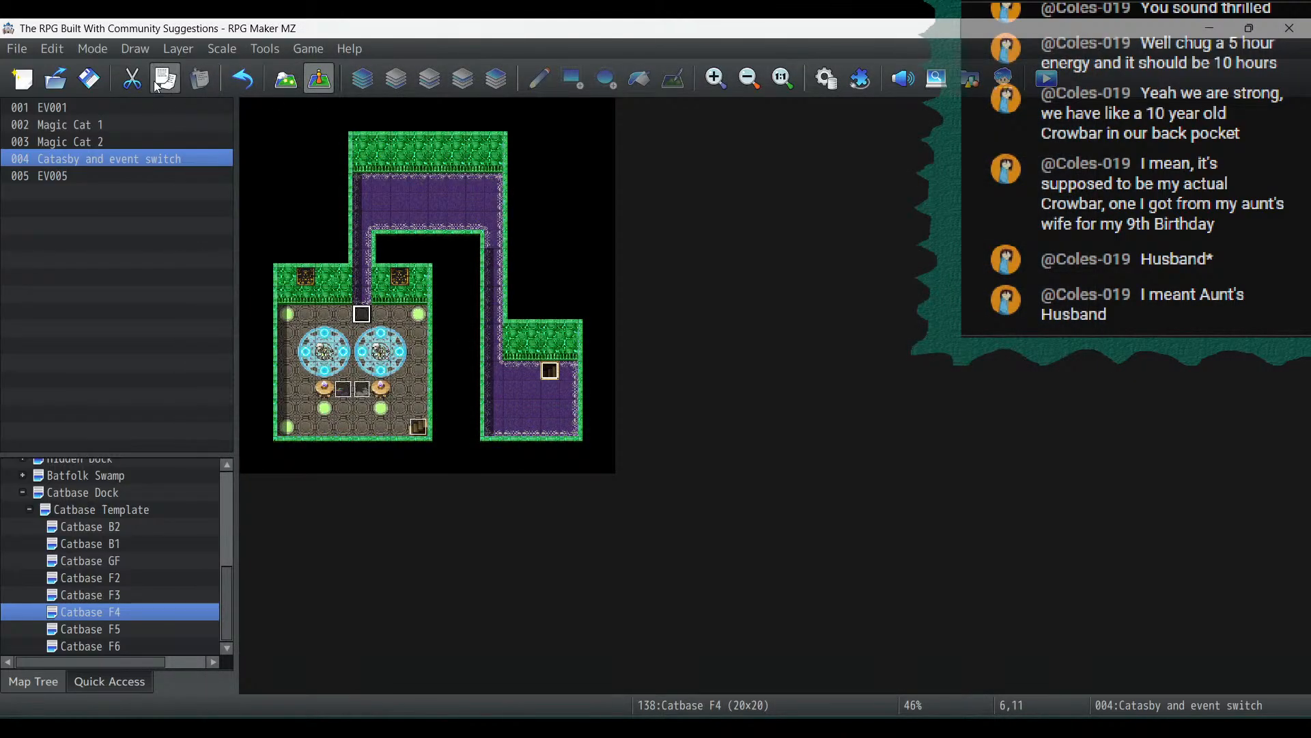
{"action": "left_click", "coordinate": [89, 79]}
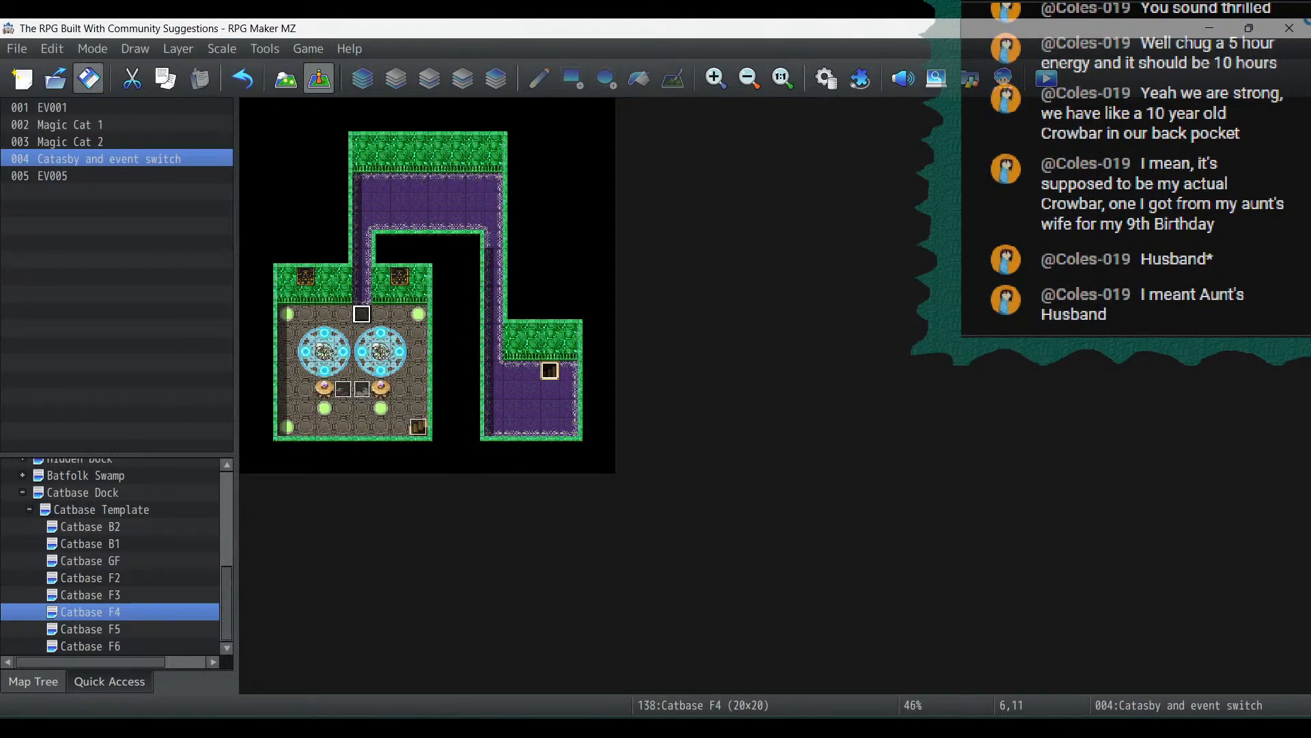
Start a playtest from the saved game and walk the dragon up to the tower doorway at the Southern Island Hidden Dock
{"action": "left_click", "coordinate": [1048, 79]}
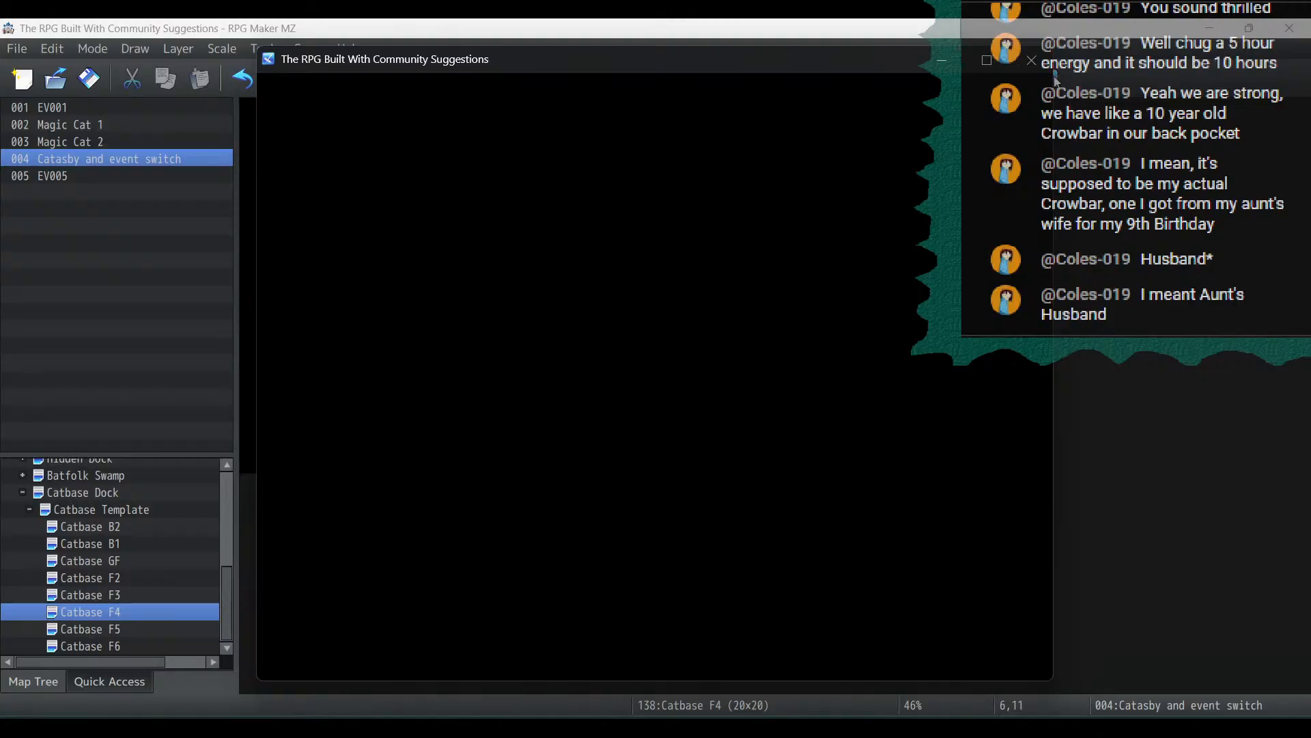
{"action": "key", "text": "Return"}
{"action": "key", "text": "Return"}
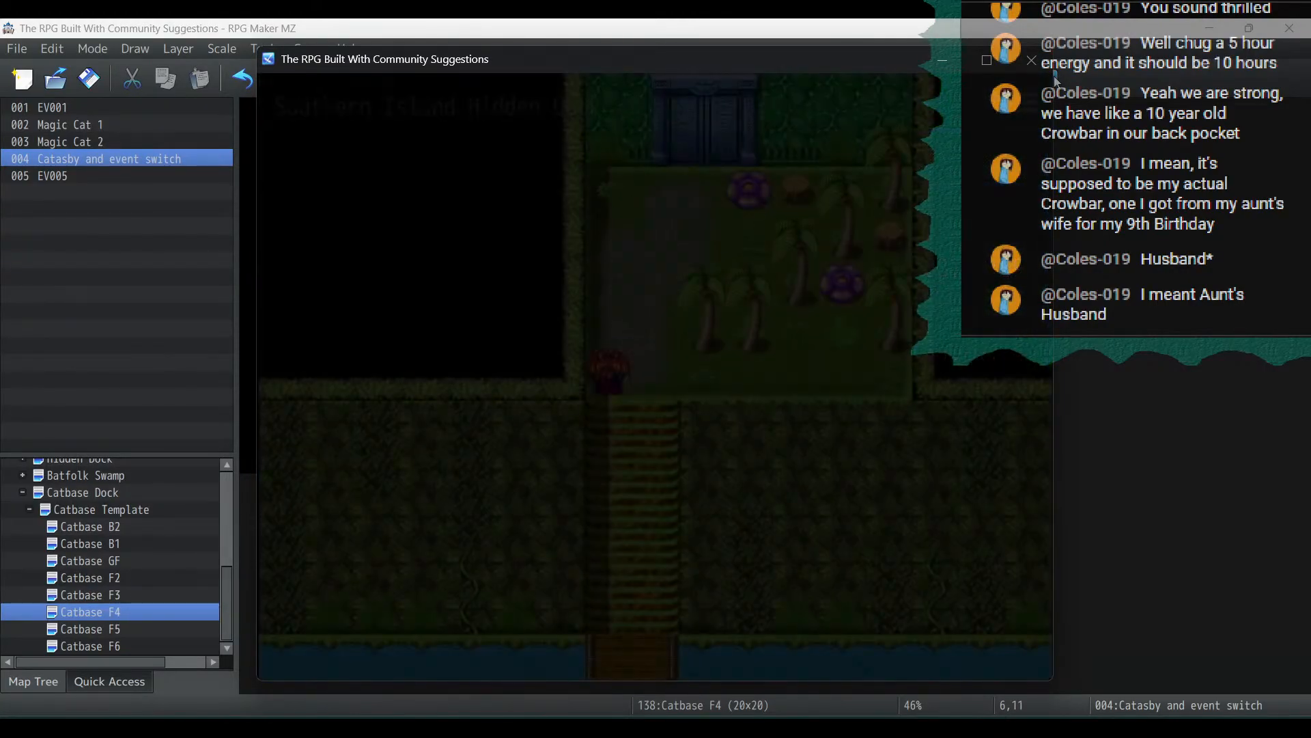
{"action": "key", "text": "Up"}
{"action": "key", "text": "Right"}
{"action": "key", "text": "Up"}
{"action": "key", "text": "Up"}
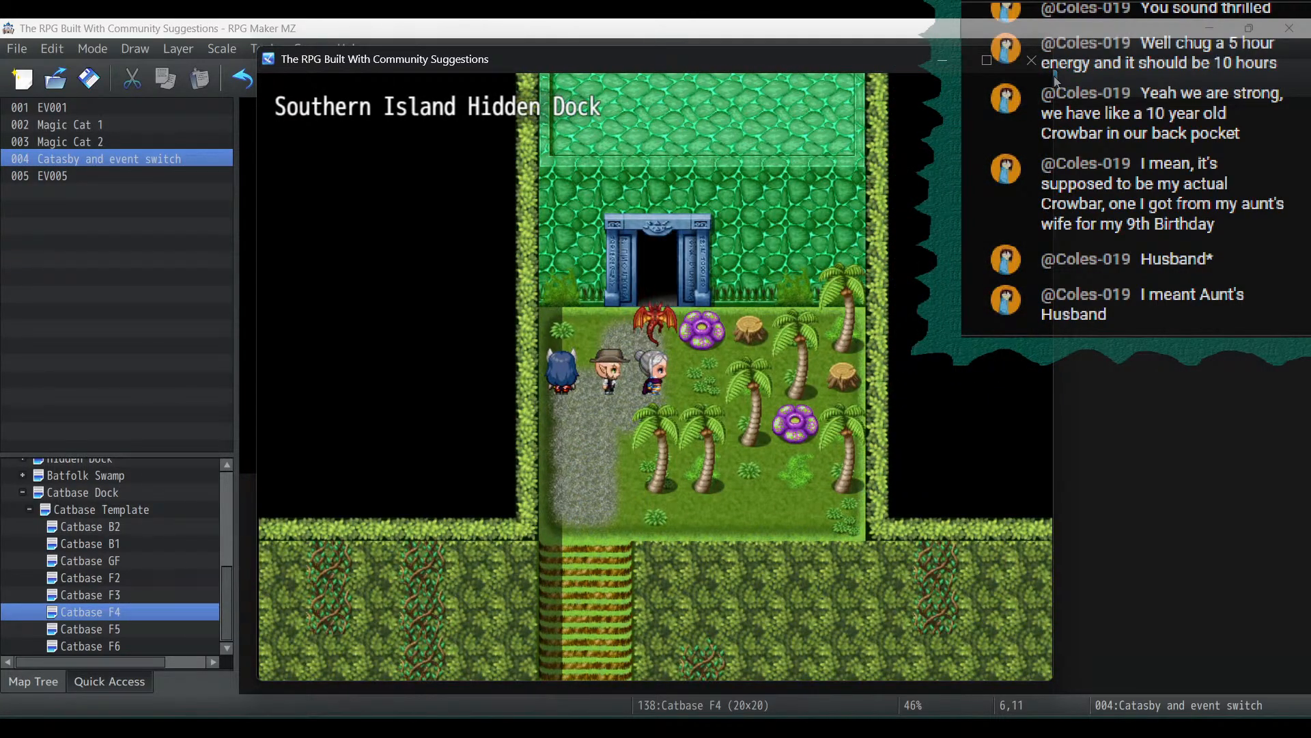
Enter the Hidden Tower and take the stairs through the GF and F2 up to F3
{"action": "key", "text": "Up"}
{"action": "key", "text": "Up"}
{"action": "key", "text": "Right"}
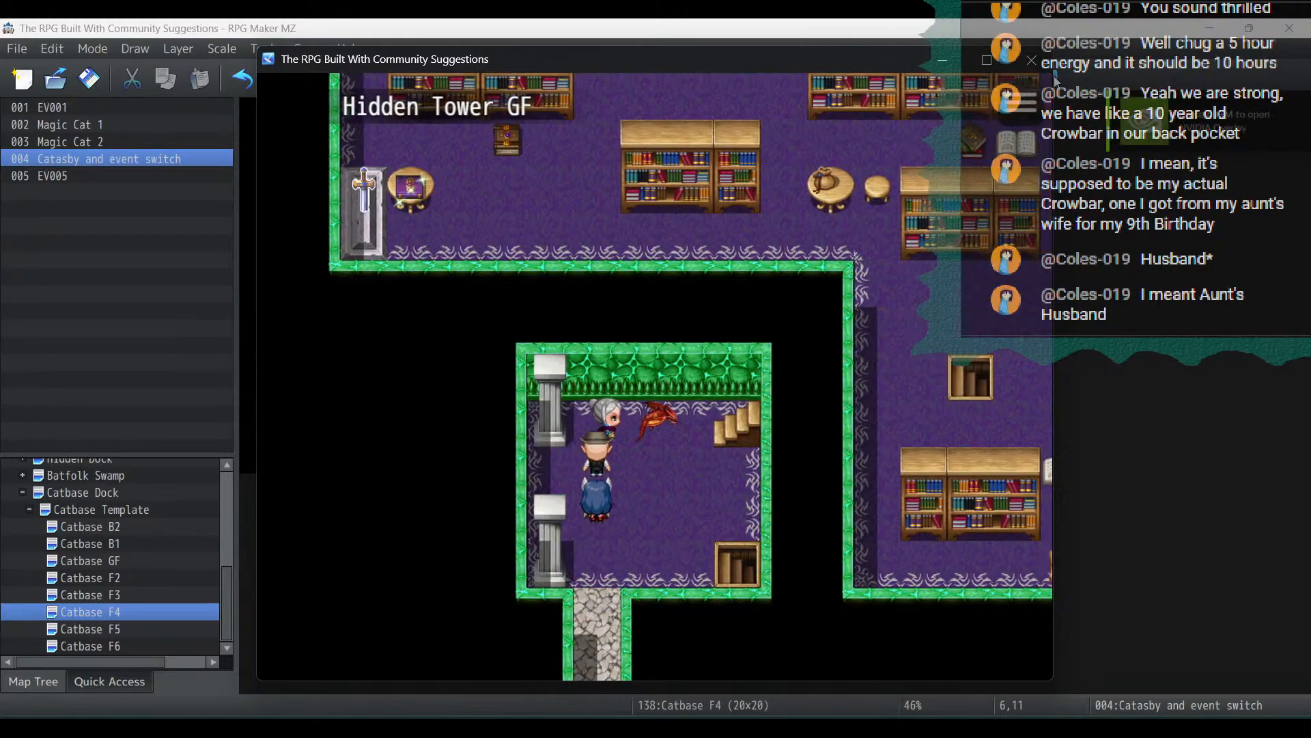
{"action": "key", "text": "Up"}
{"action": "key", "text": "Left"}
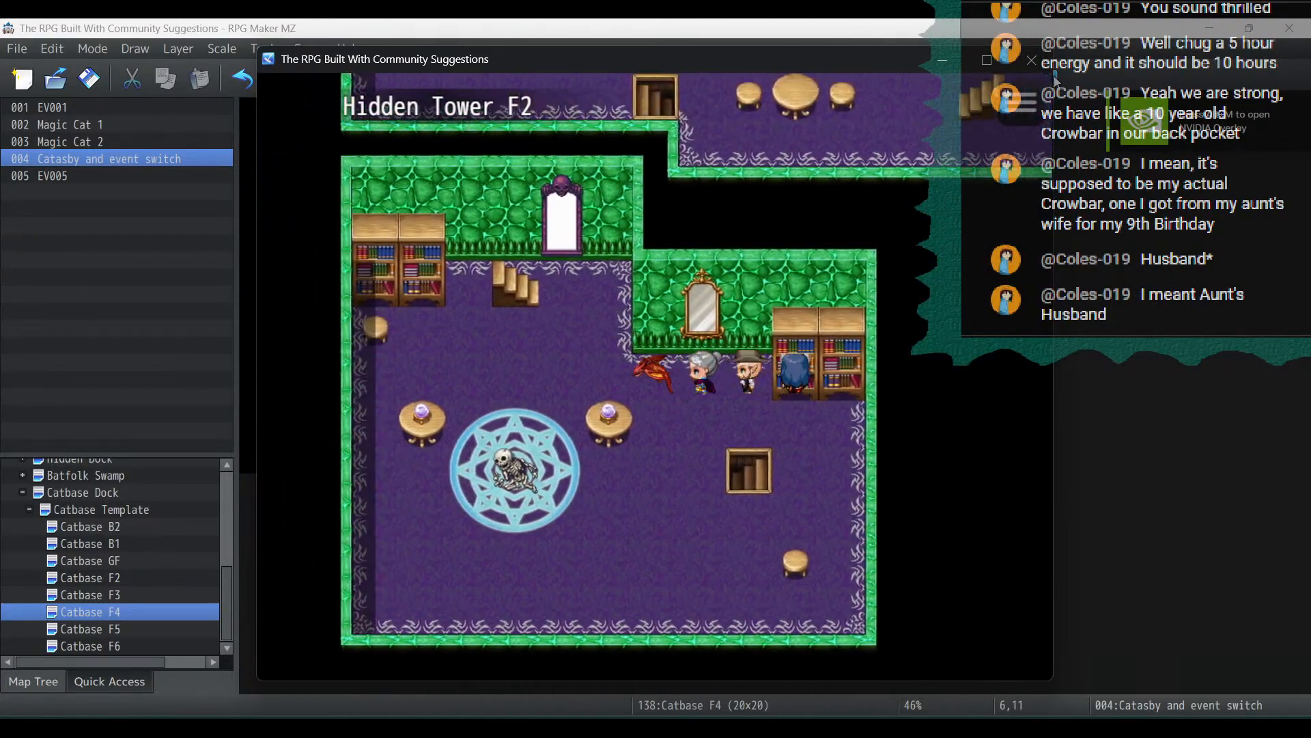
{"action": "key", "text": "Up"}
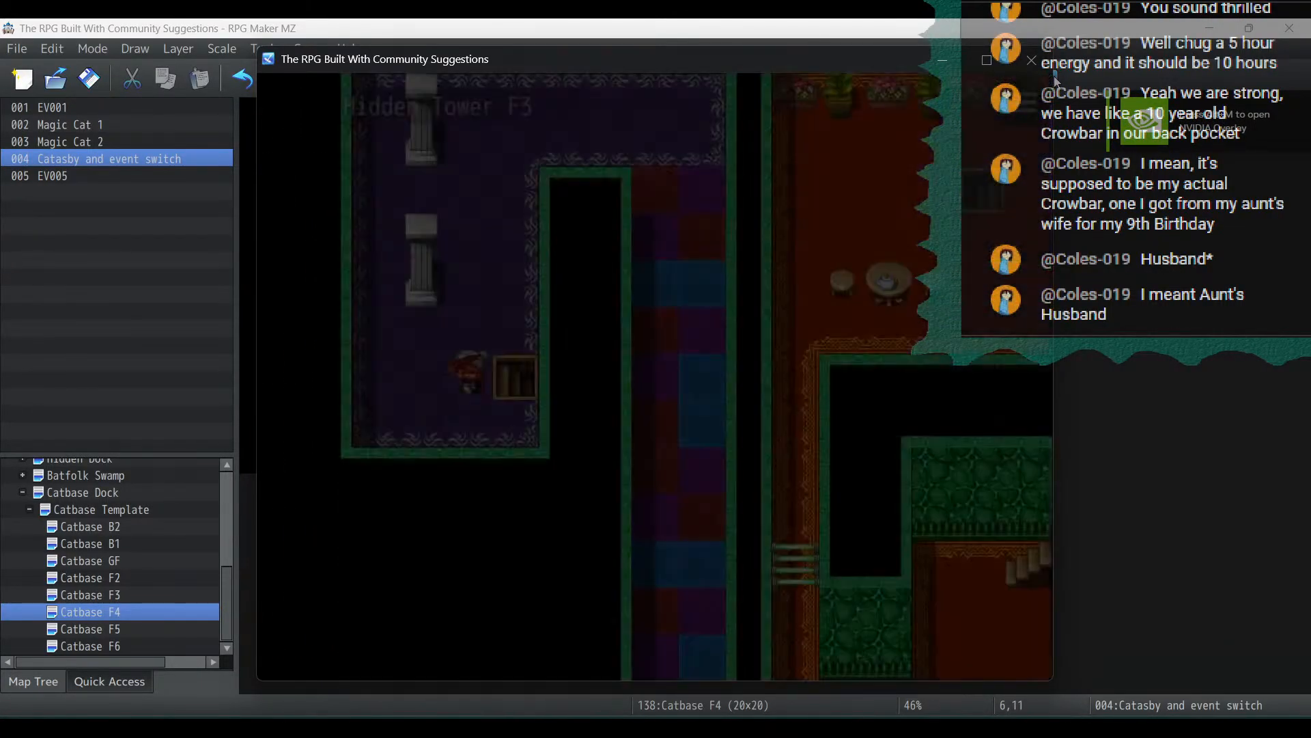
Cross Hidden Tower F3 to the stairs up to F4 and lead the party toward the ritual room with the two cats
{"action": "key", "text": "Down"}
{"action": "key", "text": "Right"}
{"action": "key", "text": "Right"}
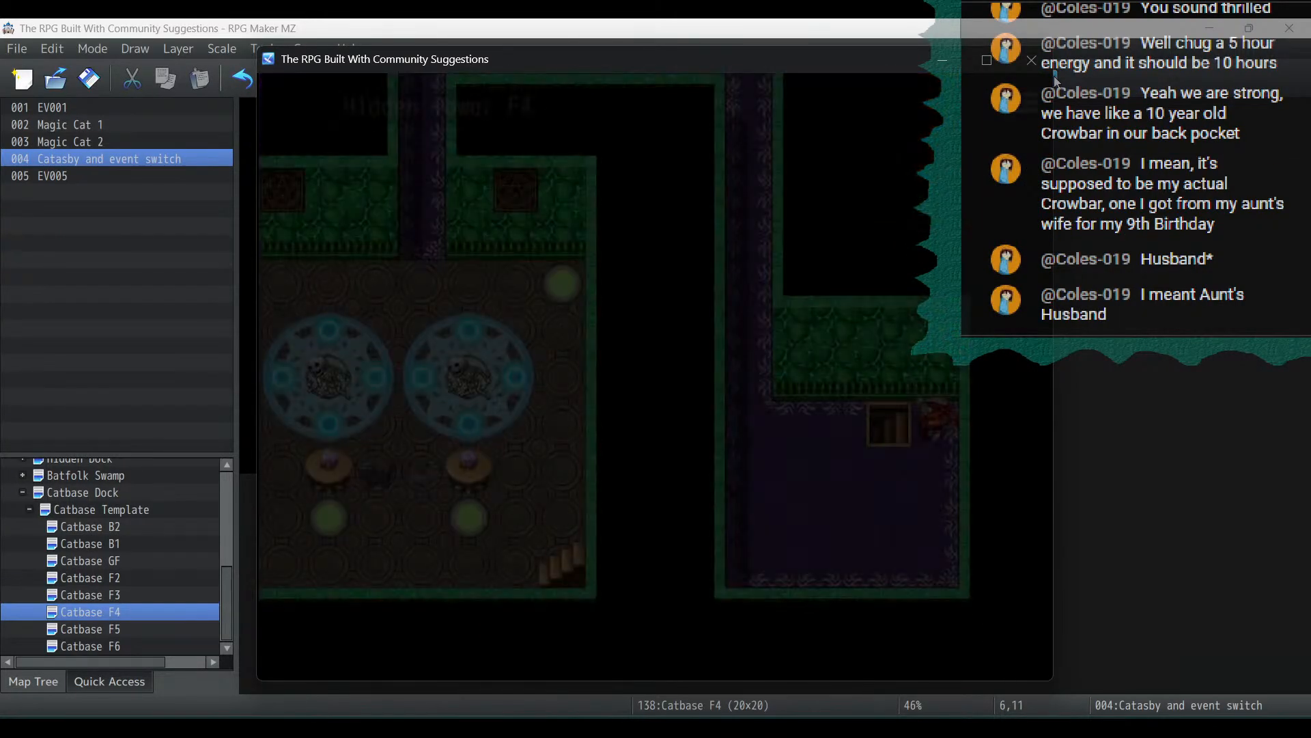
{"action": "key", "text": "Left"}
{"action": "key", "text": "Right"}
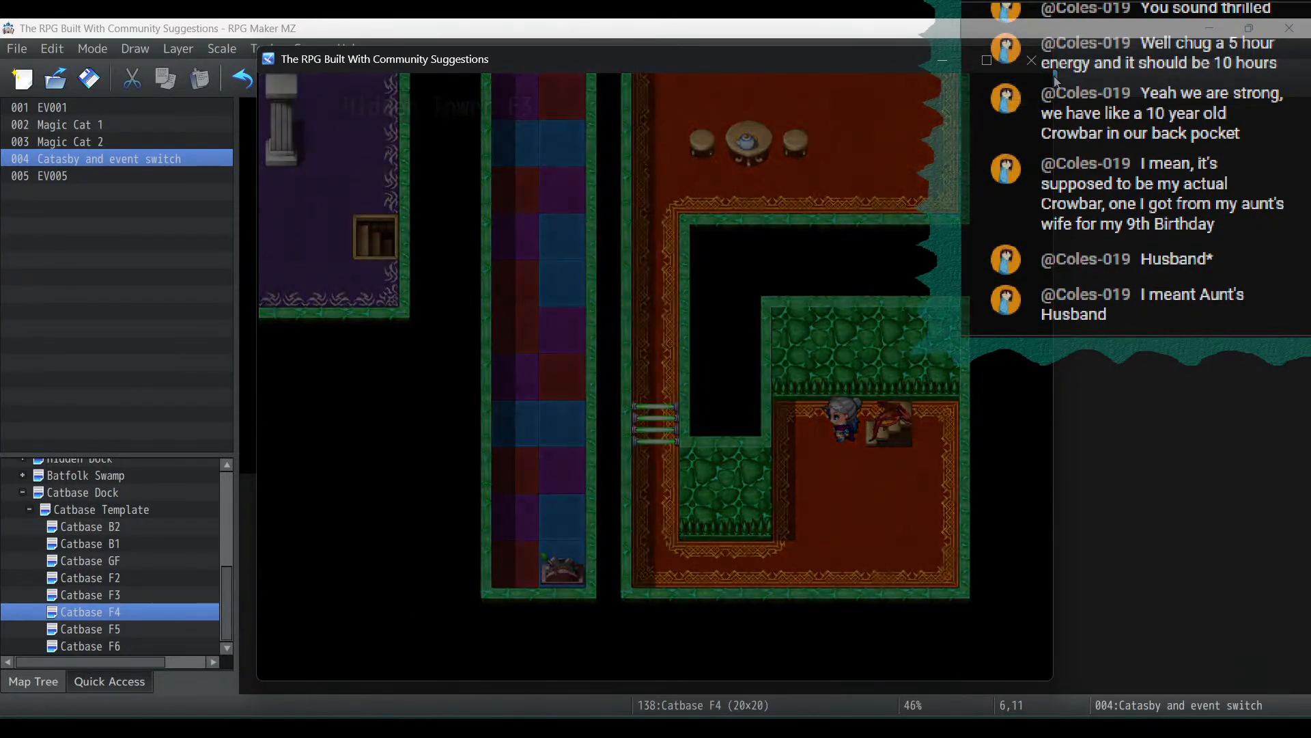
{"action": "key", "text": "Down"}
{"action": "key", "text": "Left"}
{"action": "key", "text": "Left"}
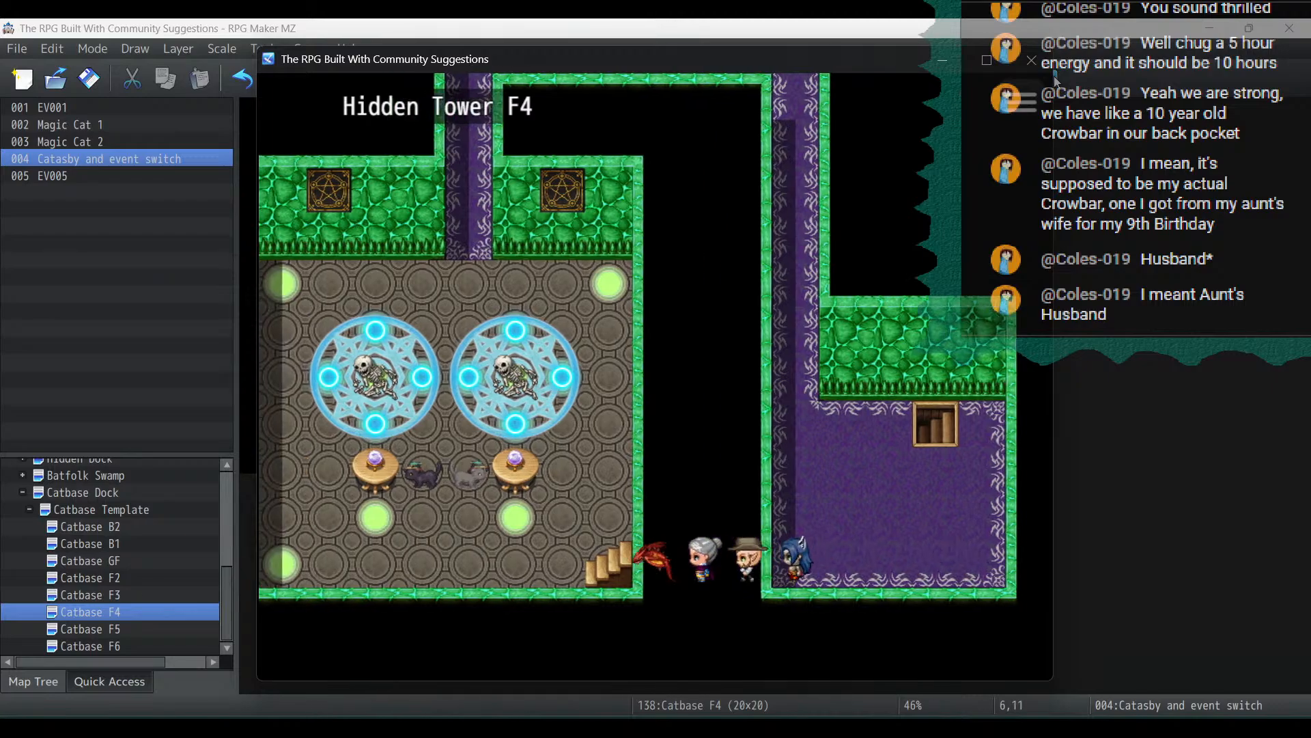
In the playtest, walk the party from Hidden Tower F4 up through the bedroom floors to the cat beside the library's pink platform
{"action": "key", "text": "Up"}
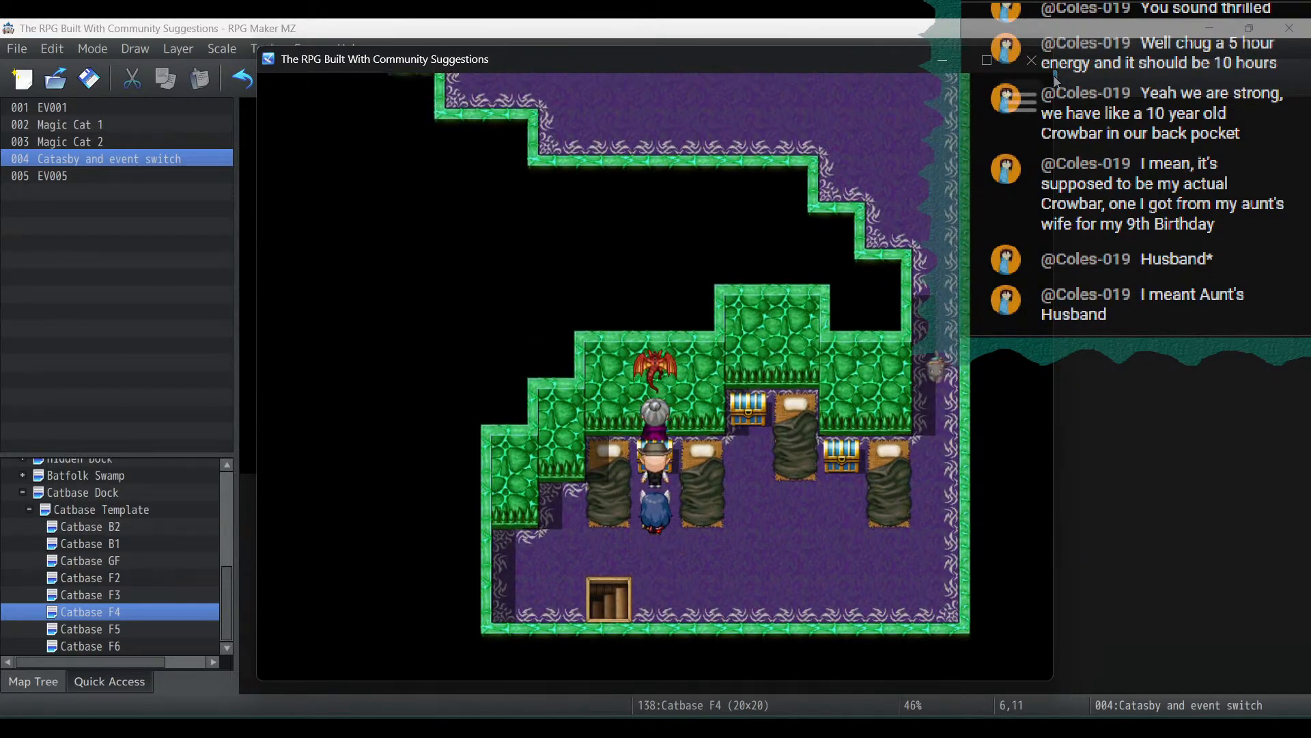
{"action": "key", "text": "Left"}
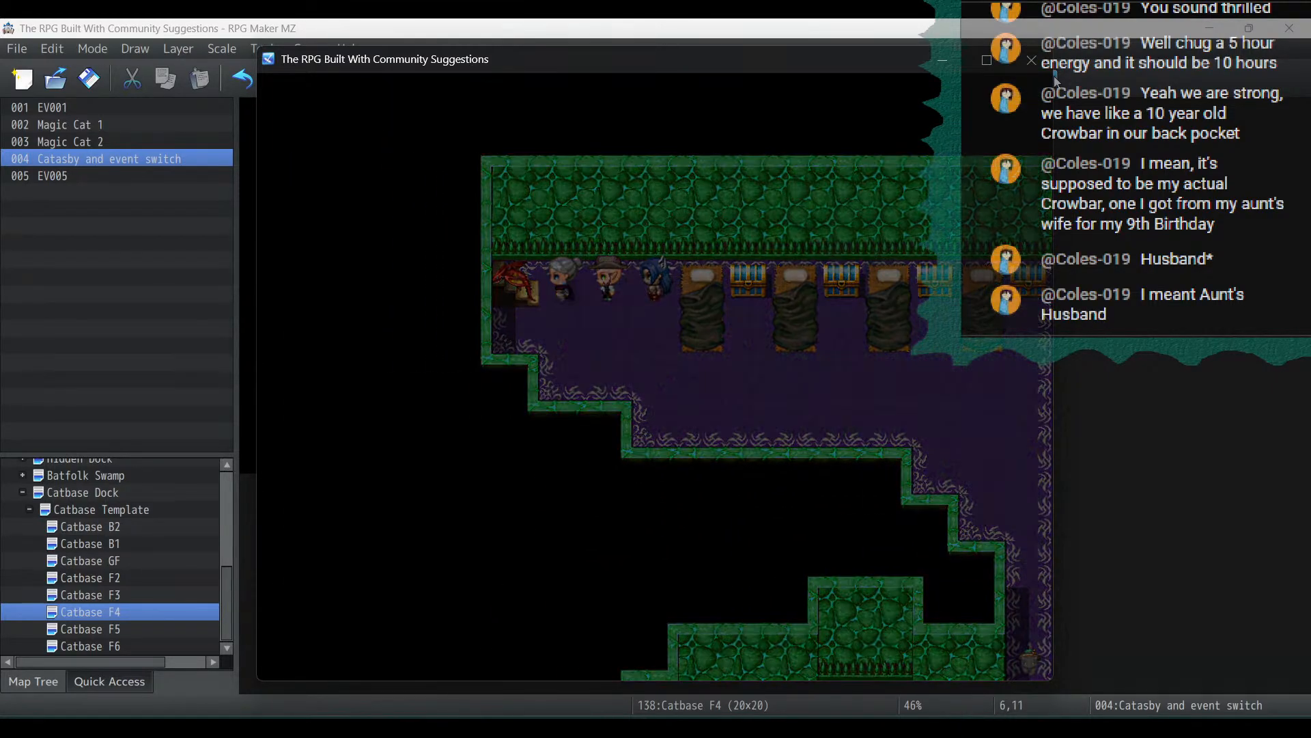
{"action": "key", "text": "Down"}
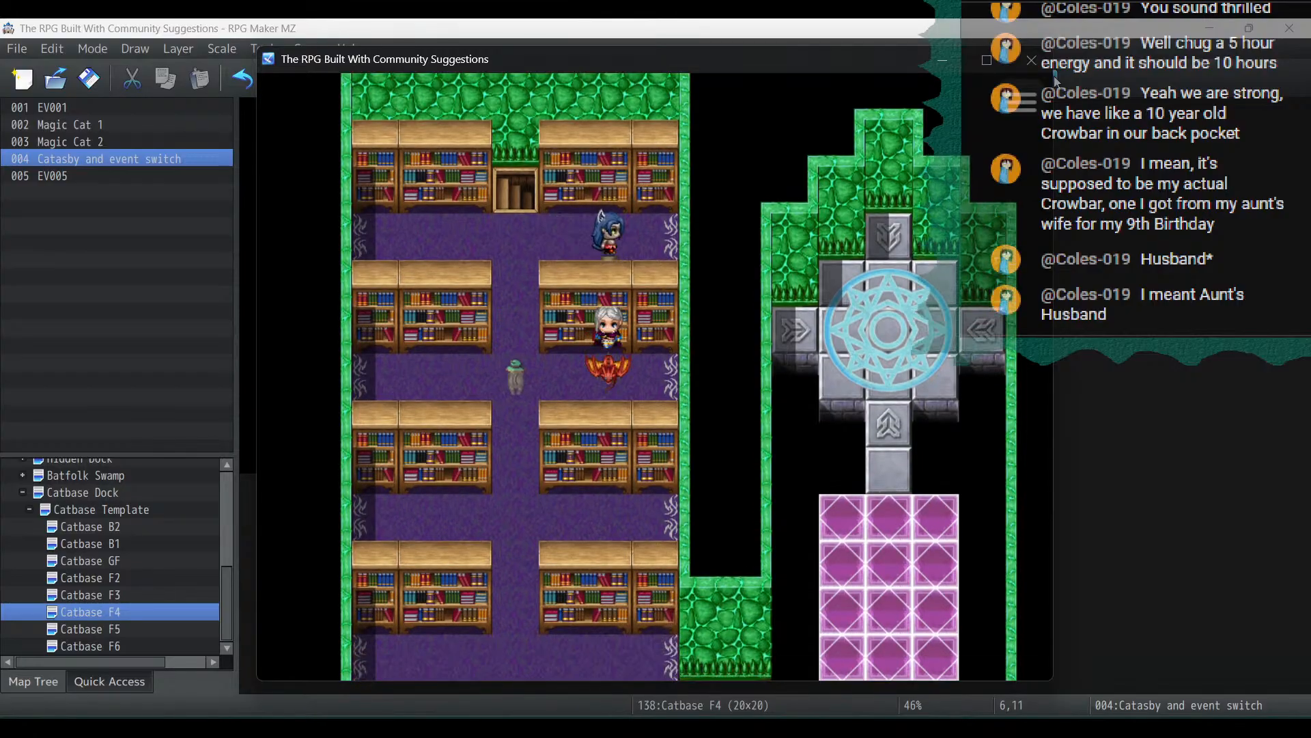
{"action": "key", "text": "Right"}
{"action": "key", "text": "Right"}
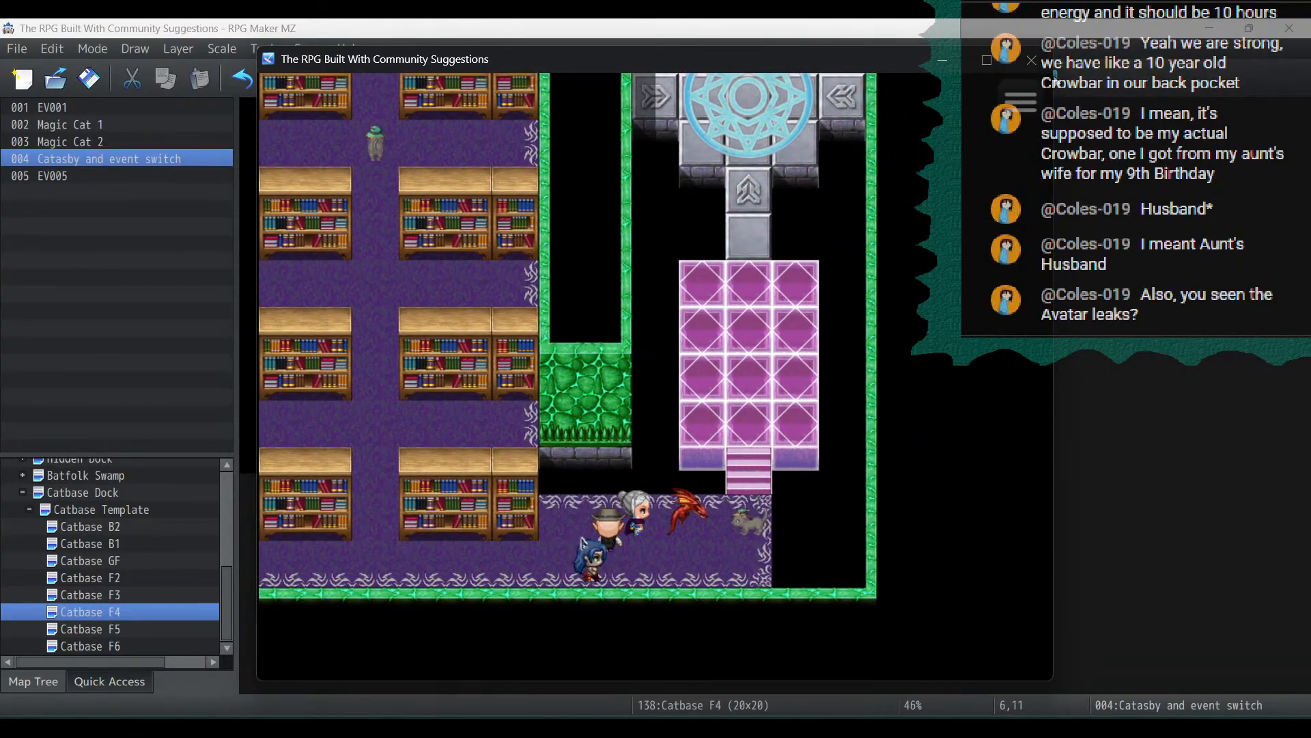
Trigger the cat's conversation about the Pepsiportation Network and play it through to receiving the Pepsi HQ Keycard
{"action": "key", "text": "Up"}
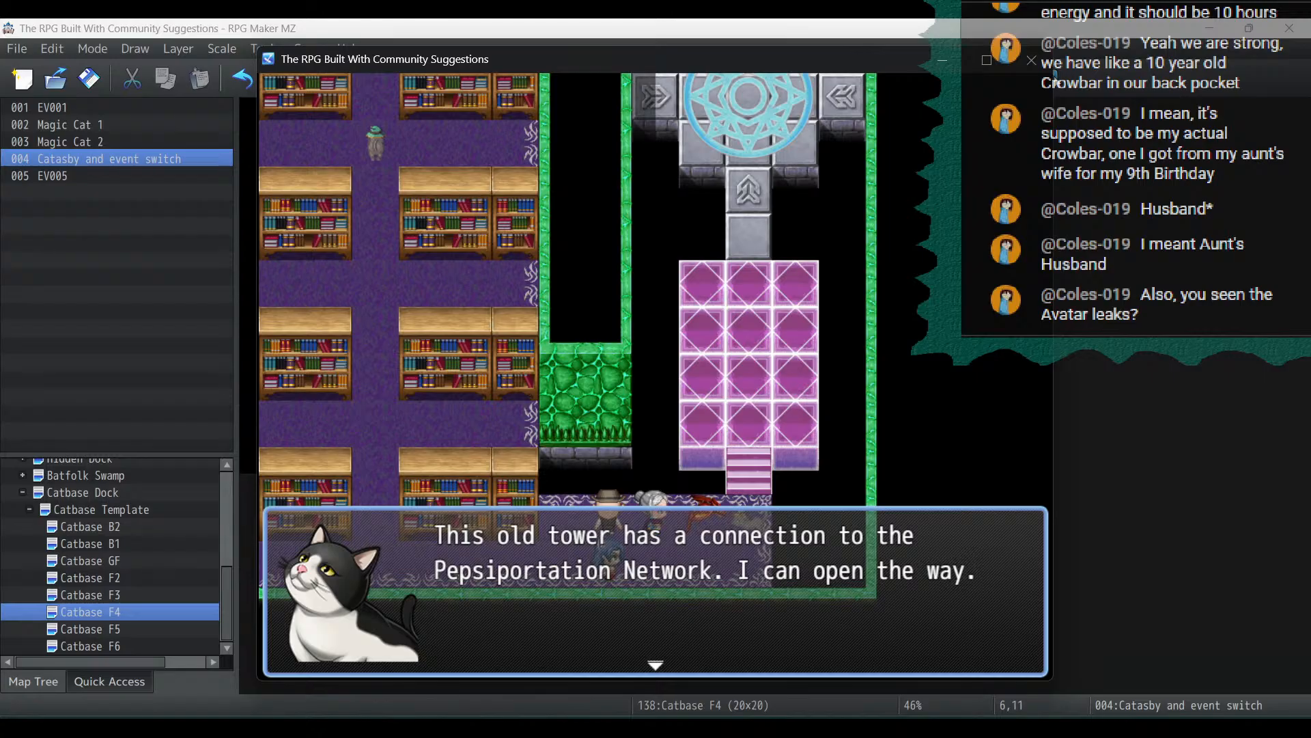
{"action": "key", "text": "Return"}
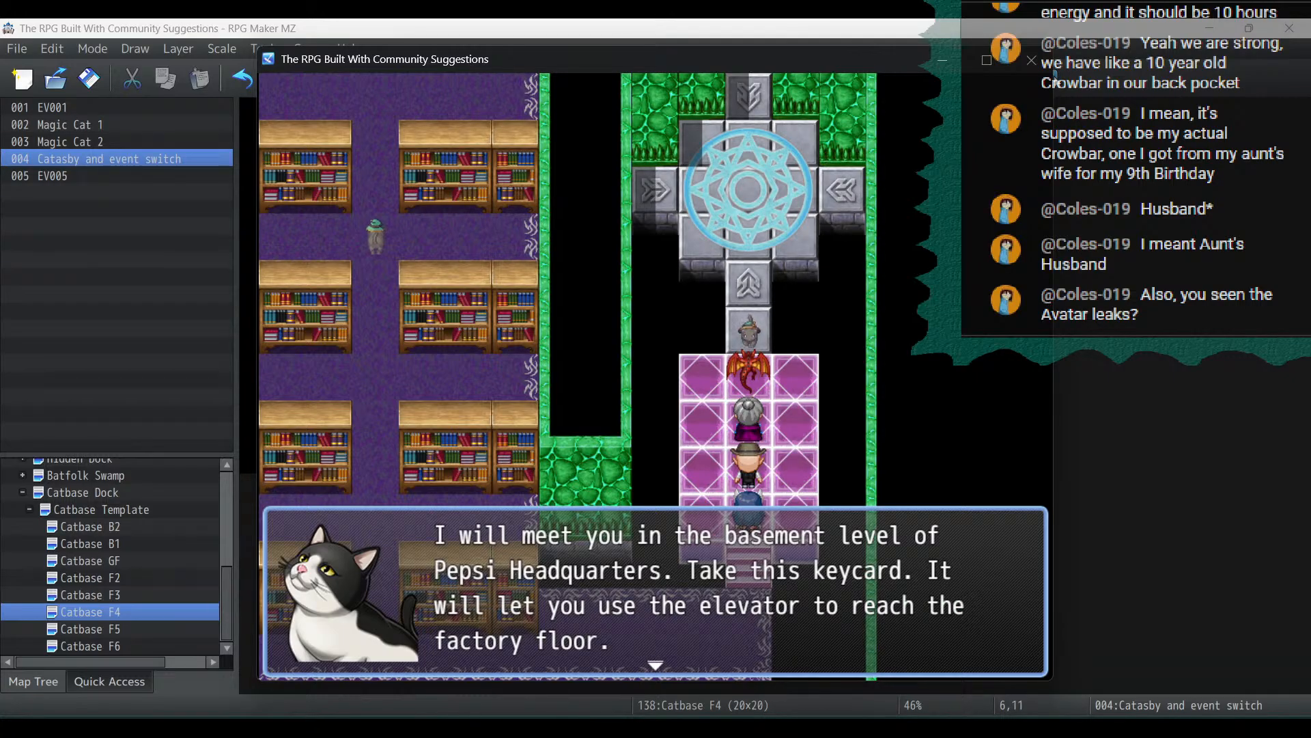
{"action": "key", "text": "Return"}
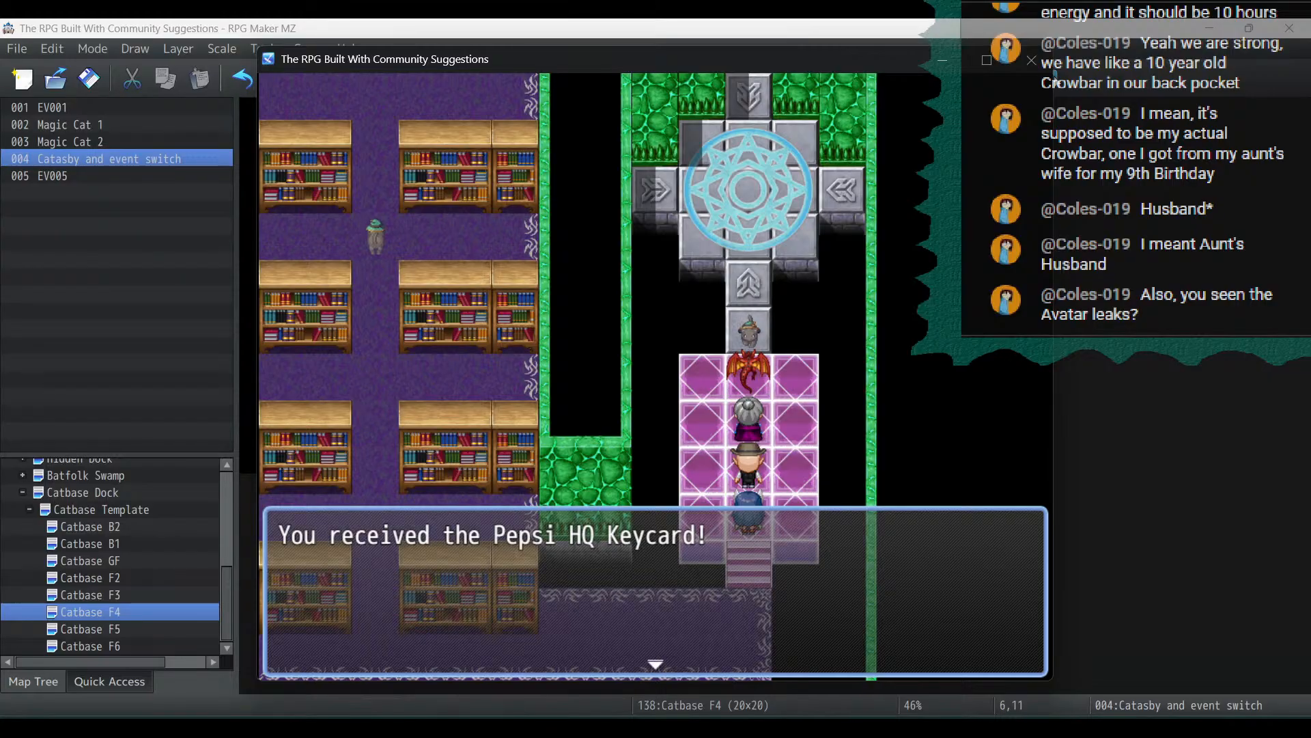
{"action": "key", "text": "Return"}
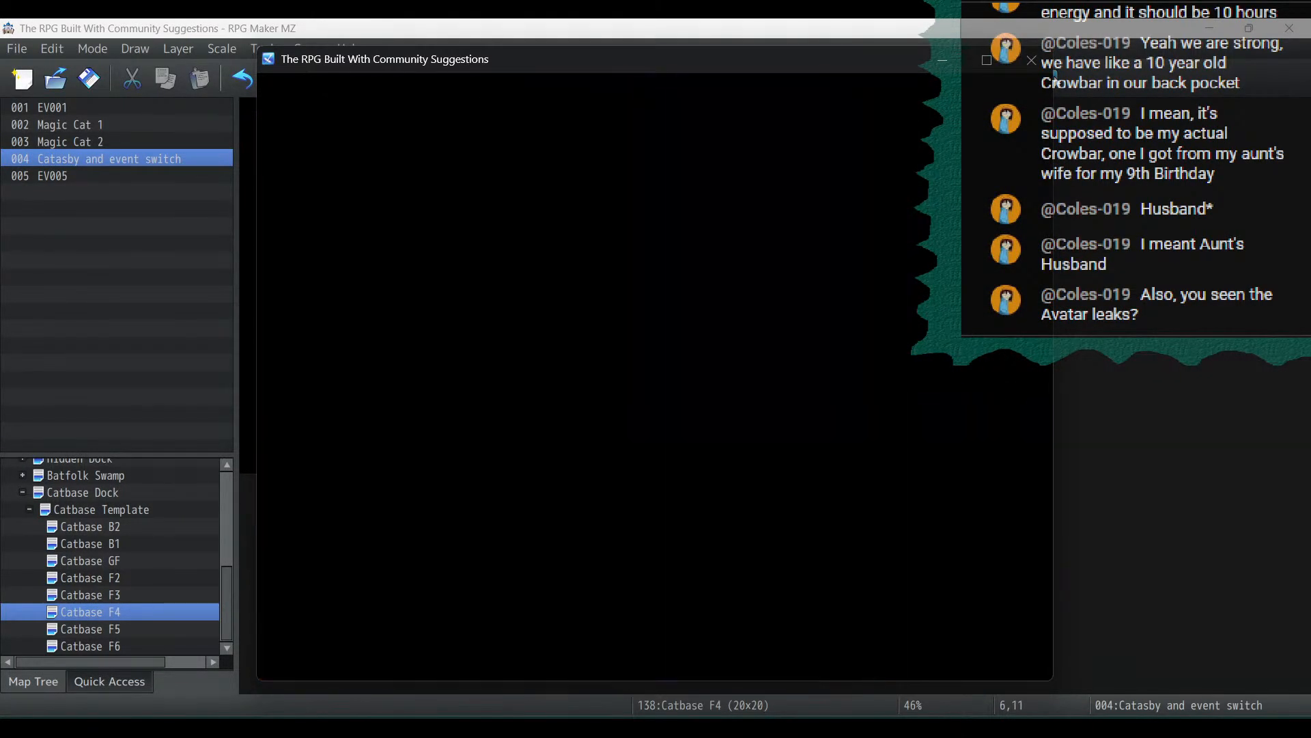
Test the tower's link to the Pepsiportation Grid by walking around the arrival platform and returning through the tower icon
{"action": "key", "text": "Up"}
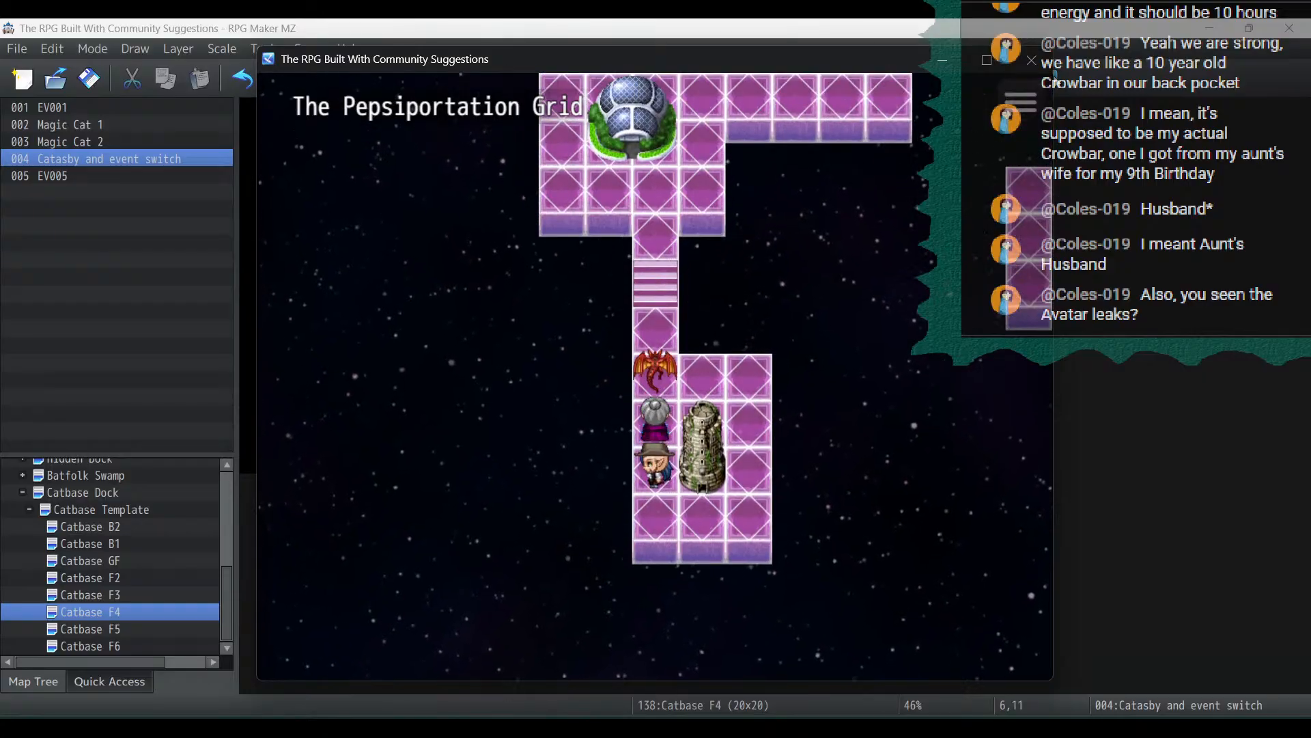
{"action": "key", "text": "Up"}
{"action": "key", "text": "Down"}
{"action": "key", "text": "Right"}
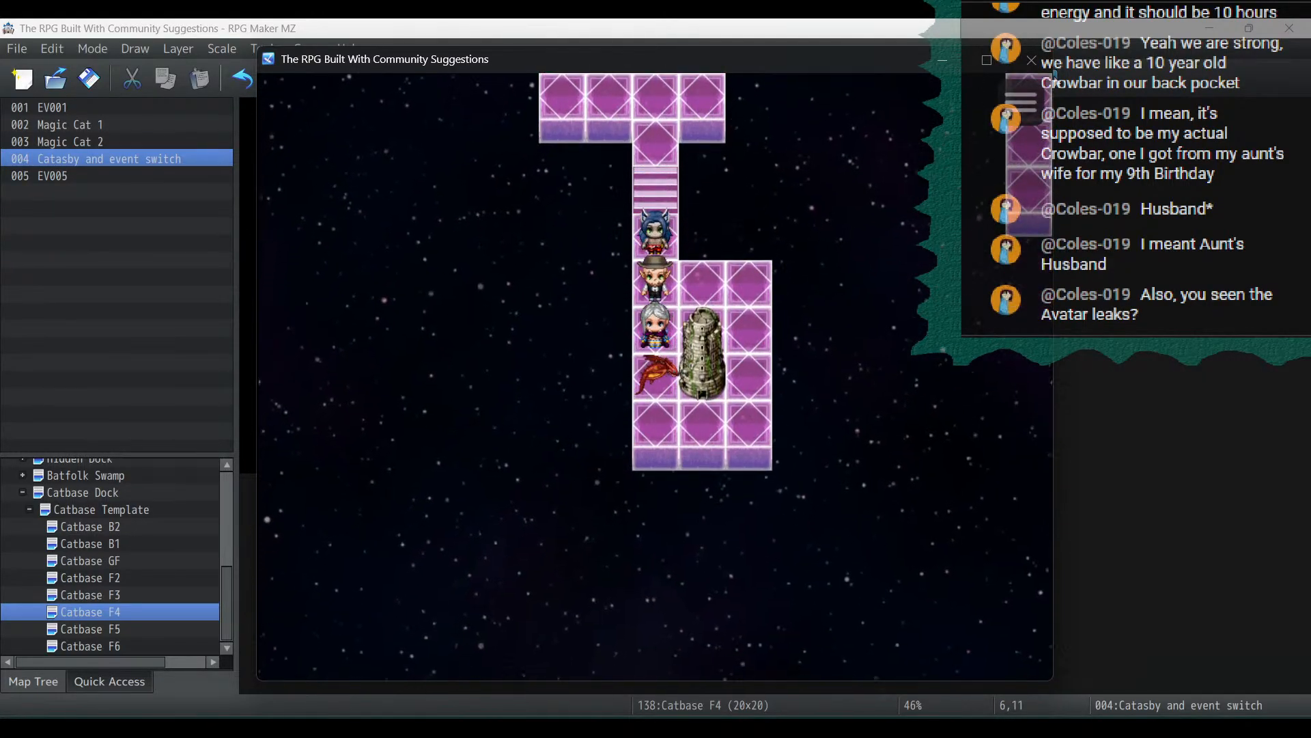
{"action": "key", "text": "Return"}
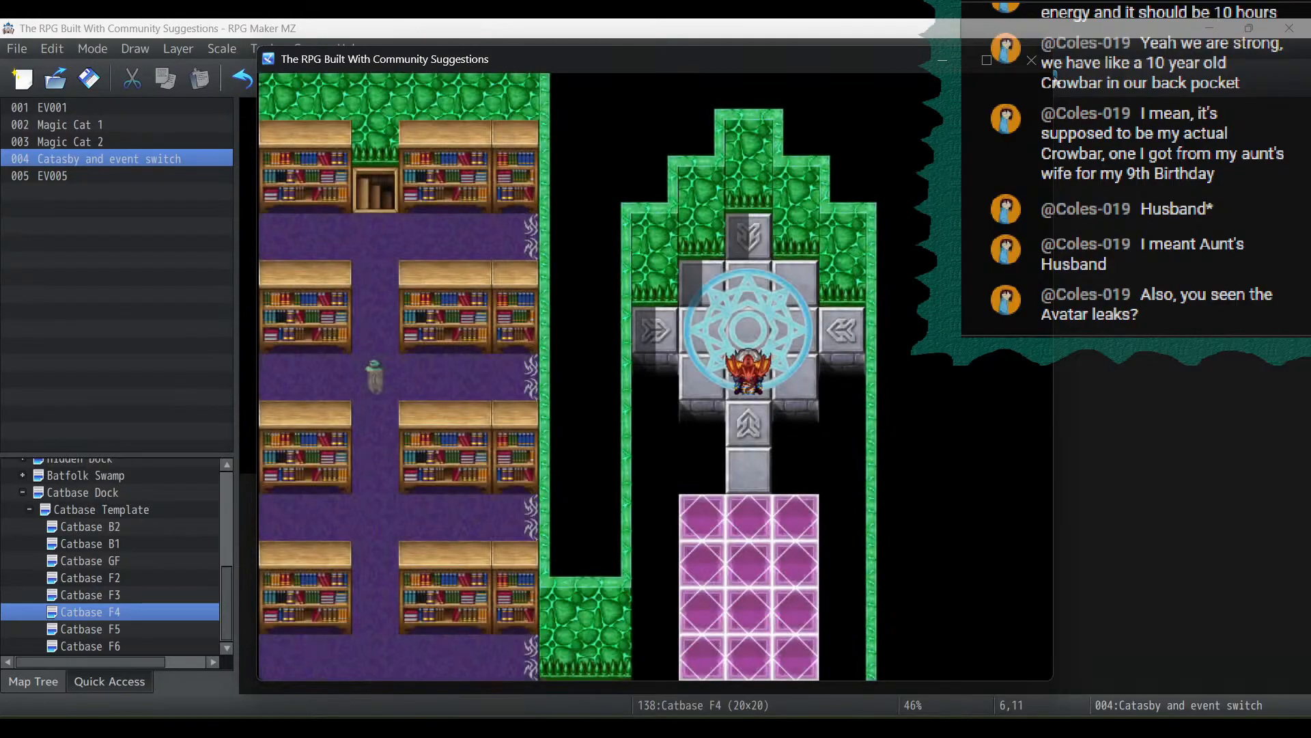
Walk the party between the magic circle and the pink platform, and end the playtest
{"action": "key", "text": "Down"}
{"action": "key", "text": "Left"}
{"action": "key", "text": "Up"}
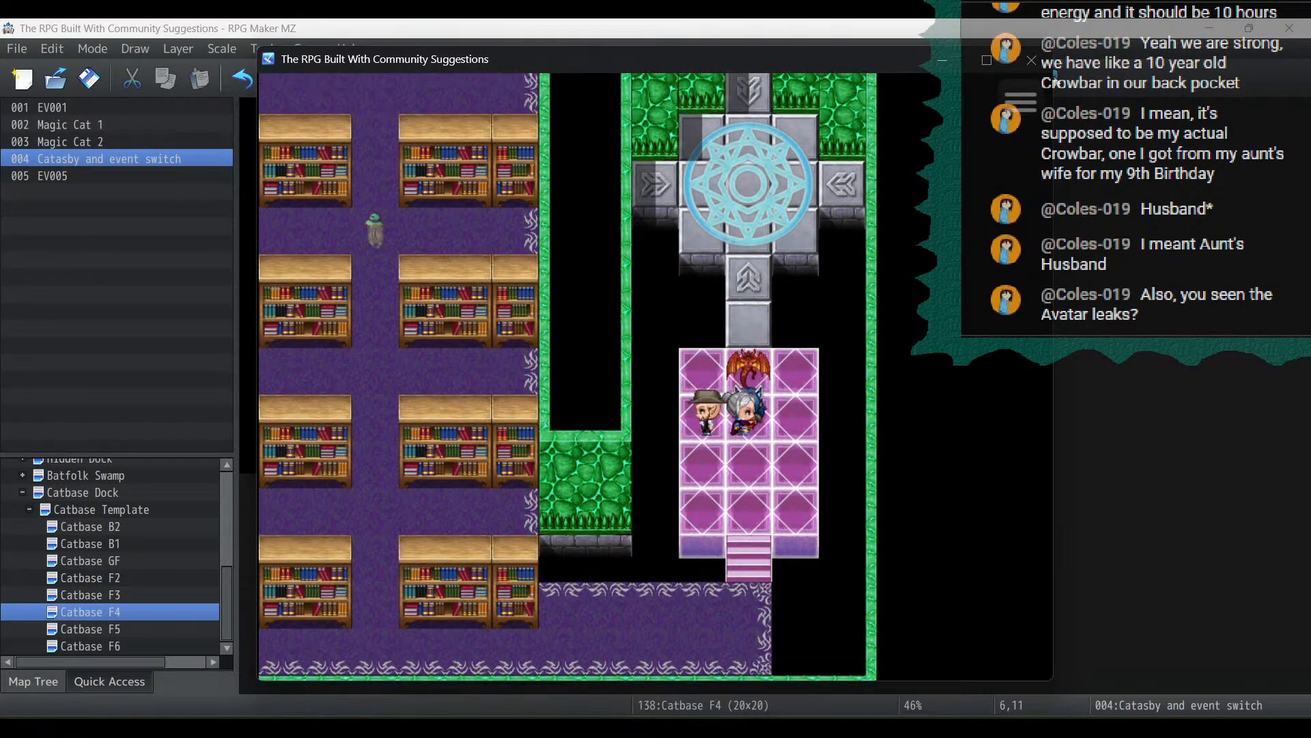
{"action": "key", "text": "Down"}
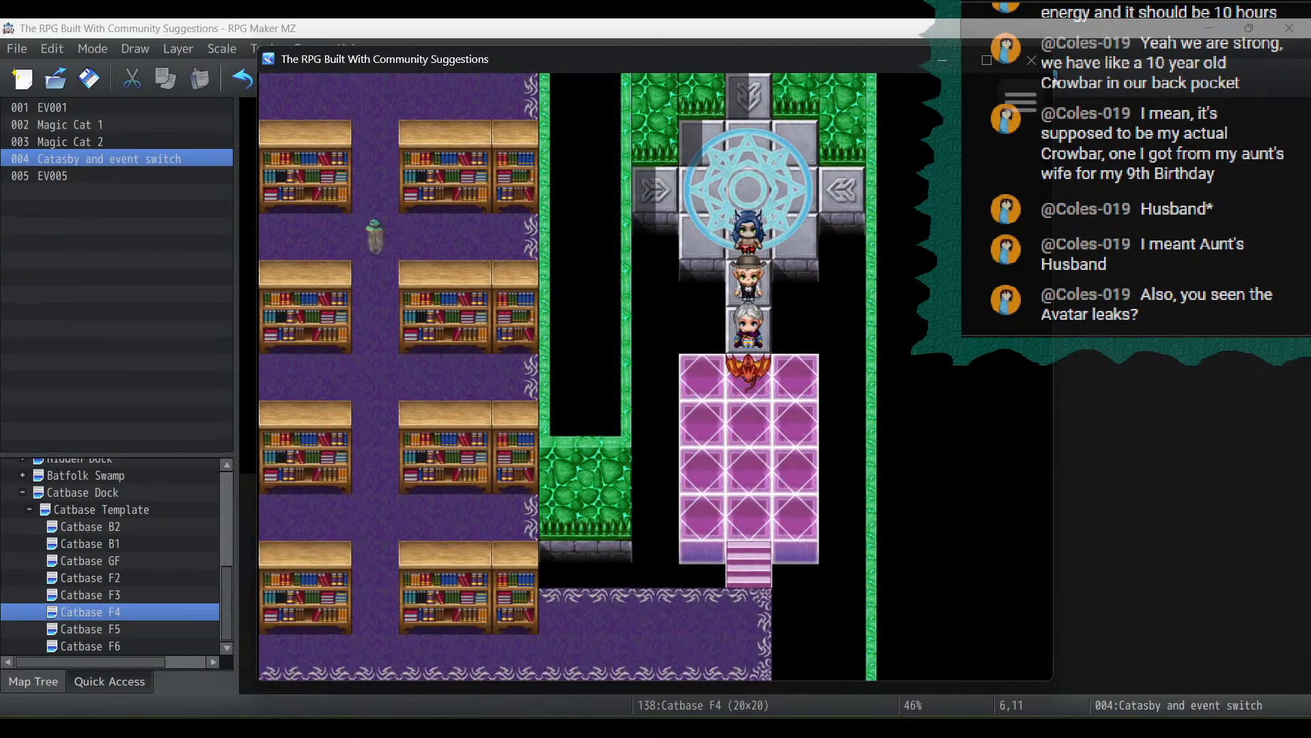
{"action": "left_click", "coordinate": [1031, 60]}
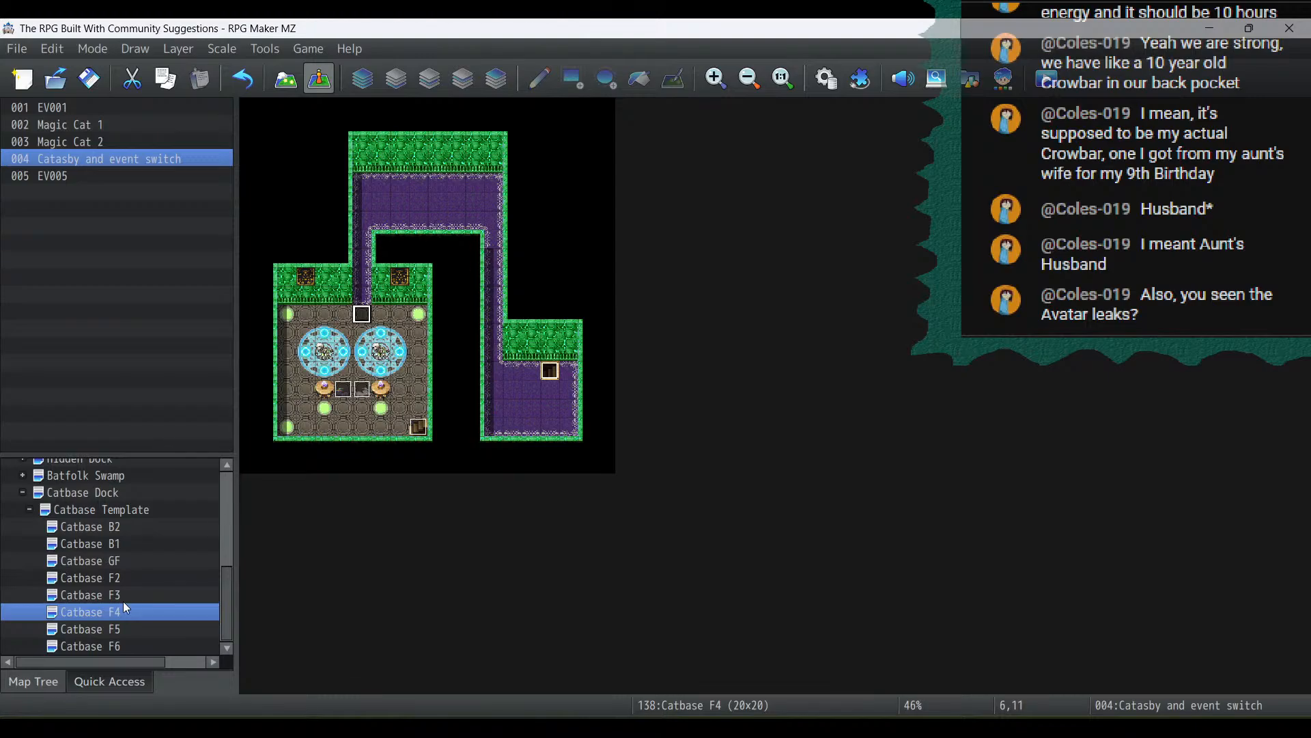
Browse the tileset, monster, door and flame images for a graphic for the magic circle event on the Catbase F6 map
{"action": "left_click", "coordinate": [118, 644]}
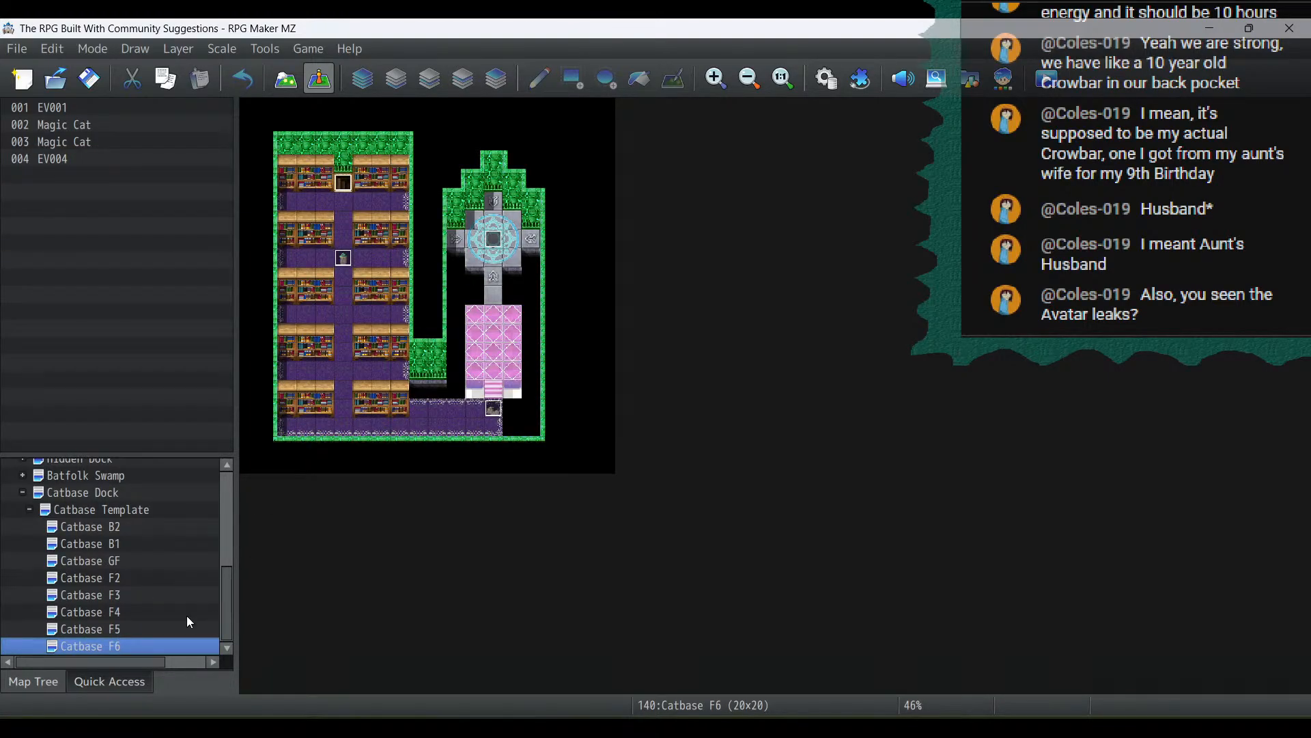
{"action": "double_click", "coordinate": [493, 238]}
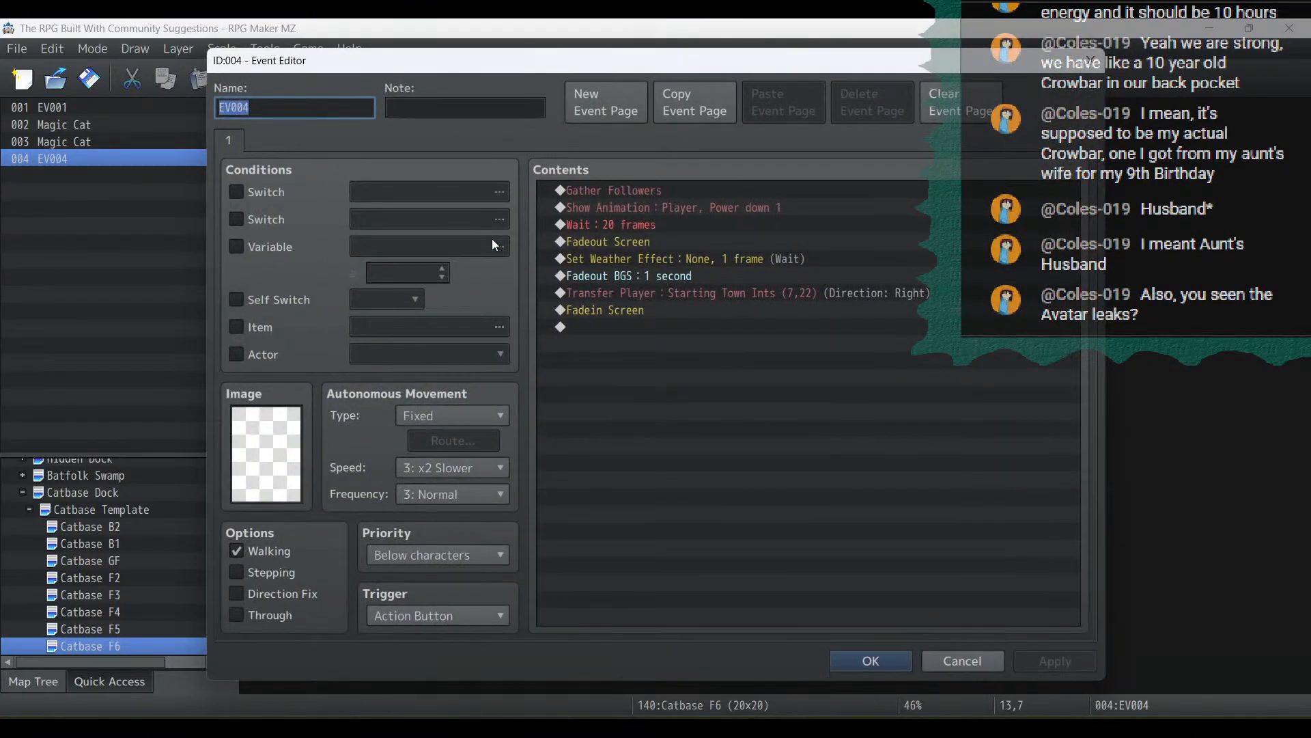
{"action": "double_click", "coordinate": [299, 429]}
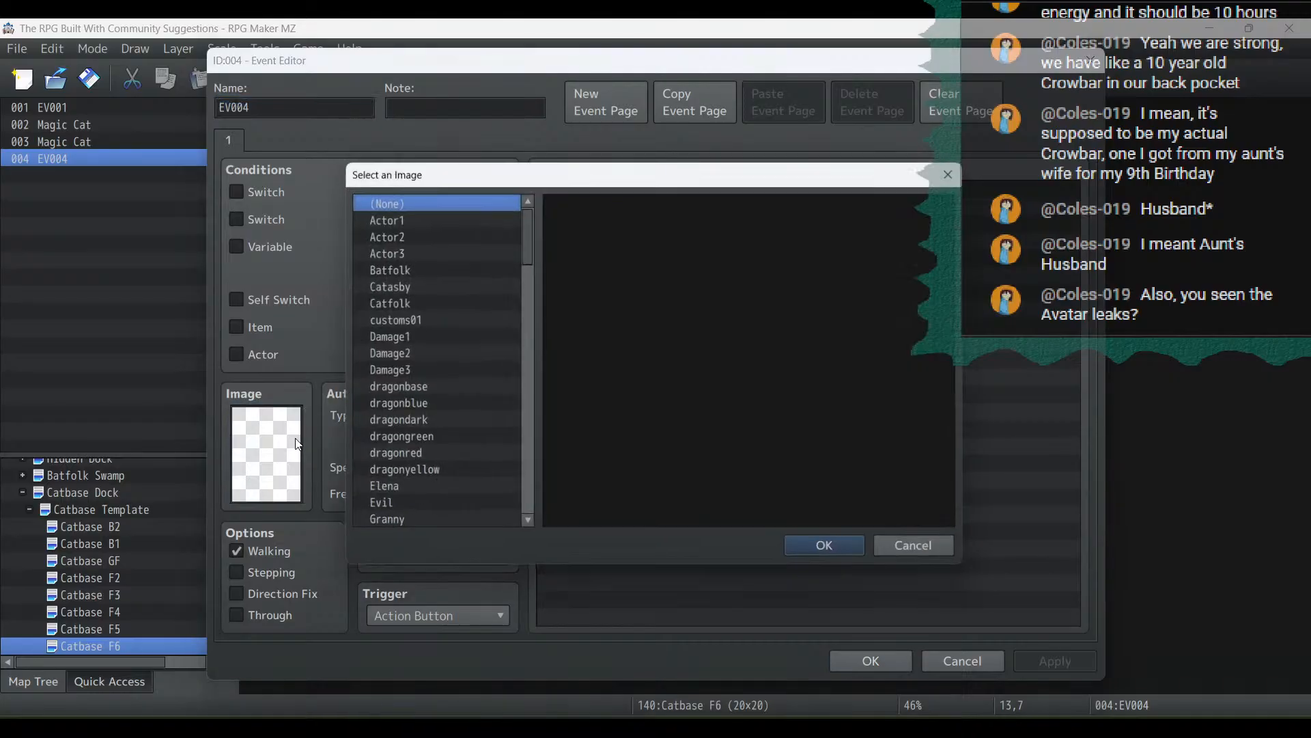
{"action": "left_click_drag", "start_coordinate": [523, 249], "coordinate": [509, 619]}
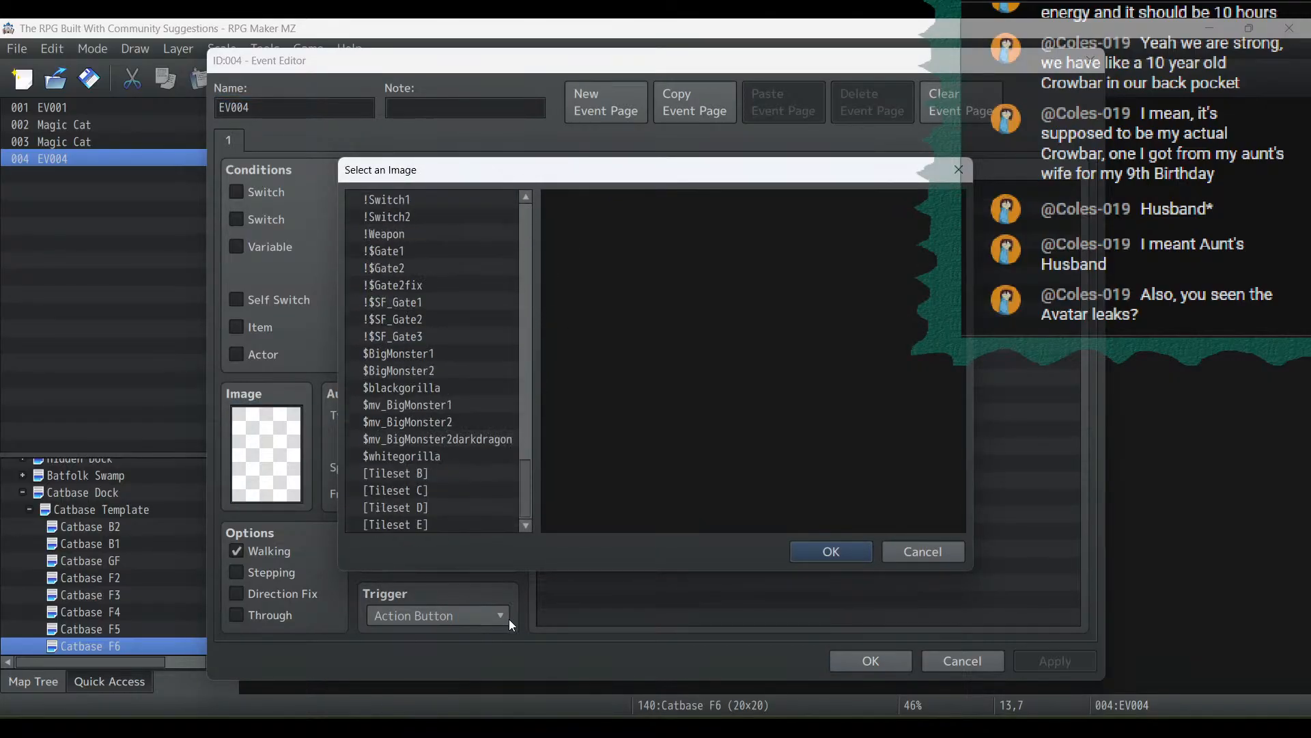
{"action": "left_click", "coordinate": [457, 522]}
{"action": "key", "text": "Up"}
{"action": "key", "text": "Up"}
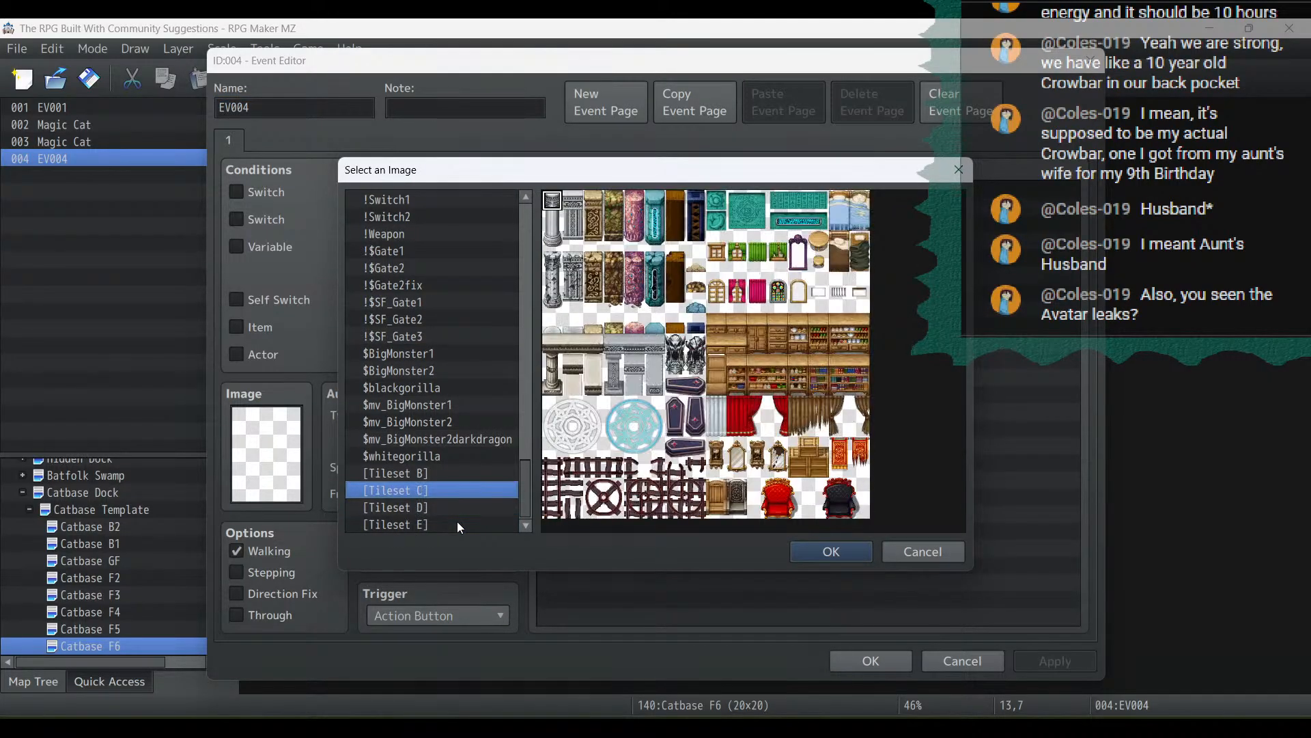
{"action": "key", "text": "Up"}
{"action": "key", "text": "Up"}
{"action": "key", "text": "Up"}
{"action": "key", "text": "Up"}
{"action": "key", "text": "Up"}
{"action": "key", "text": "Up"}
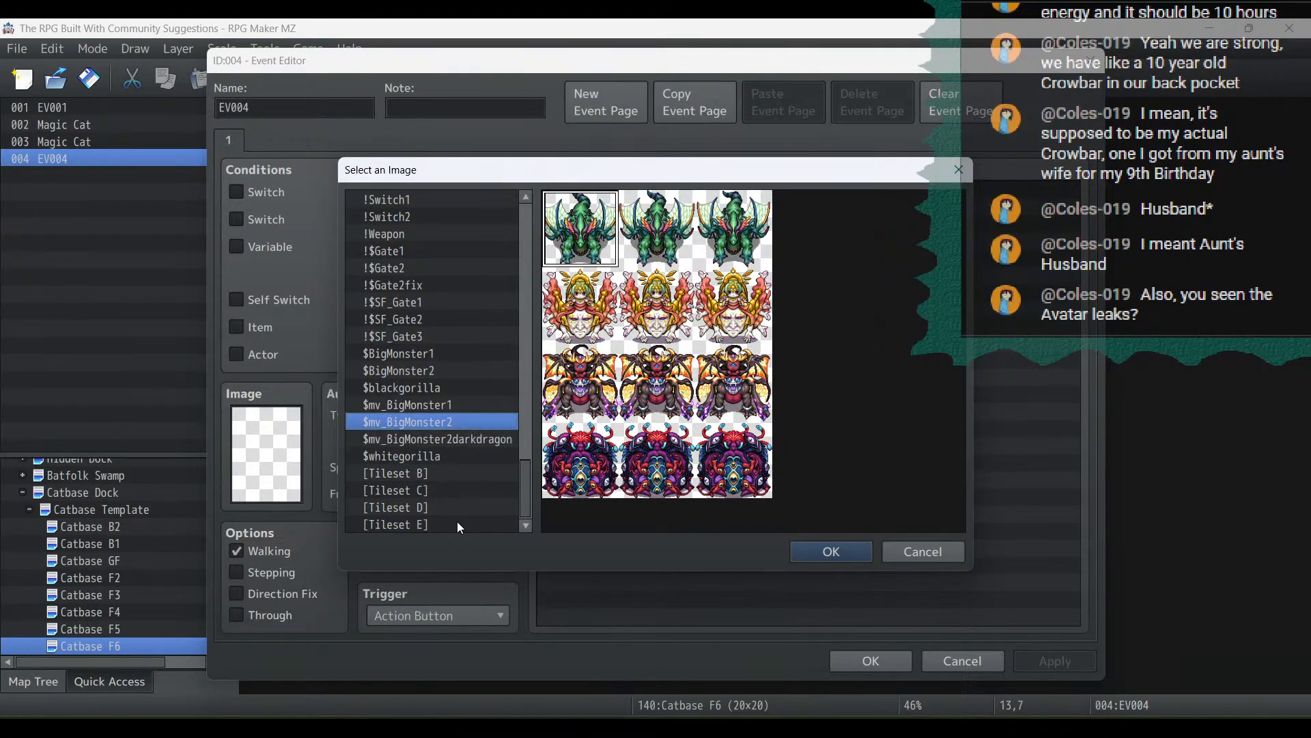
{"action": "key", "text": "Up"}
{"action": "key", "text": "Up"}
{"action": "key", "text": "Up"}
{"action": "key", "text": "Up"}
{"action": "key", "text": "Up"}
{"action": "key", "text": "Up"}
{"action": "key", "text": "Up"}
{"action": "key", "text": "Up"}
{"action": "key", "text": "Up"}
{"action": "key", "text": "Up"}
{"action": "key", "text": "Up"}
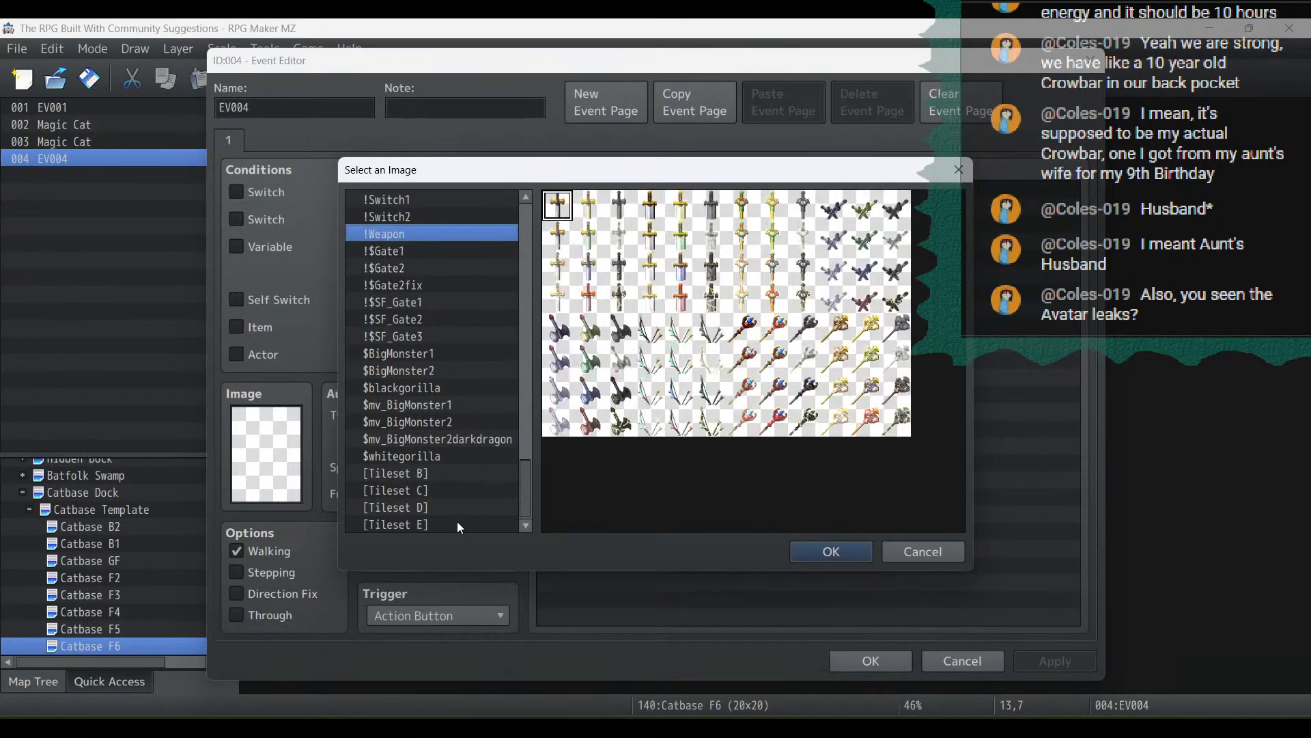
{"action": "key", "text": "Up"}
{"action": "key", "text": "Up"}
{"action": "key", "text": "Up"}
{"action": "key", "text": "Down"}
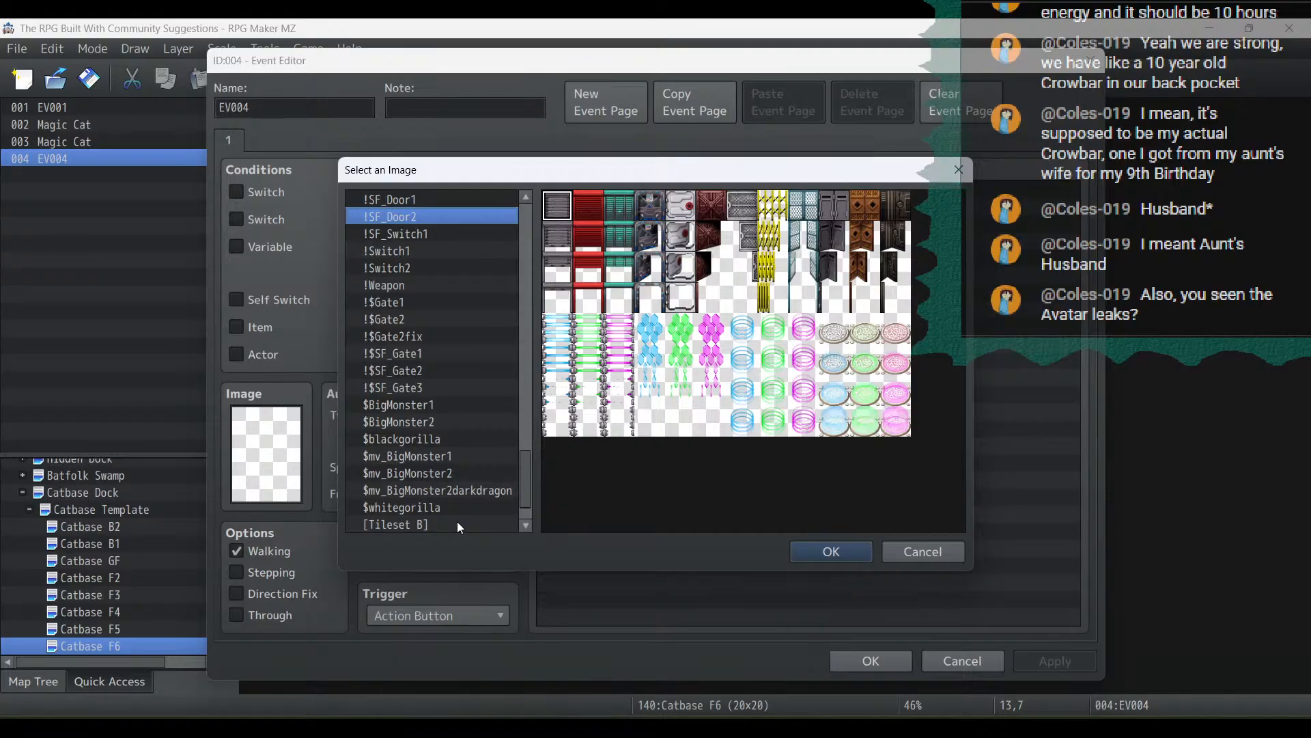
{"action": "key", "text": "Up"}
{"action": "key", "text": "Up"}
{"action": "key", "text": "Up"}
{"action": "key", "text": "Up"}
{"action": "key", "text": "Up"}
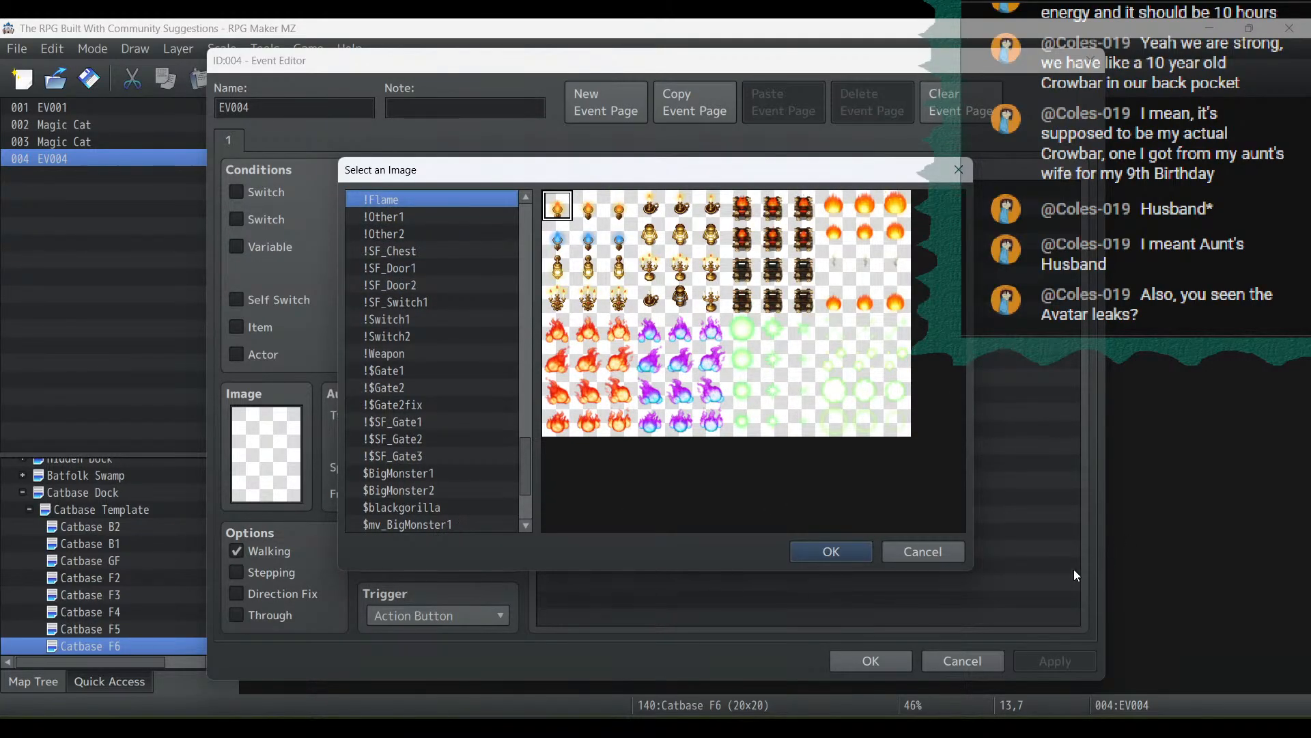
{"action": "left_click", "coordinate": [922, 555]}
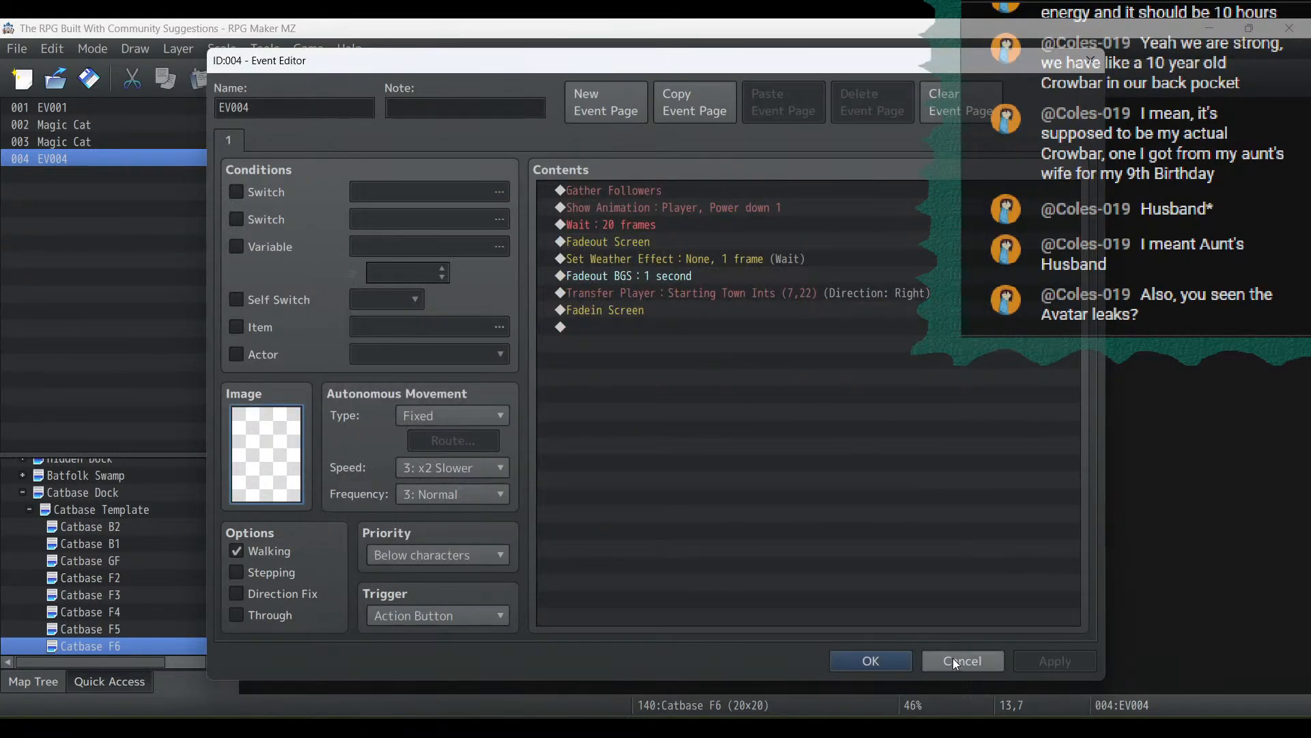
{"action": "left_click", "coordinate": [954, 661]}
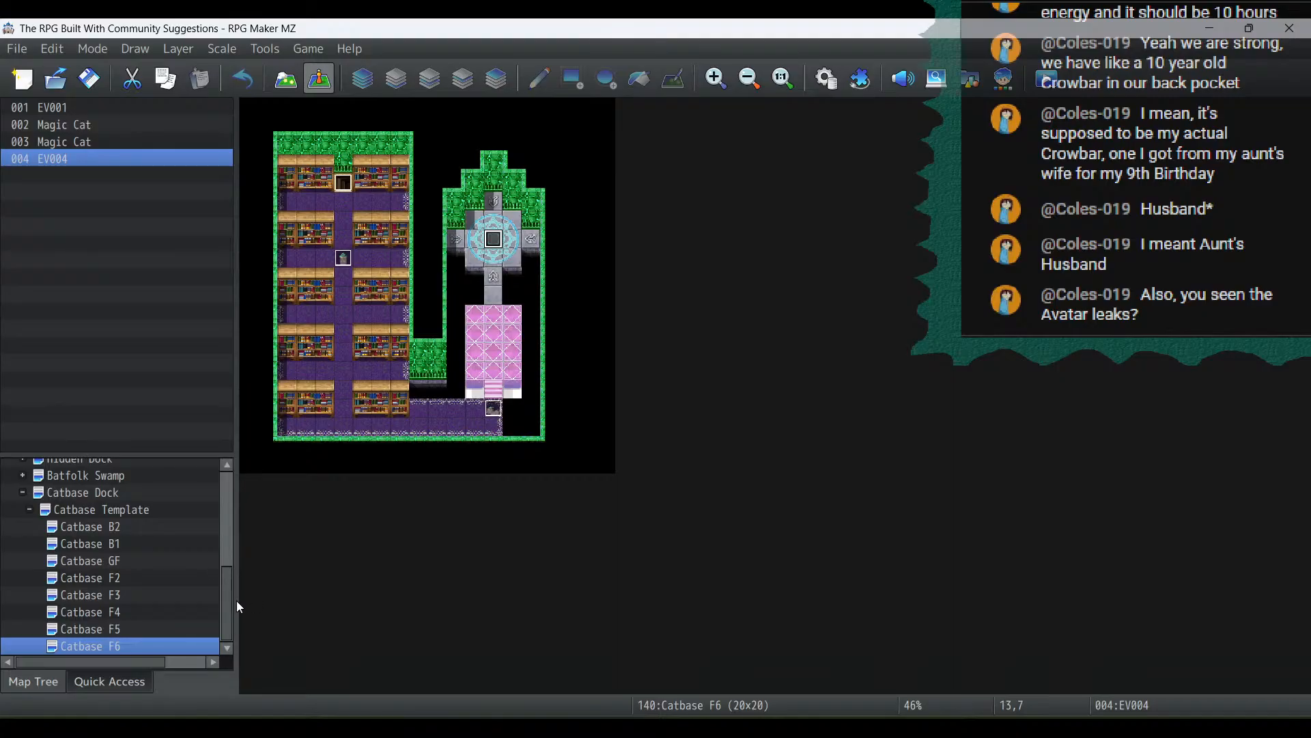
Look through the ACT 1 maps Glarf, Information Center and Spiretown Services for an existing teleporter event
{"action": "scroll", "coordinate": [222, 525], "scroll_direction": "up", "scroll_amount": 6}
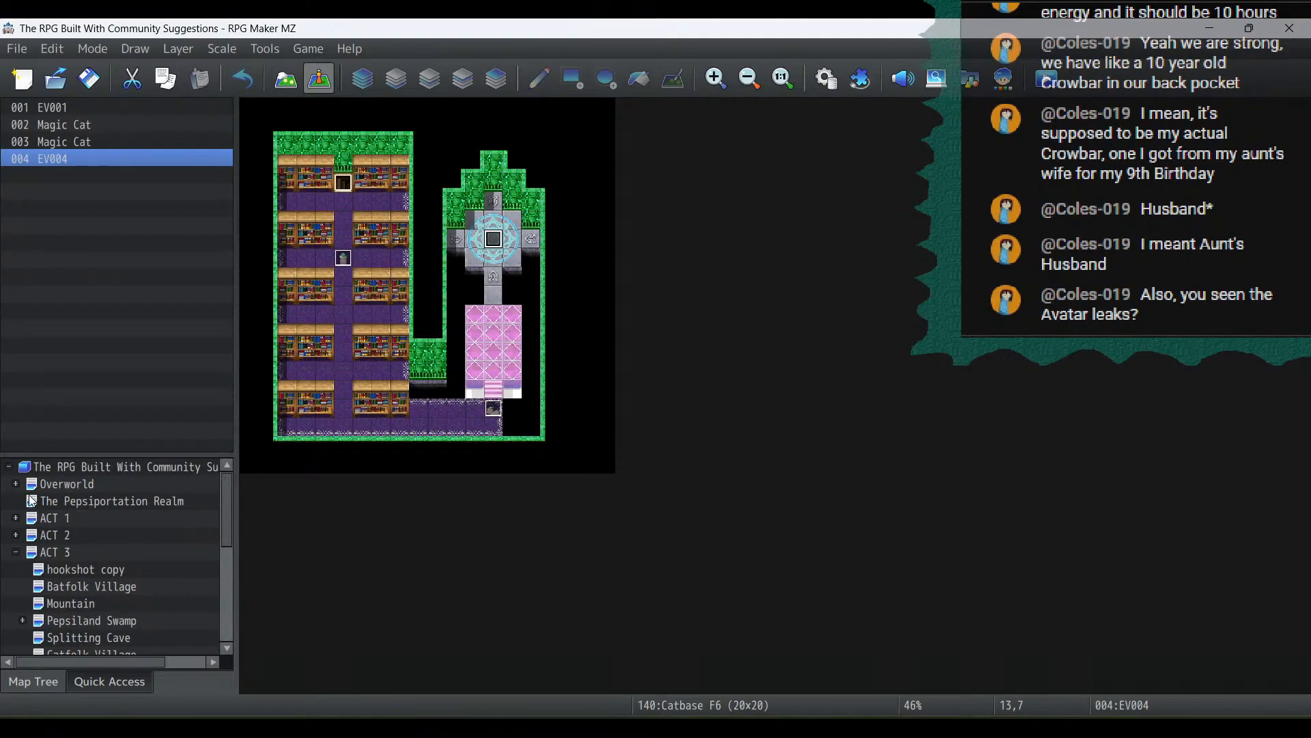
{"action": "left_click", "coordinate": [27, 518]}
{"action": "left_click", "coordinate": [16, 518]}
{"action": "left_click", "coordinate": [56, 538]}
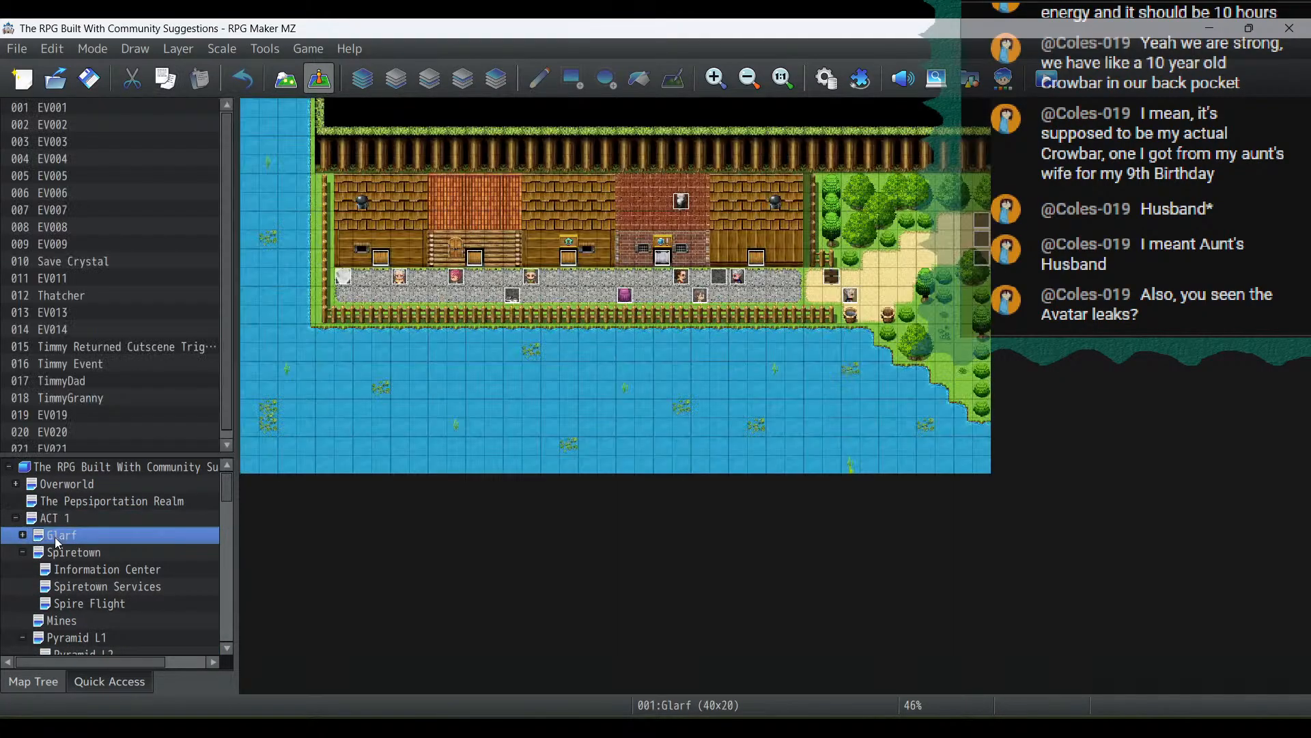
{"action": "left_click", "coordinate": [70, 557]}
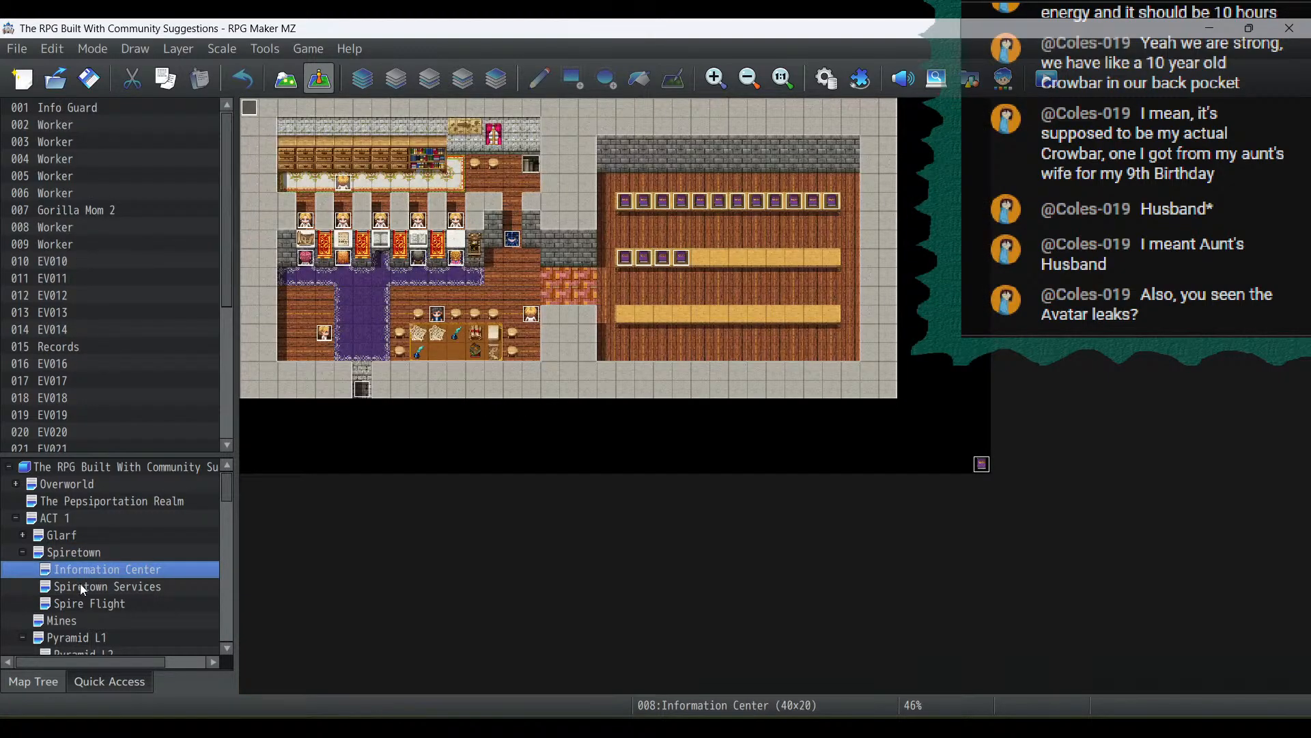
{"action": "left_click", "coordinate": [80, 585]}
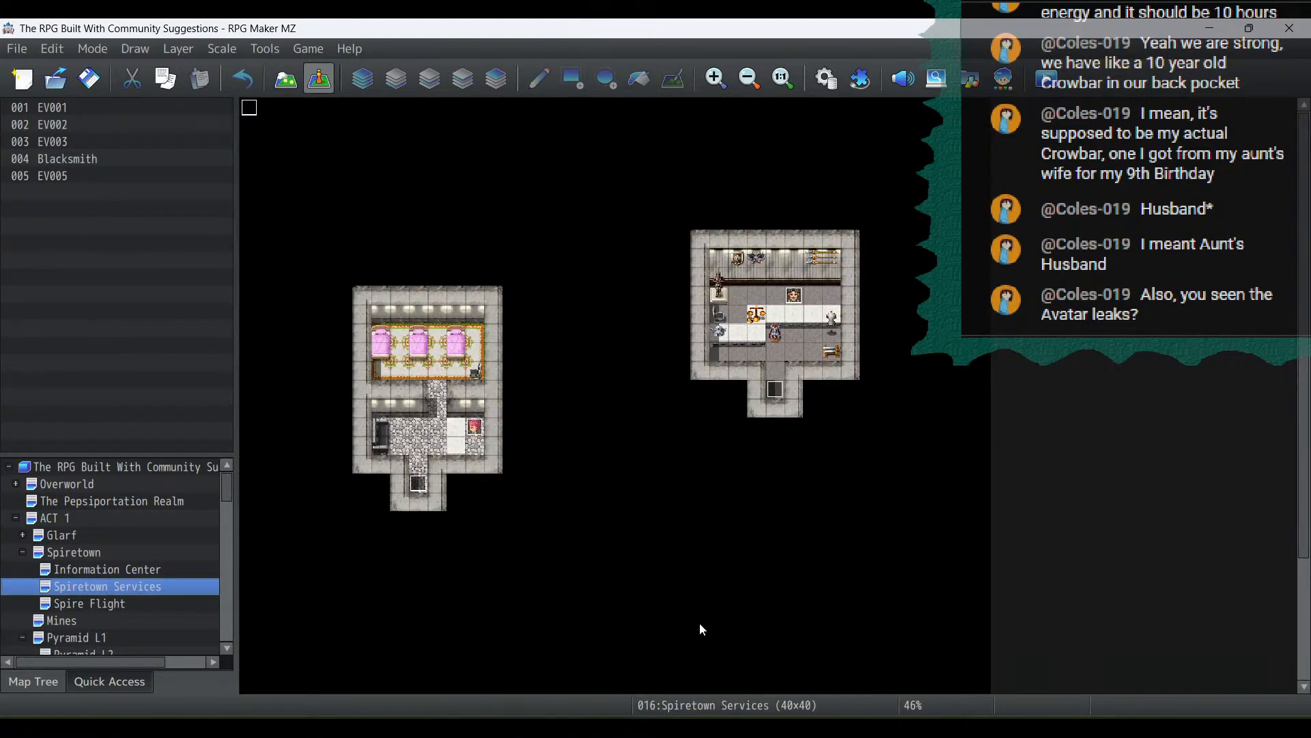
{"action": "scroll", "coordinate": [733, 559], "scroll_direction": "down", "scroll_amount": 3}
{"action": "scroll", "coordinate": [733, 558], "scroll_direction": "up", "scroll_amount": 3}
Copy the blue teleporter event EV019 from the Starting Town Ints map under Glarf
{"action": "left_click", "coordinate": [22, 552]}
{"action": "left_click", "coordinate": [22, 535]}
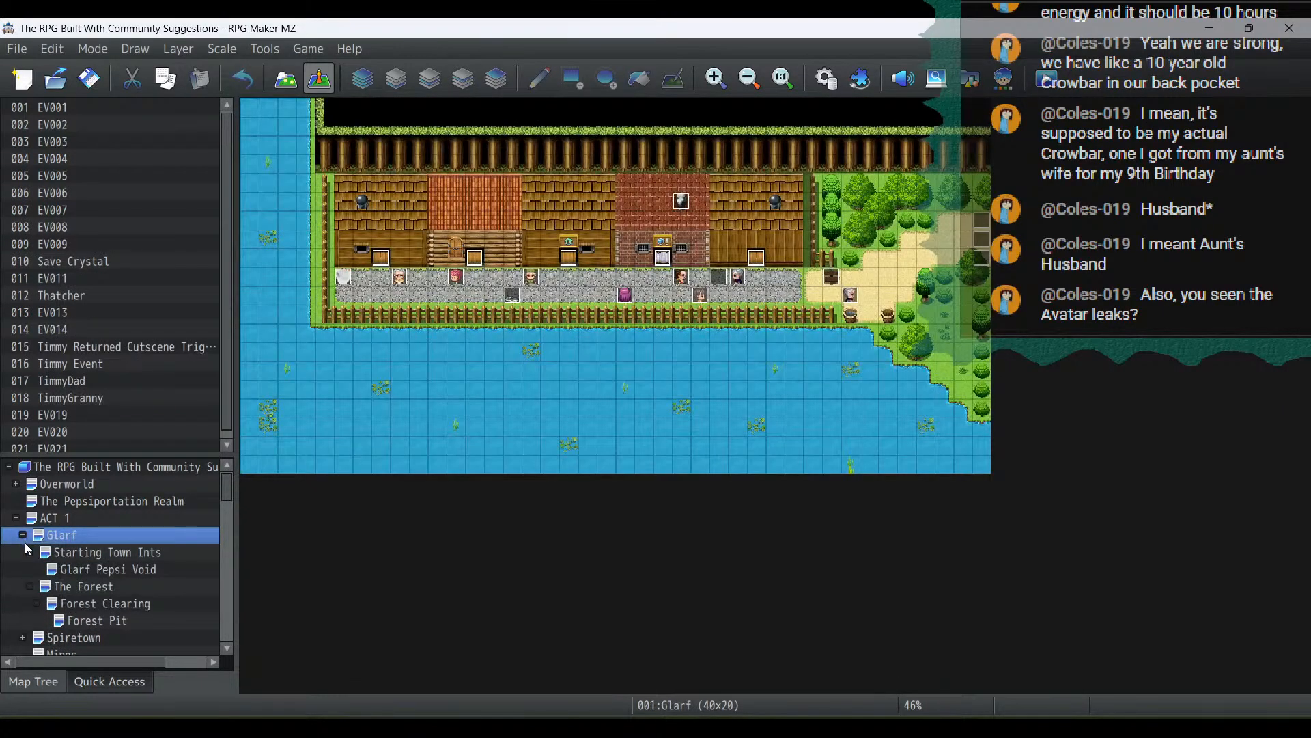
{"action": "left_click", "coordinate": [88, 552]}
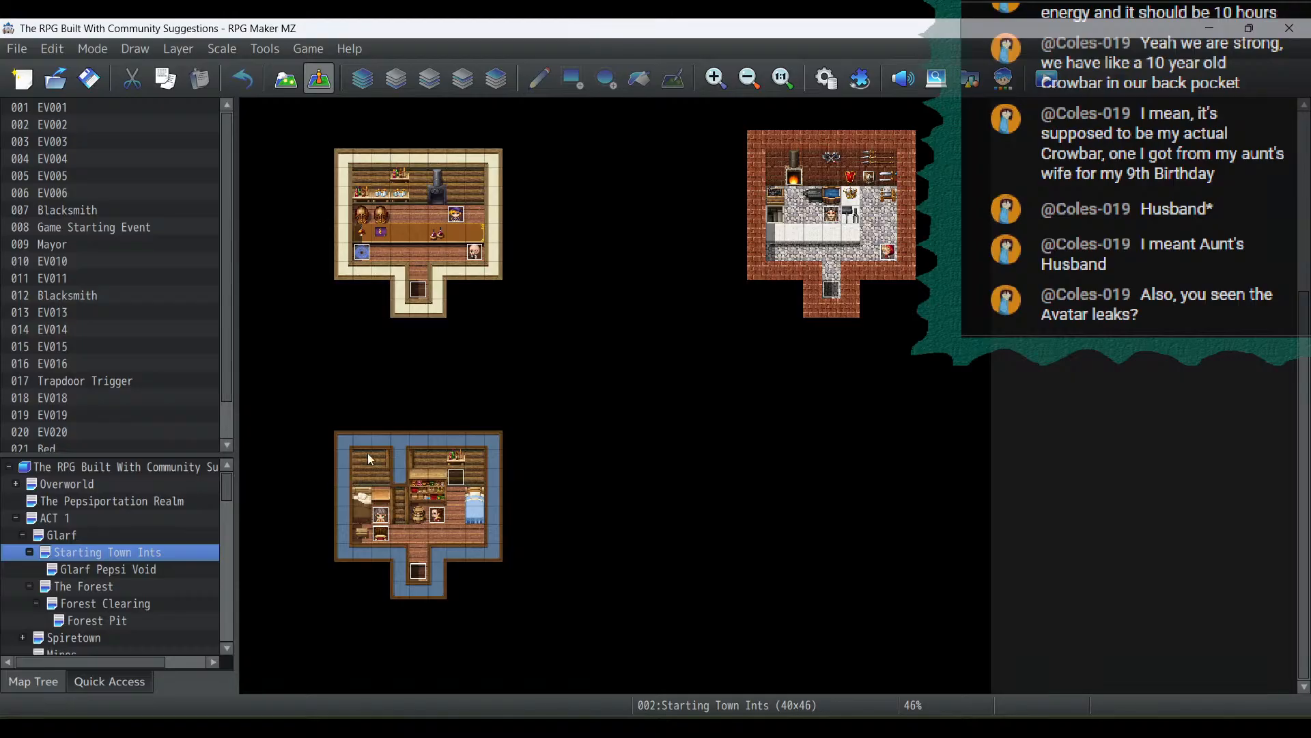
{"action": "right_click", "coordinate": [363, 252]}
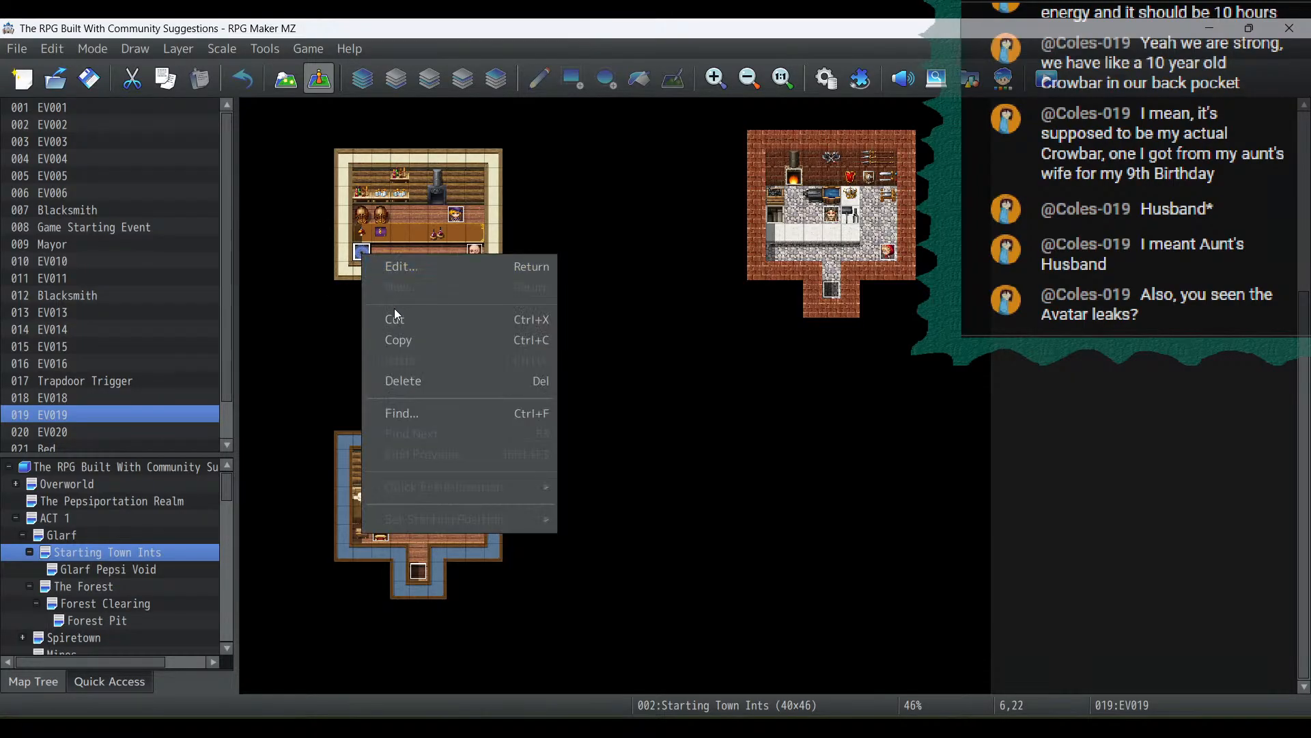
{"action": "left_click", "coordinate": [399, 338]}
Paste the copied teleporter event onto the centre of the magic circle on the Catbase F6 map
{"action": "left_click", "coordinate": [19, 517]}
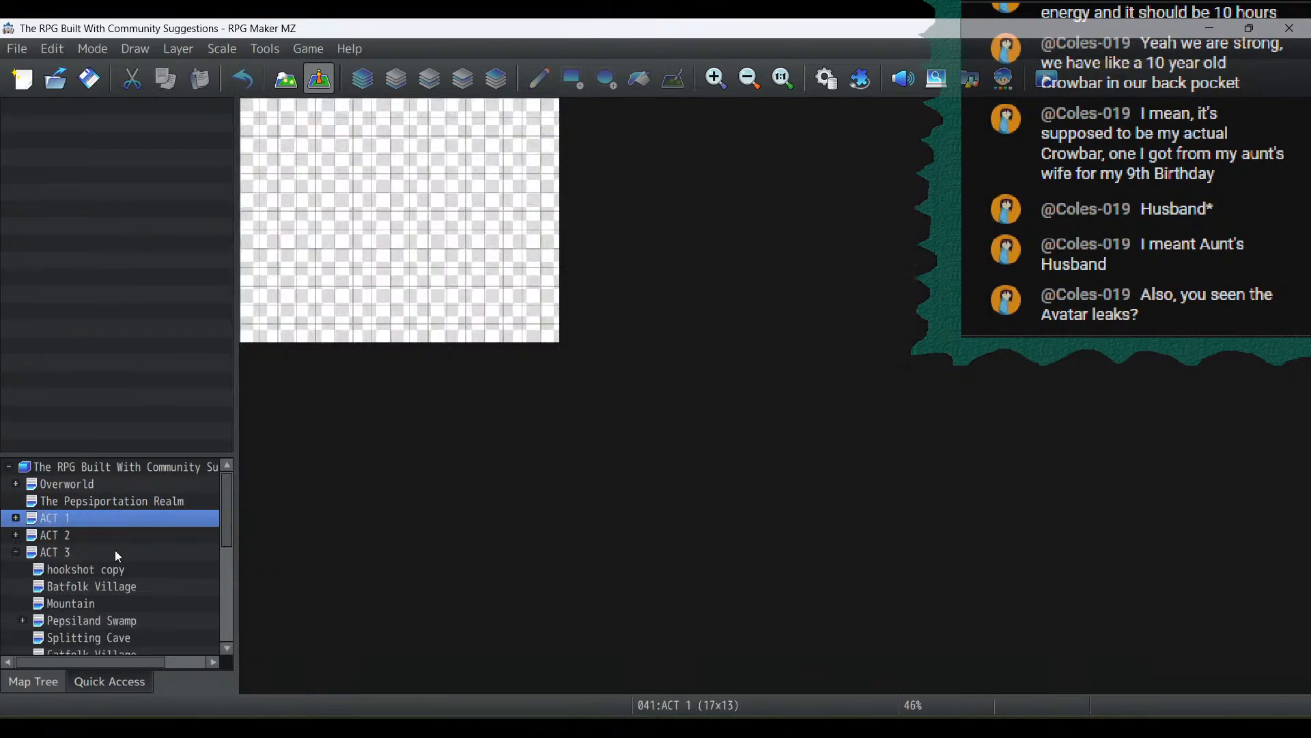
{"action": "scroll", "coordinate": [116, 550], "scroll_direction": "down", "scroll_amount": 5}
{"action": "left_click", "coordinate": [95, 645]}
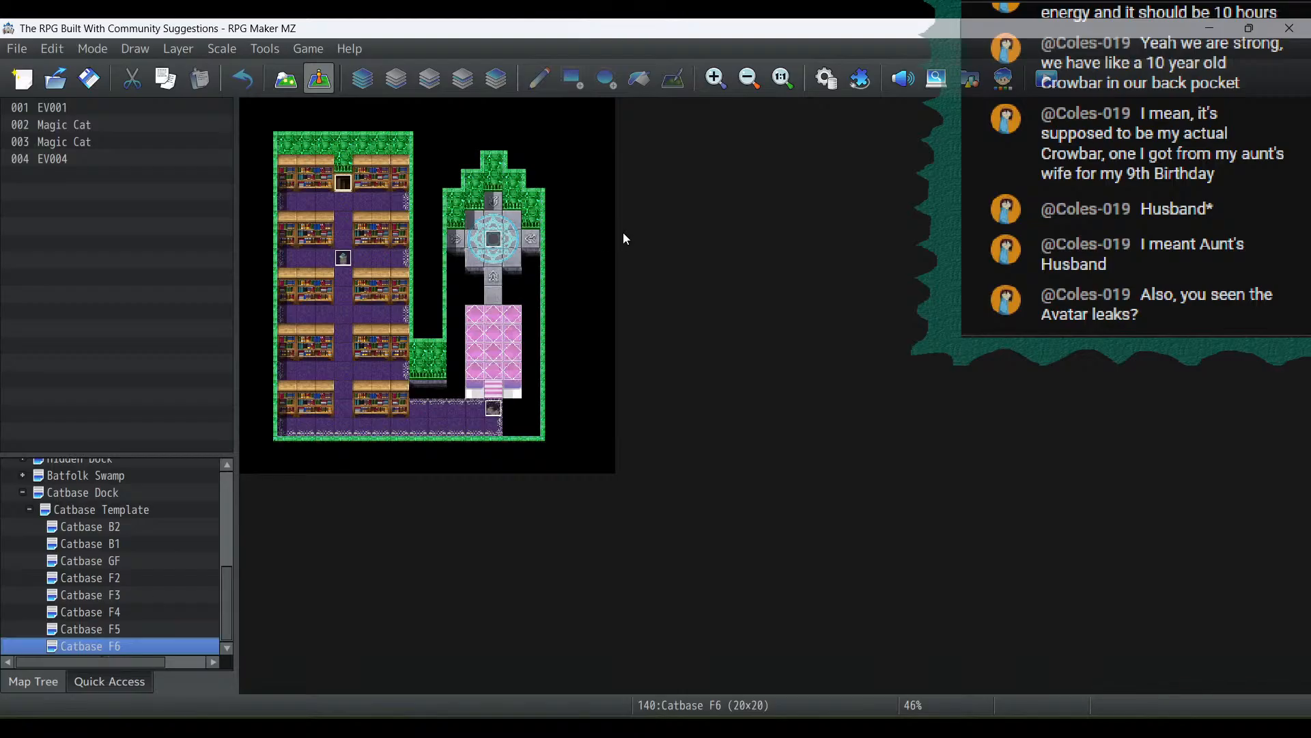
{"action": "left_click", "coordinate": [492, 243]}
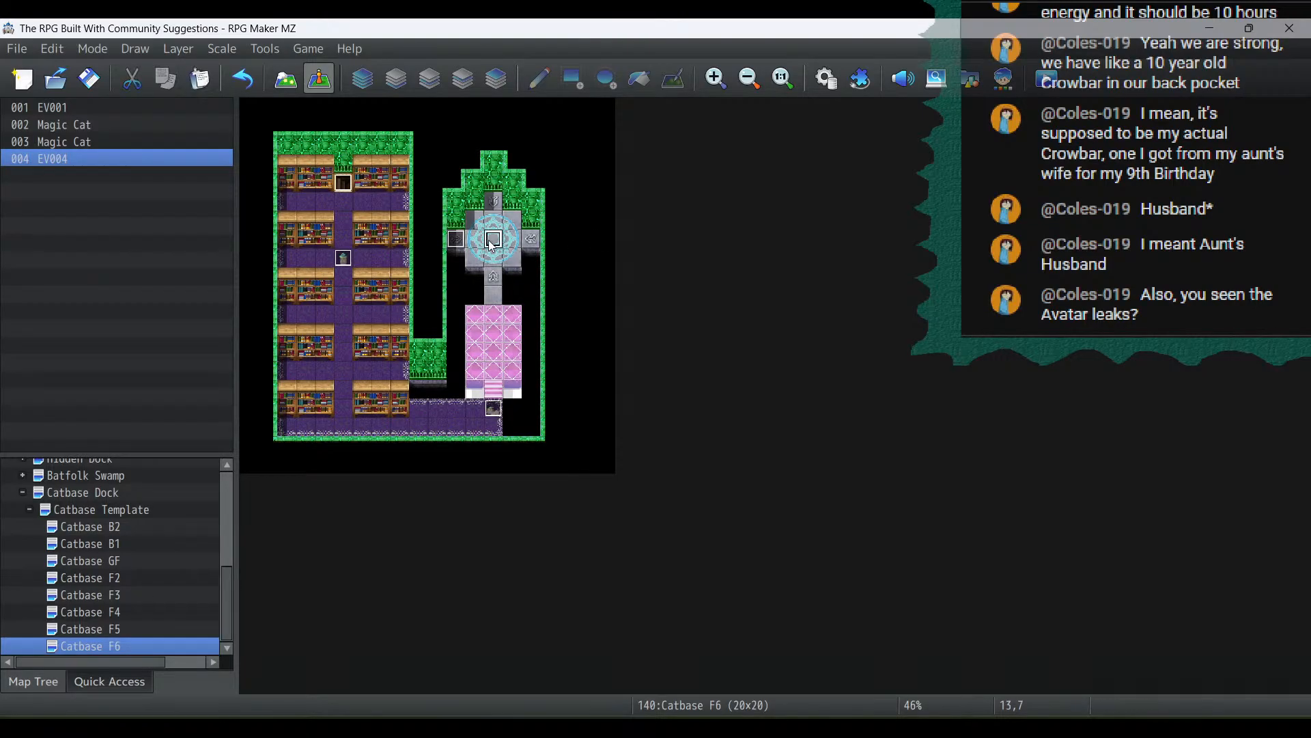
{"action": "right_click", "coordinate": [490, 241]}
{"action": "left_click", "coordinate": [525, 344]}
Delete the pasted event's service-unavailable and Chill Orb Get pages, and remove the switch condition from the remaining page
{"action": "double_click", "coordinate": [493, 244]}
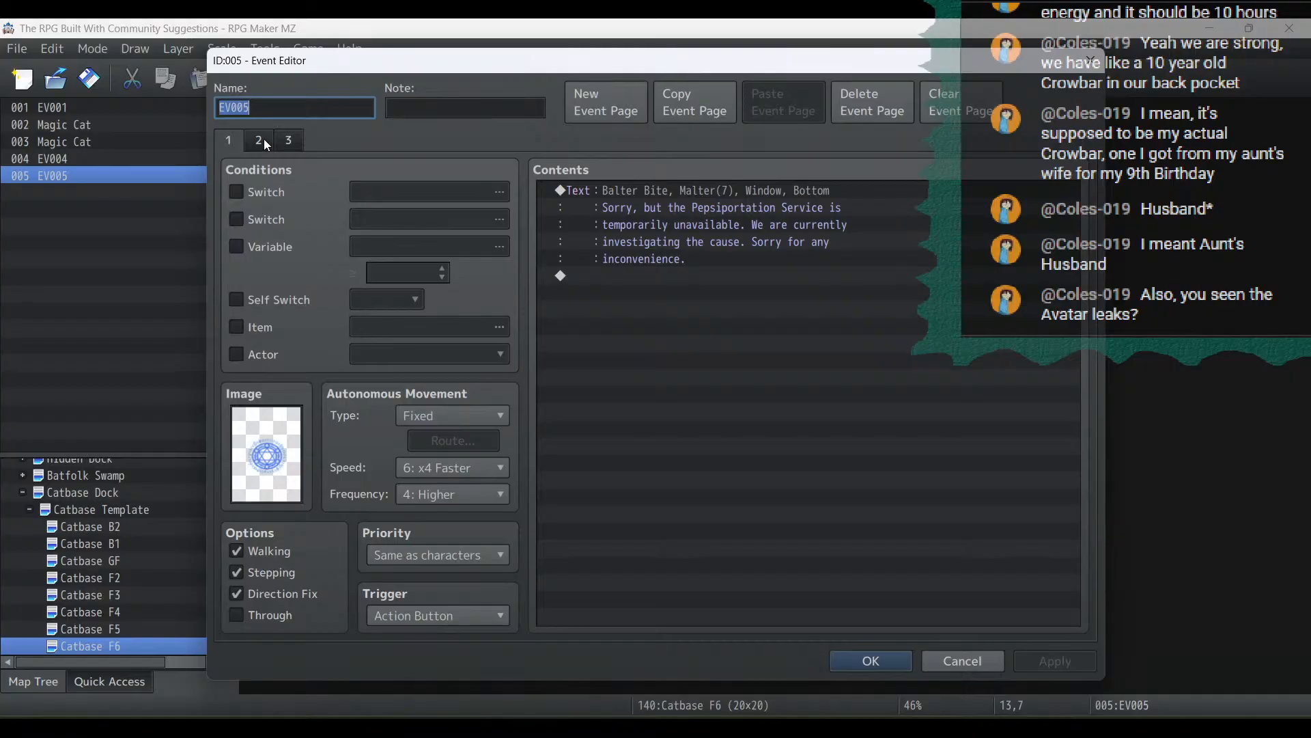
{"action": "left_click", "coordinate": [849, 110]}
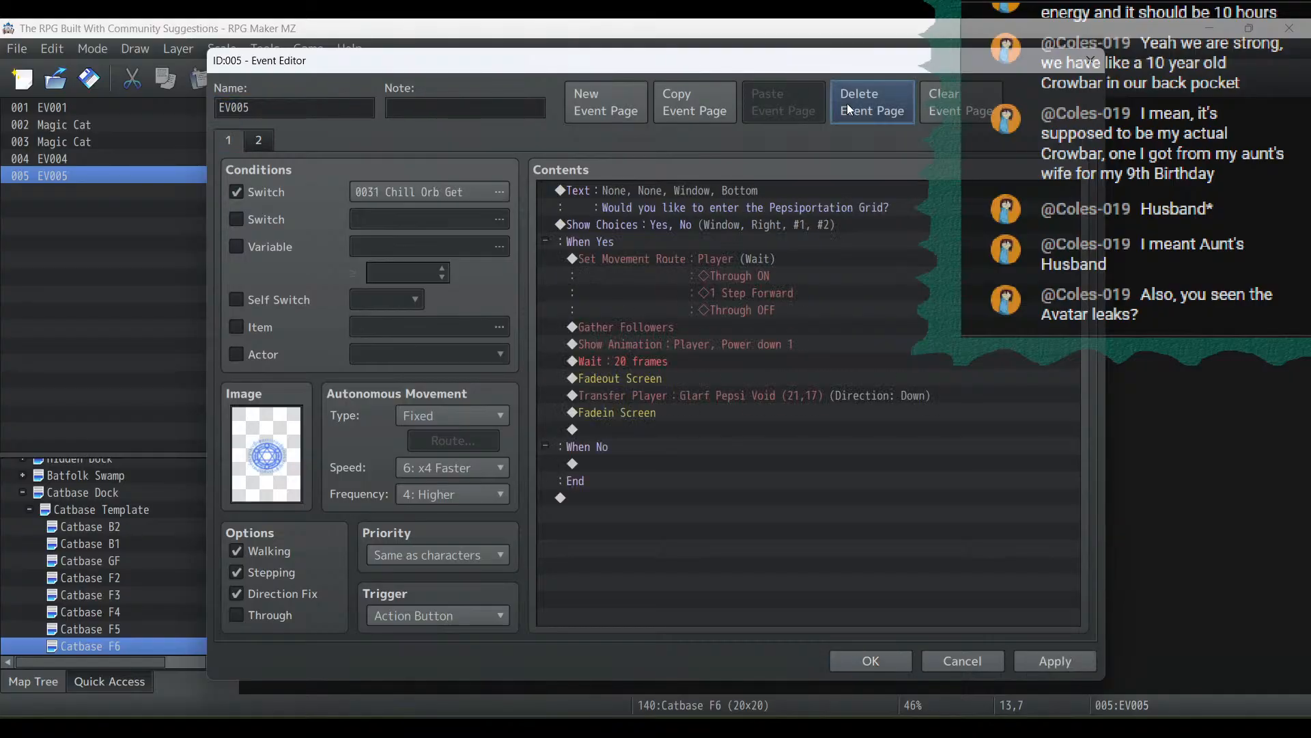
{"action": "left_click", "coordinate": [259, 140]}
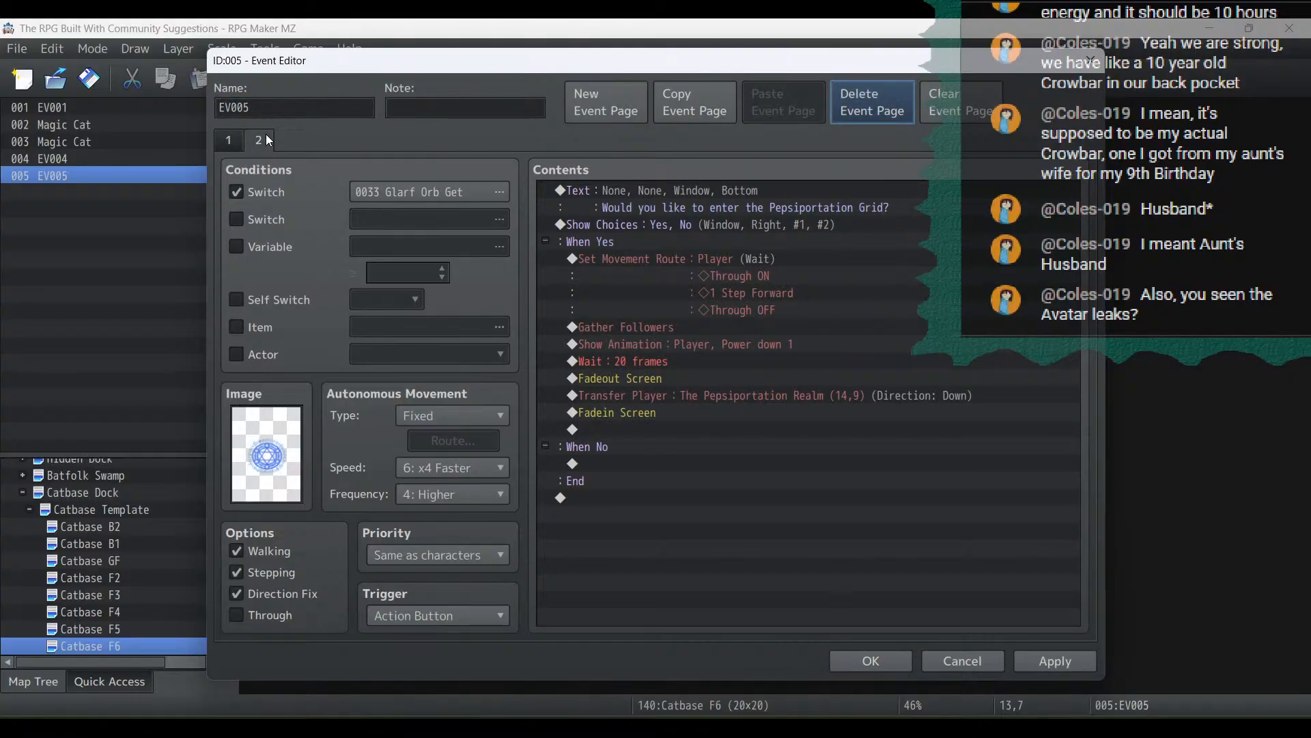
{"action": "left_click", "coordinate": [222, 143]}
{"action": "left_click", "coordinate": [865, 114]}
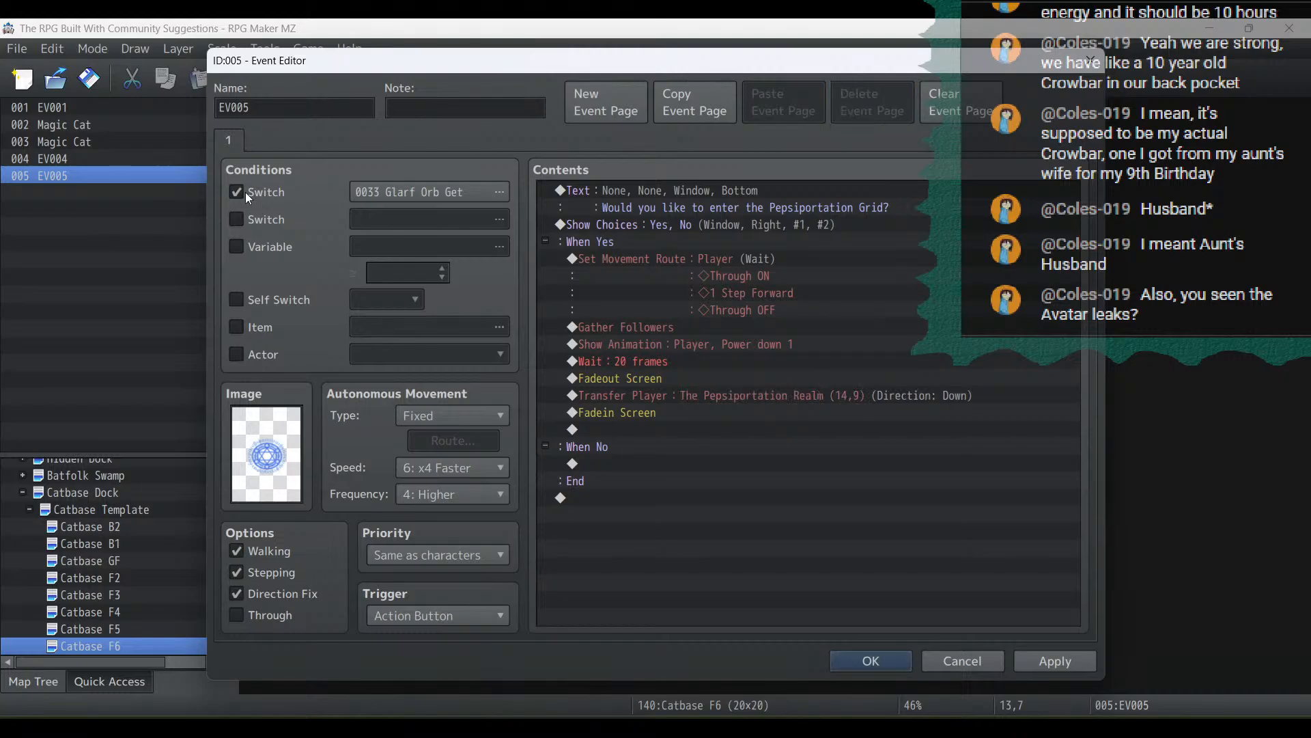
{"action": "left_click", "coordinate": [237, 192]}
Set the event's player transfer to The Pepsiportation Realm (14,29) with direction Left, and save the event
{"action": "left_click", "coordinate": [826, 198]}
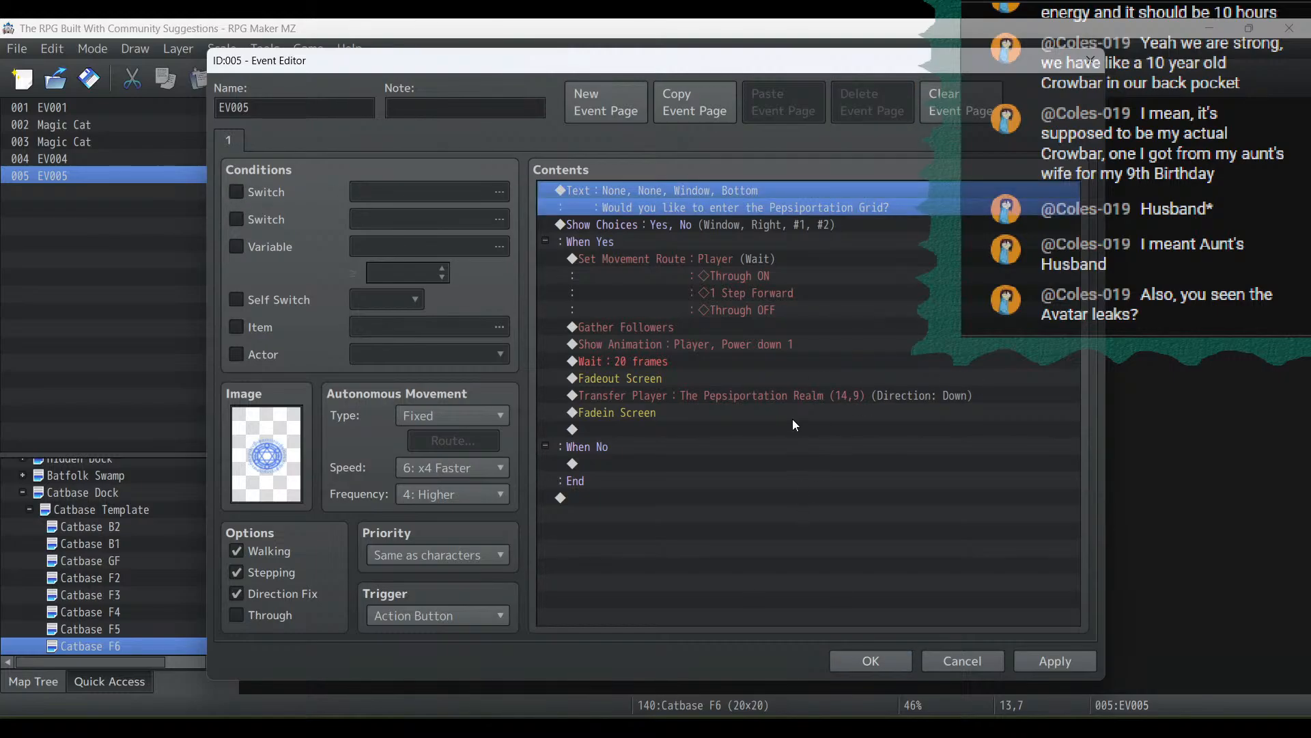
{"action": "left_click", "coordinate": [806, 380]}
{"action": "double_click", "coordinate": [810, 396]}
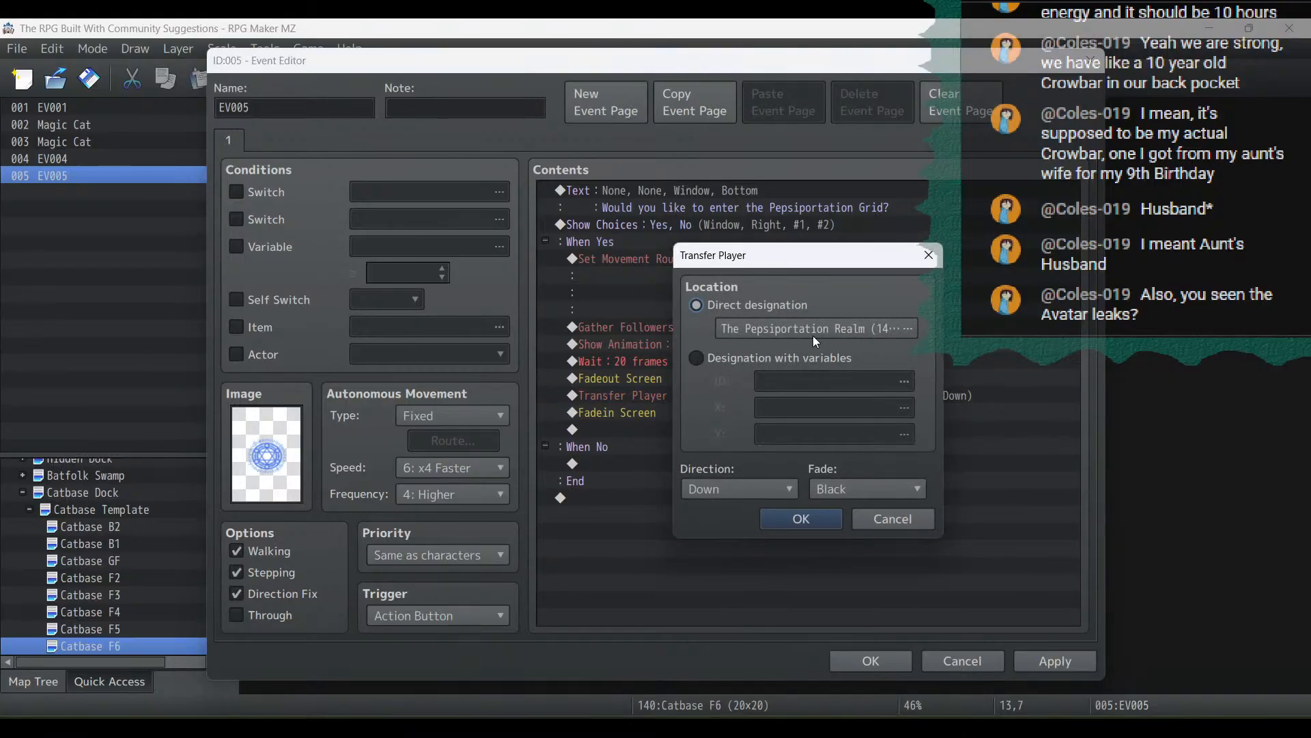
{"action": "left_click", "coordinate": [802, 322]}
{"action": "double_click", "coordinate": [653, 446]}
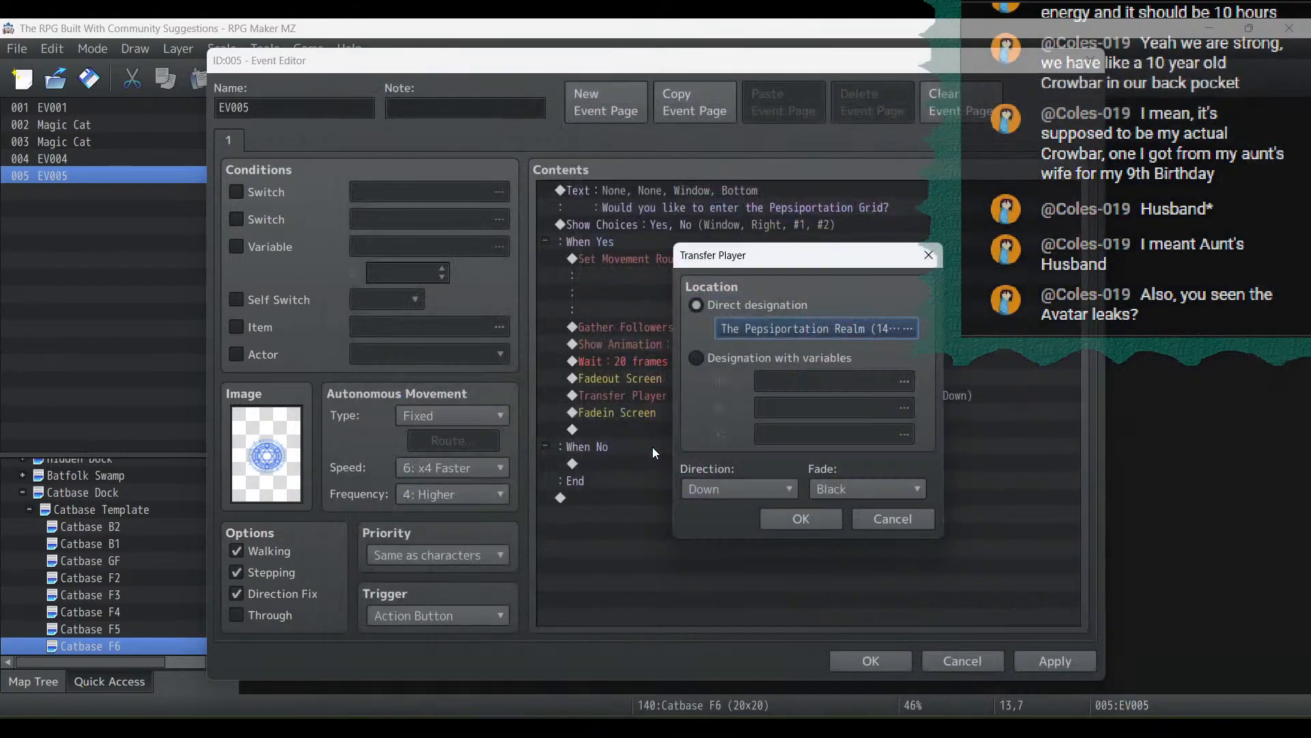
{"action": "left_click", "coordinate": [741, 498]}
{"action": "left_click", "coordinate": [736, 551]}
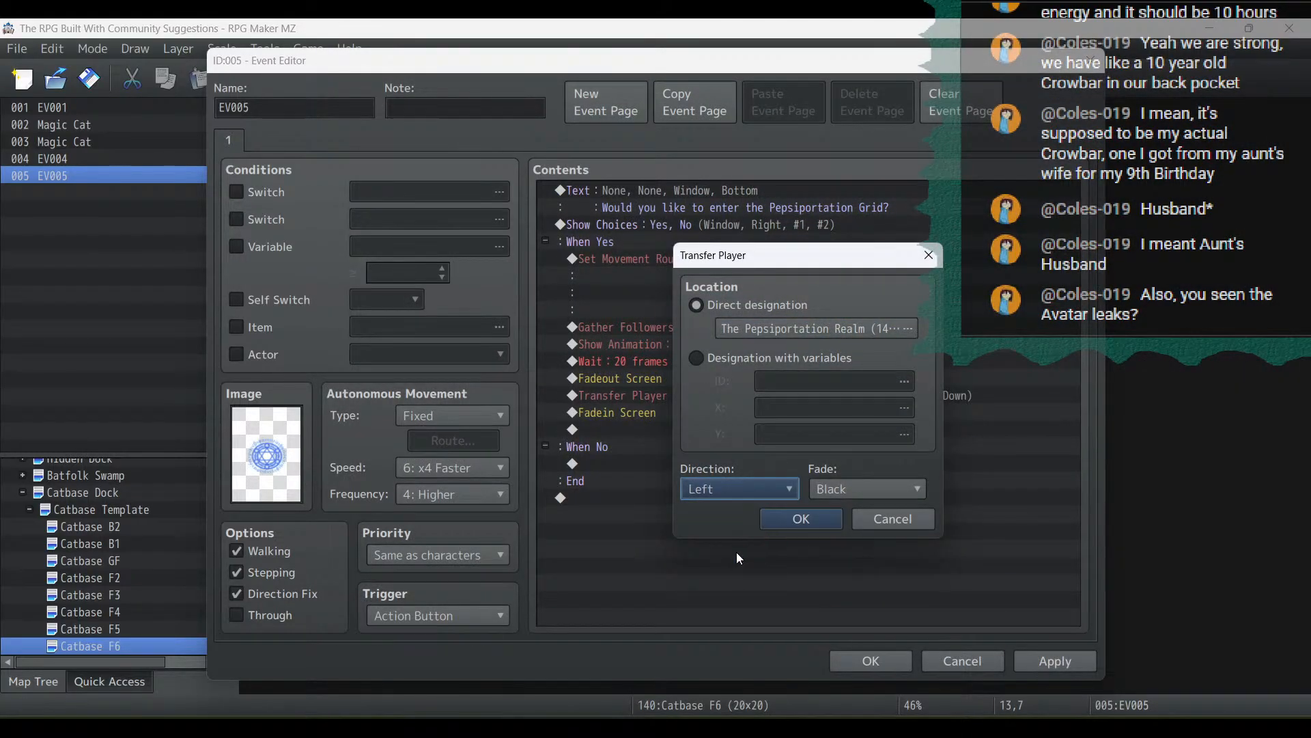
{"action": "left_click", "coordinate": [806, 520]}
{"action": "left_click", "coordinate": [1054, 661]}
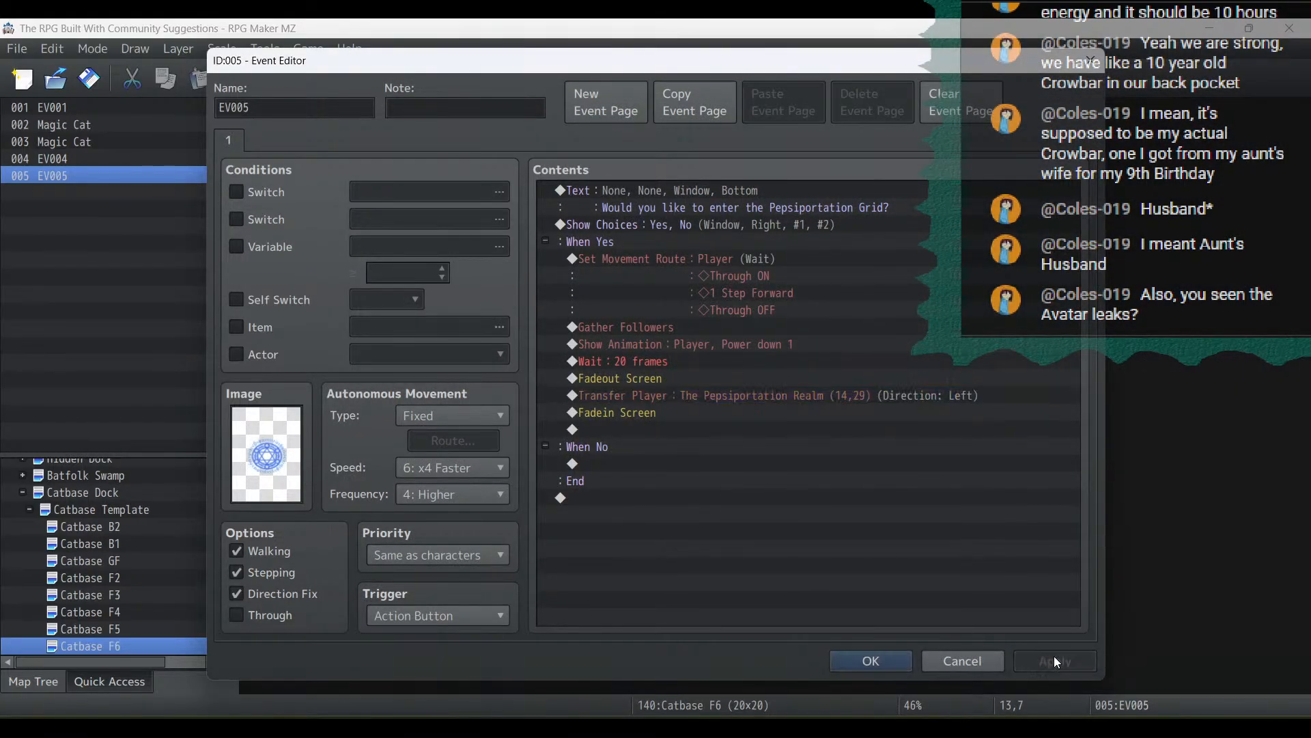
{"action": "left_click", "coordinate": [867, 663]}
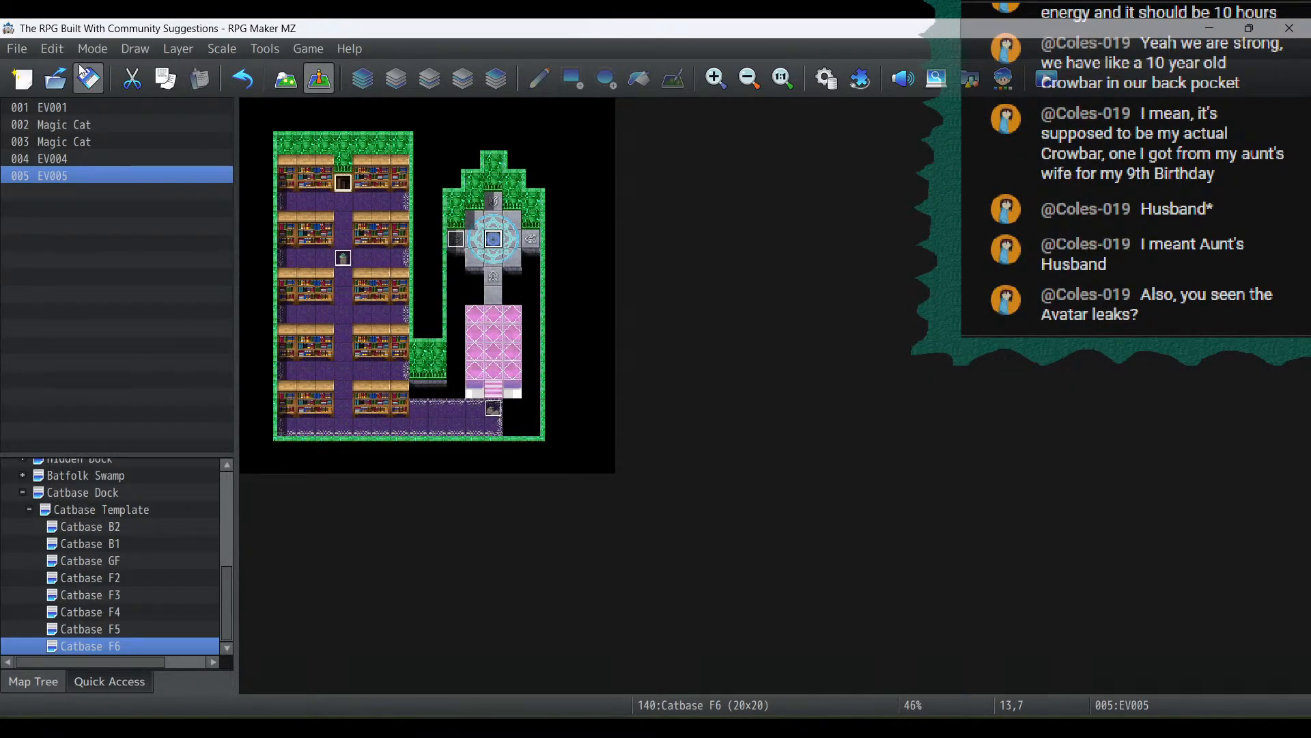
Start a playtest and load the File 2 save
{"action": "left_click", "coordinate": [1054, 83]}
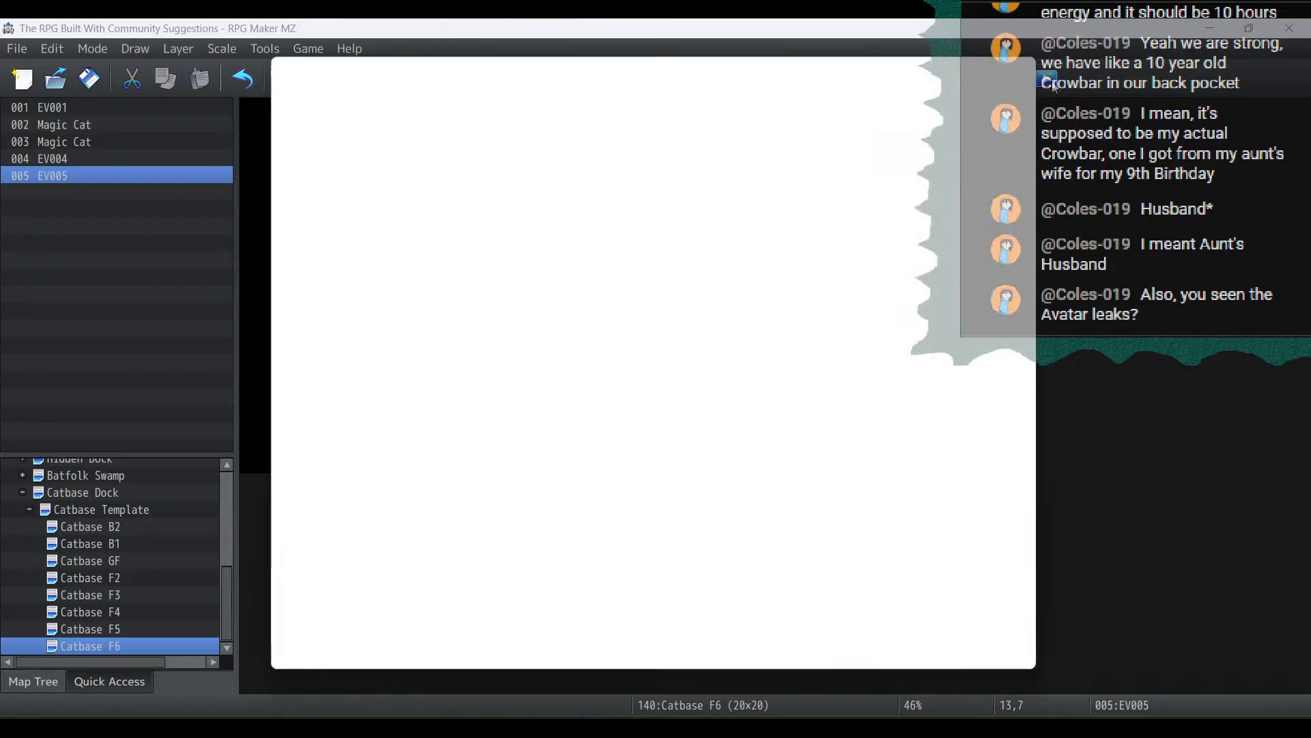
{"action": "key", "text": "Return"}
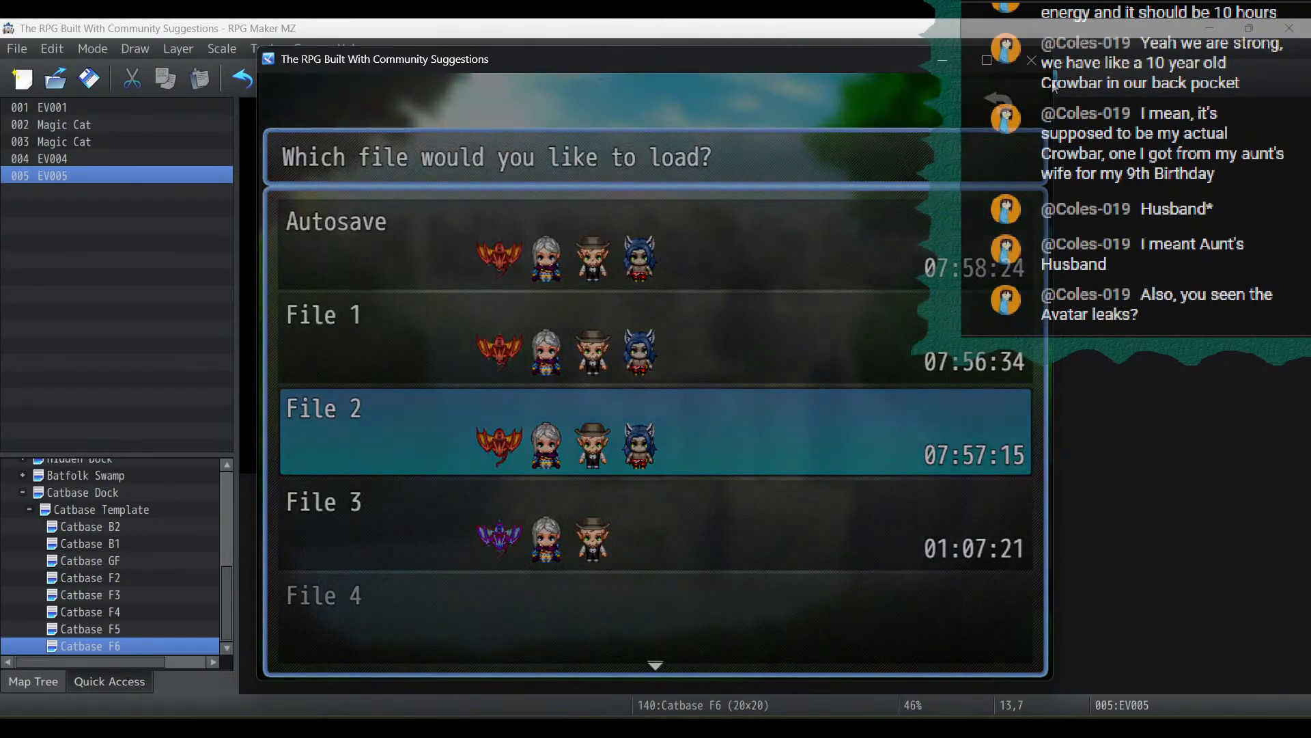
{"action": "key", "text": "Return"}
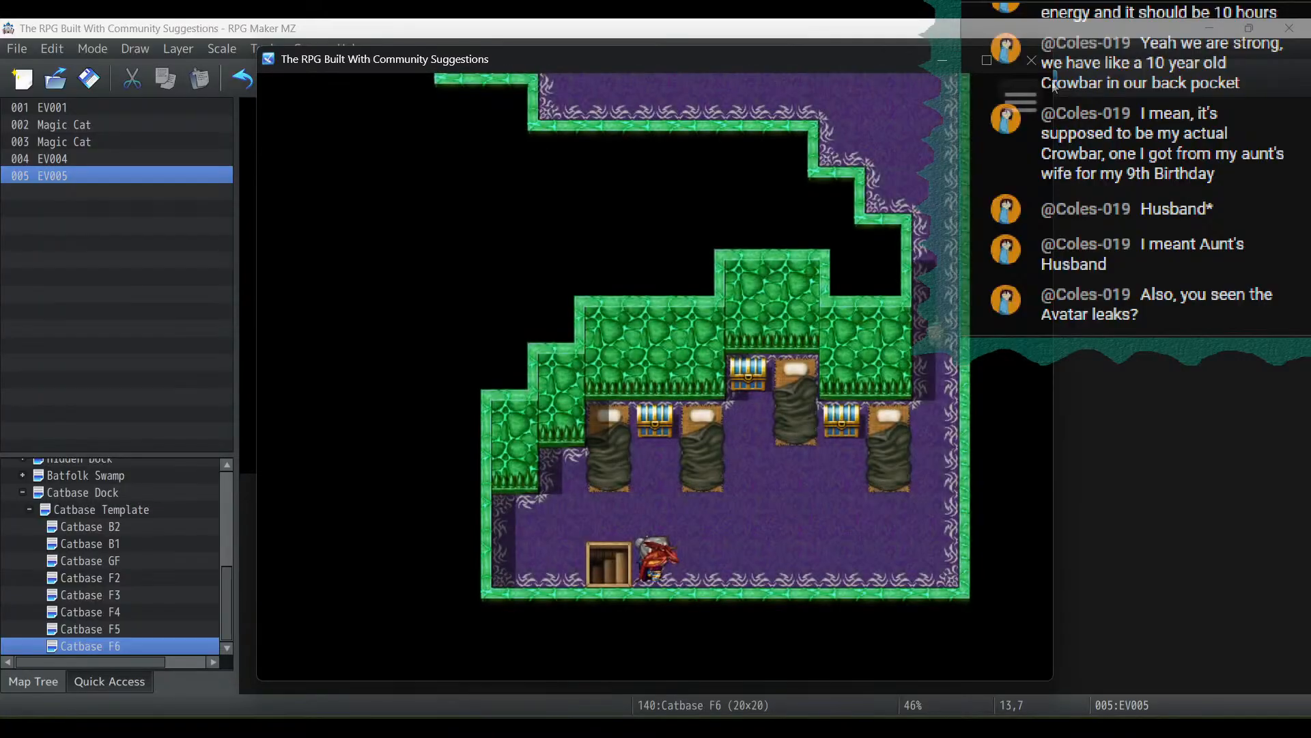
Walk the party from the bedroom floor up to Catbase F6 and over the pink platform to the magic circle
{"action": "key", "text": "ctrl+Up"}
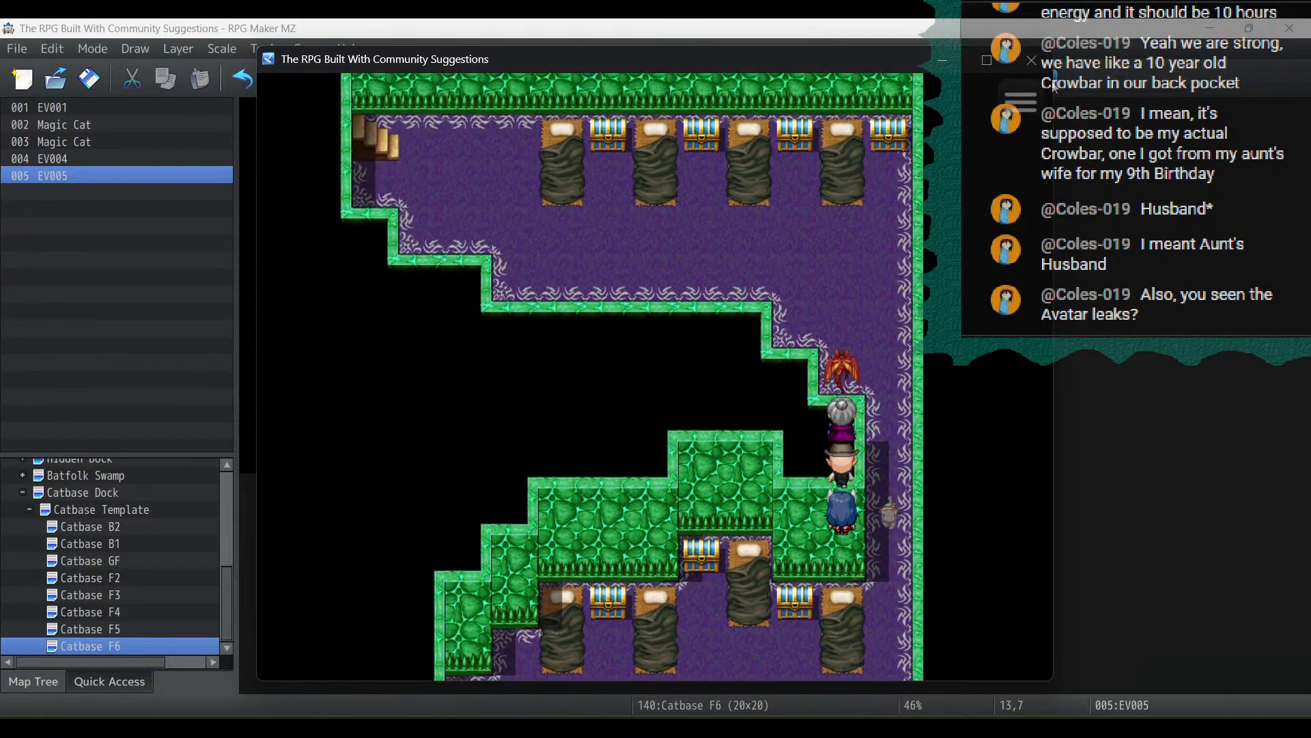
{"action": "key", "text": "Left"}
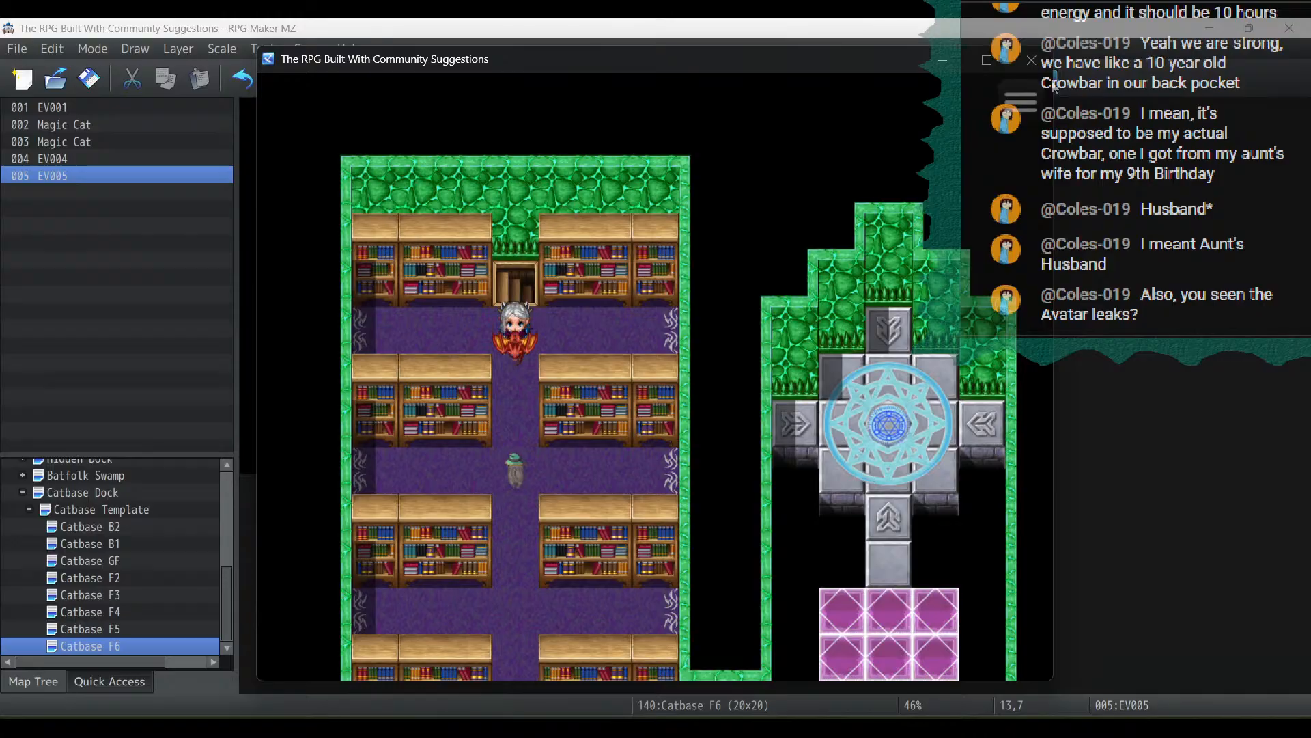
{"action": "key", "text": "Down"}
{"action": "key", "text": "Right"}
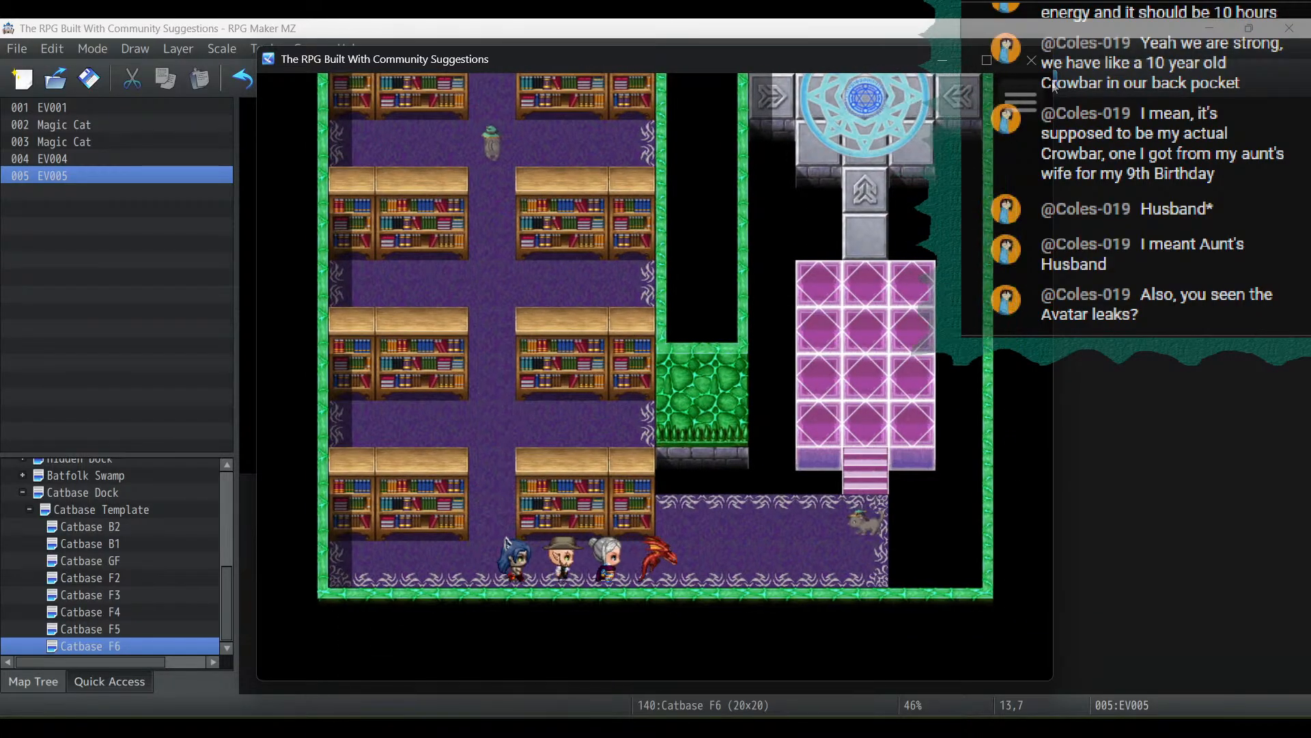
{"action": "key", "text": "Right"}
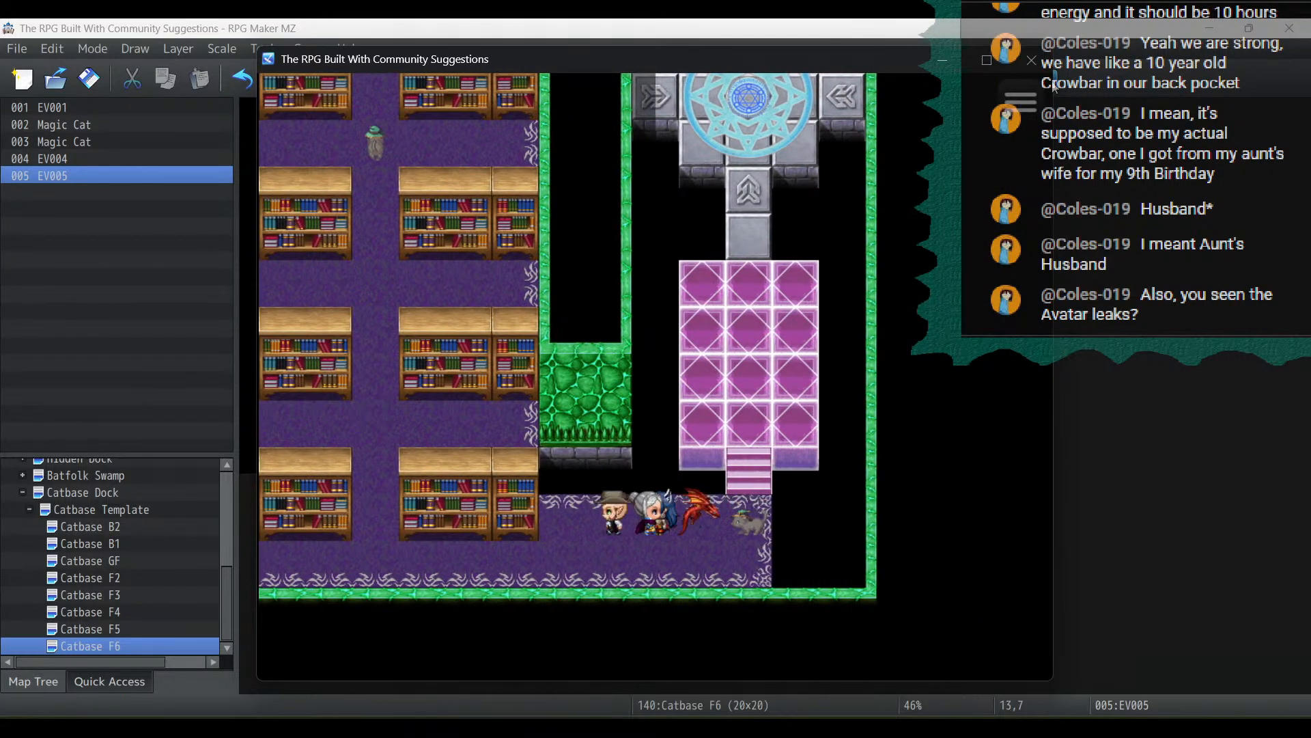
{"action": "key", "text": "Up"}
Test the teleporter by entering the Pepsiportation Grid, returning through the tower and entering the grid again
{"action": "key", "text": "Return"}
{"action": "key", "text": "Up"}
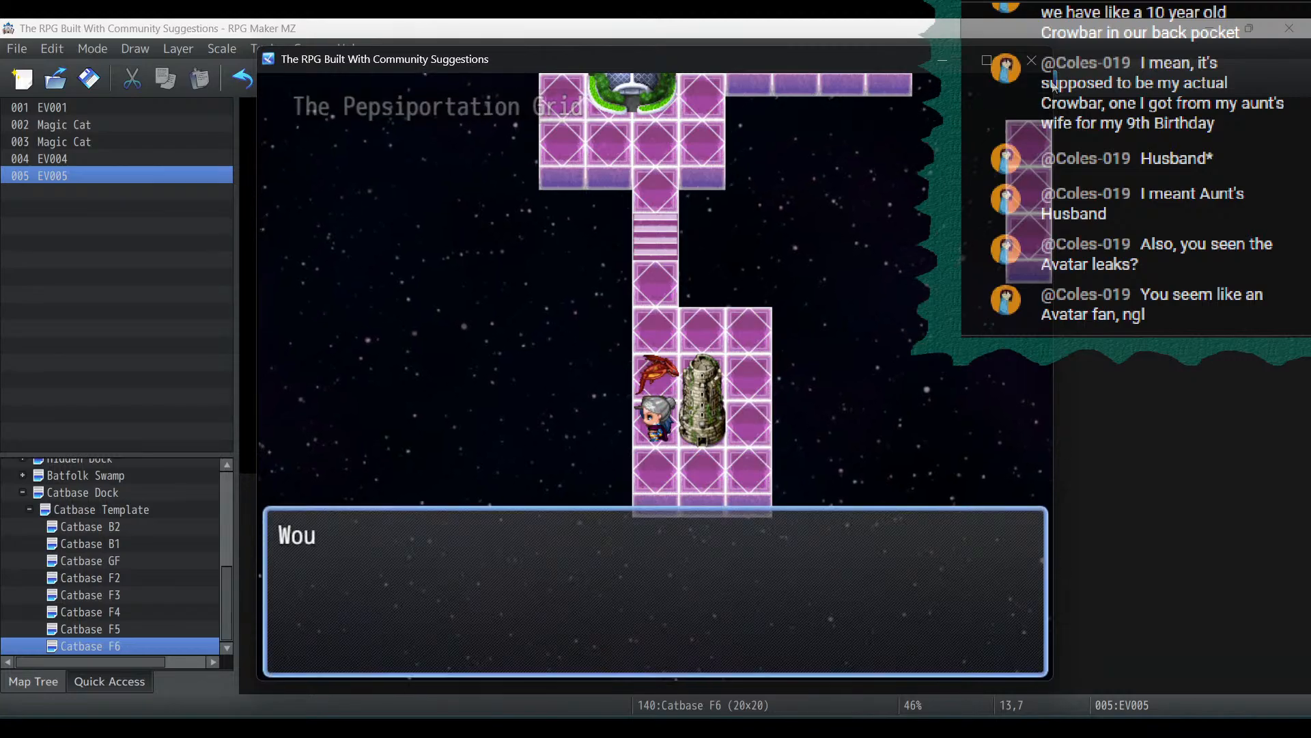
{"action": "key", "text": "Return"}
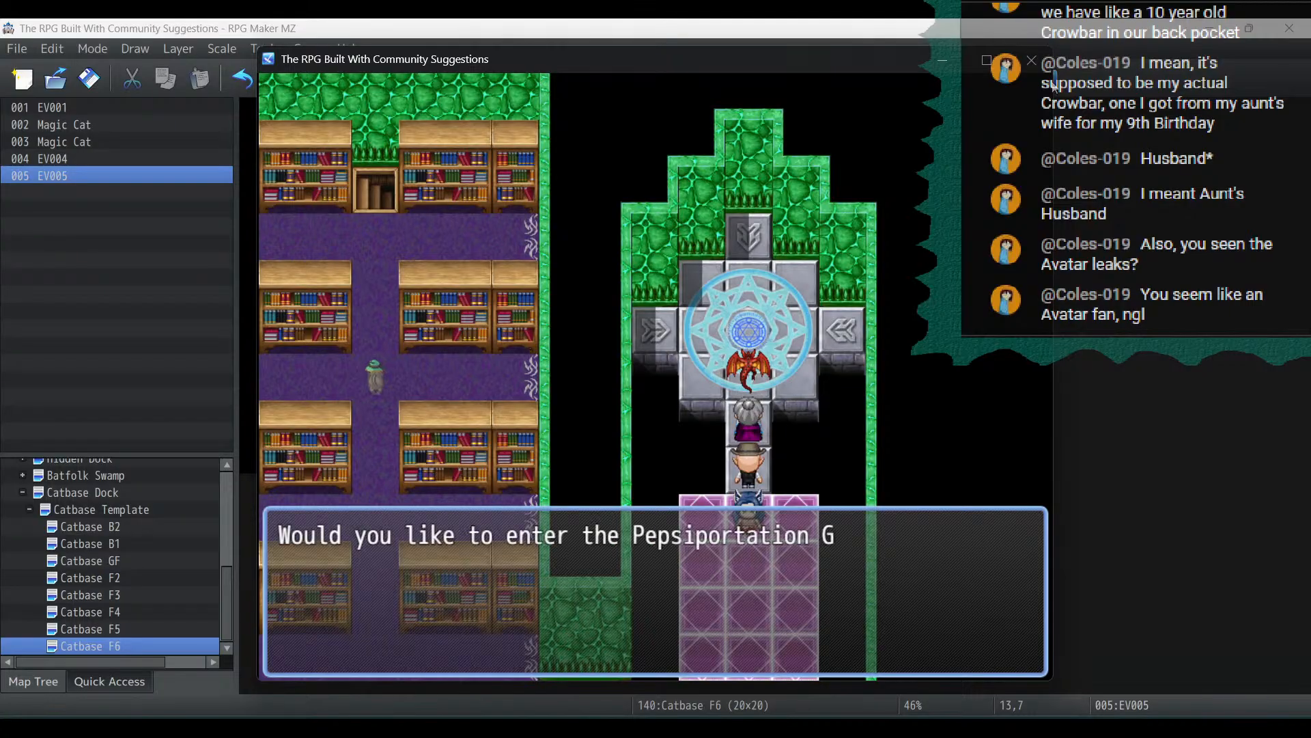
{"action": "key", "text": "Return"}
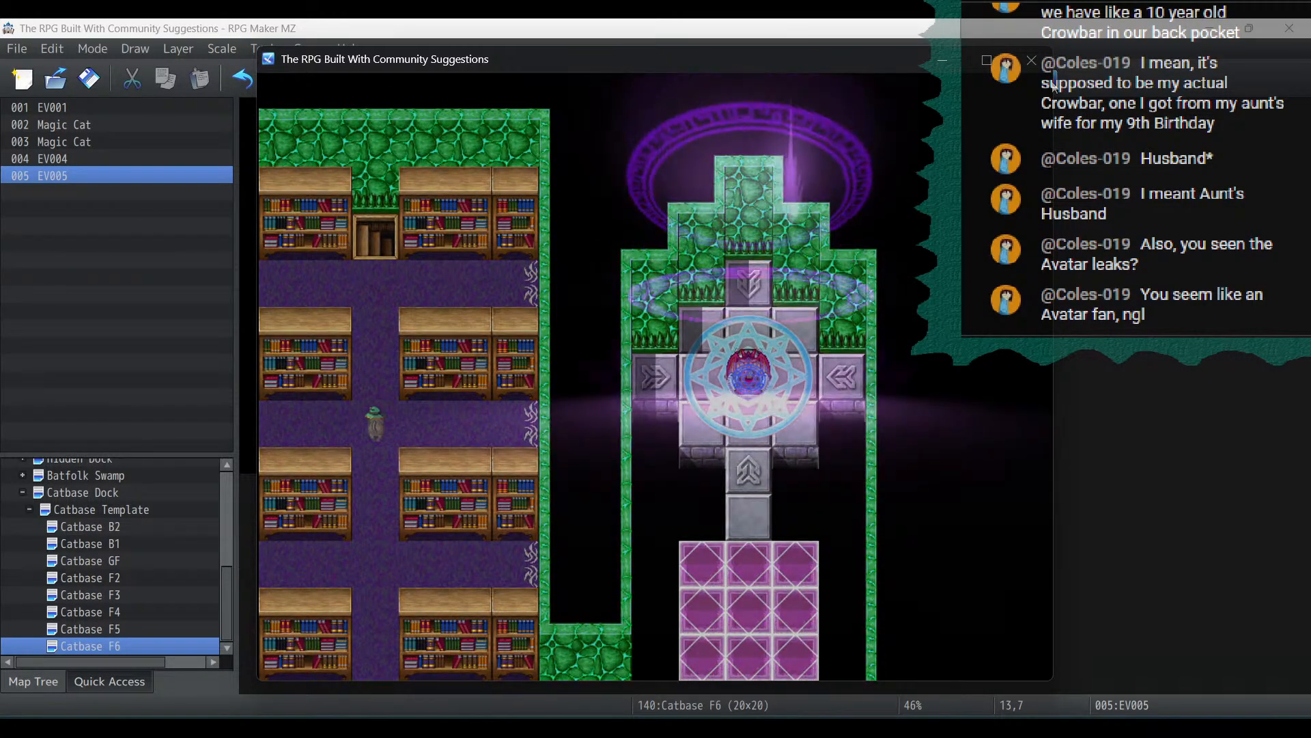
Walk the party north to the glass dome in the Pepsiportation Grid and activate it from its west side
{"action": "key", "text": "Up"}
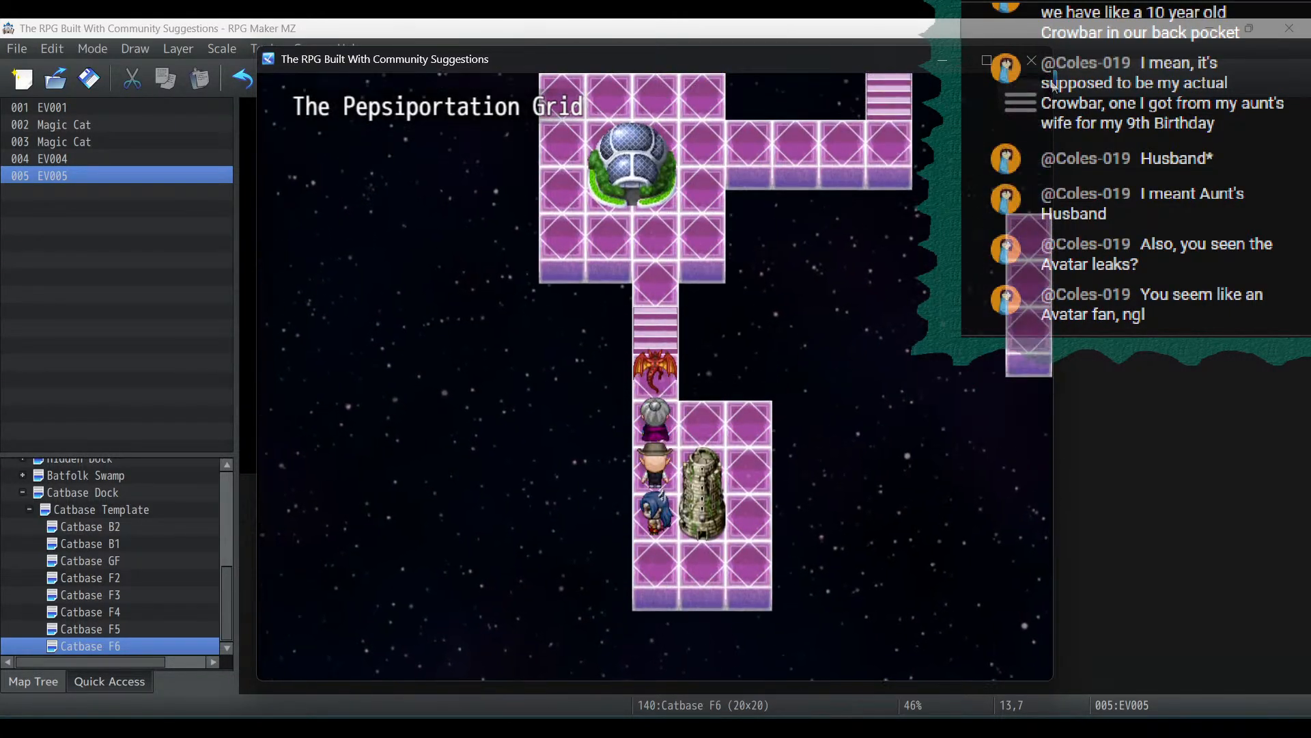
{"action": "key", "text": "Left"}
{"action": "key", "text": "Left"}
{"action": "key", "text": "Up"}
{"action": "key", "text": "Right"}
{"action": "key", "text": "Return"}
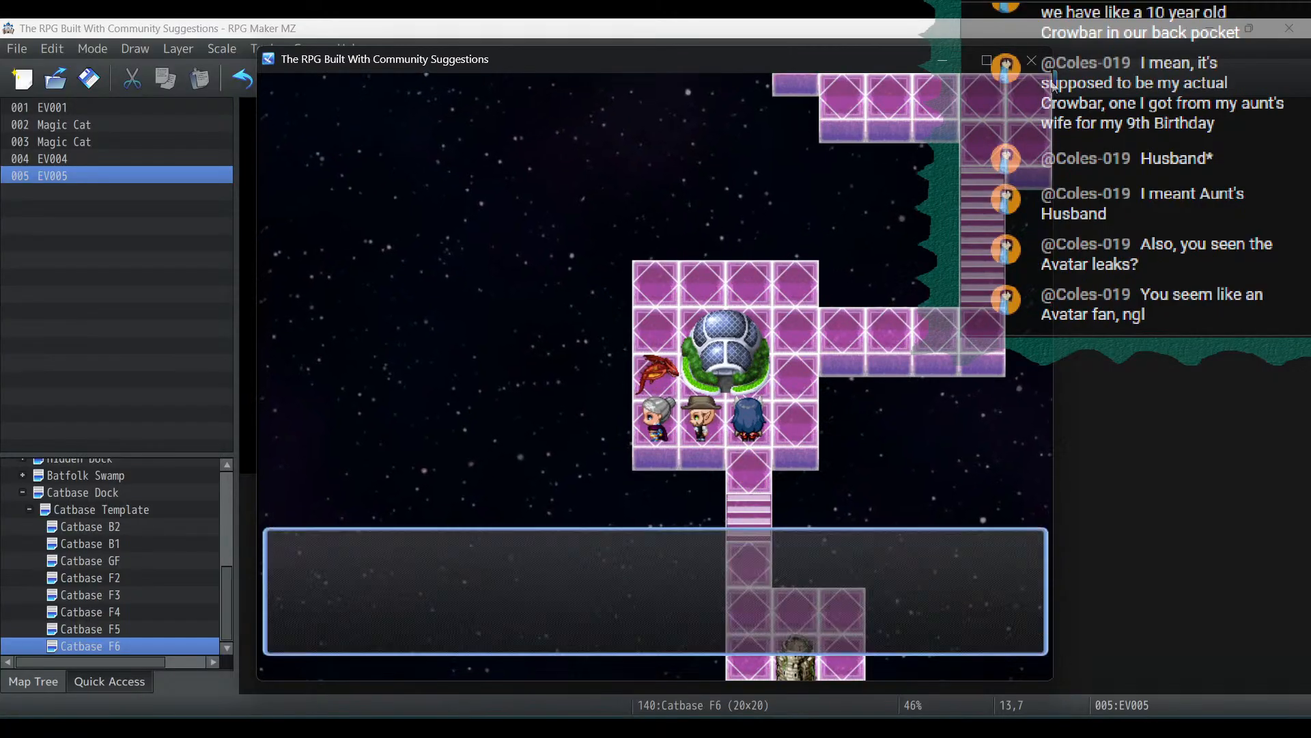
{"action": "key", "text": "Return"}
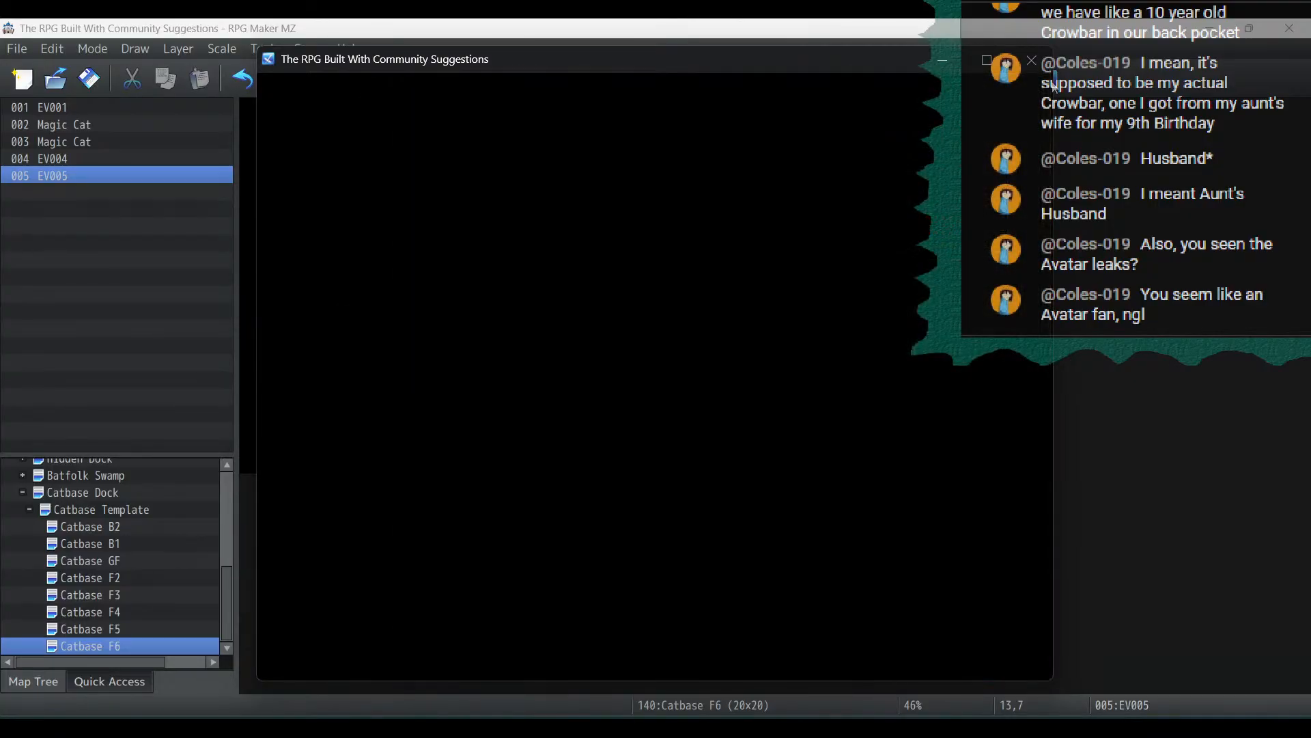
Walk the party to the front of the glass dome and enter Pepsiland 3F
{"action": "key", "text": "Down"}
{"action": "key", "text": "Down"}
{"action": "key", "text": "Left"}
{"action": "key", "text": "Up"}
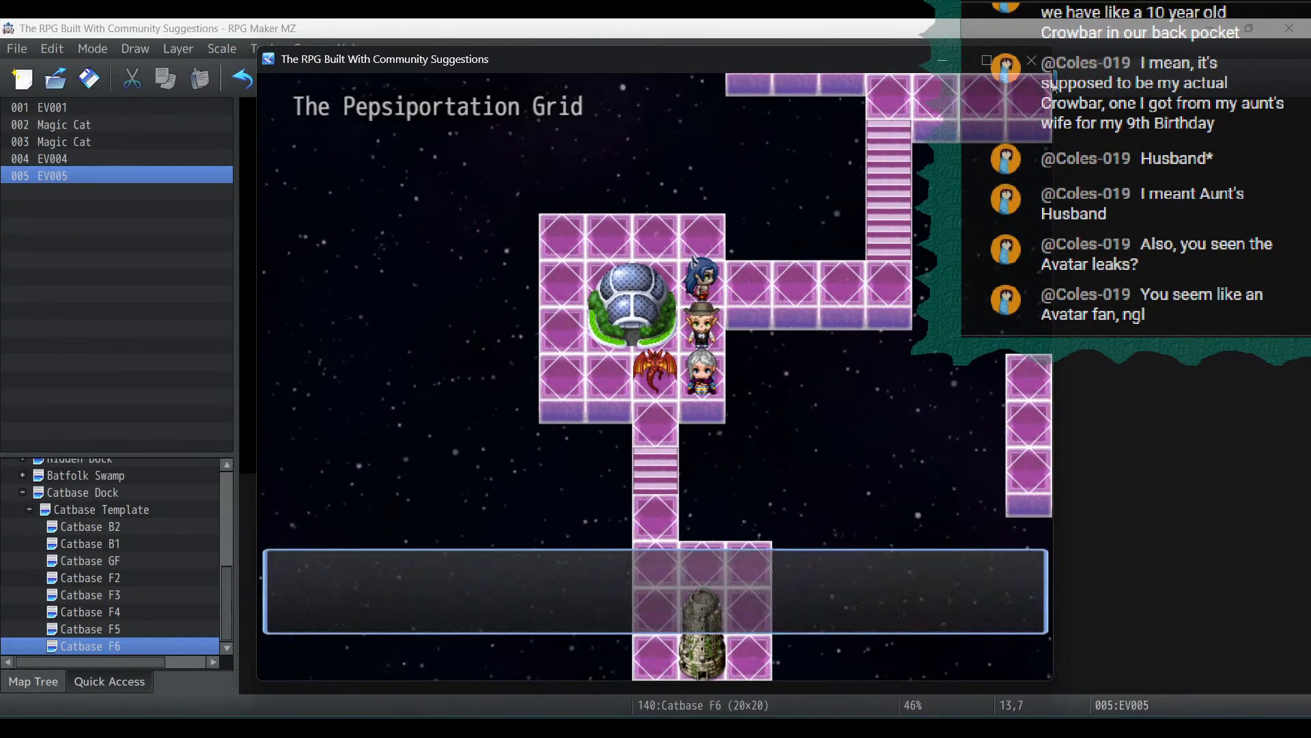
{"action": "key", "text": "Return"}
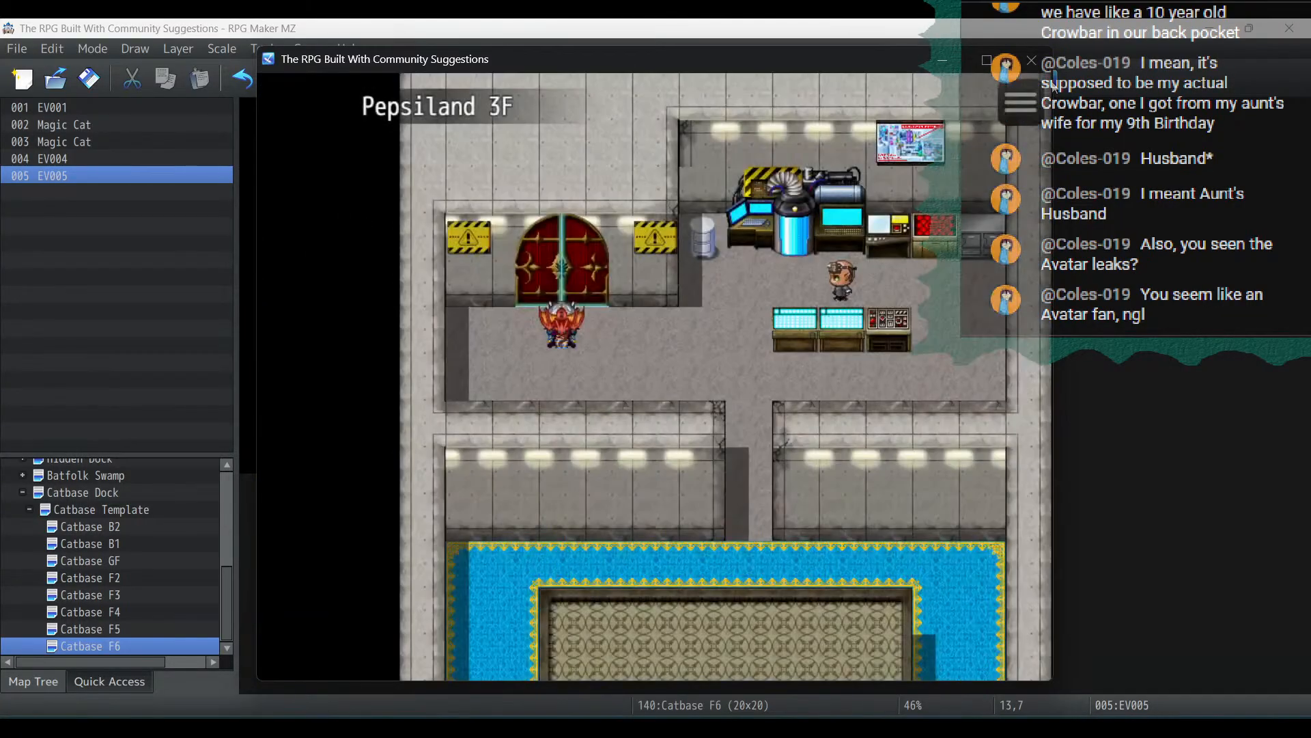
Walk the party from the red doors on Pepsiland 3F into the narrow corridor leading to the blue floor
{"action": "key", "text": "Down"}
{"action": "key", "text": "Down"}
{"action": "key", "text": "Down"}
{"action": "key", "text": "Down"}
{"action": "key", "text": "Down"}
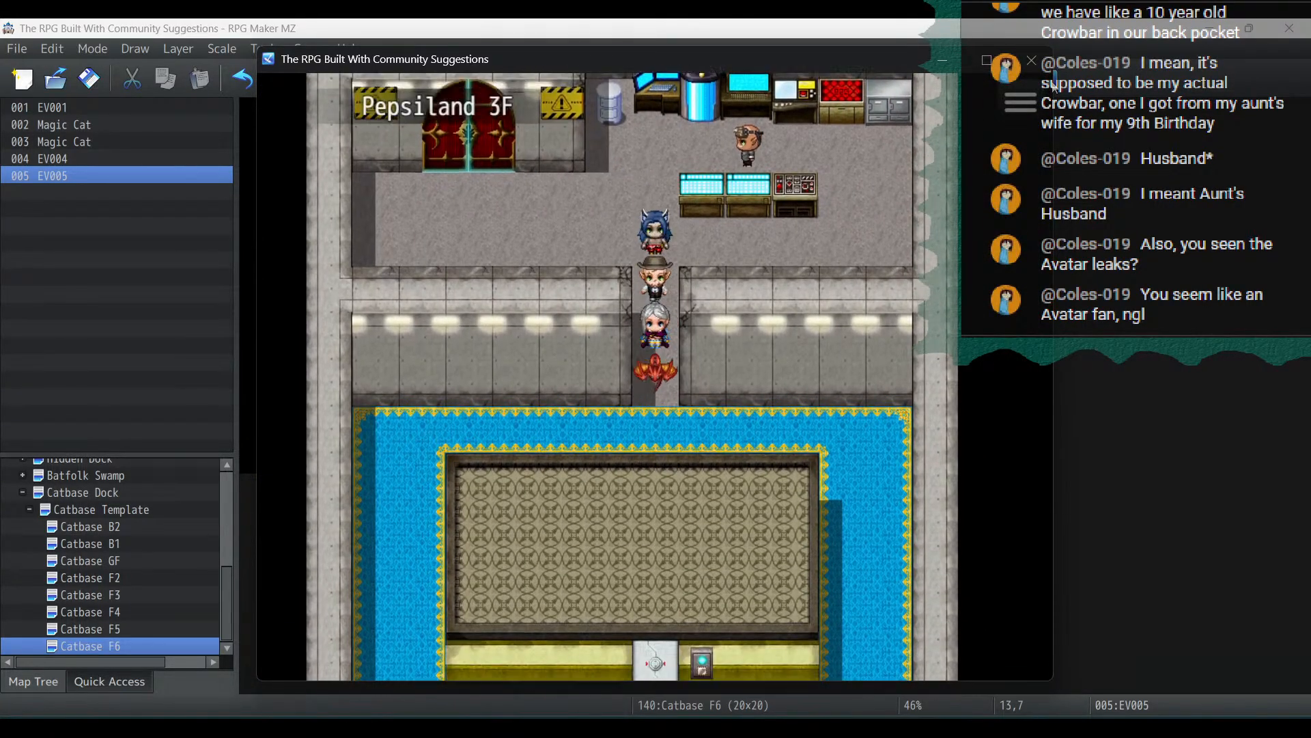
Use the Green Dragongem from the party's Special items
{"action": "key", "text": "Escape"}
{"action": "key", "text": "Return"}
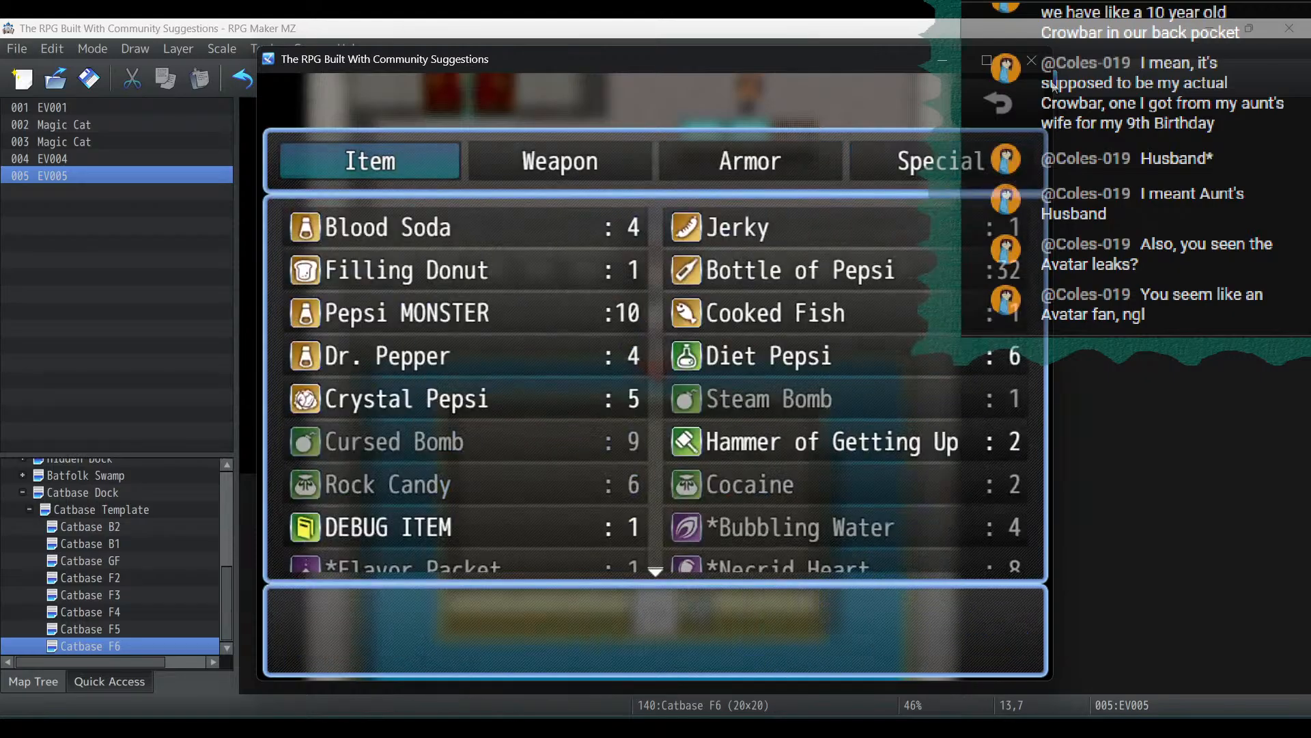
{"action": "key", "text": "Right"}
{"action": "key", "text": "Right"}
{"action": "key", "text": "Right"}
{"action": "key", "text": "Return"}
{"action": "key", "text": "Return"}
{"action": "key", "text": "Escape"}
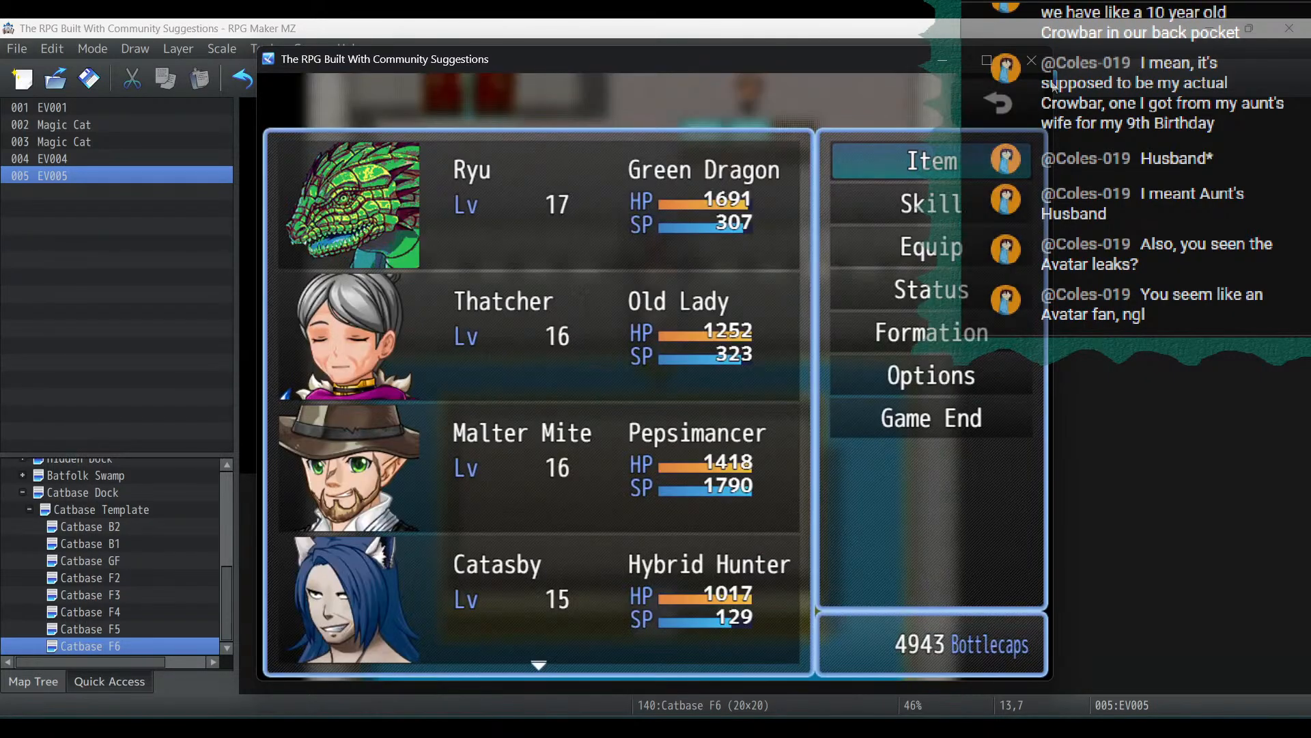
Look through the party's Special items from the dragongems down to the Ominous Soda Bottle
{"action": "key", "text": "Return"}
{"action": "key", "text": "Right"}
{"action": "key", "text": "Right"}
{"action": "key", "text": "Right"}
{"action": "key", "text": "Return"}
{"action": "key", "text": "Down"}
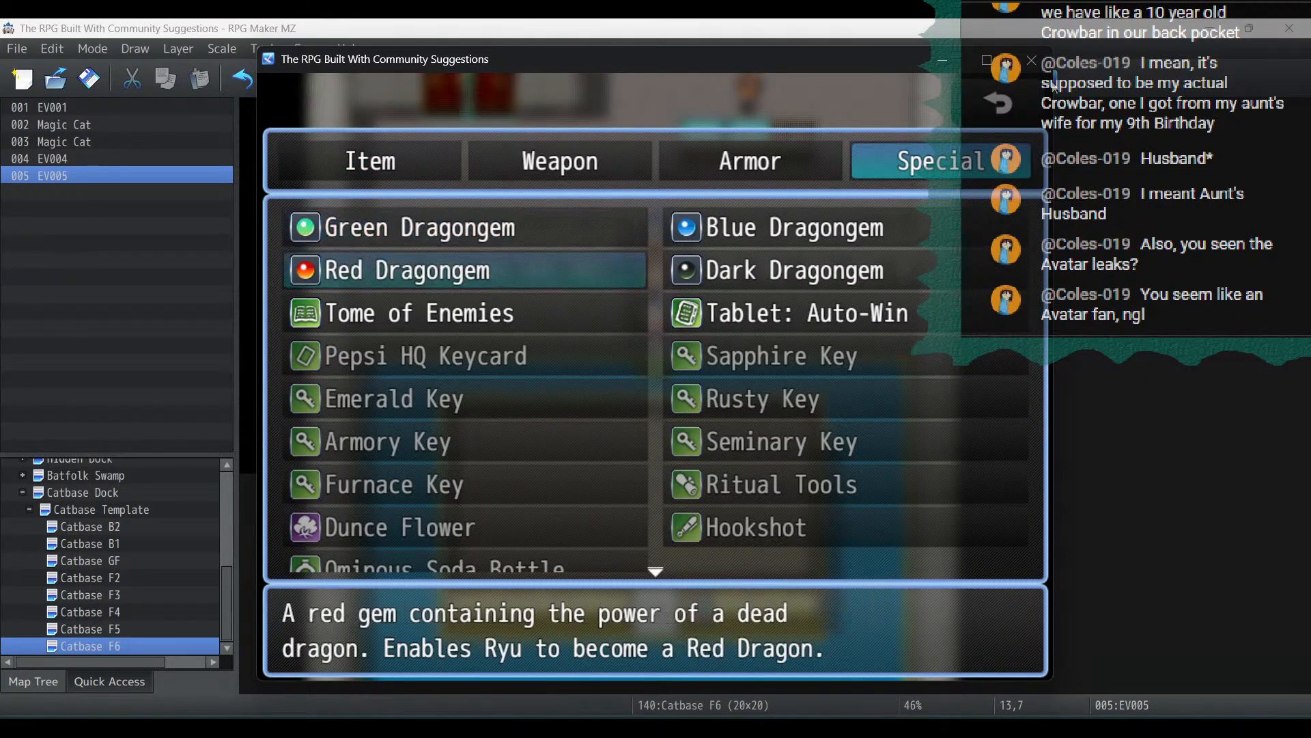
{"action": "key", "text": "Down"}
{"action": "key", "text": "Down"}
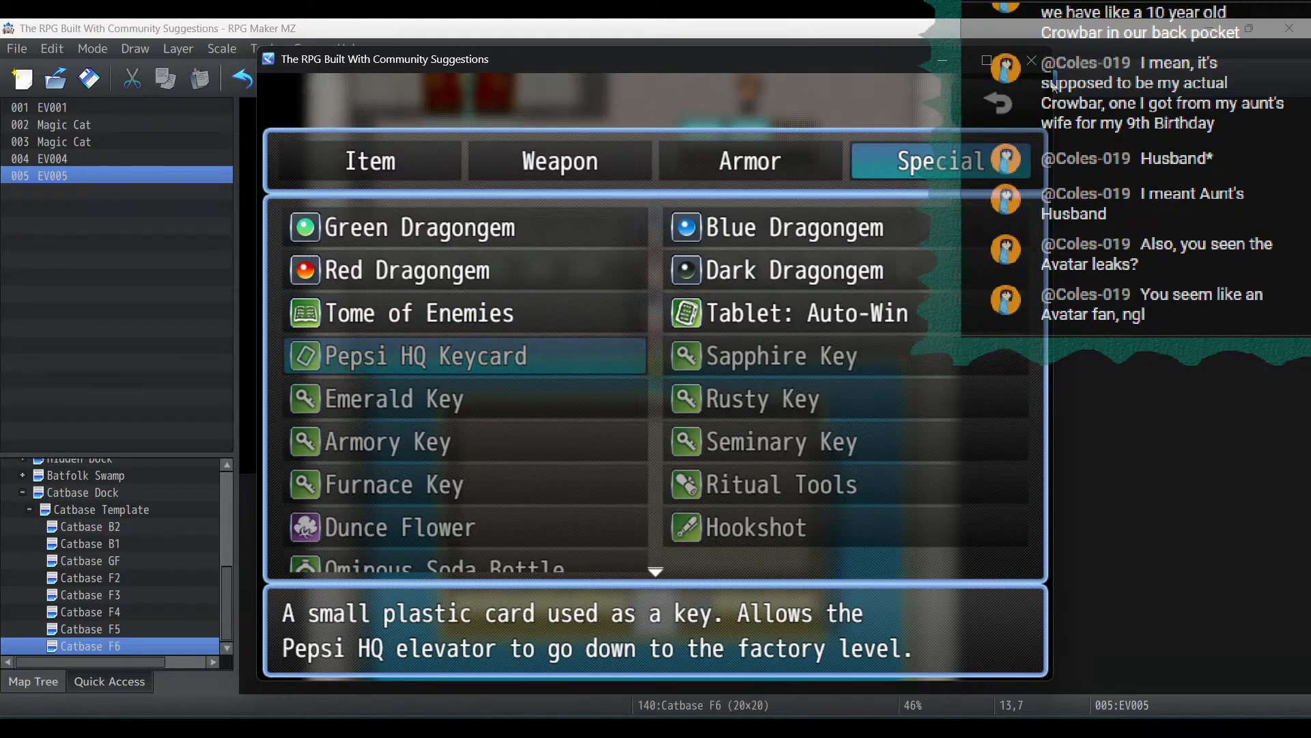
{"action": "key", "text": "Down"}
{"action": "key", "text": "Down"}
{"action": "key", "text": "Down"}
{"action": "key", "text": "Down"}
{"action": "key", "text": "Down"}
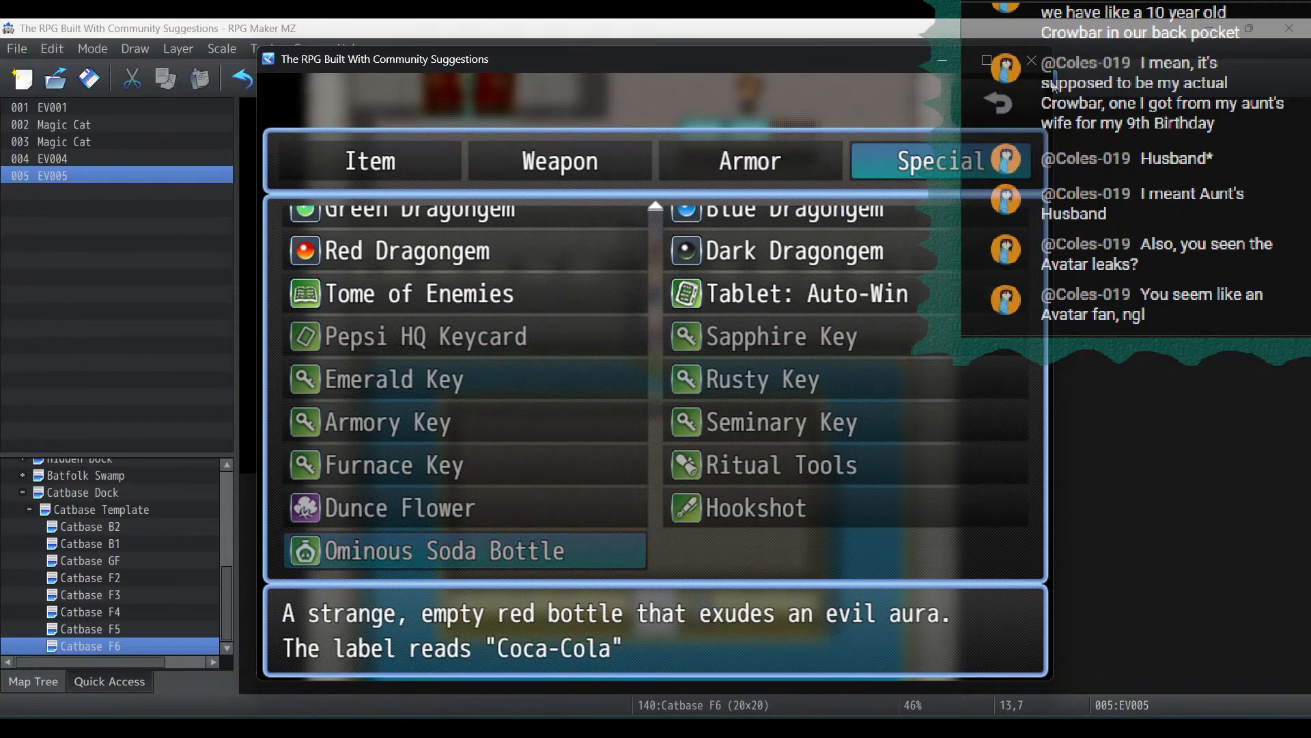
{"action": "key", "text": "Up"}
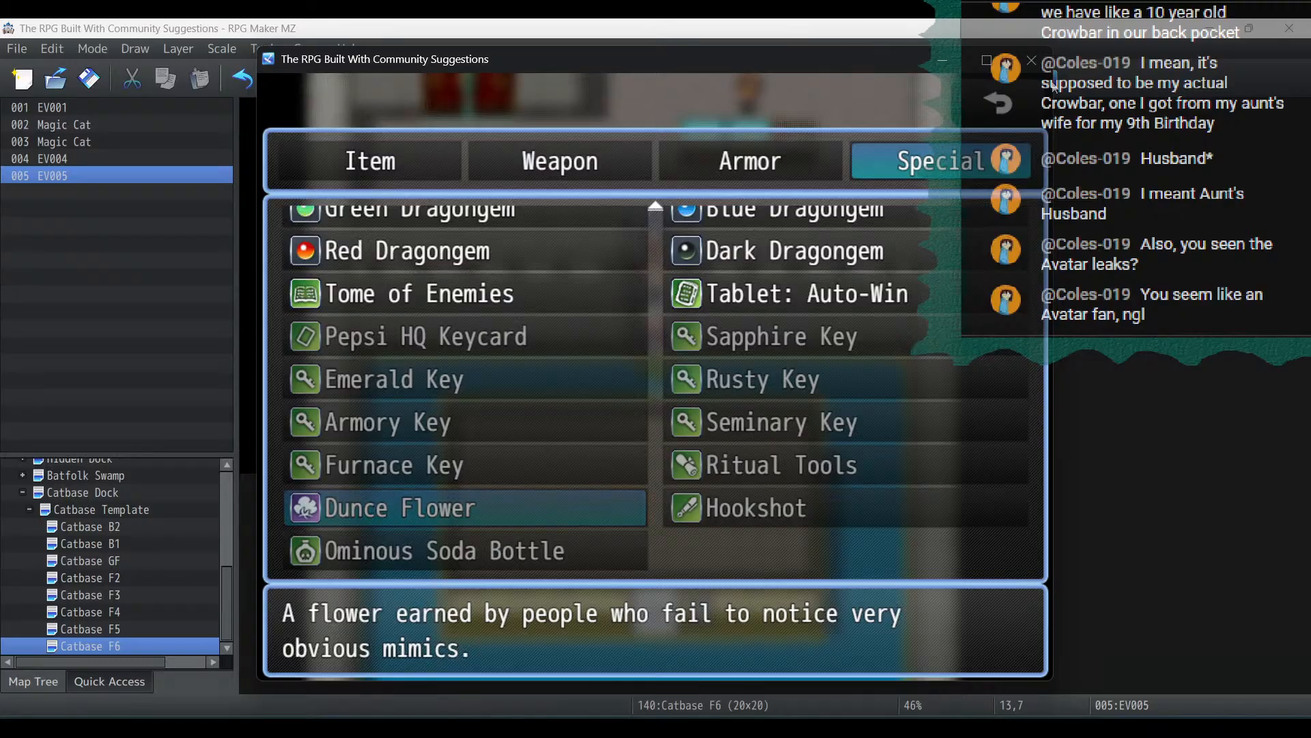
Look through the party's regular items from Blood Soda down to Bottlecap Ore Lvl 2, and return to the map
{"action": "key", "text": "Escape"}
{"action": "key", "text": "Left"}
{"action": "key", "text": "Left"}
{"action": "key", "text": "Left"}
{"action": "key", "text": "Return"}
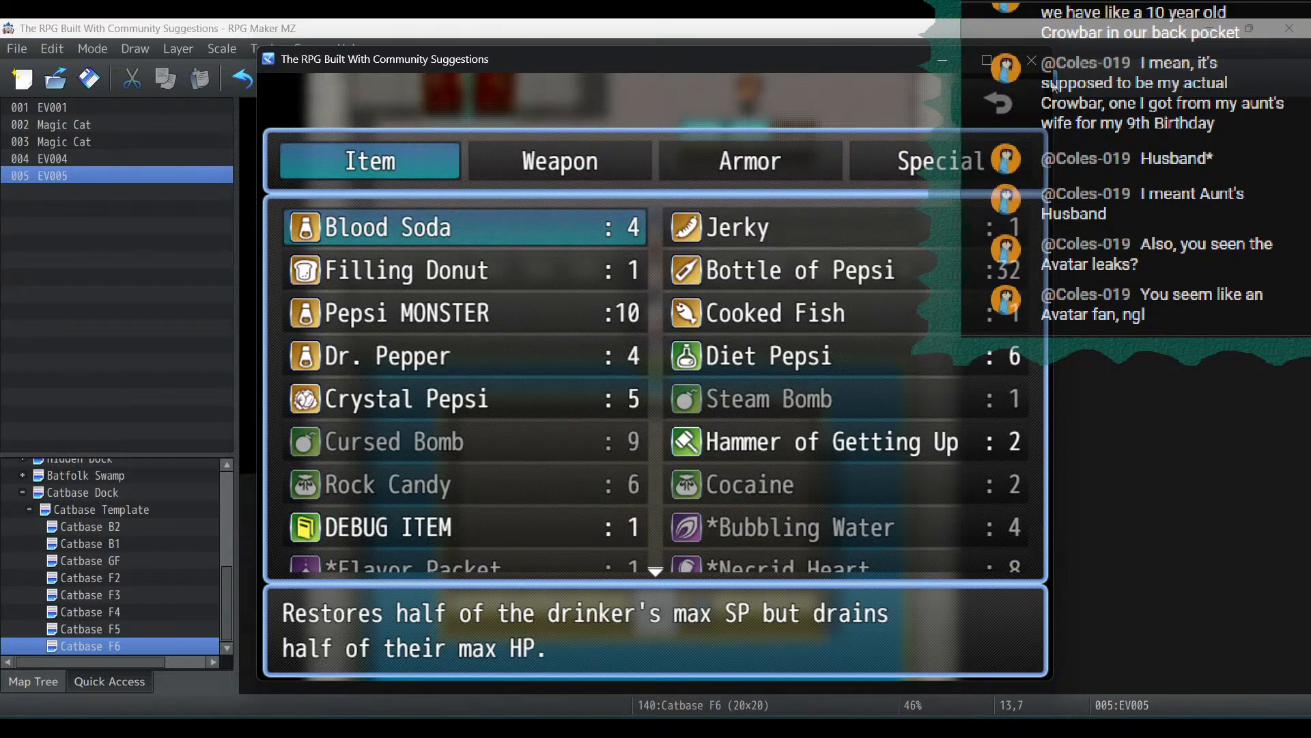
{"action": "key", "text": "Down"}
{"action": "key", "text": "Down"}
{"action": "key", "text": "Down"}
{"action": "key", "text": "Down"}
{"action": "key", "text": "Down"}
{"action": "key", "text": "Down"}
{"action": "key", "text": "Down"}
{"action": "key", "text": "Down"}
{"action": "key", "text": "Down"}
{"action": "key", "text": "Down"}
{"action": "key", "text": "Down"}
{"action": "key", "text": "Down"}
{"action": "key", "text": "Down"}
{"action": "key", "text": "Down"}
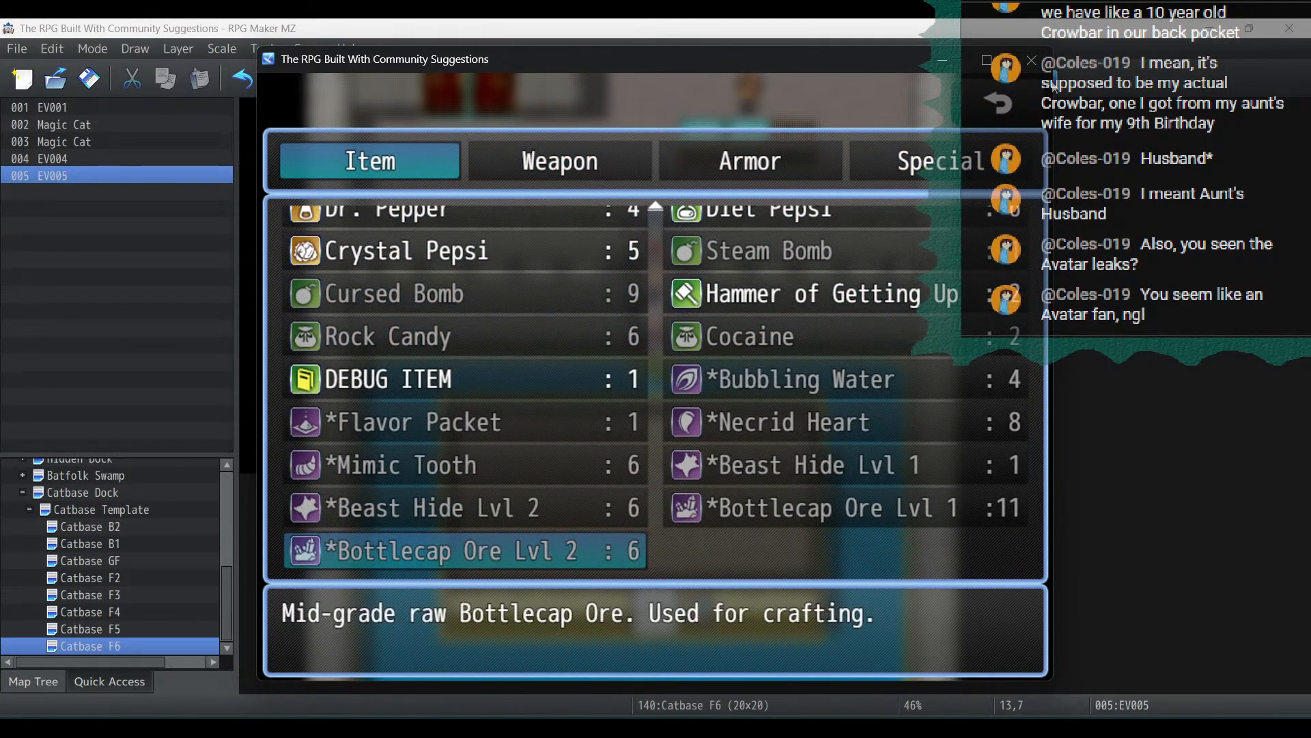
{"action": "key", "text": "Escape"}
{"action": "key", "text": "Escape"}
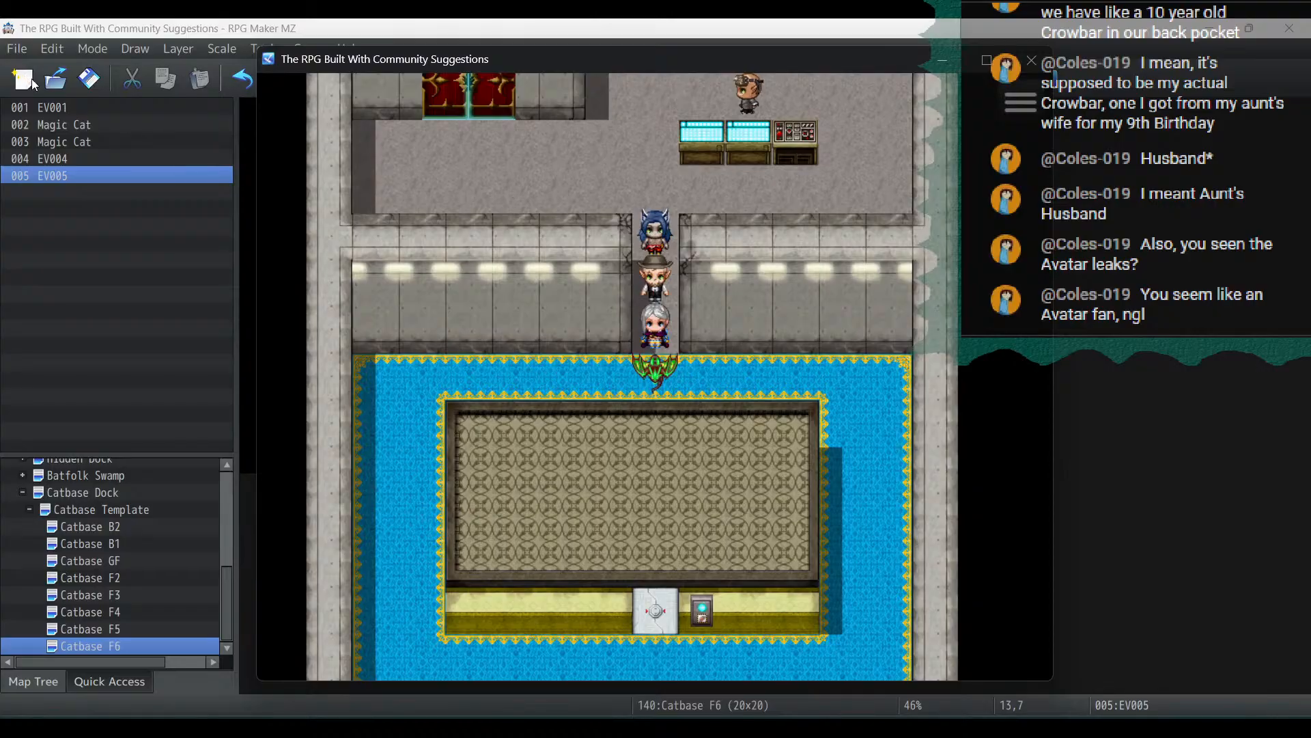
End the playtest and change the Dunce Flower's item type to Regular Item in the database
{"action": "left_click", "coordinate": [1030, 68]}
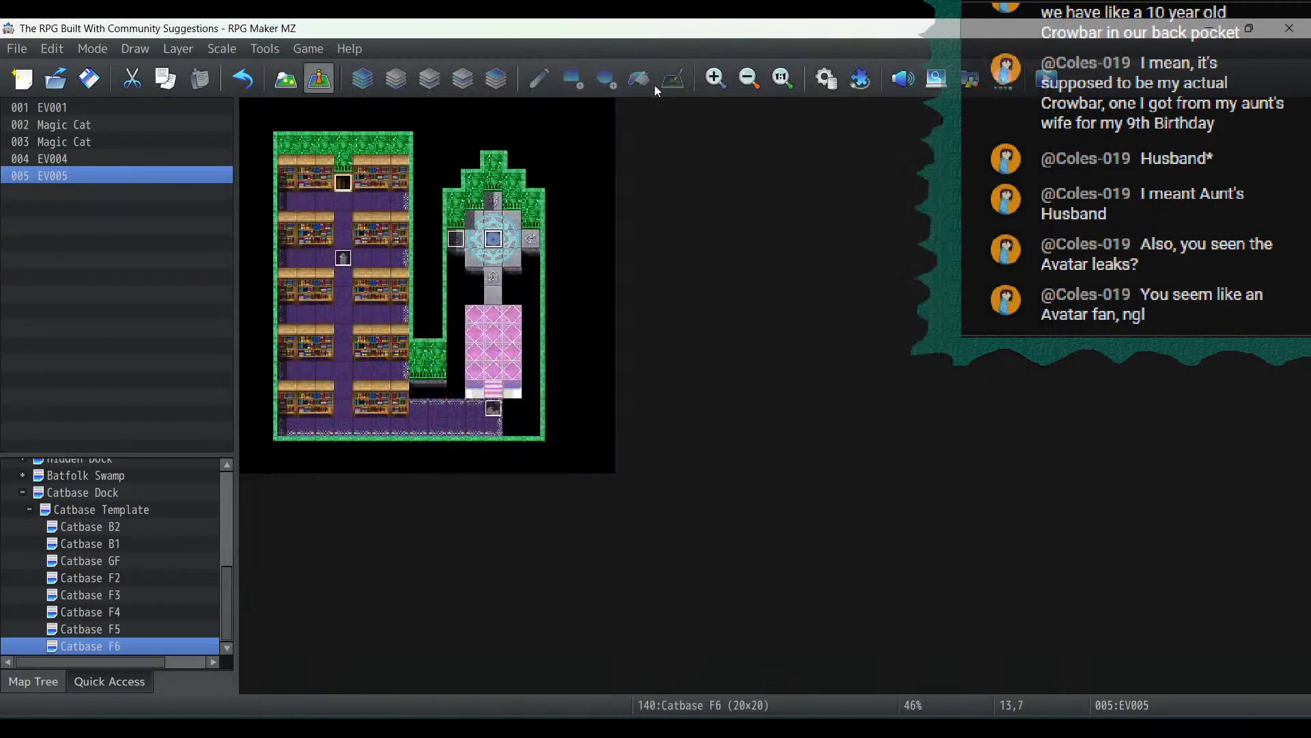
{"action": "left_click", "coordinate": [825, 79]}
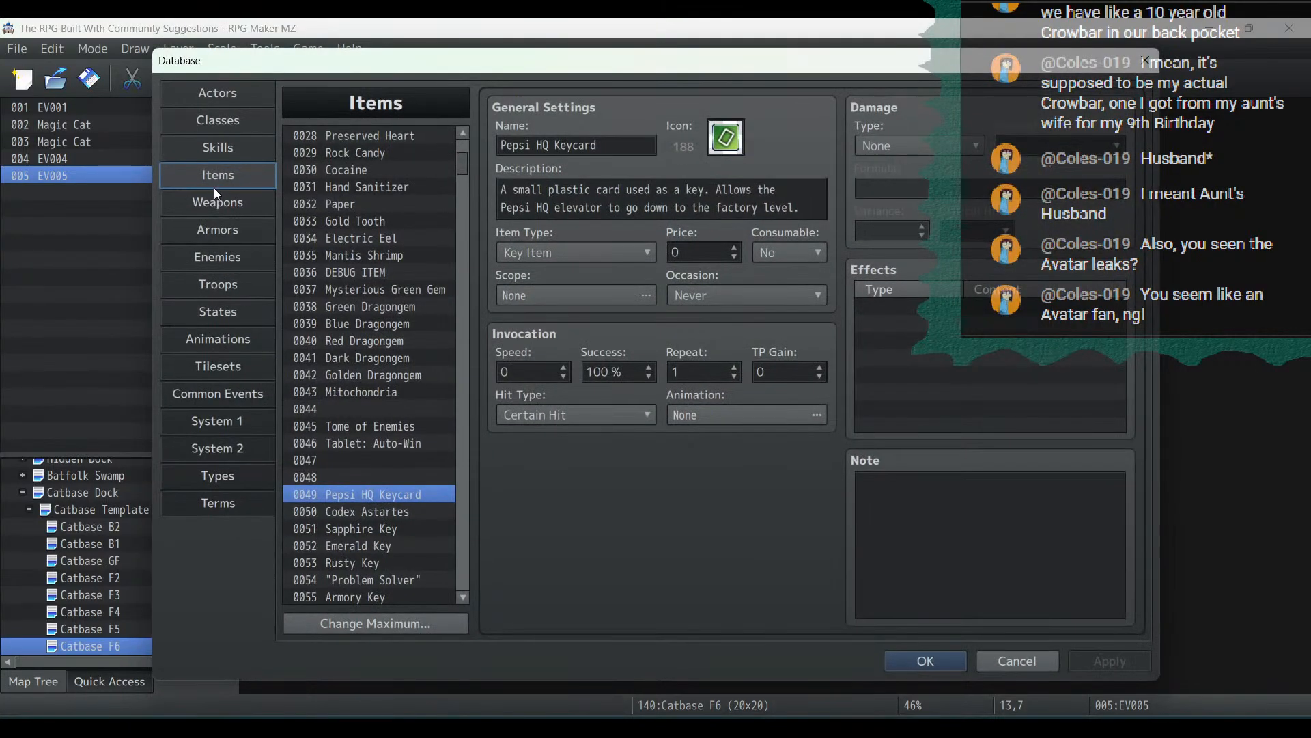
{"action": "scroll", "coordinate": [422, 255], "scroll_direction": "down", "scroll_amount": 3}
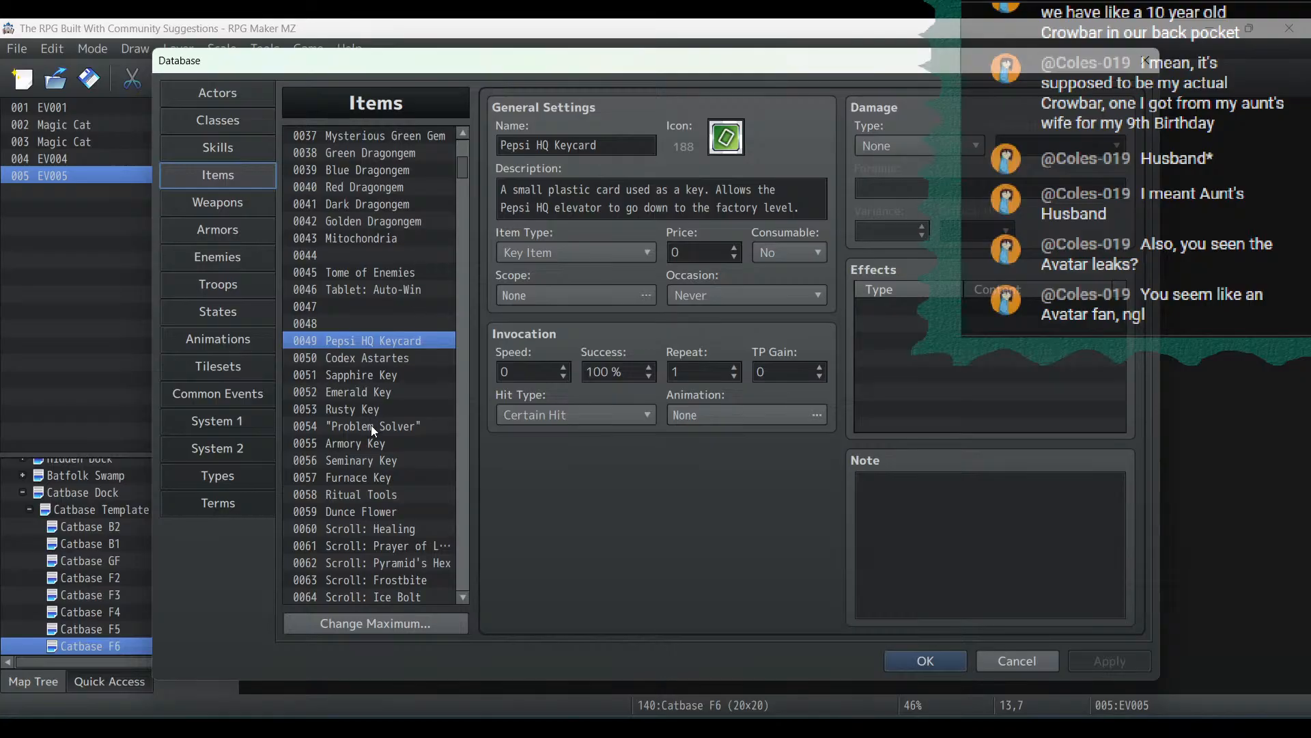
{"action": "left_click", "coordinate": [367, 511]}
{"action": "left_click", "coordinate": [584, 260]}
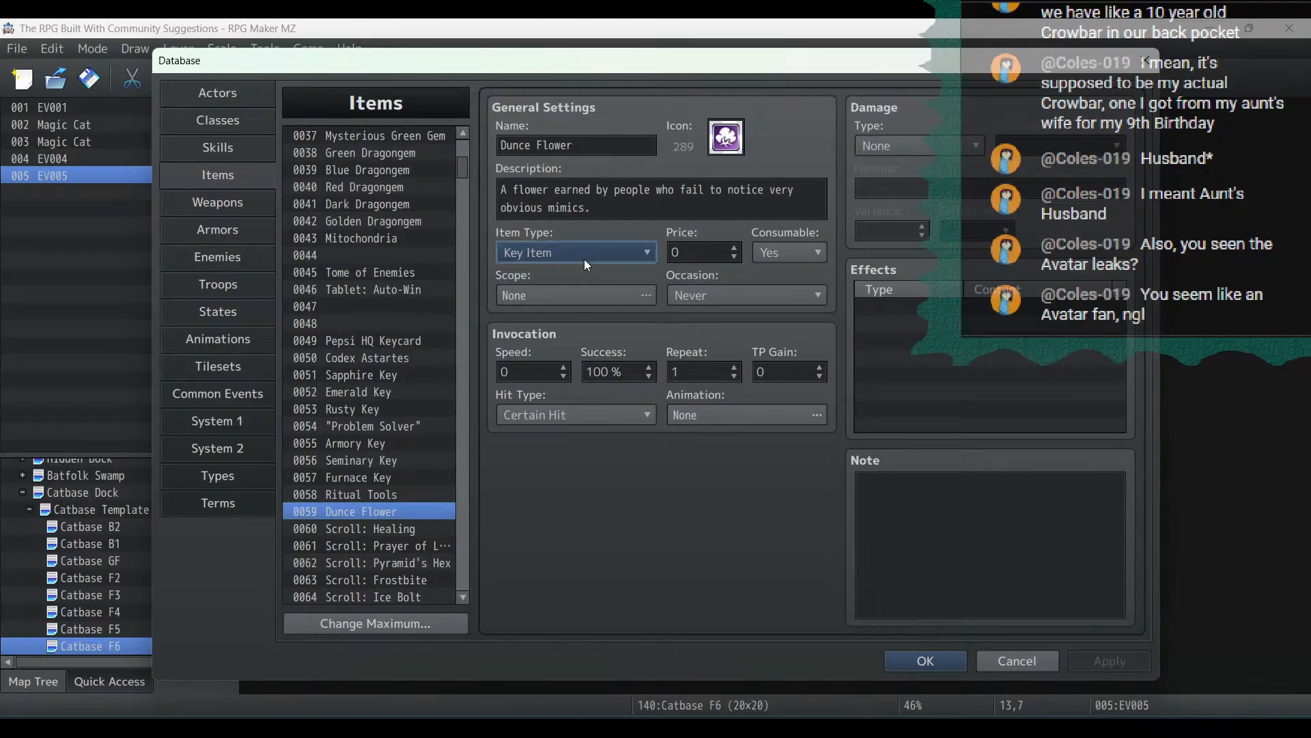
{"action": "left_click", "coordinate": [585, 276]}
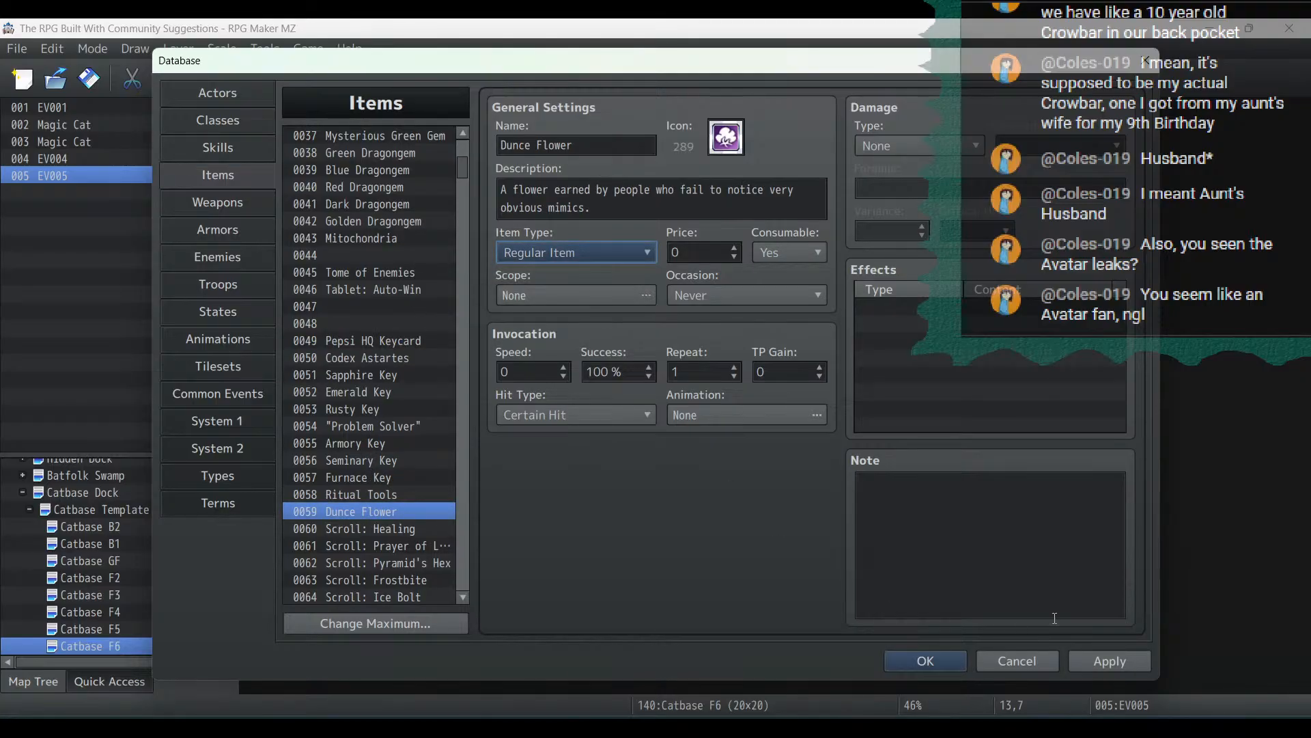
{"action": "left_click", "coordinate": [1109, 660]}
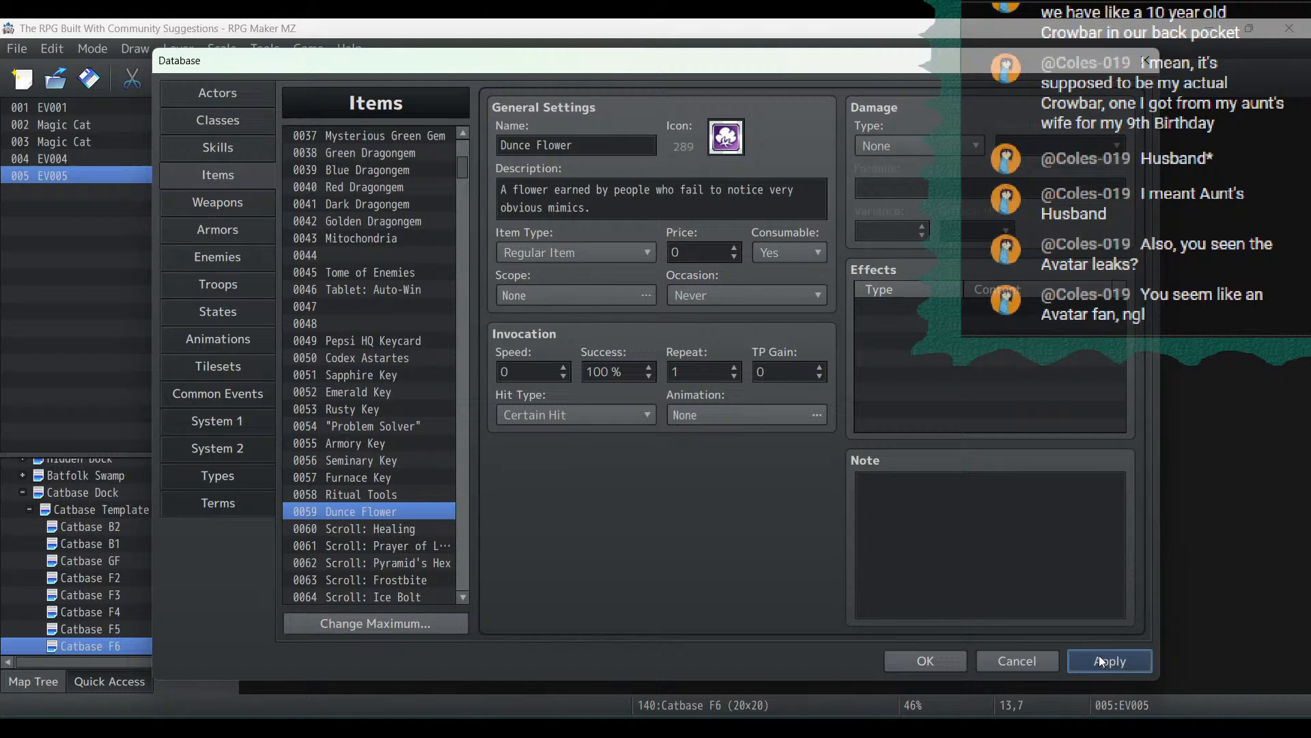
{"action": "left_click", "coordinate": [925, 661]}
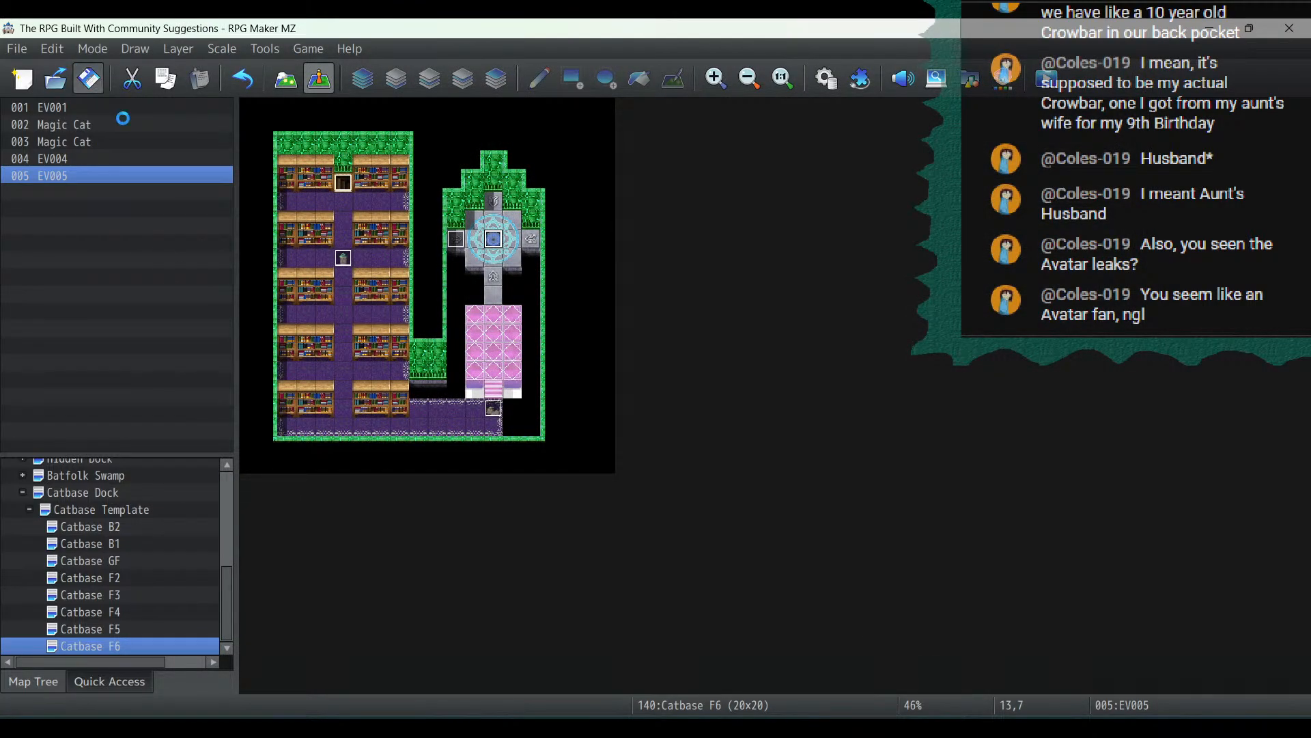
In the Magic Cat event beside the pink carpet's stairs, insert a 15-frame wait before the player's first movement route
{"action": "double_click", "coordinate": [493, 409]}
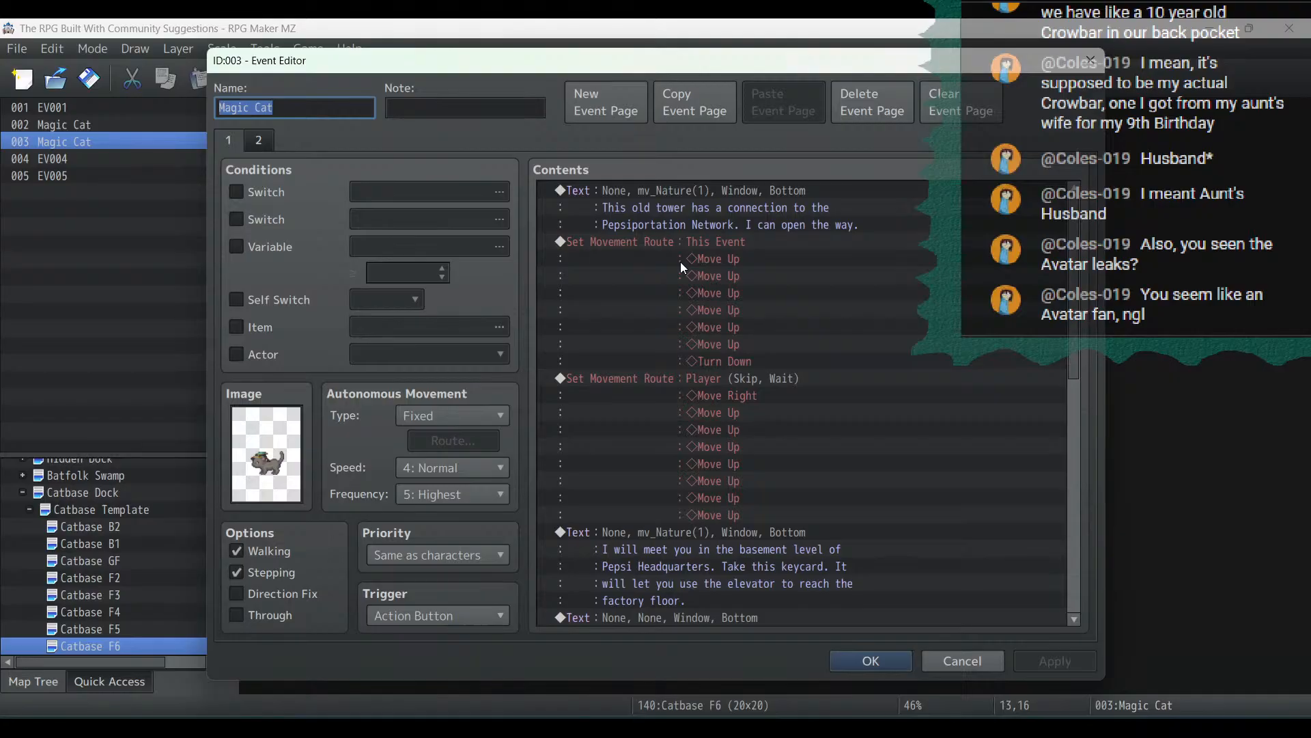
{"action": "left_click", "coordinate": [677, 378]}
{"action": "right_click", "coordinate": [676, 376]}
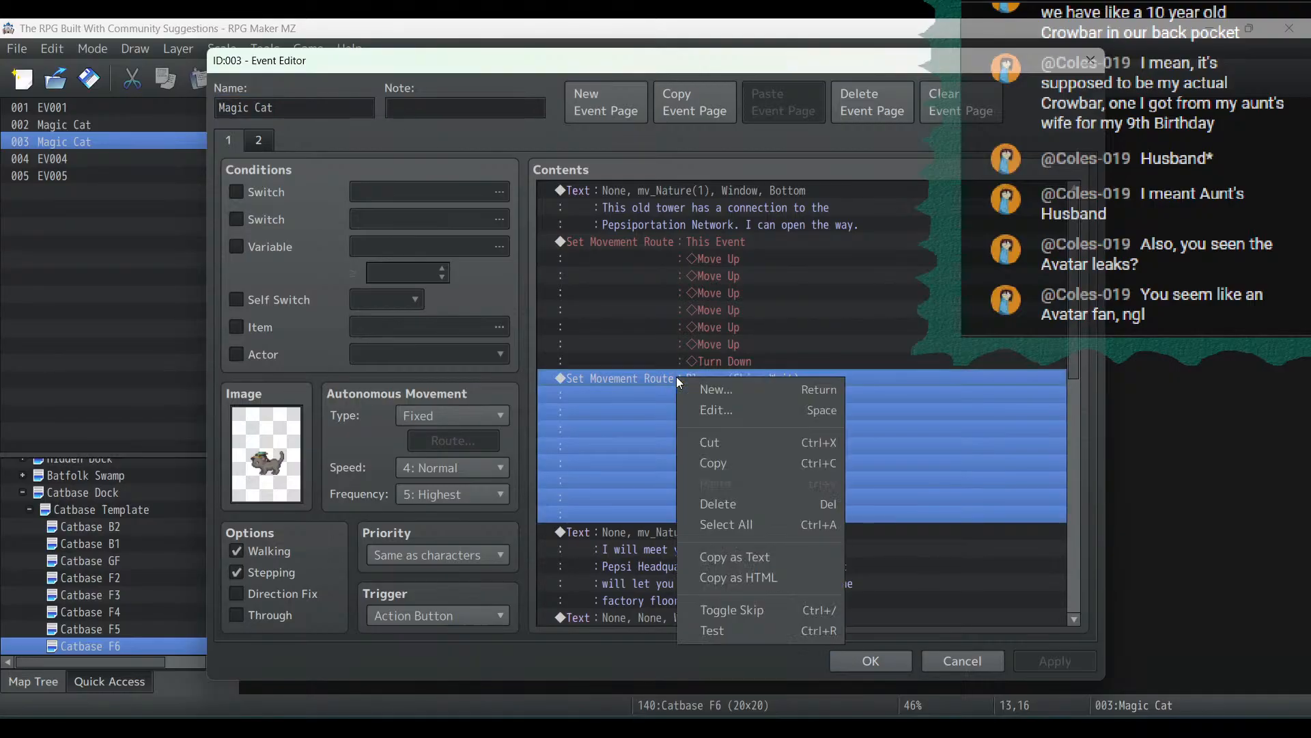
{"action": "left_click", "coordinate": [707, 391]}
{"action": "left_click", "coordinate": [888, 194]}
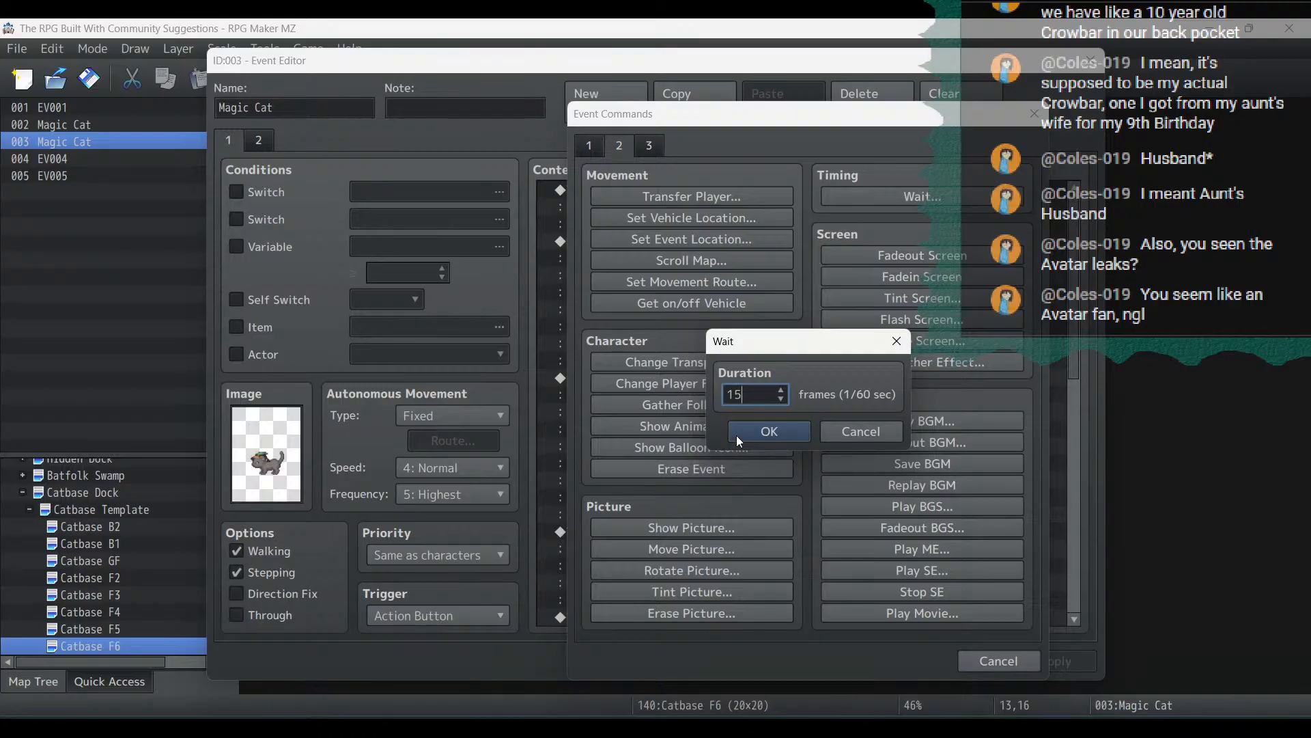
{"action": "left_click", "coordinate": [755, 431]}
Insert a 15-frame wait before the player's two-step upward route that follows the Pepsi HQ Keycard handover
{"action": "scroll", "coordinate": [733, 334], "scroll_direction": "down", "scroll_amount": 5}
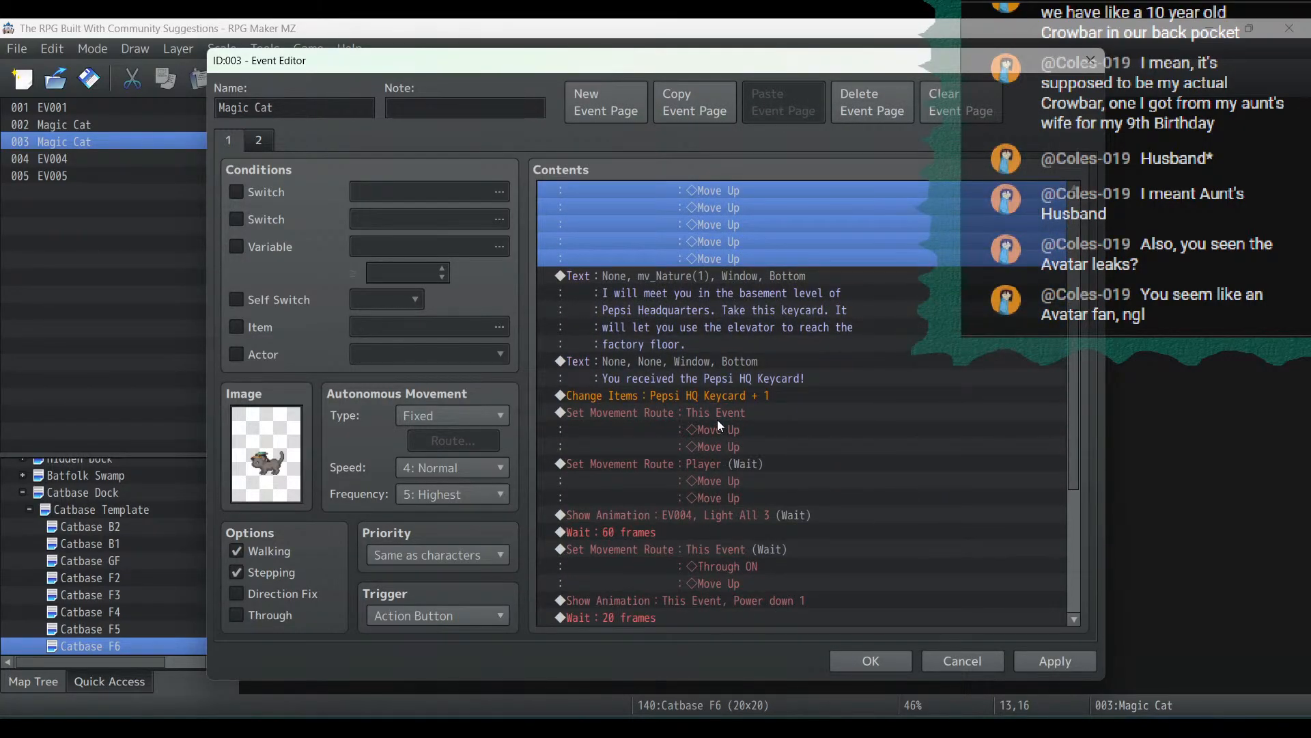
{"action": "left_click", "coordinate": [715, 463]}
{"action": "right_click", "coordinate": [716, 463]}
{"action": "left_click", "coordinate": [739, 470]}
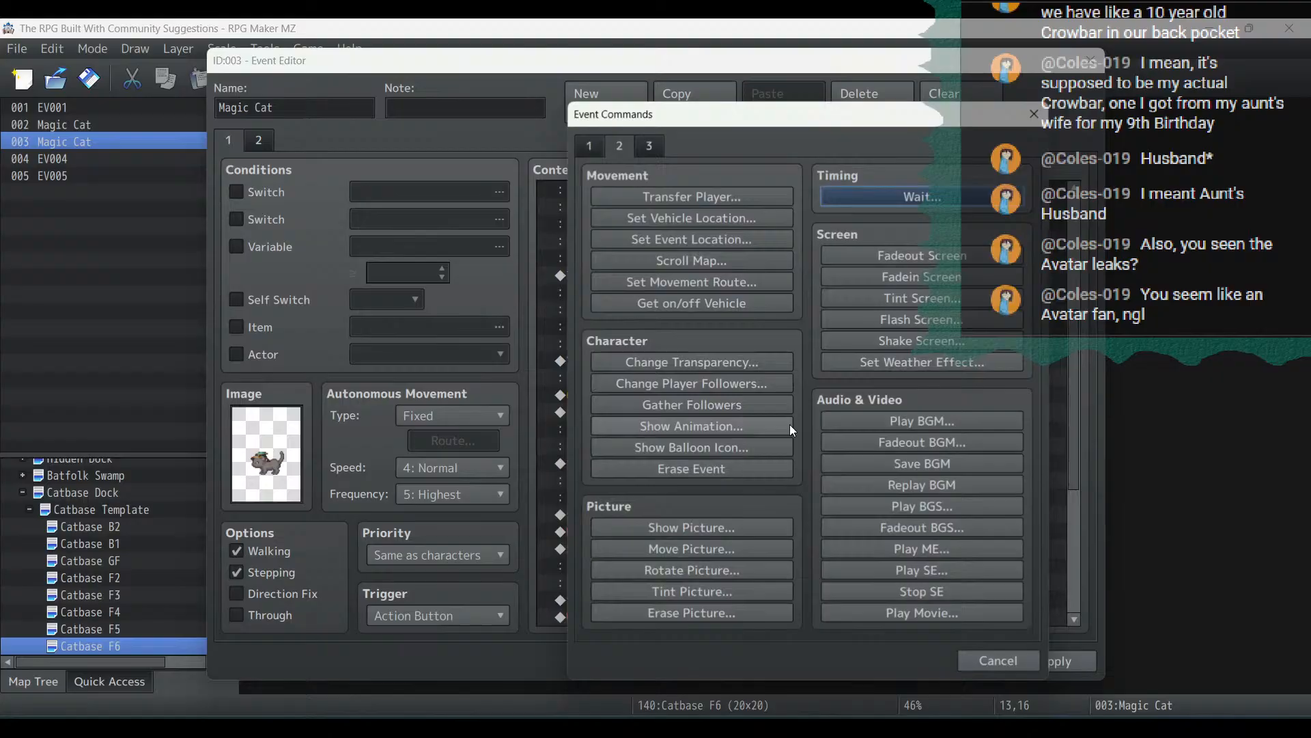
{"action": "left_click", "coordinate": [897, 190]}
{"action": "type", "text": "15"}
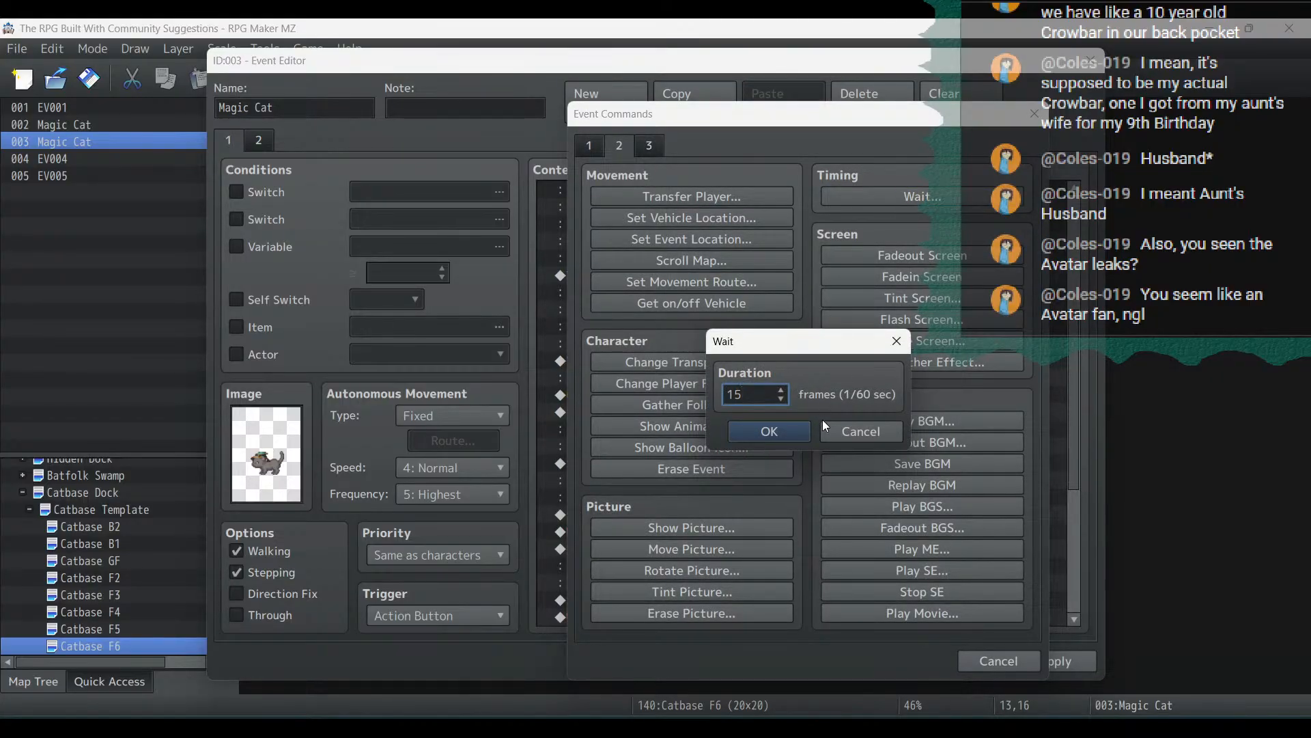
{"action": "left_click", "coordinate": [792, 432]}
Insert a 60-frame wait between the cat's Transparent ON route and the player's Through ON movement route
{"action": "scroll", "coordinate": [753, 442], "scroll_direction": "down", "scroll_amount": 3}
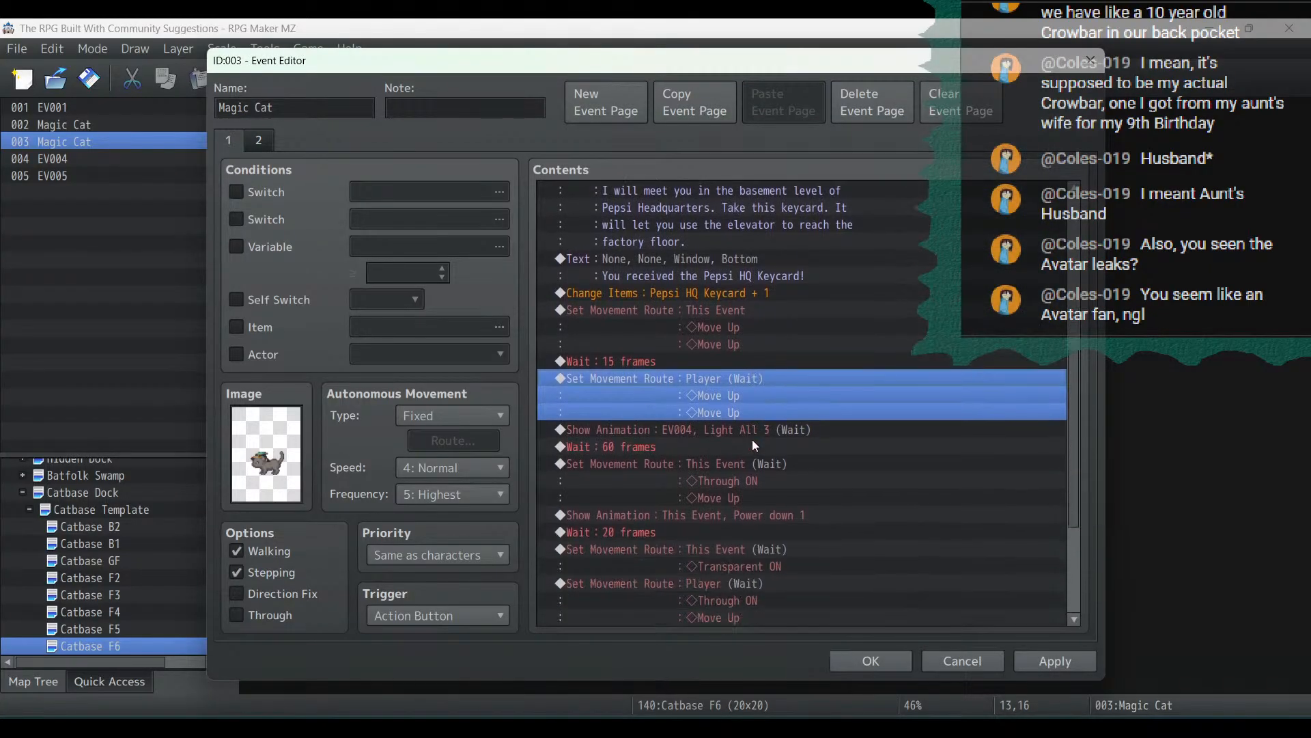
{"action": "scroll", "coordinate": [752, 440], "scroll_direction": "down", "scroll_amount": 3}
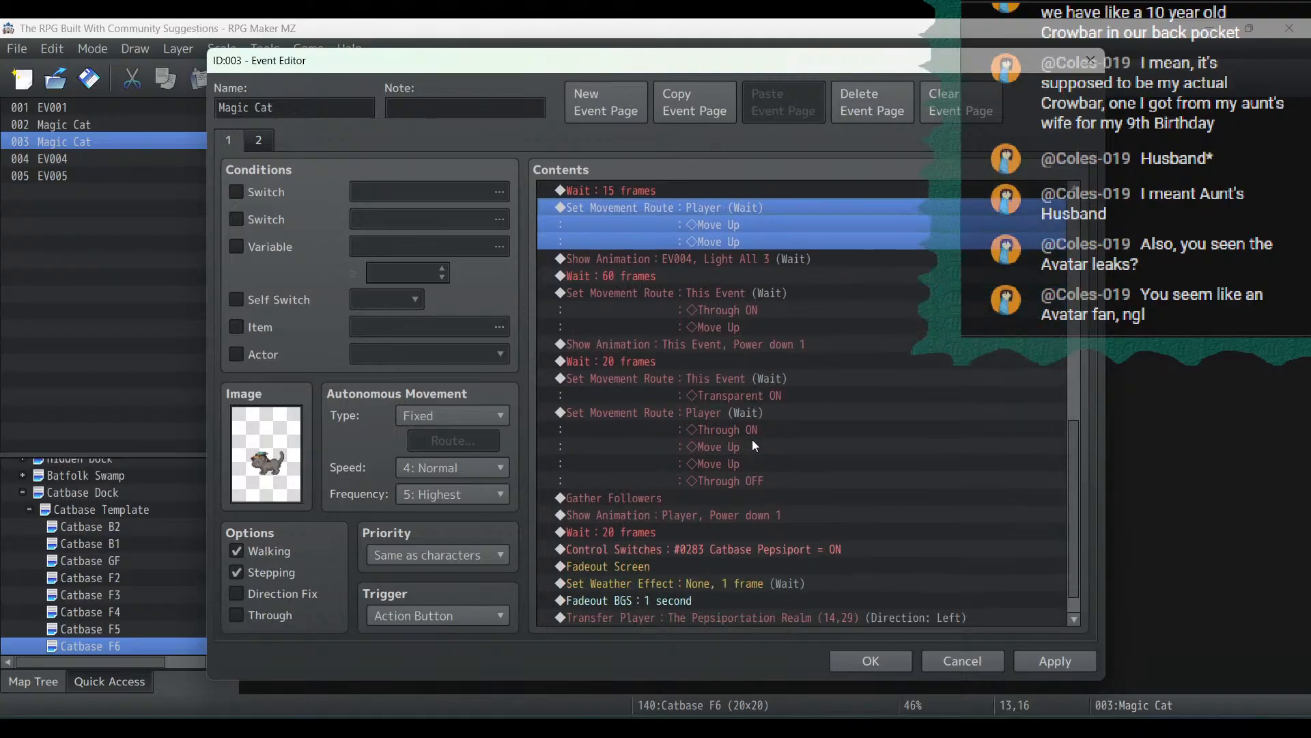
{"action": "left_click", "coordinate": [706, 416]}
{"action": "right_click", "coordinate": [706, 417]}
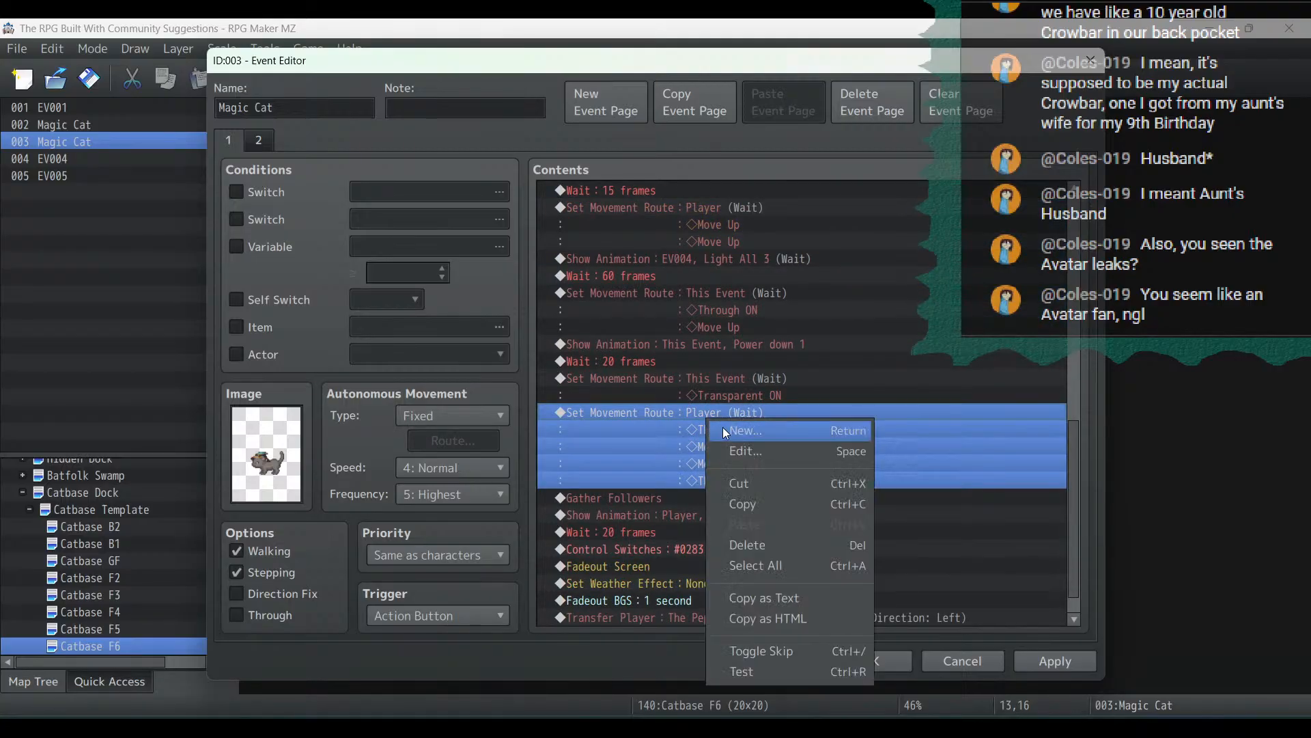
{"action": "left_click", "coordinate": [723, 427]}
{"action": "left_click", "coordinate": [894, 196]}
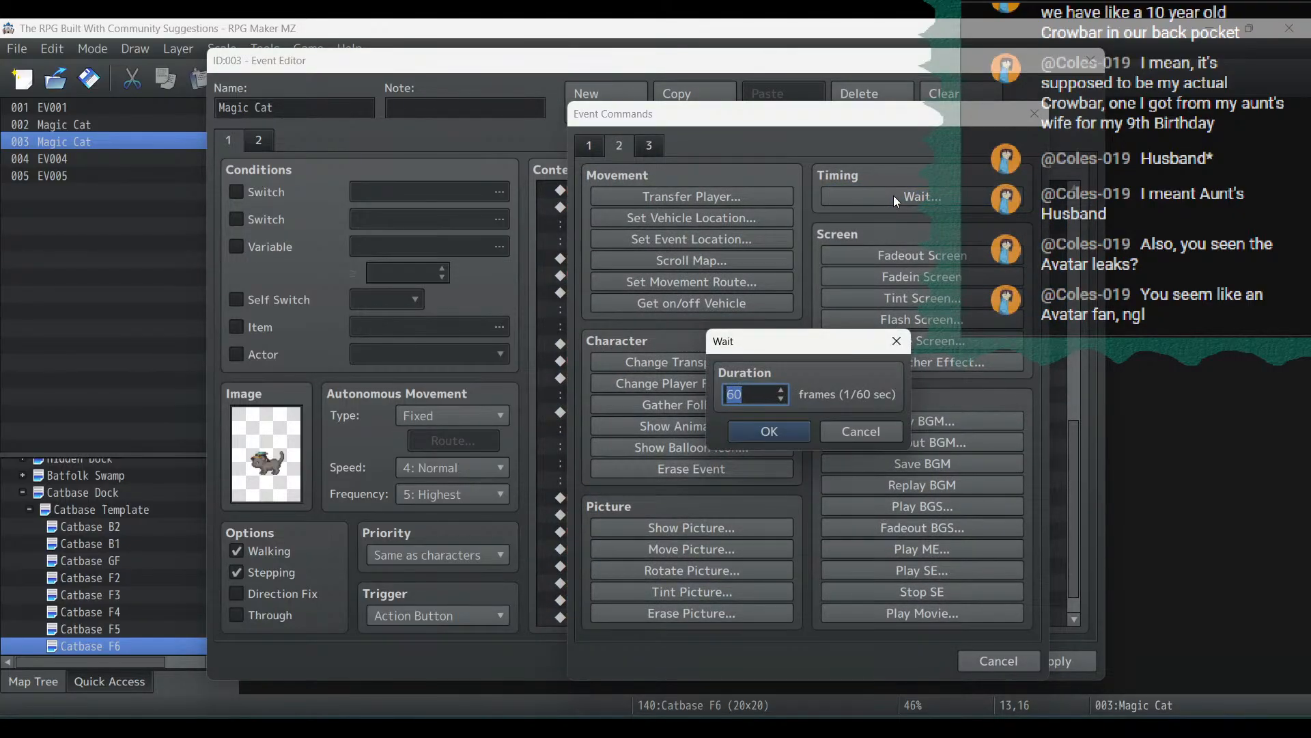
{"action": "left_click", "coordinate": [774, 420]}
Add the message "Well. Might as well." with the hatted Malter face before the player's Through ON route, and save the event
{"action": "right_click", "coordinate": [707, 432]}
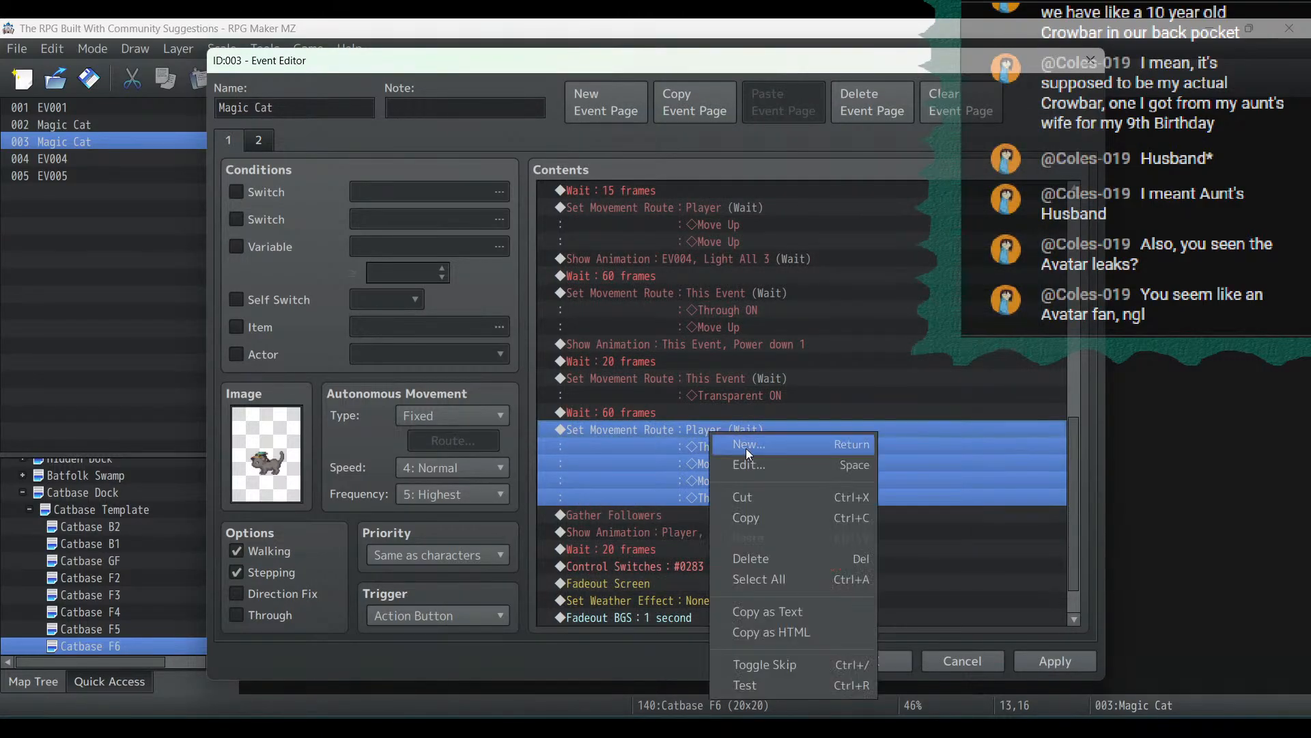
{"action": "left_click", "coordinate": [746, 445]}
{"action": "left_click", "coordinate": [588, 151]}
{"action": "left_click", "coordinate": [626, 197]}
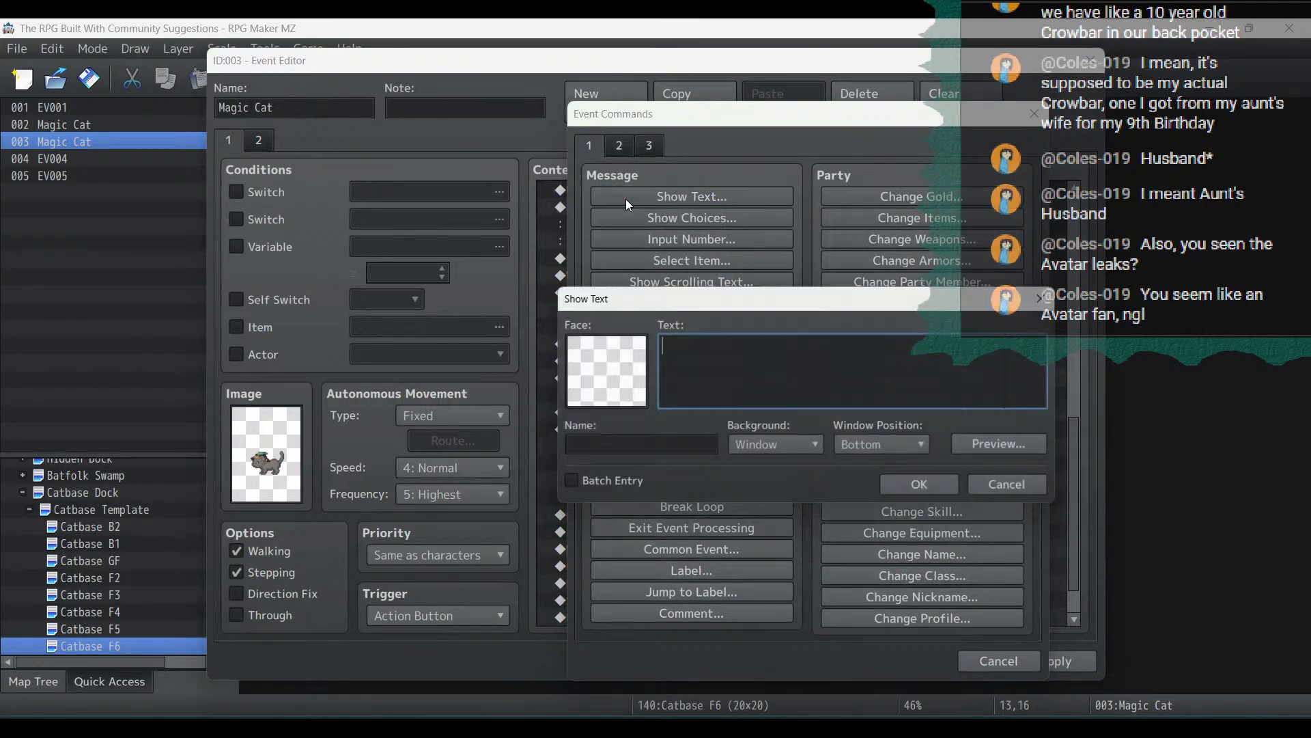
{"action": "double_click", "coordinate": [609, 349]}
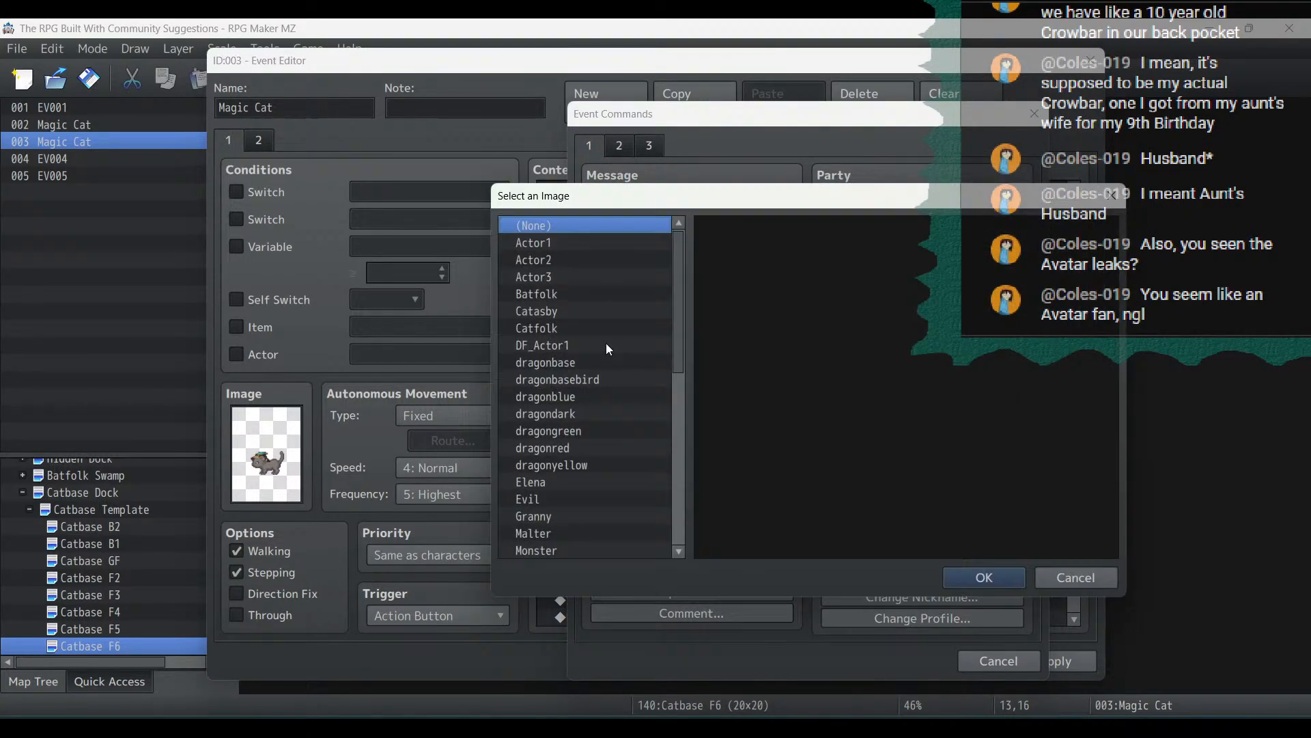
{"action": "left_click", "coordinate": [547, 534]}
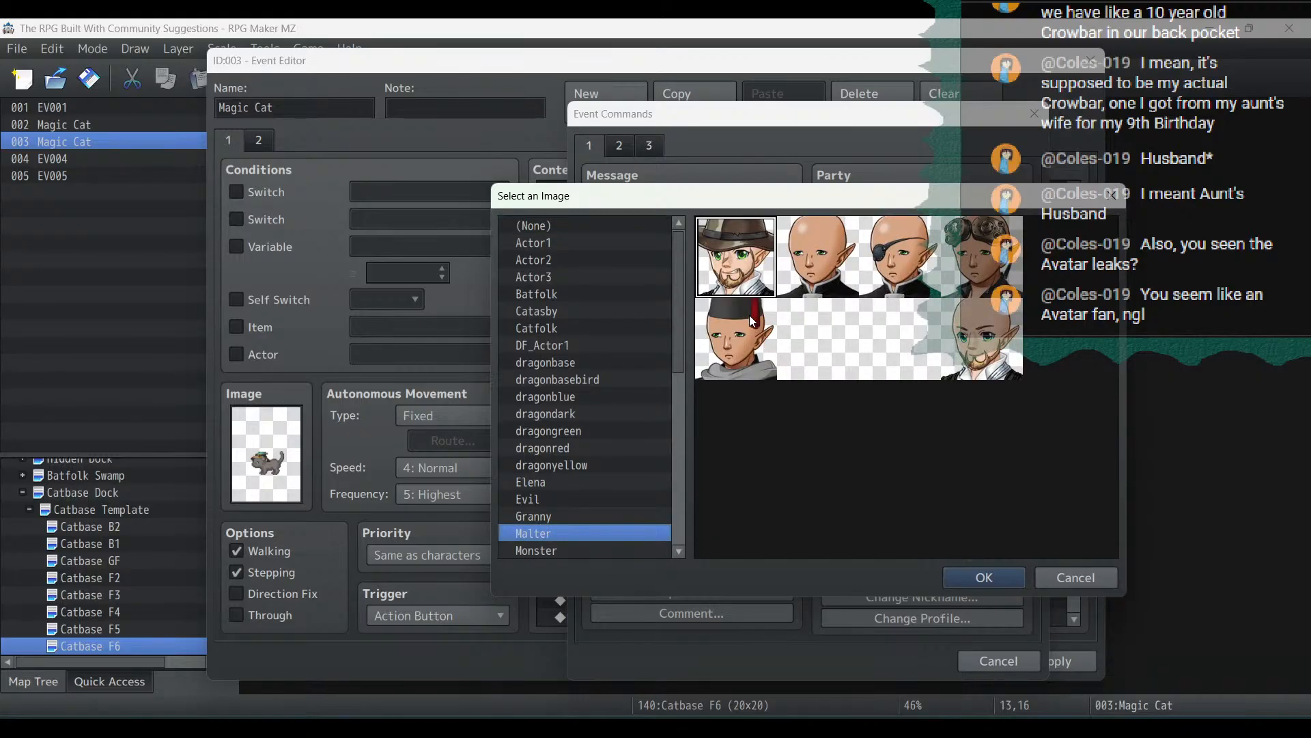
{"action": "double_click", "coordinate": [752, 271]}
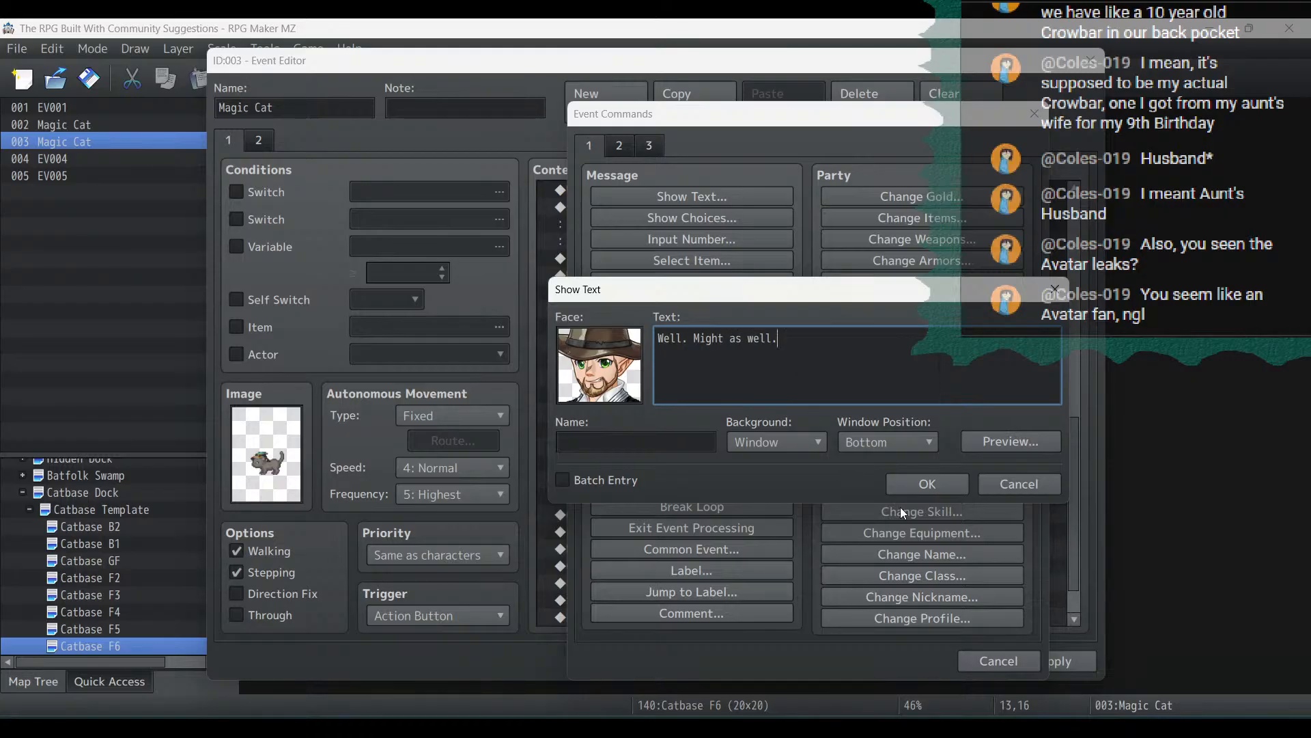
{"action": "left_click", "coordinate": [912, 486]}
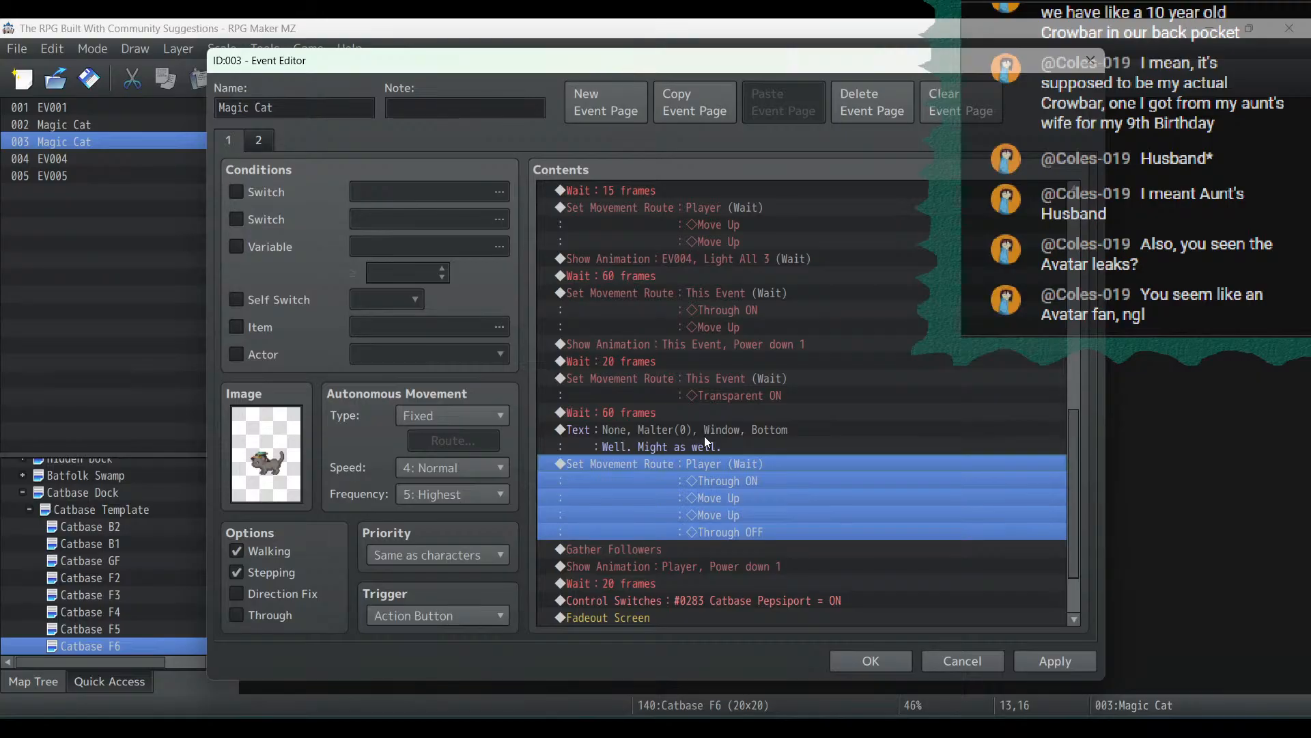
{"action": "left_click", "coordinate": [1025, 660]}
{"action": "scroll", "coordinate": [912, 588], "scroll_direction": "down", "scroll_amount": 2}
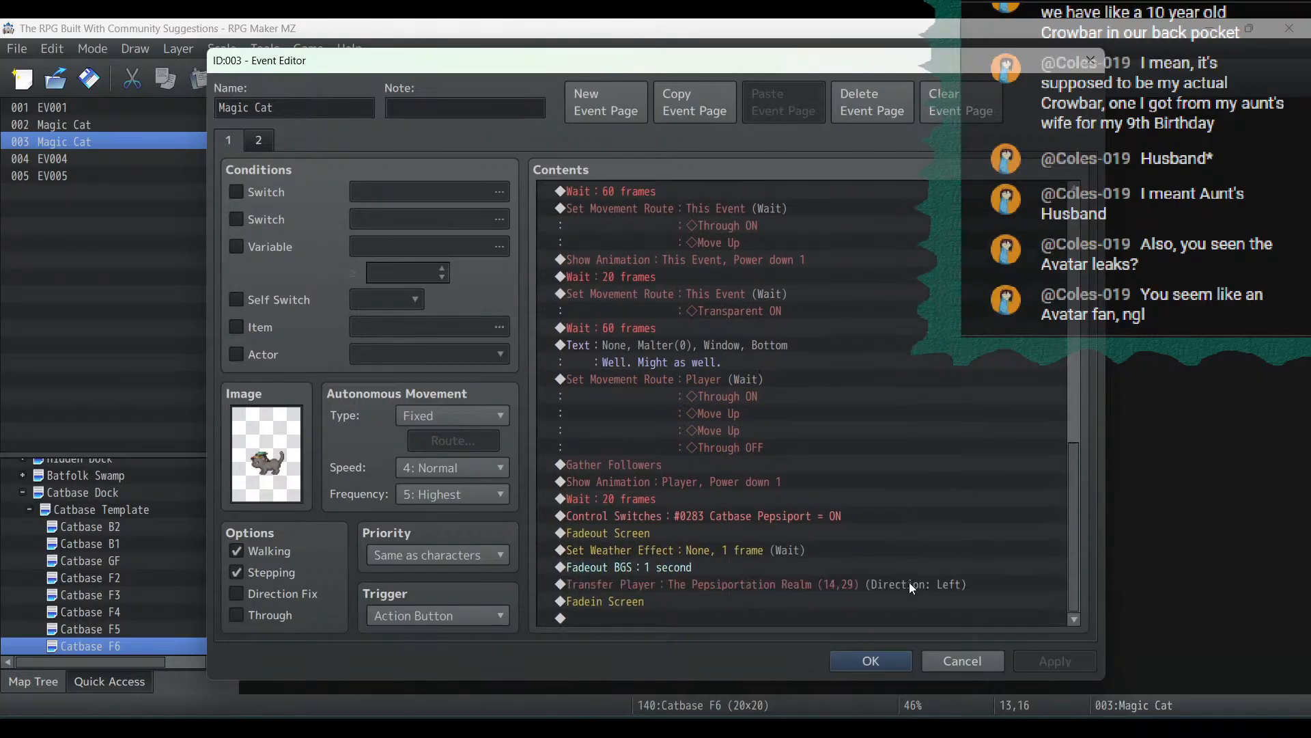
{"action": "left_click", "coordinate": [859, 661]}
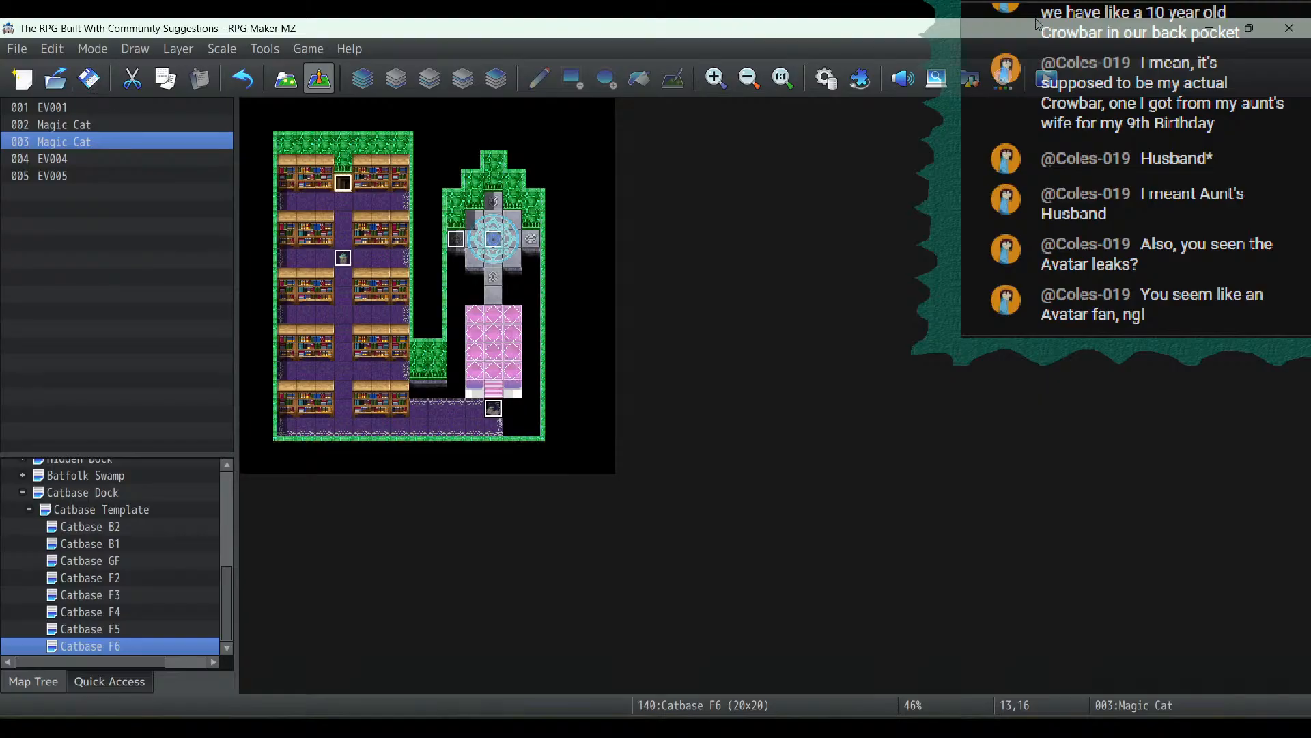
Start a new playtest and continue from the saved game at the Southern Island Hidden Dock
{"action": "left_click", "coordinate": [1049, 89]}
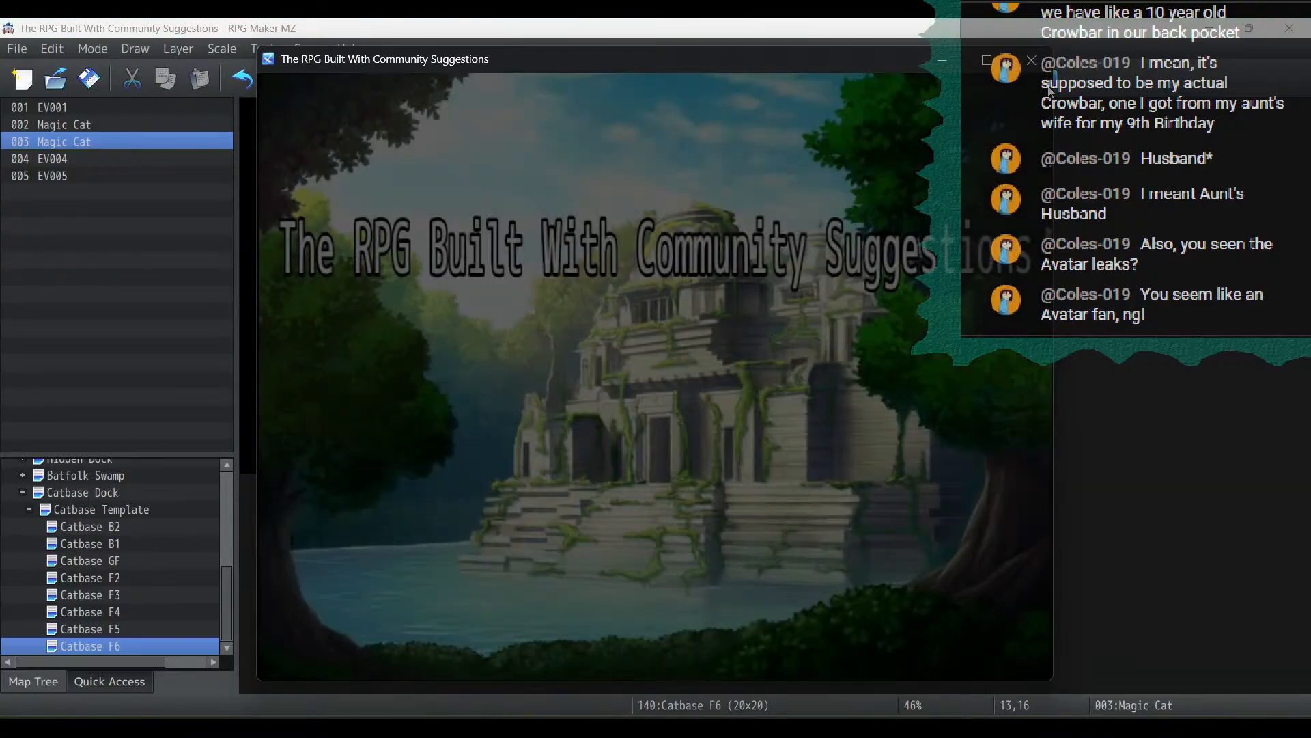
{"action": "key", "text": "Return"}
{"action": "key", "text": "Return"}
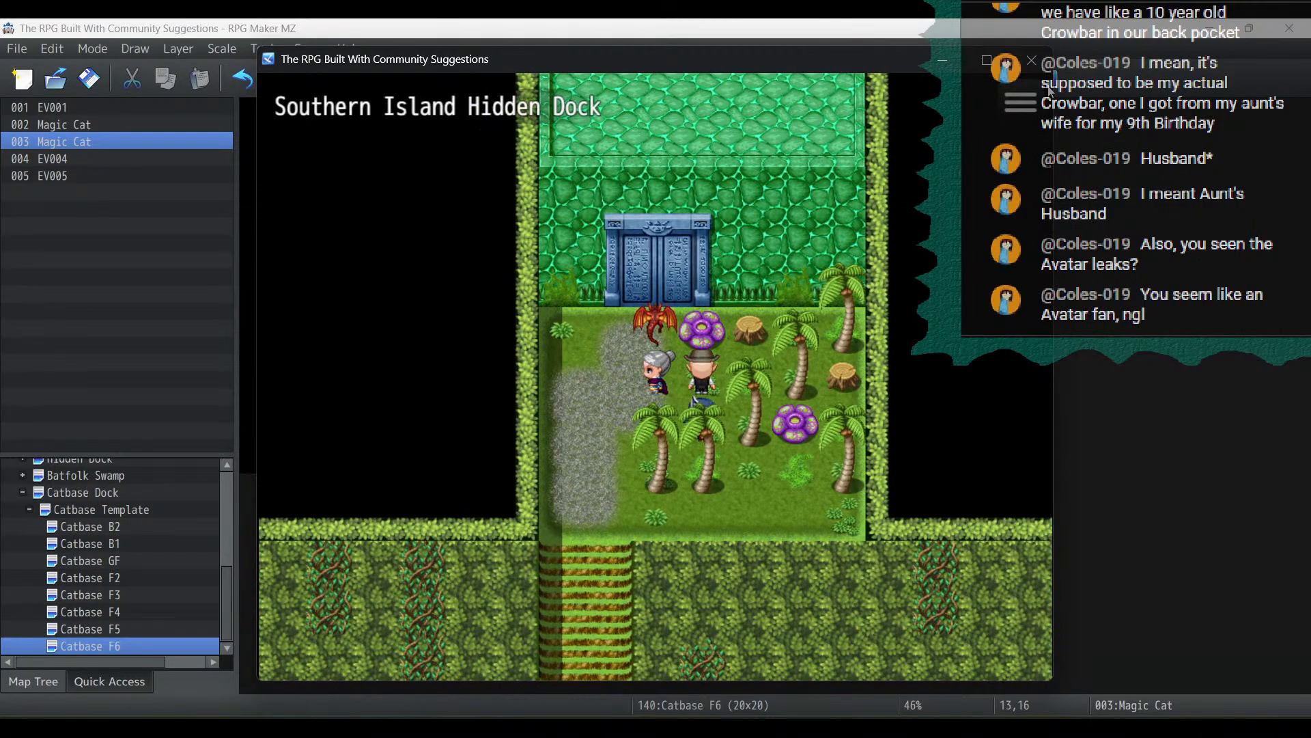
Lead the party from the Southern Island Hidden Dock through Hidden Tower GF and F2 to the far stairs on F3
{"action": "key", "text": "Up"}
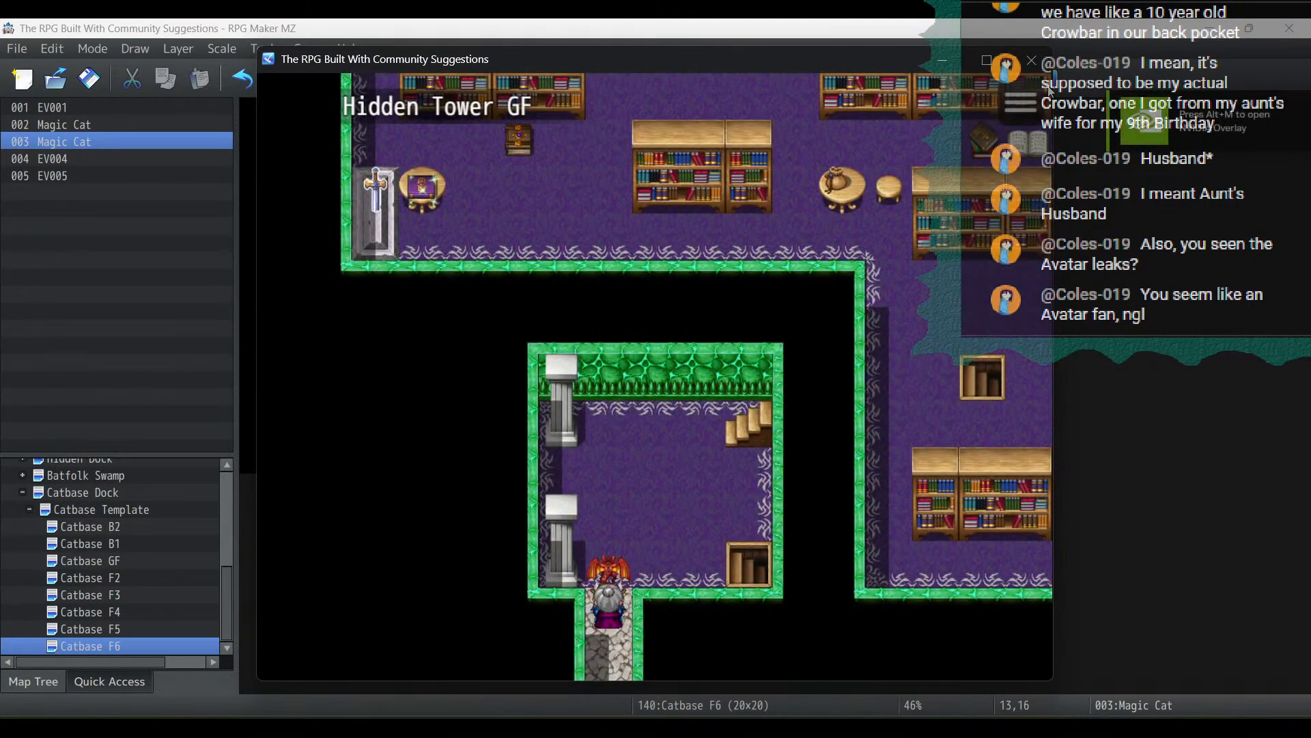
{"action": "key", "text": "Right"}
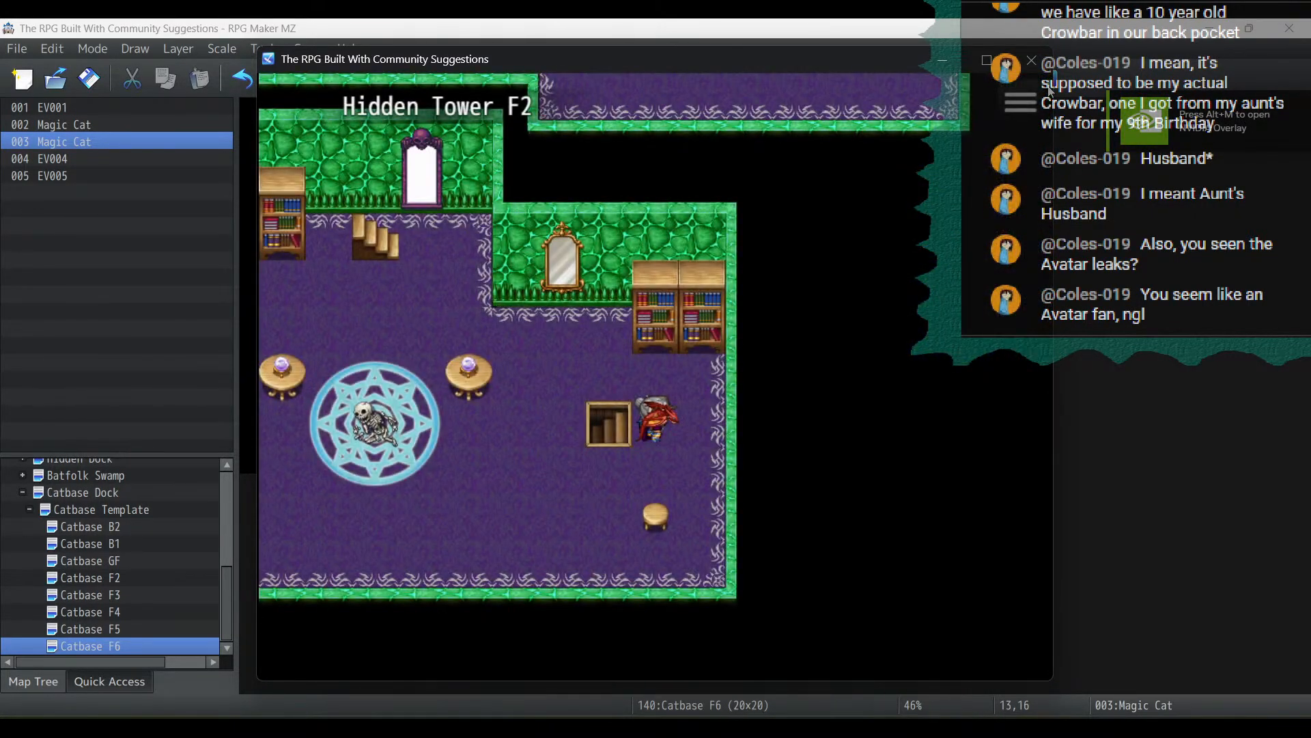
{"action": "key", "text": "Left"}
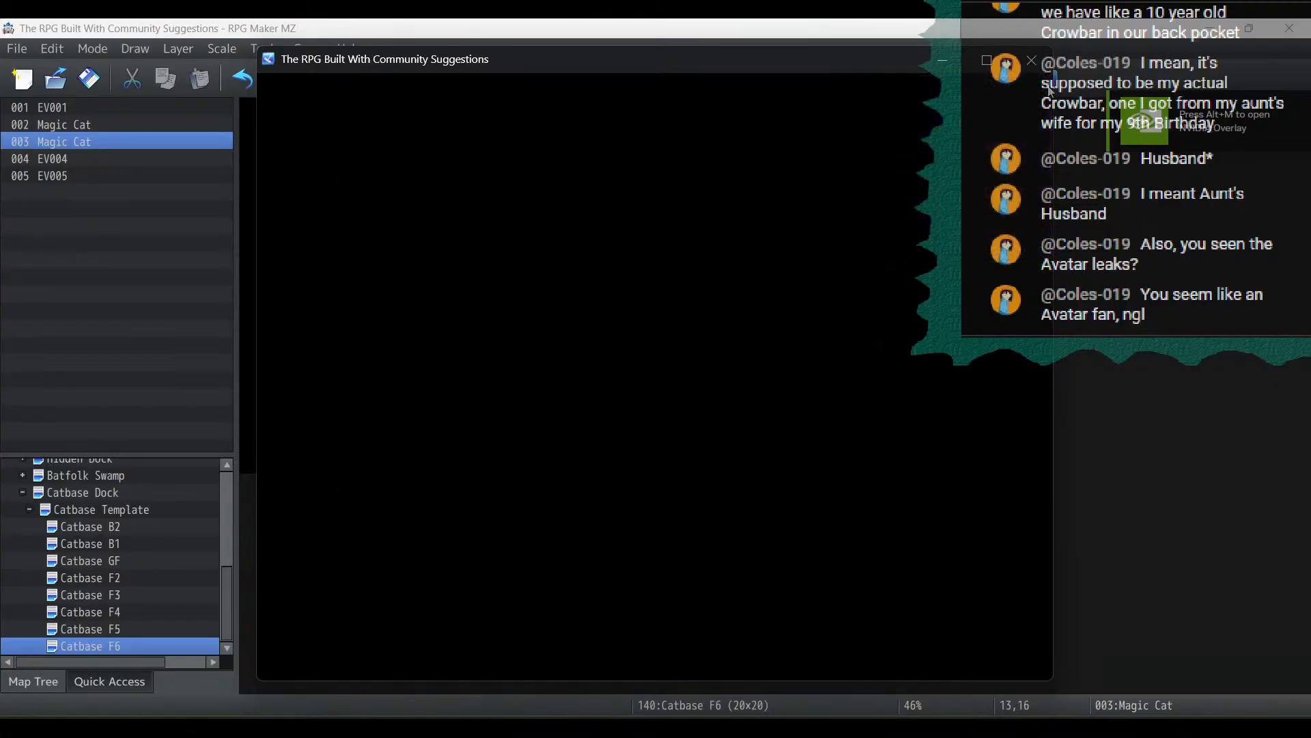
{"action": "key", "text": "Right"}
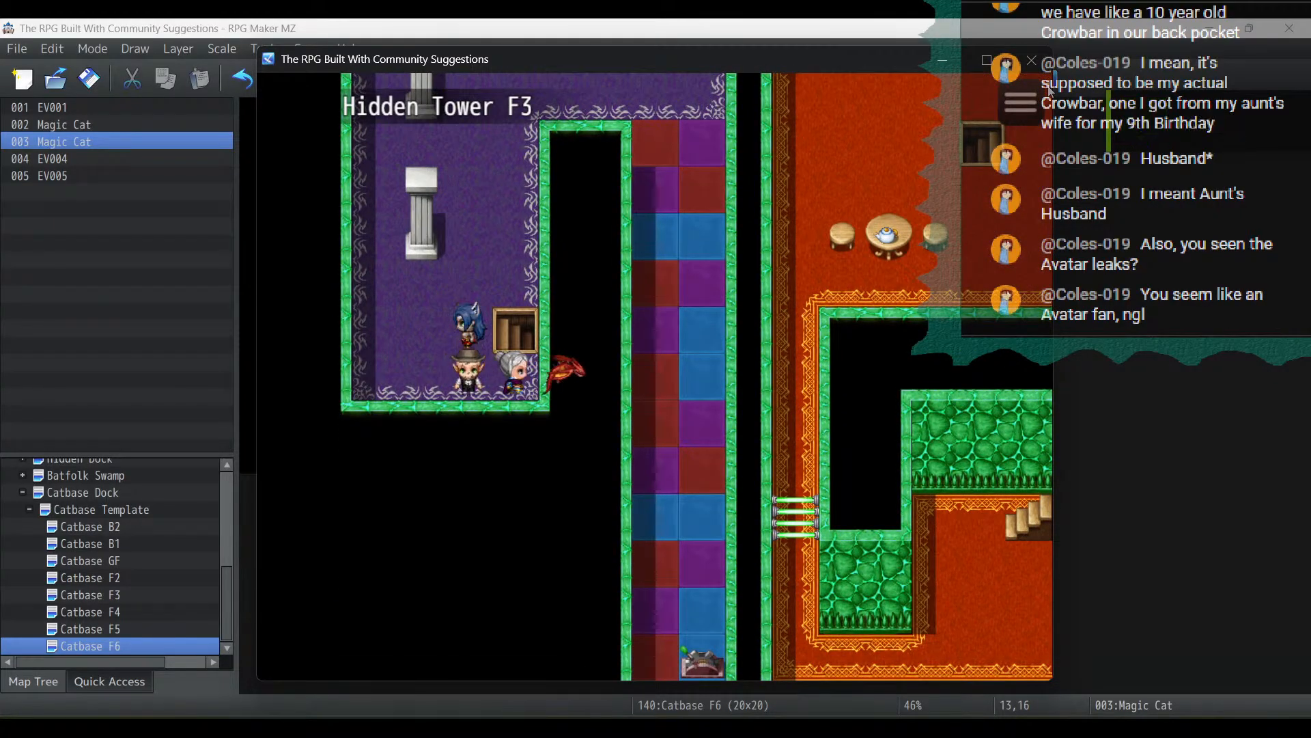
{"action": "key", "text": "Down"}
{"action": "key", "text": "Right"}
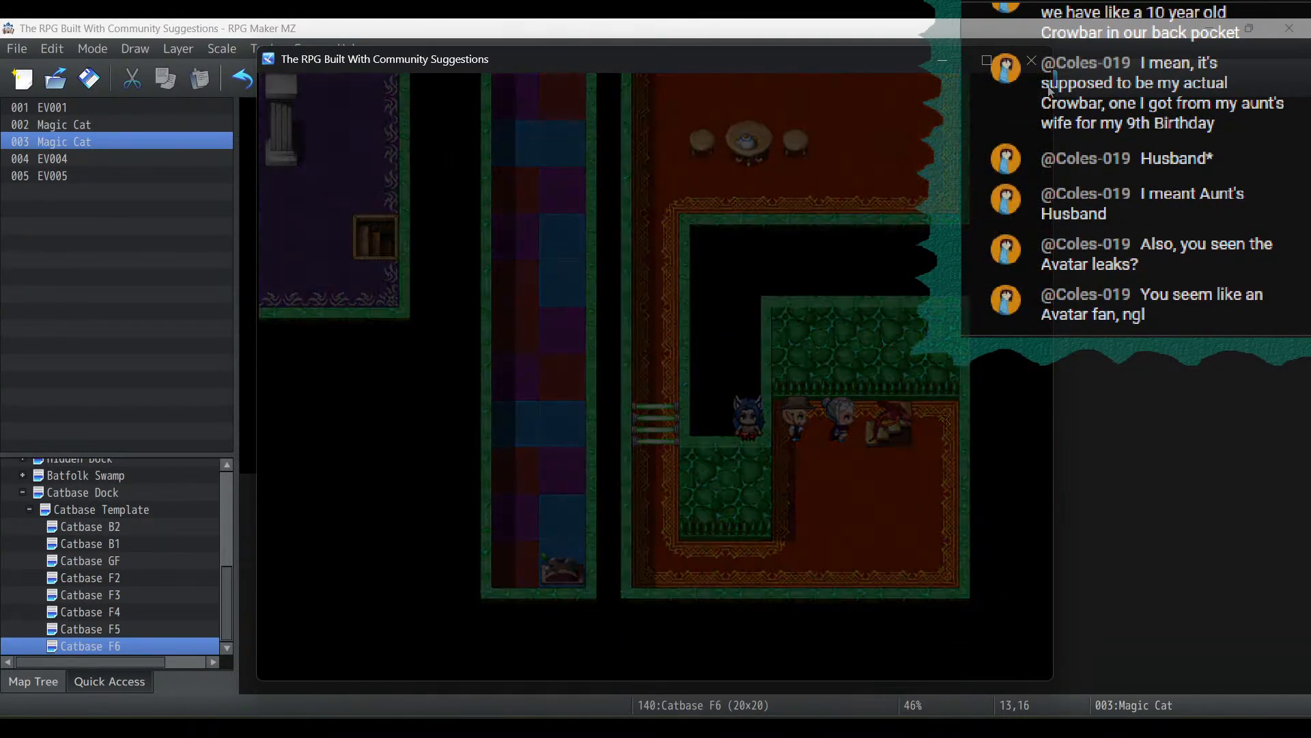
Continue the playtest through Hidden Tower F4 and the bedroom floor above it to the Catbase F6 library
{"action": "key", "text": "Down"}
{"action": "key", "text": "Left"}
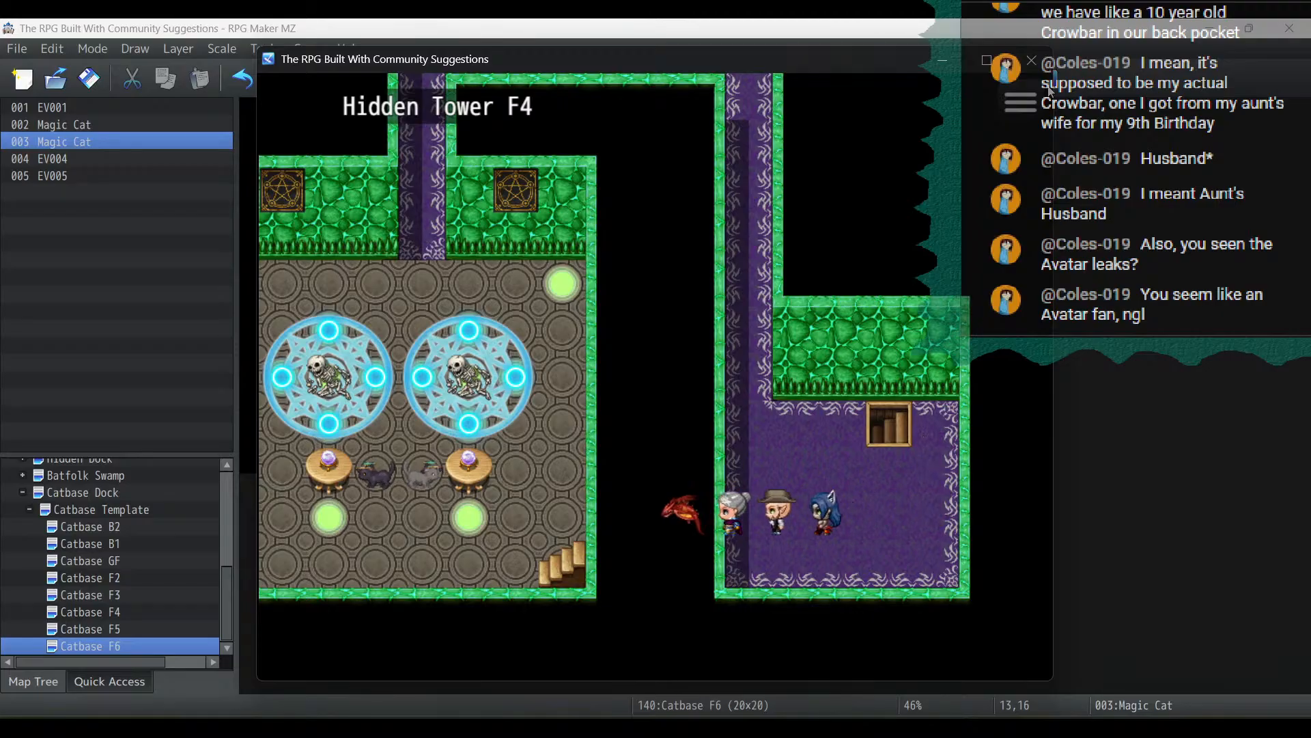
{"action": "key", "text": "Right"}
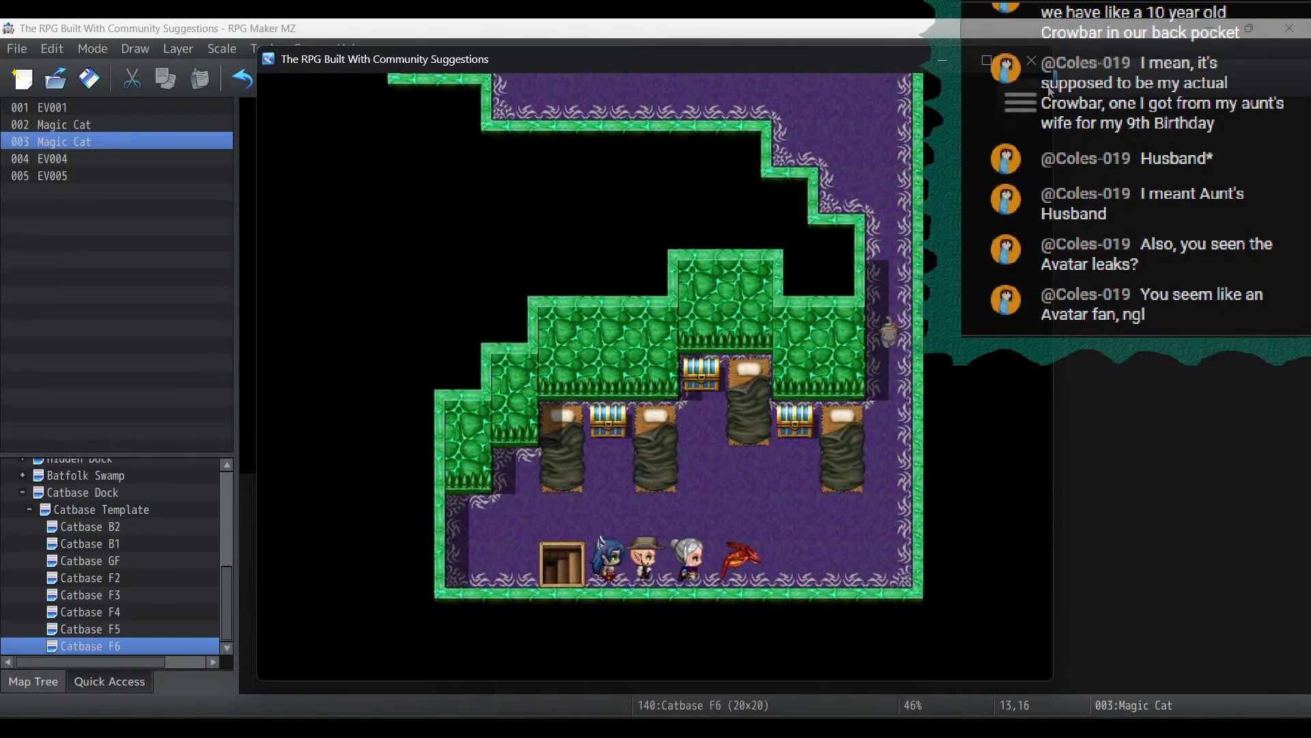
{"action": "key", "text": "Up"}
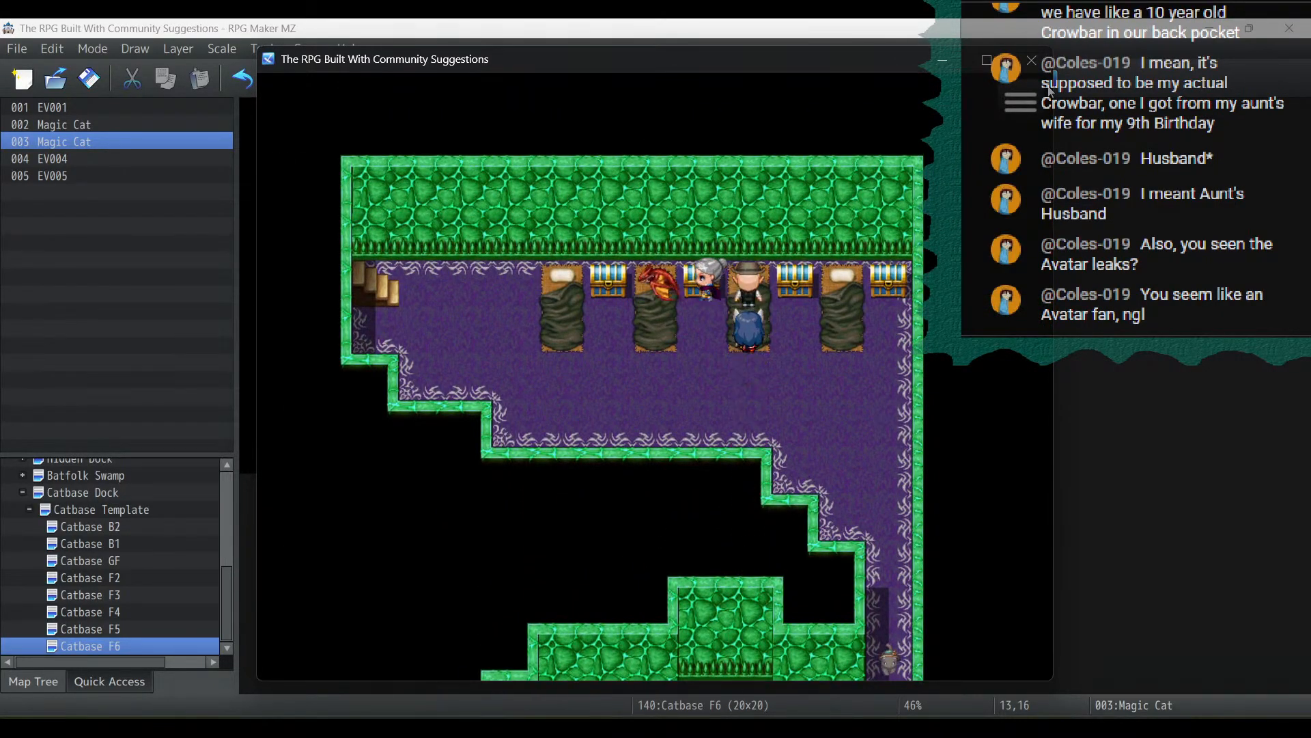
{"action": "key", "text": "Left"}
{"action": "key", "text": "Down"}
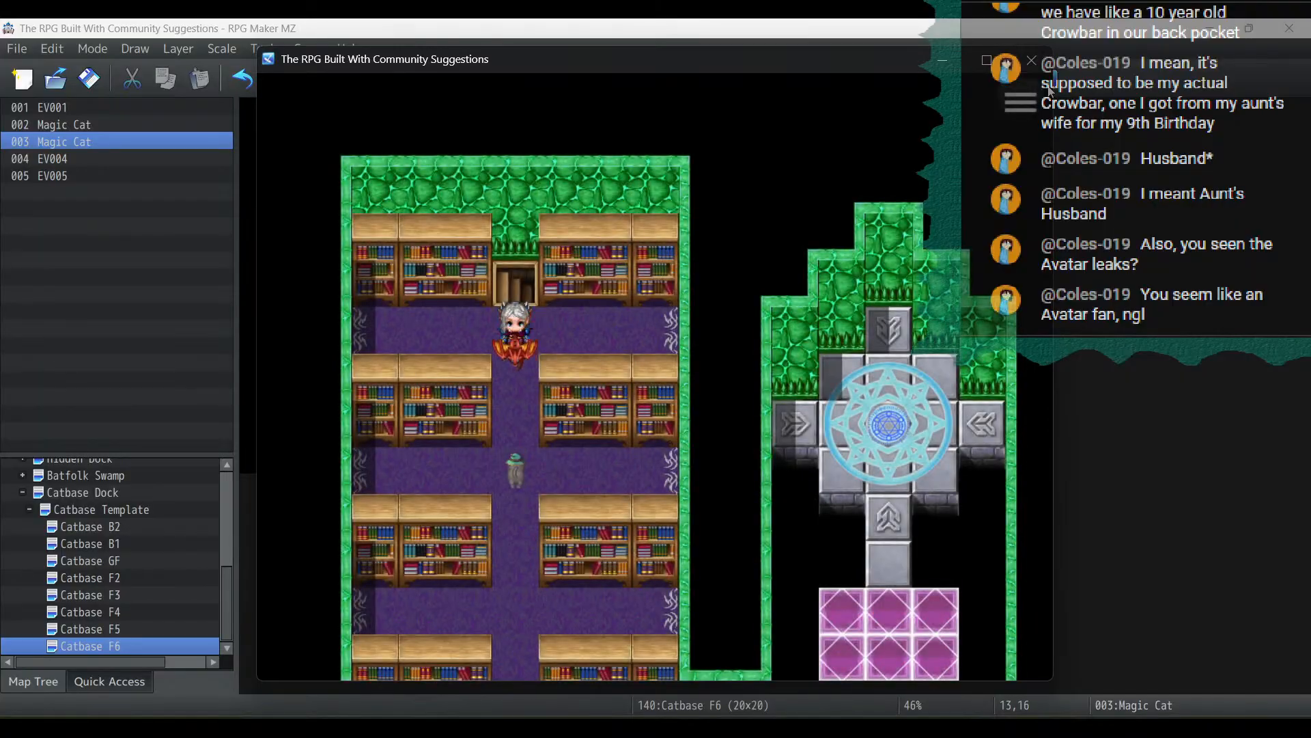
Cross the library to the Magic Cat and play through its cutscene on the pink platform up to the item handover
{"action": "key", "text": "ctrl+Right"}
{"action": "key", "text": "ctrl+Down"}
{"action": "key", "text": "ctrl+Right"}
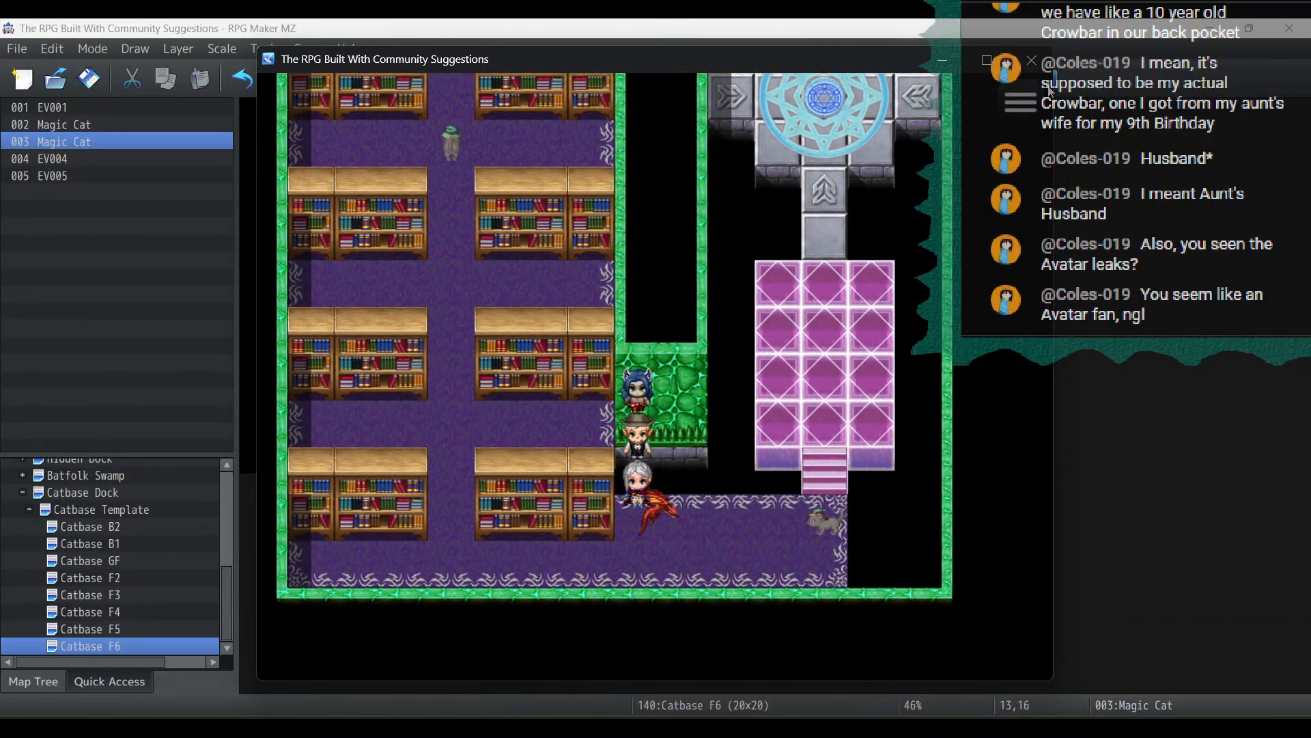
{"action": "key", "text": "Right"}
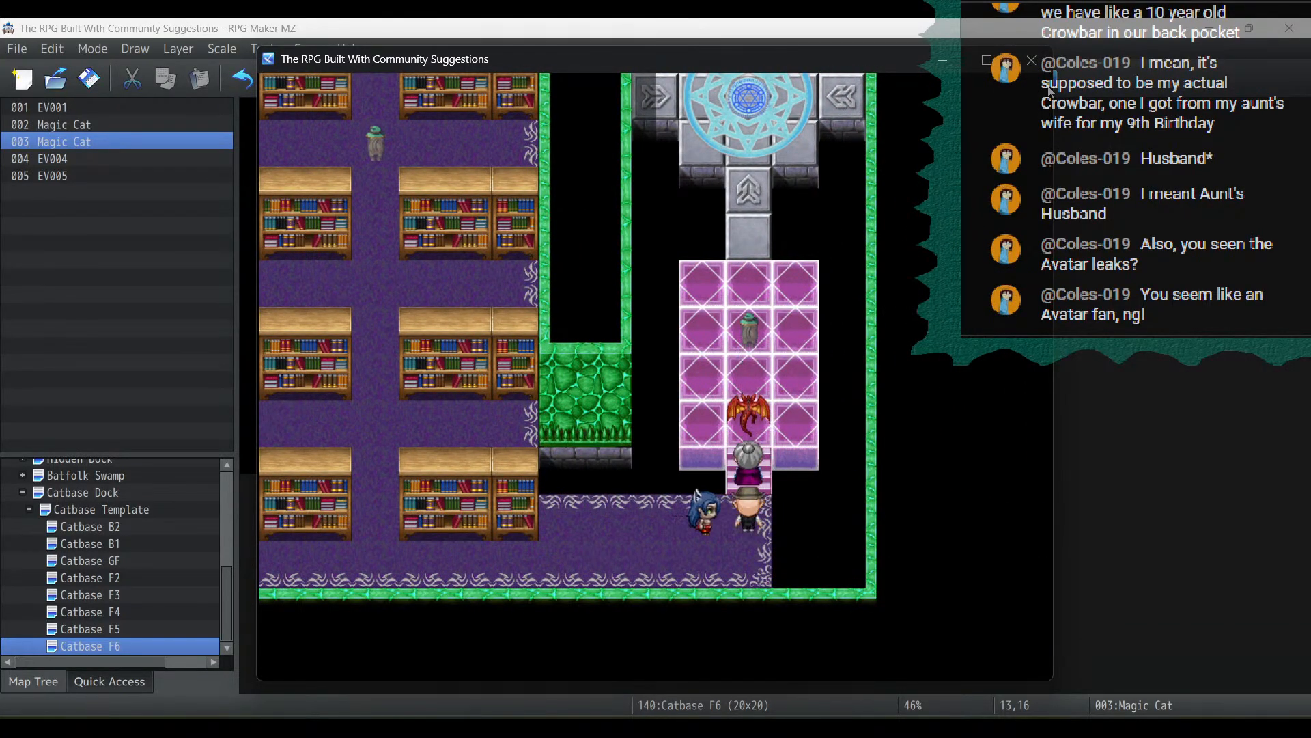
{"action": "key", "text": "Up"}
{"action": "key", "text": "Return"}
{"action": "key", "text": "Return"}
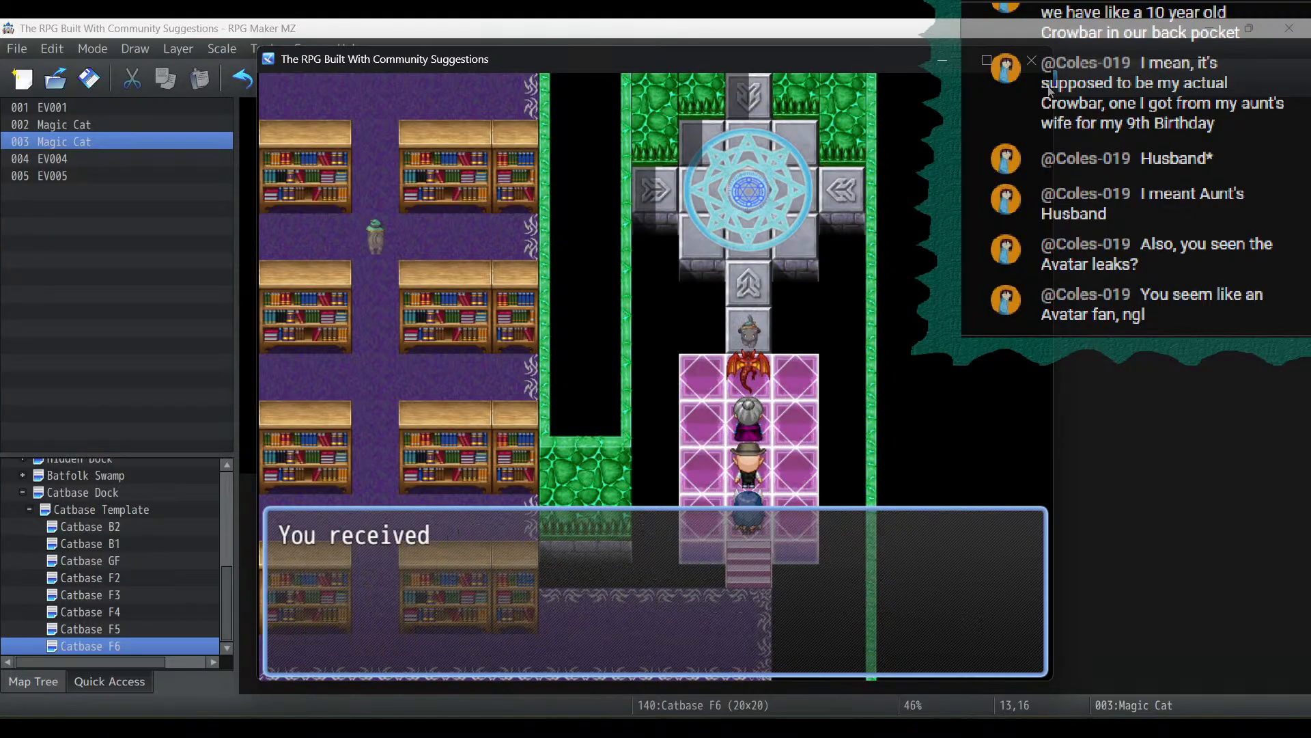
Finish the teleport cutscene and travel from the Pepsiportation Grid to Pepsiland 3F
{"action": "key", "text": "Up"}
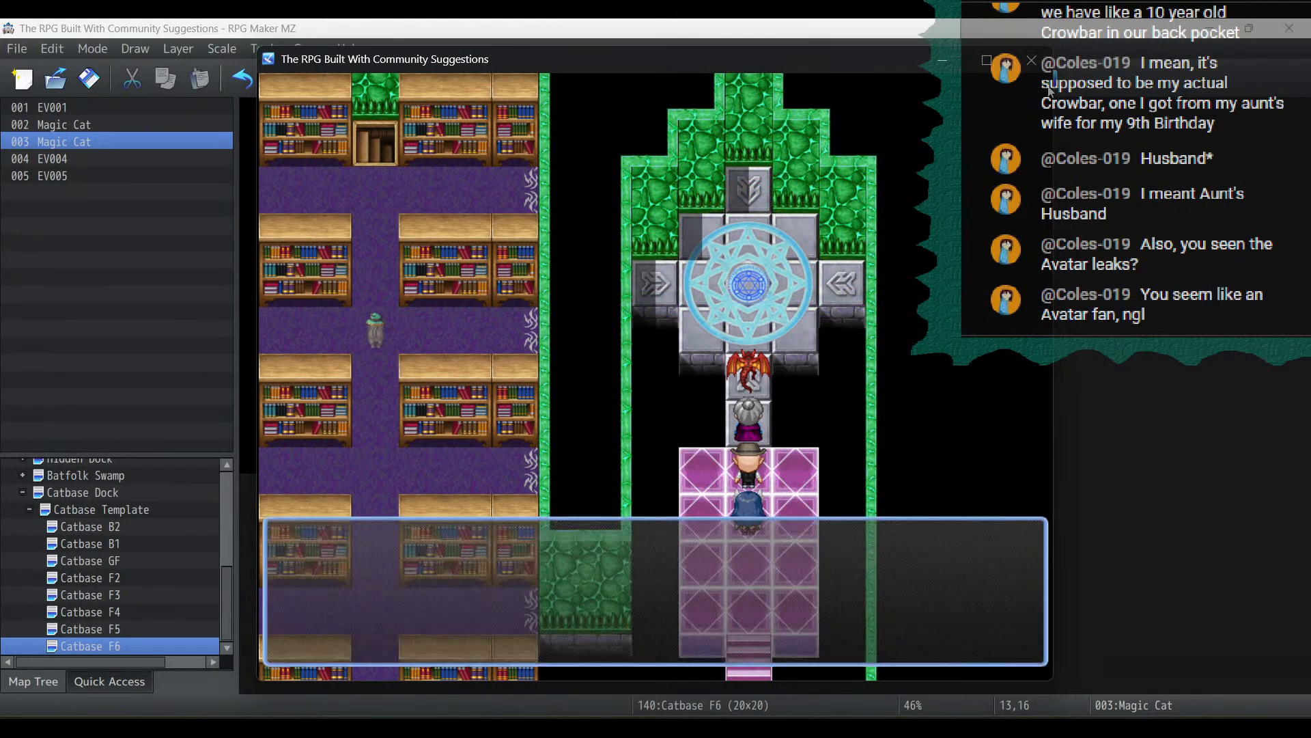
{"action": "key", "text": "Return"}
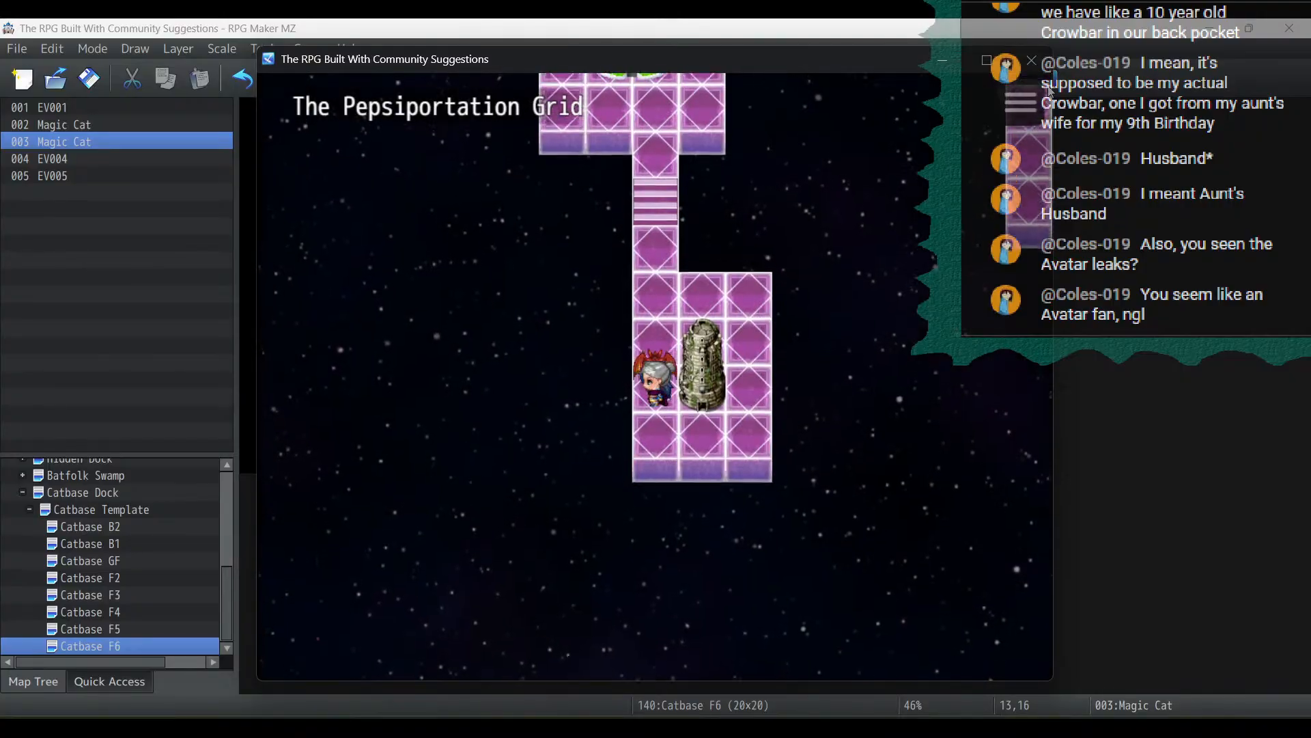
{"action": "key", "text": "Up"}
{"action": "key", "text": "Return"}
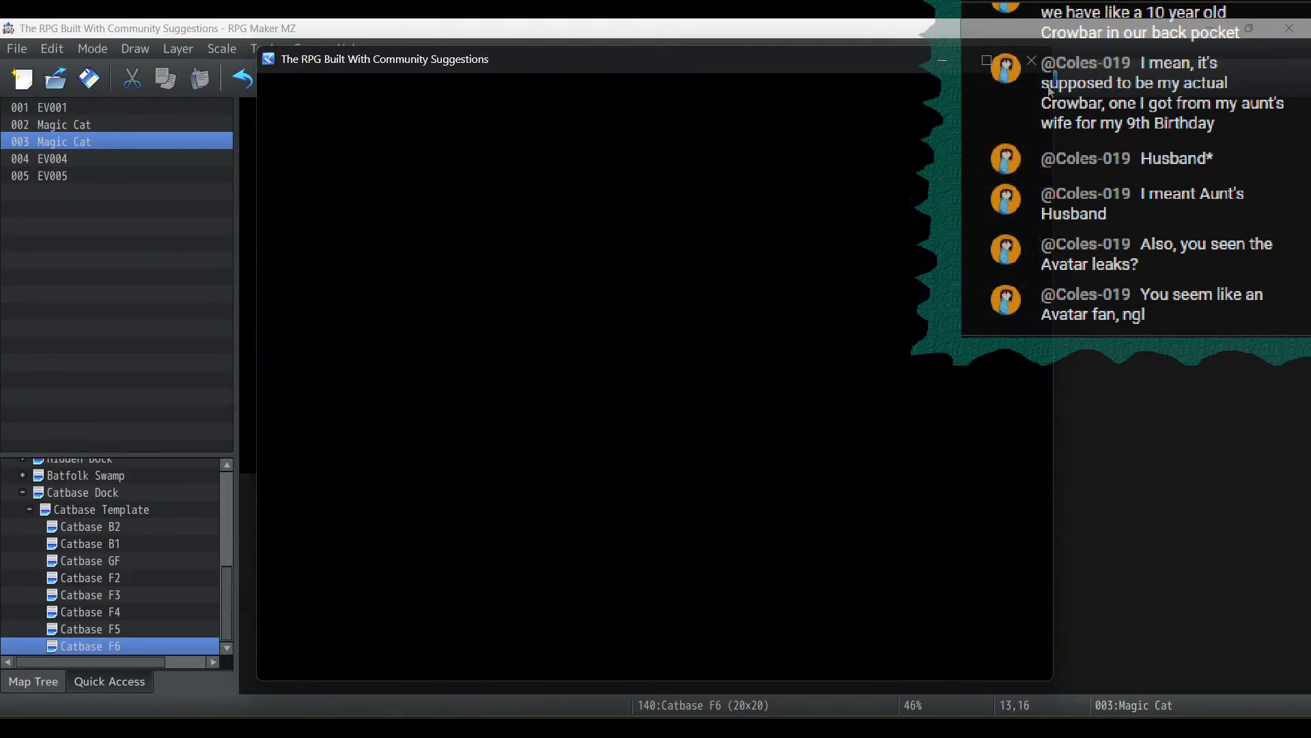
Walk the party around the blue walkway on Pepsiland 3F to the elevator door
{"action": "key", "text": "Right"}
{"action": "key", "text": "Down"}
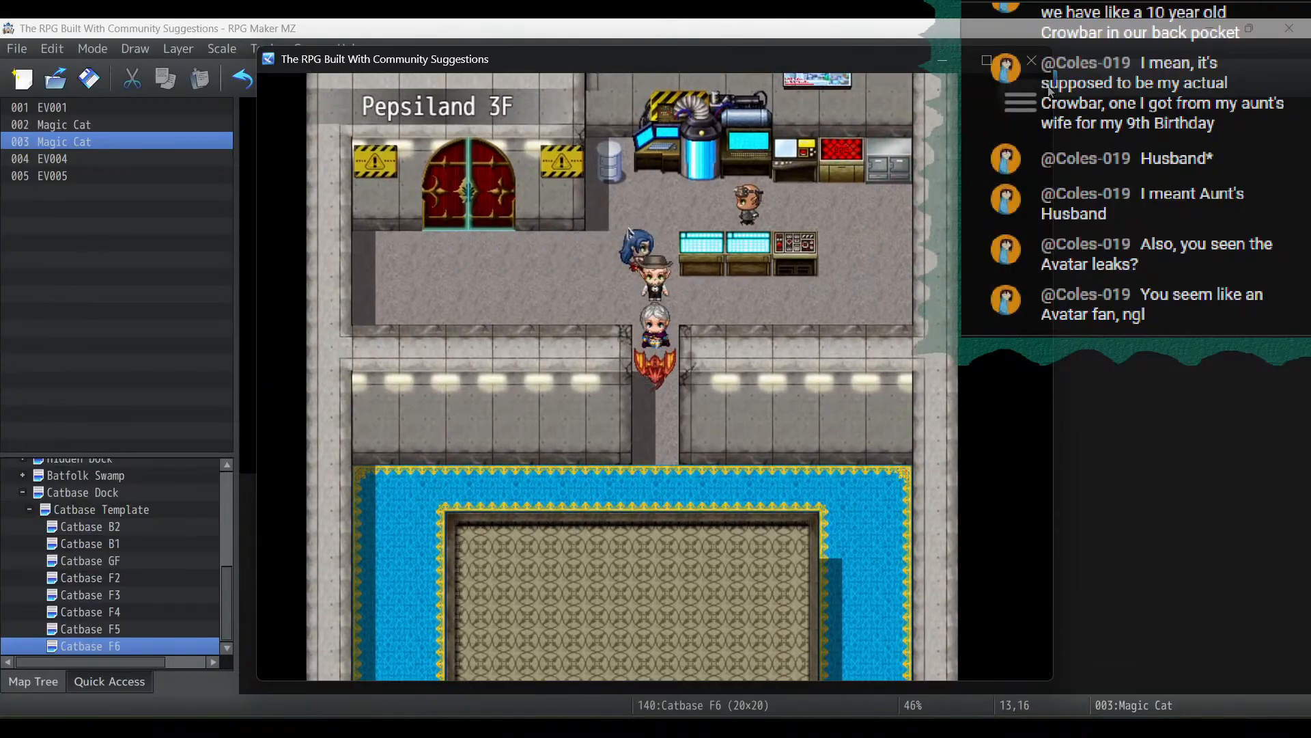
{"action": "key", "text": "Left"}
{"action": "key", "text": "Down"}
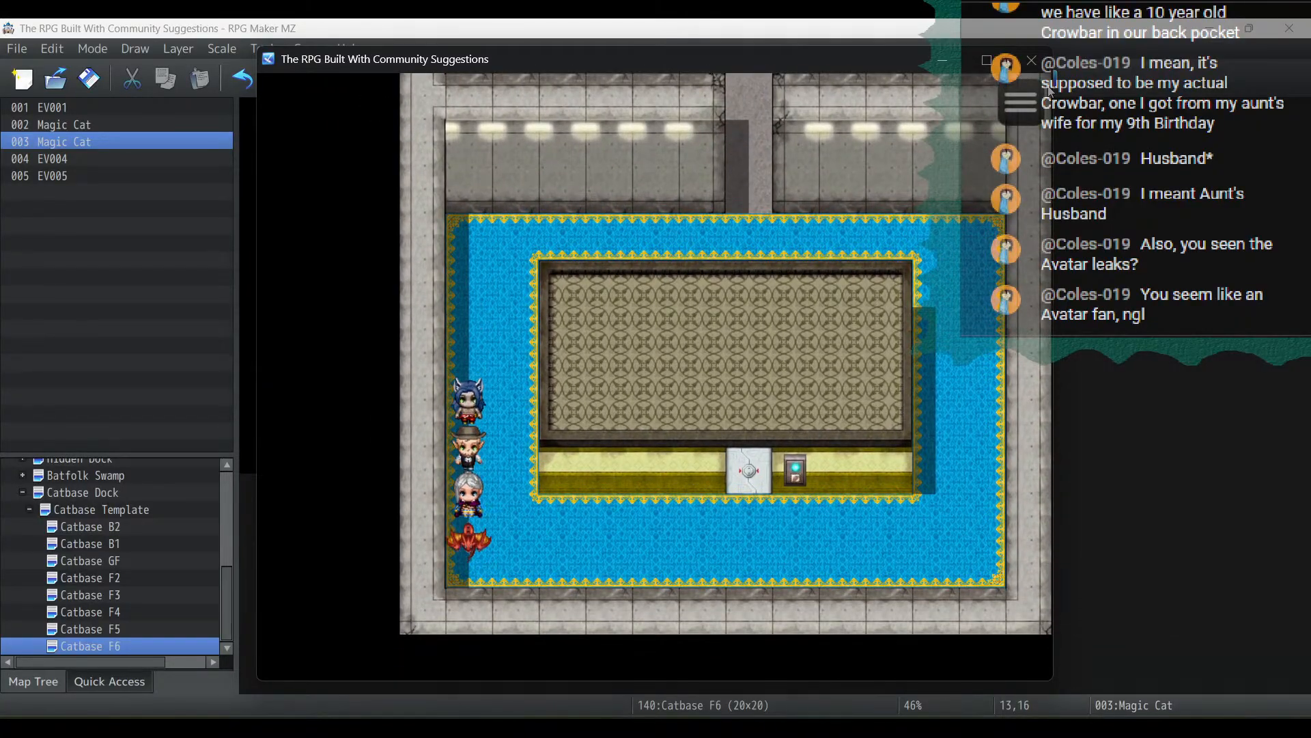
{"action": "key", "text": "Right"}
{"action": "key", "text": "Up"}
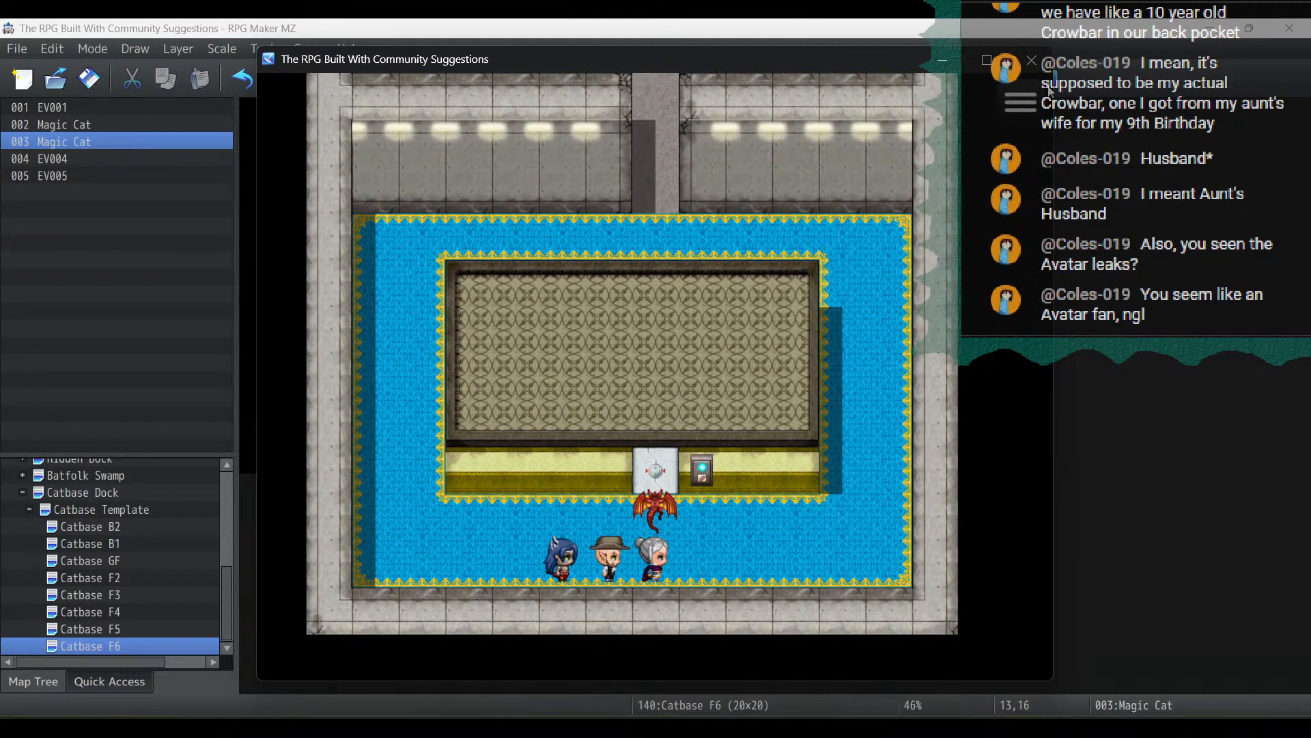
Enter the Pepsiland elevator, browse its floor choices, and end the playtest
{"action": "key", "text": "Right"}
{"action": "key", "text": "Up"}
{"action": "key", "text": "Return"}
{"action": "key", "text": "Left"}
{"action": "key", "text": "Up"}
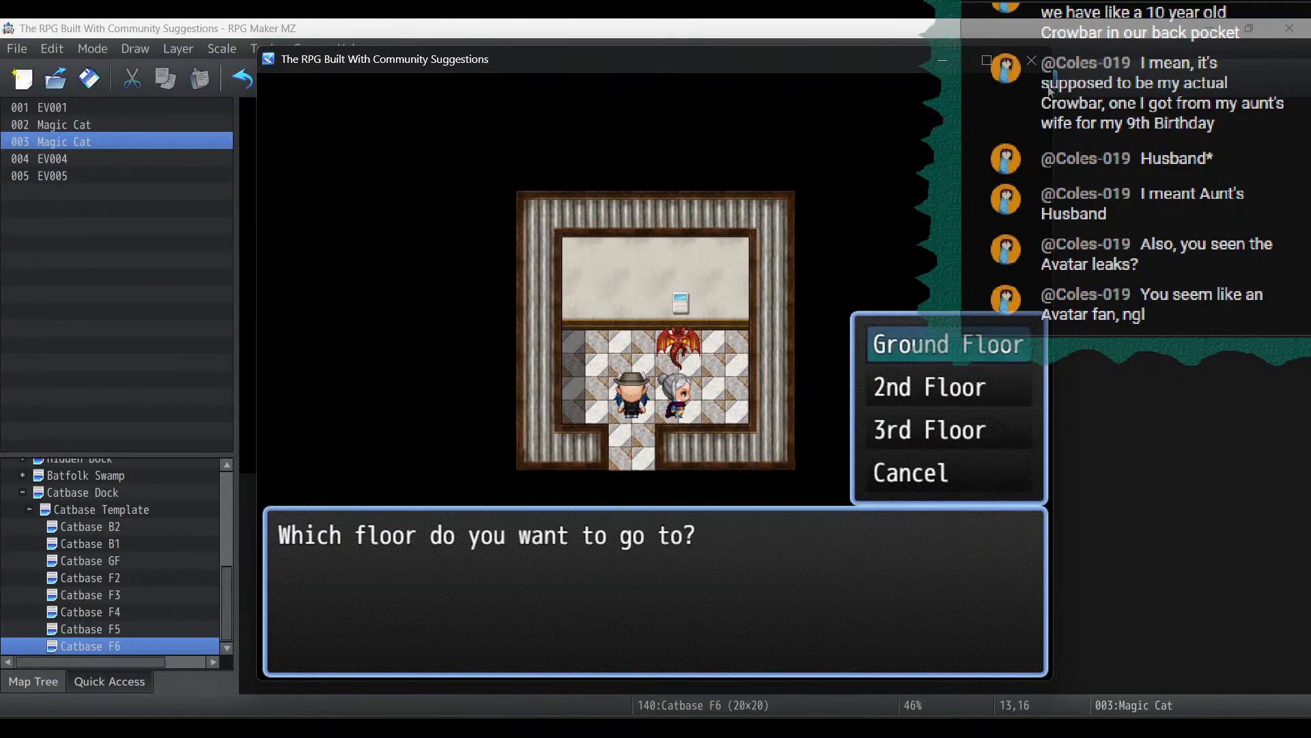
{"action": "key", "text": "Down"}
{"action": "key", "text": "Down"}
{"action": "key", "text": "Down"}
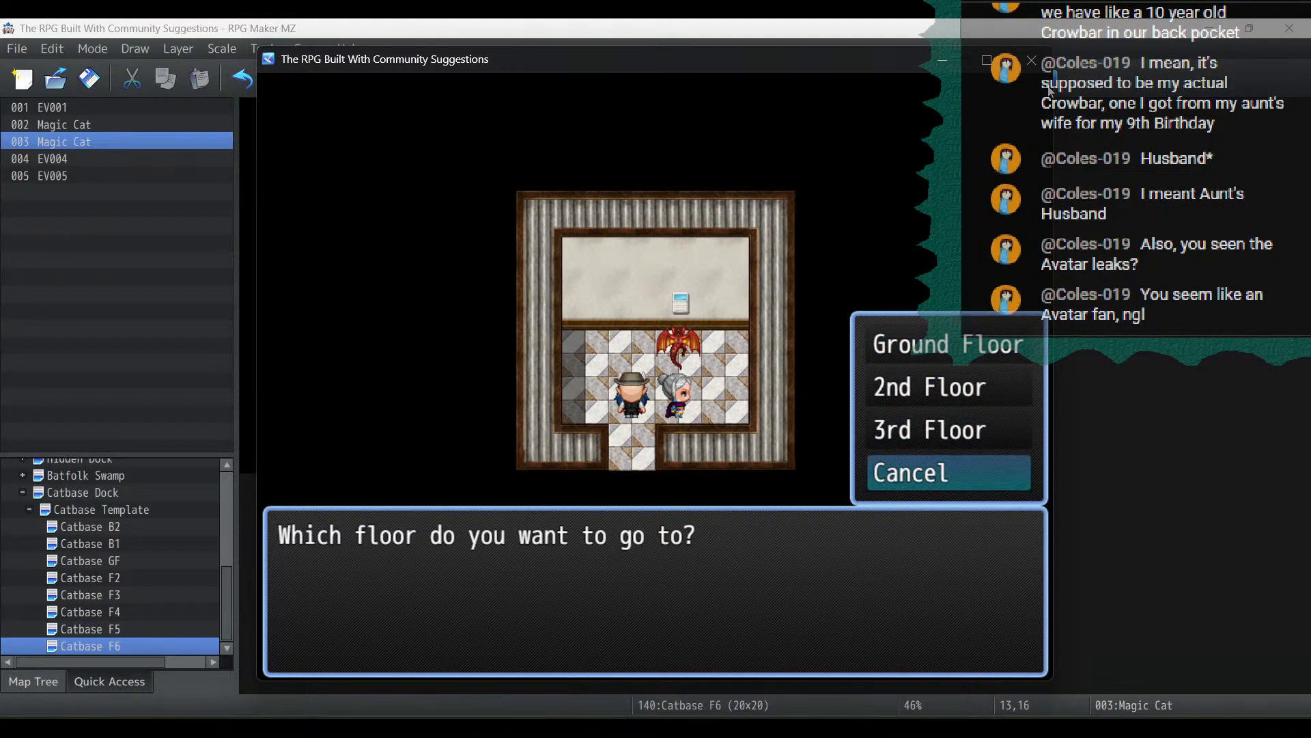
{"action": "key", "text": "Down"}
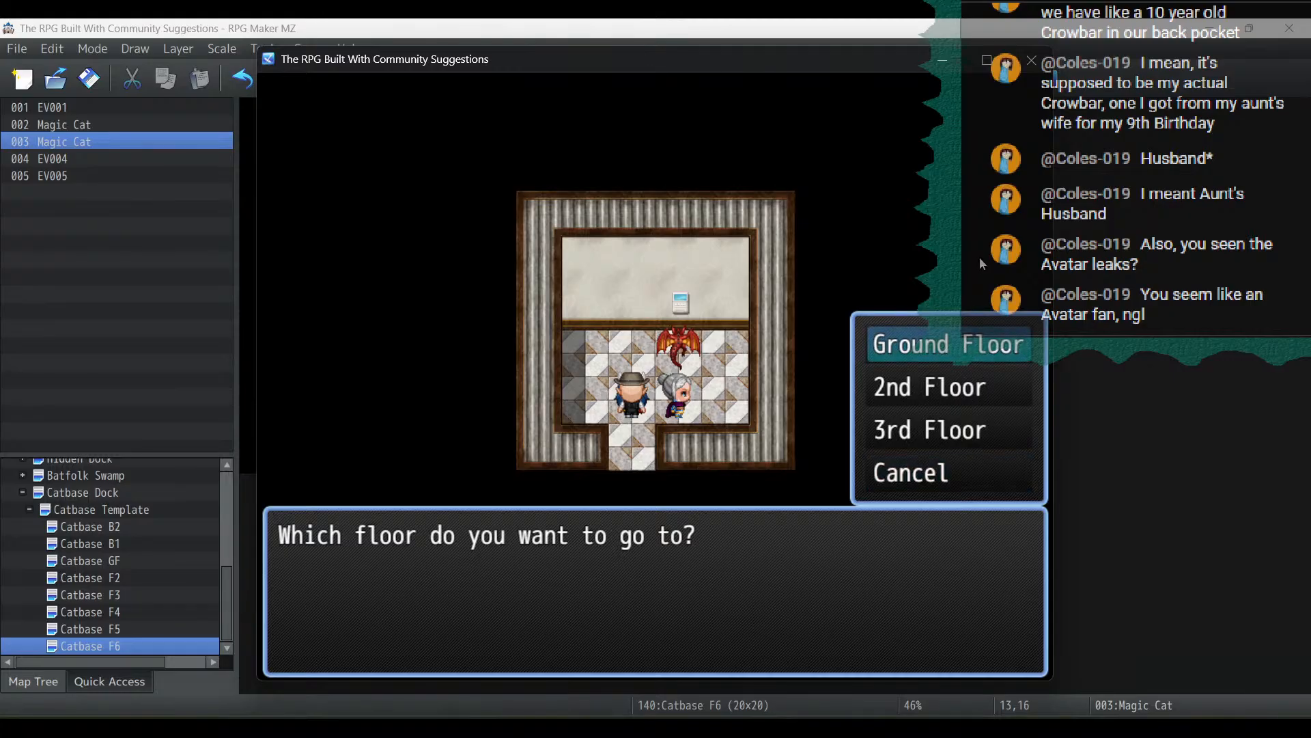
{"action": "left_click", "coordinate": [1032, 60]}
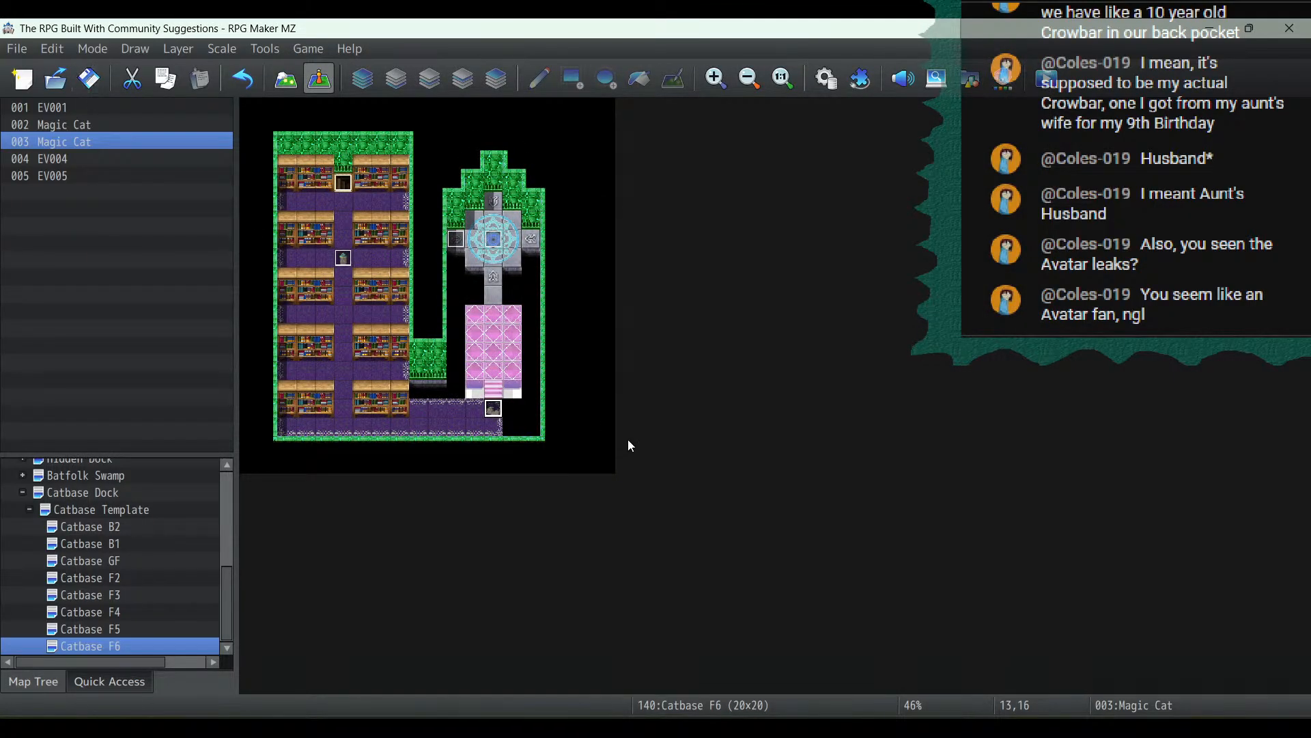
Set the wait after the Transparent ON route in Catbase F6's second Magic Cat event to 90 frames
{"action": "double_click", "coordinate": [489, 410]}
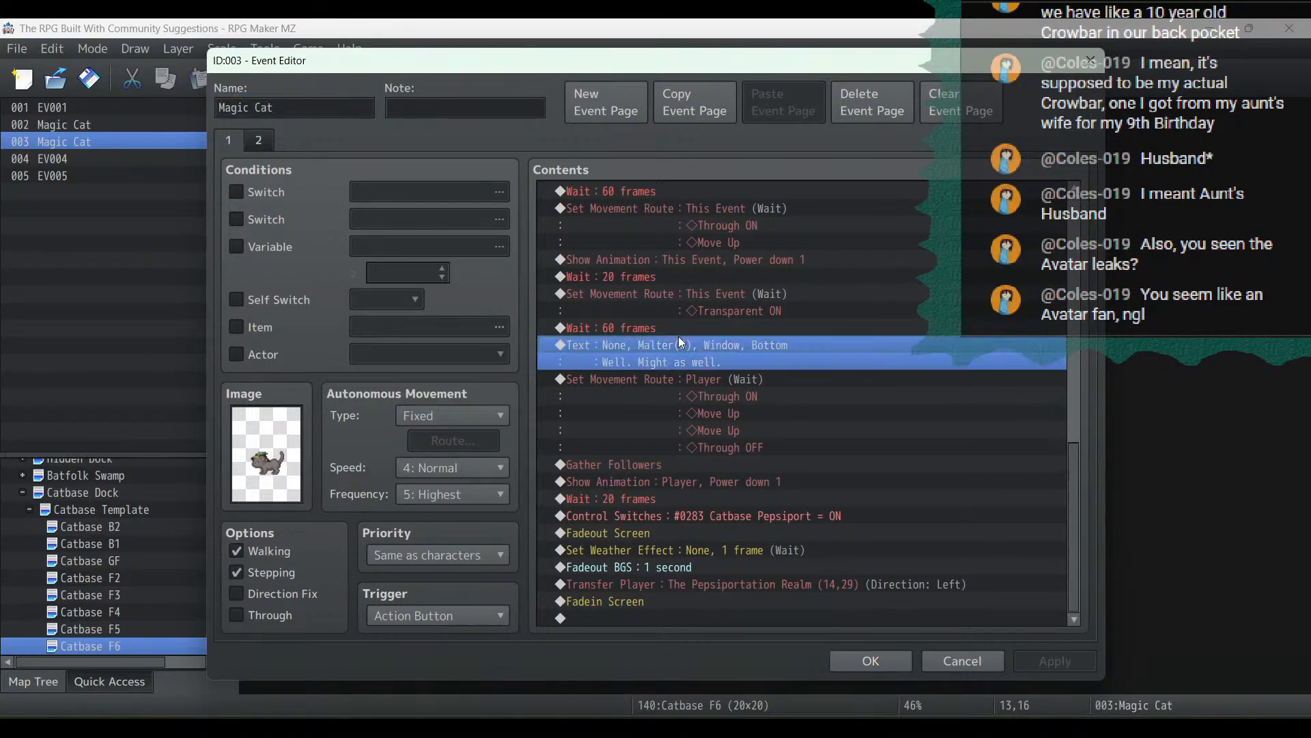
{"action": "double_click", "coordinate": [679, 338]}
{"action": "left_click", "coordinate": [994, 483]}
{"action": "double_click", "coordinate": [621, 327]}
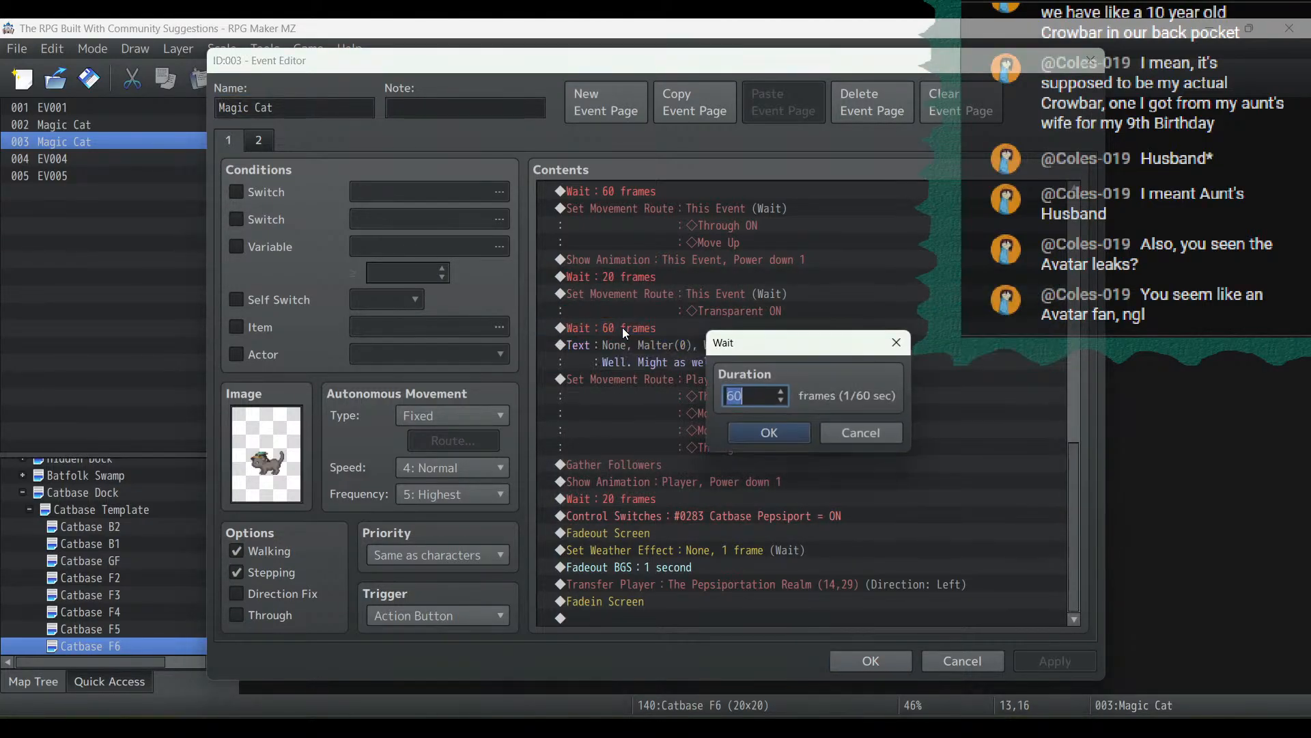
{"action": "type", "text": "90"}
{"action": "left_click", "coordinate": [789, 432]}
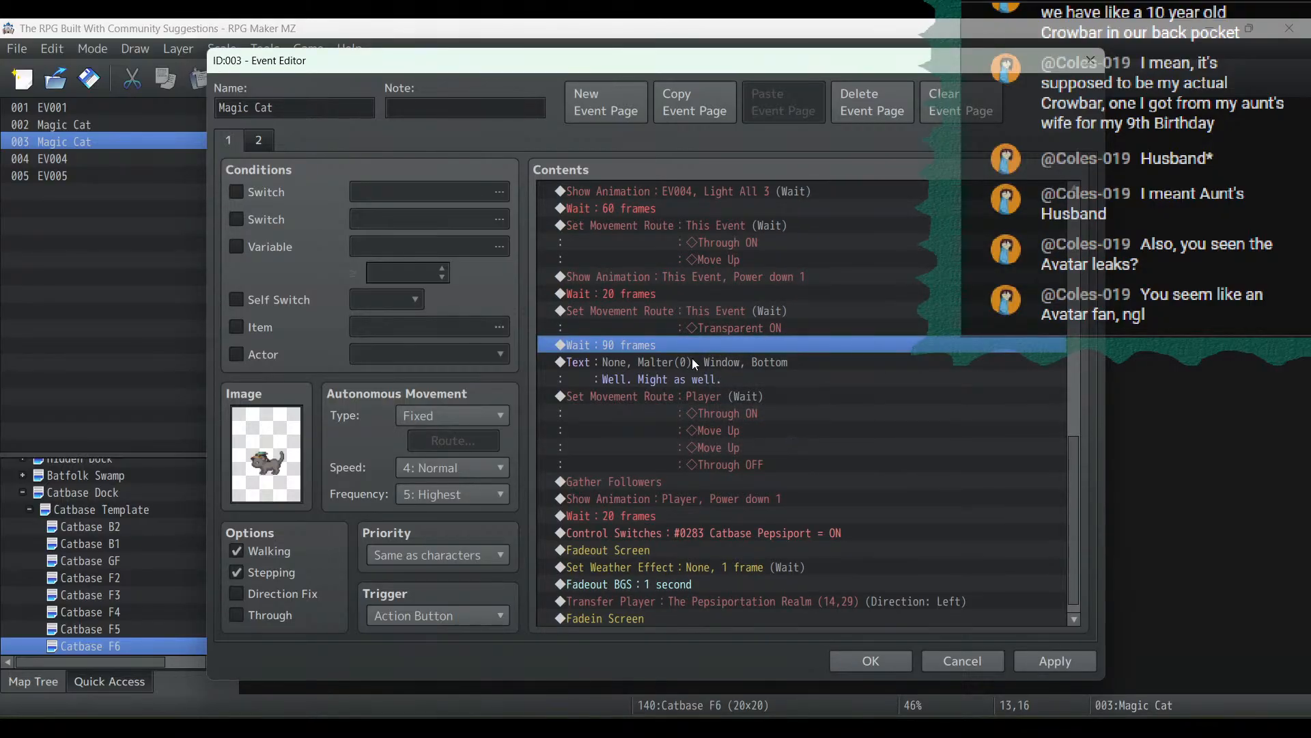
Set the wait after the Light All 3 animation to 120 frames, and save the event and project
{"action": "scroll", "coordinate": [670, 302], "scroll_direction": "up", "scroll_amount": 2}
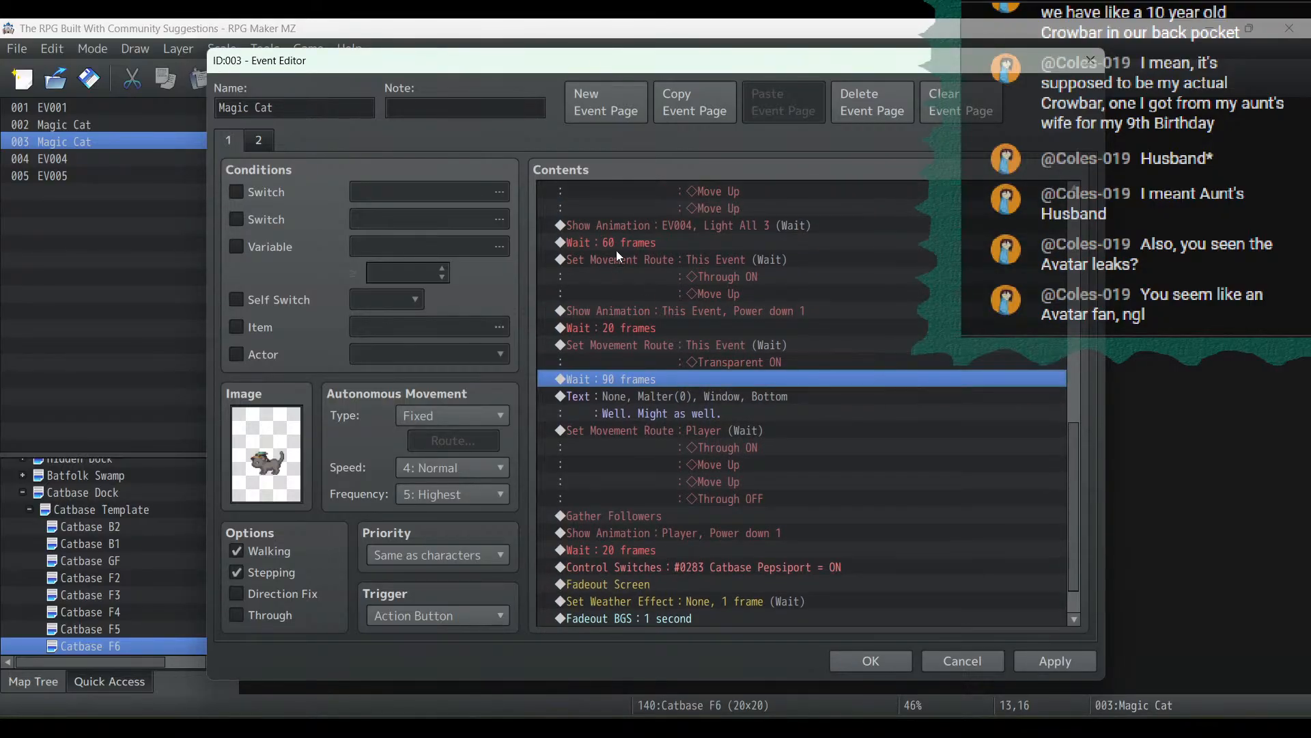
{"action": "double_click", "coordinate": [616, 246]}
{"action": "type", "text": "120"}
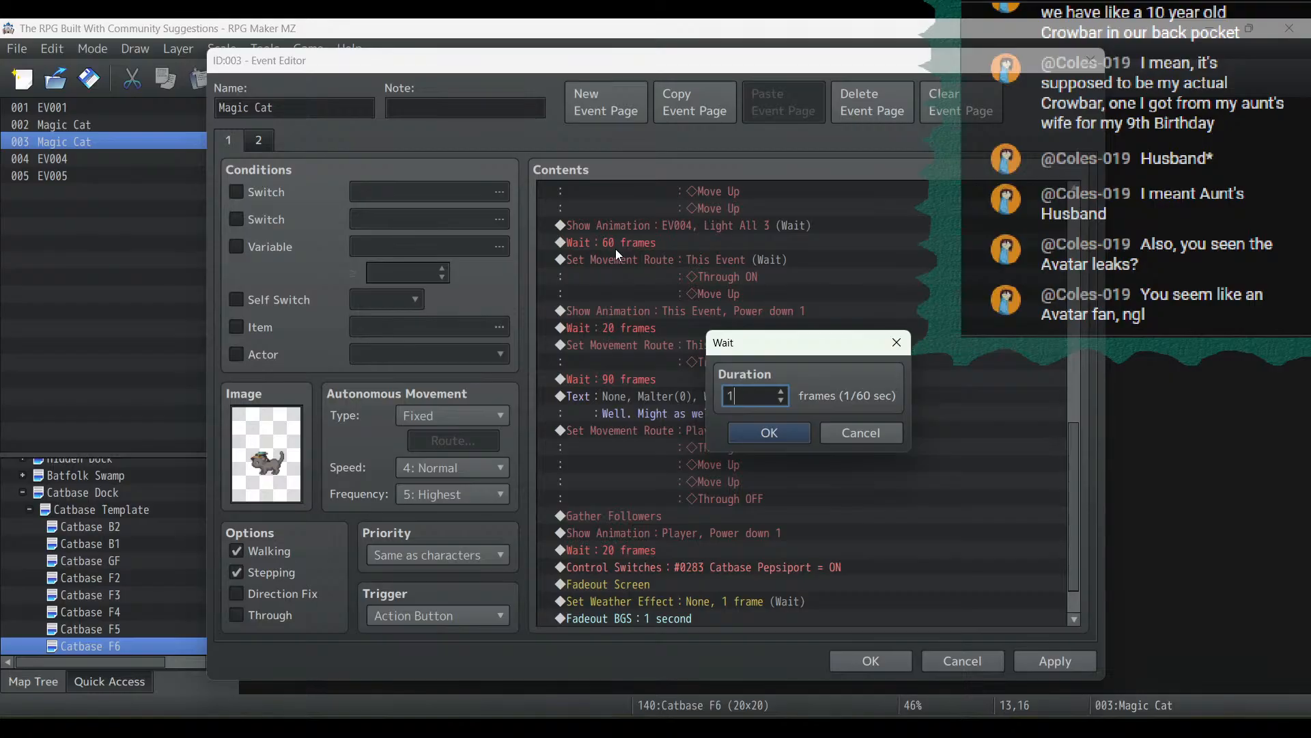
{"action": "left_click", "coordinate": [767, 433]}
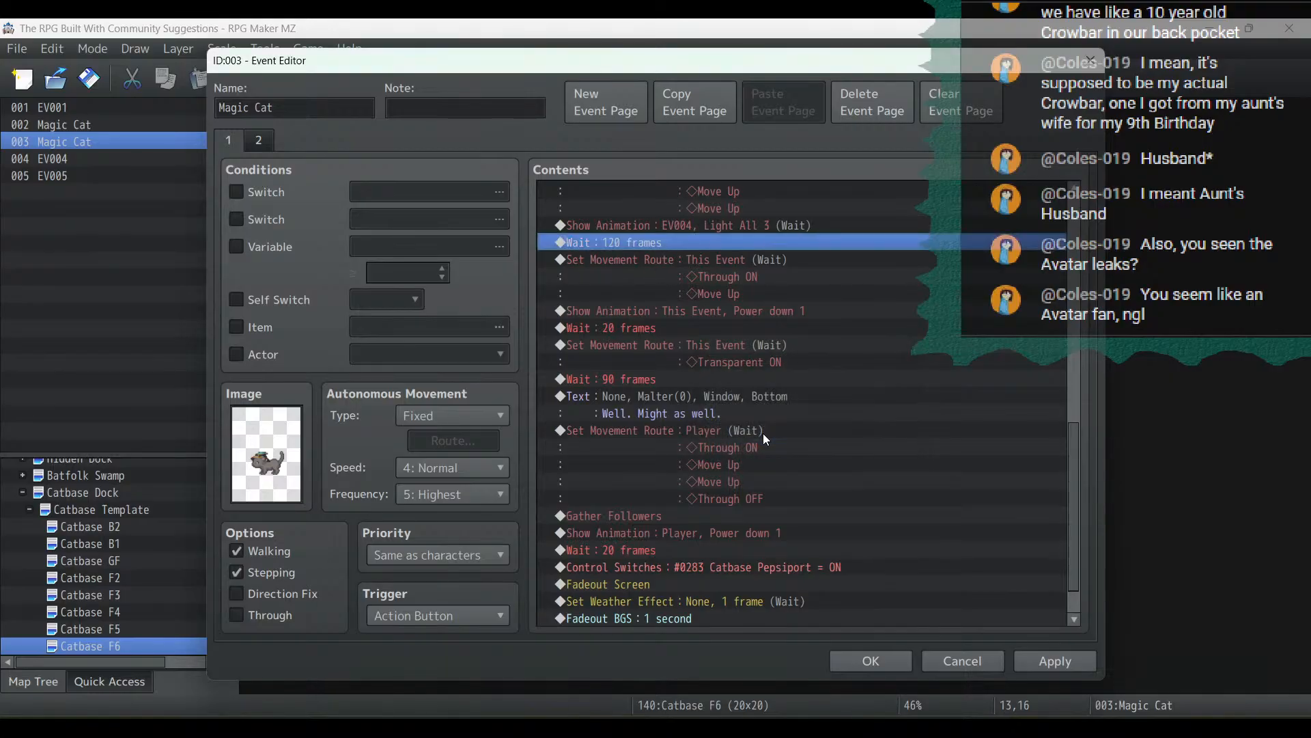
{"action": "scroll", "coordinate": [763, 439], "scroll_direction": "down", "scroll_amount": 1}
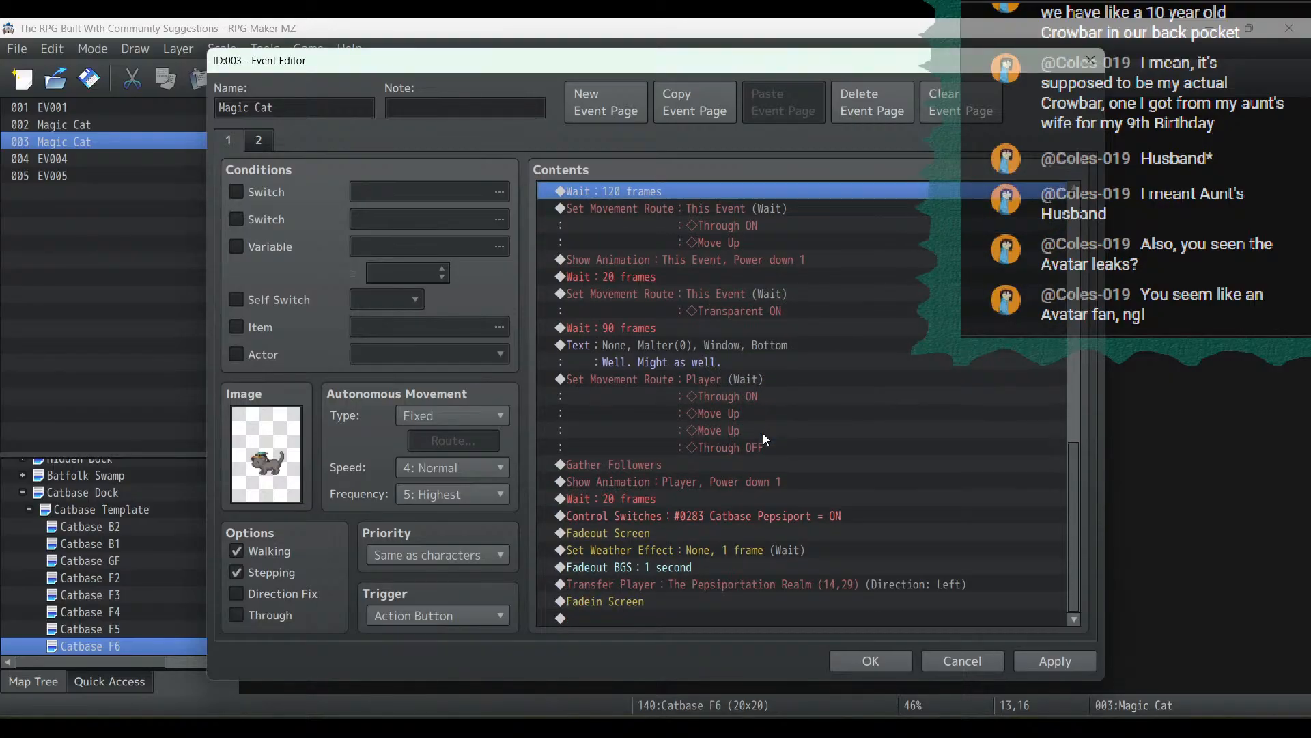
{"action": "left_click", "coordinate": [871, 661]}
{"action": "left_click", "coordinate": [84, 81]}
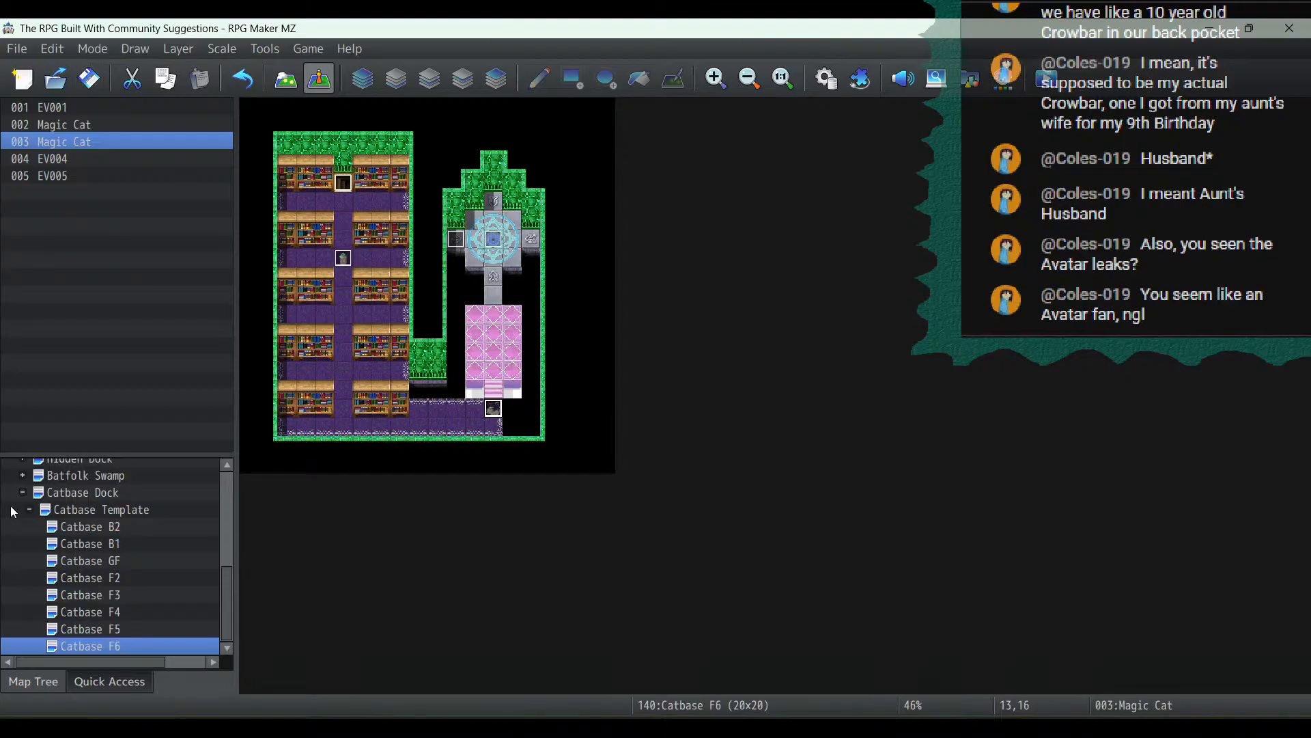
Check the display names in the map properties of Catbase F6, F5 and F4 without changing them
{"action": "right_click", "coordinate": [107, 649]}
{"action": "left_click", "coordinate": [150, 445]}
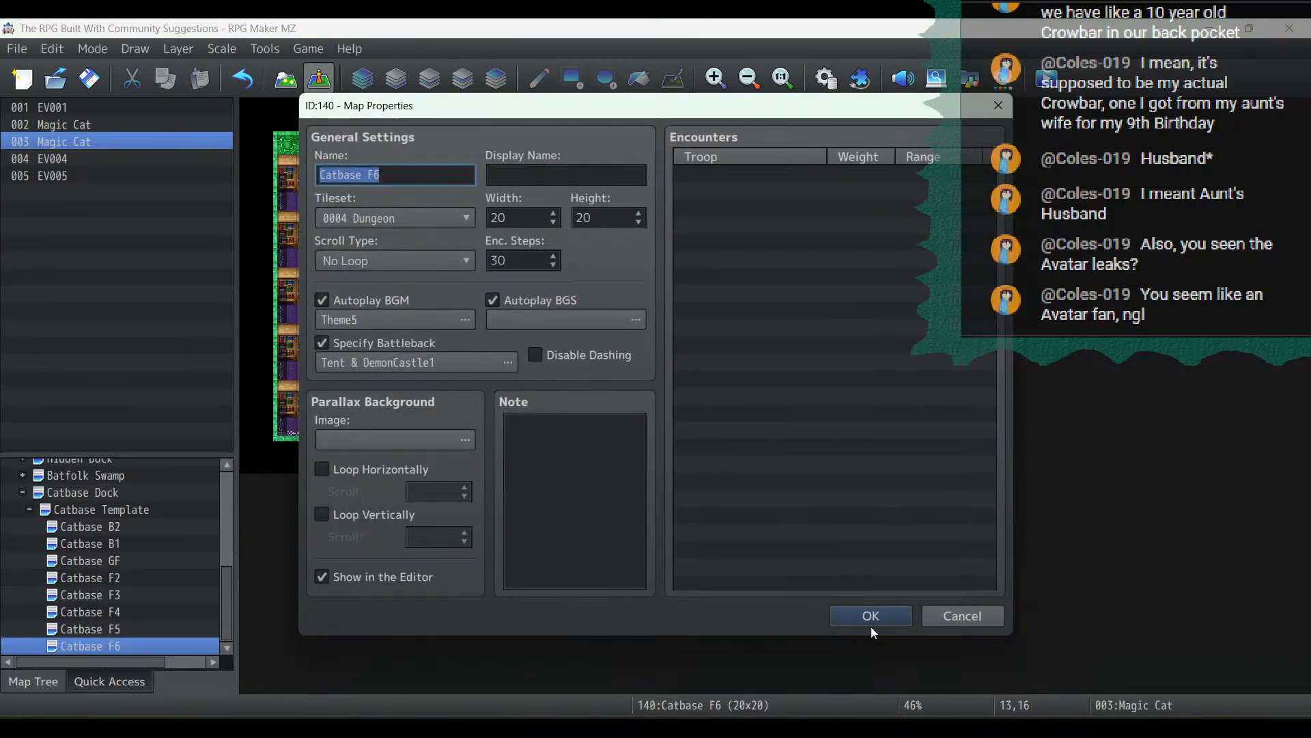
{"action": "left_click", "coordinate": [963, 615]}
{"action": "right_click", "coordinate": [132, 628]}
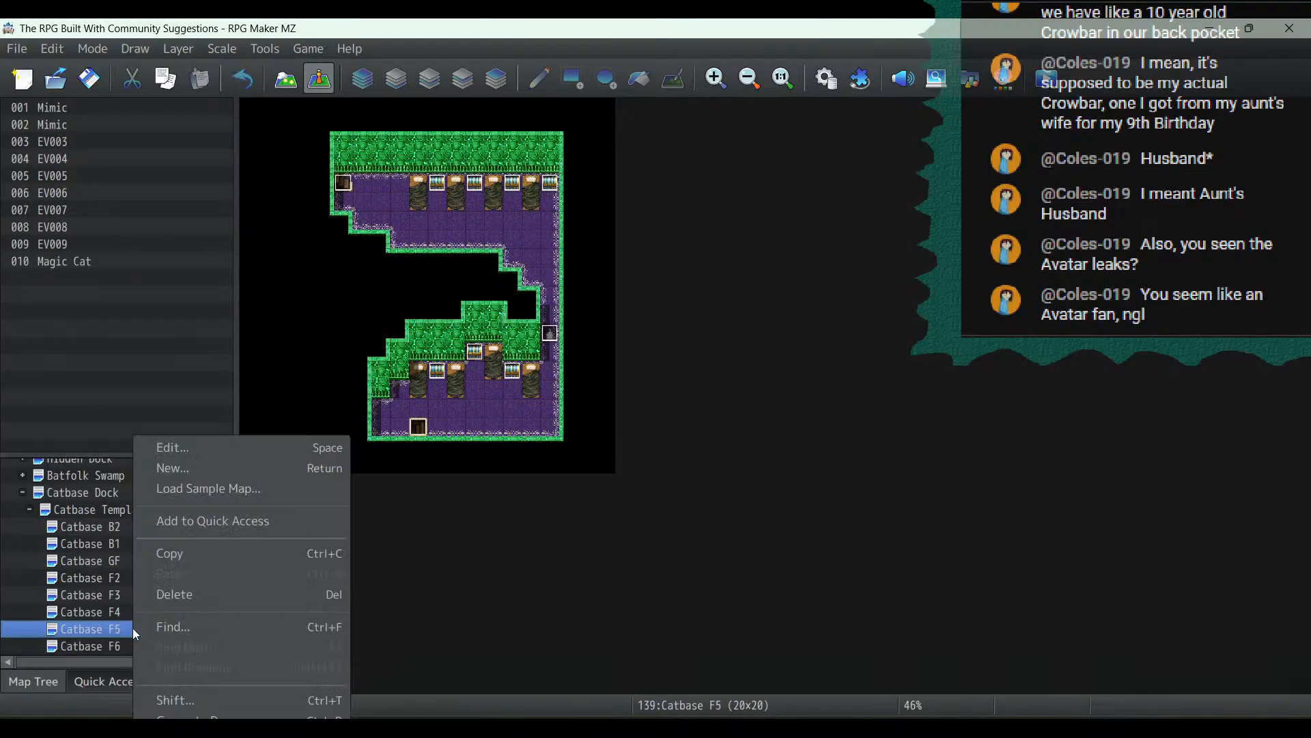
{"action": "left_click", "coordinate": [184, 445]}
{"action": "left_click", "coordinate": [948, 613]}
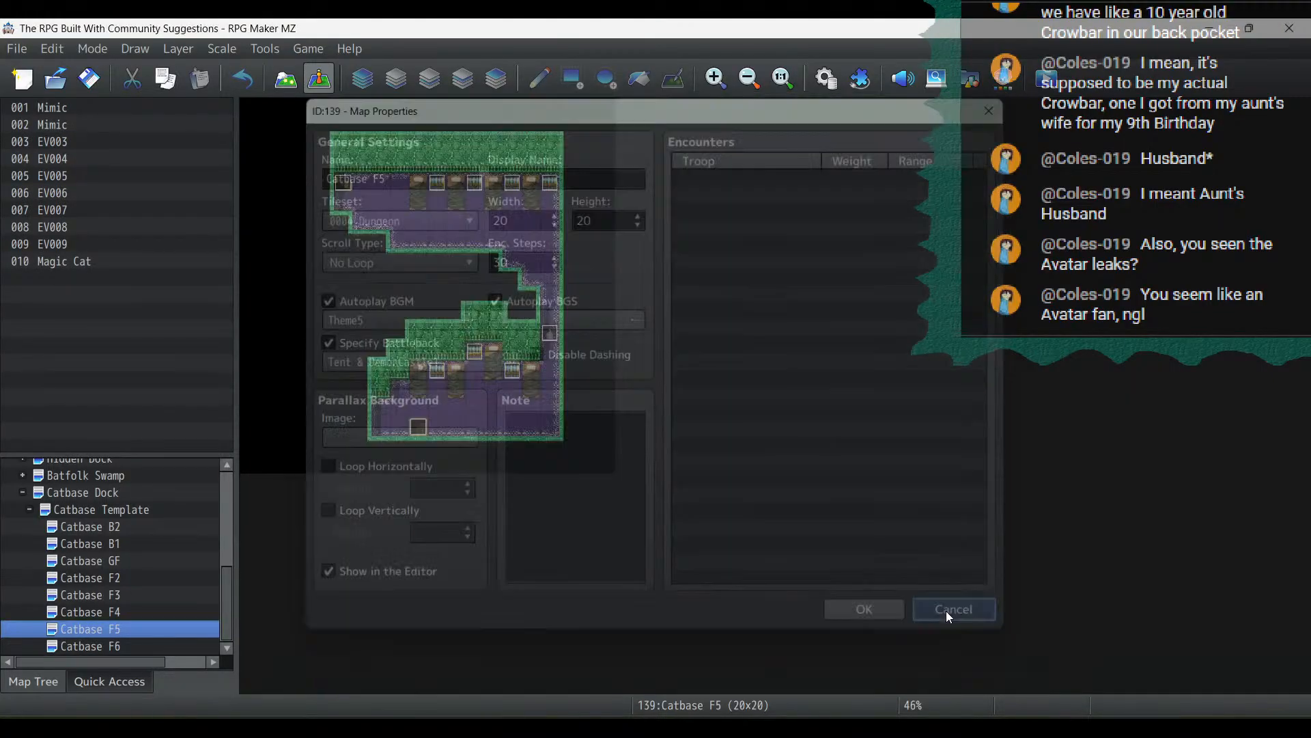
{"action": "left_click", "coordinate": [134, 612]}
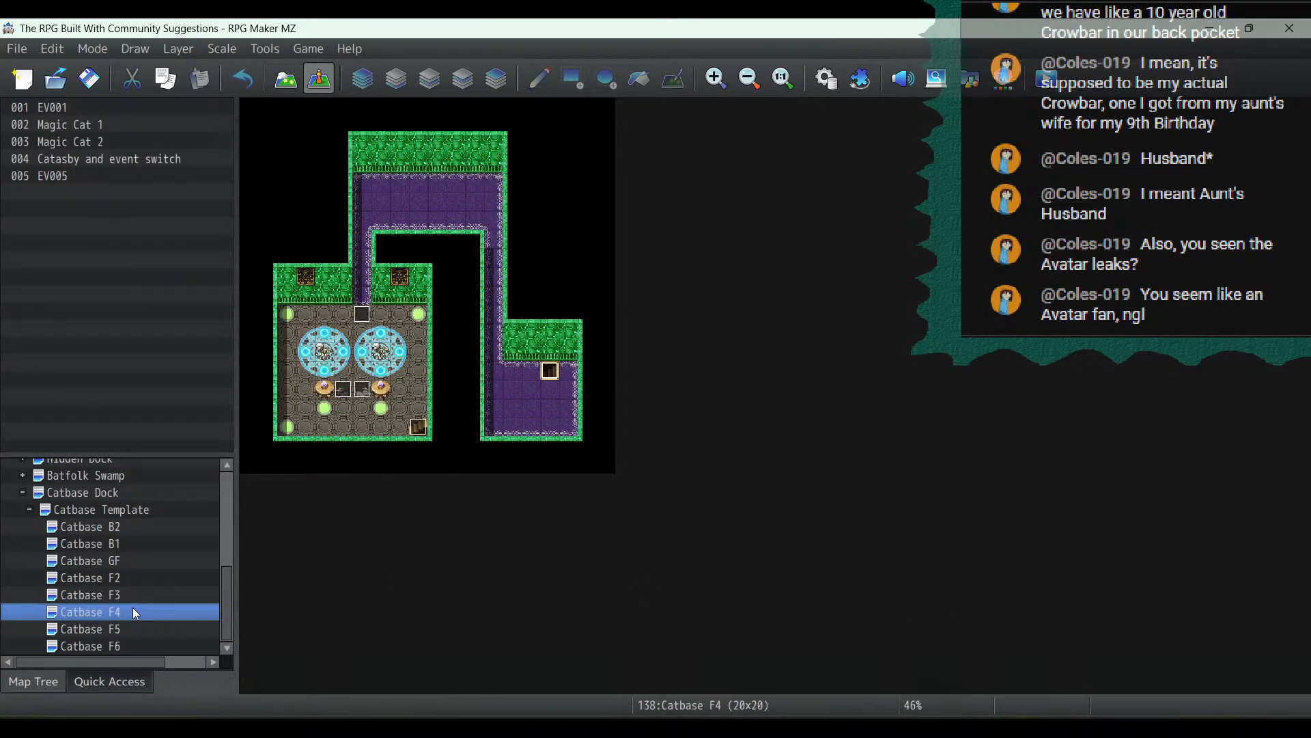
{"action": "right_click", "coordinate": [133, 612]}
{"action": "left_click", "coordinate": [205, 447]}
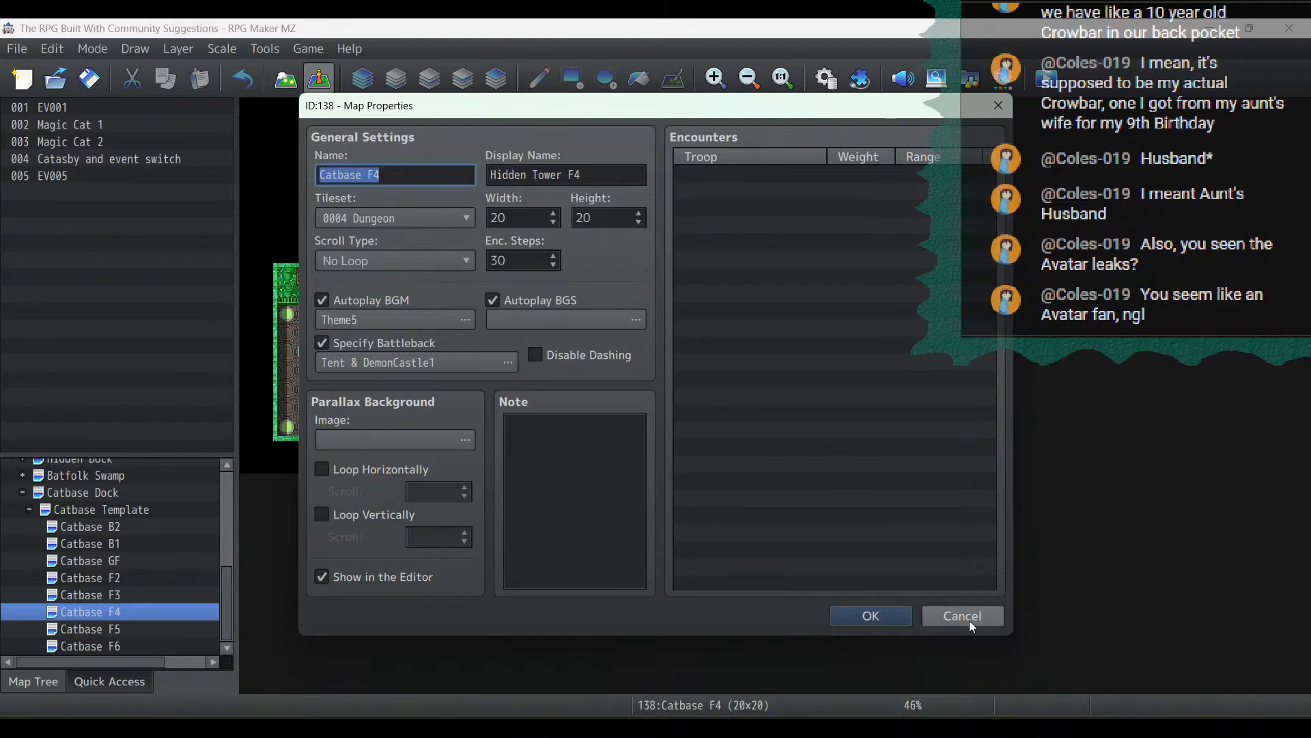
{"action": "left_click", "coordinate": [969, 618]}
Check the display names and encounter settings in the map properties of Catbase F3 and Catbase GF
{"action": "left_click", "coordinate": [164, 592]}
{"action": "right_click", "coordinate": [164, 591]}
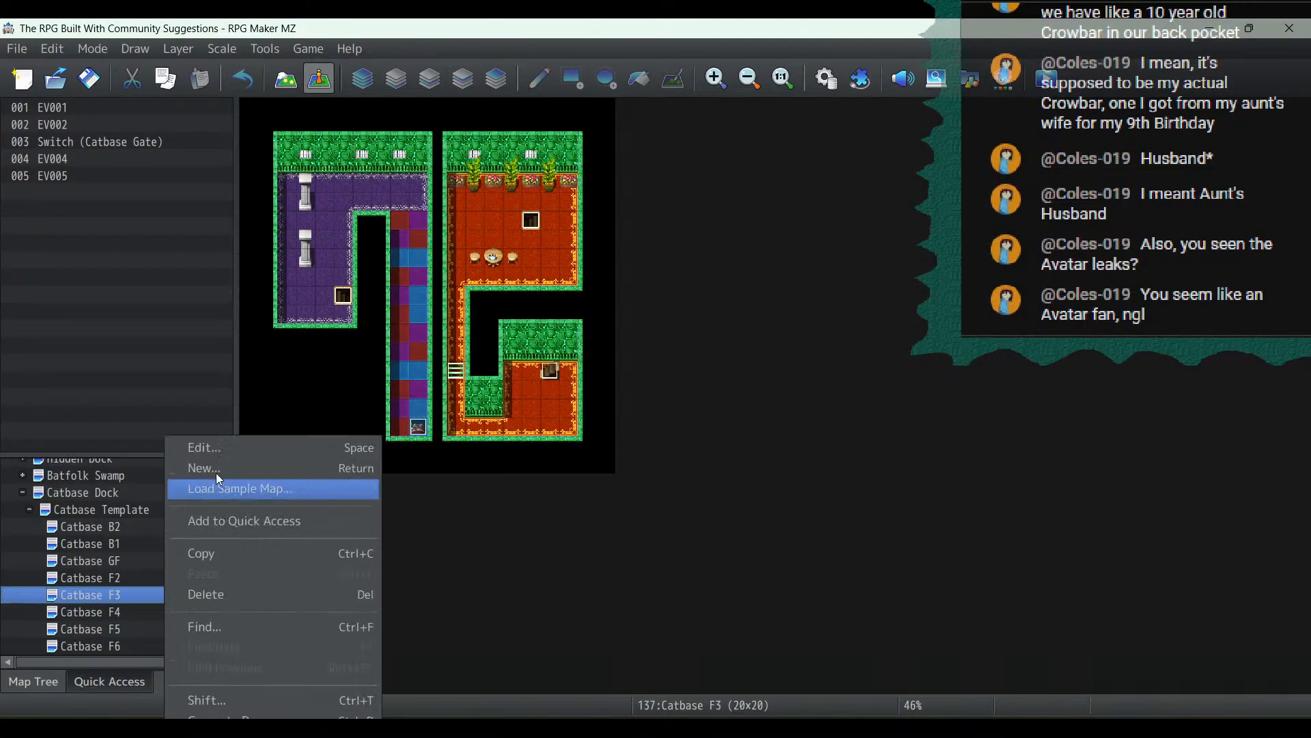
{"action": "left_click", "coordinate": [205, 448]}
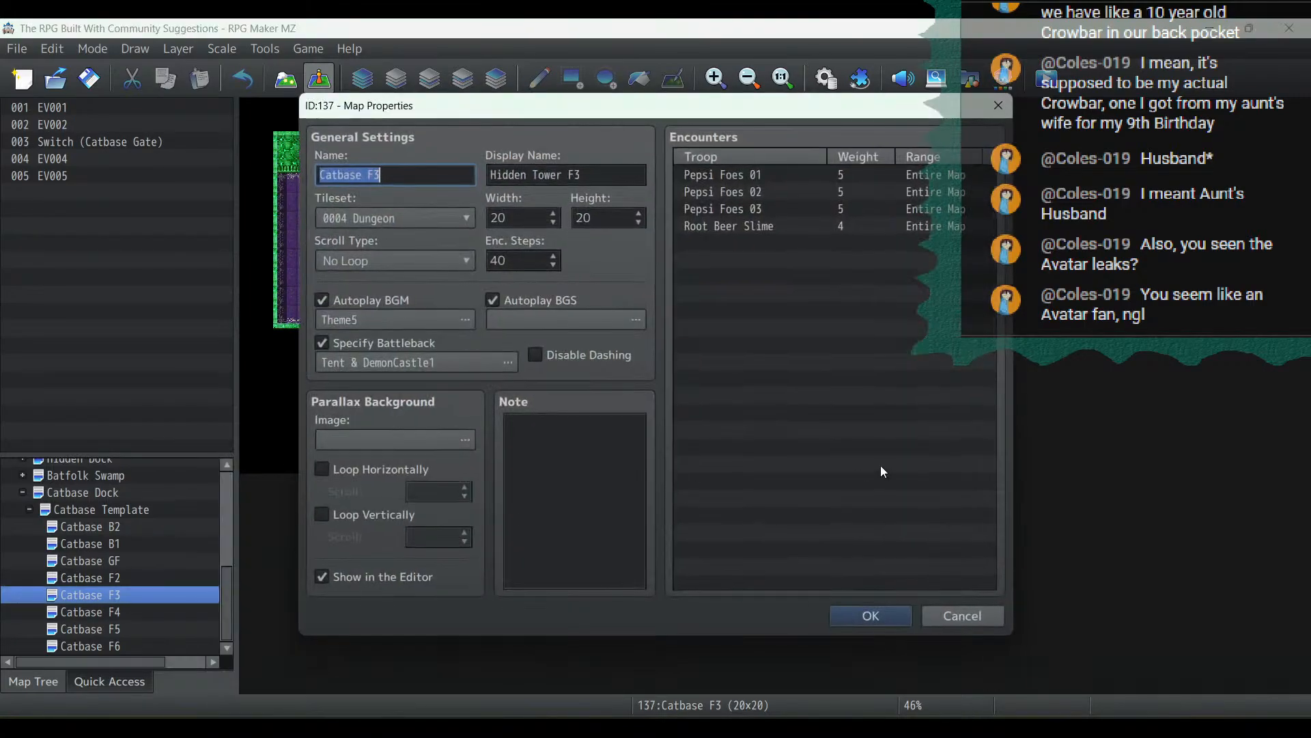
{"action": "left_click", "coordinate": [969, 617]}
{"action": "left_click", "coordinate": [127, 558]}
{"action": "right_click", "coordinate": [127, 555]}
{"action": "left_click", "coordinate": [192, 446]}
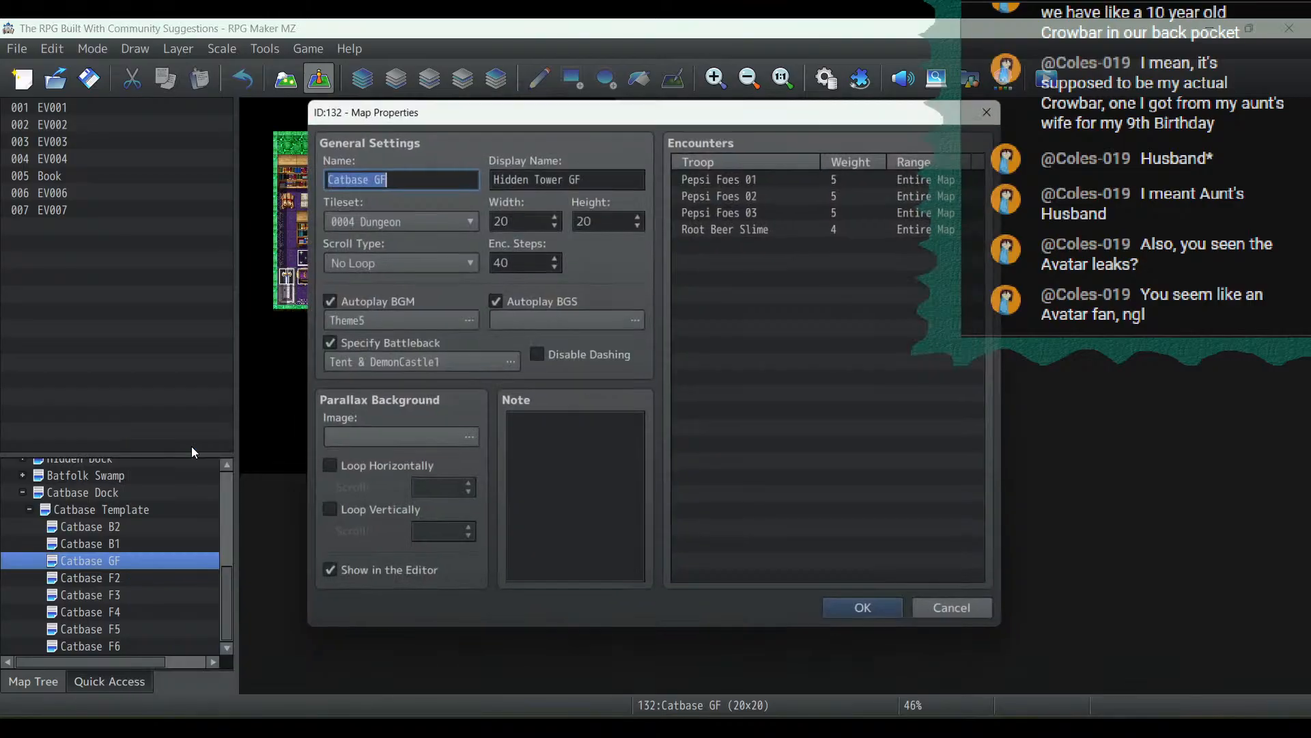
{"action": "left_click", "coordinate": [973, 619]}
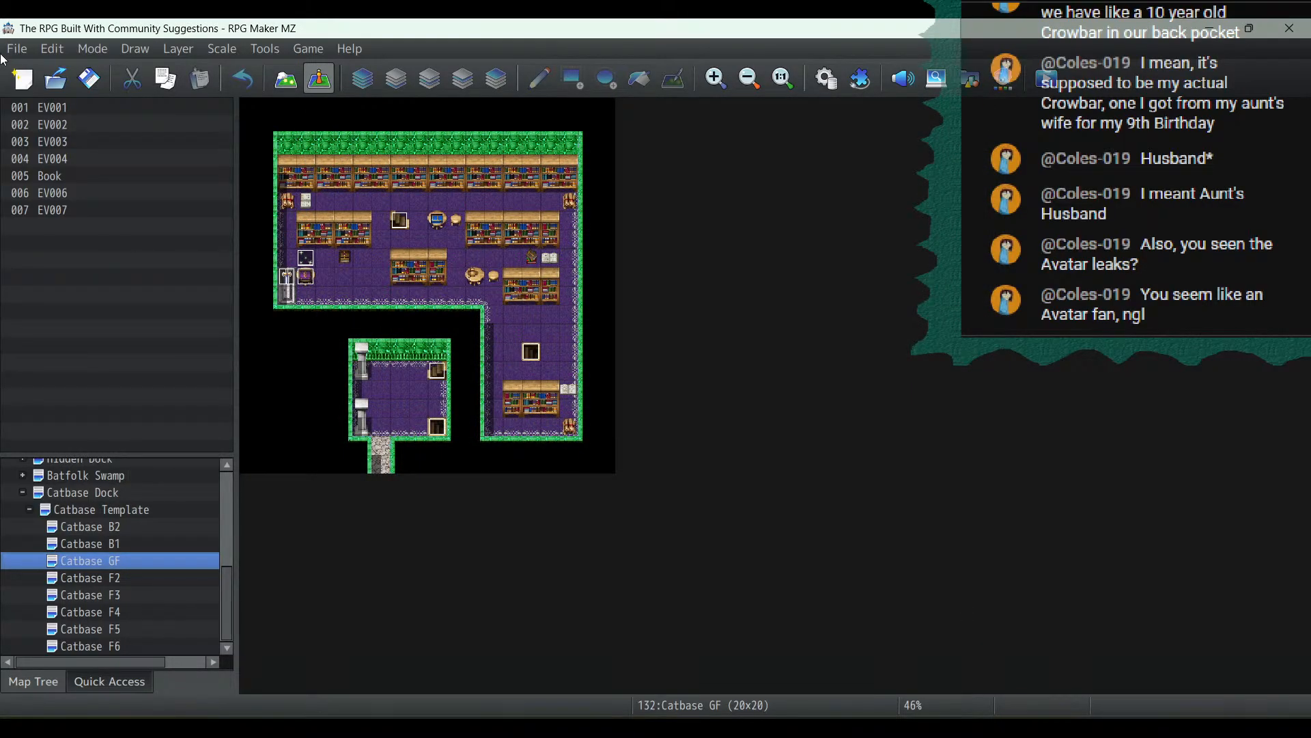
Collapse the Catbase Dock branch and look through the maps nested under Pepsiland Swamp
{"action": "double_click", "coordinate": [32, 496]}
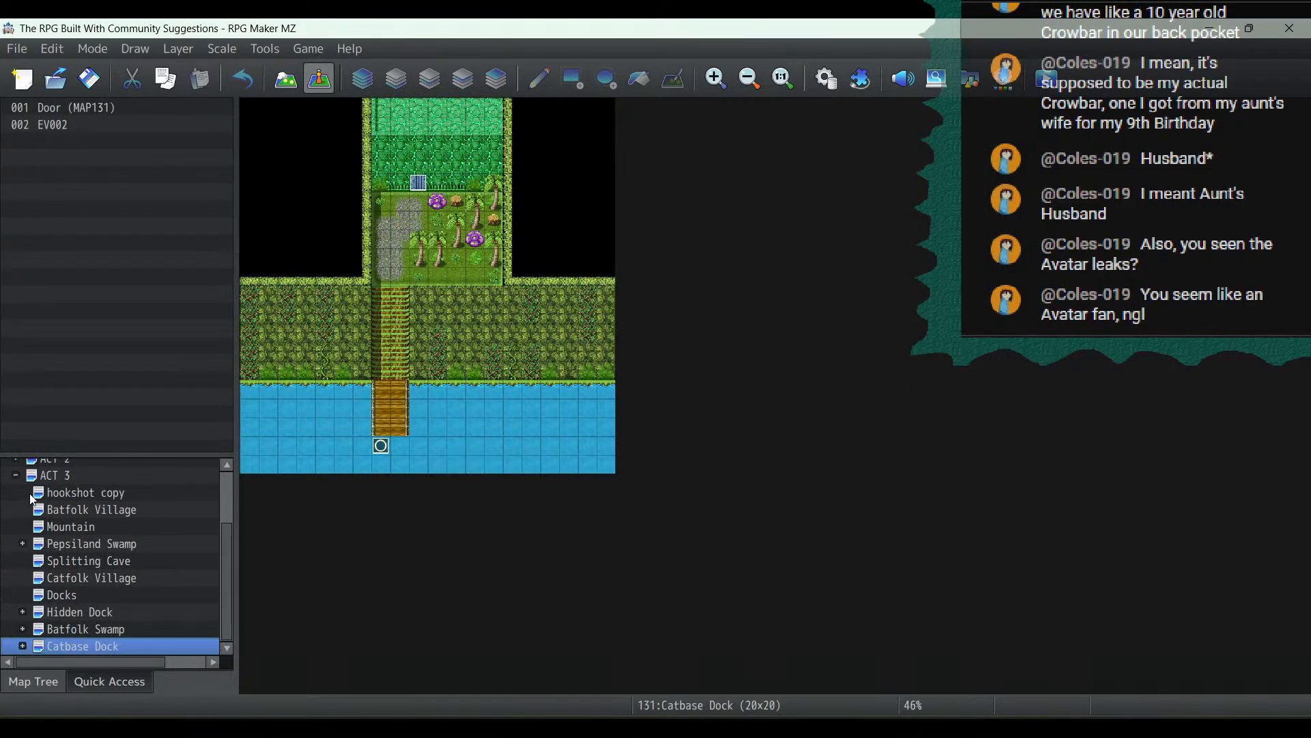
{"action": "double_click", "coordinate": [23, 544]}
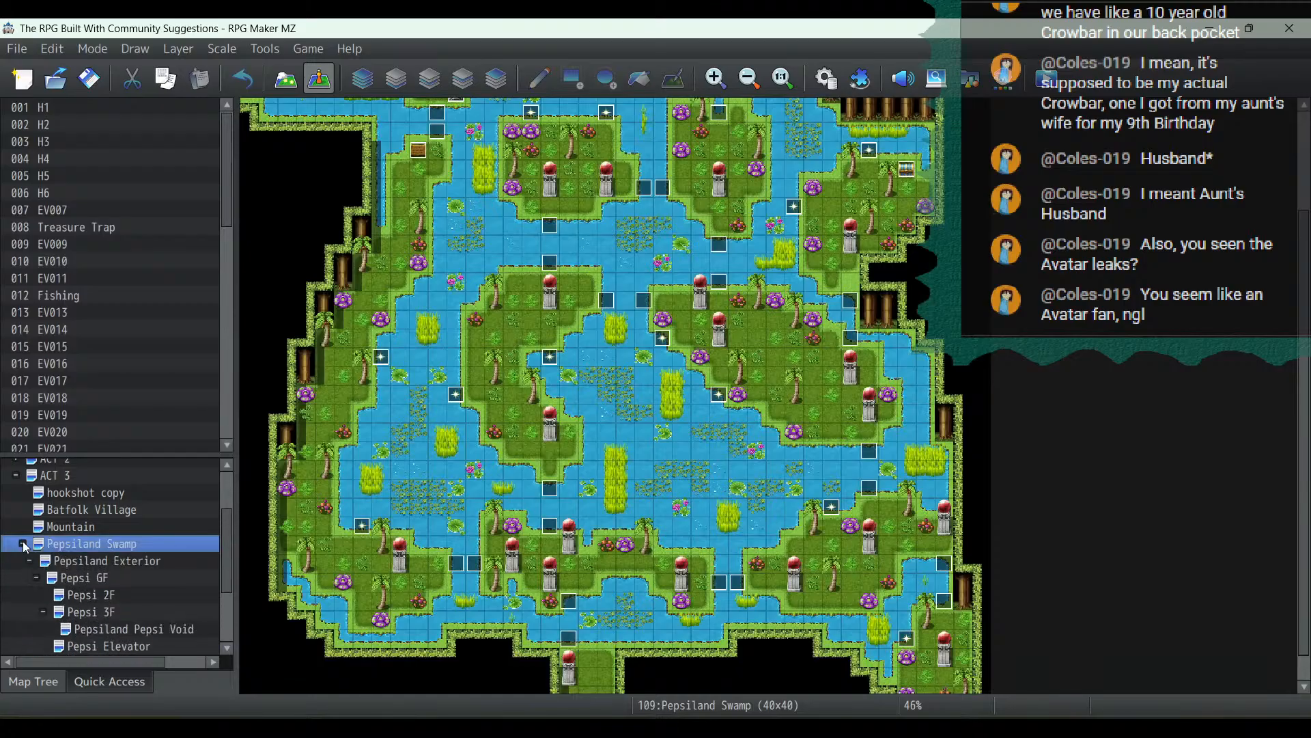
{"action": "scroll", "coordinate": [68, 557], "scroll_direction": "down", "scroll_amount": 3}
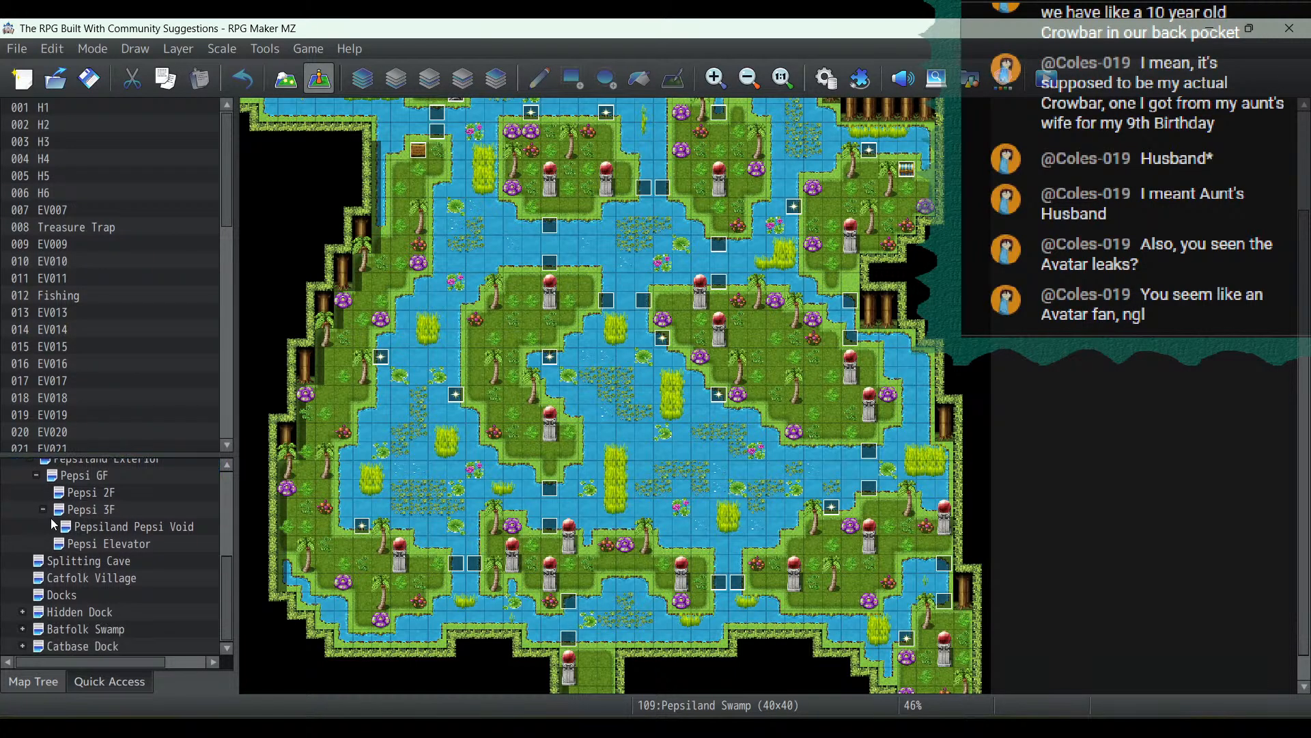
{"action": "scroll", "coordinate": [41, 523], "scroll_direction": "up", "scroll_amount": 2}
{"action": "left_click", "coordinate": [23, 511]}
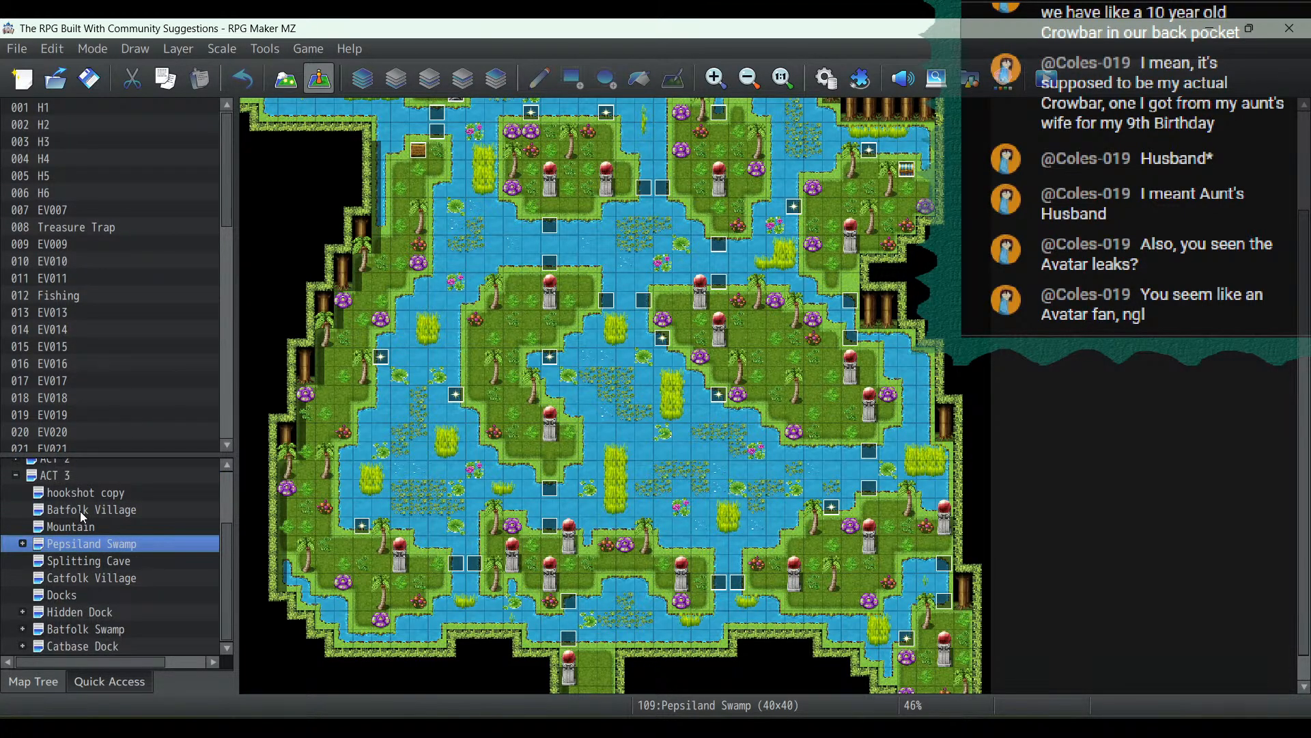
{"action": "left_click", "coordinate": [123, 644]}
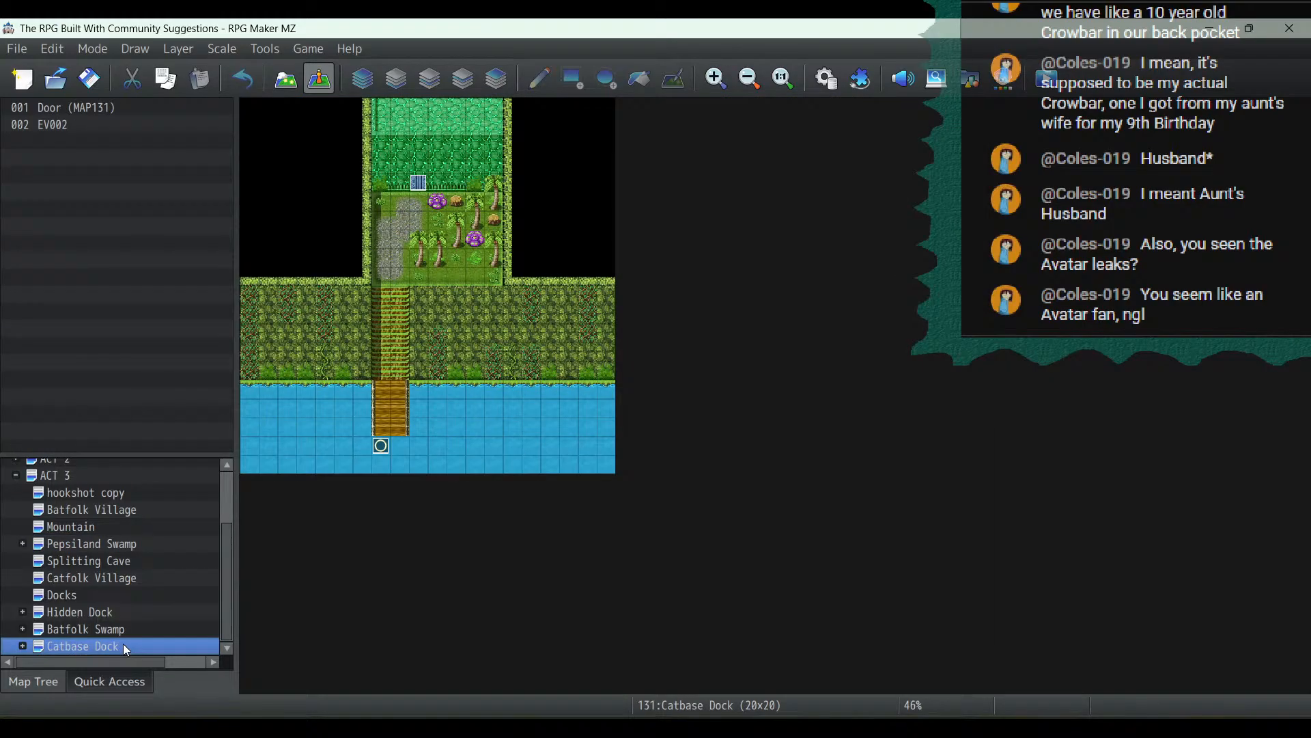
Start a new map under ACT 3 and set its tileset to 0006 SF Inside
{"action": "left_click", "coordinate": [66, 470]}
{"action": "right_click", "coordinate": [71, 479]}
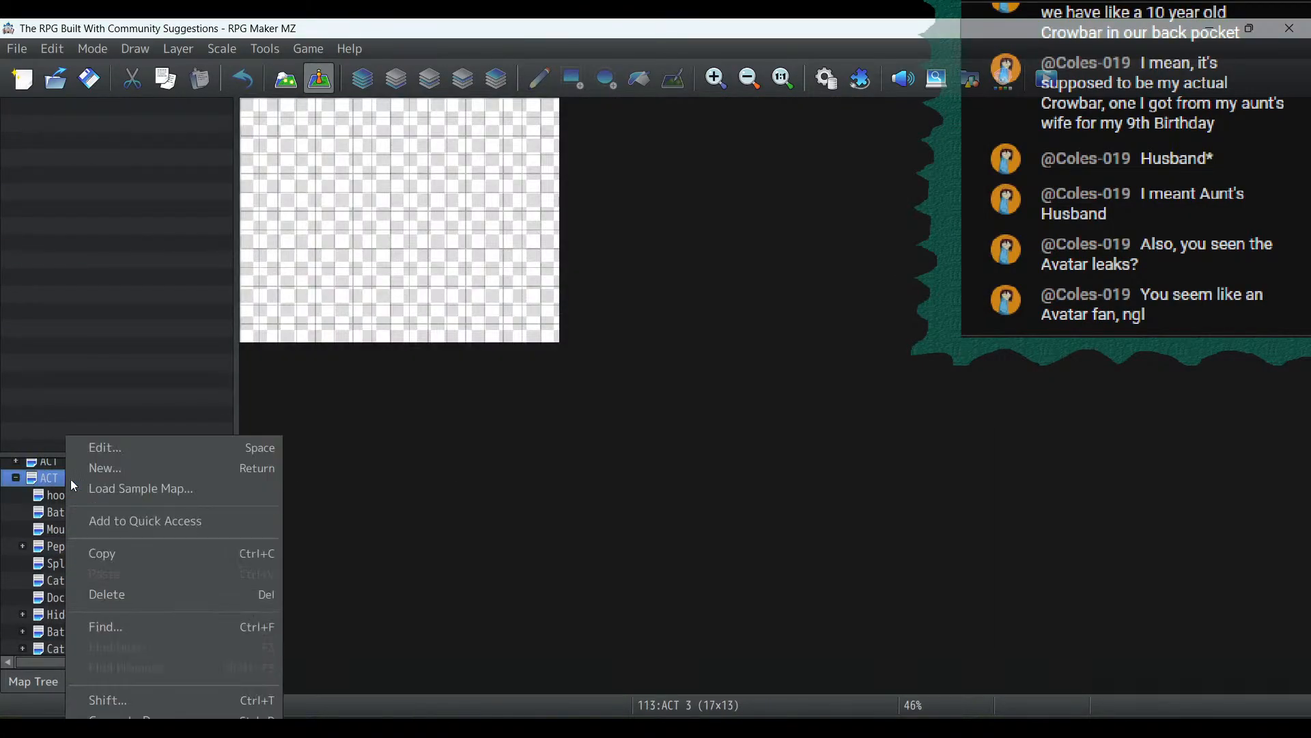
{"action": "left_click", "coordinate": [112, 469]}
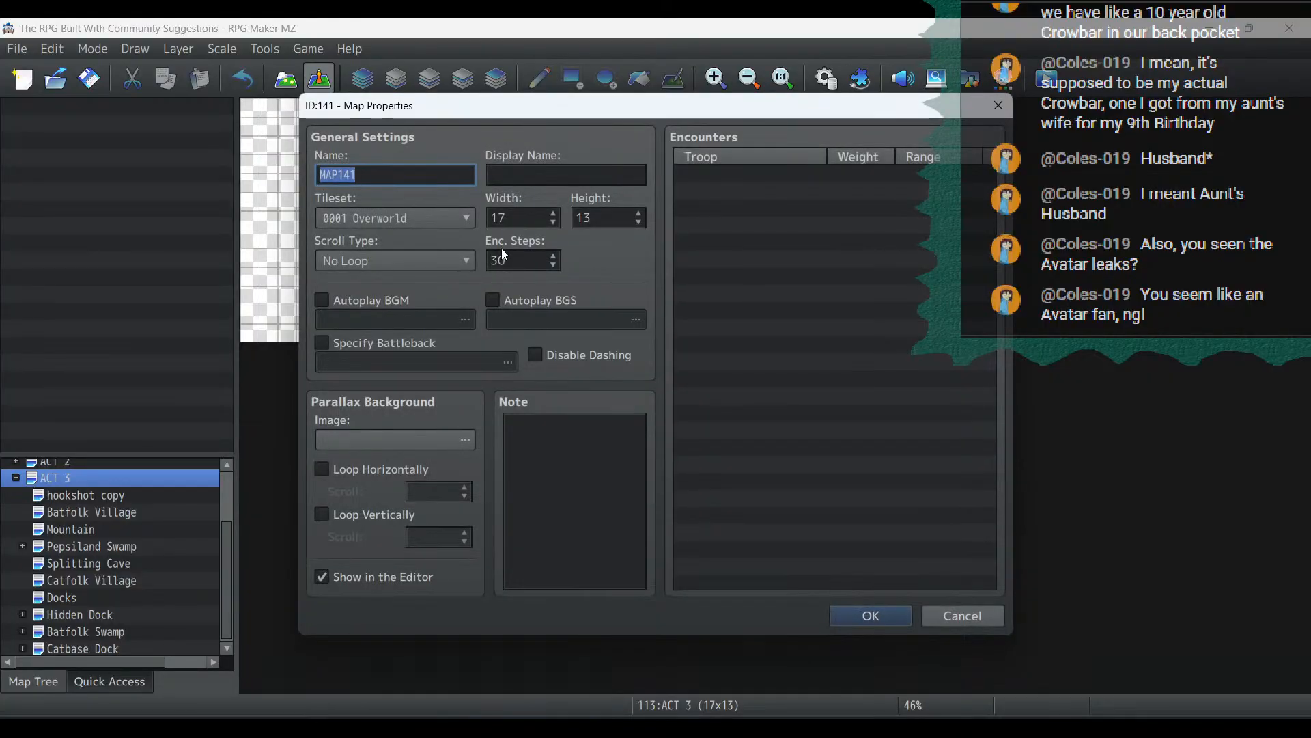
{"action": "left_click", "coordinate": [420, 259]}
{"action": "left_click", "coordinate": [421, 259]}
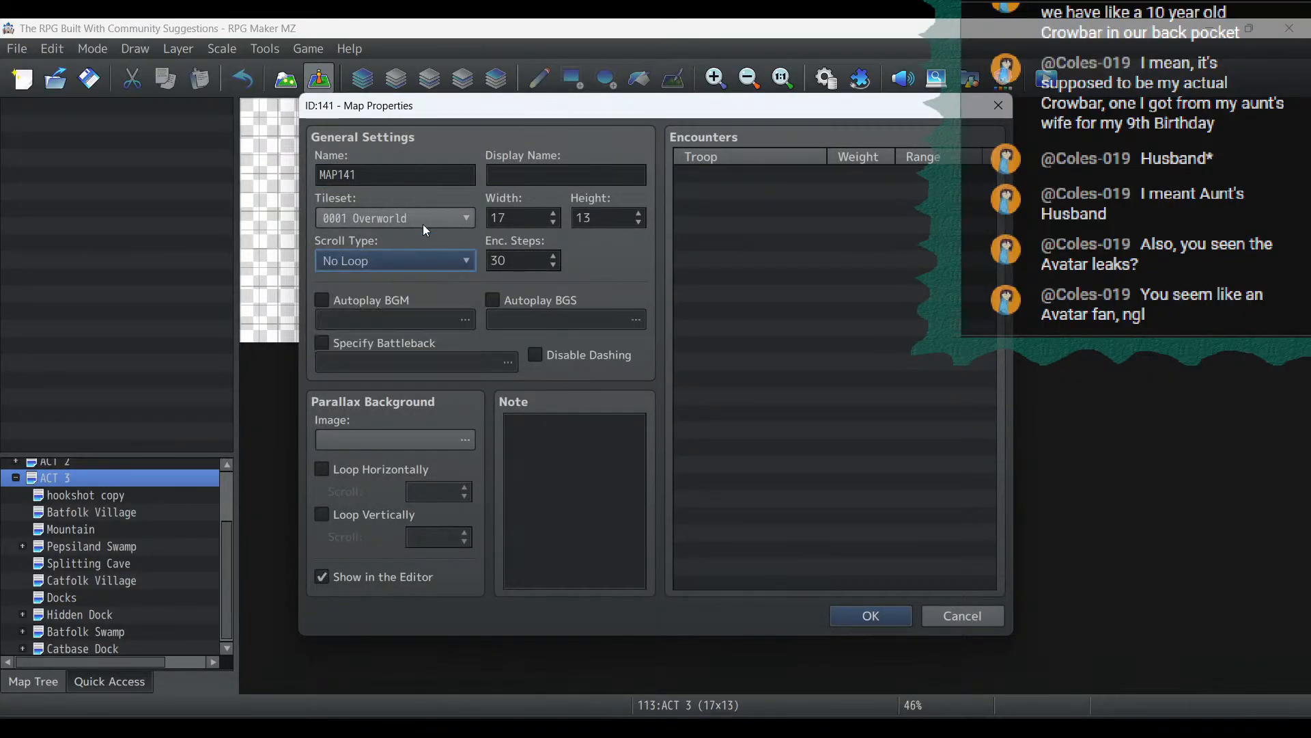
{"action": "left_click", "coordinate": [423, 217]}
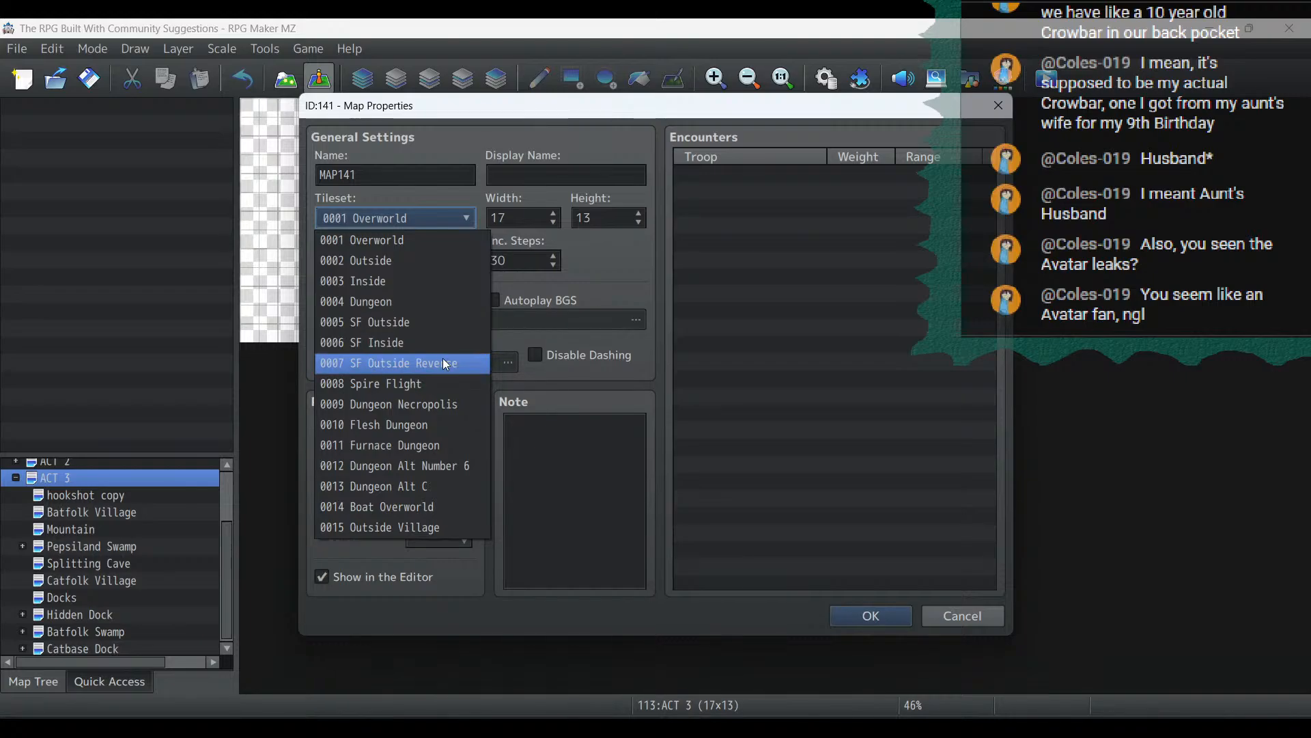
{"action": "left_click", "coordinate": [441, 340]}
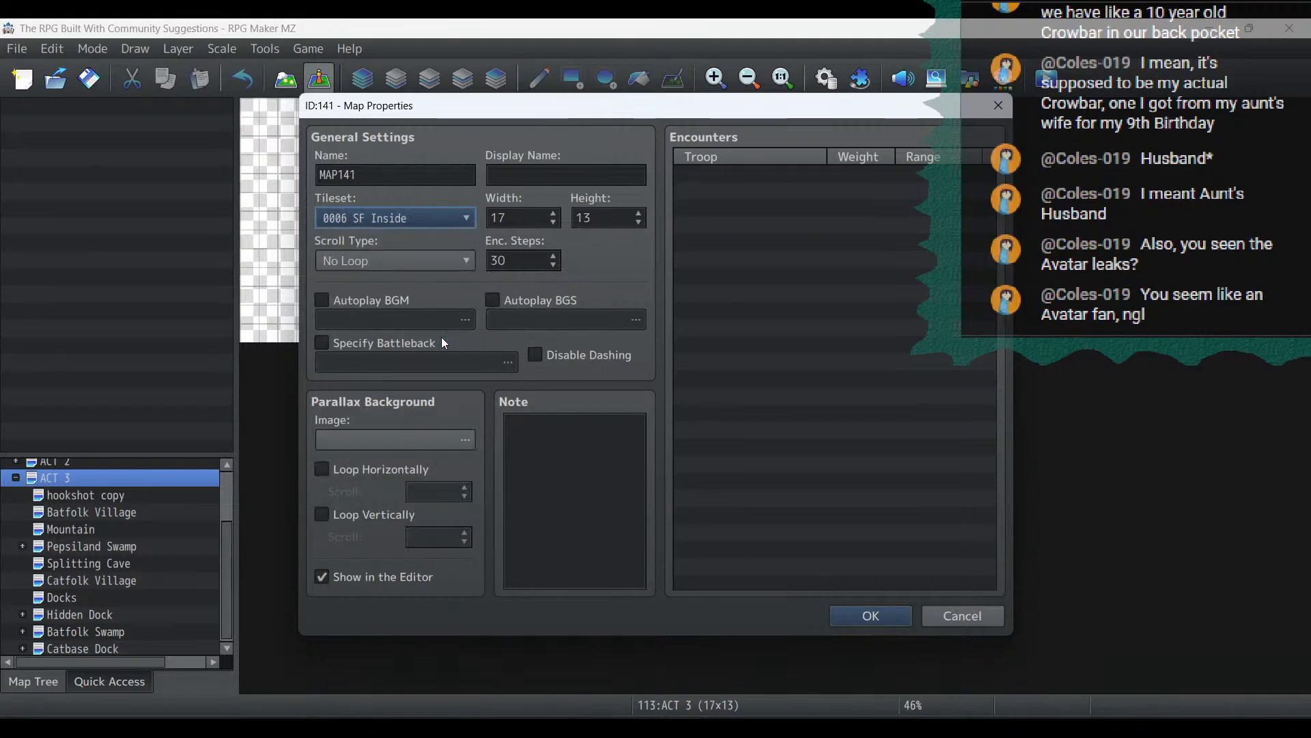
Set the new map's width to 100 and height to 50, and enter Pepsi Factory as both its display name and name
{"action": "double_click", "coordinate": [516, 217]}
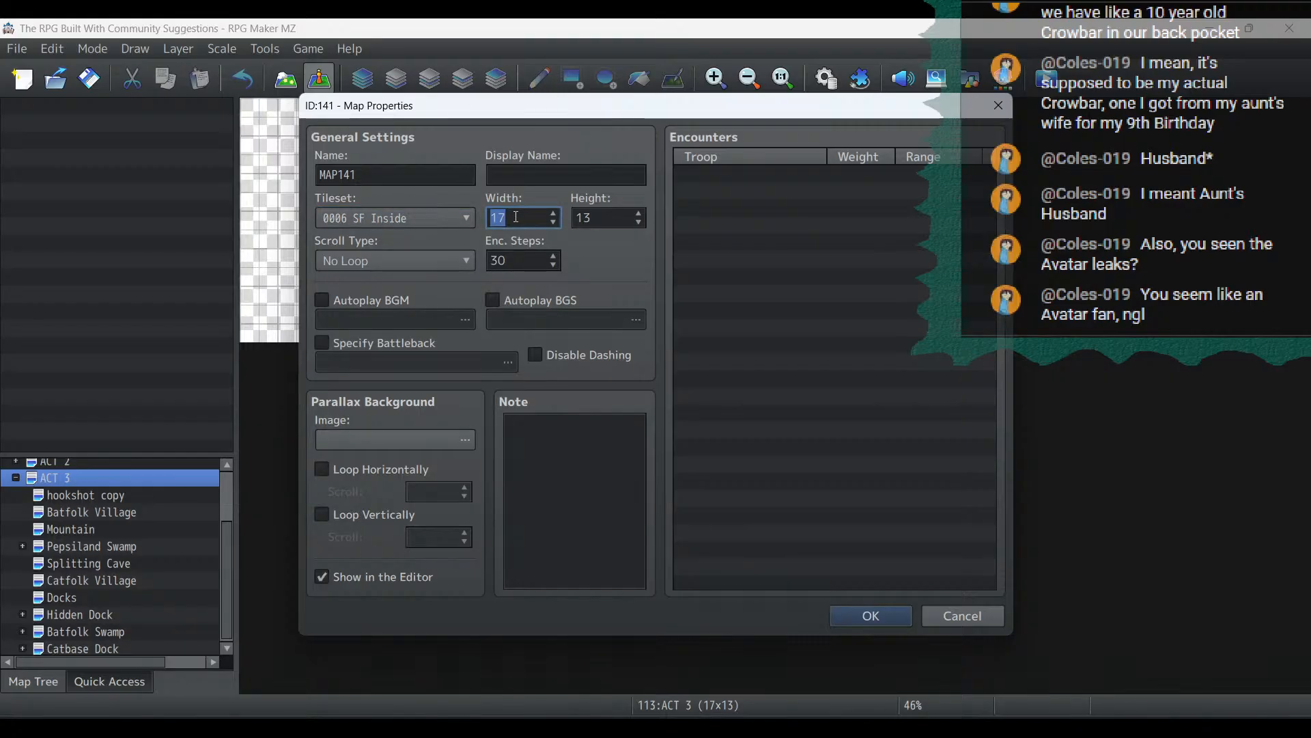
{"action": "type", "text": "1"}
{"action": "double_click", "coordinate": [579, 226]}
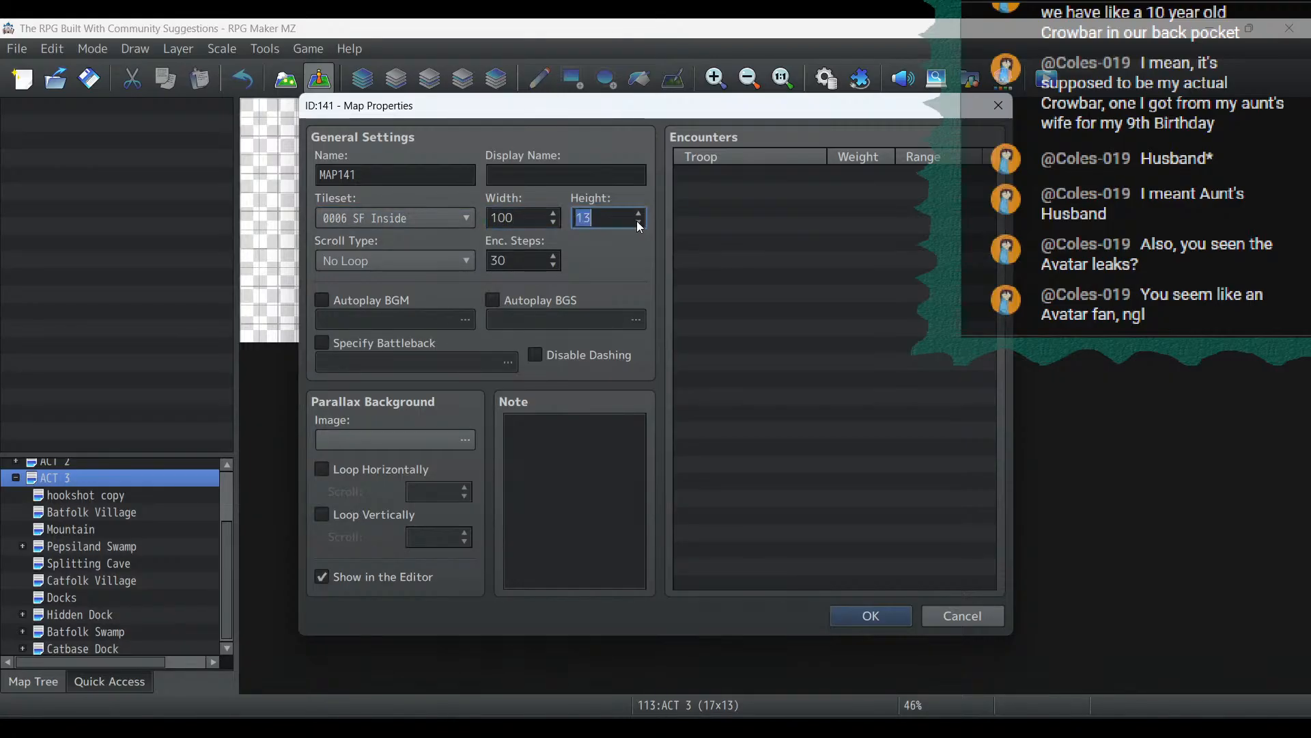
{"action": "type", "text": "500"}
{"action": "left_click", "coordinate": [581, 180]}
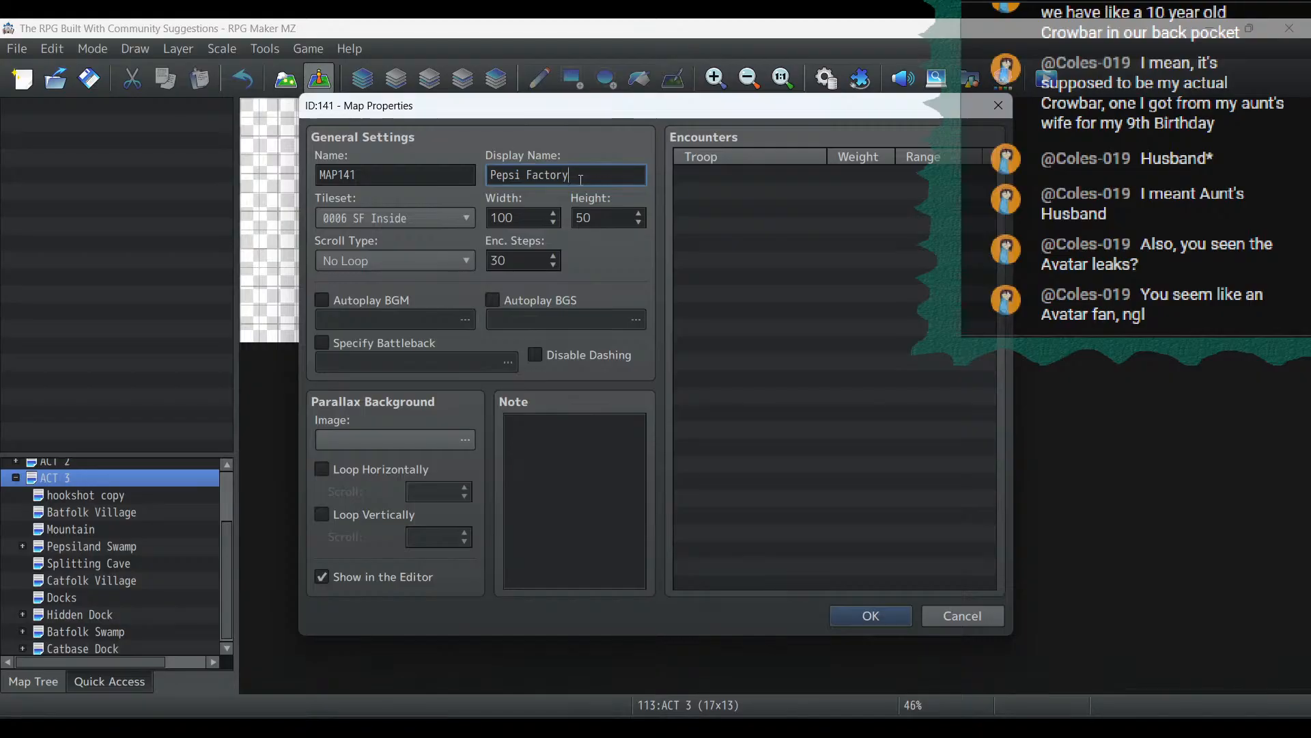
{"action": "double_click", "coordinate": [447, 176]}
{"action": "type", "text": "Pepsi Factory"}
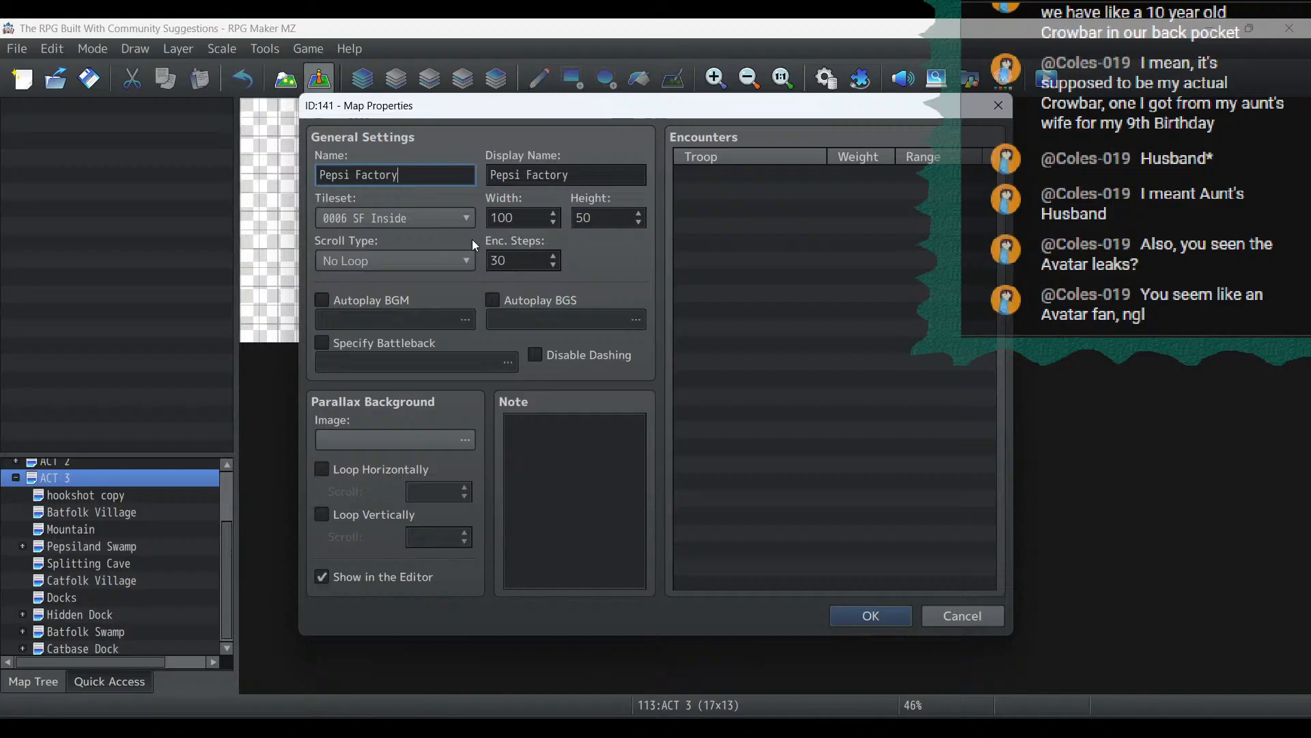
Enable Specify Battleback, Autoplay BGM and Autoplay BGS for the Pepsi Factory map, and create it
{"action": "left_click", "coordinate": [419, 341]}
{"action": "left_click", "coordinate": [394, 304]}
{"action": "left_click", "coordinate": [493, 302]}
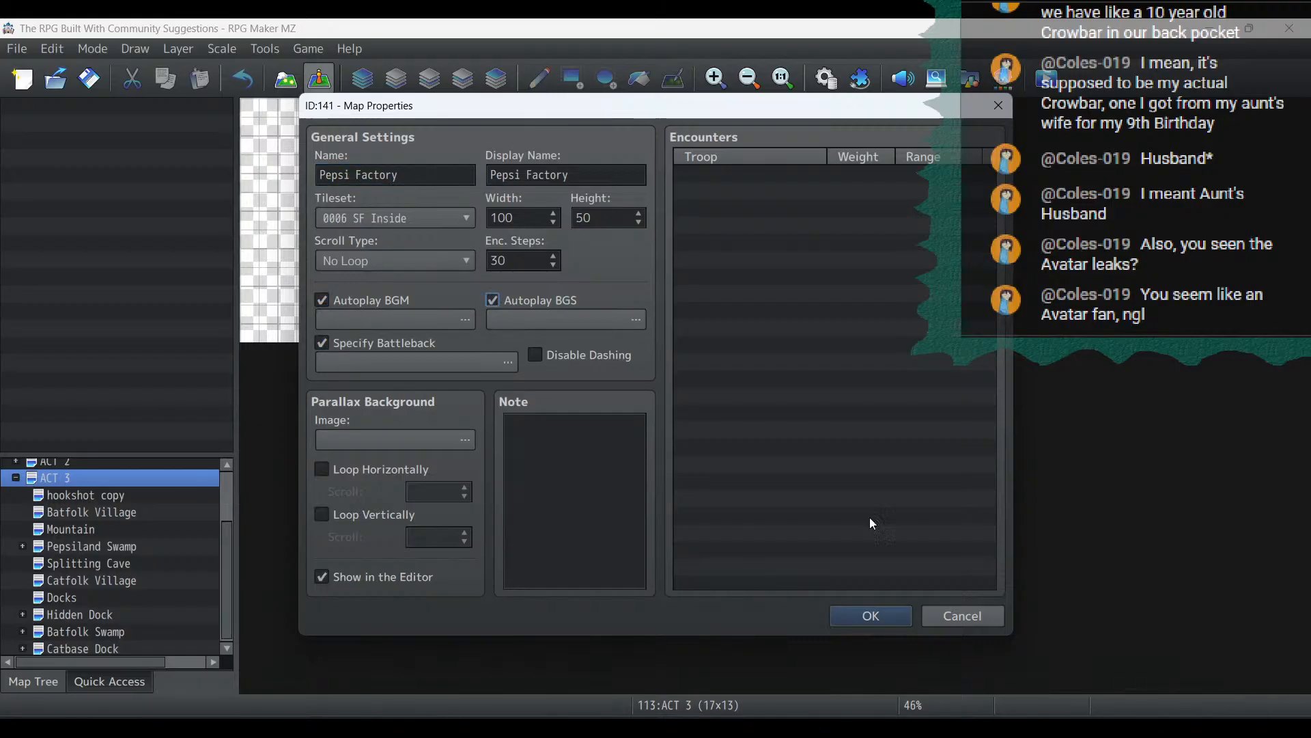
{"action": "left_click", "coordinate": [881, 613]}
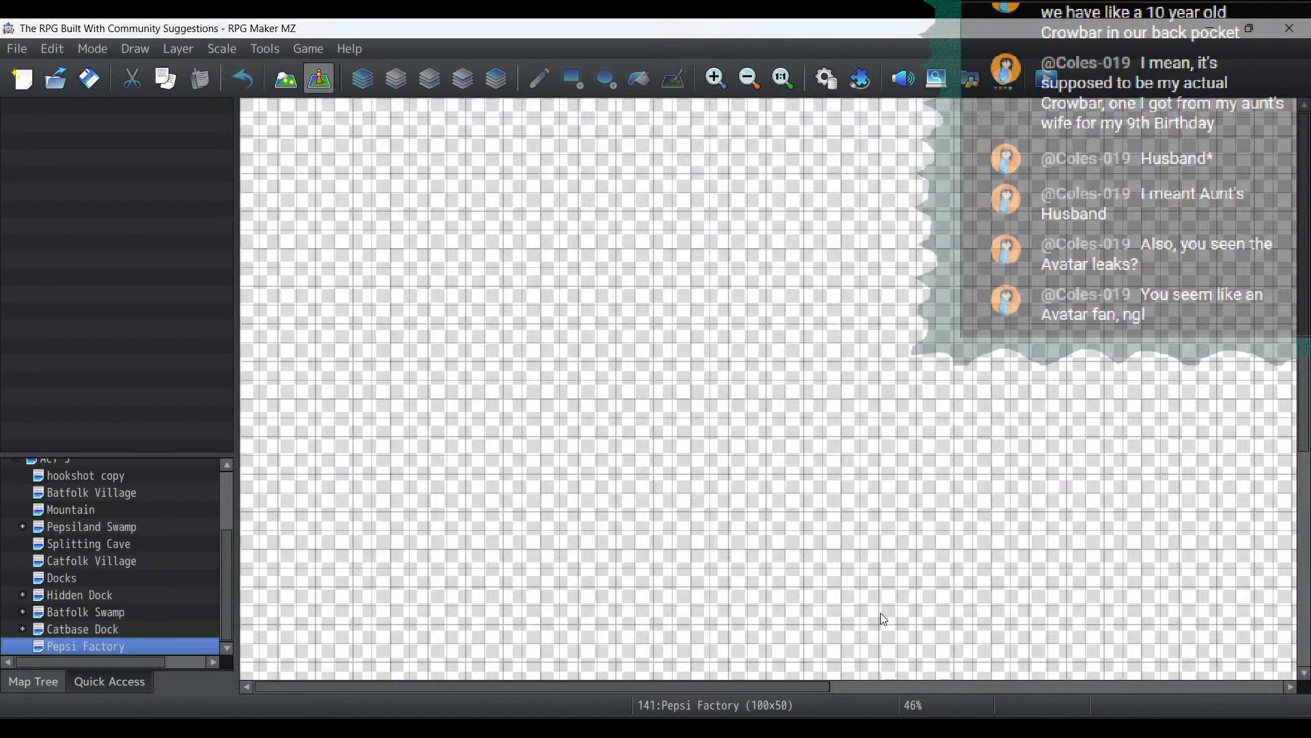
Fit the empty Pepsi Factory map in view, then switch to the image viewer to examine the flow chart in Pepsi Factory Guide.png
{"action": "left_click", "coordinate": [750, 78]}
{"action": "left_click", "coordinate": [749, 80]}
{"action": "left_click", "coordinate": [749, 79]}
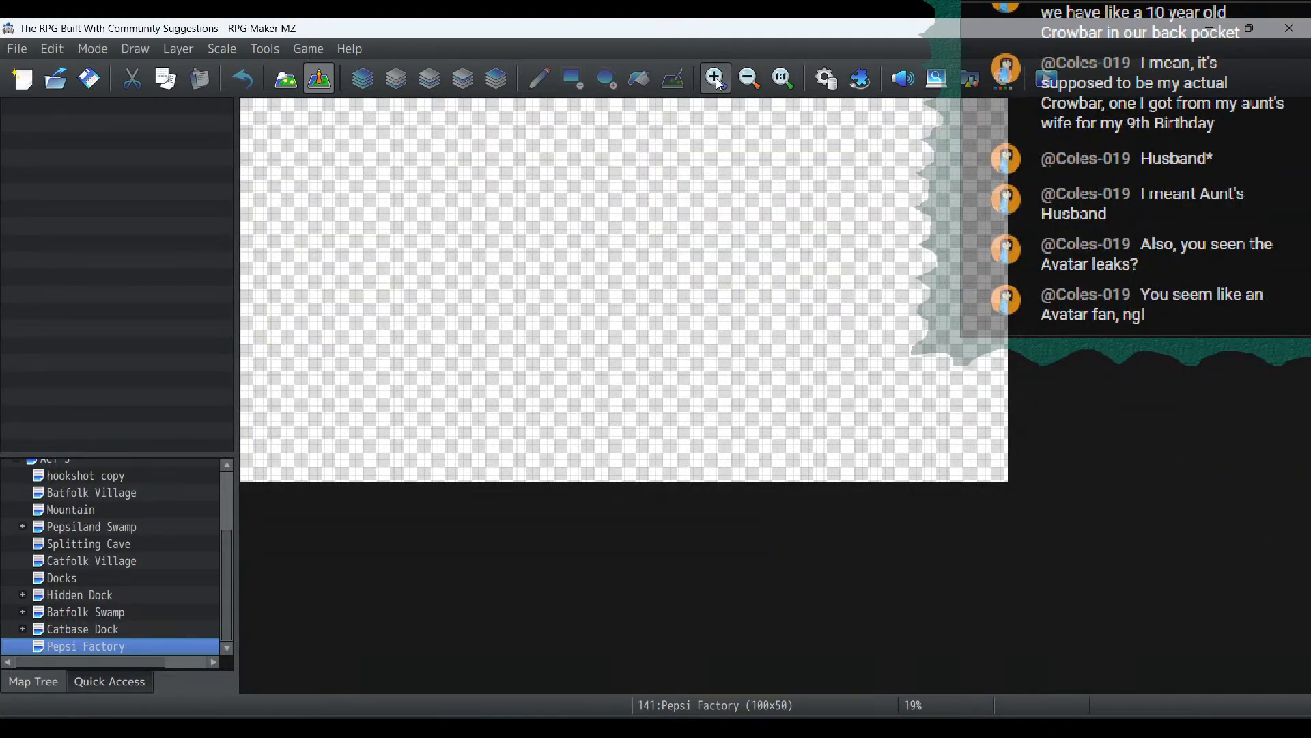
{"action": "left_click", "coordinate": [716, 79]}
{"action": "left_click", "coordinate": [716, 79]}
{"action": "mouse_move", "coordinate": [478, 724]}
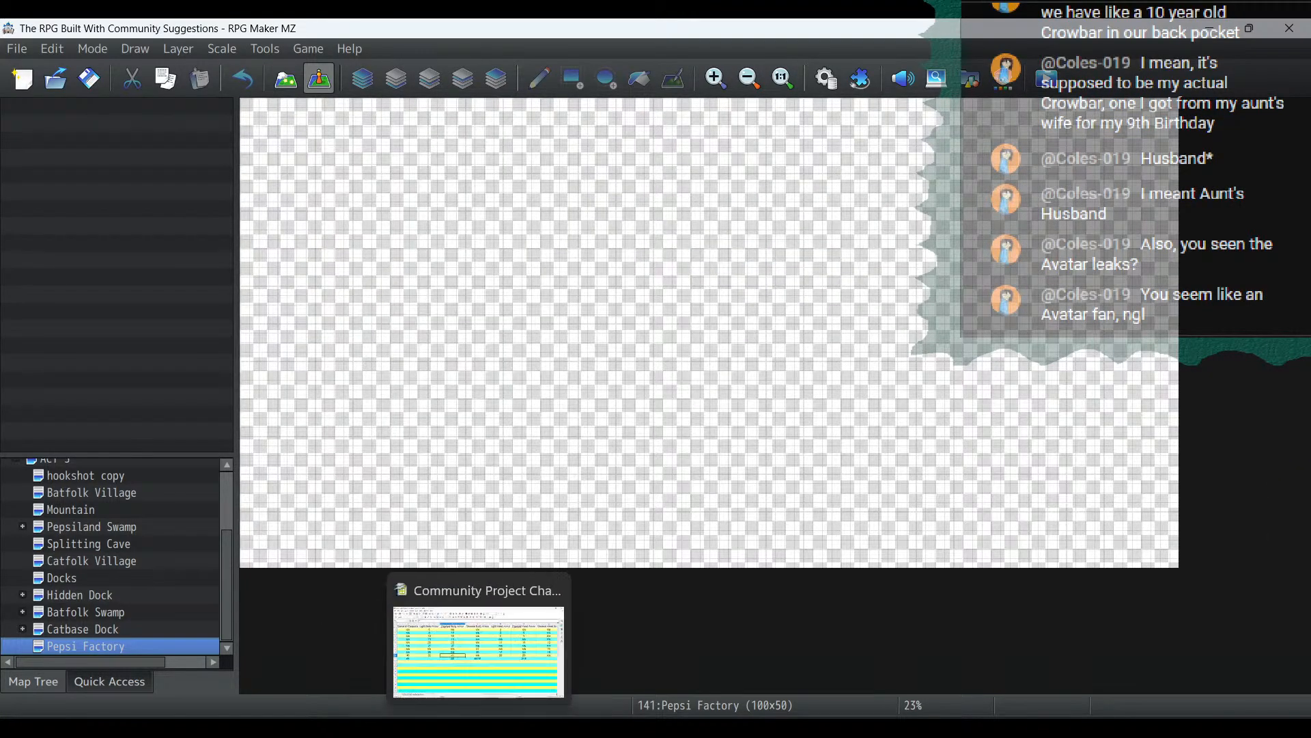
{"action": "left_click", "coordinate": [434, 726]}
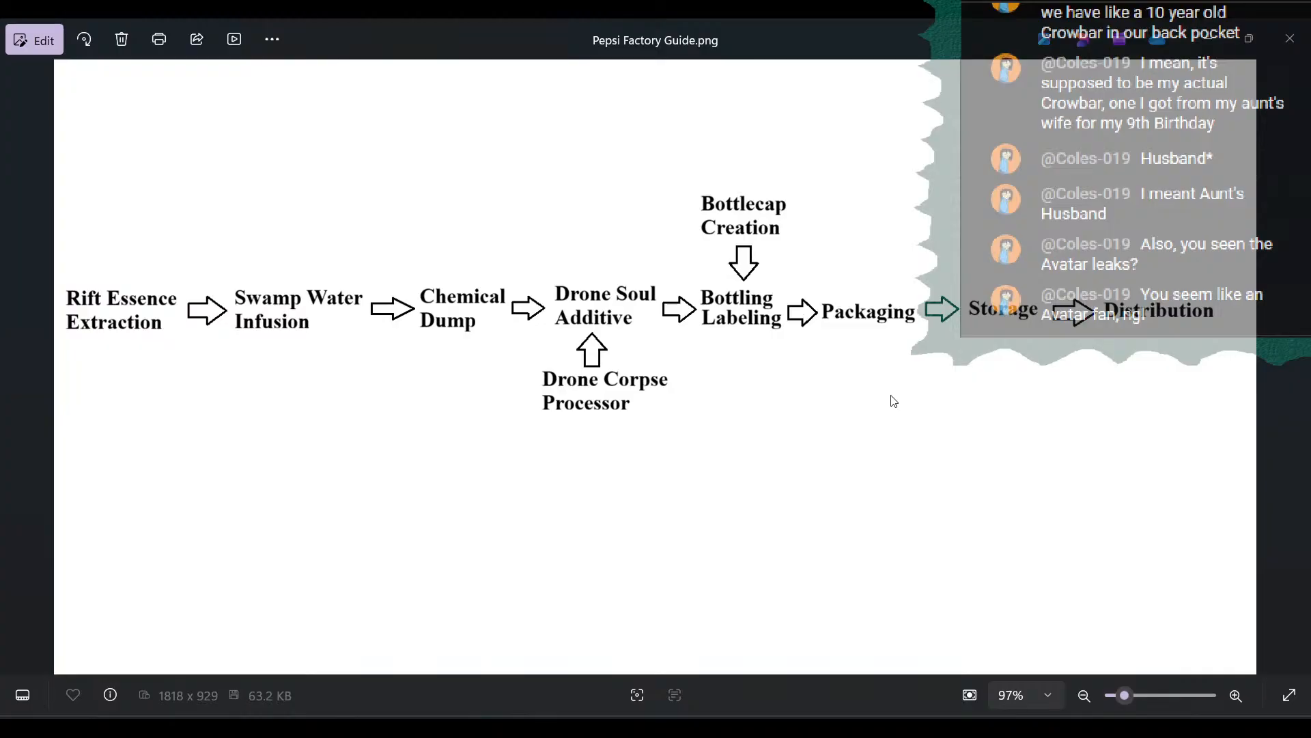
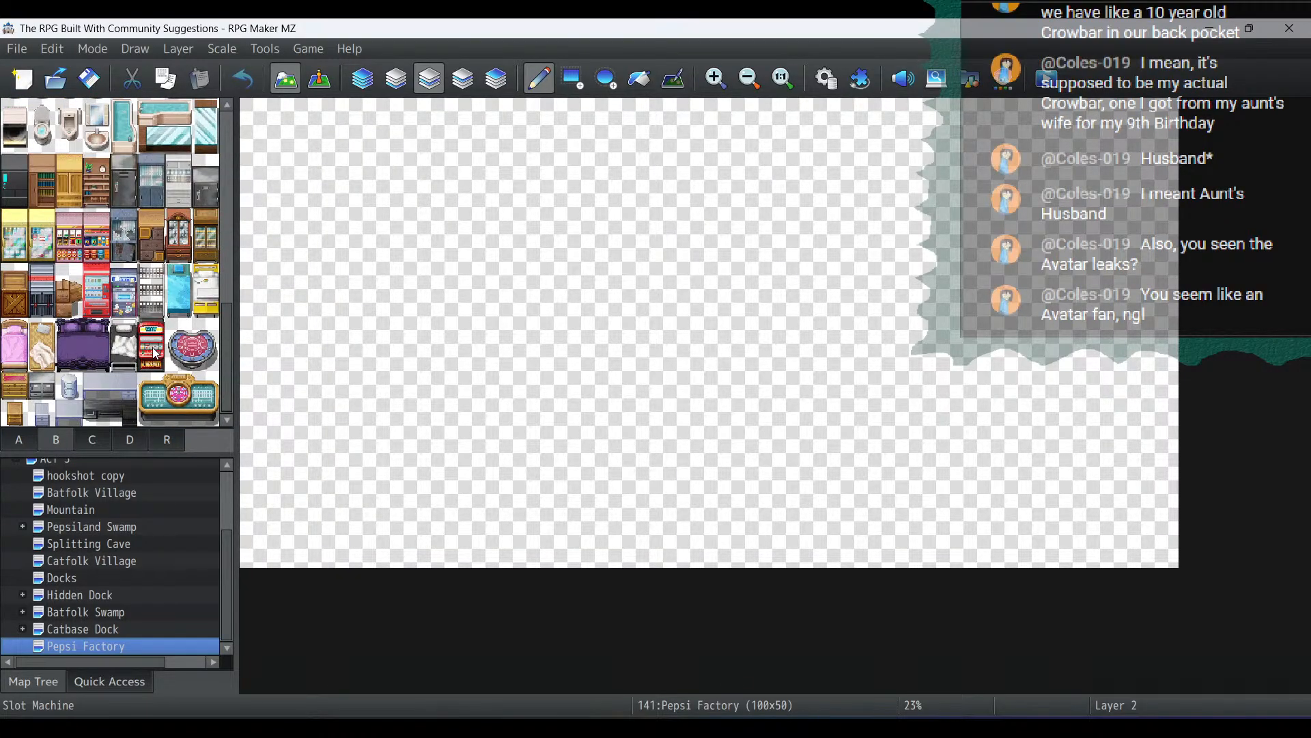
{"action": "scroll", "coordinate": [121, 332], "scroll_direction": "up", "scroll_amount": 2}
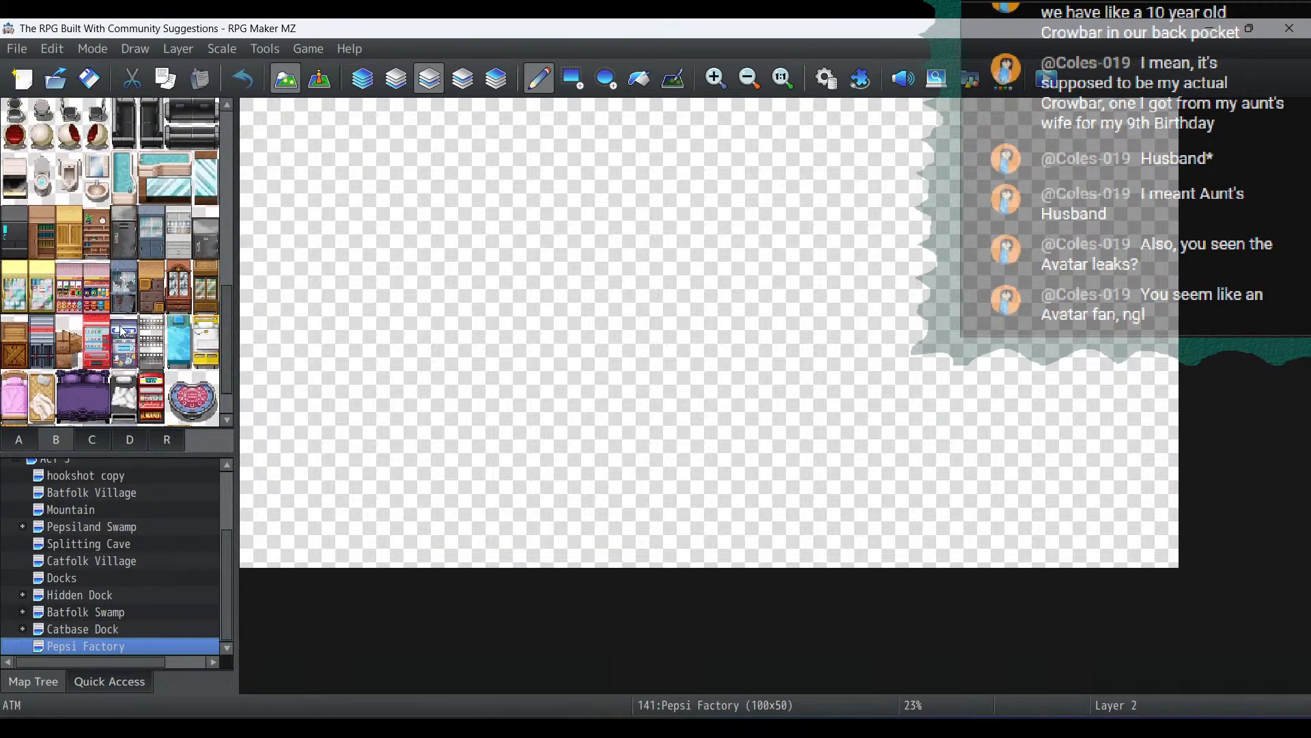
{"action": "scroll", "coordinate": [121, 331], "scroll_direction": "down", "scroll_amount": 2}
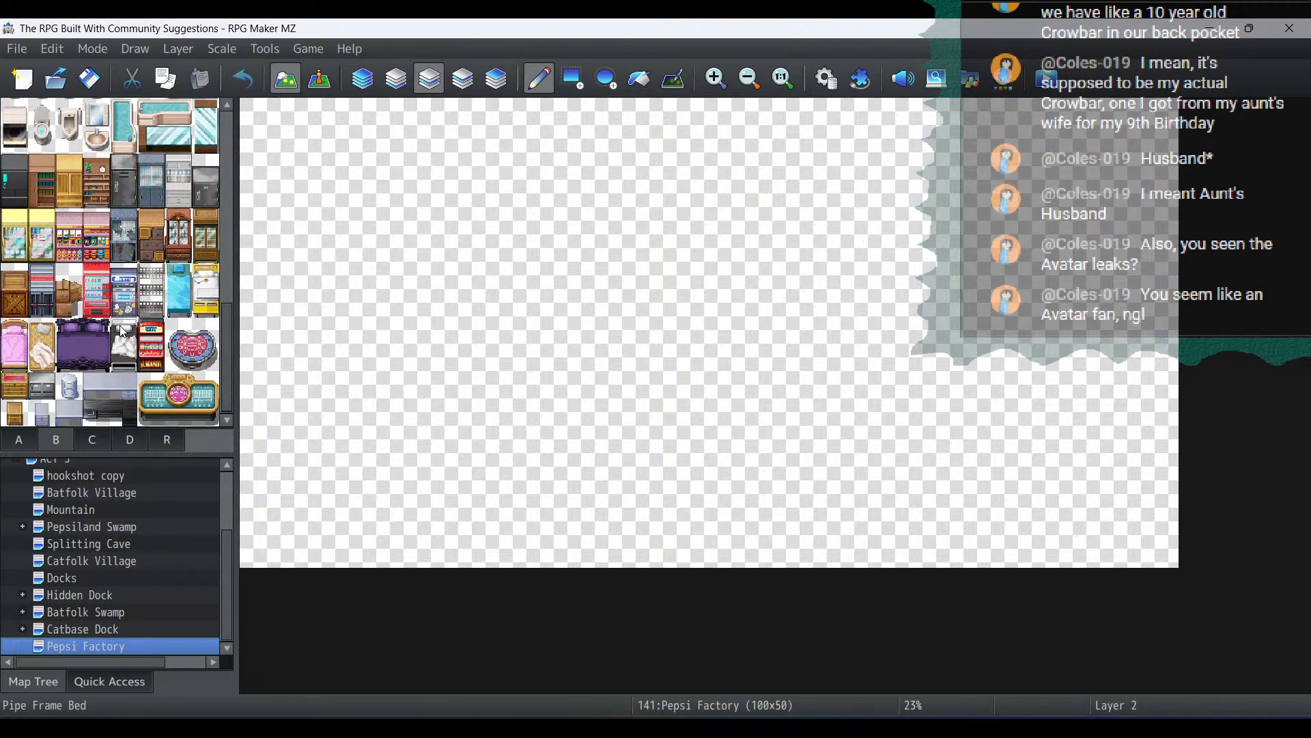
{"action": "left_click", "coordinate": [20, 288]}
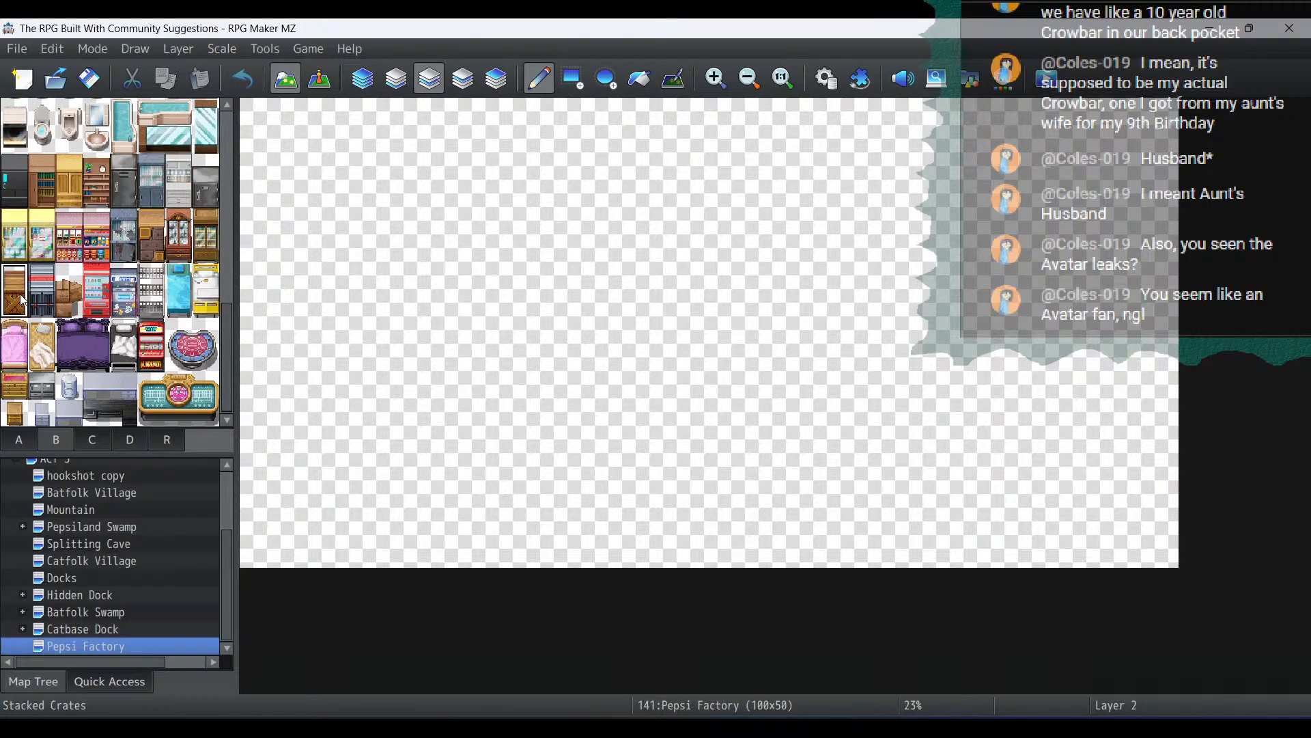
Choose Rectangle drawing and pick the Wall B (Concrete) tile for the Pepsi Factory map
{"action": "left_click", "coordinate": [572, 79]}
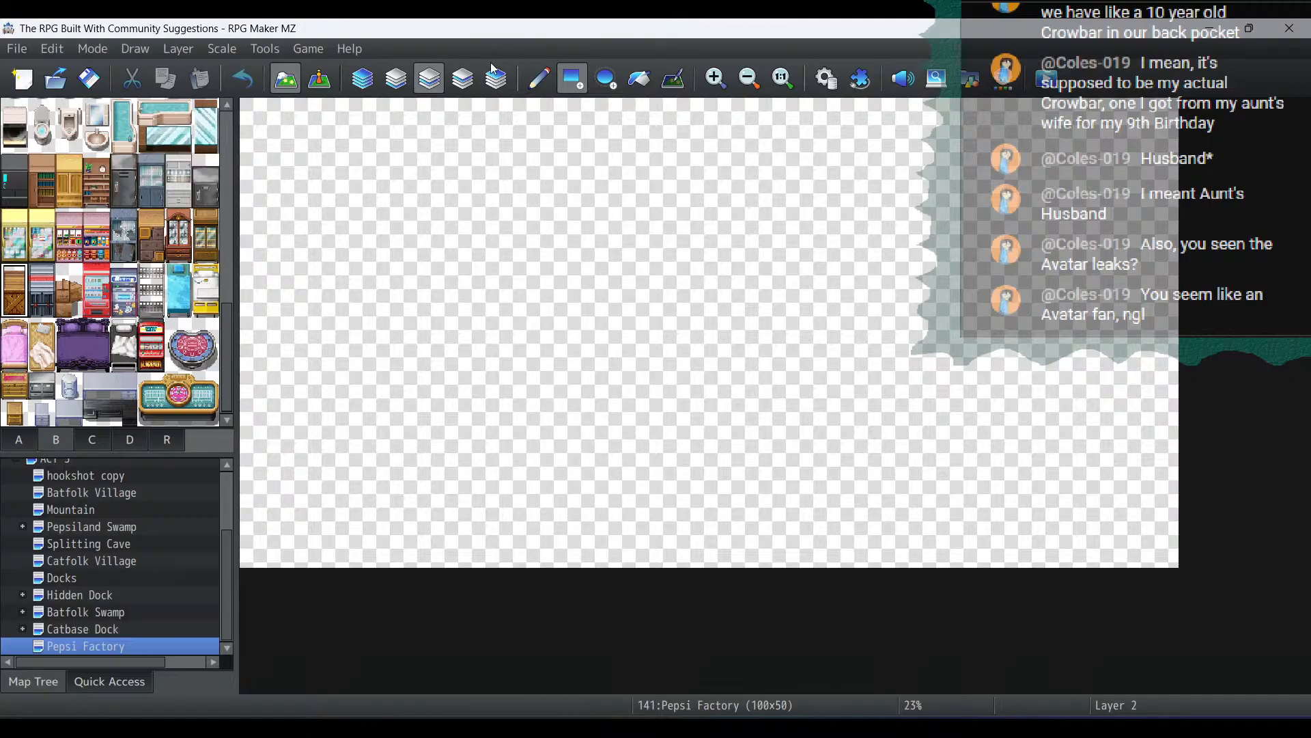
{"action": "left_click", "coordinate": [715, 79]}
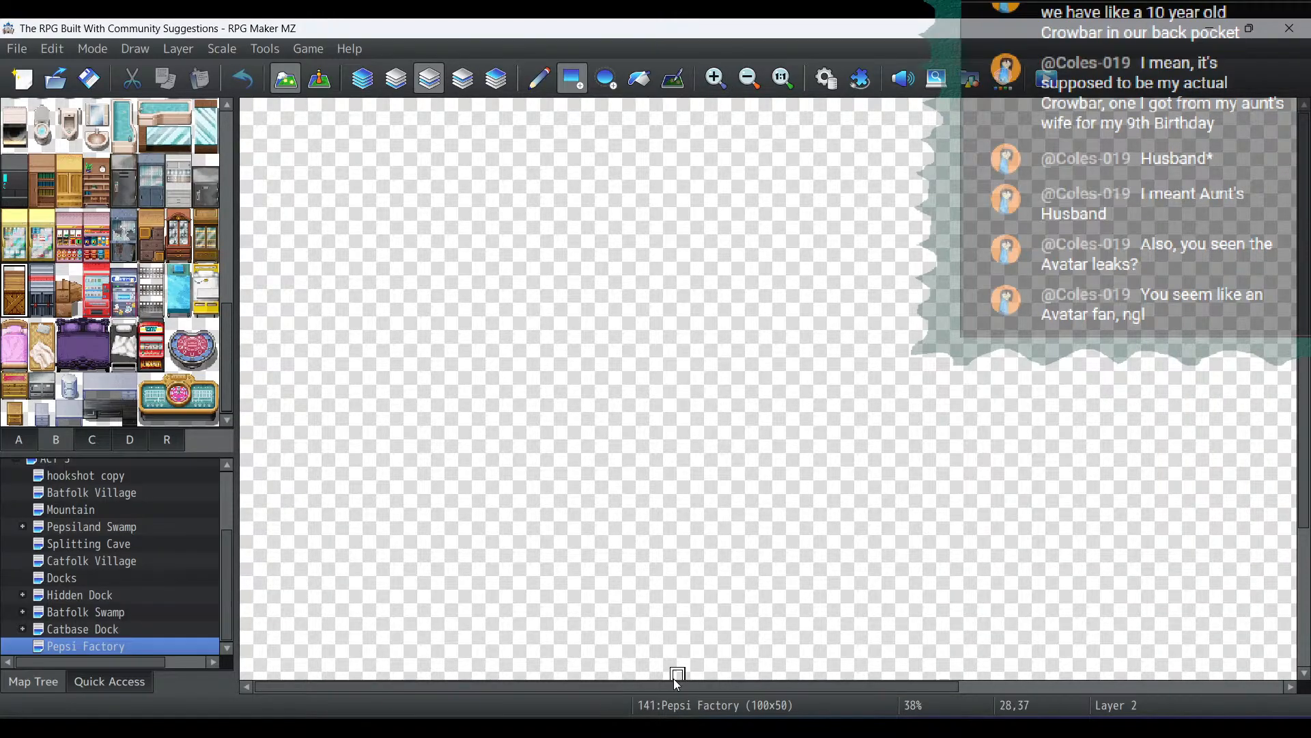
{"action": "left_click_drag", "start_coordinate": [734, 689], "coordinate": [1141, 686]}
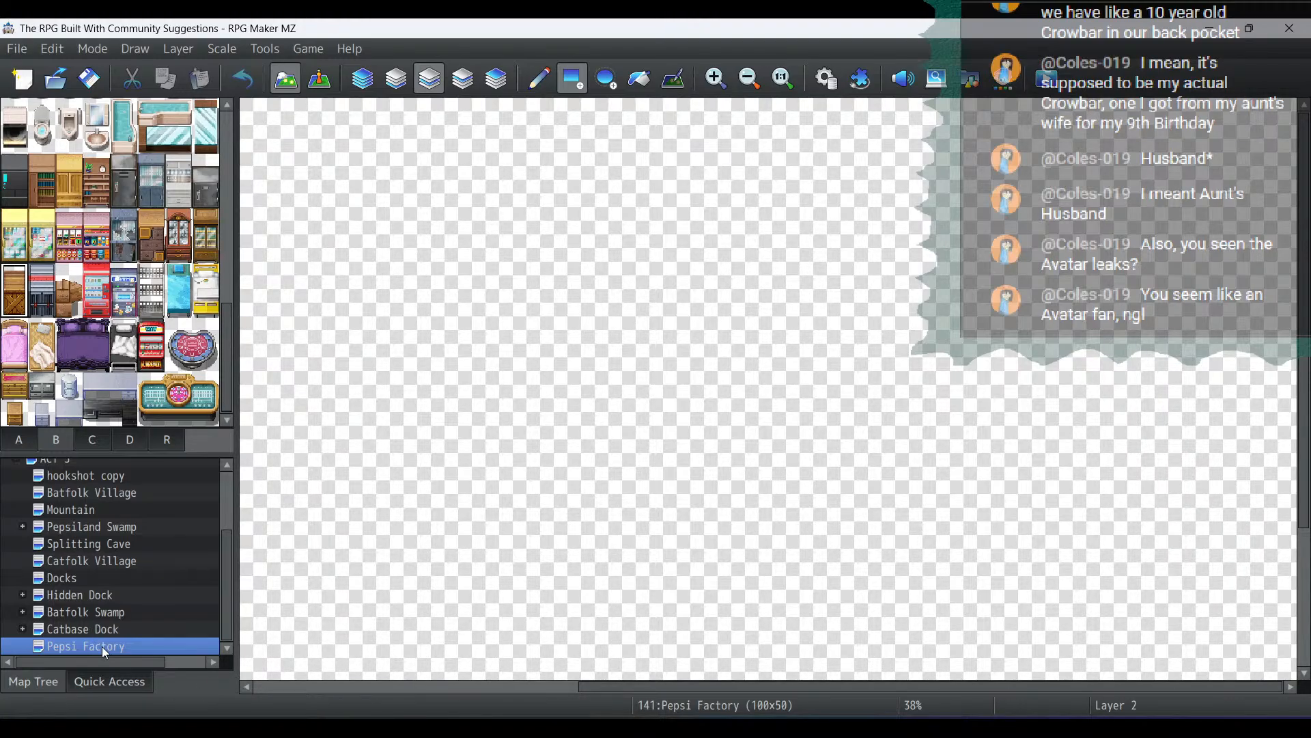
{"action": "left_click_drag", "start_coordinate": [579, 681], "coordinate": [254, 688]}
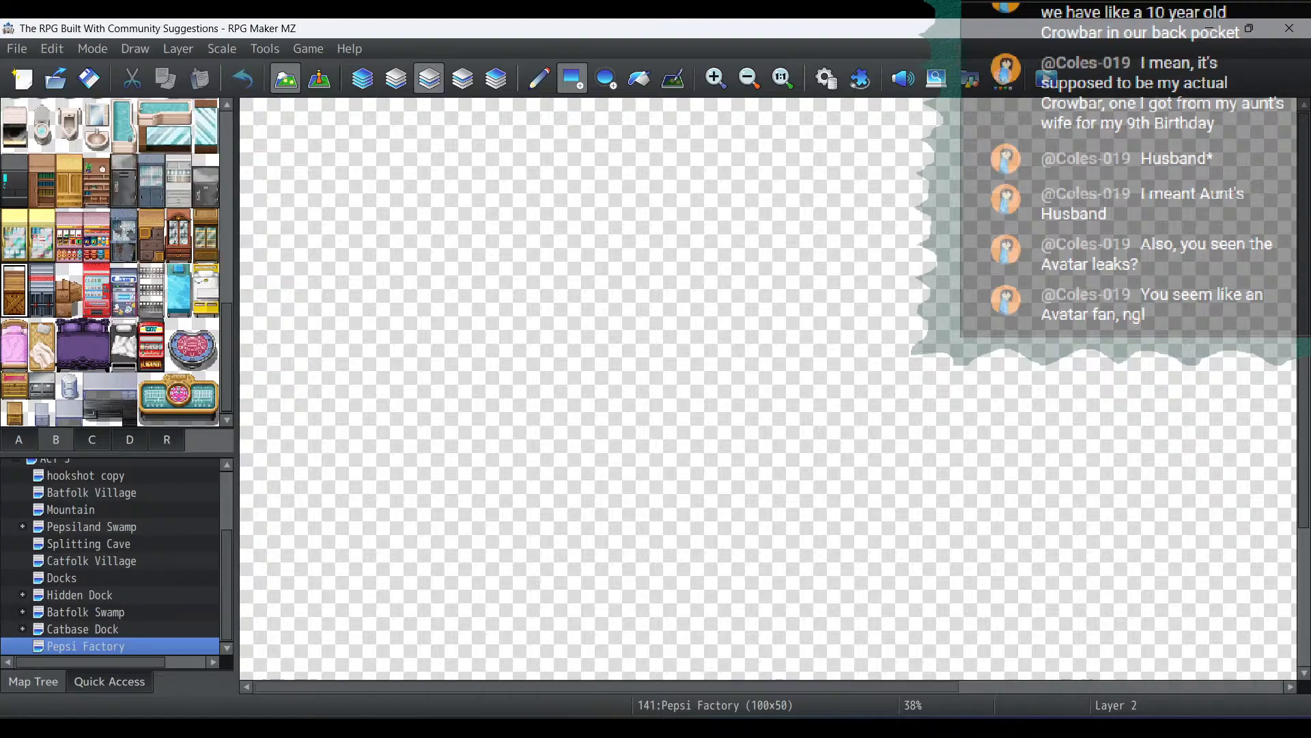
{"action": "left_click", "coordinate": [750, 79]}
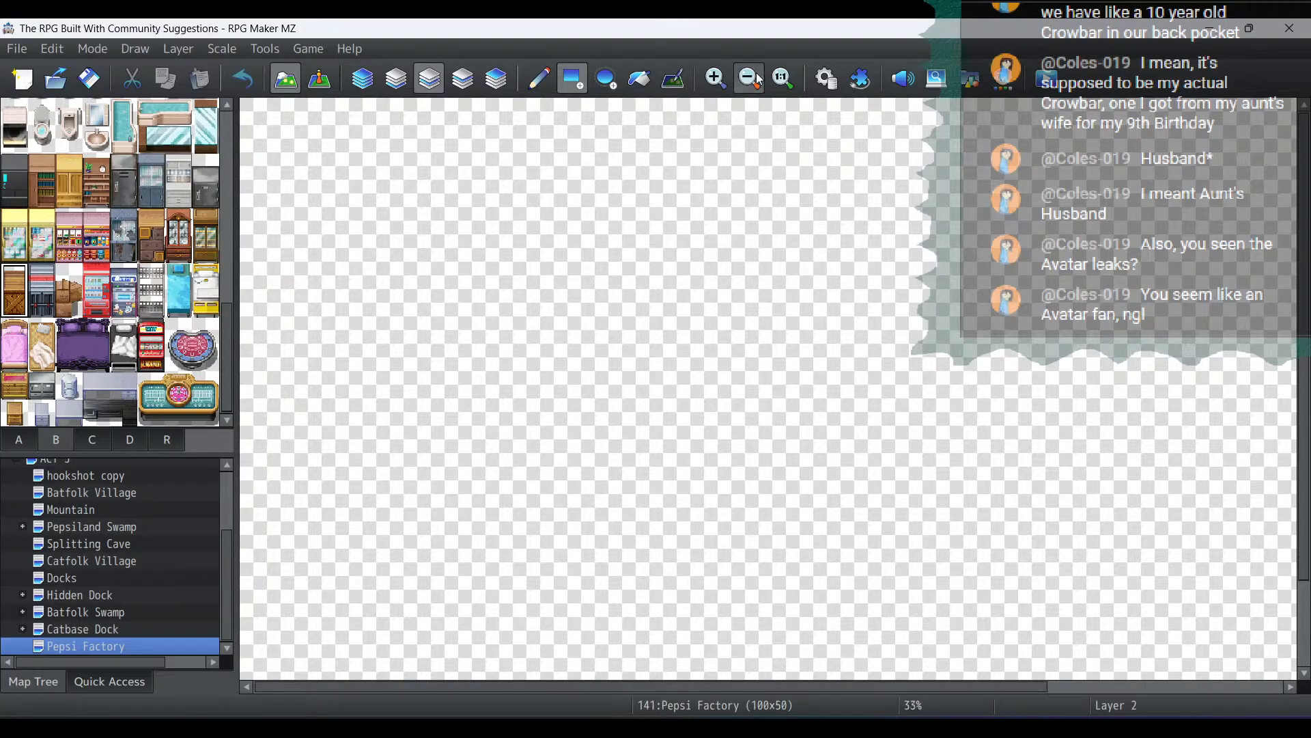
{"action": "left_click", "coordinate": [751, 78]}
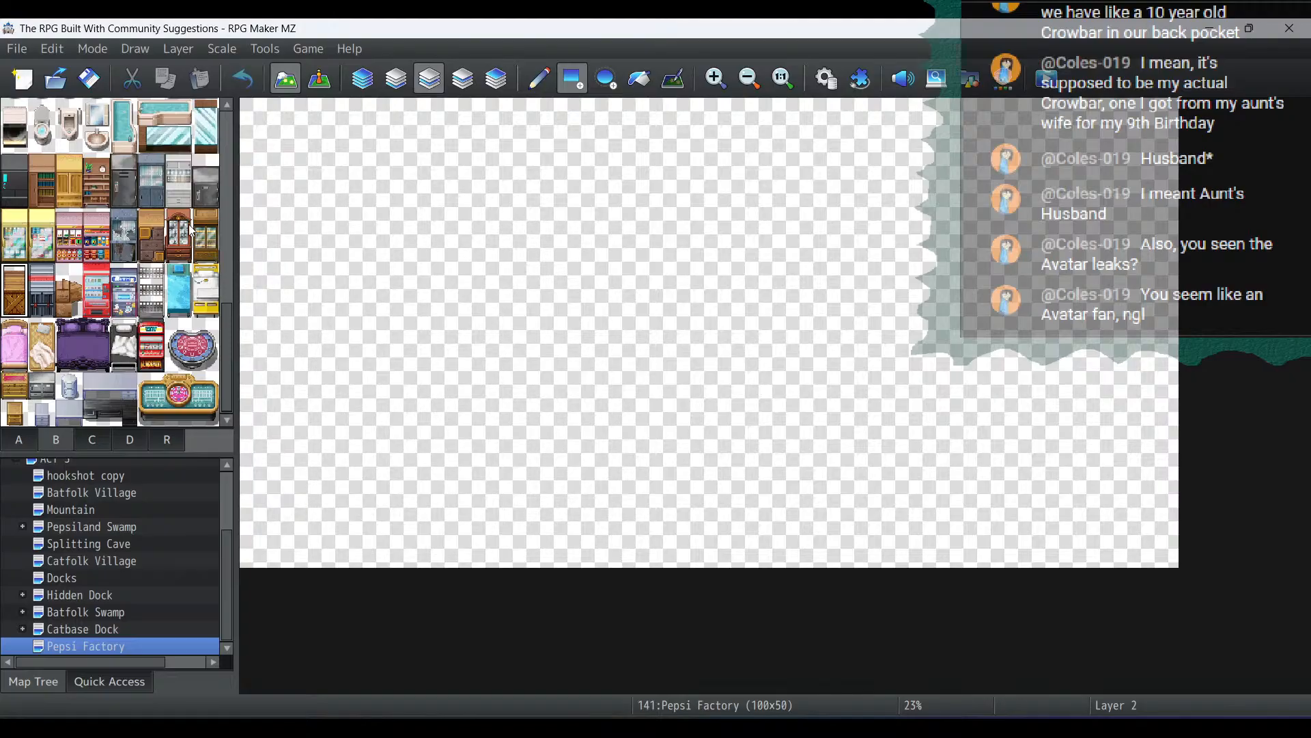
{"action": "left_click", "coordinate": [18, 440]}
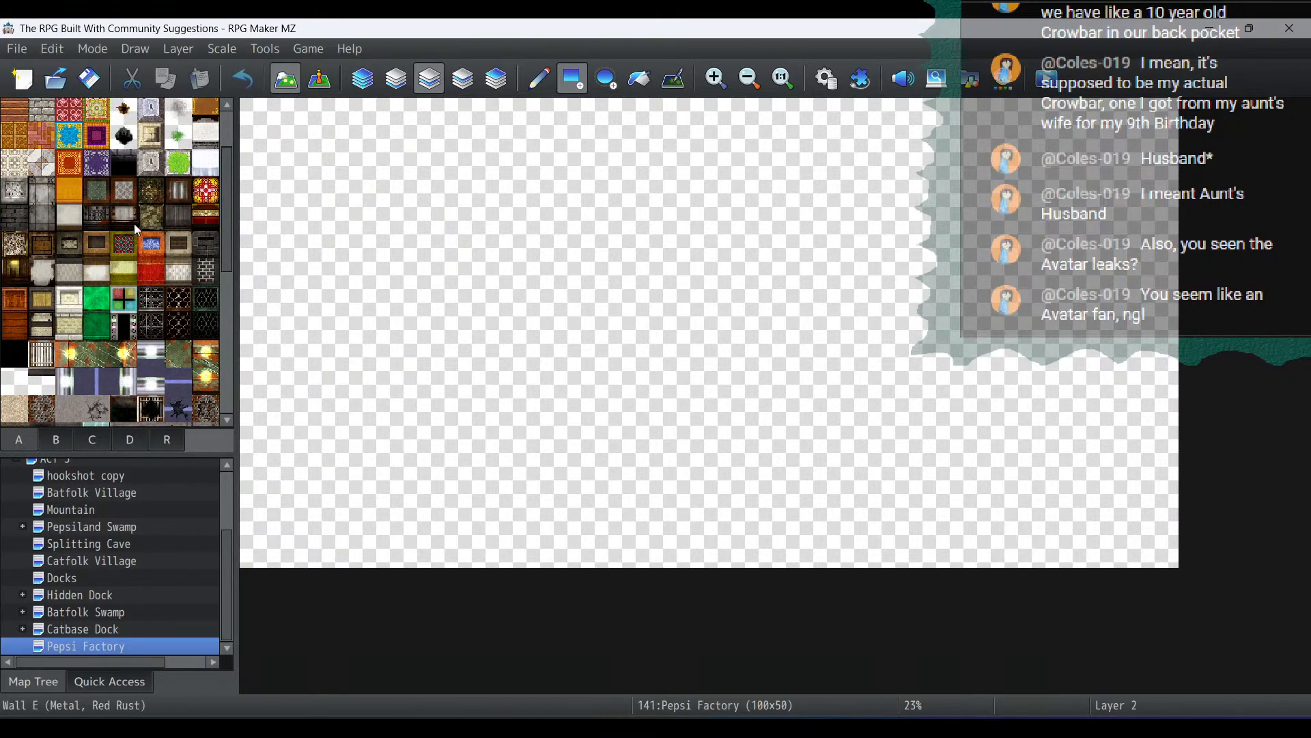
{"action": "scroll", "coordinate": [135, 220], "scroll_direction": "down", "scroll_amount": 10}
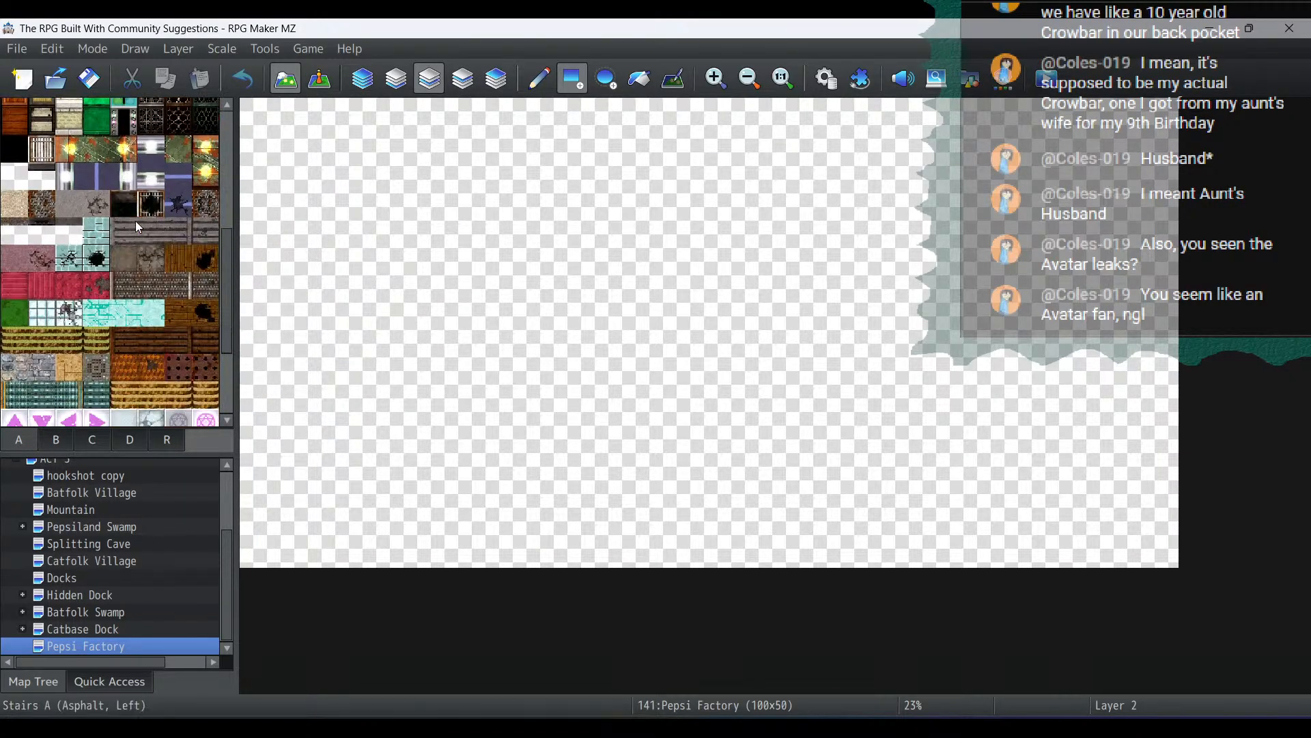
{"action": "scroll", "coordinate": [151, 257], "scroll_direction": "up", "scroll_amount": 10}
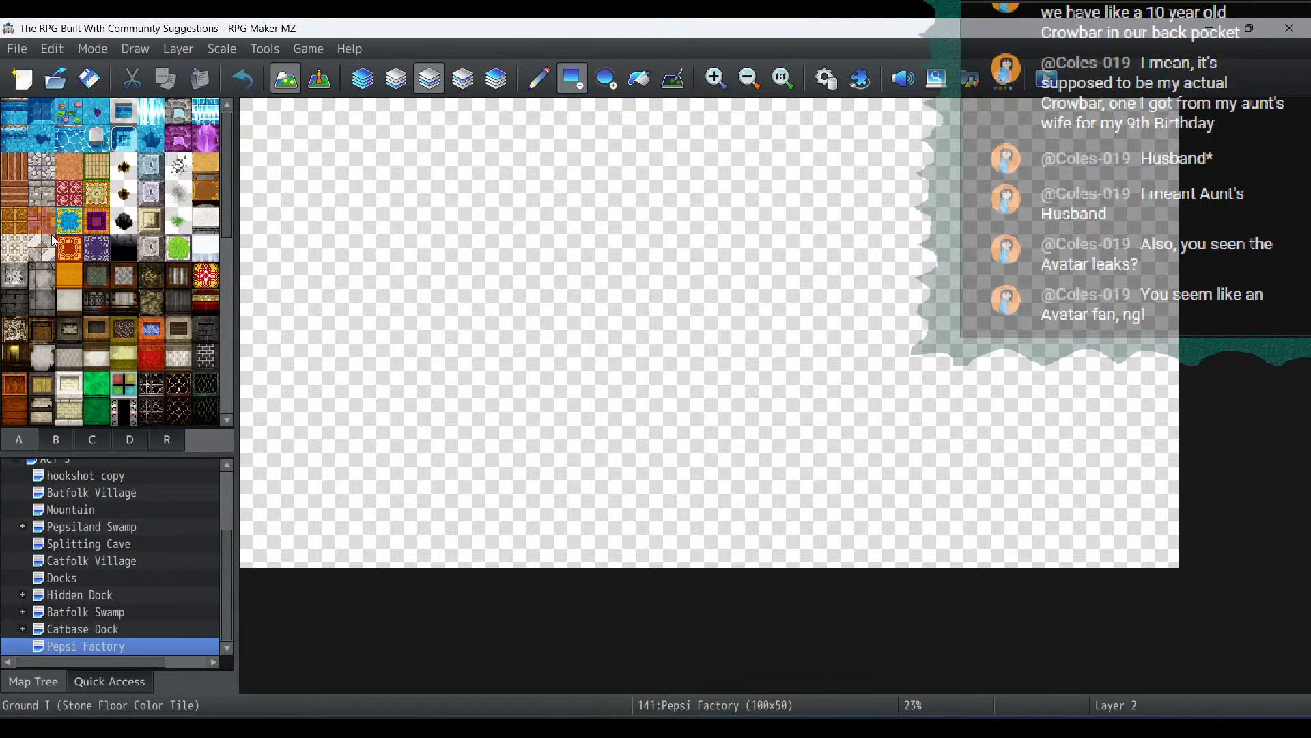
{"action": "left_click", "coordinate": [45, 301]}
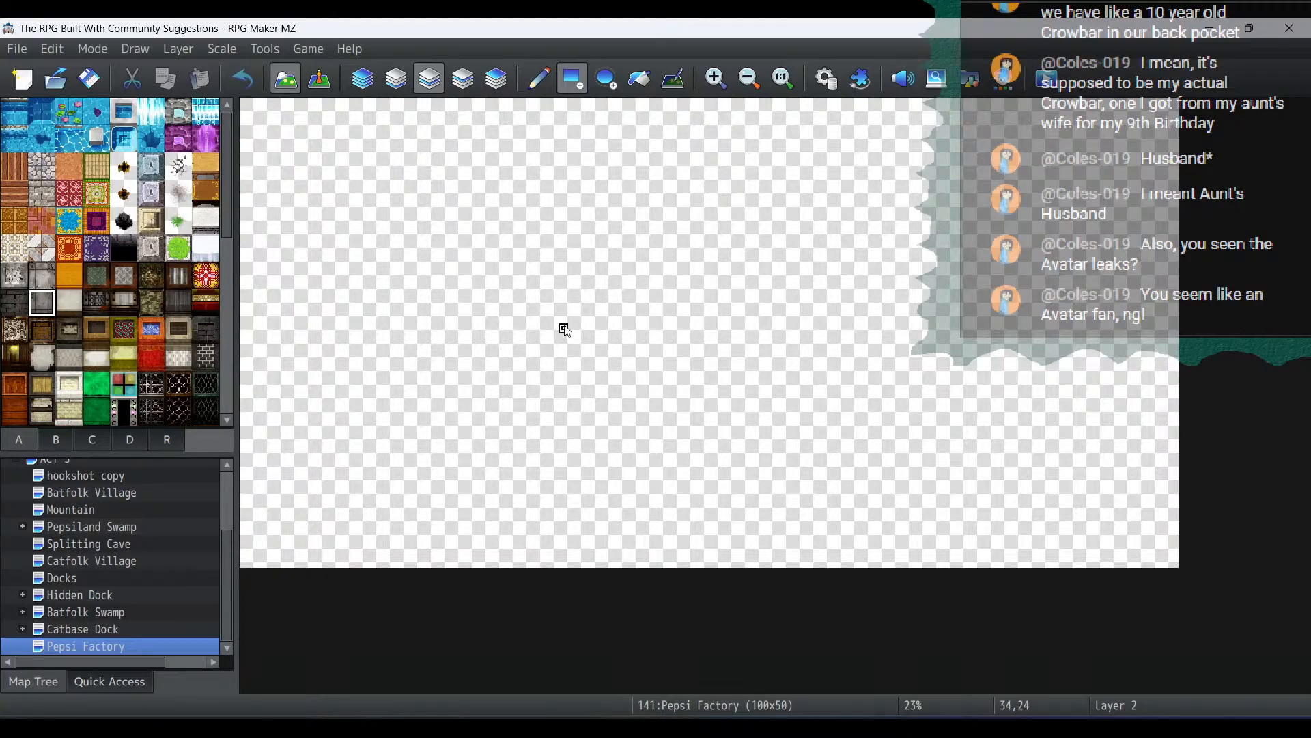
Switch to the image viewer to examine the production flow in Pepsi Factory Guide.png, and return to RPG Maker MZ
{"action": "left_click", "coordinate": [441, 727]}
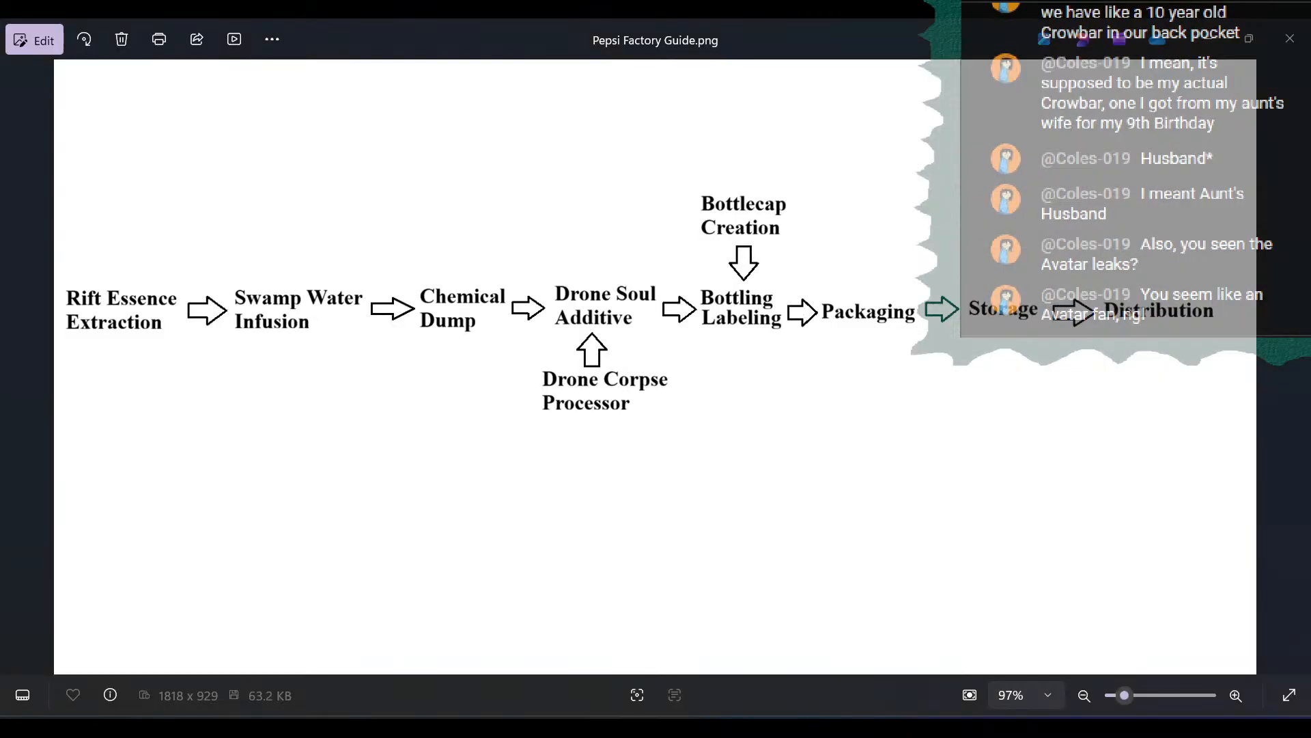
{"action": "mouse_move", "coordinate": [404, 726]}
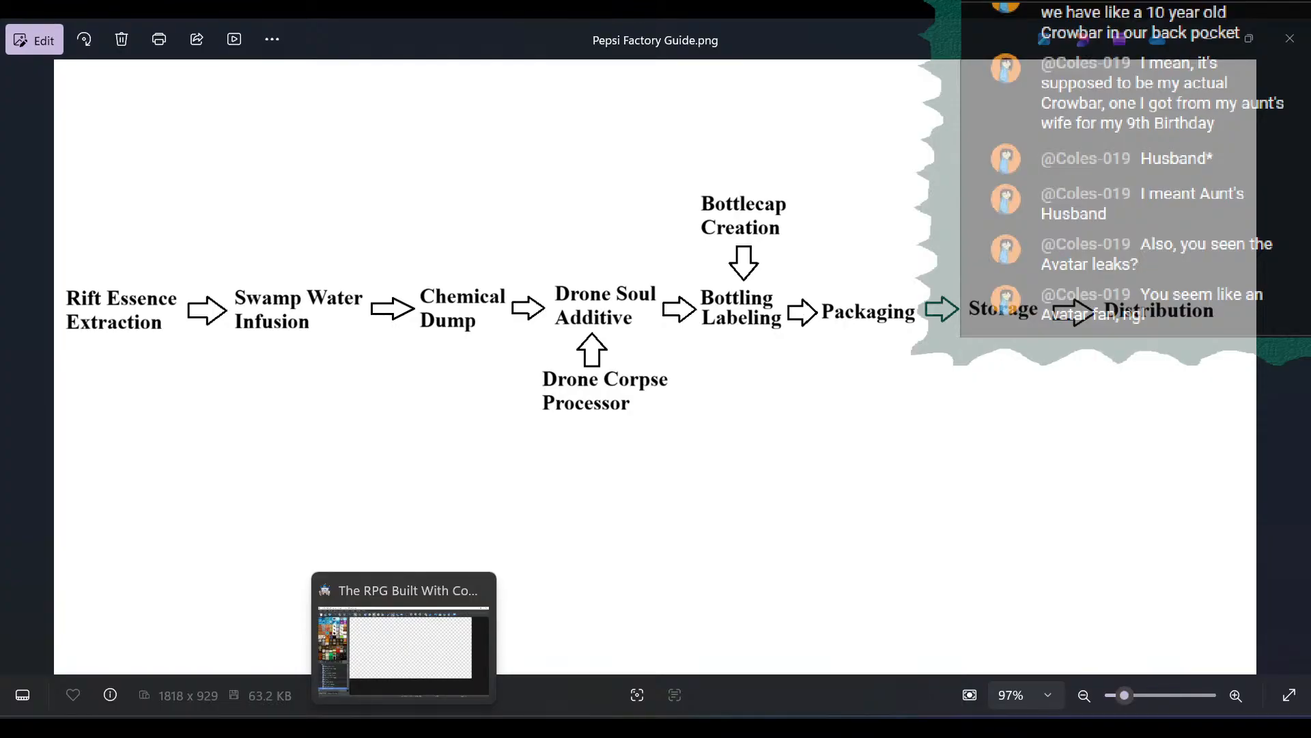
{"action": "left_click", "coordinate": [404, 727]}
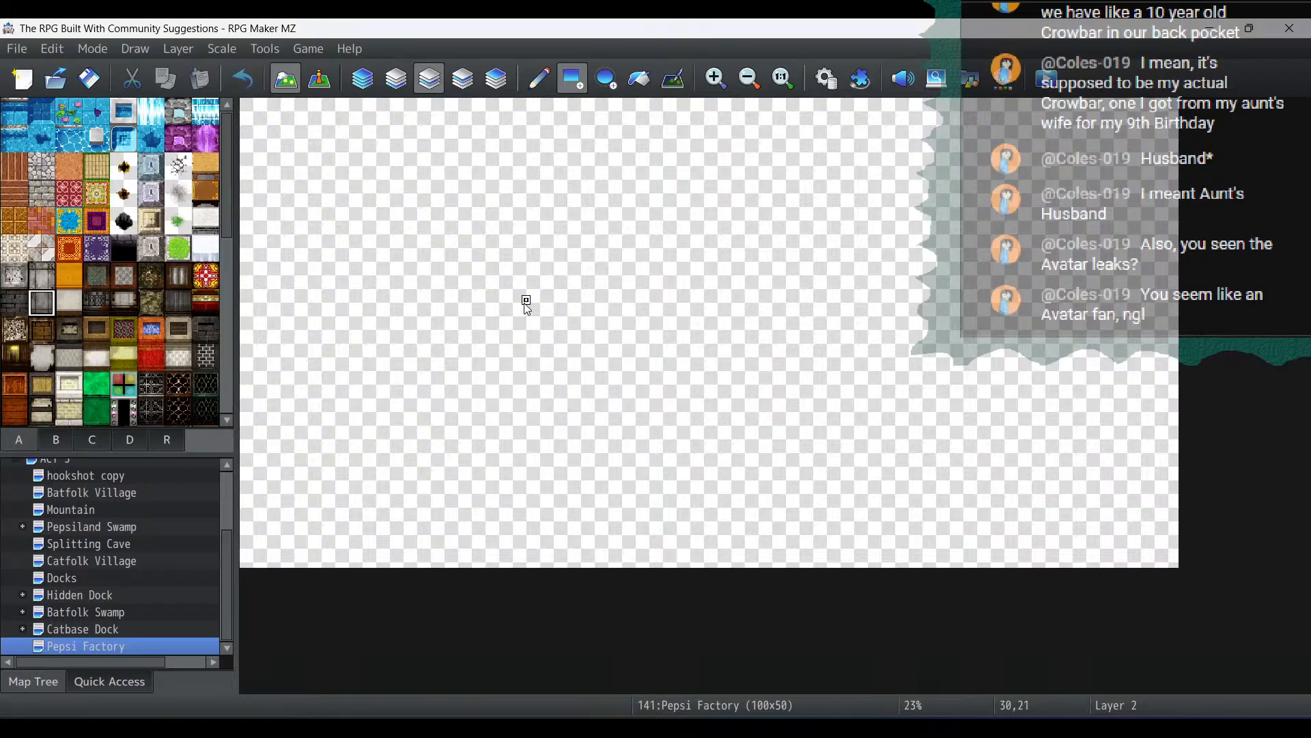
{"action": "left_click", "coordinate": [703, 80]}
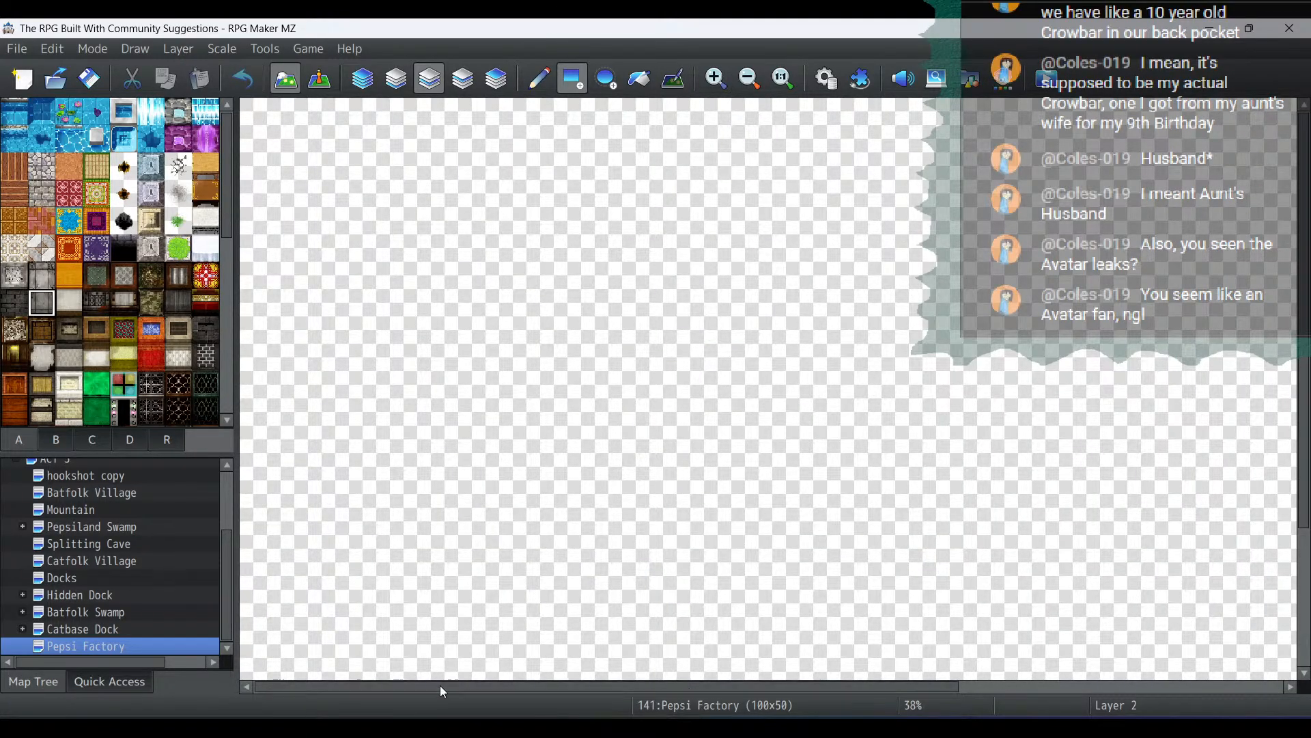
{"action": "left_click", "coordinate": [715, 78]}
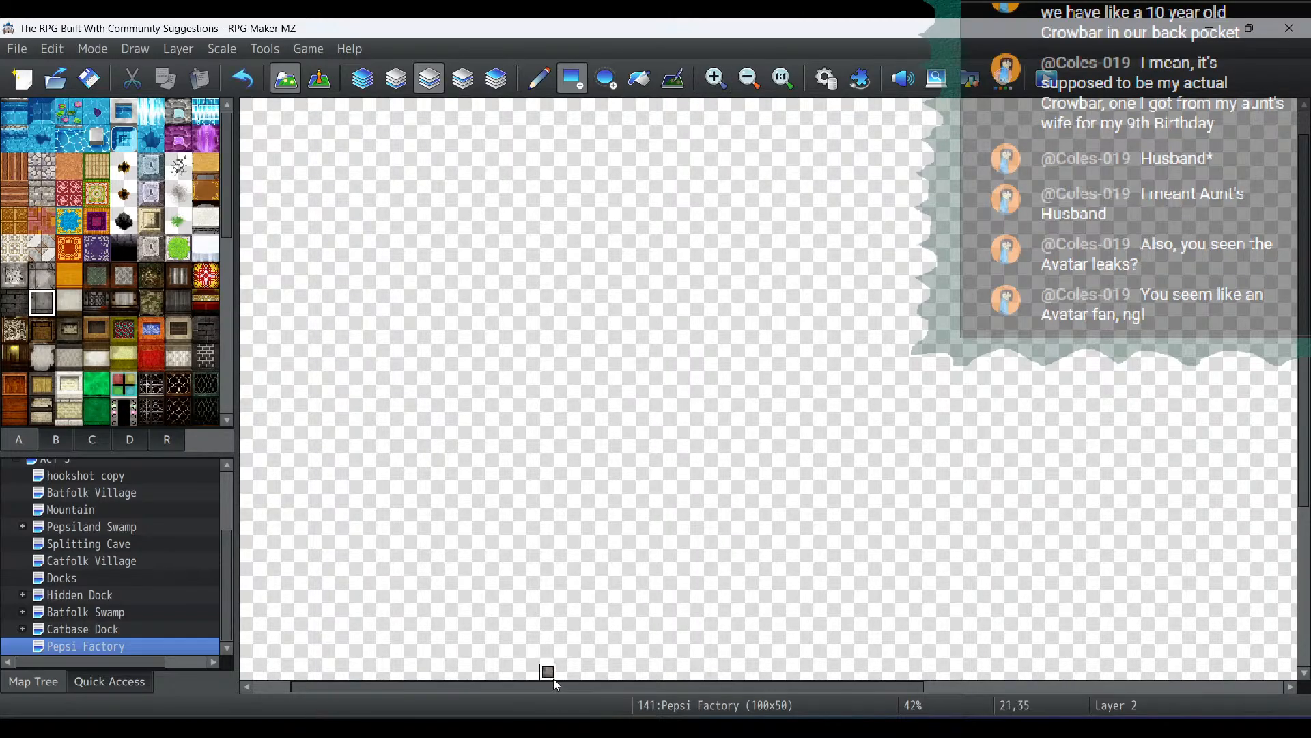
{"action": "left_click_drag", "start_coordinate": [467, 688], "coordinate": [405, 696]}
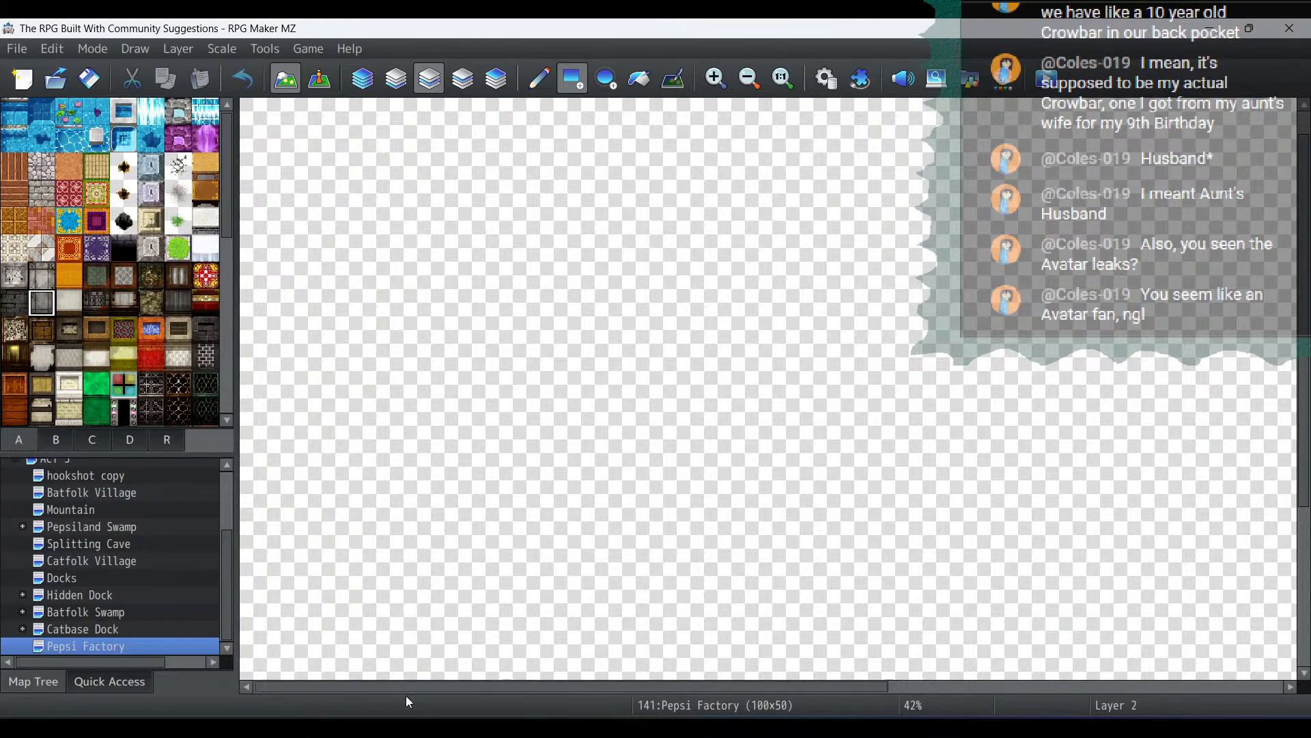
{"action": "left_click", "coordinate": [571, 80]}
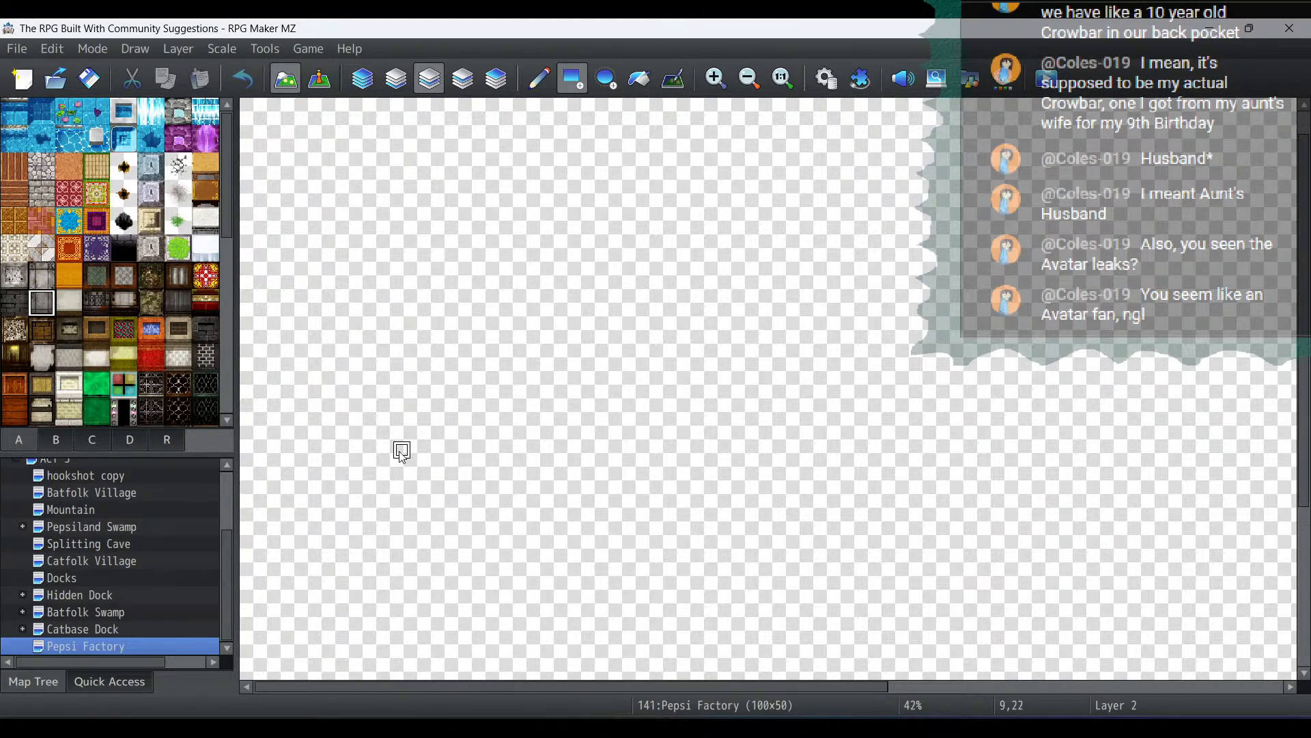
{"action": "left_click_drag", "start_coordinate": [402, 451], "coordinate": [432, 454]}
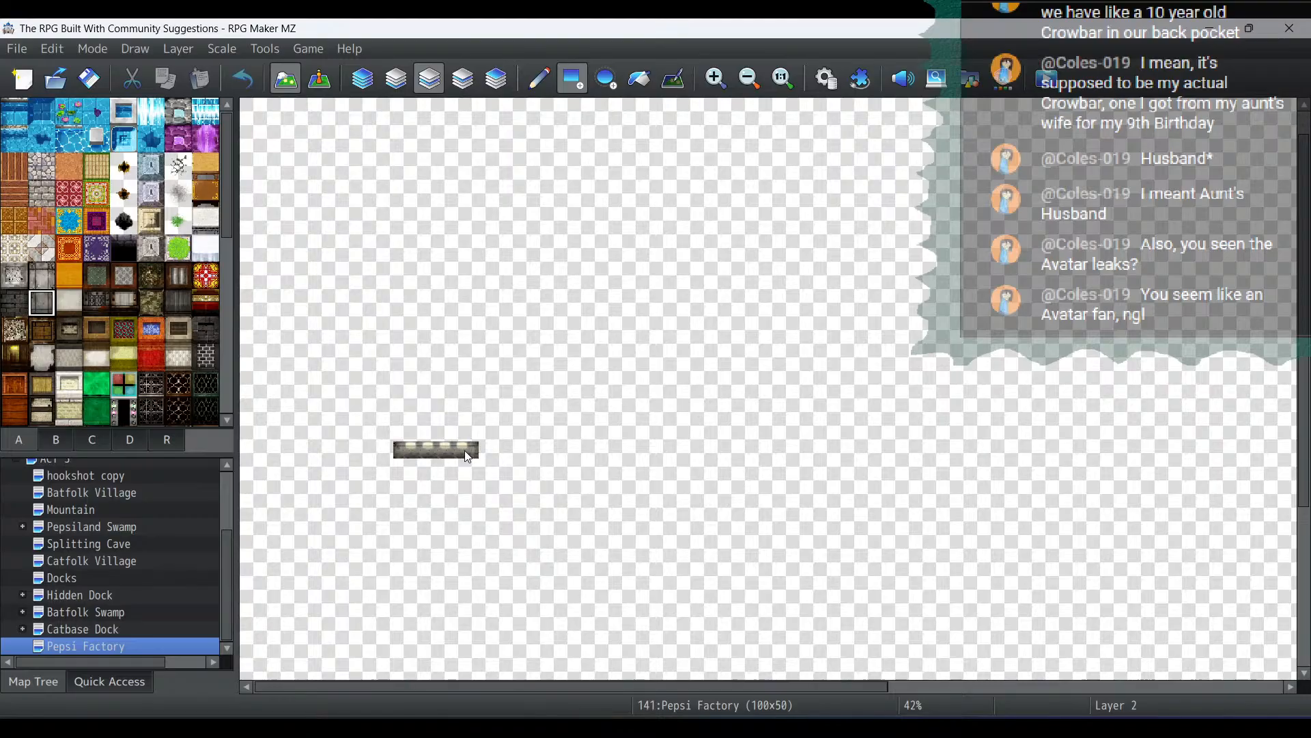
{"action": "scroll", "coordinate": [466, 451], "scroll_direction": "down", "scroll_amount": 5}
{"action": "scroll", "coordinate": [469, 451], "scroll_direction": "up", "scroll_amount": 6}
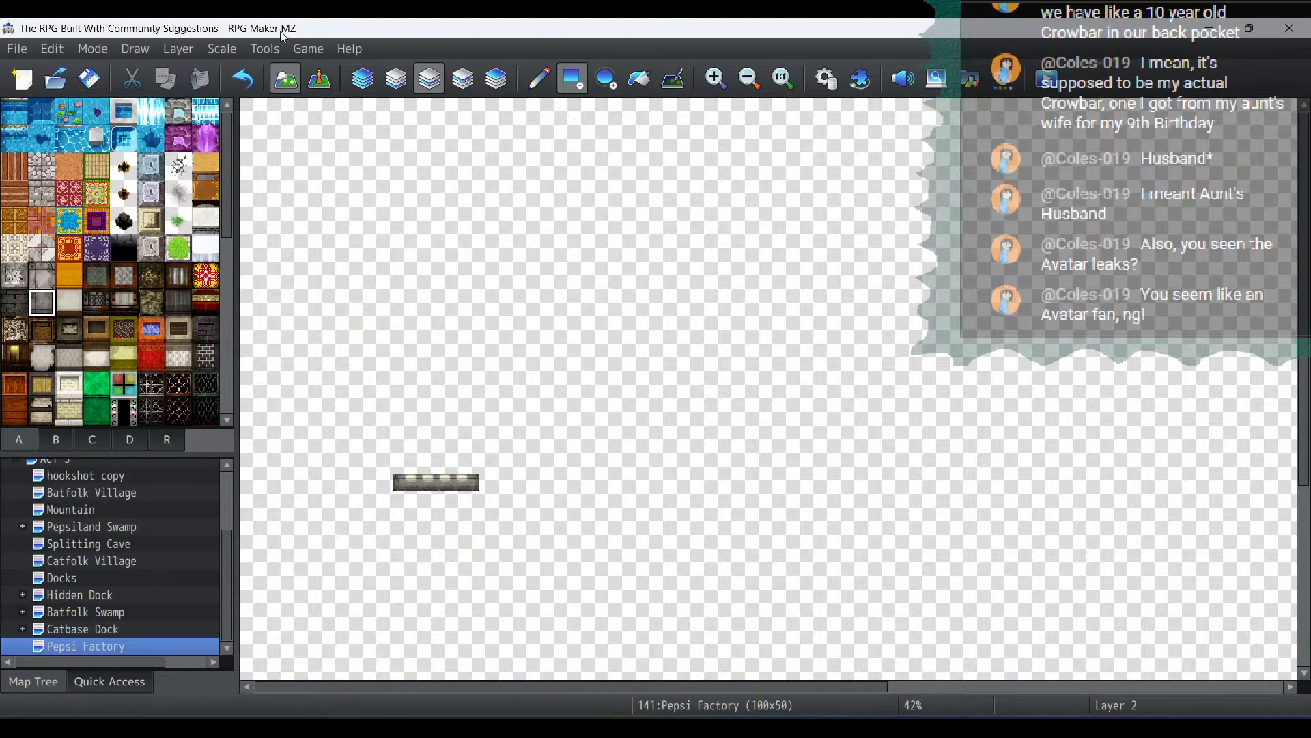
{"action": "left_click", "coordinate": [243, 80]}
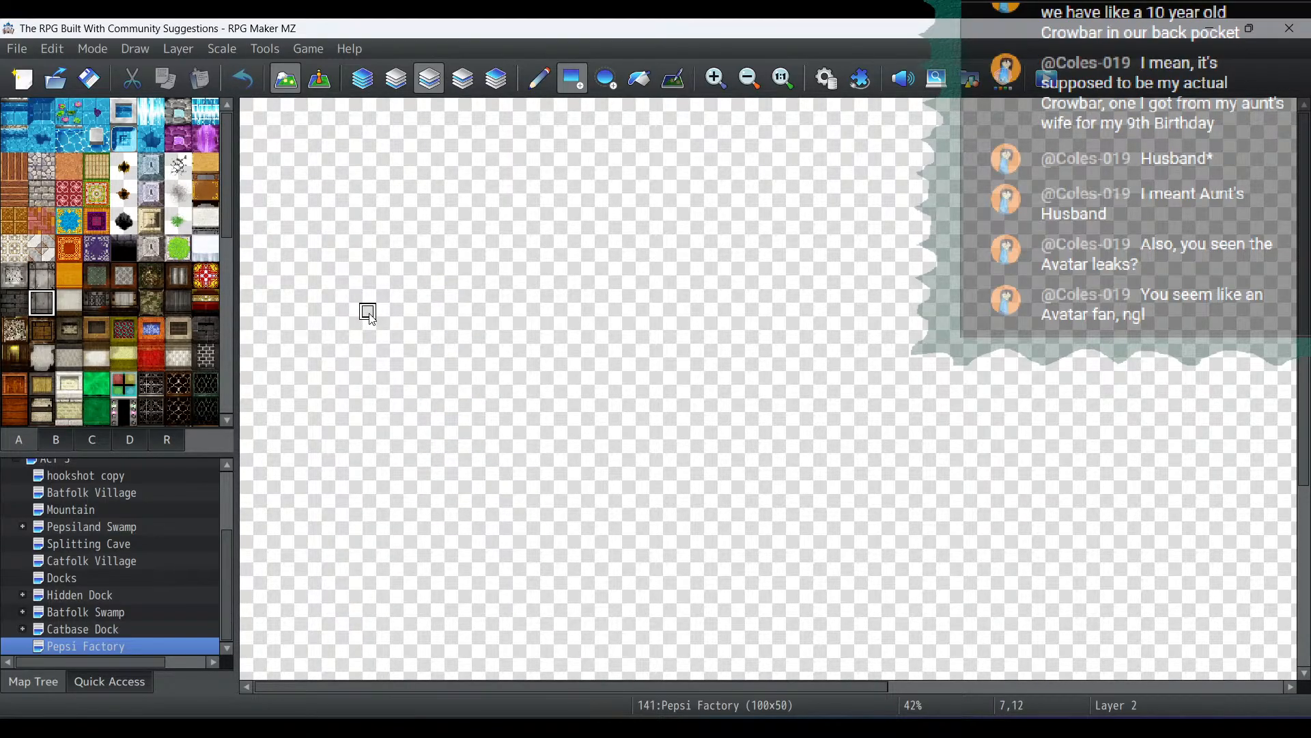
Draw a concrete wall 7 tiles wide and 3 tiles high in the map's upper-left area, from 7,10 to 13,12
{"action": "left_click", "coordinate": [367, 312]}
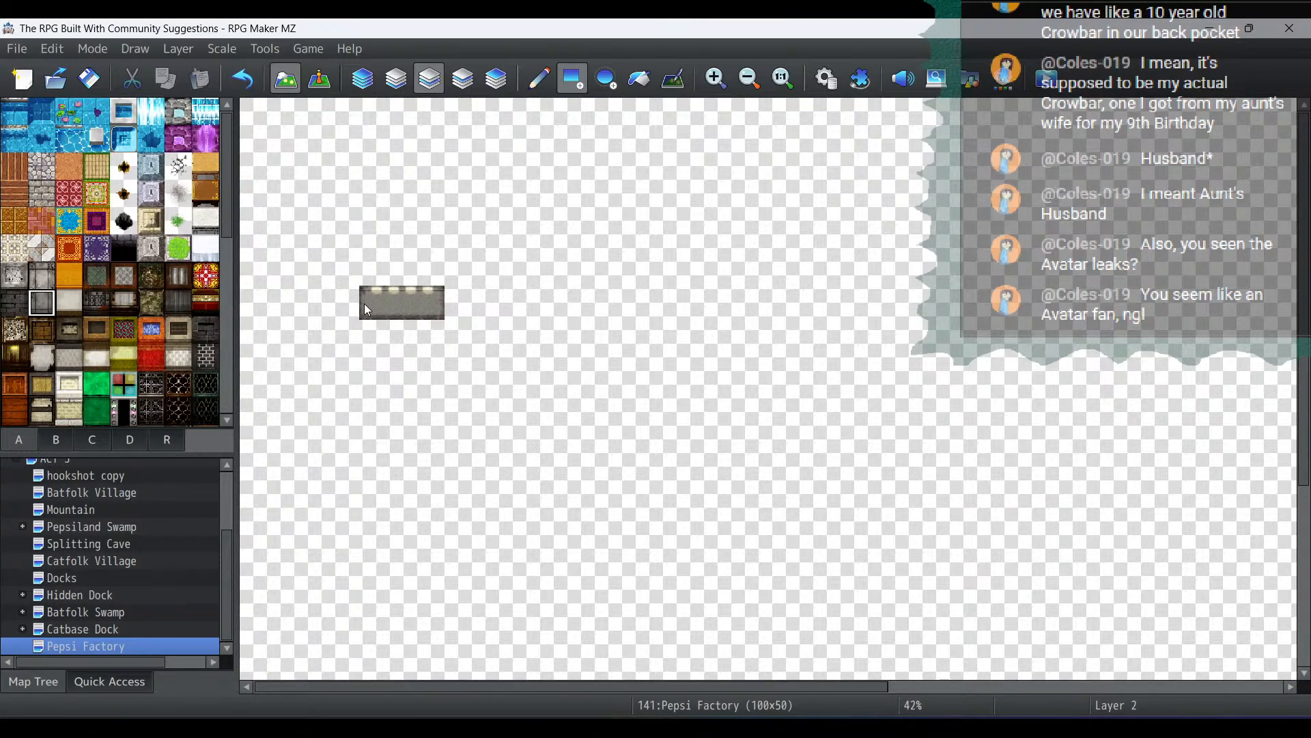
{"action": "left_click", "coordinate": [38, 275]}
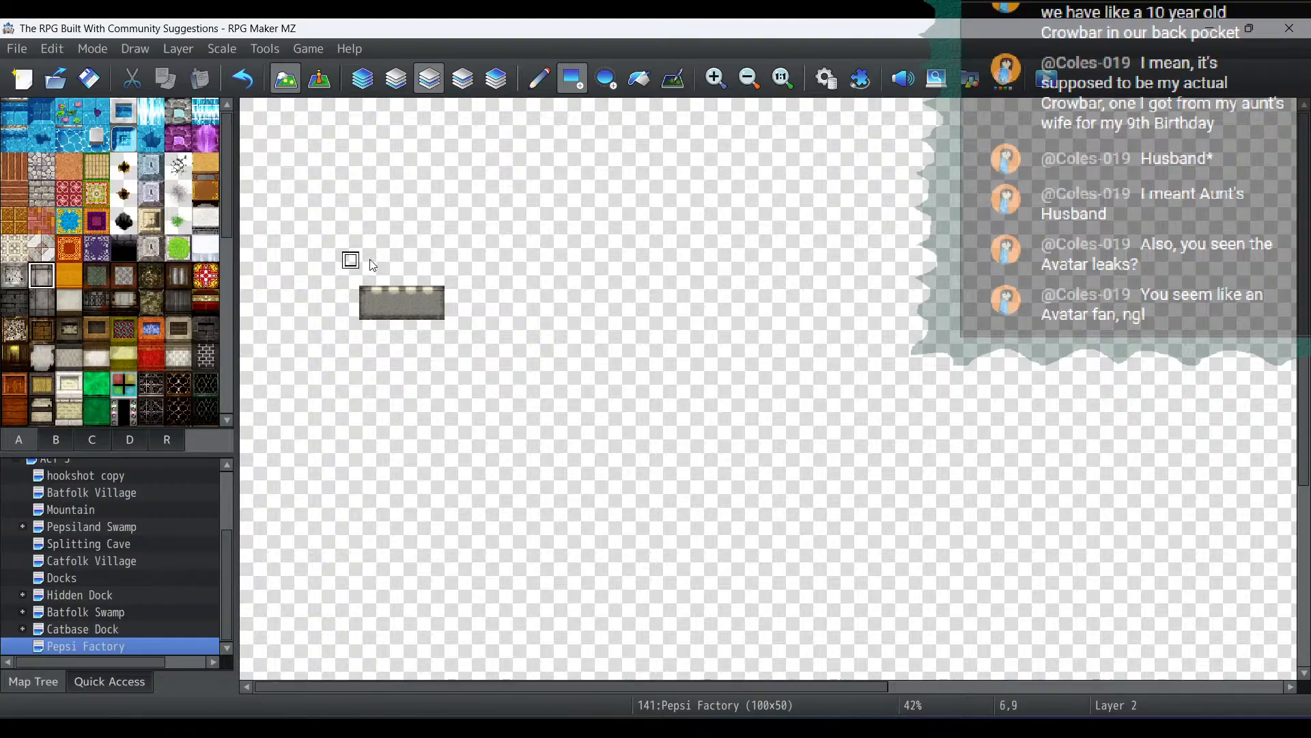
{"action": "left_click", "coordinate": [41, 302]}
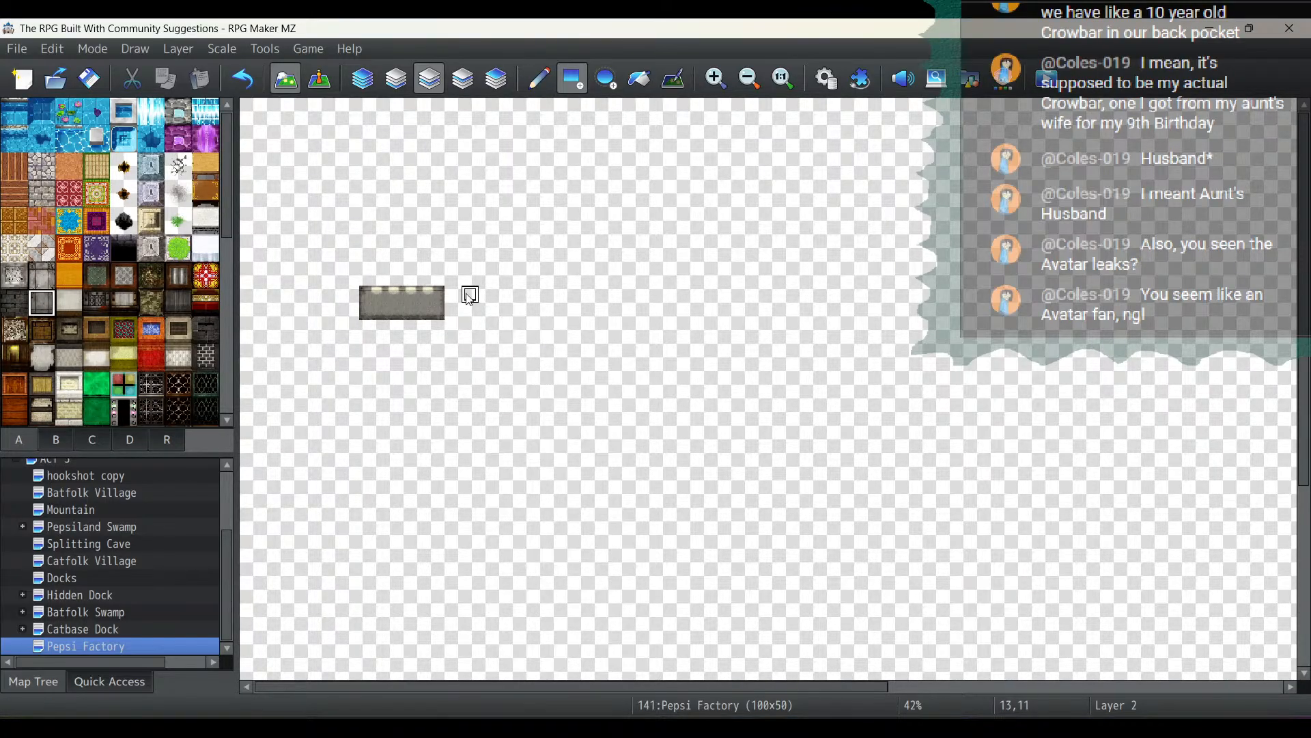
{"action": "left_click_drag", "start_coordinate": [467, 296], "coordinate": [457, 297]}
{"action": "left_click", "coordinate": [41, 275]}
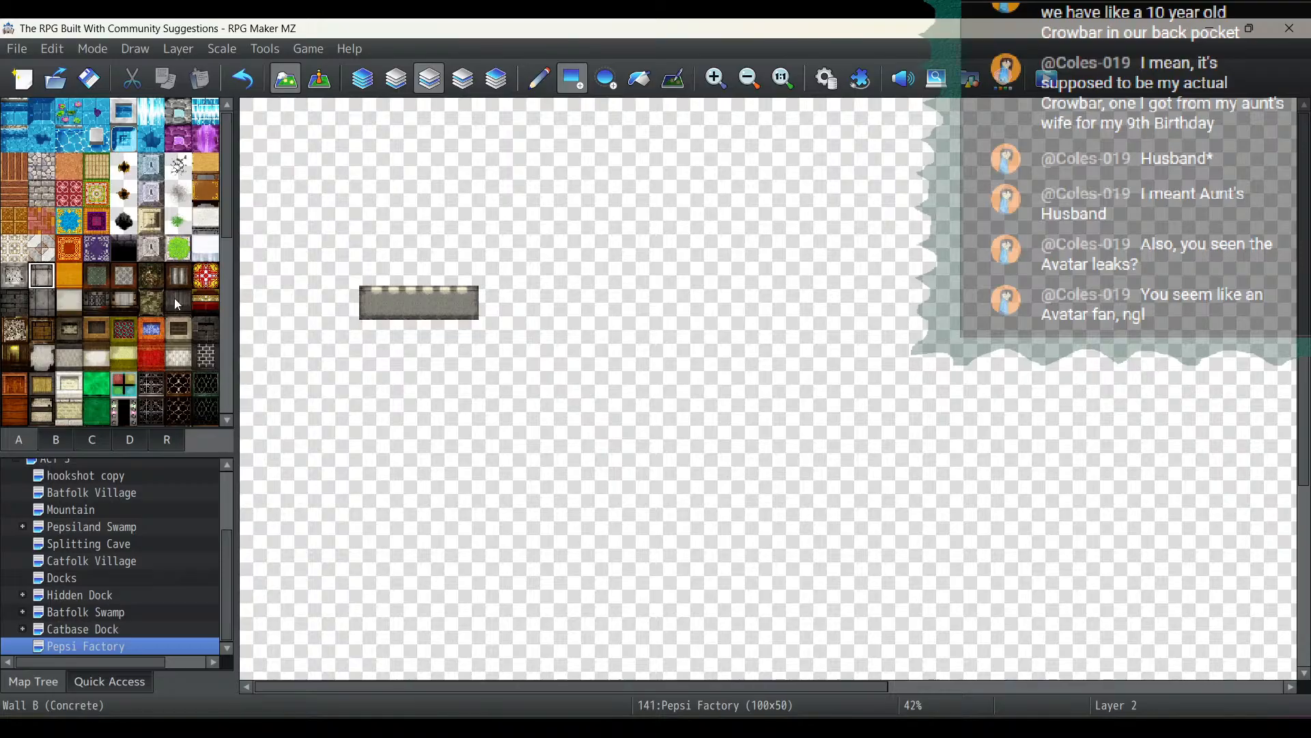
{"action": "left_click", "coordinate": [41, 302]}
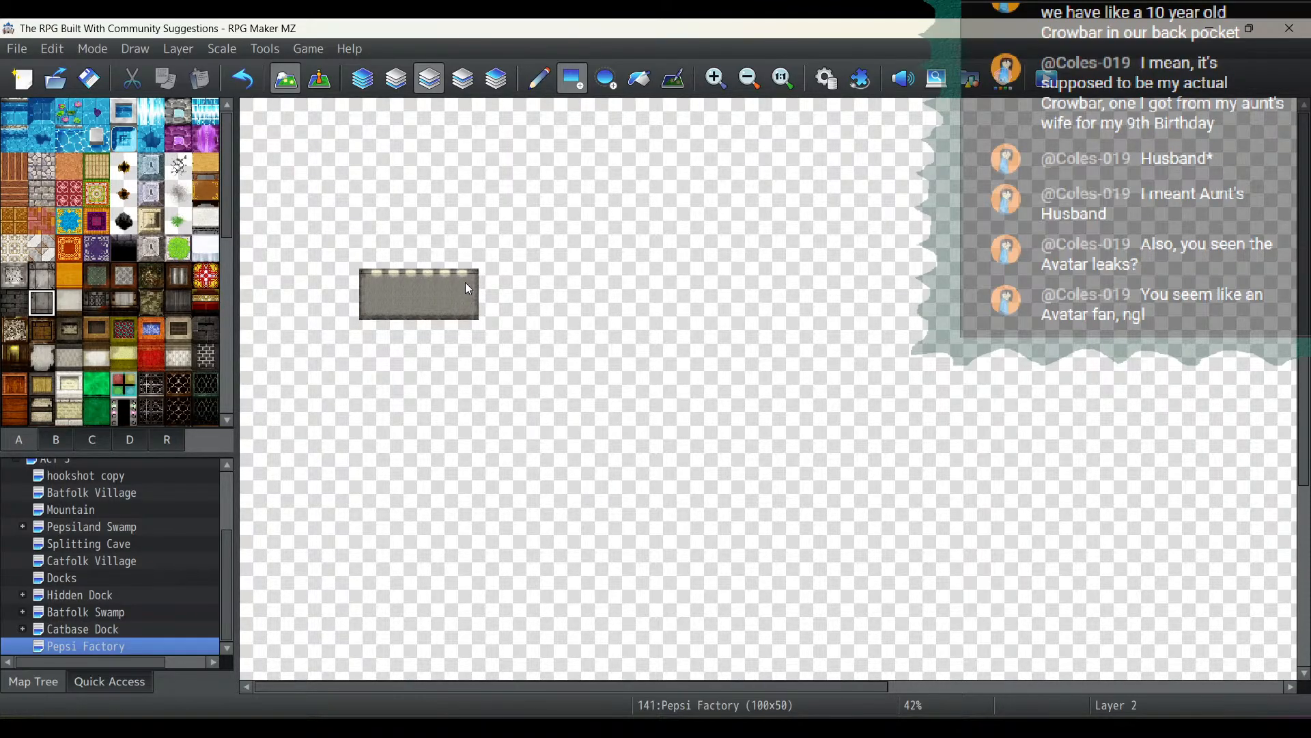
Fill a block 7 tiles wide and 6 tiles high directly above the concrete wall with the matching concrete wall-top tile
{"action": "left_click", "coordinate": [47, 275]}
{"action": "left_click", "coordinate": [371, 261]}
{"action": "mouse_move", "coordinate": [378, 223]}
{"action": "left_mouse_down"}
{"action": "mouse_move", "coordinate": [439, 174]}
{"action": "mouse_move", "coordinate": [472, 177]}
{"action": "left_mouse_up"}
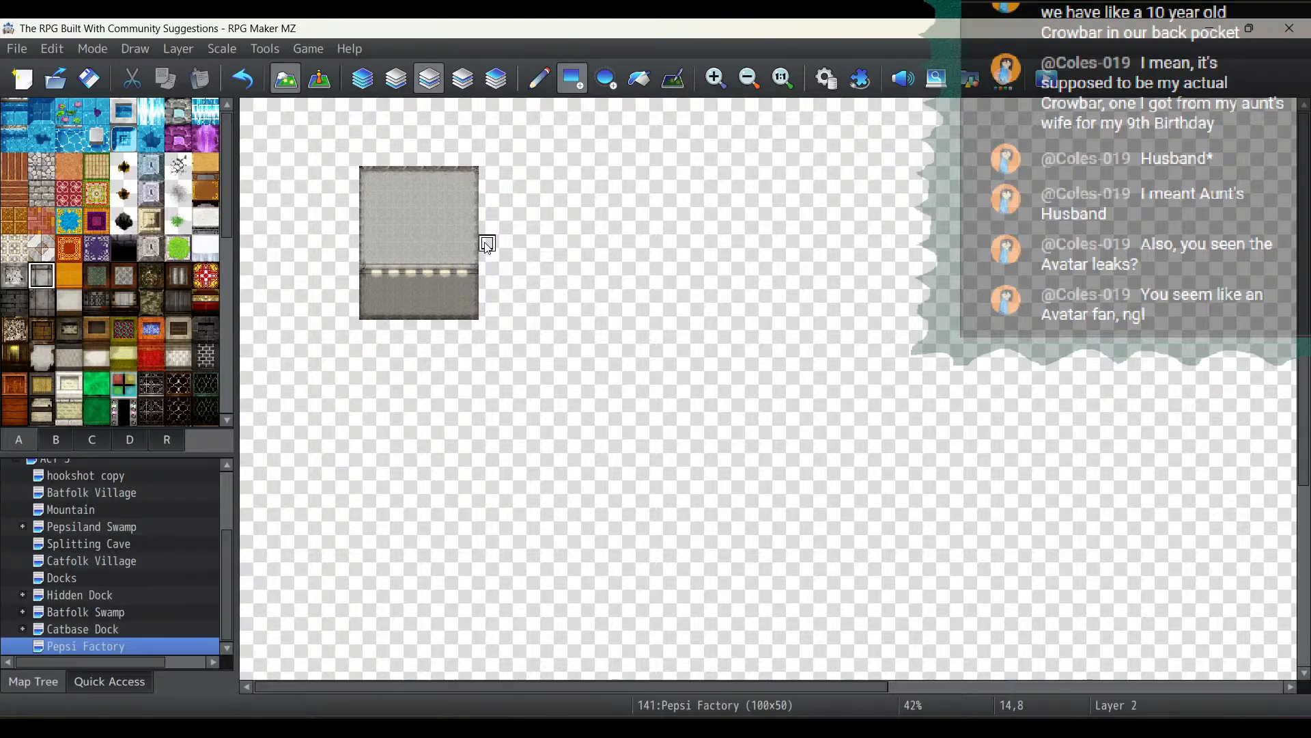
Open a one-tile gap in the first concrete block at 13,8 with the blank tile, and place a Wall B (Concrete) tile above it at 13,7
{"action": "scroll", "coordinate": [47, 302], "scroll_direction": "down", "scroll_amount": 3}
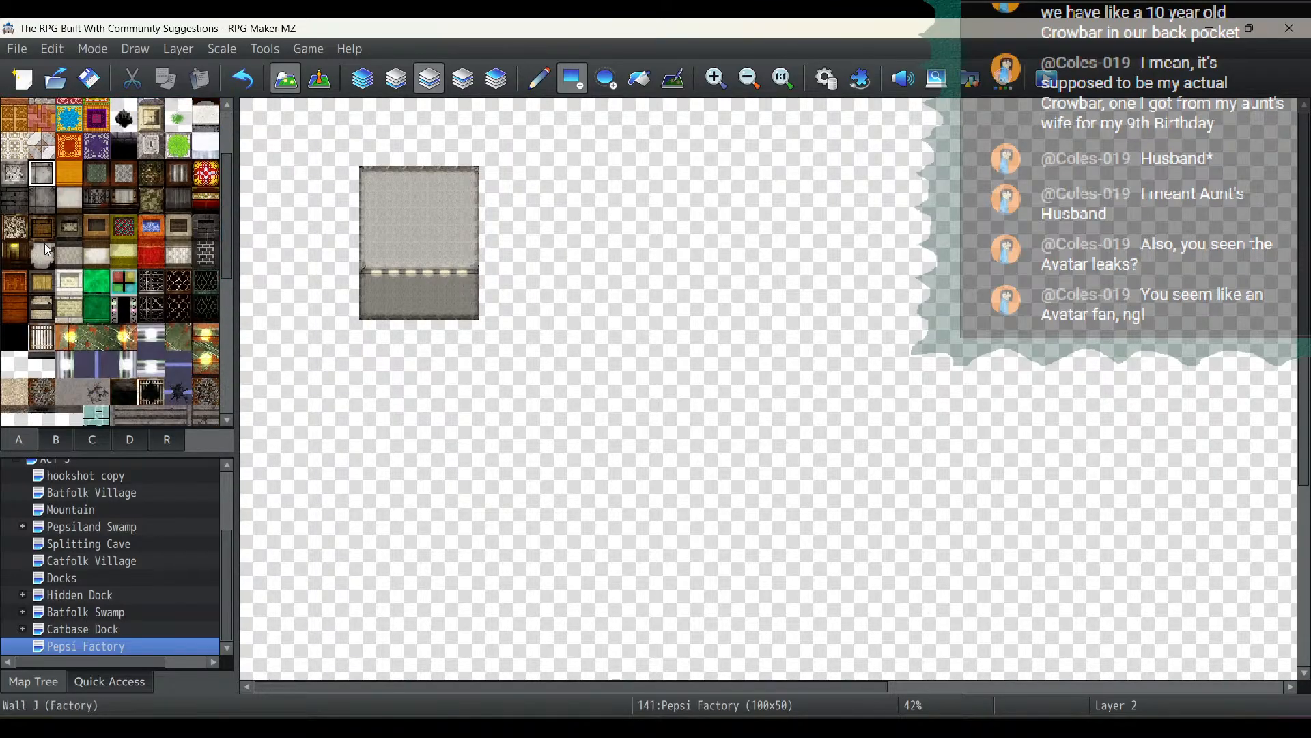
{"action": "scroll", "coordinate": [47, 249], "scroll_direction": "down", "scroll_amount": 3}
{"action": "left_click", "coordinate": [13, 278]}
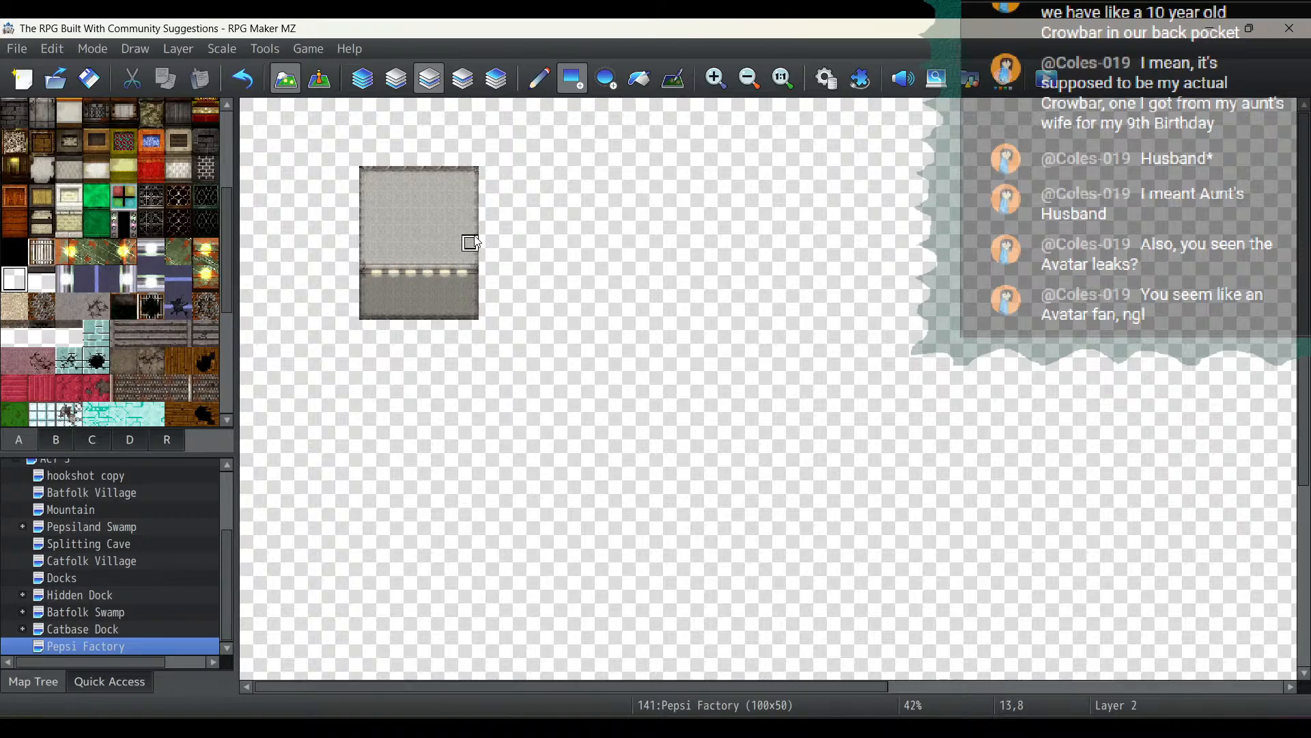
{"action": "left_click", "coordinate": [475, 245]}
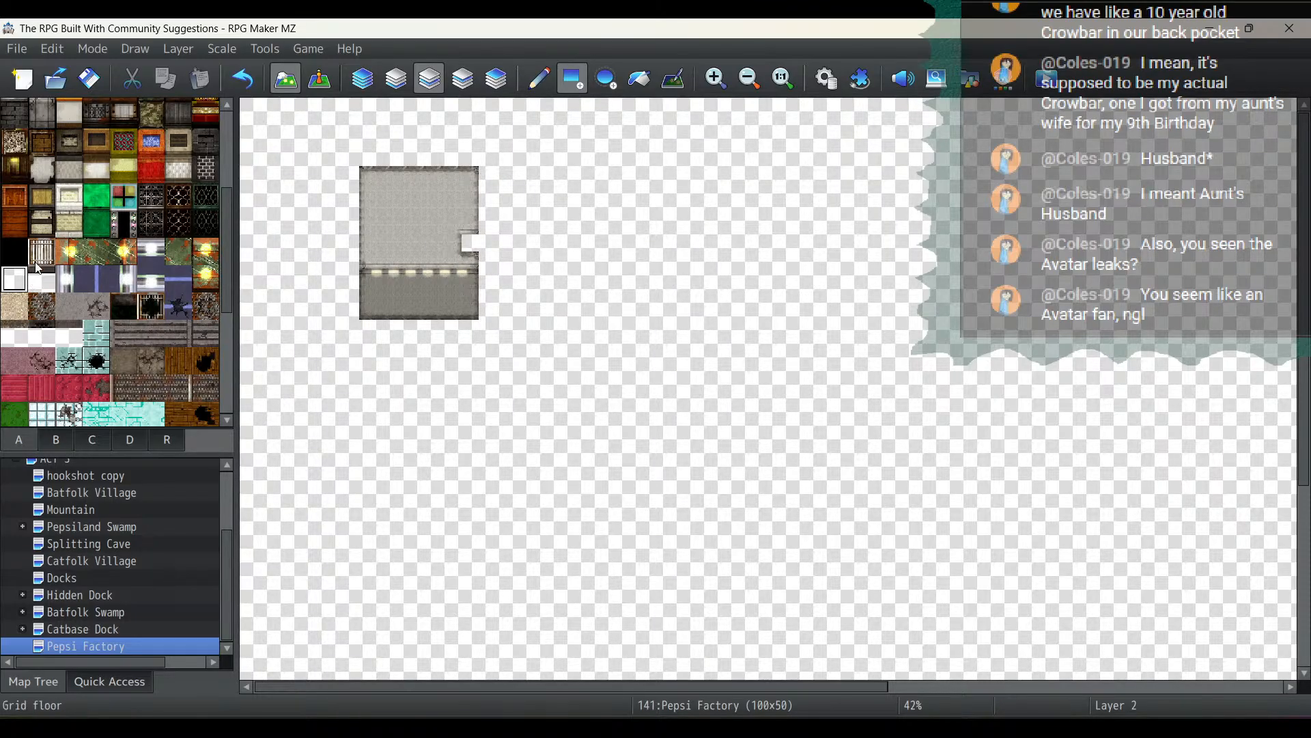
{"action": "scroll", "coordinate": [72, 248], "scroll_direction": "up", "scroll_amount": 4}
{"action": "left_click", "coordinate": [42, 234]}
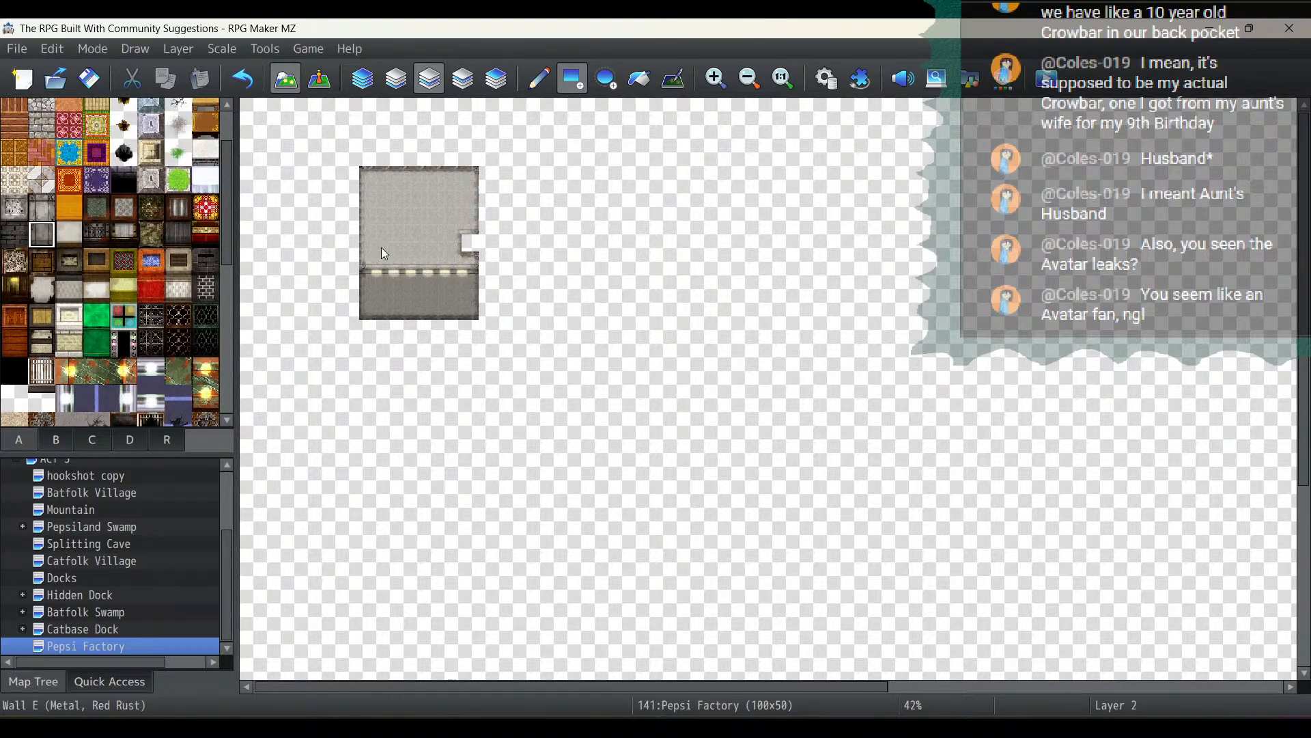
{"action": "left_click", "coordinate": [470, 225]}
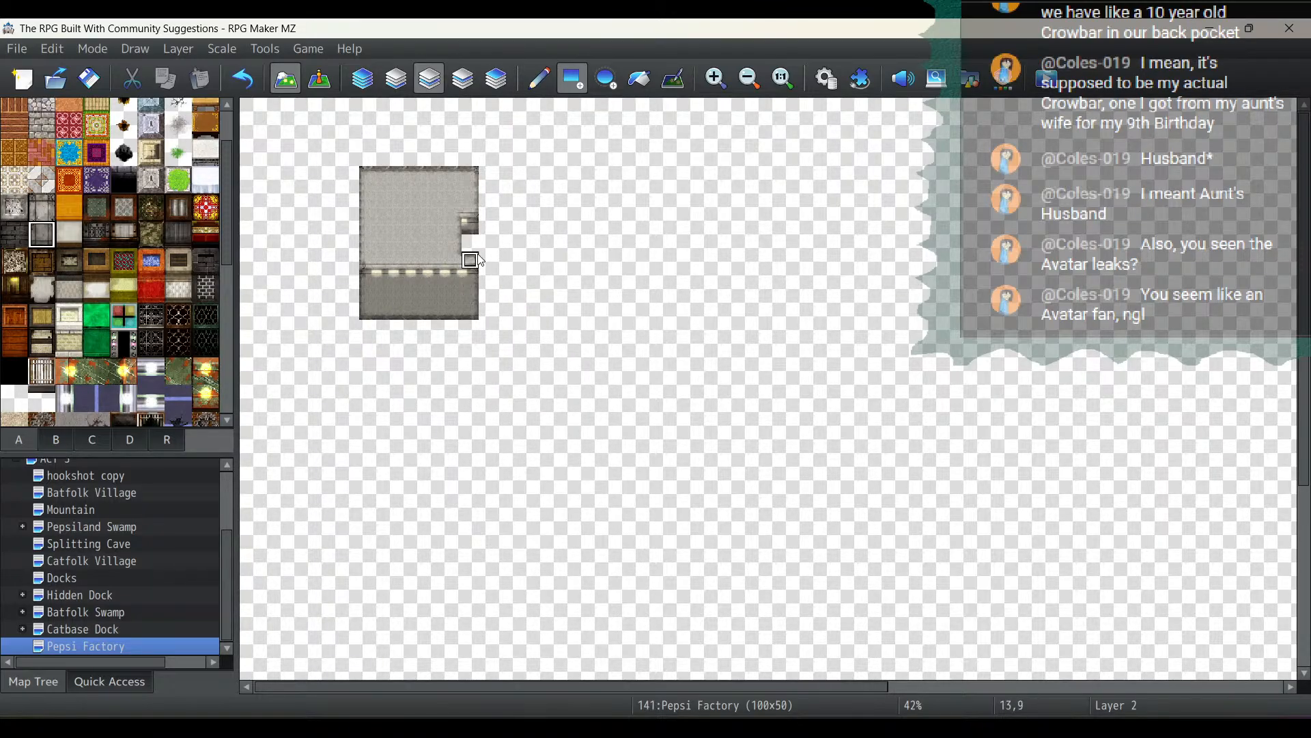
{"action": "left_click", "coordinate": [44, 209]}
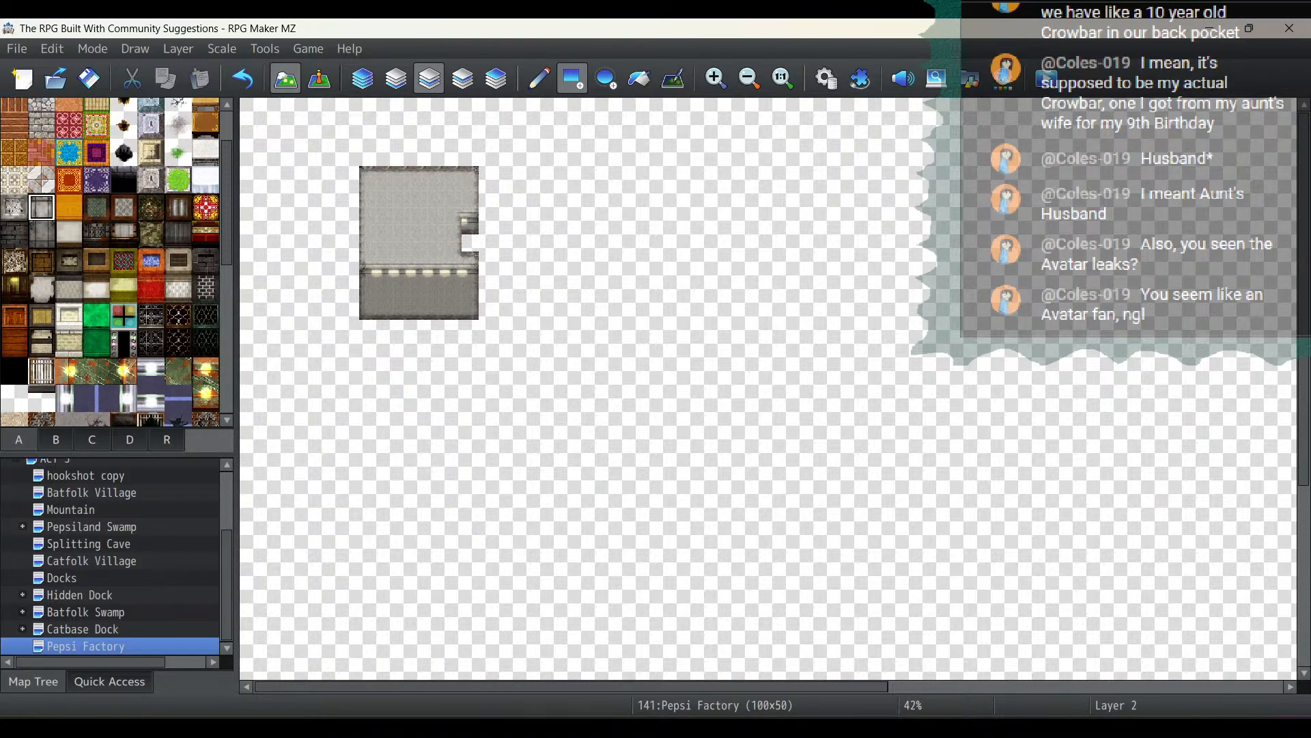
Switch to the image viewer to check the production flow in Pepsi Factory Guide.png, and return to the map in RPG Maker MZ
{"action": "key", "text": "alt+Tab"}
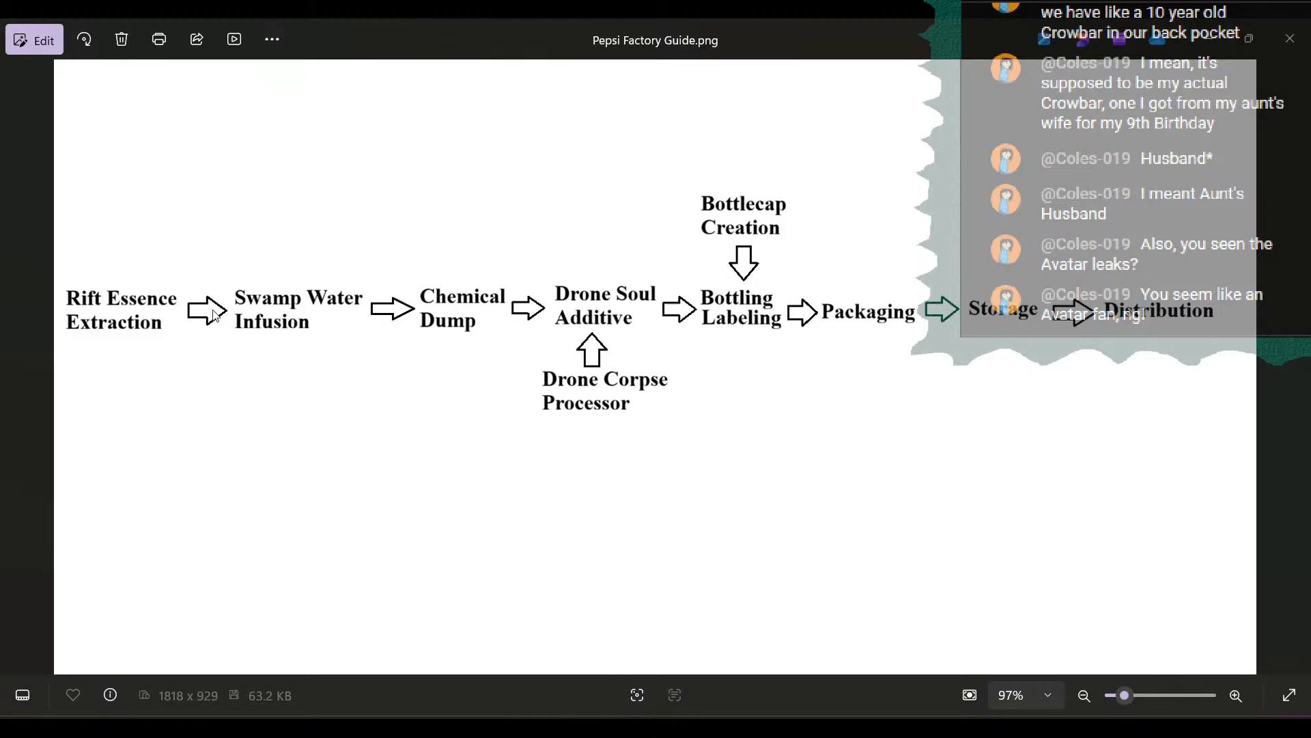
{"action": "key", "text": "alt+Tab"}
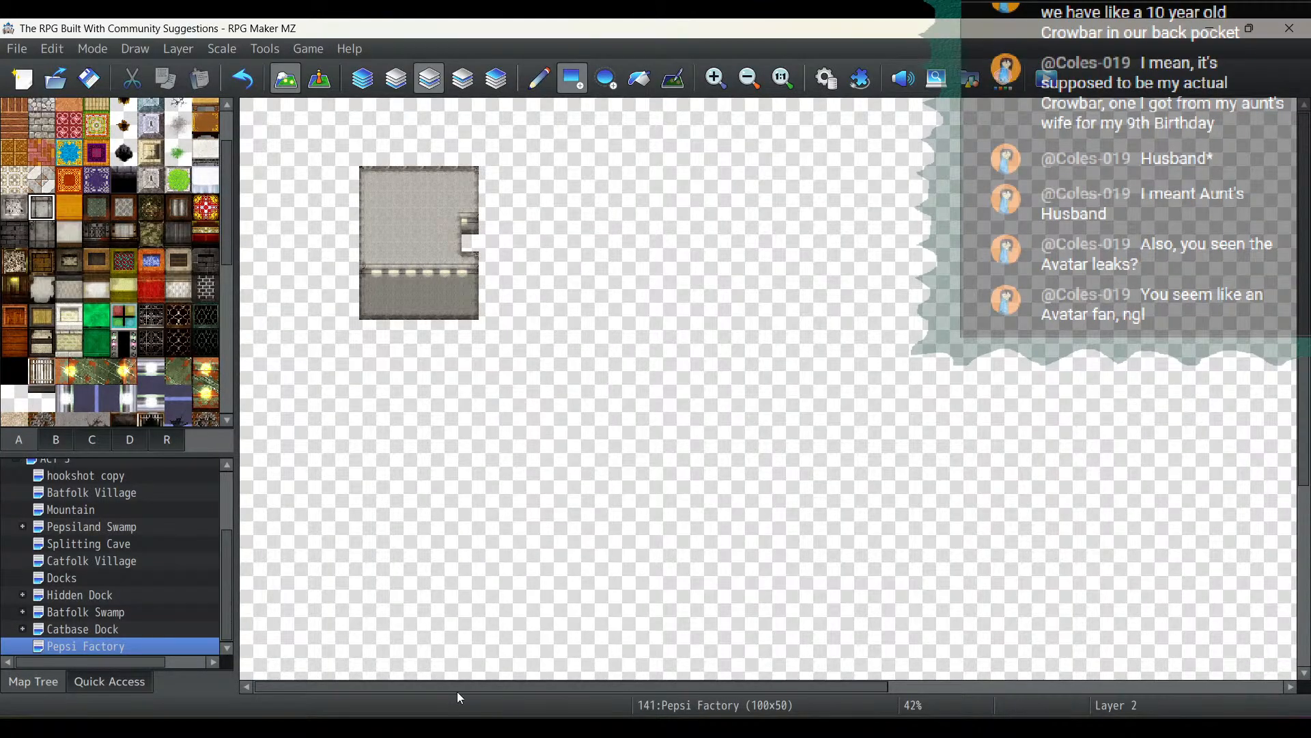
{"action": "left_click_drag", "start_coordinate": [458, 685], "coordinate": [514, 694]}
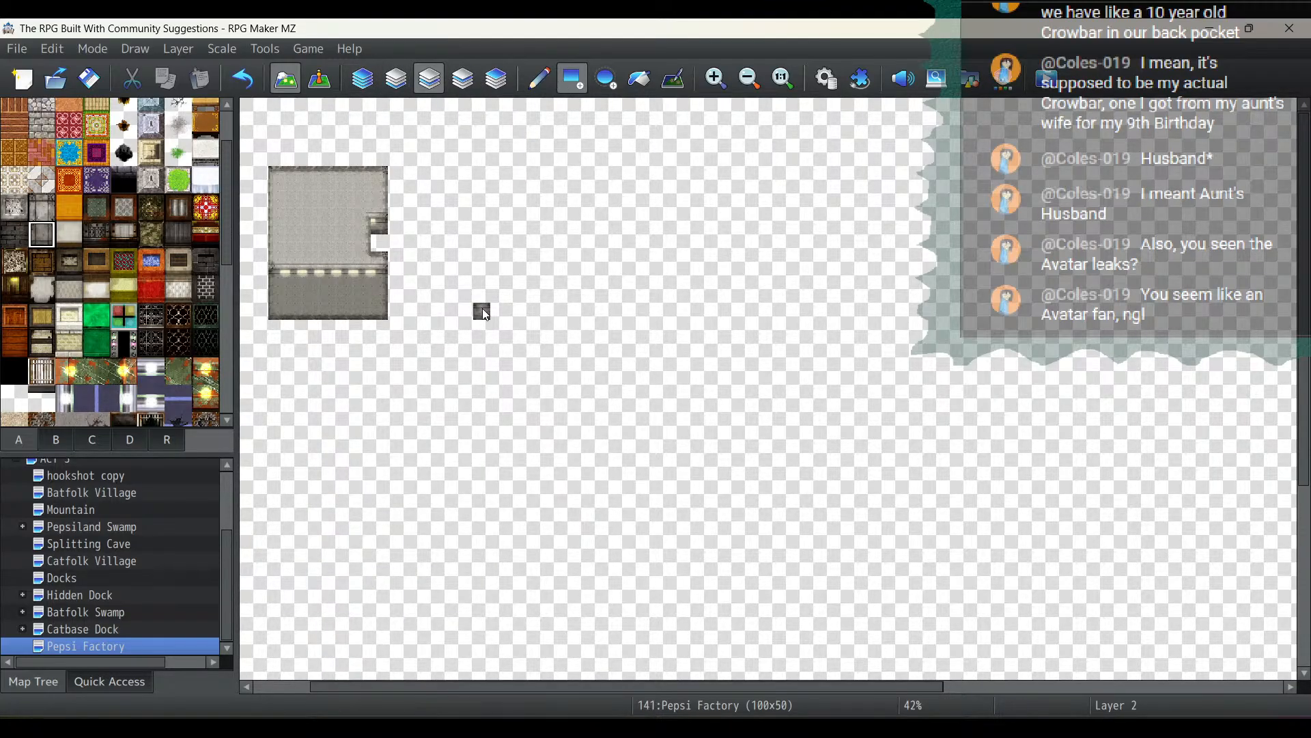
Build a second block with a concrete wall from 19,10 to 25,12 and matching wall-top tiles from 19,4 to 25,9
{"action": "left_click_drag", "start_coordinate": [482, 309], "coordinate": [492, 299]}
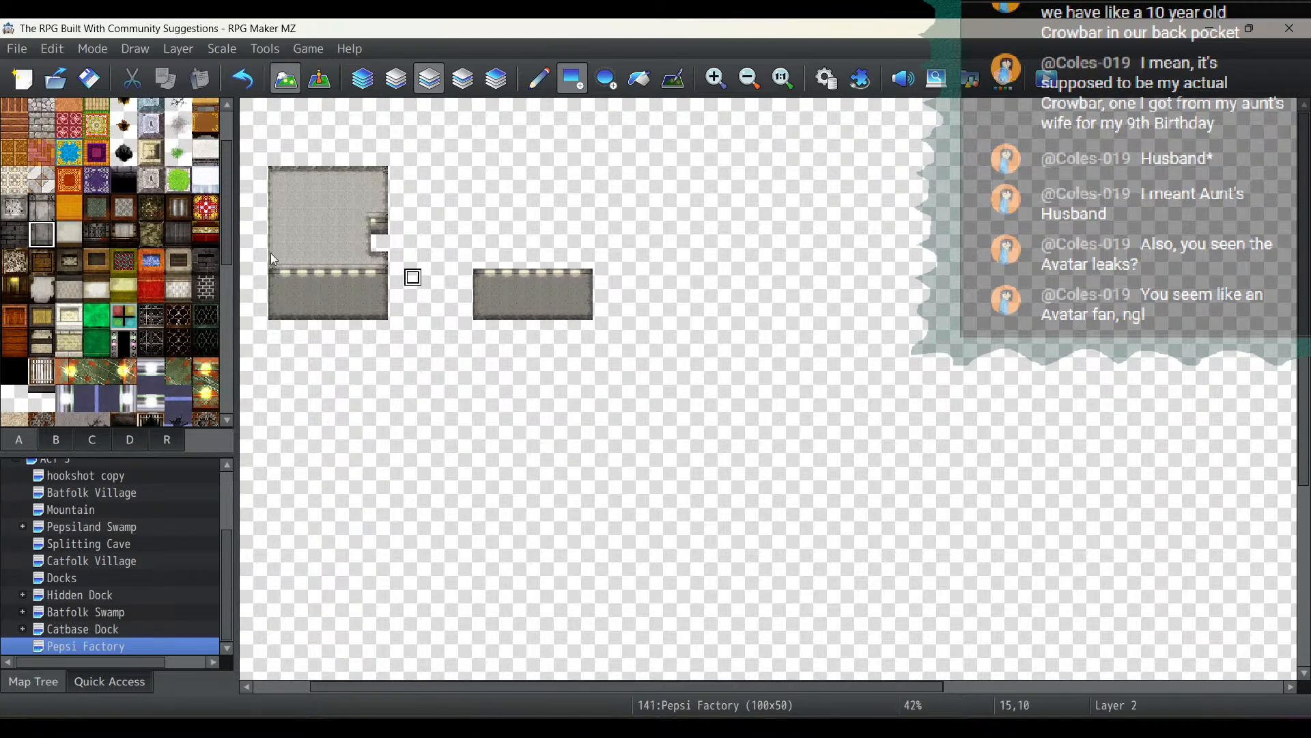
{"action": "left_click", "coordinate": [41, 206]}
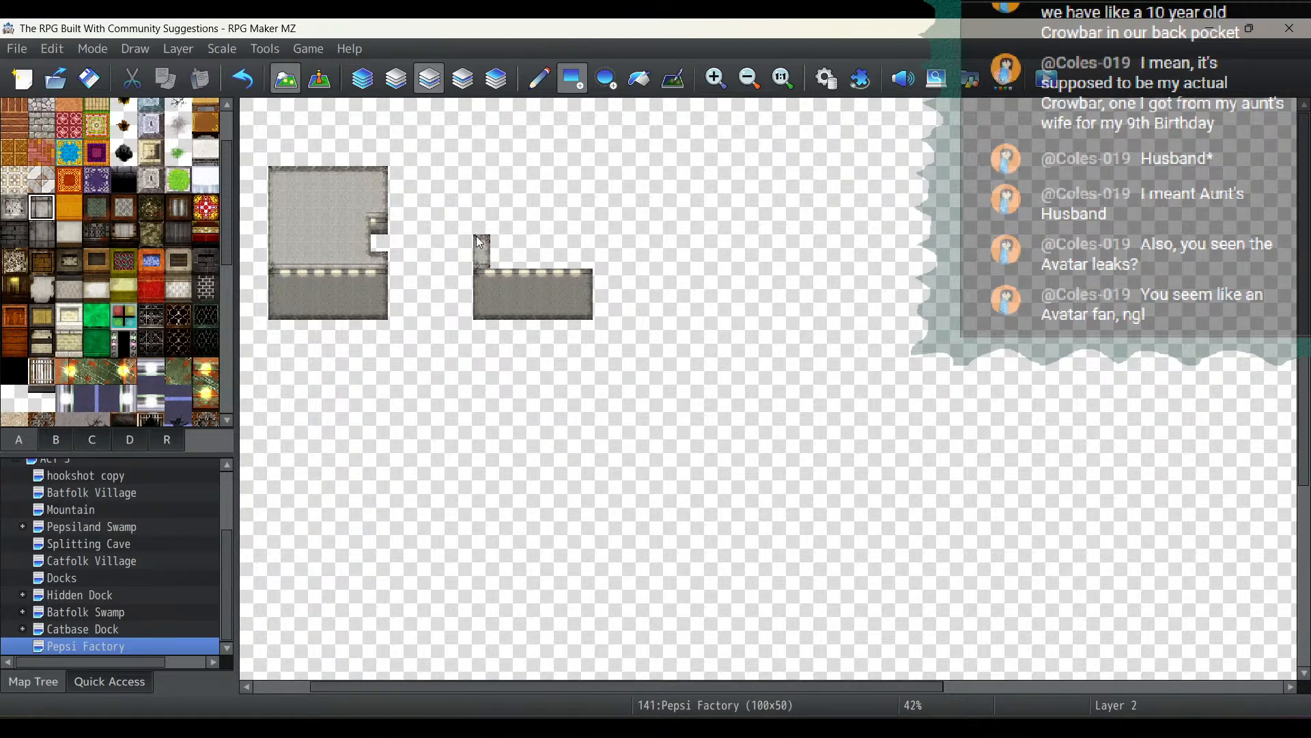
{"action": "left_click_drag", "start_coordinate": [479, 242], "coordinate": [587, 173]}
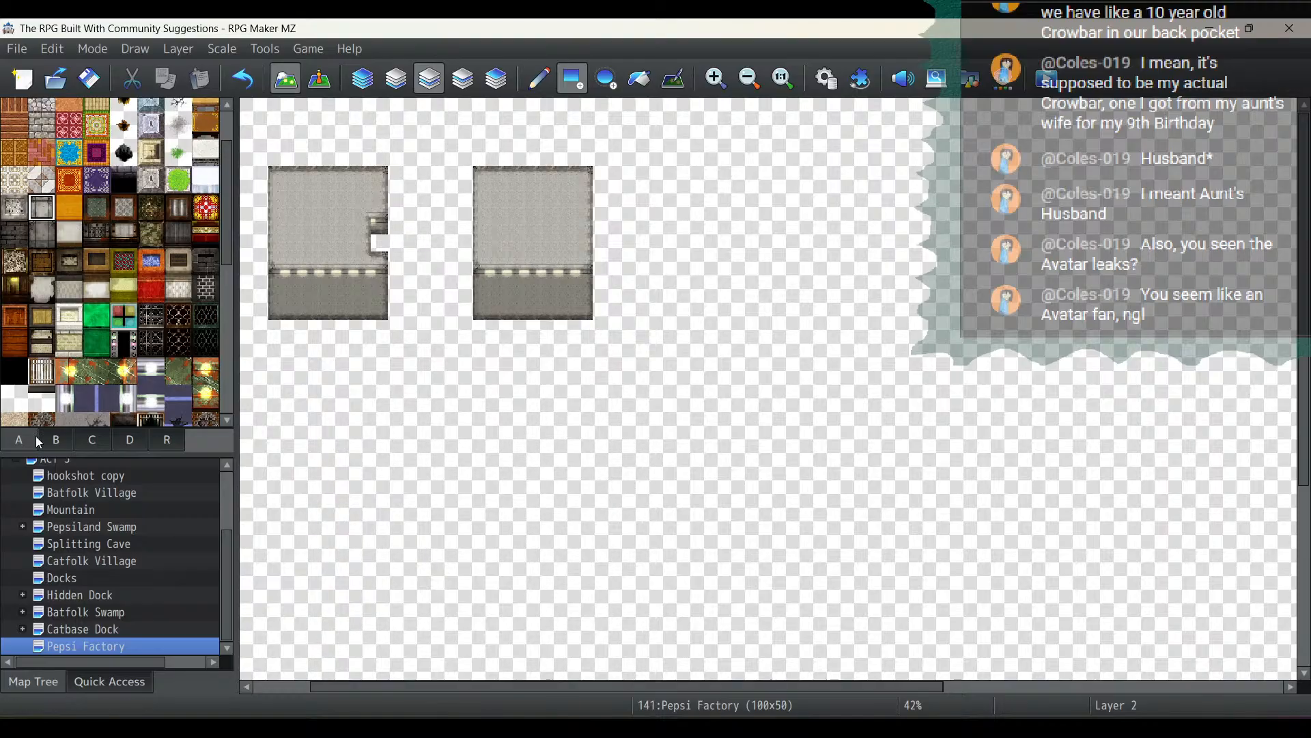
Open blank gaps in the second block at 19,8 and 25,8, and place a concrete wall tile above each at 19,7 and 25,7
{"action": "left_click", "coordinate": [14, 398]}
{"action": "left_click", "coordinate": [482, 243]}
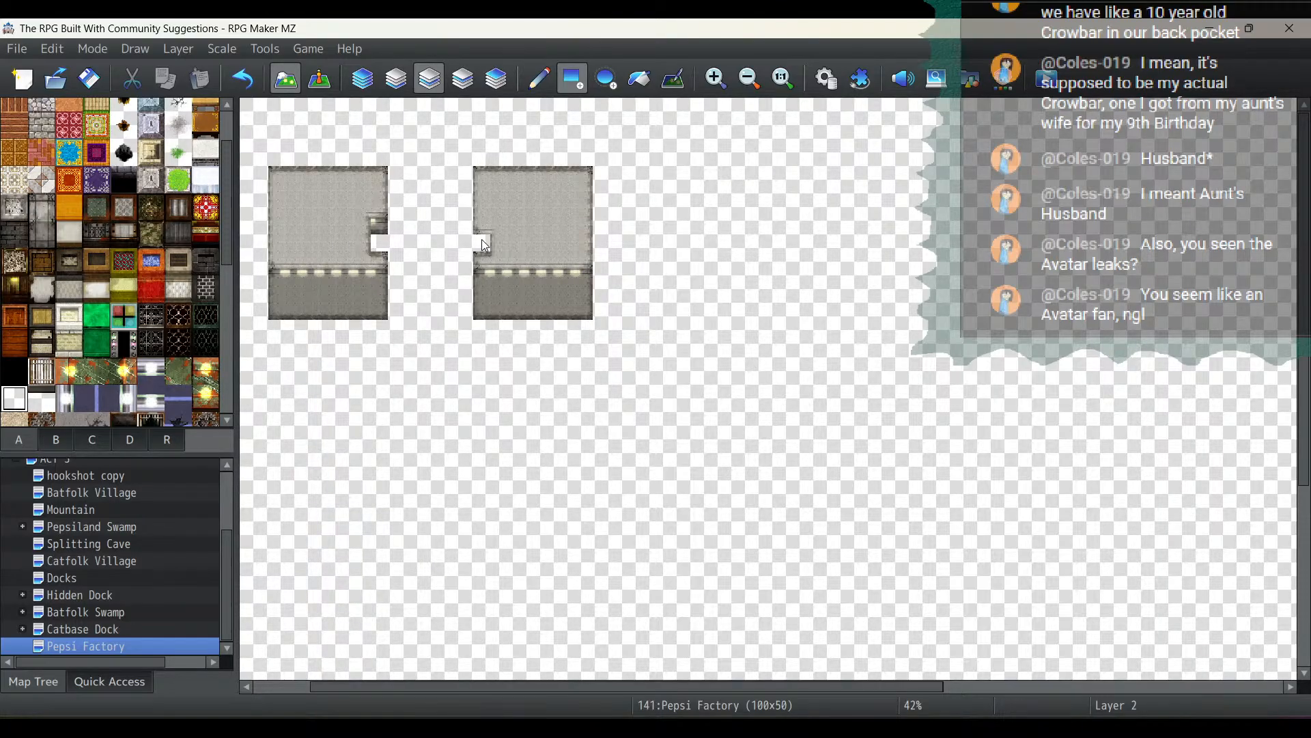
{"action": "left_click", "coordinate": [585, 243]}
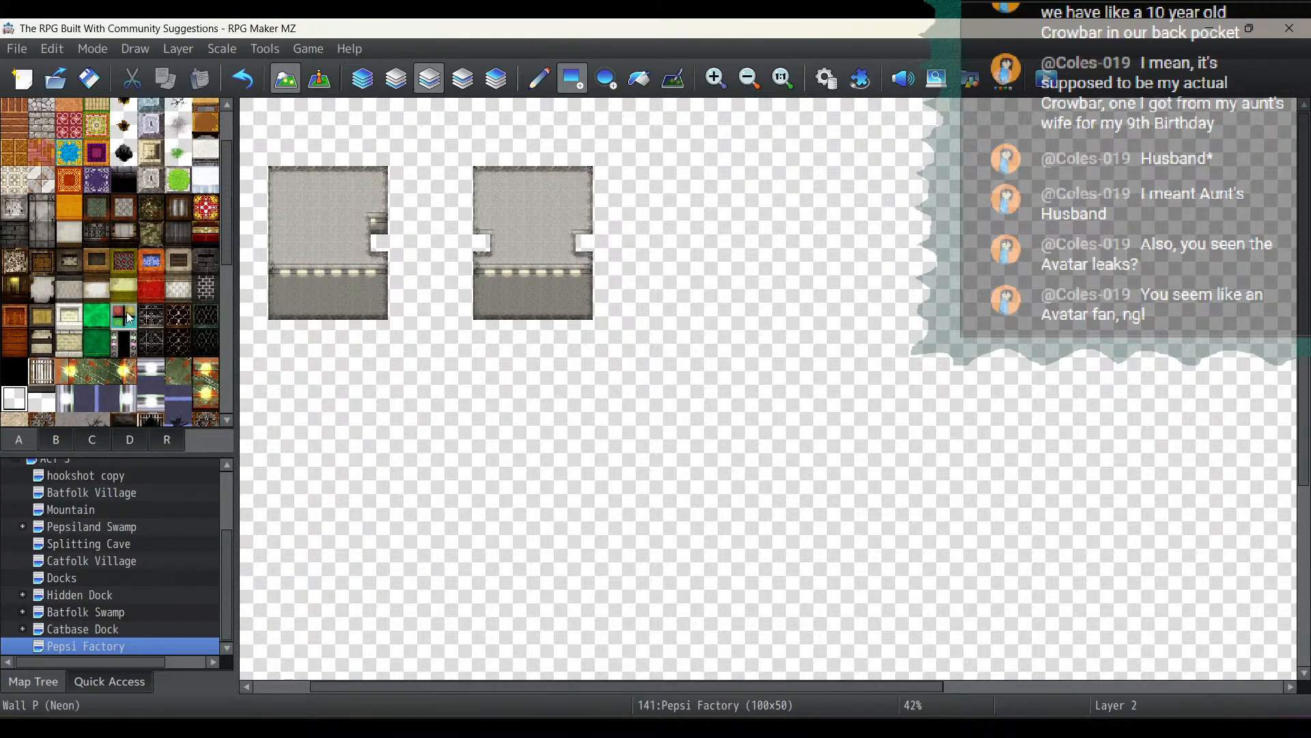
{"action": "left_click", "coordinate": [42, 234]}
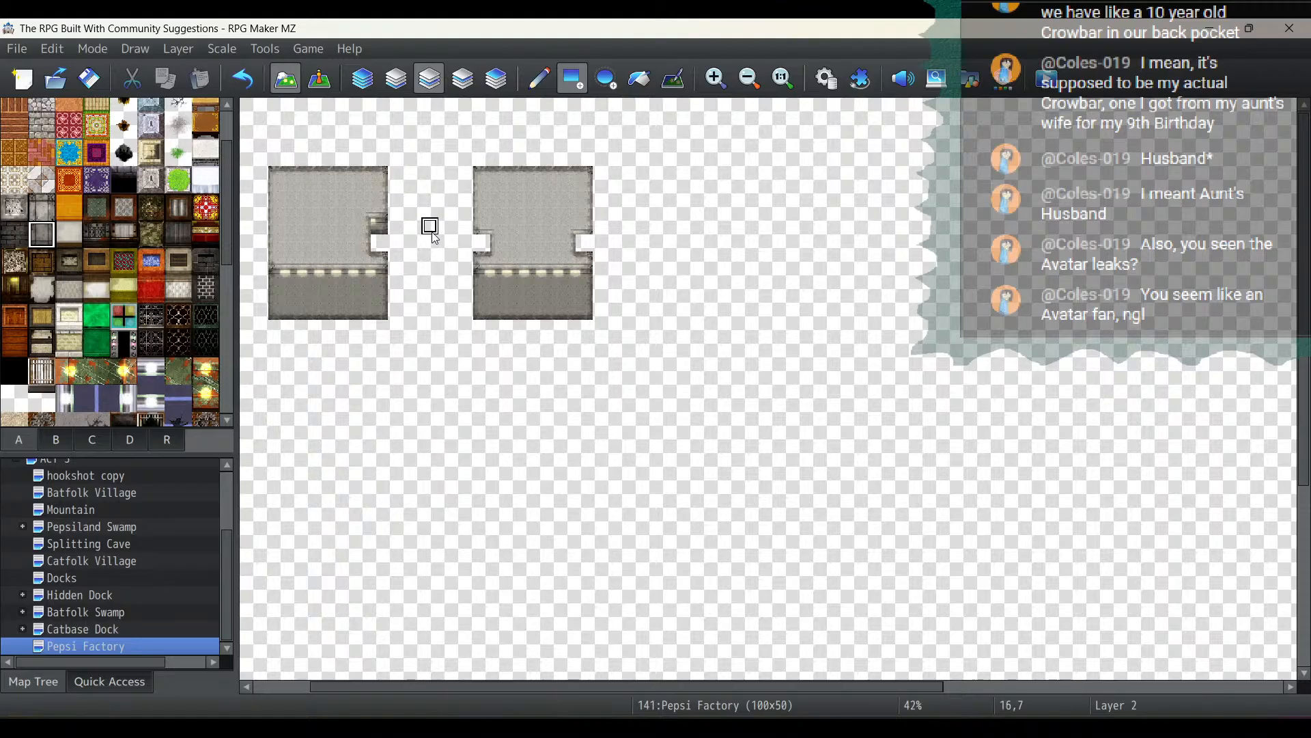
{"action": "left_click", "coordinate": [482, 224]}
{"action": "left_click", "coordinate": [583, 226]}
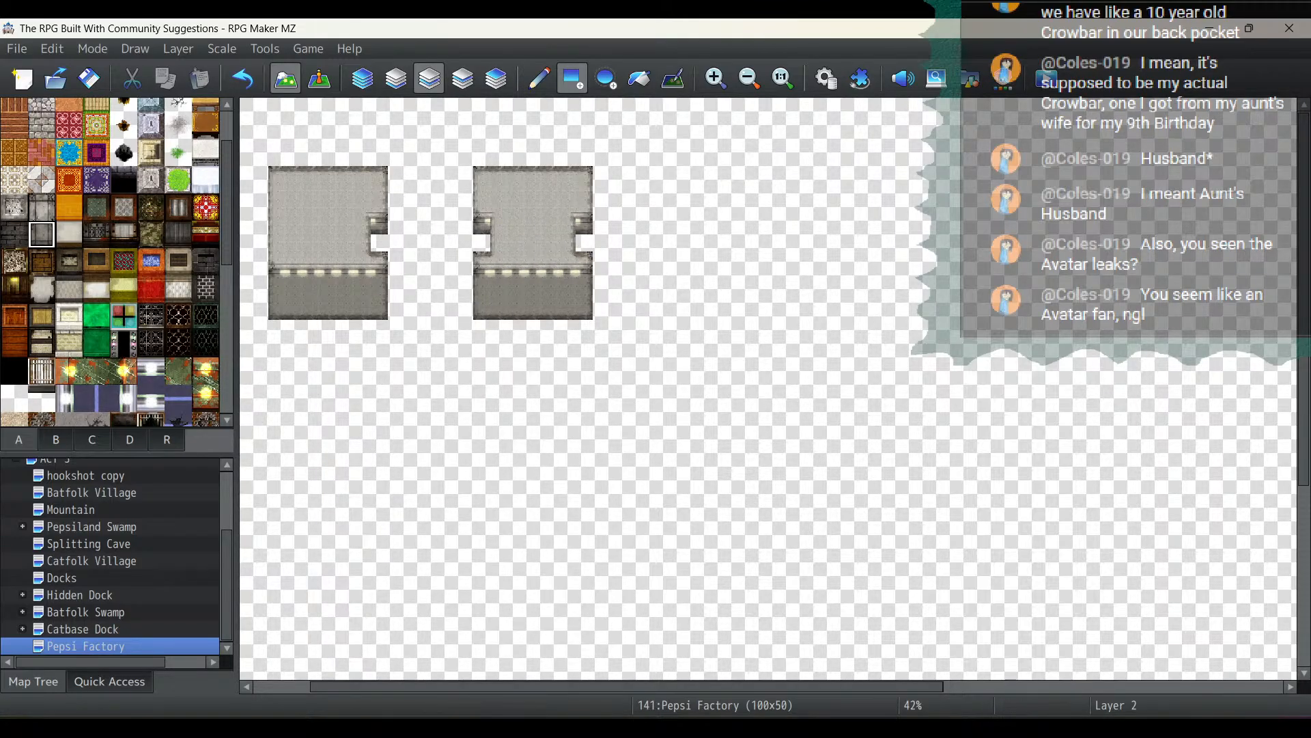
Switch to Pepsi Factory Guide.png to check the next production stage, and return to the free map area east of the second block
{"action": "left_click", "coordinate": [362, 726]}
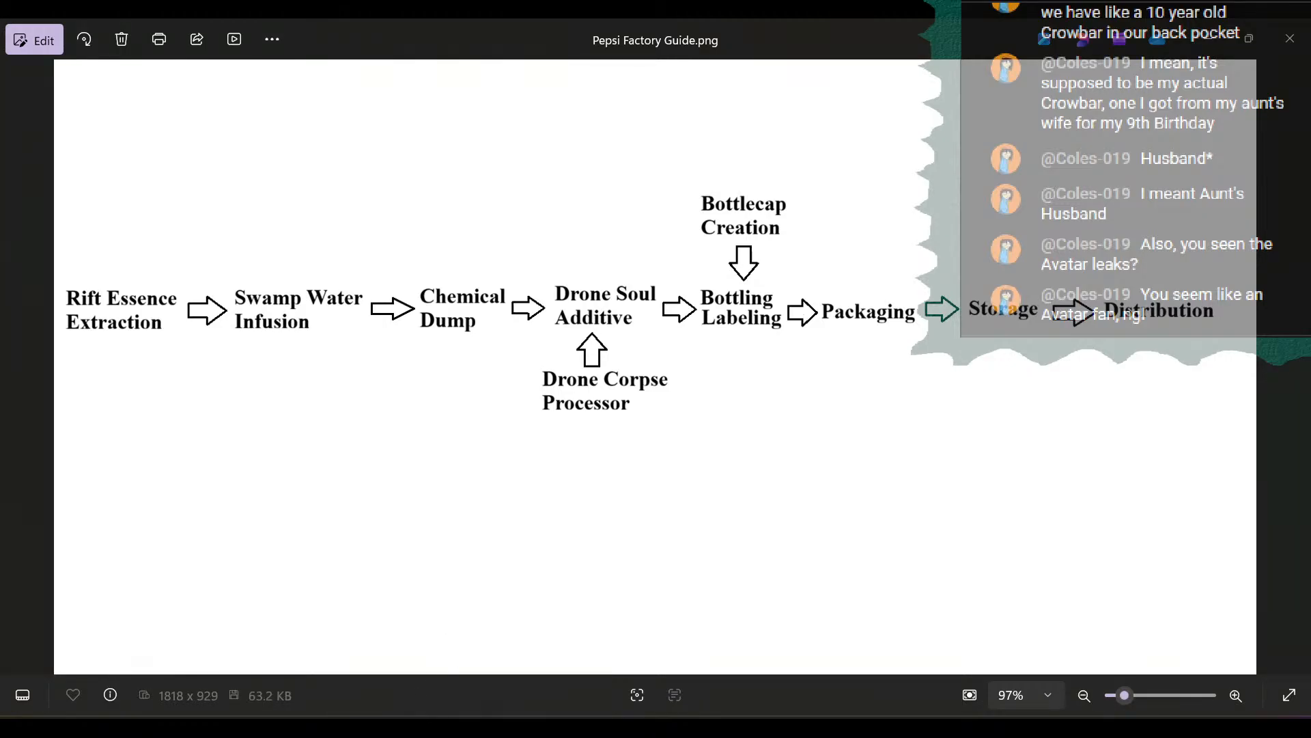
{"action": "left_click", "coordinate": [499, 726]}
{"action": "left_click_drag", "start_coordinate": [504, 687], "coordinate": [455, 685]}
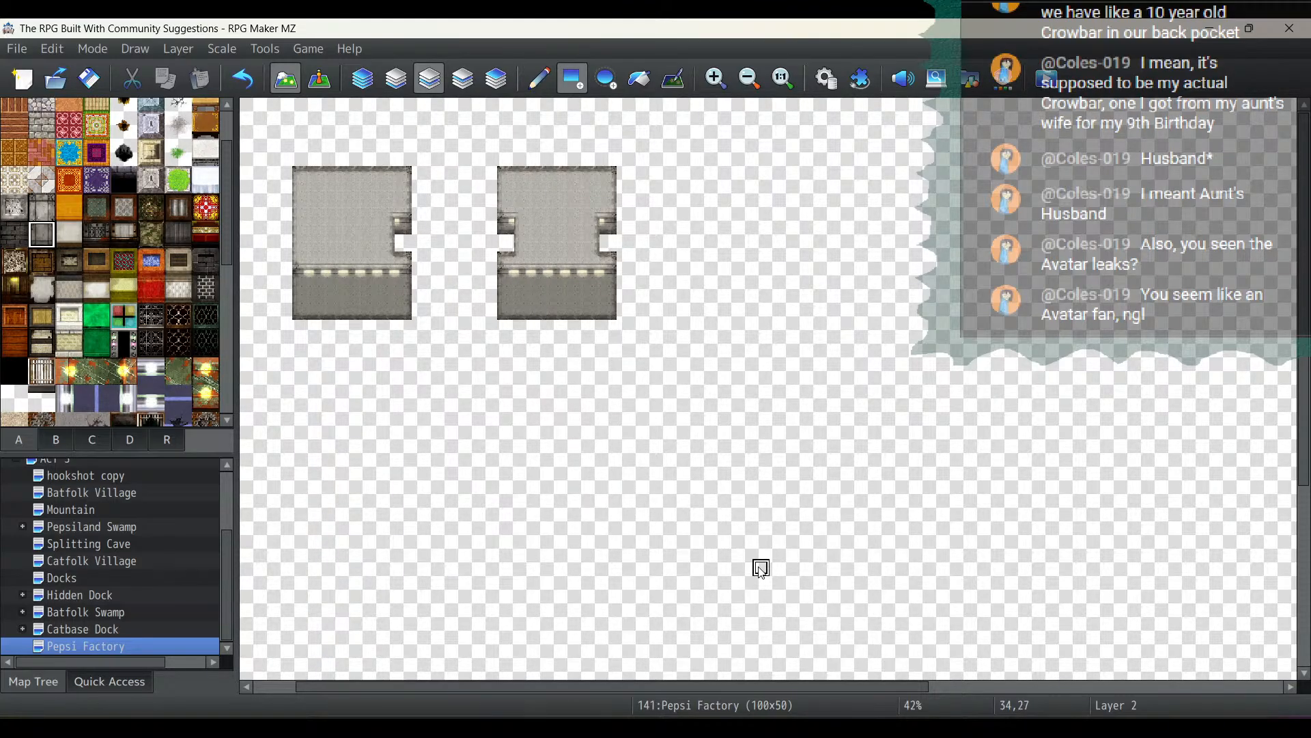
{"action": "left_click_drag", "start_coordinate": [687, 687], "coordinate": [738, 686]}
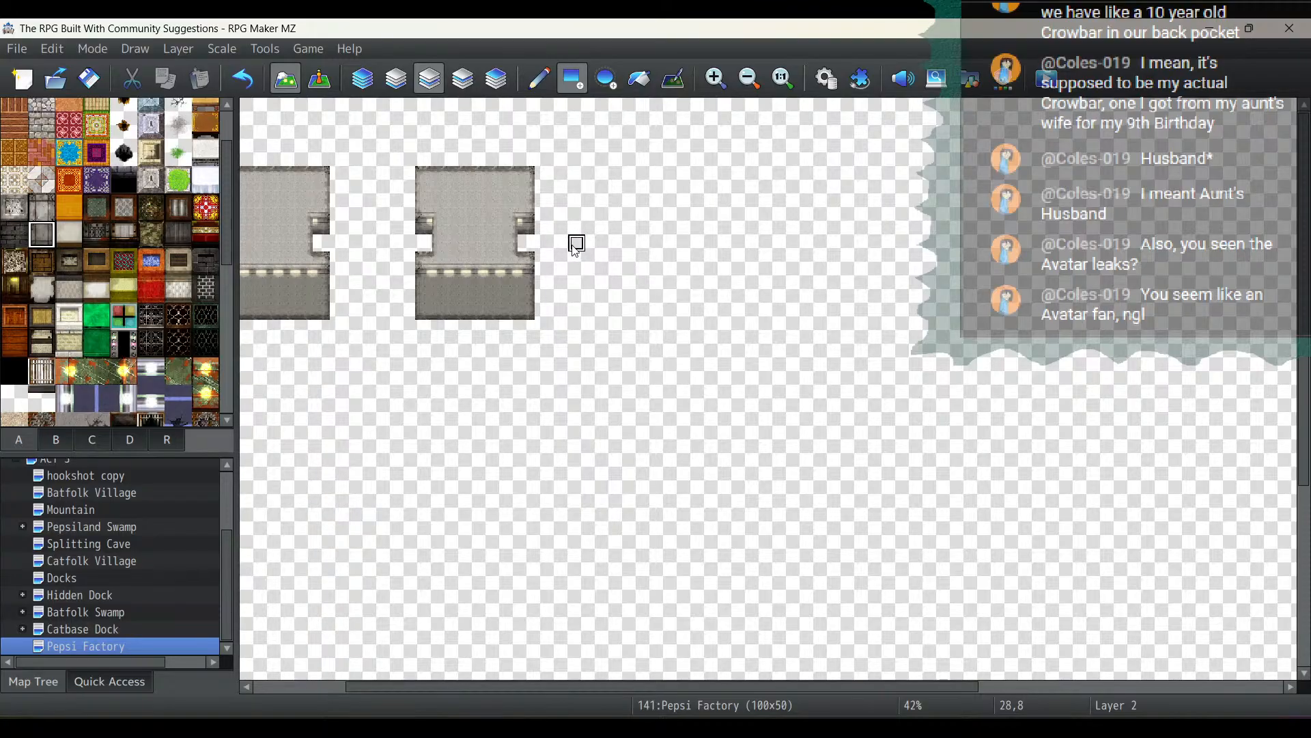
Build a third block with concrete wall-top tiles from 31,4 to 37,9 and a concrete wall from 31,10 to 37,12
{"action": "left_click", "coordinate": [628, 245]}
{"action": "left_click_drag", "start_coordinate": [628, 247], "coordinate": [678, 182]}
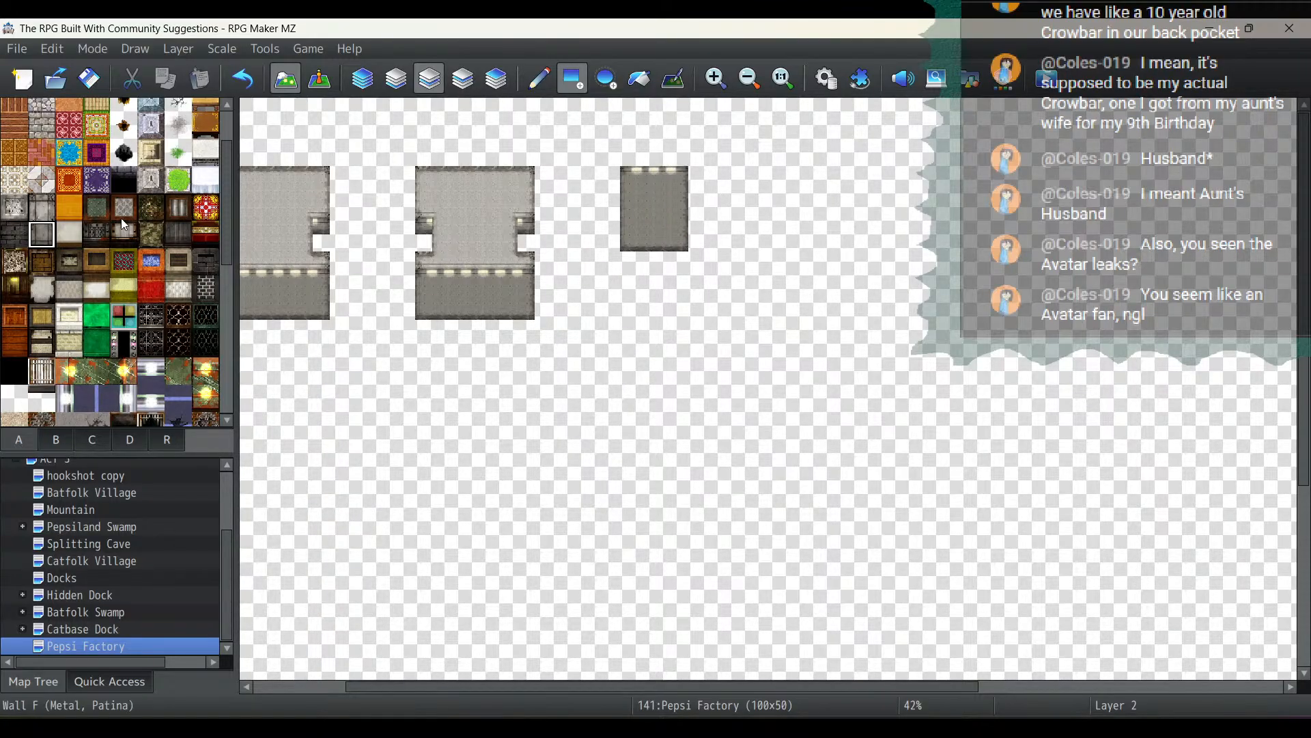
{"action": "left_click", "coordinate": [42, 207]}
{"action": "left_click_drag", "start_coordinate": [628, 174], "coordinate": [634, 198]}
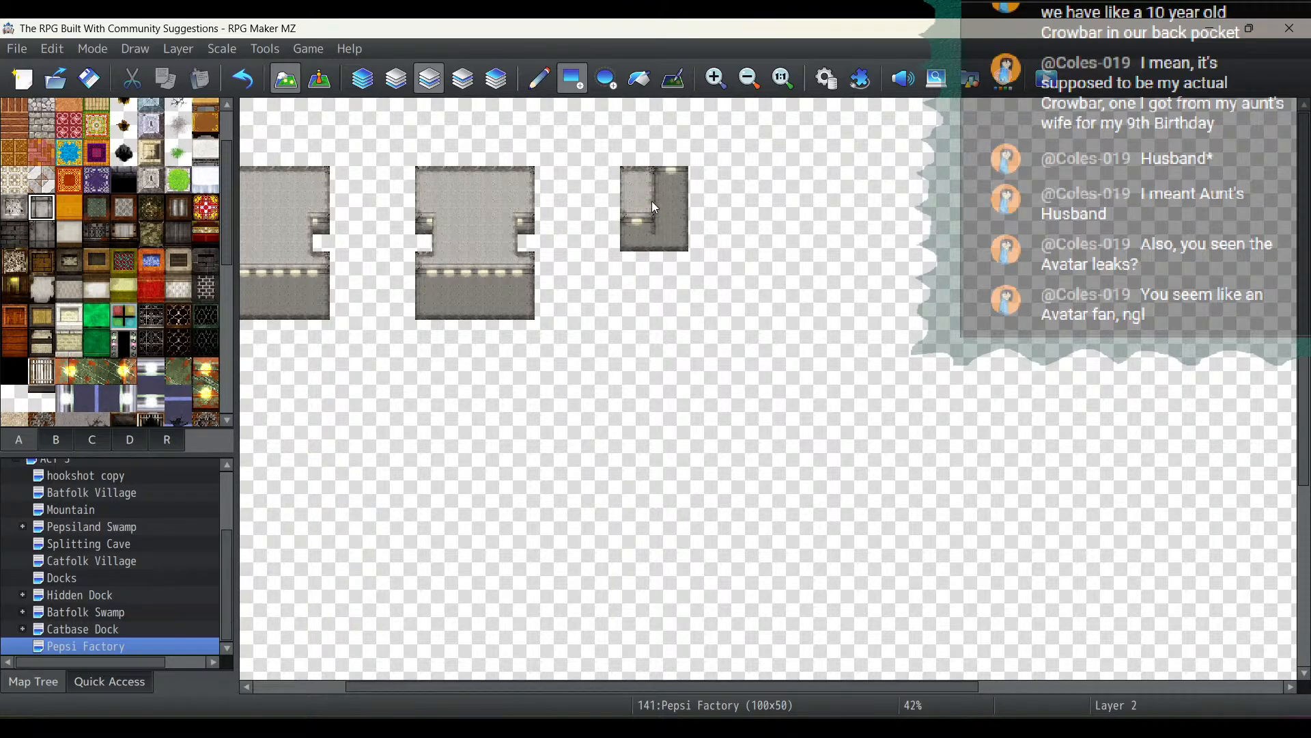
{"action": "mouse_move", "coordinate": [673, 205]}
{"action": "left_mouse_down"}
{"action": "mouse_move", "coordinate": [696, 203]}
{"action": "mouse_move", "coordinate": [746, 239]}
{"action": "mouse_move", "coordinate": [737, 263]}
{"action": "left_mouse_up"}
{"action": "left_click", "coordinate": [42, 234]}
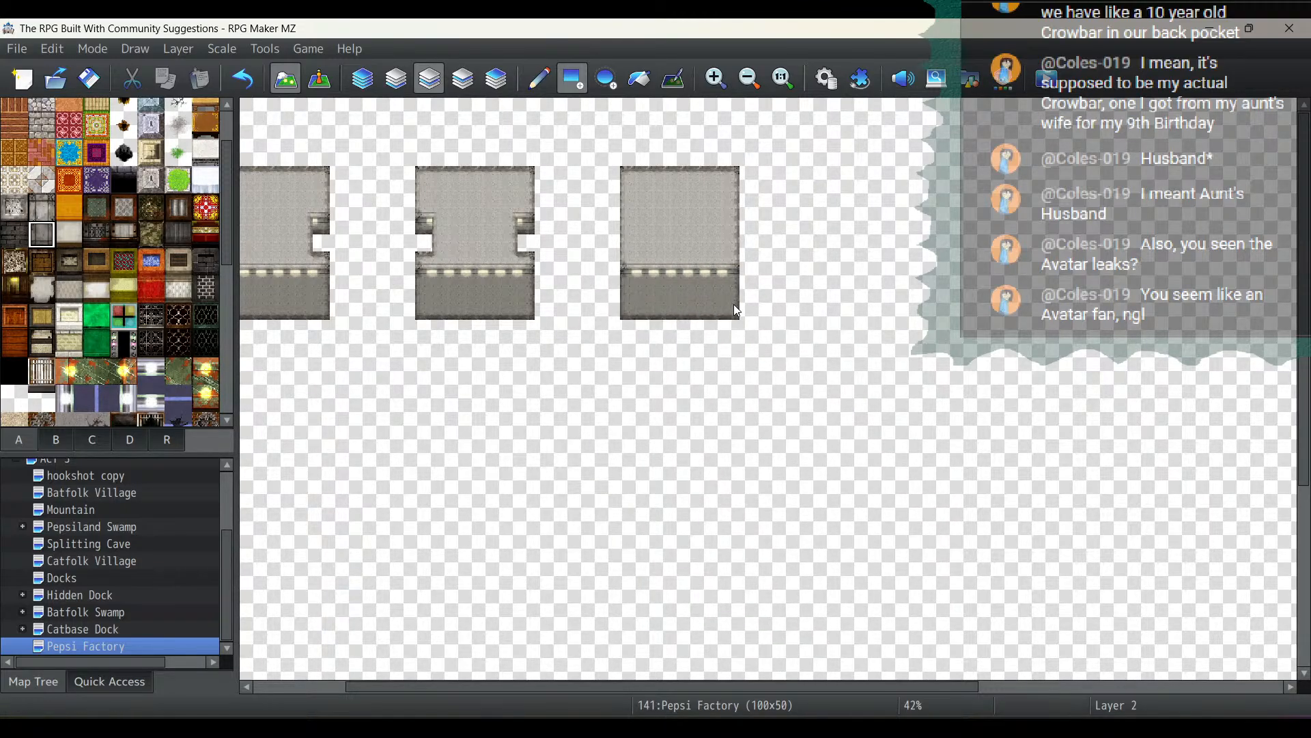
Open blank gaps in the third block at 31,8 and 37,8, and place a concrete wall tile above each at 31,7 and 37,7
{"action": "left_click", "coordinate": [14, 398]}
{"action": "left_click", "coordinate": [627, 244]}
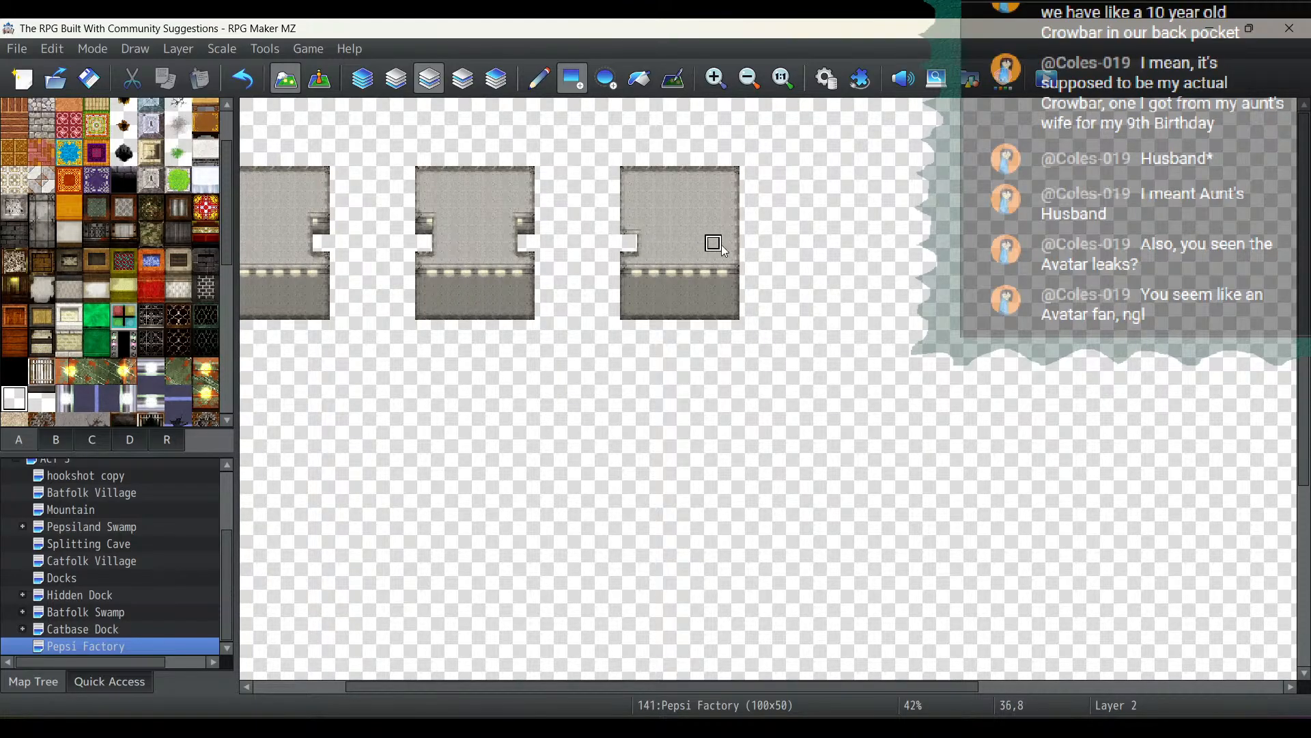
{"action": "left_click", "coordinate": [736, 246]}
{"action": "left_click", "coordinate": [43, 239]}
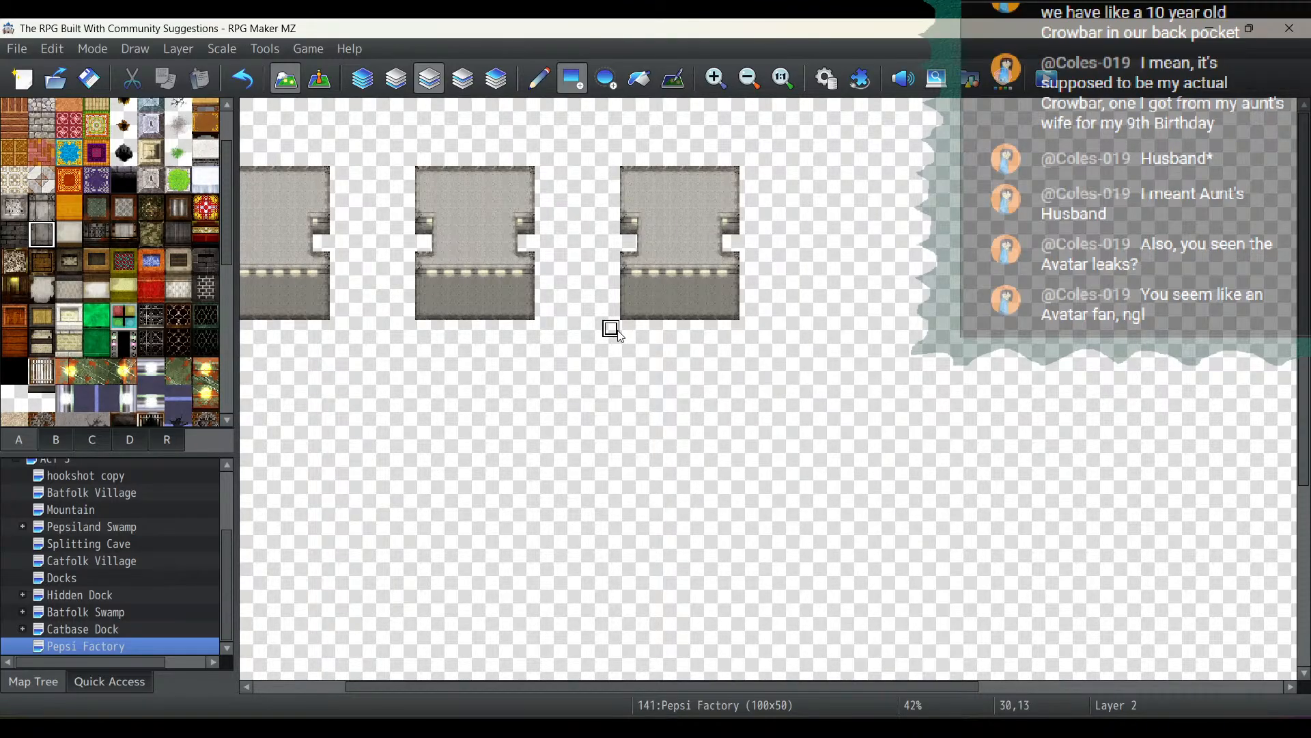
Review the production flow in Pepsi Factory Guide.png, and return to RPG Maker MZ to compare it with the three blocks on the map
{"action": "left_click", "coordinate": [342, 727]}
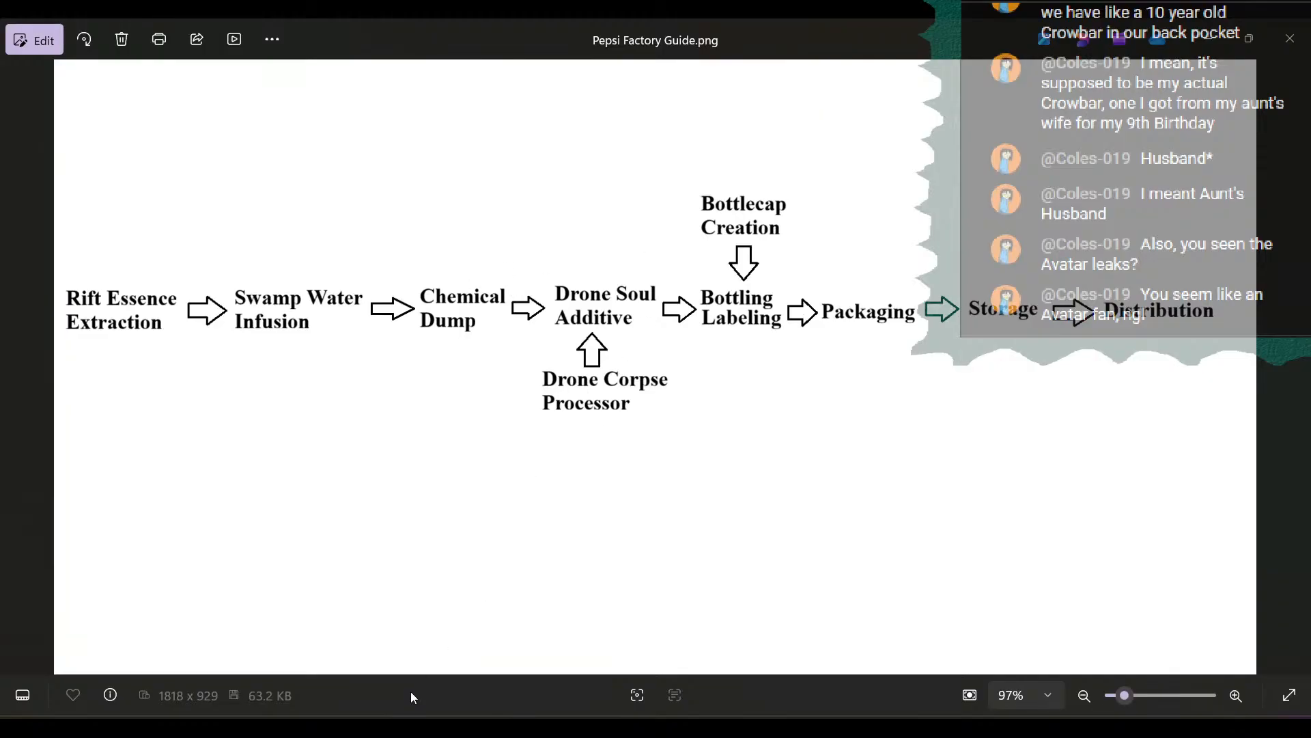
{"action": "left_click", "coordinate": [408, 709]}
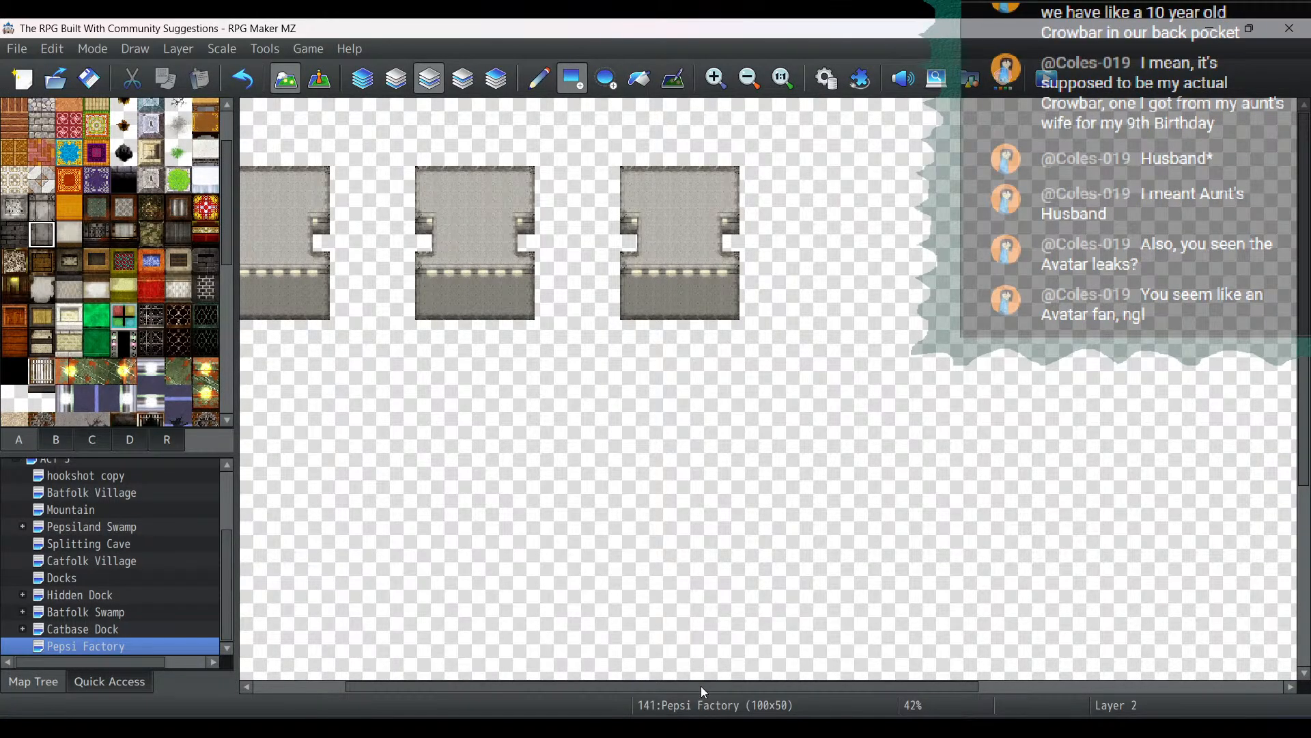
{"action": "left_click_drag", "start_coordinate": [701, 686], "coordinate": [483, 686]}
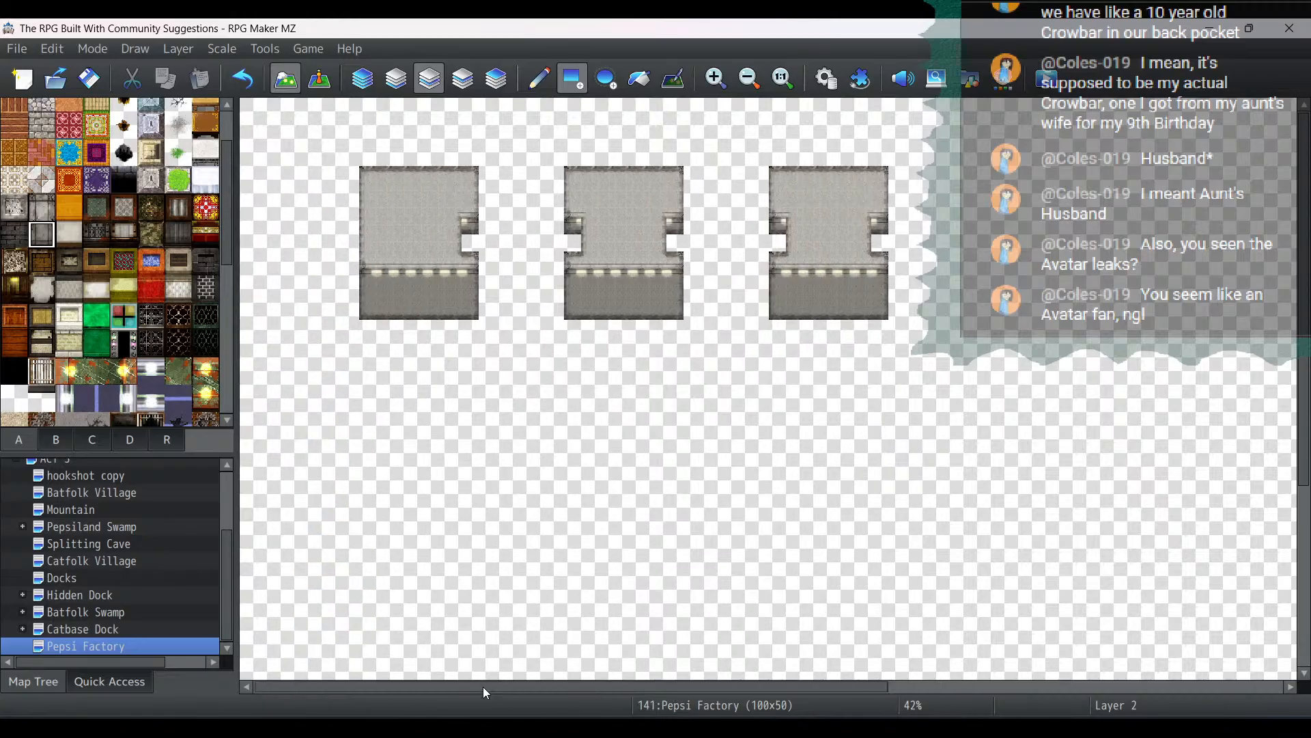
{"action": "left_click_drag", "start_coordinate": [586, 668], "coordinate": [808, 658]}
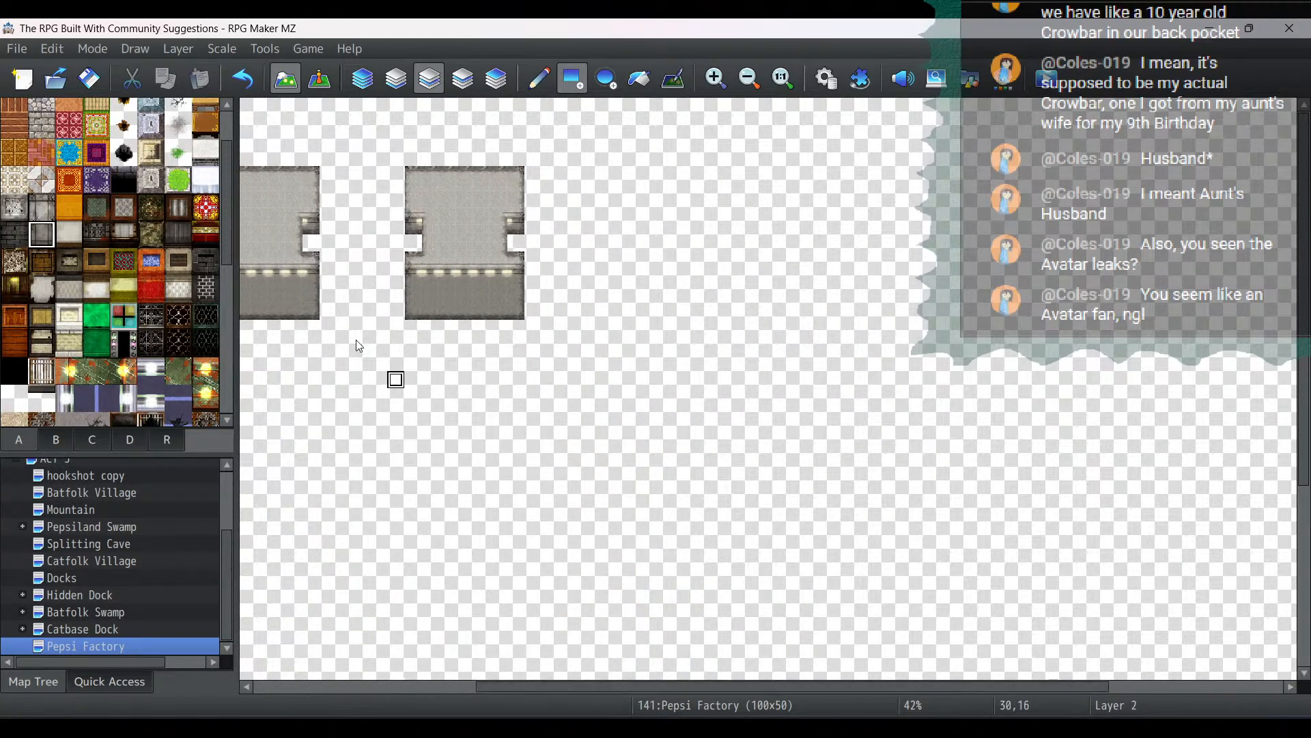
Build a fourth block southeast of the third, with concrete wall-top tiles from 43,15 to 49,20 and a concrete wall from 43,21 to 49,23
{"action": "left_click", "coordinate": [42, 206]}
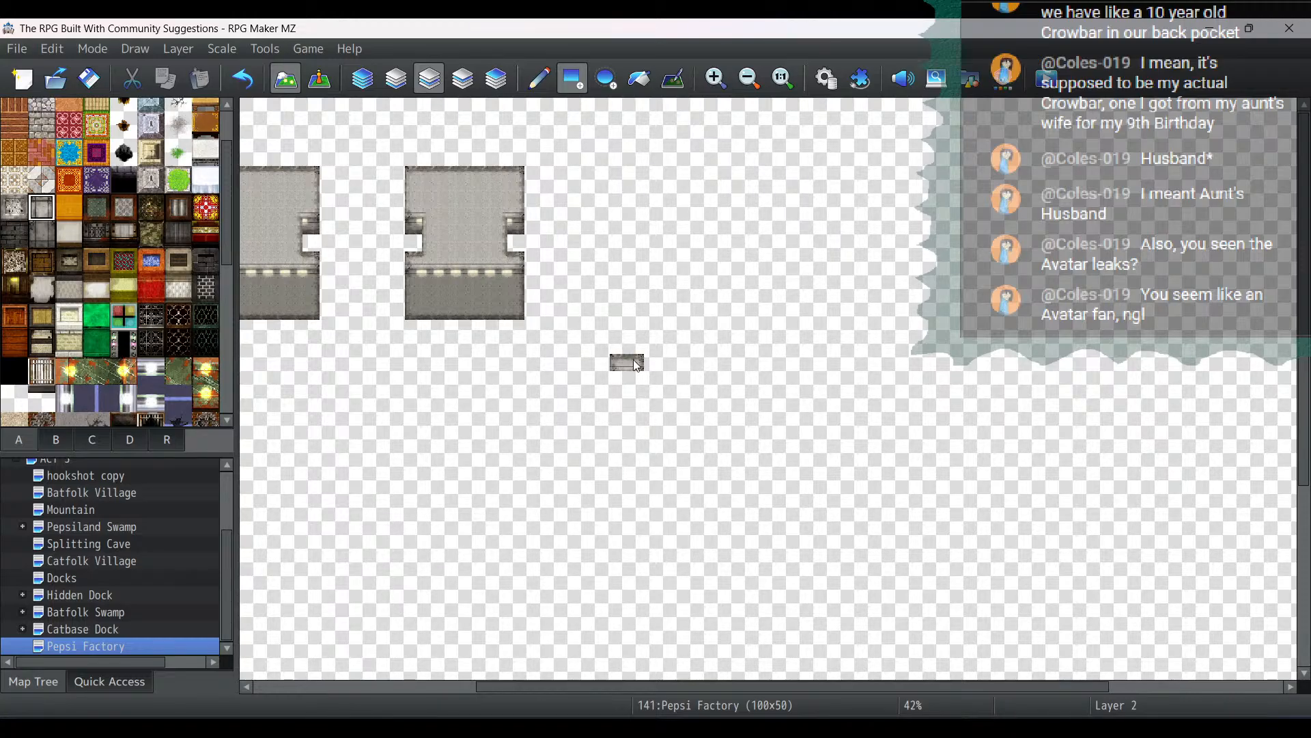
{"action": "mouse_move", "coordinate": [681, 373]}
{"action": "left_mouse_down"}
{"action": "mouse_move", "coordinate": [728, 375]}
{"action": "mouse_move", "coordinate": [725, 456]}
{"action": "left_mouse_up"}
{"action": "left_click", "coordinate": [42, 234]}
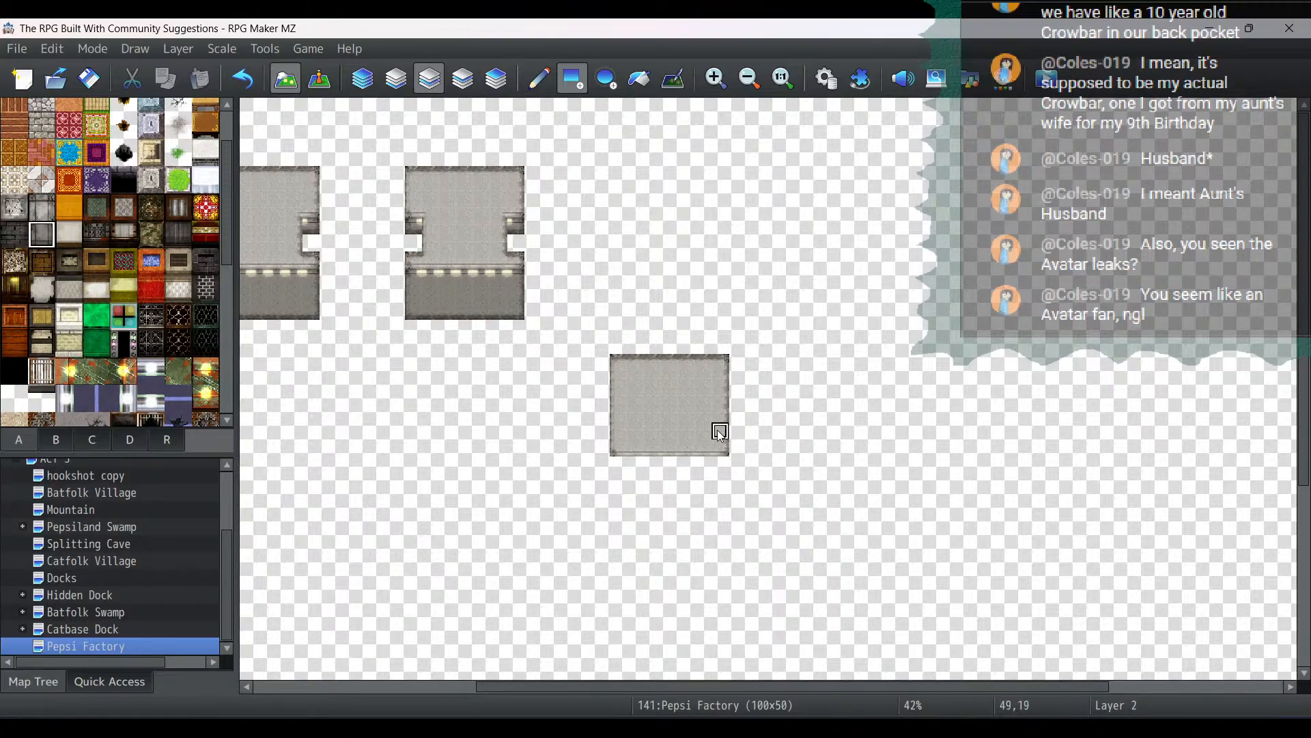
{"action": "mouse_move", "coordinate": [614, 463]}
{"action": "left_mouse_down"}
{"action": "mouse_move", "coordinate": [725, 471]}
{"action": "mouse_move", "coordinate": [728, 501]}
{"action": "left_mouse_up"}
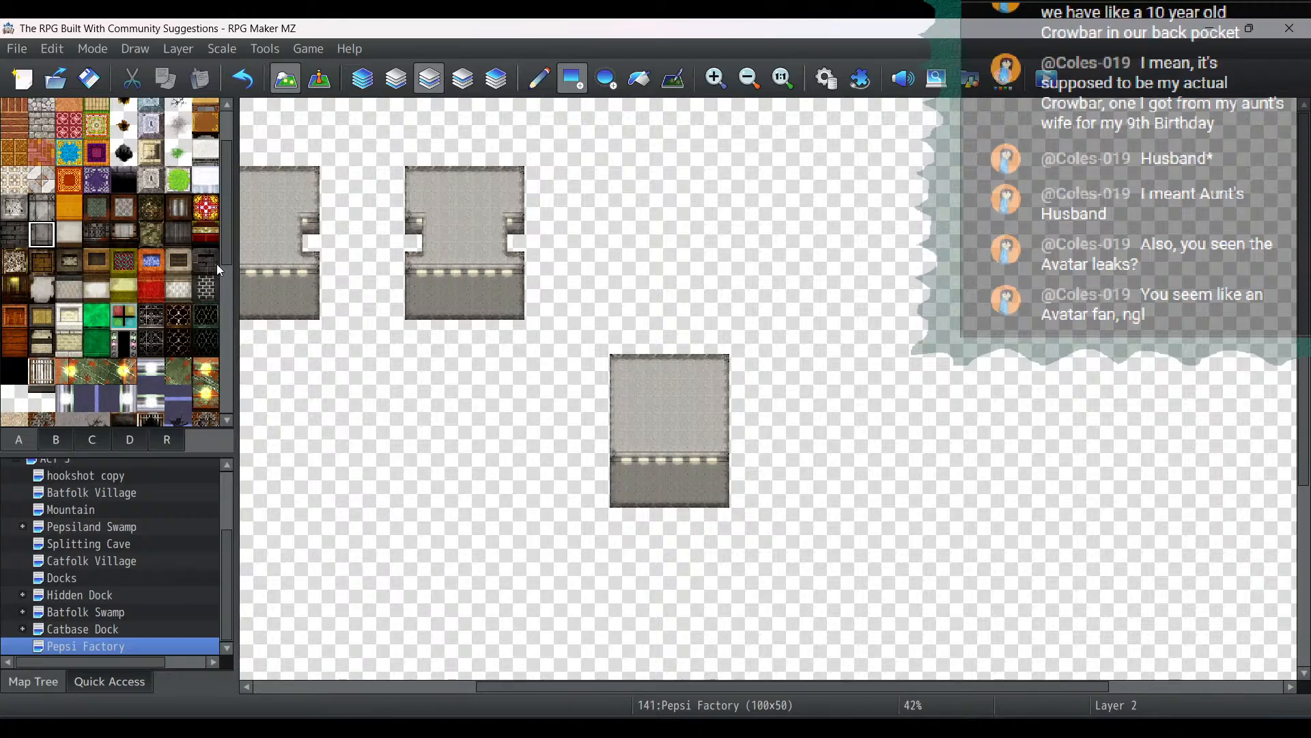
Open blank gaps in the fourth block at 43,19 and 49,19, and place a concrete wall tile above each at 43,18 and 49,18
{"action": "left_click", "coordinate": [14, 398]}
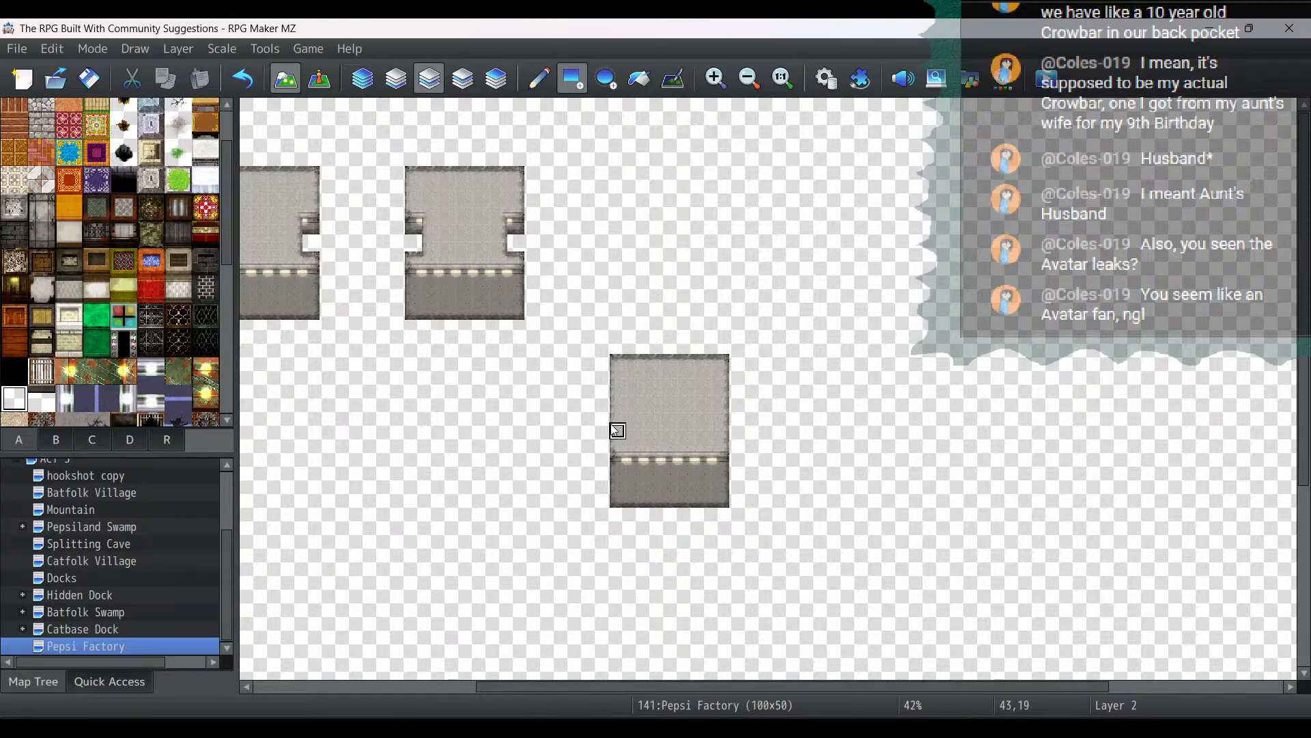
{"action": "left_click", "coordinate": [617, 430]}
{"action": "left_click", "coordinate": [720, 433]}
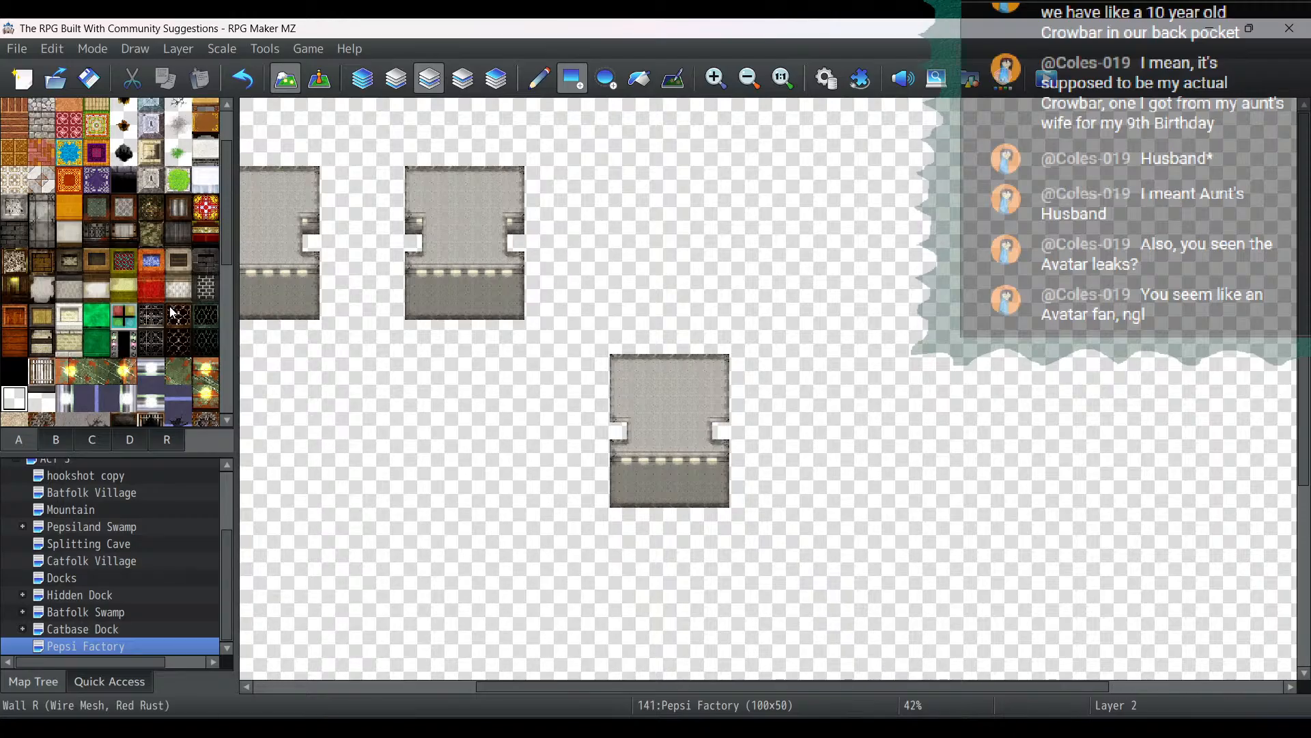
{"action": "left_click", "coordinate": [41, 233]}
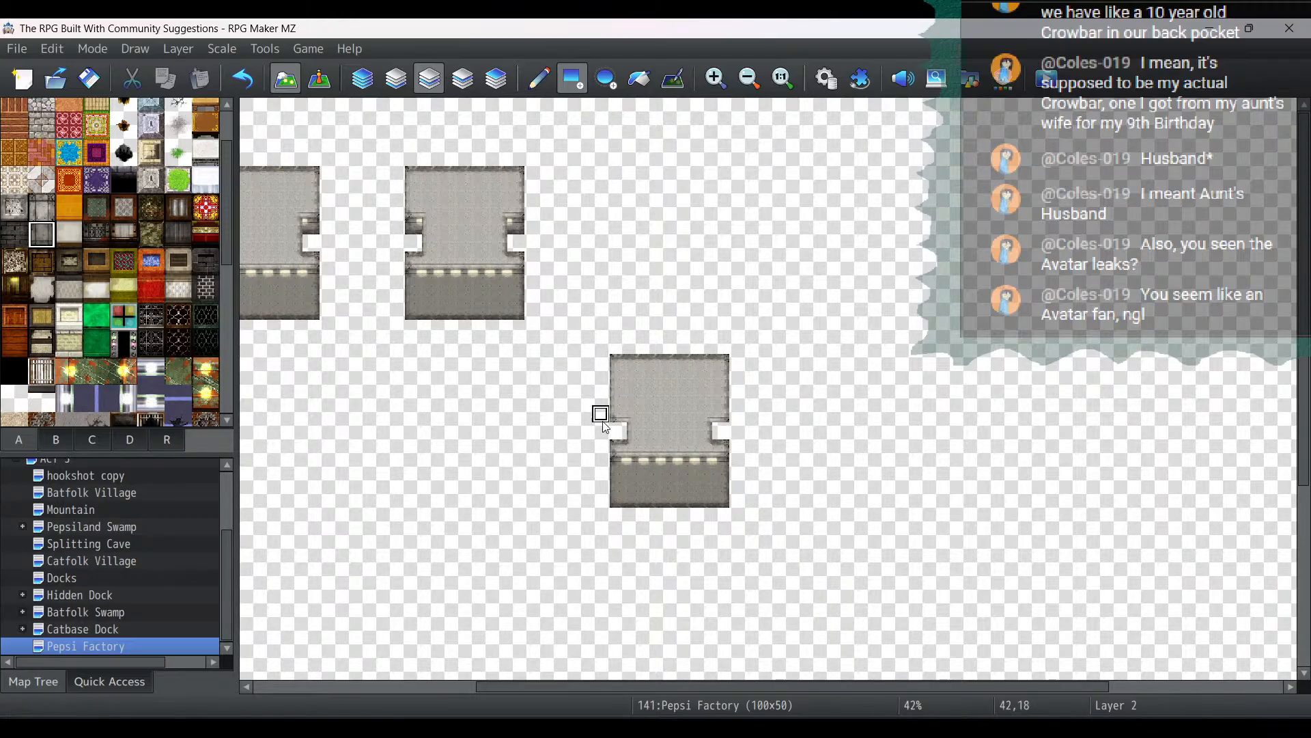
{"action": "left_click", "coordinate": [616, 429]}
{"action": "left_click", "coordinate": [615, 420]}
{"action": "left_click", "coordinate": [720, 418]}
{"action": "scroll", "coordinate": [647, 297], "scroll_direction": "down", "scroll_amount": 2}
{"action": "scroll", "coordinate": [651, 297], "scroll_direction": "down", "scroll_amount": 1}
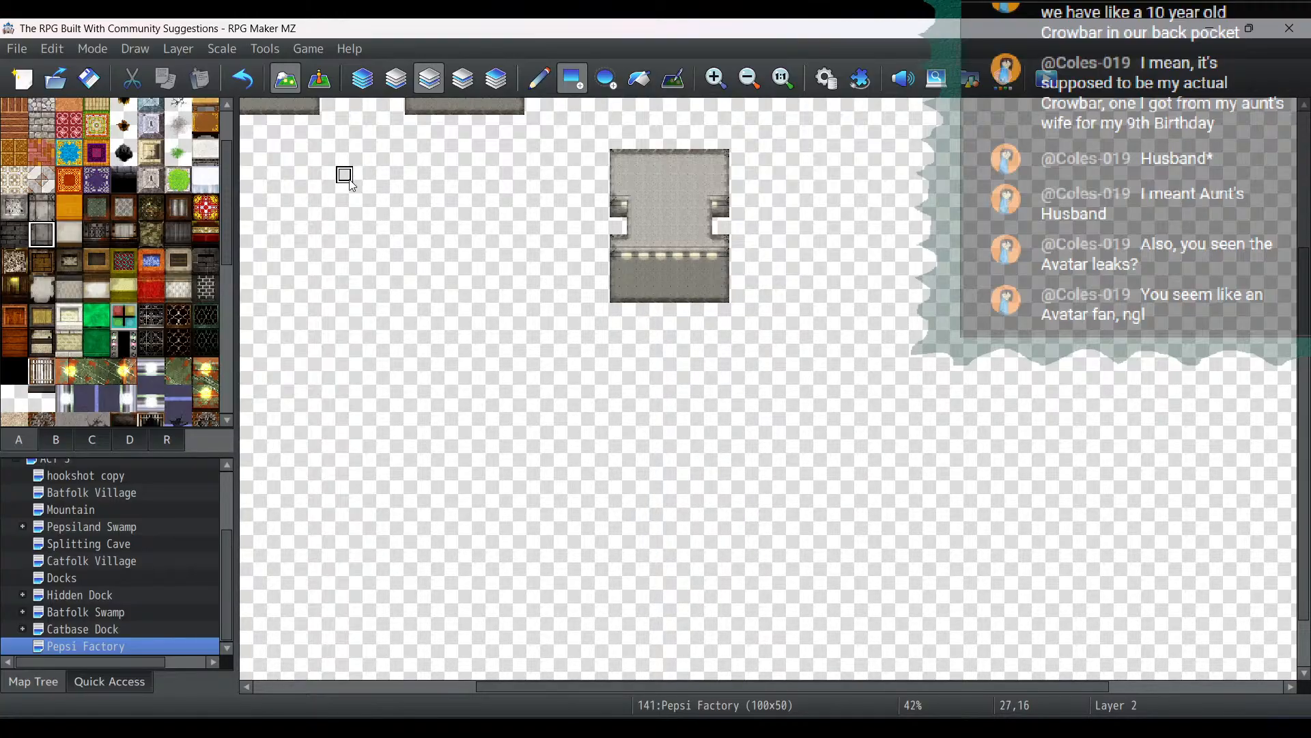
Lay a path of pink arrow tiles on layer 2 from 37,8 right to 39,8, down column 40, and right into the fourth block at 43,19
{"action": "scroll", "coordinate": [125, 275], "scroll_direction": "up", "scroll_amount": 1}
{"action": "scroll", "coordinate": [126, 275], "scroll_direction": "down", "scroll_amount": 6}
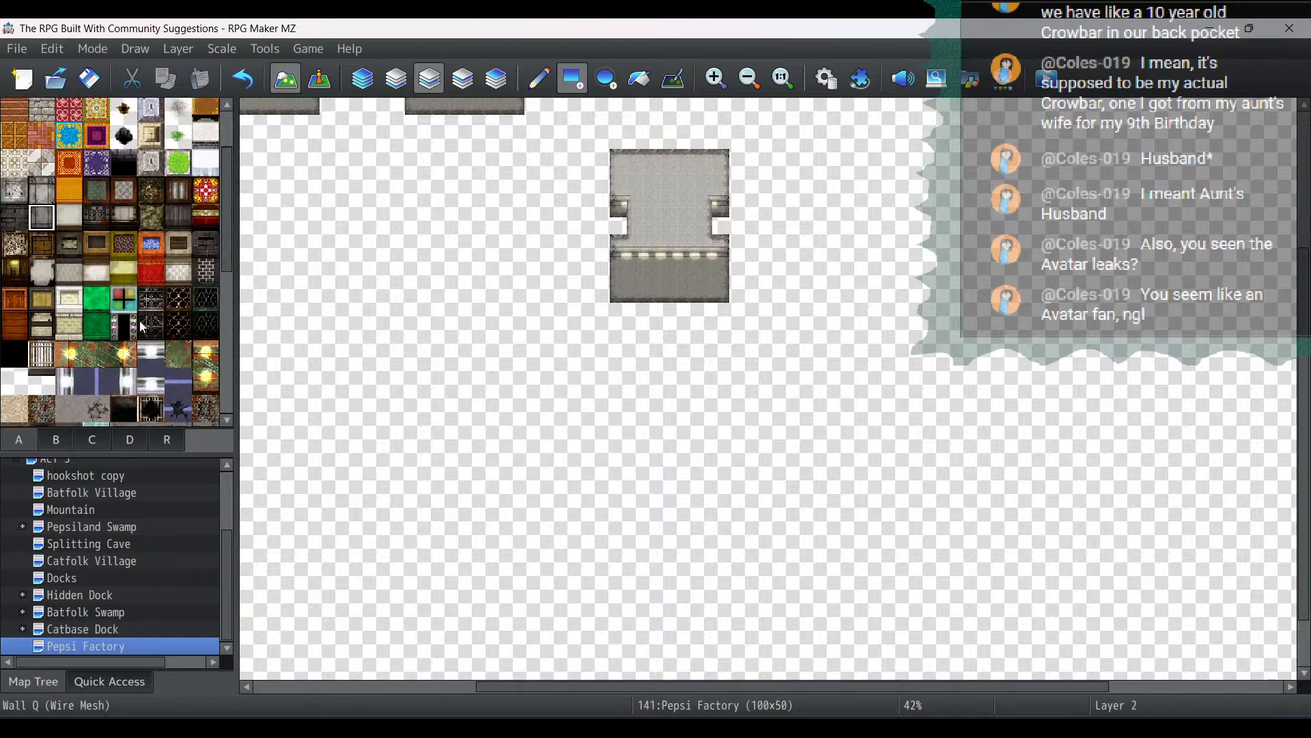
{"action": "left_click", "coordinate": [96, 285]}
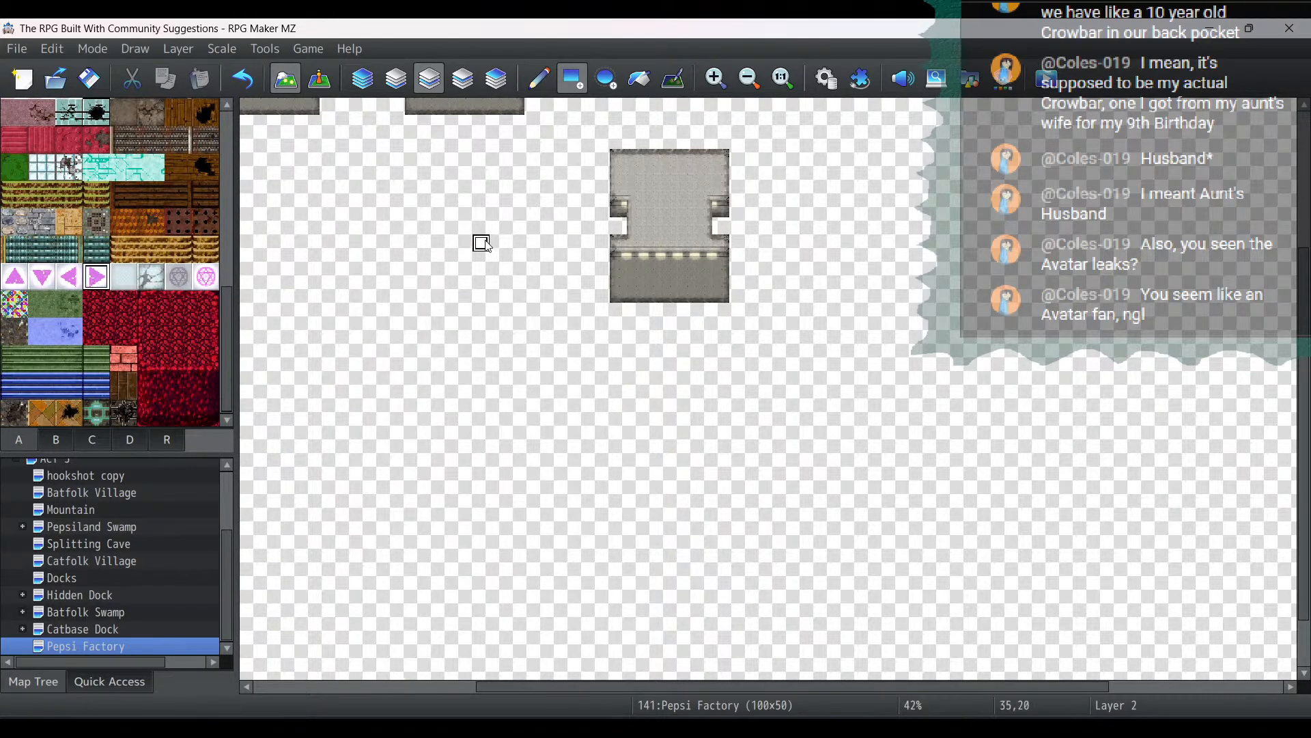
{"action": "scroll", "coordinate": [483, 242], "scroll_direction": "up", "scroll_amount": 5}
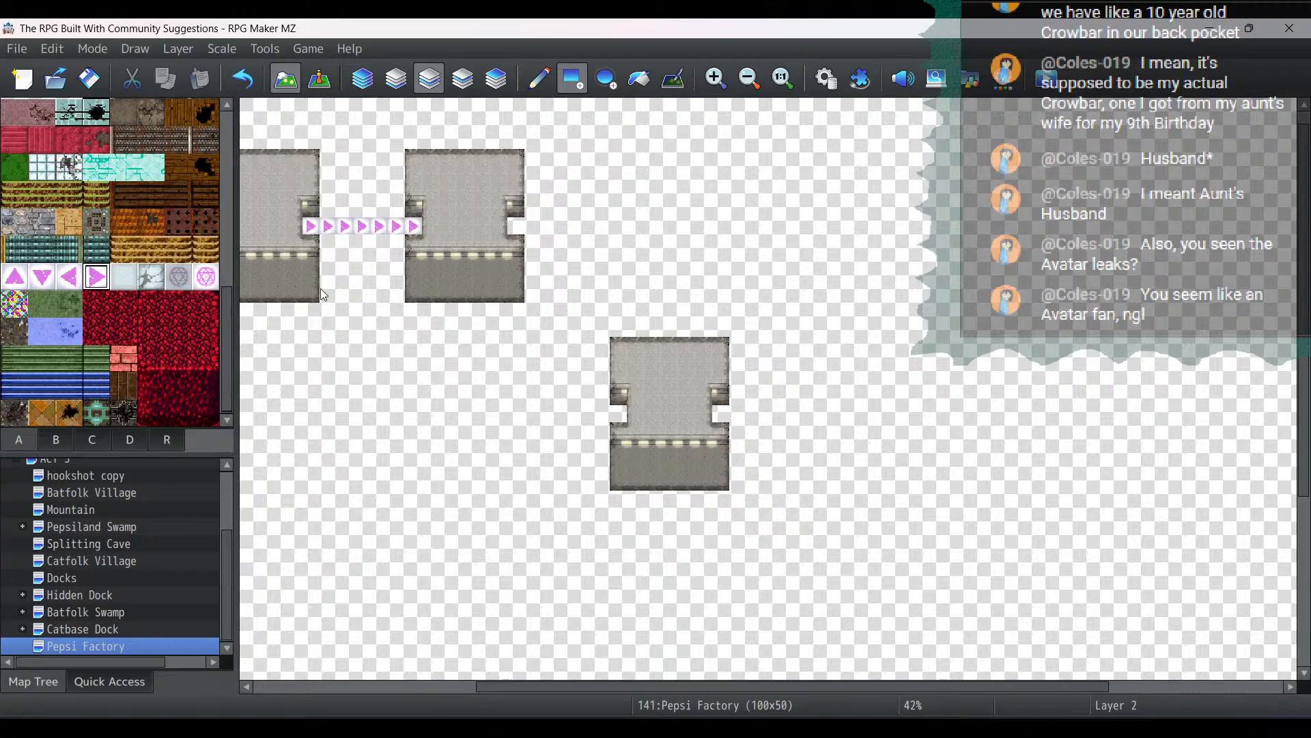
{"action": "left_click", "coordinate": [618, 414]}
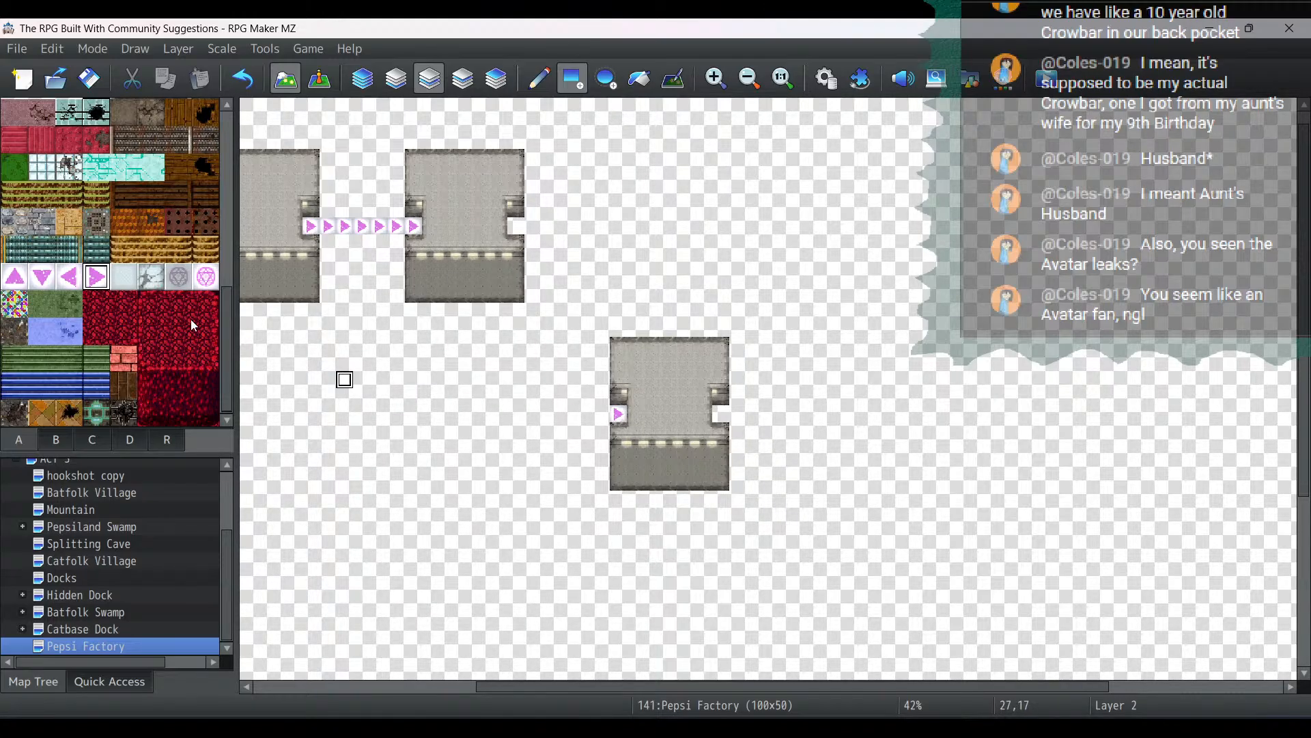
{"action": "left_click", "coordinate": [515, 225]}
{"action": "mouse_move", "coordinate": [546, 232]}
{"action": "left_mouse_down"}
{"action": "mouse_move", "coordinate": [533, 232]}
{"action": "mouse_move", "coordinate": [565, 227]}
{"action": "mouse_move", "coordinate": [569, 350]}
{"action": "left_mouse_up"}
{"action": "left_click", "coordinate": [37, 280]}
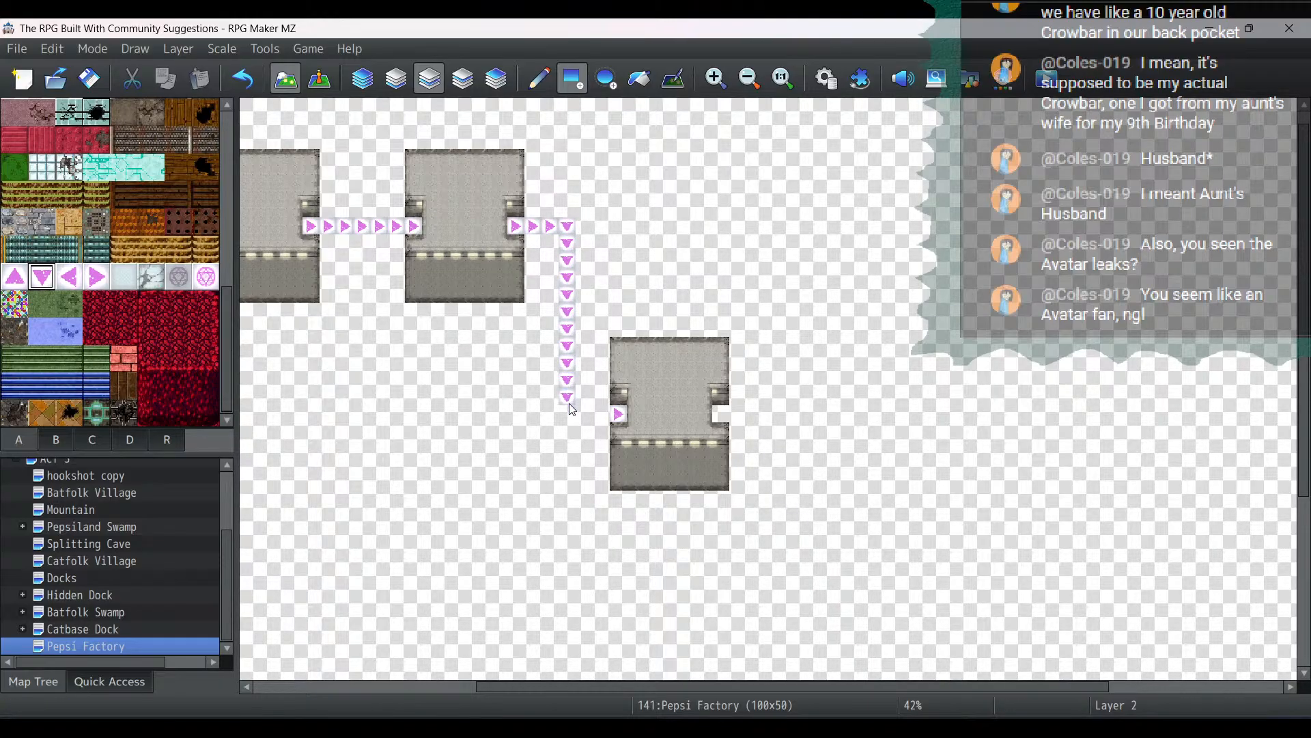
{"action": "left_click", "coordinate": [97, 282]}
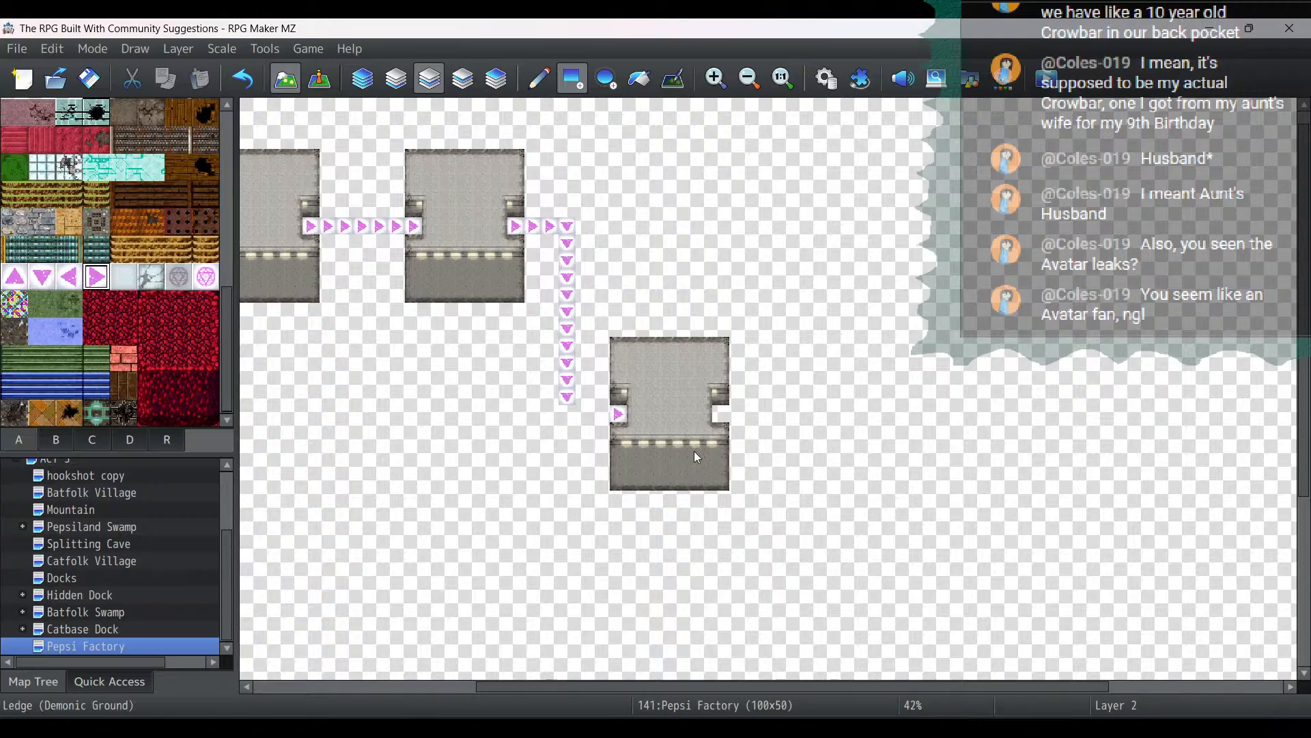
{"action": "left_click", "coordinate": [598, 415]}
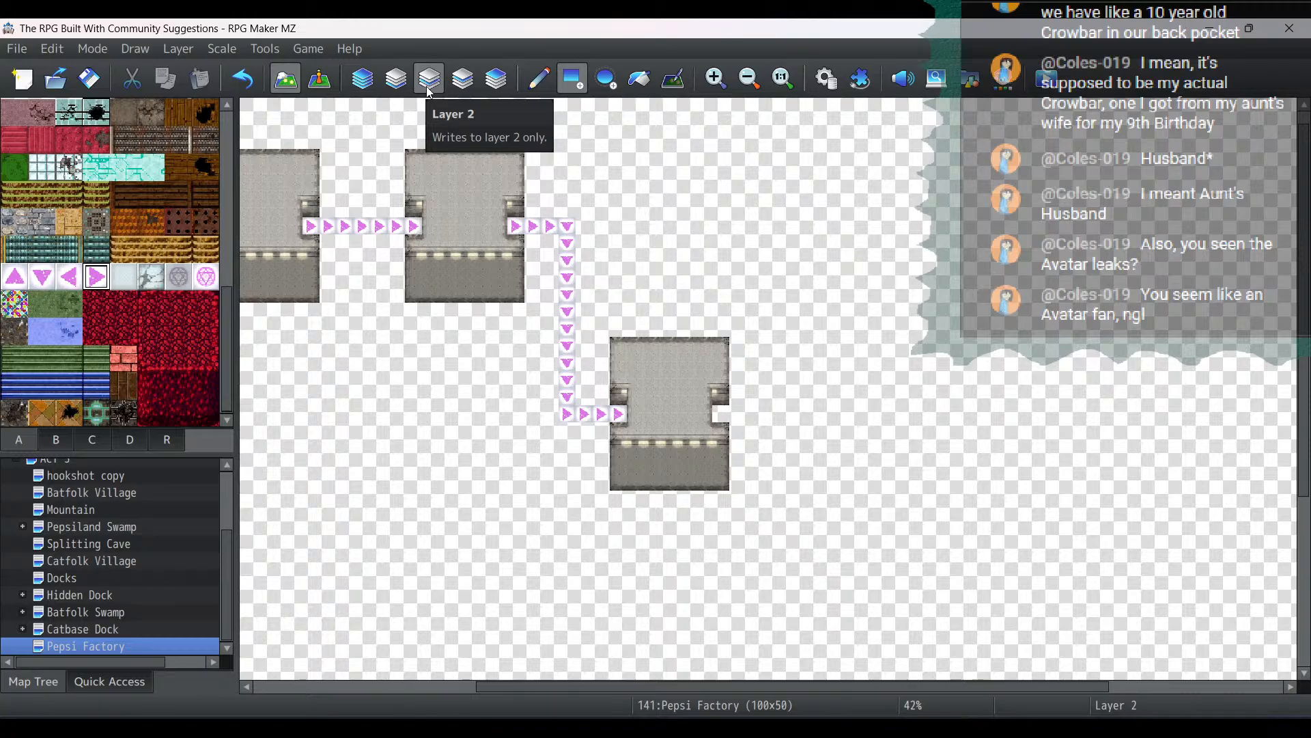
Repaint the path on layer 1 with right arrows along row 19 from 40,19 and down arrows from 40,8 to 40,18
{"action": "left_click", "coordinate": [397, 84]}
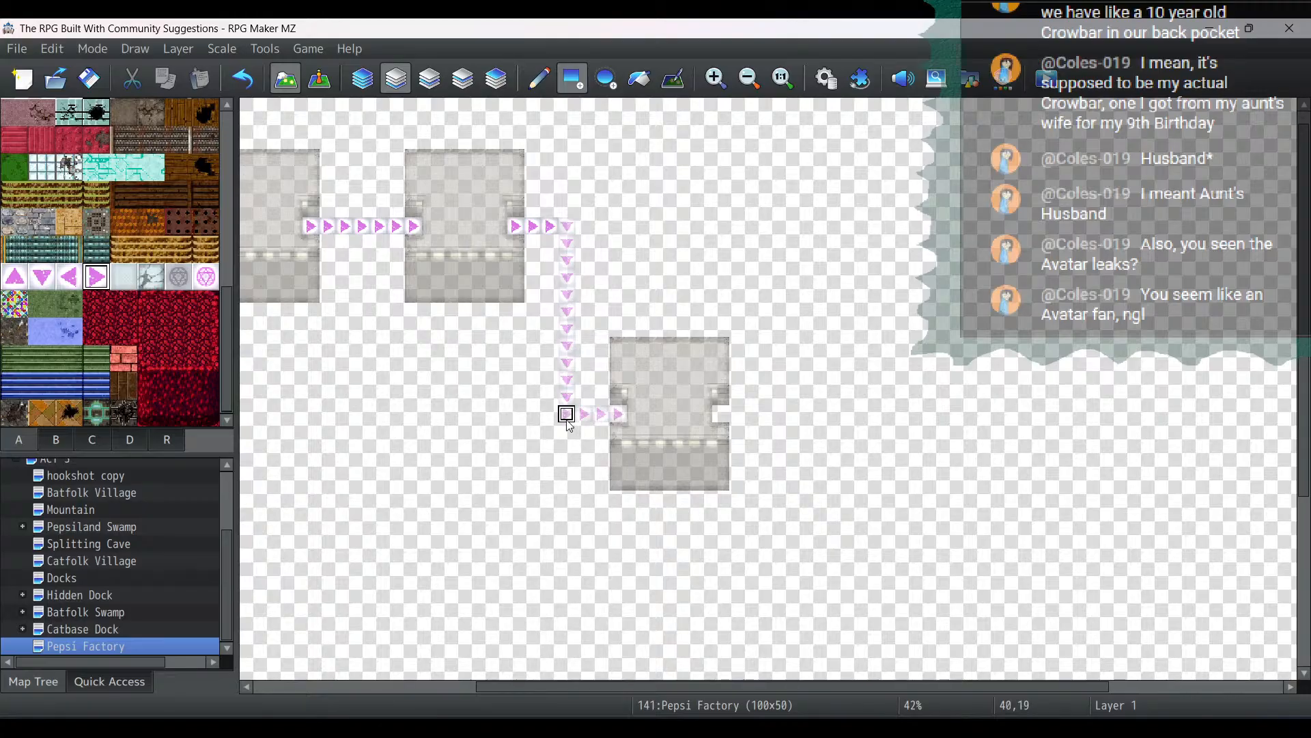
{"action": "left_click", "coordinate": [42, 276]}
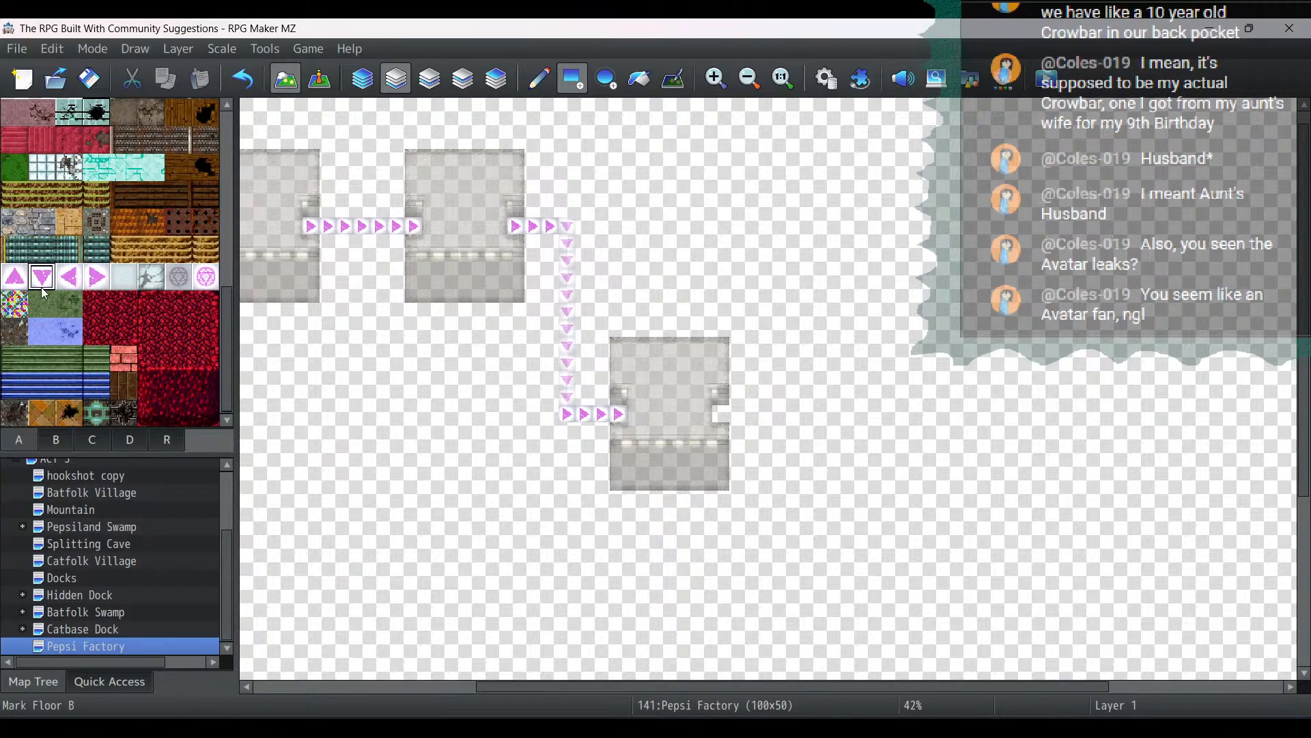
{"action": "left_click_drag", "start_coordinate": [565, 242], "coordinate": [575, 334]}
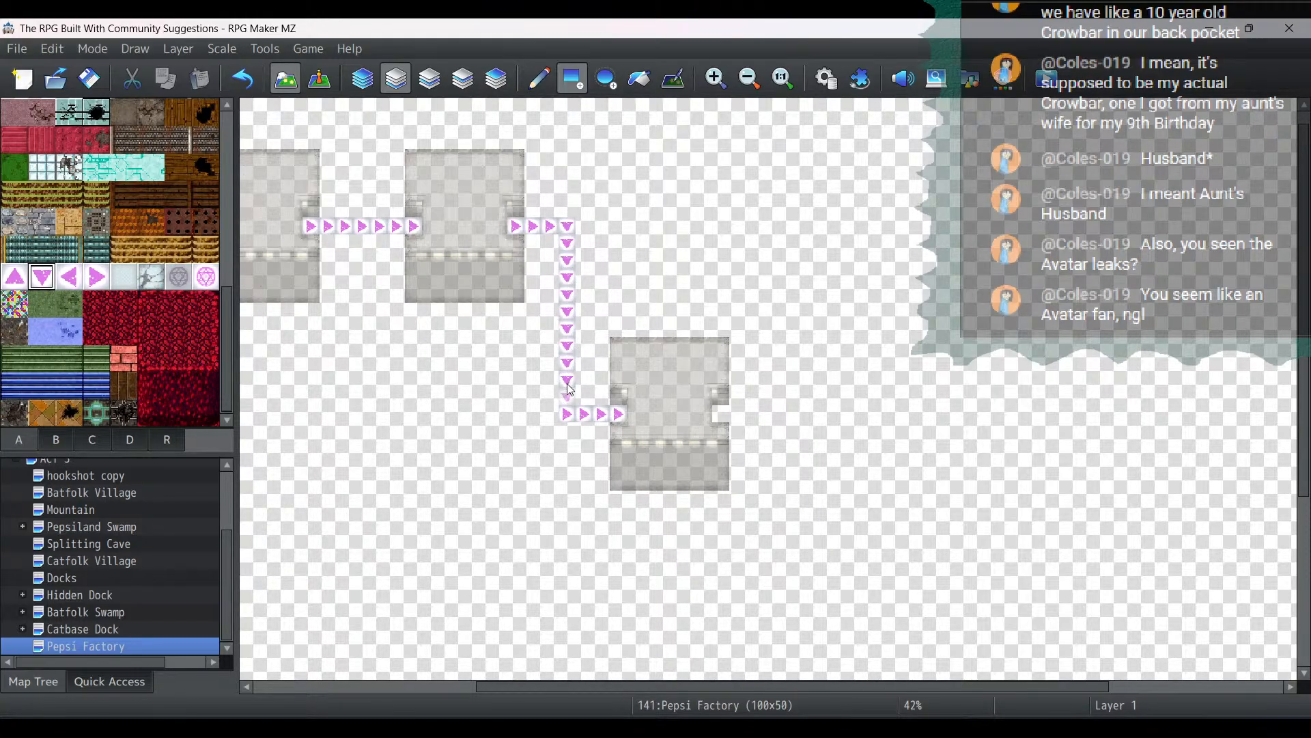
{"action": "left_click_drag", "start_coordinate": [570, 390], "coordinate": [566, 395]}
Repaint on layer 1 the concrete wall tiles above the blocks' side openings and the lower walls of the fourth and second blocks
{"action": "scroll", "coordinate": [93, 279], "scroll_direction": "up", "scroll_amount": 5}
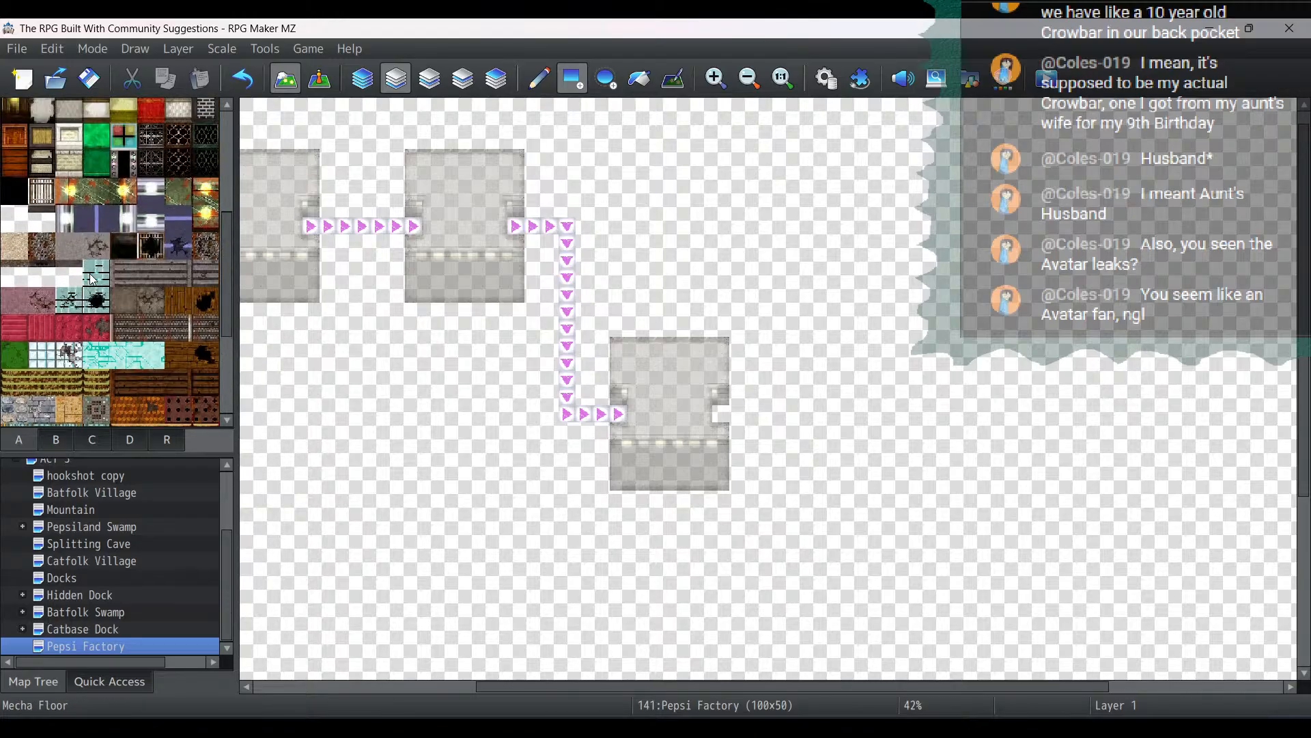
{"action": "scroll", "coordinate": [71, 292], "scroll_direction": "up", "scroll_amount": 2}
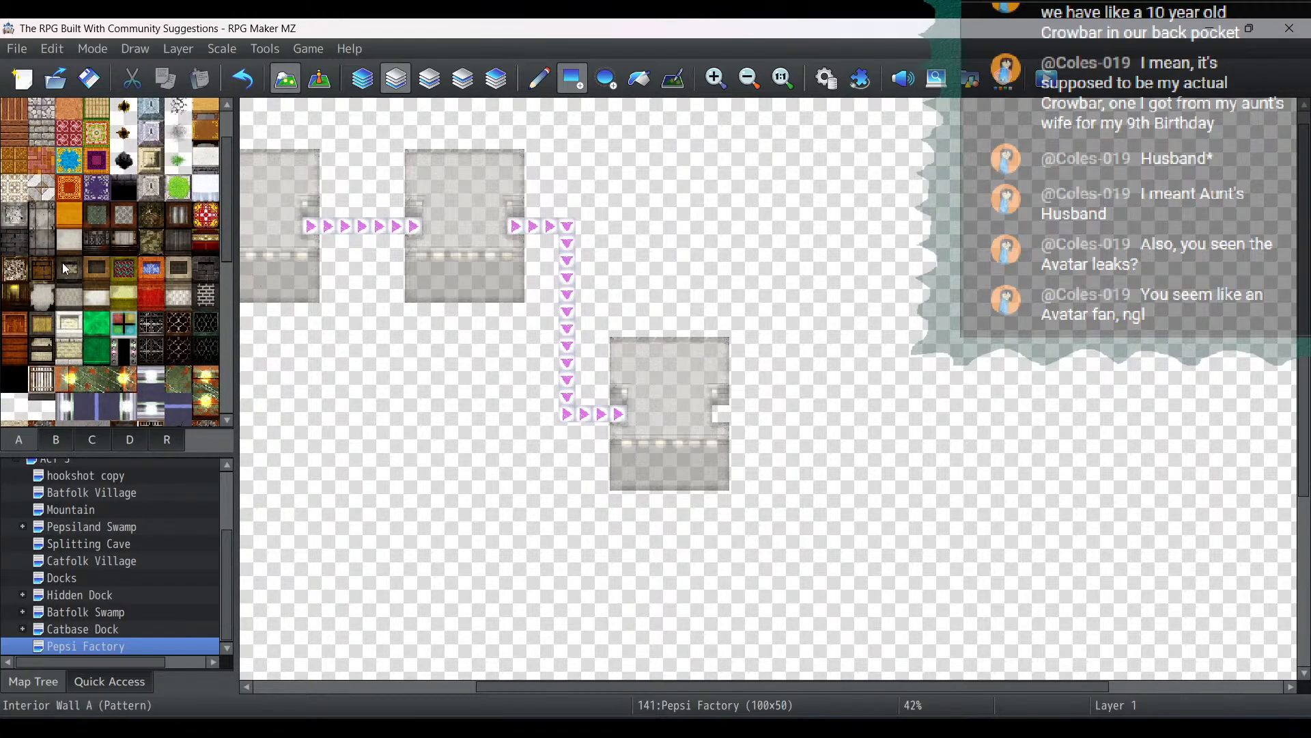
{"action": "left_click", "coordinate": [41, 242]}
{"action": "left_click", "coordinate": [311, 213]}
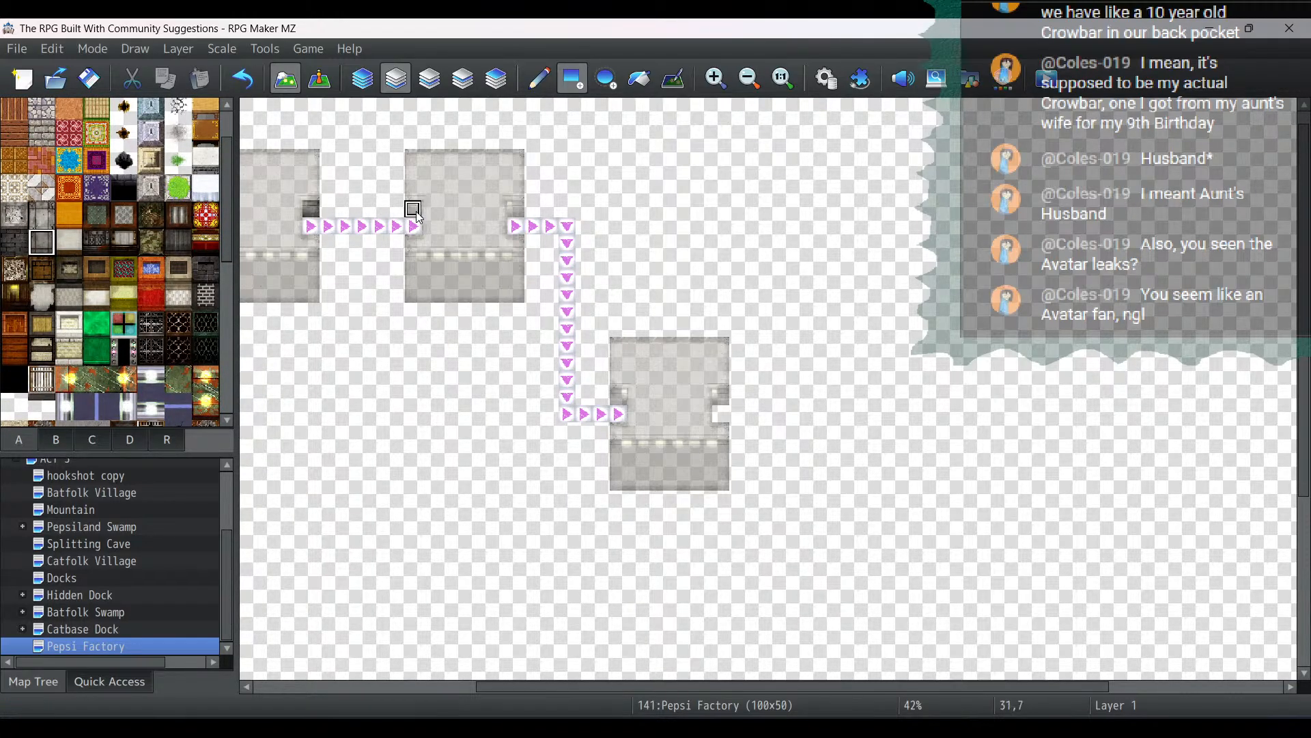
{"action": "left_click", "coordinate": [517, 212]}
{"action": "left_click", "coordinate": [622, 398]}
{"action": "mouse_move", "coordinate": [620, 449]}
{"action": "left_mouse_down"}
{"action": "mouse_move", "coordinate": [742, 467]}
{"action": "mouse_move", "coordinate": [722, 479]}
{"action": "left_mouse_up"}
{"action": "left_click_drag", "start_coordinate": [515, 690], "coordinate": [475, 690]}
{"action": "mouse_move", "coordinate": [275, 277]}
{"action": "left_mouse_down"}
{"action": "mouse_move", "coordinate": [273, 257]}
{"action": "mouse_move", "coordinate": [378, 295]}
{"action": "left_mouse_up"}
Repaint on layer 1 the concrete wall tops of the second, third and fourth blocks and the third block's wall from 31,10 to 37,12
{"action": "left_click", "coordinate": [41, 215]}
{"action": "left_click_drag", "start_coordinate": [275, 208], "coordinate": [275, 242]}
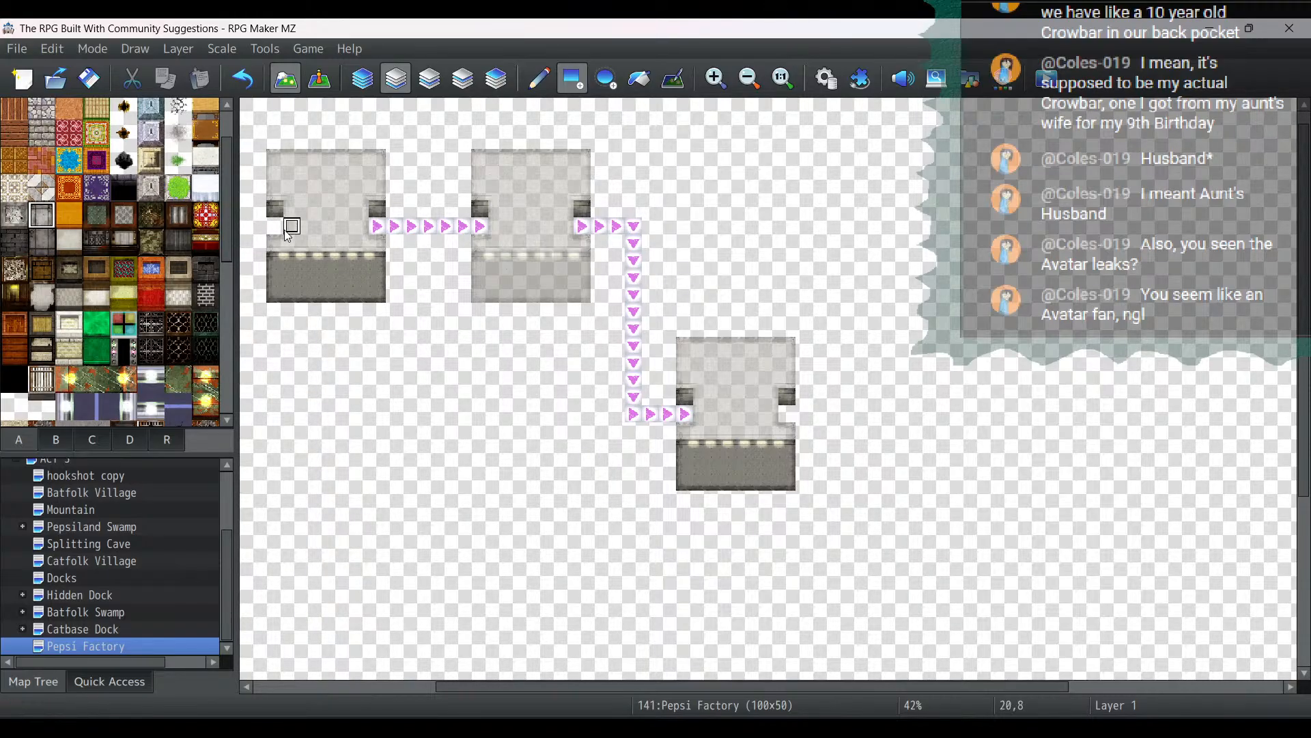
{"action": "left_click_drag", "start_coordinate": [276, 159], "coordinate": [284, 168]}
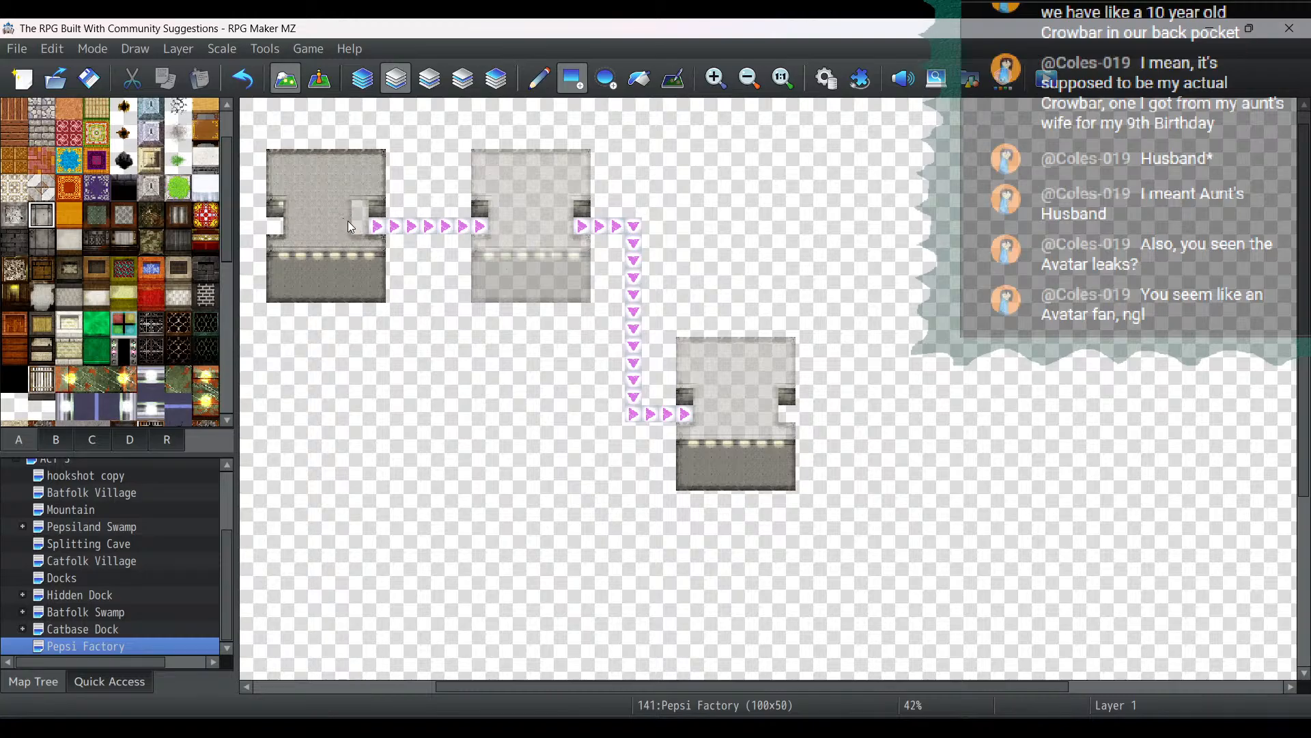
{"action": "left_click_drag", "start_coordinate": [480, 157], "coordinate": [576, 187]}
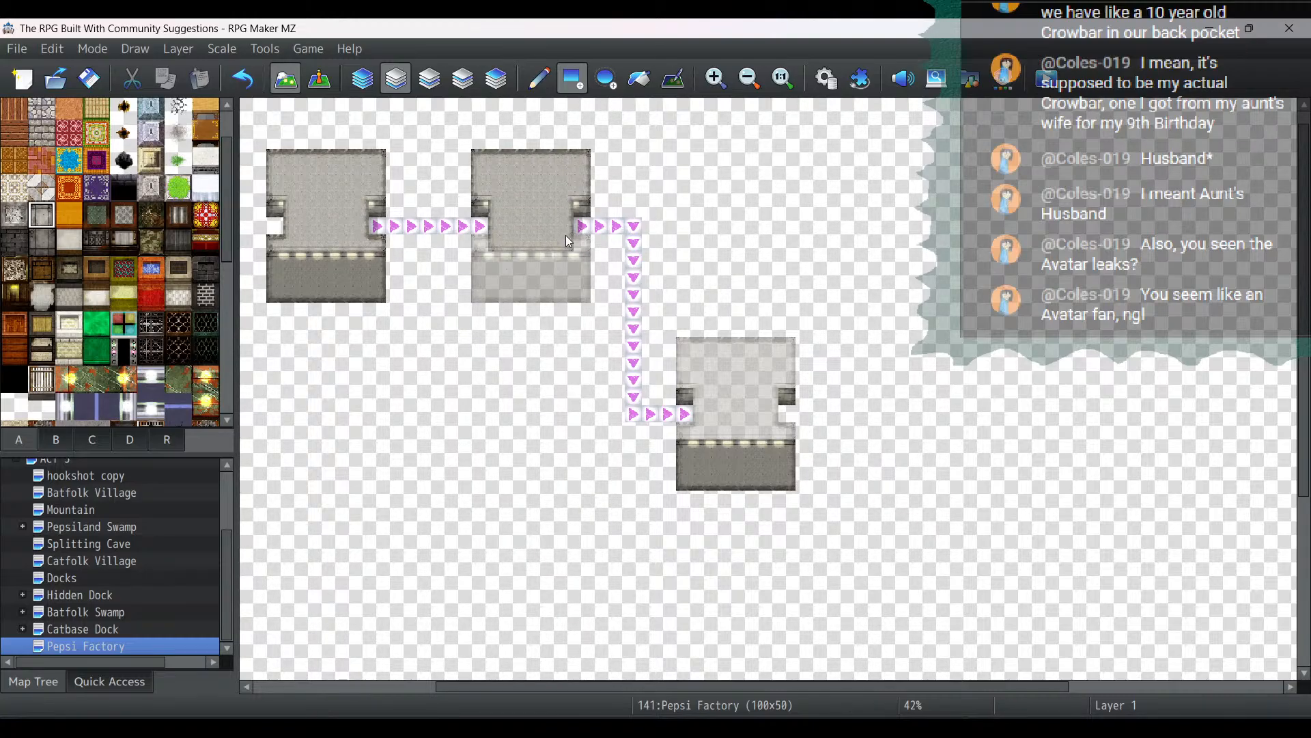
{"action": "left_click", "coordinate": [482, 243]}
{"action": "left_click", "coordinate": [579, 243]}
{"action": "left_click", "coordinate": [687, 351]}
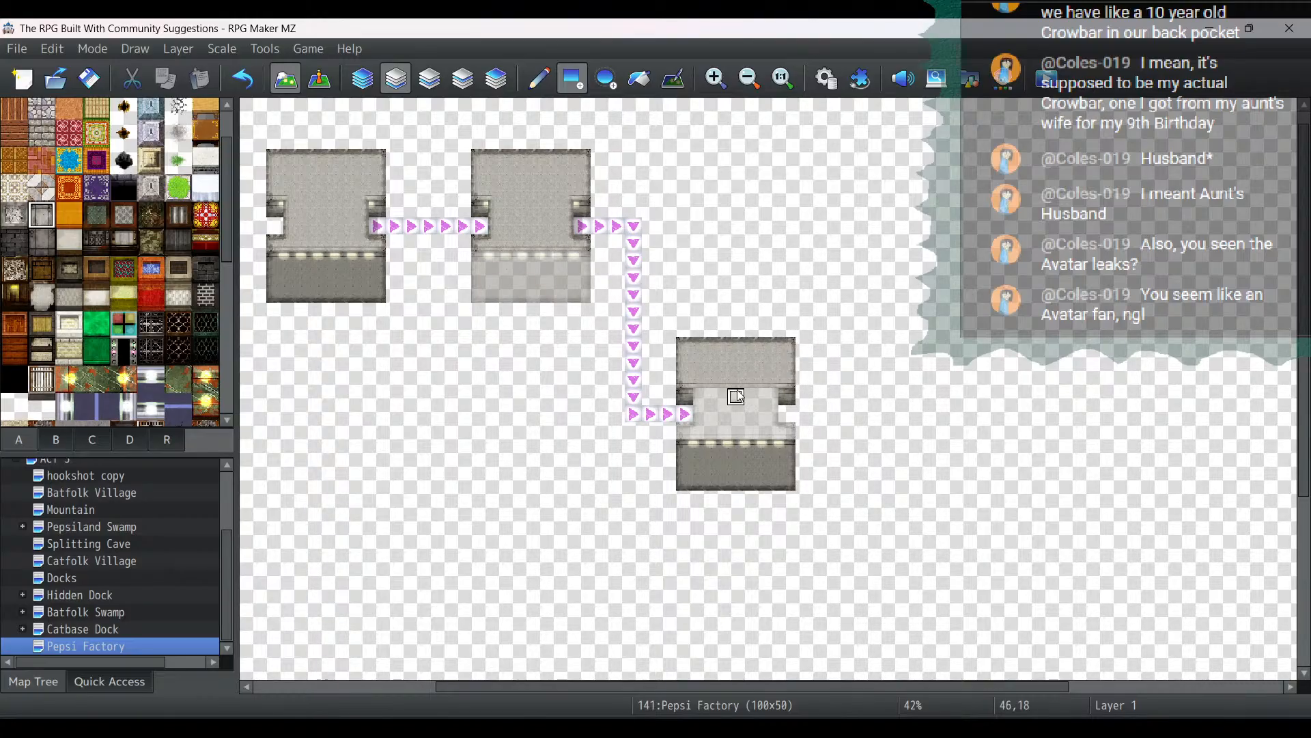
{"action": "left_click_drag", "start_coordinate": [770, 427], "coordinate": [774, 435]}
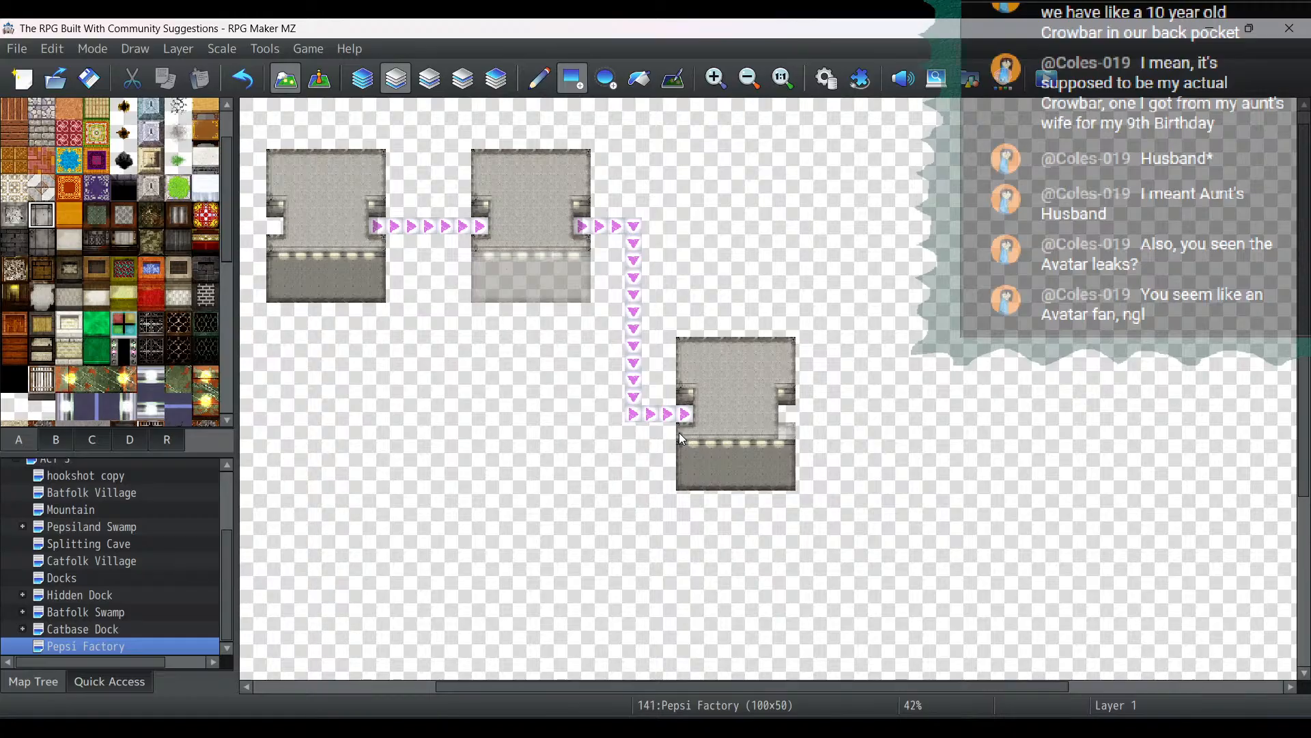
{"action": "left_click", "coordinate": [48, 243]}
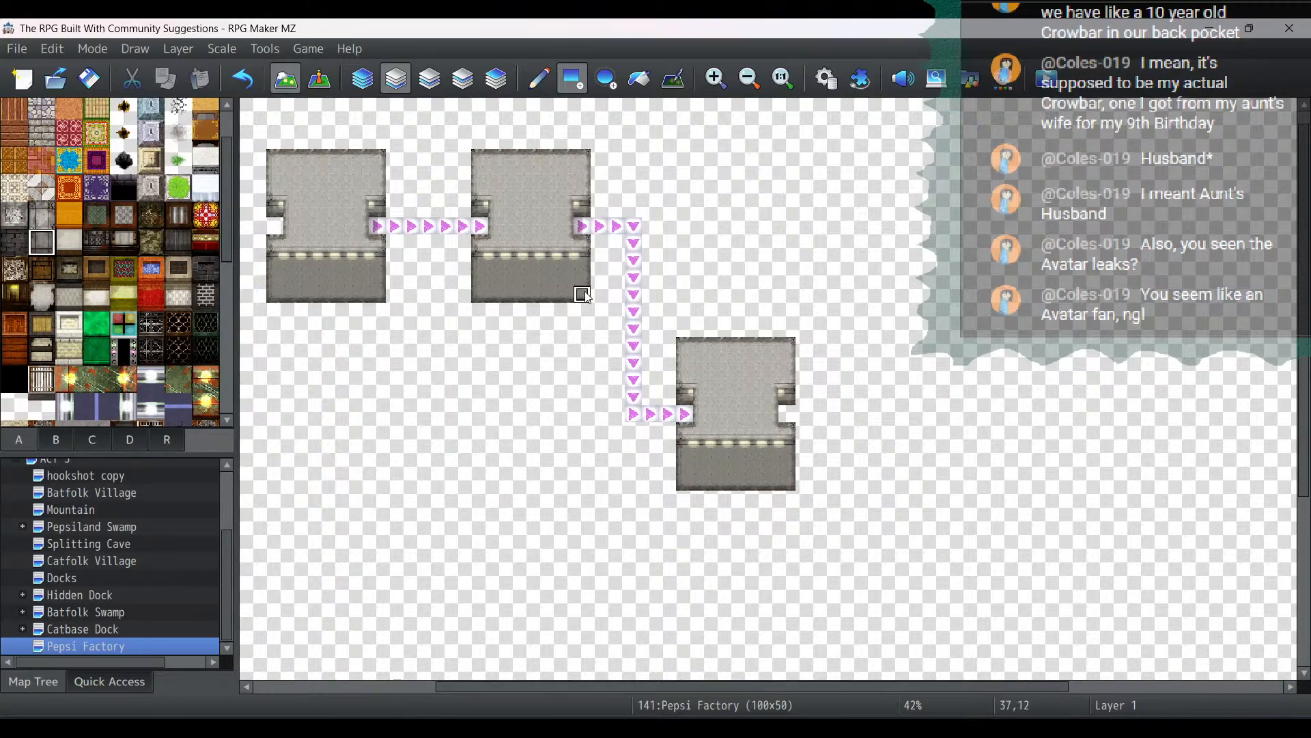
Clear the duplicate tiles from layer 2 over the blocks and arrow paths with the blank tile, and return to layer 1
{"action": "left_click", "coordinate": [429, 78]}
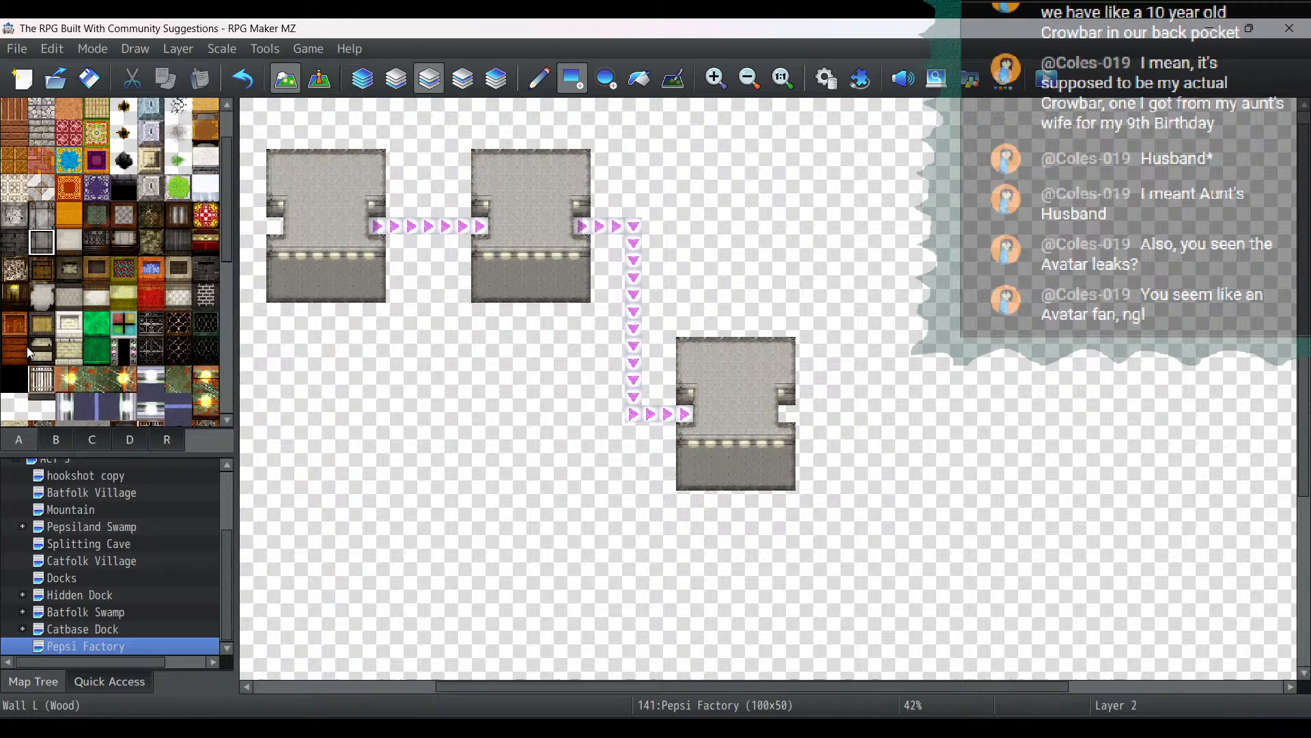
{"action": "left_click", "coordinate": [15, 419]}
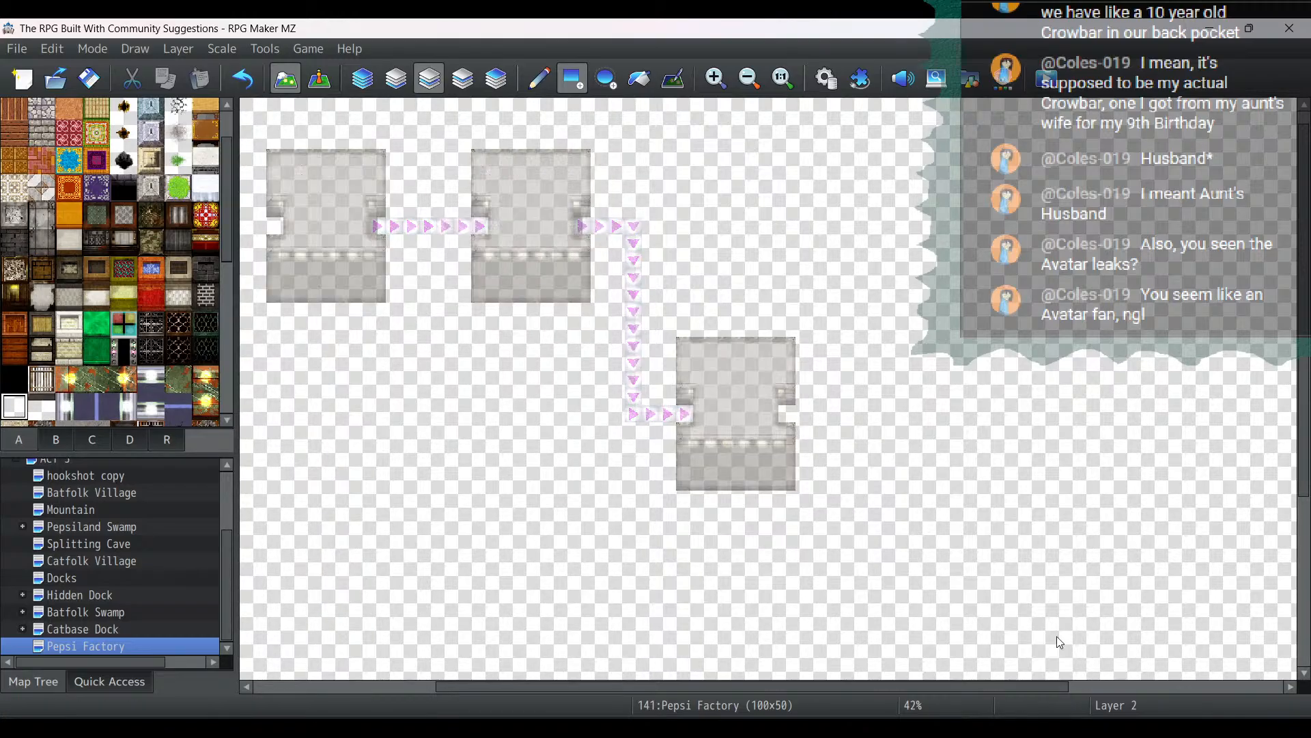
{"action": "left_click", "coordinate": [394, 88]}
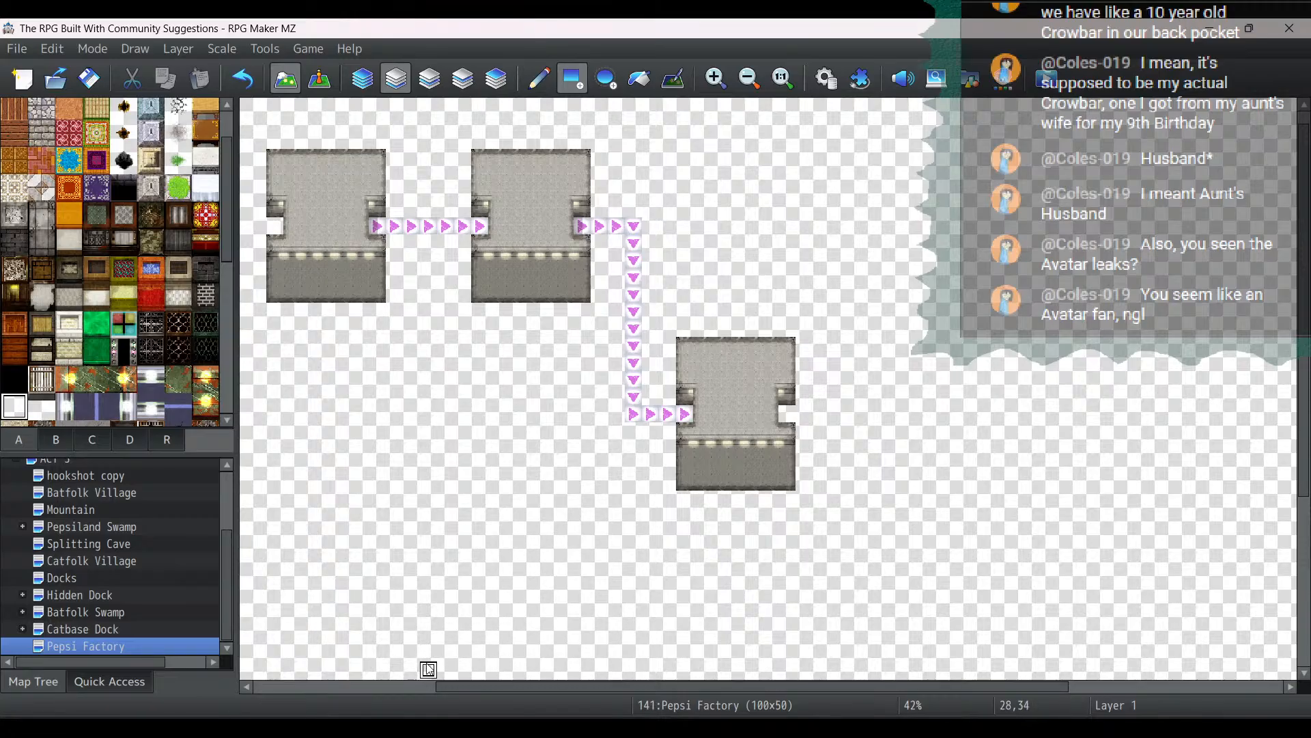
Review the production flow in Pepsi Factory Guide.png, and return to RPG Maker MZ to compare it with the connected blocks
{"action": "left_click", "coordinate": [435, 727]}
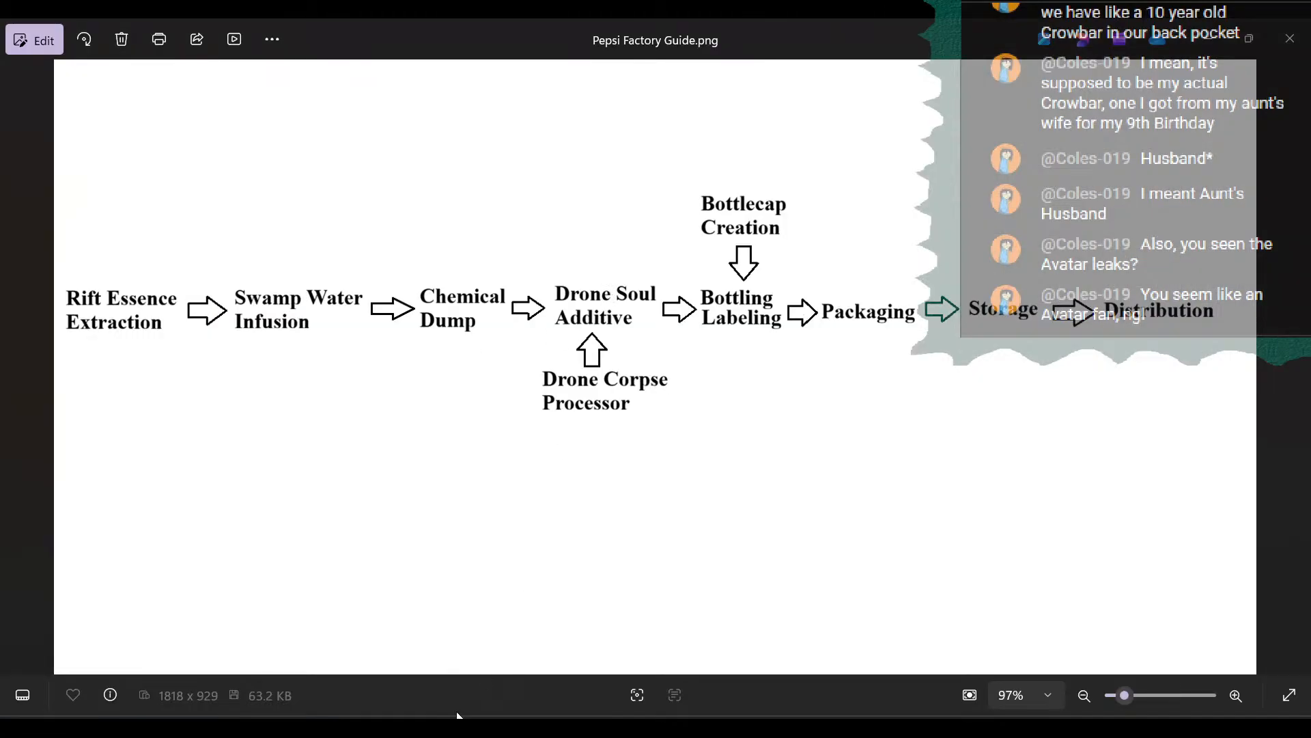
{"action": "left_click", "coordinate": [438, 726]}
{"action": "scroll", "coordinate": [605, 482], "scroll_direction": "down", "scroll_amount": 5}
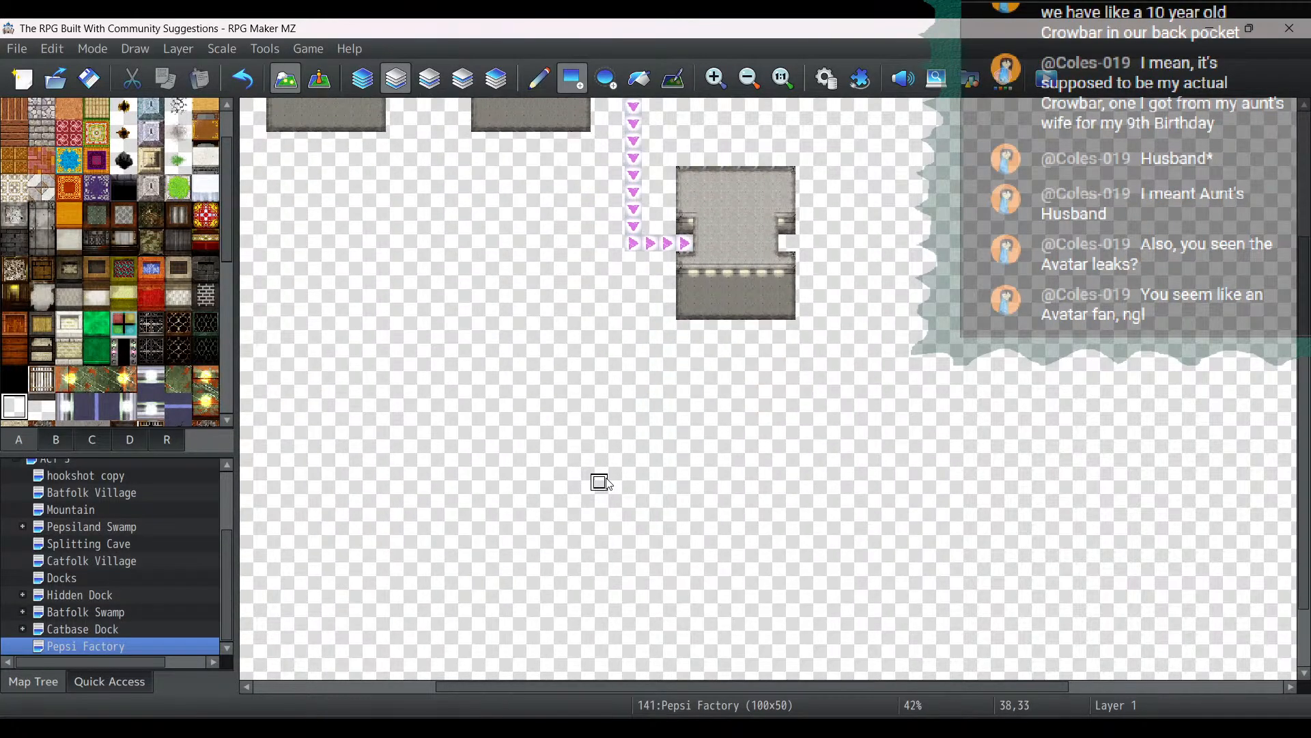
{"action": "scroll", "coordinate": [605, 483], "scroll_direction": "up", "scroll_amount": 5}
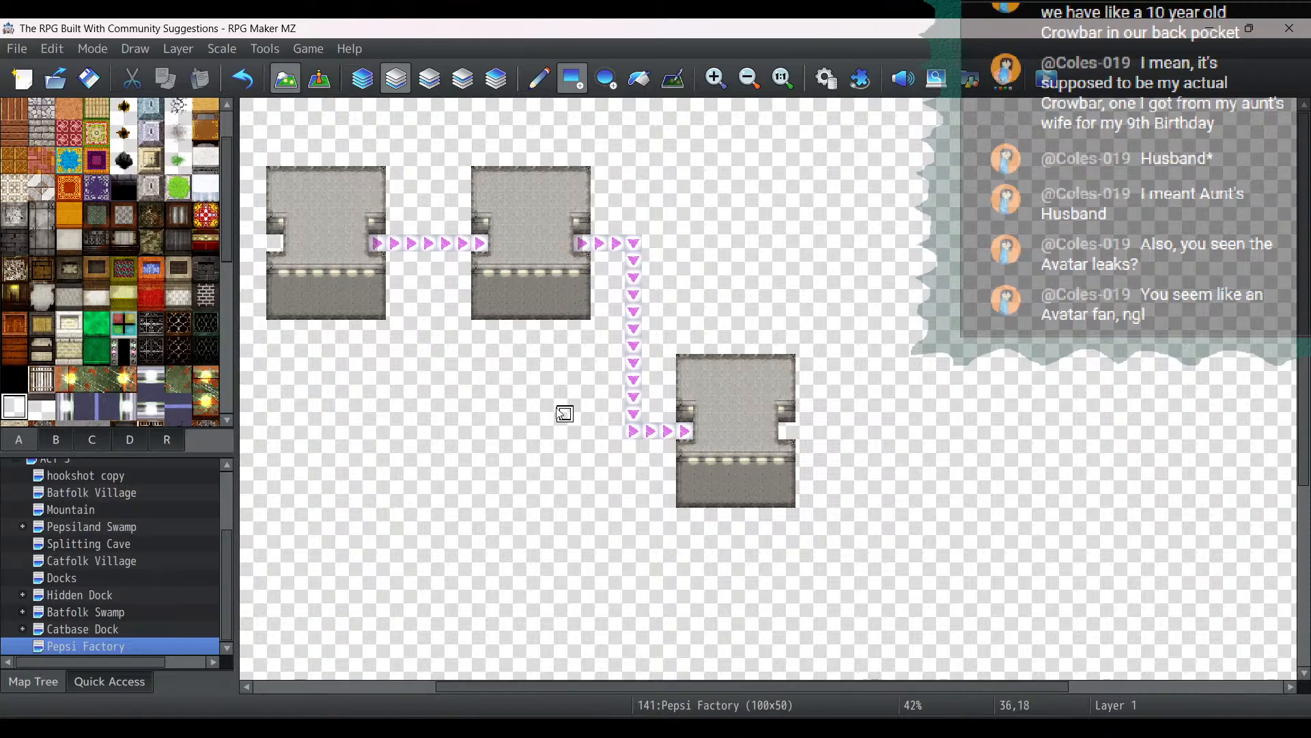
Open a single blank gap in the upper edge of the fourth block at 47,15 with the pencil
{"action": "scroll", "coordinate": [44, 330], "scroll_direction": "up", "scroll_amount": 1}
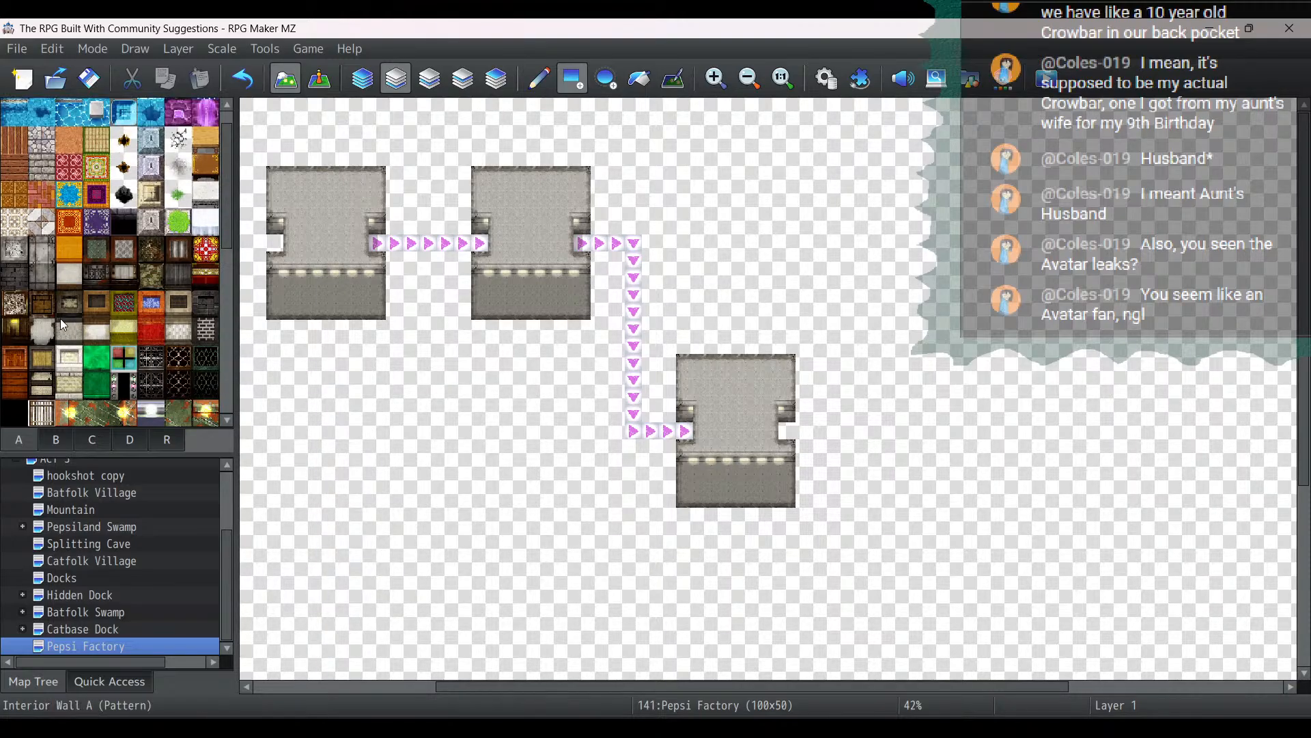
{"action": "scroll", "coordinate": [377, 104], "scroll_direction": "down", "scroll_amount": 3}
{"action": "left_click", "coordinate": [536, 82]}
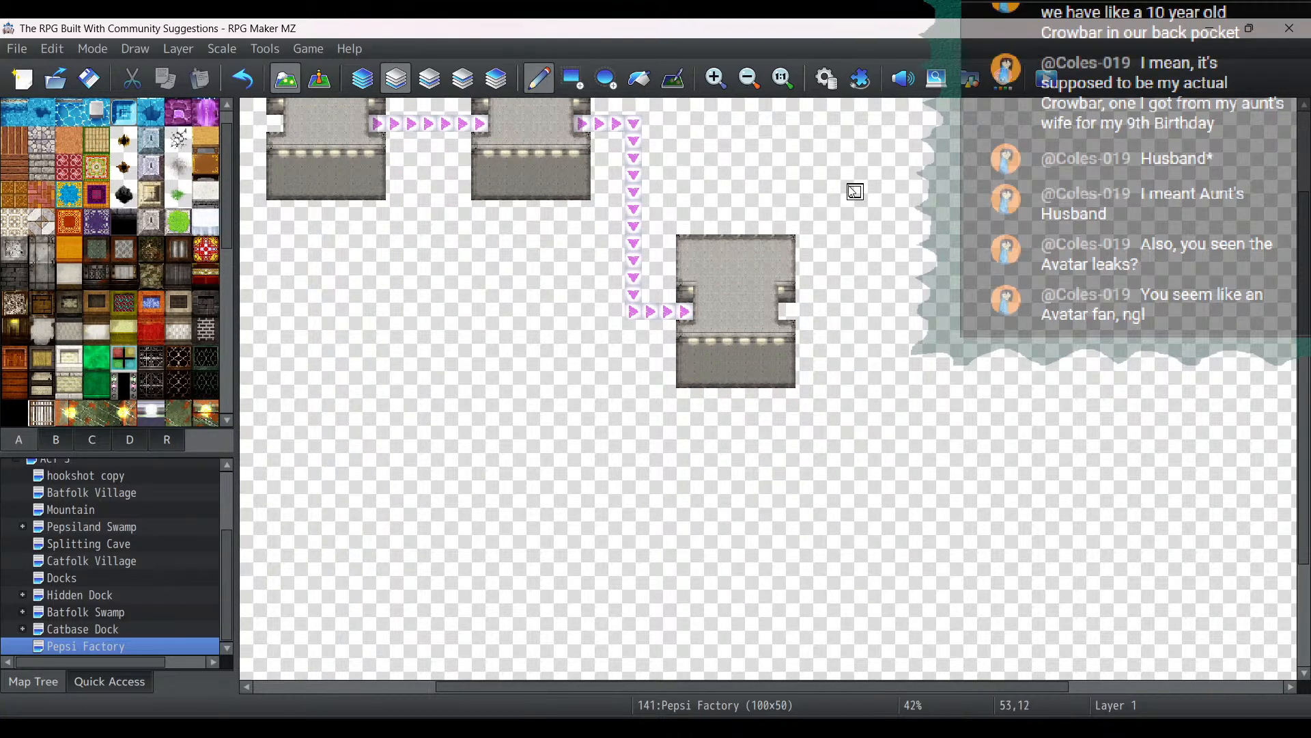
{"action": "scroll", "coordinate": [852, 191], "scroll_direction": "up", "scroll_amount": 3}
{"action": "left_click", "coordinate": [751, 363]}
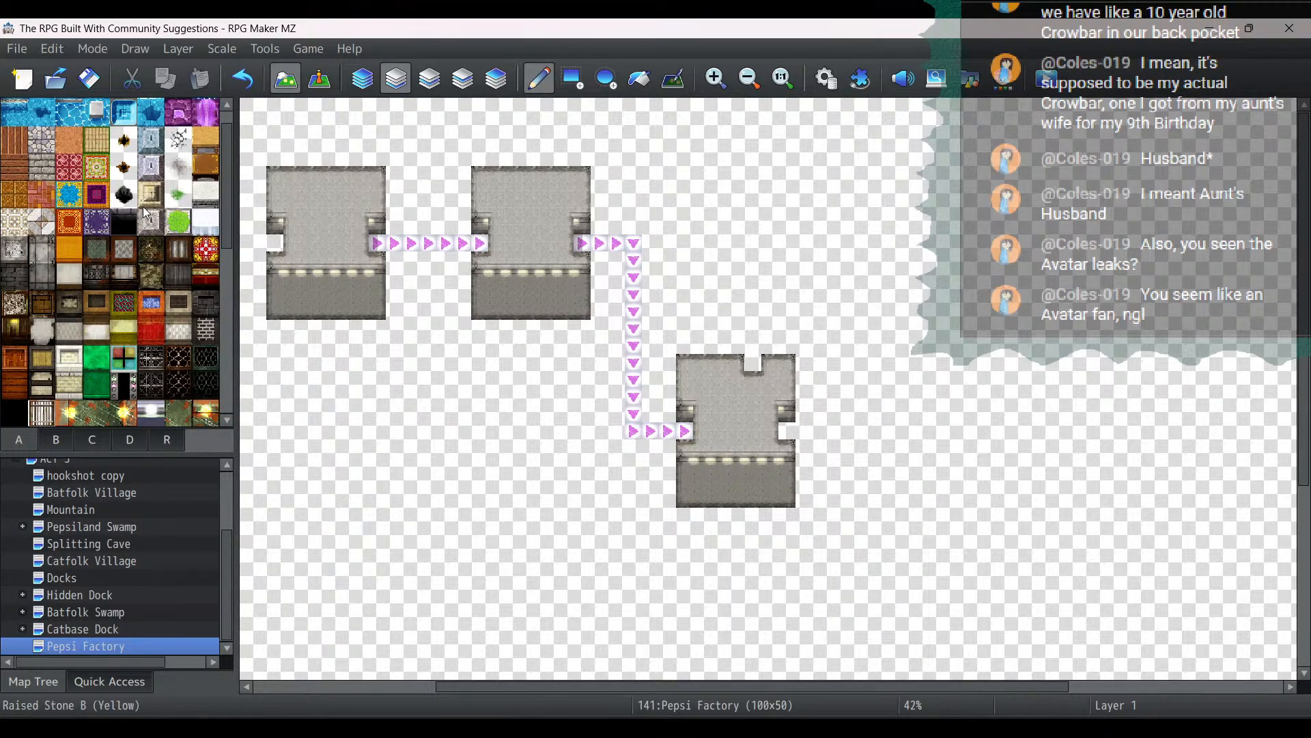
Build a smaller block above the fourth, with a concrete wall from 45,9 to 49,11 and wall-top tiles from 45,5 to 49,8
{"action": "left_click", "coordinate": [52, 286]}
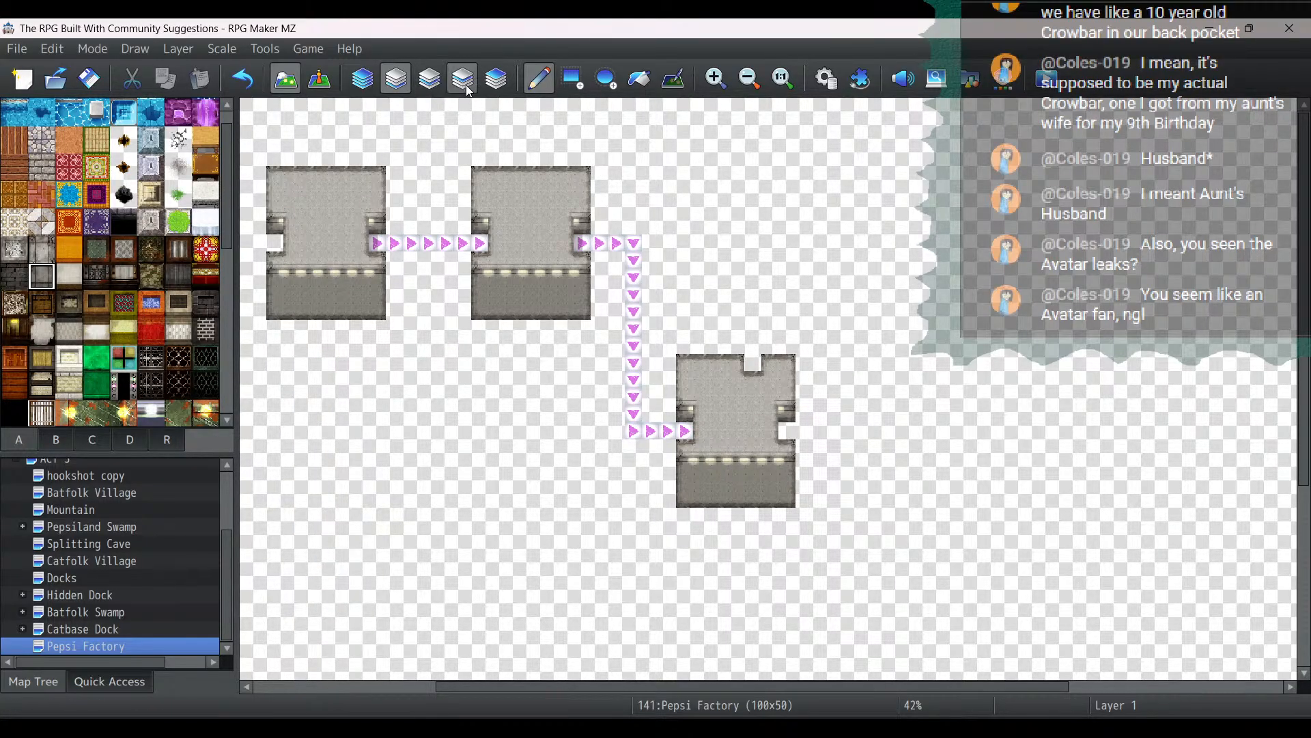
{"action": "left_click", "coordinate": [569, 77]}
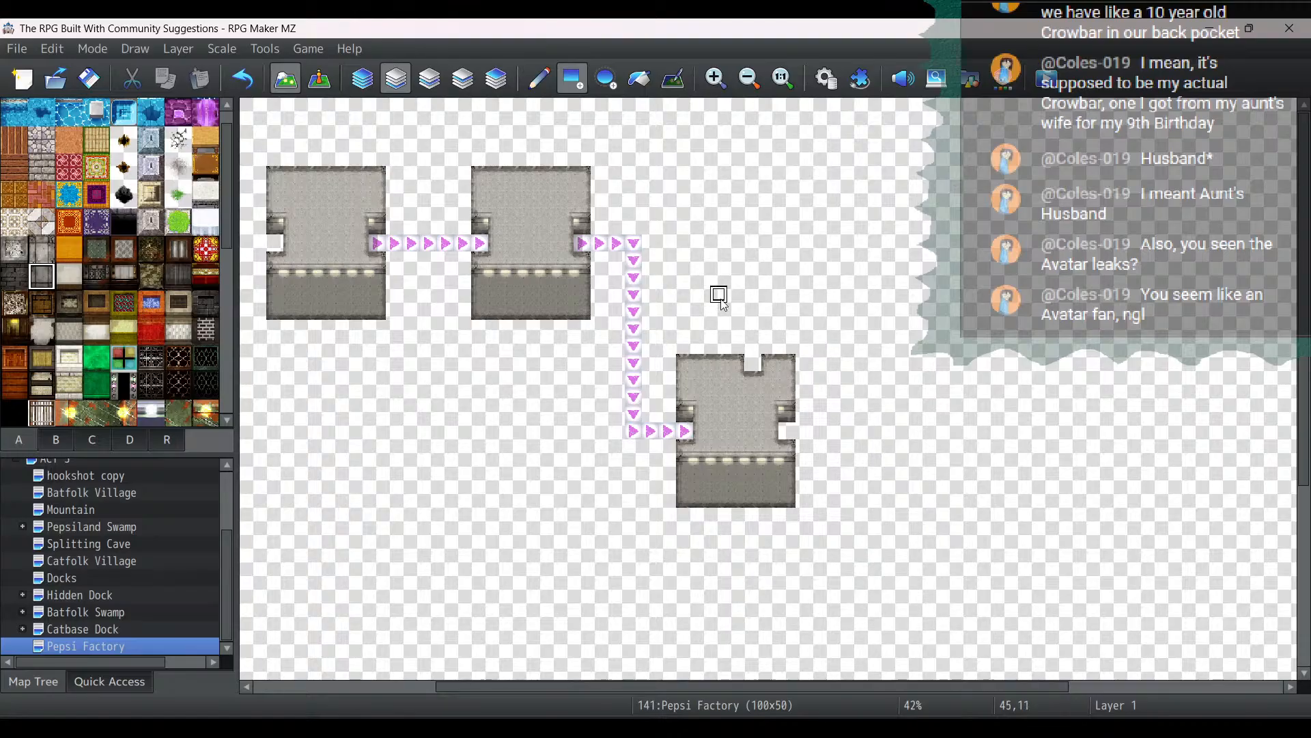
{"action": "left_click_drag", "start_coordinate": [770, 295], "coordinate": [787, 196]}
{"action": "left_click", "coordinate": [37, 250]}
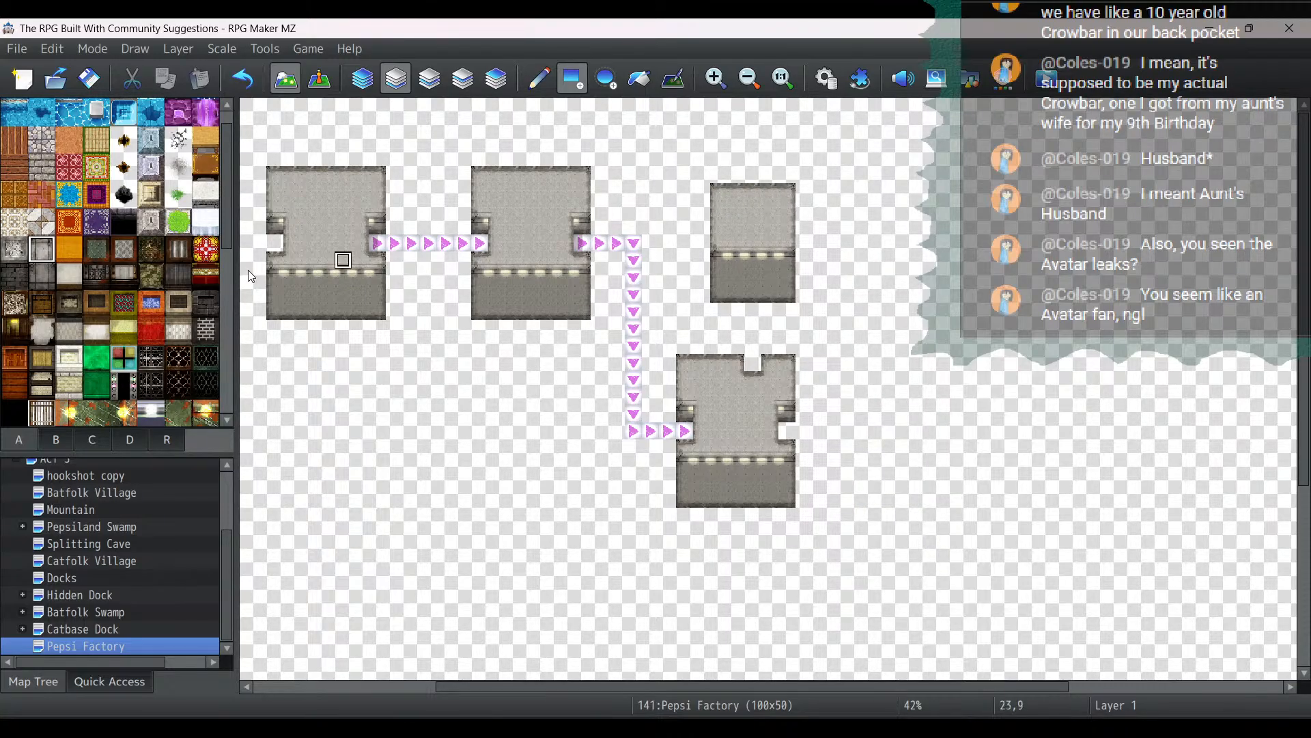
Lay down-arrow tiles from 47,12 to 47,15, linking the small block to the fourth block's upper opening
{"action": "scroll", "coordinate": [118, 311], "scroll_direction": "down", "scroll_amount": 3}
{"action": "scroll", "coordinate": [118, 313], "scroll_direction": "down", "scroll_amount": 8}
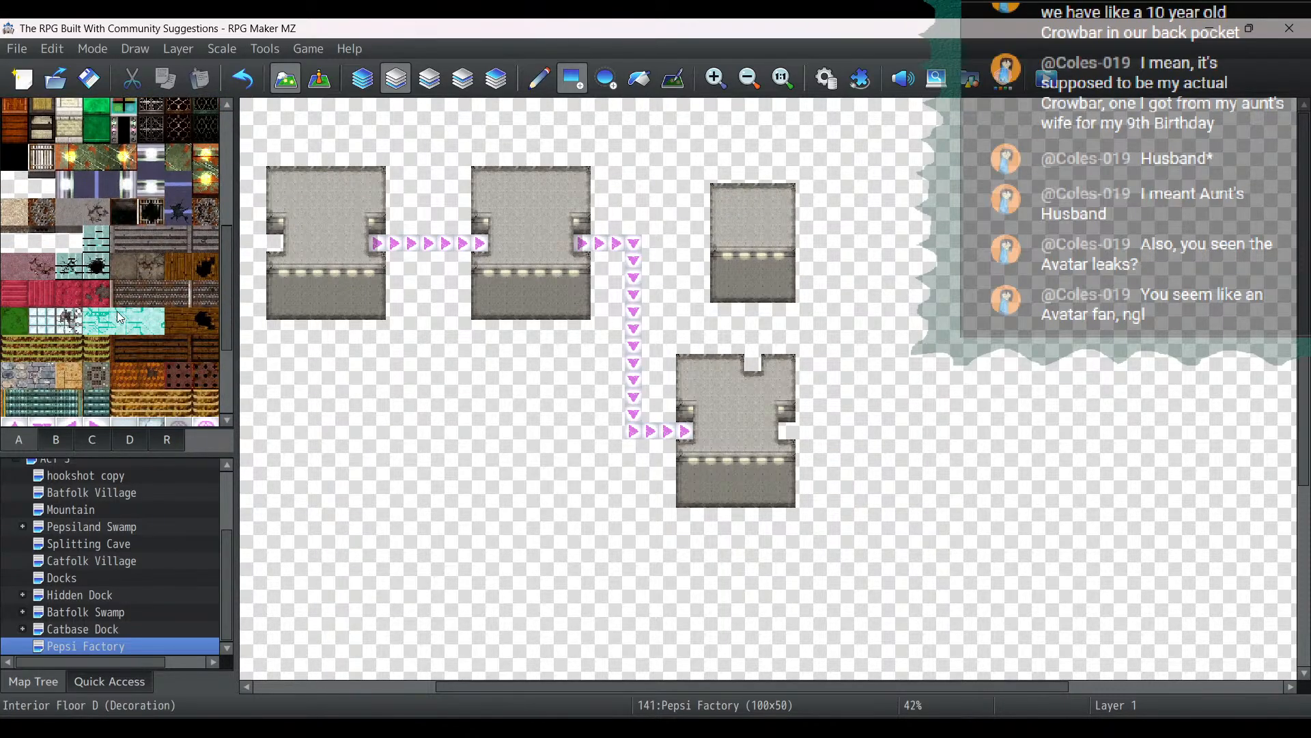
{"action": "left_click", "coordinate": [43, 277]}
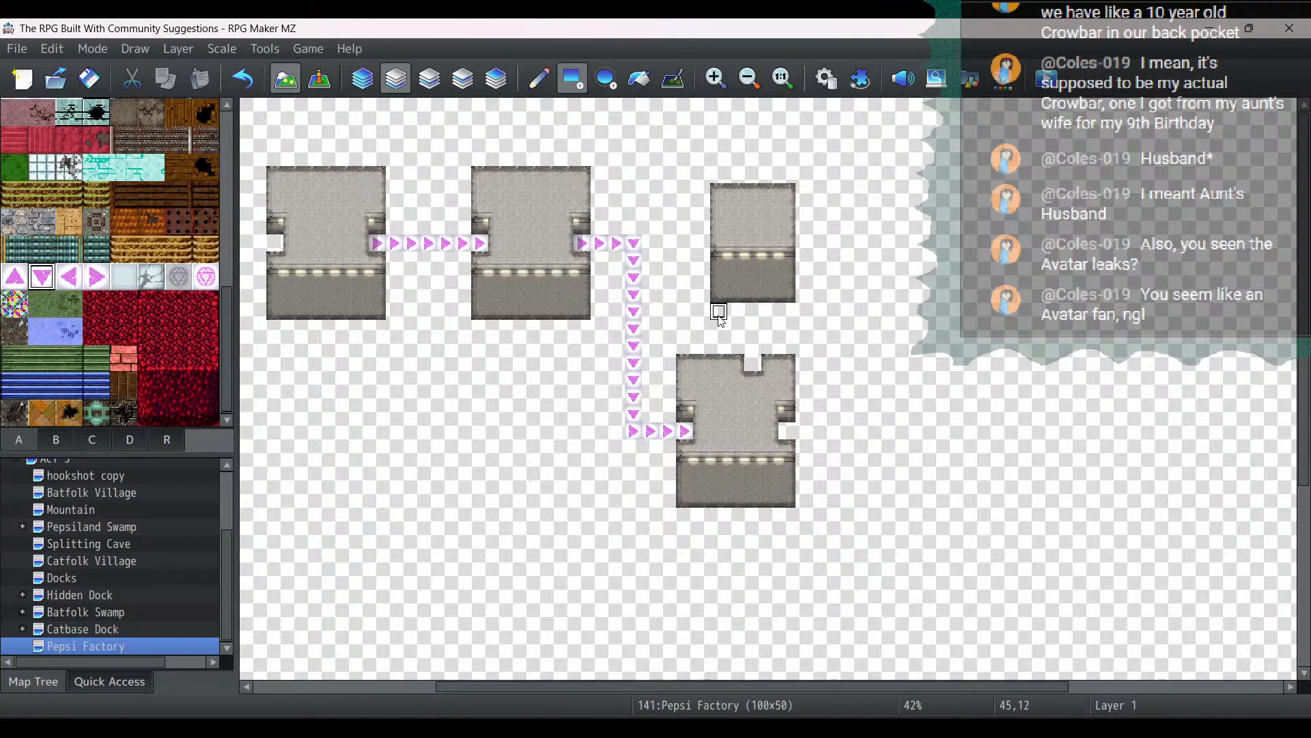
{"action": "left_click_drag", "start_coordinate": [752, 310], "coordinate": [755, 364]}
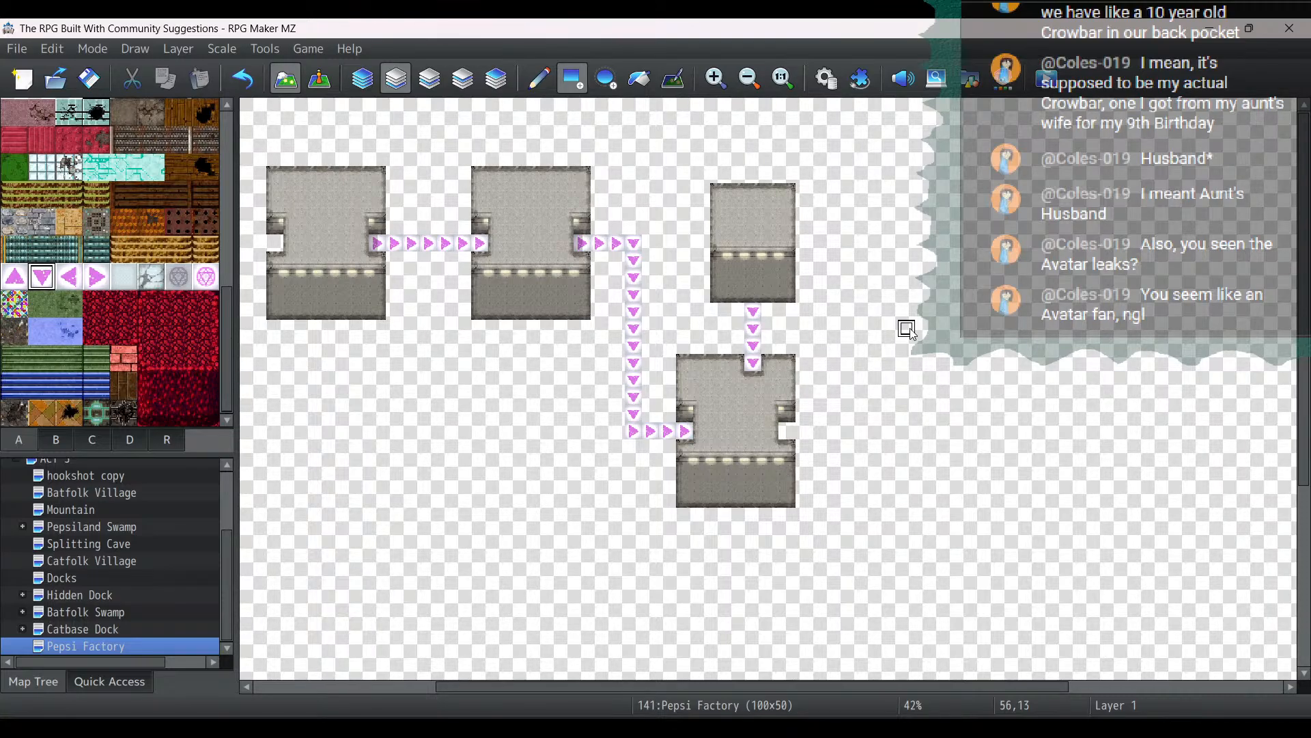
Check Pepsi Factory Guide.png, and build a fifth, larger block with a concrete wall from 54,21 to 61,23 and wall-top tiles from 54,12 to 61,20
{"action": "key", "text": "alt+Tab"}
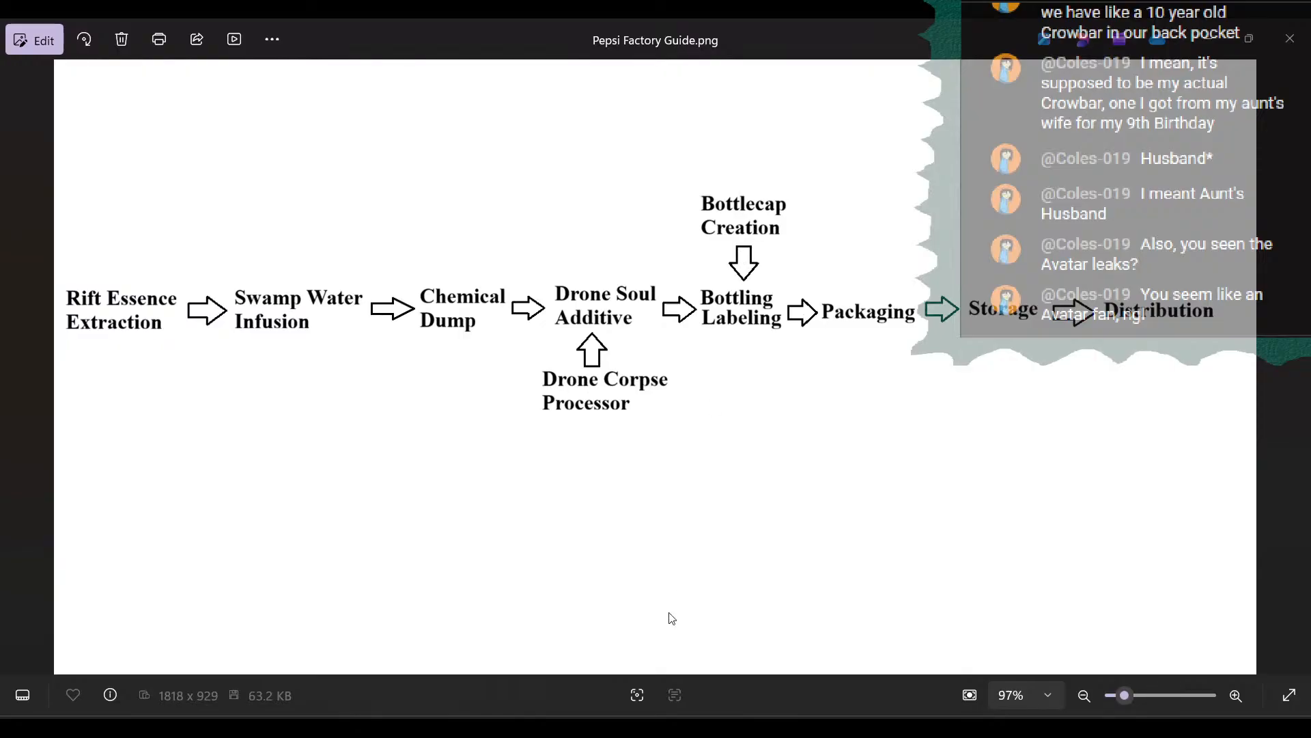
{"action": "key", "text": "alt+Tab"}
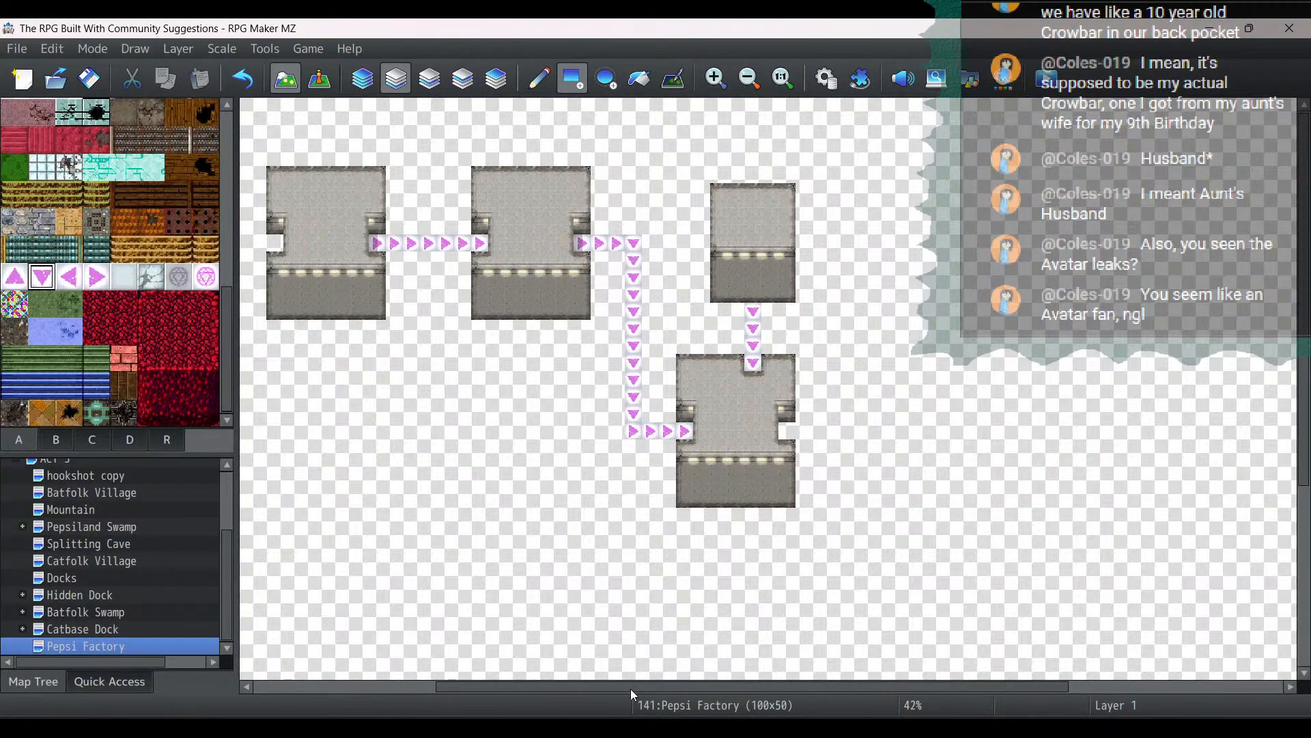
{"action": "left_click_drag", "start_coordinate": [630, 688], "coordinate": [747, 696]}
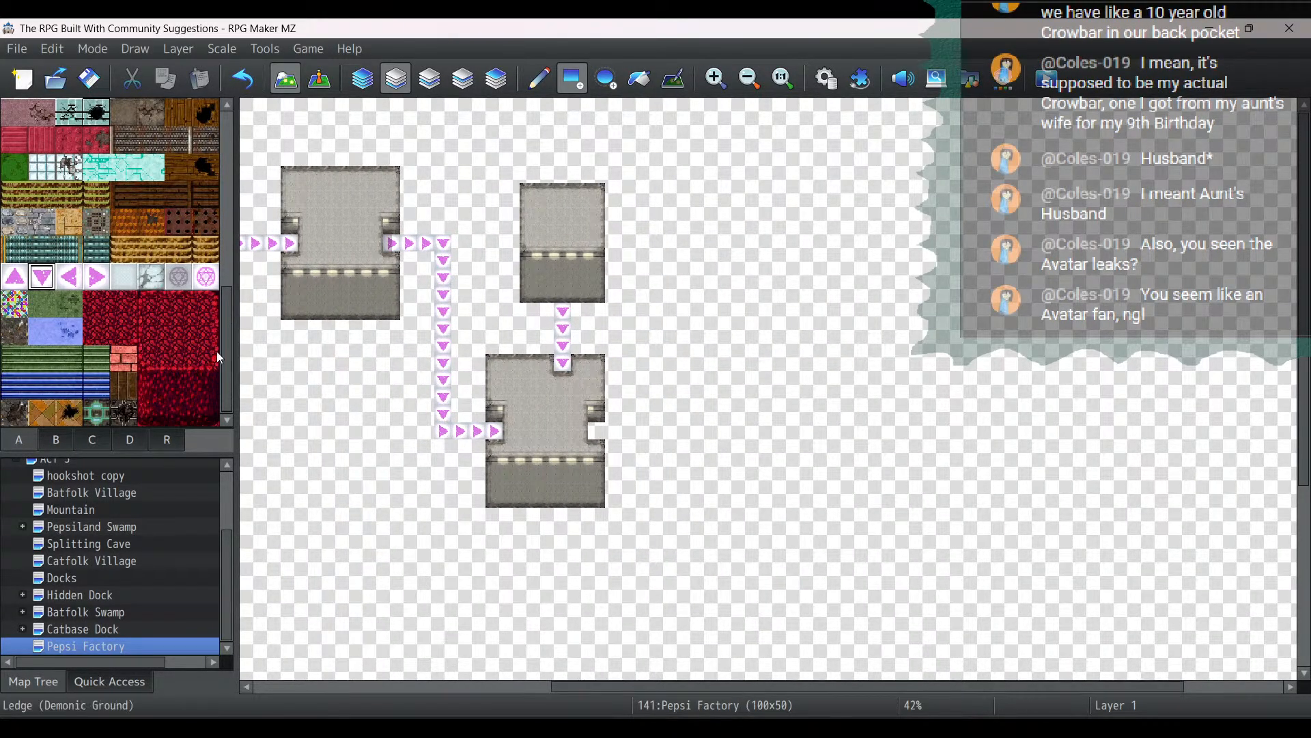
{"action": "scroll", "coordinate": [134, 219], "scroll_direction": "down", "scroll_amount": 10}
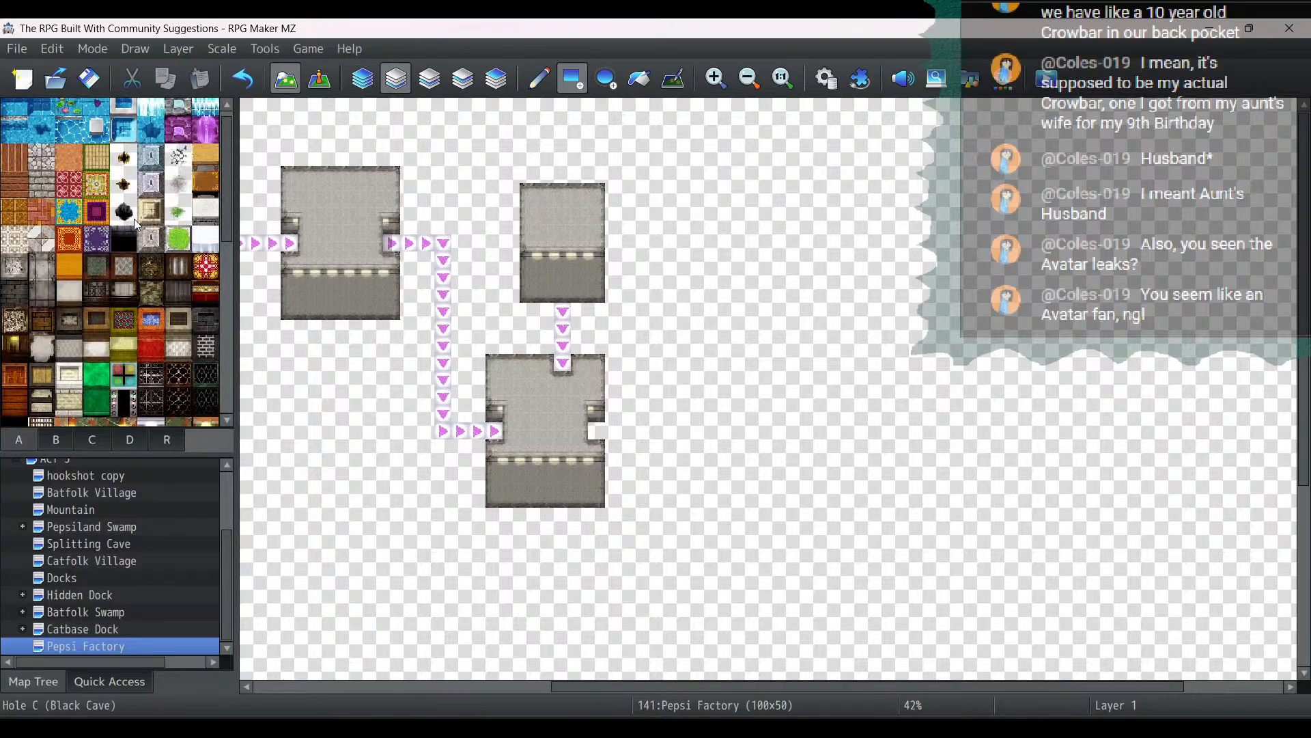
{"action": "left_click", "coordinate": [42, 292]}
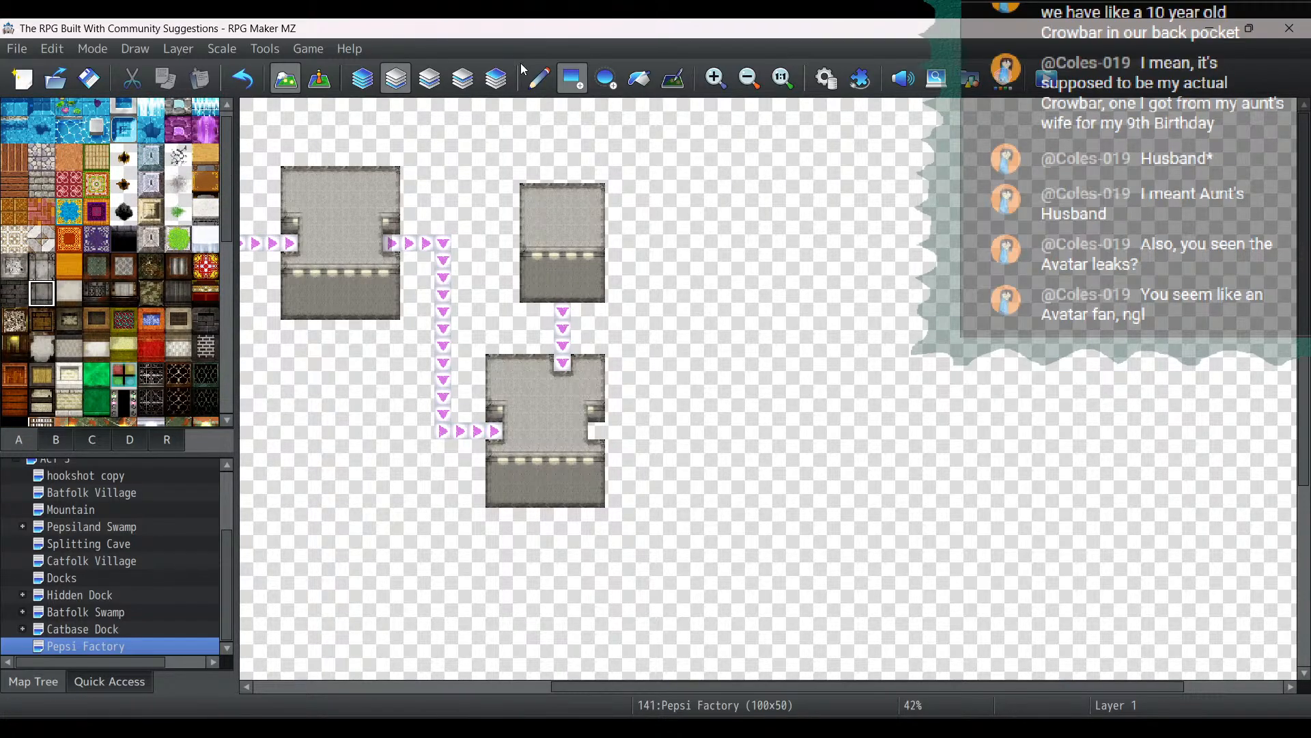
{"action": "left_click", "coordinate": [567, 77]}
{"action": "left_click_drag", "start_coordinate": [681, 503], "coordinate": [794, 476]}
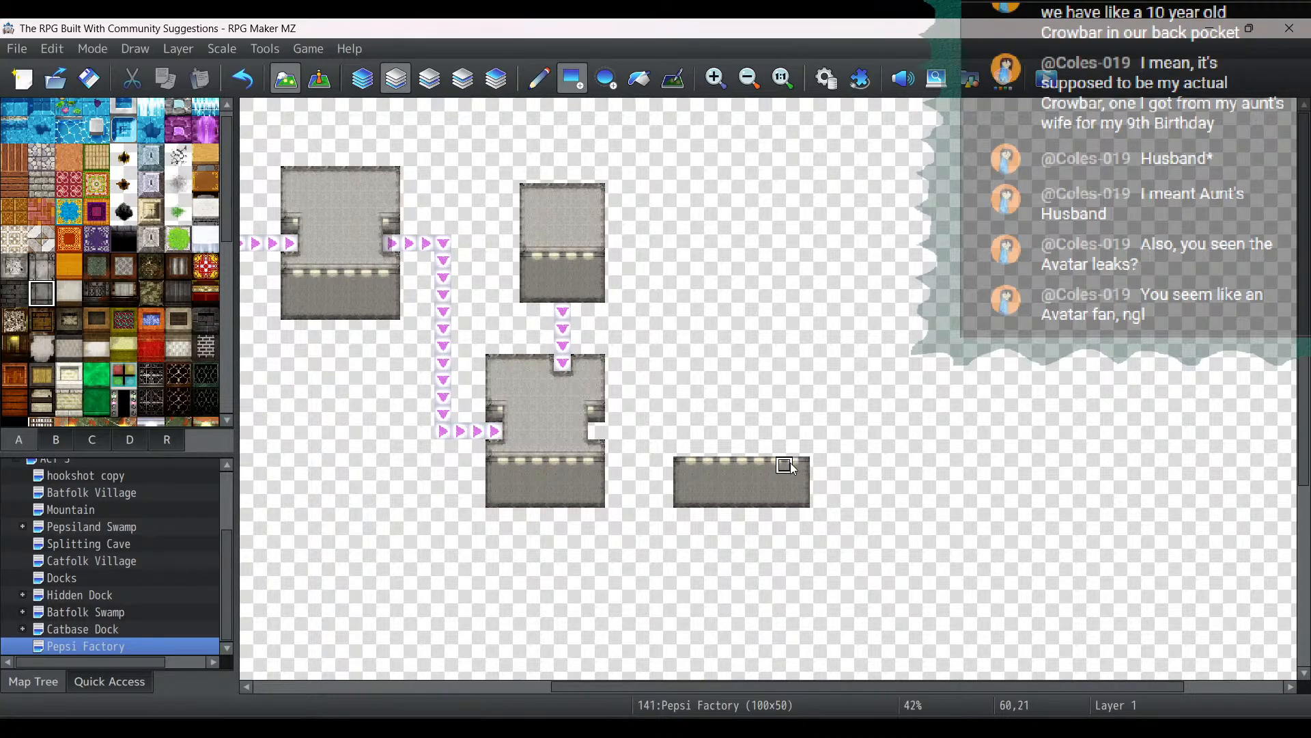
{"action": "right_click", "coordinate": [784, 466]}
{"action": "mouse_move", "coordinate": [748, 472]}
{"action": "left_mouse_down"}
{"action": "mouse_move", "coordinate": [765, 442]}
{"action": "mouse_move", "coordinate": [805, 433]}
{"action": "mouse_move", "coordinate": [785, 351]}
{"action": "mouse_move", "coordinate": [801, 311]}
{"action": "left_mouse_up"}
Open a gap in the fifth block's left edge with a concrete wall tile at 54,18 and a transparent tile at 54,19
{"action": "left_click", "coordinate": [45, 288]}
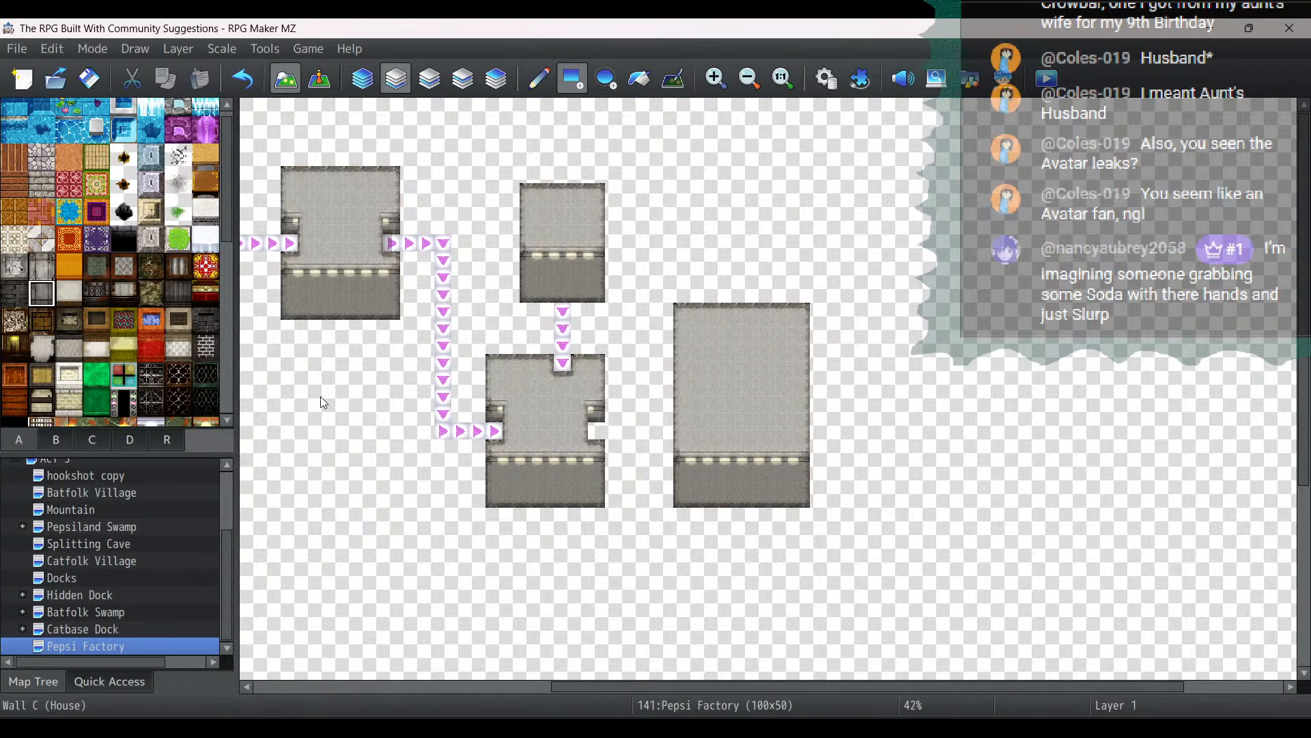
{"action": "left_click", "coordinate": [681, 414]}
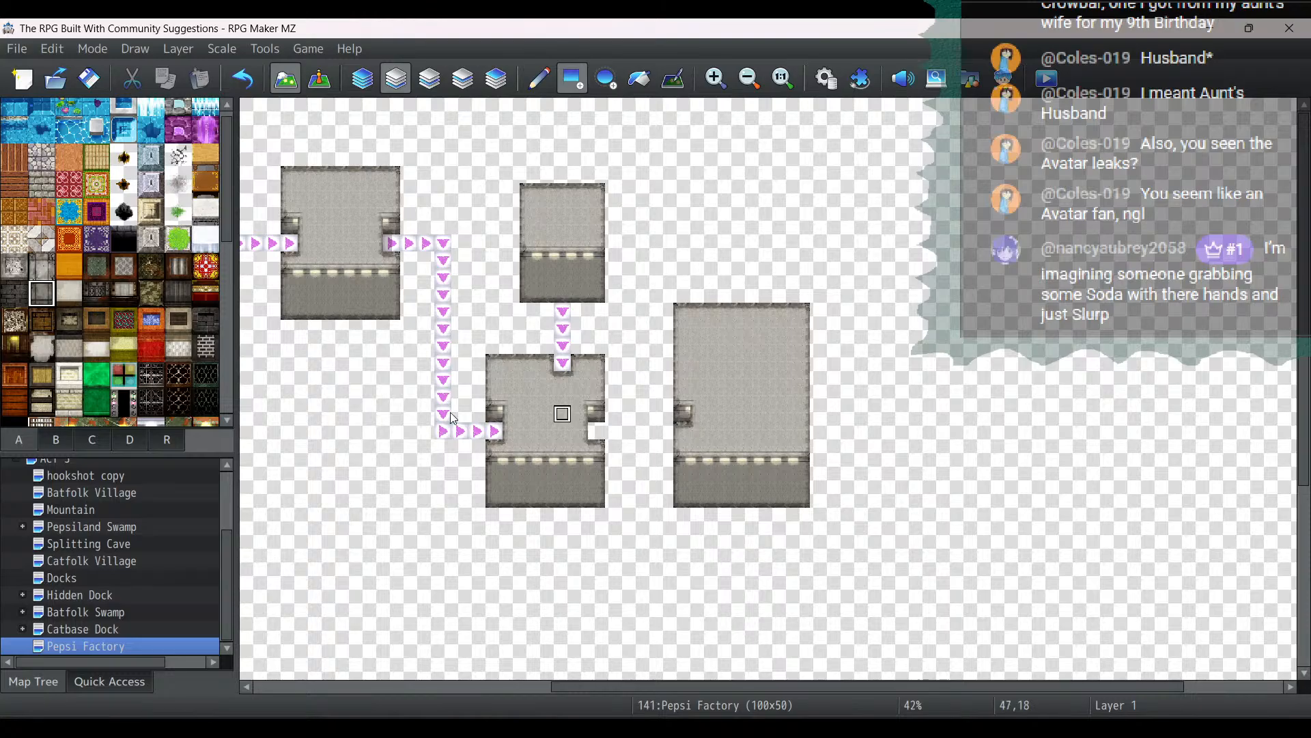
{"action": "scroll", "coordinate": [18, 358], "scroll_direction": "down", "scroll_amount": 1}
{"action": "left_click", "coordinate": [16, 365]}
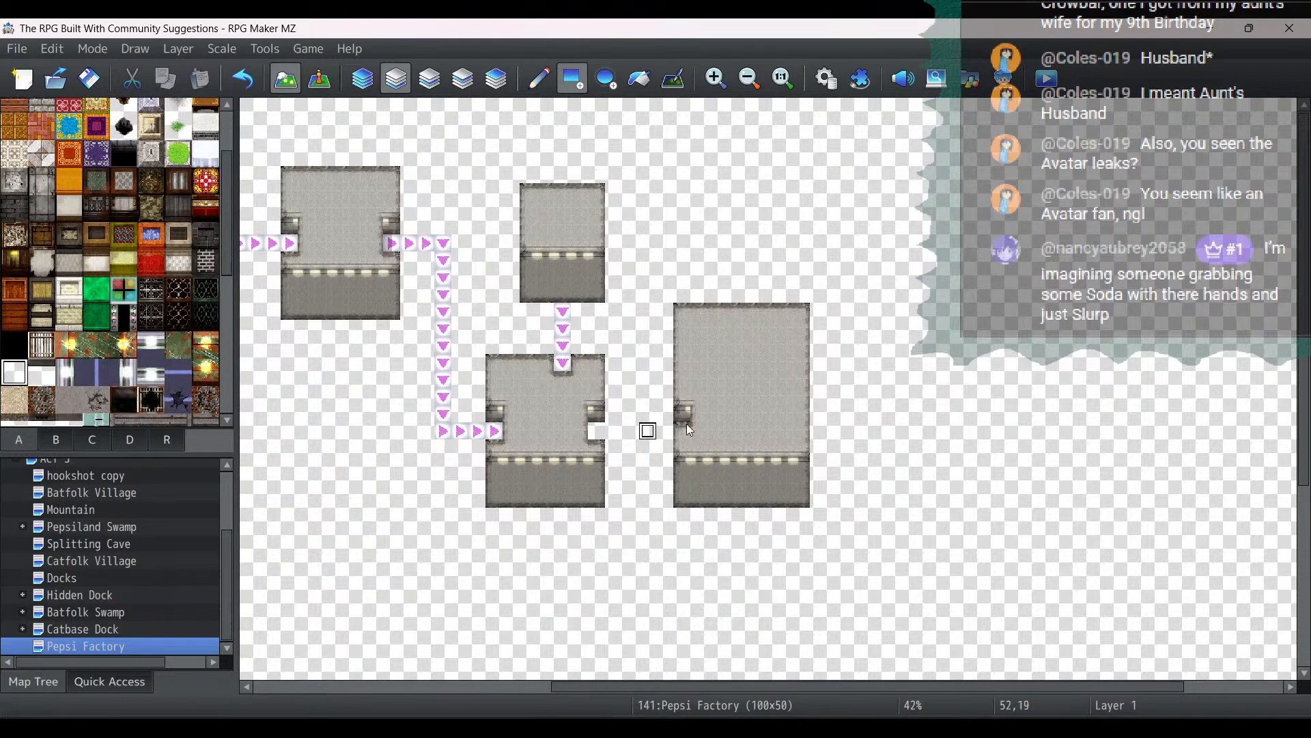
{"action": "left_click", "coordinate": [683, 432]}
Lay right-arrow tiles from 49,19 to 54,19, linking the fourth block to the fifth block's left opening
{"action": "scroll", "coordinate": [90, 370], "scroll_direction": "down", "scroll_amount": 4}
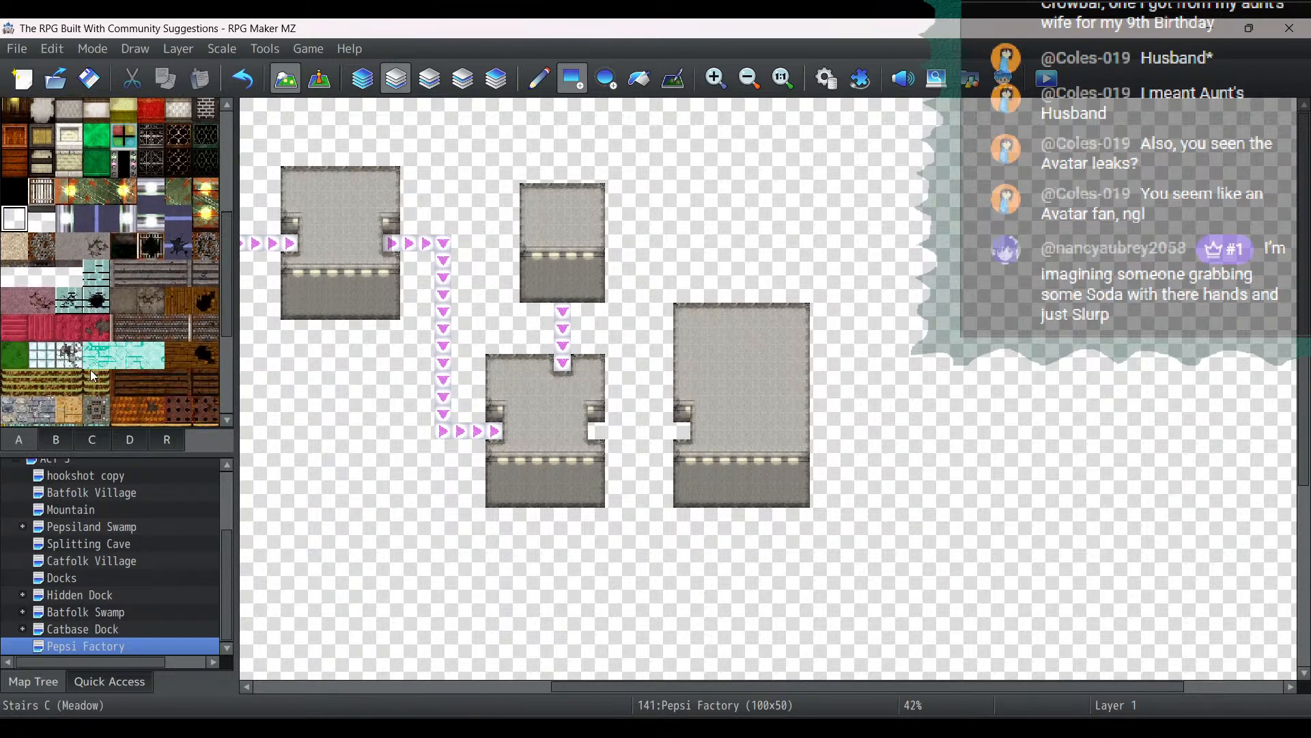
{"action": "left_click", "coordinate": [121, 347]}
{"action": "left_click", "coordinate": [97, 346]}
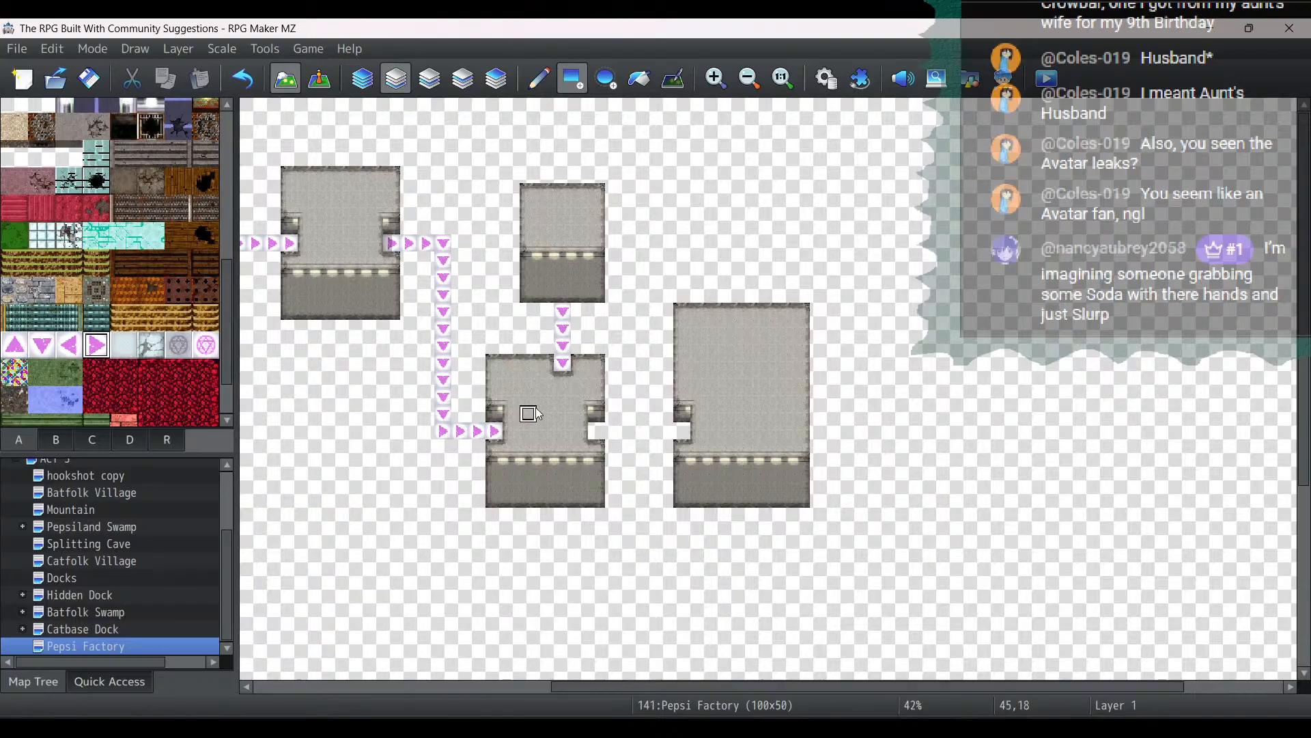
{"action": "left_click_drag", "start_coordinate": [596, 431], "coordinate": [666, 435]}
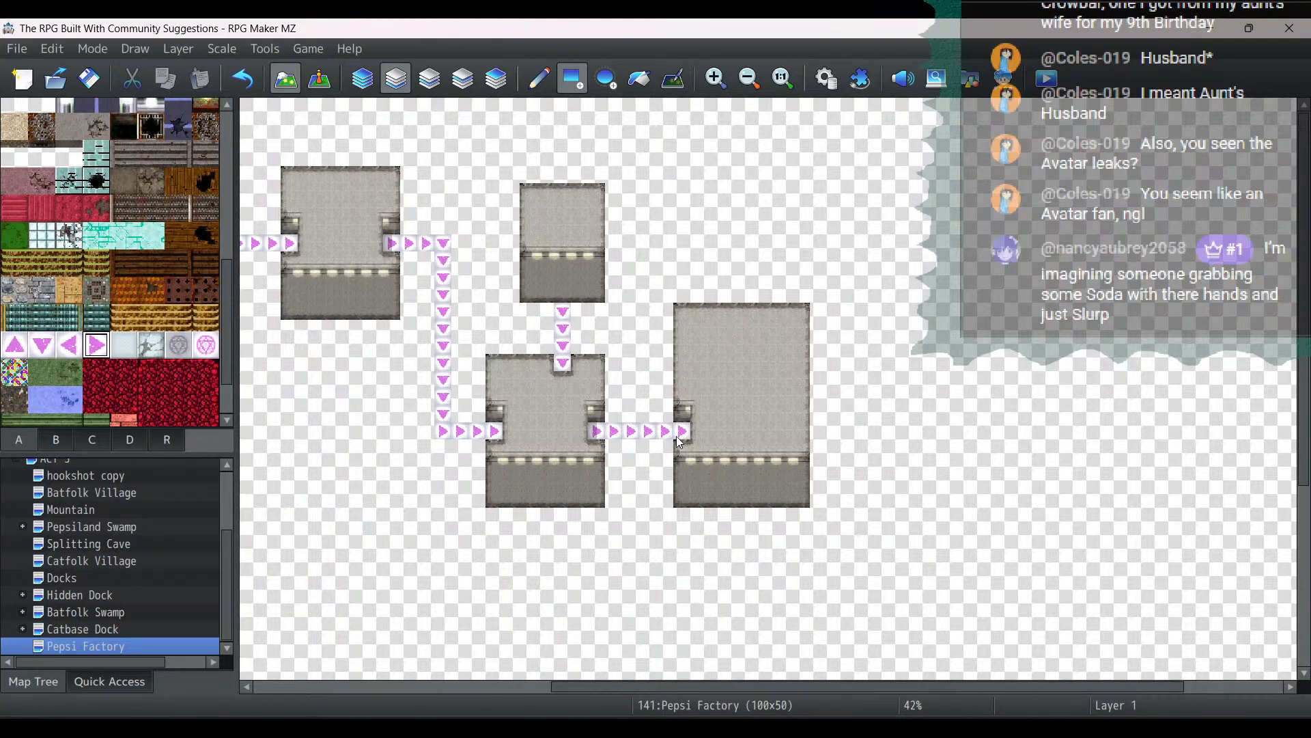
Build a wide block above the fifth, with a concrete wall from 54,6 to 63,8 and wall-top tiles from 54,3 to 63,5
{"action": "scroll", "coordinate": [102, 234], "scroll_direction": "up", "scroll_amount": 2}
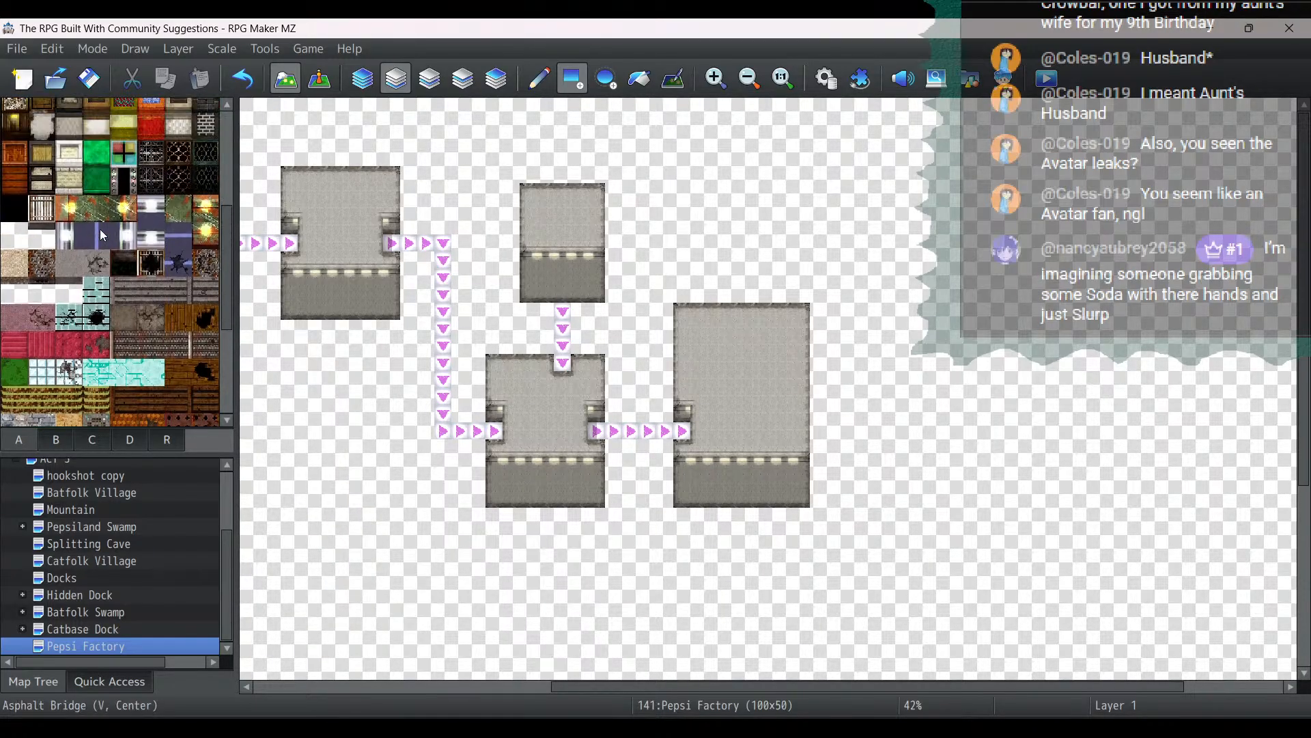
{"action": "scroll", "coordinate": [102, 235], "scroll_direction": "up", "scroll_amount": 2}
{"action": "left_click", "coordinate": [42, 207]}
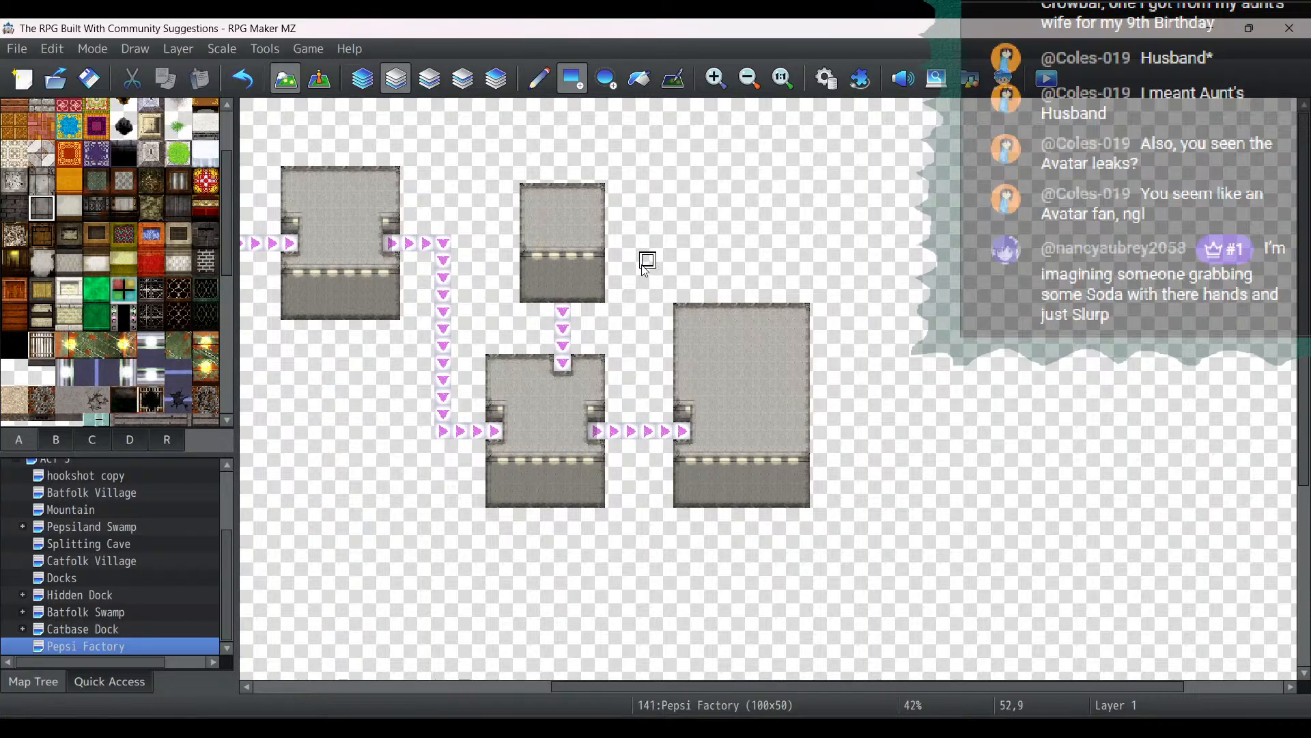
{"action": "mouse_move", "coordinate": [679, 243]}
{"action": "left_mouse_down"}
{"action": "mouse_move", "coordinate": [826, 247]}
{"action": "mouse_move", "coordinate": [832, 220]}
{"action": "left_mouse_up"}
{"action": "left_click", "coordinate": [42, 180]}
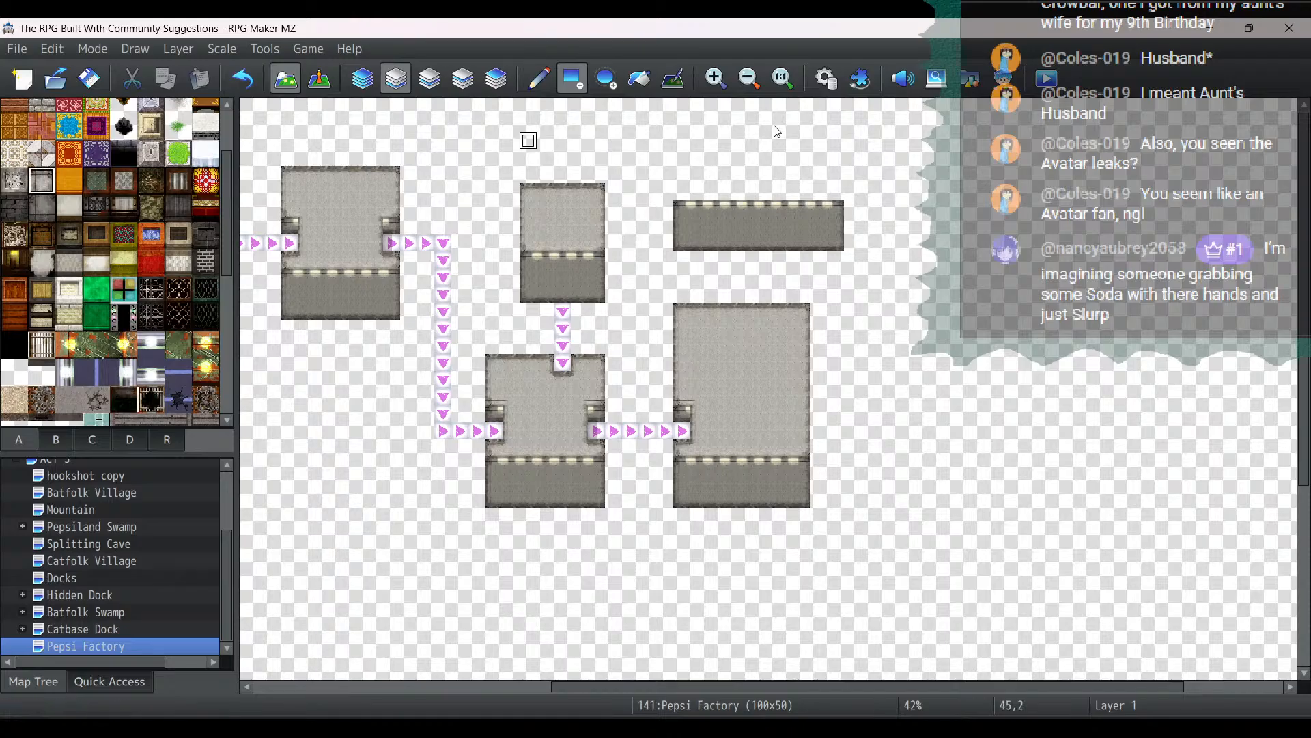
{"action": "mouse_move", "coordinate": [701, 193]}
{"action": "left_mouse_down"}
{"action": "mouse_move", "coordinate": [846, 183]}
{"action": "mouse_move", "coordinate": [842, 160]}
{"action": "left_mouse_up"}
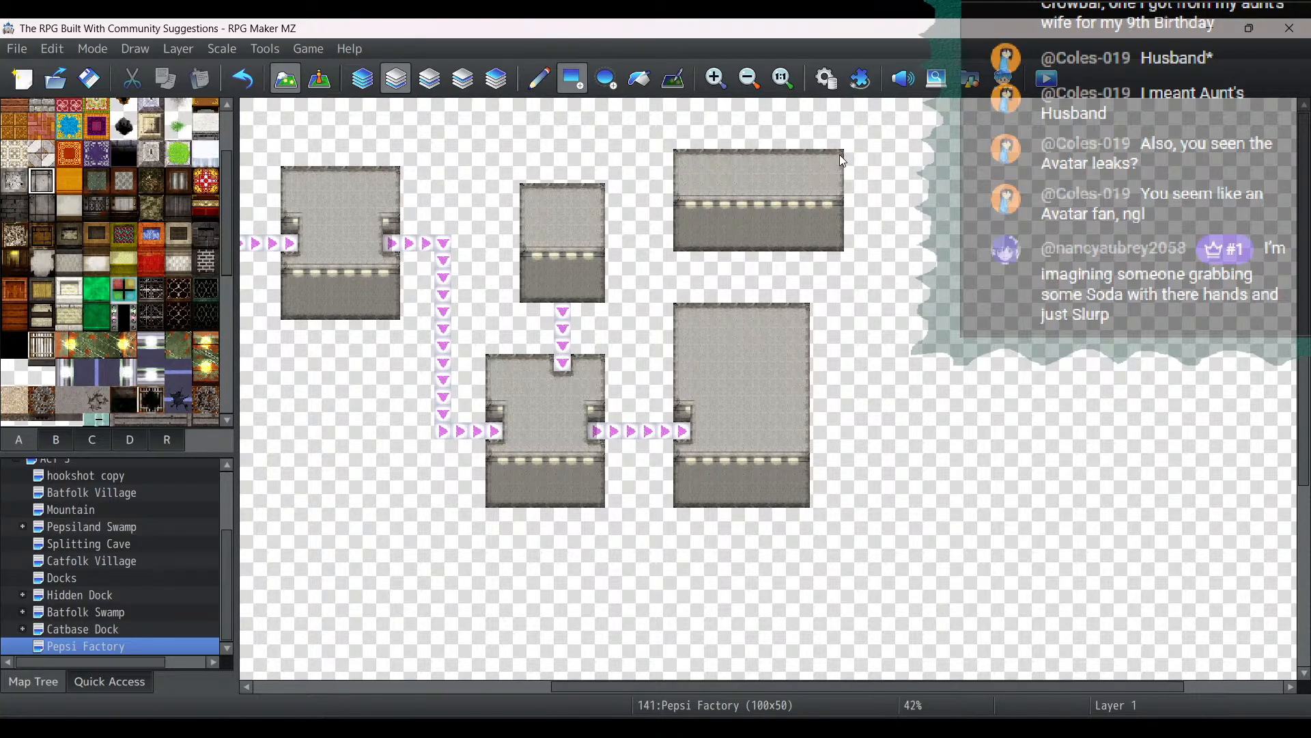
Open the fifth block's upper edge at 59,12 and lay down-arrow tiles from 59,9 to 59,12, linking the wide block to it
{"action": "scroll", "coordinate": [27, 355], "scroll_direction": "down", "scroll_amount": 1}
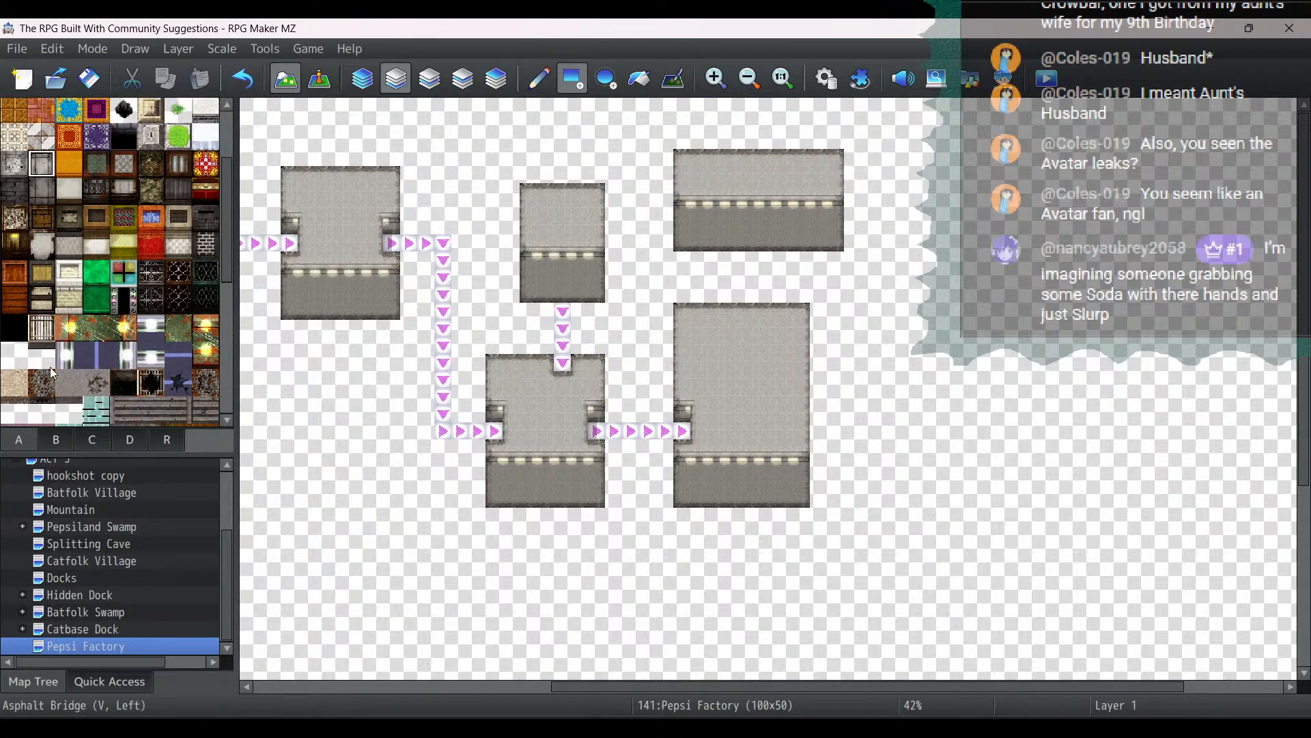
{"action": "left_click", "coordinate": [6, 360]}
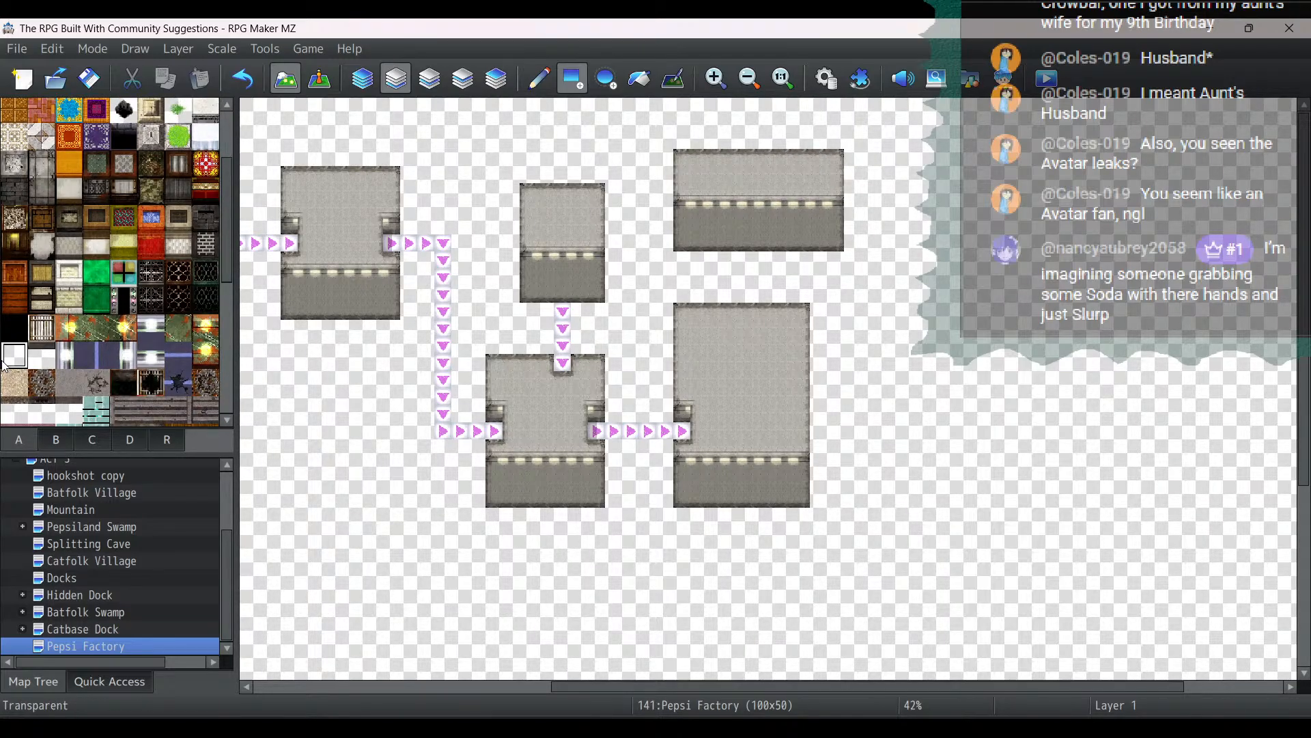
{"action": "left_click", "coordinate": [767, 311]}
{"action": "scroll", "coordinate": [102, 350], "scroll_direction": "down", "scroll_amount": 10}
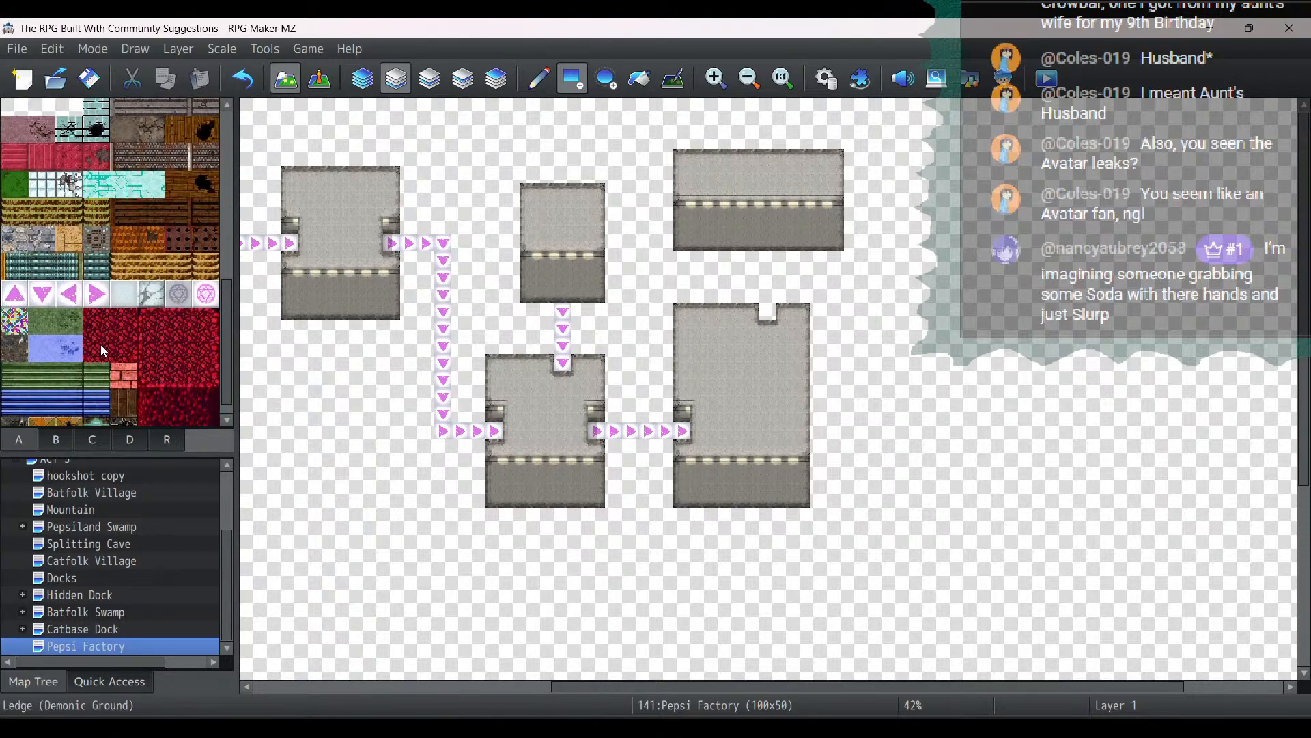
{"action": "left_click", "coordinate": [42, 294]}
{"action": "left_click", "coordinate": [768, 260]}
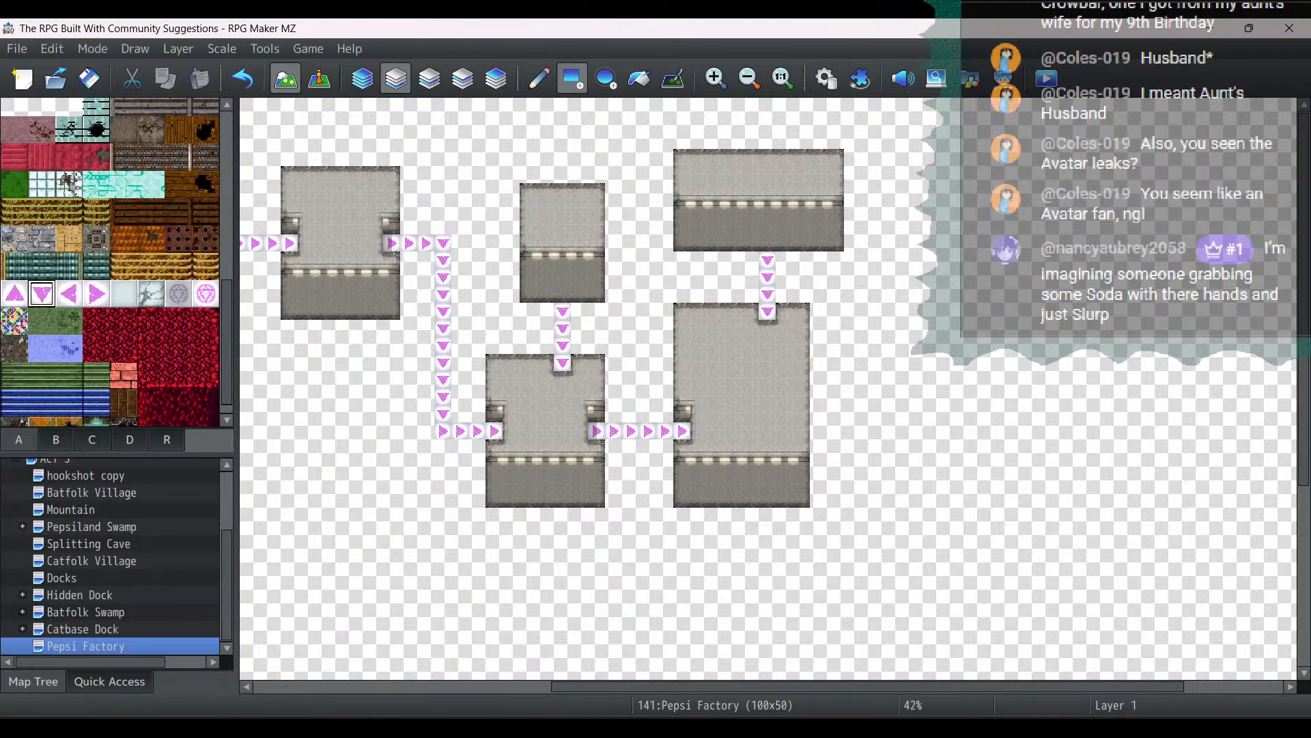
Recheck Pepsi Factory Guide.png, and open the fifth block's right edge with a transparent tile at 61,17 and a concrete wall tile at 61,16
{"action": "left_click", "coordinate": [442, 726]}
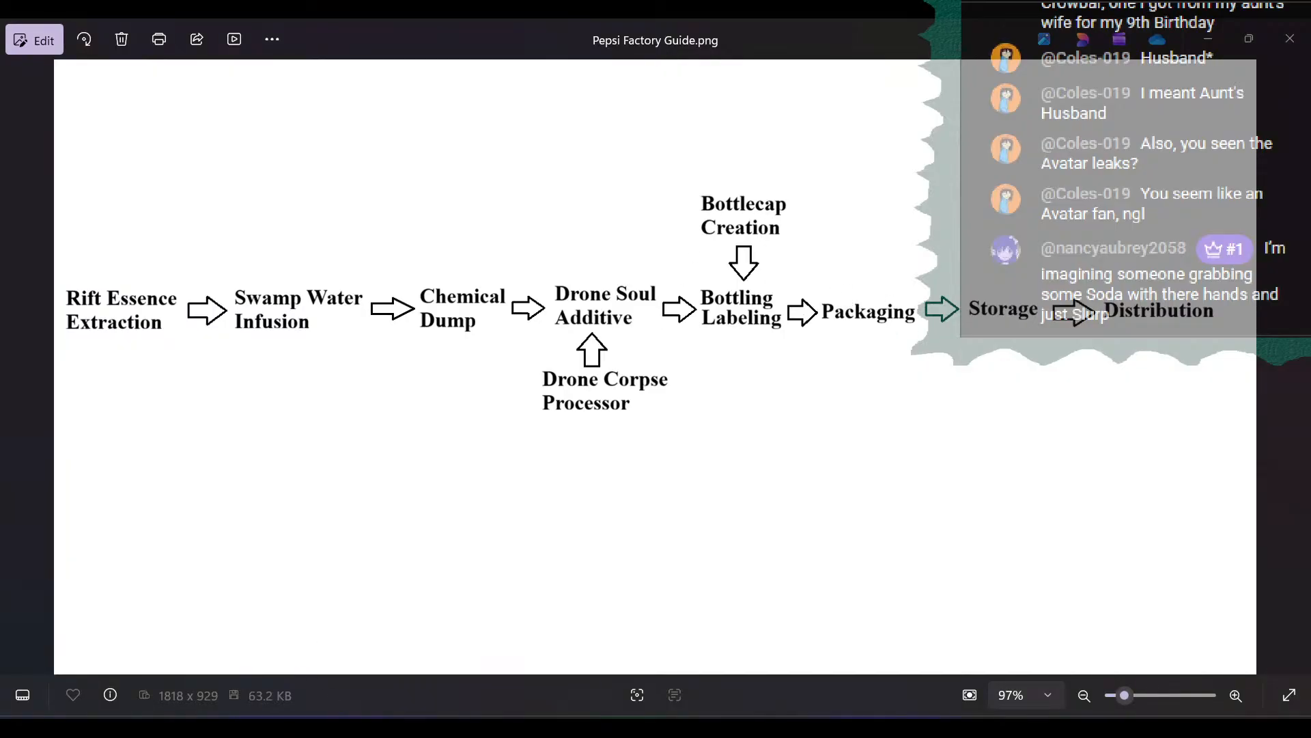
{"action": "left_click", "coordinate": [598, 727]}
{"action": "left_click_drag", "start_coordinate": [635, 686], "coordinate": [733, 687]}
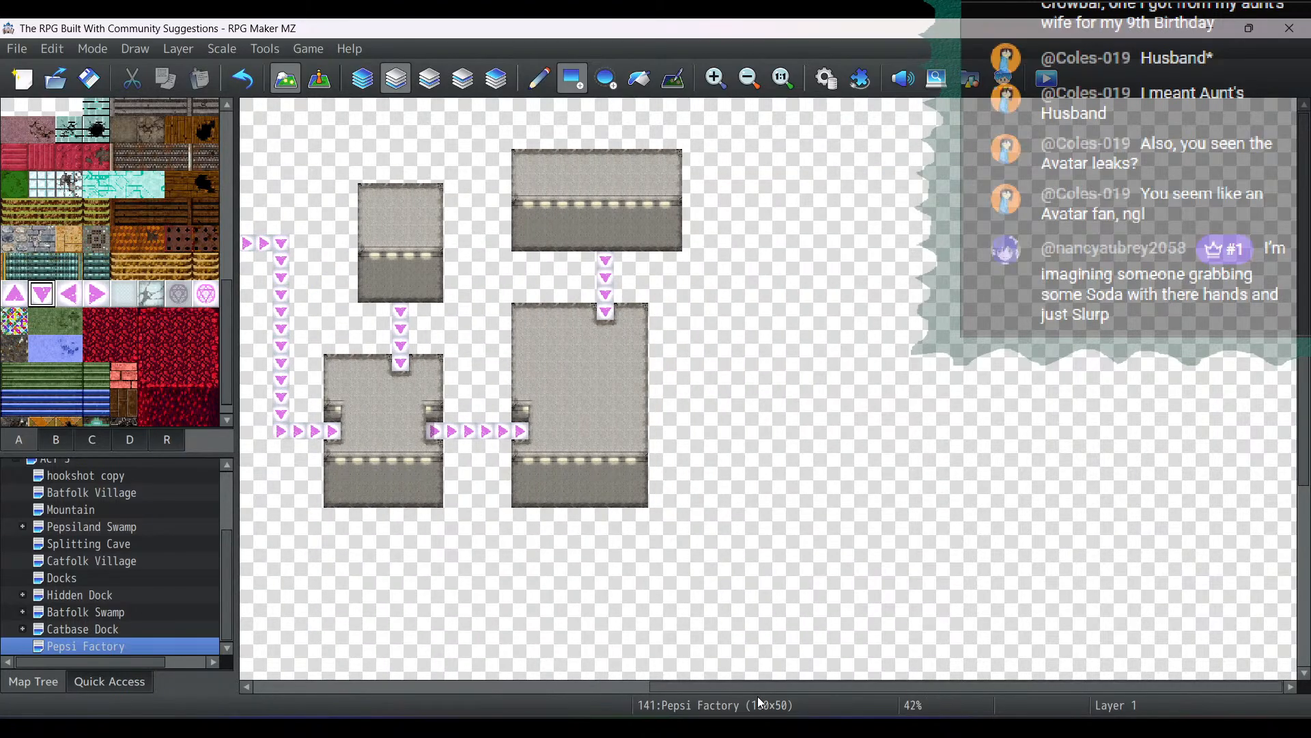
{"action": "scroll", "coordinate": [21, 232], "scroll_direction": "up", "scroll_amount": 3}
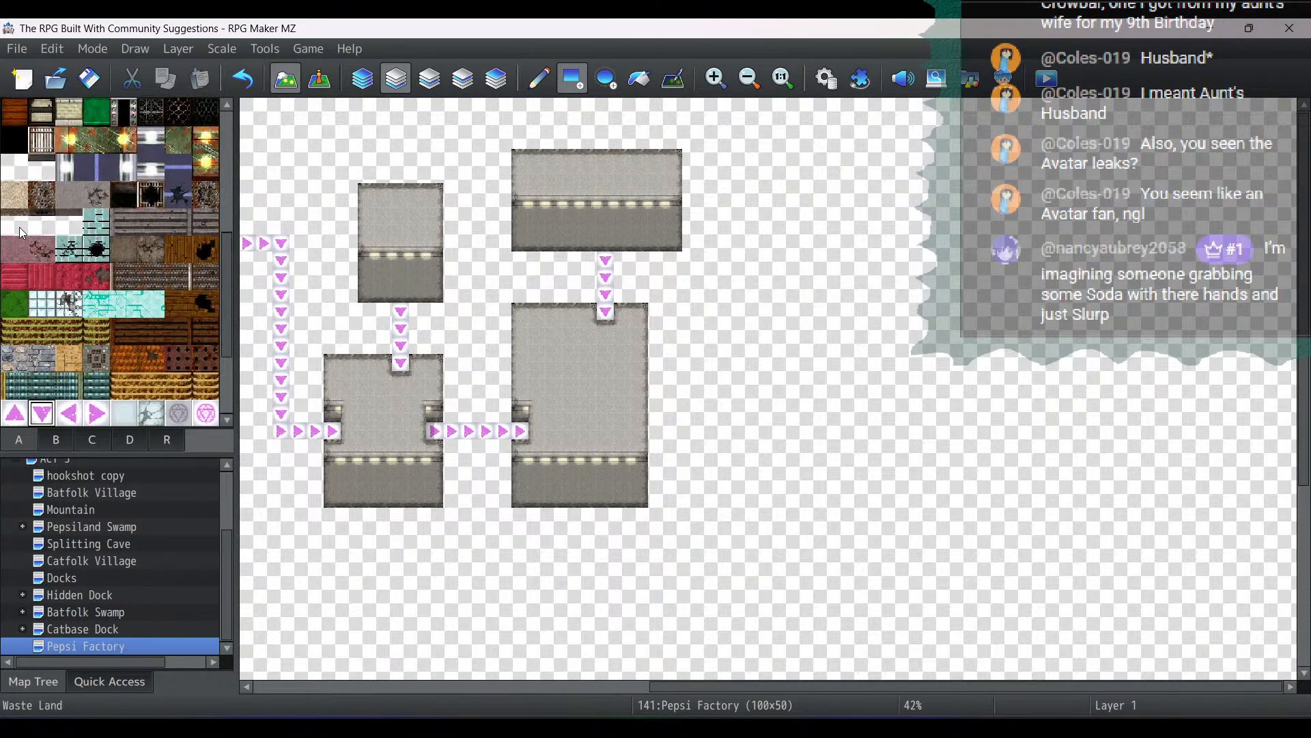
{"action": "left_click", "coordinate": [13, 221]}
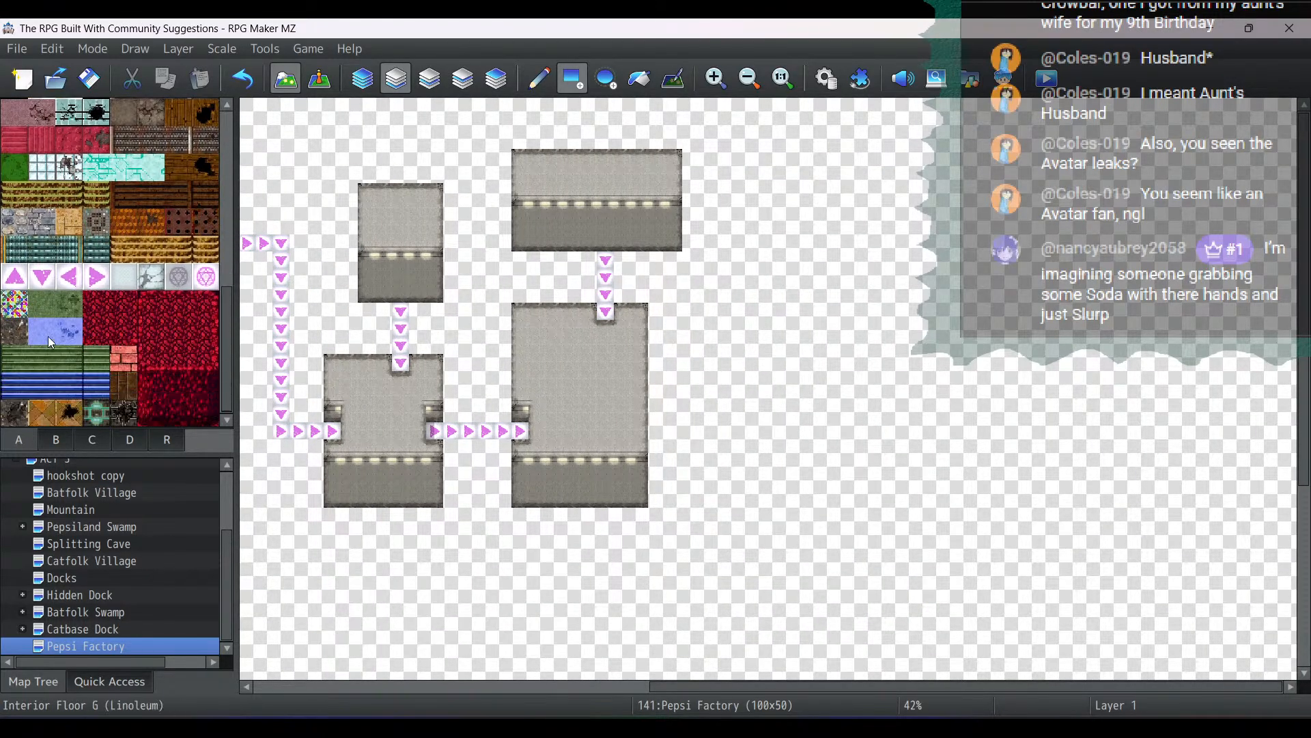
{"action": "left_click", "coordinate": [14, 167]}
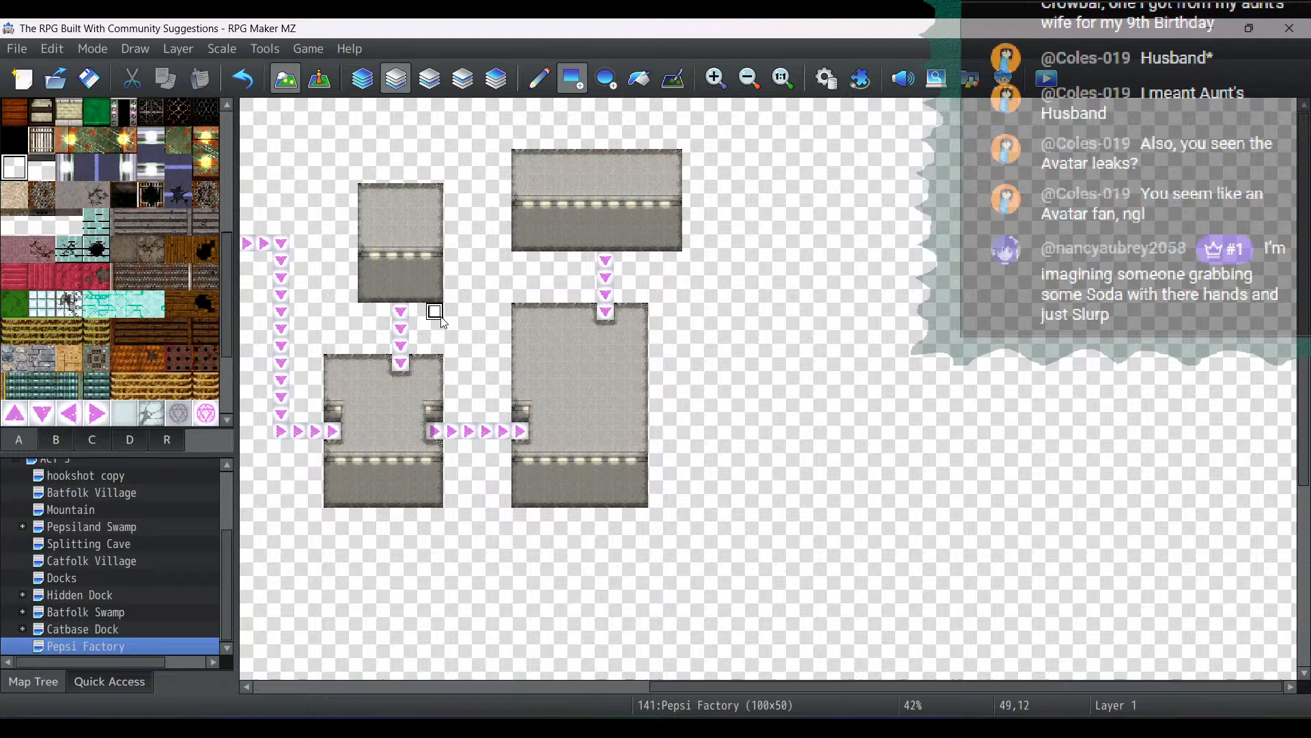
{"action": "left_click", "coordinate": [640, 397]}
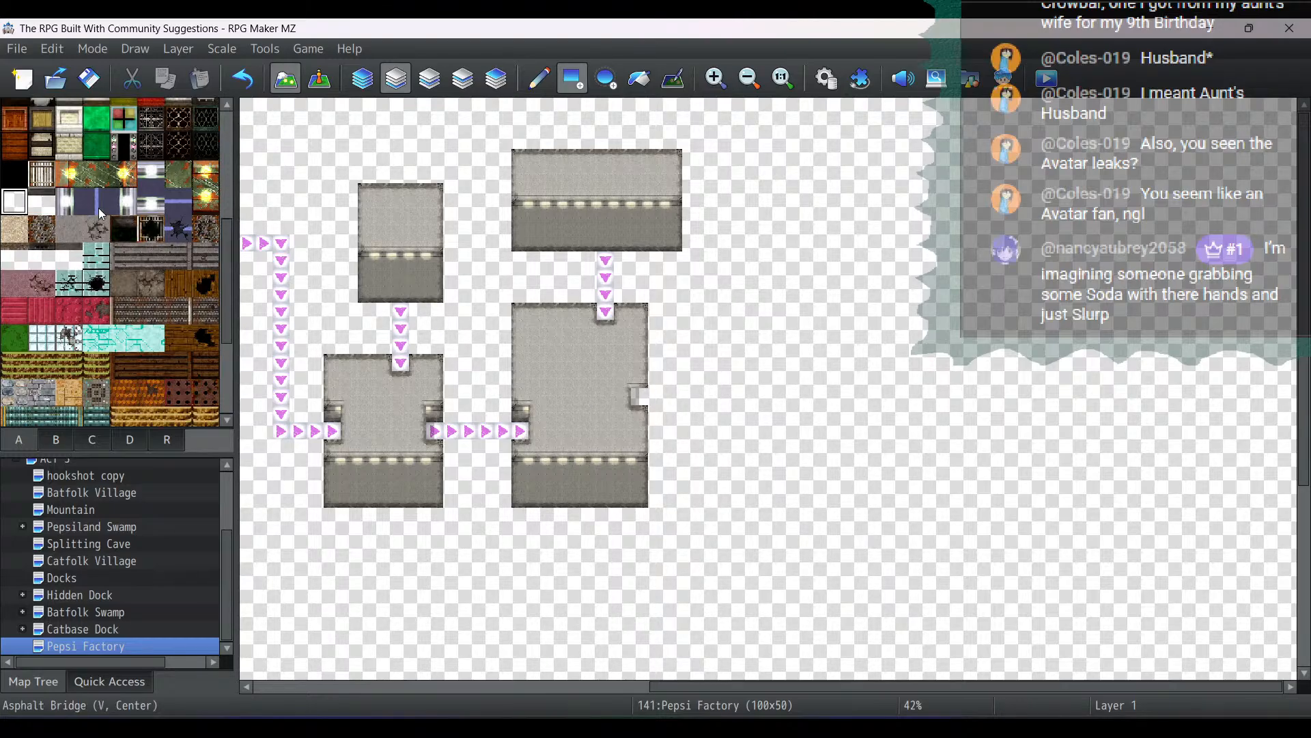
{"action": "scroll", "coordinate": [120, 208], "scroll_direction": "up", "scroll_amount": 5}
{"action": "left_click", "coordinate": [42, 168]}
{"action": "left_click", "coordinate": [43, 195]}
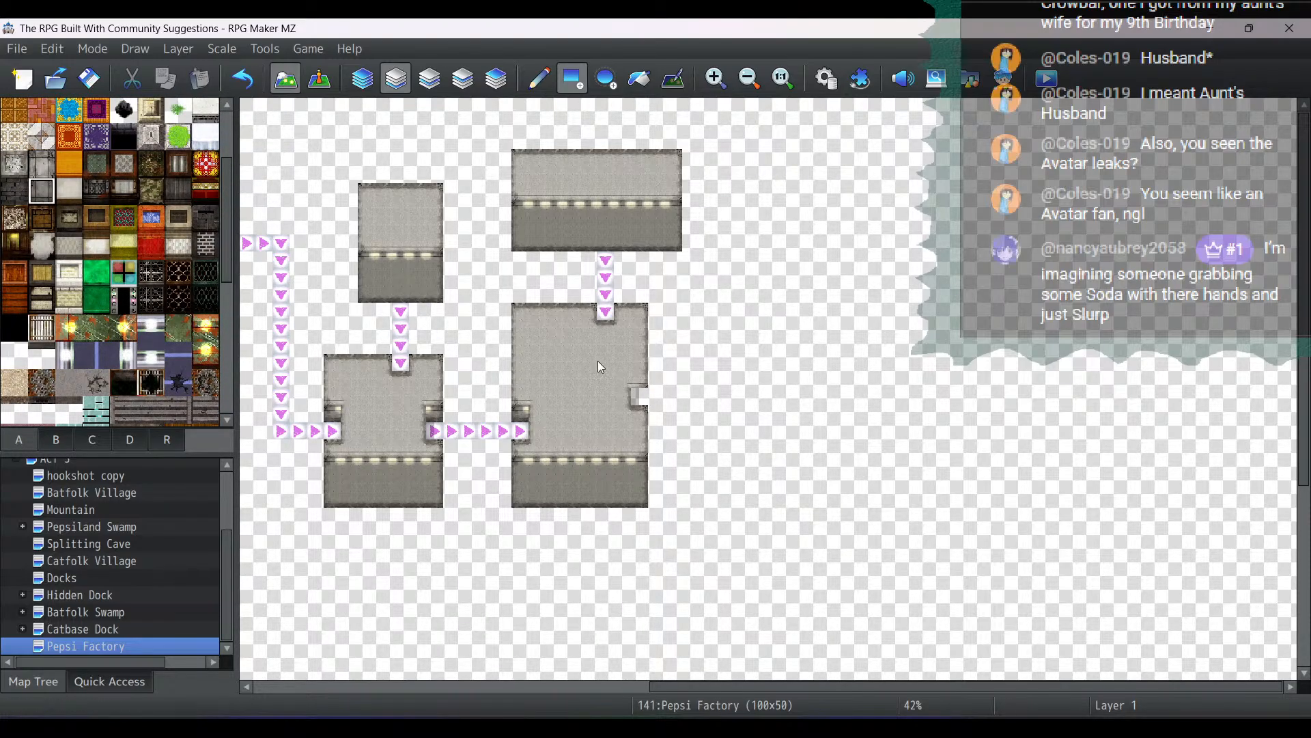
{"action": "left_click", "coordinate": [640, 376]}
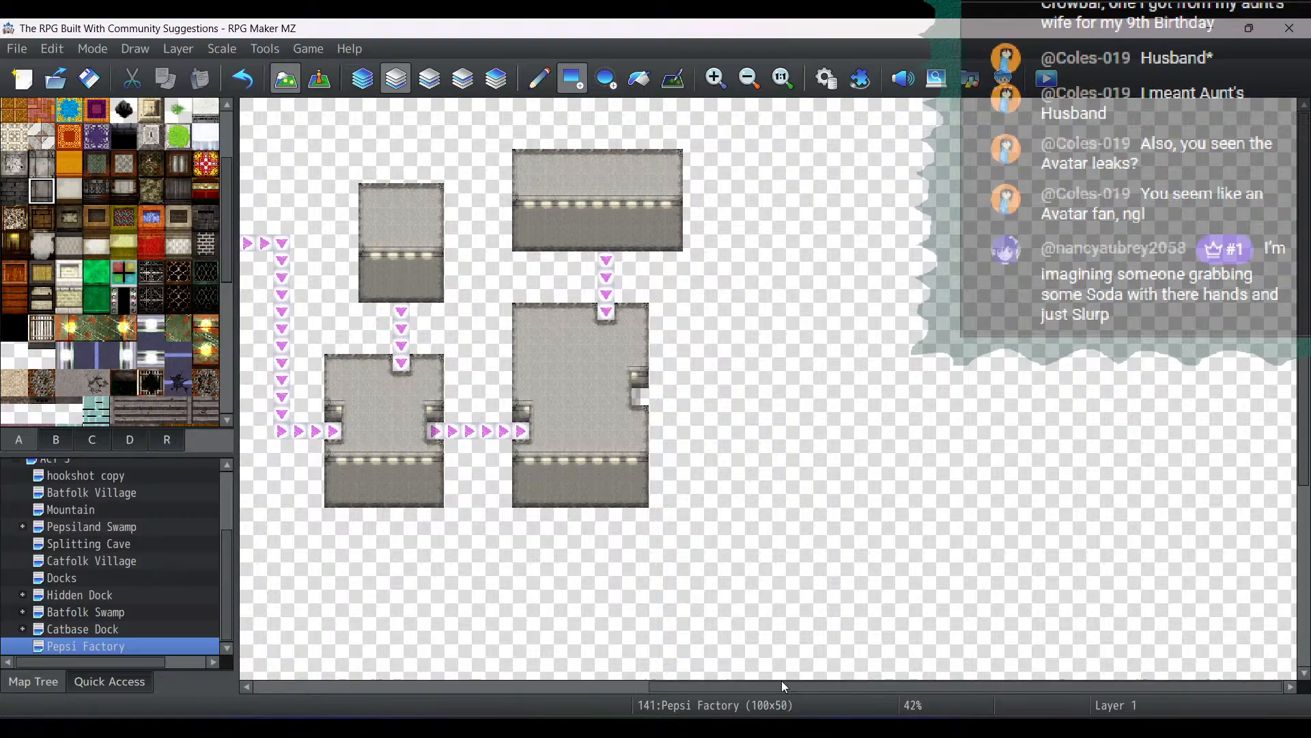
Repaint the faded first block with concrete wall from 7,10 to 13,12 and at 13,7, and wall-top tiles from 7,4 around its right opening
{"action": "left_click_drag", "start_coordinate": [781, 683], "coordinate": [288, 686]}
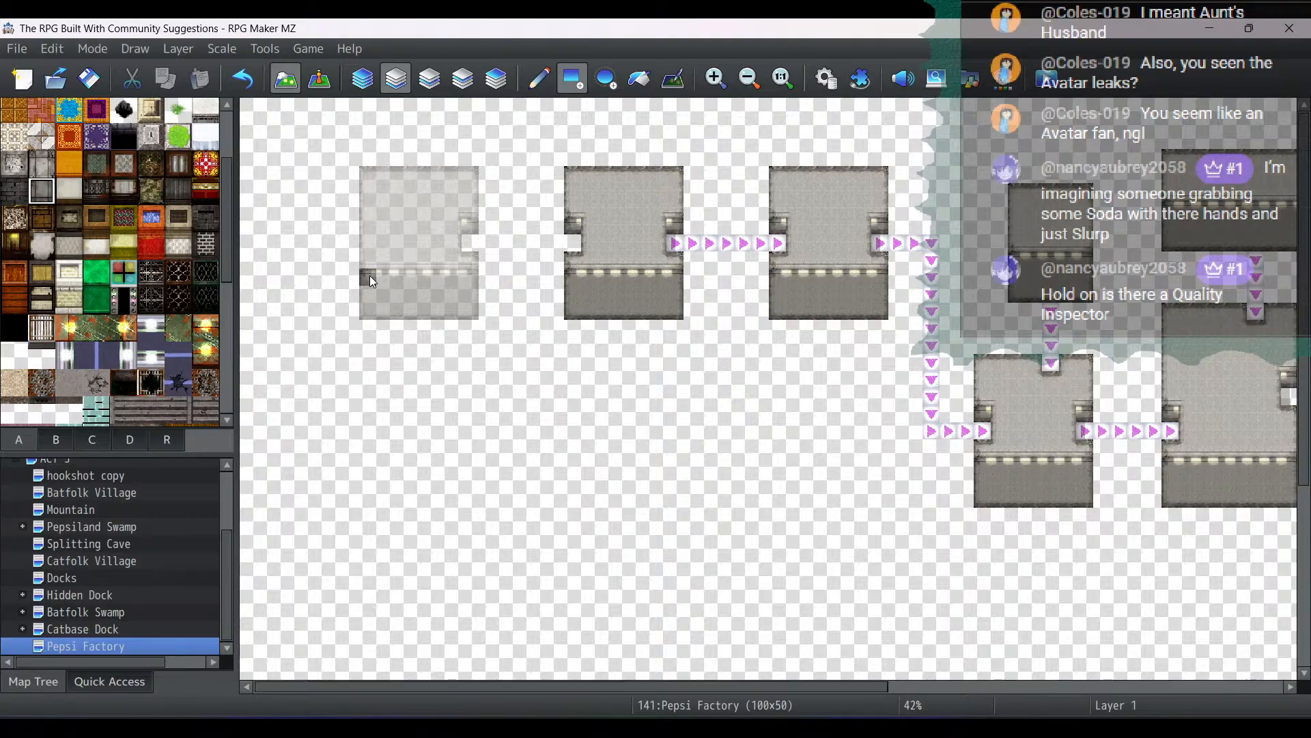
{"action": "left_click_drag", "start_coordinate": [371, 276], "coordinate": [474, 303]}
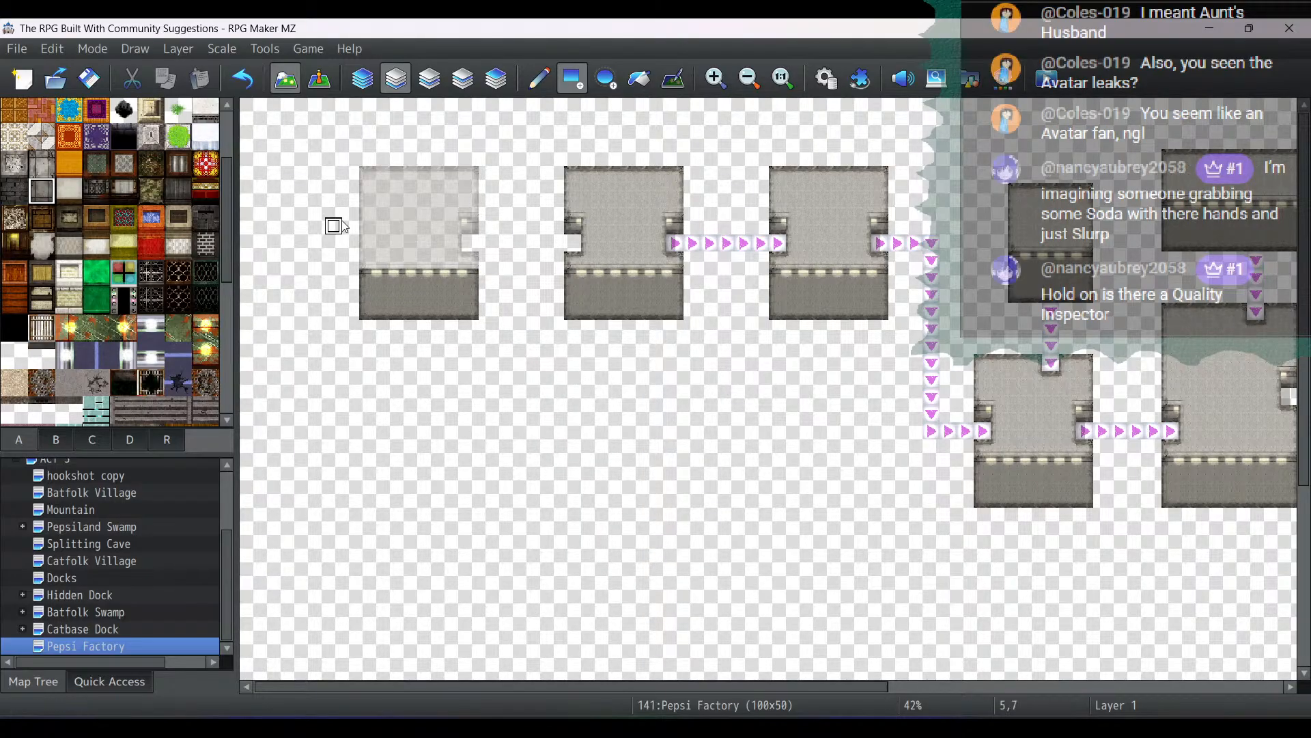
{"action": "left_click", "coordinate": [470, 226]}
{"action": "left_click", "coordinate": [41, 164]}
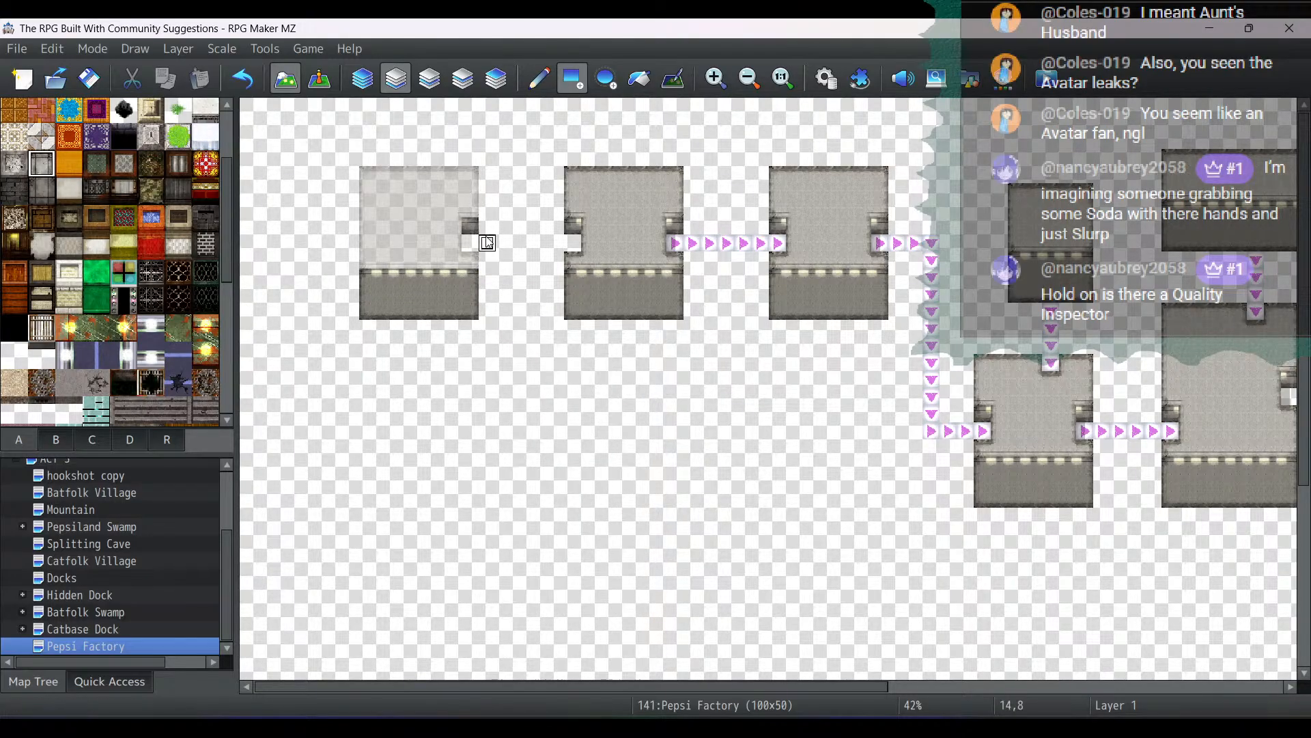
{"action": "left_click", "coordinate": [470, 259]}
{"action": "left_click_drag", "start_coordinate": [366, 172], "coordinate": [474, 216]}
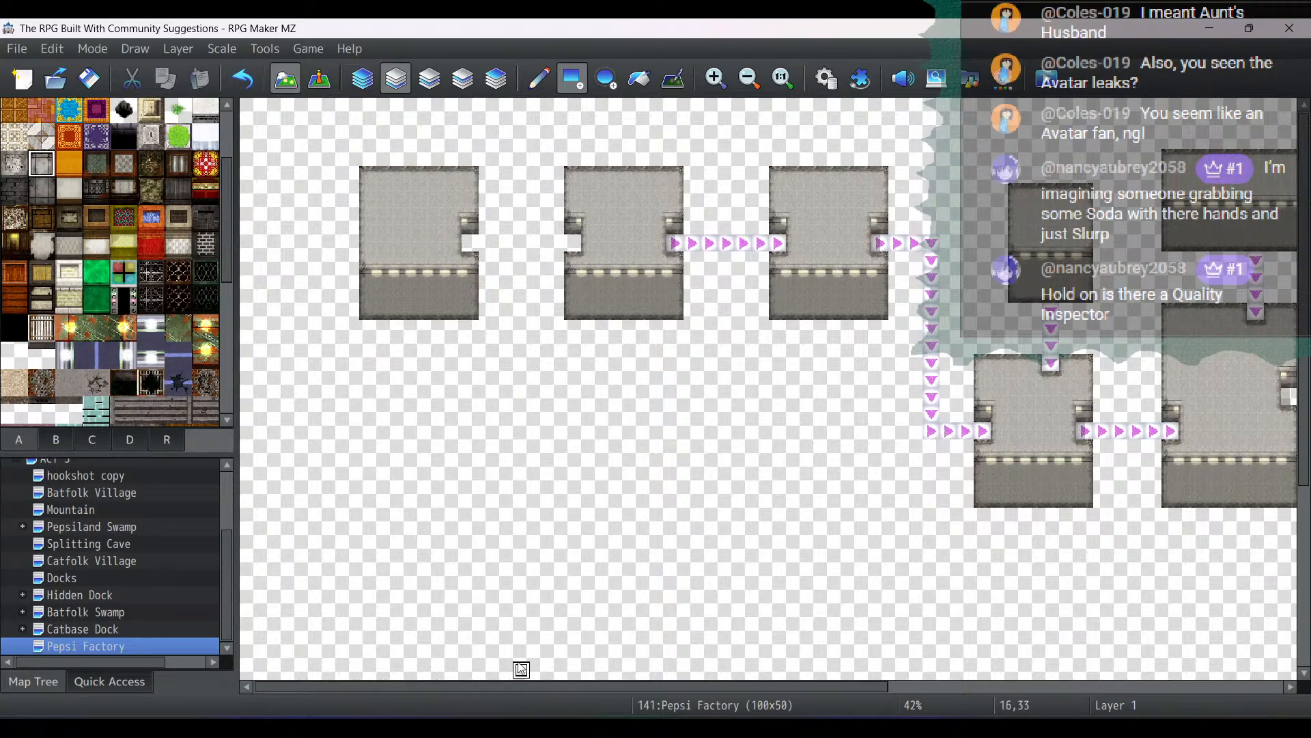
Lay right-arrow tiles from 13,8 to 19,8, linking the first block's right opening to the second block
{"action": "scroll", "coordinate": [40, 309], "scroll_direction": "down", "scroll_amount": 5}
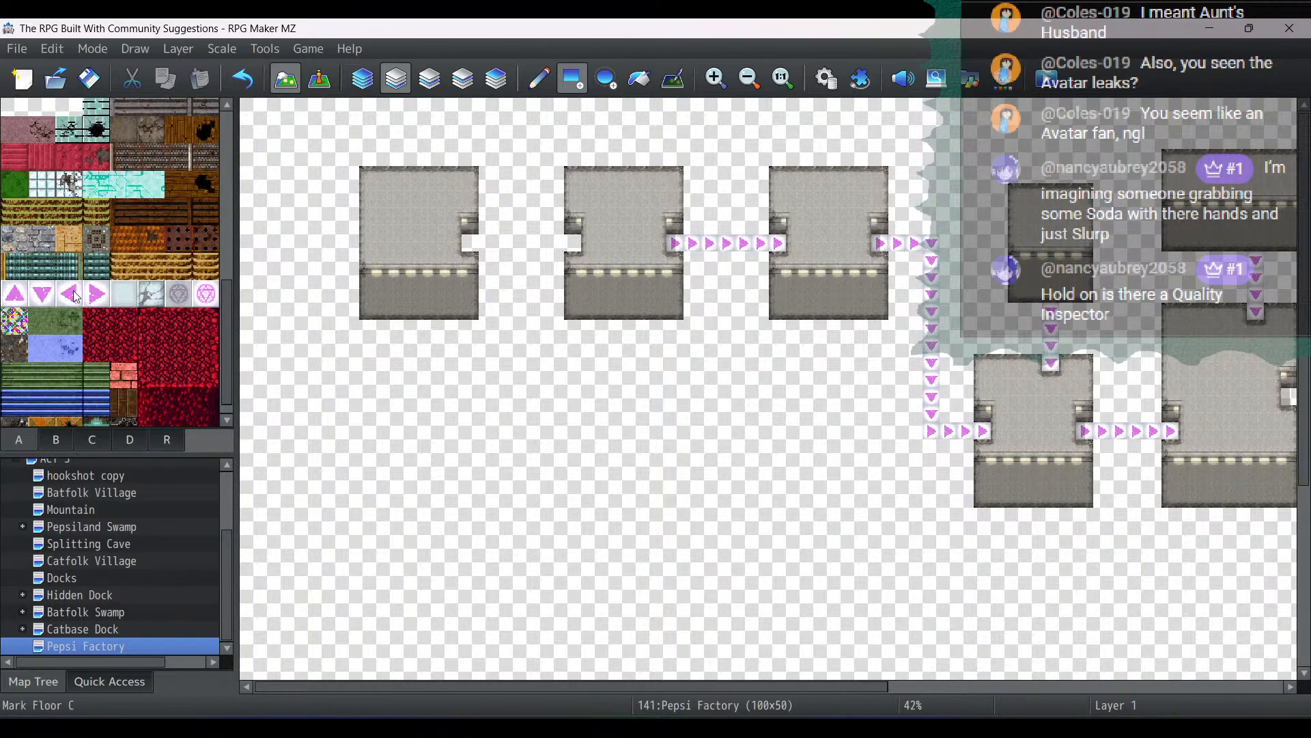
{"action": "left_click", "coordinate": [96, 294]}
{"action": "left_click_drag", "start_coordinate": [470, 243], "coordinate": [573, 243]}
{"action": "left_click_drag", "start_coordinate": [759, 684], "coordinate": [1230, 671]}
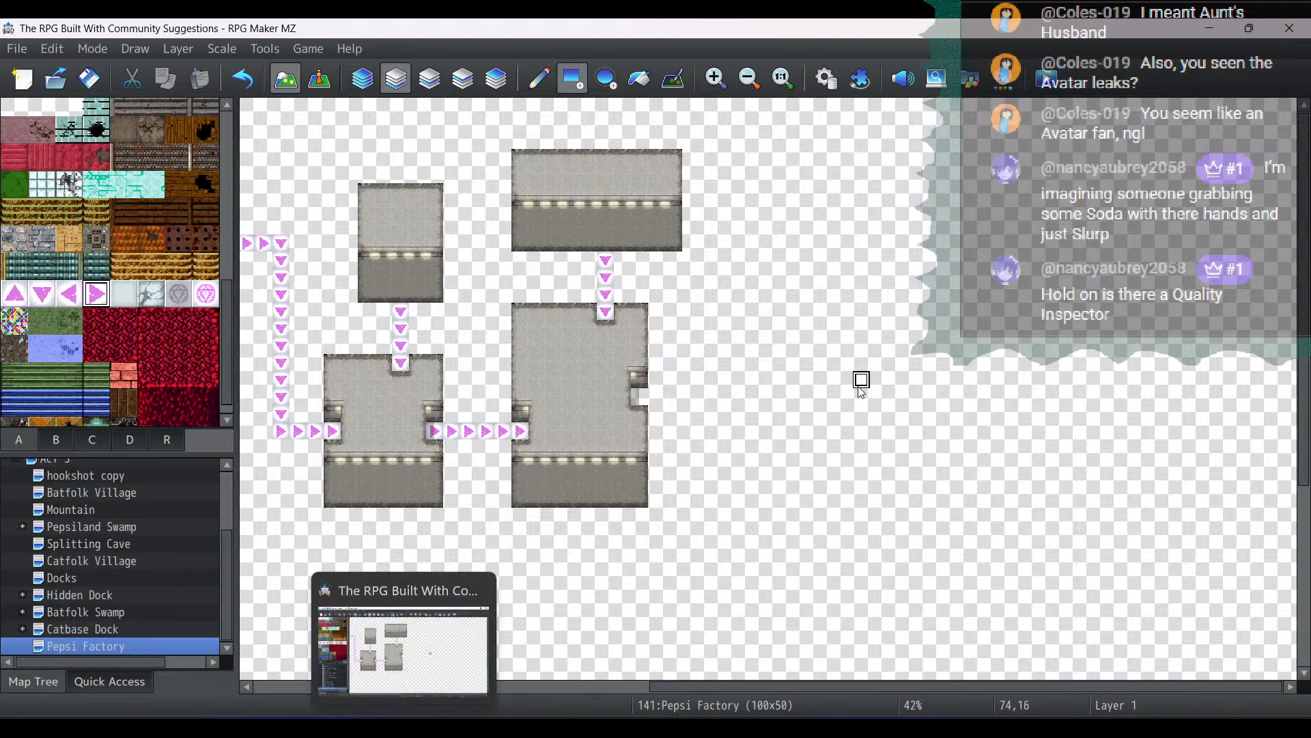
{"action": "scroll", "coordinate": [861, 383], "scroll_direction": "down", "scroll_amount": 3}
{"action": "scroll", "coordinate": [860, 383], "scroll_direction": "up", "scroll_amount": 3}
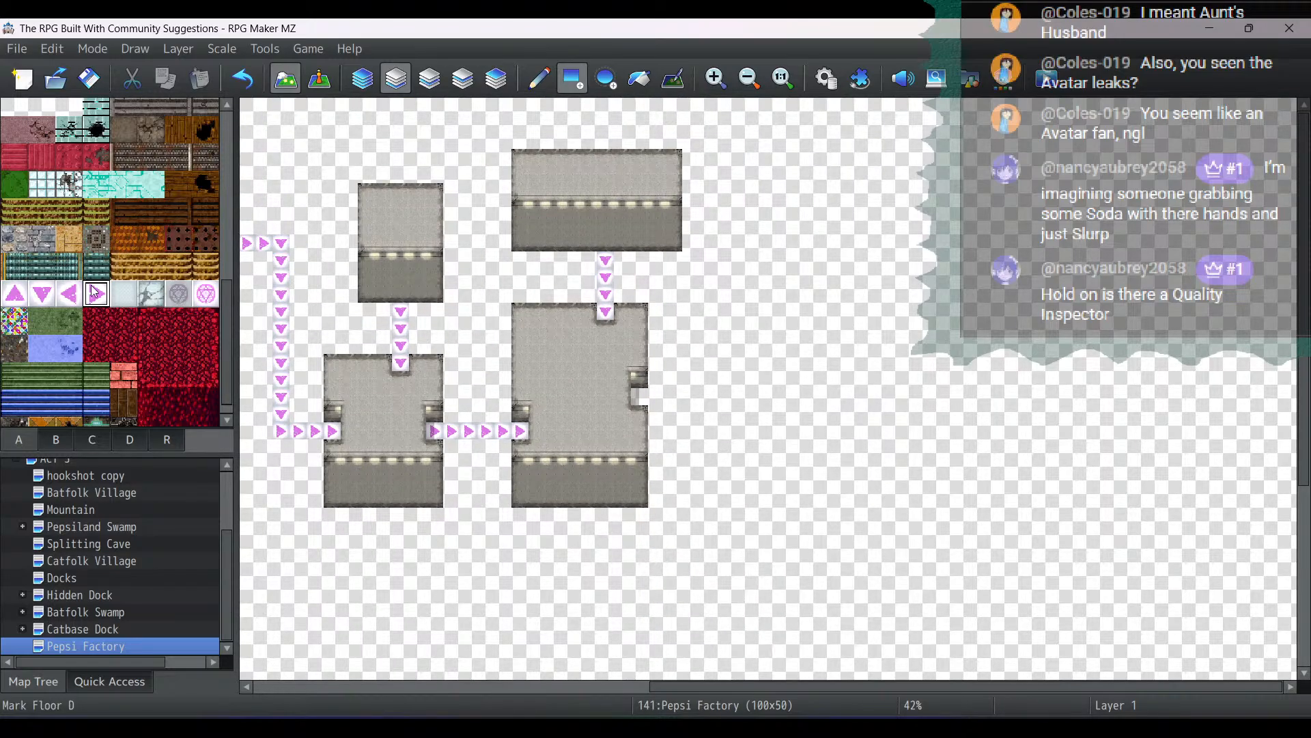
Build a sixth concrete block, with wall tiles from 66,21 to 74,23 and wall-top tiles from 66,6 to 74,20
{"action": "scroll", "coordinate": [72, 240], "scroll_direction": "up", "scroll_amount": 5}
{"action": "scroll", "coordinate": [71, 241], "scroll_direction": "up", "scroll_amount": 1}
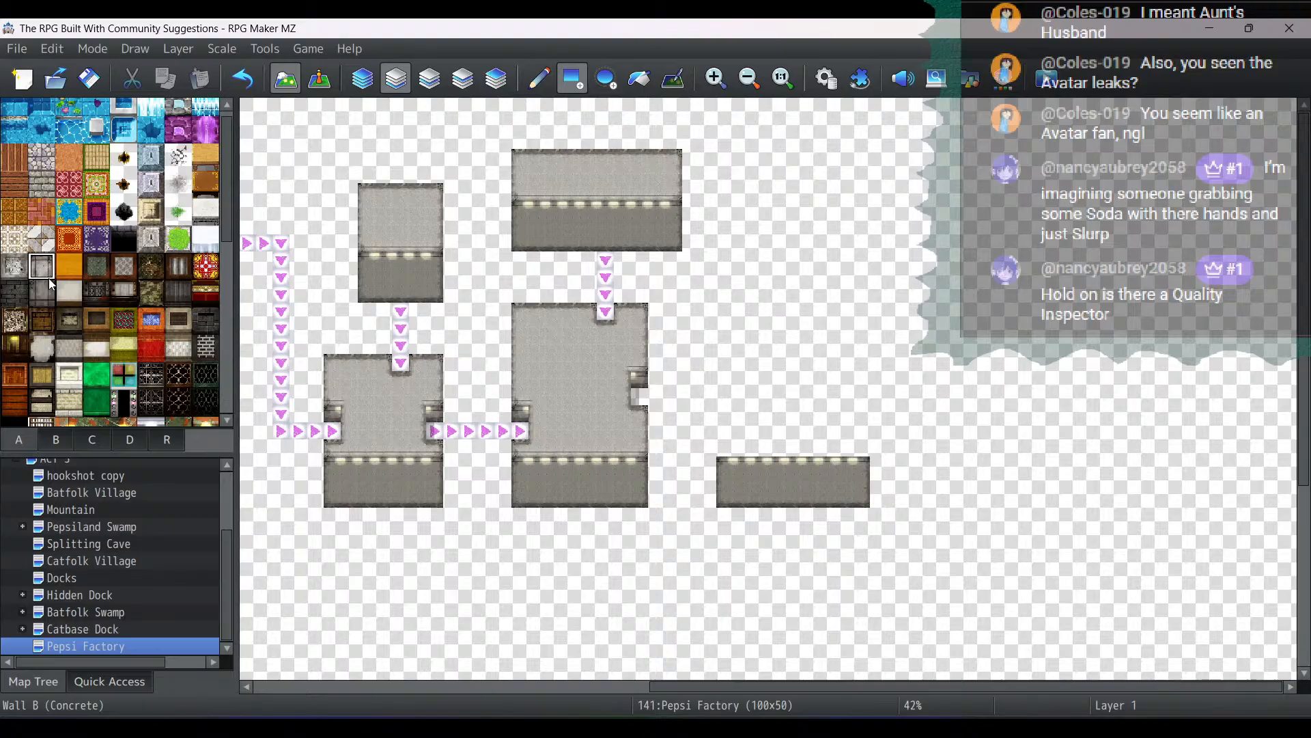
{"action": "mouse_move", "coordinate": [722, 451]}
{"action": "left_mouse_down"}
{"action": "mouse_move", "coordinate": [745, 297]}
{"action": "mouse_move", "coordinate": [861, 208]}
{"action": "left_mouse_up"}
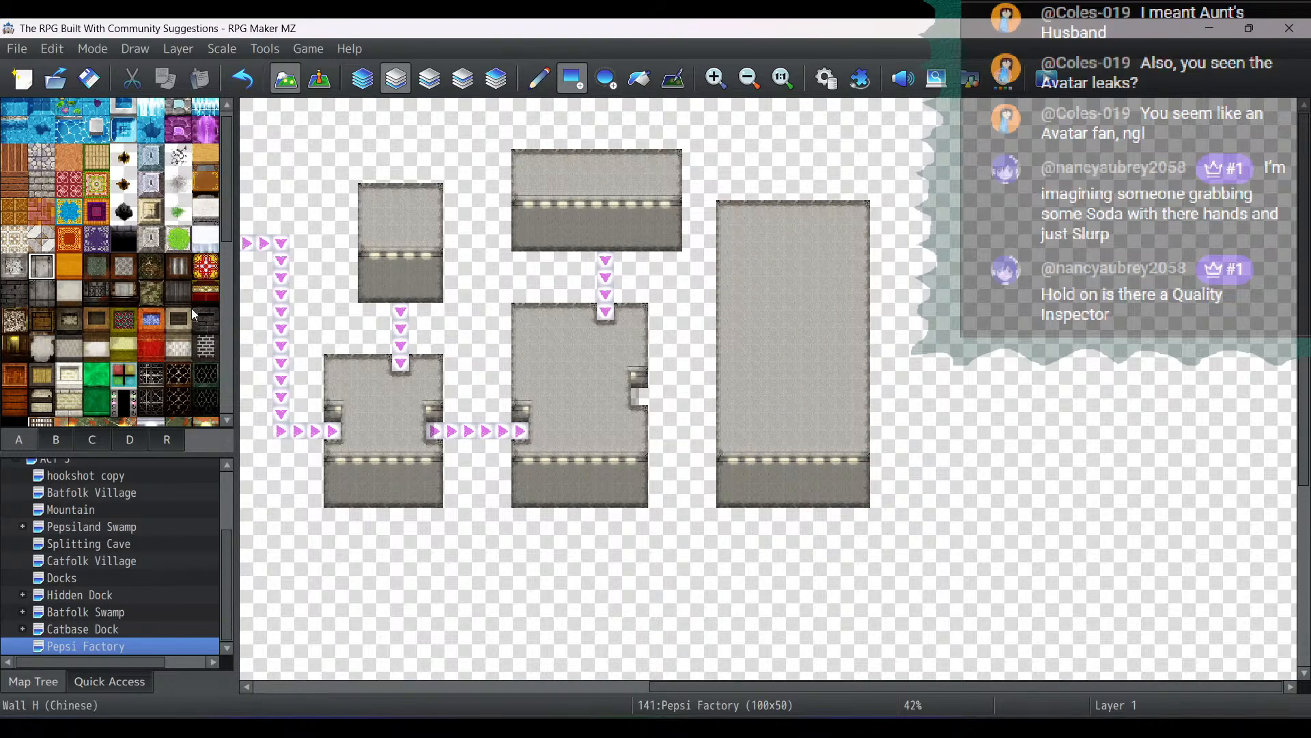
Open the sixth block's left edge with a concrete wall tile at 66,16 and lay right-arrow tiles from 61,17 to 66,17
{"action": "left_click", "coordinate": [34, 289]}
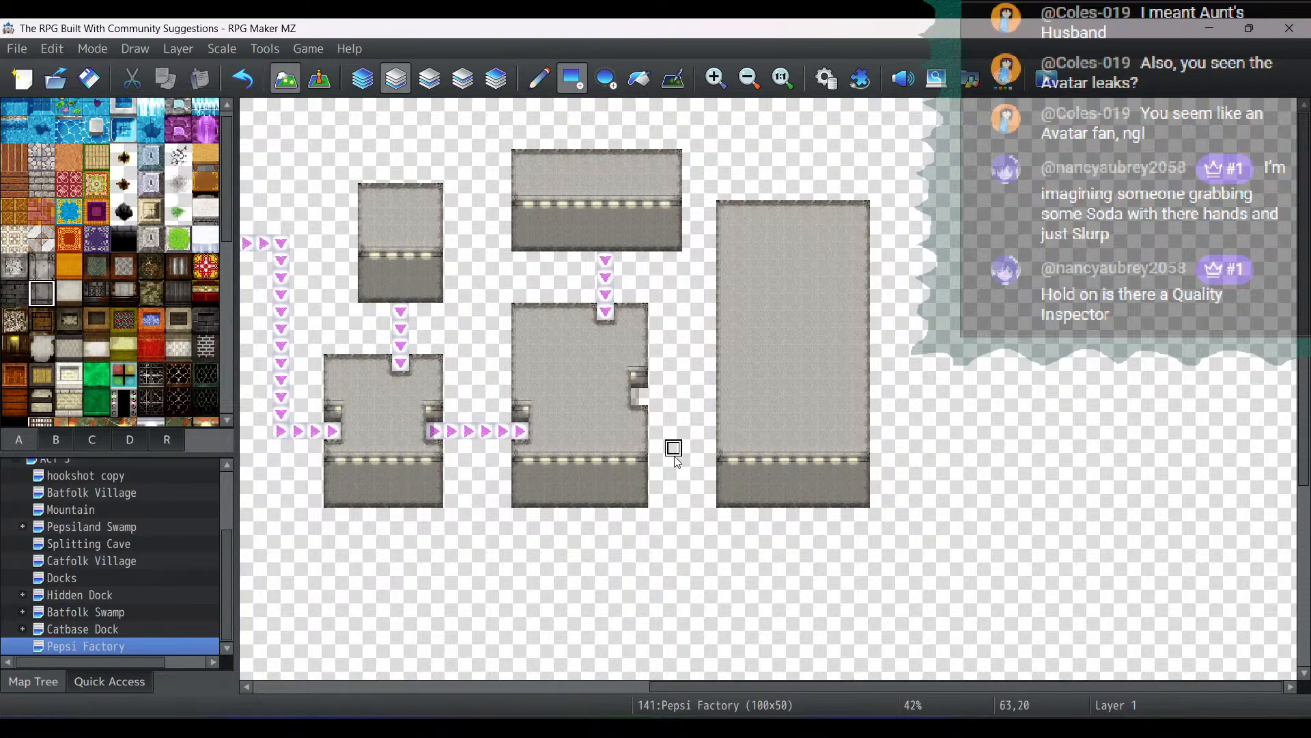
{"action": "left_click", "coordinate": [725, 380]}
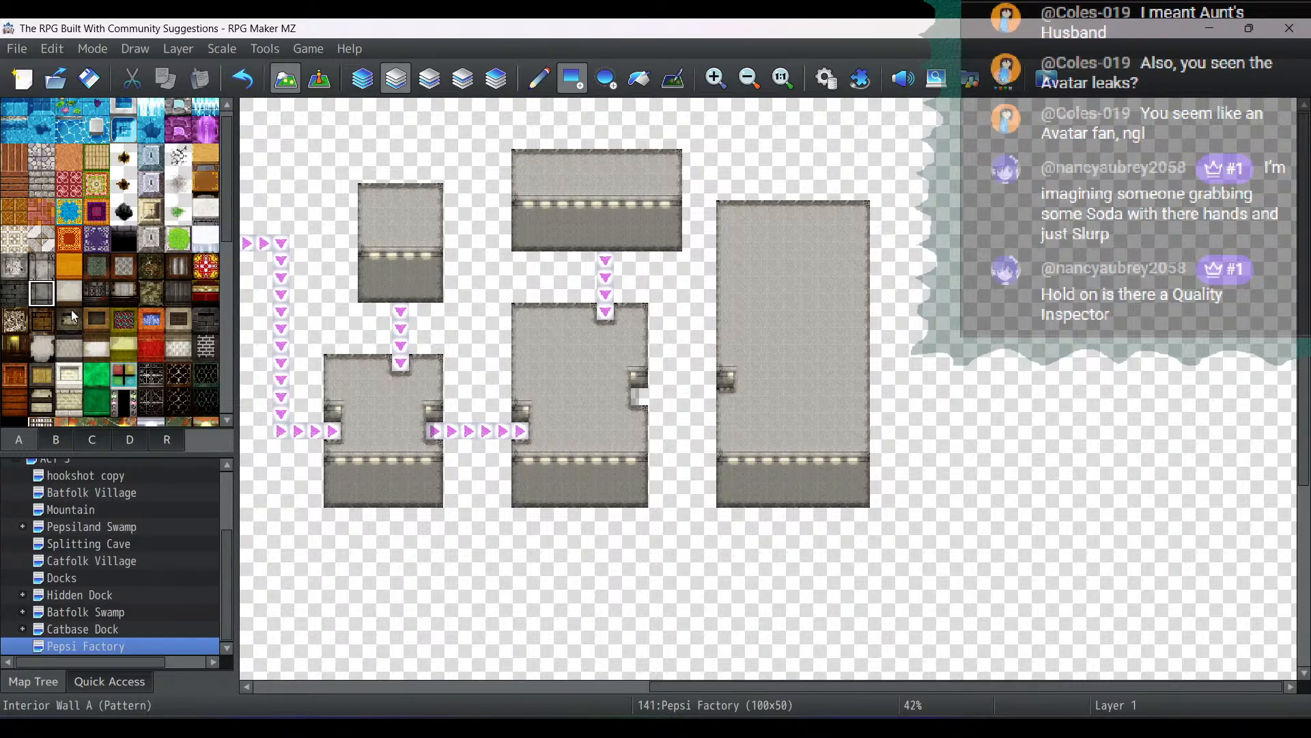
{"action": "scroll", "coordinate": [71, 309], "scroll_direction": "down", "scroll_amount": 10}
{"action": "left_click", "coordinate": [96, 362]}
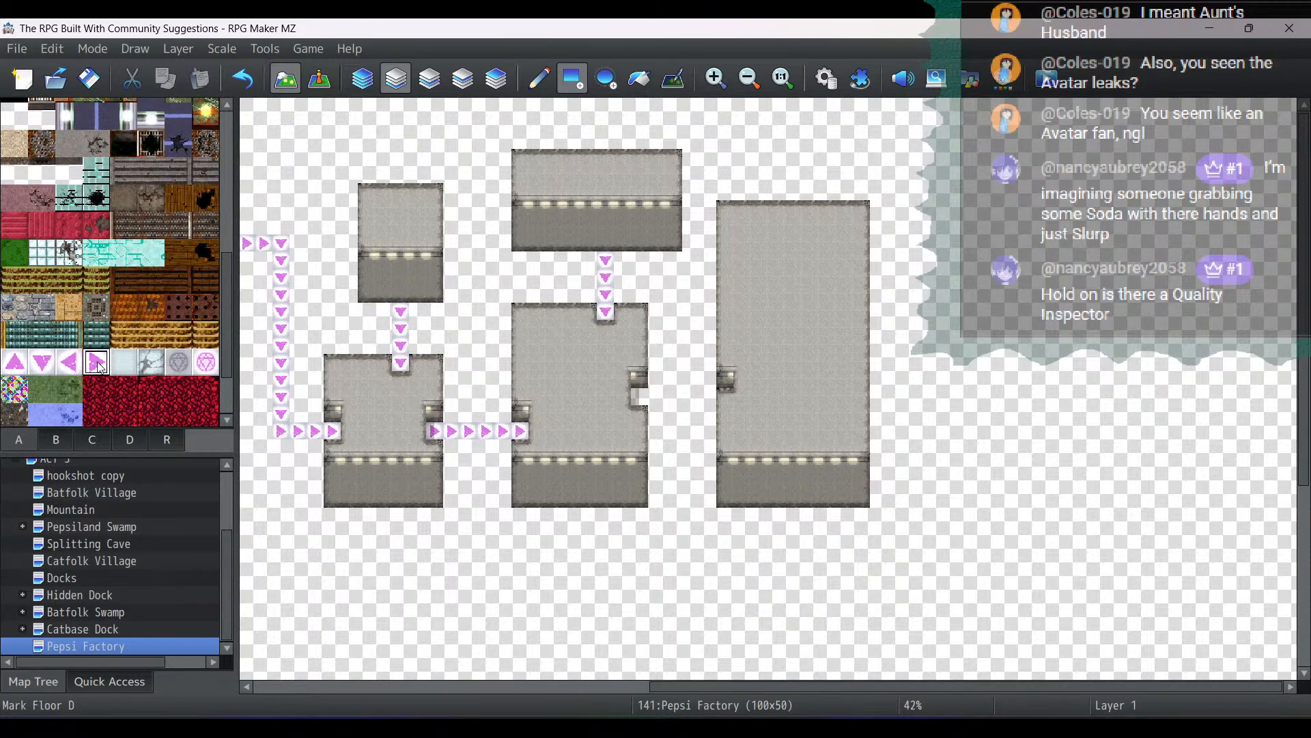
{"action": "left_click_drag", "start_coordinate": [639, 396], "coordinate": [724, 399]}
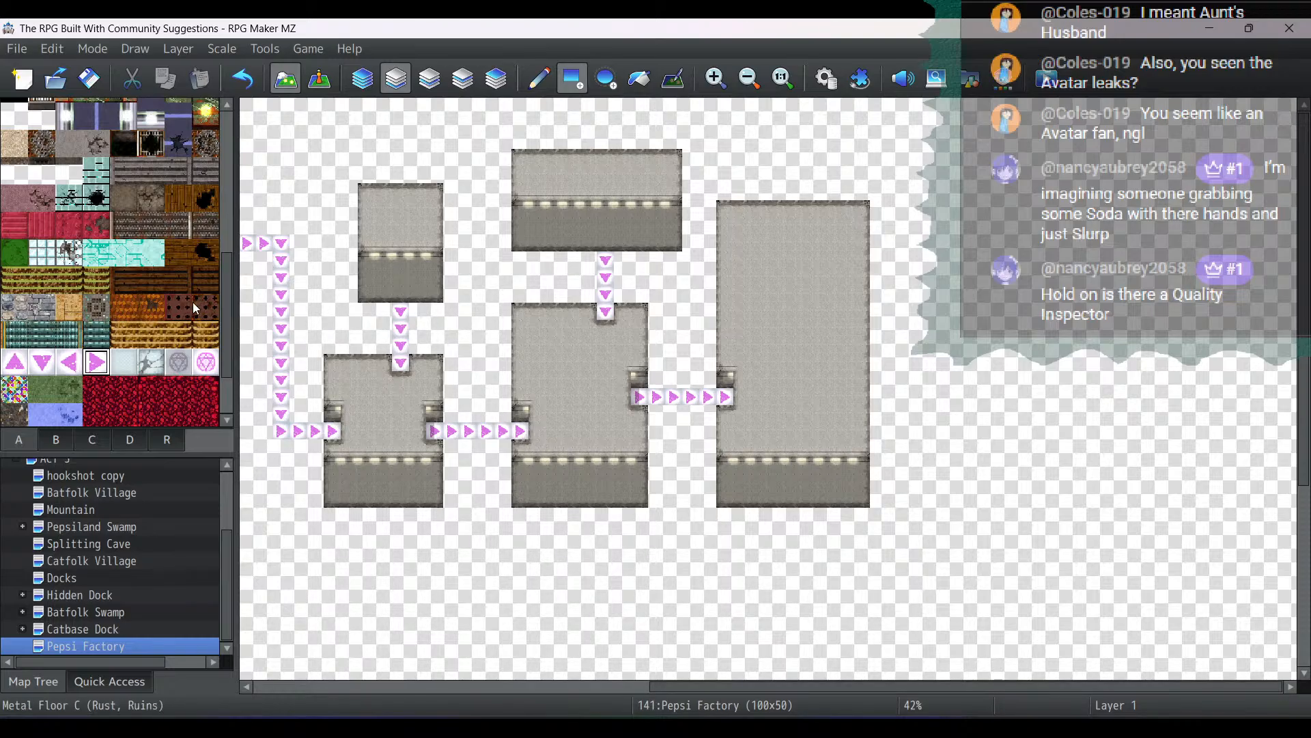
Try an exit on the sixth block's right edge, with a concrete wall tile at 74,16 and right-arrow tiles from 74,17 to 76,17
{"action": "scroll", "coordinate": [45, 285], "scroll_direction": "up", "scroll_amount": 3}
{"action": "scroll", "coordinate": [45, 287], "scroll_direction": "up", "scroll_amount": 4}
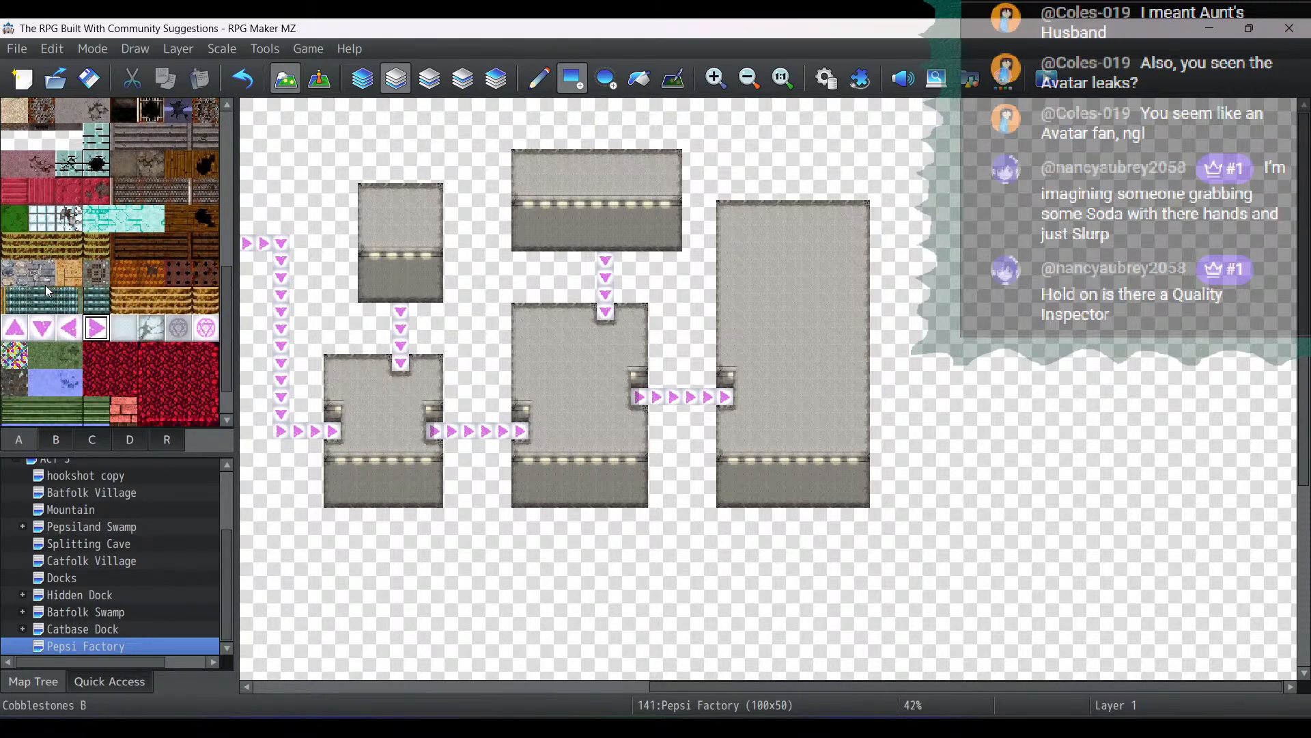
{"action": "scroll", "coordinate": [45, 287], "scroll_direction": "up", "scroll_amount": 4}
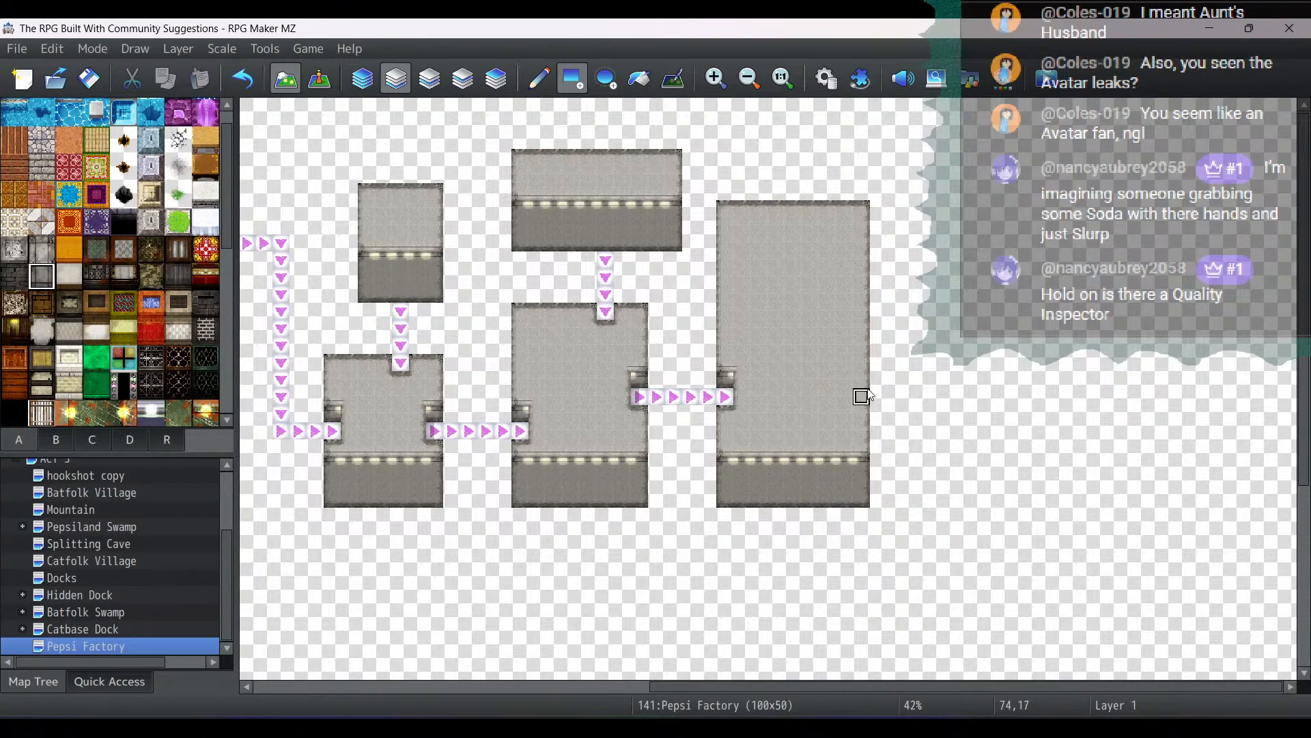
{"action": "scroll", "coordinate": [86, 300], "scroll_direction": "down", "scroll_amount": 10}
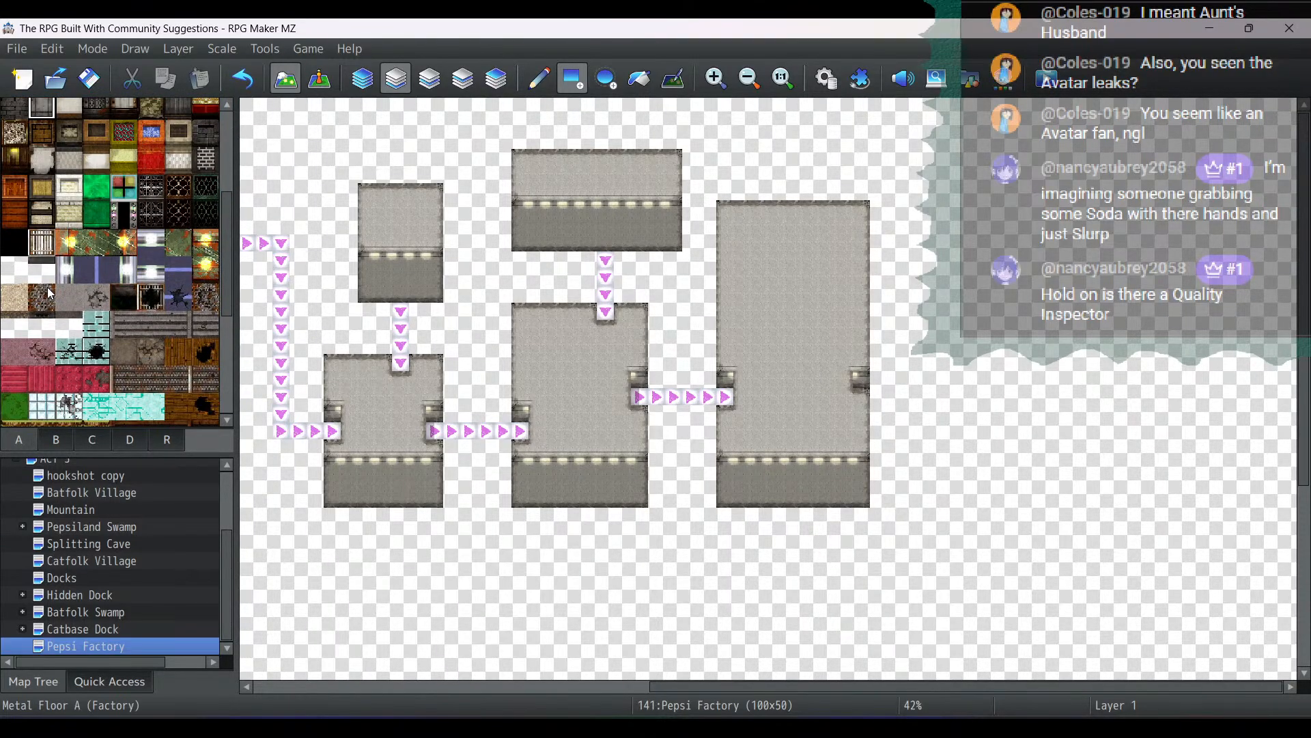
{"action": "scroll", "coordinate": [85, 296], "scroll_direction": "down", "scroll_amount": 1}
{"action": "left_click", "coordinate": [96, 362]}
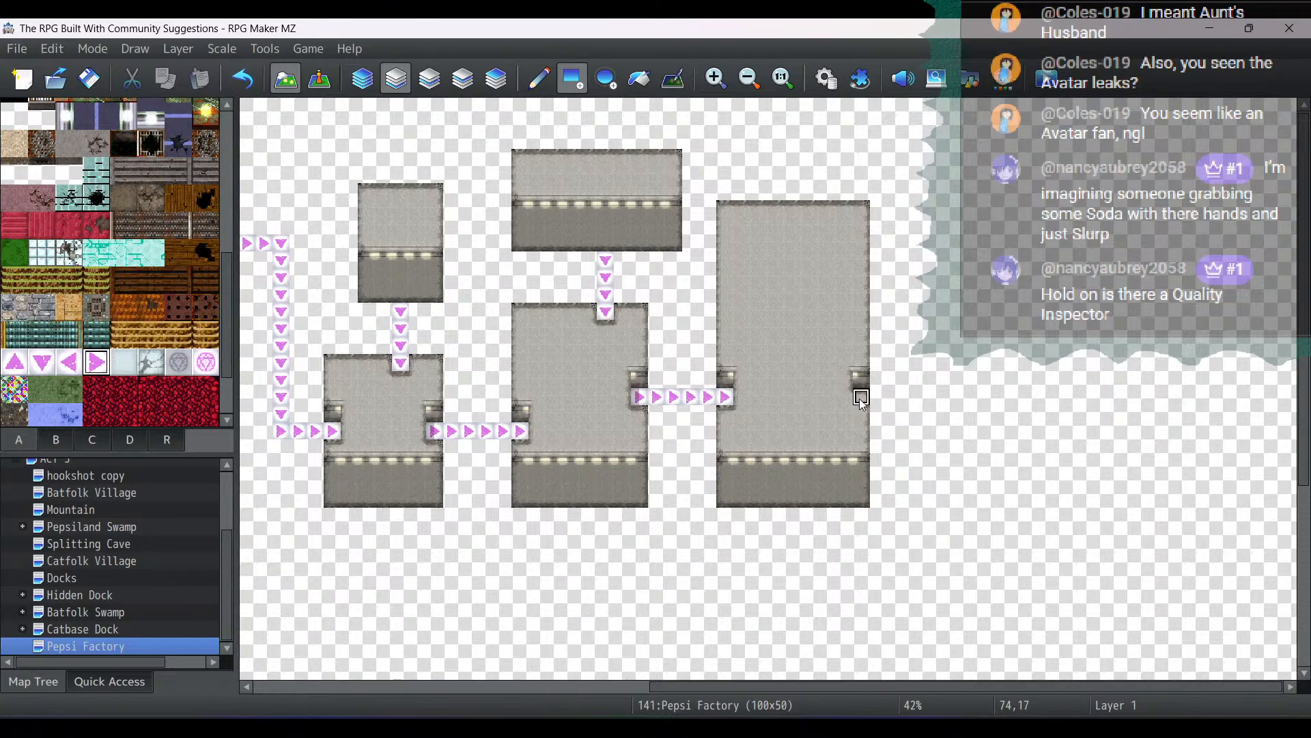
{"action": "left_click", "coordinate": [862, 397]}
{"action": "left_click_drag", "start_coordinate": [878, 397], "coordinate": [895, 397]}
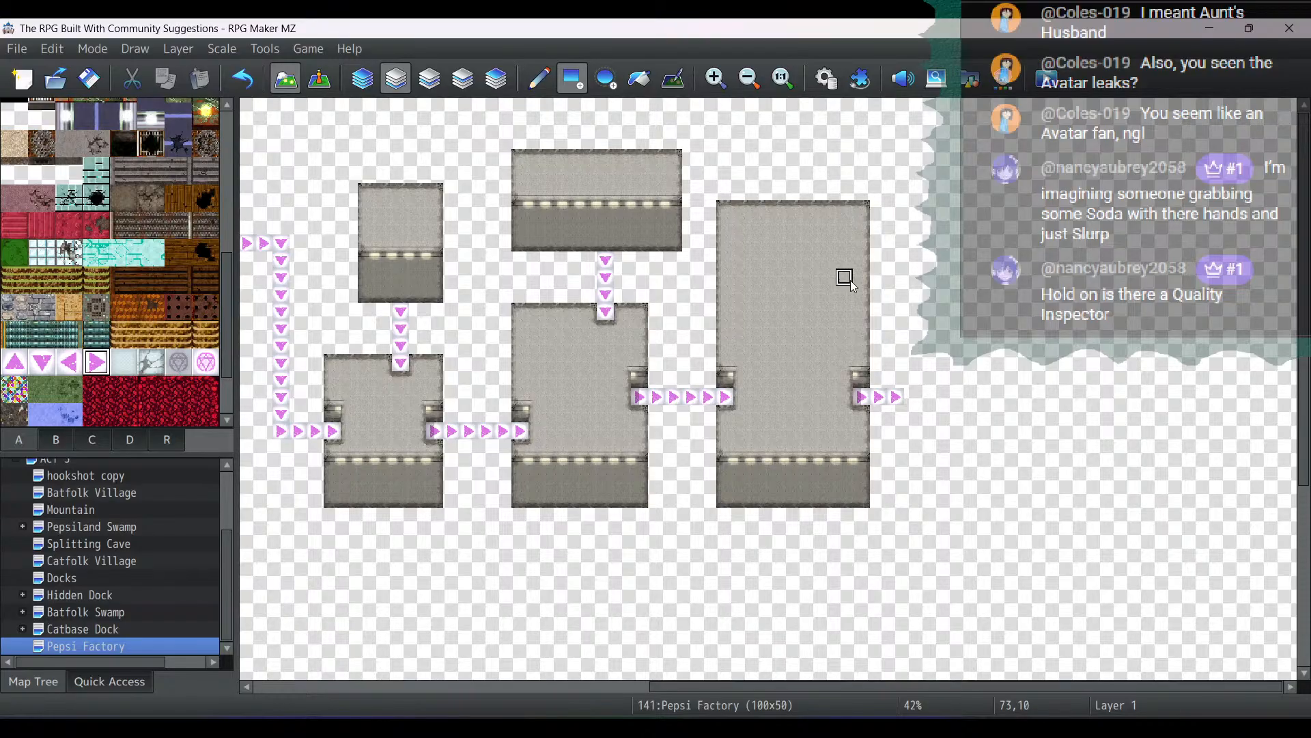
Lay right-arrow tiles from 74,8 to 77,8 as an exit near the sixth block's upper right corner
{"action": "left_click", "coordinate": [861, 243]}
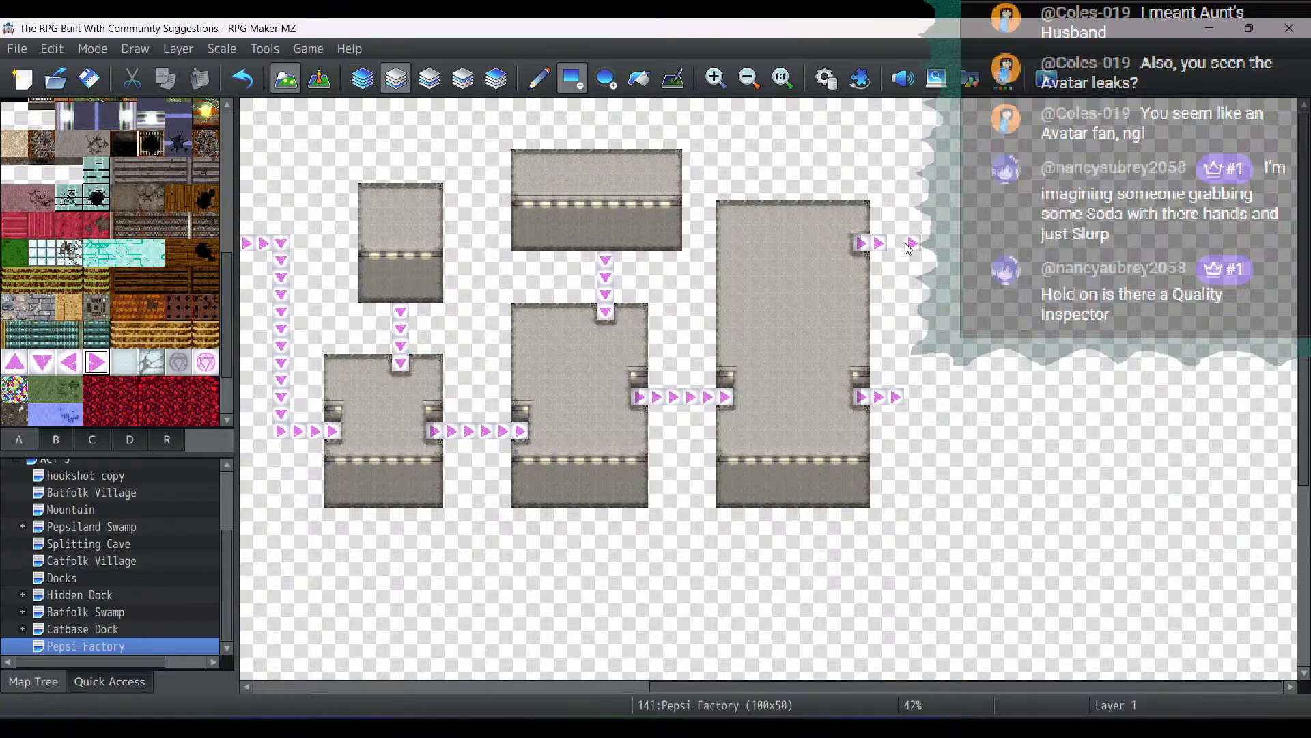
{"action": "left_click_drag", "start_coordinate": [908, 248], "coordinate": [895, 246]}
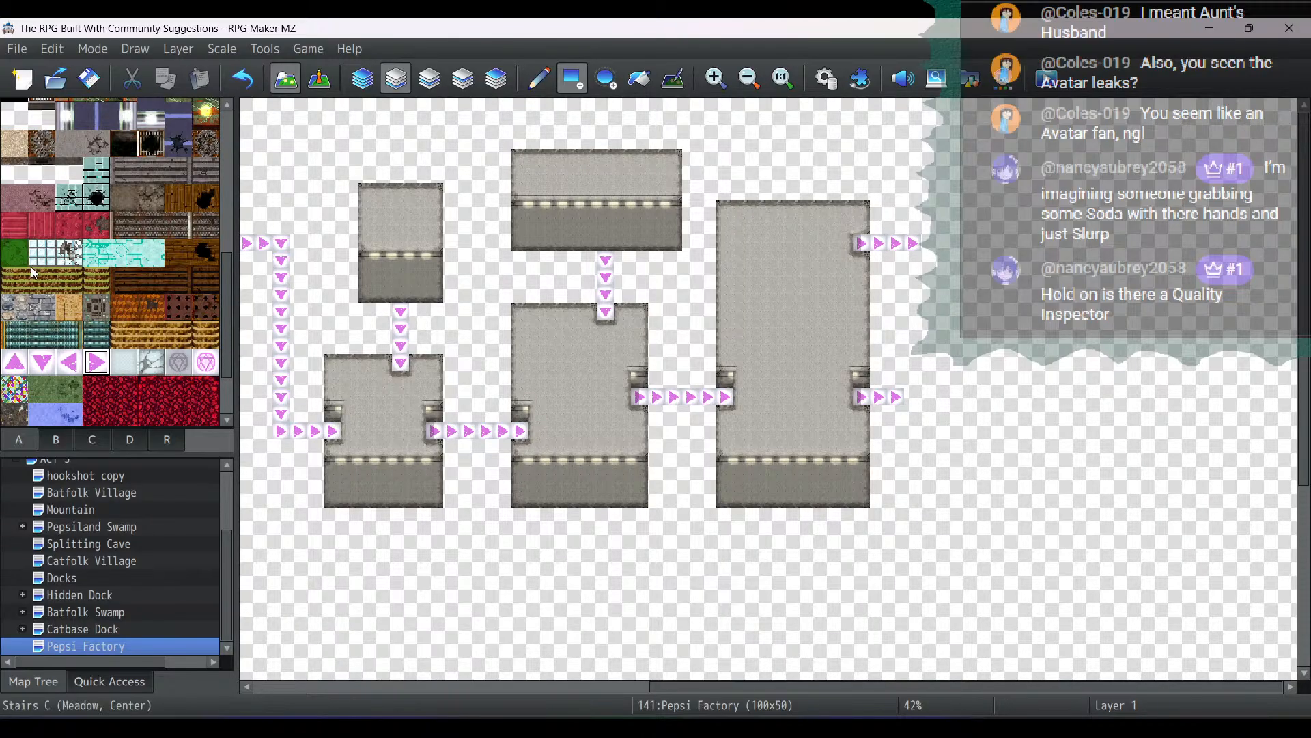
Erase the arrow tiles from 74,17 to 76,17 with transparent tiles and restore the block's right edge with wall-top tiles
{"action": "scroll", "coordinate": [31, 266], "scroll_direction": "up", "scroll_amount": 3}
{"action": "left_click", "coordinate": [13, 253]}
{"action": "left_click", "coordinate": [861, 397]}
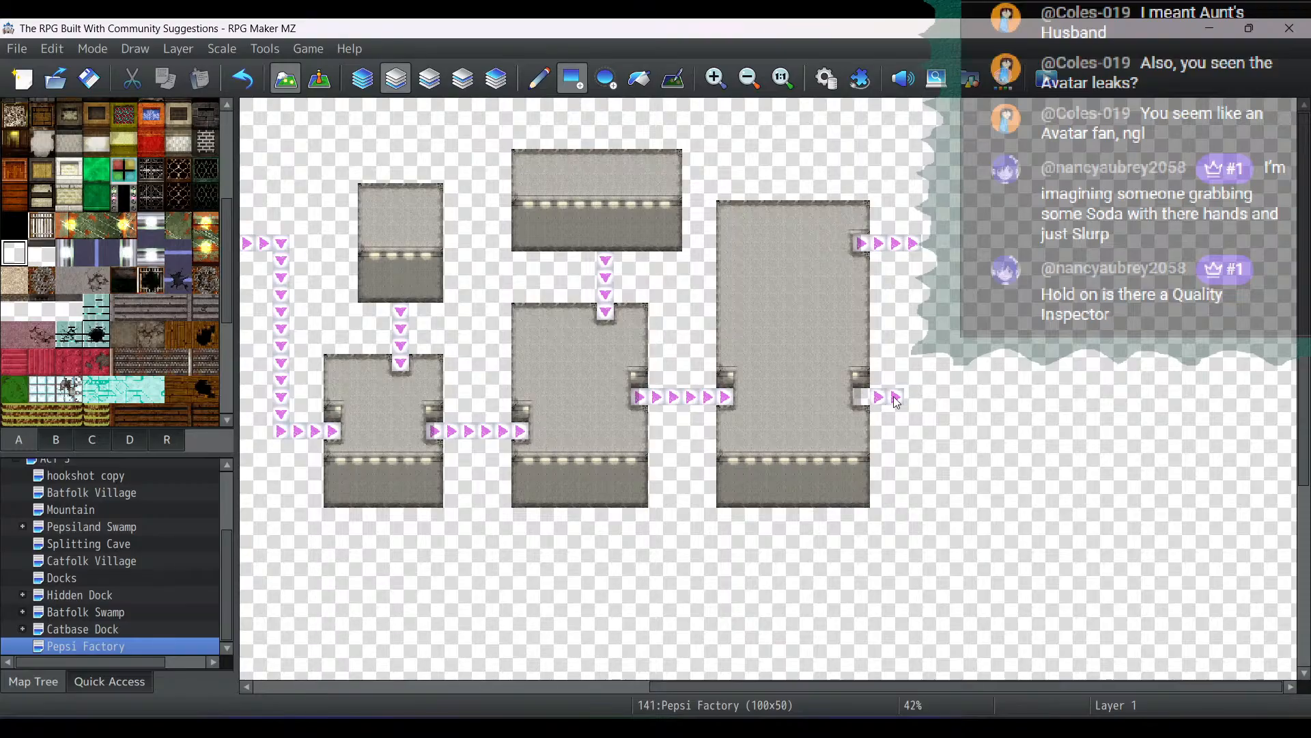
{"action": "left_click_drag", "start_coordinate": [896, 402], "coordinate": [876, 398]}
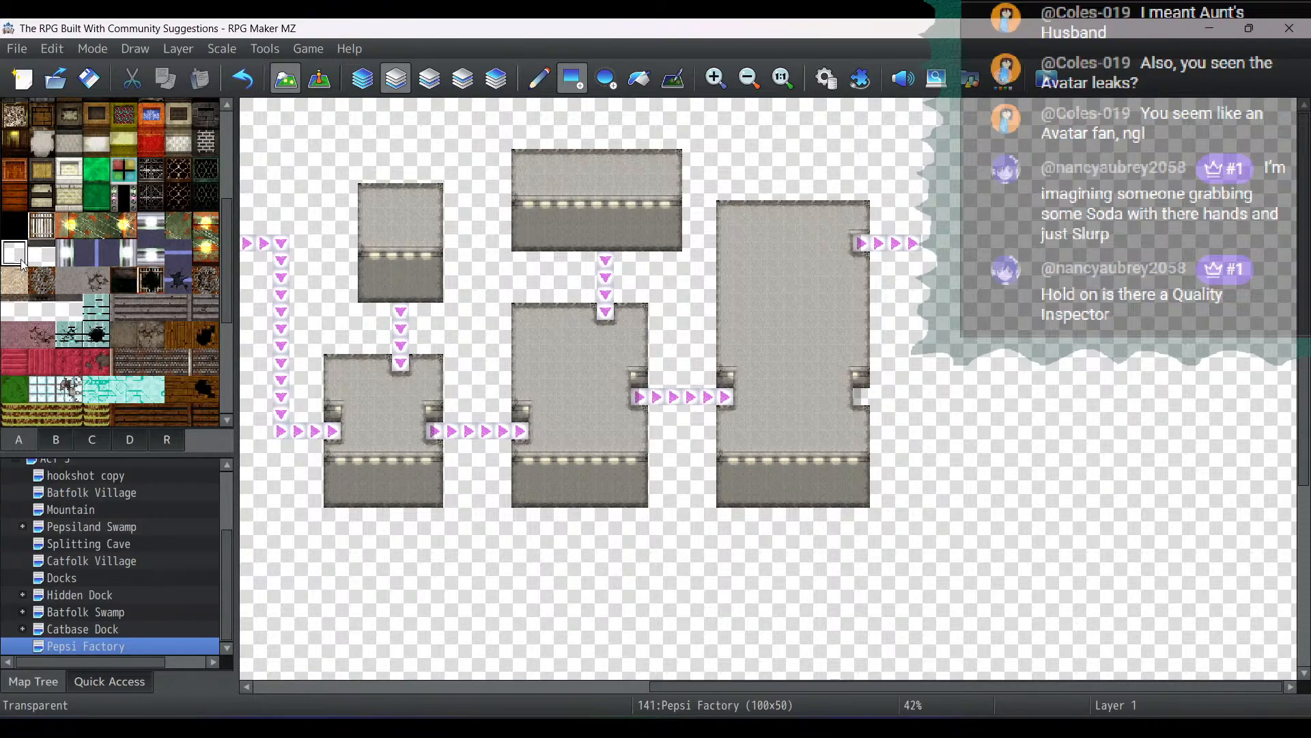
{"action": "scroll", "coordinate": [21, 265], "scroll_direction": "up", "scroll_amount": 3}
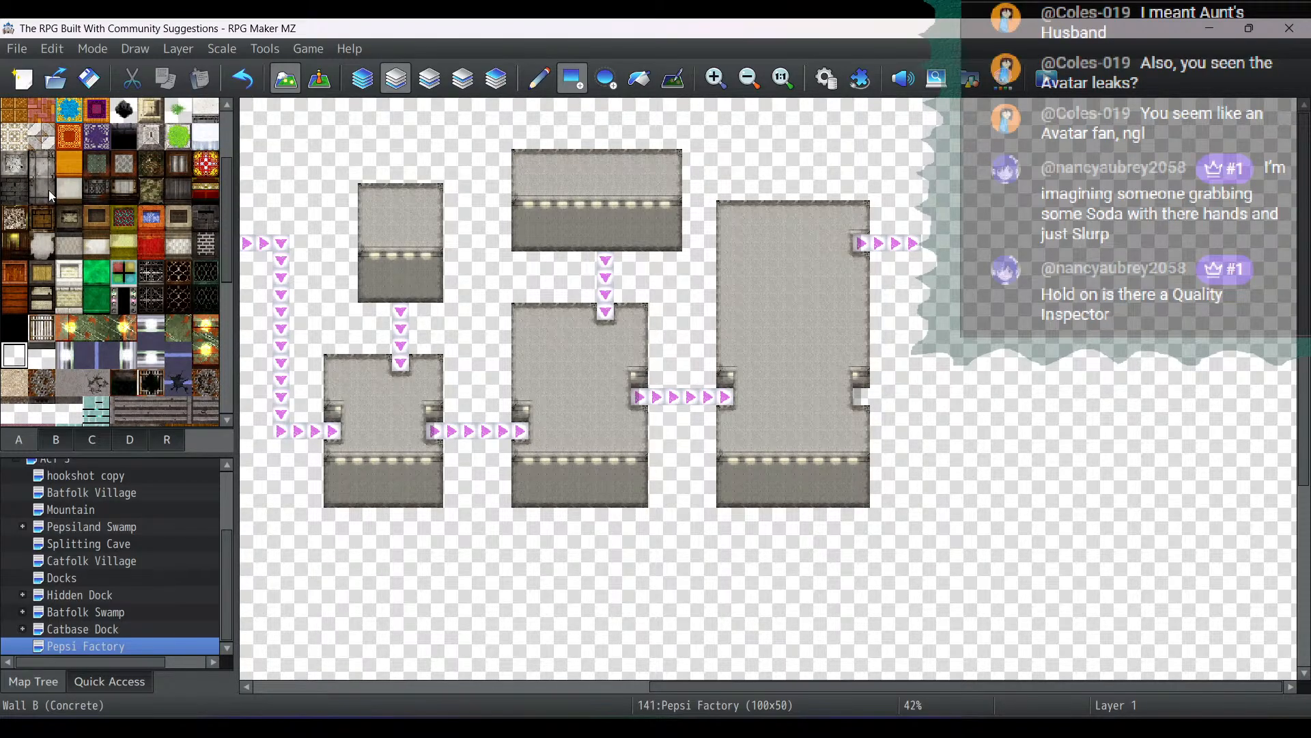
{"action": "left_click", "coordinate": [42, 166]}
{"action": "left_click", "coordinate": [861, 396]}
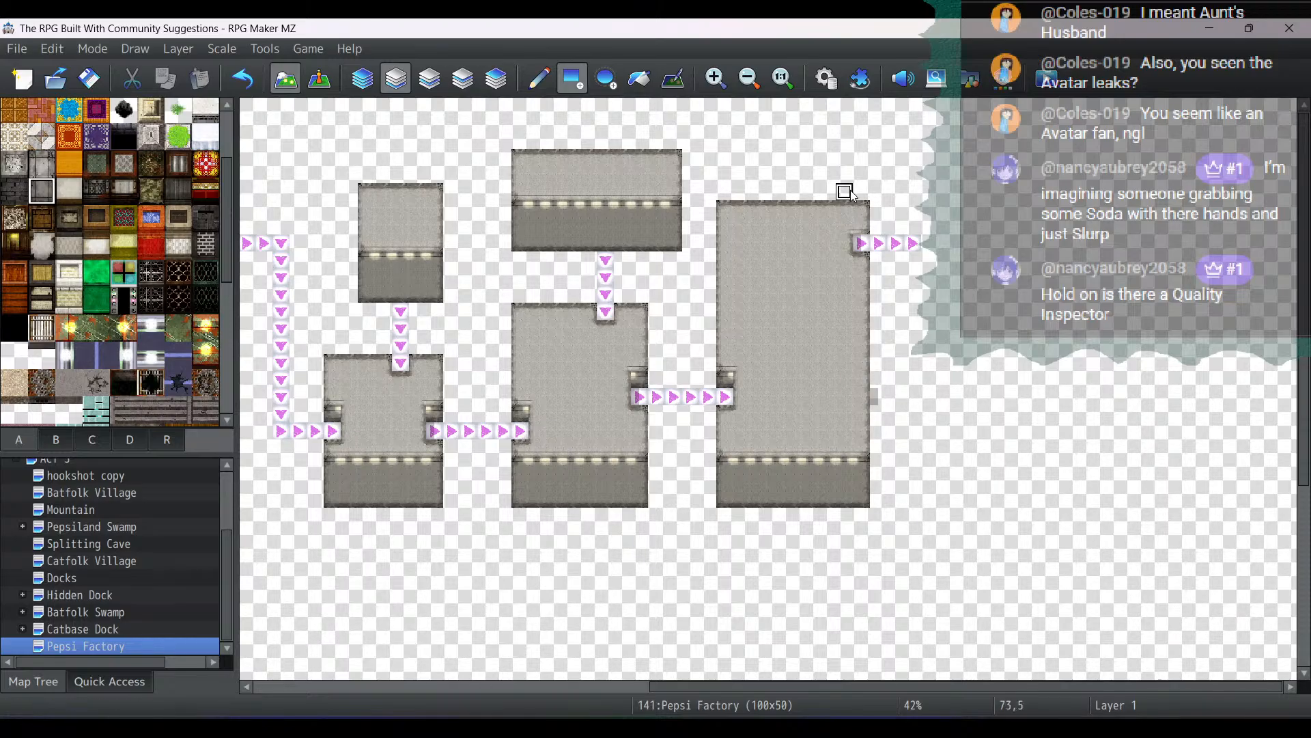
Place a concrete wall tile at 74,7 above the exit arrows and extend the sixth block upward with wall-top tiles from 66,4 to 74,5
{"action": "left_click", "coordinate": [862, 225]}
{"action": "left_click", "coordinate": [42, 164]}
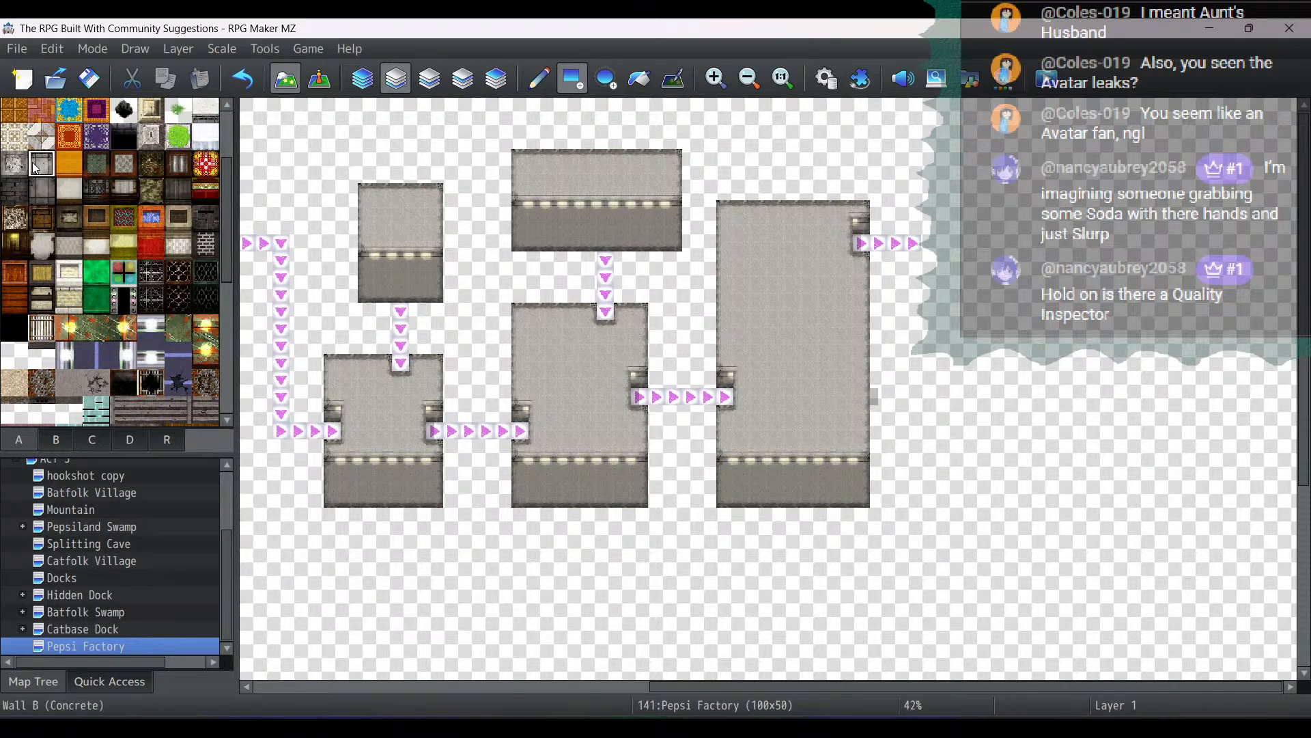
{"action": "left_click_drag", "start_coordinate": [723, 190], "coordinate": [763, 193]}
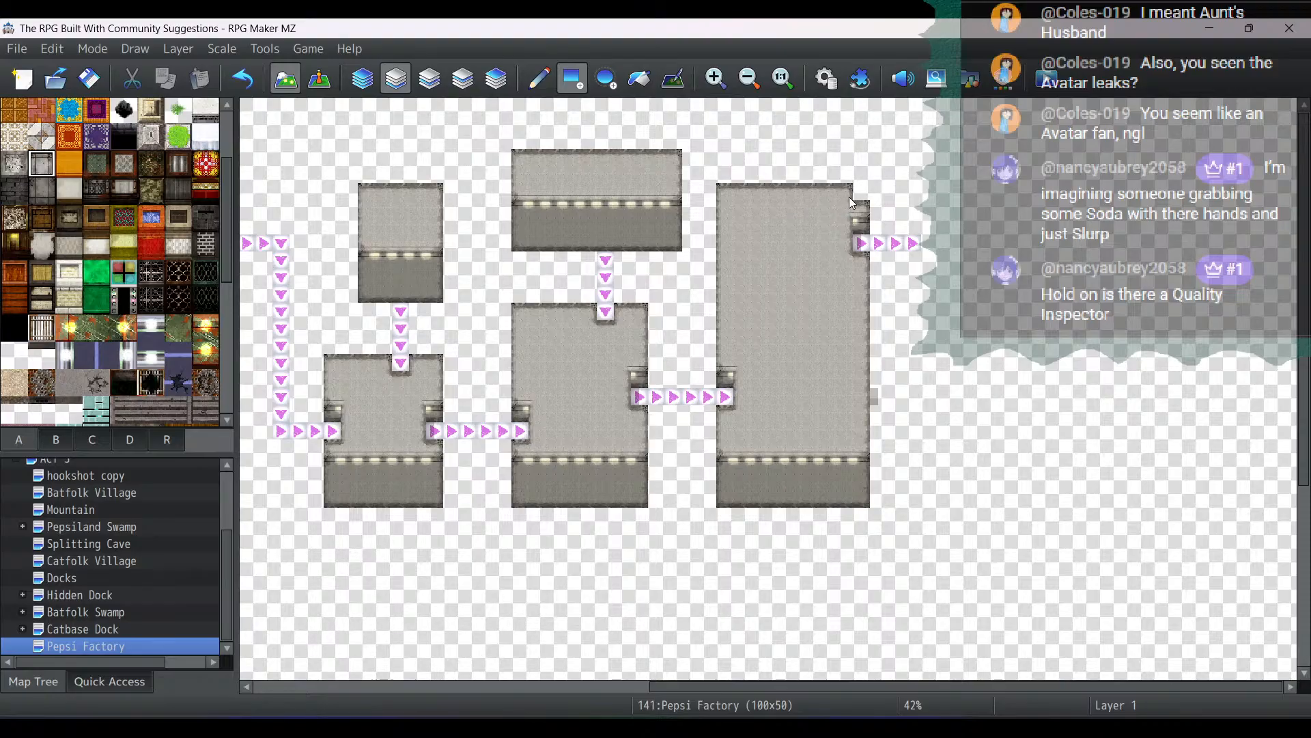
{"action": "left_click_drag", "start_coordinate": [850, 196], "coordinate": [857, 179]}
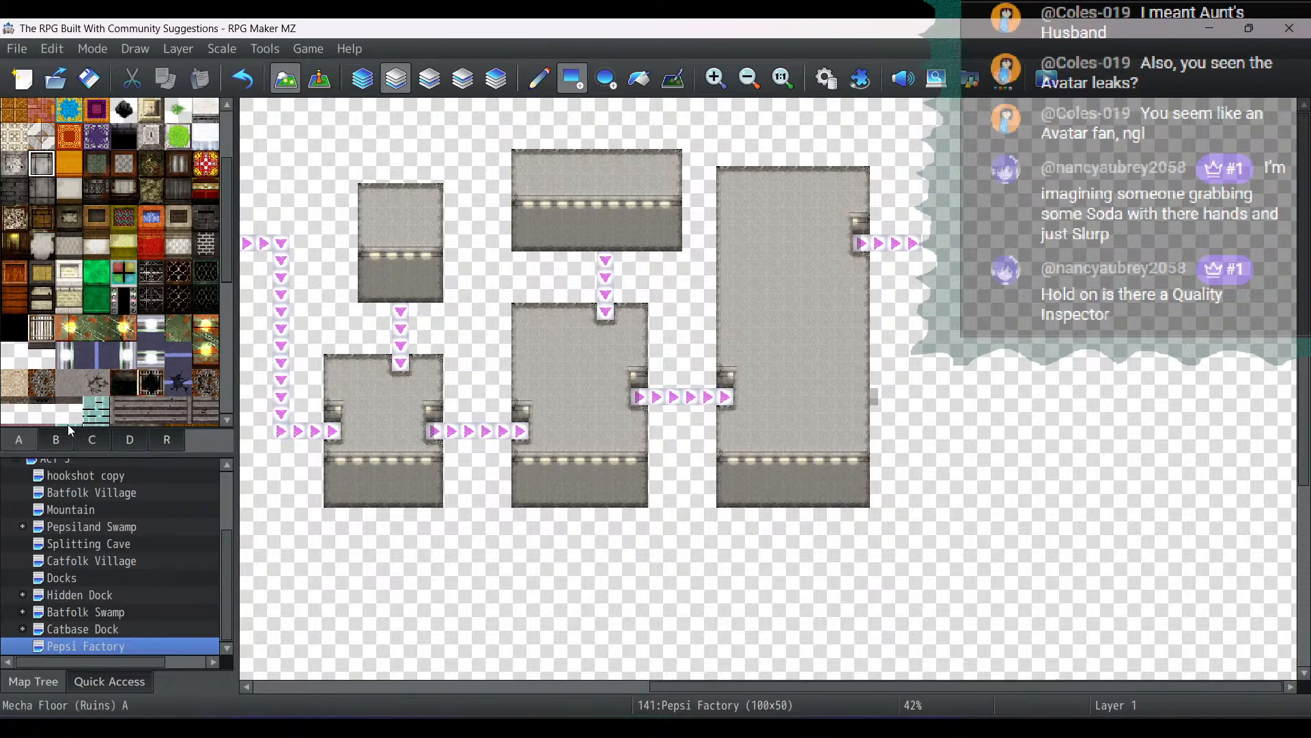
On Layer 2, place a row of two-tile-high wooden crates from 77,9 to 79,9 with the pencil, below the exit arrows
{"action": "left_click", "coordinate": [113, 439]}
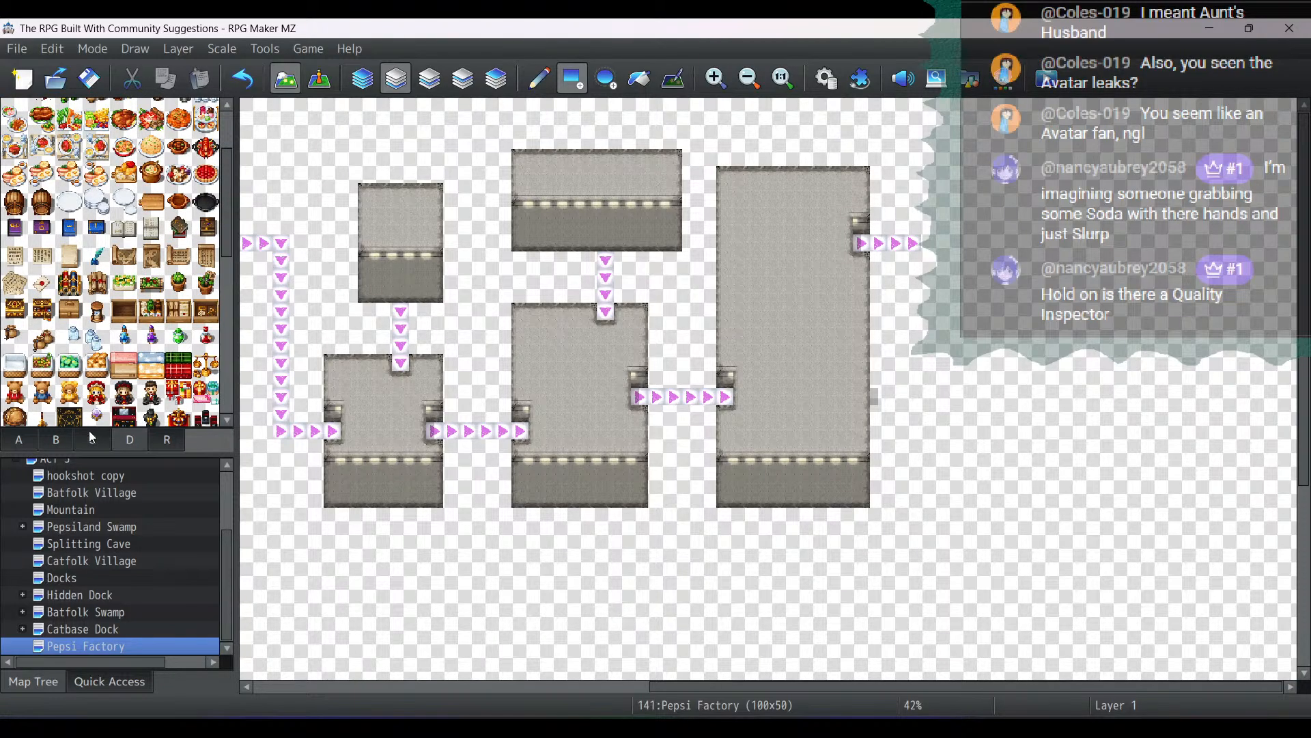
{"action": "left_click", "coordinate": [91, 440]}
{"action": "scroll", "coordinate": [43, 407], "scroll_direction": "down", "scroll_amount": 5}
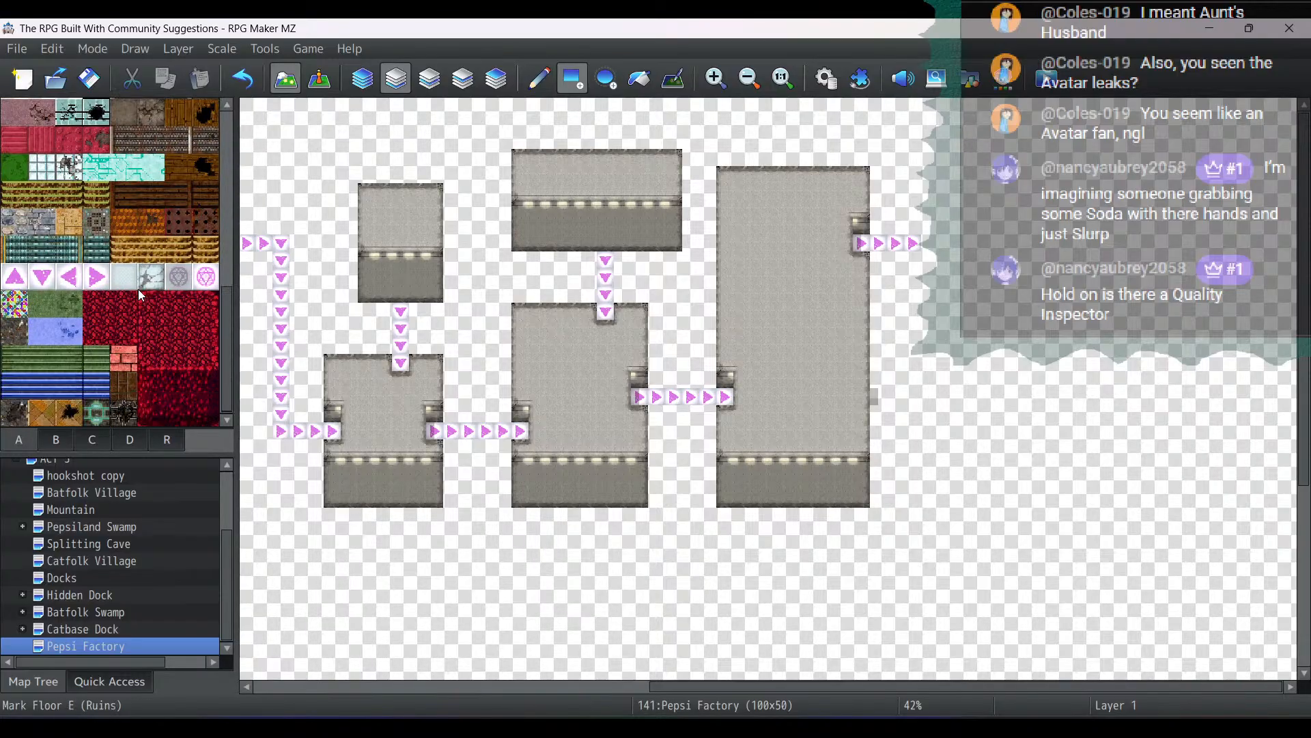
{"action": "left_click", "coordinate": [84, 438]}
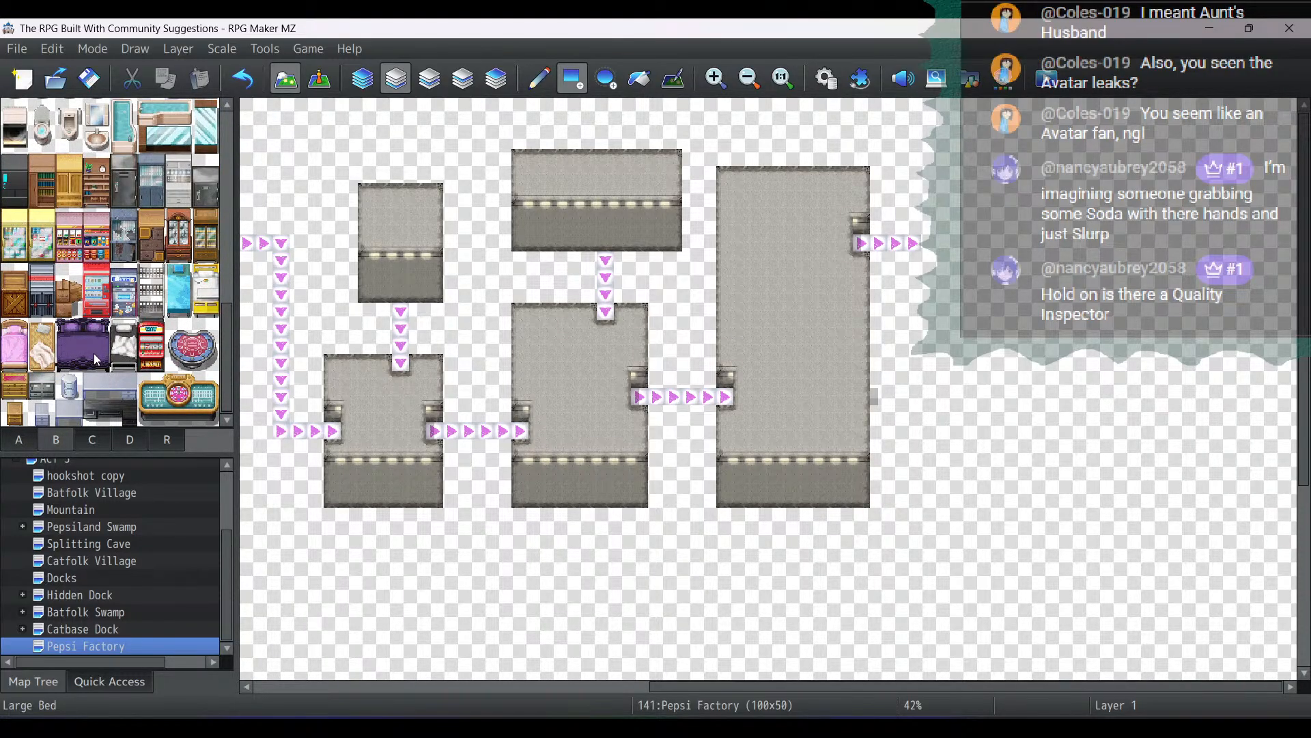
{"action": "left_click_drag", "start_coordinate": [12, 293], "coordinate": [15, 279]}
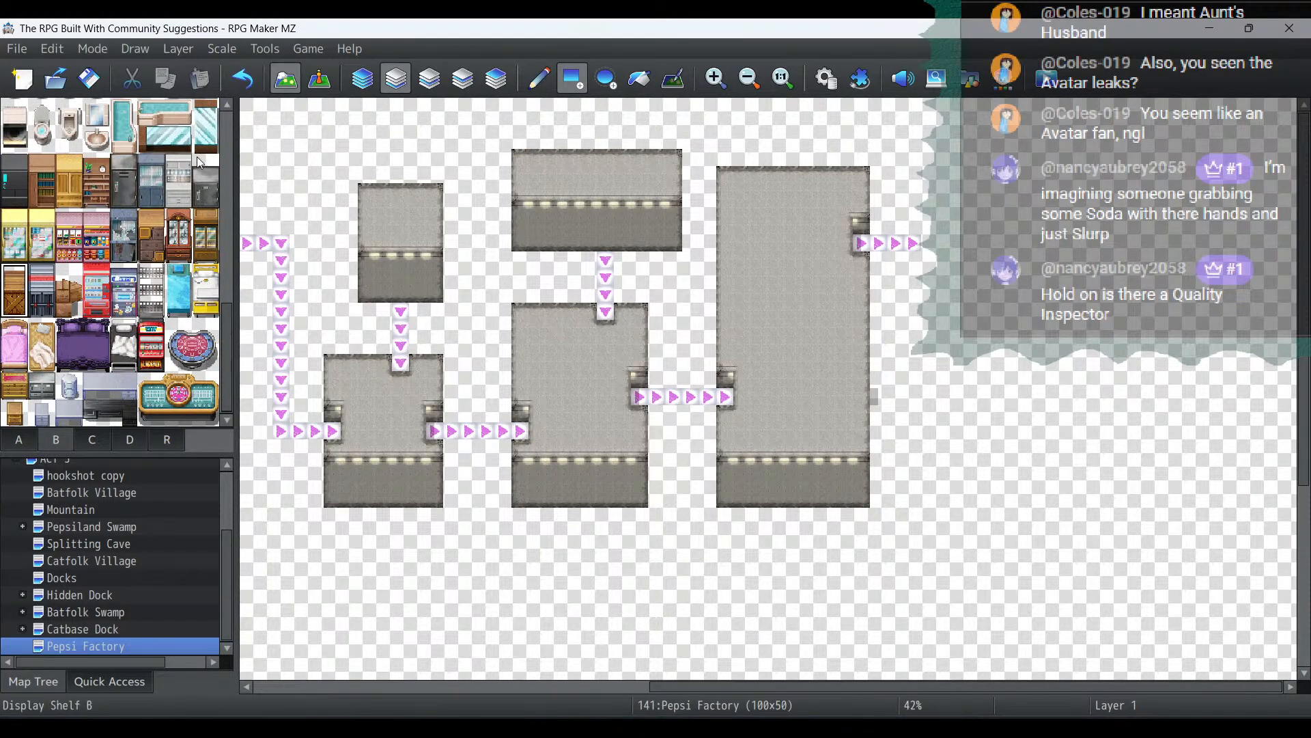
{"action": "left_click", "coordinate": [431, 82]}
{"action": "left_click", "coordinate": [539, 79]}
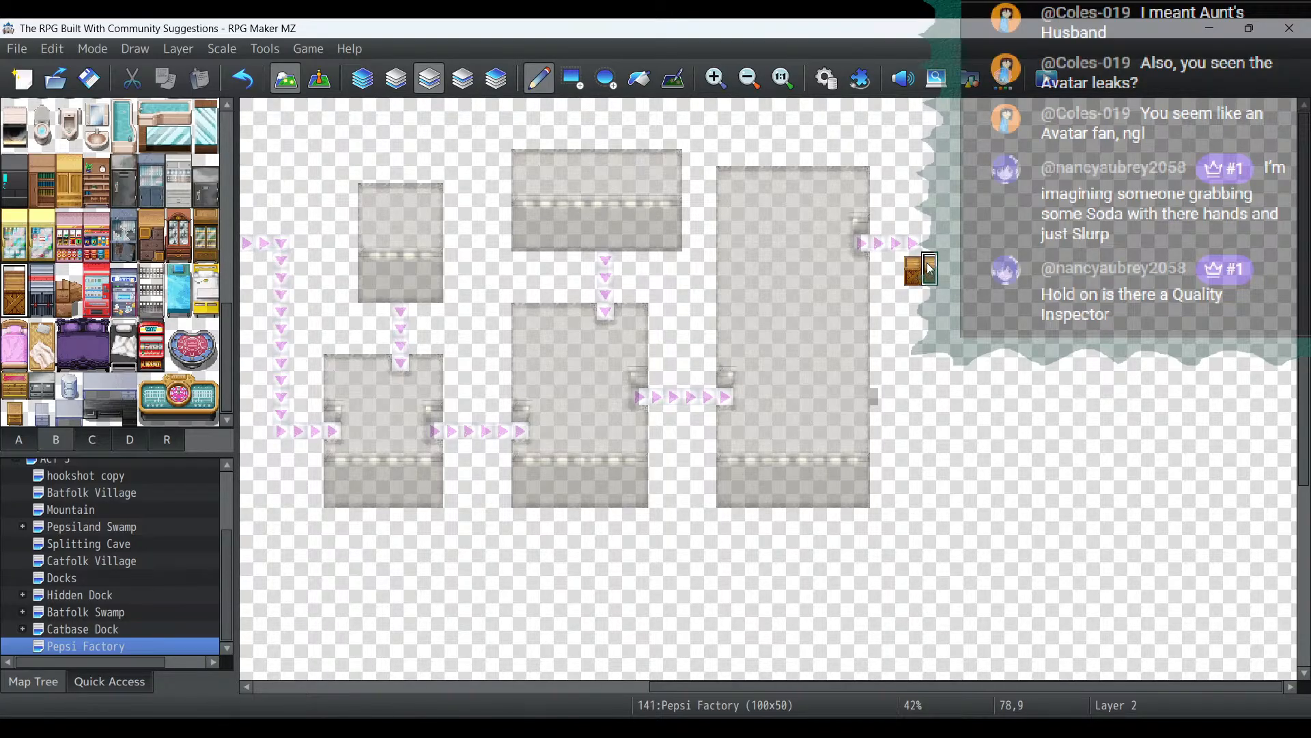
{"action": "left_click", "coordinate": [930, 268]}
{"action": "left_click_drag", "start_coordinate": [947, 268], "coordinate": [922, 288]}
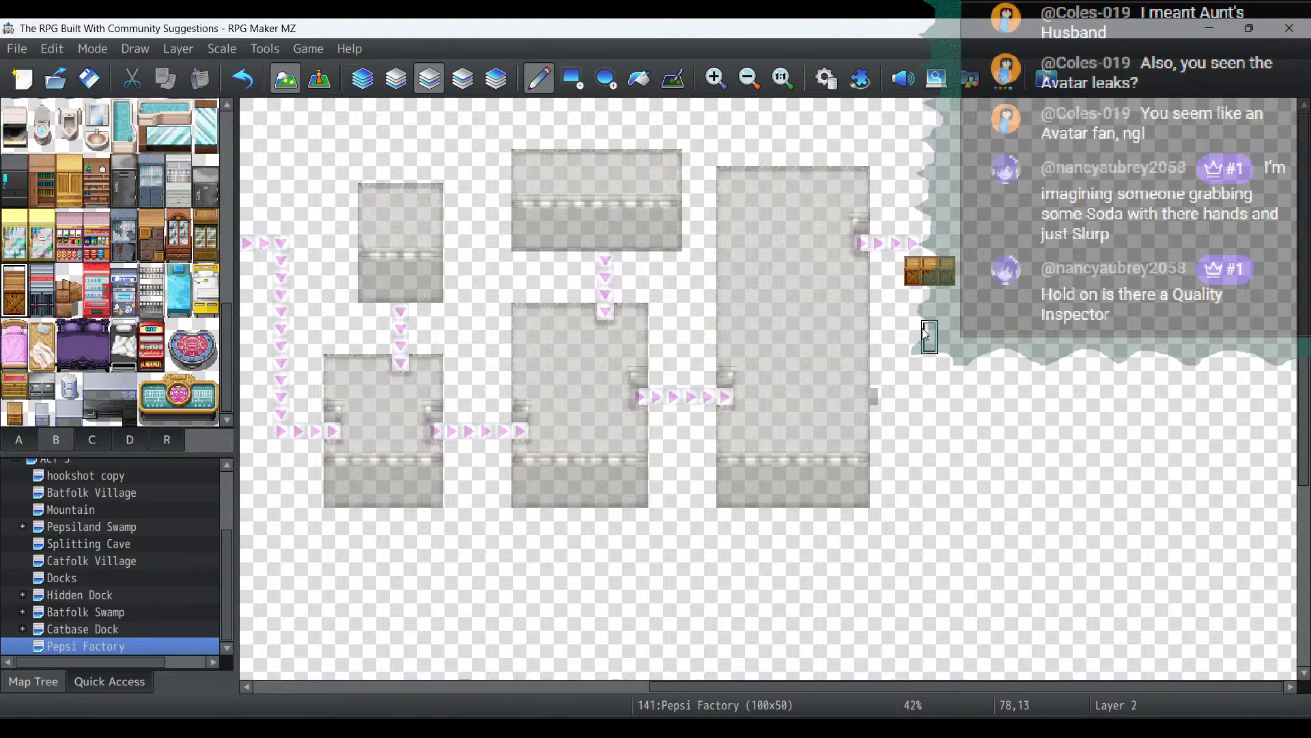
Add three more rows of wooden crates across columns 77 to 79, starting at rows 12, 15 and 18
{"action": "left_click_drag", "start_coordinate": [917, 324], "coordinate": [948, 323]}
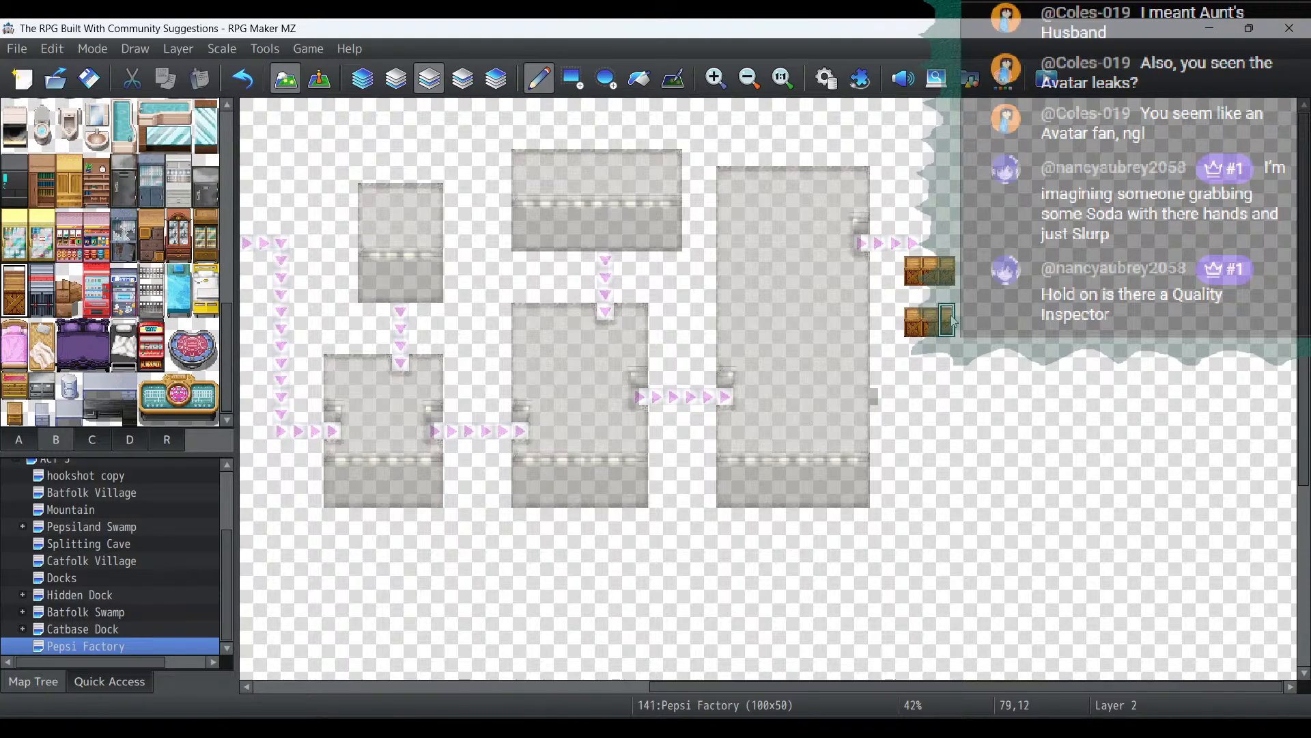
{"action": "left_click", "coordinate": [913, 283]}
{"action": "left_click_drag", "start_coordinate": [914, 369], "coordinate": [947, 366]}
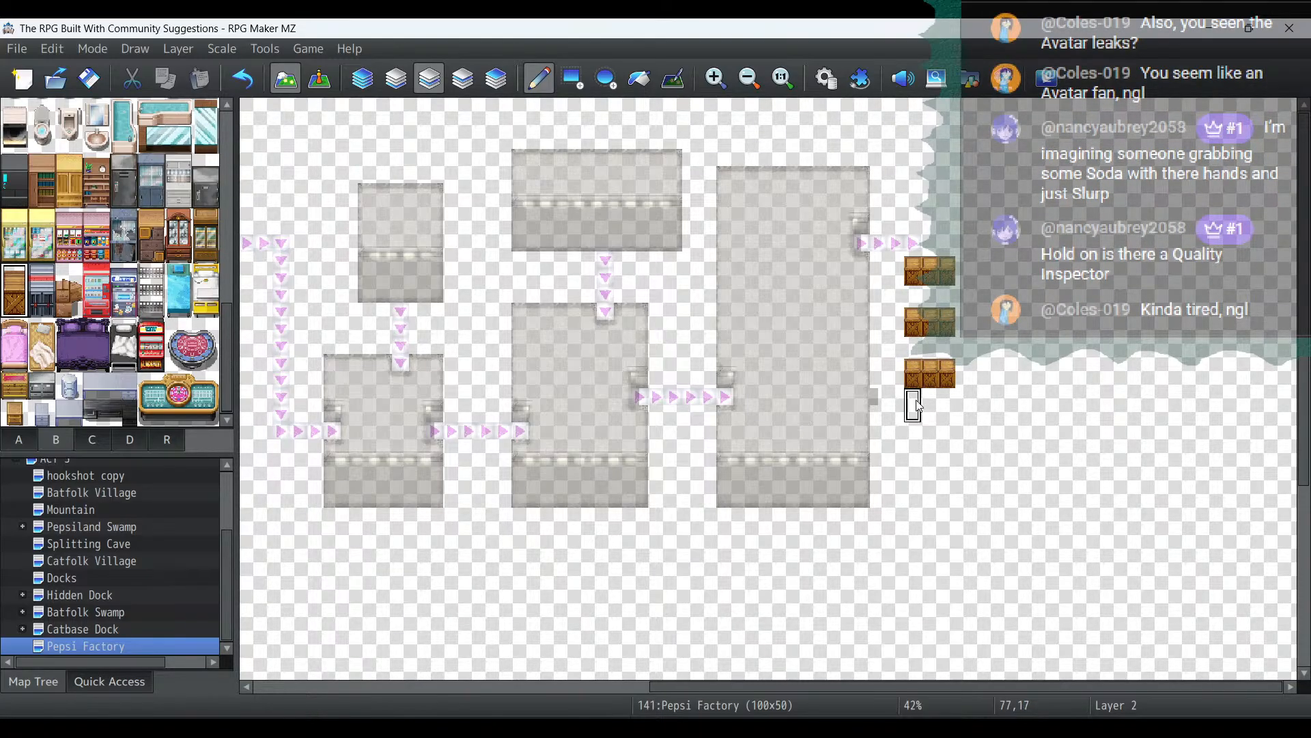
{"action": "left_click", "coordinate": [914, 424]}
{"action": "left_click", "coordinate": [946, 423]}
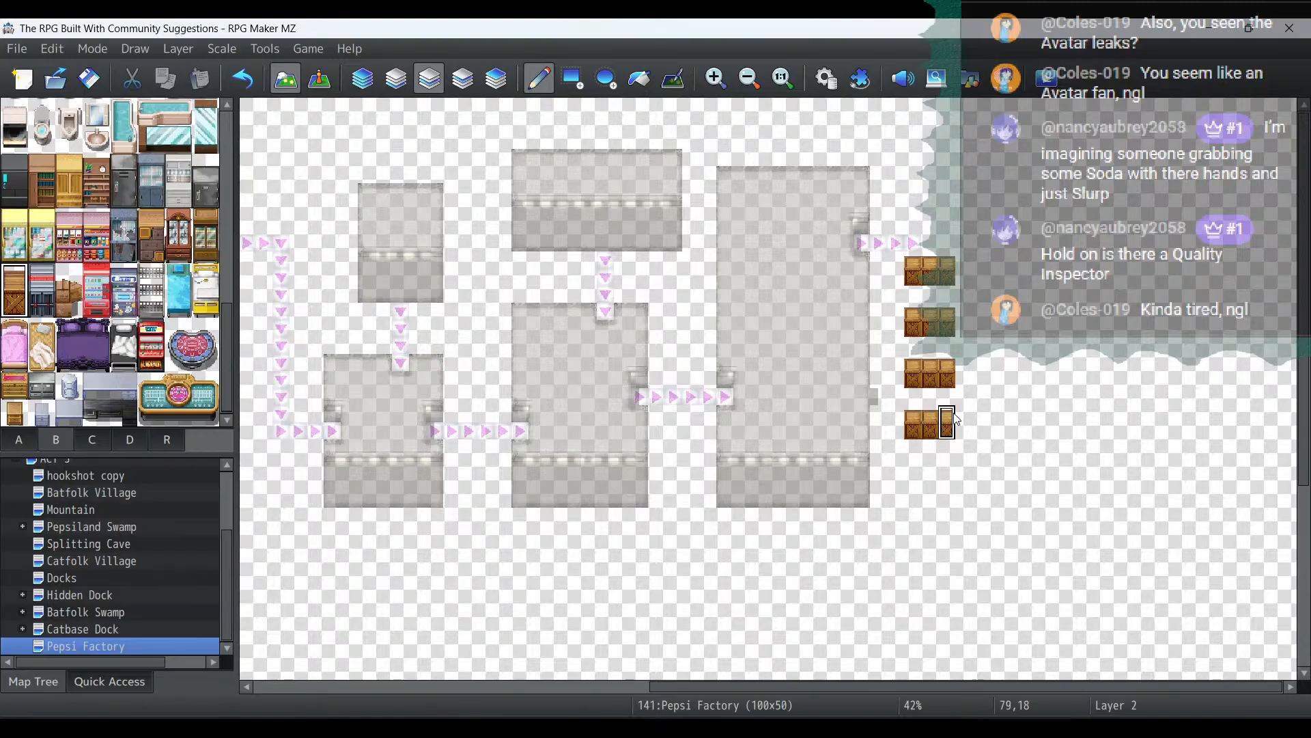
Extend all four wooden crate rows to column 81
{"action": "mouse_move", "coordinate": [958, 422]}
{"action": "left_mouse_down"}
{"action": "mouse_move", "coordinate": [984, 423]}
{"action": "mouse_move", "coordinate": [966, 408]}
{"action": "left_mouse_up"}
{"action": "left_click", "coordinate": [966, 372]}
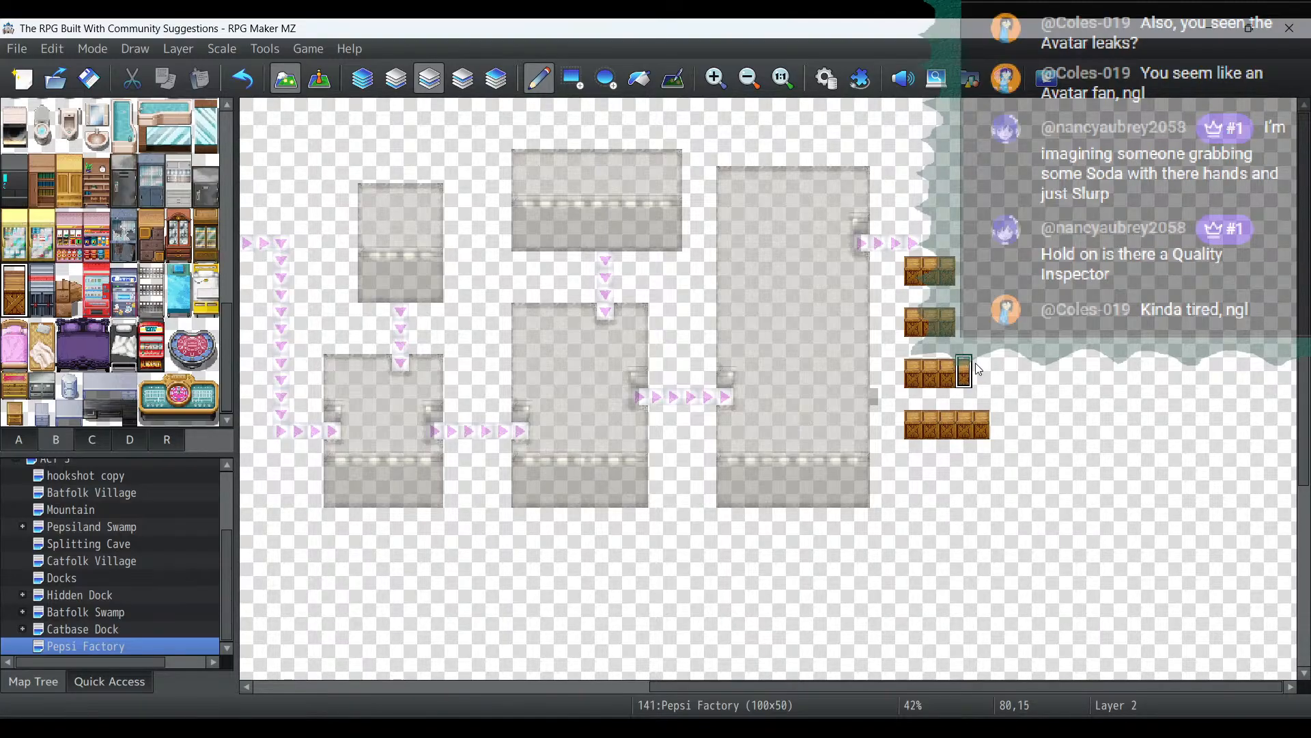
{"action": "left_click", "coordinate": [980, 373]}
{"action": "left_click", "coordinate": [965, 321]}
{"action": "left_click", "coordinate": [980, 320]}
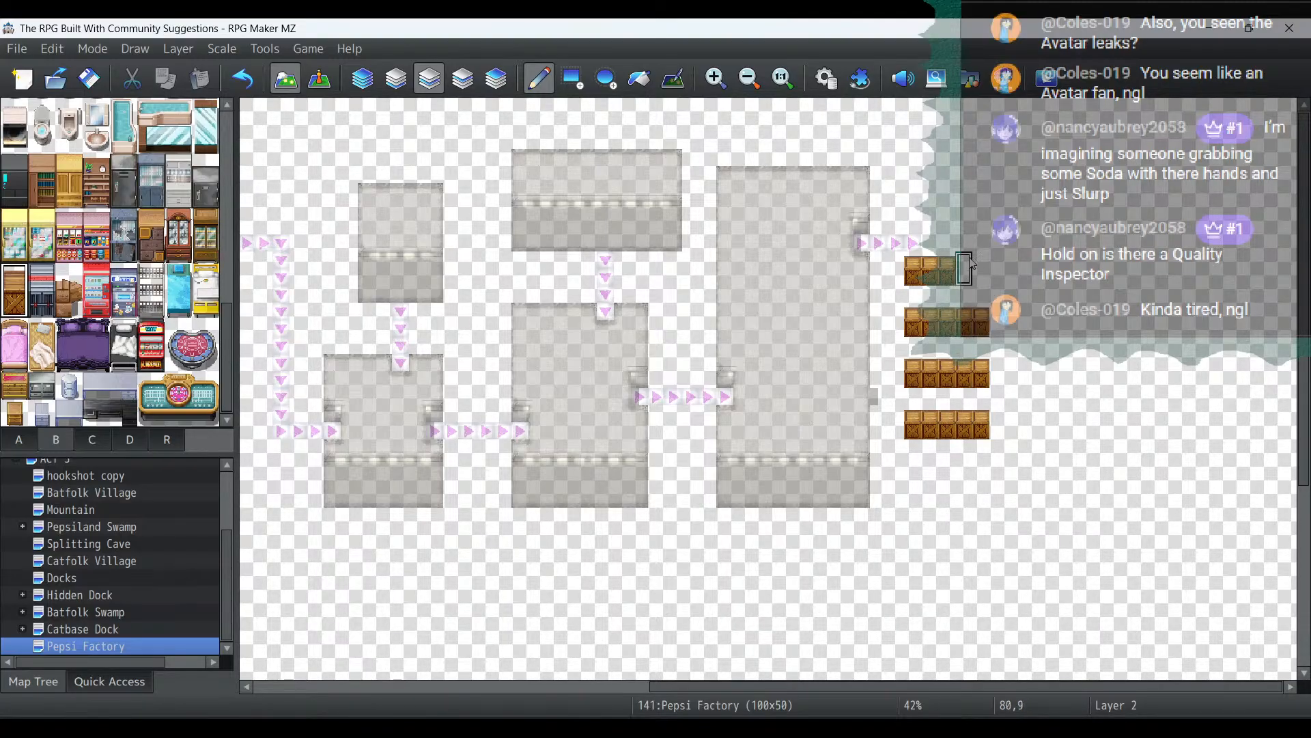
{"action": "left_click", "coordinate": [964, 271]}
{"action": "left_click", "coordinate": [981, 271]}
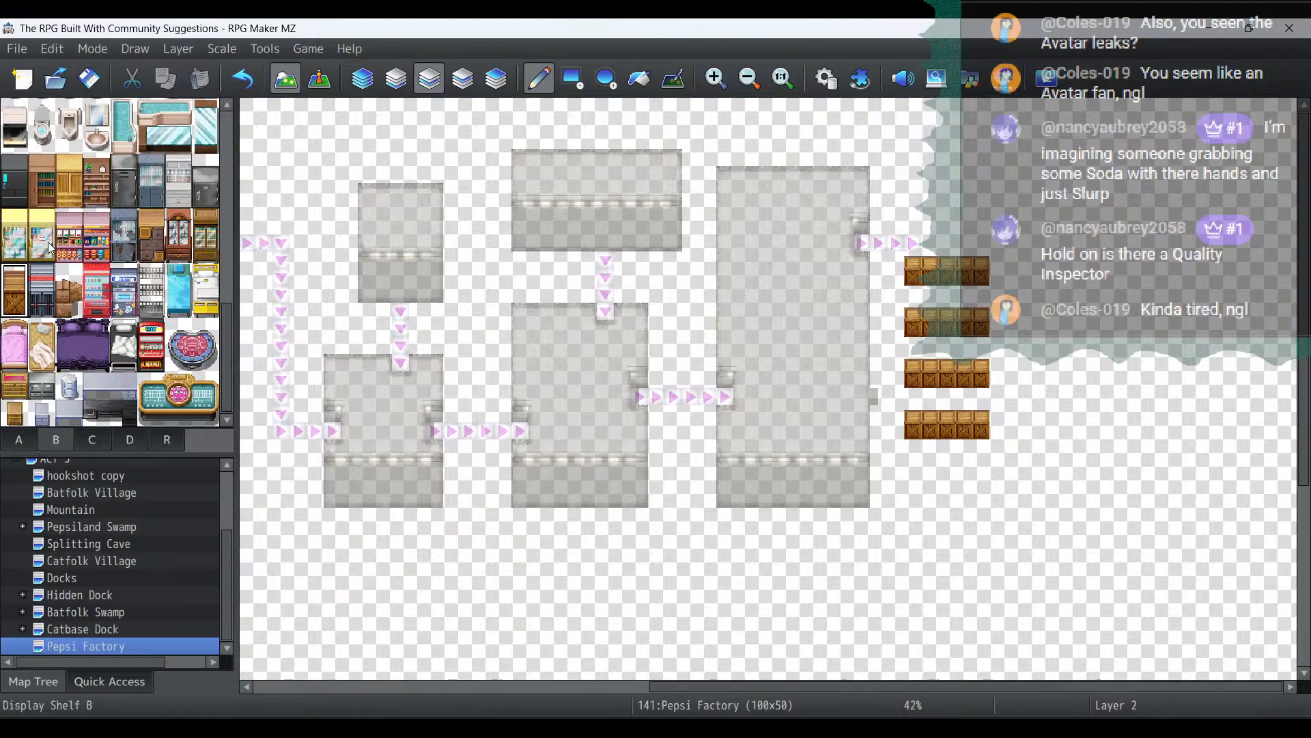
On Layer 3, place overlapping two-tile-high wooden crates across columns 77 to 81, starting at rows 10 and 13, in front of the upper two crate rows
{"action": "left_click", "coordinate": [463, 78]}
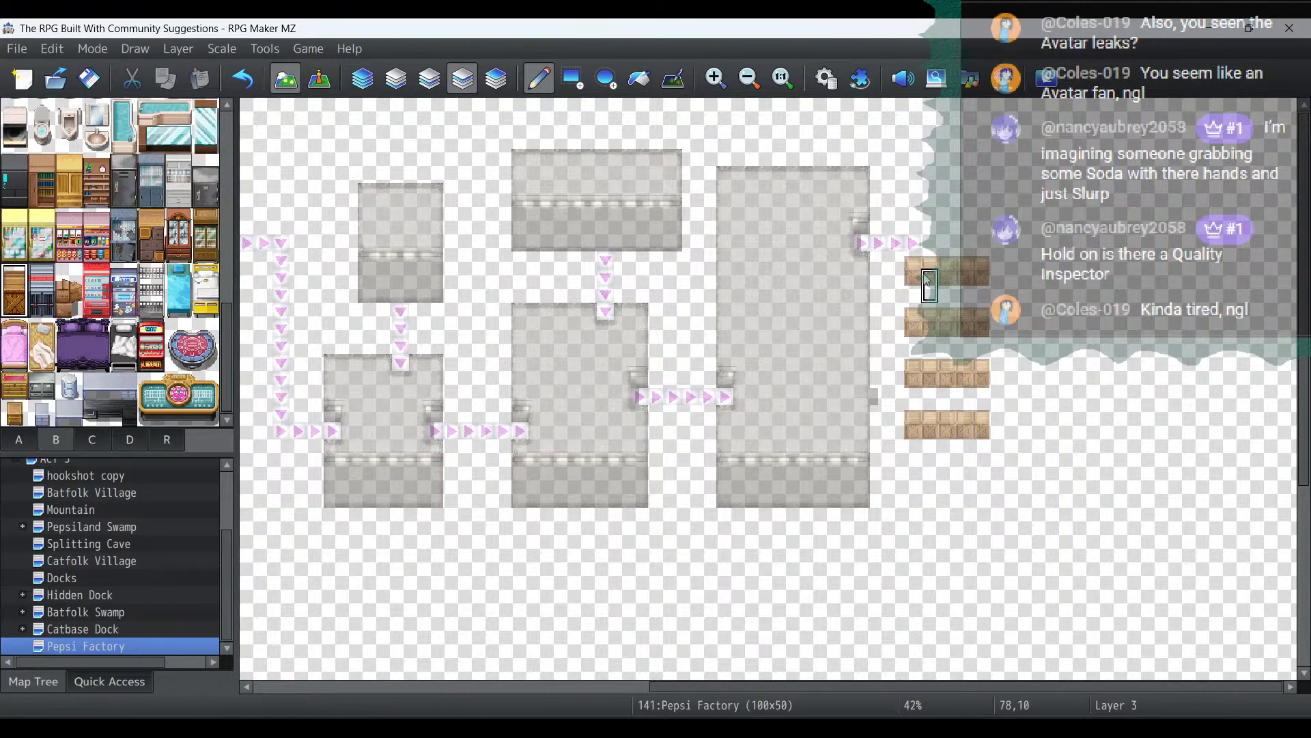
{"action": "left_click", "coordinate": [917, 276]}
{"action": "left_click", "coordinate": [935, 276]}
{"action": "left_click", "coordinate": [954, 276]}
{"action": "left_click", "coordinate": [964, 280]}
{"action": "left_click", "coordinate": [982, 280]}
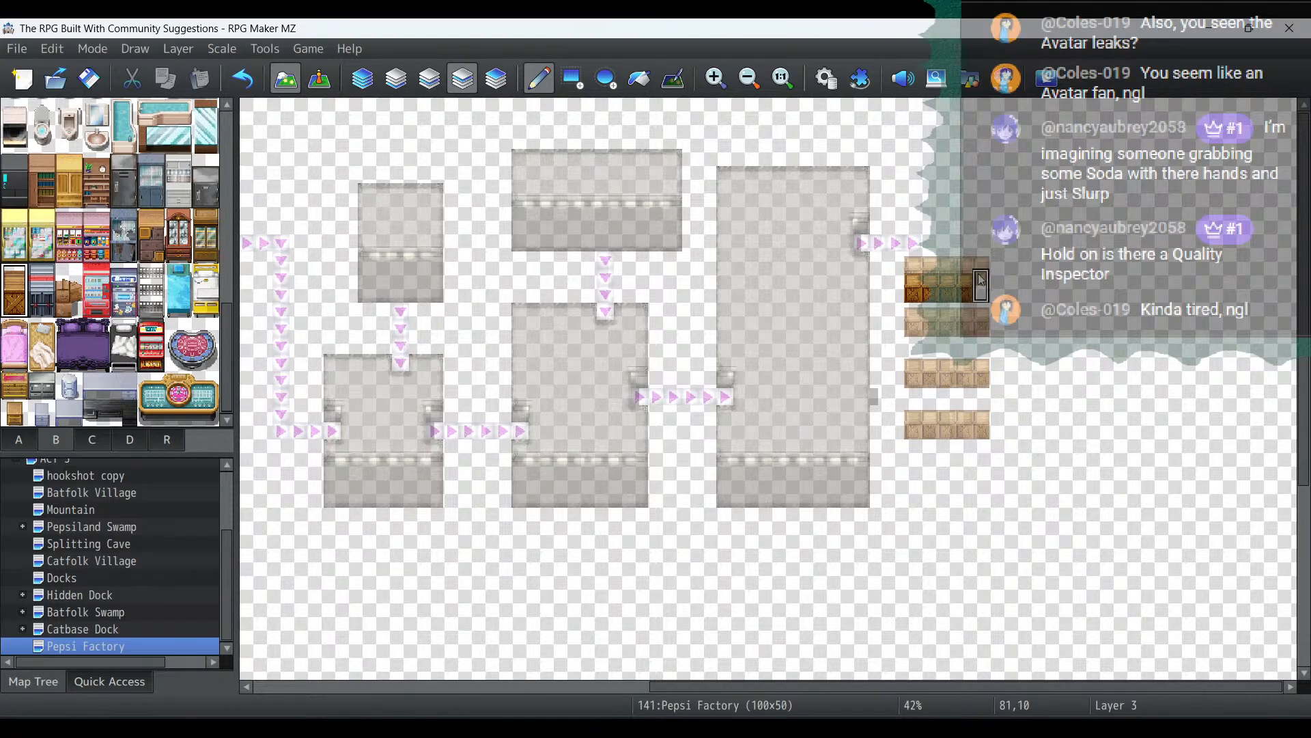
{"action": "left_click", "coordinate": [916, 334]}
{"action": "left_click", "coordinate": [933, 335]}
{"action": "left_click", "coordinate": [949, 334]}
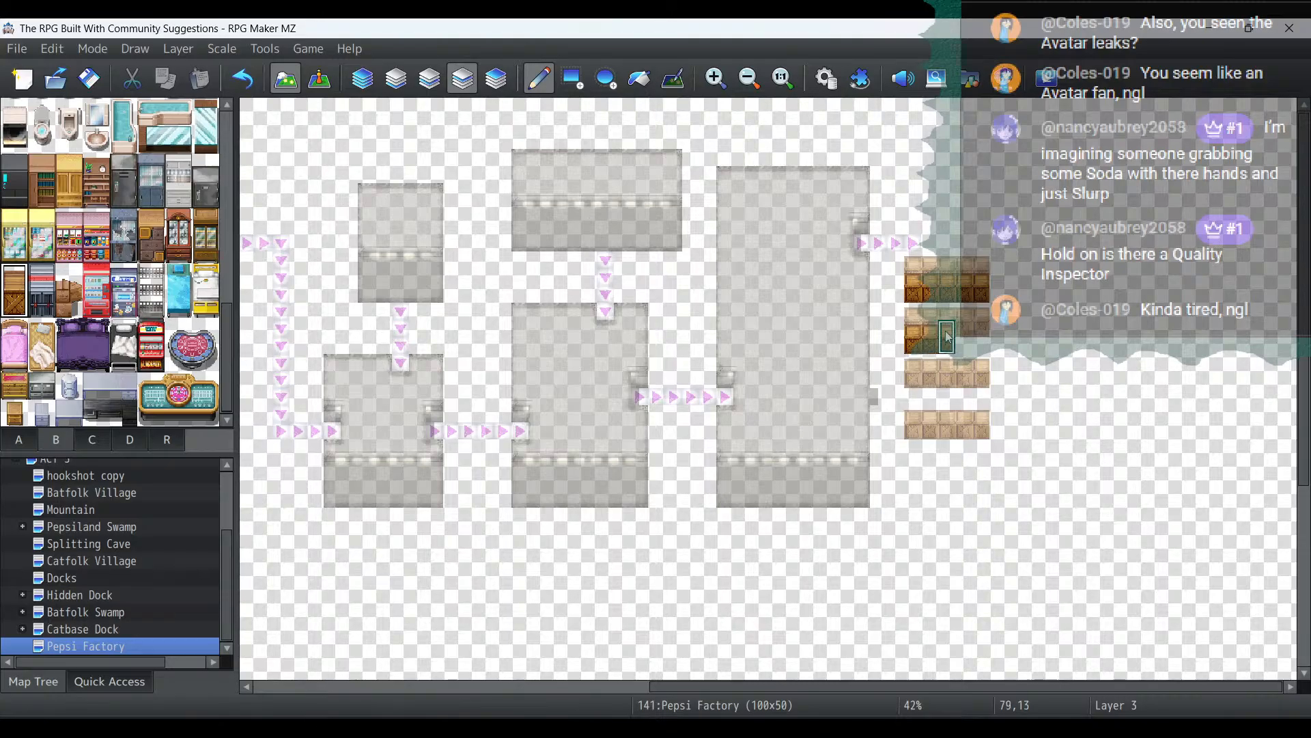
{"action": "left_click", "coordinate": [964, 334]}
{"action": "left_click", "coordinate": [982, 335]}
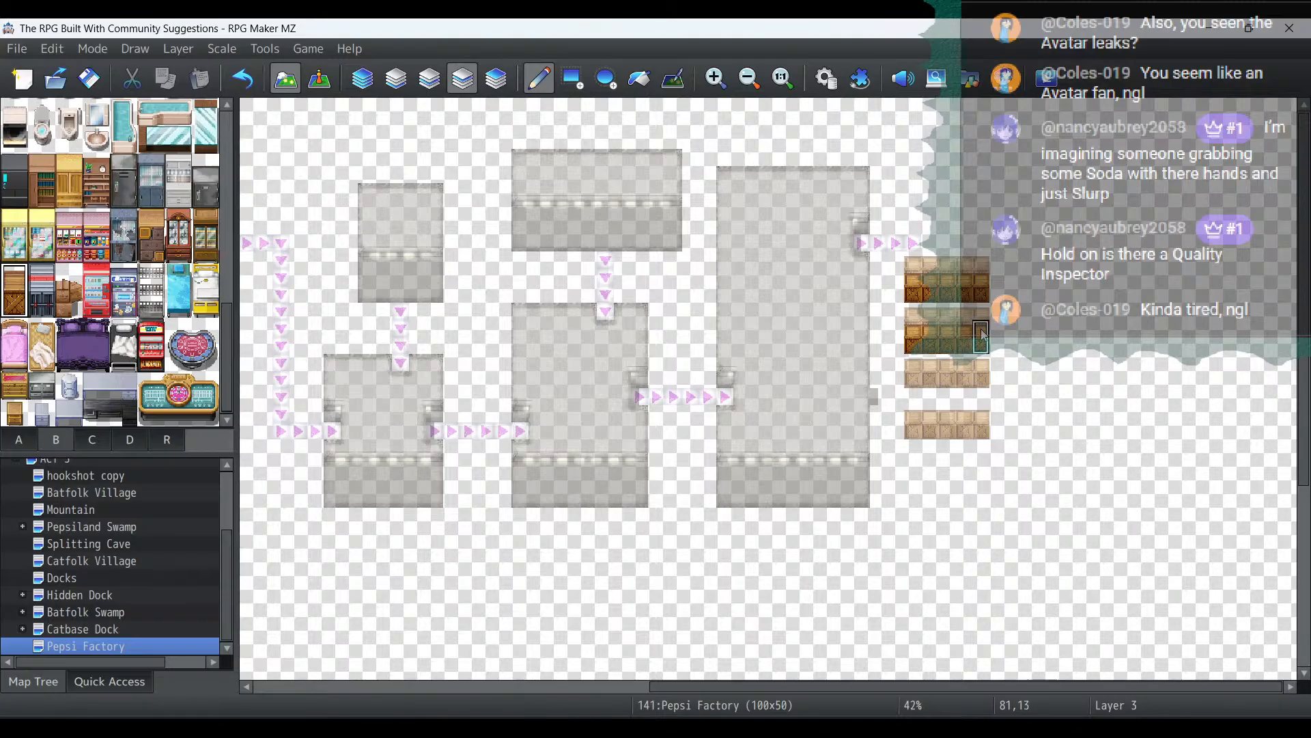
Add matching overlapping crates across columns 77 to 81, starting at rows 16 and 19, in front of the lower two crate rows
{"action": "left_click", "coordinate": [931, 387]}
{"action": "left_click", "coordinate": [913, 387]}
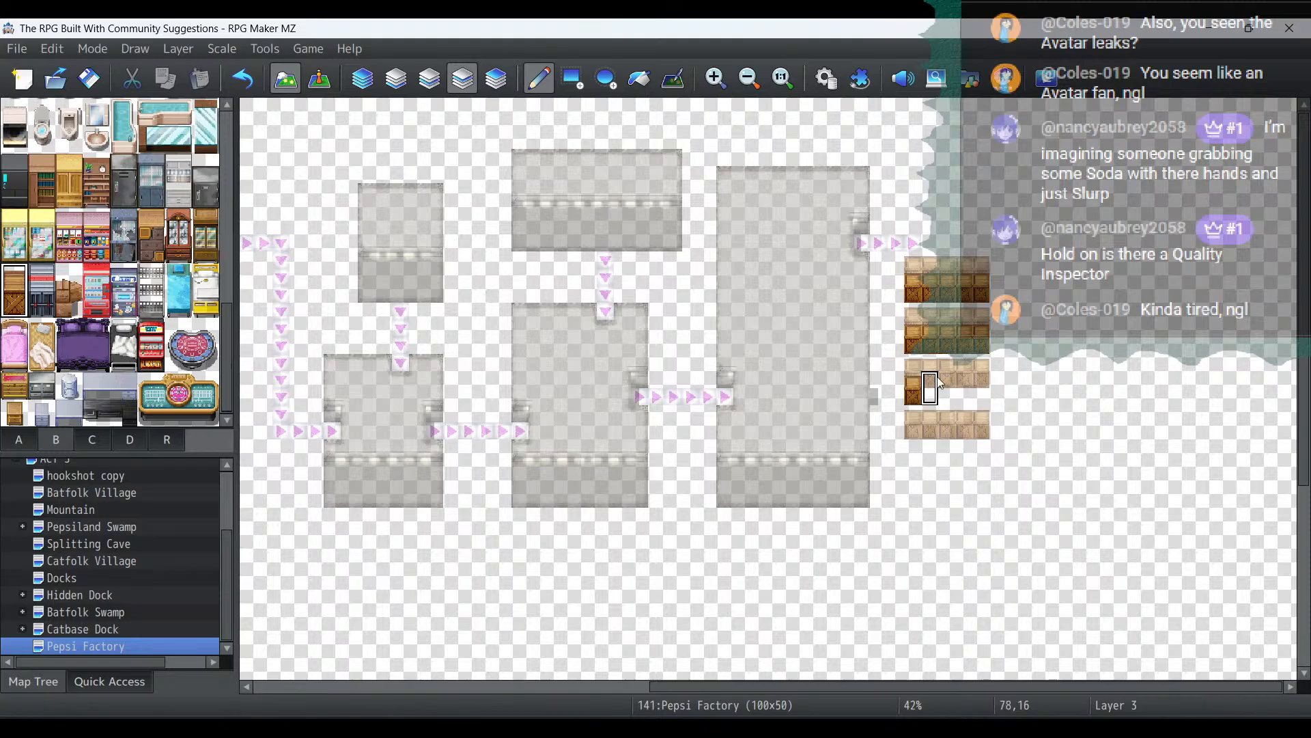
{"action": "left_click", "coordinate": [964, 388]}
{"action": "left_click", "coordinate": [981, 387]}
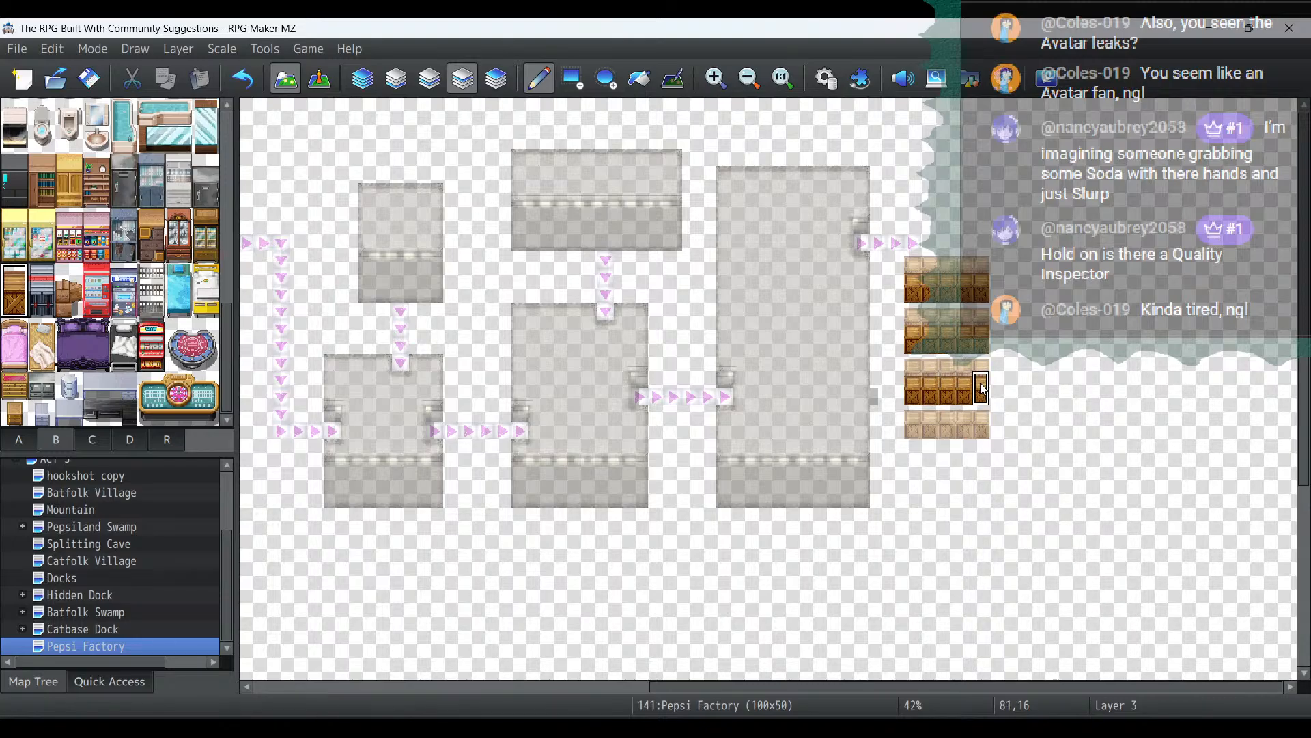
{"action": "left_click", "coordinate": [913, 440]}
{"action": "left_click", "coordinate": [930, 439]}
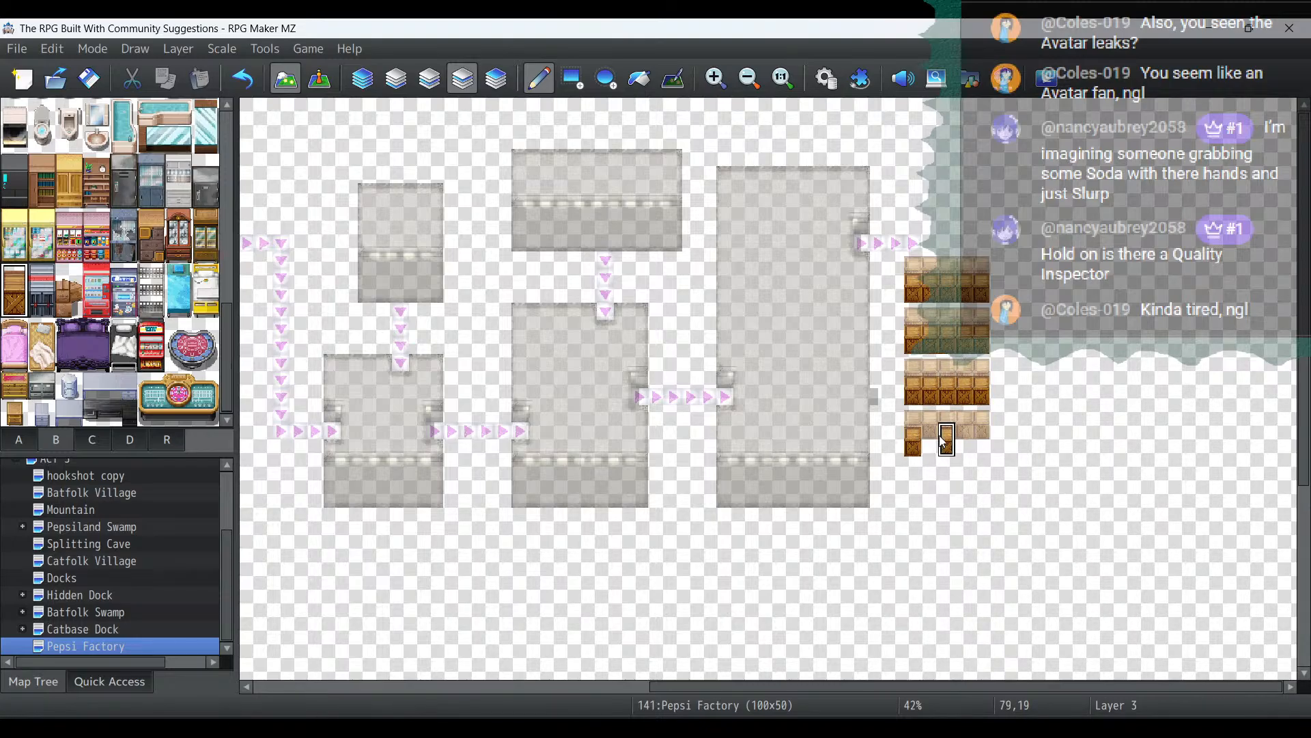
{"action": "left_click", "coordinate": [947, 440]}
{"action": "left_click", "coordinate": [964, 440]}
{"action": "left_click", "coordinate": [981, 440]}
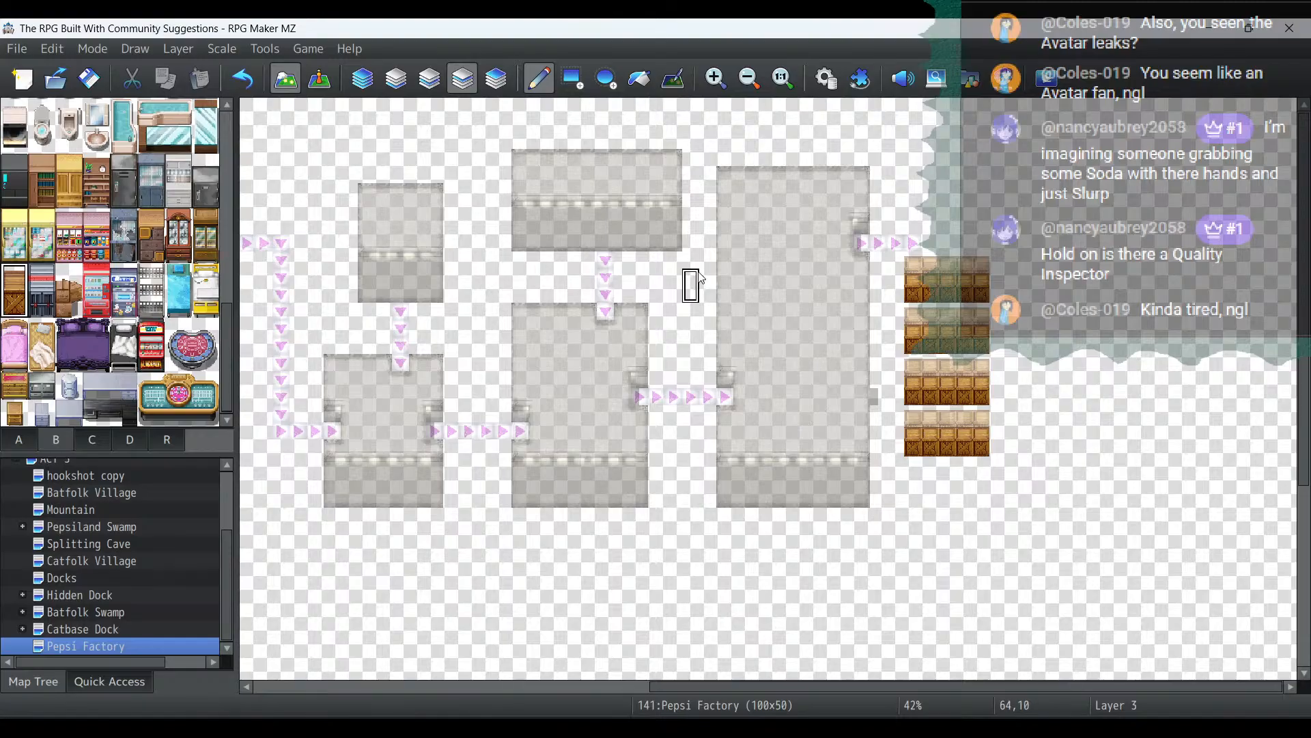
On Layer 2, place five pairs of two-tile-high wooden crates in columns 84 and 85, starting at rows 8, 11, 14, 17 and 20
{"action": "left_click", "coordinate": [429, 78]}
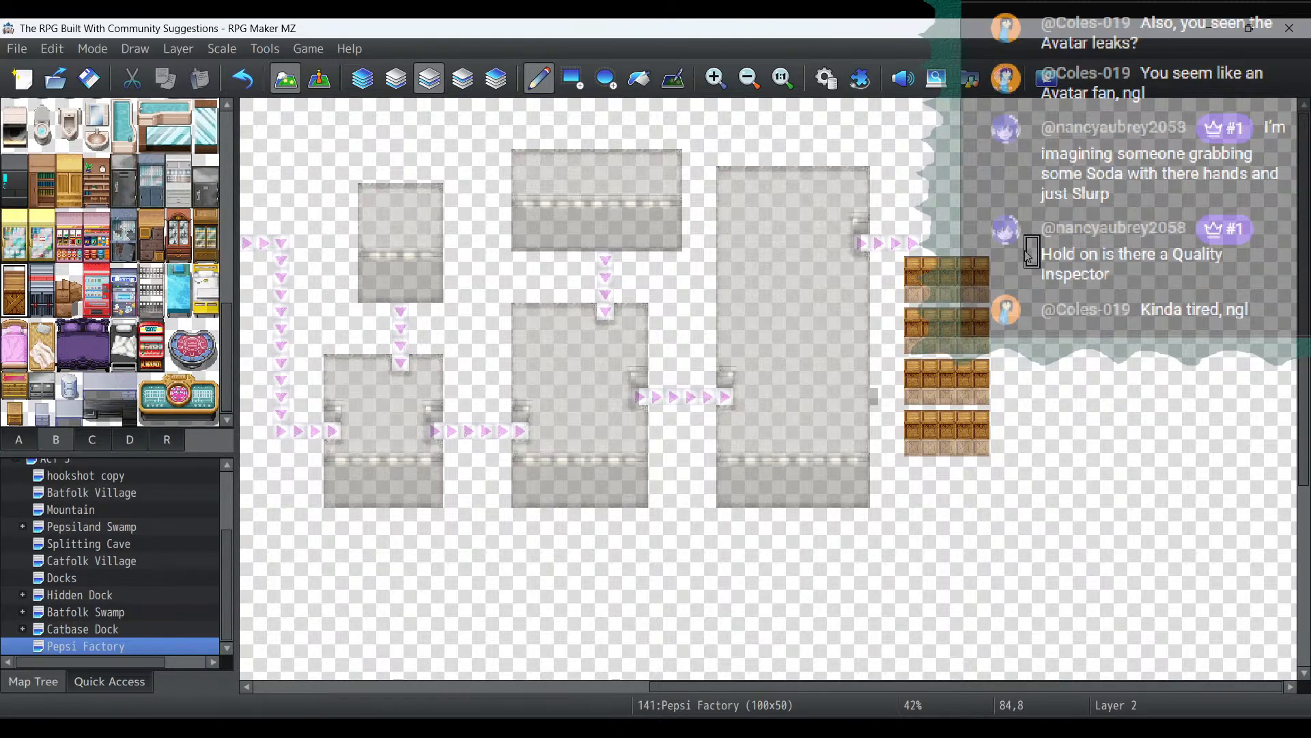
{"action": "left_click", "coordinate": [1029, 257]}
{"action": "left_click", "coordinate": [1048, 257]}
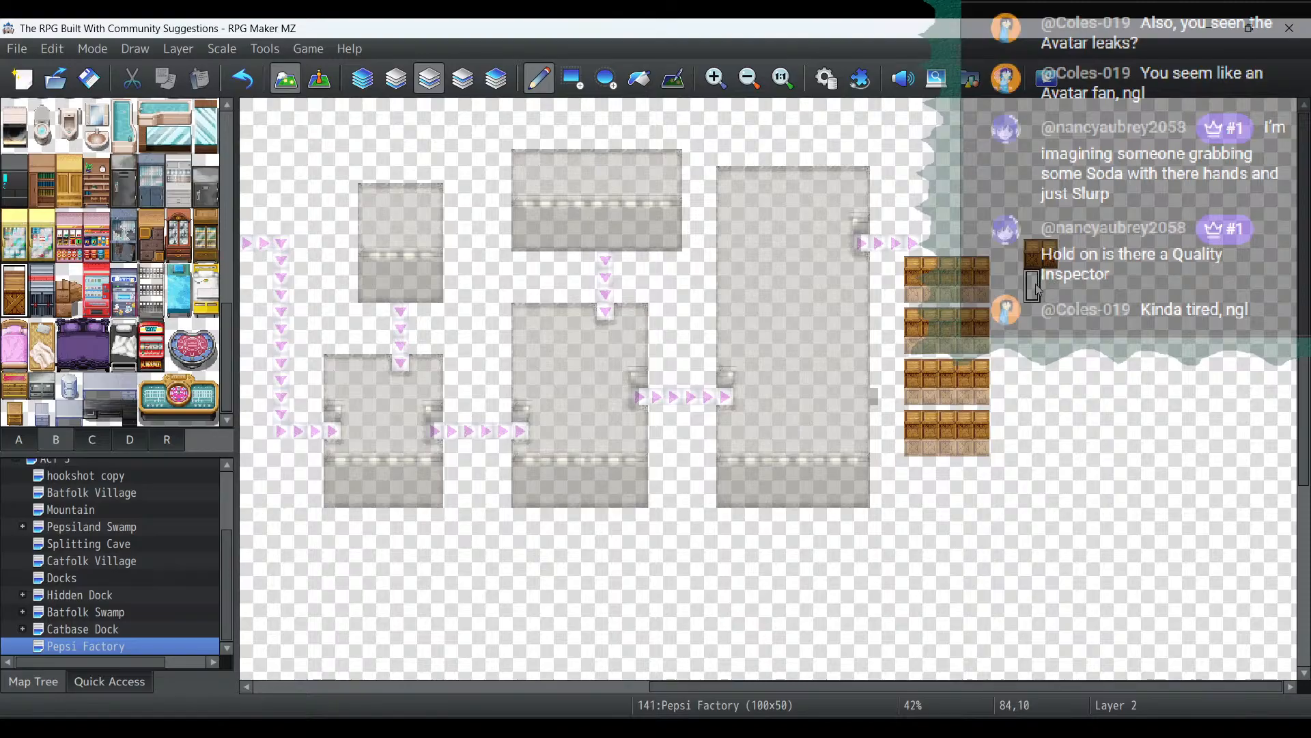
{"action": "left_click", "coordinate": [1035, 290]}
{"action": "left_click", "coordinate": [1050, 290]}
{"action": "left_click", "coordinate": [1049, 353]}
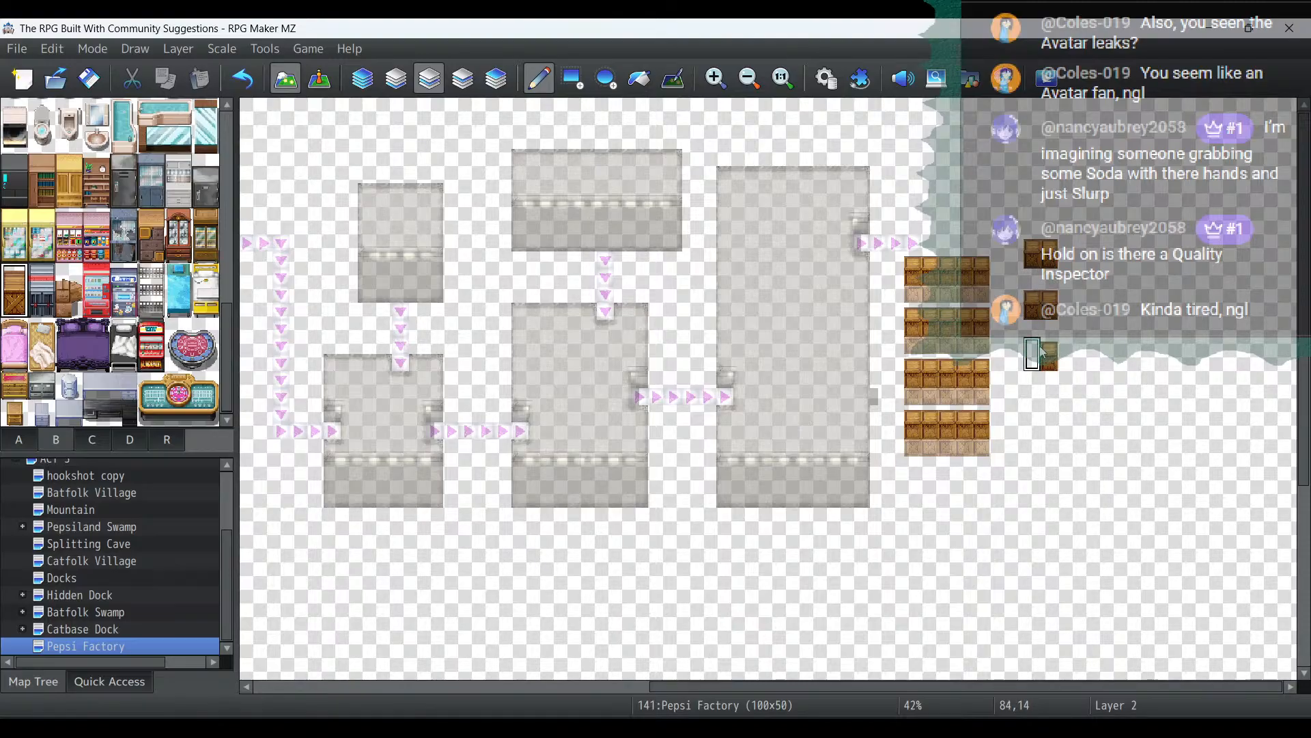
{"action": "left_click", "coordinate": [1033, 354]}
{"action": "left_click", "coordinate": [1033, 407]}
{"action": "left_click", "coordinate": [1049, 403]}
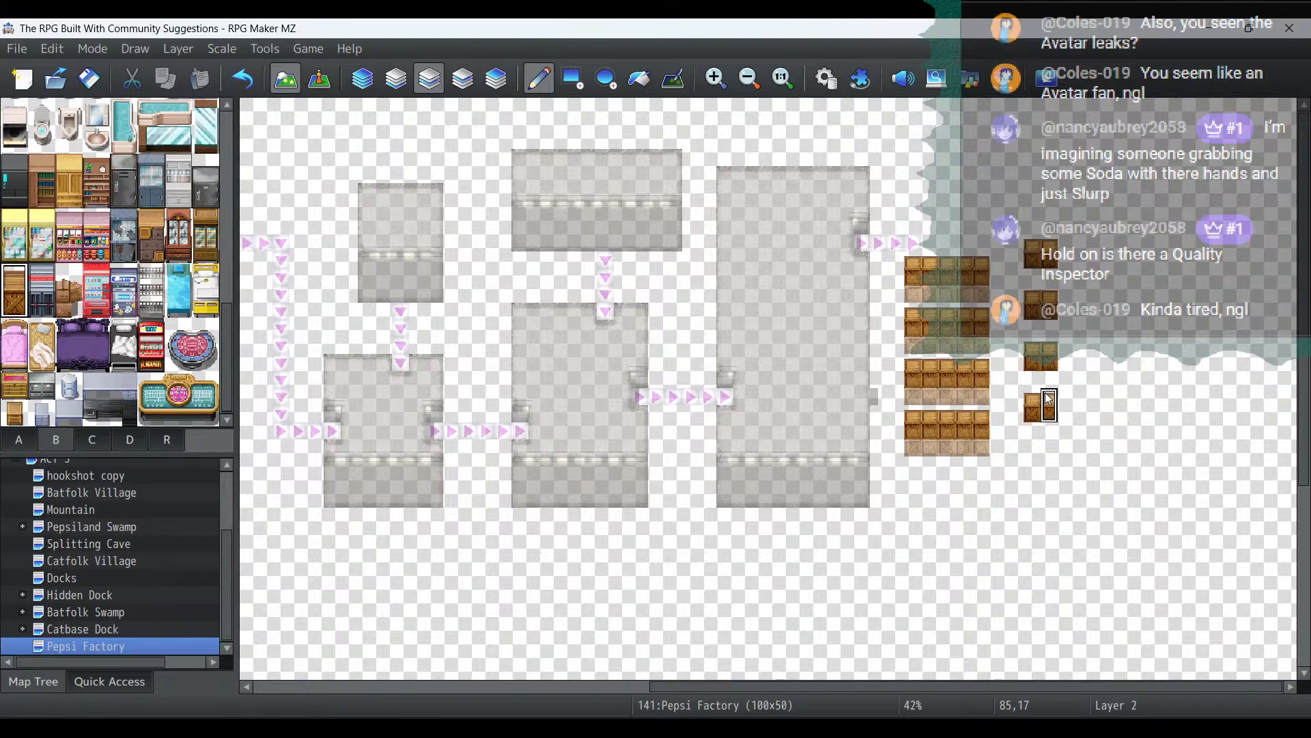
{"action": "left_click", "coordinate": [1049, 456]}
{"action": "left_click", "coordinate": [1032, 456]}
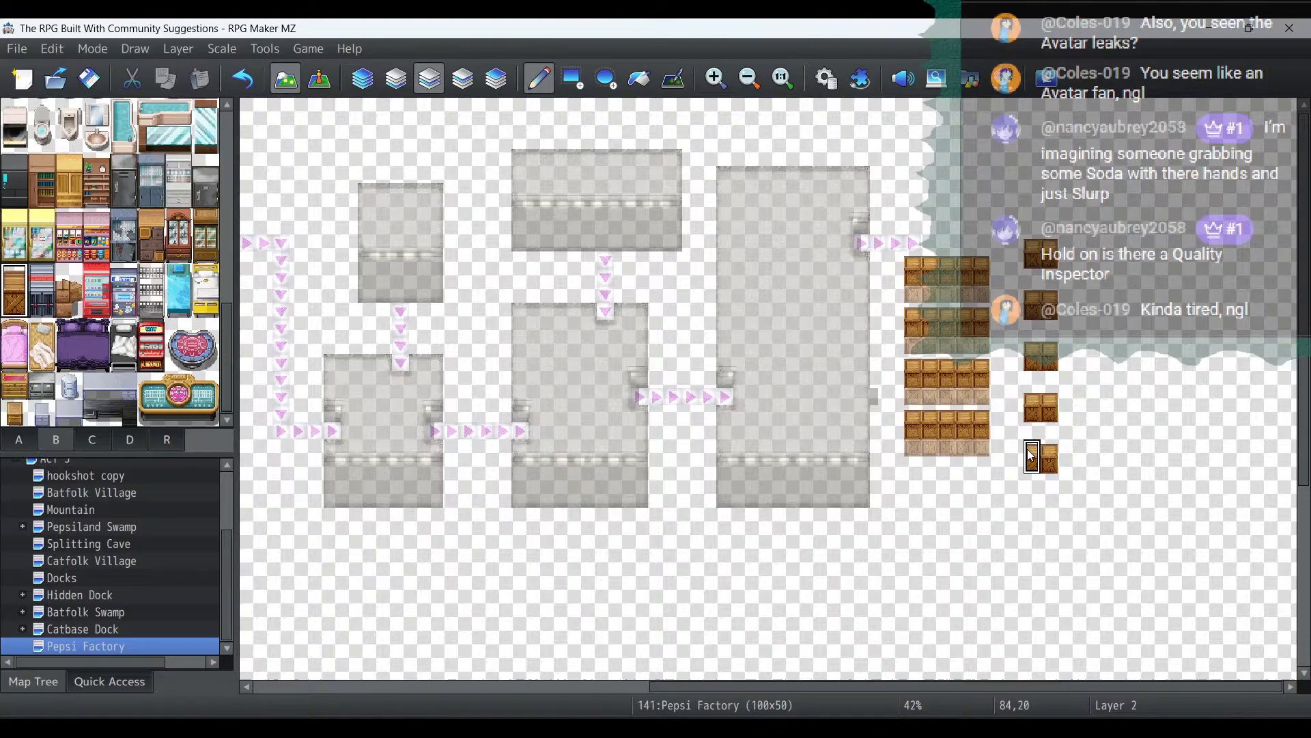
Extend the five crate pairs to column 86
{"action": "left_click", "coordinate": [1067, 456]}
{"action": "left_click", "coordinate": [1066, 406]}
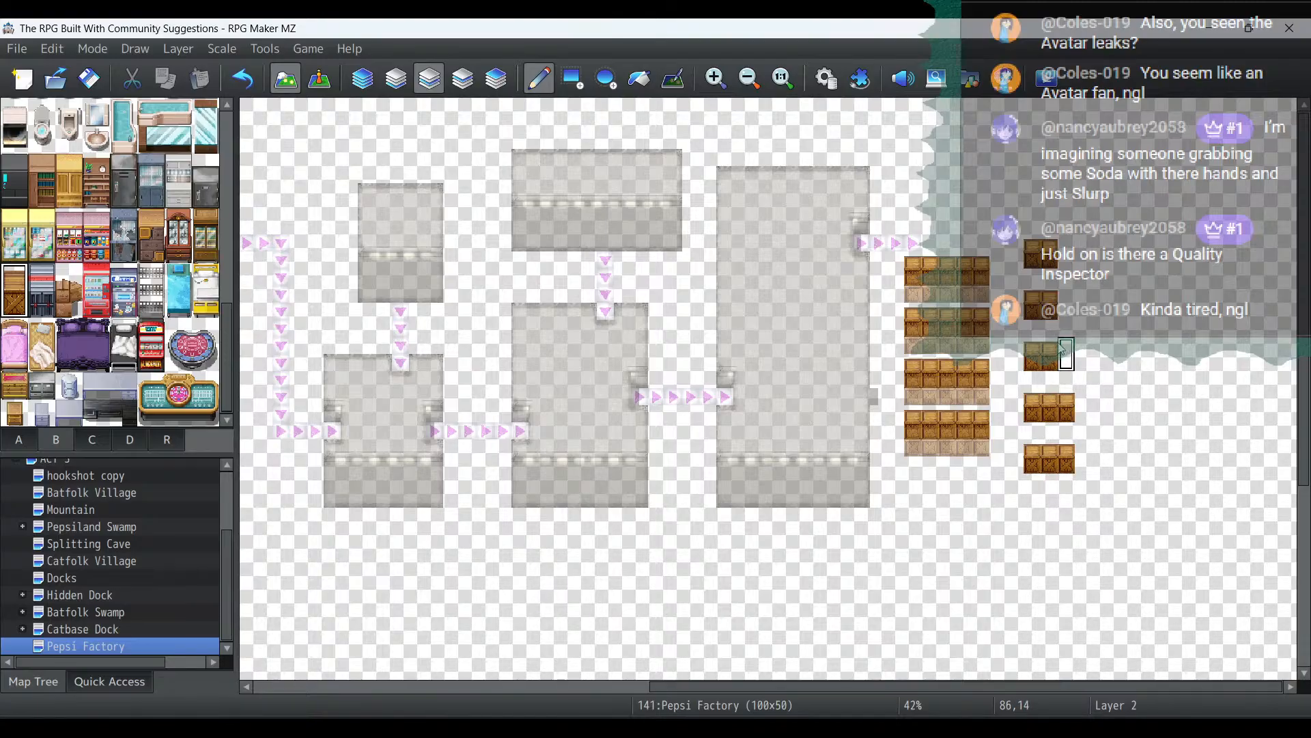
{"action": "left_click", "coordinate": [1067, 353]}
{"action": "left_click", "coordinate": [1066, 303]}
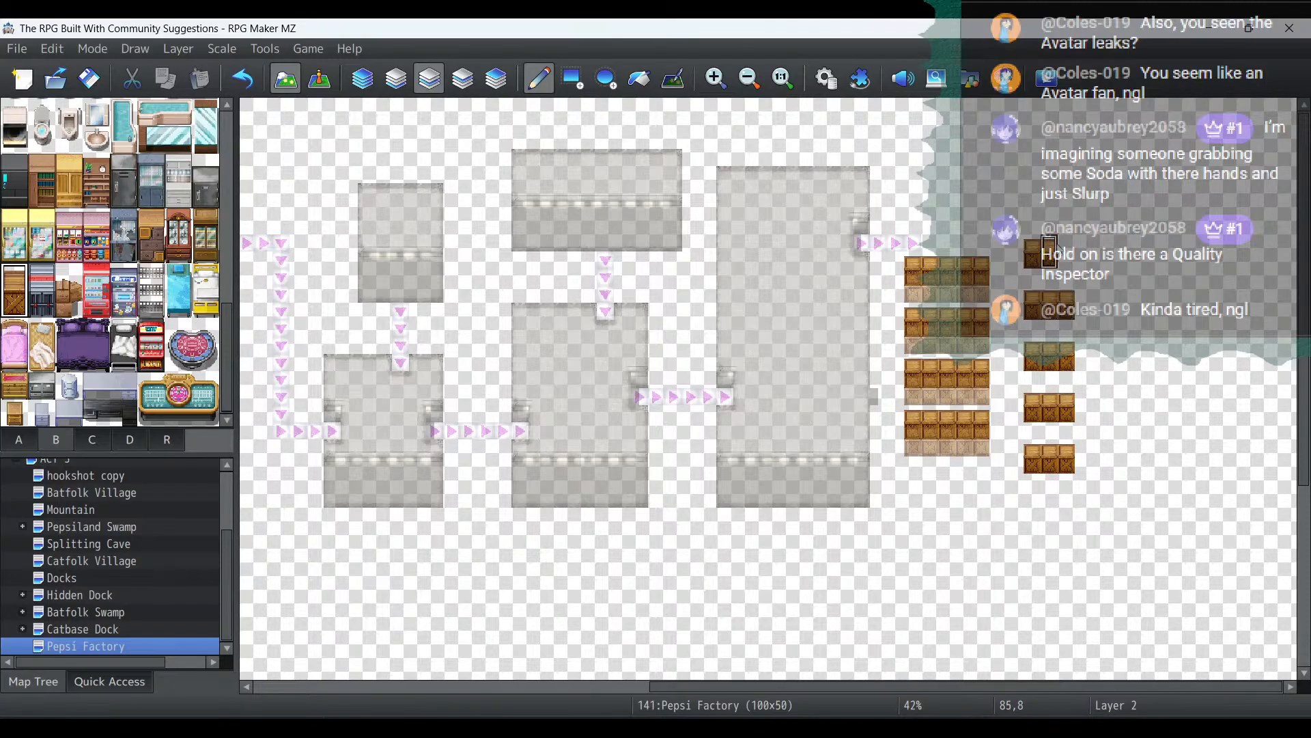
{"action": "left_click", "coordinate": [1067, 251]}
On Layer 3, place overlapping wooden crates across columns 84 to 86, starting at rows 9, 12 and 15
{"action": "left_click", "coordinate": [463, 79]}
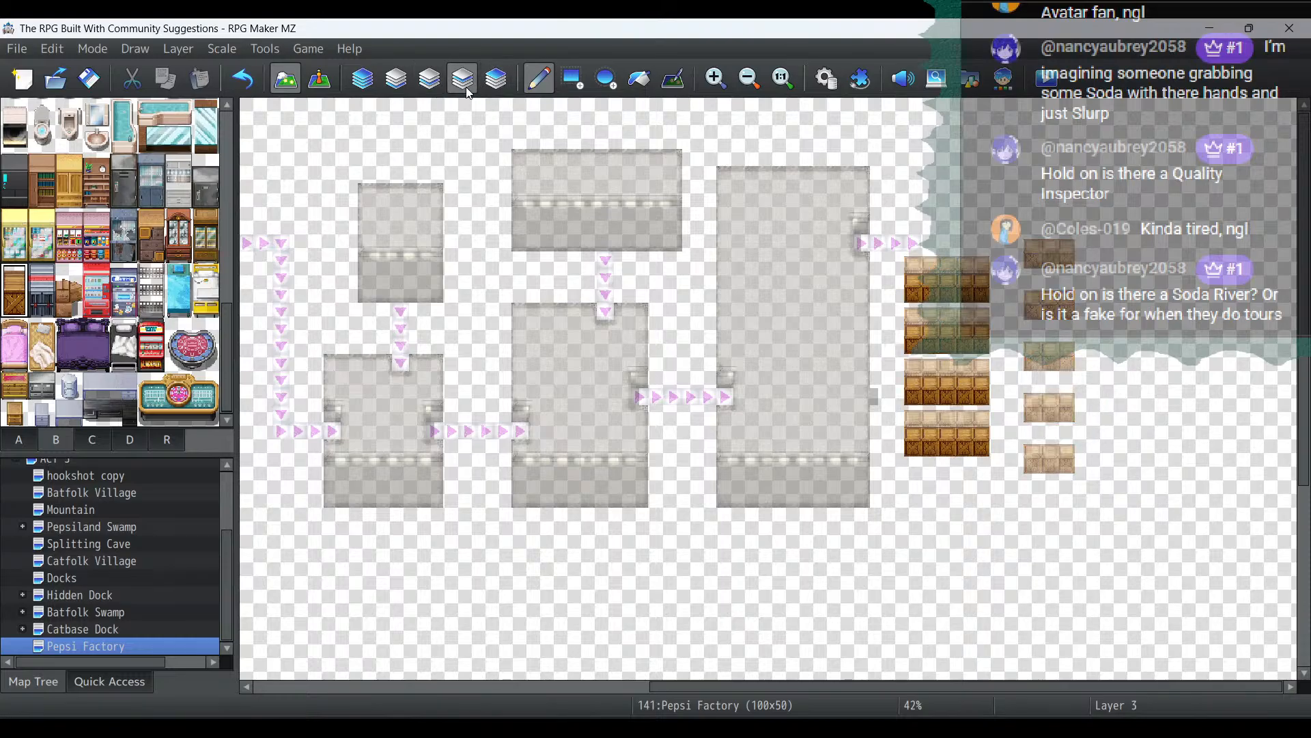
{"action": "left_click", "coordinate": [1065, 267]}
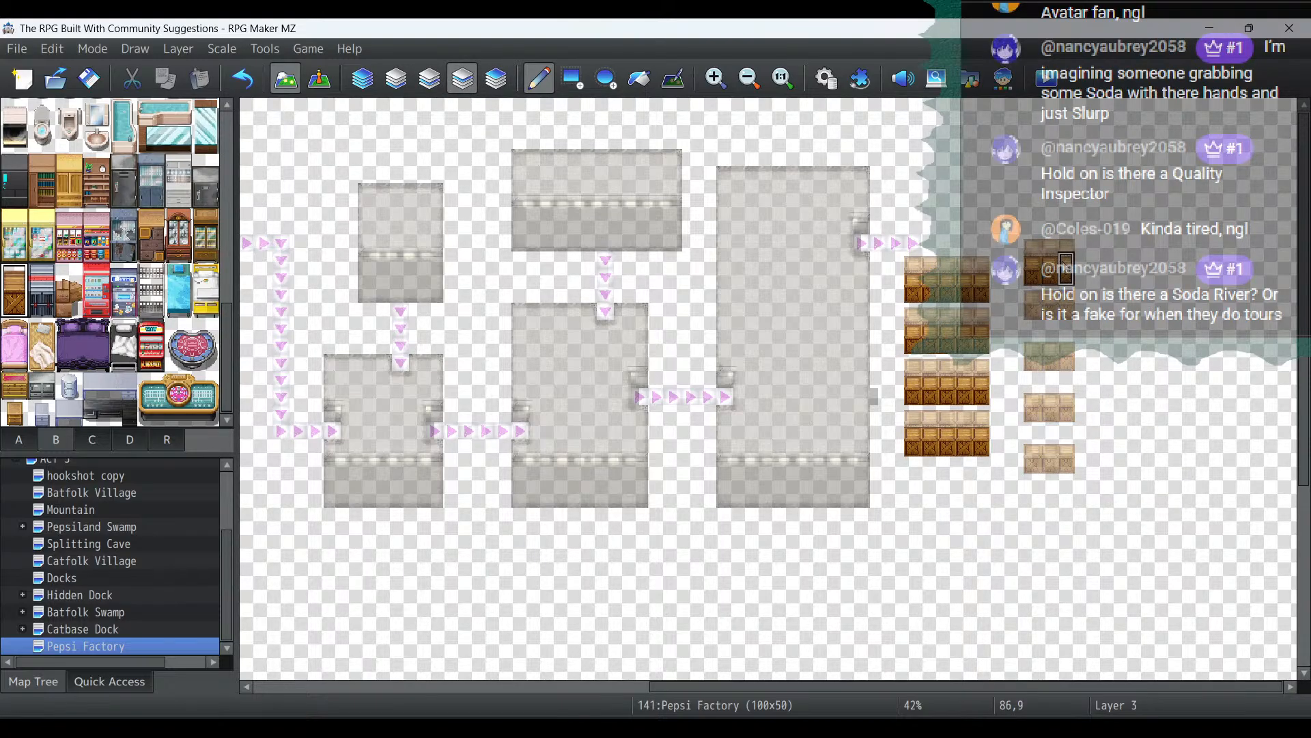
{"action": "left_click", "coordinate": [1033, 319]}
{"action": "left_click", "coordinate": [1050, 319]}
{"action": "left_click", "coordinate": [1067, 319]}
{"action": "left_click", "coordinate": [1033, 369]}
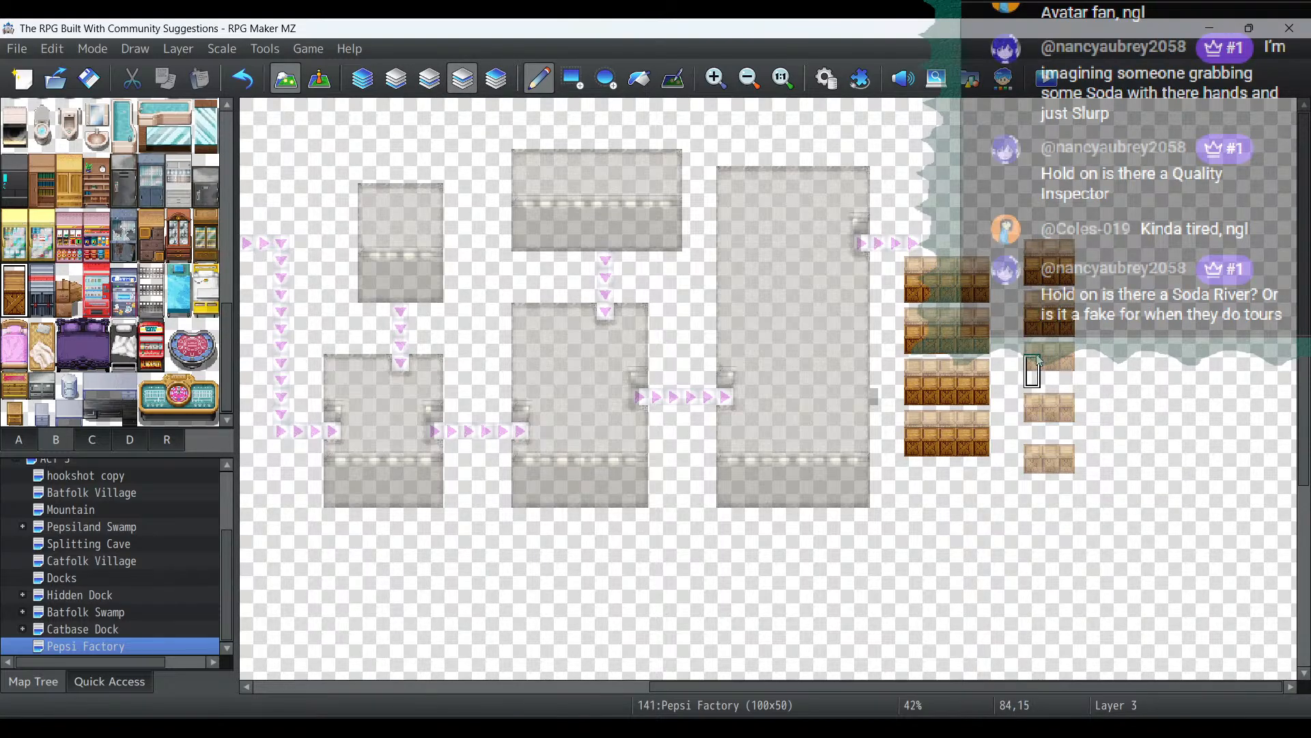
{"action": "left_click", "coordinate": [1050, 370]}
{"action": "left_click", "coordinate": [1067, 370]}
Add overlapping wooden crates across columns 84 to 86, starting at rows 18 and 21
{"action": "left_click", "coordinate": [1032, 420]}
{"action": "left_click", "coordinate": [1050, 420]}
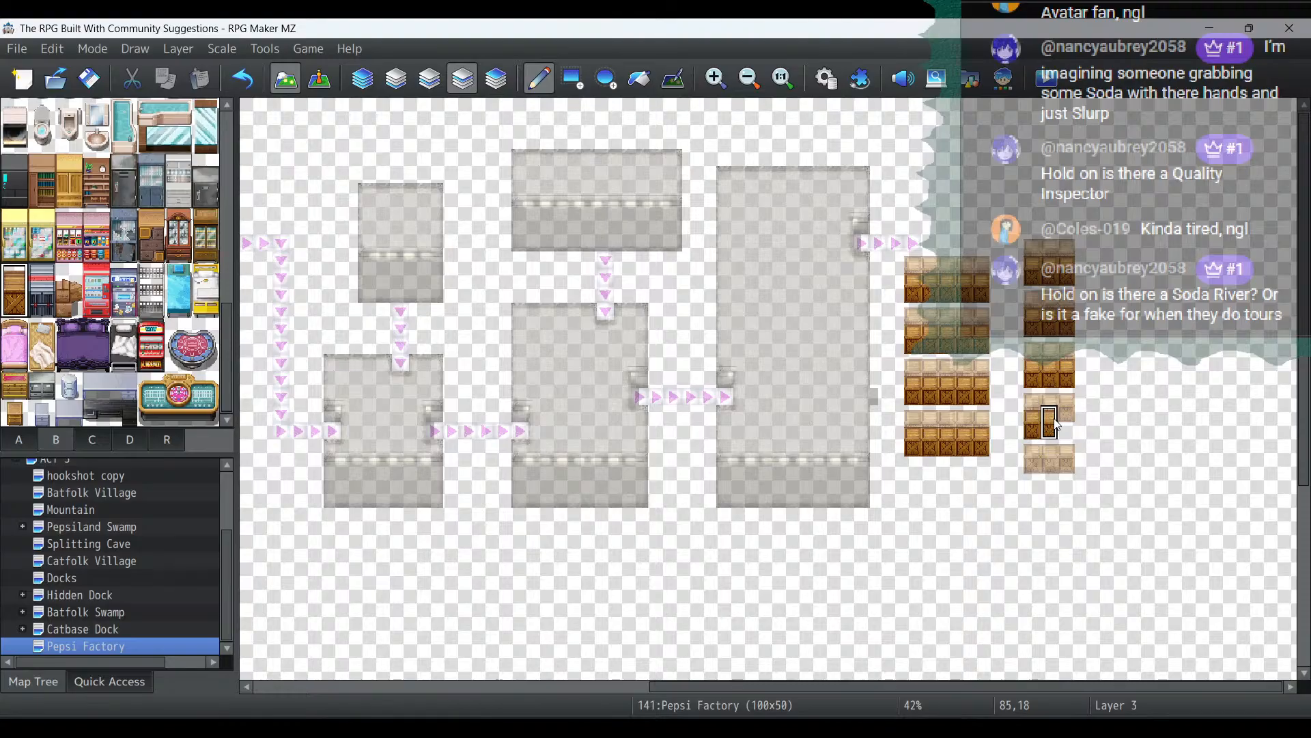
{"action": "left_click", "coordinate": [1066, 420]}
{"action": "left_click", "coordinate": [1032, 472]}
{"action": "left_click", "coordinate": [1049, 473]}
{"action": "left_click", "coordinate": [1067, 472]}
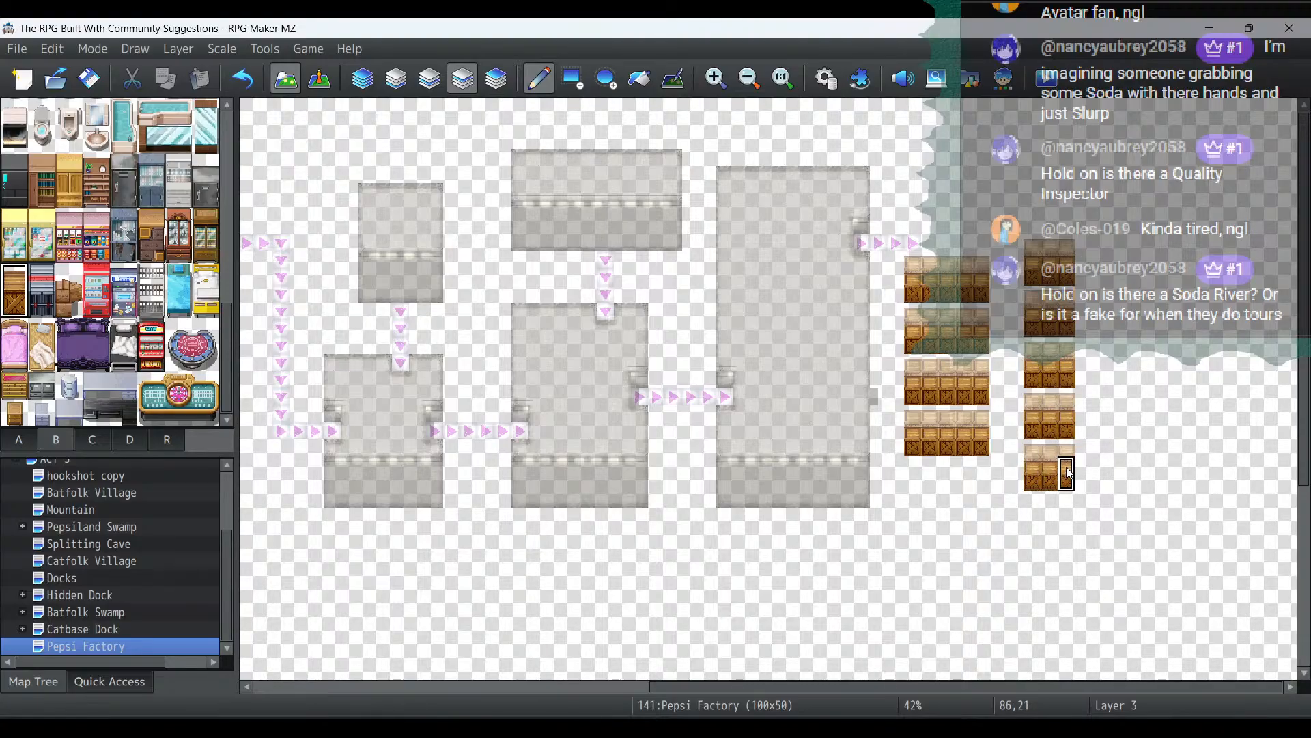
On Layer 1, place three-tile horizontal belt conveyors at 78,8 above the first crate stack and at 78,21 below it
{"action": "left_click", "coordinate": [433, 82]}
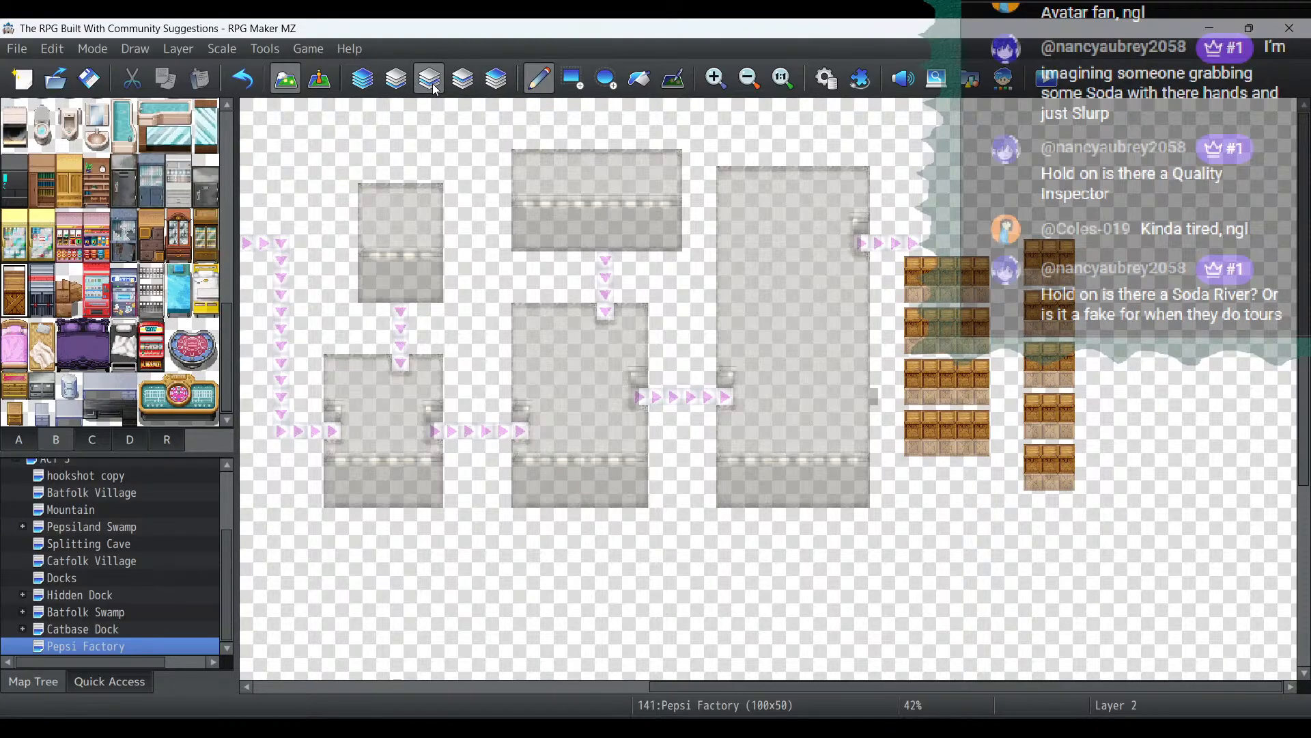
{"action": "left_click", "coordinate": [396, 79]}
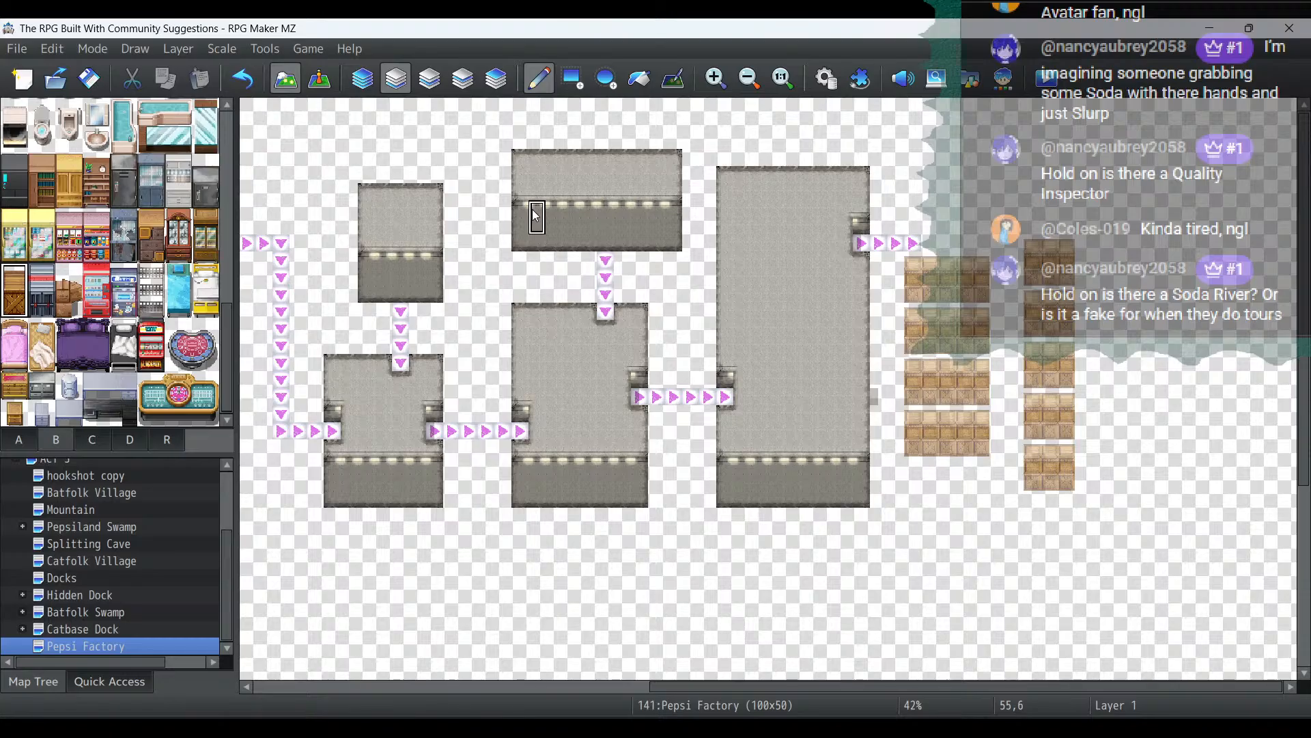
{"action": "scroll", "coordinate": [115, 267], "scroll_direction": "up", "scroll_amount": 1}
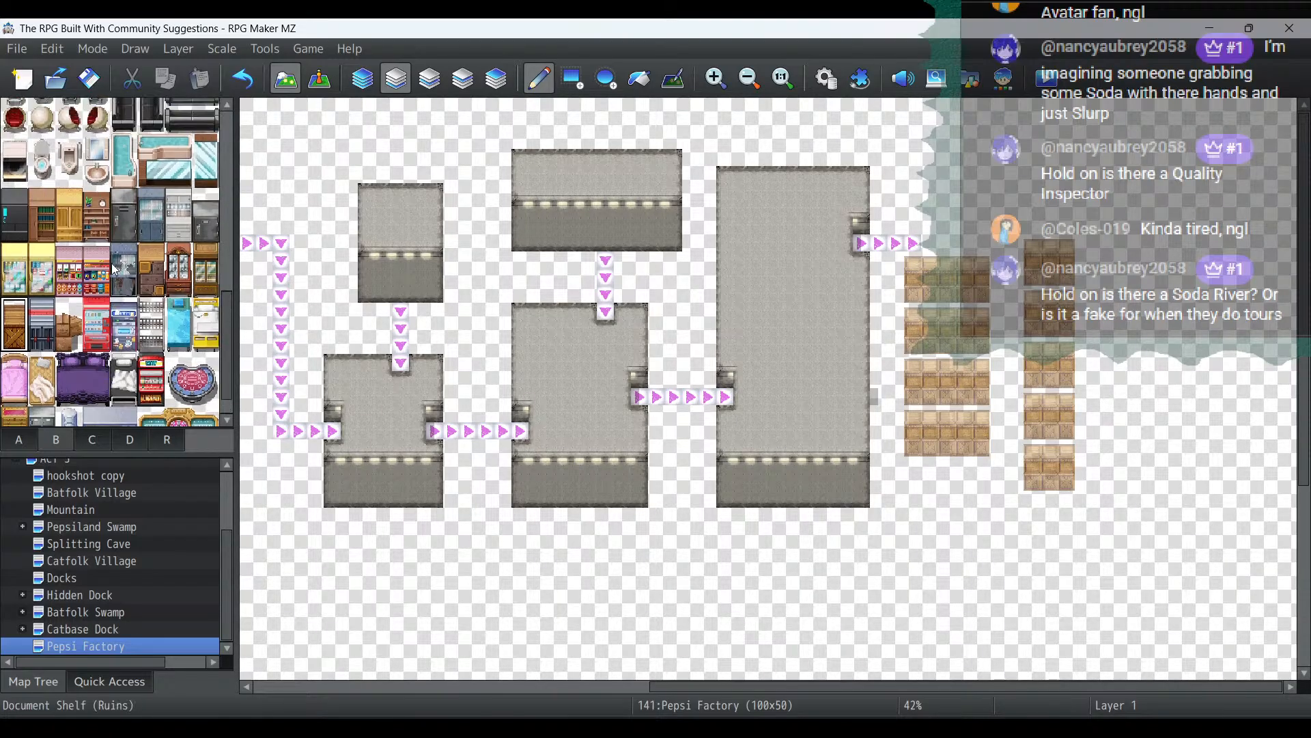
{"action": "scroll", "coordinate": [115, 268], "scroll_direction": "up", "scroll_amount": 3}
{"action": "scroll", "coordinate": [112, 263], "scroll_direction": "up", "scroll_amount": 5}
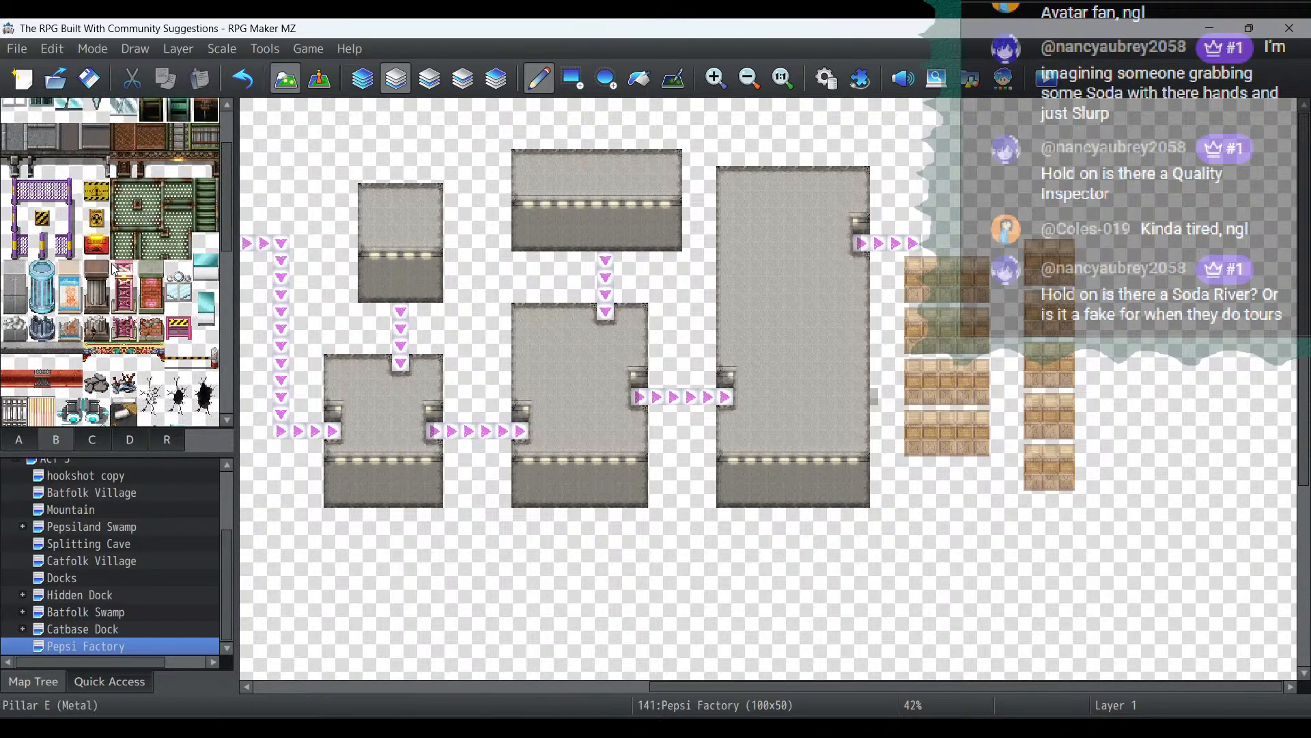
{"action": "left_click", "coordinate": [129, 439]}
{"action": "scroll", "coordinate": [190, 240], "scroll_direction": "up", "scroll_amount": 5}
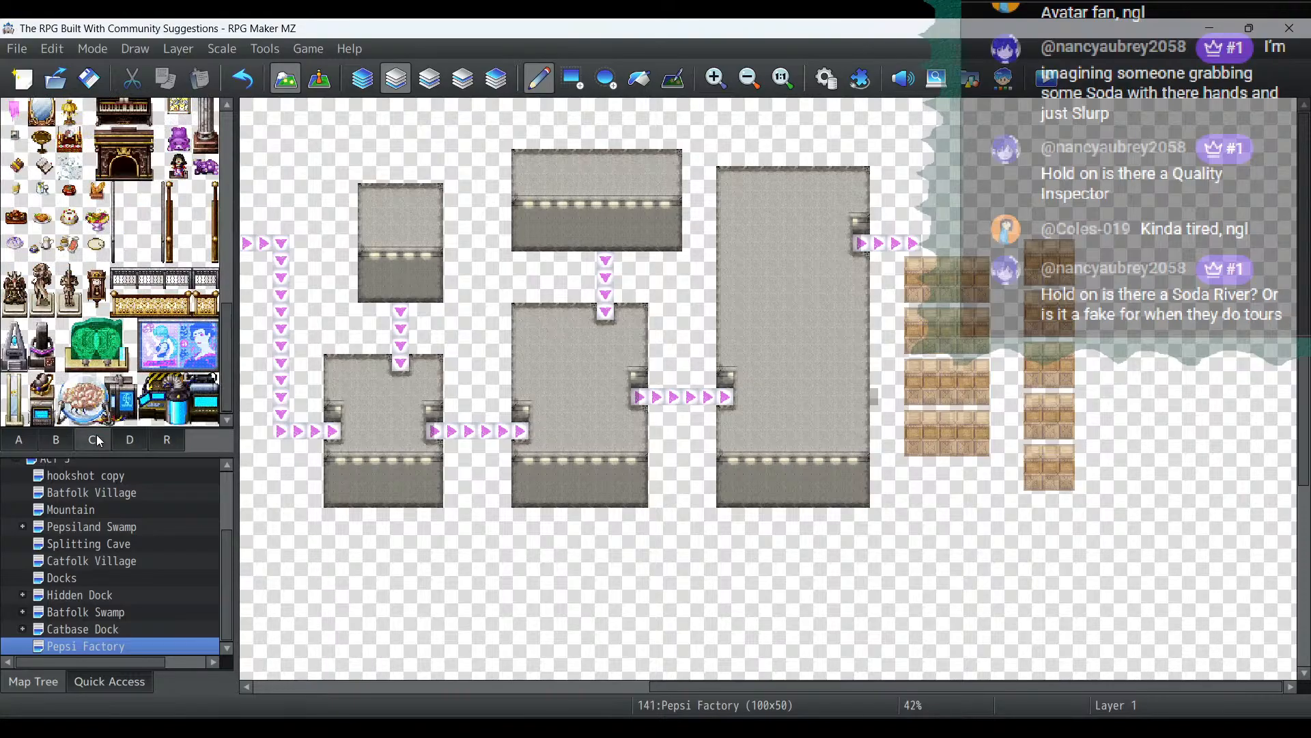
{"action": "scroll", "coordinate": [190, 240], "scroll_direction": "up", "scroll_amount": 3}
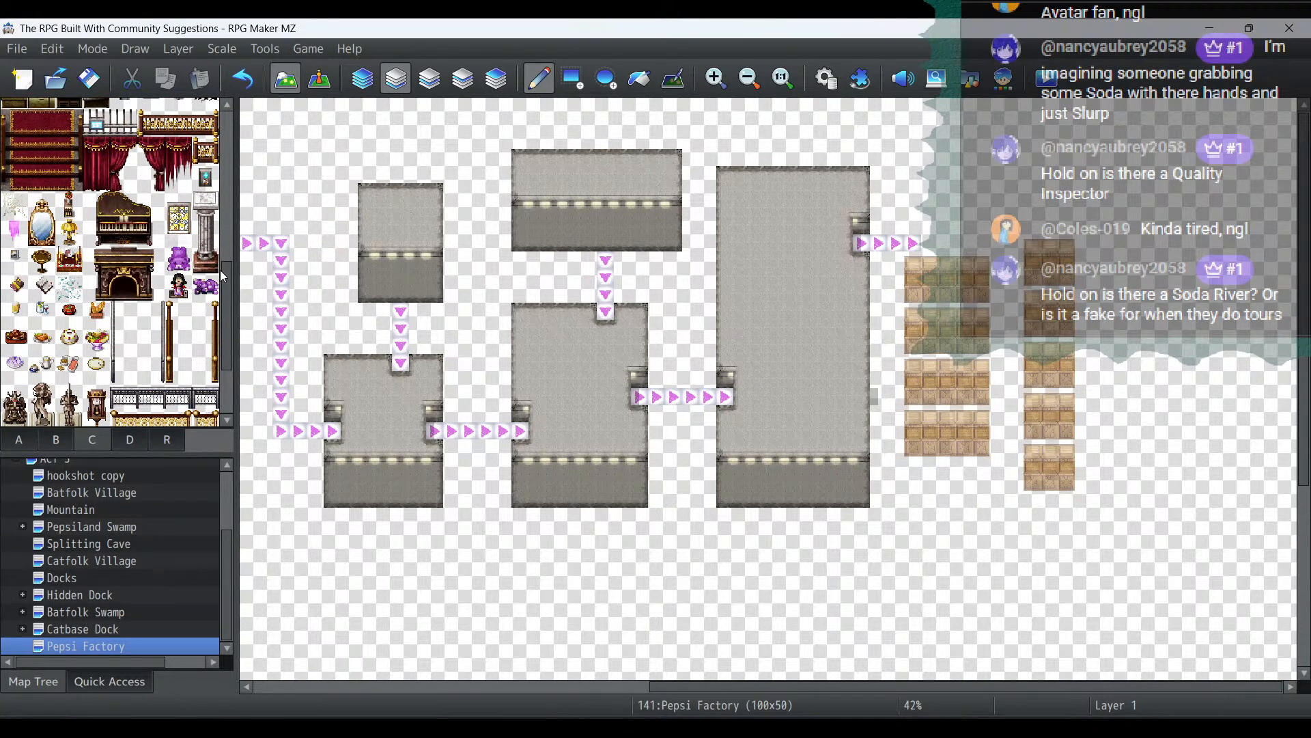
{"action": "left_click_drag", "start_coordinate": [223, 275], "coordinate": [238, 131]}
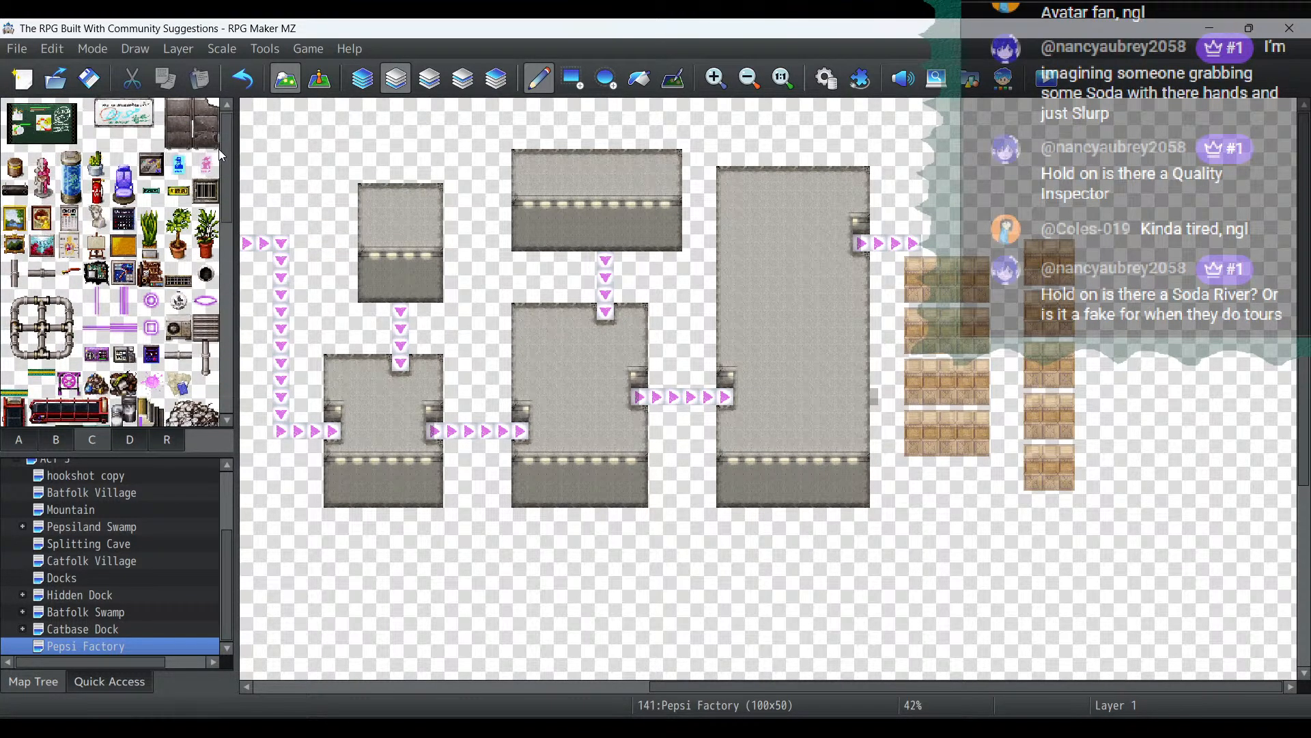
{"action": "scroll", "coordinate": [218, 149], "scroll_direction": "down", "scroll_amount": 1}
{"action": "scroll", "coordinate": [83, 251], "scroll_direction": "down", "scroll_amount": 2}
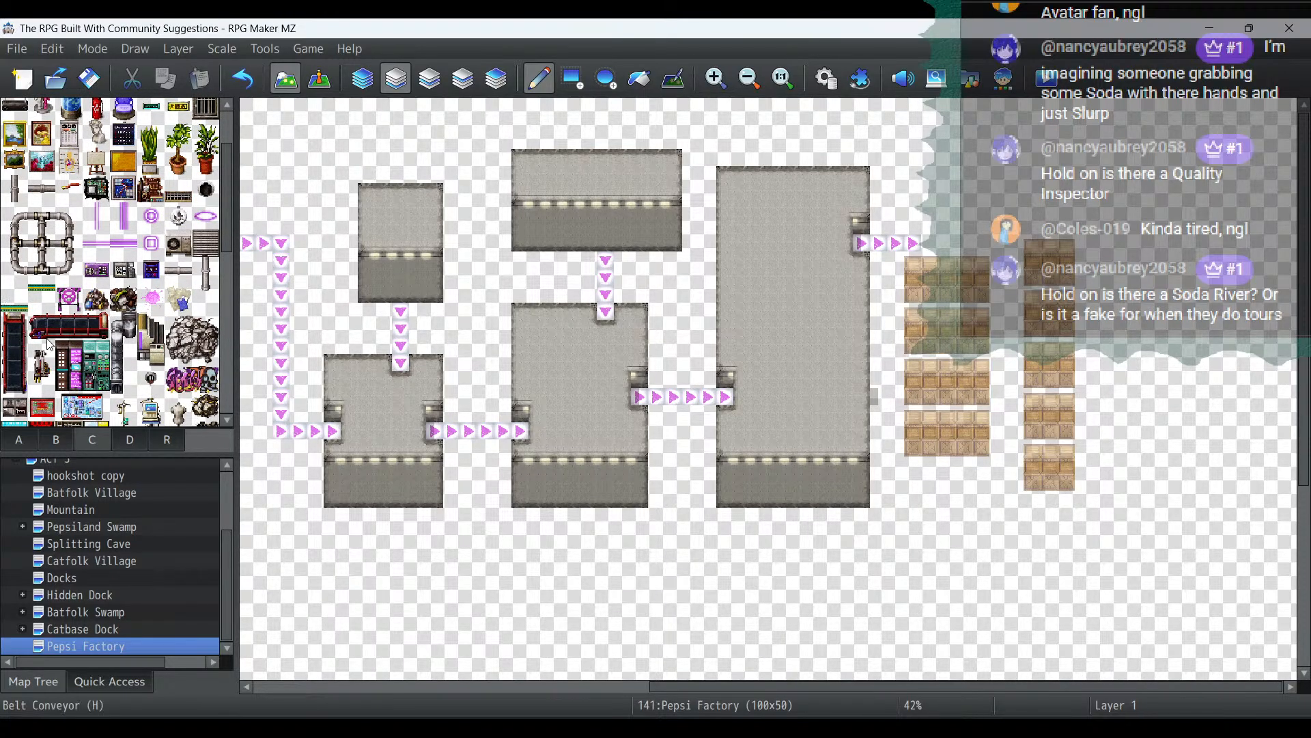
{"action": "left_click", "coordinate": [75, 331]}
{"action": "mouse_move", "coordinate": [75, 332]}
{"action": "left_mouse_down"}
{"action": "mouse_move", "coordinate": [103, 379]}
{"action": "mouse_move", "coordinate": [98, 332]}
{"action": "left_mouse_up"}
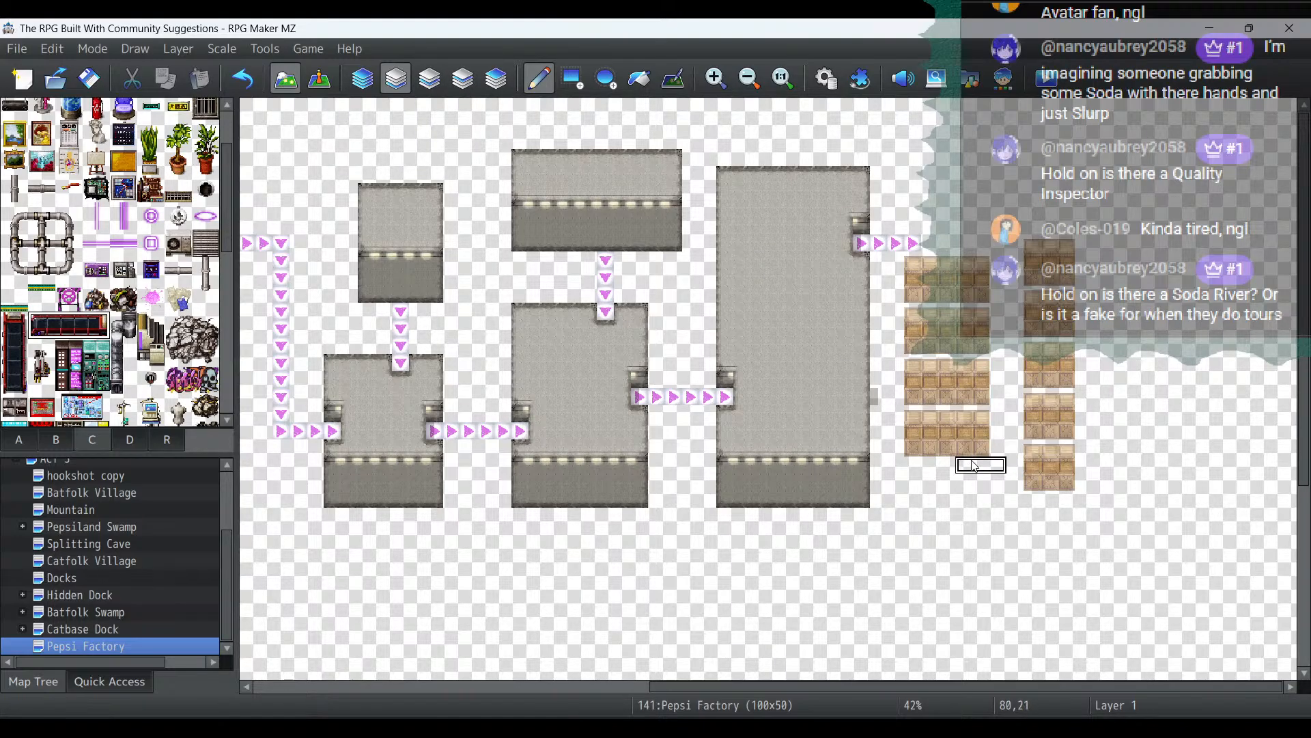
{"action": "left_click", "coordinate": [939, 243]}
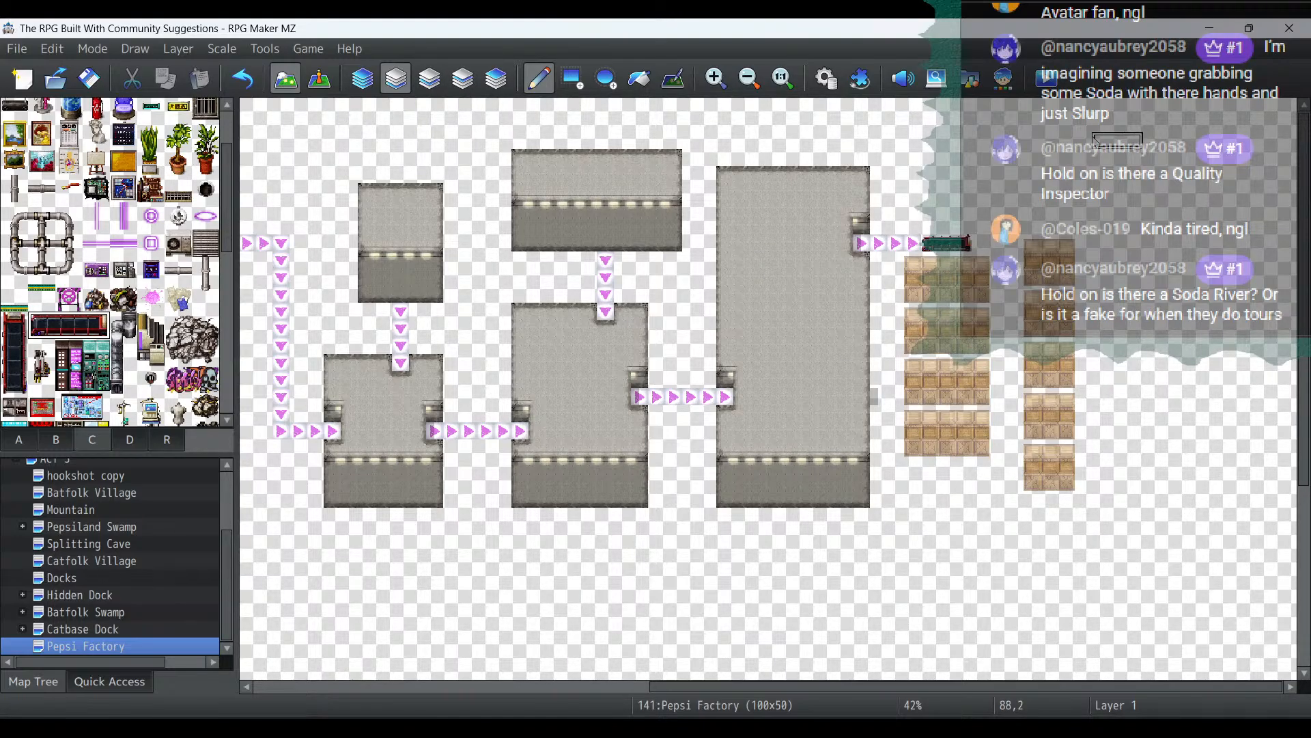
{"action": "left_click", "coordinate": [946, 465]}
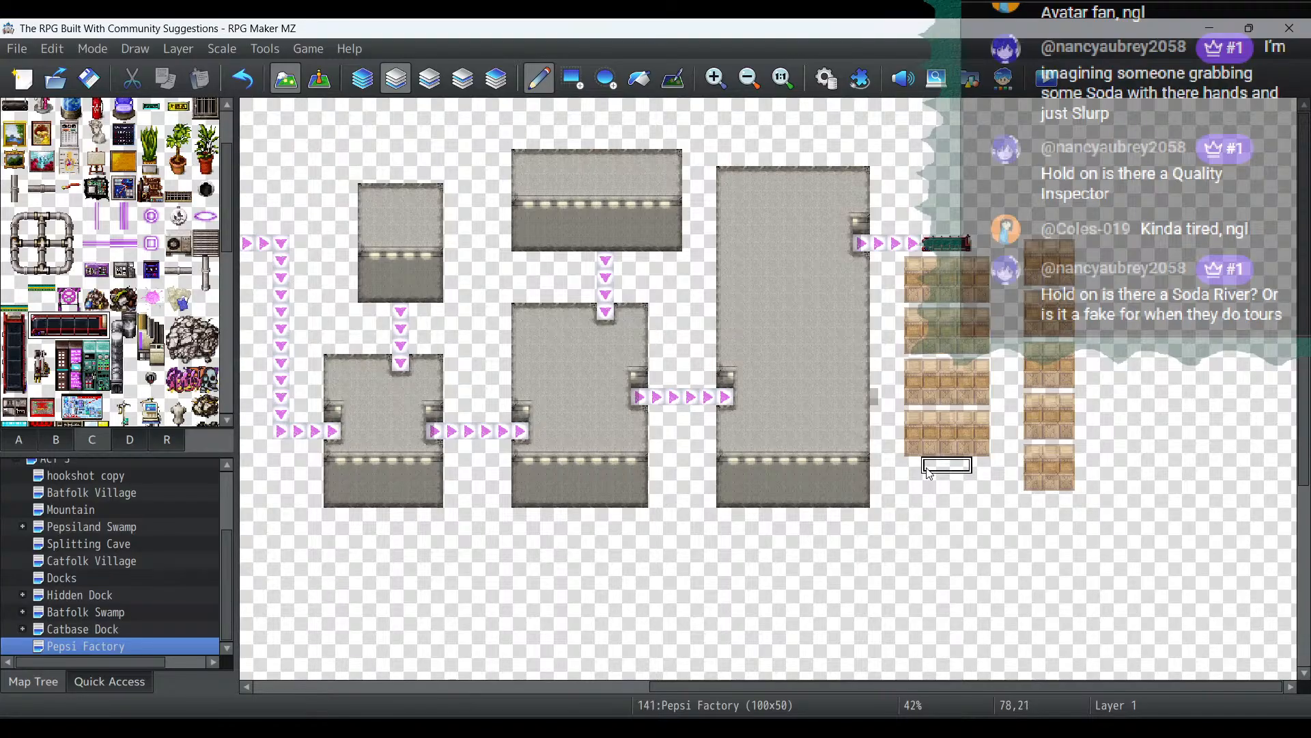
Place a vertical belt conveyor on Layer 2 at 83,13, between the two crate stacks
{"action": "left_click", "coordinate": [29, 377]}
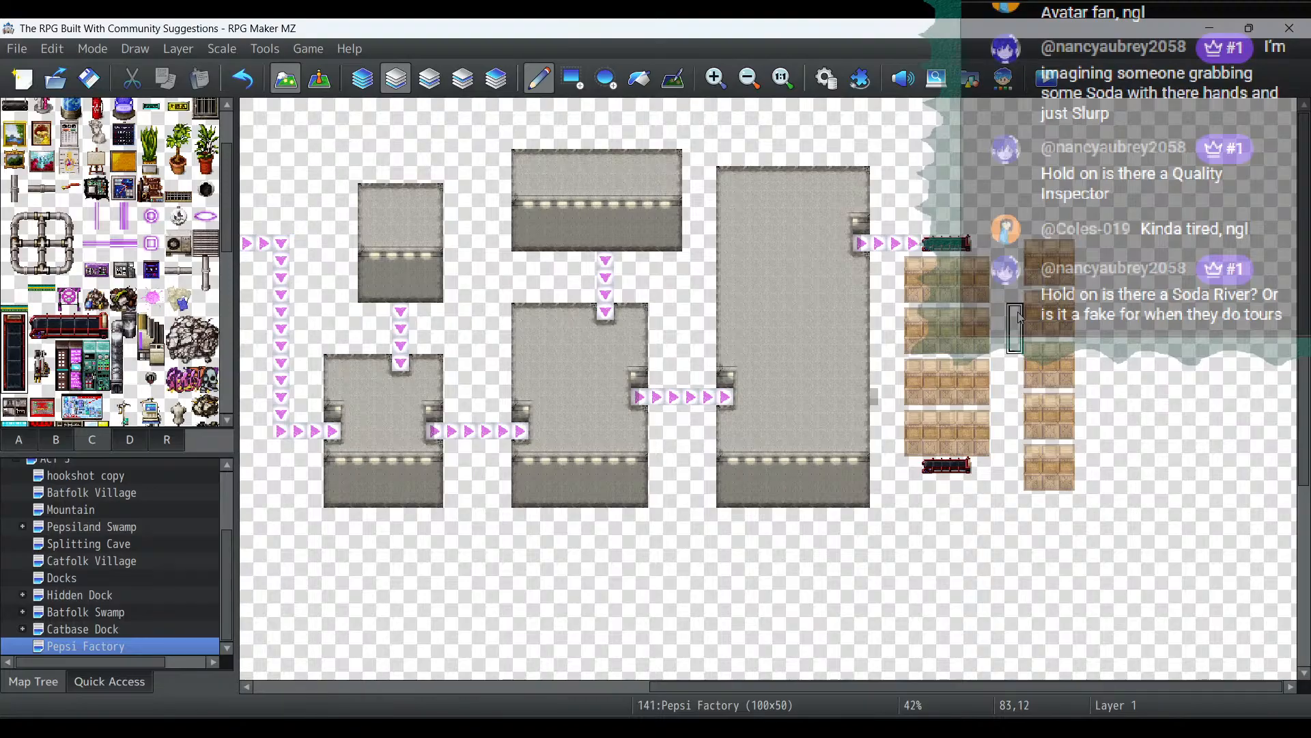
{"action": "left_click", "coordinate": [430, 78]}
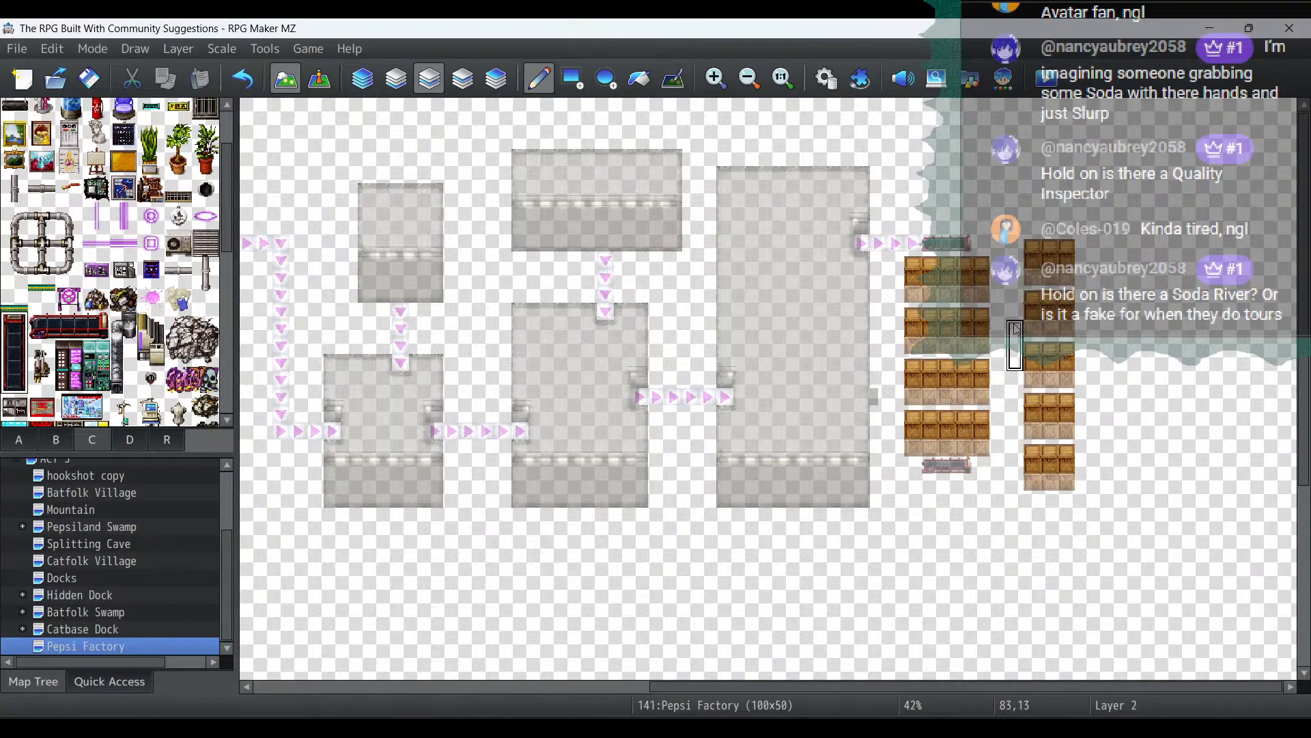
{"action": "left_click", "coordinate": [1016, 330]}
Place three-tile horizontal belt conveyors on Layer 2 at 78,8 and 78,21, above and below the first crate stack
{"action": "left_click", "coordinate": [90, 331]}
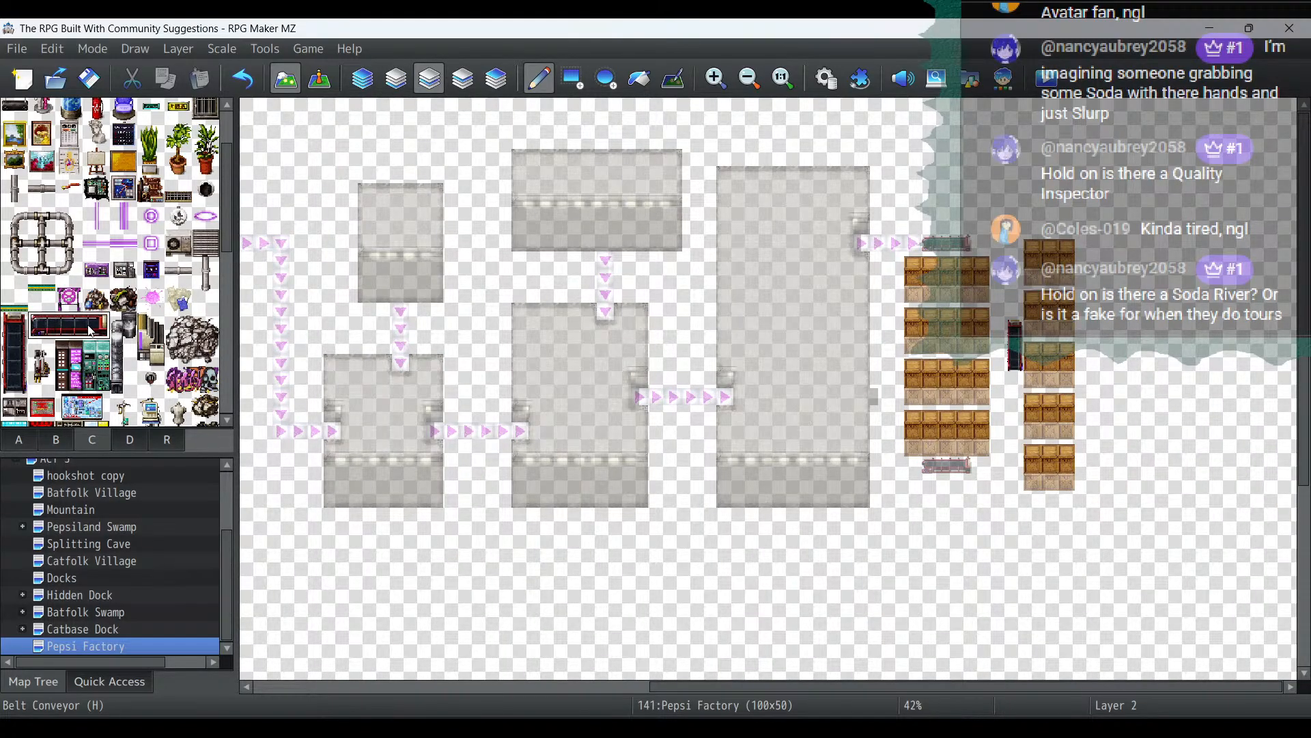
{"action": "left_click", "coordinate": [931, 245]}
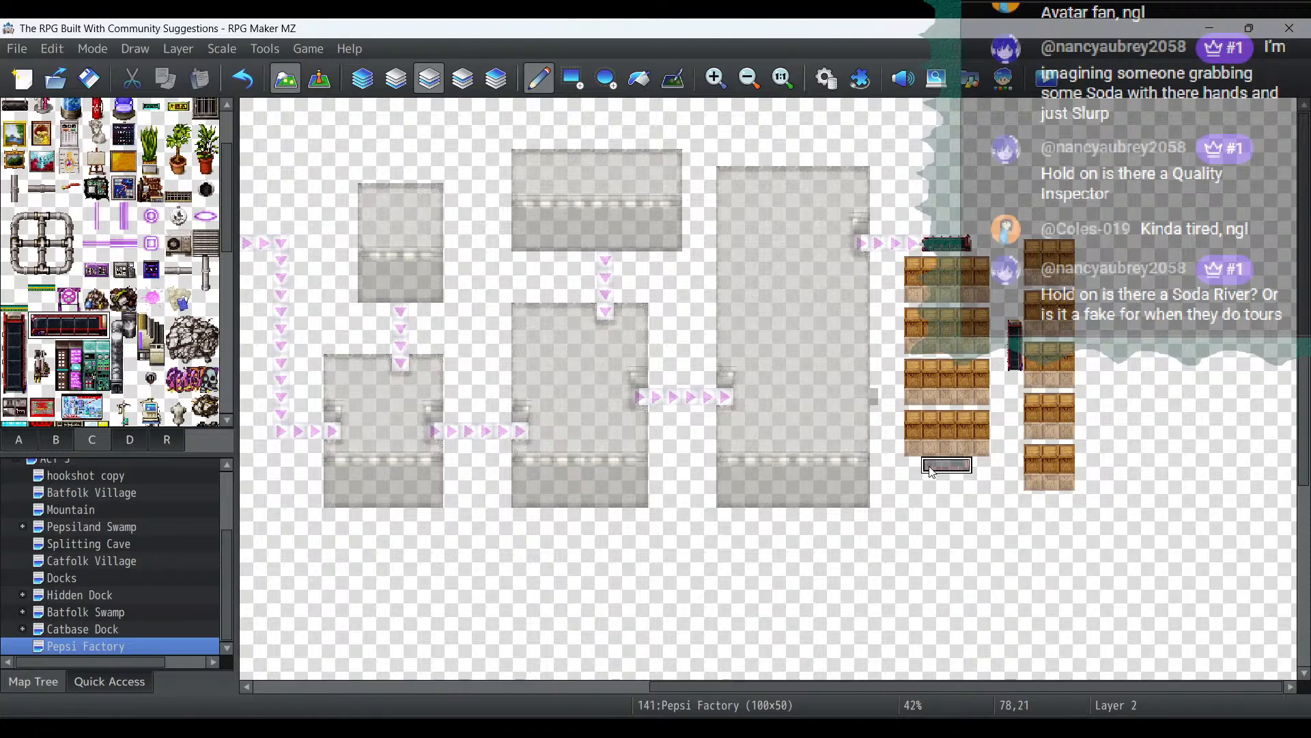
{"action": "left_click", "coordinate": [931, 471]}
Erase the horizontal belt conveyors above and below the first crate stack from Layer 1 using the empty tile
{"action": "scroll", "coordinate": [90, 156], "scroll_direction": "up", "scroll_amount": 3}
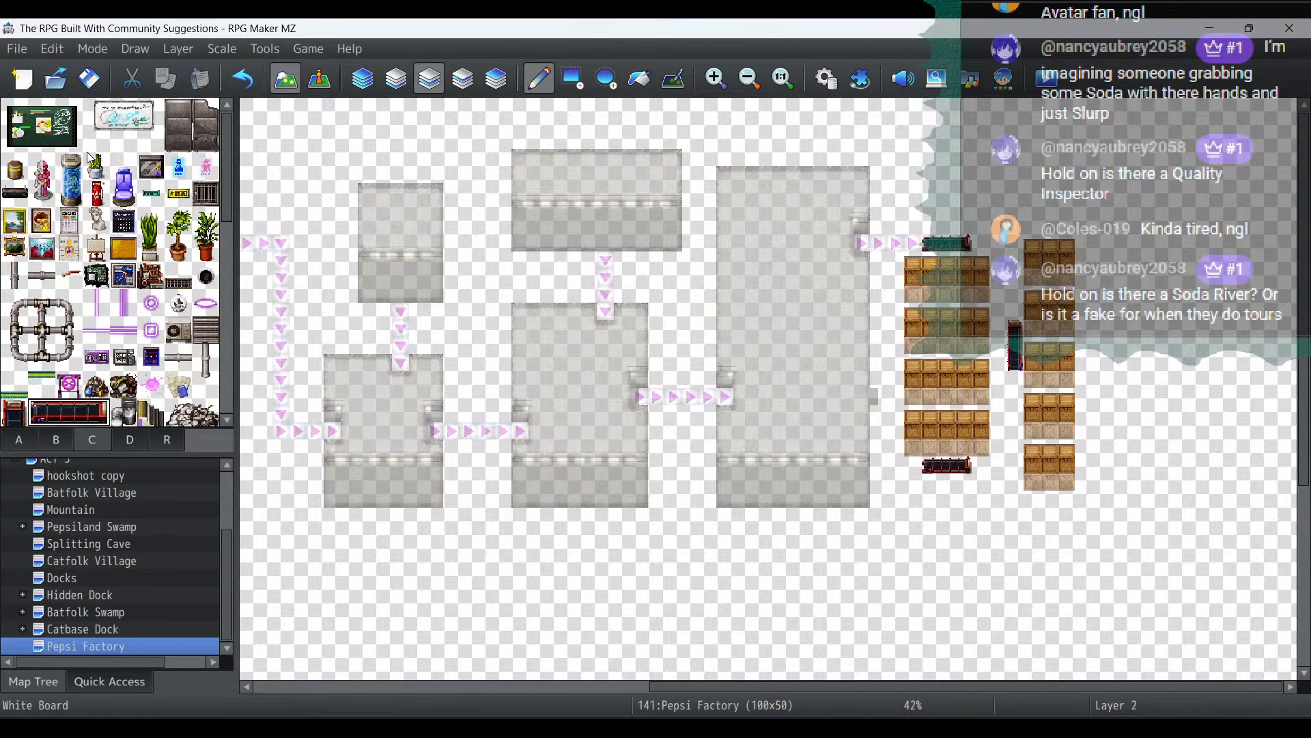
{"action": "left_click", "coordinate": [61, 443]}
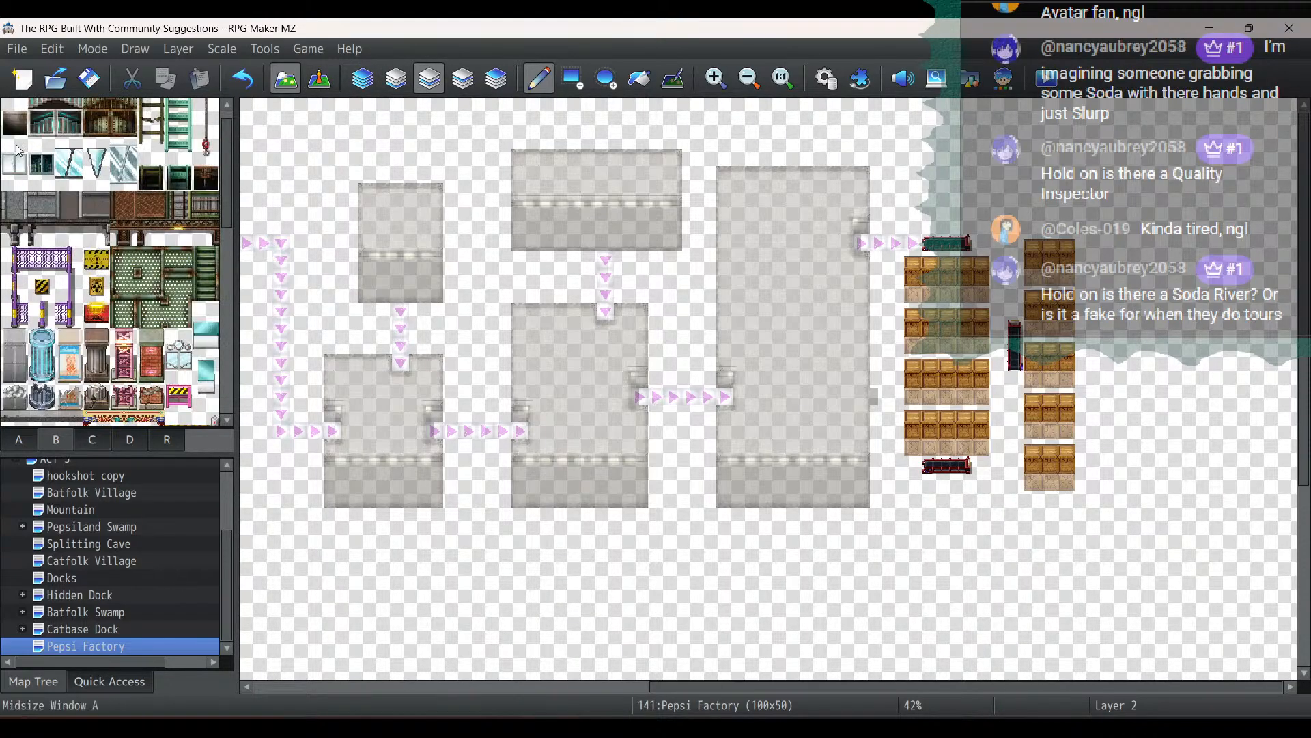
{"action": "scroll", "coordinate": [28, 157], "scroll_direction": "up", "scroll_amount": 3}
{"action": "left_click", "coordinate": [19, 113]}
{"action": "left_click", "coordinate": [396, 79]}
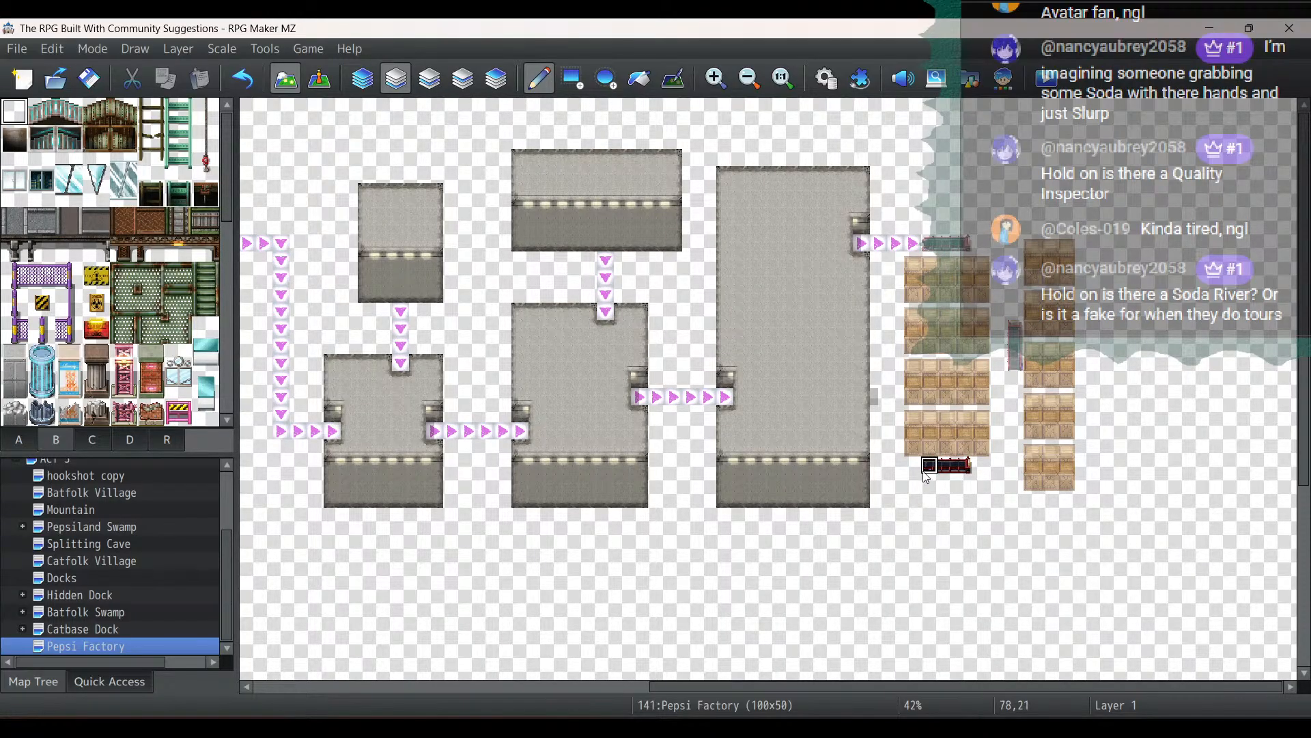
{"action": "left_click_drag", "start_coordinate": [928, 468], "coordinate": [960, 465]}
Switch back to Layer 2 and open the image selection for slot E of the SF Inside tileset in the database
{"action": "left_click", "coordinate": [430, 78]}
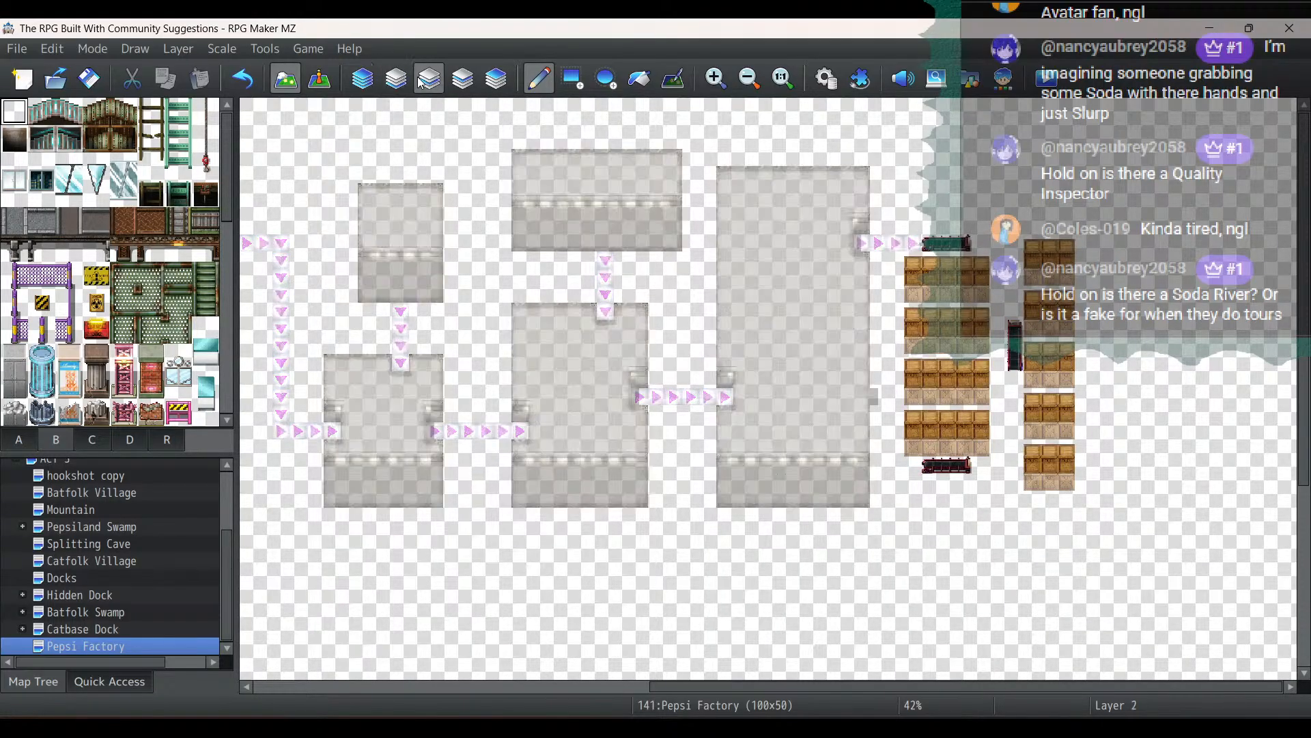
{"action": "scroll", "coordinate": [205, 379], "scroll_direction": "down", "scroll_amount": 5}
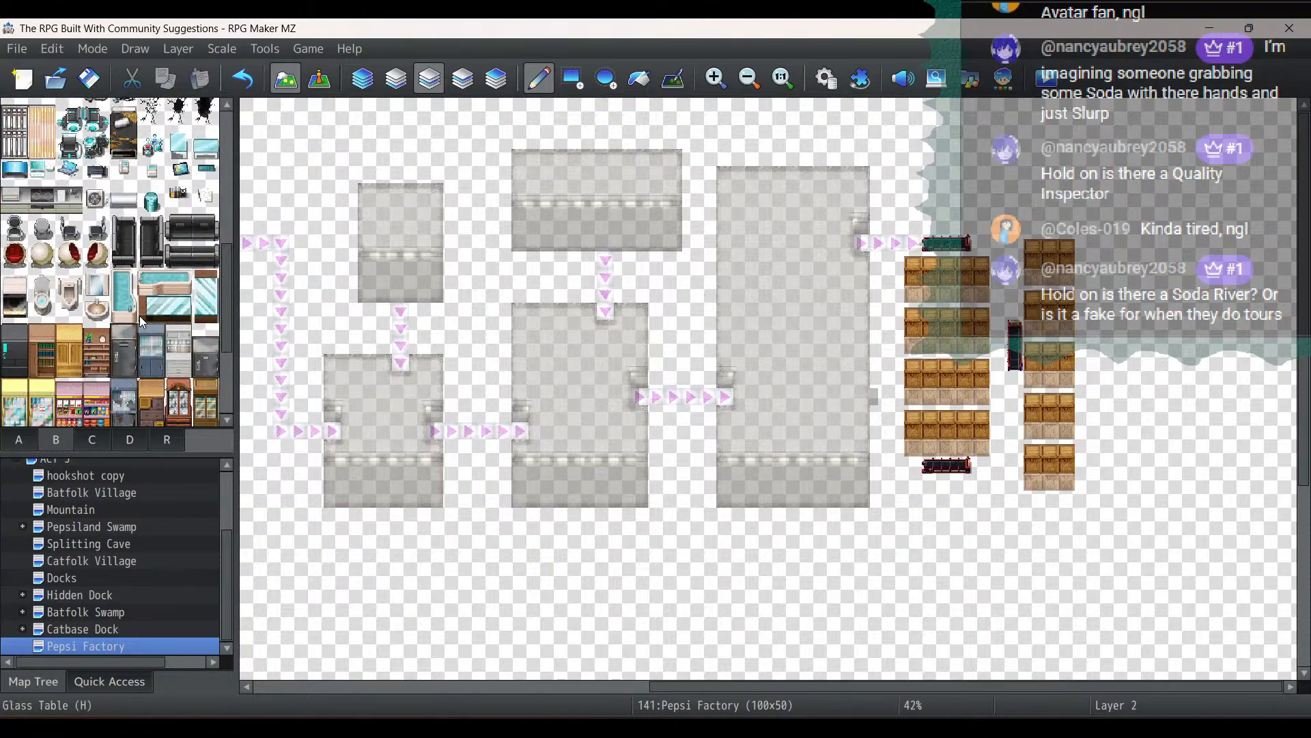
{"action": "left_click", "coordinate": [92, 440]}
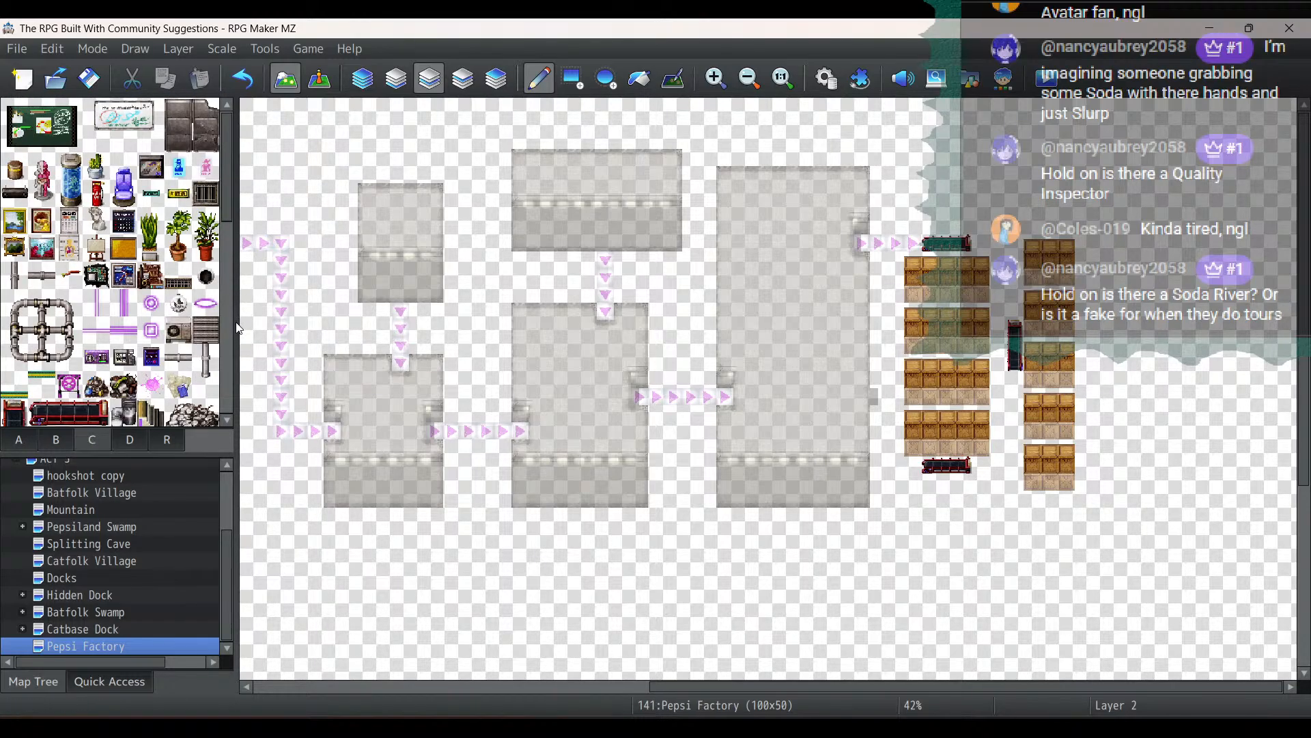
{"action": "scroll", "coordinate": [222, 327], "scroll_direction": "down", "scroll_amount": 5}
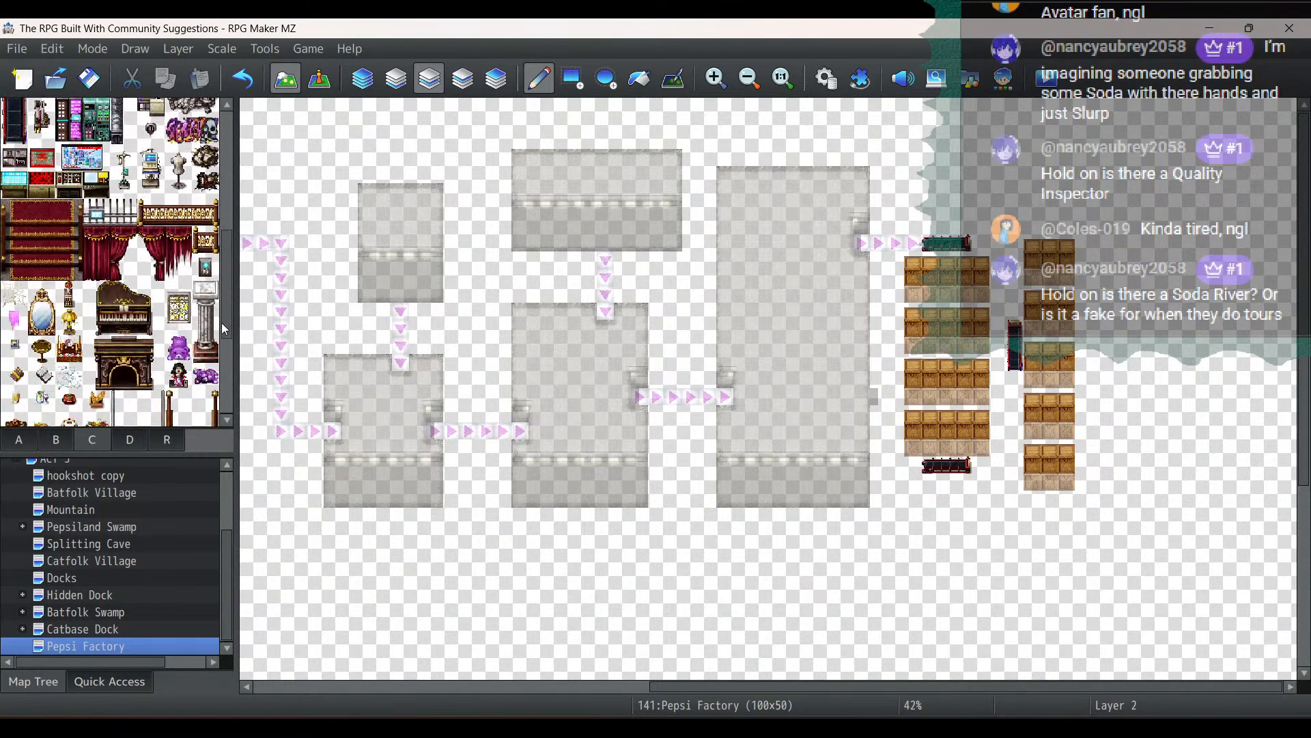
{"action": "scroll", "coordinate": [221, 322], "scroll_direction": "up", "scroll_amount": 5}
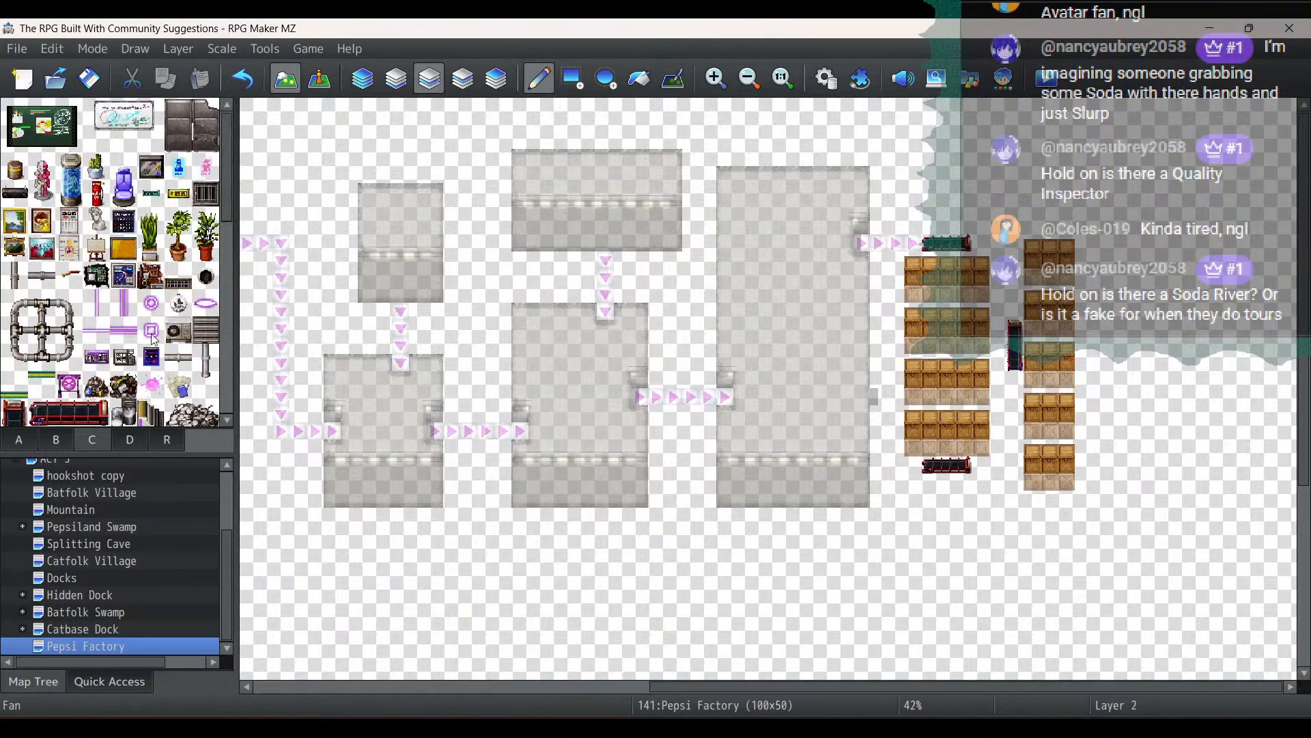
{"action": "left_click", "coordinate": [820, 77]}
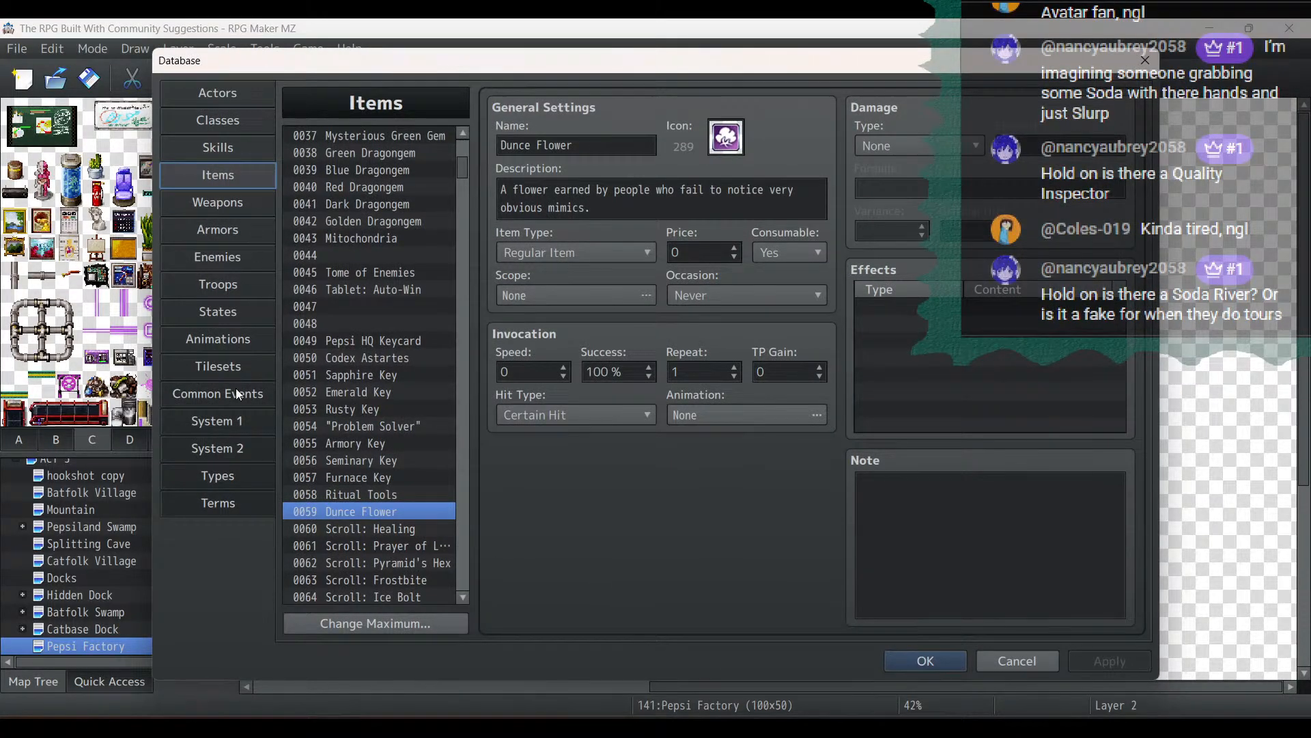
{"action": "left_click", "coordinate": [239, 362]}
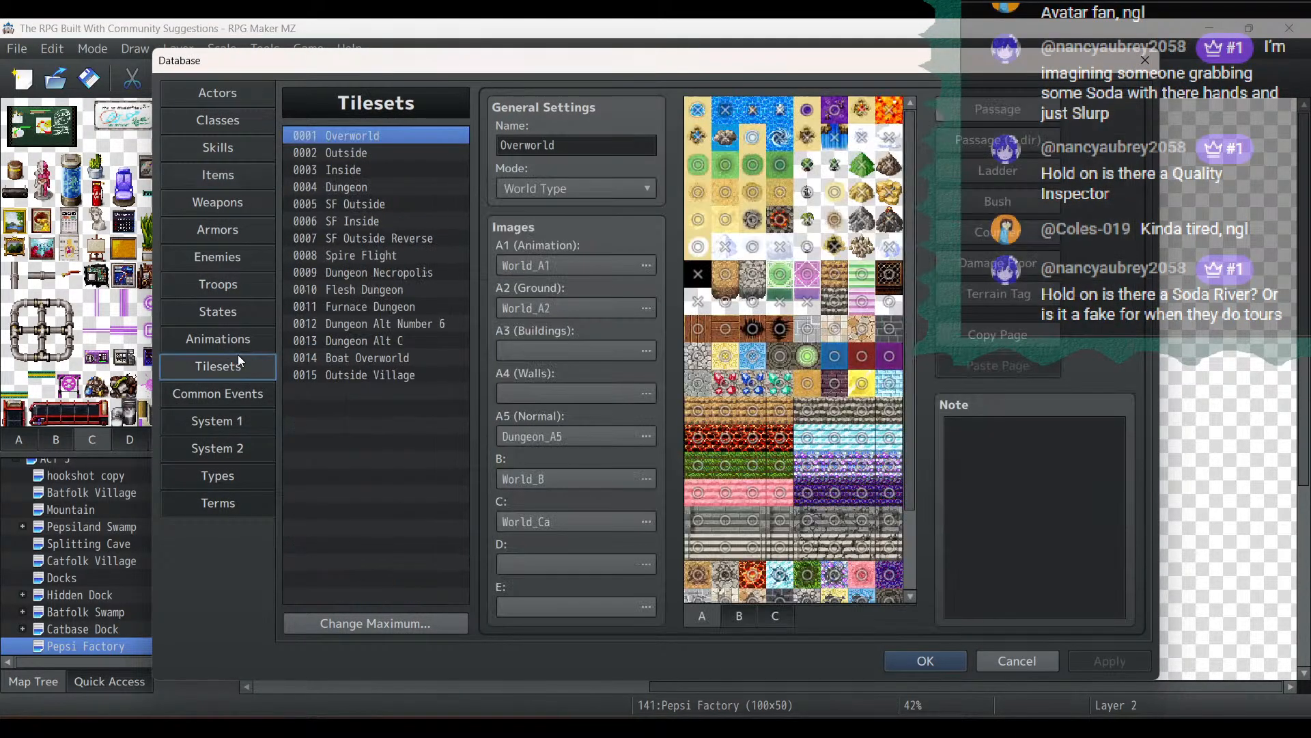
{"action": "left_click", "coordinate": [396, 203]}
{"action": "left_click", "coordinate": [396, 222]}
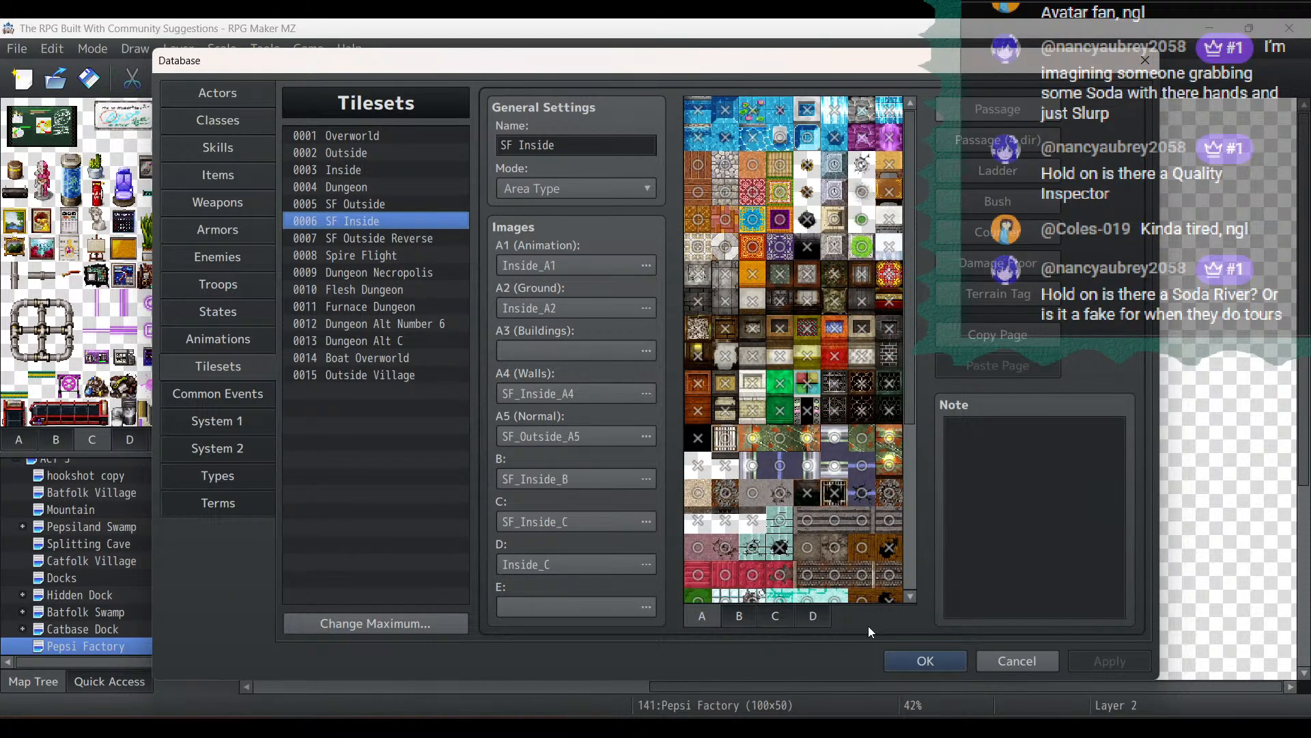
{"action": "double_click", "coordinate": [600, 597]}
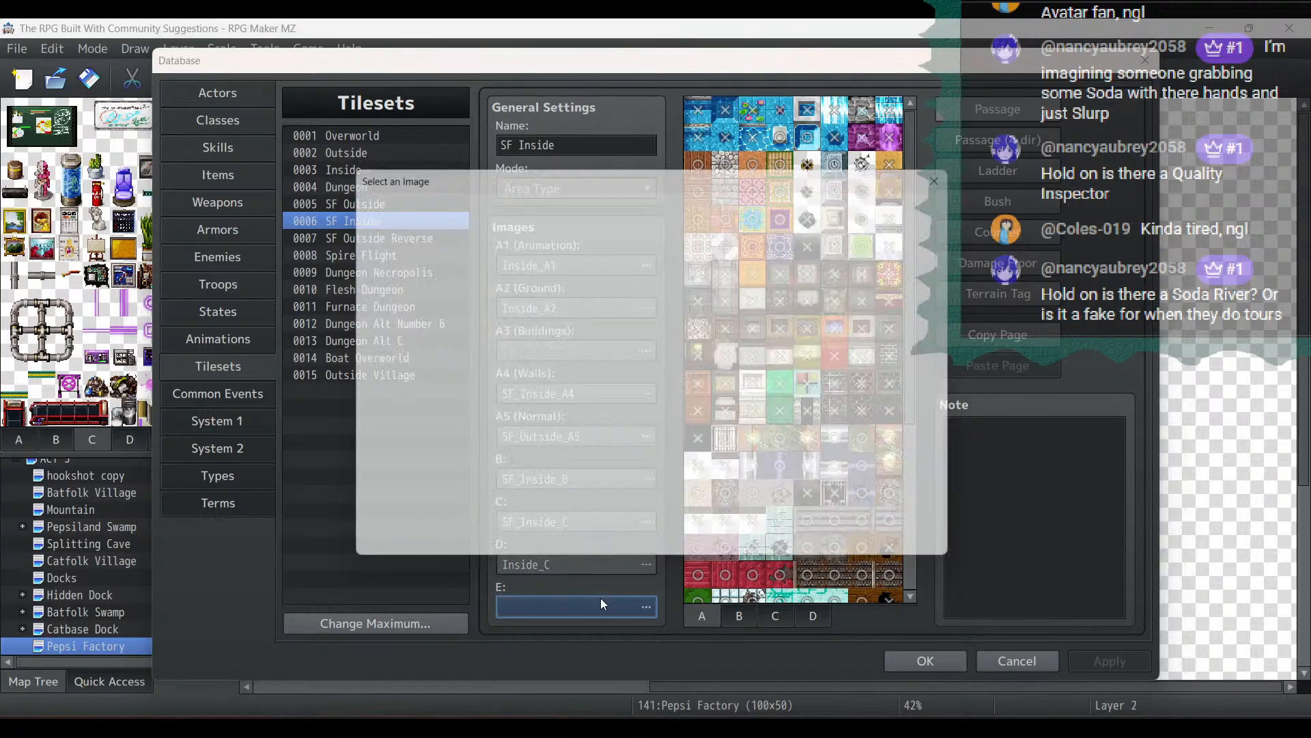
Preview the mv_SF and SF_Outside tileset images to compare candidates for slot E
{"action": "scroll", "coordinate": [523, 285], "scroll_direction": "down", "scroll_amount": 2}
{"action": "left_click_drag", "start_coordinate": [523, 286], "coordinate": [520, 415]}
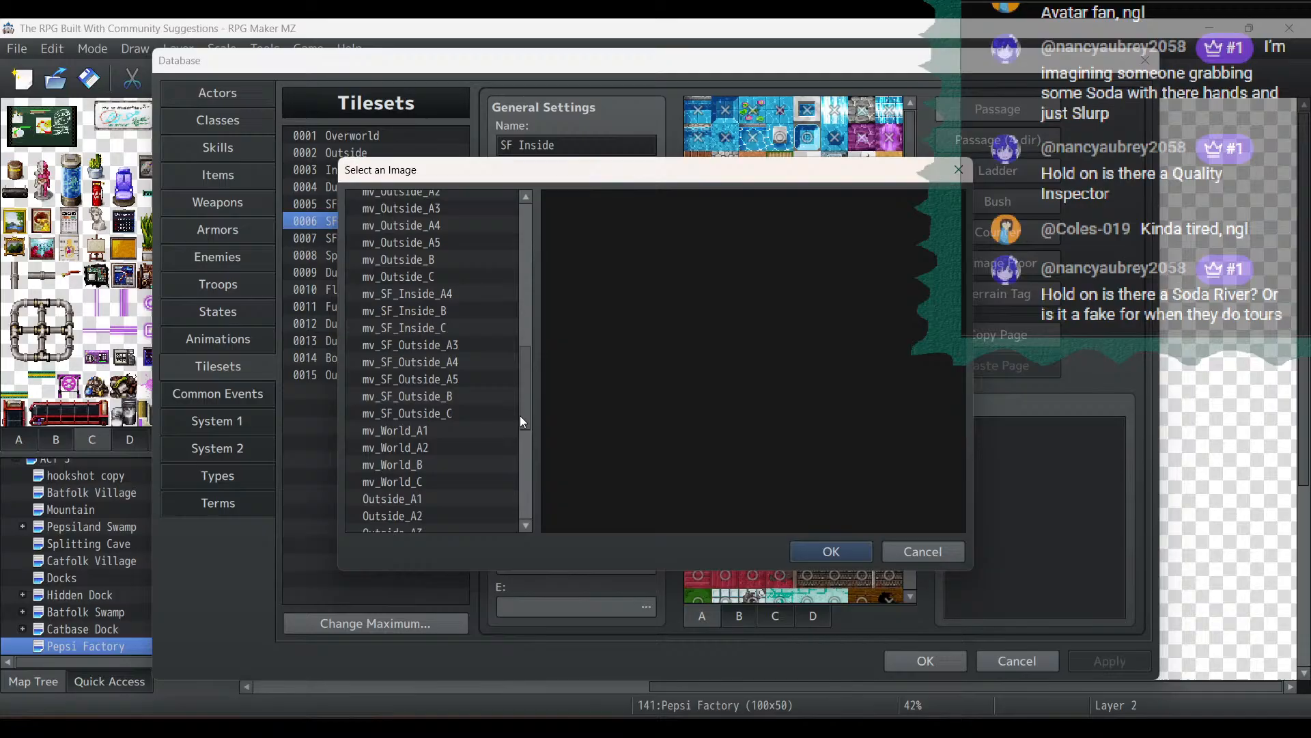
{"action": "left_click", "coordinate": [456, 295]}
{"action": "left_click", "coordinate": [456, 343]}
{"action": "left_click", "coordinate": [459, 361]}
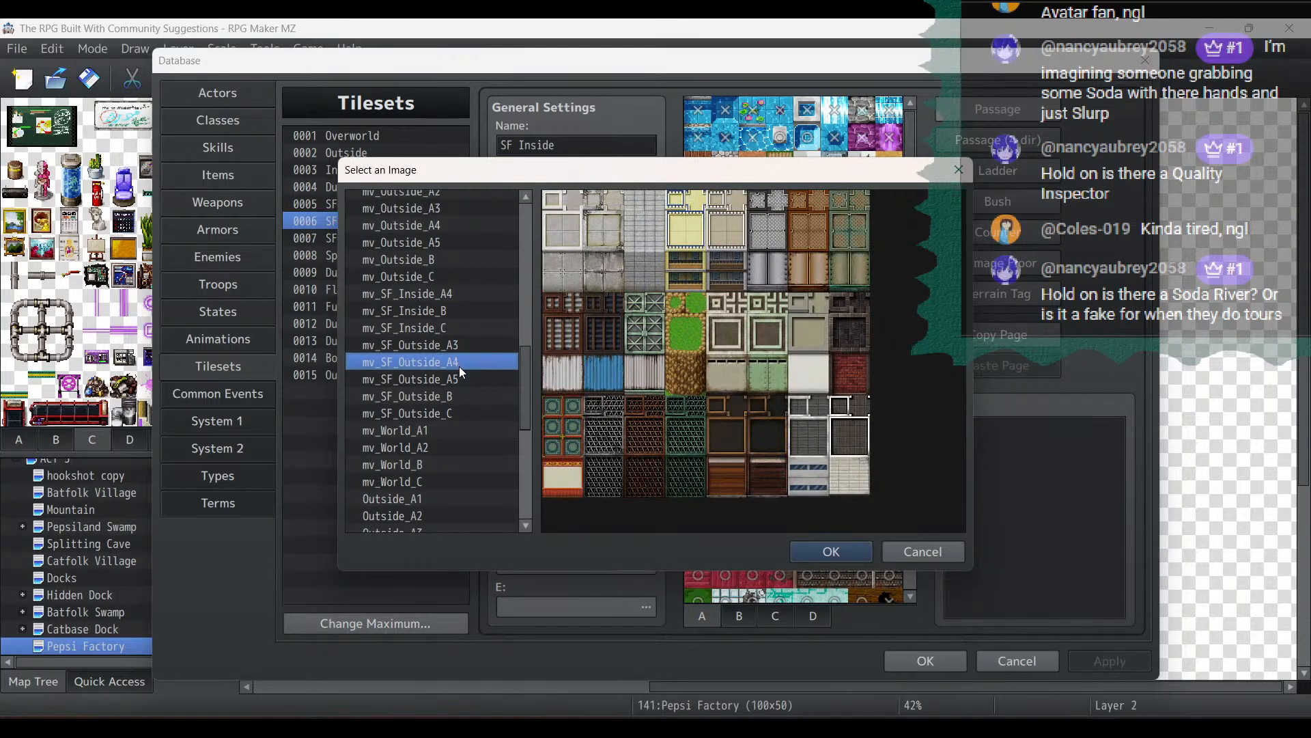
{"action": "left_click", "coordinate": [459, 378]}
{"action": "left_click", "coordinate": [460, 395]}
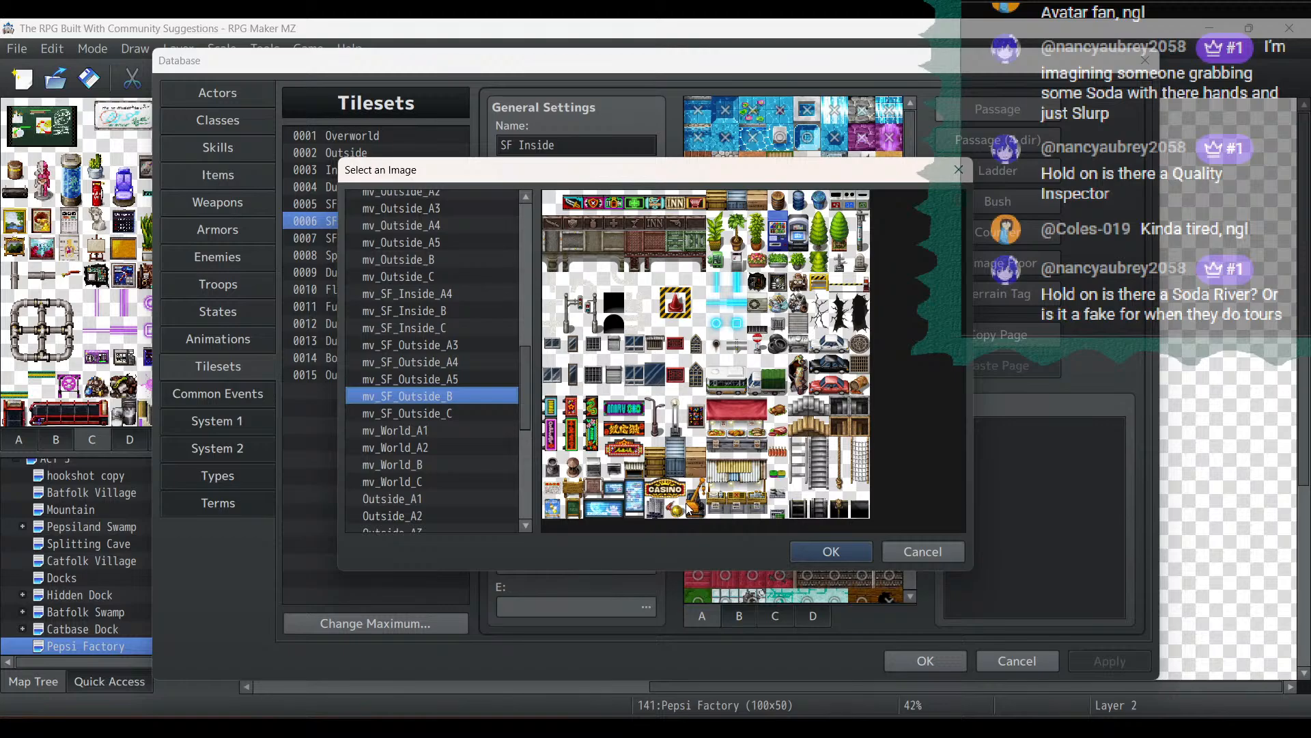
{"action": "left_click", "coordinate": [470, 414]}
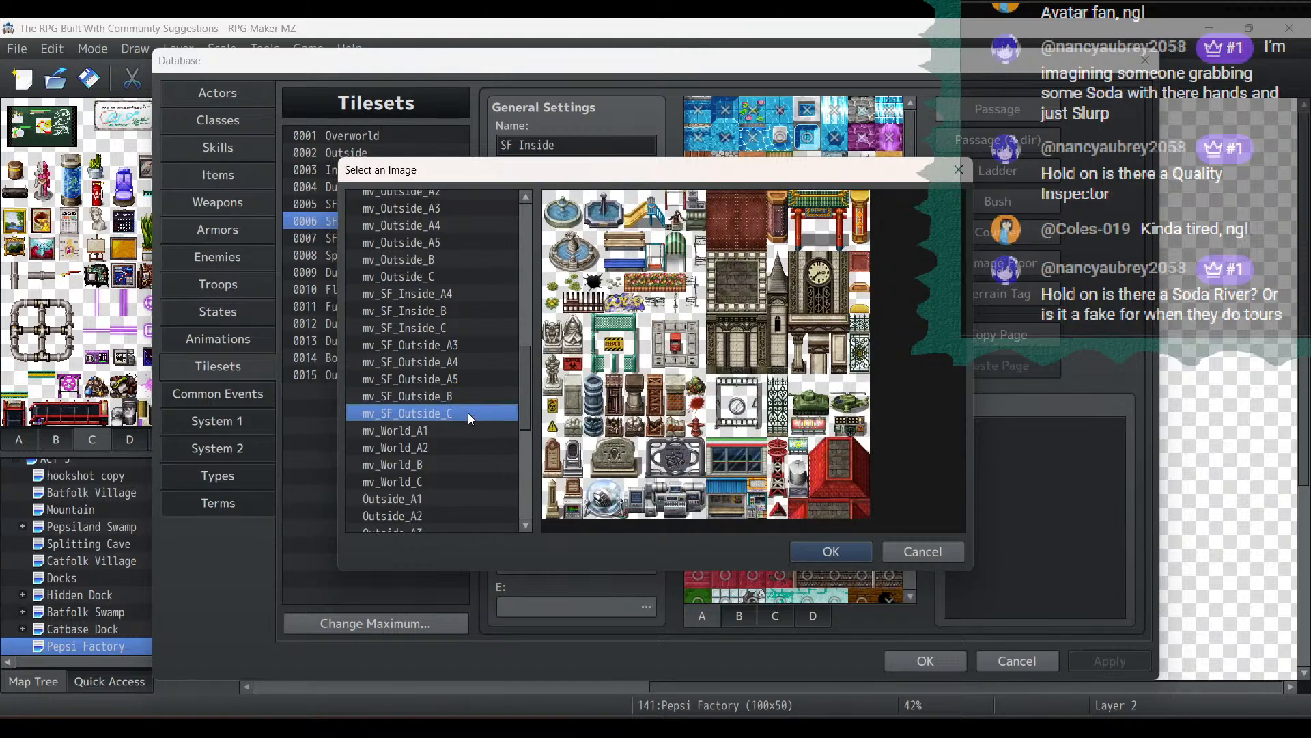
{"action": "left_click_drag", "start_coordinate": [524, 418], "coordinate": [530, 489]}
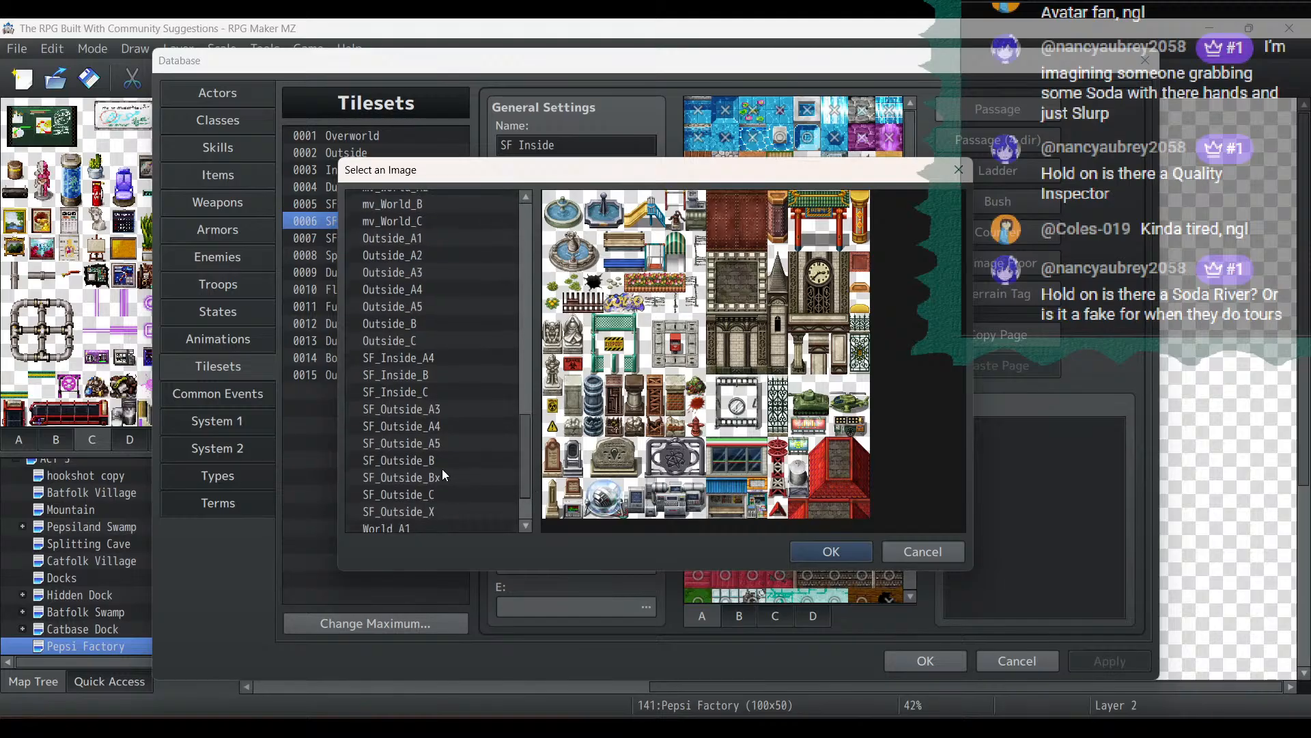
{"action": "left_click", "coordinate": [445, 459]}
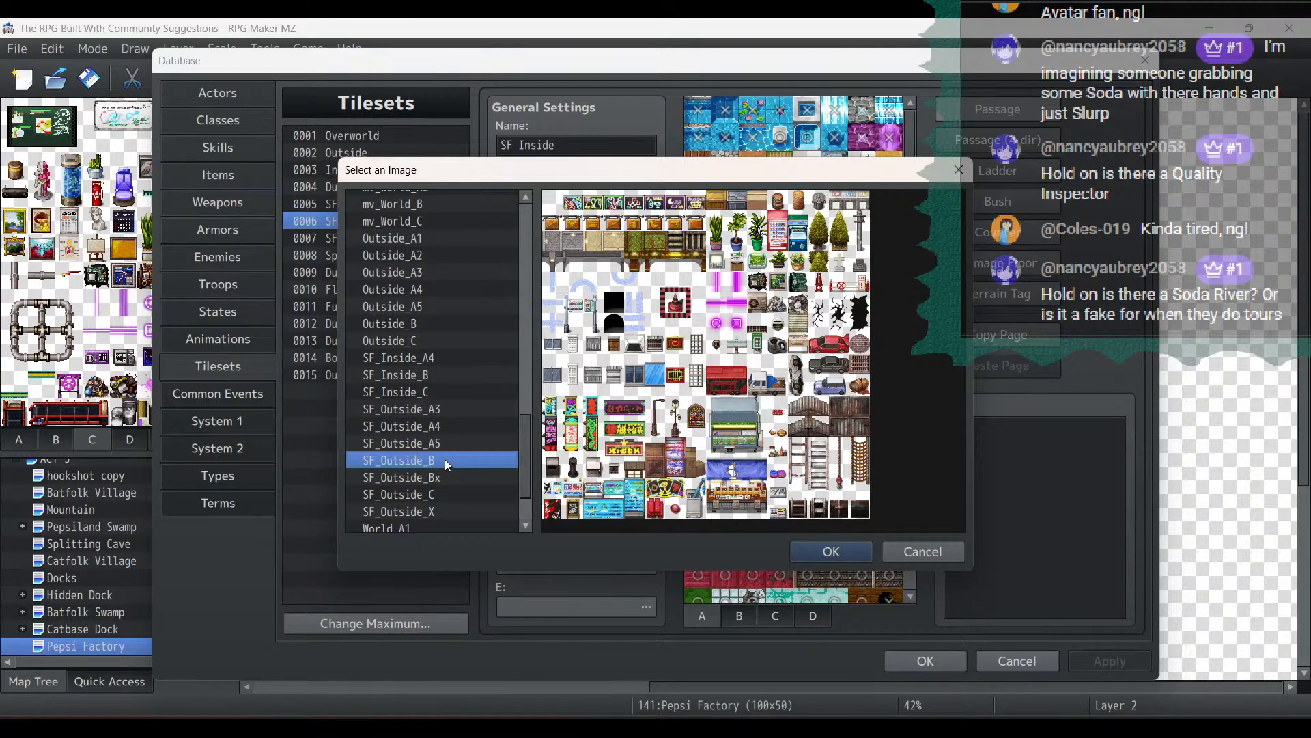
{"action": "left_click", "coordinate": [446, 478]}
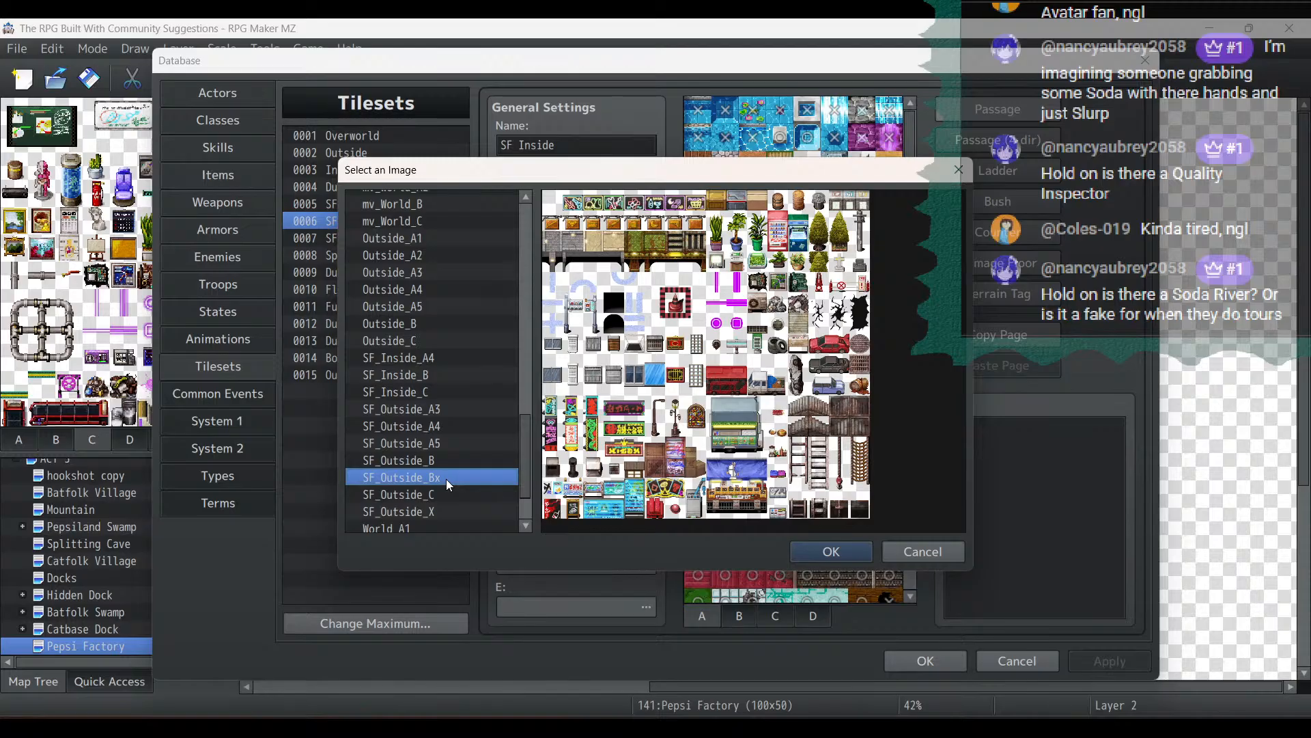
{"action": "left_click", "coordinate": [446, 495]}
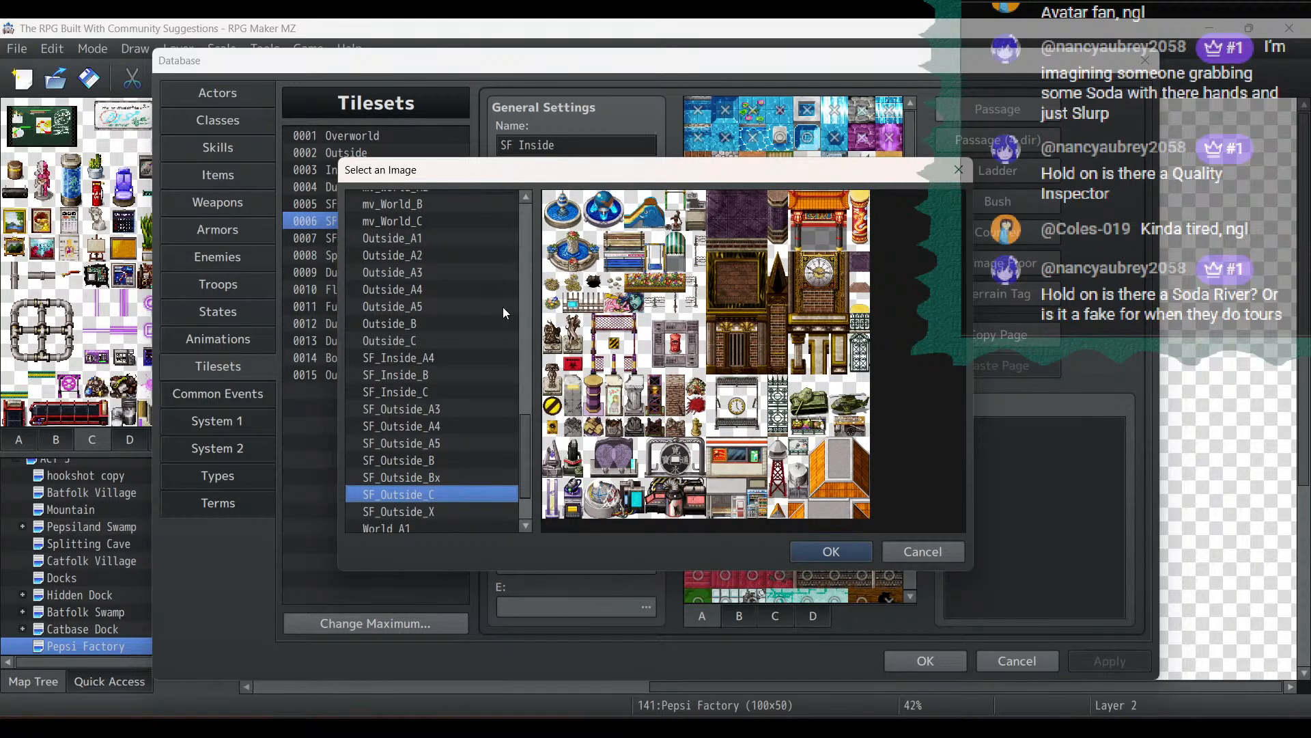
{"action": "left_click_drag", "start_coordinate": [523, 432], "coordinate": [521, 356]}
{"action": "left_click", "coordinate": [470, 354]}
{"action": "left_click", "coordinate": [469, 368]}
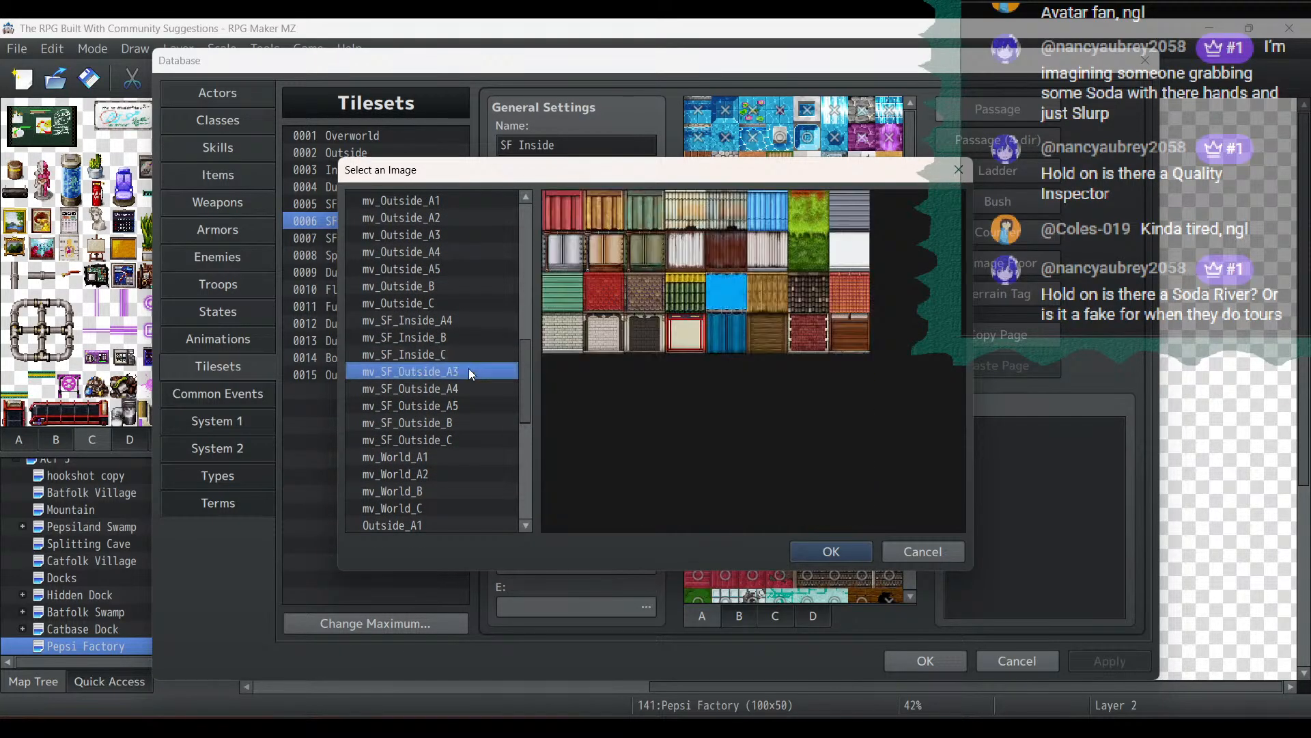
{"action": "left_click", "coordinate": [469, 388]}
{"action": "left_click", "coordinate": [465, 405]}
{"action": "left_click", "coordinate": [465, 422]}
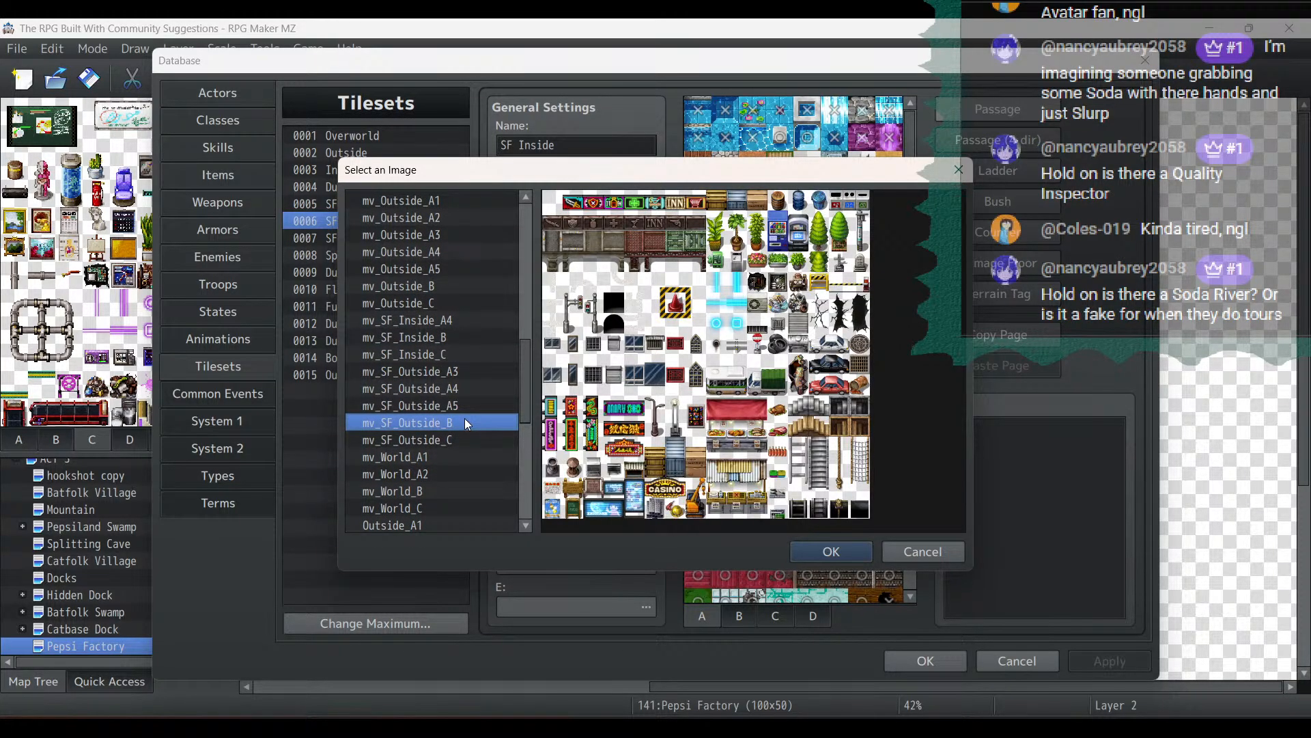
Assign mv_SF_Outside_B to slot E of the SF Inside tileset, review its tiles and apply the database change
{"action": "double_click", "coordinate": [465, 418]}
{"action": "left_click", "coordinate": [846, 615]}
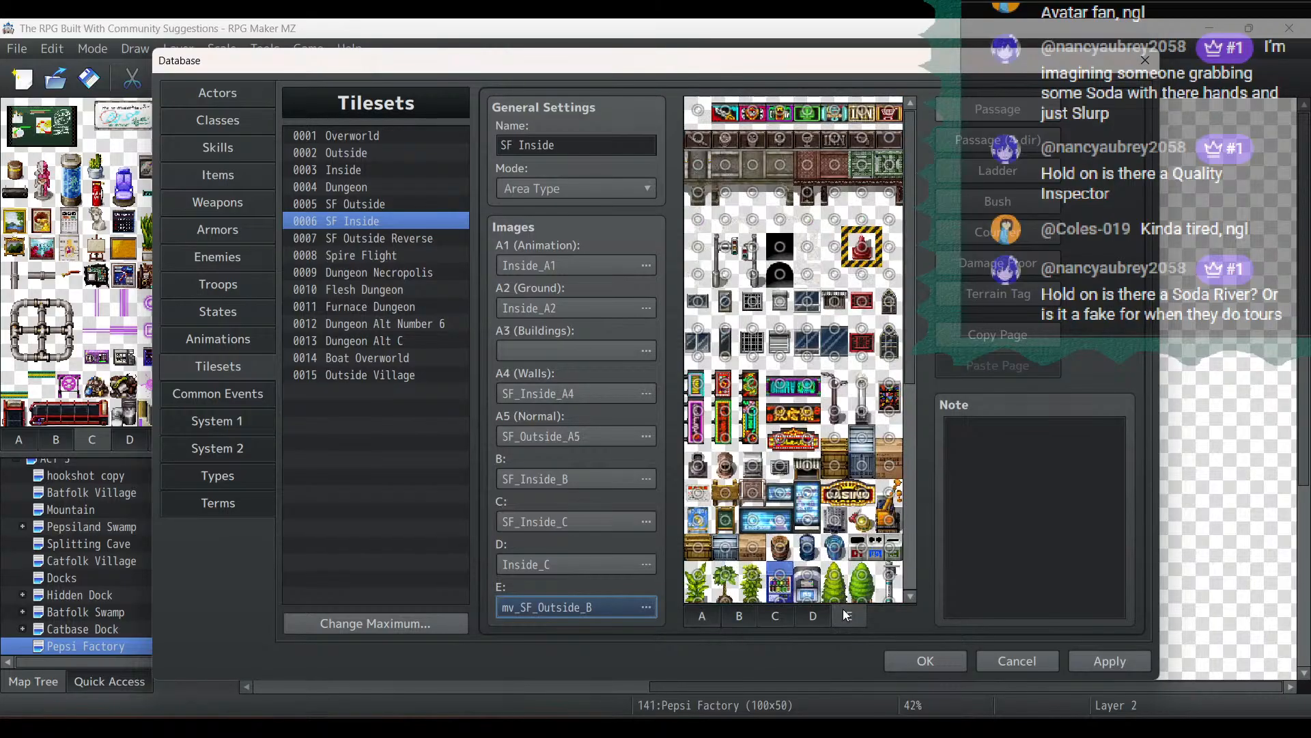
{"action": "scroll", "coordinate": [869, 414], "scroll_direction": "down", "scroll_amount": 5}
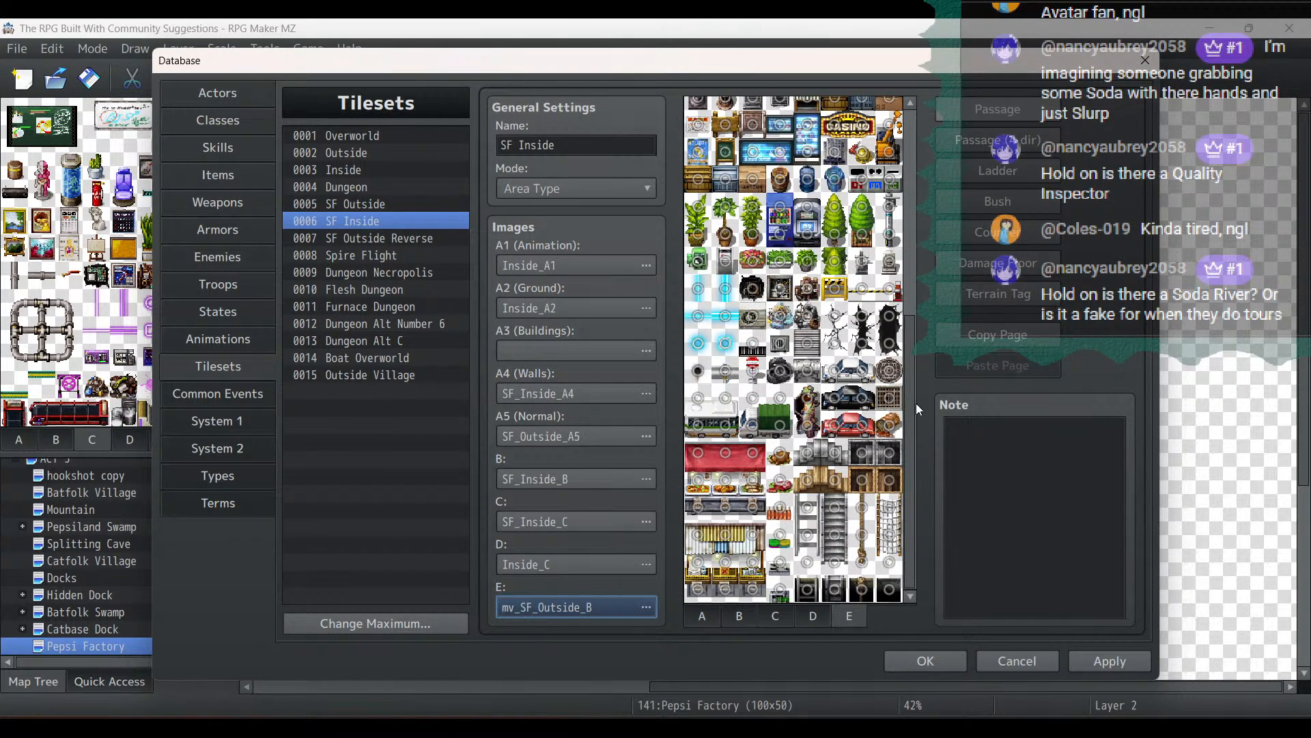
{"action": "scroll", "coordinate": [916, 403], "scroll_direction": "up", "scroll_amount": 2}
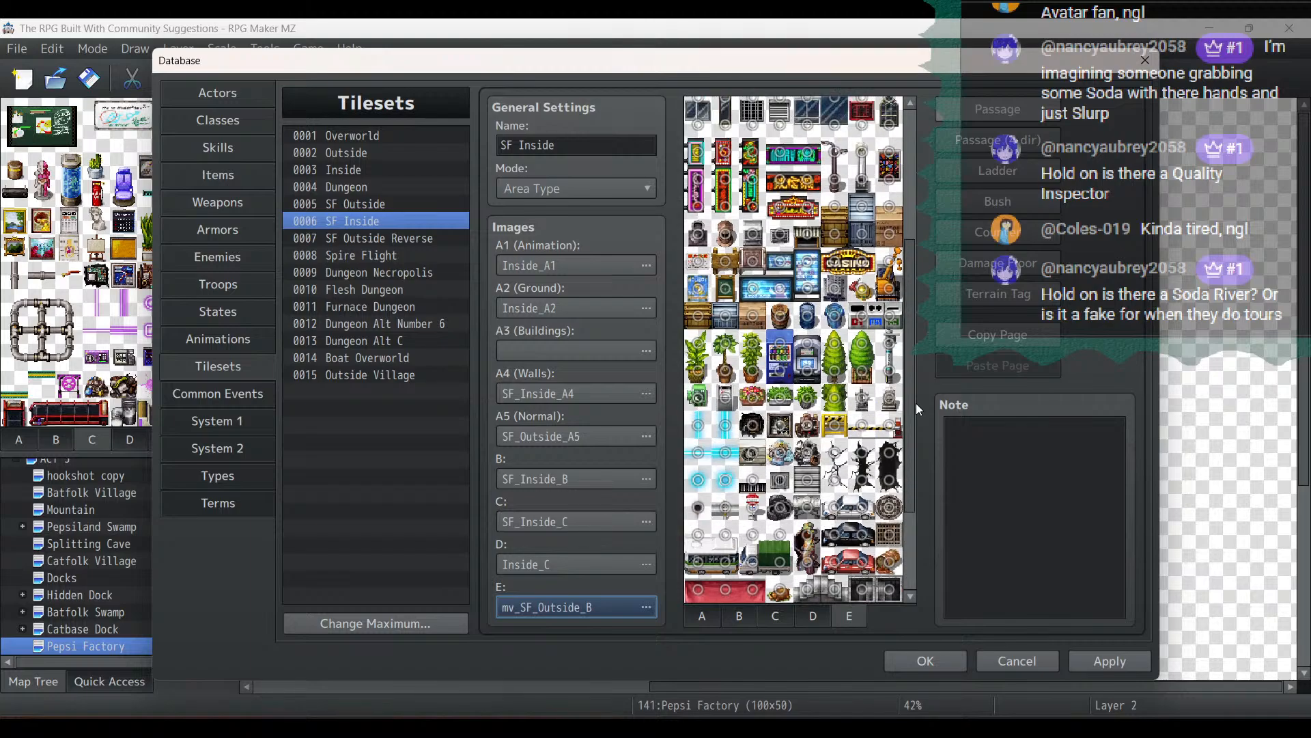
{"action": "left_click", "coordinate": [892, 295]}
{"action": "scroll", "coordinate": [849, 507], "scroll_direction": "up", "scroll_amount": 3}
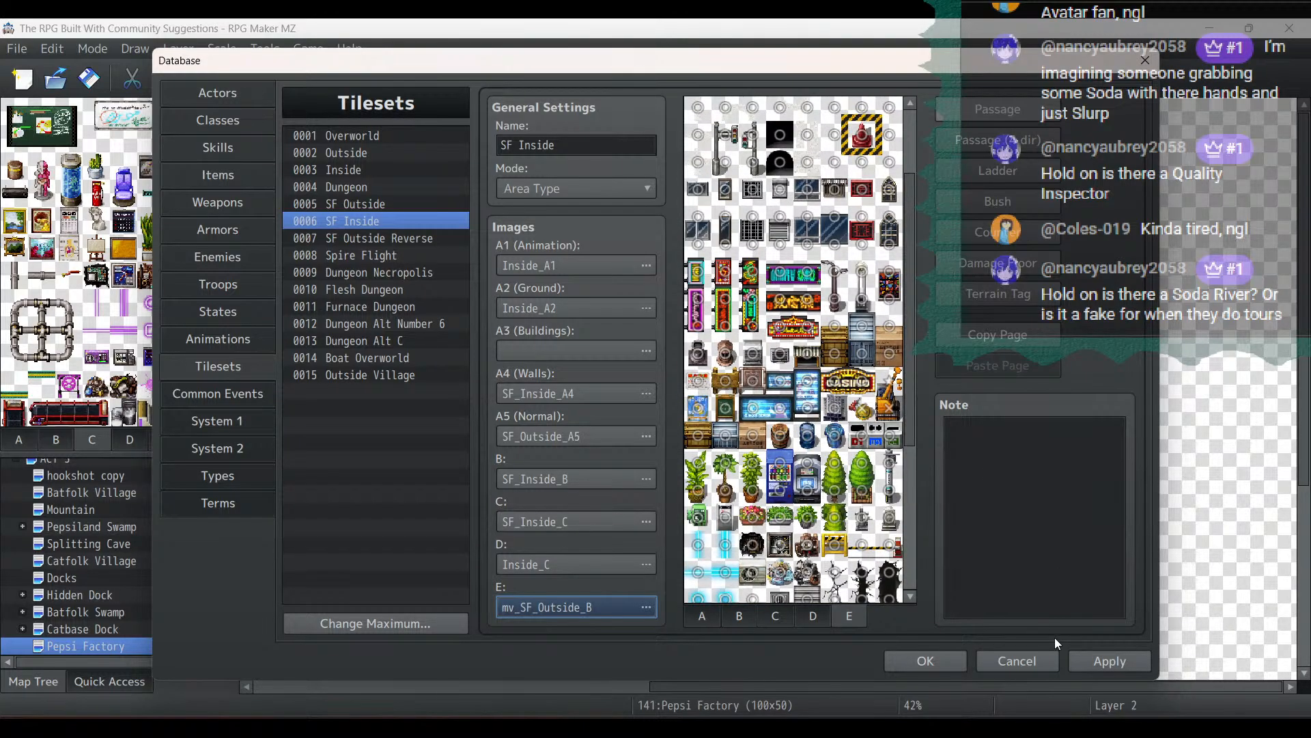
{"action": "left_click", "coordinate": [1110, 660]}
{"action": "left_click", "coordinate": [926, 659]}
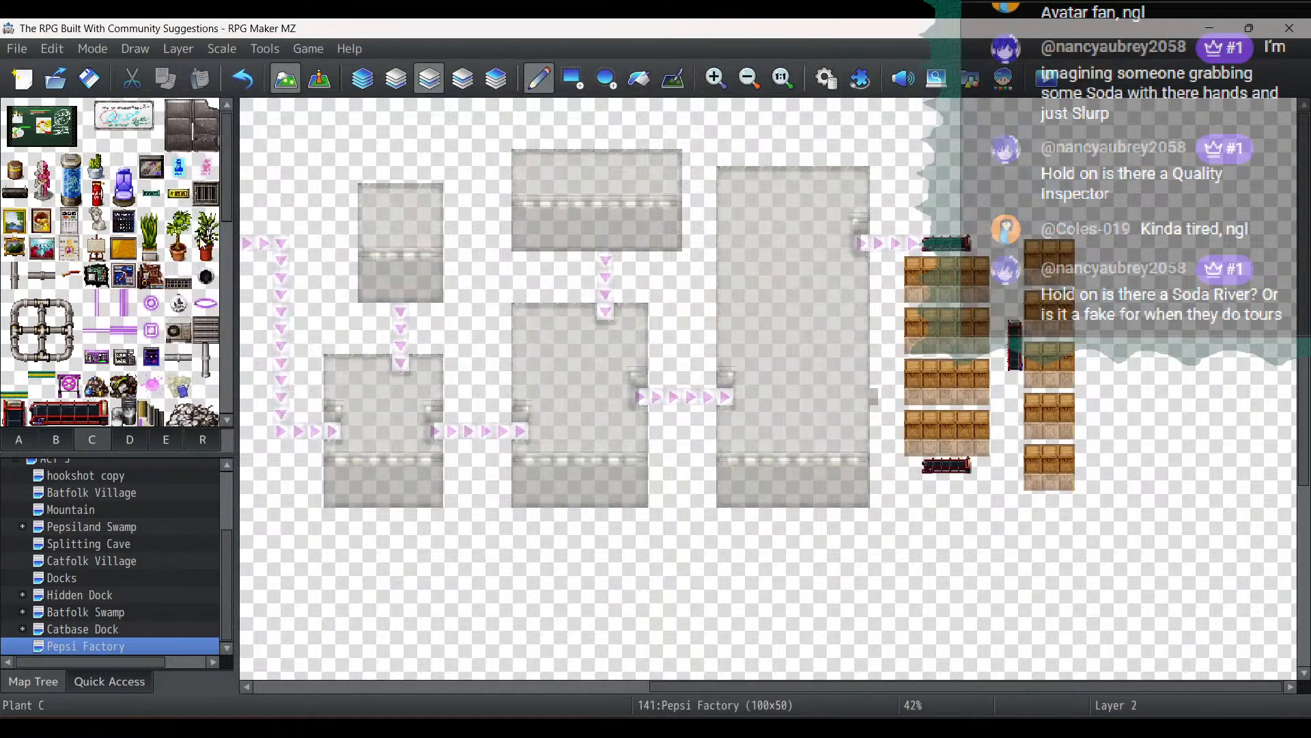
Place the two-tile yellow crane from tile set E above the upper conveyor in column 78 and another in column 83 beside the lower crates
{"action": "left_click", "coordinate": [131, 439]}
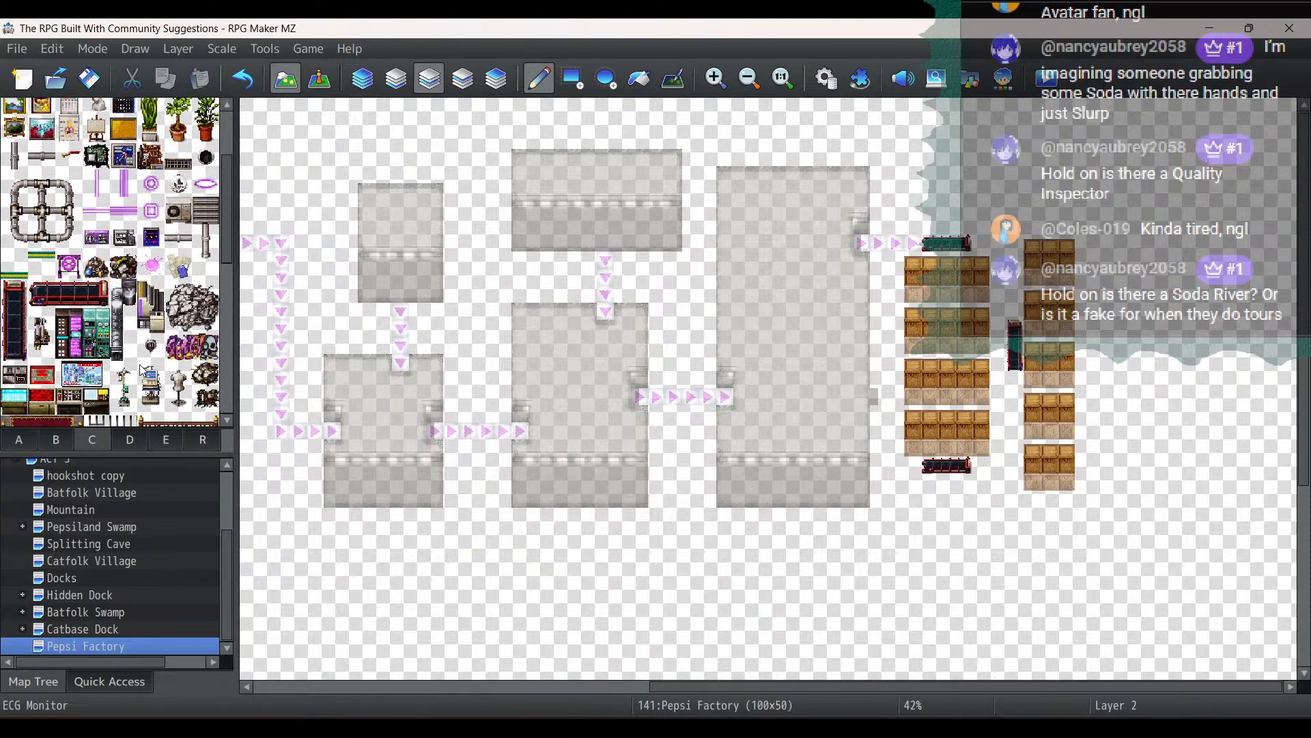
{"action": "left_click", "coordinate": [167, 437]}
{"action": "scroll", "coordinate": [166, 362], "scroll_direction": "down", "scroll_amount": 2}
{"action": "scroll", "coordinate": [167, 359], "scroll_direction": "down", "scroll_amount": 6}
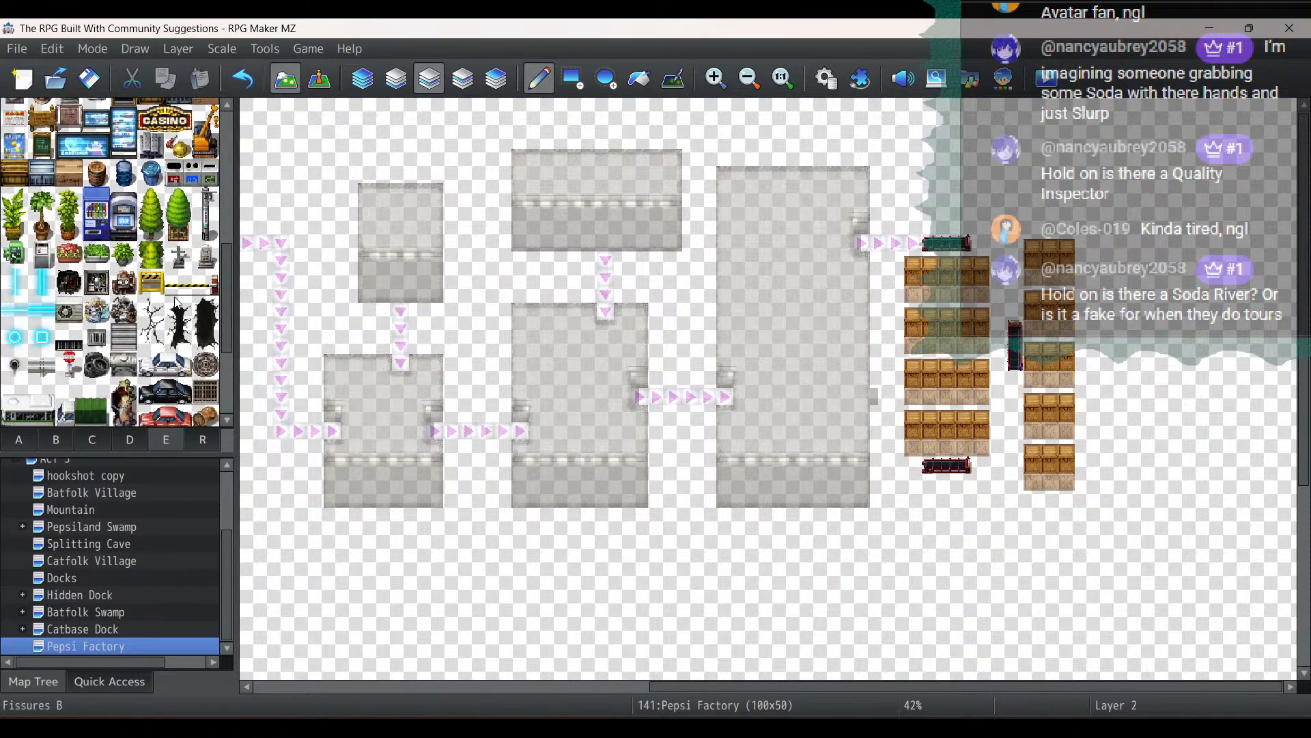
{"action": "left_click", "coordinate": [215, 209]}
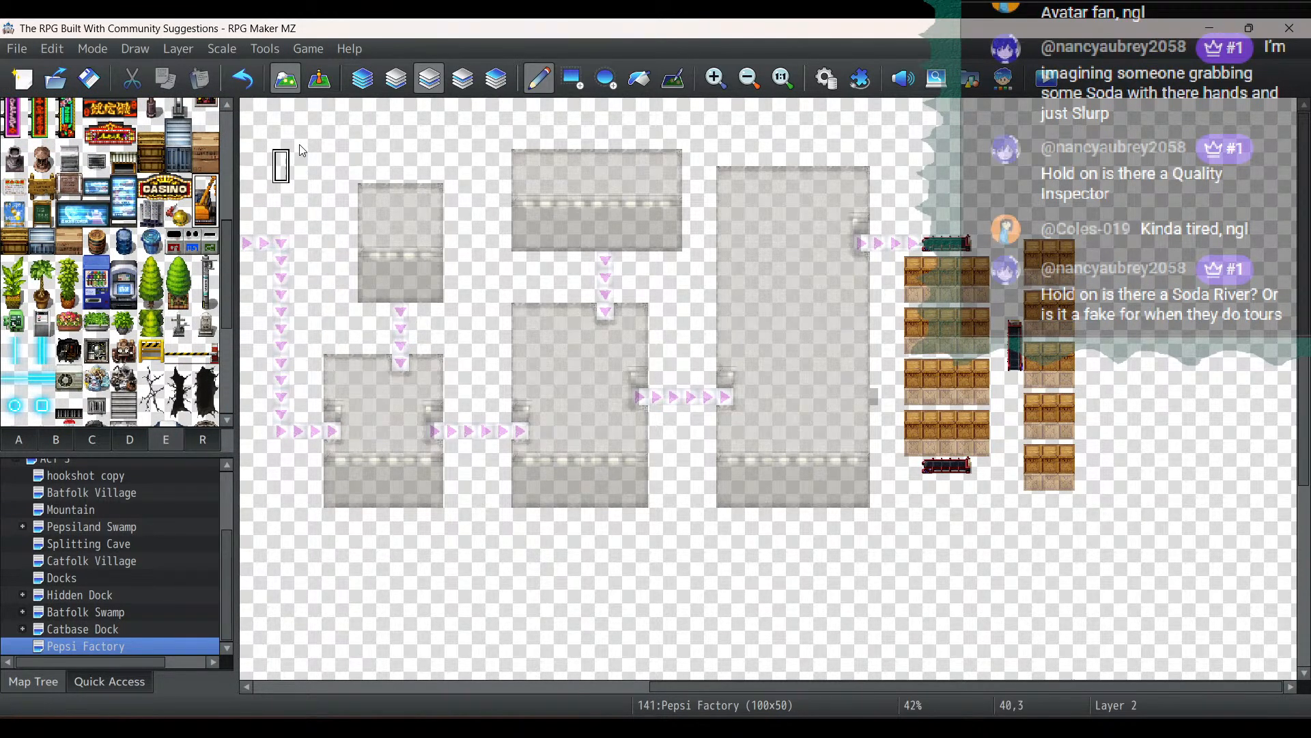
{"action": "left_click", "coordinate": [930, 218]}
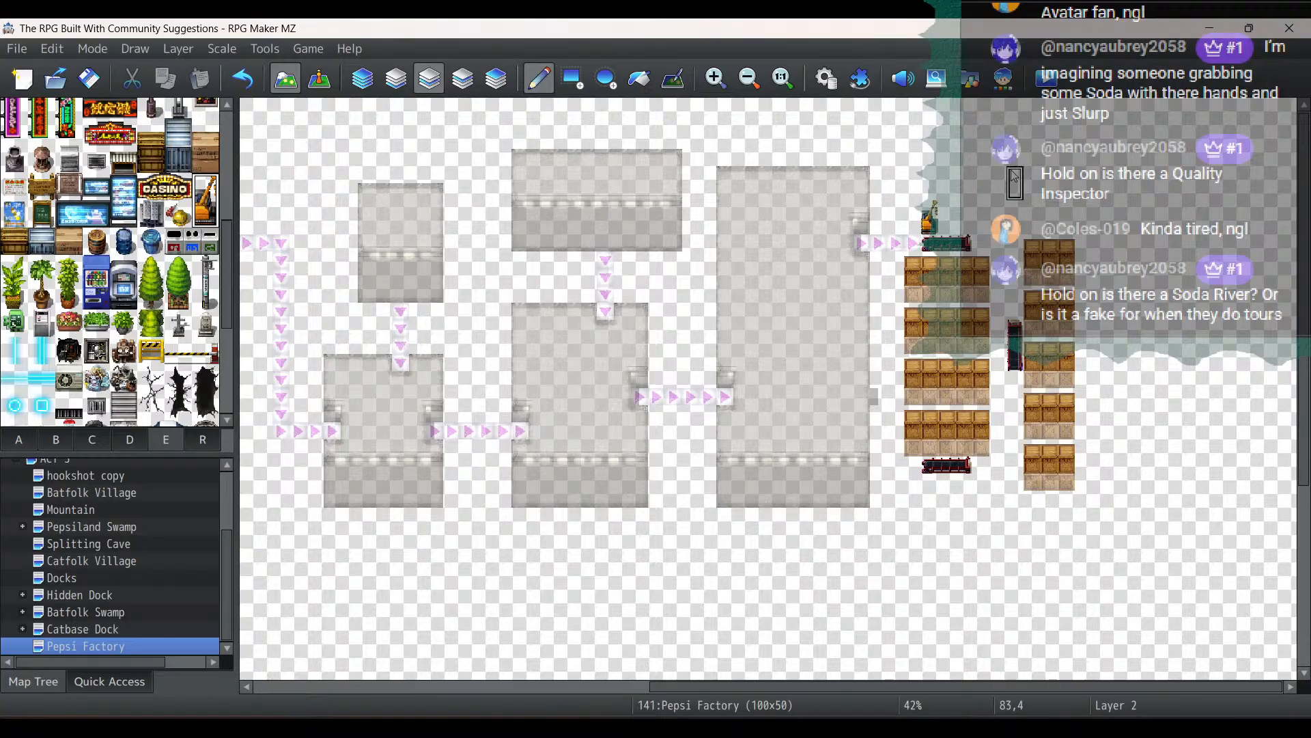
Choose the grey concrete wall tile from tile set A and the Rectangle tool for the empty area below the factory blocks
{"action": "left_click", "coordinate": [320, 79]}
{"action": "scroll", "coordinate": [862, 387], "scroll_direction": "down", "scroll_amount": 3}
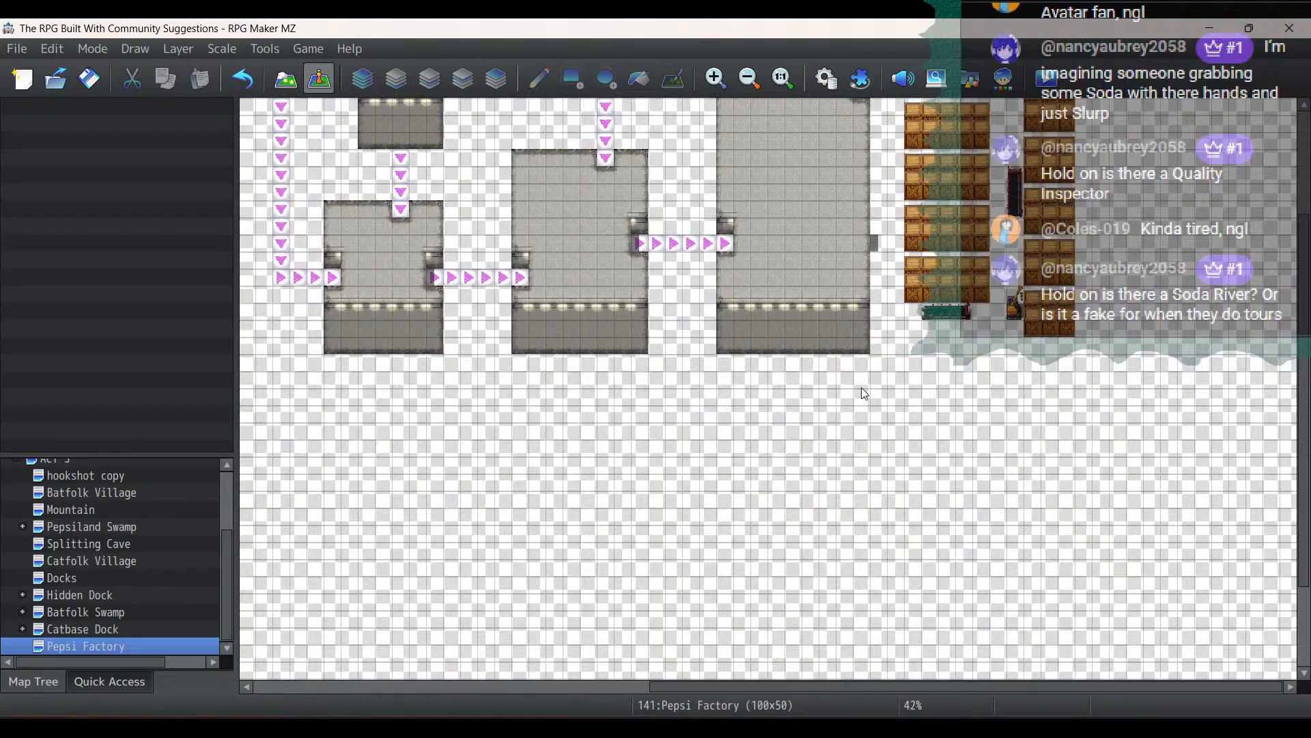
{"action": "left_click", "coordinate": [286, 82]}
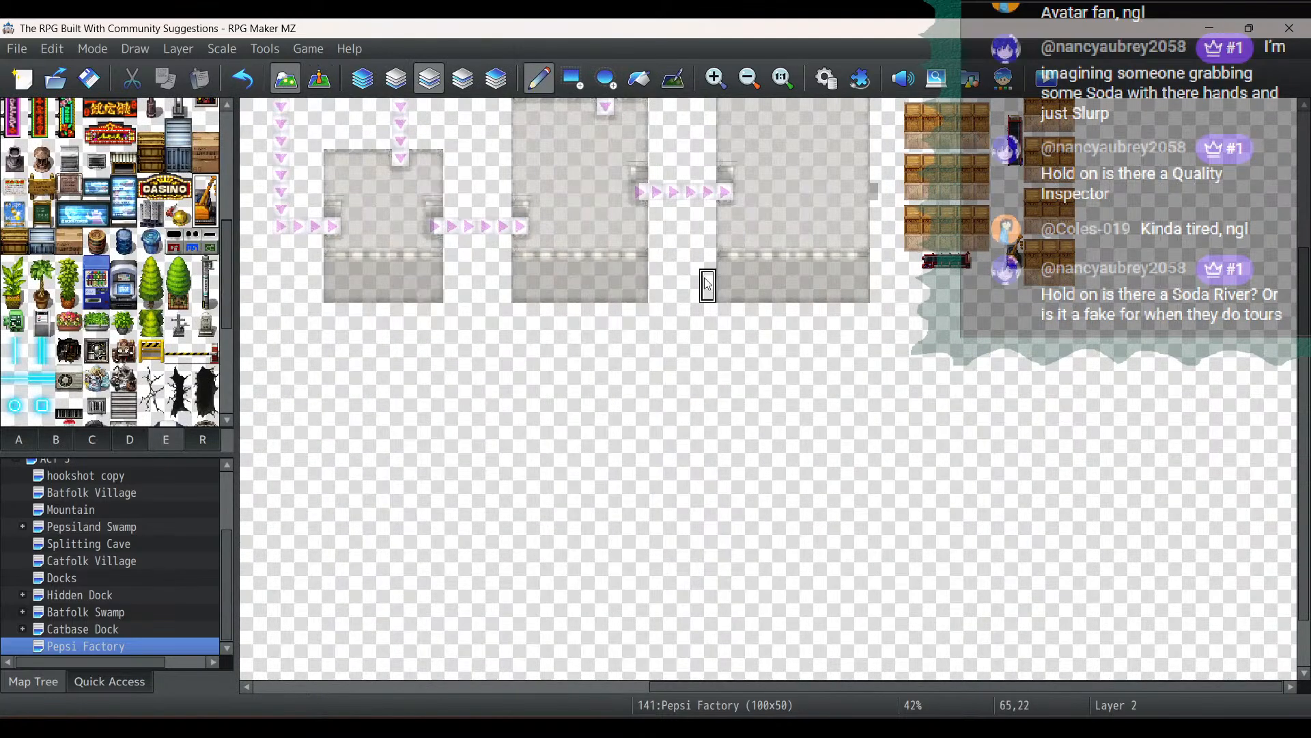
{"action": "left_click", "coordinate": [28, 439]}
{"action": "scroll", "coordinate": [96, 264], "scroll_direction": "up", "scroll_amount": 10}
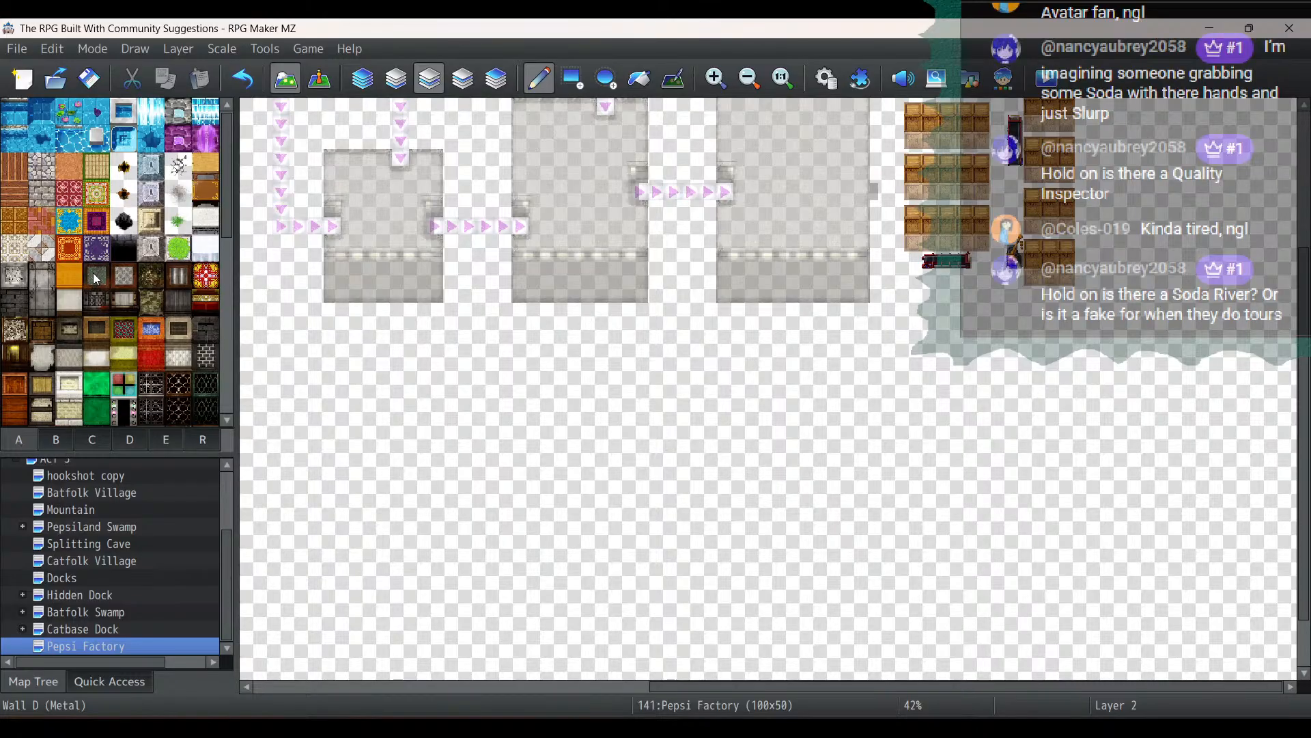
{"action": "left_click", "coordinate": [42, 279]}
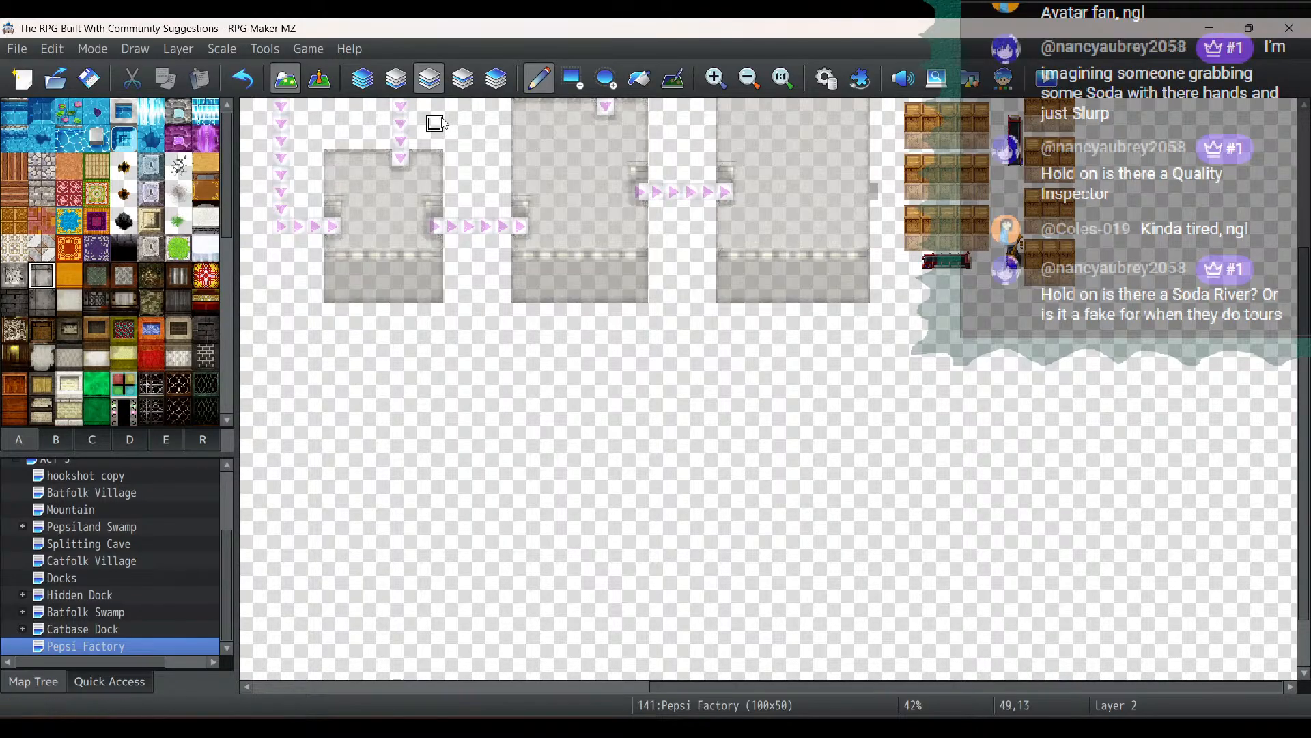
{"action": "left_click", "coordinate": [574, 78]}
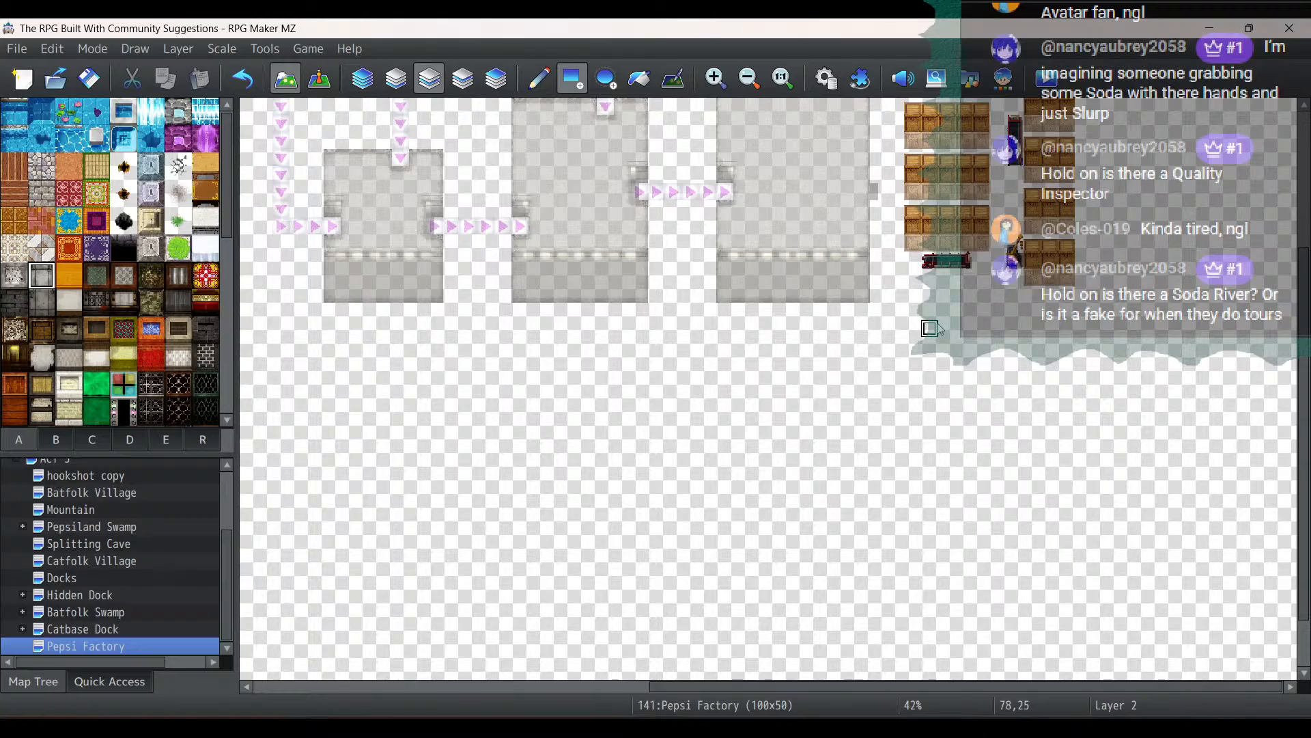
{"action": "left_click_drag", "start_coordinate": [928, 329], "coordinate": [1038, 408]}
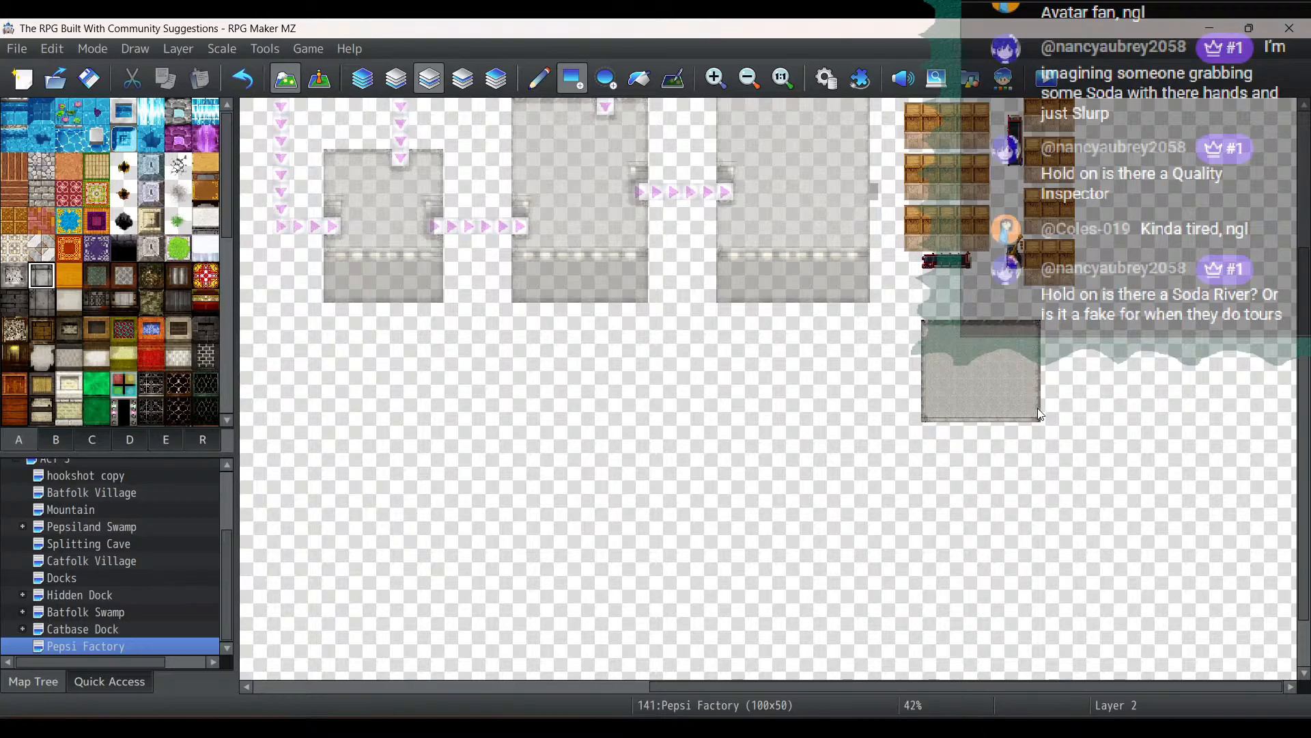
{"action": "left_click", "coordinate": [41, 302]}
{"action": "left_click_drag", "start_coordinate": [929, 441], "coordinate": [1036, 470]}
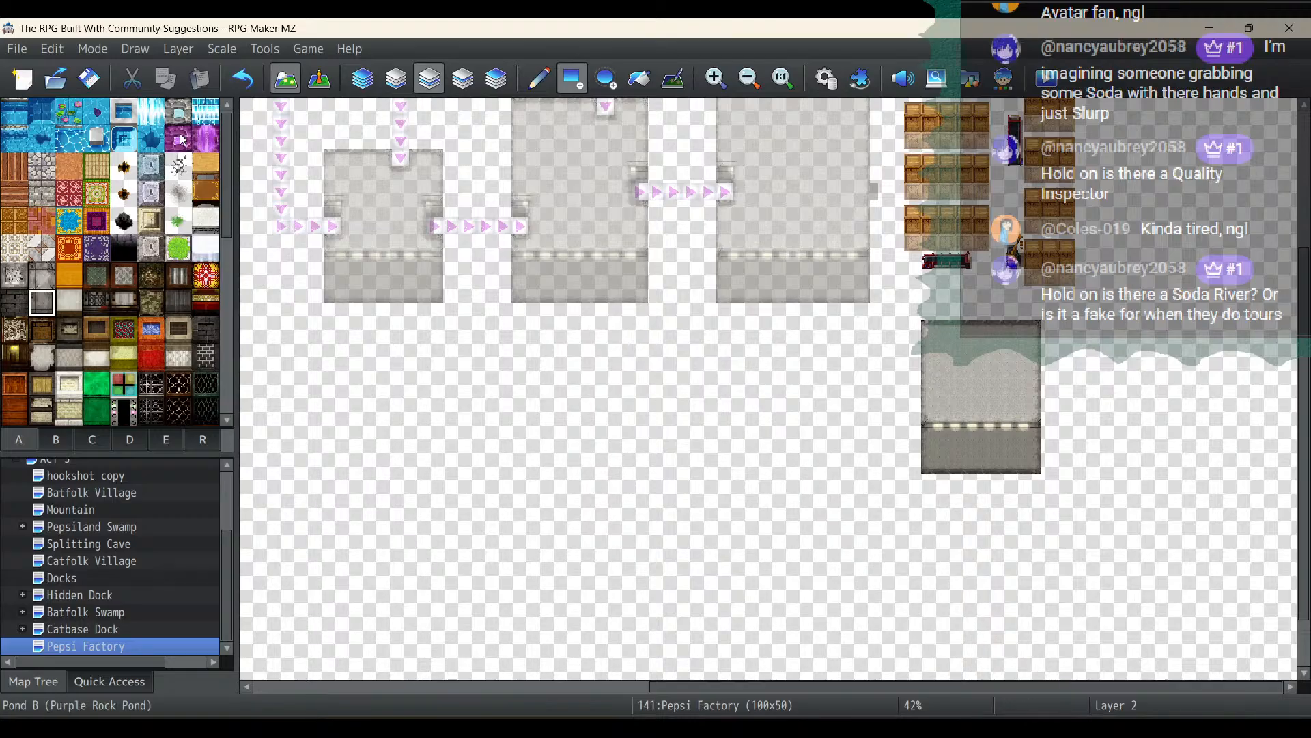
{"action": "scroll", "coordinate": [130, 294], "scroll_direction": "down", "scroll_amount": 4}
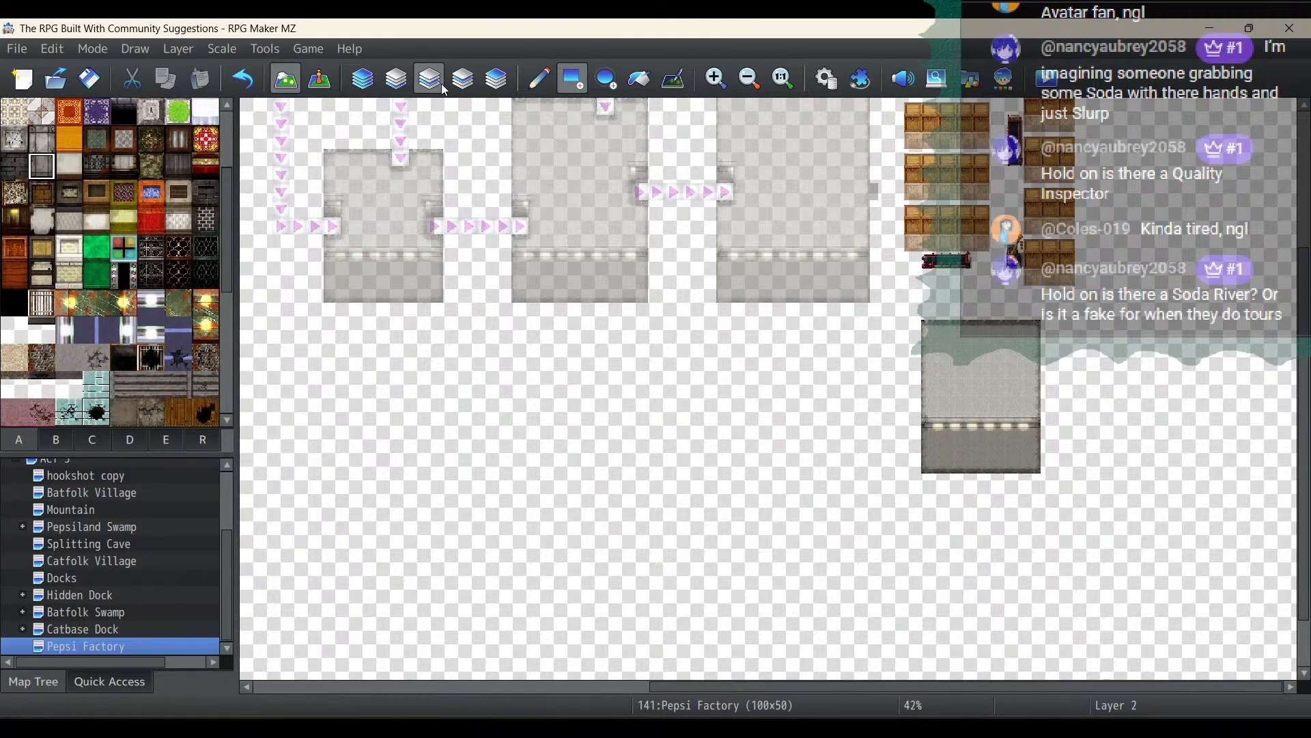
{"action": "left_click", "coordinate": [243, 78]}
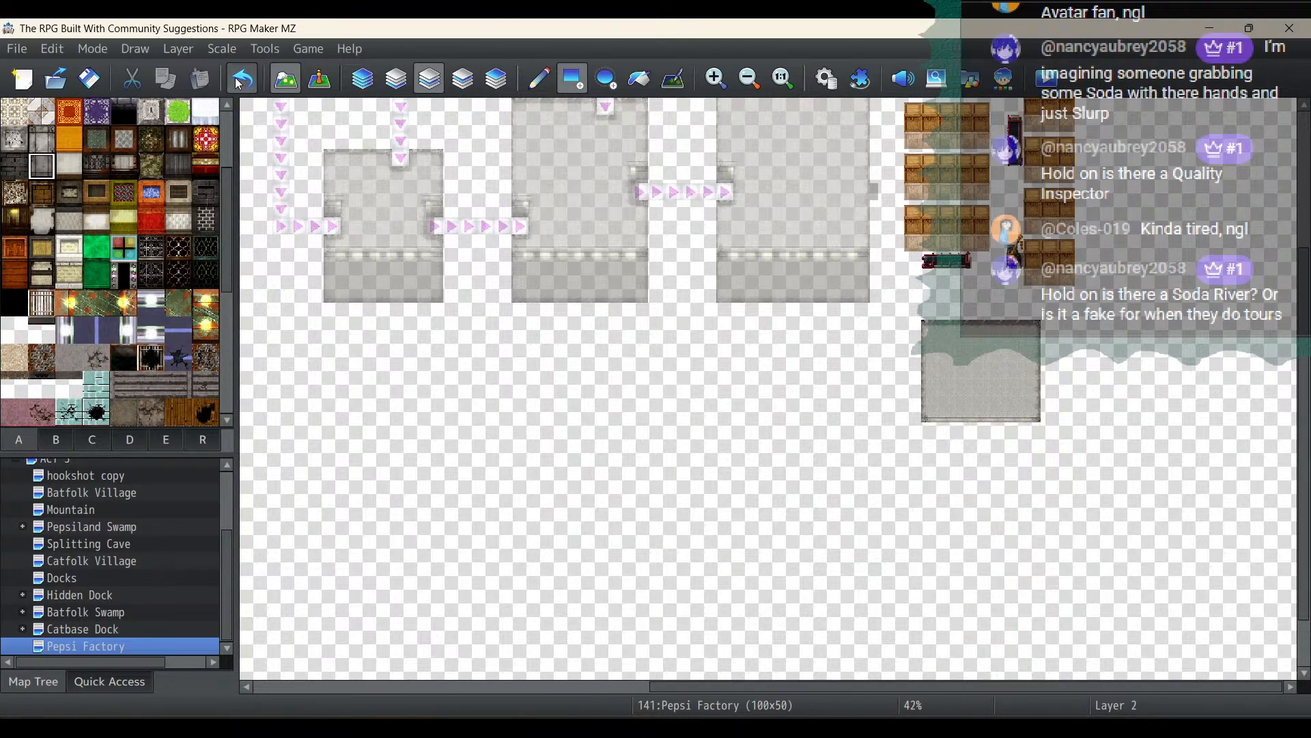
{"action": "left_click", "coordinate": [243, 79]}
On Layer 1, draw a grey room below the crates, 7 tiles wide, with 6 rows of floor and 3 rows of lit wall beneath
{"action": "left_click", "coordinate": [401, 85]}
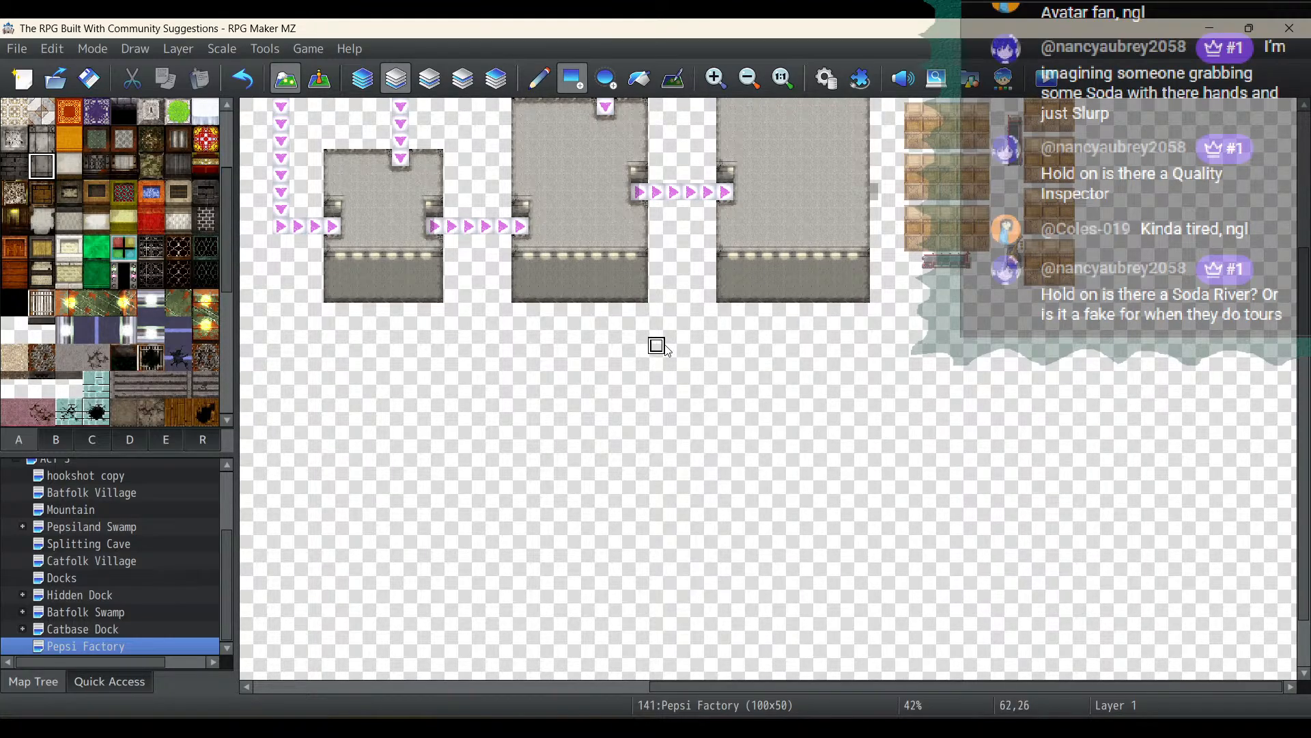
{"action": "left_click", "coordinate": [42, 140]}
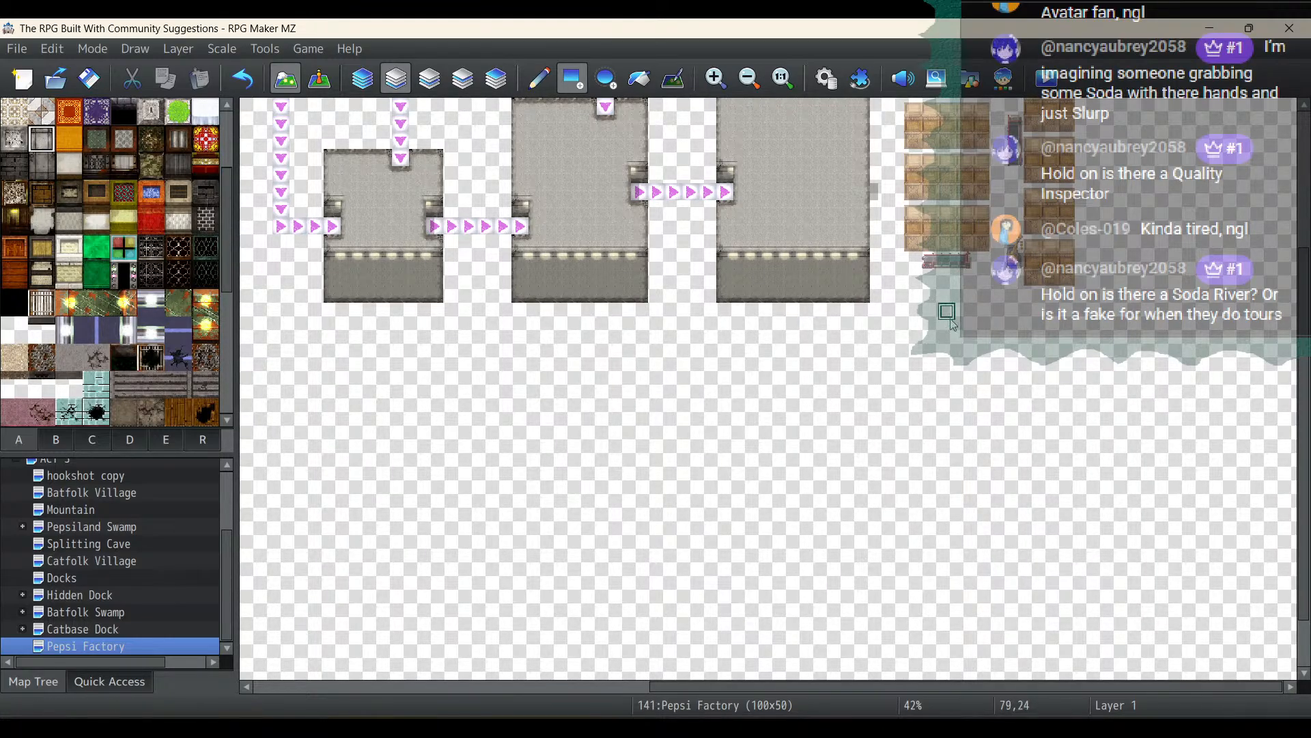
{"action": "left_click_drag", "start_coordinate": [947, 328], "coordinate": [1052, 413]}
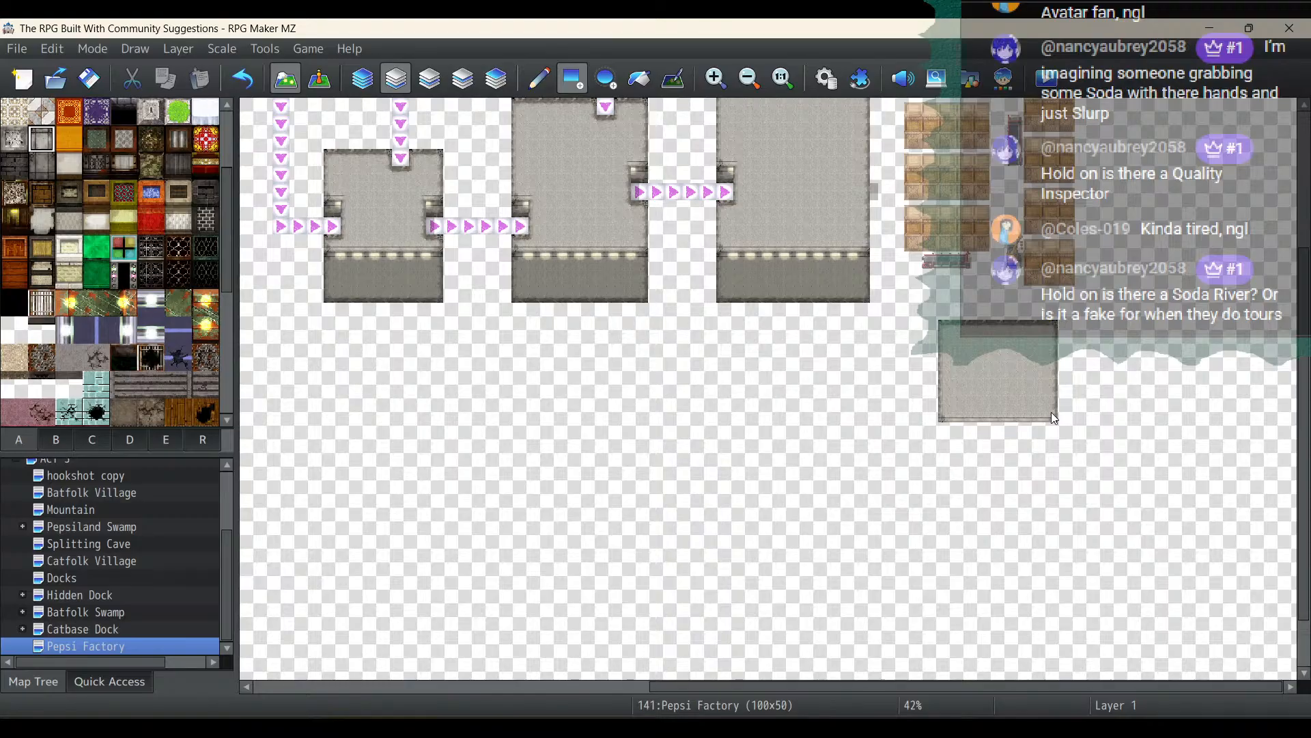
{"action": "left_click", "coordinate": [41, 166]}
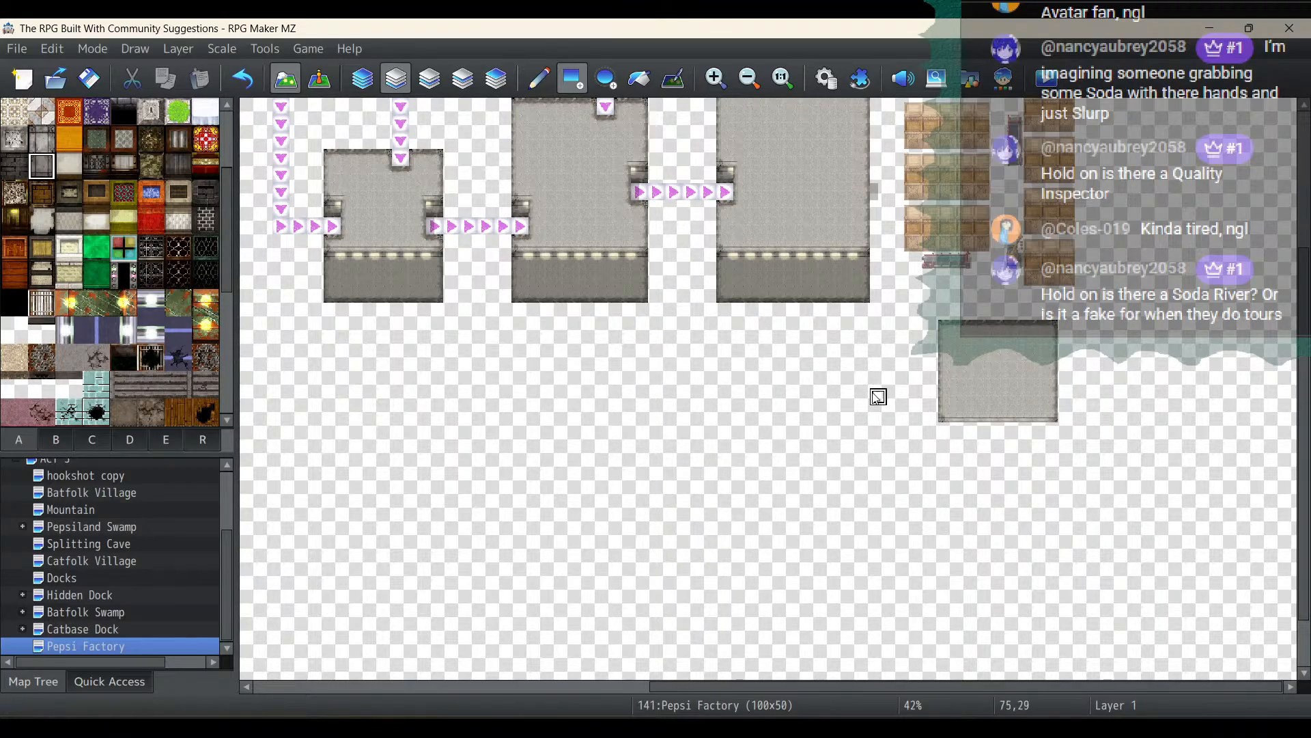
{"action": "mouse_move", "coordinate": [947, 430]}
{"action": "left_mouse_down"}
{"action": "mouse_move", "coordinate": [1049, 439]}
{"action": "mouse_move", "coordinate": [1054, 470]}
{"action": "left_mouse_up"}
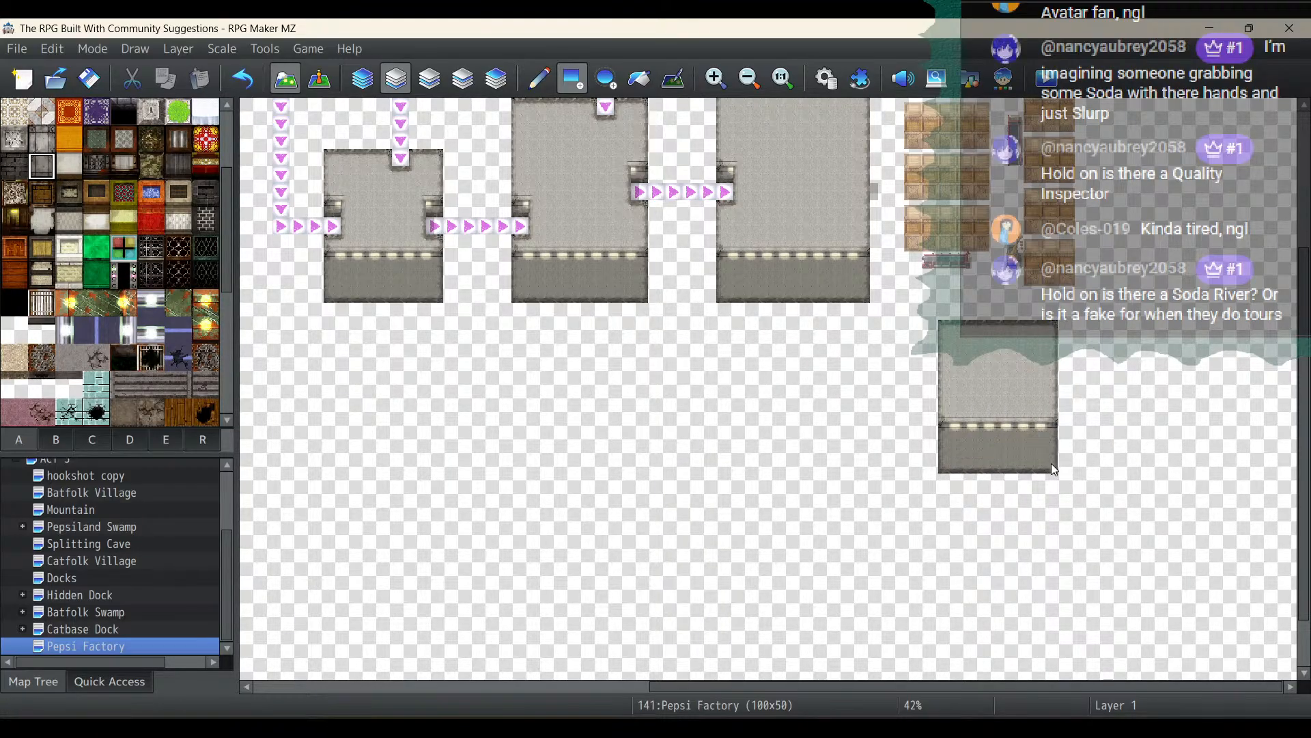
Place a column of three downward arrow tiles leading from the crate area into the top centre of the new room
{"action": "scroll", "coordinate": [129, 338], "scroll_direction": "down", "scroll_amount": 4}
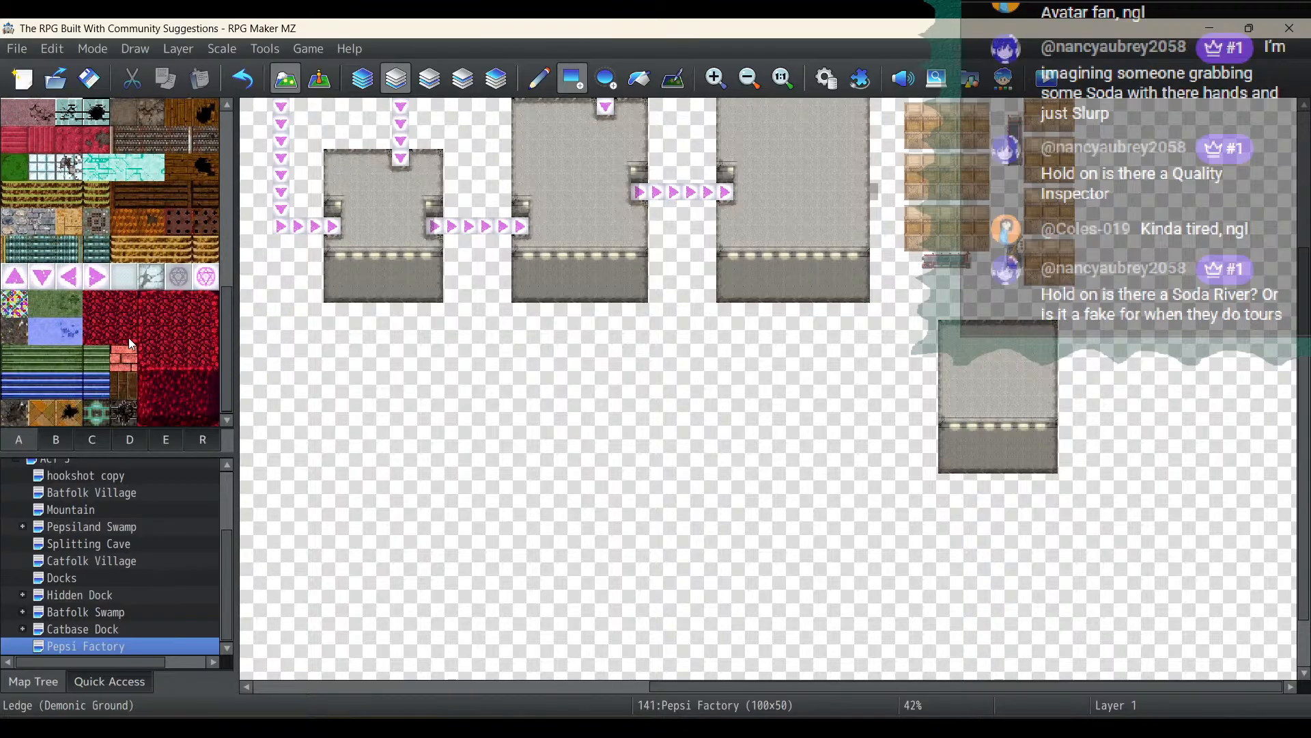
{"action": "left_click", "coordinate": [48, 278]}
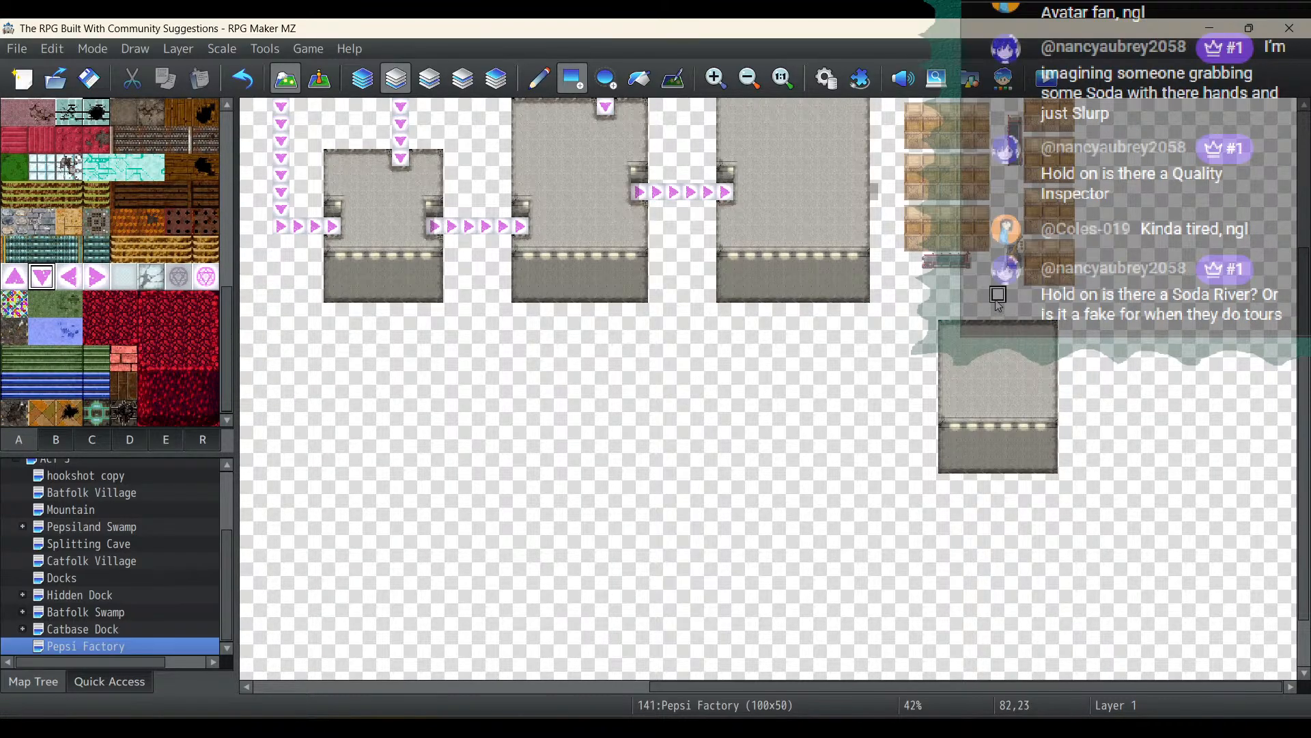
{"action": "left_click", "coordinate": [997, 299]}
{"action": "left_click", "coordinate": [998, 313]}
{"action": "left_click", "coordinate": [997, 330]}
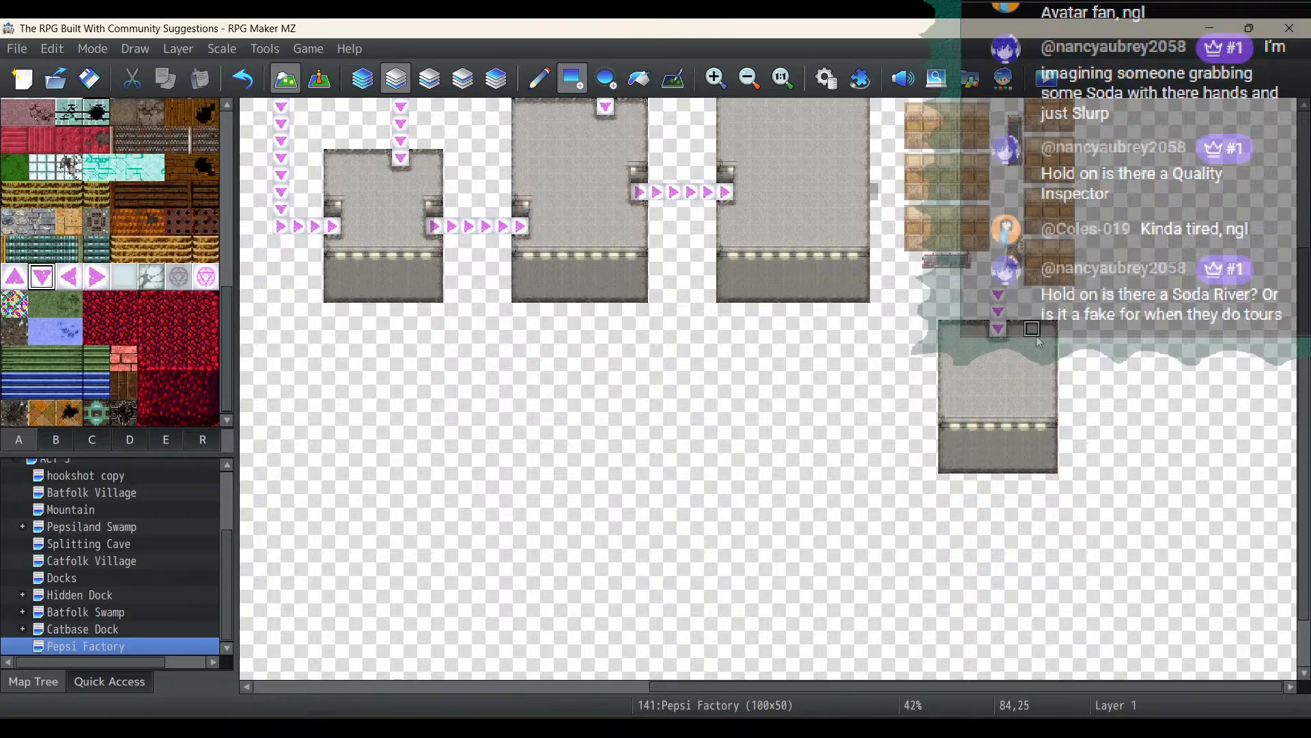
Resize the Pepsi Factory map to a width of 89 and a height of 36 tiles
{"action": "scroll", "coordinate": [1008, 330], "scroll_direction": "up", "scroll_amount": 5}
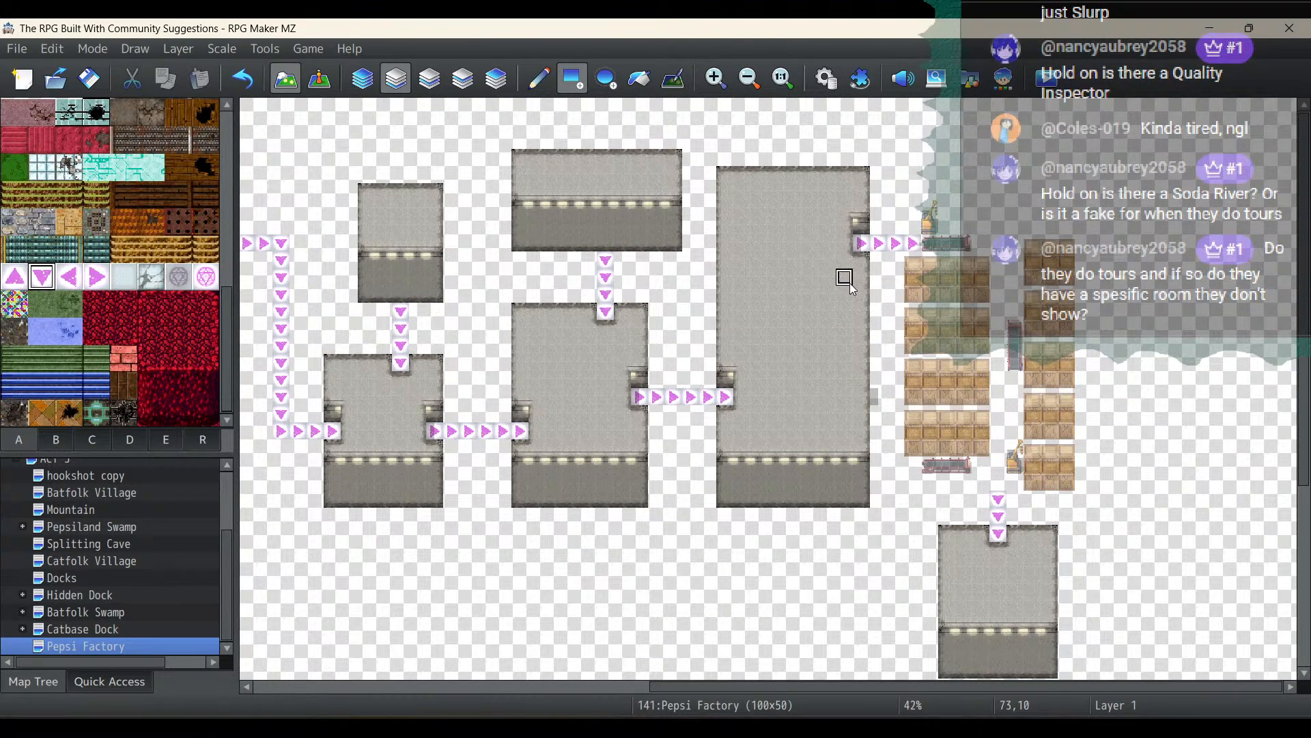
{"action": "scroll", "coordinate": [850, 283], "scroll_direction": "down", "scroll_amount": 2}
{"action": "left_click", "coordinate": [313, 82]}
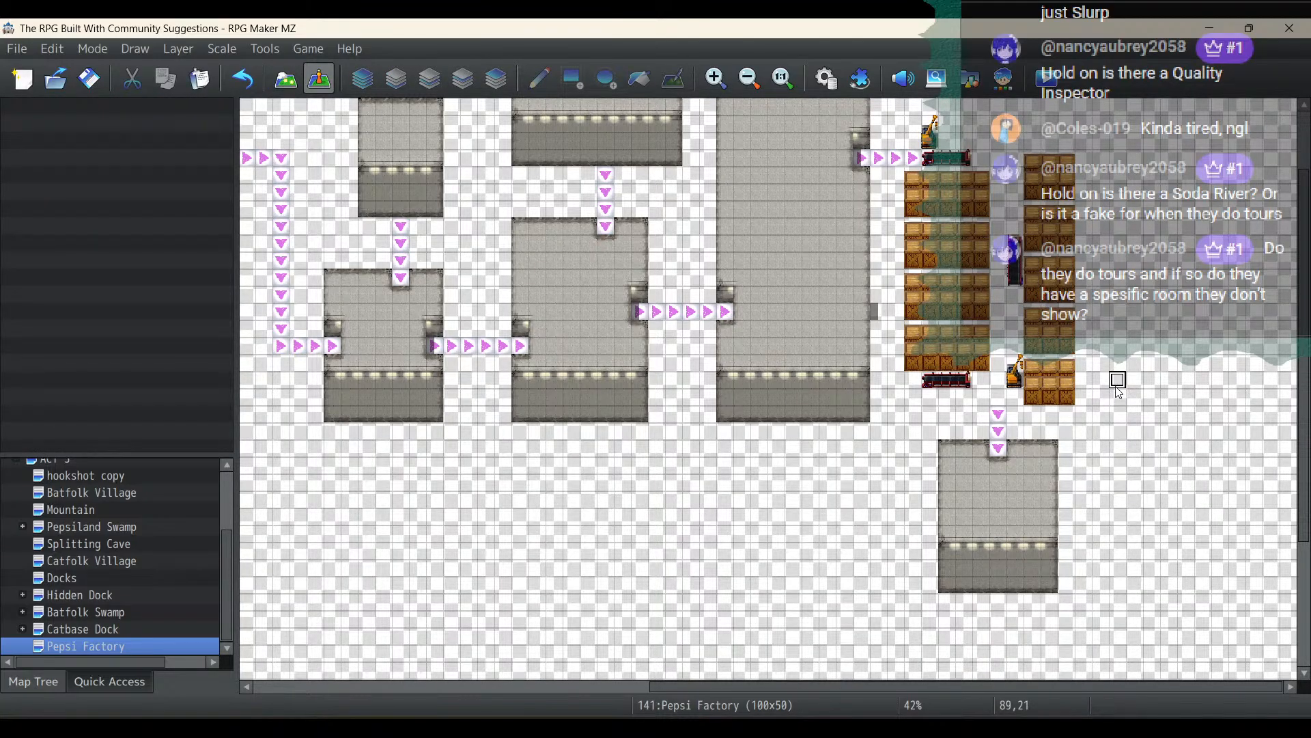
{"action": "scroll", "coordinate": [1118, 400], "scroll_direction": "down", "scroll_amount": 3}
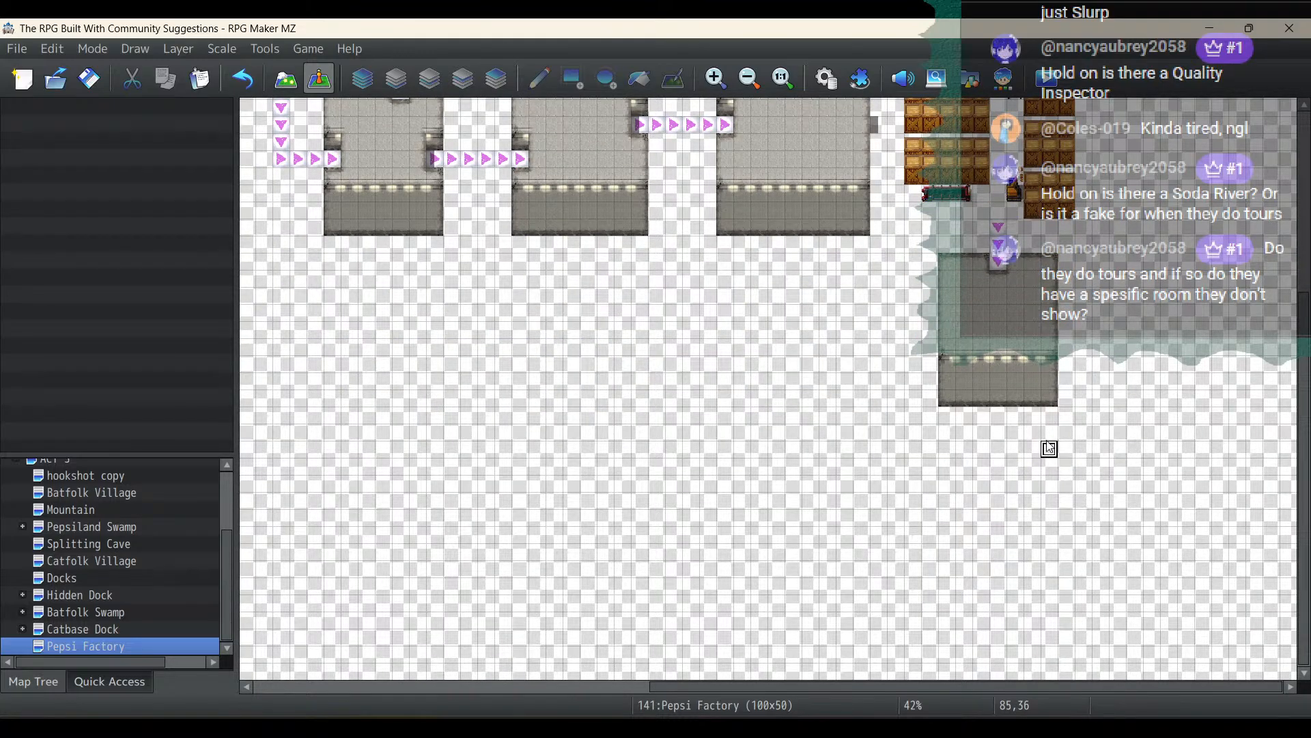
{"action": "right_click", "coordinate": [60, 645]}
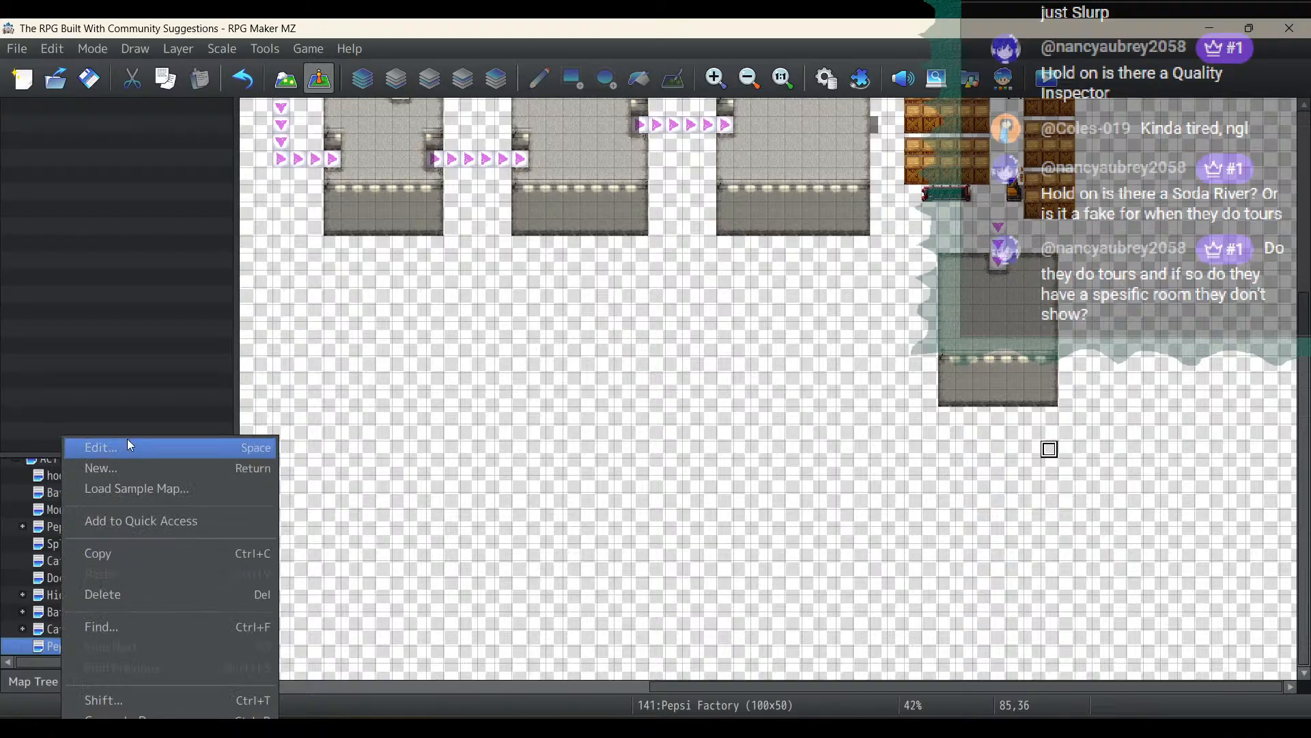
{"action": "left_click", "coordinate": [127, 440]}
{"action": "double_click", "coordinate": [519, 217]}
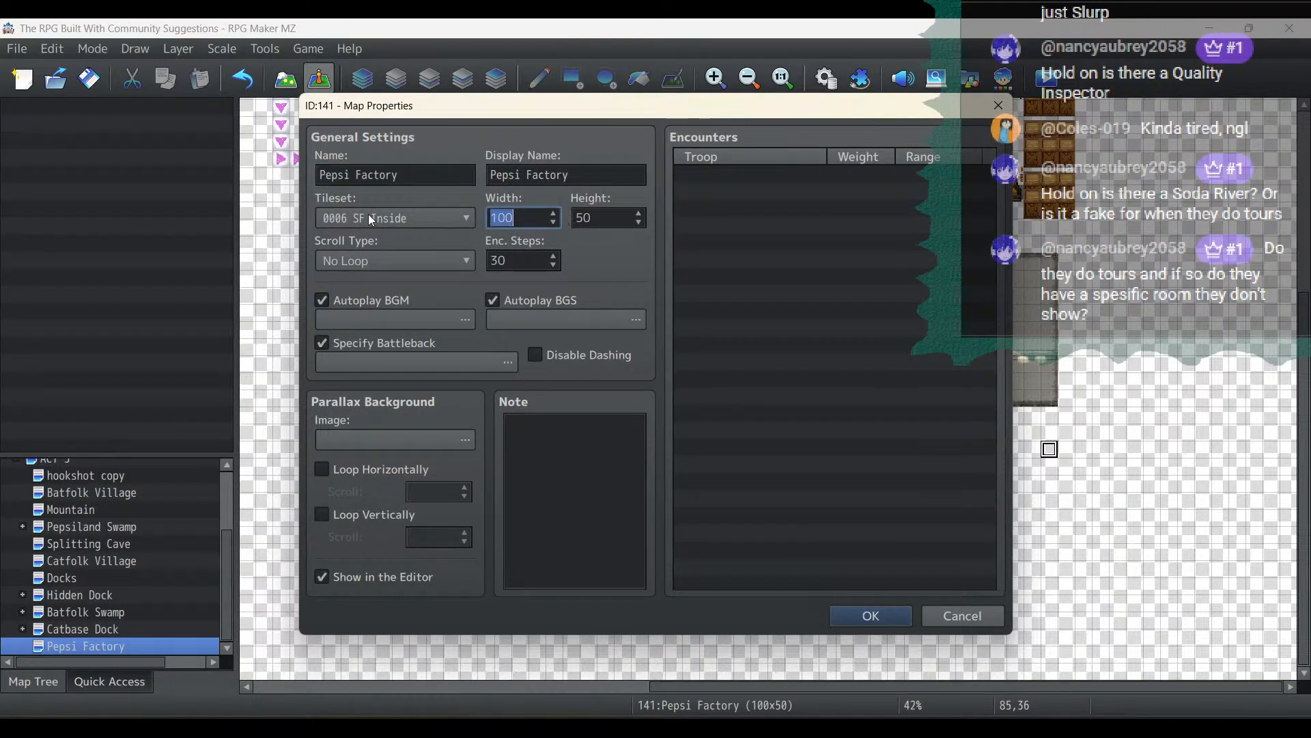
{"action": "type", "text": "89"}
{"action": "double_click", "coordinate": [631, 220]}
{"action": "type", "text": "36"}
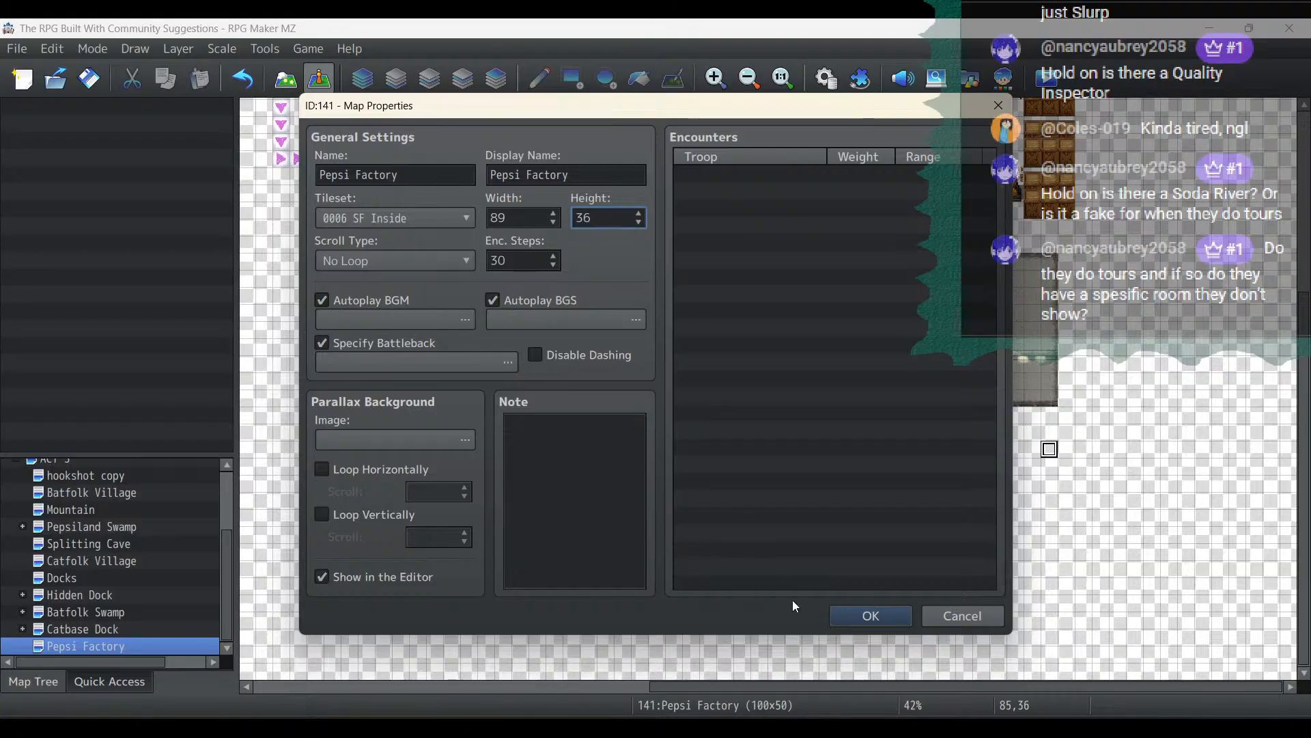
{"action": "left_click", "coordinate": [853, 616]}
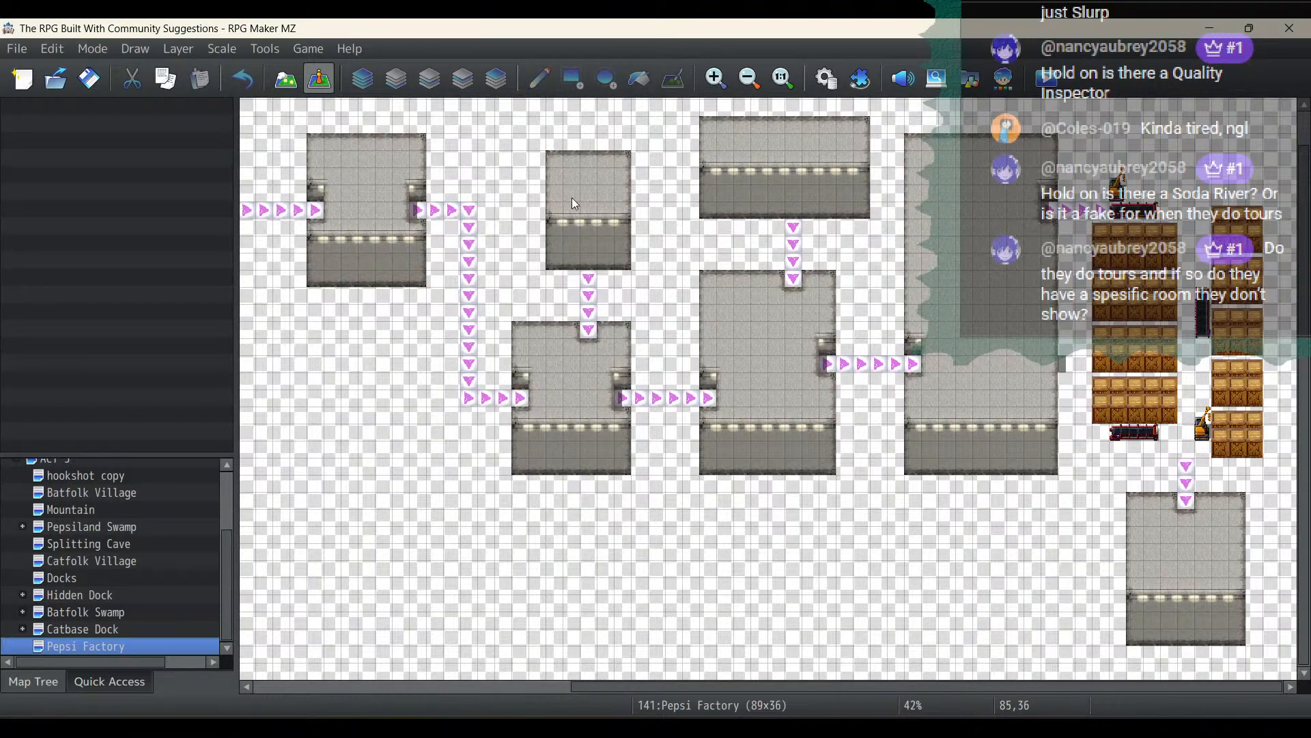
Shift the whole Pepsi Factory map by an X offset of -3
{"action": "left_click", "coordinate": [741, 80]}
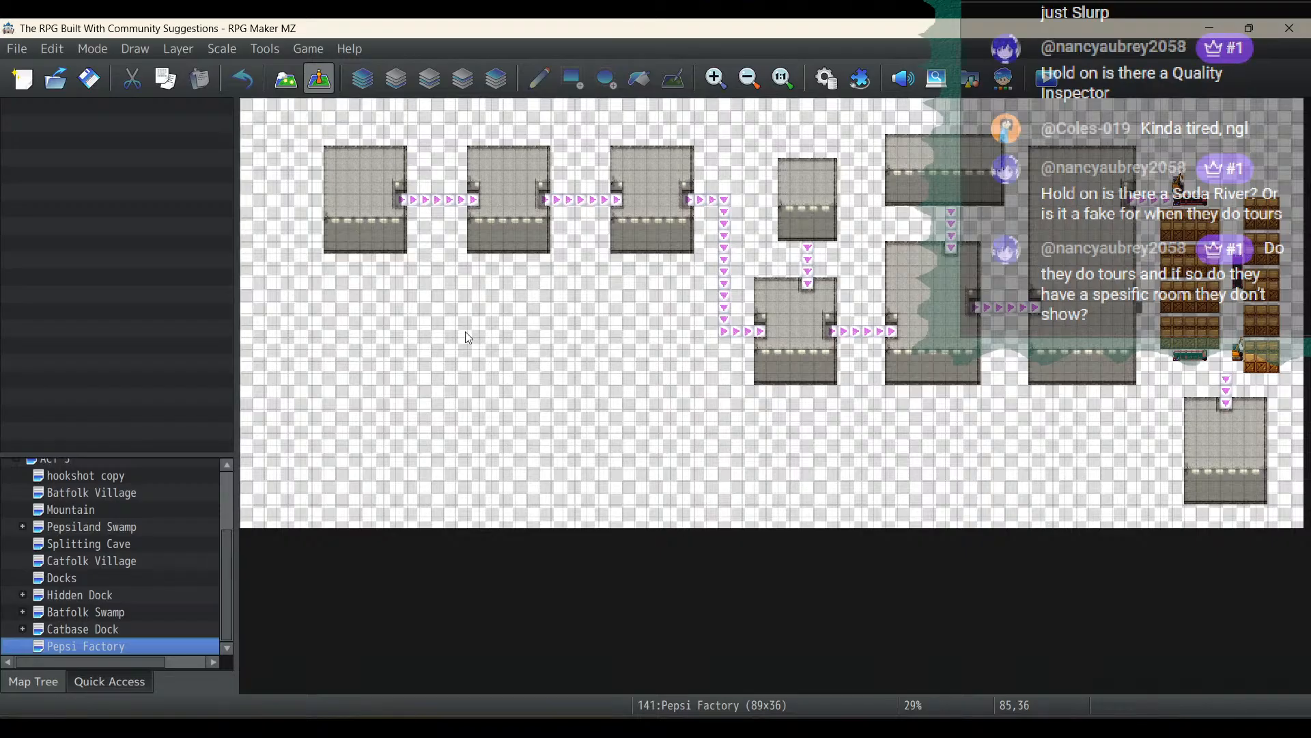
{"action": "right_click", "coordinate": [169, 650]}
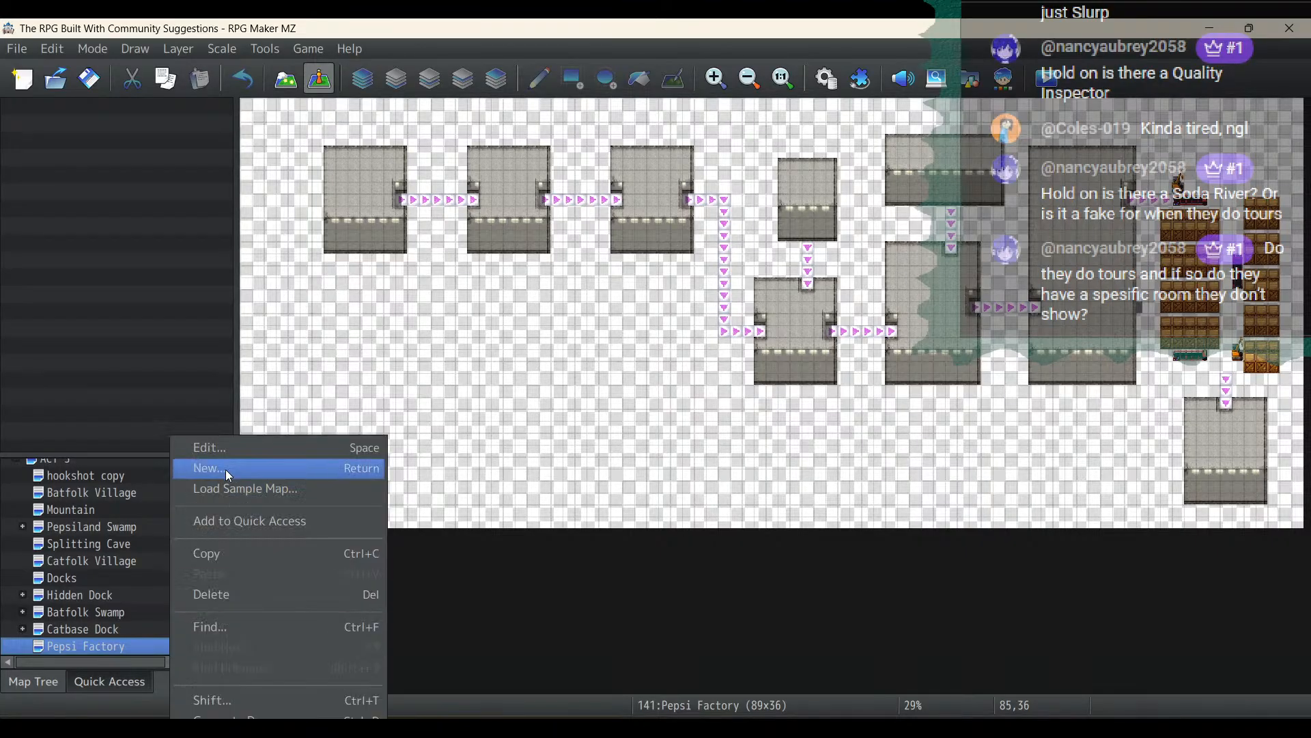
{"action": "left_click", "coordinate": [236, 700]}
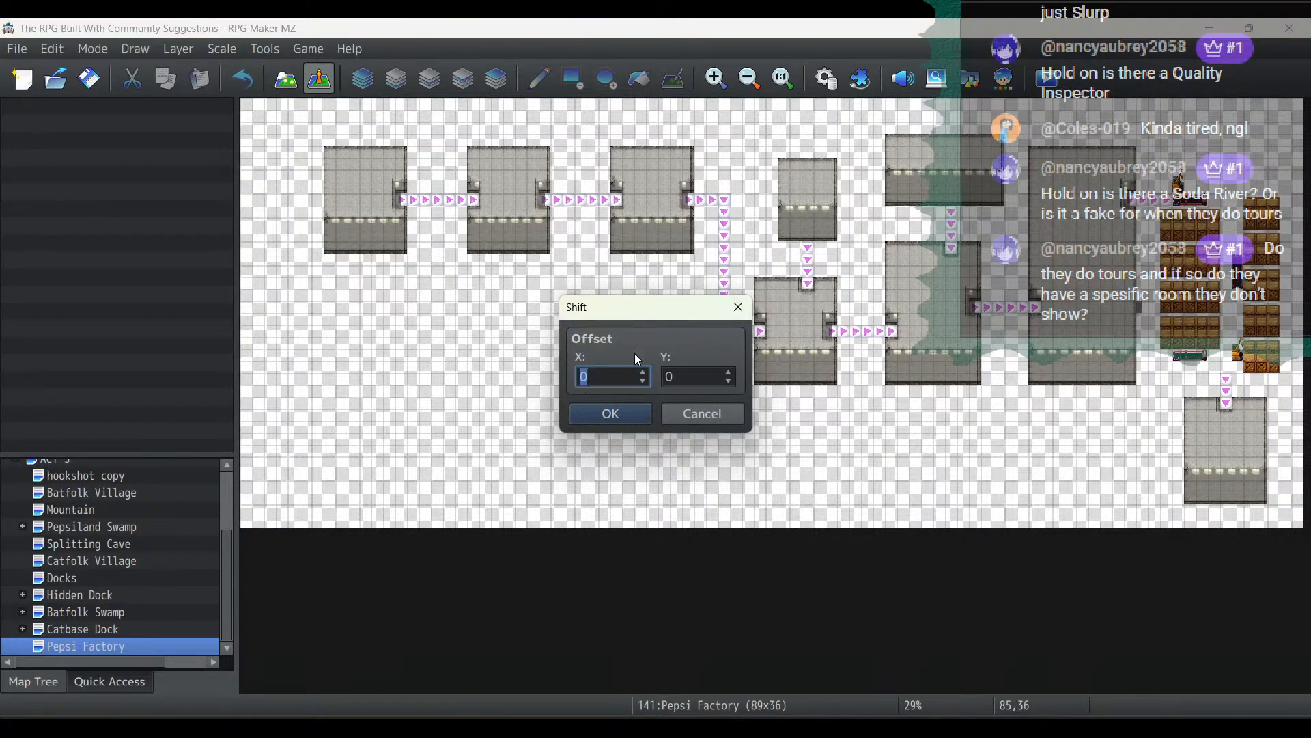
{"action": "left_click", "coordinate": [643, 381]}
{"action": "left_click", "coordinate": [642, 381]}
{"action": "left_click", "coordinate": [643, 381]}
{"action": "left_click", "coordinate": [626, 407]}
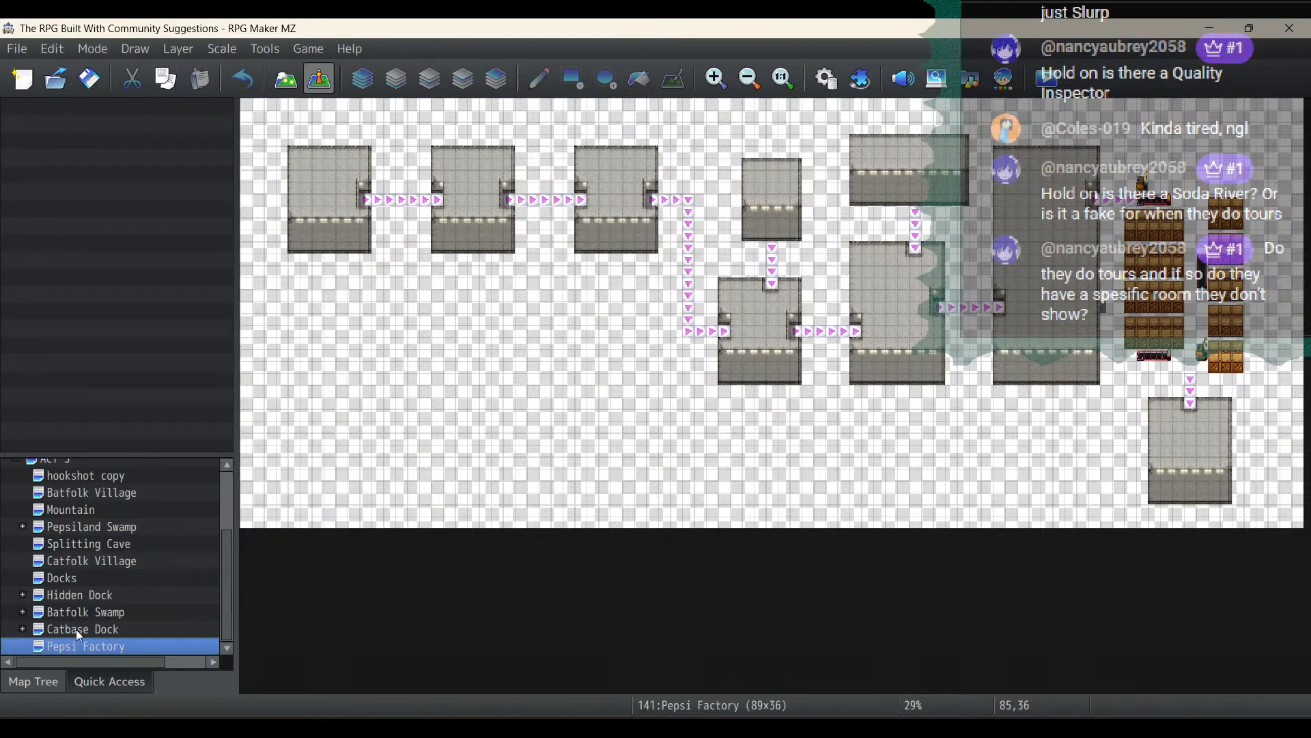
Shift the Pepsi Factory map by a further X offset of -1
{"action": "right_click", "coordinate": [75, 647]}
{"action": "left_click", "coordinate": [124, 696]}
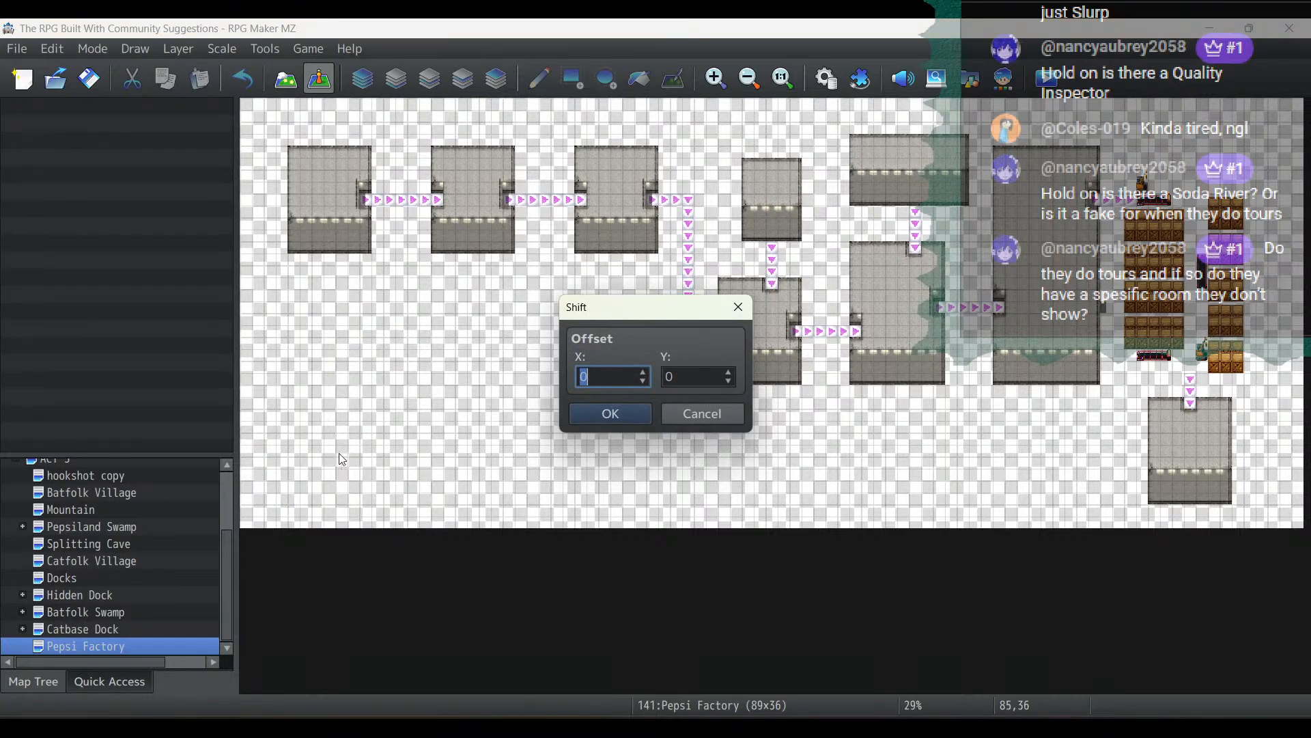
{"action": "left_click", "coordinate": [644, 382]}
{"action": "left_click", "coordinate": [617, 414]}
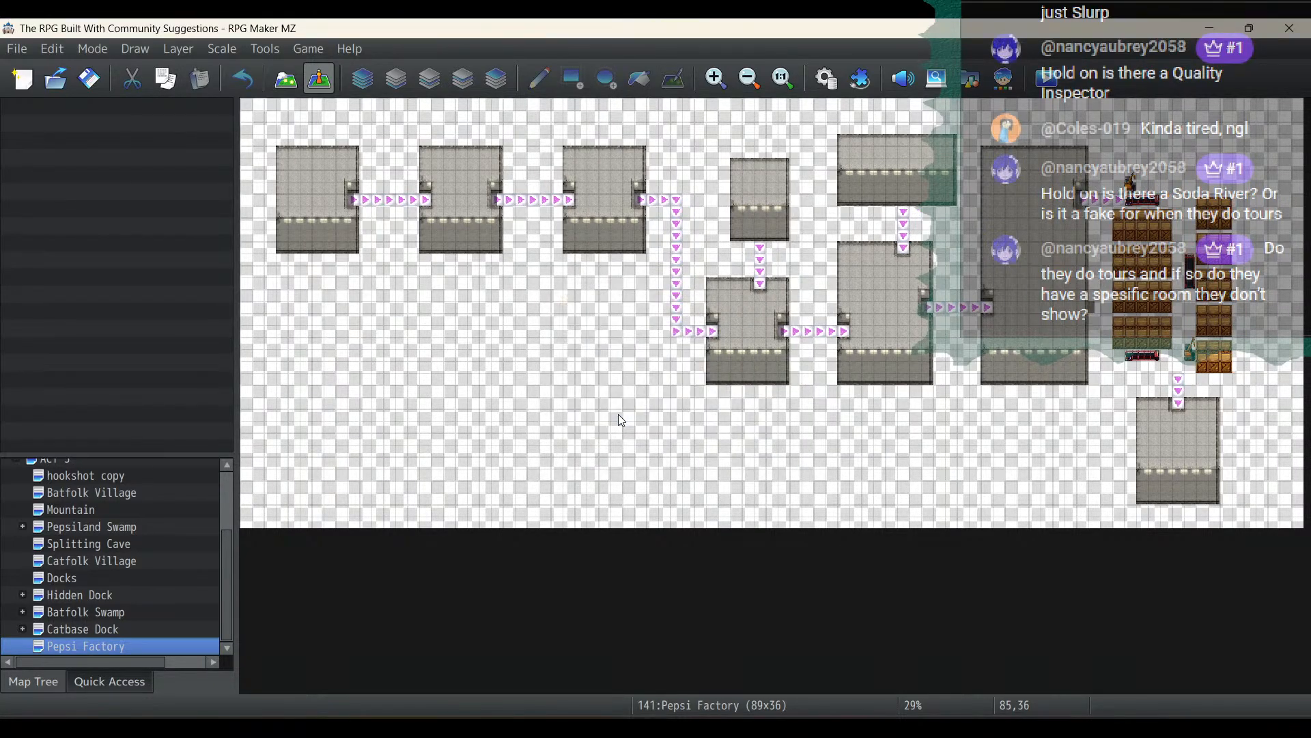
Compare the empty margins at both sides of the map, and set the map width to 85 tiles
{"action": "left_click", "coordinate": [248, 200]}
{"action": "left_click", "coordinate": [259, 203]}
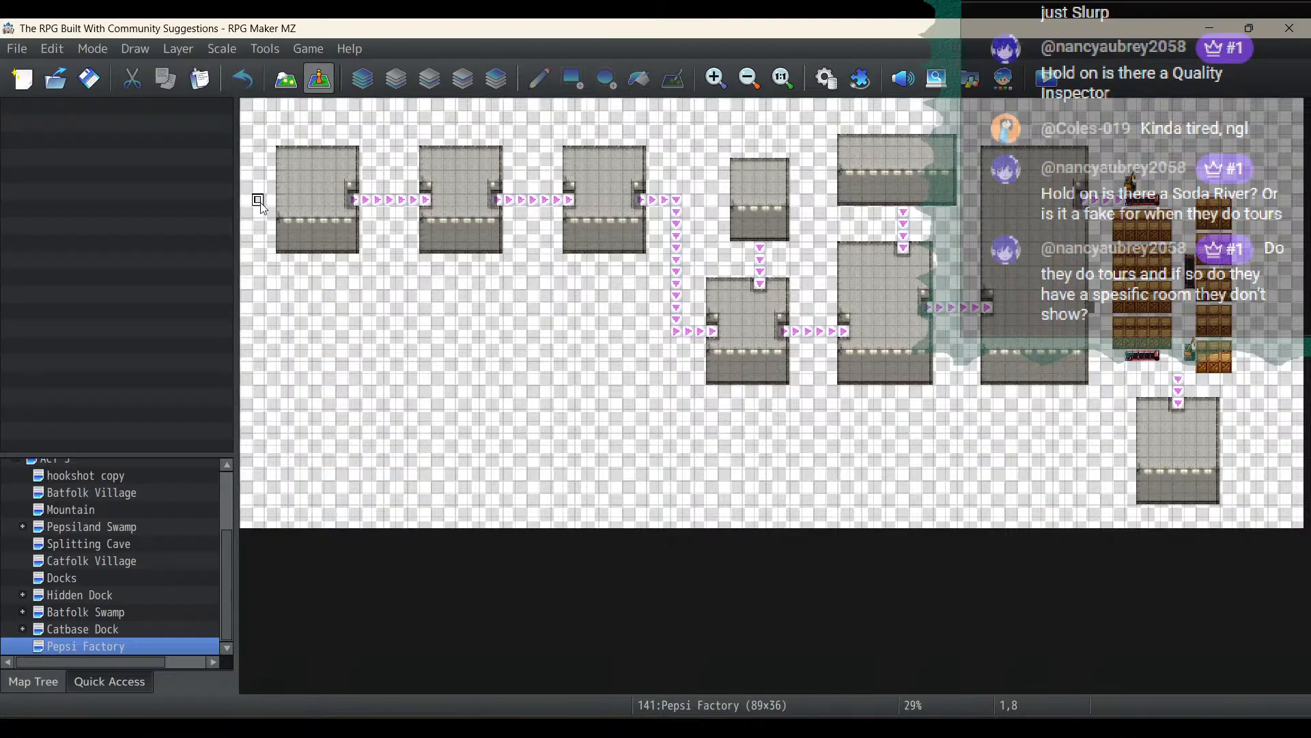
{"action": "left_click", "coordinate": [272, 200]}
{"action": "left_click", "coordinate": [1239, 335]}
{"action": "left_click", "coordinate": [1262, 332]}
{"action": "right_click", "coordinate": [125, 646]}
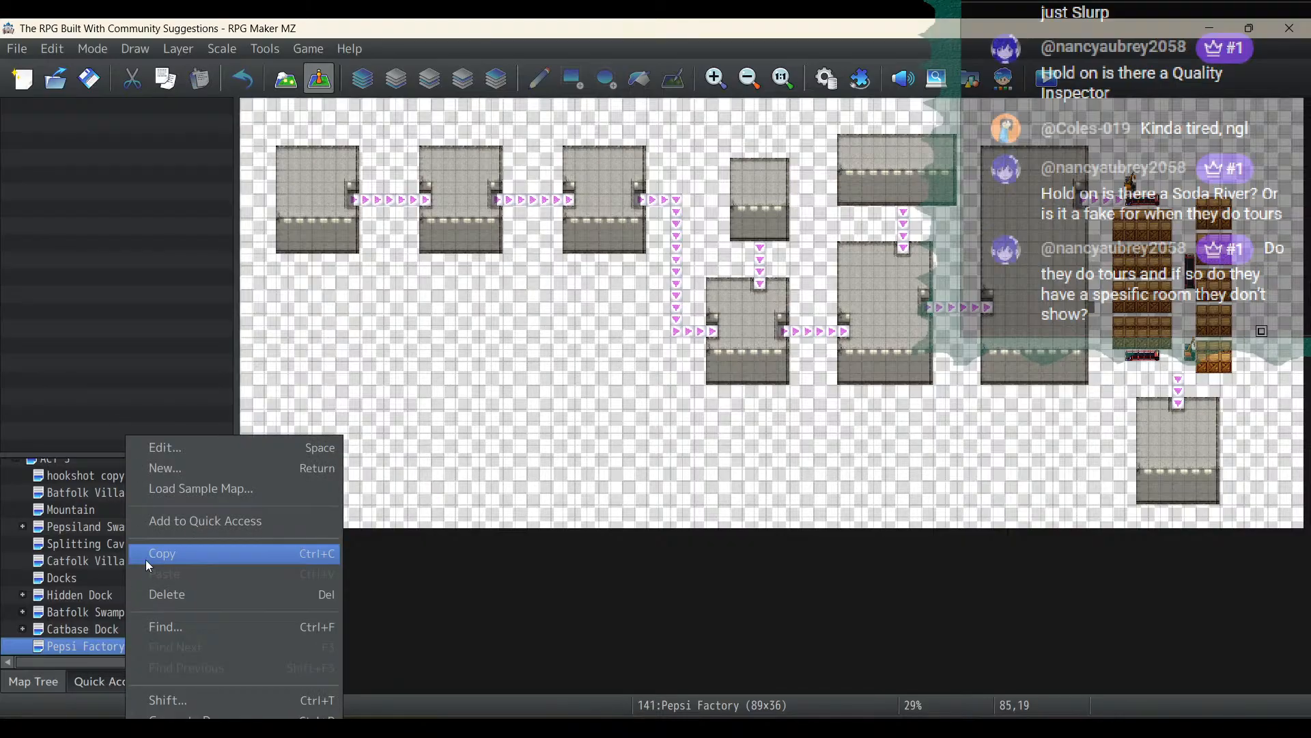
{"action": "left_click", "coordinate": [169, 448]}
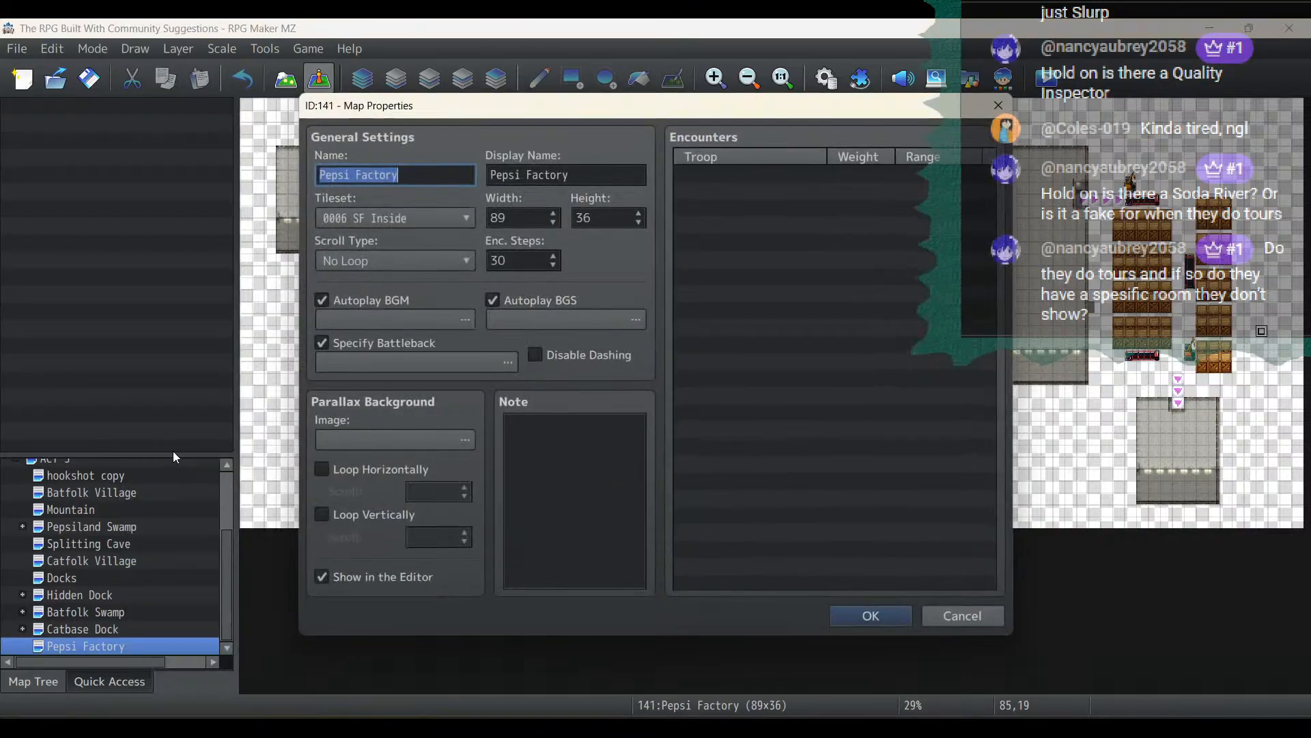
{"action": "double_click", "coordinate": [625, 216]}
{"action": "double_click", "coordinate": [532, 223]}
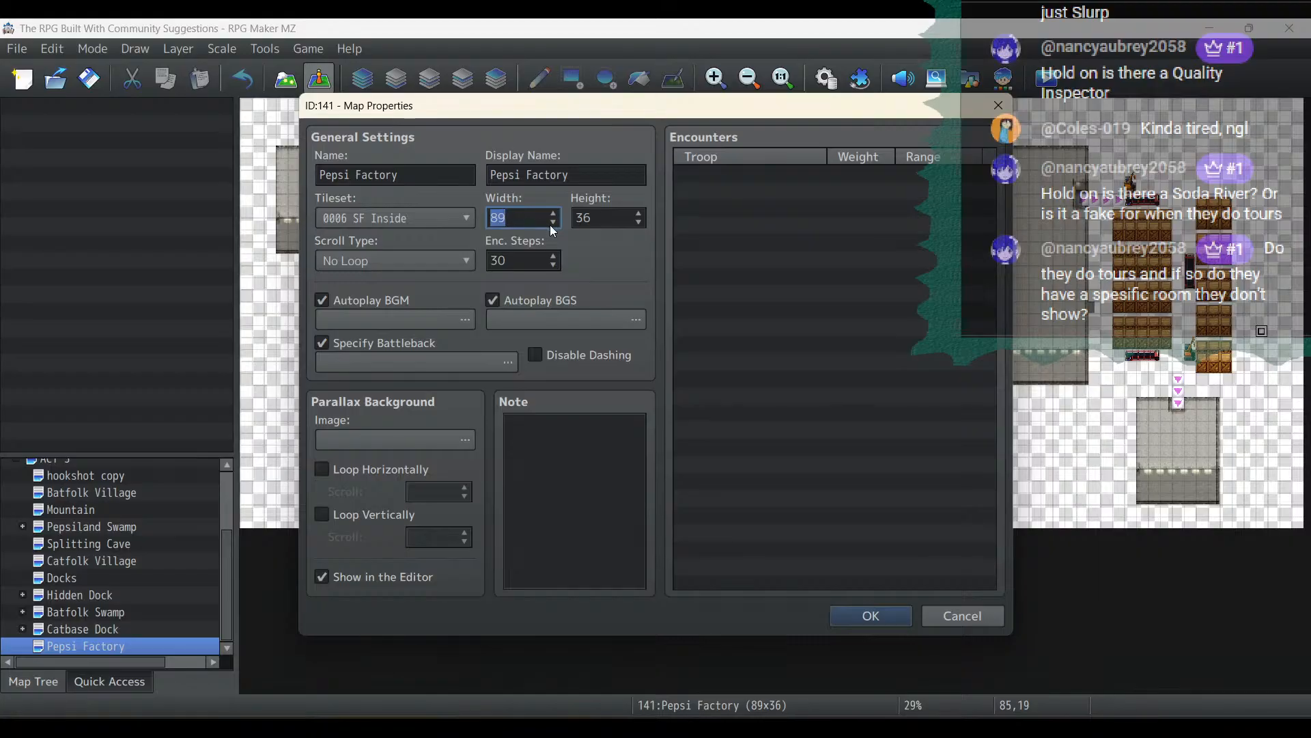
{"action": "type", "text": "85"}
{"action": "left_click", "coordinate": [871, 615]}
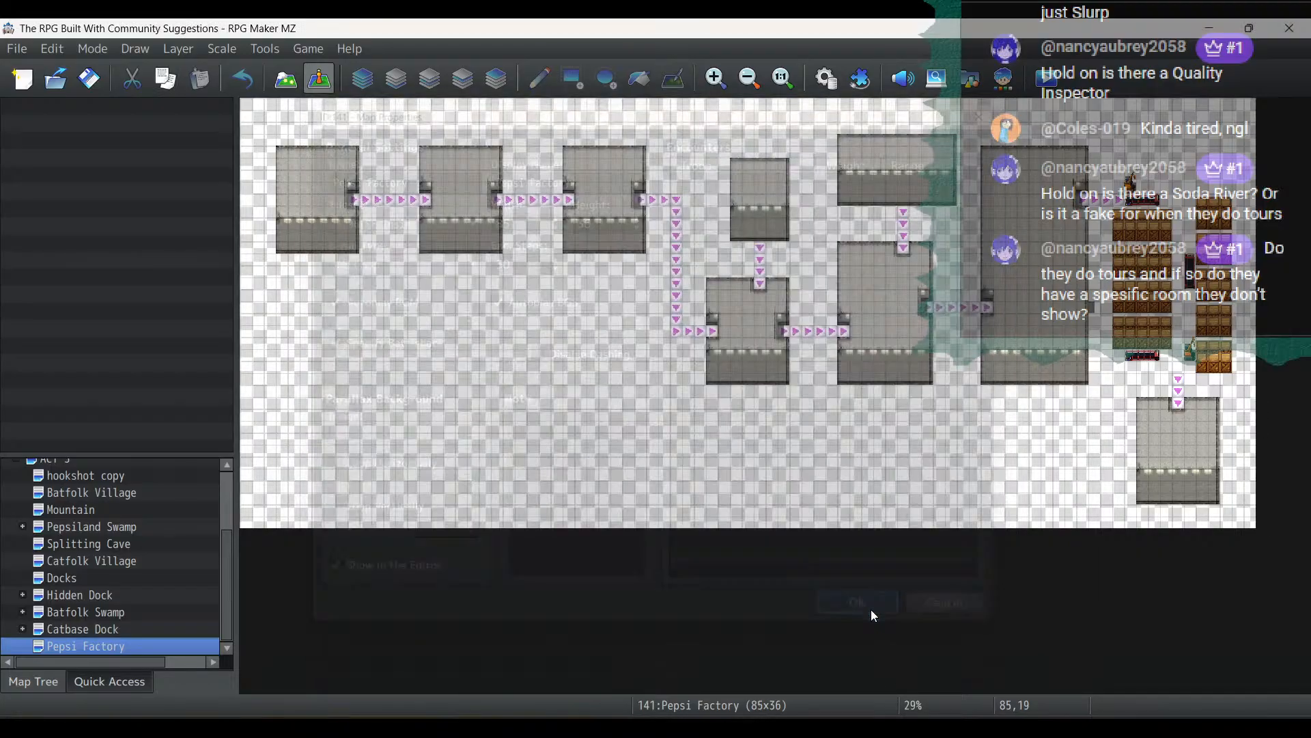
Shift the Pepsi Factory map contents upward by a Y offset of -2
{"action": "right_click", "coordinate": [94, 646]}
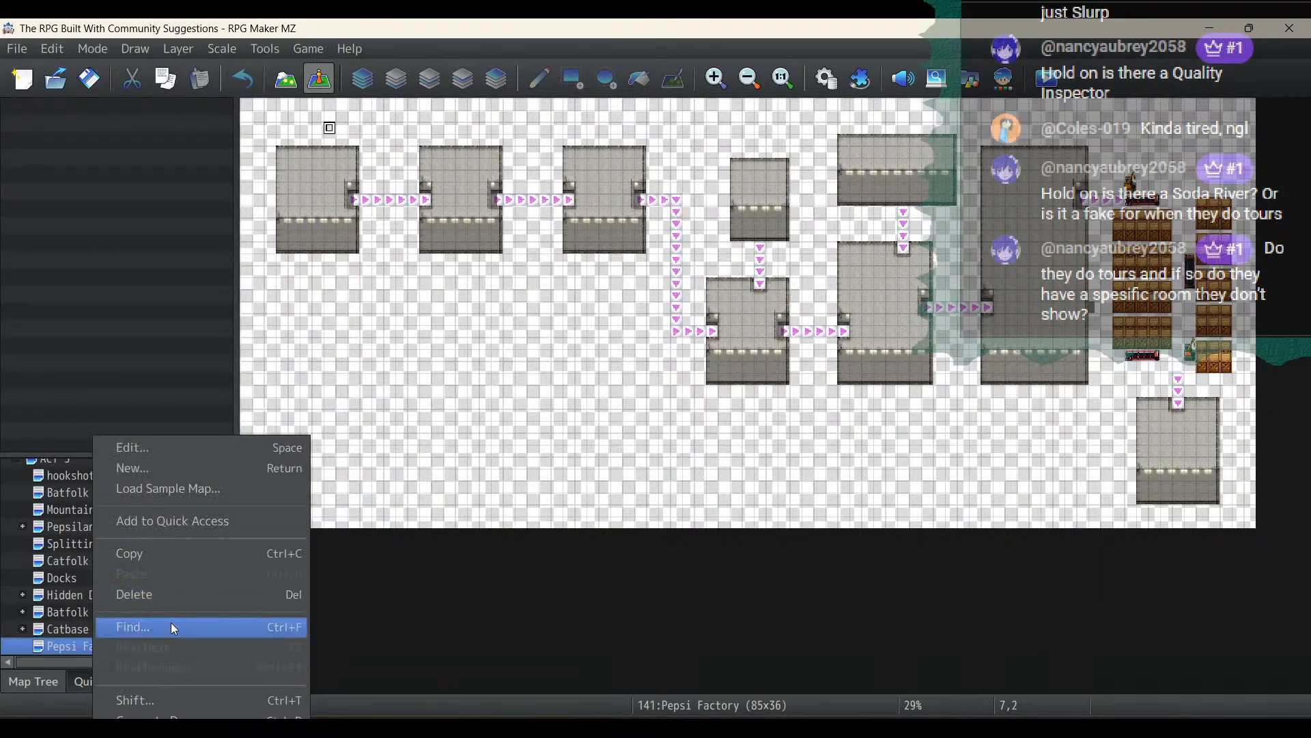
{"action": "left_click", "coordinate": [165, 698]}
{"action": "left_click", "coordinate": [730, 383]}
{"action": "left_click", "coordinate": [730, 383]}
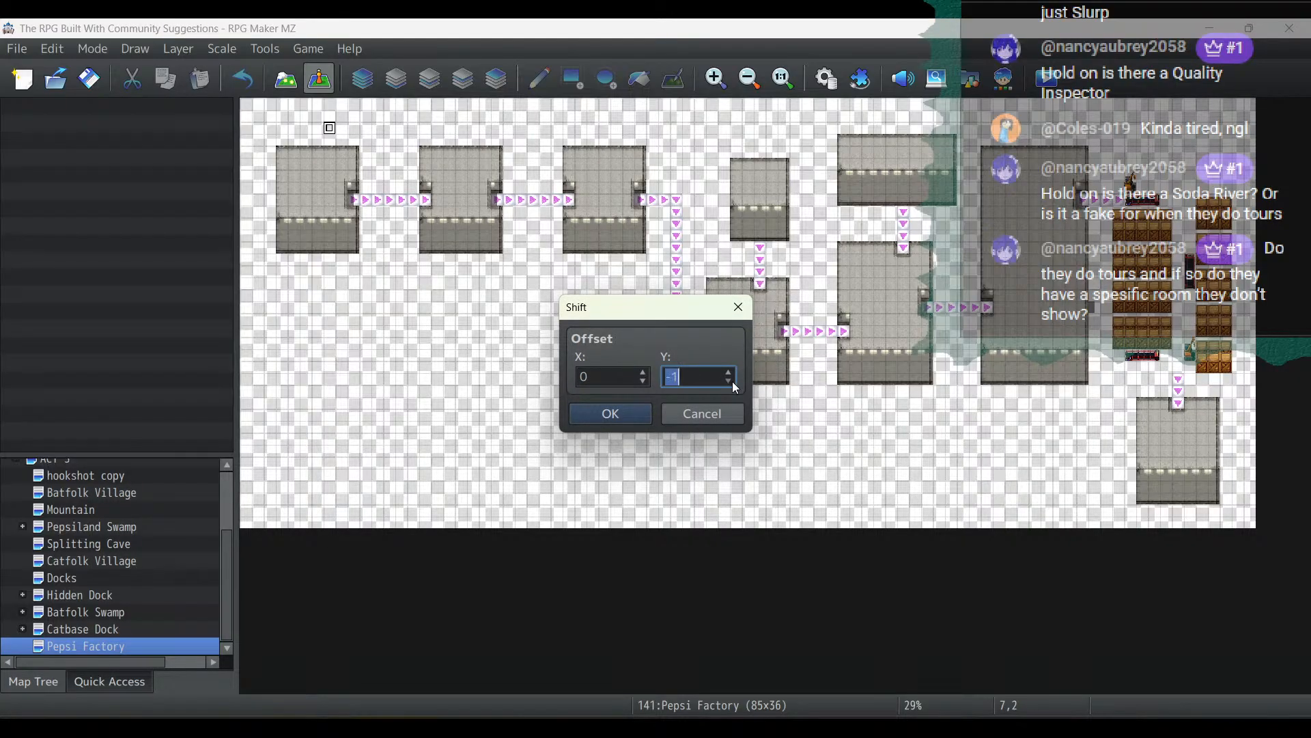
{"action": "left_click", "coordinate": [618, 418]}
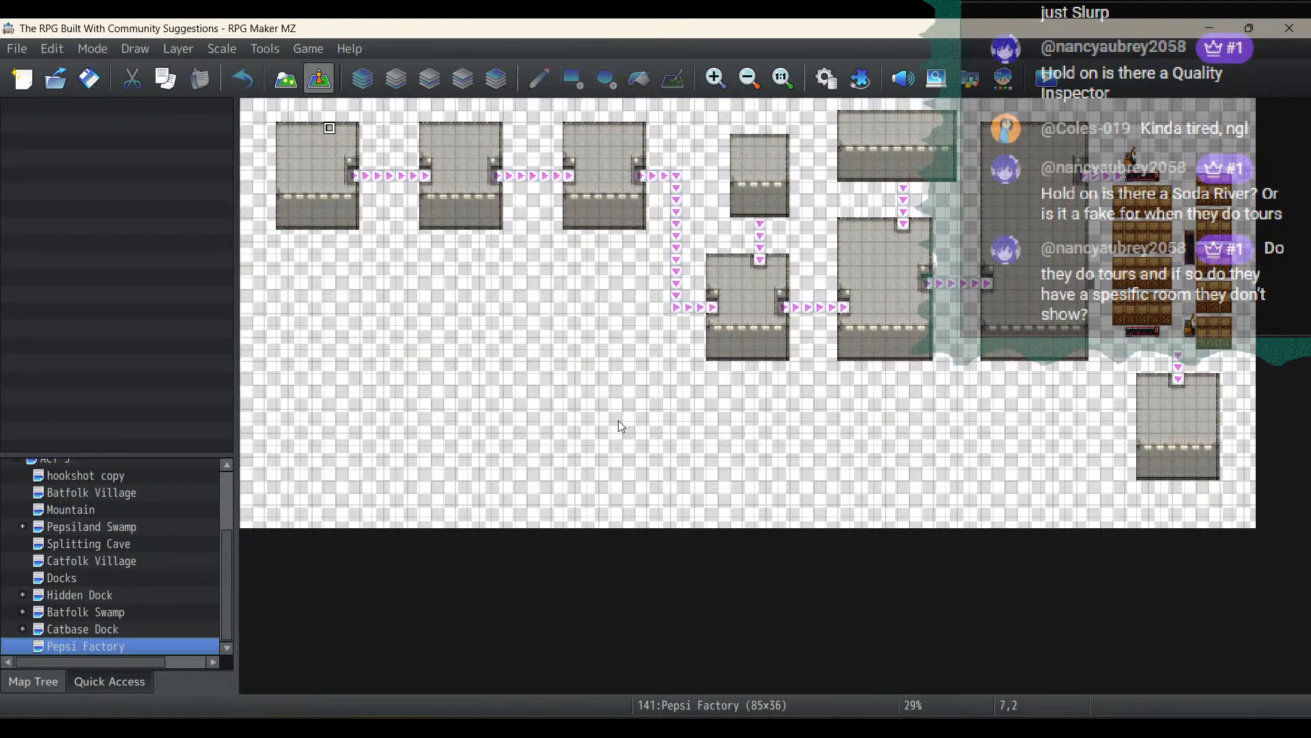
Shift the Pepsi Factory map contents back down by a Y offset of 1
{"action": "right_click", "coordinate": [191, 644]}
{"action": "left_click", "coordinate": [233, 701]}
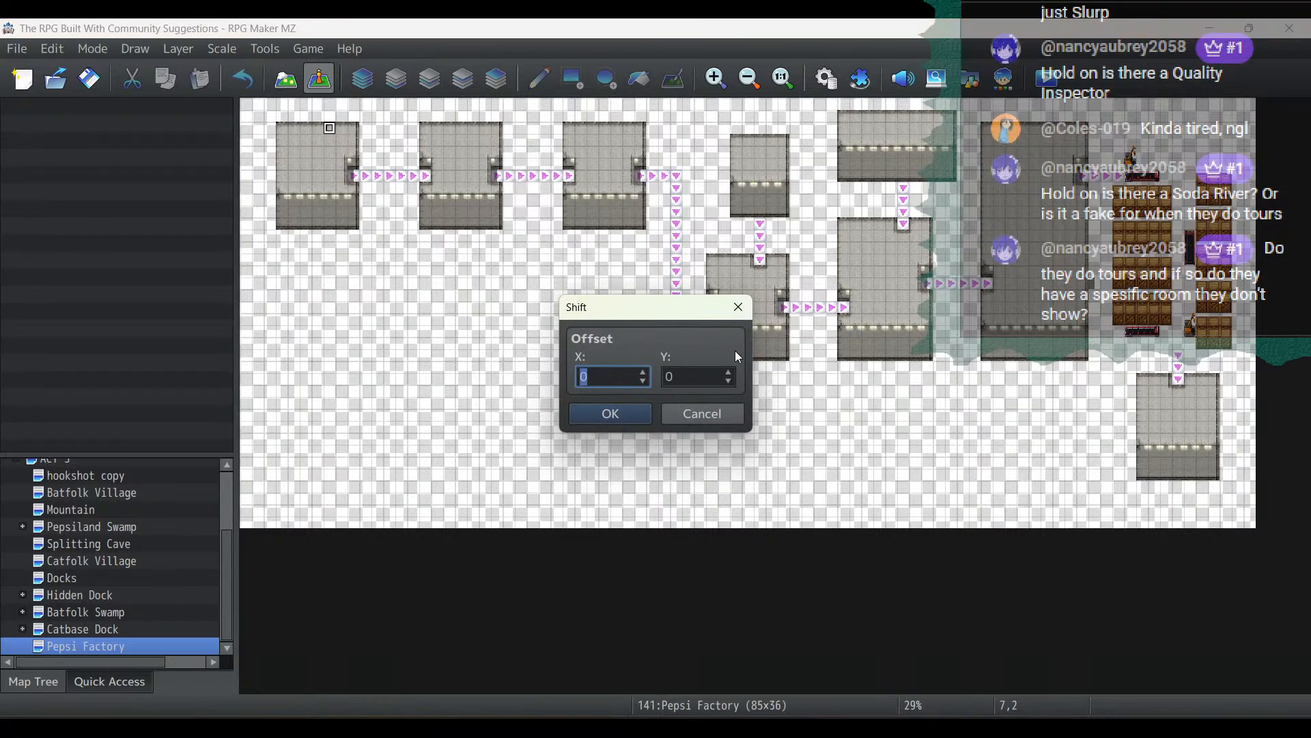
{"action": "left_click", "coordinate": [728, 373]}
{"action": "left_click", "coordinate": [612, 412]}
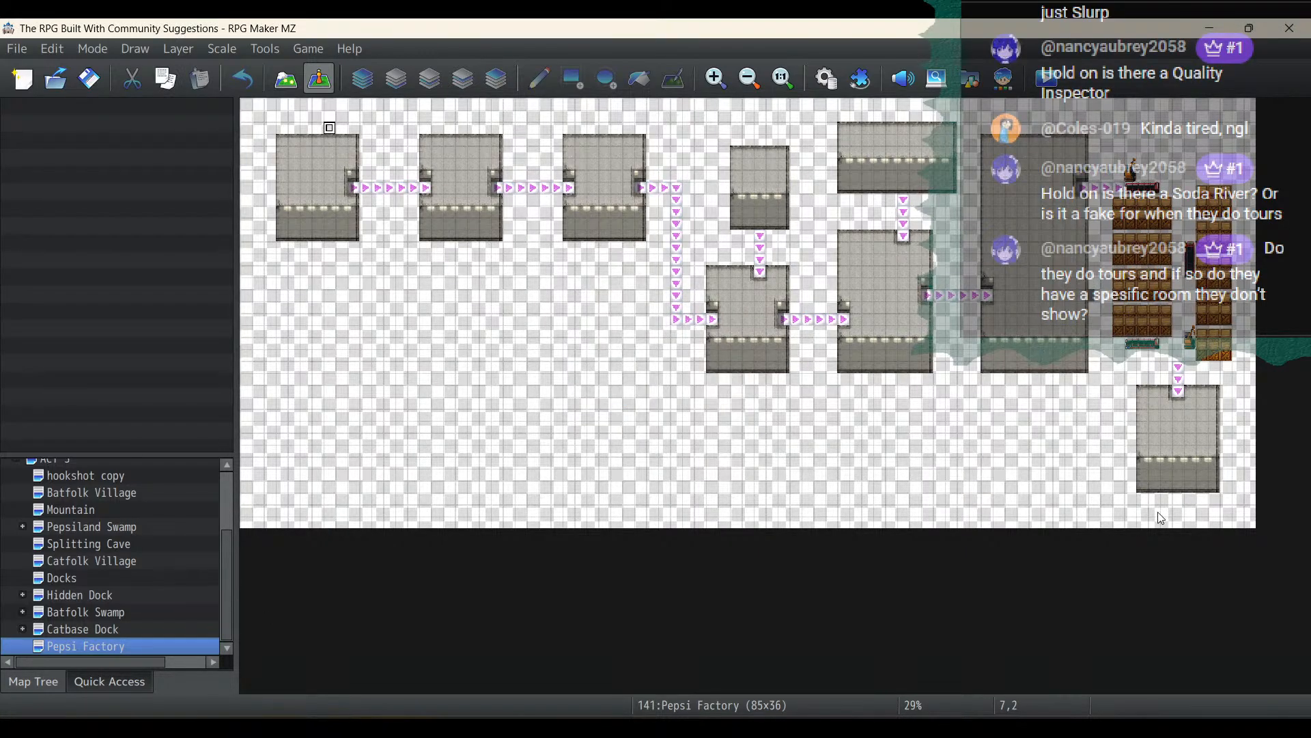
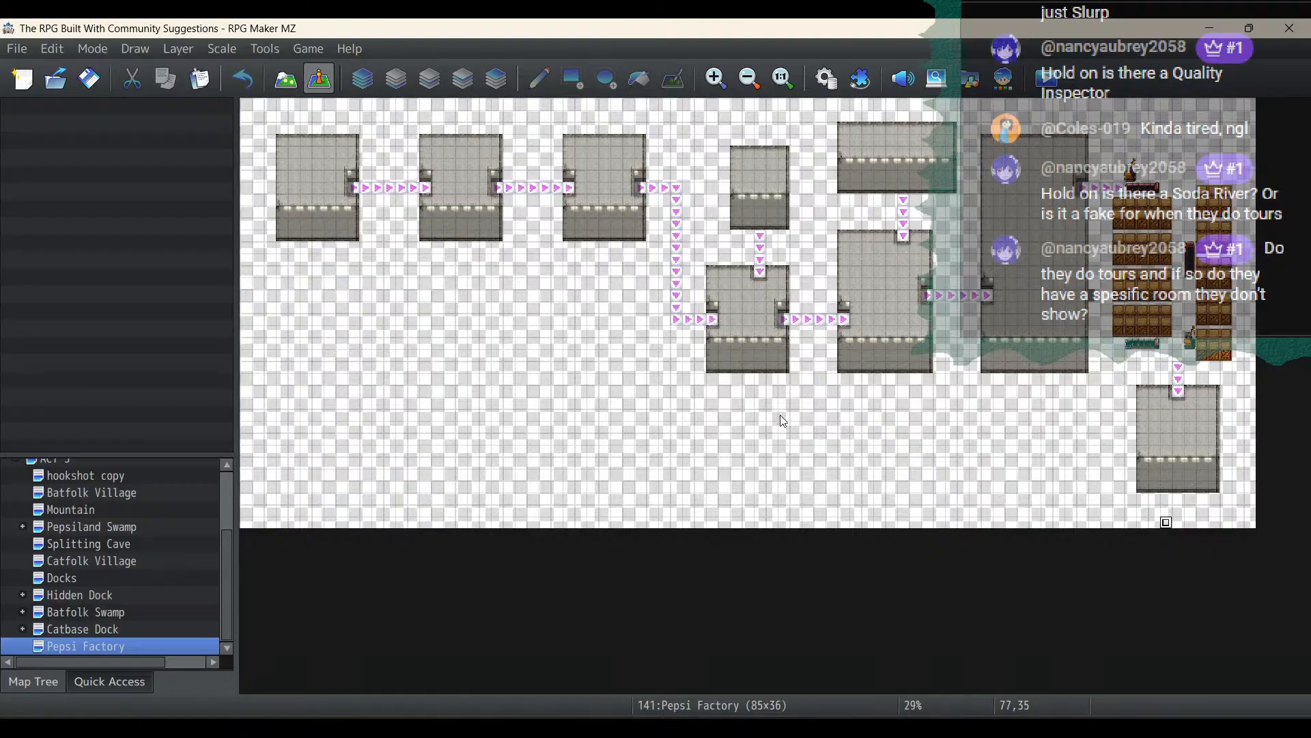
Try covering the arrow path between the first two rooms with the pale blue bordered tile on layer 1
{"action": "left_click", "coordinate": [298, 80]}
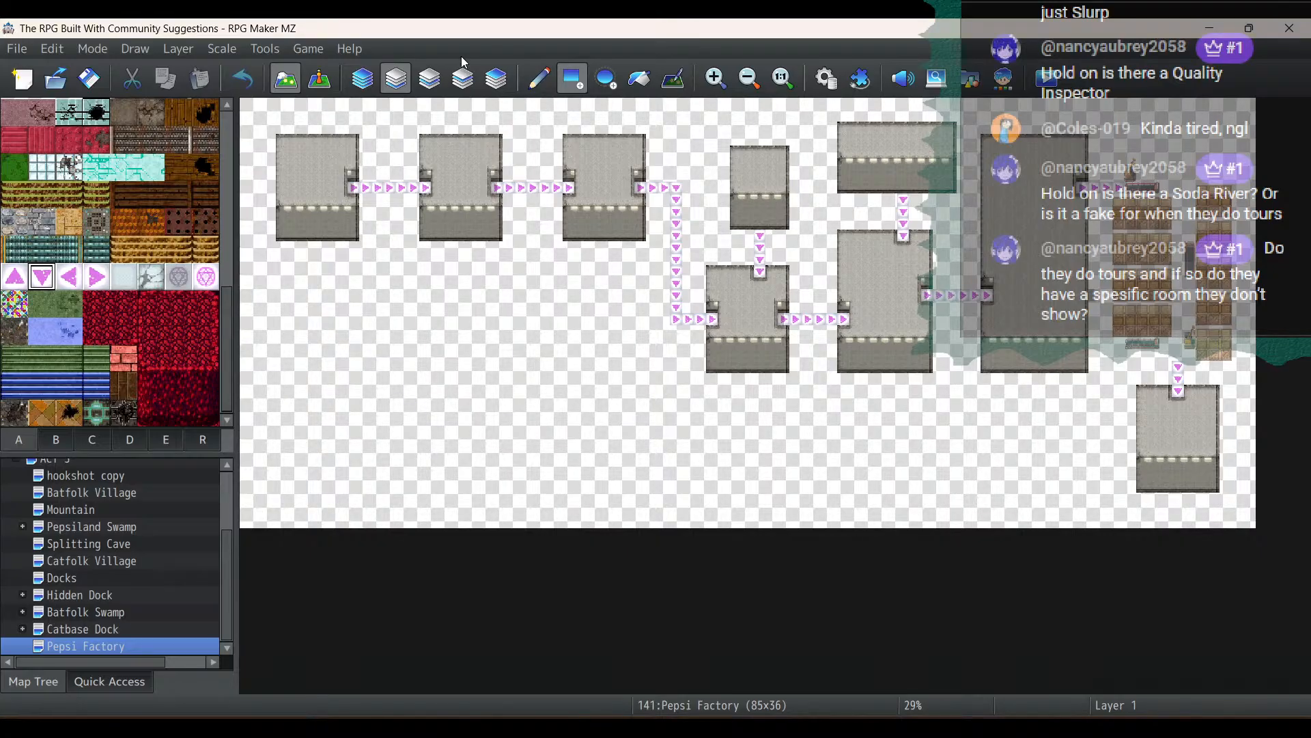
{"action": "scroll", "coordinate": [97, 248], "scroll_direction": "down", "scroll_amount": 6}
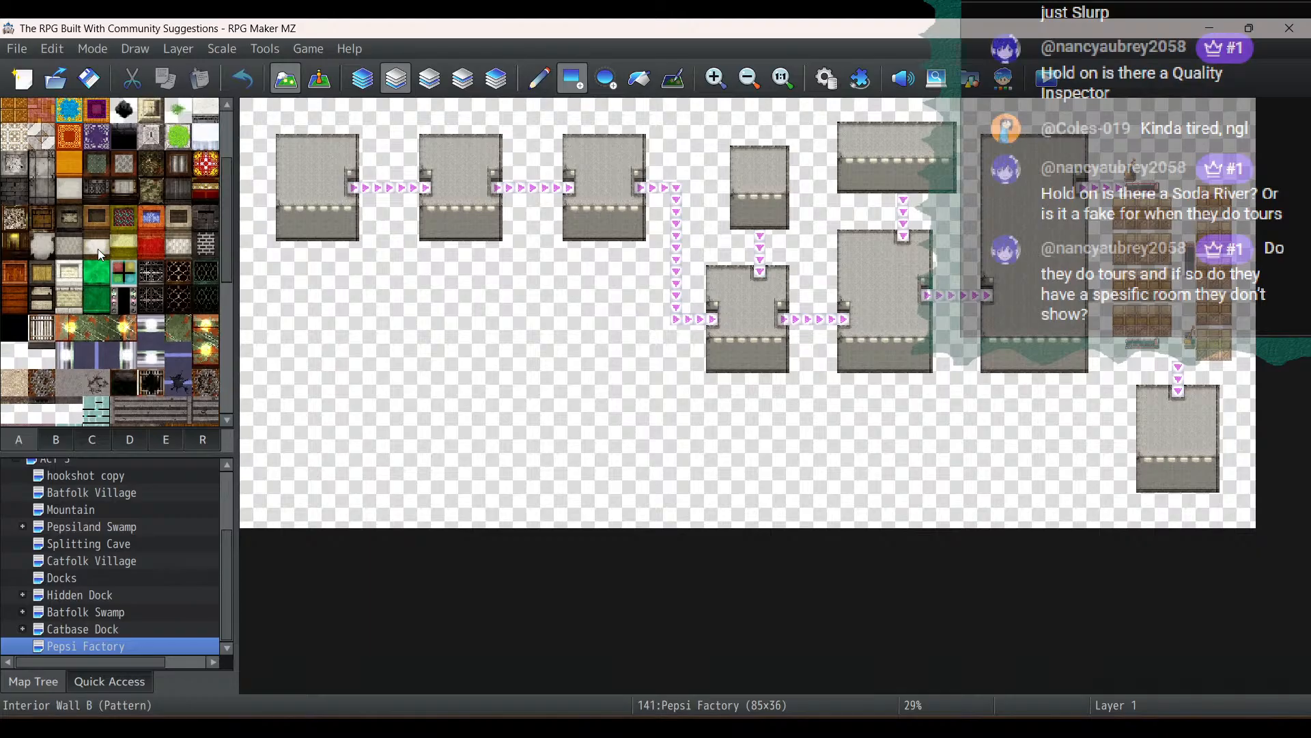
{"action": "scroll", "coordinate": [98, 250], "scroll_direction": "up", "scroll_amount": 2}
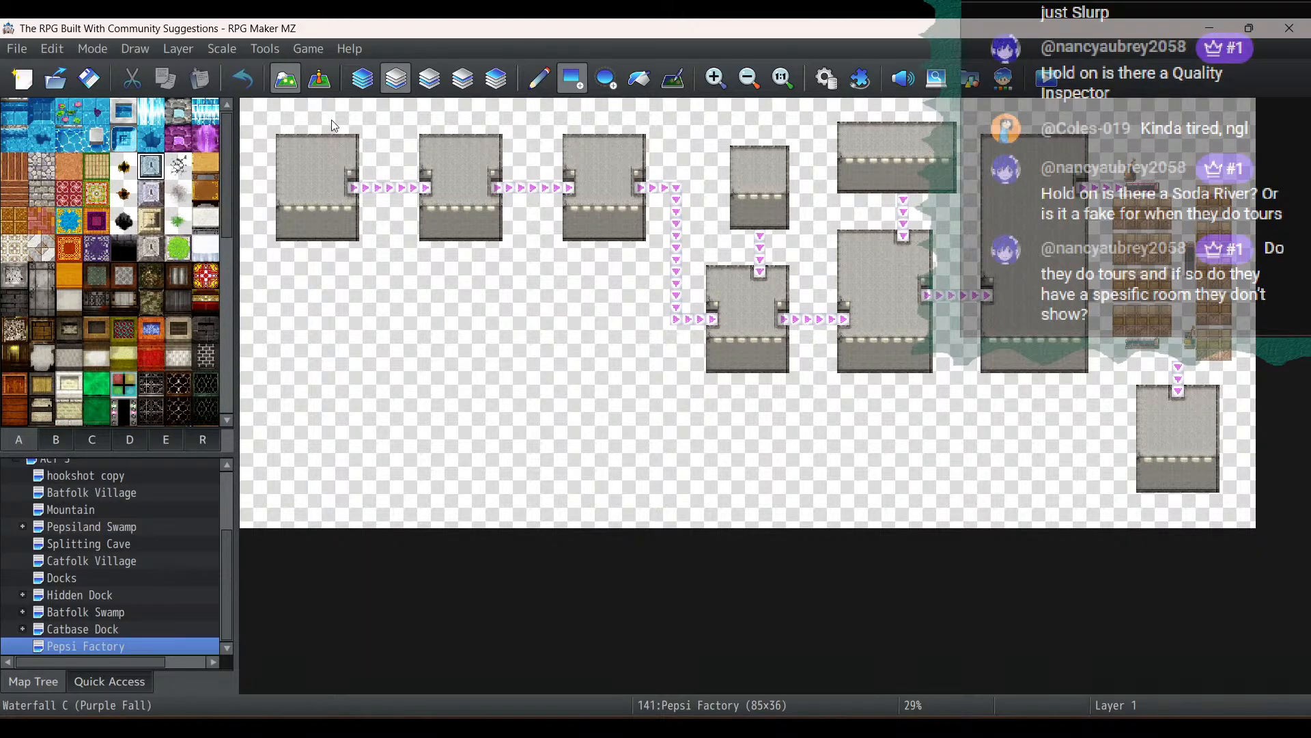
{"action": "left_click", "coordinate": [416, 83]}
{"action": "left_click", "coordinate": [403, 86]}
{"action": "left_click_drag", "start_coordinate": [354, 188], "coordinate": [429, 194]}
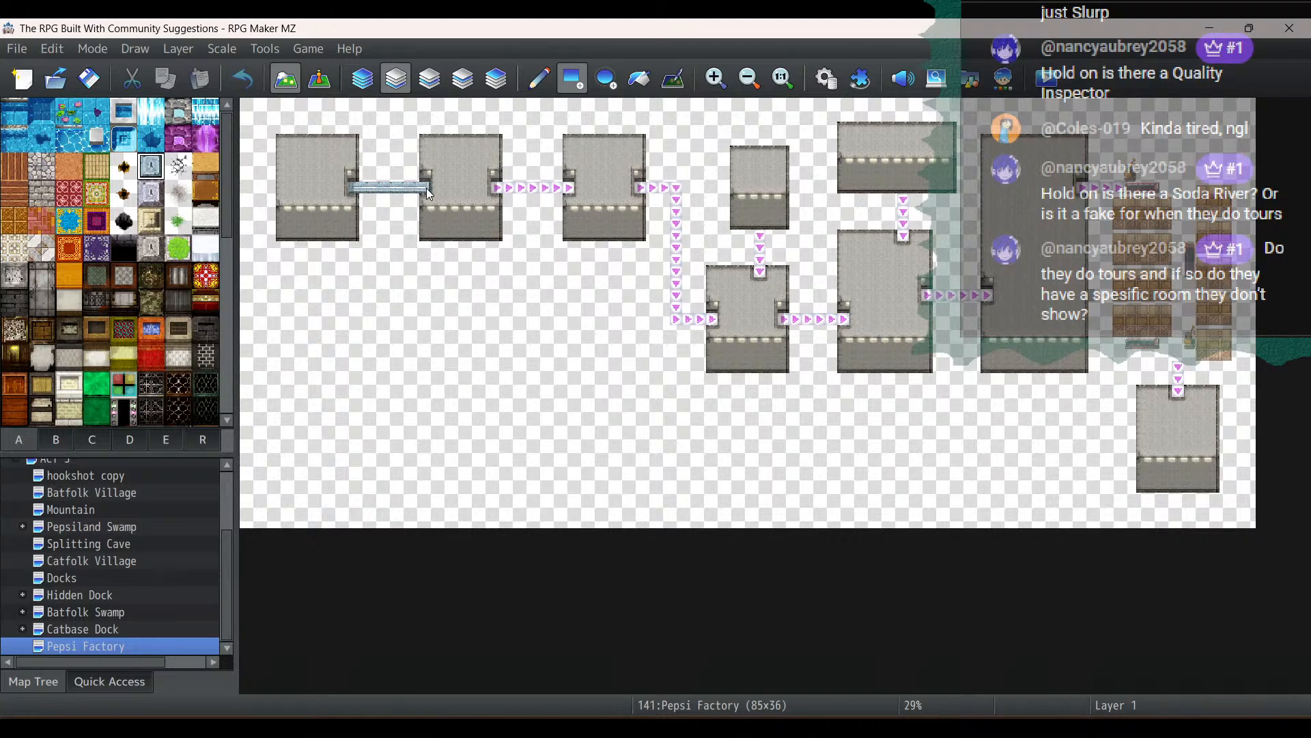
Try placing a right-pointing arrow tile on layer 2 in the middle of the blue strip between the first two rooms
{"action": "left_click", "coordinate": [67, 440]}
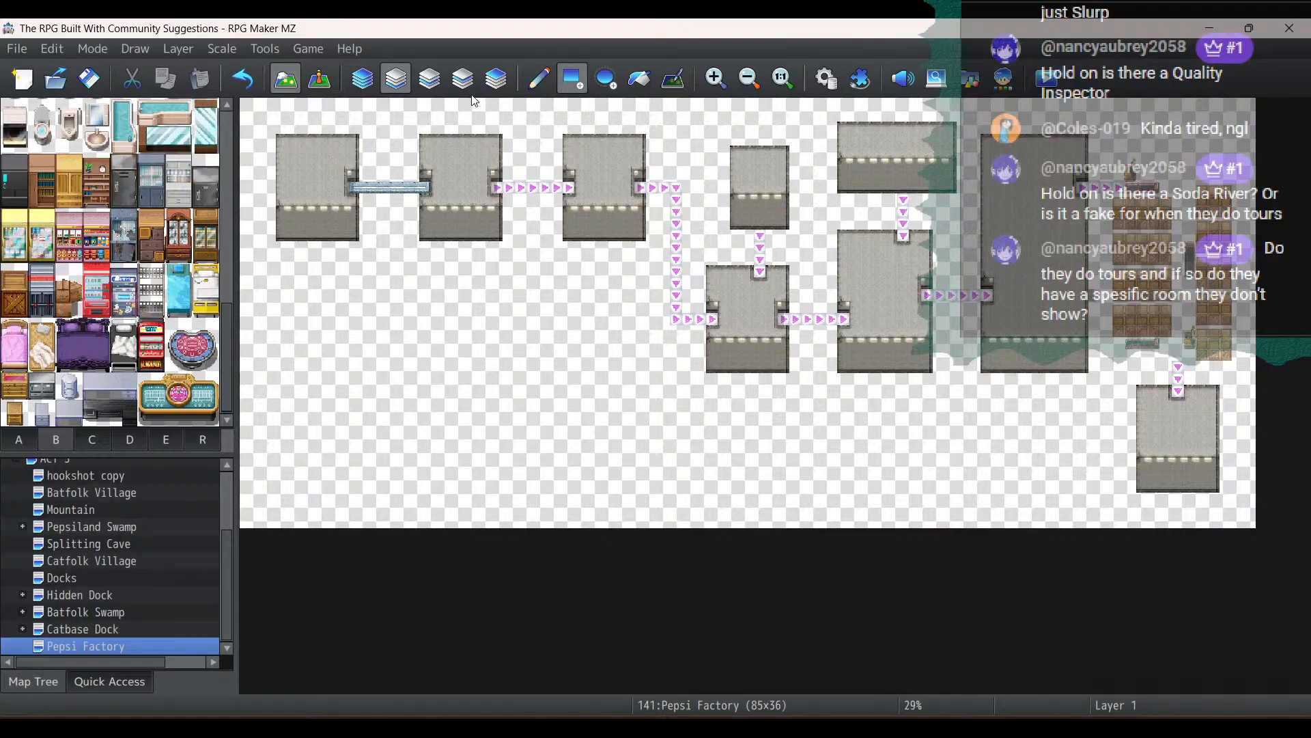
{"action": "left_click", "coordinate": [429, 79]}
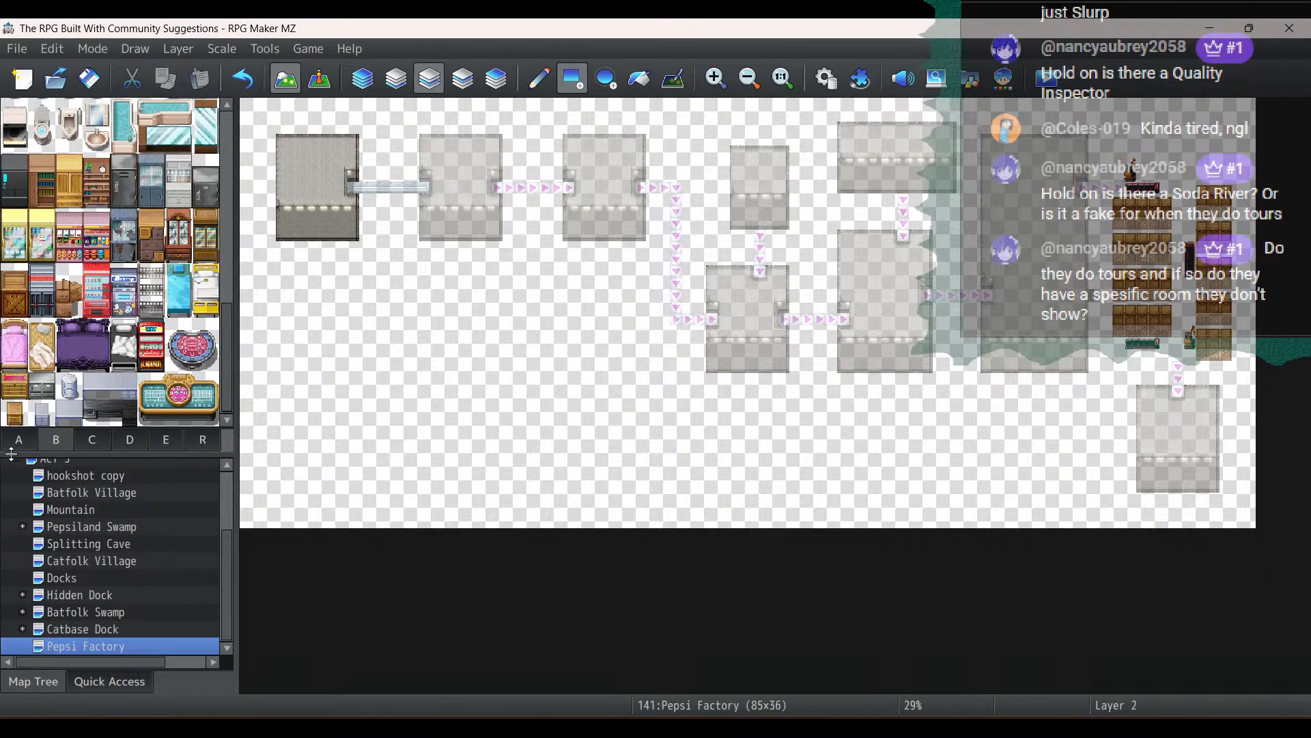
{"action": "left_click", "coordinate": [29, 441]}
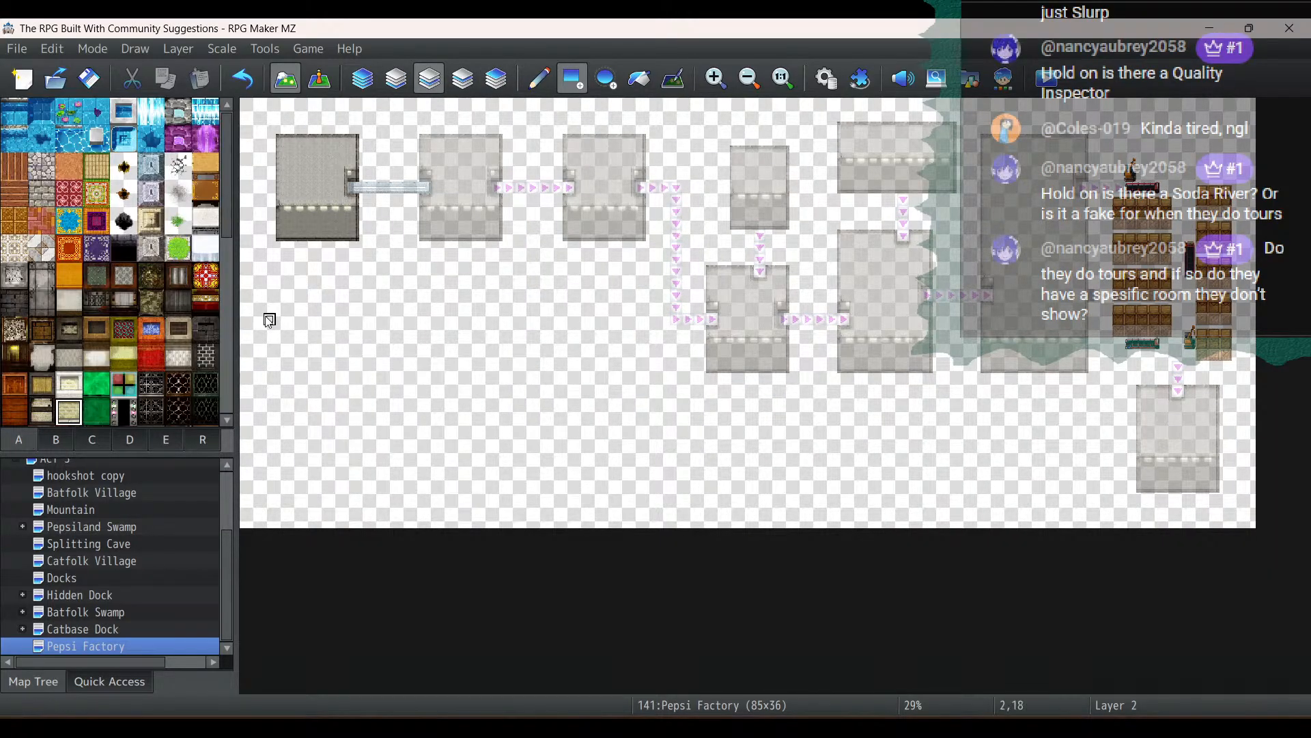
{"action": "scroll", "coordinate": [161, 343], "scroll_direction": "down", "scroll_amount": 3}
{"action": "scroll", "coordinate": [161, 342], "scroll_direction": "down", "scroll_amount": 3}
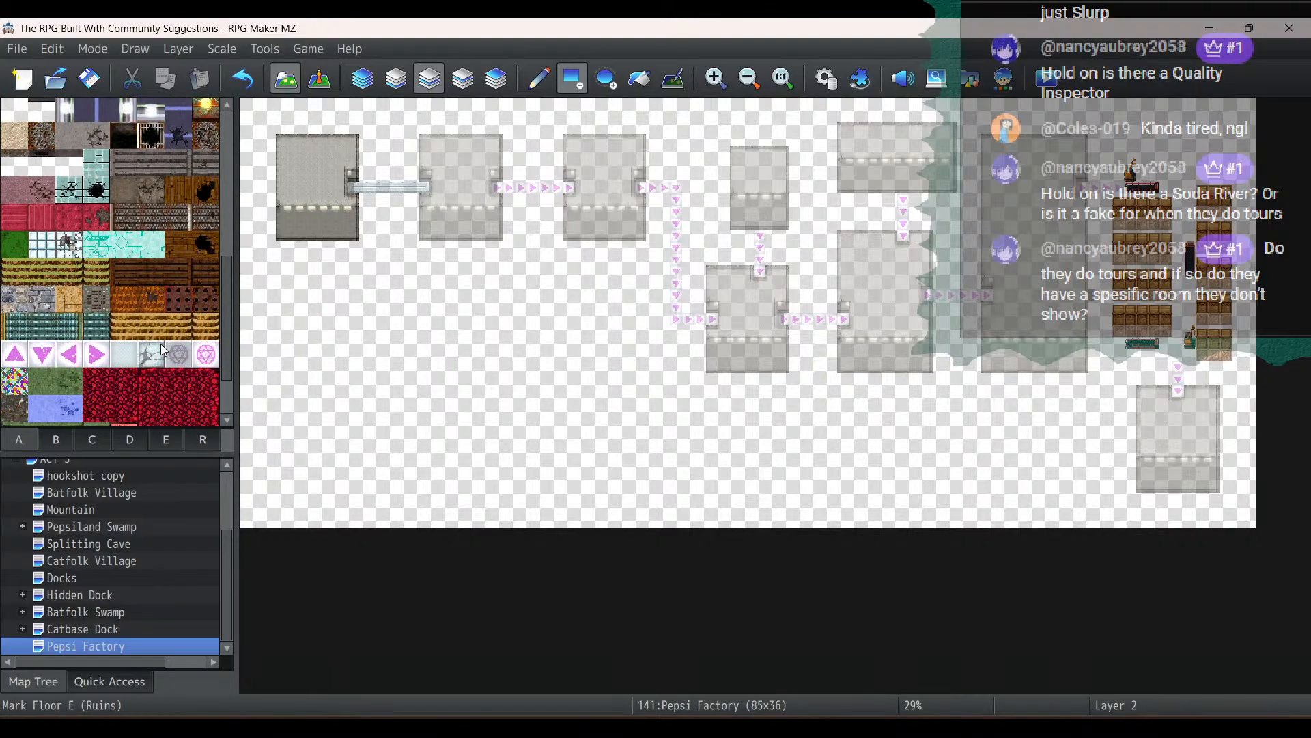
{"action": "left_click", "coordinate": [97, 353]}
{"action": "left_click", "coordinate": [390, 187]}
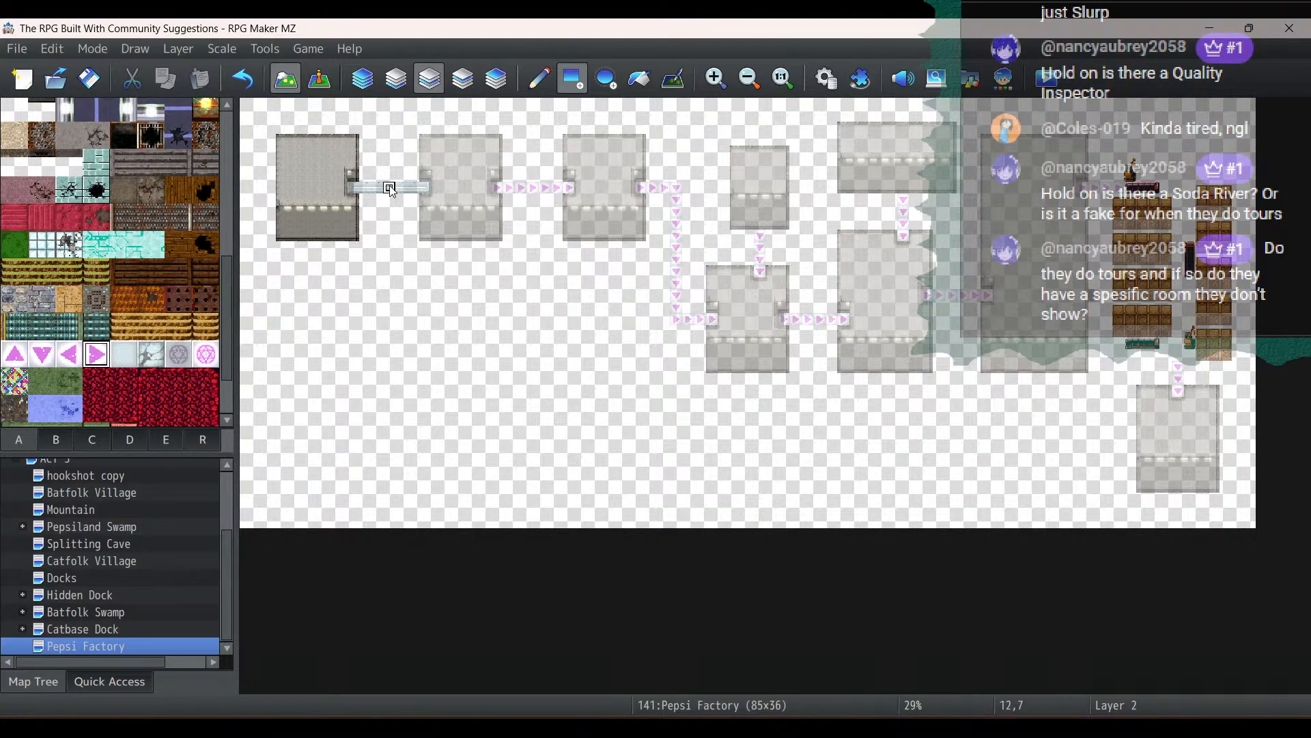
Inspect the blue strip in event mode at closer range, and undo both the arrow and the strip
{"action": "left_click", "coordinate": [715, 78]}
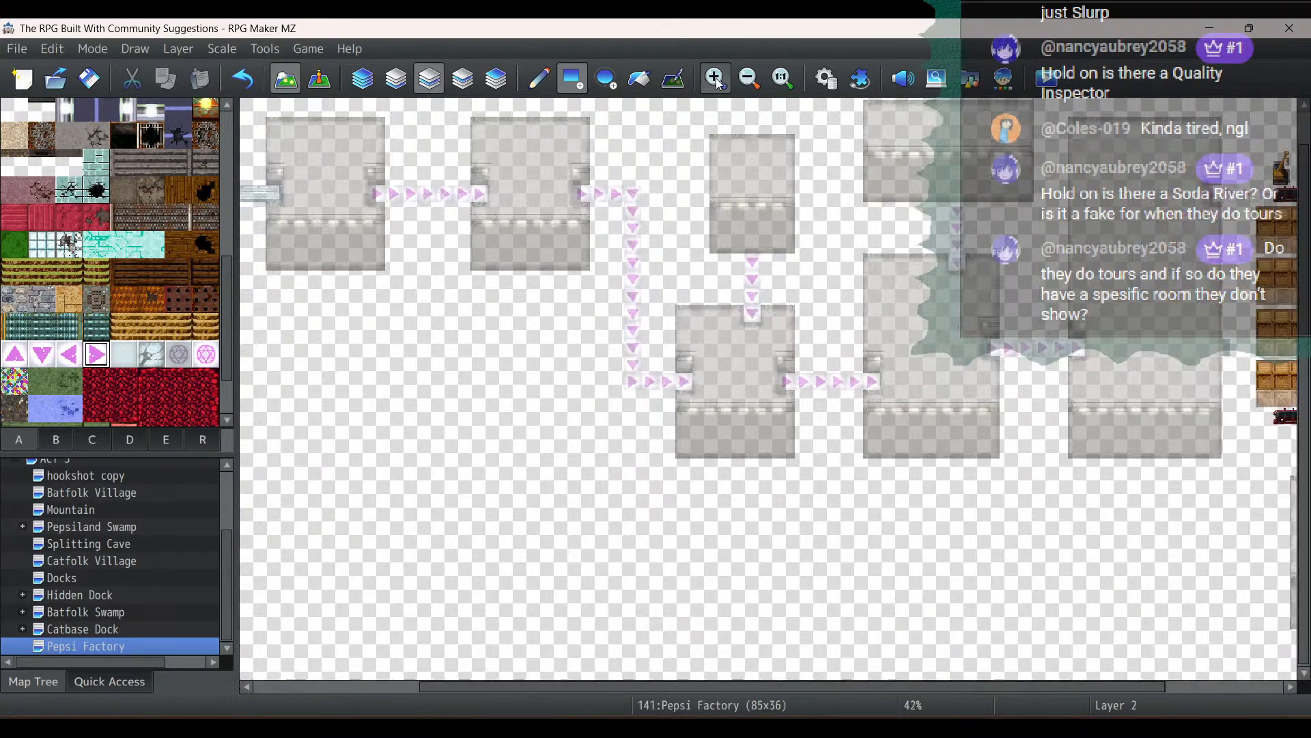
{"action": "left_click", "coordinate": [715, 79]}
{"action": "left_click_drag", "start_coordinate": [722, 685], "coordinate": [426, 688]}
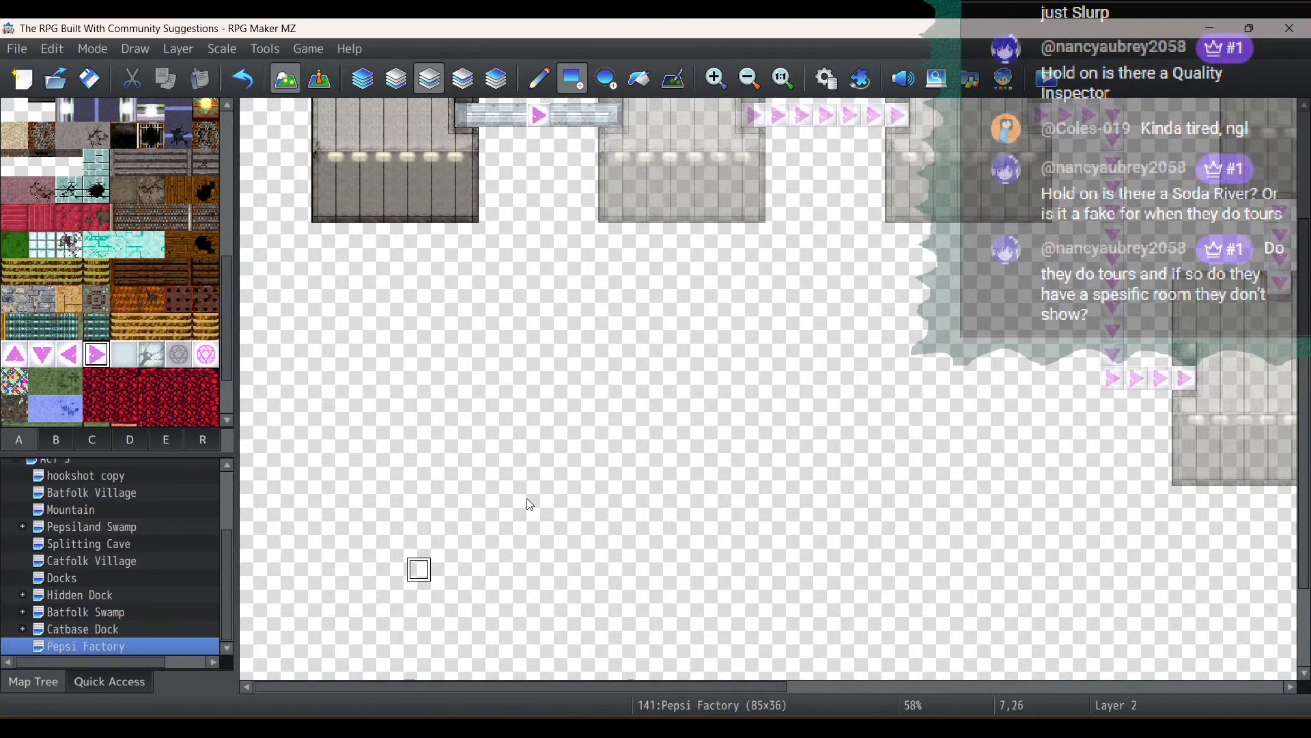
{"action": "scroll", "coordinate": [634, 406], "scroll_direction": "up", "scroll_amount": 3}
{"action": "scroll", "coordinate": [539, 228], "scroll_direction": "up", "scroll_amount": 1}
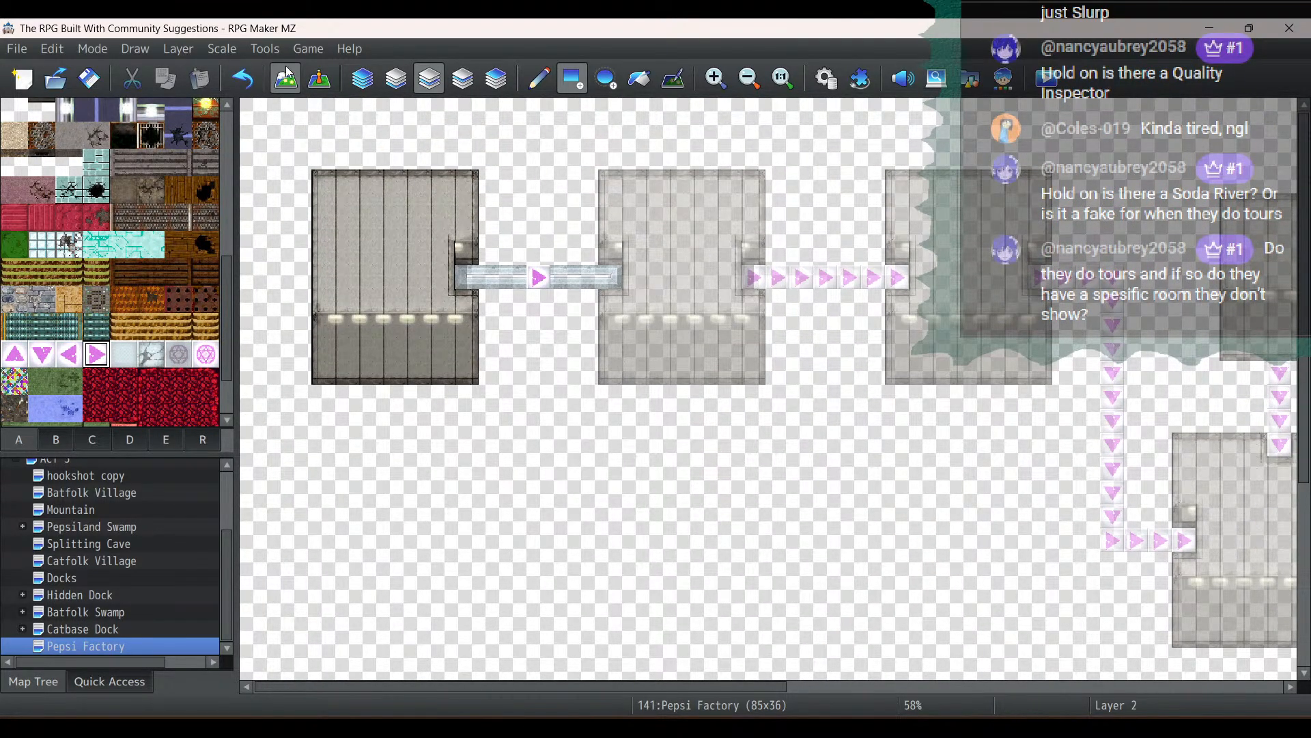
{"action": "left_click", "coordinate": [321, 80]}
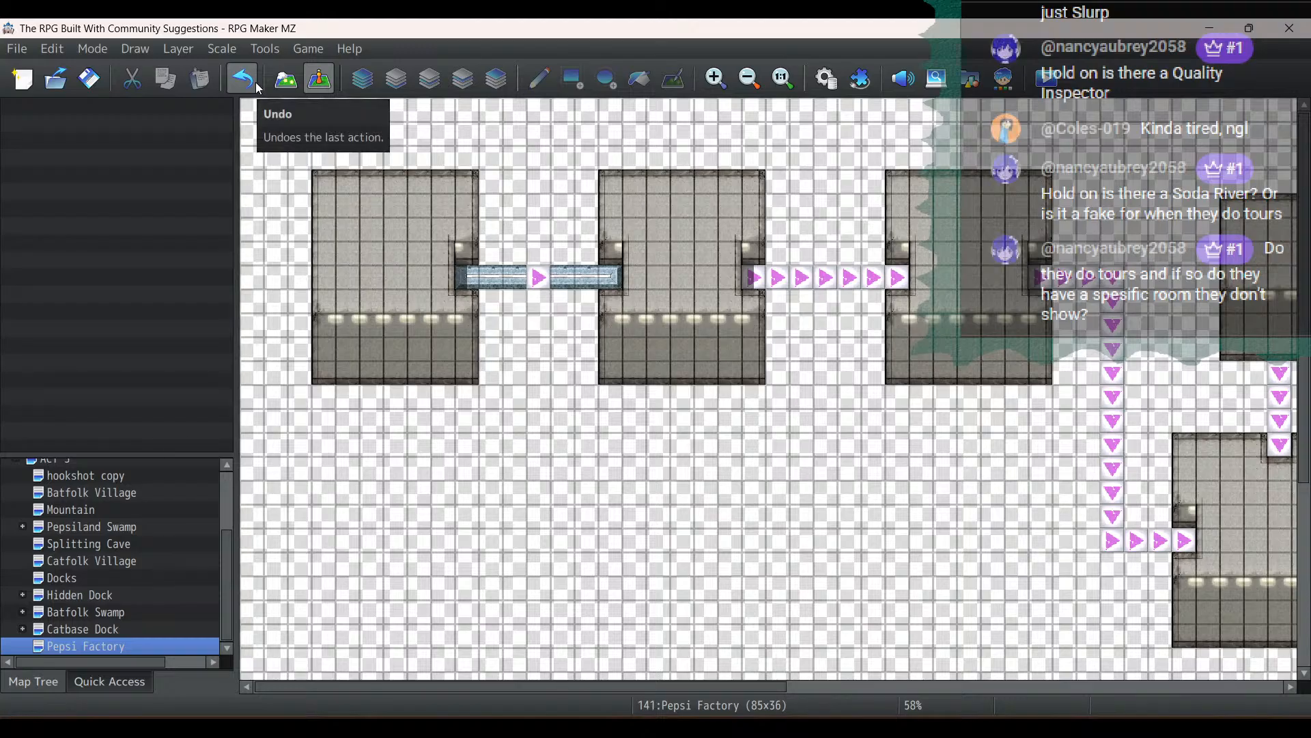
{"action": "left_click", "coordinate": [257, 88]}
{"action": "left_click", "coordinate": [257, 87]}
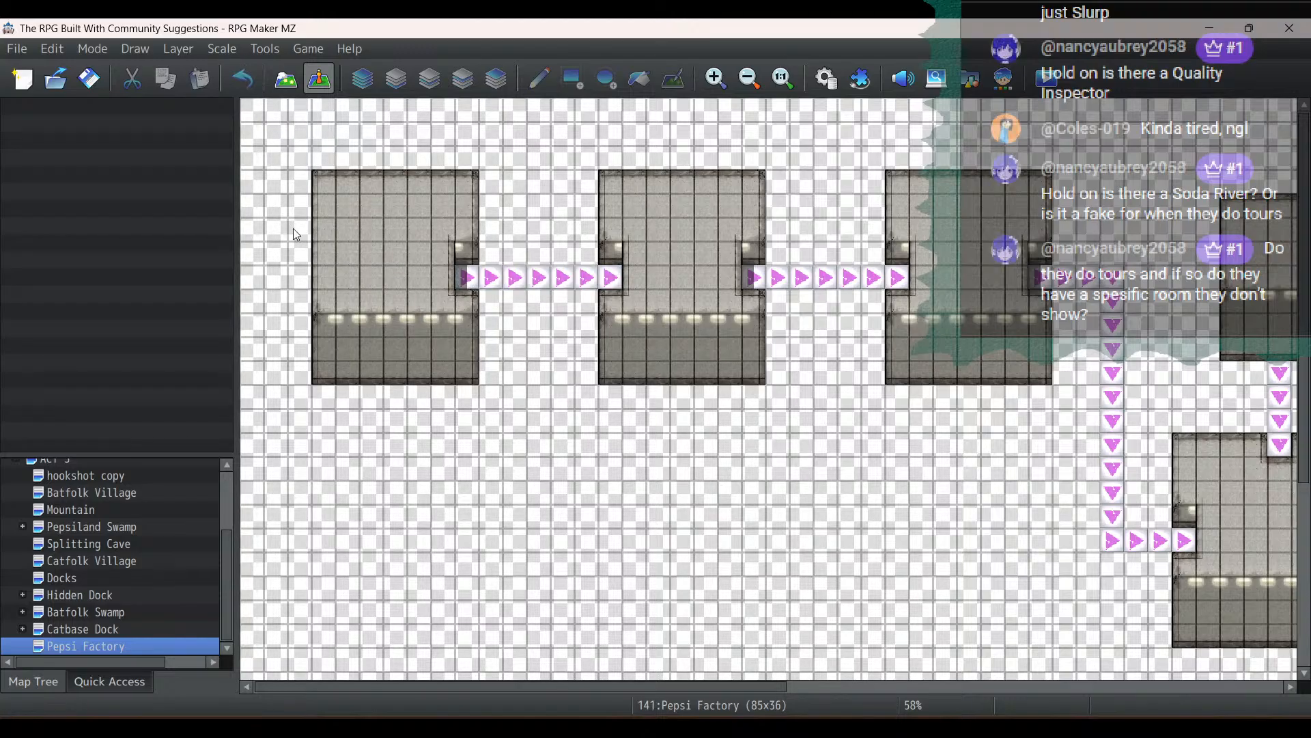
Try running the pale blue tile over and alongside the first arrow path on layer 1, and undo it
{"action": "left_click", "coordinate": [286, 78]}
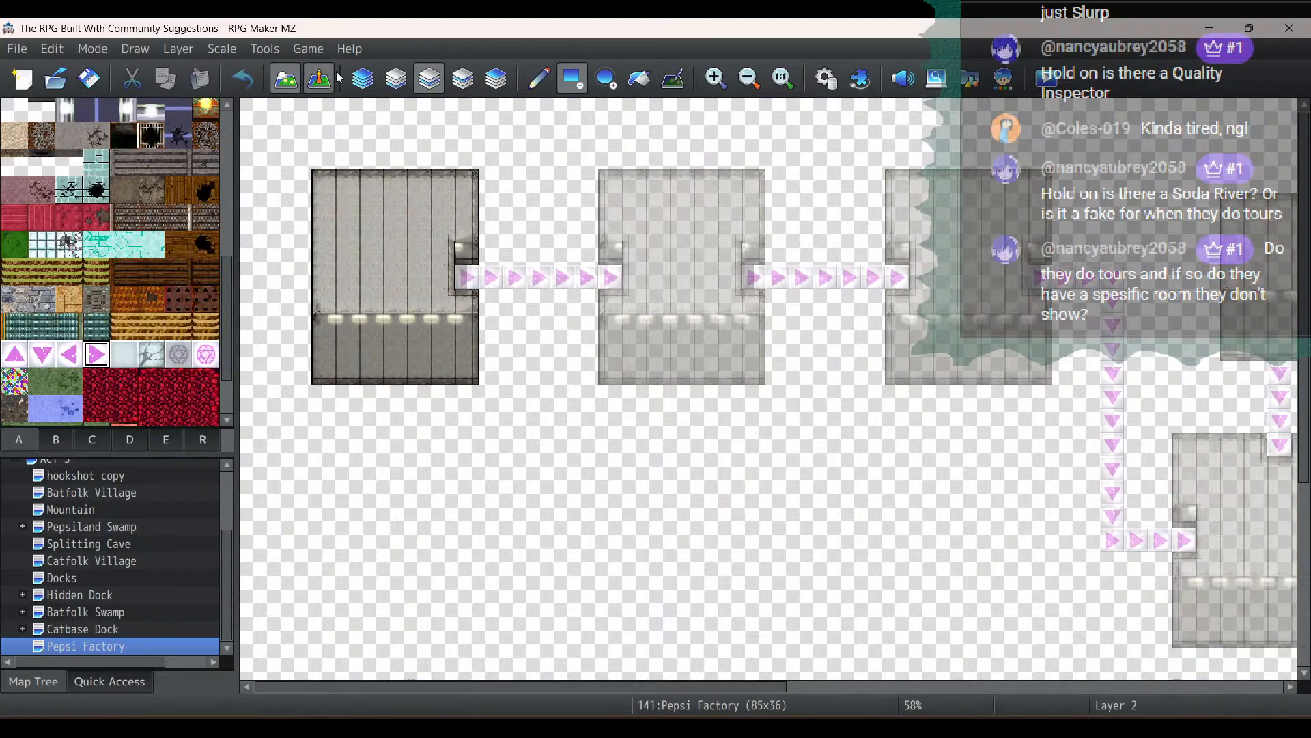
{"action": "left_click", "coordinate": [393, 77]}
{"action": "scroll", "coordinate": [154, 301], "scroll_direction": "up", "scroll_amount": 5}
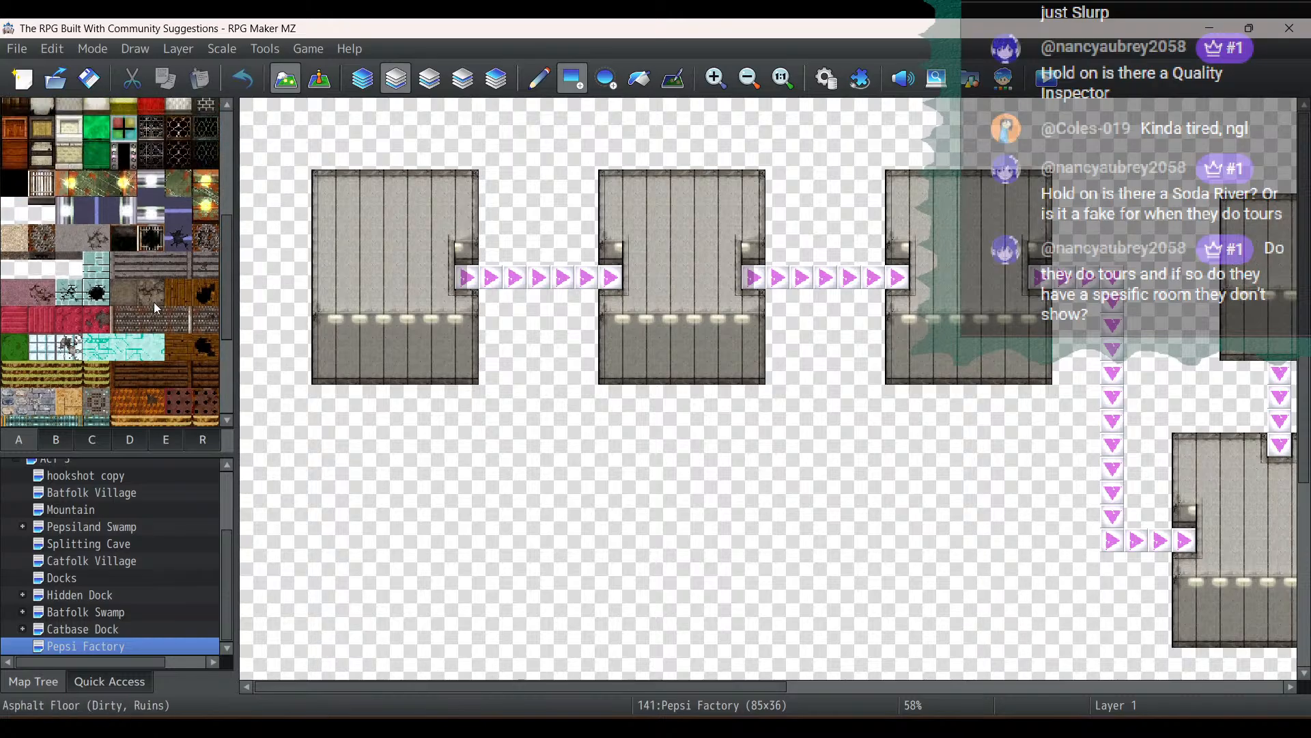
{"action": "scroll", "coordinate": [154, 302], "scroll_direction": "up", "scroll_amount": 4}
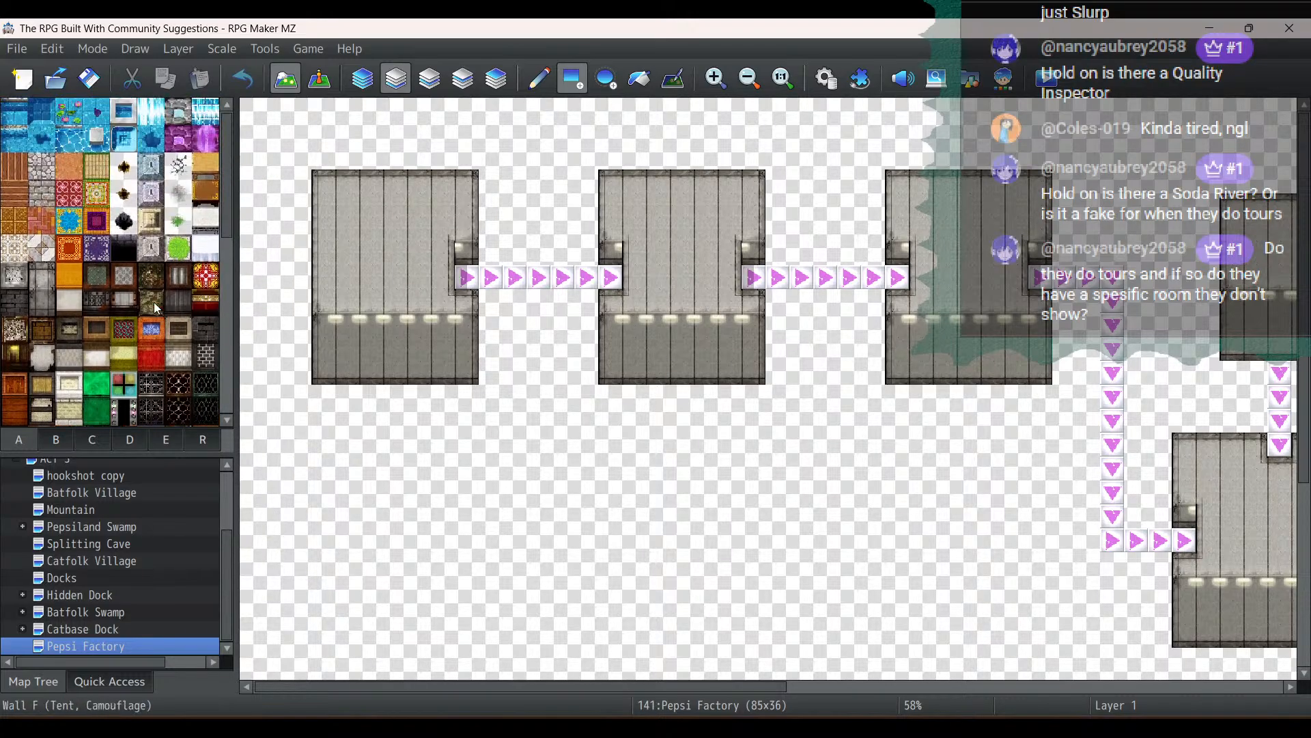
{"action": "left_click", "coordinate": [151, 165]}
{"action": "left_click_drag", "start_coordinate": [490, 253], "coordinate": [586, 254]}
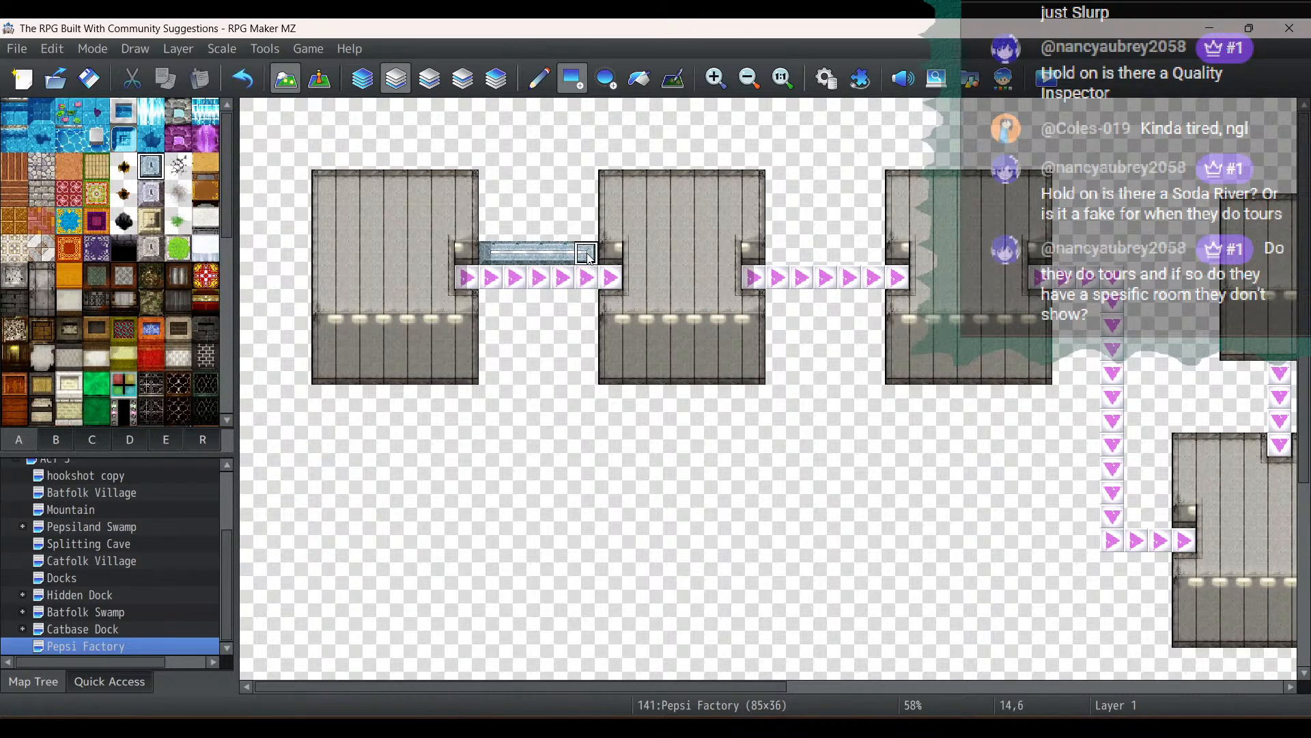
{"action": "left_click_drag", "start_coordinate": [468, 279], "coordinate": [611, 276]}
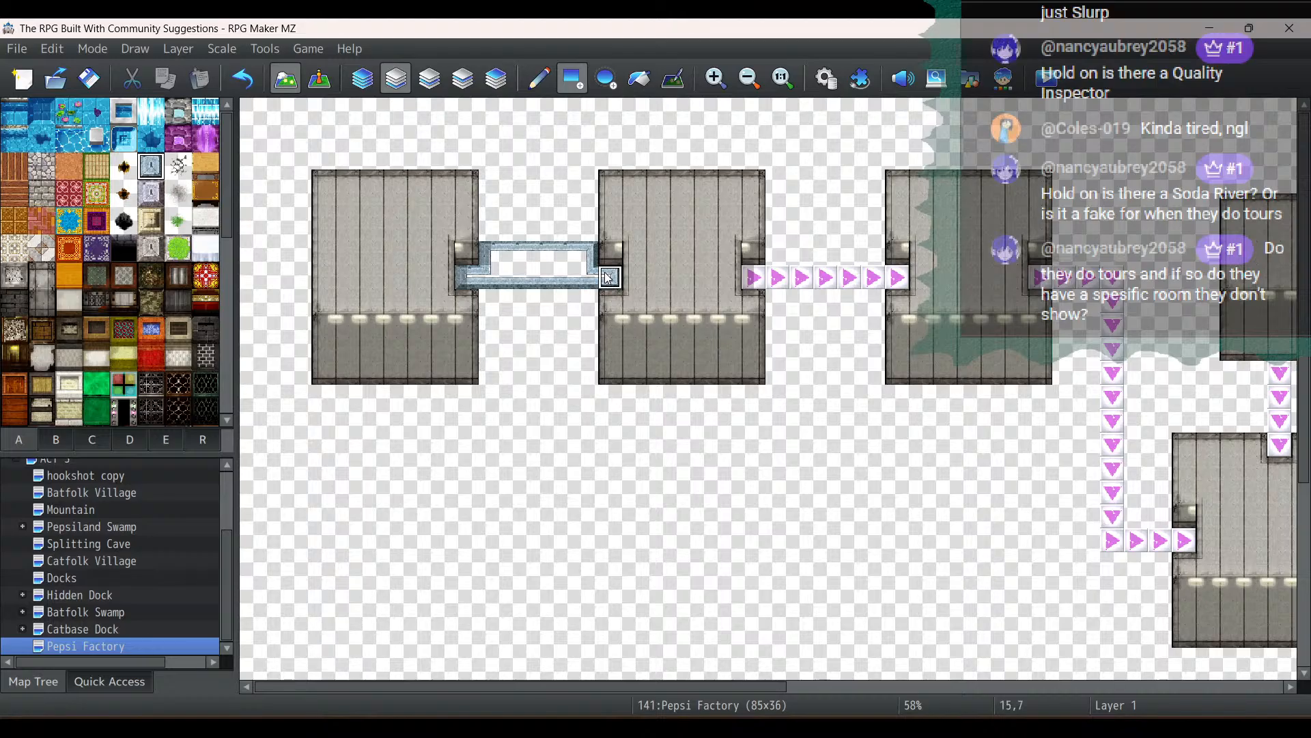
{"action": "left_click_drag", "start_coordinate": [492, 300], "coordinate": [585, 297]}
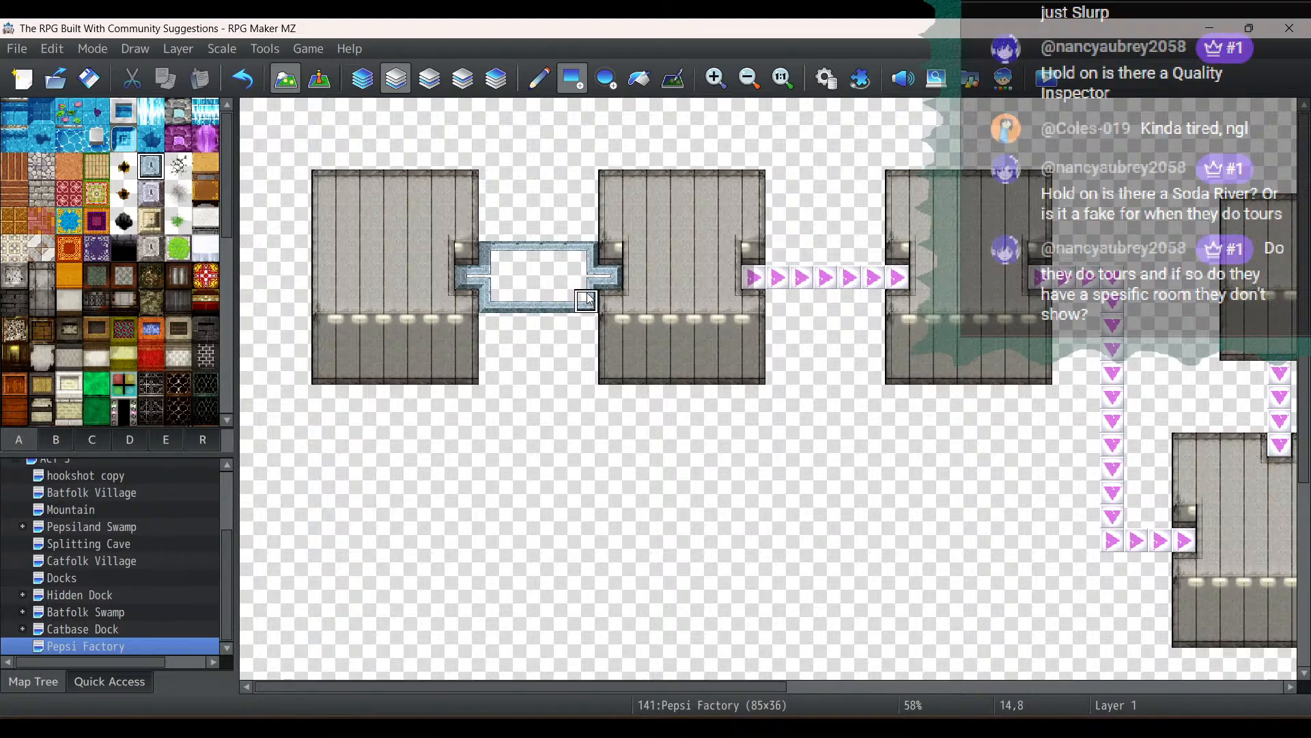
{"action": "left_click", "coordinate": [495, 260]}
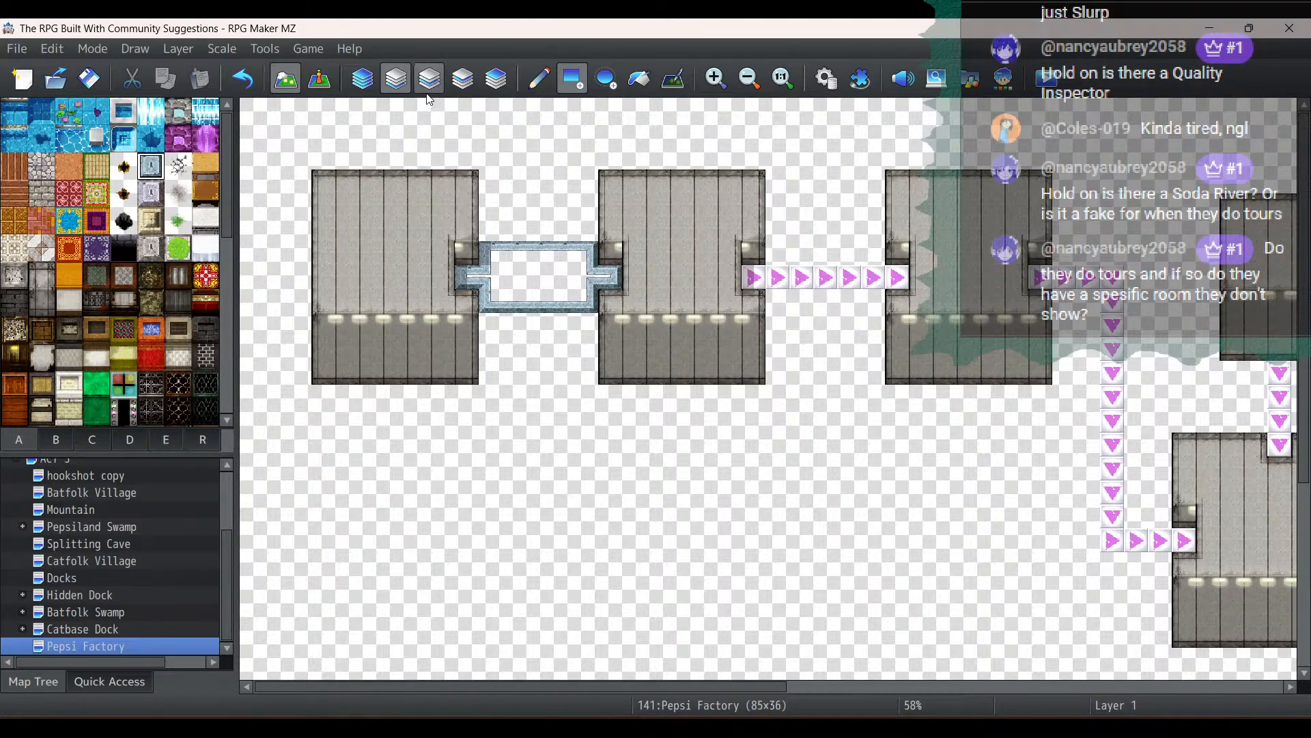
{"action": "left_click", "coordinate": [243, 80]}
{"action": "left_click", "coordinate": [244, 80]}
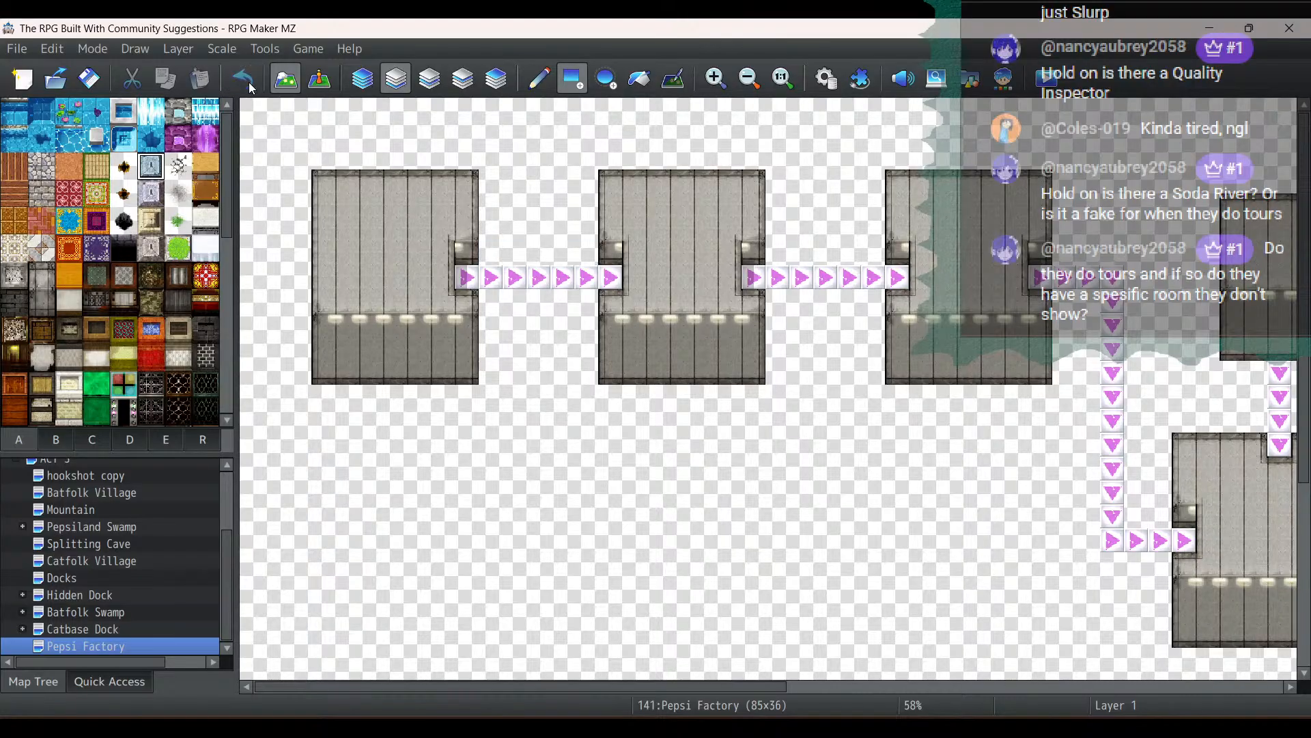
Try framing the first arrow path with the pale blue bordered tile on layer 2
{"action": "left_click", "coordinate": [430, 80]}
{"action": "left_click_drag", "start_coordinate": [492, 254], "coordinate": [587, 258]}
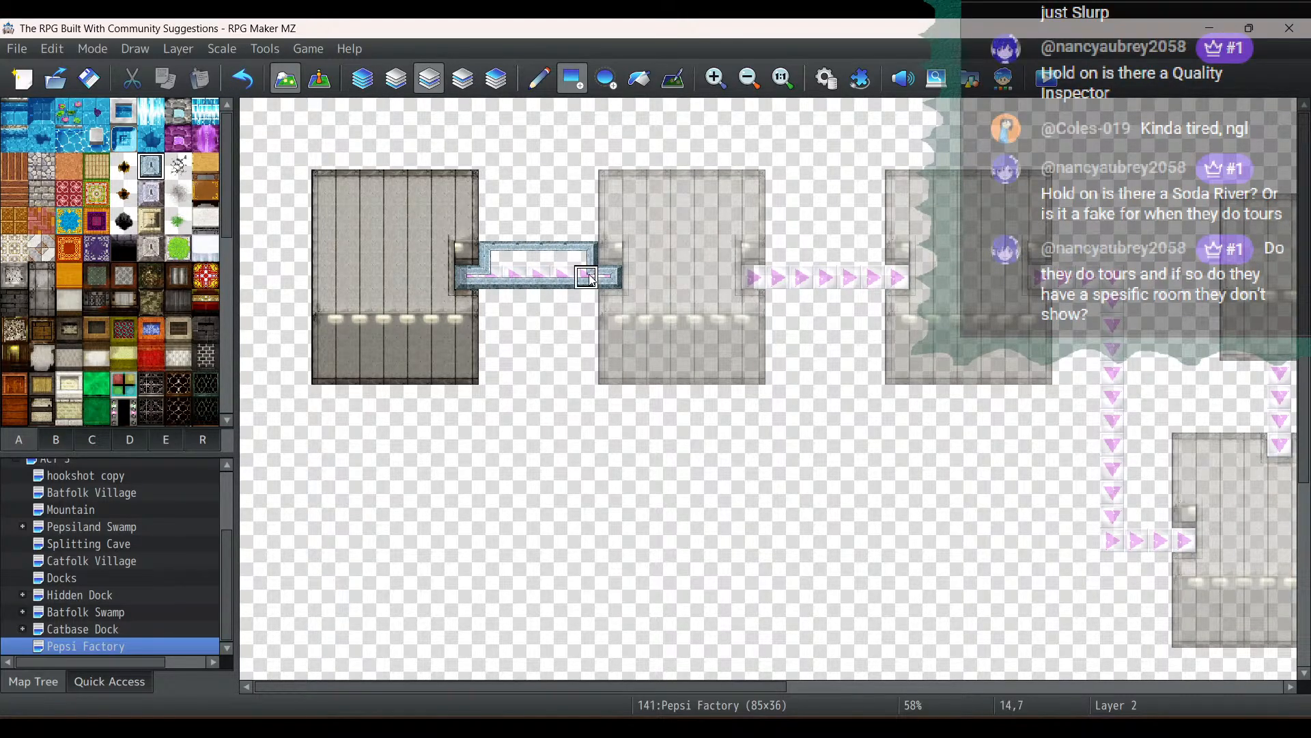
{"action": "left_click_drag", "start_coordinate": [490, 300], "coordinate": [586, 301]}
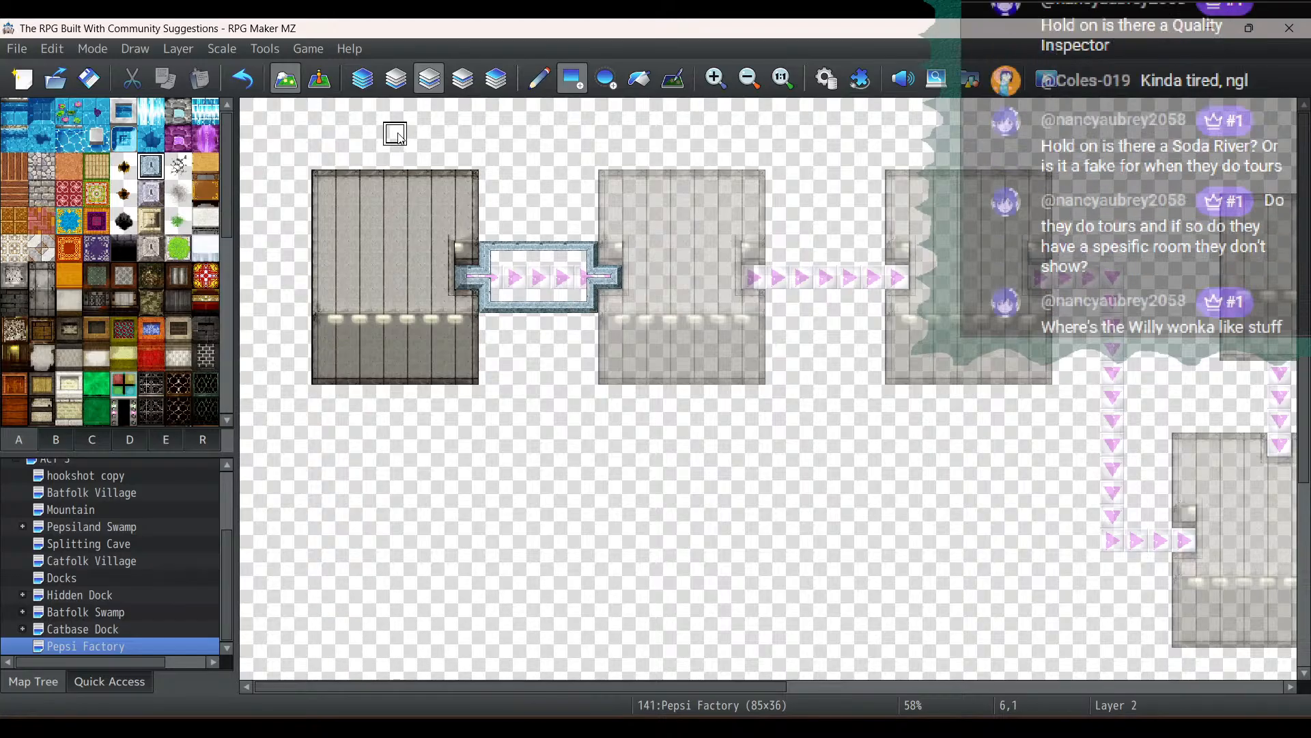
Try filling the rows above and below the first arrow path with Mark Floor E on layer 1
{"action": "left_click", "coordinate": [397, 79]}
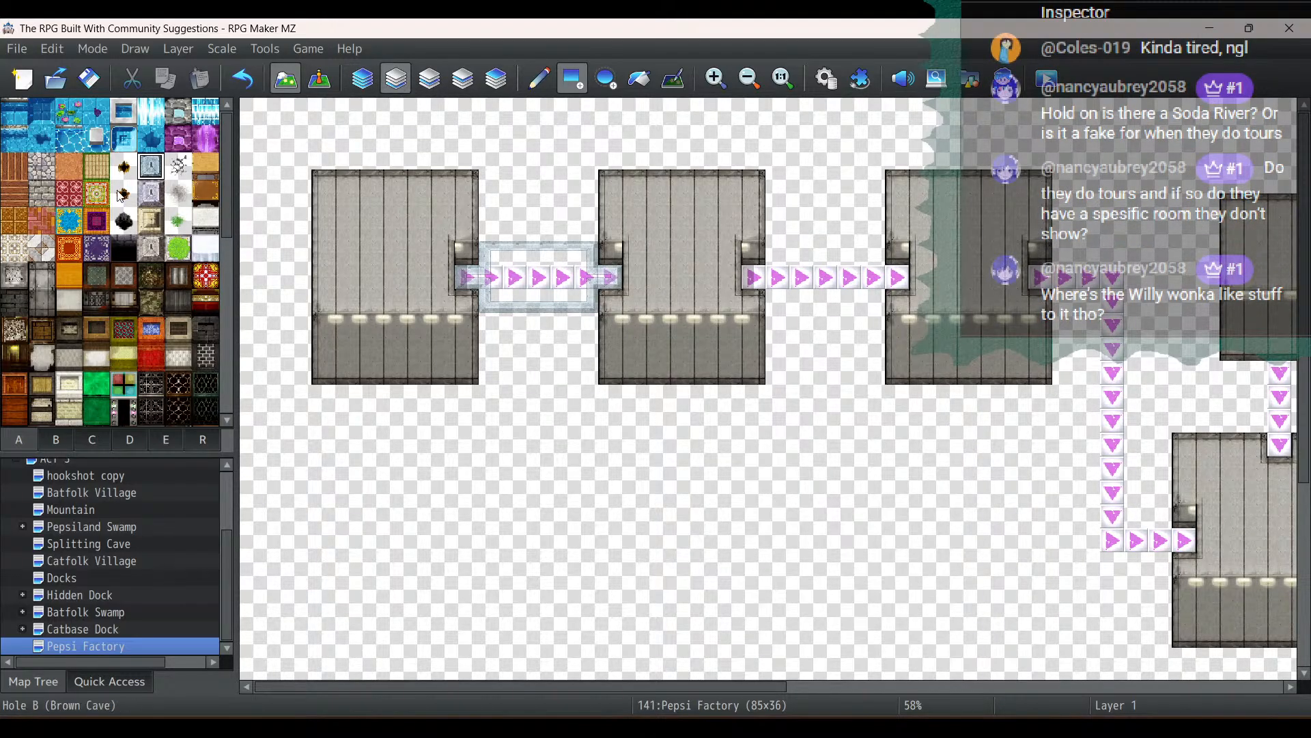
{"action": "scroll", "coordinate": [138, 220], "scroll_direction": "down", "scroll_amount": 10}
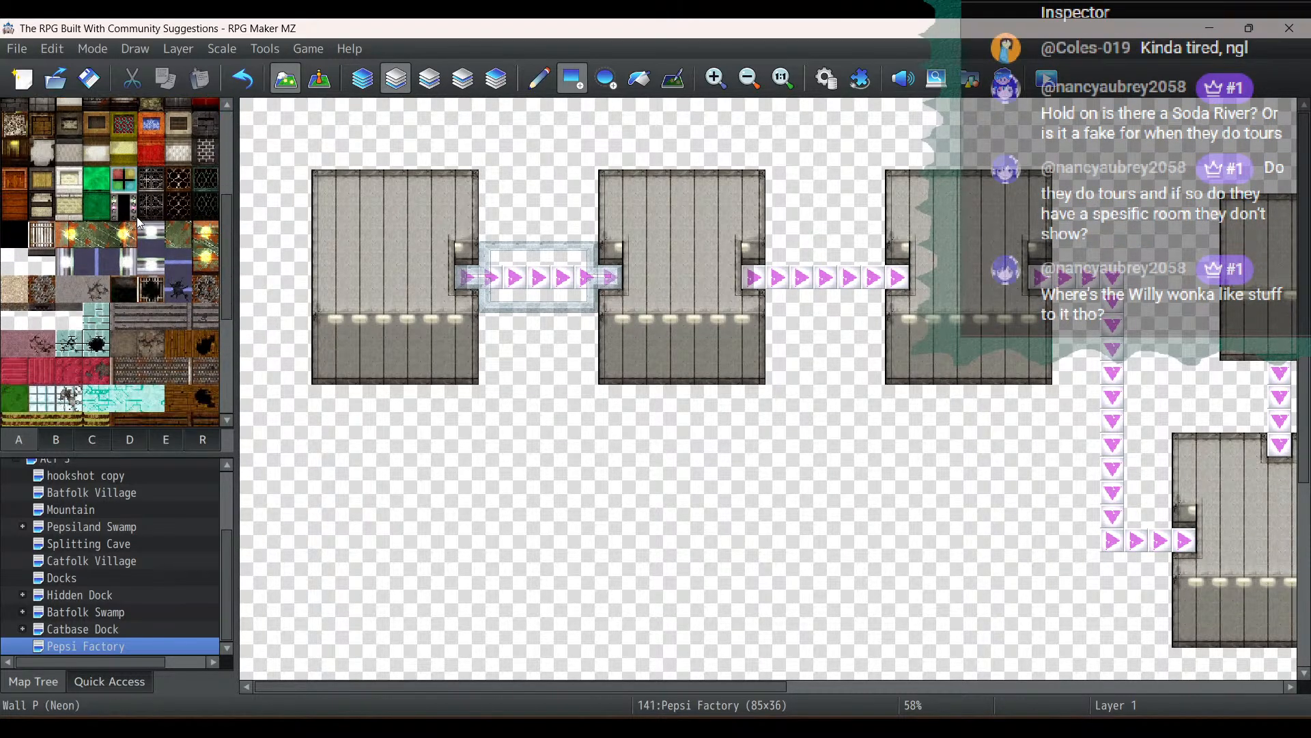
{"action": "scroll", "coordinate": [137, 216], "scroll_direction": "down", "scroll_amount": 2}
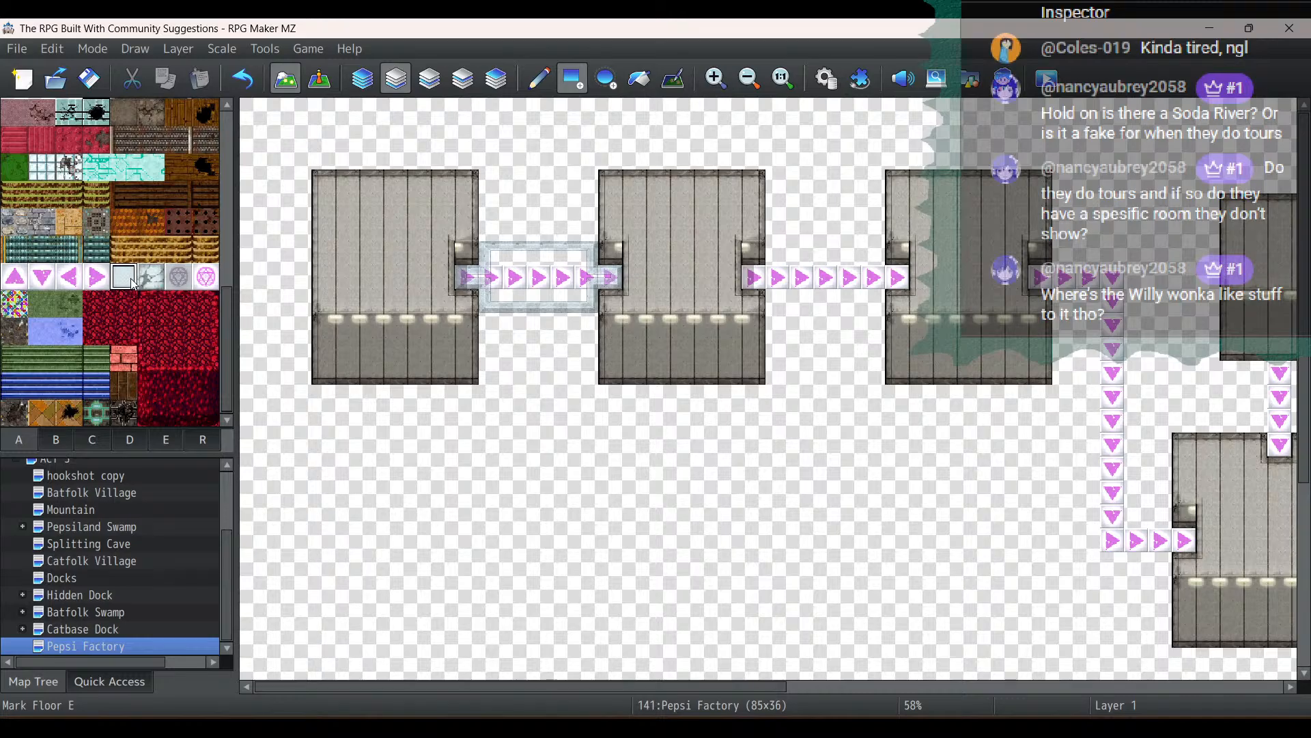
{"action": "mouse_move", "coordinate": [492, 256]}
{"action": "left_mouse_down"}
{"action": "mouse_move", "coordinate": [569, 258]}
{"action": "mouse_move", "coordinate": [491, 301]}
{"action": "left_mouse_up"}
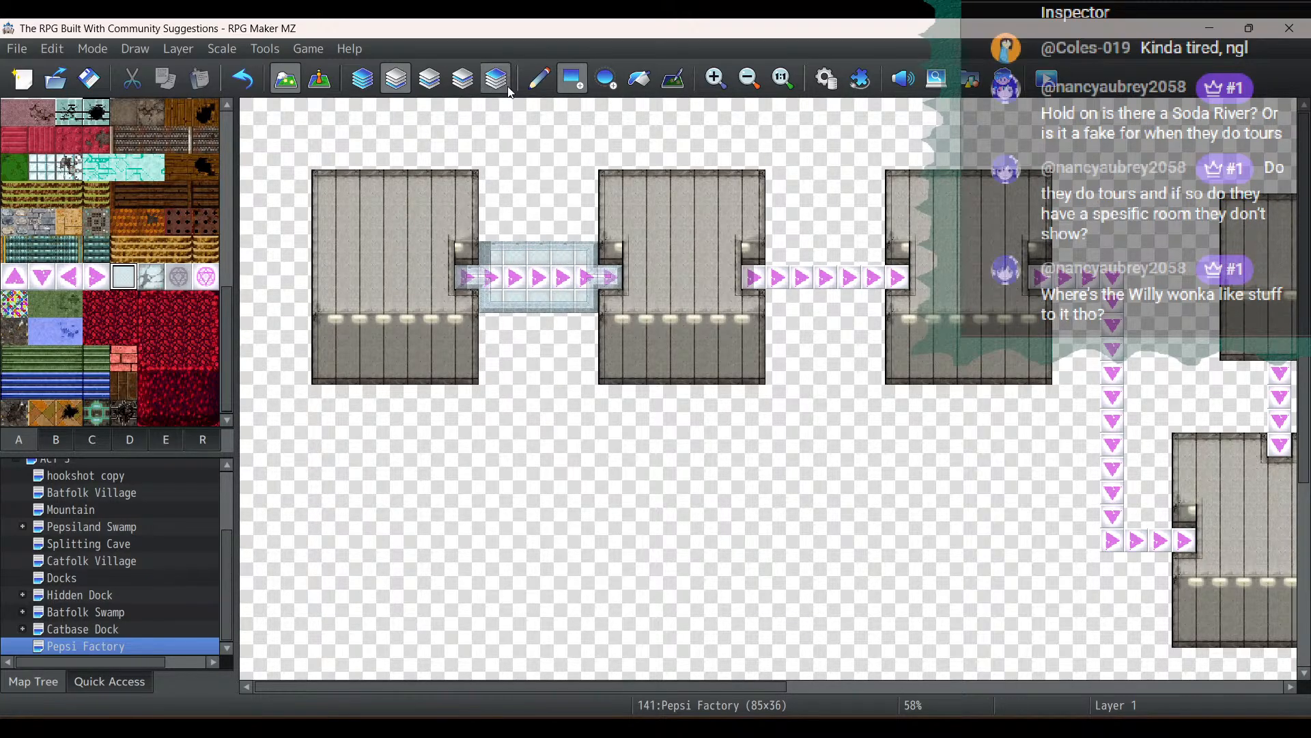
Check the blue frame in event mode and undo all of its tiles on both layers
{"action": "left_click", "coordinate": [318, 81]}
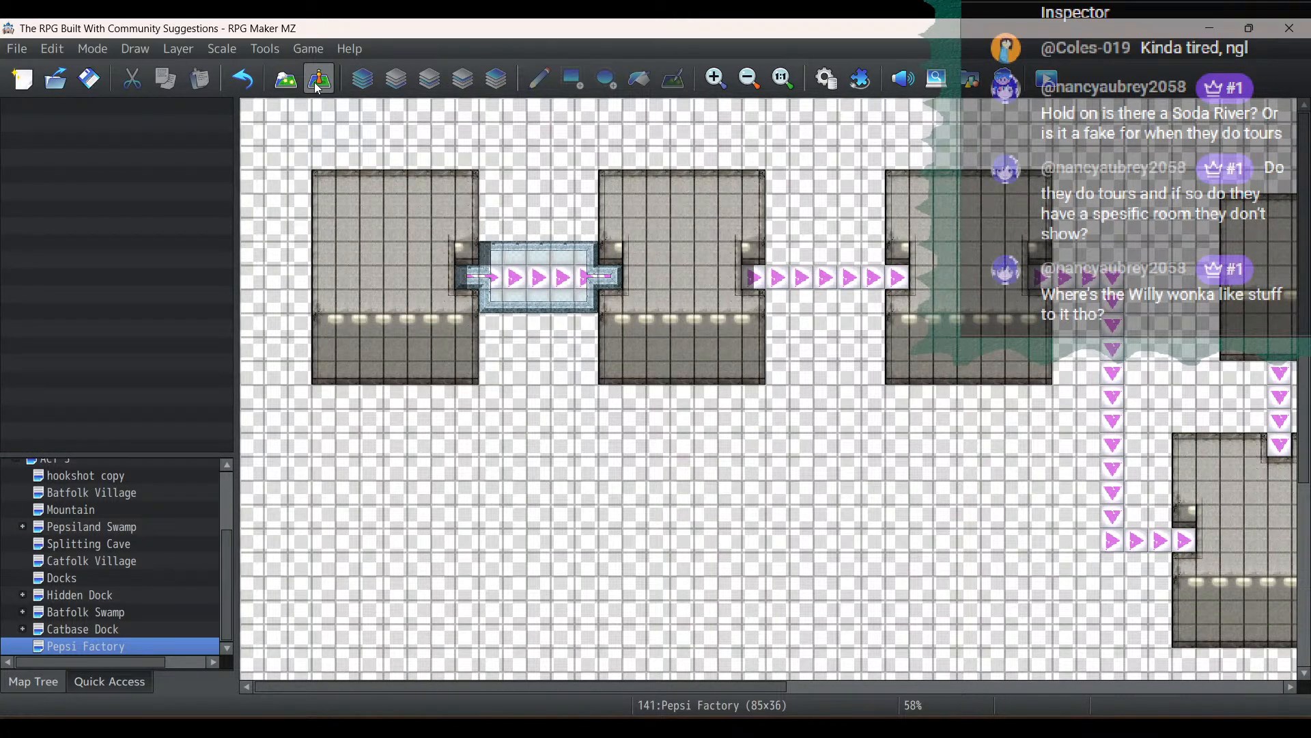
{"action": "left_click", "coordinate": [244, 80]}
{"action": "left_click", "coordinate": [243, 80]}
{"action": "left_click", "coordinate": [244, 80]}
{"action": "left_click", "coordinate": [244, 80]}
{"action": "left_click", "coordinate": [258, 84]}
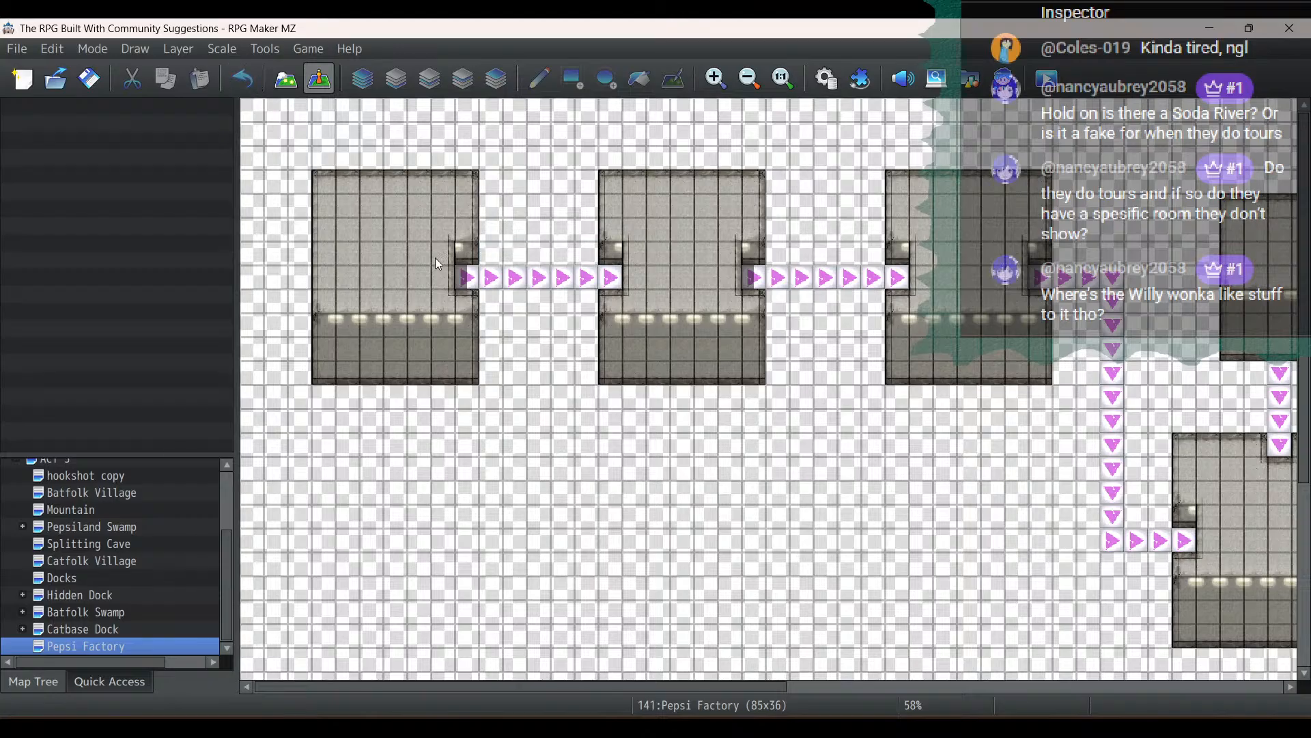
Using the automatic layer, line the rows above and below the arrow paths joining the first three rooms with the square metal grate tile
{"action": "left_click", "coordinate": [286, 80]}
{"action": "left_click", "coordinate": [362, 80]}
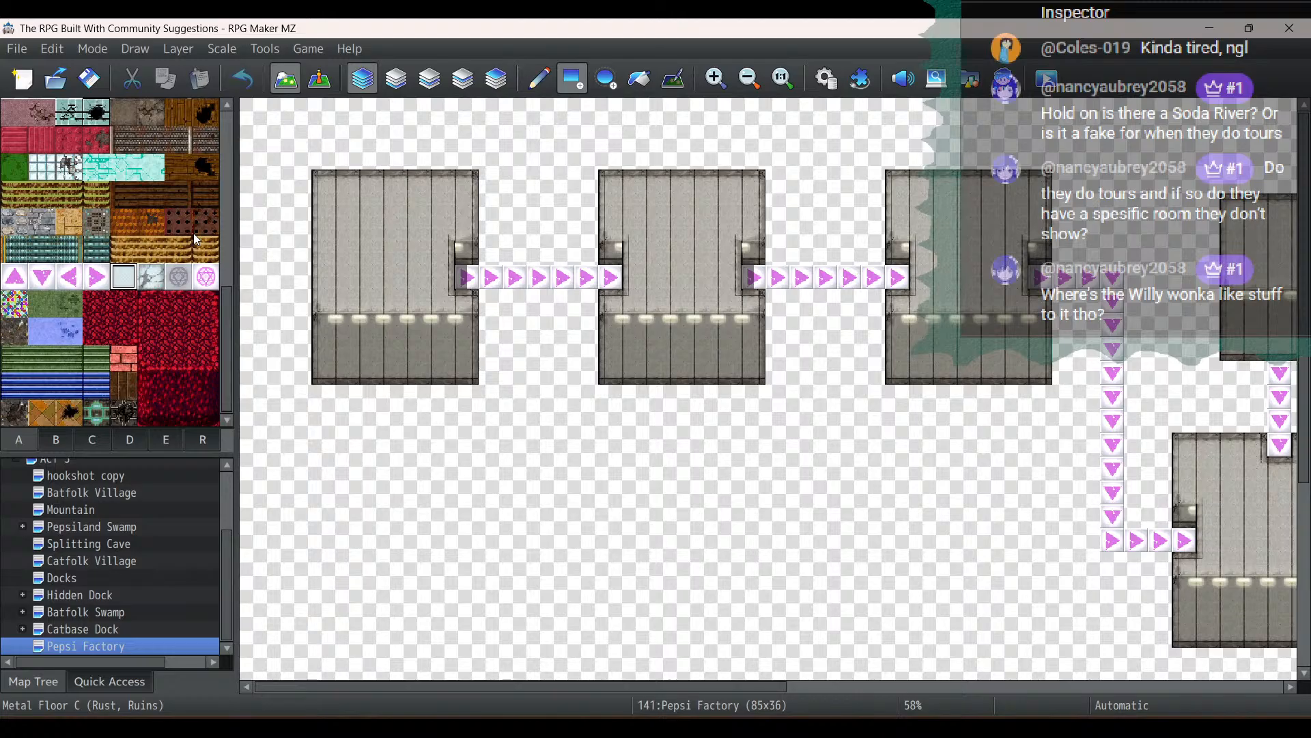
{"action": "left_click", "coordinate": [96, 222]}
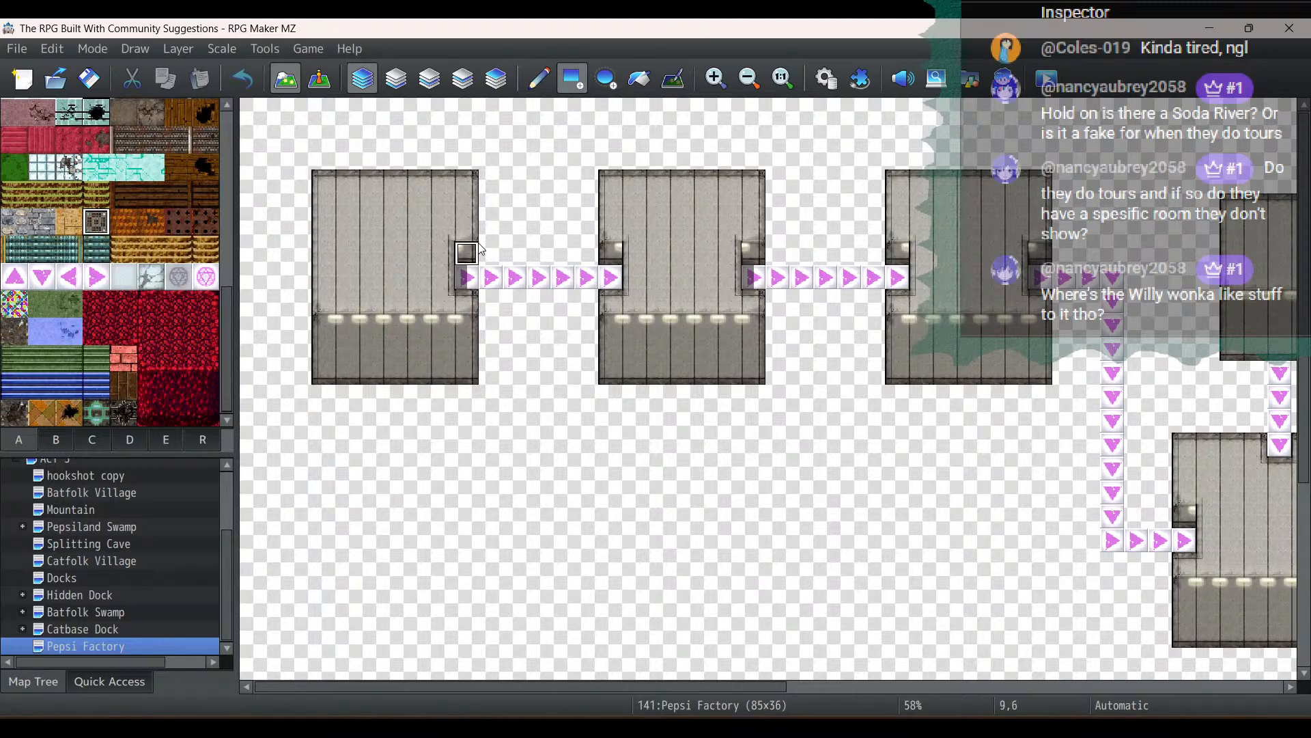
{"action": "left_click_drag", "start_coordinate": [480, 249], "coordinate": [586, 252]}
{"action": "left_click", "coordinate": [493, 301]}
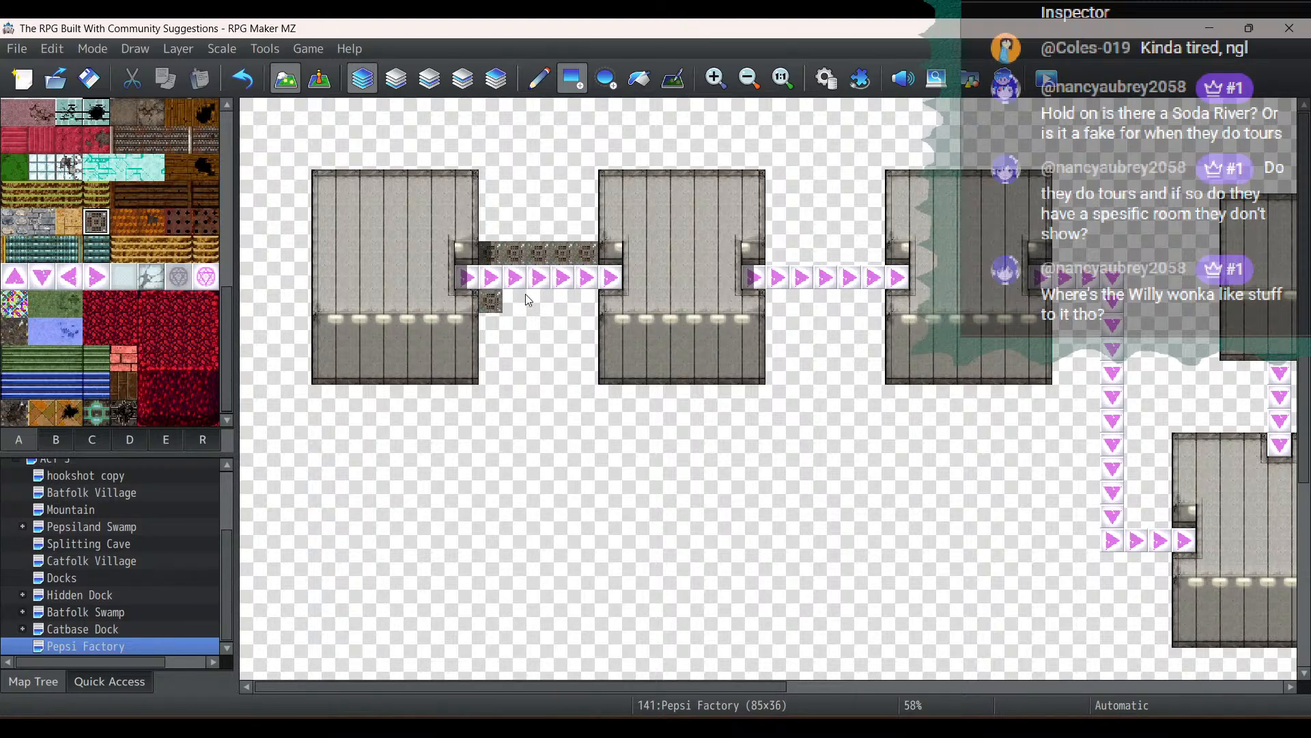
{"action": "left_click_drag", "start_coordinate": [528, 300], "coordinate": [586, 304]}
{"action": "left_click_drag", "start_coordinate": [777, 253], "coordinate": [877, 256]}
{"action": "left_click_drag", "start_coordinate": [870, 307], "coordinate": [786, 304]}
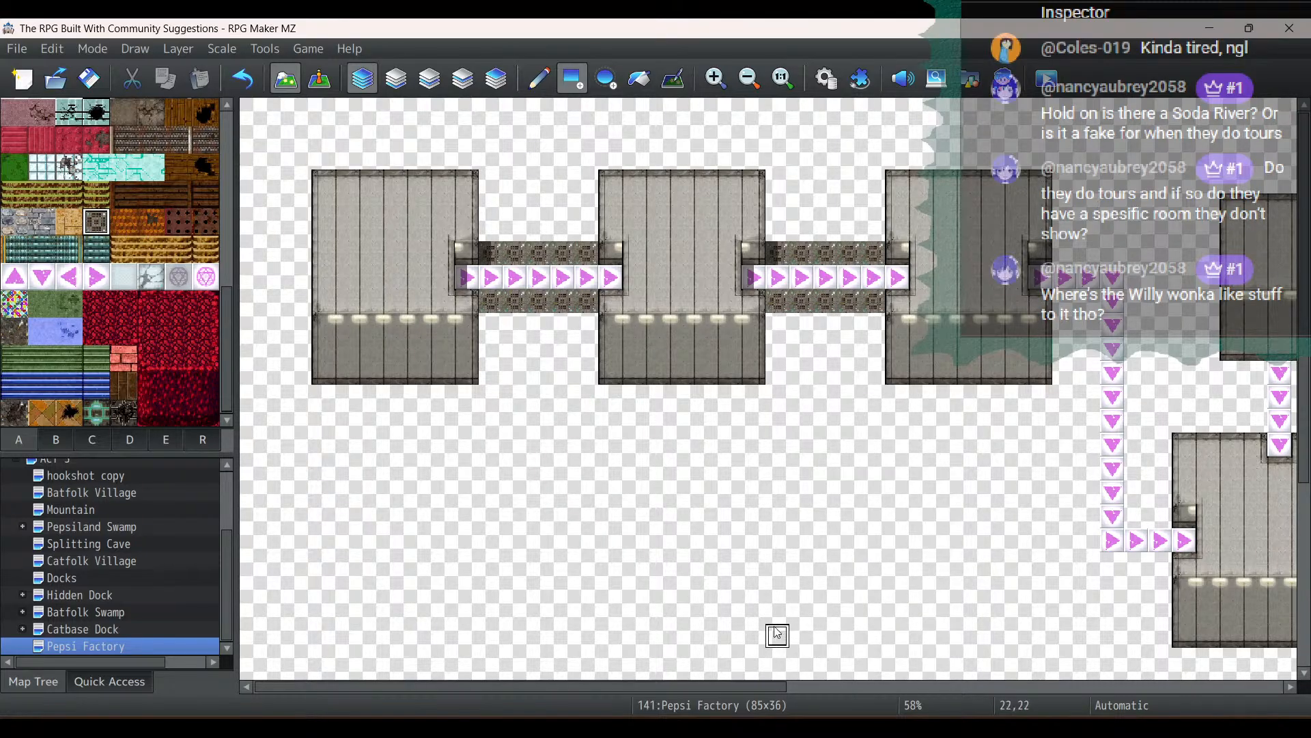
Line both sides of the bent arrow path leaving the third room with the square metal grate tile
{"action": "left_click_drag", "start_coordinate": [762, 685], "coordinate": [980, 685]}
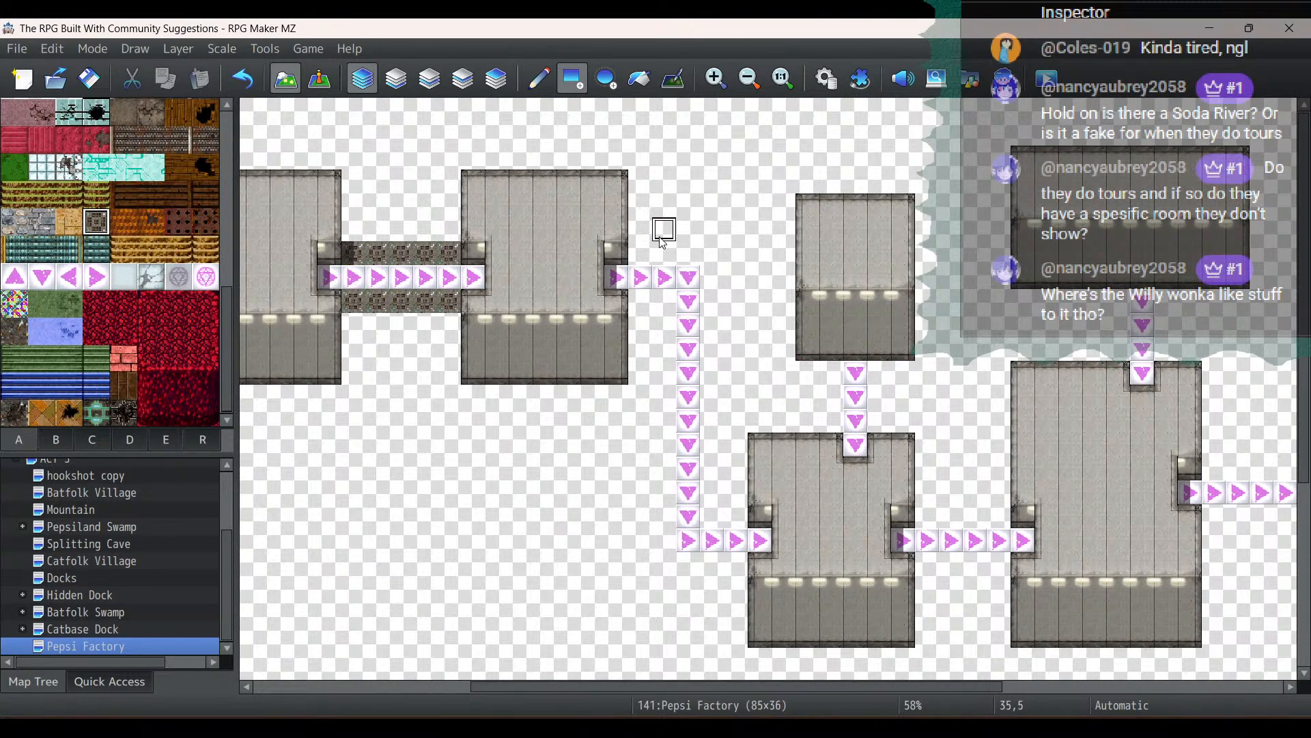
{"action": "mouse_move", "coordinate": [642, 253]}
{"action": "left_mouse_down"}
{"action": "mouse_move", "coordinate": [707, 254]}
{"action": "mouse_move", "coordinate": [712, 268]}
{"action": "mouse_move", "coordinate": [713, 517]}
{"action": "mouse_move", "coordinate": [736, 517]}
{"action": "left_mouse_up"}
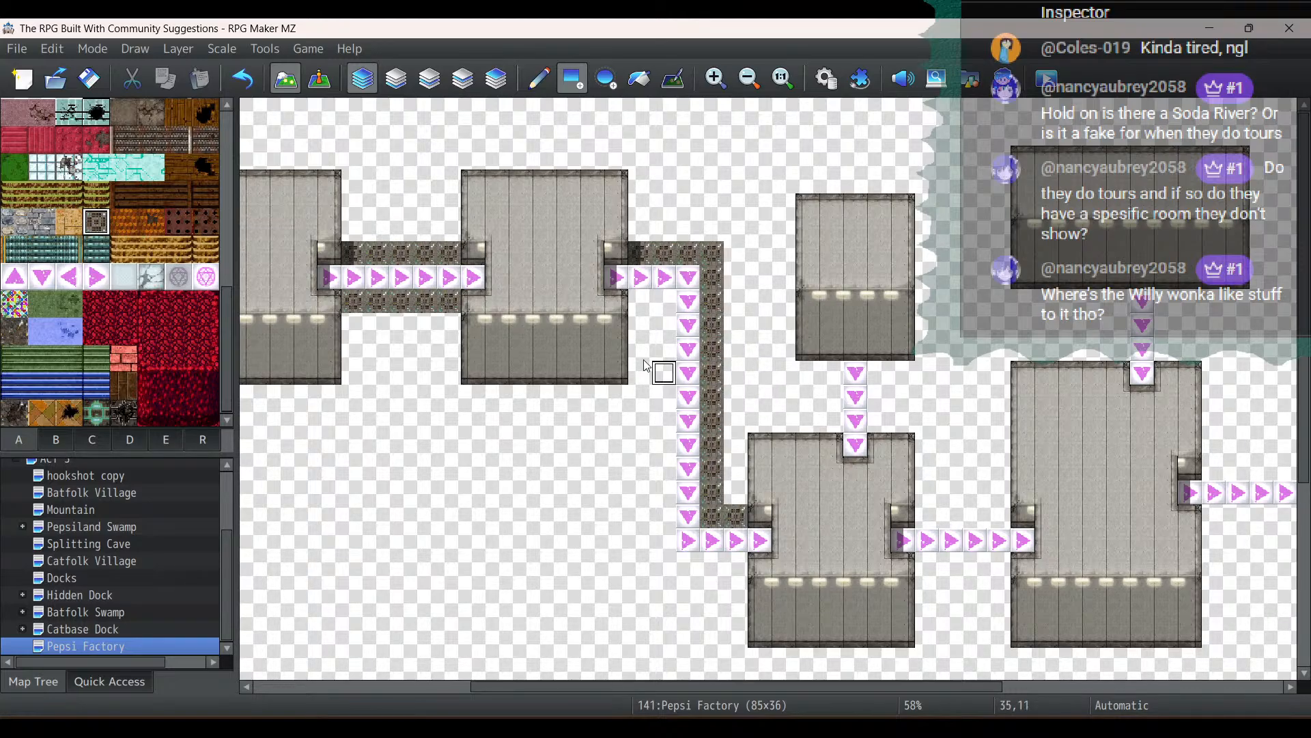
{"action": "mouse_move", "coordinate": [634, 303]}
{"action": "left_mouse_down"}
{"action": "mouse_move", "coordinate": [662, 302]}
{"action": "mouse_move", "coordinate": [664, 557]}
{"action": "mouse_move", "coordinate": [736, 569]}
{"action": "left_mouse_up"}
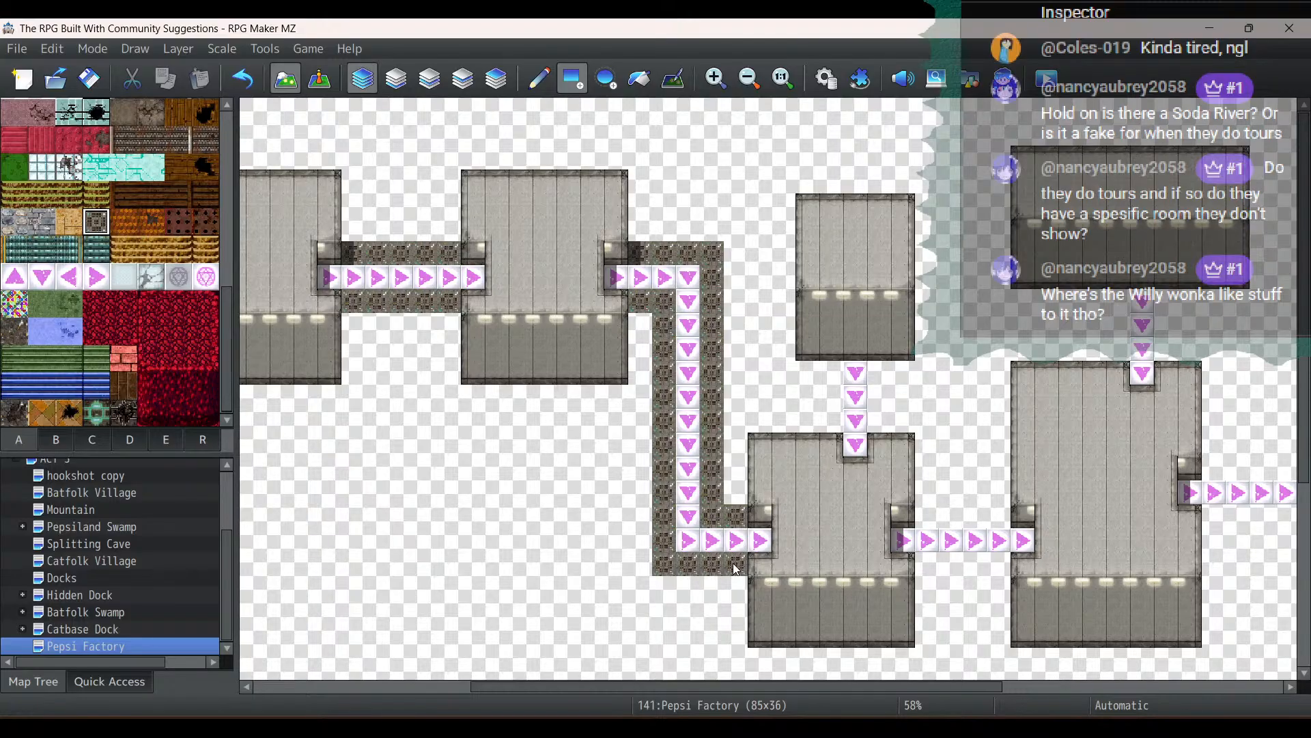
Border the next two vertical and two horizontal arrow paths, up to the tall room, with the metal grate tile
{"action": "mouse_move", "coordinate": [831, 369]}
{"action": "left_mouse_down"}
{"action": "mouse_move", "coordinate": [841, 424]}
{"action": "mouse_move", "coordinate": [878, 373]}
{"action": "mouse_move", "coordinate": [882, 427]}
{"action": "left_mouse_up"}
{"action": "mouse_move", "coordinate": [927, 517]}
{"action": "left_mouse_down"}
{"action": "mouse_move", "coordinate": [1000, 519]}
{"action": "mouse_move", "coordinate": [999, 564]}
{"action": "mouse_move", "coordinate": [927, 564]}
{"action": "left_mouse_up"}
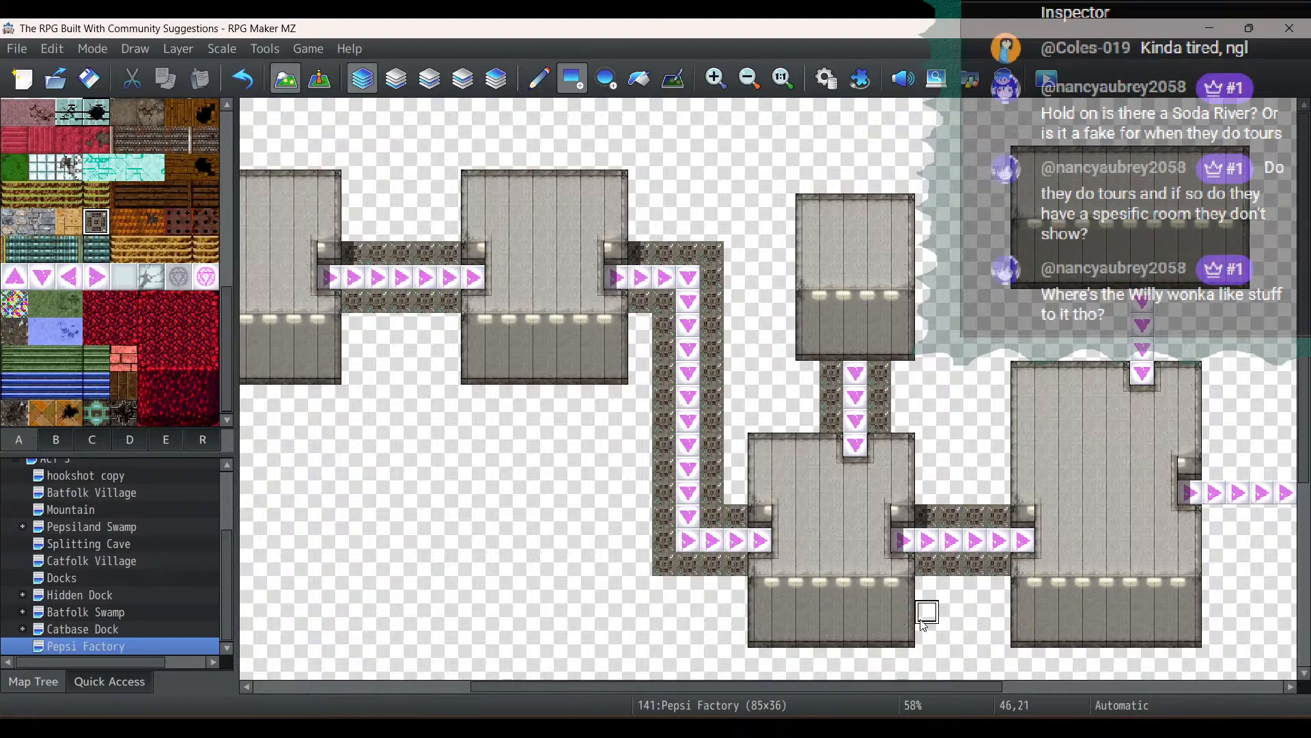
{"action": "left_click_drag", "start_coordinate": [925, 686], "coordinate": [1120, 687]}
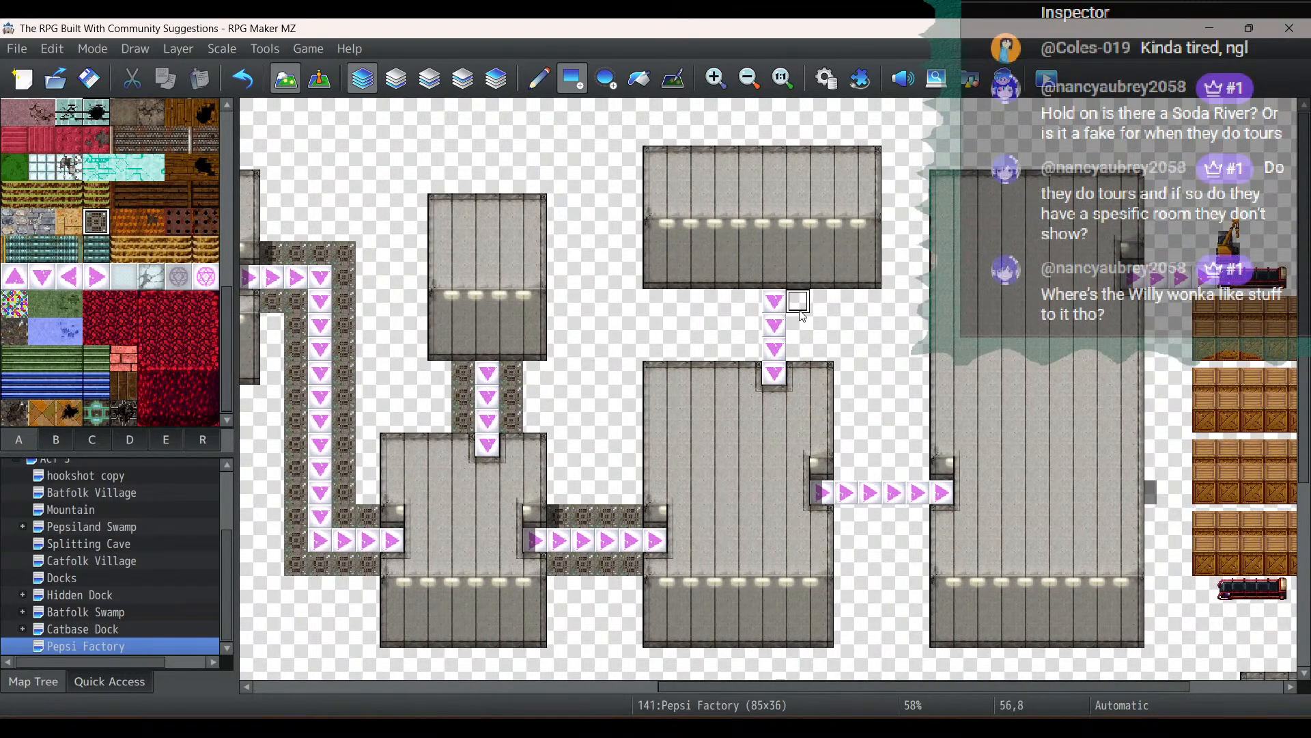
{"action": "left_click_drag", "start_coordinate": [798, 300], "coordinate": [798, 350]}
{"action": "left_click", "coordinate": [847, 469]}
{"action": "left_click_drag", "start_coordinate": [878, 469], "coordinate": [918, 469]}
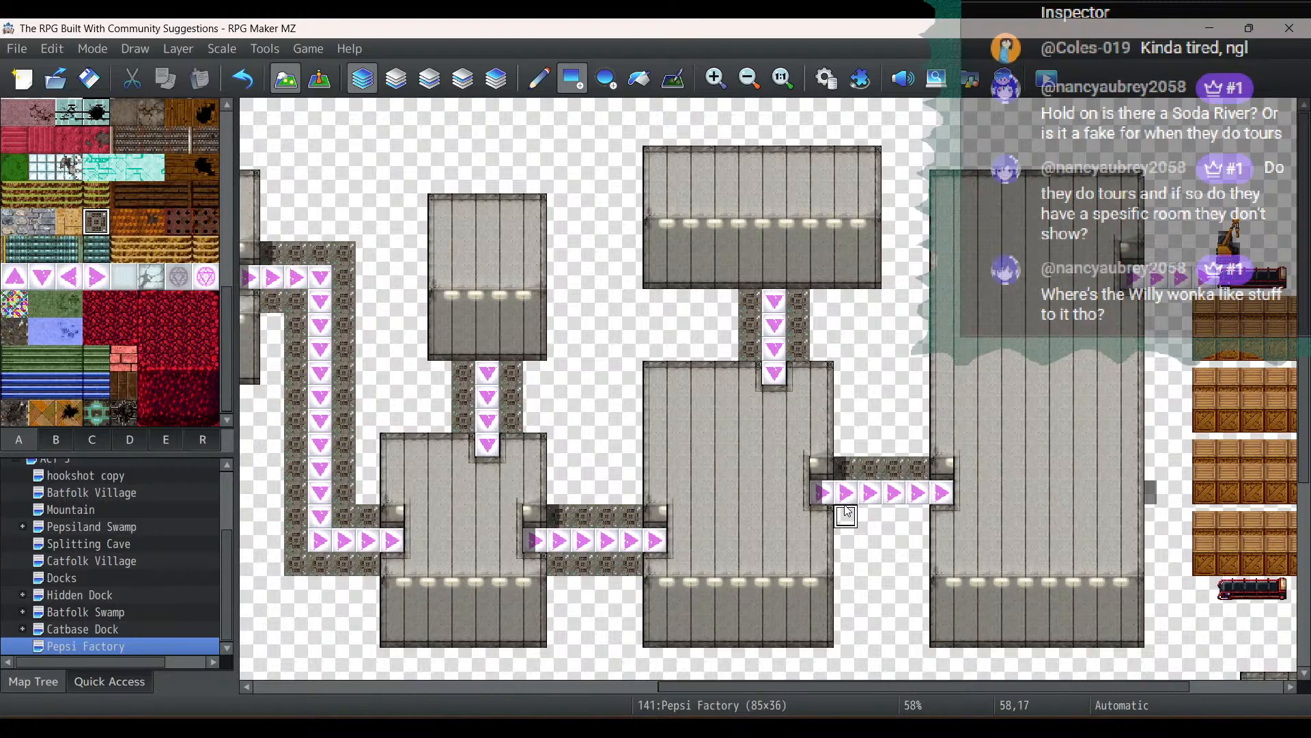
{"action": "left_click_drag", "start_coordinate": [846, 516], "coordinate": [919, 526]}
Add metal grate tiles along the short arrow path beside the crates and the vertical path into the room below them
{"action": "left_click_drag", "start_coordinate": [920, 683], "coordinate": [1050, 679]}
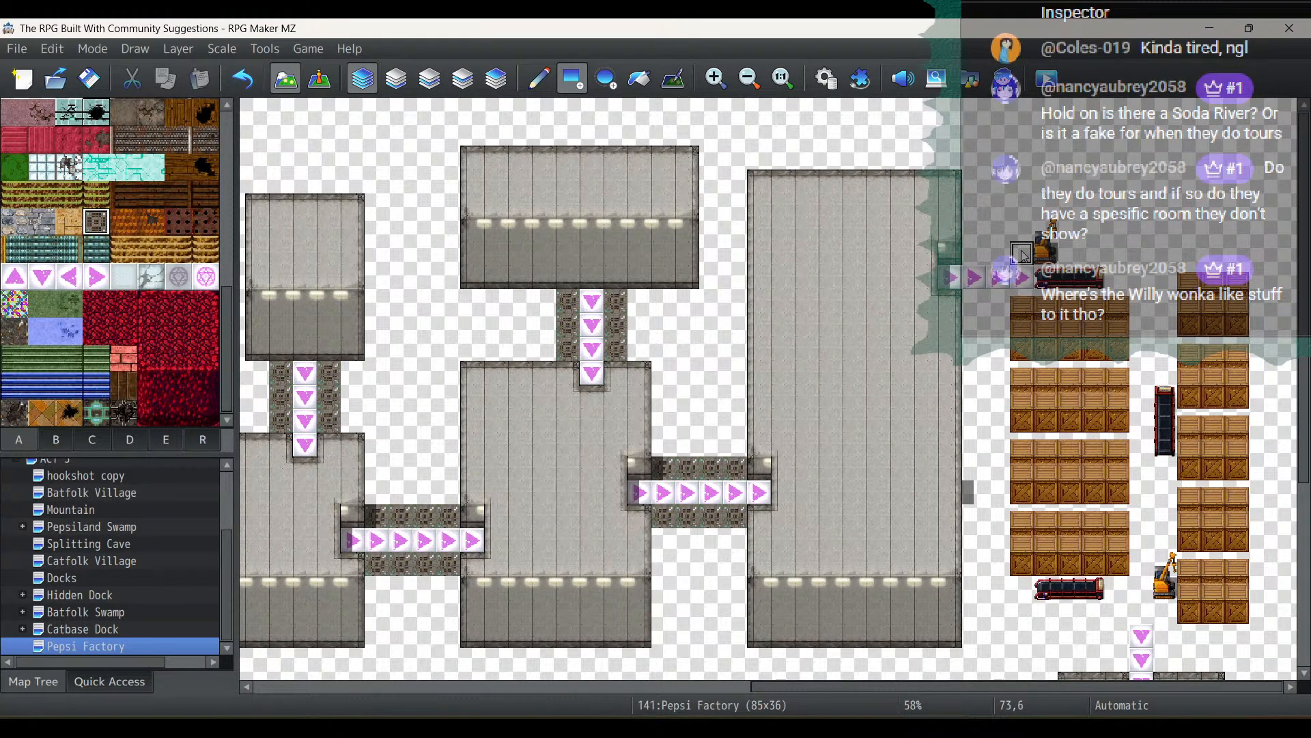
{"action": "left_click", "coordinate": [998, 253]}
{"action": "left_click", "coordinate": [974, 254]}
{"action": "left_click", "coordinate": [998, 301]}
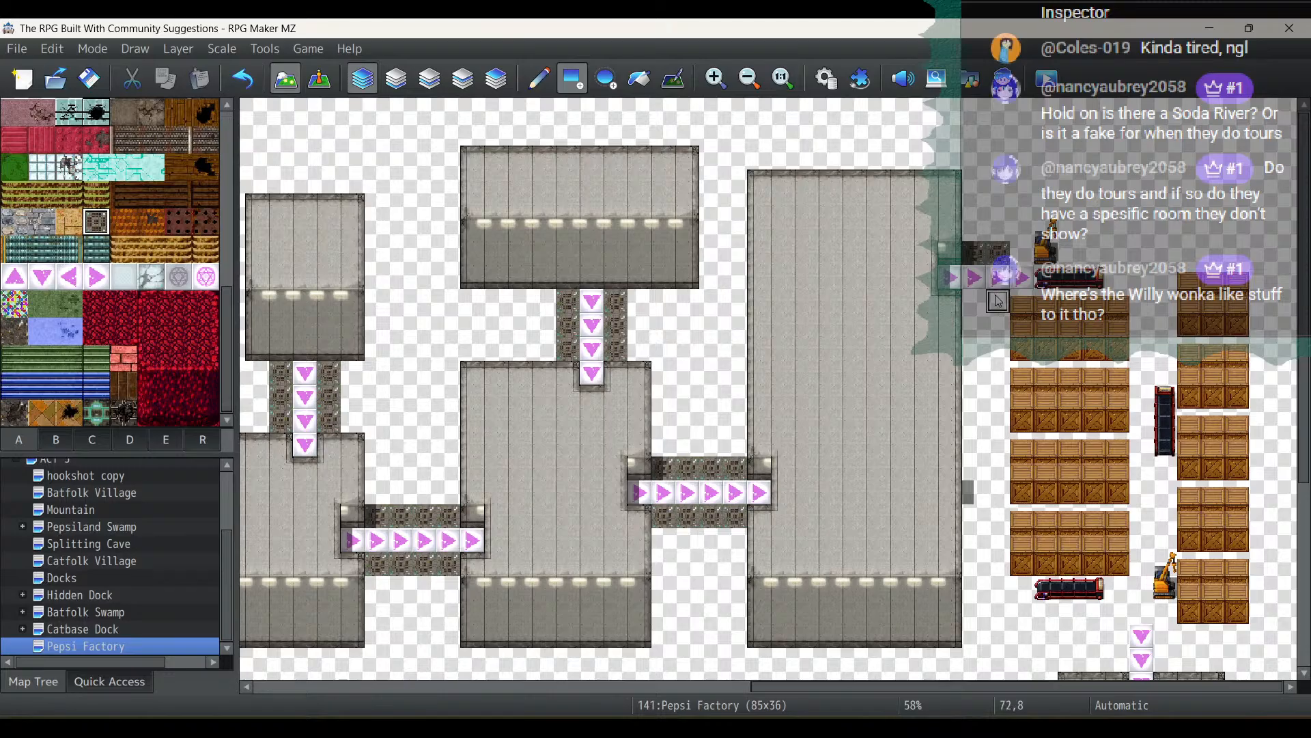
{"action": "left_click", "coordinate": [974, 301]}
{"action": "scroll", "coordinate": [1046, 253], "scroll_direction": "down", "scroll_amount": 5}
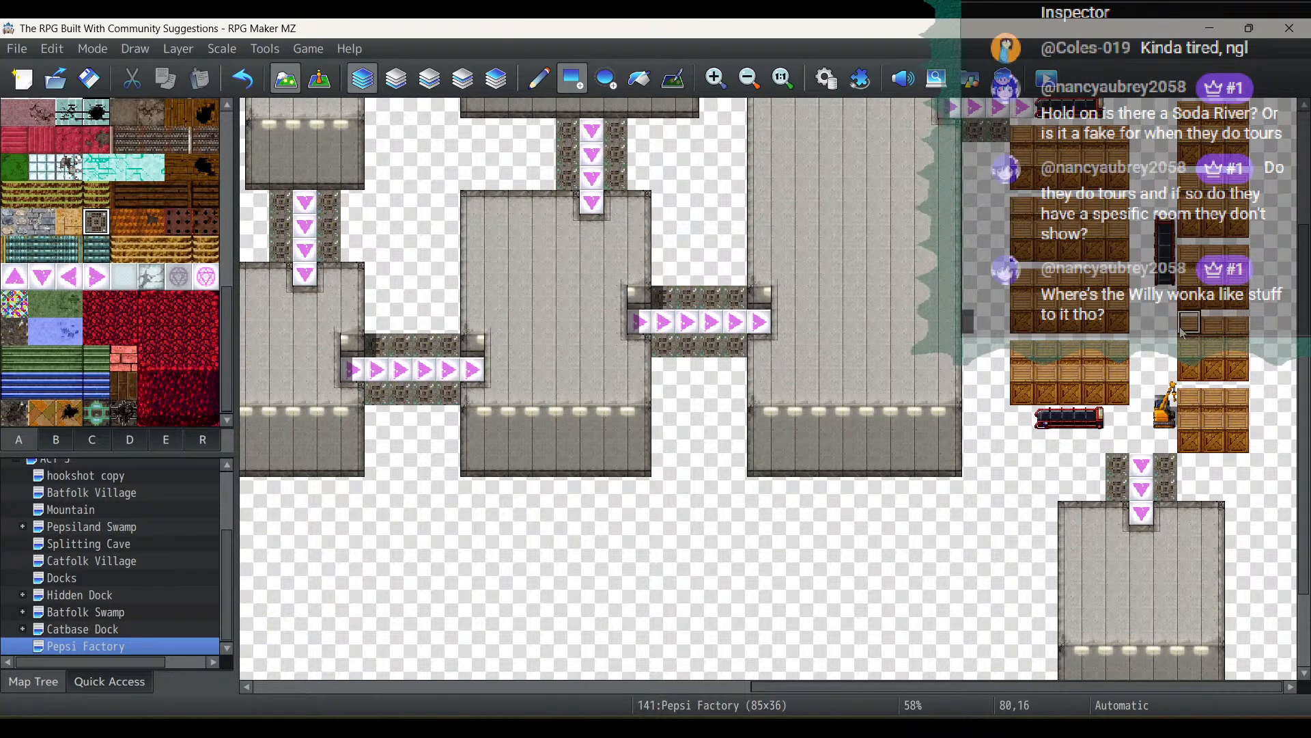
{"action": "scroll", "coordinate": [1175, 321], "scroll_direction": "up", "scroll_amount": 4}
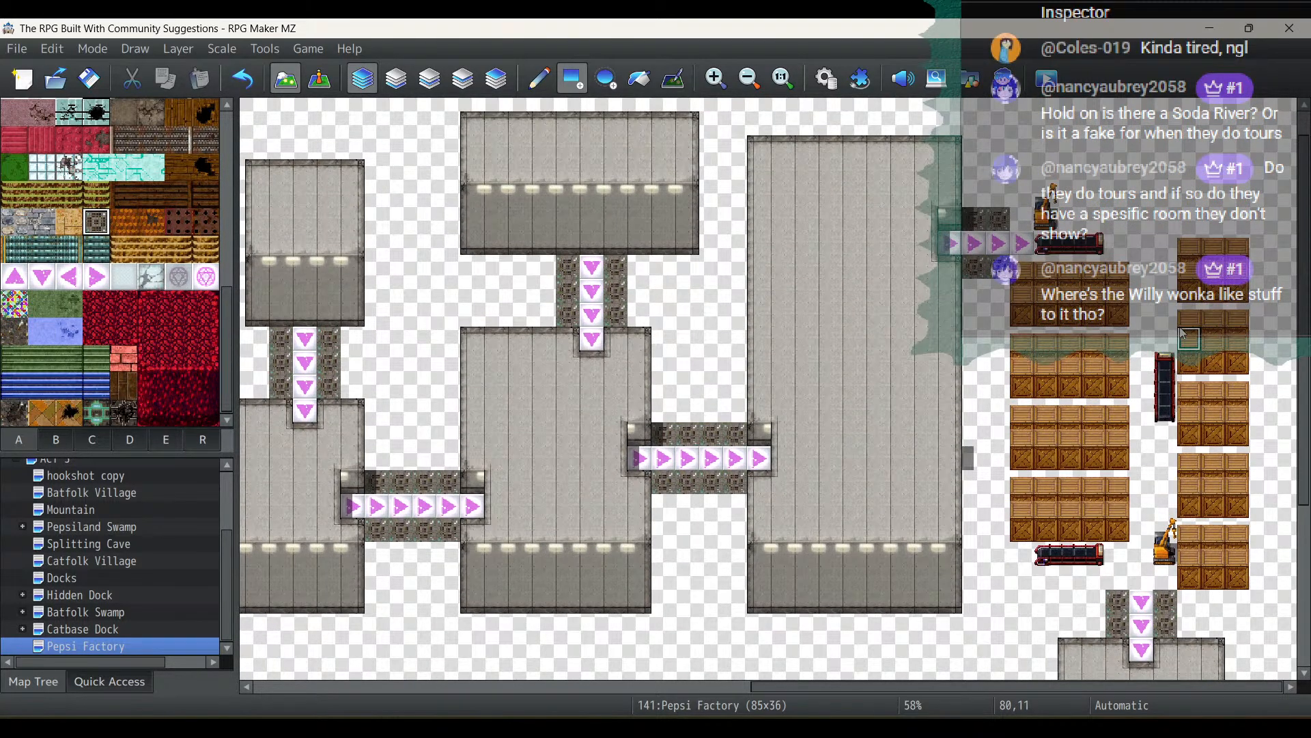
Switch to layer 1 and check the grate-lined paths between the rooms in event mode
{"action": "left_click", "coordinate": [397, 78]}
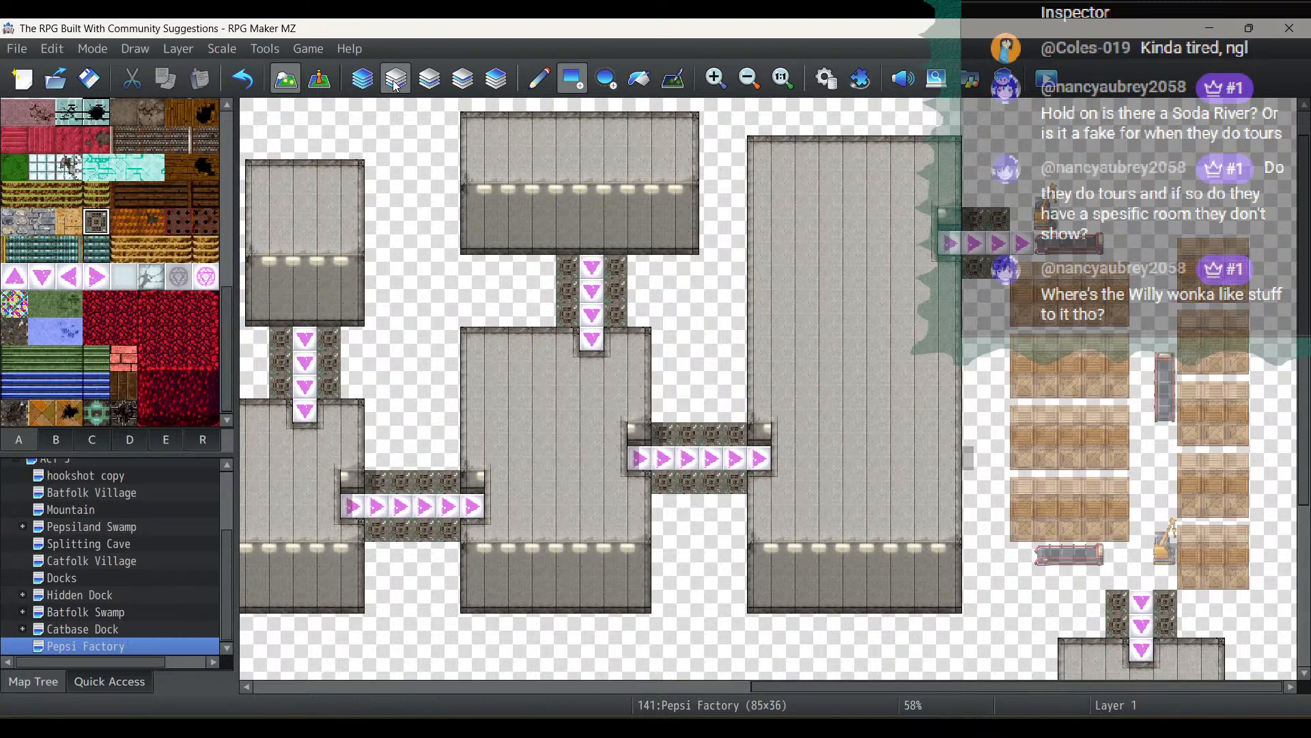
{"action": "left_click", "coordinate": [319, 78]}
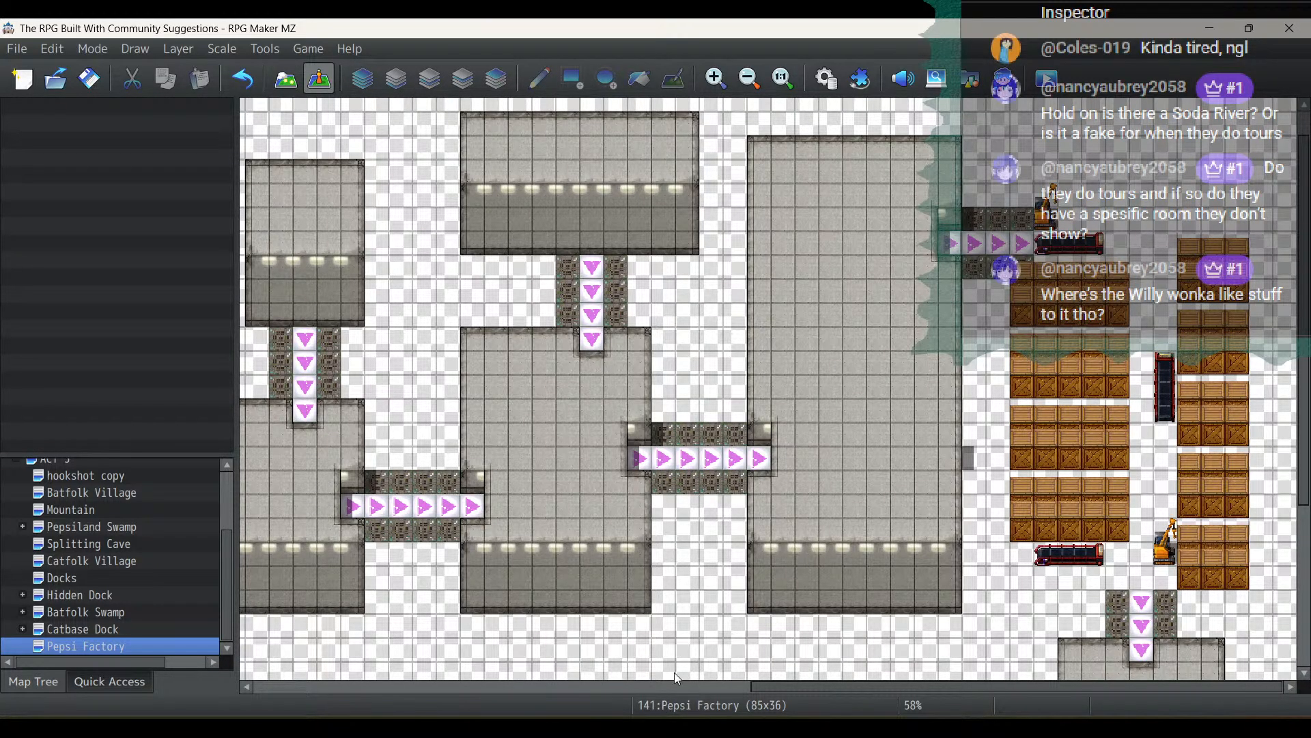
{"action": "left_click_drag", "start_coordinate": [797, 690], "coordinate": [465, 690]}
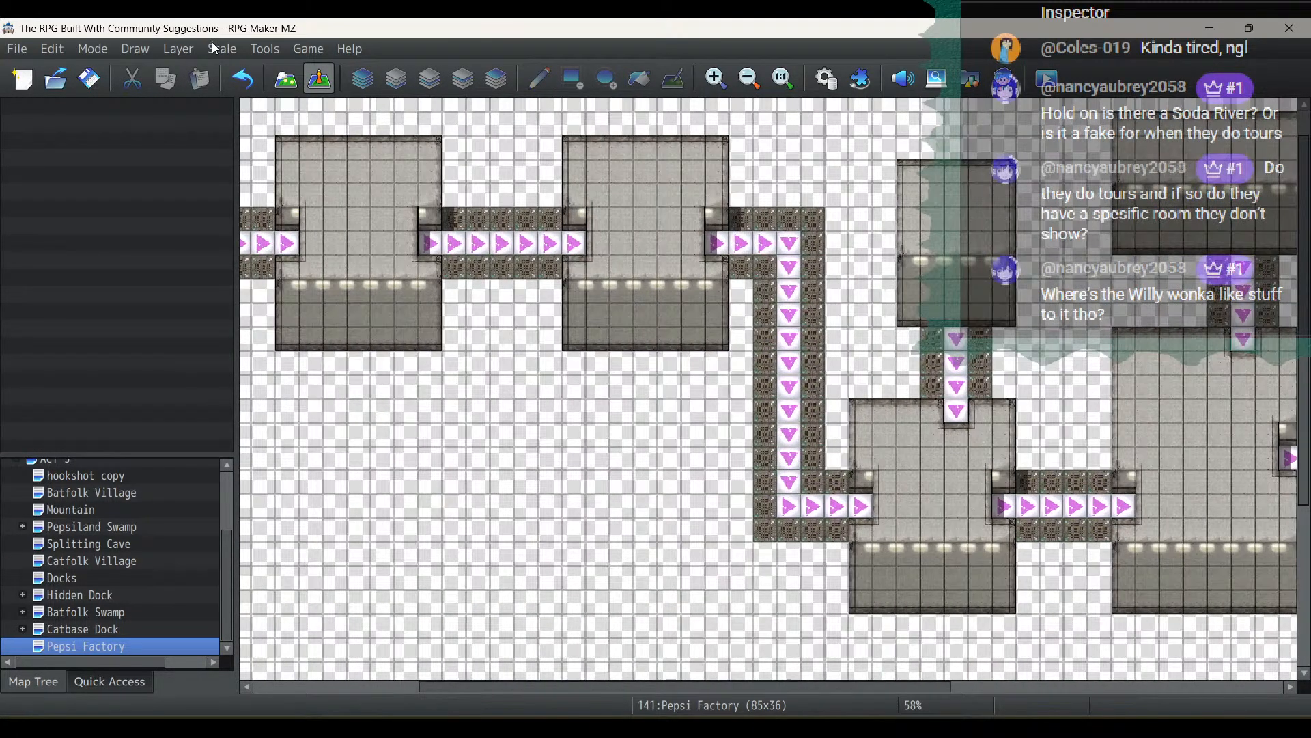
{"action": "left_click", "coordinate": [285, 78]}
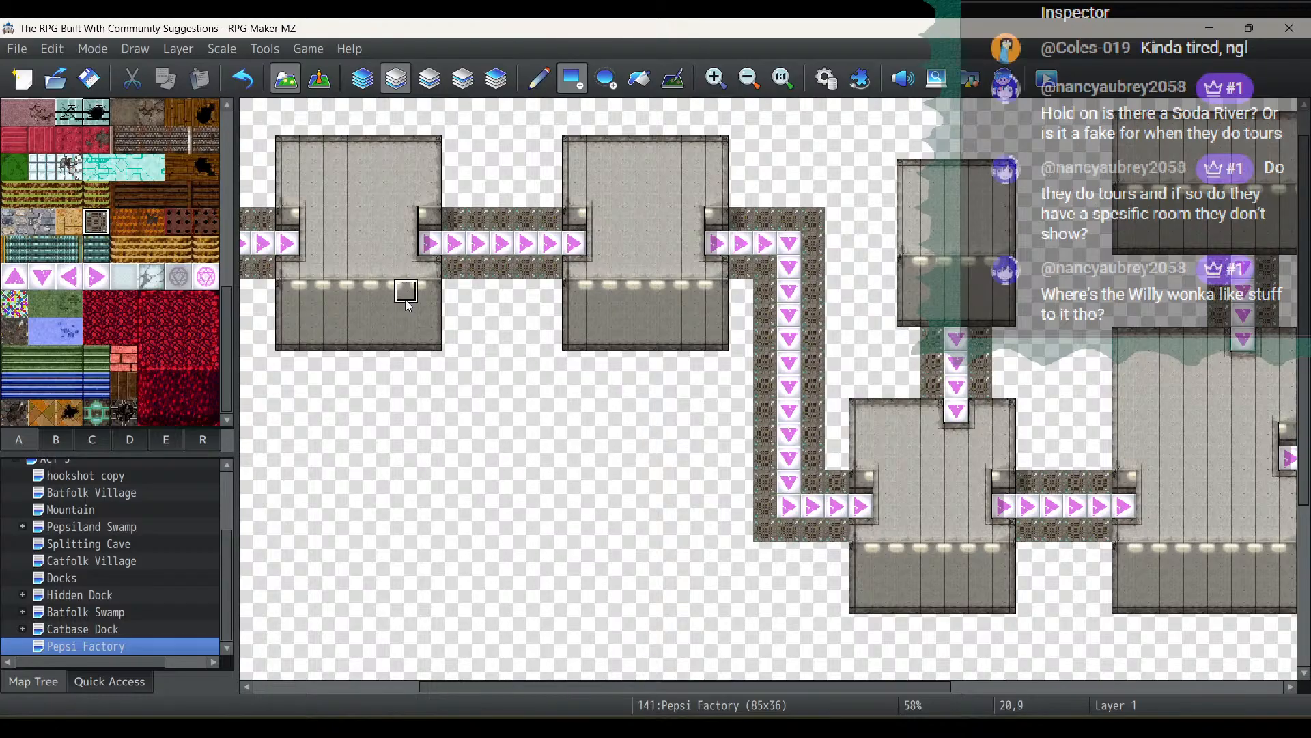
Try the pale blue bordered tile on layer 2 above the arrow path between the second and third rooms, and undo it
{"action": "scroll", "coordinate": [179, 269], "scroll_direction": "down", "scroll_amount": 8}
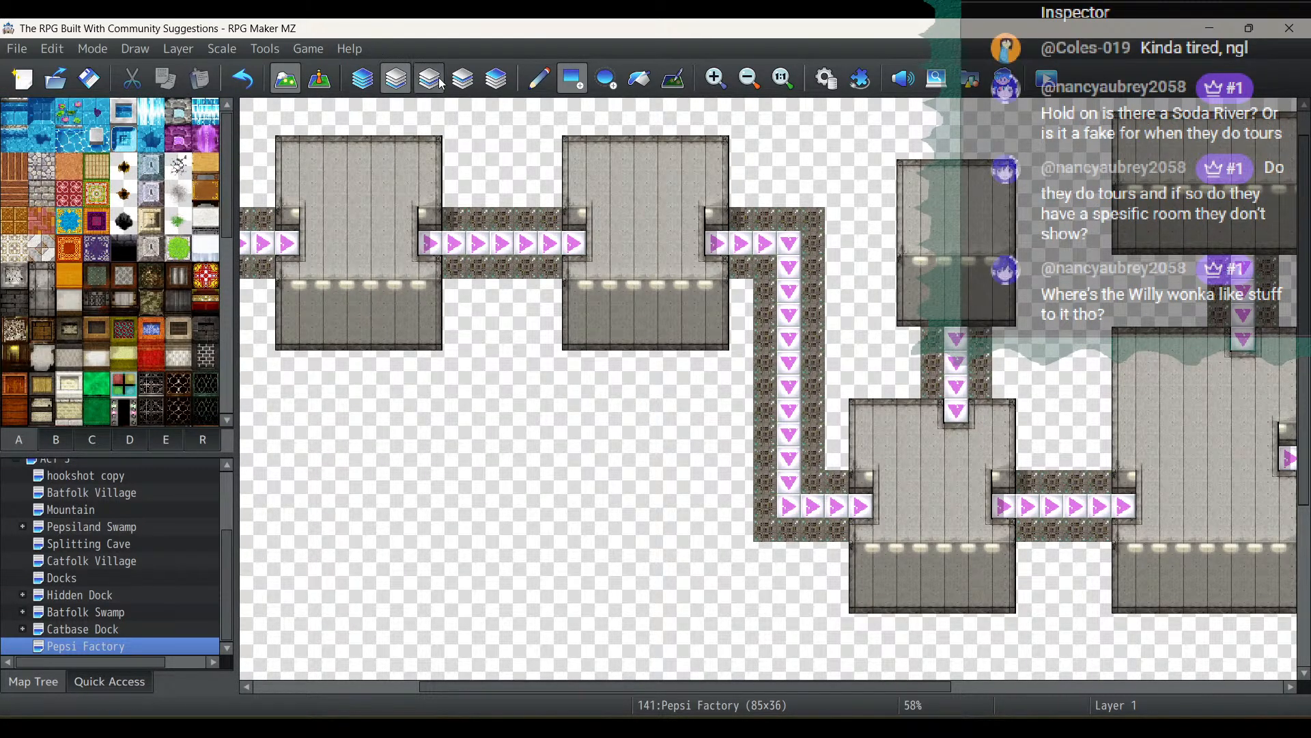
{"action": "left_click", "coordinate": [439, 82]}
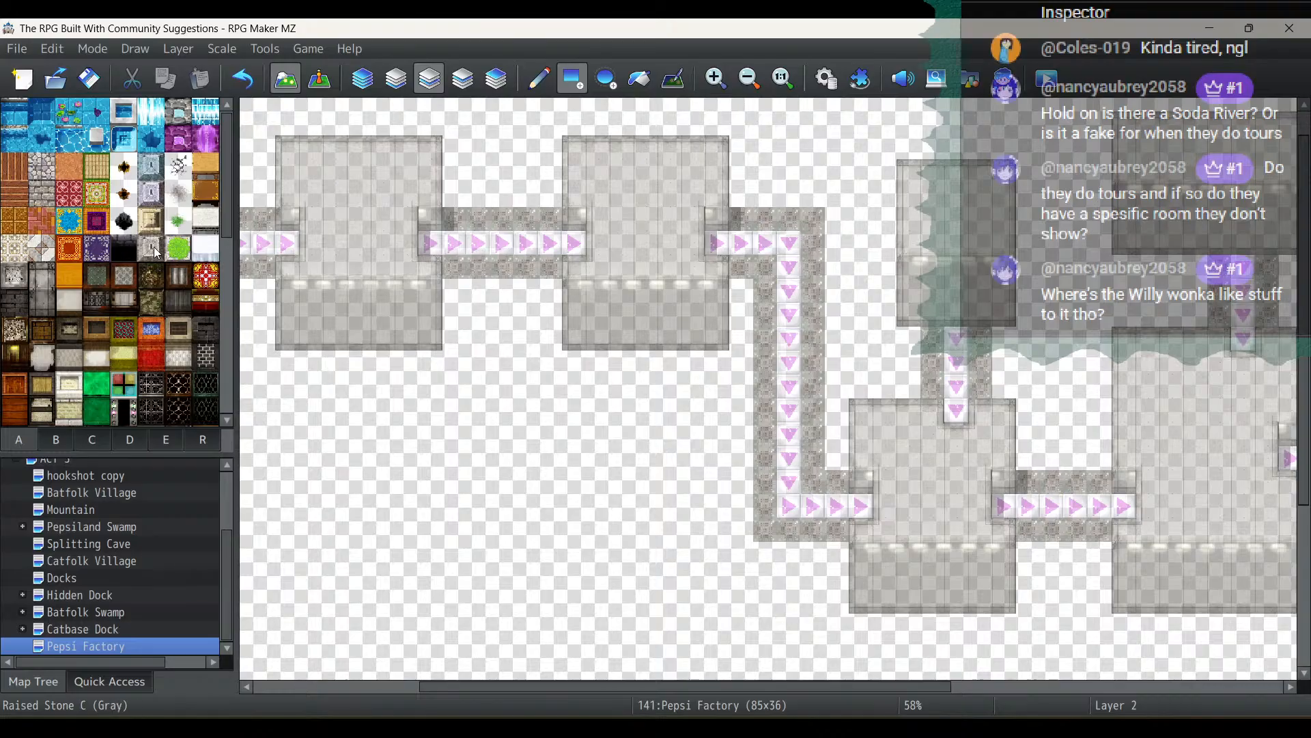
{"action": "left_click_drag", "start_coordinate": [453, 218], "coordinate": [550, 228]}
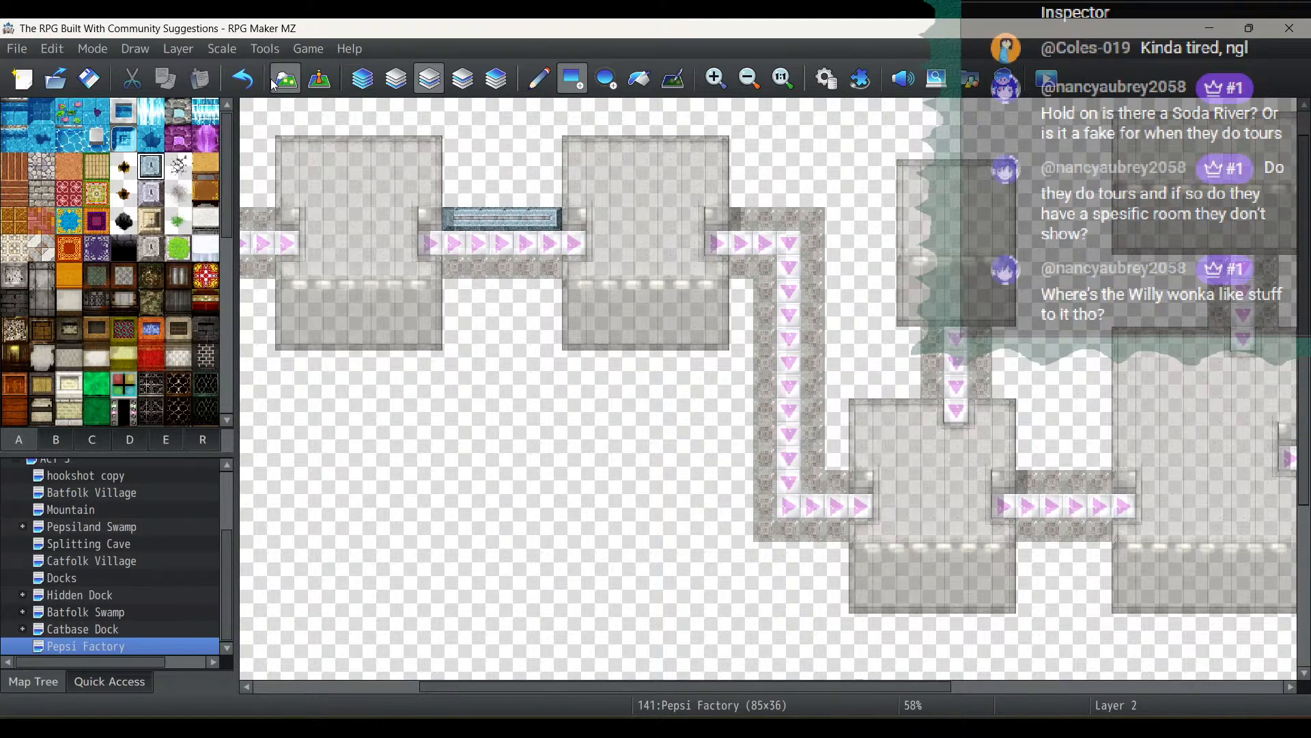
{"action": "left_click", "coordinate": [331, 78]}
{"action": "left_click", "coordinate": [242, 79]}
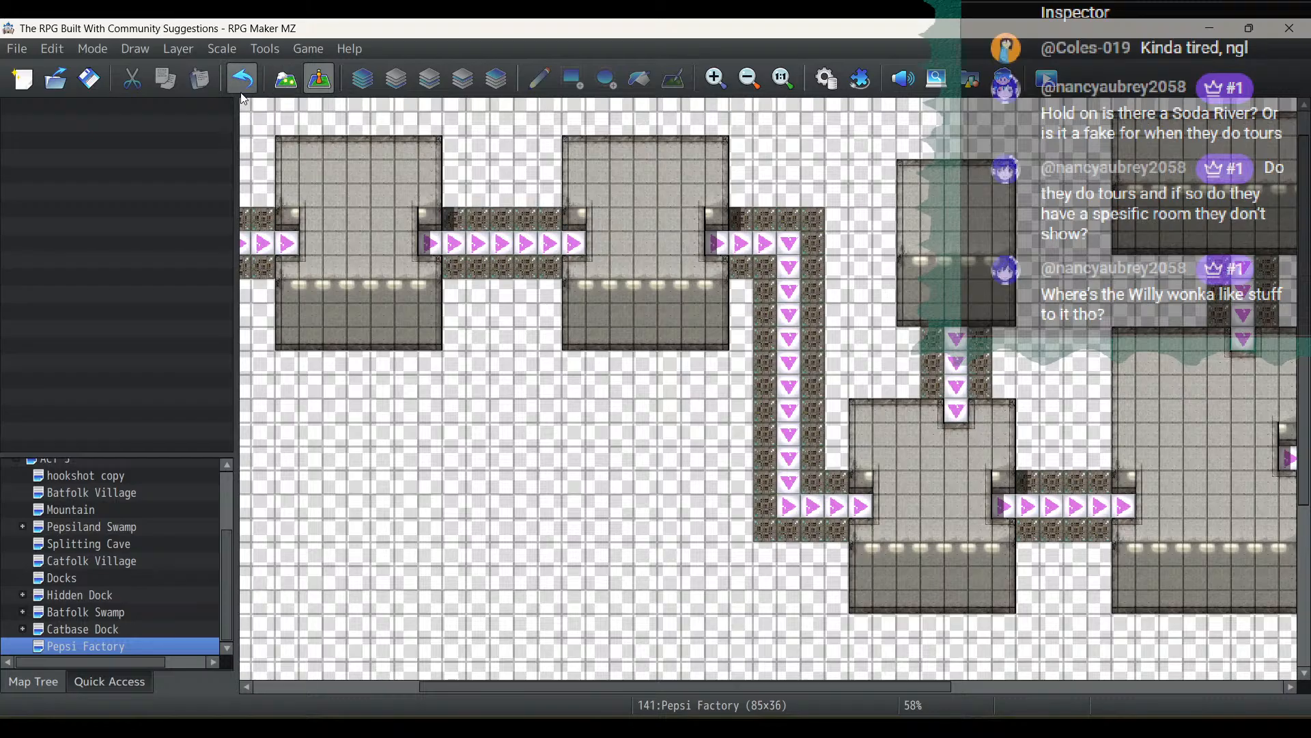
{"action": "left_click", "coordinate": [294, 83]}
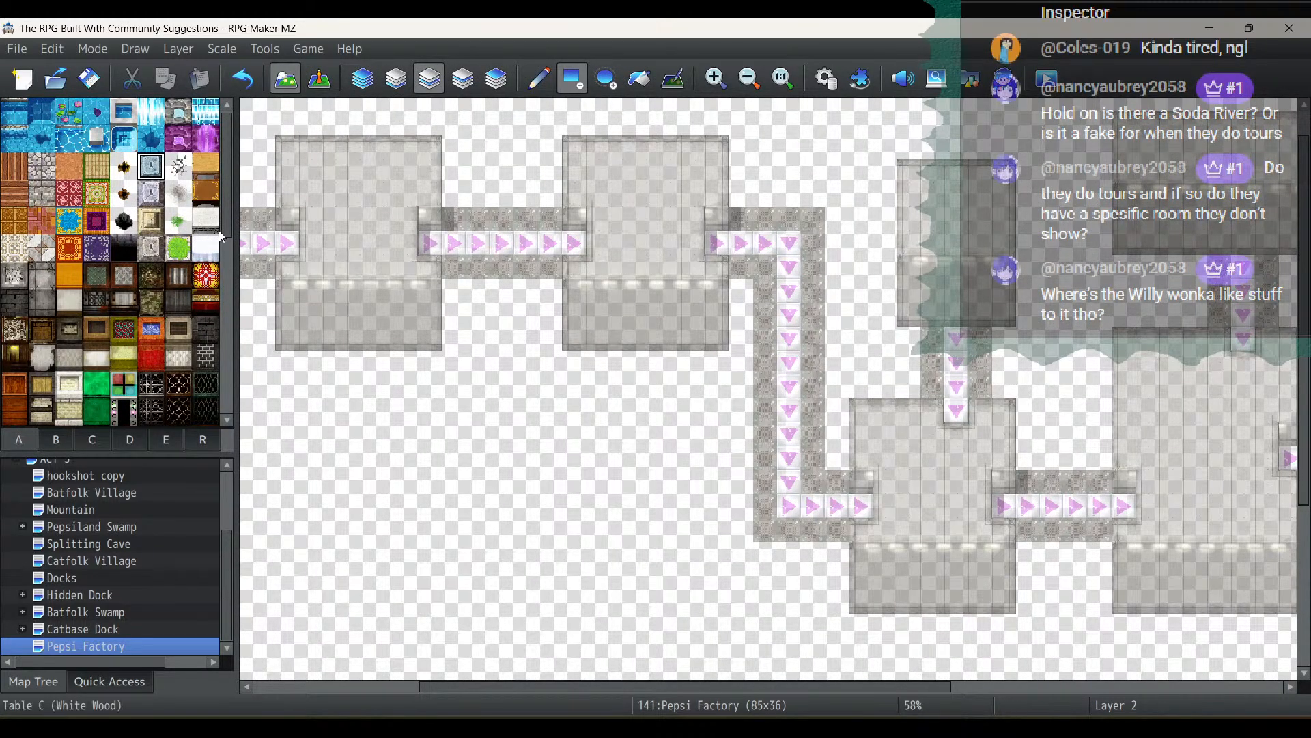
On layer 1, draw the dark wire mesh wall tile beneath the grates of the second, third and fourth horizontally connecting paths with the Pencil
{"action": "scroll", "coordinate": [219, 231], "scroll_direction": "down", "scroll_amount": 5}
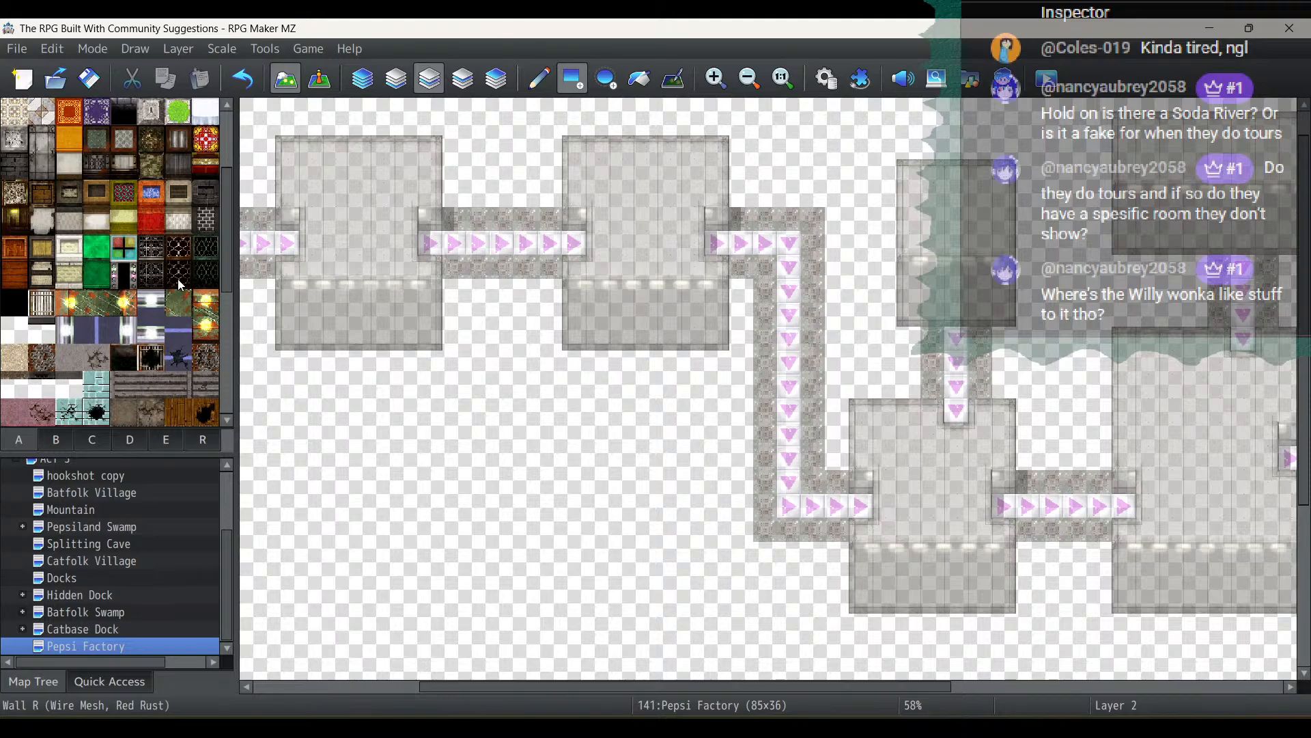
{"action": "left_click", "coordinate": [157, 280]}
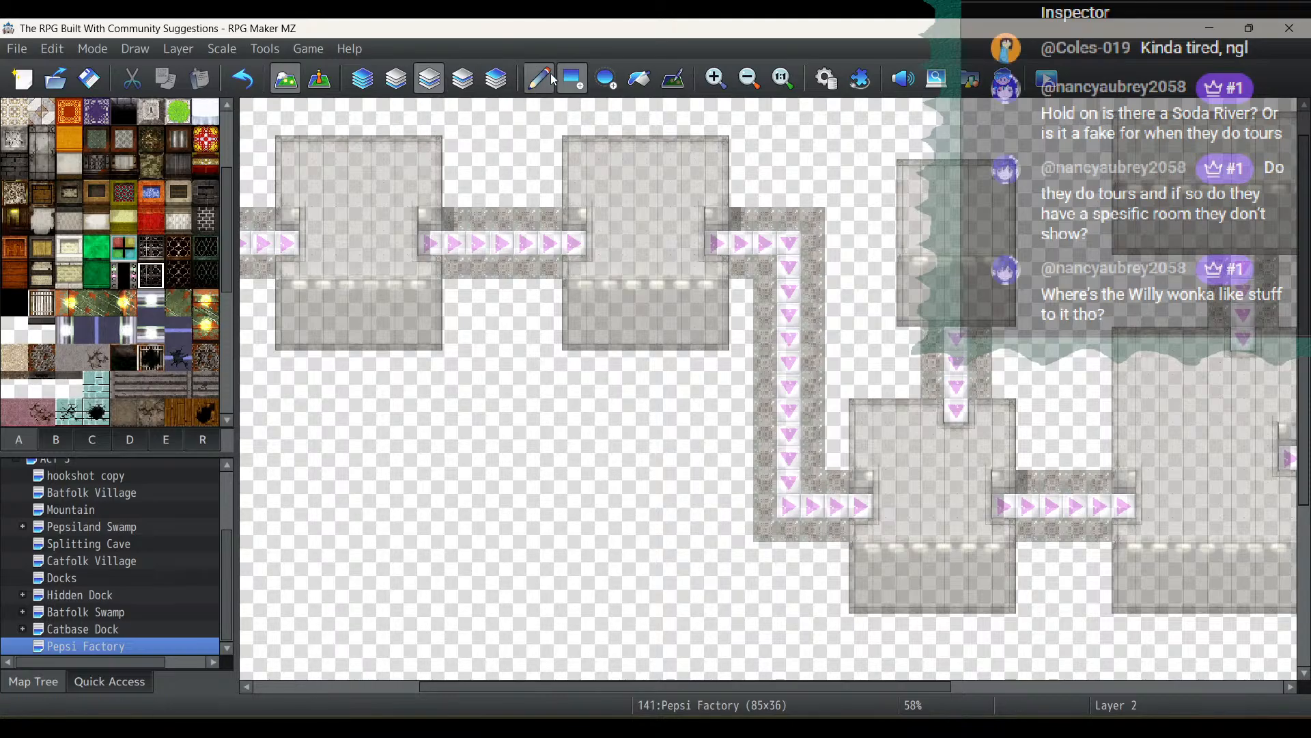
{"action": "left_click", "coordinate": [398, 80]}
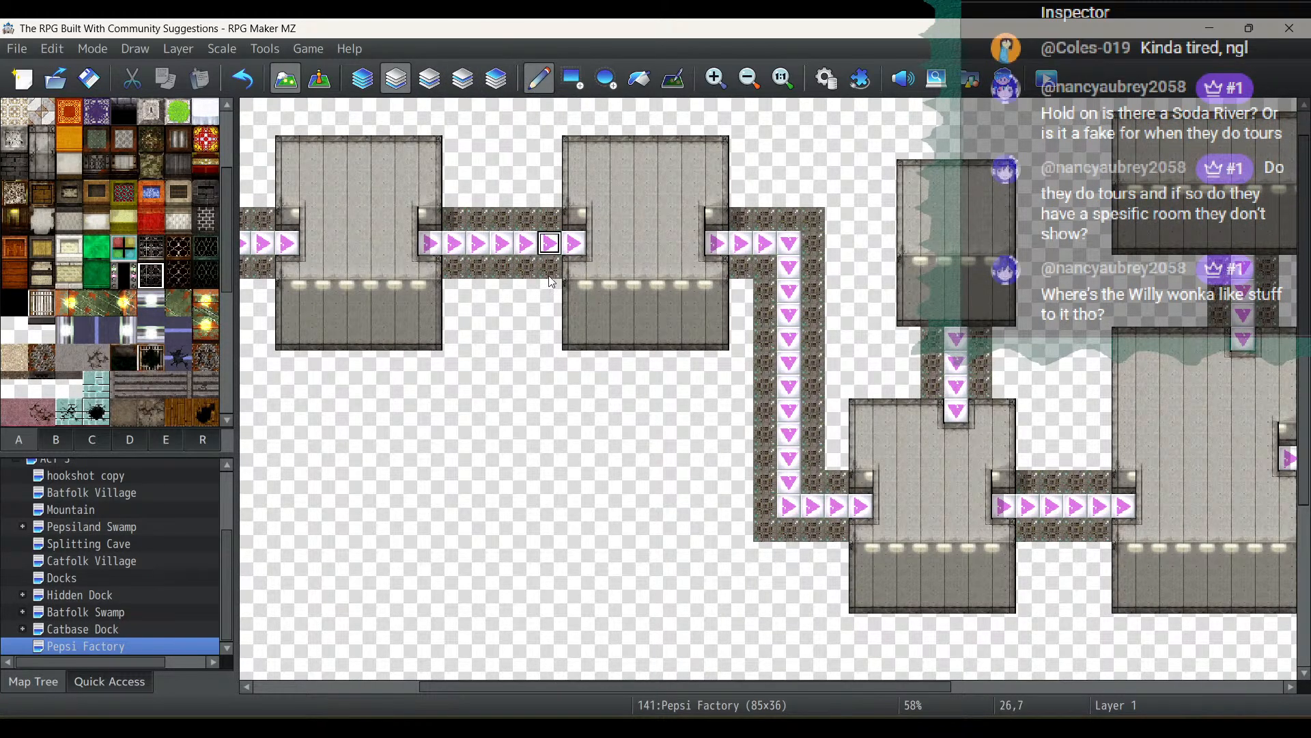
{"action": "left_click_drag", "start_coordinate": [529, 291], "coordinate": [454, 288]}
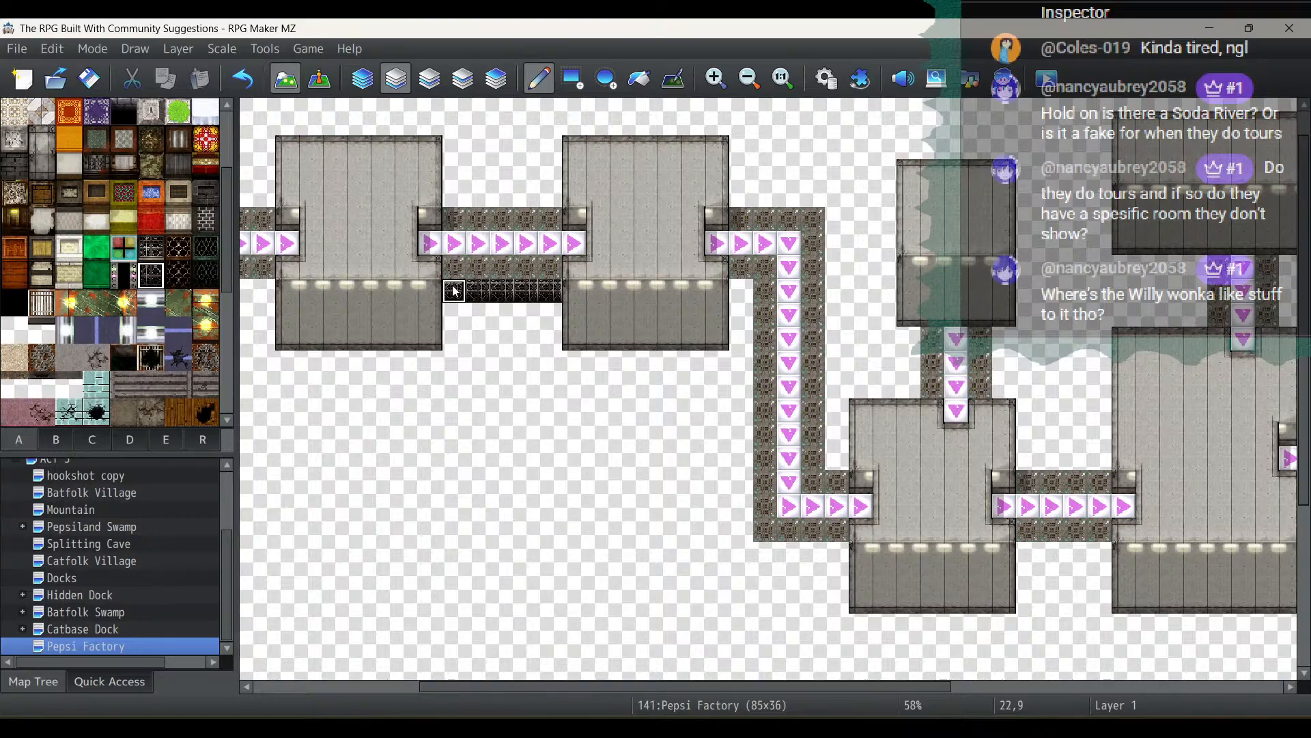
{"action": "left_click", "coordinate": [742, 291]}
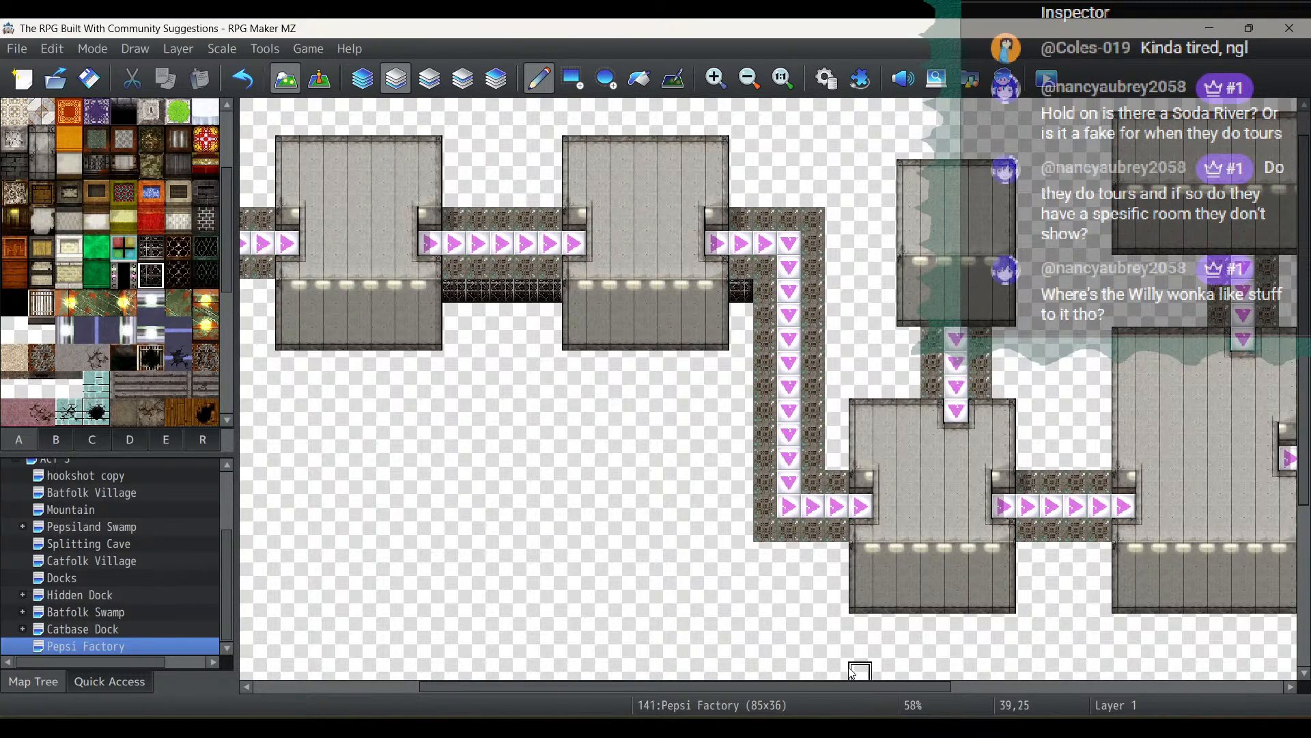
{"action": "left_click_drag", "start_coordinate": [805, 562], "coordinate": [764, 559]}
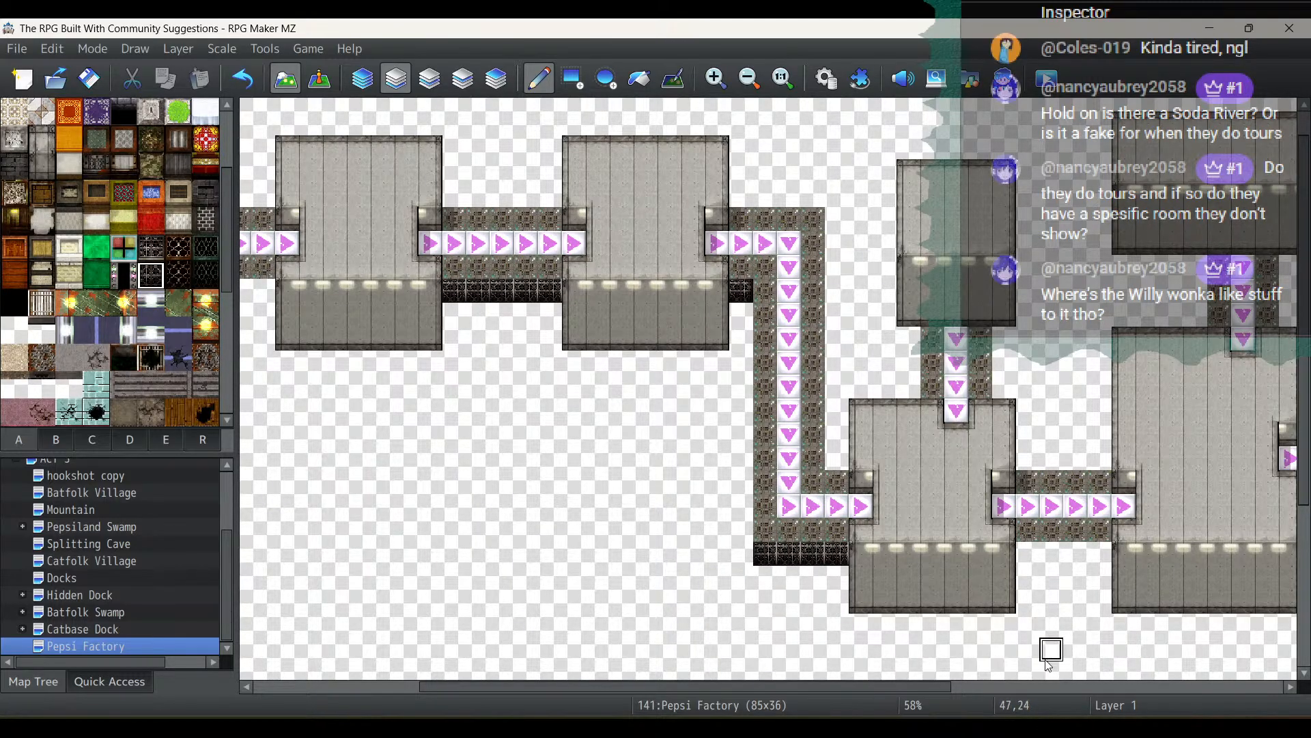
{"action": "left_click_drag", "start_coordinate": [1028, 555], "coordinate": [1104, 556]}
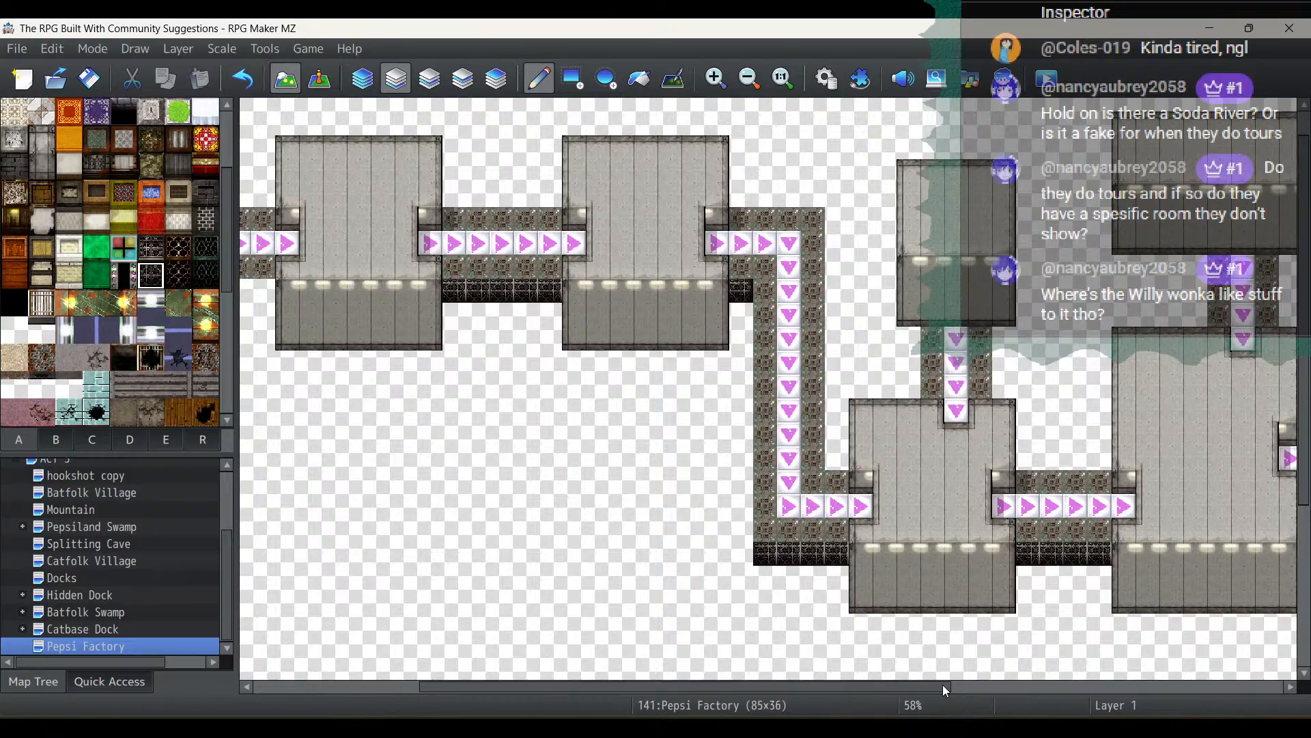
Draw the dark wire mesh wall tile beneath the grates of the path entering the tall room and the path beside the crates
{"action": "left_click_drag", "start_coordinate": [943, 685], "coordinate": [1204, 661]}
{"action": "left_click_drag", "start_coordinate": [806, 505], "coordinate": [879, 505]}
{"action": "left_click_drag", "start_coordinate": [877, 687], "coordinate": [985, 680]}
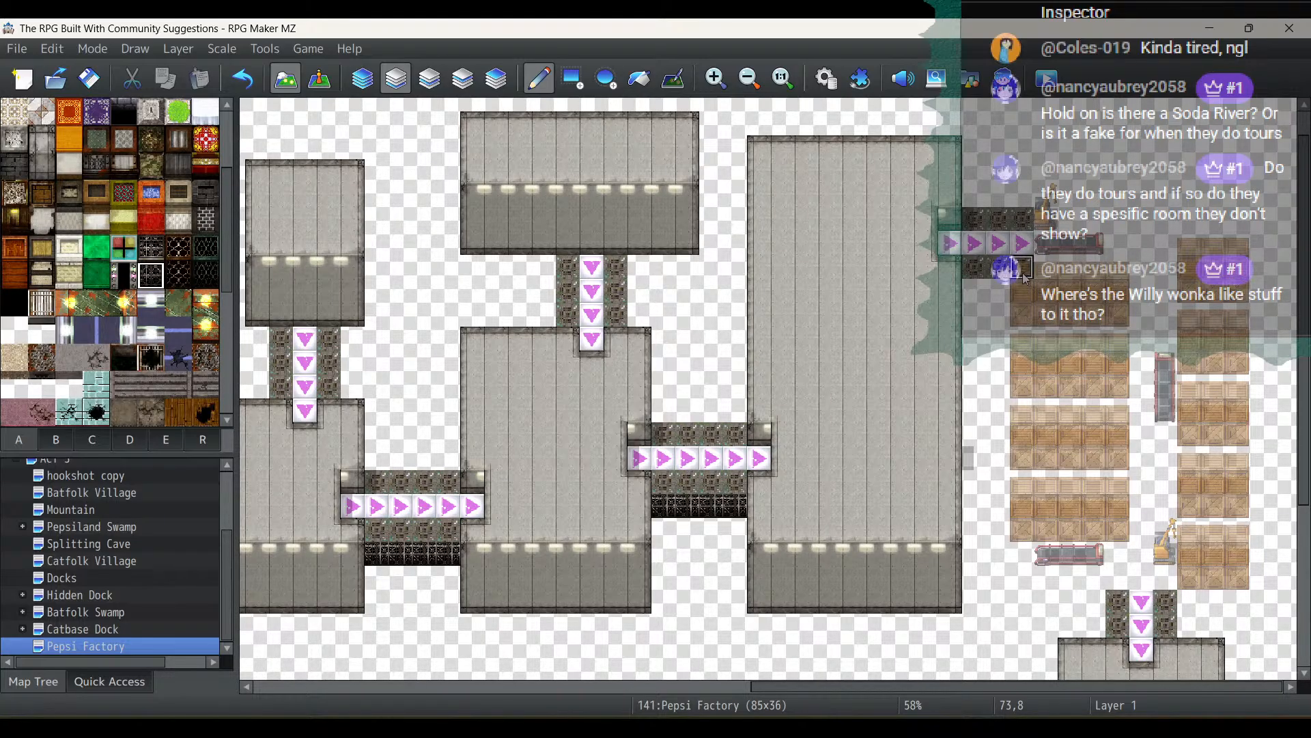
{"action": "scroll", "coordinate": [1056, 465], "scroll_direction": "down", "scroll_amount": 3}
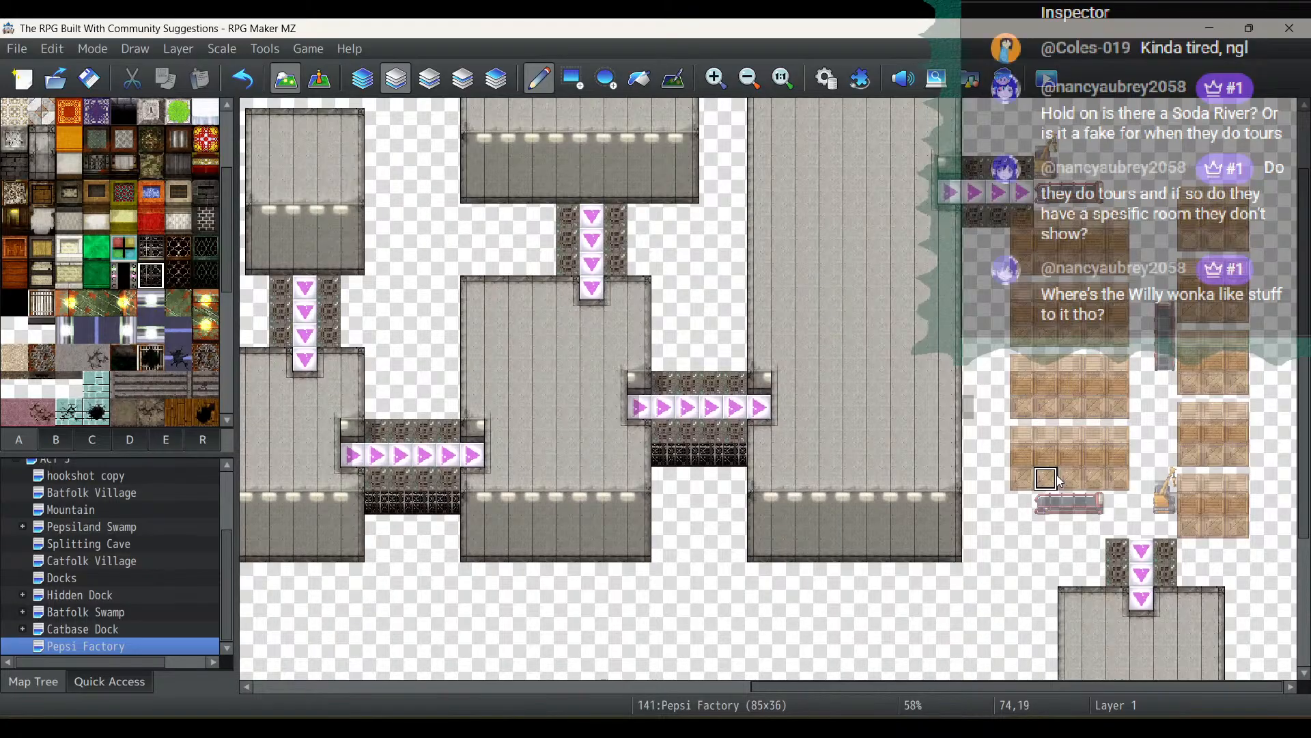
{"action": "scroll", "coordinate": [1056, 478], "scroll_direction": "up", "scroll_amount": 5}
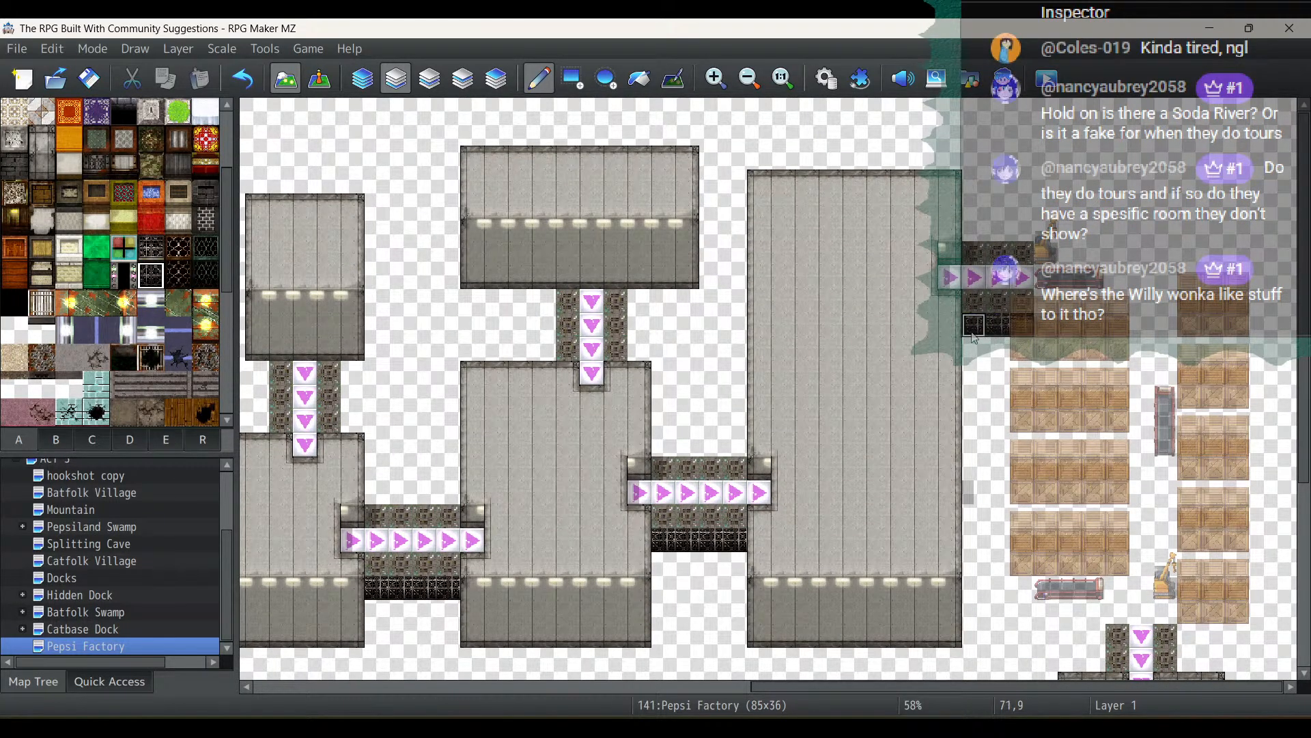
Clear the upper edge of the topmost crates beside the short arrow path with the blank tile on layer 2, and check it in event mode
{"action": "left_click", "coordinate": [325, 76]}
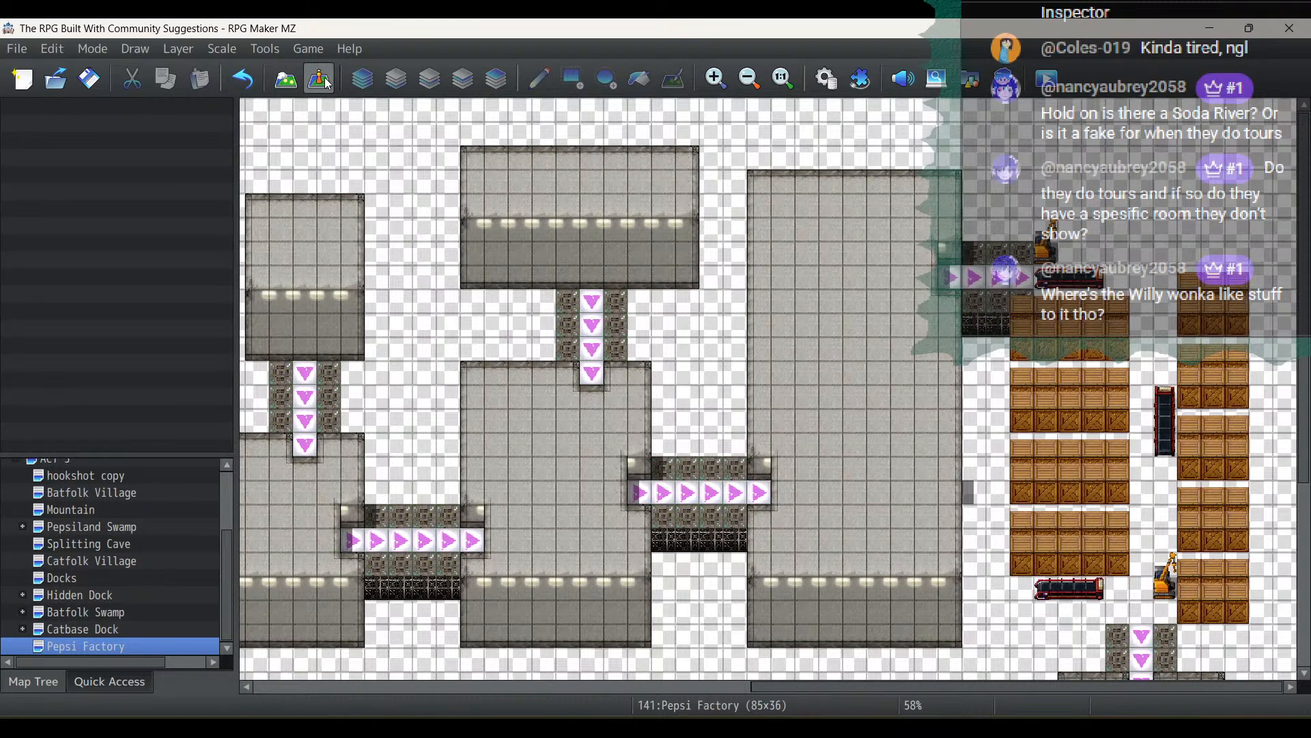
{"action": "left_click", "coordinate": [286, 79]}
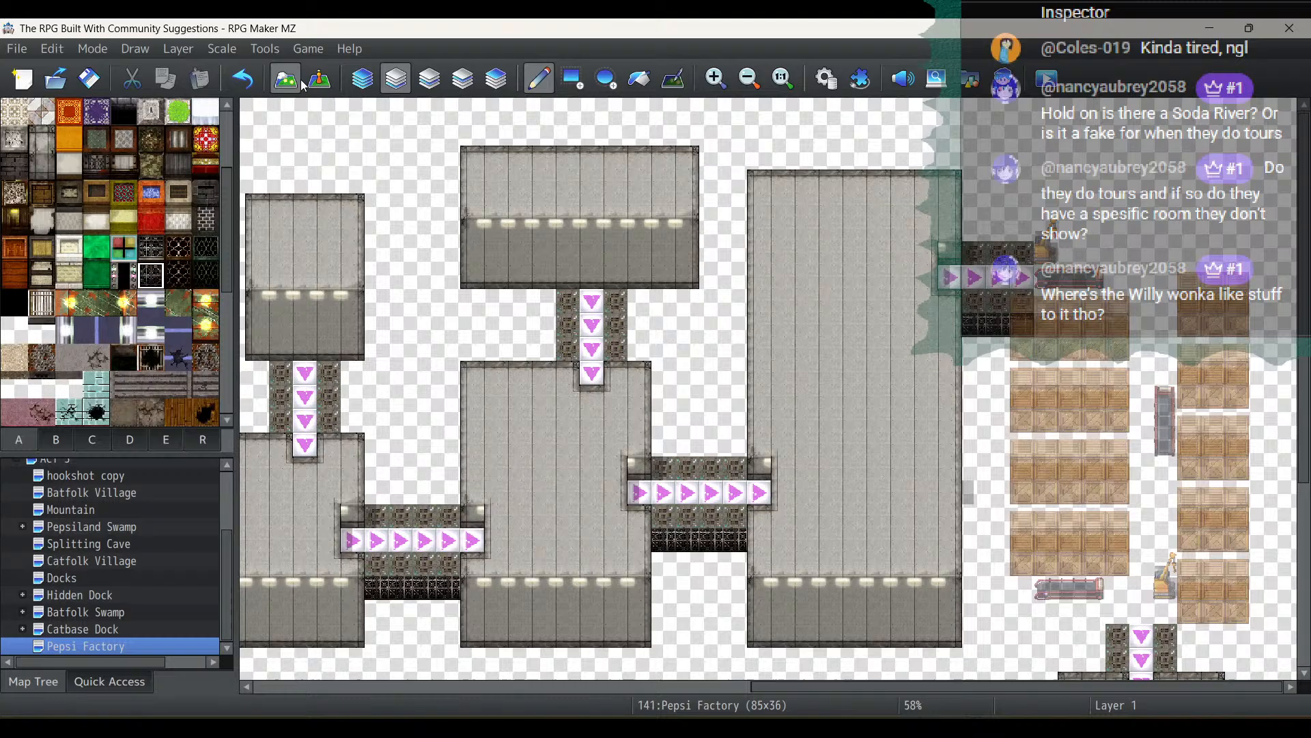
{"action": "left_click", "coordinate": [429, 80]}
{"action": "scroll", "coordinate": [4, 183], "scroll_direction": "up", "scroll_amount": 1}
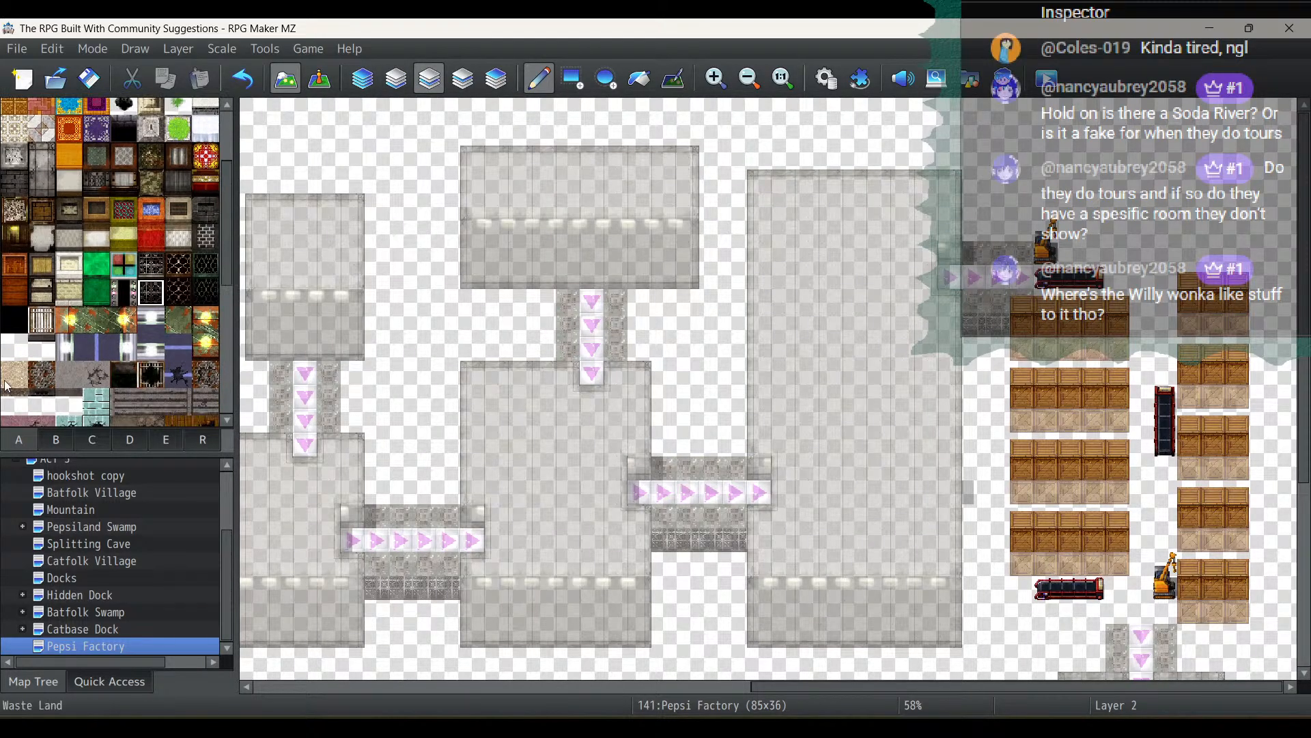
{"action": "left_click", "coordinate": [13, 347]}
{"action": "left_click", "coordinate": [1030, 305]}
{"action": "left_click", "coordinate": [1043, 304]}
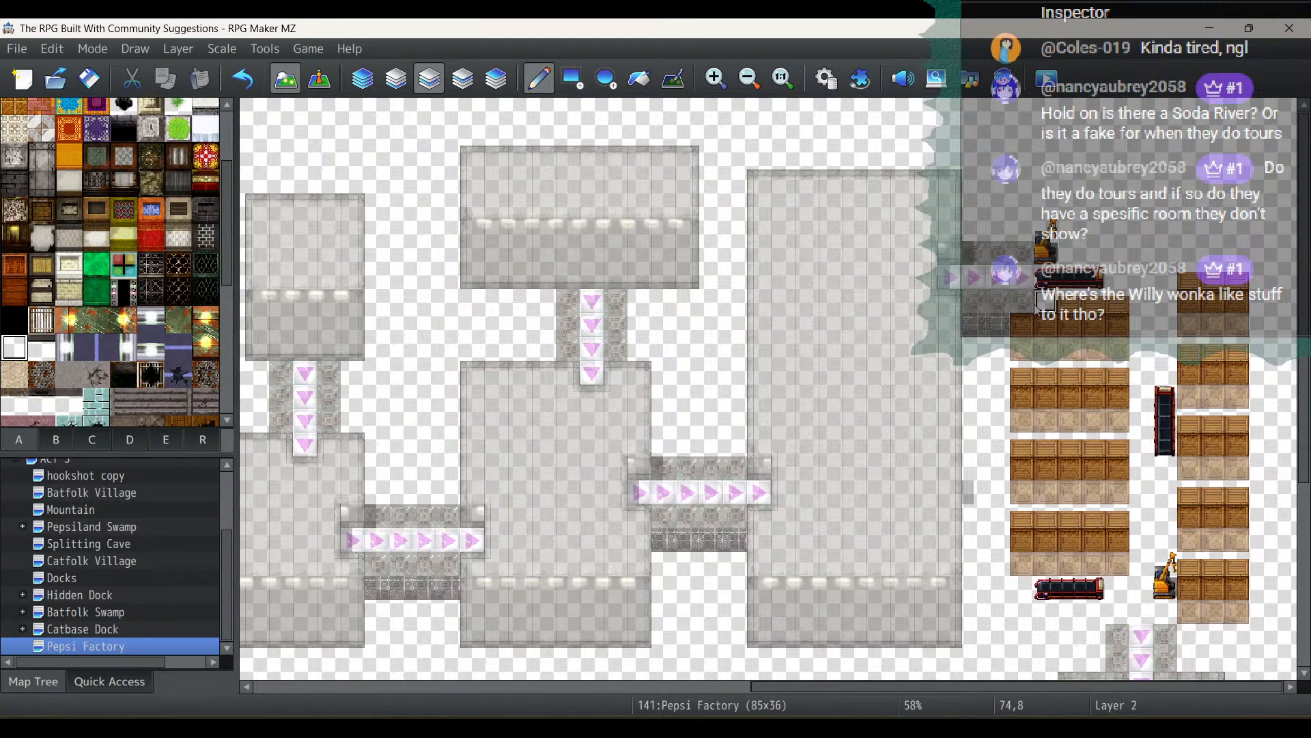
{"action": "left_click", "coordinate": [1041, 318]}
{"action": "left_click", "coordinate": [1027, 321]}
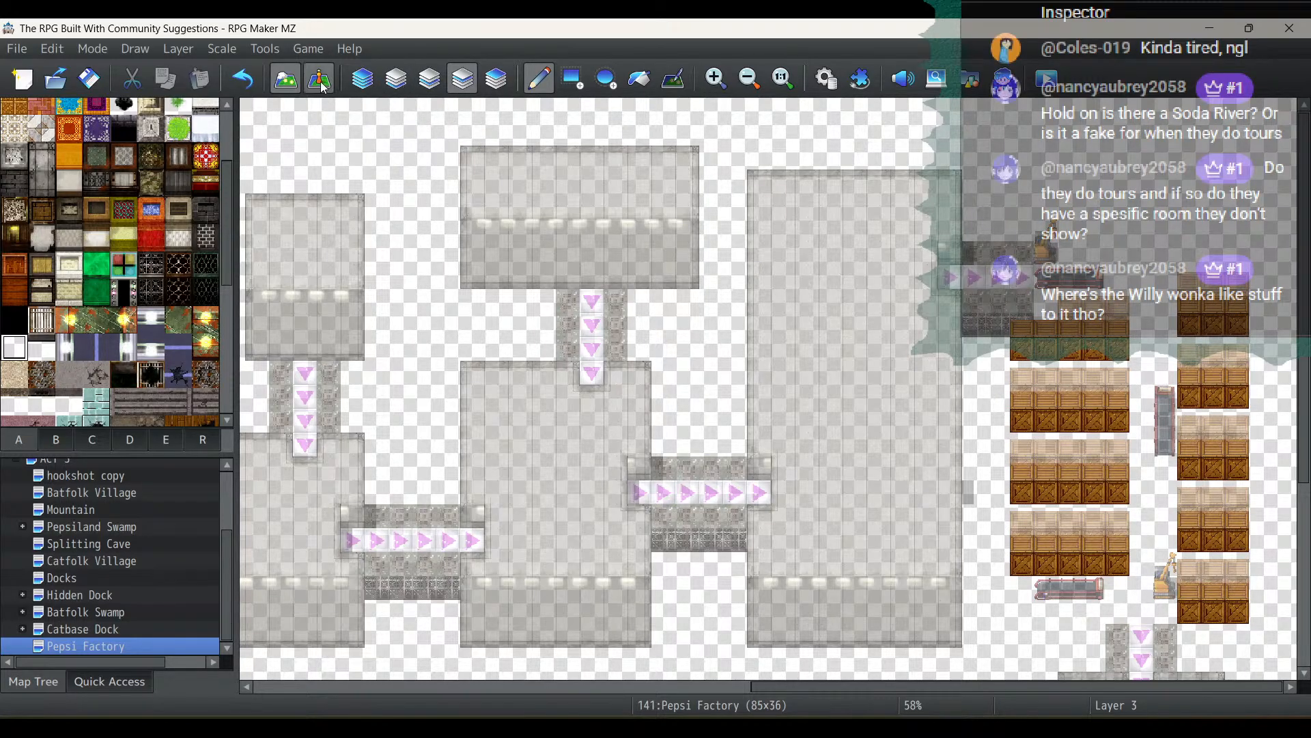
{"action": "left_click", "coordinate": [321, 82]}
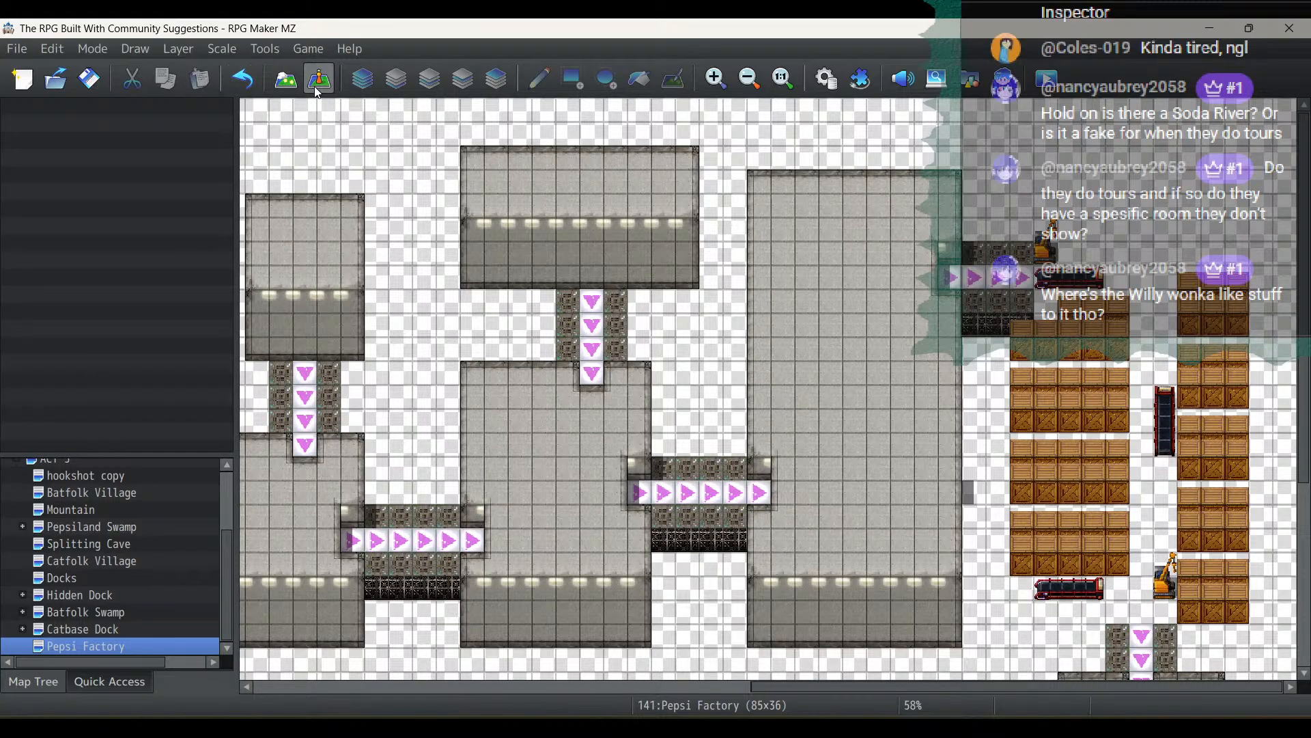
On layer 1, draw the Wall Q (Wire Mesh) tile beneath the grates of the first horizontal arrow path
{"action": "left_click", "coordinate": [285, 80]}
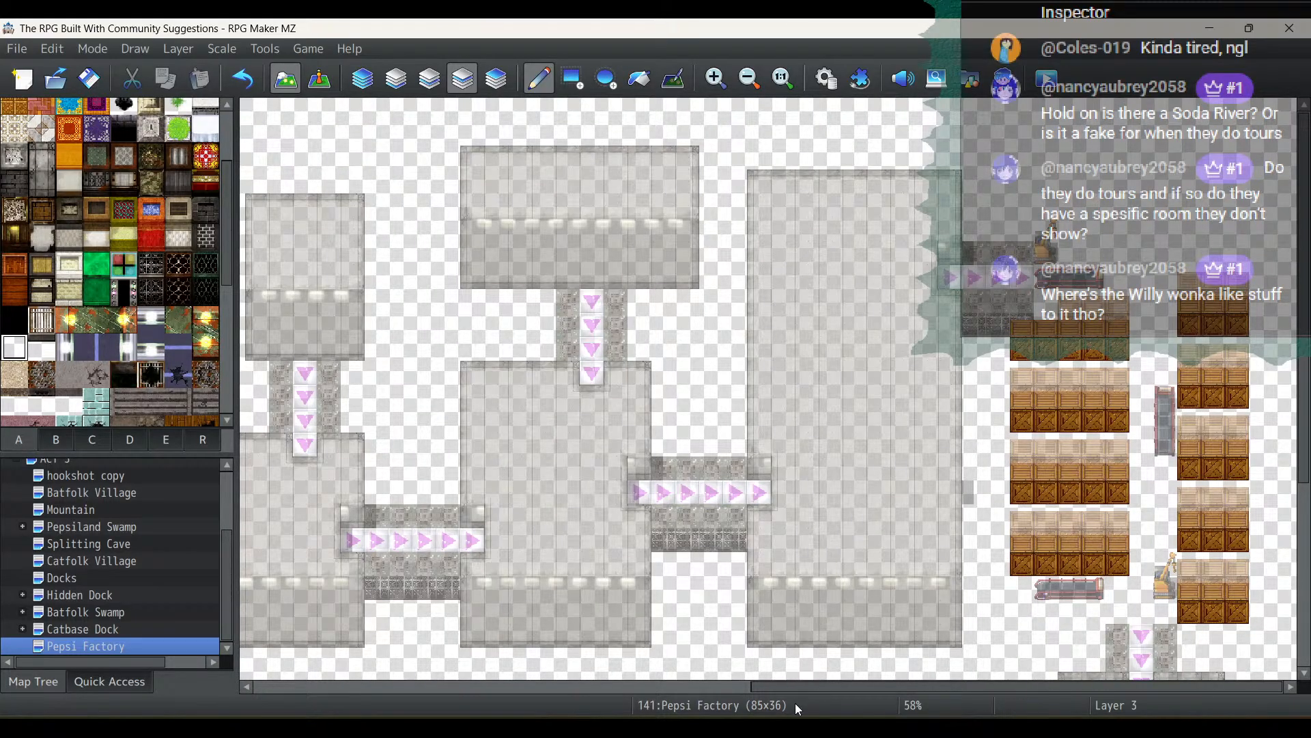
{"action": "left_click_drag", "start_coordinate": [795, 686], "coordinate": [556, 662]}
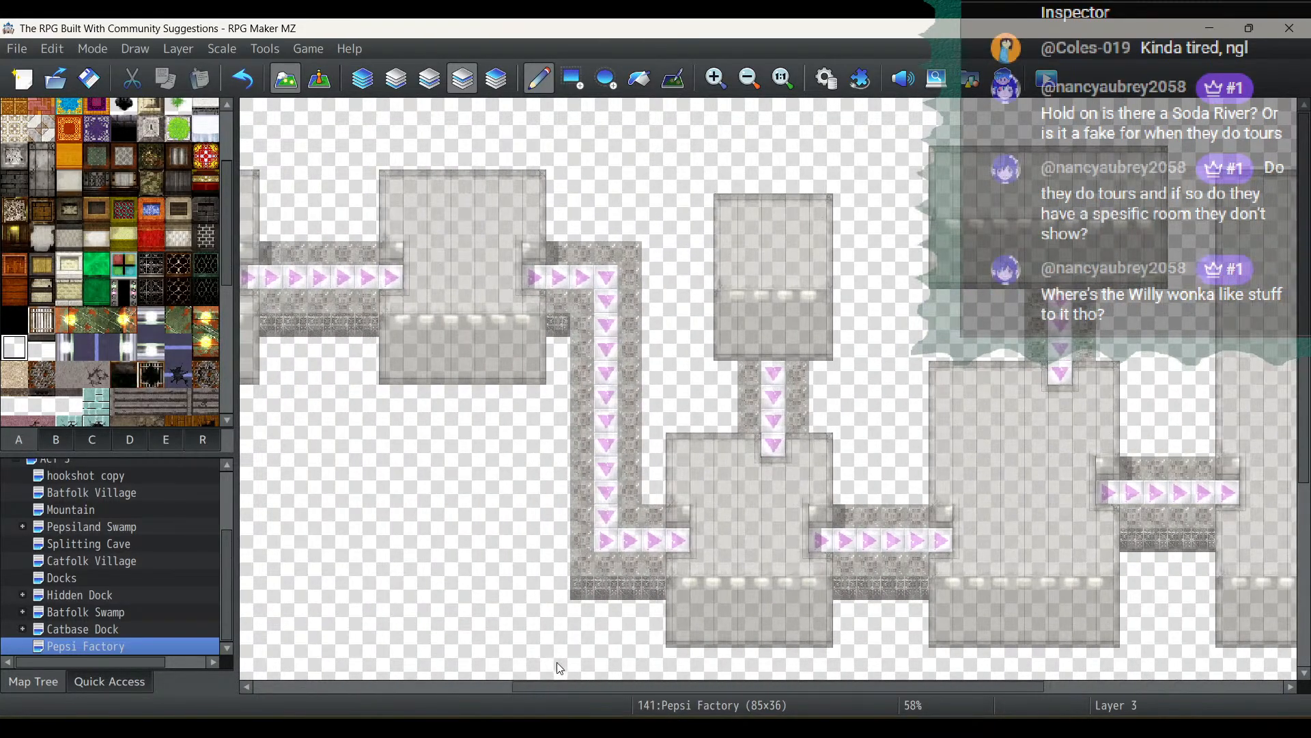
{"action": "left_click", "coordinate": [320, 80]}
{"action": "left_click_drag", "start_coordinate": [684, 691], "coordinate": [410, 682]}
{"action": "left_click", "coordinate": [284, 80]}
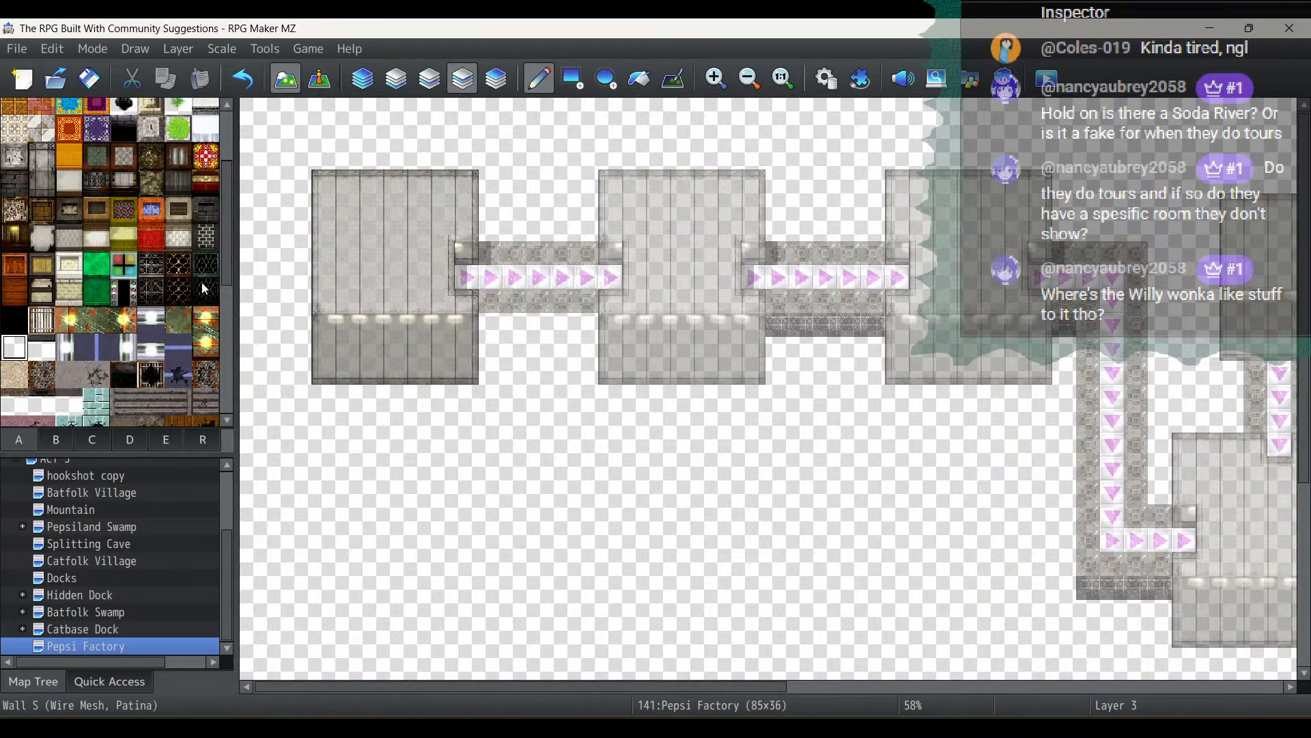
{"action": "left_click", "coordinate": [150, 292]}
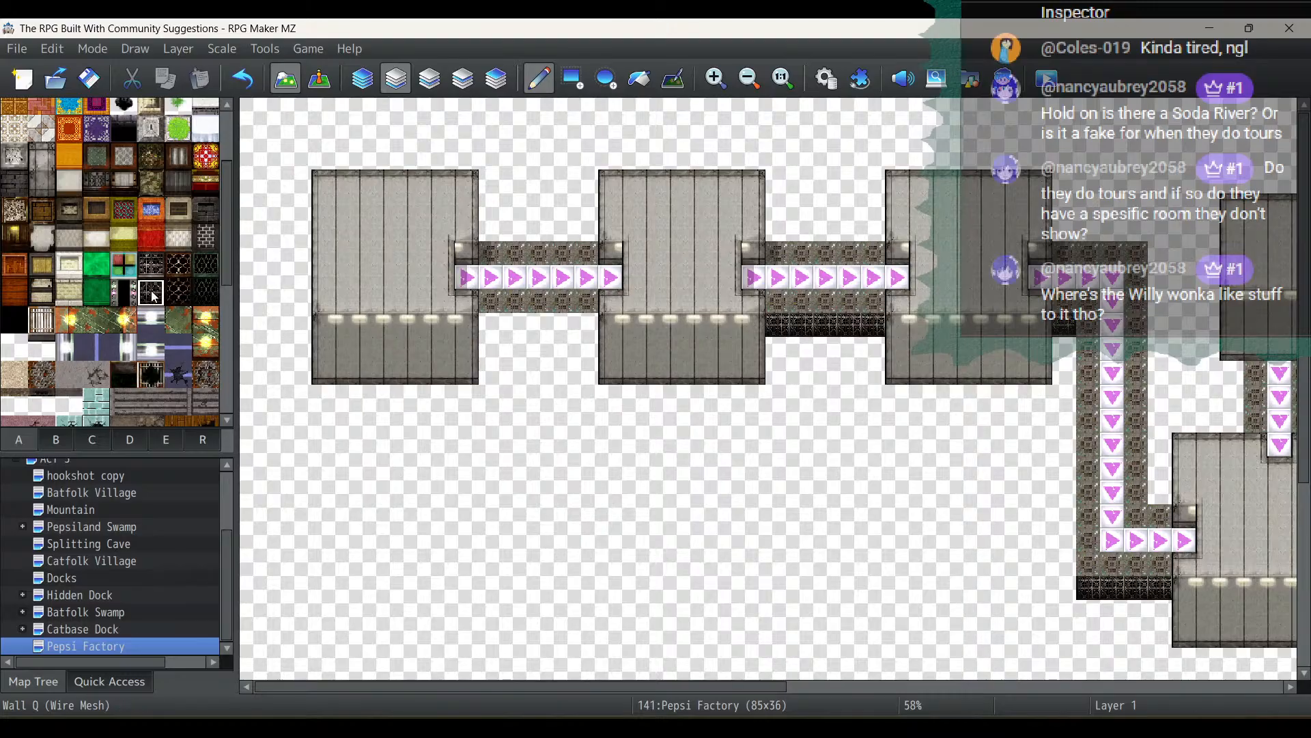
{"action": "left_click", "coordinate": [586, 327]}
{"action": "left_click_drag", "start_coordinate": [585, 327], "coordinate": [491, 325]}
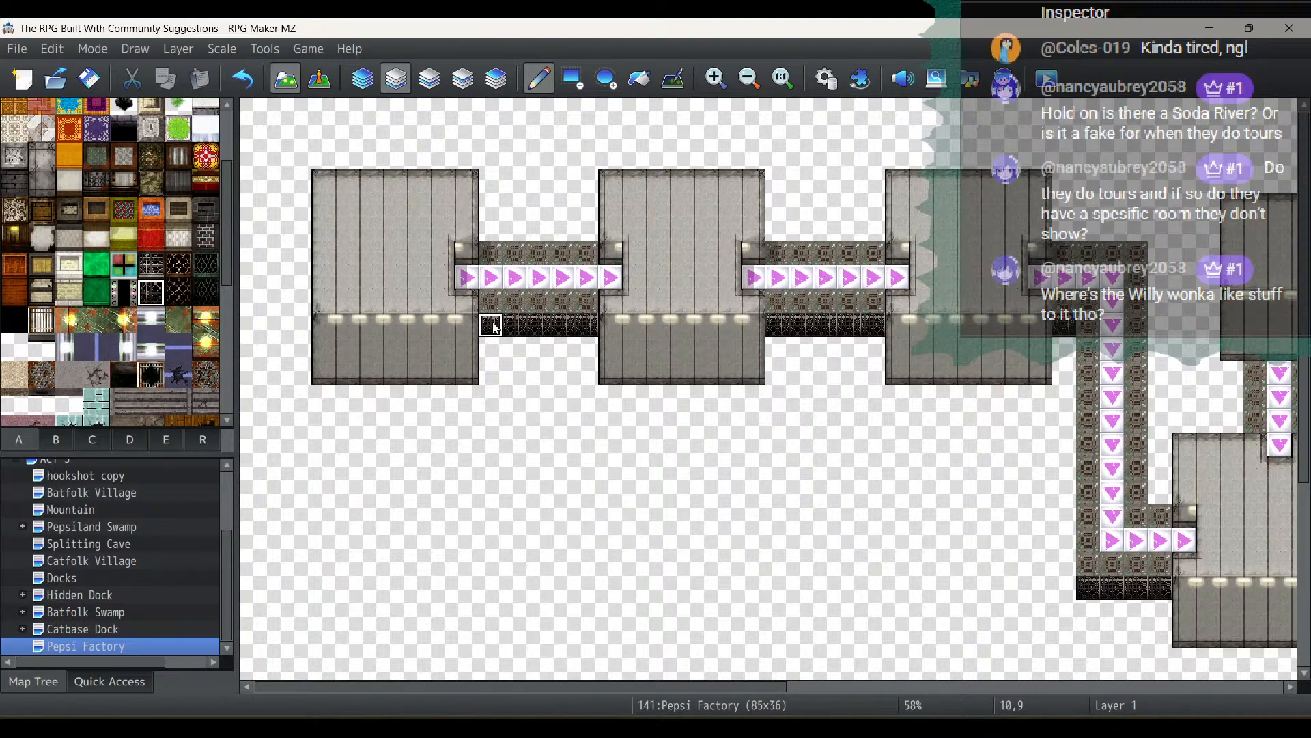
Draw the wire mesh wall tile above the grates of the first two horizontal paths and both horizontal sections of the bent path
{"action": "scroll", "coordinate": [134, 208], "scroll_direction": "up", "scroll_amount": 4}
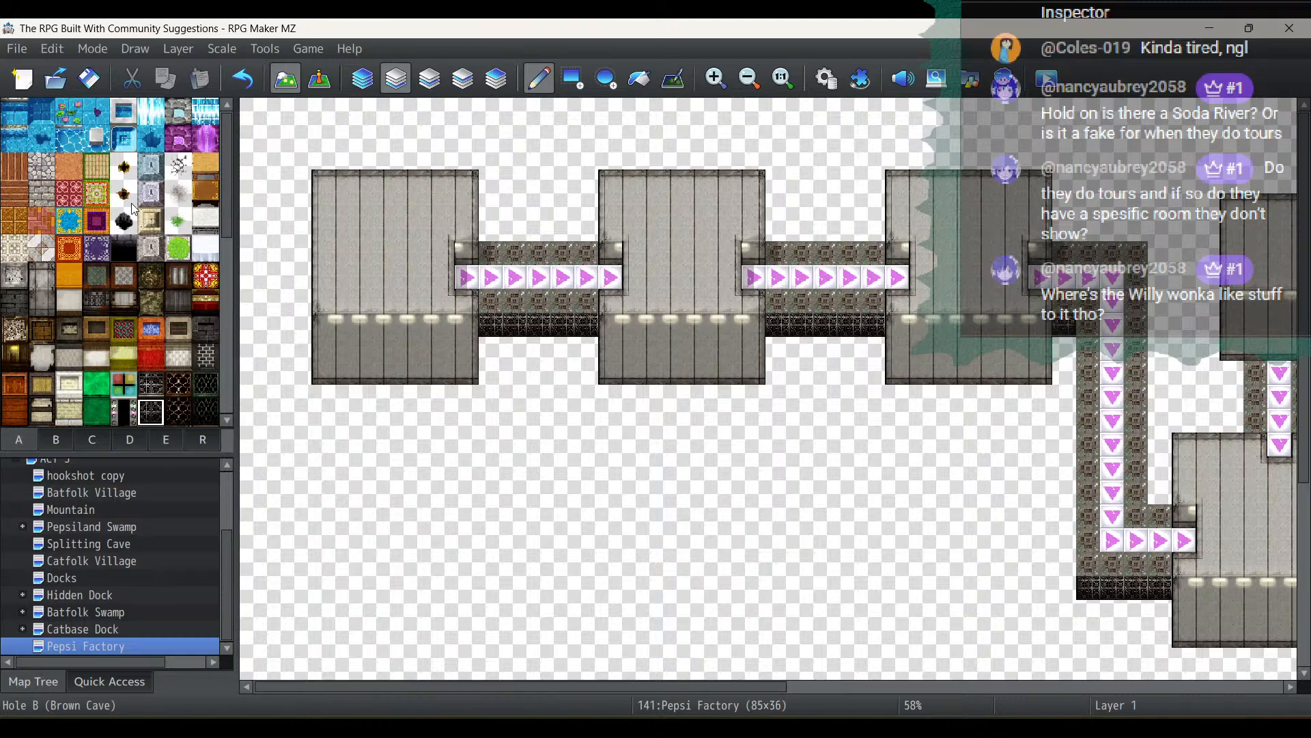
{"action": "scroll", "coordinate": [165, 322], "scroll_direction": "down", "scroll_amount": 4}
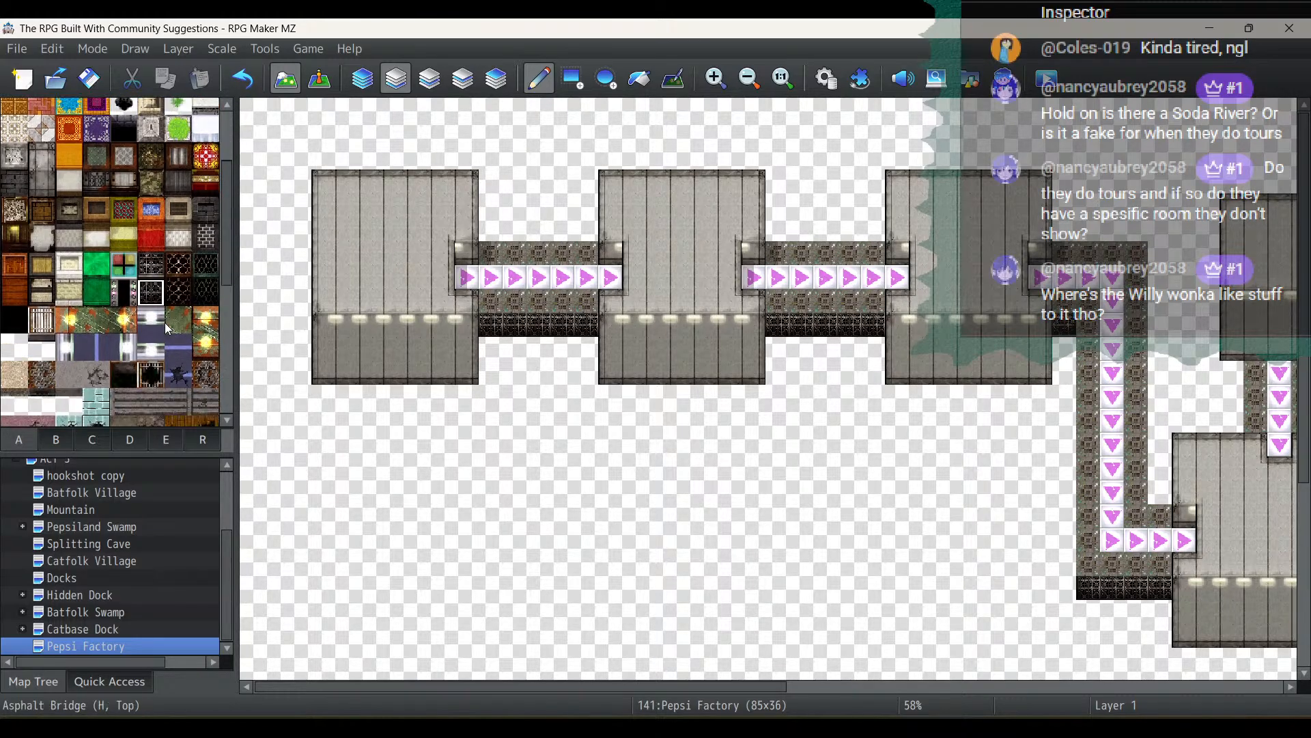
{"action": "scroll", "coordinate": [165, 323], "scroll_direction": "down", "scroll_amount": 3}
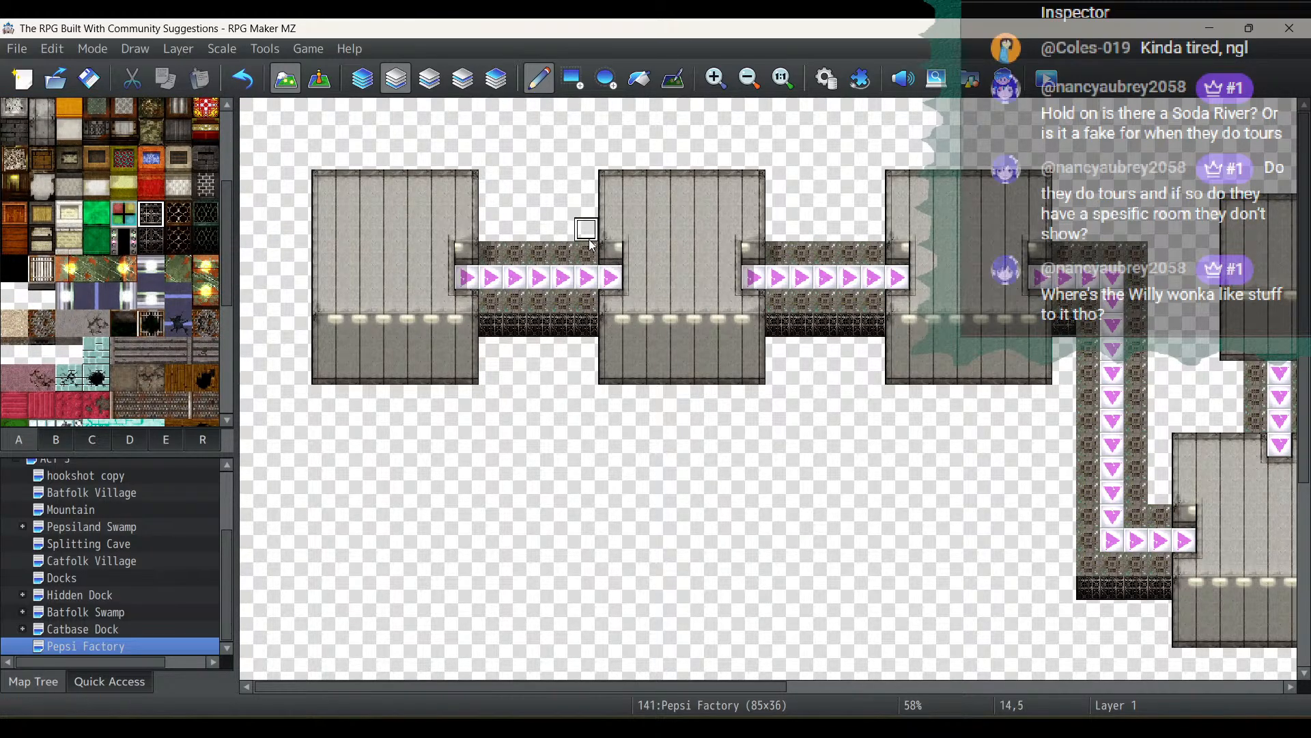
{"action": "left_click_drag", "start_coordinate": [591, 243], "coordinate": [486, 232]}
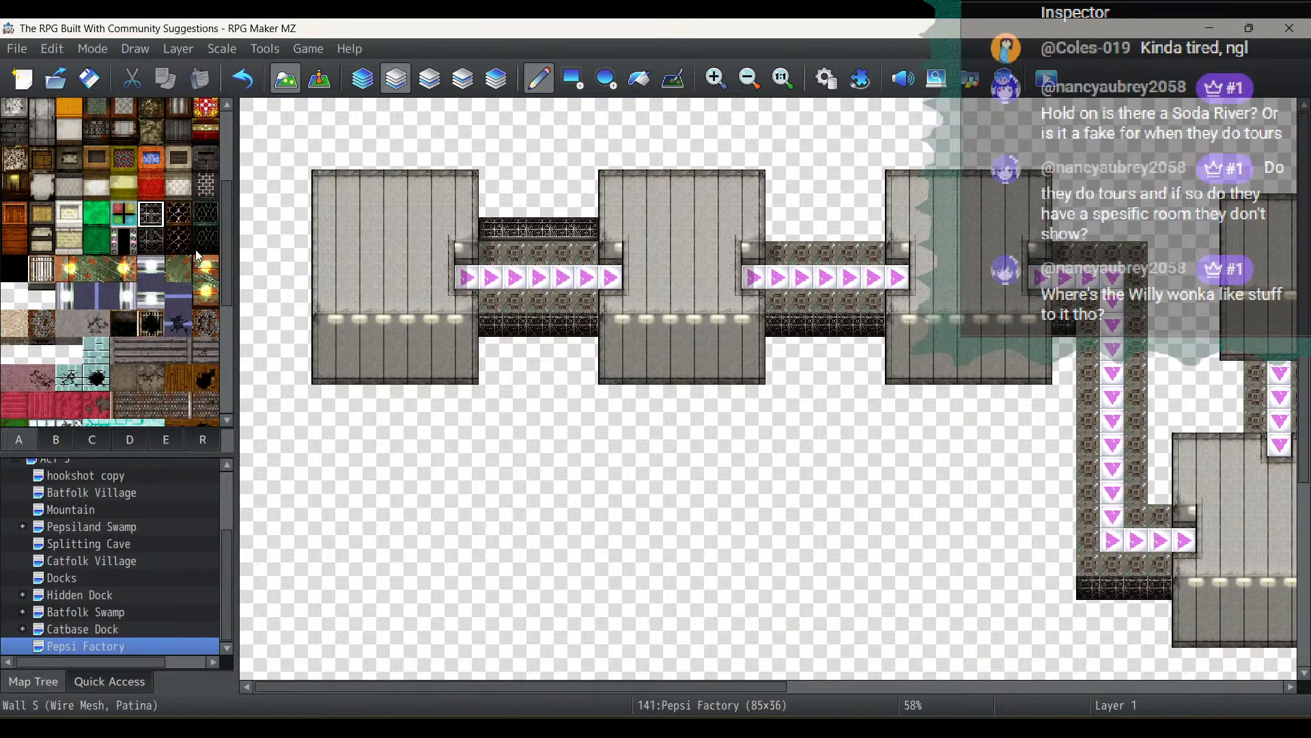
{"action": "left_click", "coordinate": [151, 240]}
{"action": "left_click_drag", "start_coordinate": [586, 232], "coordinate": [486, 237]}
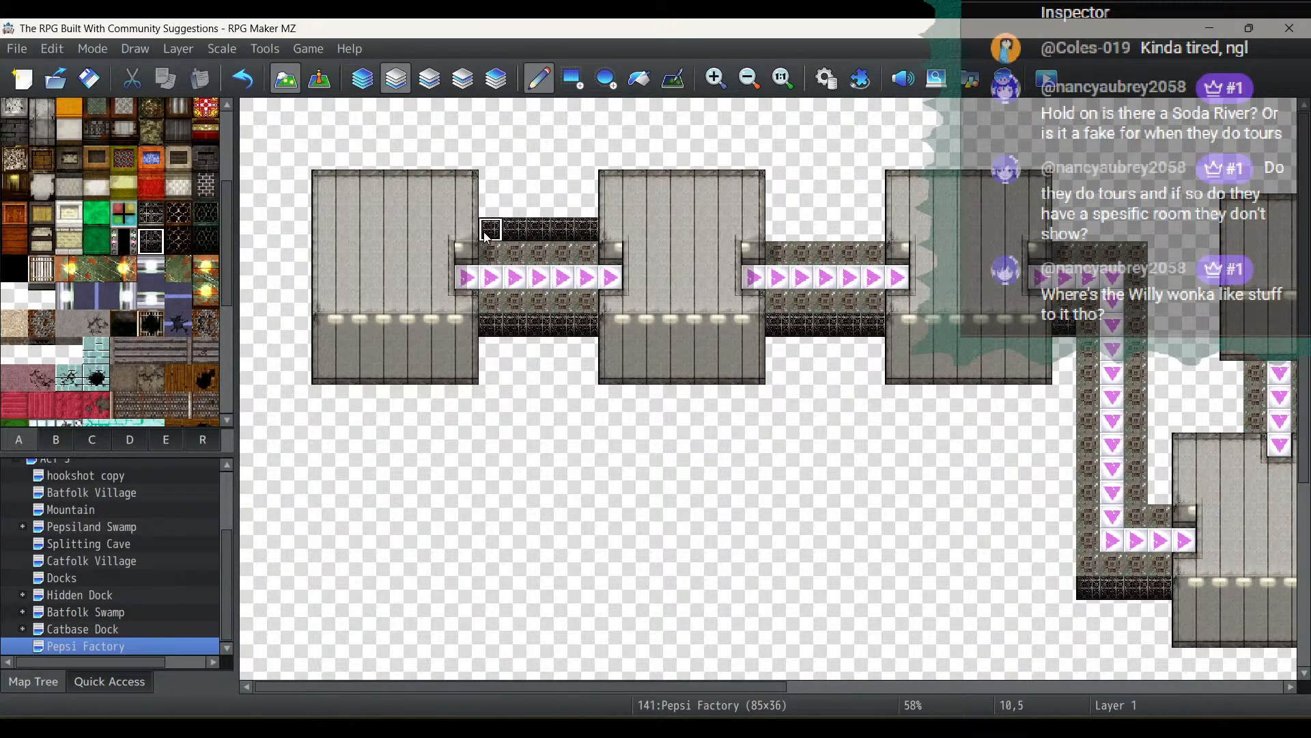
{"action": "left_click_drag", "start_coordinate": [806, 236], "coordinate": [891, 232]}
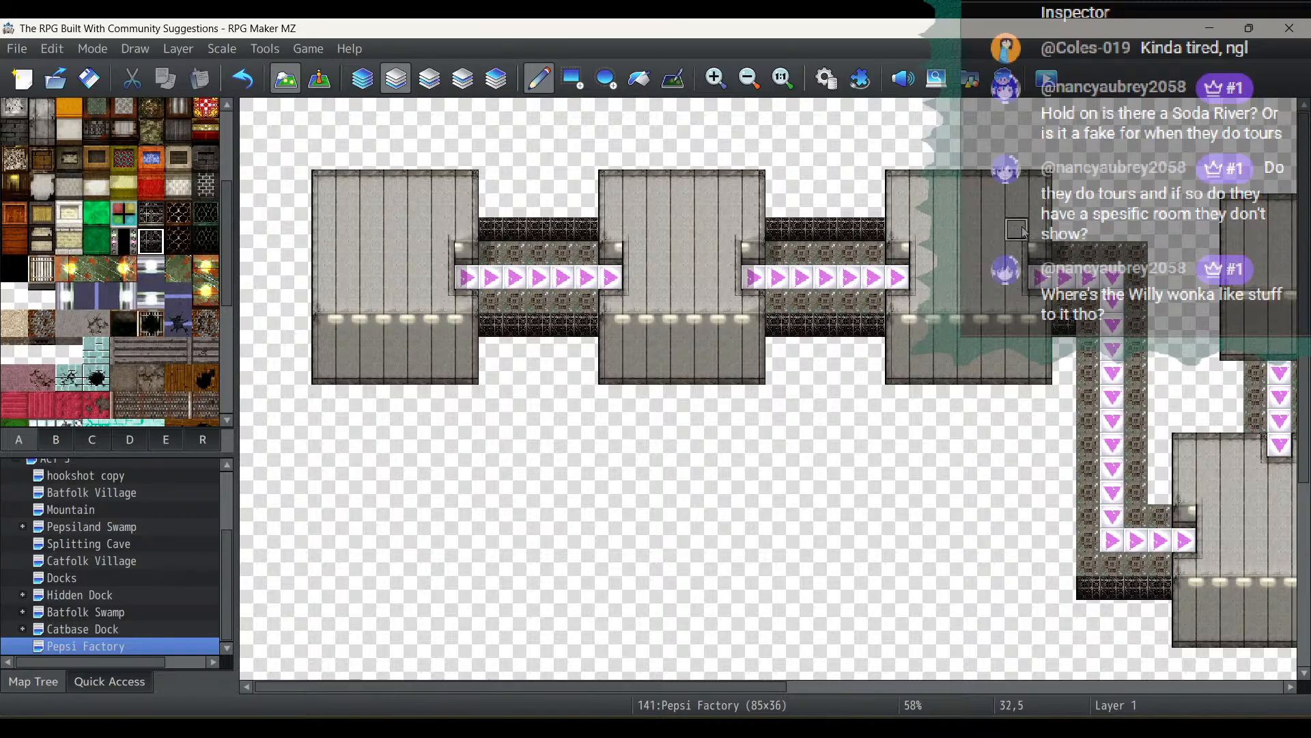
{"action": "left_click_drag", "start_coordinate": [1064, 231], "coordinate": [1140, 231]}
{"action": "left_click", "coordinate": [1161, 492]}
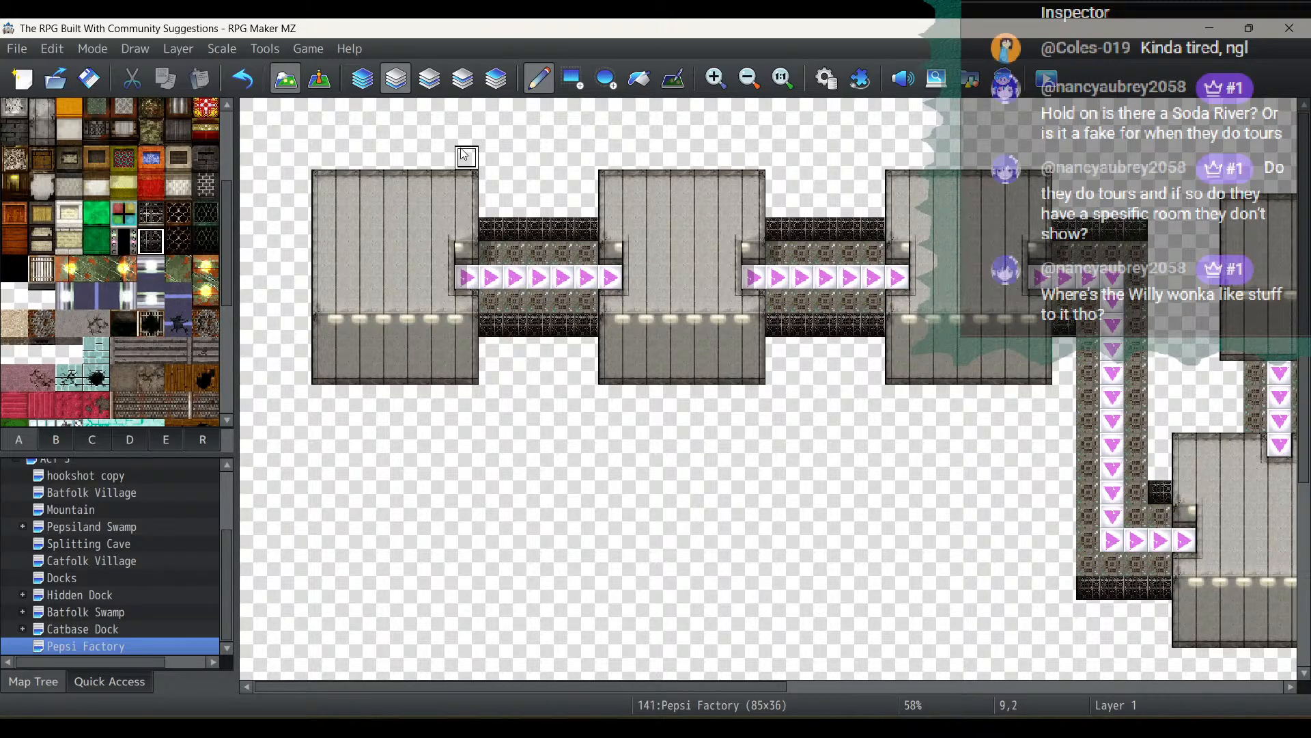
Add a row of the wire mesh wall-top tile over the new wall tiles above the first two paths and the bent path
{"action": "left_click", "coordinate": [150, 213]}
{"action": "mouse_move", "coordinate": [514, 205]}
{"action": "left_mouse_down"}
{"action": "mouse_move", "coordinate": [492, 205]}
{"action": "mouse_move", "coordinate": [588, 205]}
{"action": "left_mouse_up"}
{"action": "mouse_move", "coordinate": [853, 203]}
{"action": "left_mouse_down"}
{"action": "mouse_move", "coordinate": [875, 205]}
{"action": "mouse_move", "coordinate": [782, 205]}
{"action": "left_mouse_up"}
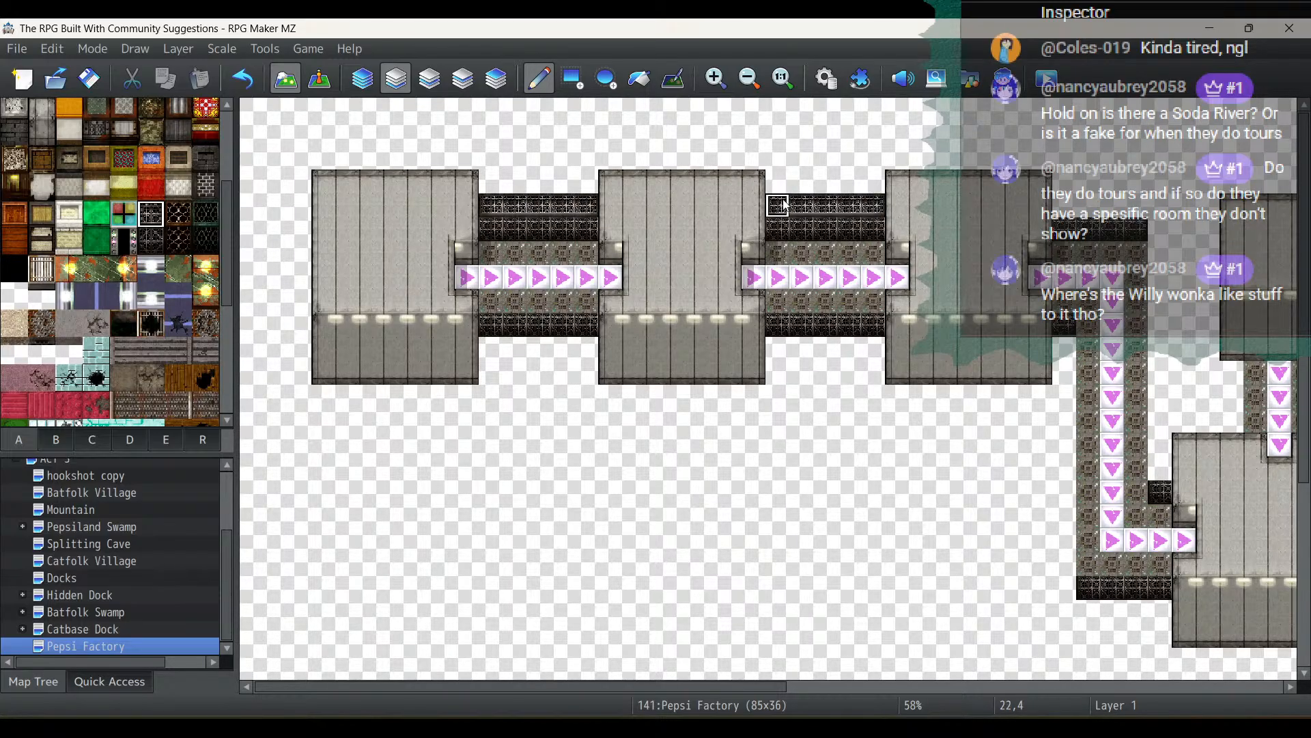
{"action": "left_click_drag", "start_coordinate": [1066, 202], "coordinate": [1139, 205]}
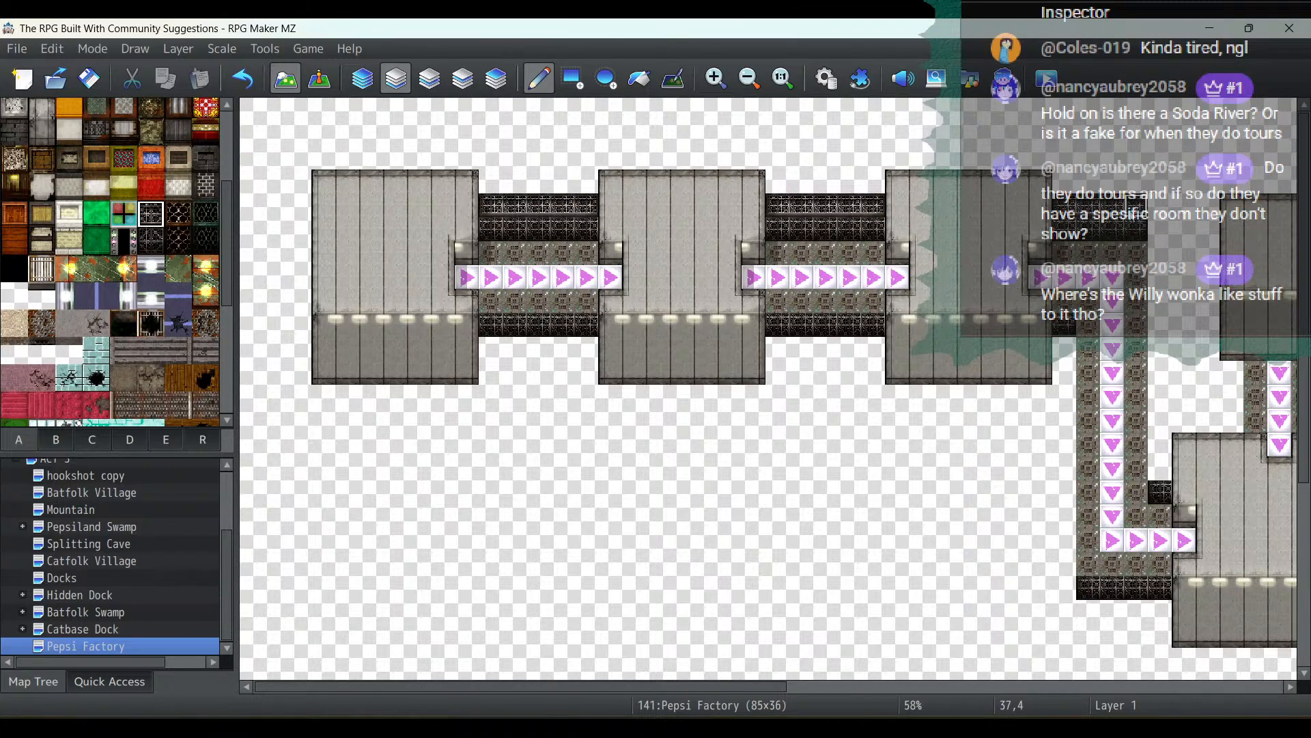
{"action": "left_click", "coordinate": [1160, 469]}
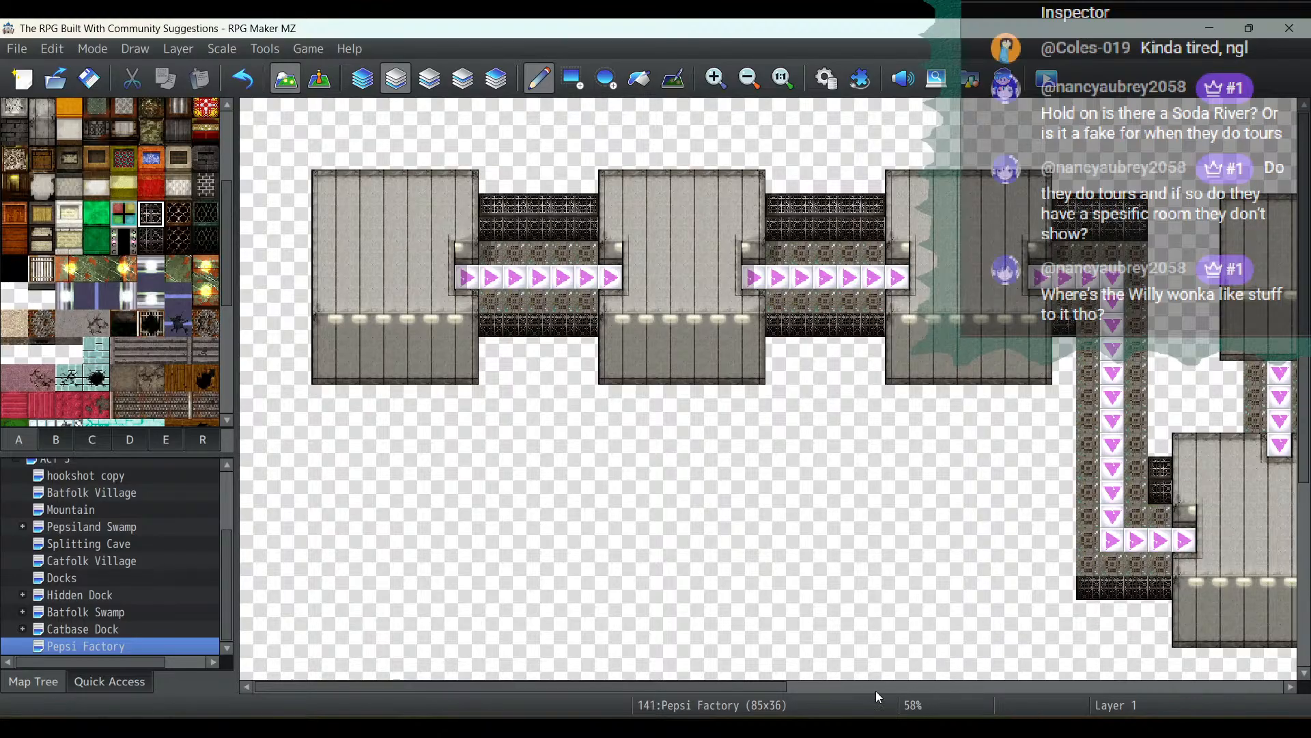
Run the wire mesh wall-top tile down the outer side of the bent path's vertical section and fill its upper corner
{"action": "left_click_drag", "start_coordinate": [757, 688], "coordinate": [948, 685]}
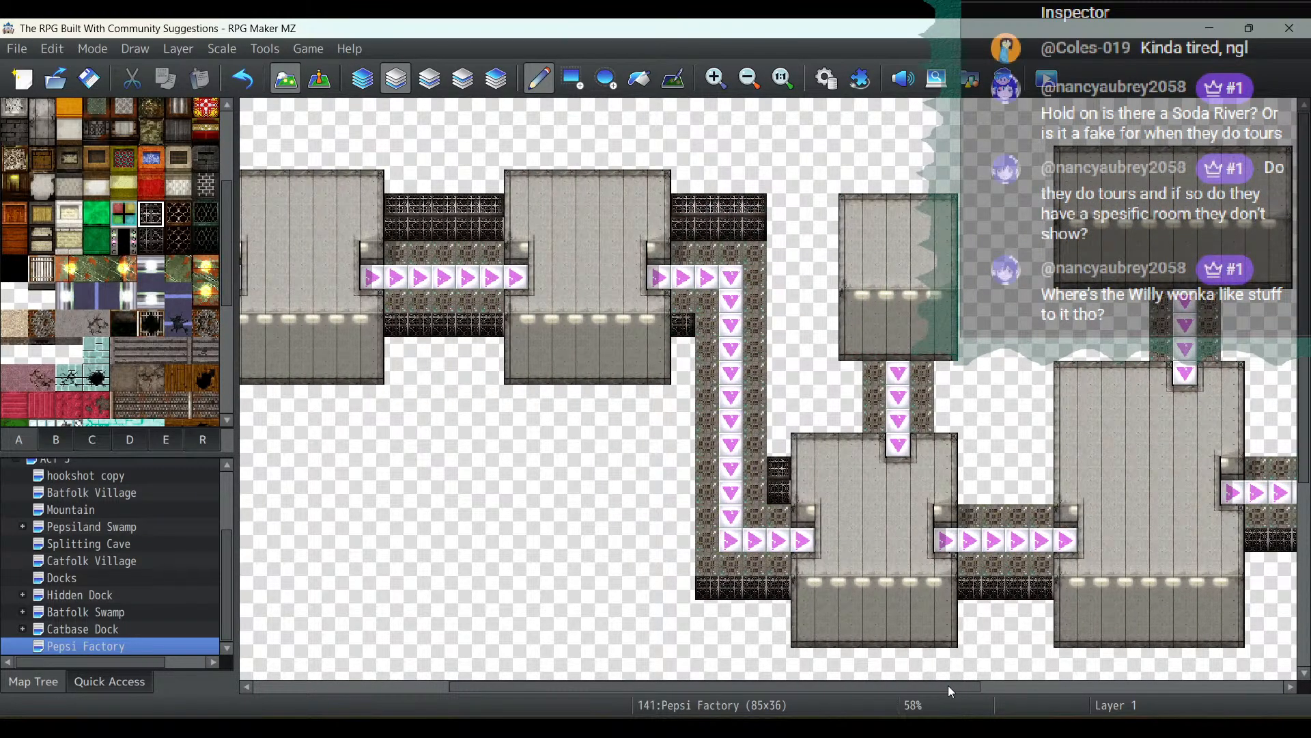
{"action": "left_click_drag", "start_coordinate": [779, 228], "coordinate": [779, 454]}
{"action": "left_click", "coordinate": [786, 211]}
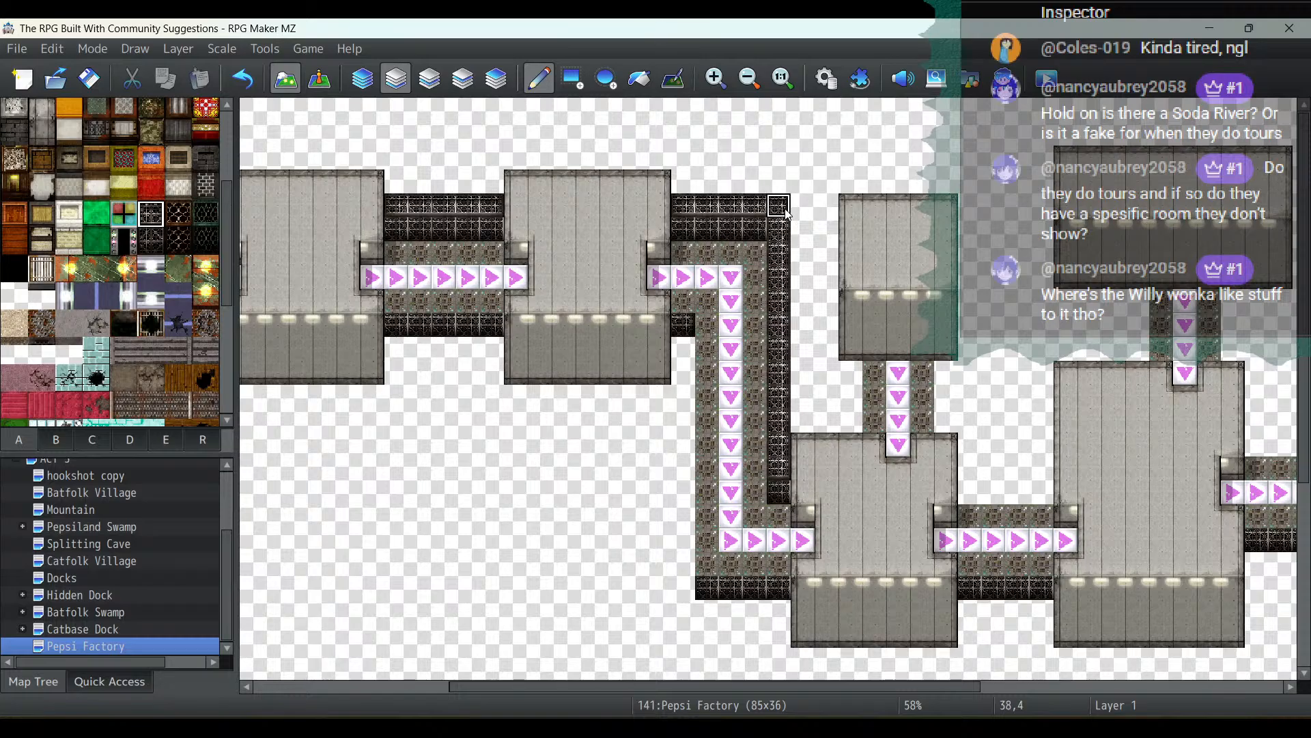
Draw the wire mesh wall-top tile along both sides of the two short downward paths and above the path between their lower rooms
{"action": "left_click_drag", "start_coordinate": [851, 372], "coordinate": [851, 420]}
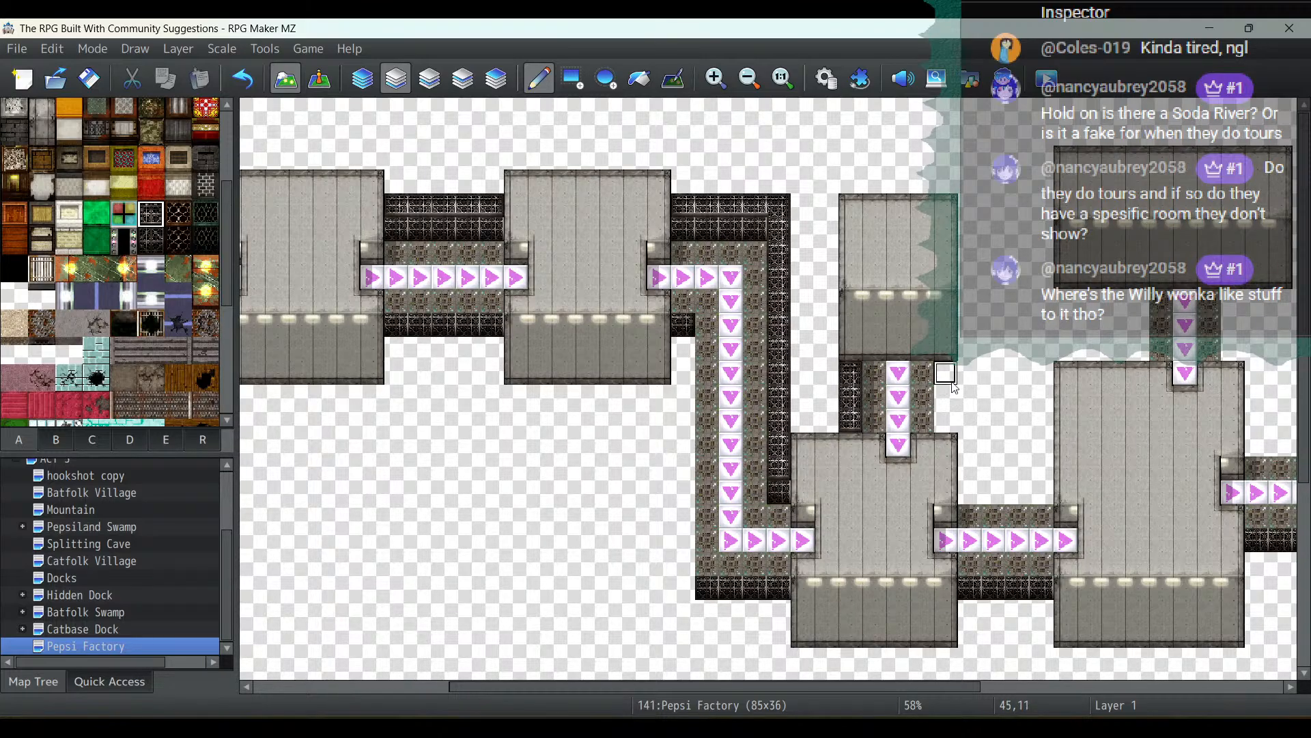
{"action": "left_click_drag", "start_coordinate": [954, 387], "coordinate": [950, 427]}
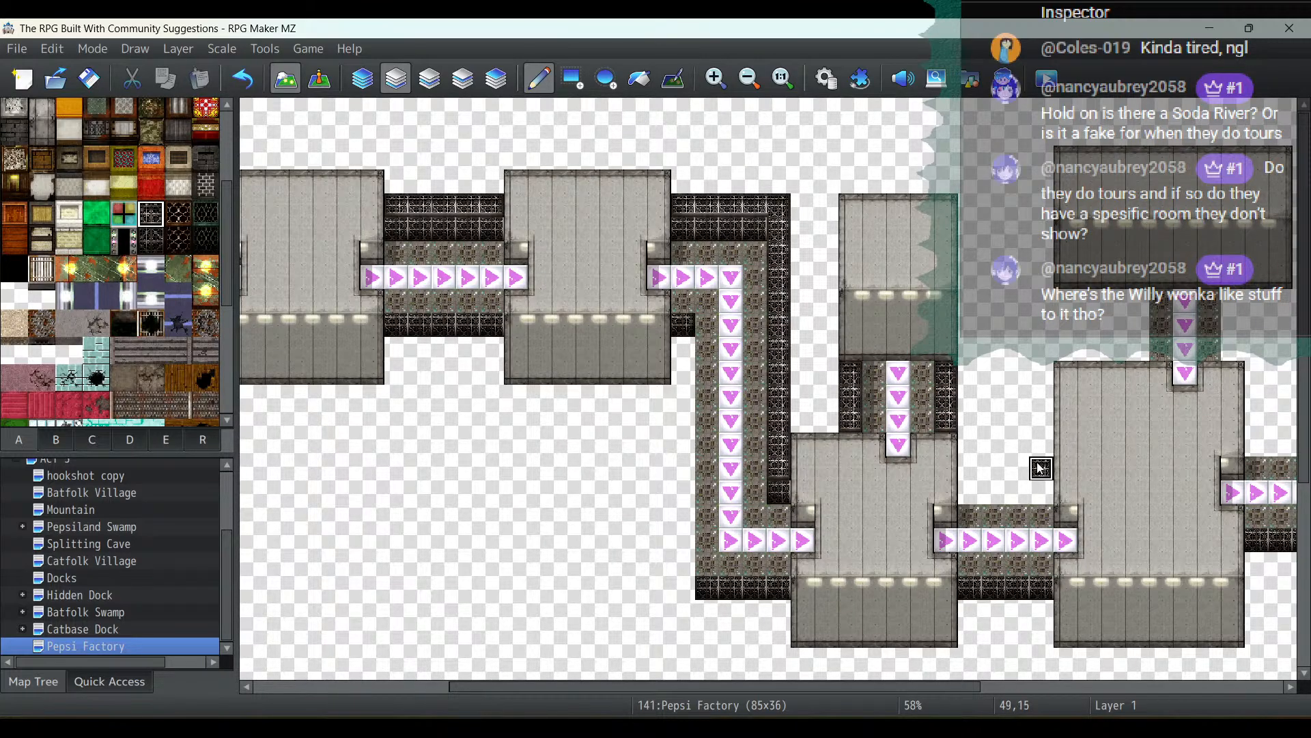
{"action": "left_click_drag", "start_coordinate": [1040, 468], "coordinate": [963, 468]}
{"action": "left_click_drag", "start_coordinate": [1137, 301], "coordinate": [1137, 350]}
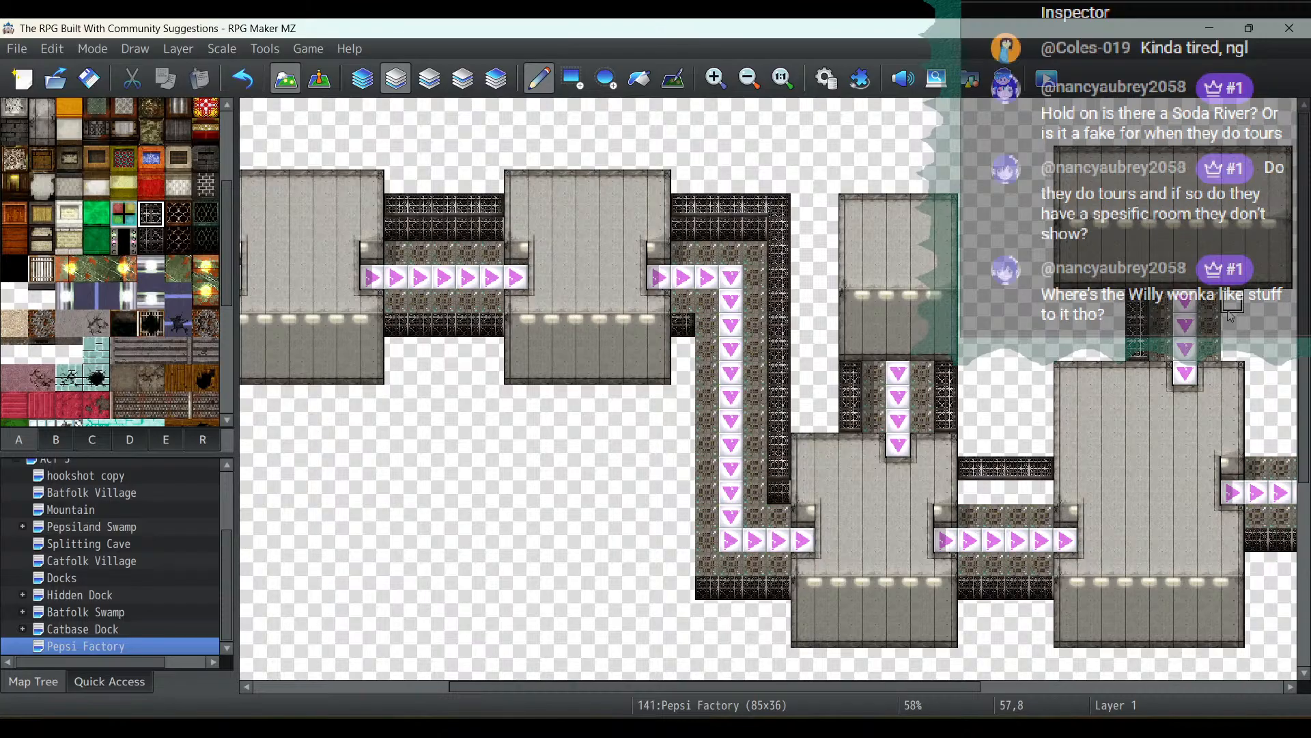
{"action": "left_click_drag", "start_coordinate": [1231, 313], "coordinate": [1231, 349]}
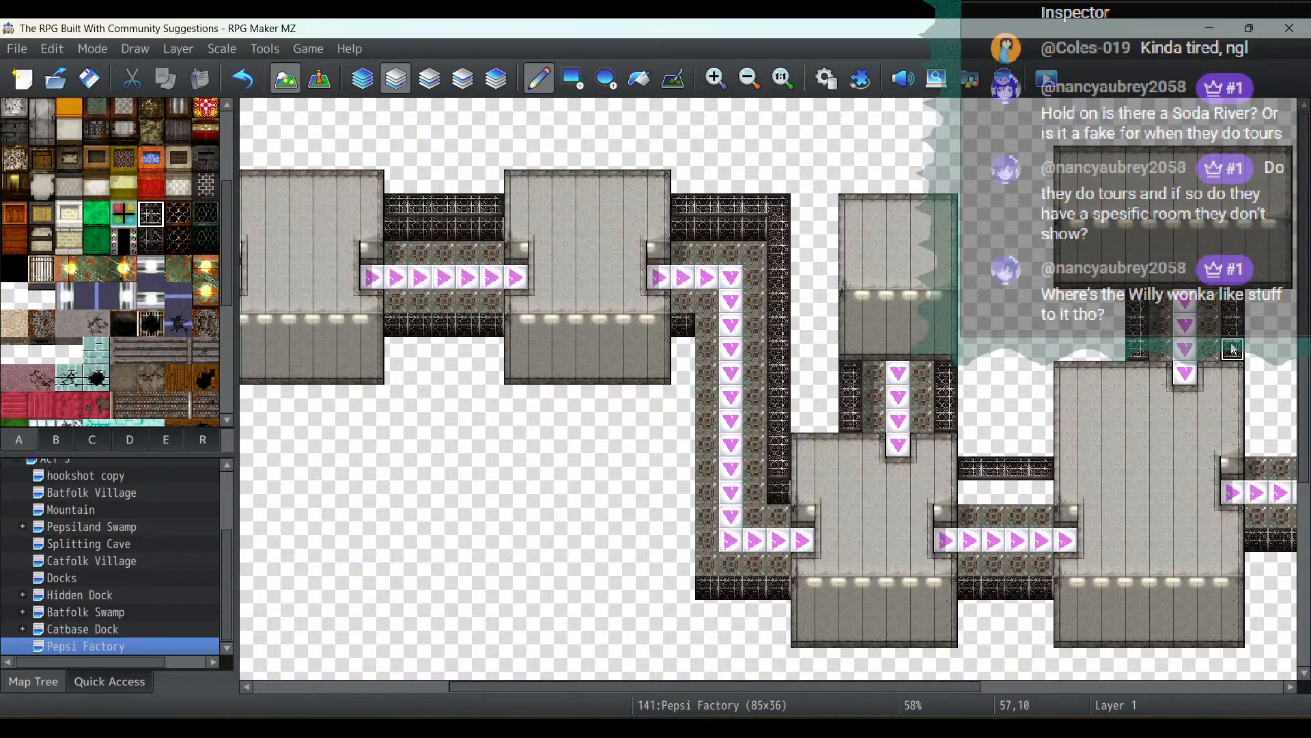
Draw the wire mesh wall tile above the next two horizontal paths, and add the wall-top row over the path into the tall room
{"action": "left_click", "coordinate": [154, 241]}
{"action": "left_click_drag", "start_coordinate": [969, 491], "coordinate": [1041, 491]}
{"action": "left_click_drag", "start_coordinate": [749, 686], "coordinate": [1035, 687]}
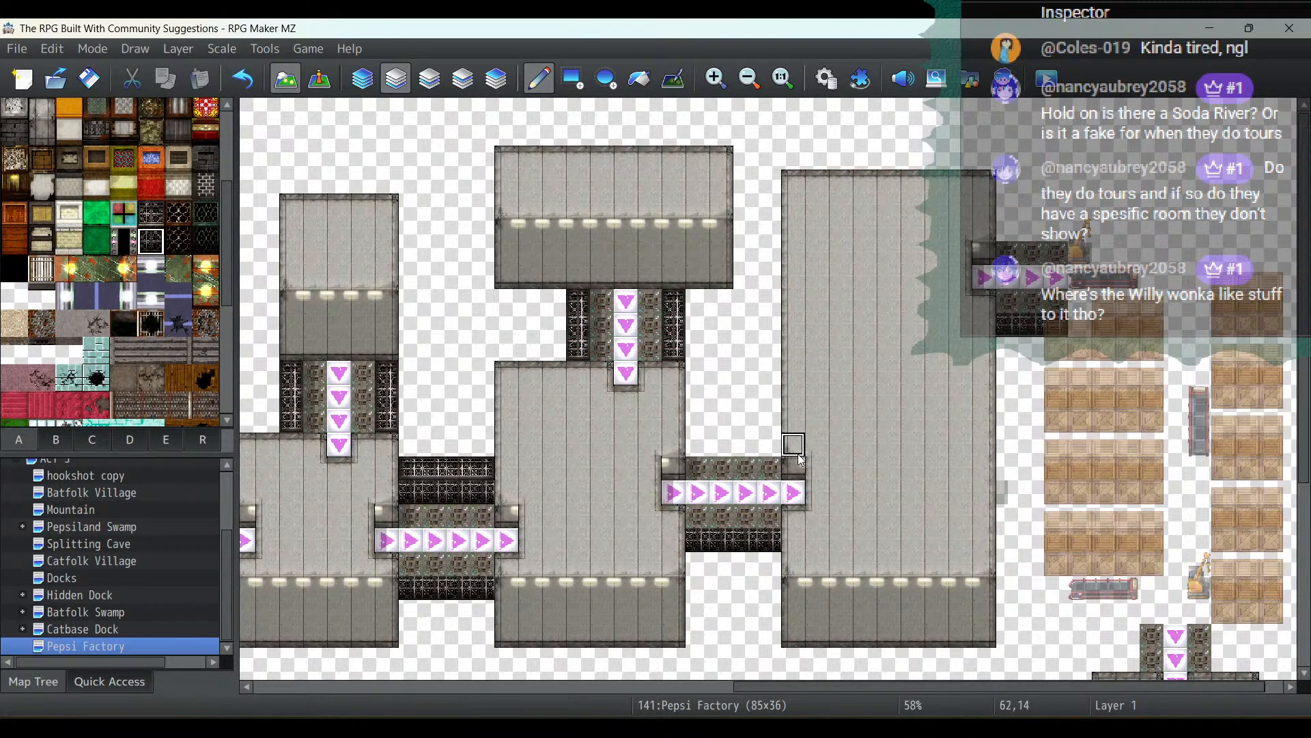
{"action": "left_click_drag", "start_coordinate": [700, 446], "coordinate": [772, 445]}
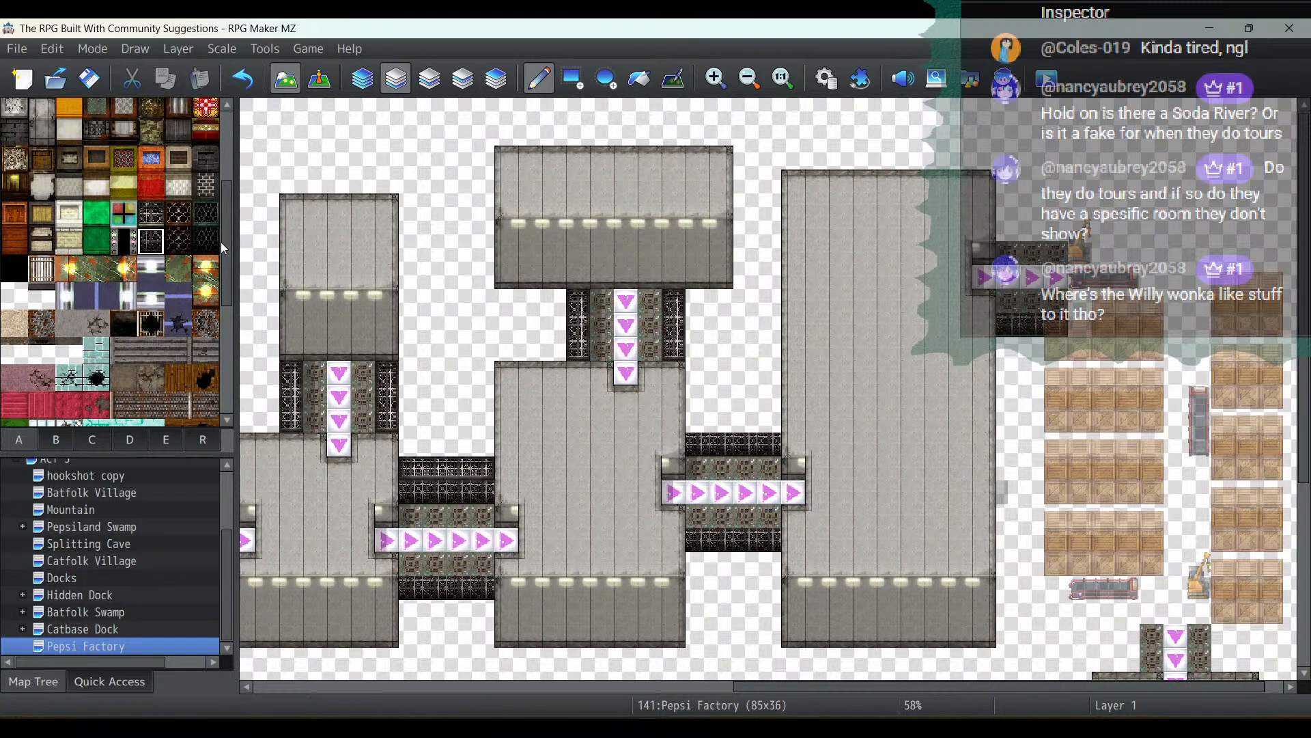
{"action": "left_click", "coordinate": [151, 214]}
{"action": "left_click_drag", "start_coordinate": [698, 421], "coordinate": [771, 420]}
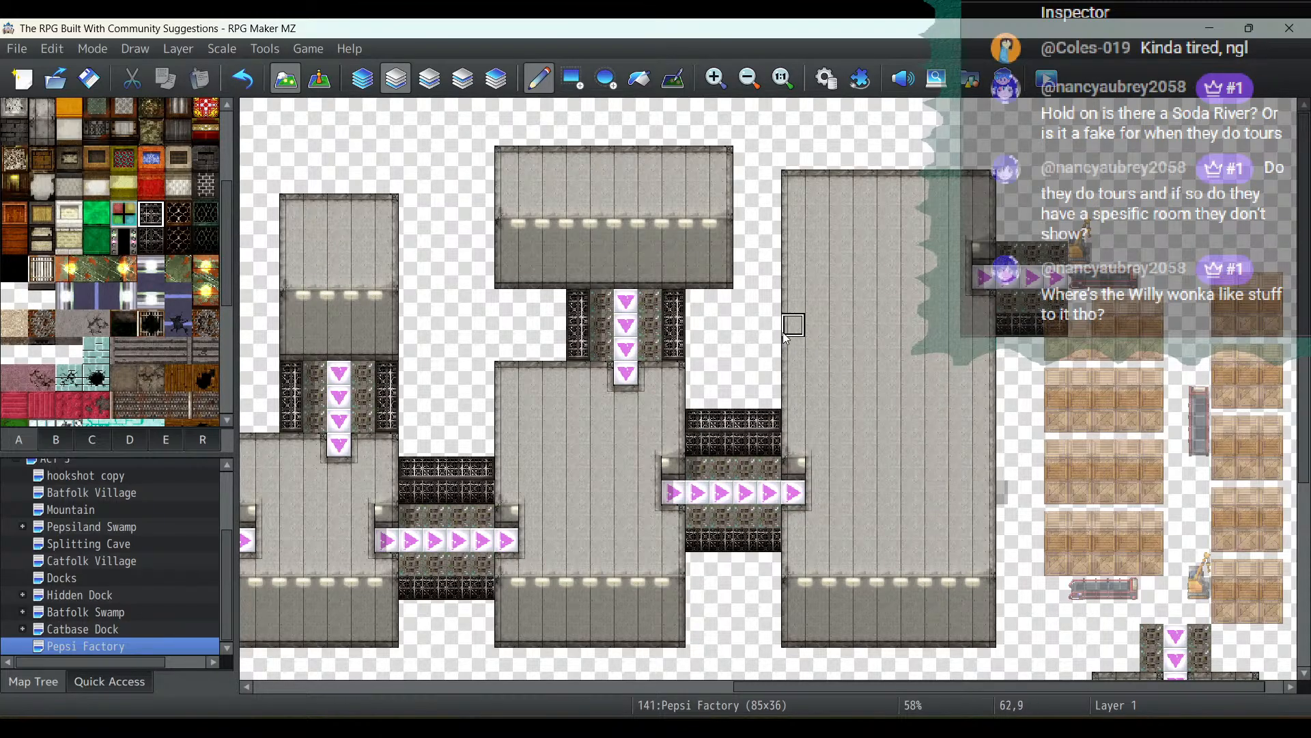
Draw the wire mesh wall and wall-top rows above the short path from the tall room to the crates
{"action": "left_click", "coordinate": [167, 244]}
{"action": "left_click", "coordinate": [154, 242]}
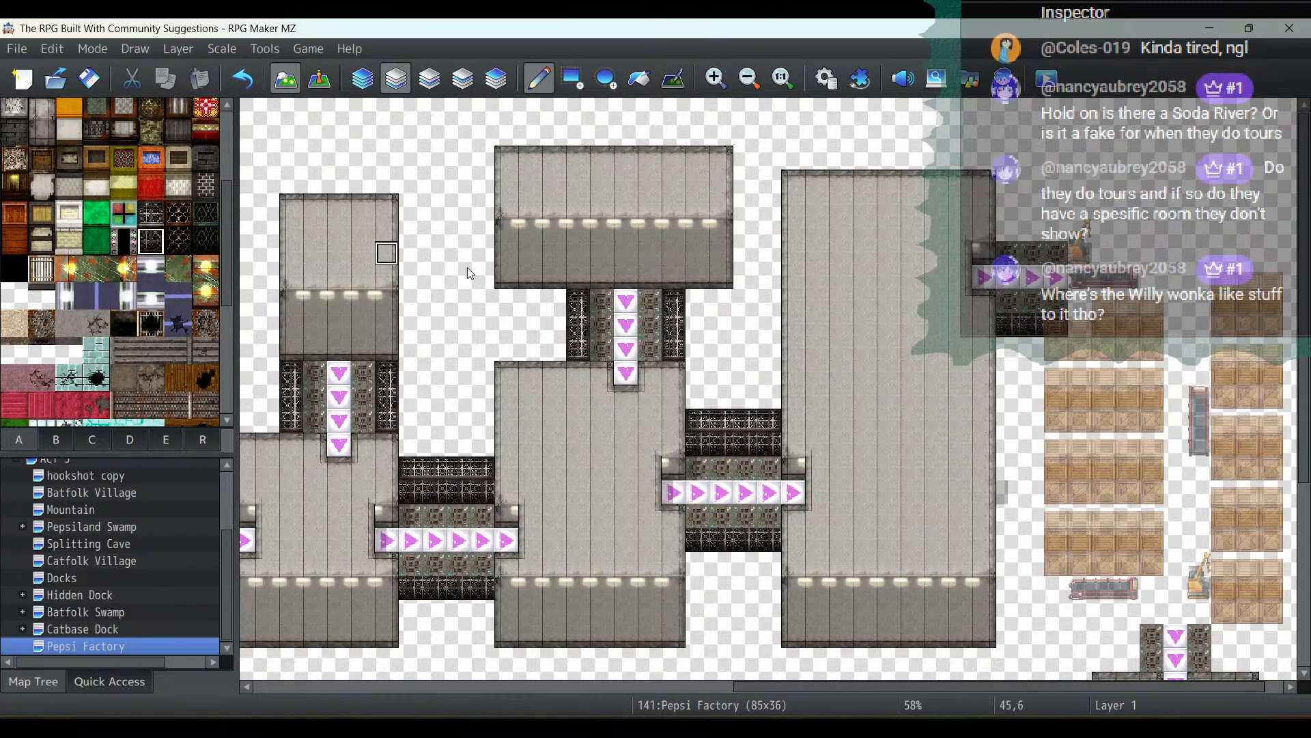
{"action": "mouse_move", "coordinate": [1054, 233]}
{"action": "left_mouse_down"}
{"action": "mouse_move", "coordinate": [1000, 231]}
{"action": "mouse_move", "coordinate": [1056, 207]}
{"action": "mouse_move", "coordinate": [1008, 207]}
{"action": "left_mouse_up"}
{"action": "left_click", "coordinate": [151, 213]}
Place the wire mesh wall-top tile on both sides of the short downward path below the crates, and check it in event mode
{"action": "scroll", "coordinate": [1086, 362], "scroll_direction": "down", "scroll_amount": 1}
{"action": "scroll", "coordinate": [1089, 369], "scroll_direction": "down", "scroll_amount": 3}
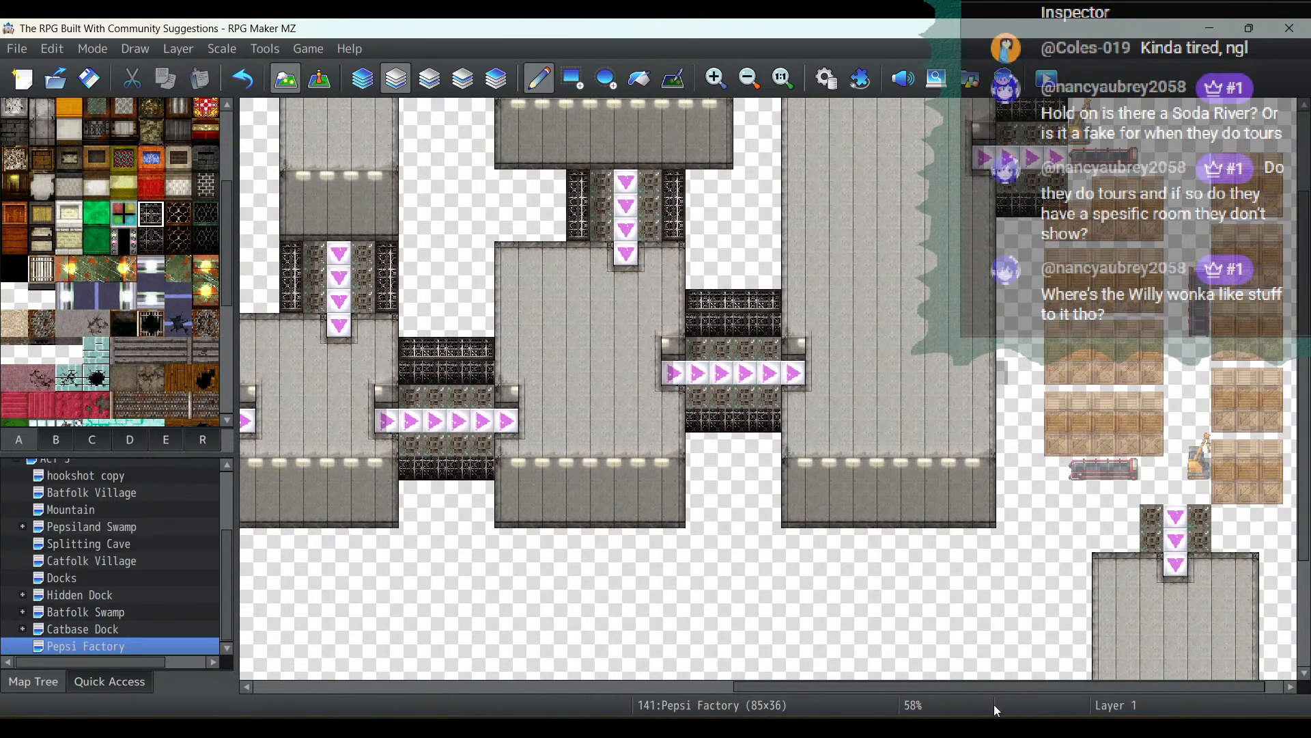
{"action": "scroll", "coordinate": [1093, 688], "scroll_direction": "right", "scroll_amount": 1}
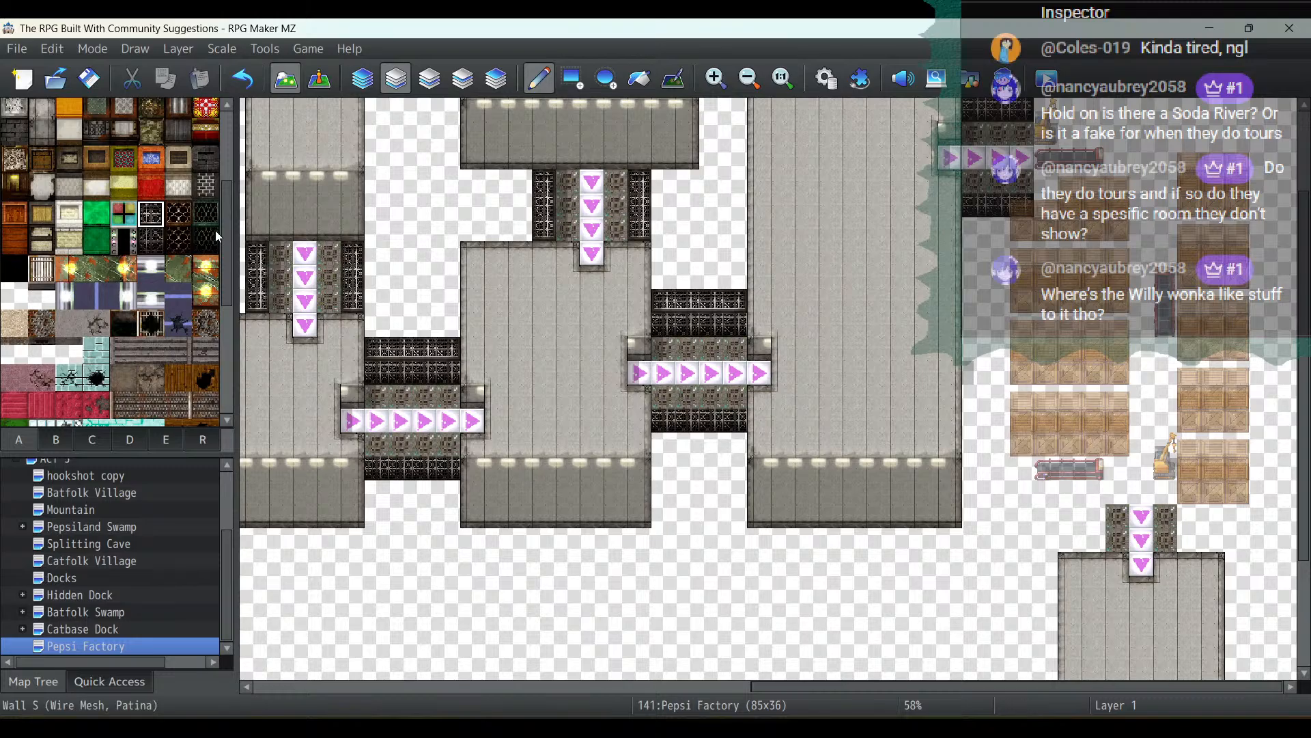
{"action": "left_click", "coordinate": [1190, 516]}
{"action": "left_click", "coordinate": [1190, 539]}
{"action": "left_click", "coordinate": [1094, 515]}
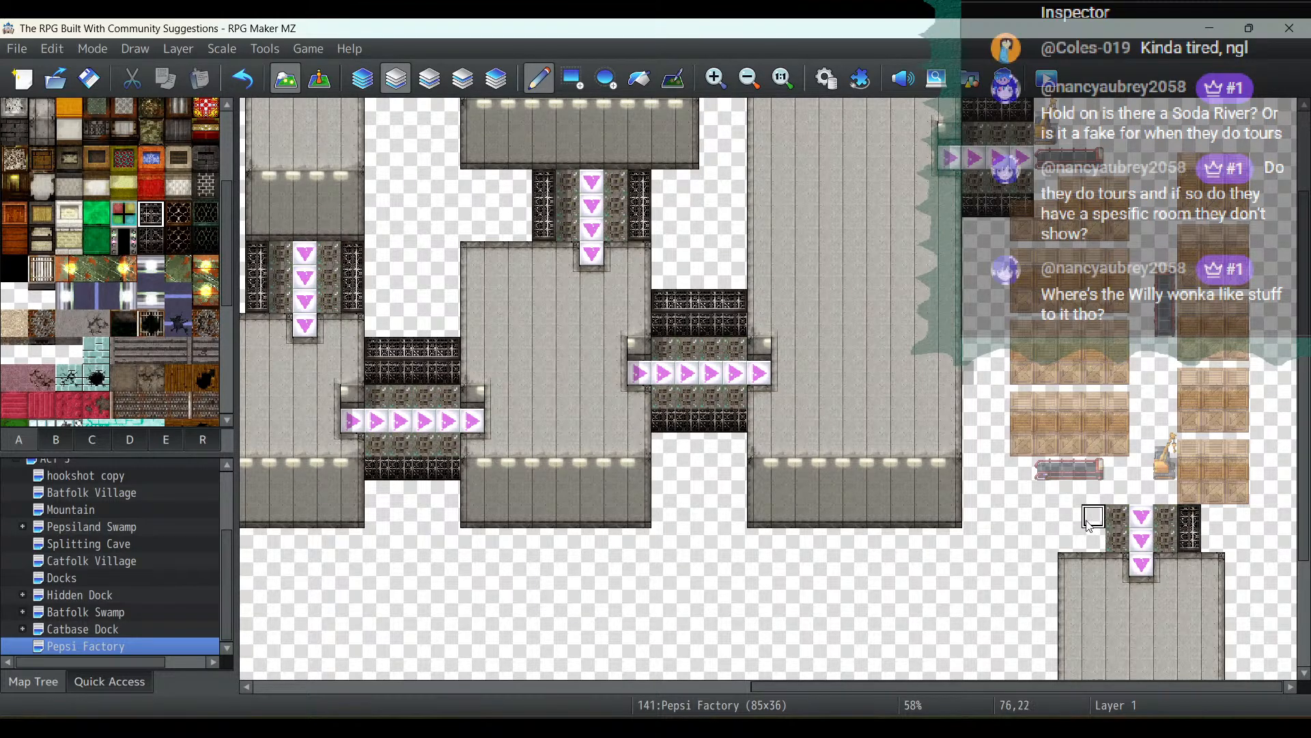
{"action": "left_click", "coordinate": [1092, 540]}
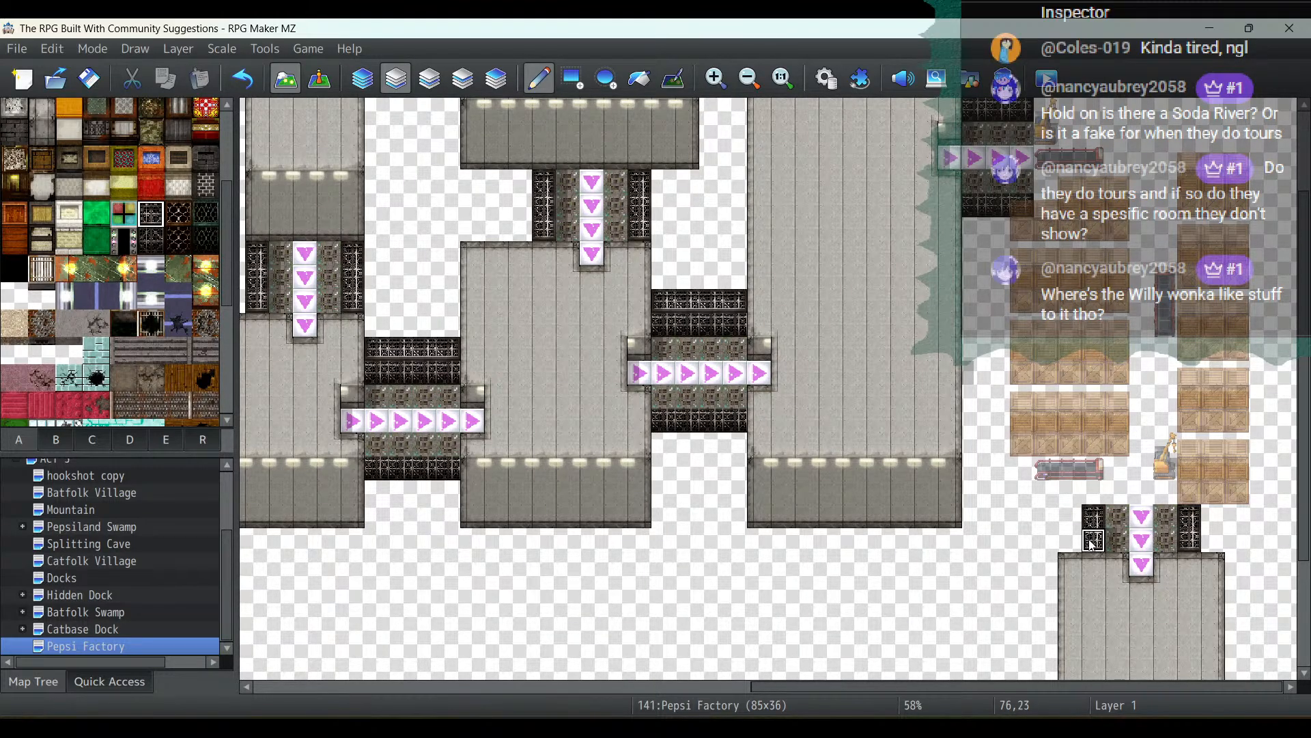
{"action": "left_click", "coordinate": [319, 79]}
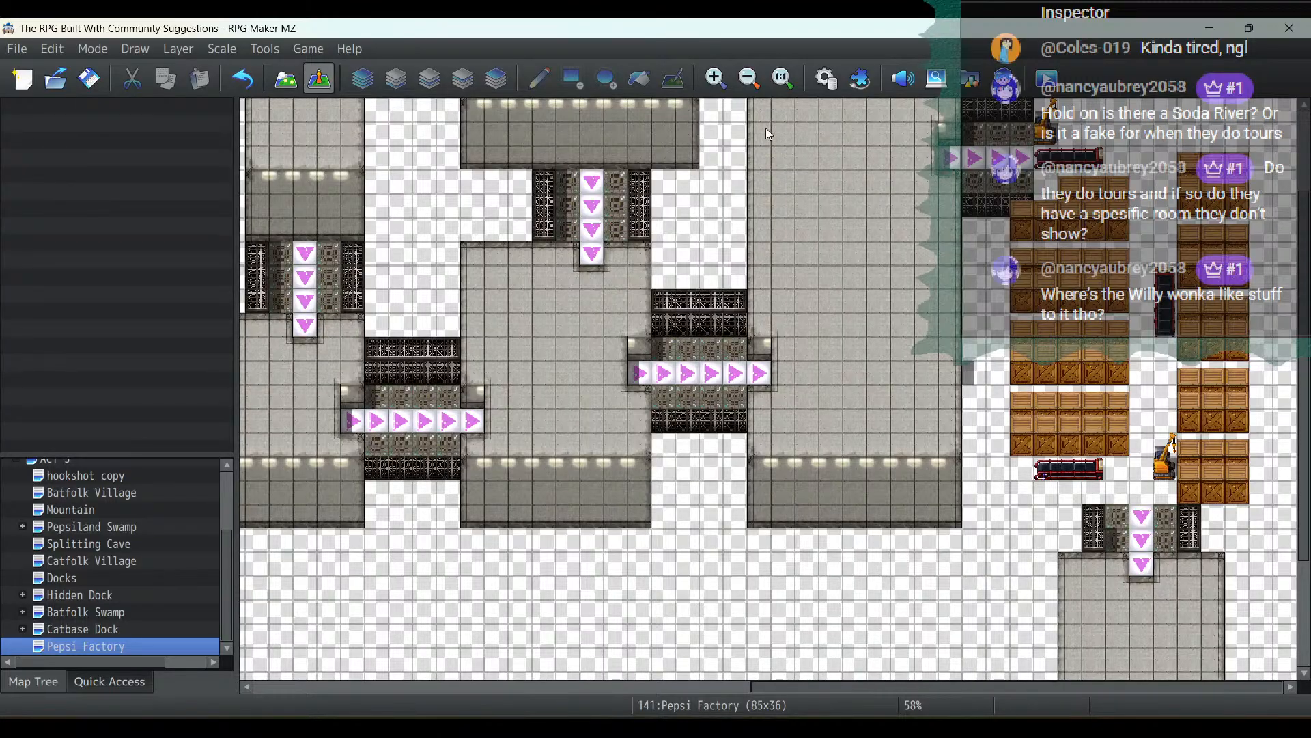
Fill the area beneath the crates and vehicles with the plain grey ground tile on layer 1 using the Rectangle tool
{"action": "left_click", "coordinate": [285, 79]}
{"action": "scroll", "coordinate": [145, 306], "scroll_direction": "up", "scroll_amount": 5}
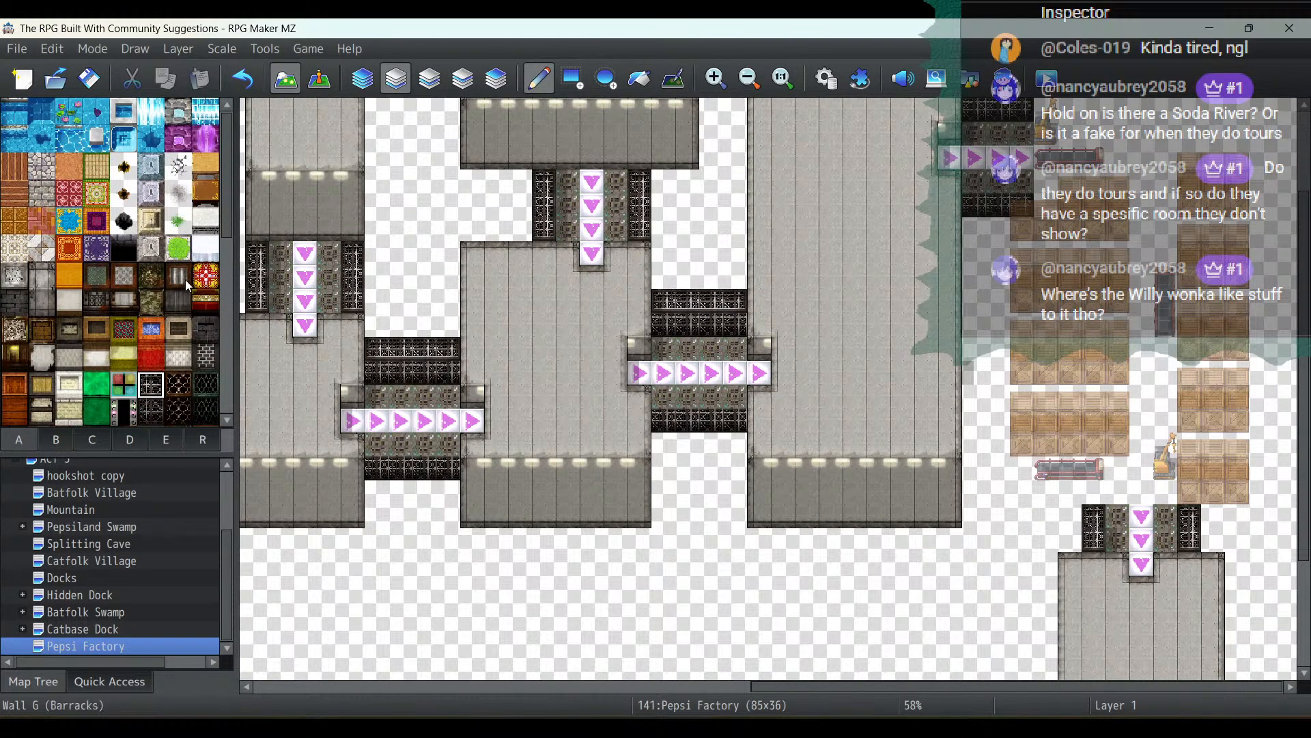
{"action": "scroll", "coordinate": [186, 280], "scroll_direction": "down", "scroll_amount": 3}
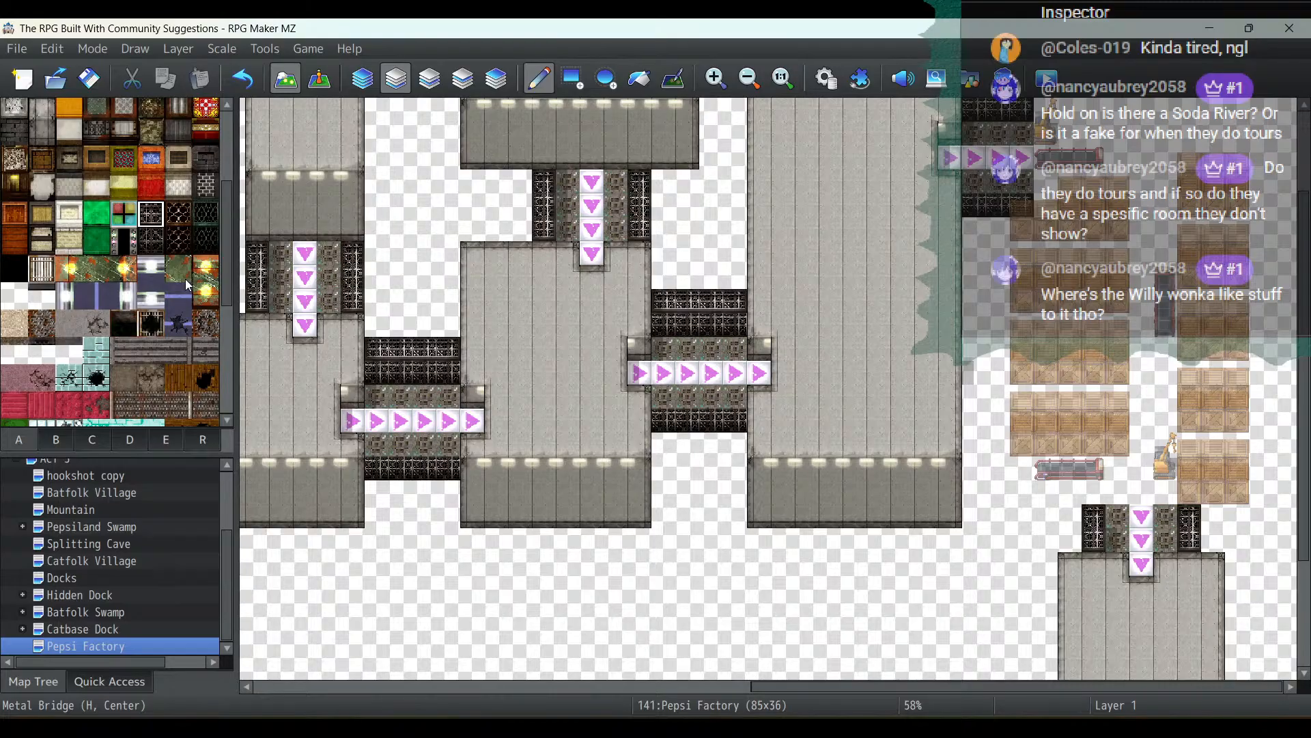
{"action": "left_click", "coordinate": [78, 325]}
{"action": "left_click", "coordinate": [582, 75]}
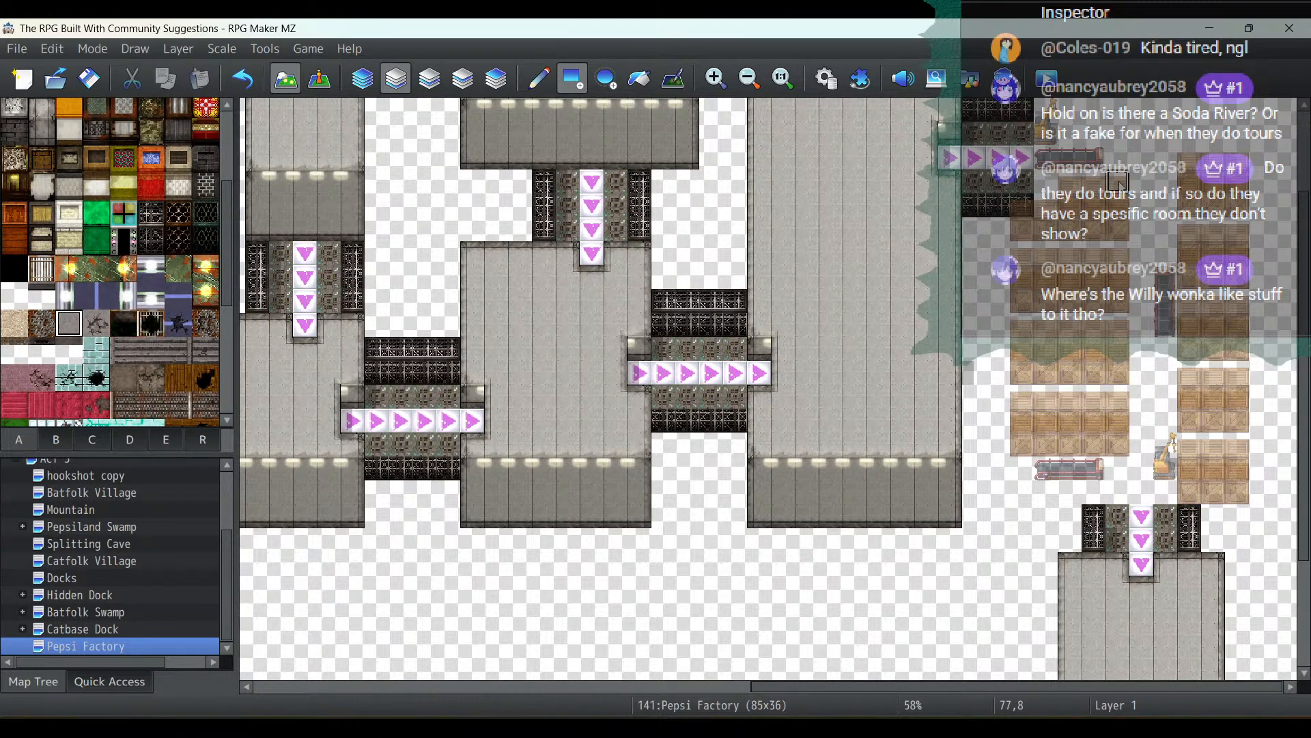
{"action": "scroll", "coordinate": [1118, 183], "scroll_direction": "up", "scroll_amount": 1}
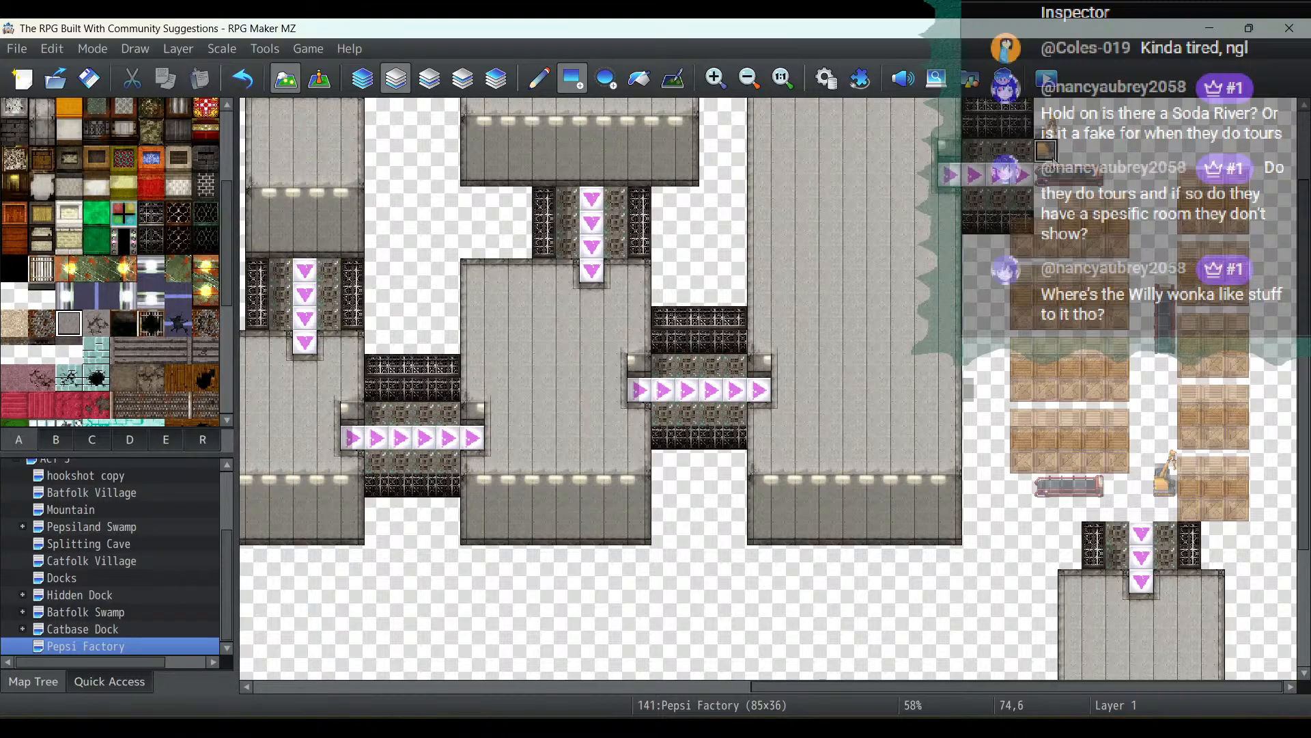
{"action": "left_click_drag", "start_coordinate": [1045, 150], "coordinate": [1247, 511]}
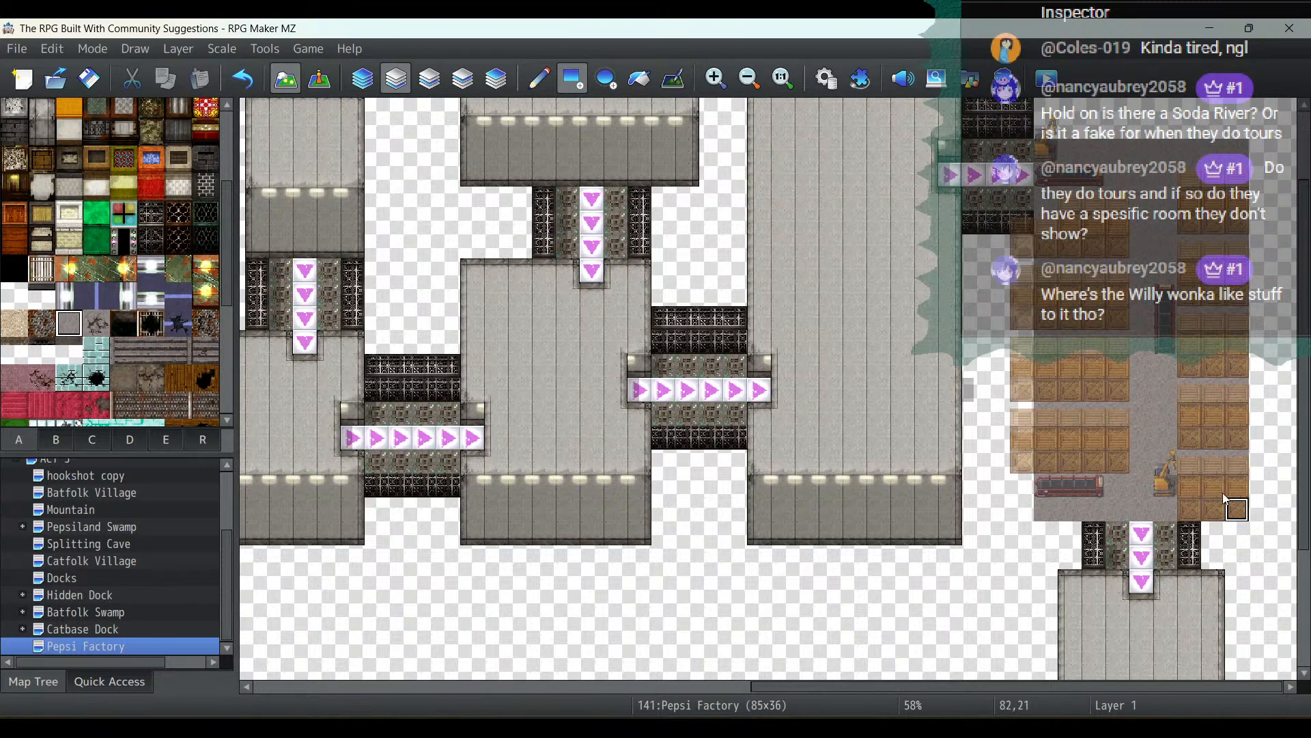
Extend the plain grey ground tile along the near side of the crate area and around the short downward path using the Rectangle tool
{"action": "left_click_drag", "start_coordinate": [1000, 246], "coordinate": [1004, 510]}
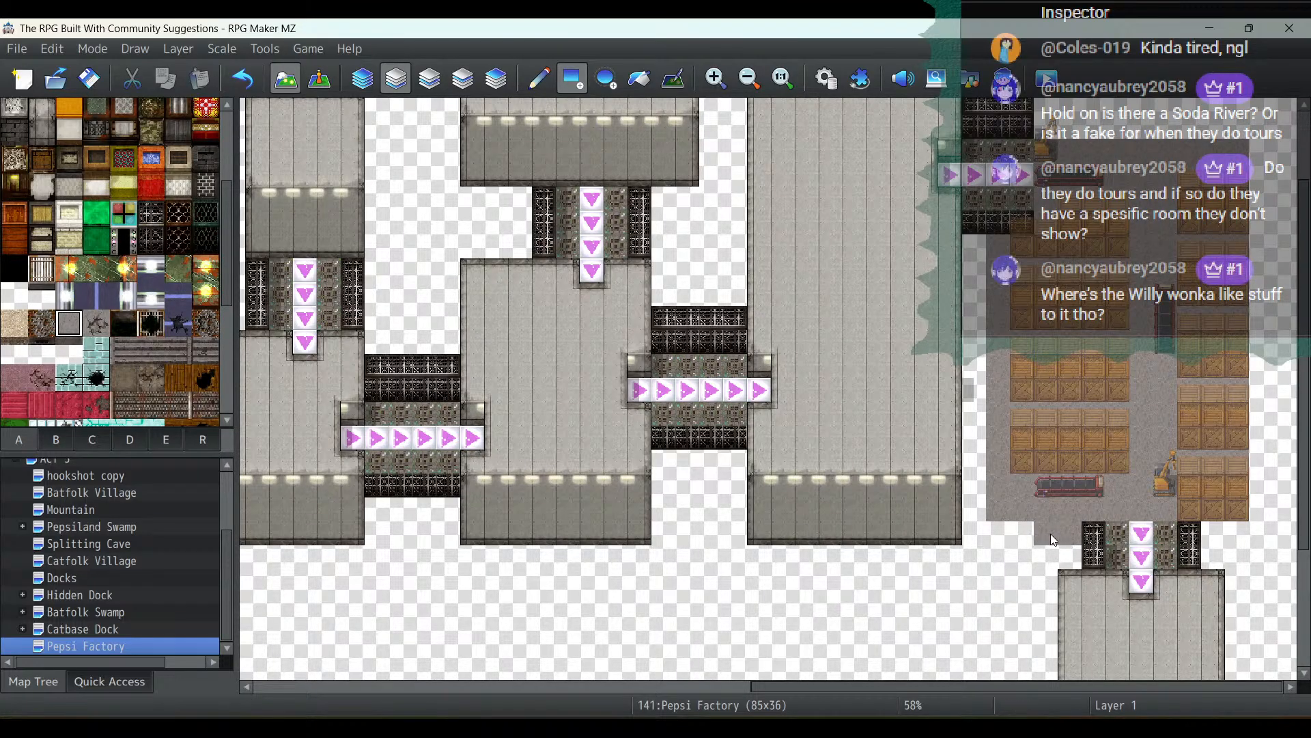
{"action": "left_click_drag", "start_coordinate": [1010, 545], "coordinate": [1001, 552]}
{"action": "left_click_drag", "start_coordinate": [1209, 538], "coordinate": [1248, 549]}
{"action": "scroll", "coordinate": [1188, 461], "scroll_direction": "up", "scroll_amount": 2}
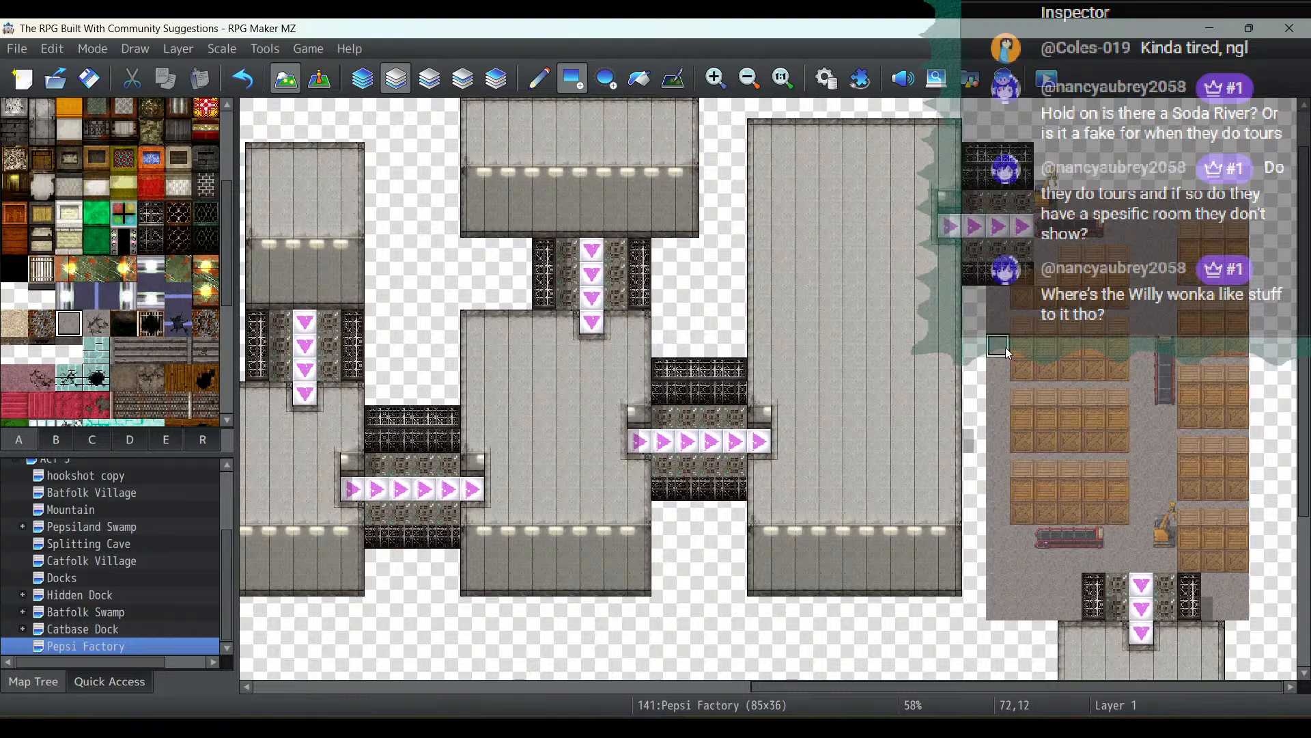
{"action": "left_click_drag", "start_coordinate": [977, 301], "coordinate": [974, 608]}
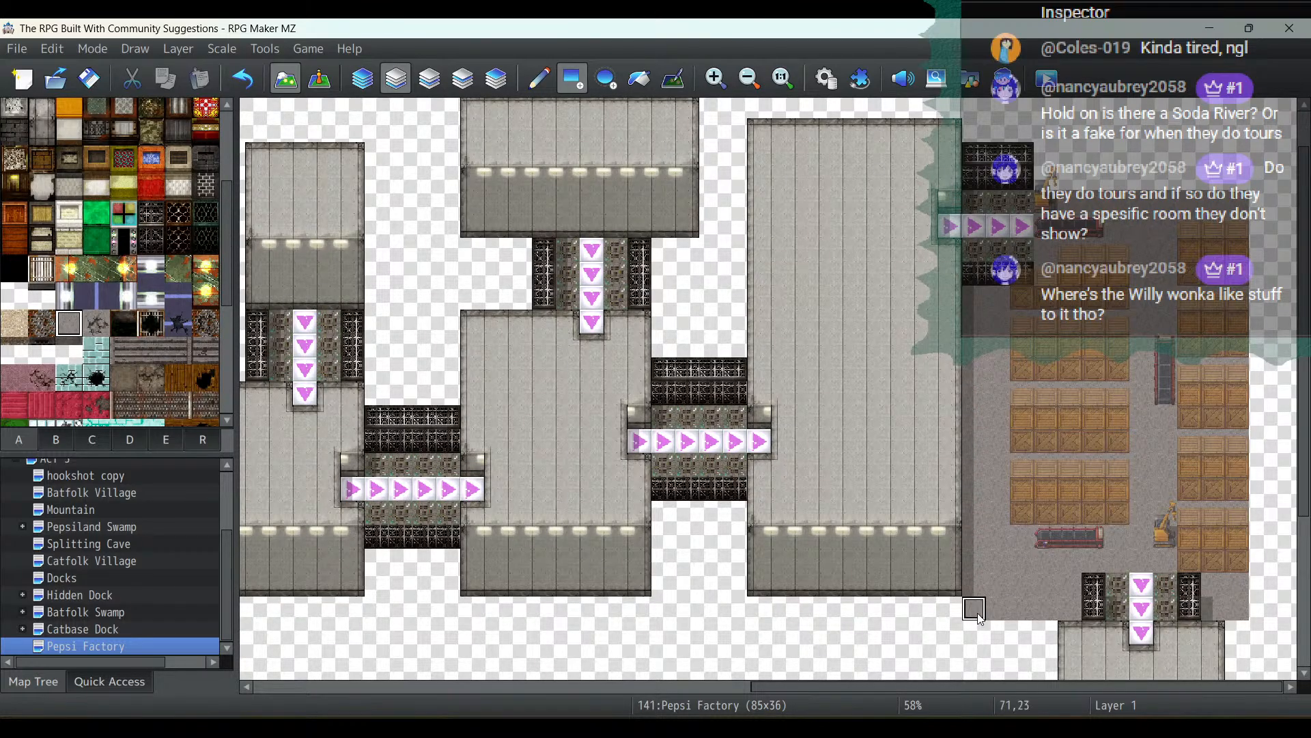
Draw one-tile grey ground strips bridging the gaps between the upper rooms and outlining the empty area beneath the rooms
{"action": "left_click", "coordinate": [750, 78]}
{"action": "left_click", "coordinate": [749, 77]}
{"action": "left_click", "coordinate": [749, 78]}
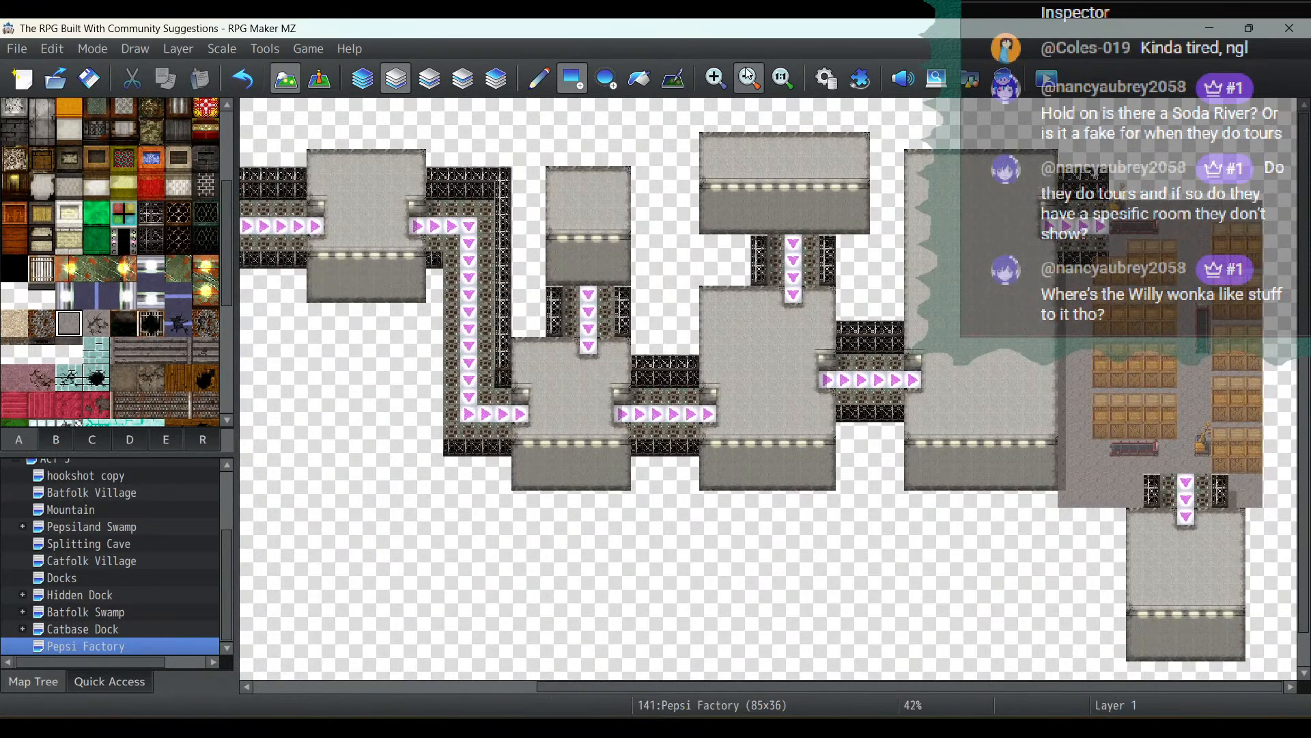
{"action": "left_click_drag", "start_coordinate": [638, 225], "coordinate": [685, 225]}
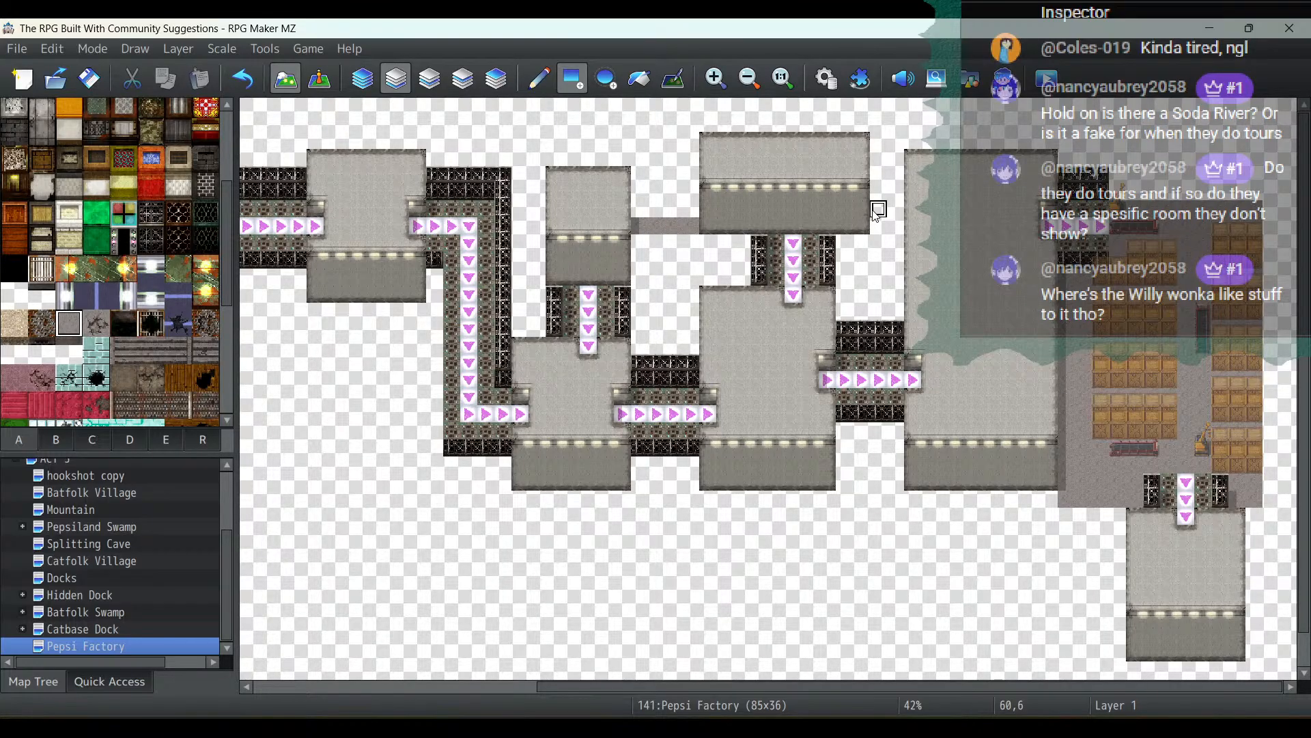
{"action": "left_click_drag", "start_coordinate": [878, 192], "coordinate": [896, 192]}
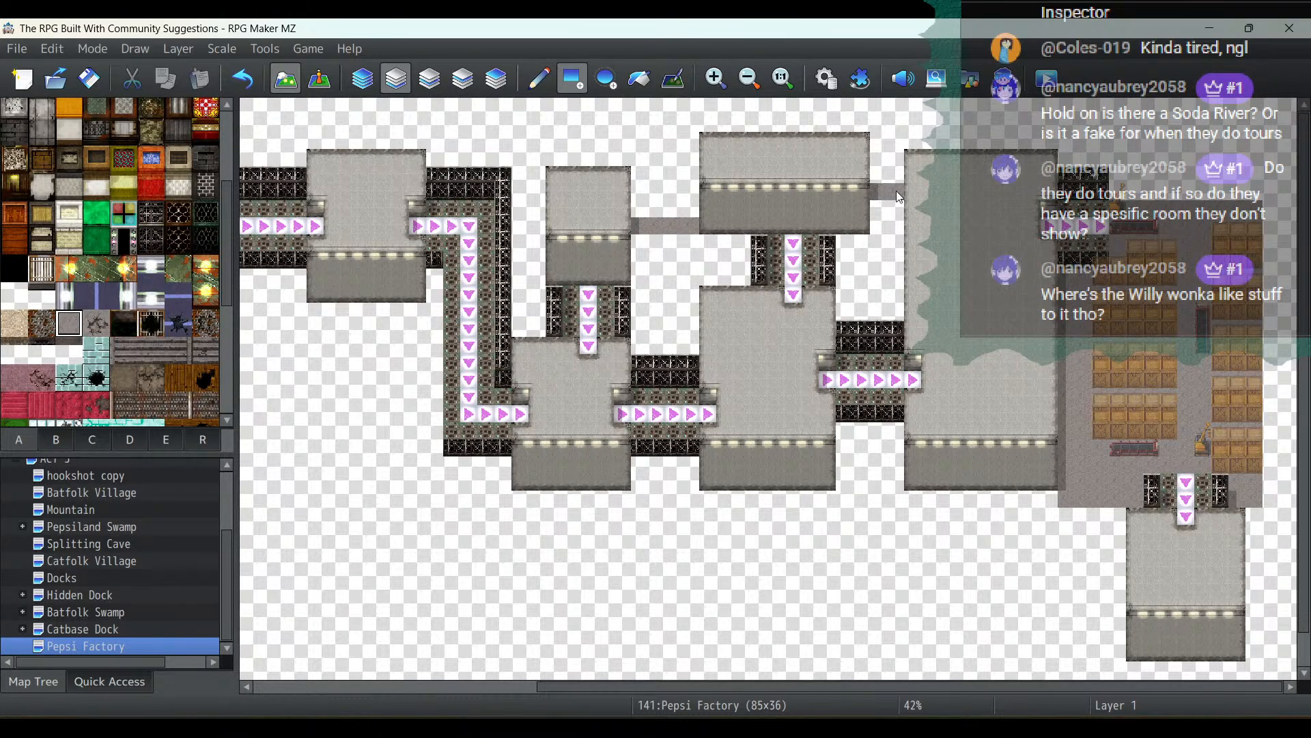
{"action": "left_click_drag", "start_coordinate": [540, 216], "coordinate": [520, 216]}
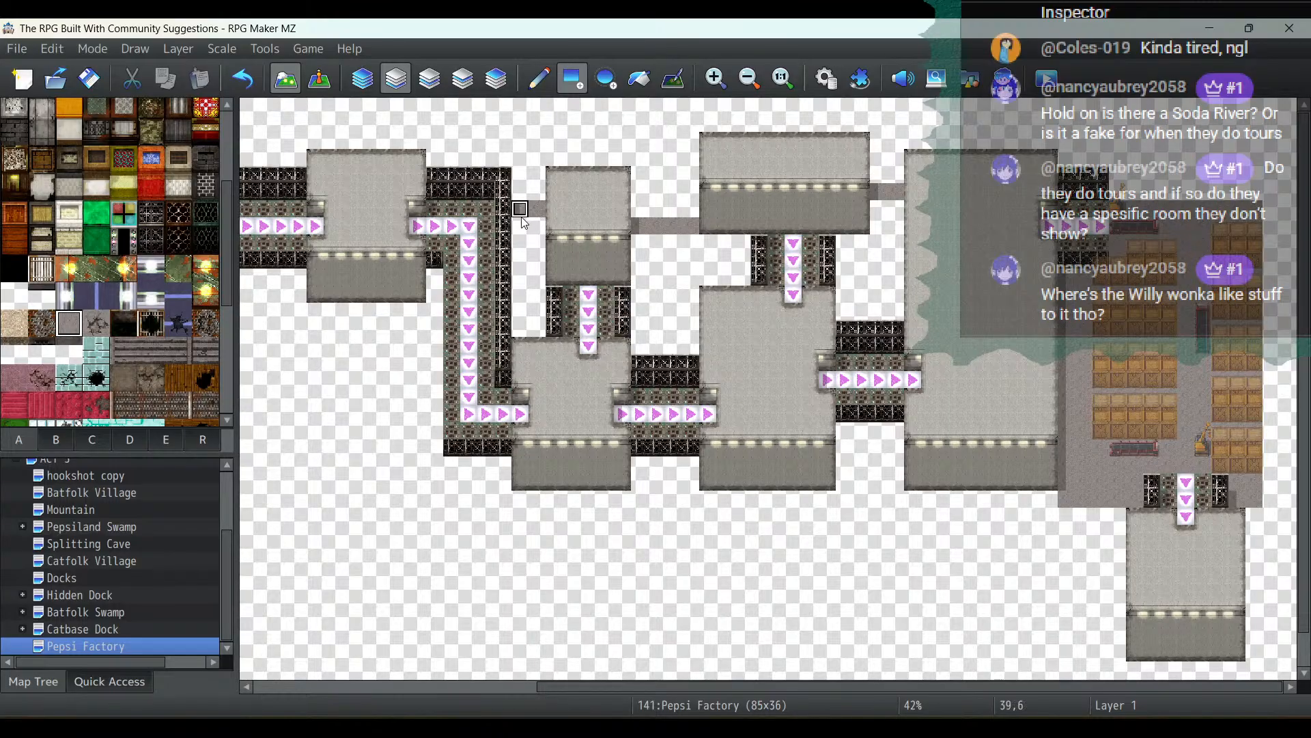
{"action": "mouse_move", "coordinate": [273, 341]}
{"action": "left_mouse_down"}
{"action": "mouse_move", "coordinate": [400, 343]}
{"action": "mouse_move", "coordinate": [404, 513]}
{"action": "mouse_move", "coordinate": [633, 555]}
{"action": "mouse_move", "coordinate": [1007, 549]}
{"action": "left_mouse_up"}
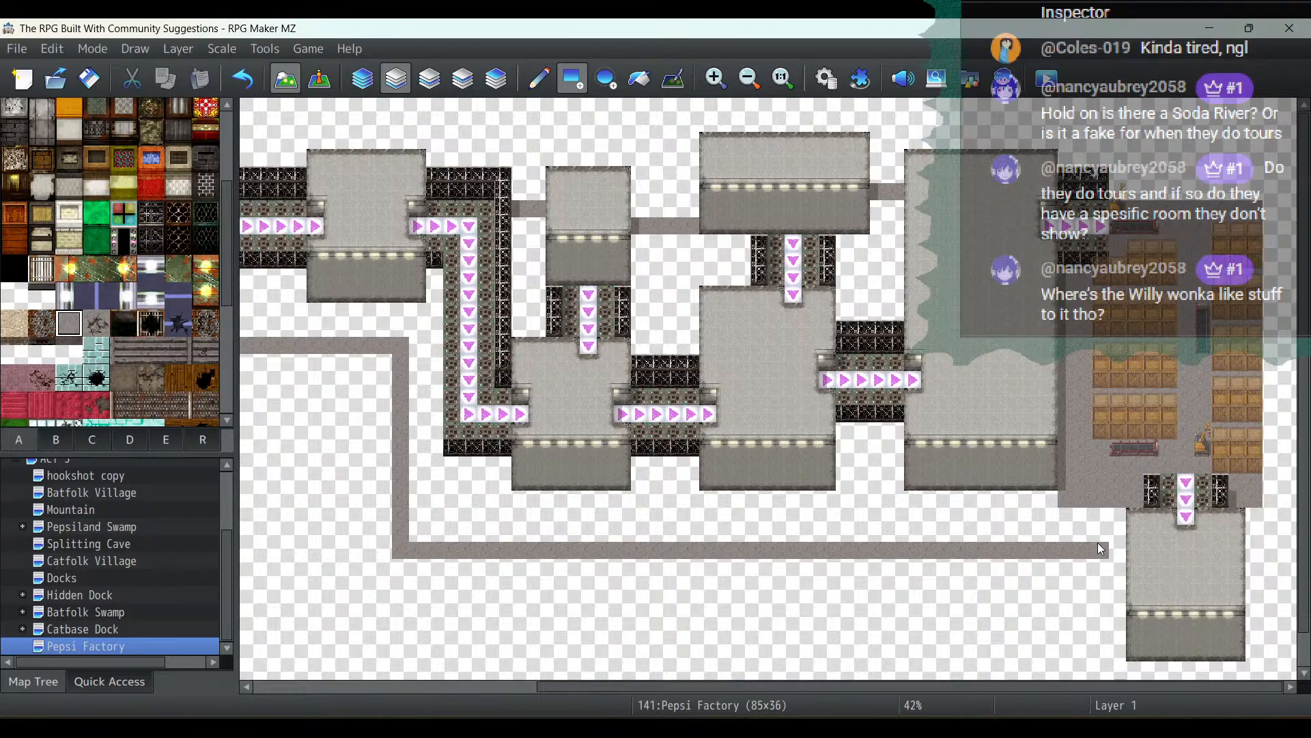
Continue the grey ground outline beneath the first three rooms and close it up against the first room
{"action": "left_click", "coordinate": [639, 80]}
{"action": "left_click_drag", "start_coordinate": [630, 680], "coordinate": [289, 670]}
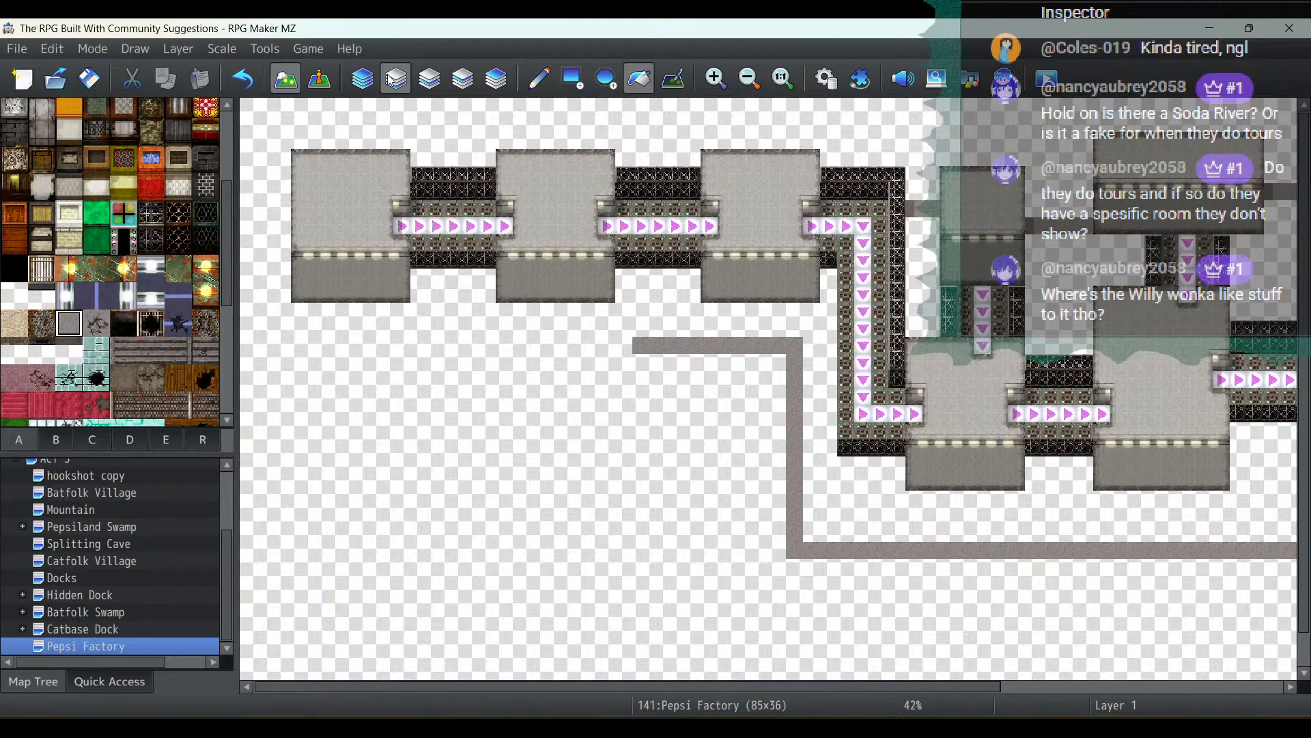
{"action": "left_click", "coordinate": [567, 79]}
{"action": "left_click_drag", "start_coordinate": [624, 345], "coordinate": [393, 345]}
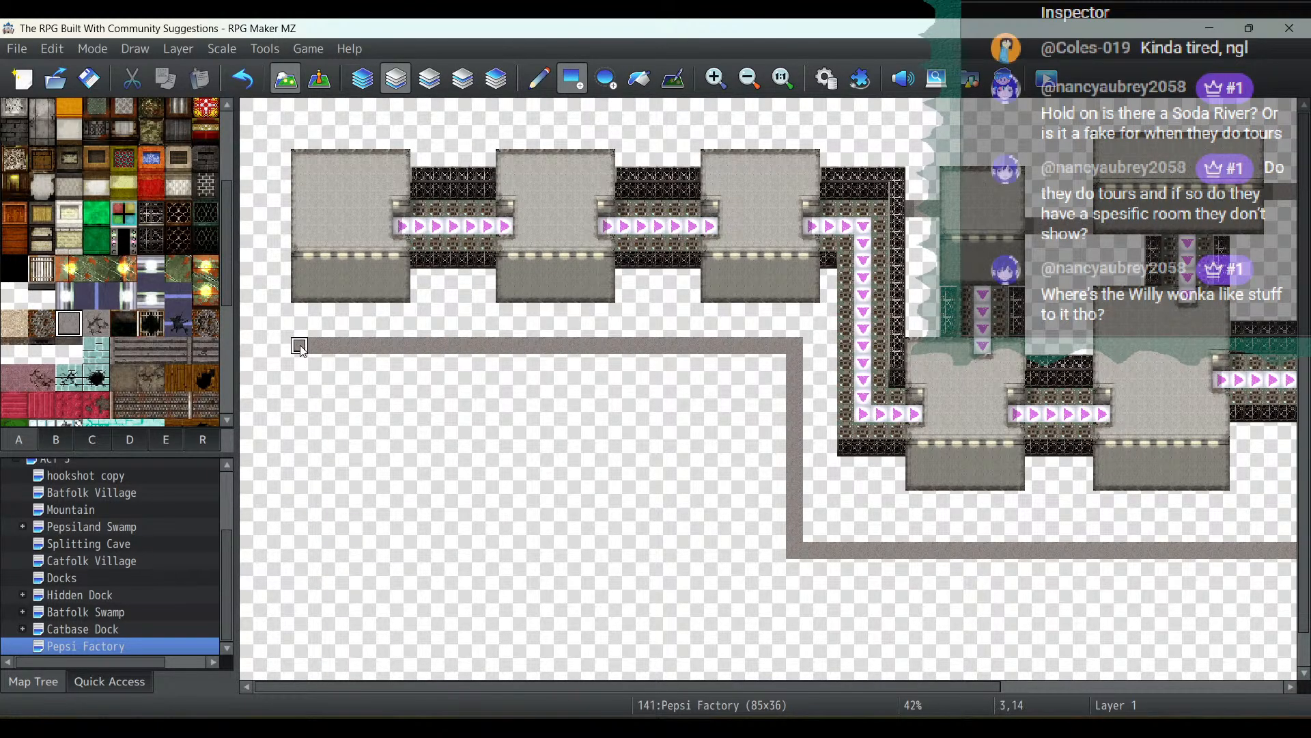
{"action": "left_click", "coordinate": [300, 312]}
{"action": "left_click", "coordinate": [305, 332]}
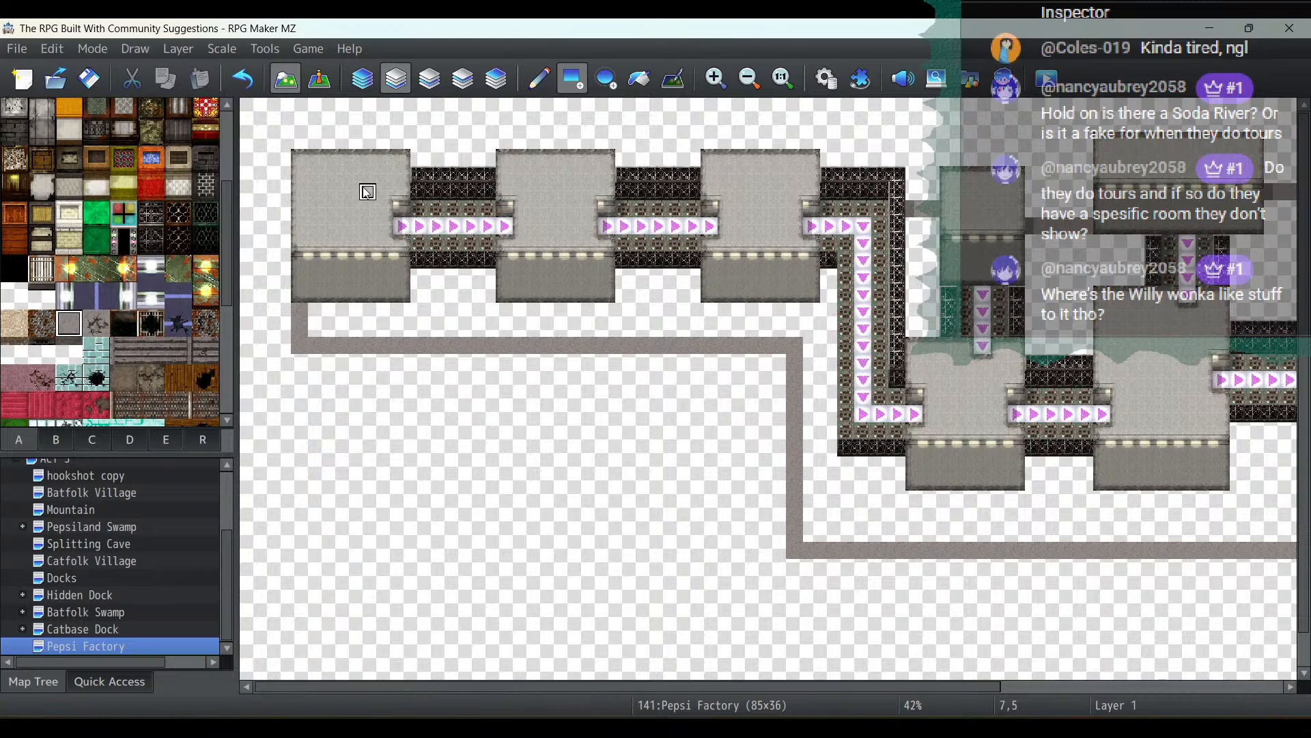
Flood fill the enclosed gaps around the rooms and conveyor paths with the plain grey ground tile
{"action": "left_click", "coordinate": [638, 78]}
{"action": "left_click", "coordinate": [689, 301]}
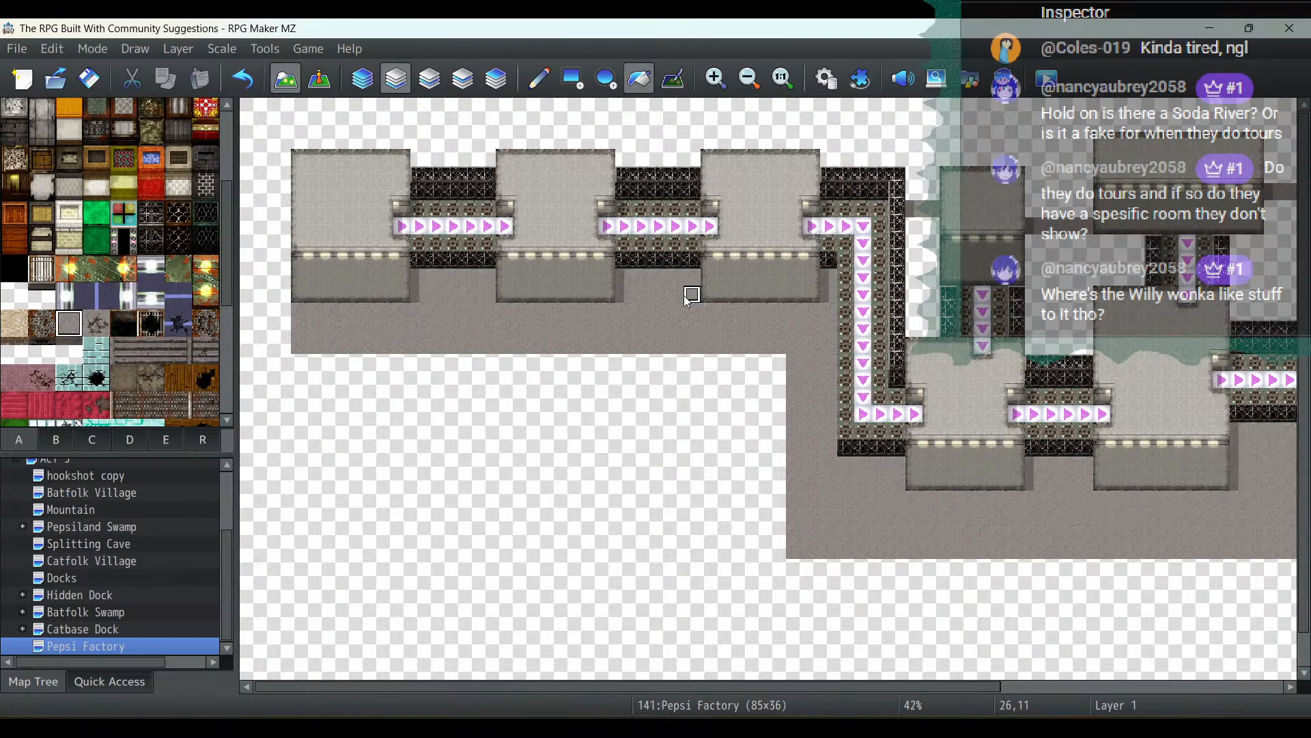
{"action": "left_click", "coordinate": [914, 310]}
{"action": "left_click", "coordinate": [1033, 279]}
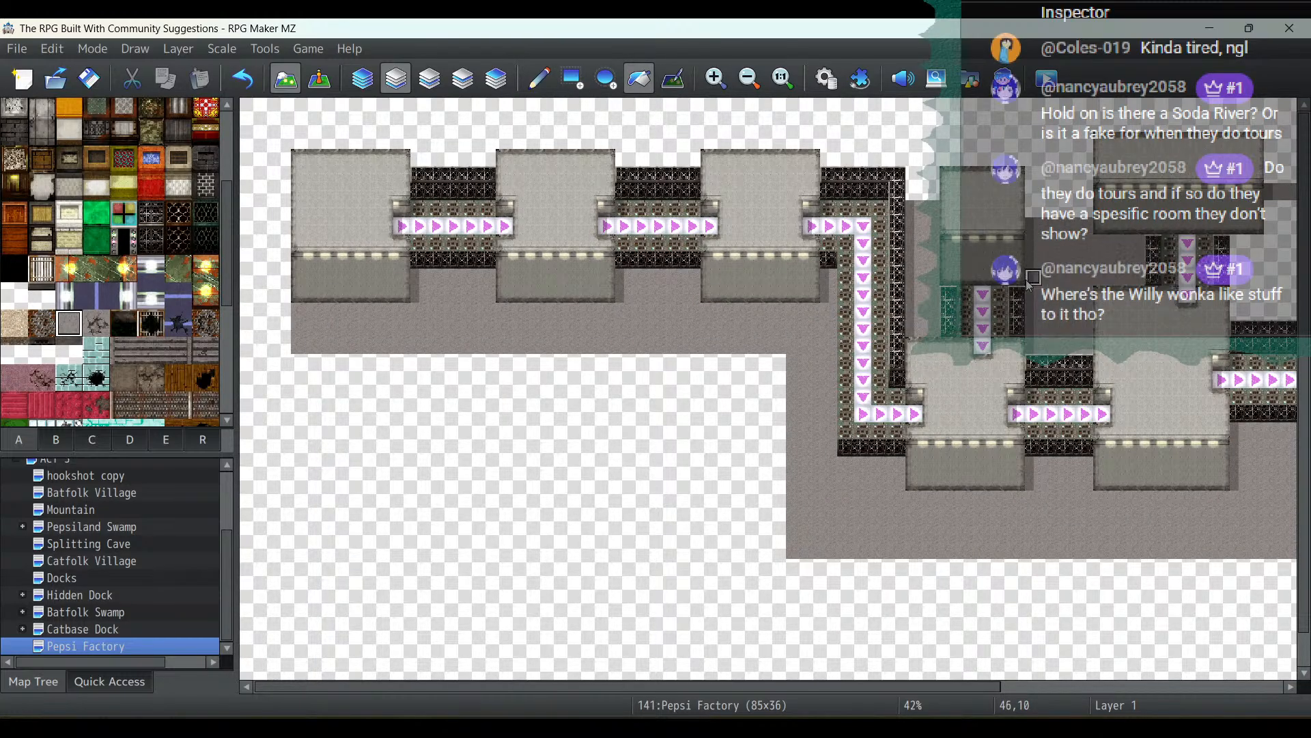
{"action": "left_click_drag", "start_coordinate": [934, 686], "coordinate": [1219, 697]}
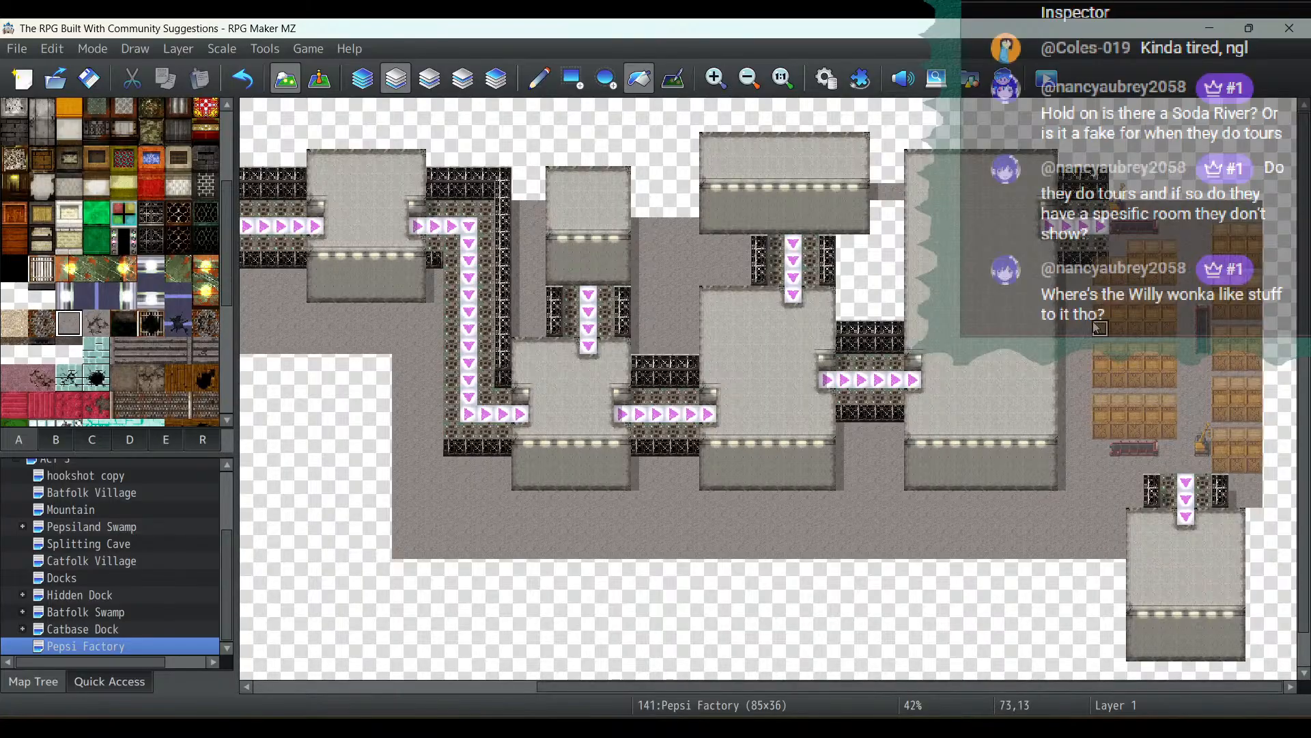
{"action": "left_click", "coordinate": [858, 284]}
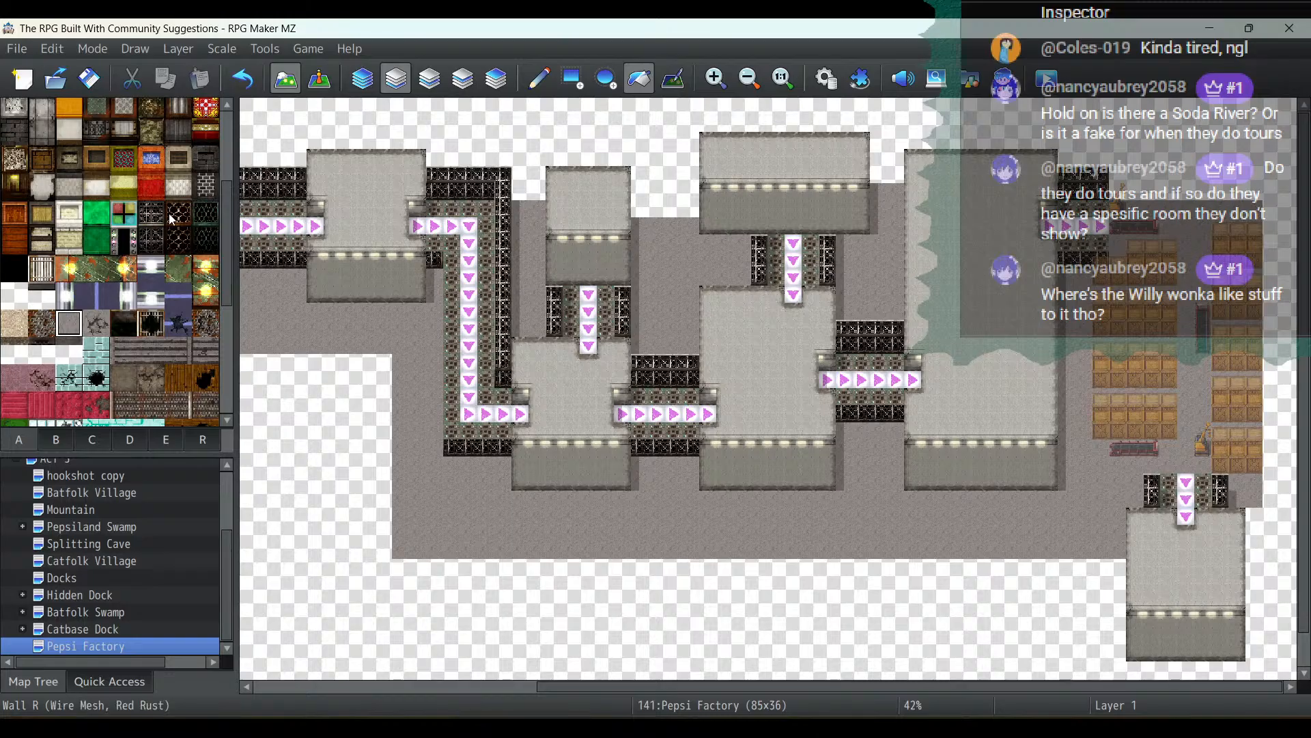
{"action": "left_click", "coordinate": [198, 240]}
{"action": "left_click", "coordinate": [590, 676]}
{"action": "left_click", "coordinate": [243, 78]}
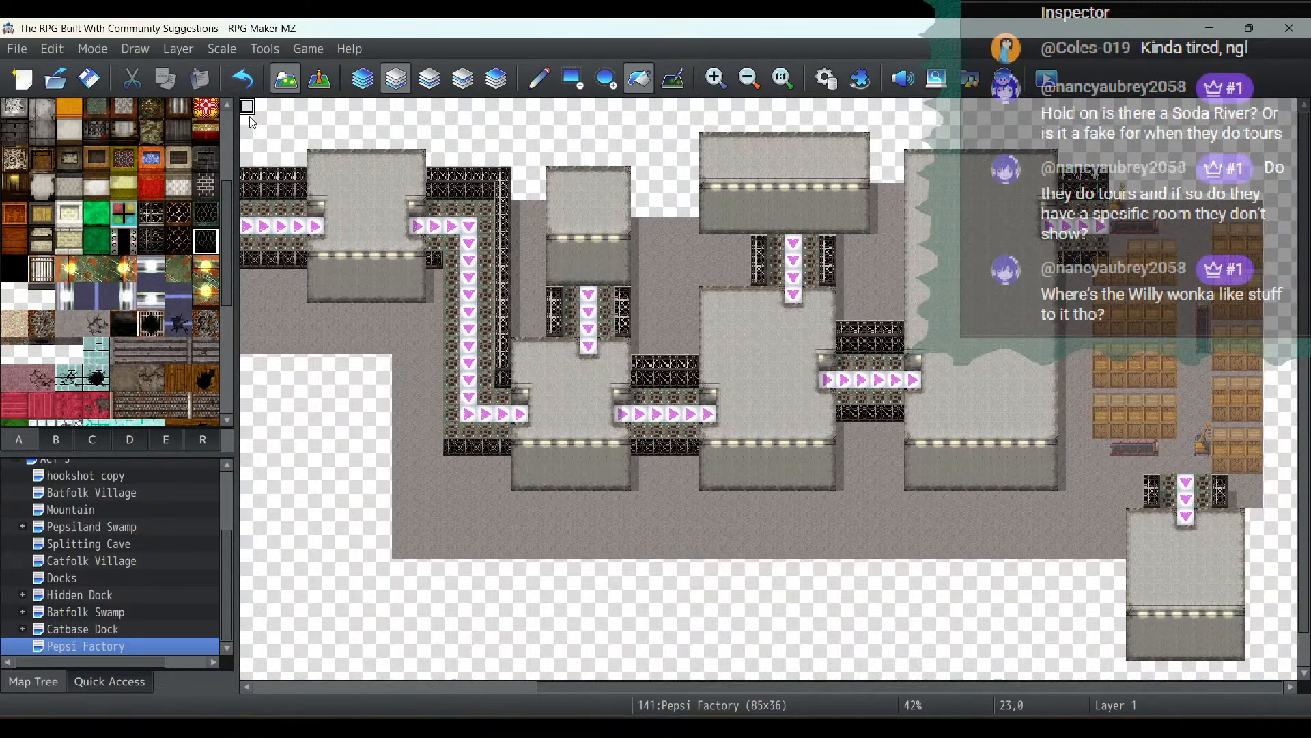
Draw the Wire Mesh, Patina wall-top tile along the upper edge of the first three rooms and their connecting paths with the Rectangle tool
{"action": "scroll", "coordinate": [670, 686], "scroll_direction": "left", "scroll_amount": 8}
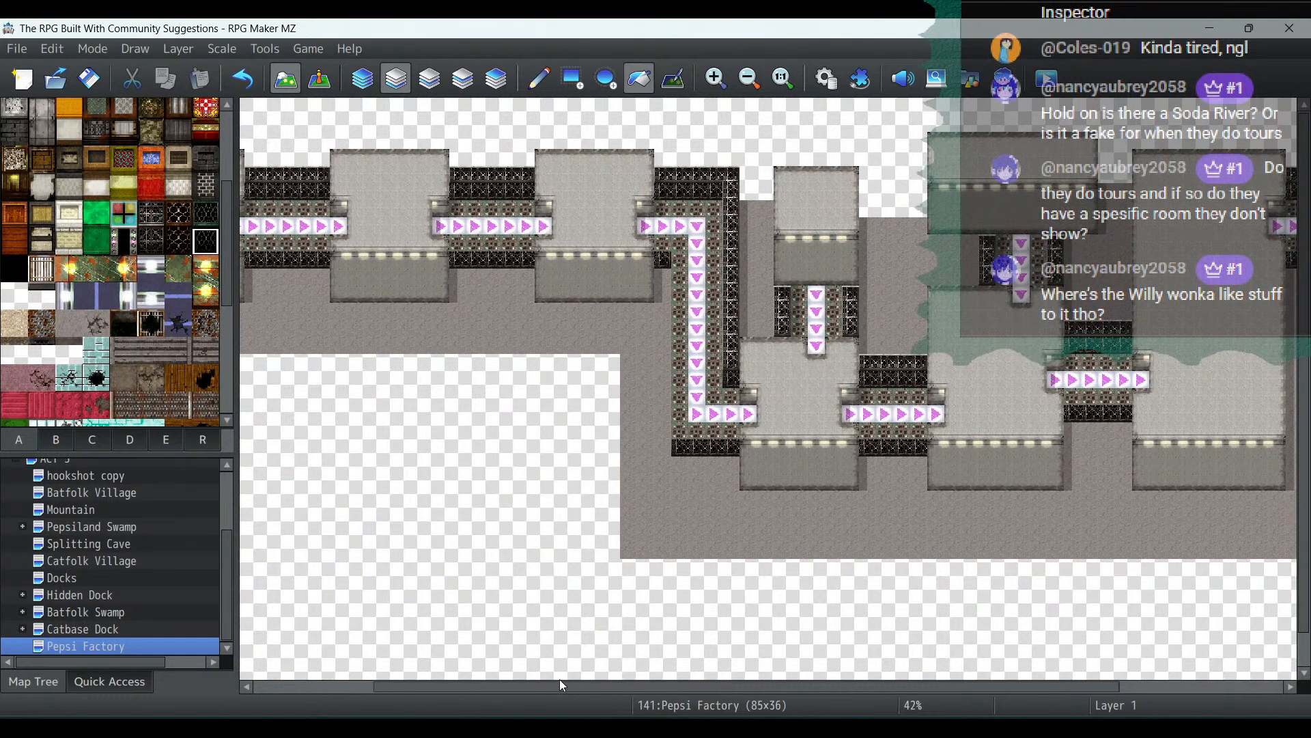
{"action": "left_click", "coordinate": [206, 214]}
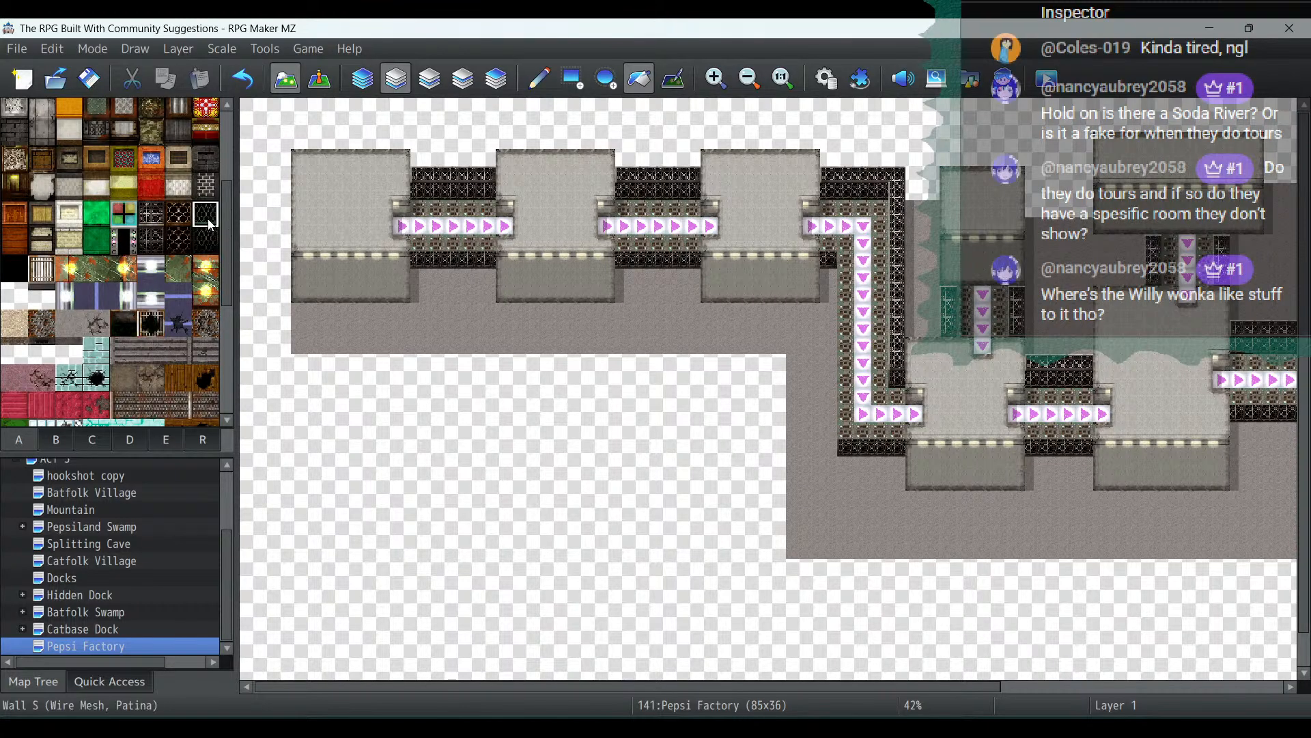
{"action": "left_click", "coordinate": [301, 141]}
{"action": "left_click", "coordinate": [242, 79]}
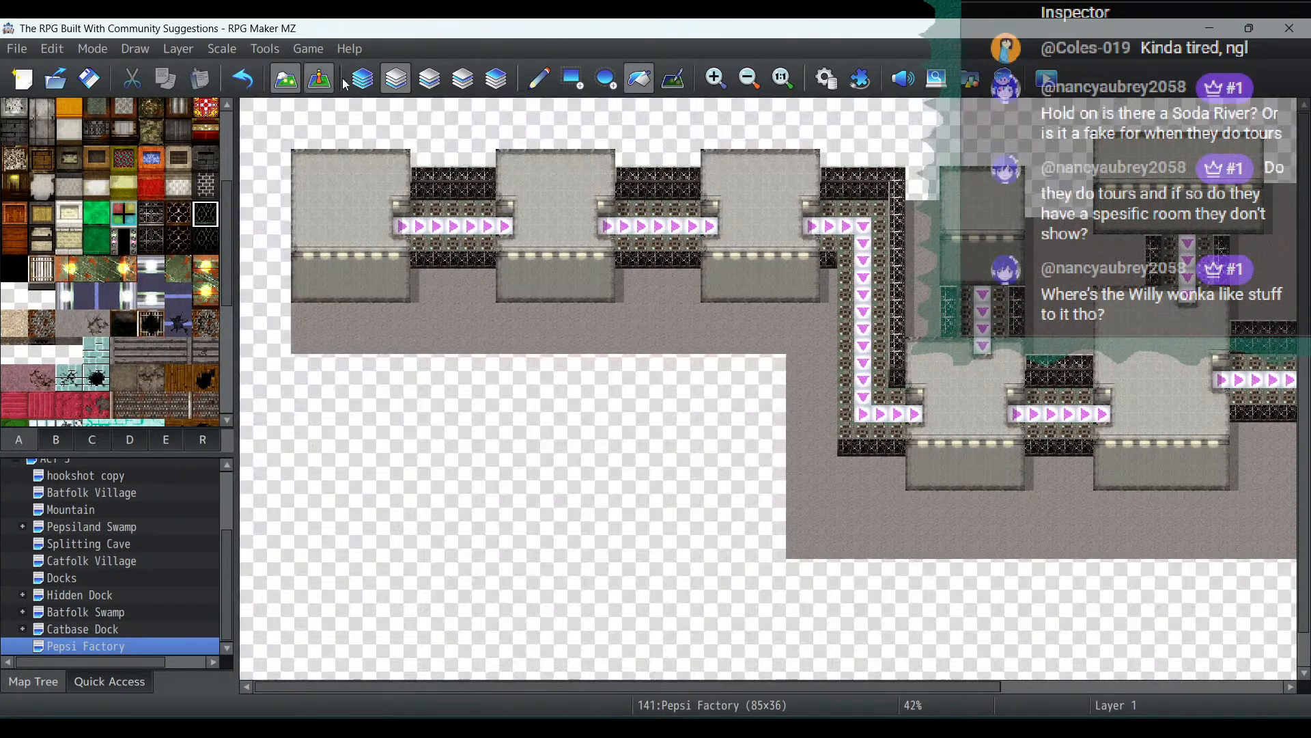
{"action": "left_click", "coordinate": [572, 79]}
{"action": "mouse_move", "coordinate": [300, 141]}
{"action": "left_mouse_down"}
{"action": "mouse_move", "coordinate": [405, 142]}
{"action": "mouse_move", "coordinate": [471, 166]}
{"action": "mouse_move", "coordinate": [488, 143]}
{"action": "mouse_move", "coordinate": [622, 140]}
{"action": "mouse_move", "coordinate": [625, 157]}
{"action": "mouse_move", "coordinate": [688, 166]}
{"action": "mouse_move", "coordinate": [830, 142]}
{"action": "left_mouse_up"}
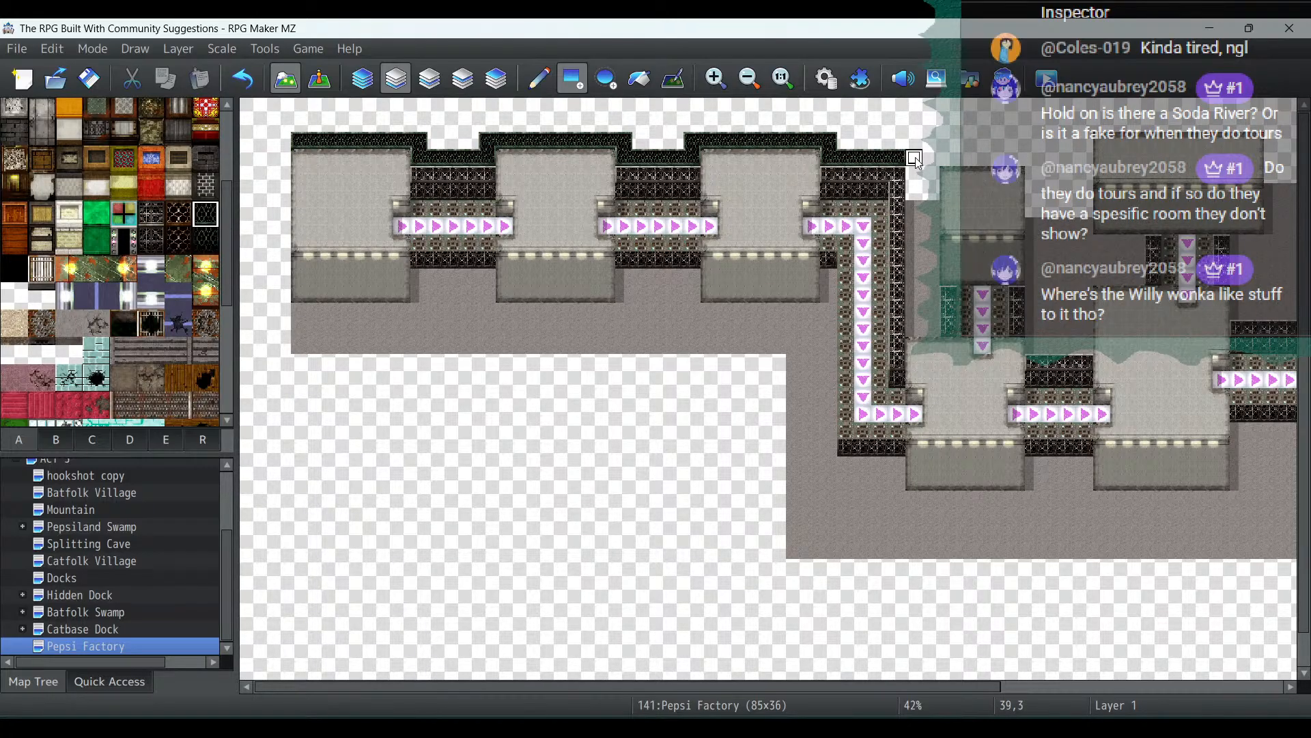
Place the patina wire mesh wall face above the grey ground in the gaps between the upper rooms and above the crate area
{"action": "left_click", "coordinate": [204, 240]}
{"action": "left_click", "coordinate": [917, 180]}
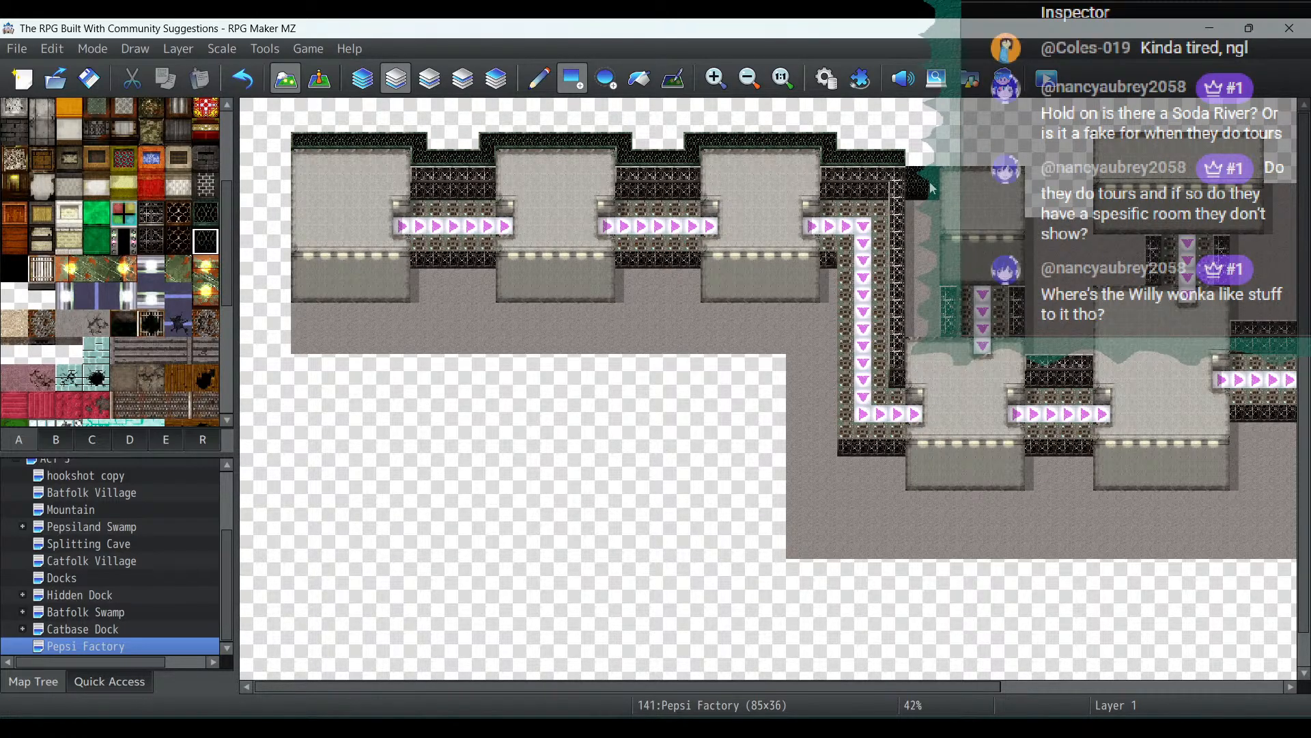
{"action": "mouse_move", "coordinate": [1034, 209]}
{"action": "left_mouse_down"}
{"action": "mouse_move", "coordinate": [1085, 208]}
{"action": "mouse_move", "coordinate": [1085, 193]}
{"action": "left_mouse_up"}
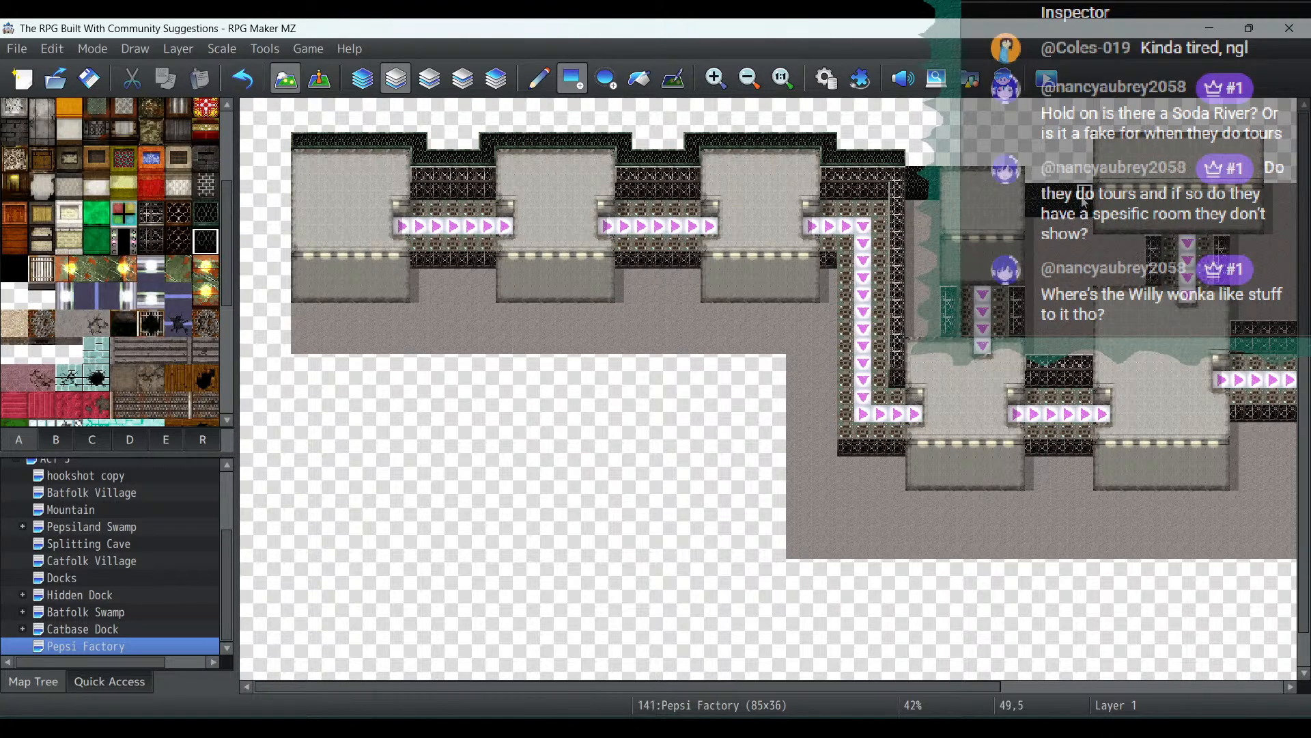
{"action": "scroll", "coordinate": [926, 685], "scroll_direction": "right", "scroll_amount": 10}
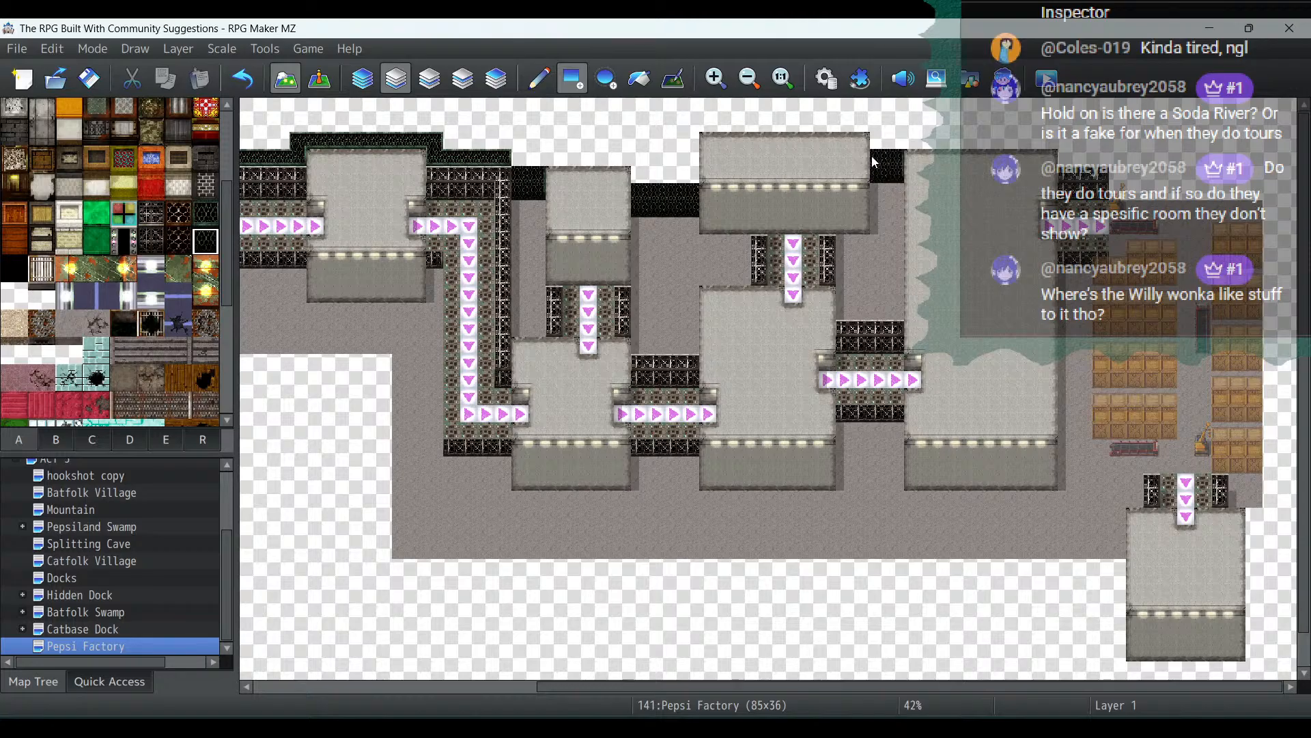
{"action": "left_click_drag", "start_coordinate": [686, 175], "coordinate": [639, 175]}
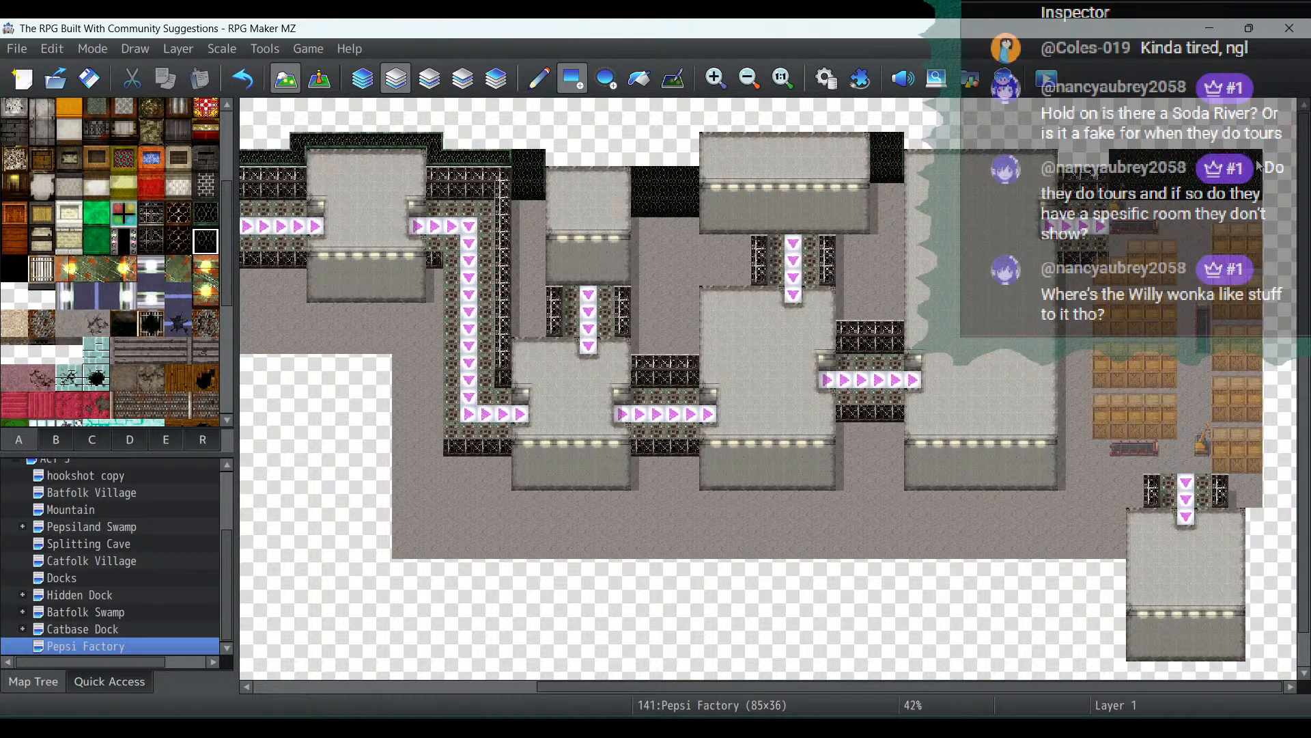
Outline the rest of the factory's outer edge with the patina wire mesh wall-top tile, closing it around the first room
{"action": "left_click", "coordinate": [206, 214]}
{"action": "mouse_move", "coordinate": [504, 140]}
{"action": "left_mouse_down"}
{"action": "mouse_move", "coordinate": [696, 162]}
{"action": "mouse_move", "coordinate": [787, 125]}
{"action": "mouse_move", "coordinate": [1265, 144]}
{"action": "mouse_move", "coordinate": [1273, 608]}
{"action": "mouse_move", "coordinate": [1274, 516]}
{"action": "mouse_move", "coordinate": [1257, 527]}
{"action": "mouse_move", "coordinate": [1261, 660]}
{"action": "mouse_move", "coordinate": [1121, 670]}
{"action": "mouse_move", "coordinate": [1112, 580]}
{"action": "mouse_move", "coordinate": [383, 568]}
{"action": "left_mouse_up"}
{"action": "left_click_drag", "start_coordinate": [383, 362], "coordinate": [379, 577]}
{"action": "left_click_drag", "start_coordinate": [617, 686], "coordinate": [202, 688]}
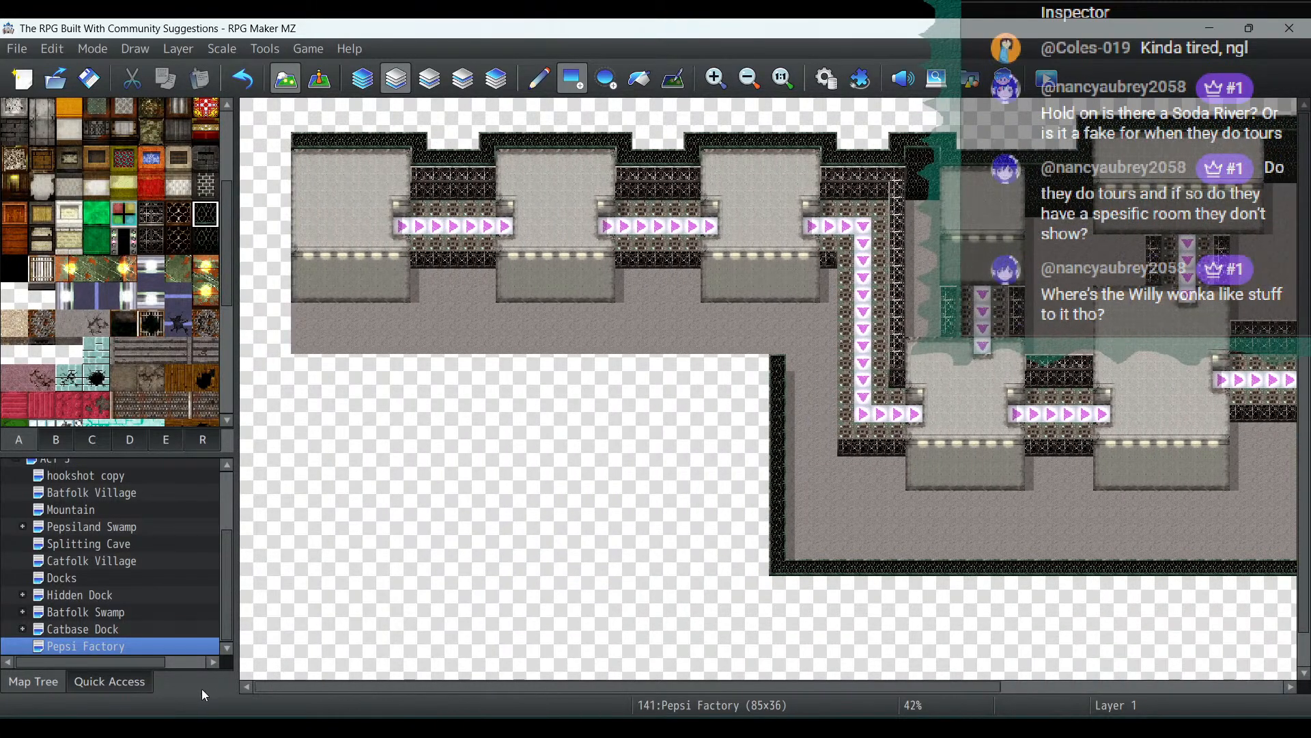
{"action": "mouse_move", "coordinate": [296, 141]}
{"action": "left_mouse_down"}
{"action": "mouse_move", "coordinate": [285, 352]}
{"action": "mouse_move", "coordinate": [301, 359]}
{"action": "mouse_move", "coordinate": [770, 362]}
{"action": "left_mouse_up"}
Flood fill the empty space outside the factory walls with the solid black tile
{"action": "left_click", "coordinate": [14, 269]}
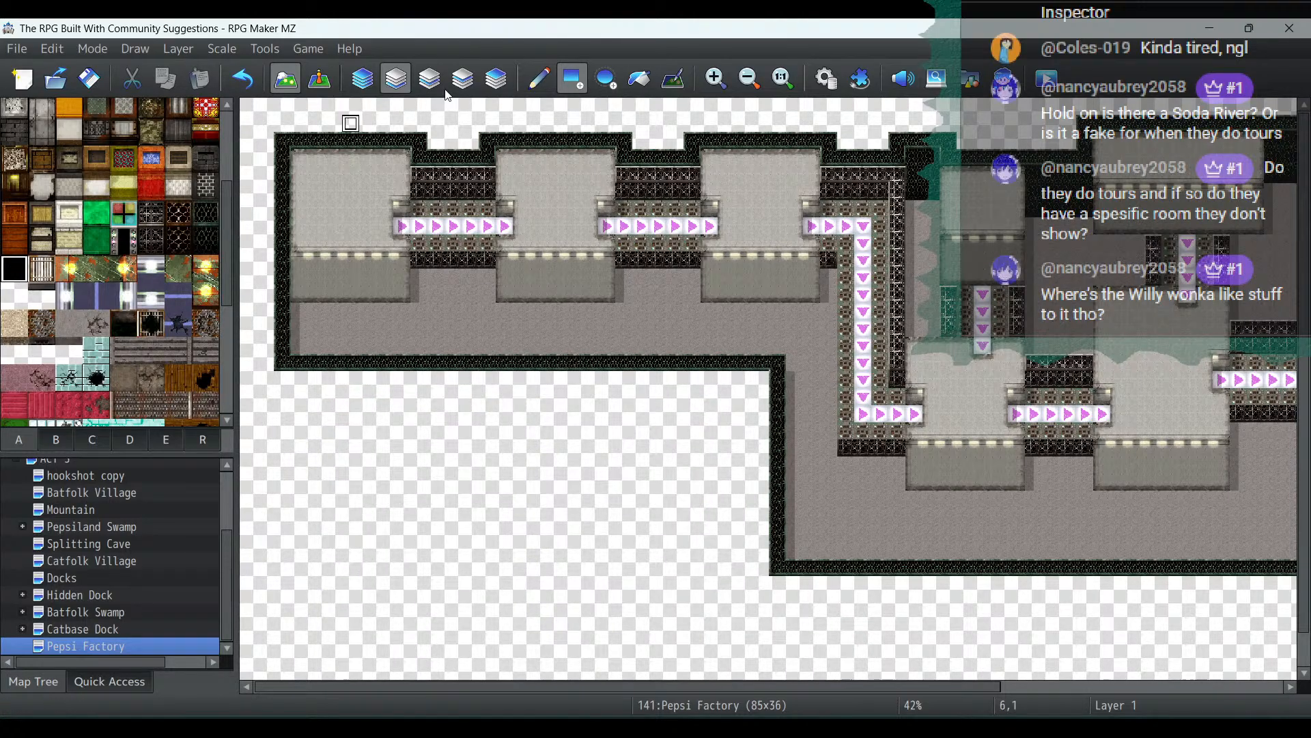
{"action": "left_click", "coordinate": [649, 78]}
{"action": "left_click", "coordinate": [555, 586]}
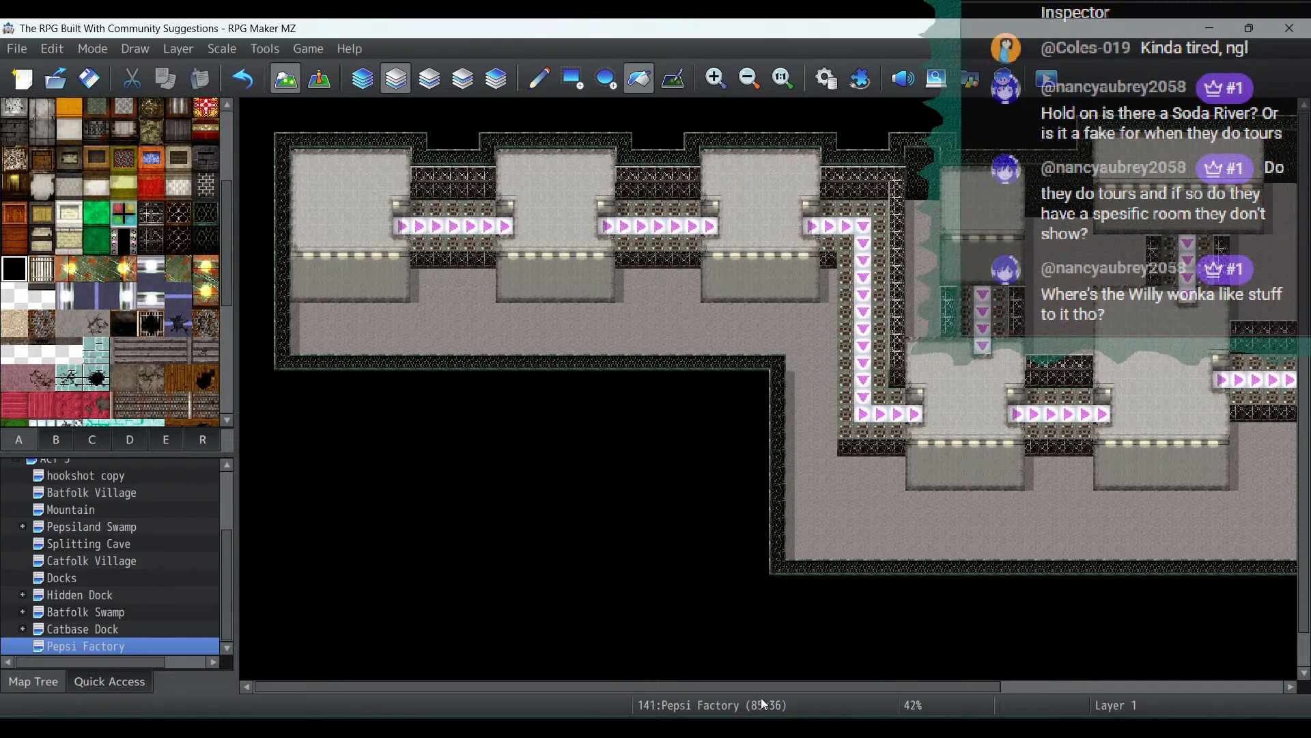
Examine the walls, floor and conveyor paths of the enclosed factory across the map and up close
{"action": "left_click_drag", "start_coordinate": [772, 686], "coordinate": [1136, 661]}
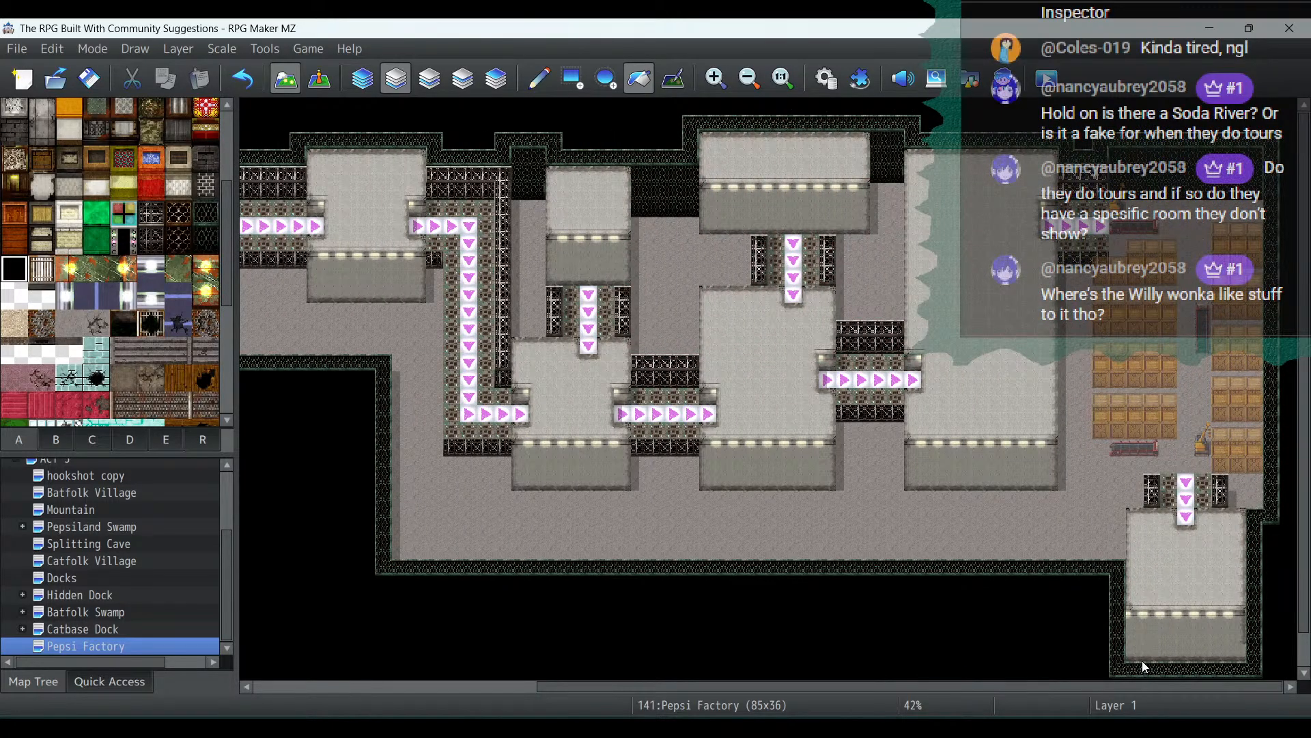
{"action": "left_click", "coordinate": [715, 78]}
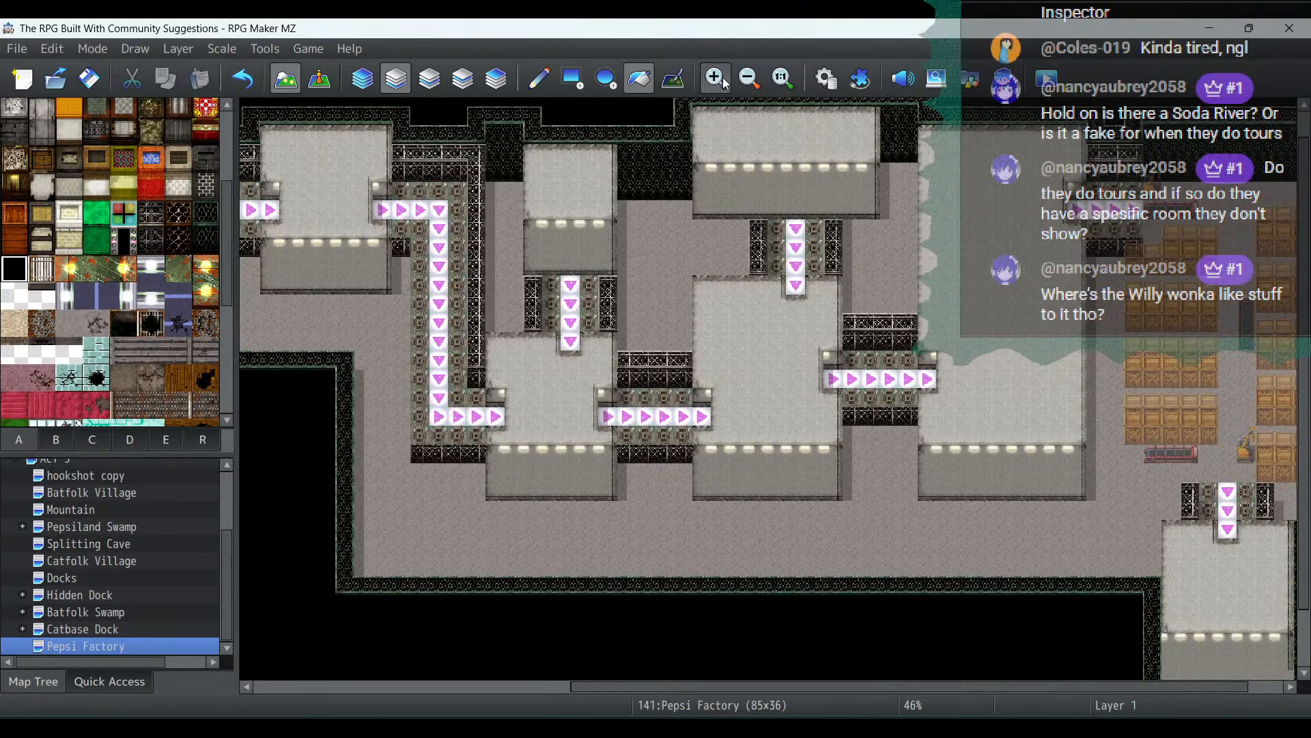
{"action": "left_click", "coordinate": [715, 78]}
{"action": "left_click", "coordinate": [715, 78]}
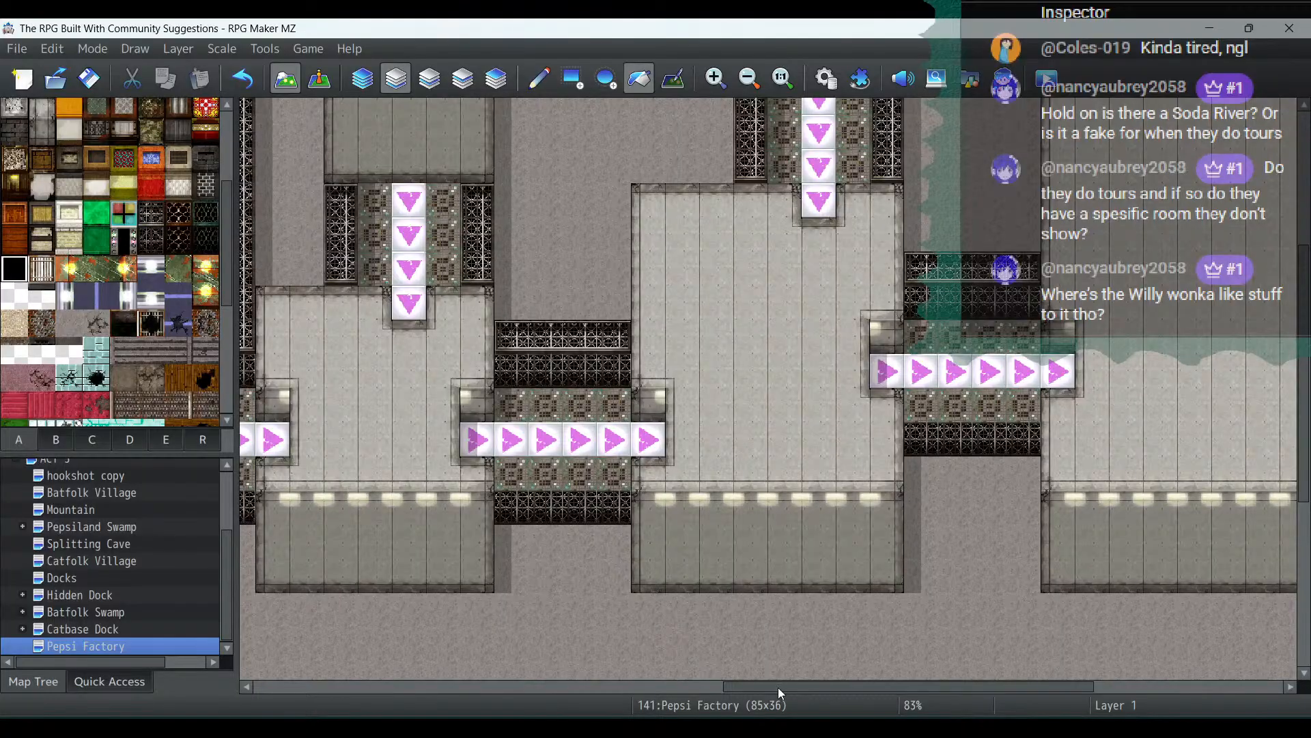
{"action": "scroll", "coordinate": [804, 579], "scroll_direction": "up", "scroll_amount": 3}
{"action": "scroll", "coordinate": [804, 580], "scroll_direction": "up", "scroll_amount": 3}
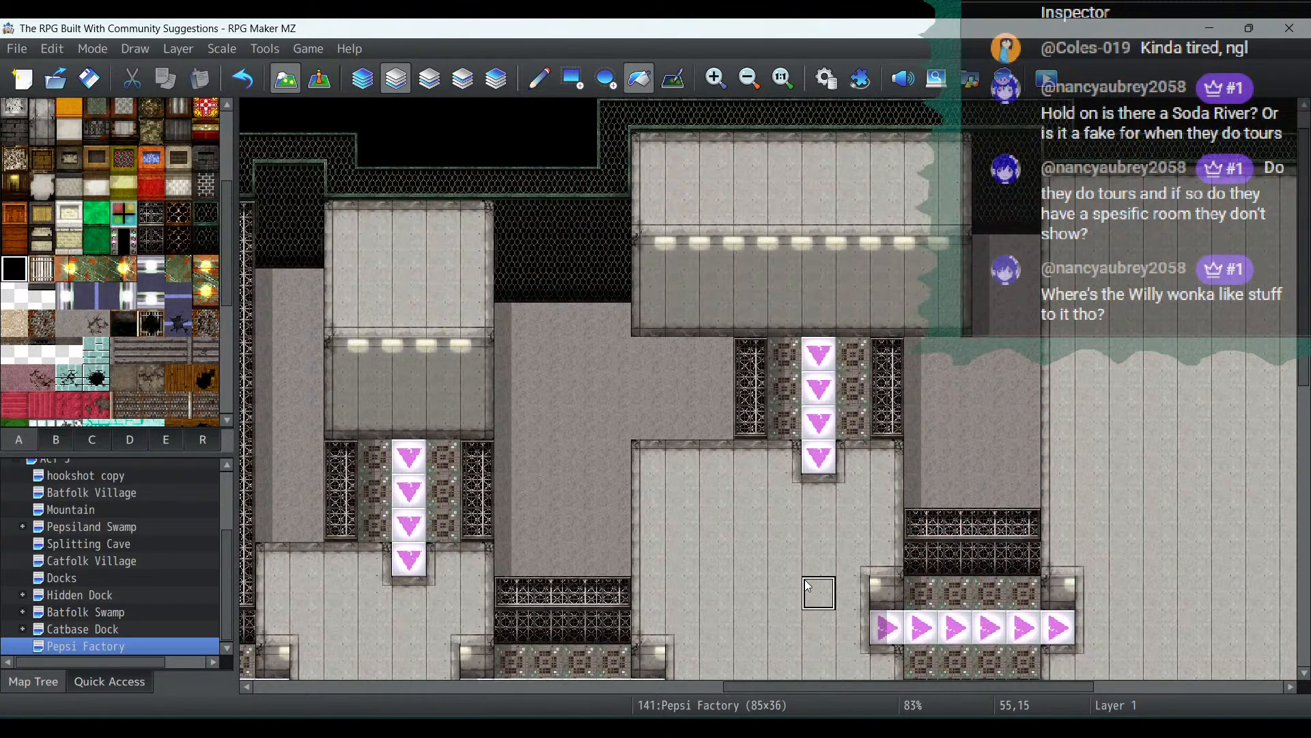
{"action": "scroll", "coordinate": [804, 580], "scroll_direction": "down", "scroll_amount": 3}
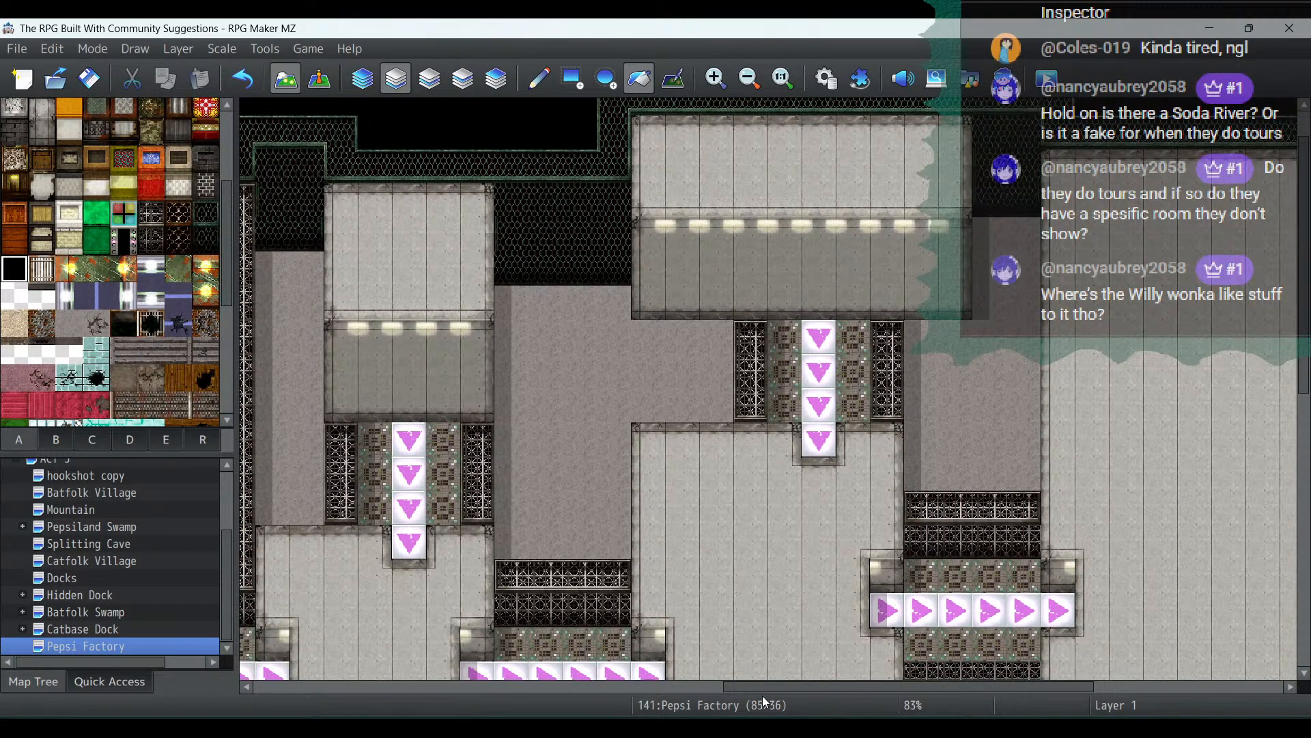
{"action": "left_click_drag", "start_coordinate": [771, 685], "coordinate": [688, 702]}
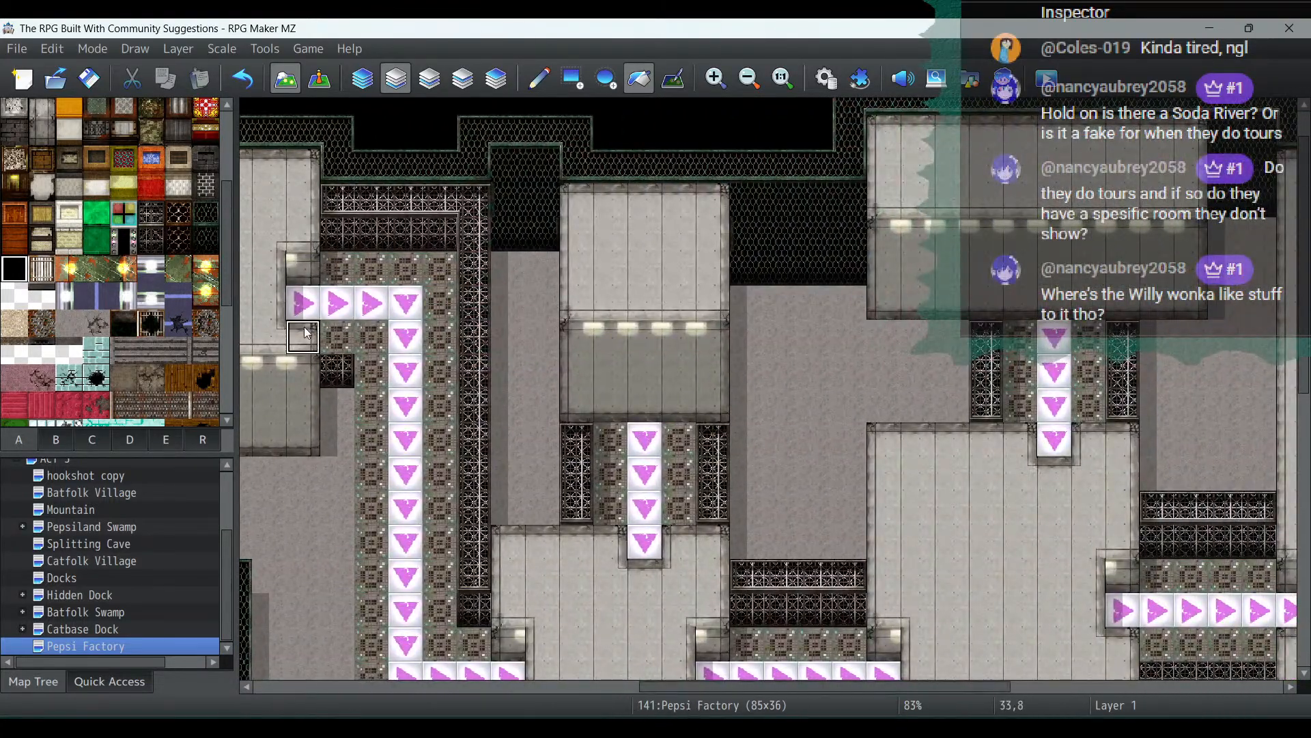
Look through the tileset pages for a tile suited to the room ends of the upper conveyors
{"action": "left_click", "coordinate": [55, 441]}
{"action": "left_click", "coordinate": [82, 443]}
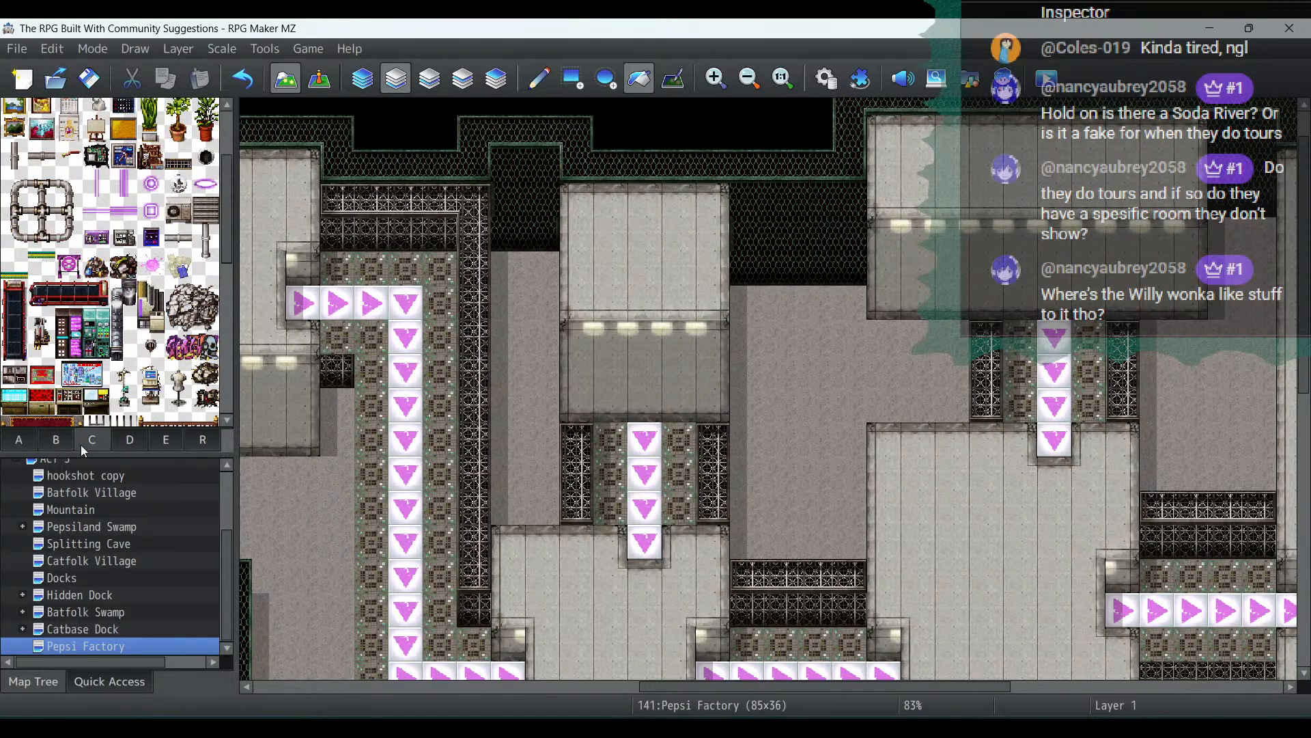
{"action": "left_click", "coordinate": [52, 441]}
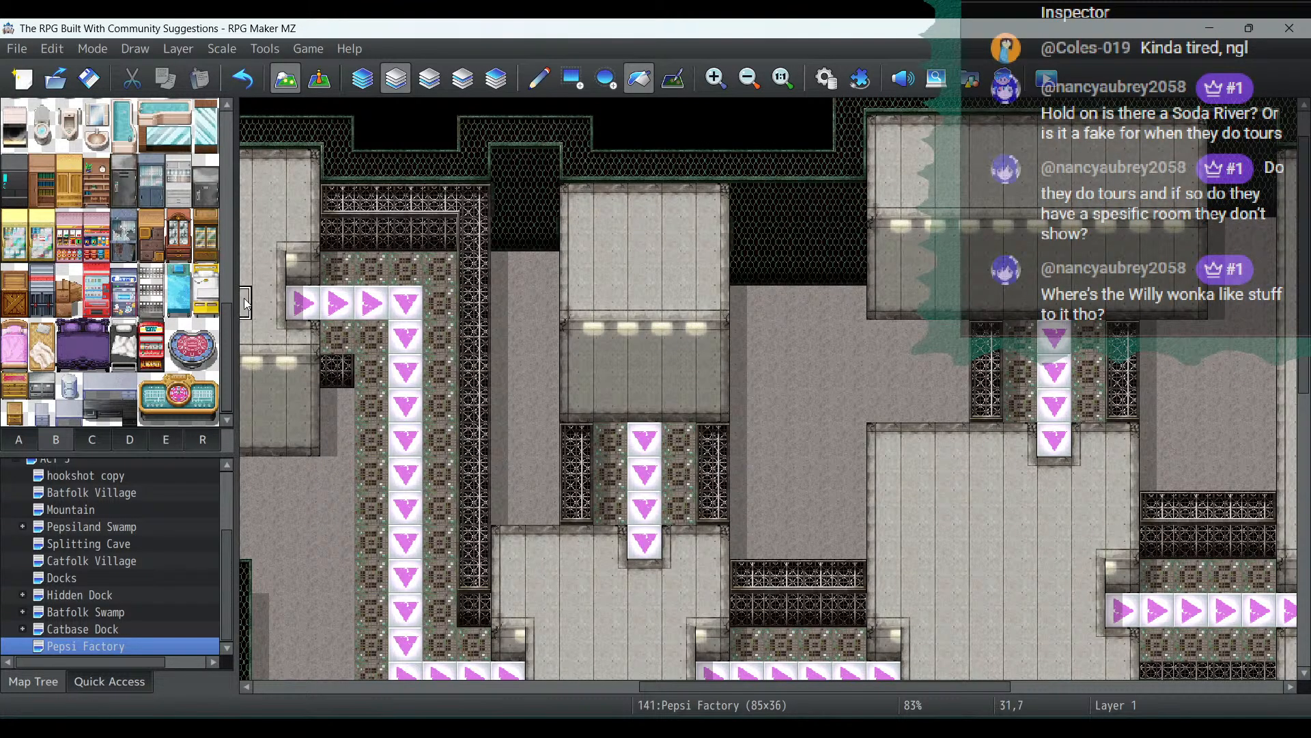
{"action": "left_click_drag", "start_coordinate": [229, 295], "coordinate": [201, 98]}
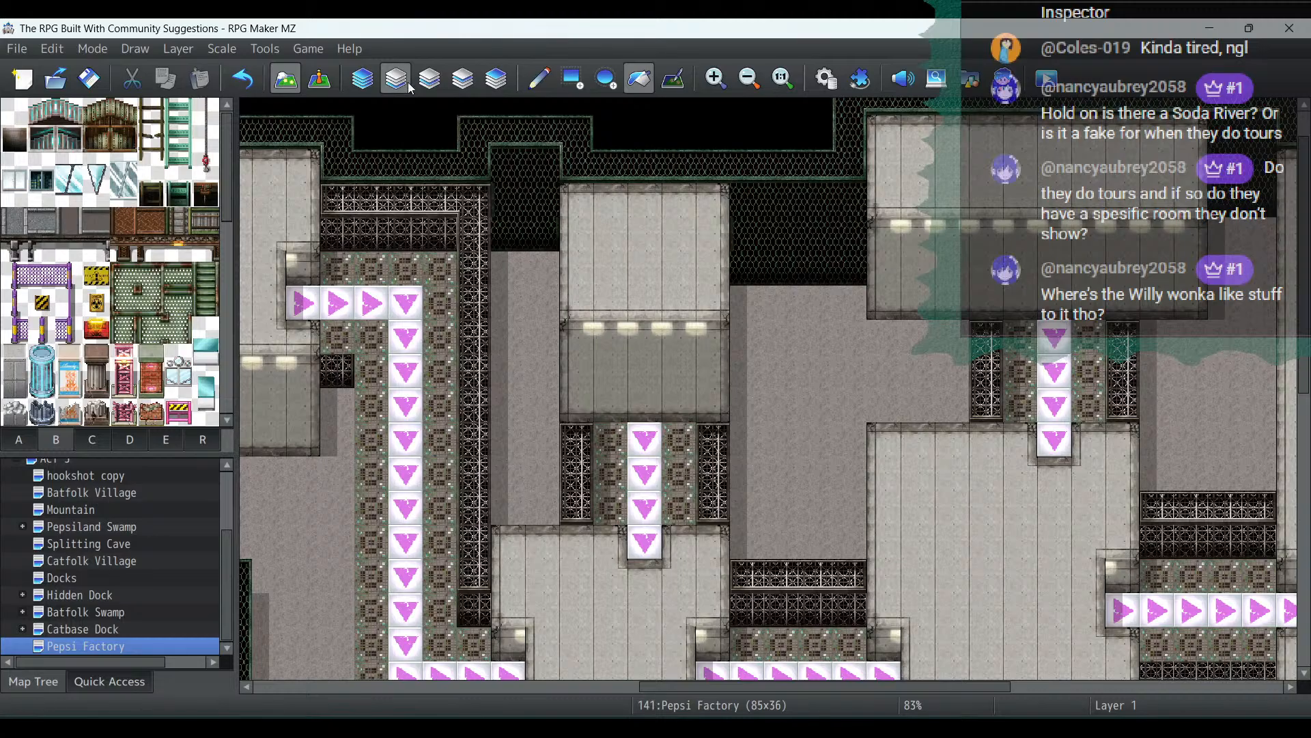
{"action": "left_click", "coordinate": [91, 437]}
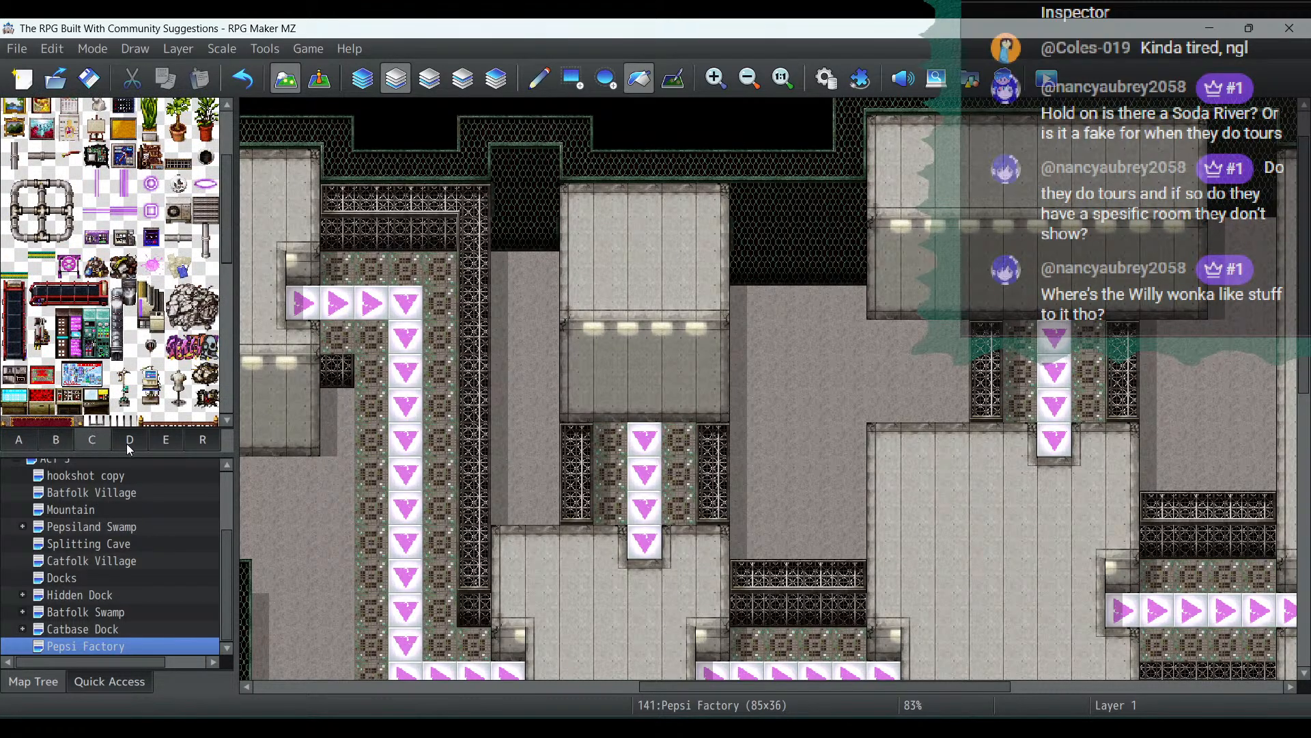
{"action": "left_click", "coordinate": [126, 444]}
{"action": "left_click", "coordinate": [156, 445]}
{"action": "left_click", "coordinate": [201, 444]}
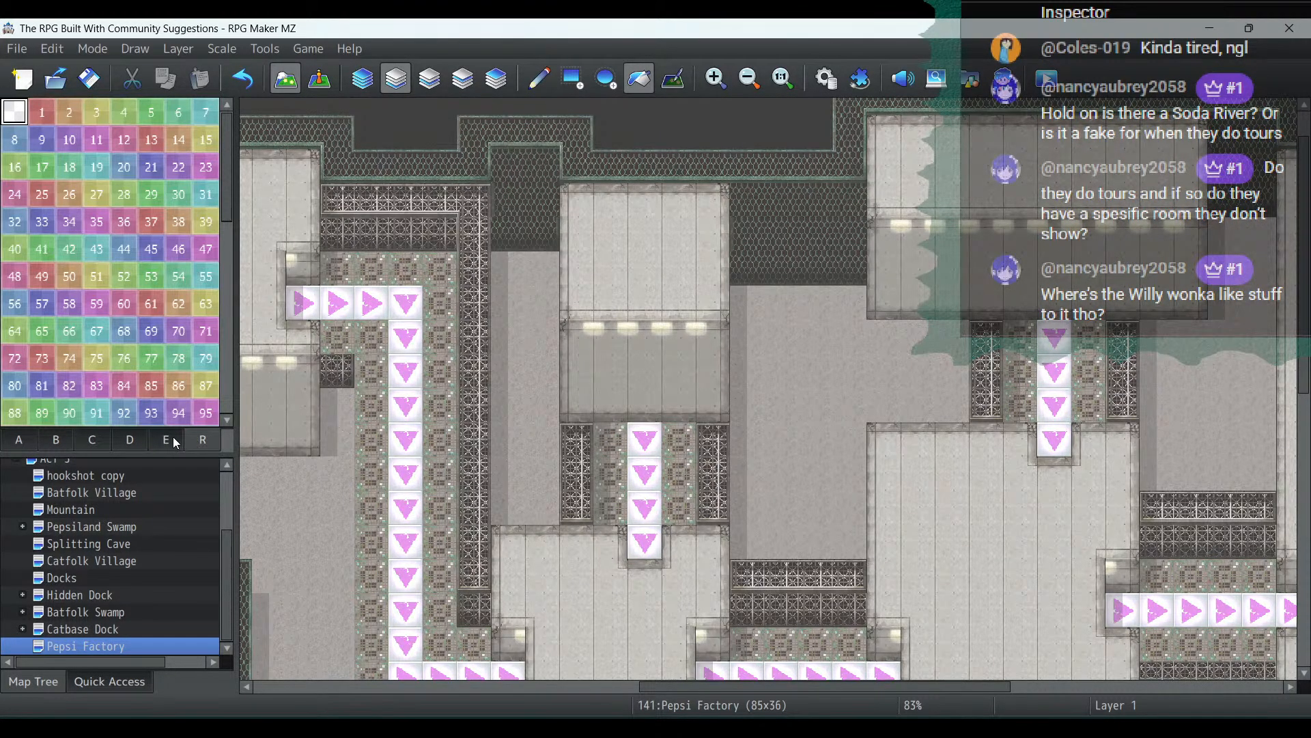
{"action": "left_click", "coordinate": [56, 440]}
{"action": "left_click", "coordinate": [19, 439]}
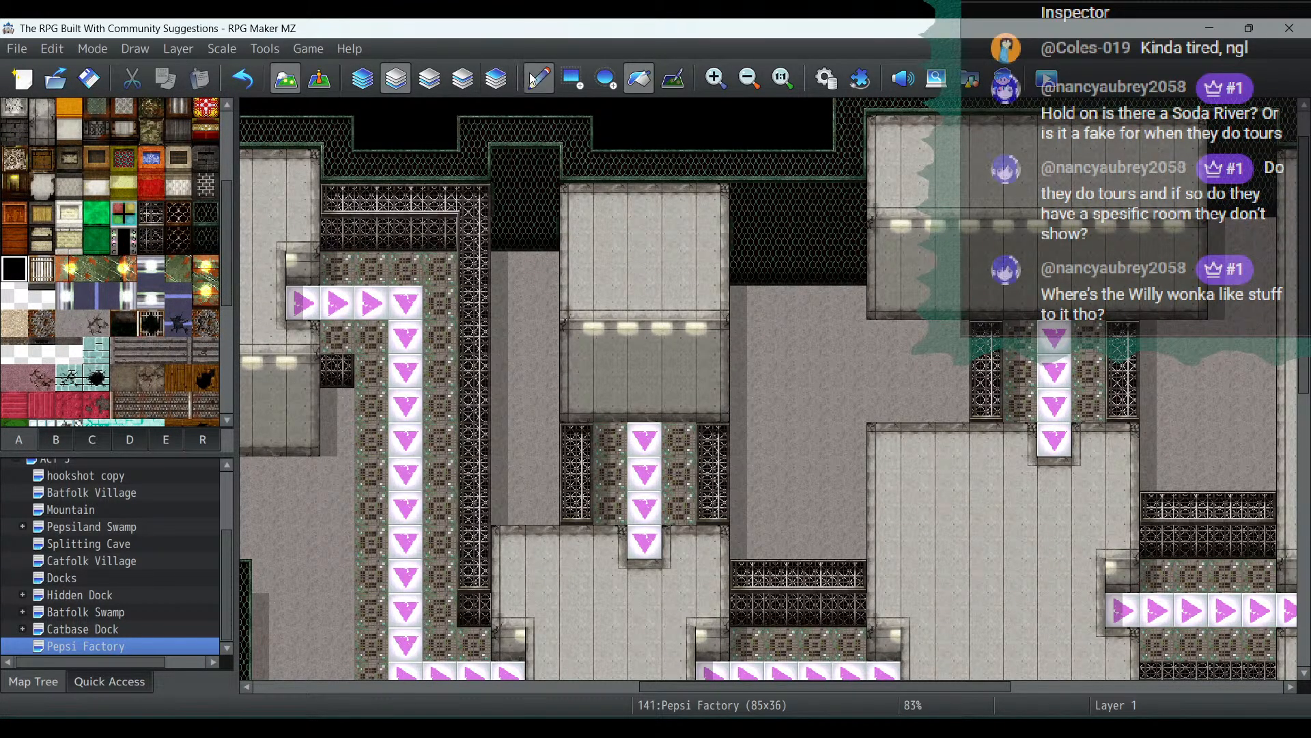
On Layer 2, place solid black tiles at the upper ends of the two vertical conveyors below the upper rooms
{"action": "left_click", "coordinate": [429, 80]}
{"action": "left_click", "coordinate": [539, 80]}
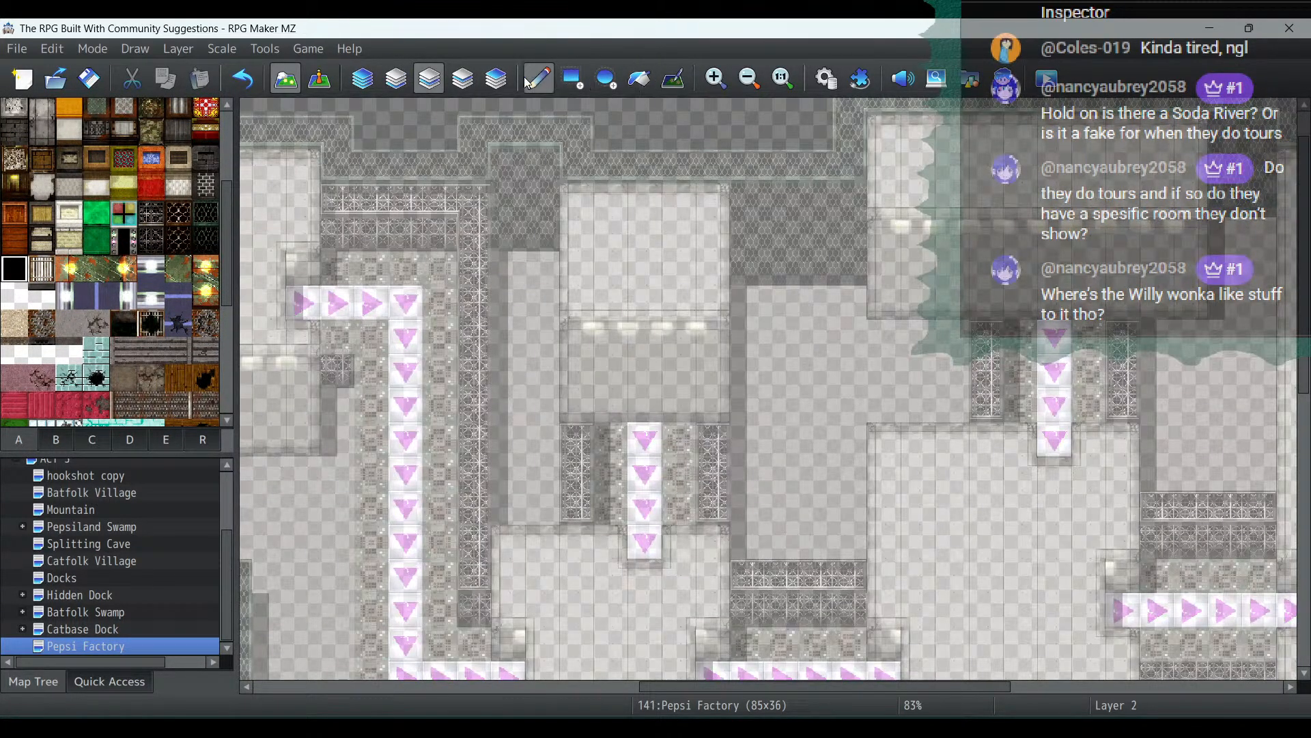
{"action": "left_click", "coordinate": [644, 405]}
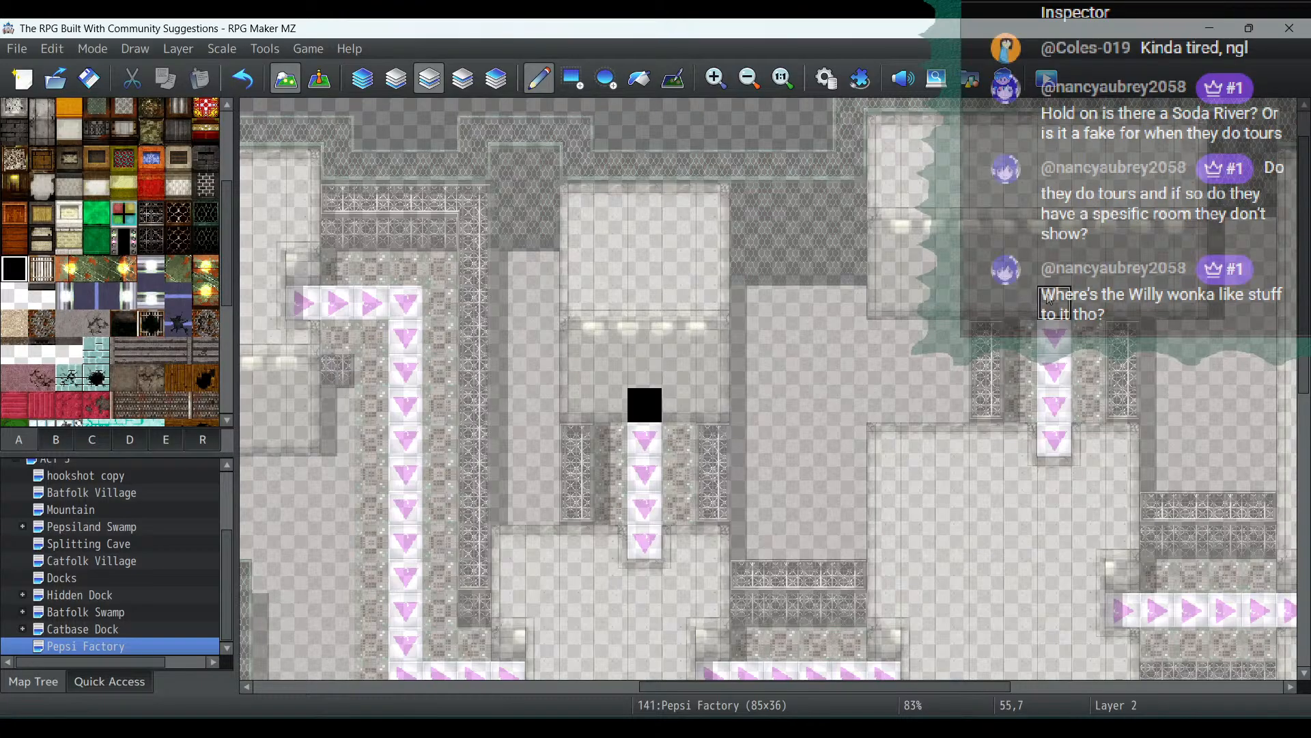
Examine the Pepsi Factory layout in event mode, from the central rooms to the crate area and the final room
{"action": "left_click", "coordinate": [325, 91]}
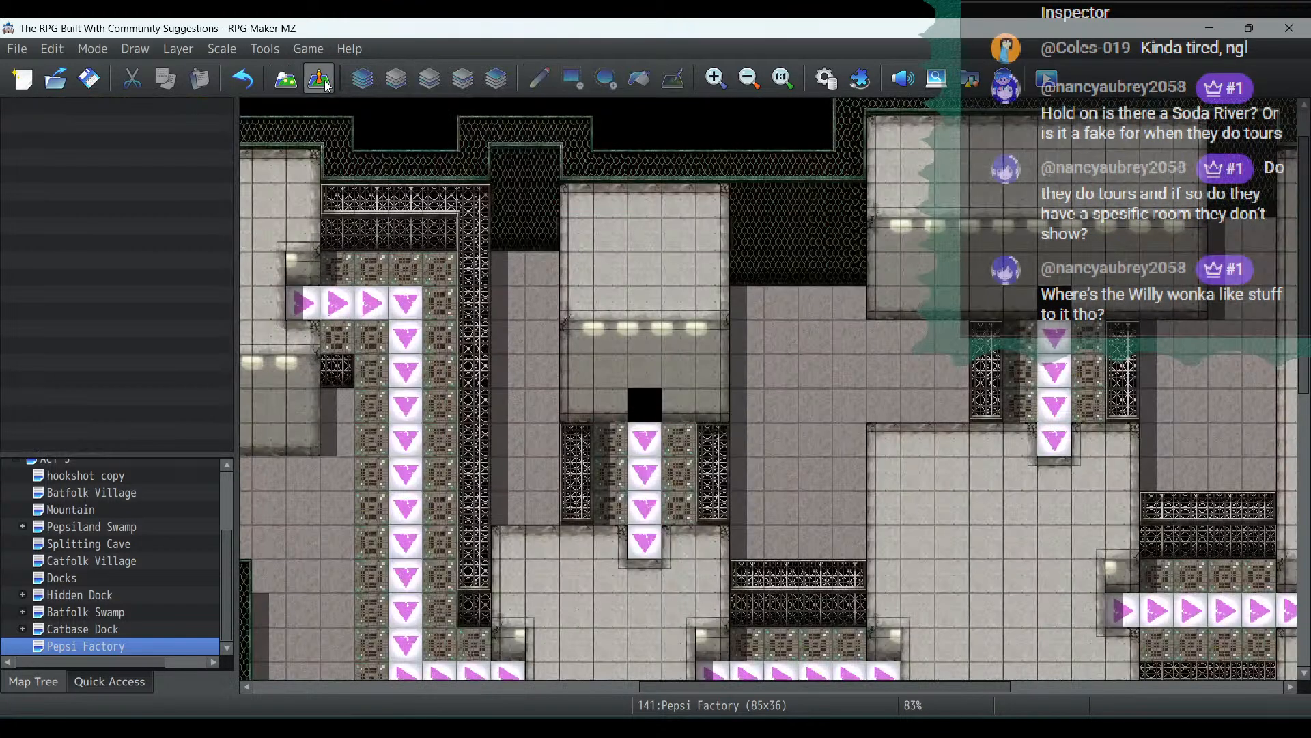
{"action": "scroll", "coordinate": [946, 314], "scroll_direction": "down", "scroll_amount": 3}
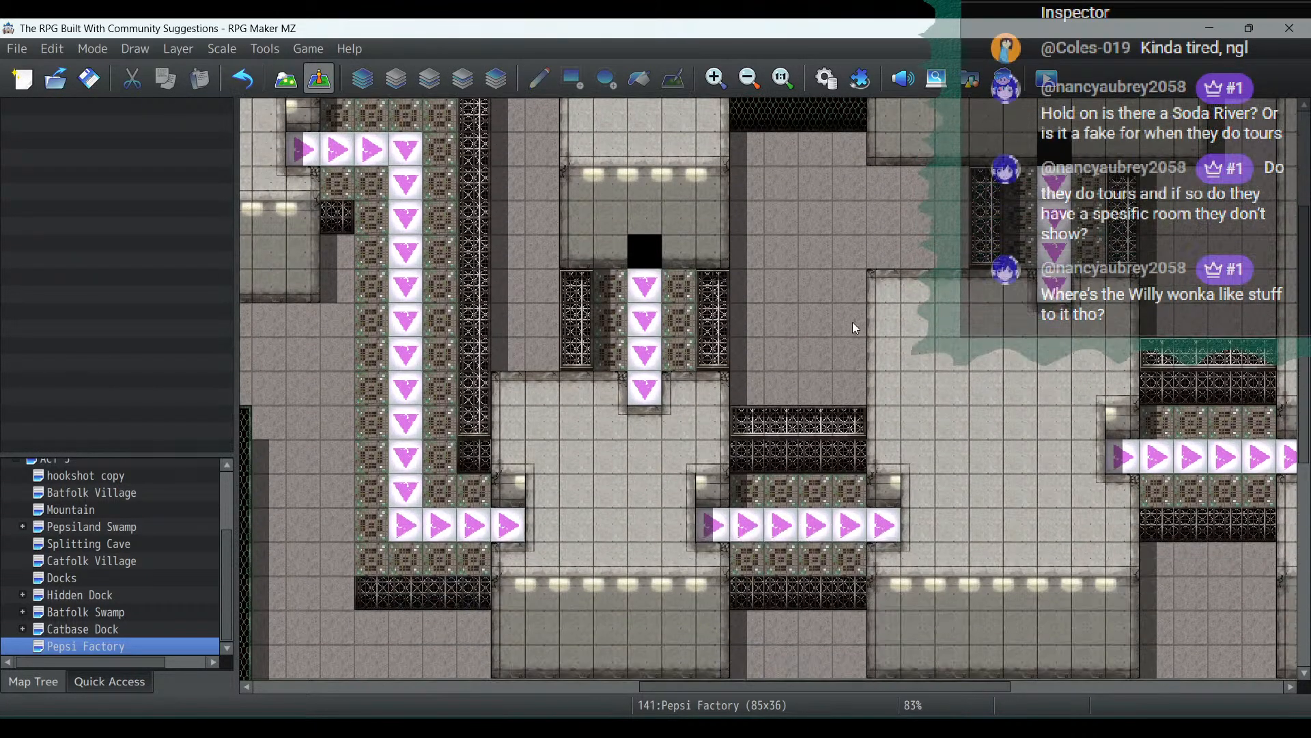
{"action": "left_click", "coordinate": [749, 79]}
{"action": "left_click", "coordinate": [750, 80]}
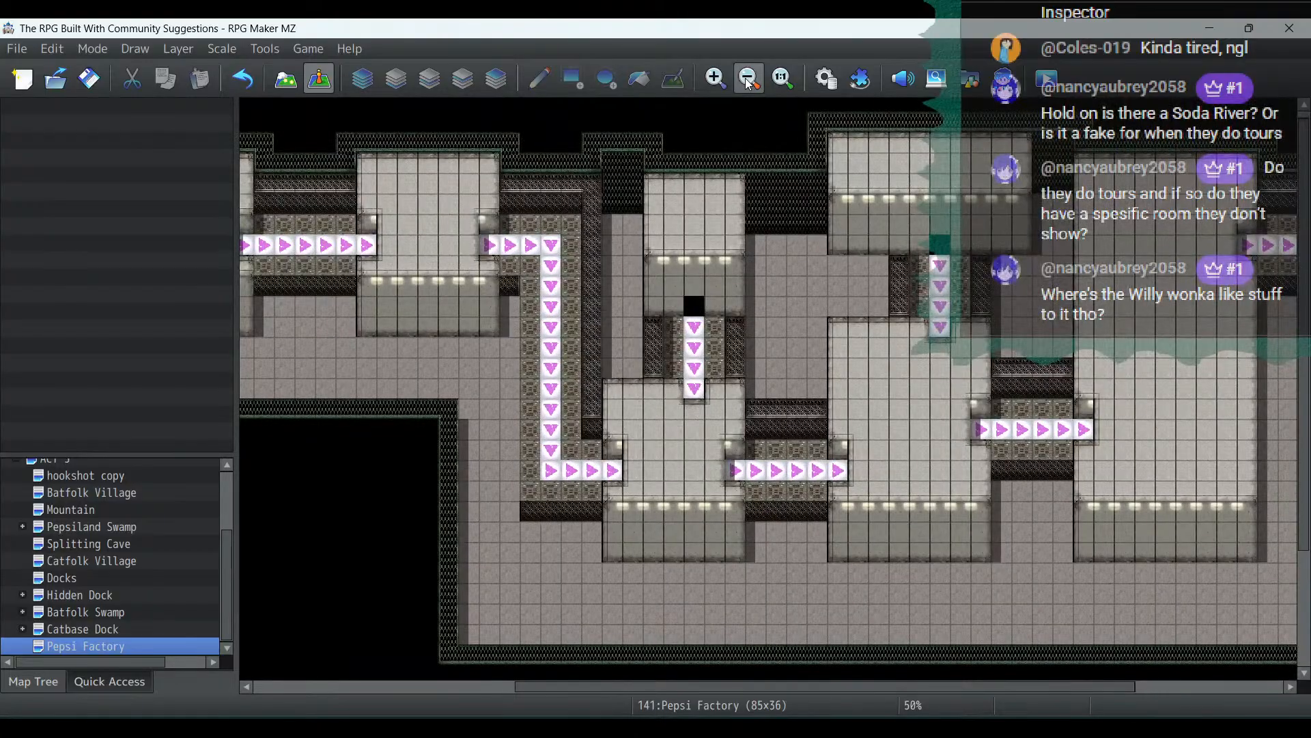
{"action": "left_click_drag", "start_coordinate": [848, 685], "coordinate": [1110, 679]}
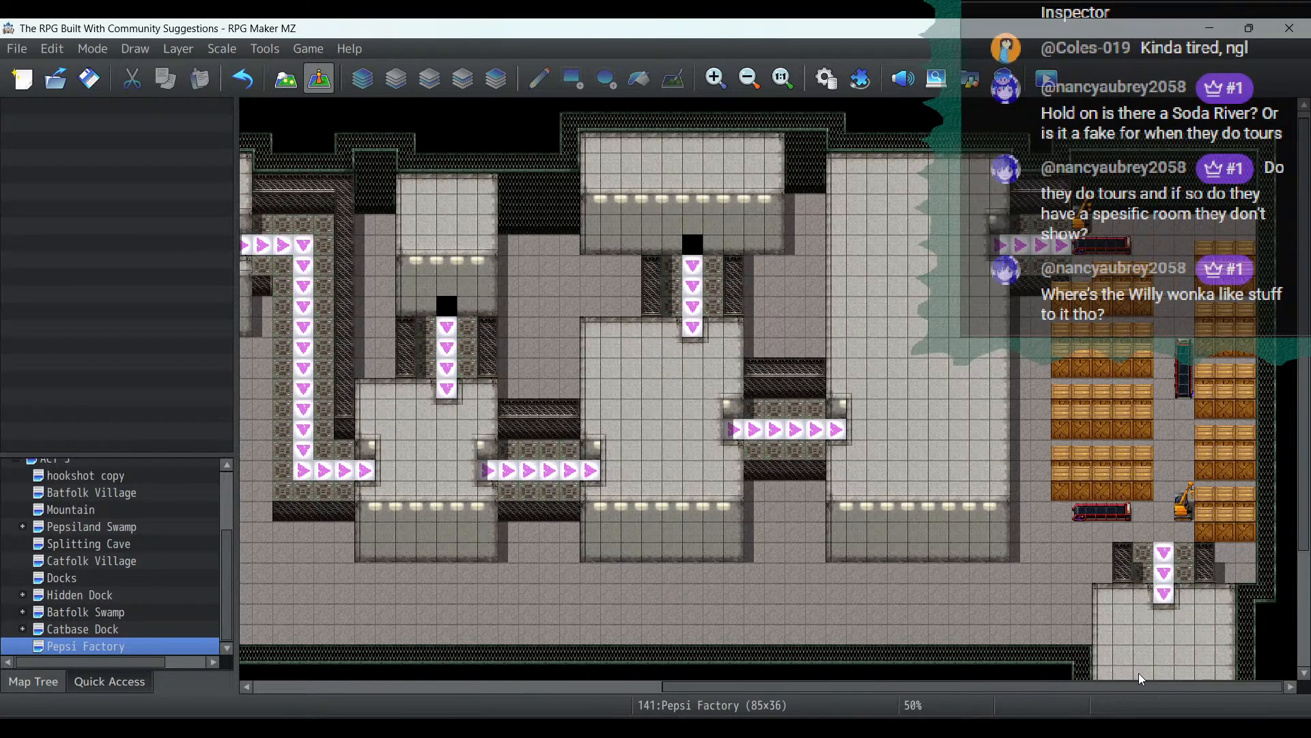
{"action": "scroll", "coordinate": [1165, 561], "scroll_direction": "down", "scroll_amount": 3}
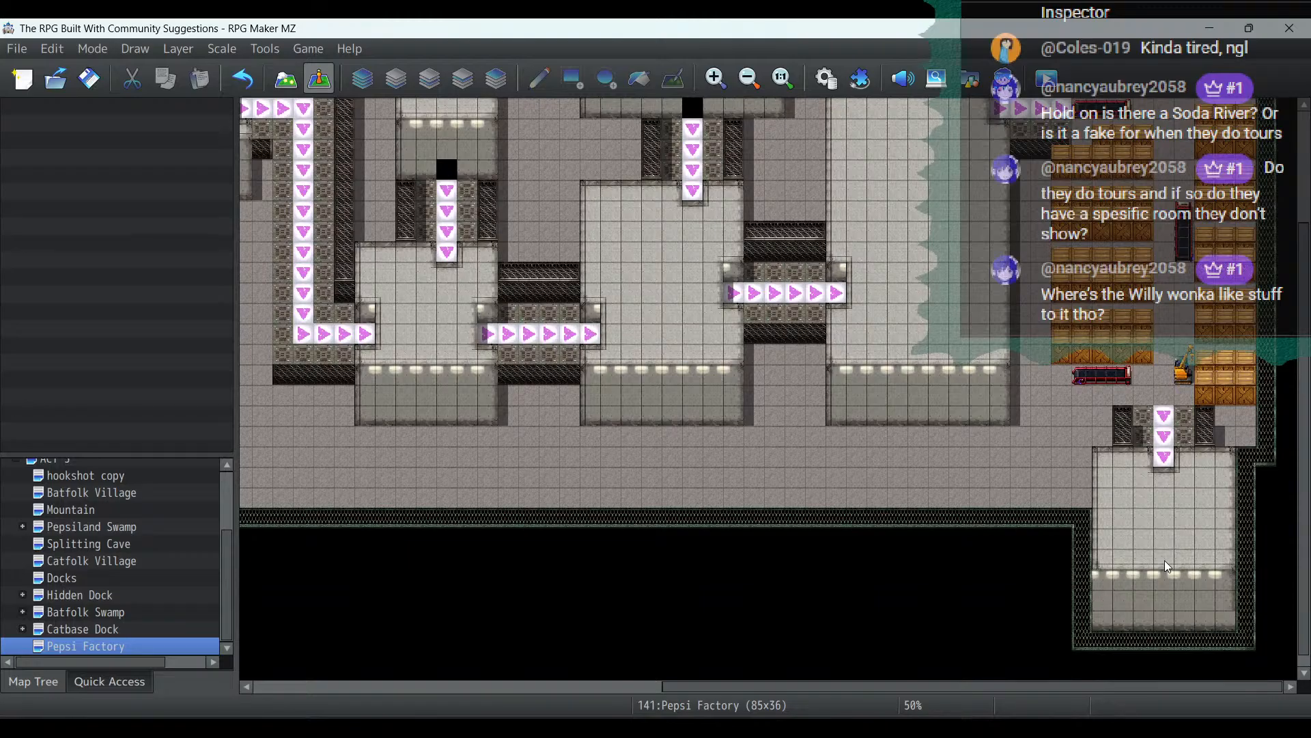
{"action": "scroll", "coordinate": [1165, 560], "scroll_direction": "up", "scroll_amount": 2}
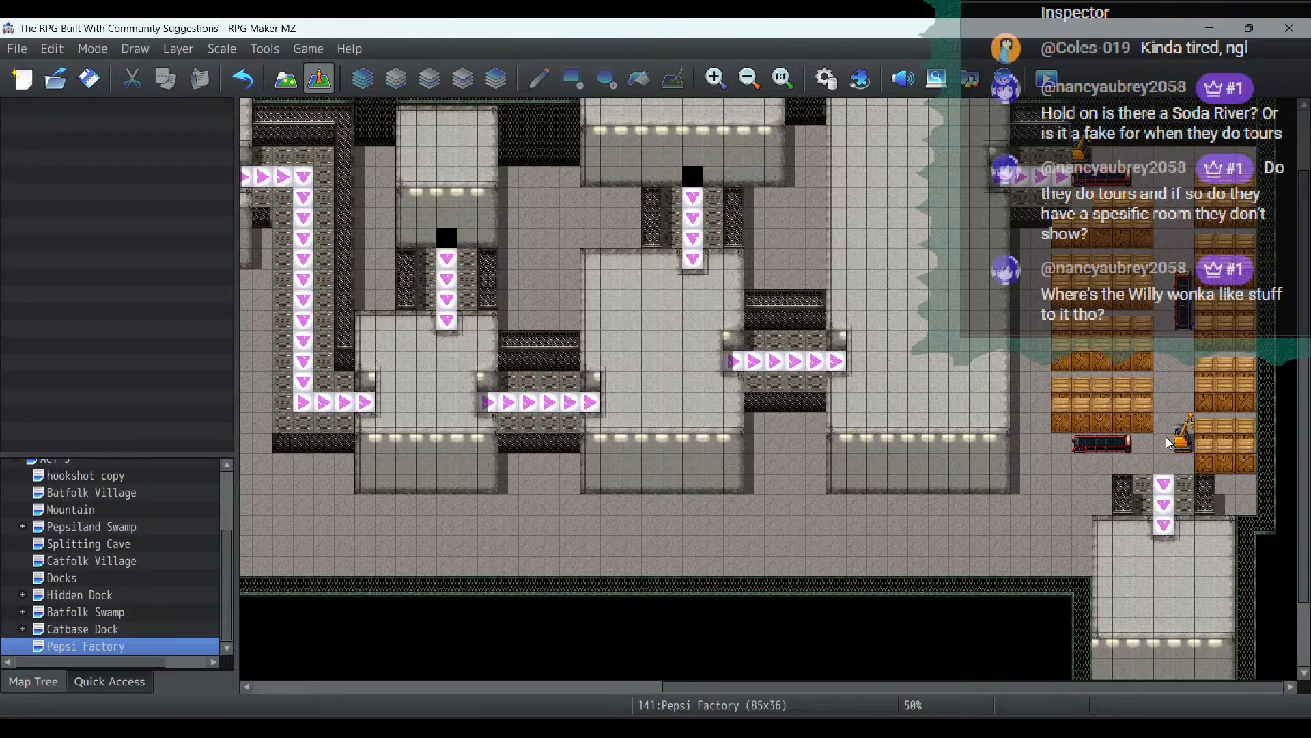
{"action": "left_click", "coordinate": [284, 80]}
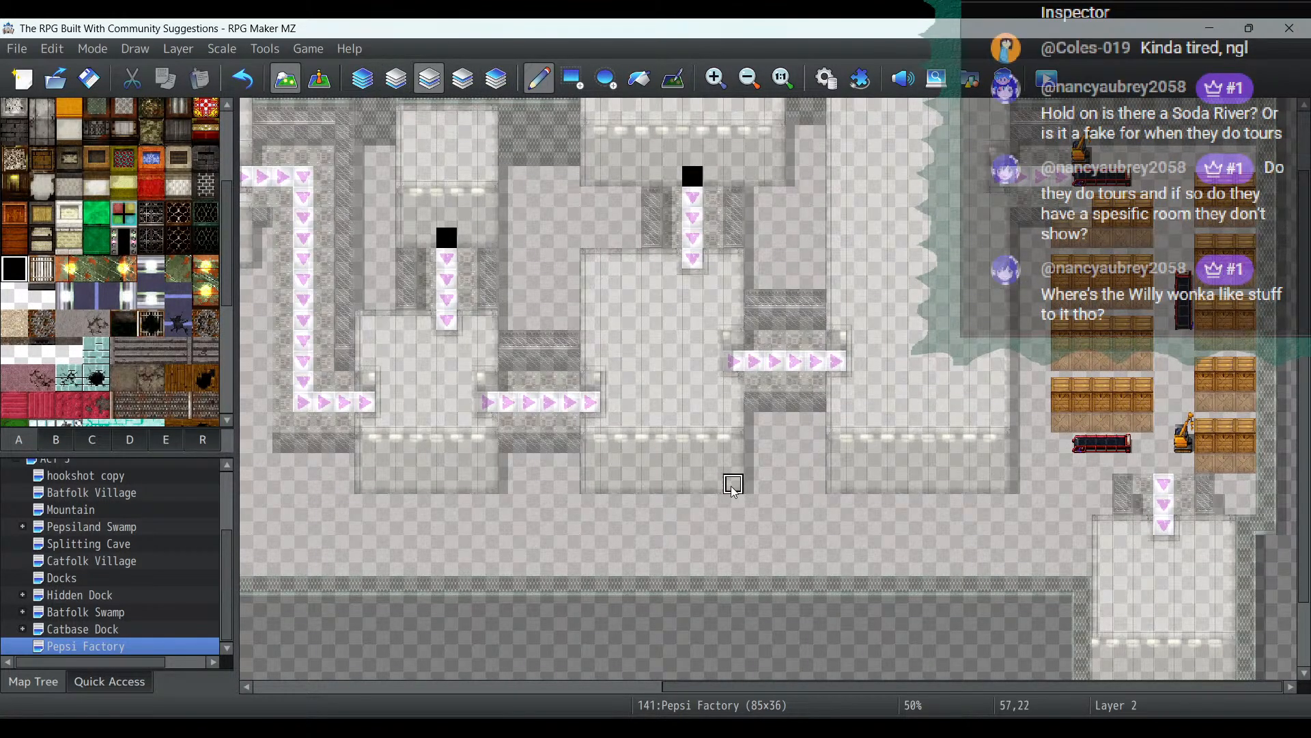
{"action": "left_click", "coordinate": [320, 79]}
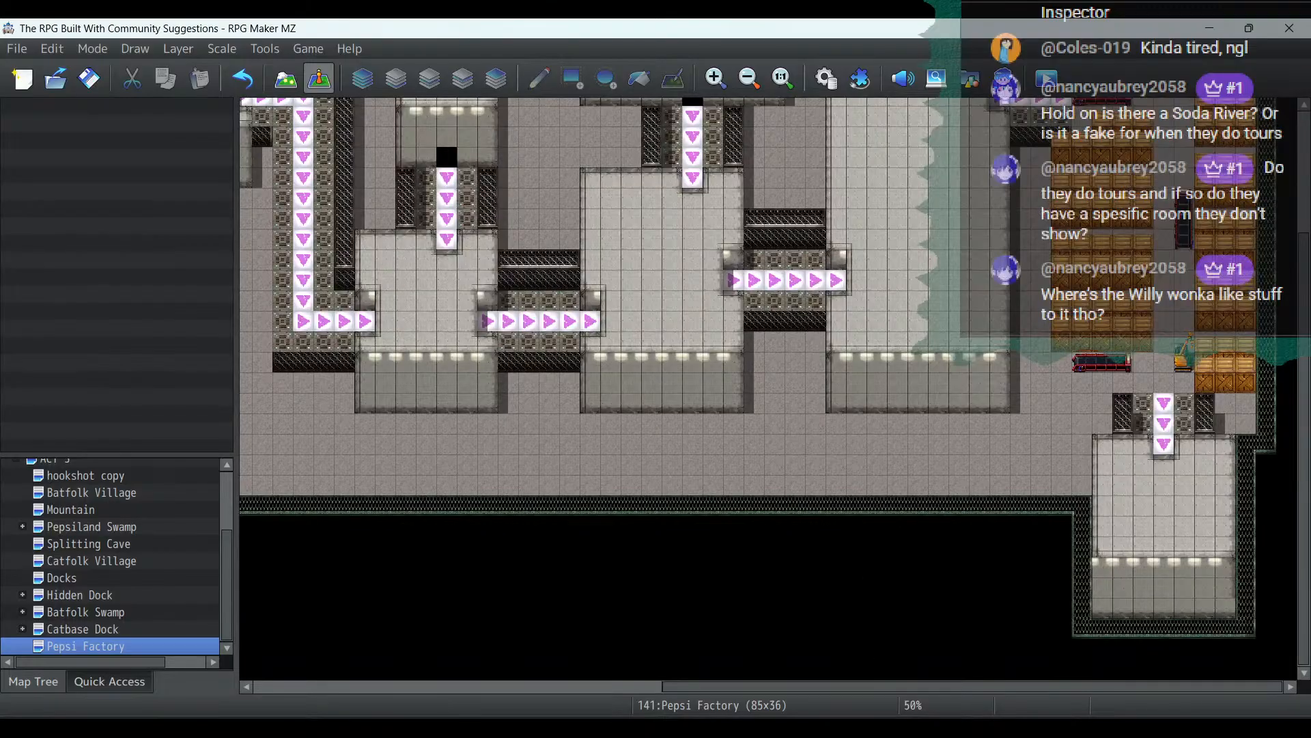
{"action": "scroll", "coordinate": [890, 687], "scroll_direction": "up", "scroll_amount": 5}
{"action": "scroll", "coordinate": [718, 566], "scroll_direction": "up", "scroll_amount": 3}
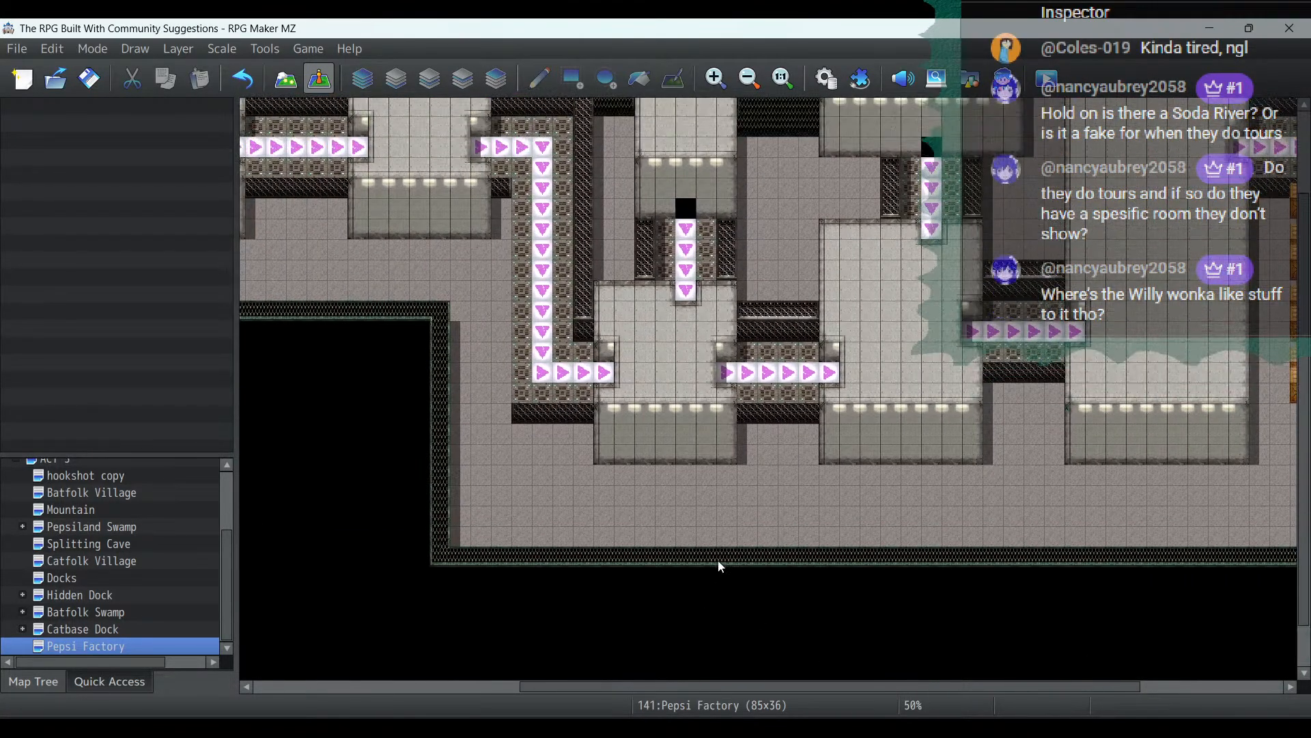
{"action": "scroll", "coordinate": [786, 671], "scroll_direction": "down", "scroll_amount": 5}
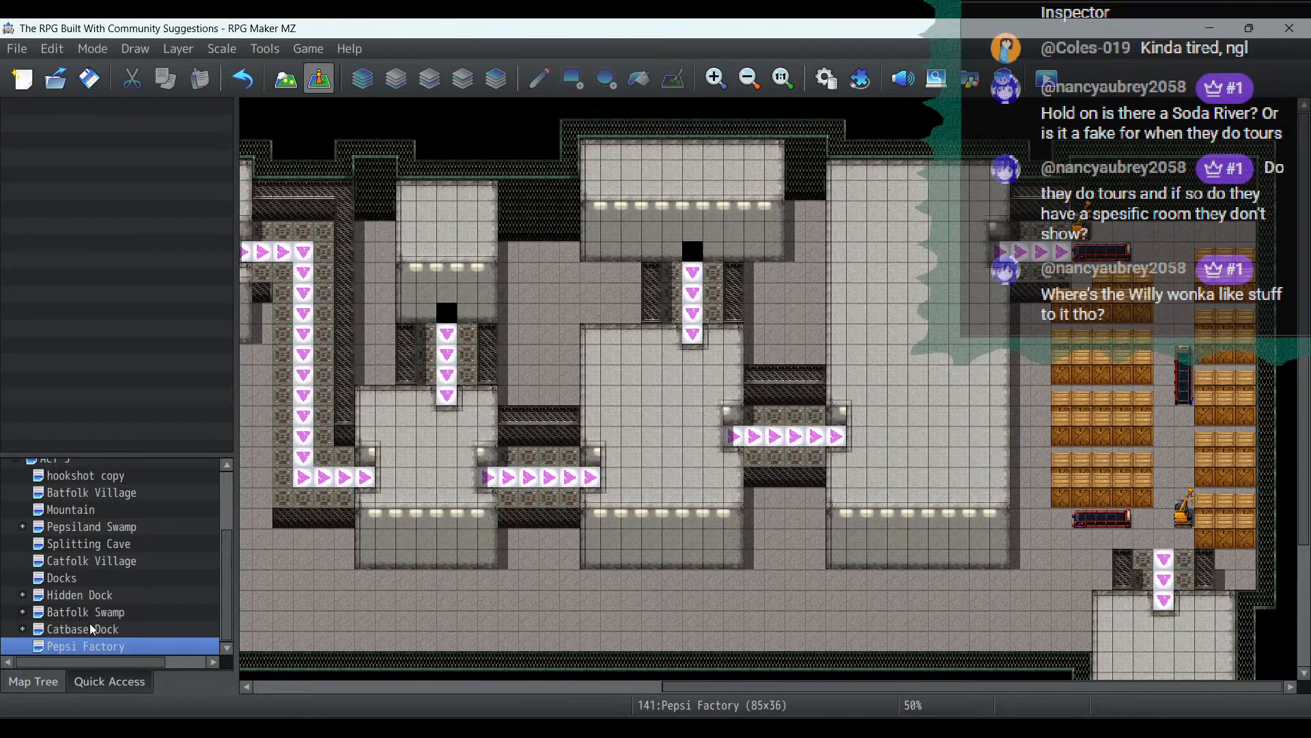
Copy the Elevator event from the central lobby wall of the Pepsi 2F map
{"action": "left_click", "coordinate": [29, 526]}
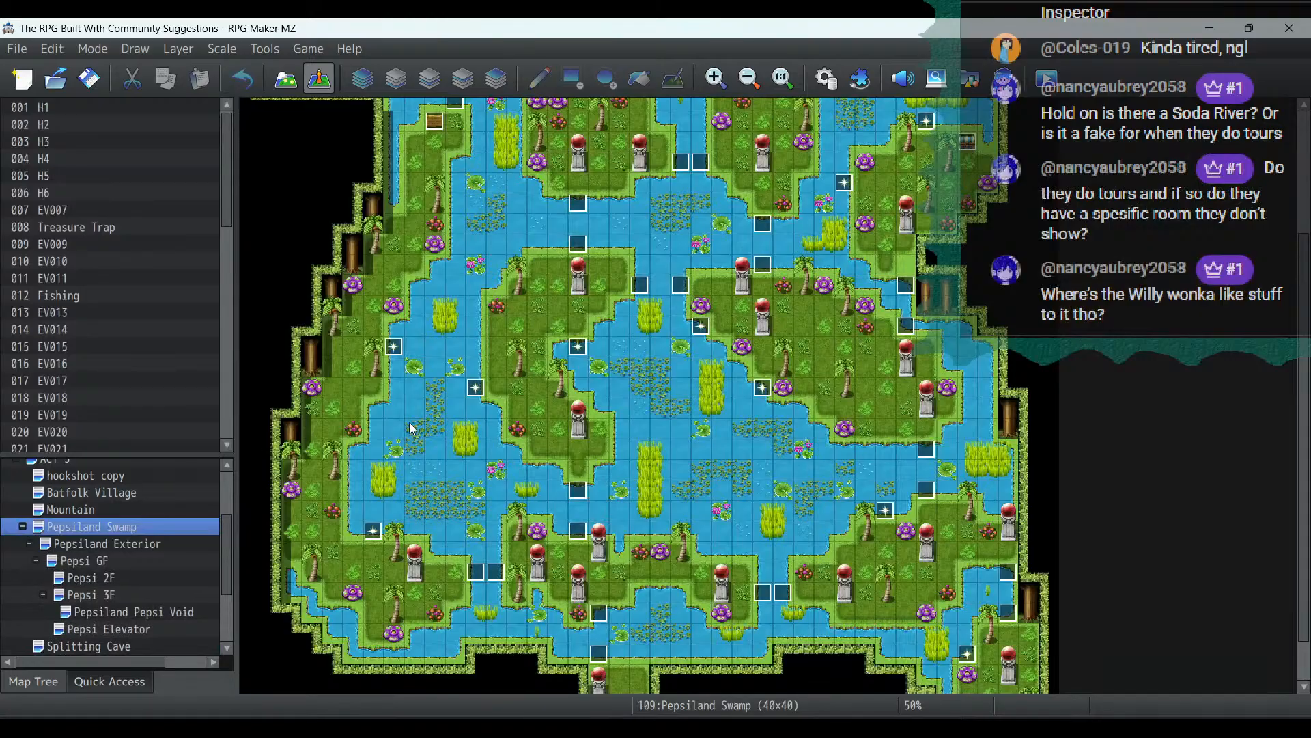
{"action": "left_click", "coordinate": [111, 578]}
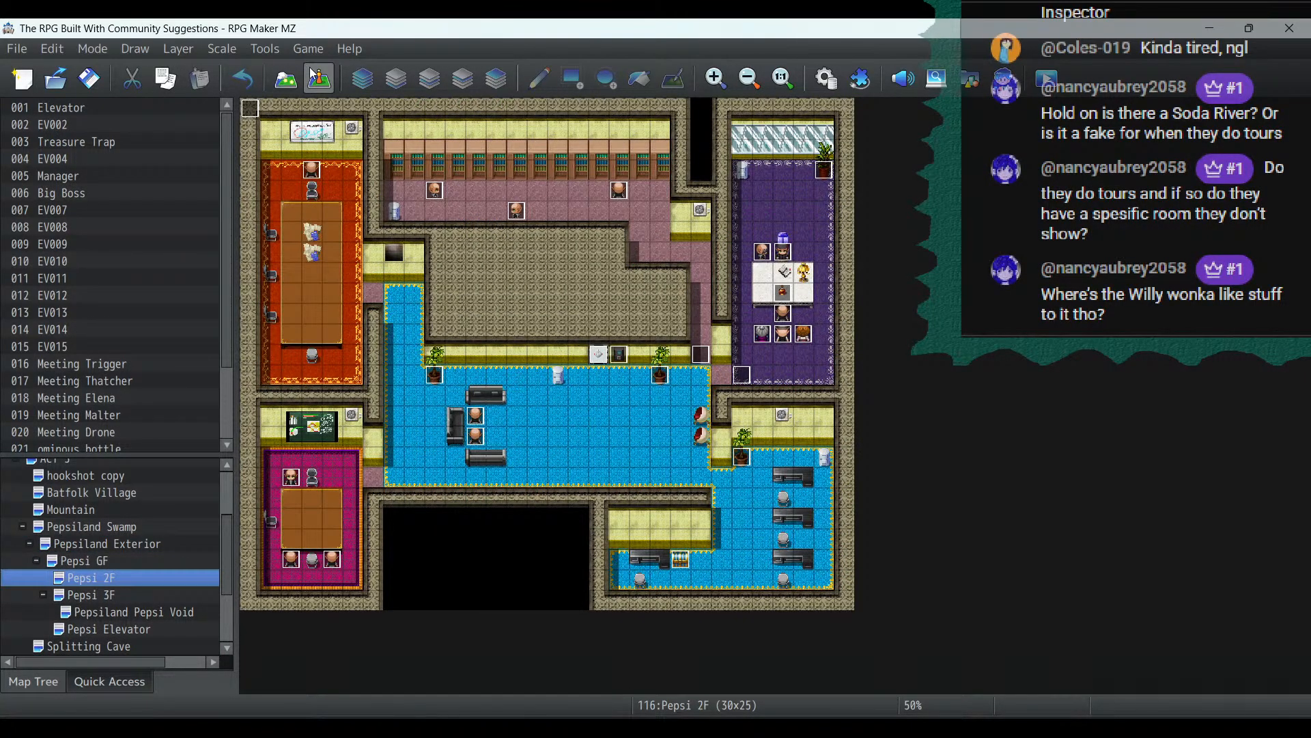
{"action": "left_click", "coordinate": [600, 356]}
{"action": "right_click", "coordinate": [599, 355]}
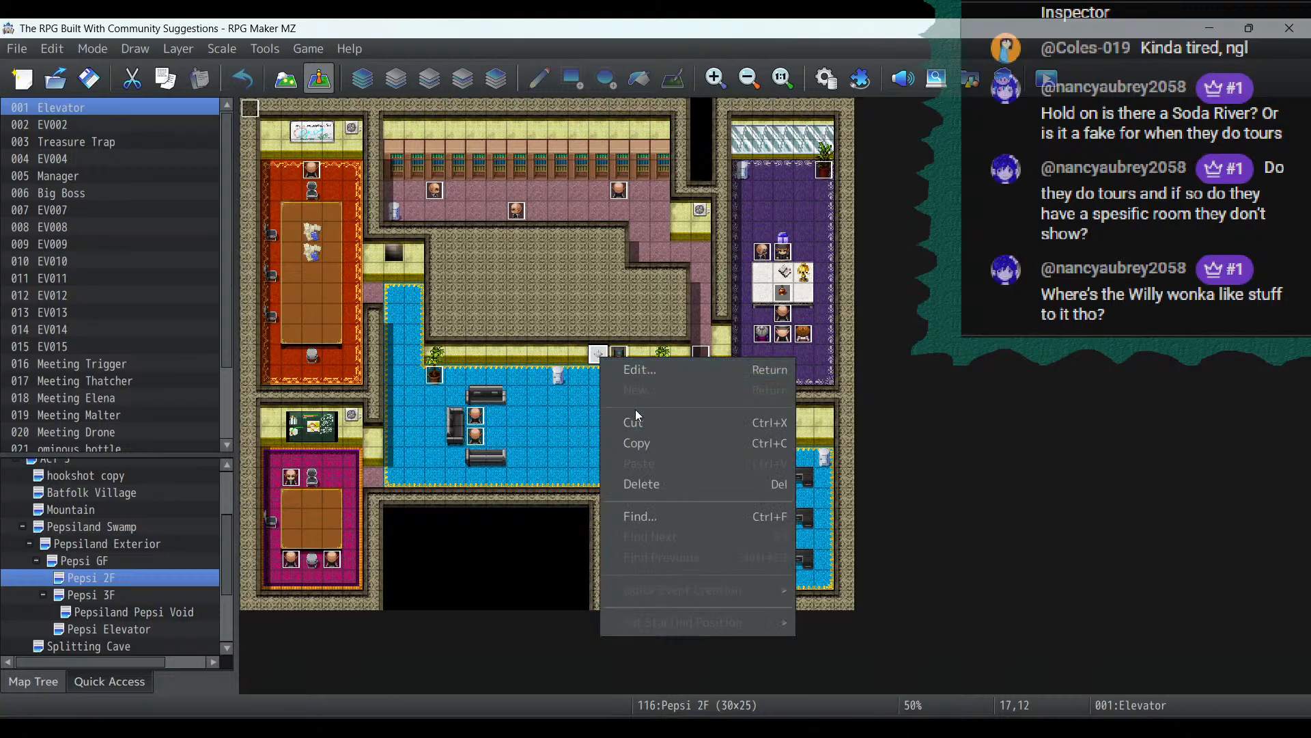
{"action": "left_click", "coordinate": [637, 443]}
Paste the Elevator event at 78,5 in the Pepsi Factory map, above the crate area, and check its event settings
{"action": "scroll", "coordinate": [112, 619], "scroll_direction": "down", "scroll_amount": 2}
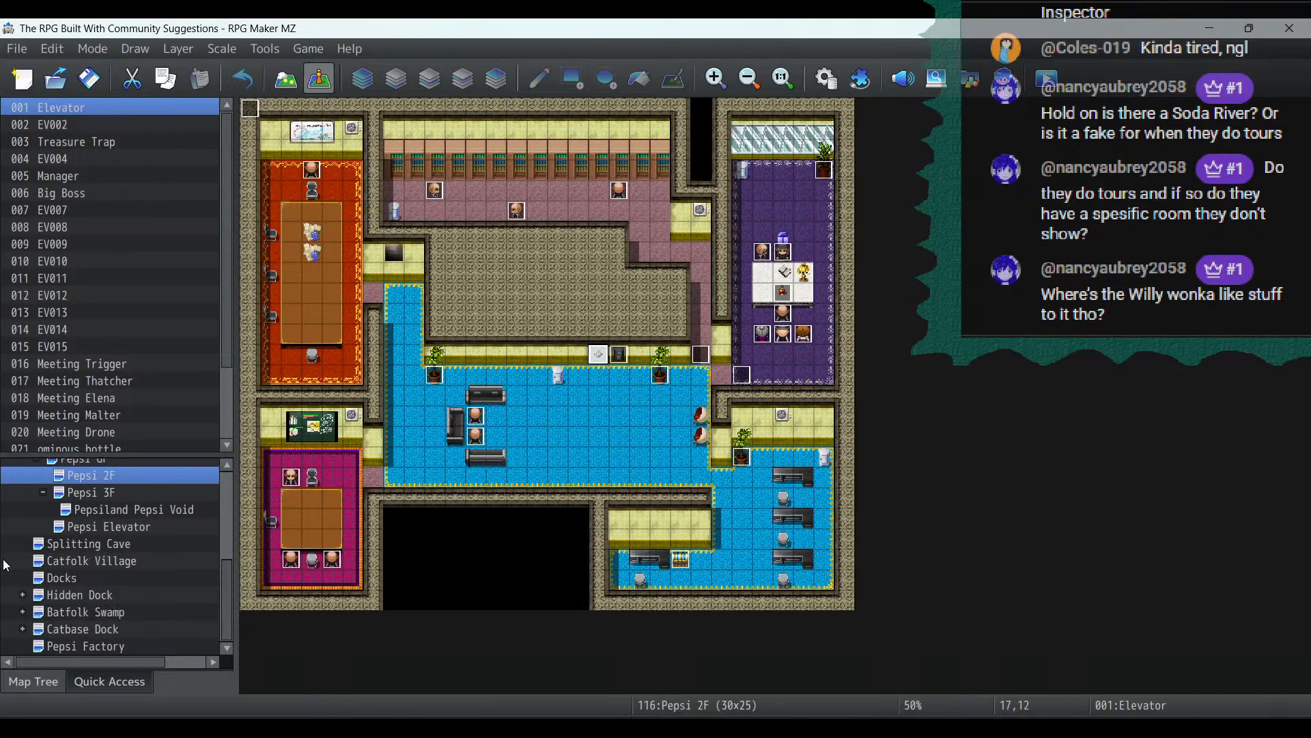
{"action": "left_click", "coordinate": [83, 646]}
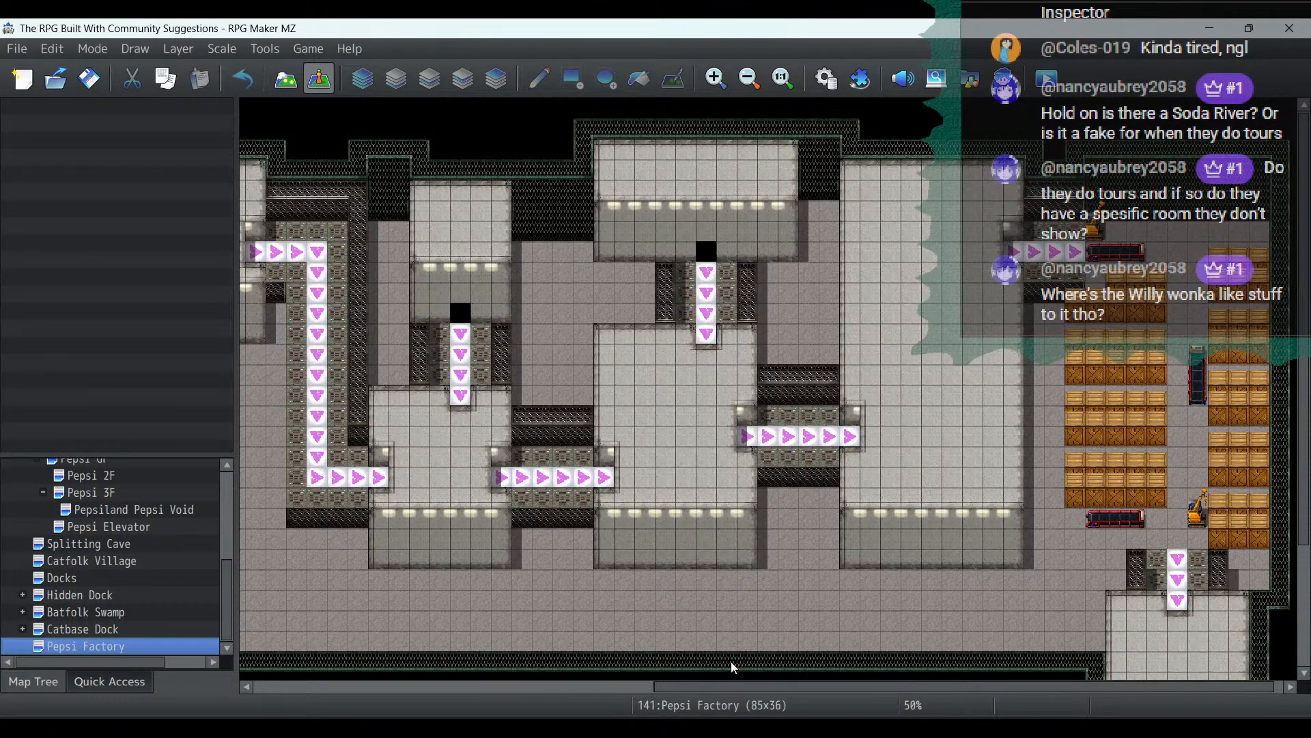
{"action": "left_click_drag", "start_coordinate": [731, 687], "coordinate": [739, 687]}
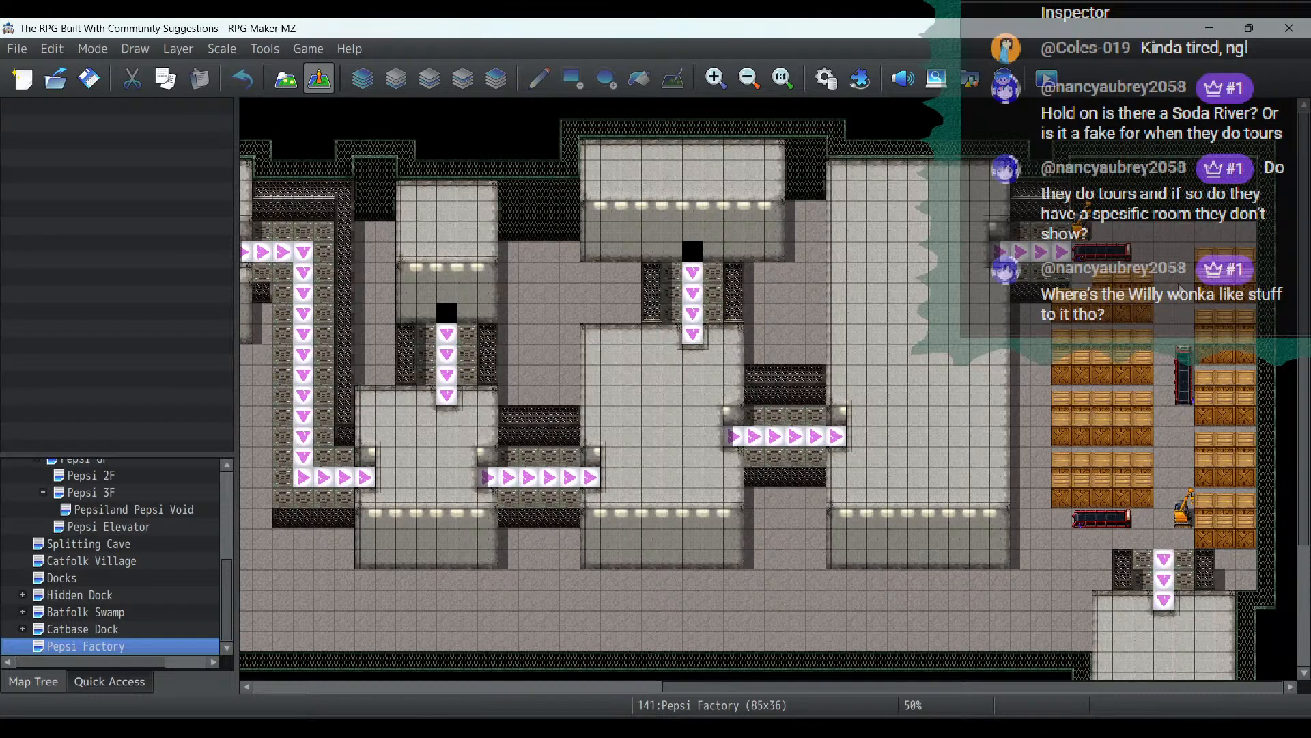
{"action": "left_click", "coordinate": [1164, 220]}
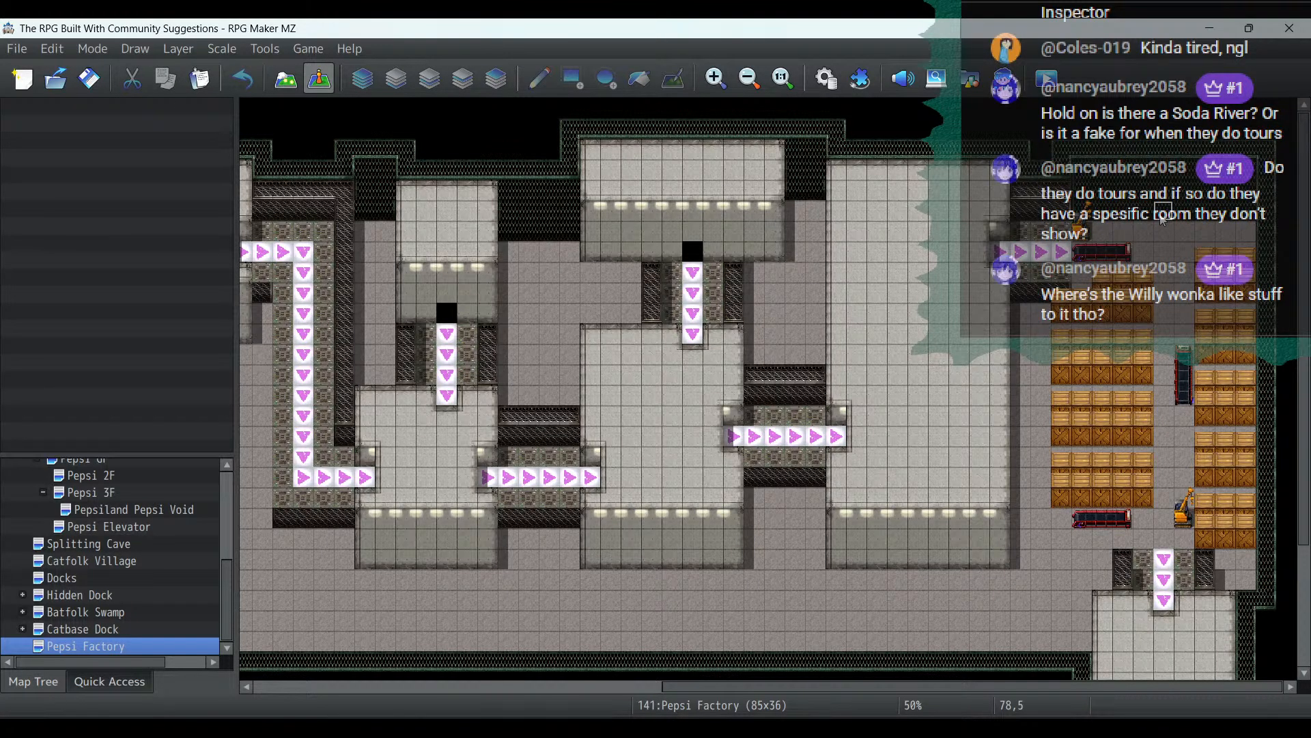
{"action": "right_click", "coordinate": [1163, 220]}
{"action": "left_click", "coordinate": [1175, 321]}
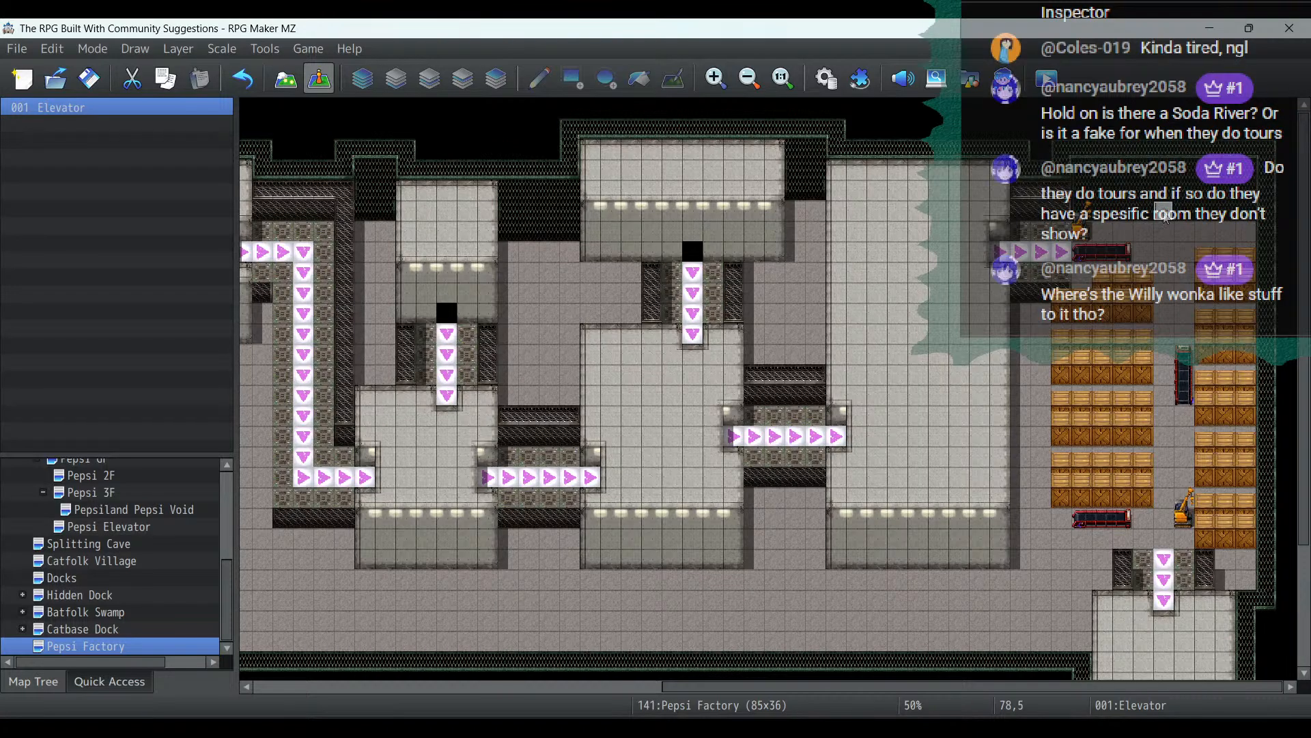
{"action": "double_click", "coordinate": [1165, 217]}
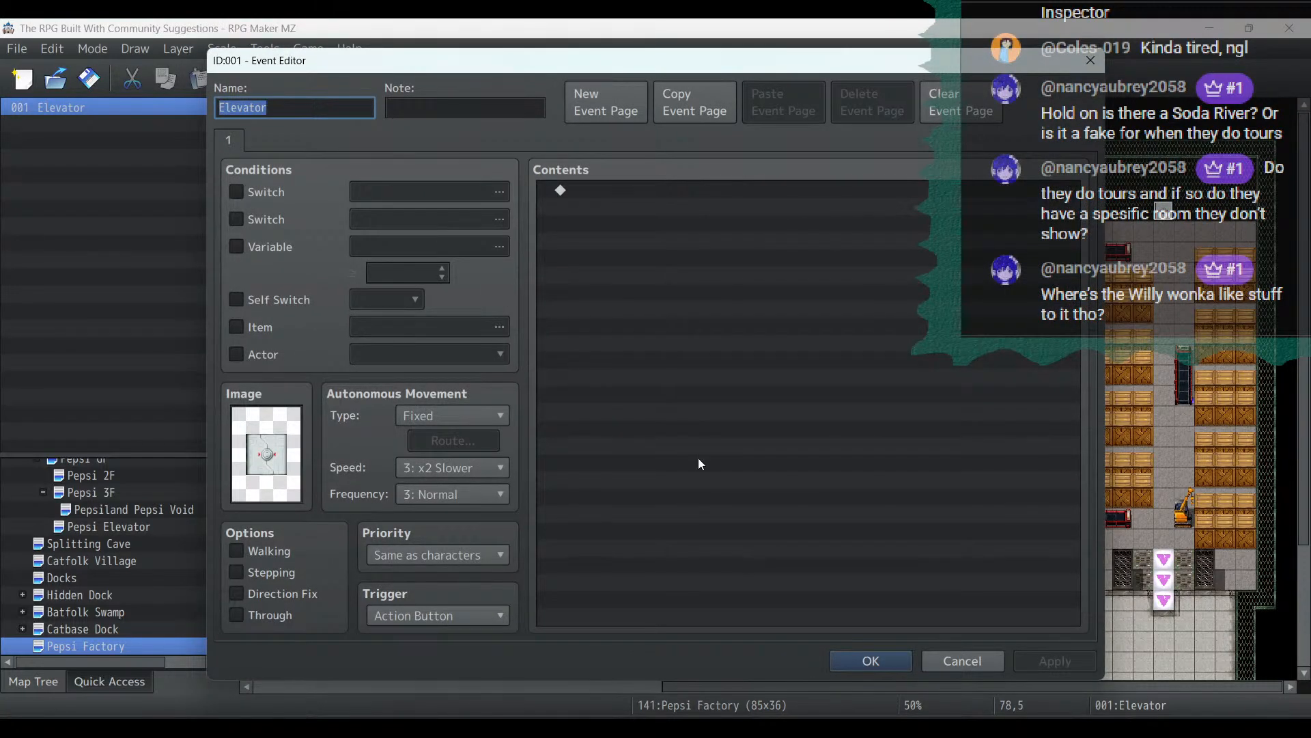
{"action": "left_click", "coordinate": [872, 657]}
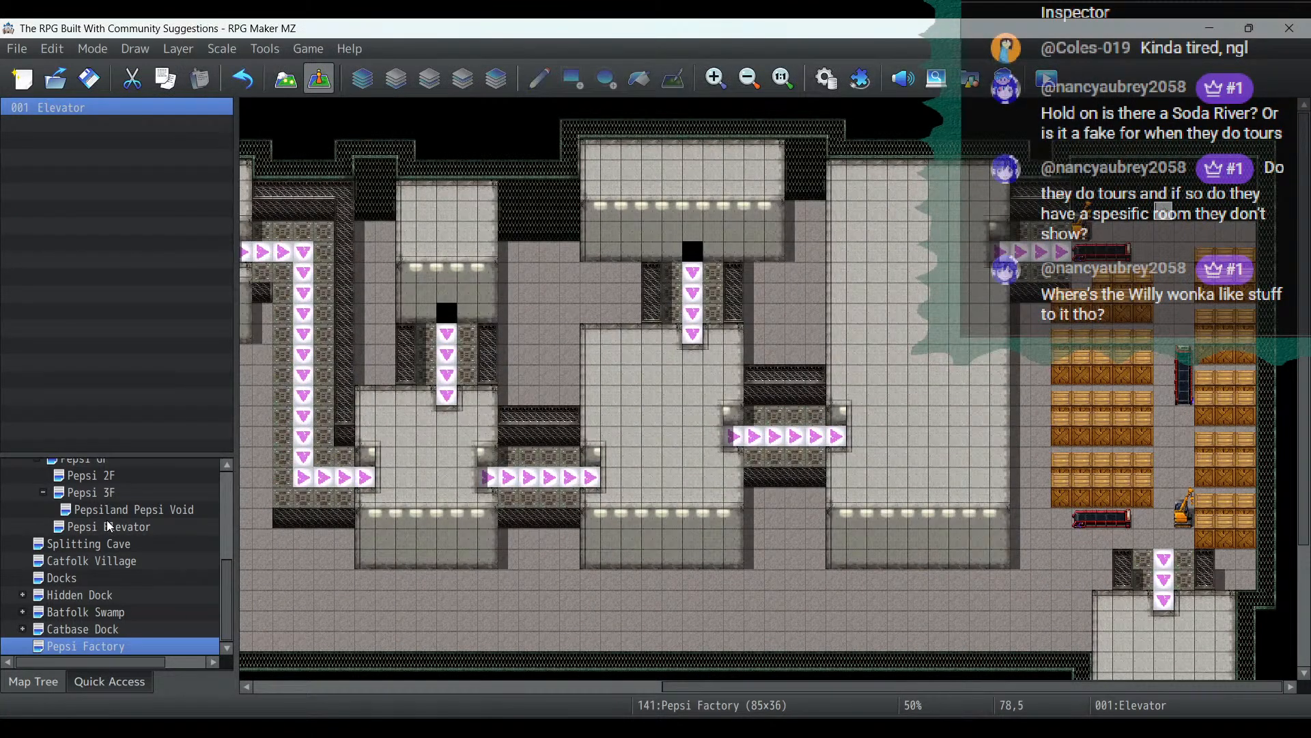
Copy the elevator control panel event beside the elevator door on the Pepsi 3F map
{"action": "left_click", "coordinate": [95, 492]}
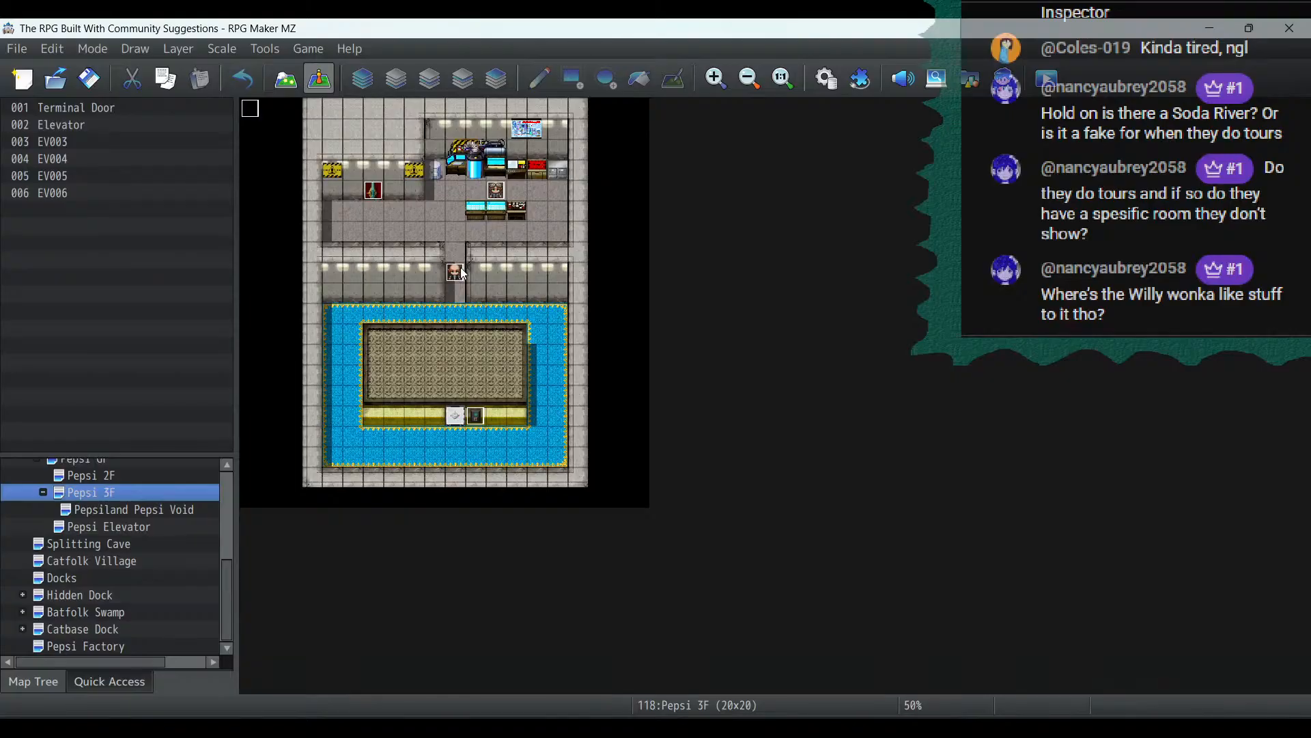
{"action": "left_click", "coordinate": [718, 85]}
{"action": "left_click", "coordinate": [719, 84]}
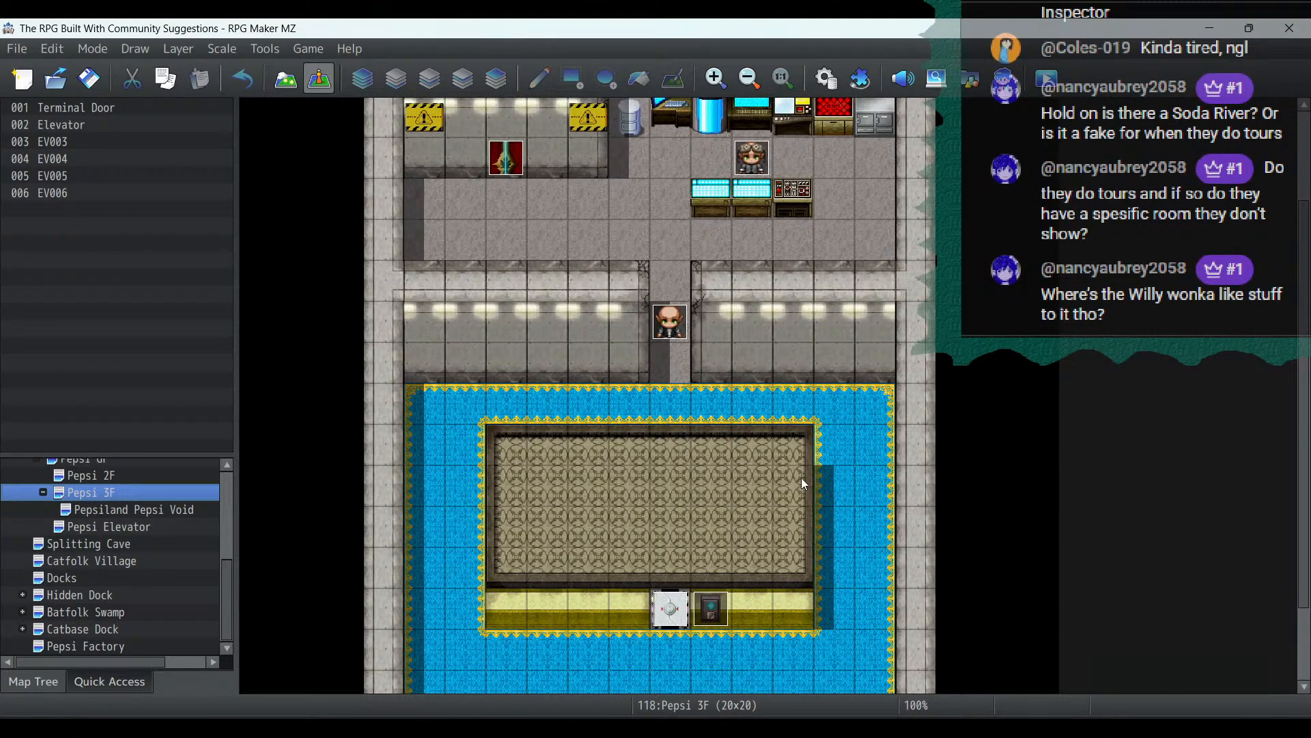
{"action": "left_click", "coordinate": [722, 616]}
{"action": "right_click", "coordinate": [722, 616]}
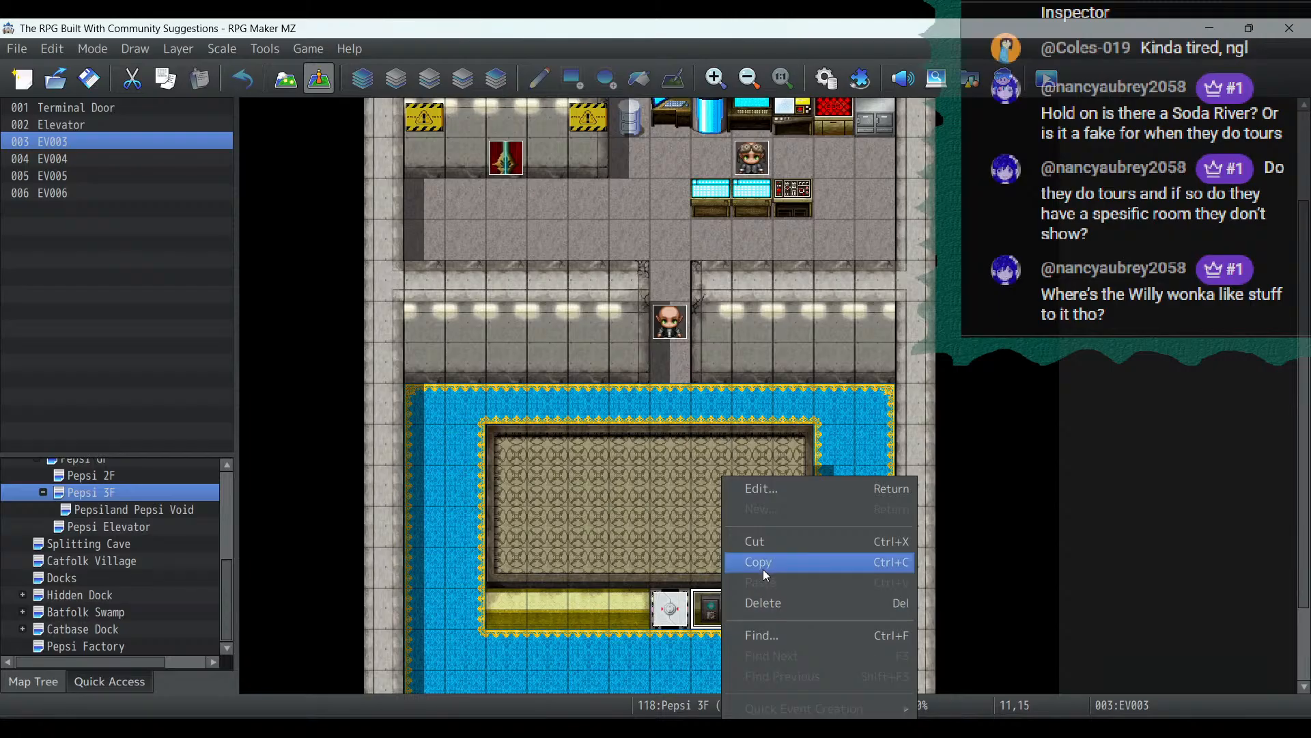
{"action": "left_click", "coordinate": [758, 566]}
Paste the control panel event at 79,5 beside the elevator in the Pepsi Factory map and open it in the Event Editor
{"action": "left_click", "coordinate": [103, 648]}
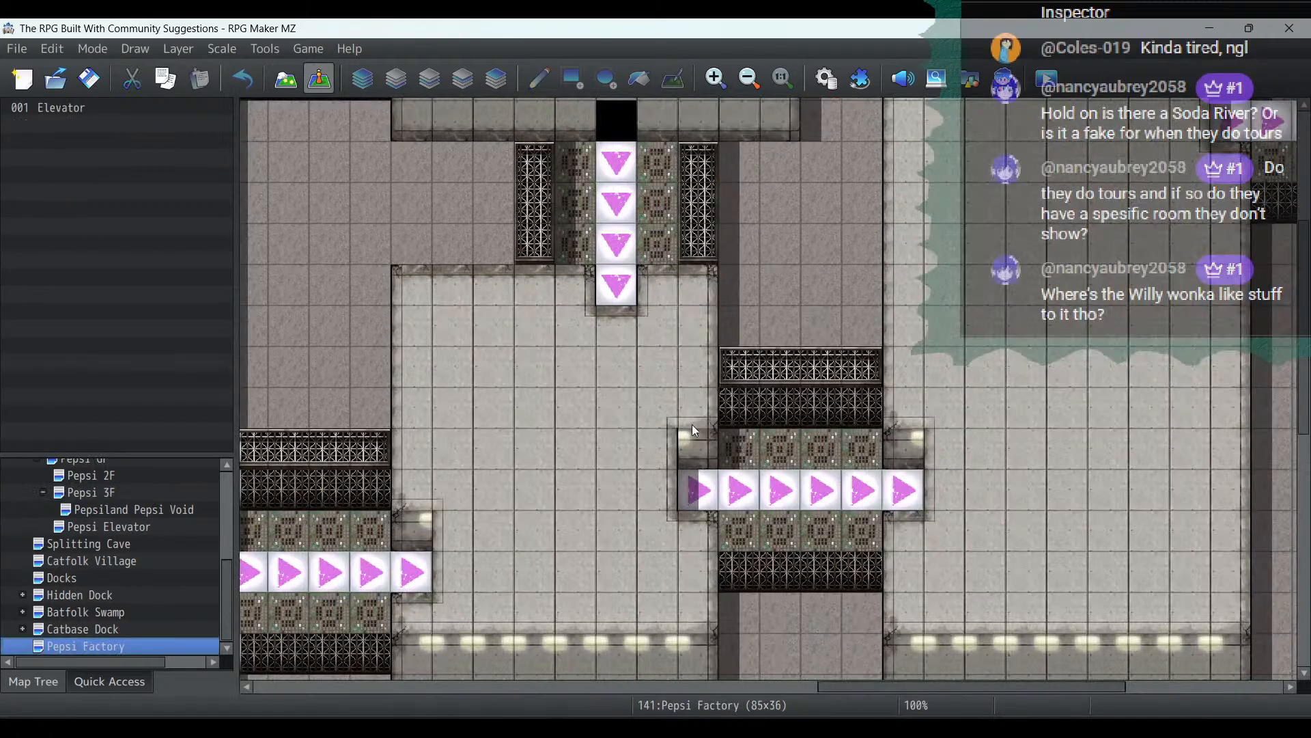
{"action": "left_click", "coordinate": [756, 77]}
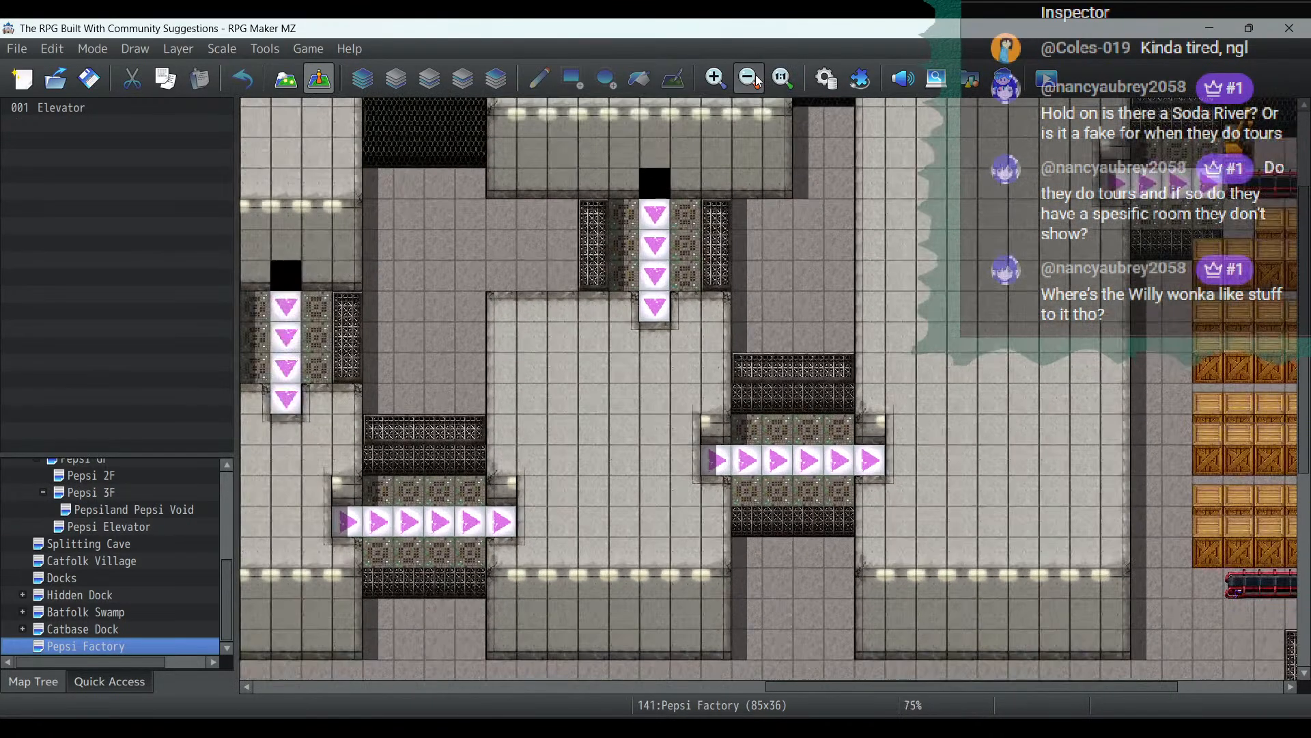
{"action": "right_click", "coordinate": [1182, 209]}
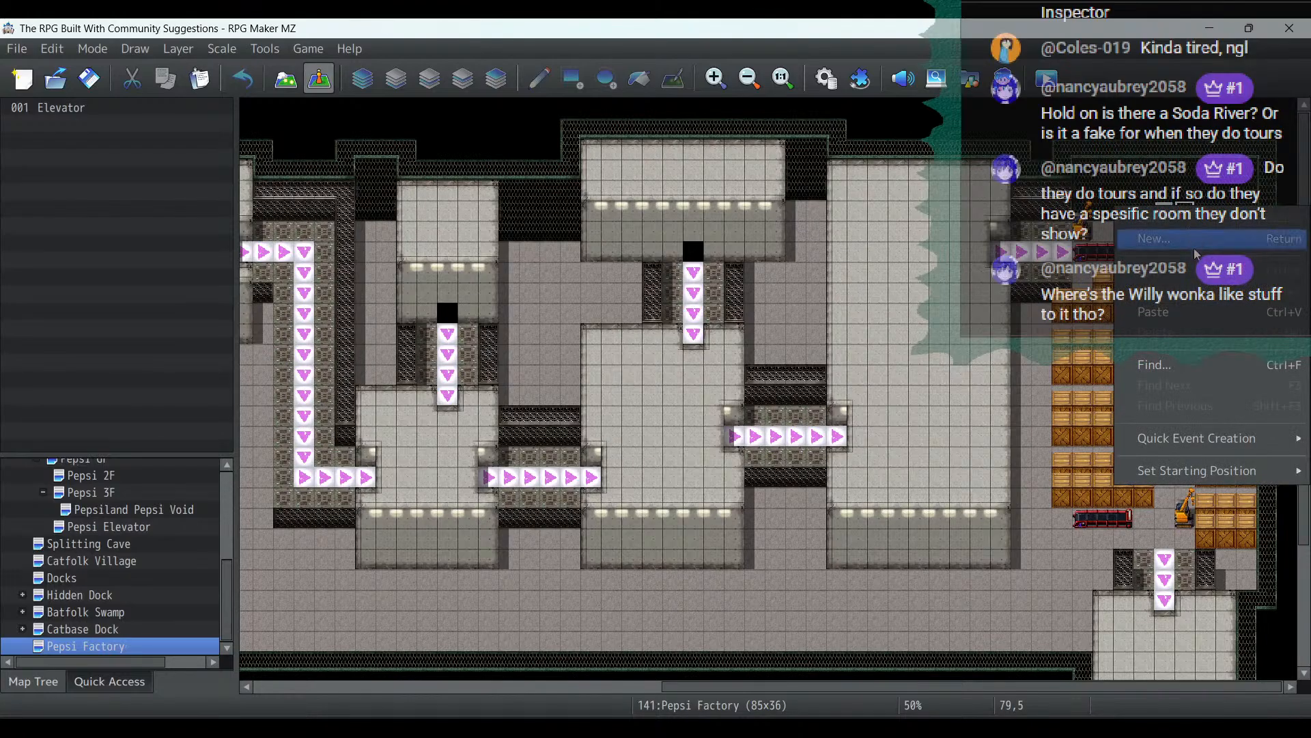
{"action": "left_click", "coordinate": [1180, 317]}
{"action": "double_click", "coordinate": [1186, 215]}
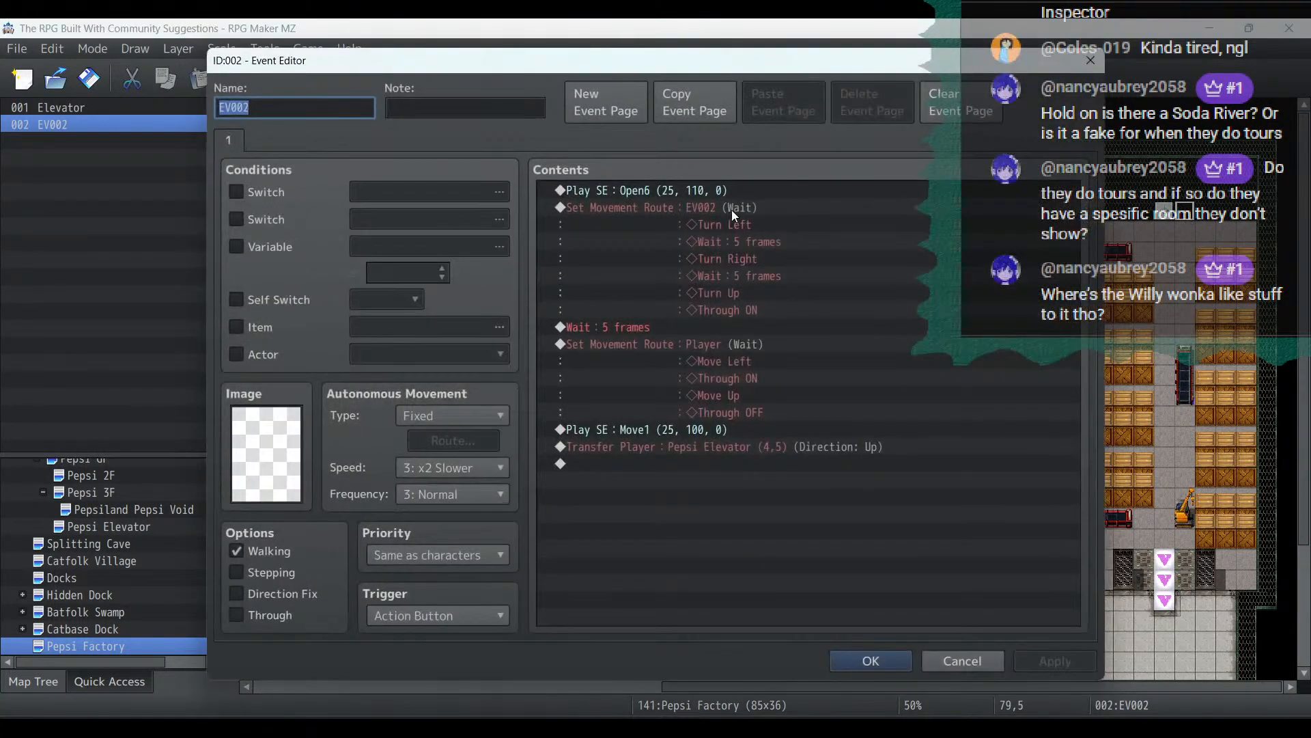
Rename the control panel event at 79,5 to "Elevator Switch" and save it
{"action": "left_click", "coordinate": [698, 449]}
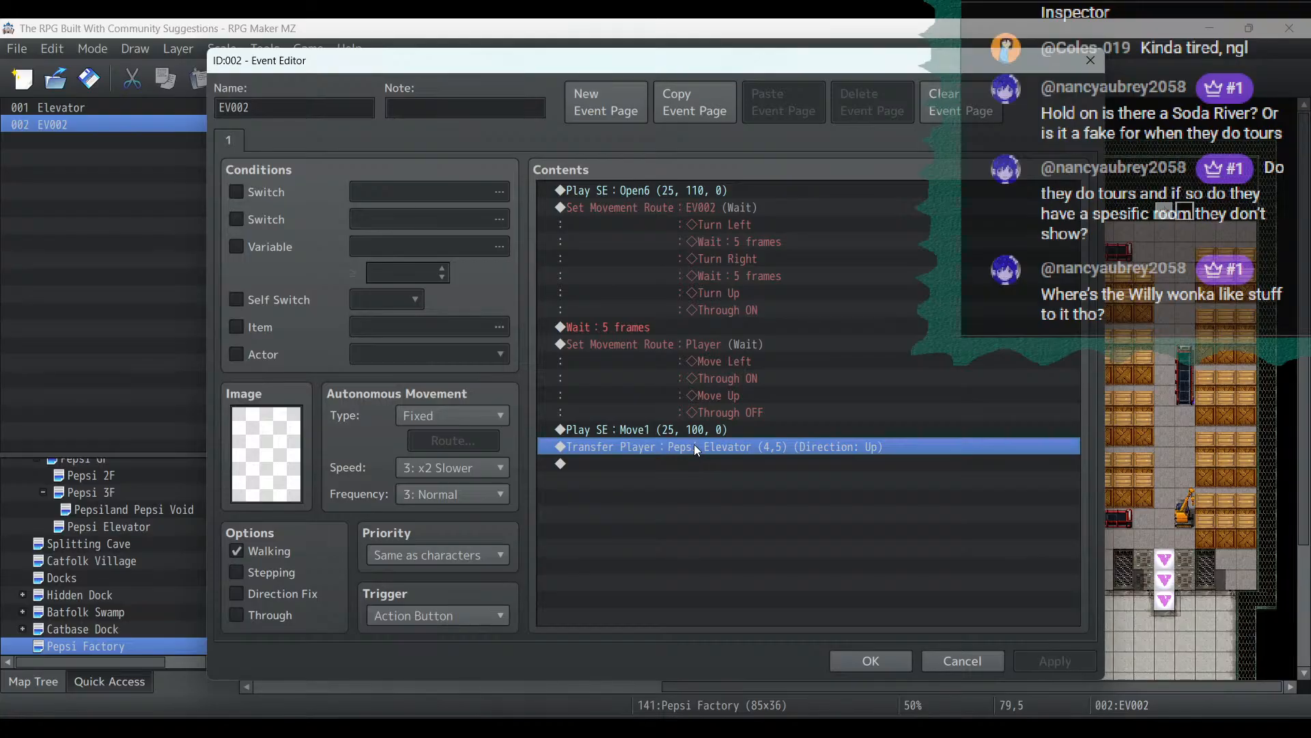
{"action": "left_click", "coordinate": [339, 108]}
{"action": "type", "text": "E"}
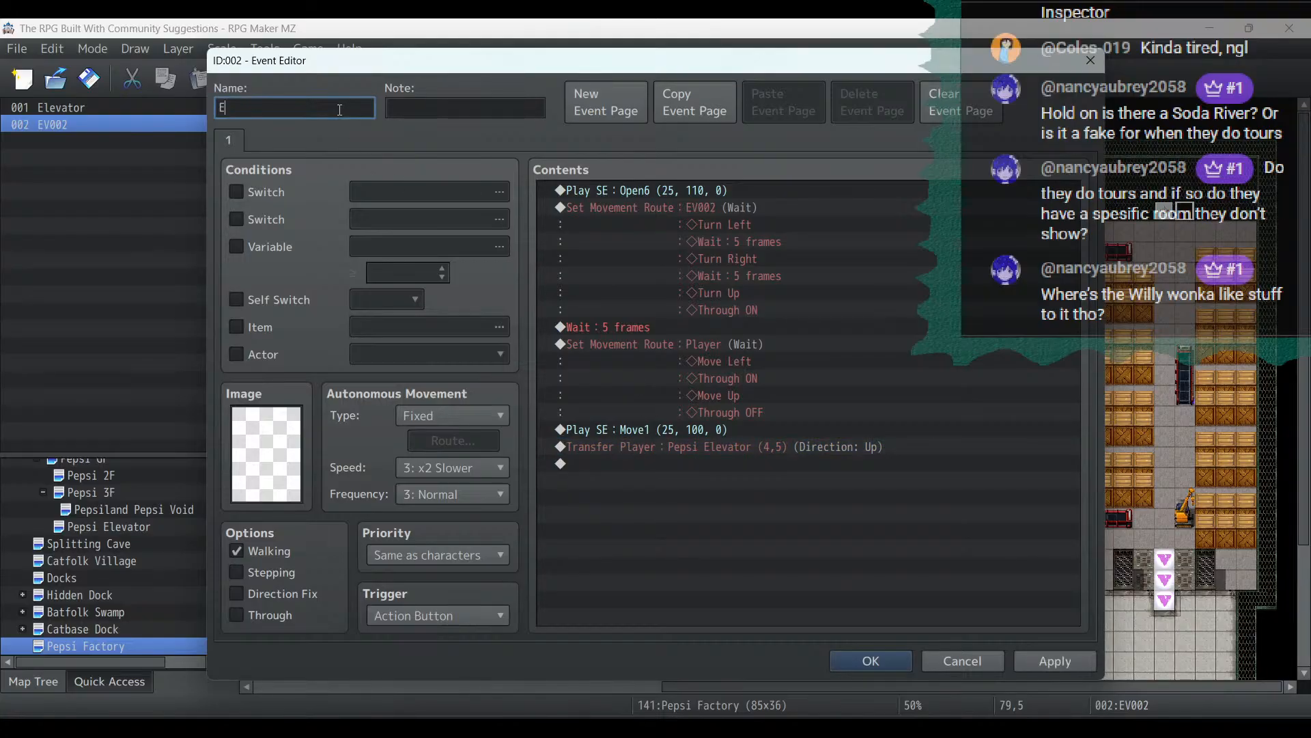
{"action": "type", "text": "levator Switch"}
{"action": "left_click", "coordinate": [1044, 657]}
{"action": "left_click", "coordinate": [878, 662]}
{"action": "left_click", "coordinate": [288, 77]}
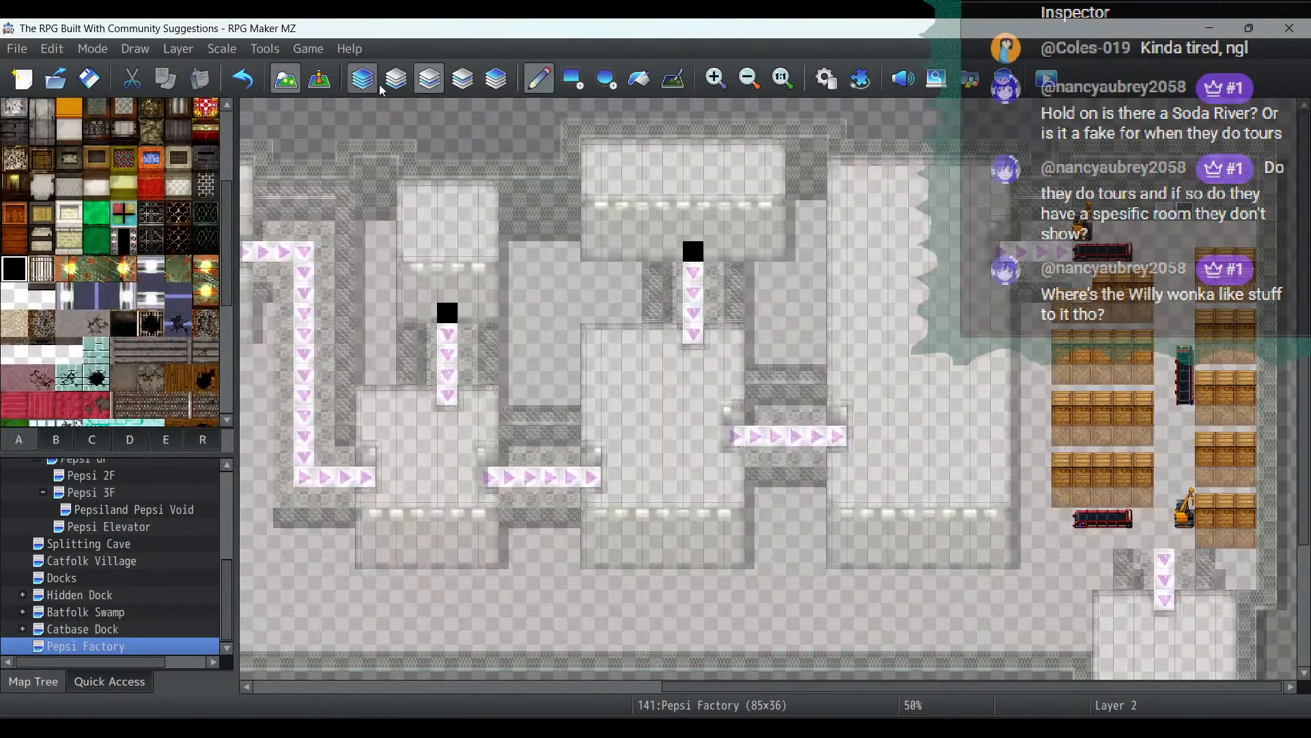
{"action": "left_click", "coordinate": [125, 252]}
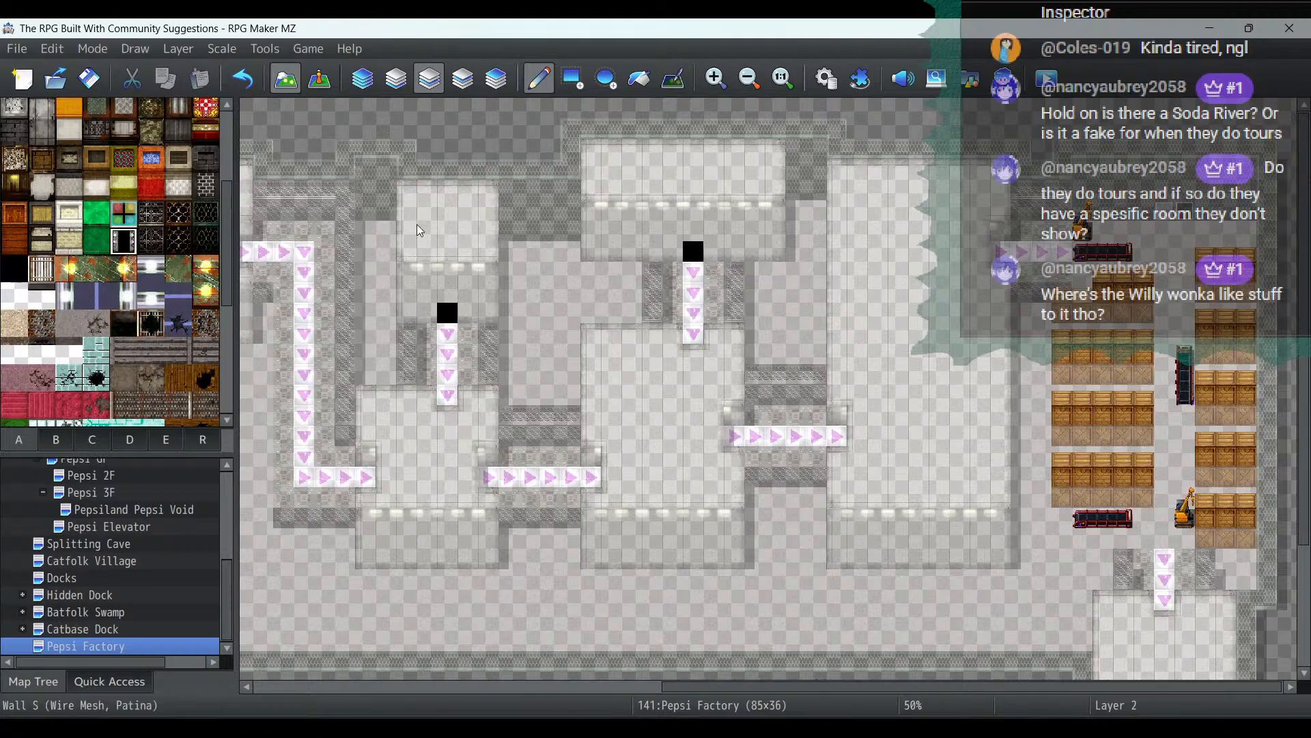
{"action": "left_click", "coordinate": [321, 79]}
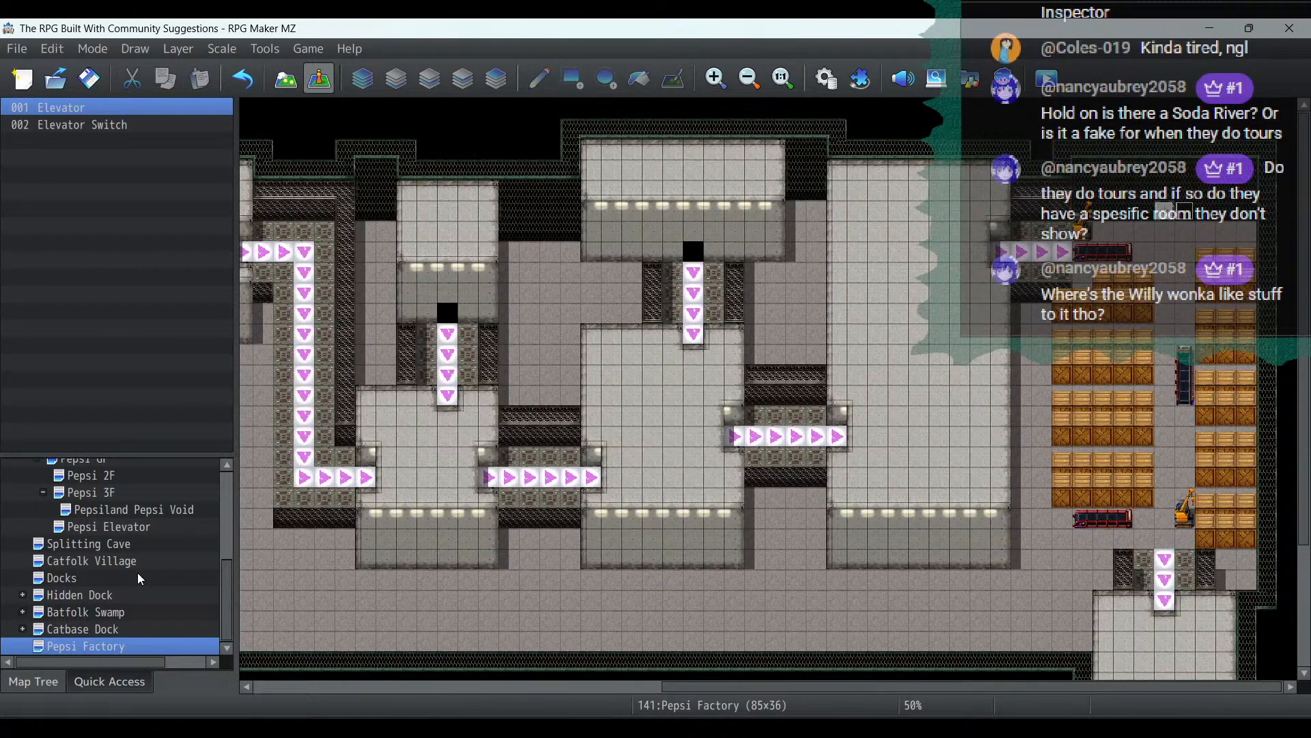
Open the floor selection event at 5,3 in the Pepsi Elevator map and duplicate its event page as page 2
{"action": "scroll", "coordinate": [137, 578], "scroll_direction": "up", "scroll_amount": 2}
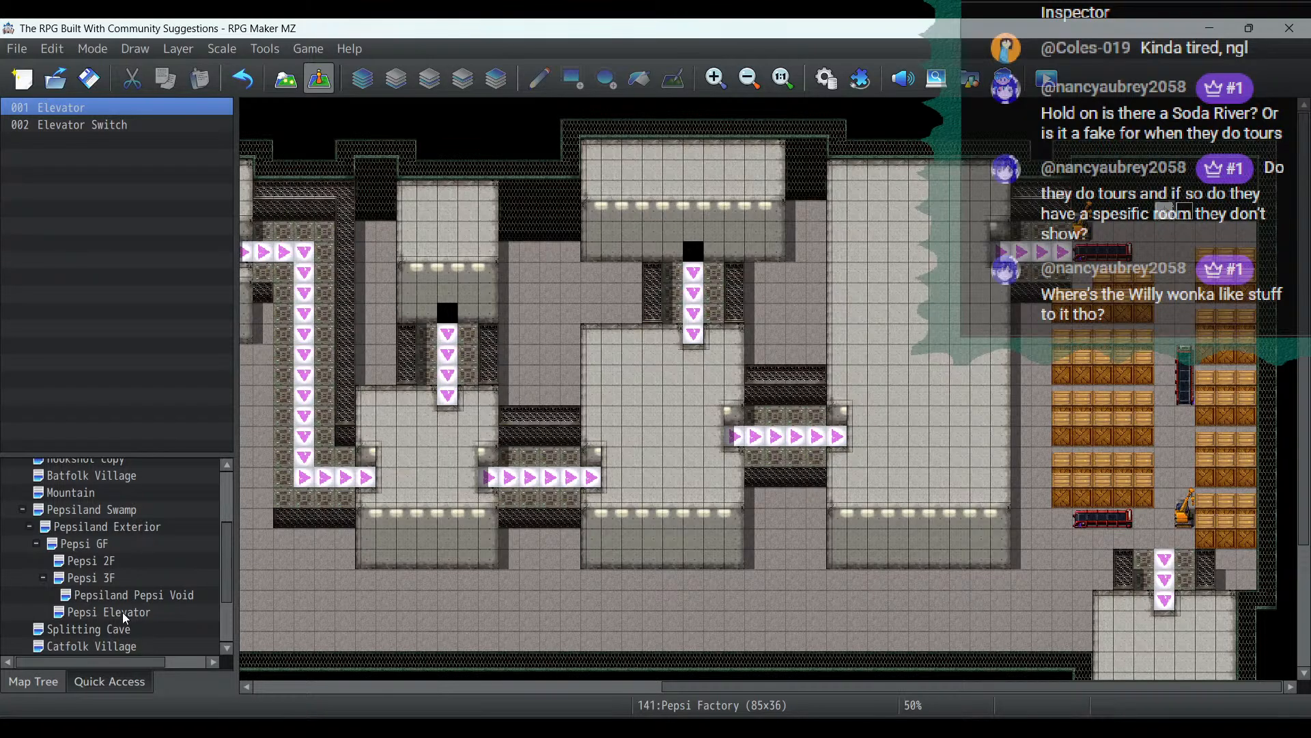
{"action": "left_click", "coordinate": [120, 616]}
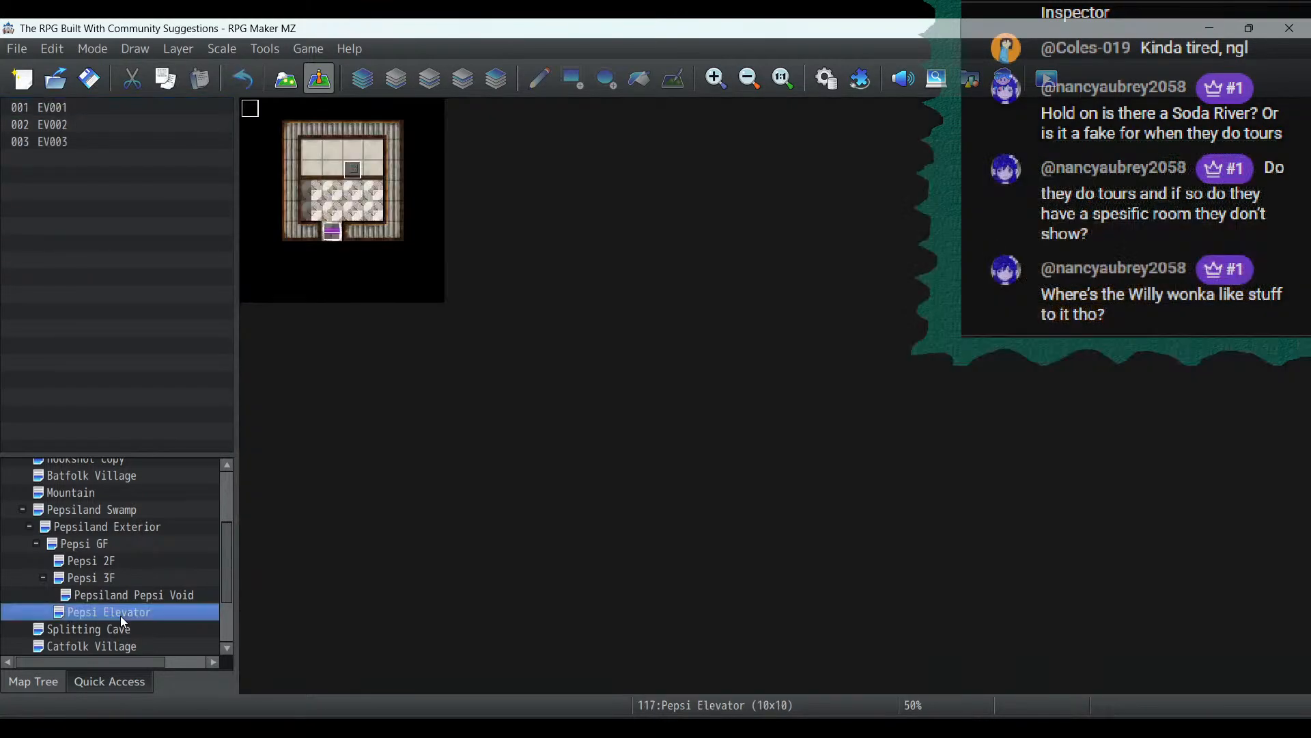
{"action": "double_click", "coordinate": [357, 171]}
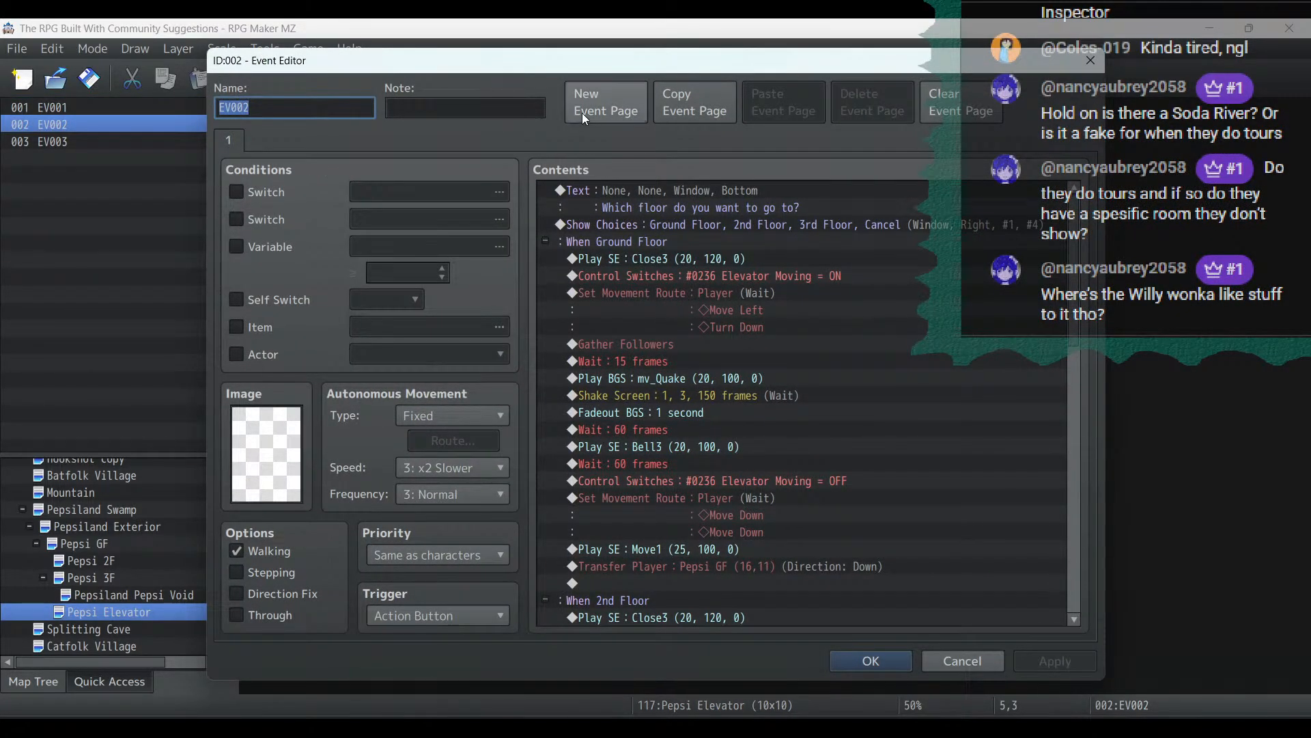
{"action": "left_click", "coordinate": [707, 100]}
{"action": "left_click", "coordinate": [786, 100]}
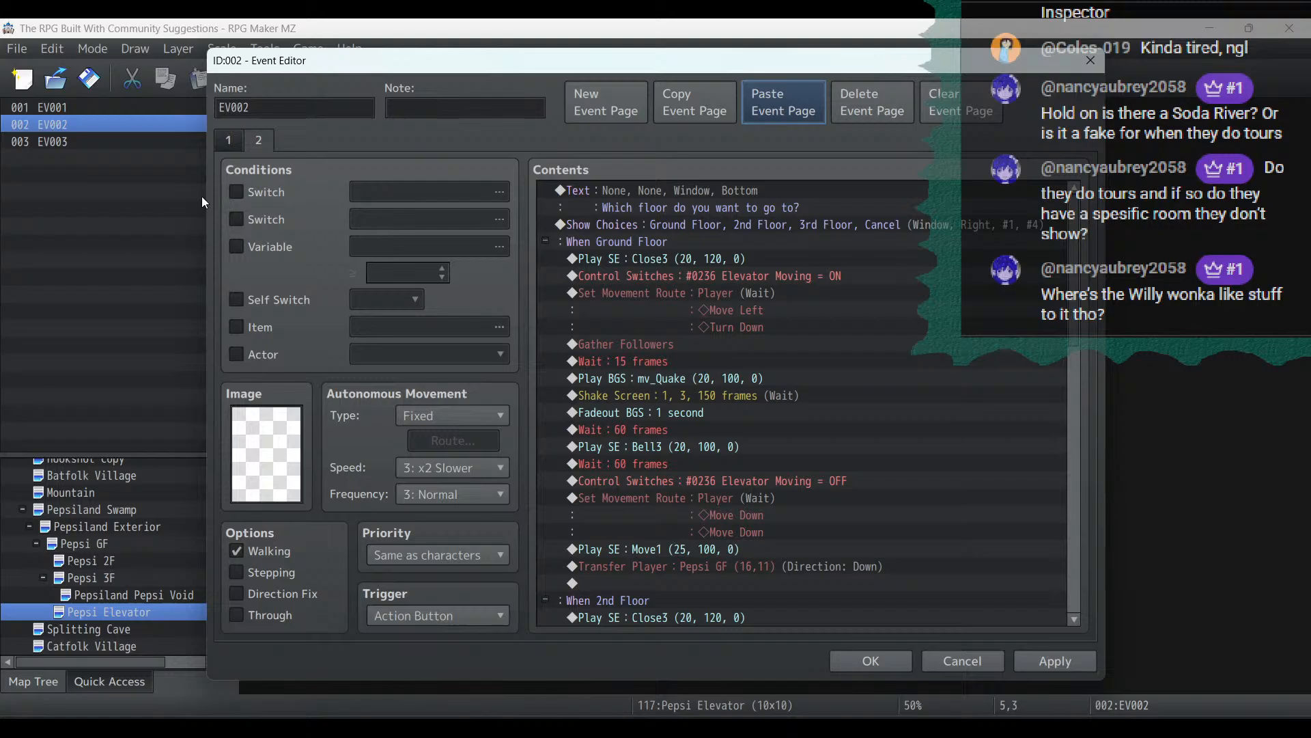
Make the second event page require the item 0049 Pepsi HQ Keycard and apply the change
{"action": "left_click", "coordinate": [263, 329]}
{"action": "left_click", "coordinate": [415, 326]}
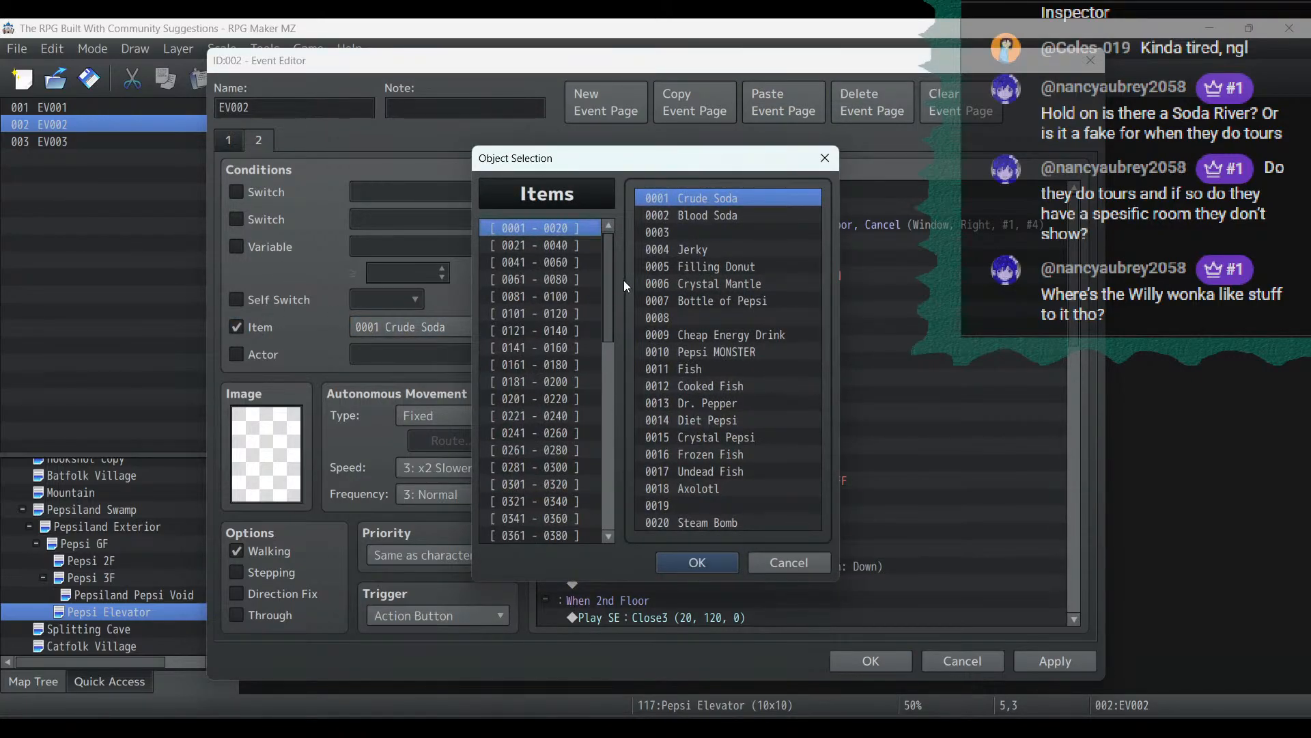
{"action": "mouse_move", "coordinate": [609, 276]}
{"action": "left_mouse_down"}
{"action": "mouse_move", "coordinate": [587, 505]}
{"action": "mouse_move", "coordinate": [609, 258]}
{"action": "left_mouse_up"}
{"action": "left_click", "coordinate": [567, 248]}
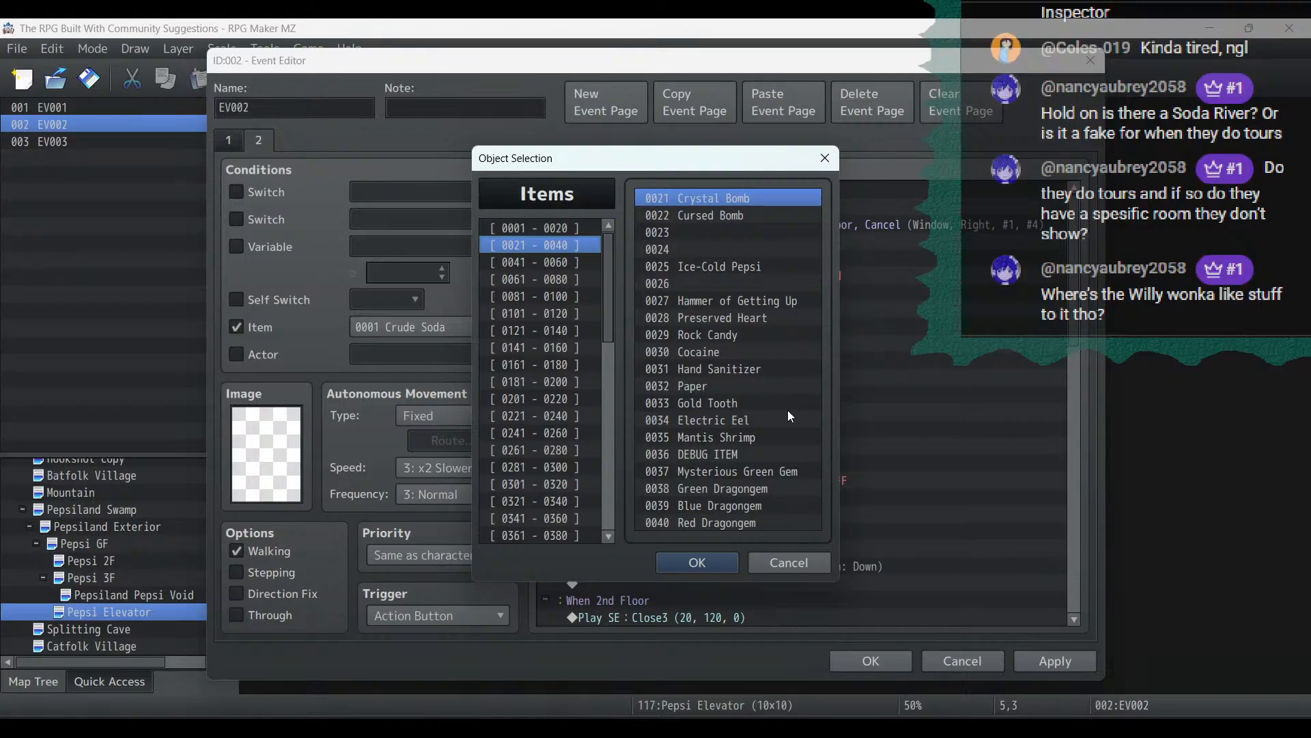
{"action": "left_click", "coordinate": [565, 264]}
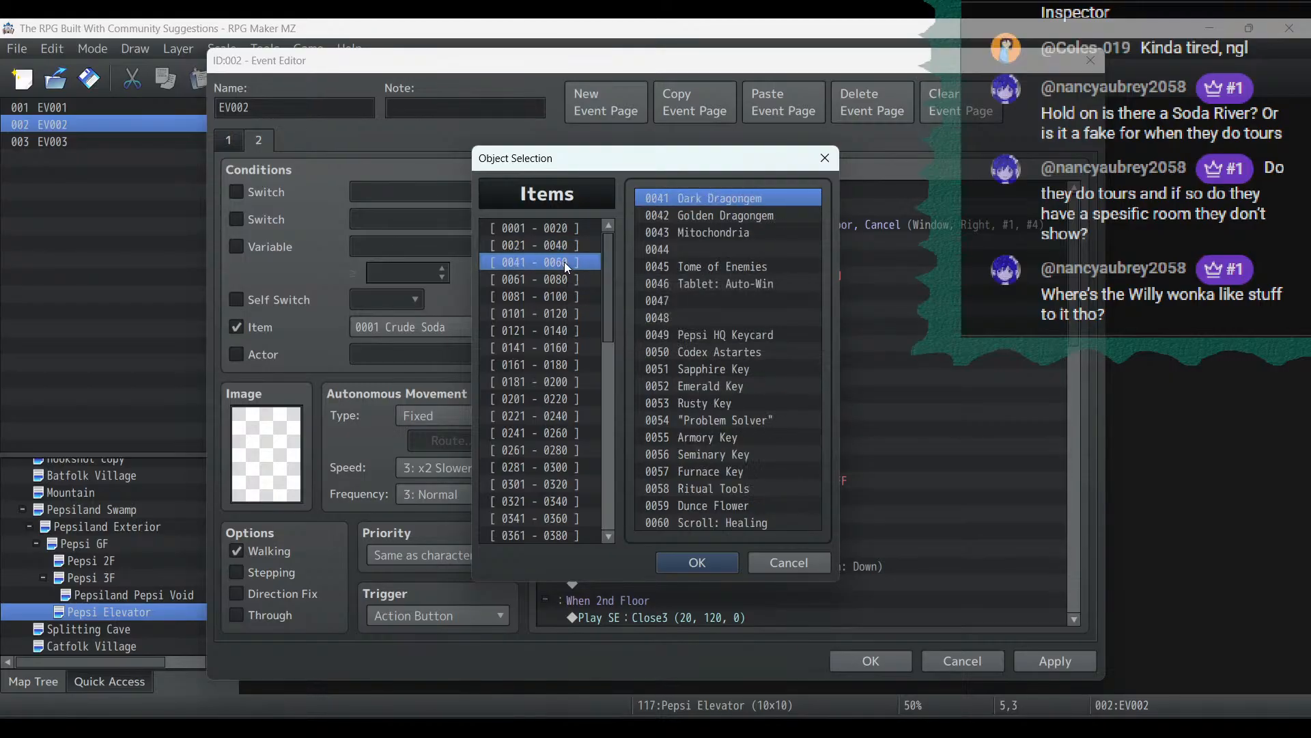
{"action": "double_click", "coordinate": [728, 334]}
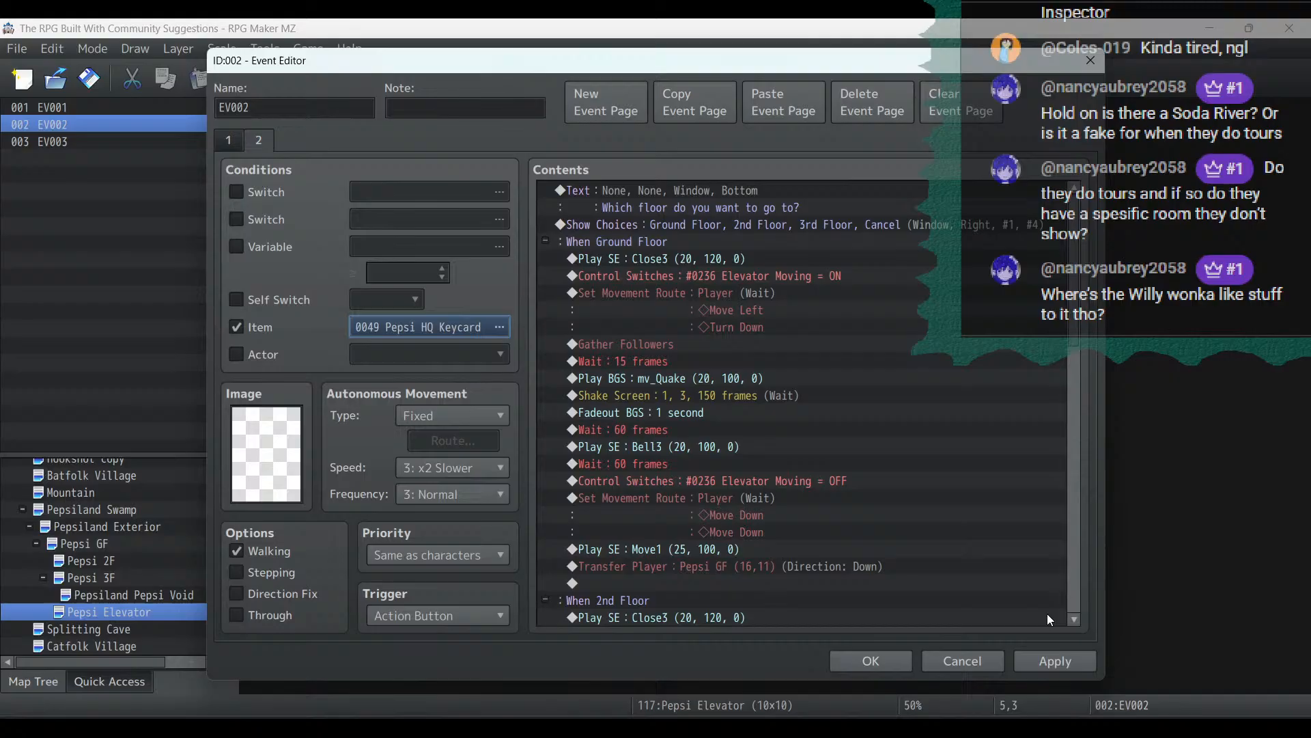
{"action": "left_click", "coordinate": [1038, 664]}
Set choice #4 of the floor choices to "Pepsi Factory" and choice #5 to "Cancel" on page 2
{"action": "left_click", "coordinate": [770, 236]}
{"action": "double_click", "coordinate": [768, 224]}
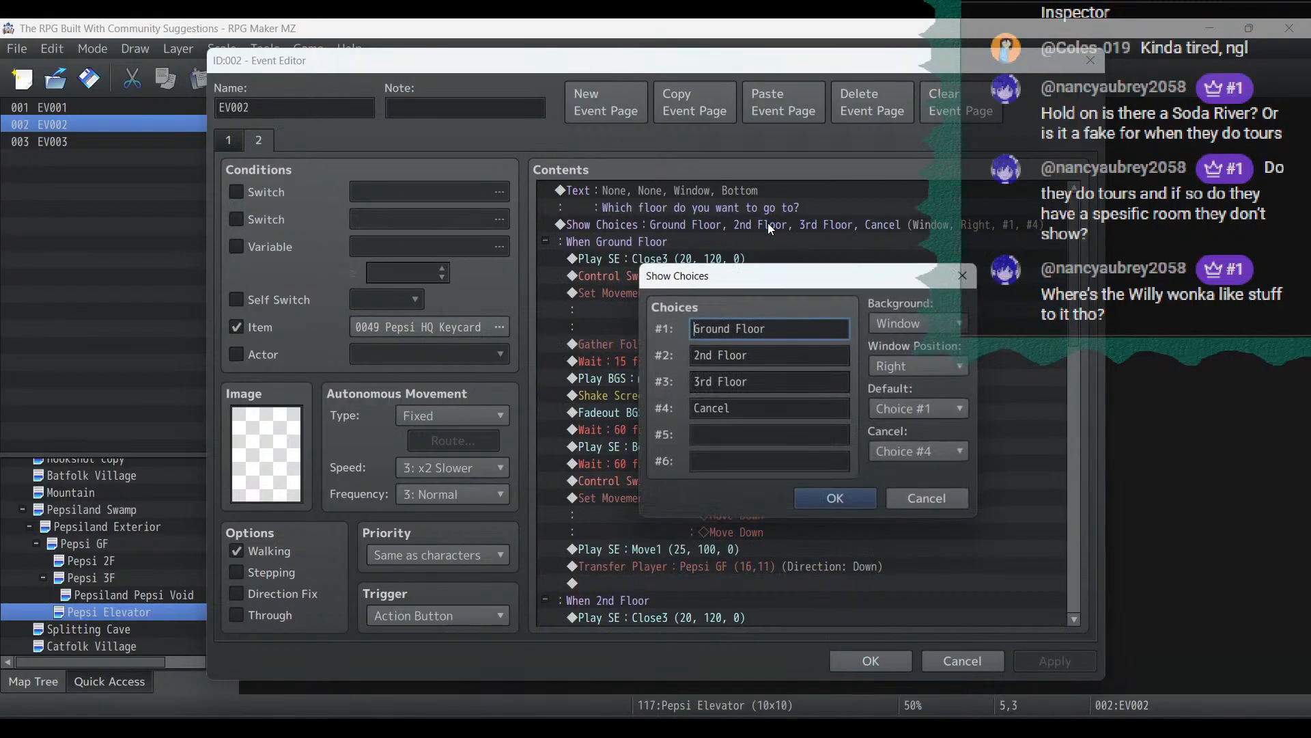
{"action": "left_click", "coordinate": [775, 433]}
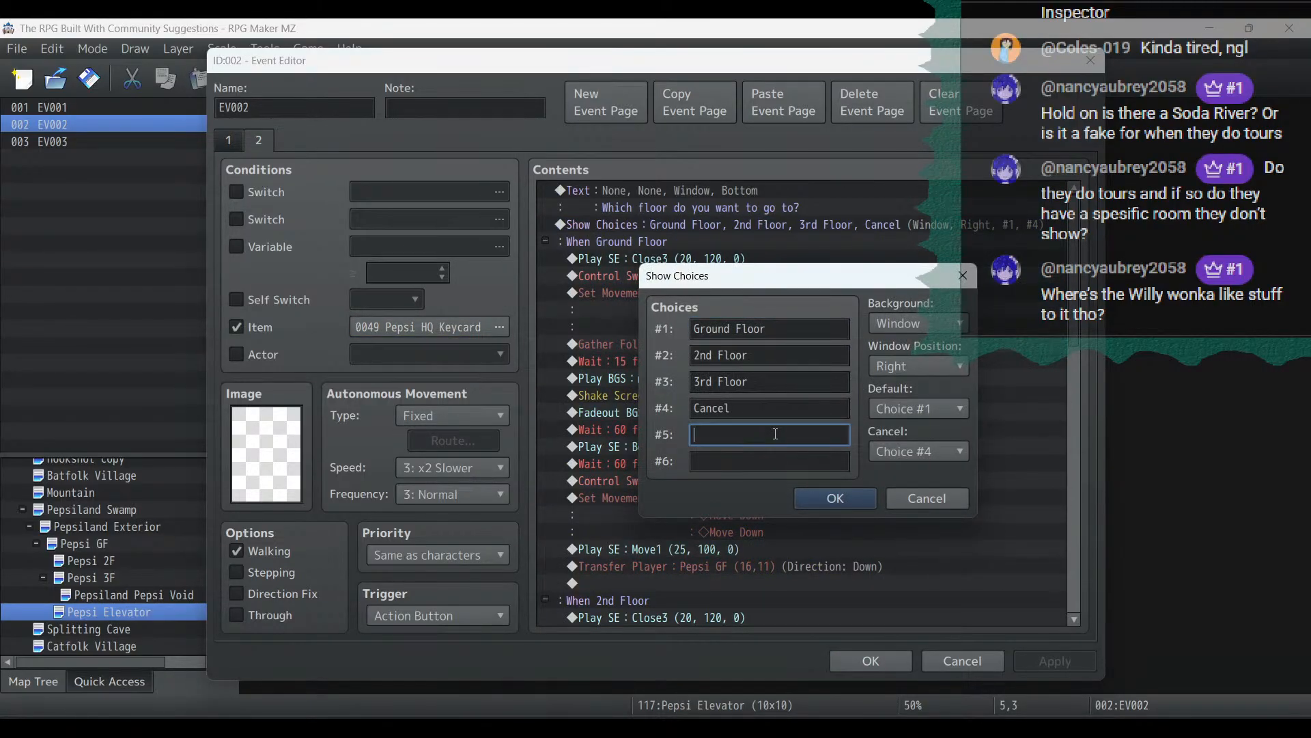
{"action": "type", "text": "Cancel;"}
{"action": "key", "text": "BackSpace"}
{"action": "key", "text": "BackSpace"}
{"action": "type", "text": "l"}
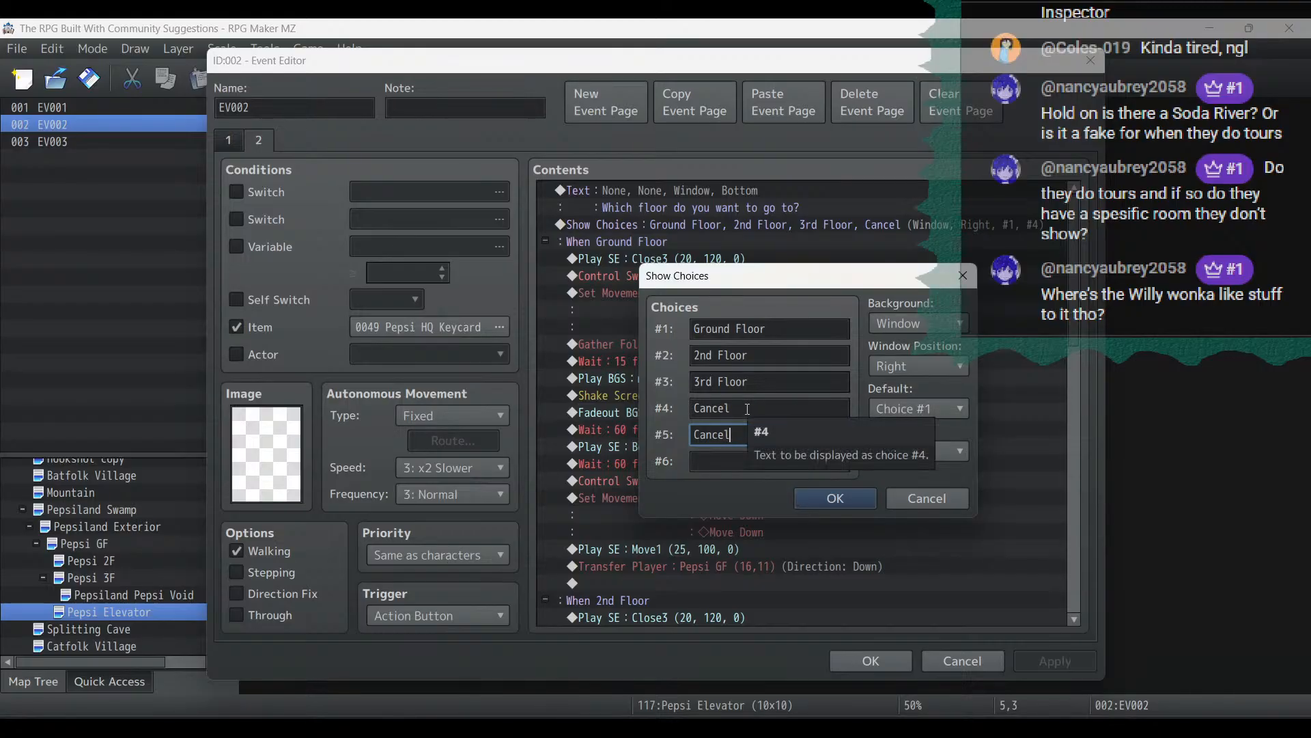
{"action": "double_click", "coordinate": [748, 408]}
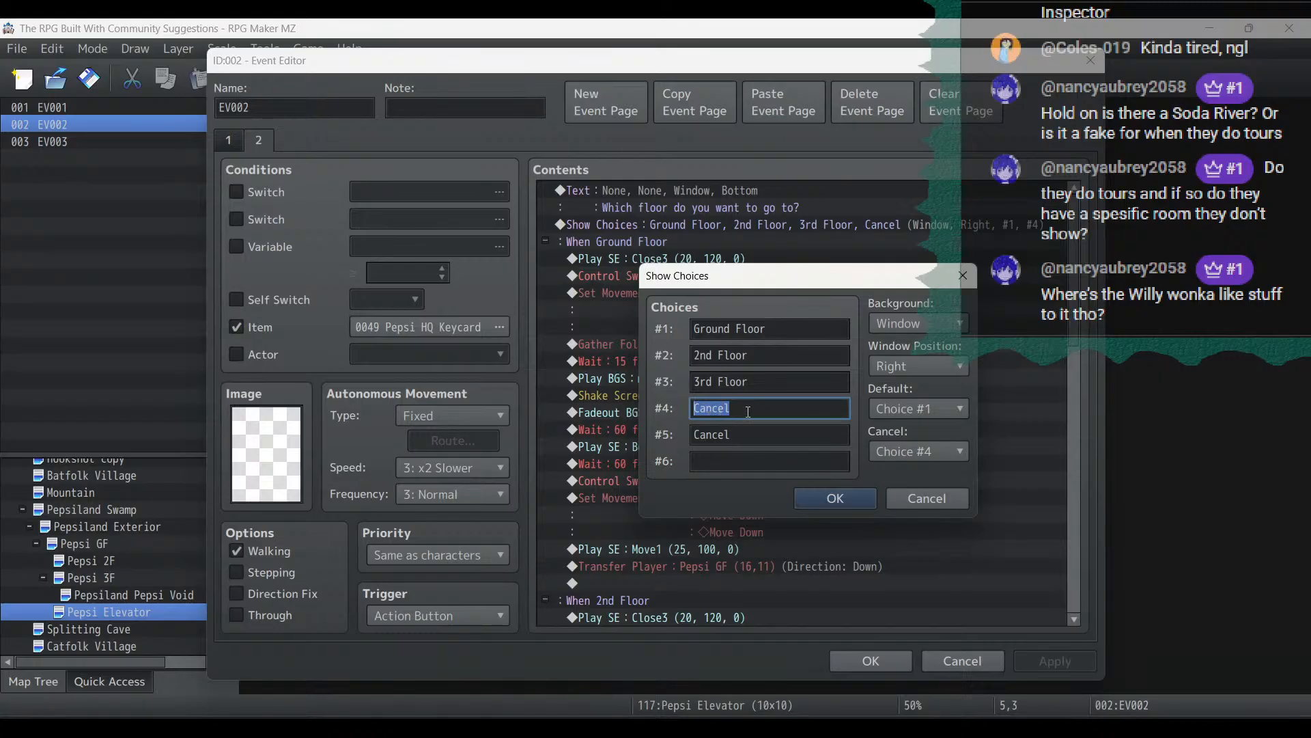
{"action": "type", "text": "Pepsi Factory"}
{"action": "left_click", "coordinate": [814, 498]}
{"action": "left_click", "coordinate": [1067, 665]}
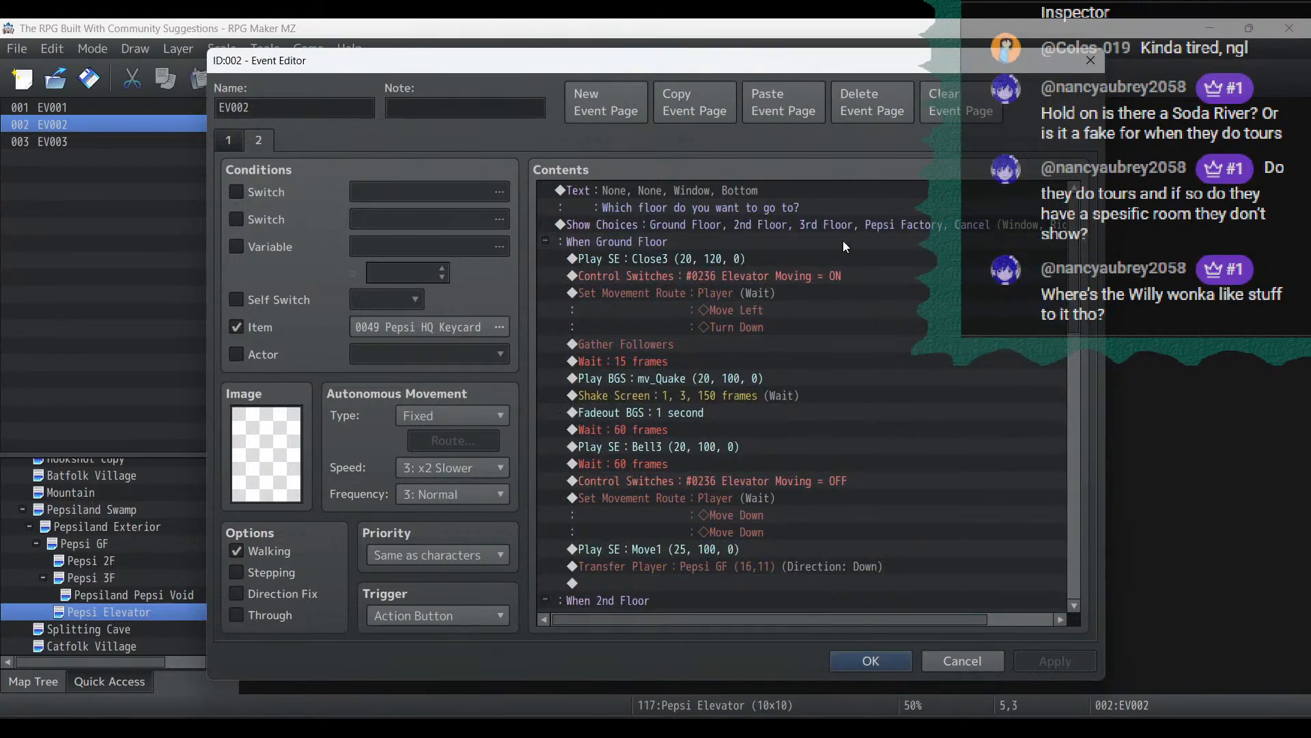
Set the floor choices' cancel behavior to Choice #5
{"action": "double_click", "coordinate": [840, 226]}
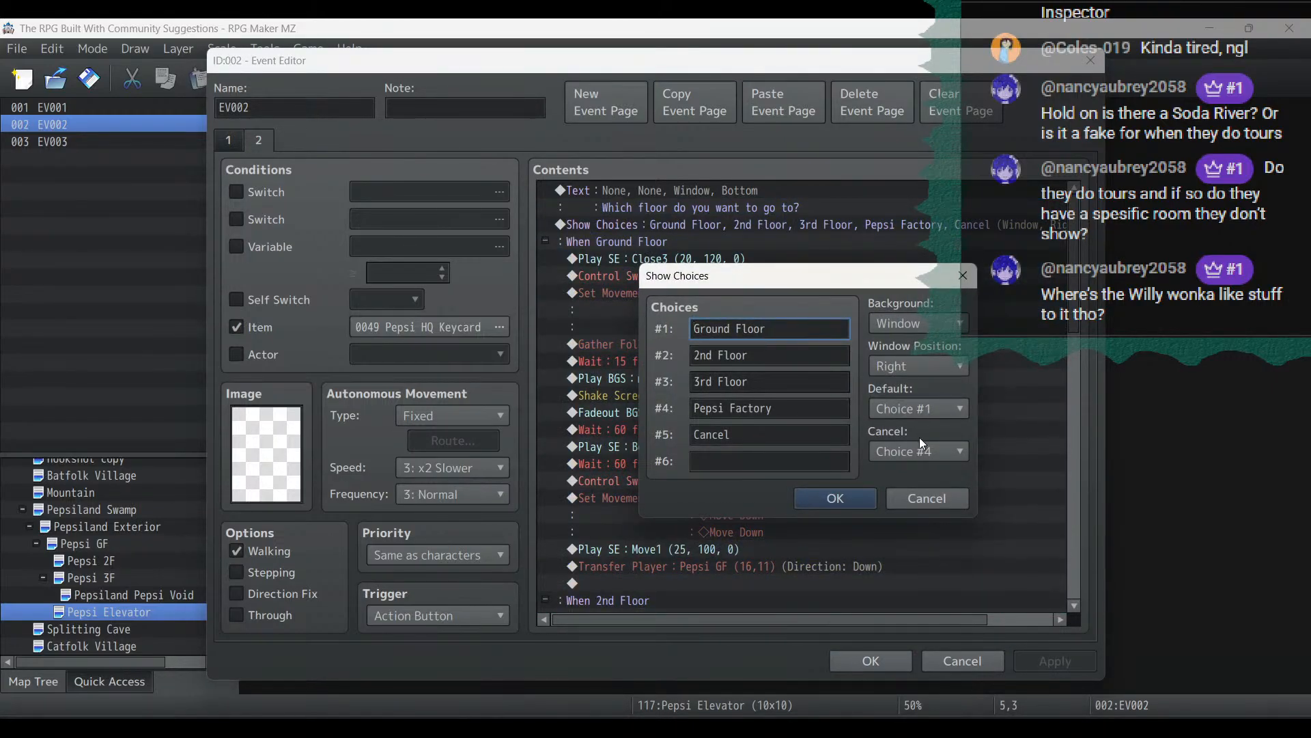
{"action": "left_click", "coordinate": [921, 452]}
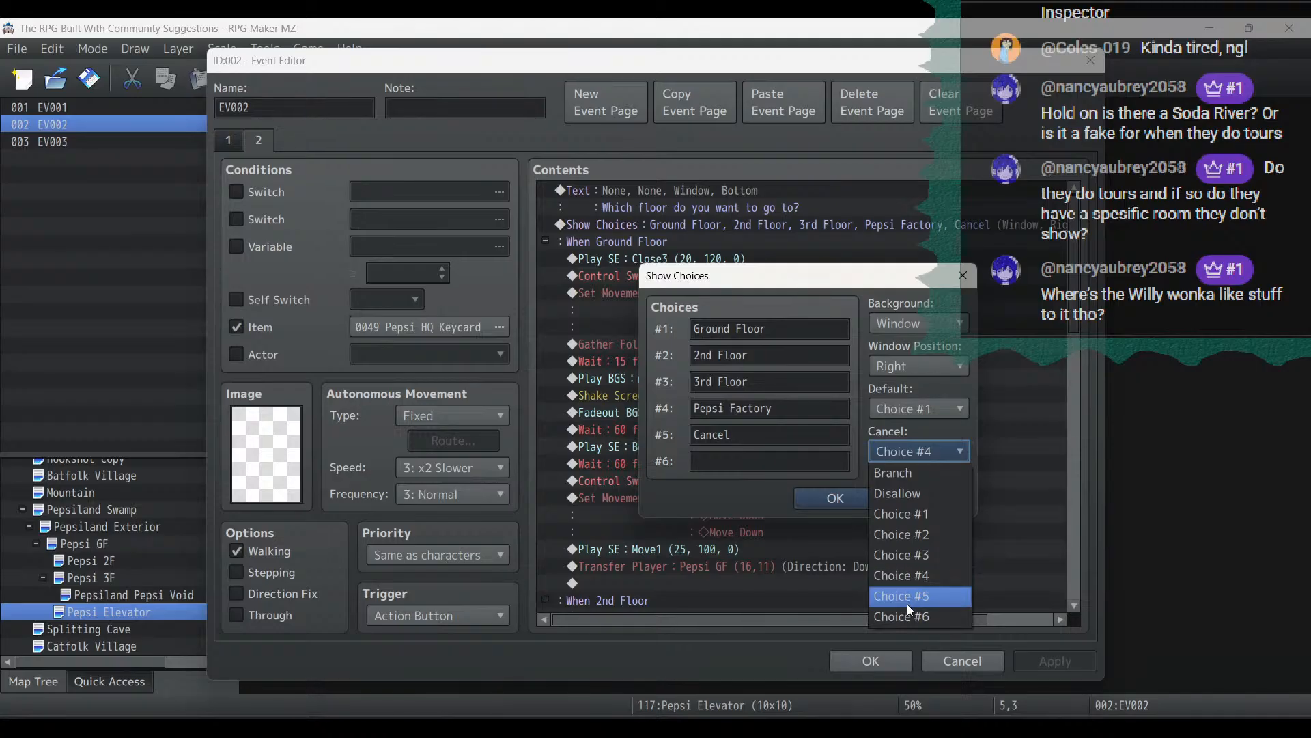
{"action": "left_click", "coordinate": [907, 604]}
{"action": "left_click", "coordinate": [860, 496]}
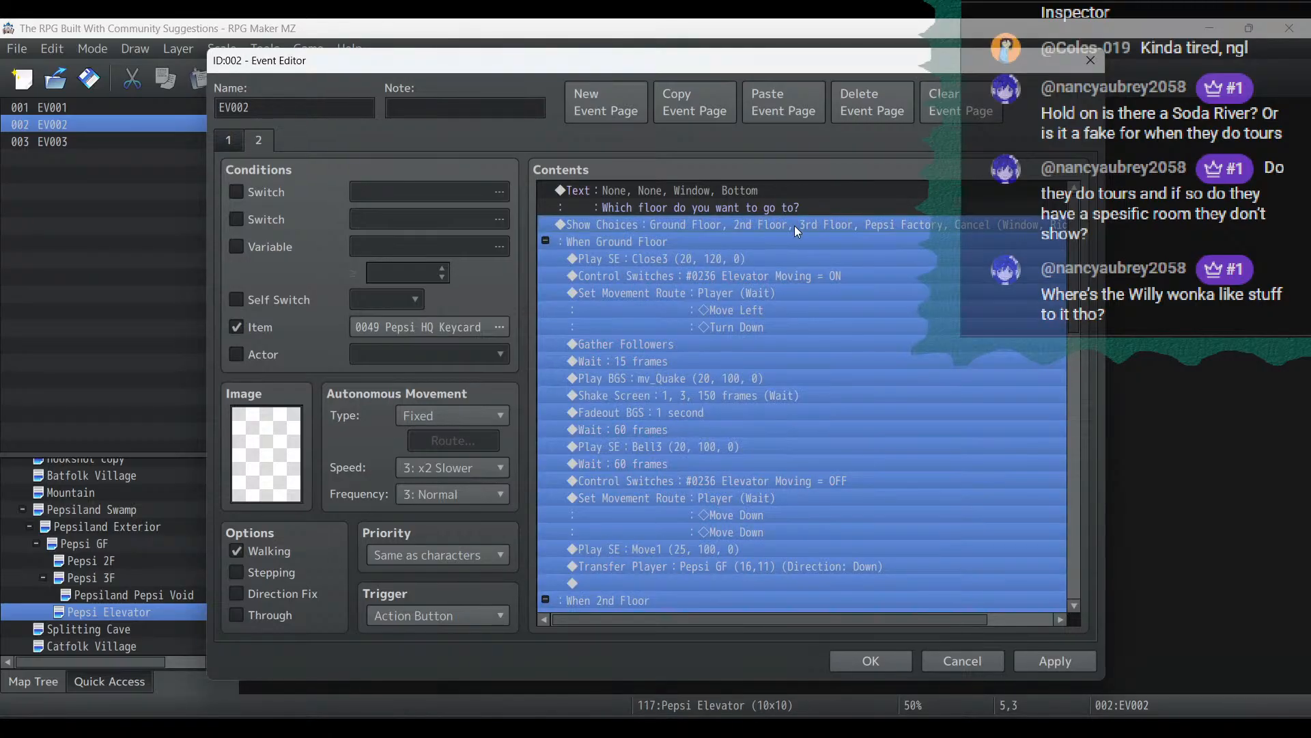
Copy all commands of the 3rd Floor branch into the empty Pepsi Factory branch
{"action": "left_click", "coordinate": [761, 254]}
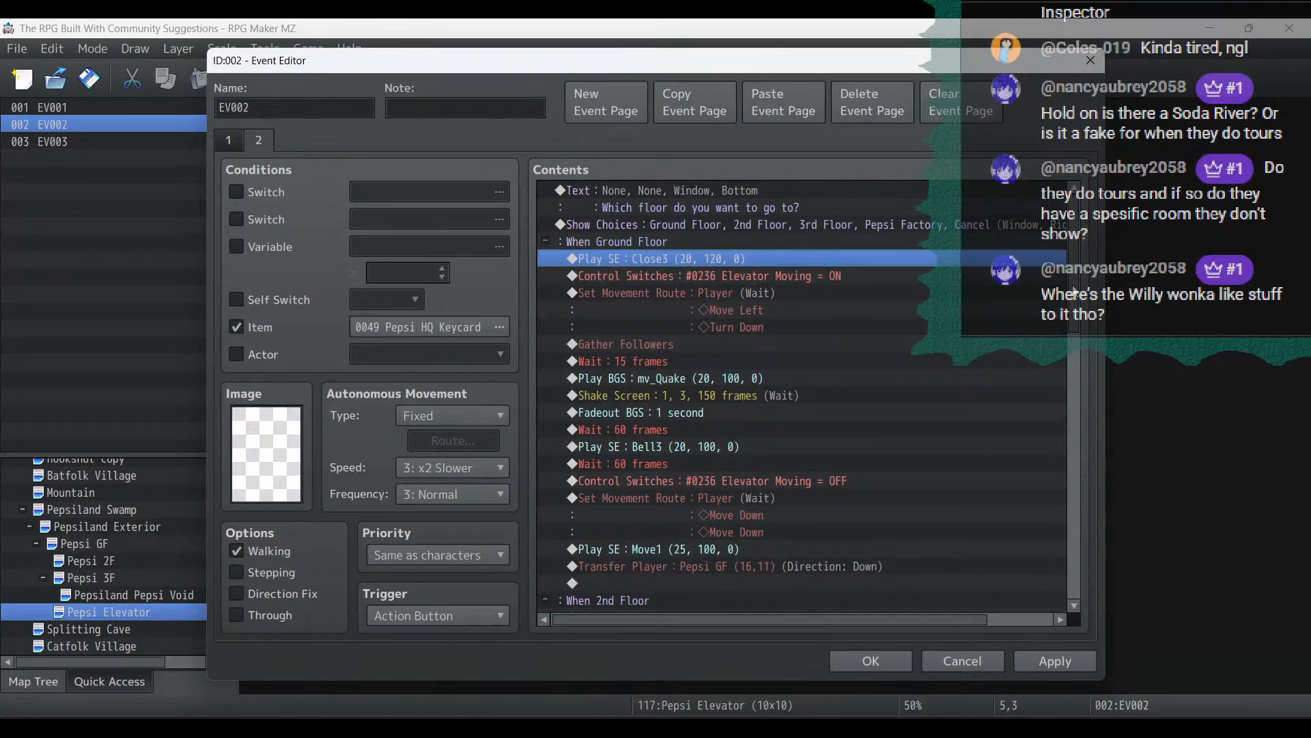
{"action": "left_click_drag", "start_coordinate": [1073, 286], "coordinate": [1062, 567]}
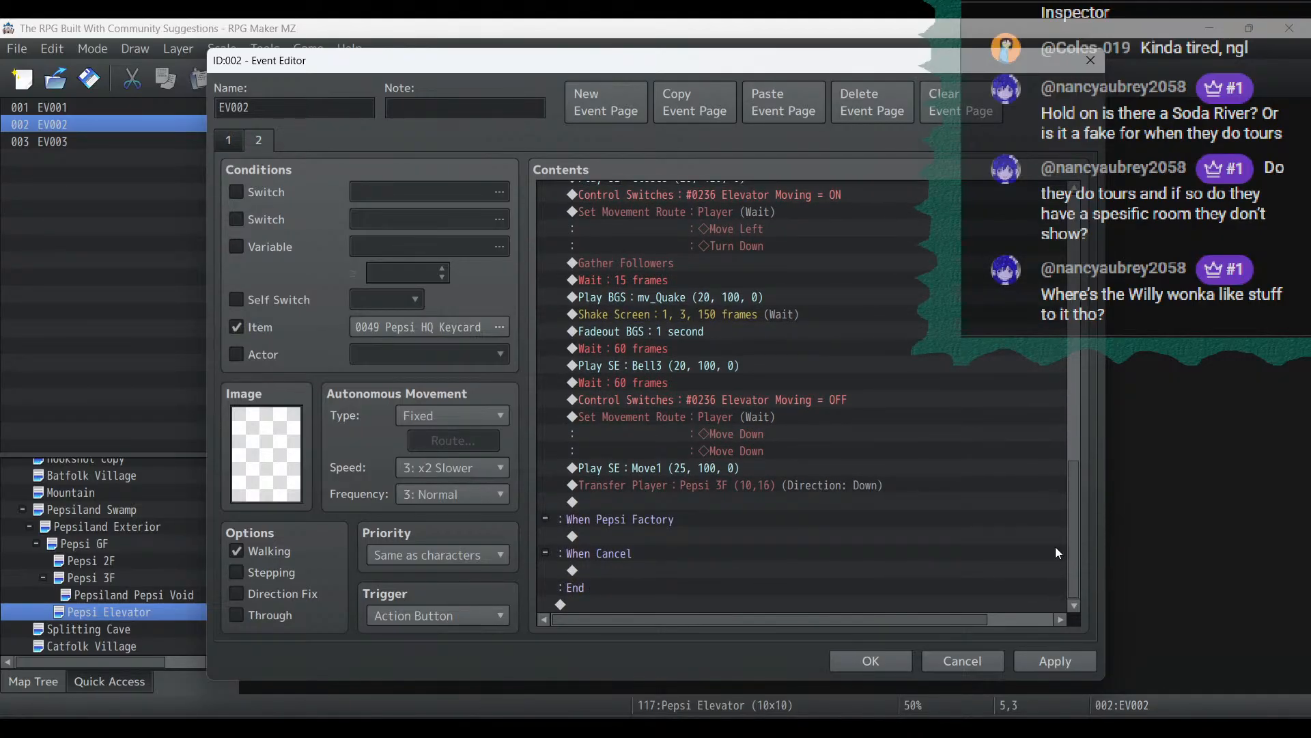
{"action": "left_click", "coordinate": [667, 536]}
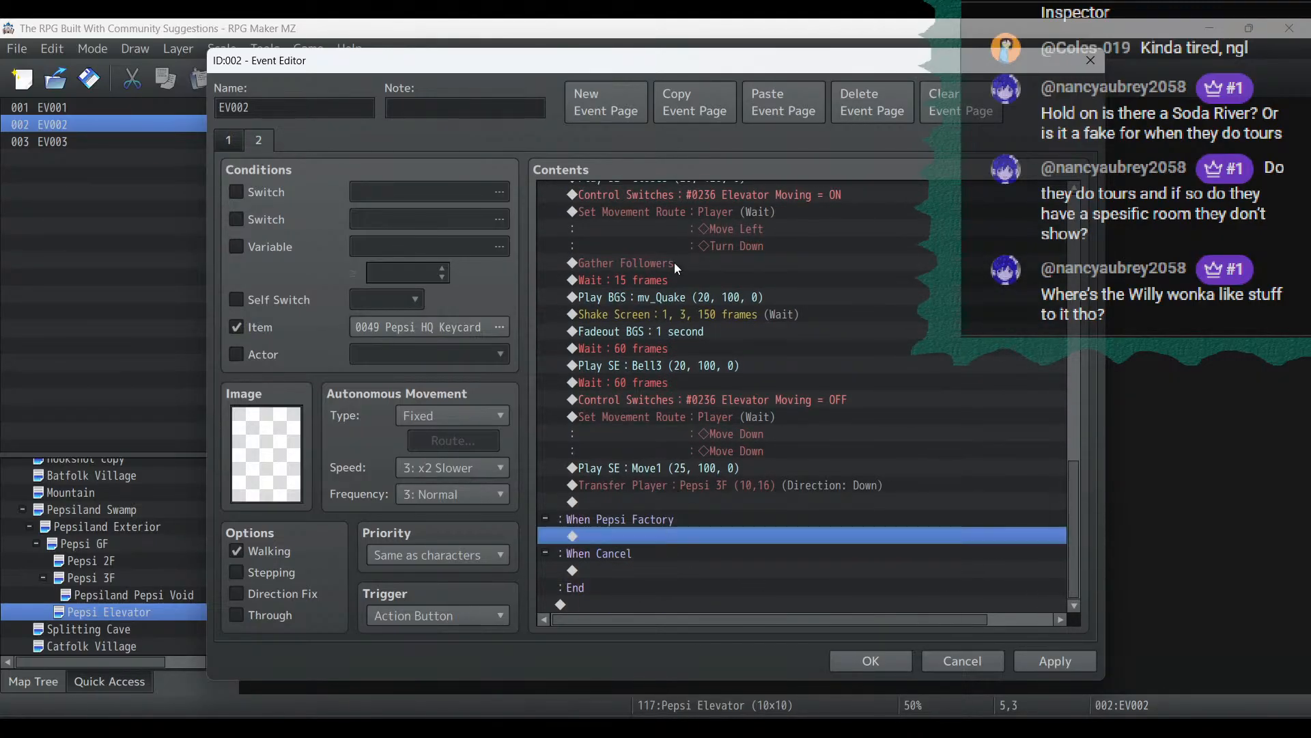
{"action": "scroll", "coordinate": [706, 276], "scroll_direction": "up", "scroll_amount": 2}
{"action": "left_click", "coordinate": [658, 263]}
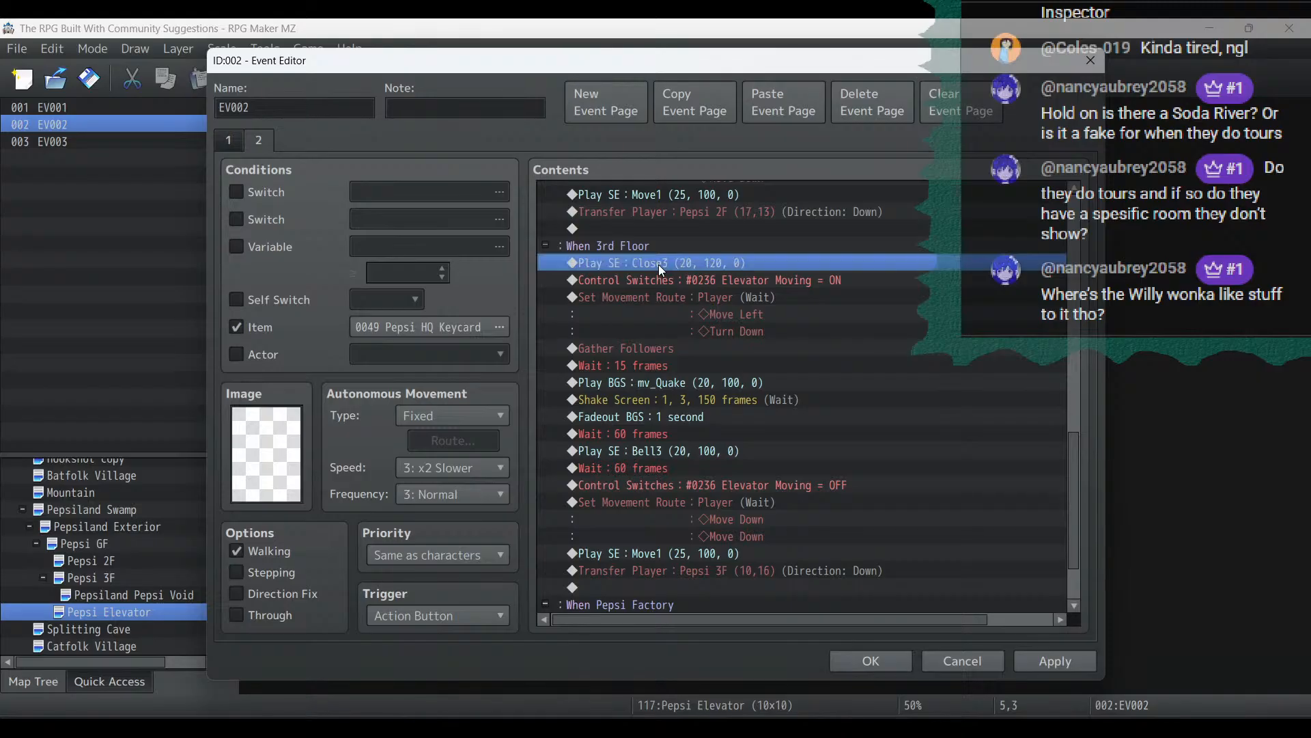
{"action": "scroll", "coordinate": [659, 264], "scroll_direction": "down", "scroll_amount": 2}
{"action": "left_click", "coordinate": [660, 474], "text": "shift"}
{"action": "left_click", "coordinate": [662, 495], "text": "shift"}
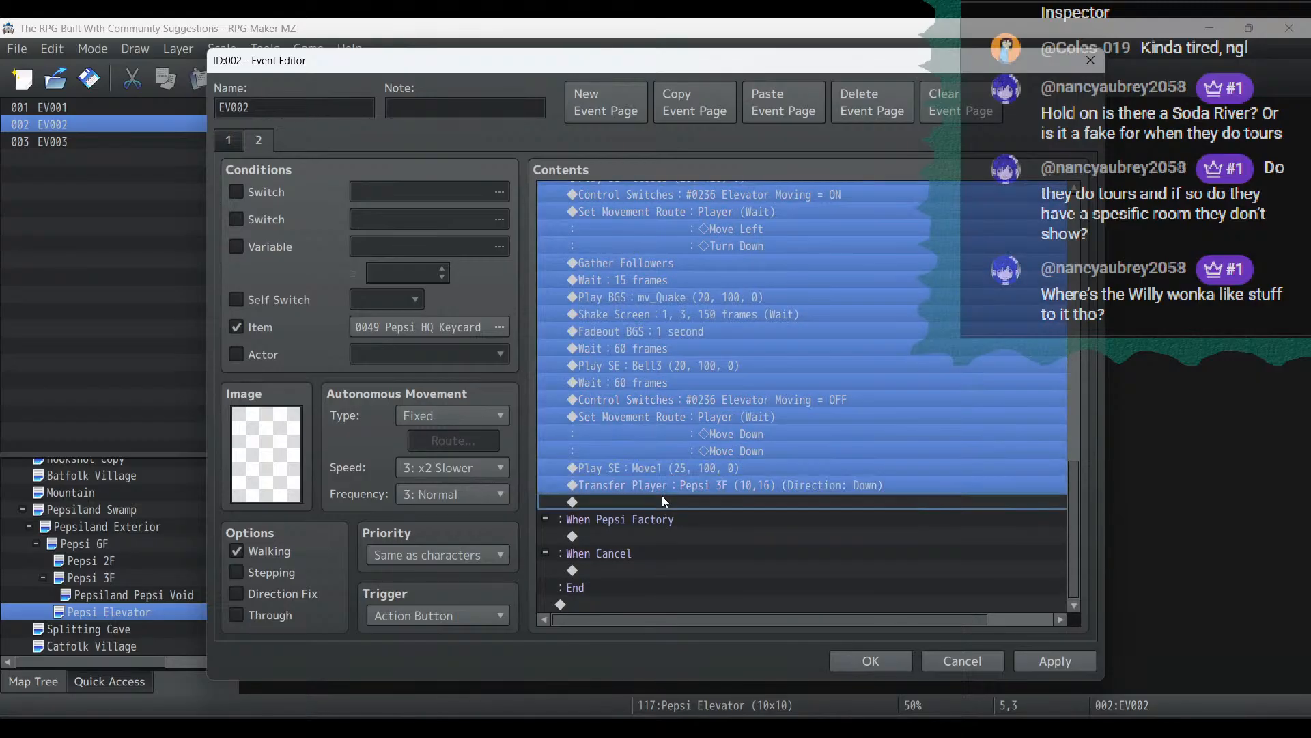
{"action": "key", "text": "ctrl+c"}
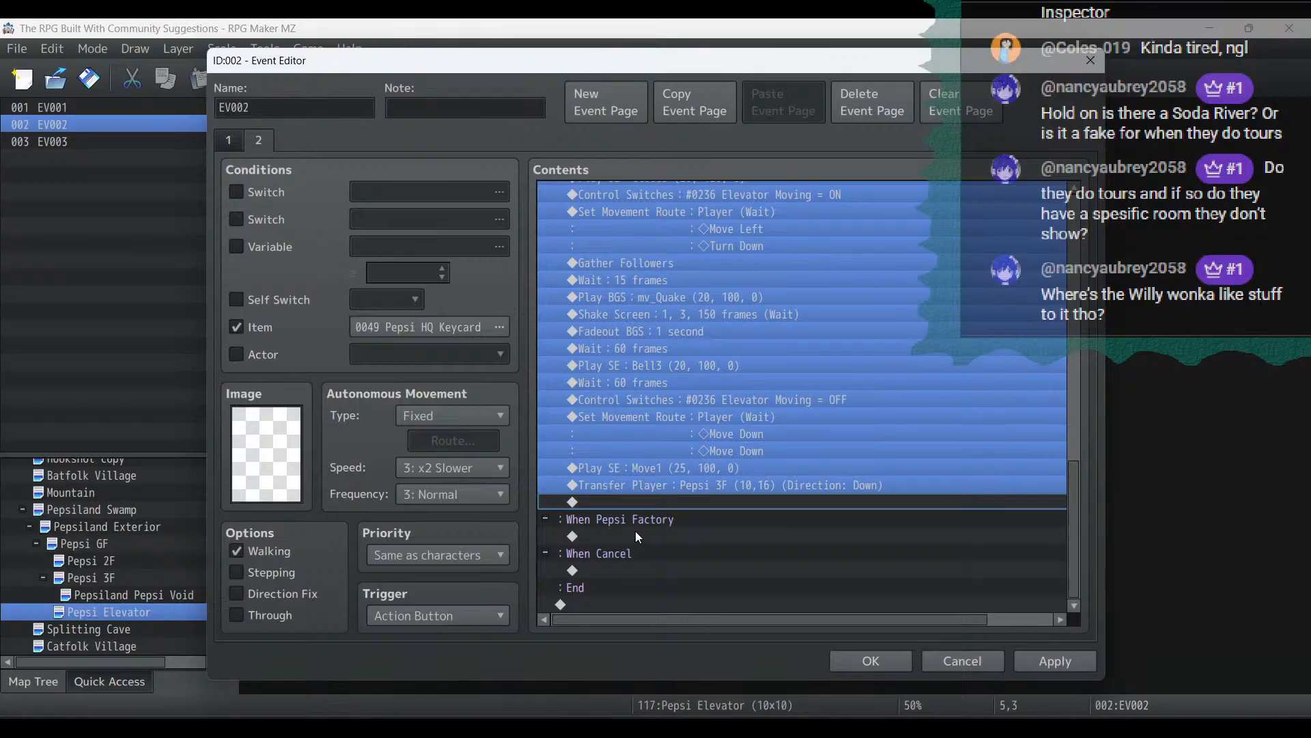
{"action": "left_click", "coordinate": [635, 531]}
{"action": "key", "text": "ctrl+v"}
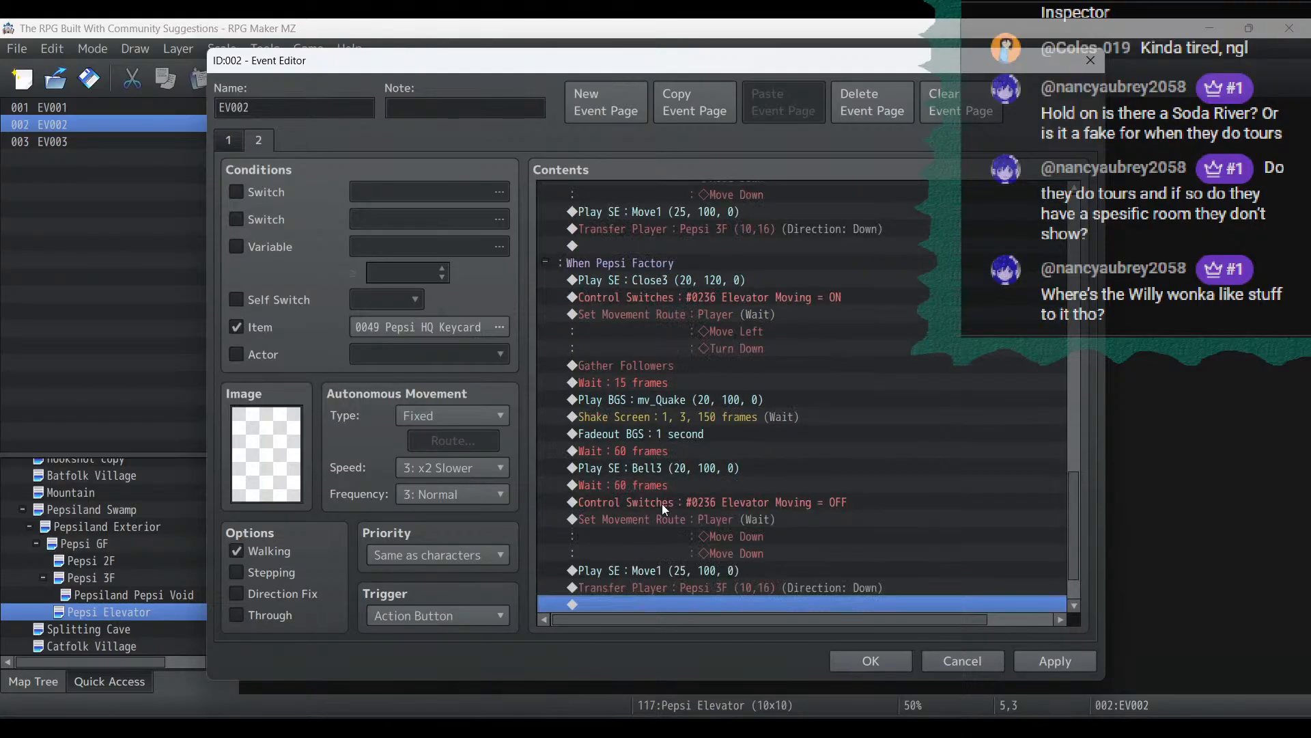
Set the Pepsi Factory branch's player transfer to Pepsi Factory (78,6), just below the elevator, and apply the event changes
{"action": "left_click", "coordinate": [683, 263]}
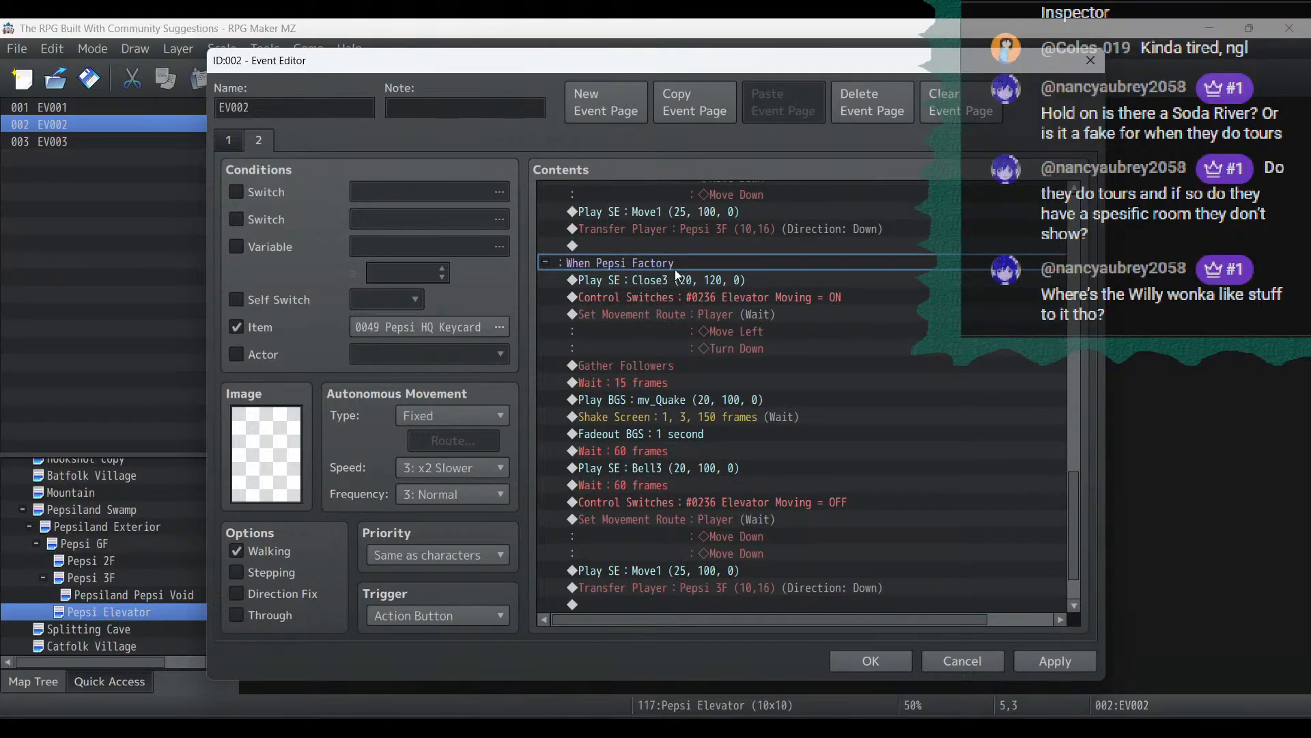
{"action": "double_click", "coordinate": [816, 586]}
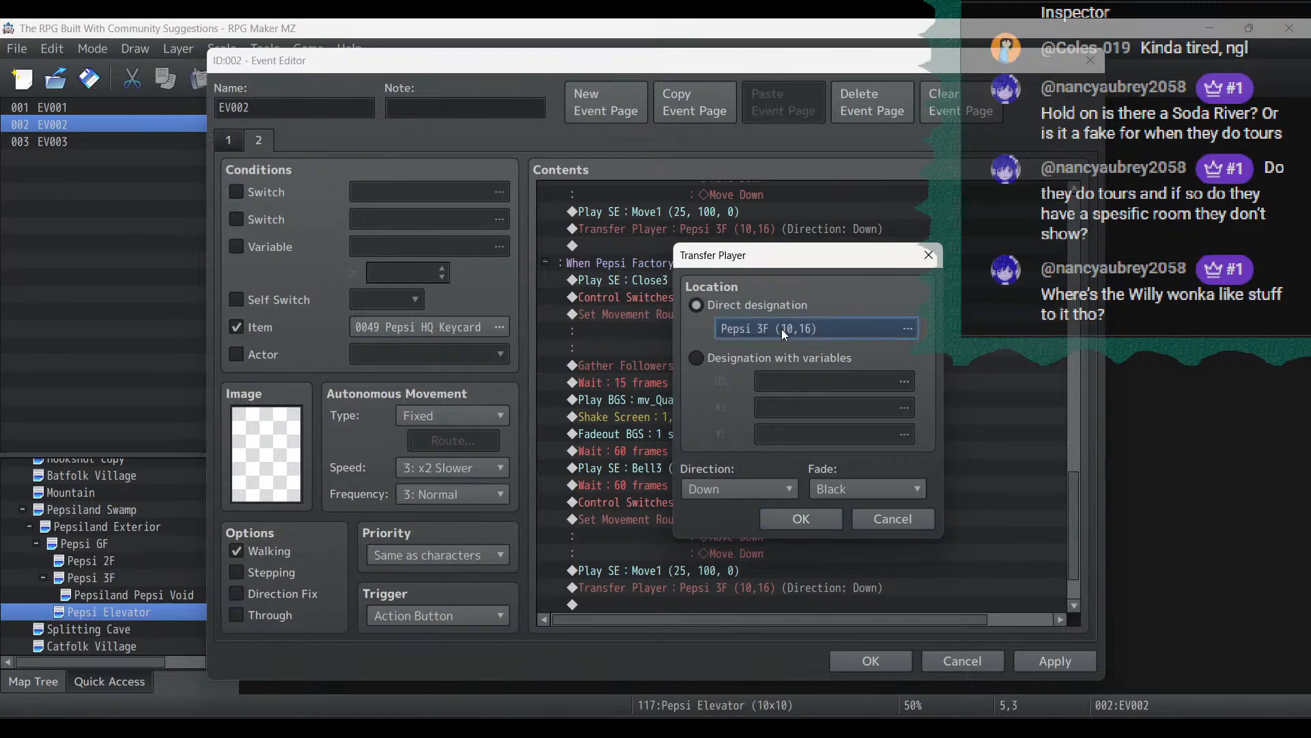
{"action": "left_click", "coordinate": [781, 329]}
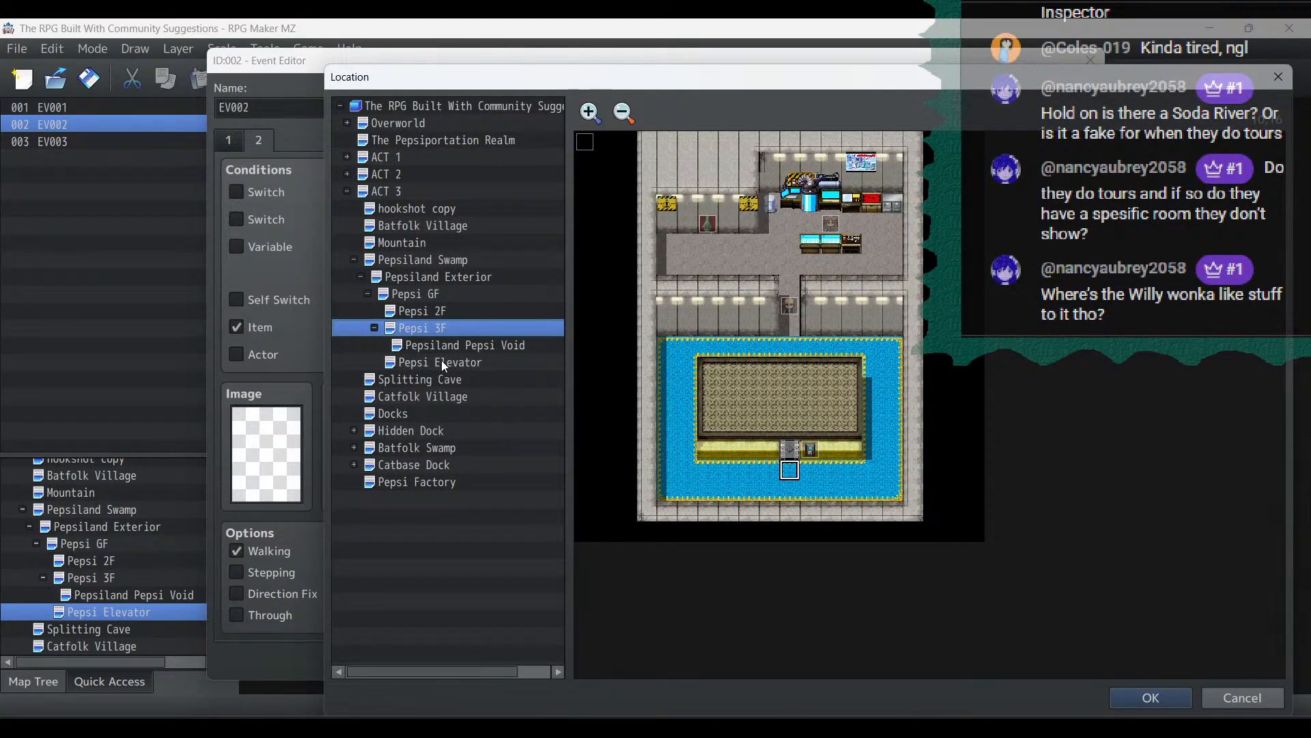
{"action": "left_click", "coordinate": [441, 362]}
{"action": "left_click", "coordinate": [440, 482]}
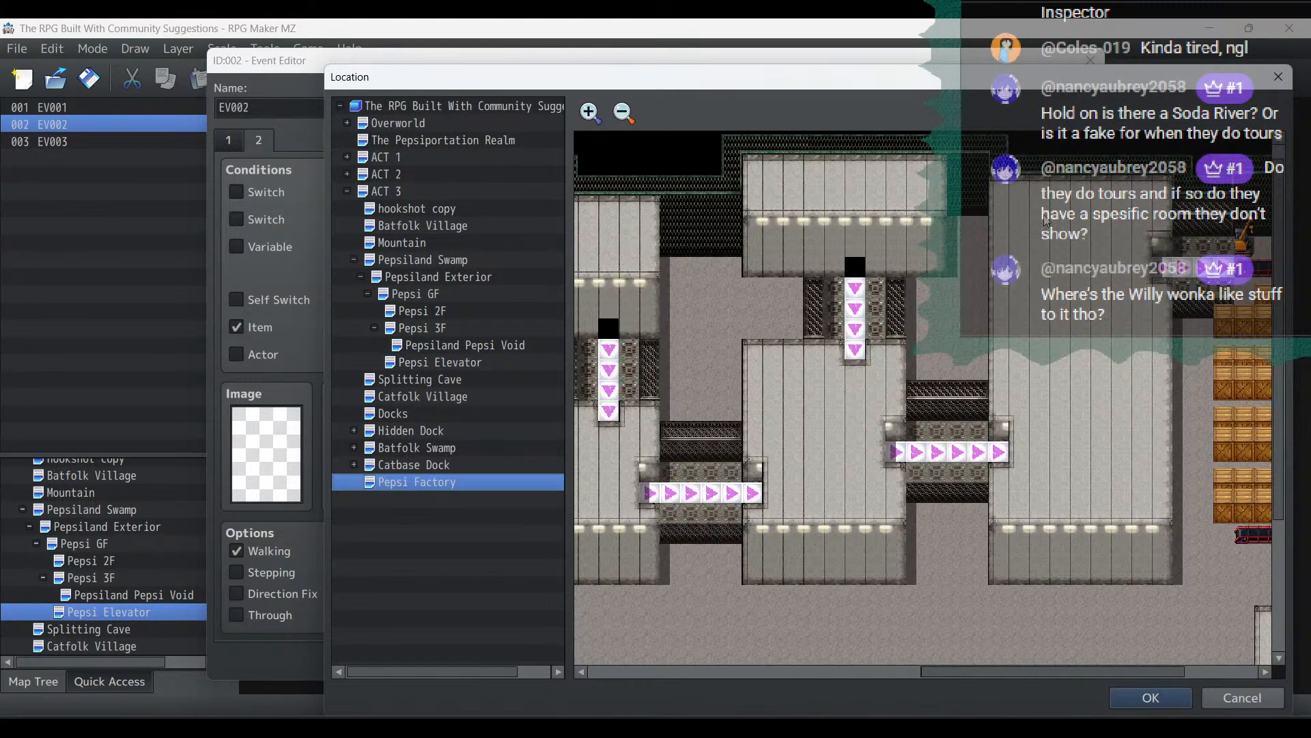
{"action": "left_click_drag", "start_coordinate": [995, 674], "coordinate": [1223, 669]}
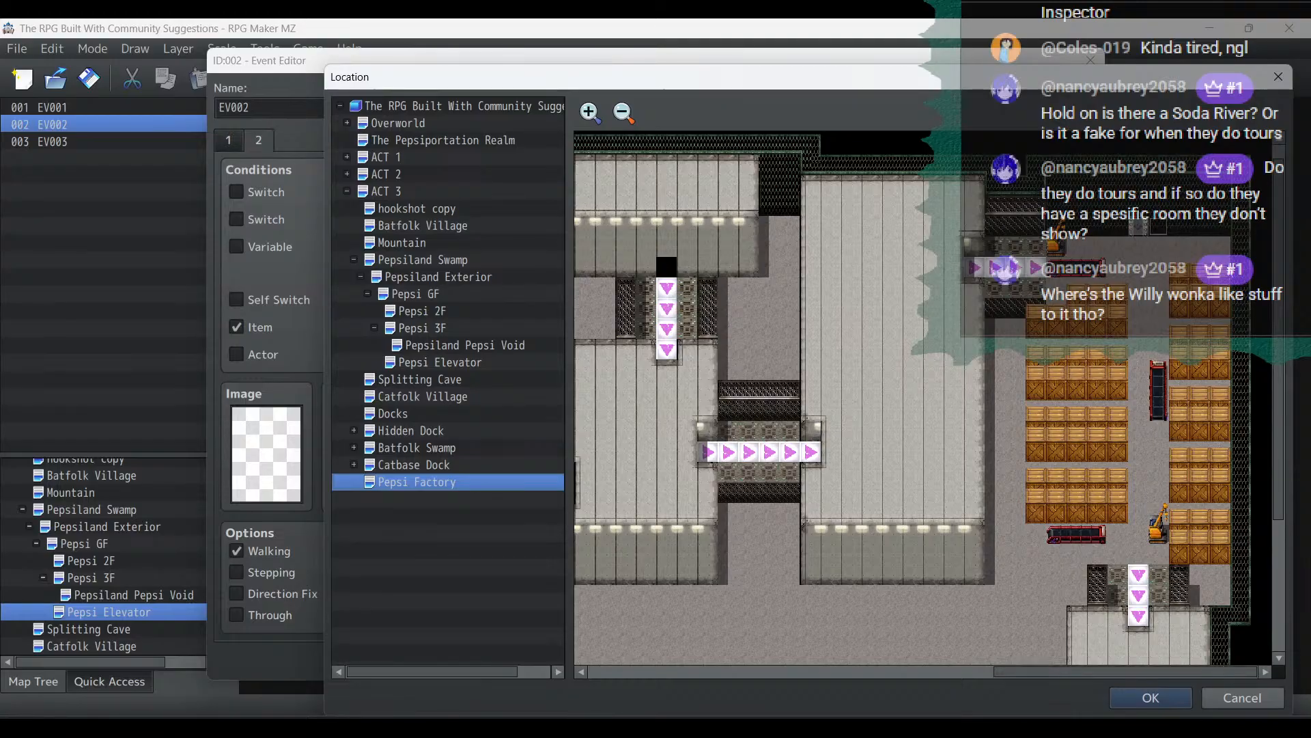
{"action": "double_click", "coordinate": [1134, 244]}
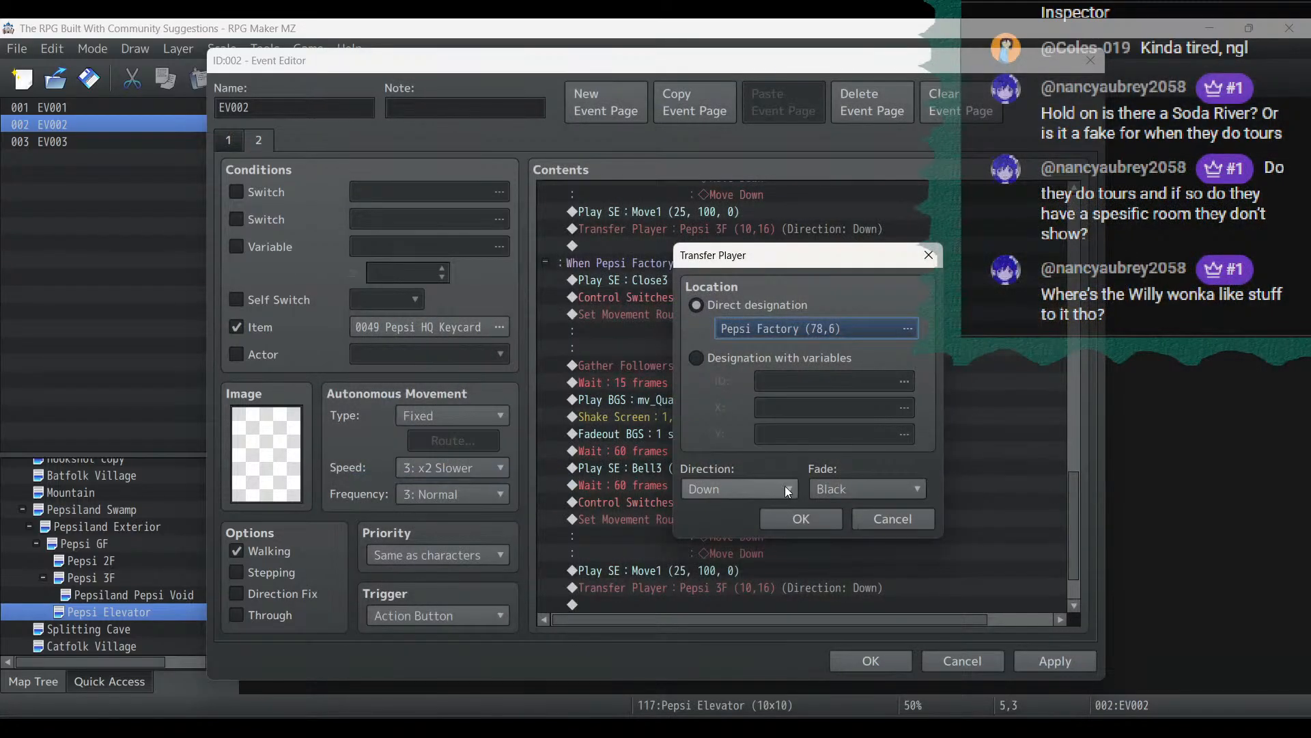
{"action": "left_click", "coordinate": [799, 521]}
{"action": "left_click", "coordinate": [1087, 675]}
{"action": "left_click_drag", "start_coordinate": [1078, 556], "coordinate": [1084, 139]}
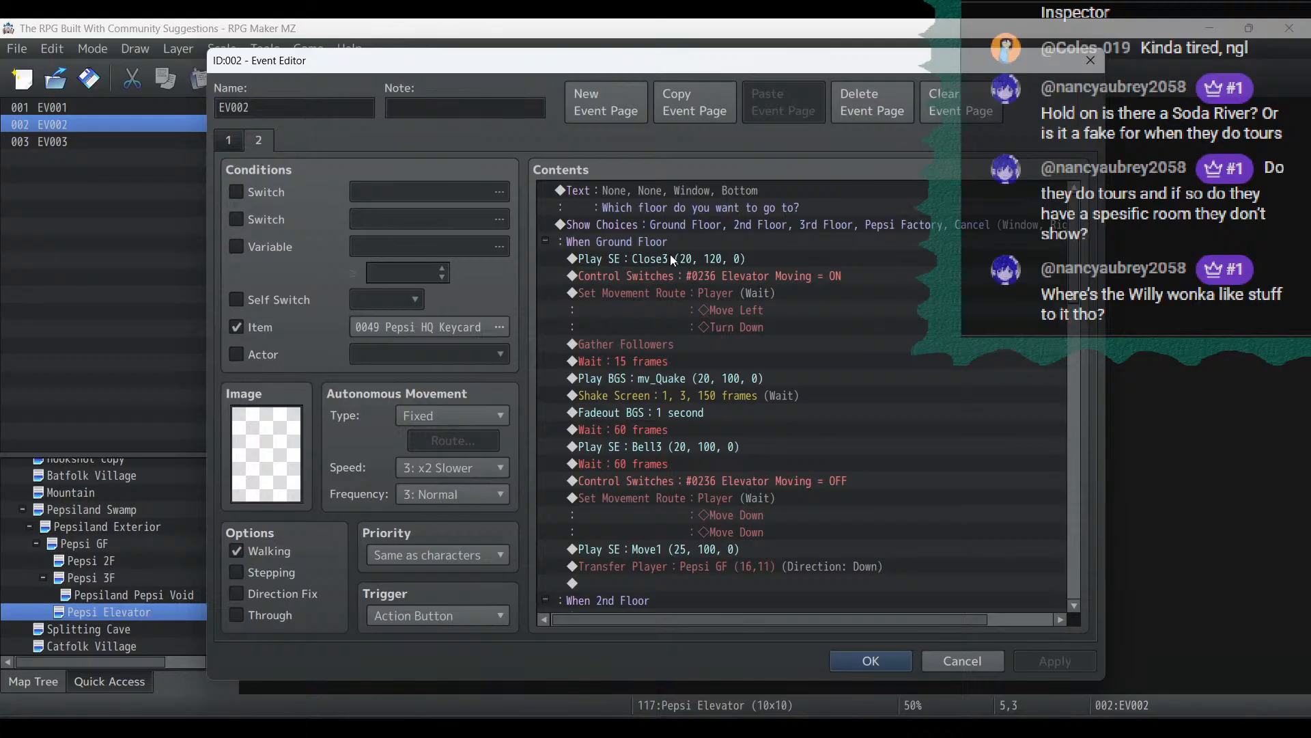
Add a Control Variables command at the start of the Ground Floor branch on page 1 of the elevator's floor-selection event
{"action": "left_click", "coordinate": [876, 660]}
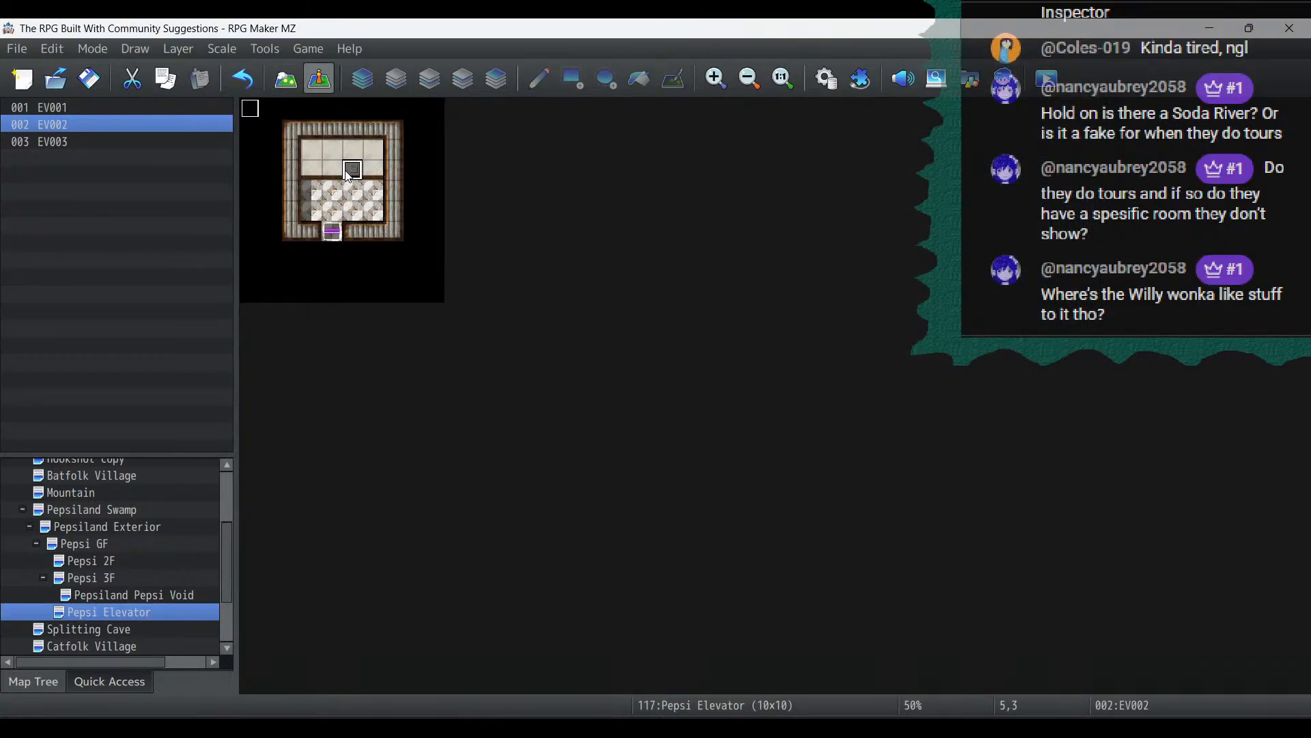
{"action": "double_click", "coordinate": [350, 172]}
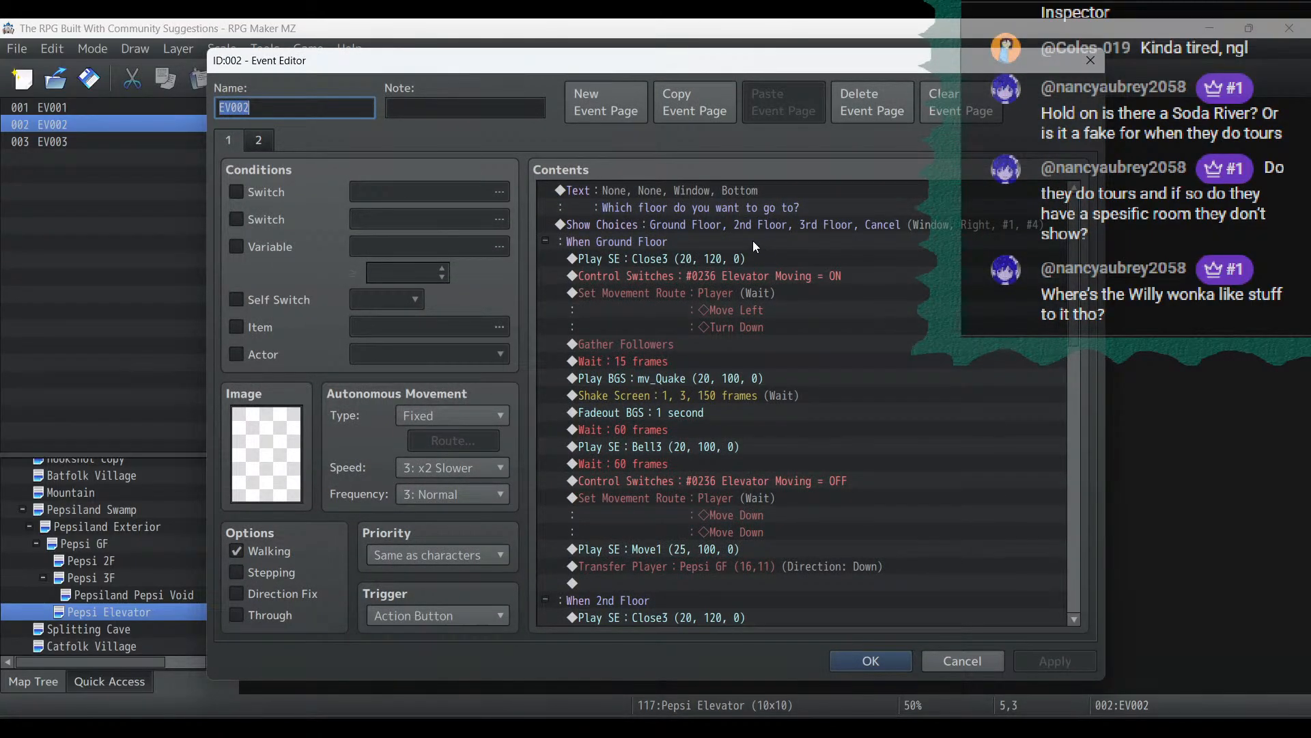
{"action": "left_click", "coordinate": [617, 261]}
{"action": "right_click", "coordinate": [617, 261]}
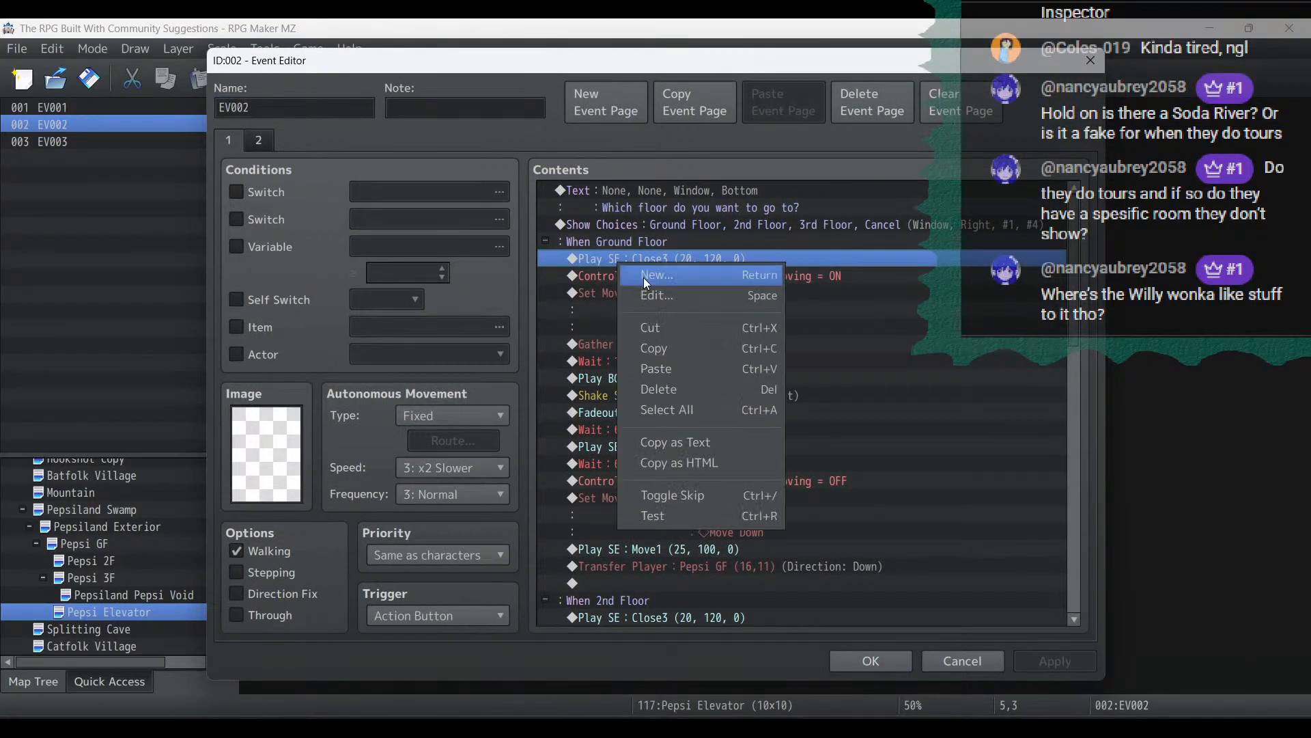
{"action": "left_click", "coordinate": [643, 277]}
{"action": "left_click", "coordinate": [679, 362]}
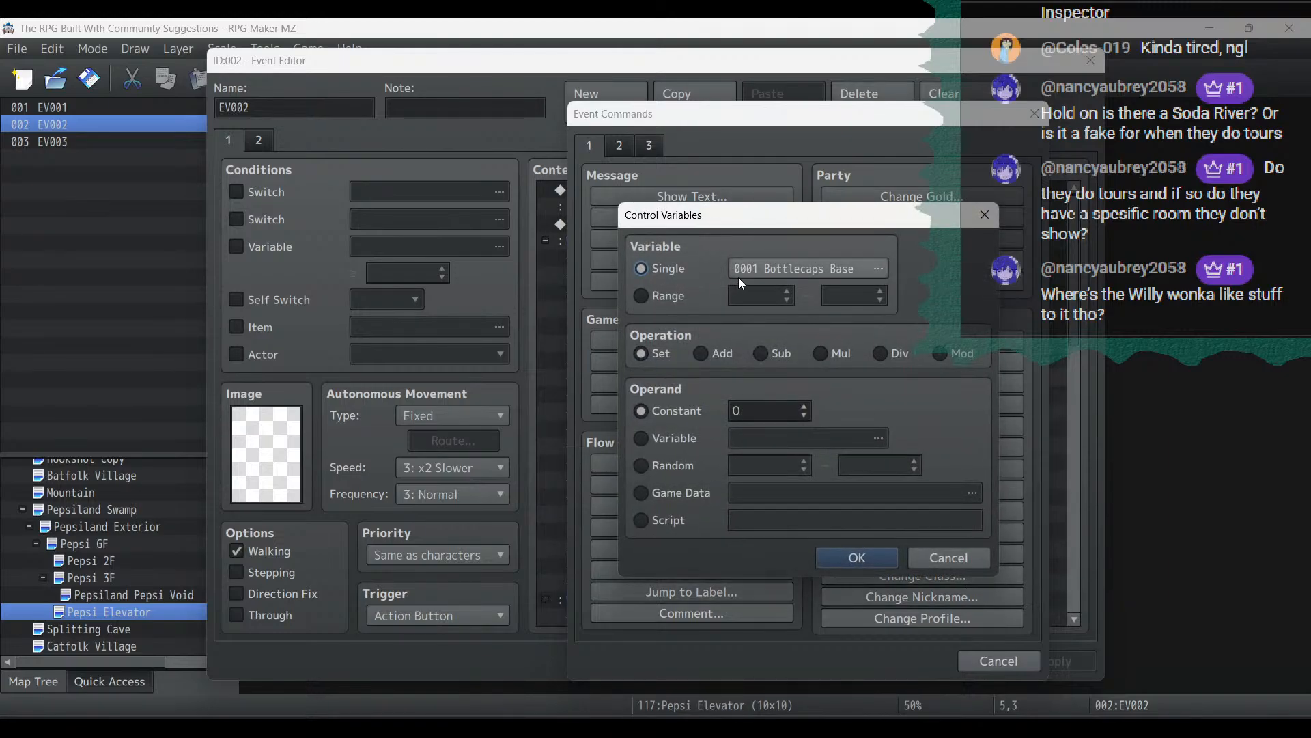
Name the empty variable 0120 "Pepsi HQ Floor" and choose it as the command's target variable
{"action": "left_click", "coordinate": [786, 271]}
{"action": "left_click", "coordinate": [710, 272]}
{"action": "left_click", "coordinate": [711, 289]}
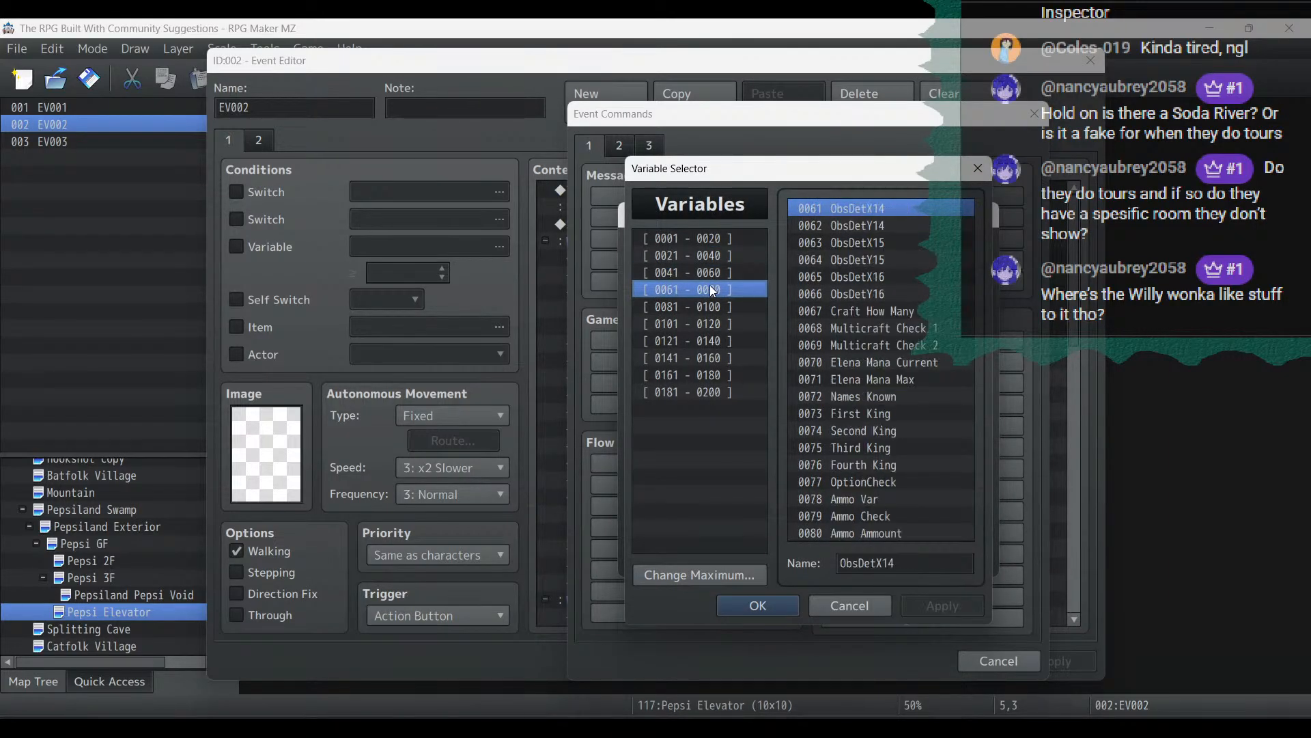
{"action": "left_click", "coordinate": [714, 307]}
{"action": "left_click", "coordinate": [719, 324]}
{"action": "left_click", "coordinate": [720, 342]}
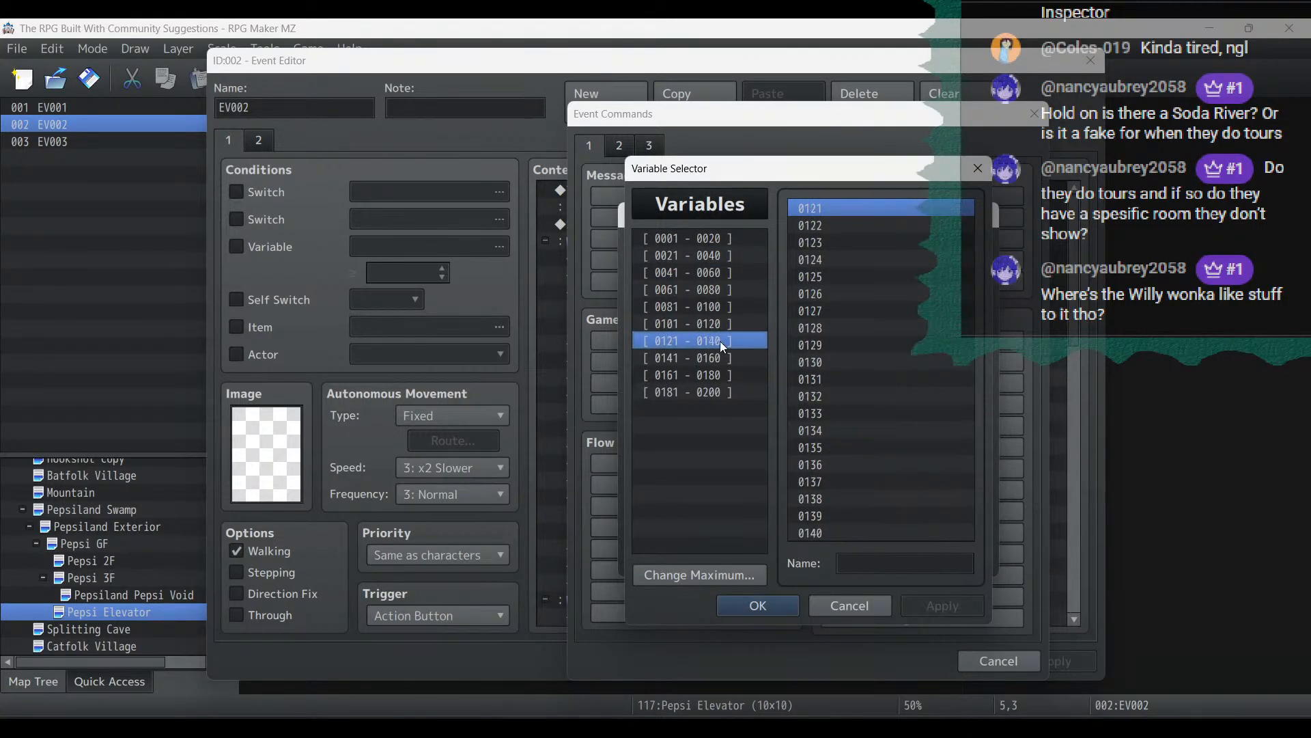
{"action": "left_click", "coordinate": [718, 326]}
{"action": "left_click", "coordinate": [714, 309]}
{"action": "left_click", "coordinate": [715, 326]}
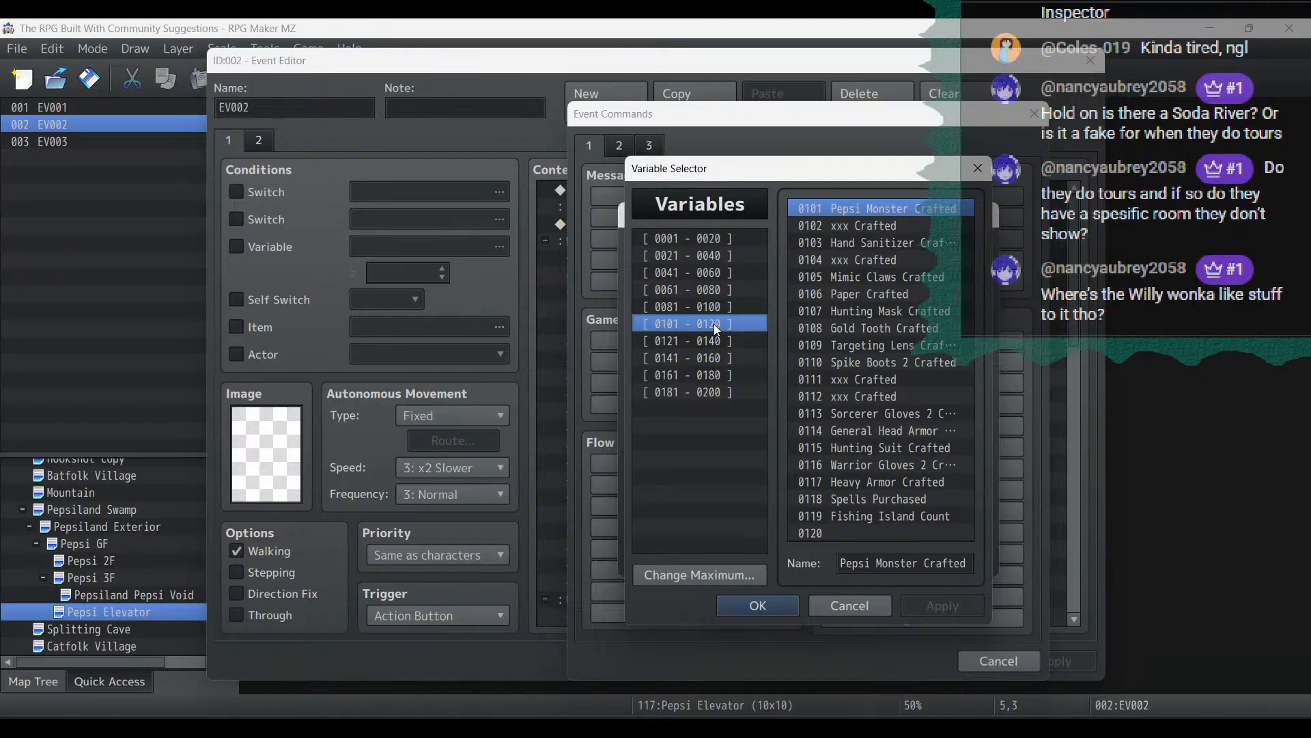
{"action": "left_click", "coordinate": [886, 530]}
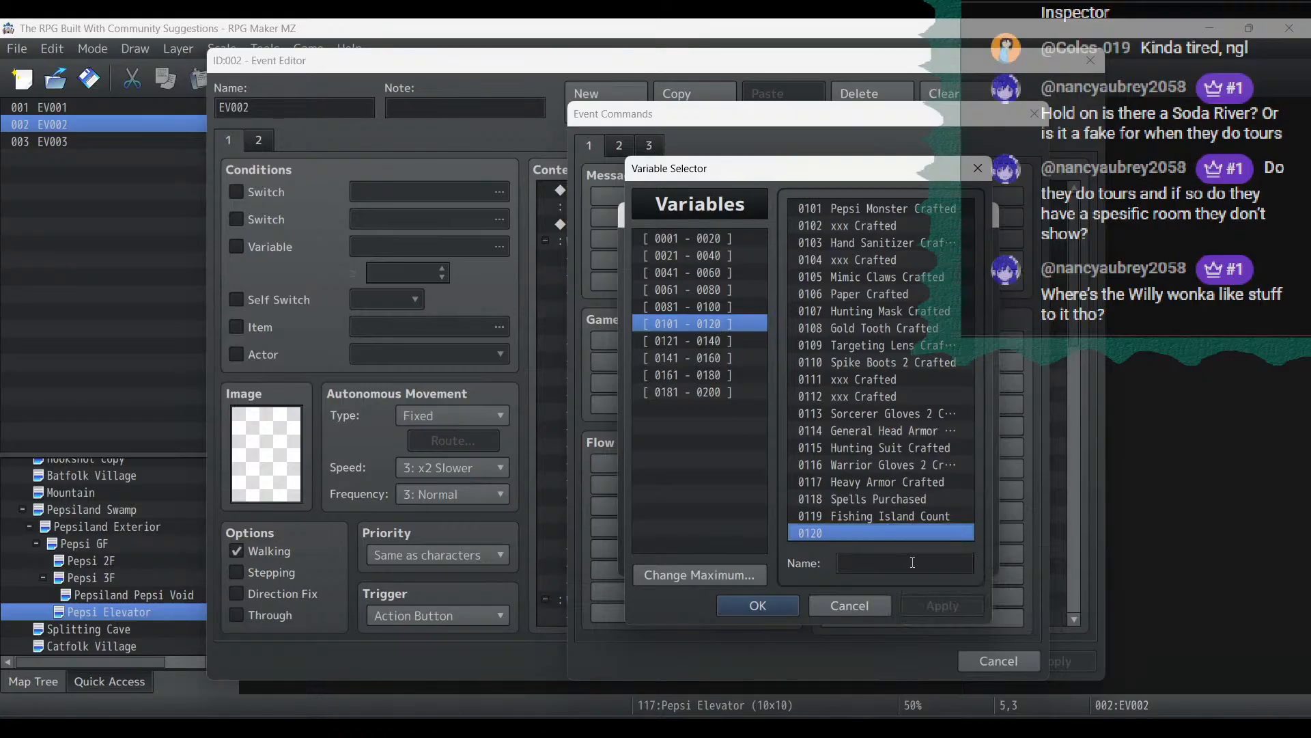
{"action": "left_click", "coordinate": [908, 567]}
{"action": "type", "text": "P"}
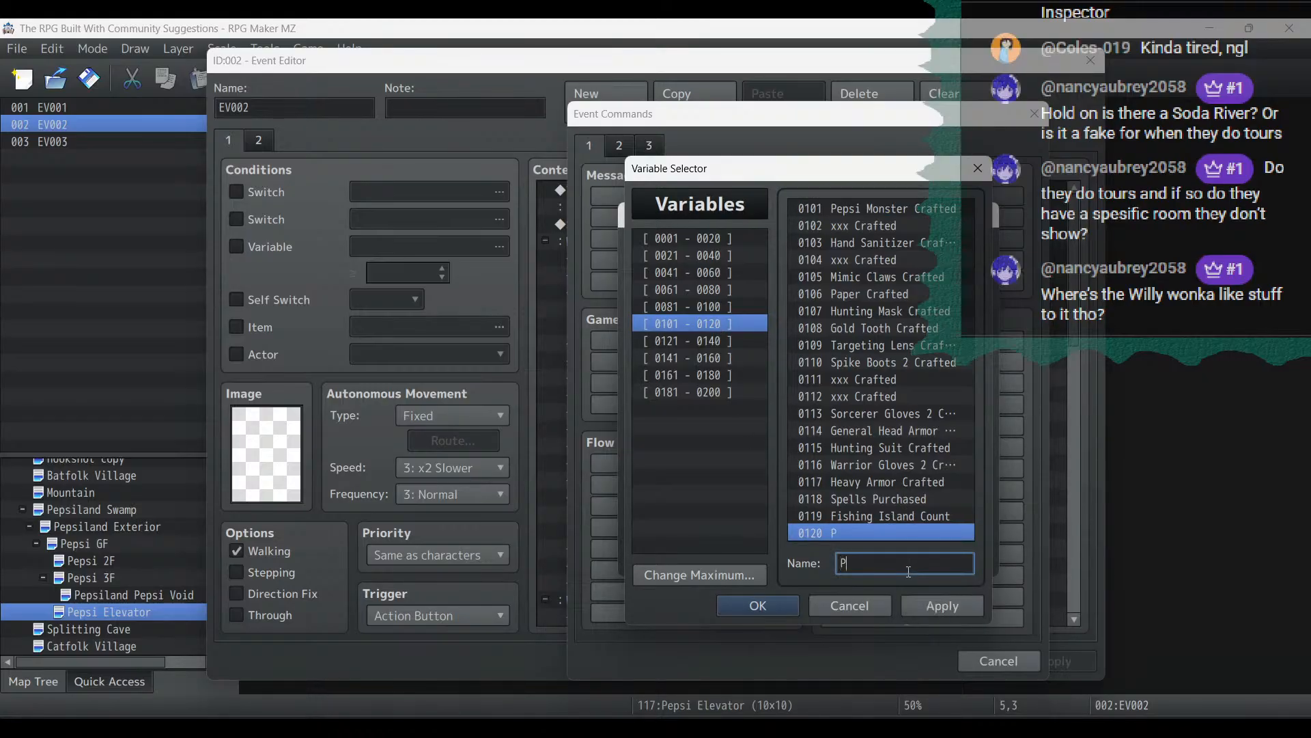
{"action": "type", "text": "epsi HQ Floor"}
{"action": "left_click", "coordinate": [936, 601]}
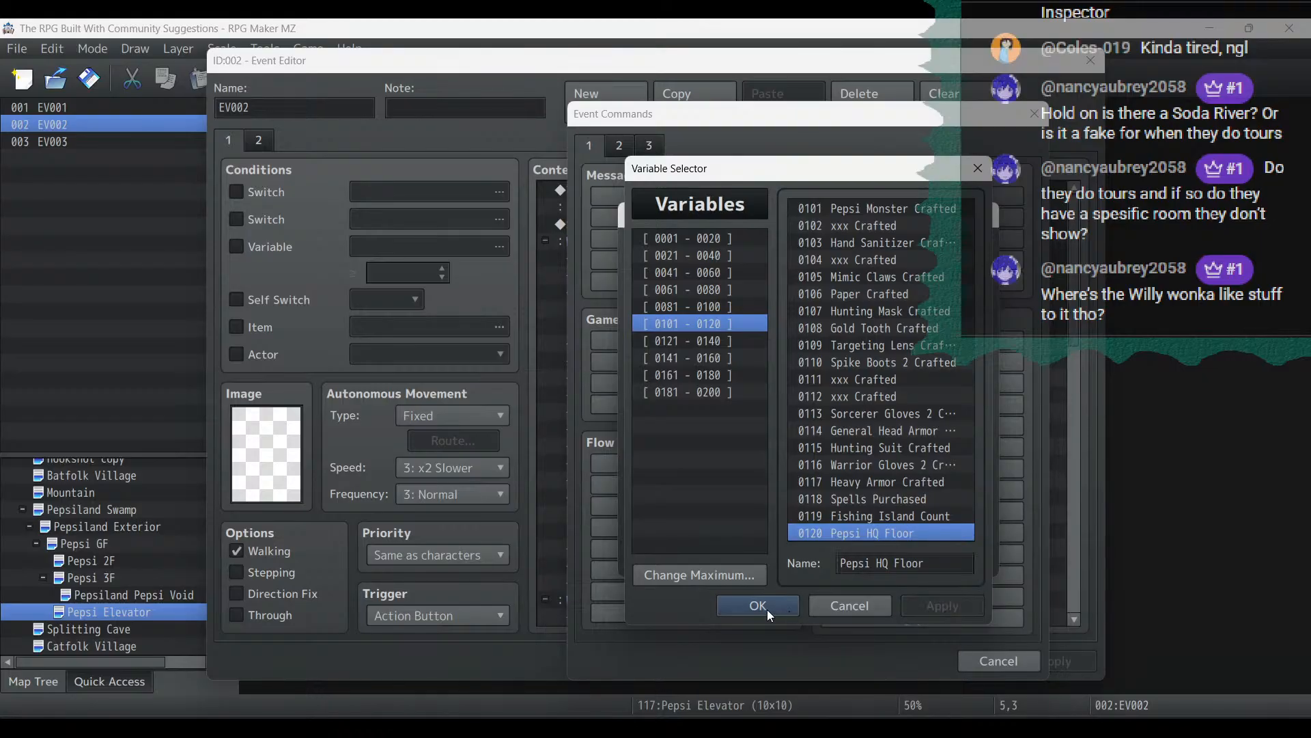
{"action": "left_click", "coordinate": [767, 609]}
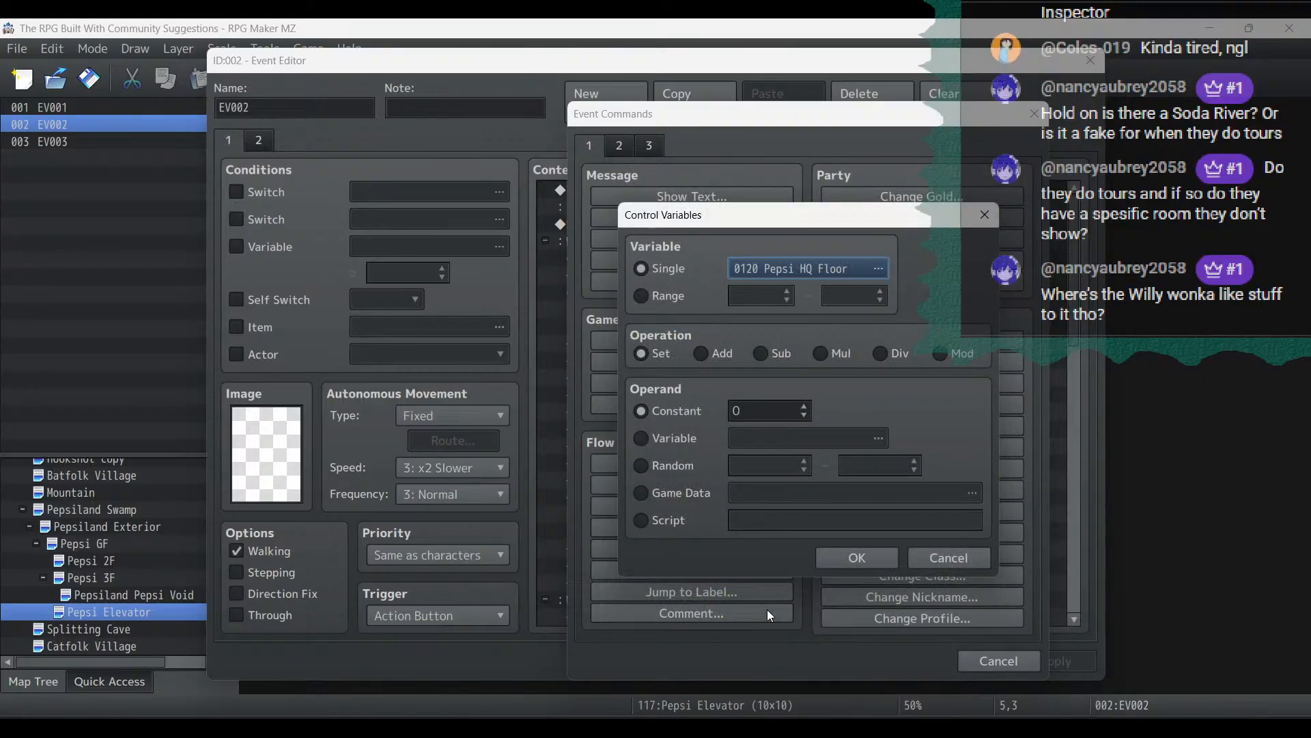
Set Pepsi HQ Floor to constant 1 in the Ground Floor branch and copy that command for reuse
{"action": "left_click", "coordinate": [806, 405]}
{"action": "left_click", "coordinate": [855, 559]}
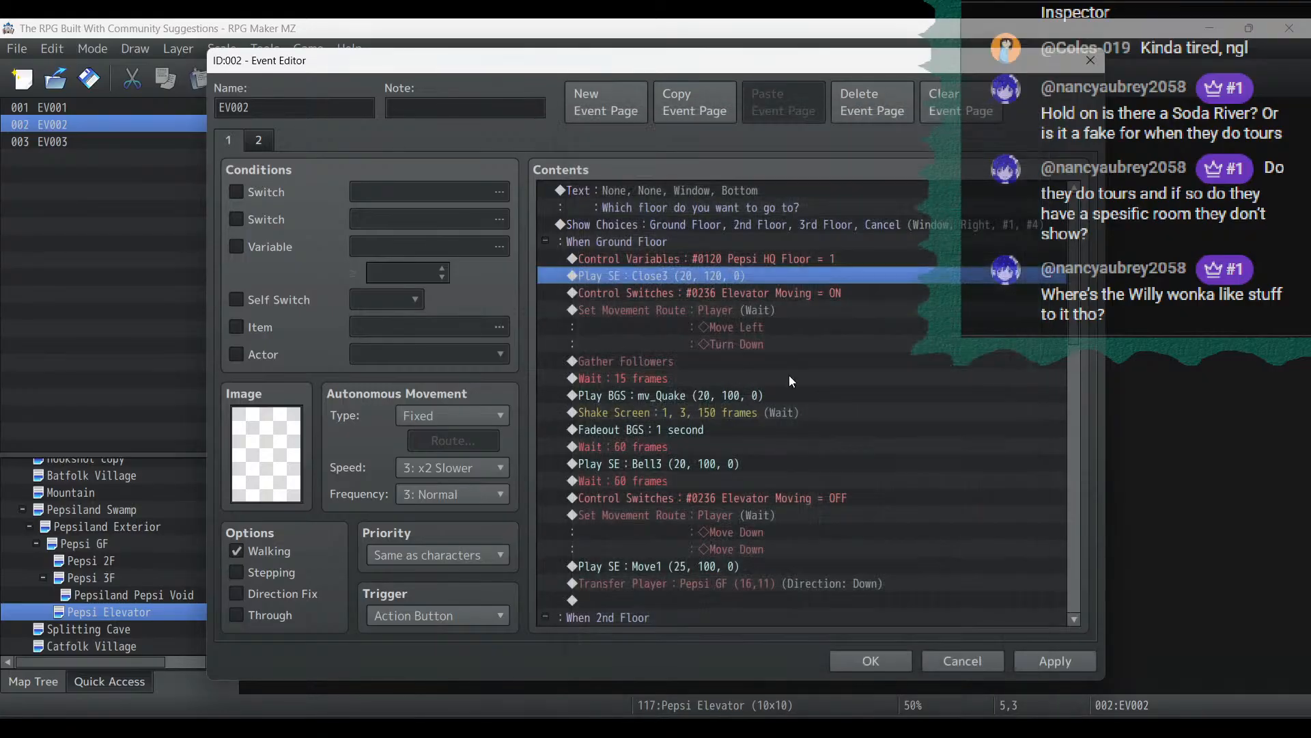
{"action": "left_click", "coordinate": [719, 260]}
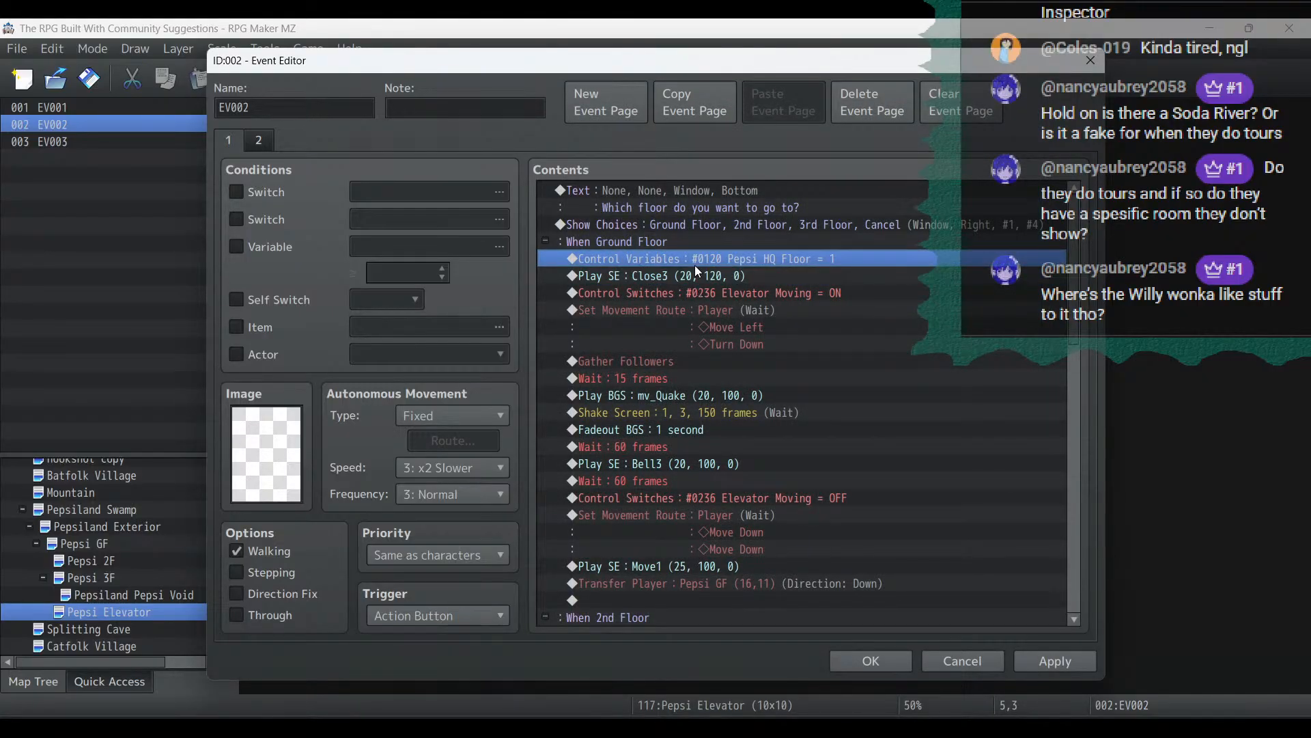
Paste the Pepsi HQ Floor command at the start of page 1's 2nd Floor branch and set its constant to 2
{"action": "scroll", "coordinate": [693, 260], "scroll_direction": "down", "scroll_amount": 9}
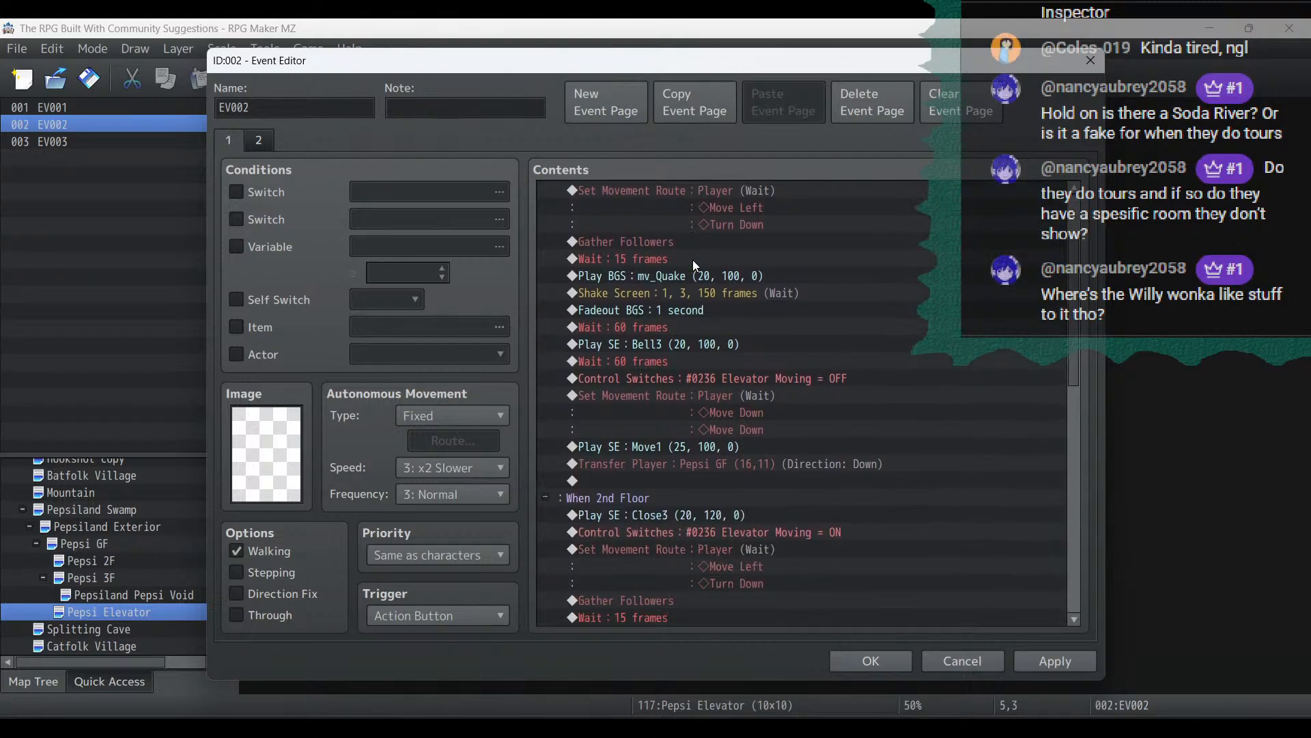
{"action": "scroll", "coordinate": [645, 328], "scroll_direction": "down", "scroll_amount": 2}
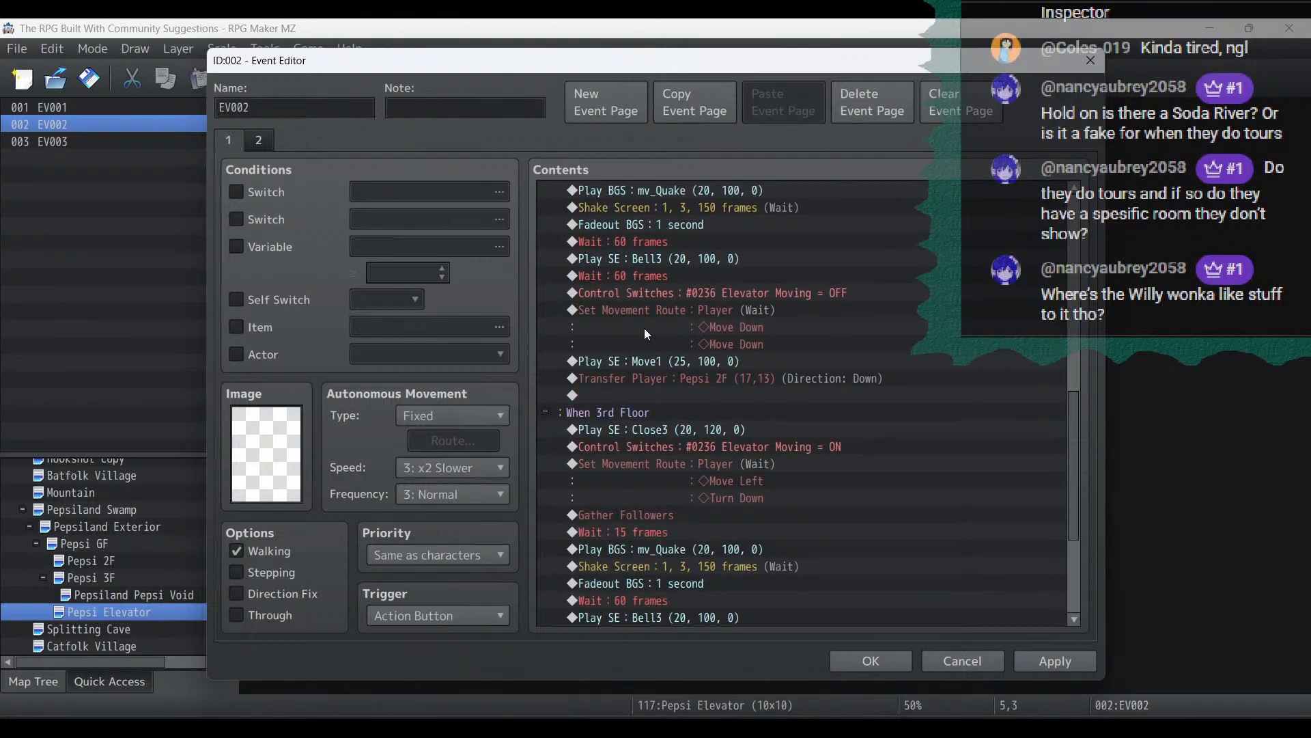
{"action": "left_click", "coordinate": [629, 433]}
{"action": "scroll", "coordinate": [695, 358], "scroll_direction": "up", "scroll_amount": 5}
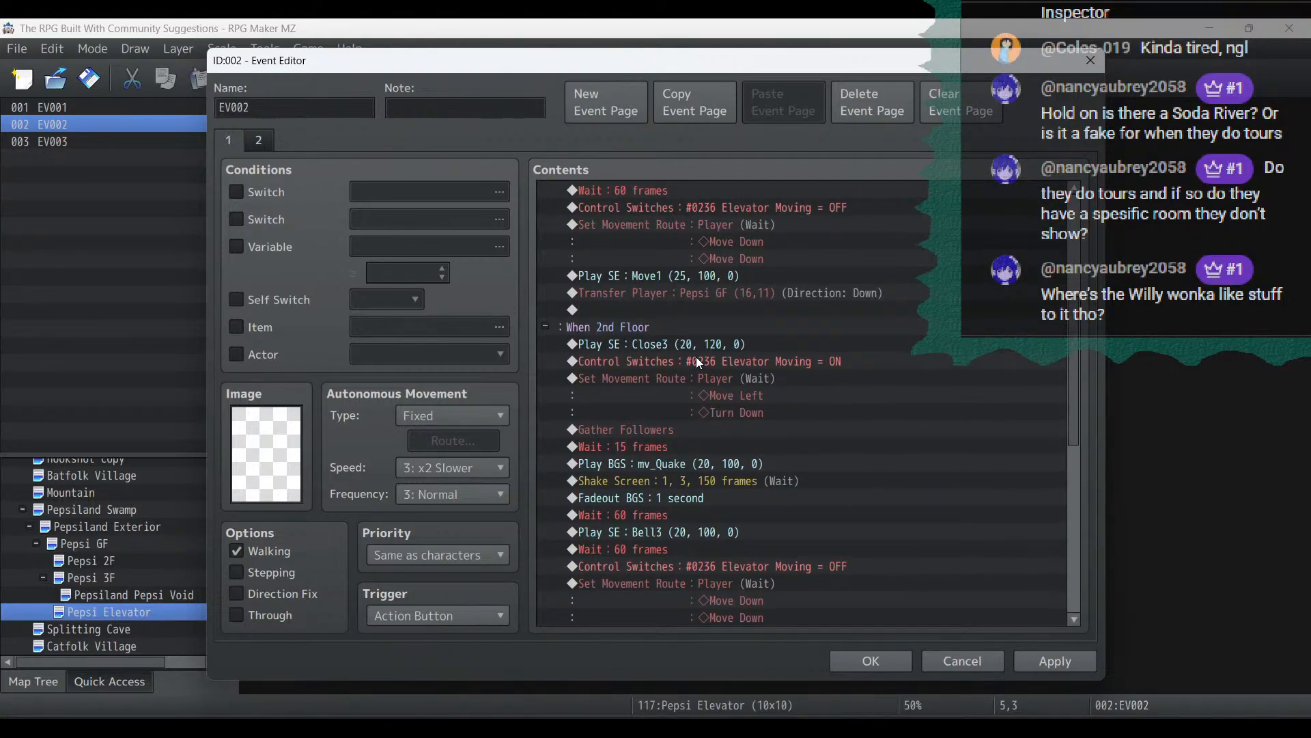
{"action": "key", "text": "ctrl+v"}
{"action": "double_click", "coordinate": [662, 346]}
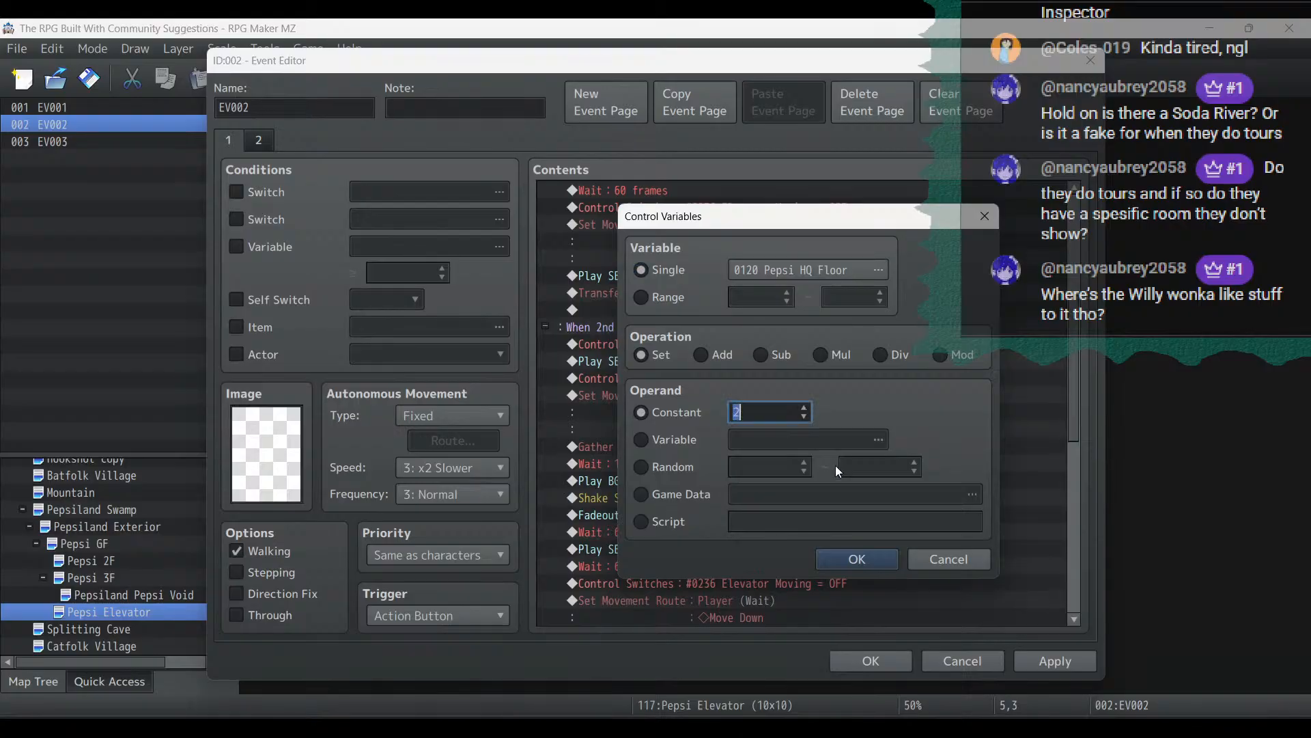
{"action": "left_click", "coordinate": [850, 560]}
Paste the Pepsi HQ Floor command at the start of page 1's 3rd Floor branch and set its constant to 3
{"action": "scroll", "coordinate": [713, 415], "scroll_direction": "down", "scroll_amount": 5}
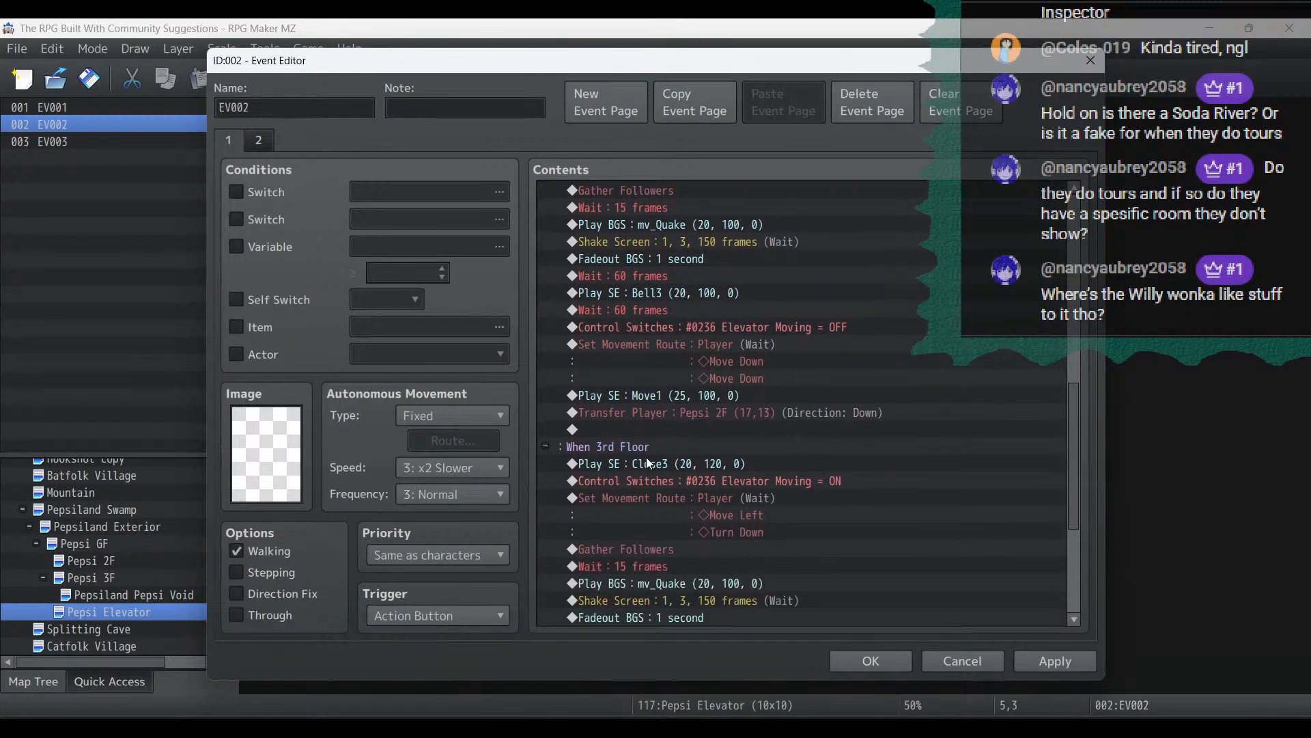
{"action": "left_click", "coordinate": [646, 457]}
{"action": "key", "text": "ctrl+v"}
{"action": "double_click", "coordinate": [645, 469]}
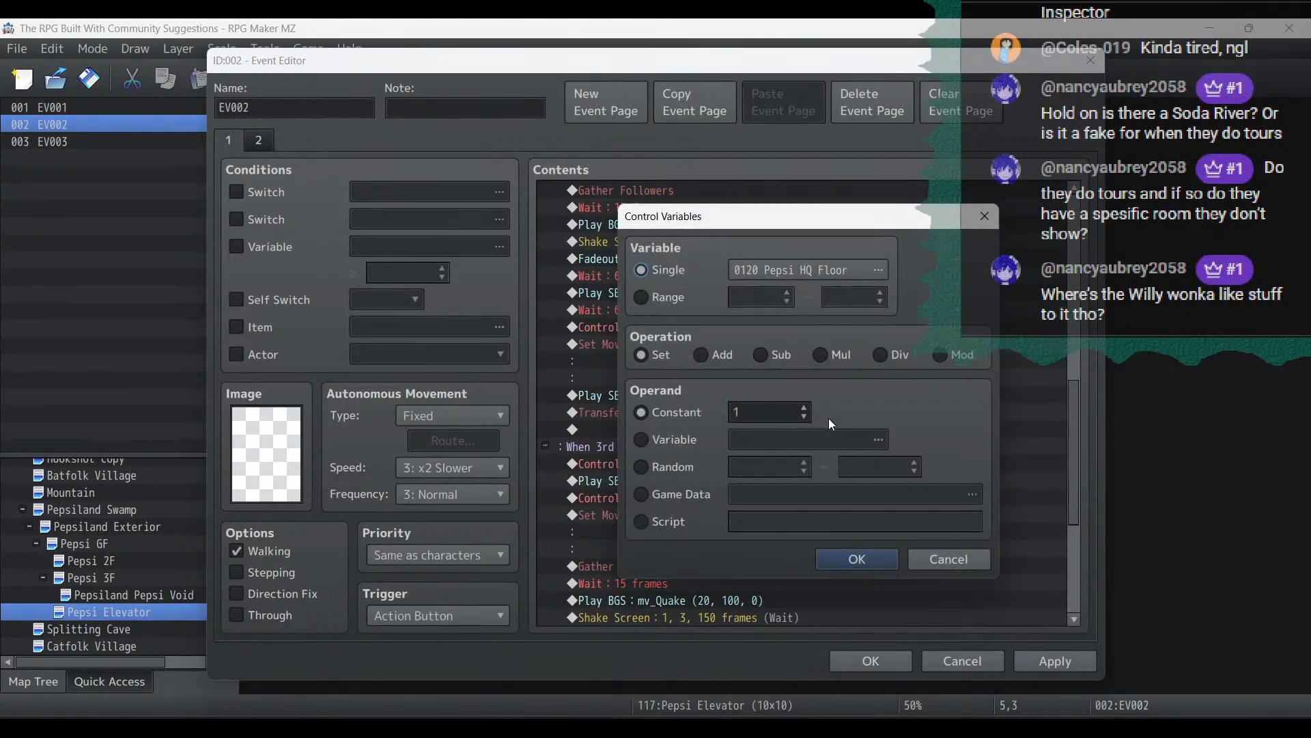
{"action": "left_click", "coordinate": [804, 407]}
{"action": "left_click", "coordinate": [854, 559]}
Paste the command setting Pepsi HQ Floor to 1 at the start of the Ground Floor branch on event page 2
{"action": "scroll", "coordinate": [822, 474], "scroll_direction": "down", "scroll_amount": 4}
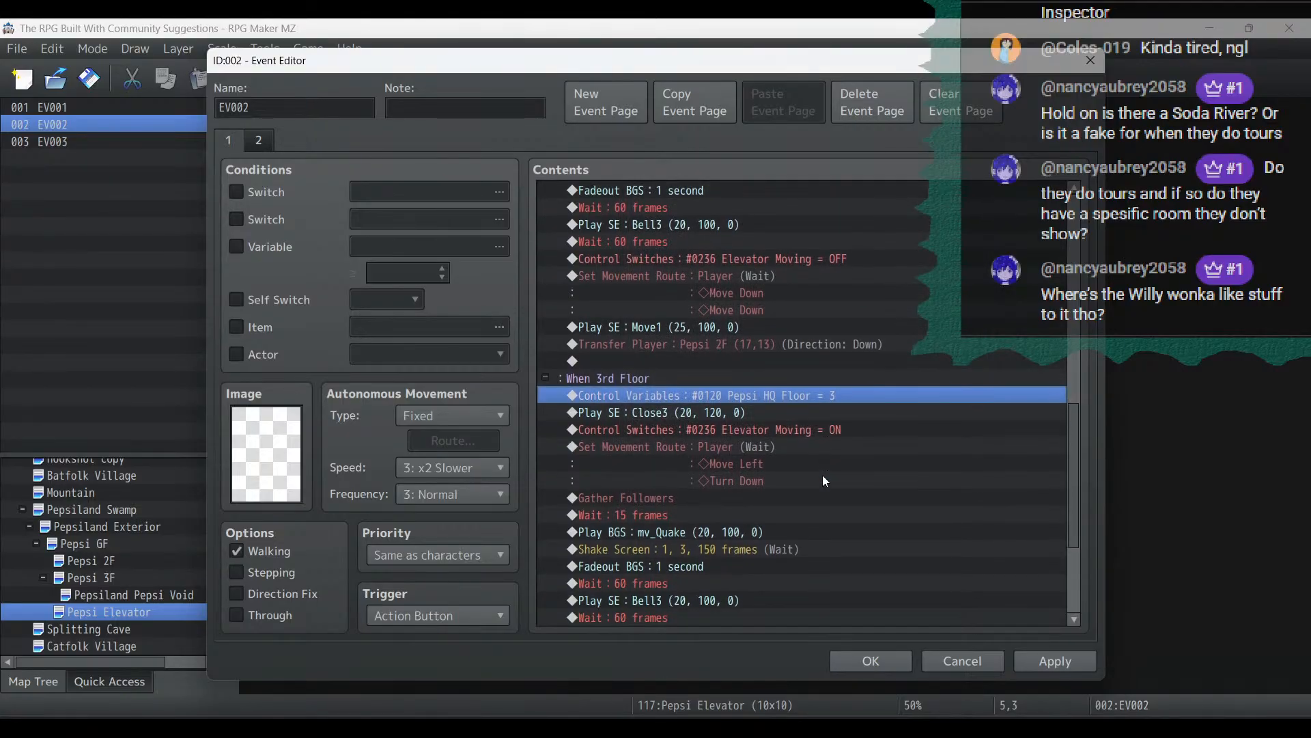
{"action": "scroll", "coordinate": [823, 478], "scroll_direction": "down", "scroll_amount": 1}
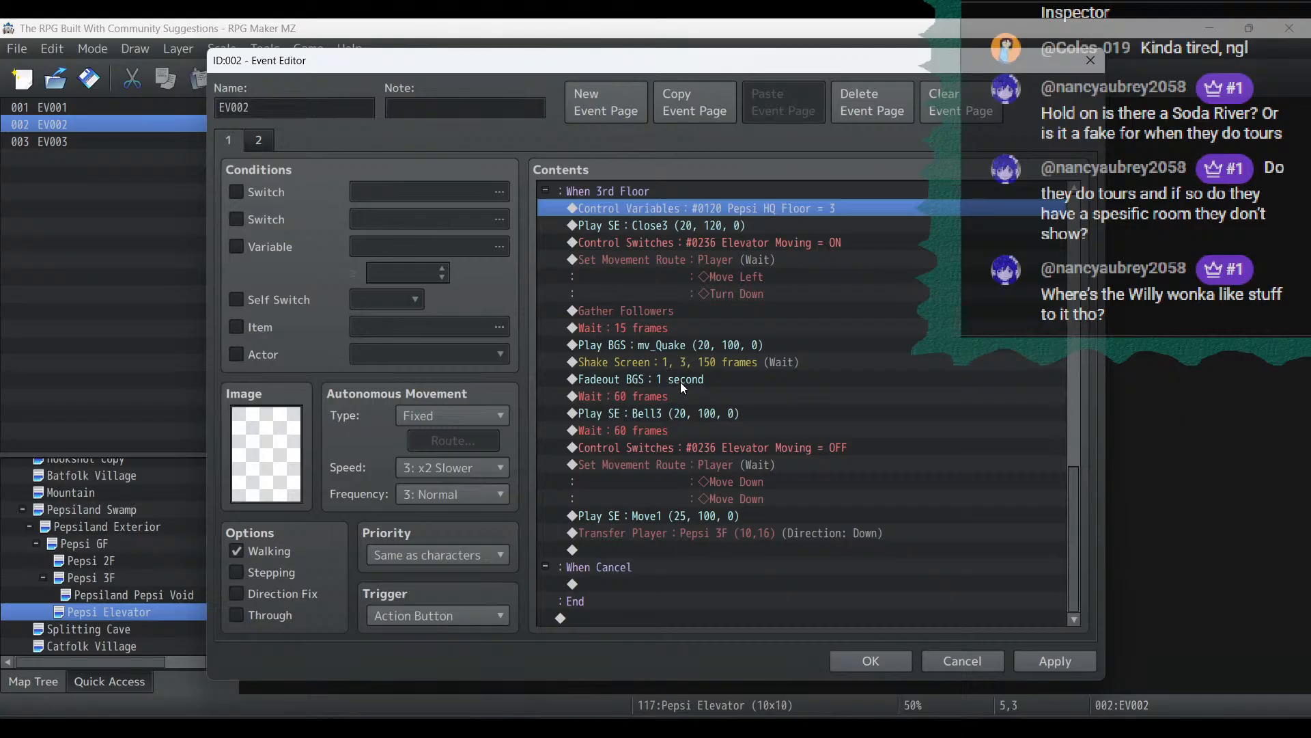
{"action": "scroll", "coordinate": [703, 396], "scroll_direction": "up", "scroll_amount": 2}
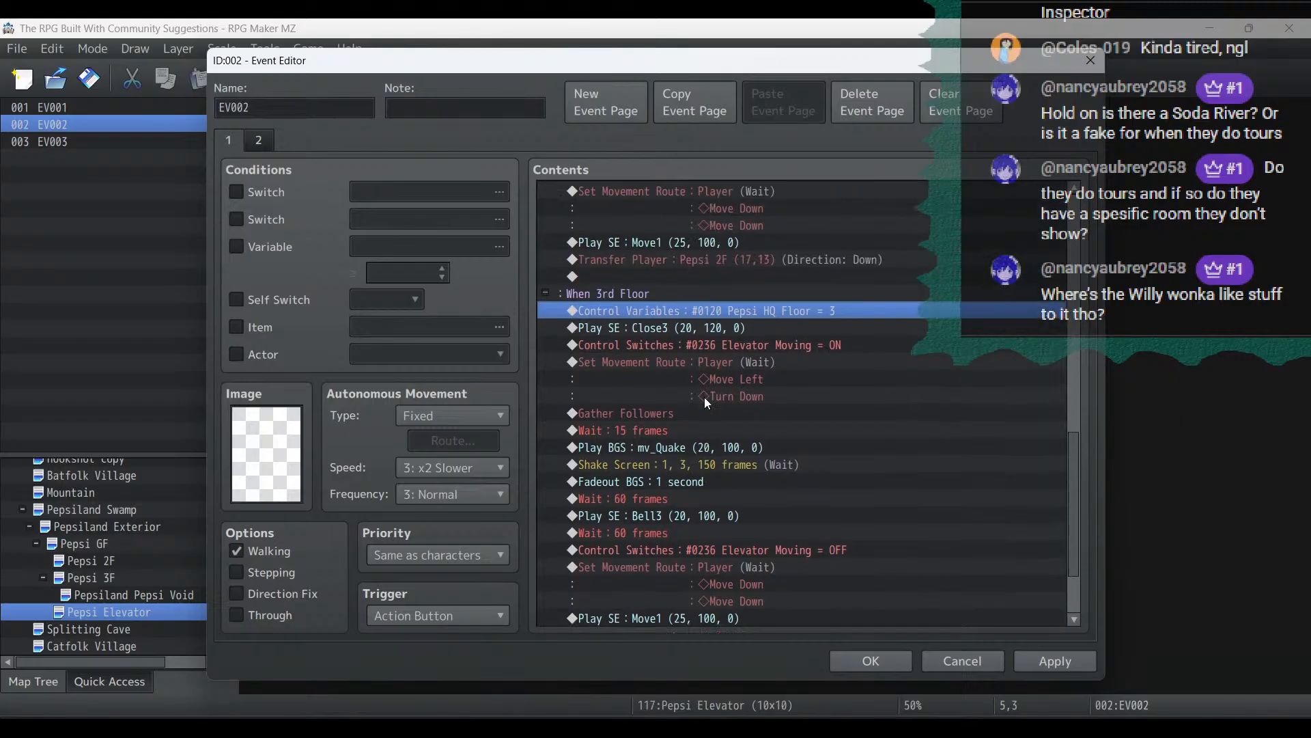
{"action": "scroll", "coordinate": [674, 376], "scroll_direction": "up", "scroll_amount": 12}
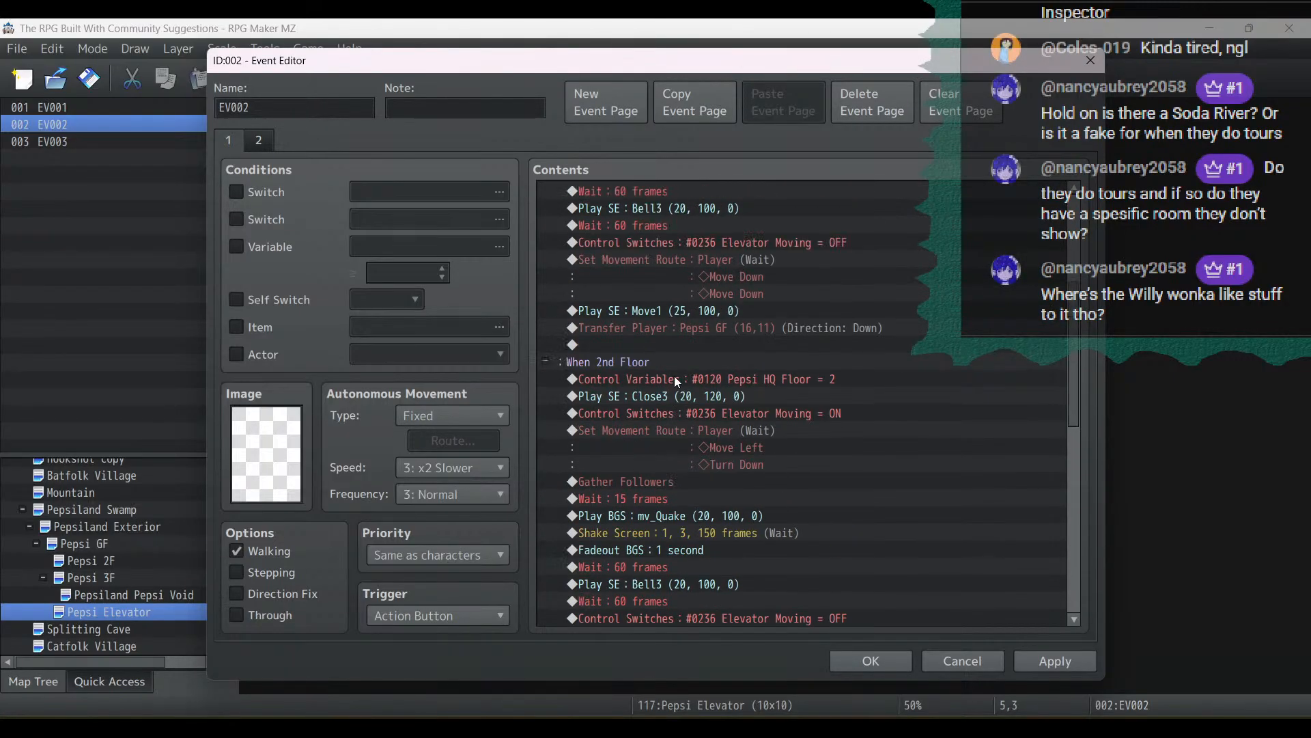
{"action": "left_click", "coordinate": [263, 136]}
{"action": "left_click", "coordinate": [671, 259]}
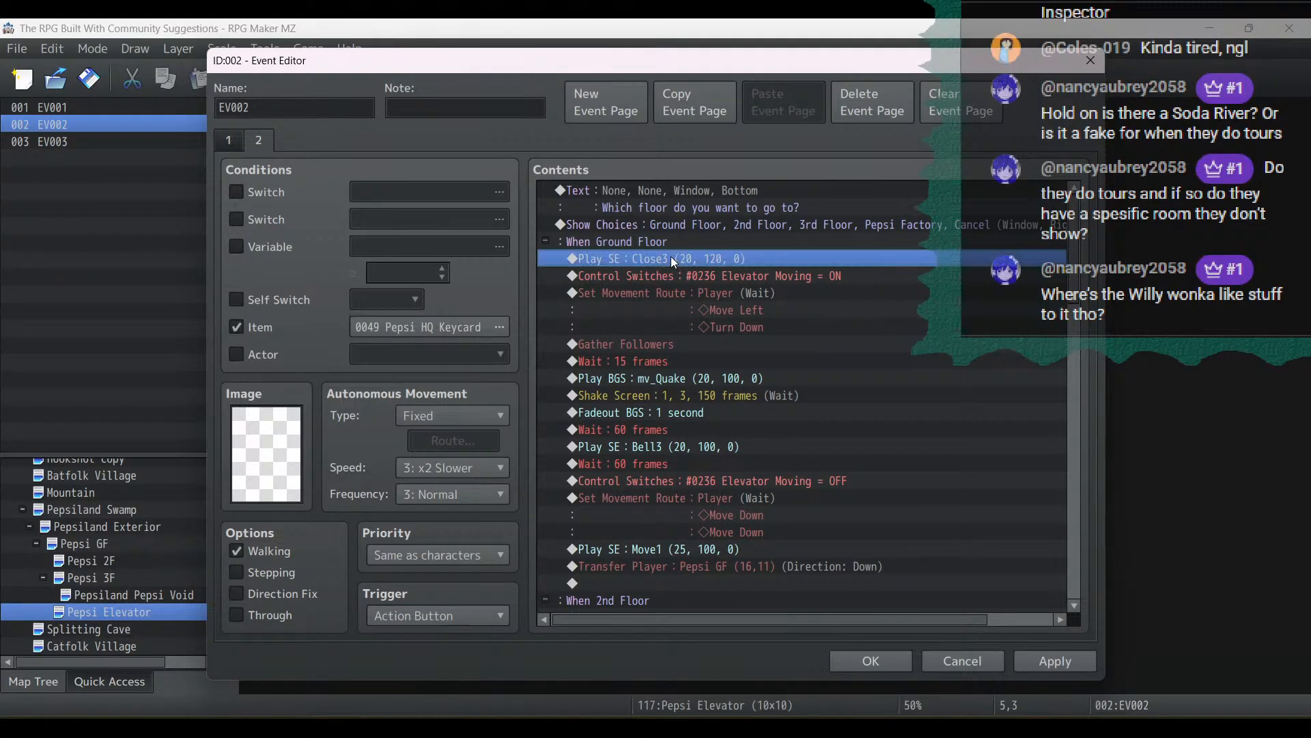
{"action": "key", "text": "ctrl+v"}
Paste the Pepsi HQ Floor command at the start of page 2's 2nd Floor branch and set its constant to 2
{"action": "scroll", "coordinate": [674, 258], "scroll_direction": "down", "scroll_amount": 4}
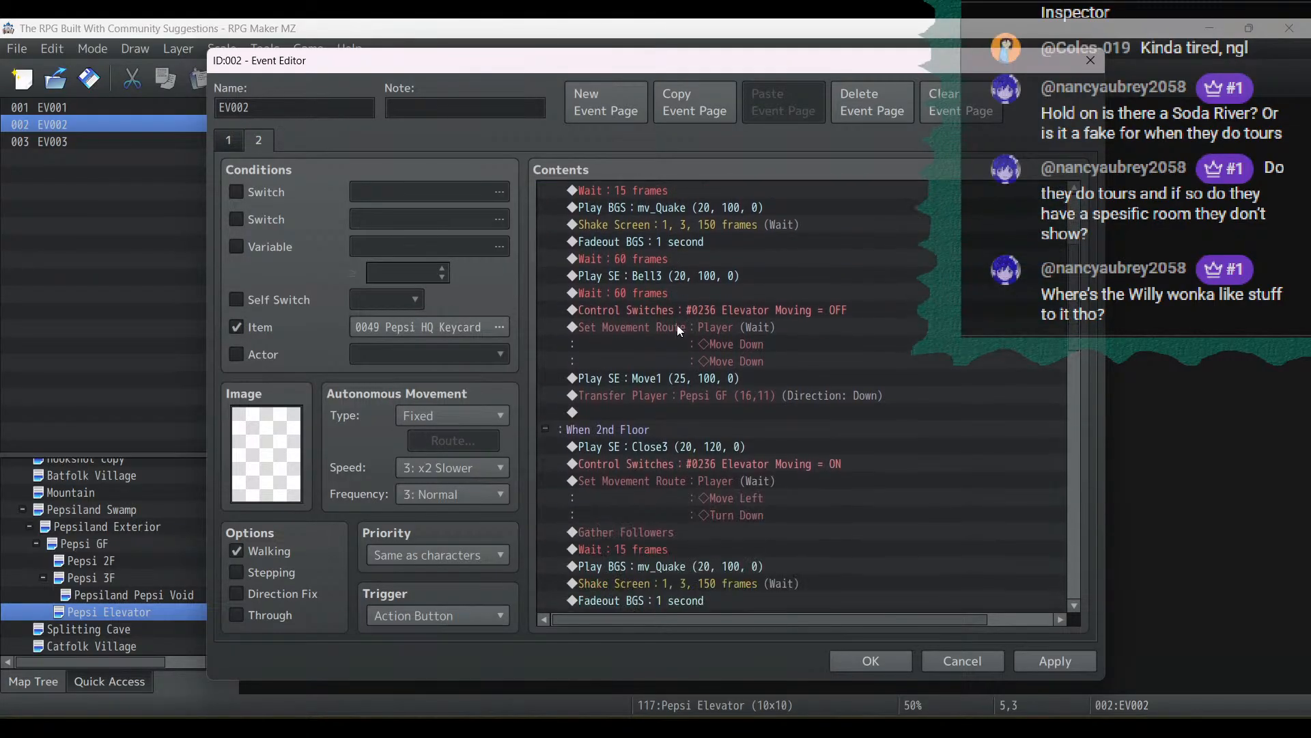
{"action": "left_click", "coordinate": [649, 446]}
{"action": "key", "text": "ctrl+v"}
{"action": "double_click", "coordinate": [678, 447]}
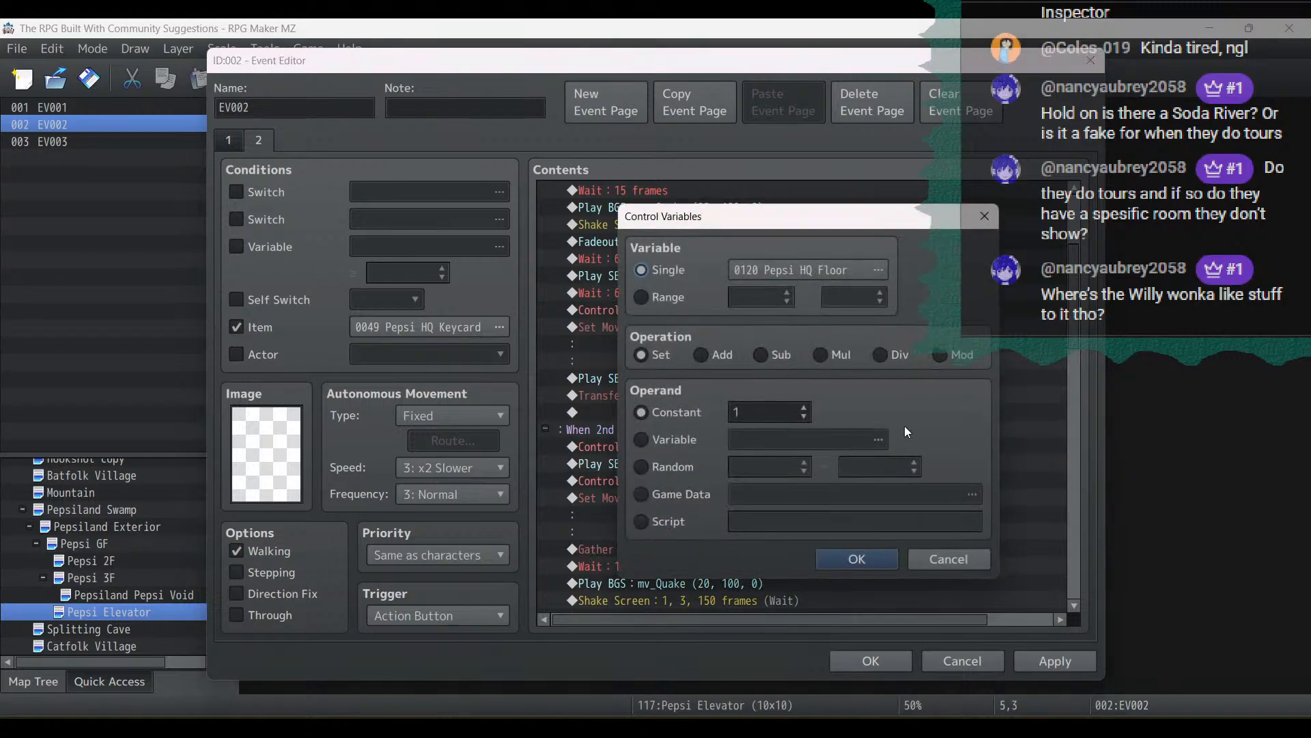
{"action": "left_click", "coordinate": [804, 408]}
{"action": "left_click", "coordinate": [857, 558]}
Paste the Pepsi HQ Floor command at the start of page 2's 3rd Floor branch and set its constant to 3
{"action": "scroll", "coordinate": [749, 424], "scroll_direction": "down", "scroll_amount": 5}
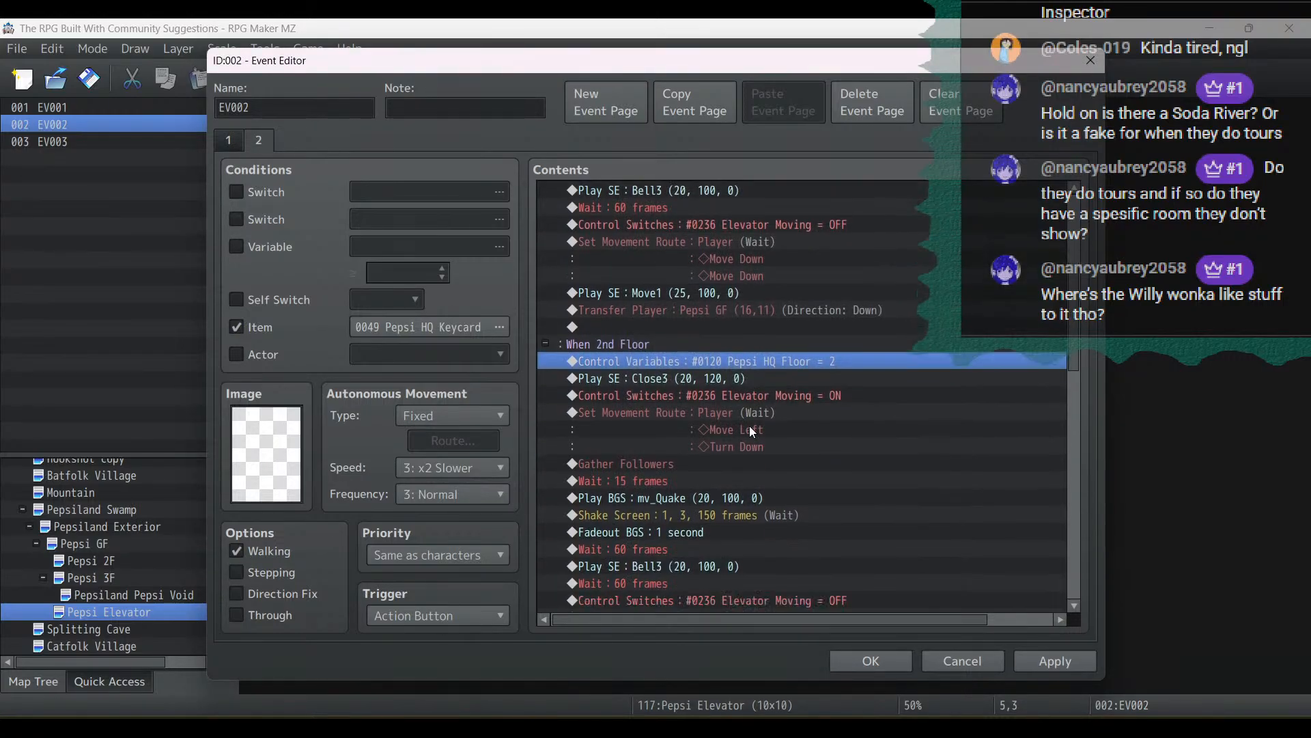
{"action": "scroll", "coordinate": [748, 424], "scroll_direction": "down", "scroll_amount": 2}
{"action": "left_click", "coordinate": [677, 481]}
{"action": "key", "text": "ctrl+v"}
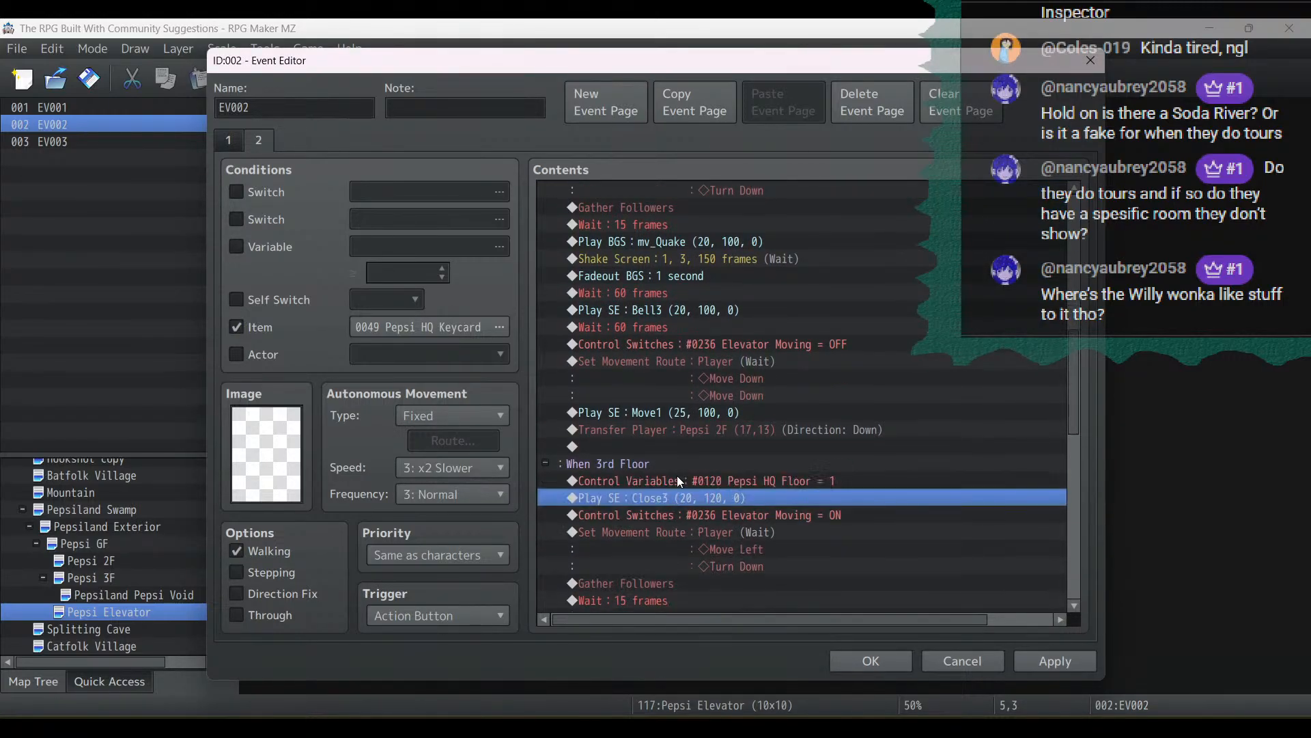
{"action": "left_click", "coordinate": [677, 476]}
{"action": "double_click", "coordinate": [677, 480]}
{"action": "left_click", "coordinate": [805, 403]}
{"action": "left_click", "coordinate": [805, 403]}
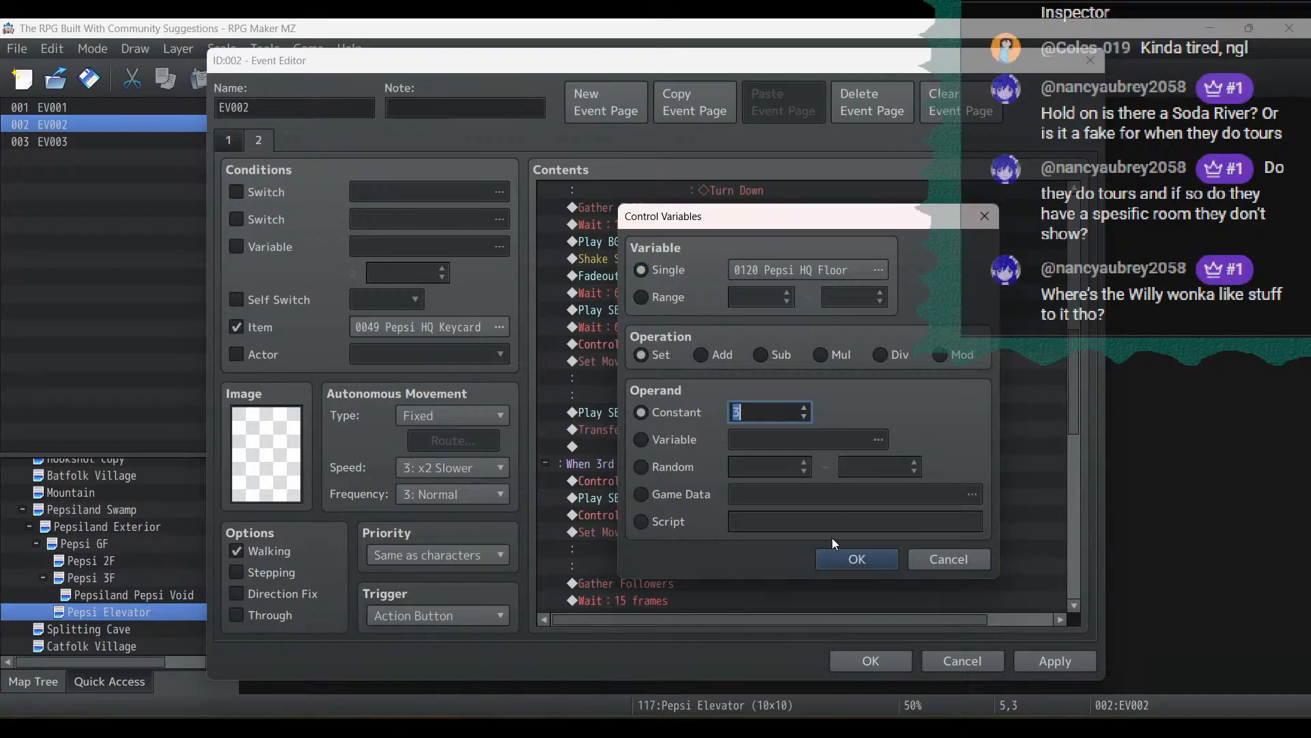
{"action": "left_click", "coordinate": [840, 551]}
Paste the Pepsi HQ Floor command into page 2's Pepsi Factory branch with constant -1, and confirm the event changes
{"action": "scroll", "coordinate": [726, 442], "scroll_direction": "down", "scroll_amount": 8}
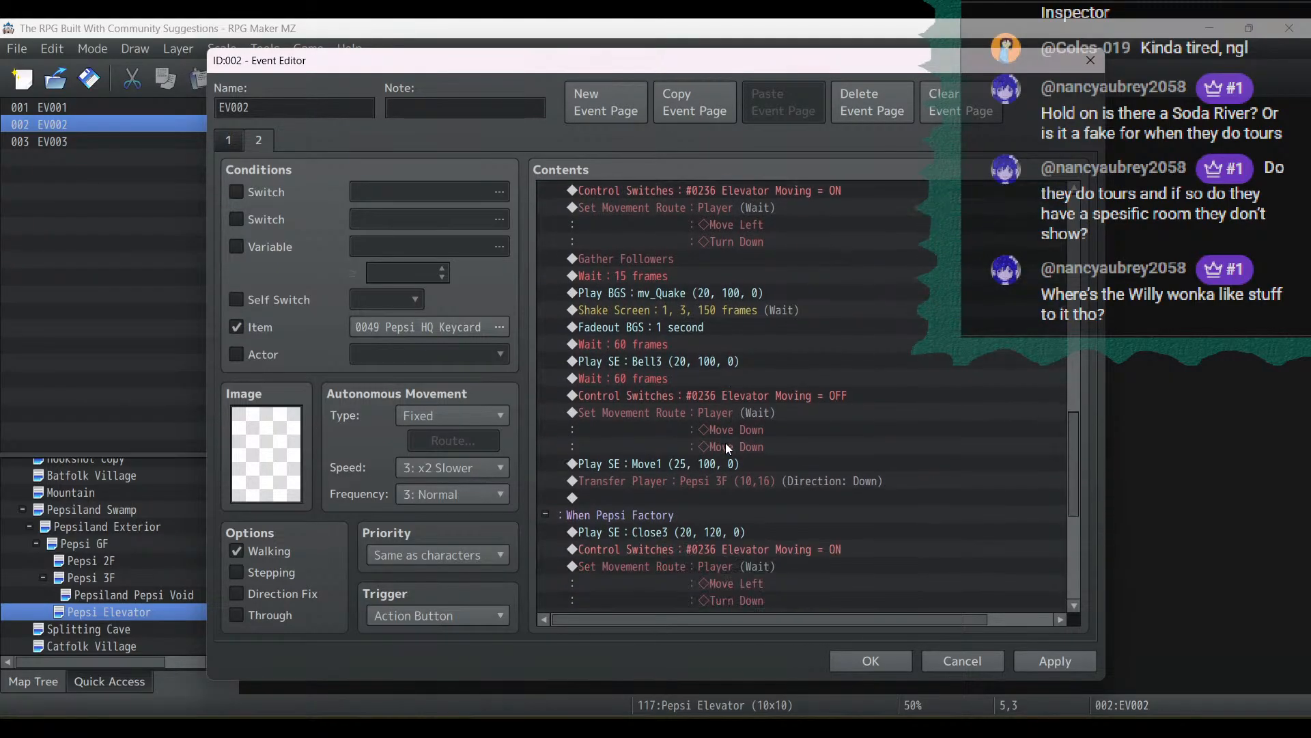
{"action": "left_click", "coordinate": [710, 447]}
{"action": "key", "text": "ctrl+v"}
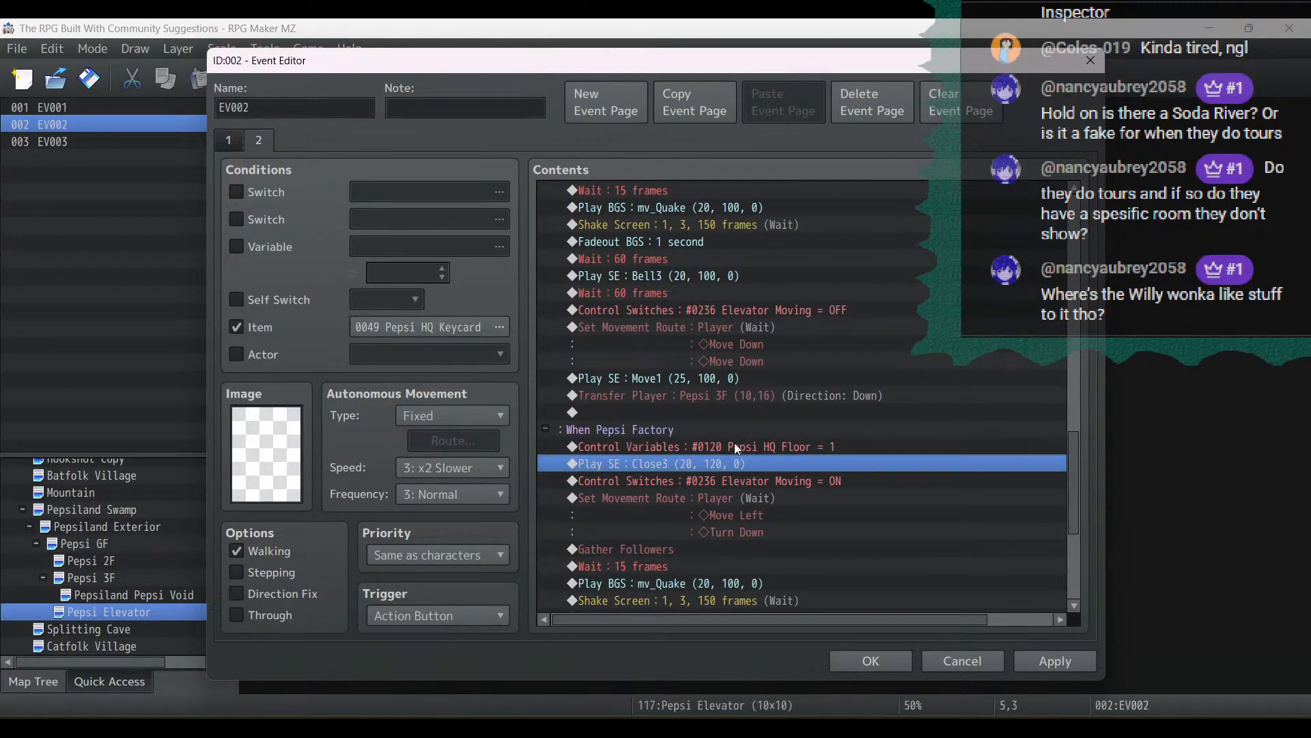
{"action": "double_click", "coordinate": [733, 444]}
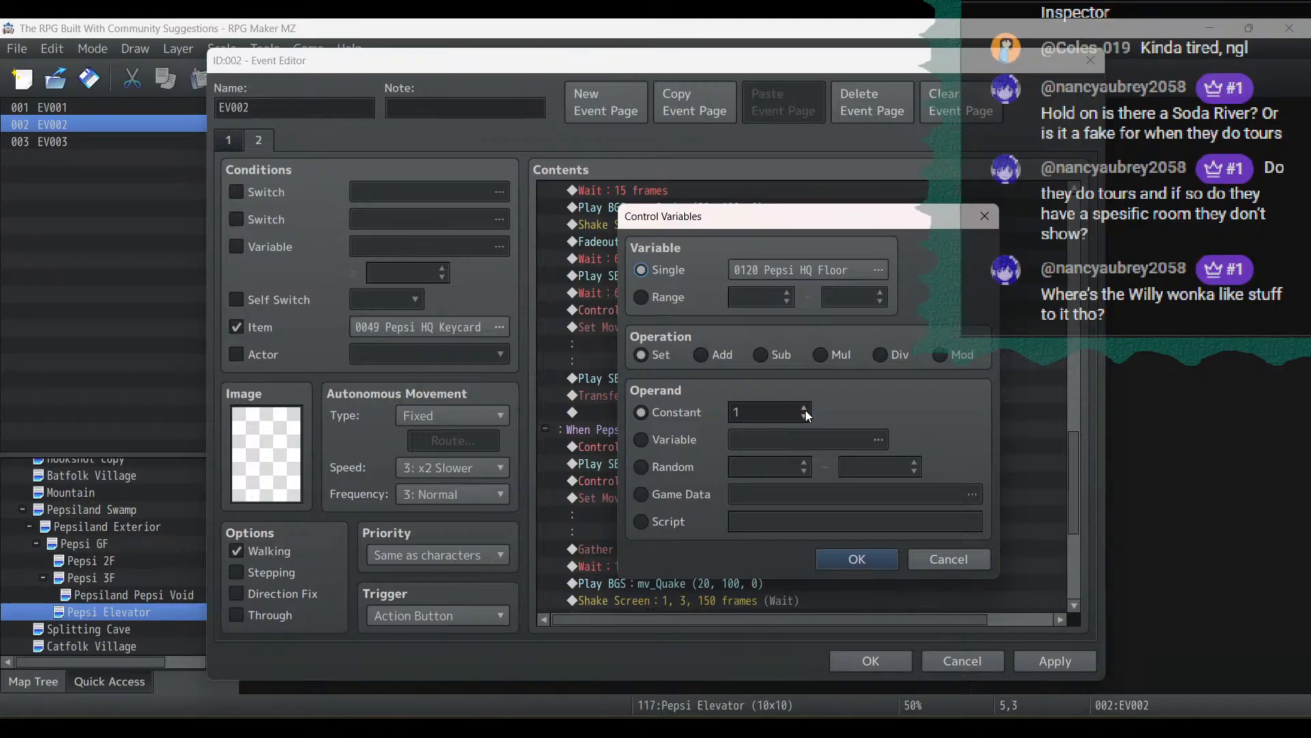
{"action": "left_click", "coordinate": [803, 417]}
{"action": "left_click", "coordinate": [803, 417]}
{"action": "left_click", "coordinate": [856, 558]}
{"action": "left_click", "coordinate": [1055, 661]}
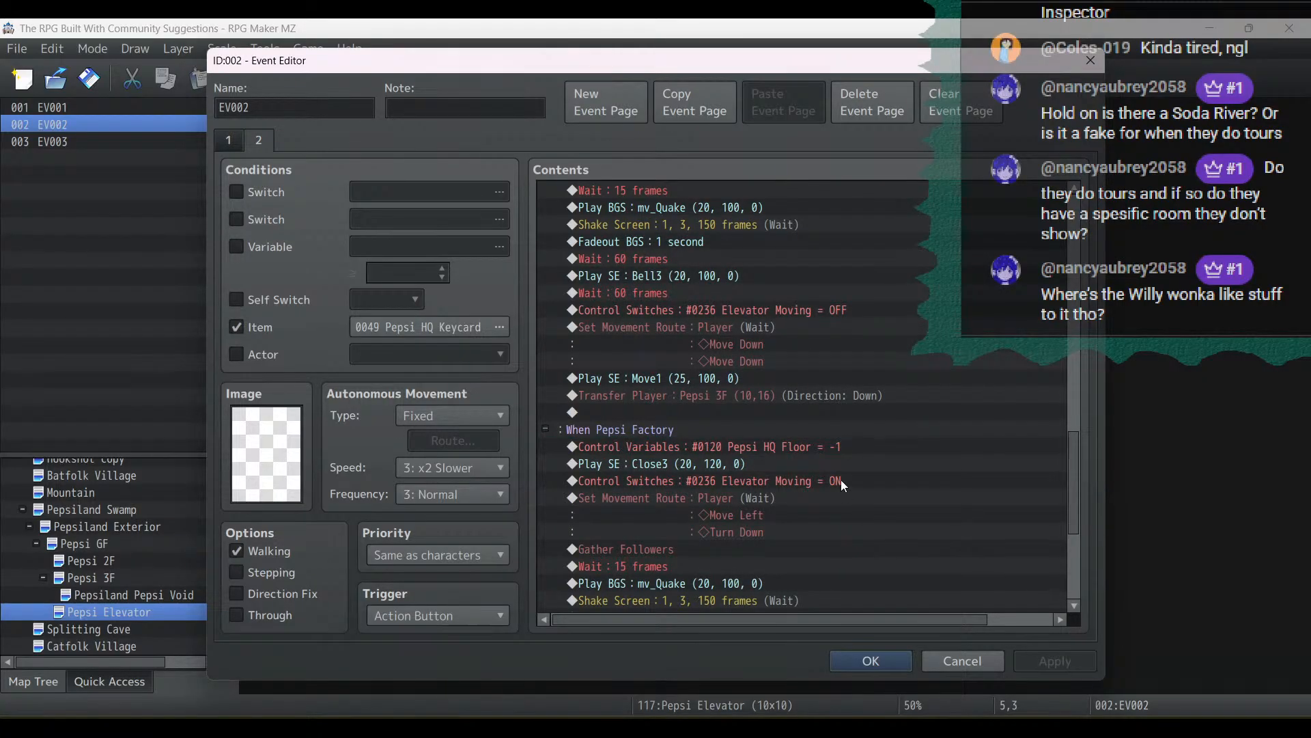
{"action": "scroll", "coordinate": [841, 480], "scroll_direction": "down", "scroll_amount": 5}
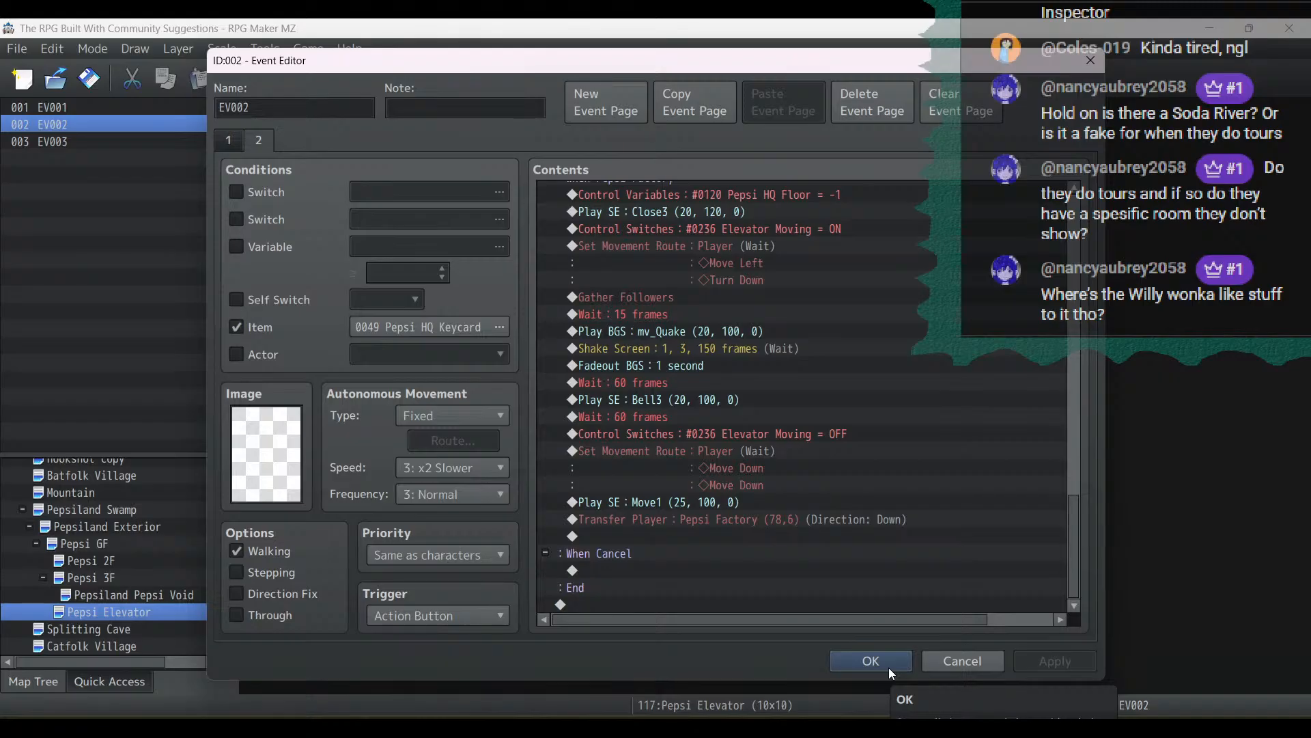
{"action": "left_click", "coordinate": [871, 660]}
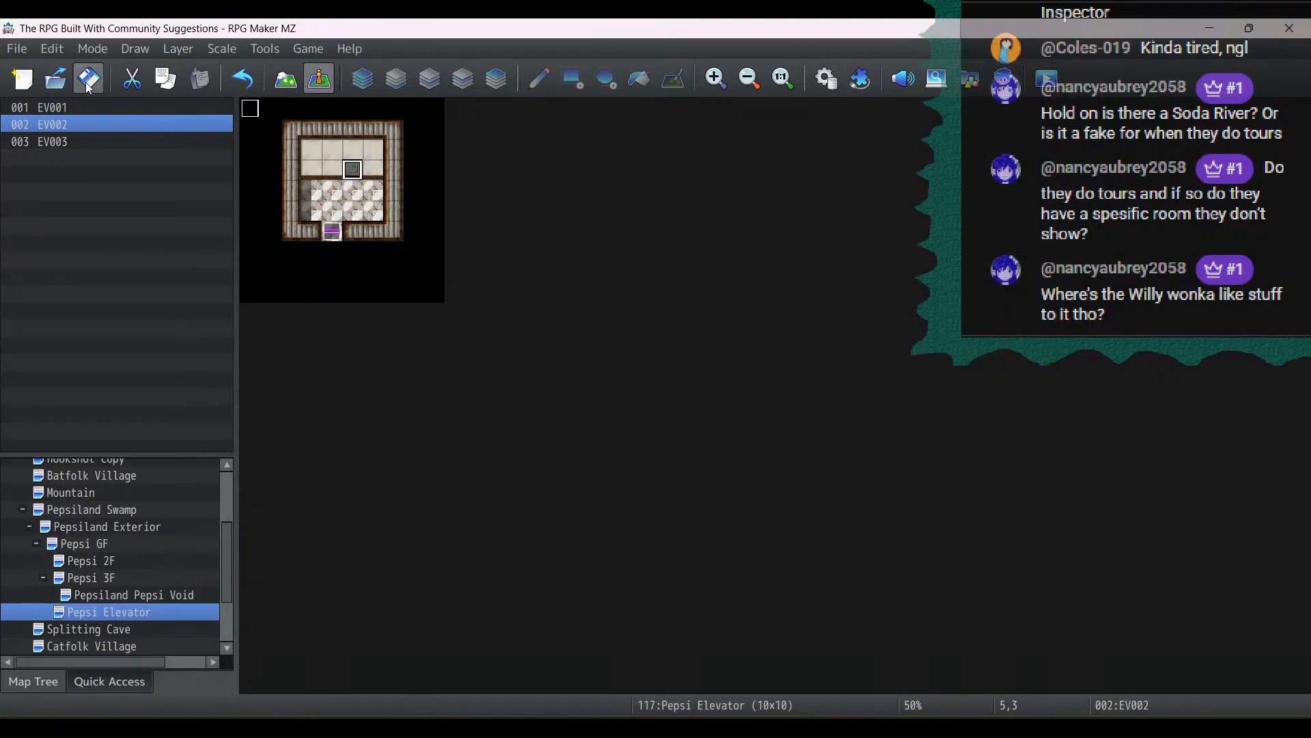
Save the project and open the Pepsiland Exterior map
{"action": "left_click", "coordinate": [86, 84]}
{"action": "left_click", "coordinate": [105, 544]}
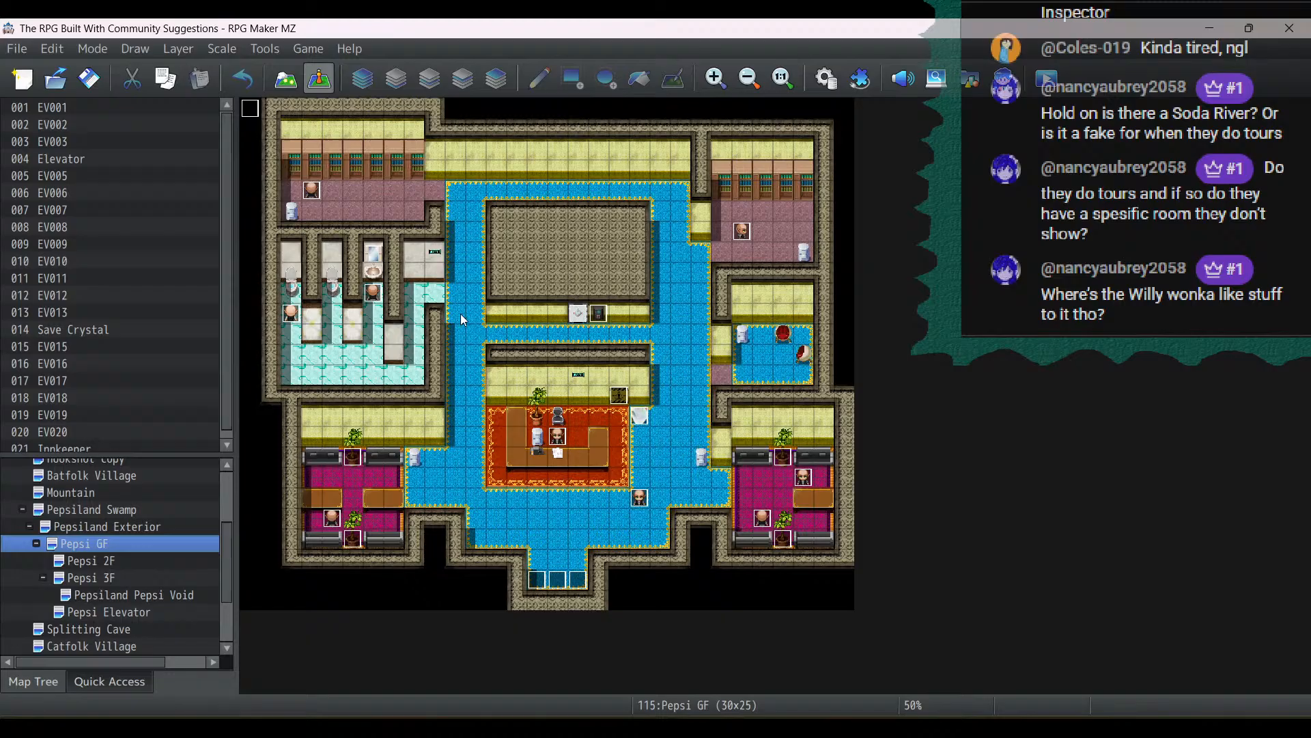
{"action": "left_click", "coordinate": [99, 499]}
{"action": "left_click", "coordinate": [104, 529]}
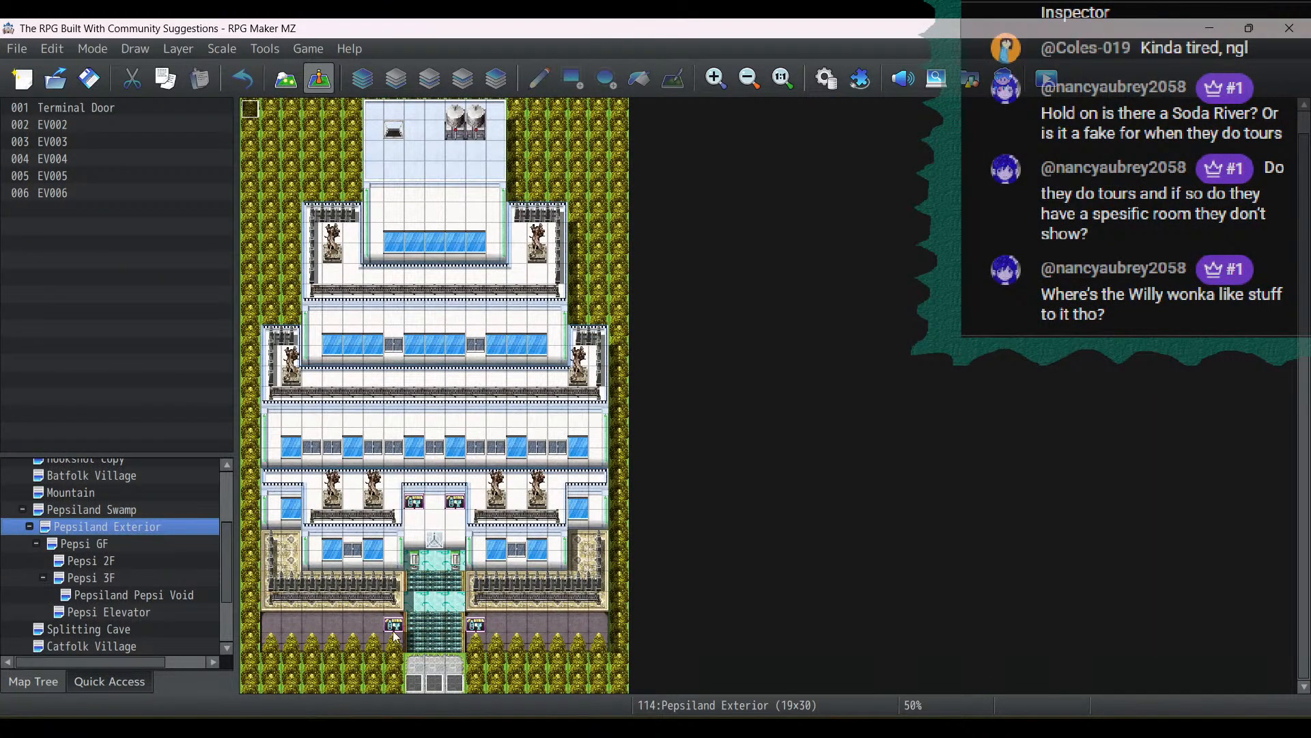
Paste the Pepsi HQ Floor command at the start of exit event EV003 and set its constant to 0
{"action": "double_click", "coordinate": [420, 687]}
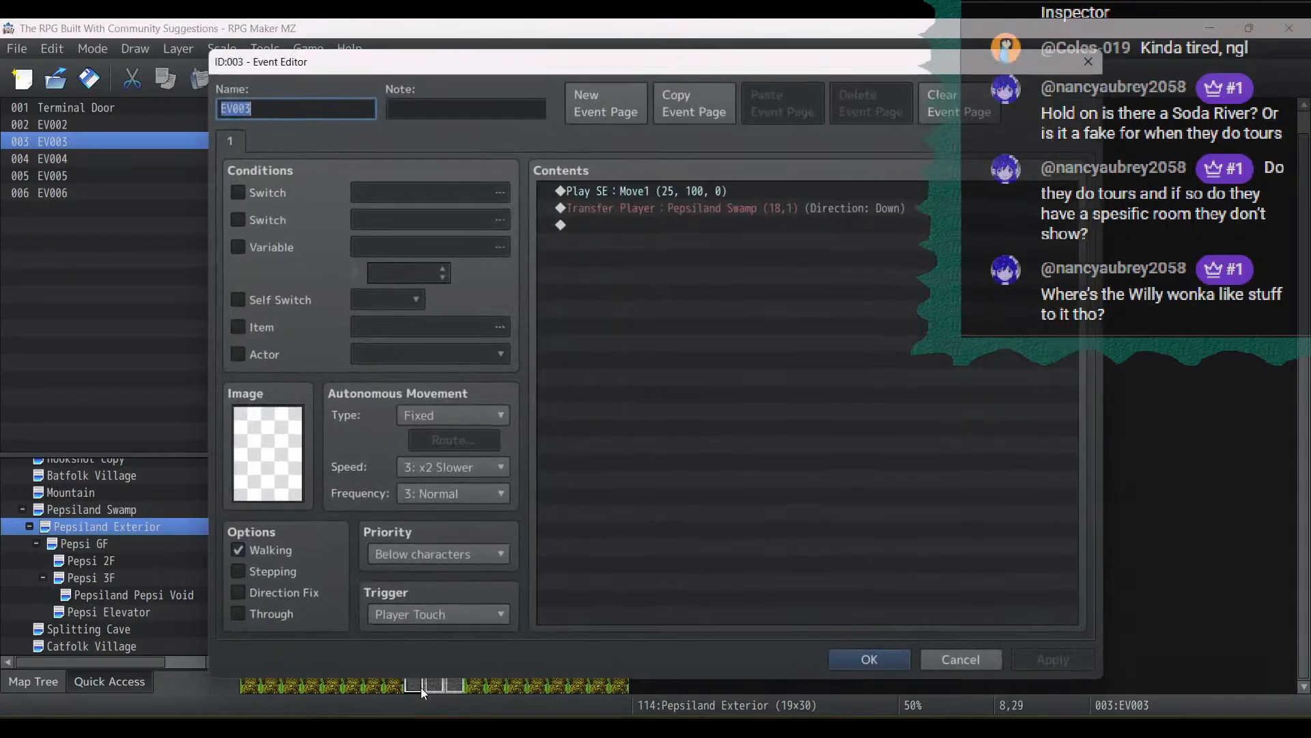
{"action": "key", "text": "ctrl+v"}
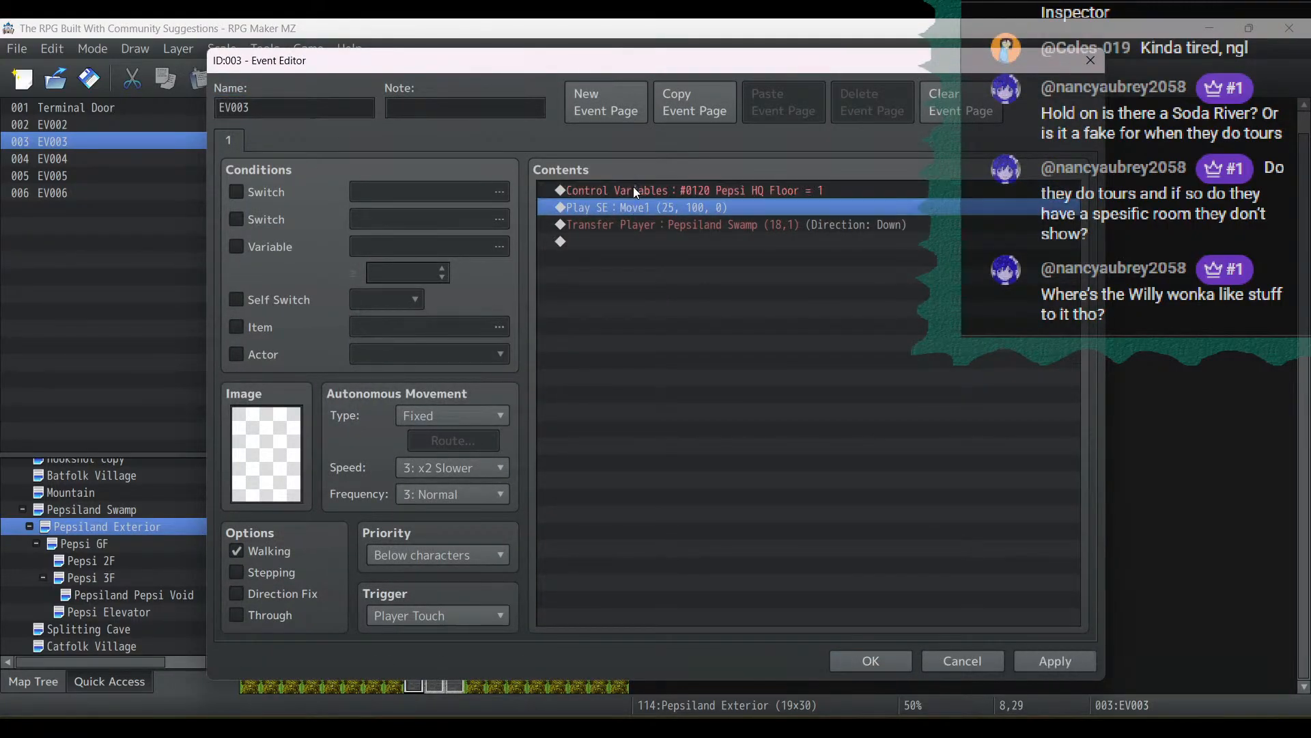
{"action": "double_click", "coordinate": [633, 190]}
{"action": "left_click", "coordinate": [804, 416]}
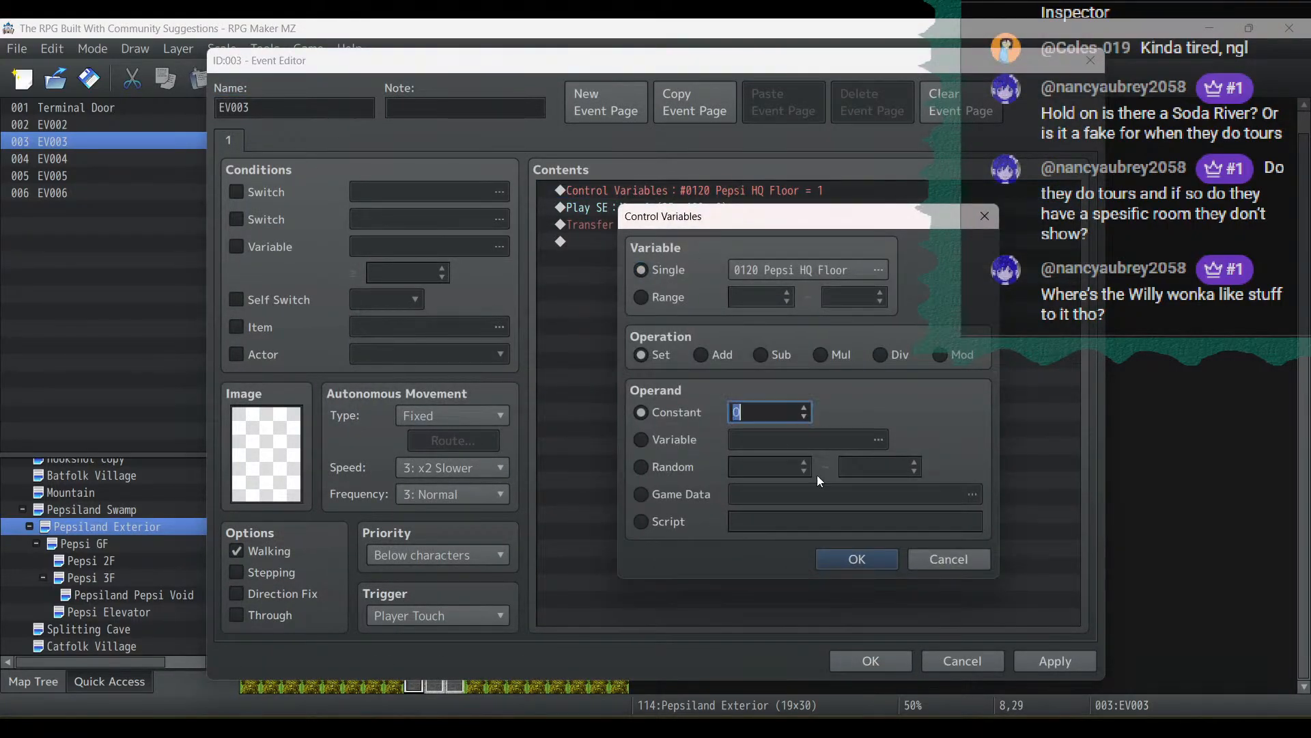
{"action": "left_click", "coordinate": [858, 559]}
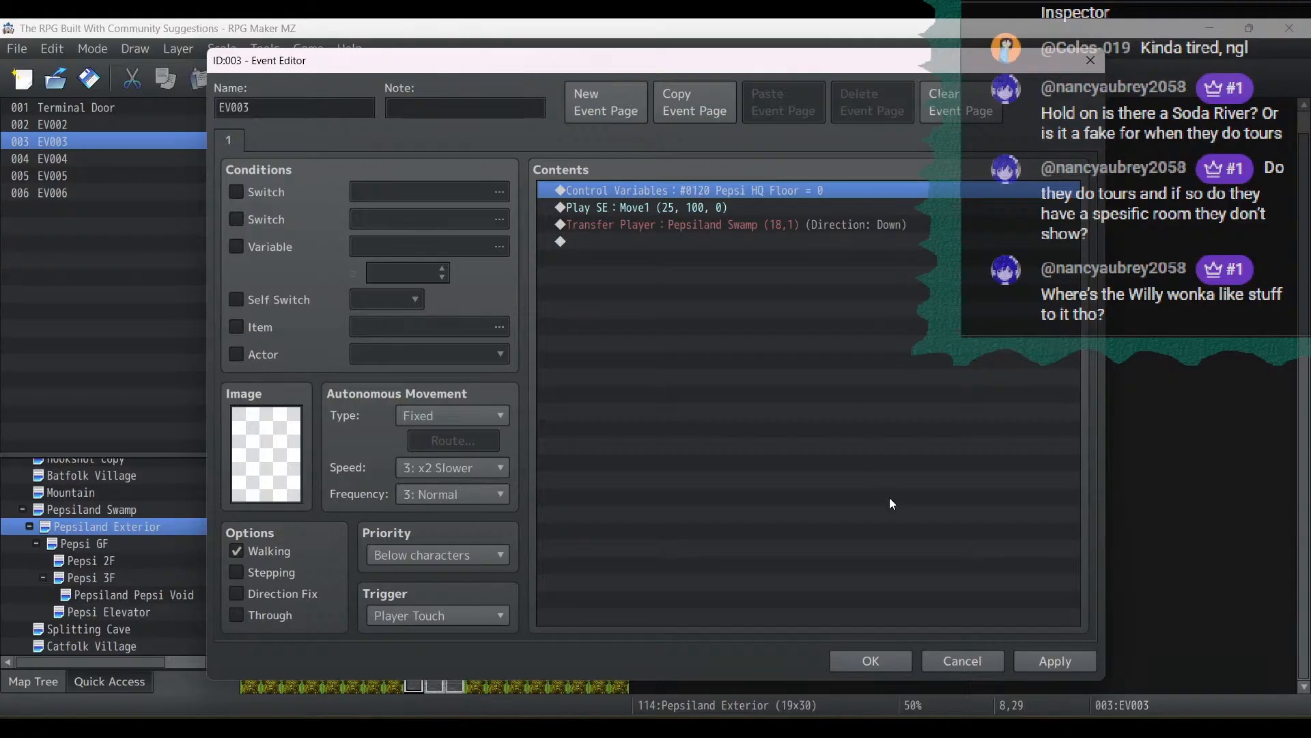
{"action": "left_click", "coordinate": [877, 656]}
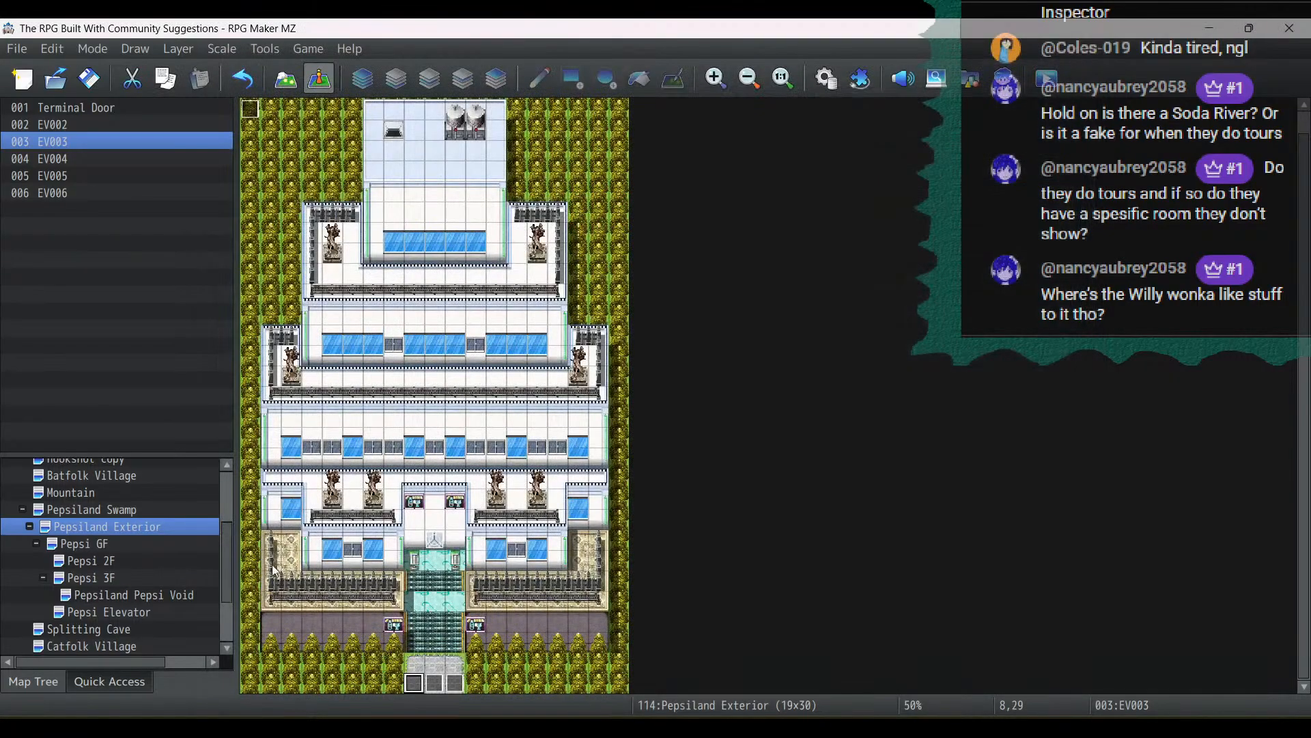
Paste the command setting Pepsi HQ Floor to 0 before the Move1 sound in the middle exit event, EV004
{"action": "double_click", "coordinate": [438, 686]}
{"action": "left_click", "coordinate": [661, 190]}
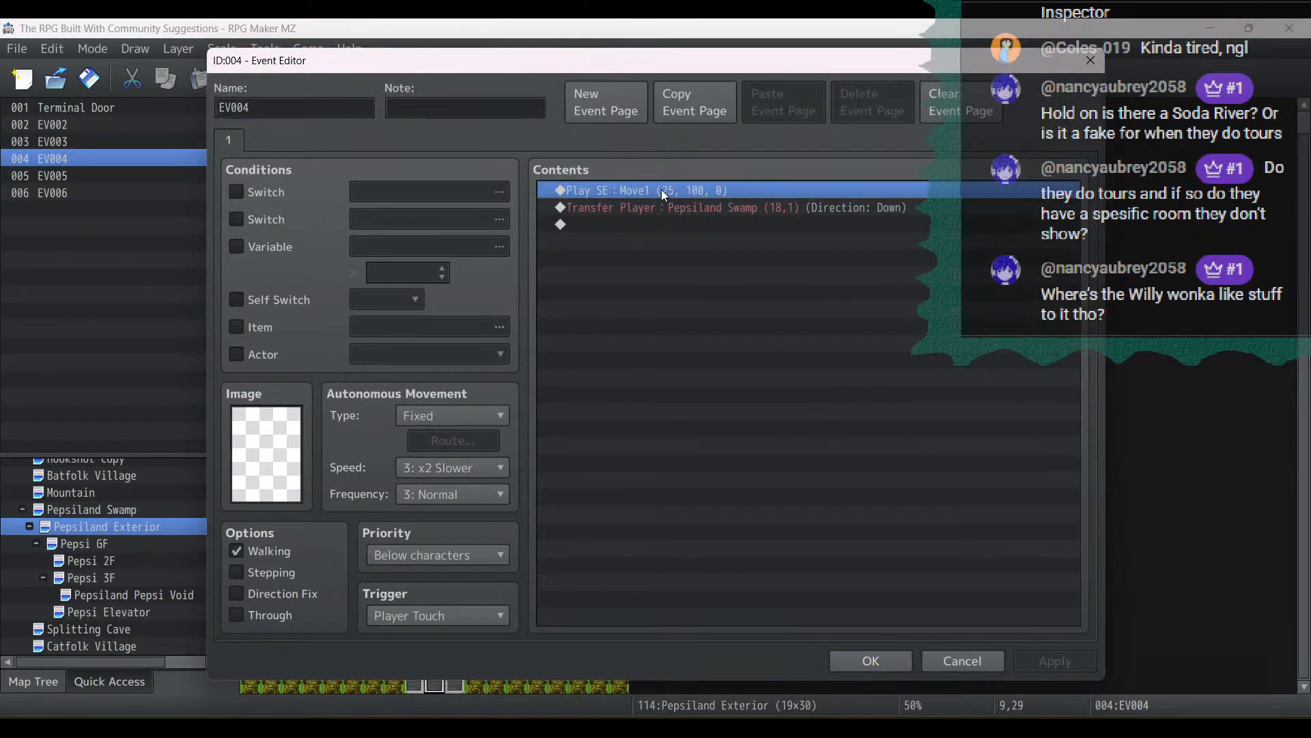
{"action": "type", "text": "Control Variables : #0120 Pepsi HQ Floor = 0"}
{"action": "left_click", "coordinate": [1058, 666]}
{"action": "left_click", "coordinate": [876, 662]}
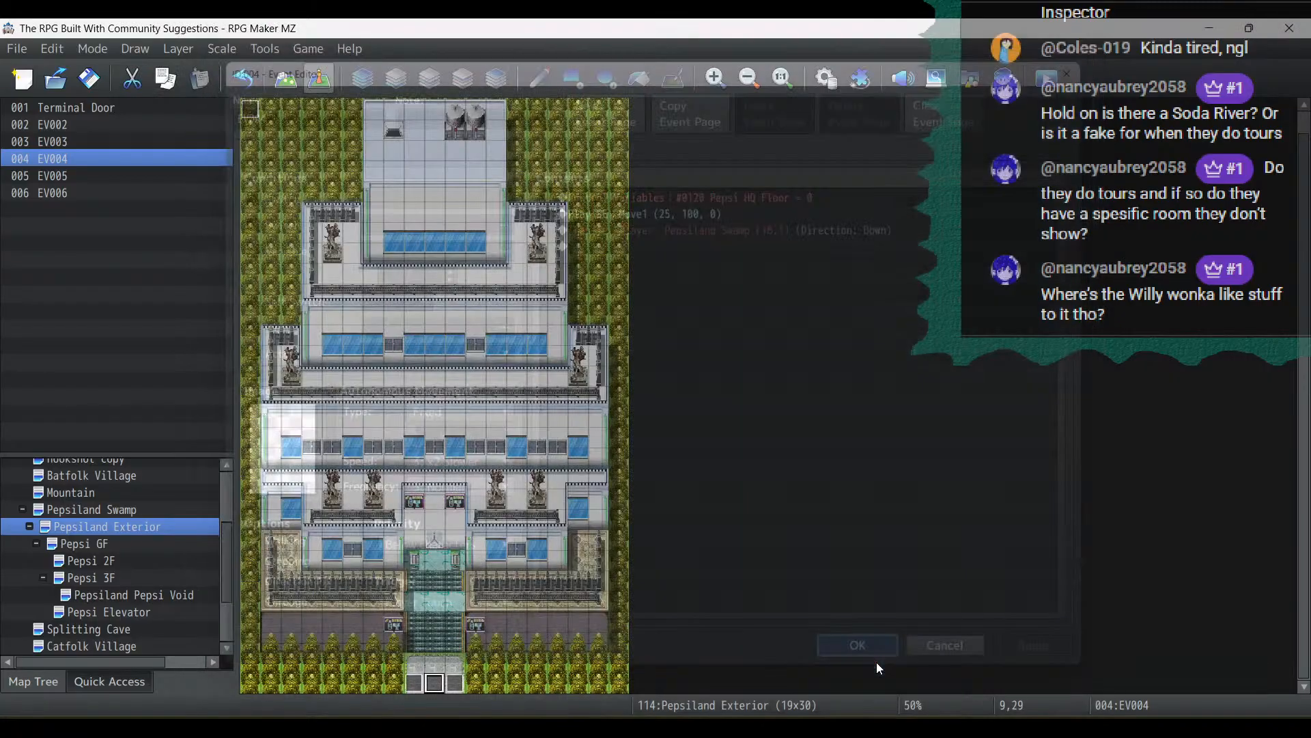
Paste the command setting Pepsi HQ Floor to 0 at the start of exit event EV005, and save the project
{"action": "double_click", "coordinate": [454, 685]}
{"action": "left_click", "coordinate": [588, 206]}
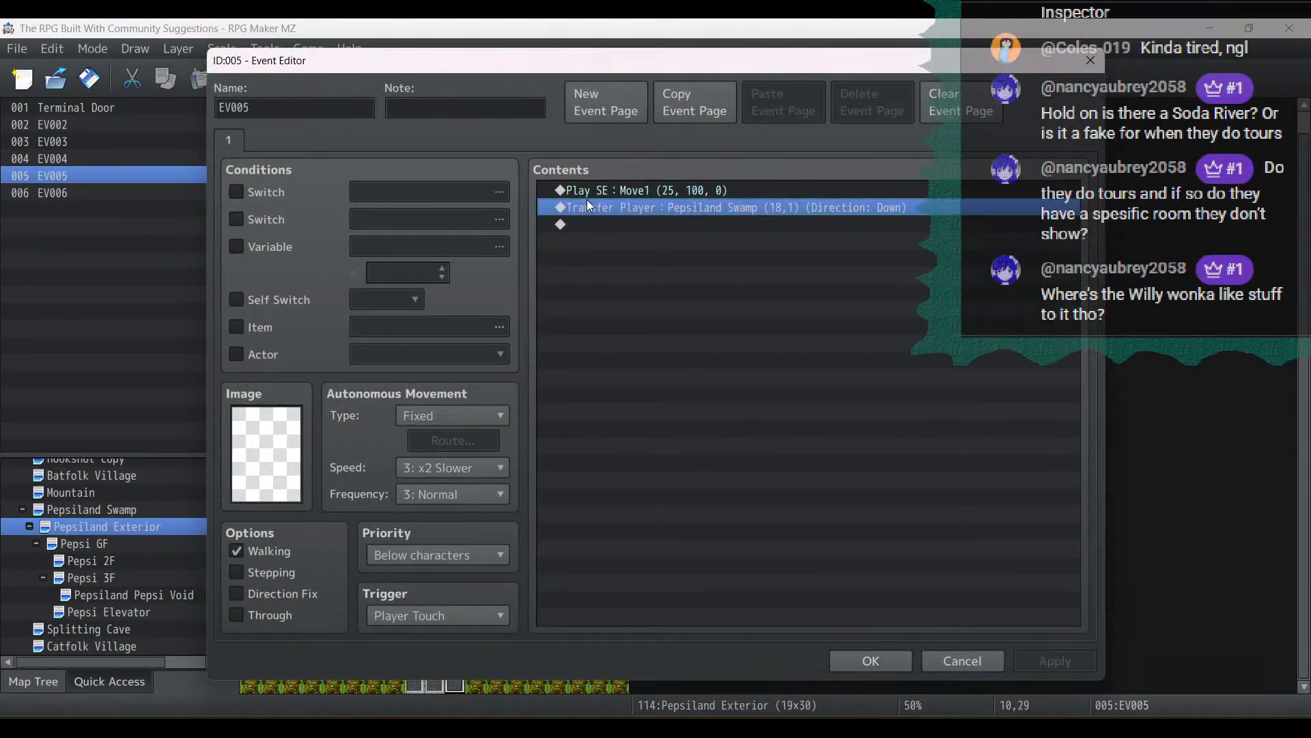
{"action": "left_click", "coordinate": [596, 190]}
{"action": "key", "text": "ctrl+v"}
{"action": "left_click", "coordinate": [1044, 659]}
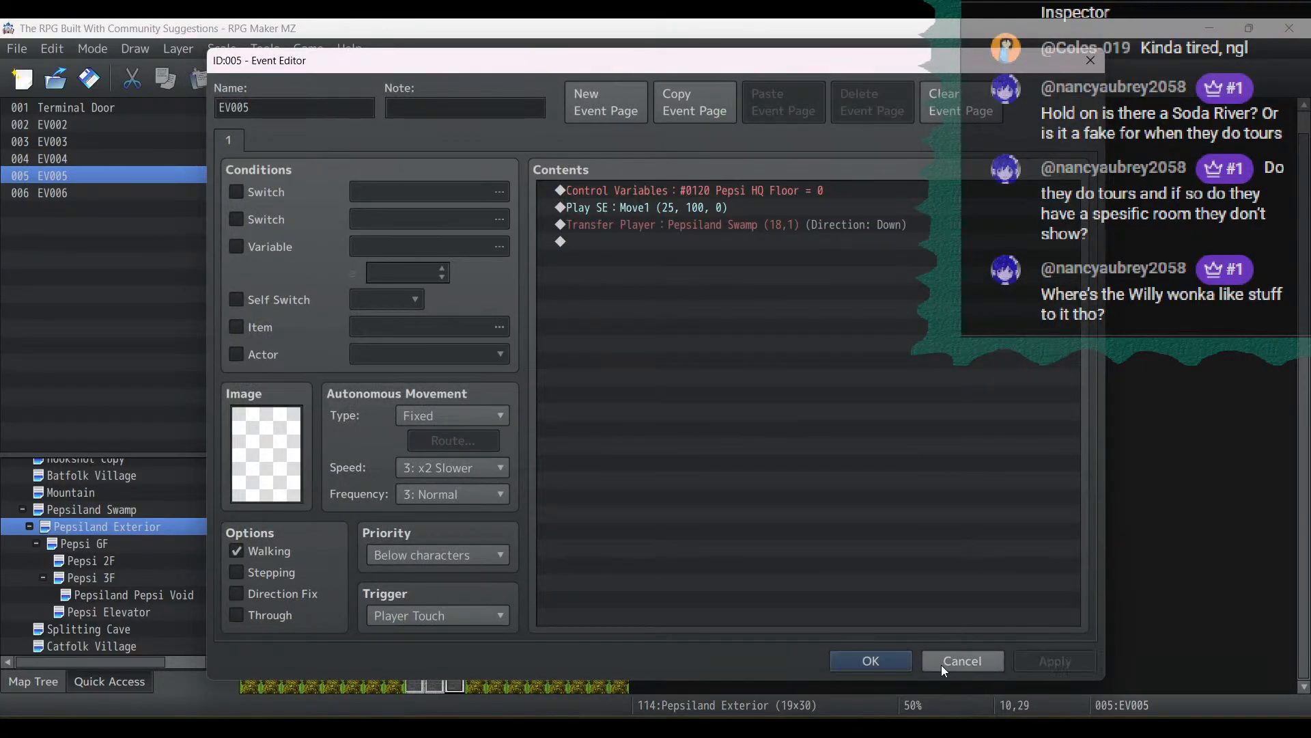
{"action": "left_click", "coordinate": [886, 661]}
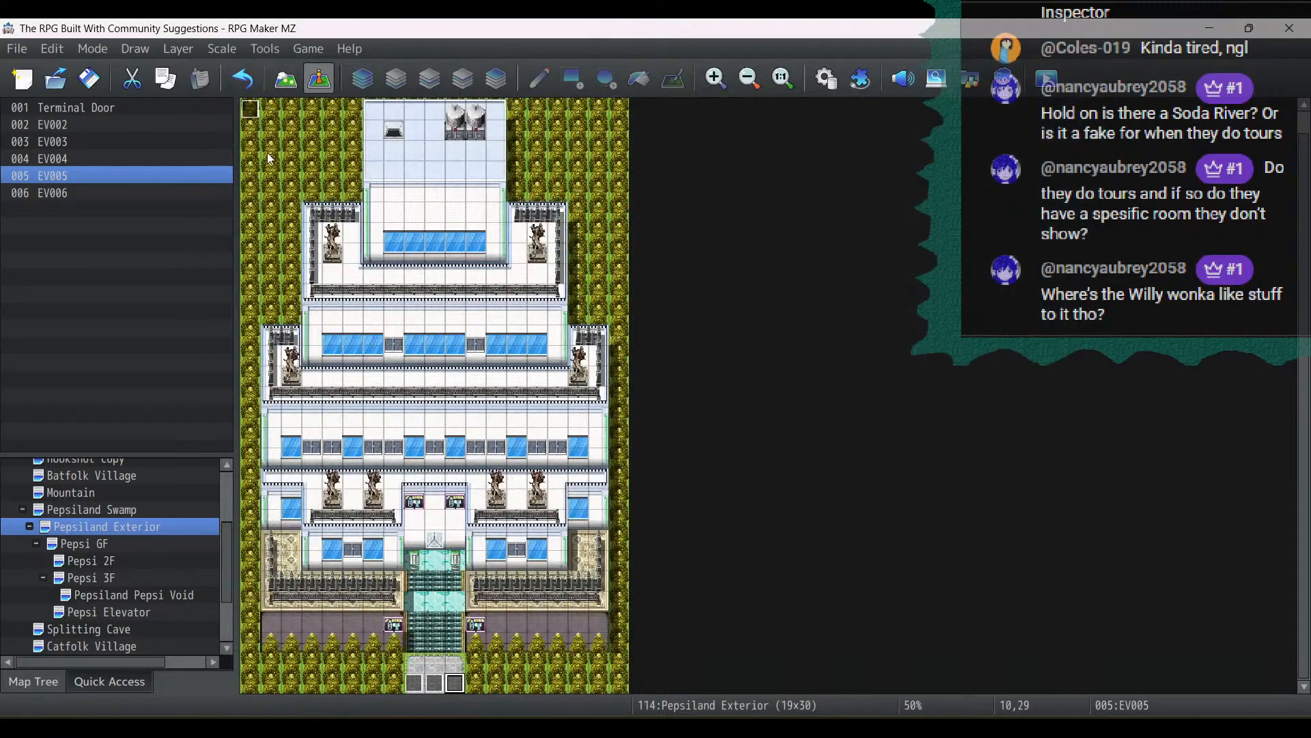
{"action": "left_click", "coordinate": [98, 81]}
Look over the Pepsiland Pepsi Void, Pepsi Elevator and Pepsi GF maps
{"action": "left_click", "coordinate": [140, 594]}
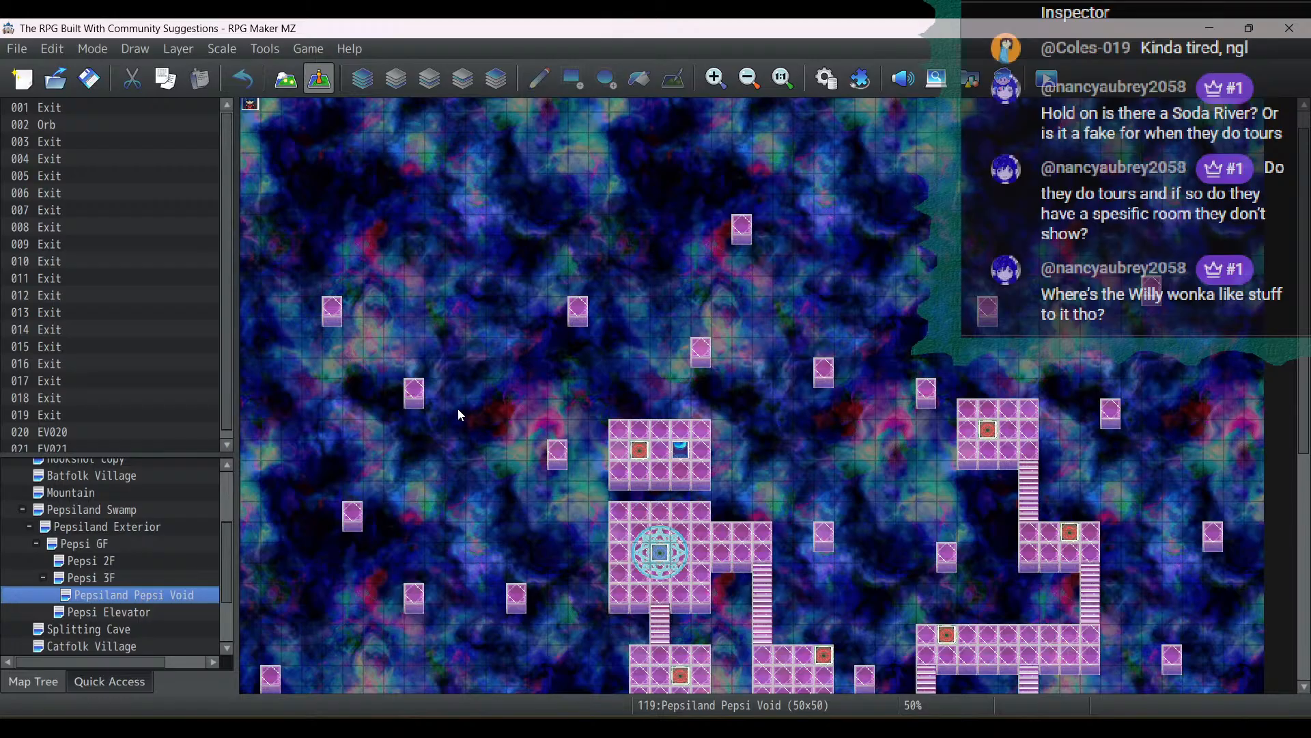
{"action": "scroll", "coordinate": [467, 403], "scroll_direction": "down", "scroll_amount": 5}
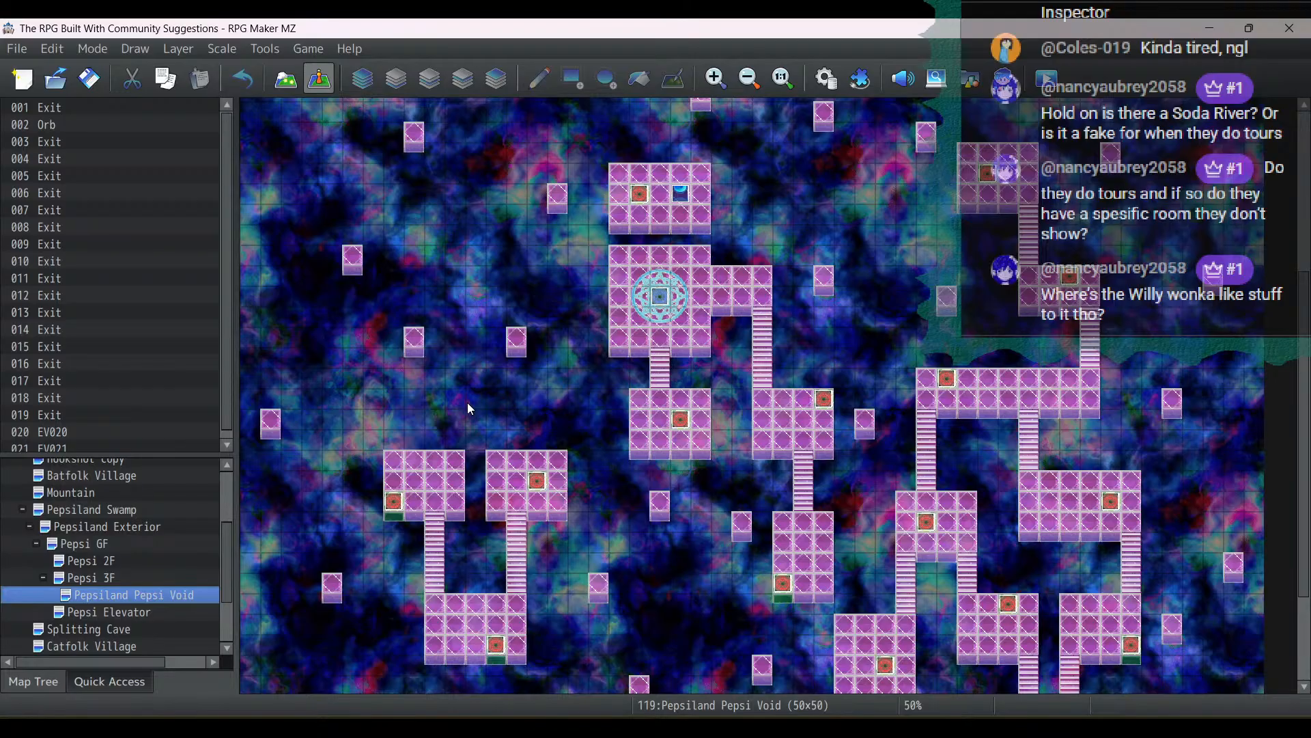
{"action": "left_click", "coordinate": [118, 611]}
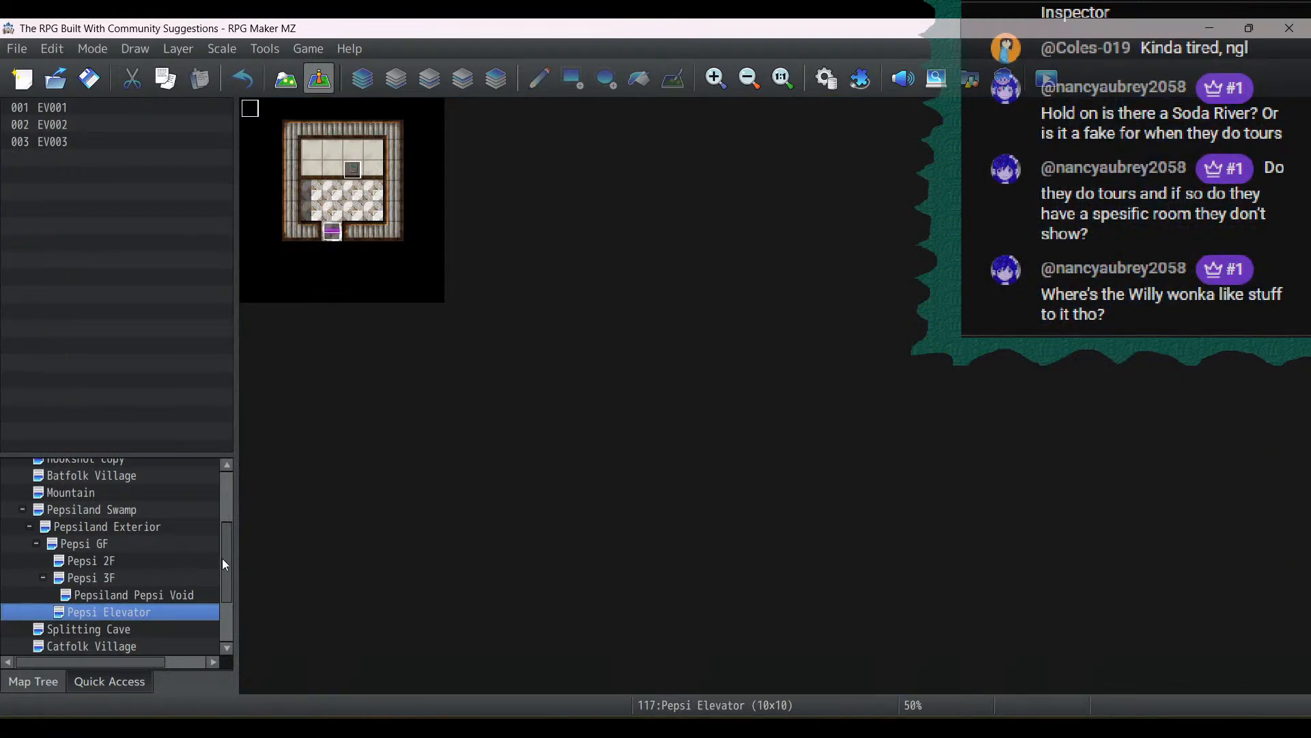
{"action": "left_click_drag", "start_coordinate": [223, 558], "coordinate": [228, 494]}
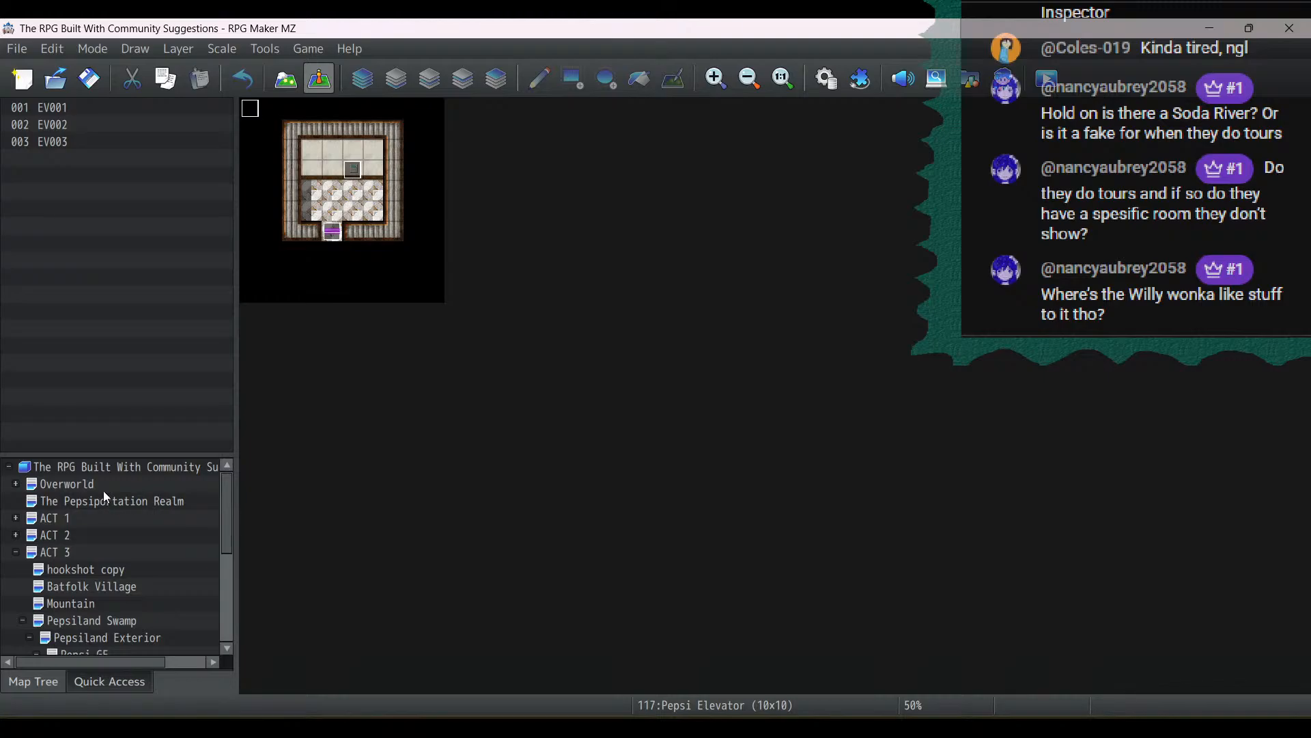
{"action": "scroll", "coordinate": [104, 502], "scroll_direction": "down", "scroll_amount": 2}
{"action": "left_click", "coordinate": [100, 568]}
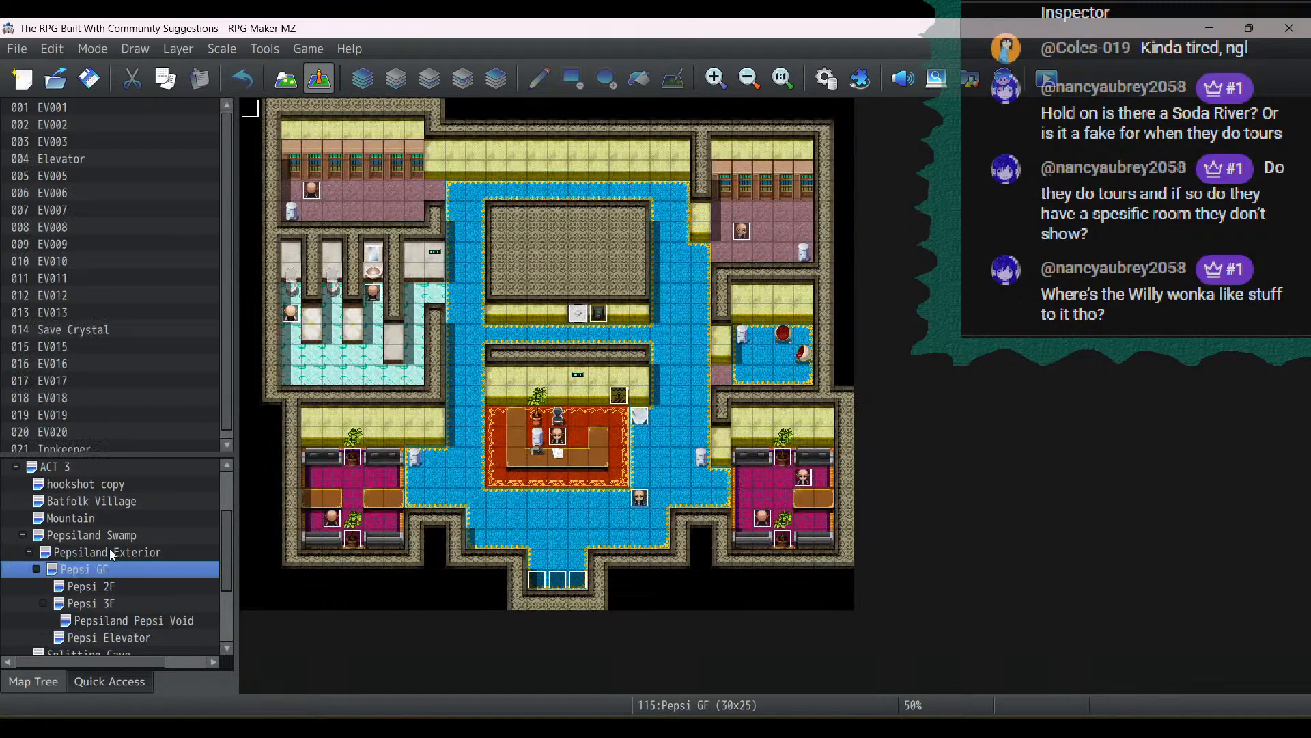
Paste the command setting Pepsi HQ Floor to 0 after the player transfer in Pepsiland Exterior's Terminal Door event
{"action": "left_click", "coordinate": [110, 552]}
{"action": "double_click", "coordinate": [435, 542]}
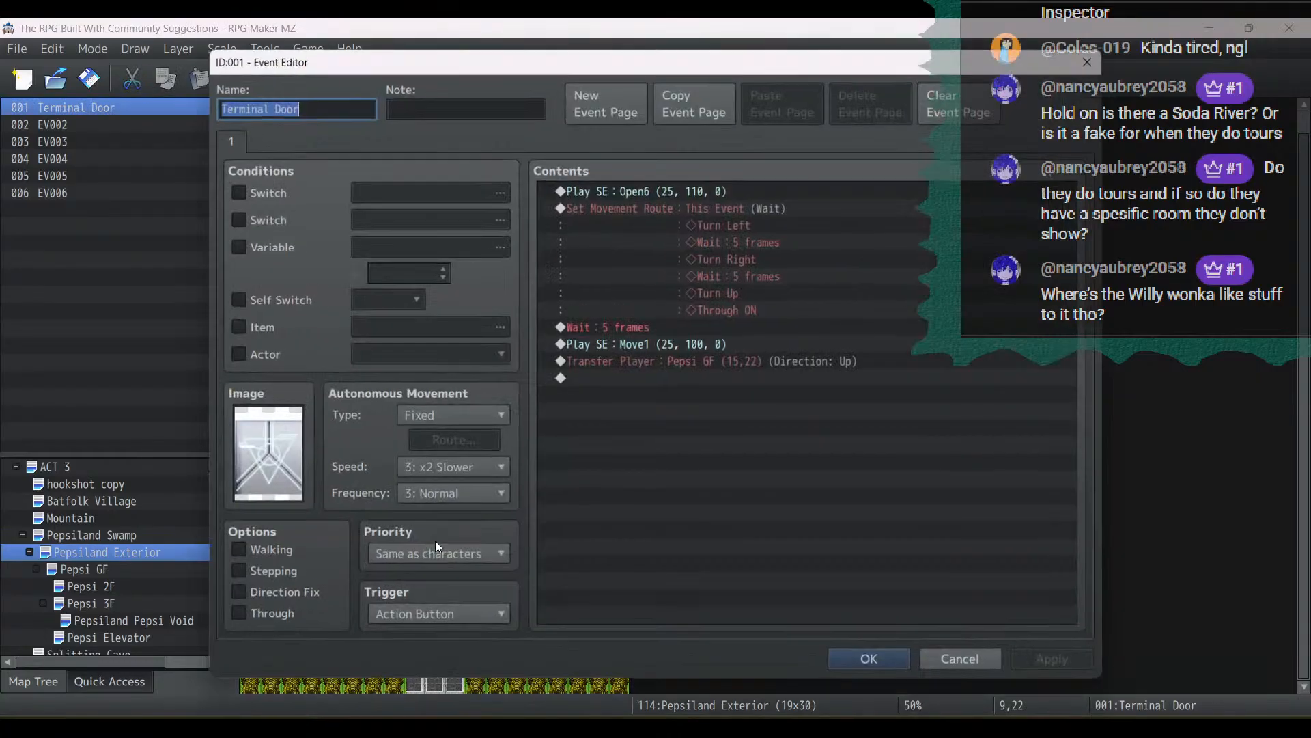
{"action": "left_click", "coordinate": [667, 398]}
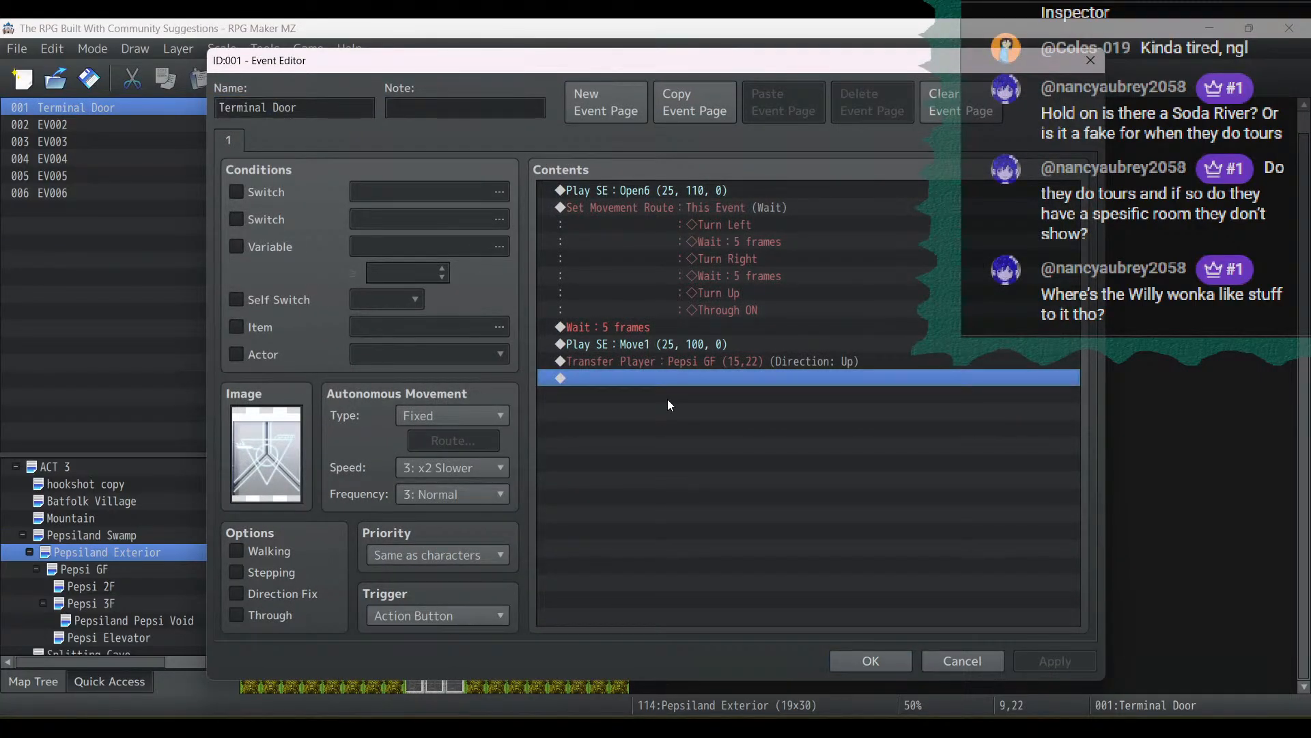
{"action": "key", "text": "ctrl+v"}
{"action": "left_click", "coordinate": [1039, 655]}
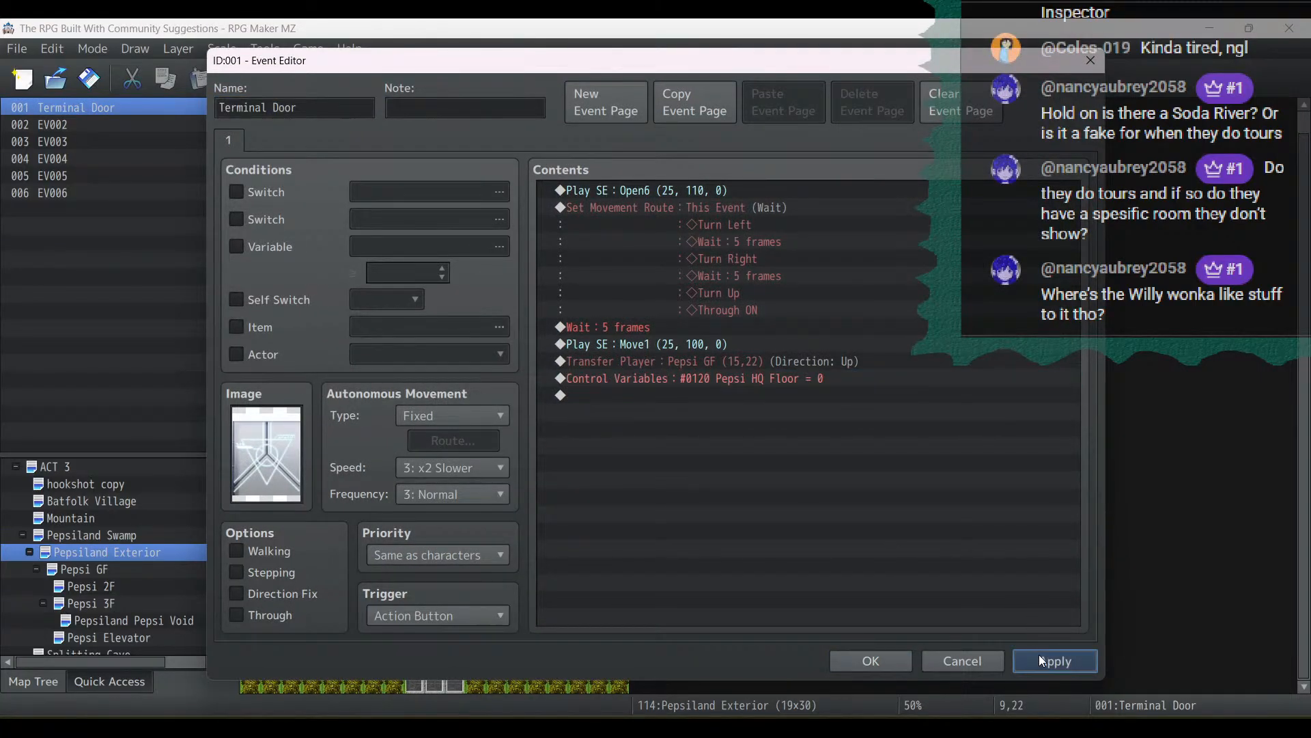
{"action": "left_click", "coordinate": [847, 665]}
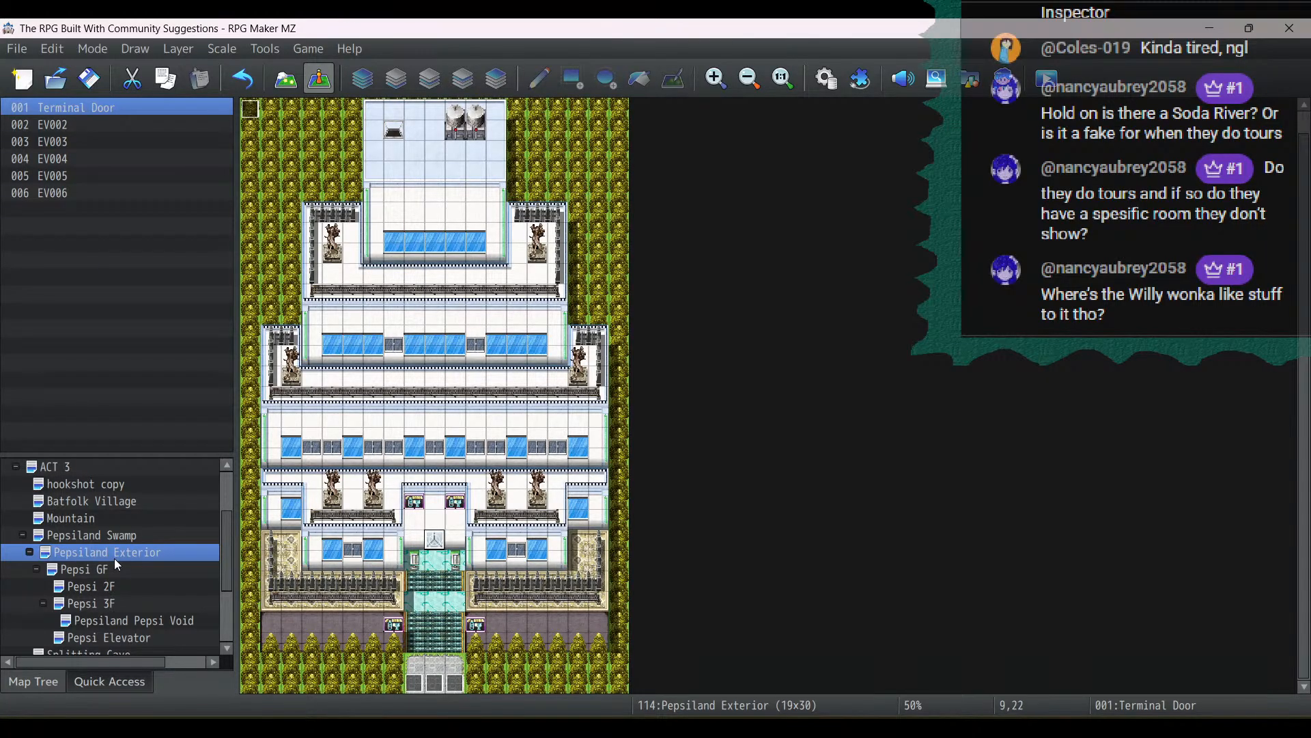
In The Pepsiportation Realm, paste the Pepsi HQ Floor command after Fadein Screen in the Yes branch of EV019's page 2
{"action": "scroll", "coordinate": [113, 552], "scroll_direction": "up", "scroll_amount": 2}
{"action": "right_click", "coordinate": [142, 526]}
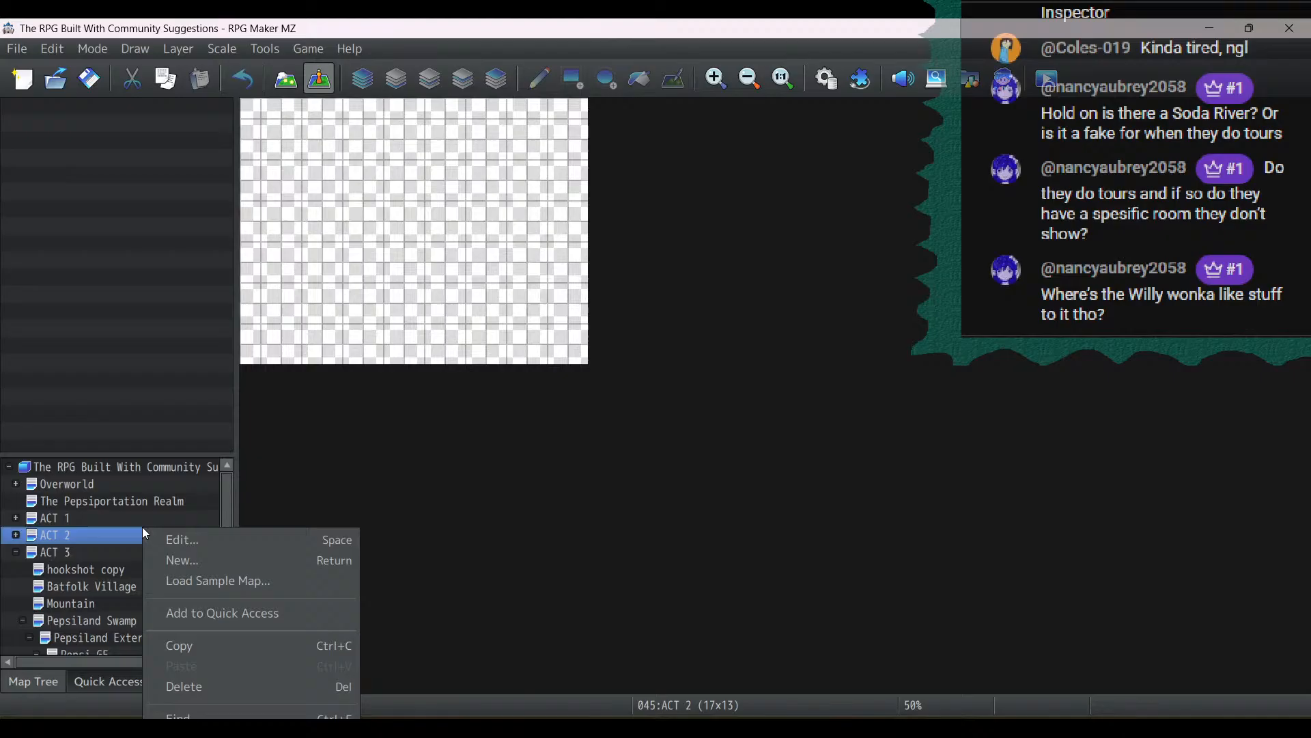
{"action": "left_click", "coordinate": [85, 501]}
{"action": "double_click", "coordinate": [536, 286]}
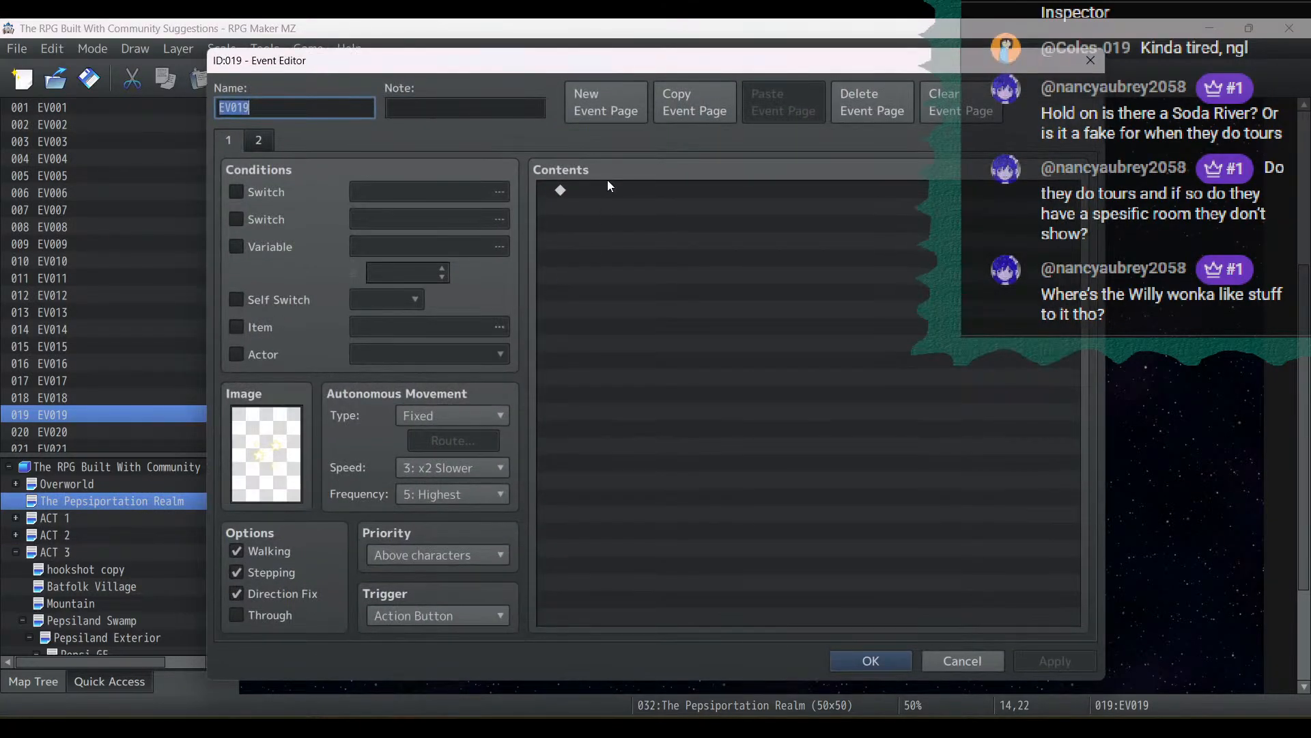
{"action": "left_click", "coordinate": [262, 139]}
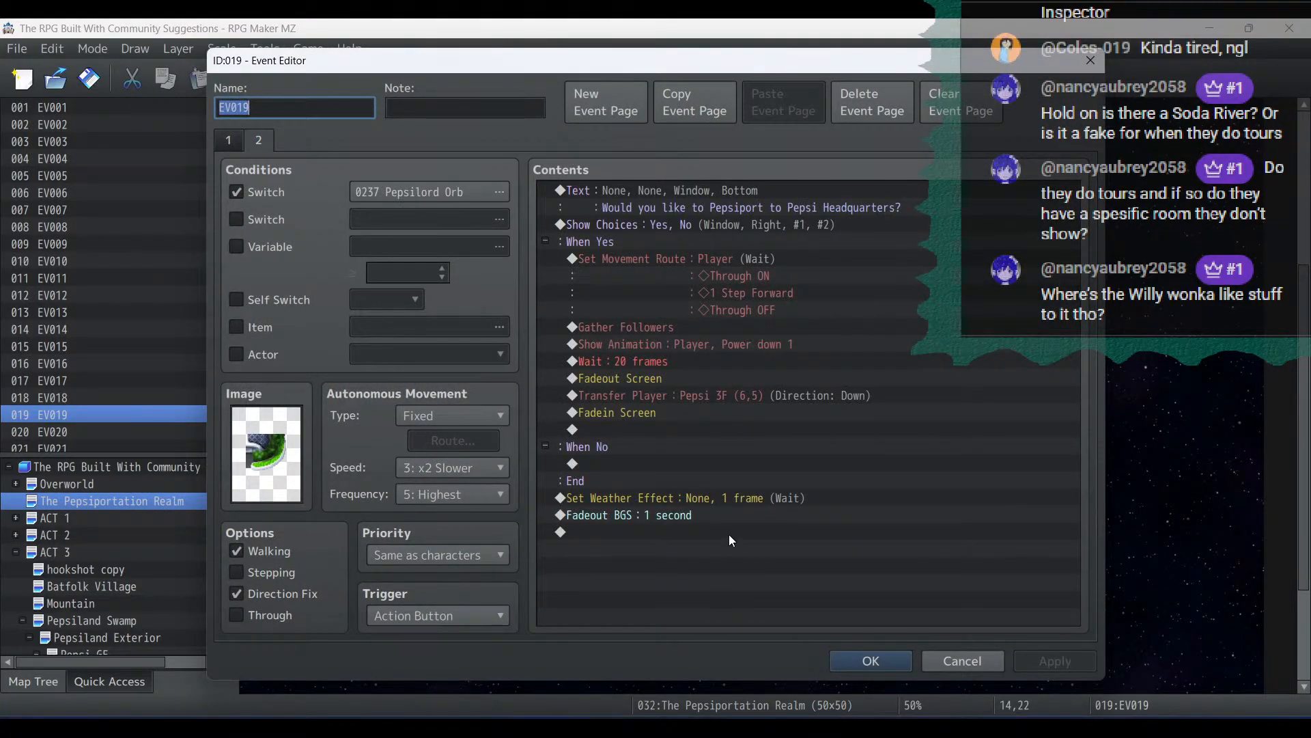
{"action": "left_click", "coordinate": [659, 429]}
{"action": "key", "text": "ctrl+v"}
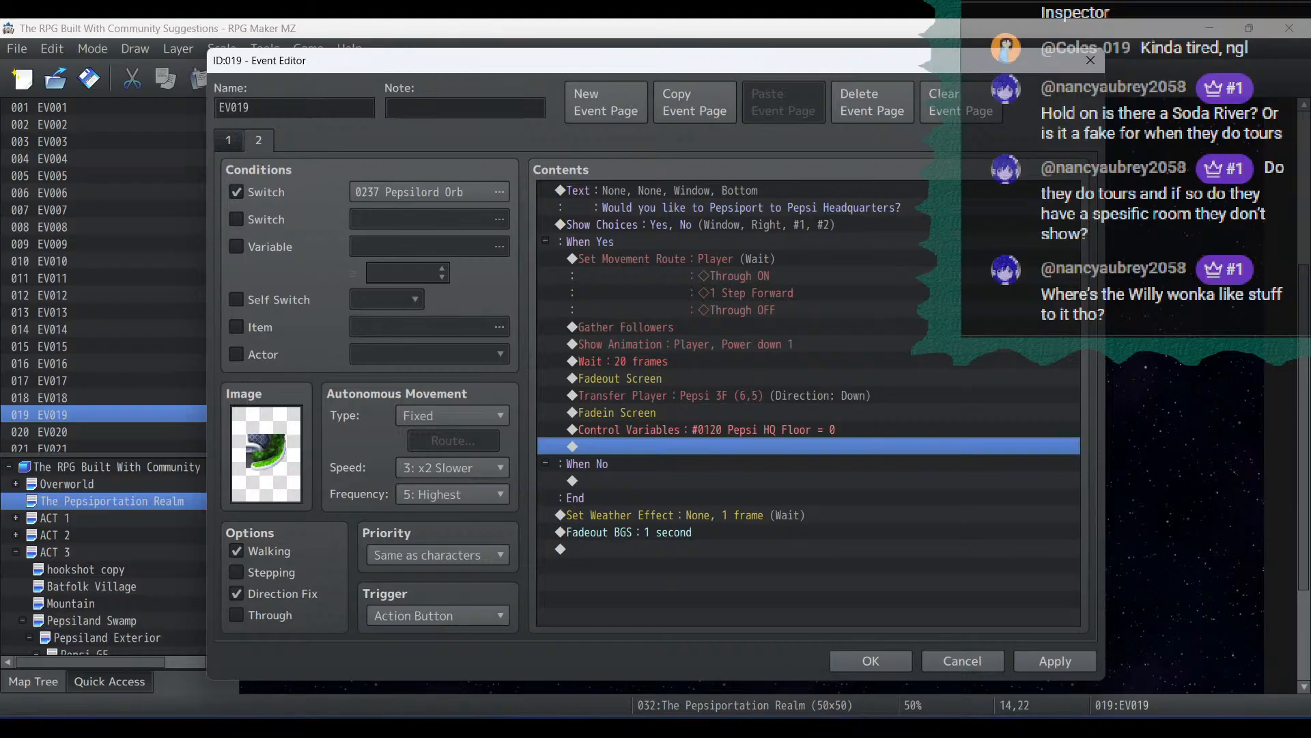
{"action": "left_click", "coordinate": [1039, 661]}
{"action": "left_click", "coordinate": [859, 667]}
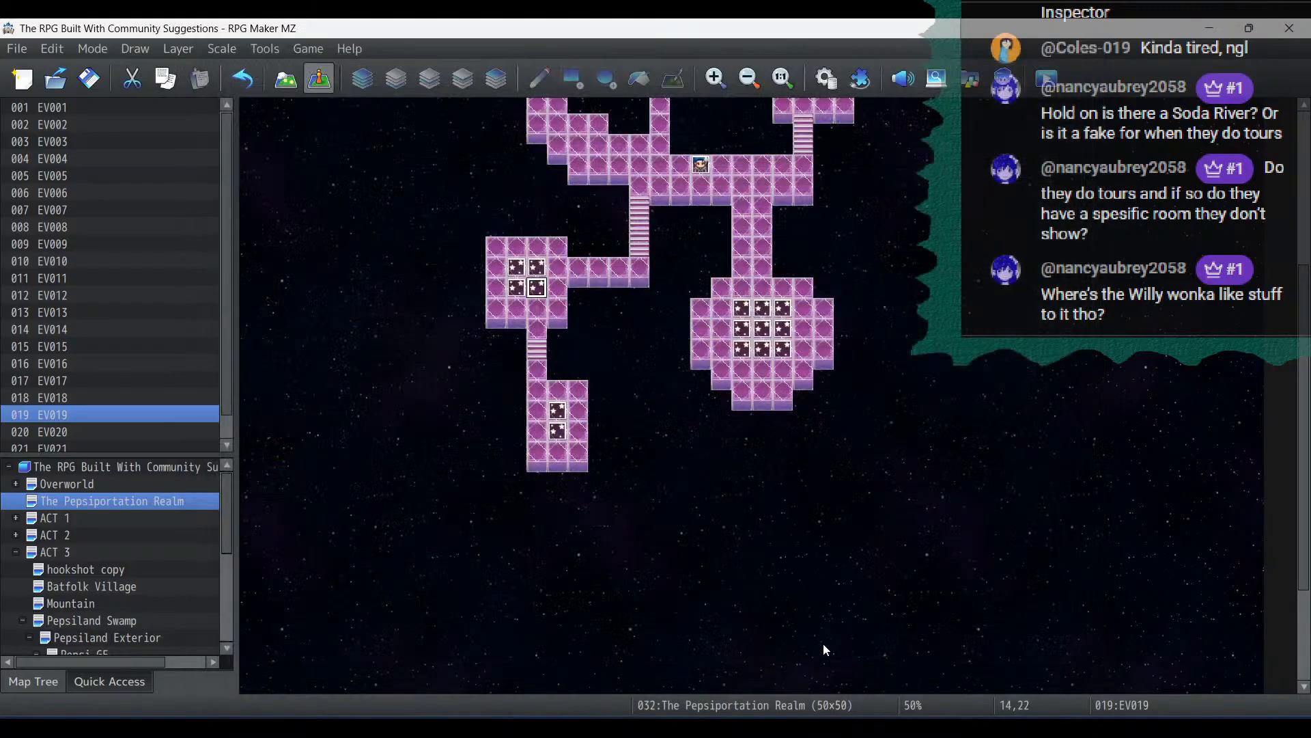
Paste the Pepsi HQ Floor command after Fadein Screen in the Yes branch of EV018's page 2 and set its constant to 3
{"action": "double_click", "coordinate": [537, 266]}
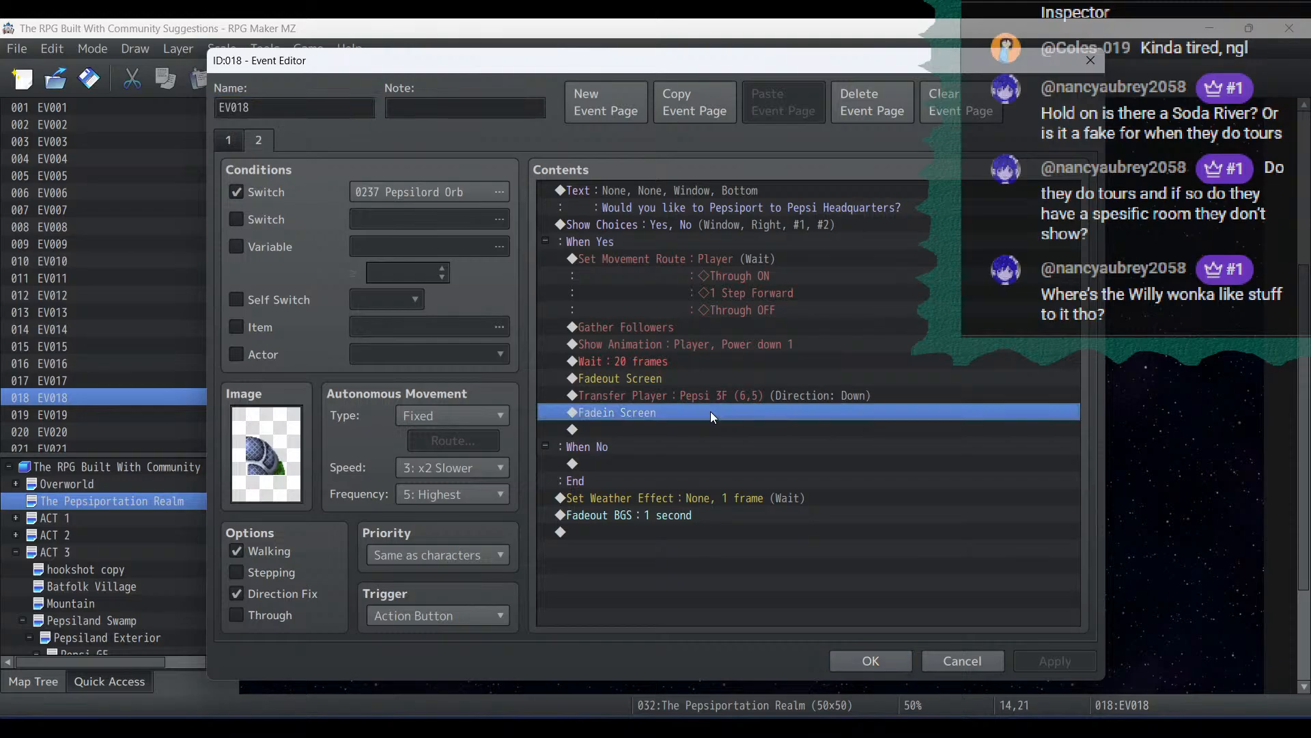
{"action": "left_click", "coordinate": [708, 427]}
{"action": "key", "text": "ctrl+v"}
{"action": "double_click", "coordinate": [708, 429]}
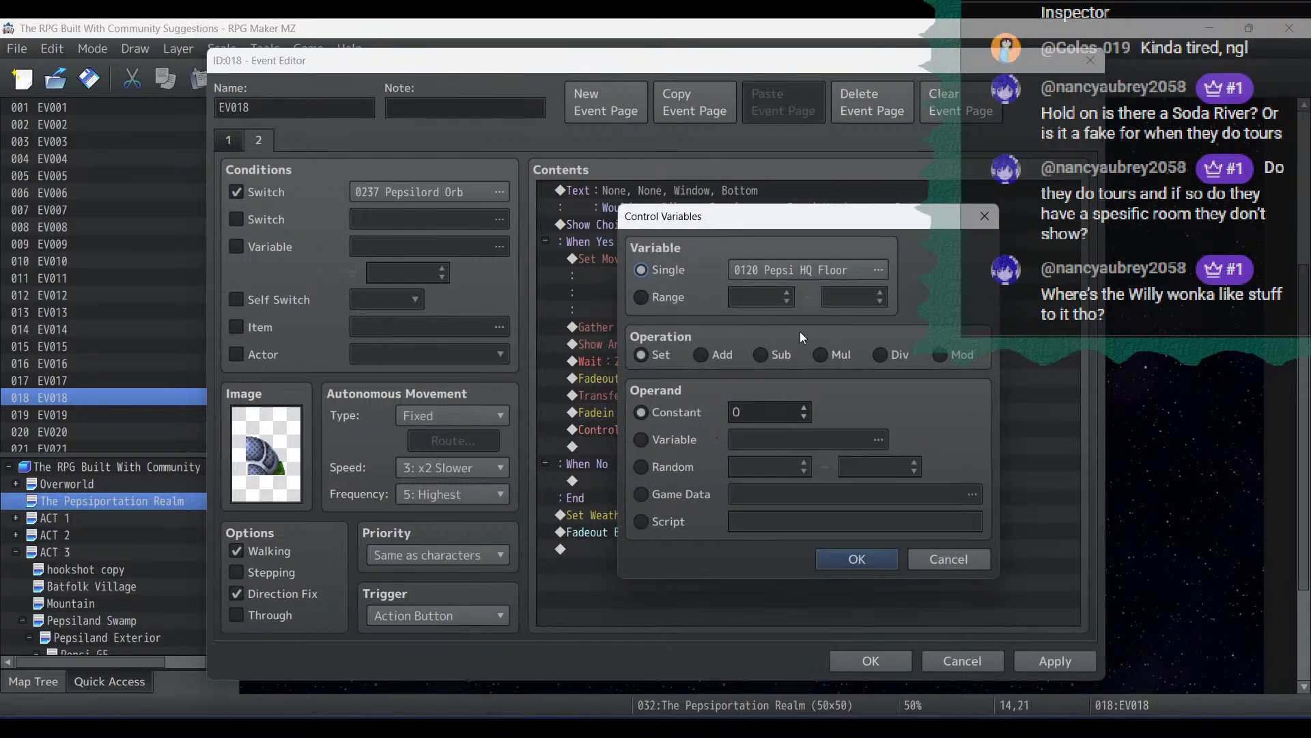
{"action": "left_click", "coordinate": [805, 406]}
{"action": "left_click", "coordinate": [805, 406]}
{"action": "left_click", "coordinate": [805, 406]}
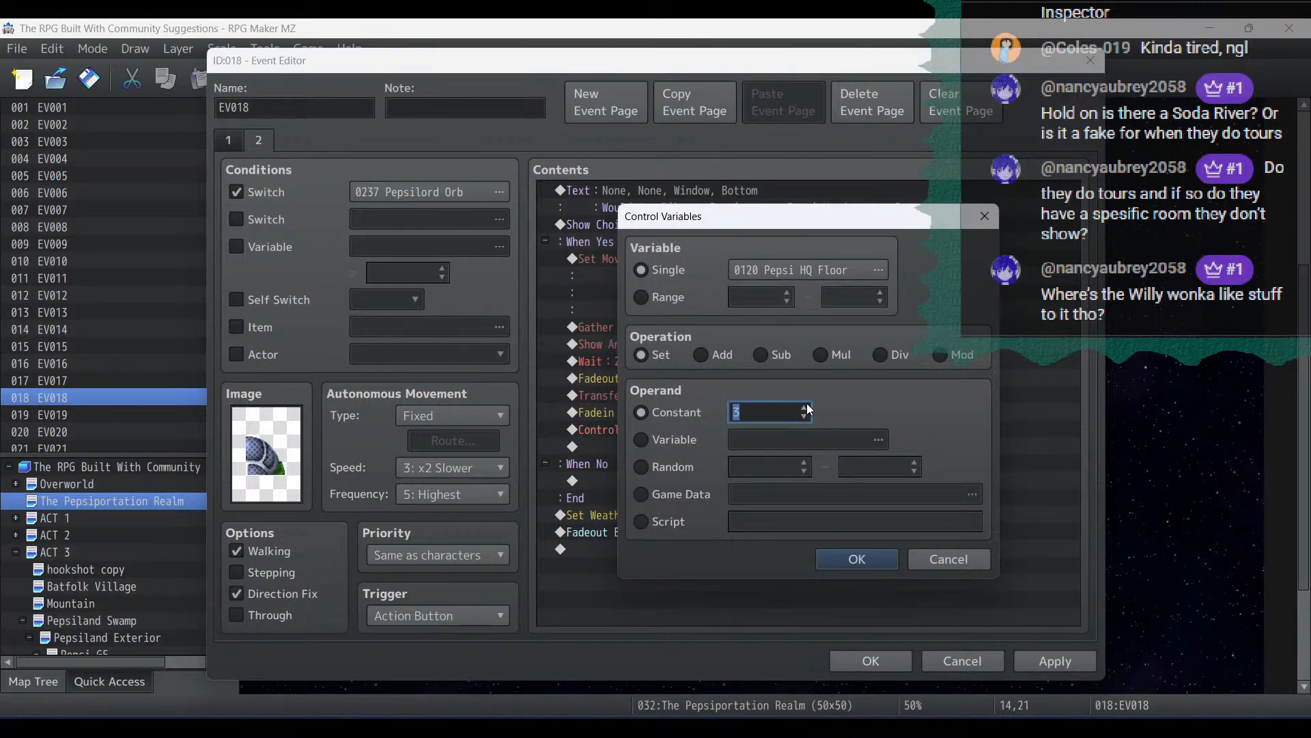
{"action": "left_click", "coordinate": [857, 558]}
{"action": "left_click", "coordinate": [1055, 660]}
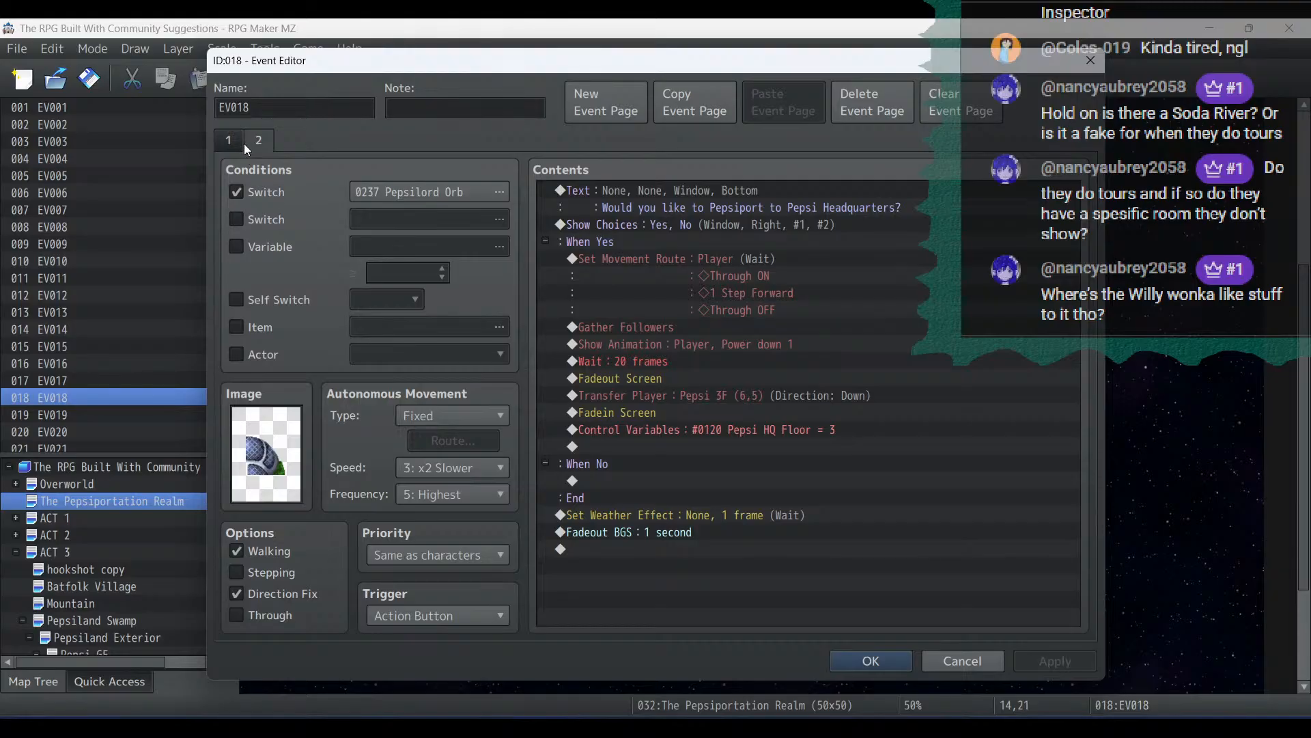
{"action": "left_click", "coordinate": [895, 662]}
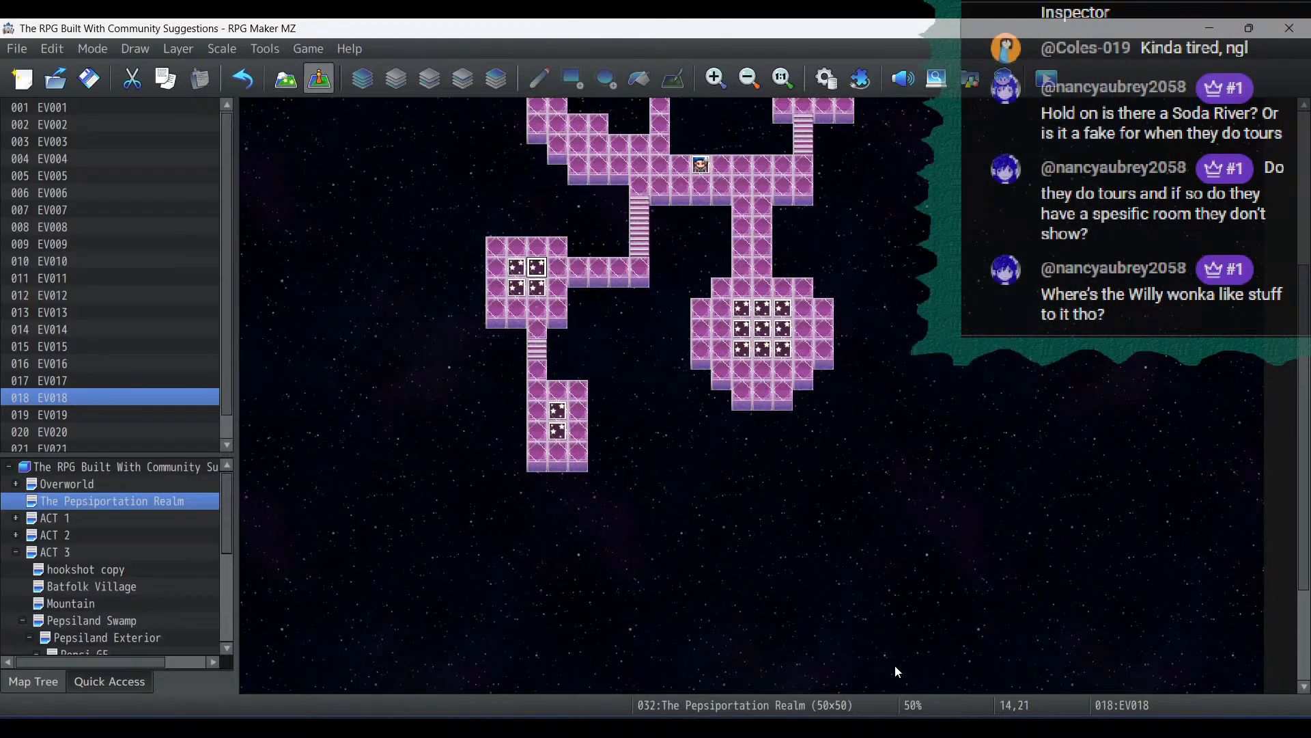
Set the constant of the Pepsi HQ Floor command on EV019's page 2 to 3, apply it, and select that command
{"action": "double_click", "coordinate": [535, 295]}
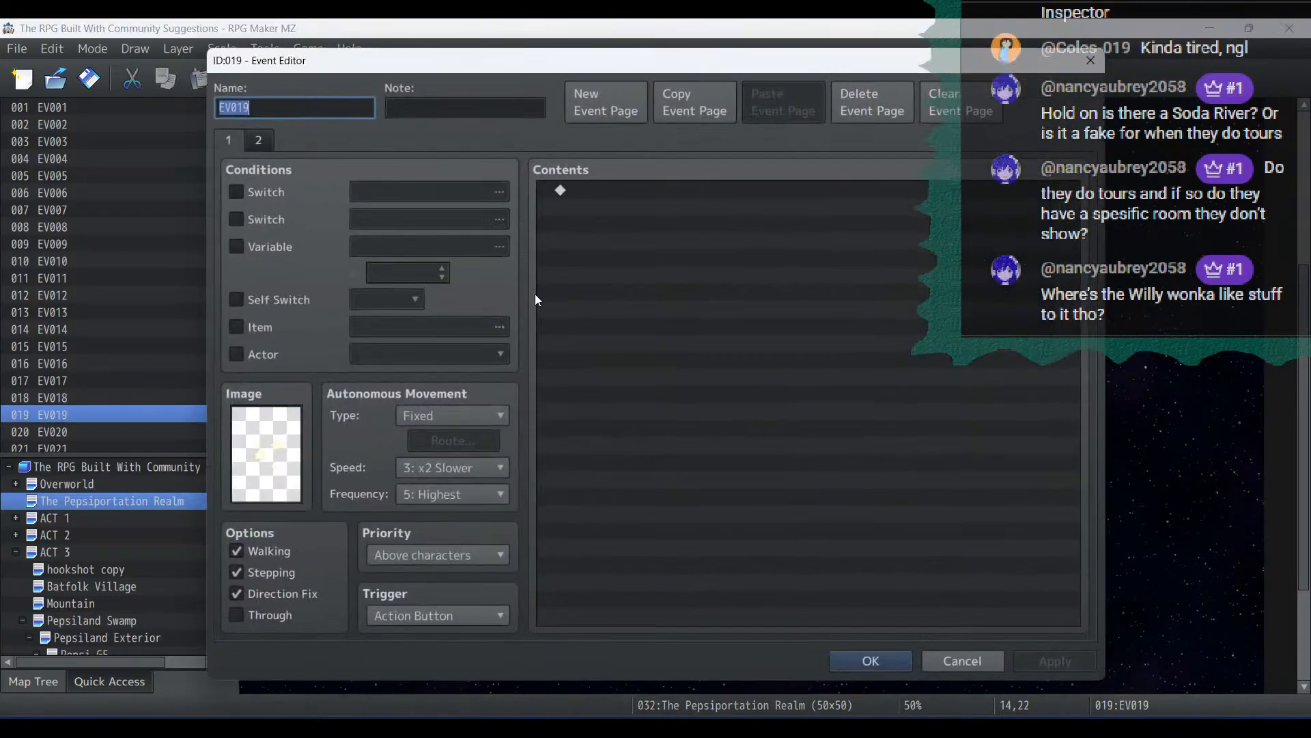
{"action": "left_click", "coordinate": [268, 139]}
{"action": "double_click", "coordinate": [829, 435]}
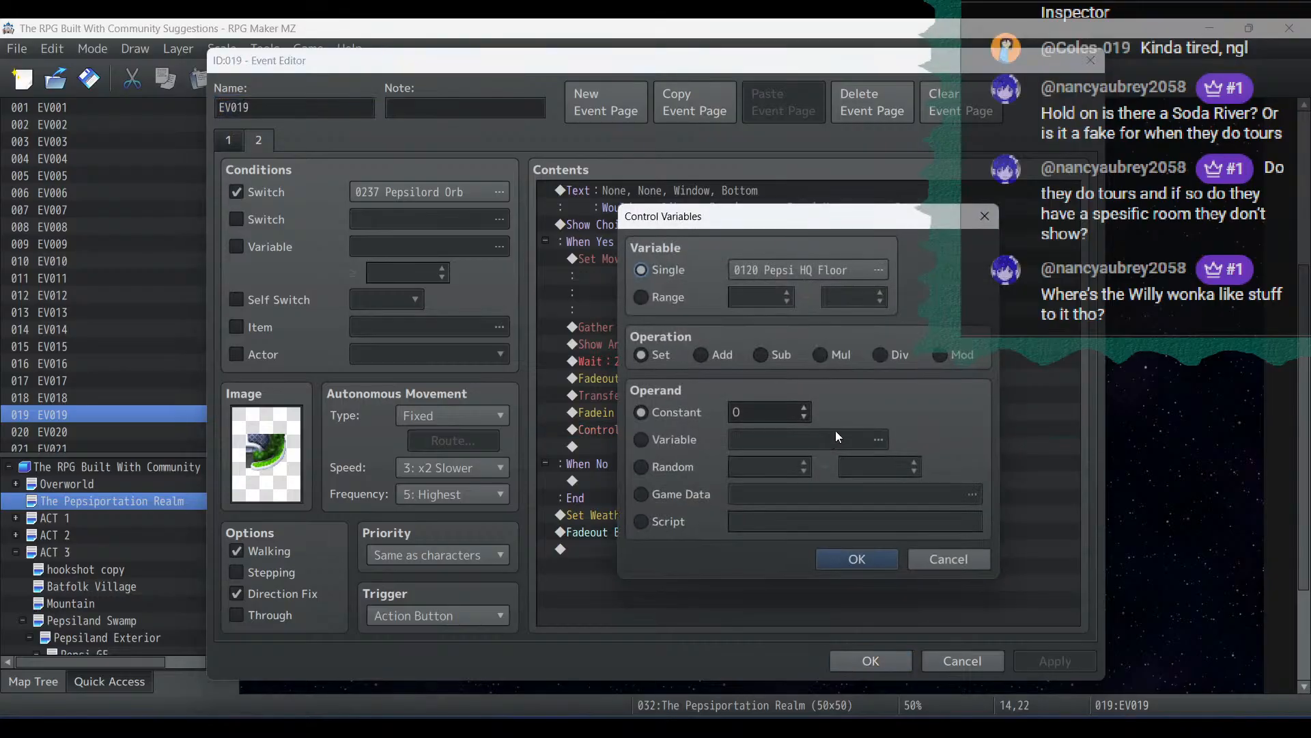
{"action": "double_click", "coordinate": [782, 410]}
{"action": "type", "text": "3"}
{"action": "left_click", "coordinate": [857, 559]}
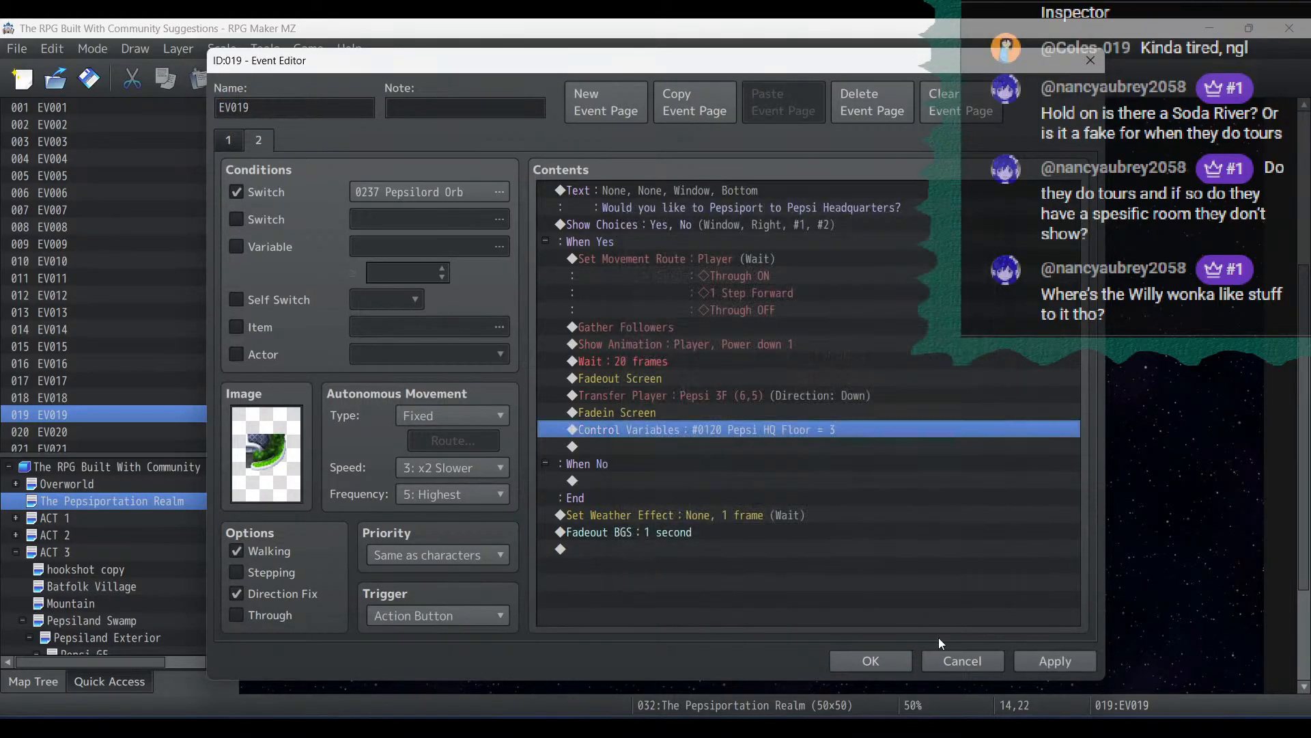
{"action": "left_click", "coordinate": [1023, 661]}
{"action": "left_click", "coordinate": [728, 429]}
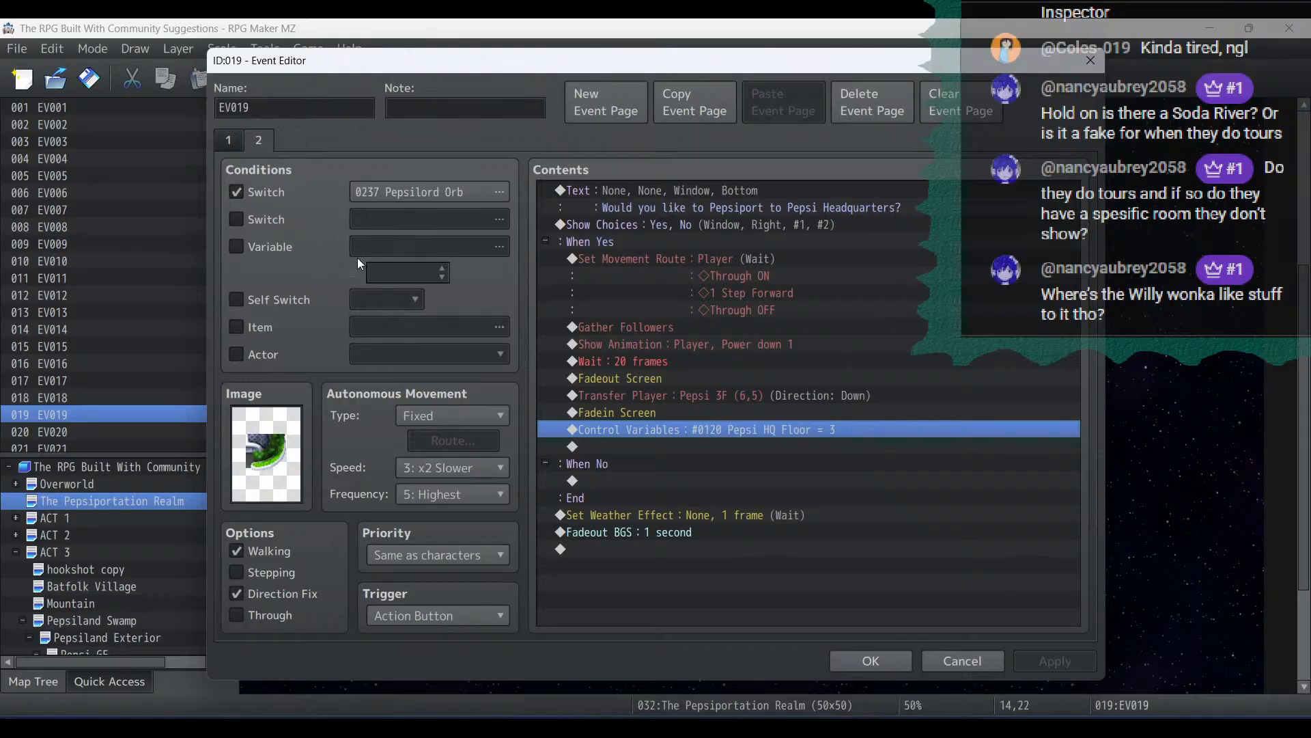
Paste the command setting Pepsi HQ Floor to 3 after Fadein Screen in the Yes branch of EV020's page 2 and save the event
{"action": "left_click", "coordinate": [871, 658]}
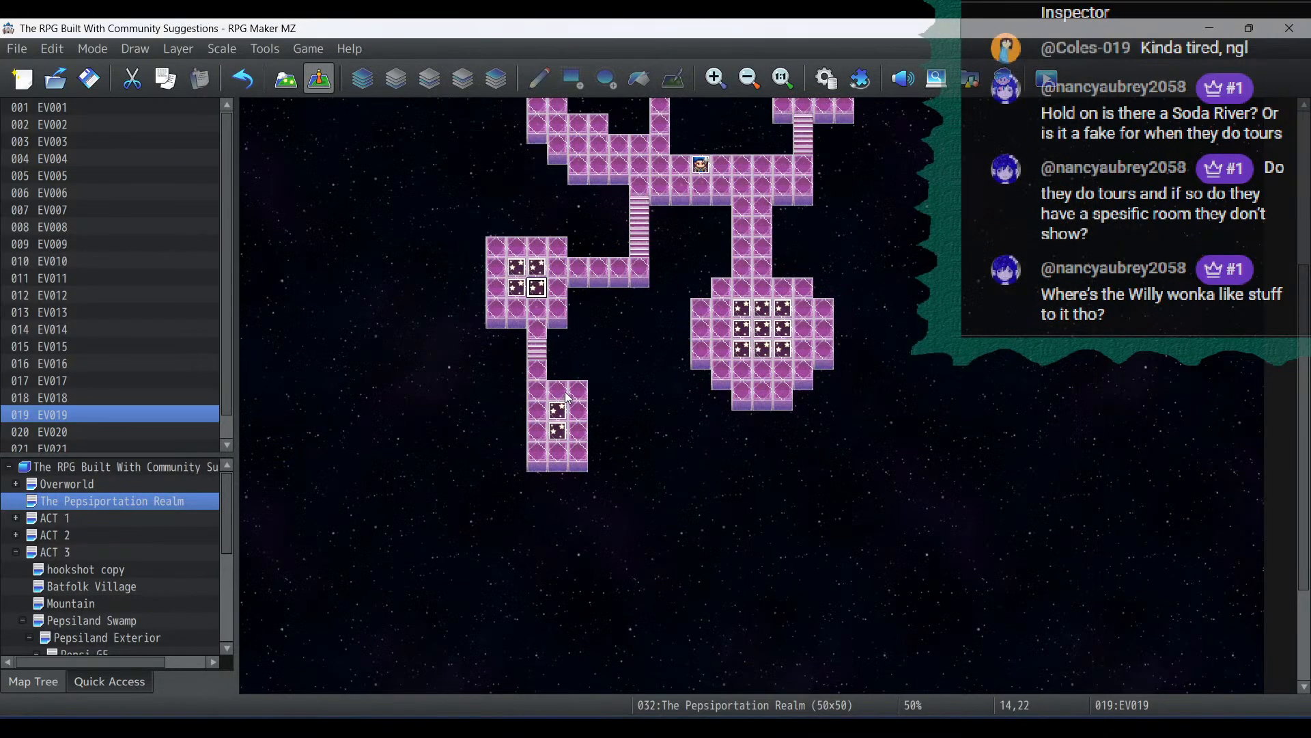
{"action": "double_click", "coordinate": [518, 302]}
{"action": "left_click", "coordinate": [251, 141]}
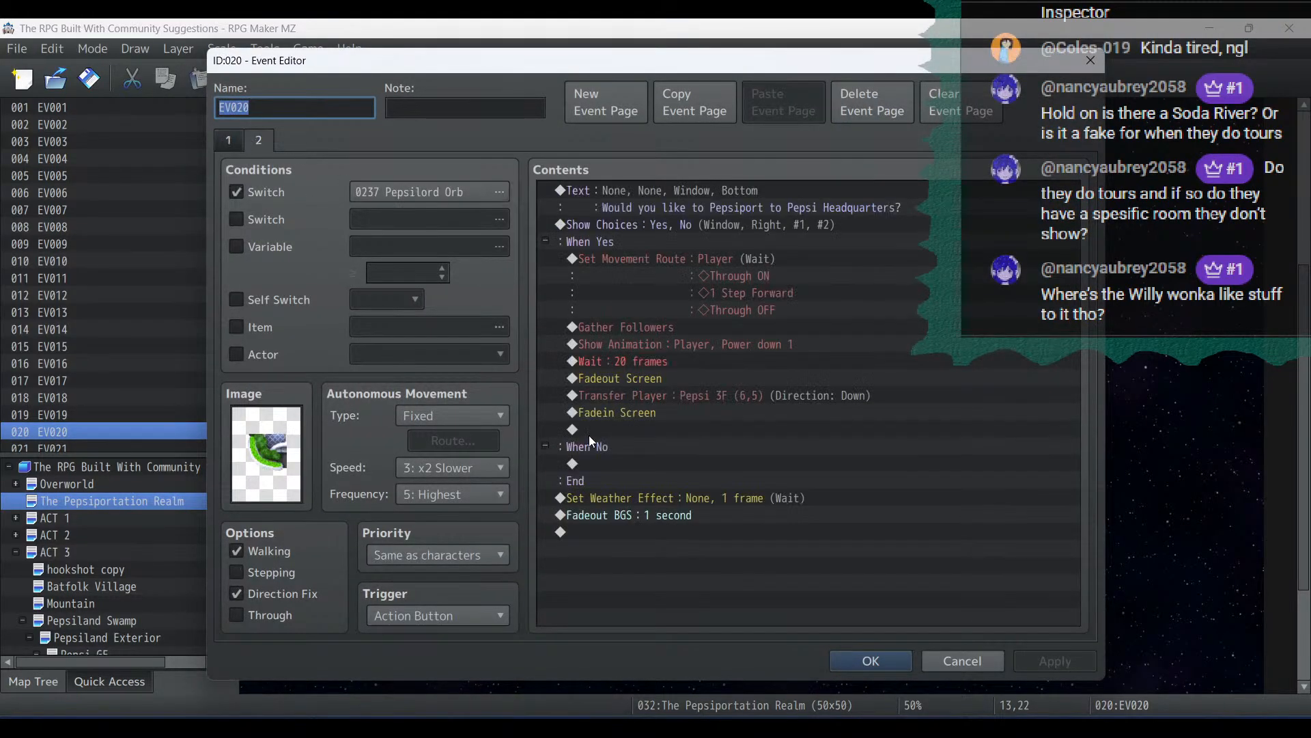
{"action": "left_click", "coordinate": [585, 428]}
{"action": "key", "text": "ctrl+v"}
{"action": "left_click", "coordinate": [1065, 662]}
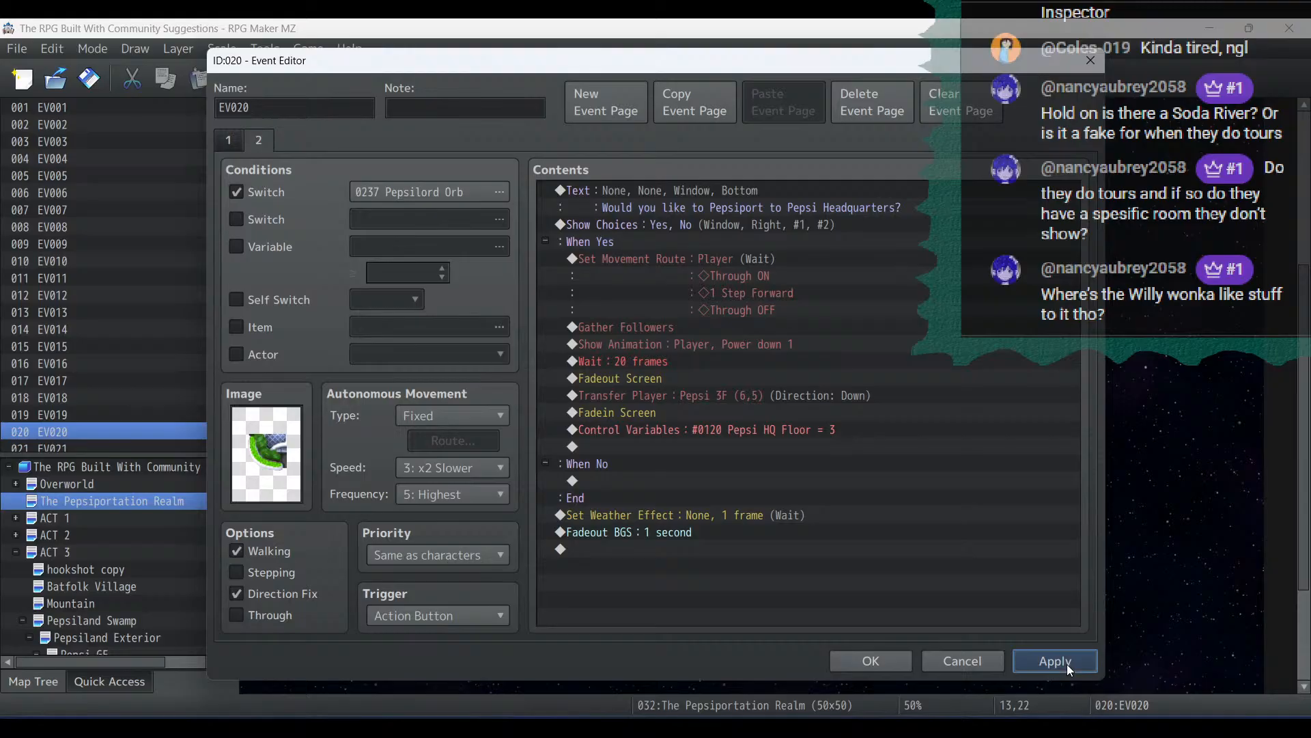
{"action": "left_click", "coordinate": [864, 659]}
Paste the same Pepsi HQ Floor = 3 command after Fadein Screen in the Yes branch of EV017's page 2 and save the event
{"action": "double_click", "coordinate": [517, 271]}
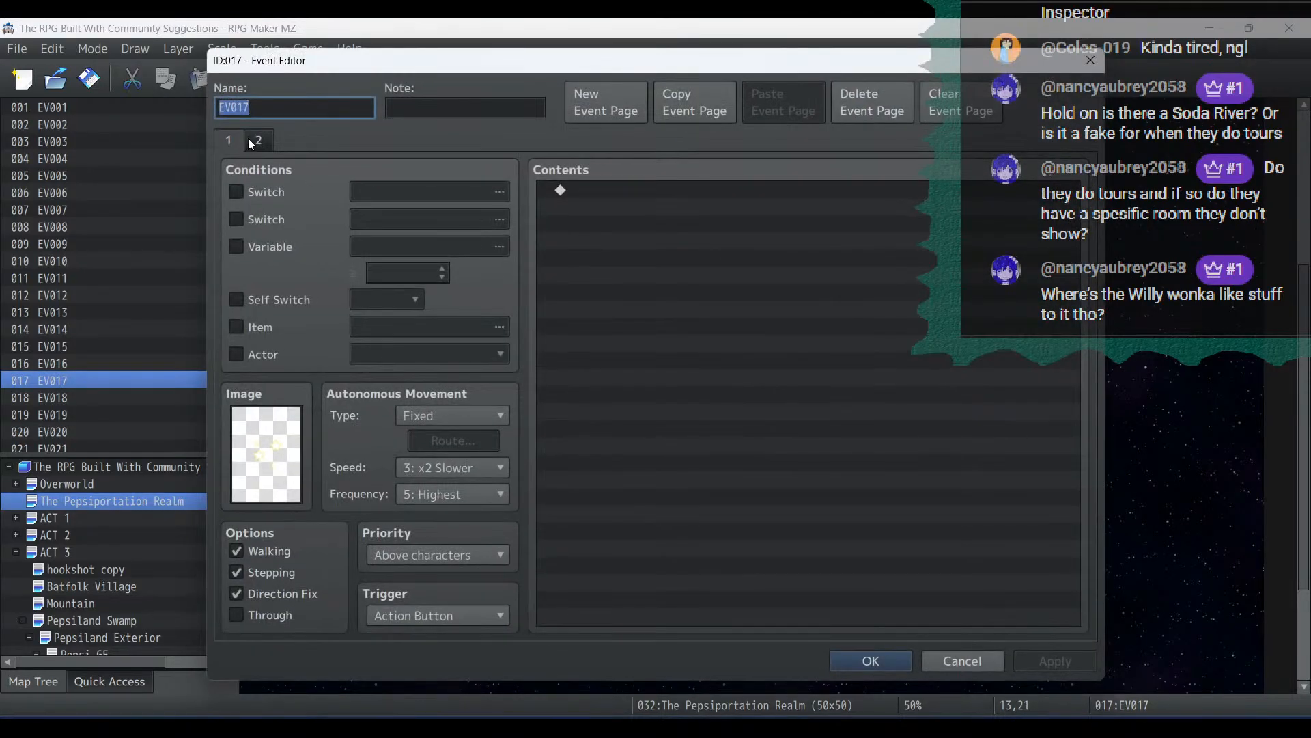
{"action": "left_click", "coordinate": [256, 140]}
{"action": "left_click", "coordinate": [680, 413]}
{"action": "double_click", "coordinate": [679, 415]}
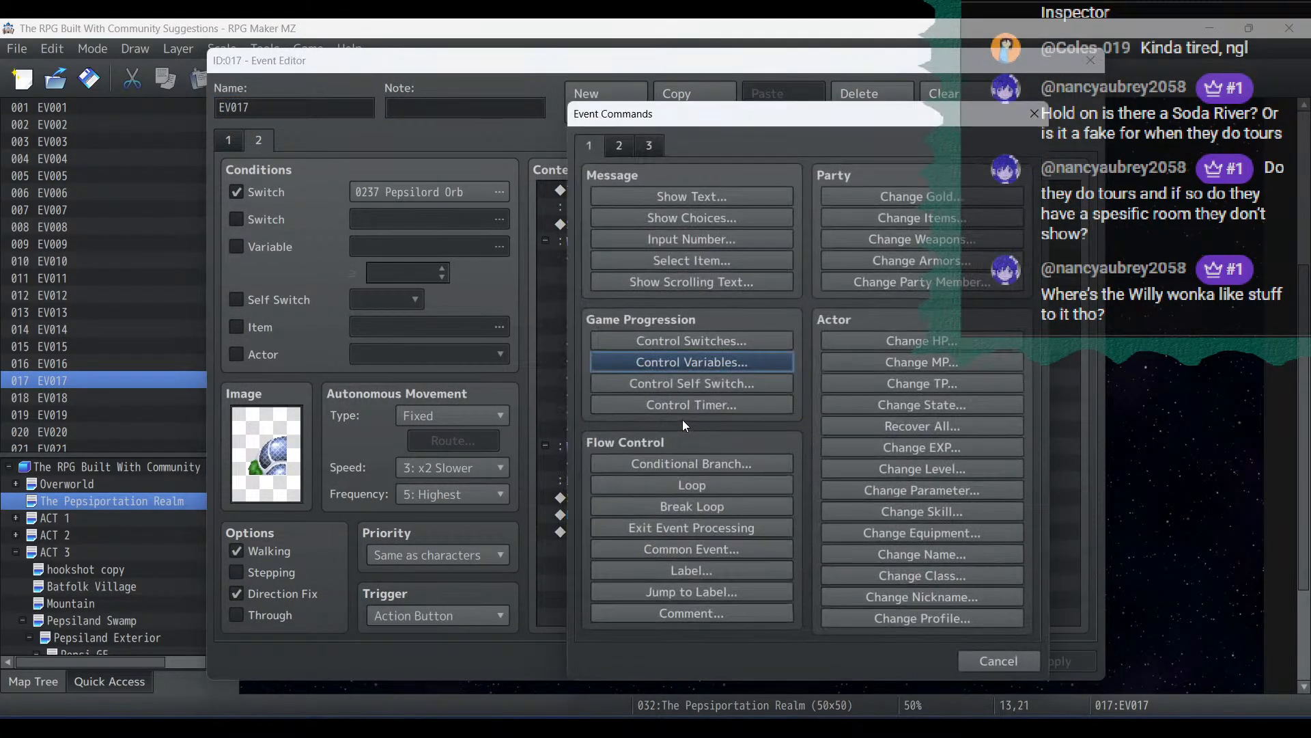
{"action": "left_click", "coordinate": [1002, 663]}
{"action": "left_click", "coordinate": [691, 426]}
{"action": "key", "text": "ctrl+v"}
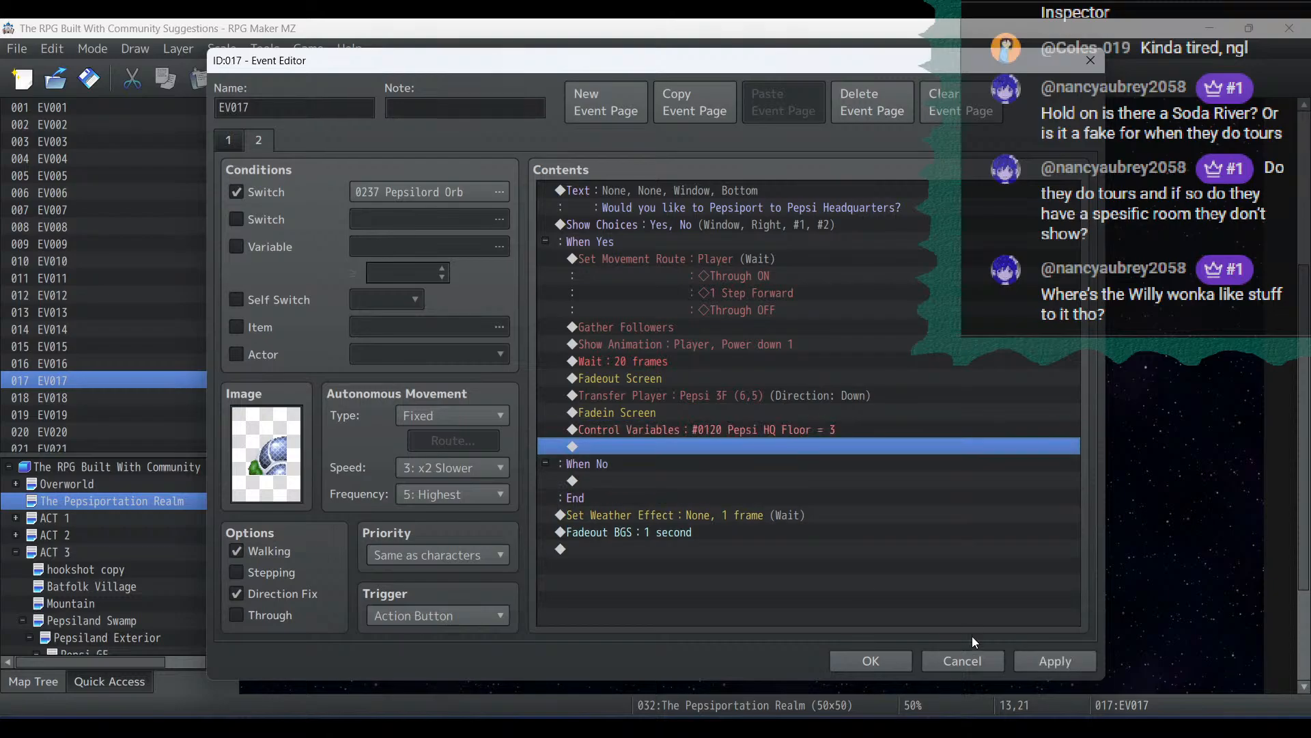
{"action": "left_click", "coordinate": [1036, 662]}
{"action": "left_click", "coordinate": [868, 662]}
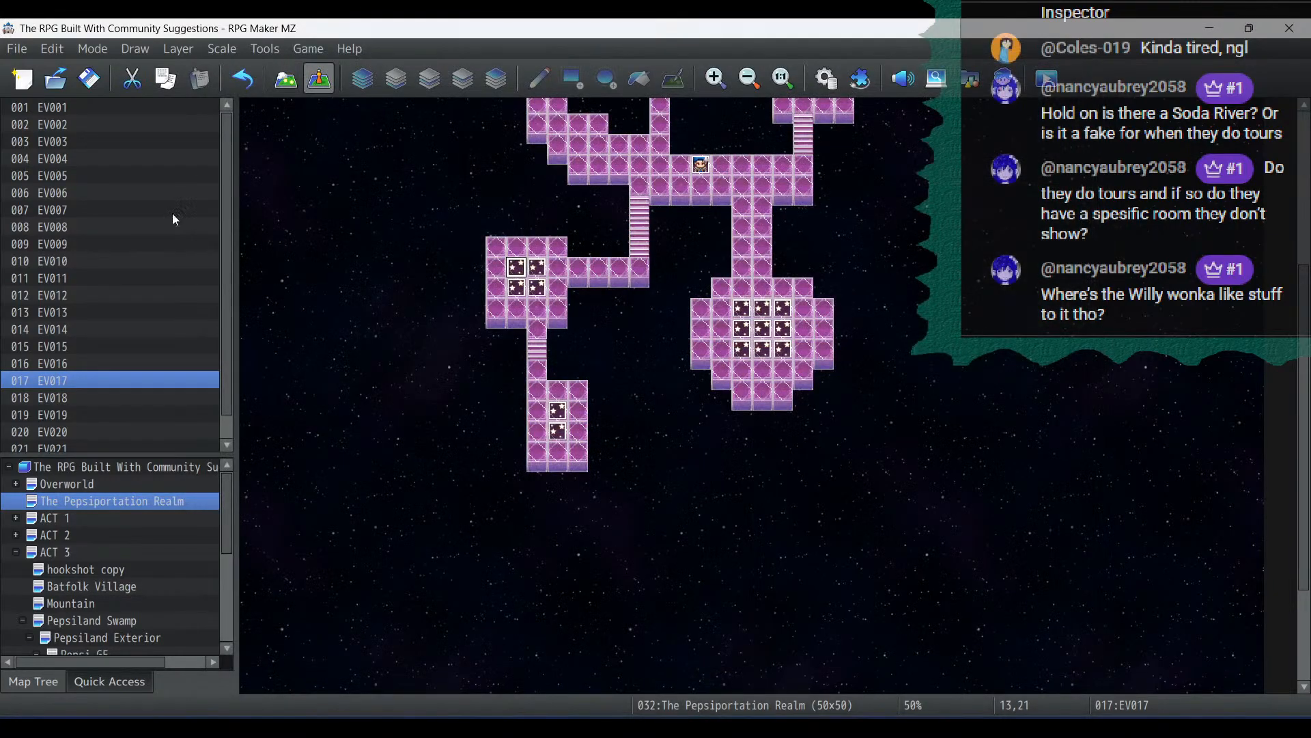
In Pepsiland Exterior's Terminal Door event, set the constant of the Pepsi HQ Floor command to 1 and save the event
{"action": "scroll", "coordinate": [137, 584], "scroll_direction": "down", "scroll_amount": 3}
{"action": "left_click", "coordinate": [133, 571]}
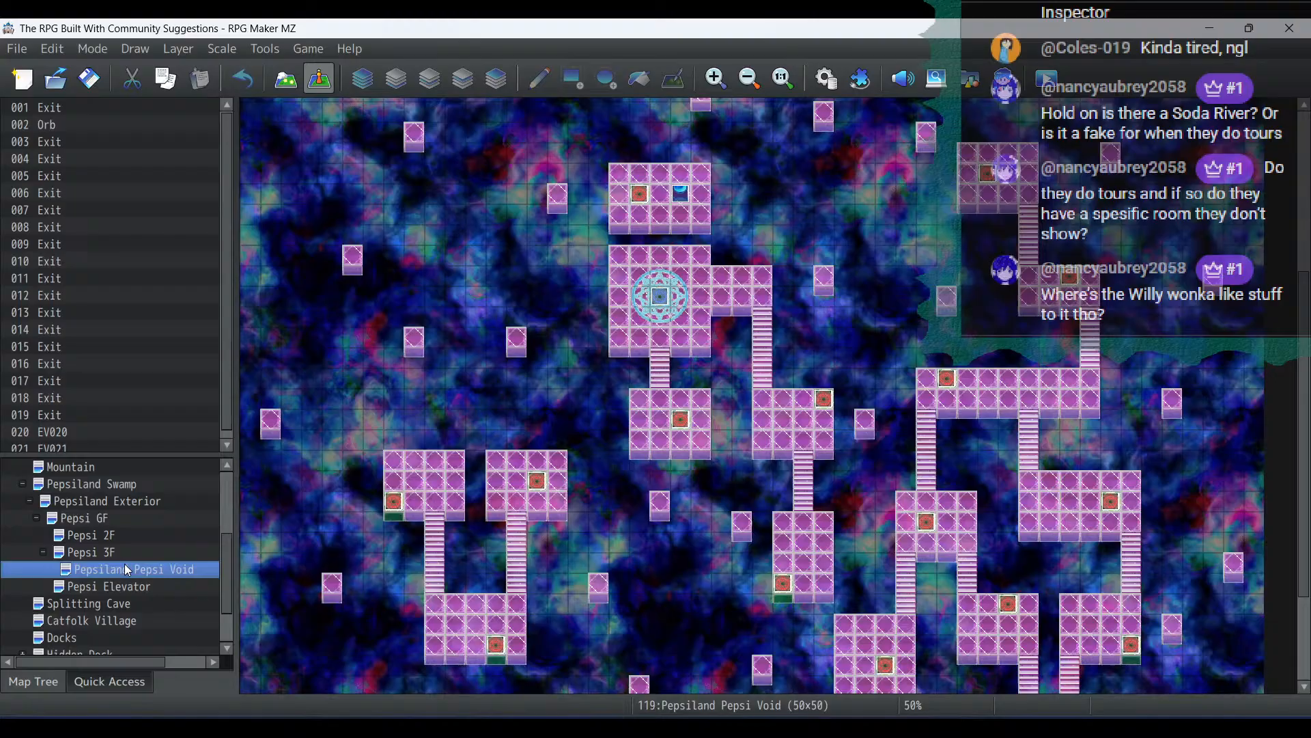
{"action": "left_click", "coordinate": [104, 517]}
{"action": "left_click", "coordinate": [162, 489]}
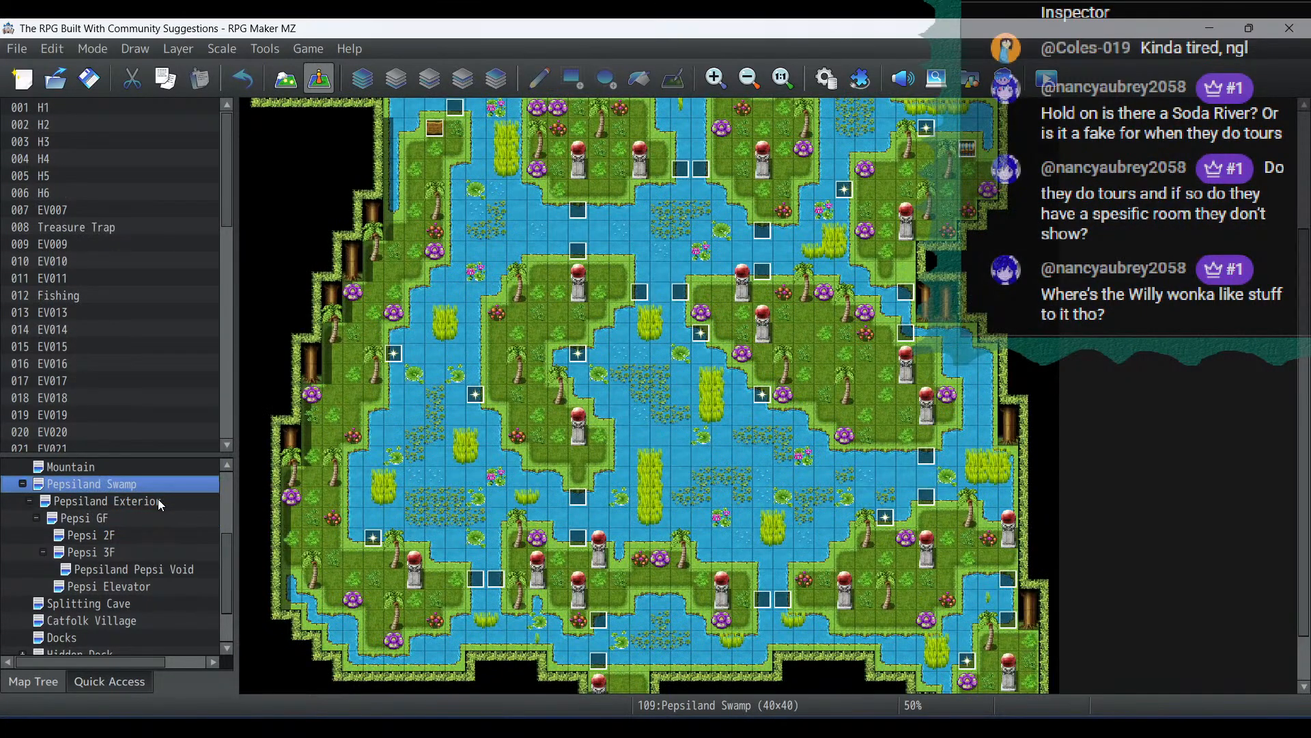
{"action": "left_click", "coordinate": [157, 499]}
{"action": "double_click", "coordinate": [437, 552]}
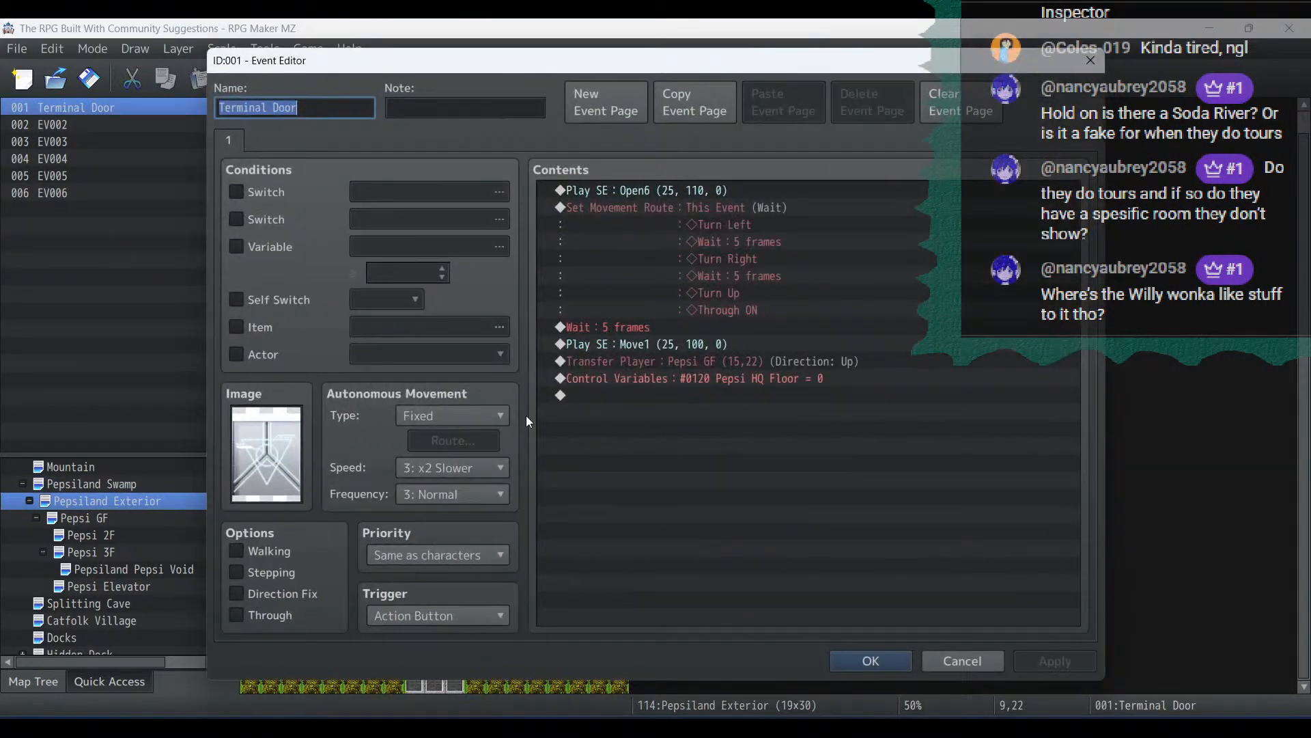
{"action": "double_click", "coordinate": [671, 379]}
{"action": "left_click", "coordinate": [806, 408]}
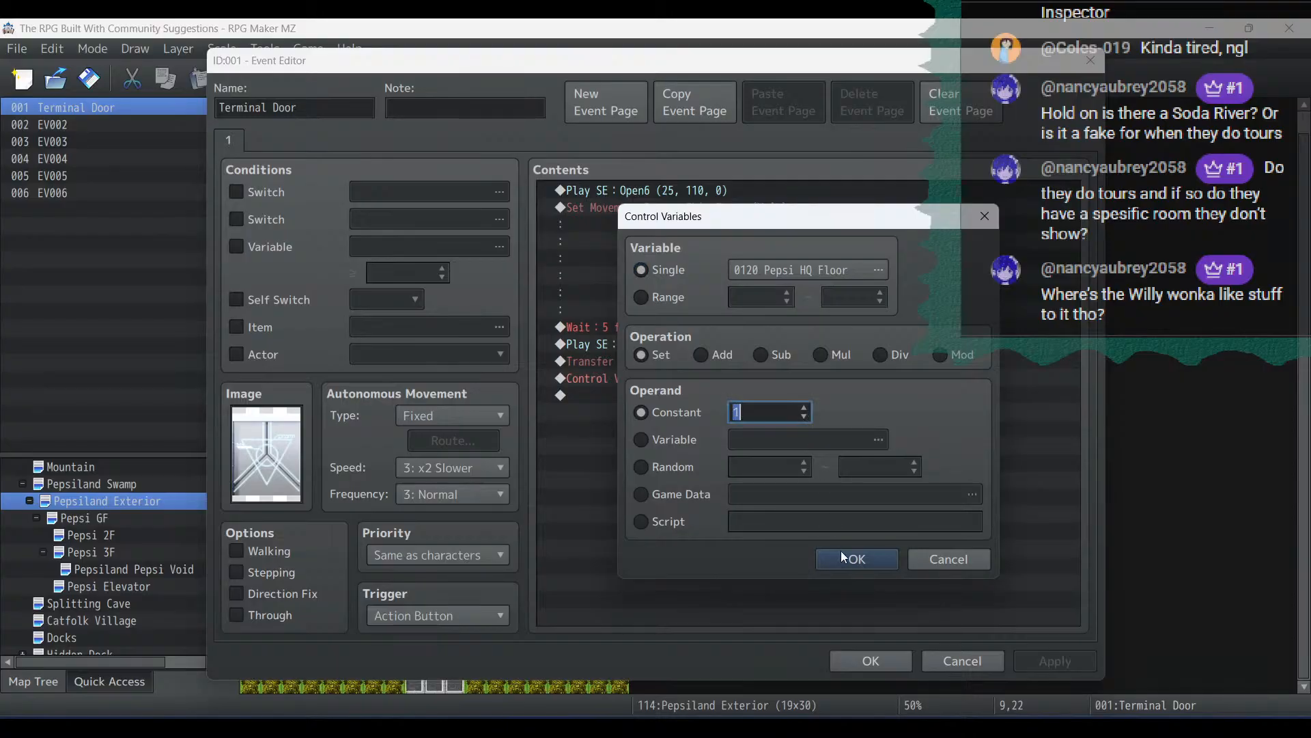
{"action": "left_click", "coordinate": [850, 559]}
{"action": "left_click", "coordinate": [1083, 662]}
{"action": "left_click", "coordinate": [881, 659]}
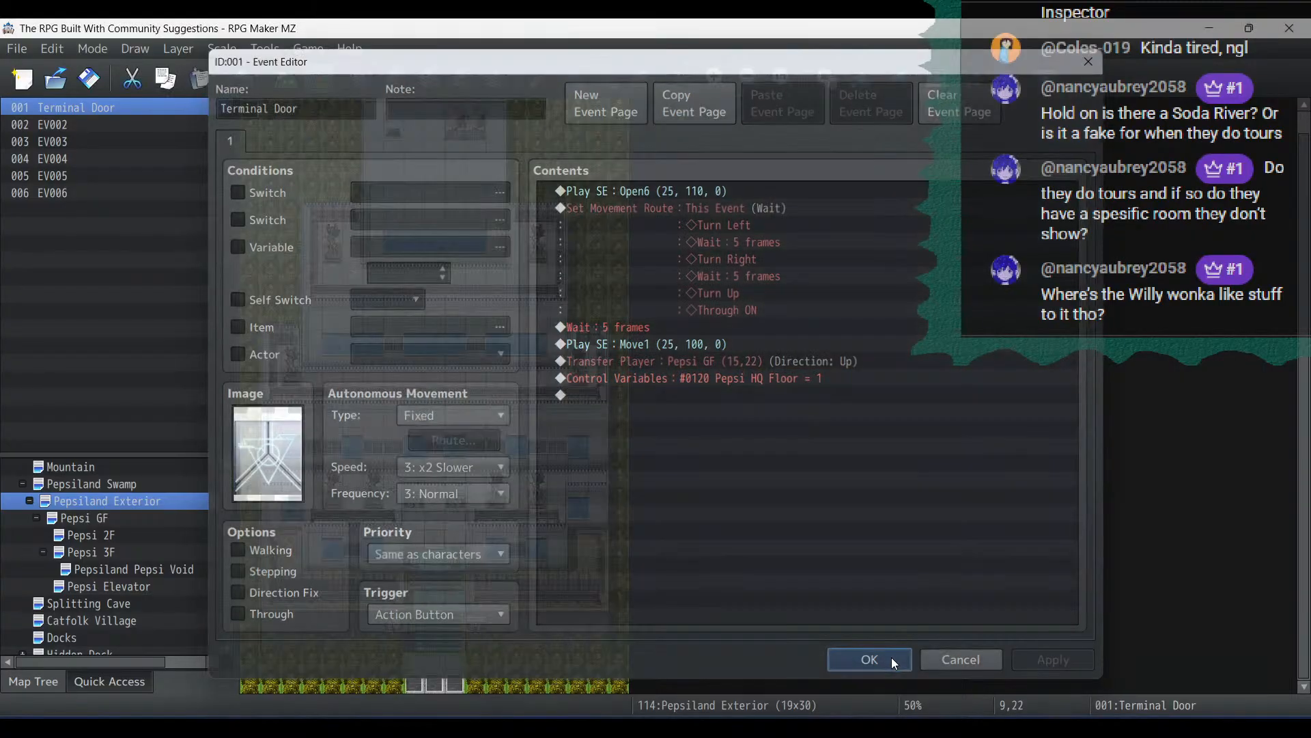
In Pepsi Elevator's EV002, insert a conditional branch for Pepsi HQ Floor = 1 with an Else branch at the start of the Ground Floor choice
{"action": "left_click", "coordinate": [91, 575]}
{"action": "left_click", "coordinate": [97, 587]}
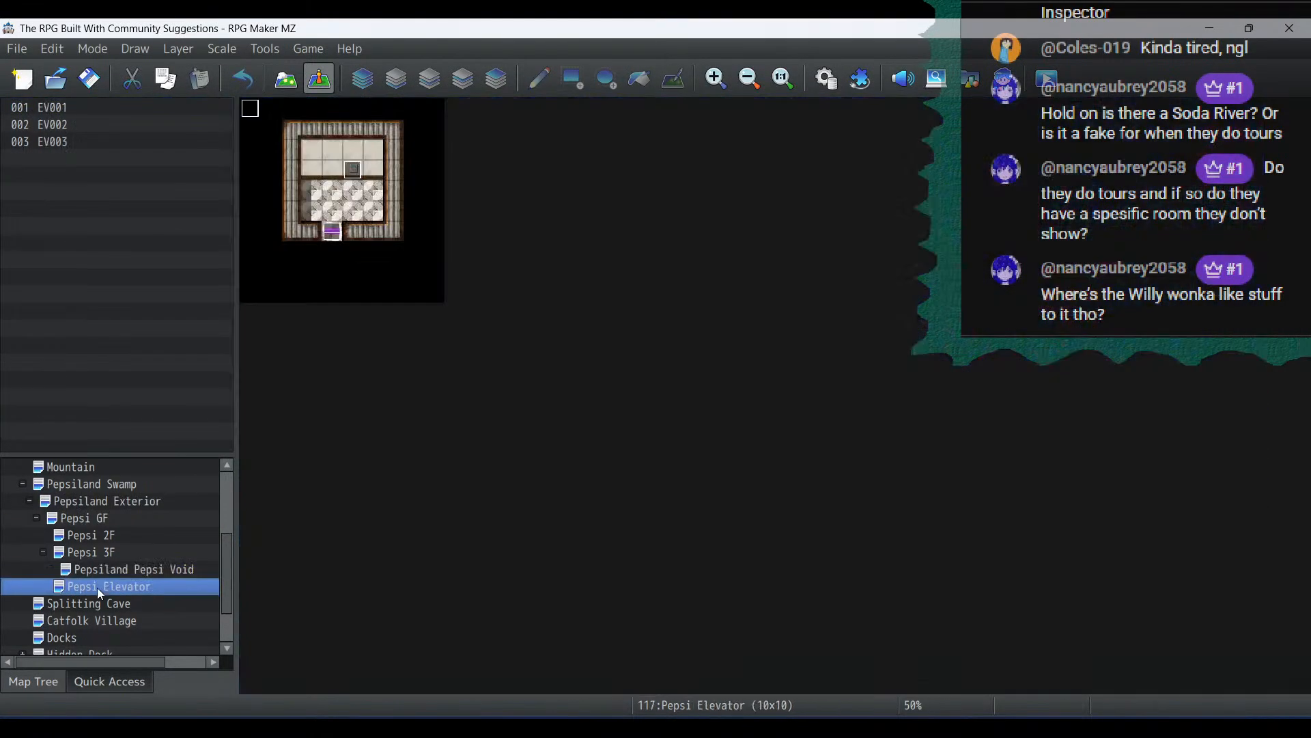
{"action": "double_click", "coordinate": [349, 171]}
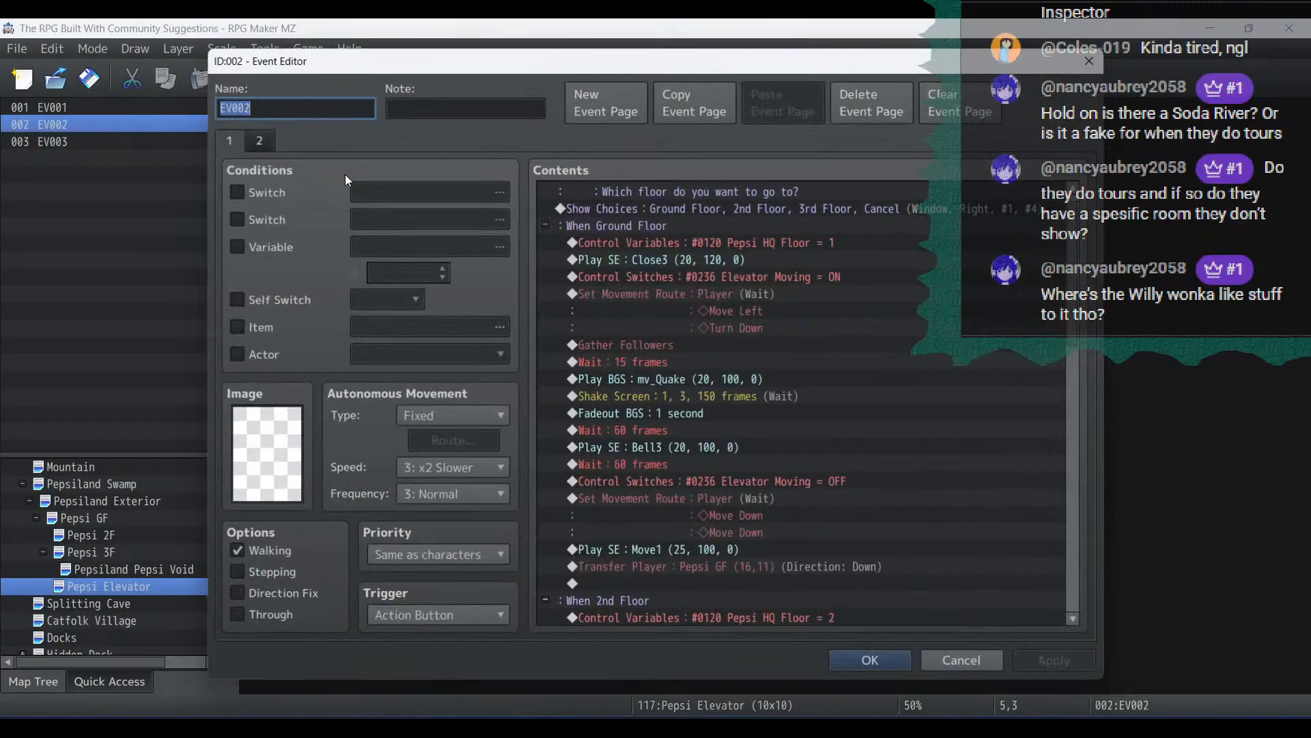
{"action": "left_click", "coordinate": [623, 239]}
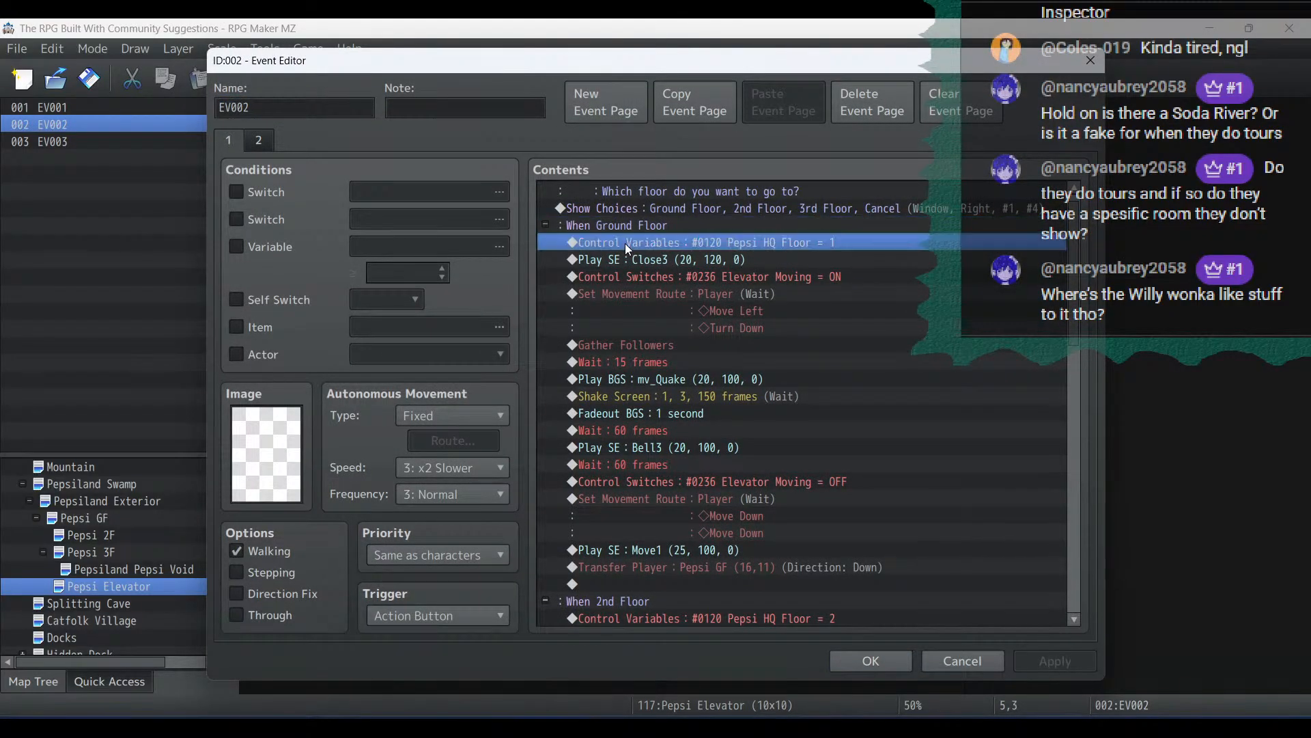
{"action": "right_click", "coordinate": [625, 243]}
{"action": "left_click", "coordinate": [647, 265]}
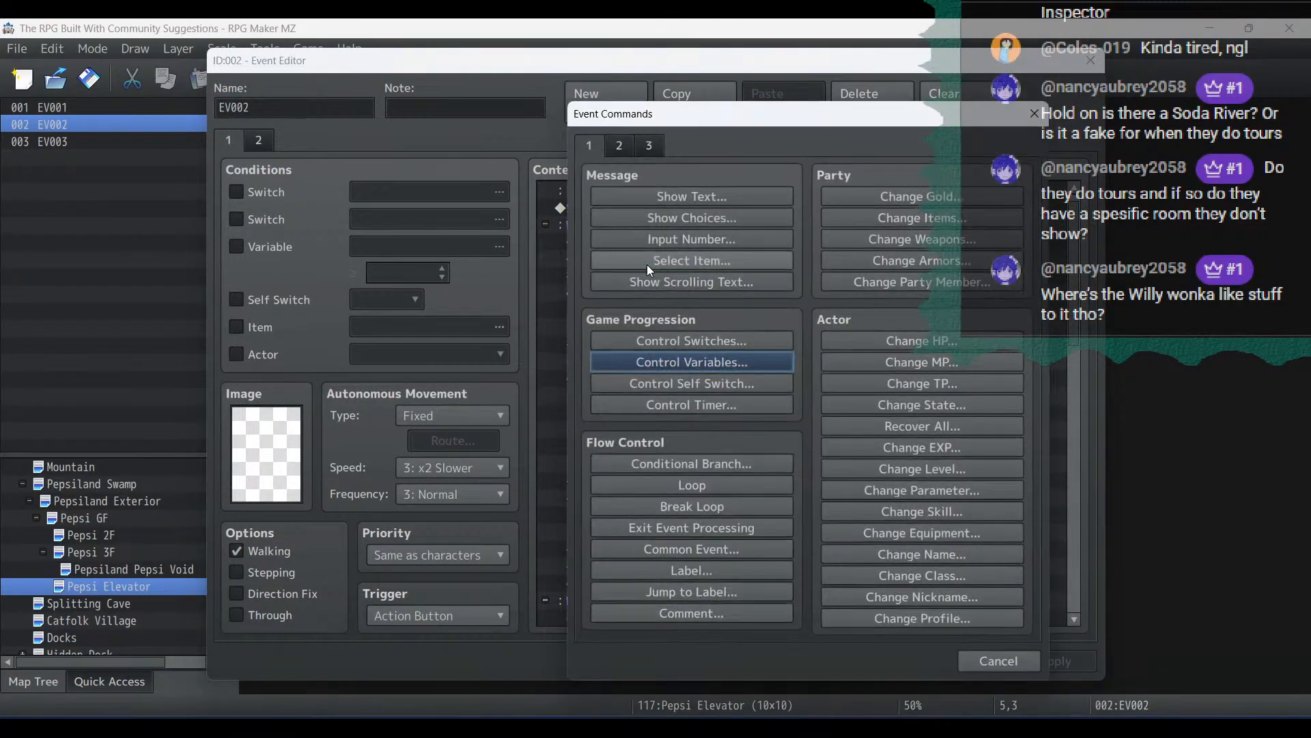
{"action": "left_click", "coordinate": [680, 461]}
{"action": "left_click", "coordinate": [686, 327]}
{"action": "double_click", "coordinate": [786, 318]}
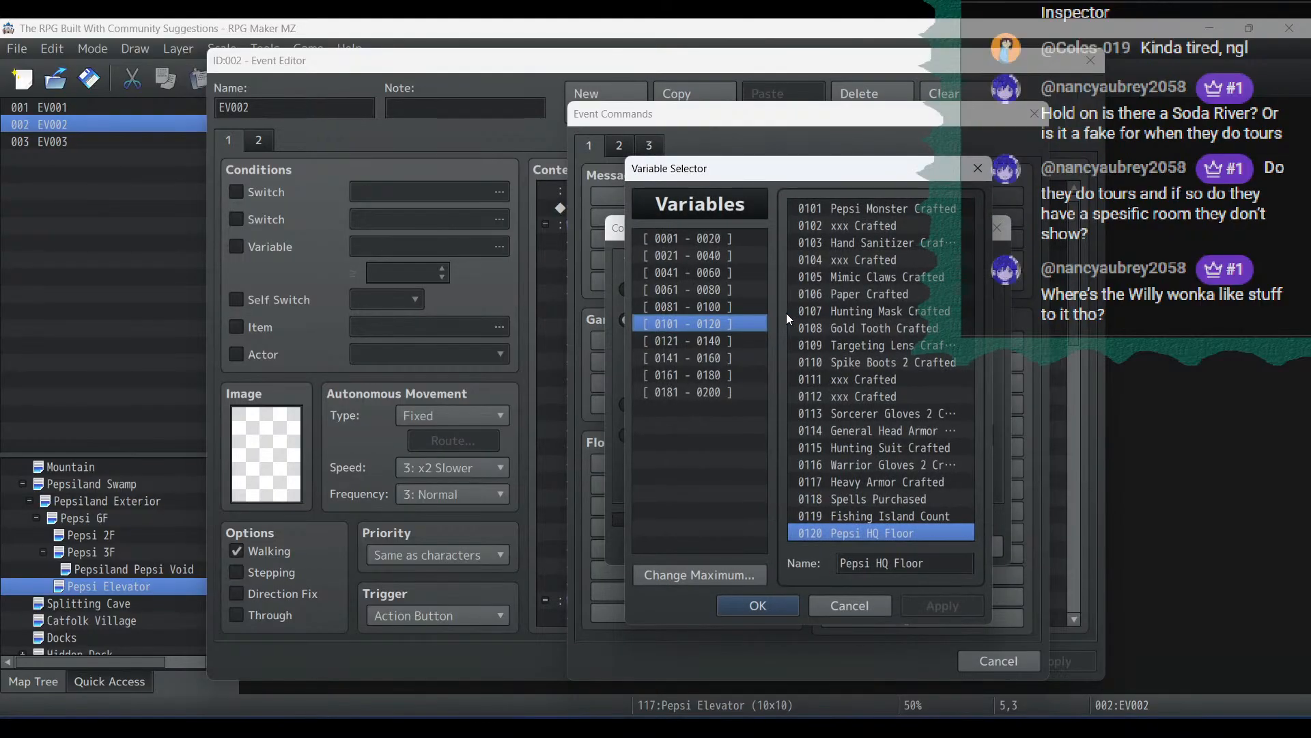
{"action": "double_click", "coordinate": [912, 534]}
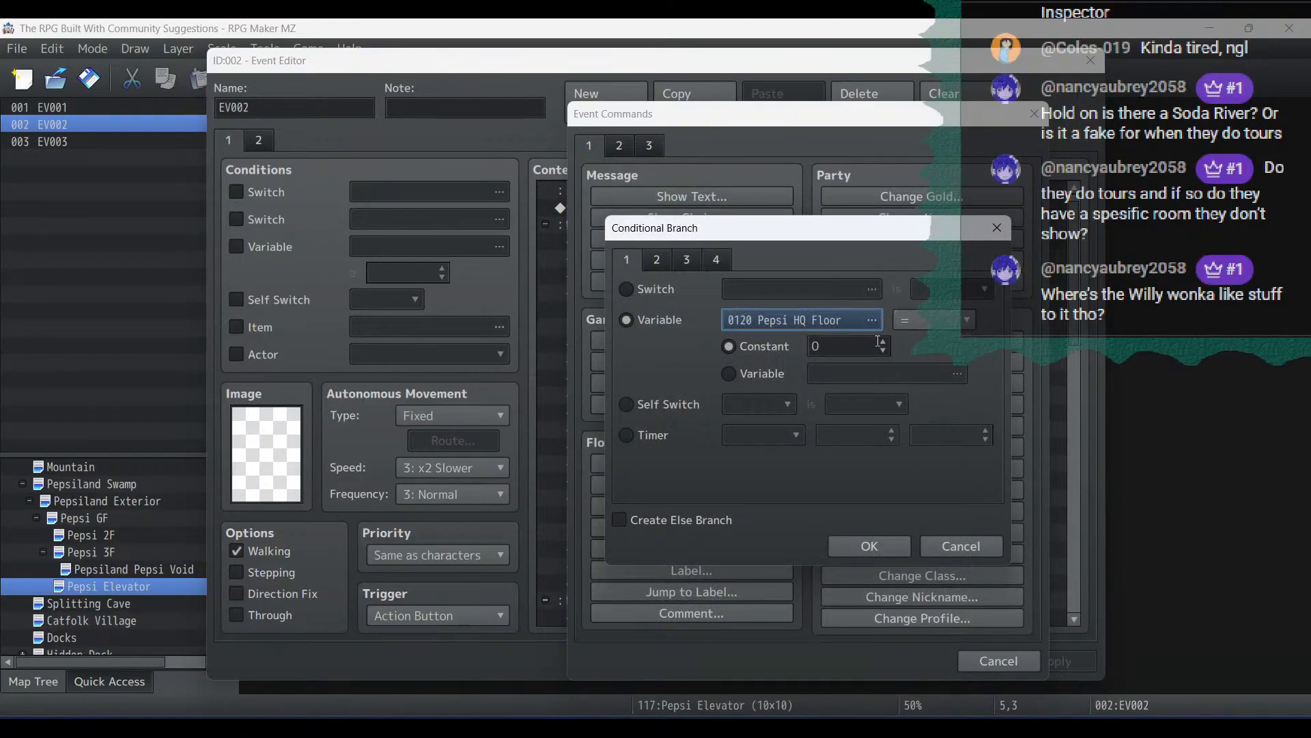
{"action": "left_click", "coordinate": [884, 341]}
{"action": "left_click", "coordinate": [697, 523]}
{"action": "left_click", "coordinate": [892, 552]}
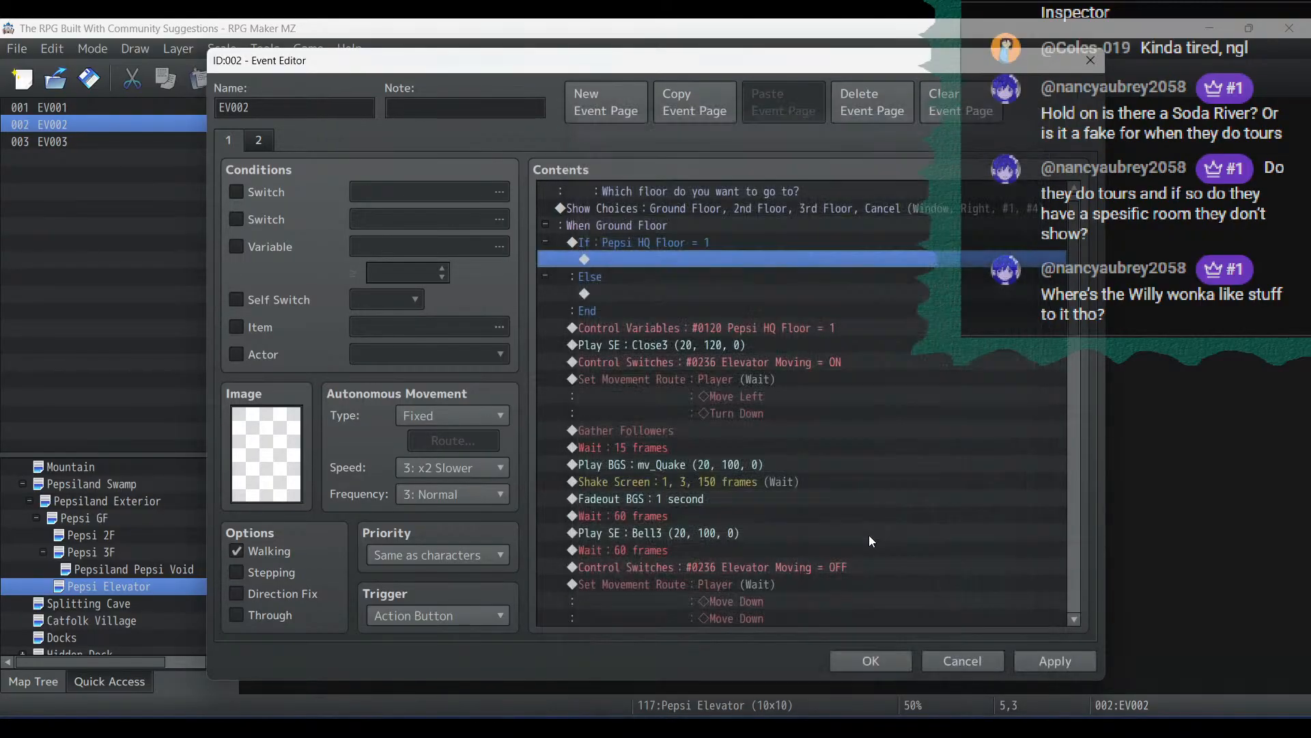
Add the message "You are already on the Ground Floor." inside the Pepsi HQ Floor = 1 condition
{"action": "double_click", "coordinate": [653, 258]}
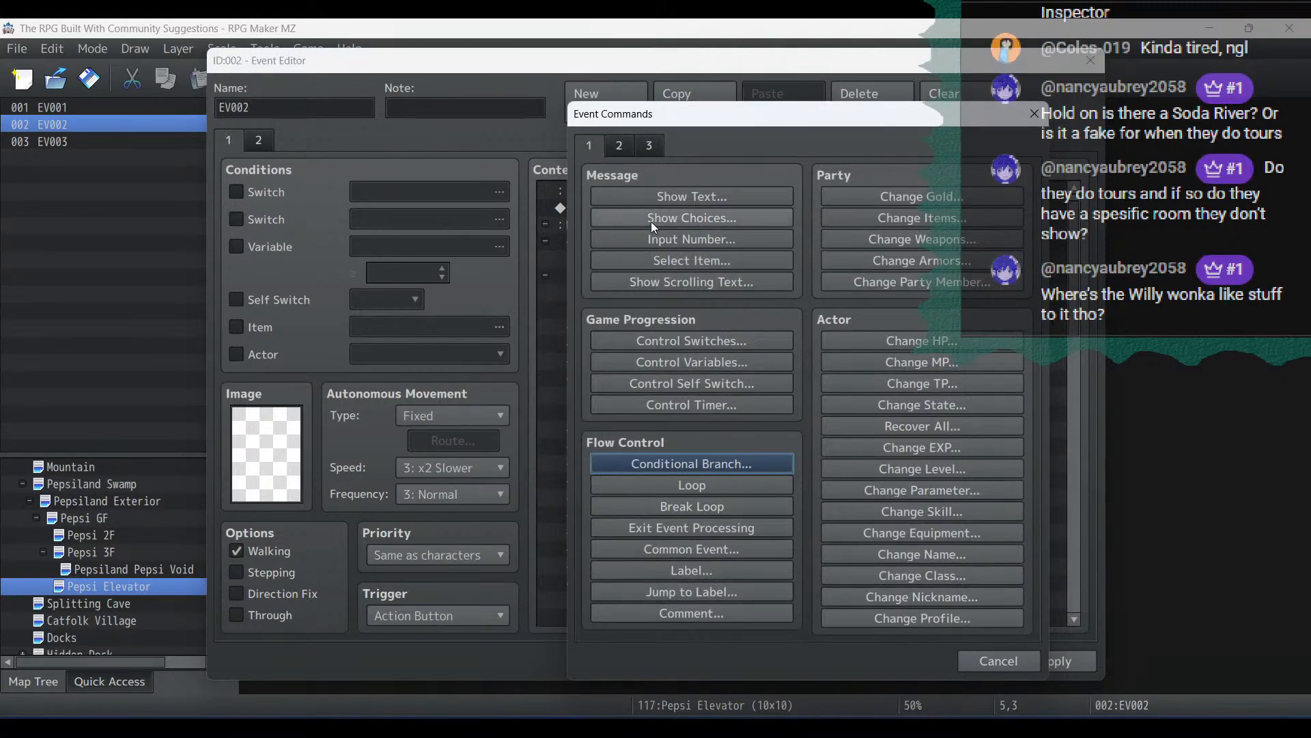
{"action": "left_click", "coordinate": [652, 198]}
{"action": "type", "text": "You"}
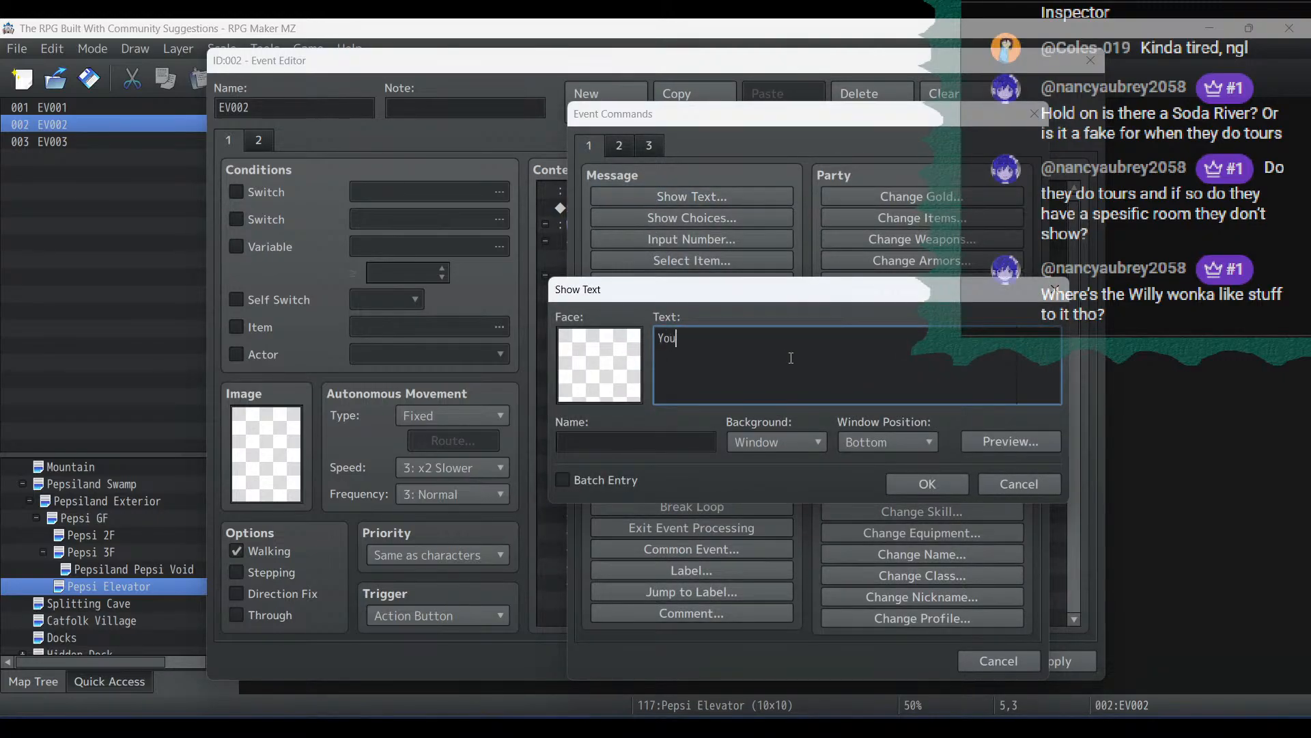
{"action": "type", "text": " are already on the Ground Floor."}
{"action": "left_click", "coordinate": [912, 482]}
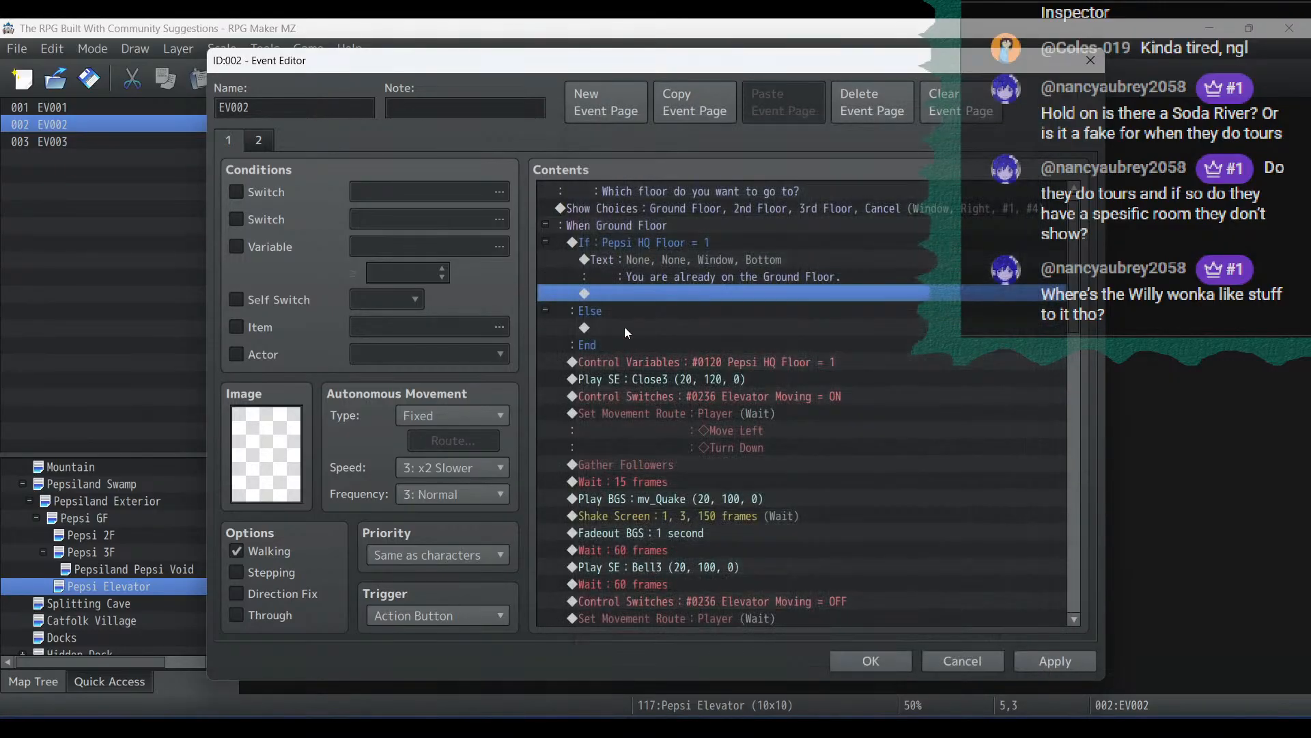
Move the Ground Floor choice's commands, from Control Variables through Transfer Player, into its Else branch
{"action": "left_click", "coordinate": [634, 358]}
{"action": "scroll", "coordinate": [634, 367], "scroll_direction": "down", "scroll_amount": 5}
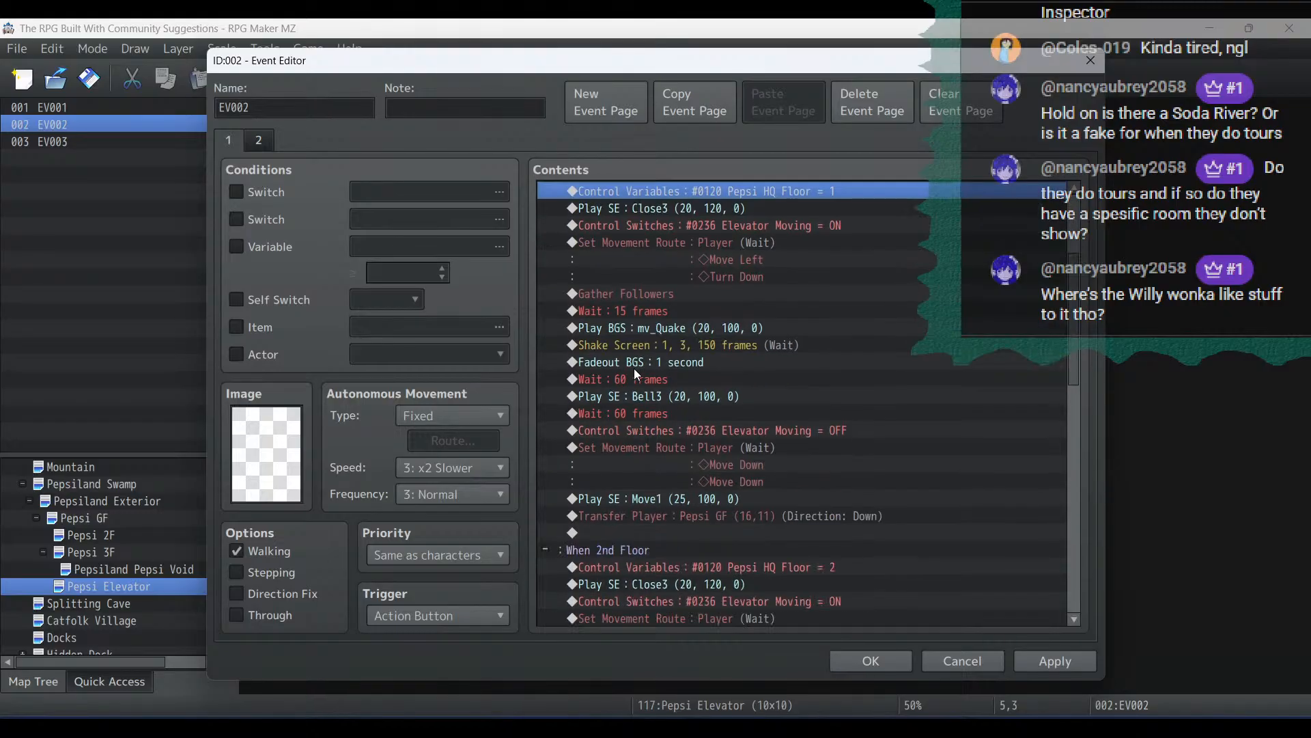
{"action": "left_click", "coordinate": [646, 516], "text": "shift"}
{"action": "key", "text": "ctrl+x"}
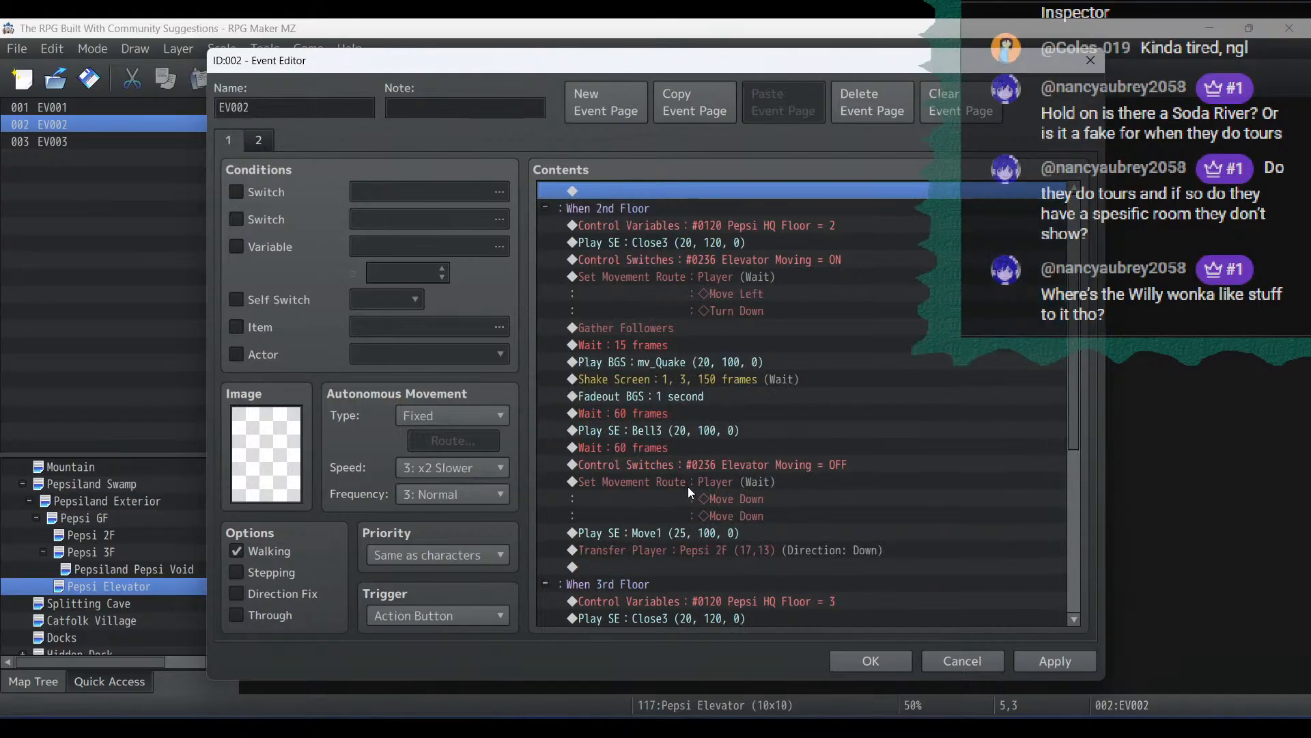
{"action": "scroll", "coordinate": [687, 486], "scroll_direction": "up", "scroll_amount": 1}
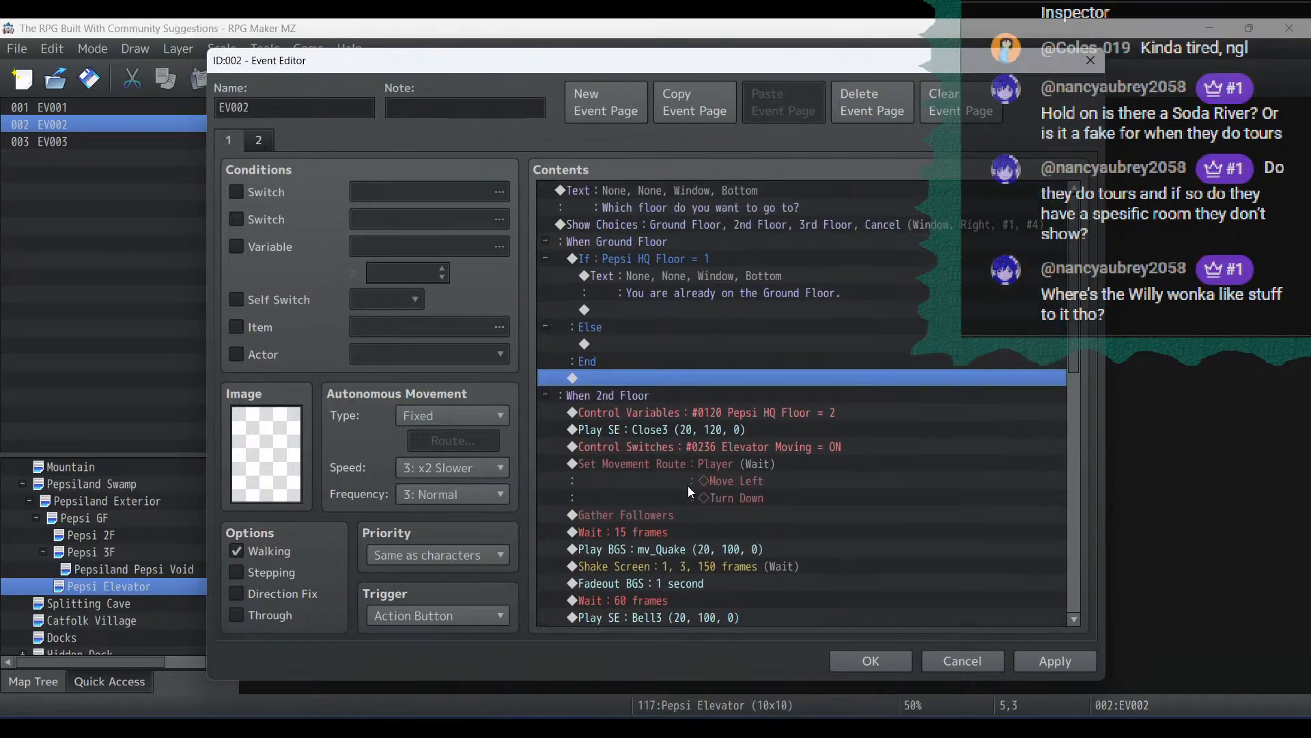
{"action": "left_click", "coordinate": [645, 346]}
{"action": "key", "text": "ctrl+v"}
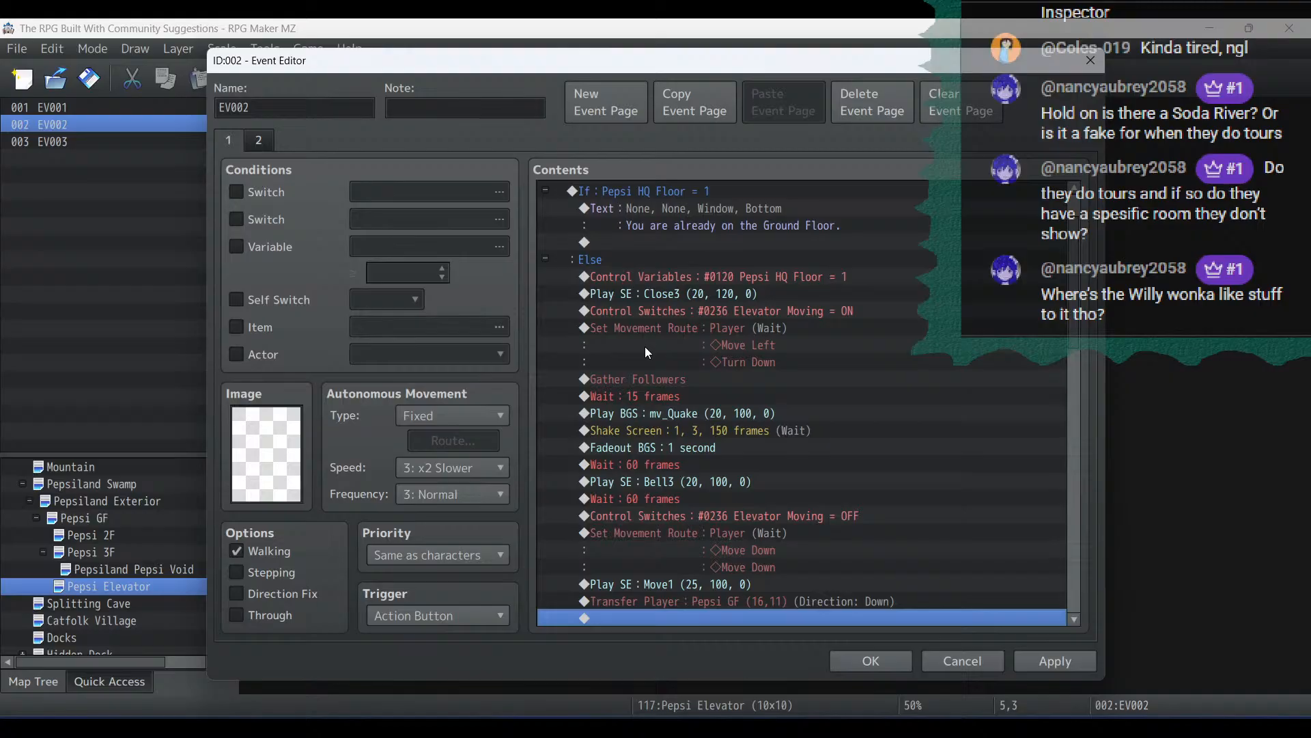
Insert a conditional branch for Pepsi HQ Floor = 2 with an Else branch at the start of the 2nd Floor choice
{"action": "left_click", "coordinate": [621, 276]}
{"action": "scroll", "coordinate": [622, 274], "scroll_direction": "down", "scroll_amount": 6}
{"action": "left_click", "coordinate": [629, 377]}
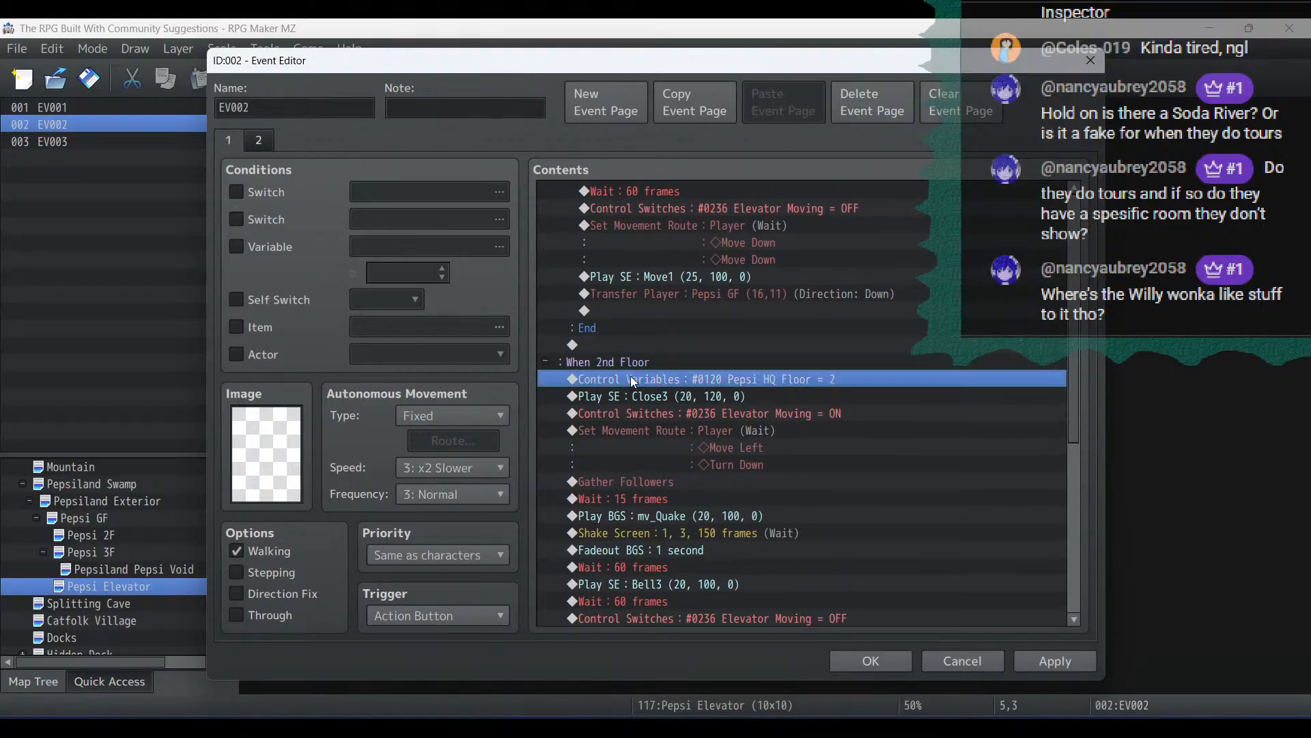
{"action": "right_click", "coordinate": [629, 377]}
{"action": "left_click", "coordinate": [666, 387]}
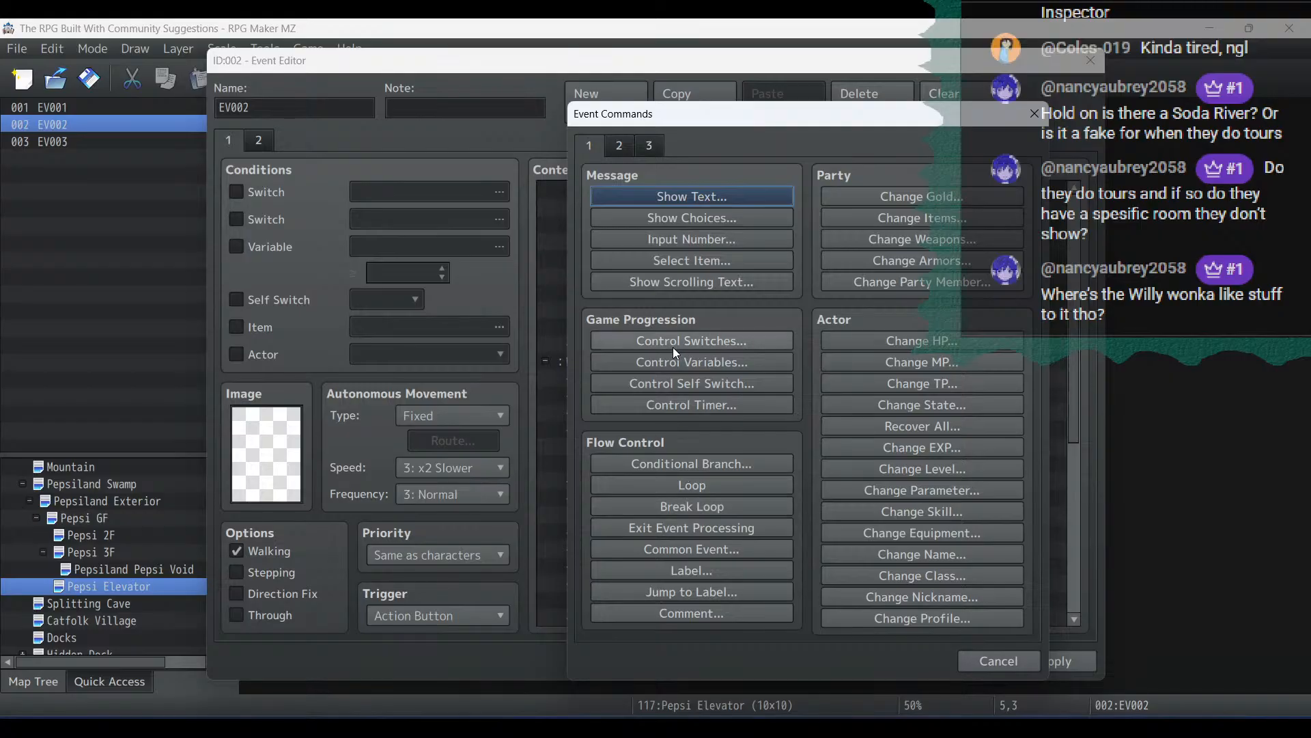
{"action": "left_click", "coordinate": [703, 465]}
{"action": "left_click", "coordinate": [659, 319]}
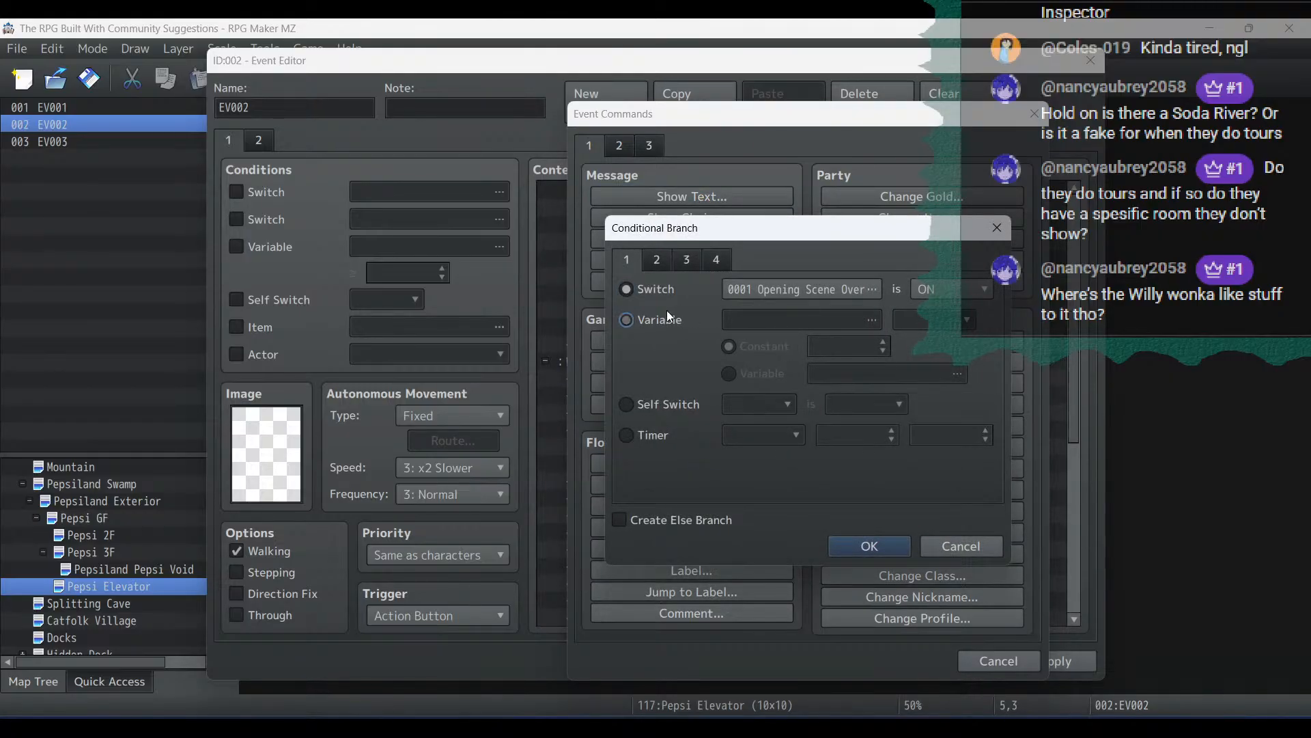
{"action": "left_click", "coordinate": [856, 313]}
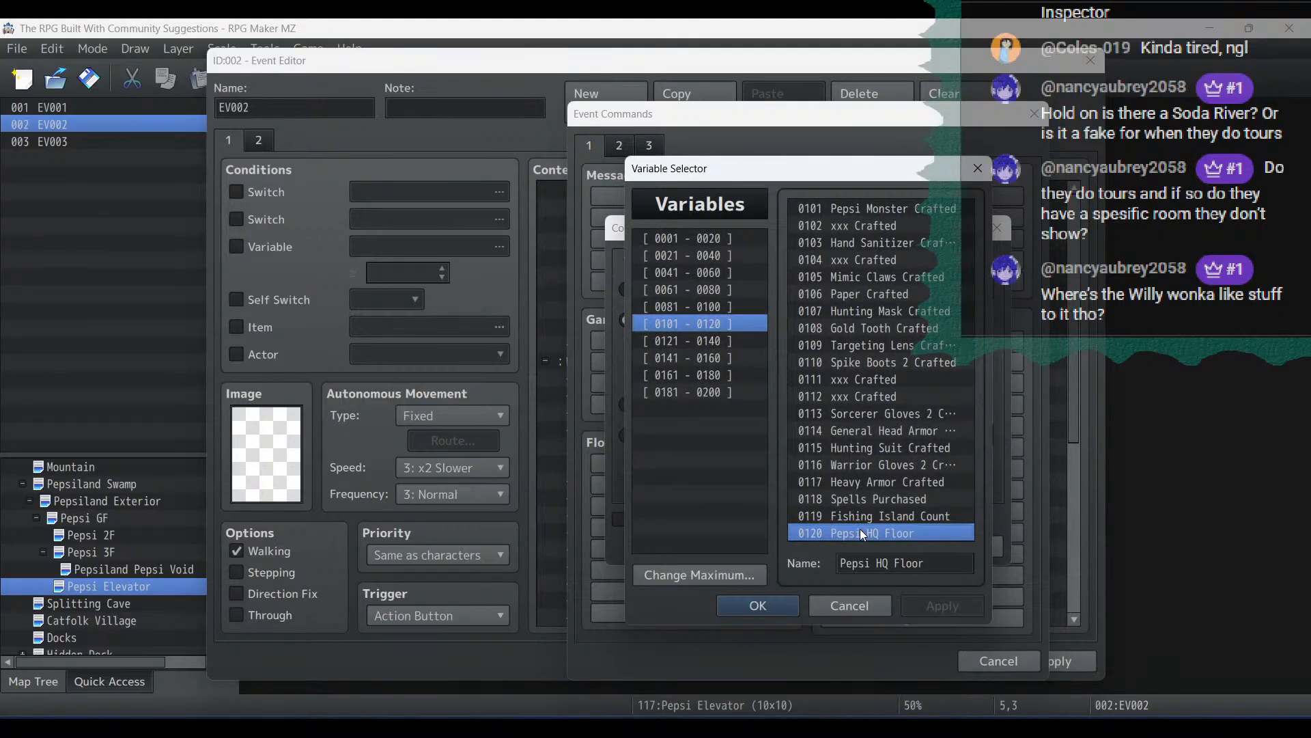
{"action": "double_click", "coordinate": [859, 528]}
{"action": "left_click", "coordinate": [883, 340]}
{"action": "left_click", "coordinate": [883, 340]}
{"action": "left_click", "coordinate": [692, 522]}
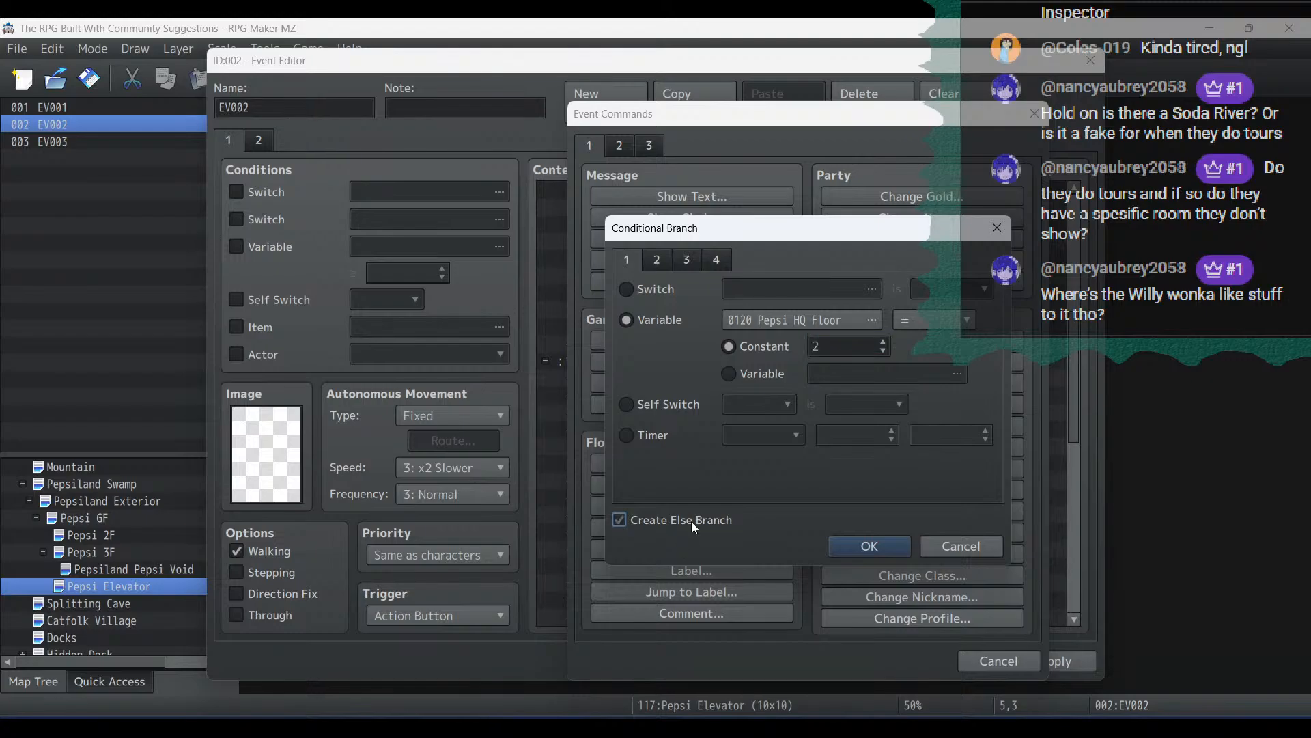
{"action": "left_click", "coordinate": [878, 541]}
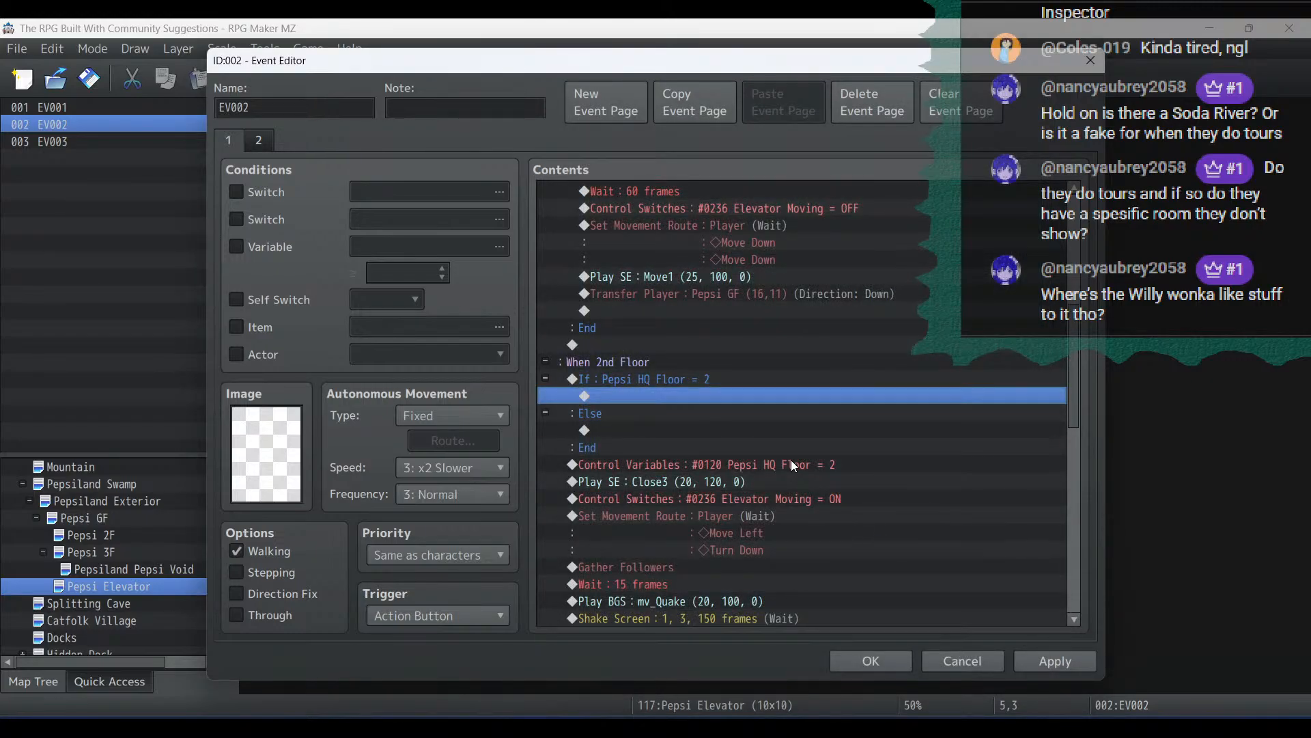
Move the 2nd Floor choice's commands, from Control Variables through Transfer Player, into the Else branch of its Pepsi HQ Floor = 2 condition
{"action": "scroll", "coordinate": [791, 461], "scroll_direction": "down", "scroll_amount": 10}
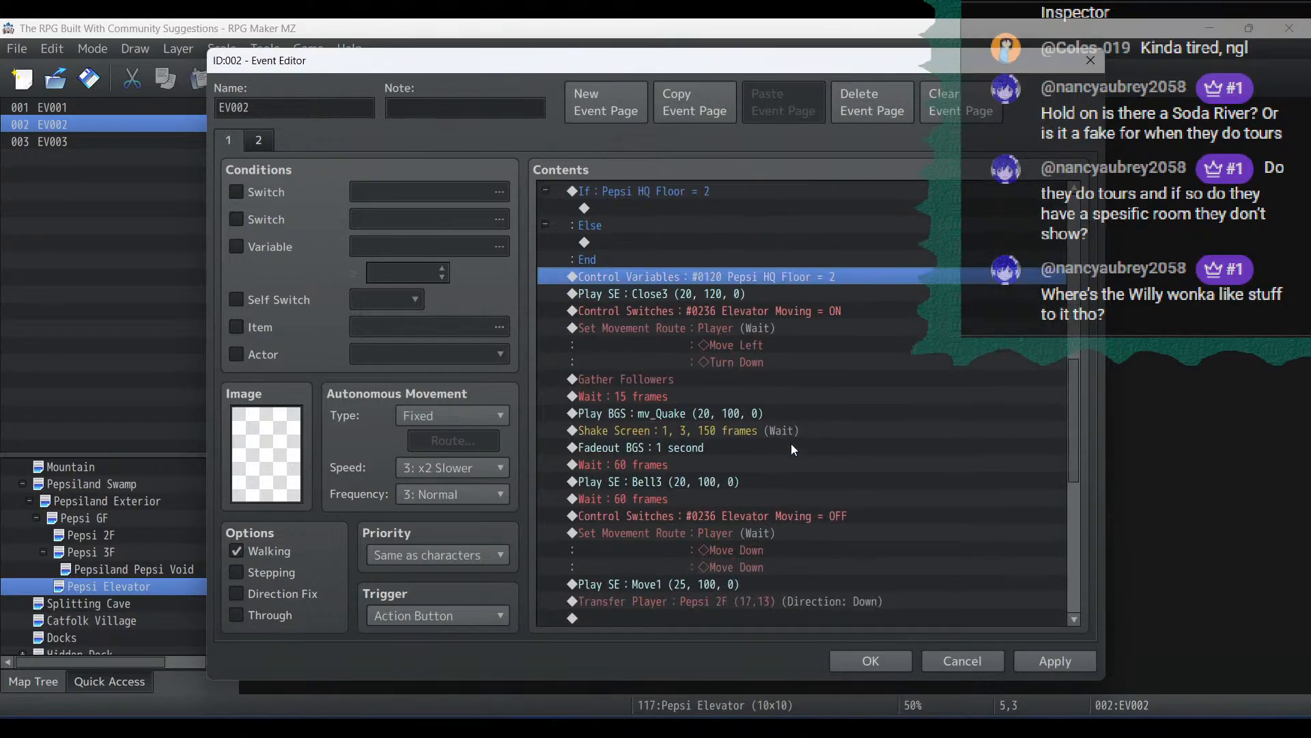
{"action": "scroll", "coordinate": [717, 556], "scroll_direction": "down", "scroll_amount": 1}
{"action": "scroll", "coordinate": [754, 465], "scroll_direction": "up", "scroll_amount": 3}
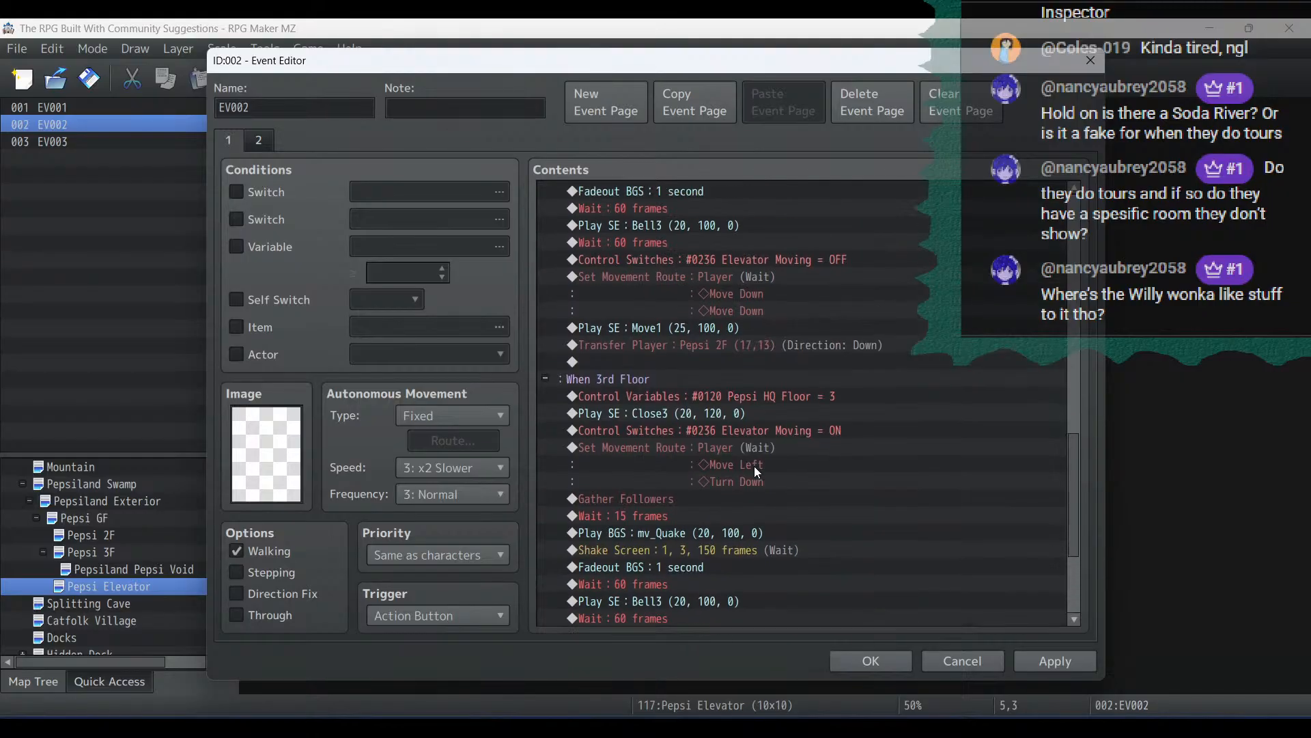
{"action": "left_click", "coordinate": [641, 350], "text": "shift"}
{"action": "key", "text": "ctrl+x"}
{"action": "scroll", "coordinate": [683, 300], "scroll_direction": "up", "scroll_amount": 5}
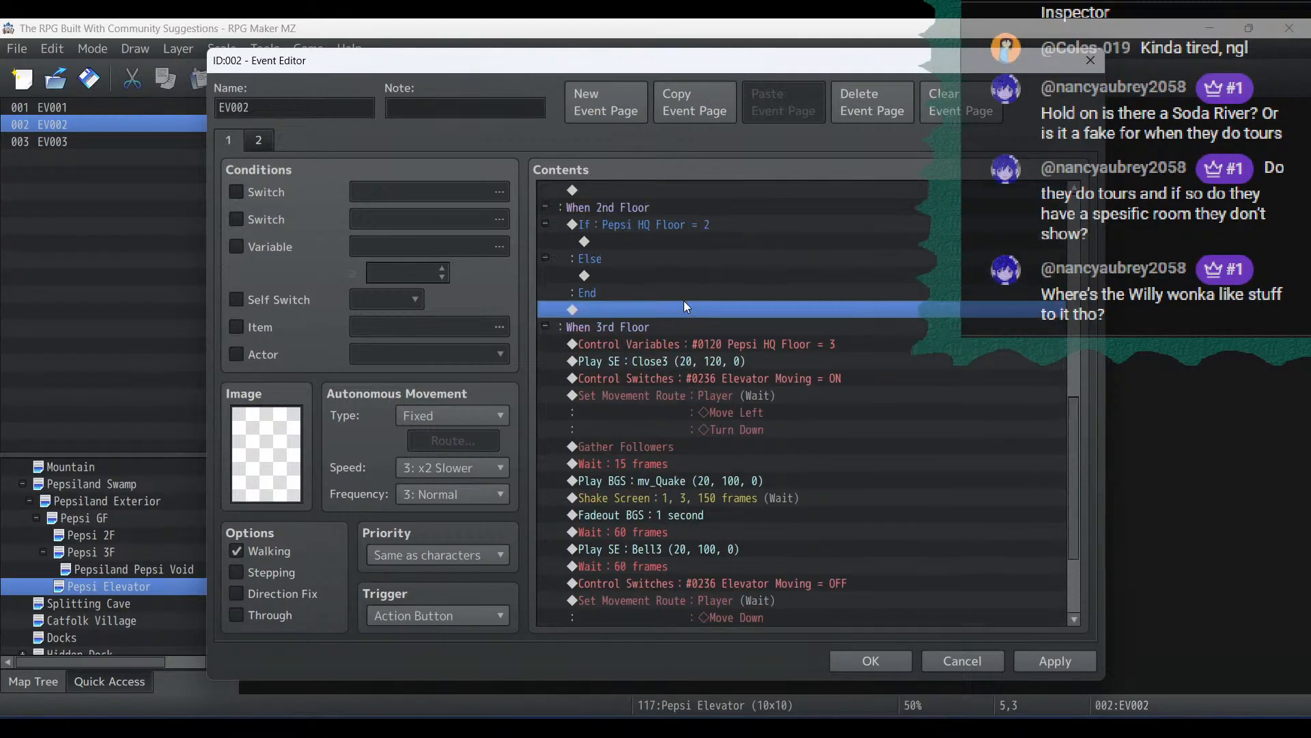
{"action": "left_click", "coordinate": [614, 405]}
{"action": "key", "text": "ctrl+v"}
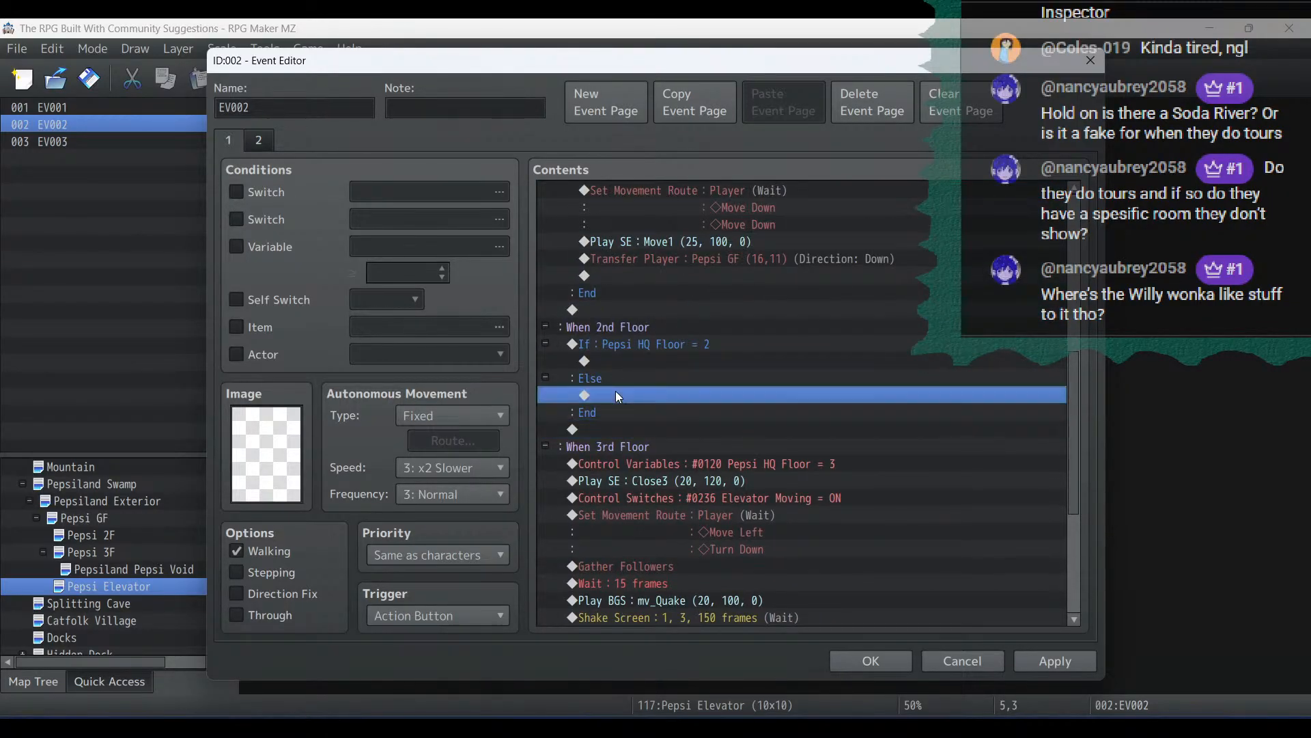
Copy the Ground Floor message into the Pepsi HQ Floor = 2 condition and reword it as "You are already on the Second Floor."
{"action": "scroll", "coordinate": [616, 368], "scroll_direction": "up", "scroll_amount": 1}
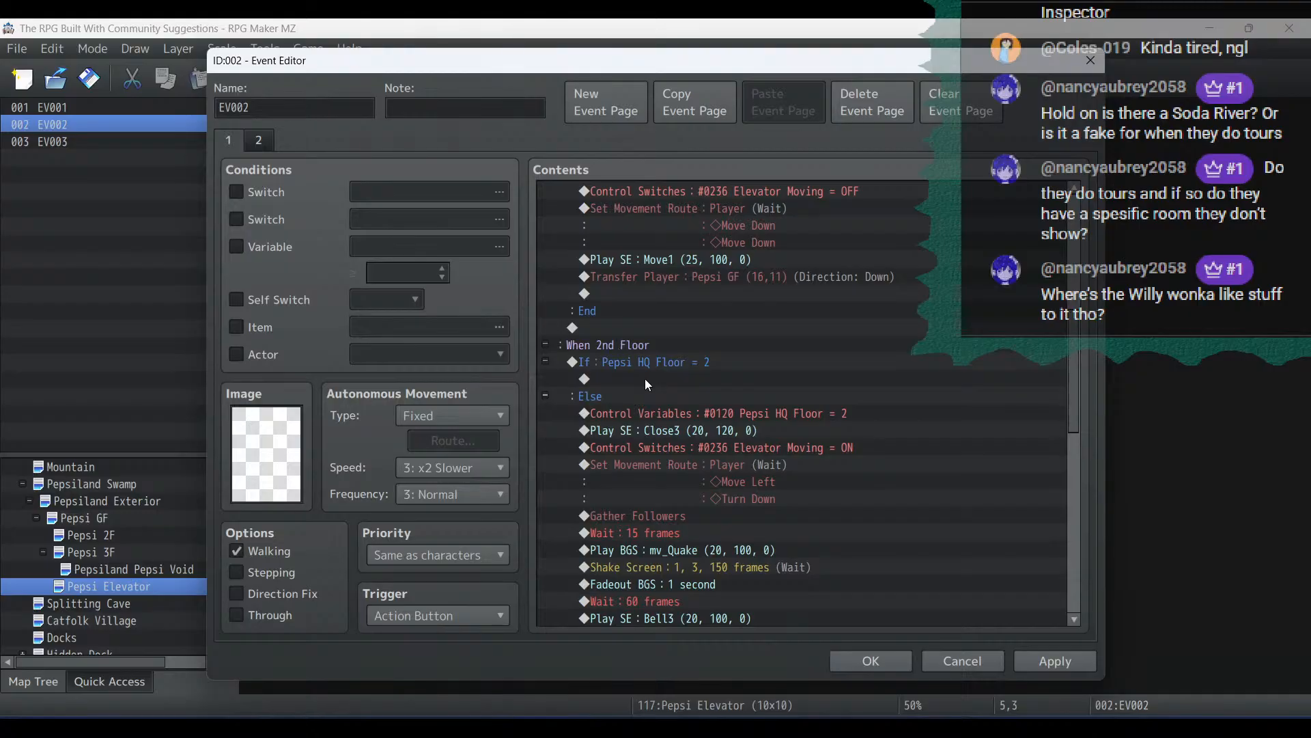
{"action": "scroll", "coordinate": [646, 338], "scroll_direction": "up", "scroll_amount": 8}
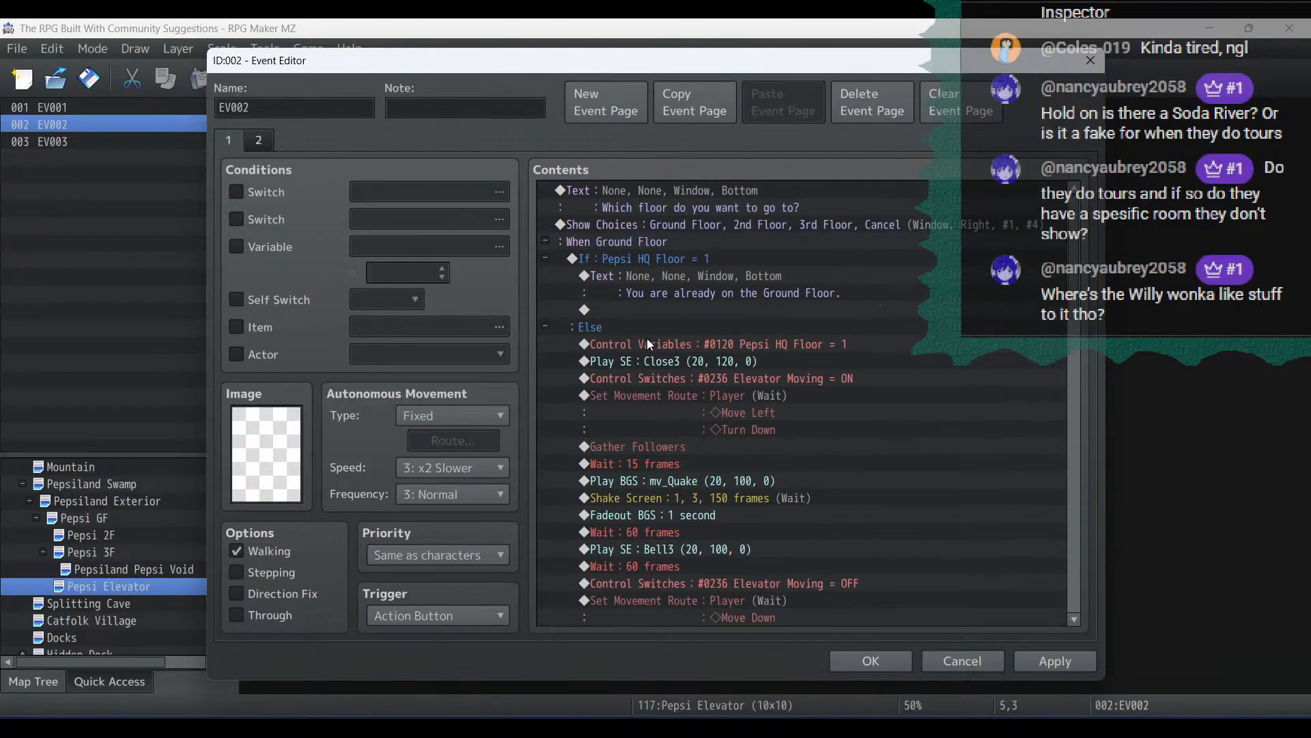
{"action": "right_click", "coordinate": [671, 277]}
{"action": "left_click", "coordinate": [707, 360]}
{"action": "scroll", "coordinate": [706, 359], "scroll_direction": "down", "scroll_amount": 7}
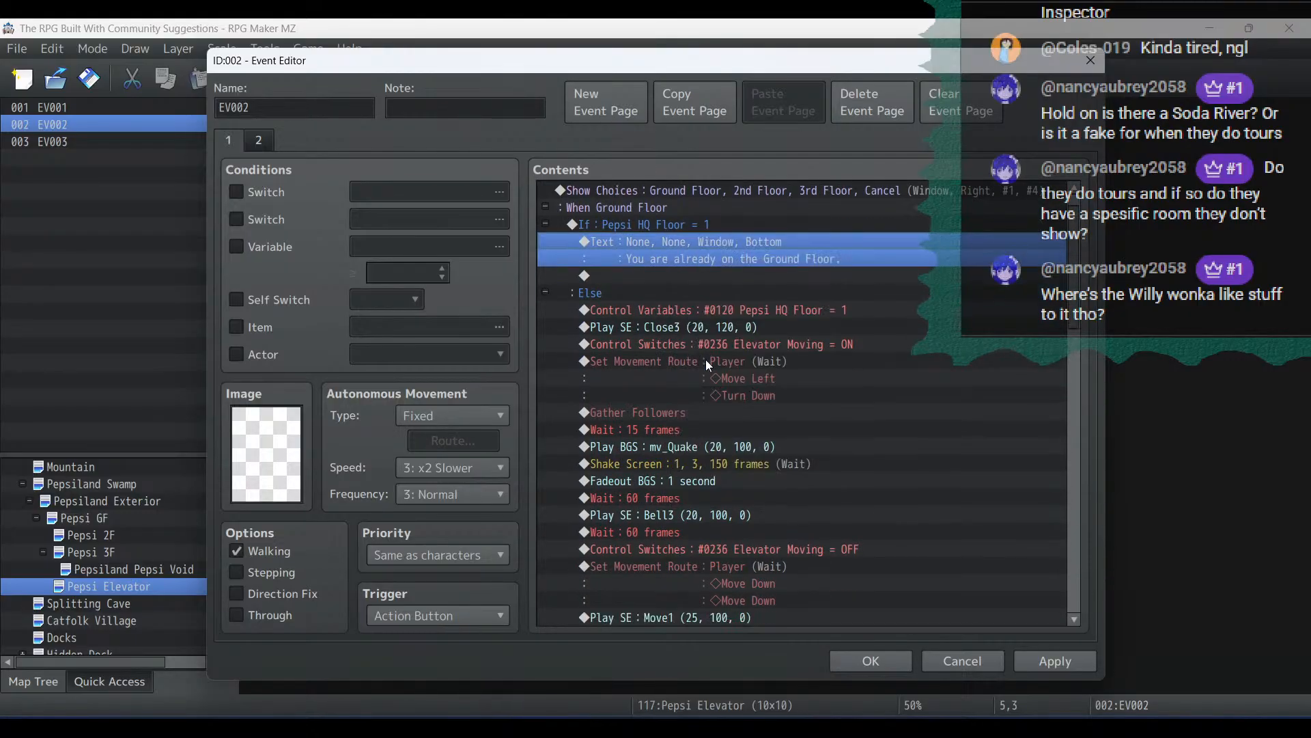
{"action": "left_click", "coordinate": [635, 411]}
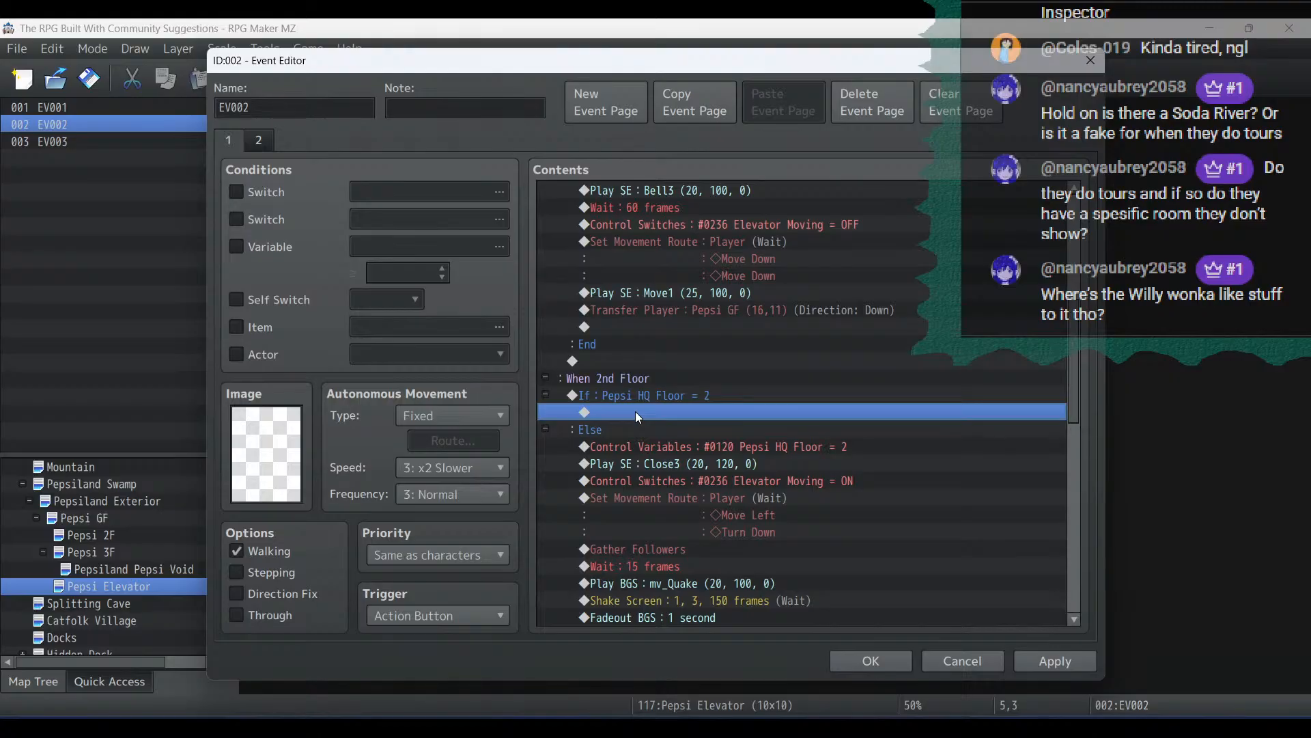
{"action": "key", "text": "ctrl+v"}
{"action": "double_click", "coordinate": [660, 413]}
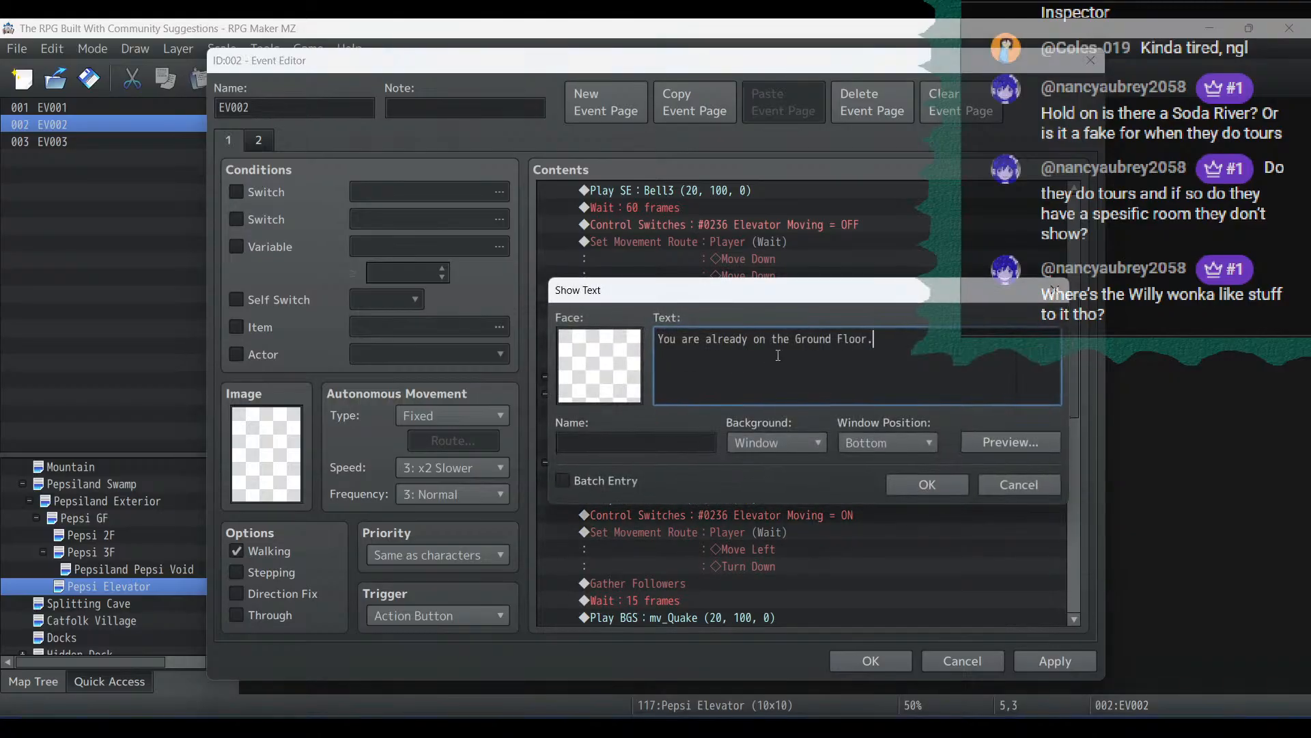
{"action": "double_click", "coordinate": [811, 340]}
{"action": "type", "text": "Second"}
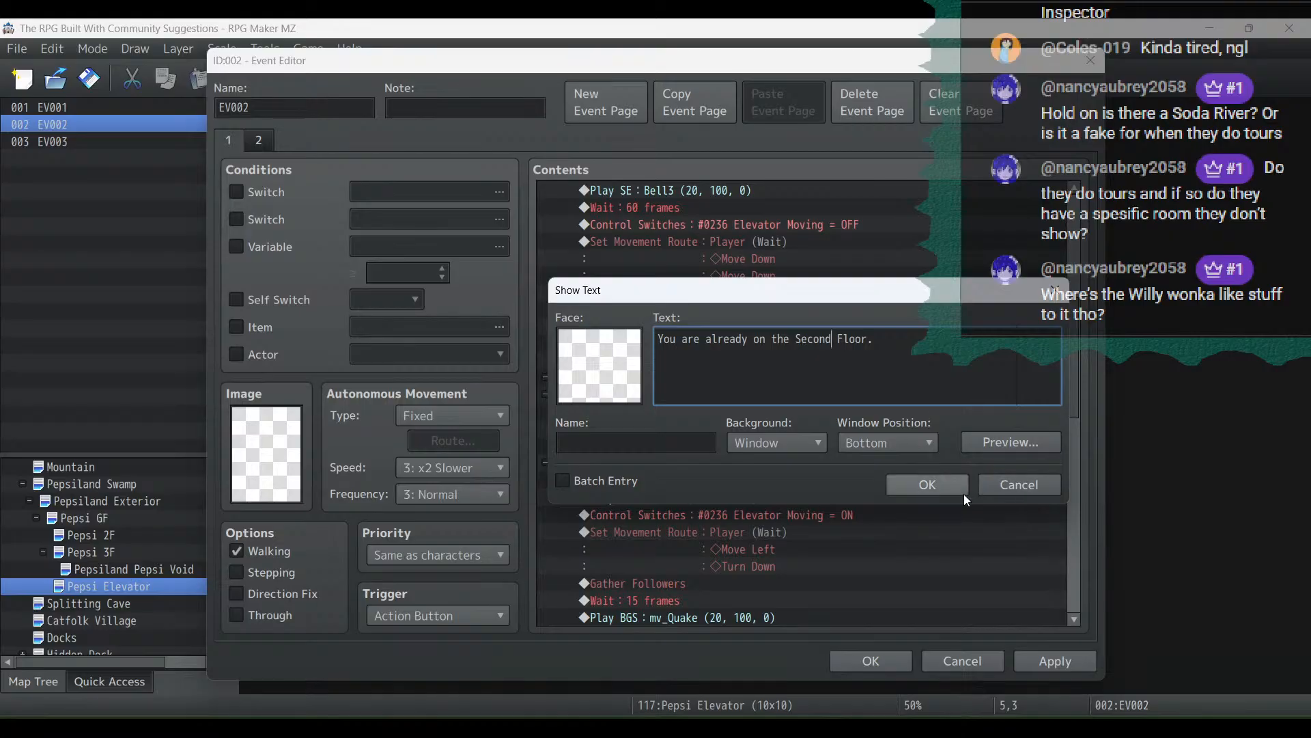
{"action": "left_click", "coordinate": [944, 486]}
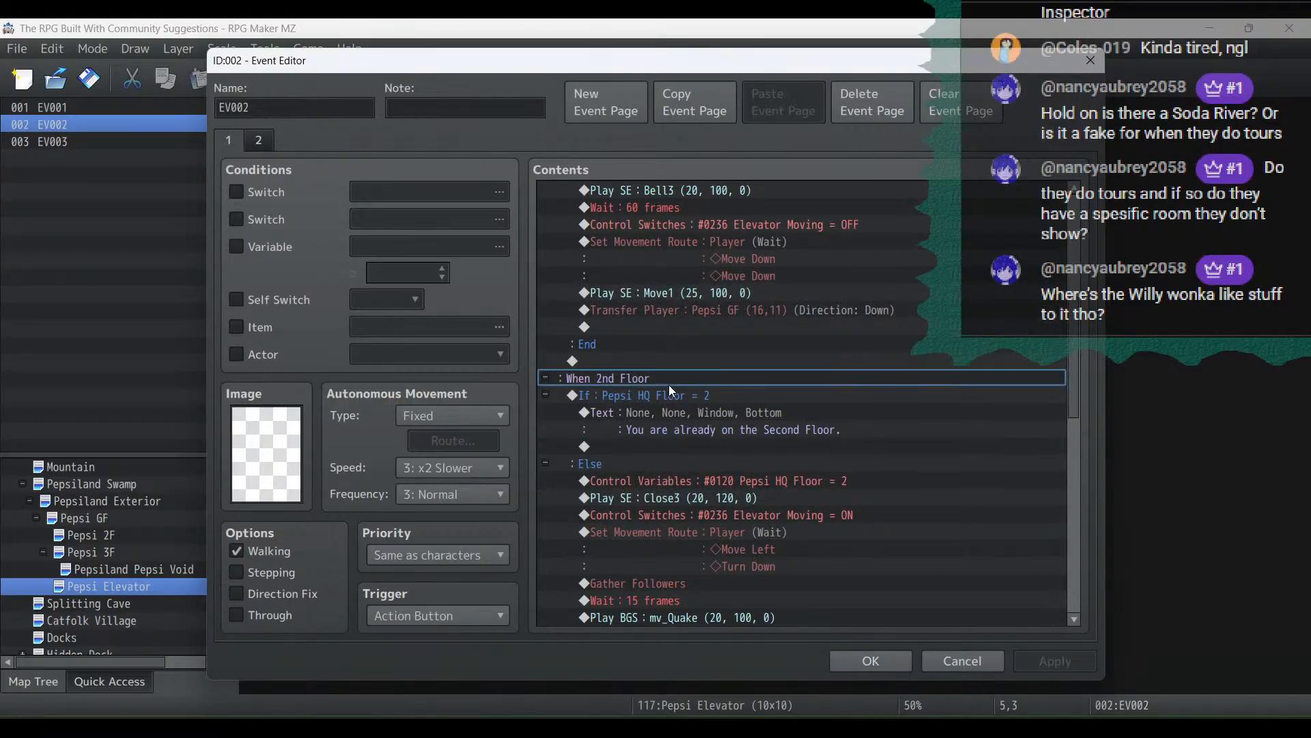
Insert a conditional branch for Pepsi HQ Floor = 4 with an Else branch at the start of the 3rd Floor choice
{"action": "left_click", "coordinate": [672, 398]}
{"action": "scroll", "coordinate": [801, 411], "scroll_direction": "down", "scroll_amount": 9}
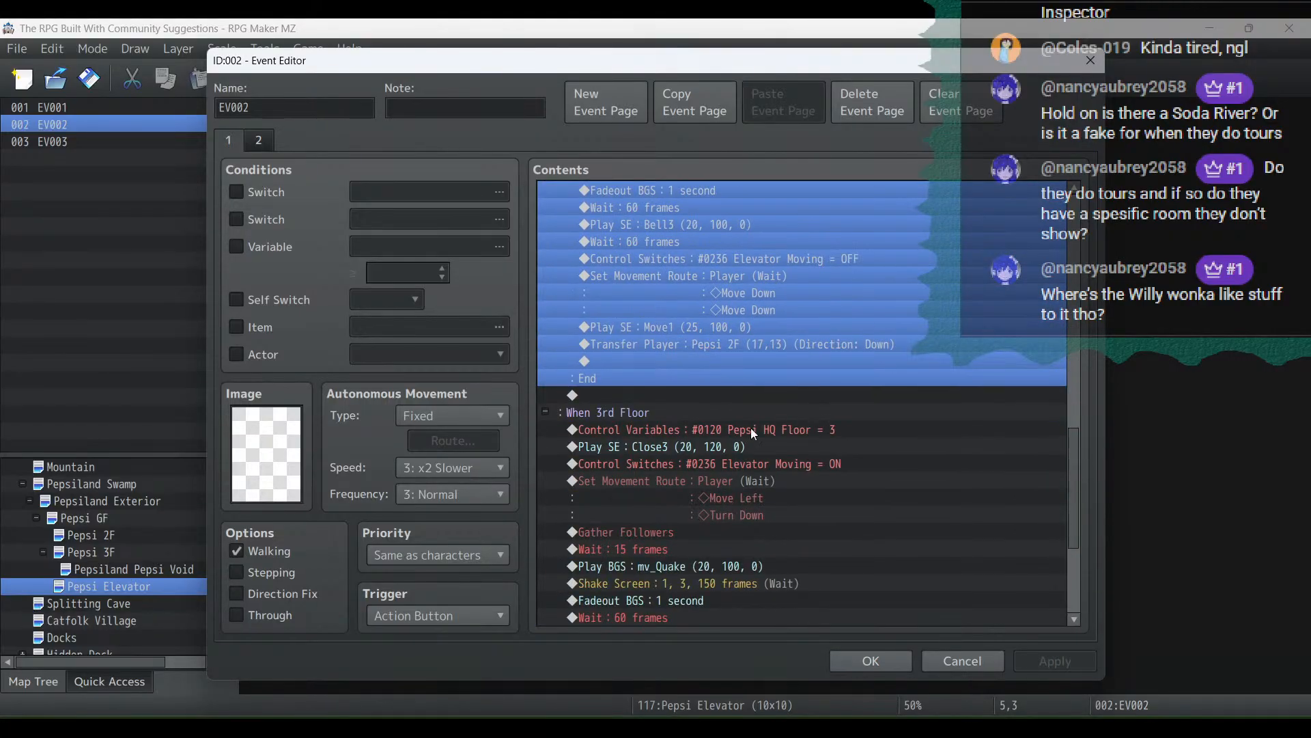
{"action": "left_click", "coordinate": [675, 430]}
{"action": "right_click", "coordinate": [675, 431]}
{"action": "left_click", "coordinate": [722, 444]}
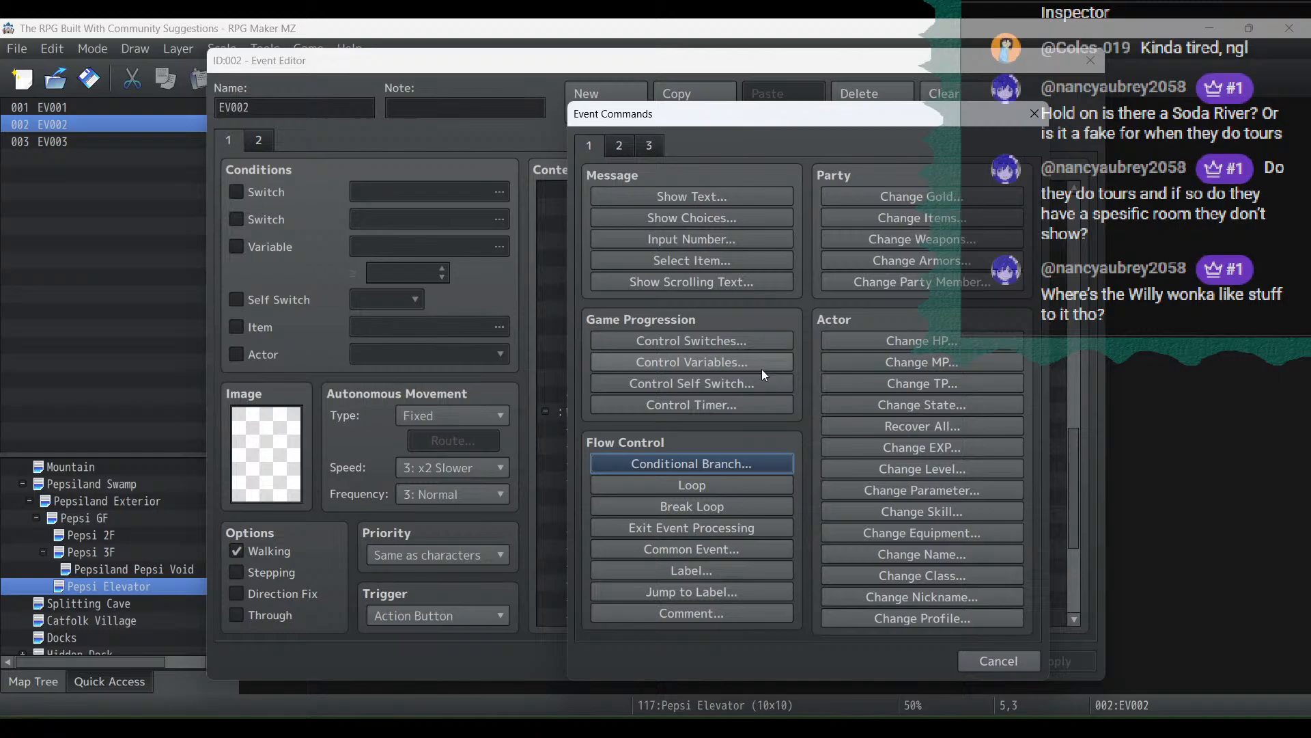
{"action": "left_click", "coordinate": [741, 456]}
{"action": "left_click", "coordinate": [762, 287]}
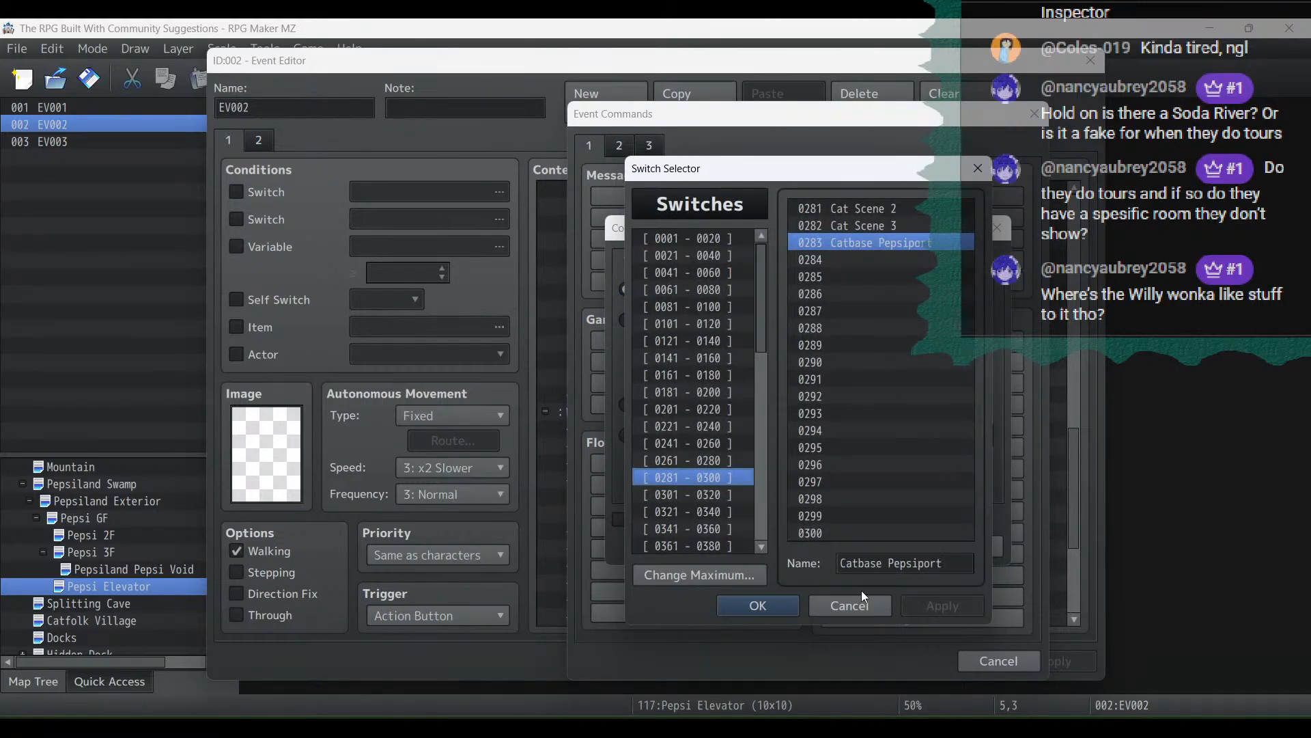
{"action": "left_click", "coordinate": [854, 592]}
{"action": "left_click", "coordinate": [656, 320]}
{"action": "left_click", "coordinate": [817, 323]}
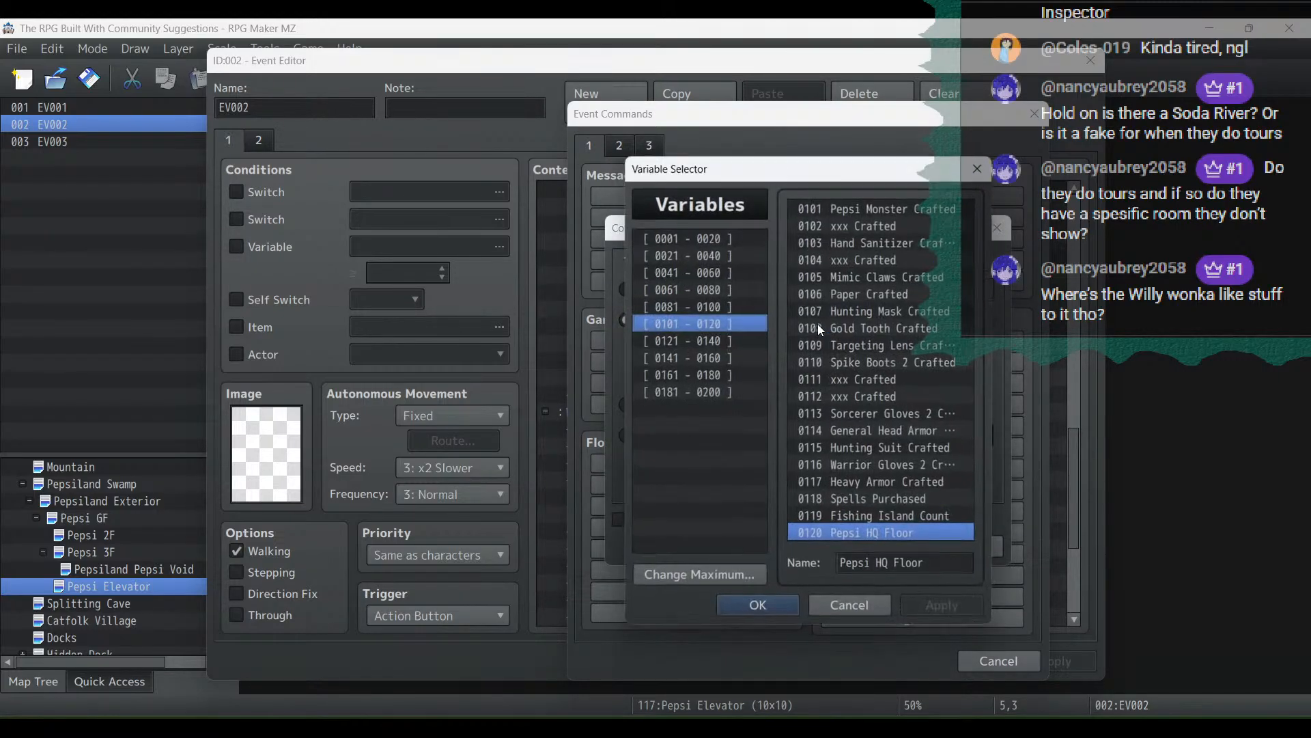
{"action": "double_click", "coordinate": [879, 530]}
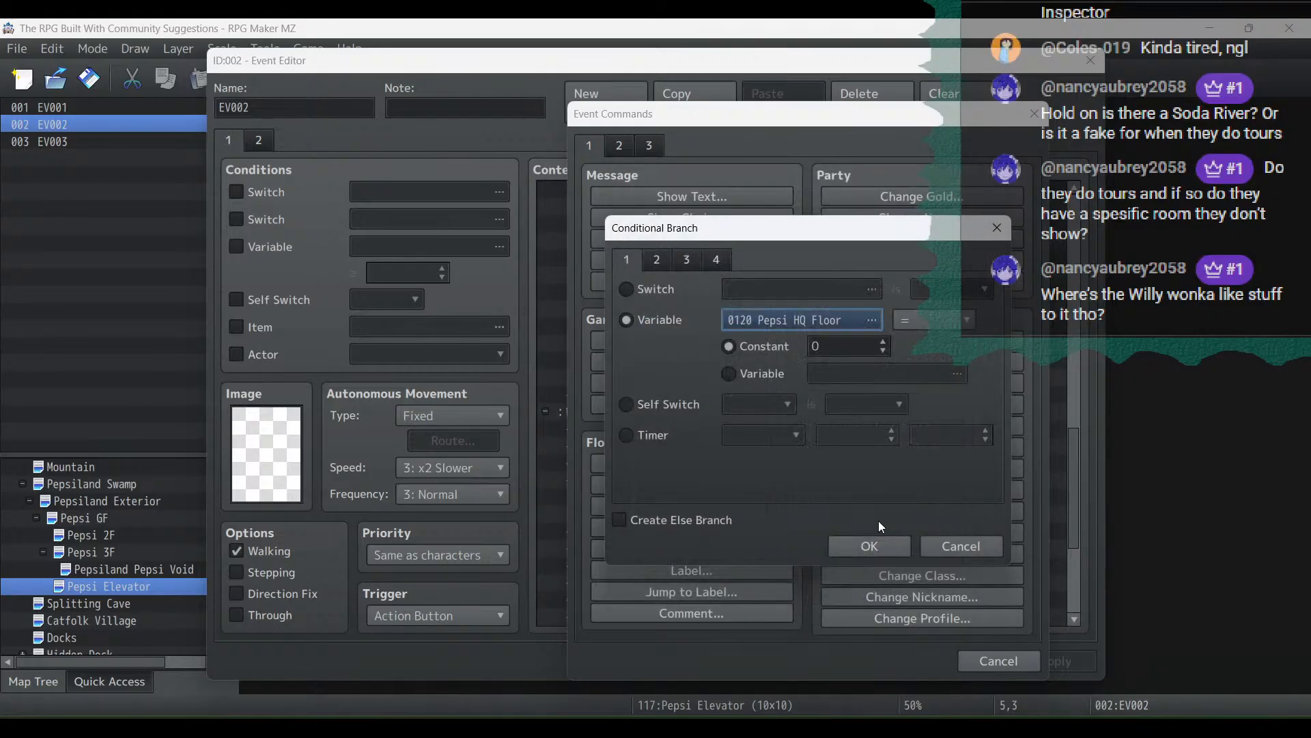
{"action": "left_click", "coordinate": [882, 342]}
{"action": "left_click", "coordinate": [883, 343]}
{"action": "left_click", "coordinate": [883, 343]}
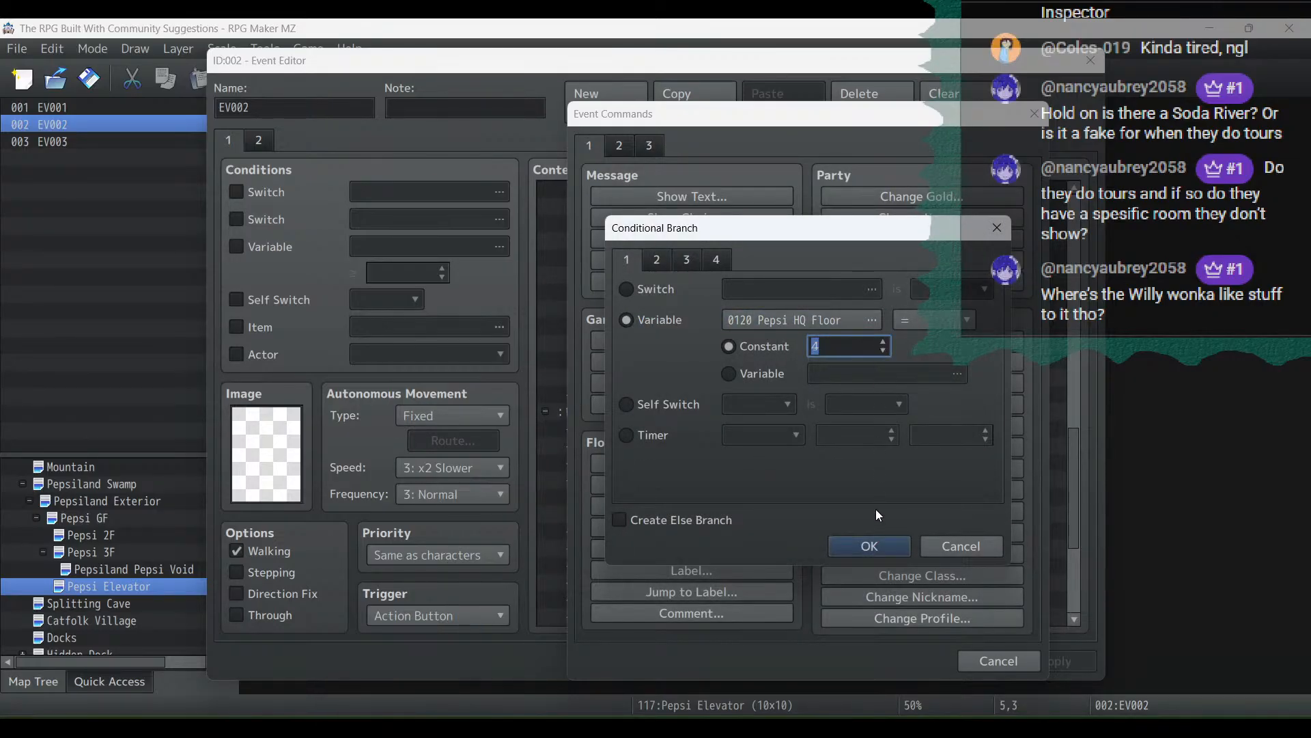
{"action": "left_click", "coordinate": [698, 520]}
{"action": "left_click", "coordinate": [870, 546]}
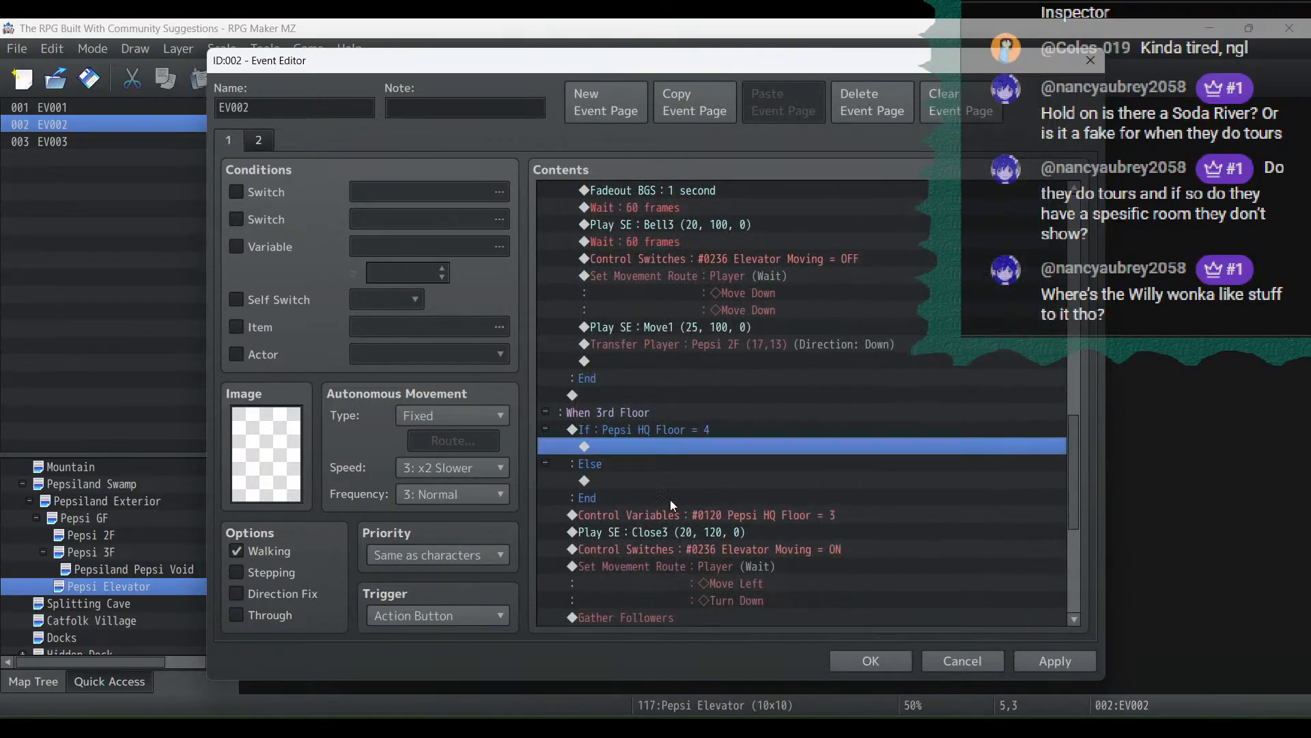
Add the message "You are alreay on the Third Floor." inside the 3rd Floor choice's Pepsi HQ Floor = 4 condition
{"action": "double_click", "coordinate": [612, 448]}
{"action": "left_click", "coordinate": [686, 194]}
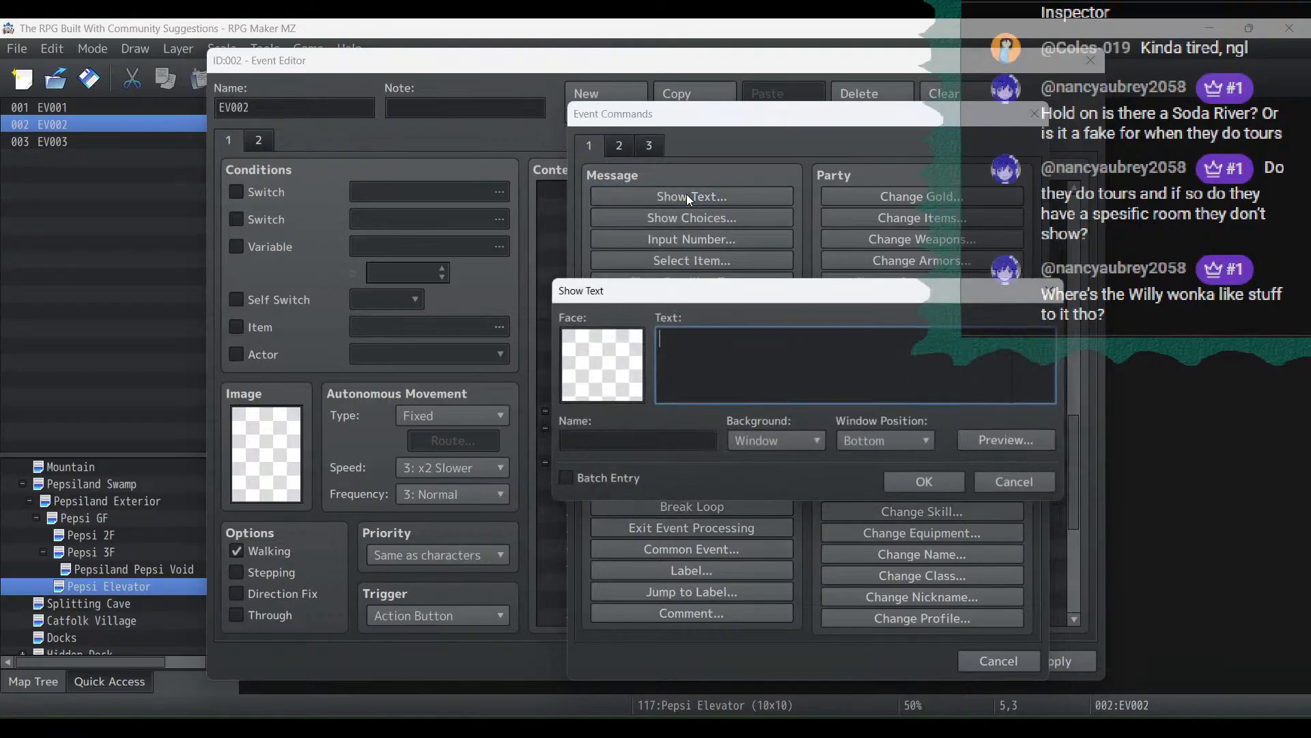
{"action": "type", "text": "You a"}
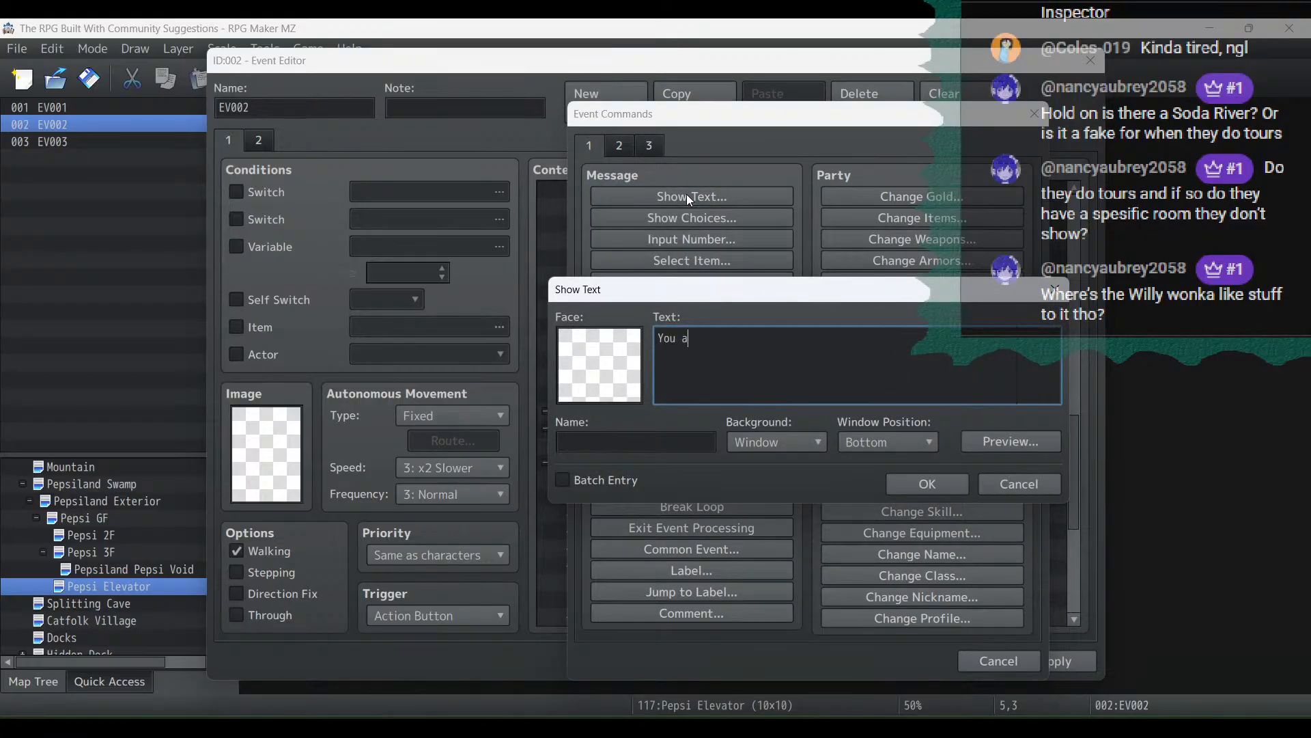
{"action": "type", "text": "re alreay on the Third Floor."}
{"action": "left_click", "coordinate": [942, 483]}
Move the 3rd Floor choice's commands, from Control Variables through Transfer Player, into its Else branch and apply the event changes
{"action": "scroll", "coordinate": [717, 453], "scroll_direction": "down", "scroll_amount": 5}
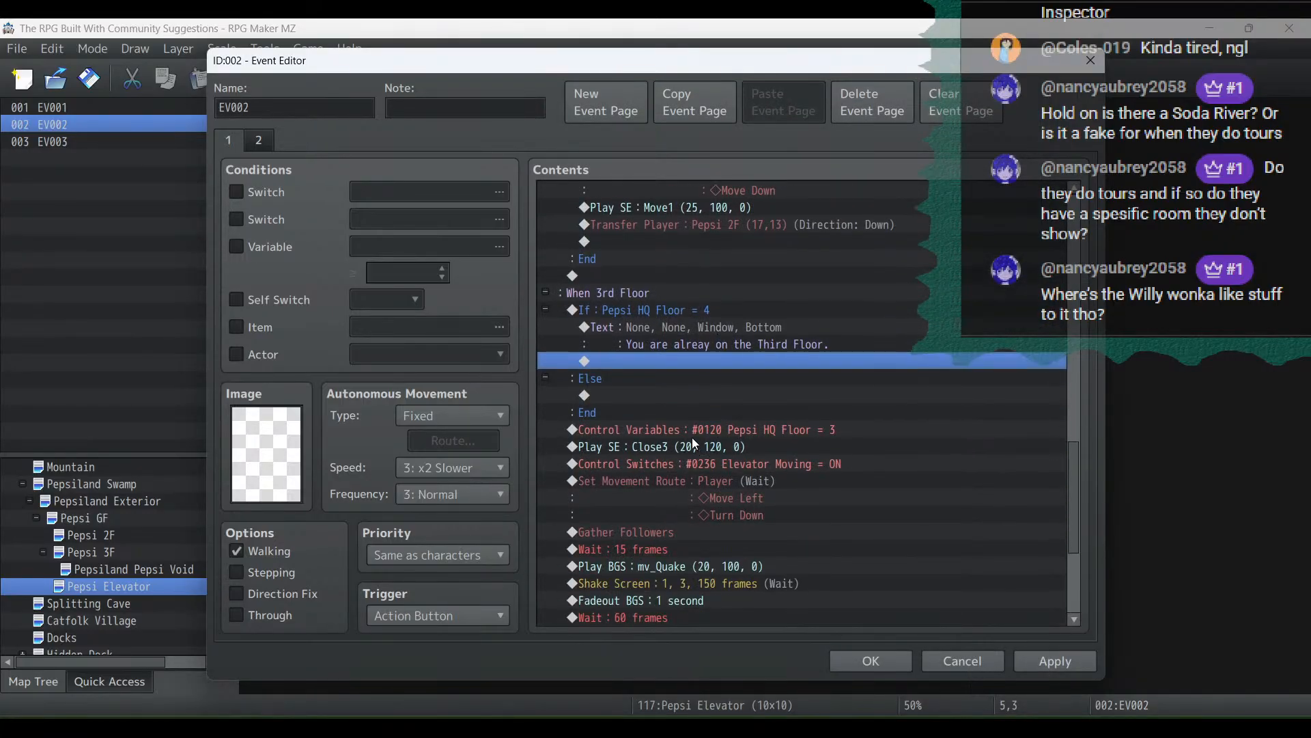
{"action": "scroll", "coordinate": [691, 434], "scroll_direction": "down", "scroll_amount": 3}
{"action": "left_click", "coordinate": [672, 532], "text": "shift"}
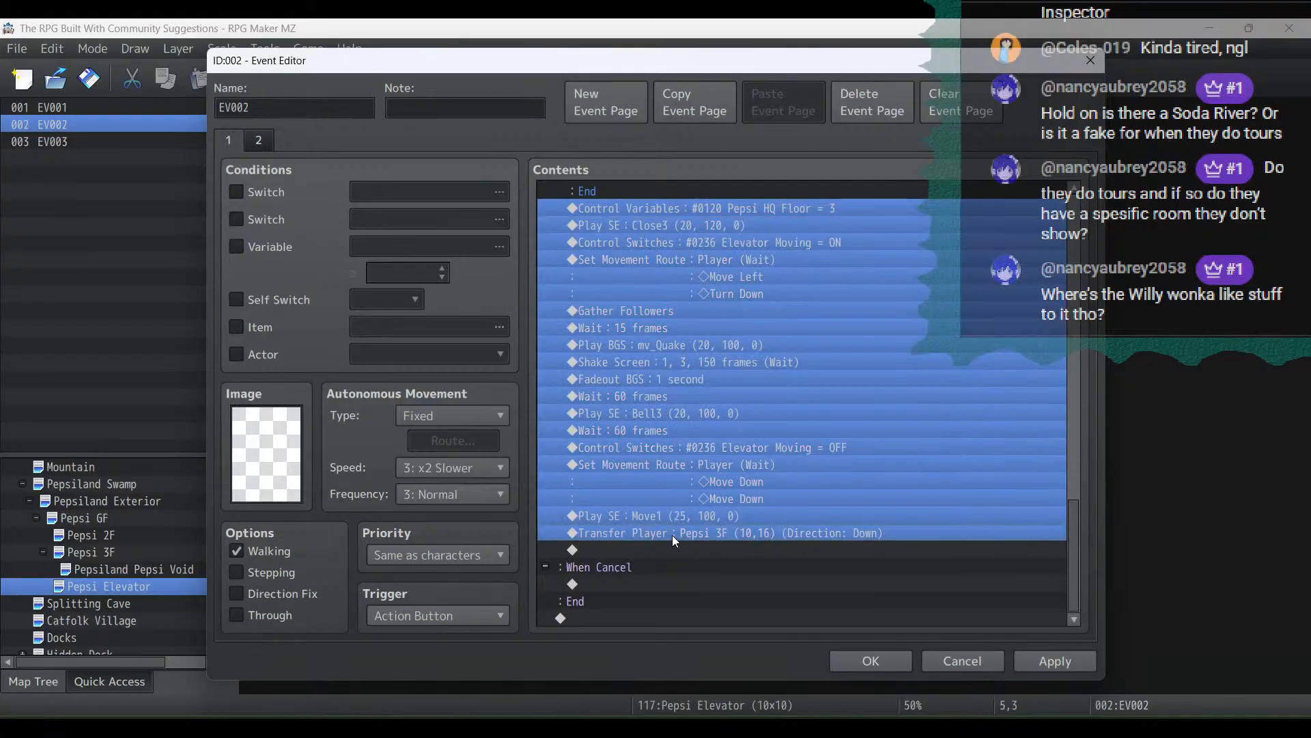
{"action": "key", "text": "ctrl+x"}
{"action": "left_click", "coordinate": [610, 515]}
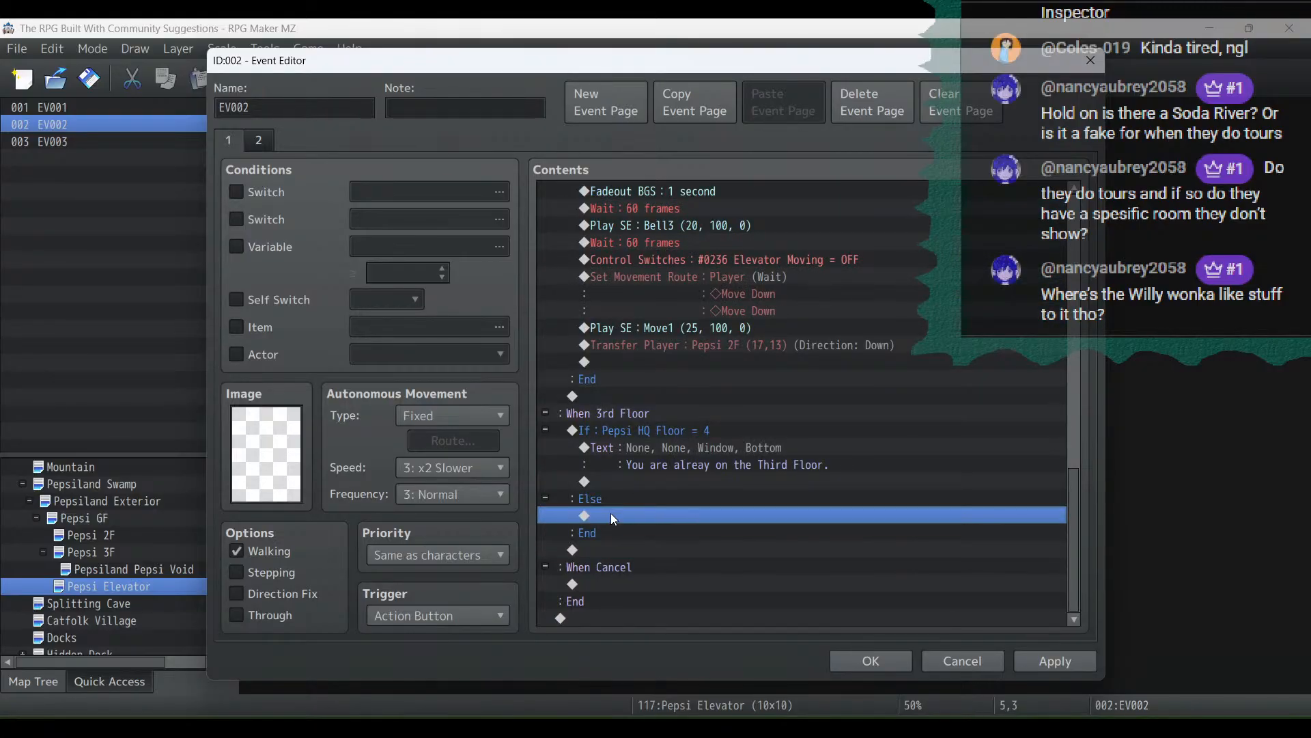
{"action": "key", "text": "ctrl+v"}
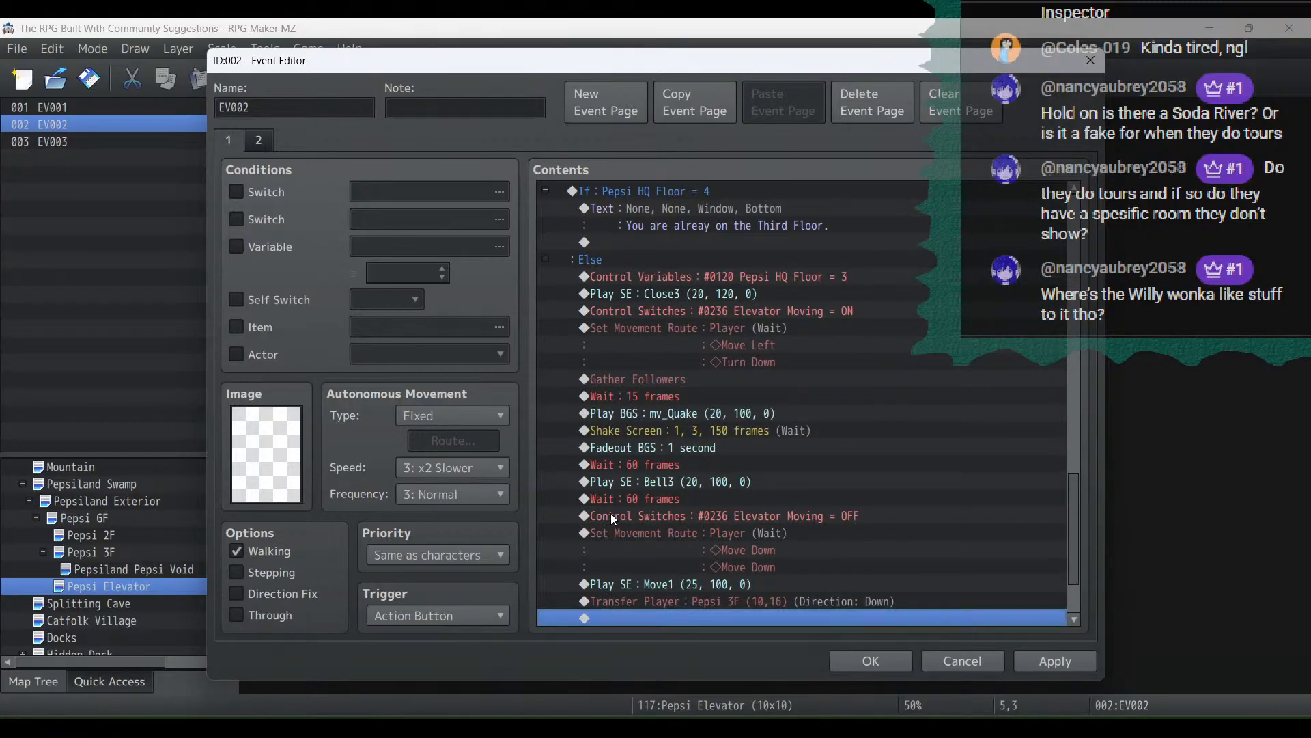
{"action": "left_click", "coordinate": [1045, 664]}
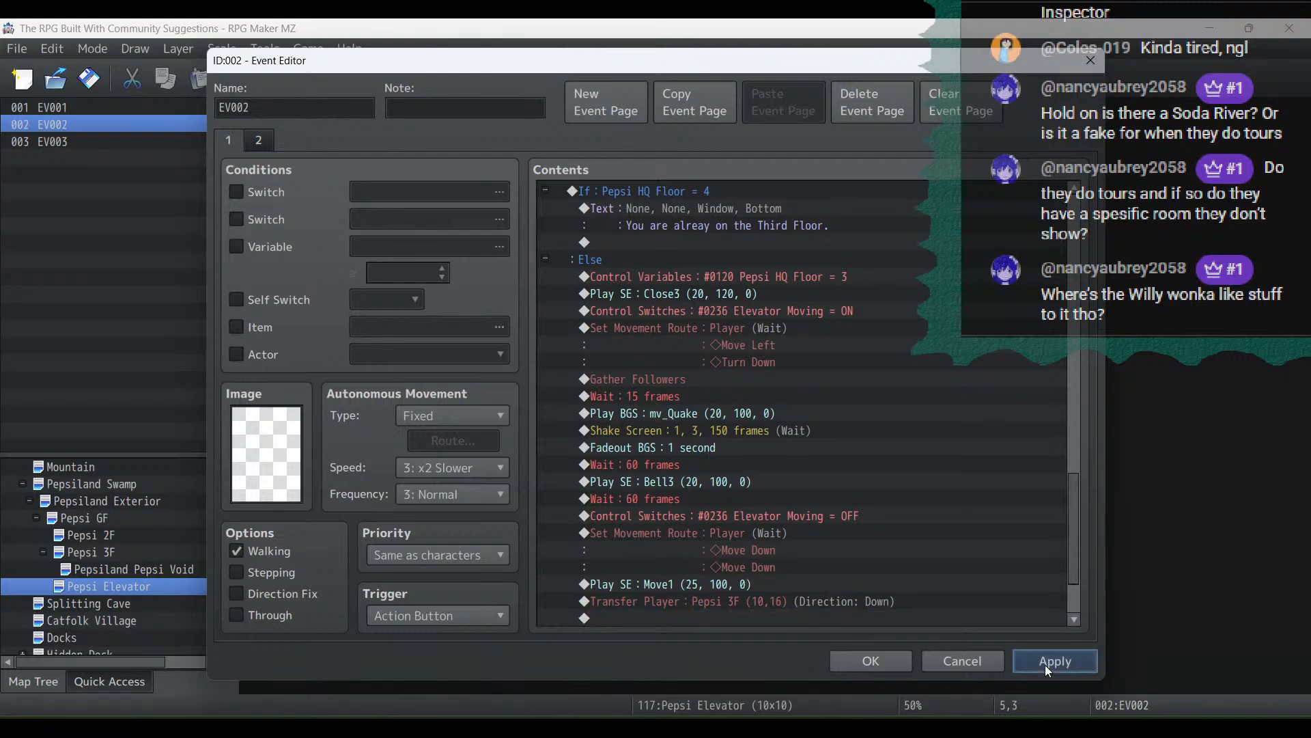
Review EV002's second page with the Pepsi HQ Keycard condition and delete that page
{"action": "left_click_drag", "start_coordinate": [1064, 547], "coordinate": [1069, 197]}
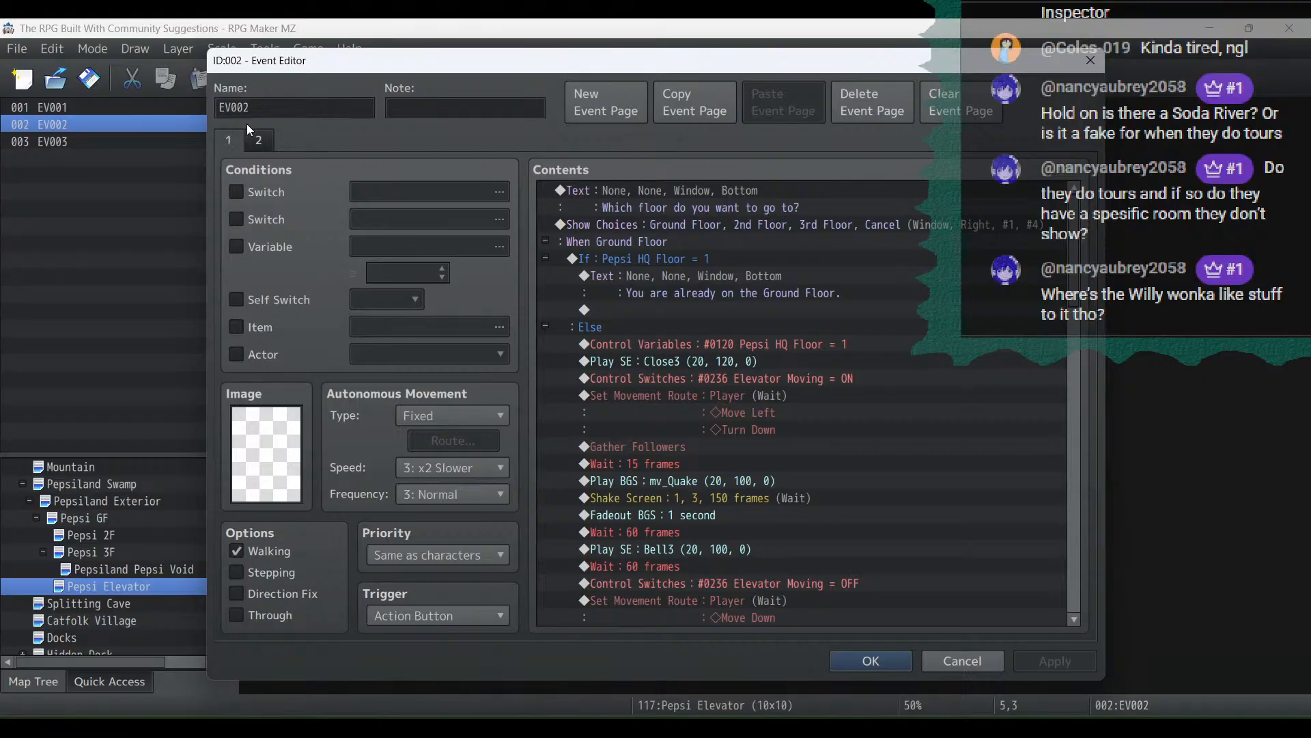
{"action": "left_click", "coordinate": [257, 141]}
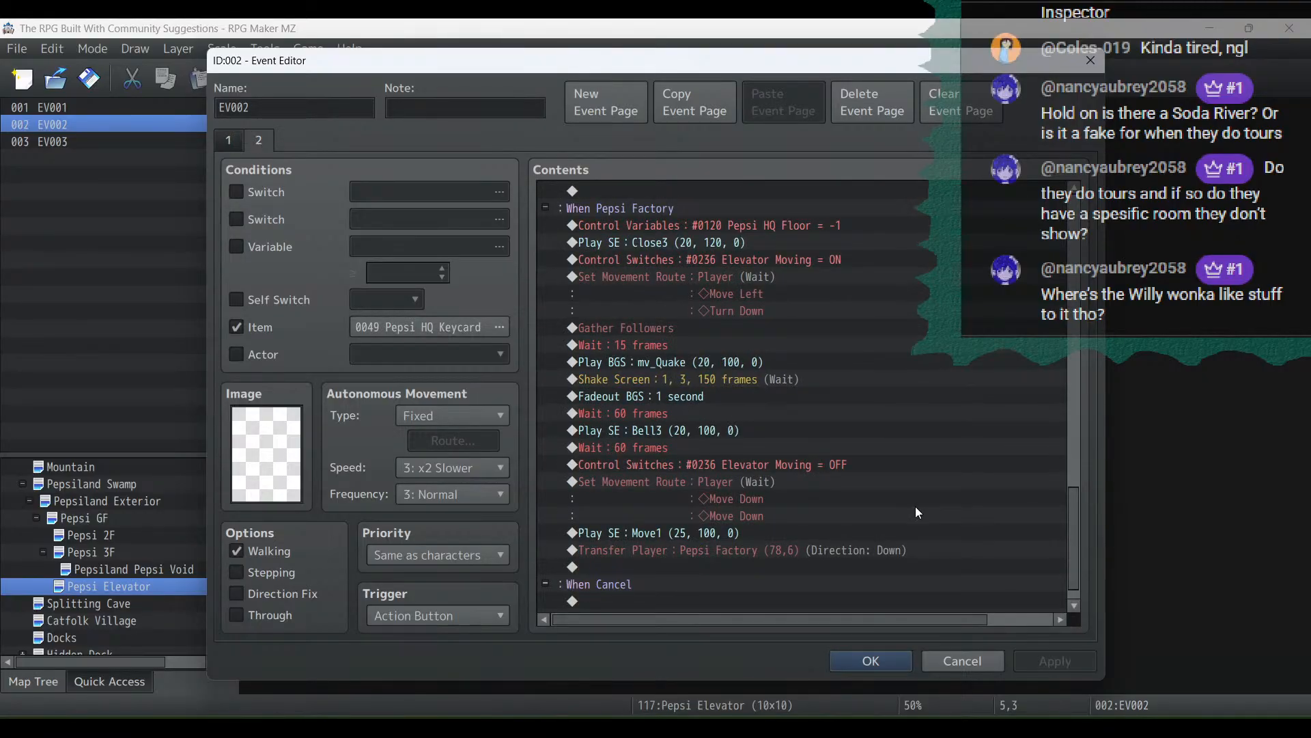
{"action": "left_click_drag", "start_coordinate": [1075, 527], "coordinate": [1052, 189]}
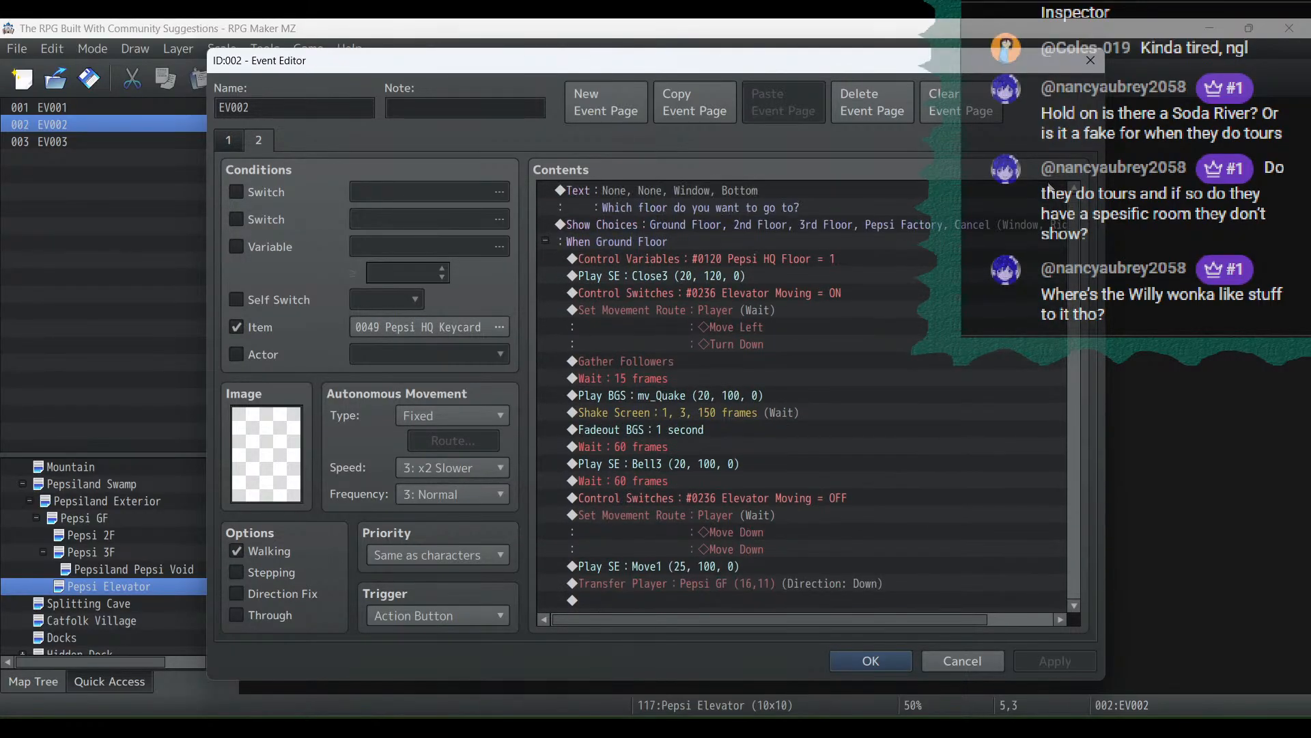
{"action": "left_click", "coordinate": [850, 97]}
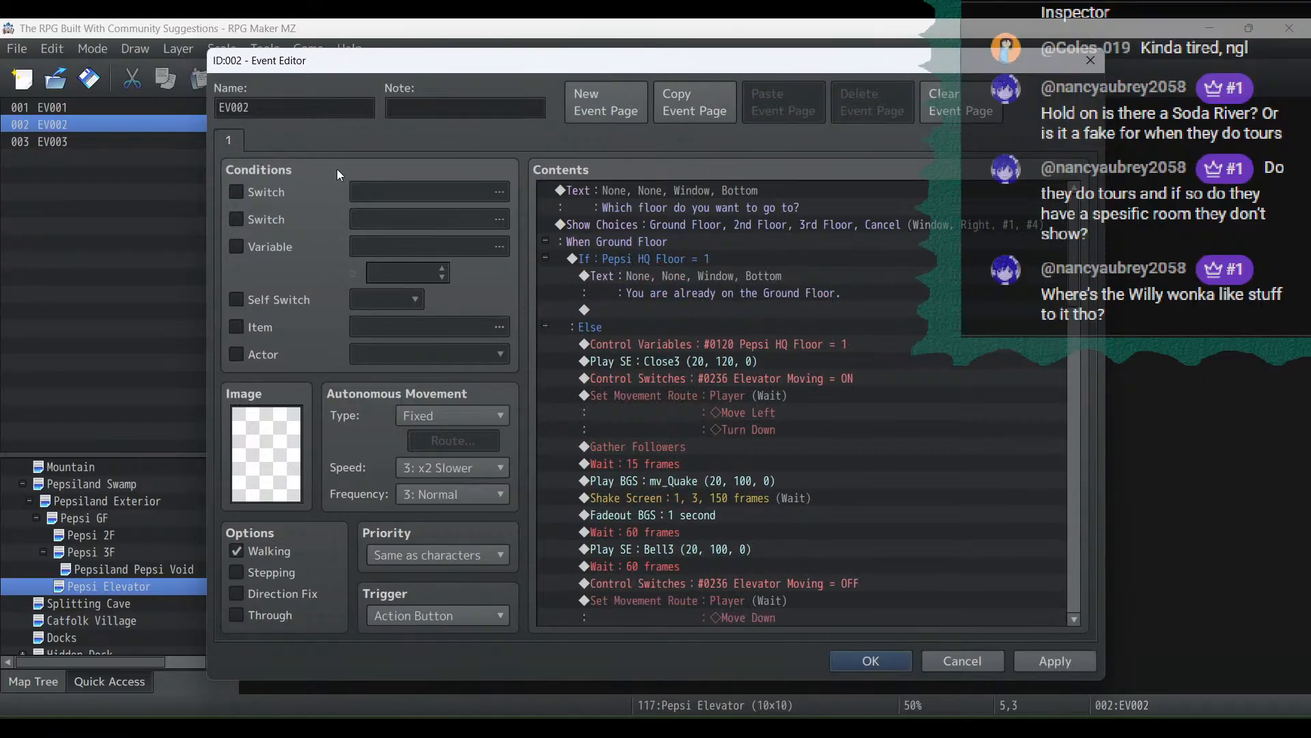
Duplicate EV002's first page as page 2, set its item condition to 0049 Pepsi HQ Keycard, and apply
{"action": "left_click", "coordinate": [694, 102]}
{"action": "left_click", "coordinate": [748, 101]}
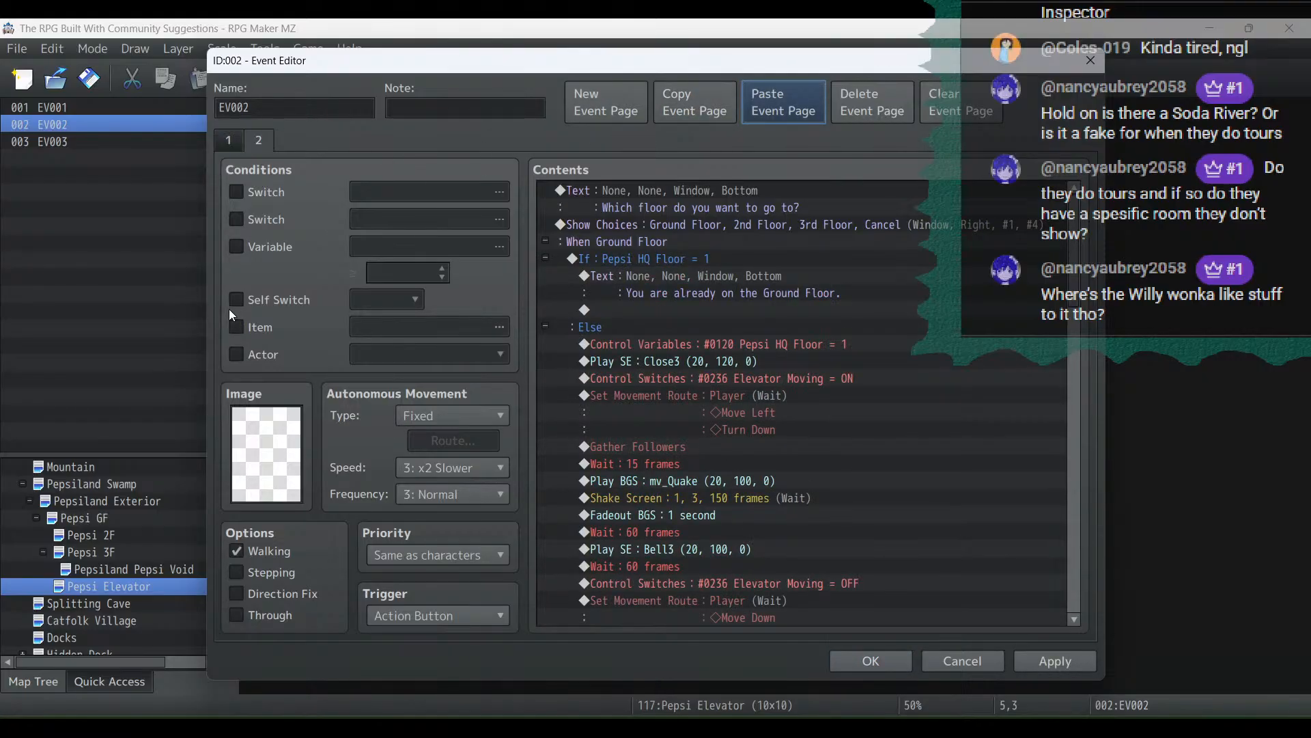
{"action": "left_click", "coordinate": [237, 326]}
{"action": "left_click", "coordinate": [387, 326]}
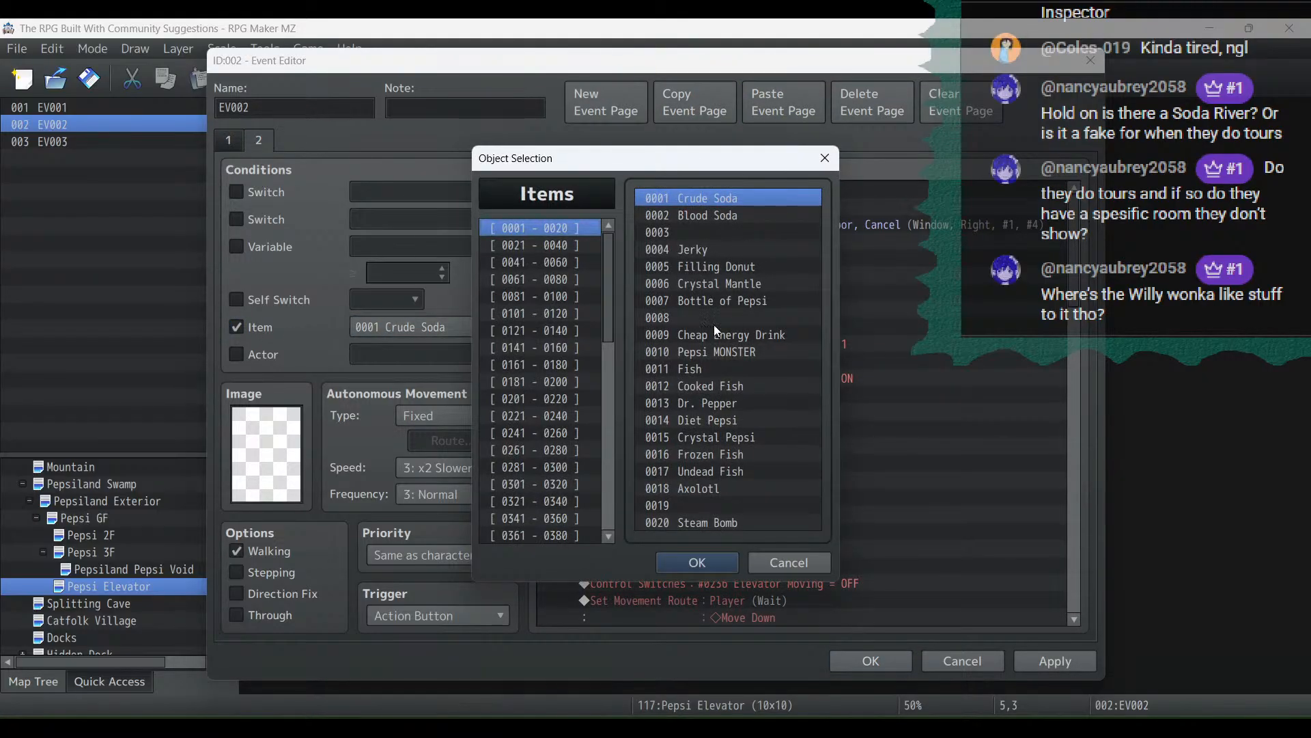
{"action": "left_click", "coordinate": [577, 263]}
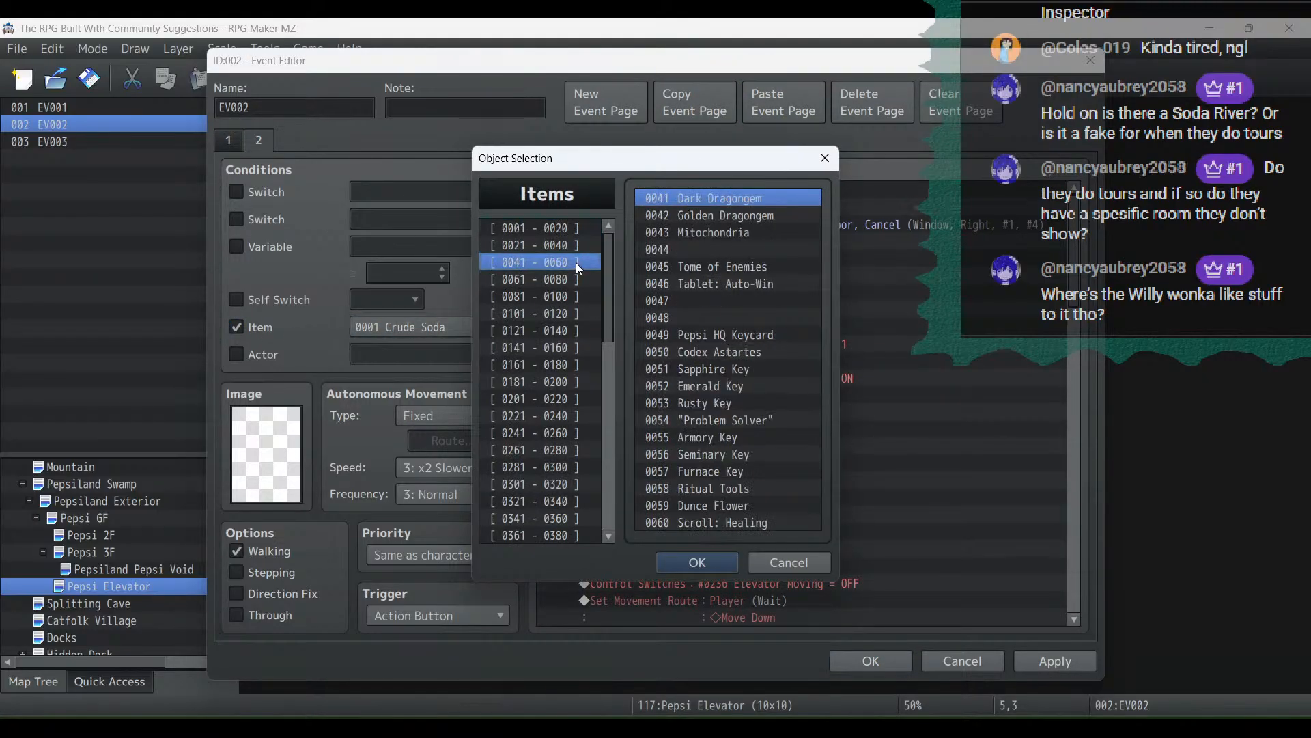
{"action": "double_click", "coordinate": [740, 335]}
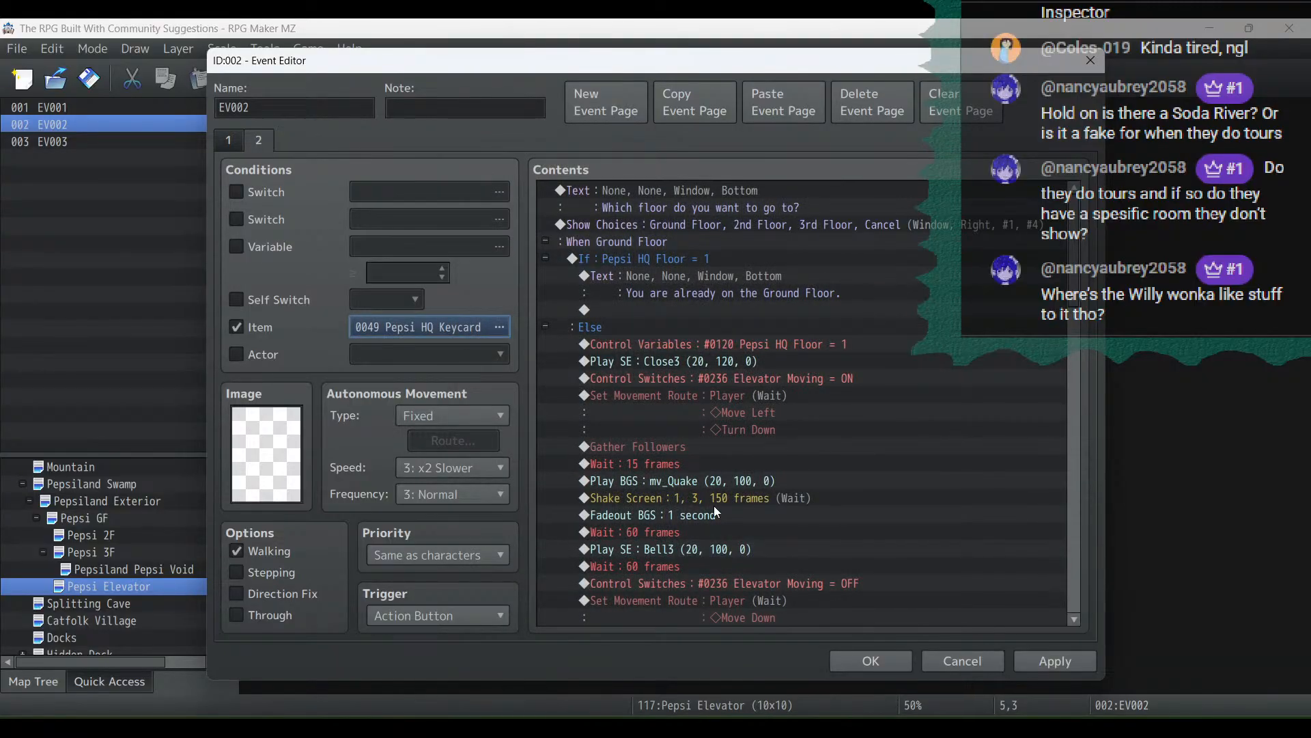
{"action": "left_click", "coordinate": [1078, 665]}
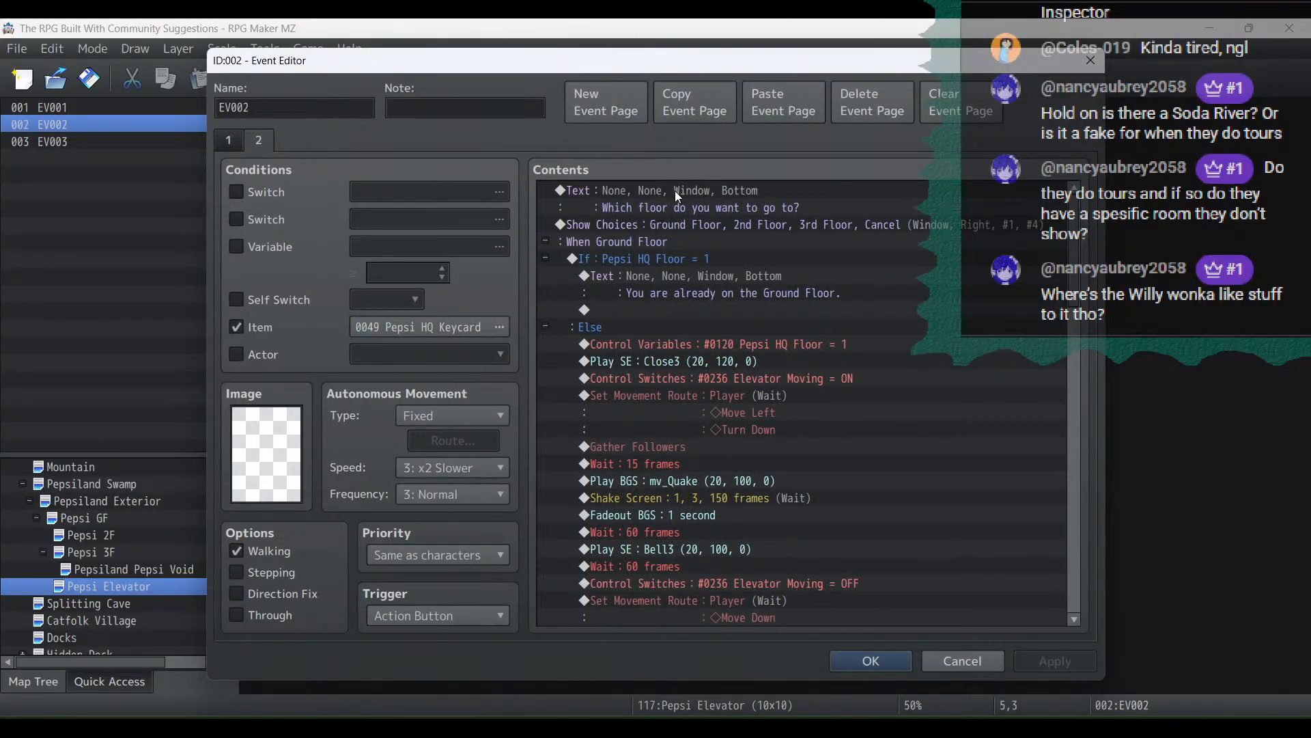
Change page 2's floor choices to make choice 4 "Factory Floor" and choice 5 "Cancel", with cancelling set to Choice #5
{"action": "left_click", "coordinate": [688, 225]}
{"action": "double_click", "coordinate": [688, 225]}
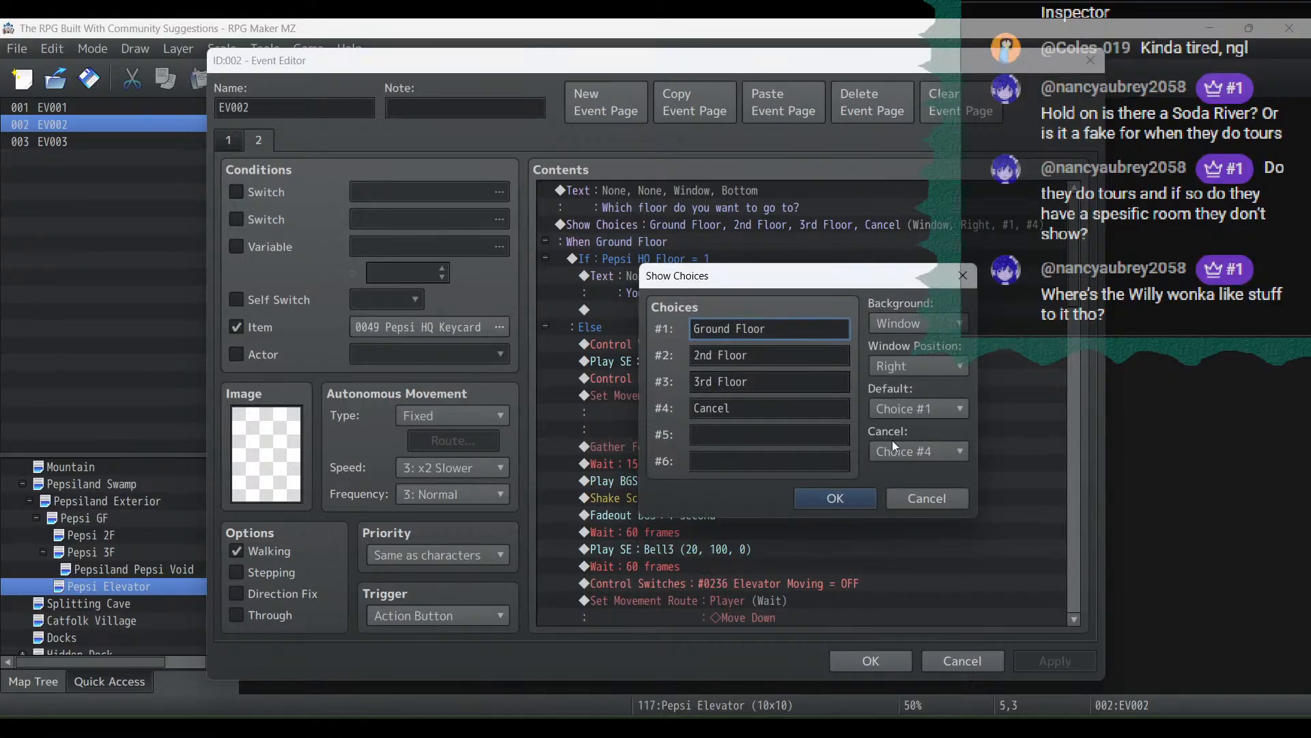
{"action": "left_click_drag", "start_coordinate": [768, 412], "coordinate": [614, 397]}
{"action": "type", "text": "F"}
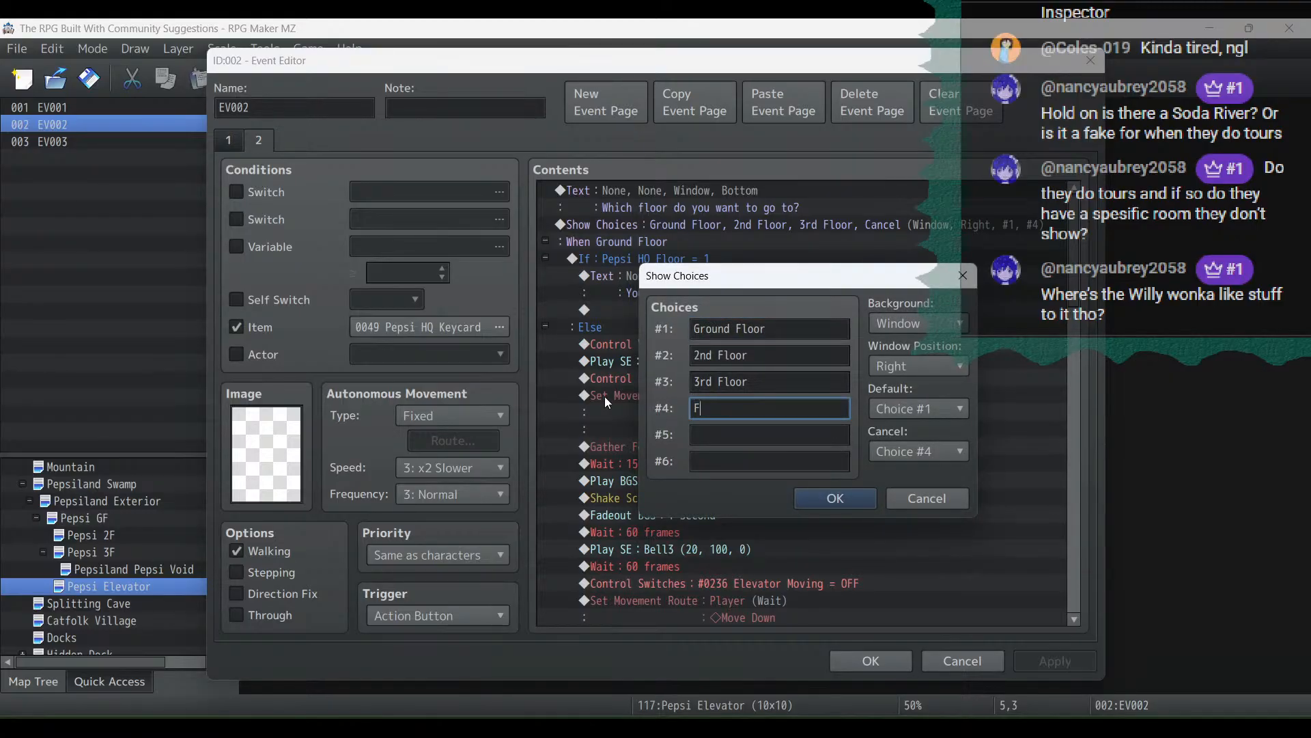
{"action": "type", "text": "actory Floor"}
{"action": "left_click", "coordinate": [780, 434]}
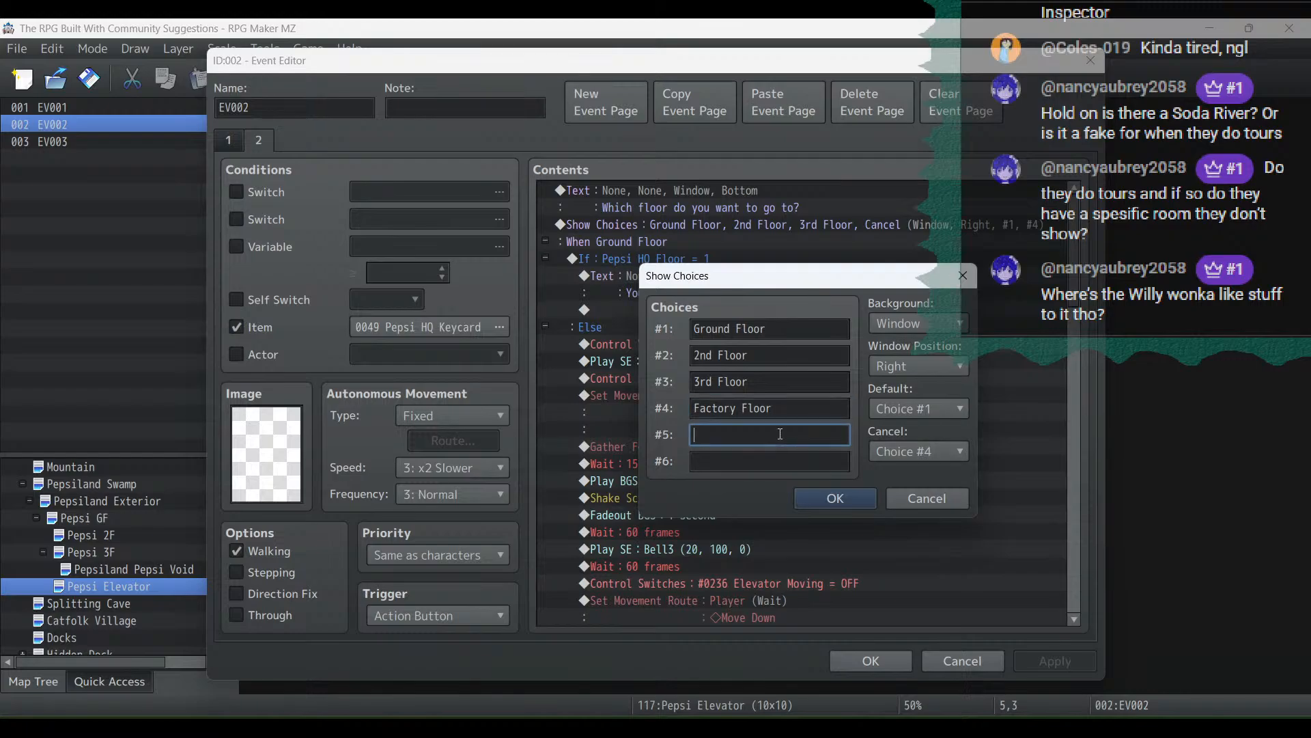
{"action": "type", "text": "Cancel"}
{"action": "left_click", "coordinate": [937, 450]}
{"action": "left_click", "coordinate": [921, 609]}
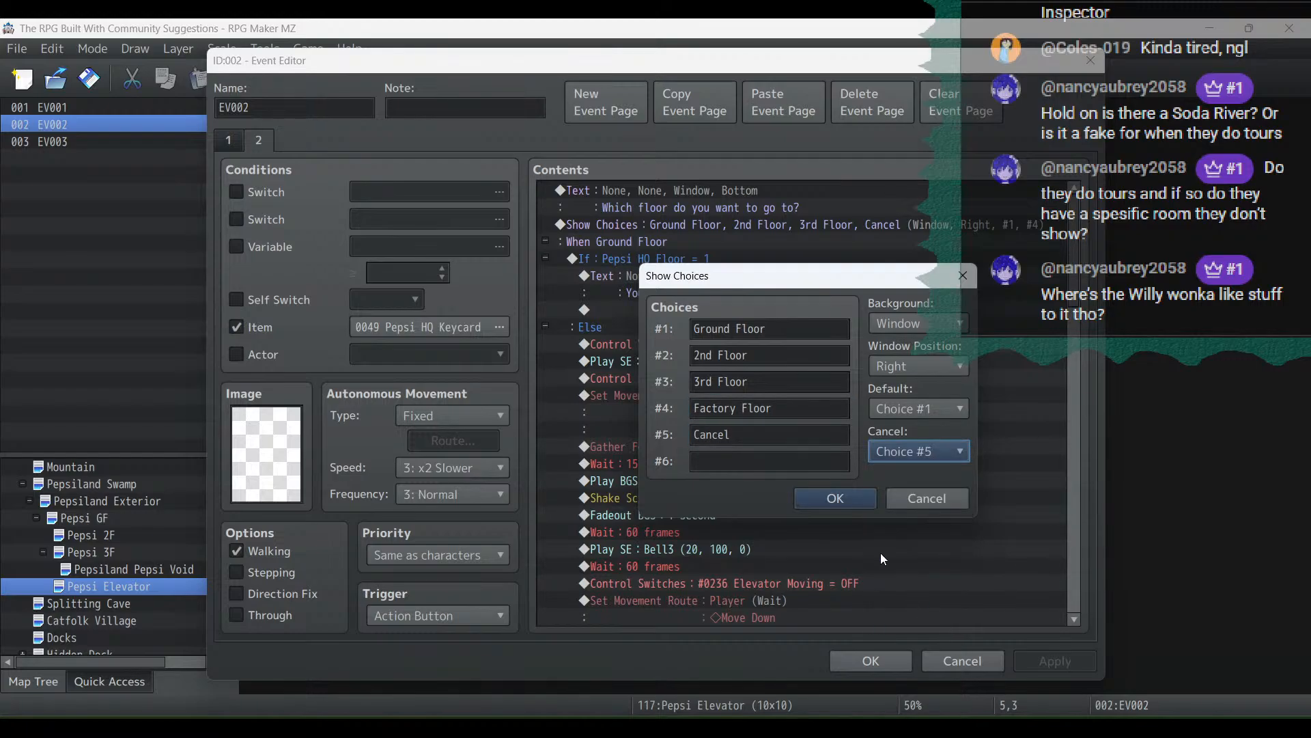
{"action": "left_click", "coordinate": [828, 495]}
Copy the 3rd Floor choice's whole Pepsi HQ Floor conditional branch into the empty Factory Floor choice
{"action": "left_click", "coordinate": [686, 240]}
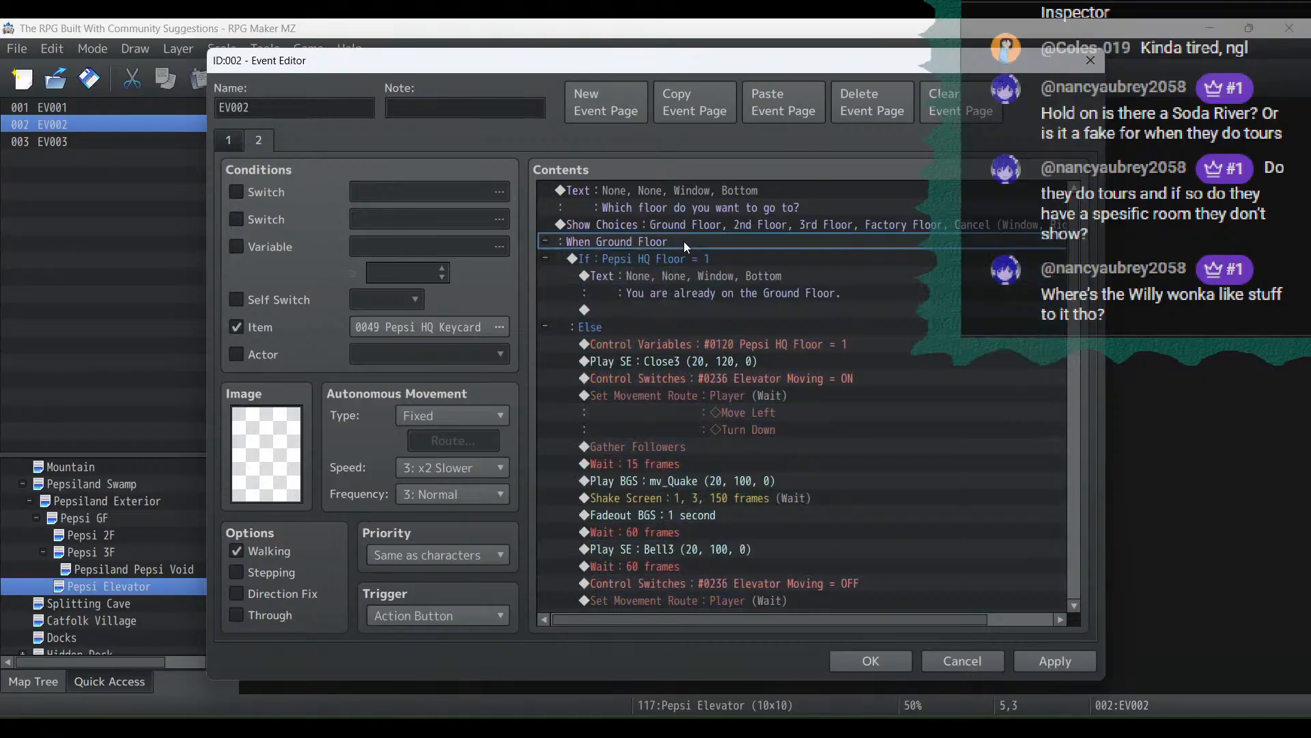
{"action": "scroll", "coordinate": [666, 236], "scroll_direction": "down", "scroll_amount": 15}
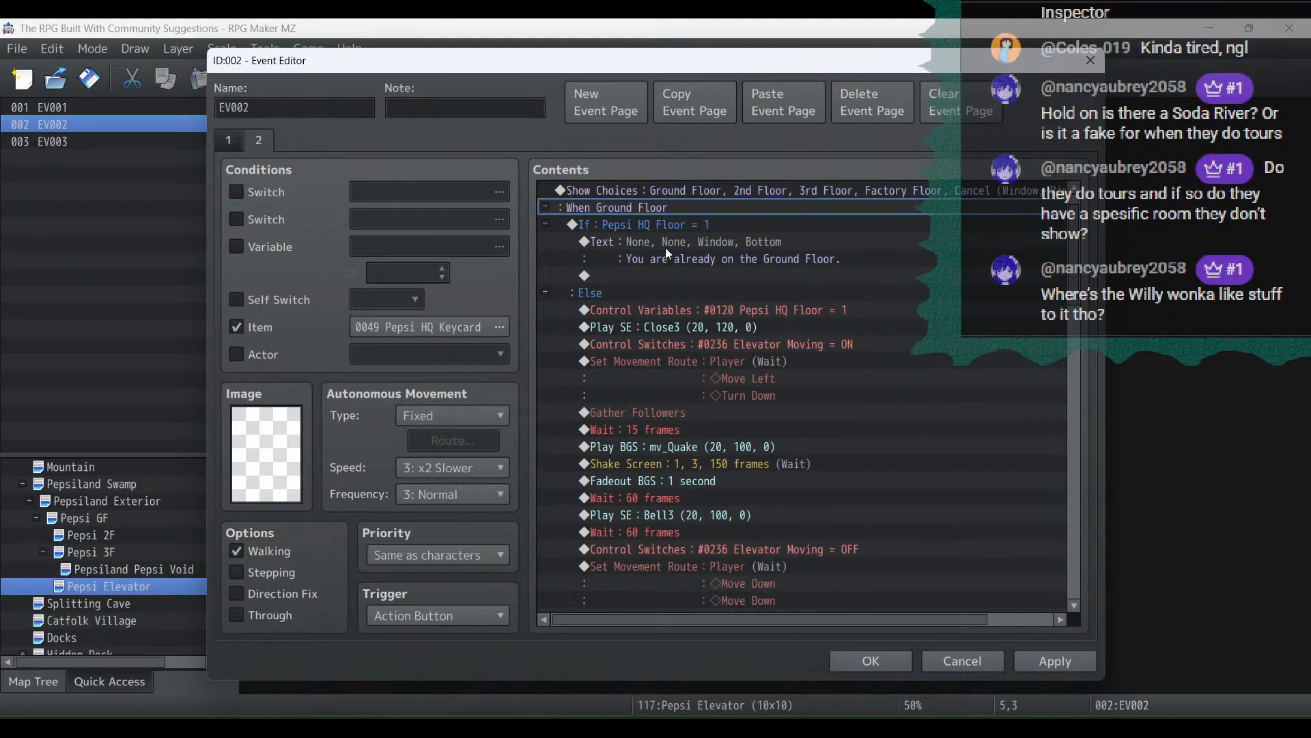
{"action": "scroll", "coordinate": [1086, 587], "scroll_direction": "down", "scroll_amount": 2}
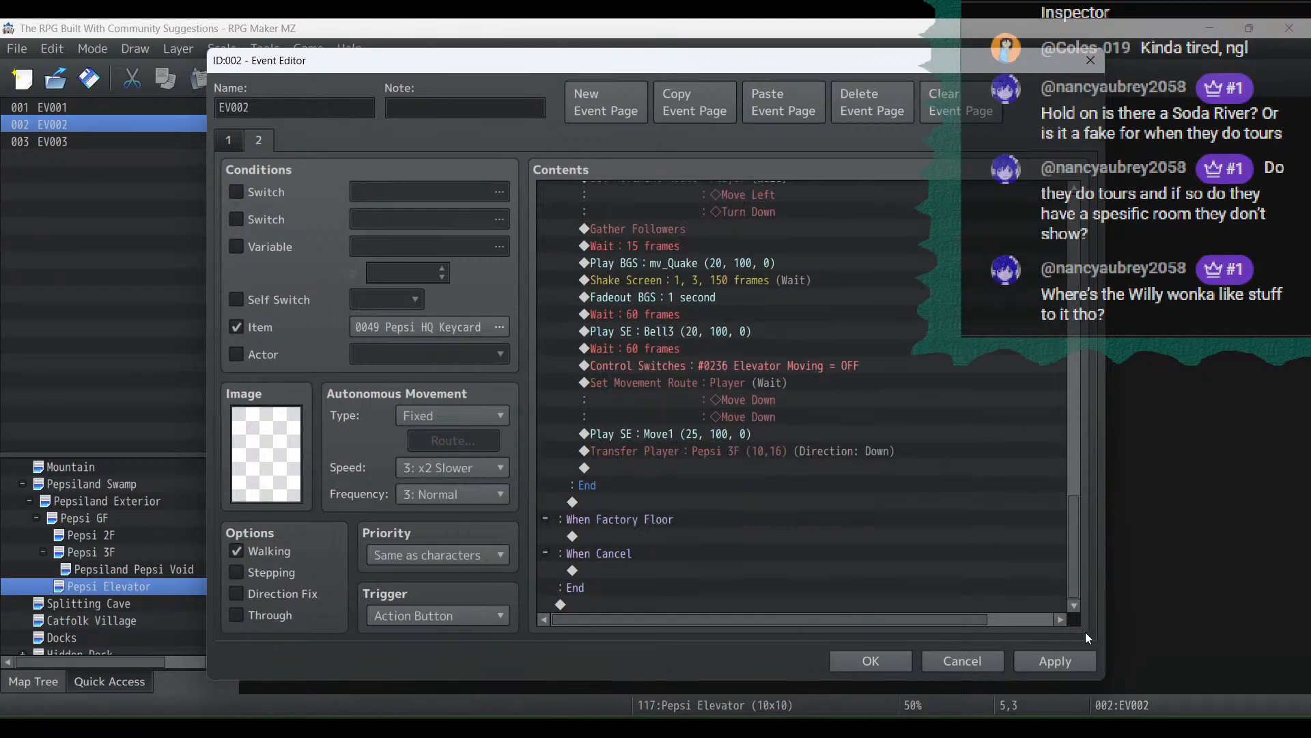
{"action": "scroll", "coordinate": [690, 468], "scroll_direction": "up", "scroll_amount": 4}
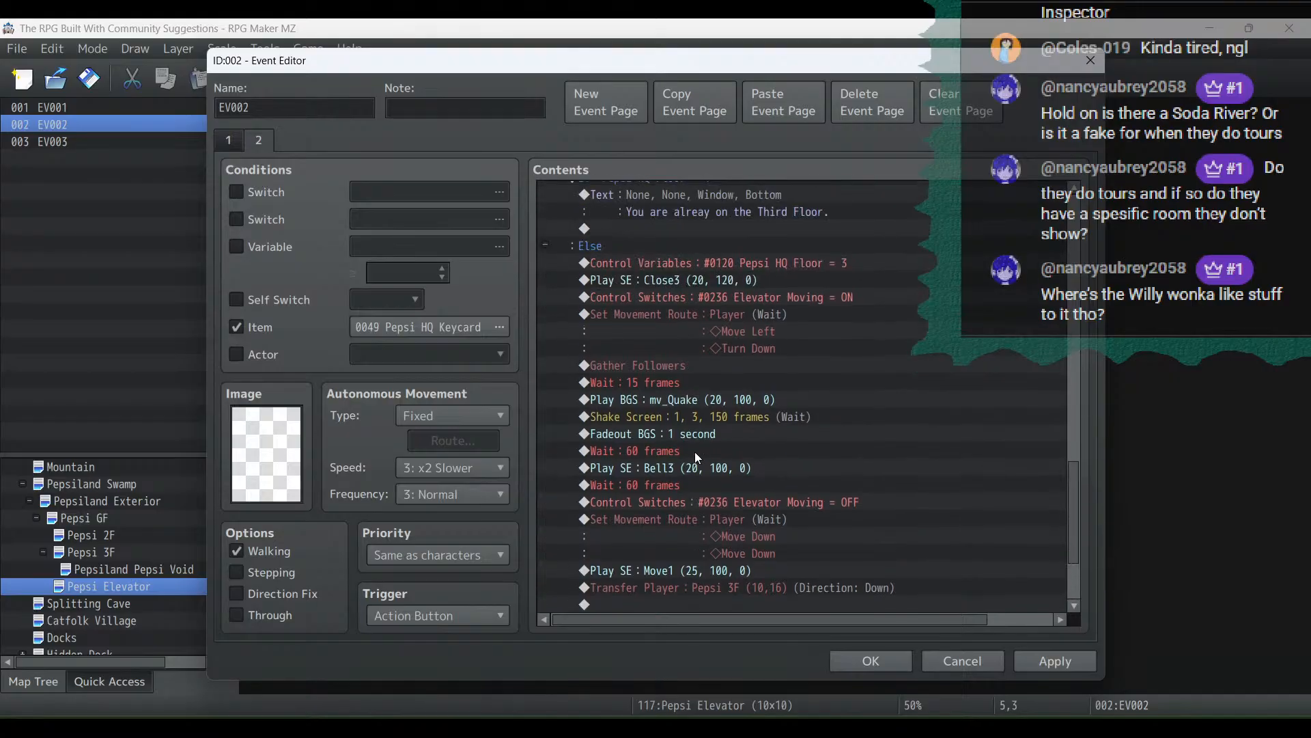
{"action": "scroll", "coordinate": [601, 252], "scroll_direction": "up", "scroll_amount": 1}
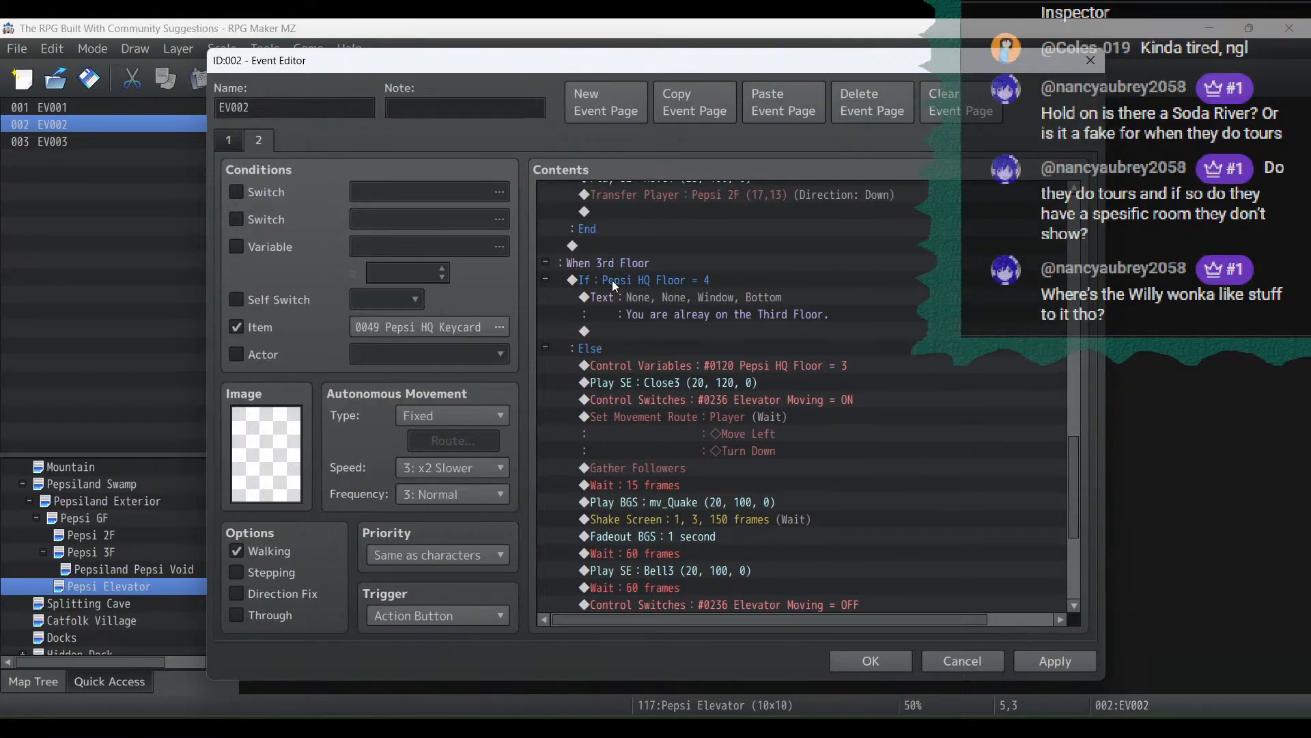
{"action": "left_click", "coordinate": [612, 264]}
{"action": "left_click", "coordinate": [619, 284]}
{"action": "right_click", "coordinate": [619, 284]}
{"action": "left_click", "coordinate": [660, 367]}
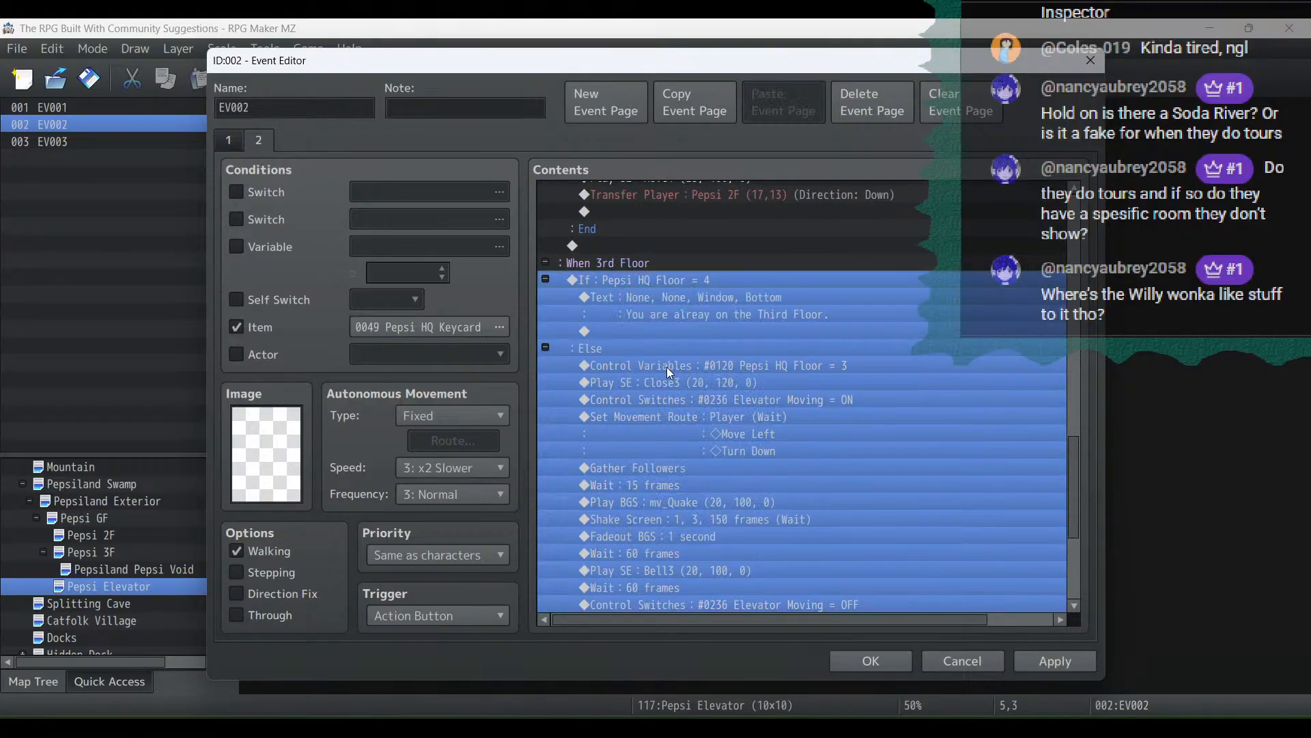
{"action": "scroll", "coordinate": [666, 367], "scroll_direction": "down", "scroll_amount": 5}
{"action": "left_click", "coordinate": [605, 532]}
{"action": "key", "text": "ctrl+v"}
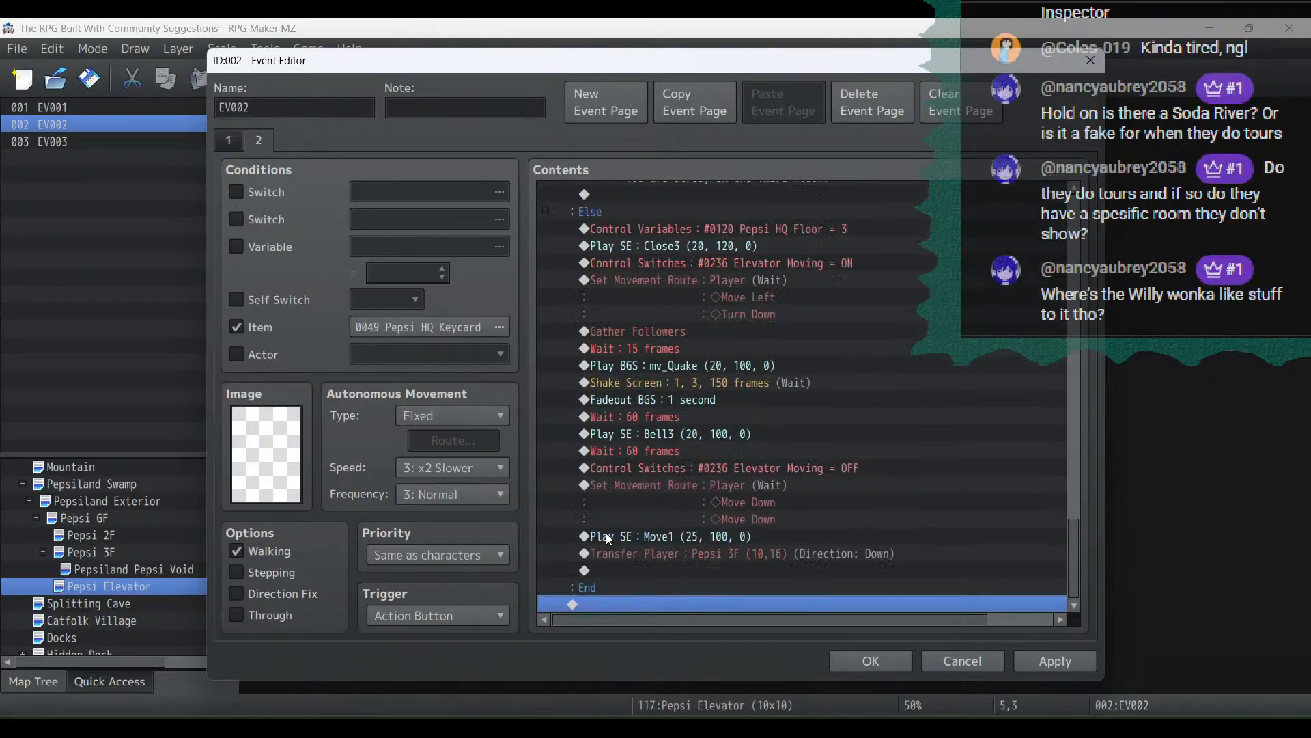
Open the Factory Floor choice's Pepsi HQ Floor conditional branch for editing
{"action": "scroll", "coordinate": [686, 362], "scroll_direction": "up", "scroll_amount": 3}
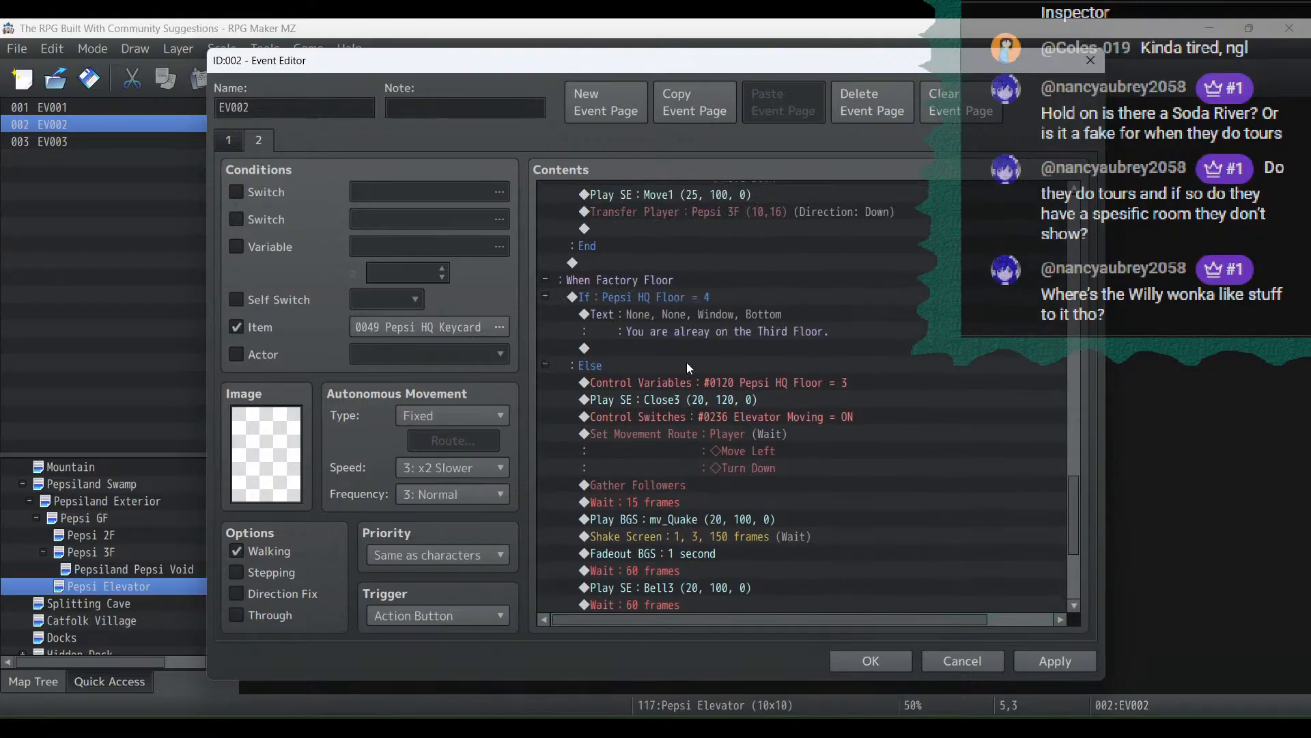
{"action": "left_click", "coordinate": [676, 280]}
{"action": "double_click", "coordinate": [695, 303]}
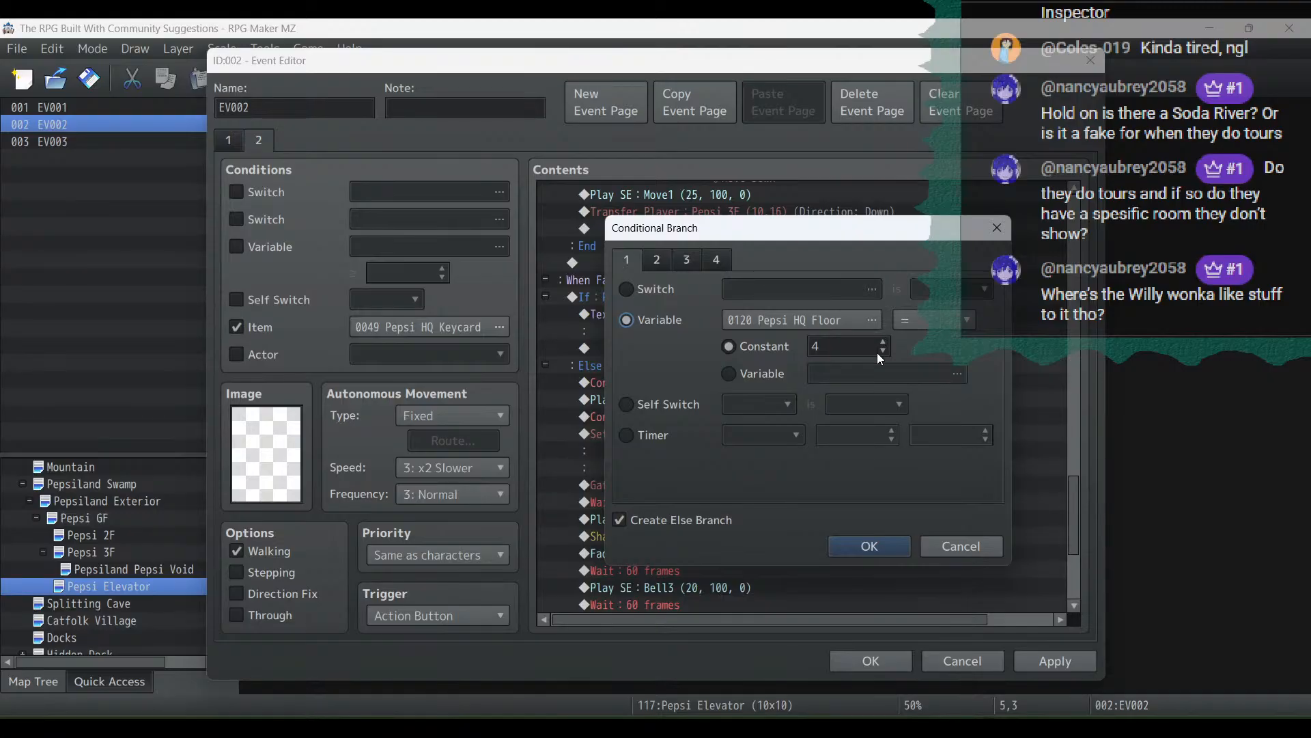
Set the Factory Floor conditional branch to compare the Pepsi HQ Floor variable with the constant -1
{"action": "left_click", "coordinate": [883, 353]}
{"action": "left_click", "coordinate": [883, 353]}
{"action": "left_click", "coordinate": [883, 353]}
{"action": "left_click", "coordinate": [883, 354]}
{"action": "left_click", "coordinate": [883, 353]}
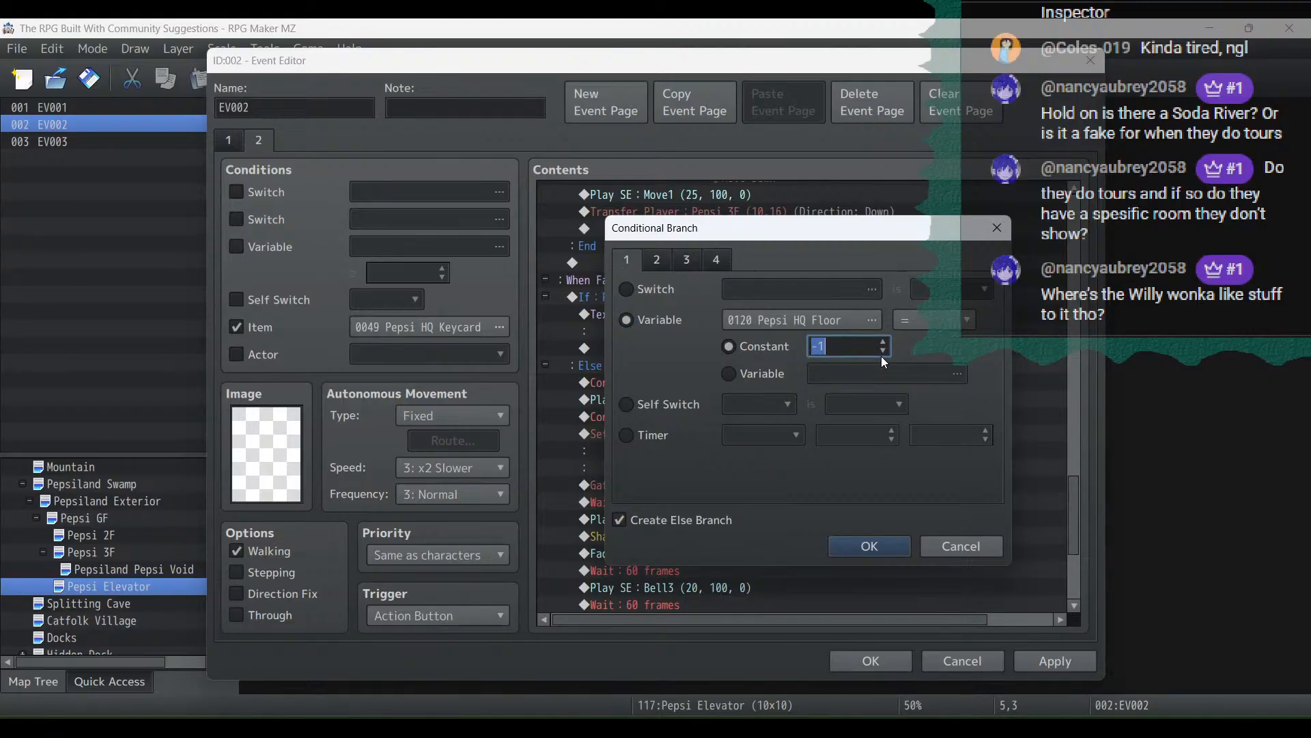
{"action": "left_click", "coordinate": [870, 546]}
Replace "Third" with "Factory" in the message shown when the player is already on the Factory Floor
{"action": "scroll", "coordinate": [810, 415], "scroll_direction": "down", "scroll_amount": 4}
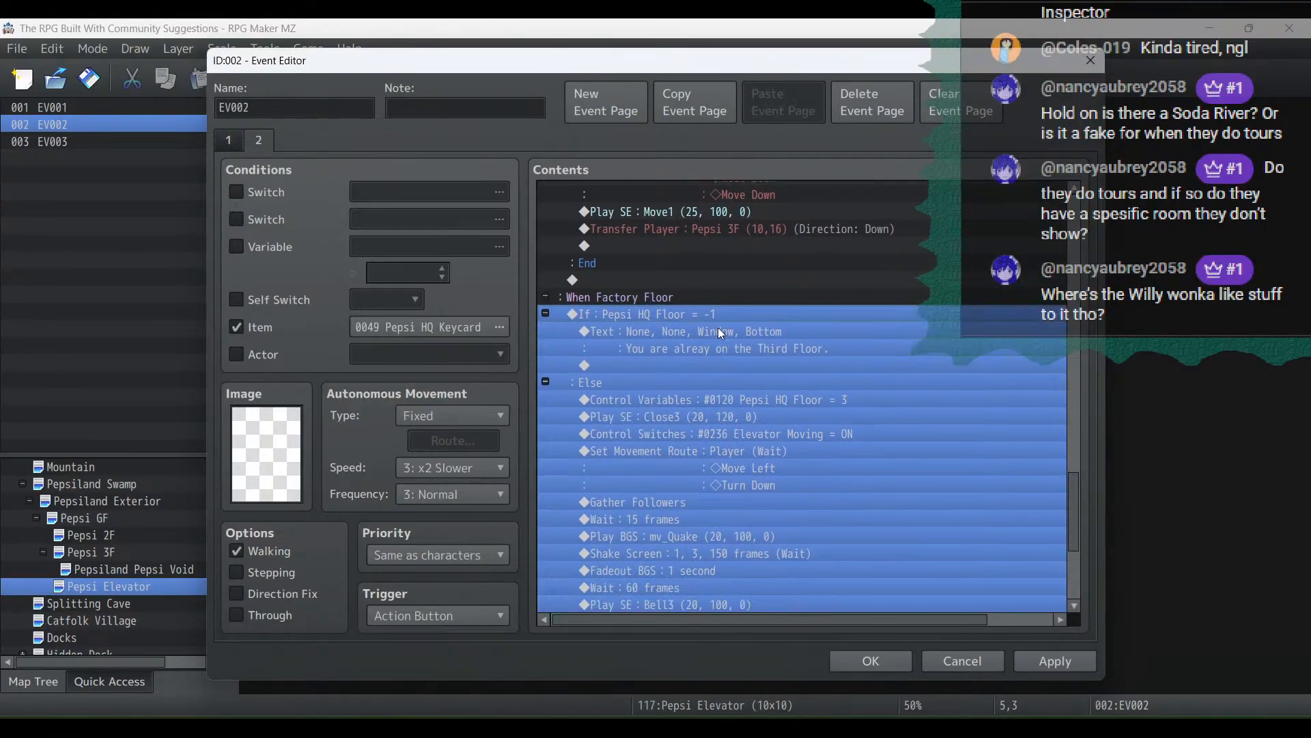
{"action": "double_click", "coordinate": [718, 326]}
{"action": "double_click", "coordinate": [806, 340]}
{"action": "type", "text": "F"}
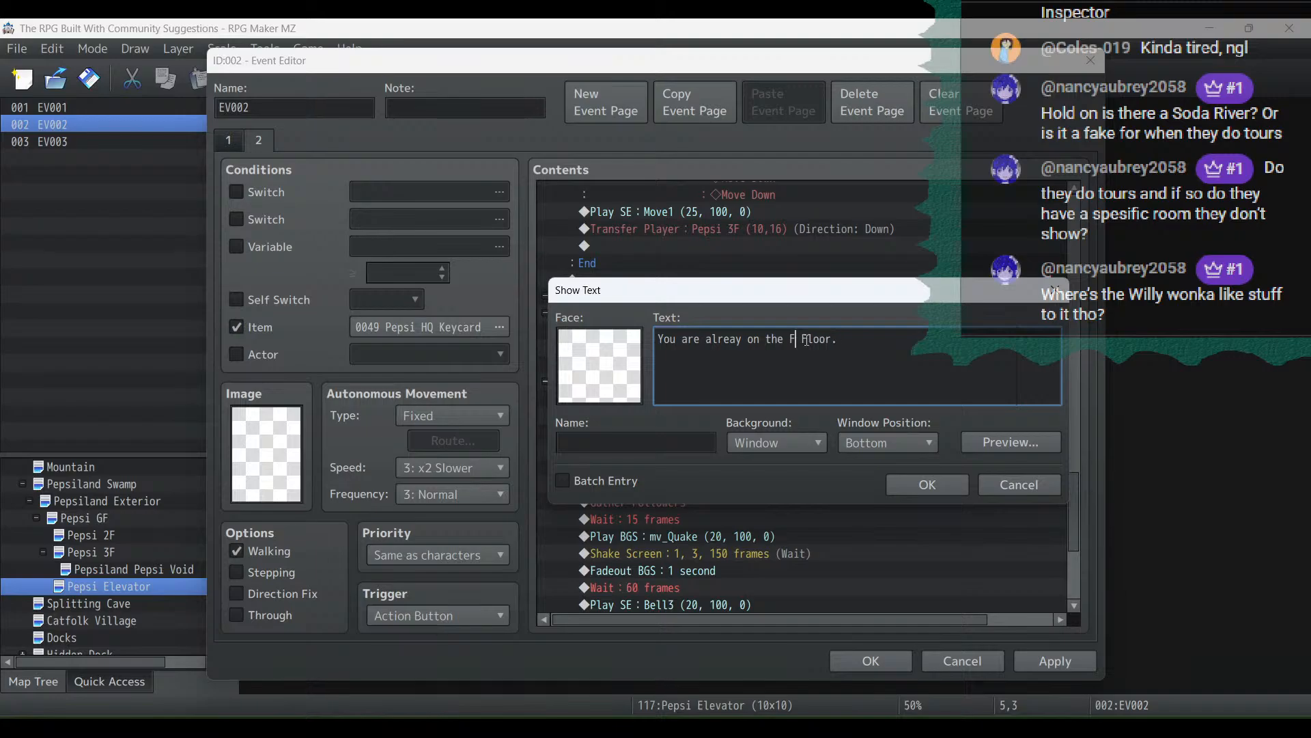
{"action": "type", "text": "actory"}
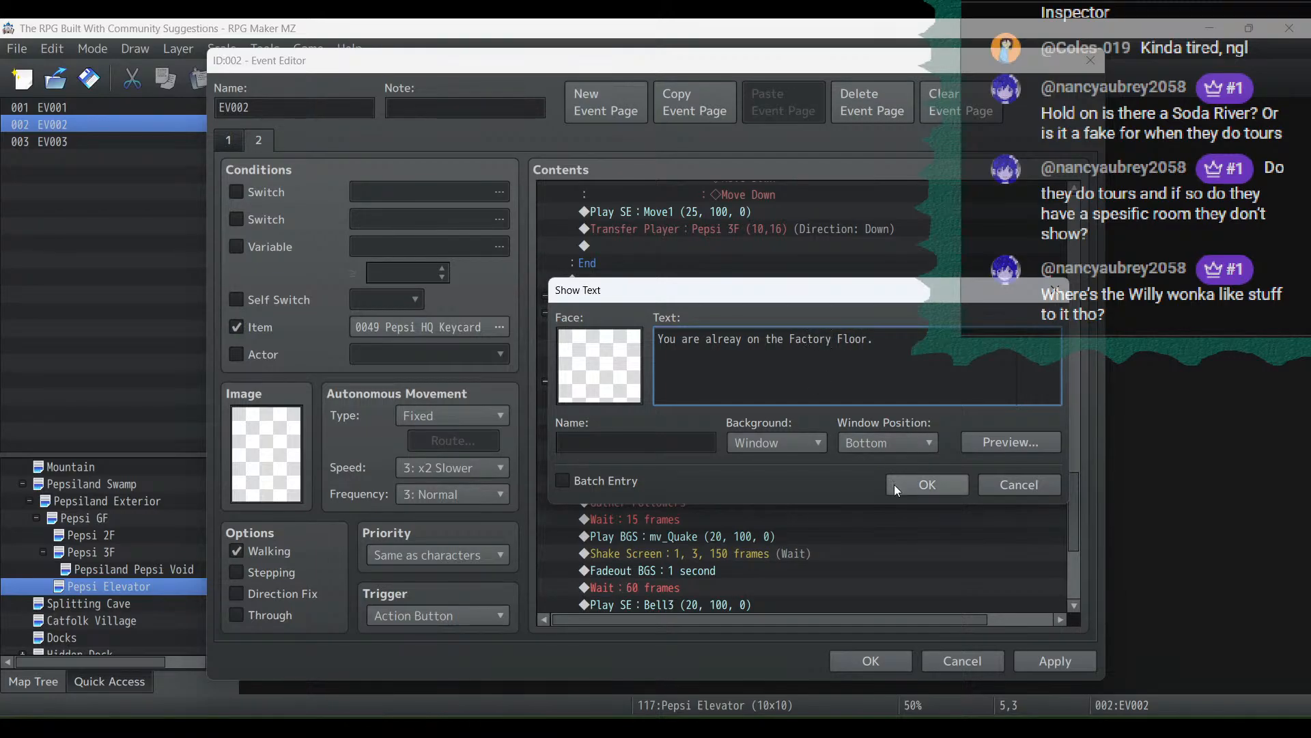
{"action": "left_click", "coordinate": [896, 491]}
Change the Control Variables command in the Factory Floor Else branch to set Pepsi HQ Floor to -1
{"action": "double_click", "coordinate": [728, 401]}
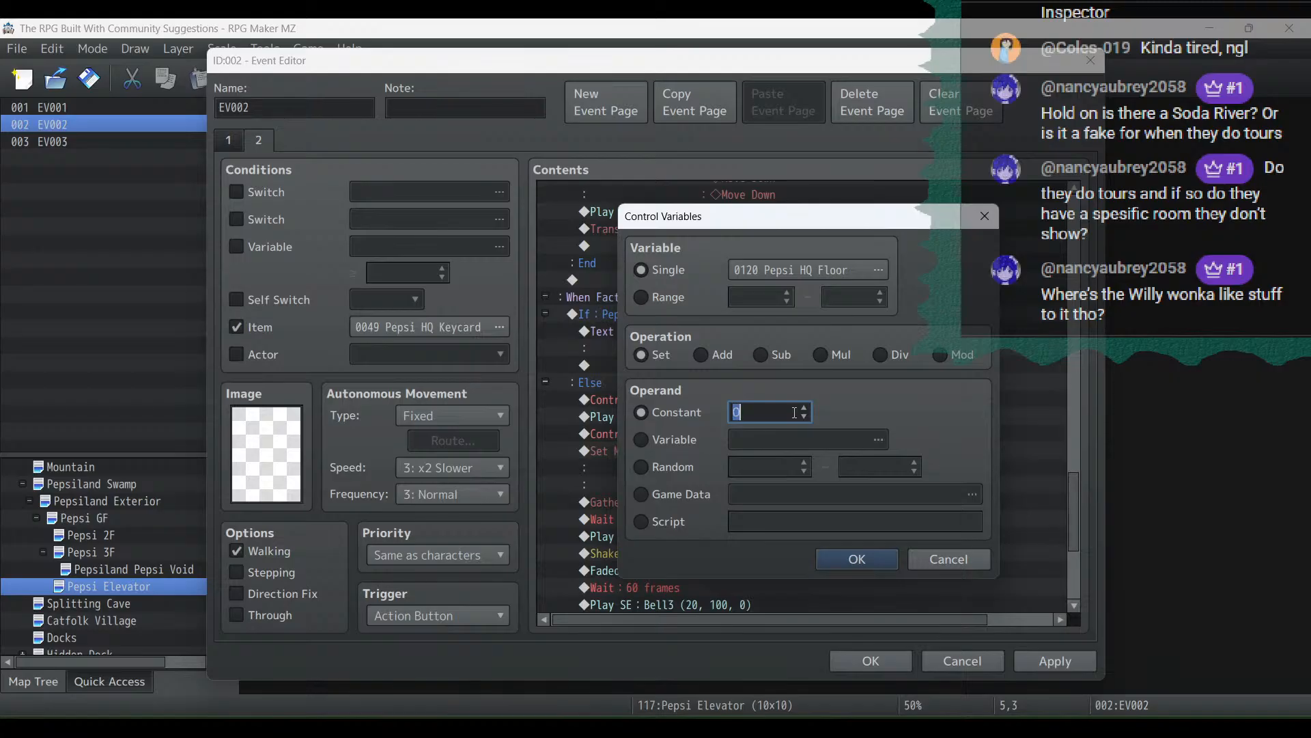
{"action": "left_click", "coordinate": [838, 562]}
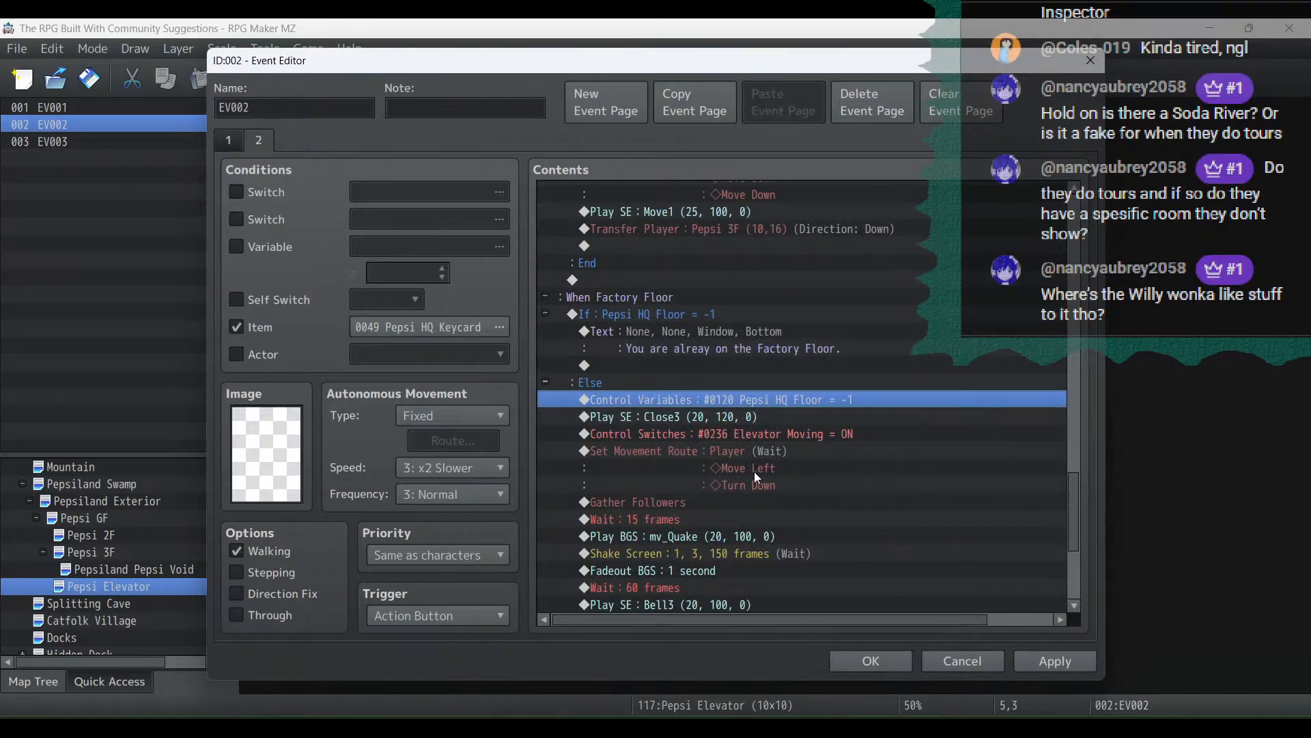
{"action": "left_click", "coordinate": [737, 418]}
{"action": "left_click", "coordinate": [742, 437]}
Change the Factory Floor branch's Transfer Player destination to the Pepsi Factory map at (78,6)
{"action": "scroll", "coordinate": [743, 459], "scroll_direction": "down", "scroll_amount": 3}
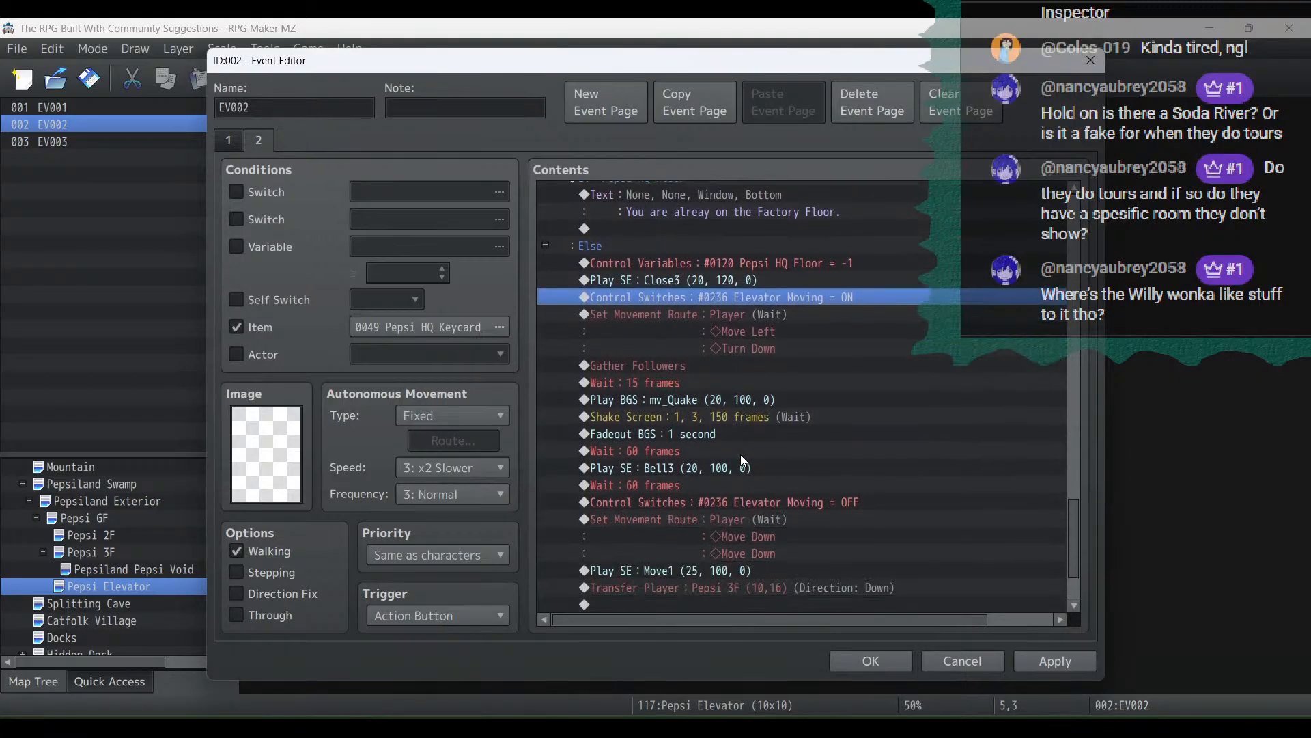
{"action": "scroll", "coordinate": [743, 459], "scroll_direction": "down", "scroll_amount": 1}
{"action": "double_click", "coordinate": [751, 537]}
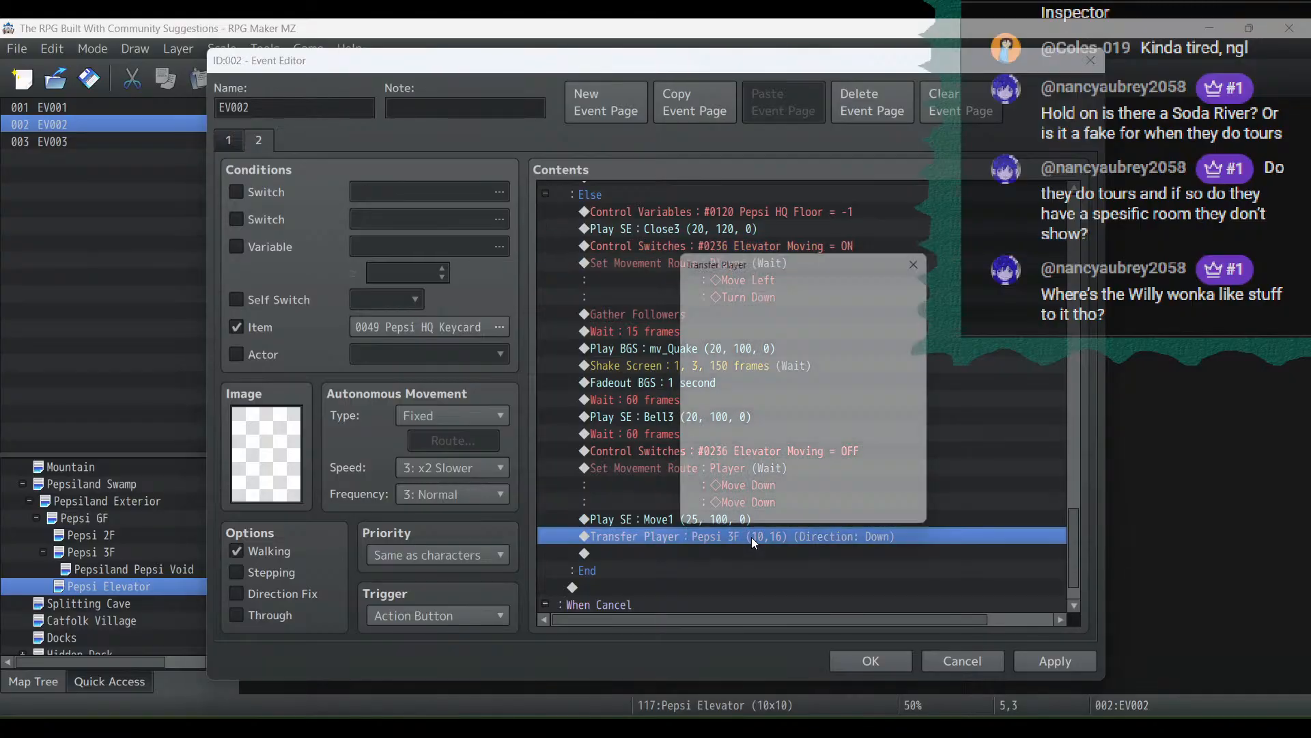
{"action": "left_click", "coordinate": [784, 319]}
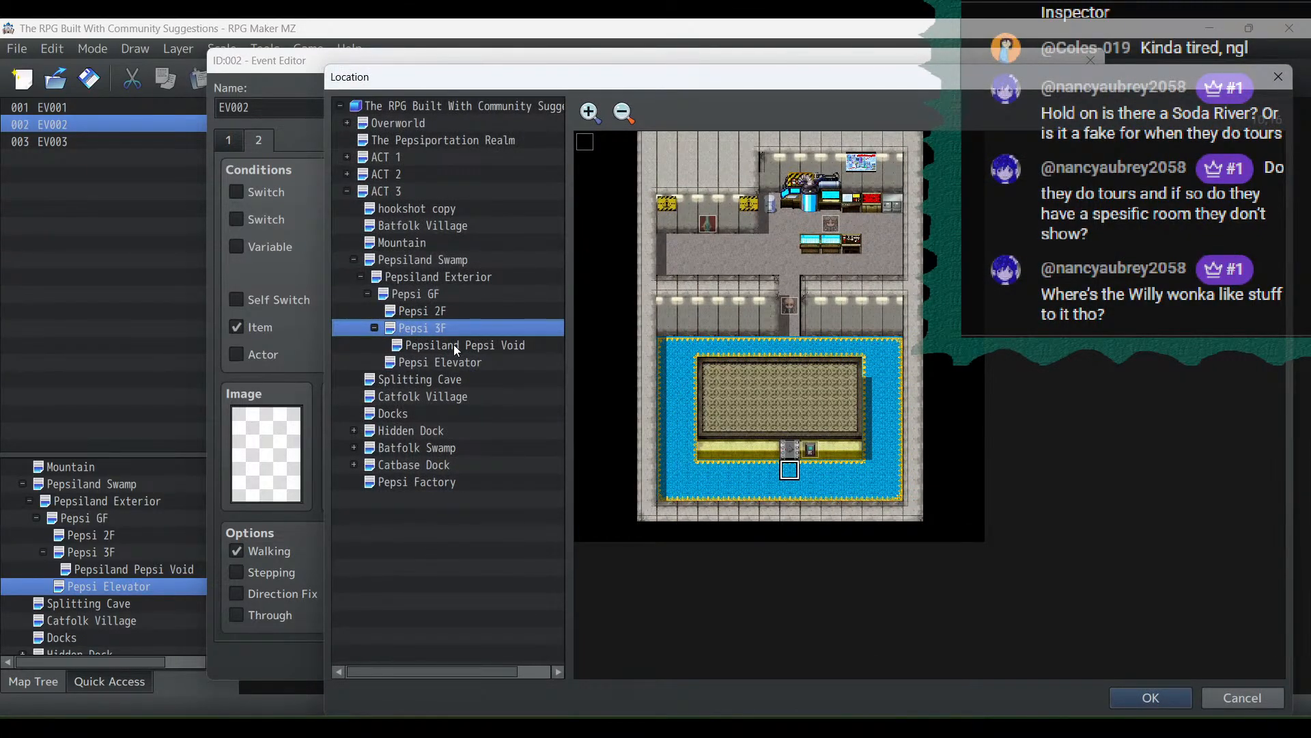
{"action": "left_click", "coordinate": [459, 364]}
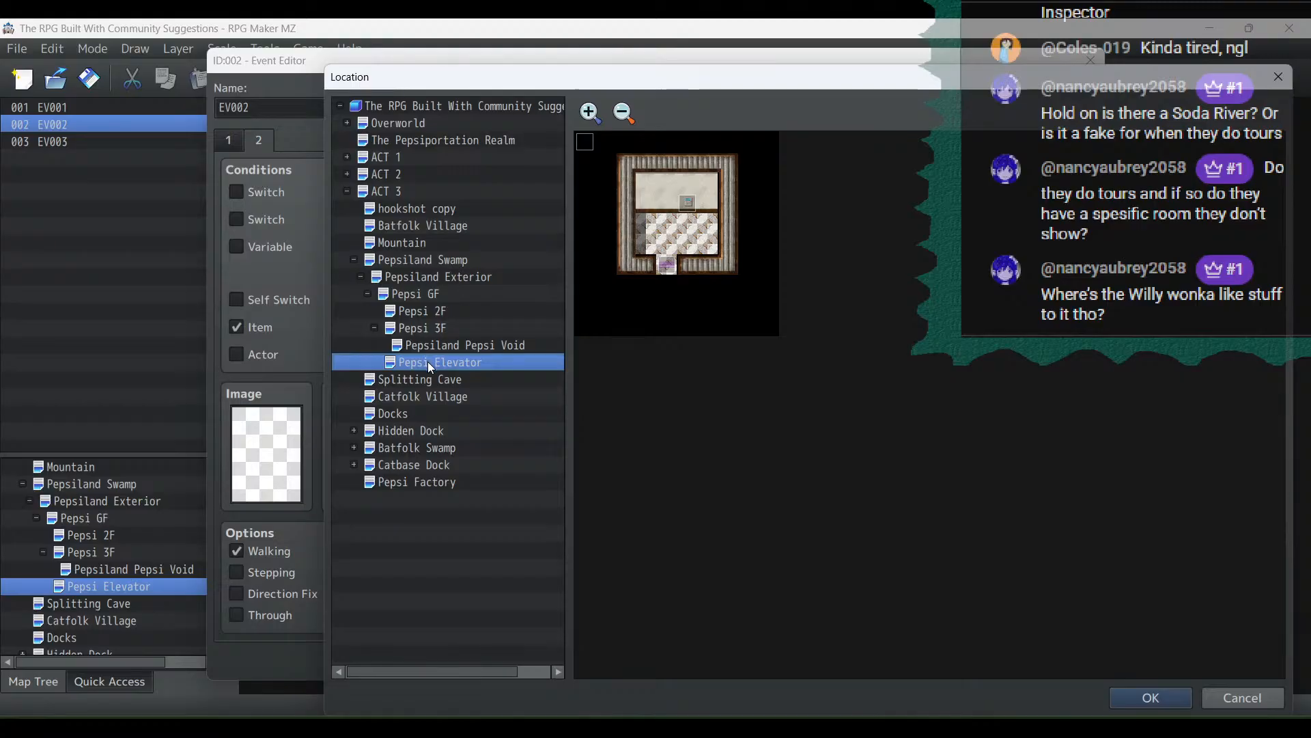
{"action": "left_click", "coordinate": [408, 484]}
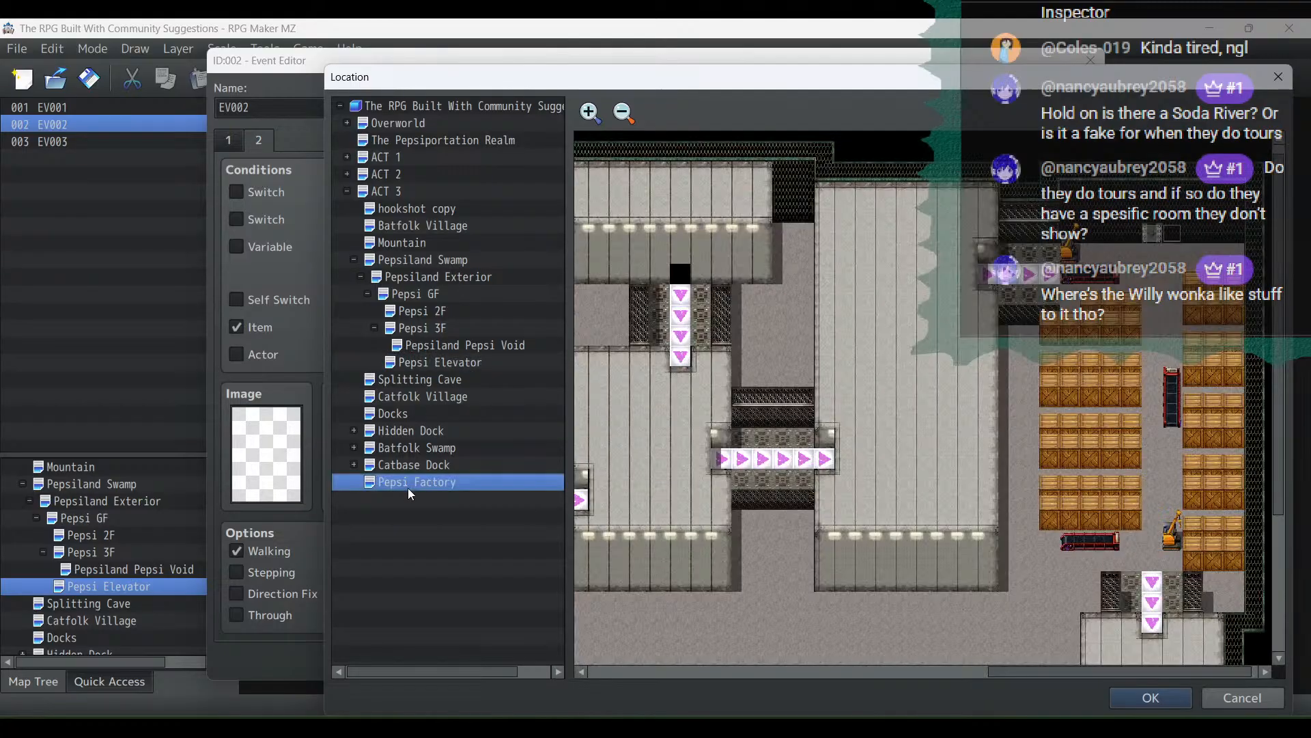
{"action": "double_click", "coordinate": [1152, 256]}
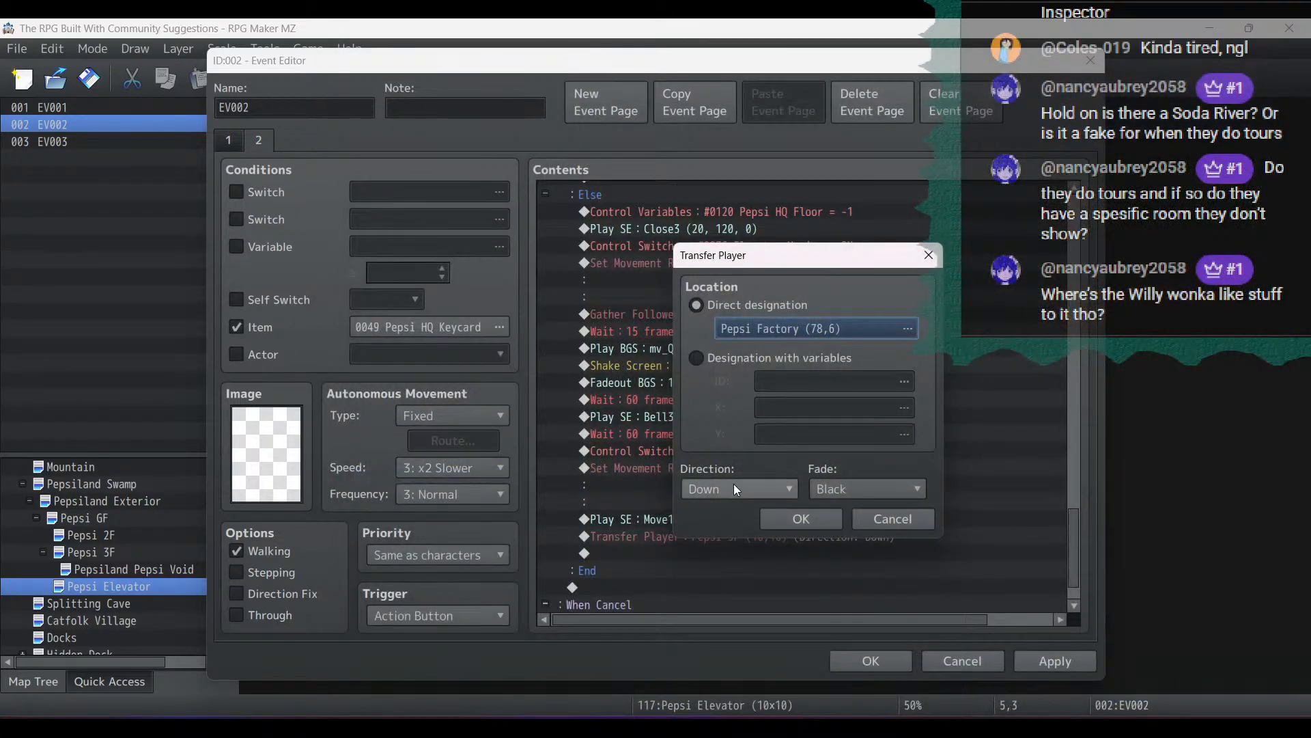
{"action": "left_click", "coordinate": [779, 517]}
Apply the changes to the elevator event, close it and save the project
{"action": "left_click", "coordinate": [1078, 664]}
{"action": "left_click", "coordinate": [867, 661]}
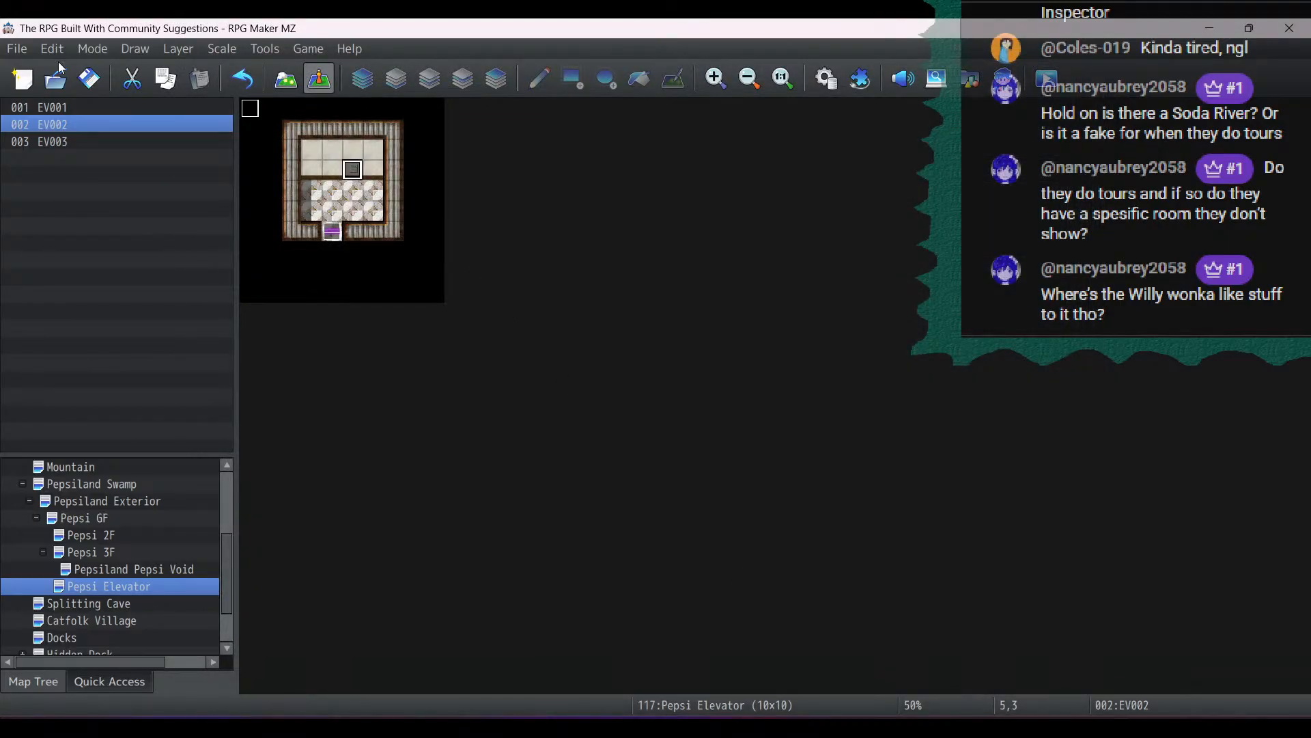
{"action": "left_click", "coordinate": [89, 79]}
Open the Catbase Dock map and create a new event at tile (10,9), opening its command selection
{"action": "scroll", "coordinate": [220, 579], "scroll_direction": "down", "scroll_amount": 1}
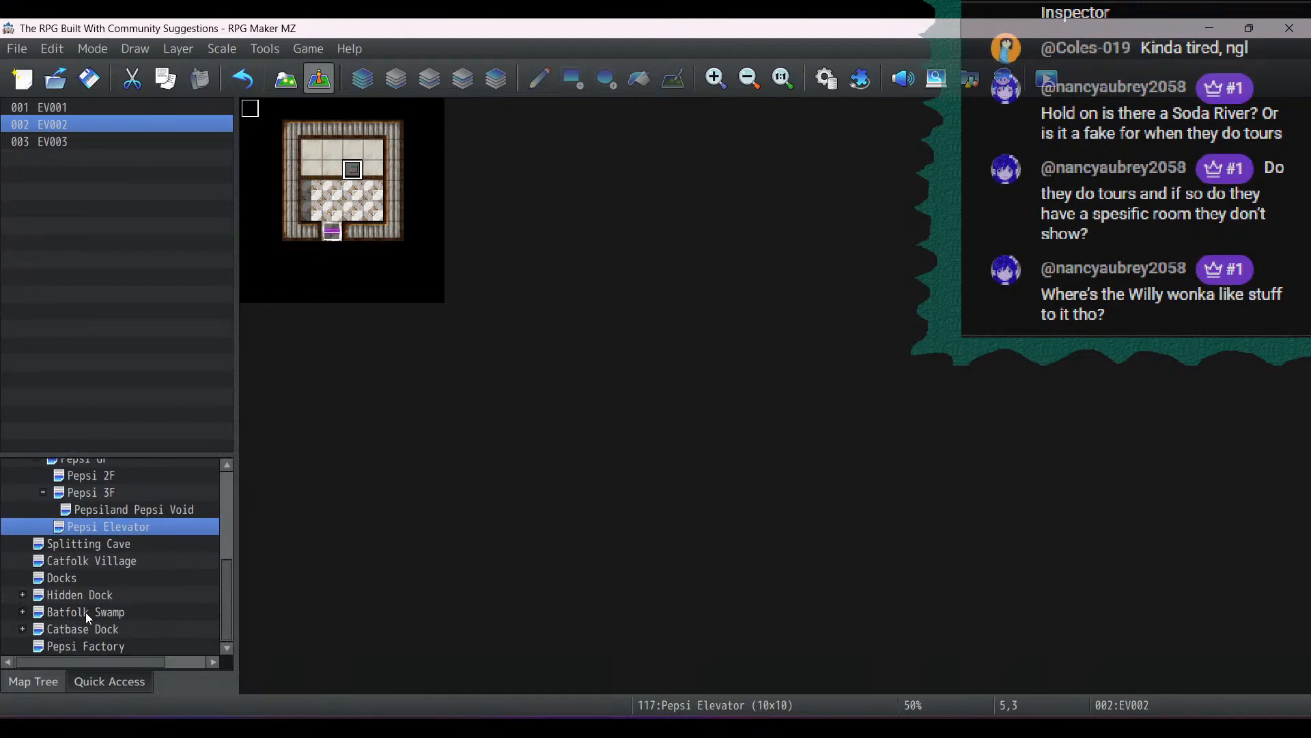
{"action": "left_click", "coordinate": [97, 594]}
{"action": "left_click", "coordinate": [94, 632]}
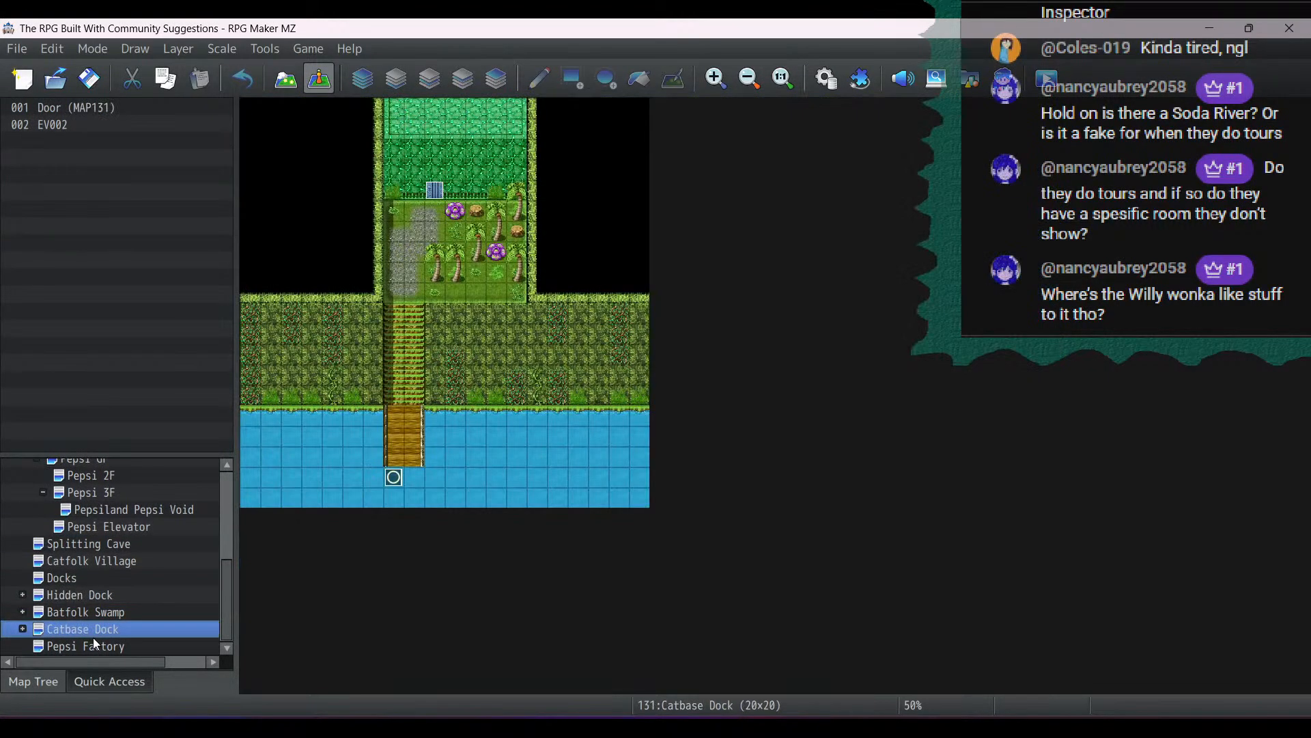
{"action": "double_click", "coordinate": [453, 293]}
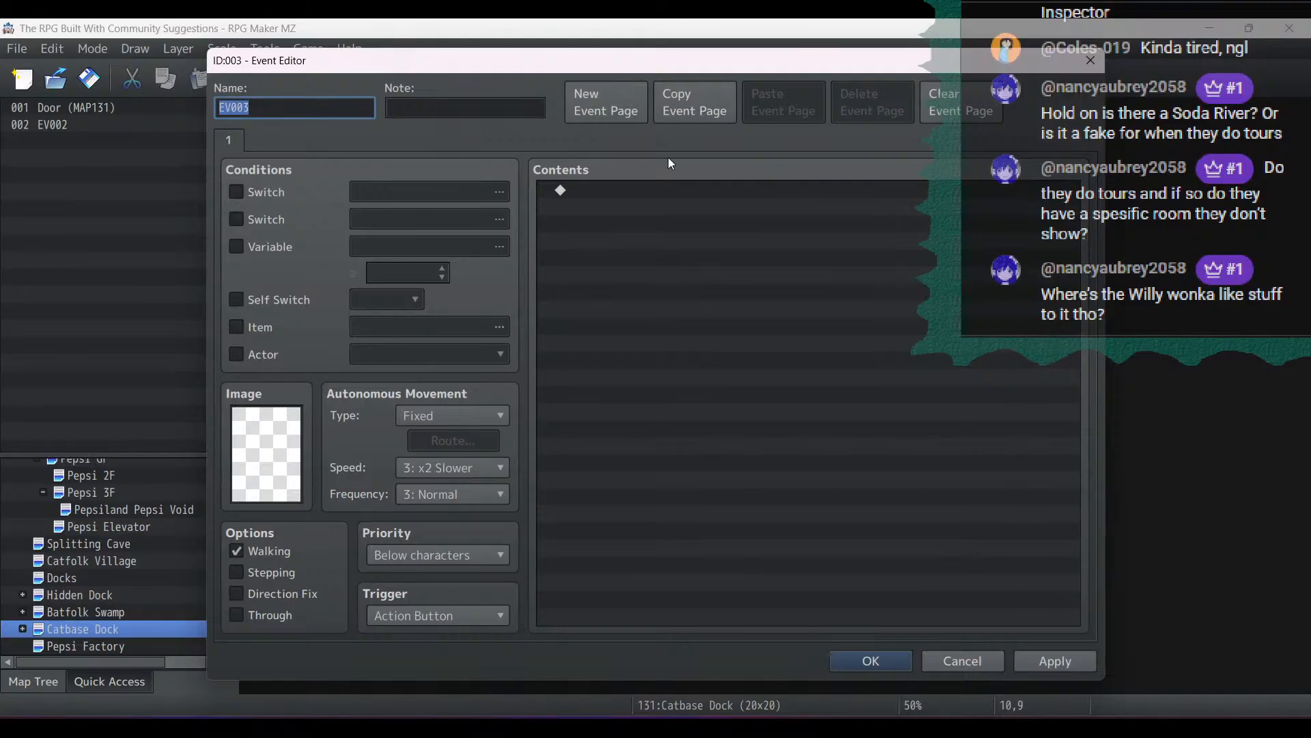
{"action": "double_click", "coordinate": [646, 195]}
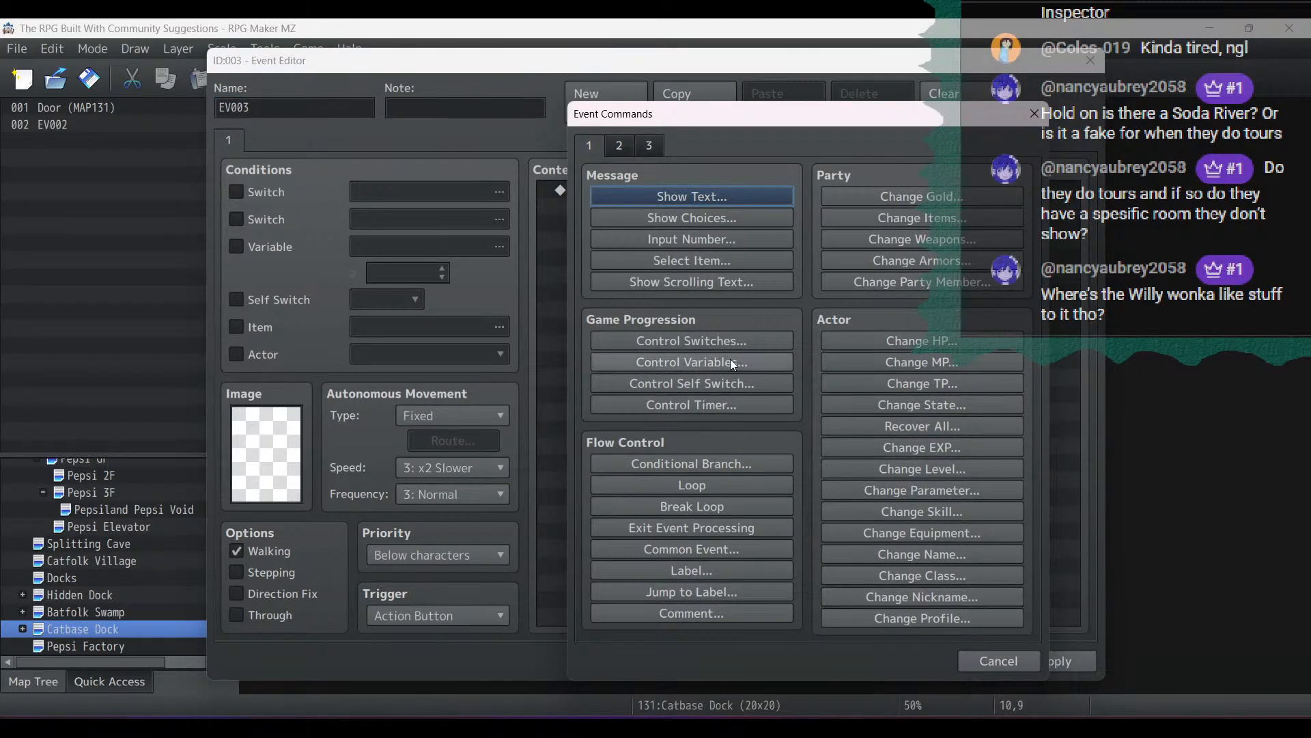
{"action": "left_click", "coordinate": [922, 217]}
{"action": "left_click", "coordinate": [737, 325]}
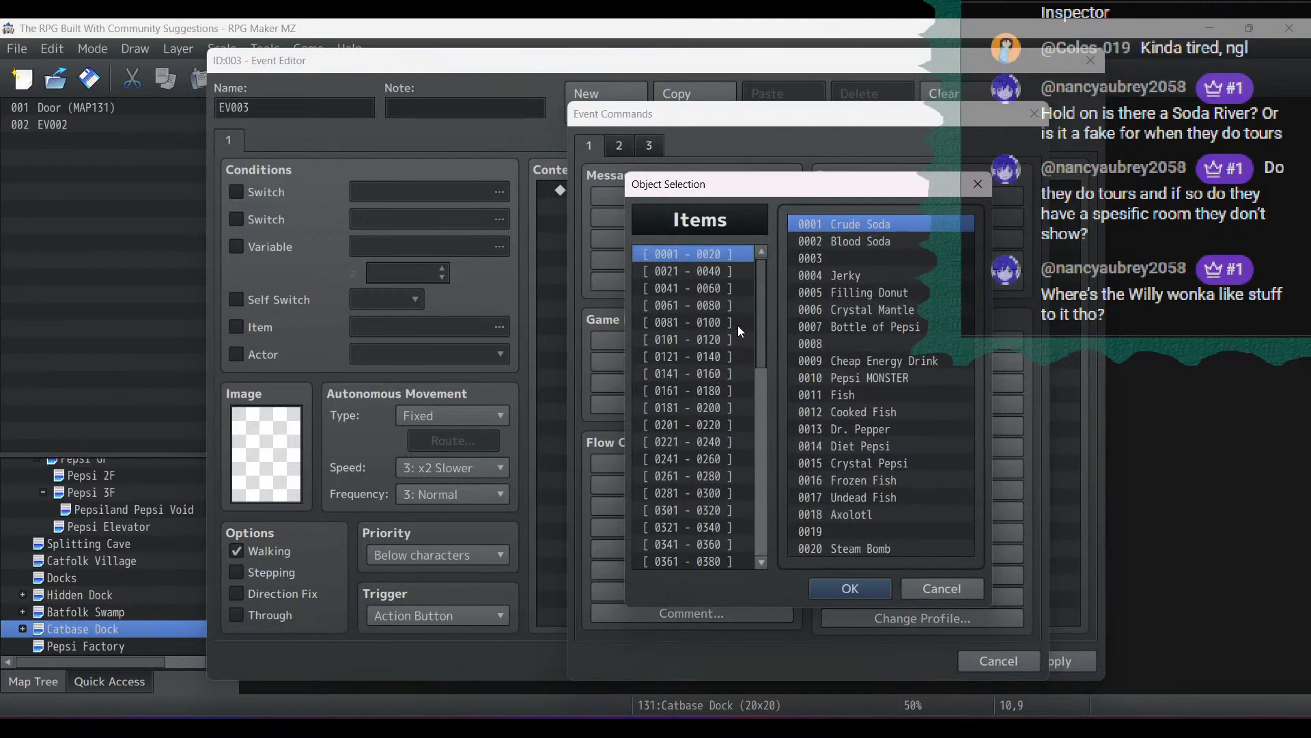
{"action": "left_click", "coordinate": [923, 581]}
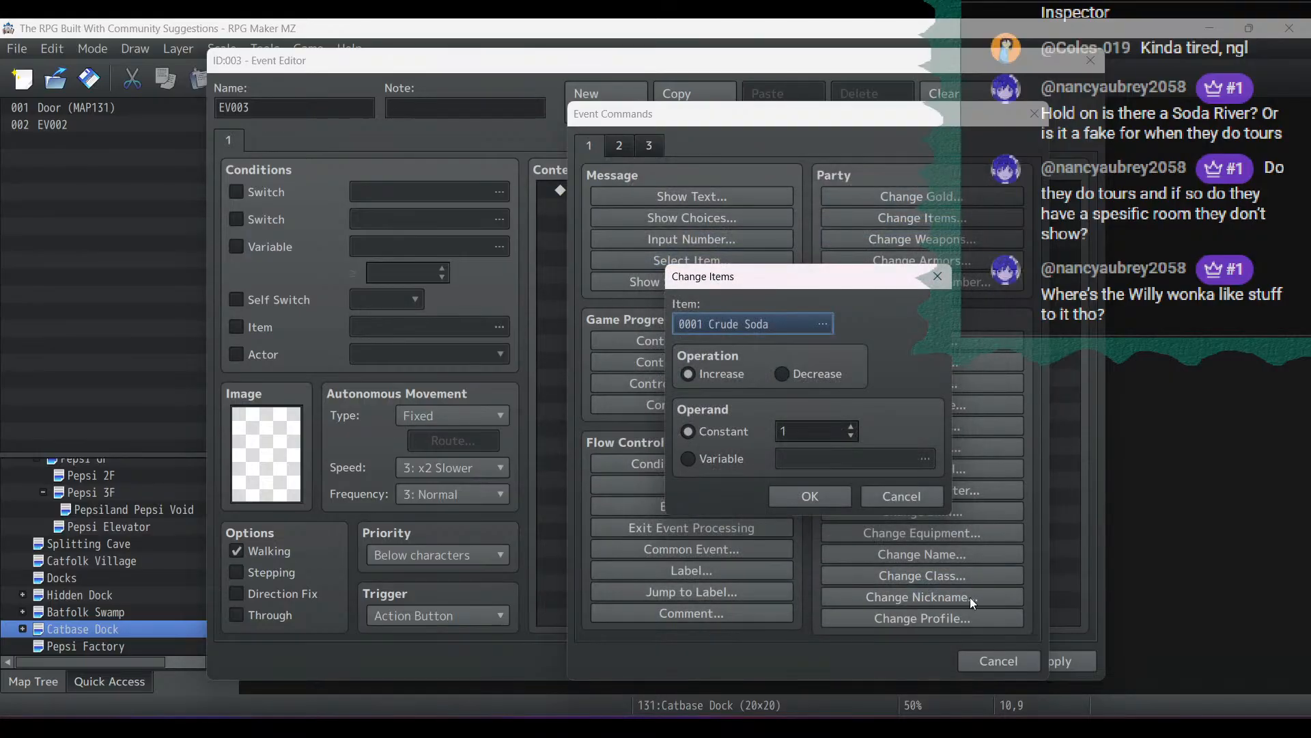
{"action": "left_click", "coordinate": [926, 502]}
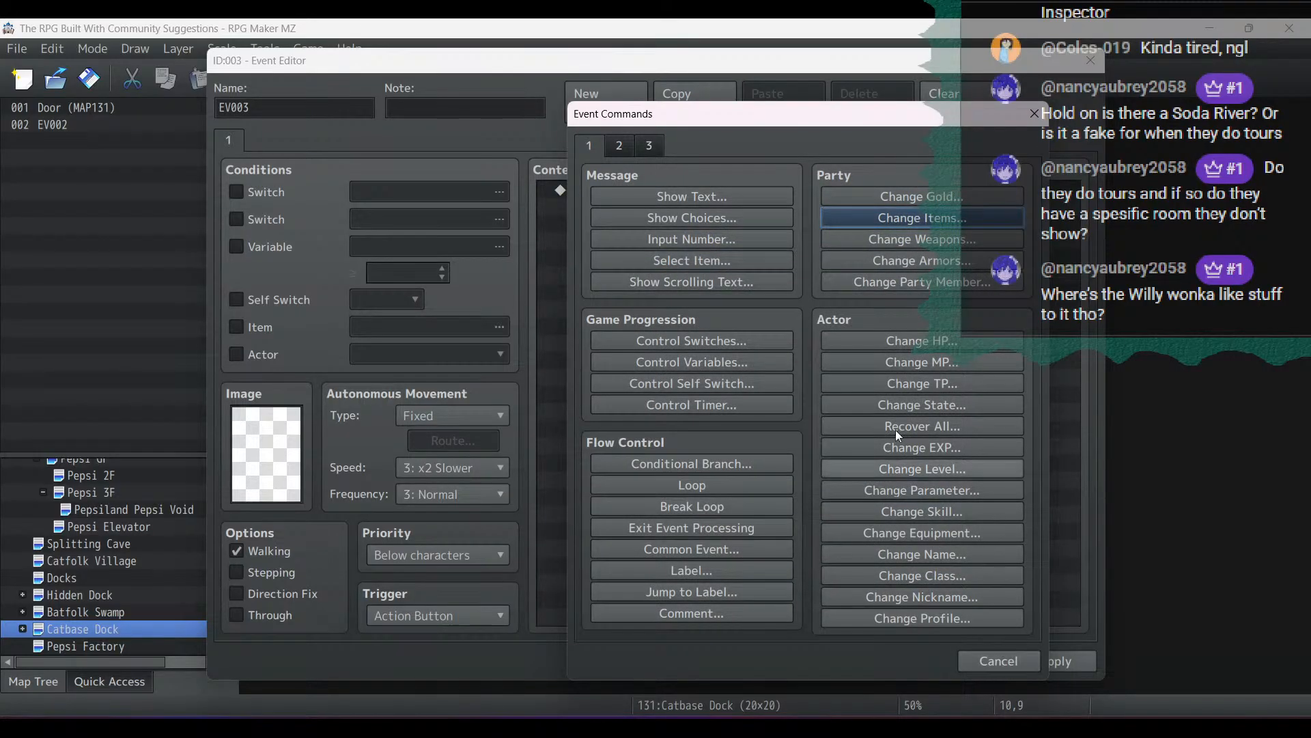
Add a Change Items command to the new event that increases Pepsi HQ Keycard by 1
{"action": "left_click", "coordinate": [901, 219]}
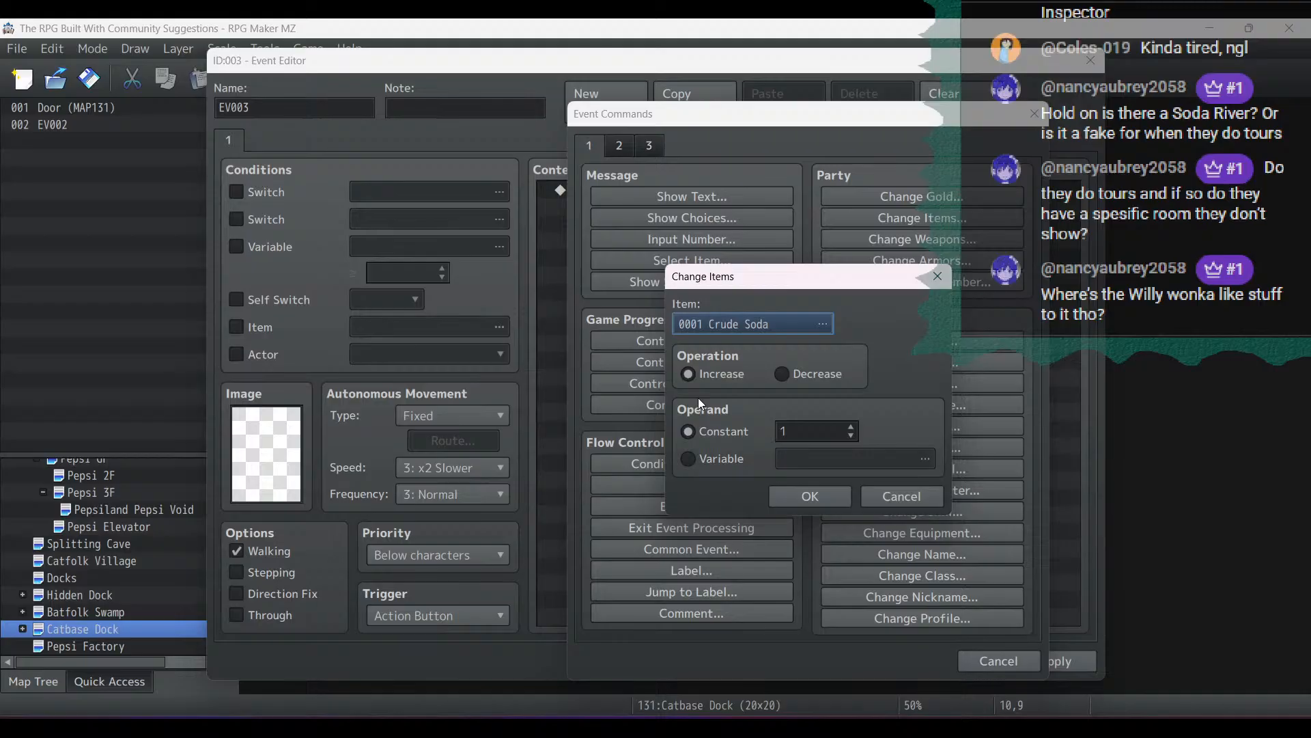
{"action": "left_click", "coordinate": [740, 328]}
{"action": "left_click", "coordinate": [715, 323]}
{"action": "left_click", "coordinate": [734, 305]}
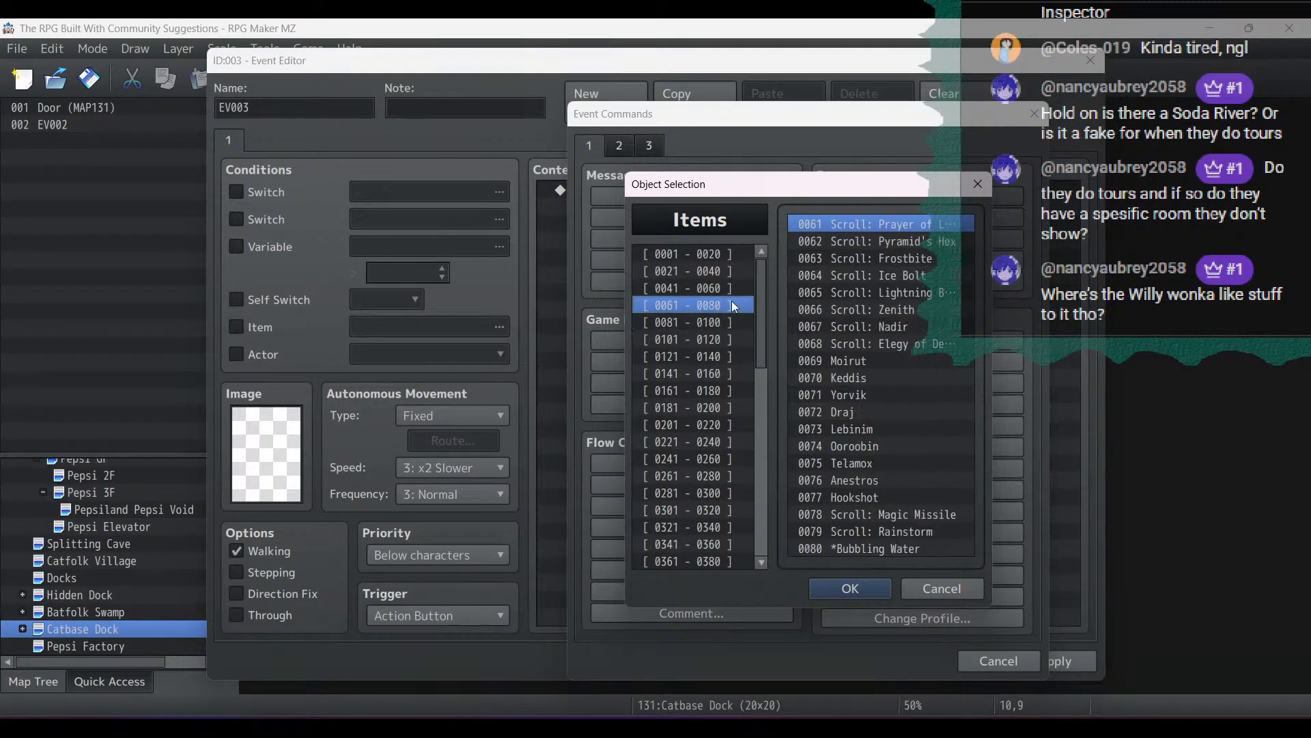
{"action": "left_click", "coordinate": [738, 289]}
{"action": "double_click", "coordinate": [866, 361]}
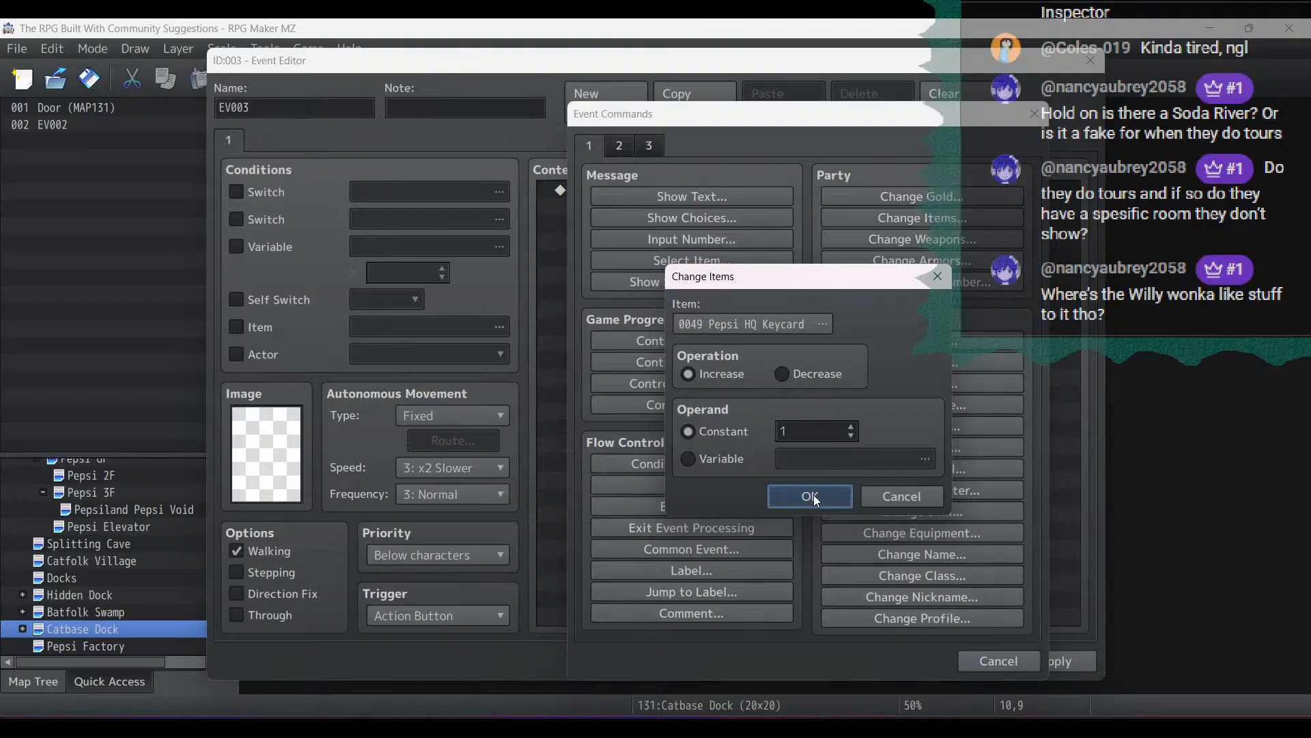
{"action": "left_click", "coordinate": [810, 497]}
Give the event the right-facing orange dragon image from the dragonbase sheet and confirm the event
{"action": "double_click", "coordinate": [250, 448]}
{"action": "left_click", "coordinate": [421, 387]}
{"action": "left_click", "coordinate": [742, 268]}
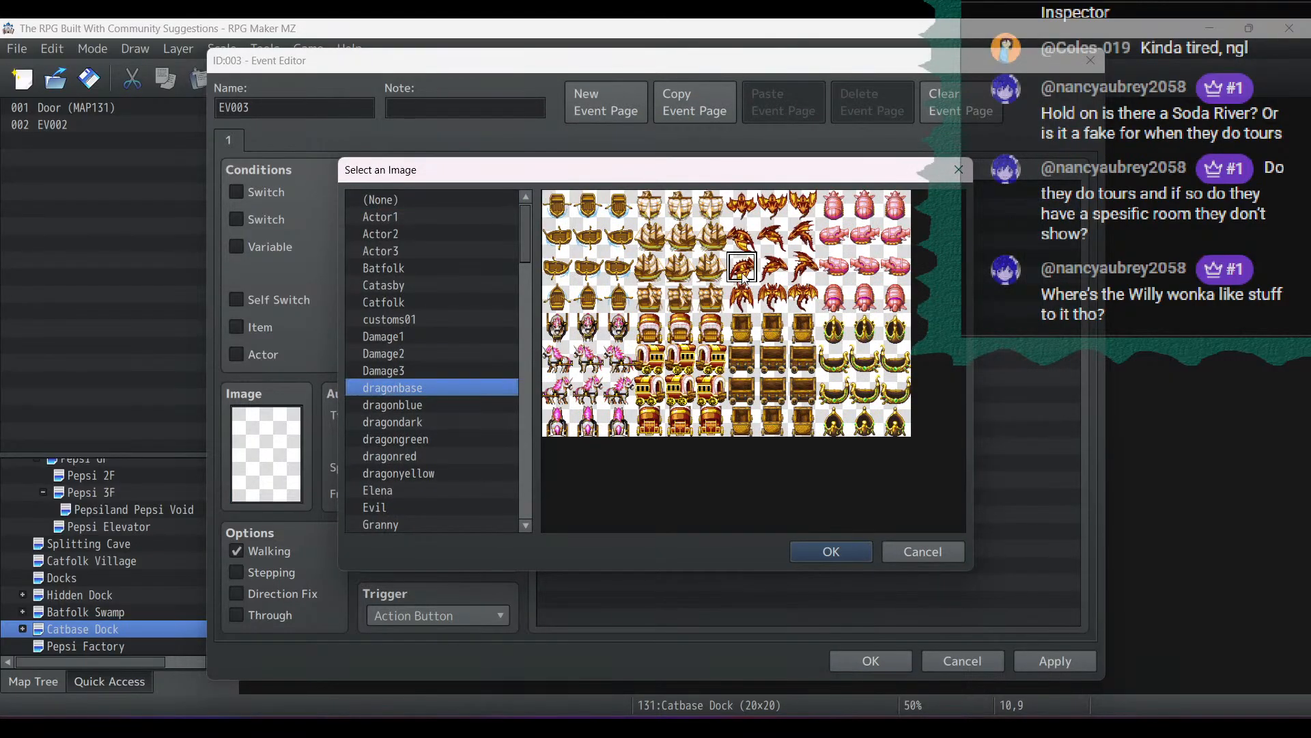
{"action": "double_click", "coordinate": [743, 272]}
{"action": "left_click", "coordinate": [875, 663]}
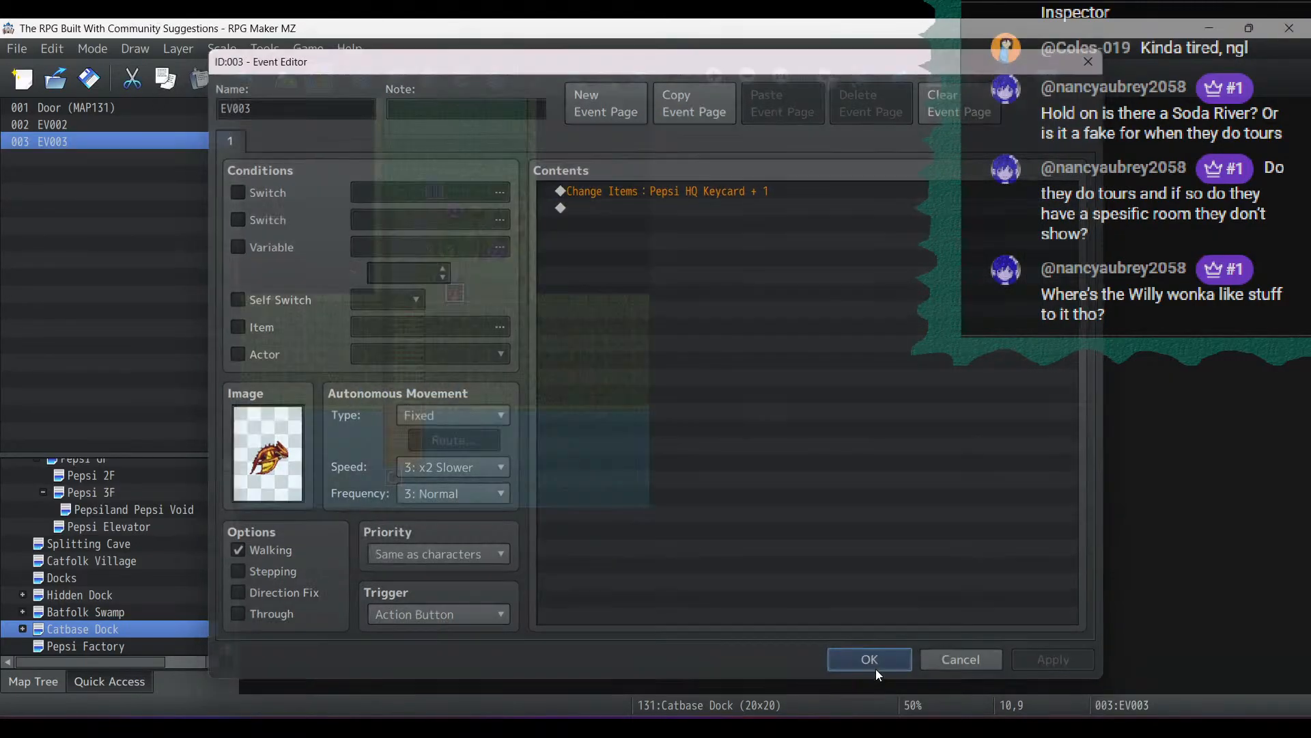
Launch a playtest with the changes saved, maximize the game window and continue from the saved game
{"action": "left_click", "coordinate": [1046, 79]}
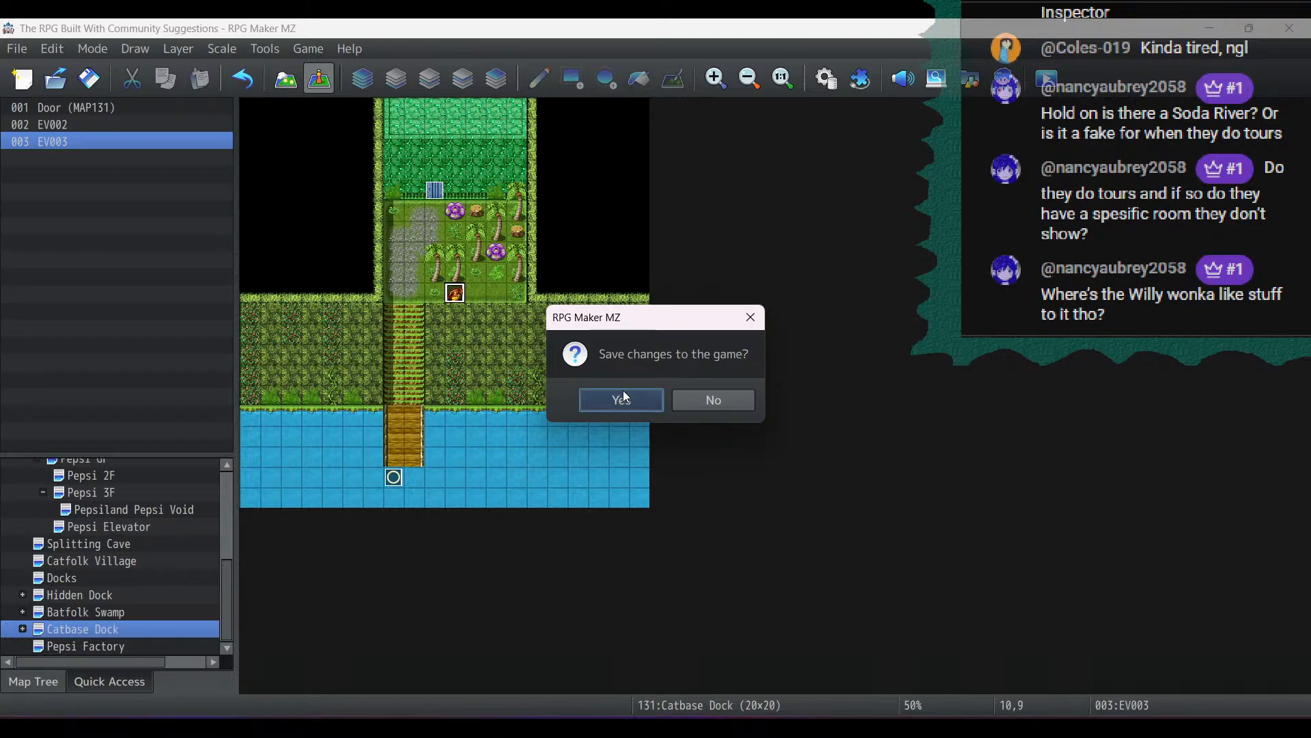
{"action": "left_click", "coordinate": [623, 397]}
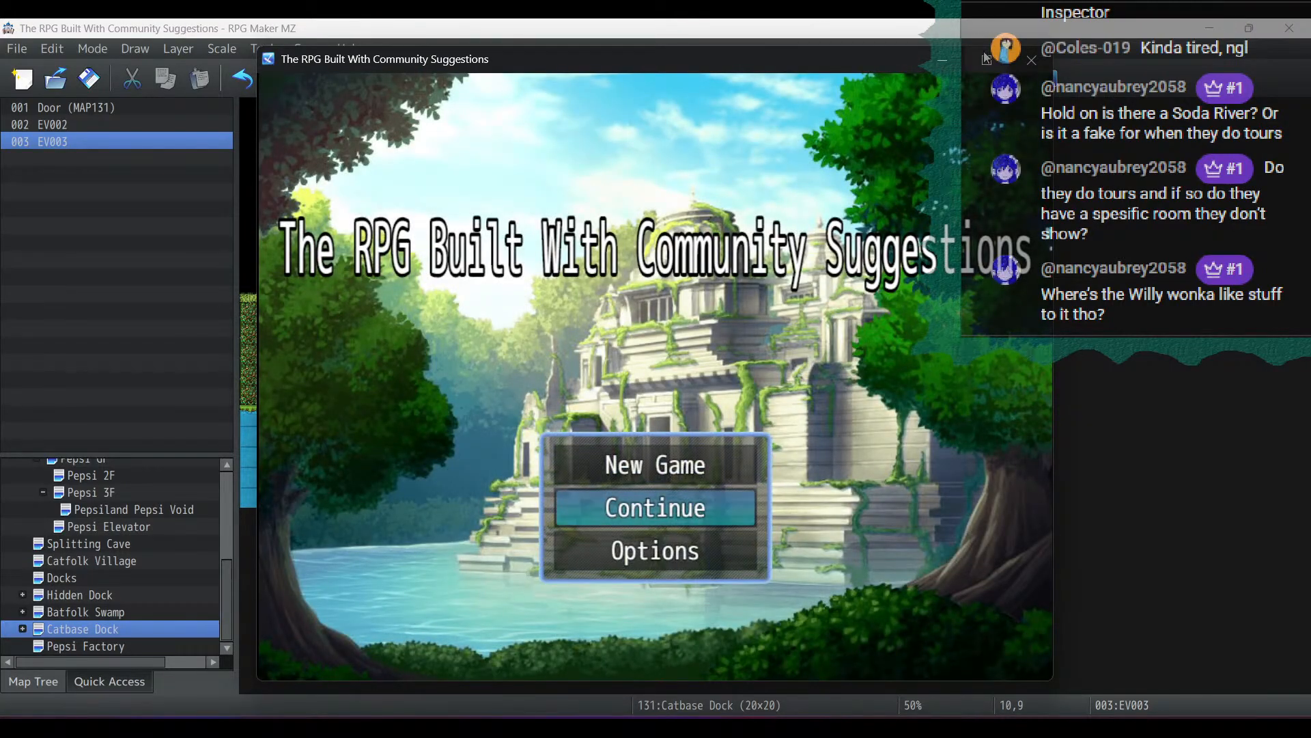
{"action": "left_click", "coordinate": [985, 60]}
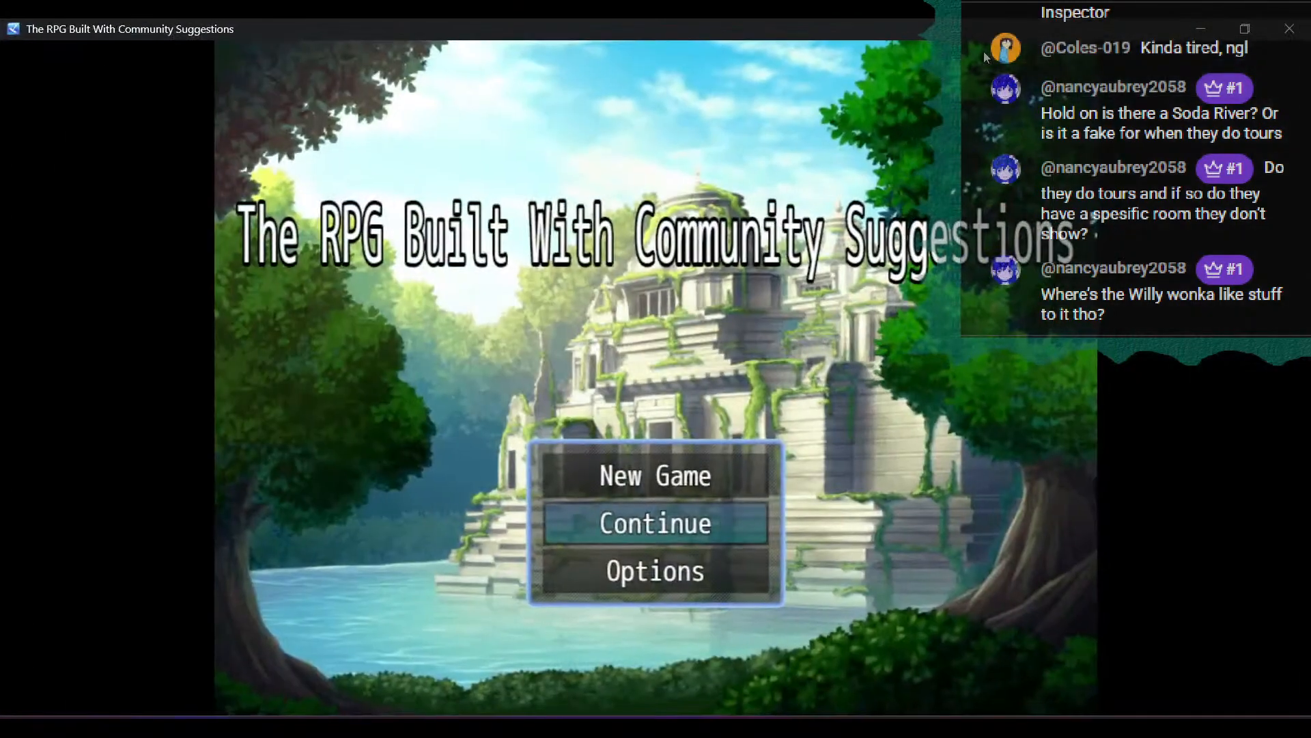
{"action": "key", "text": "Return"}
{"action": "key", "text": "Return"}
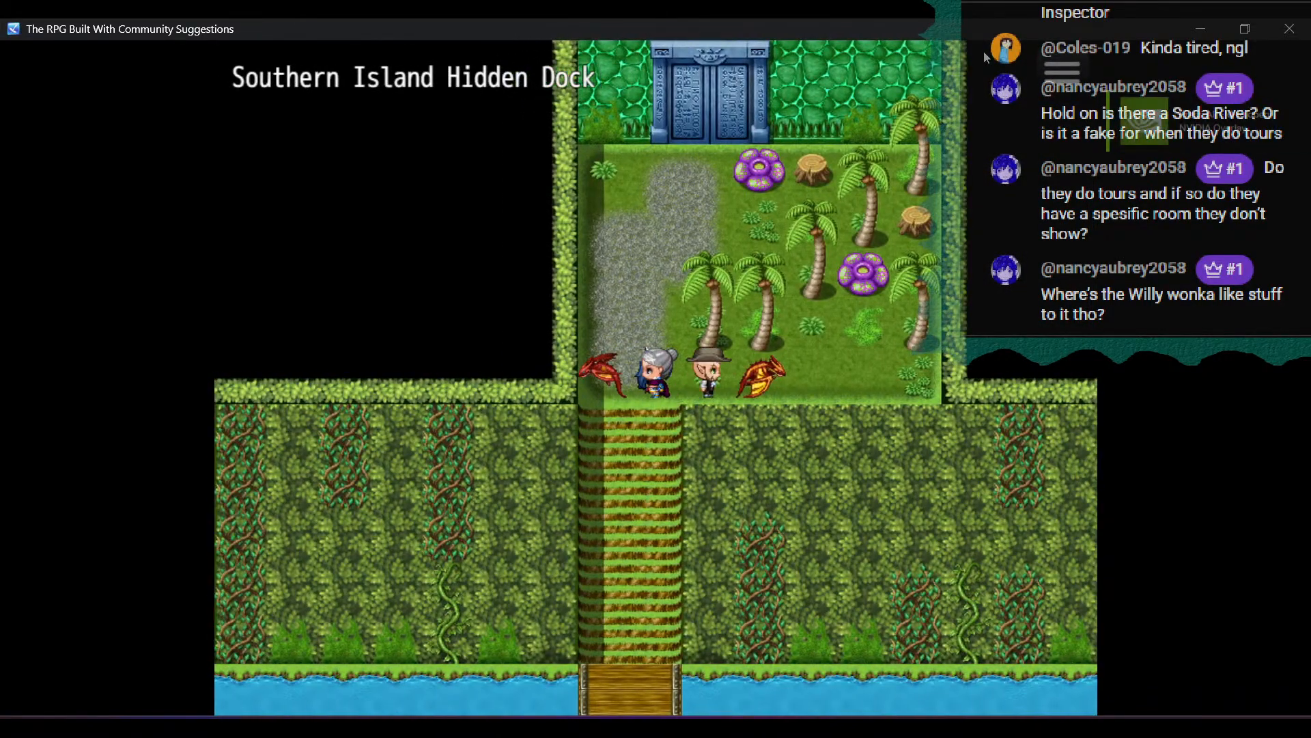
Check the party's Special items for the Pepsi HQ Keycard, and return to the map
{"action": "key", "text": "Escape"}
{"action": "key", "text": "Return"}
{"action": "key", "text": "Left"}
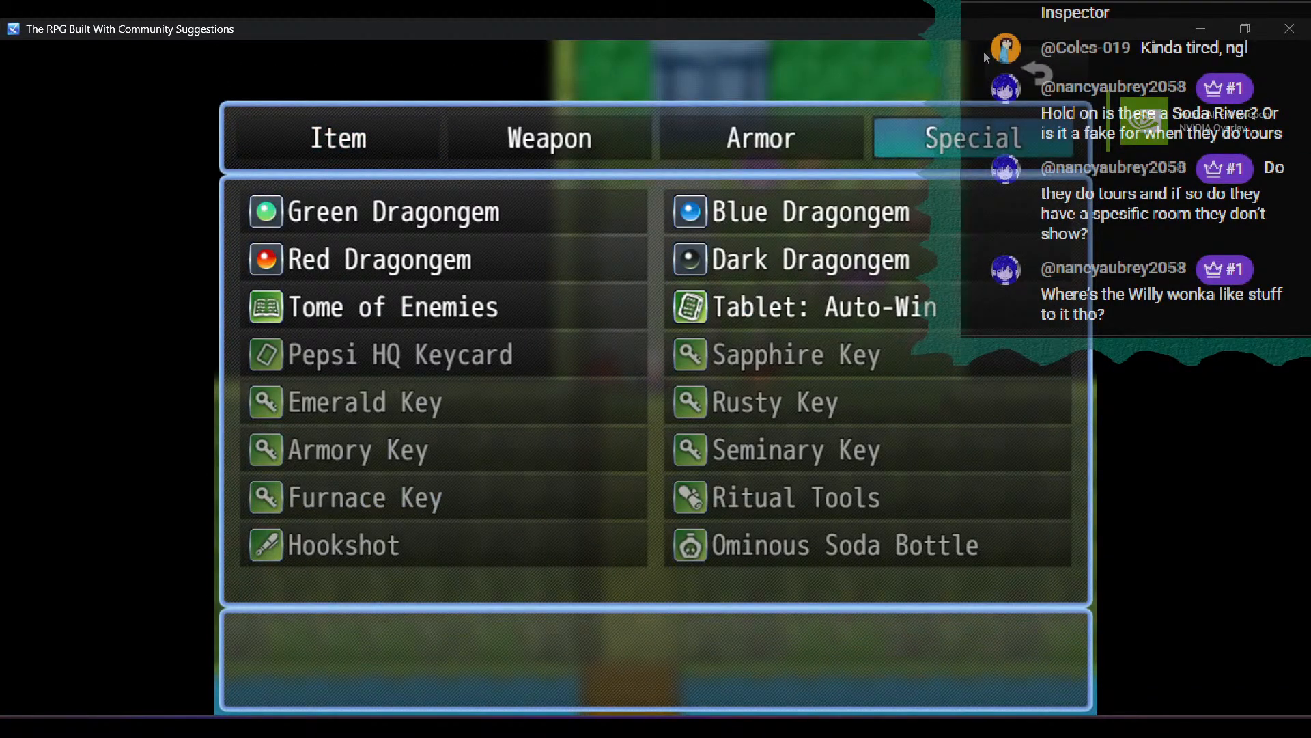
{"action": "key", "text": "Escape"}
{"action": "key", "text": "Down"}
{"action": "key", "text": "Escape"}
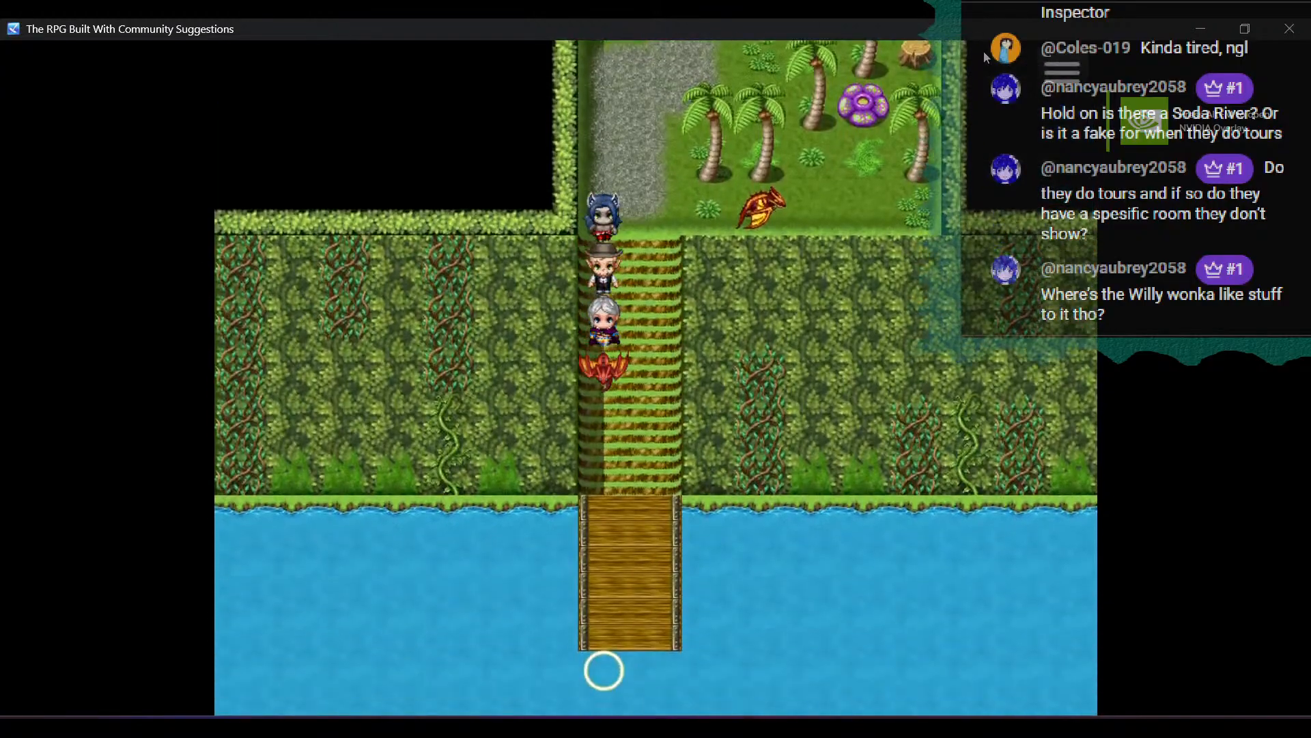
Leave the hidden dock by boat, travel north across the world map and disembark at the wooden pier
{"action": "key", "text": "Down"}
{"action": "key", "text": "Return"}
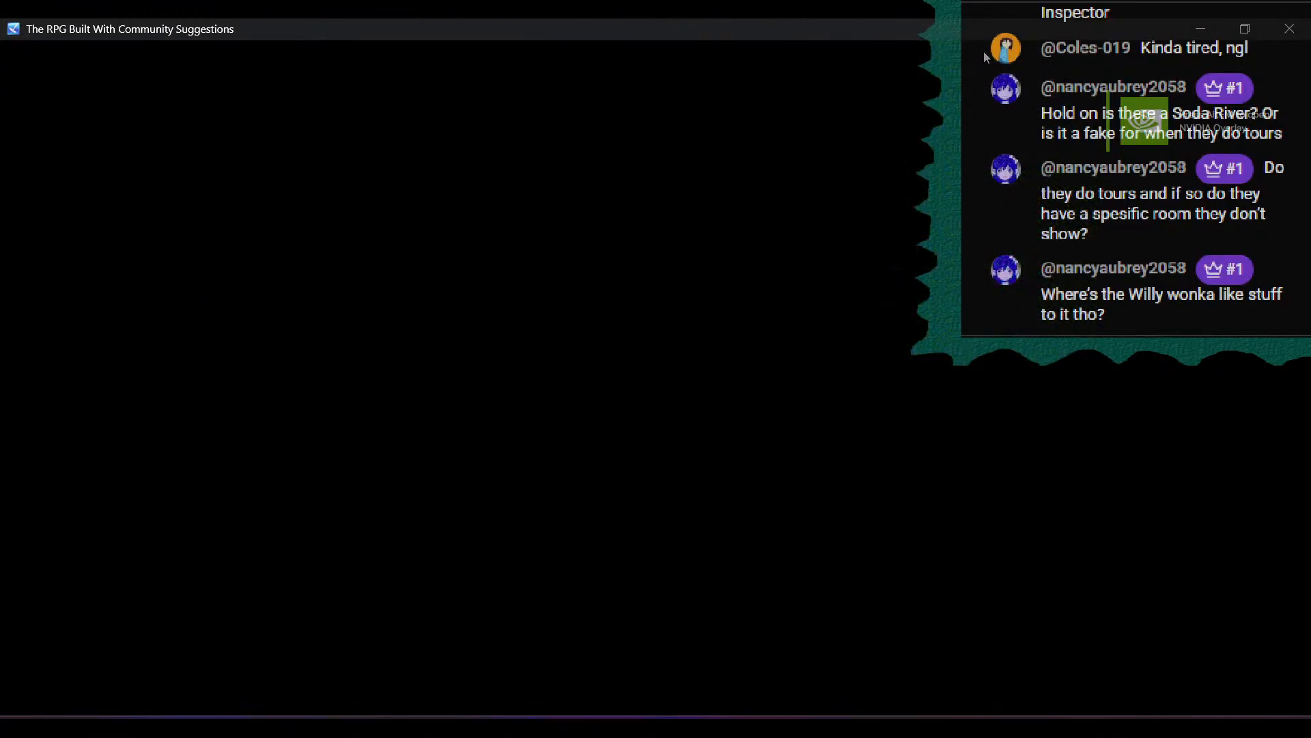
{"action": "key", "text": "Left"}
{"action": "key", "text": "Up"}
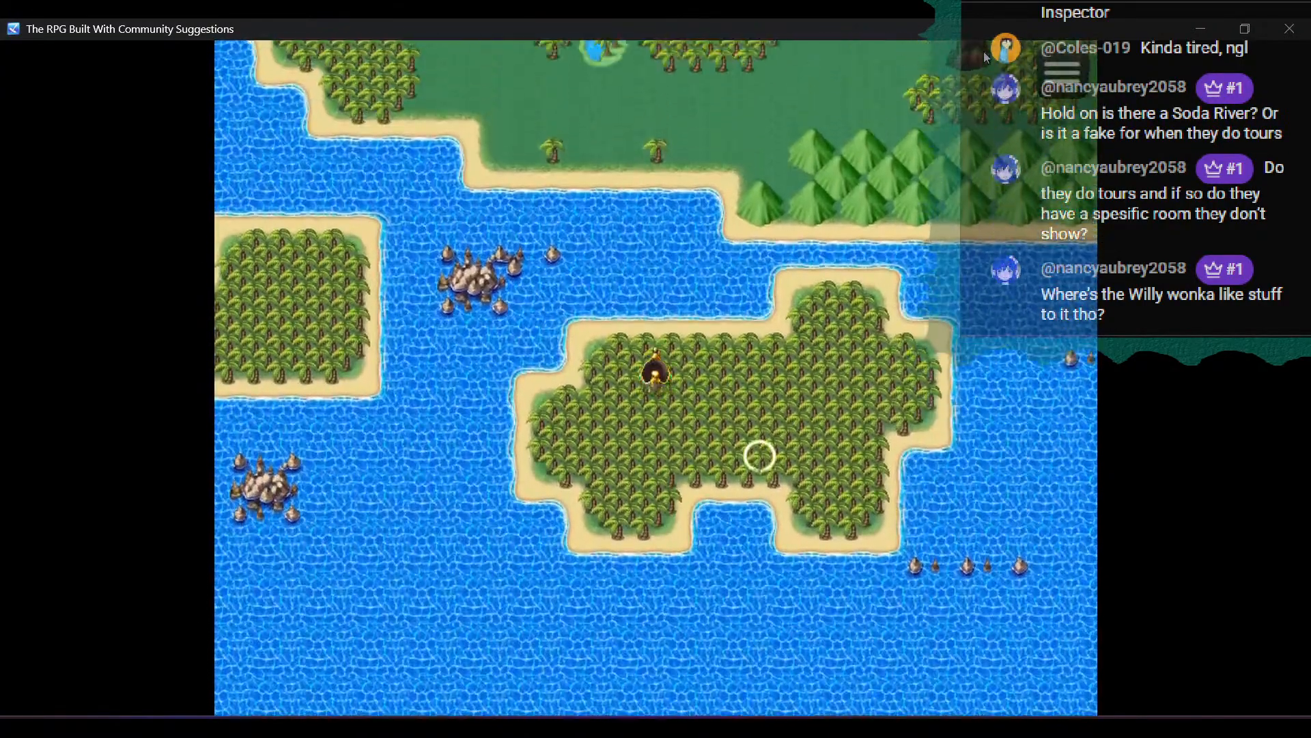
{"action": "key", "text": "Up"}
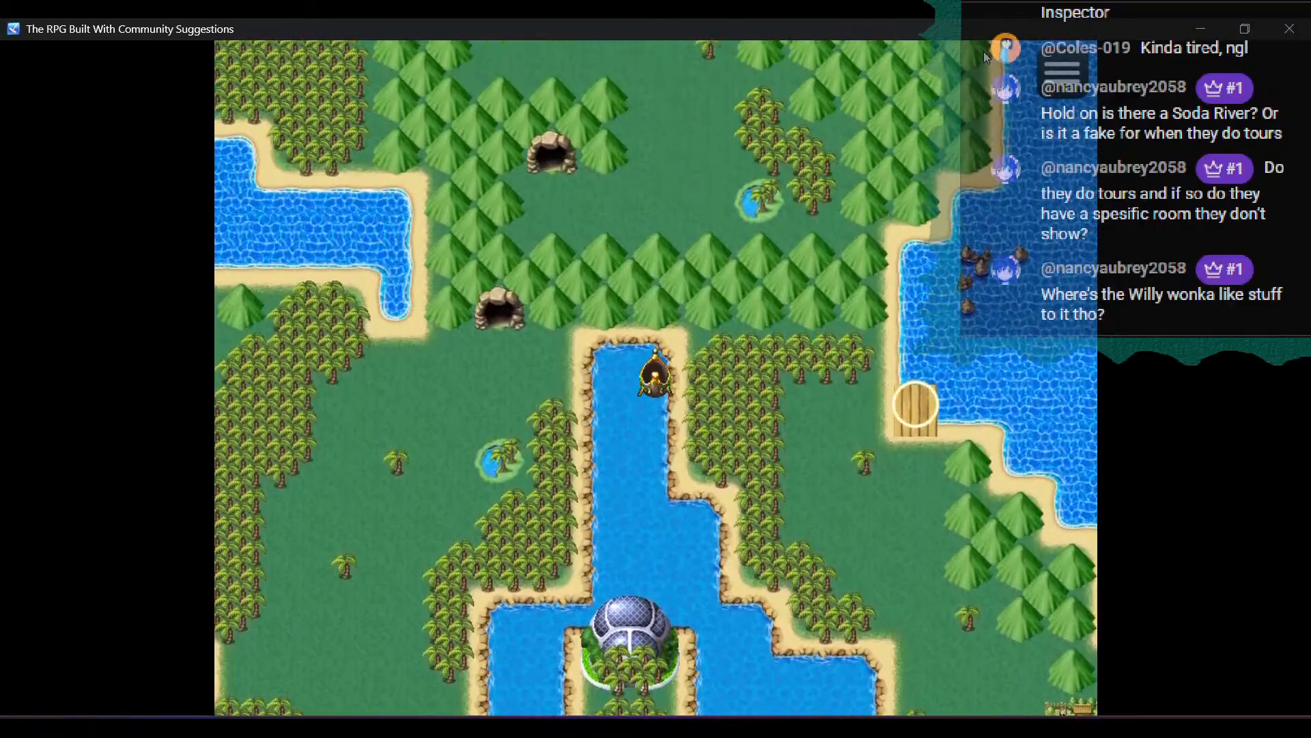
{"action": "key", "text": "Right"}
{"action": "key", "text": "Down"}
{"action": "key", "text": "Return"}
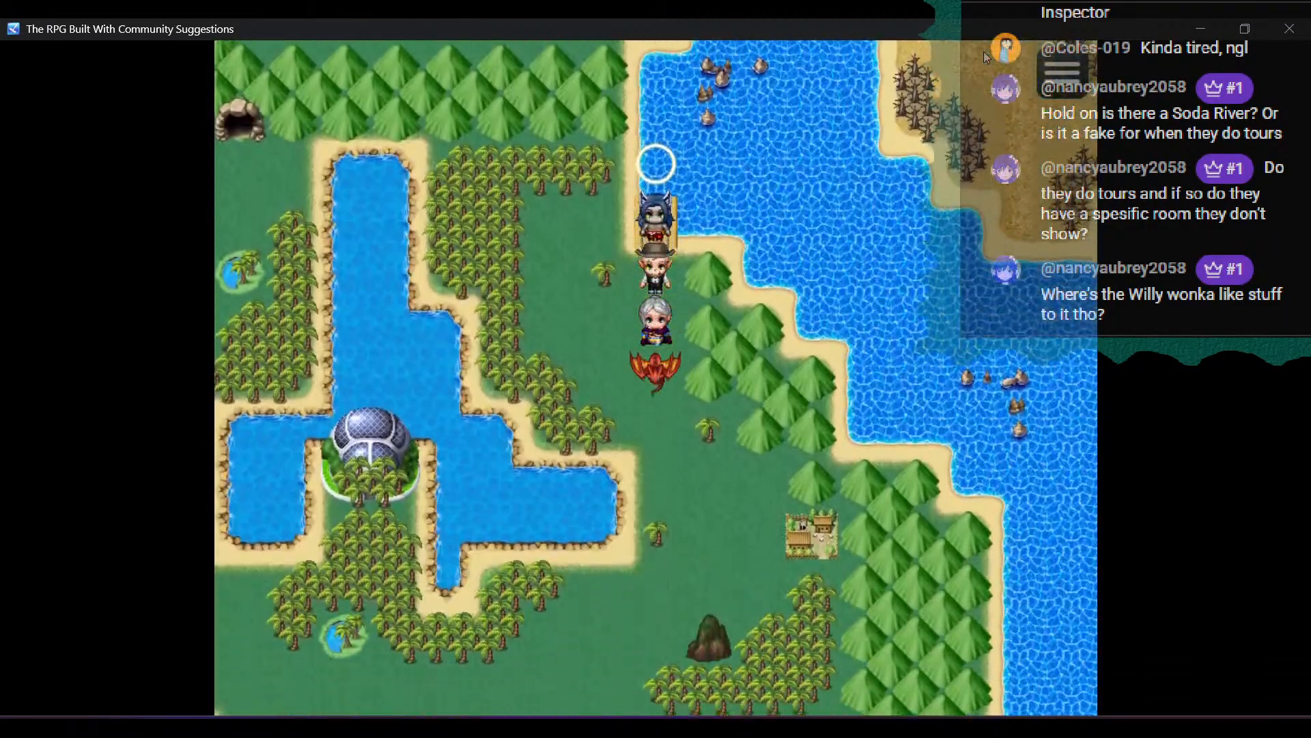
Walk the party south and west from the wooden pier around the inland lake to the domed building and enter Pepsiland Swamp
{"action": "key", "text": "Down"}
{"action": "key", "text": "Left"}
{"action": "key", "text": "Up"}
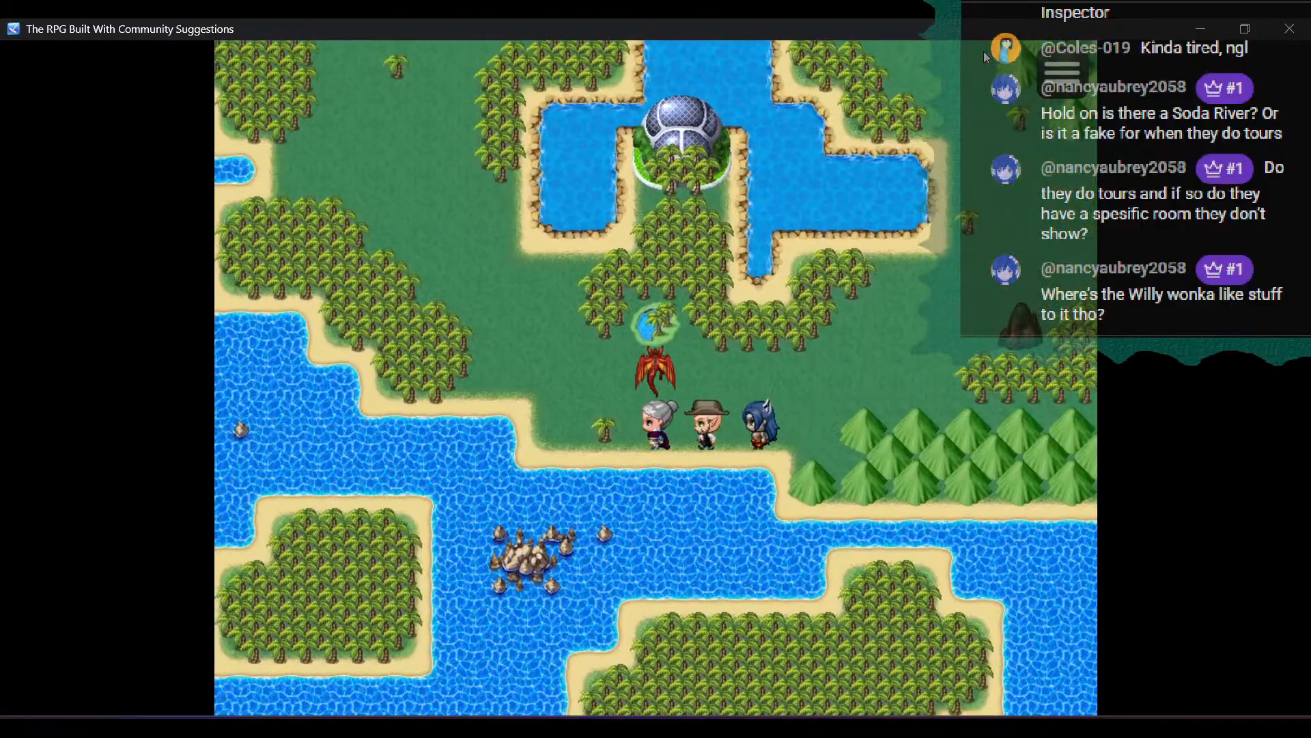
{"action": "key", "text": "Left"}
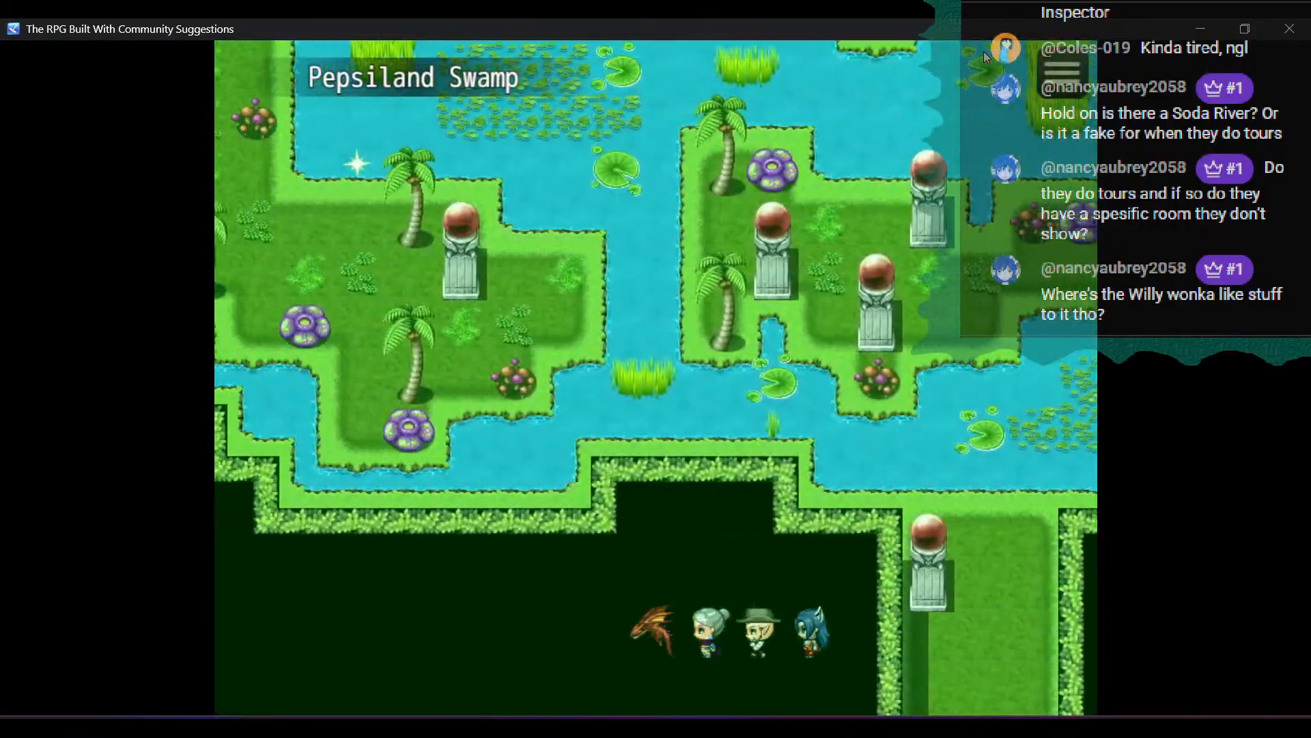
Cross Pepsiland Swamp northward along the western bank and tree line, and exit to the Pepsiland headquarters grounds
{"action": "key", "text": "Left"}
{"action": "key", "text": "Up"}
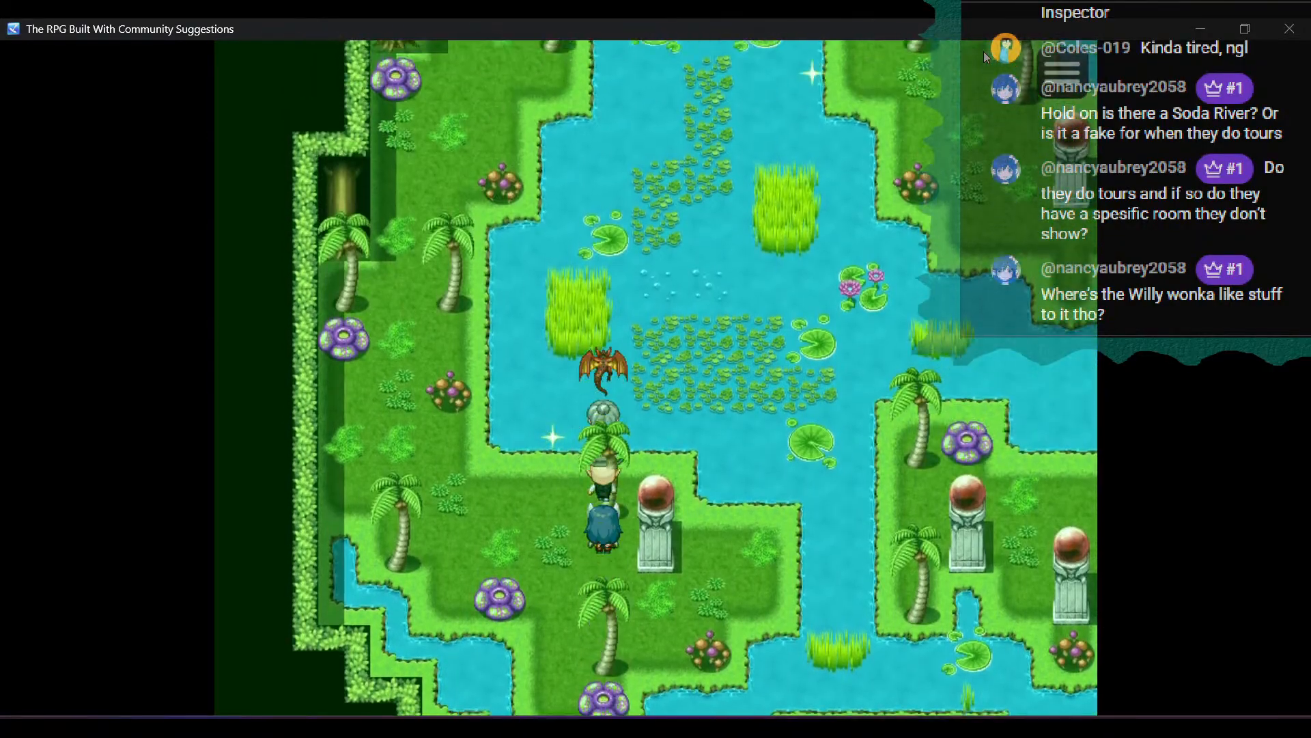
{"action": "key", "text": "Up"}
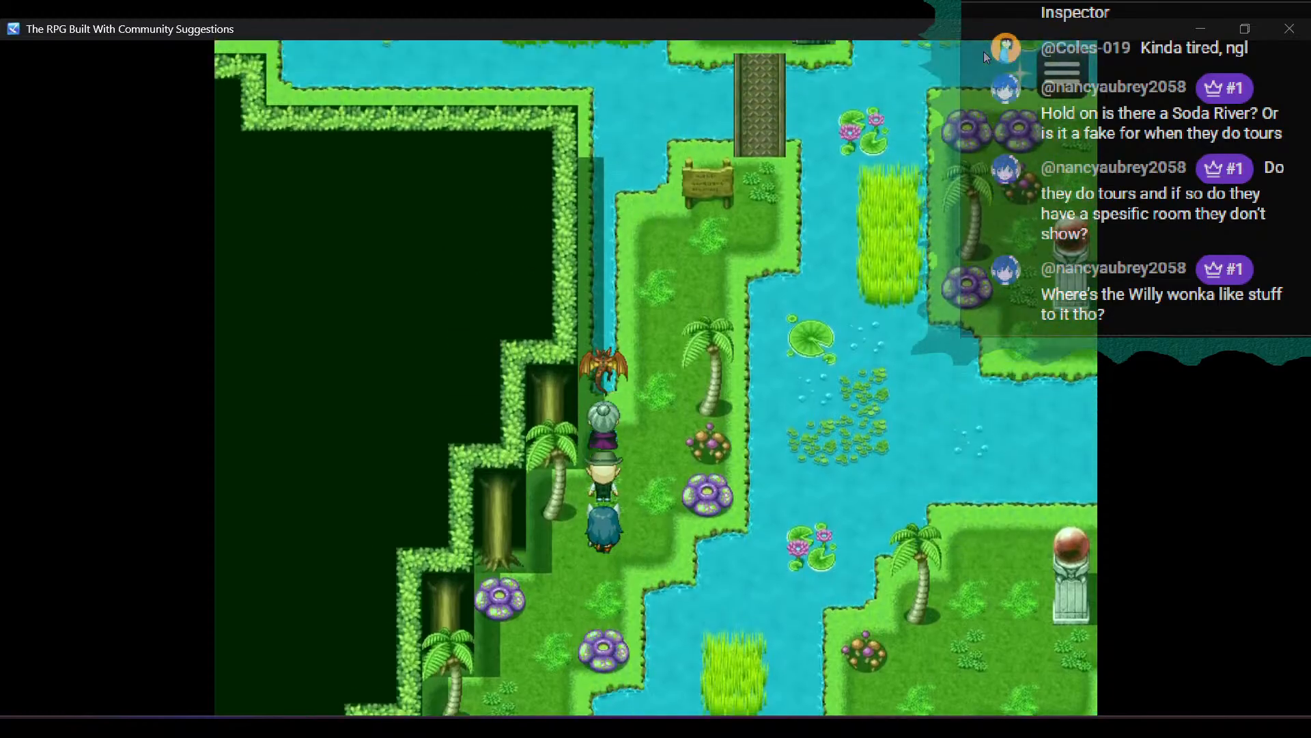
{"action": "key", "text": "Up"}
{"action": "key", "text": "Right"}
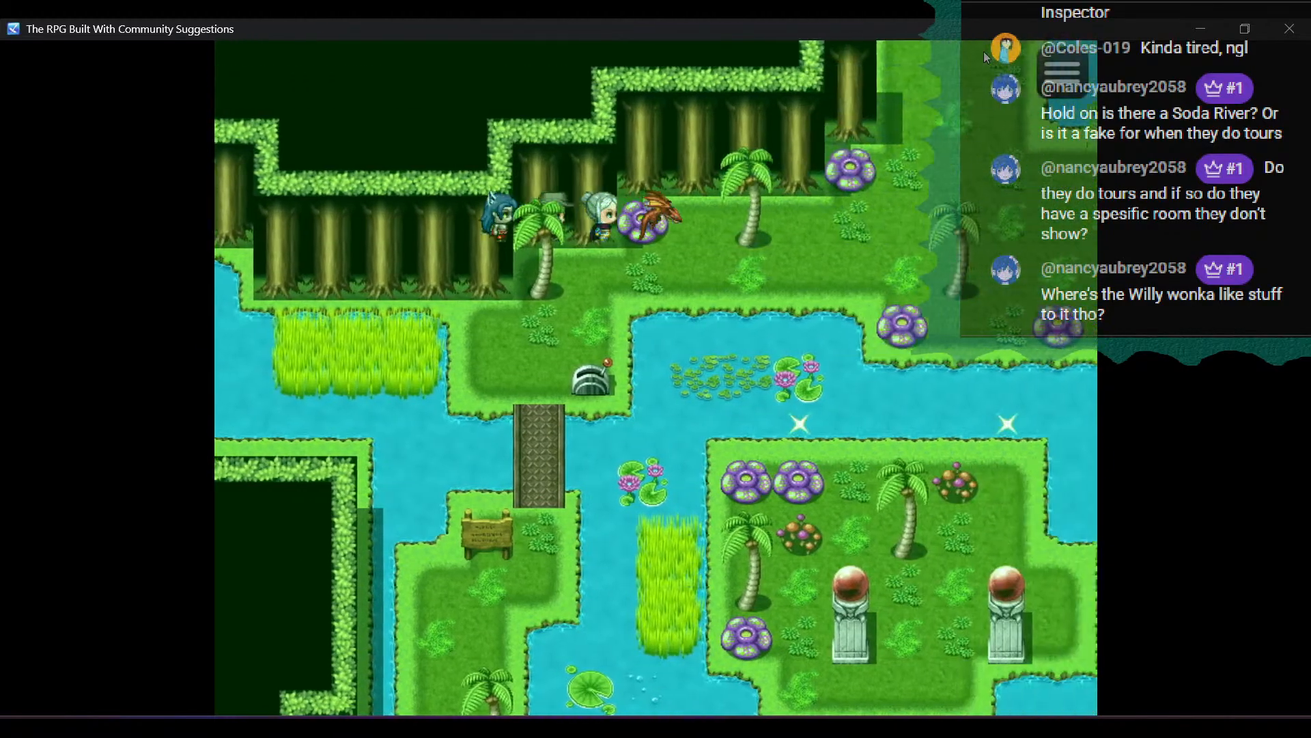
{"action": "key", "text": "Up"}
{"action": "key", "text": "Up"}
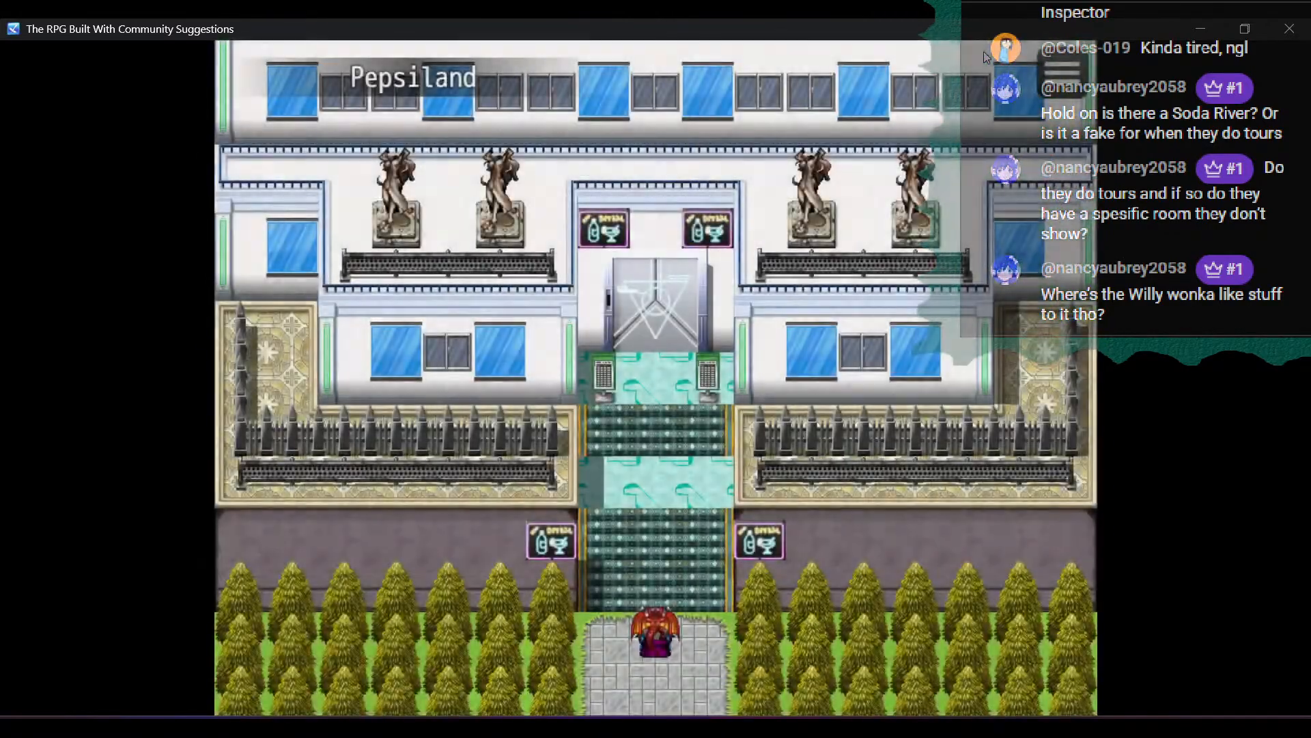
Enter the headquarters, walk around the ground-floor reception desk, open the elevator with its call panel and step inside
{"action": "key", "text": "Up"}
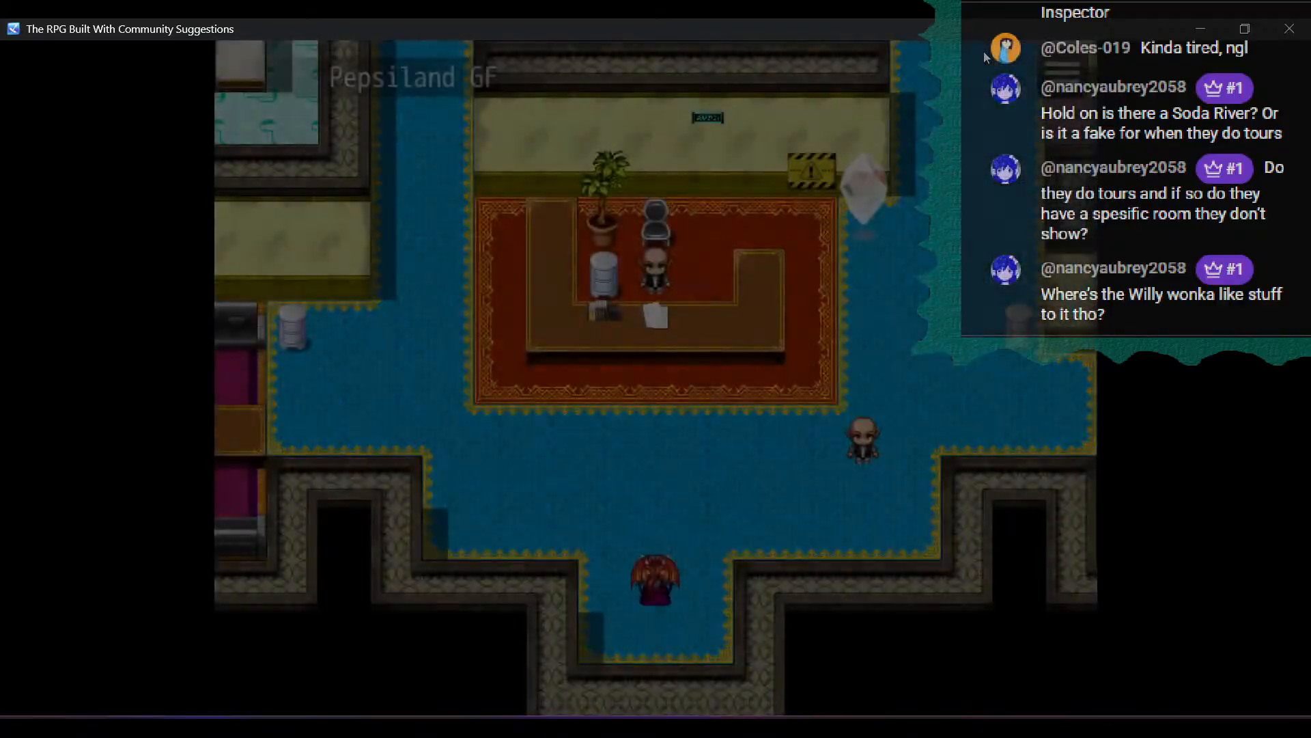
{"action": "key", "text": "Right"}
{"action": "key", "text": "Up"}
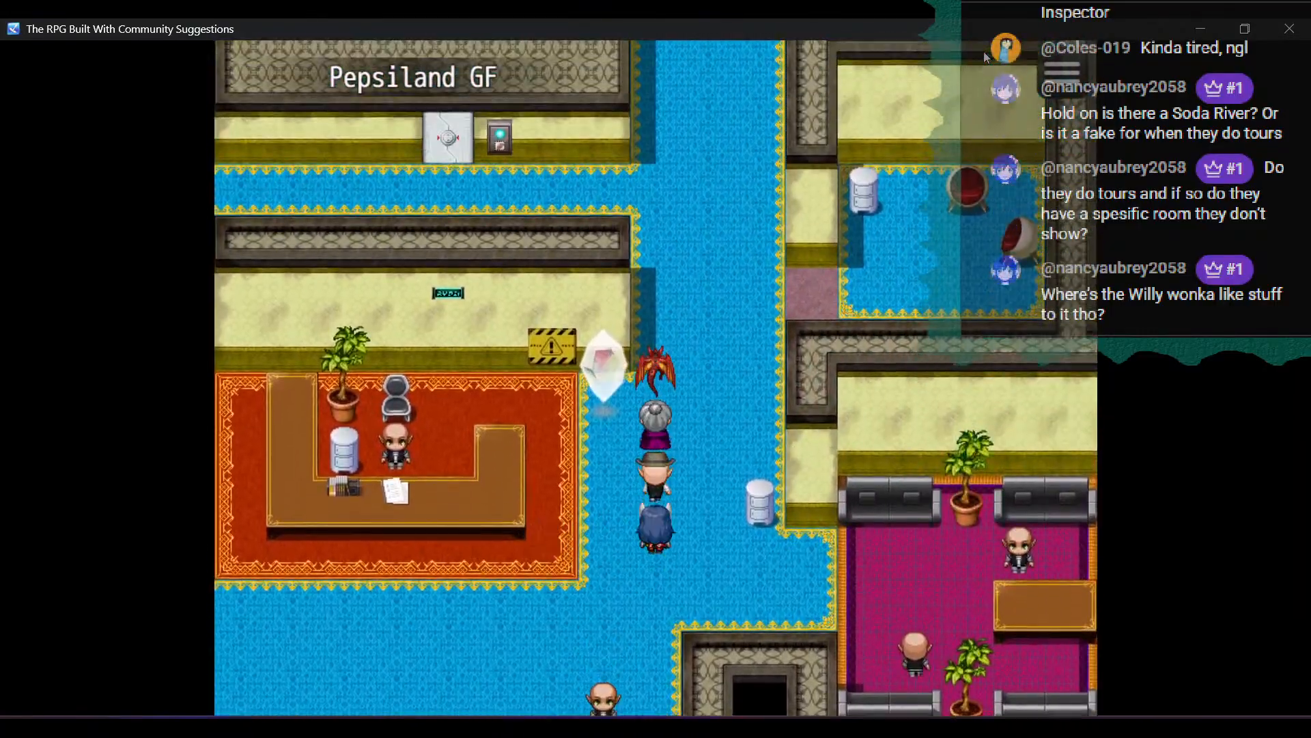
{"action": "key", "text": "Left"}
{"action": "key", "text": "Up"}
{"action": "key", "text": "Return"}
{"action": "key", "text": "Left"}
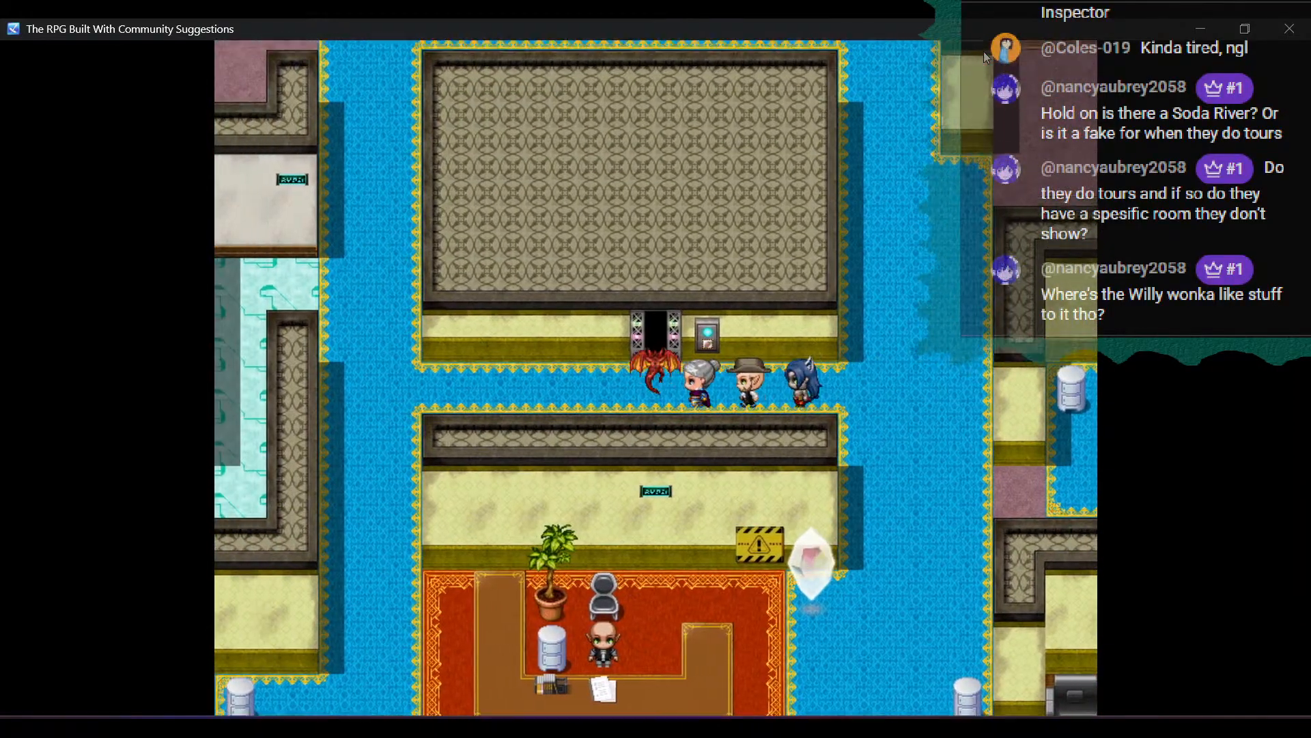
{"action": "key", "text": "Up"}
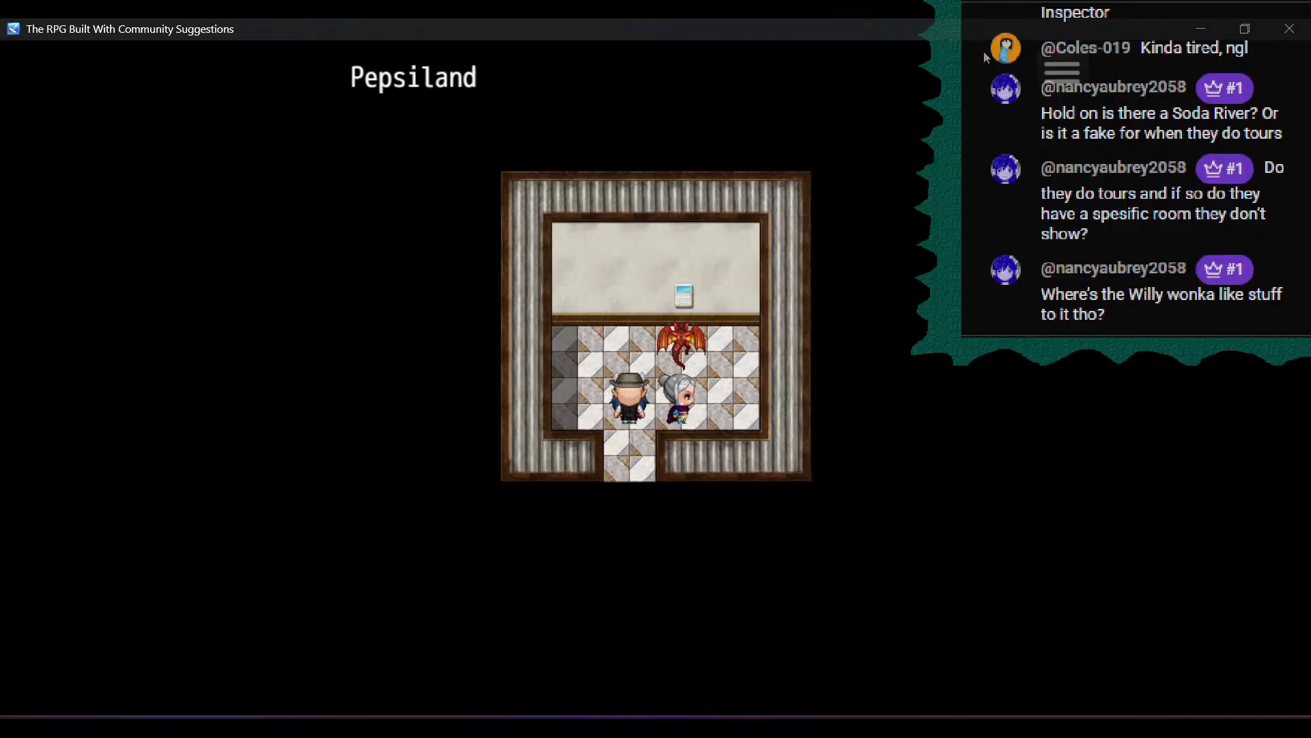
Test the Ground Floor option on the elevator's wall panel, and ride to the 2nd Floor
{"action": "key", "text": "Return"}
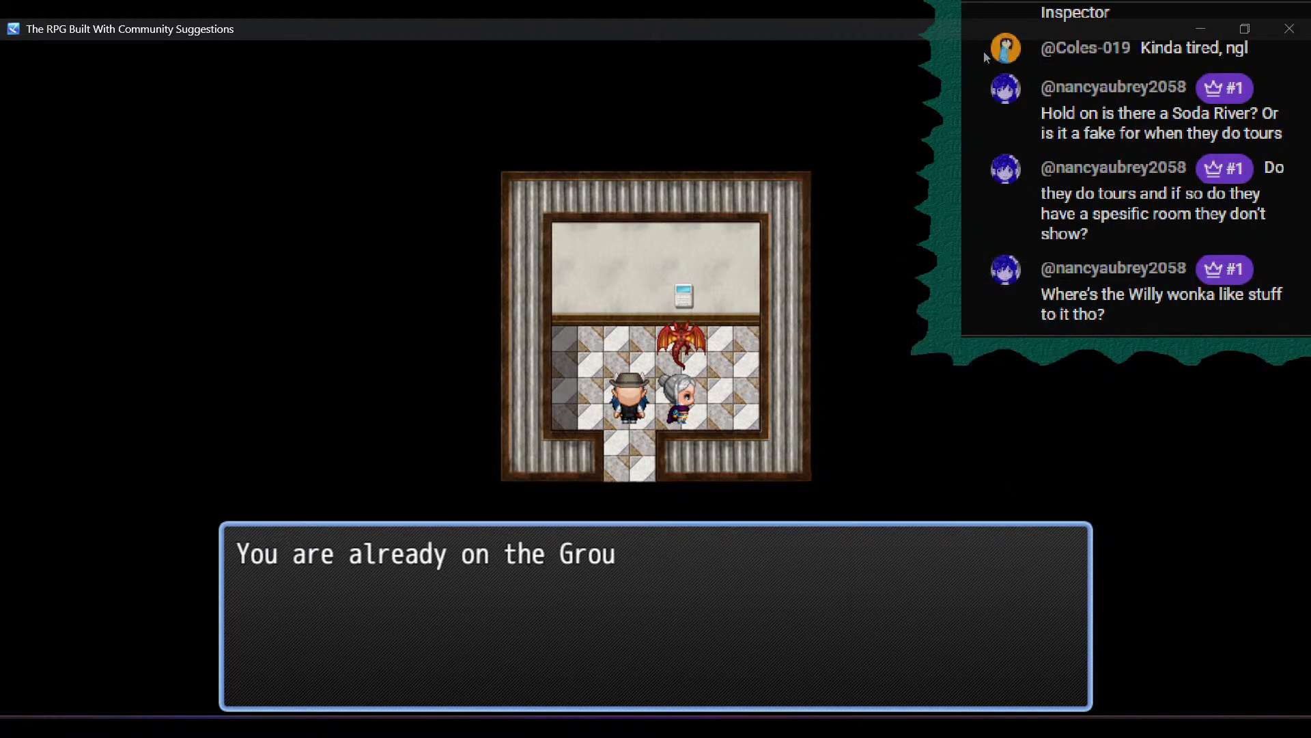
{"action": "key", "text": "Return"}
{"action": "key", "text": "Down"}
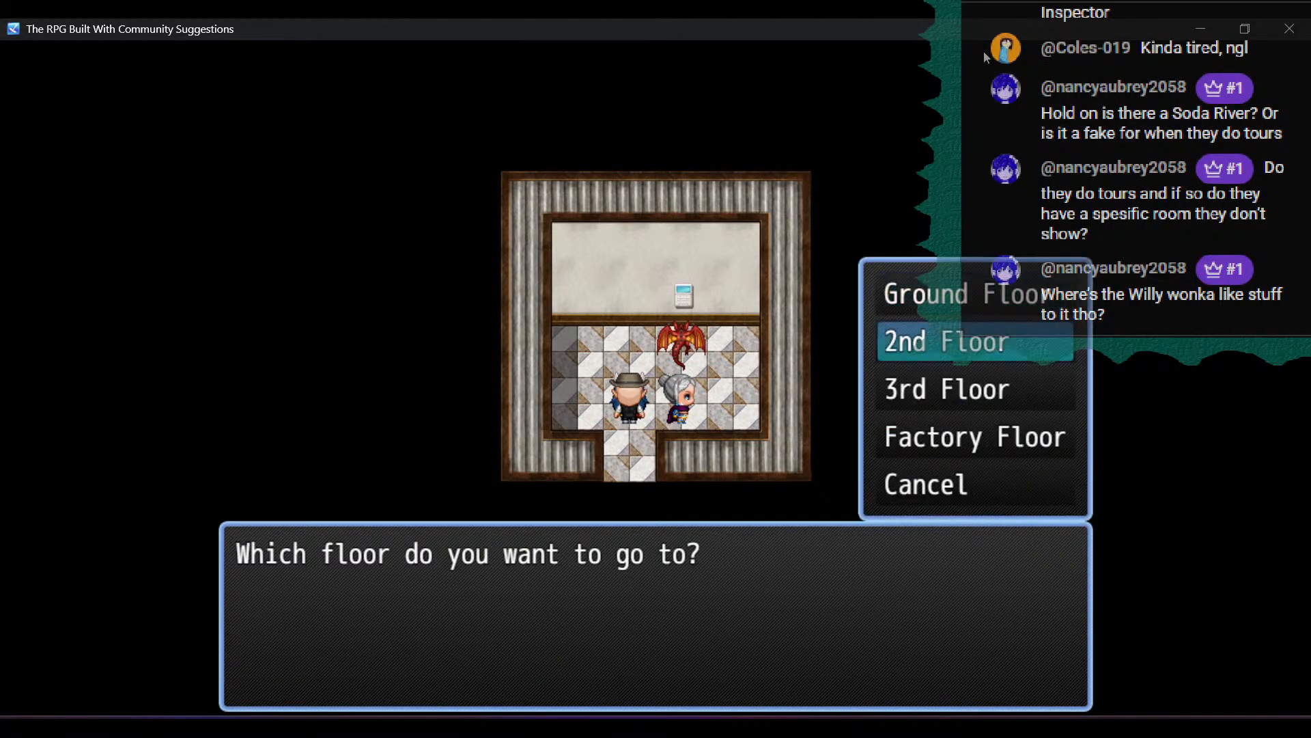
{"action": "key", "text": "Return"}
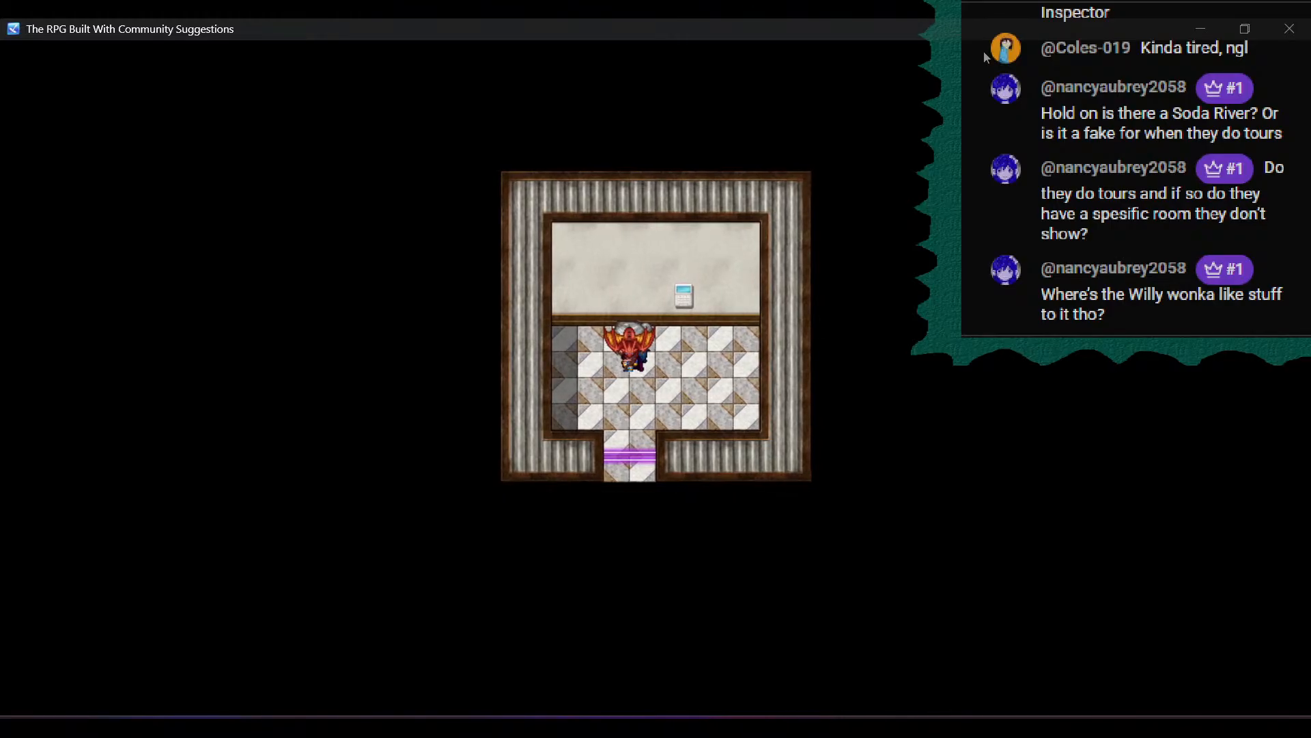
Step out onto Pepsiland 2F, call the elevator at its wall panel and go back inside
{"action": "key", "text": "Down"}
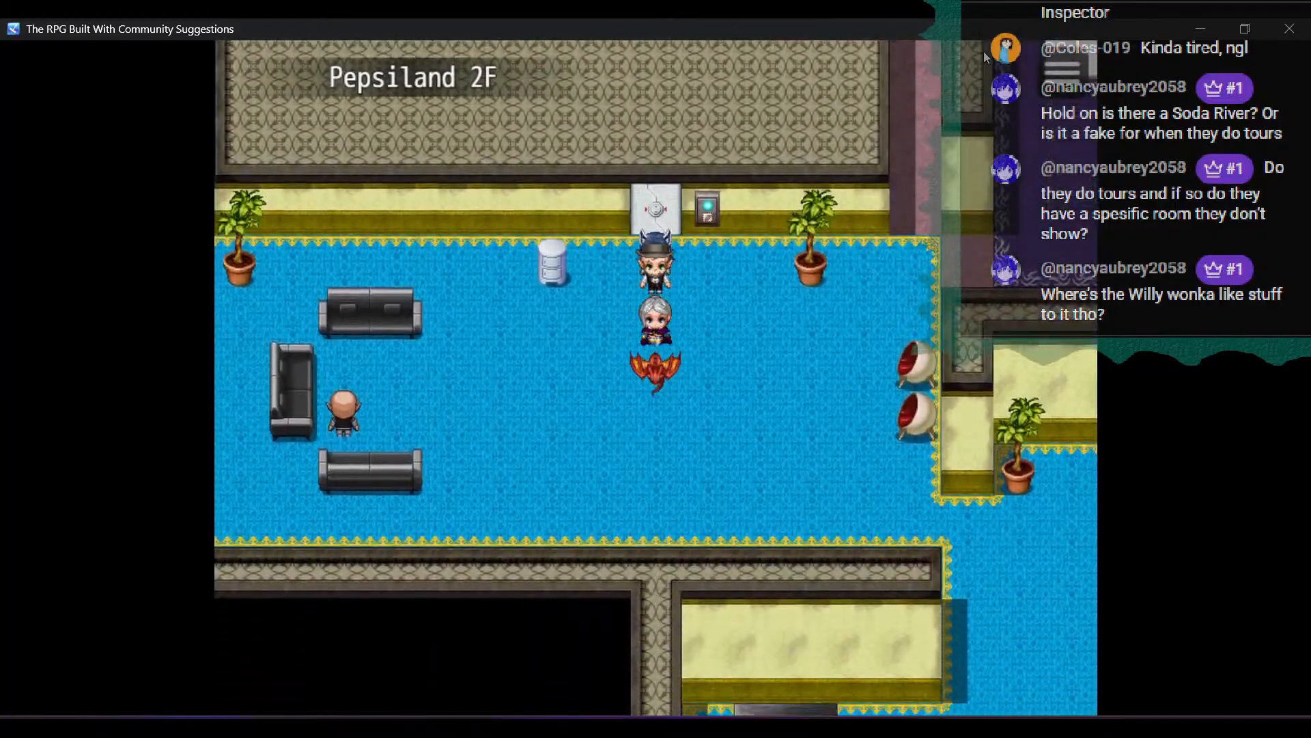
{"action": "key", "text": "Up"}
{"action": "key", "text": "Right"}
{"action": "key", "text": "Up"}
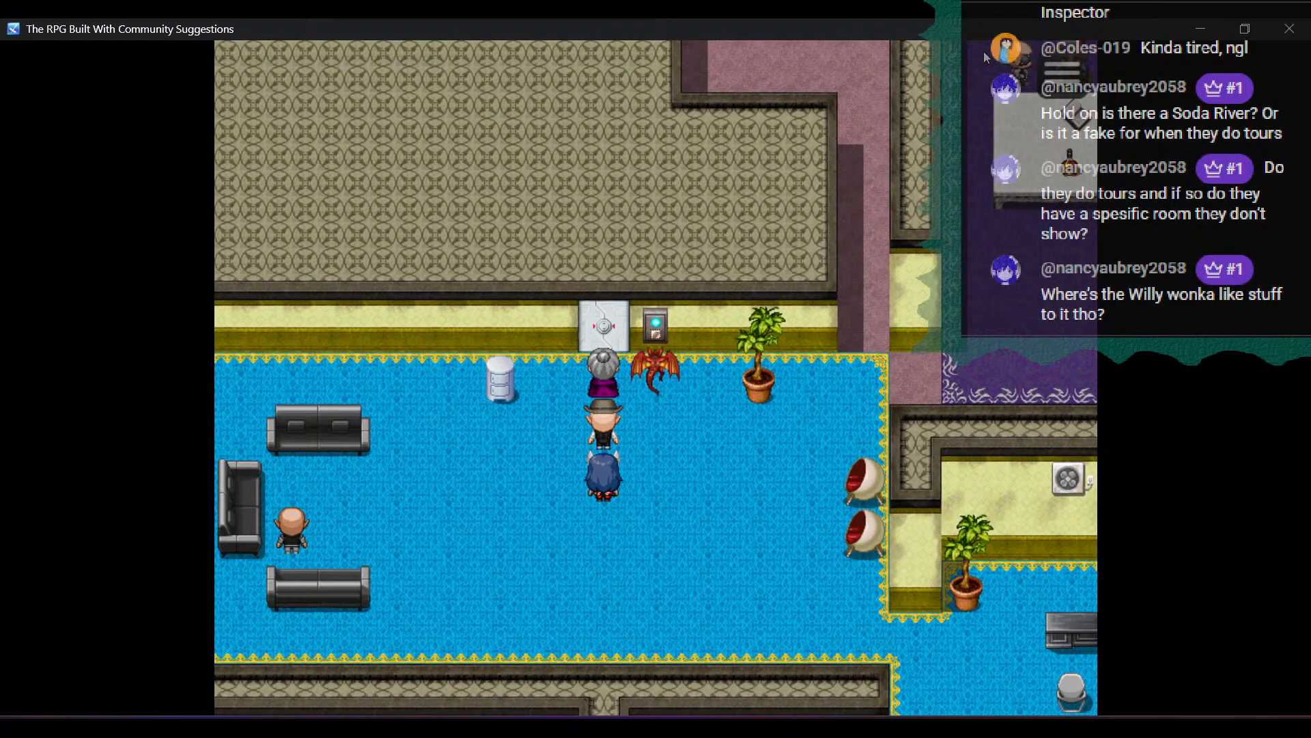
{"action": "key", "text": "Return"}
{"action": "key", "text": "Left"}
{"action": "key", "text": "Up"}
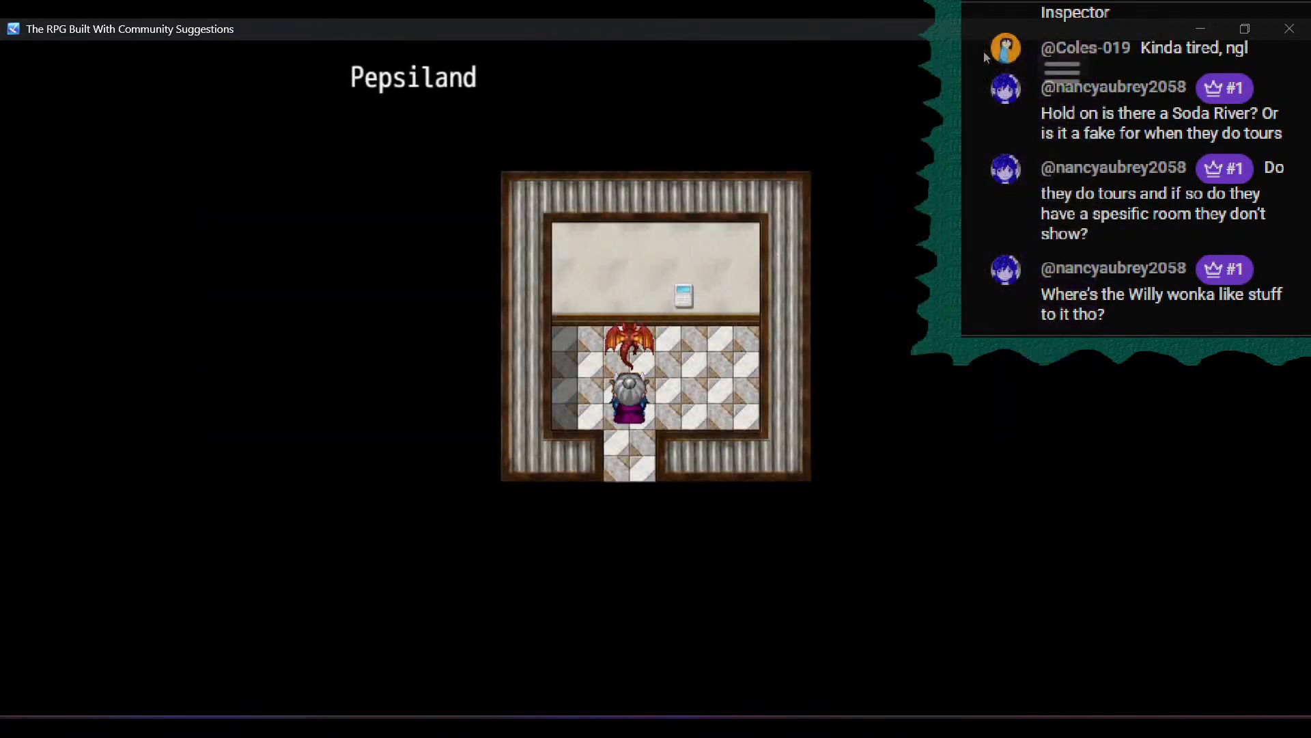
Test the 2nd Floor option on the elevator panel while on 2F, and ride up to the 3rd Floor
{"action": "key", "text": "Right"}
{"action": "key", "text": "Up"}
{"action": "key", "text": "Up"}
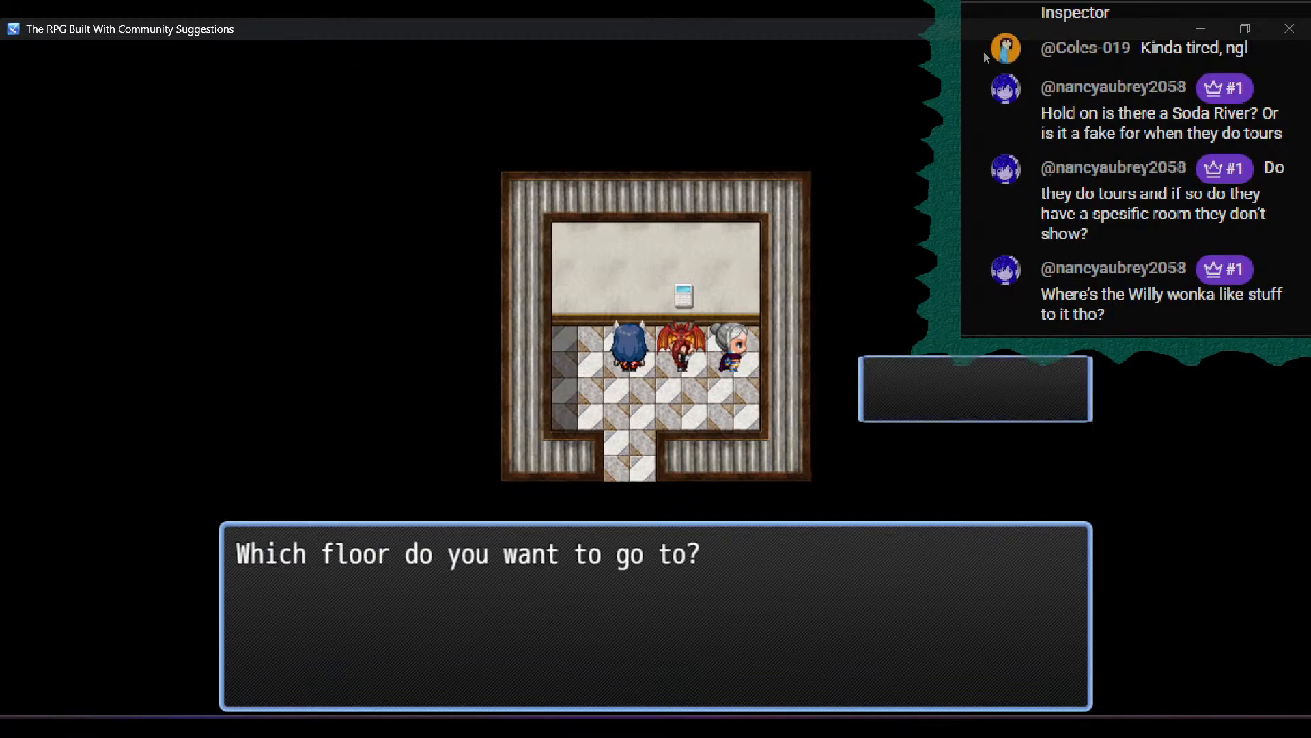
{"action": "key", "text": "Down"}
{"action": "key", "text": "Return"}
{"action": "key", "text": "Return"}
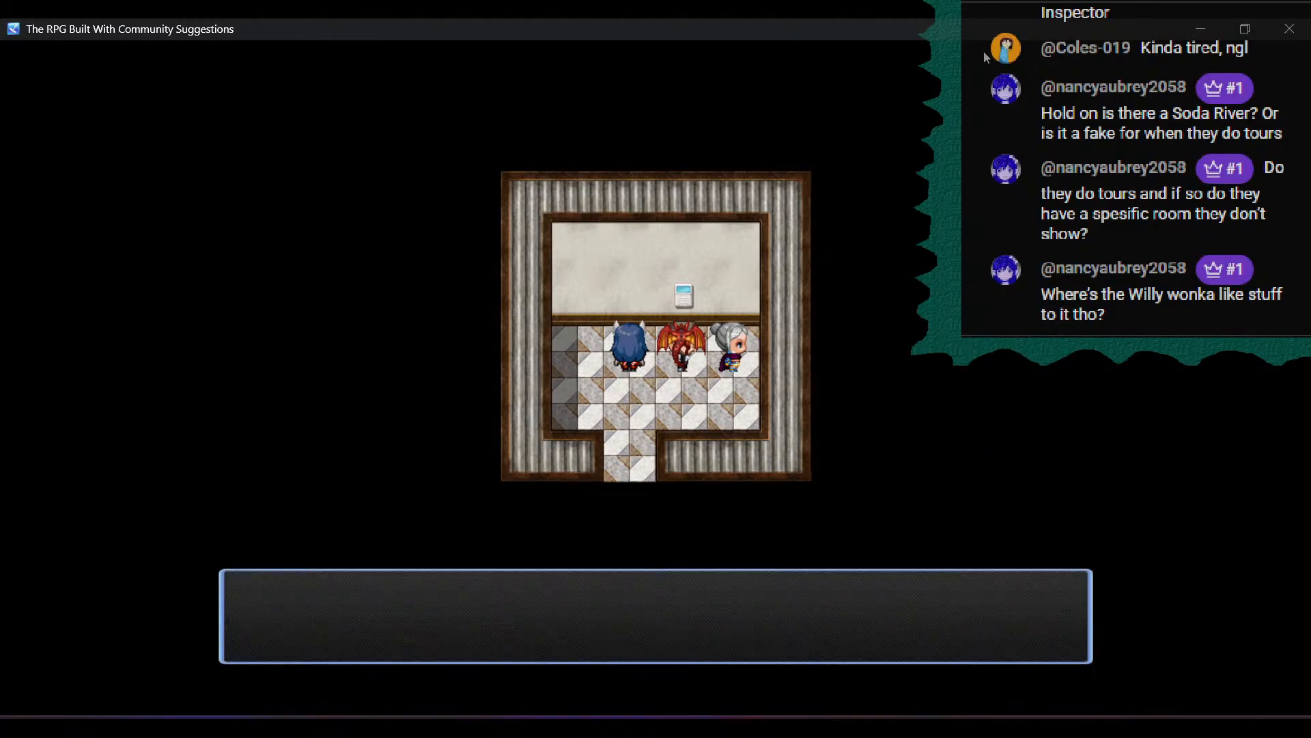
{"action": "key", "text": "Return"}
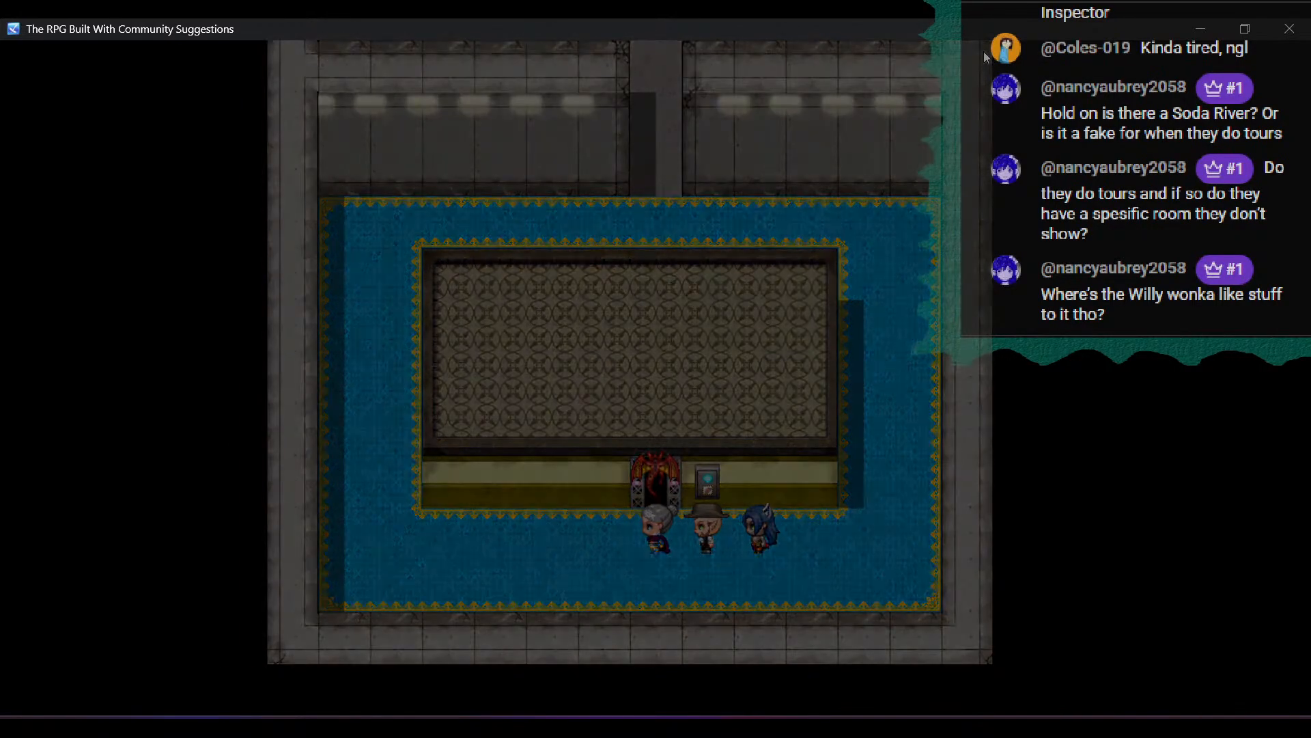
Reenter the elevator from Pepsiland 3F and test choosing the 3rd Floor again on its panel
{"action": "key", "text": "Right"}
{"action": "key", "text": "Right"}
{"action": "key", "text": "Left"}
{"action": "key", "text": "Up"}
{"action": "key", "text": "Return"}
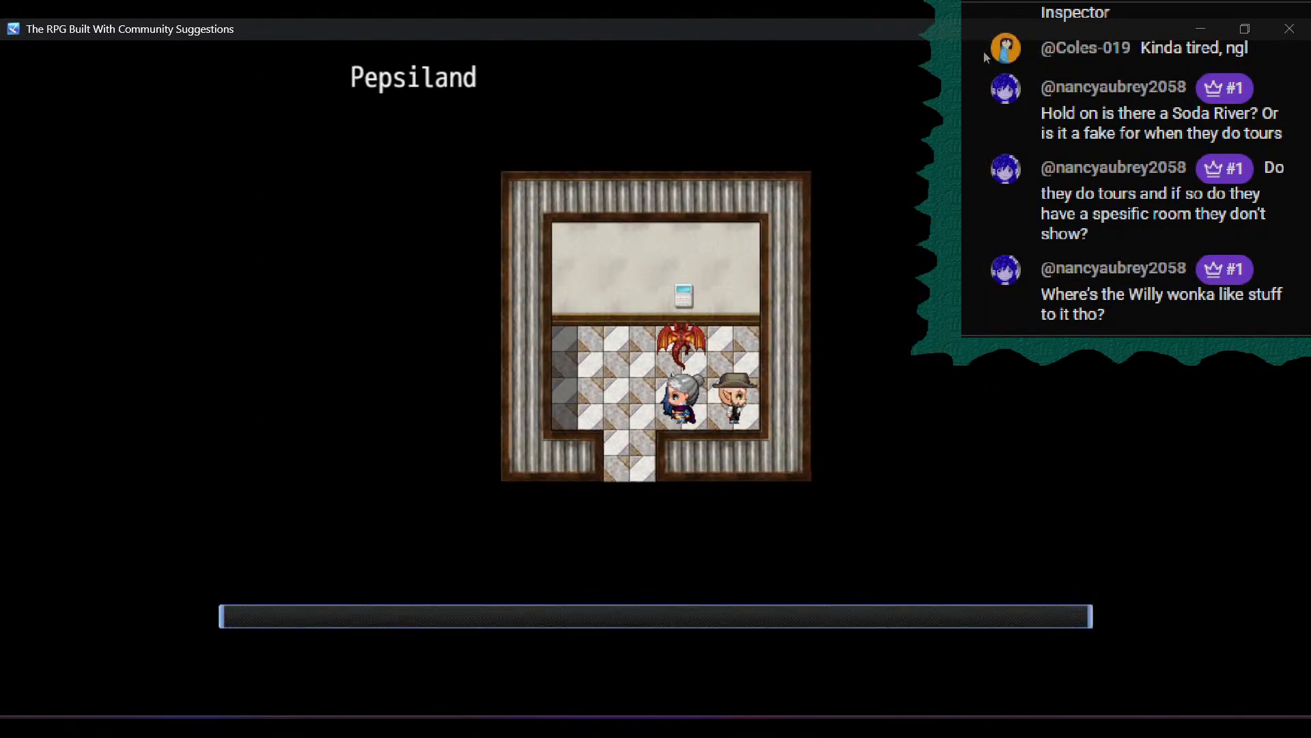
{"action": "key", "text": "Down"}
{"action": "key", "text": "Down"}
{"action": "key", "text": "Return"}
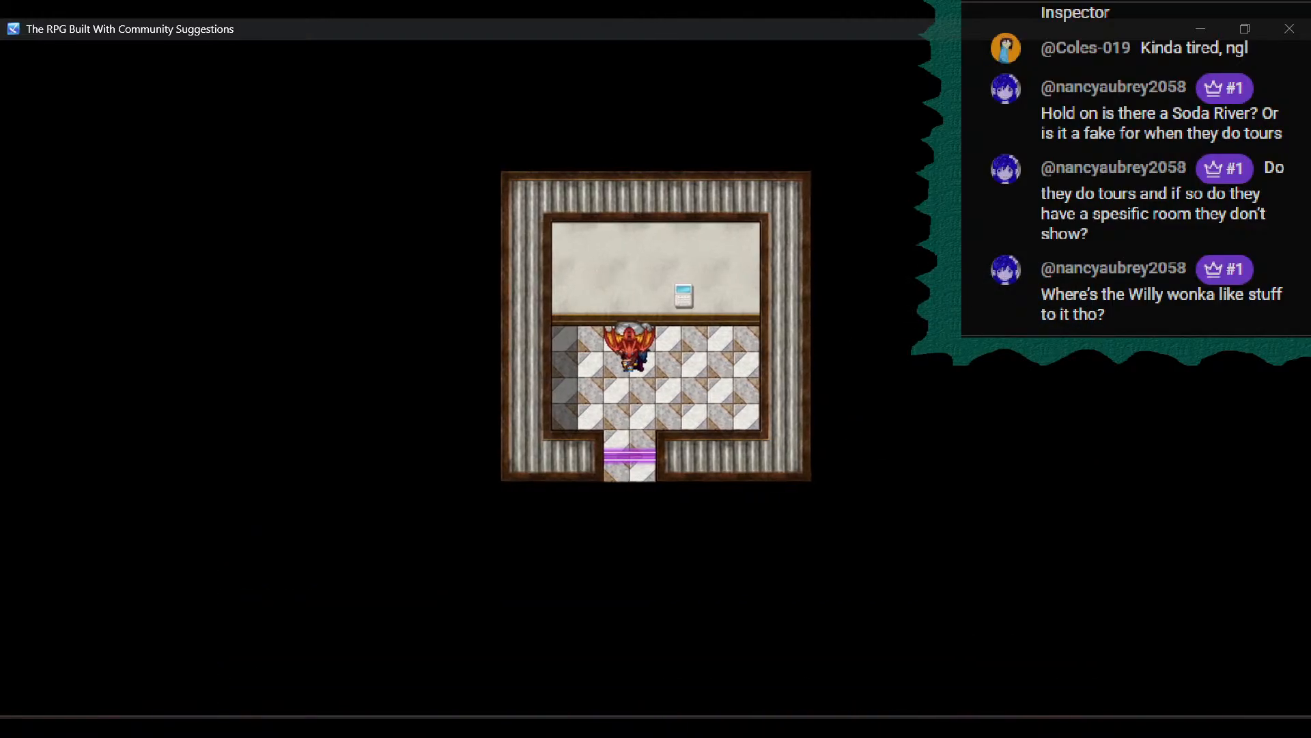
Switch to the project notes in Notepad and replace the first line with "fix floor 3 lock"
{"action": "left_click", "coordinate": [103, 728]}
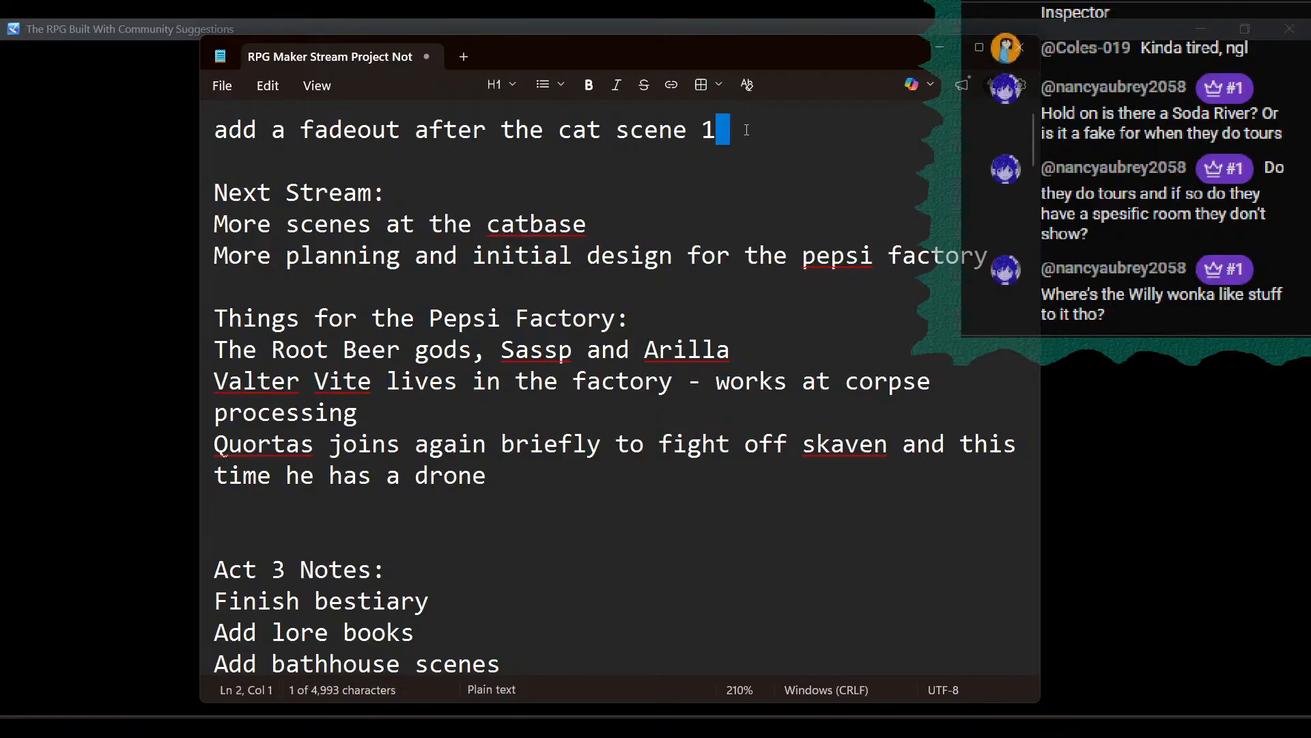
{"action": "left_click_drag", "start_coordinate": [747, 130], "coordinate": [78, 97]}
{"action": "type", "text": "fix floor 3 lock"}
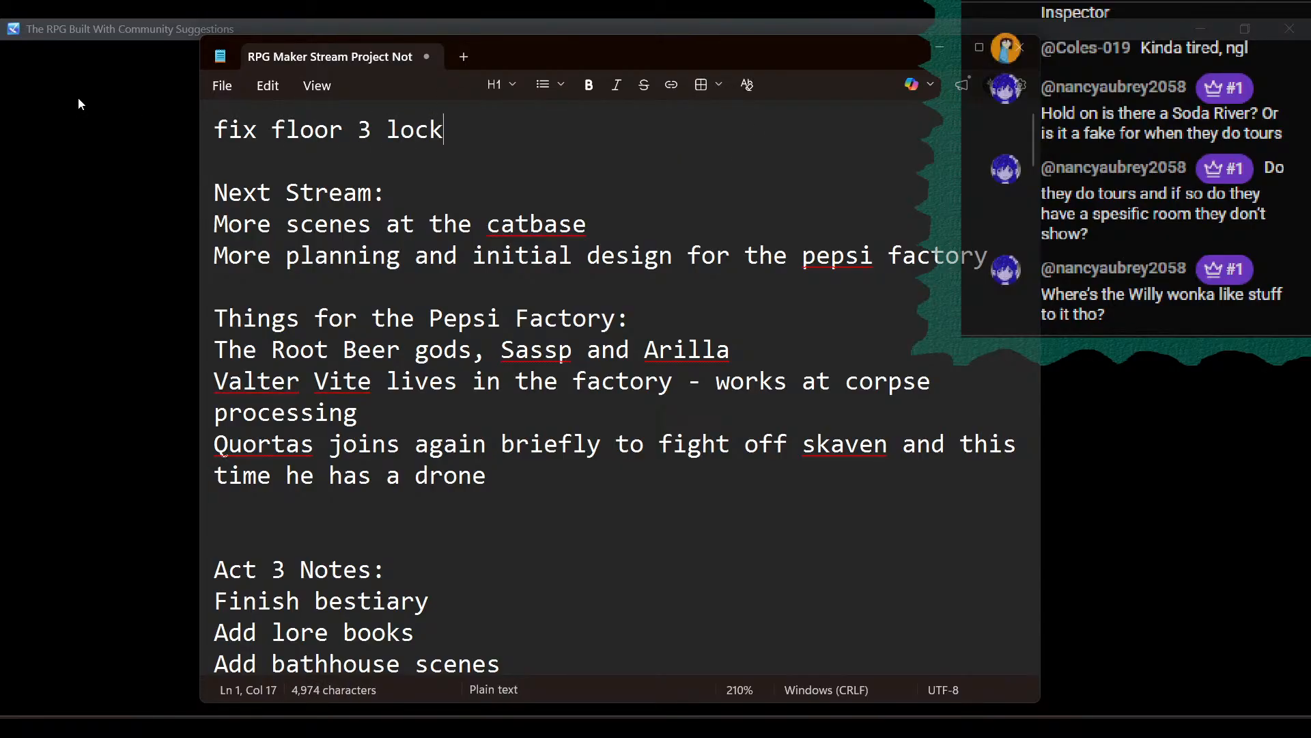
Return to the playtest, leave and reenter the elevator on Pepsiland 3F, and choose Factory Floor on its panel
{"action": "left_click", "coordinate": [275, 24]}
{"action": "key", "text": "Down"}
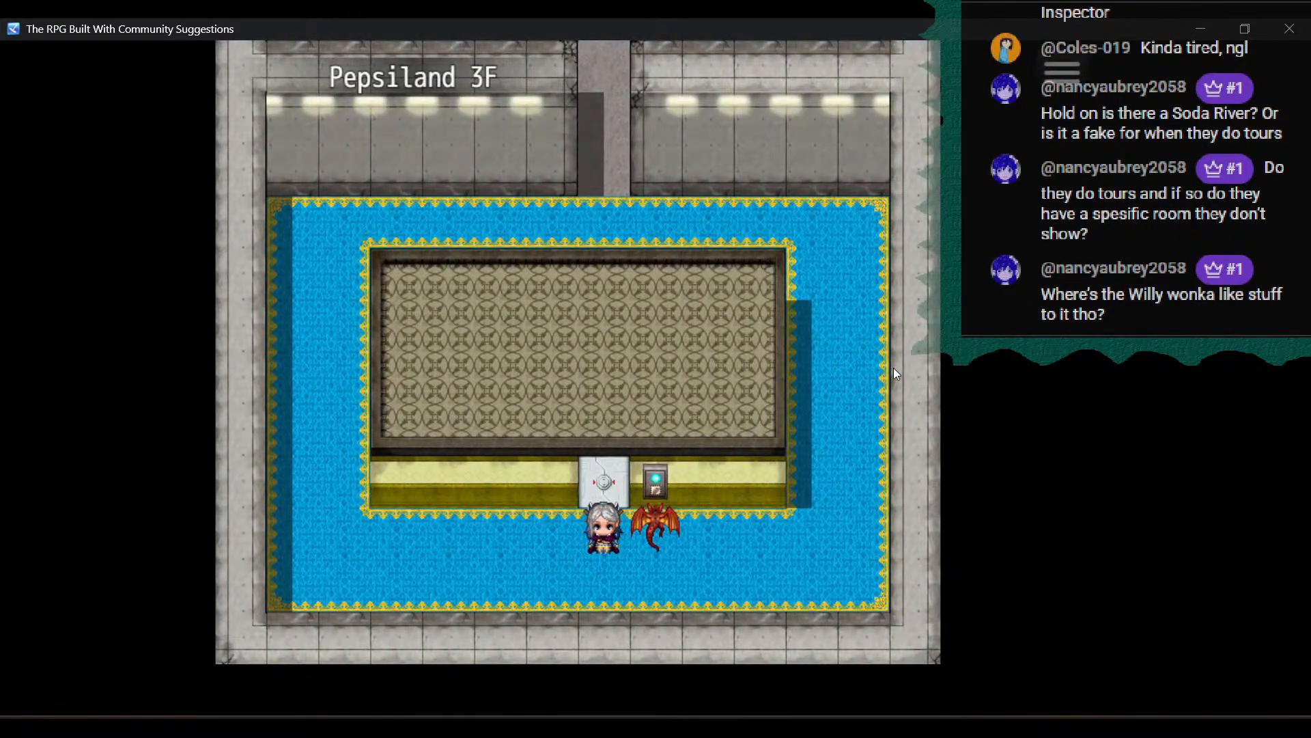
{"action": "key", "text": "Up"}
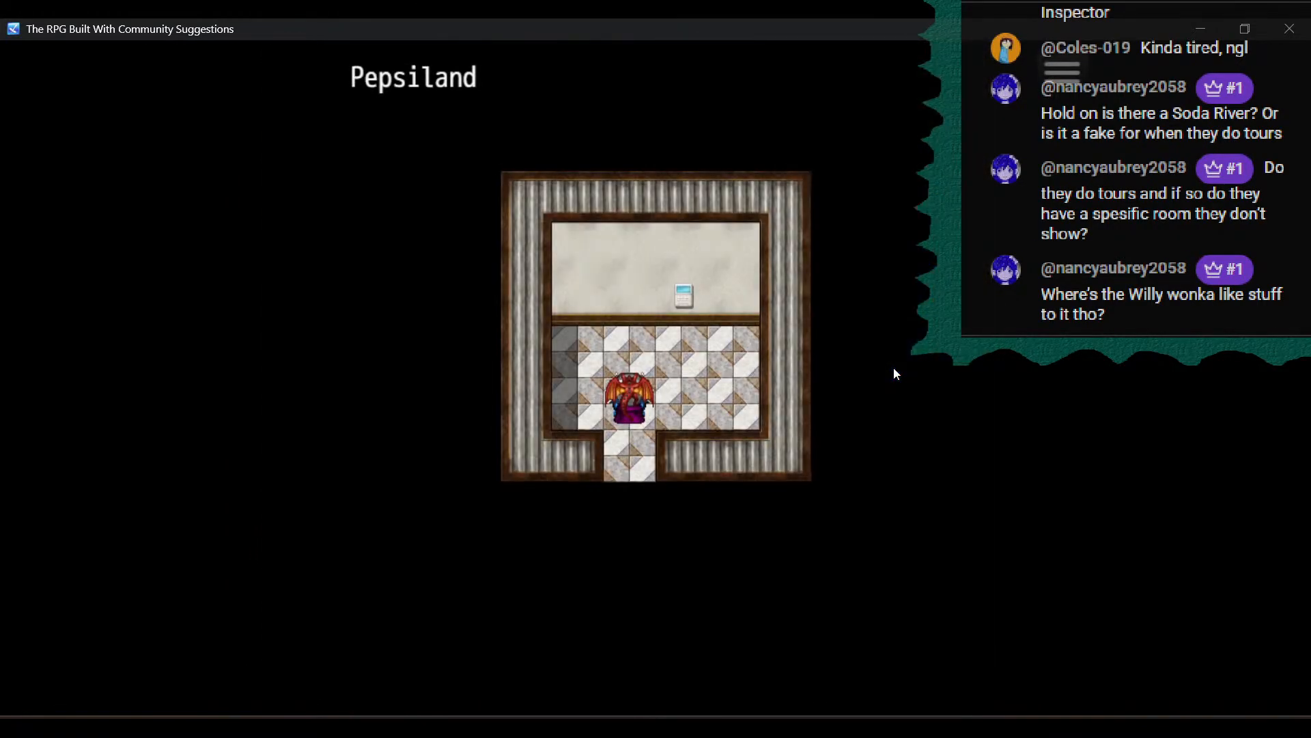
{"action": "key", "text": "Down"}
{"action": "key", "text": "Down"}
{"action": "key", "text": "Down"}
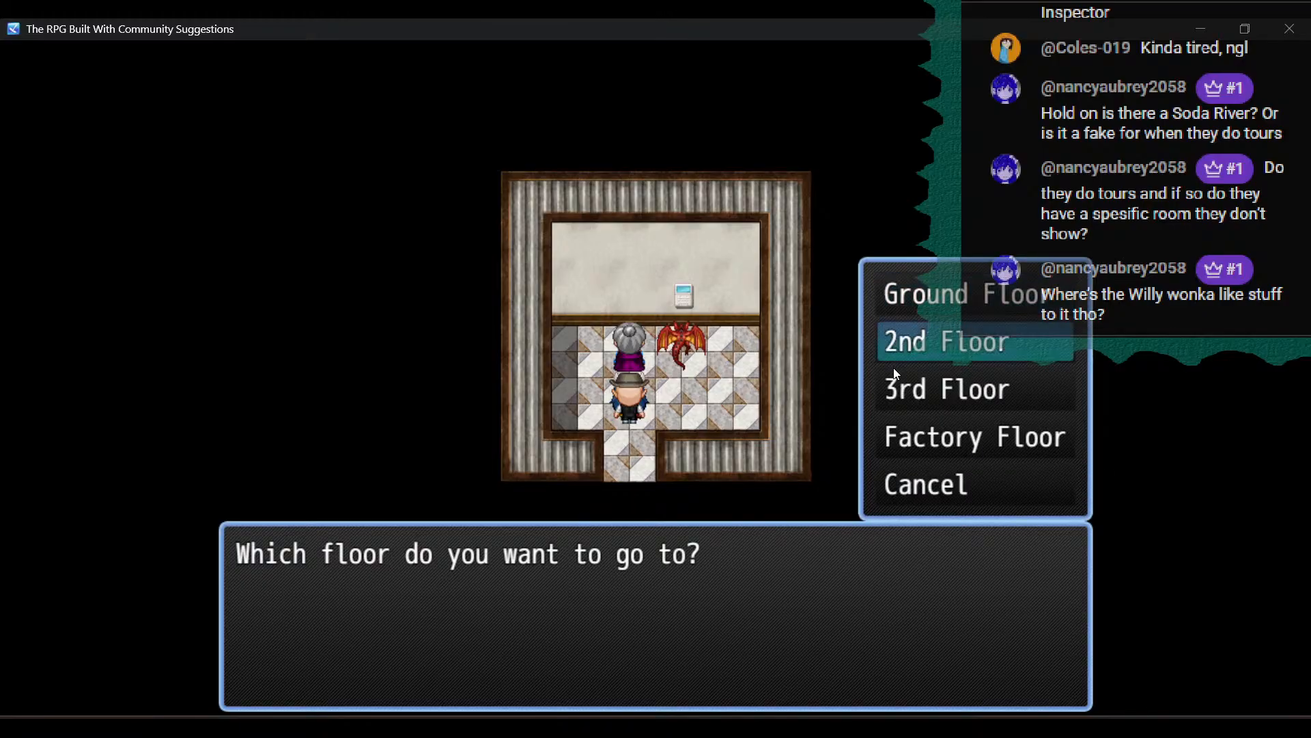
{"action": "key", "text": "Return"}
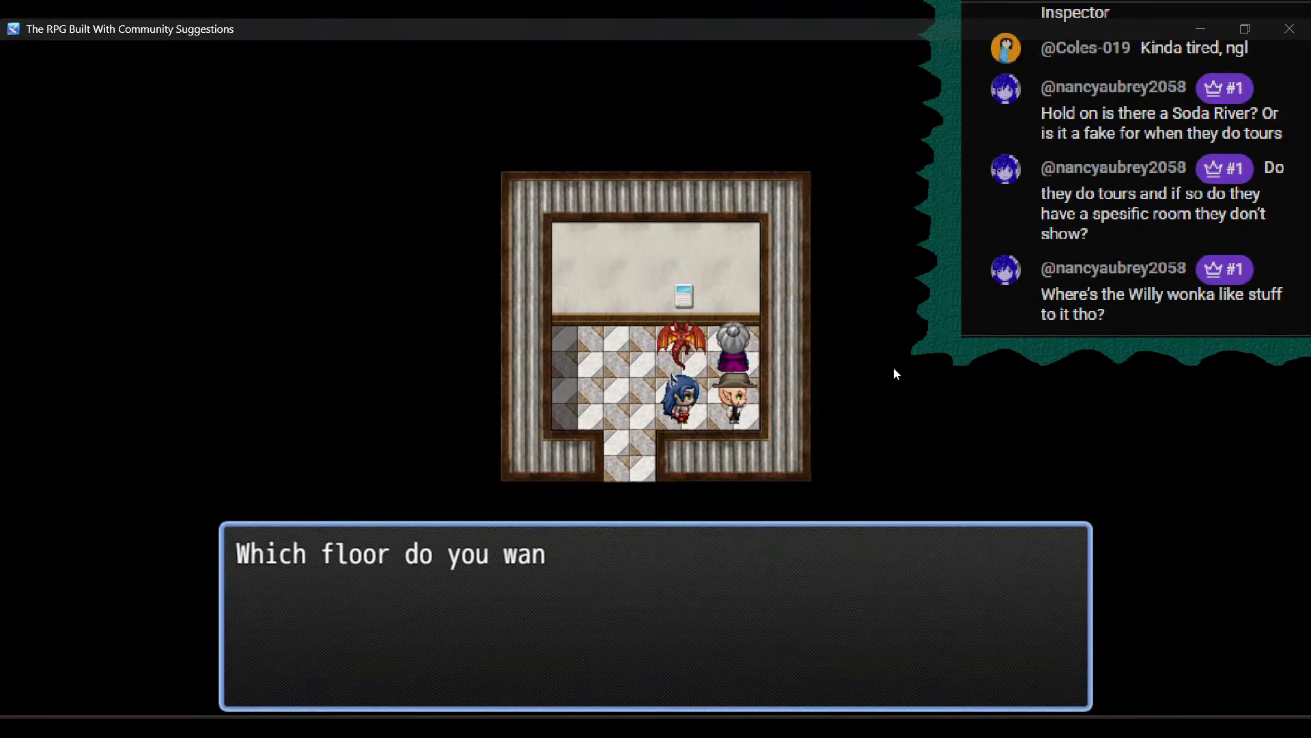
Add the line "factory floor switch invisible" below the floor 3 lock note in Notepad
{"action": "key", "text": "alt+Tab"}
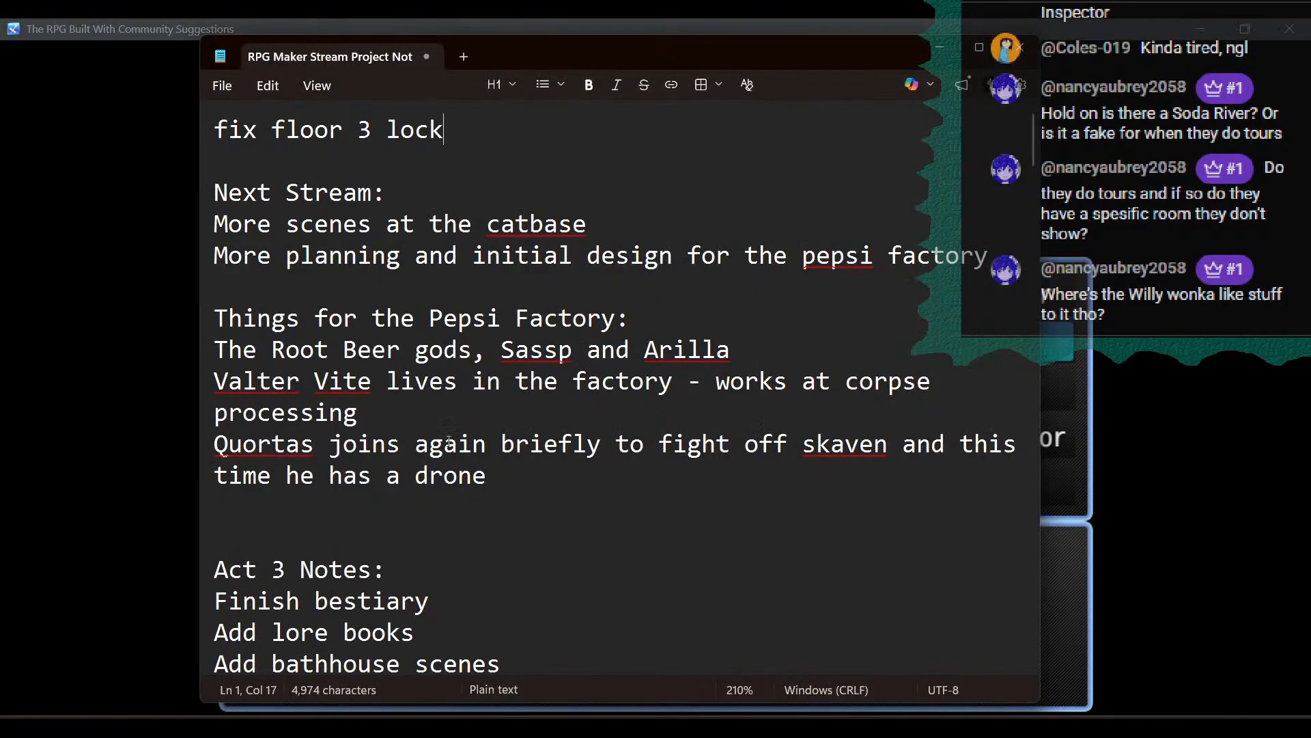
{"action": "key", "text": "Return"}
{"action": "type", "text": "factory floor switch invisible"}
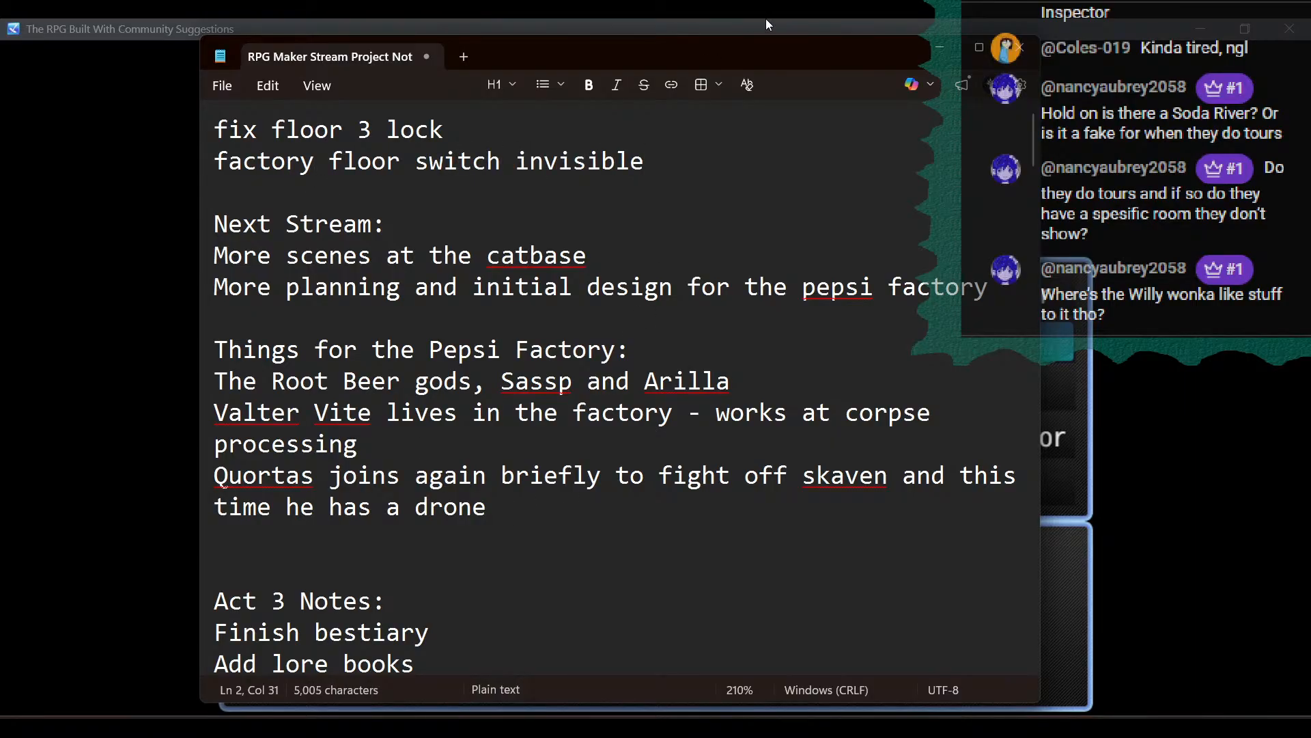
Return to the playtest, test choosing Factory Floor again on the elevator panel, and ride to the 3rd Floor
{"action": "left_click", "coordinate": [767, 25]}
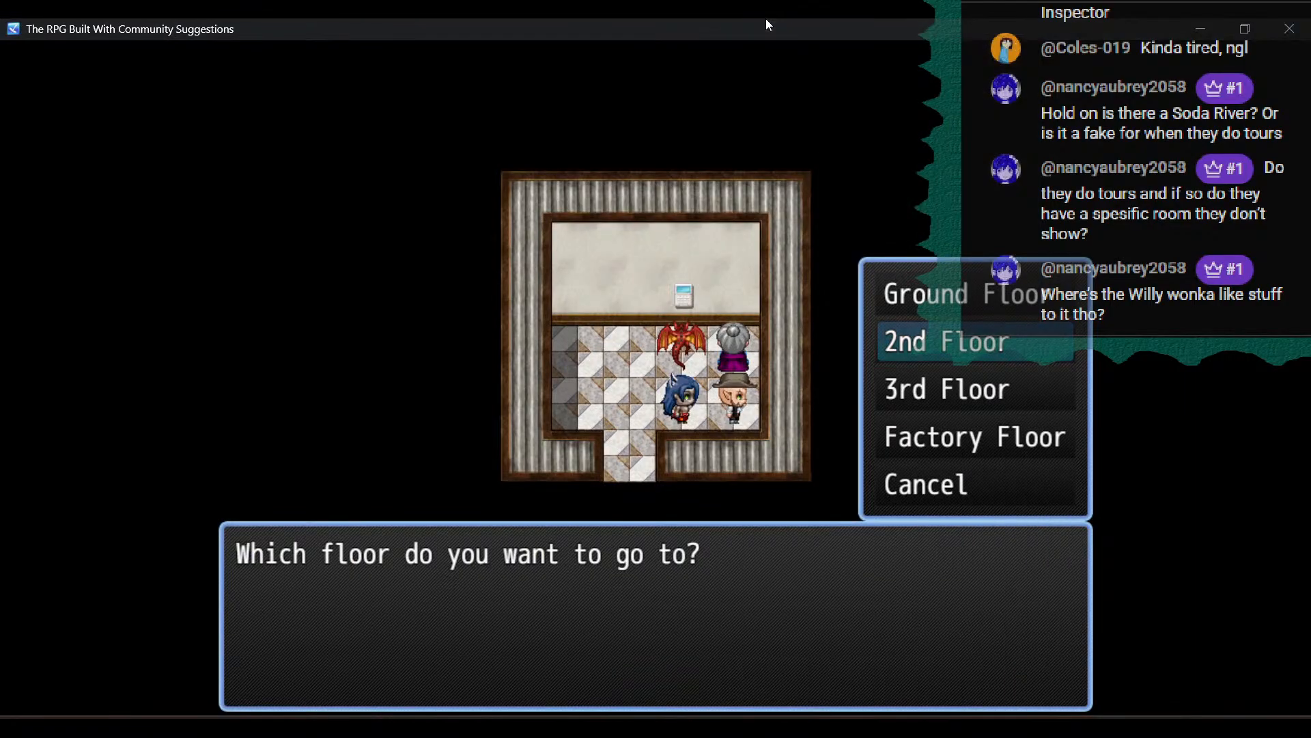
{"action": "key", "text": "Down"}
{"action": "key", "text": "Down"}
{"action": "key", "text": "Return"}
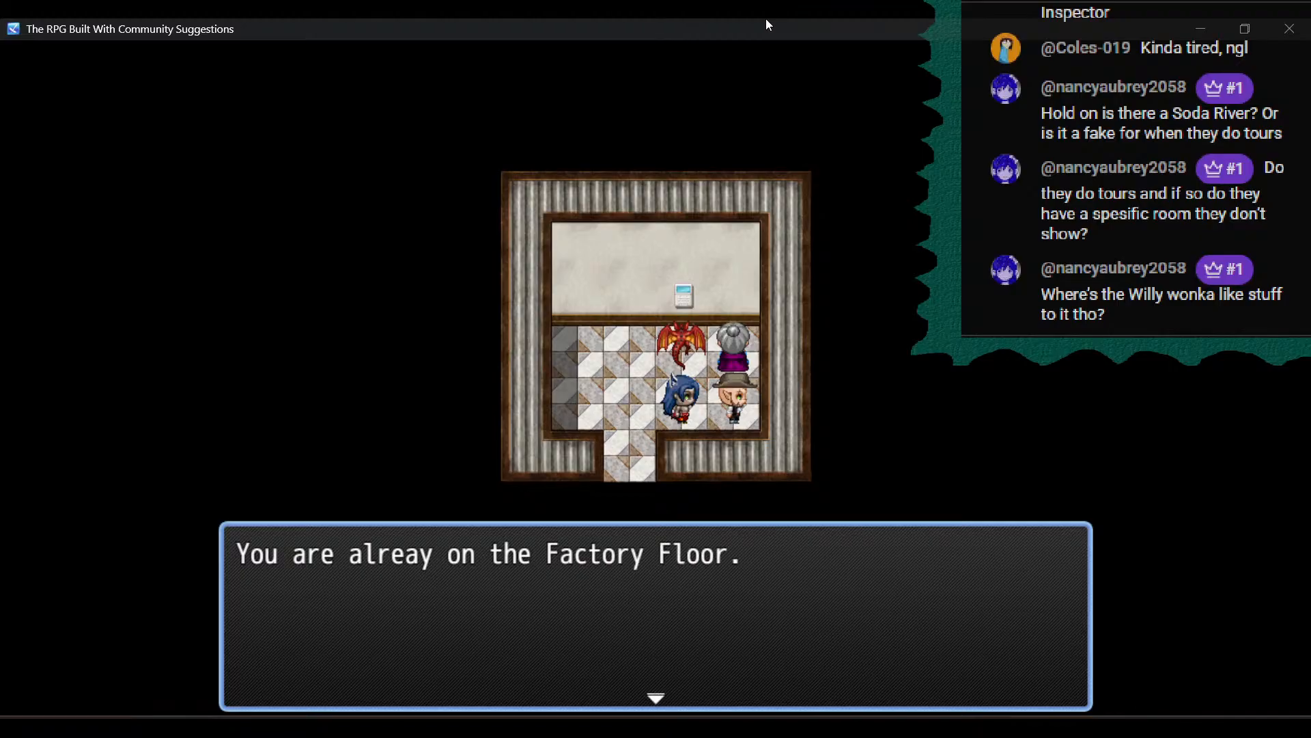
{"action": "key", "text": "Return"}
{"action": "key", "text": "Down"}
{"action": "key", "text": "Down"}
{"action": "key", "text": "Return"}
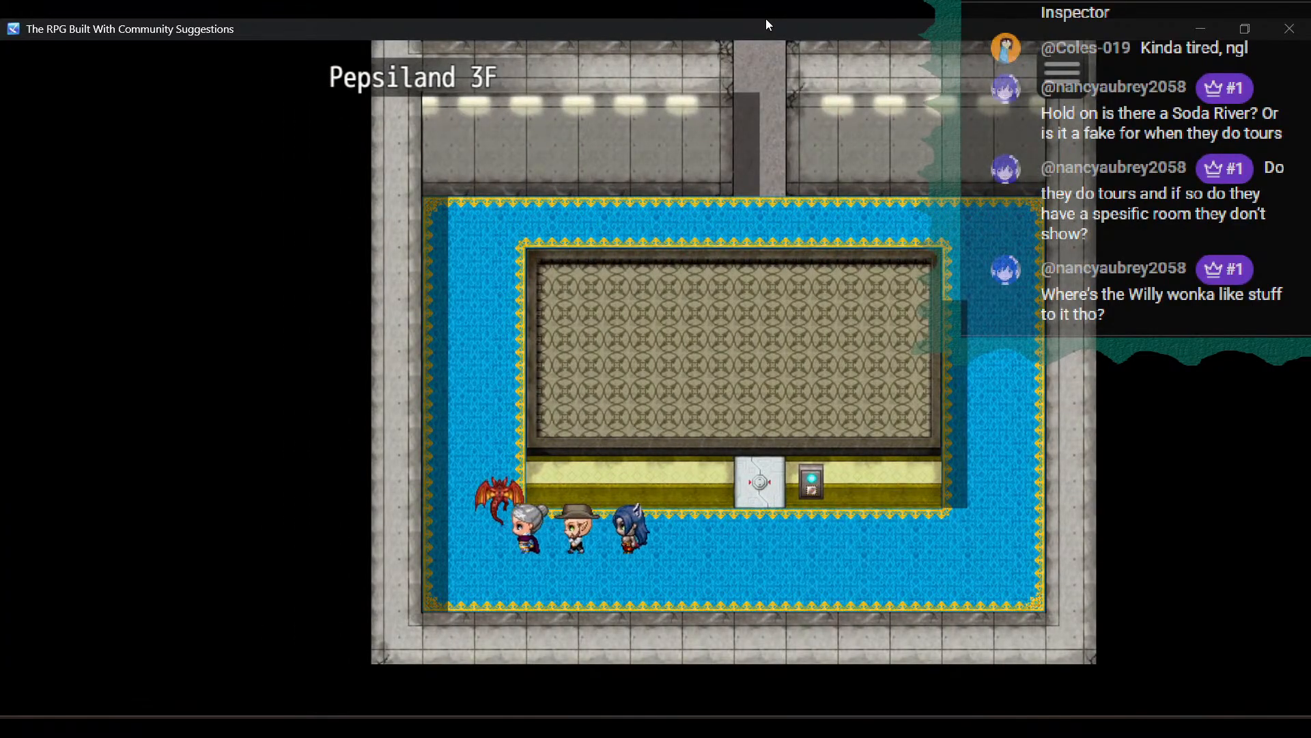
Leave Pepsiland 3F through the large red door, cross the Pepsiportation Grid to the golden castle, and accept Pepsiporting to Wallacia
{"action": "key", "text": "Right"}
{"action": "key", "text": "Up"}
{"action": "key", "text": "Left"}
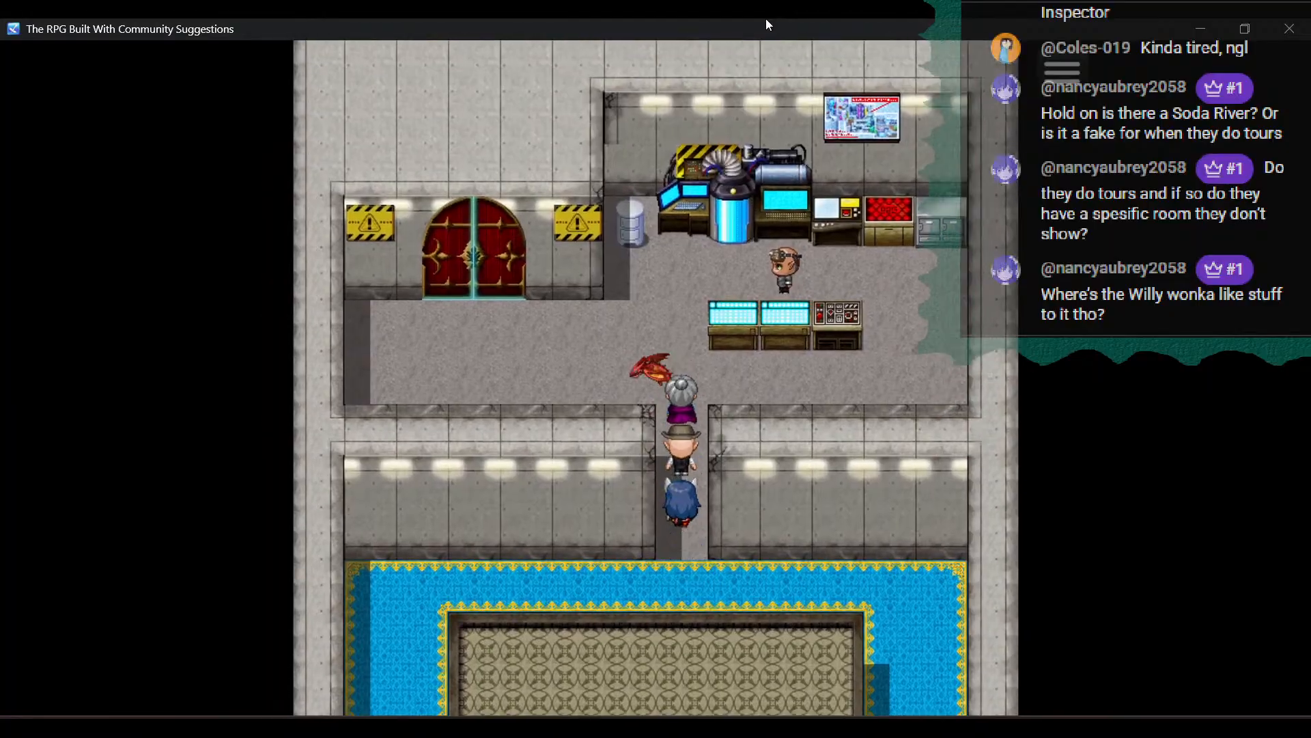
{"action": "key", "text": "Left"}
{"action": "key", "text": "Up"}
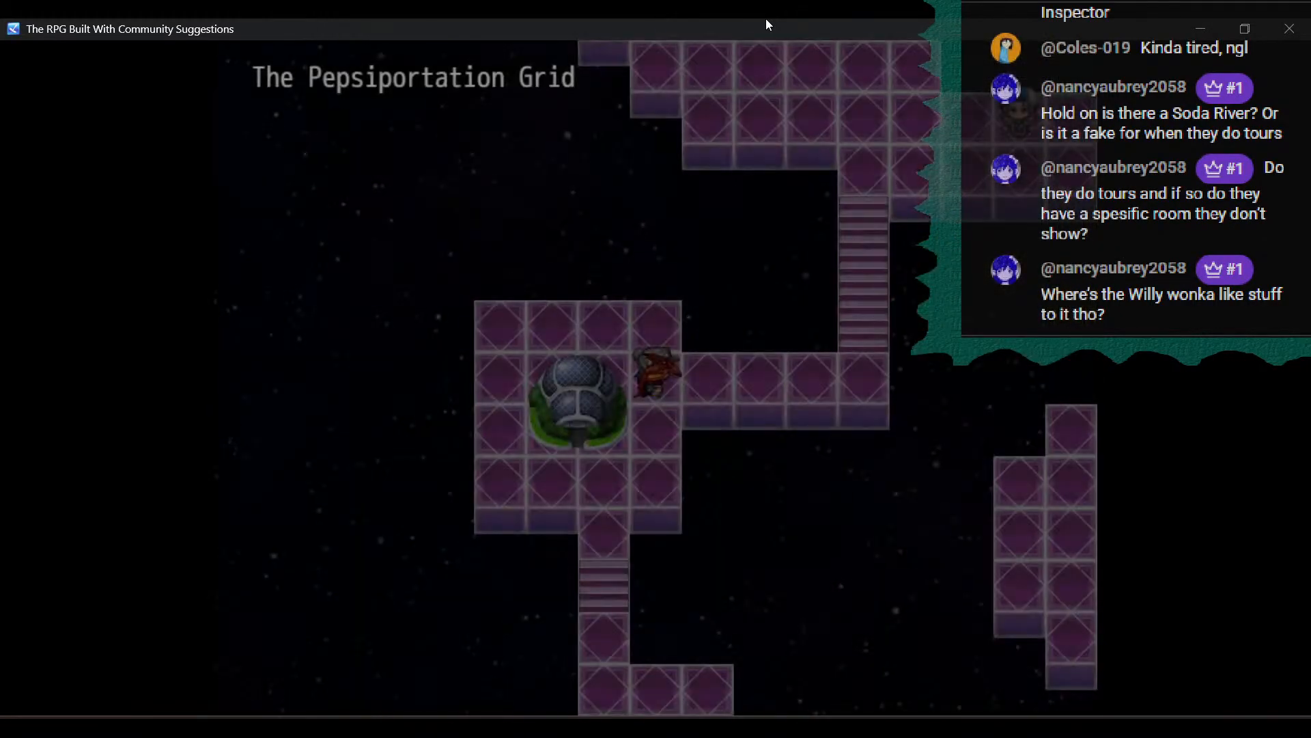
{"action": "key", "text": "Right"}
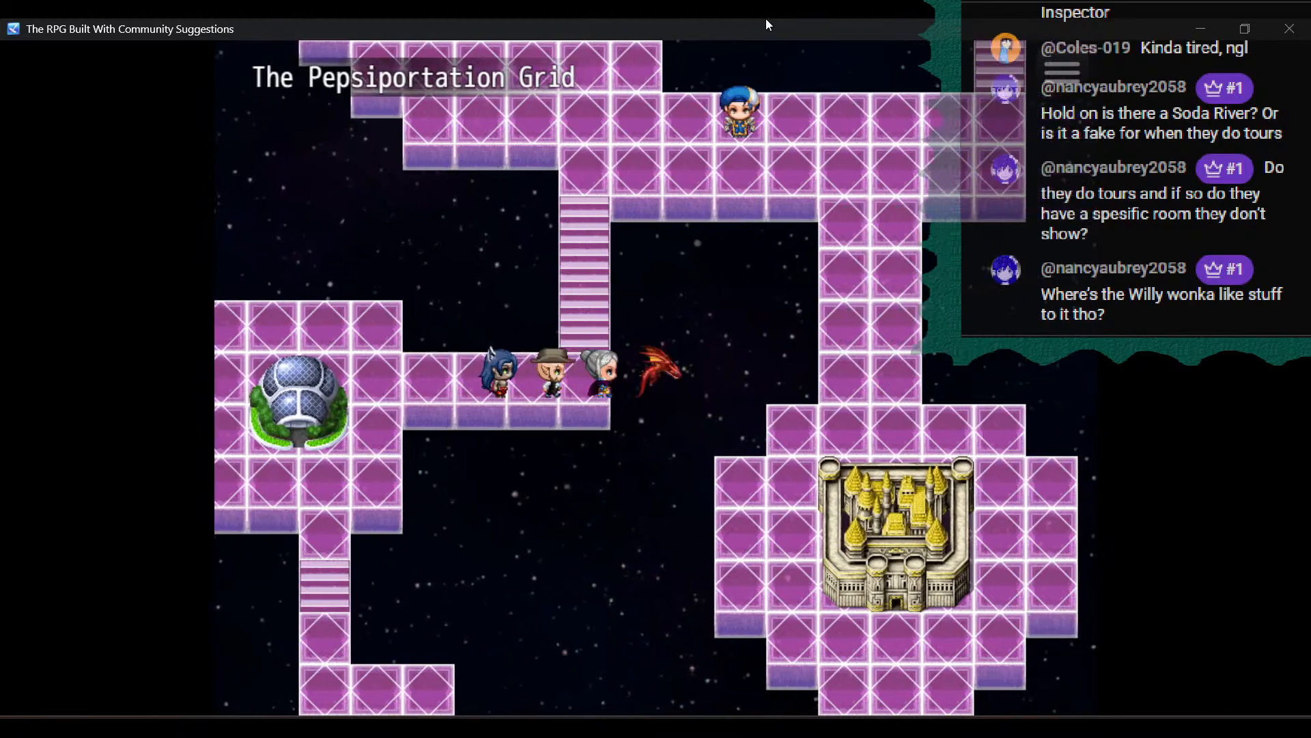
{"action": "key", "text": "Down"}
{"action": "key", "text": "Right"}
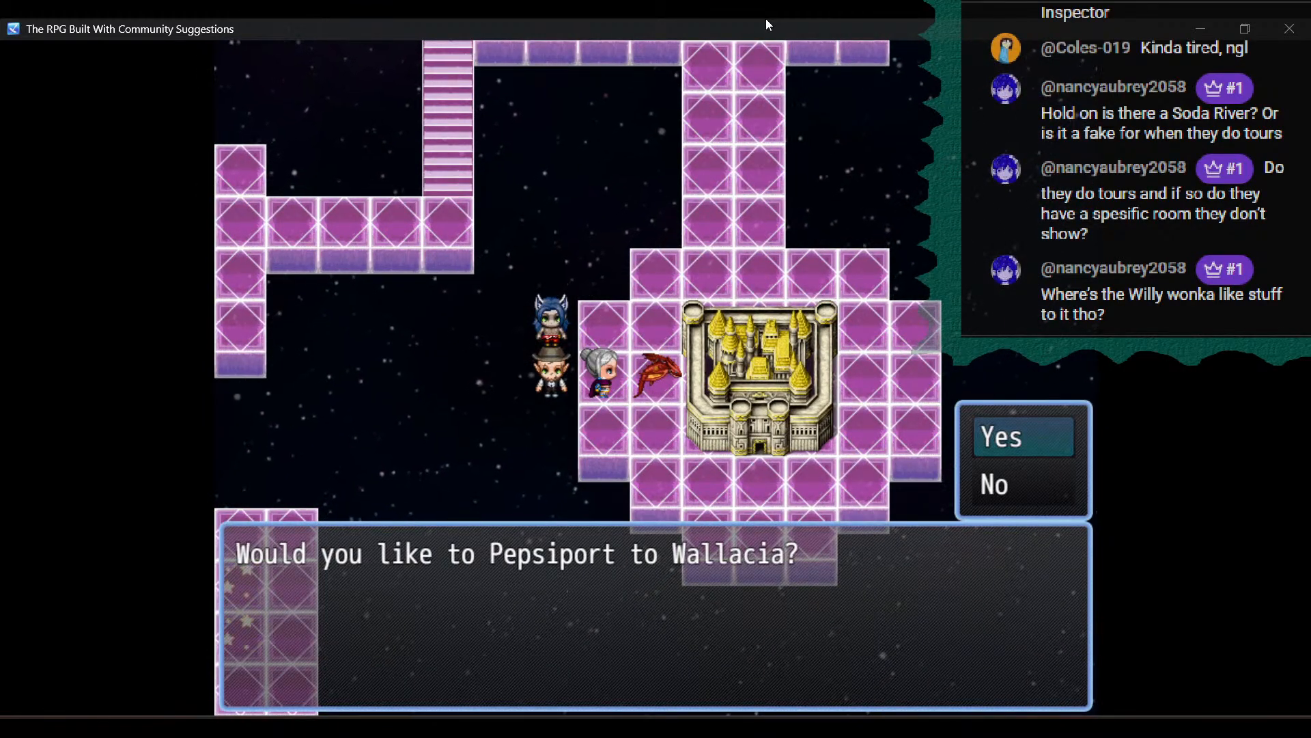
{"action": "key", "text": "Return"}
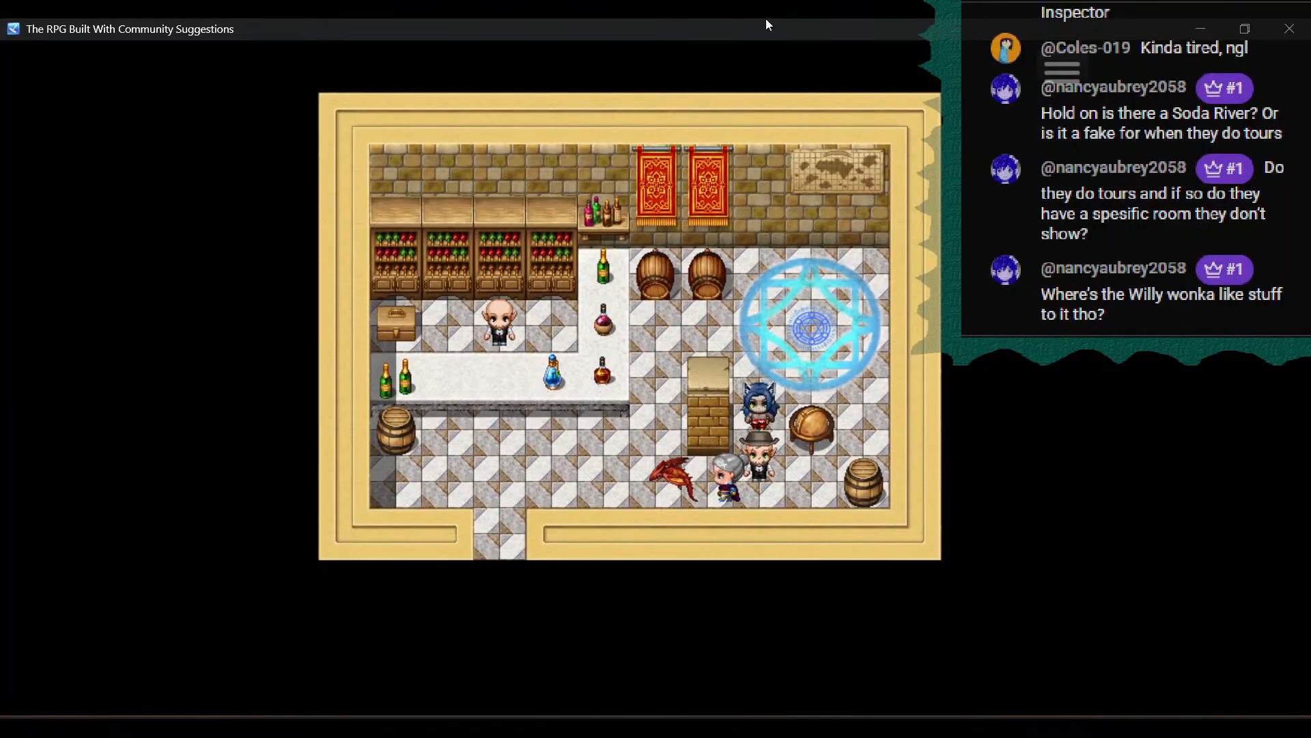
Walk the party out of the Wallacia liquor shop and through the town to the world map
{"action": "key", "text": "Left"}
{"action": "key", "text": "Down"}
{"action": "key", "text": "Right"}
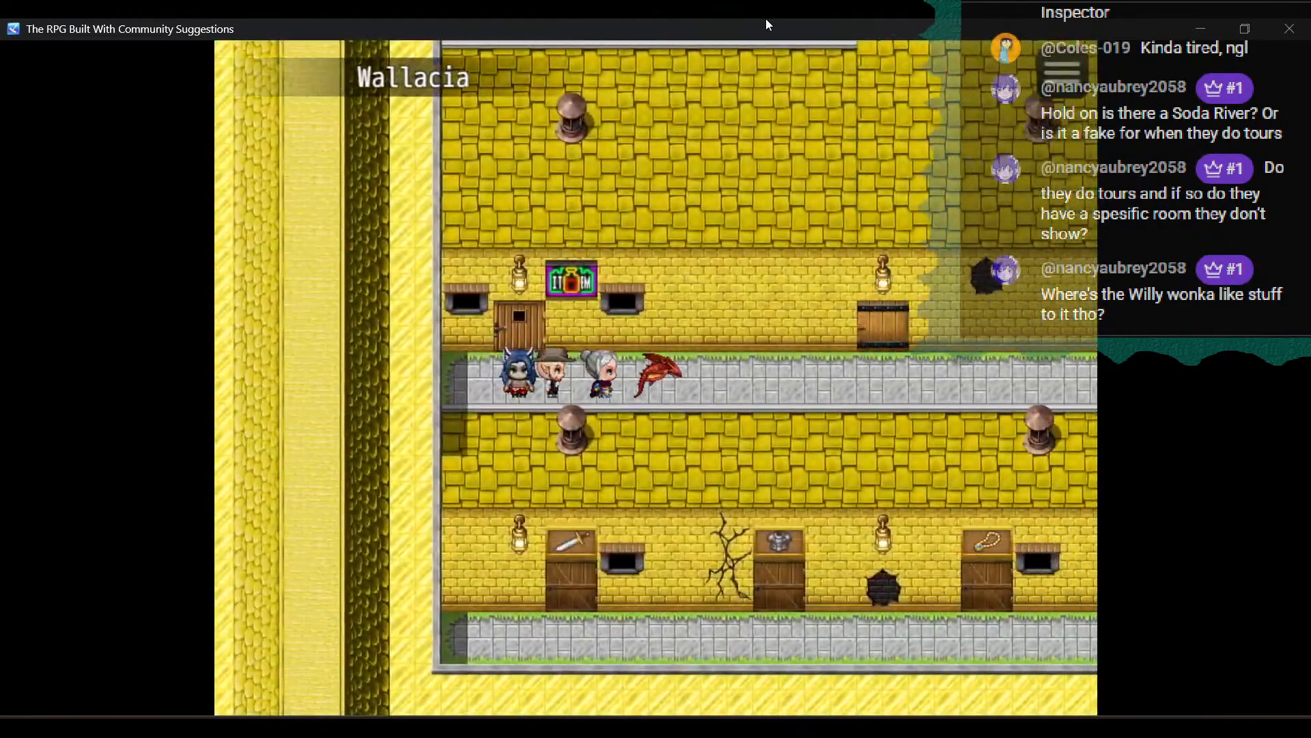
{"action": "key", "text": "Down"}
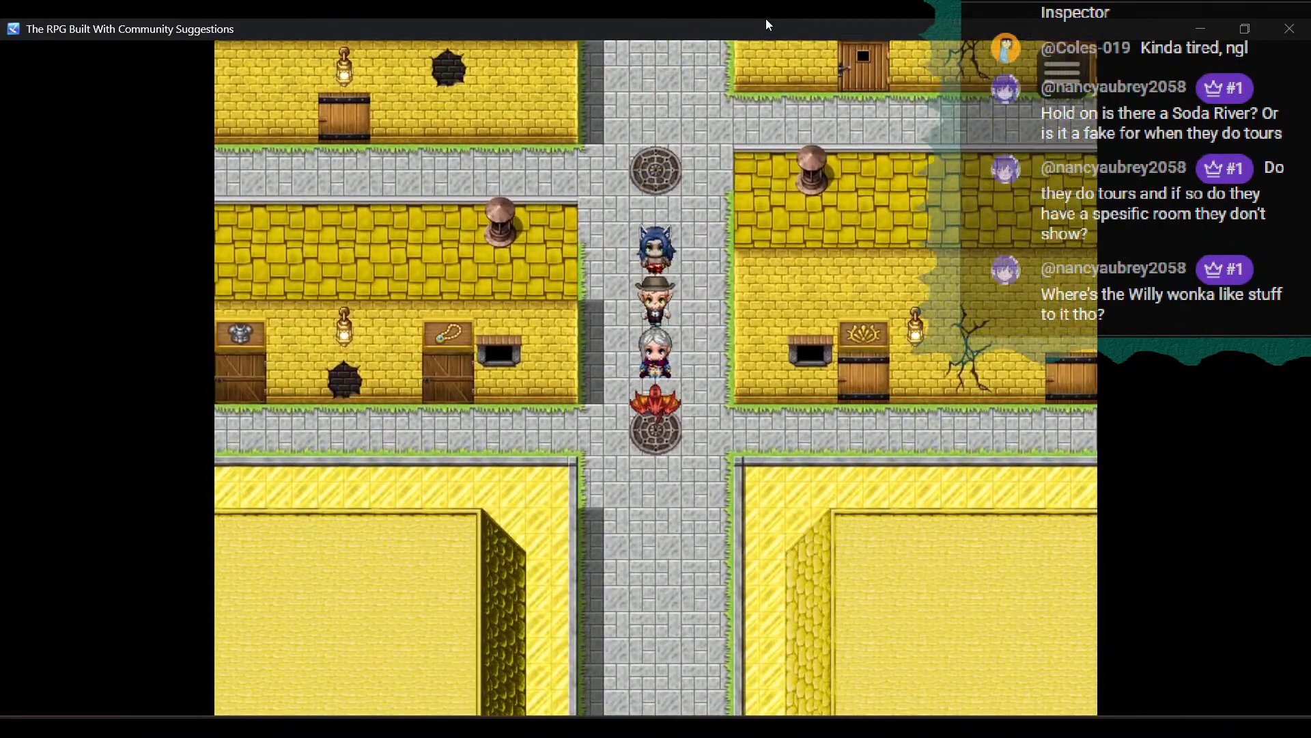
{"action": "key", "text": "Down"}
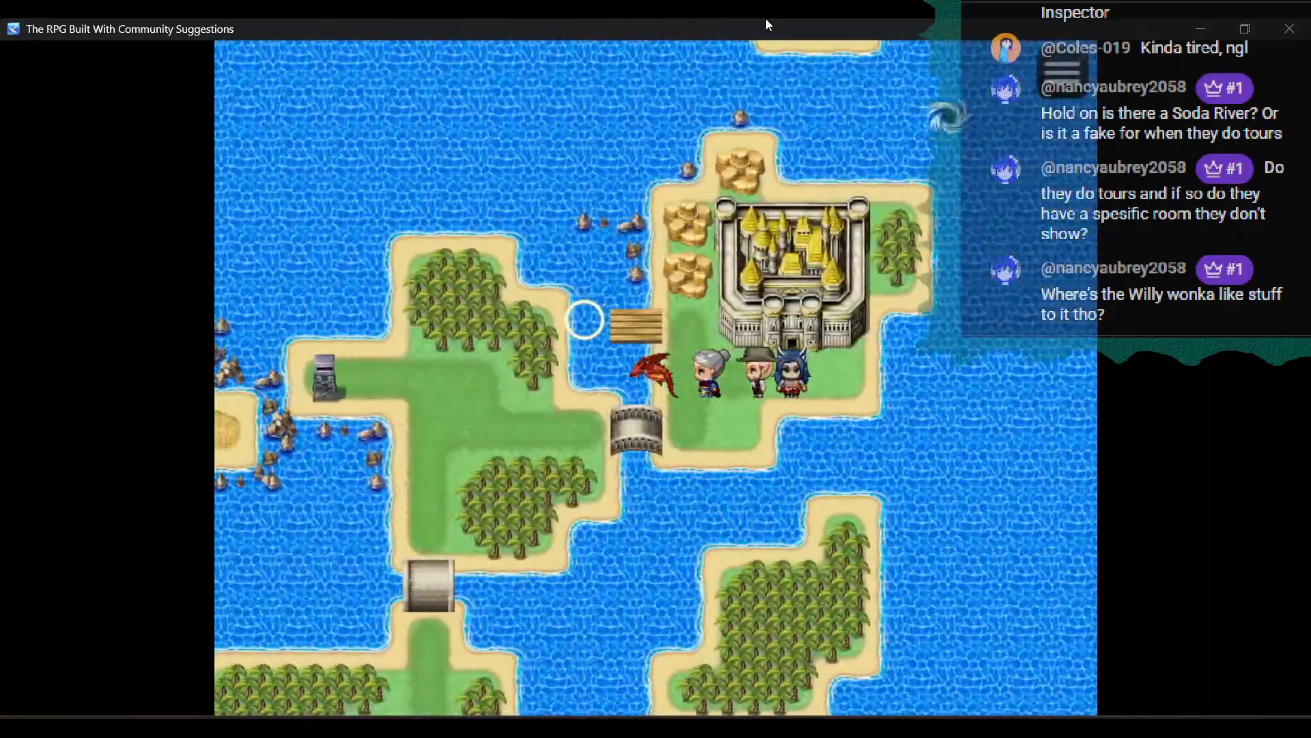
Travel west across the world map to the dome on the mainland and enter Pepsiland Swamp
{"action": "key", "text": "Left"}
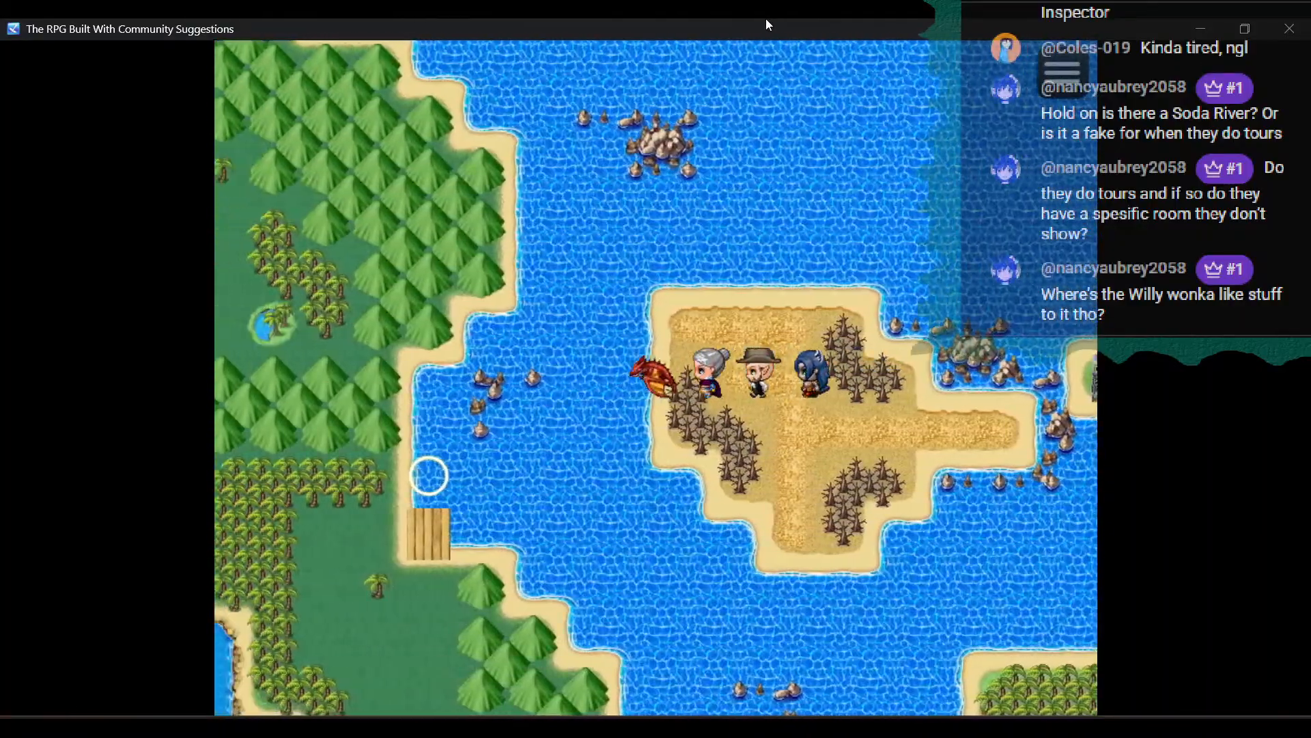
{"action": "key", "text": "Left"}
{"action": "key", "text": "Up"}
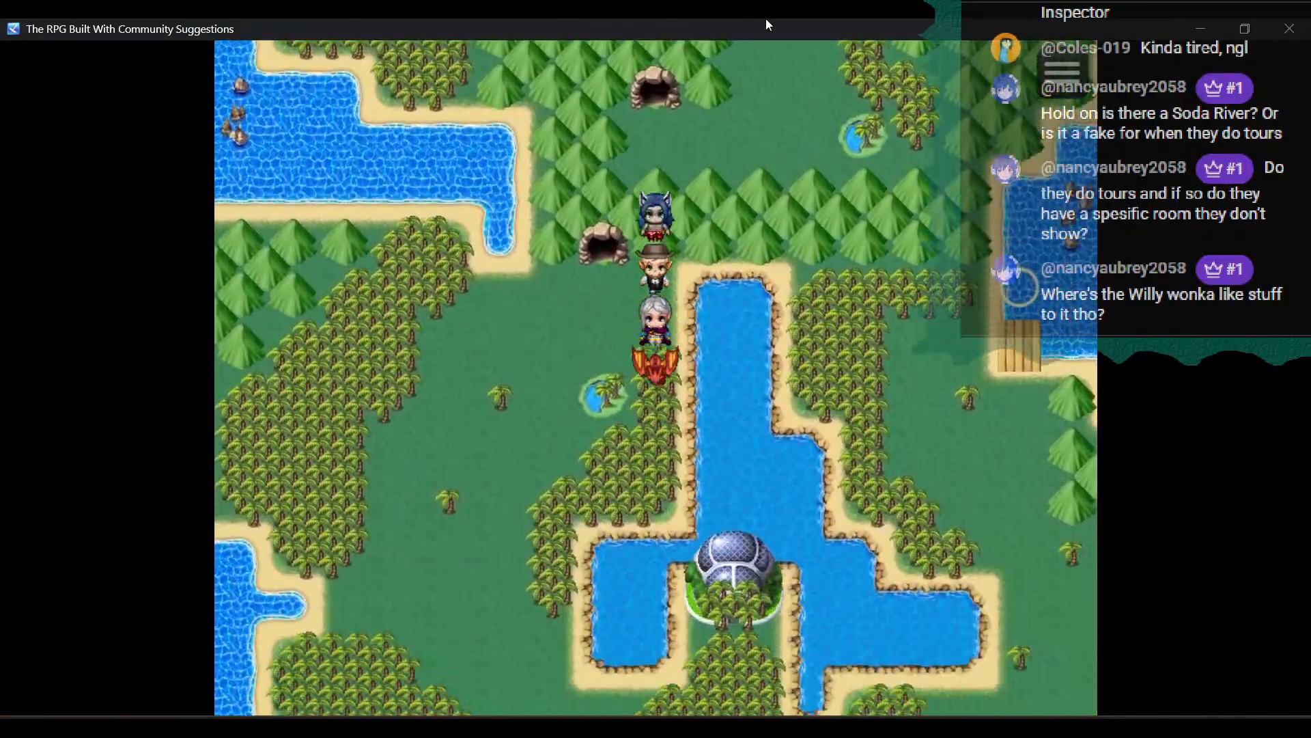
{"action": "key", "text": "Down"}
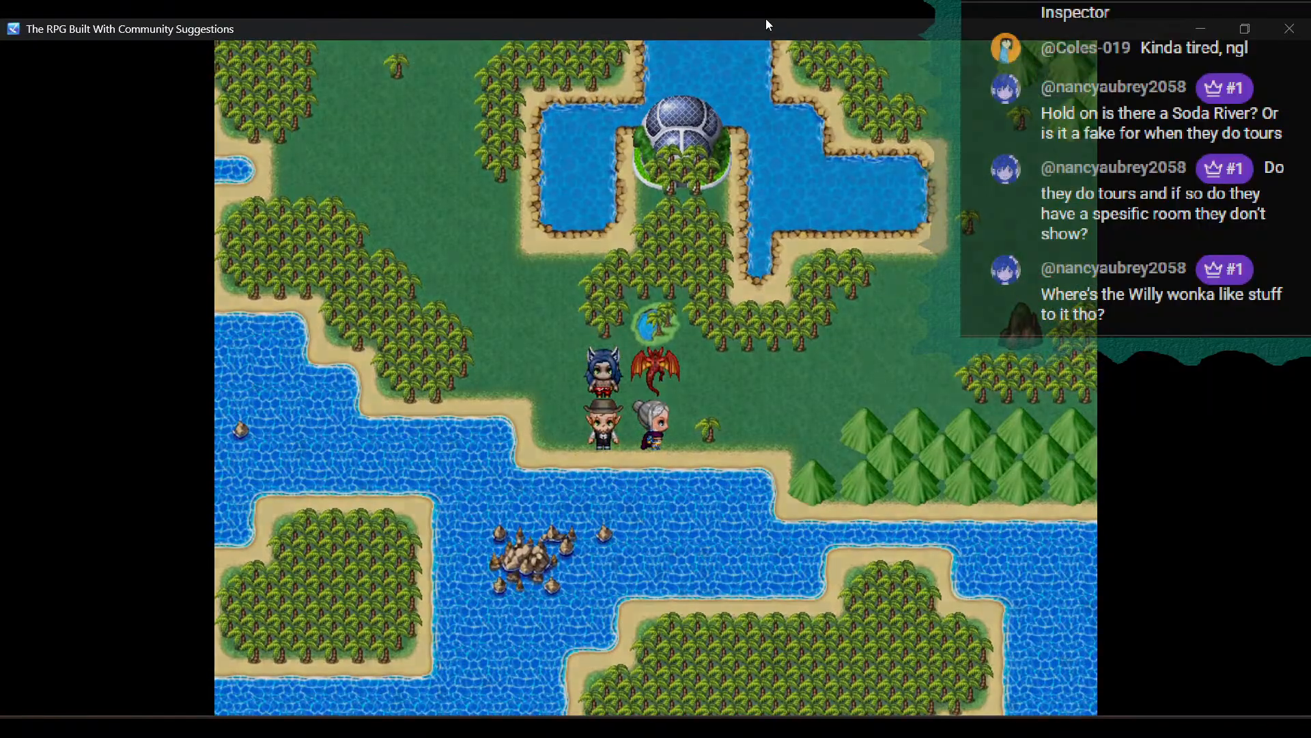
{"action": "key", "text": "Up"}
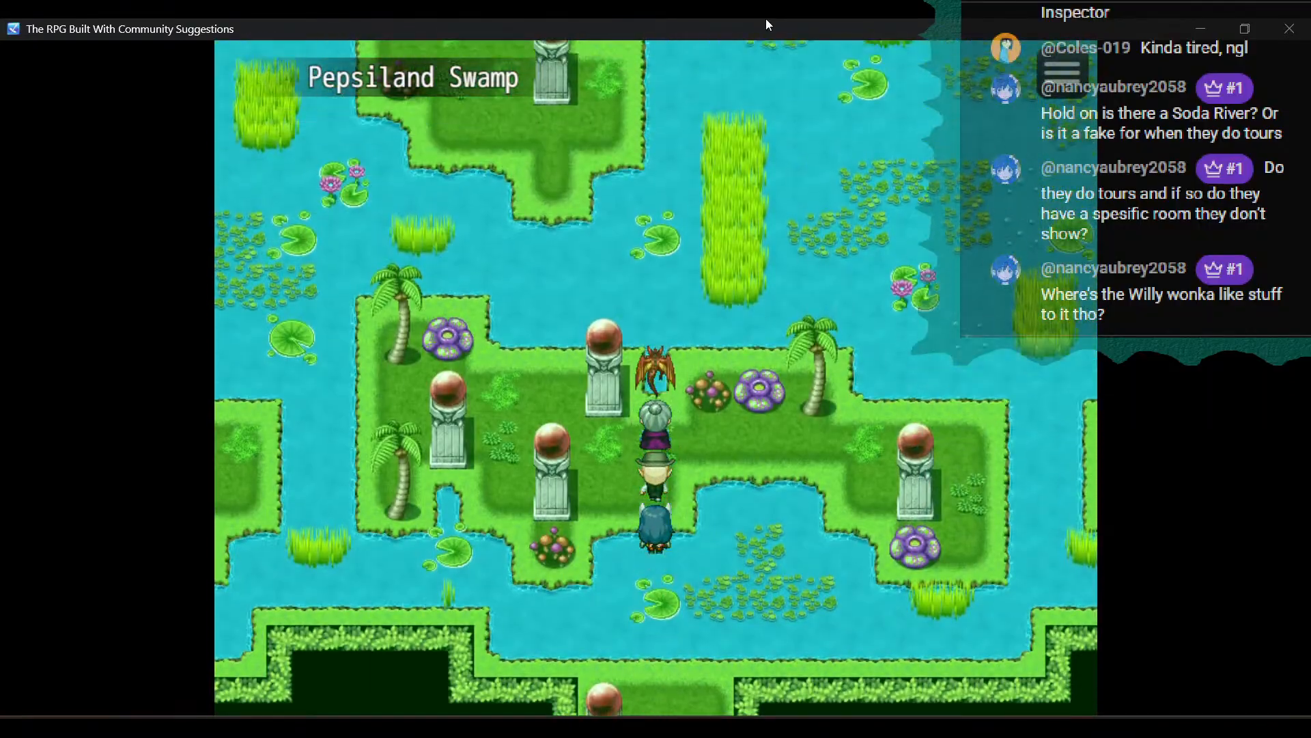
Cross Pepsiland Swamp northward and continue through Pepsiland into the headquarters elevator
{"action": "key", "text": "Up"}
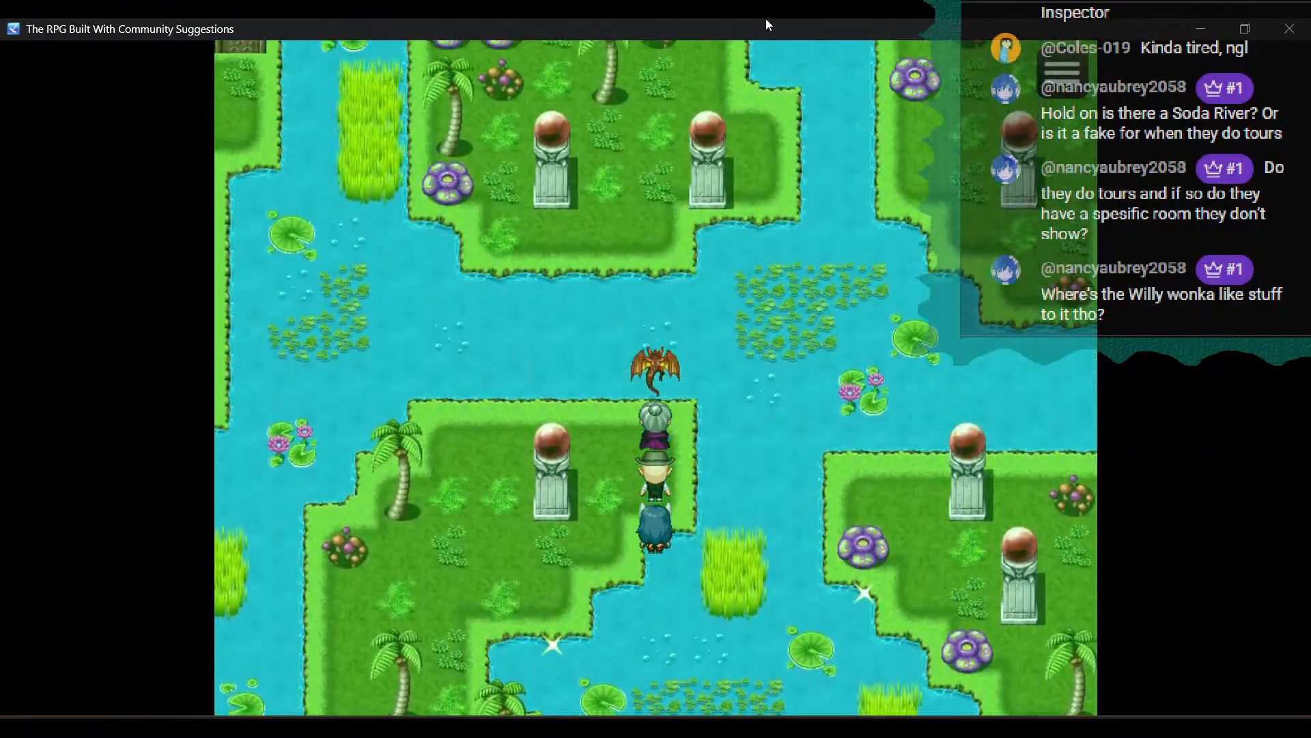
{"action": "key", "text": "Up"}
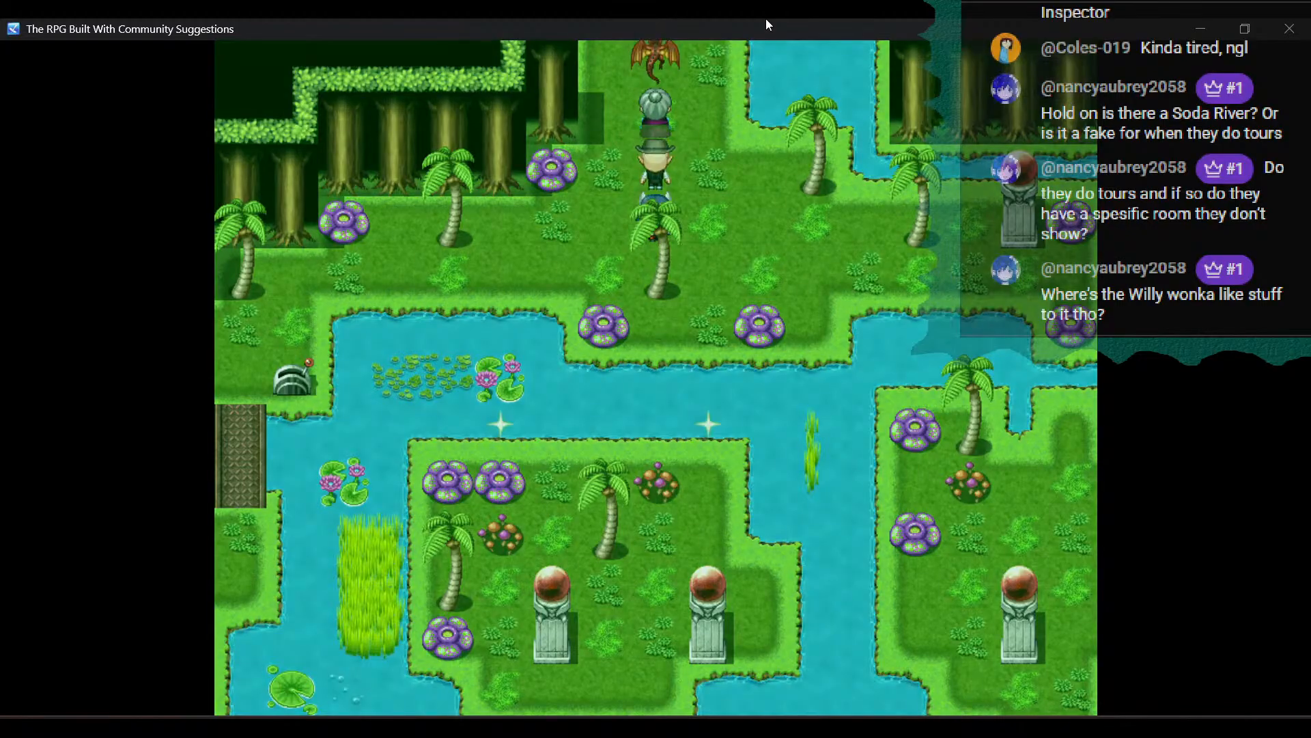
{"action": "key", "text": "Up"}
{"action": "key", "text": "Up"}
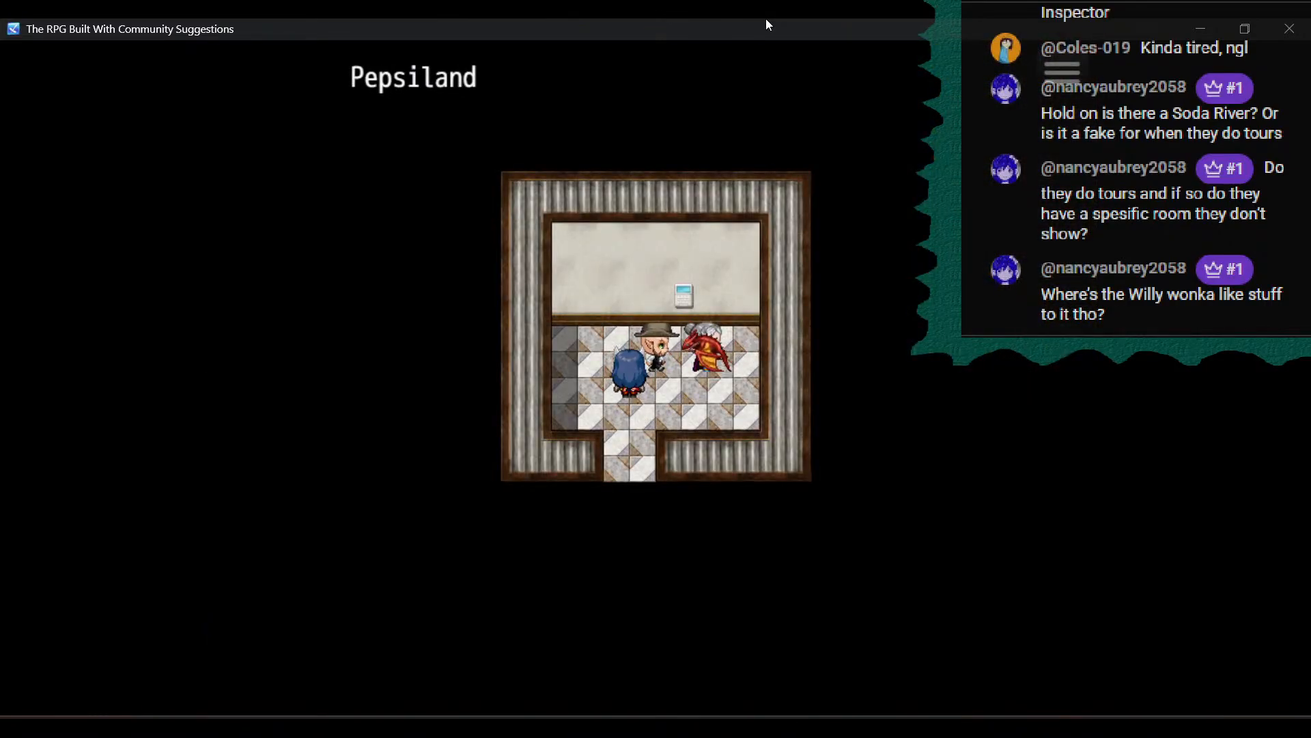
Test choosing Ground Floor on the elevator panel, dismiss the message, and walk to the elevator's exit
{"action": "key", "text": "Return"}
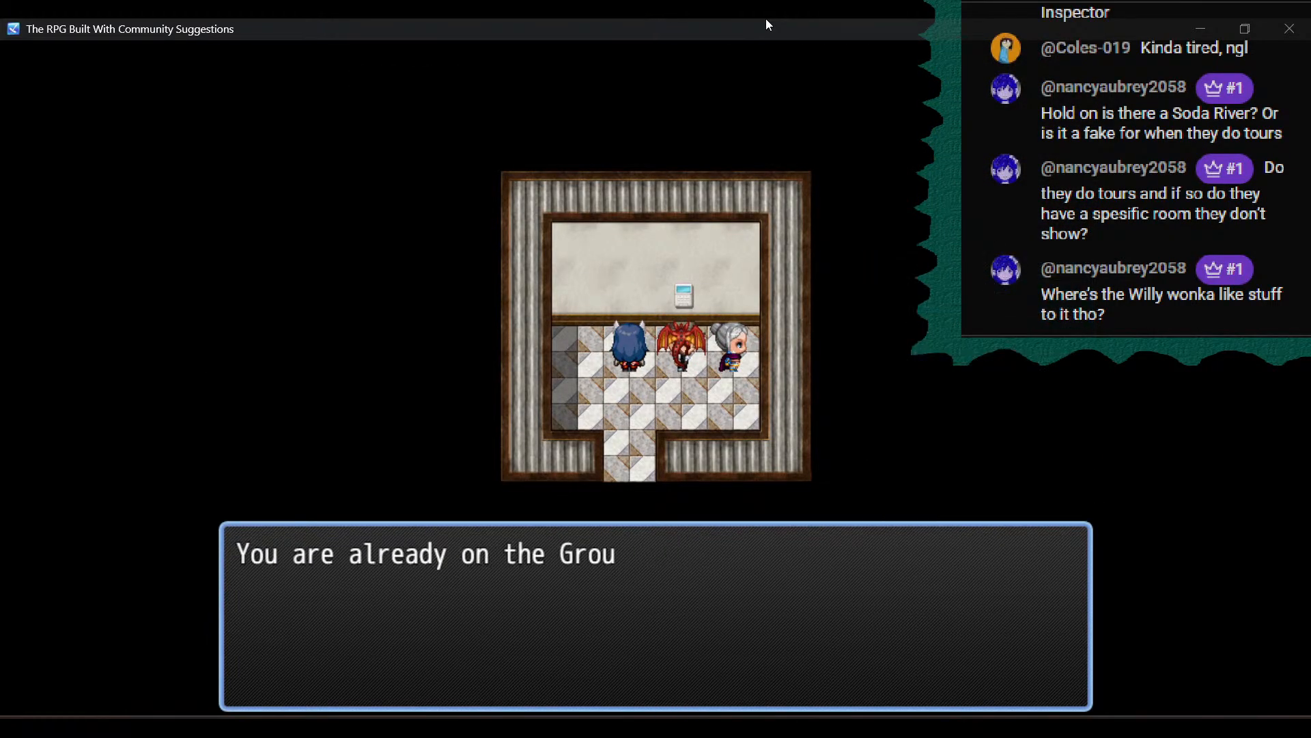
{"action": "key", "text": "Return"}
{"action": "key", "text": "Left"}
{"action": "key", "text": "Down"}
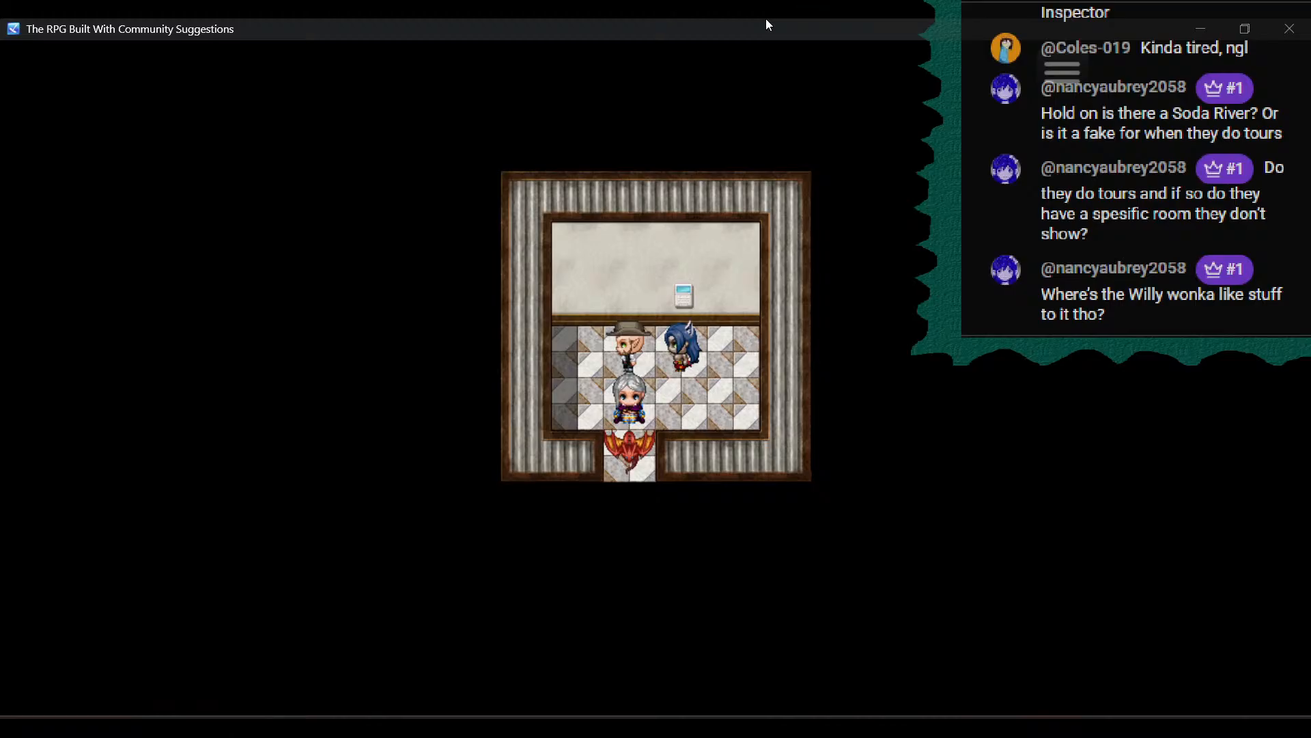
{"action": "key", "text": "Up"}
{"action": "key", "text": "Down"}
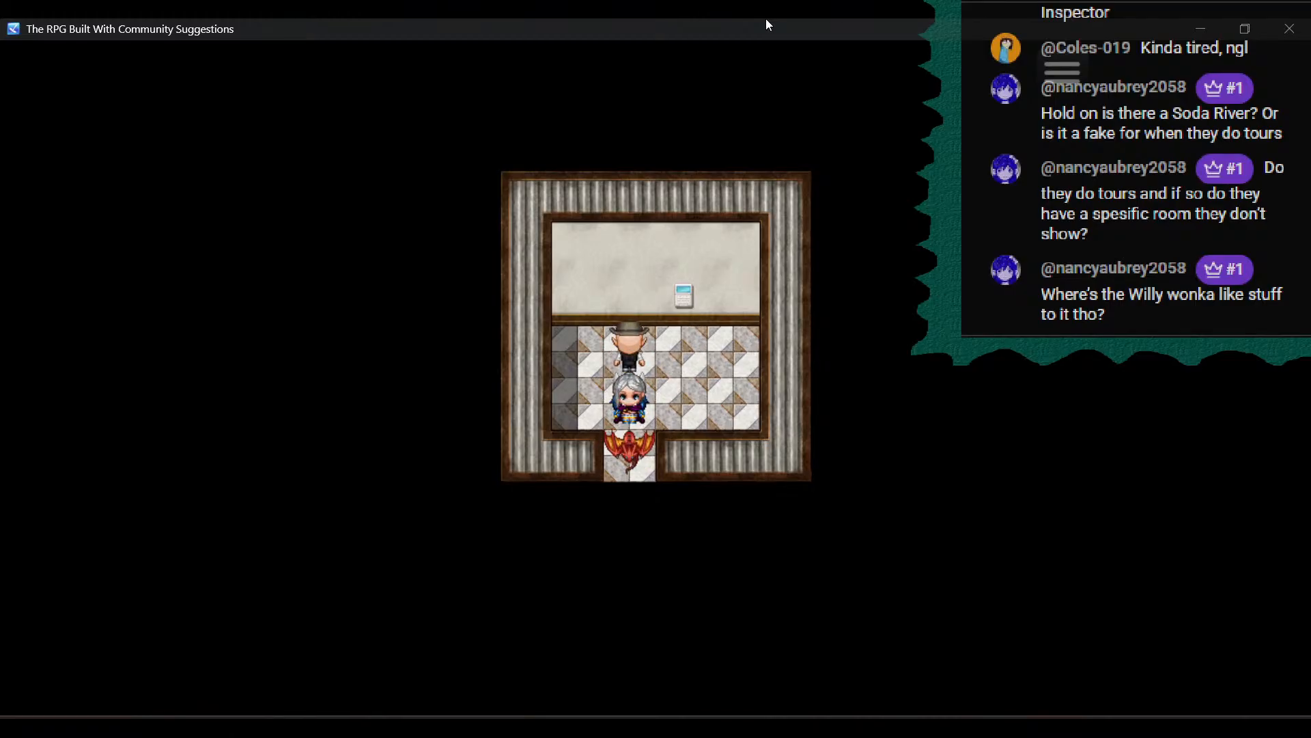
{"action": "key", "text": "Up"}
{"action": "key", "text": "Right"}
{"action": "key", "text": "Left"}
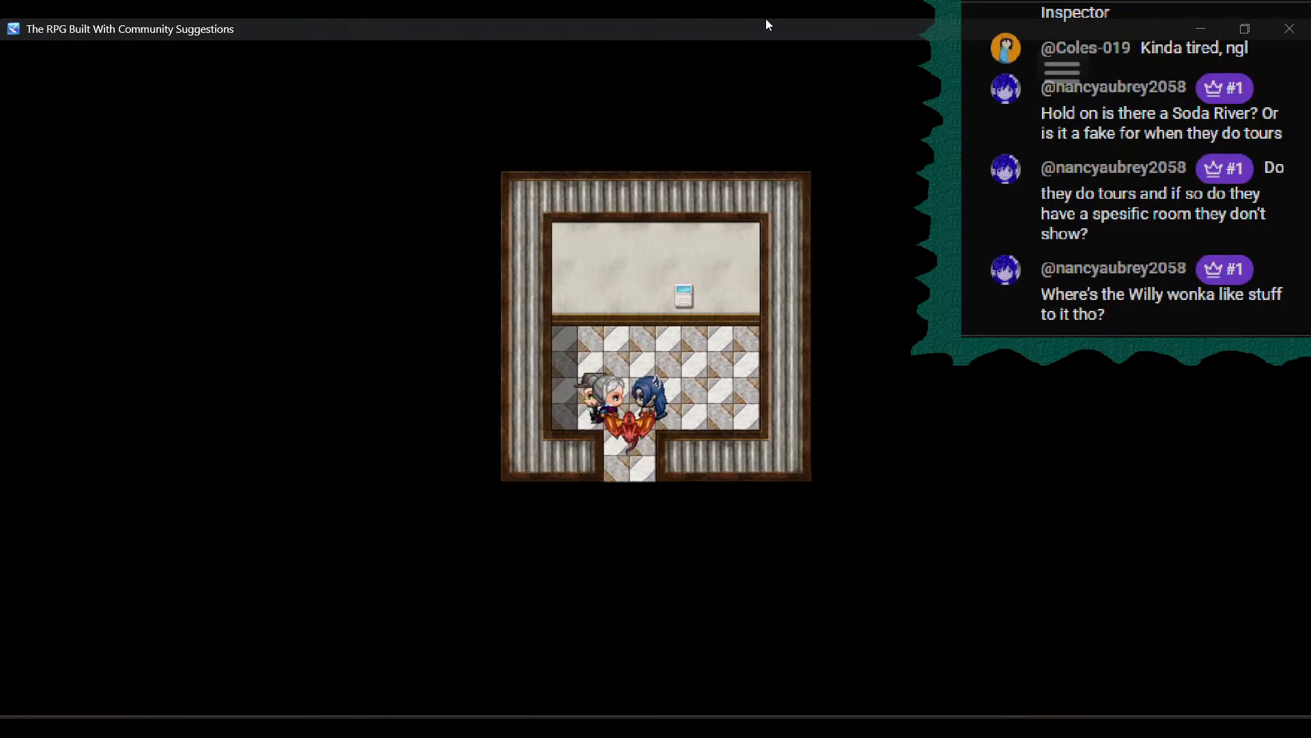
{"action": "key", "text": "Up"}
{"action": "key", "text": "Right"}
{"action": "key", "text": "Down"}
{"action": "key", "text": "Left"}
{"action": "key", "text": "Up"}
{"action": "key", "text": "Right"}
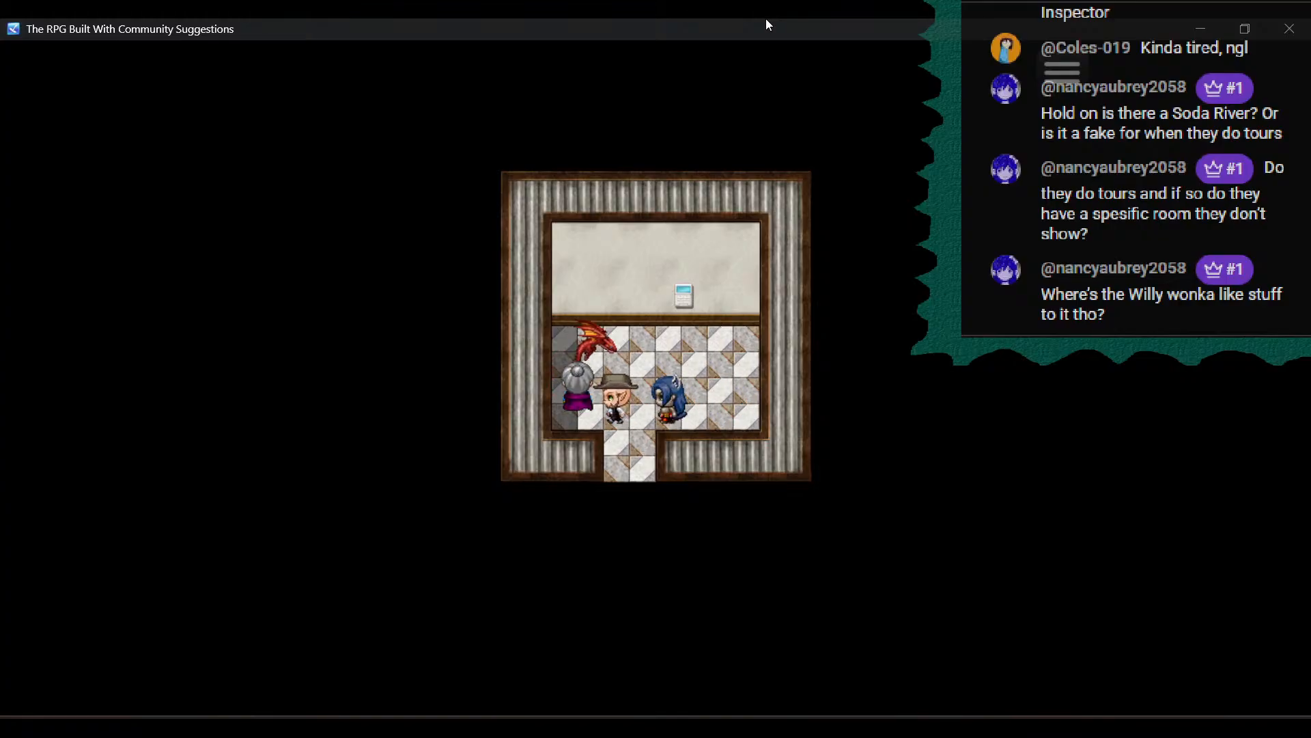
{"action": "key", "text": "Down"}
{"action": "key", "text": "Left"}
{"action": "key", "text": "Up"}
{"action": "key", "text": "Right"}
{"action": "key", "text": "Down"}
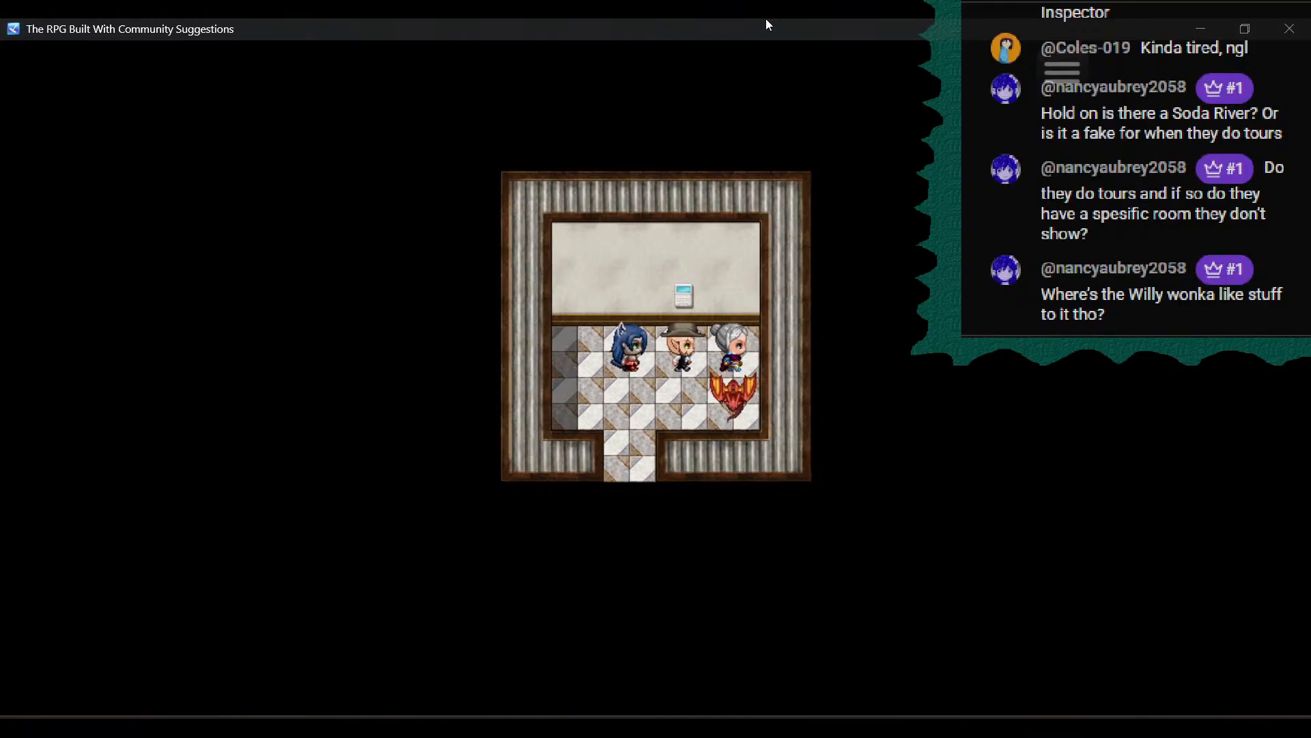
{"action": "key", "text": "Left"}
{"action": "key", "text": "Right"}
{"action": "key", "text": "Down"}
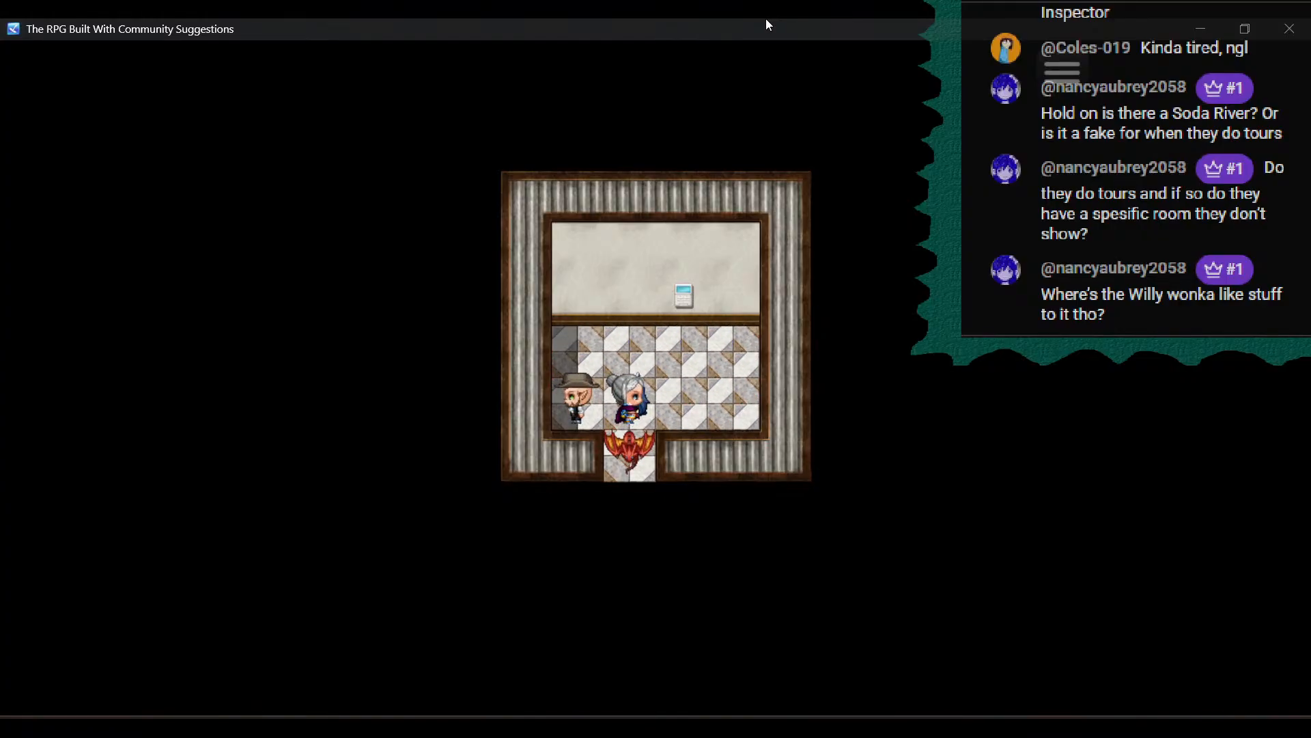
{"action": "key", "text": "Up"}
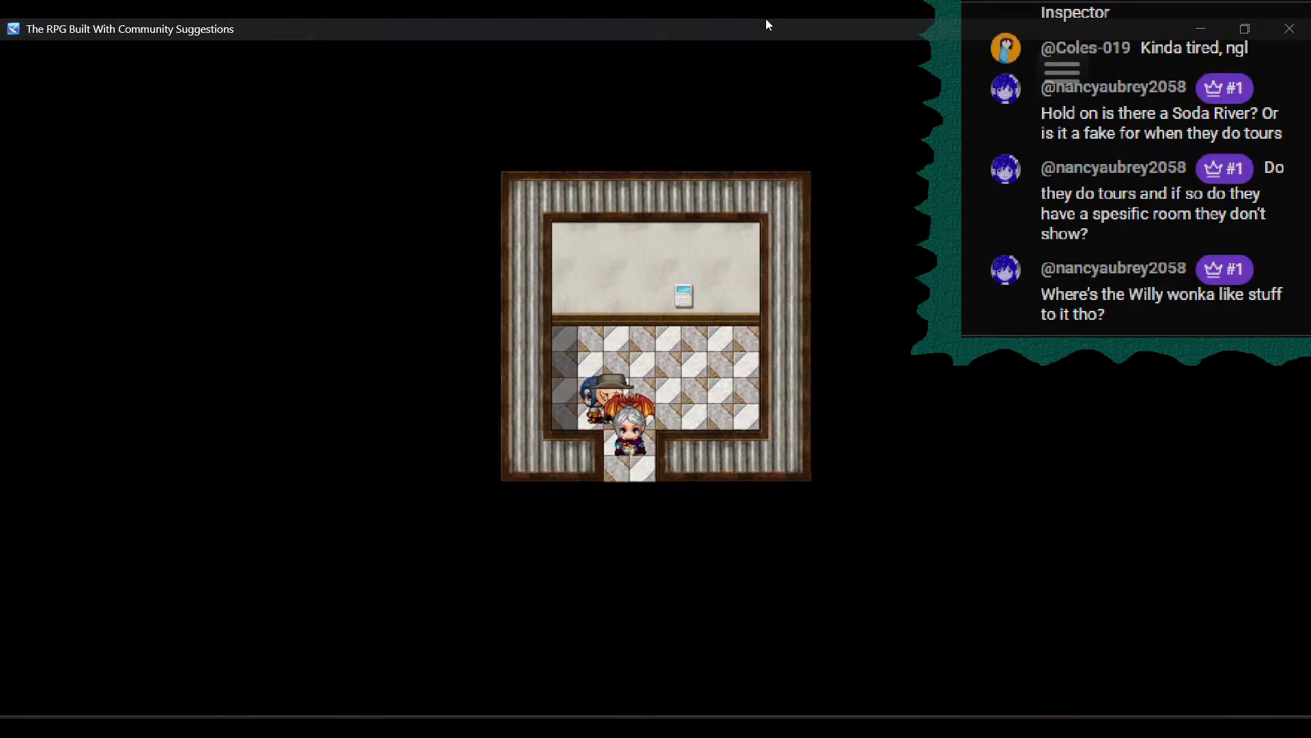
{"action": "key", "text": "Right"}
{"action": "key", "text": "Up"}
{"action": "key", "text": "Left"}
{"action": "key", "text": "Down"}
{"action": "key", "text": "Right"}
{"action": "key", "text": "Up"}
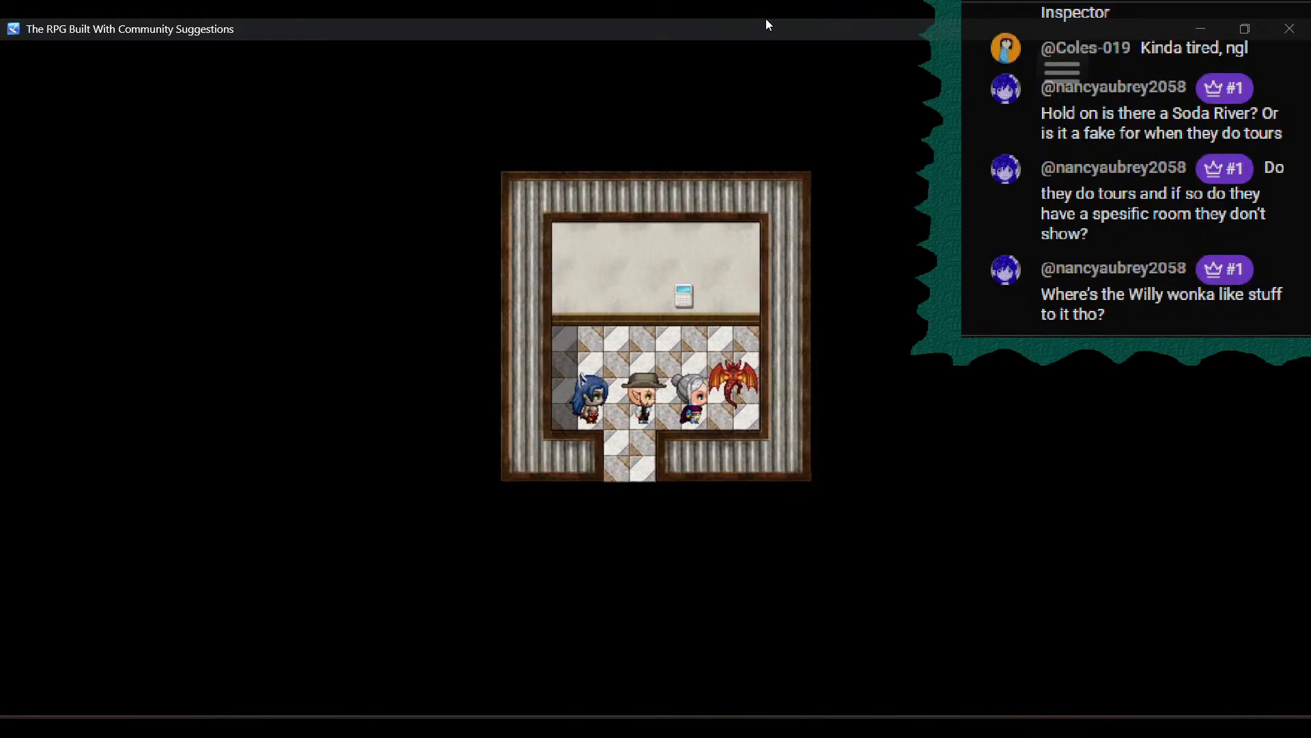
{"action": "key", "text": "Left"}
{"action": "key", "text": "Down"}
{"action": "key", "text": "Right"}
{"action": "key", "text": "Up"}
Bring up the elevator panel's floor choices again and close the playtest
{"action": "key", "text": "Left"}
{"action": "key", "text": "Up"}
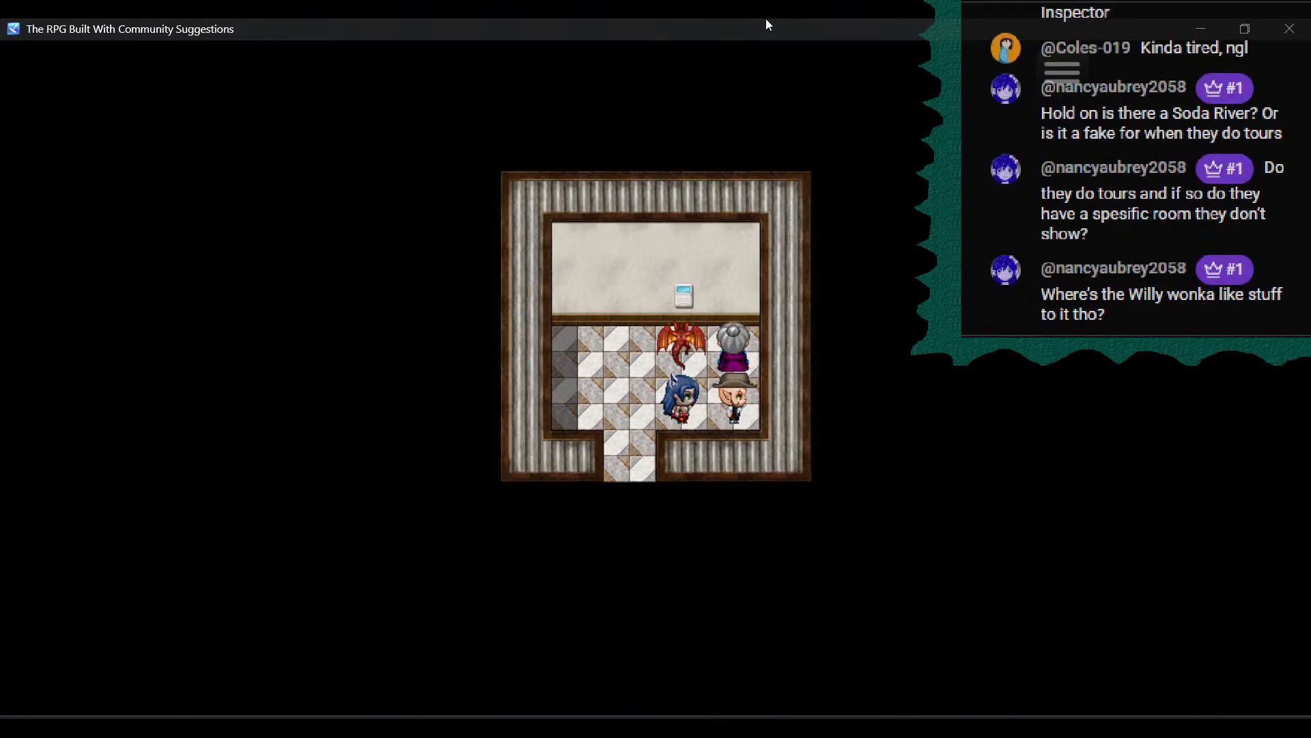
{"action": "key", "text": "Return"}
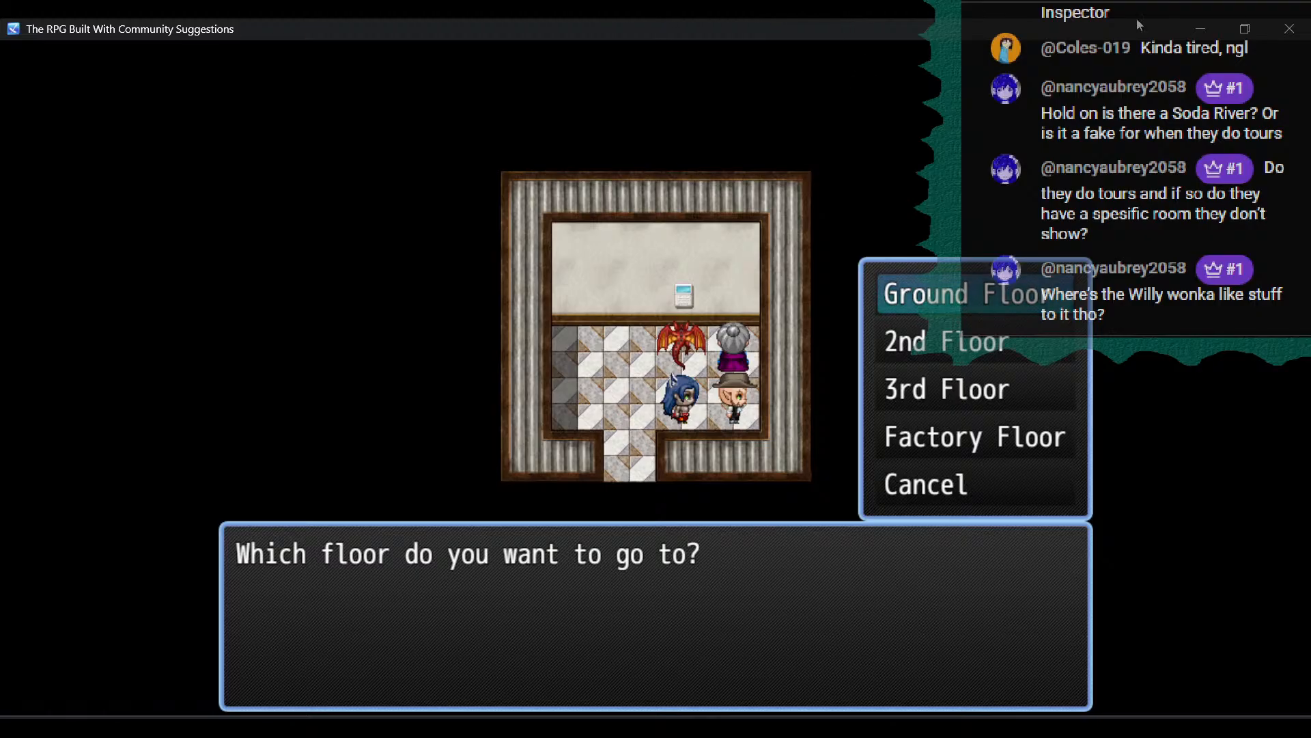
{"action": "left_click", "coordinate": [1289, 28]}
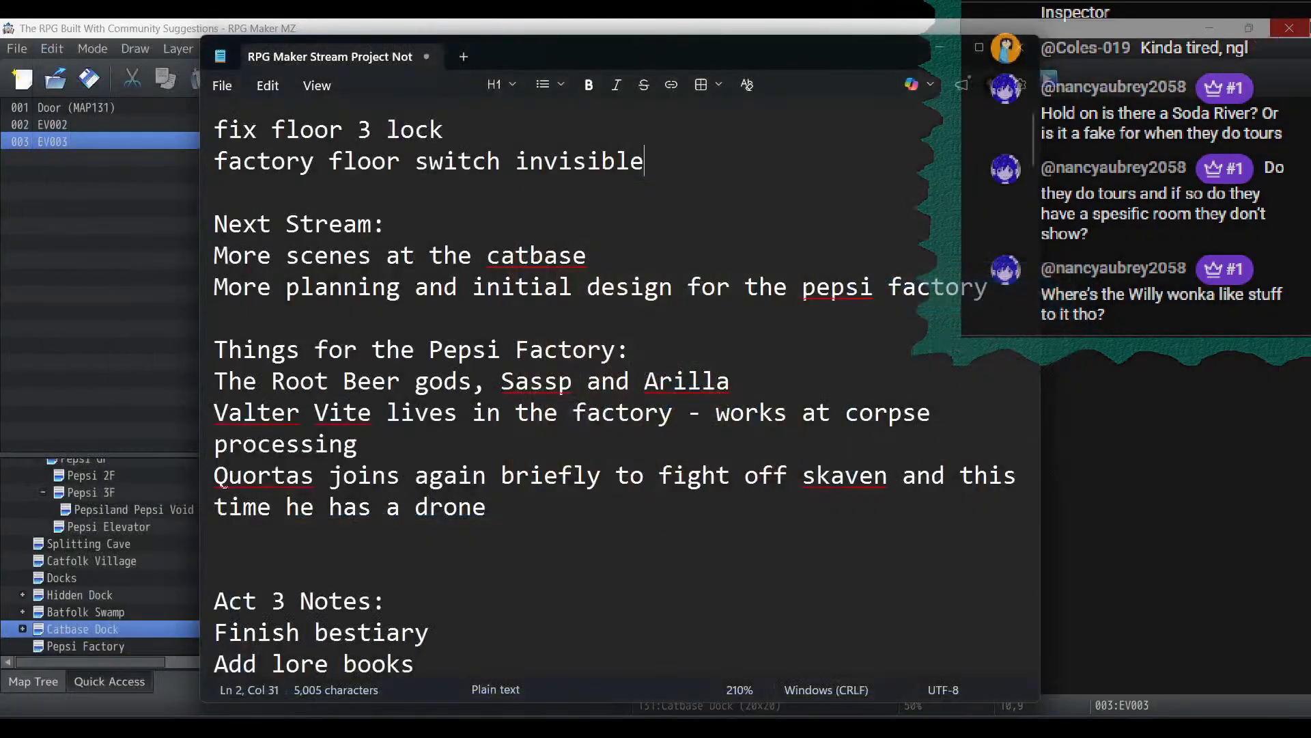
Return to the RPG Maker MZ editor, open the Pepsi Factory map, and review its Elevator Switch event
{"action": "left_click", "coordinate": [755, 28]}
{"action": "left_click", "coordinate": [90, 646]}
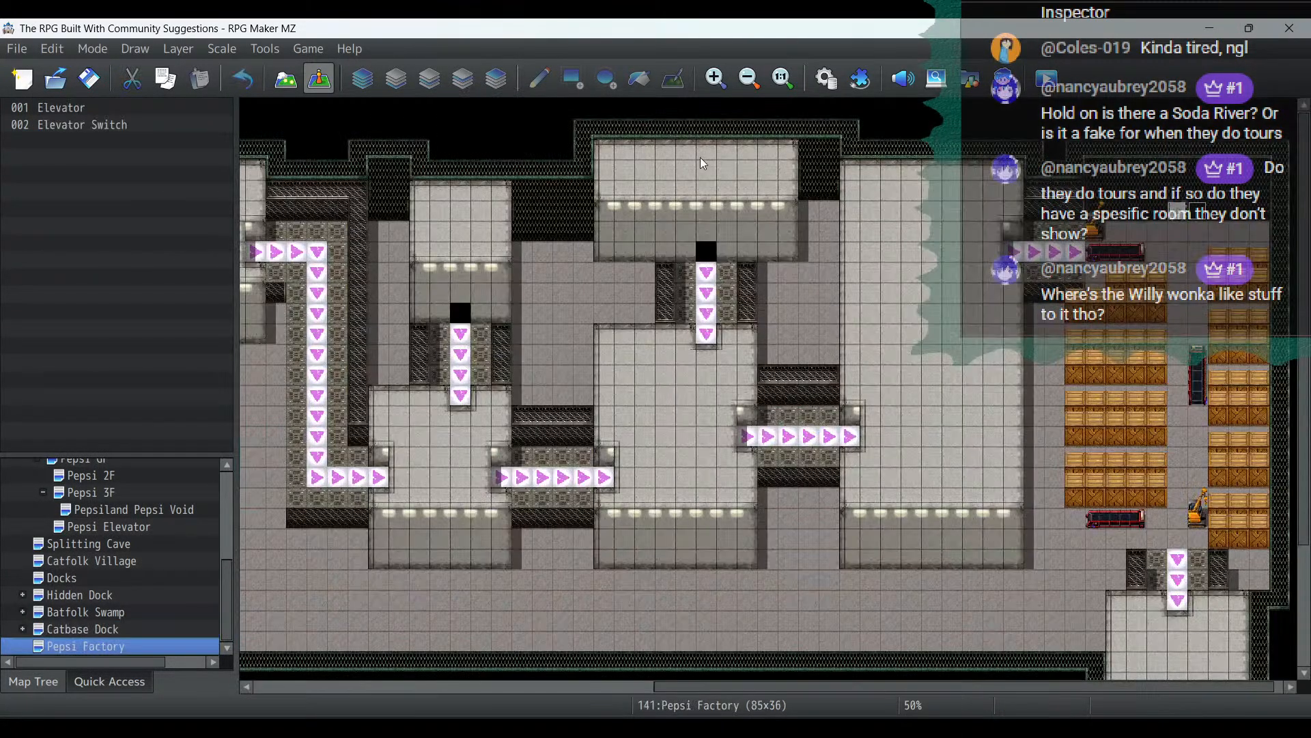
{"action": "double_click", "coordinate": [82, 124]}
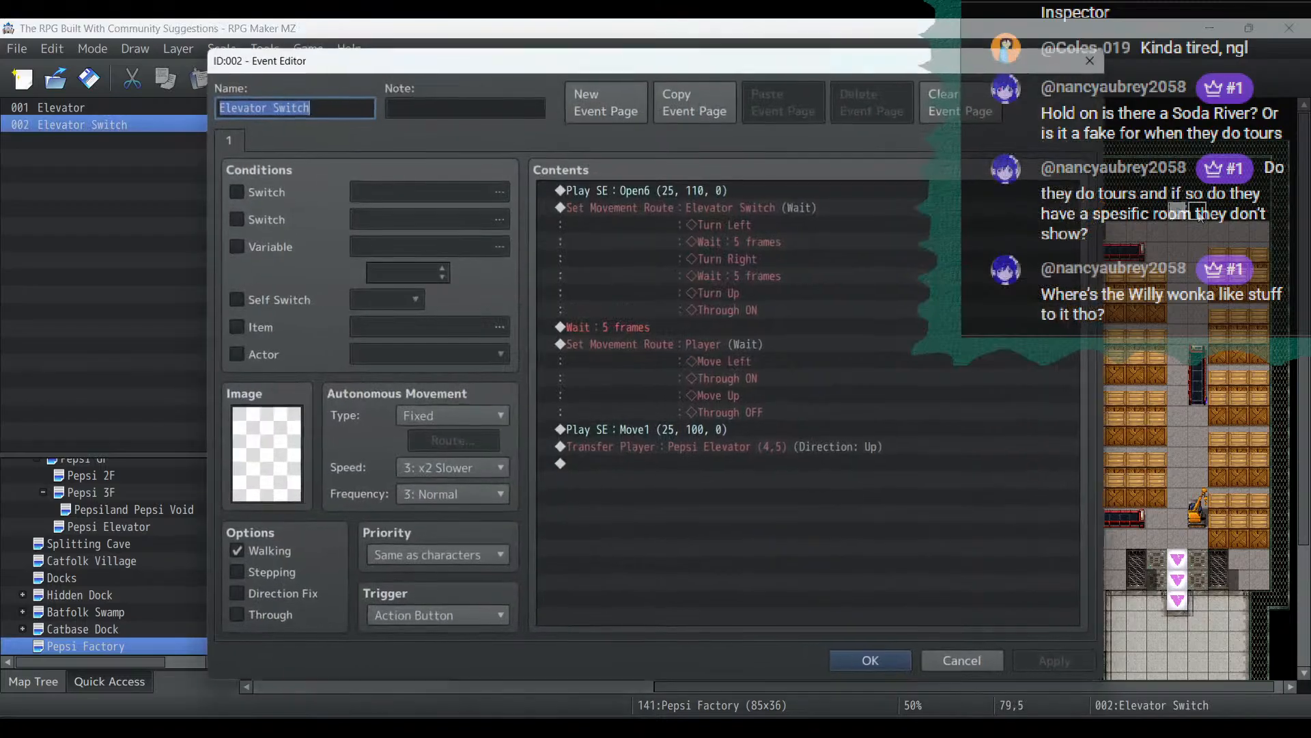
{"action": "left_click", "coordinate": [866, 660]}
Look through tilesets B and C for an elevator switch, pick the small wall-panel tile, and return to event editing
{"action": "left_click", "coordinate": [284, 81]}
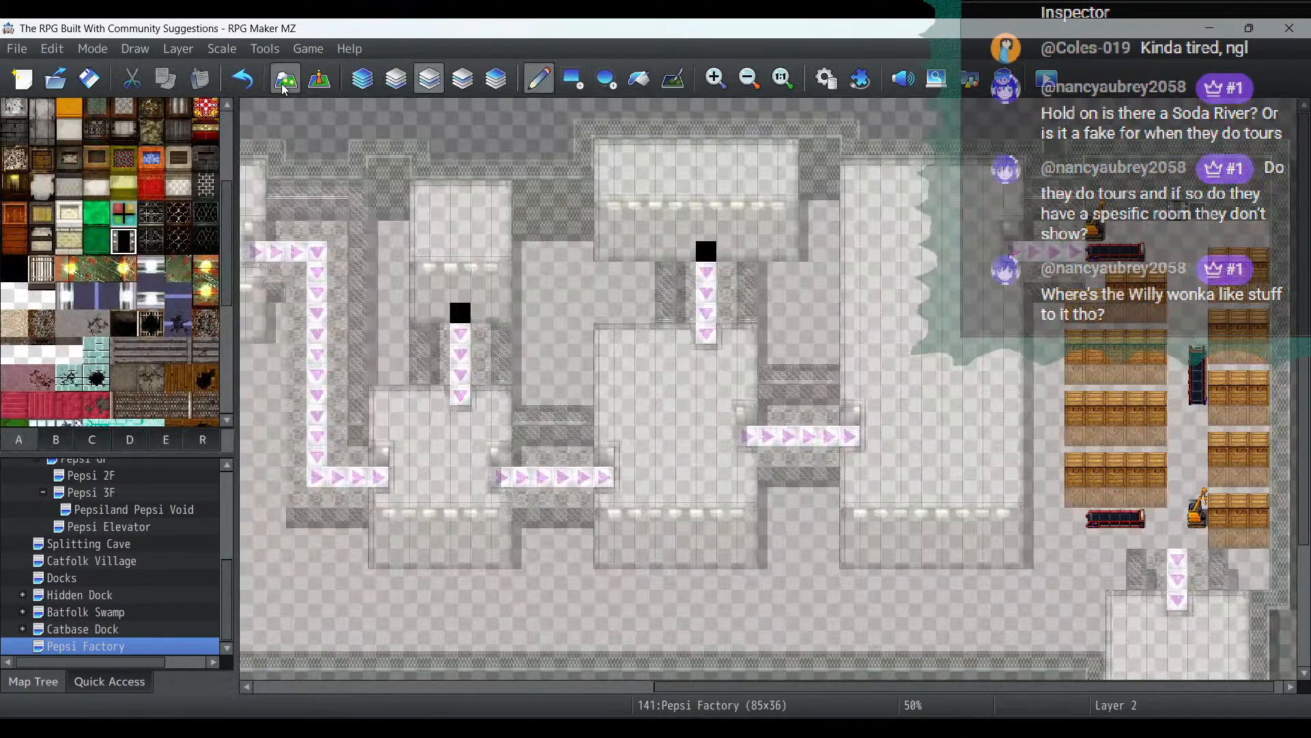
{"action": "left_click", "coordinate": [49, 442]}
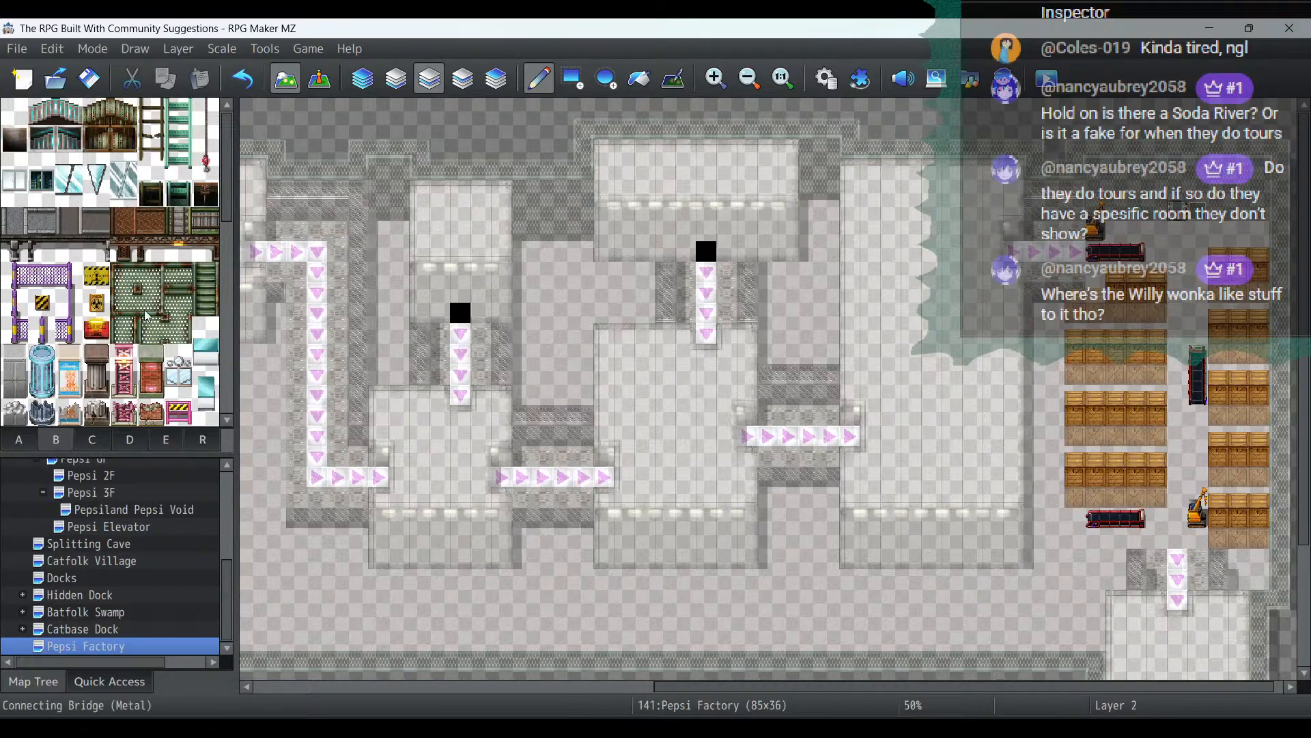
{"action": "scroll", "coordinate": [149, 299], "scroll_direction": "down", "scroll_amount": 5}
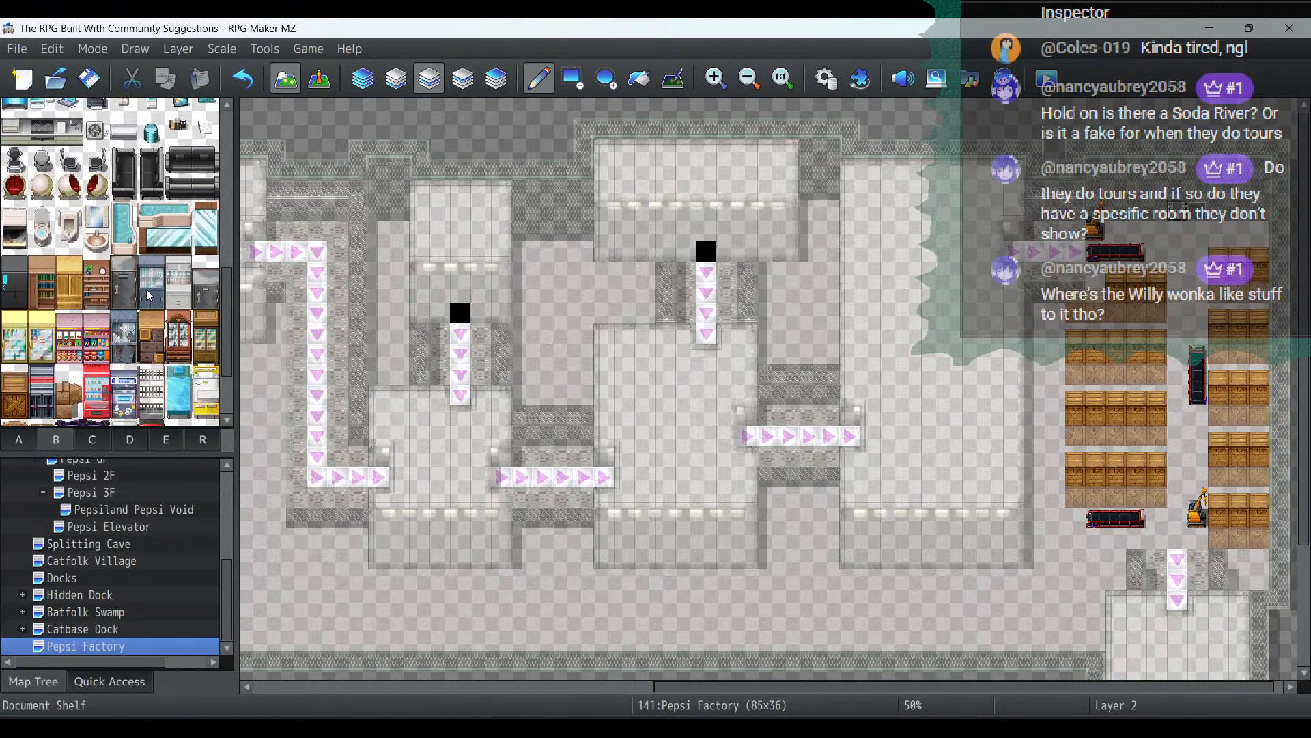
{"action": "scroll", "coordinate": [149, 295], "scroll_direction": "up", "scroll_amount": 2}
{"action": "scroll", "coordinate": [149, 296], "scroll_direction": "up", "scroll_amount": 5}
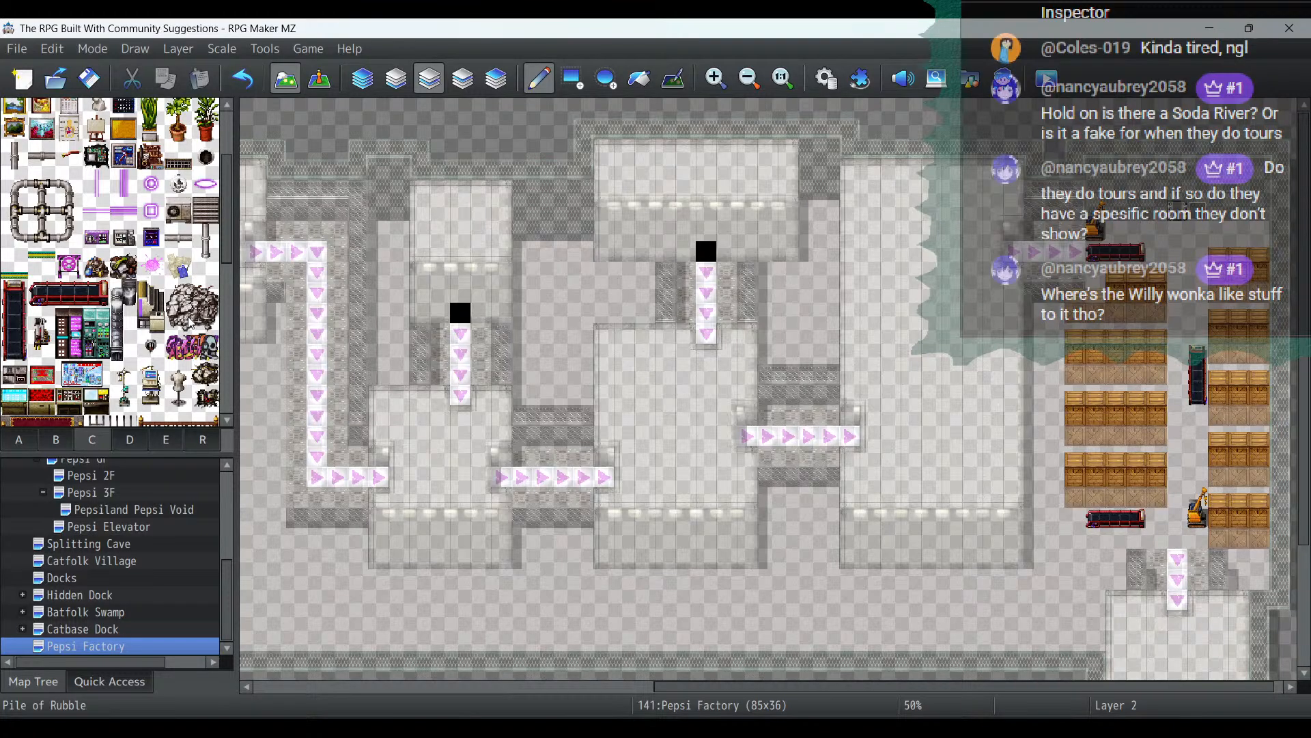
{"action": "scroll", "coordinate": [190, 321], "scroll_direction": "down", "scroll_amount": 6}
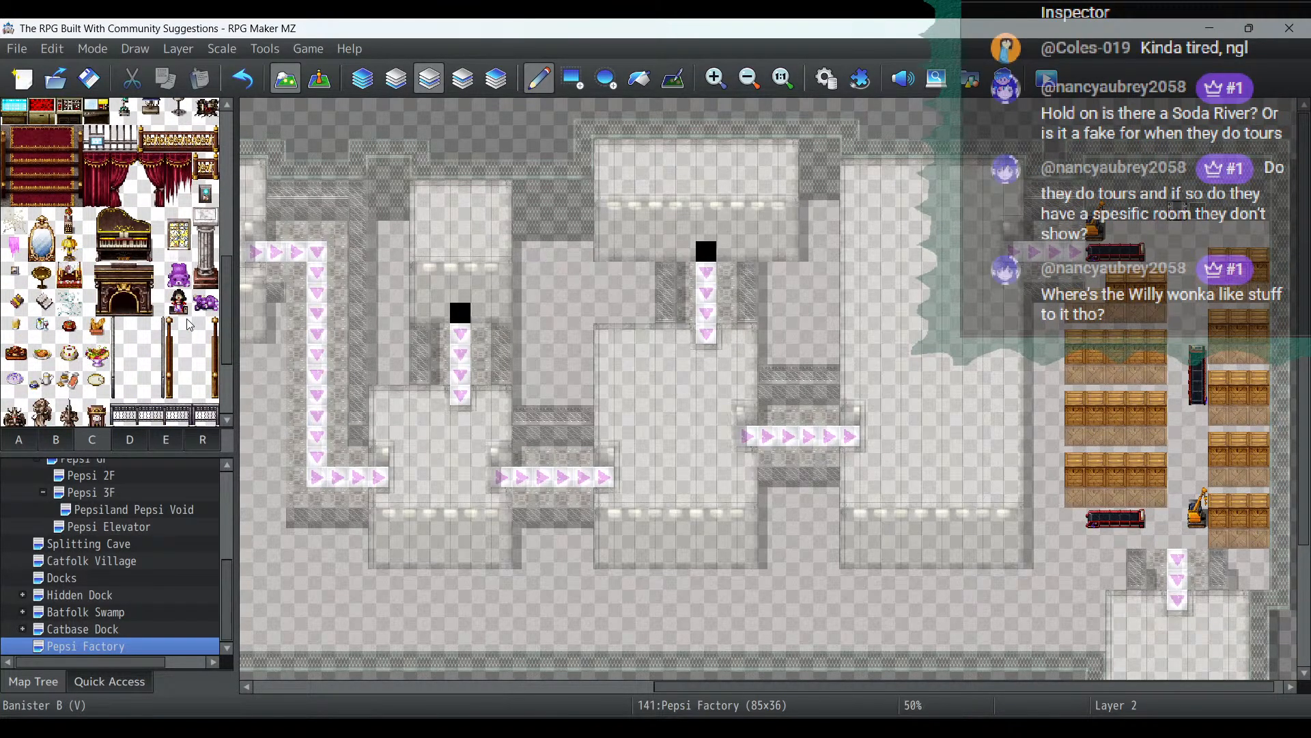
{"action": "left_click", "coordinate": [205, 193]}
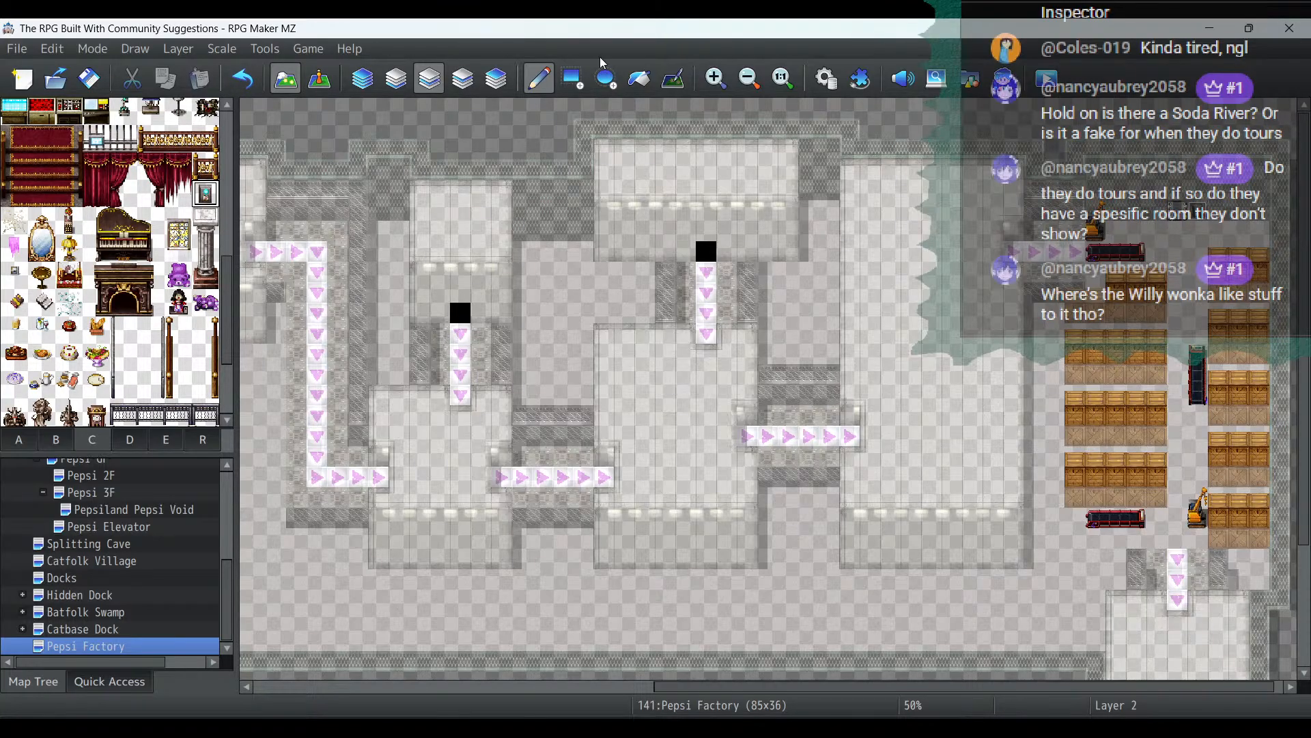
{"action": "left_click", "coordinate": [318, 81]}
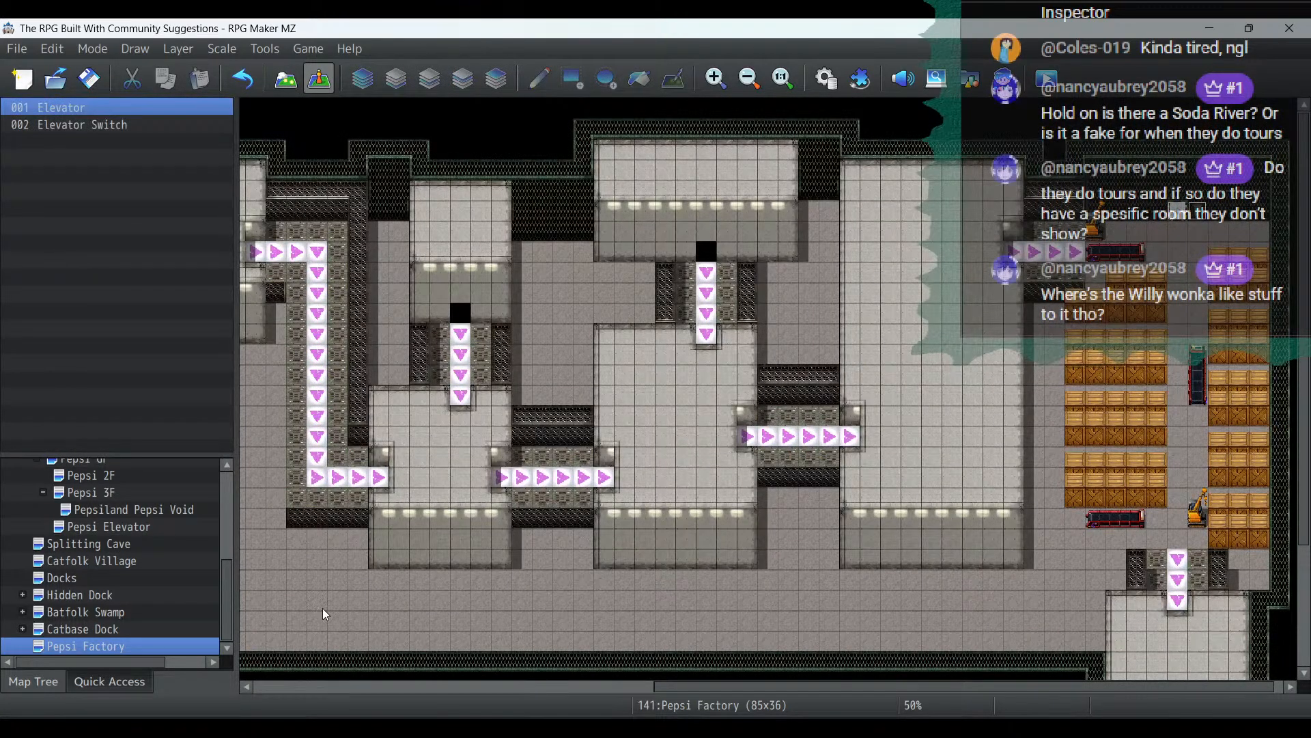
In the Pepsi Elevator map's EV002, set the page 1 3rd Floor condition to Pepsi HQ Floor = 3 and apply it
{"action": "left_click_drag", "start_coordinate": [49, 661], "coordinate": [75, 659]}
{"action": "scroll", "coordinate": [104, 581], "scroll_direction": "up", "scroll_amount": 1}
{"action": "left_click", "coordinate": [88, 560]}
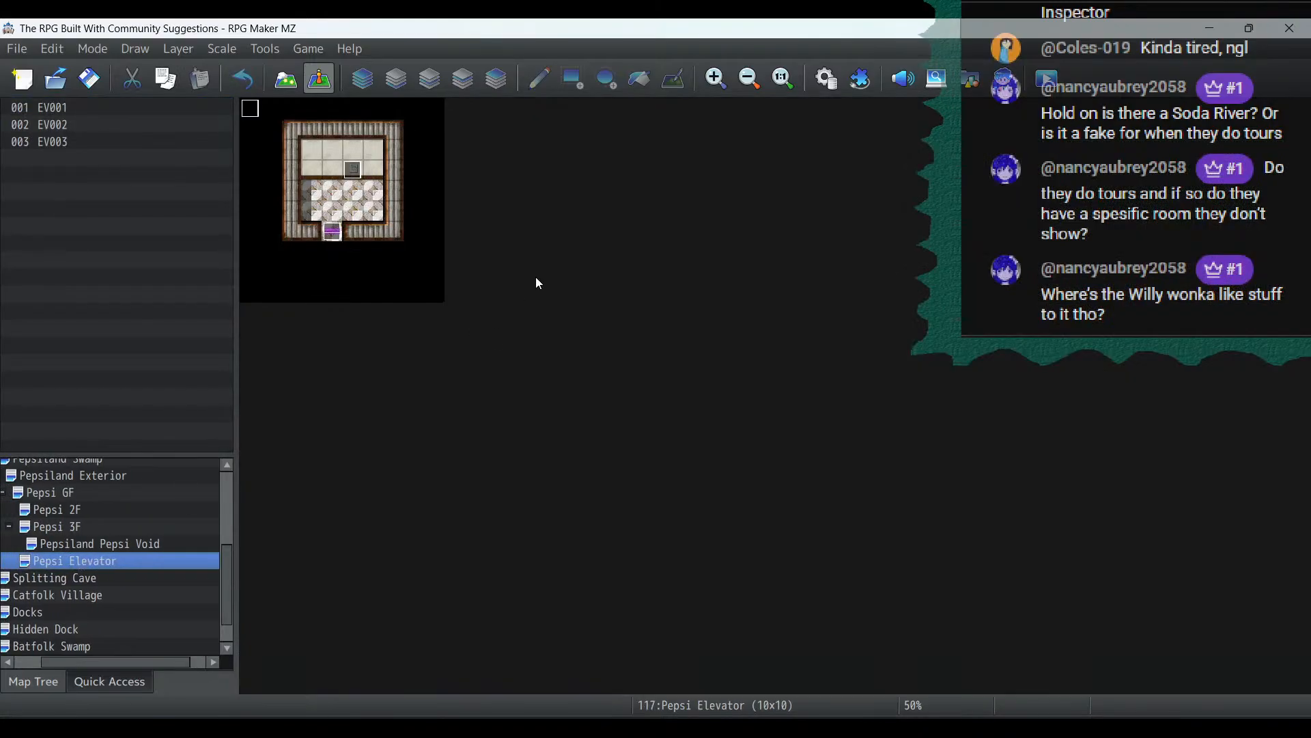
{"action": "double_click", "coordinate": [352, 168]}
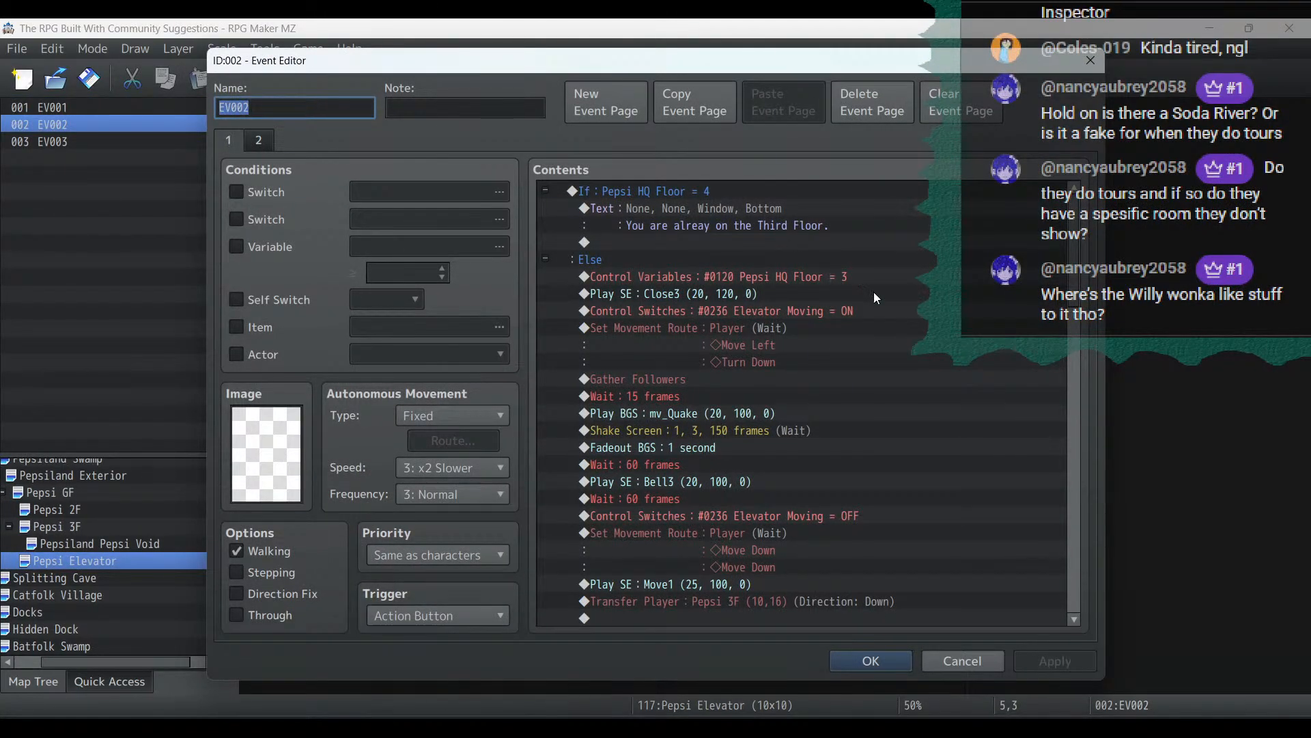
{"action": "scroll", "coordinate": [874, 293], "scroll_direction": "up", "scroll_amount": 3}
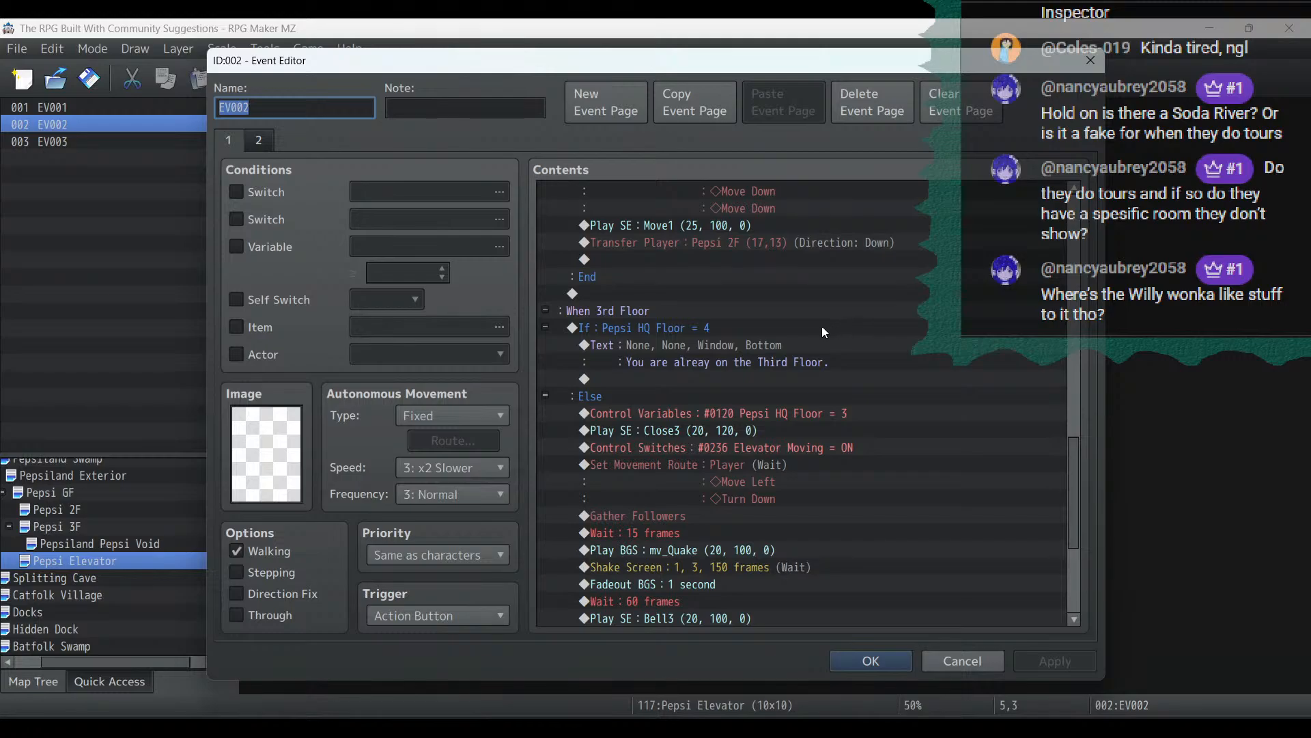
{"action": "left_click", "coordinate": [804, 328]}
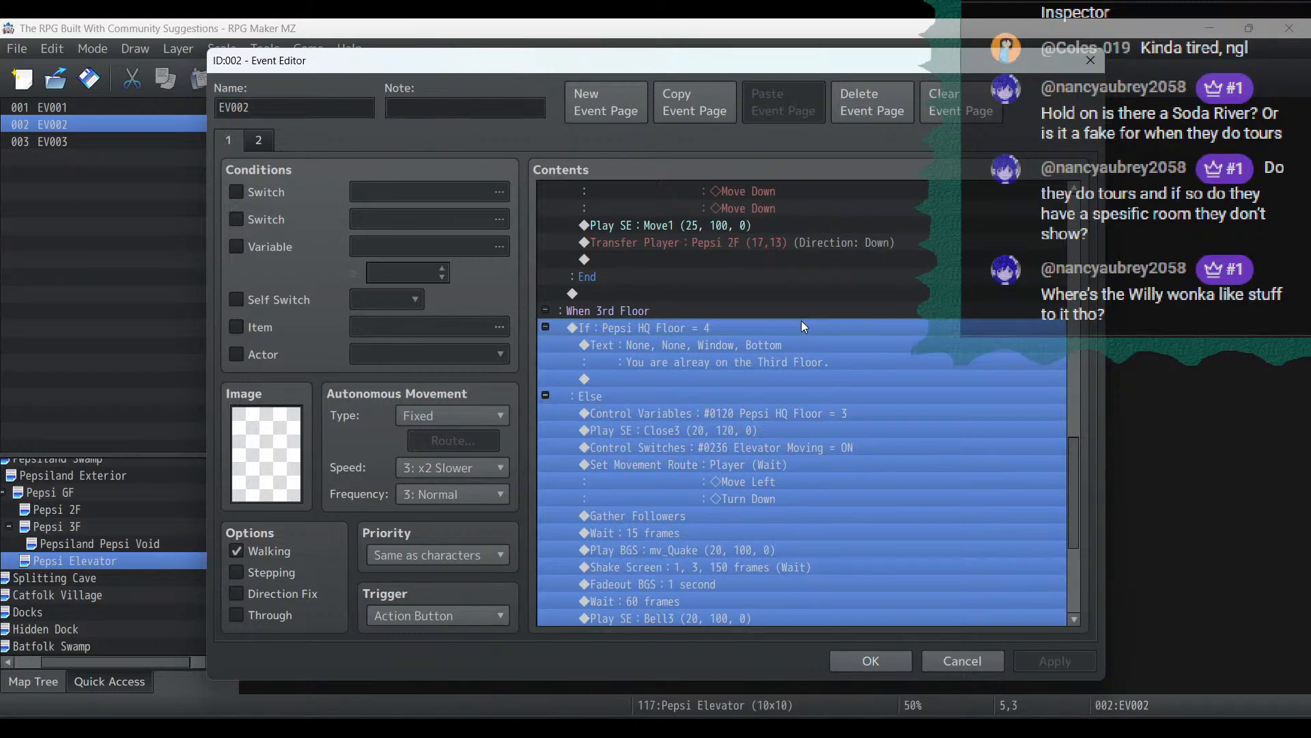
{"action": "double_click", "coordinate": [721, 331]}
{"action": "left_click", "coordinate": [870, 544]}
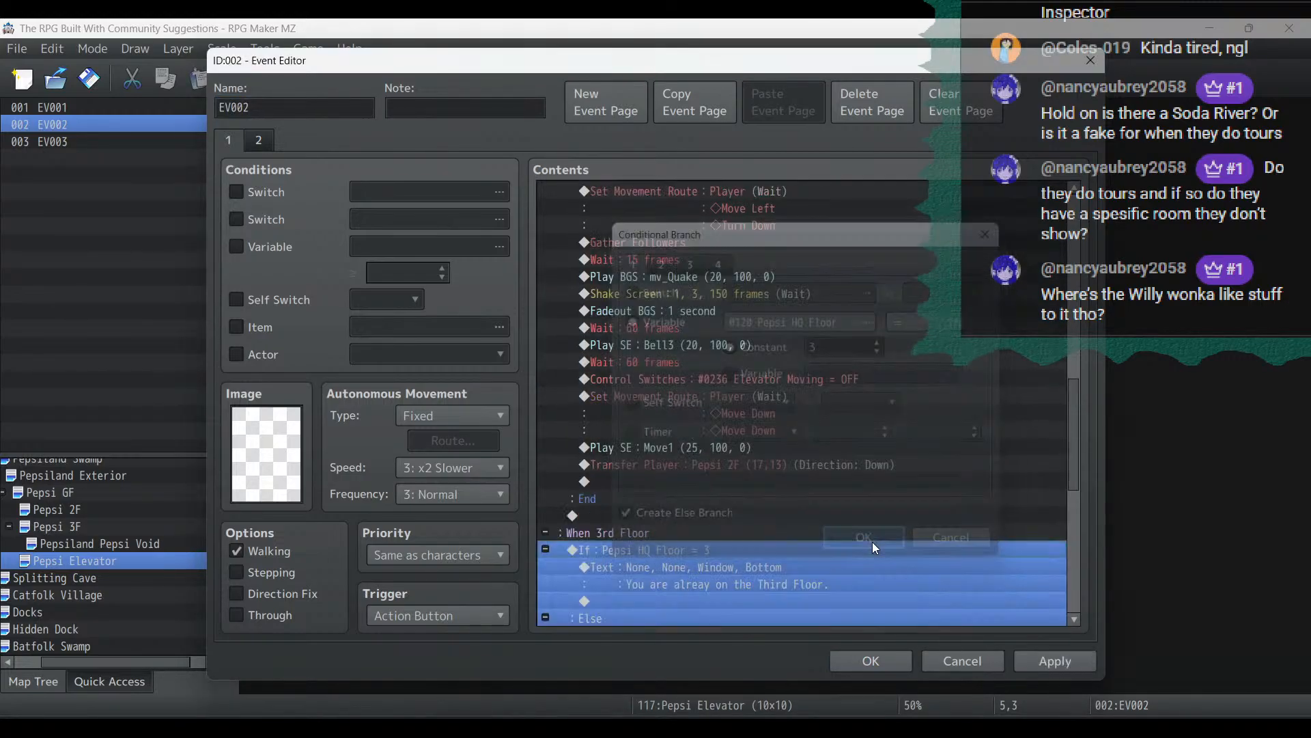
{"action": "scroll", "coordinate": [945, 529], "scroll_direction": "down", "scroll_amount": 3}
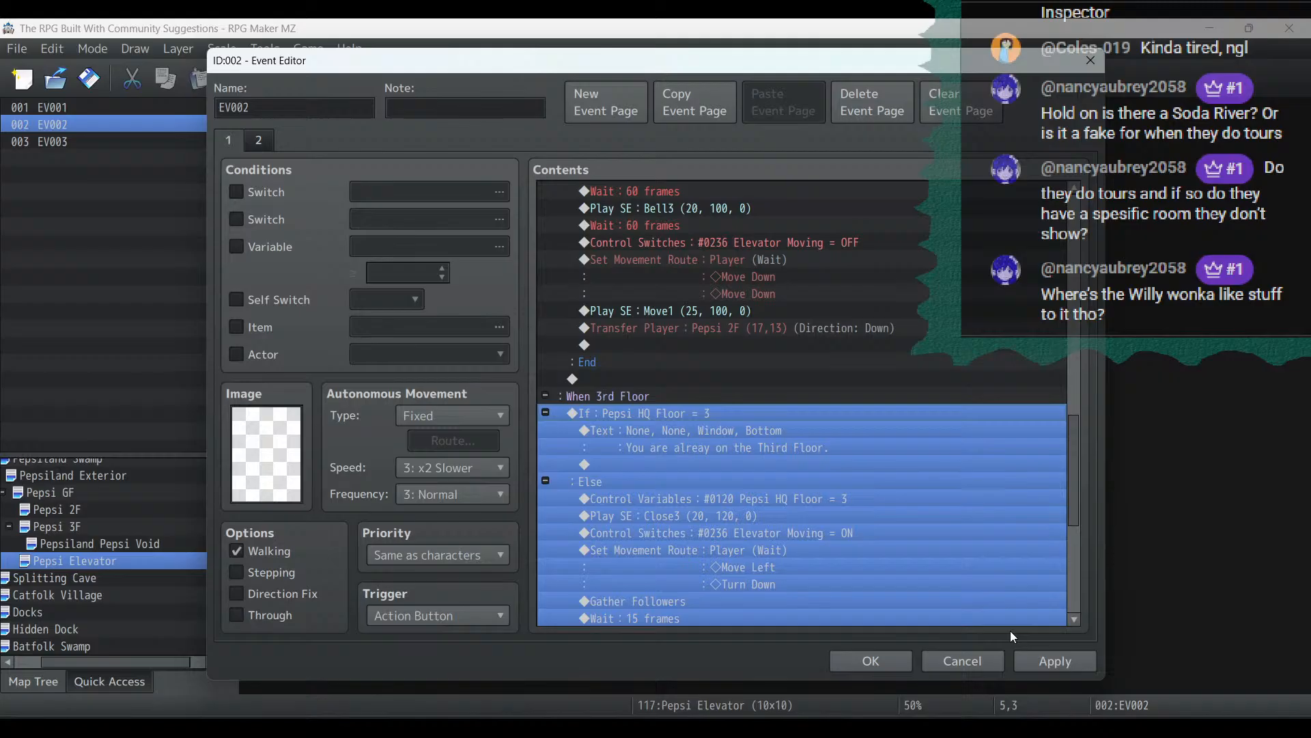
{"action": "left_click", "coordinate": [1049, 658]}
On page 2 of EV002, set the 3rd Floor condition to Pepsi HQ Floor = 3
{"action": "left_click", "coordinate": [258, 141]}
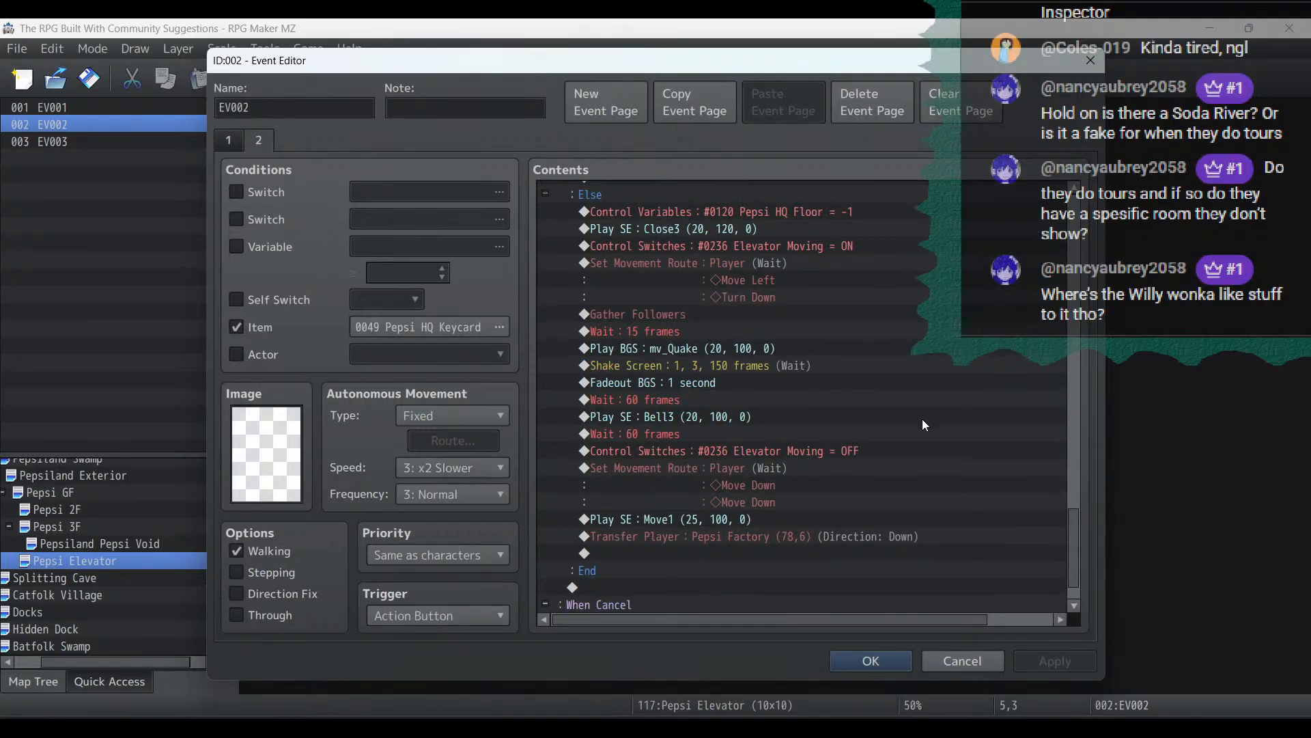
{"action": "scroll", "coordinate": [919, 421], "scroll_direction": "up", "scroll_amount": 4}
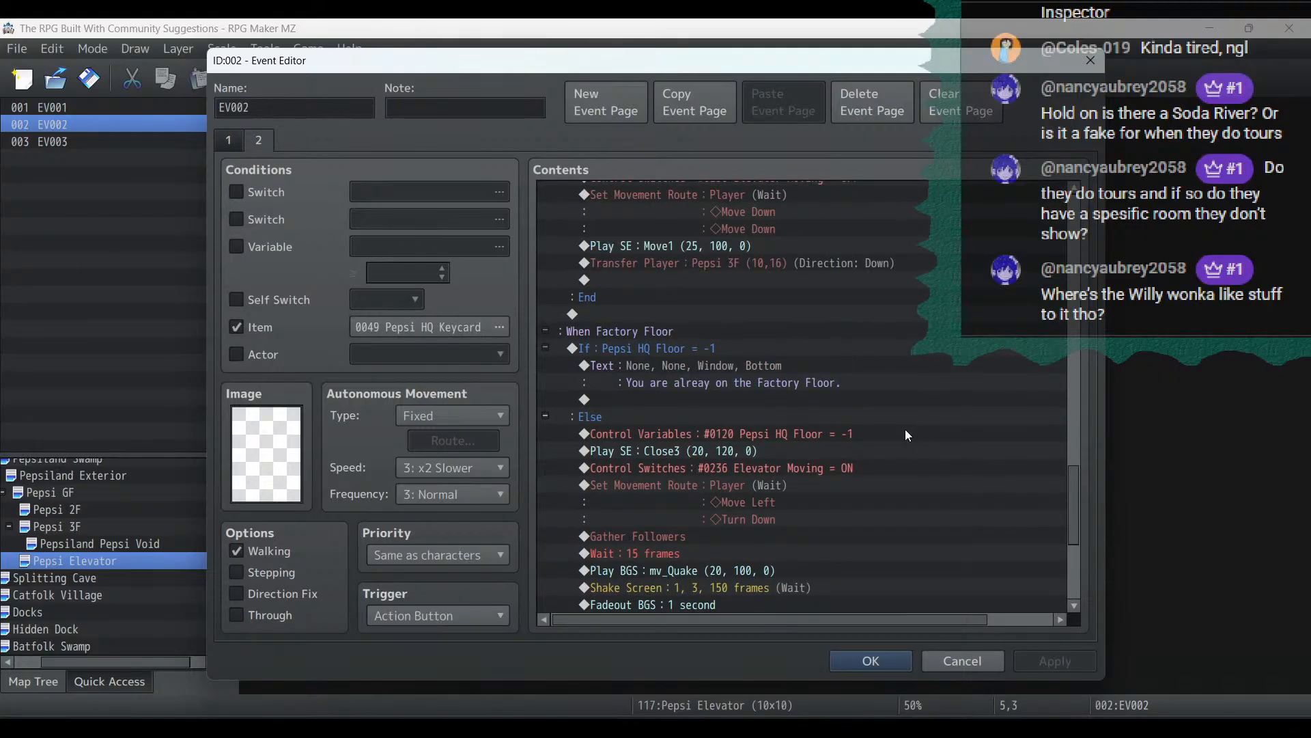
{"action": "scroll", "coordinate": [809, 427], "scroll_direction": "up", "scroll_amount": 3}
{"action": "scroll", "coordinate": [807, 420], "scroll_direction": "up", "scroll_amount": 5}
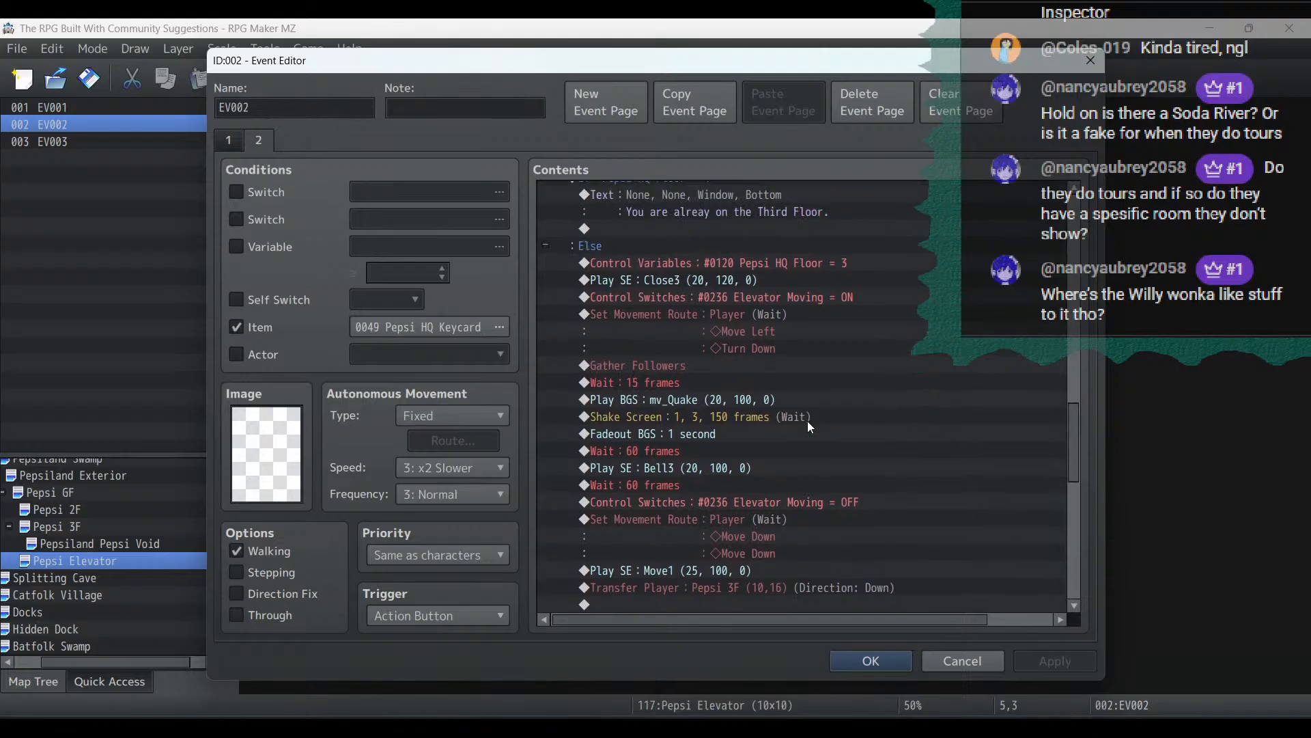
{"action": "double_click", "coordinate": [716, 244]}
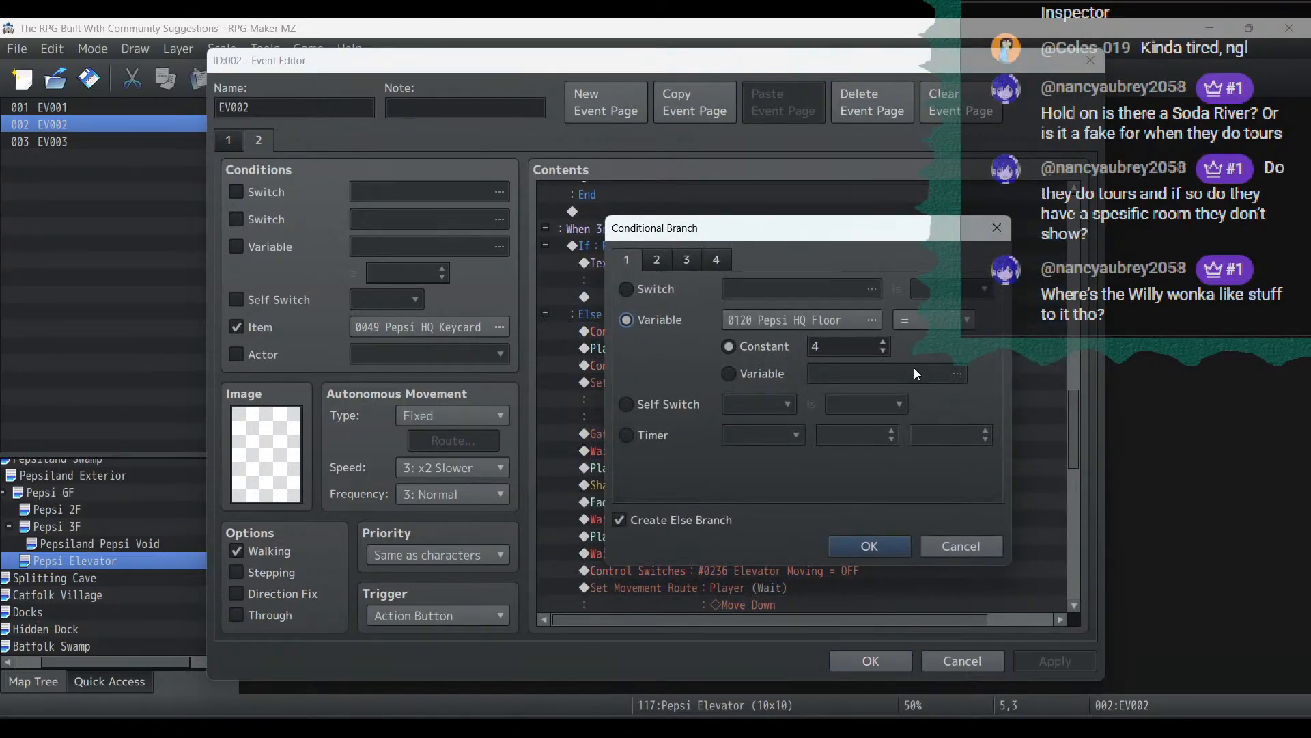
{"action": "left_click", "coordinate": [883, 351]}
{"action": "left_click", "coordinate": [875, 545]}
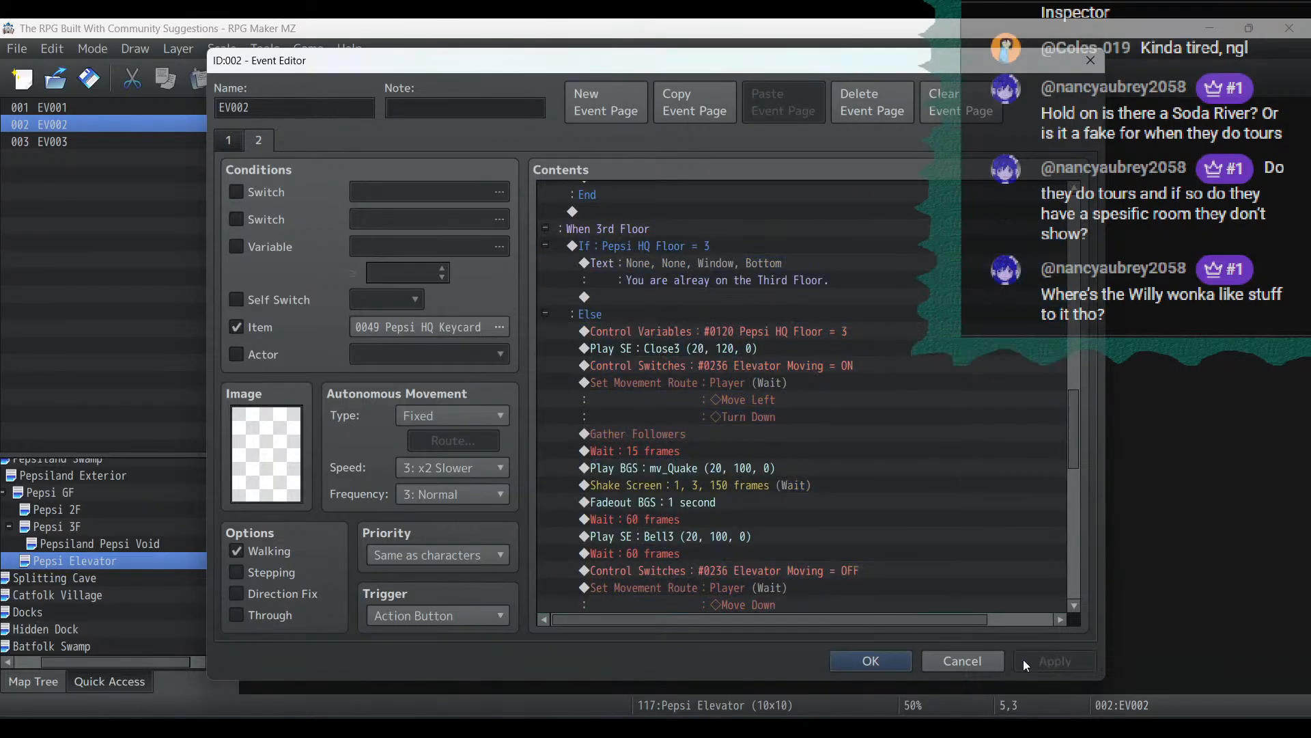
Switch to Notepad, delete the "fix floor 3 lock" and "factory floor switch invisible" notes, save the file, and close it
{"action": "key", "text": "alt+Tab"}
{"action": "key", "text": "ctrl+shift+Home"}
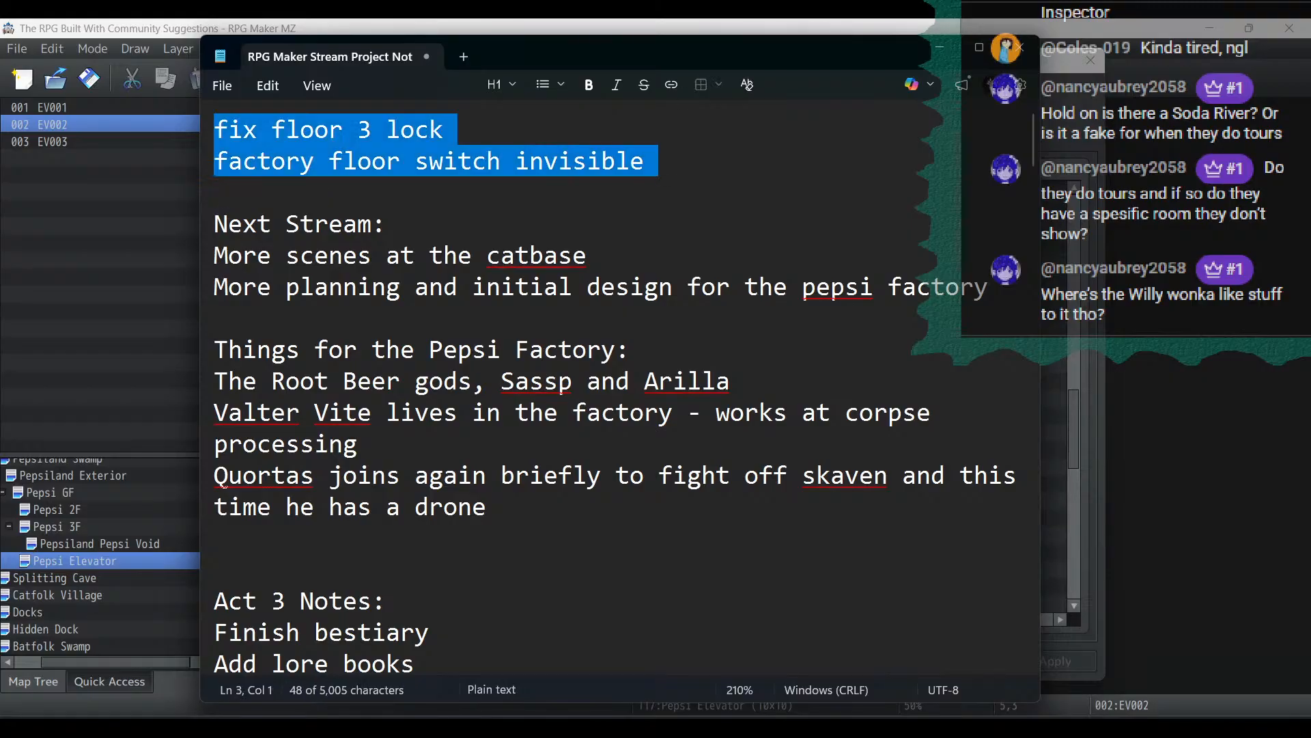
{"action": "key", "text": "BackSpace"}
{"action": "key", "text": "Delete"}
{"action": "key", "text": "Delete"}
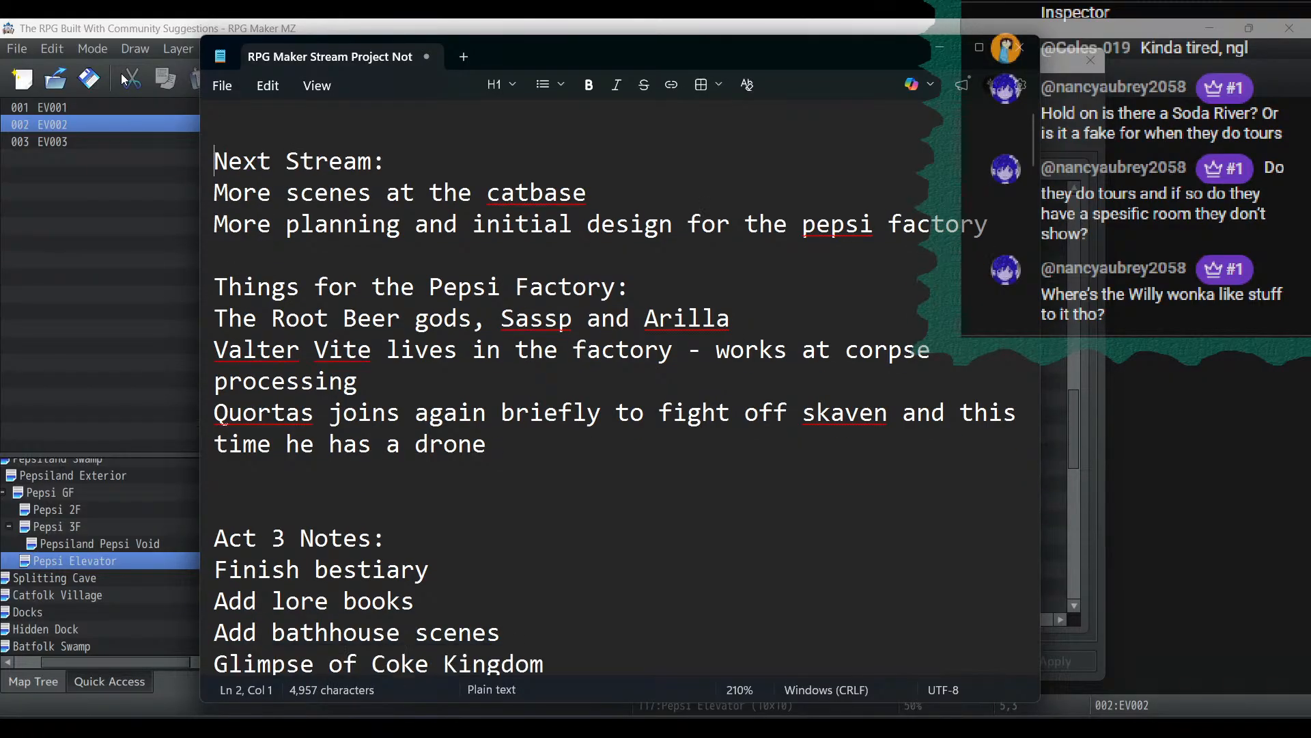
{"action": "left_click", "coordinate": [222, 85]}
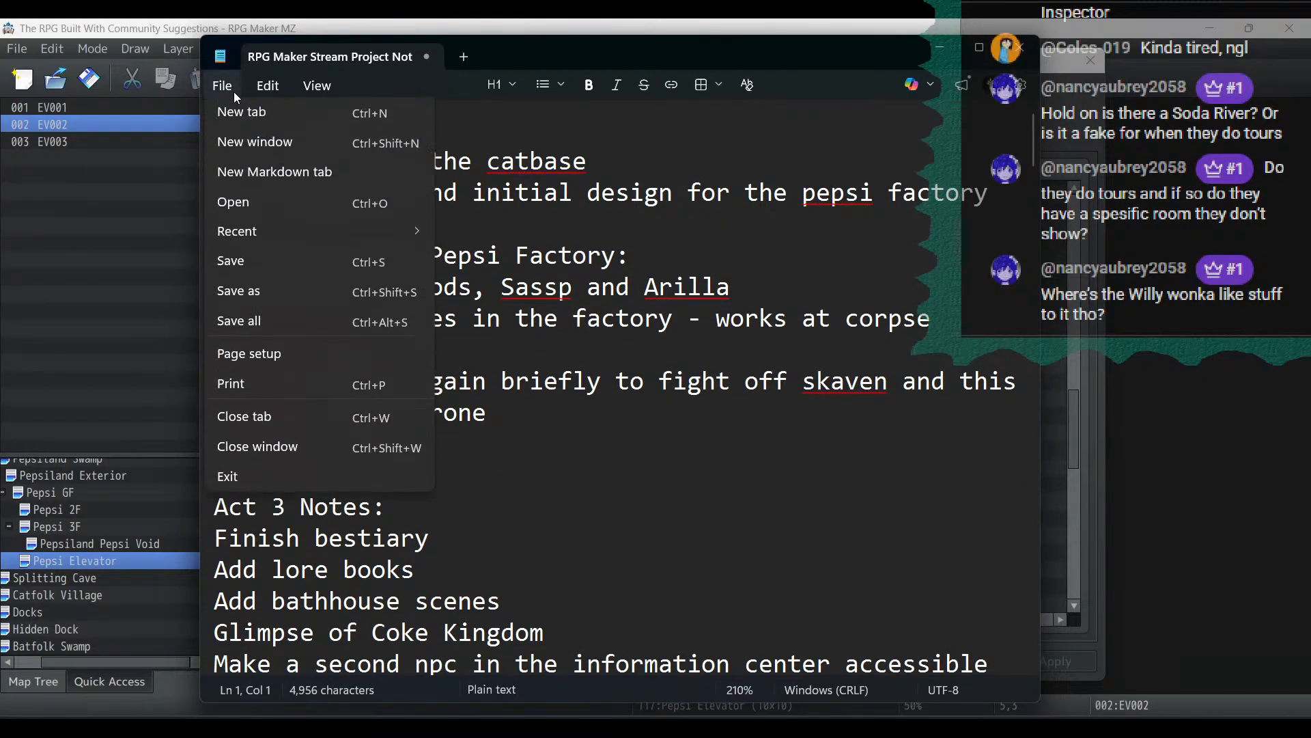
{"action": "left_click", "coordinate": [254, 259]}
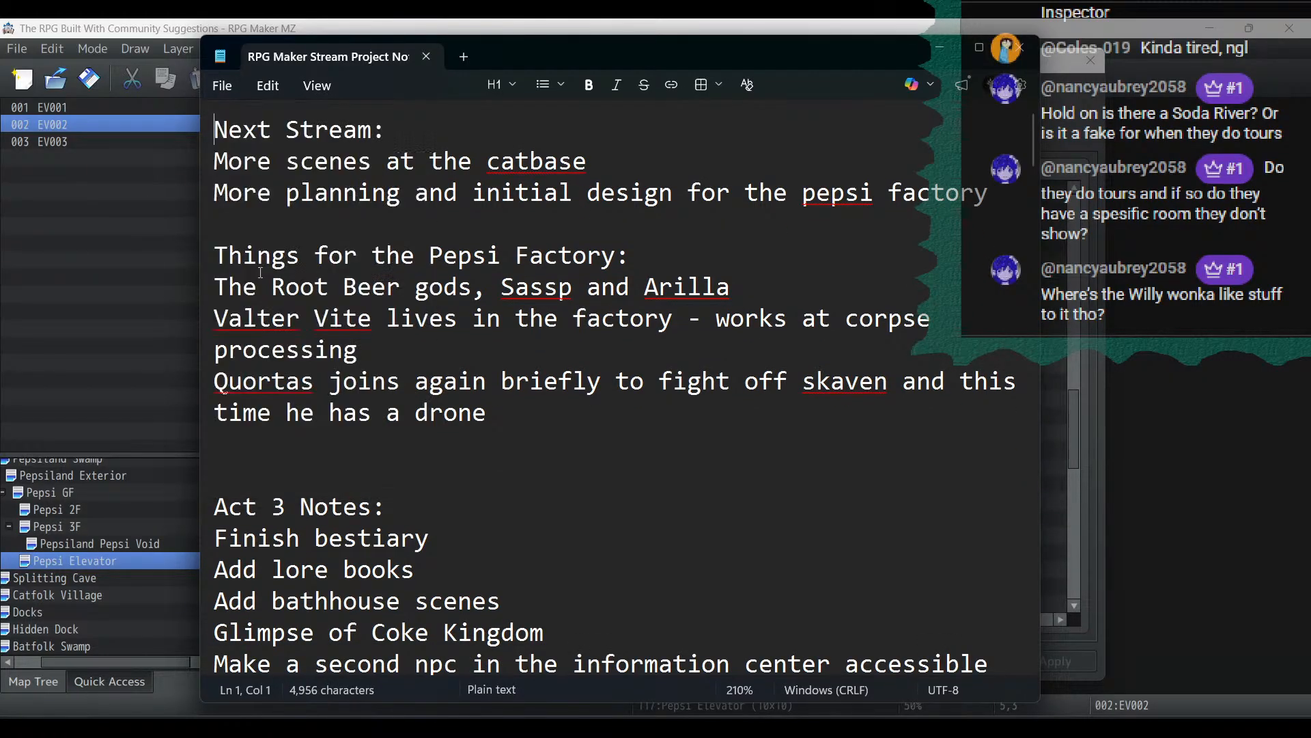
{"action": "left_click", "coordinate": [1020, 47]}
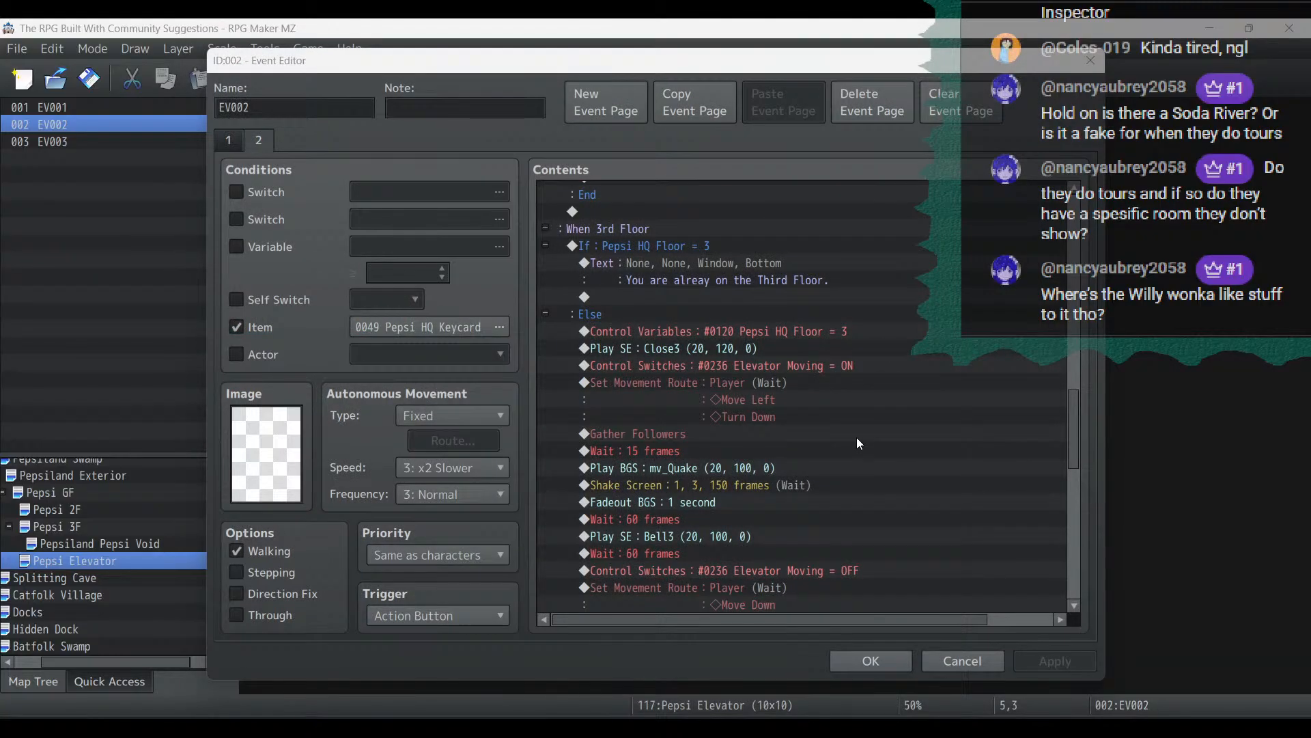
Close EV002, review EV001 on the Pepsi Elevator map, and check the Elevator event on the Pepsi GF map
{"action": "left_click", "coordinate": [883, 665]}
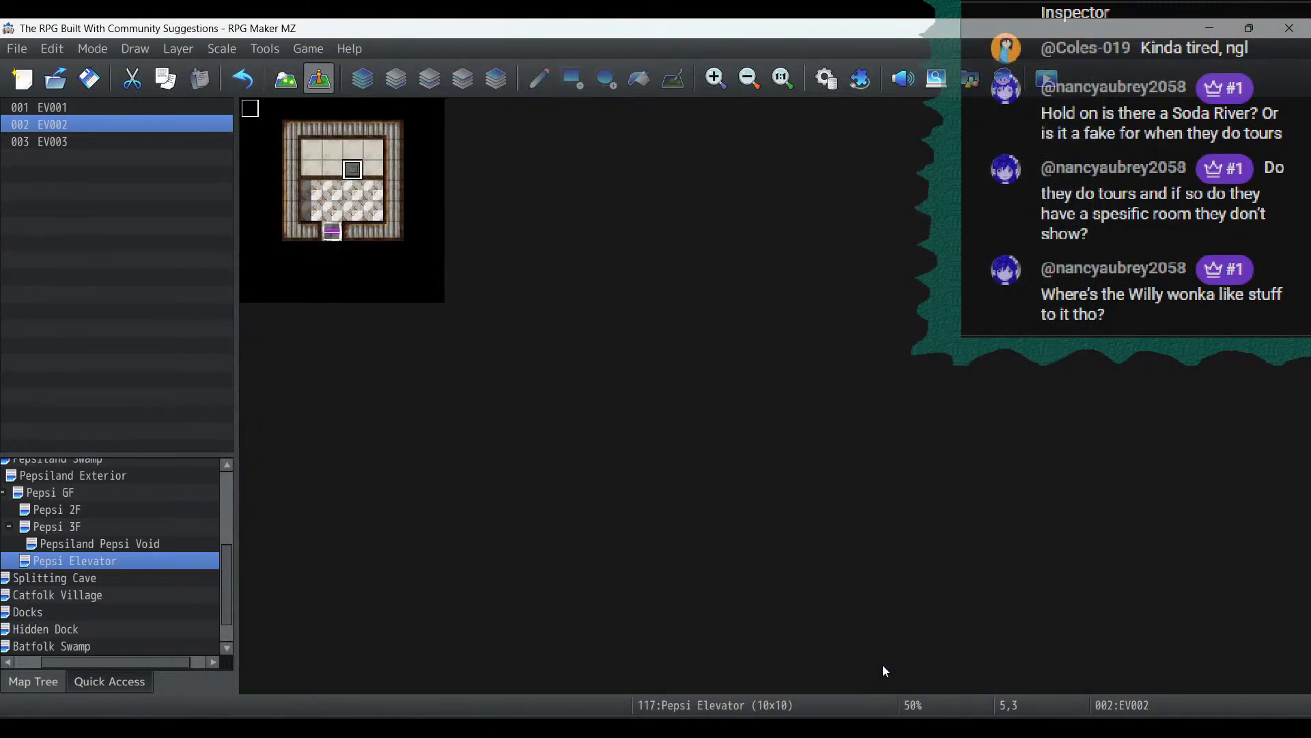
{"action": "double_click", "coordinate": [330, 231]}
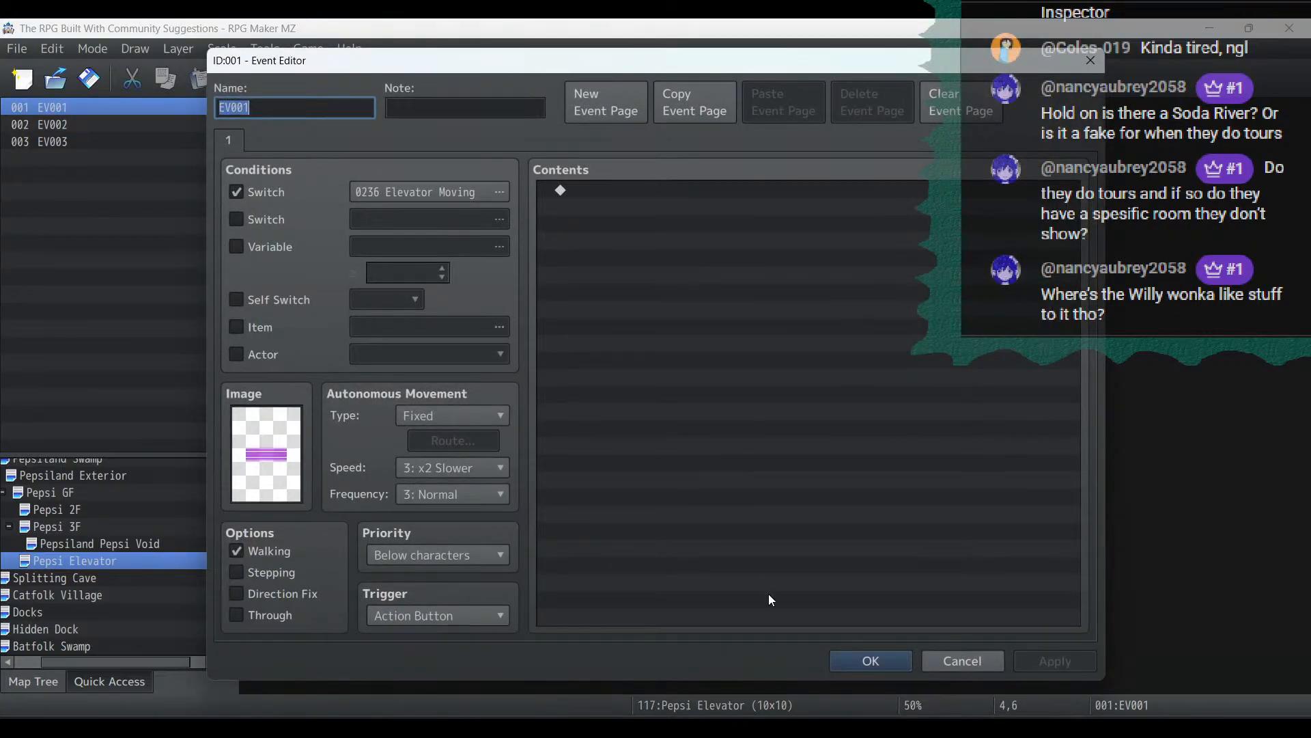
{"action": "left_click", "coordinate": [864, 661]}
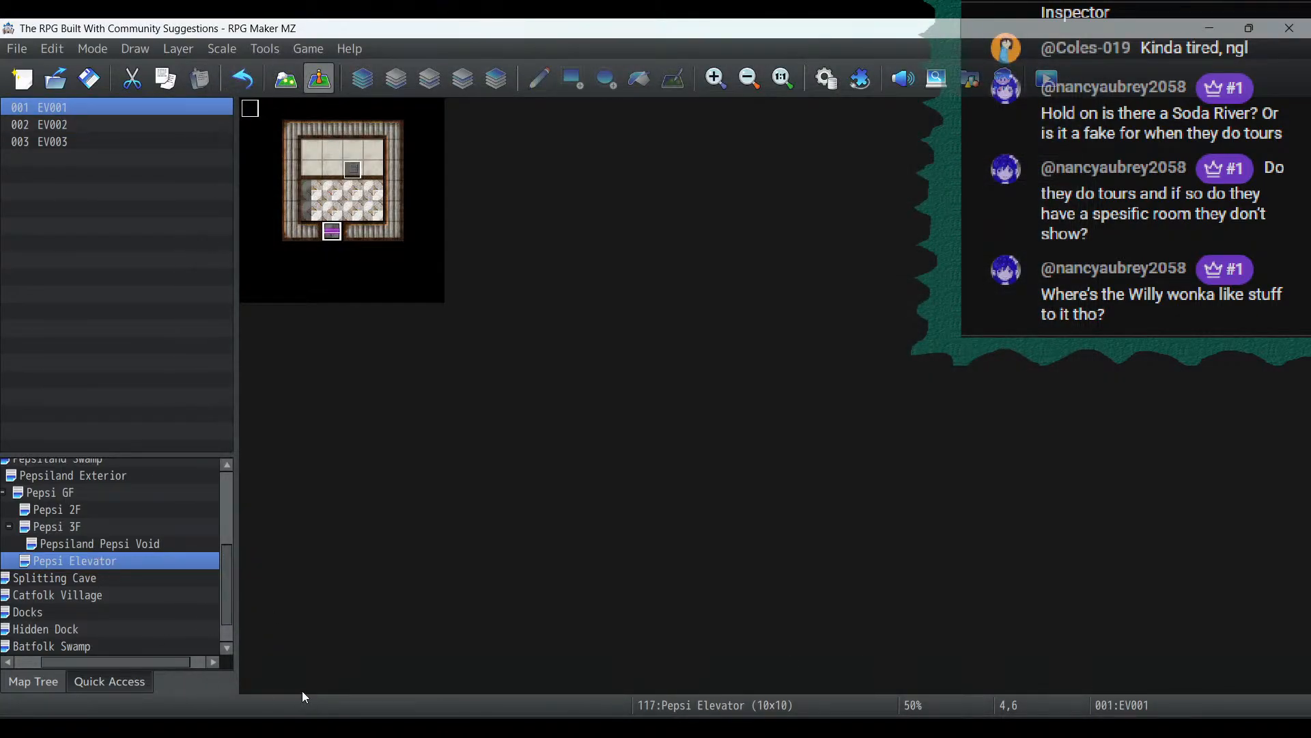
{"action": "left_click", "coordinate": [62, 492]}
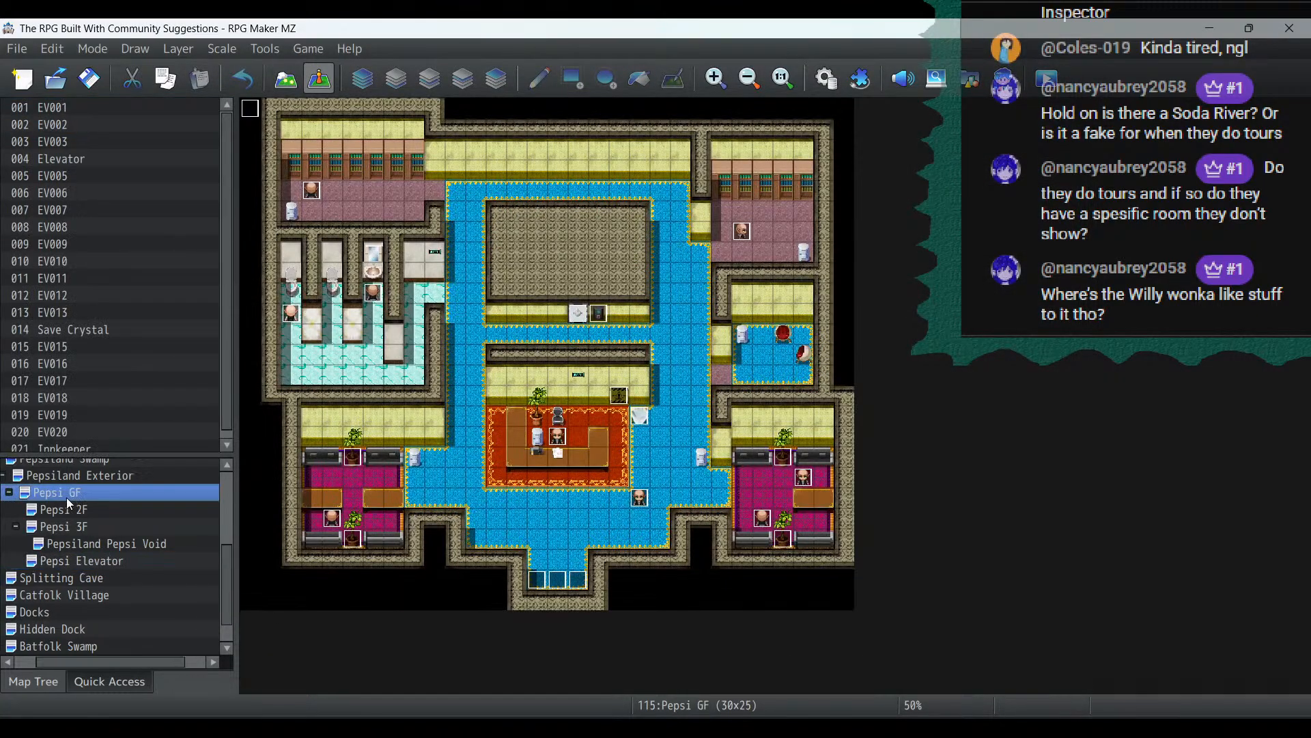
{"action": "double_click", "coordinate": [585, 319]}
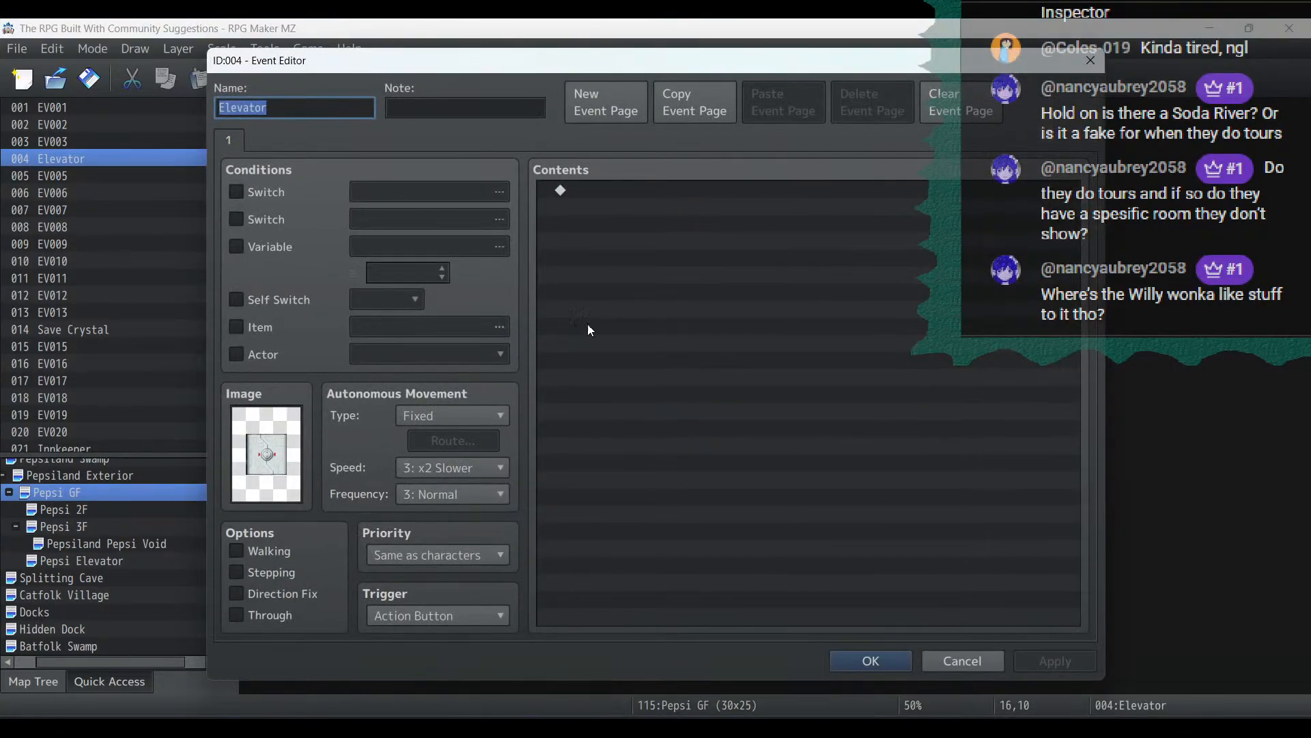
{"action": "left_click", "coordinate": [963, 662]}
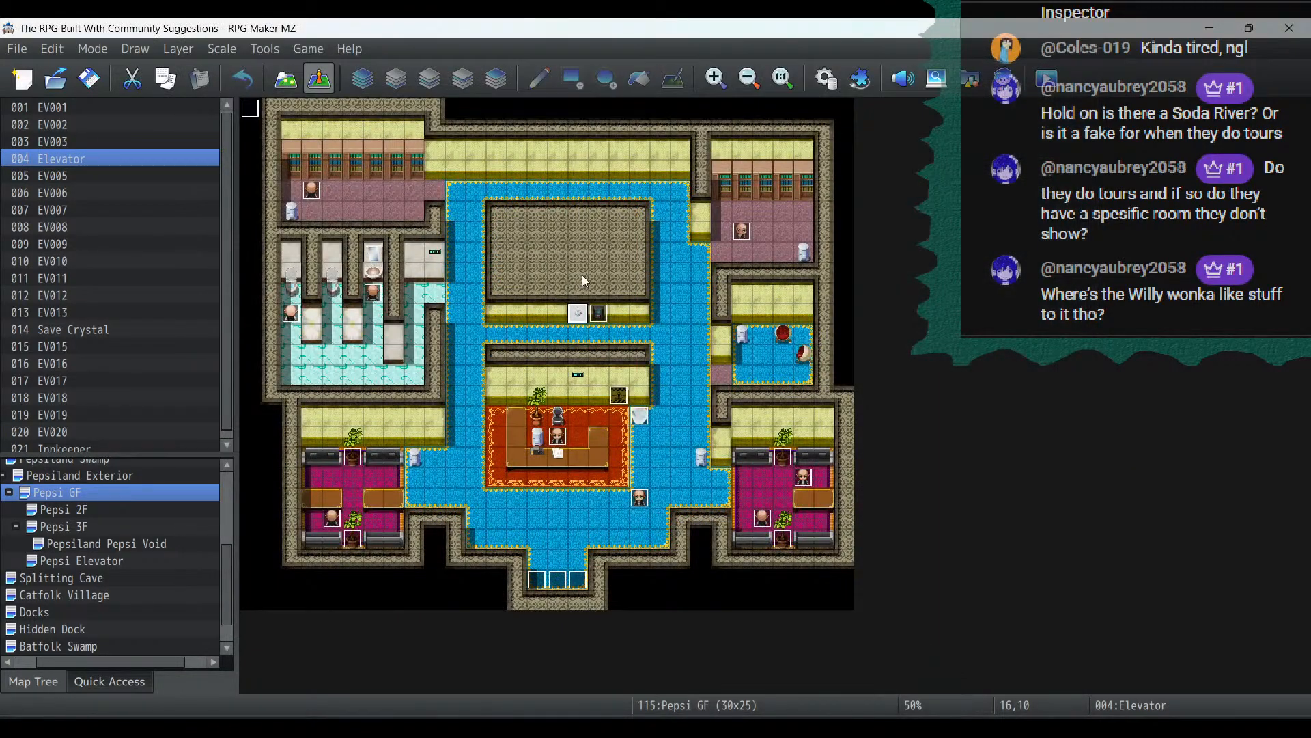
Open EV005 beside the Elevator event on the Pepsi GF map and review its transfer and player movement commands
{"action": "double_click", "coordinate": [591, 309]}
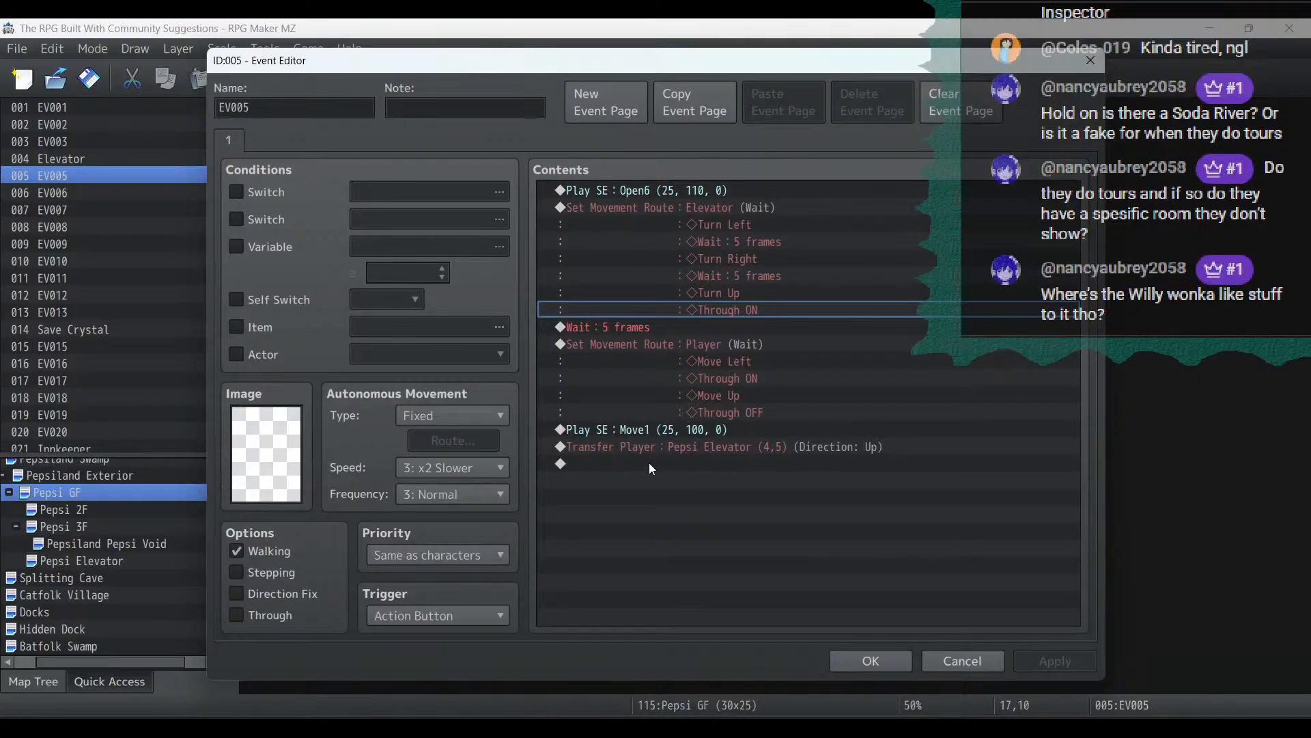
{"action": "right_click", "coordinate": [637, 451]}
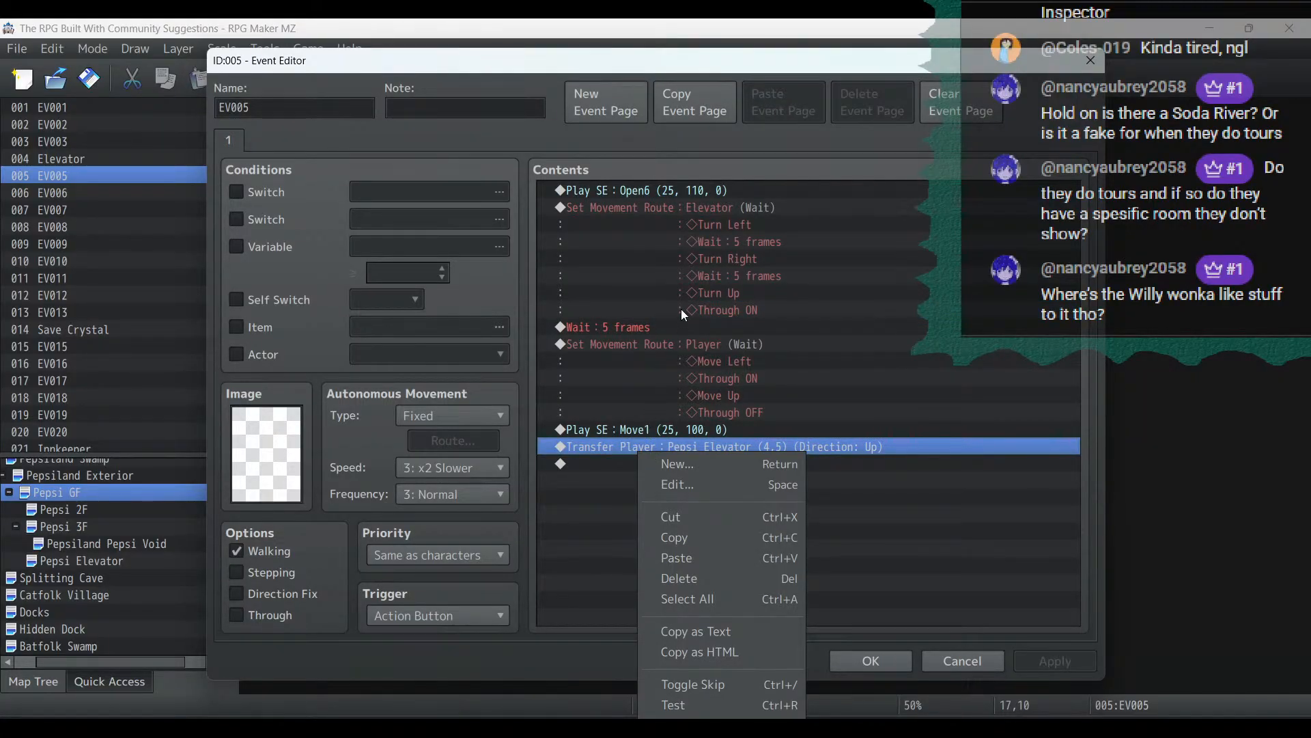
{"action": "left_click", "coordinate": [686, 343]}
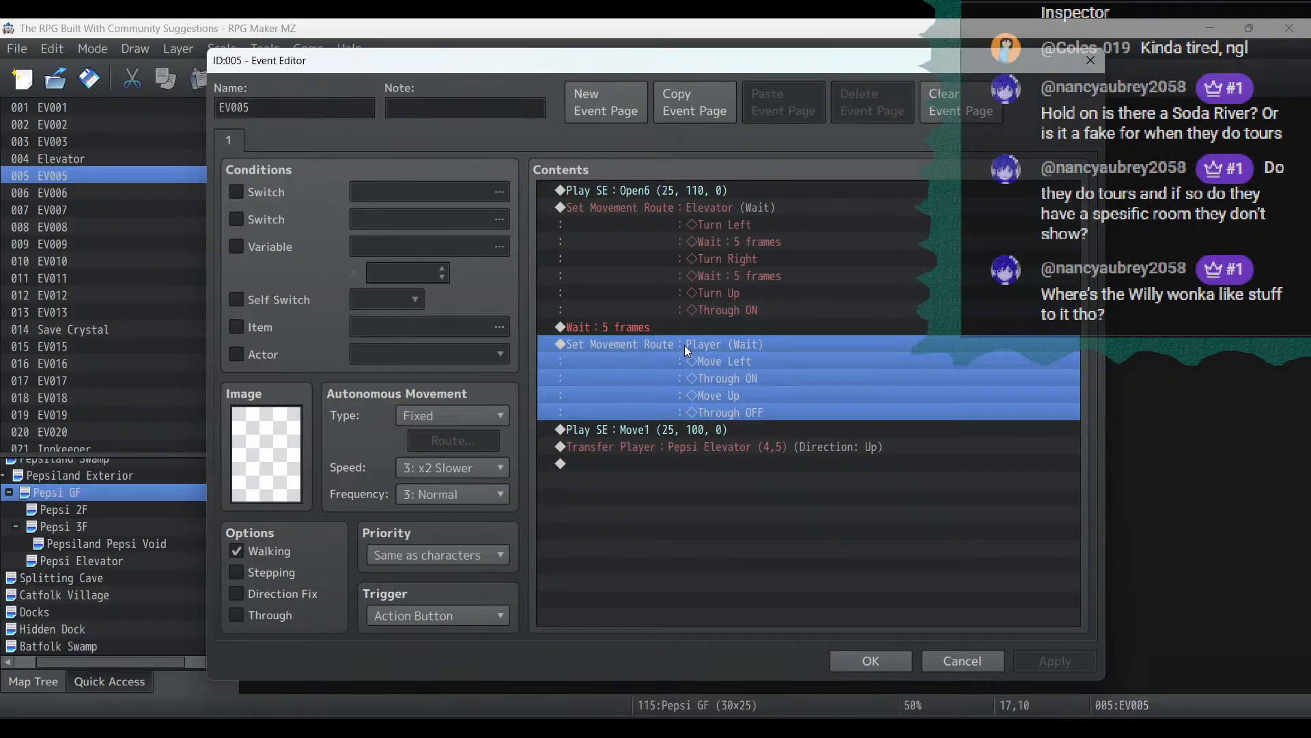
{"action": "right_click", "coordinate": [685, 343]}
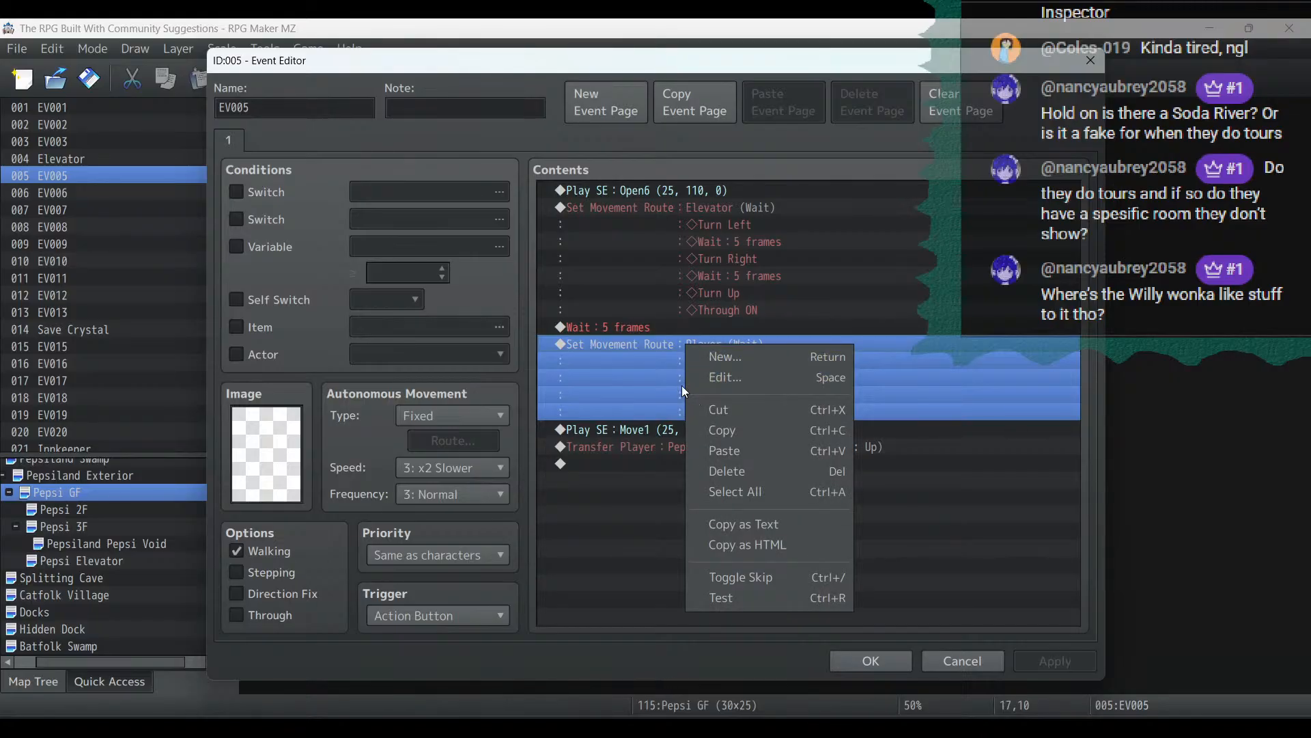
{"action": "left_click", "coordinate": [681, 385]}
{"action": "left_click", "coordinate": [702, 349]}
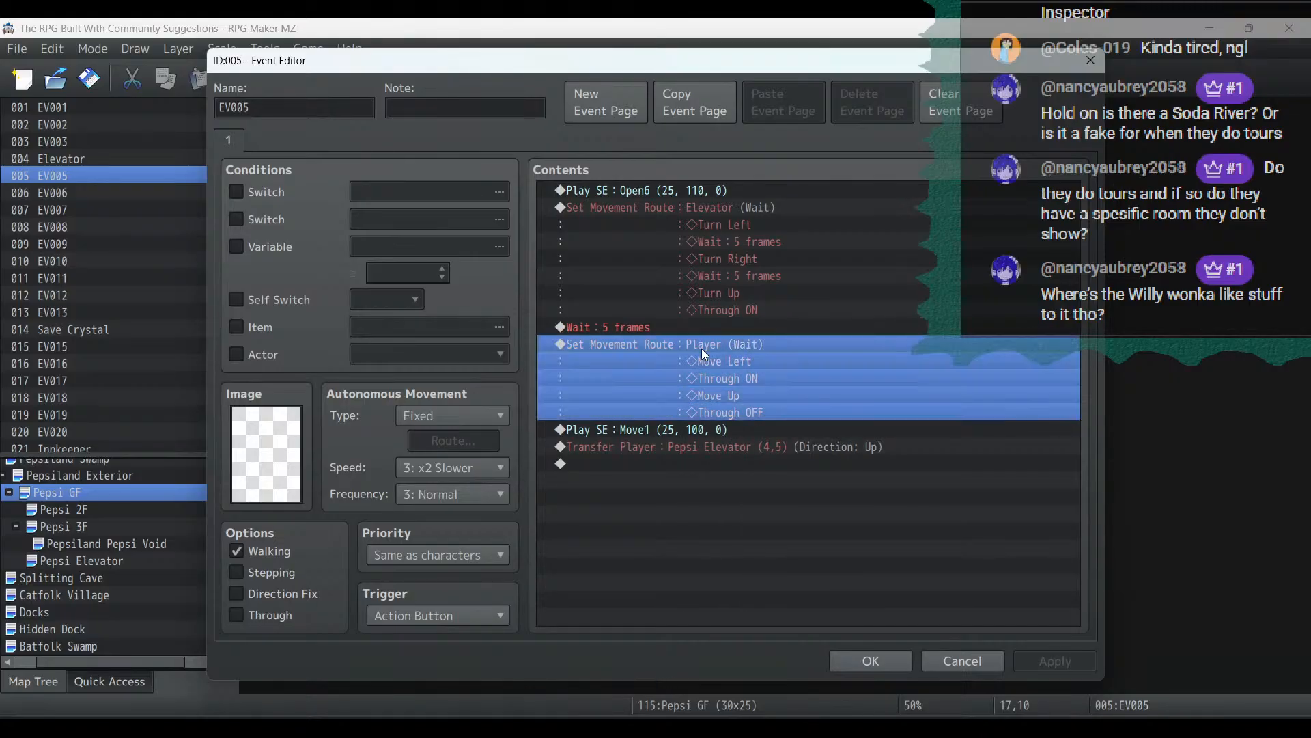
{"action": "right_click", "coordinate": [702, 348]}
{"action": "left_click", "coordinate": [730, 380]}
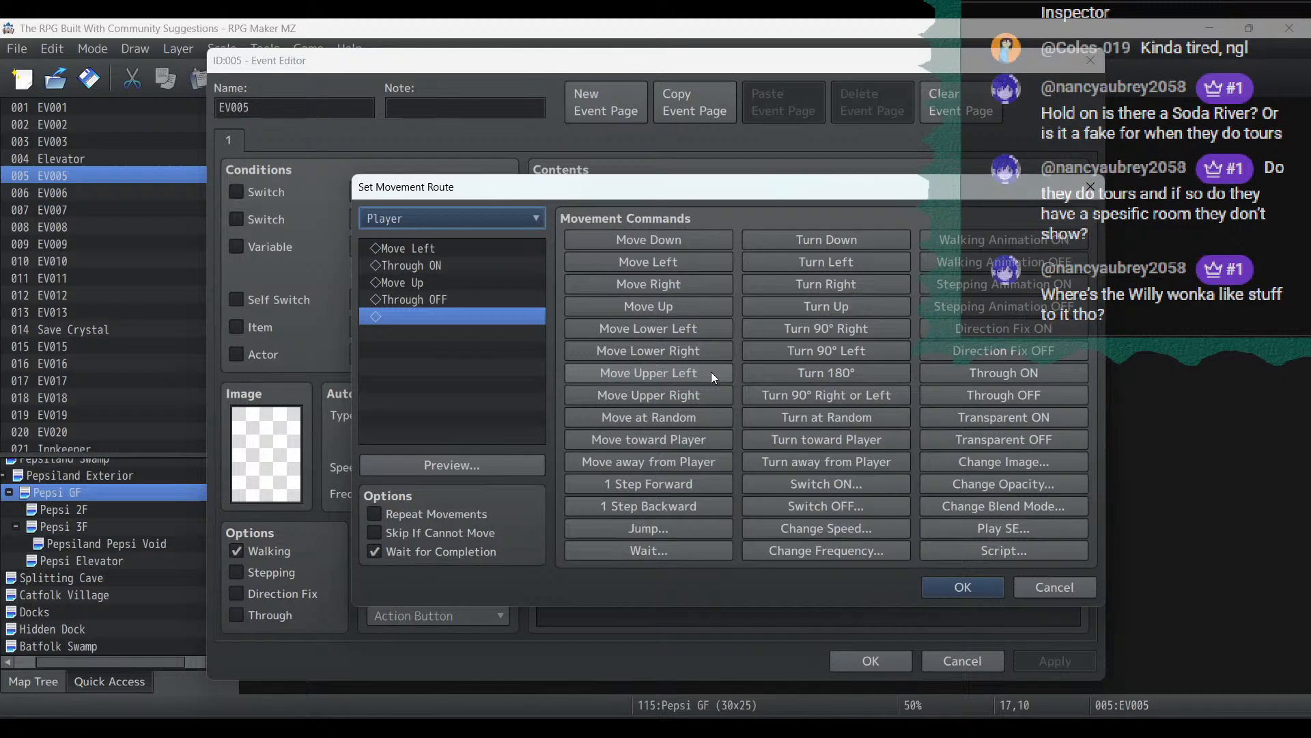
{"action": "left_click", "coordinate": [457, 281]}
{"action": "key", "text": "Delete"}
{"action": "key", "text": "Delete"}
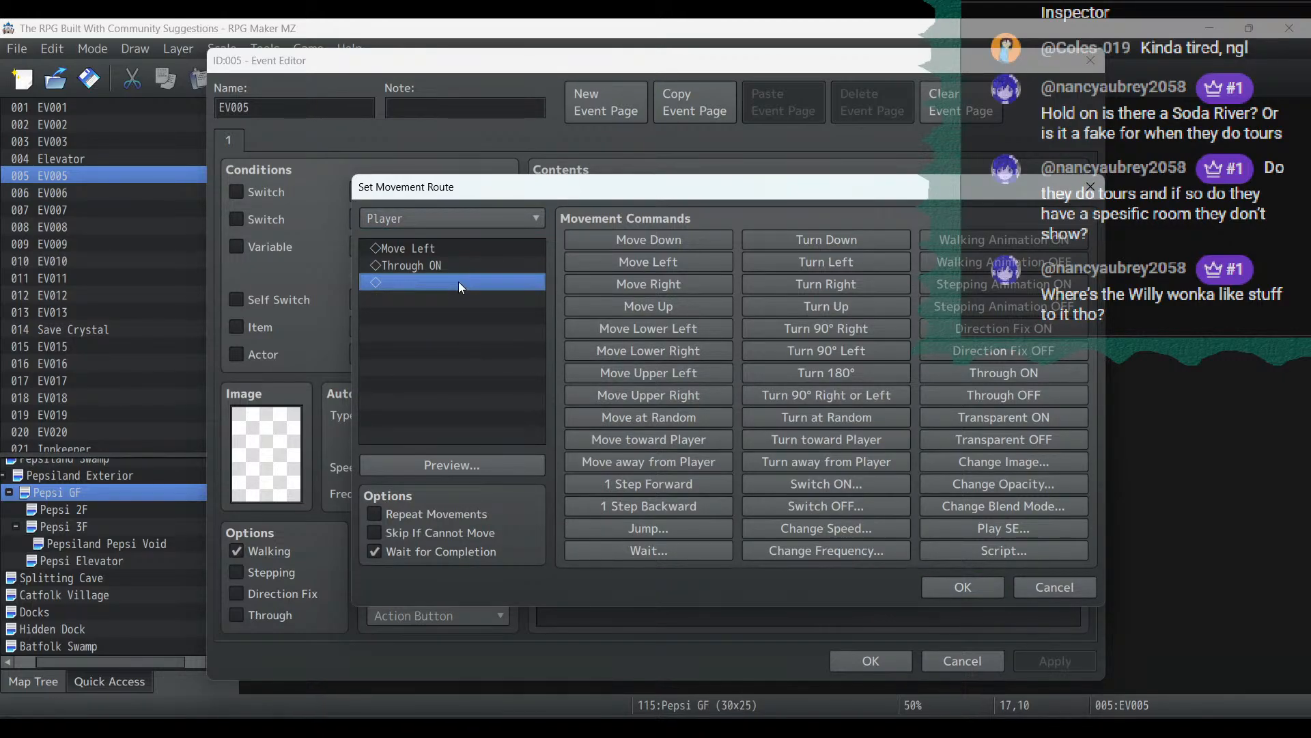
{"action": "left_click", "coordinate": [1039, 592]}
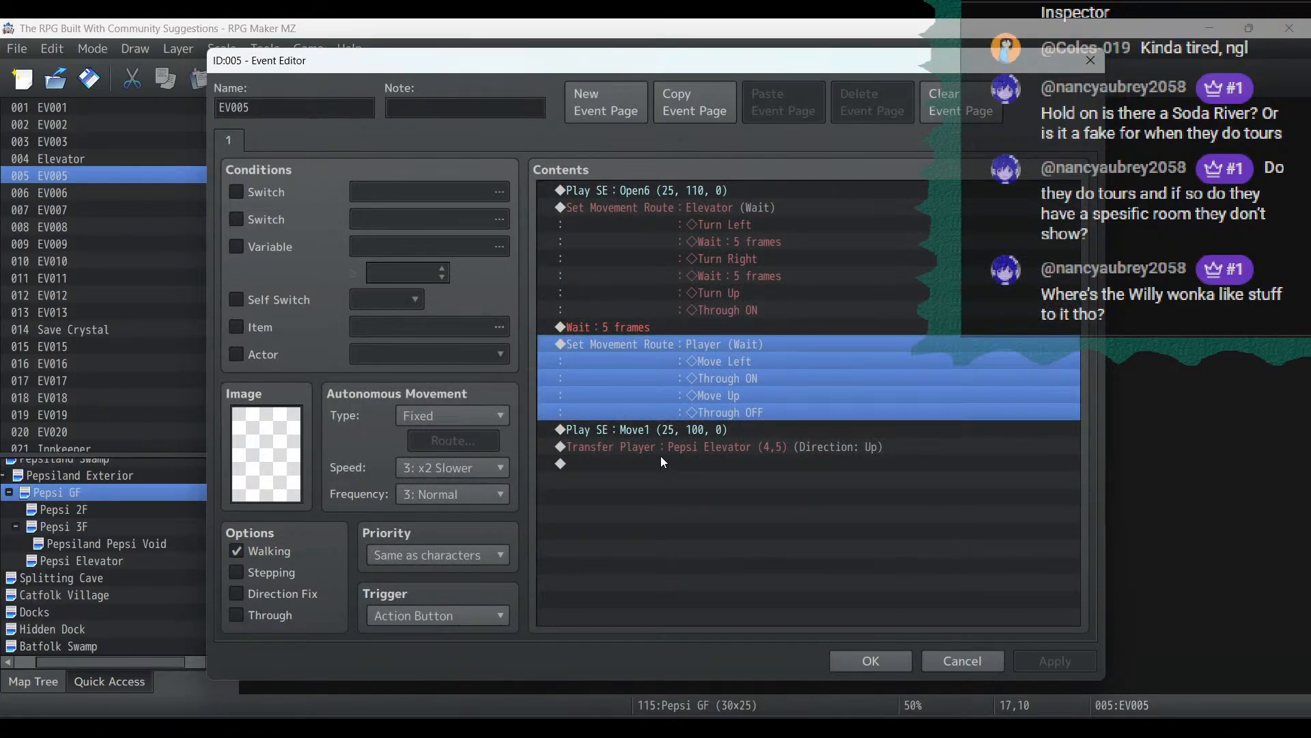
Insert a Control Variables command before EV005's Move1 sound effect, using the game data Map ID as its operand
{"action": "right_click", "coordinate": [653, 430]}
{"action": "left_click", "coordinate": [680, 438]}
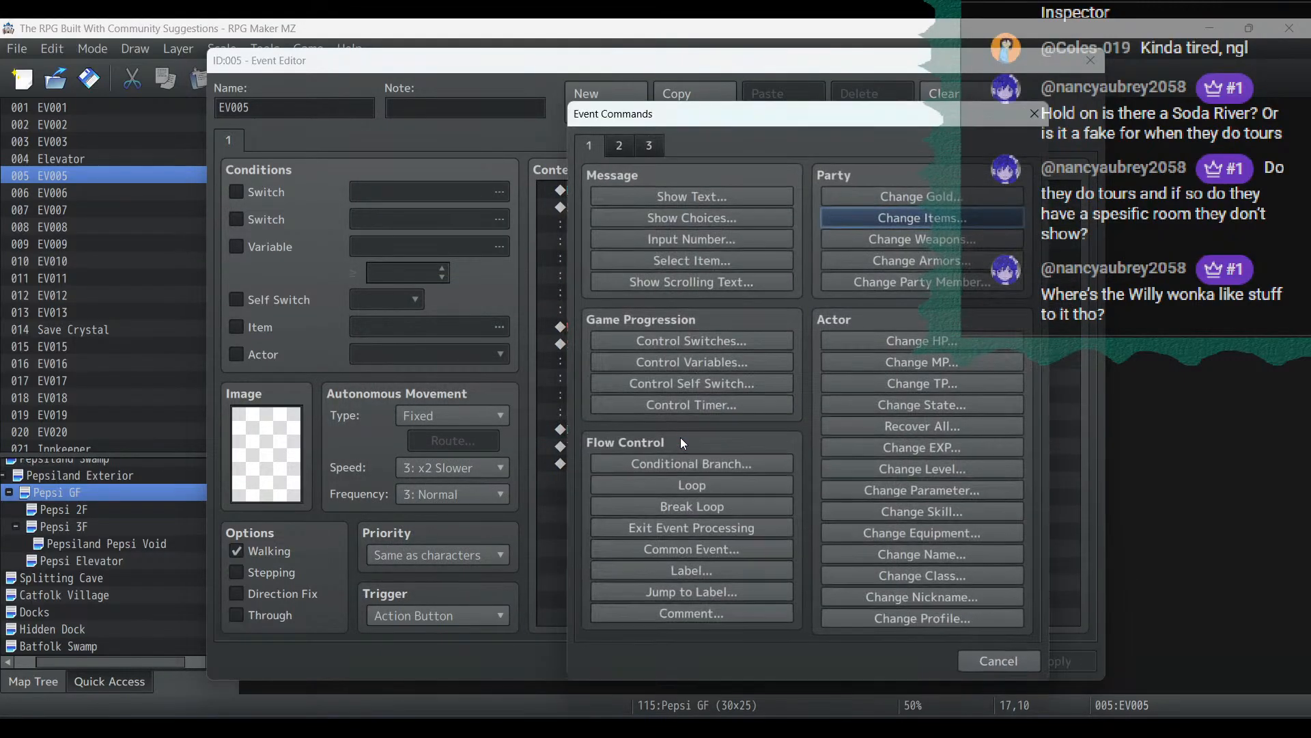
{"action": "left_click", "coordinate": [673, 364]}
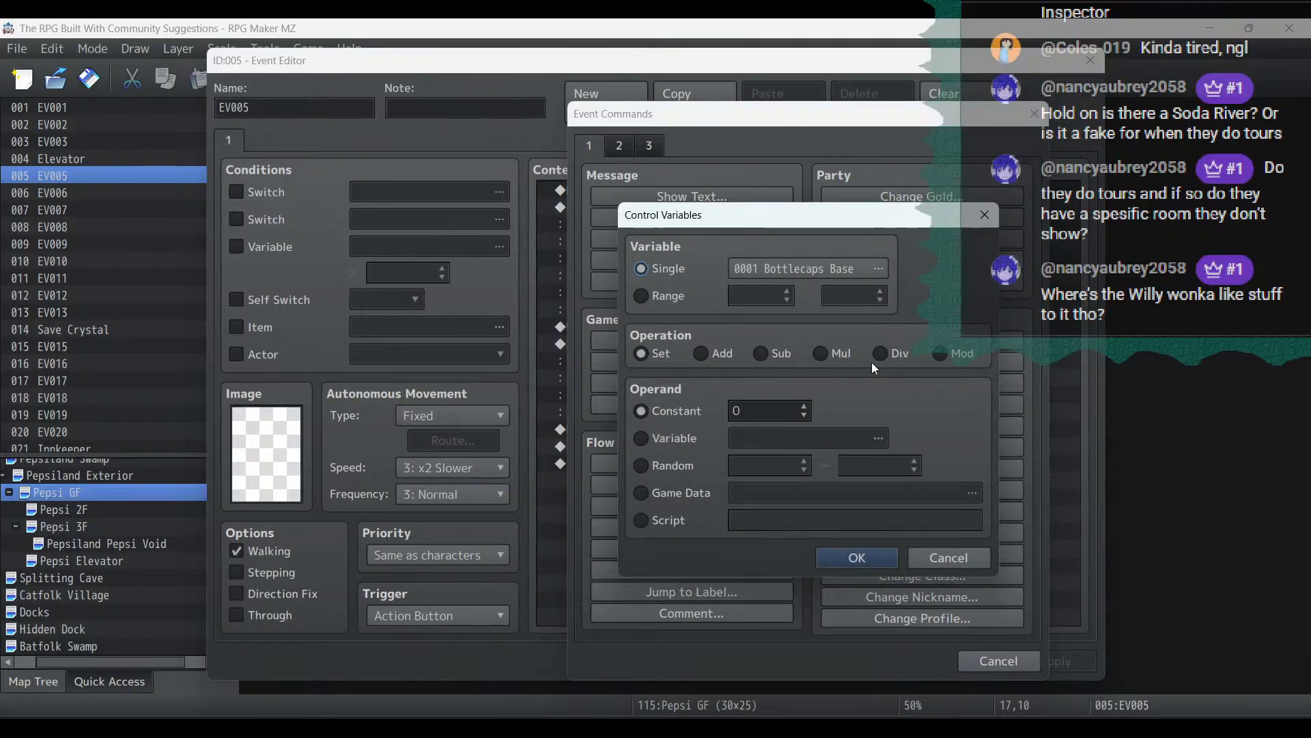
{"action": "left_click", "coordinate": [688, 495]}
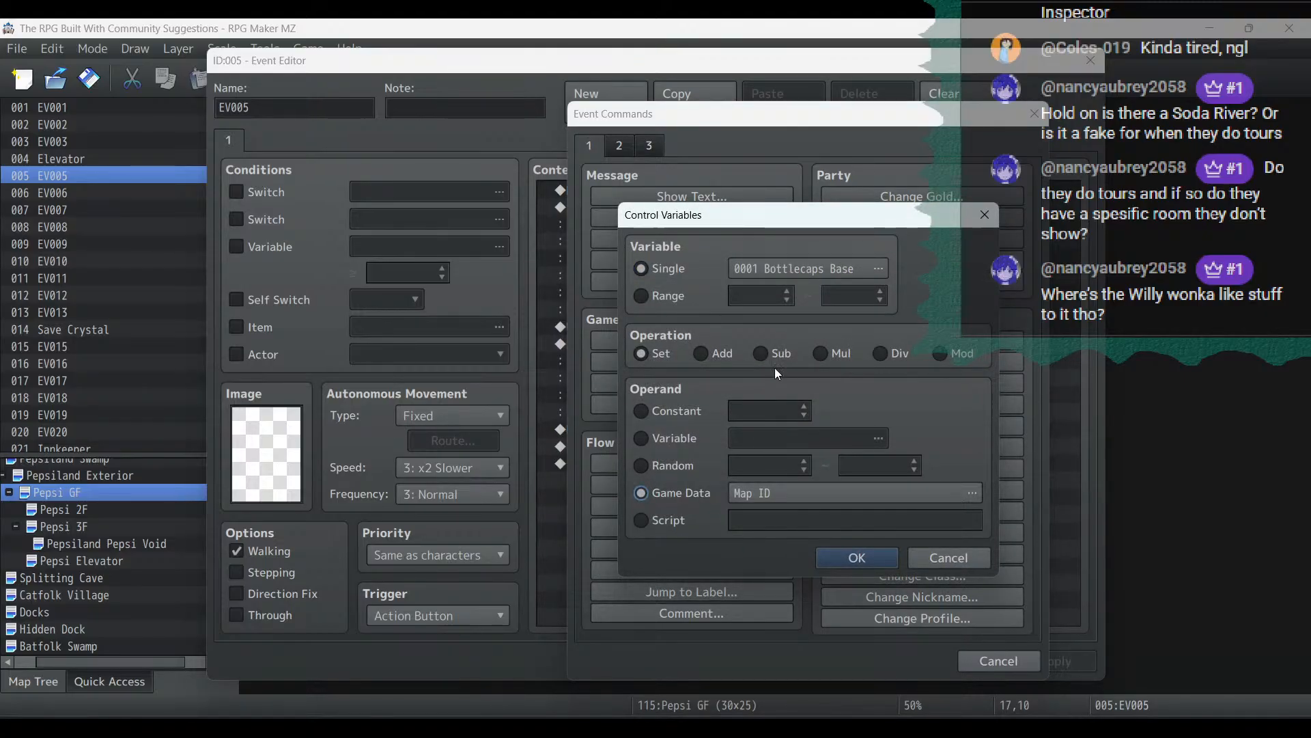
Name variable 0121 "Pepsi Map ID" while choosing the variable for the new command
{"action": "left_click", "coordinate": [752, 265]}
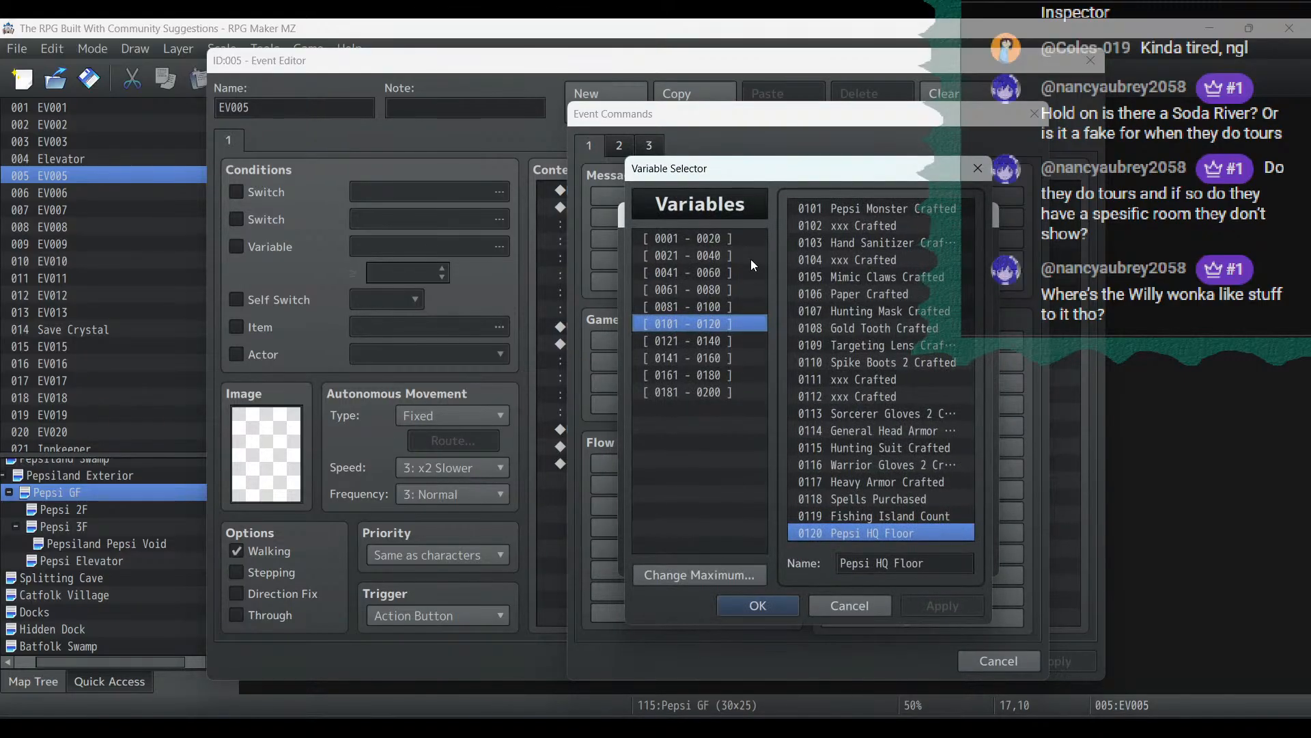
{"action": "left_click", "coordinate": [695, 338]}
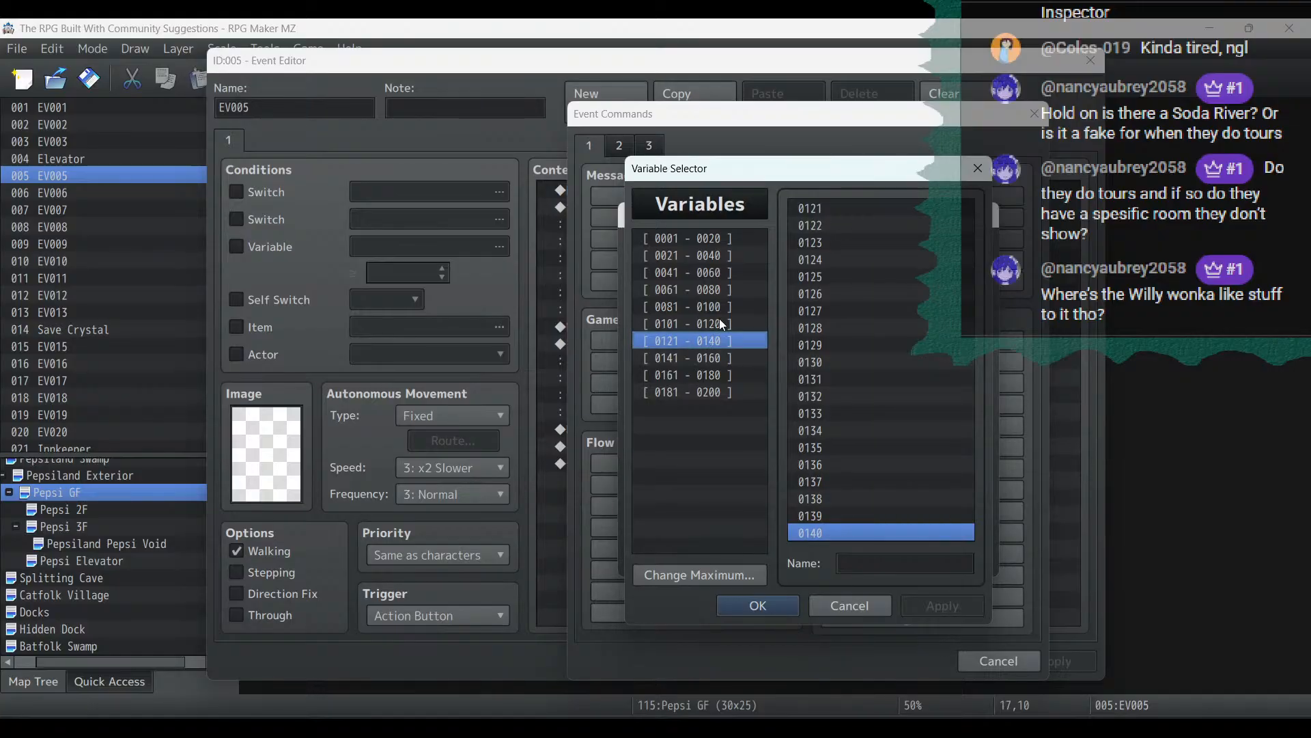
{"action": "left_click", "coordinate": [864, 227]}
{"action": "left_click", "coordinate": [836, 209]}
{"action": "left_click", "coordinate": [854, 563]}
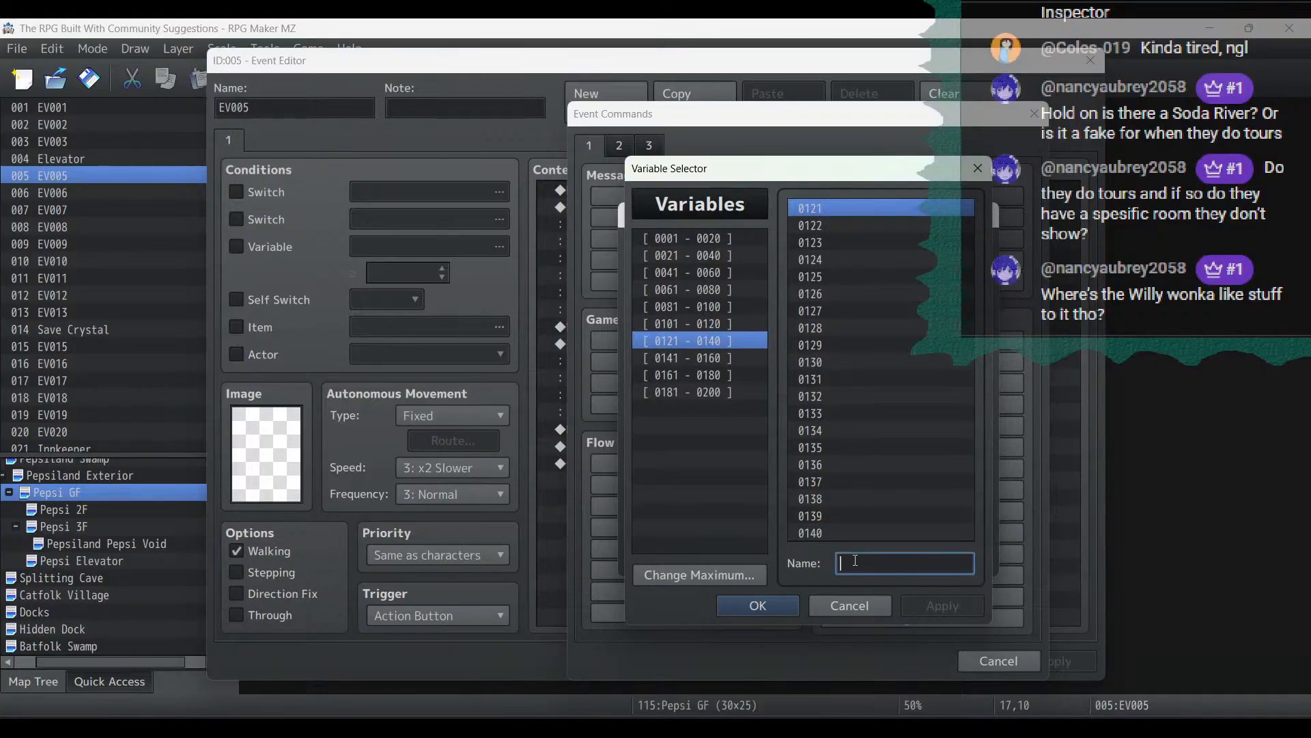
{"action": "type", "text": "Pepsi Map ID"}
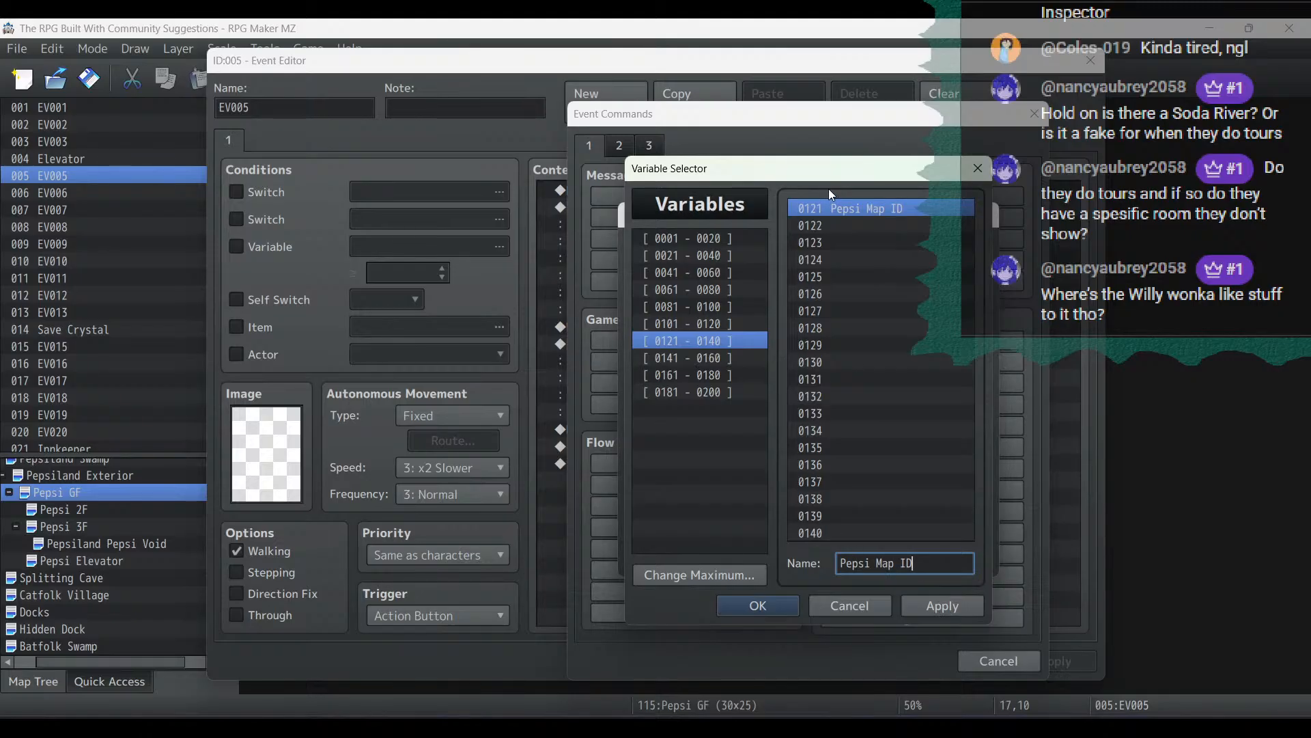
Name variable 0122 "Pepsi Map X" and variable 0123 "Pepsi Map Y"
{"action": "left_click", "coordinate": [838, 227]}
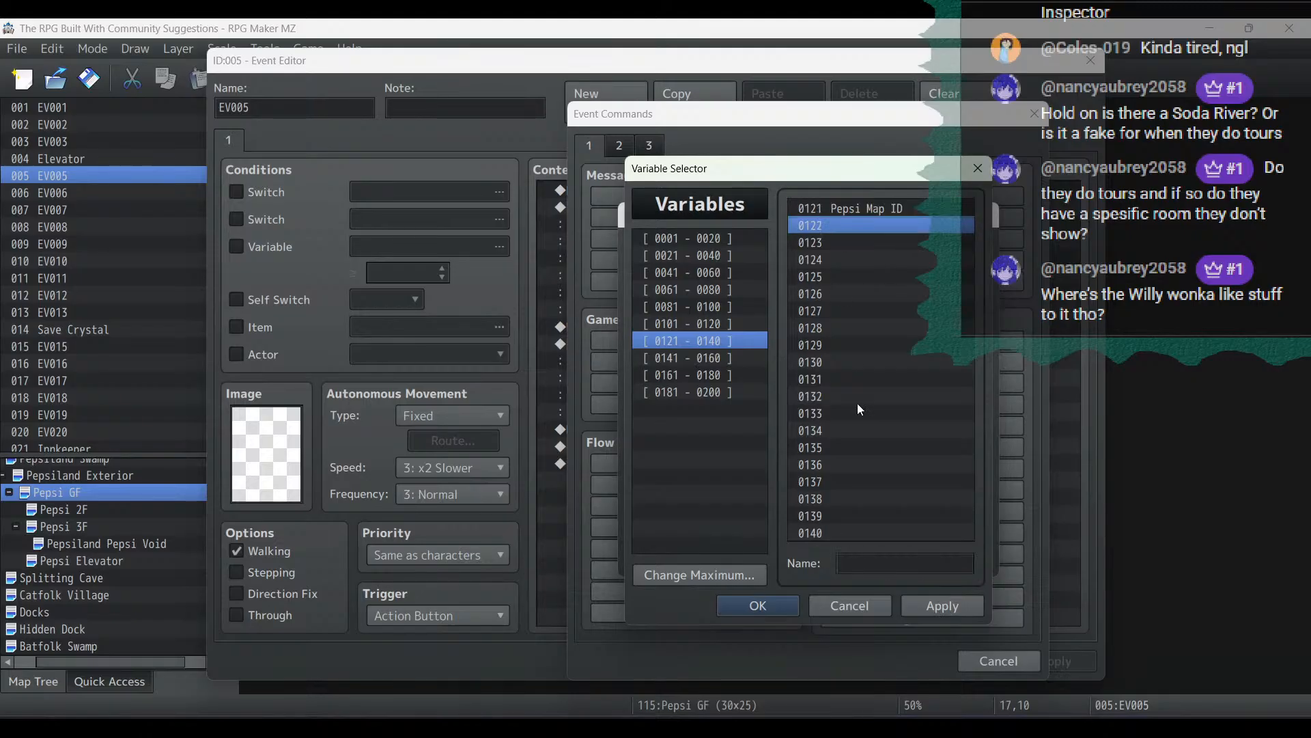
{"action": "left_click", "coordinate": [850, 561]}
{"action": "type", "text": "Pepsi Map X"}
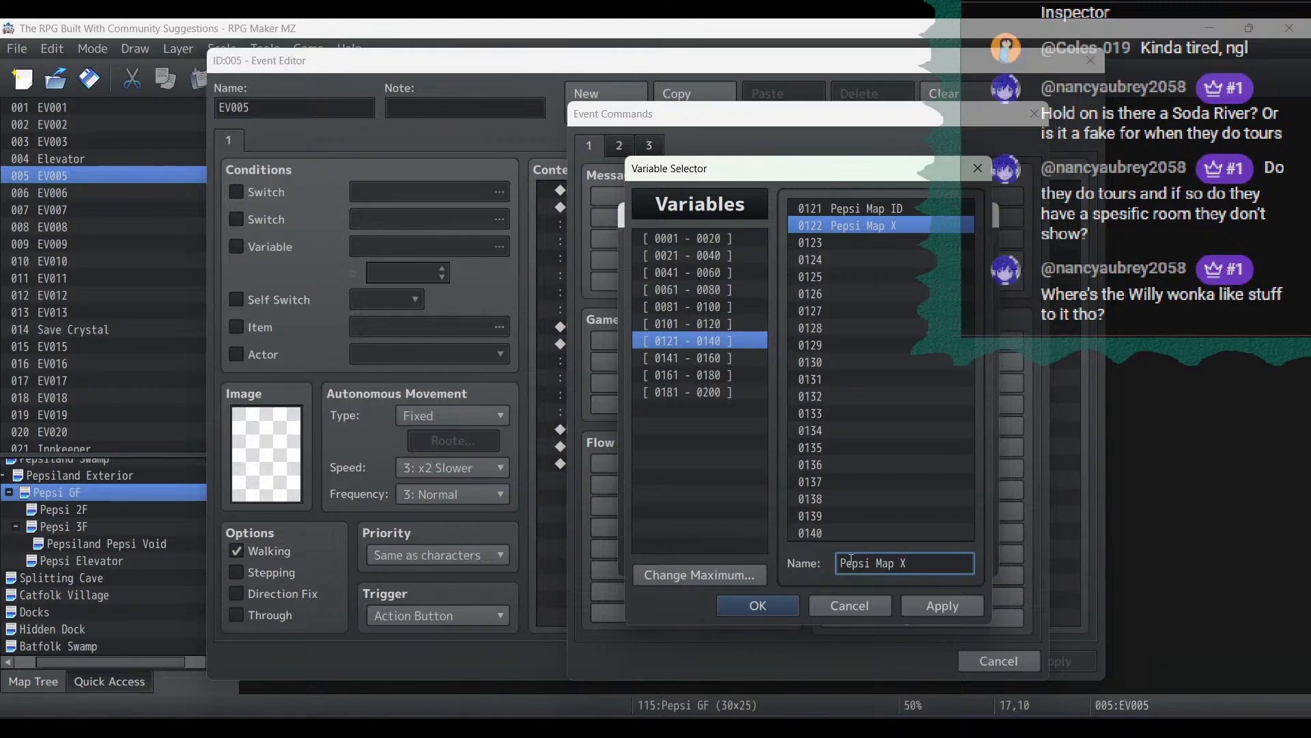
{"action": "left_click", "coordinate": [846, 244]}
{"action": "left_click", "coordinate": [885, 557]}
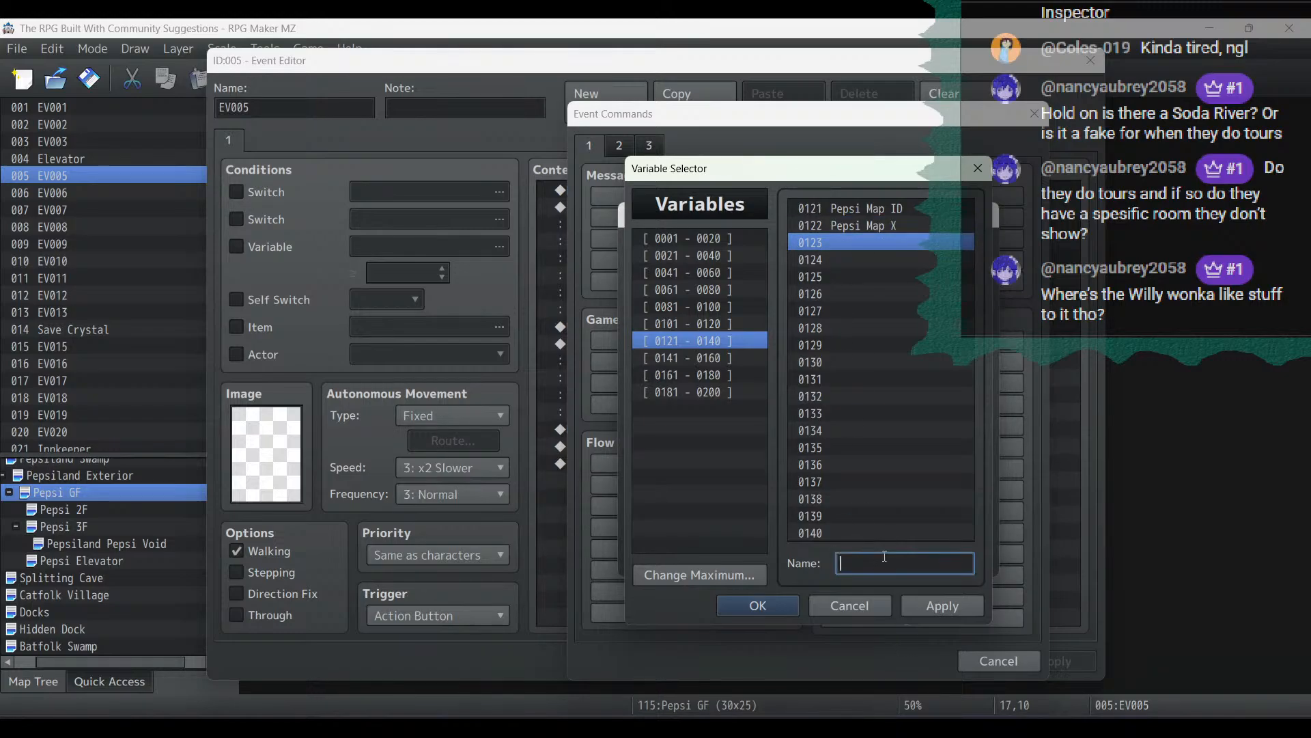
{"action": "type", "text": "Pepsi Map Y"}
Assign the Map ID to variable 0121 Pepsi Map ID, and duplicate that Control Variables command twice
{"action": "double_click", "coordinate": [881, 209]}
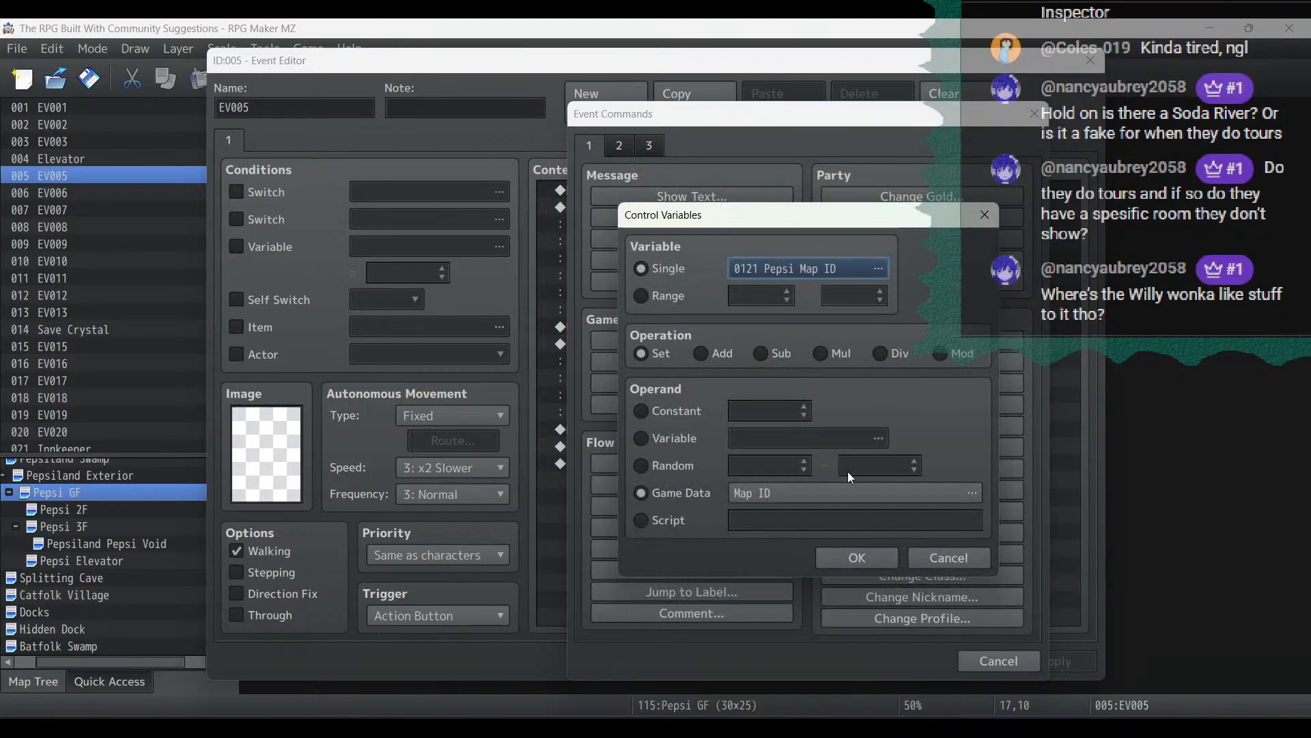
{"action": "left_click", "coordinate": [844, 554]}
{"action": "left_click", "coordinate": [766, 428]}
{"action": "key", "text": "ctrl+c"}
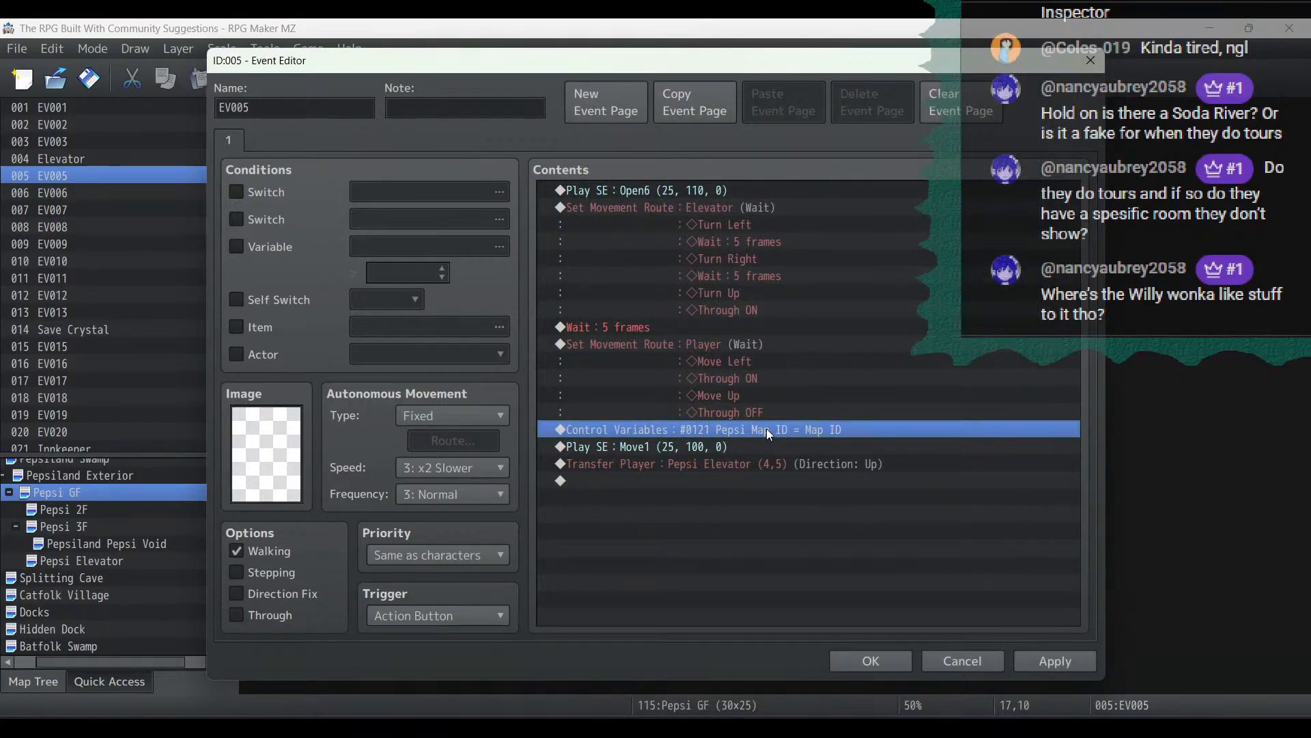
{"action": "key", "text": "ctrl+v"}
{"action": "key", "text": "ctrl+v"}
Change the target variable of the middle Control Variables command to 0122 Pepsi Map X
{"action": "double_click", "coordinate": [803, 449]}
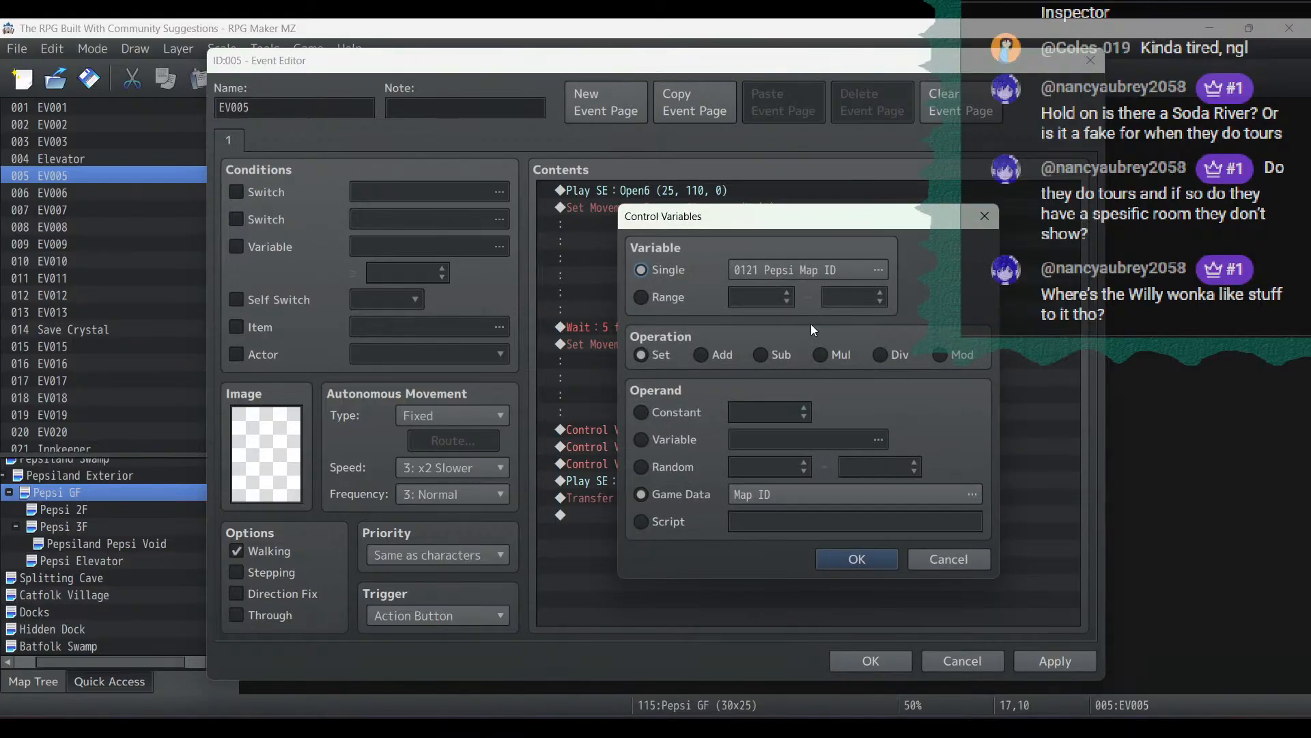
{"action": "left_click", "coordinate": [810, 266]}
{"action": "double_click", "coordinate": [871, 211]}
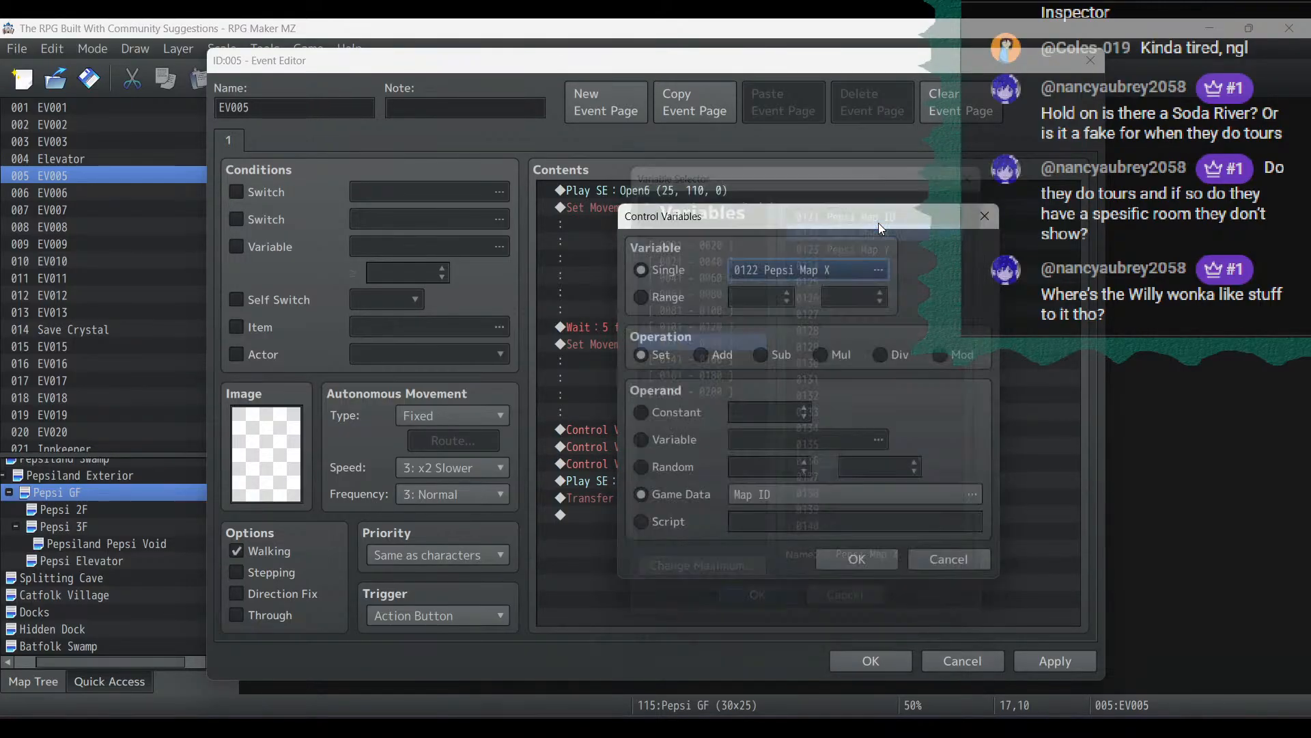
{"action": "left_click", "coordinate": [820, 497]}
{"action": "left_click", "coordinate": [691, 447]}
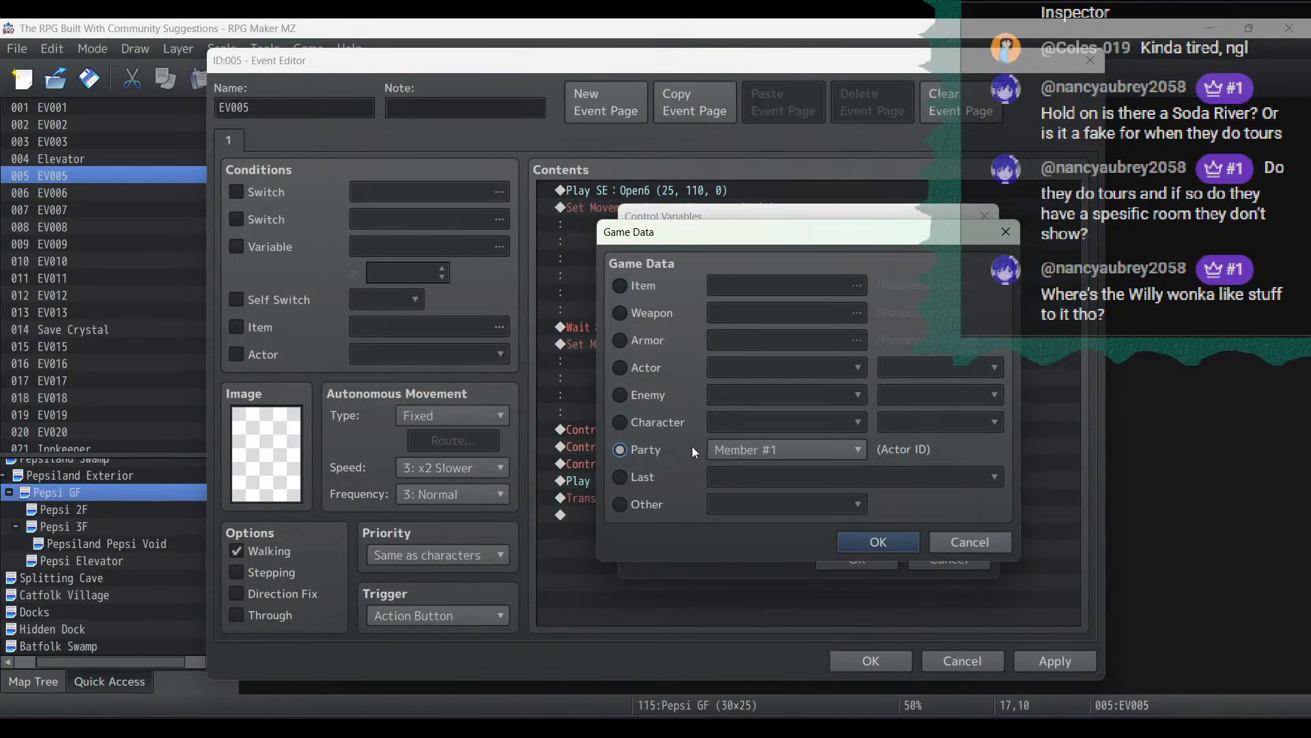
{"action": "left_click", "coordinate": [670, 506]}
{"action": "left_click", "coordinate": [772, 506]}
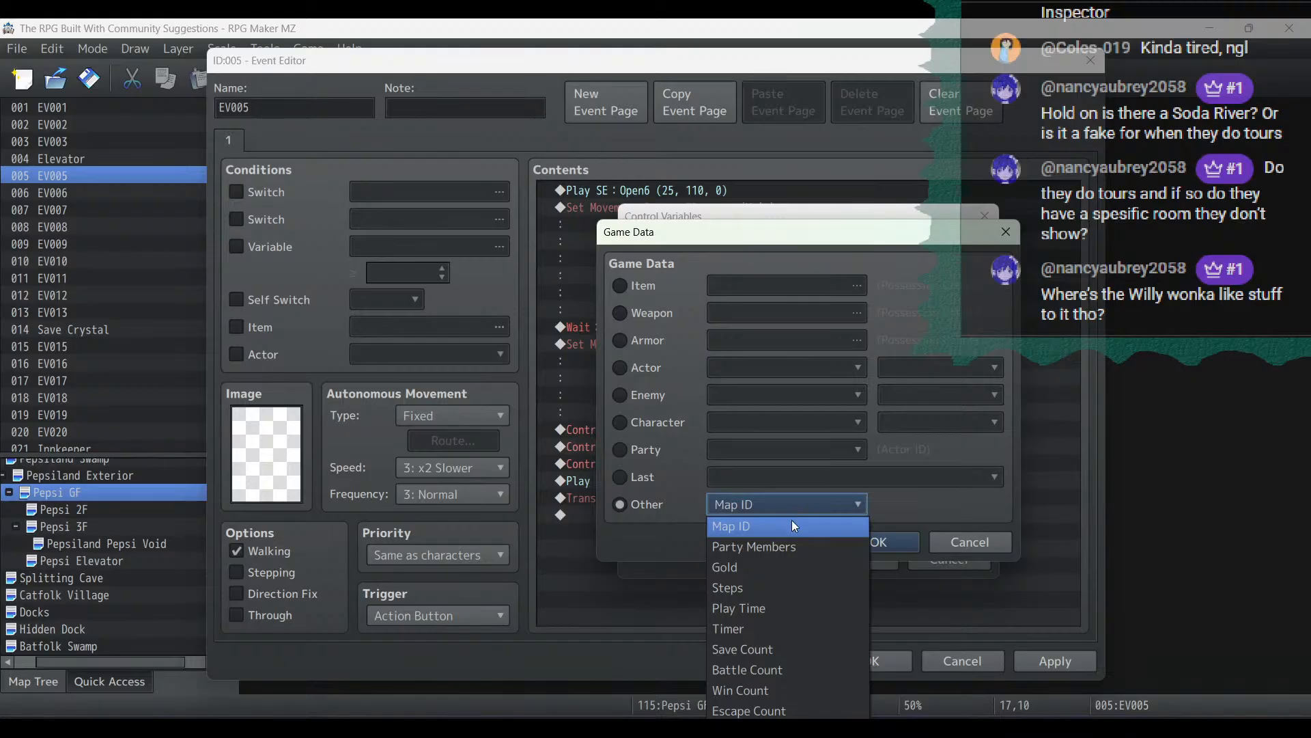
{"action": "left_click", "coordinate": [909, 489]}
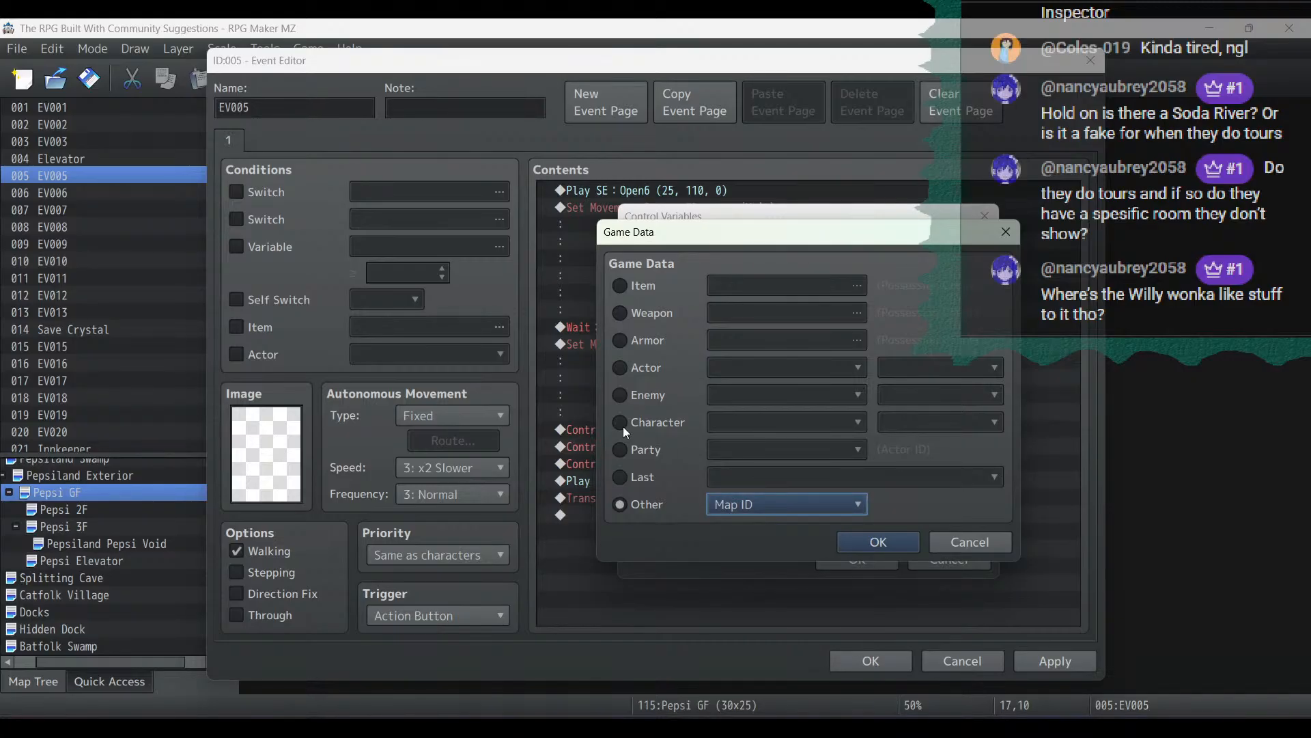
{"action": "left_click", "coordinate": [744, 496]}
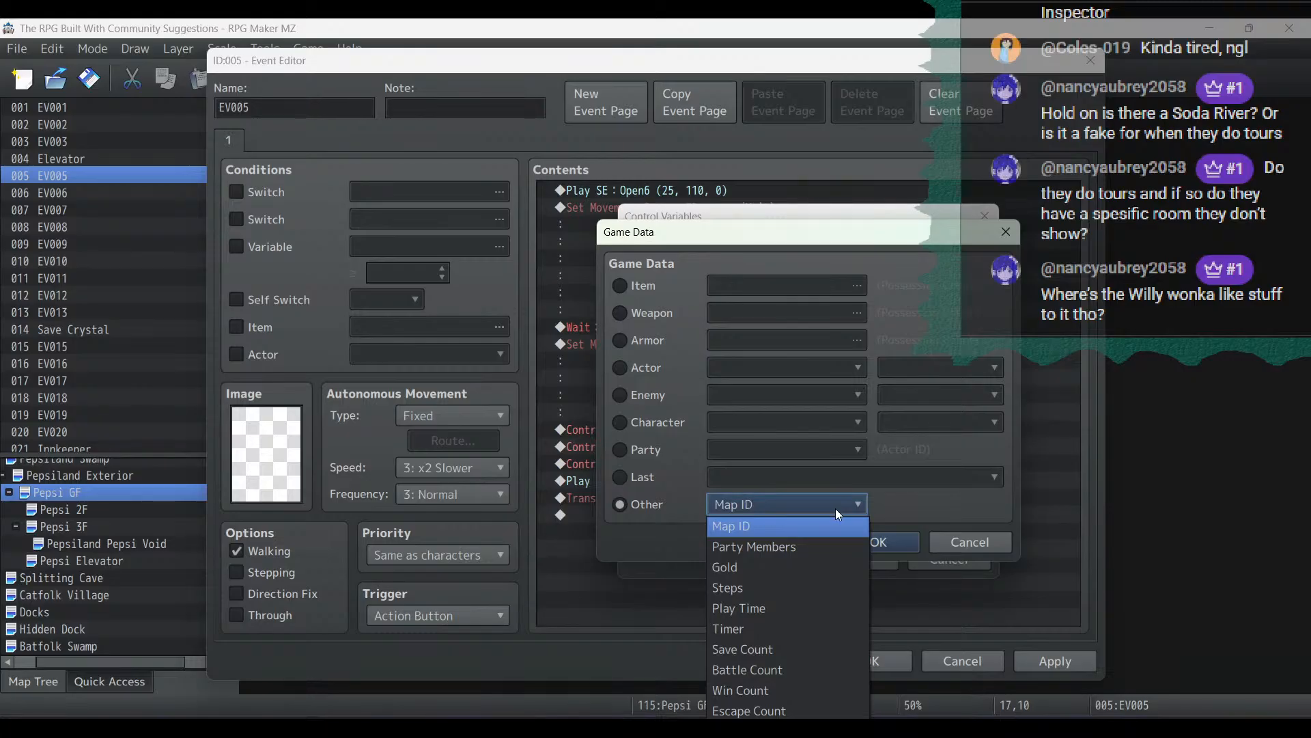
{"action": "left_click", "coordinate": [912, 486]}
{"action": "left_click", "coordinate": [654, 481]}
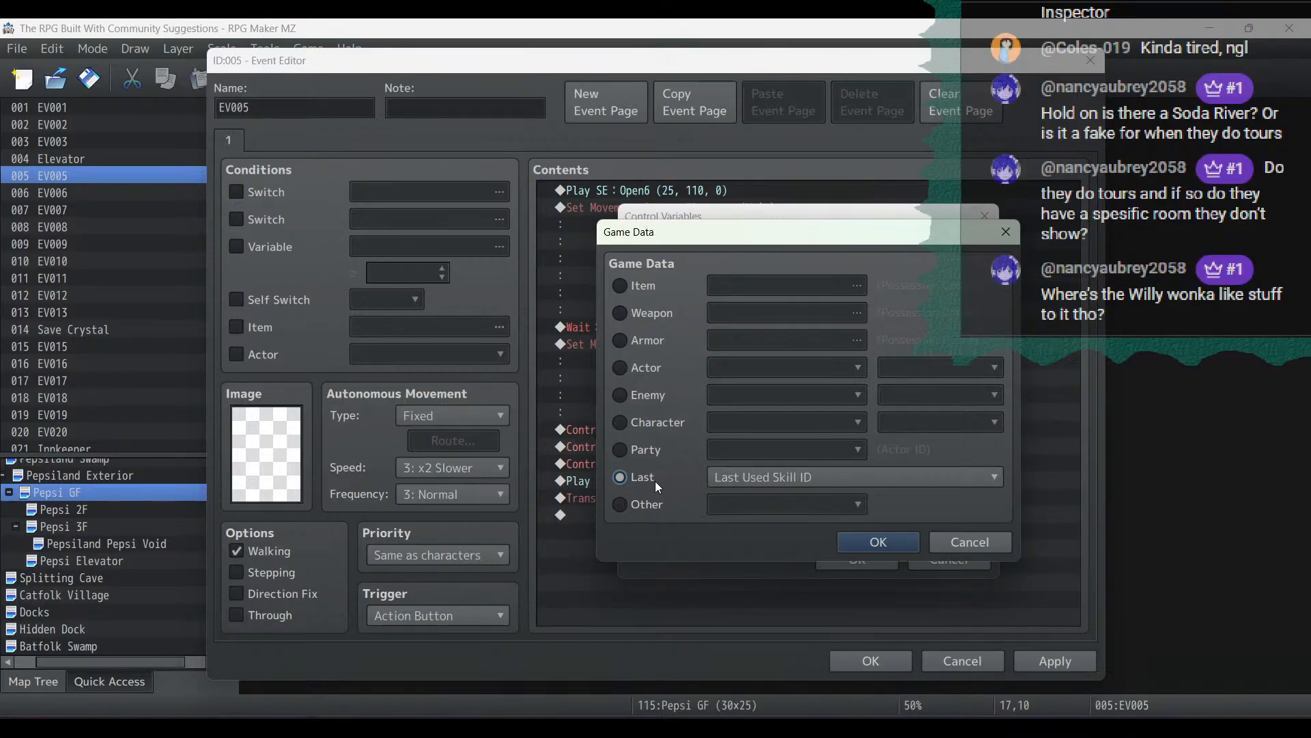
{"action": "left_click", "coordinate": [933, 539]}
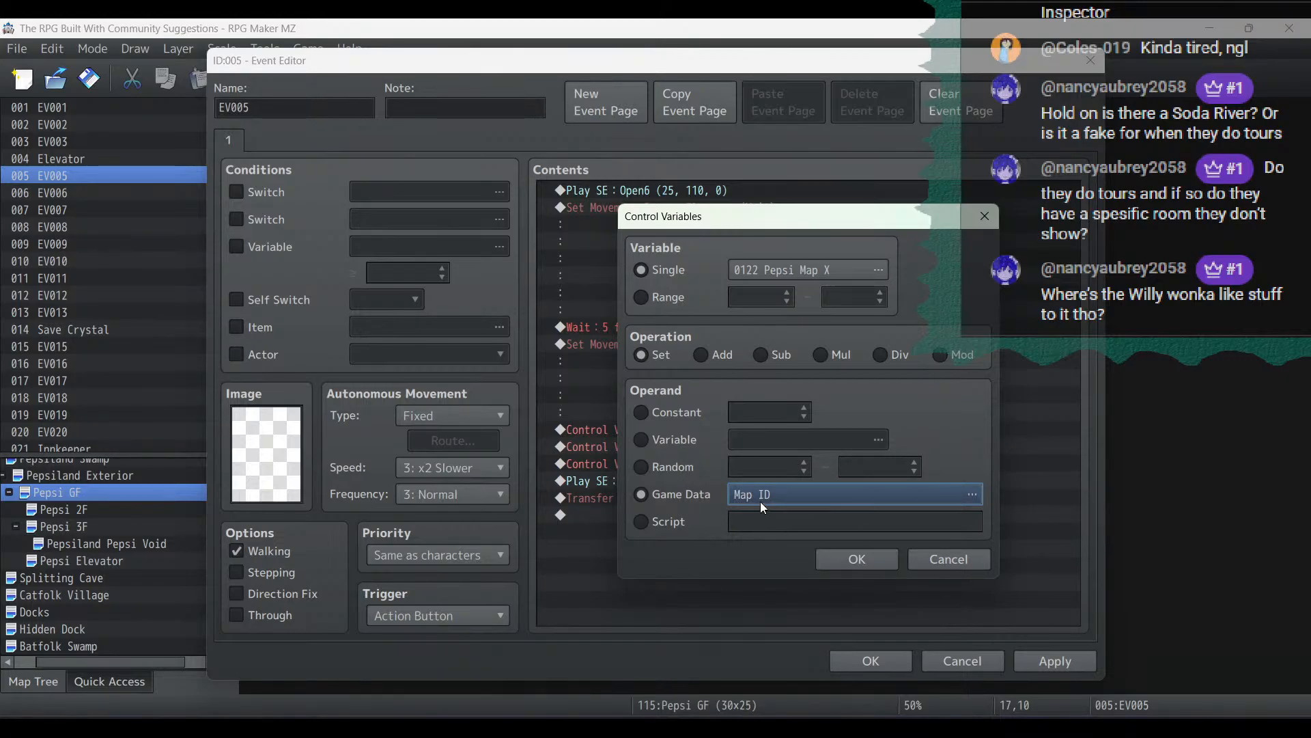
Set the Pepsi Map X command's game data operand to Map X of the Player character and confirm the command
{"action": "left_click", "coordinate": [799, 498]}
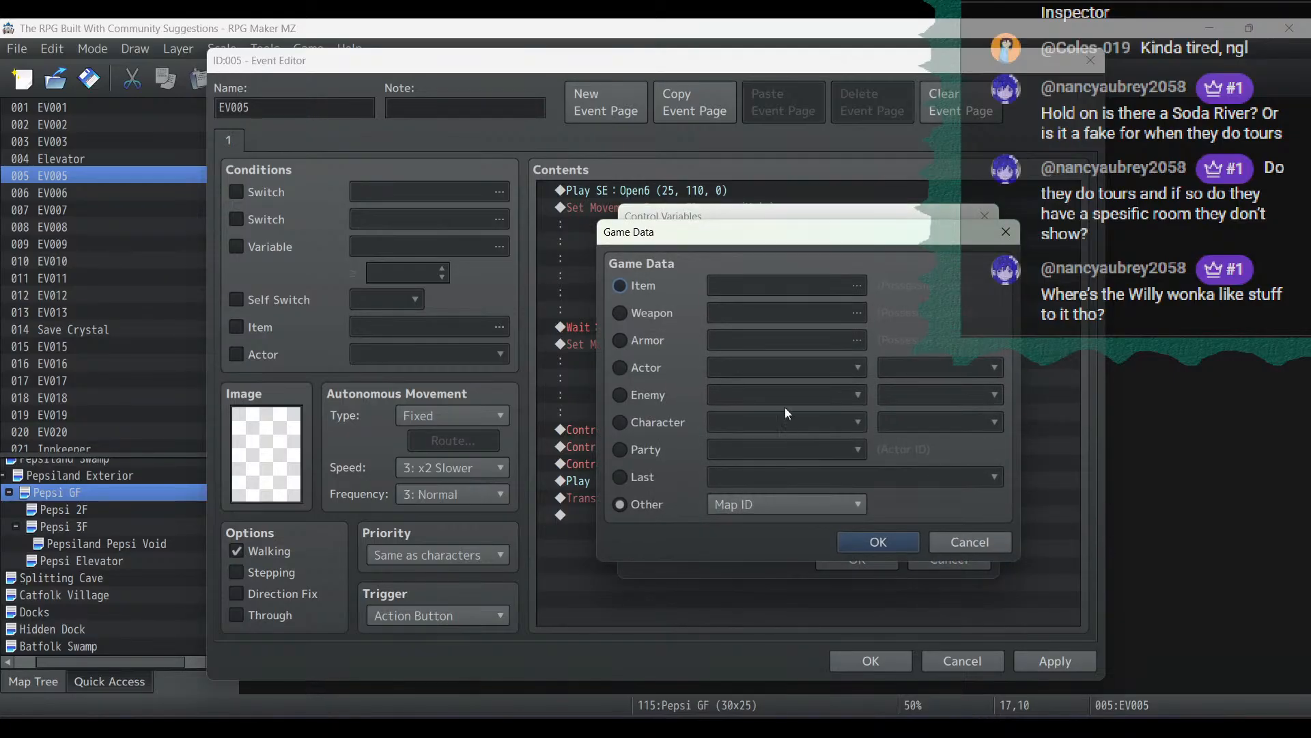
{"action": "left_click", "coordinate": [666, 398]}
{"action": "left_click", "coordinate": [665, 423]}
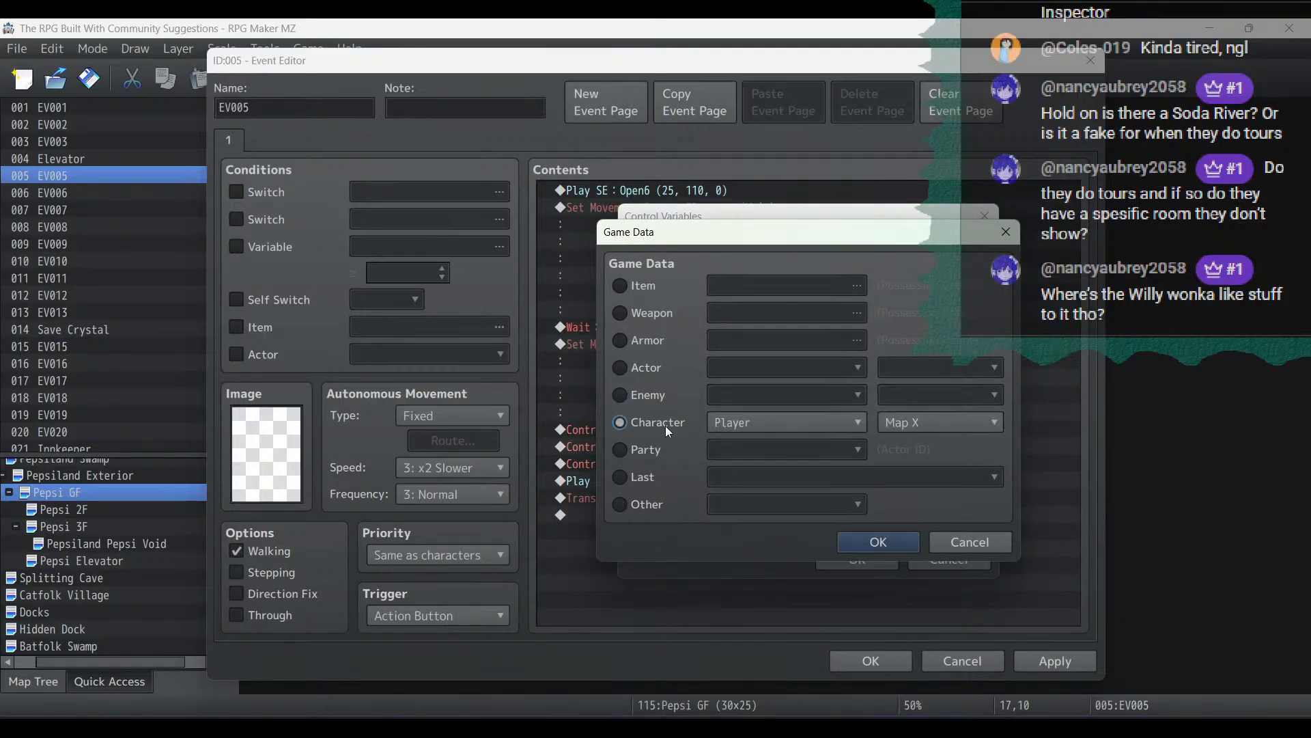
{"action": "left_click", "coordinate": [879, 534]}
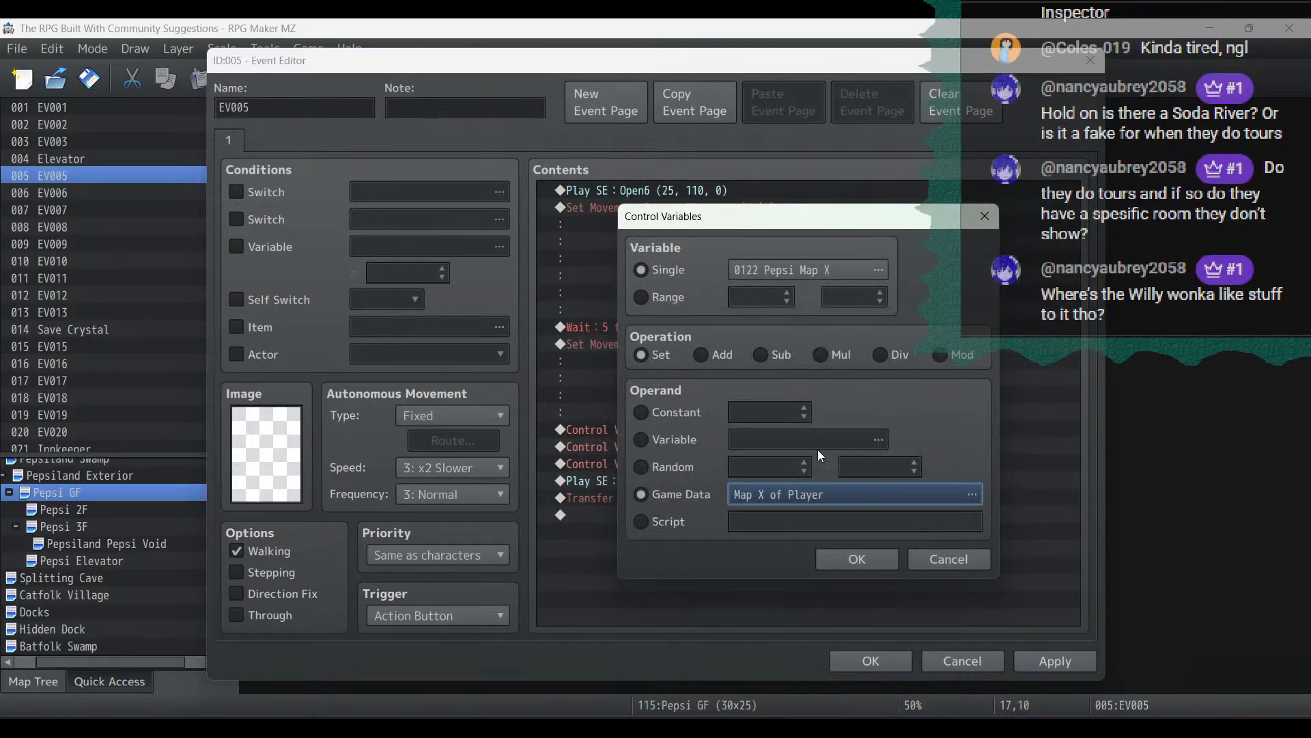
{"action": "left_click", "coordinate": [854, 559]}
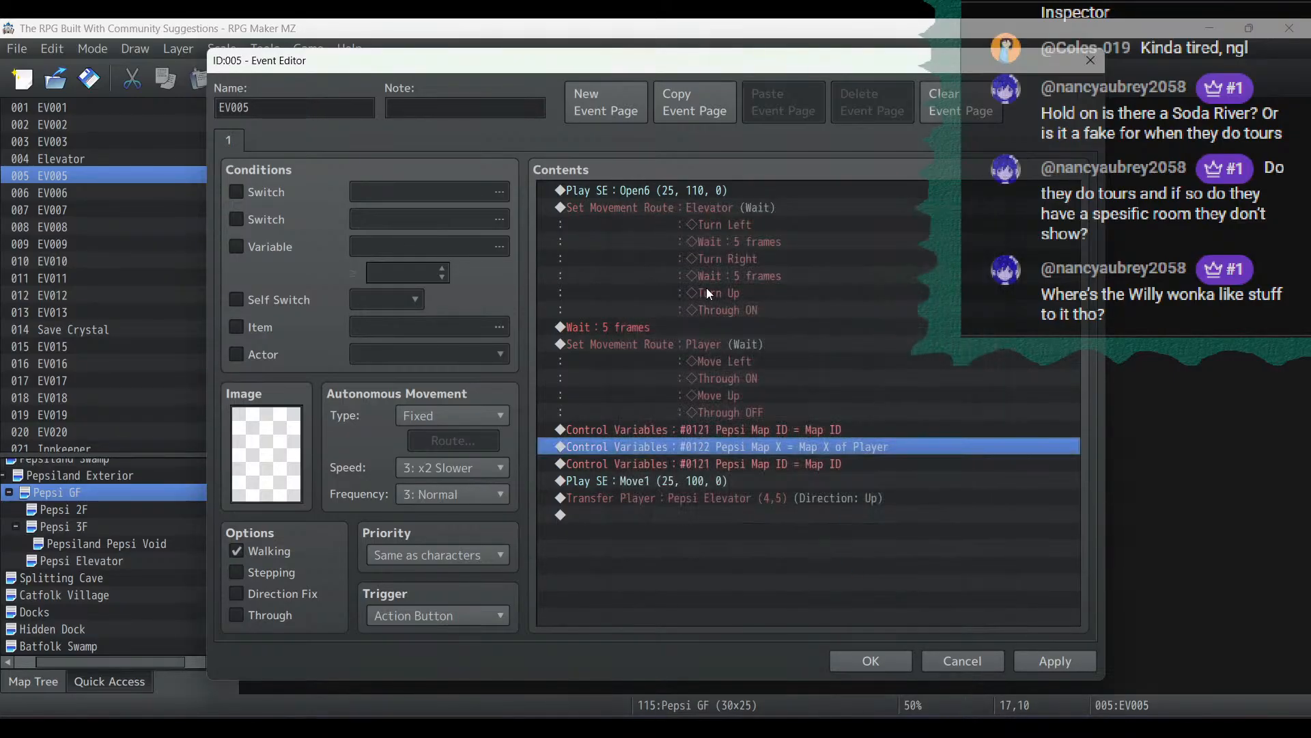
Set the third Control Variables command's game data operand to Map Y of the Player character and confirm the command
{"action": "left_click", "coordinate": [761, 464]}
{"action": "key", "text": "Insert"}
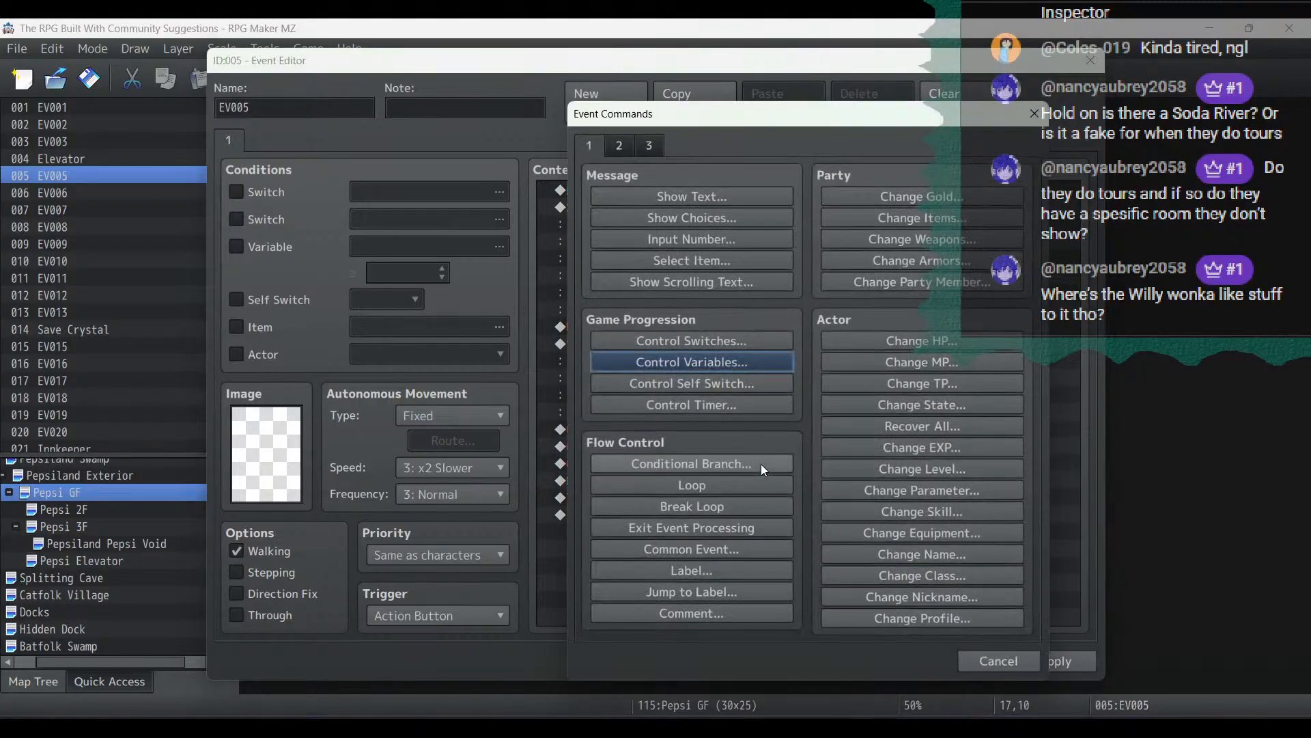
{"action": "left_click", "coordinate": [991, 671]}
{"action": "key", "text": "Return"}
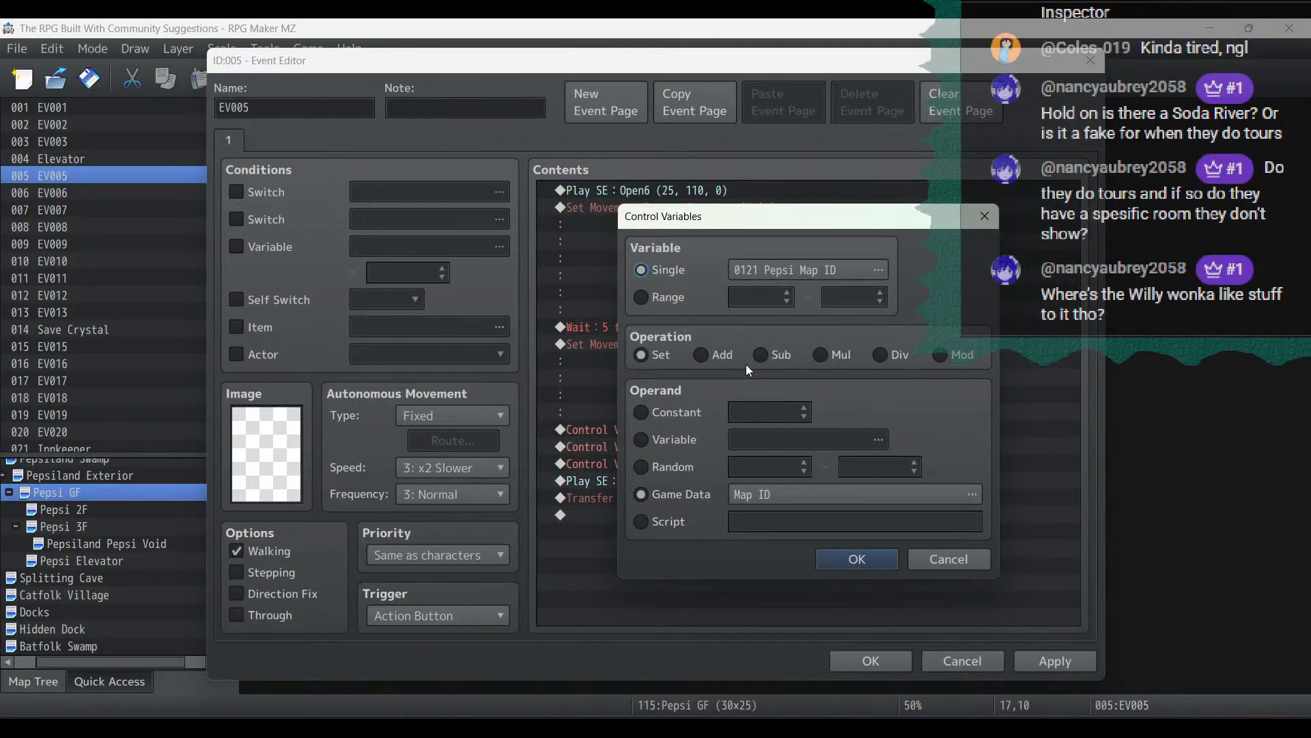
{"action": "left_click", "coordinate": [786, 494]}
{"action": "left_click", "coordinate": [654, 422]}
{"action": "left_click", "coordinate": [762, 420]}
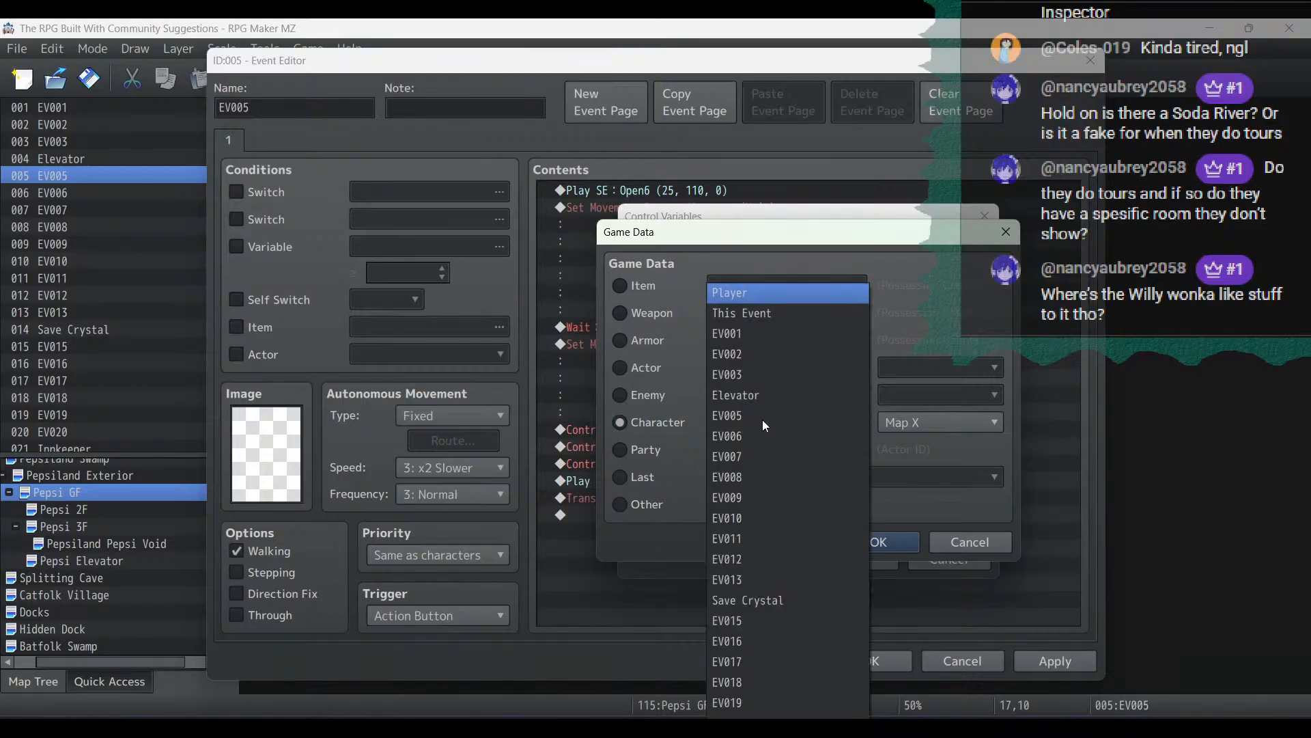
{"action": "left_click", "coordinate": [812, 292]}
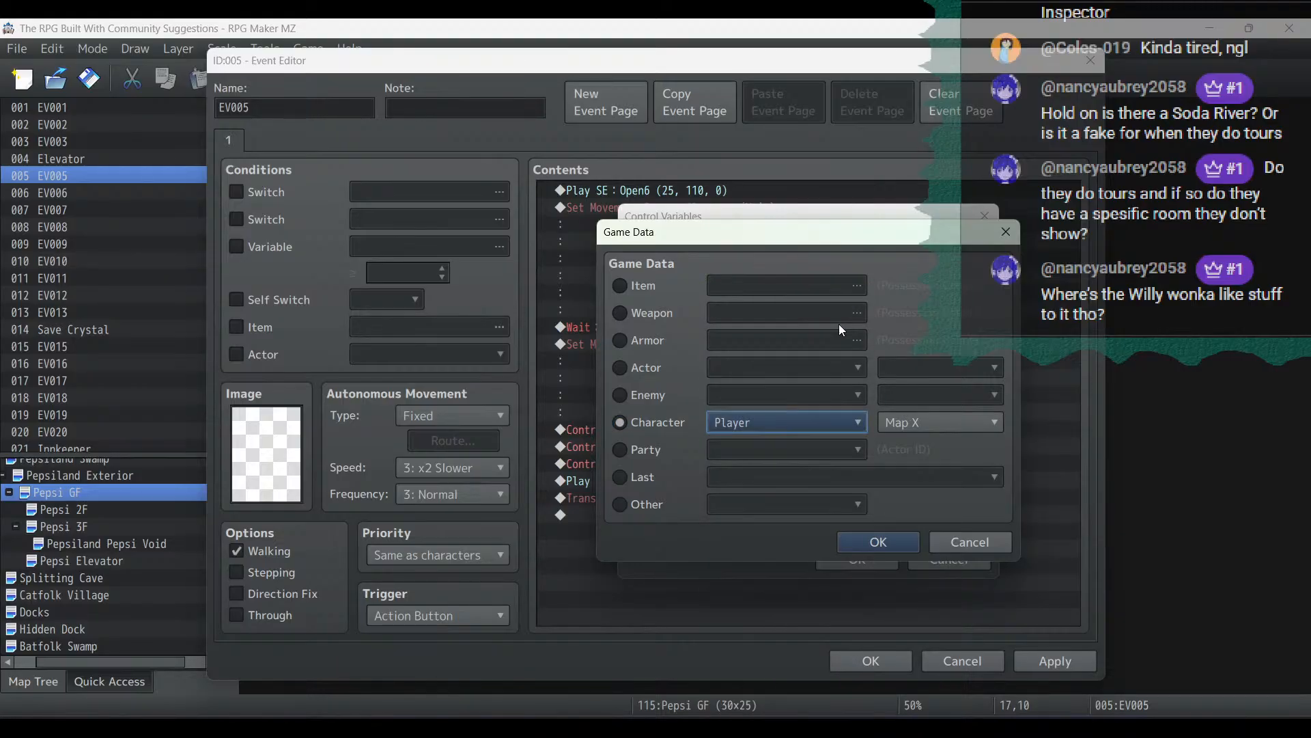
{"action": "left_click", "coordinate": [913, 425]}
{"action": "left_click", "coordinate": [912, 466]}
{"action": "left_click", "coordinate": [905, 544]}
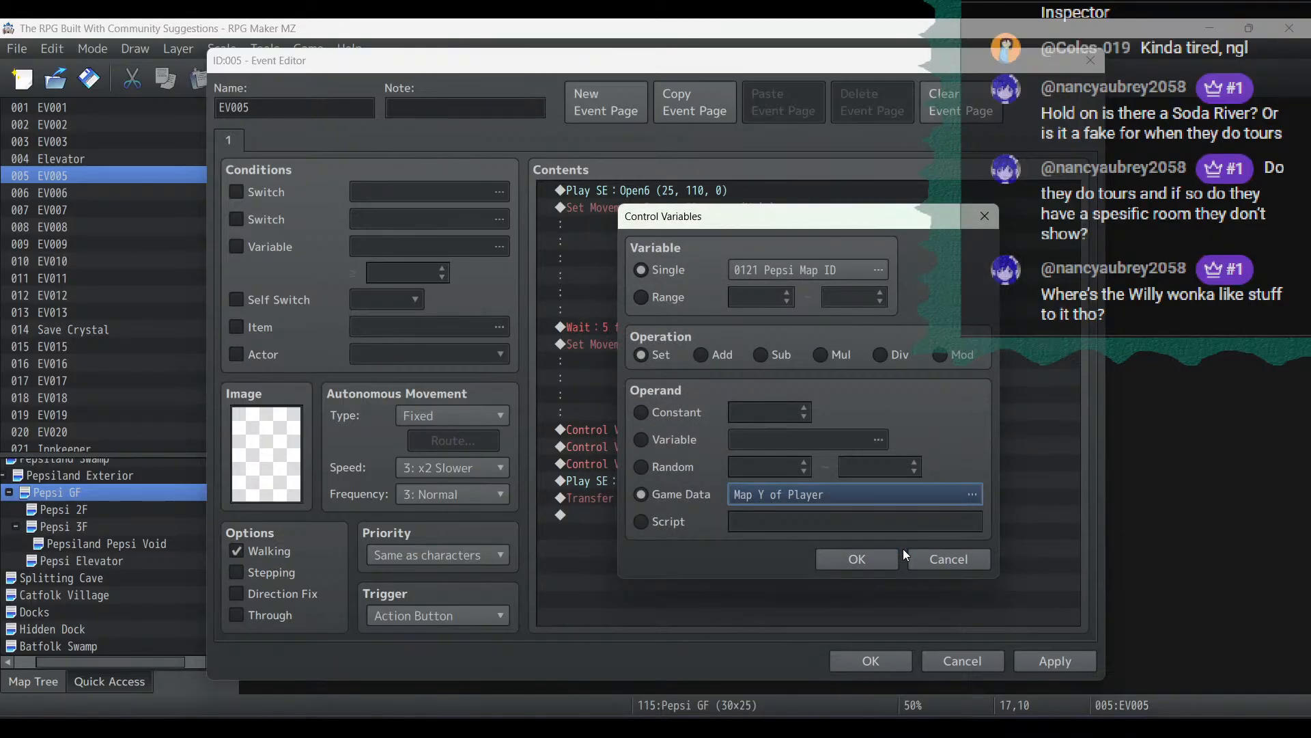
{"action": "left_click", "coordinate": [859, 564]}
Paste a Control Variables command before the Move1 sound, make it add constant 1 to 0123 Pepsi Map Y, and save EV005
{"action": "left_click", "coordinate": [702, 478]}
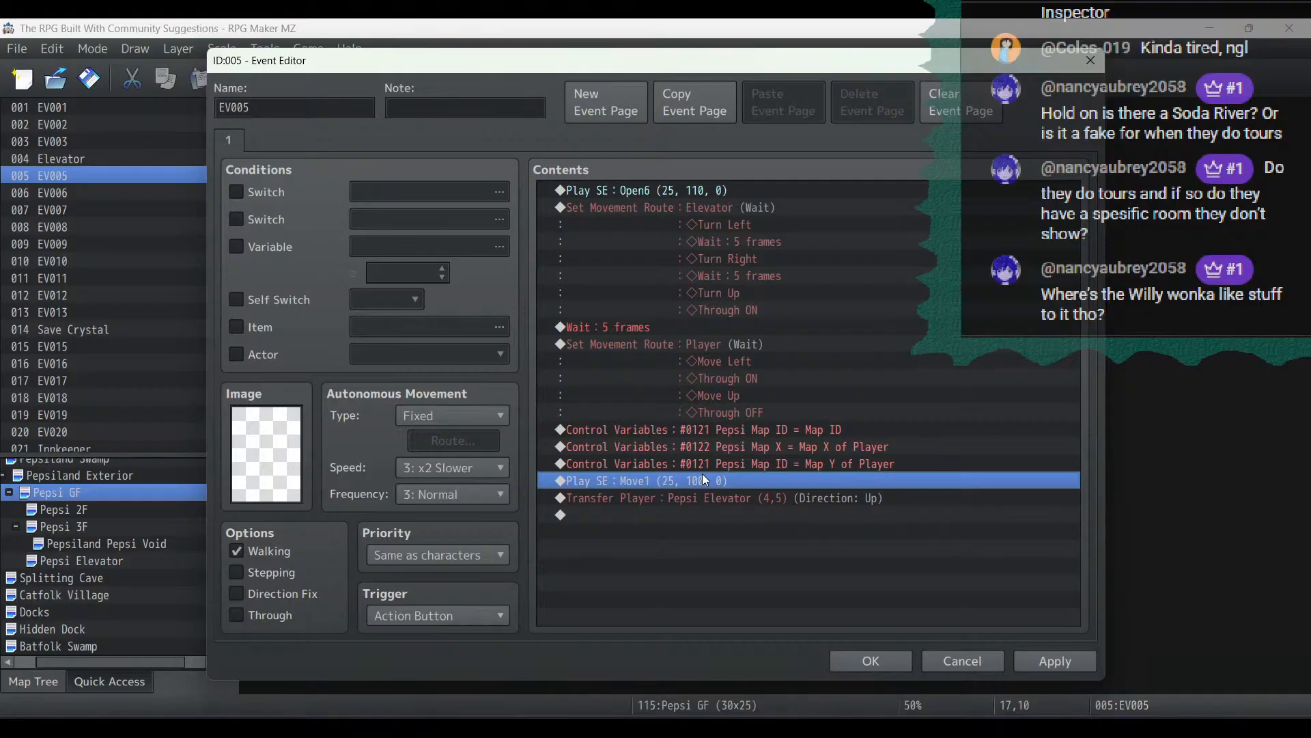
{"action": "key", "text": "ctrl+v"}
{"action": "double_click", "coordinate": [702, 474]}
{"action": "left_click", "coordinate": [777, 269]}
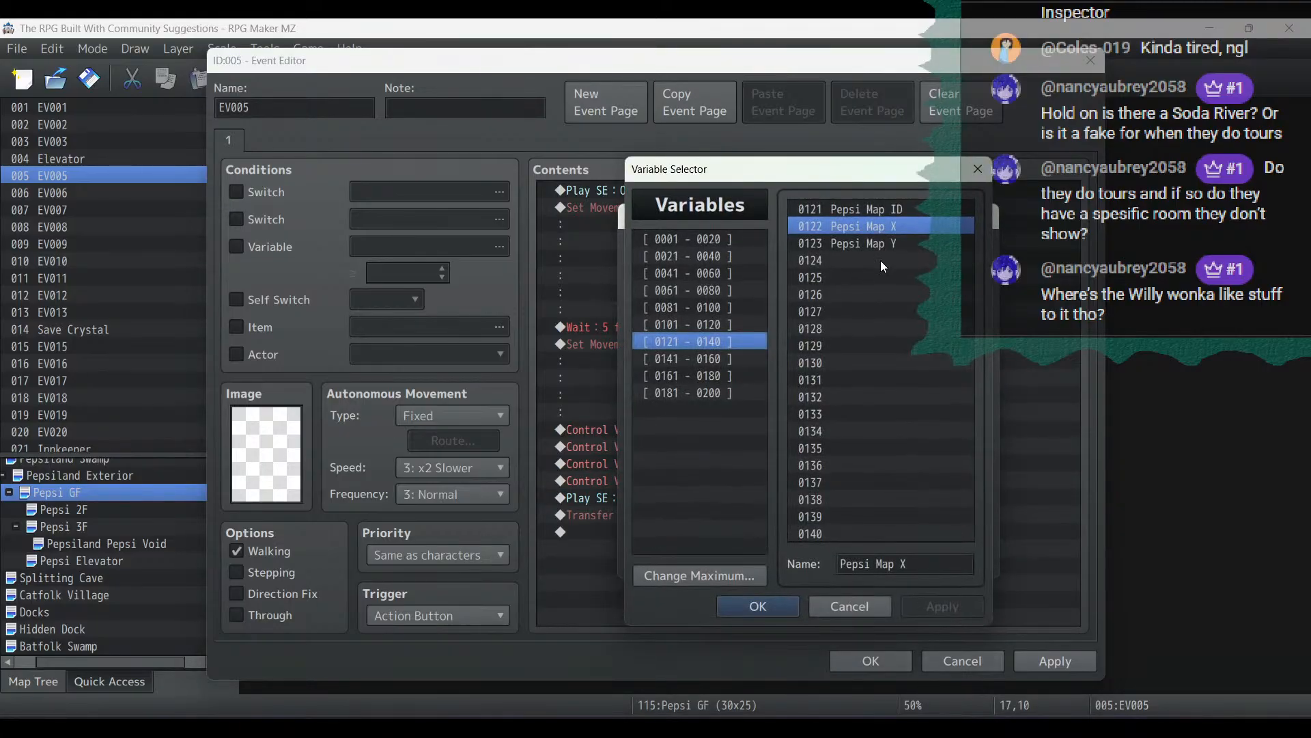
{"action": "double_click", "coordinate": [904, 235]}
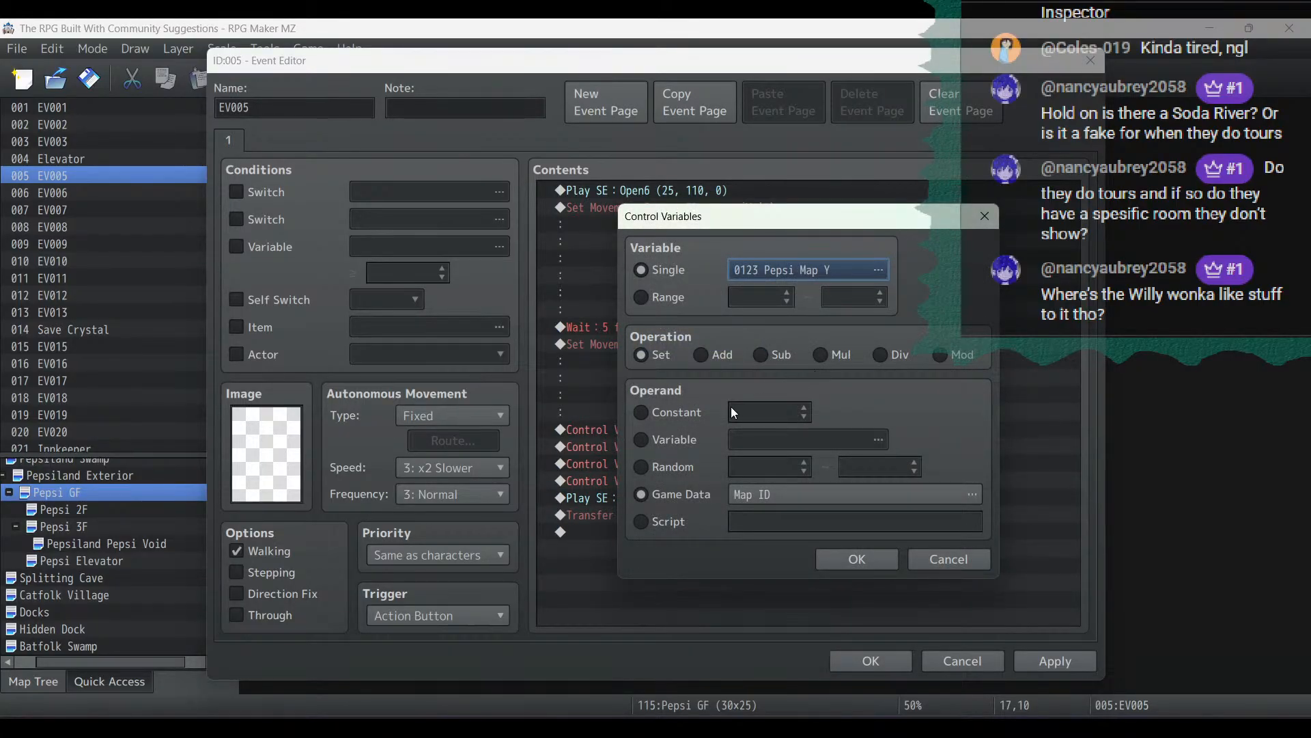
{"action": "left_click", "coordinate": [714, 353]}
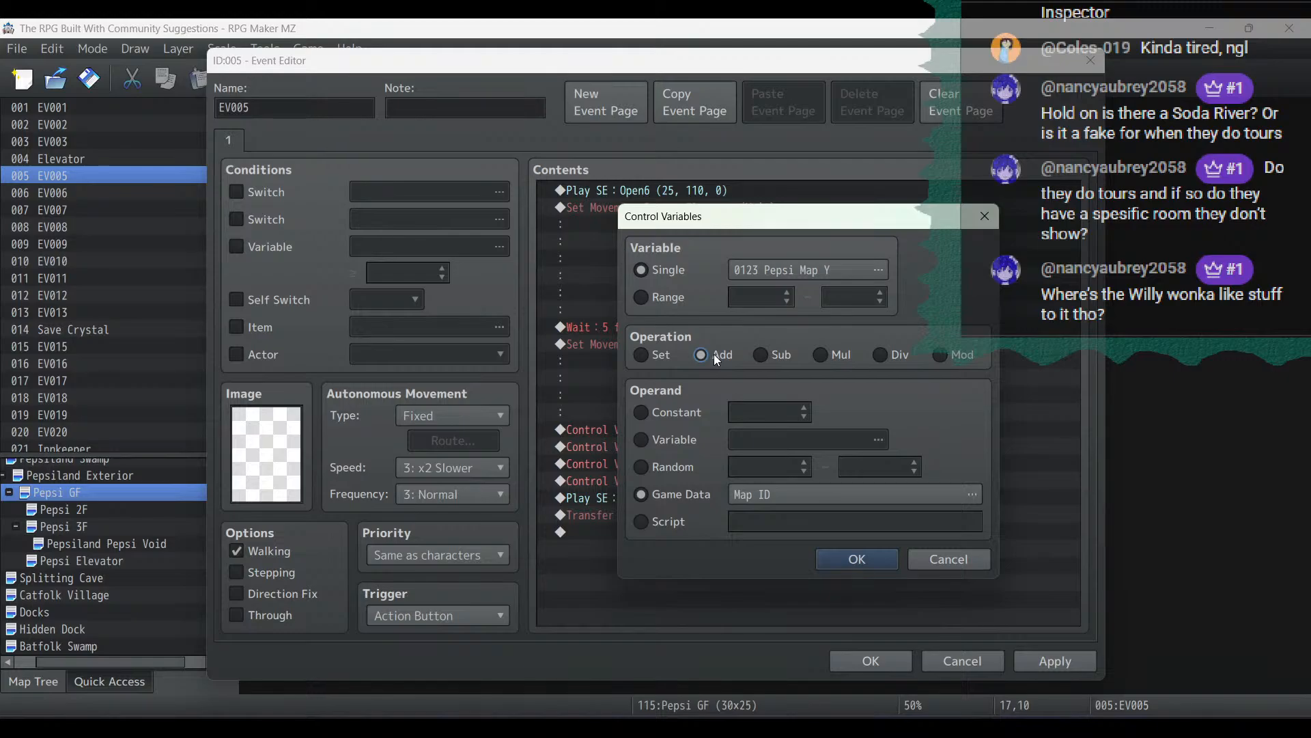
{"action": "left_click", "coordinate": [690, 418]}
{"action": "left_click", "coordinate": [805, 408]}
{"action": "left_click", "coordinate": [871, 567]}
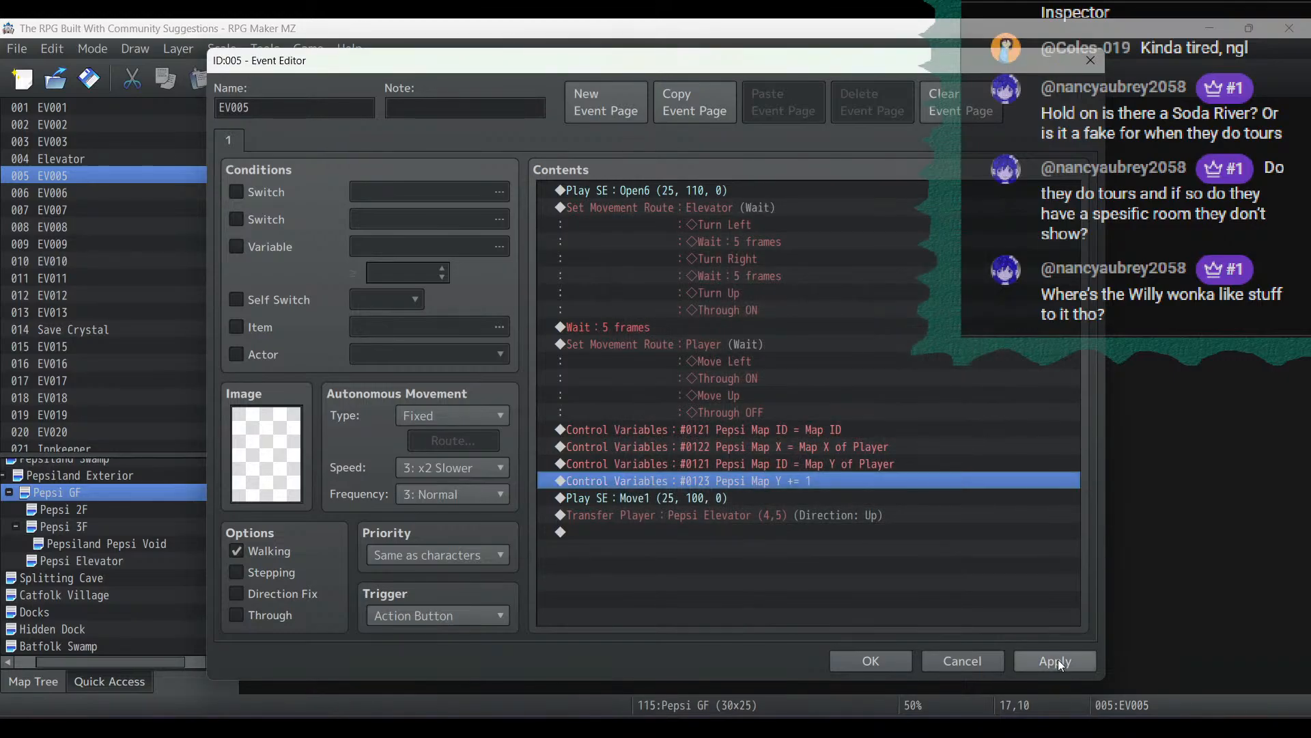
{"action": "left_click", "coordinate": [1055, 663]}
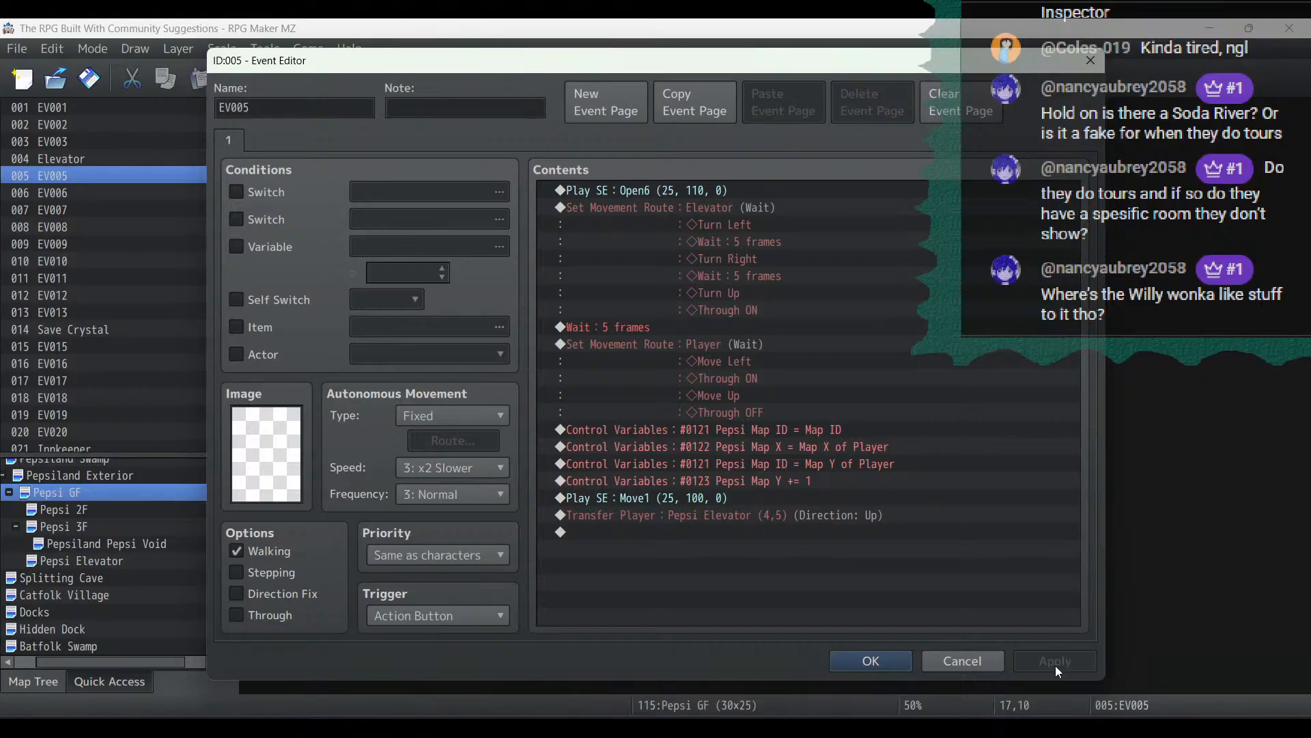
{"action": "left_click", "coordinate": [895, 663]}
Duplicate the page of EV001 on the Pepsi Elevator map, and clear page 1's switch condition and image
{"action": "left_click", "coordinate": [108, 563]}
{"action": "double_click", "coordinate": [336, 232]}
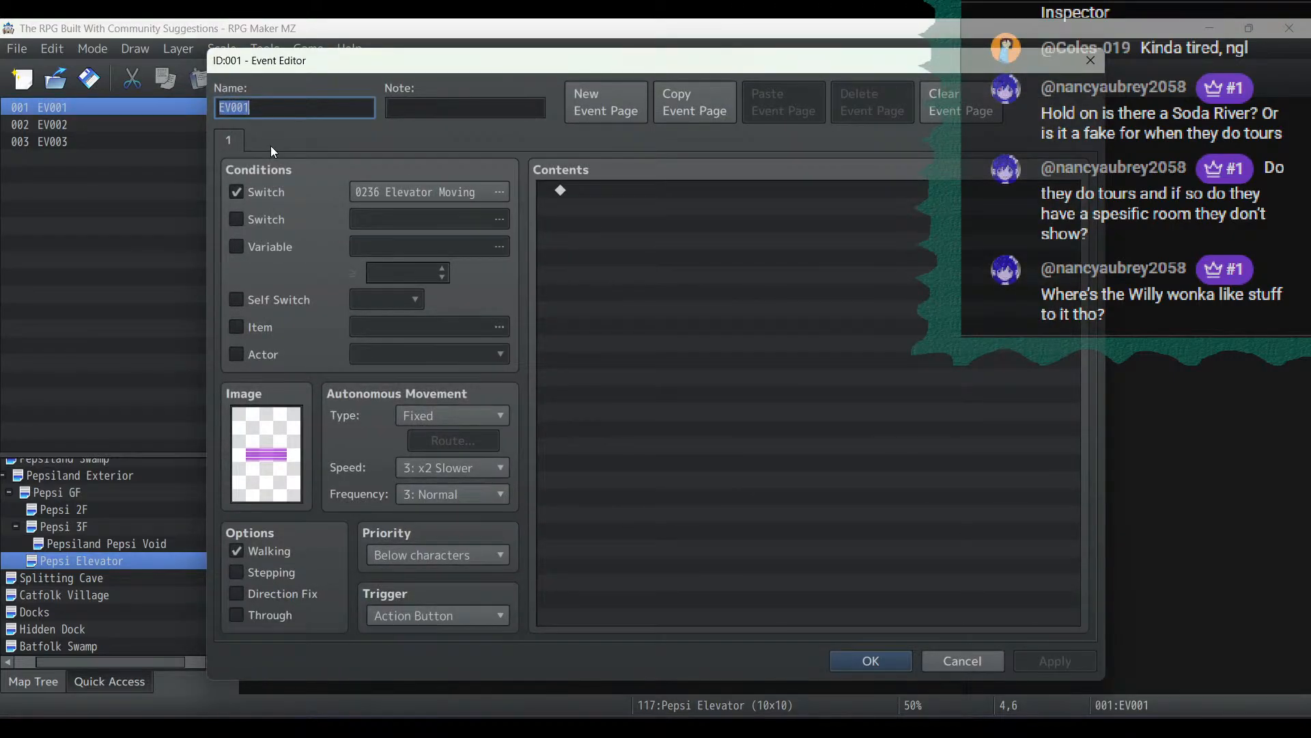
{"action": "left_click", "coordinate": [673, 116]}
{"action": "left_click", "coordinate": [785, 99]}
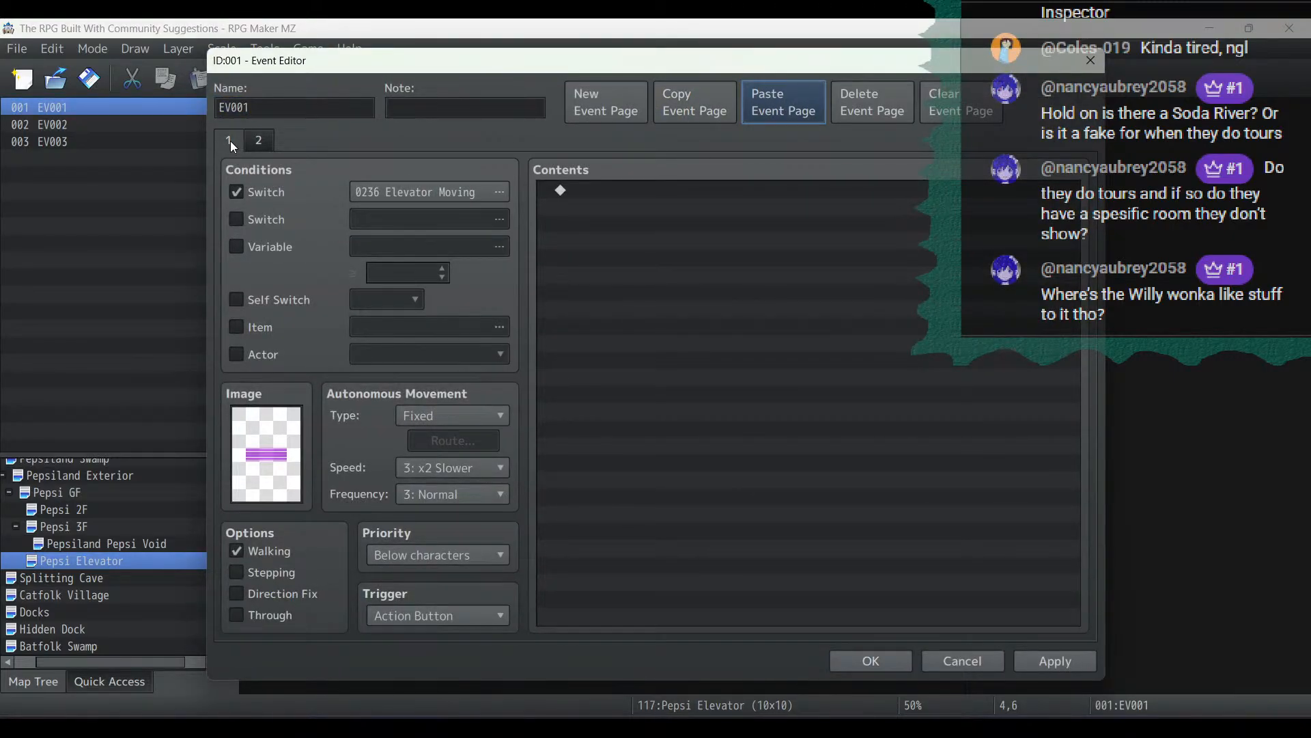
{"action": "left_click", "coordinate": [259, 193]}
{"action": "double_click", "coordinate": [282, 459]}
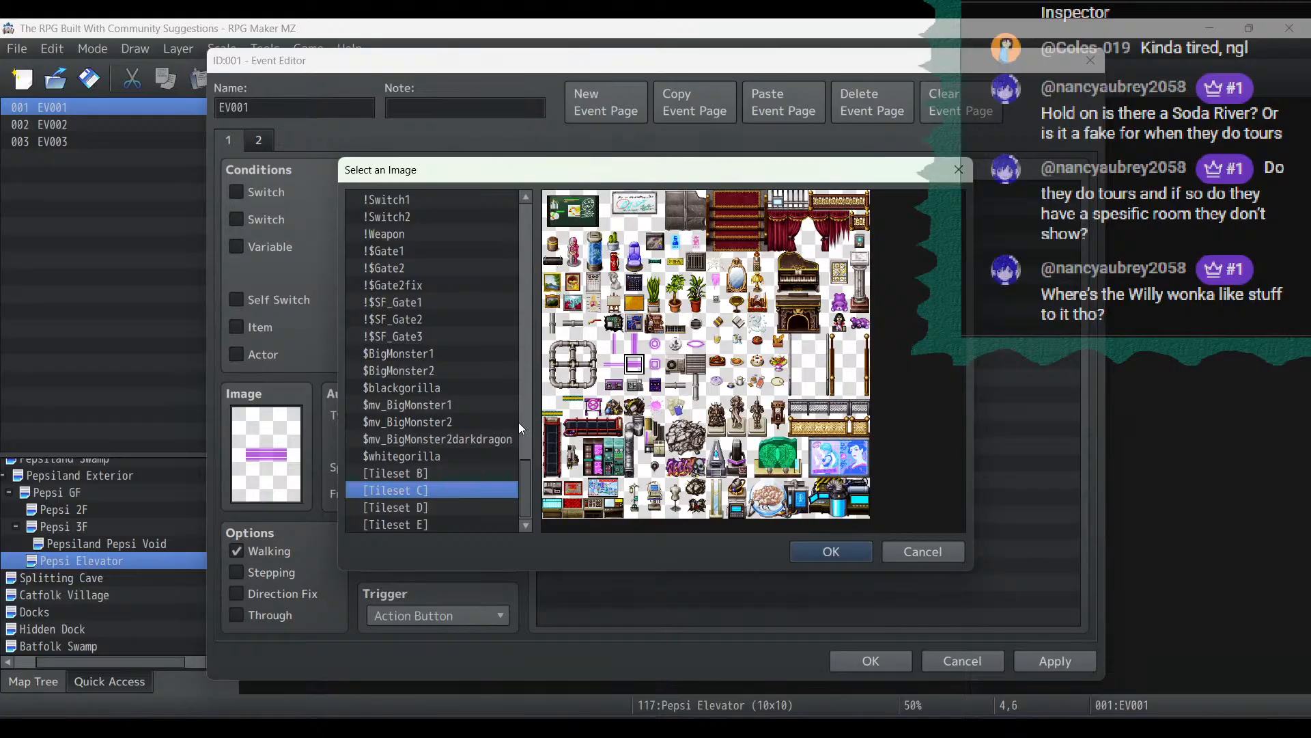
{"action": "left_click_drag", "start_coordinate": [527, 486], "coordinate": [526, 225]}
{"action": "left_click", "coordinate": [441, 200]}
{"action": "double_click", "coordinate": [439, 198]}
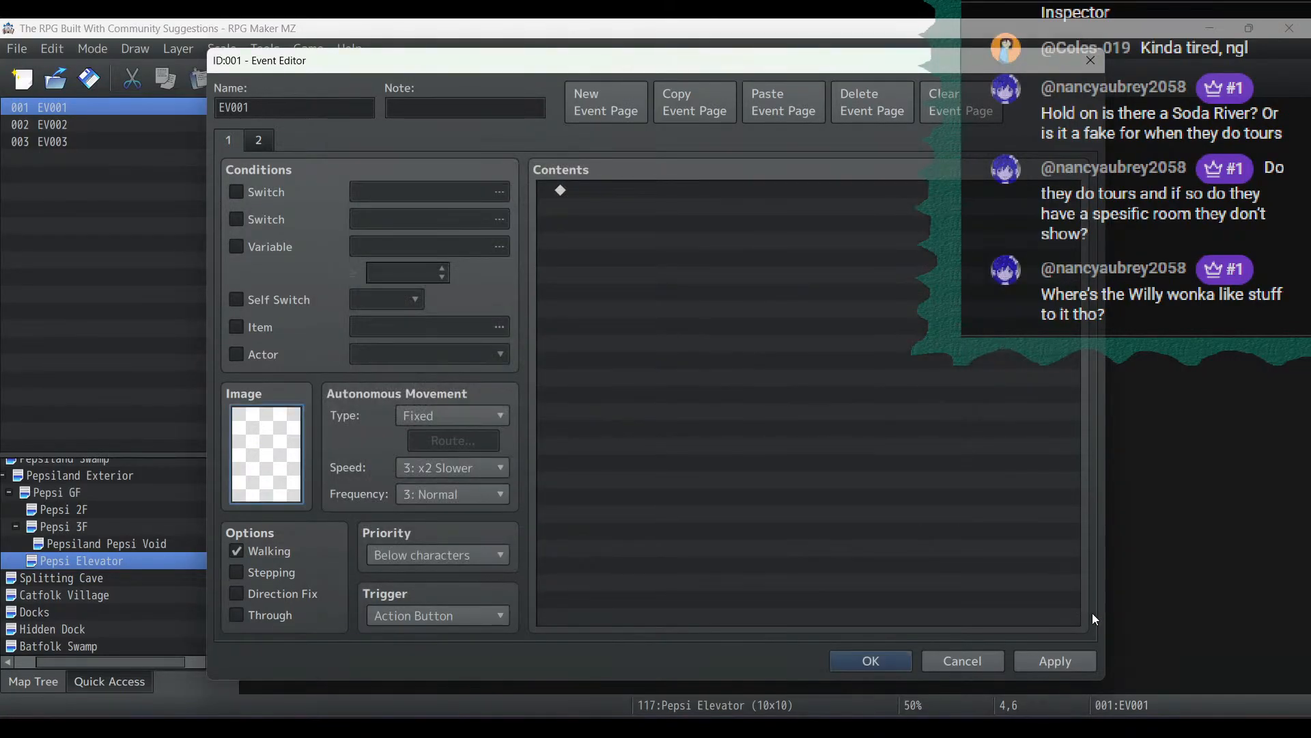
{"action": "left_click", "coordinate": [1057, 660]}
{"action": "left_click", "coordinate": [861, 661]}
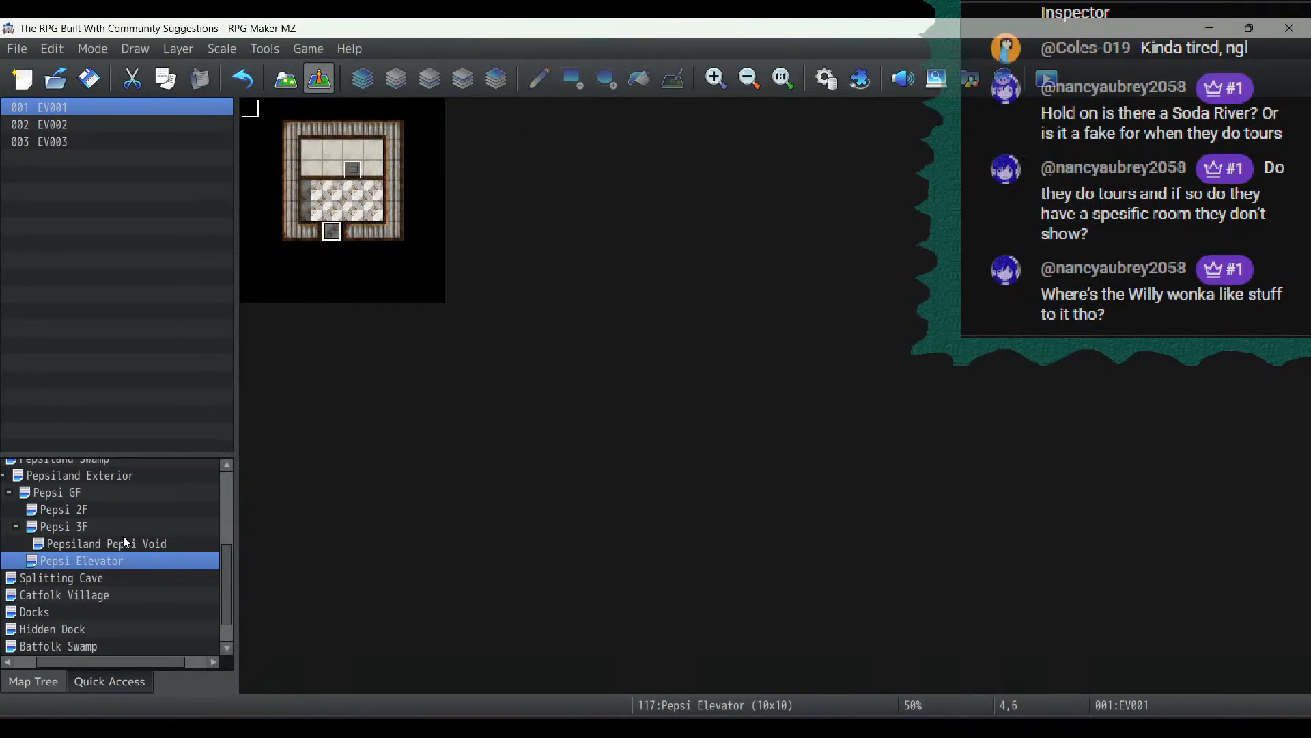
Copy the exit event EV004 at the south edge of the Pepsiland Exterior map
{"action": "left_click", "coordinate": [125, 543]}
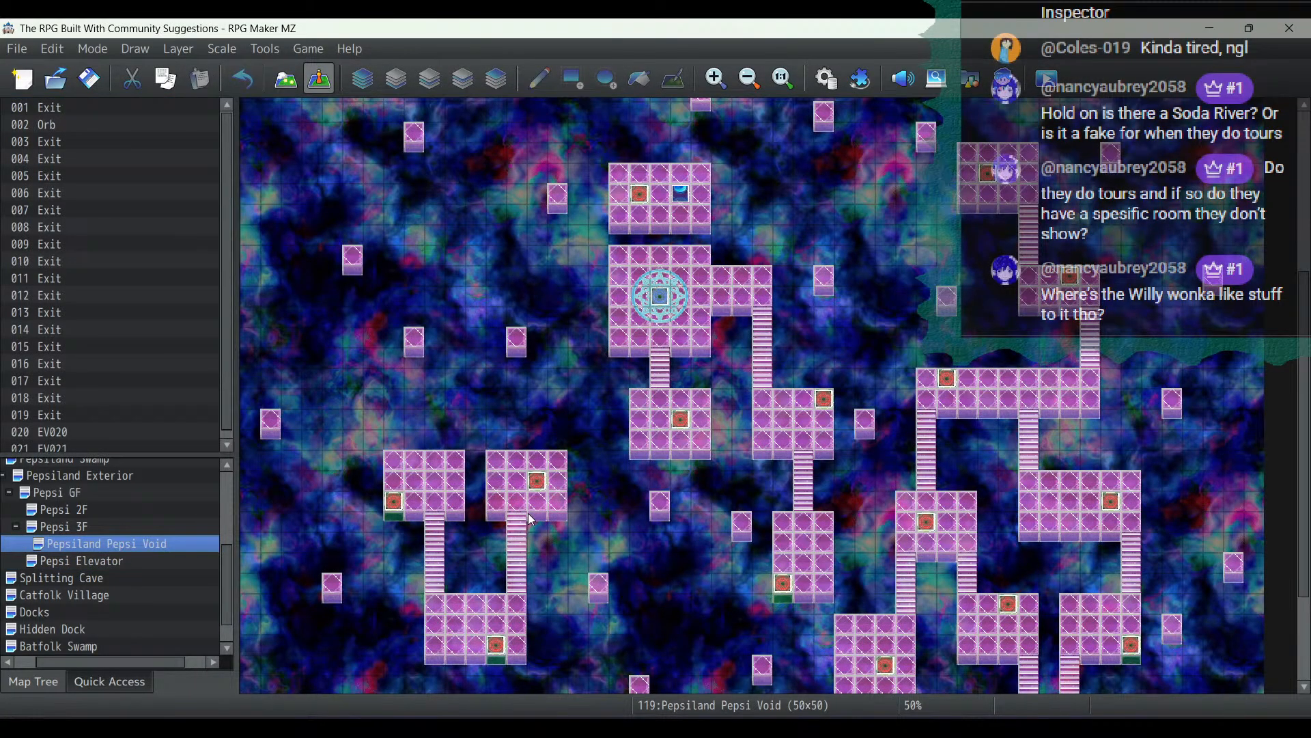
{"action": "left_click", "coordinate": [63, 509]}
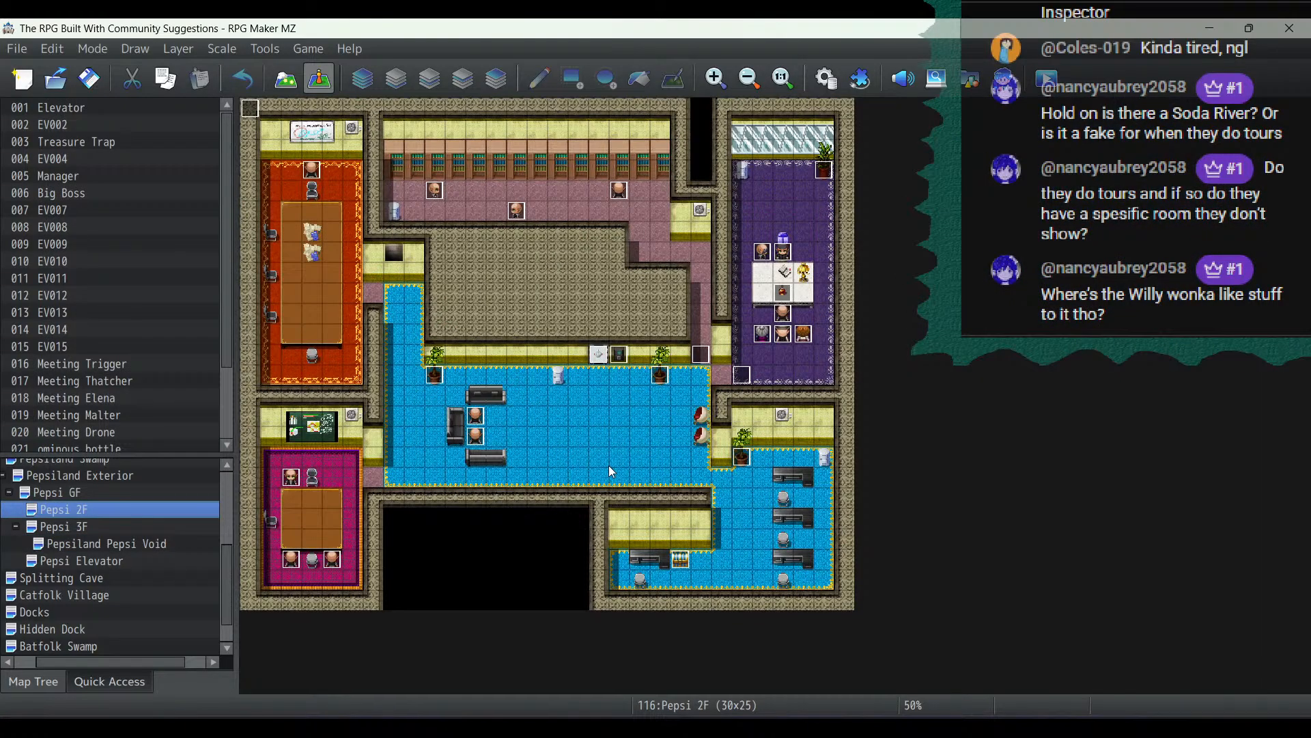
{"action": "left_click", "coordinate": [96, 476]}
{"action": "left_click", "coordinate": [435, 683]}
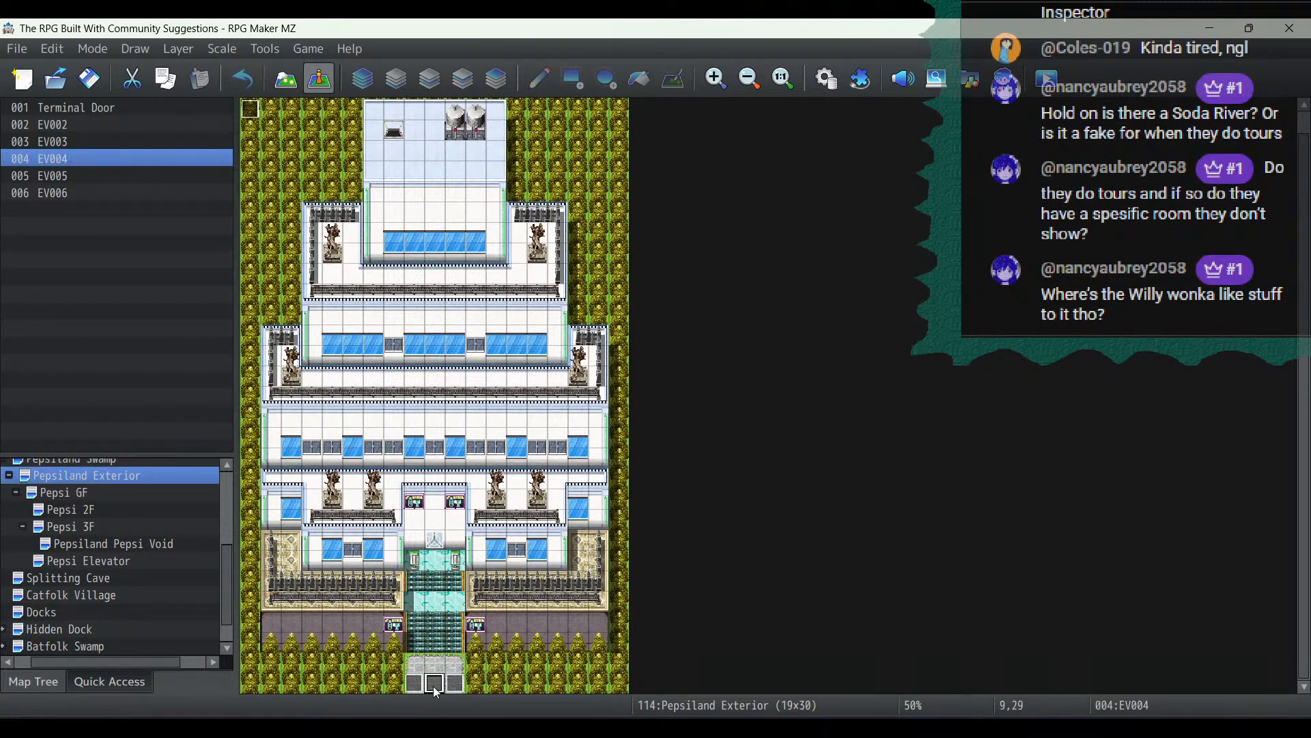
{"action": "right_click", "coordinate": [435, 686]}
{"action": "left_click", "coordinate": [487, 566]}
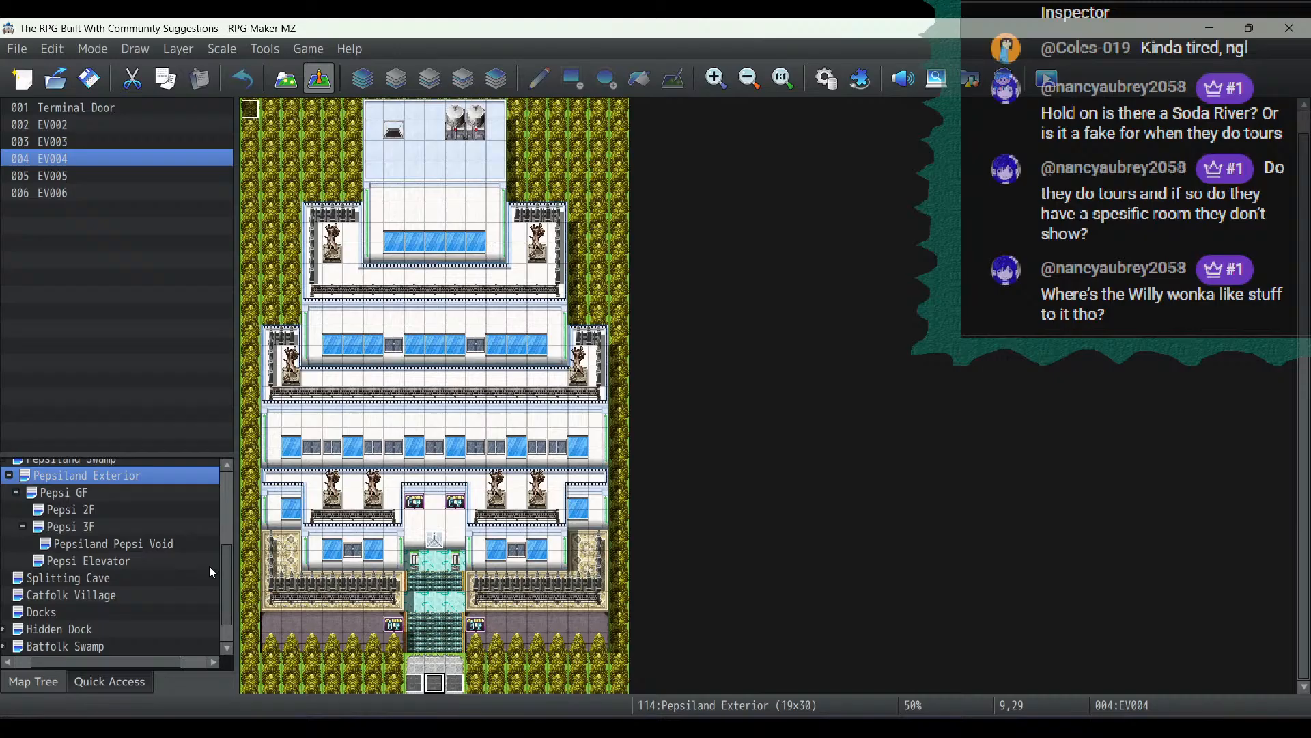
Paste the copied exit event onto tile 6,7 of the Pepsi Elevator map
{"action": "left_click", "coordinate": [128, 560]}
{"action": "double_click", "coordinate": [334, 231]}
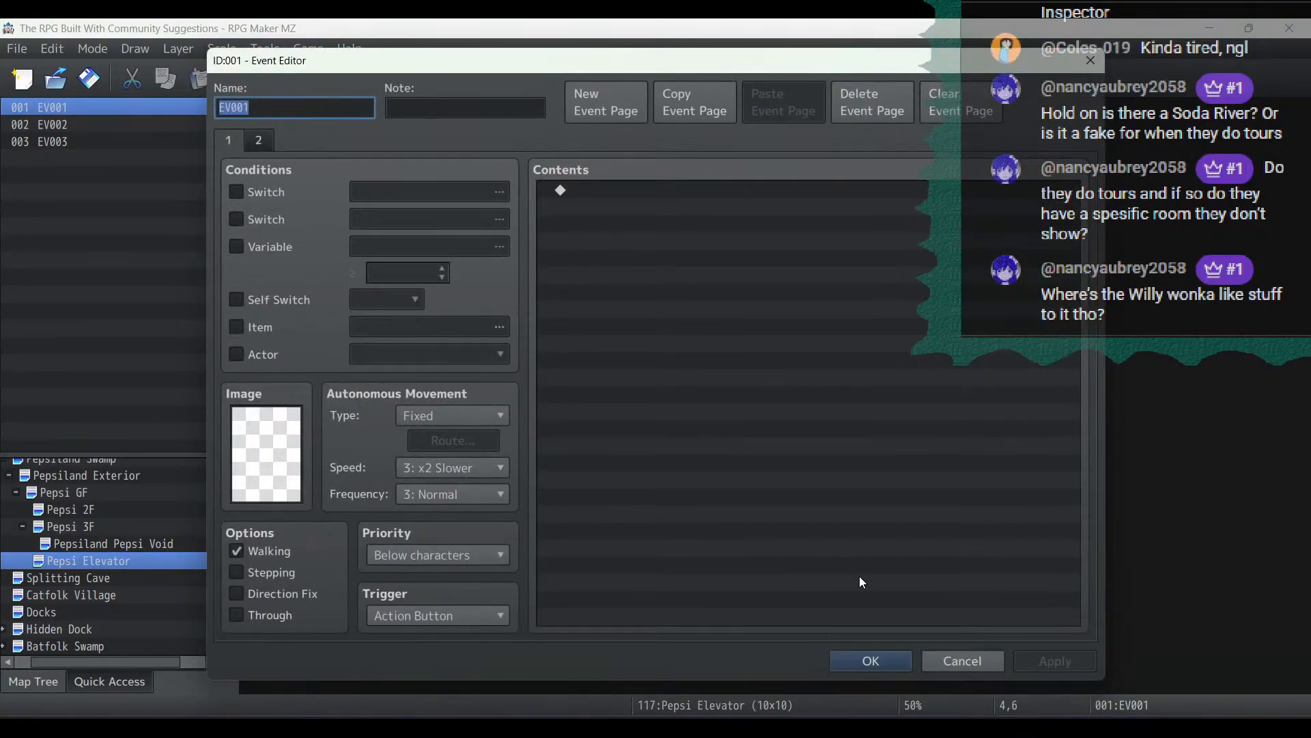
{"action": "left_click", "coordinate": [962, 660]}
{"action": "left_click", "coordinate": [372, 251]}
{"action": "right_click", "coordinate": [378, 251]}
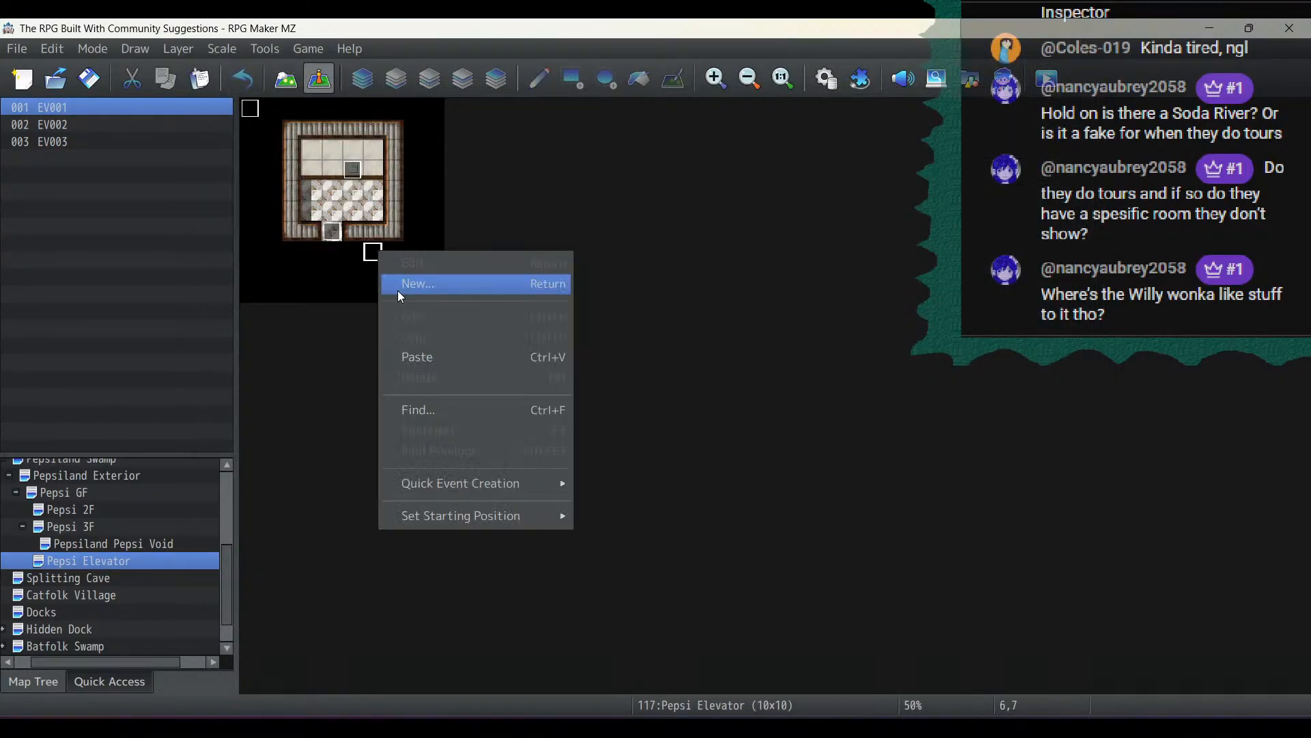
{"action": "left_click", "coordinate": [410, 357]}
Cut all three commands out of the pasted event EV004, and delete that event from the Pepsi Elevator map
{"action": "double_click", "coordinate": [373, 252]}
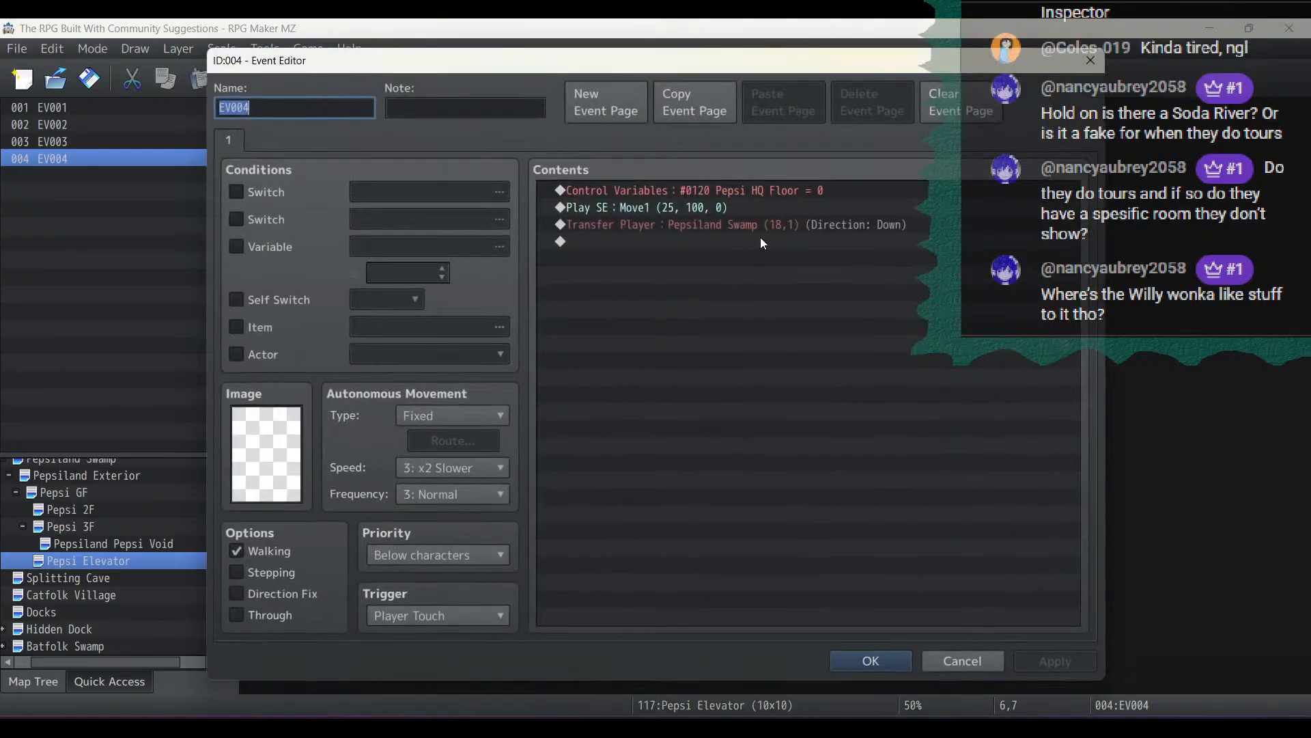
{"action": "left_click", "coordinate": [714, 191]}
{"action": "left_click", "coordinate": [714, 220], "text": "shift"}
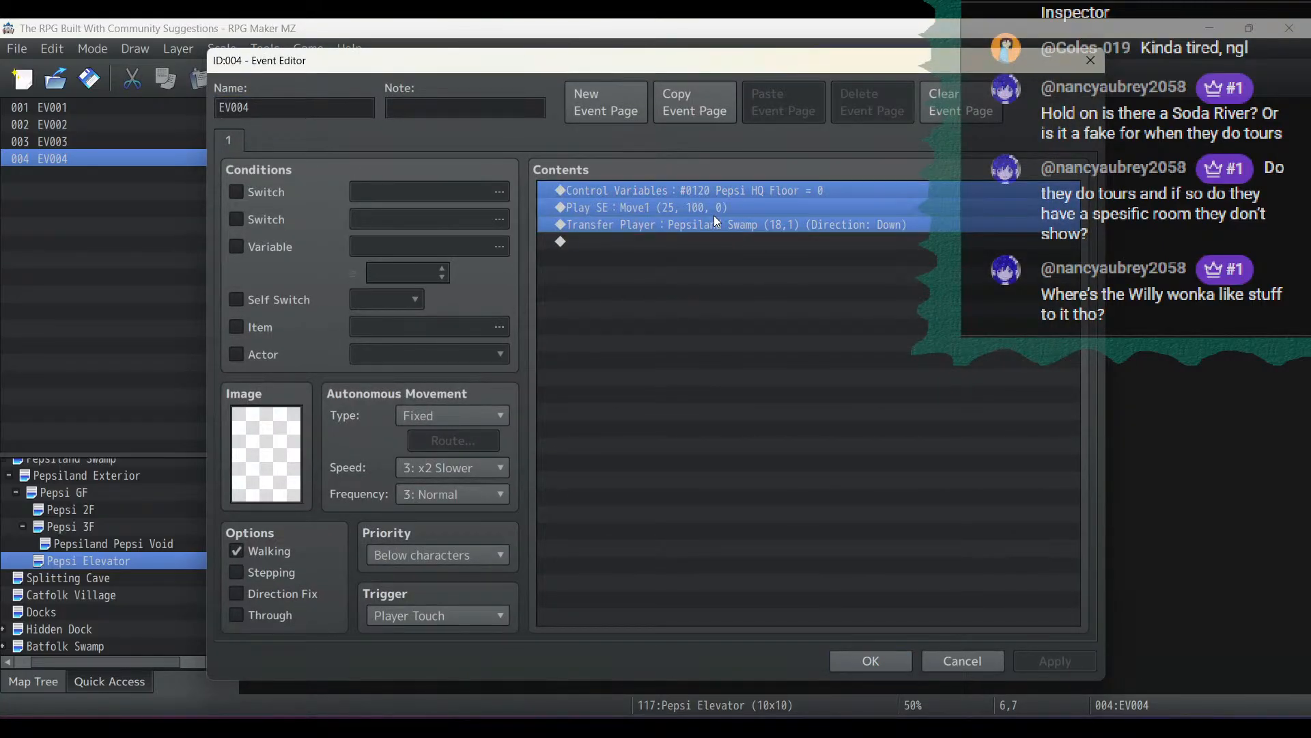
{"action": "key", "text": "Delete"}
{"action": "left_click", "coordinate": [1039, 661]}
{"action": "left_click", "coordinate": [867, 658]}
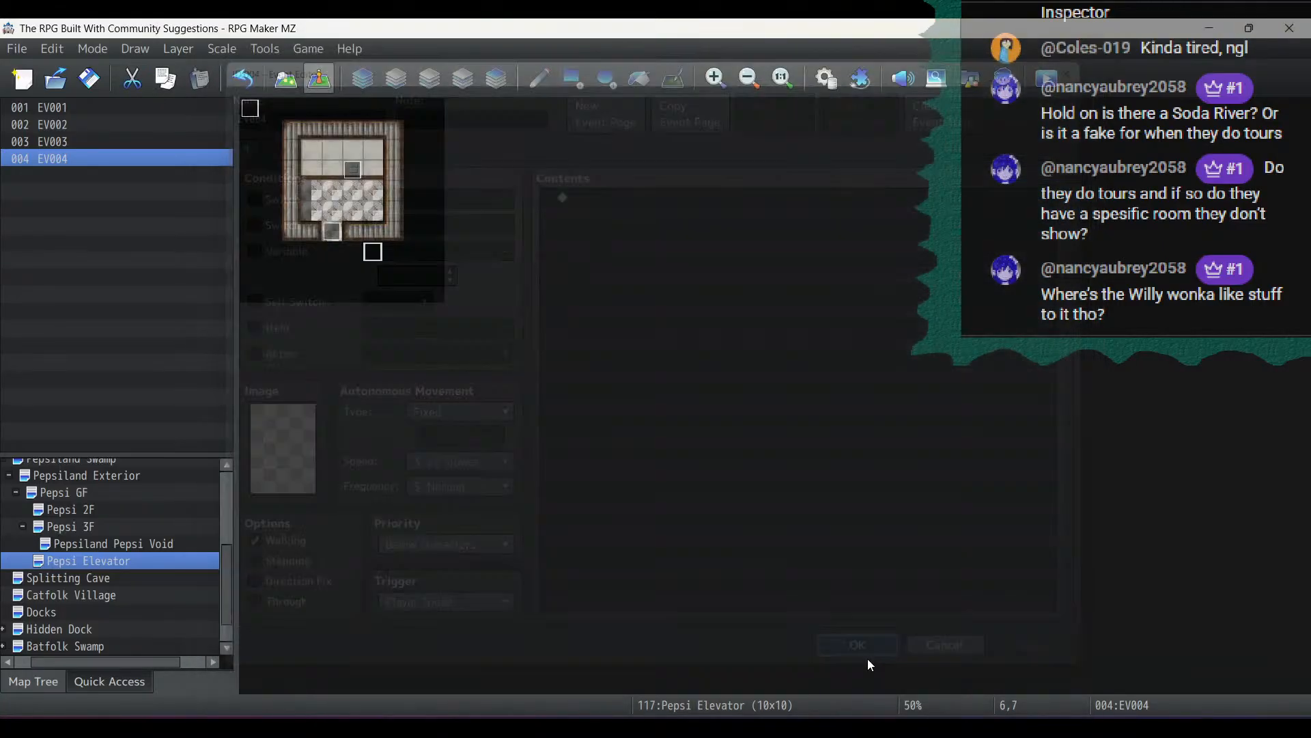
{"action": "key", "text": "Delete"}
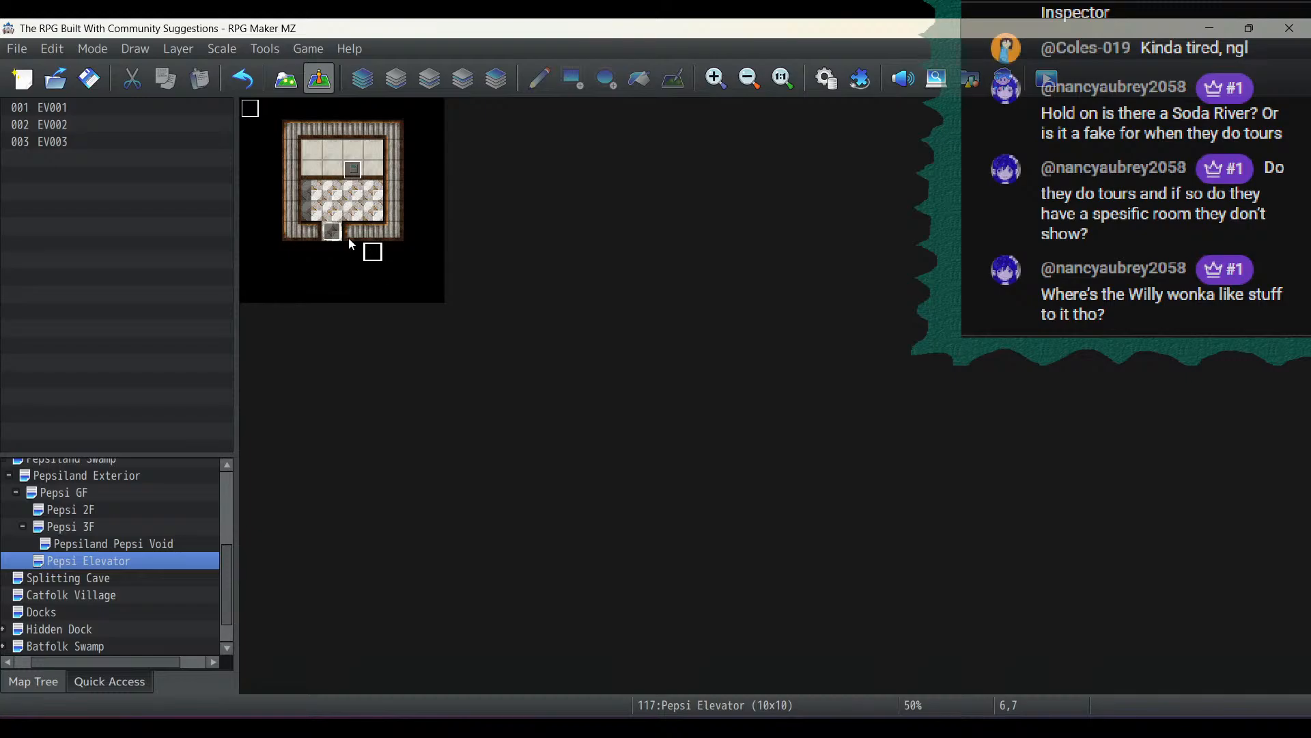
Paste the floor reset, sound and transfer commands into page 1 of the elevator's EV001, and set its trigger to Player Touch
{"action": "double_click", "coordinate": [328, 234]}
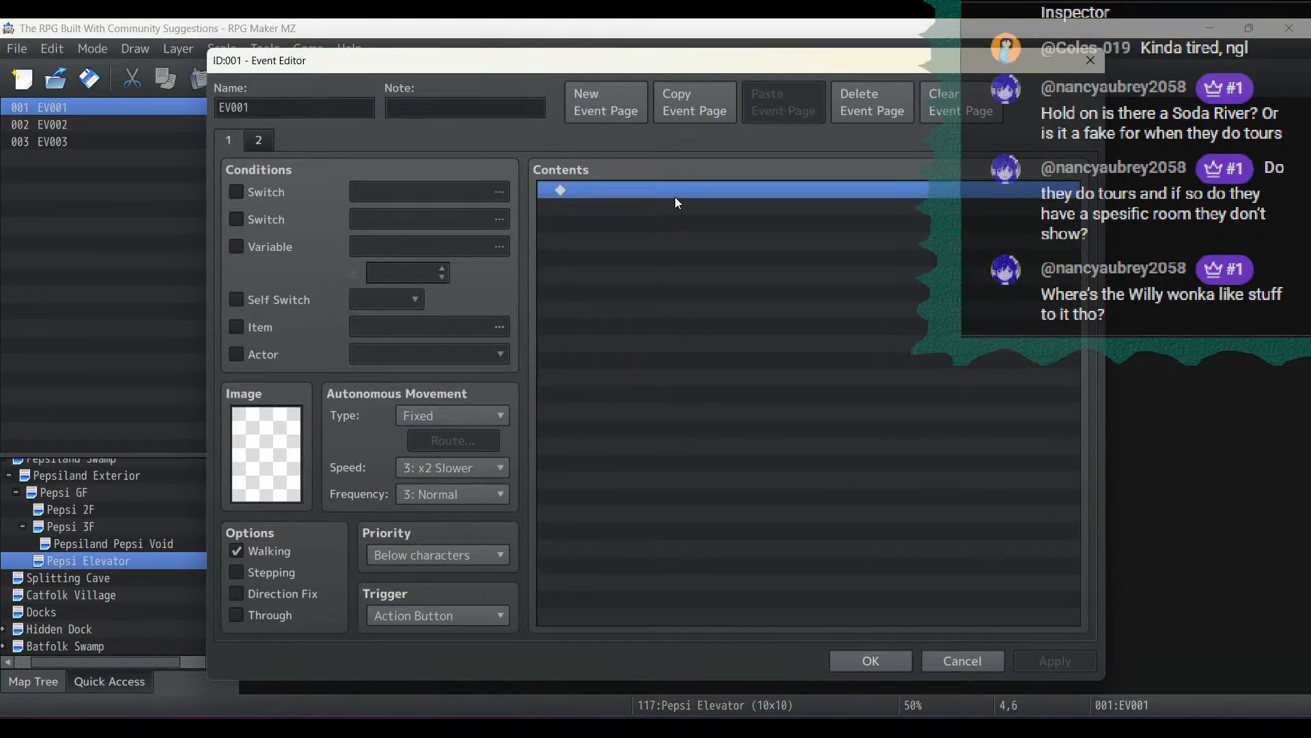
{"action": "key", "text": "ctrl+v"}
{"action": "left_click", "coordinate": [474, 615]}
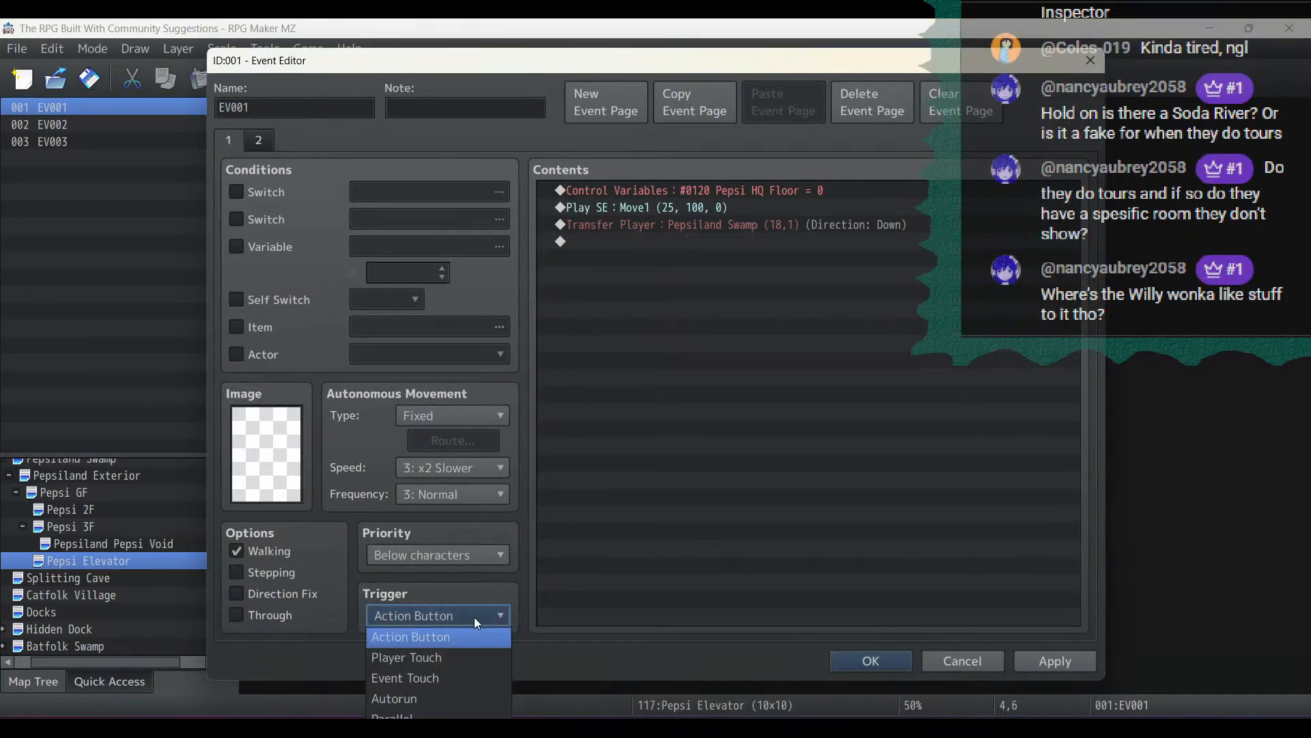
{"action": "left_click", "coordinate": [456, 655]}
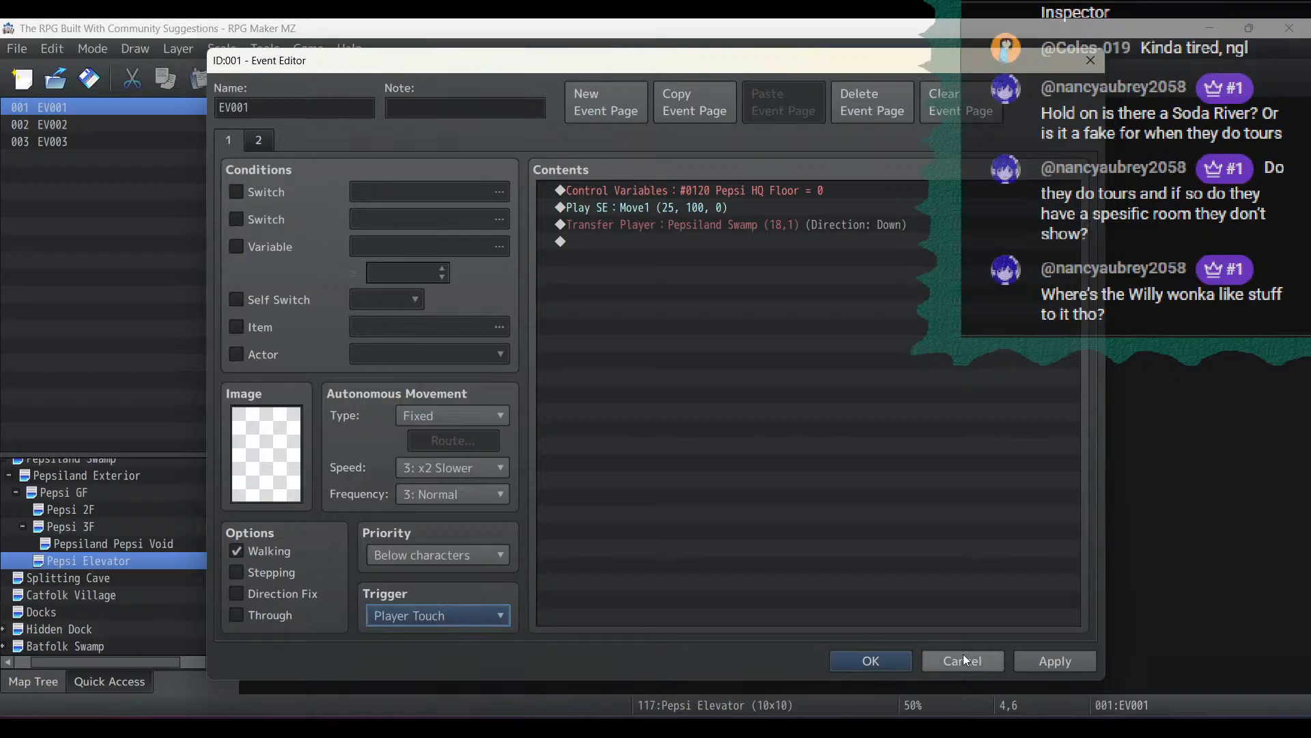
{"action": "left_click", "coordinate": [1072, 659]}
{"action": "left_click", "coordinate": [908, 666]}
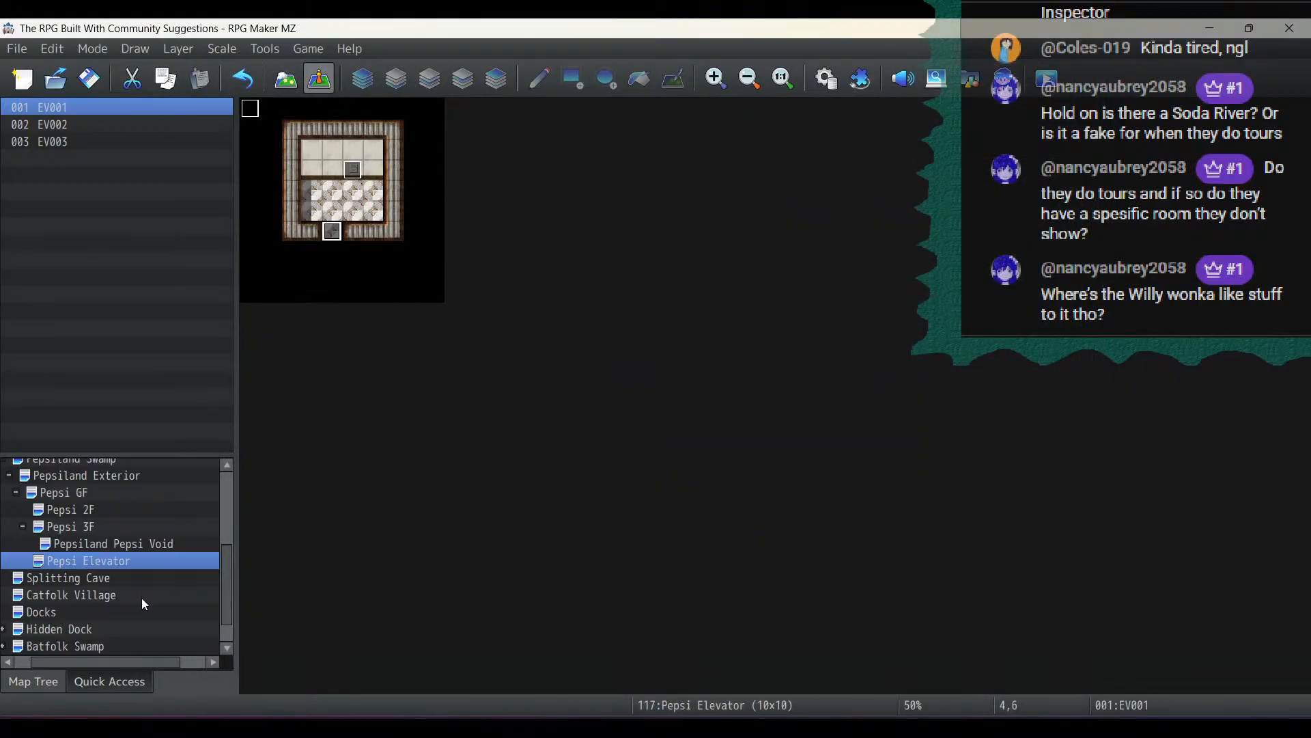
{"action": "left_click", "coordinate": [88, 628]}
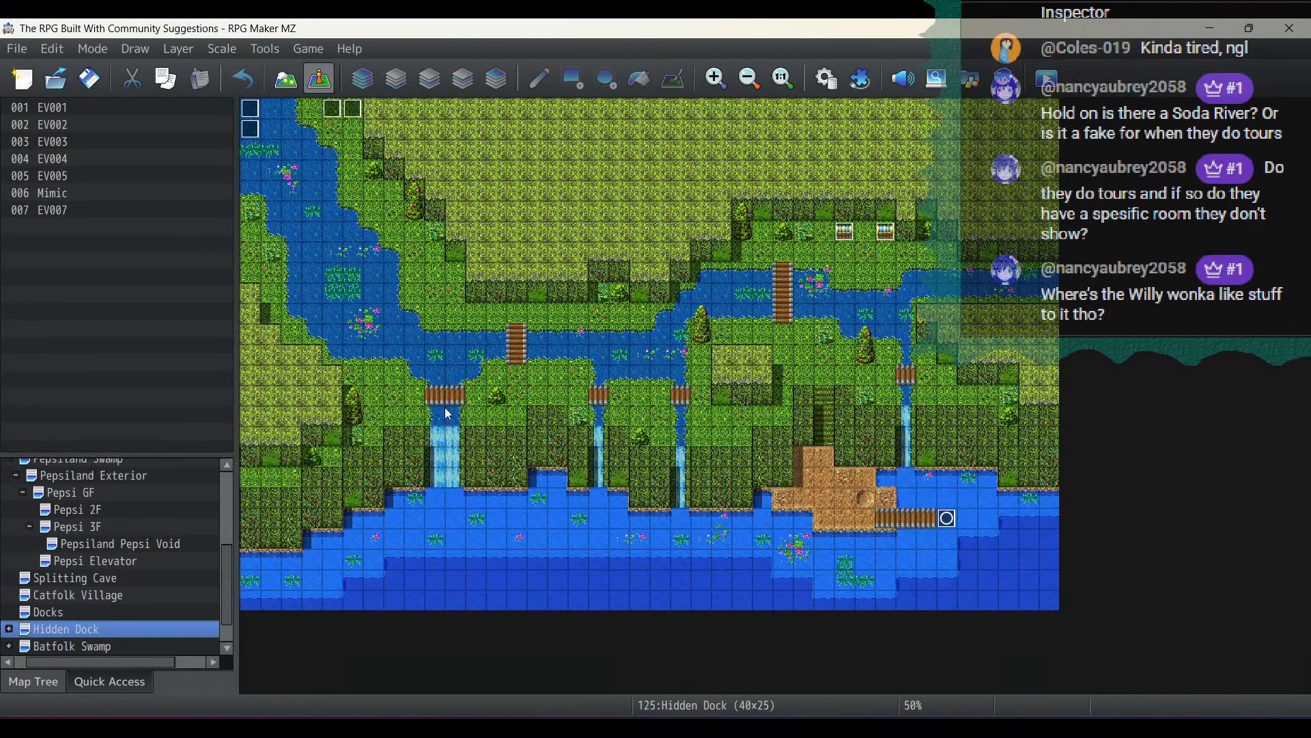
{"action": "double_click", "coordinate": [352, 107]}
{"action": "left_click", "coordinate": [874, 662]}
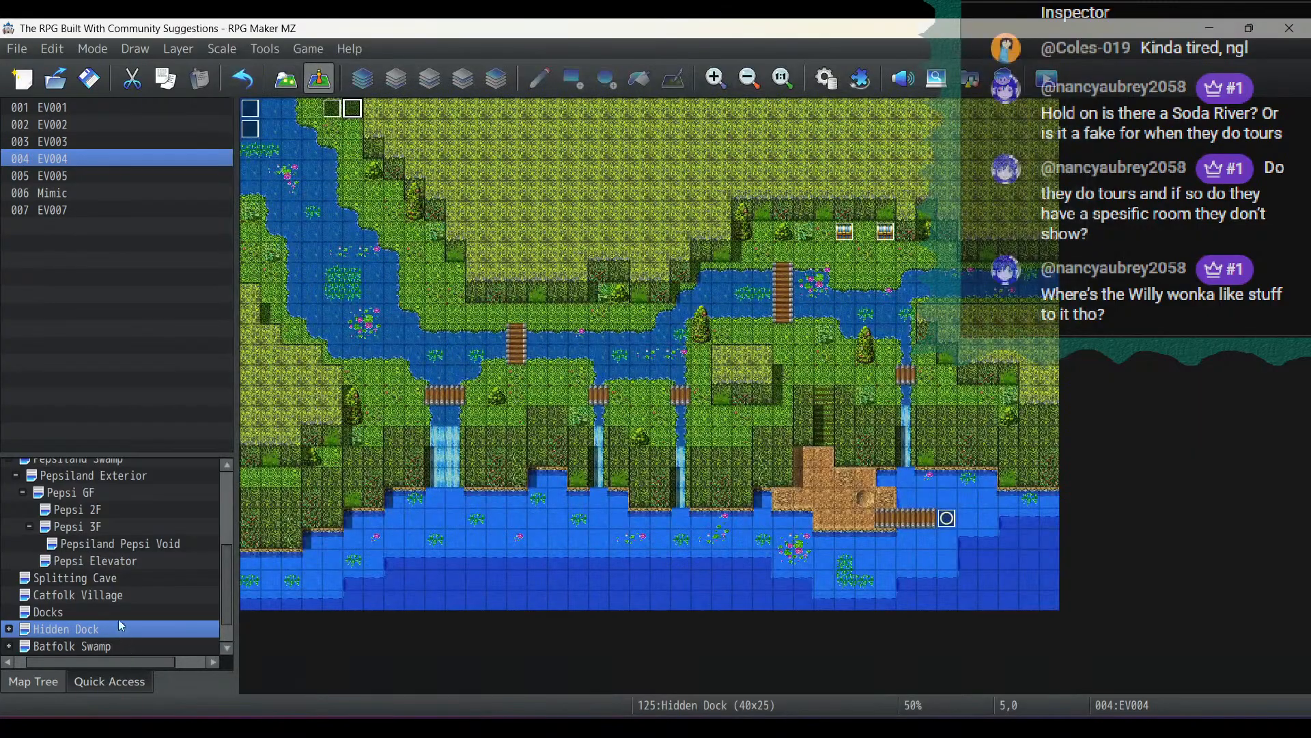
In the Pepsi Elevator's EV001, designate the player transfer with variables: ID 0121 Pepsi Map ID, X 0122 Pepsi Map X, Y 0123 Pepsi Map Y
{"action": "left_click", "coordinate": [96, 560]}
{"action": "double_click", "coordinate": [335, 233]}
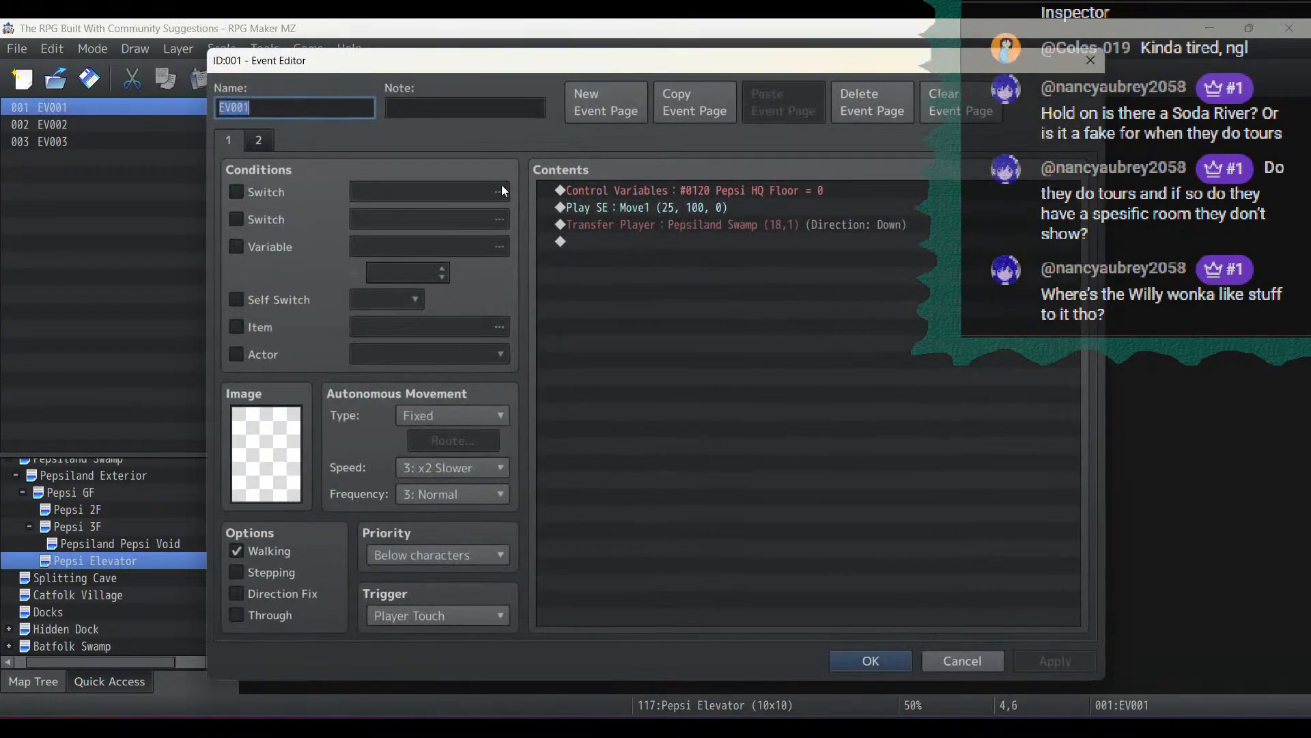
{"action": "double_click", "coordinate": [665, 227]}
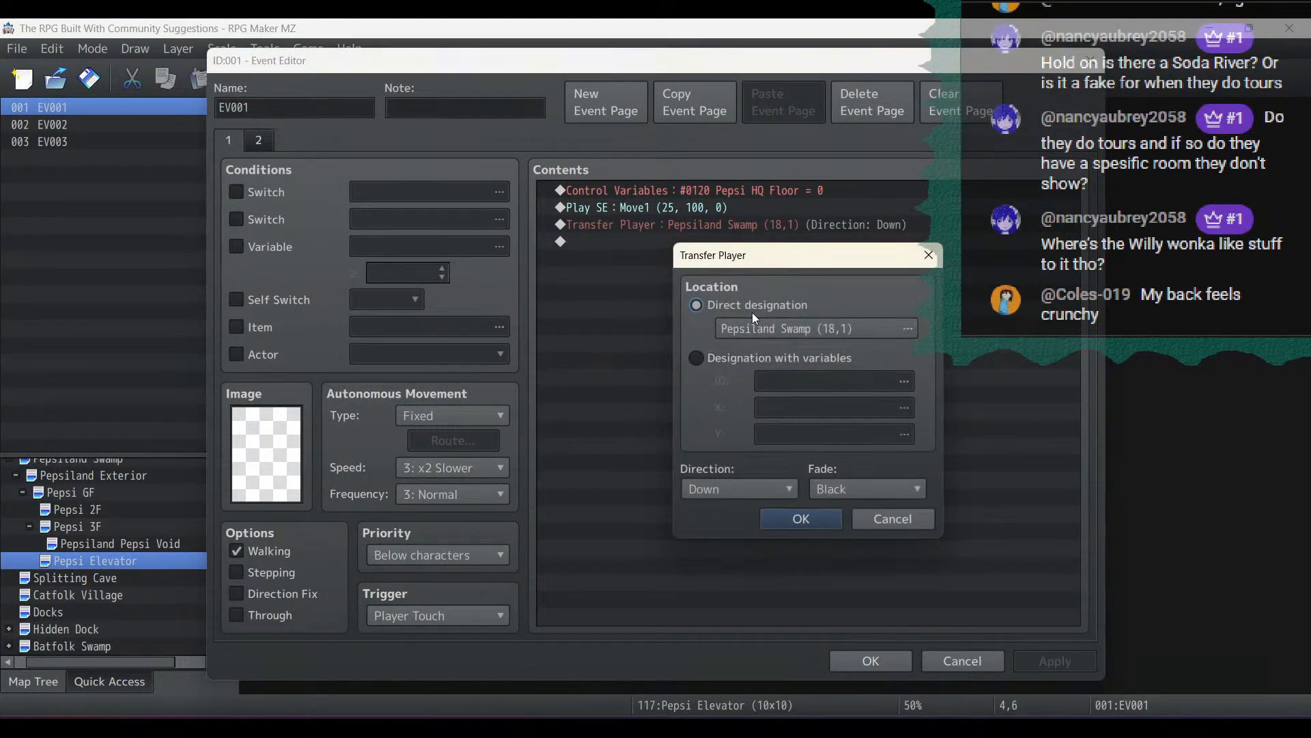
{"action": "left_click", "coordinate": [757, 362]}
{"action": "left_click", "coordinate": [776, 375]}
{"action": "double_click", "coordinate": [860, 209]}
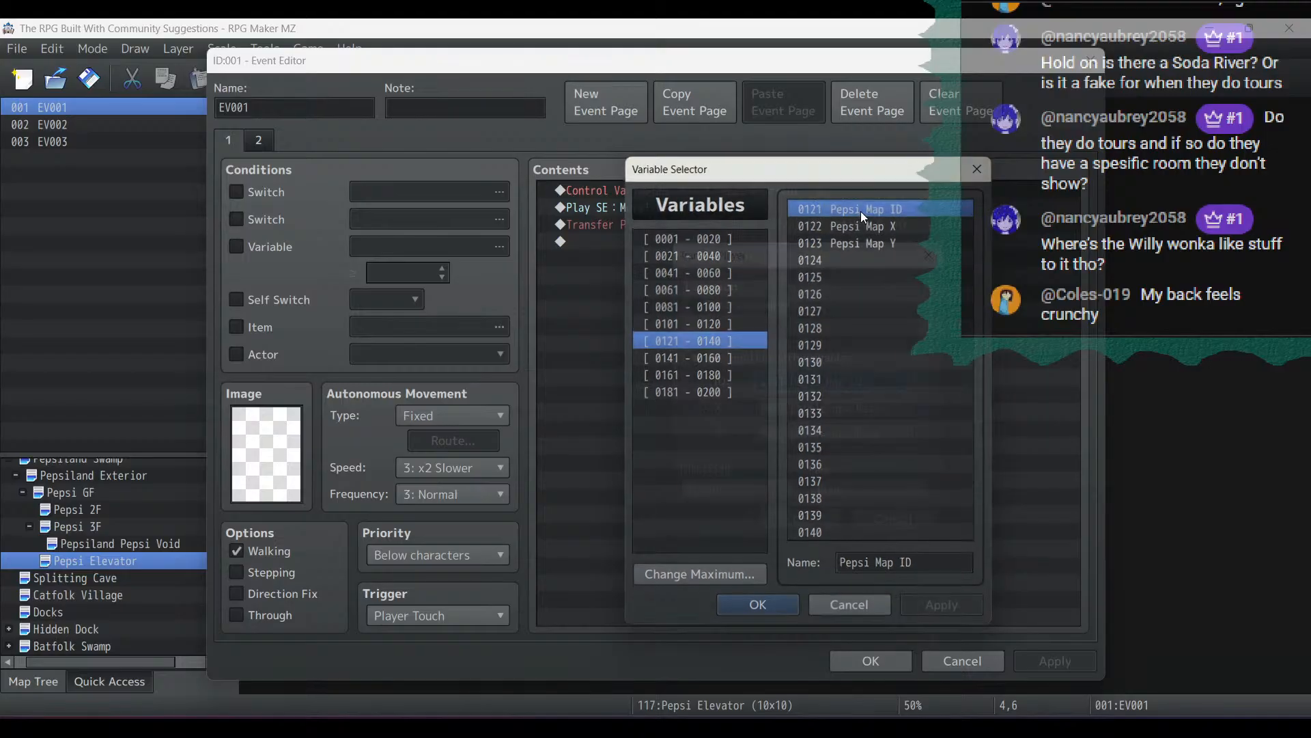
{"action": "double_click", "coordinate": [814, 415]}
{"action": "double_click", "coordinate": [871, 231]}
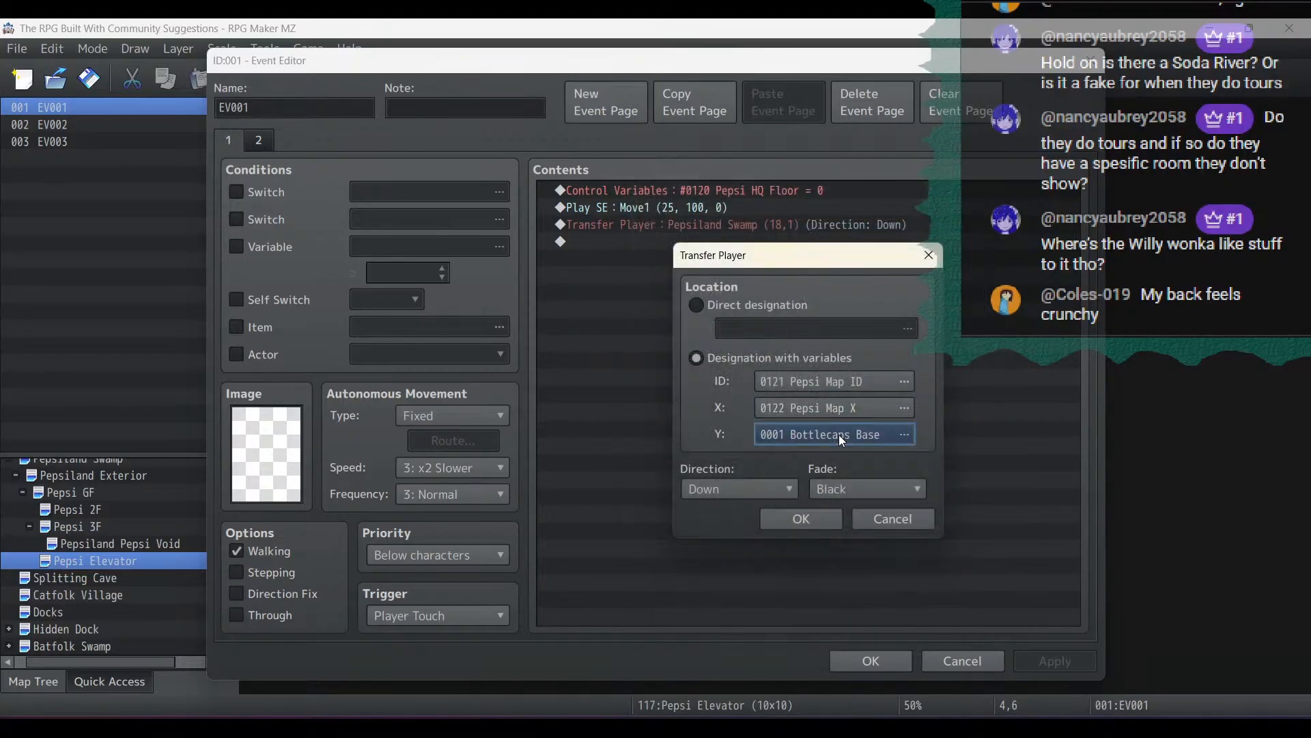
{"action": "double_click", "coordinate": [839, 434]}
{"action": "double_click", "coordinate": [853, 245]}
{"action": "left_click", "coordinate": [813, 518]}
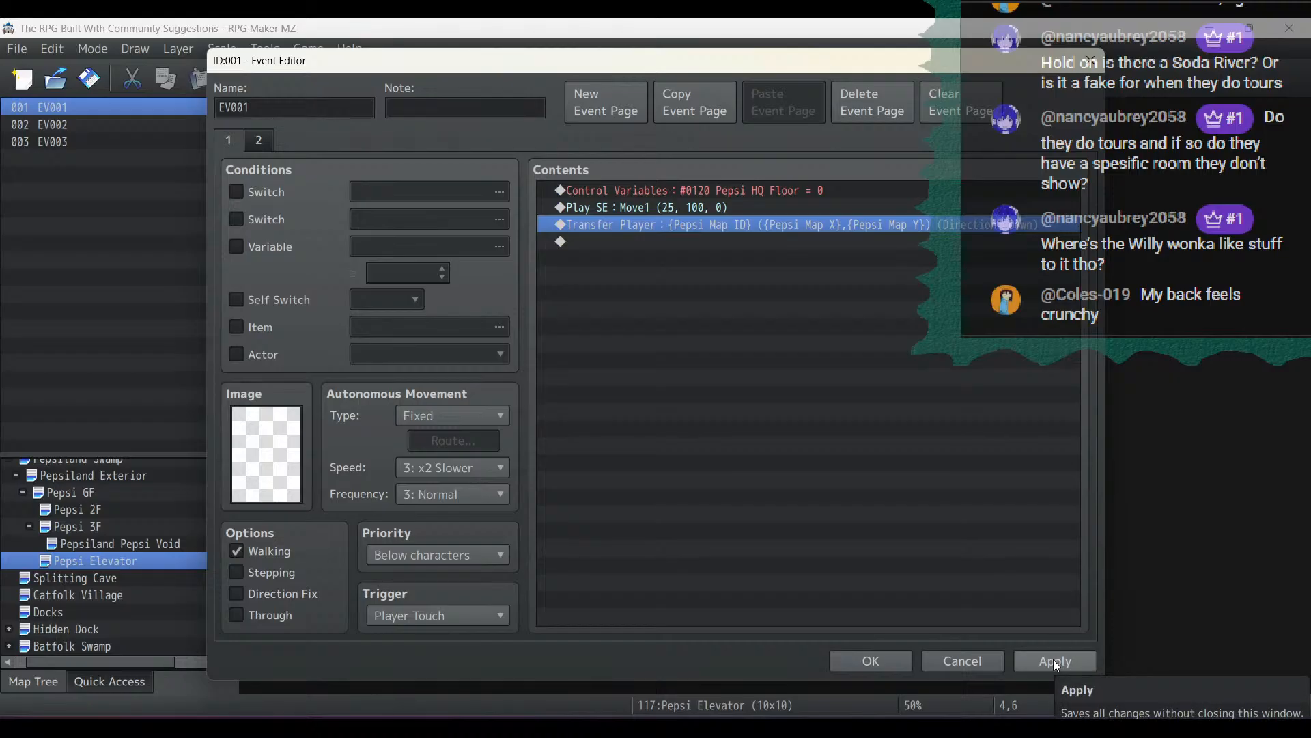
Delete the Pepsi HQ Floor reset command from EV001 and save the event
{"action": "left_click", "coordinate": [760, 191]}
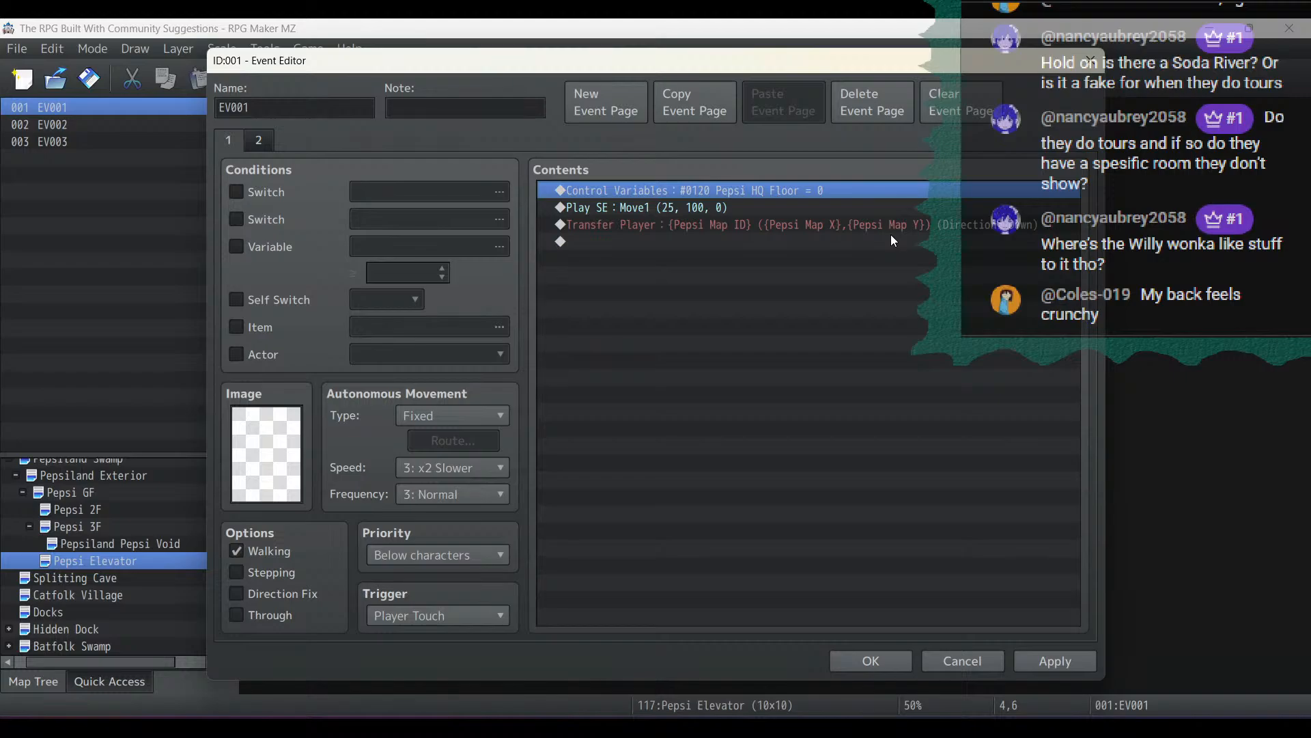
{"action": "key", "text": "Delete"}
{"action": "left_click", "coordinate": [1034, 656]}
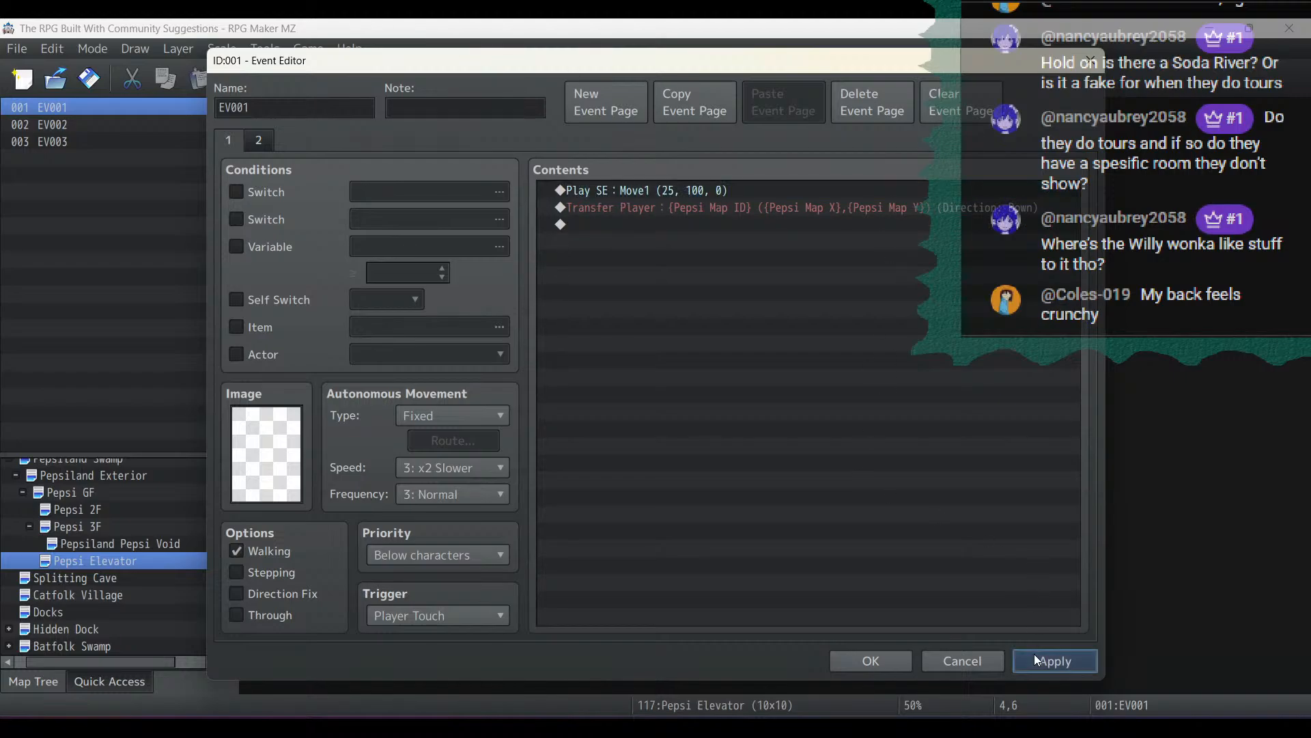
{"action": "left_click", "coordinate": [875, 666]}
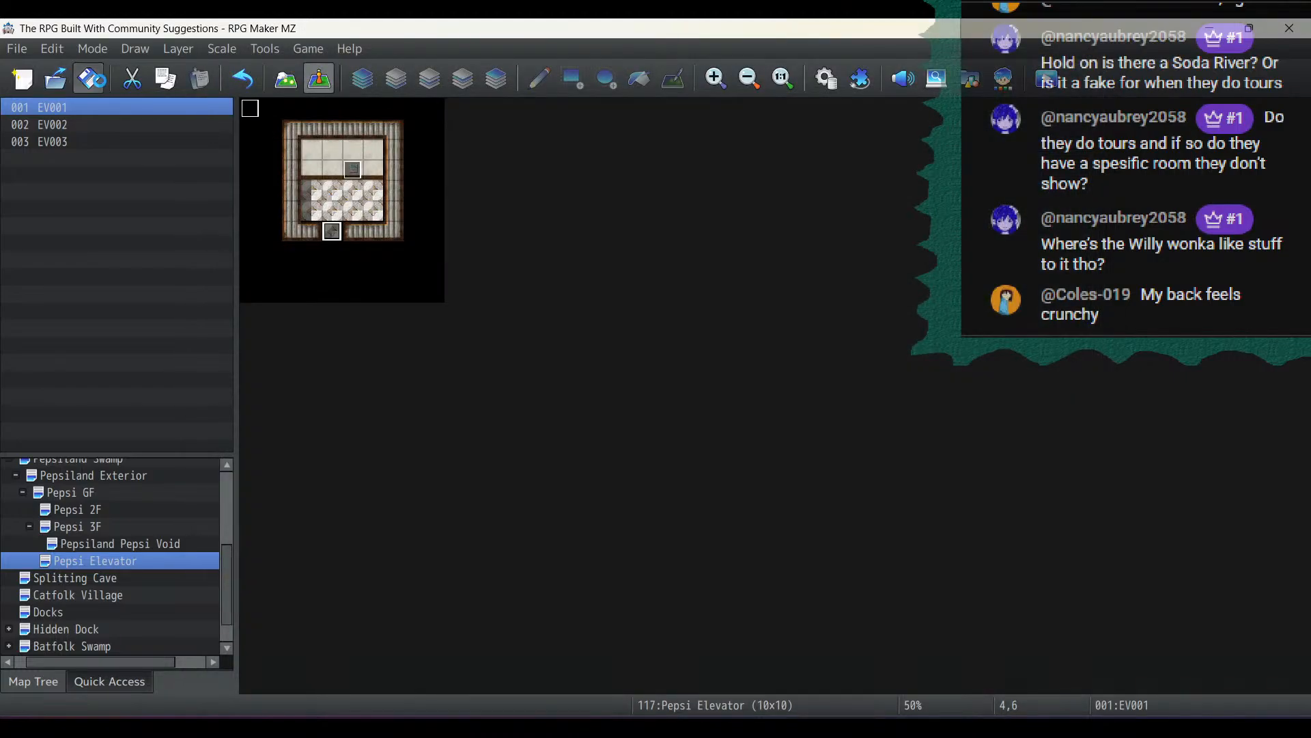
Start a playtest, load the File 2 save and maximize the game window
{"action": "left_click", "coordinate": [1035, 72]}
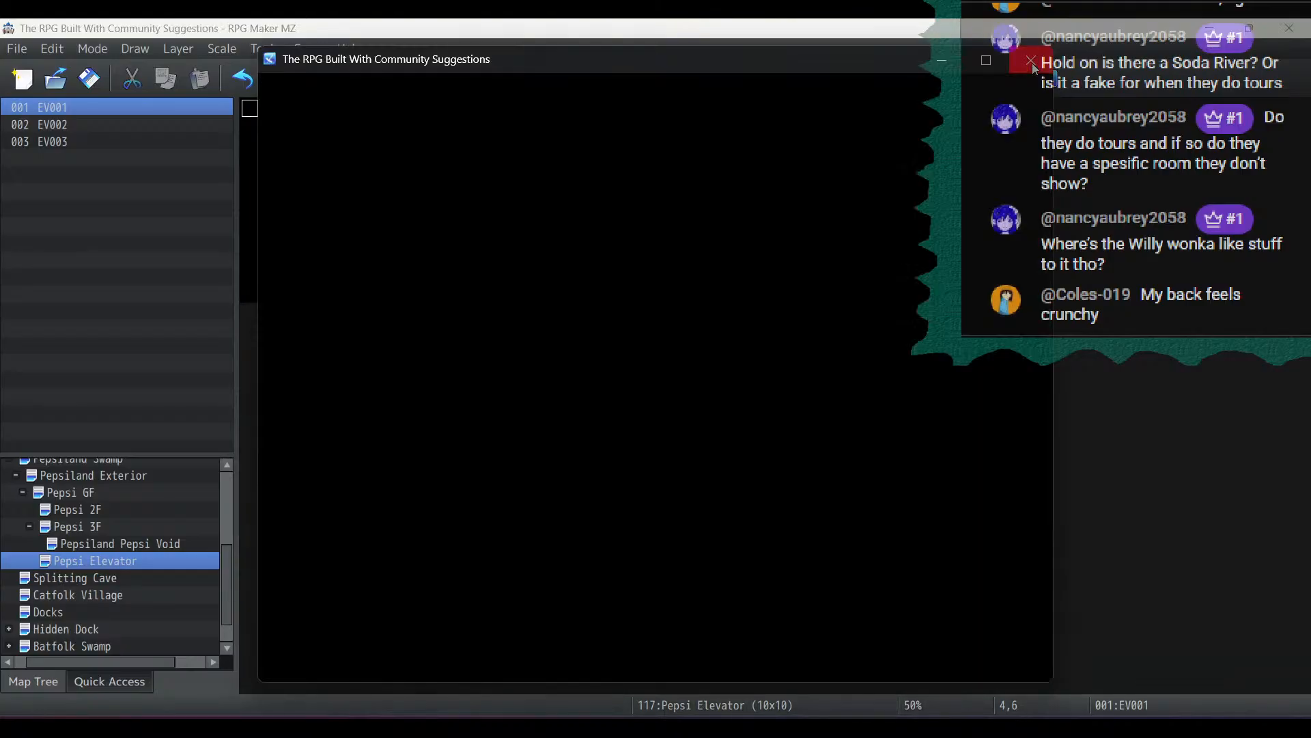
{"action": "key", "text": "Return"}
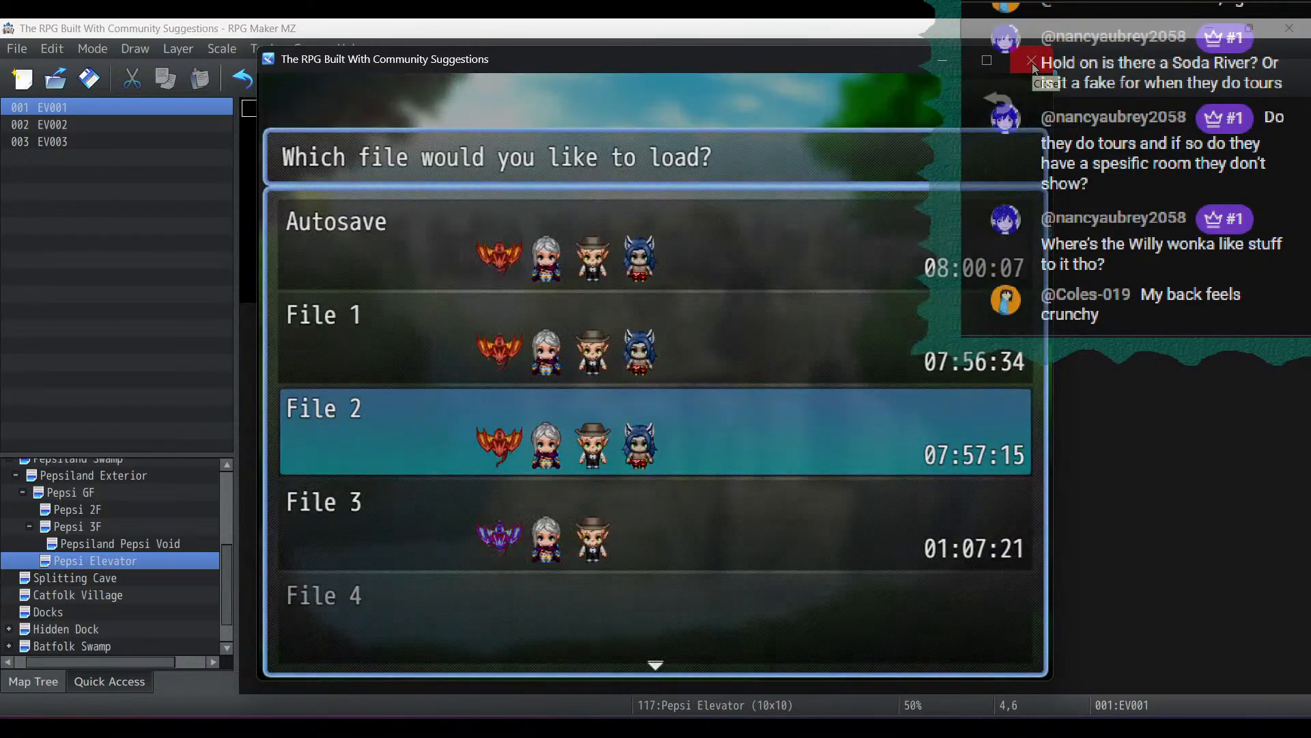
{"action": "key", "text": "Return"}
{"action": "left_click", "coordinate": [988, 60]}
Walk the party down the Hidden Dock stairs to the end of the pier and activate the circle marker there
{"action": "key", "text": "Right"}
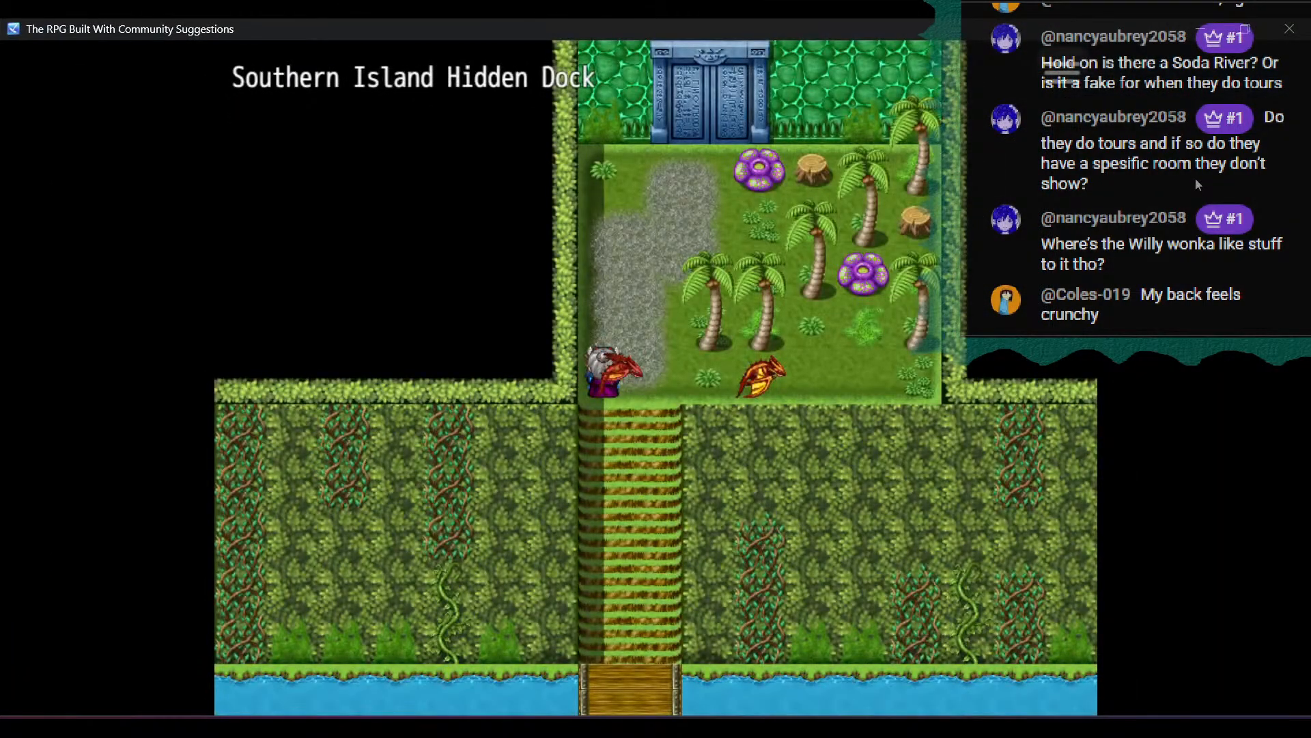
{"action": "key", "text": "Left"}
{"action": "key", "text": "Down"}
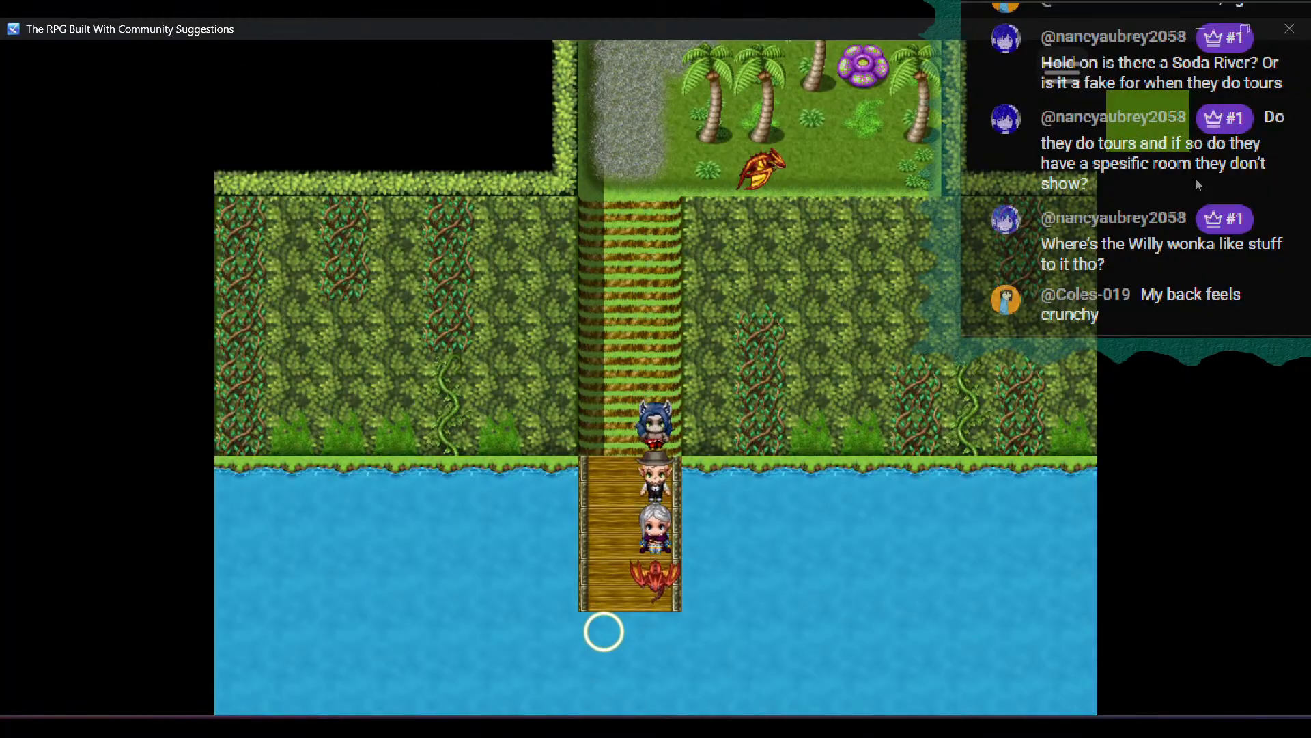
{"action": "key", "text": "Left"}
{"action": "key", "text": "Down"}
{"action": "key", "text": "Return"}
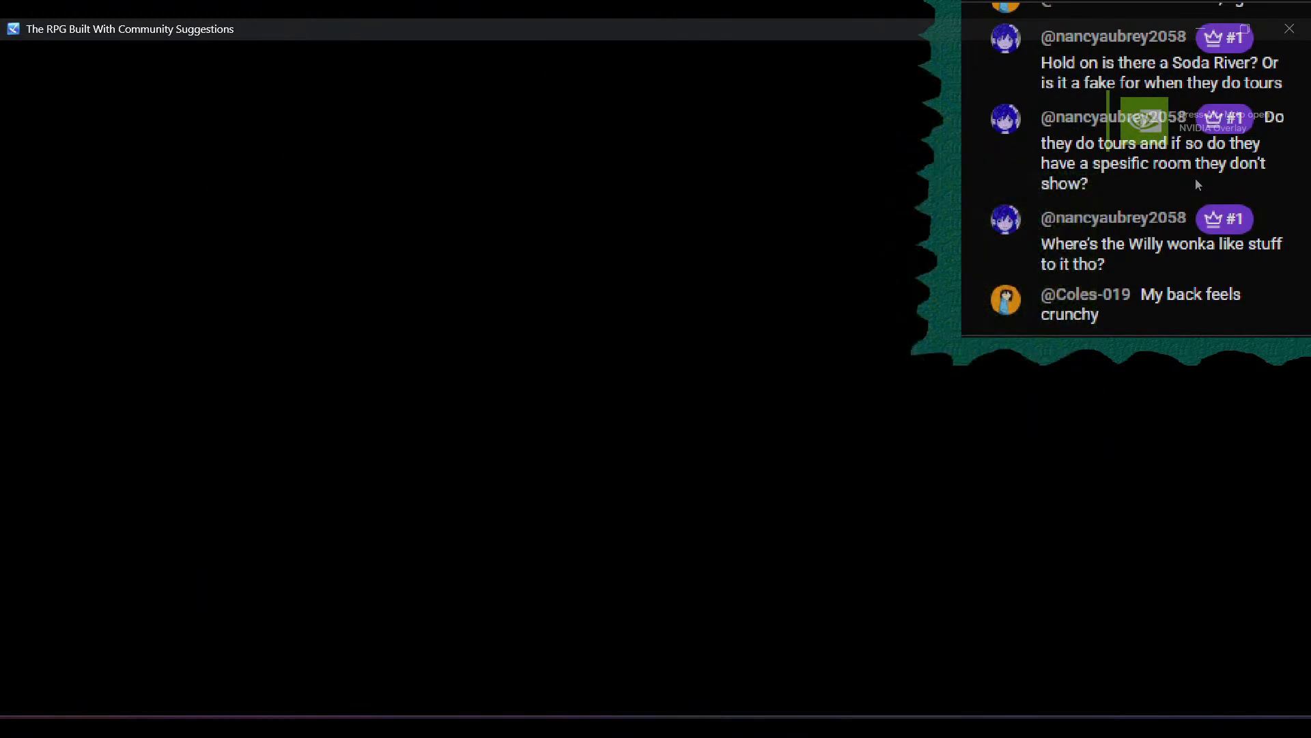
Travel across the world map and through Pepsiland Swamp to the Pepsiland headquarters exterior
{"action": "key", "text": "Up"}
{"action": "key", "text": "Left"}
{"action": "key", "text": "Up"}
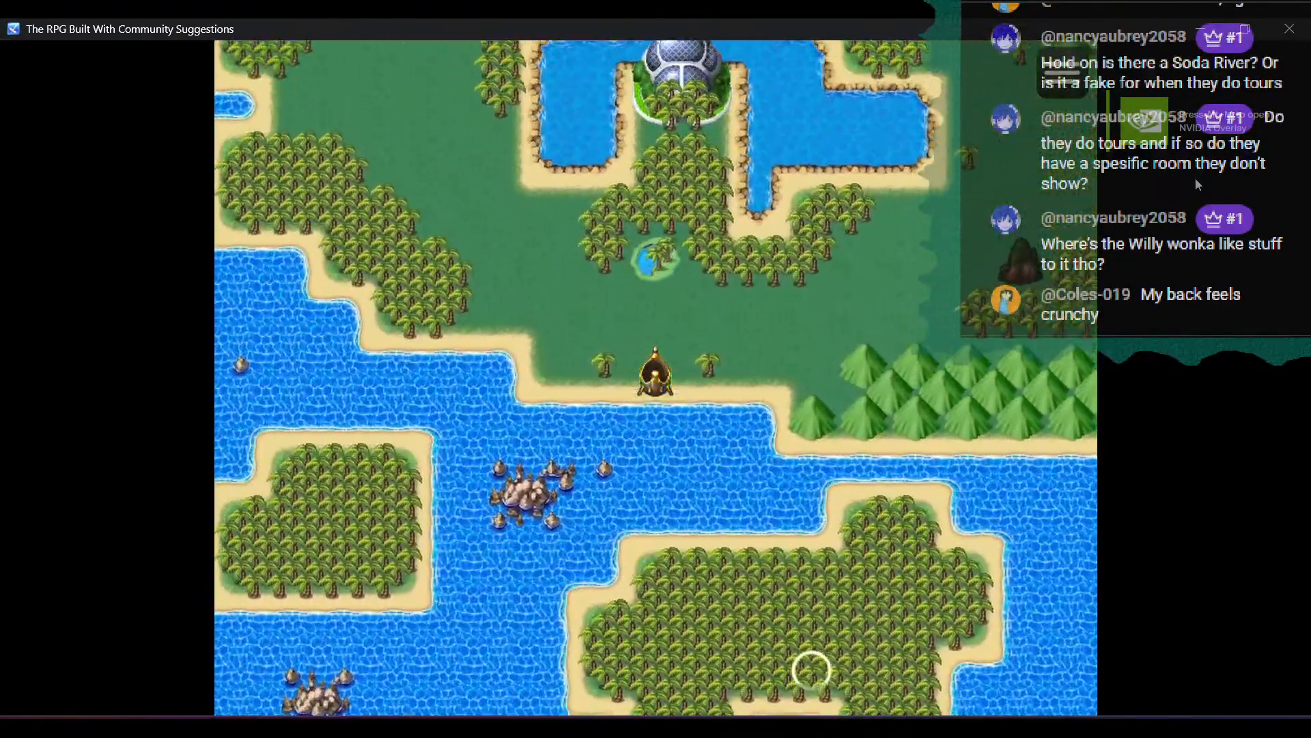
{"action": "key", "text": "Up"}
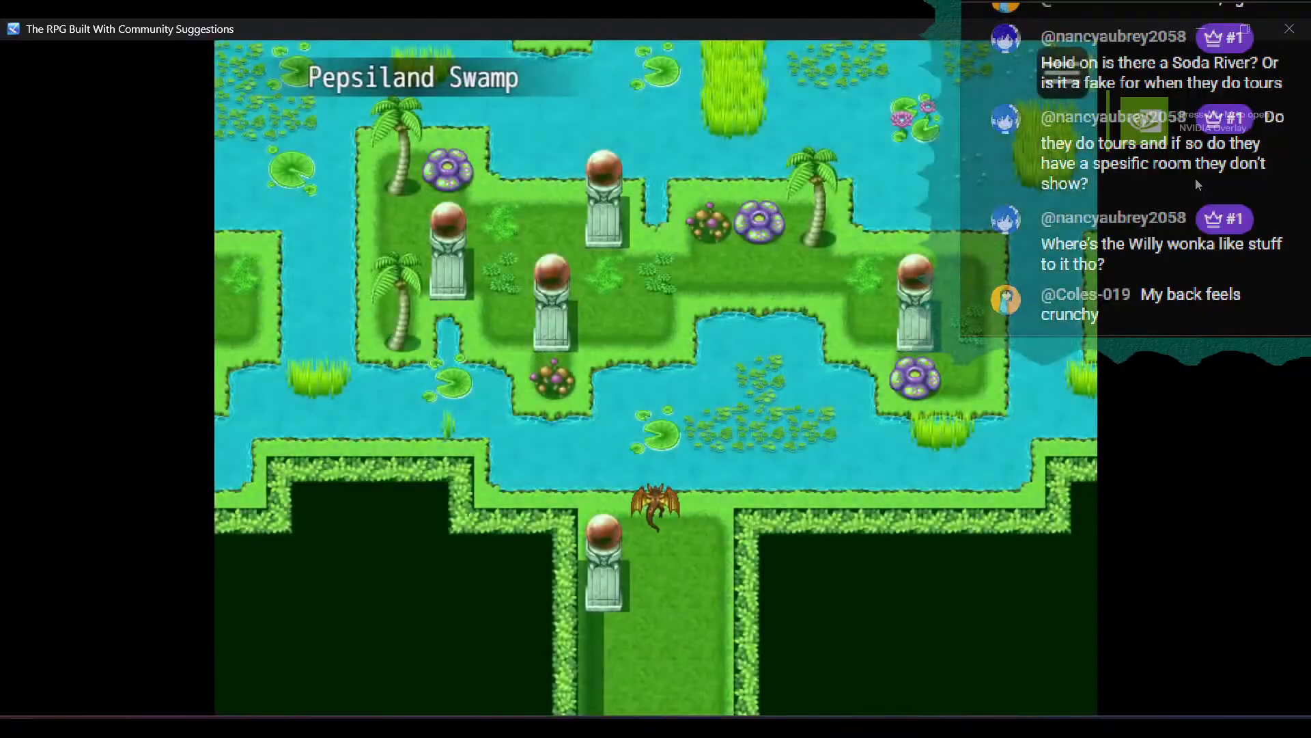
{"action": "key", "text": "Down"}
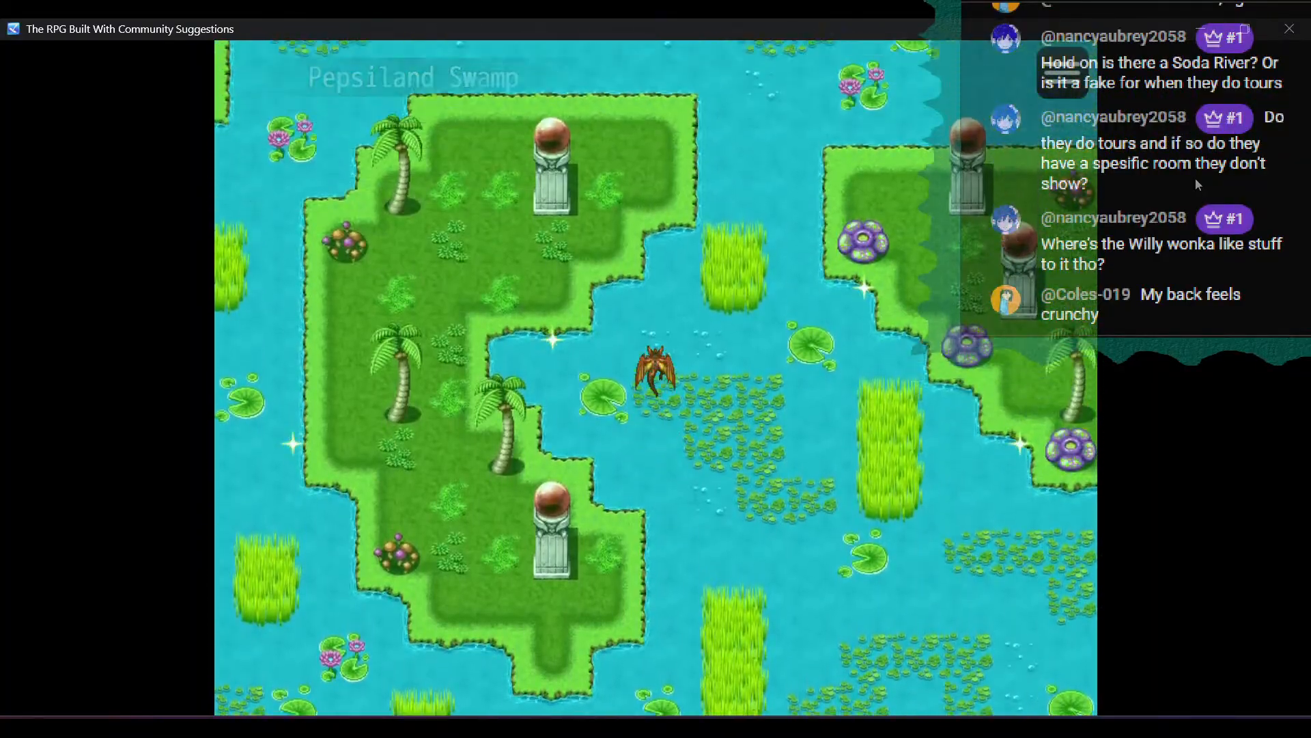
{"action": "key", "text": "Up"}
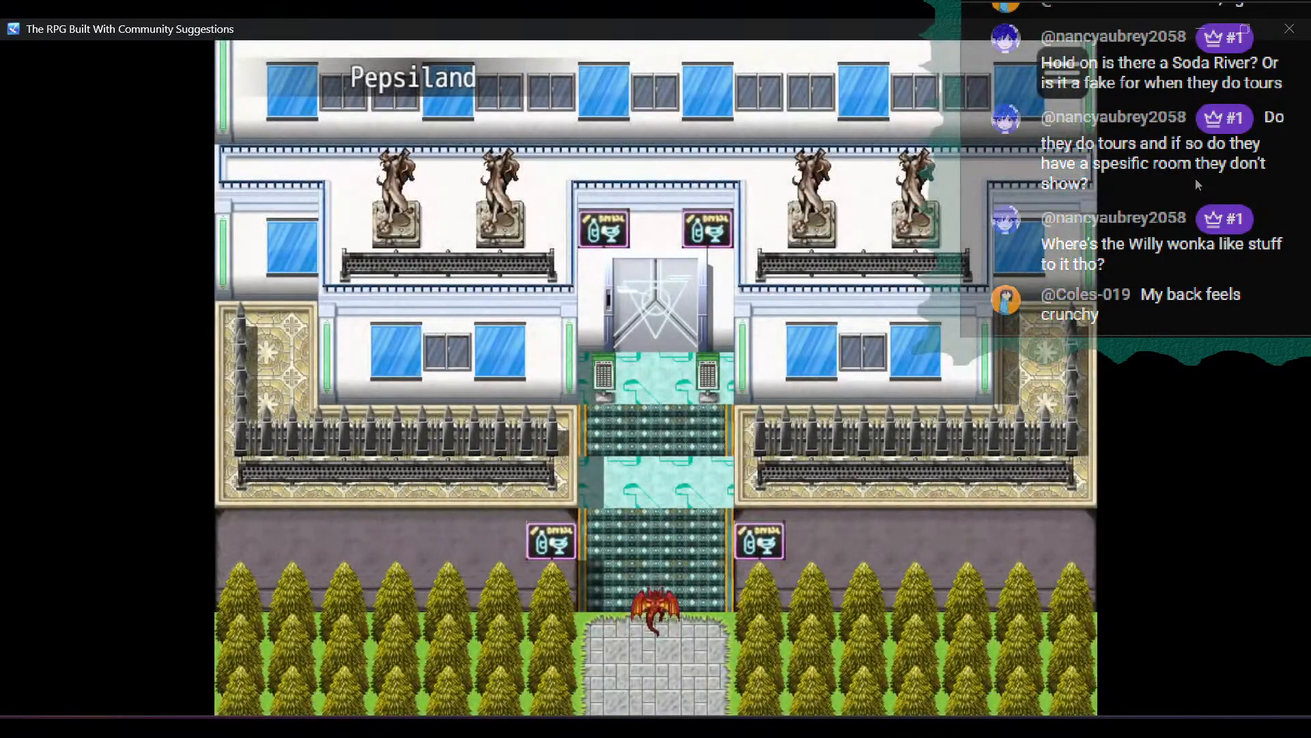
Enter Pepsiland GF and activate the elevator's control panel in the corridor behind the reception desk
{"action": "key", "text": "Up"}
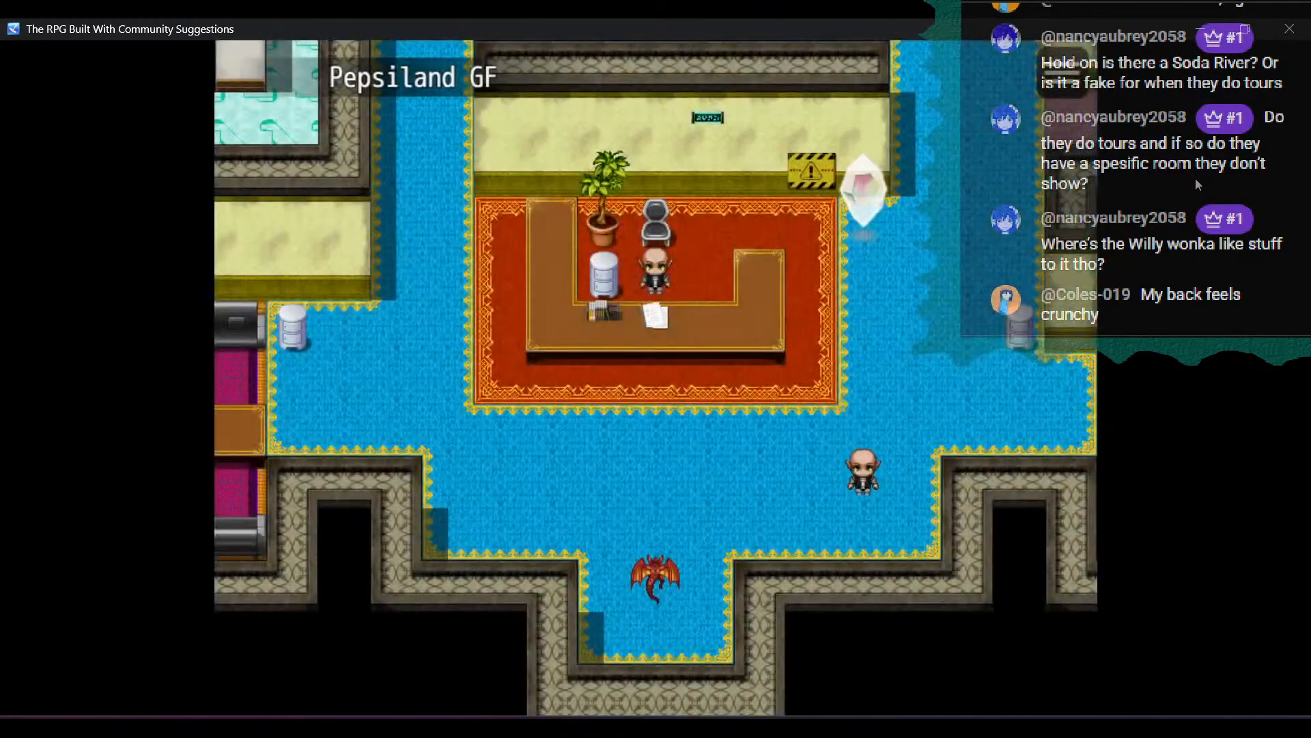
{"action": "key", "text": "Up"}
{"action": "key", "text": "Right"}
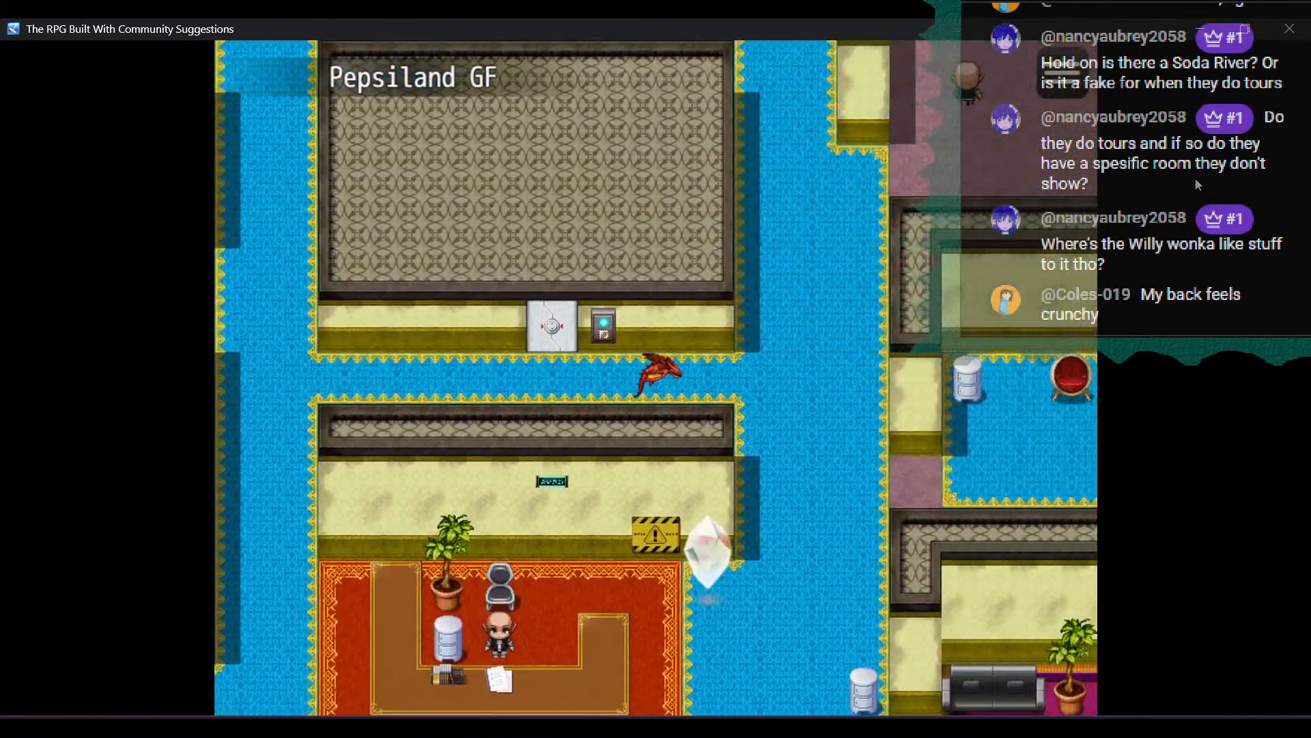
{"action": "key", "text": "Left"}
{"action": "key", "text": "Up"}
{"action": "key", "text": "Return"}
Test the elevator's exit transfer, walk around the destination map, and end the playtest
{"action": "key", "text": "Left"}
{"action": "key", "text": "Up"}
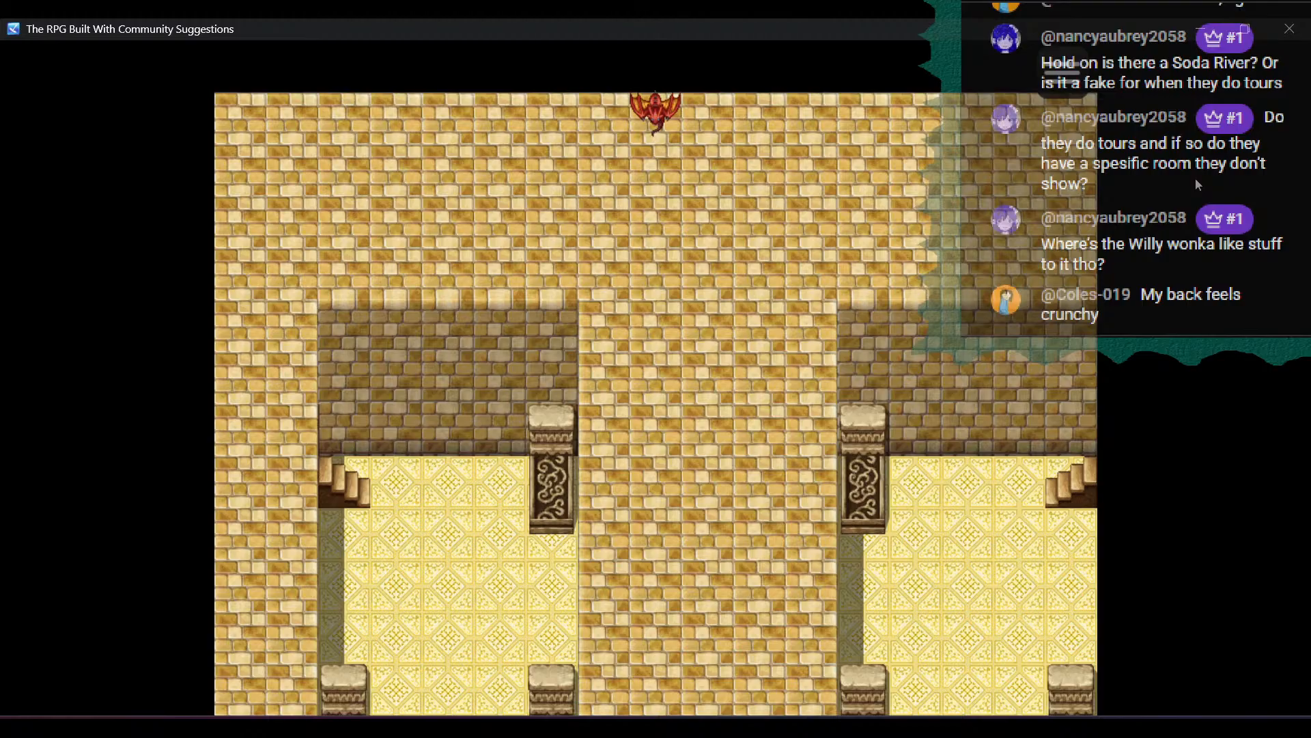
{"action": "key", "text": "Down"}
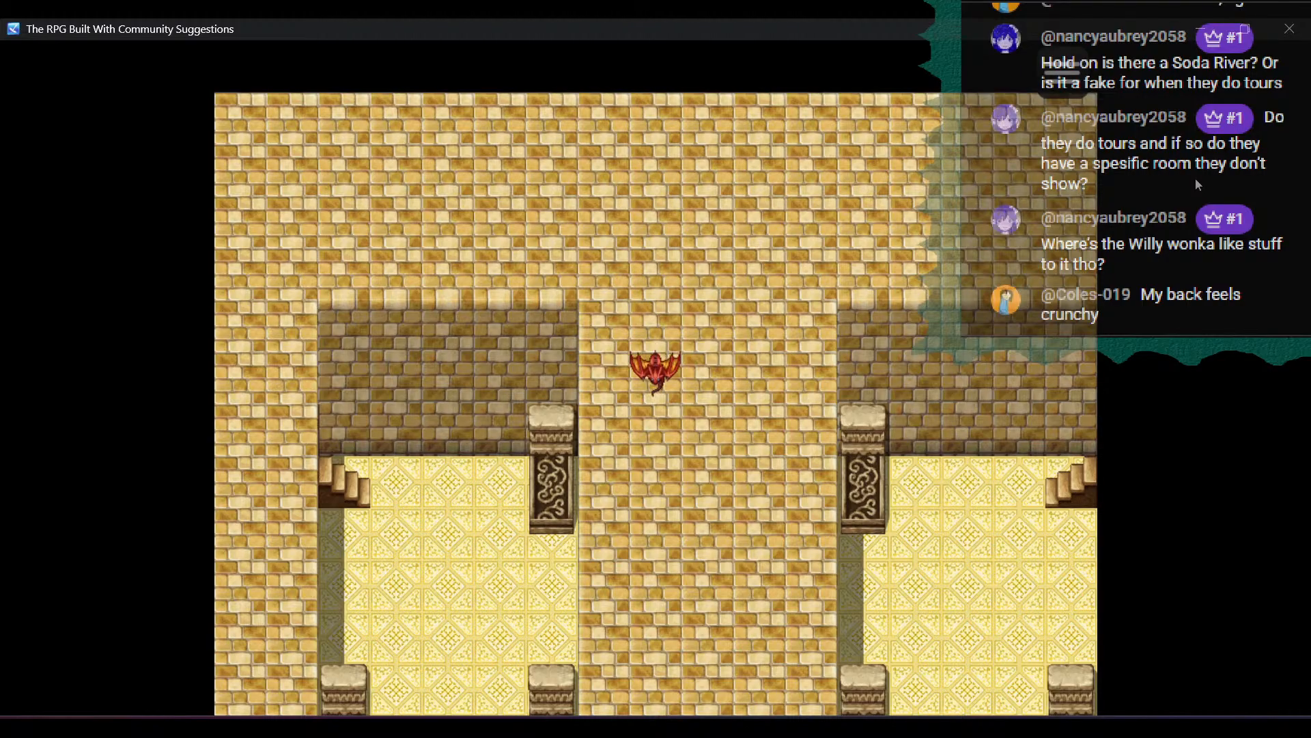
{"action": "left_click", "coordinate": [1288, 28]}
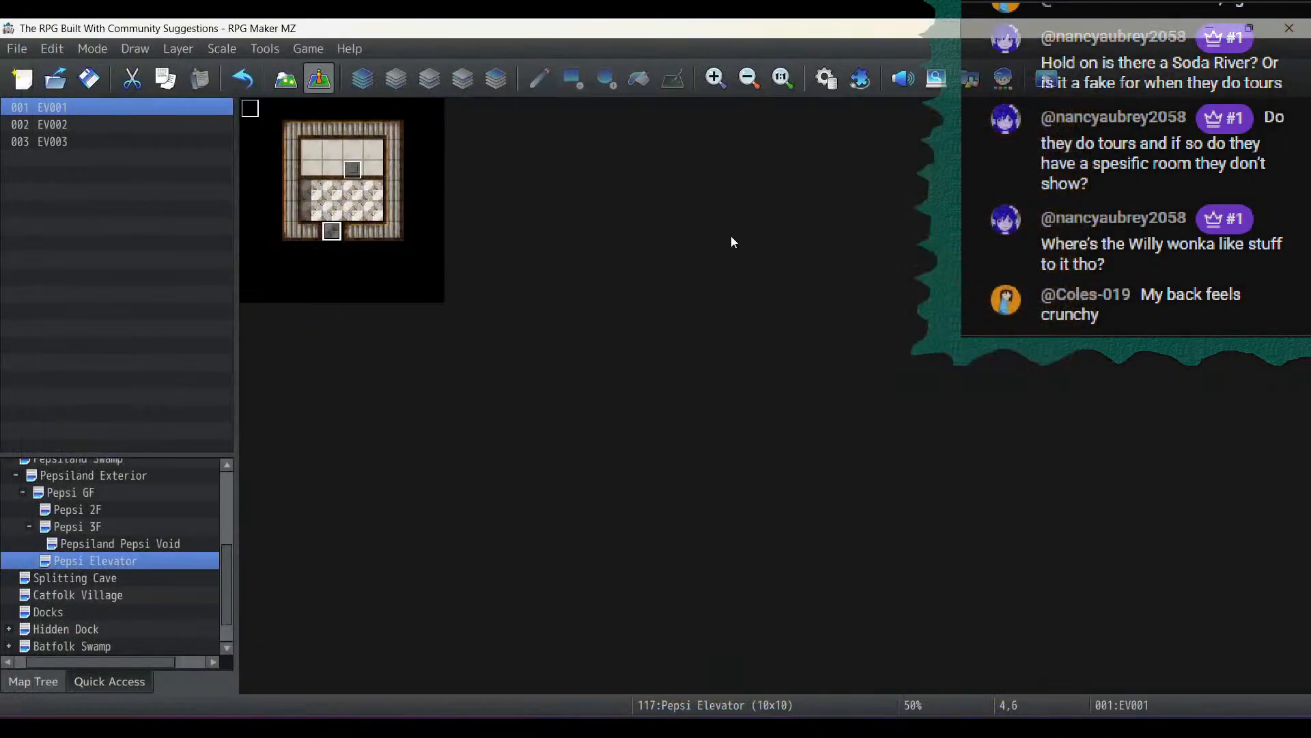
Check the map ID, X and Y variables assigned to the player transfer in the Pepsi Elevator's EV001
{"action": "double_click", "coordinate": [332, 231]}
{"action": "left_click", "coordinate": [769, 212]}
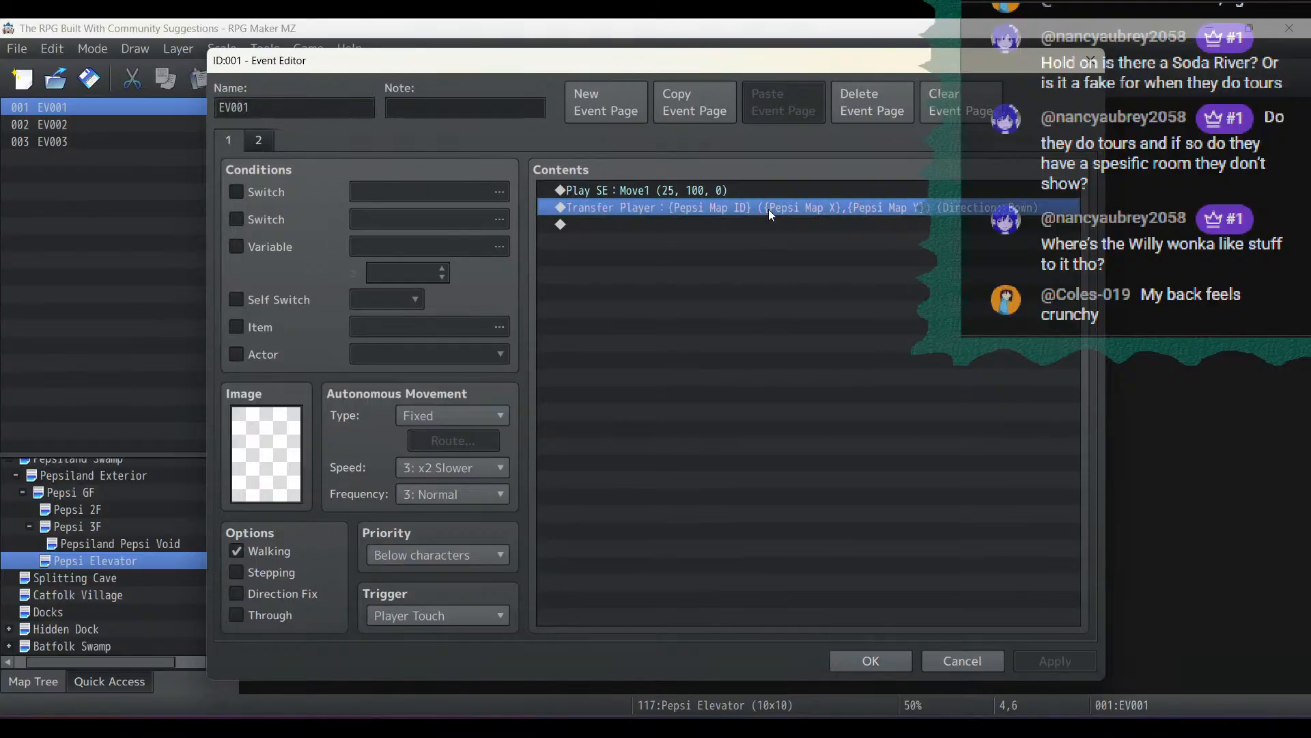
{"action": "double_click", "coordinate": [768, 209]}
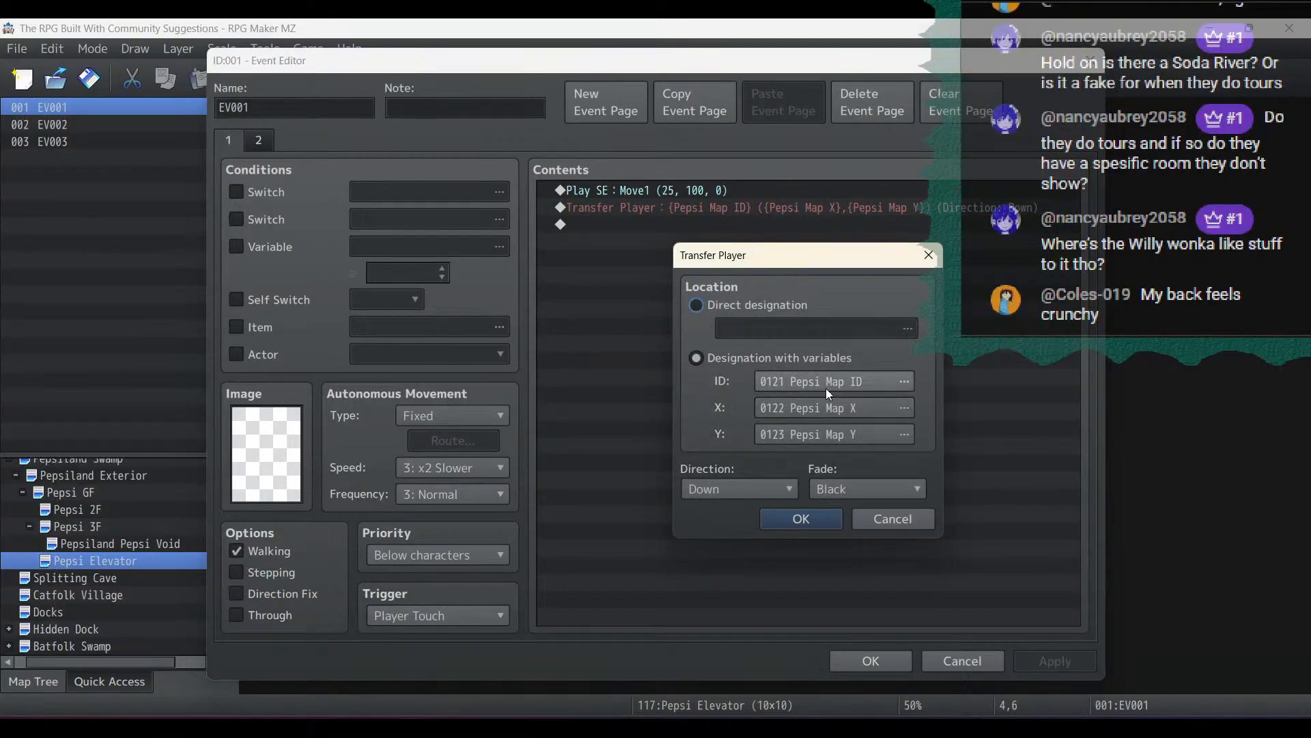
{"action": "left_click", "coordinate": [818, 523]}
{"action": "left_click", "coordinate": [1034, 654]}
{"action": "left_click", "coordinate": [834, 658]}
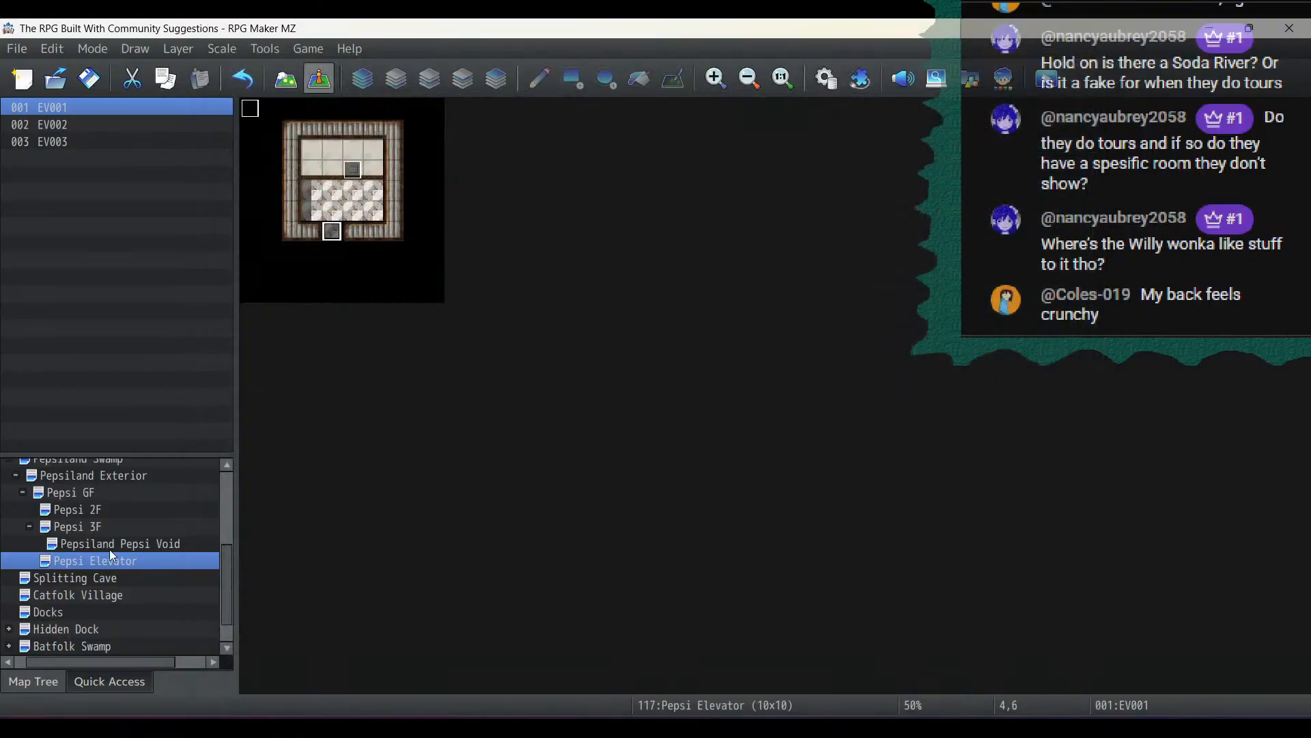
Examine the Elevator event and the variable commands in the adjacent panel event EV005 on the Pepsi GF map
{"action": "left_click", "coordinate": [85, 494]}
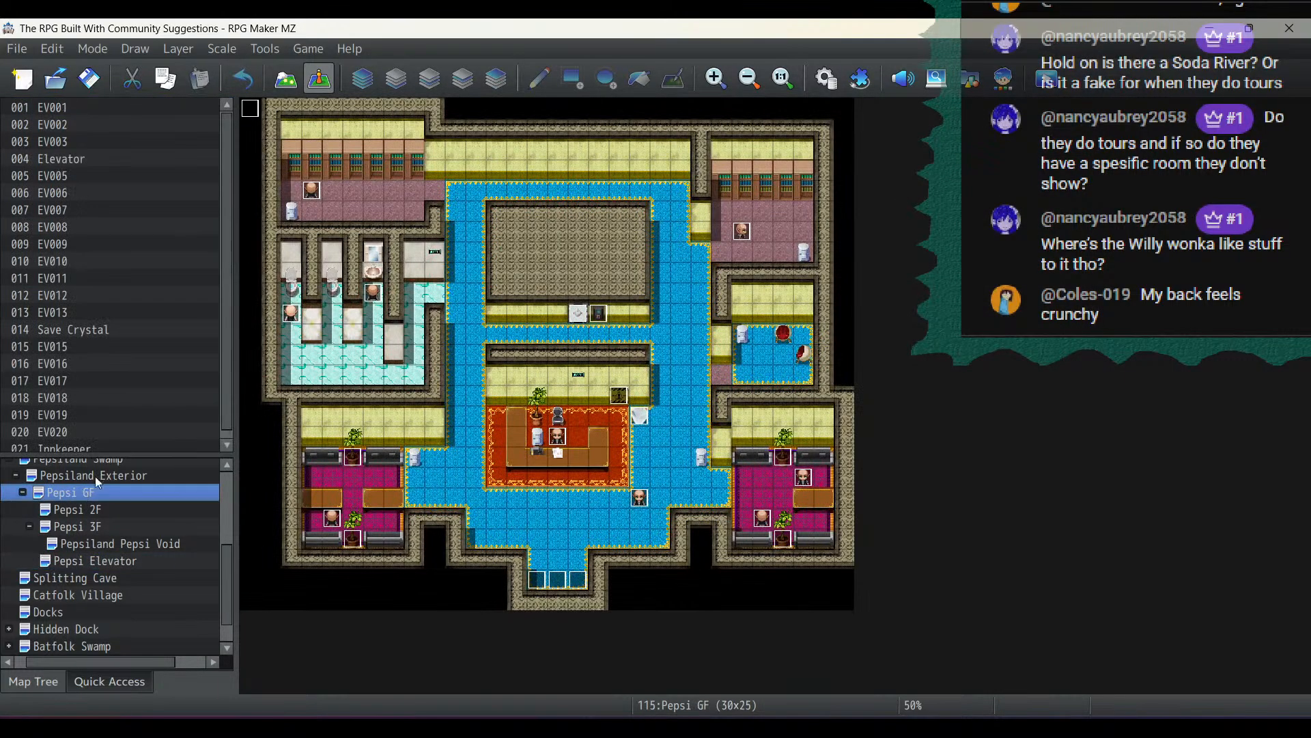
{"action": "double_click", "coordinate": [571, 314]}
{"action": "left_click", "coordinate": [949, 668]}
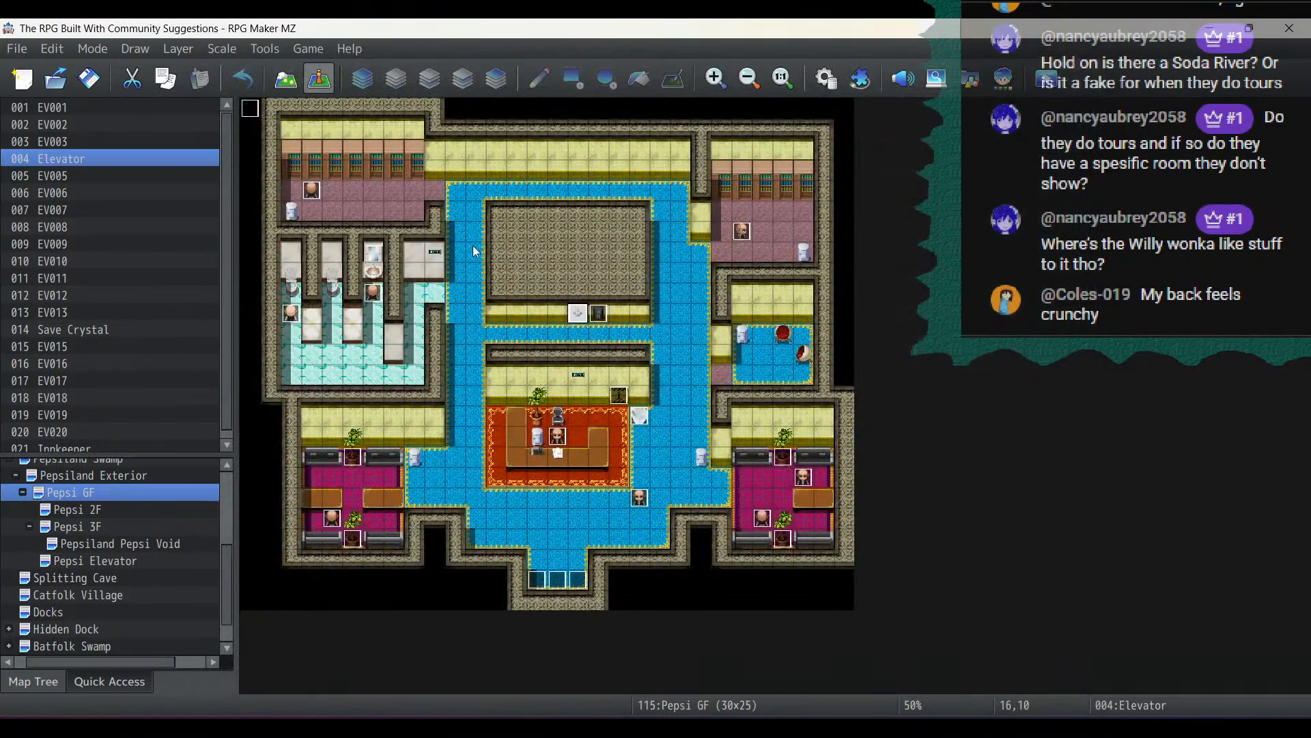
{"action": "double_click", "coordinate": [601, 314]}
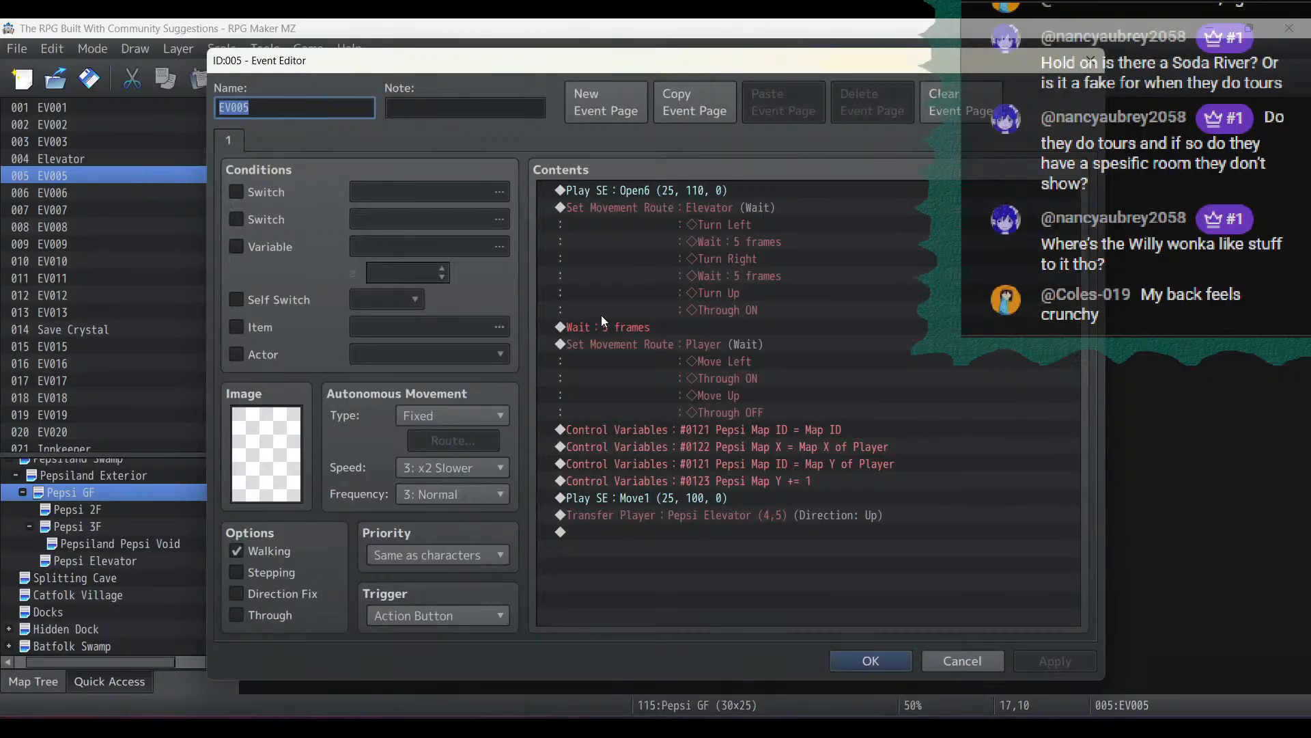
{"action": "left_click", "coordinate": [856, 428]}
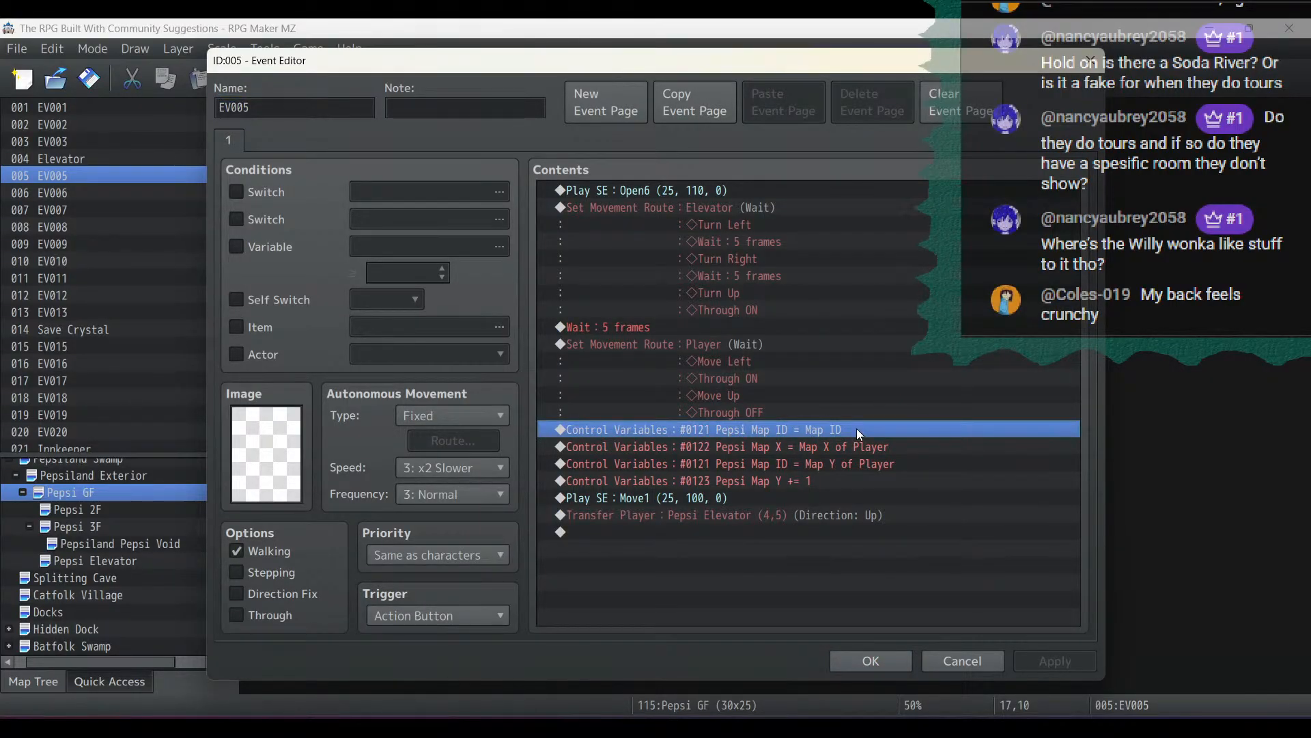
{"action": "left_click", "coordinate": [854, 456]}
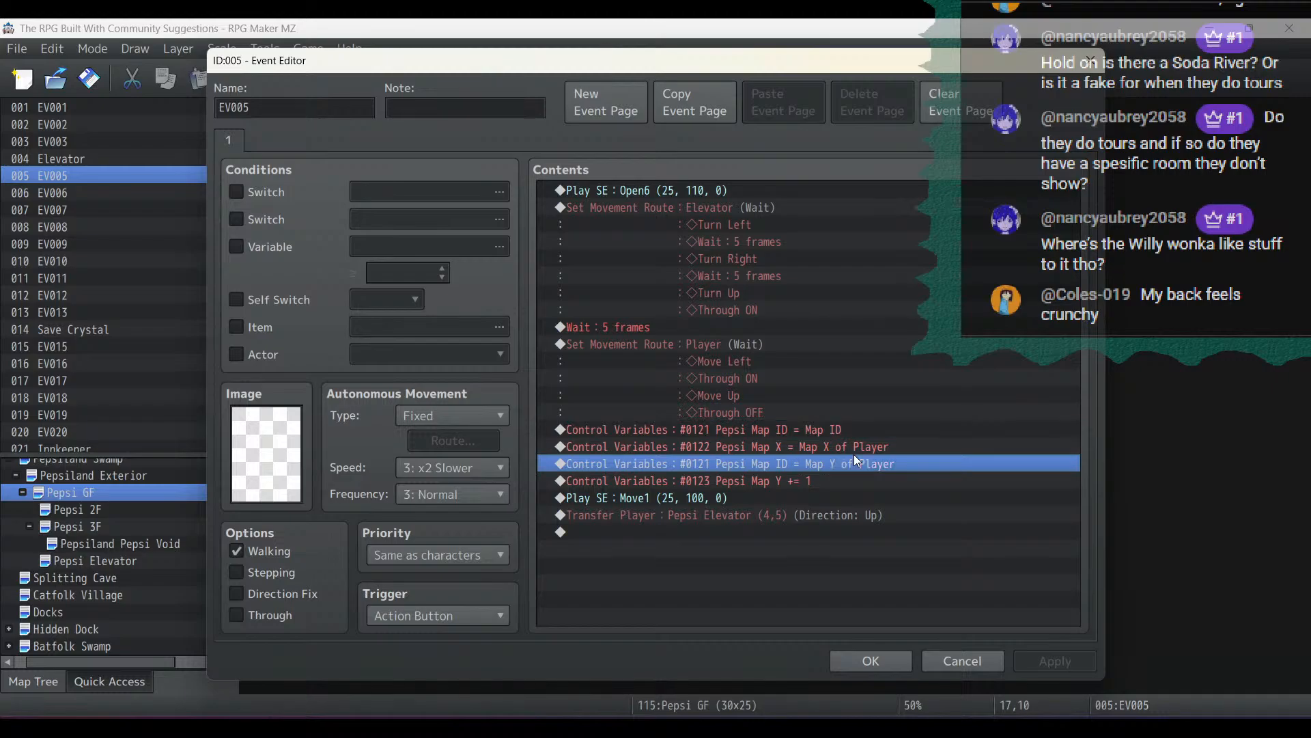
Check the game data operand of EV005's third Control Variables command, keeping Player and Map Y selected
{"action": "double_click", "coordinate": [854, 461]}
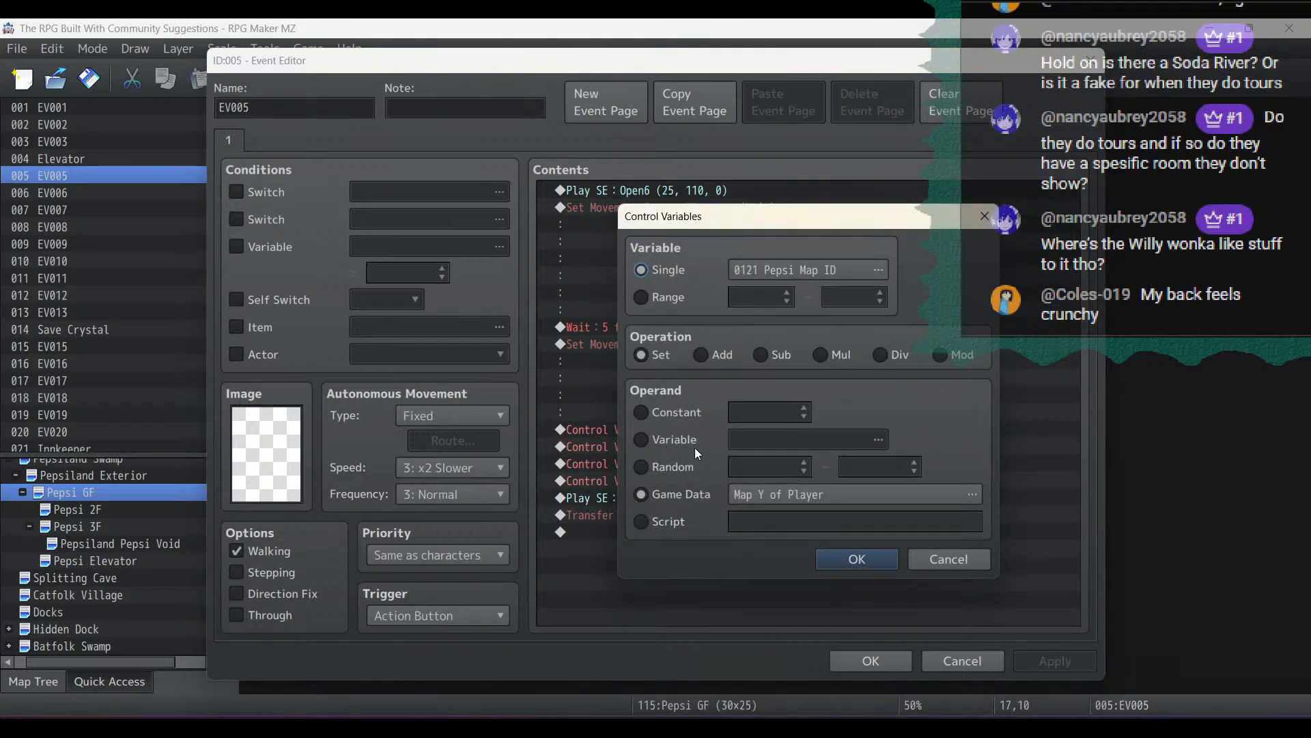
{"action": "left_click", "coordinate": [823, 494]}
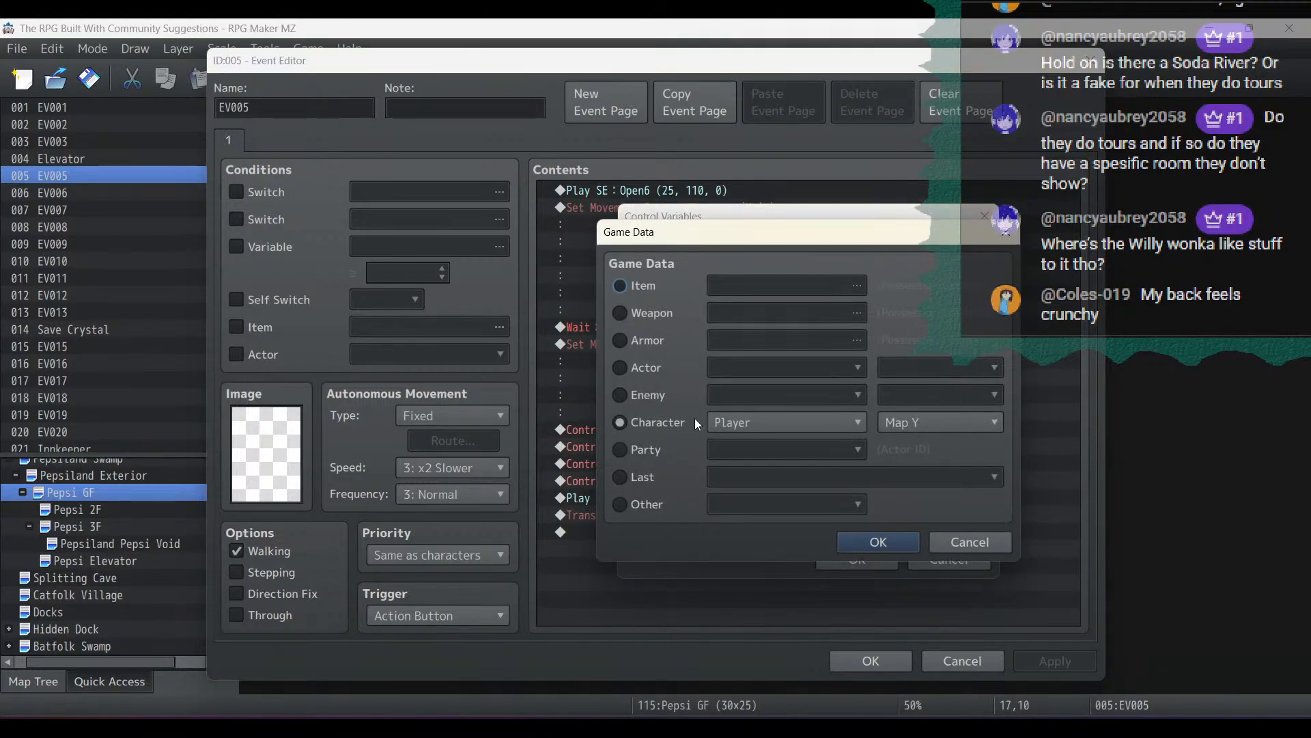
{"action": "left_click", "coordinate": [900, 428]}
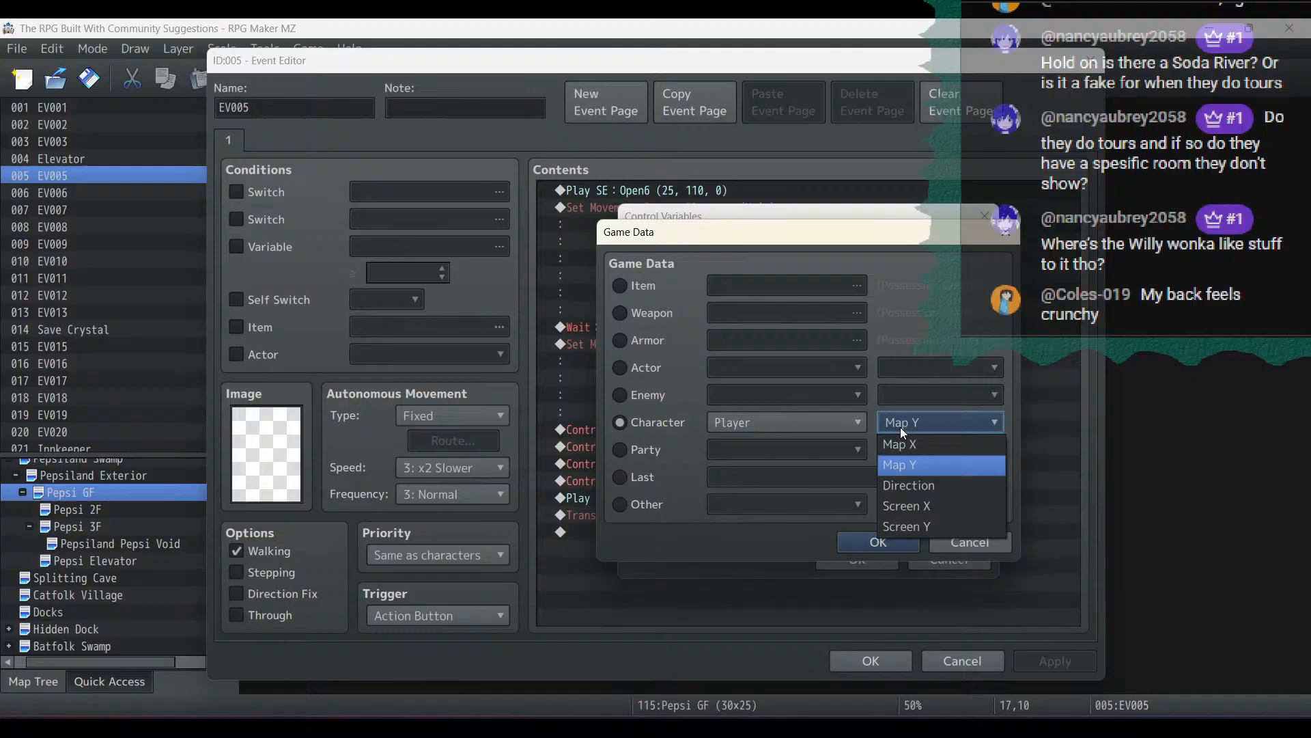
{"action": "left_click", "coordinate": [915, 464]}
{"action": "left_click", "coordinate": [891, 542]}
{"action": "left_click", "coordinate": [878, 562]}
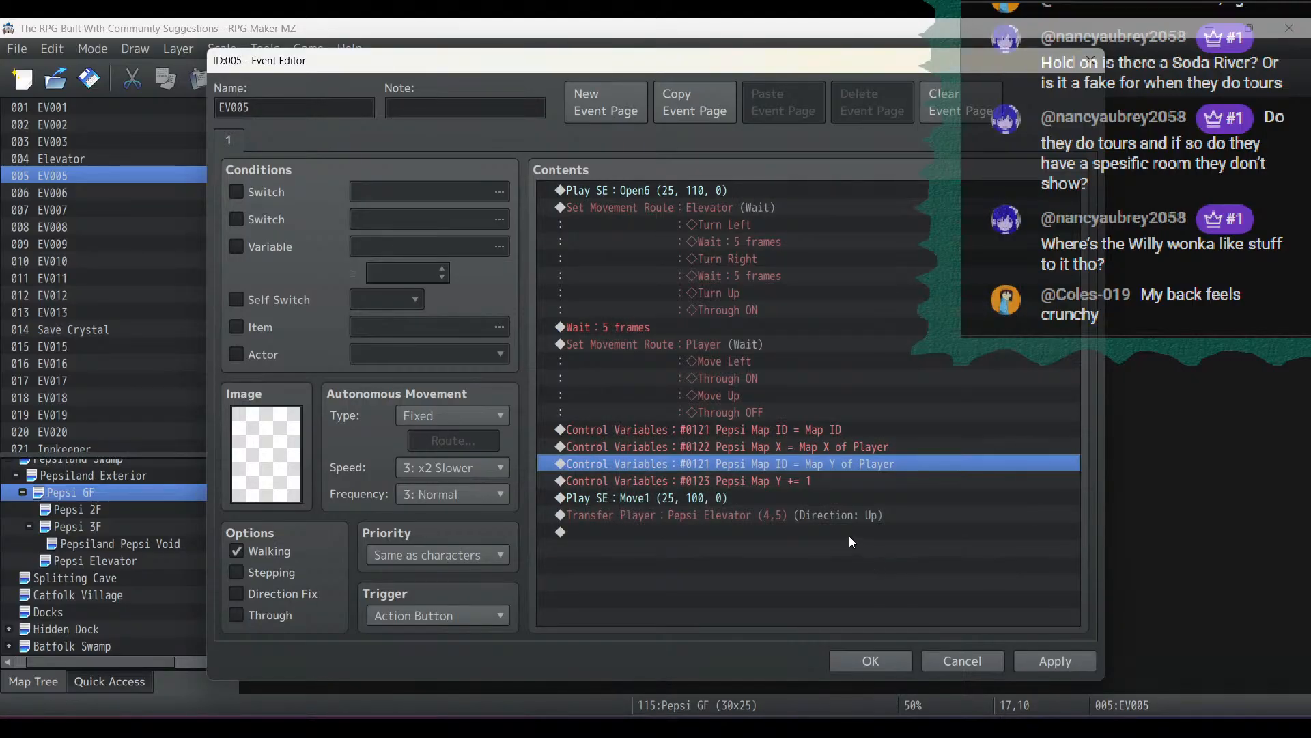
Set the target of EV005's third Control Variables command to variable 0123 Pepsi Map Y and accept the event
{"action": "double_click", "coordinate": [802, 459]}
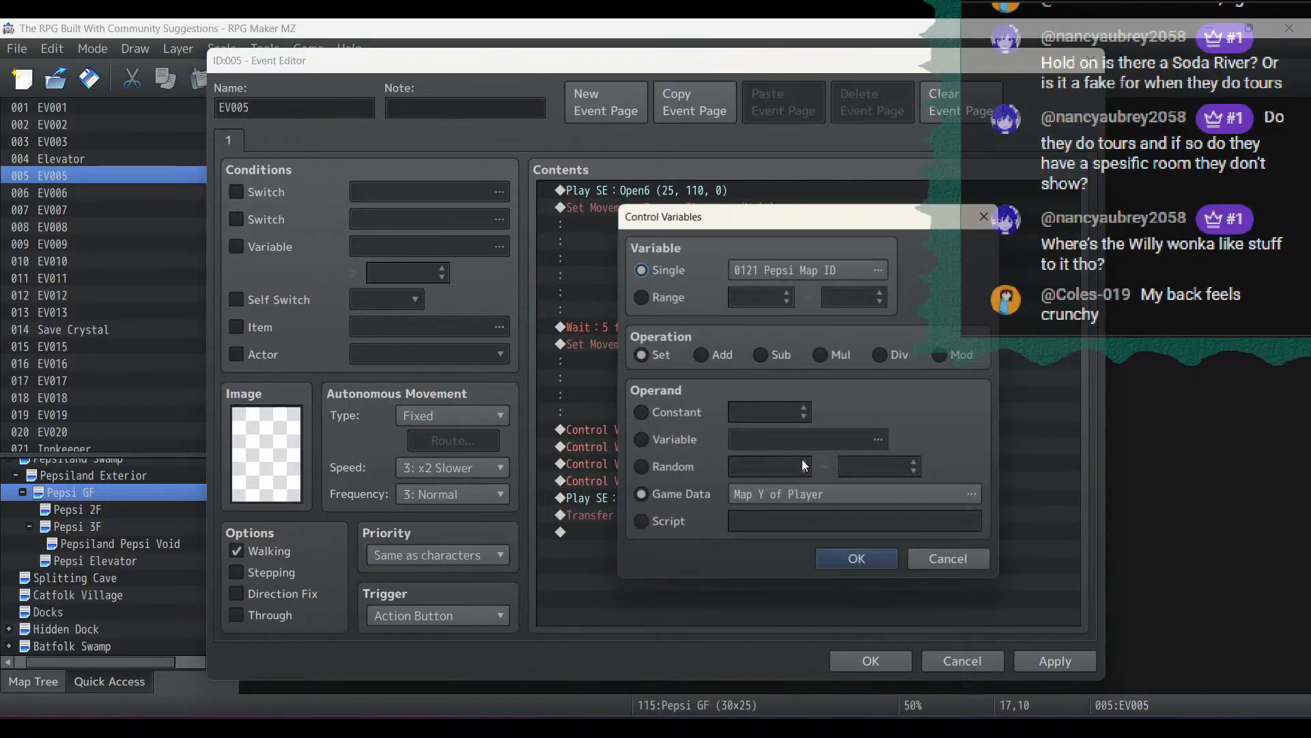
{"action": "left_click", "coordinate": [761, 257]}
{"action": "left_click", "coordinate": [874, 244]}
{"action": "double_click", "coordinate": [878, 245]}
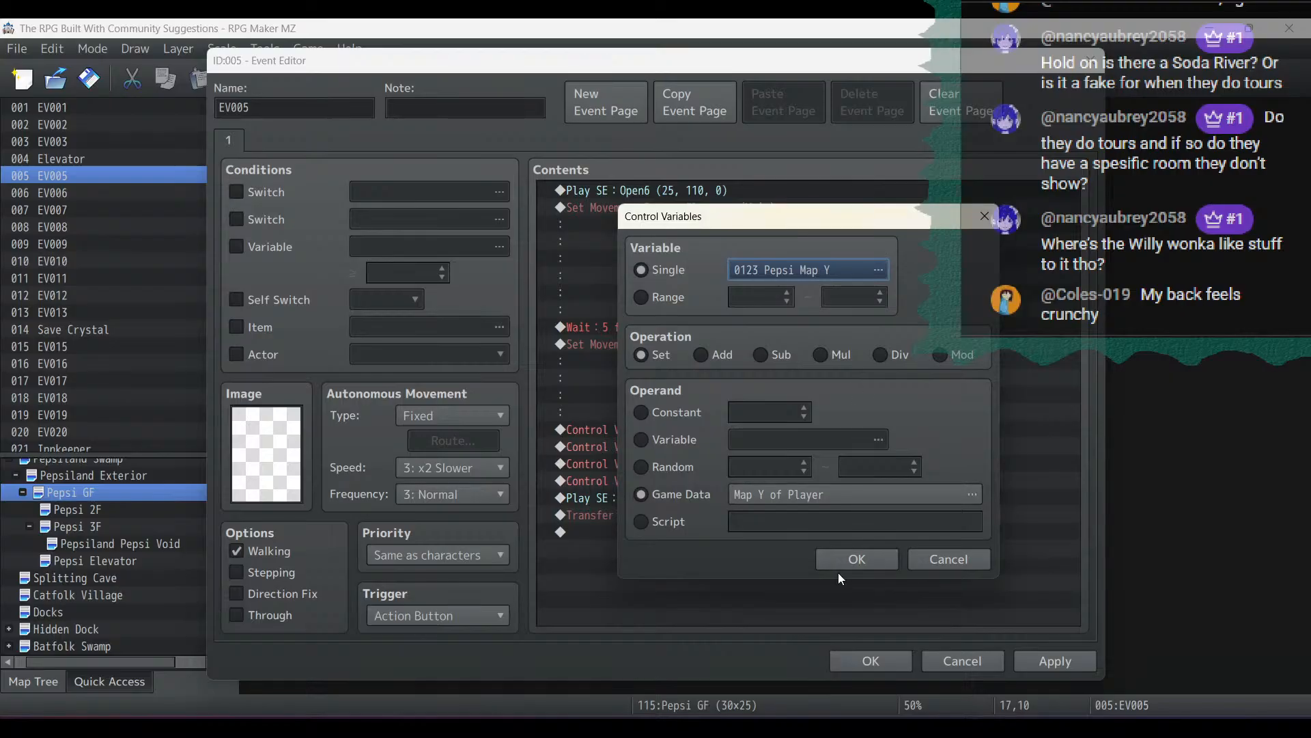
{"action": "left_click", "coordinate": [878, 562]}
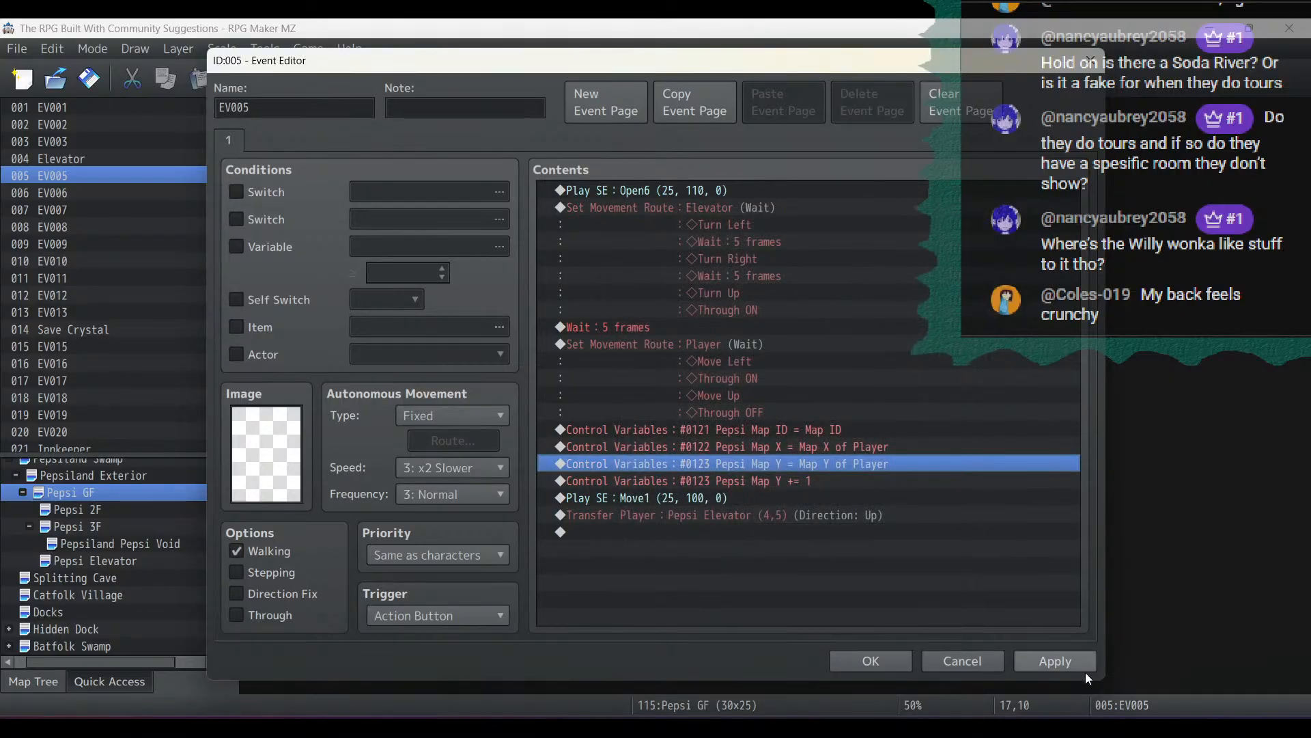
{"action": "left_click", "coordinate": [841, 658]}
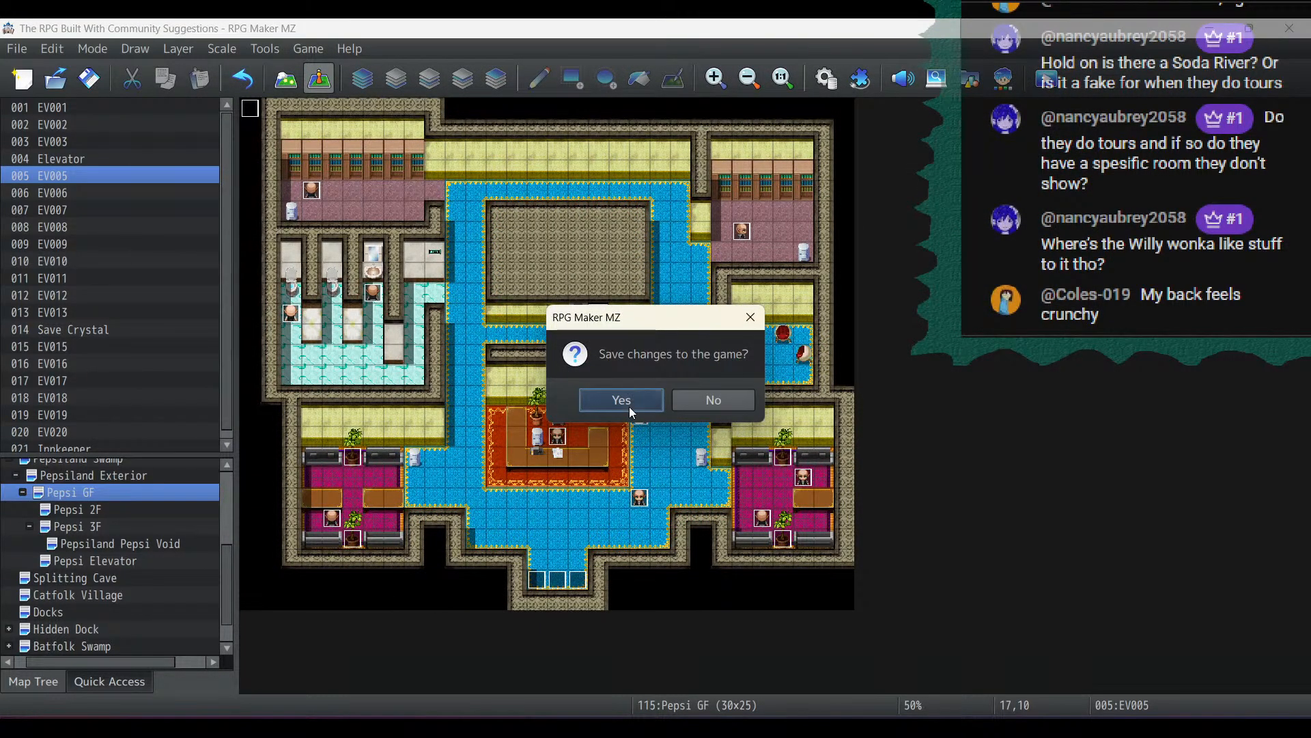
Save the changes to the game, start a playtest, continue from the saved game and maximize the game window
{"action": "left_click", "coordinate": [629, 407]}
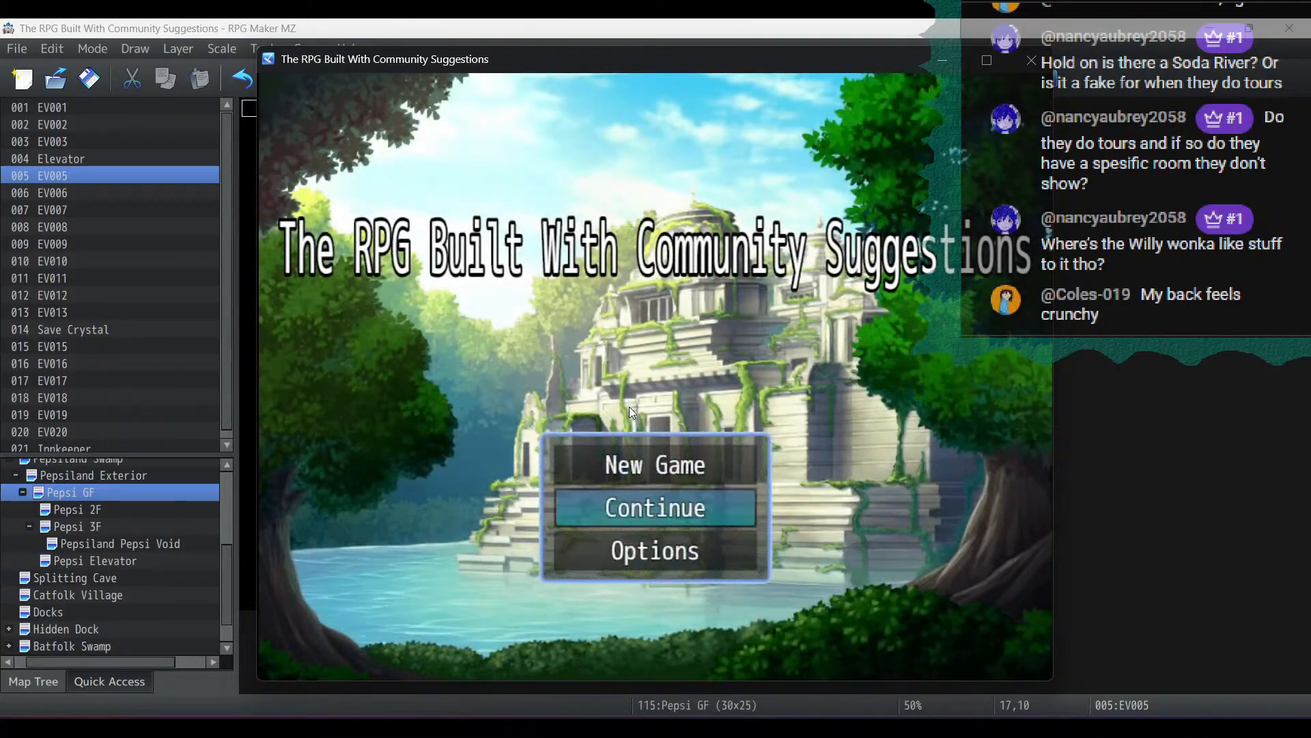
{"action": "key", "text": "Return"}
{"action": "left_click", "coordinate": [629, 407]}
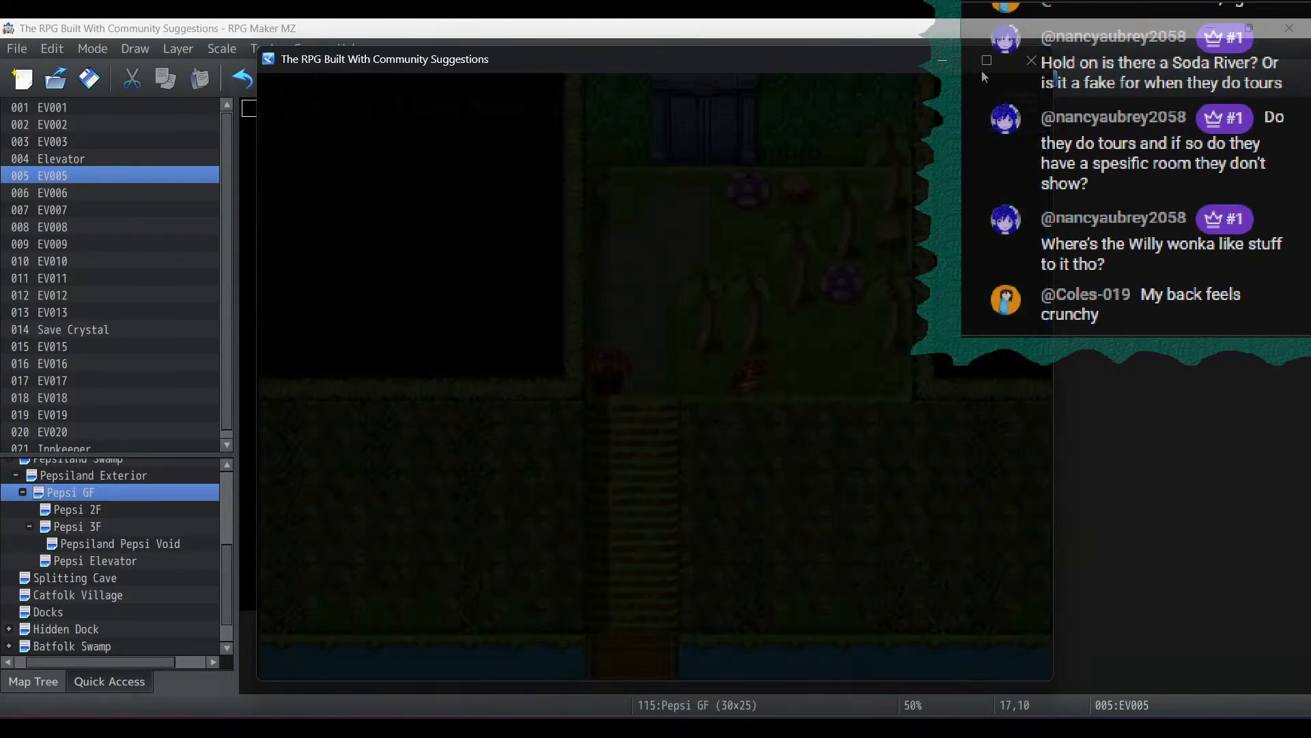
{"action": "left_click", "coordinate": [984, 63]}
Travel from the Southern Island Hidden Dock through Pepsiland Swamp into the Pepsiland ground floor and up to the elevator corridor
{"action": "key", "text": "Right"}
{"action": "key", "text": "Left"}
{"action": "key", "text": "Down"}
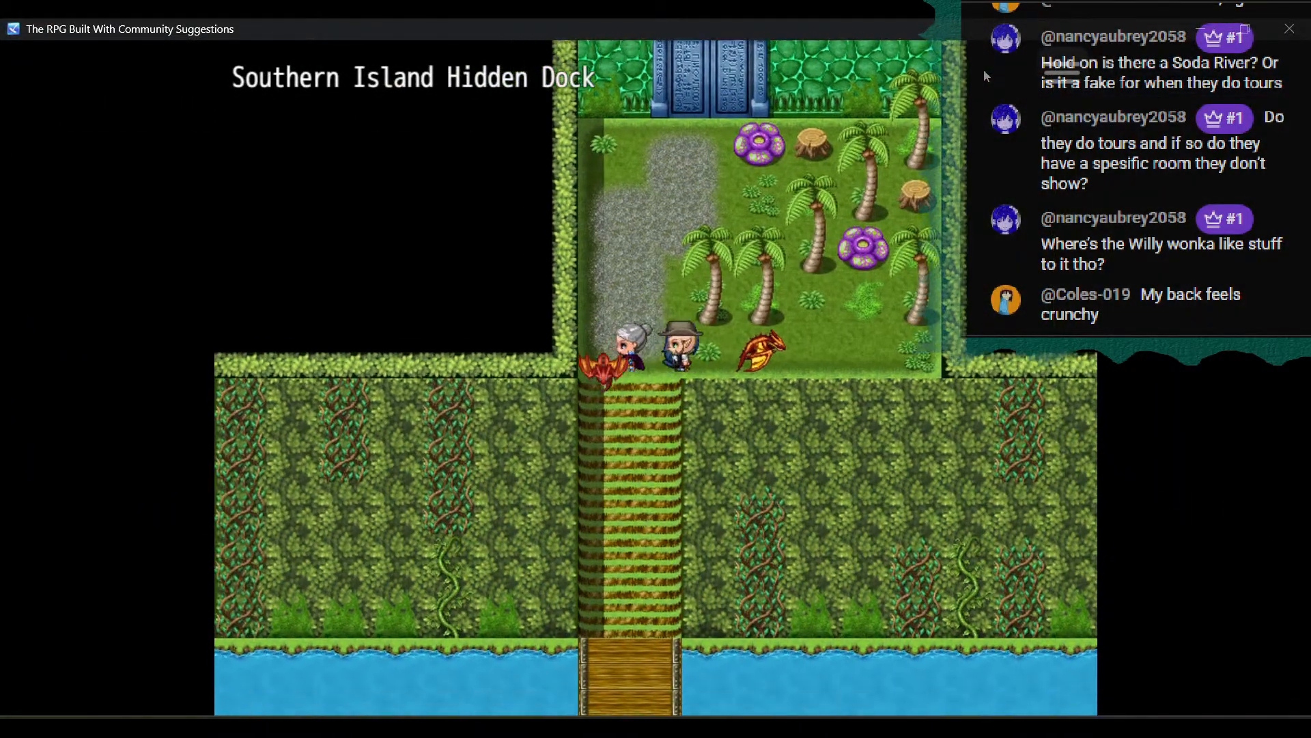
{"action": "key", "text": "Return"}
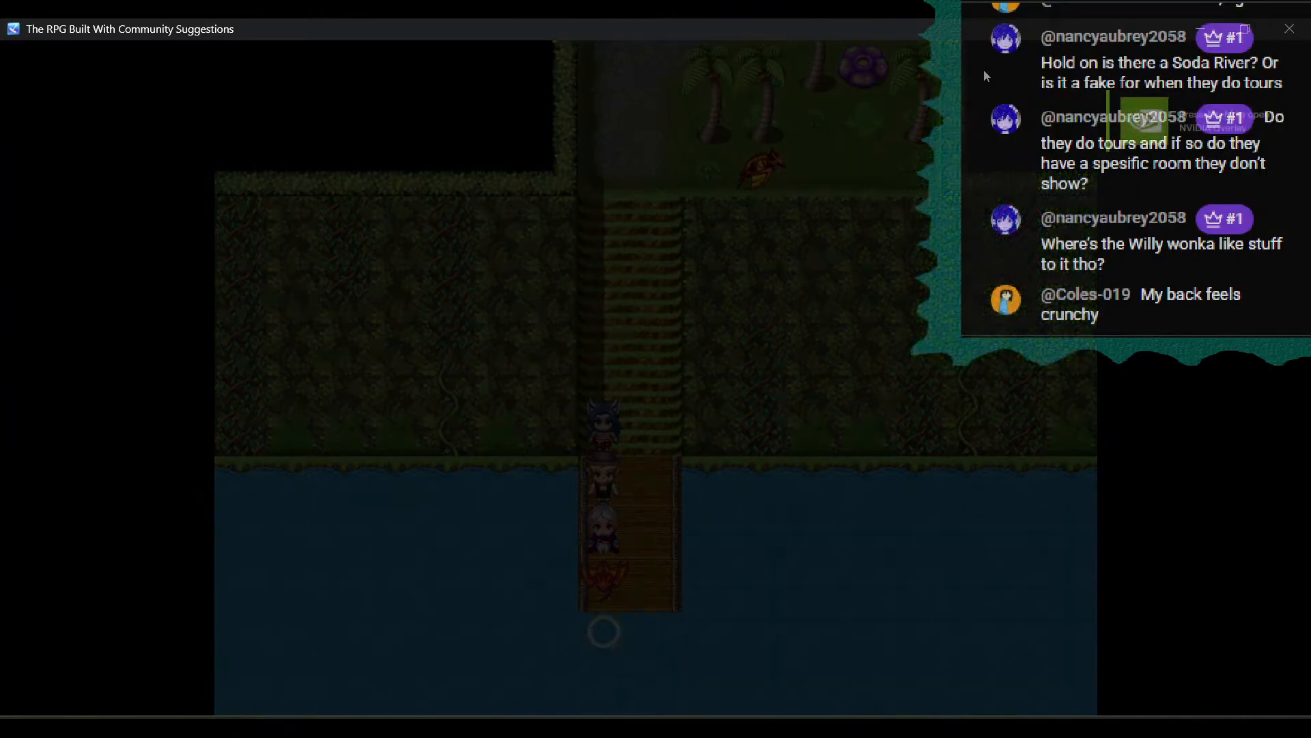
{"action": "key", "text": "Up"}
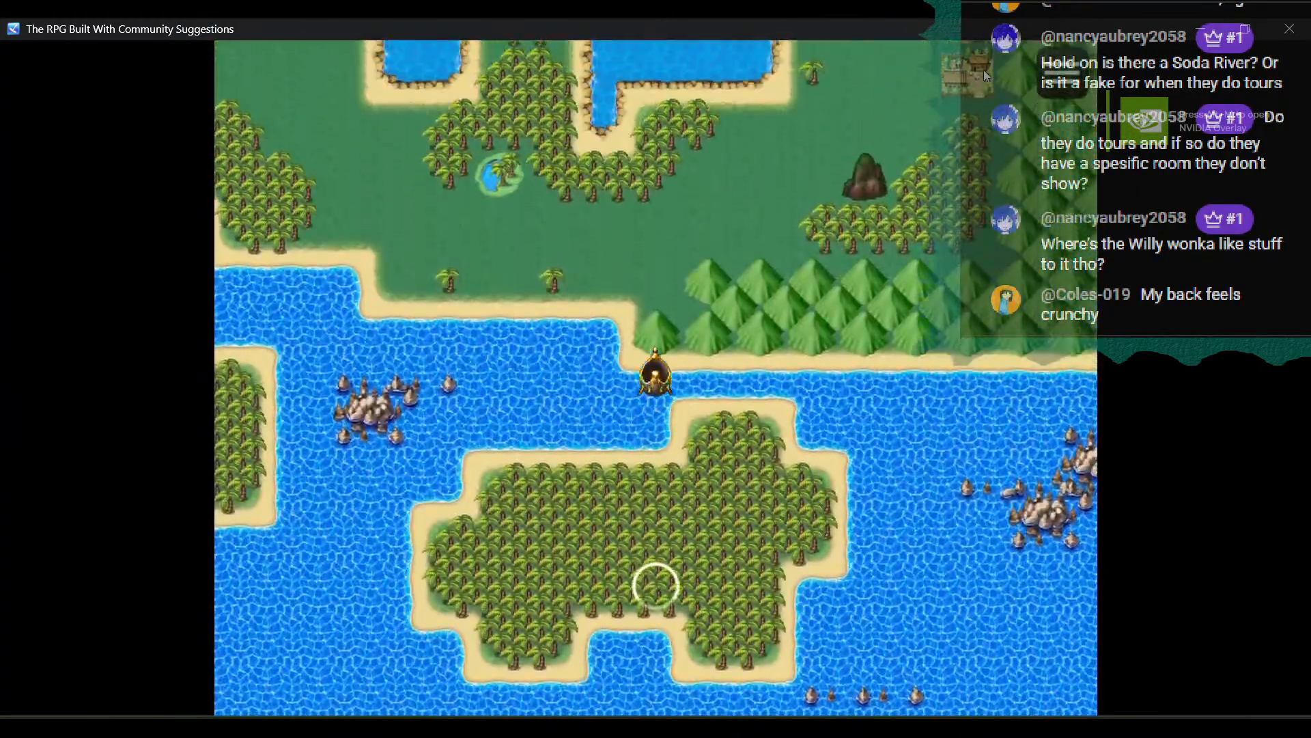
{"action": "key", "text": "Up"}
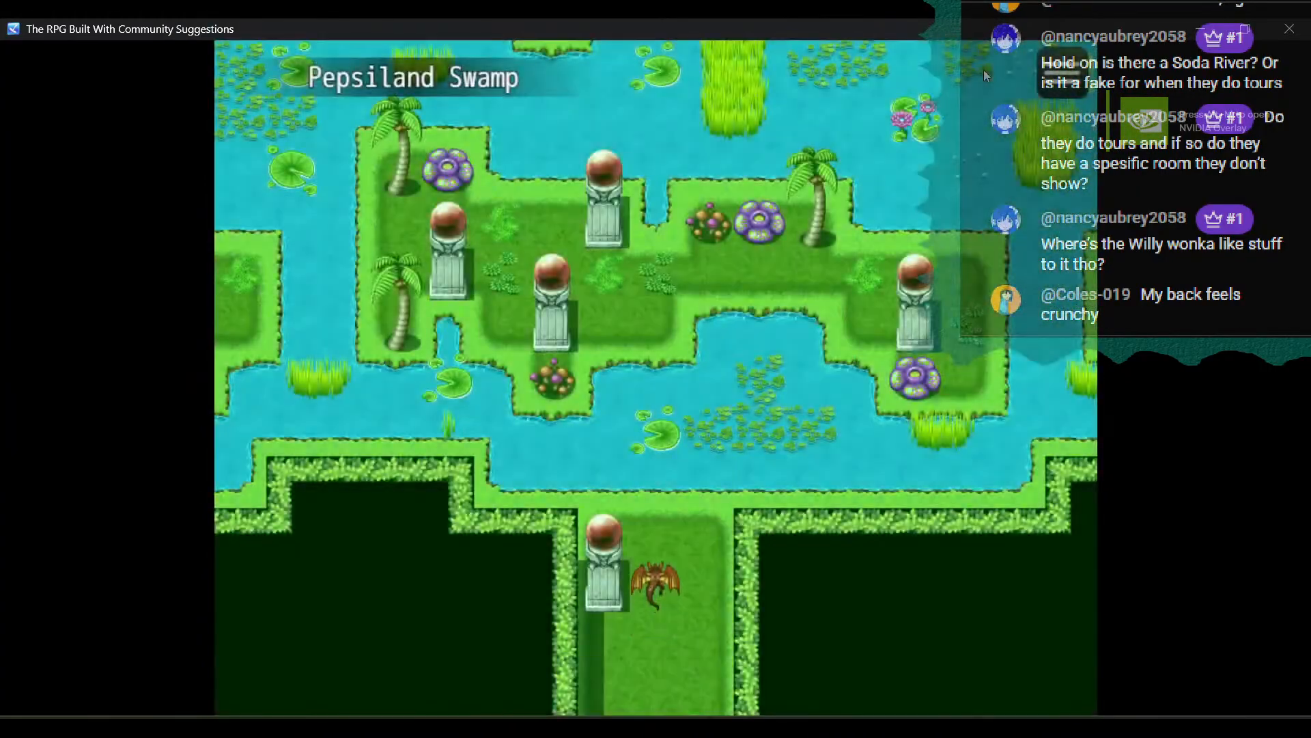
{"action": "key", "text": "Up"}
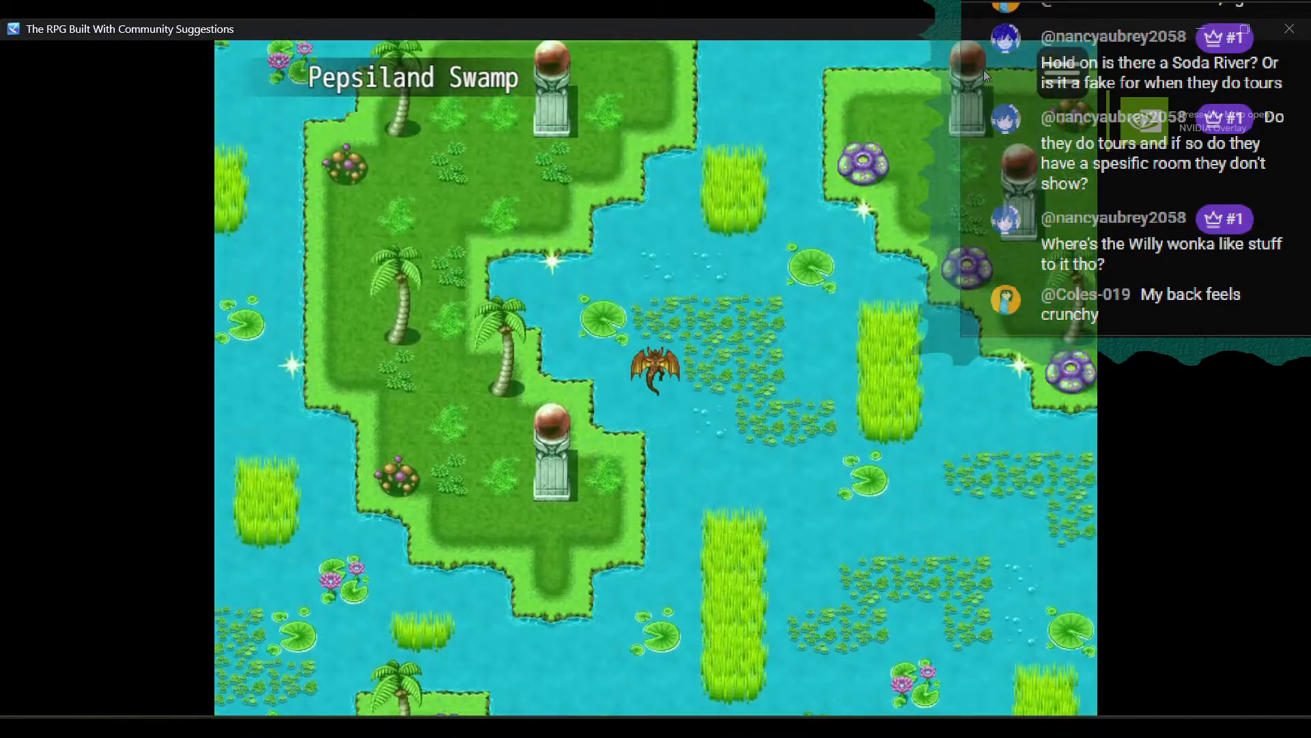
{"action": "key", "text": "Up"}
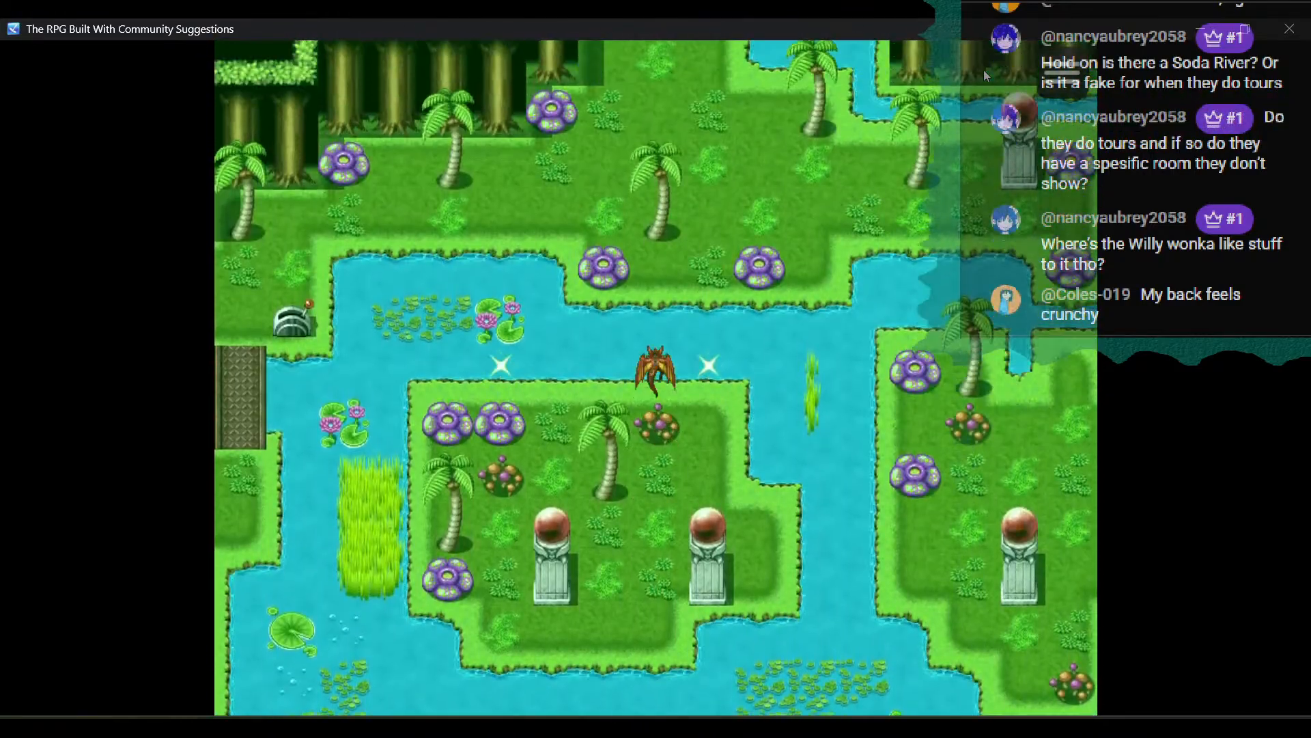
{"action": "key", "text": "Up"}
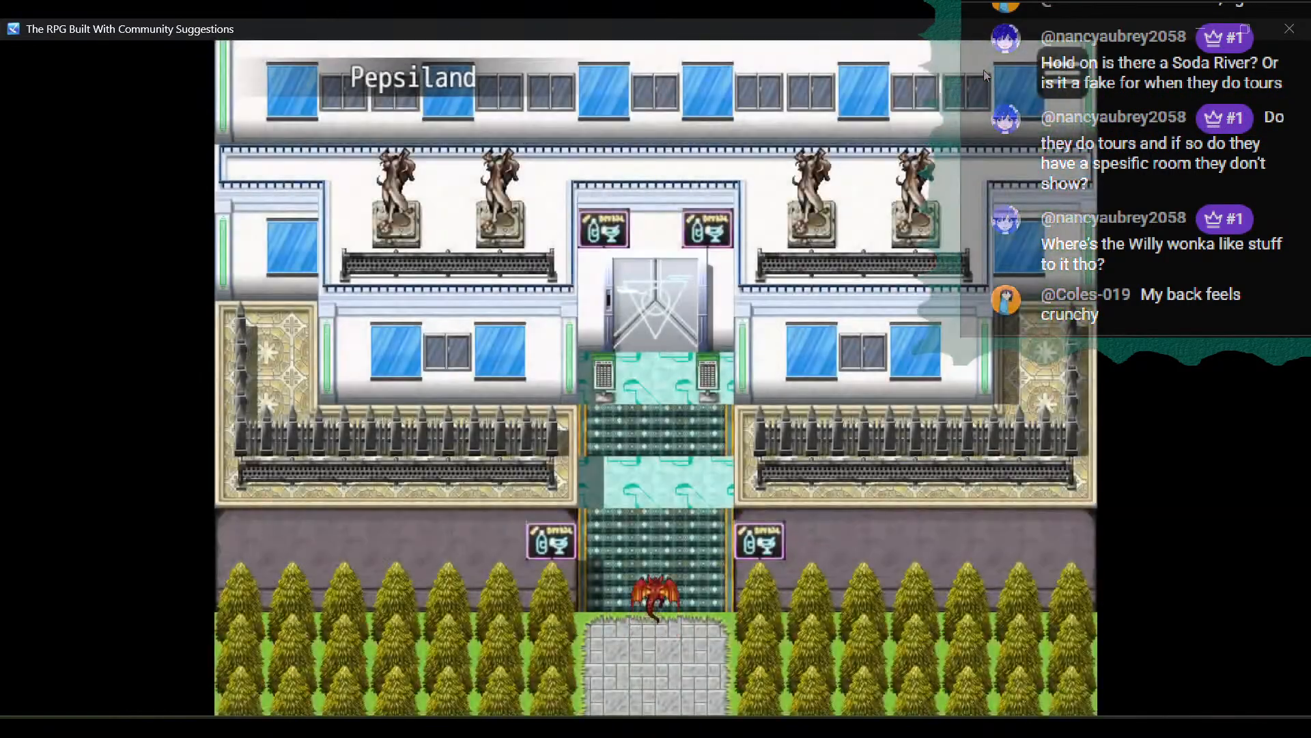
{"action": "key", "text": "Up"}
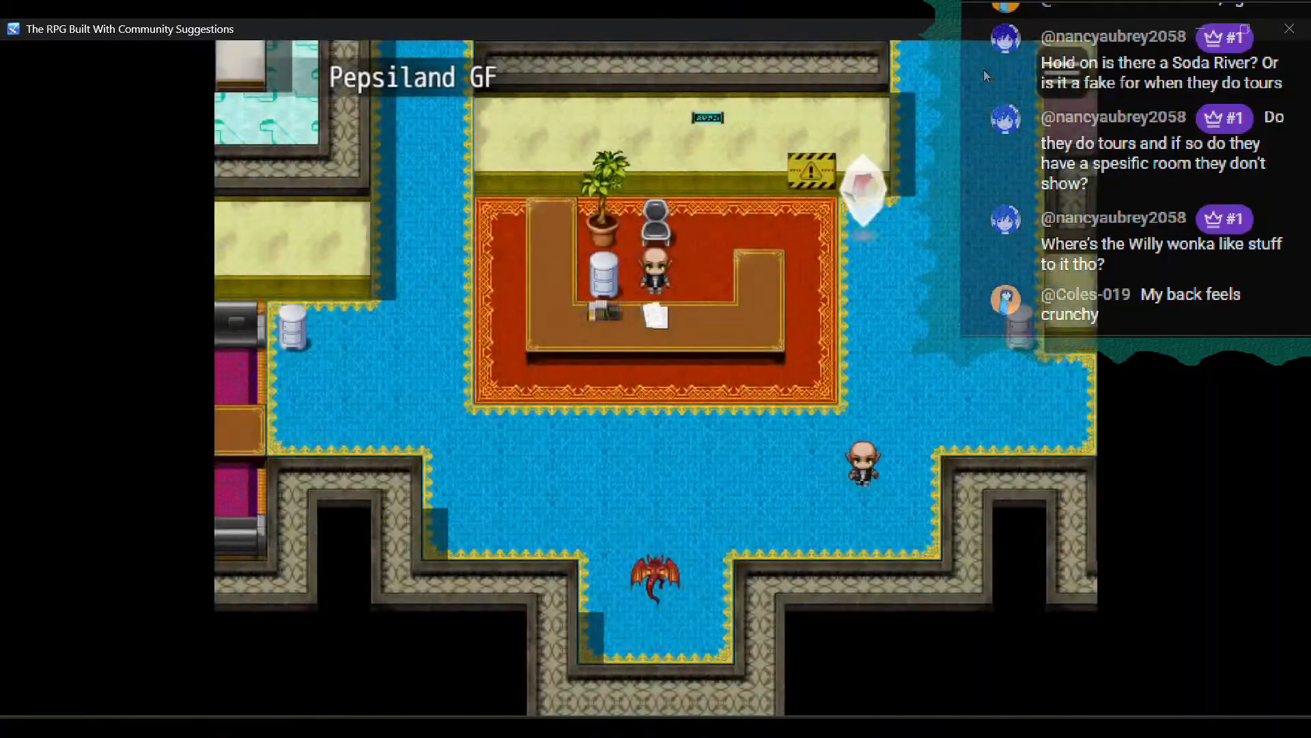
{"action": "key", "text": "Up"}
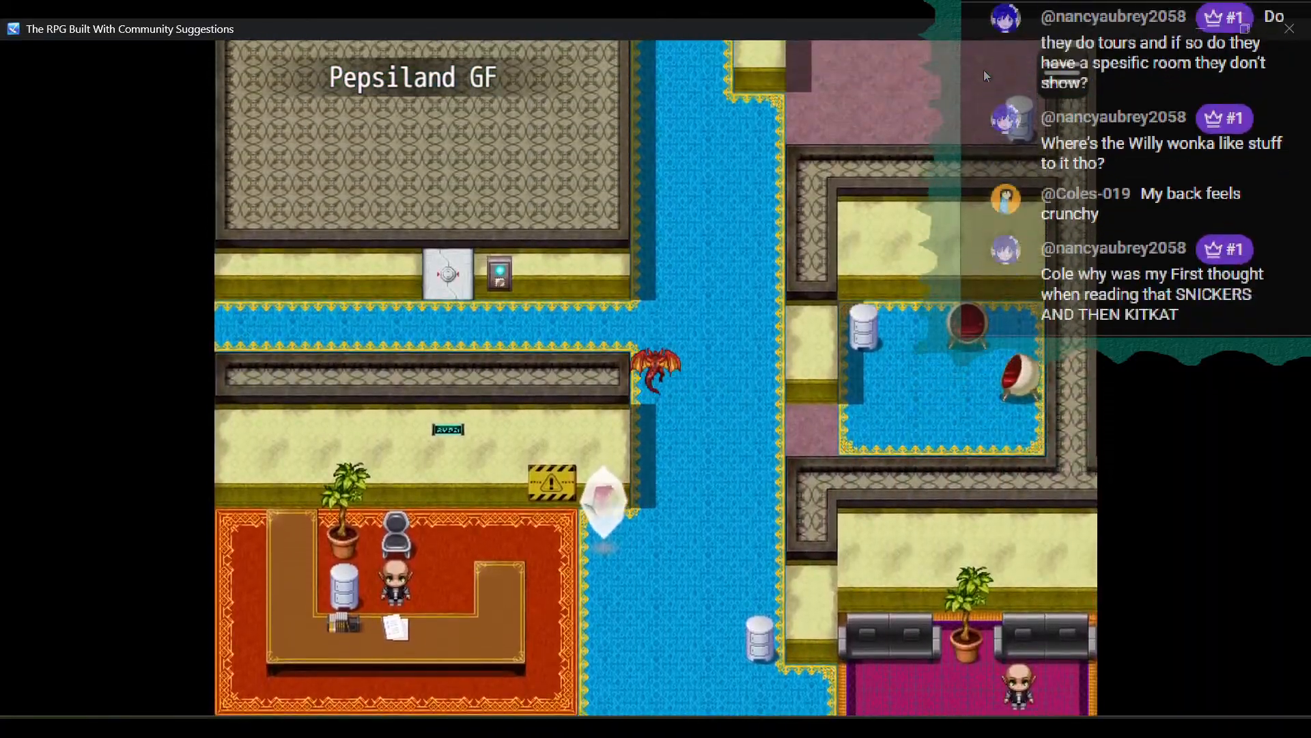
Test the ground-floor elevator by entering it, walking back out to Pepsiland GF and entering it again
{"action": "key", "text": "Left"}
{"action": "key", "text": "Up"}
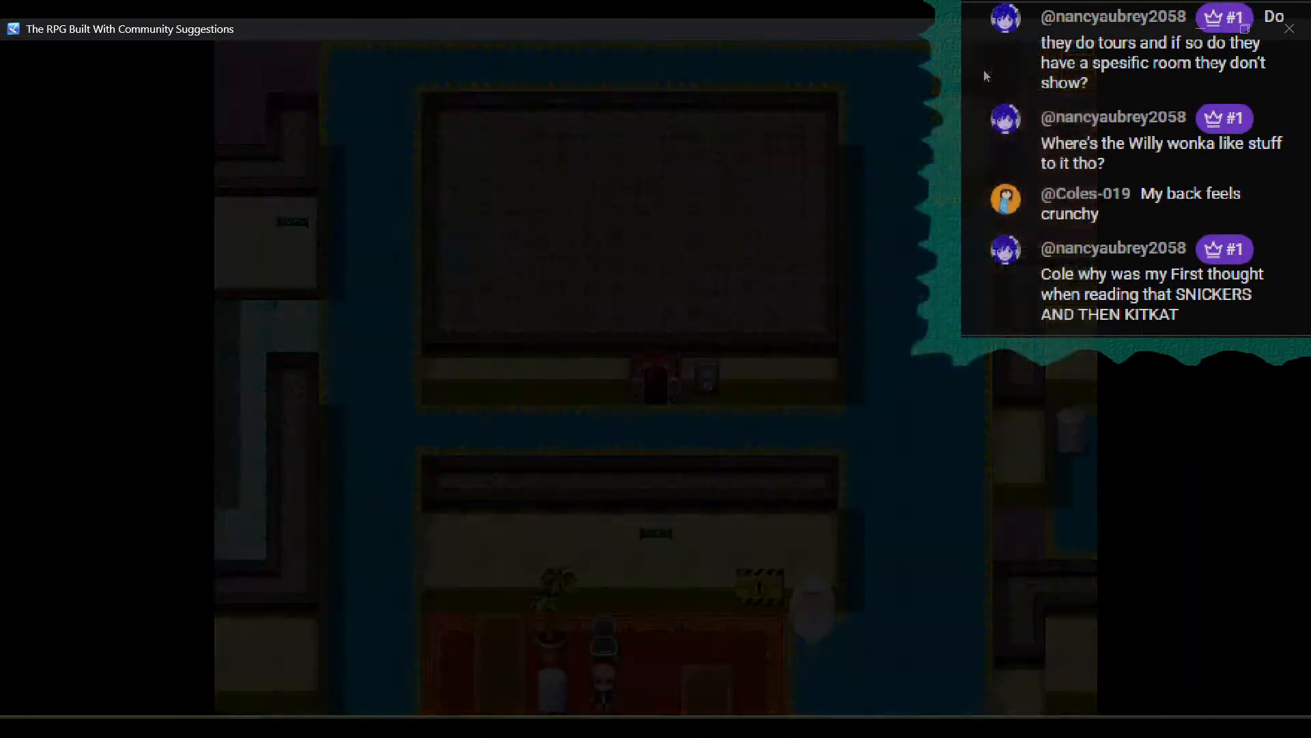
{"action": "key", "text": "Down"}
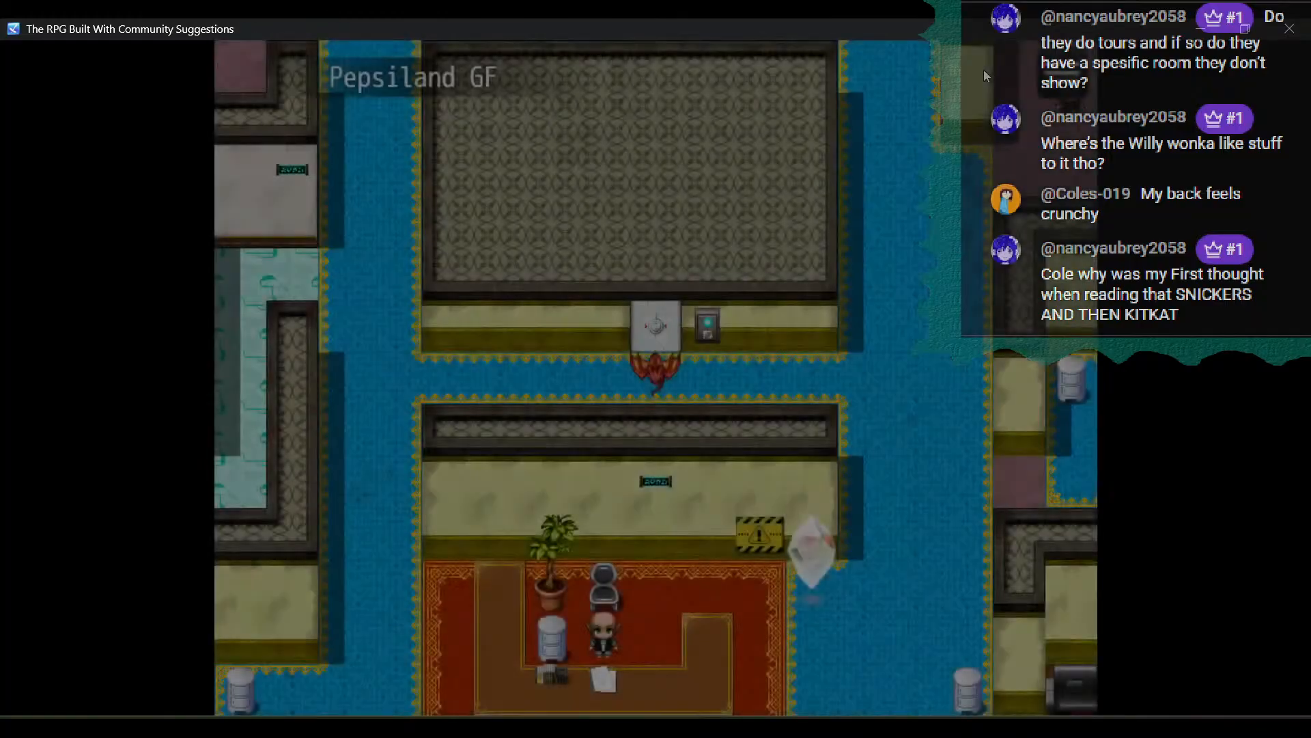
{"action": "key", "text": "Right"}
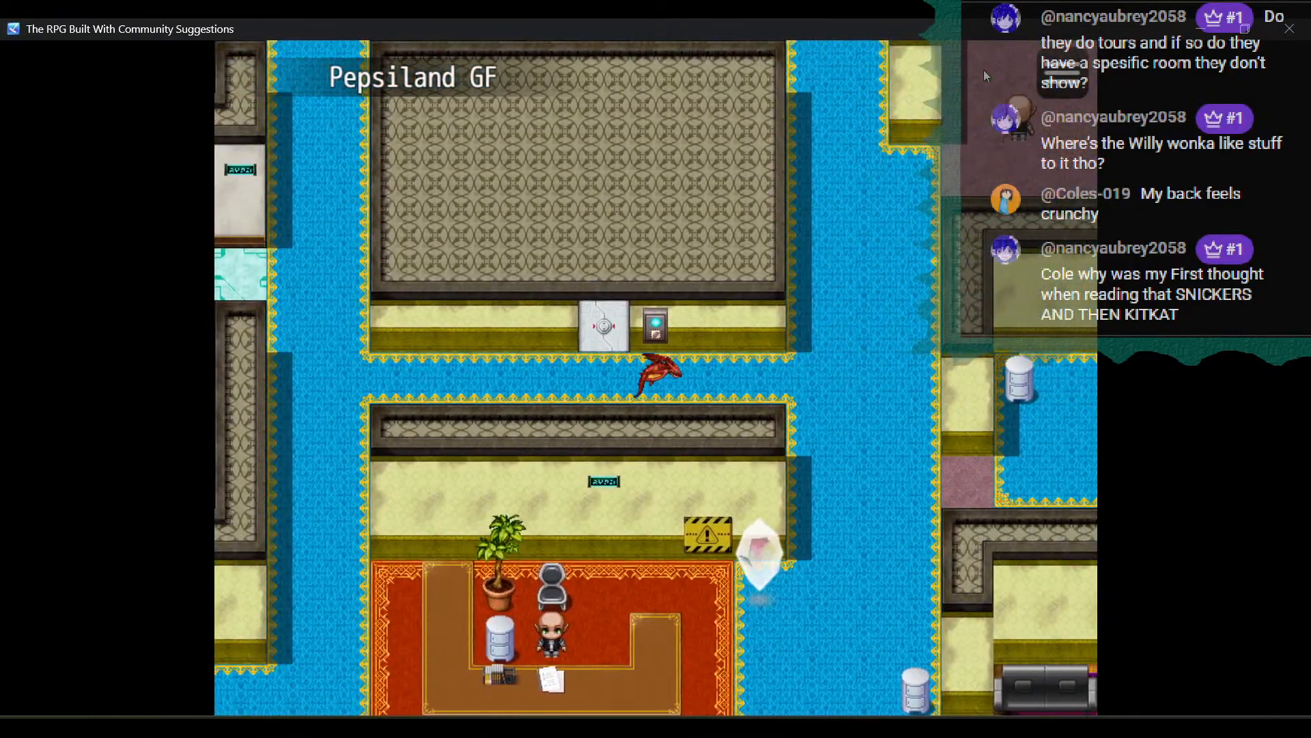
{"action": "key", "text": "Left"}
{"action": "key", "text": "Up"}
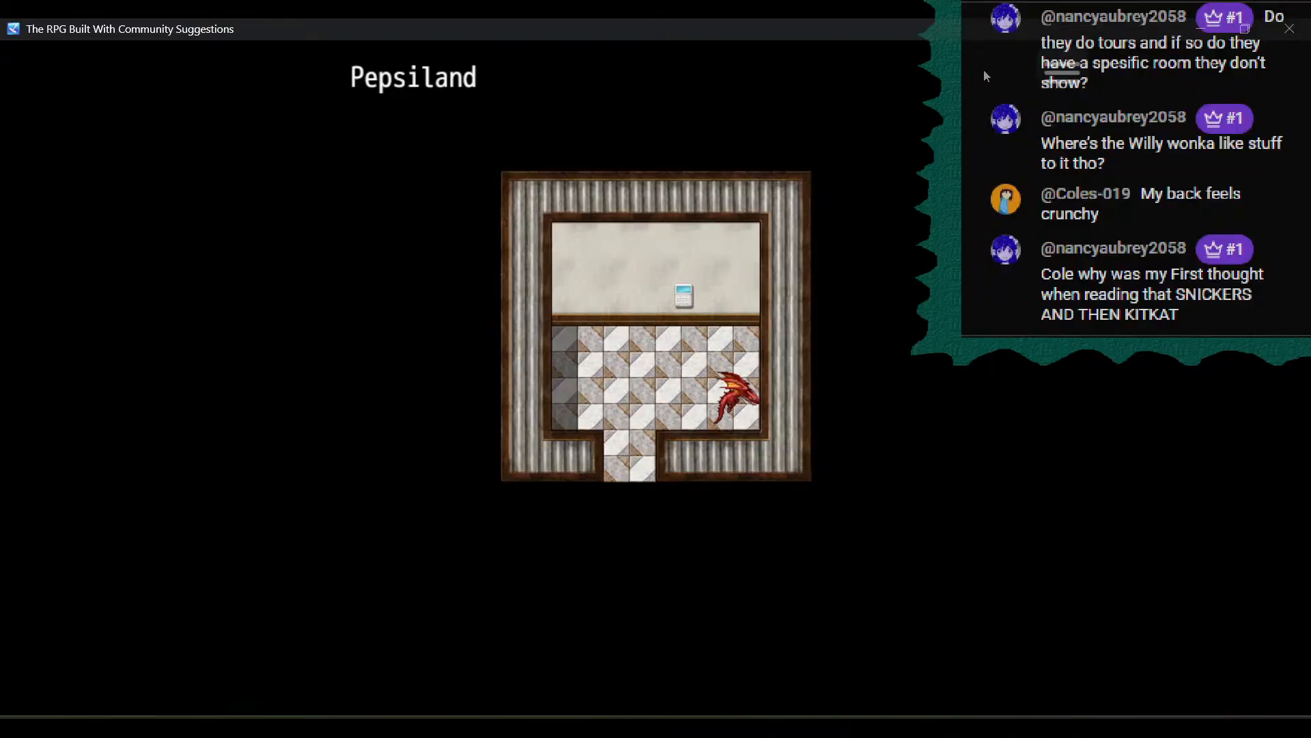
Test the floor choices on the elevator's wall panel, including the Third Floor, and end the playtest
{"action": "key", "text": "Return"}
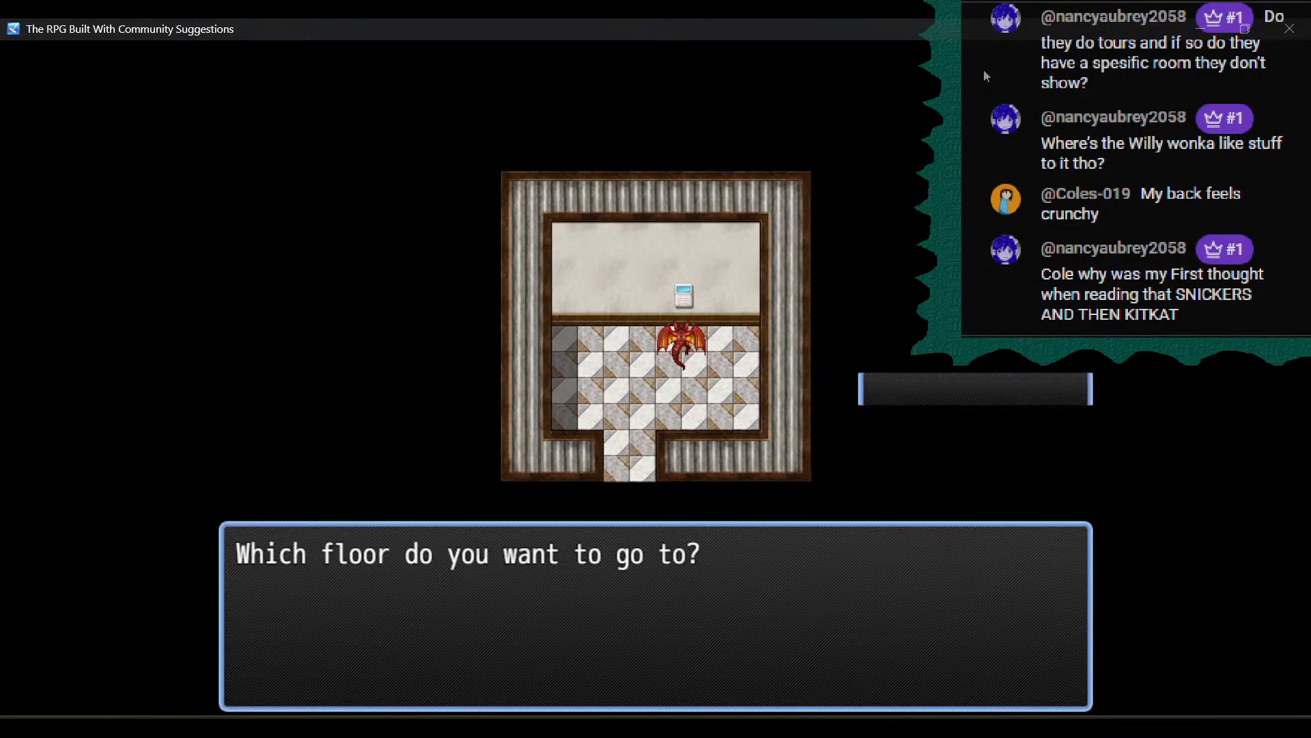
{"action": "key", "text": "Down"}
{"action": "key", "text": "Down"}
{"action": "key", "text": "Return"}
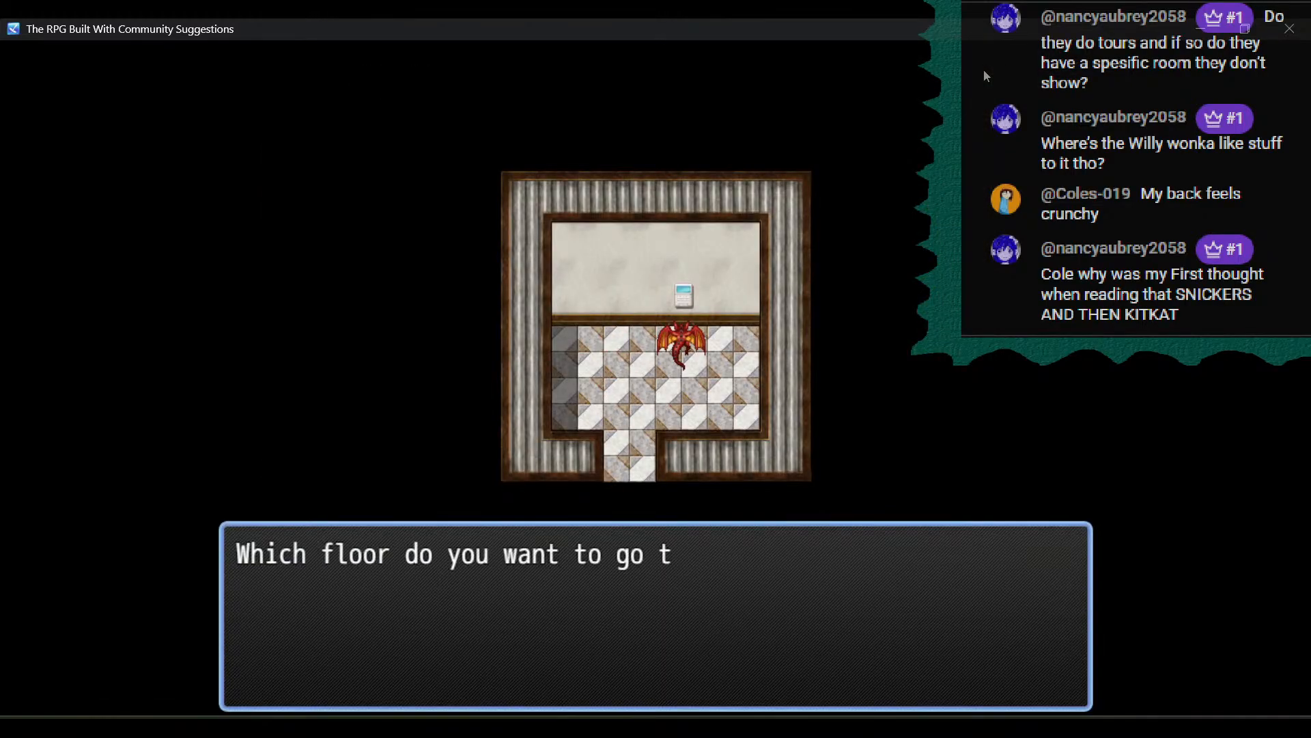
{"action": "key", "text": "Down"}
{"action": "key", "text": "Down"}
{"action": "key", "text": "Return"}
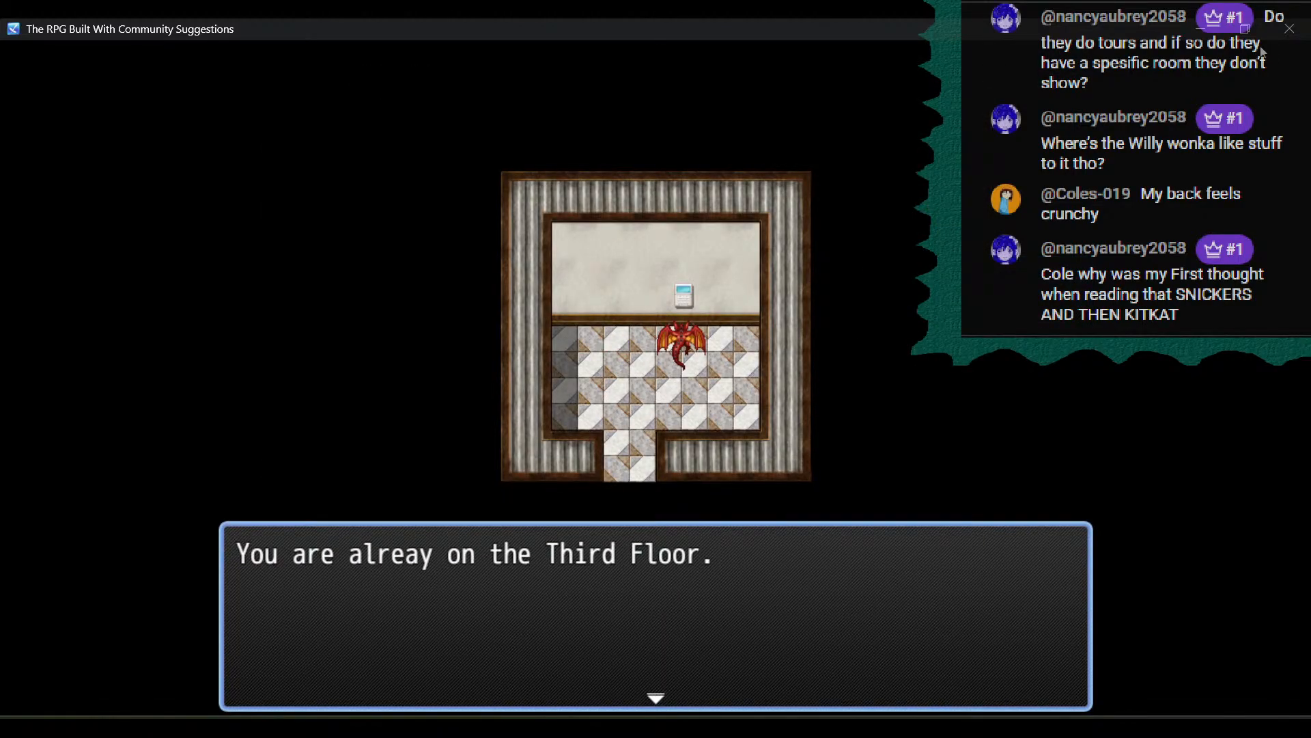
{"action": "left_click", "coordinate": [1280, 33]}
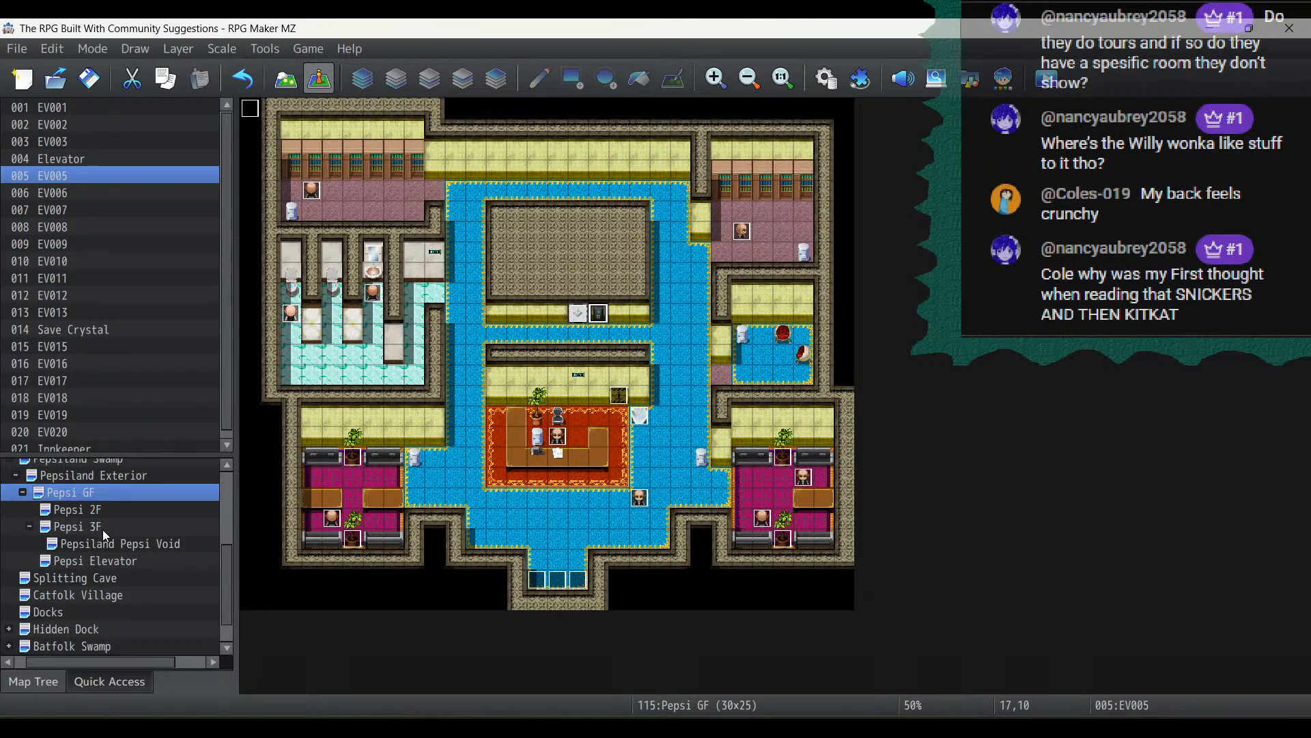
Check the Pepsi HQ Floor variable command on the second page of EV017 in The Pepsiportation Realm
{"action": "scroll", "coordinate": [93, 509], "scroll_direction": "up", "scroll_amount": 4}
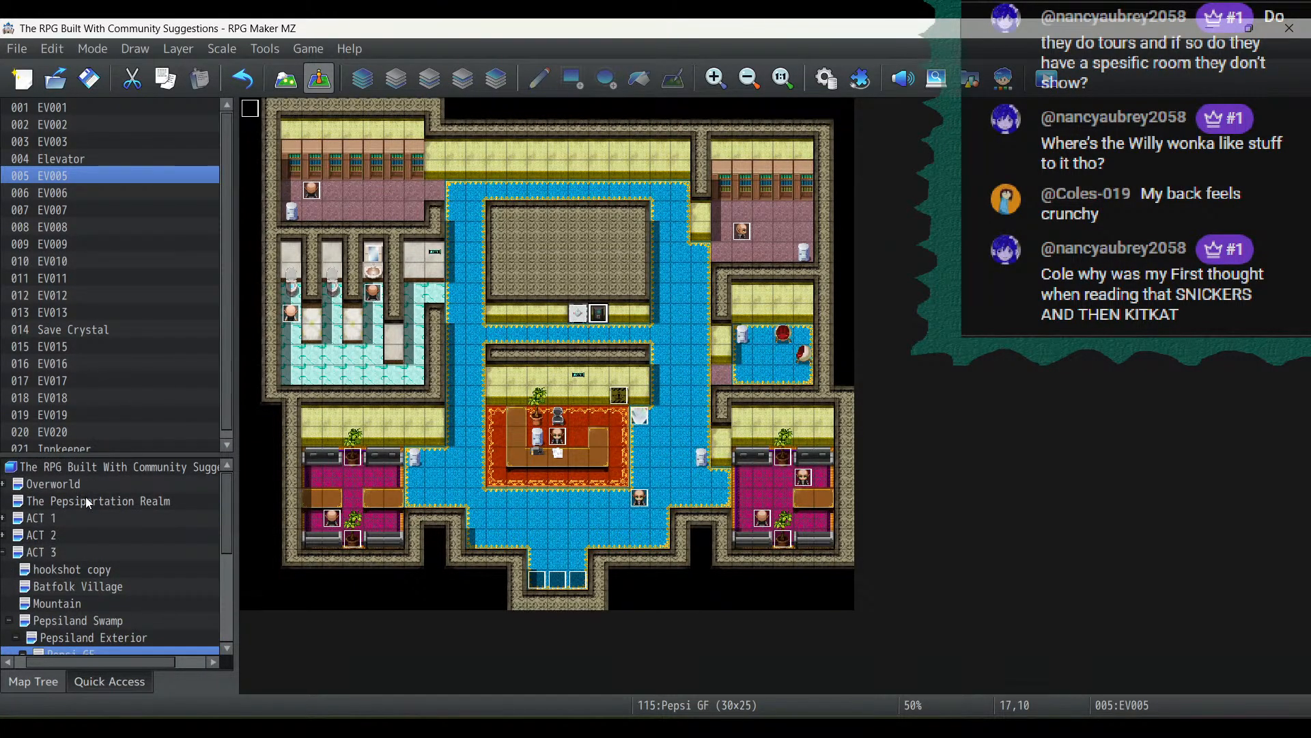
{"action": "left_click", "coordinate": [86, 501]}
{"action": "double_click", "coordinate": [515, 266]}
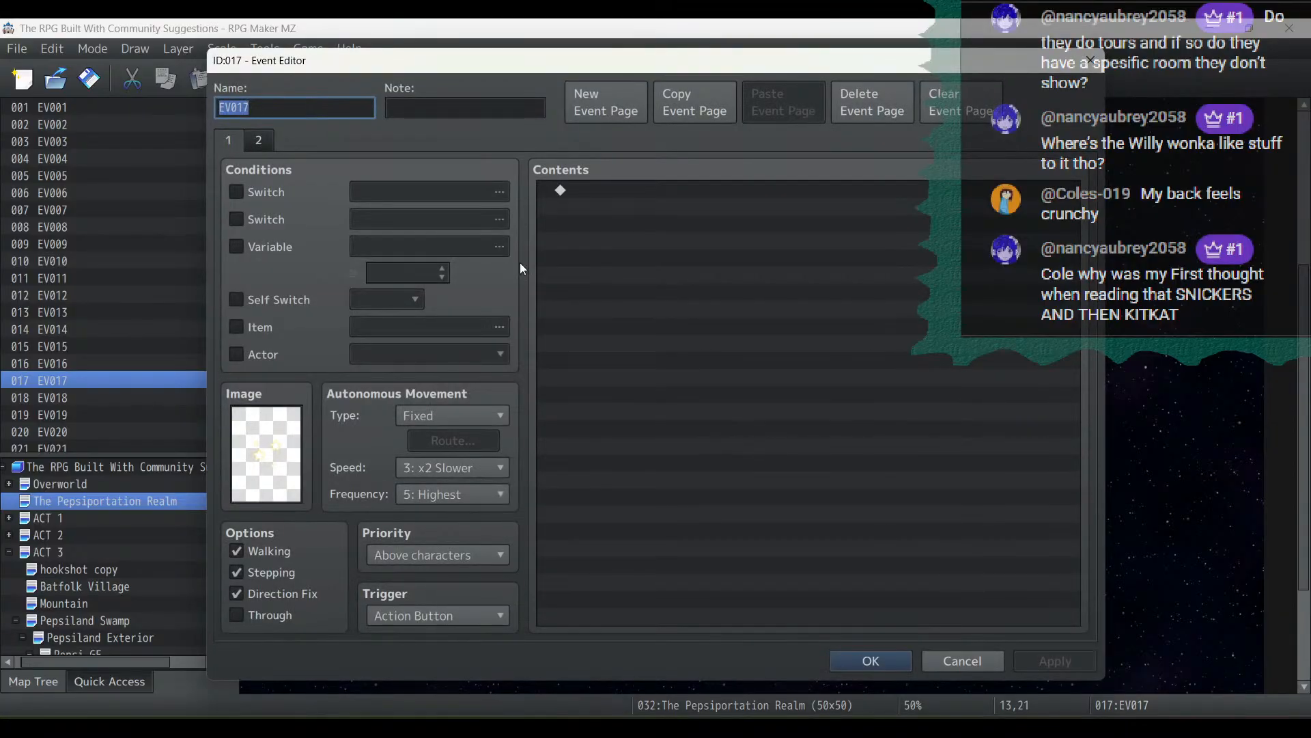
{"action": "left_click", "coordinate": [256, 140]}
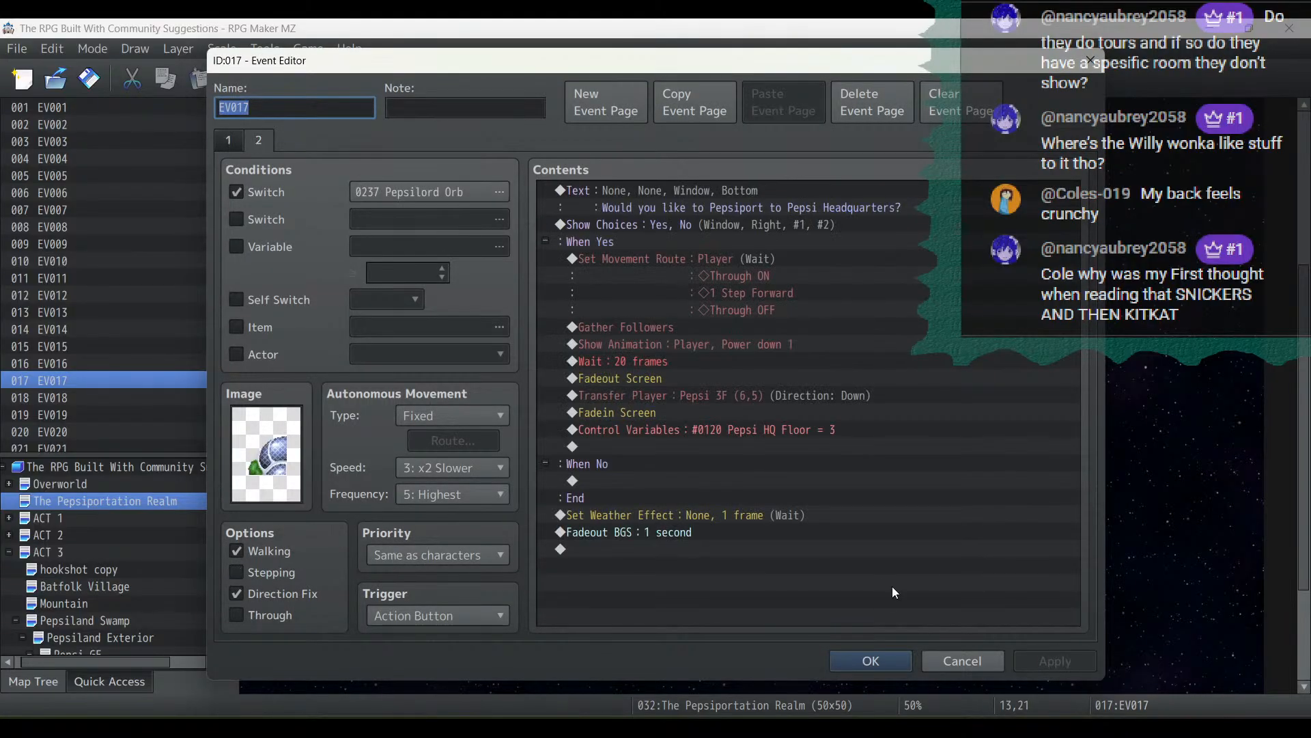
{"action": "left_click", "coordinate": [878, 660]}
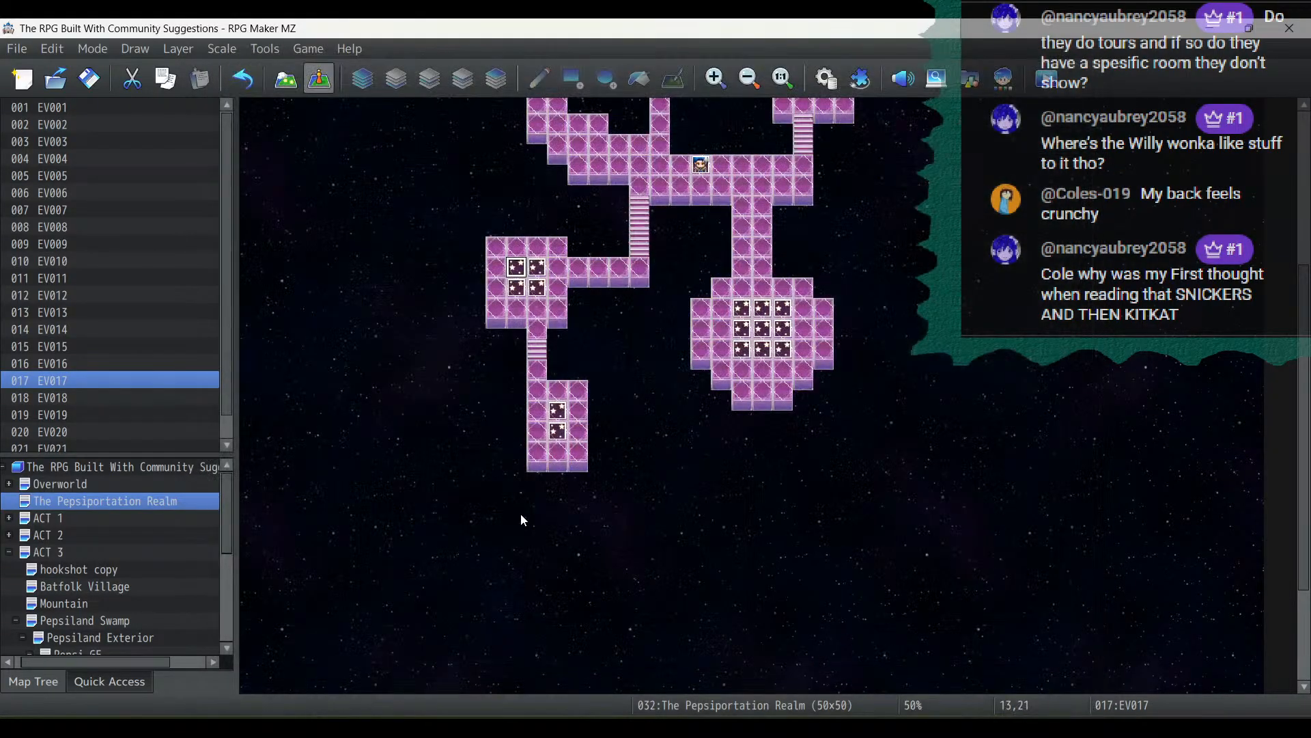
Check both pages of the neighbouring EV019 in The Pepsiportation Realm for the Pepsi HQ Floor command
{"action": "double_click", "coordinate": [540, 287]}
{"action": "left_click", "coordinate": [259, 140]}
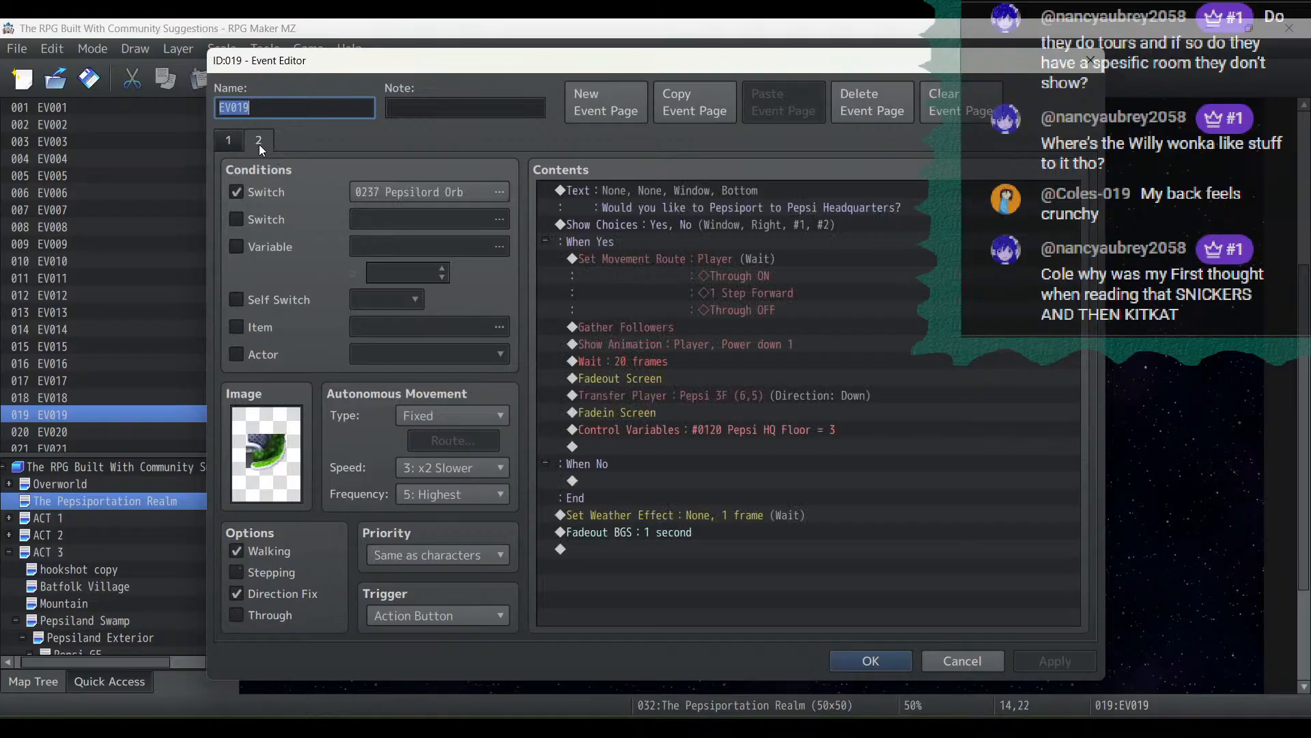
{"action": "left_click", "coordinate": [229, 140]}
{"action": "left_click", "coordinate": [269, 143]}
{"action": "left_click", "coordinate": [928, 661]}
Review the commands of the elevator panel event EV005 on the Pepsi GF map
{"action": "scroll", "coordinate": [136, 588], "scroll_direction": "down", "scroll_amount": 2}
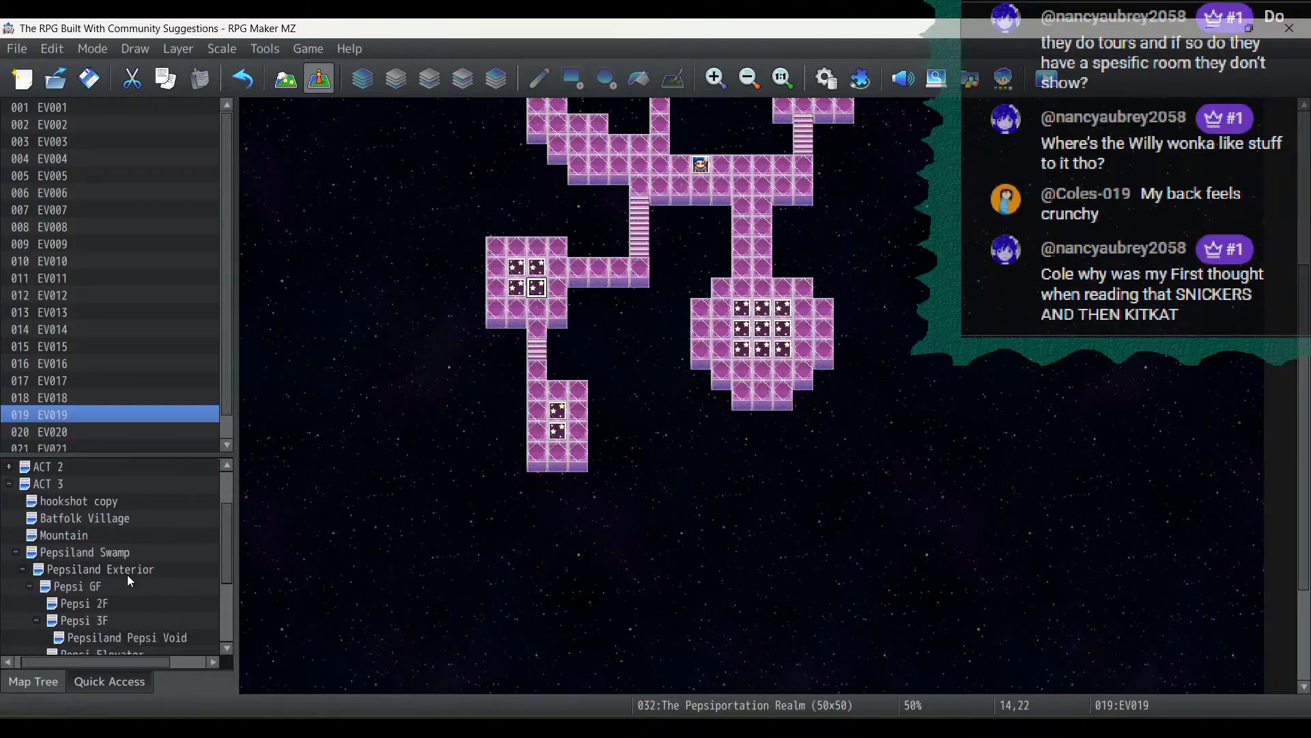
{"action": "left_click", "coordinate": [125, 571]}
{"action": "scroll", "coordinate": [137, 633], "scroll_direction": "down", "scroll_amount": 2}
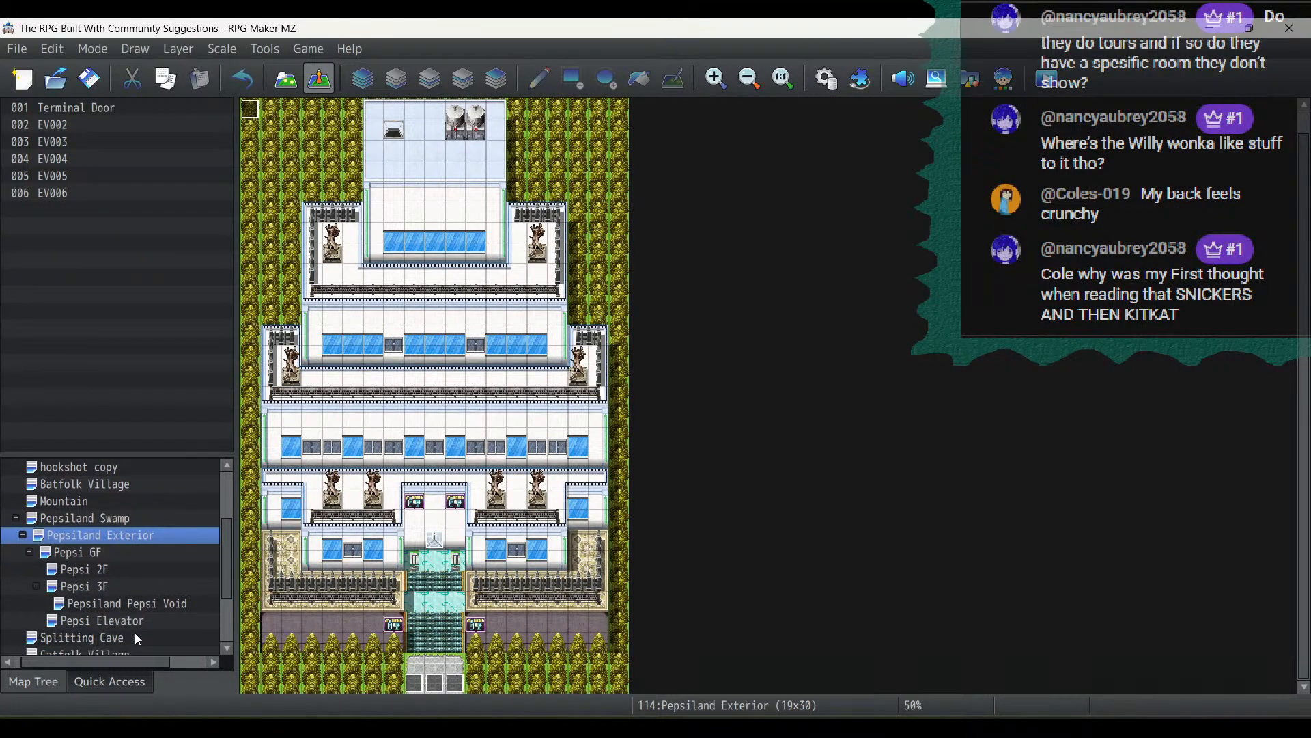
{"action": "left_click", "coordinate": [97, 550]}
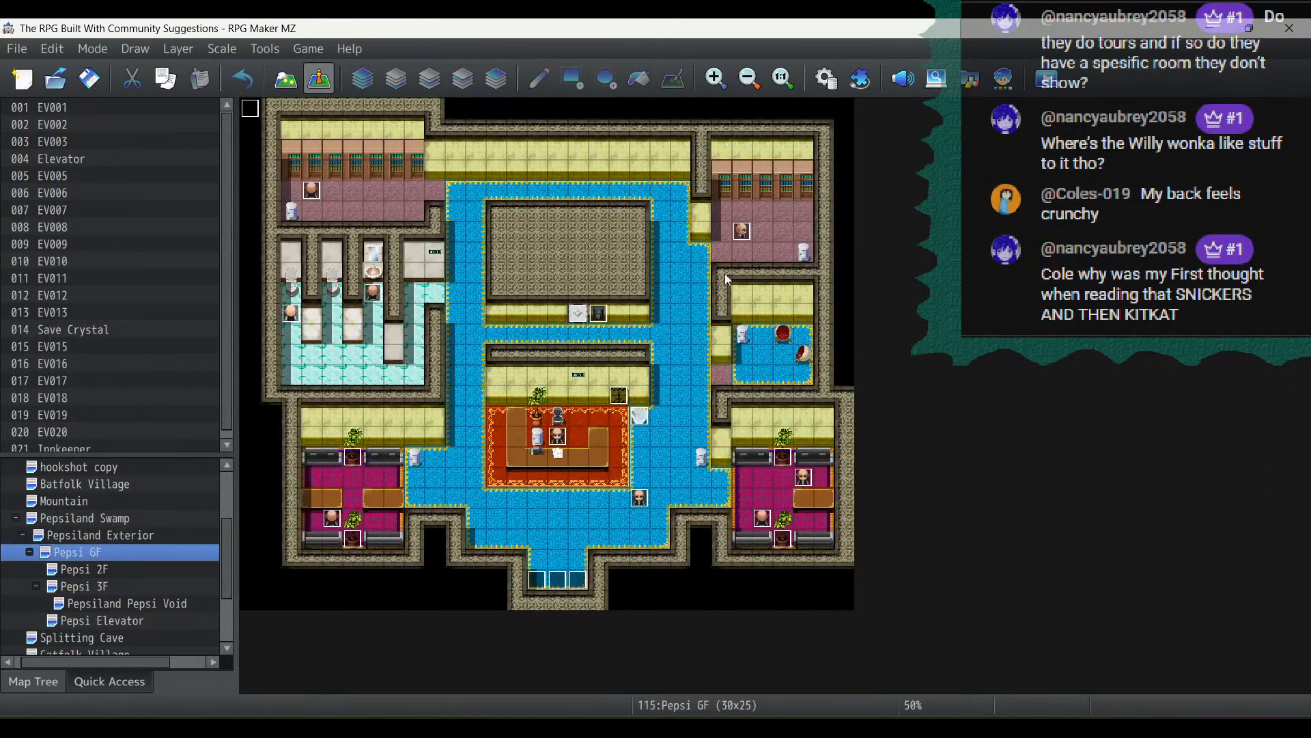
{"action": "double_click", "coordinate": [599, 313]}
{"action": "left_click", "coordinate": [871, 661]}
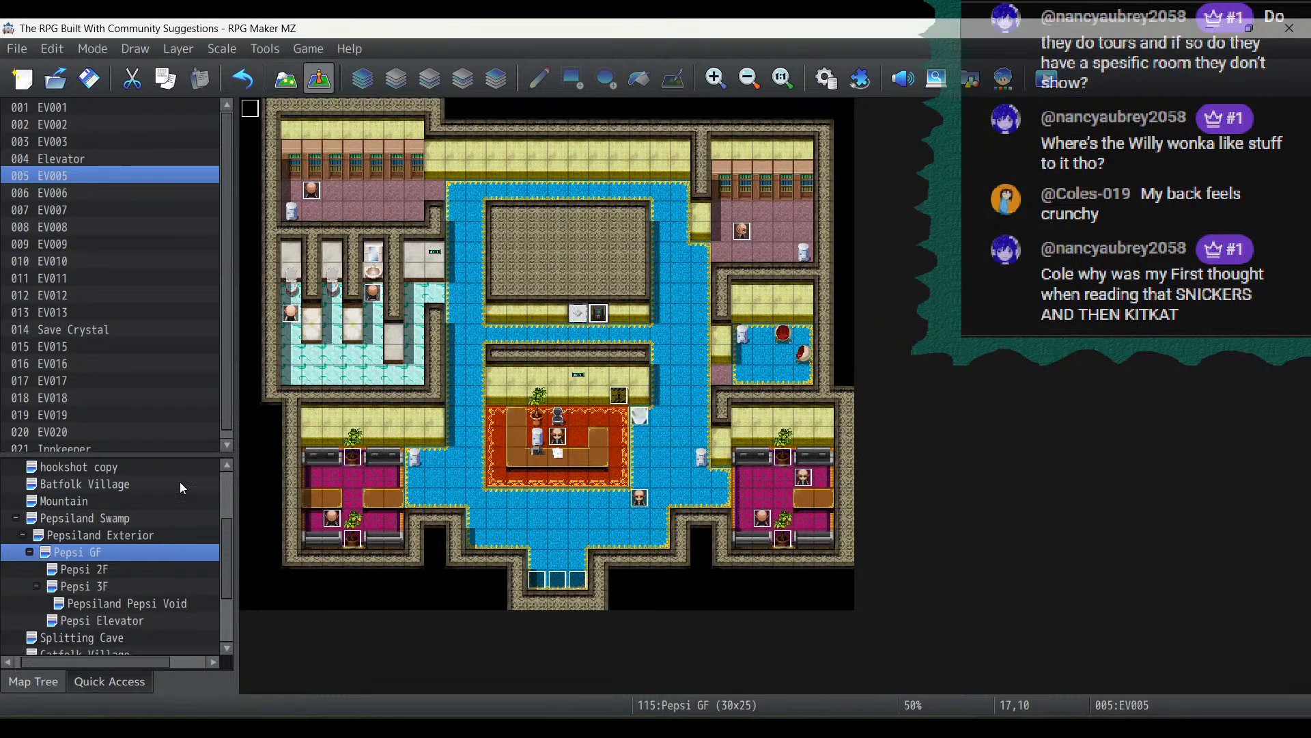
Check the elevator panel events EV002 on the Pepsi 2F map and EV003 on the Pepsi 3F map
{"action": "left_click", "coordinate": [131, 571]}
{"action": "left_click", "coordinate": [623, 356]}
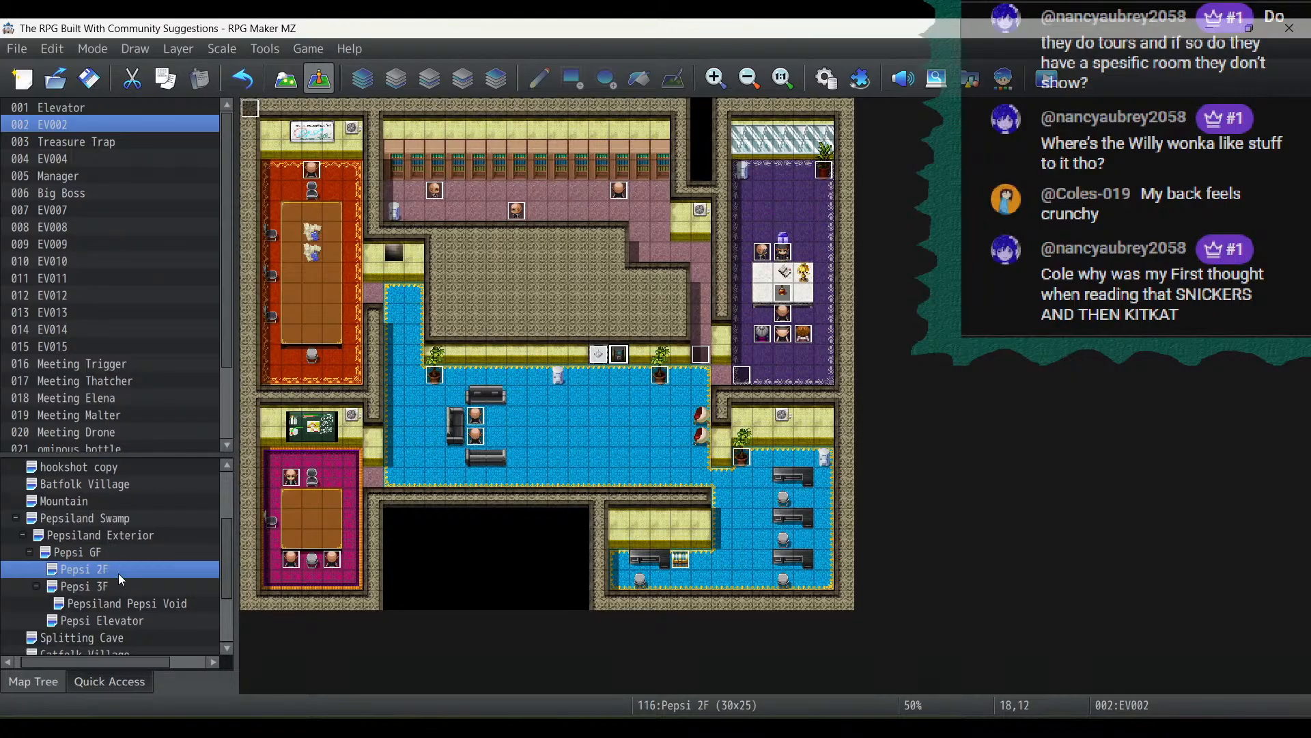
{"action": "left_click", "coordinate": [103, 586]}
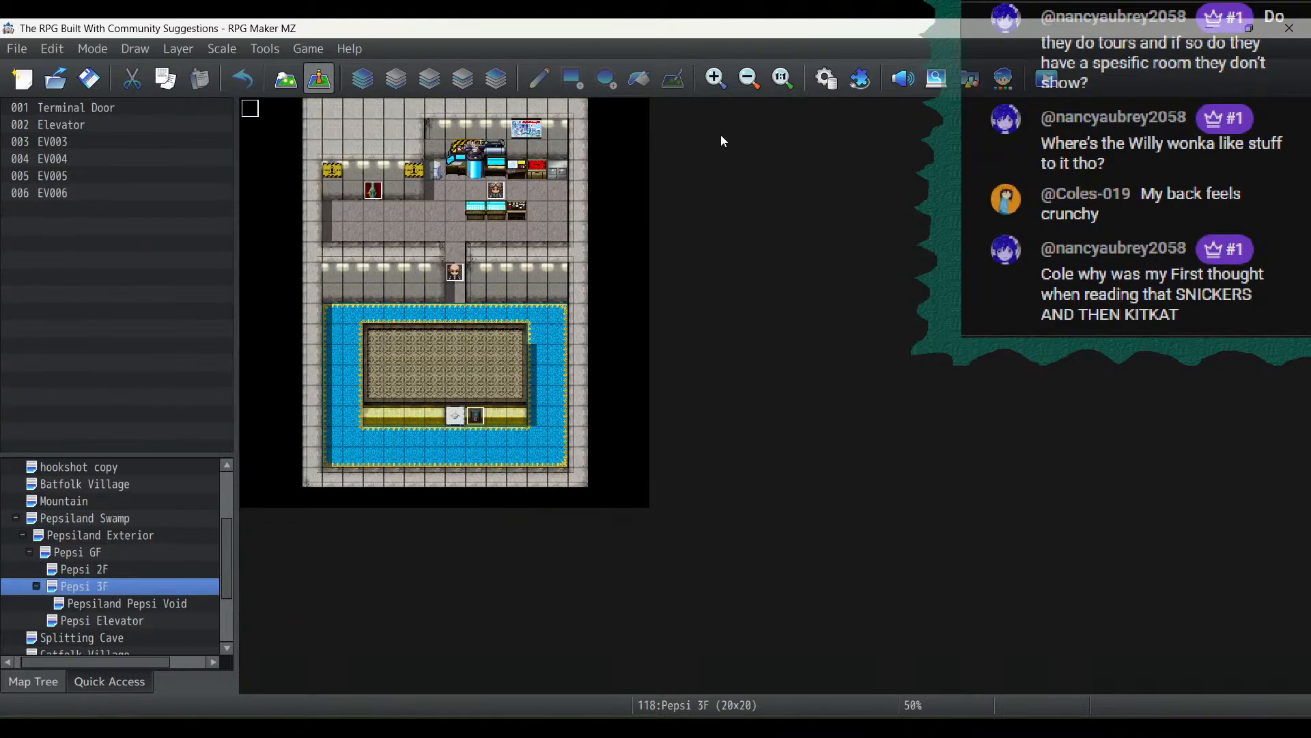
{"action": "left_click", "coordinate": [479, 416]}
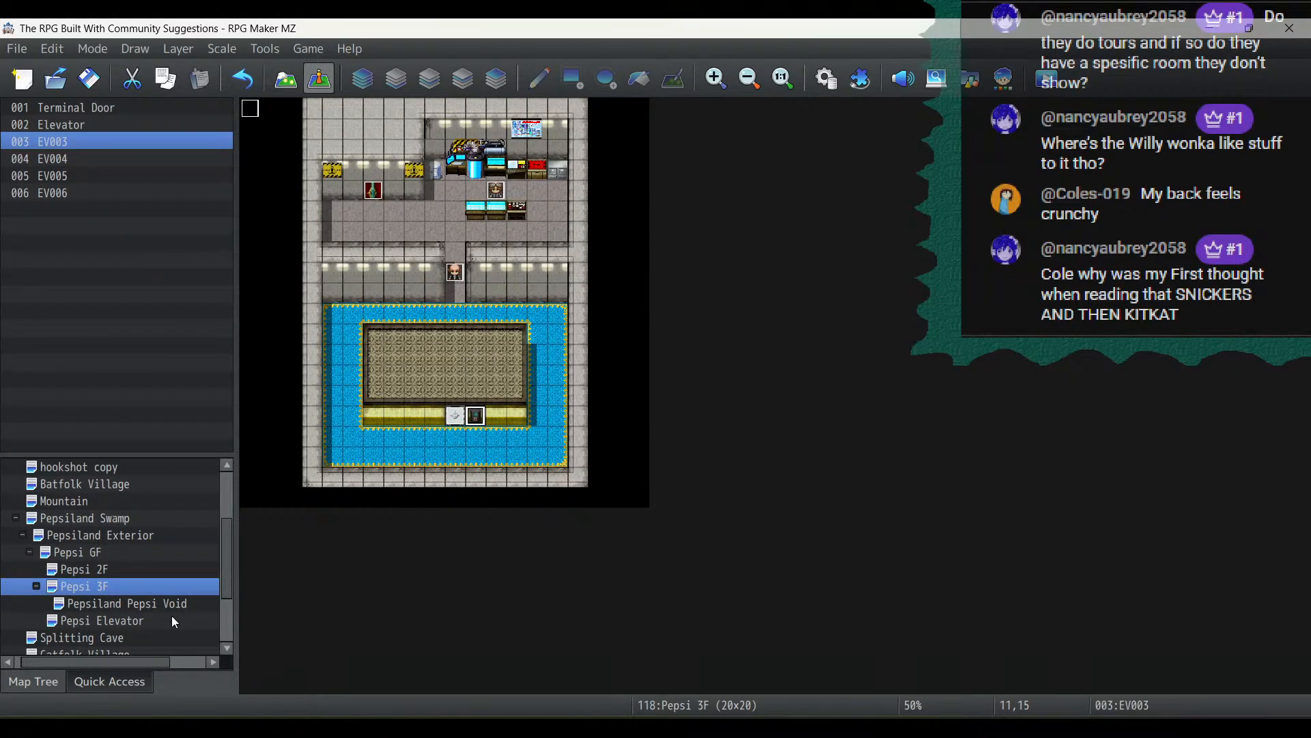
Replace the Elevator Switch event on the Pepsi Factory map with the copied elevator panel event and save the project
{"action": "left_click", "coordinate": [137, 619]}
{"action": "scroll", "coordinate": [136, 618], "scroll_direction": "down", "scroll_amount": 2}
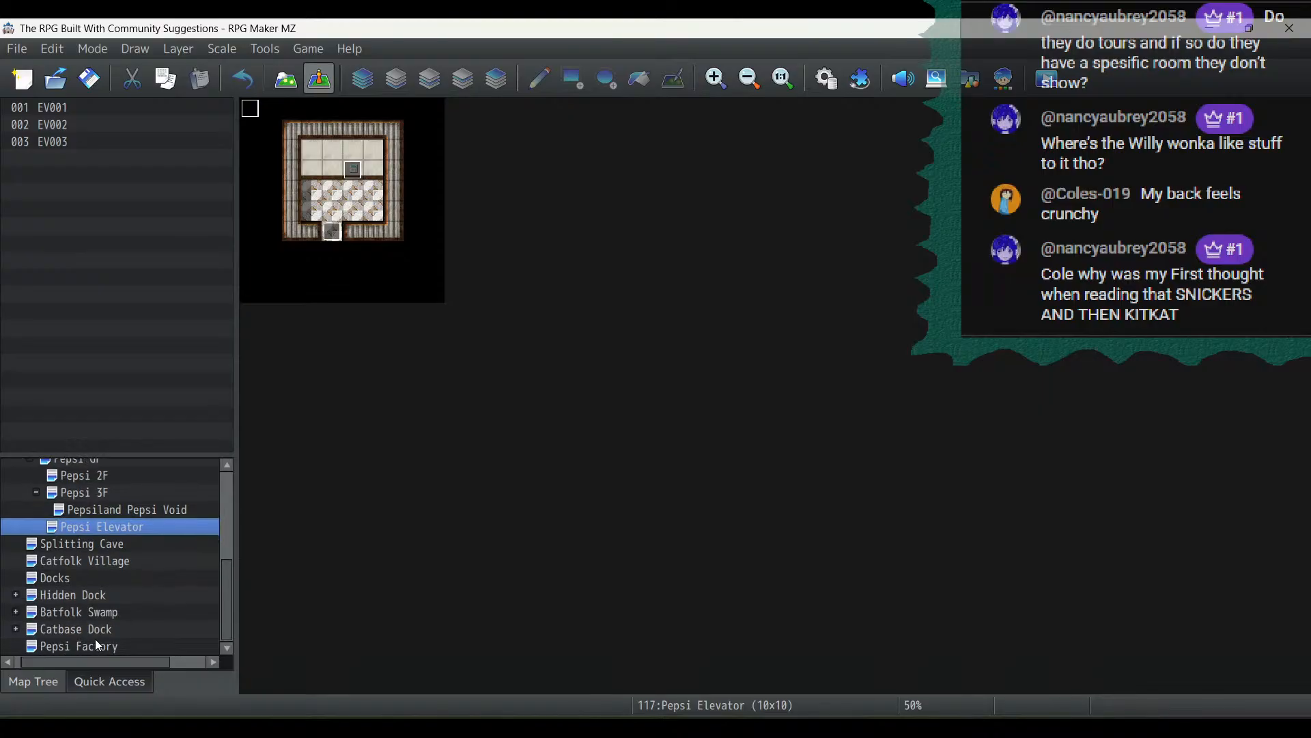
{"action": "left_click", "coordinate": [96, 645]}
{"action": "left_click", "coordinate": [1205, 215]}
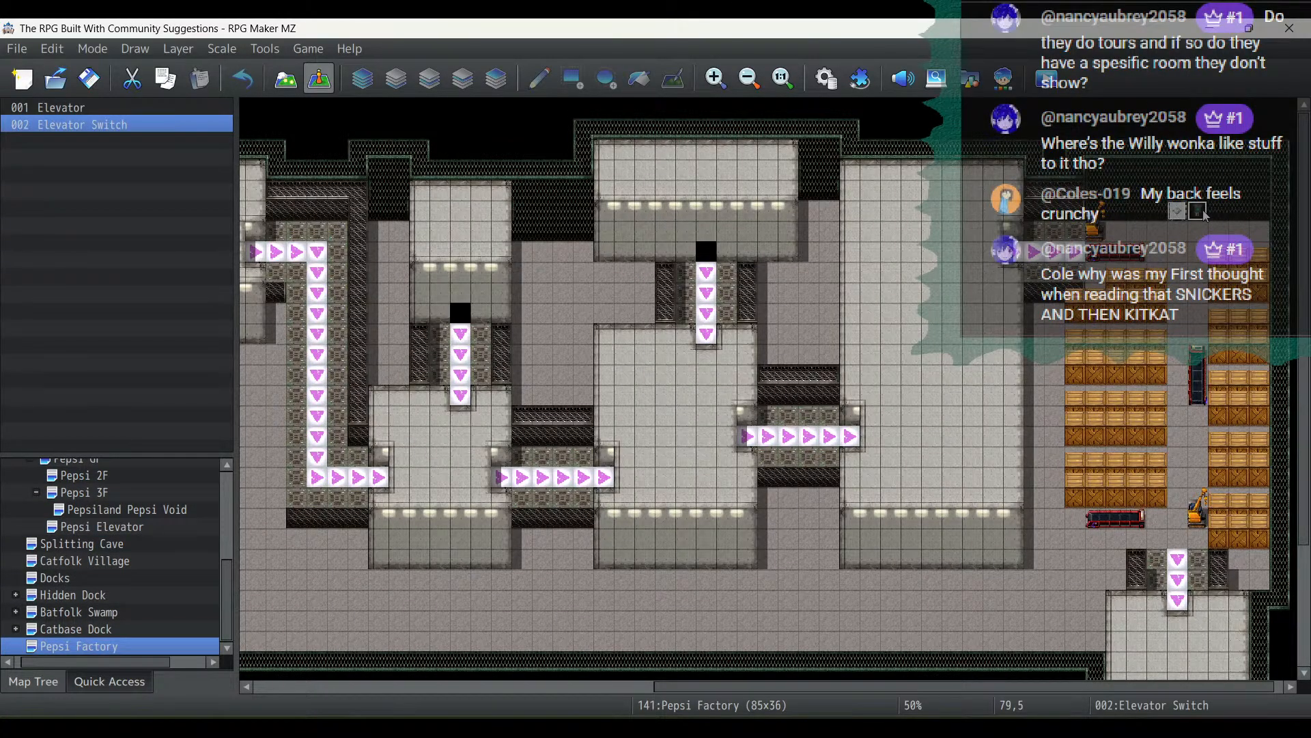
{"action": "key", "text": "Delete"}
{"action": "key", "text": "ctrl+v"}
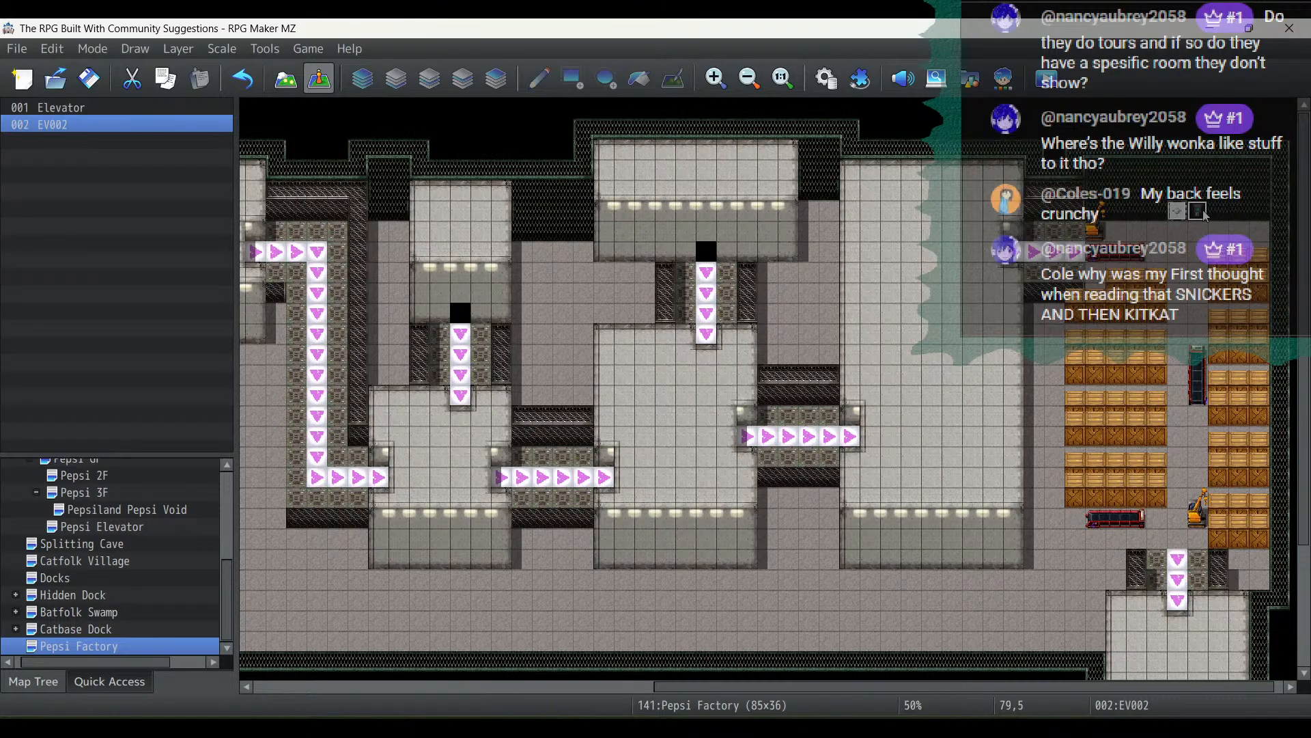
{"action": "left_click", "coordinate": [87, 82]}
Search tileset pages B through E on the Pepsi Factory map for a yellow and black hazard line tile
{"action": "left_click", "coordinate": [285, 79]}
{"action": "left_click", "coordinate": [56, 439]}
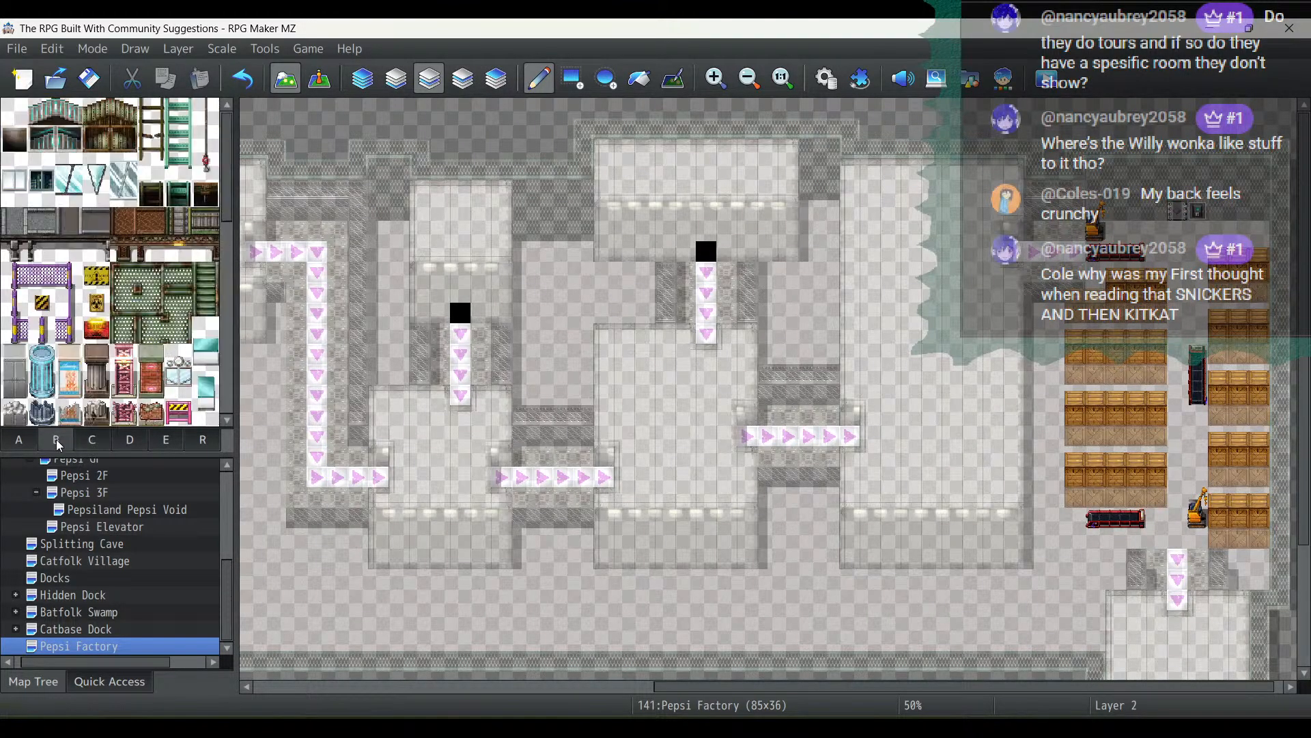
{"action": "scroll", "coordinate": [179, 301], "scroll_direction": "down", "scroll_amount": 10}
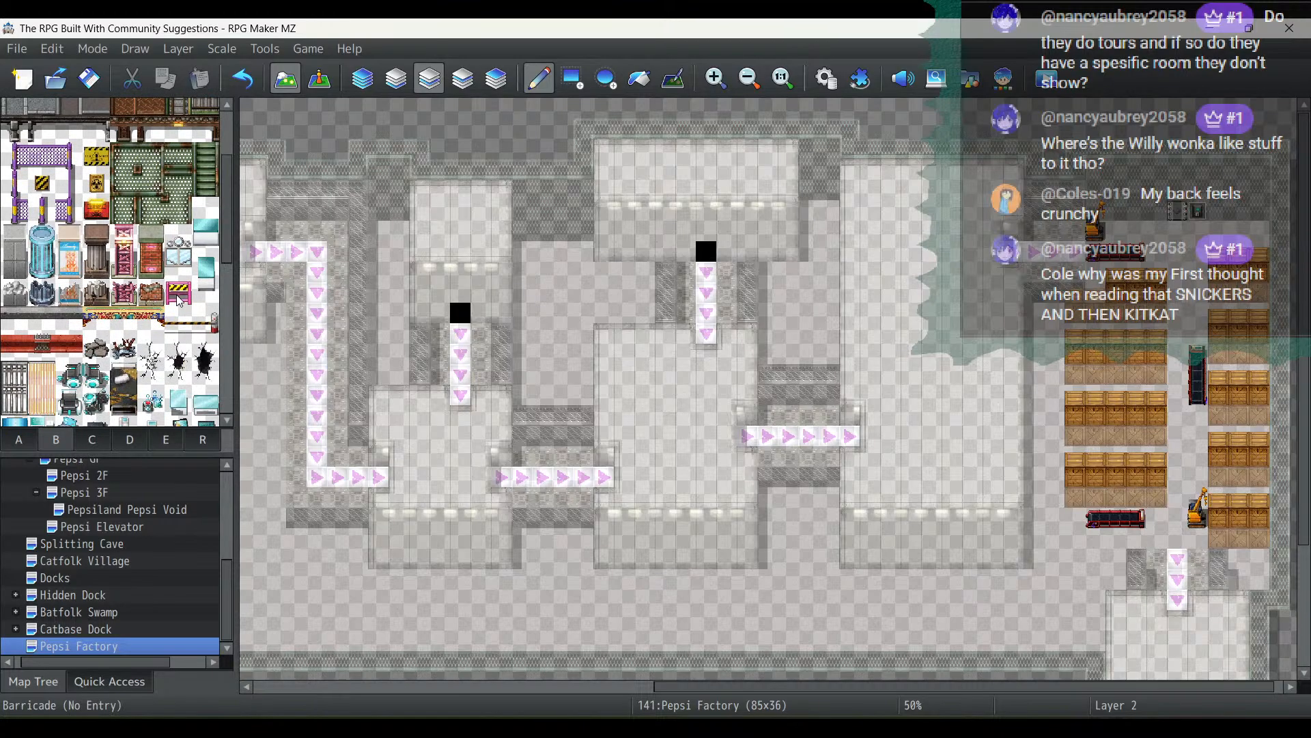
{"action": "scroll", "coordinate": [179, 301], "scroll_direction": "down", "scroll_amount": 5}
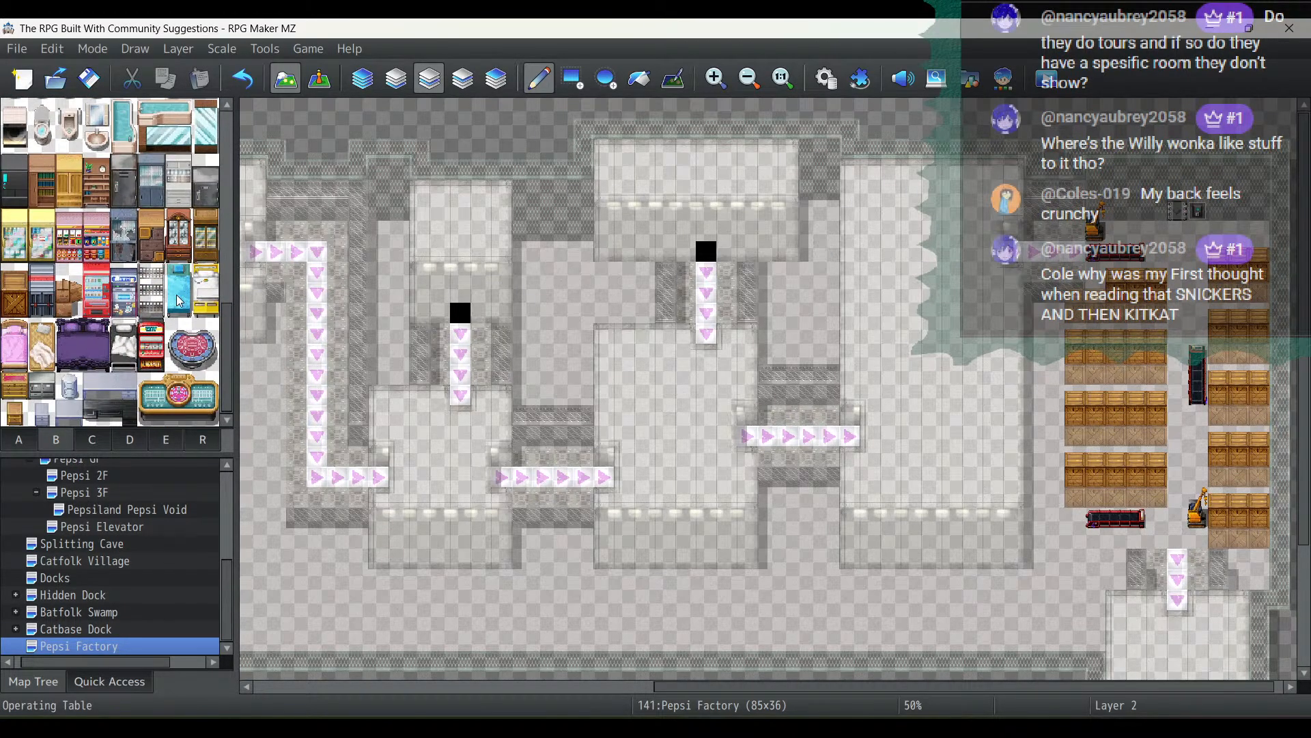
{"action": "left_click", "coordinate": [89, 442]}
{"action": "scroll", "coordinate": [178, 333], "scroll_direction": "down", "scroll_amount": 3}
{"action": "scroll", "coordinate": [176, 332], "scroll_direction": "up", "scroll_amount": 3}
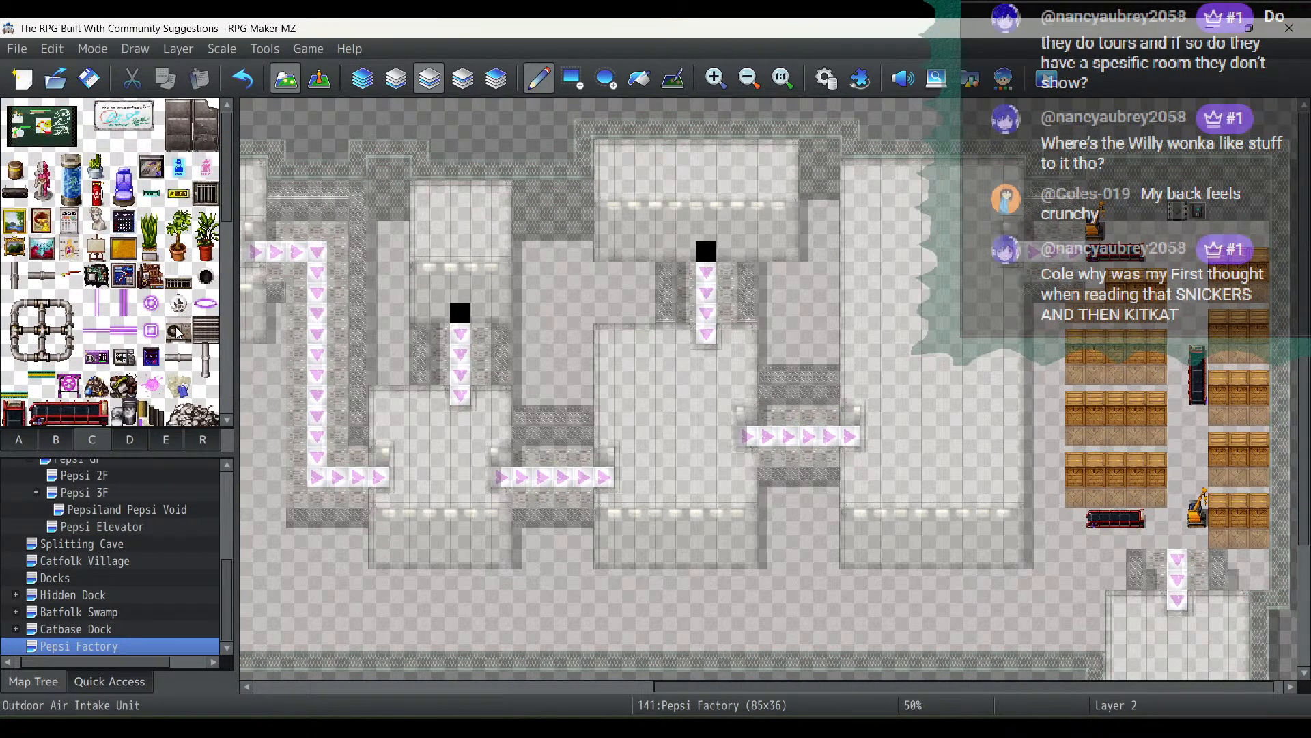
{"action": "left_click", "coordinate": [135, 441]}
{"action": "scroll", "coordinate": [157, 325], "scroll_direction": "down", "scroll_amount": 10}
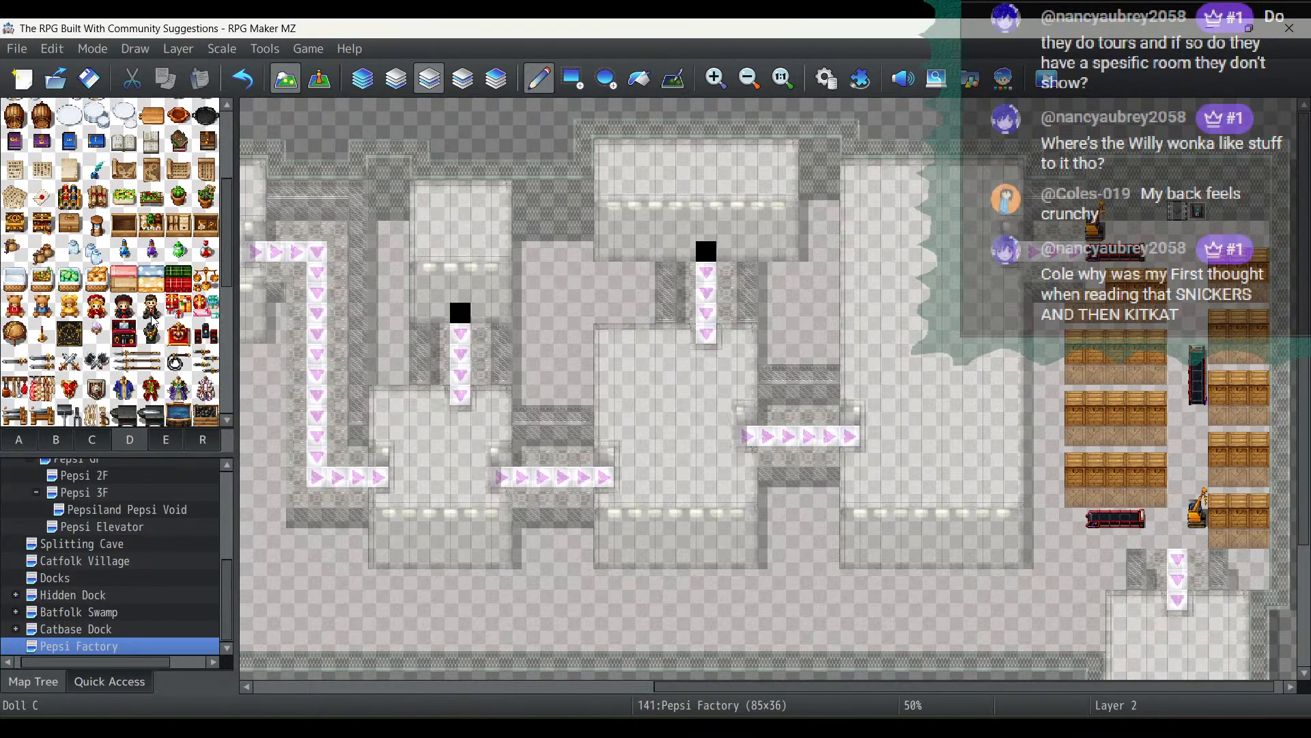
{"action": "scroll", "coordinate": [172, 338], "scroll_direction": "down", "scroll_amount": 10}
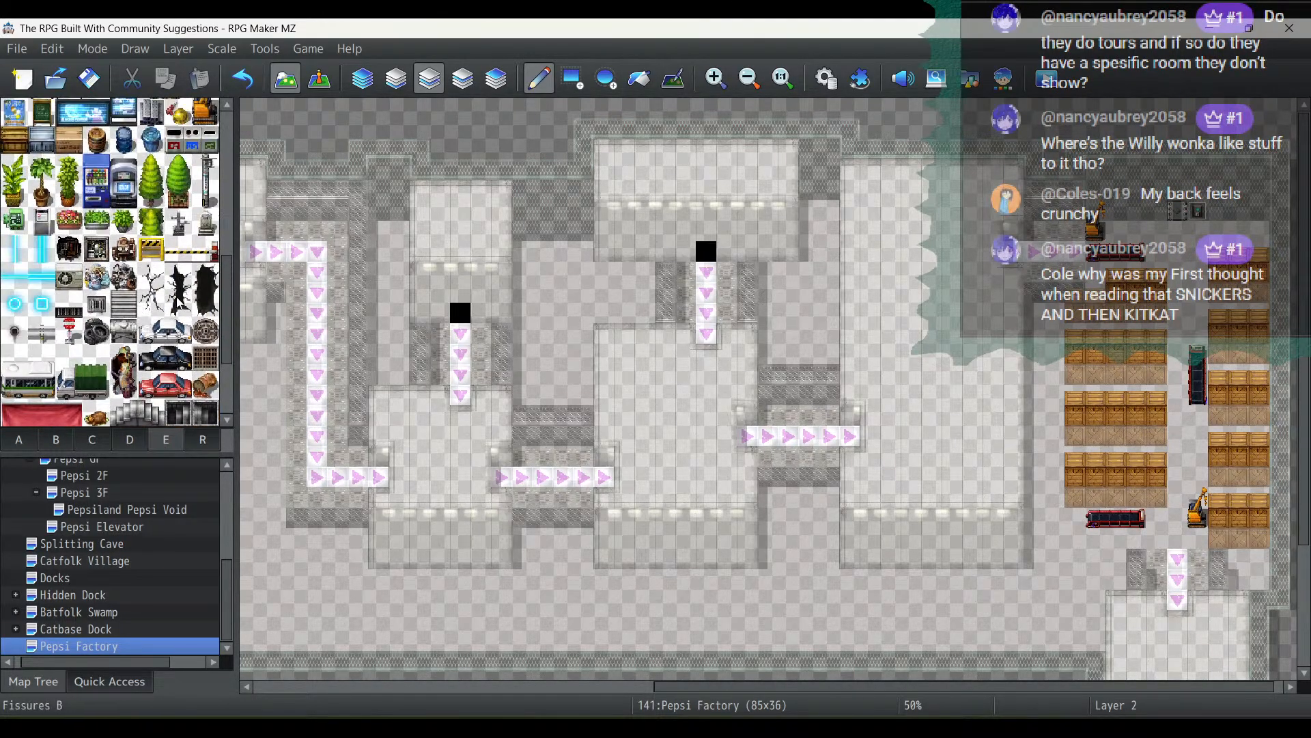
{"action": "scroll", "coordinate": [177, 304], "scroll_direction": "down", "scroll_amount": 10}
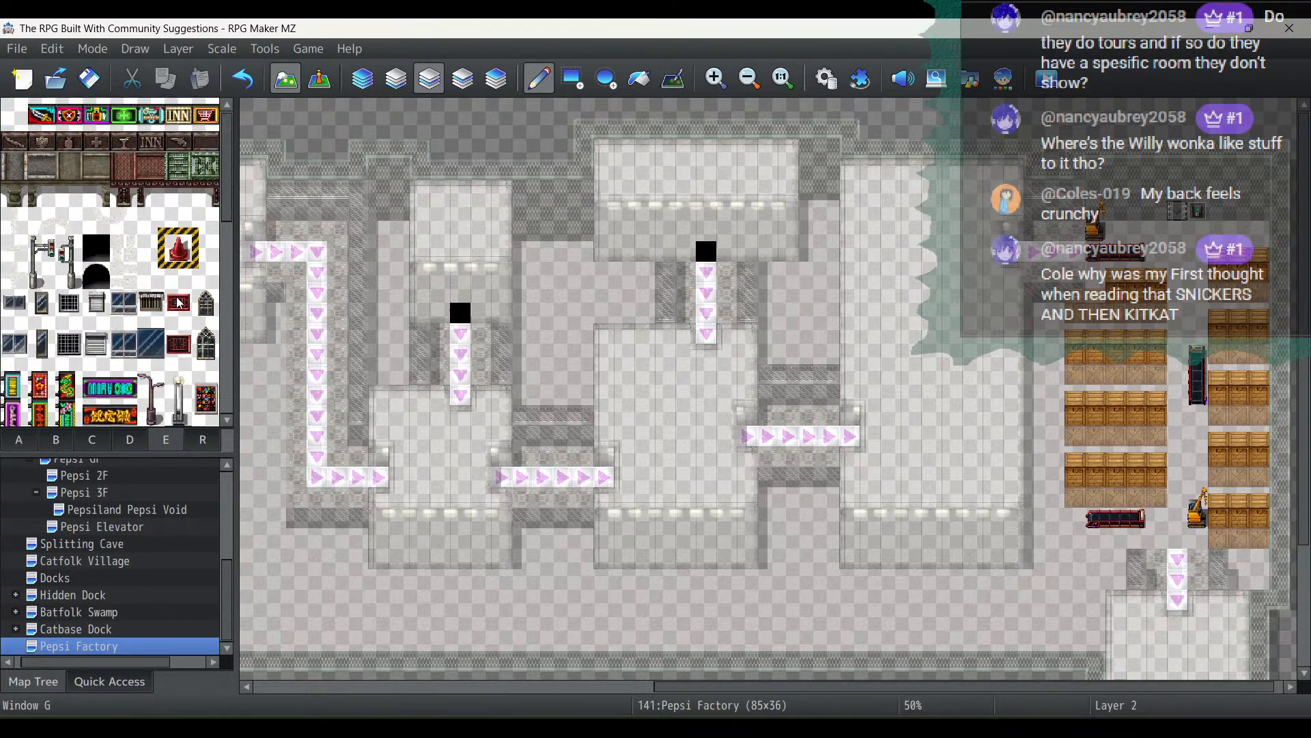
{"action": "scroll", "coordinate": [174, 305], "scroll_direction": "up", "scroll_amount": 8}
Paint Yellow & Black Line tiles along the upper edges of the two horizontal conveyors joining the lower factory rooms
{"action": "left_click", "coordinate": [522, 459]}
{"action": "left_click", "coordinate": [540, 459]}
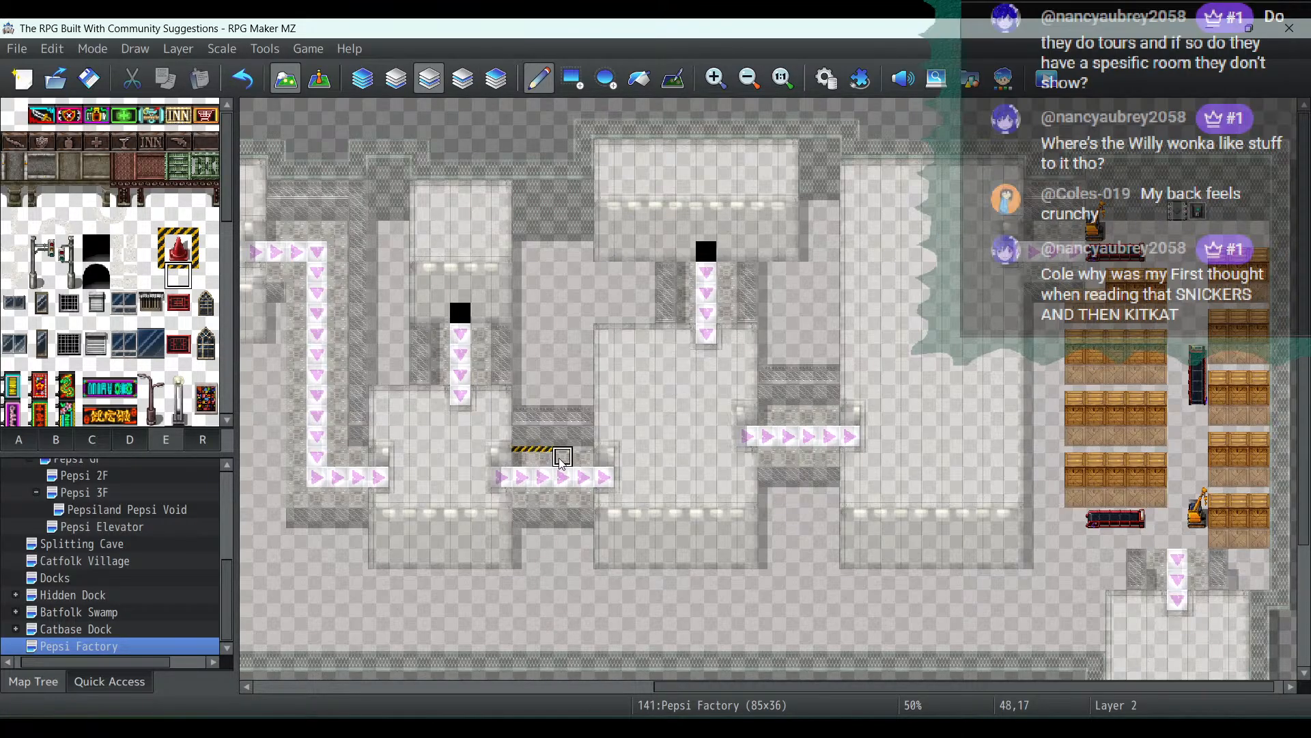
{"action": "left_click", "coordinate": [562, 459]}
{"action": "left_click", "coordinate": [583, 459]}
{"action": "left_click", "coordinate": [767, 417]}
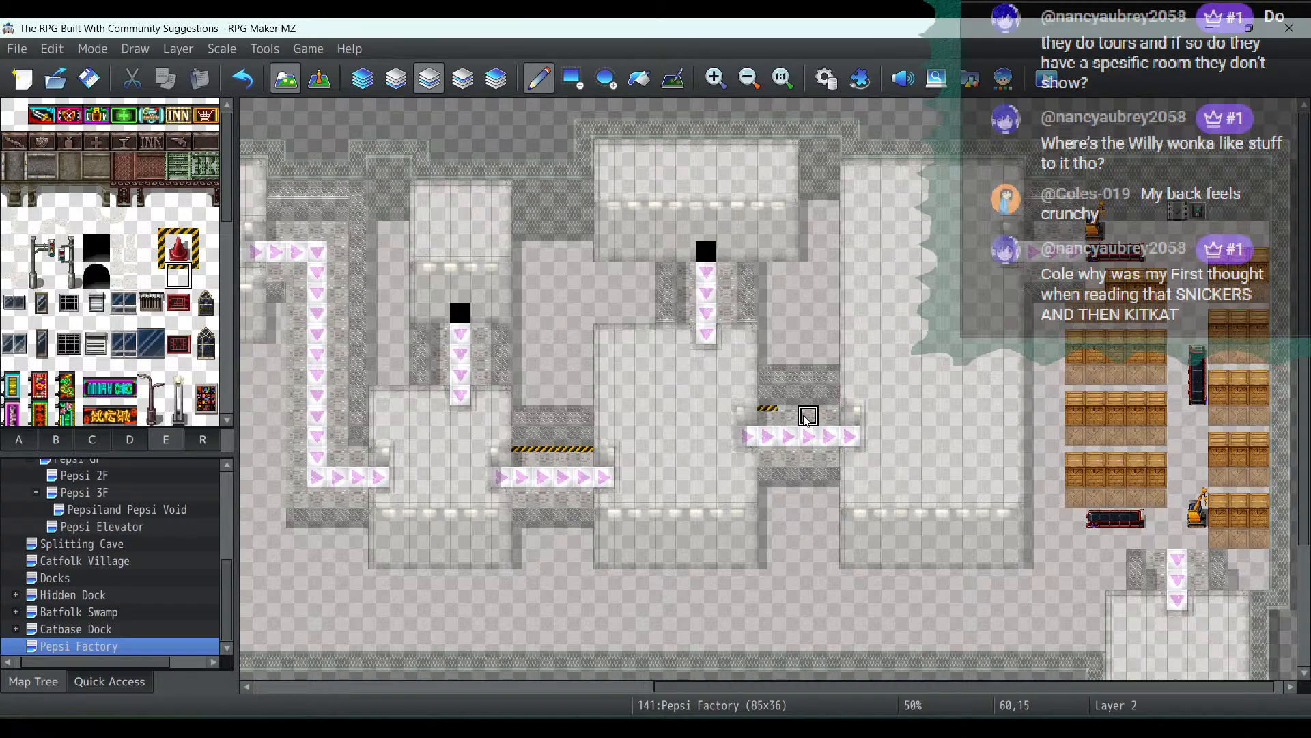
{"action": "left_click", "coordinate": [808, 413]}
{"action": "left_click", "coordinate": [788, 413]}
{"action": "left_click", "coordinate": [829, 413]}
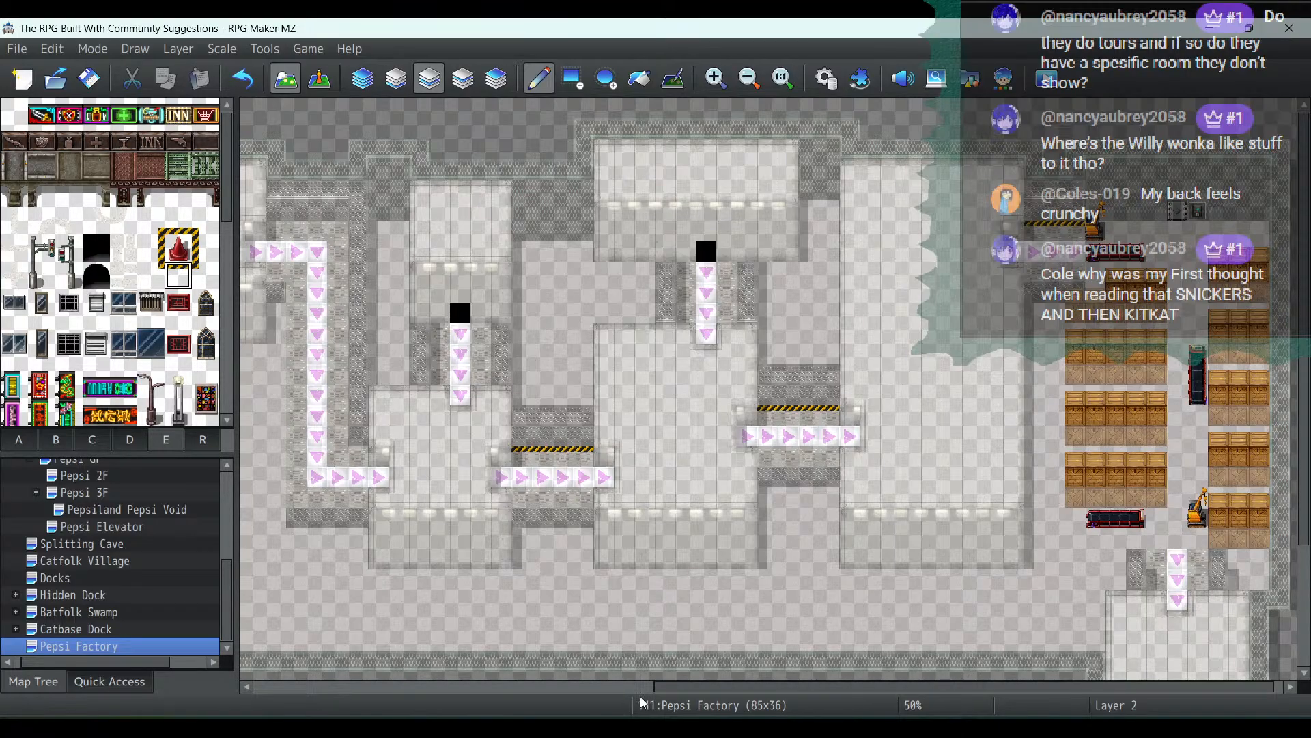
Paint yellow and black line tiles along the upper edges of the western conveyors, including the top of the bent one
{"action": "left_click_drag", "start_coordinate": [708, 692], "coordinate": [490, 692]}
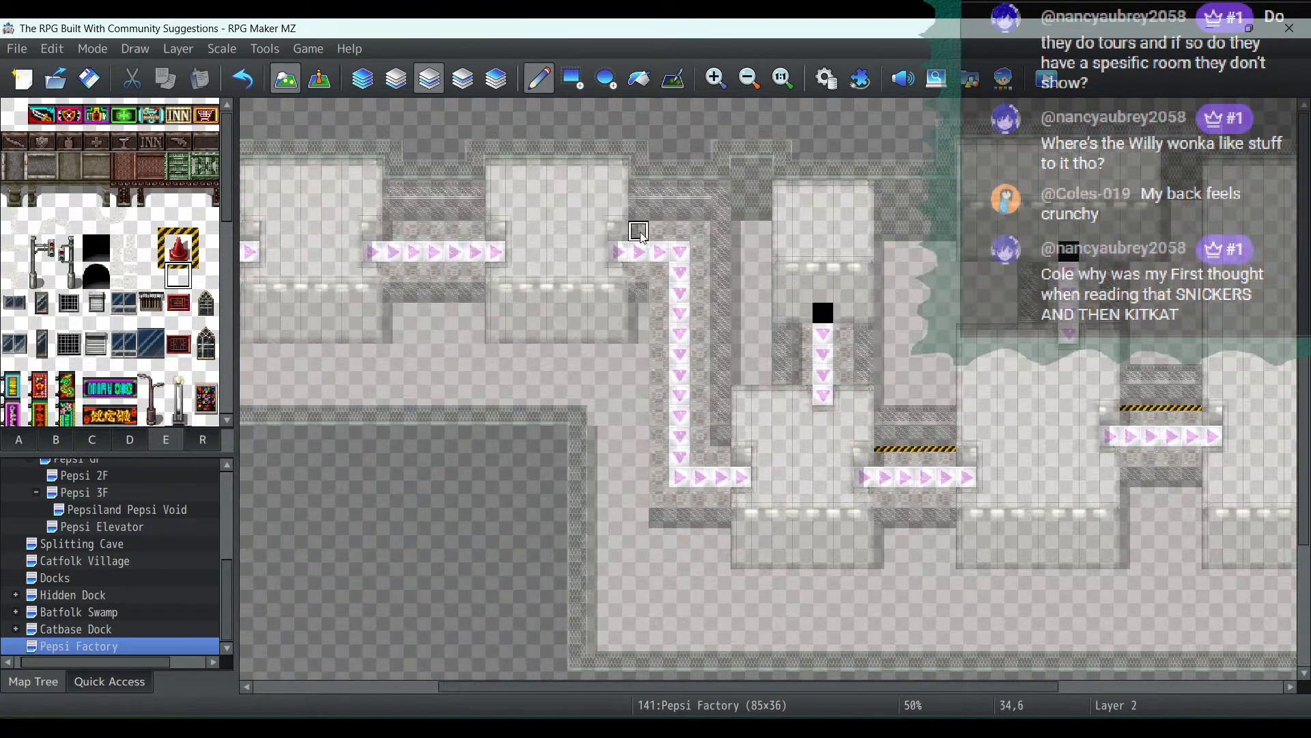
{"action": "left_click_drag", "start_coordinate": [658, 232], "coordinate": [700, 232]}
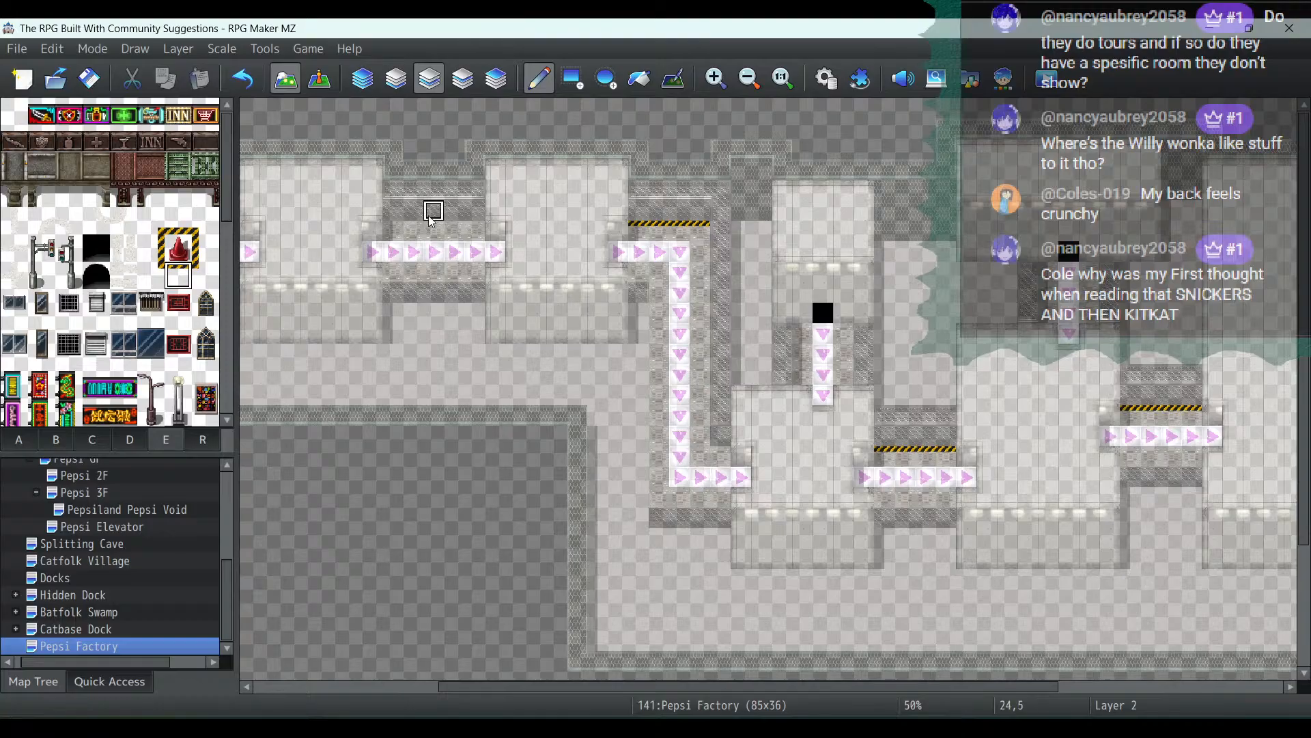
{"action": "left_click_drag", "start_coordinate": [476, 232], "coordinate": [386, 232]}
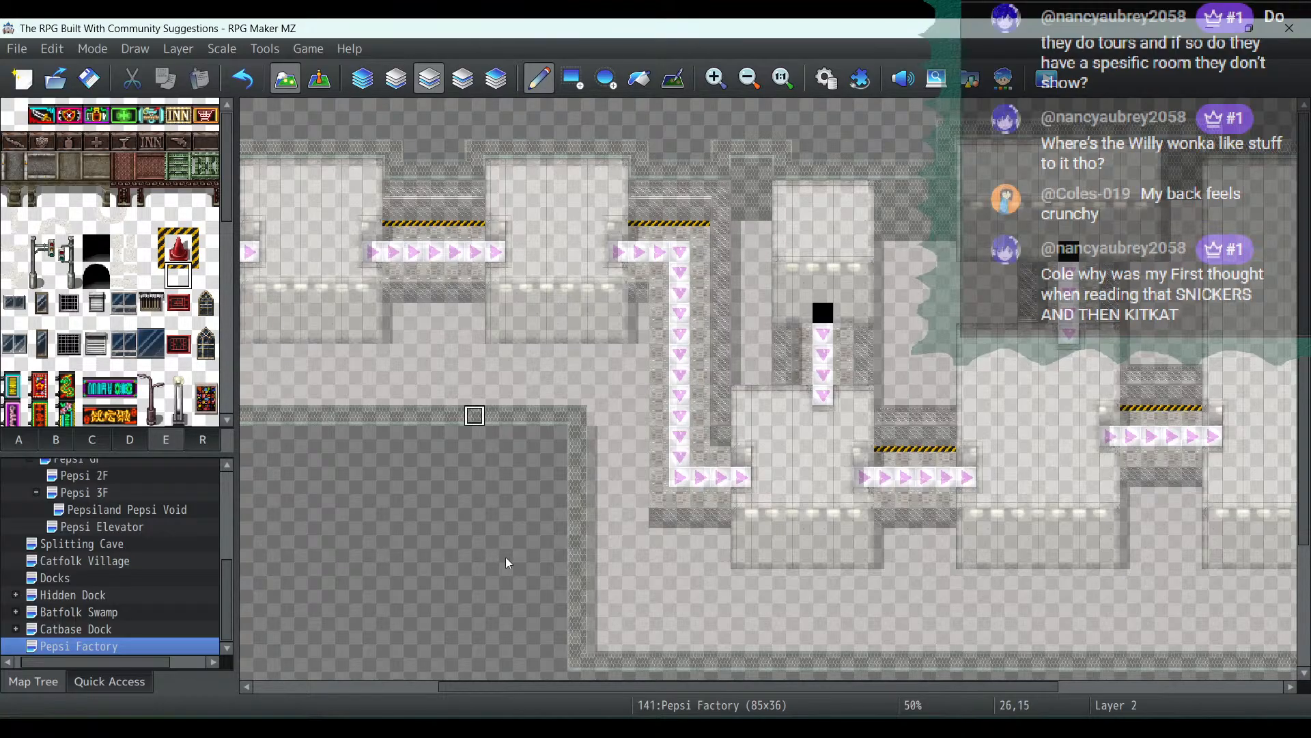
{"action": "left_click_drag", "start_coordinate": [584, 688], "coordinate": [291, 686]}
{"action": "left_click_drag", "start_coordinate": [449, 226], "coordinate": [540, 225]}
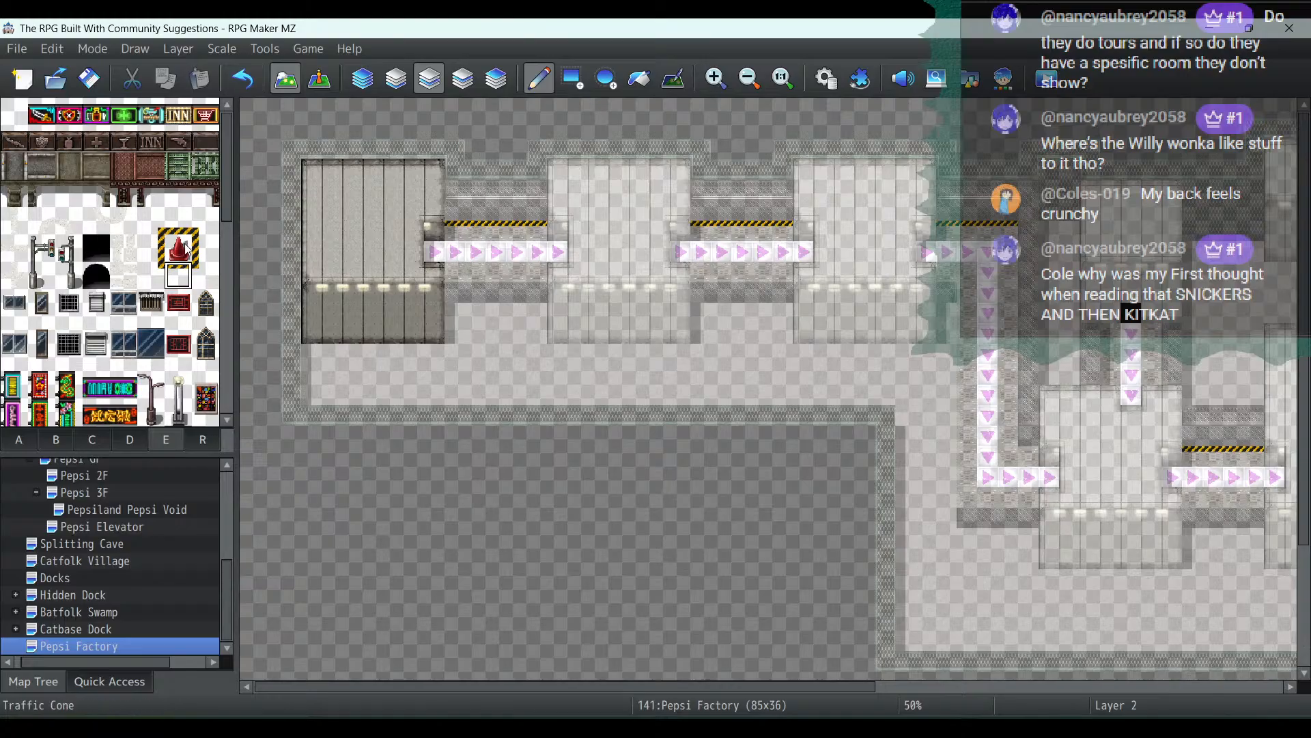
Draw yellow and black lines with the rectangle tool along the lower edges of the western conveyors and the bent conveyor
{"action": "left_click", "coordinate": [178, 220]}
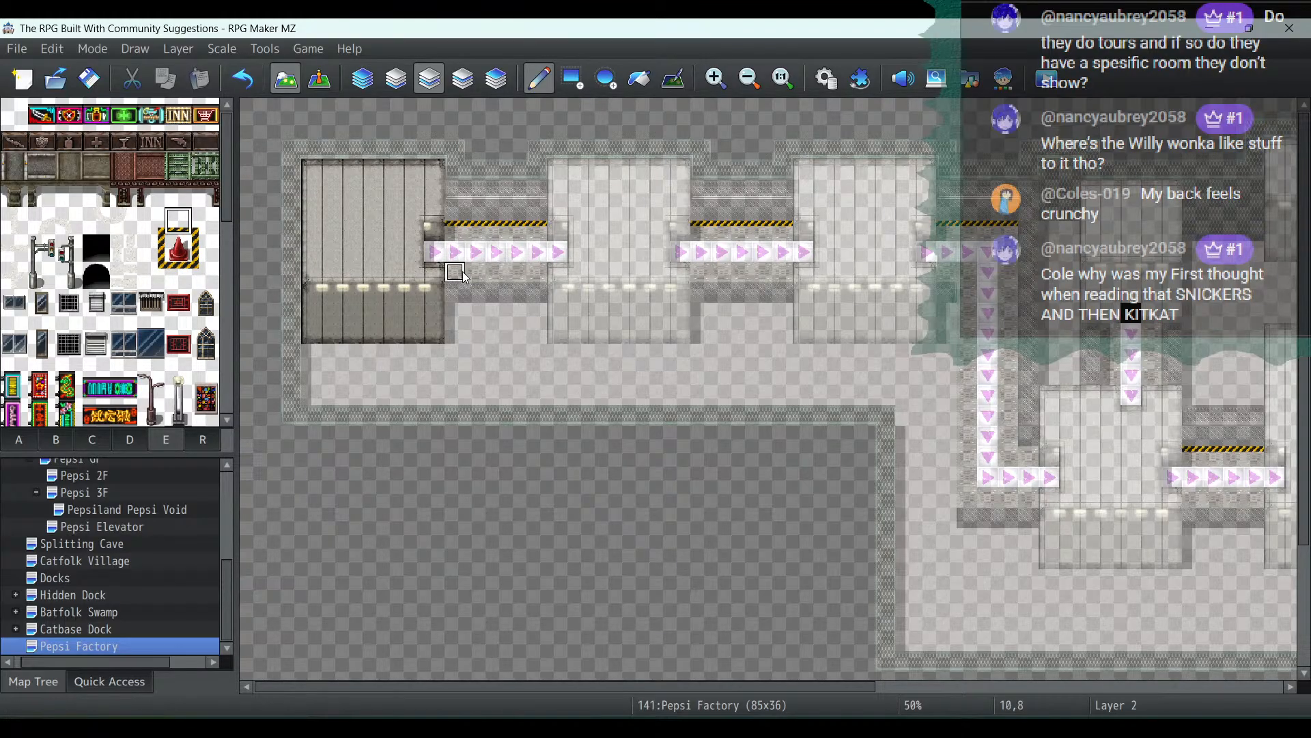
{"action": "left_click", "coordinate": [584, 85]}
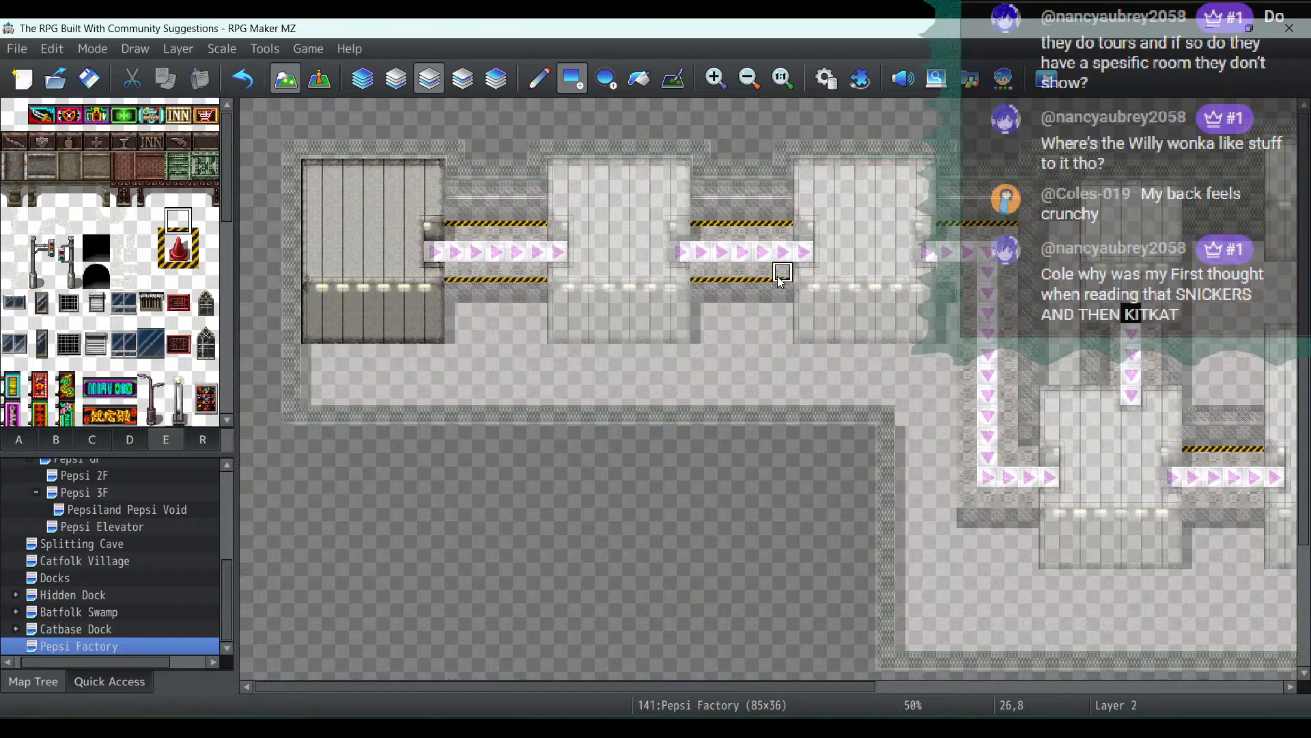
{"action": "left_click", "coordinate": [967, 506]}
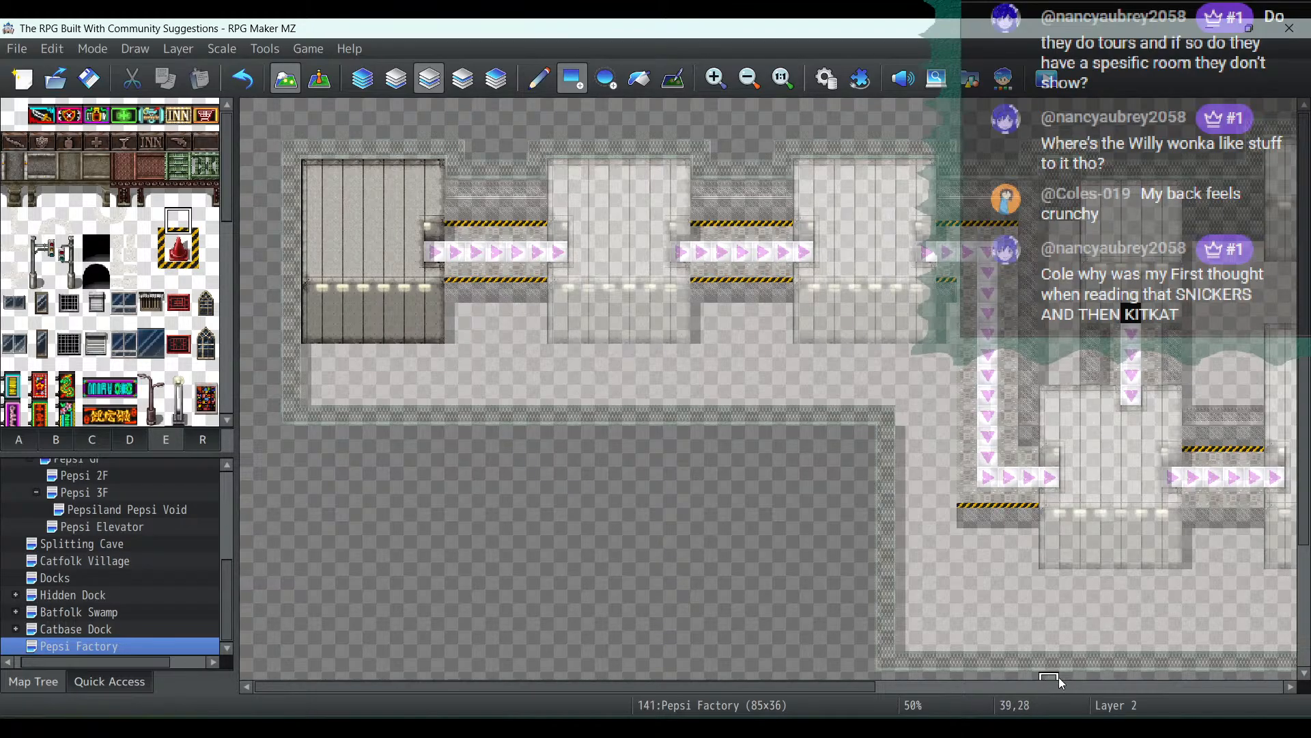
Draw matching yellow and black lines along the lower edges of the two conveyors joining the lower factory rooms
{"action": "left_click_drag", "start_coordinate": [844, 690], "coordinate": [1083, 689]}
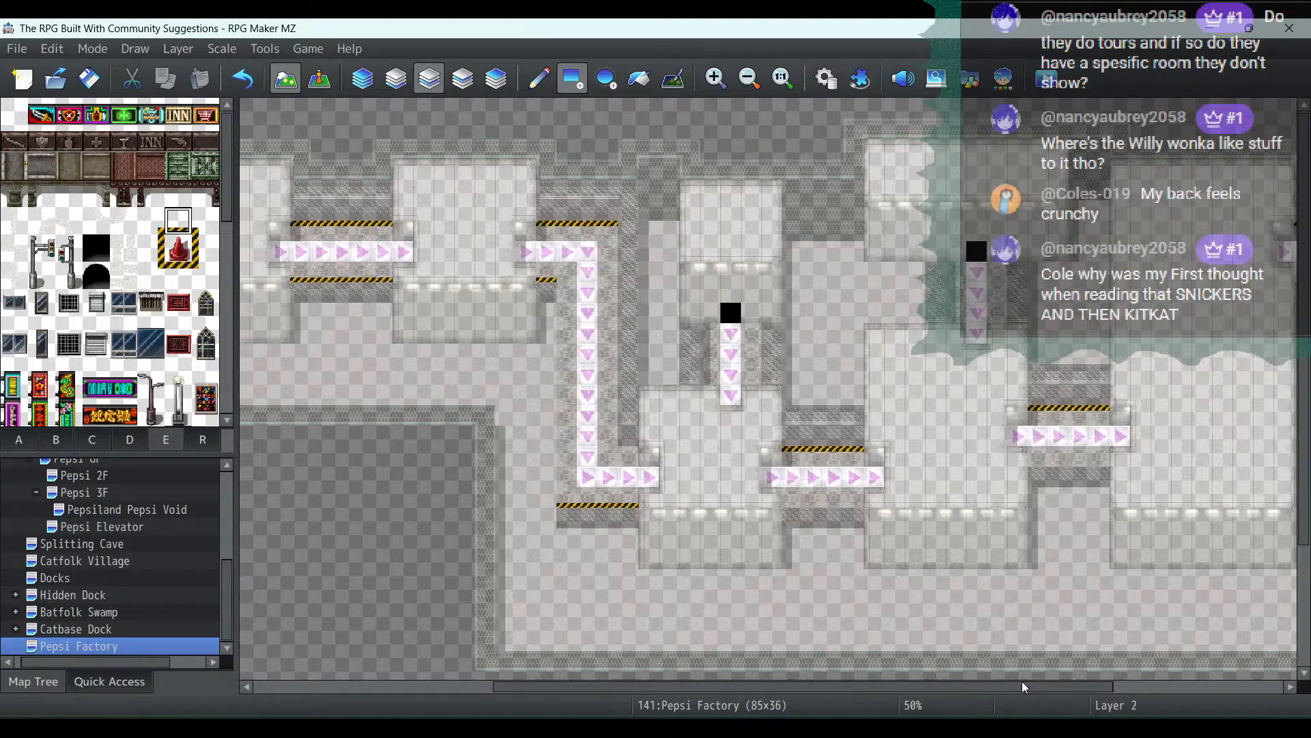
{"action": "left_click", "coordinate": [793, 499]}
{"action": "left_click_drag", "start_coordinate": [1038, 464], "coordinate": [1080, 463]}
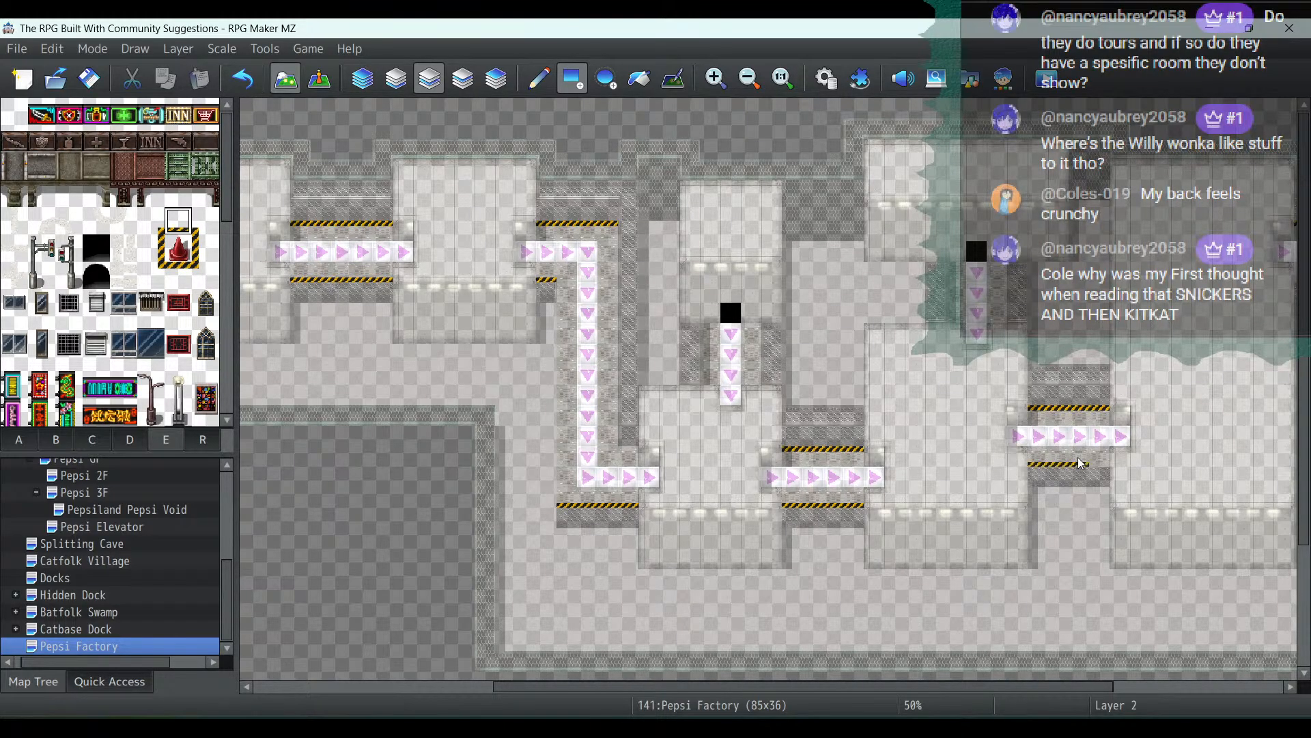
{"action": "left_click_drag", "start_coordinate": [1016, 687], "coordinate": [1256, 678]}
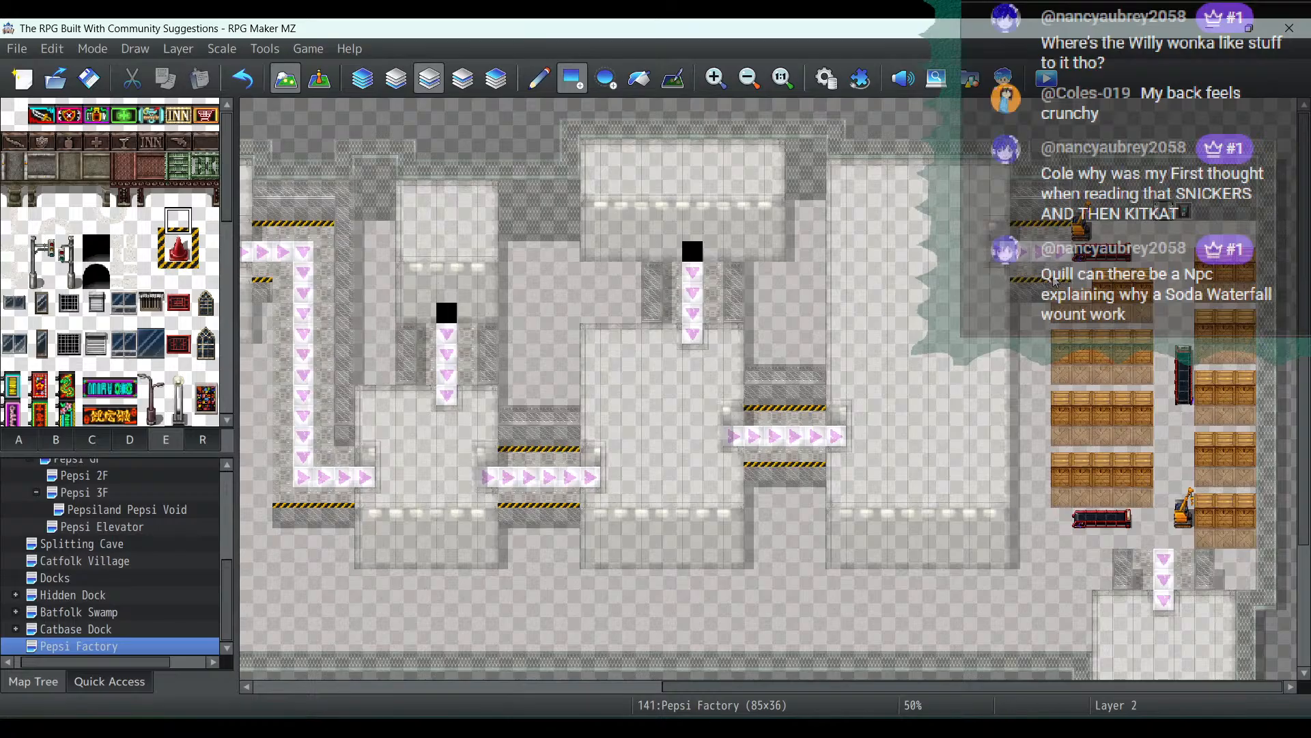
Draw a vertical yellow and black line down the west side of the bent conveyor, linking its two lower-edge lines
{"action": "left_click", "coordinate": [201, 231]}
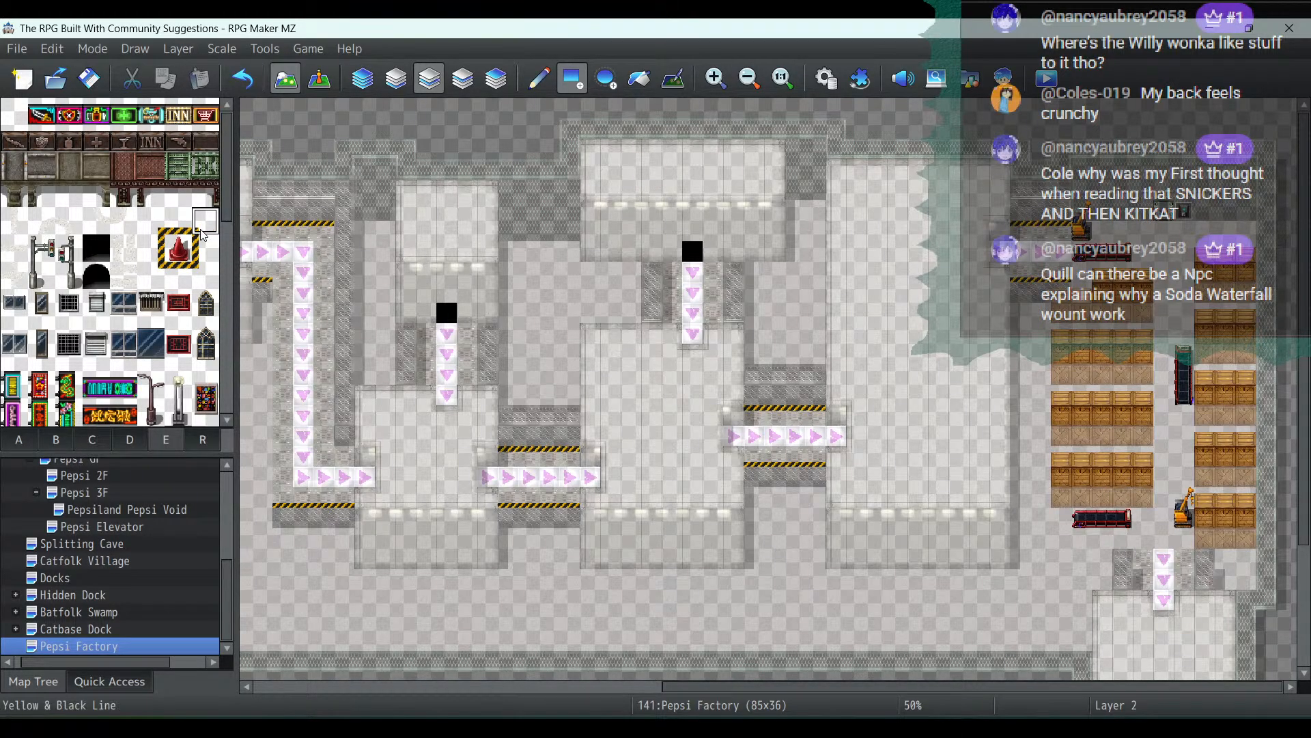
{"action": "left_click", "coordinate": [265, 231]}
{"action": "left_click", "coordinate": [156, 275]}
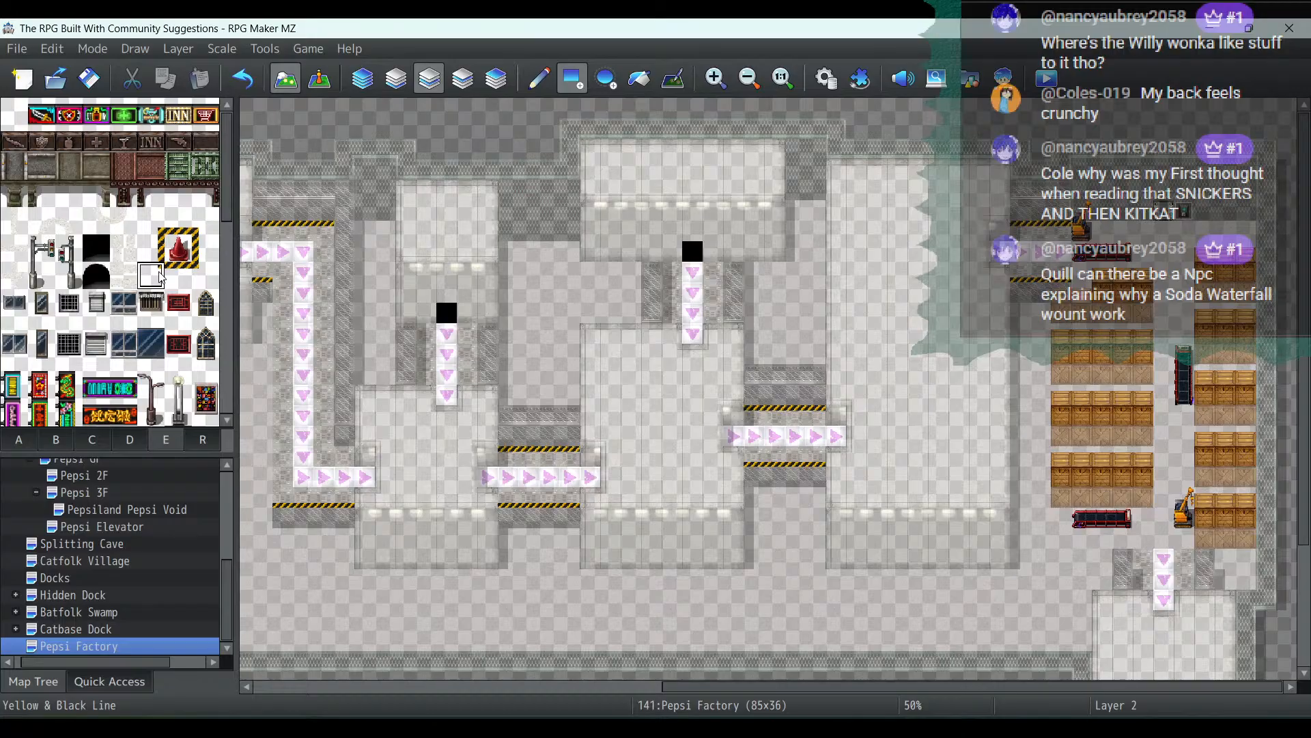
{"action": "left_click", "coordinate": [204, 254]}
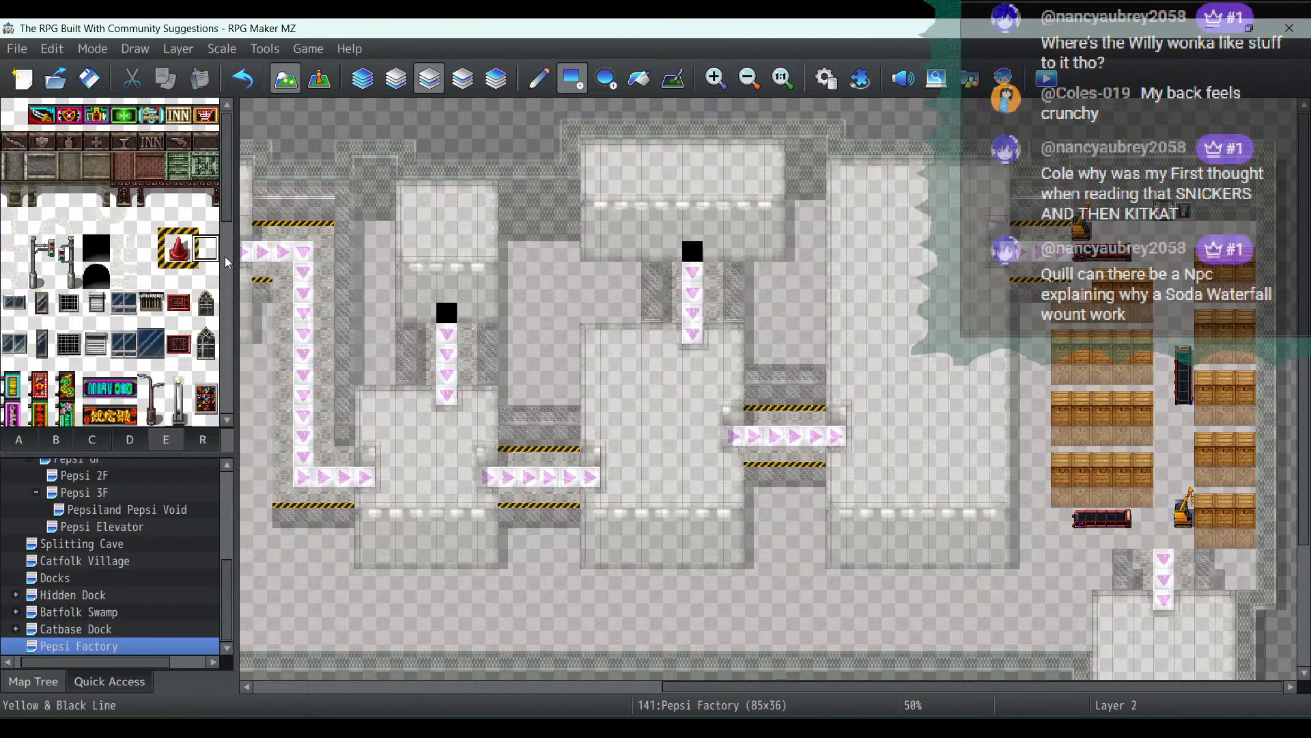
{"action": "left_click", "coordinate": [277, 301]}
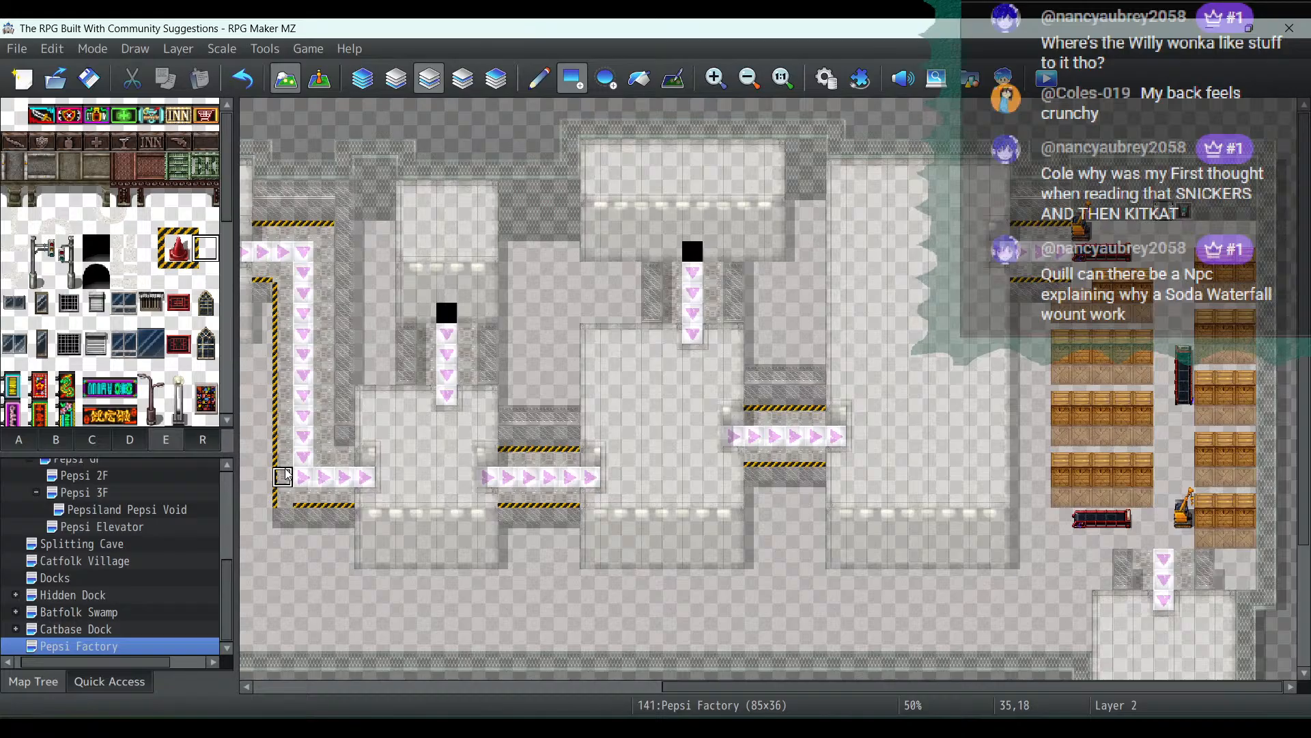
Draw a vertical yellow and black line on the east side of the short conveyor below the upper-middle room's black opening
{"action": "left_click", "coordinate": [152, 276]}
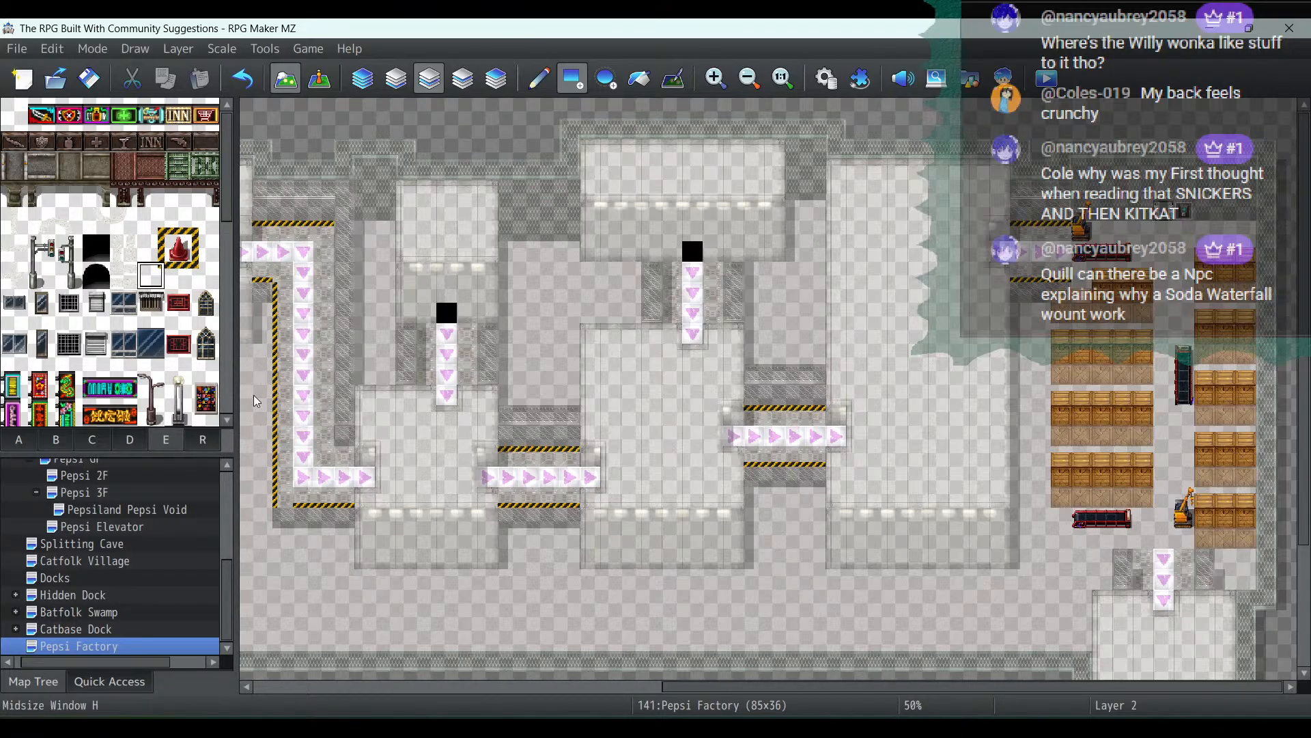
{"action": "left_click", "coordinate": [205, 220]}
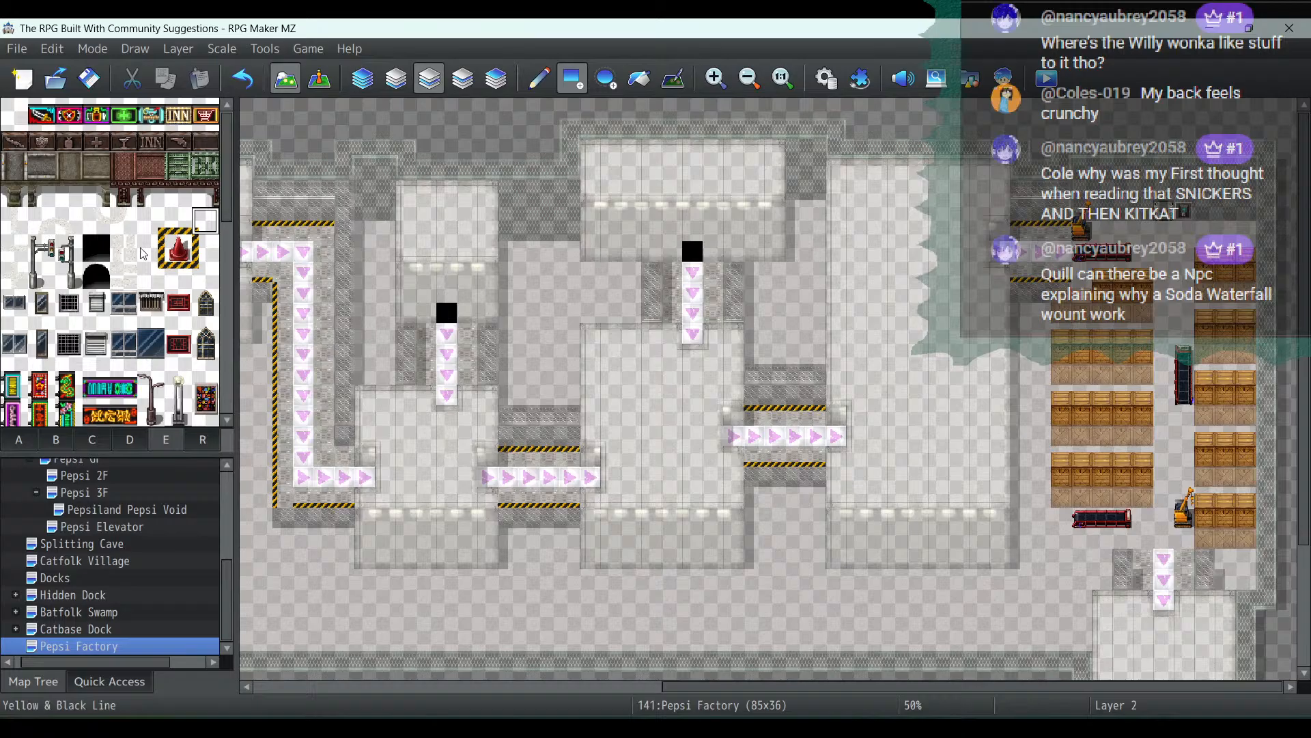
{"action": "left_click", "coordinate": [162, 253]}
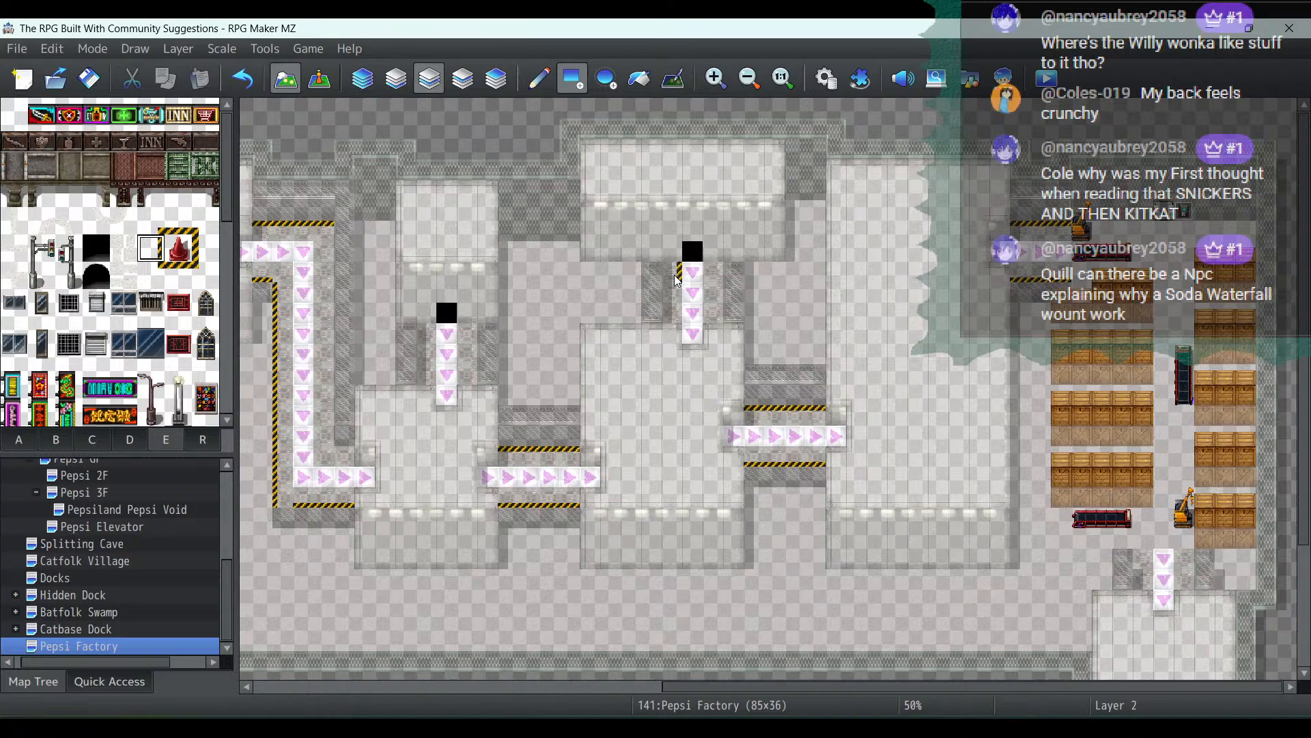
{"action": "left_click", "coordinate": [719, 275]}
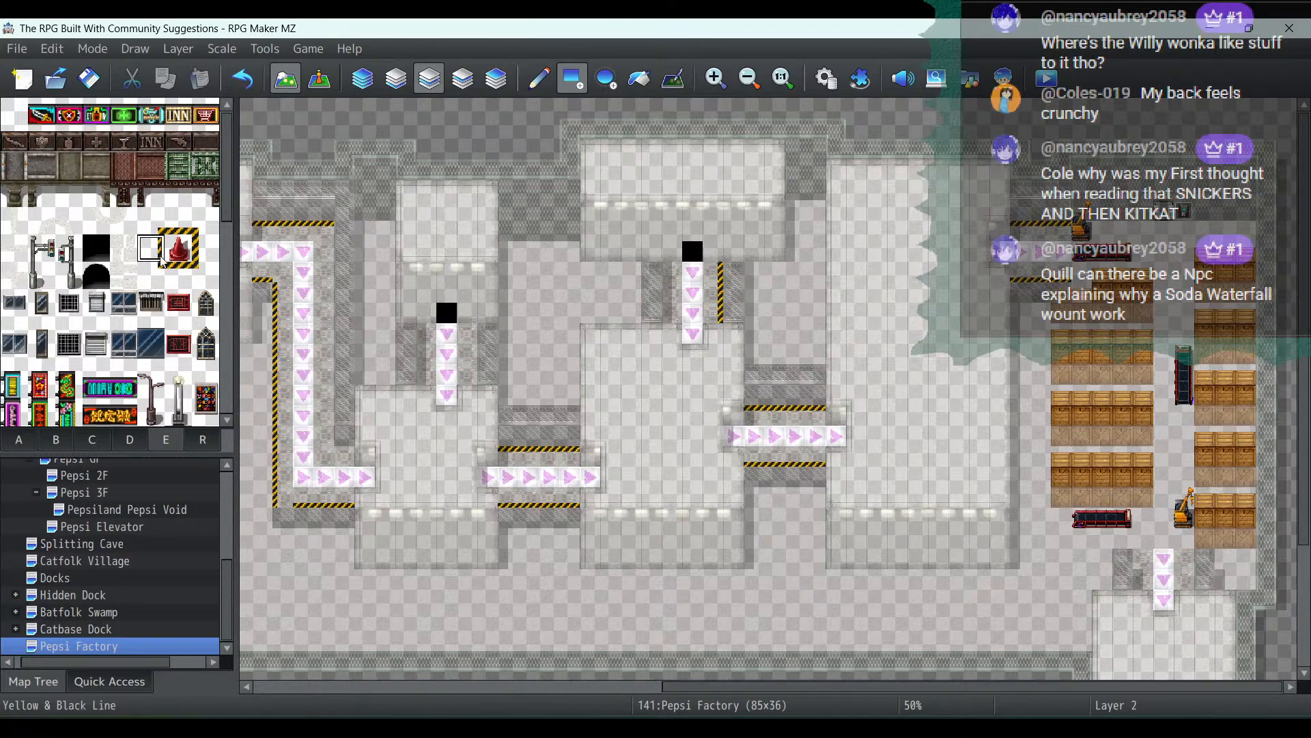
Try to draw a vertical yellow and black line on the west side of the short conveyor below the upper-middle room
{"action": "left_click", "coordinate": [206, 248]}
{"action": "left_click_drag", "start_coordinate": [653, 271], "coordinate": [653, 316]}
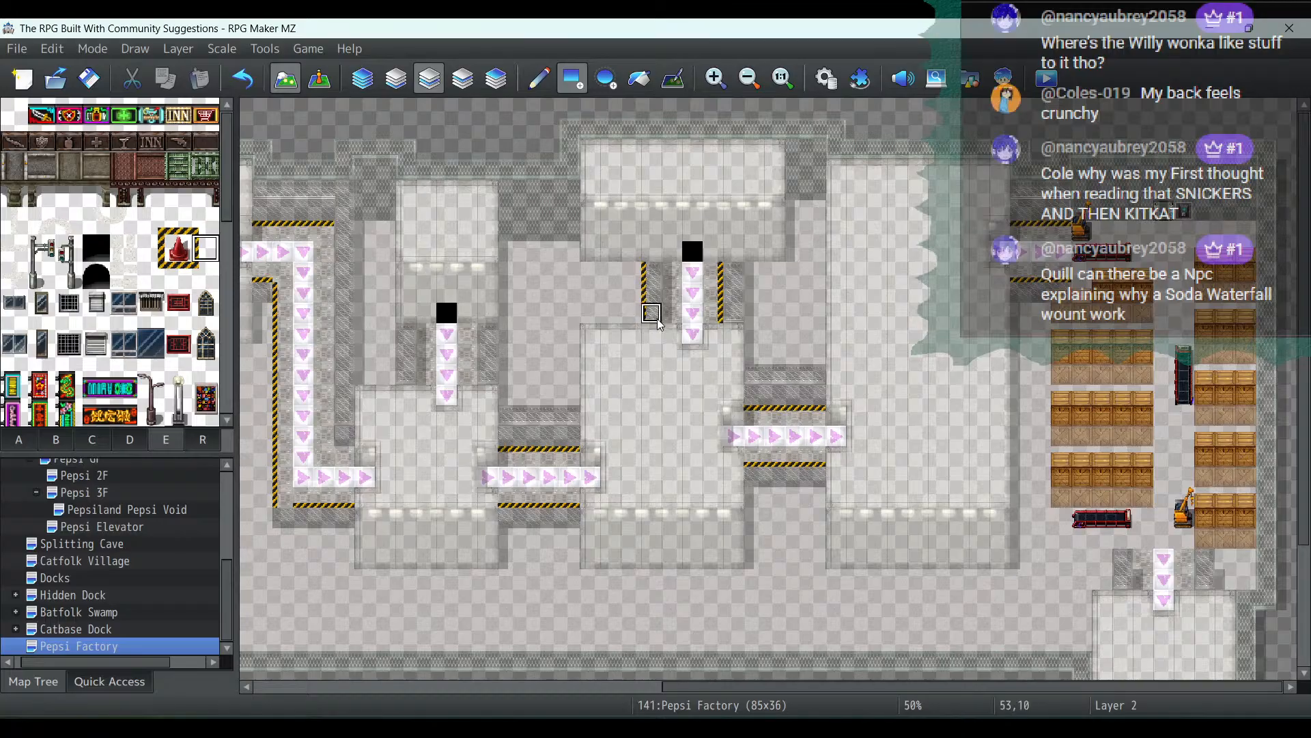
{"action": "left_click", "coordinate": [243, 79]}
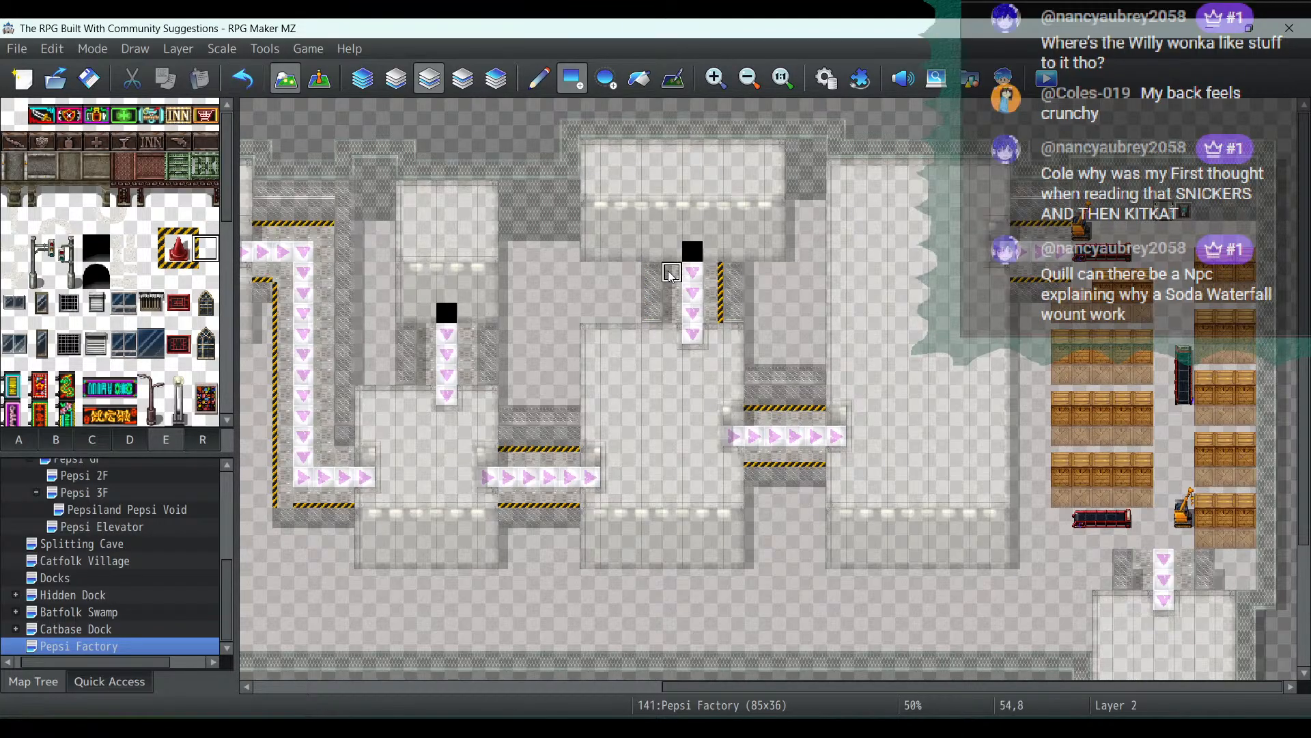
{"action": "left_click_drag", "start_coordinate": [672, 272], "coordinate": [672, 316]}
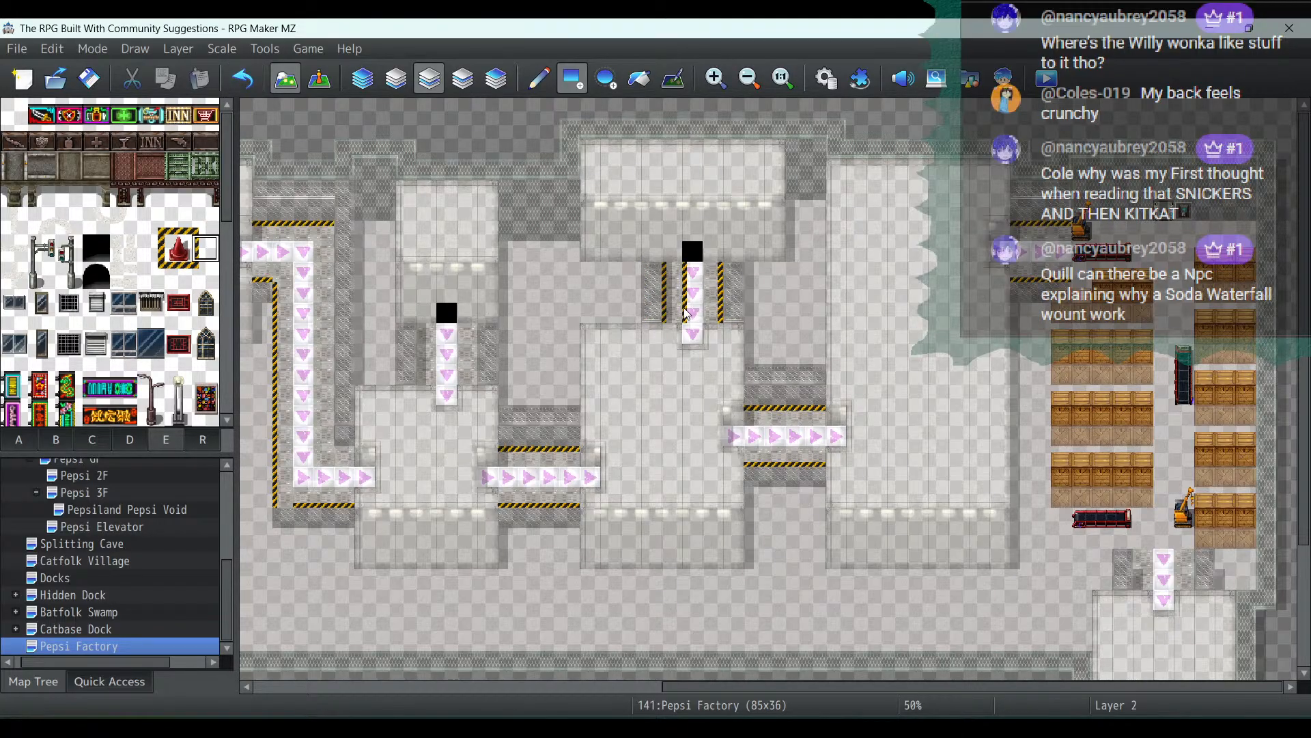
{"action": "left_click", "coordinate": [243, 79]}
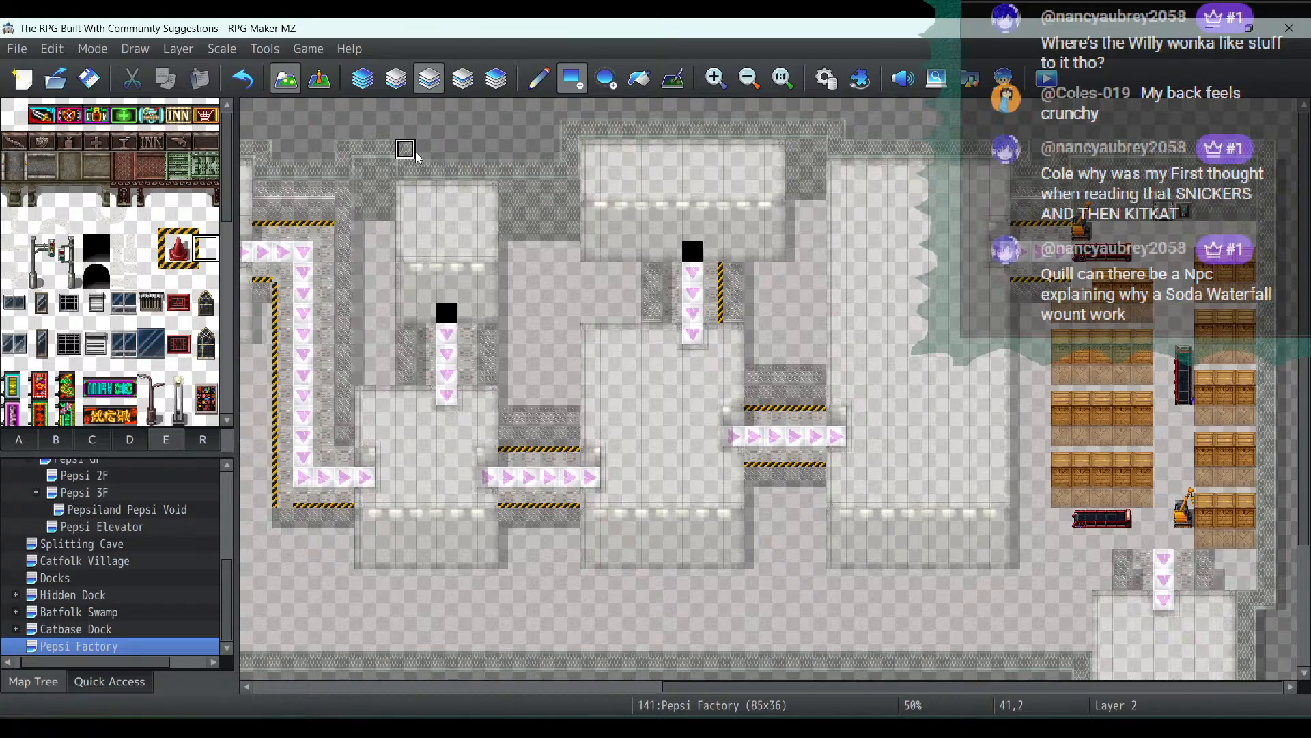
Draw vertical yellow and black lines on the west sides of the two short conveyors below the upper rooms' black openings
{"action": "left_click_drag", "start_coordinate": [672, 273], "coordinate": [672, 317]}
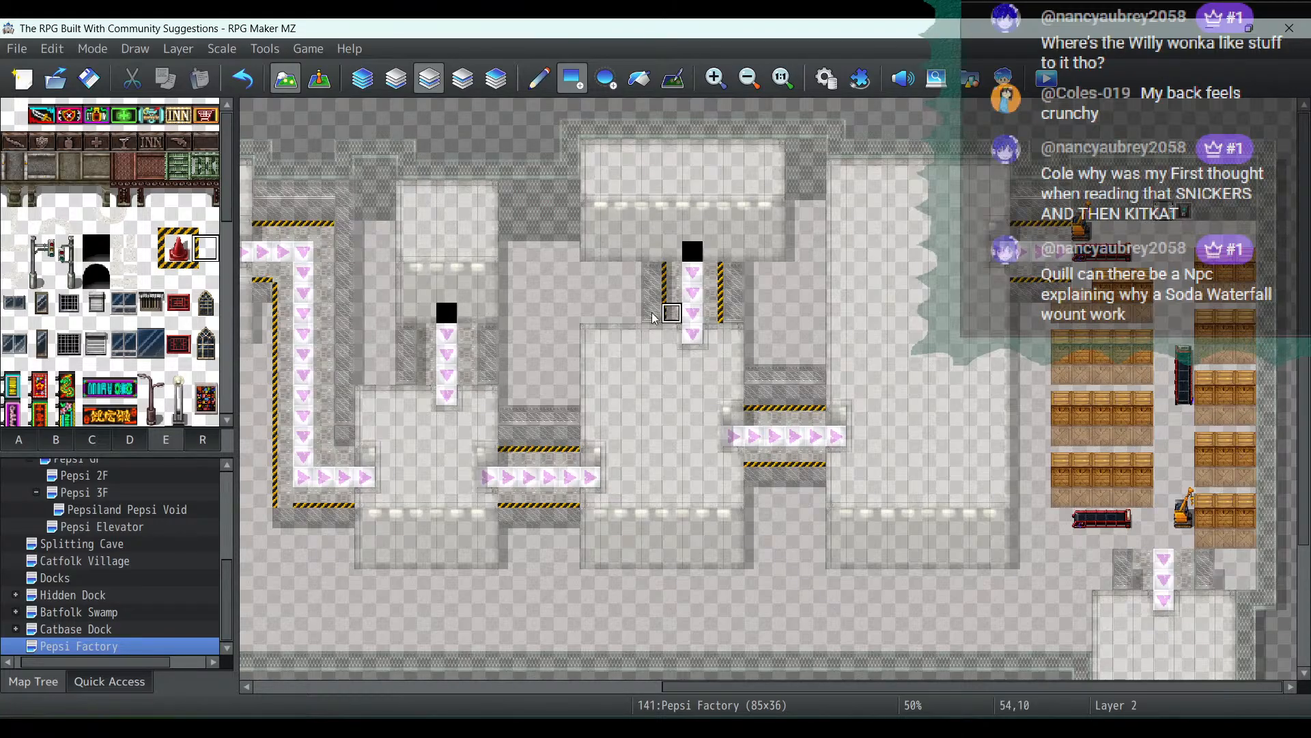
{"action": "left_click", "coordinate": [425, 333]}
{"action": "left_click_drag", "start_coordinate": [425, 355], "coordinate": [425, 381]}
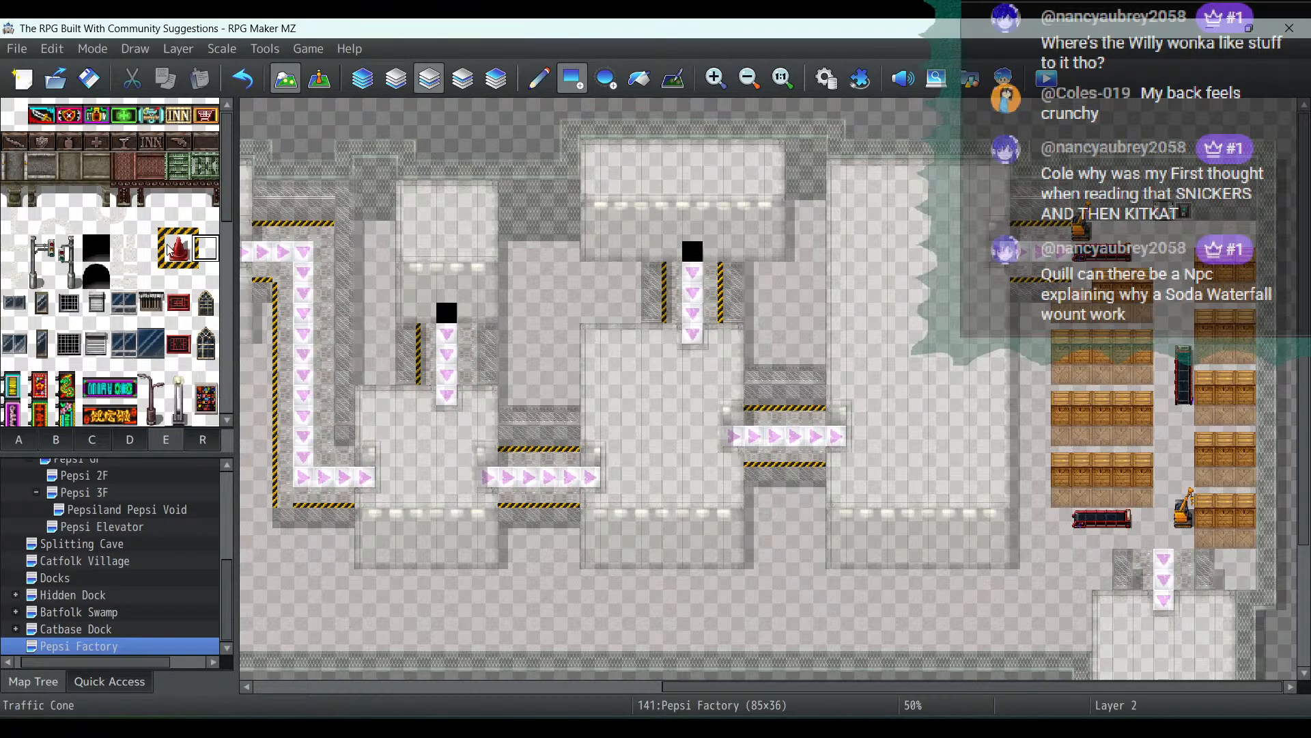
Draw the bent conveyor's east-side vertical yellow and black line, its short upper-edge line into the lower room, and the corner joining them
{"action": "left_click", "coordinate": [149, 247]}
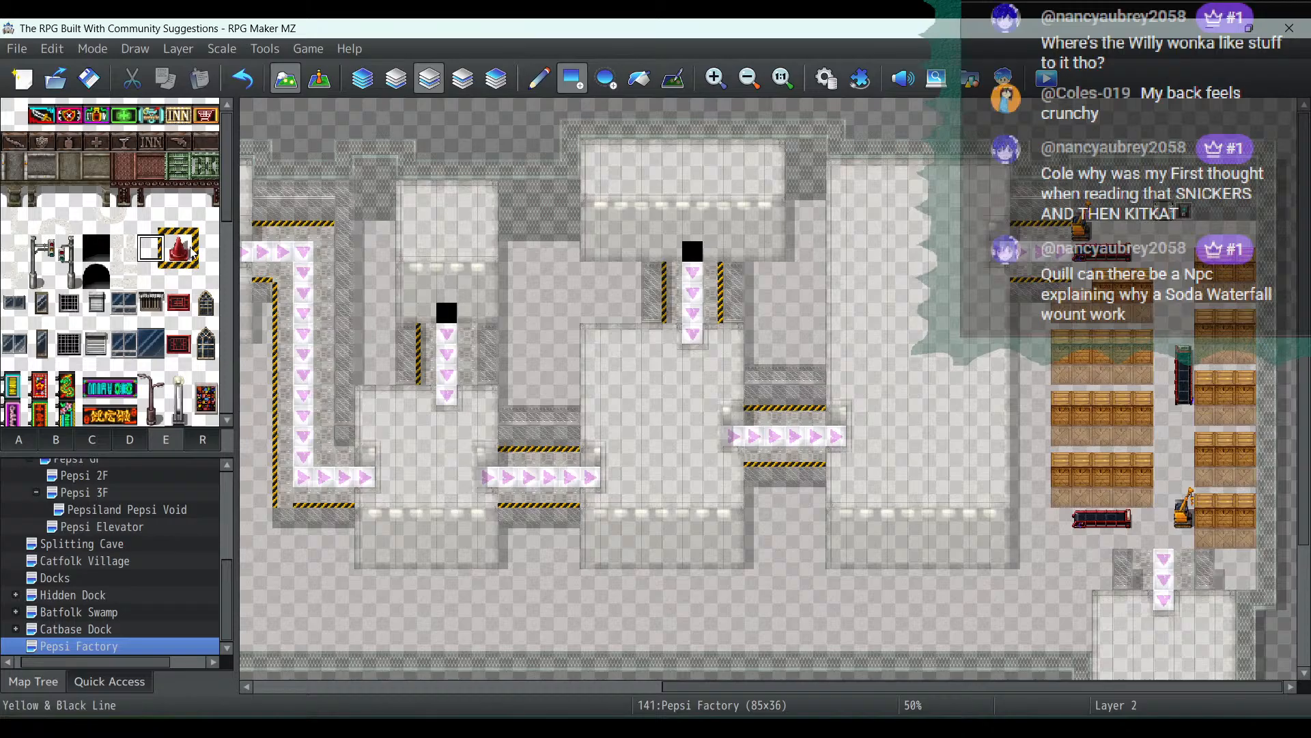
{"action": "left_click_drag", "start_coordinate": [328, 241], "coordinate": [327, 441]}
{"action": "left_click", "coordinate": [177, 220]}
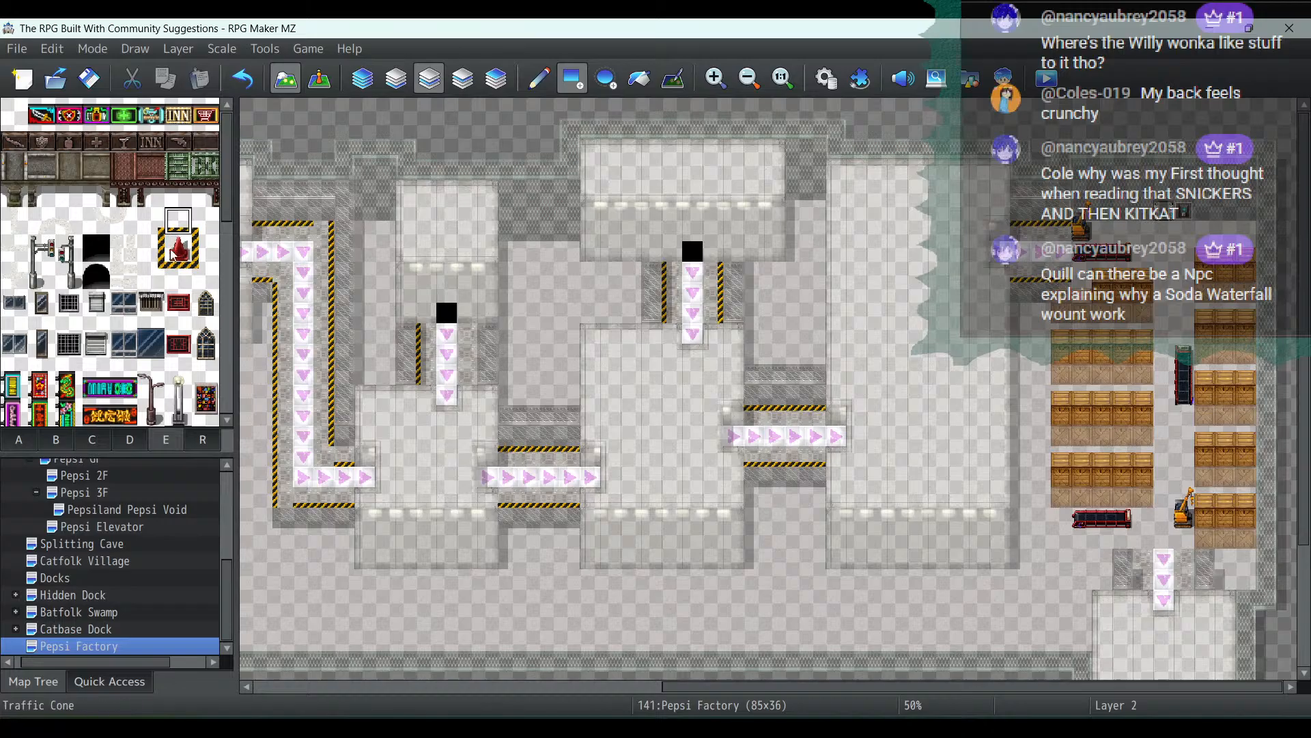
{"action": "left_click", "coordinate": [189, 274]}
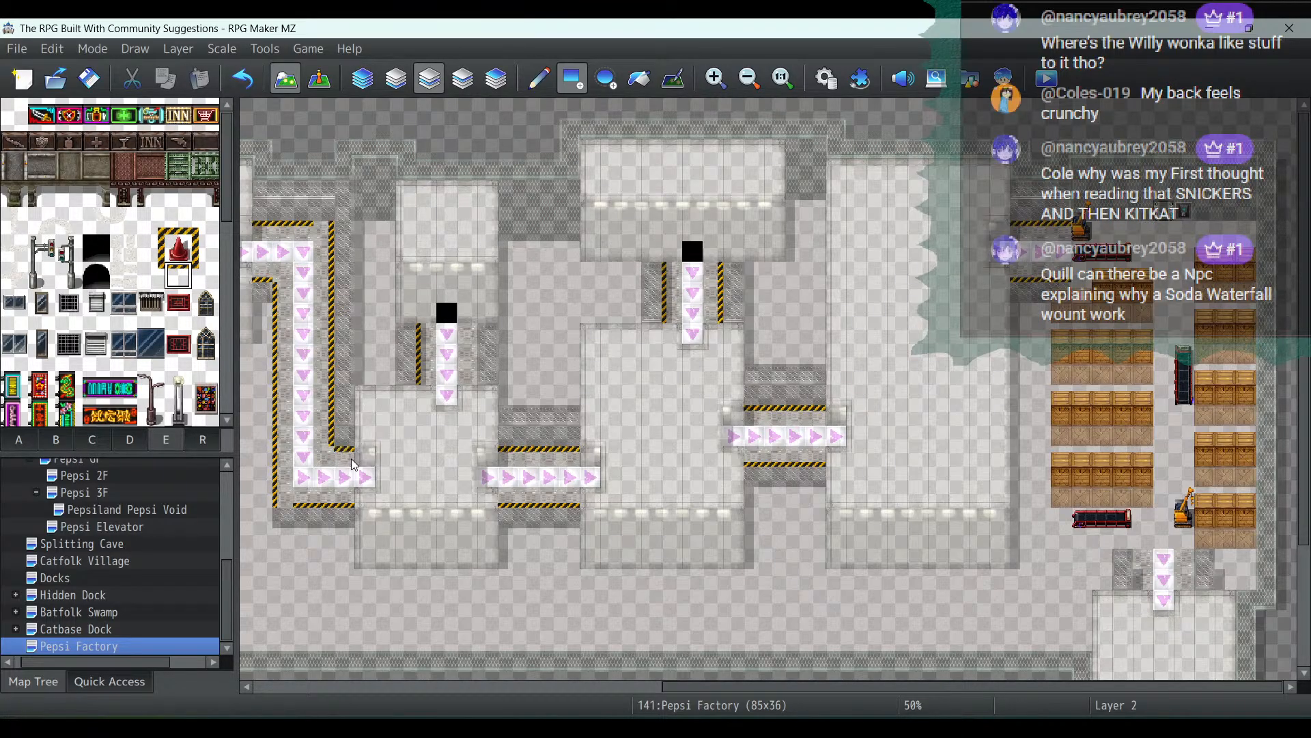
{"action": "left_click", "coordinate": [204, 228]}
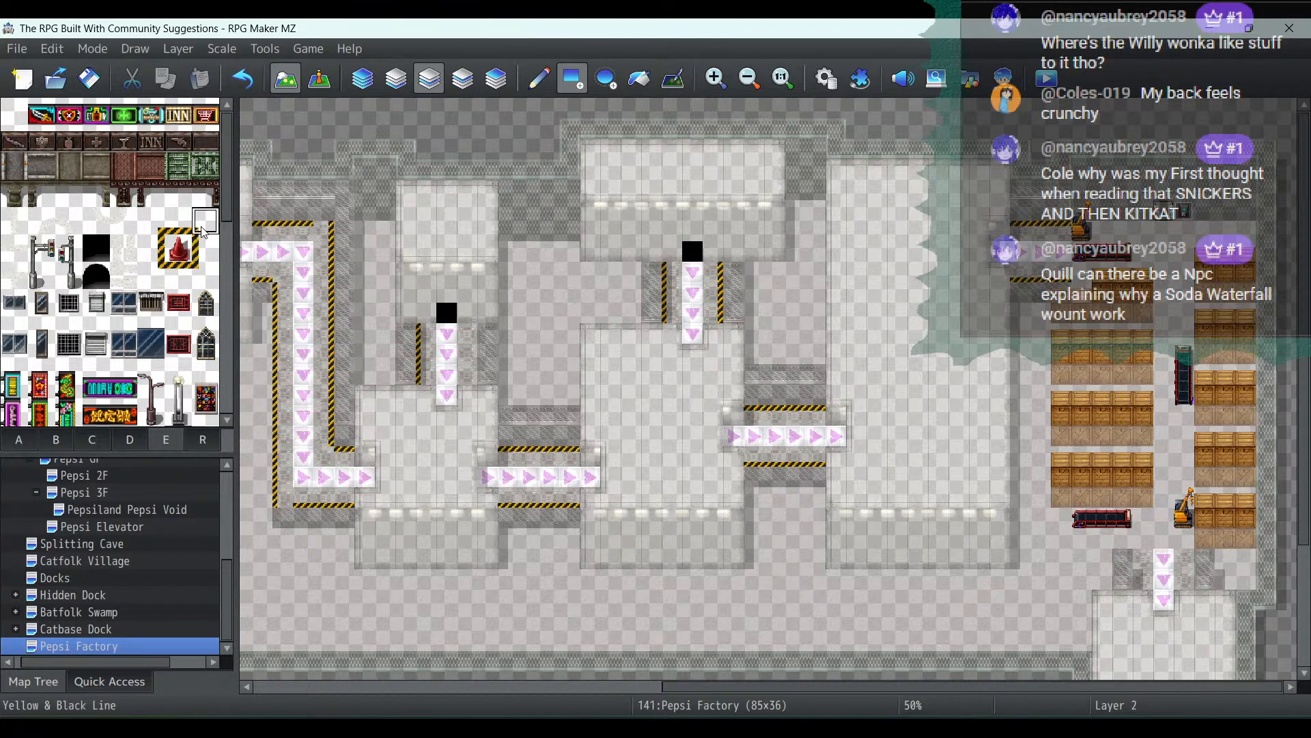
{"action": "left_click", "coordinate": [153, 274]}
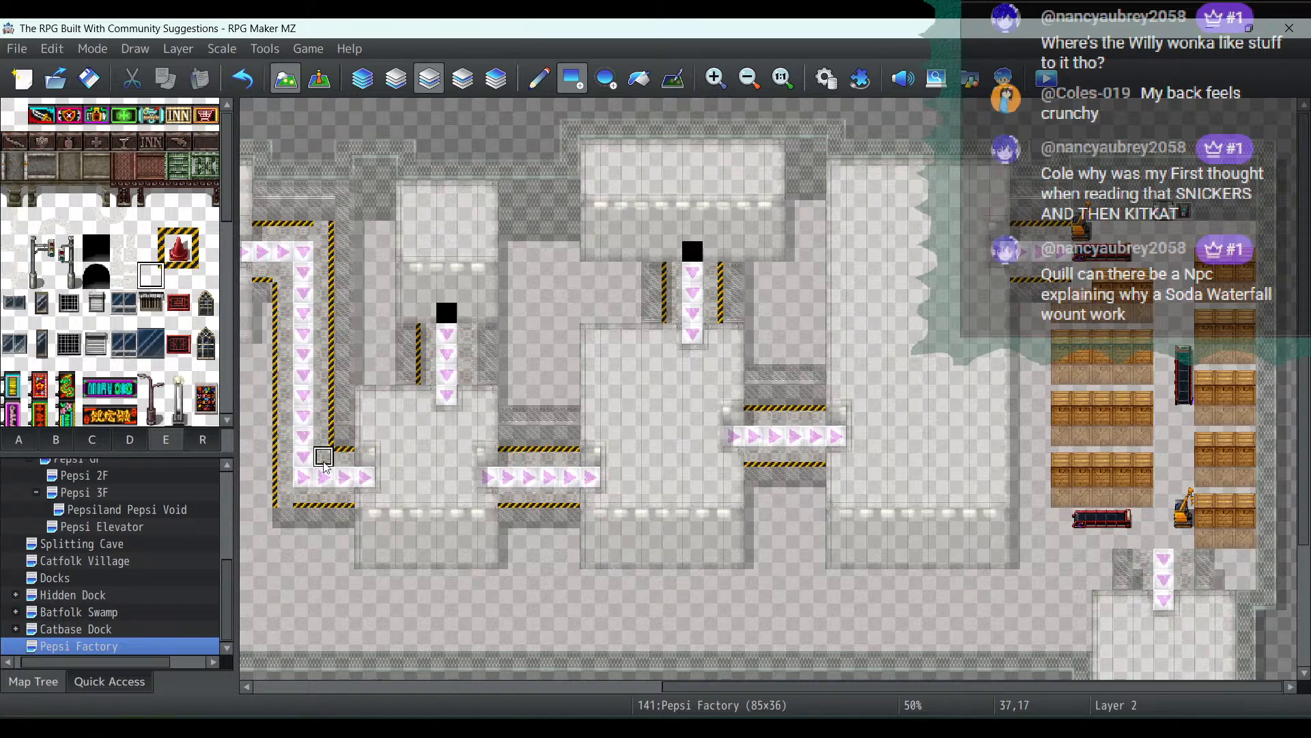
Try replacing the bent conveyor's southwest corner tile with a horizontal yellow and black line
{"action": "left_click", "coordinate": [178, 276]}
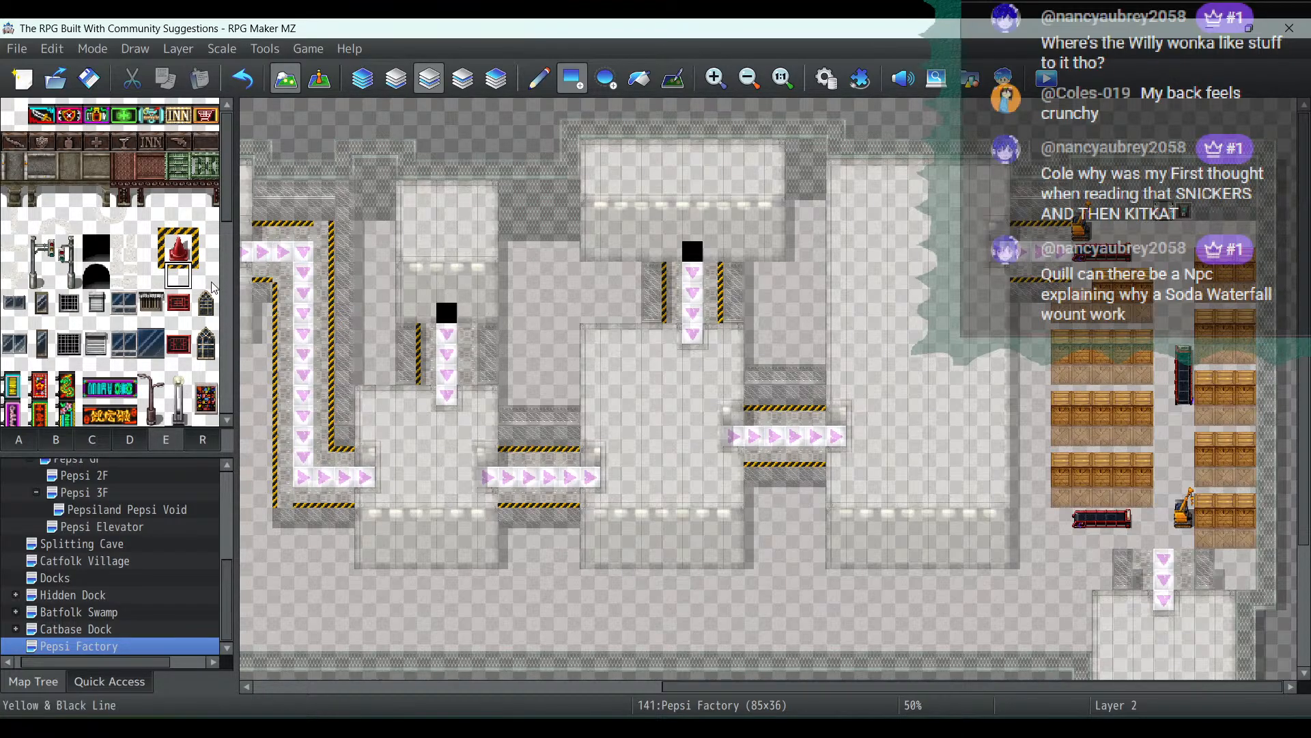
{"action": "right_click", "coordinate": [287, 502]}
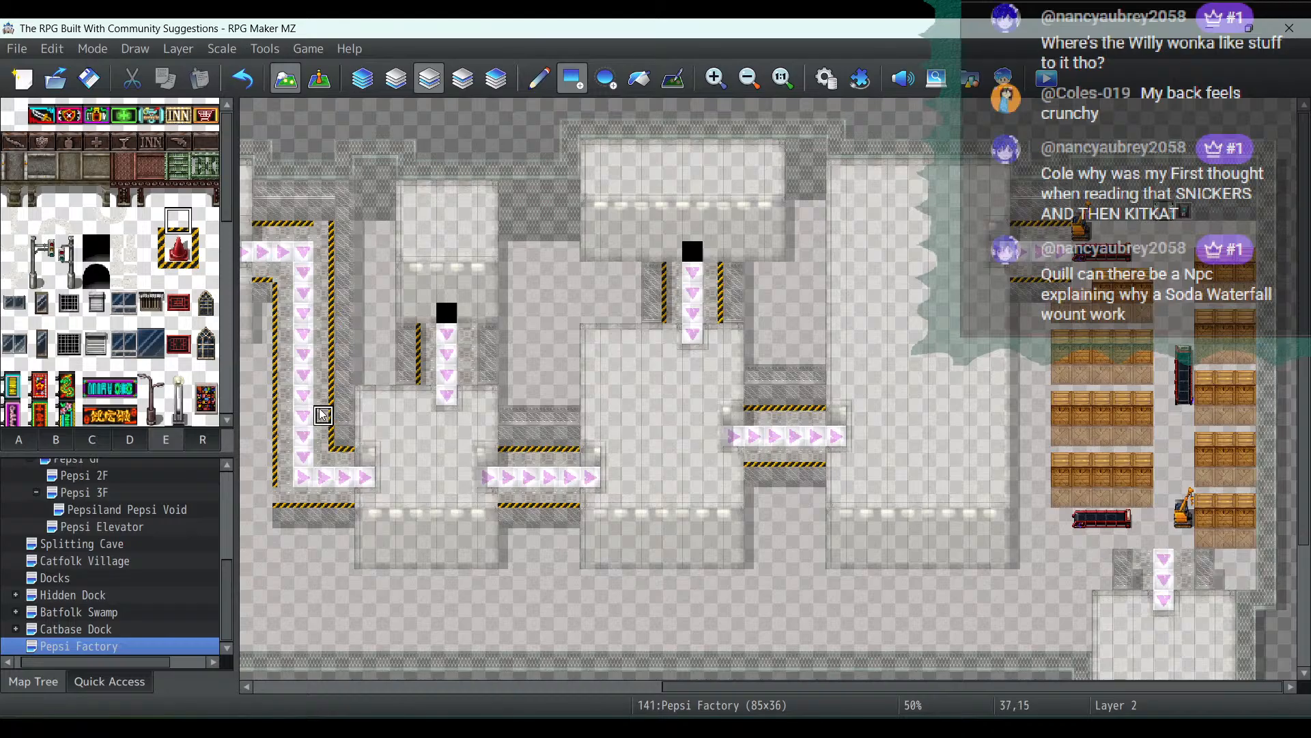
{"action": "left_click", "coordinate": [162, 254]}
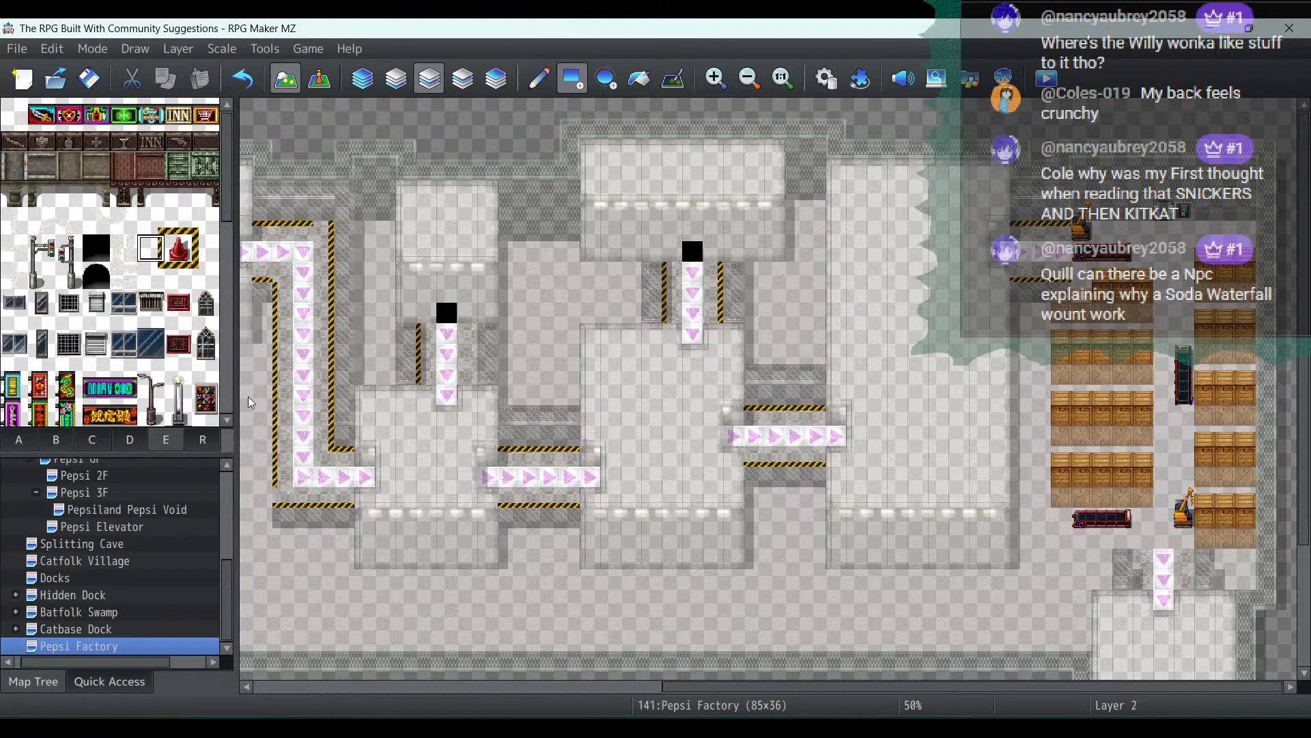
{"action": "left_click", "coordinate": [206, 247]}
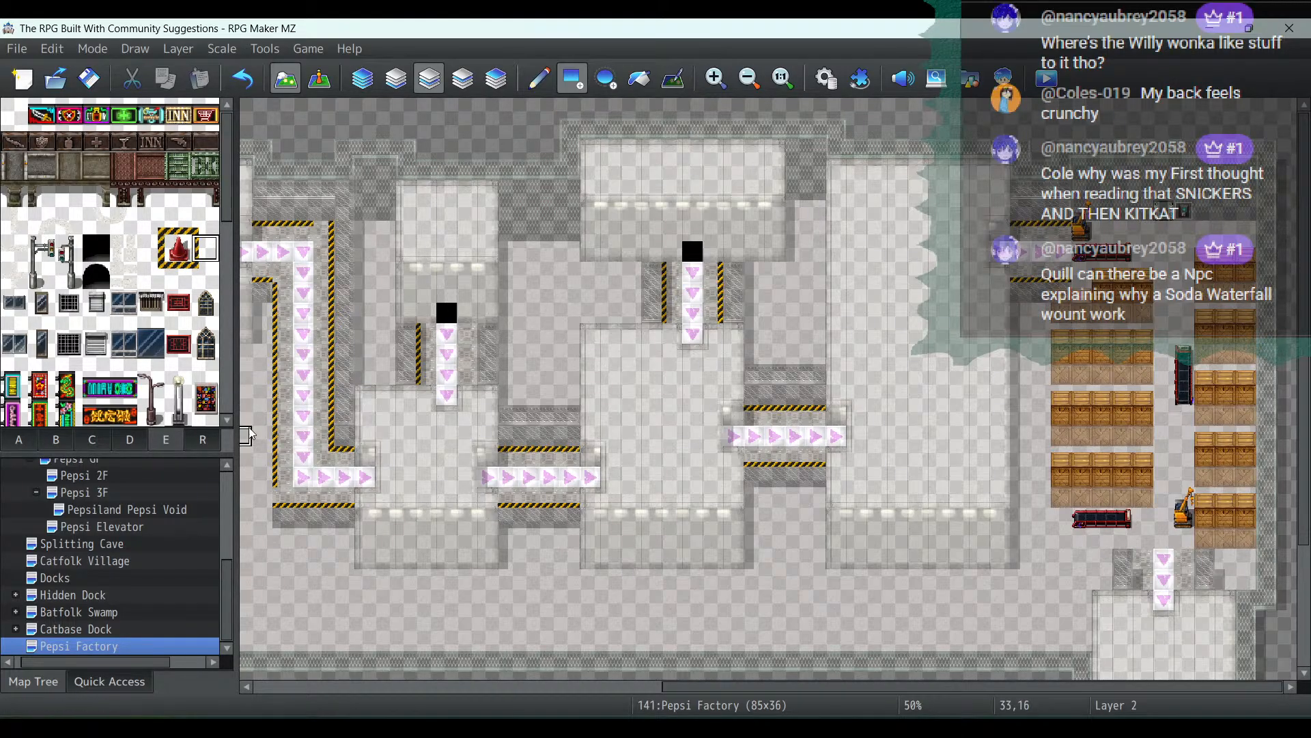
{"action": "left_click", "coordinate": [283, 497]}
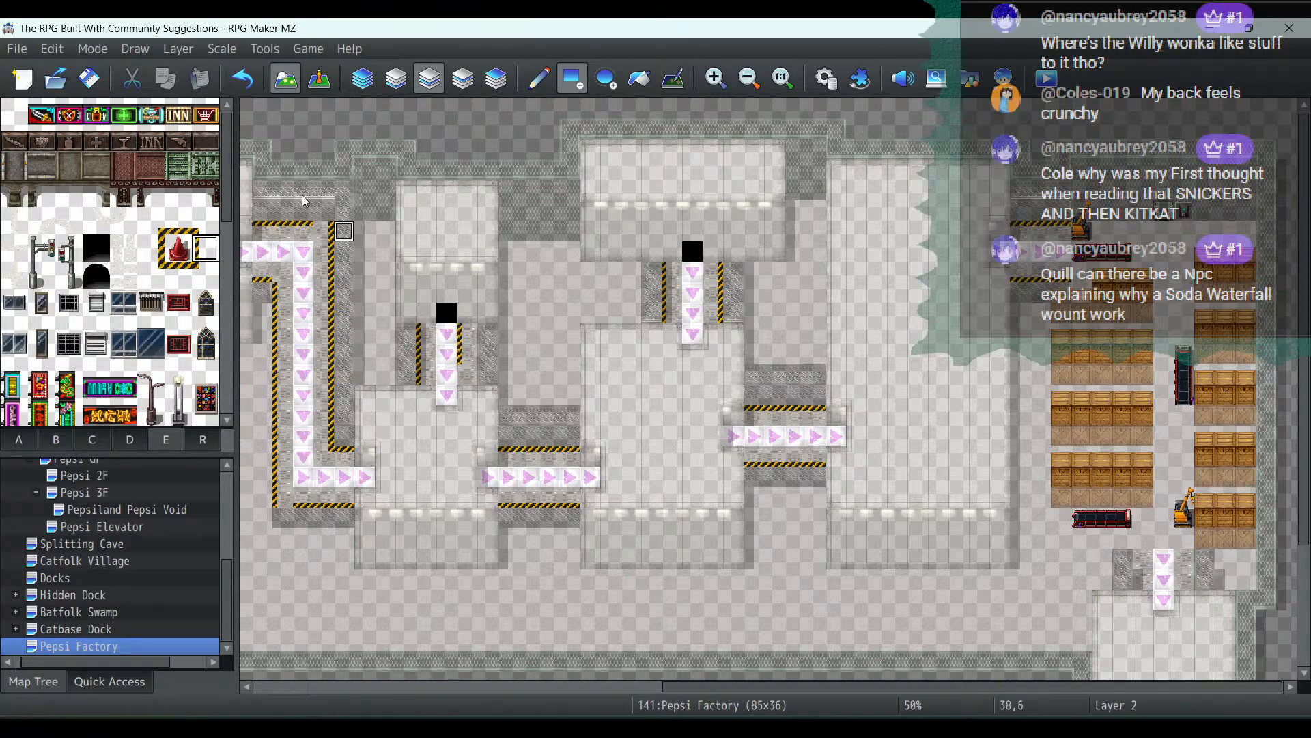
Draw a vertical yellow and black line on the east side of the western short conveyor and inspect the result up close
{"action": "left_click", "coordinate": [161, 255]}
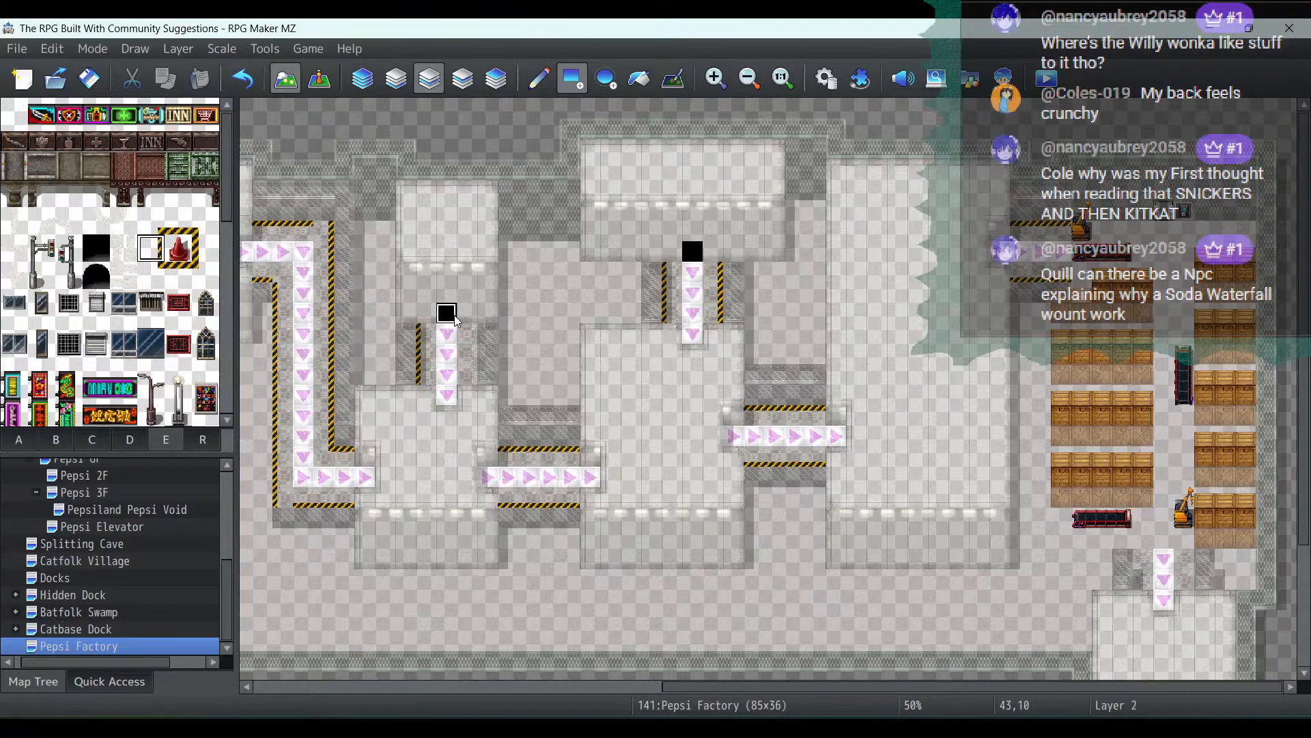
{"action": "left_click_drag", "start_coordinate": [470, 335], "coordinate": [473, 373]}
{"action": "left_click", "coordinate": [320, 79]}
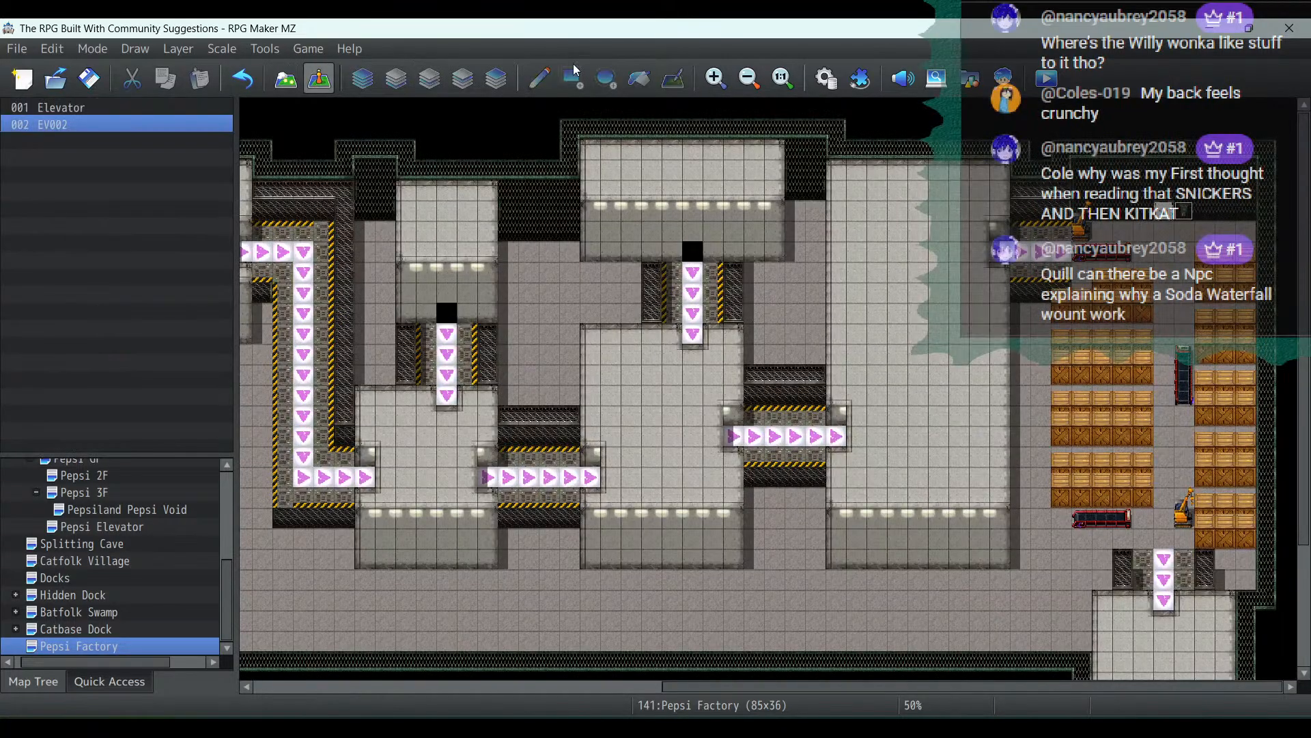
{"action": "left_click", "coordinate": [729, 77]}
{"action": "left_click", "coordinate": [729, 77]}
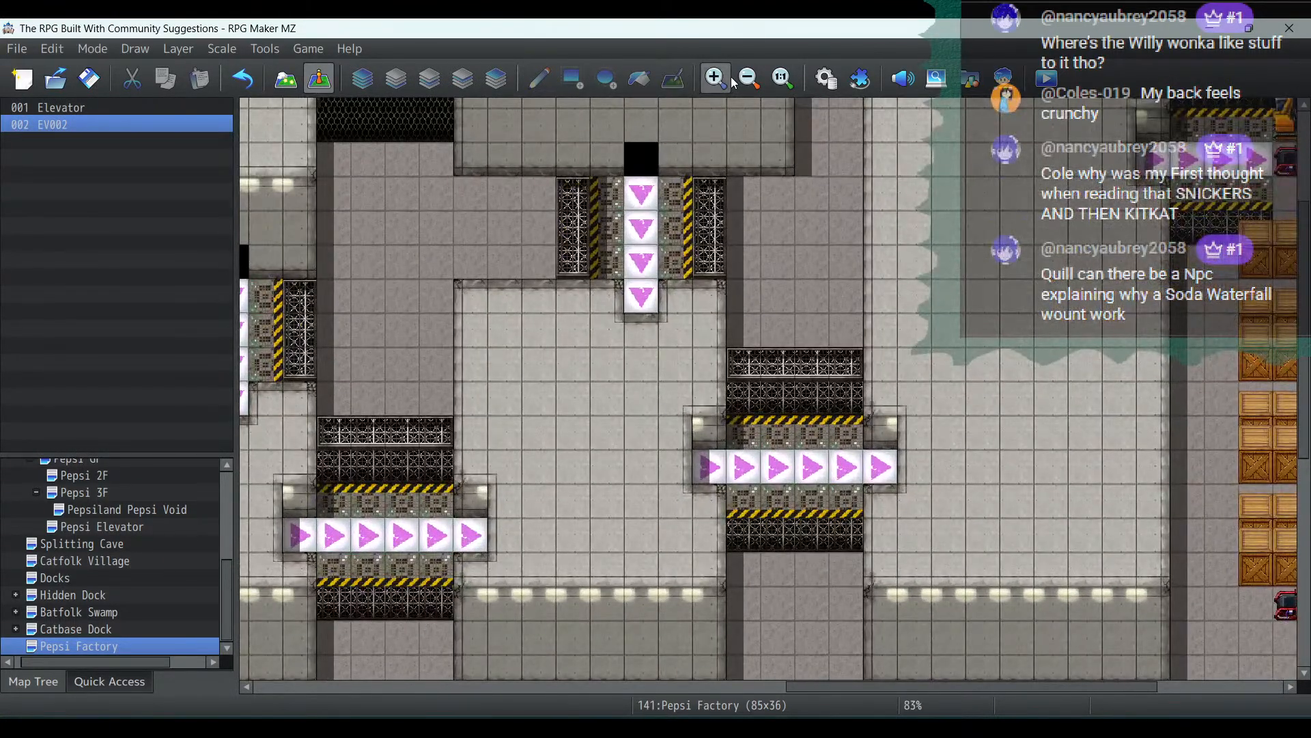
{"action": "left_click", "coordinate": [729, 77]}
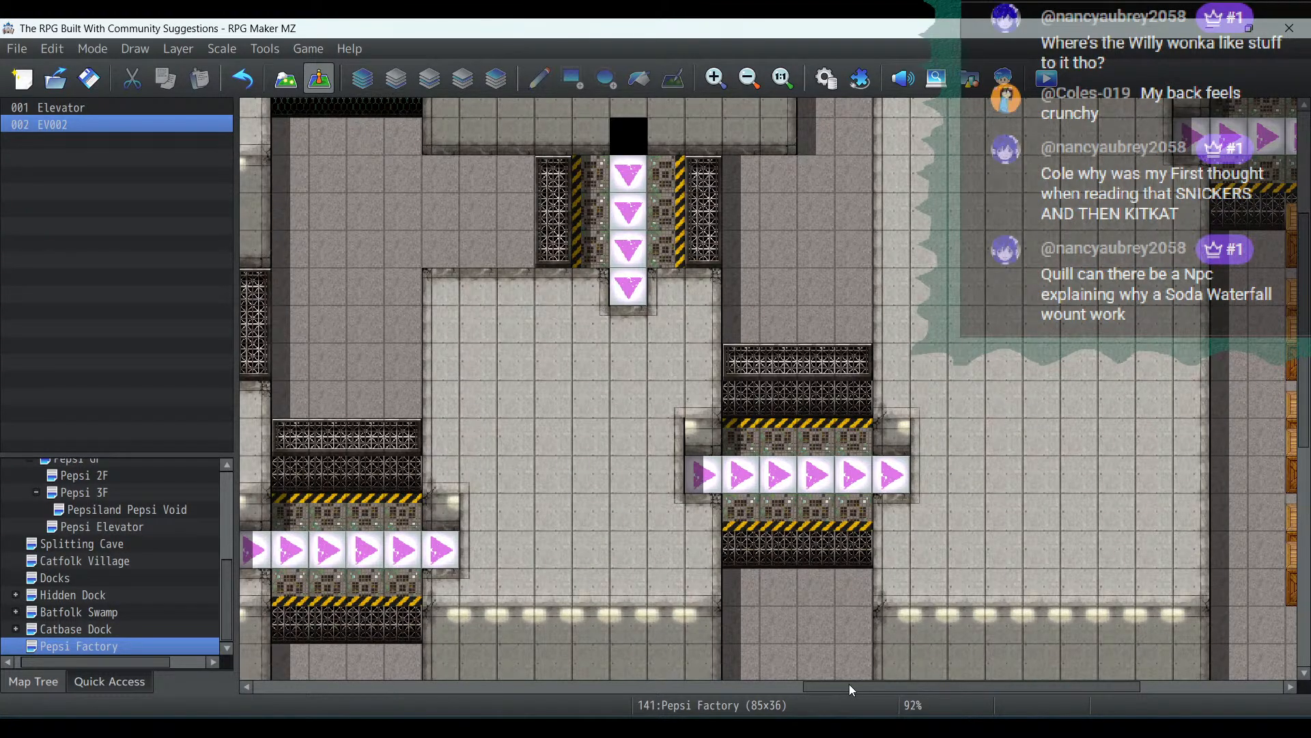
On layer 3, fill the bent conveyor's open northeast and southwest corners with horizontal yellow and black line tiles
{"action": "left_click", "coordinate": [286, 79]}
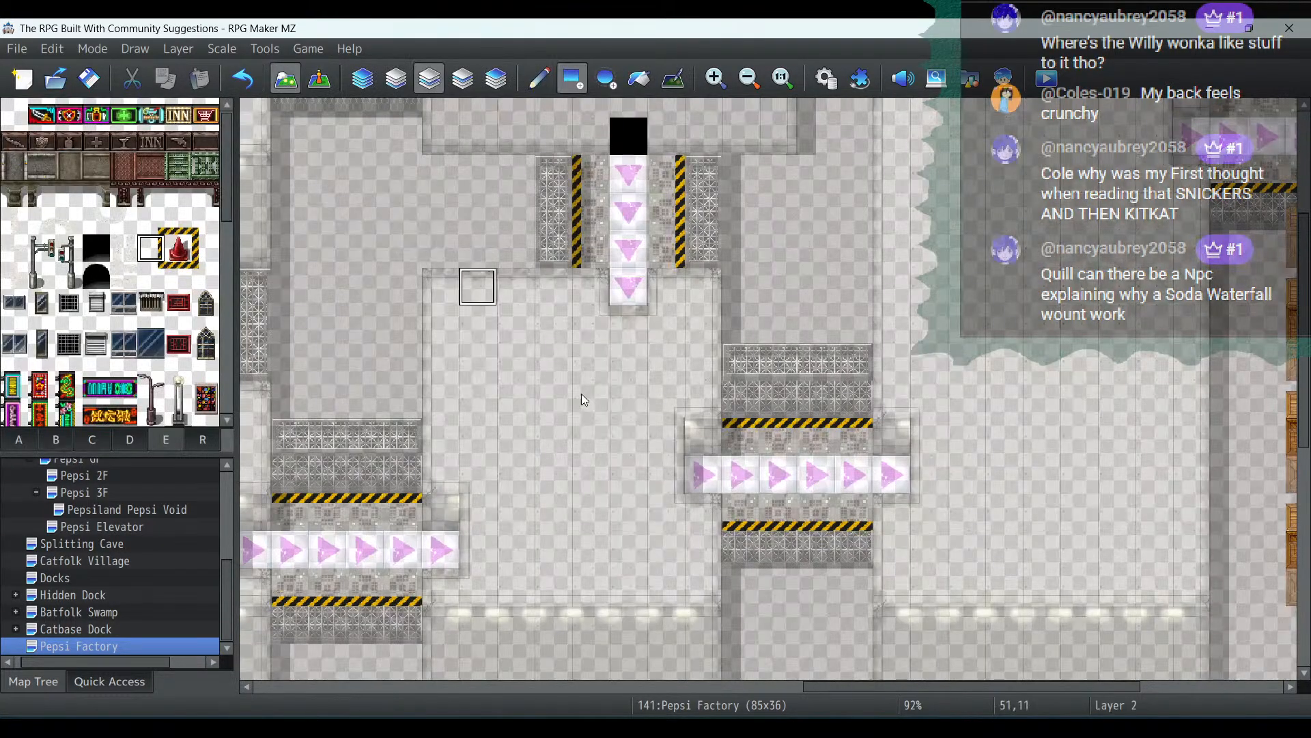
{"action": "left_click_drag", "start_coordinate": [827, 686], "coordinate": [504, 654]}
{"action": "scroll", "coordinate": [601, 662], "scroll_direction": "up", "scroll_amount": 3}
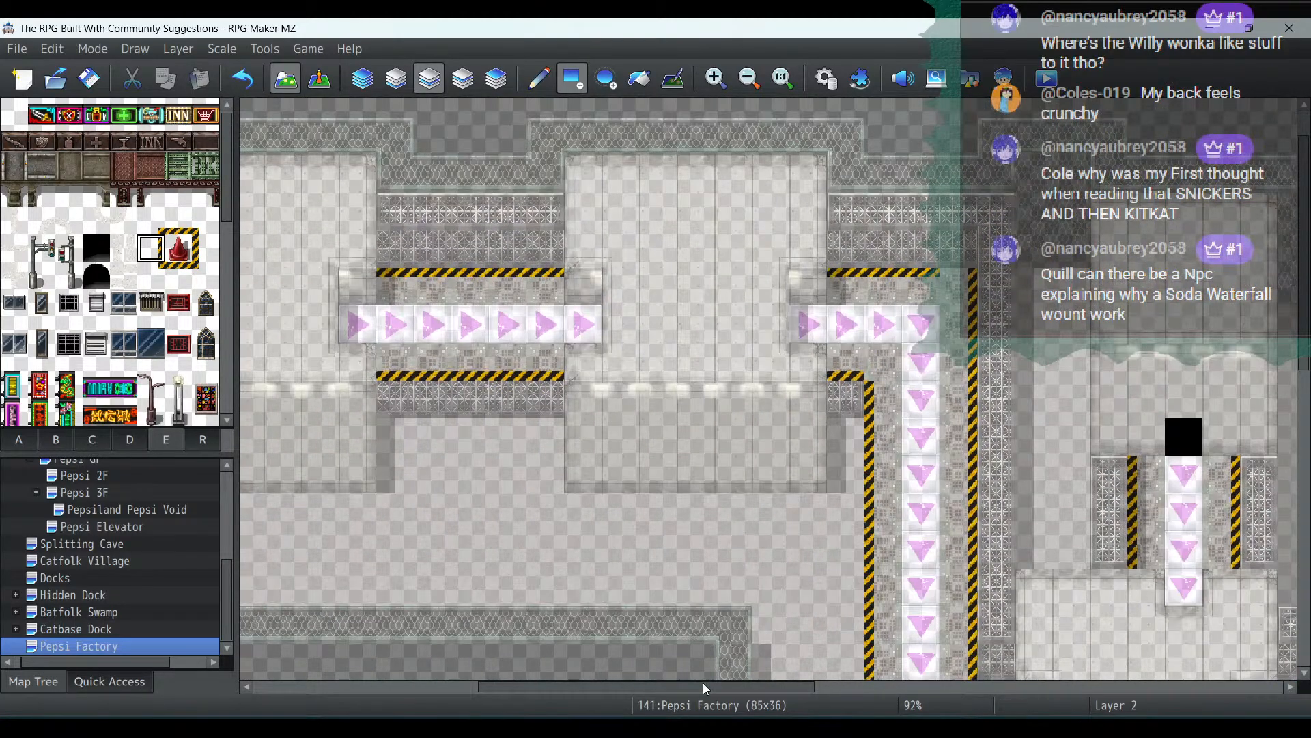
{"action": "left_click_drag", "start_coordinate": [767, 688], "coordinate": [866, 690]}
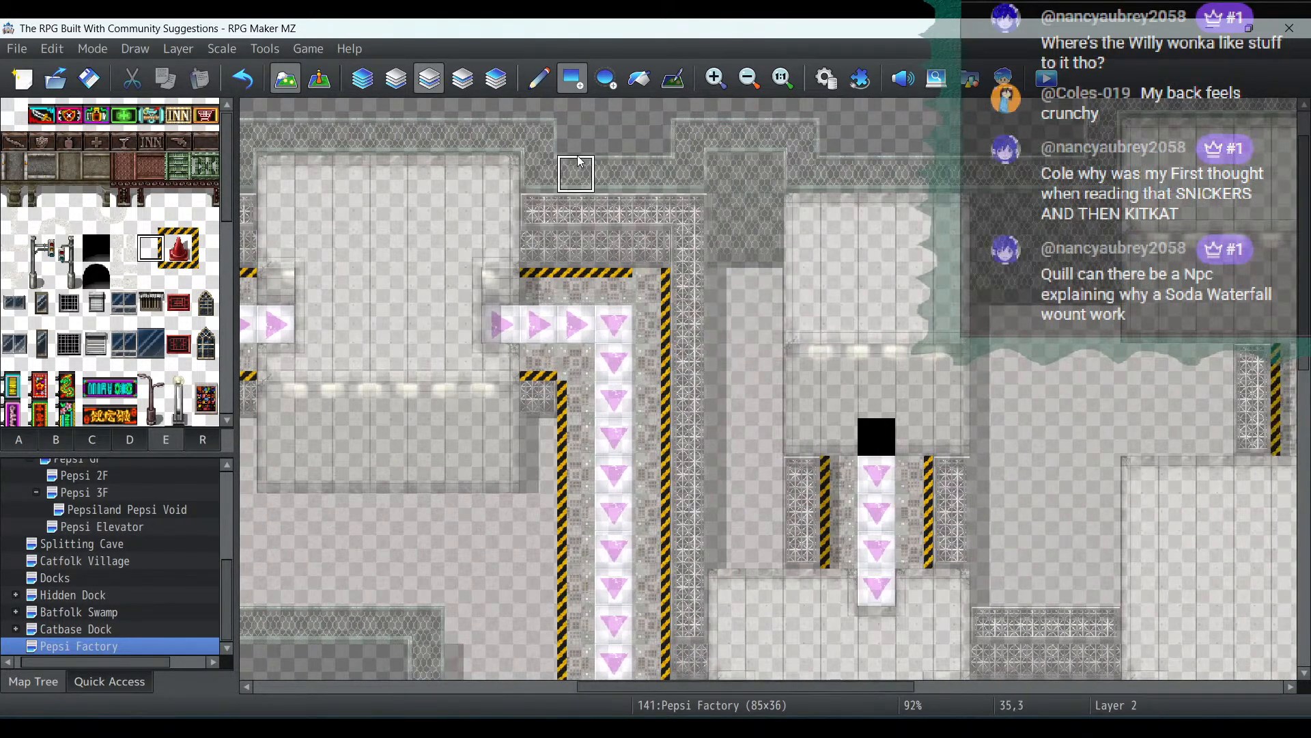
{"action": "left_click", "coordinate": [459, 79]}
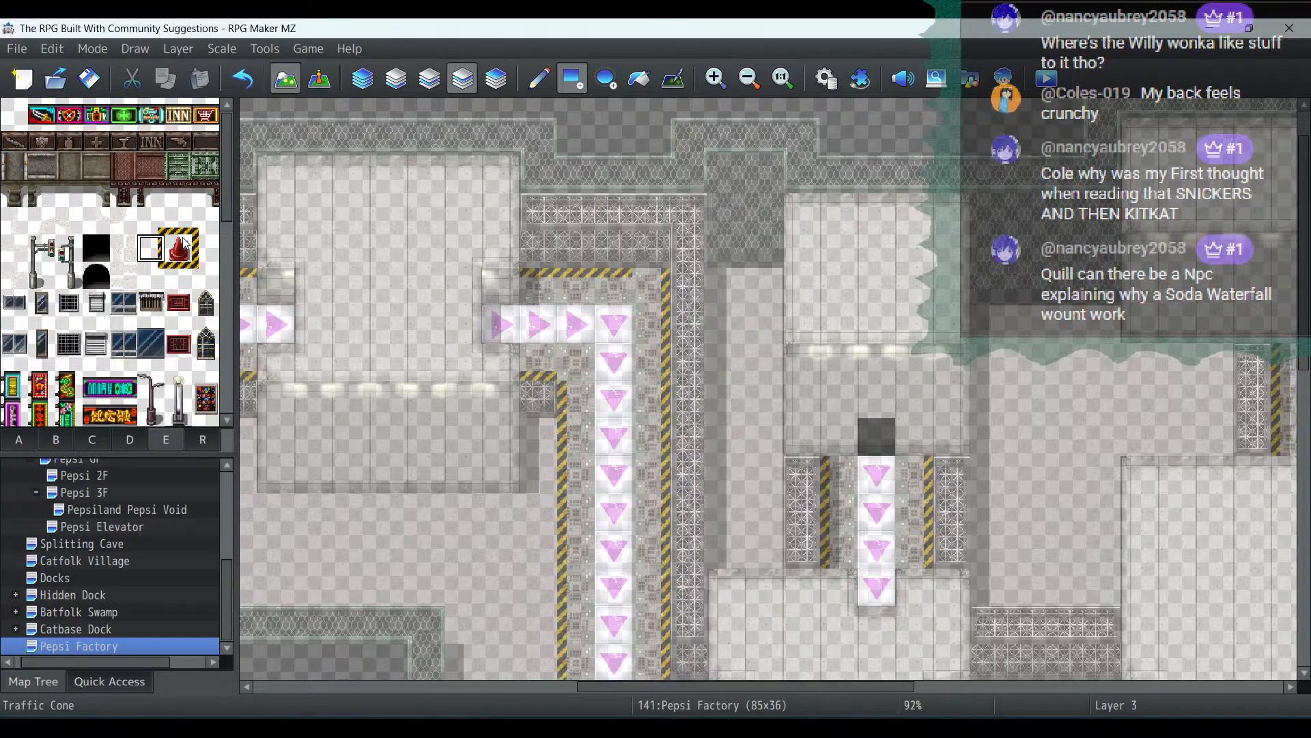
{"action": "left_click", "coordinate": [182, 227]}
{"action": "left_click", "coordinate": [179, 275]}
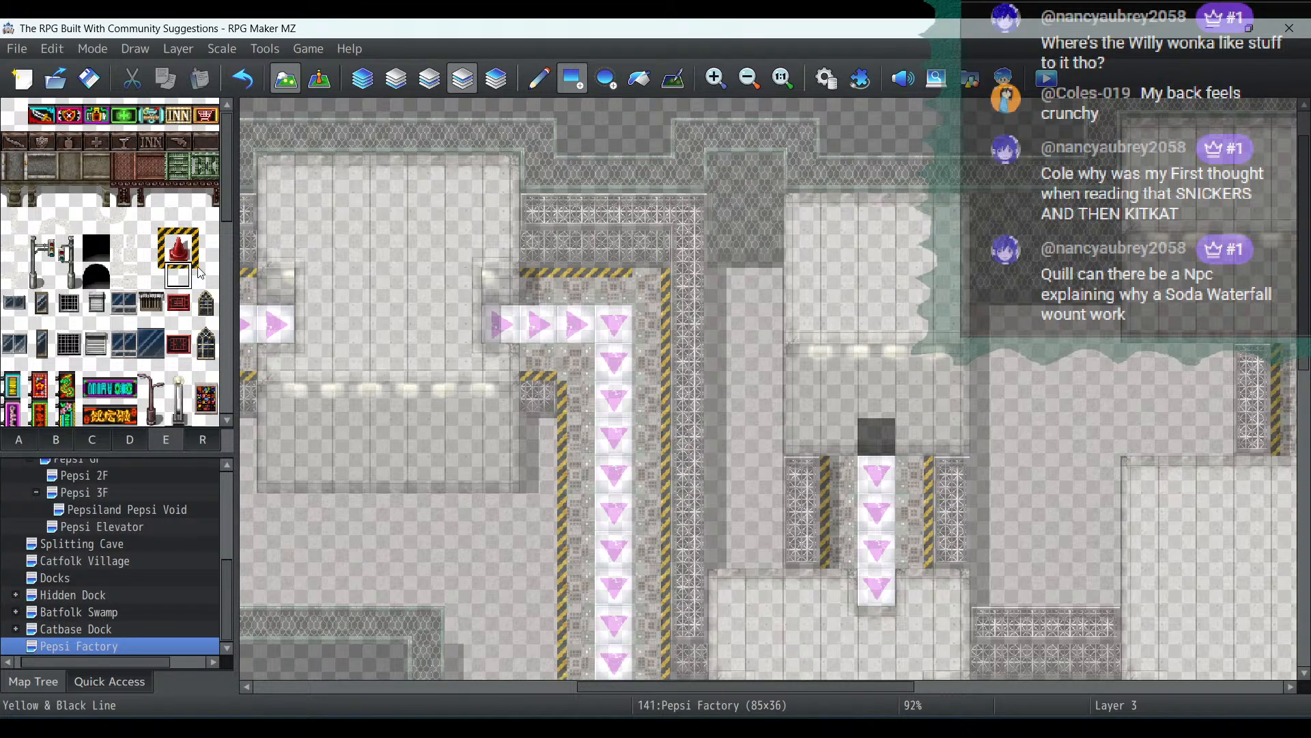
{"action": "scroll", "coordinate": [791, 284], "scroll_direction": "down", "scroll_amount": 3}
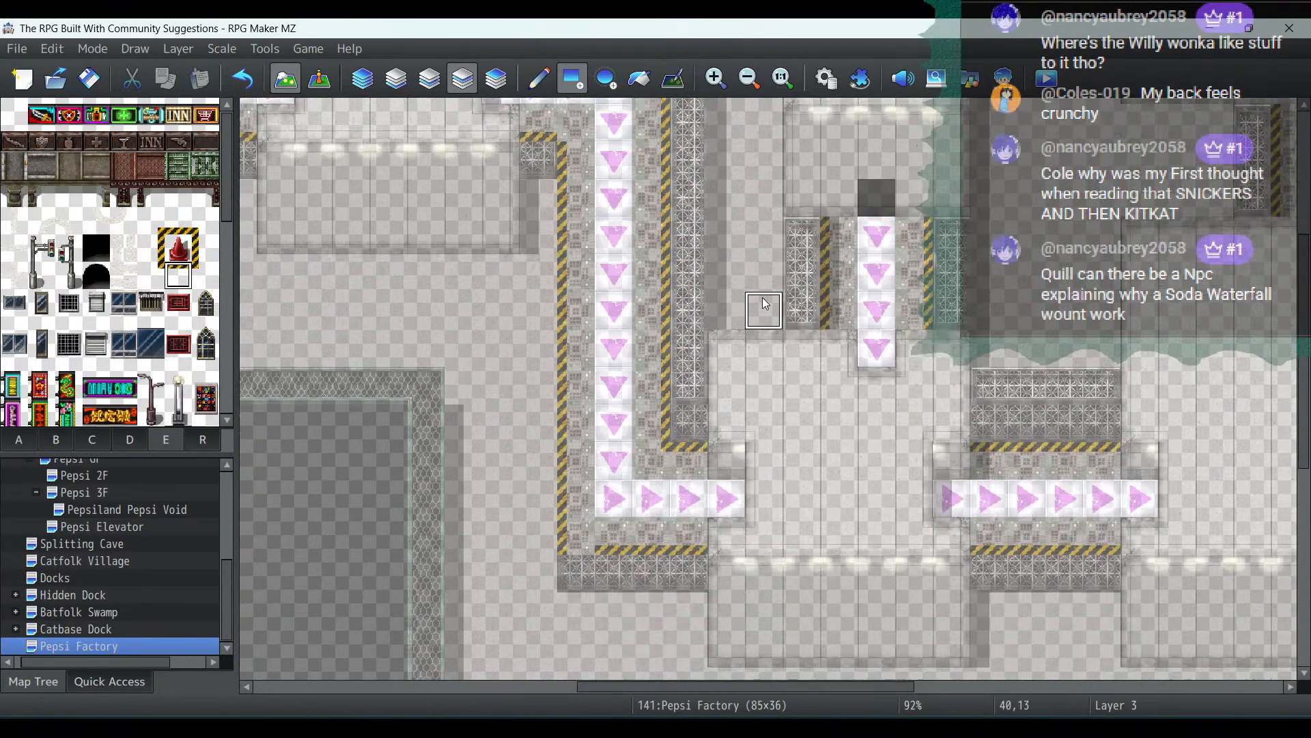
{"action": "left_click", "coordinate": [178, 219]}
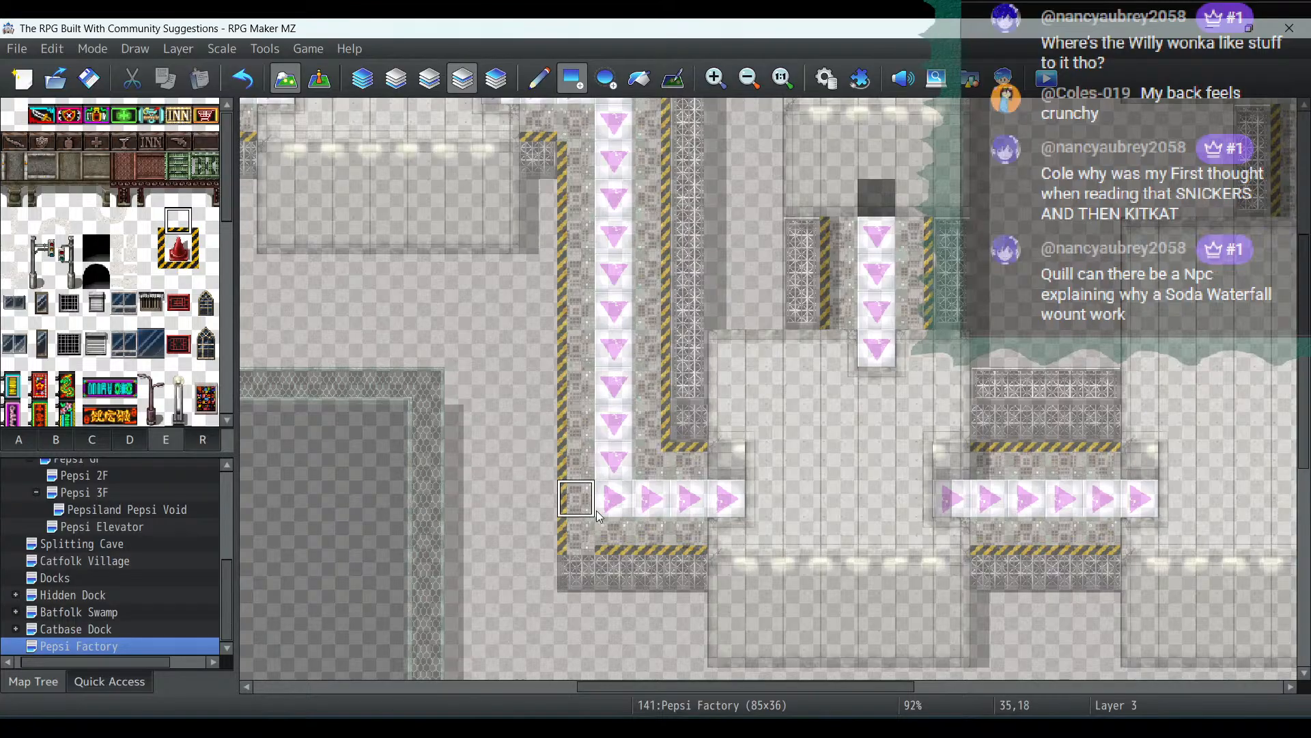
{"action": "left_click_drag", "start_coordinate": [605, 533], "coordinate": [588, 535]}
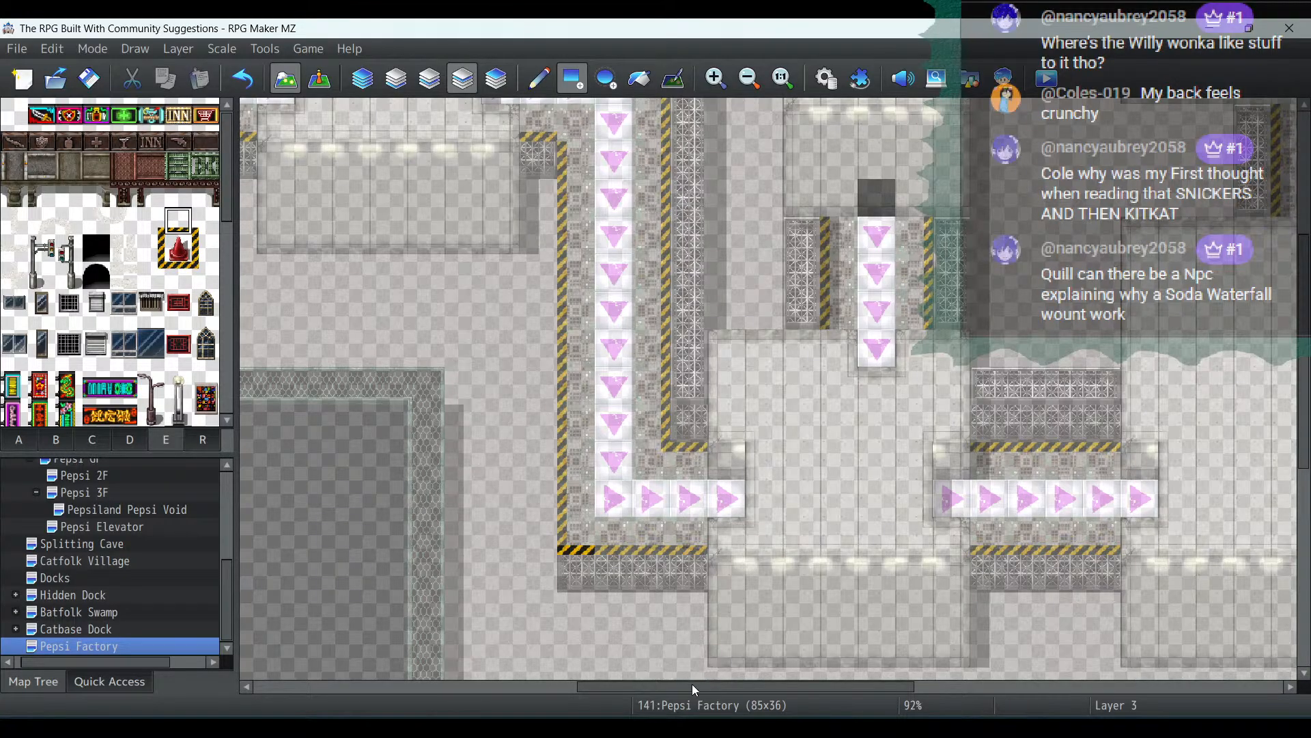
On layer 2, fill the gap between the horizontal and vertical lines at the bent conveyor's upper inner bend with a yellow and black corner tile
{"action": "left_click_drag", "start_coordinate": [695, 689], "coordinate": [453, 634]}
{"action": "scroll", "coordinate": [507, 506], "scroll_direction": "up", "scroll_amount": 2}
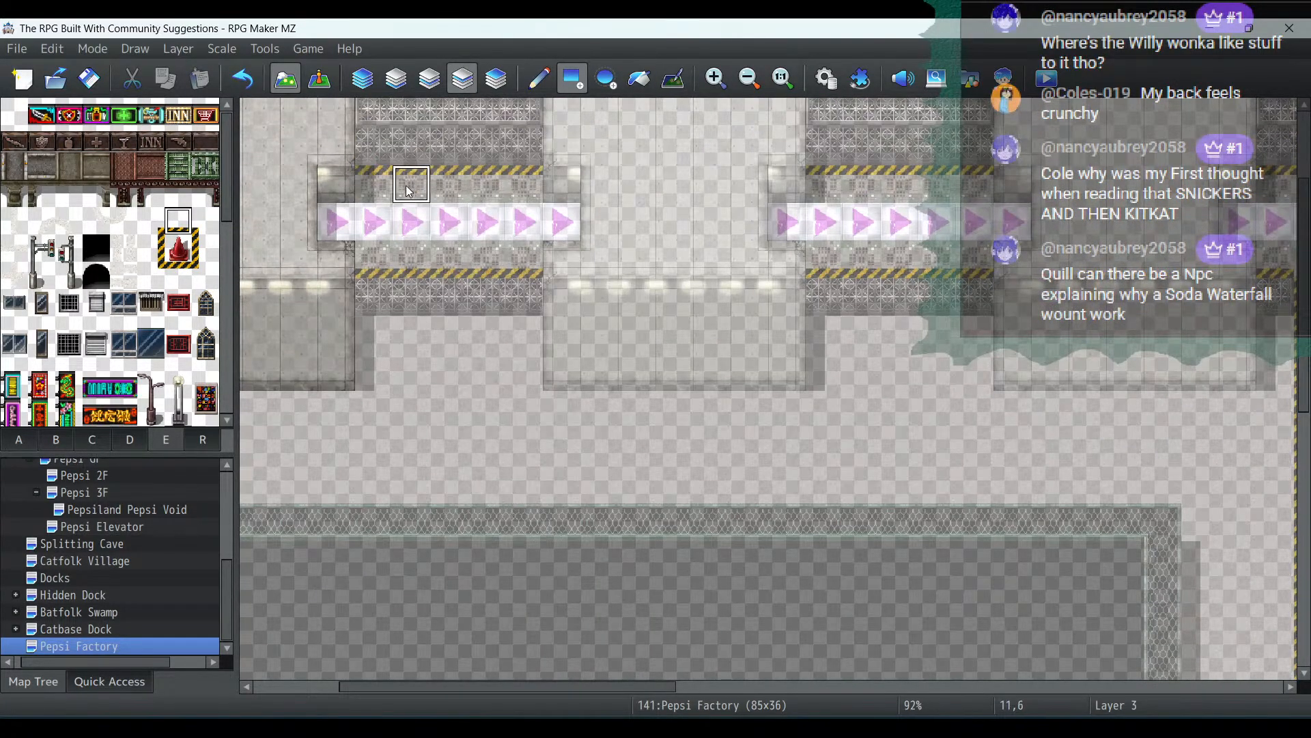
{"action": "left_click", "coordinate": [421, 88]}
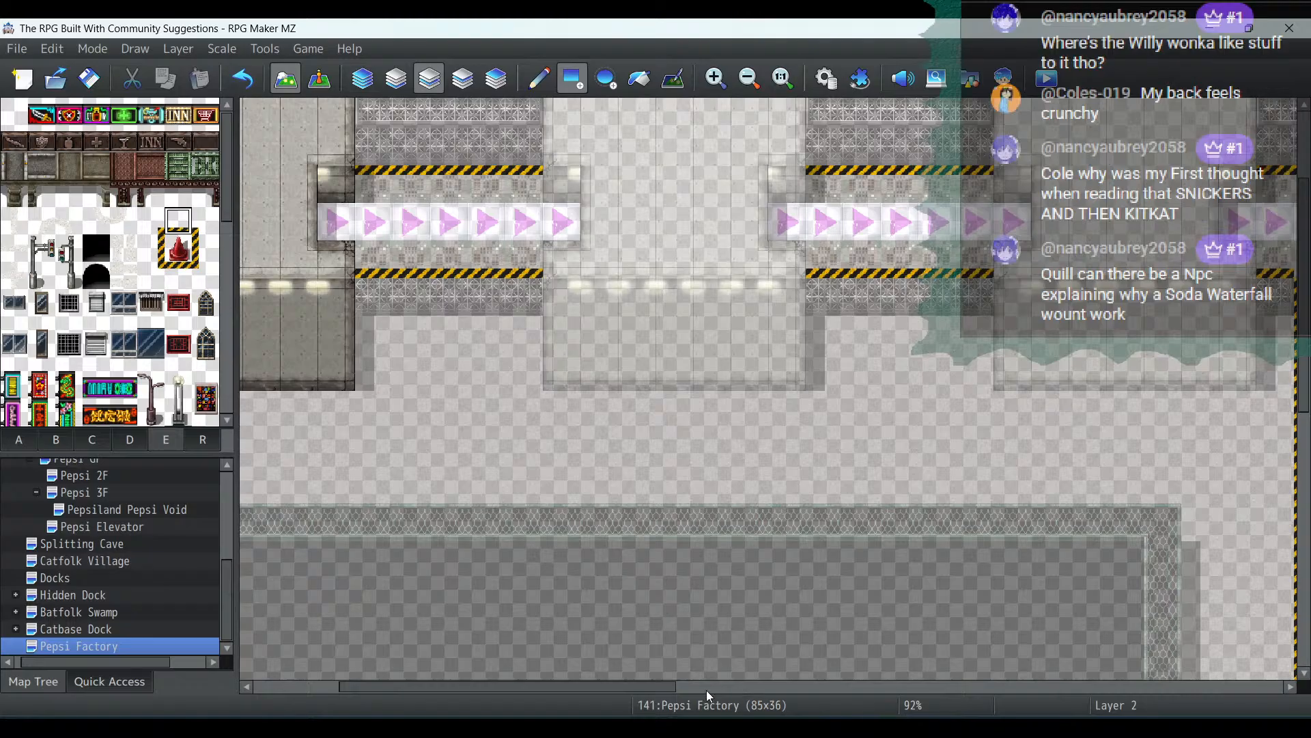
{"action": "left_click_drag", "start_coordinate": [653, 688], "coordinate": [886, 704]}
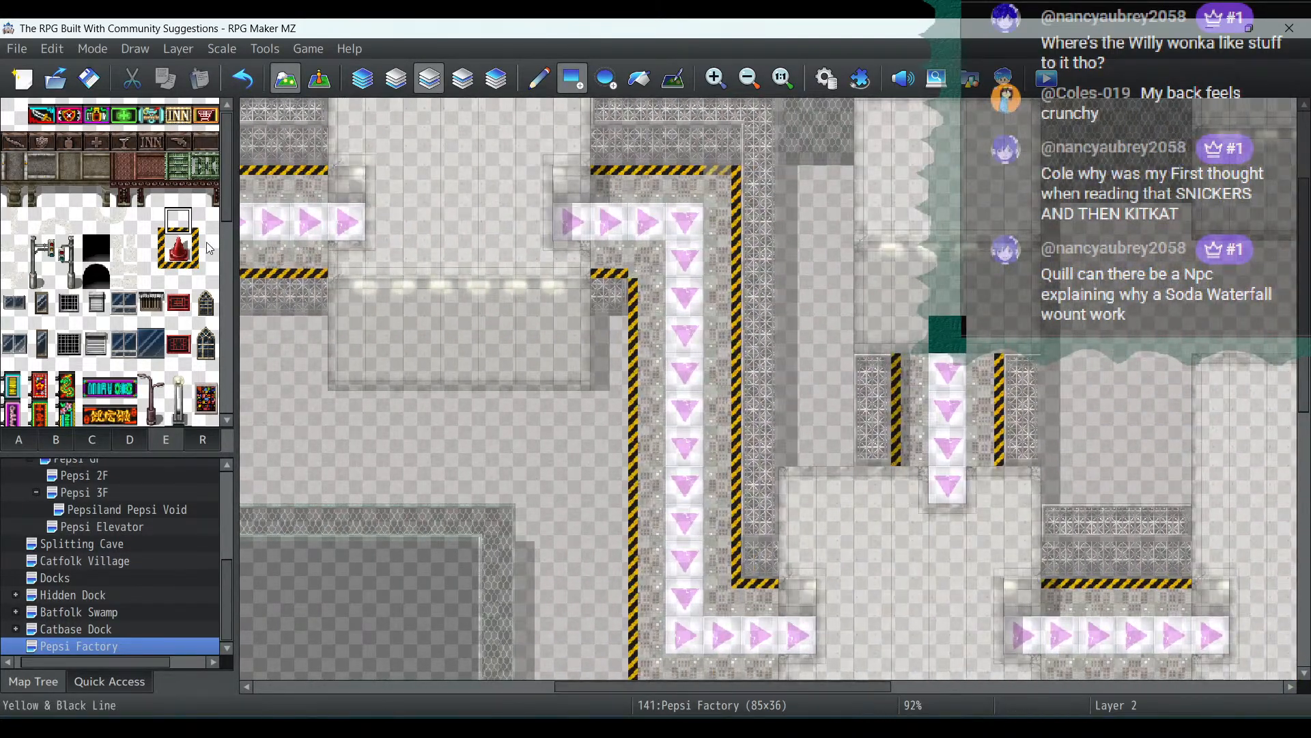
{"action": "left_click", "coordinate": [205, 220]}
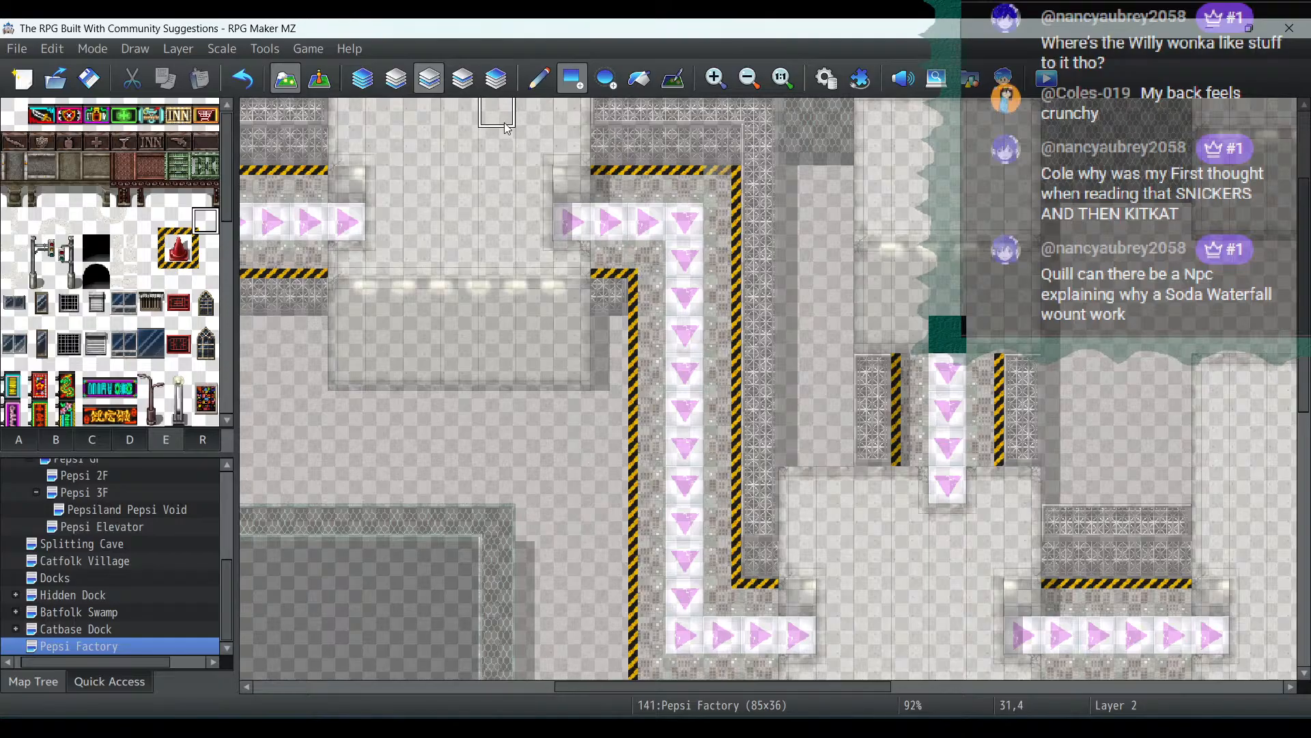
On layer 3, place a vertical yellow and black line tile at the east end of the conveyor entering the crate storage area, beside the yellow crane
{"action": "left_click", "coordinate": [319, 79]}
{"action": "scroll", "coordinate": [614, 410], "scroll_direction": "down", "scroll_amount": 3}
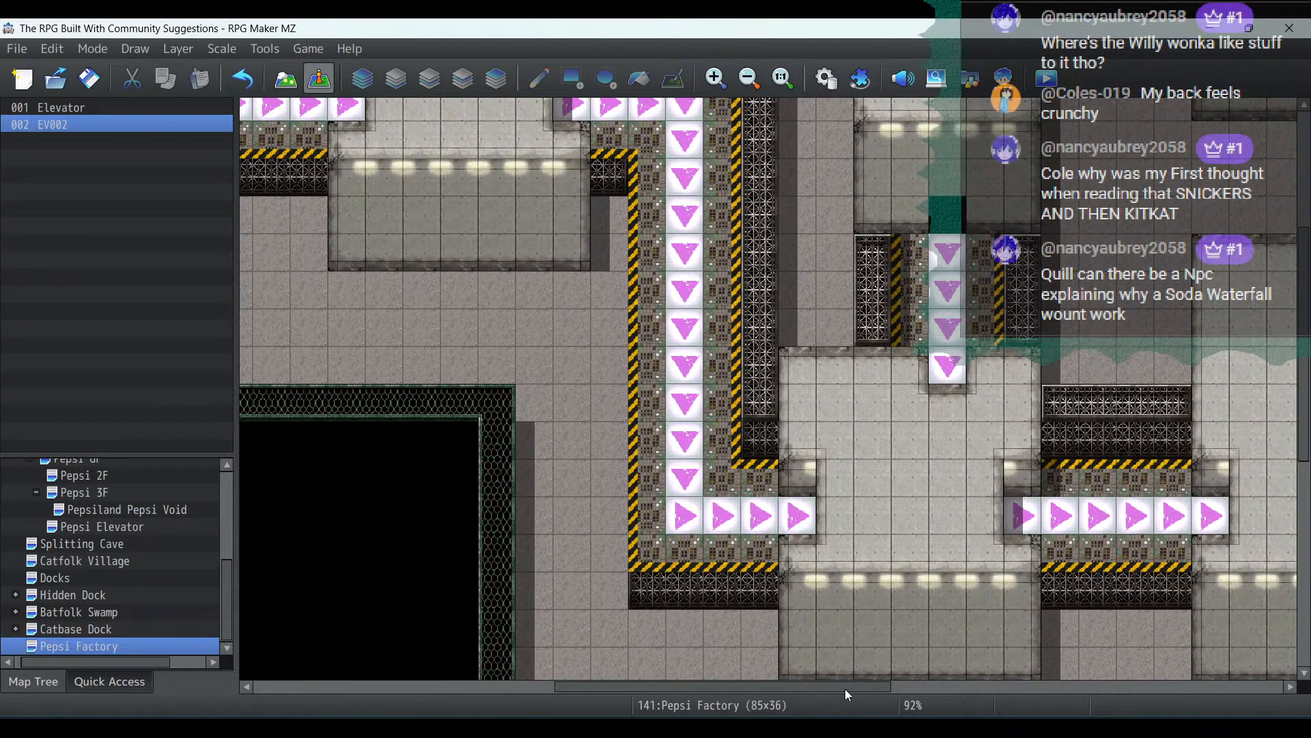
{"action": "left_click_drag", "start_coordinate": [846, 689], "coordinate": [1027, 676]}
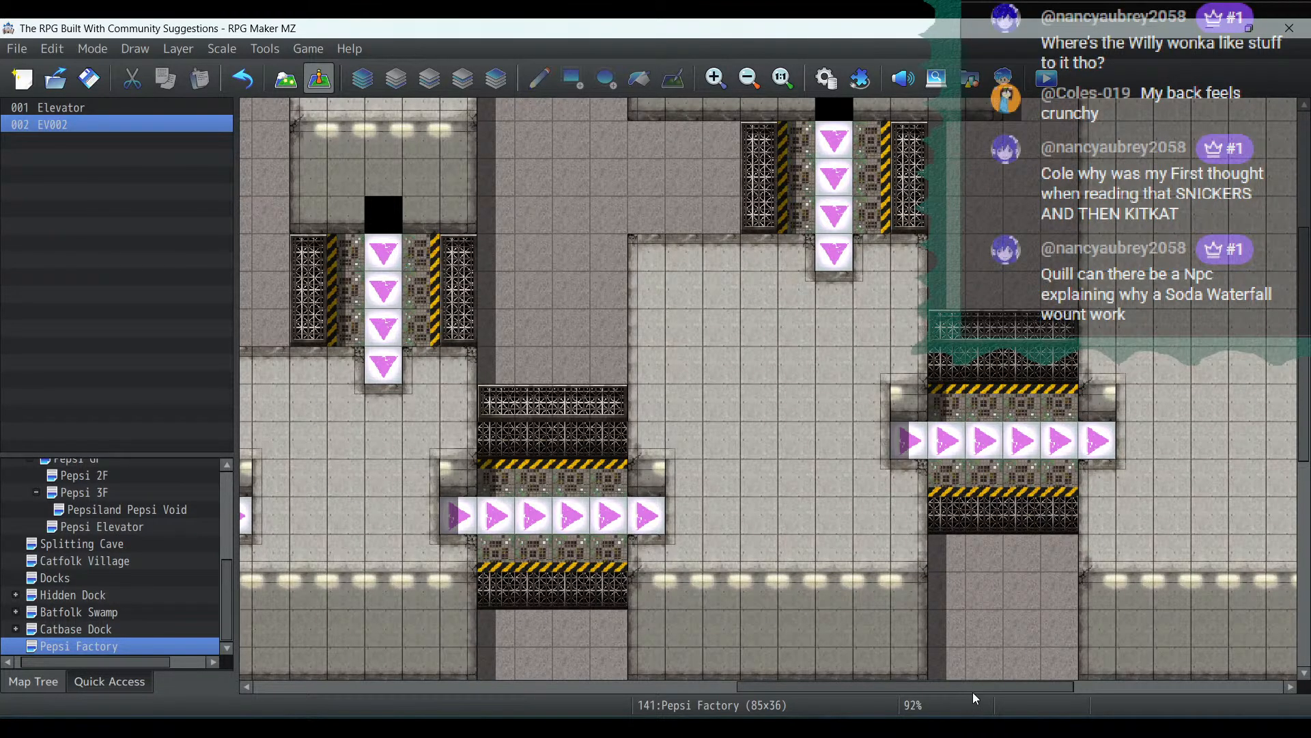
{"action": "left_click_drag", "start_coordinate": [973, 691], "coordinate": [1229, 673]}
{"action": "scroll", "coordinate": [1174, 525], "scroll_direction": "up", "scroll_amount": 3}
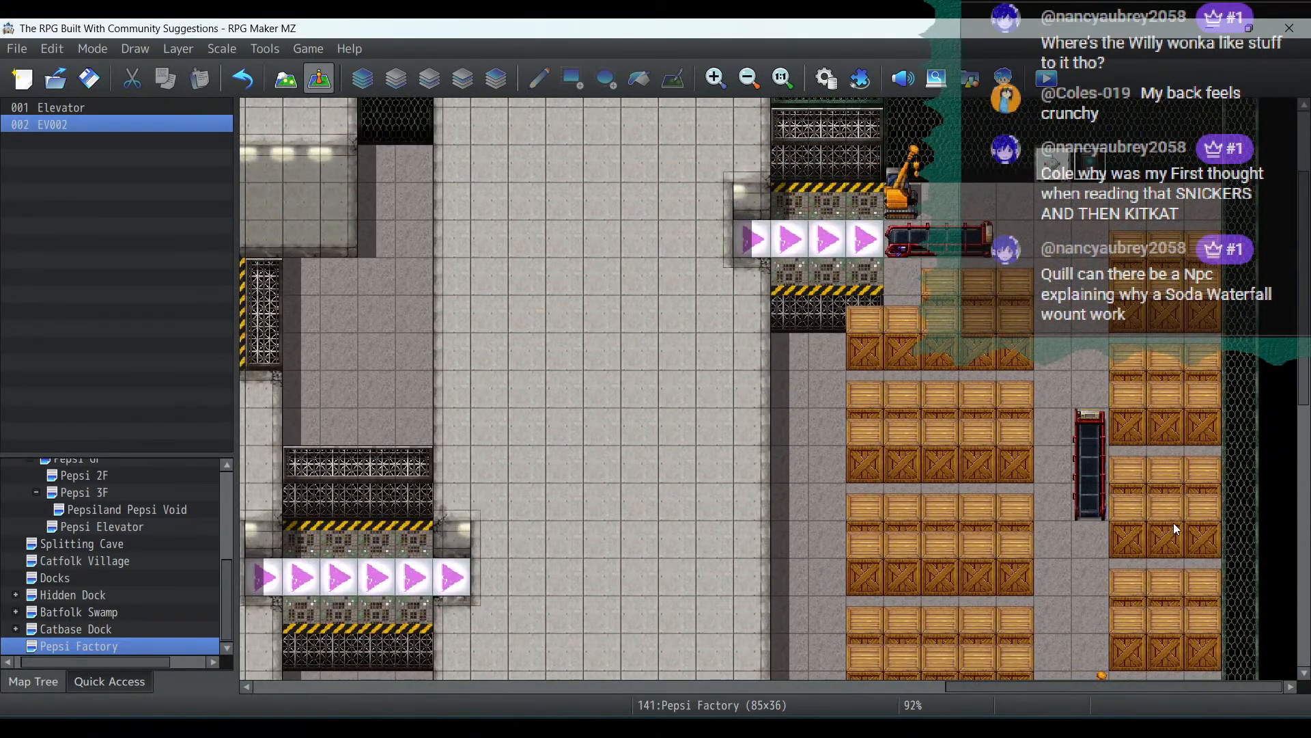
{"action": "left_click", "coordinate": [295, 85]}
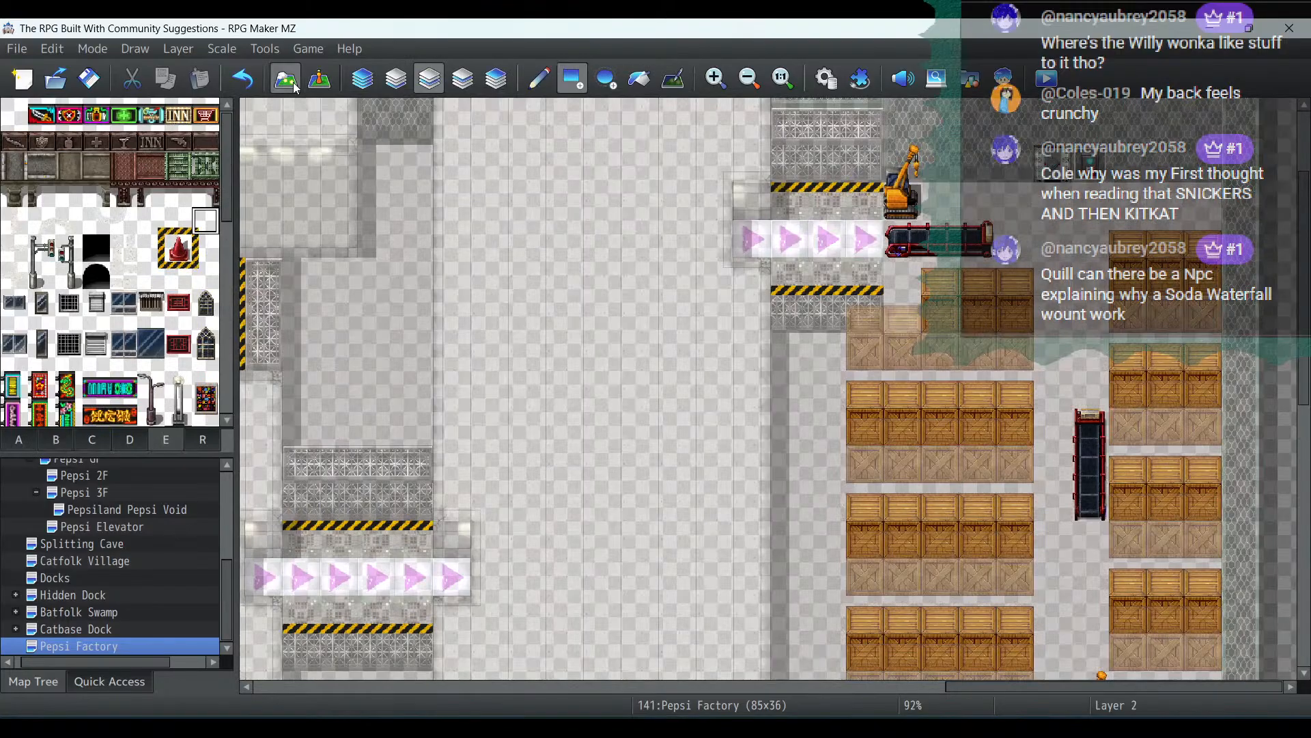
{"action": "left_click", "coordinate": [463, 79]}
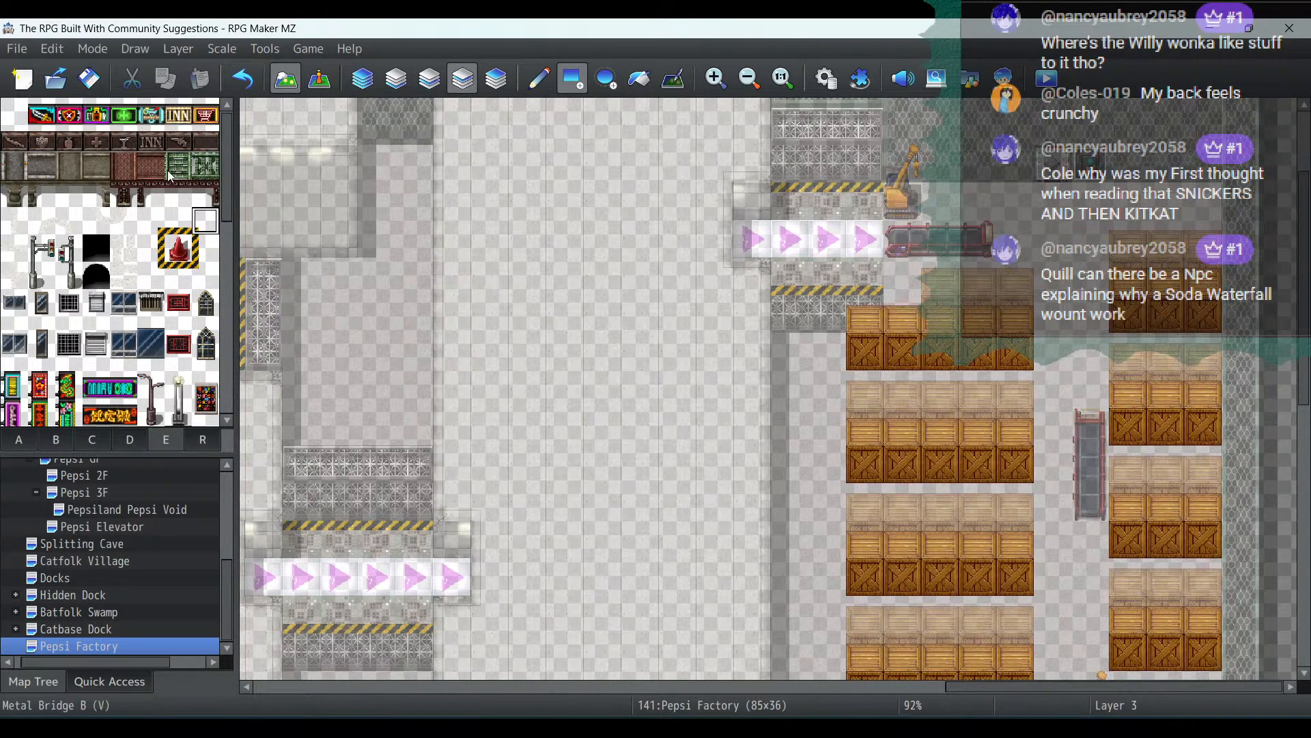
{"action": "left_click", "coordinate": [198, 244]}
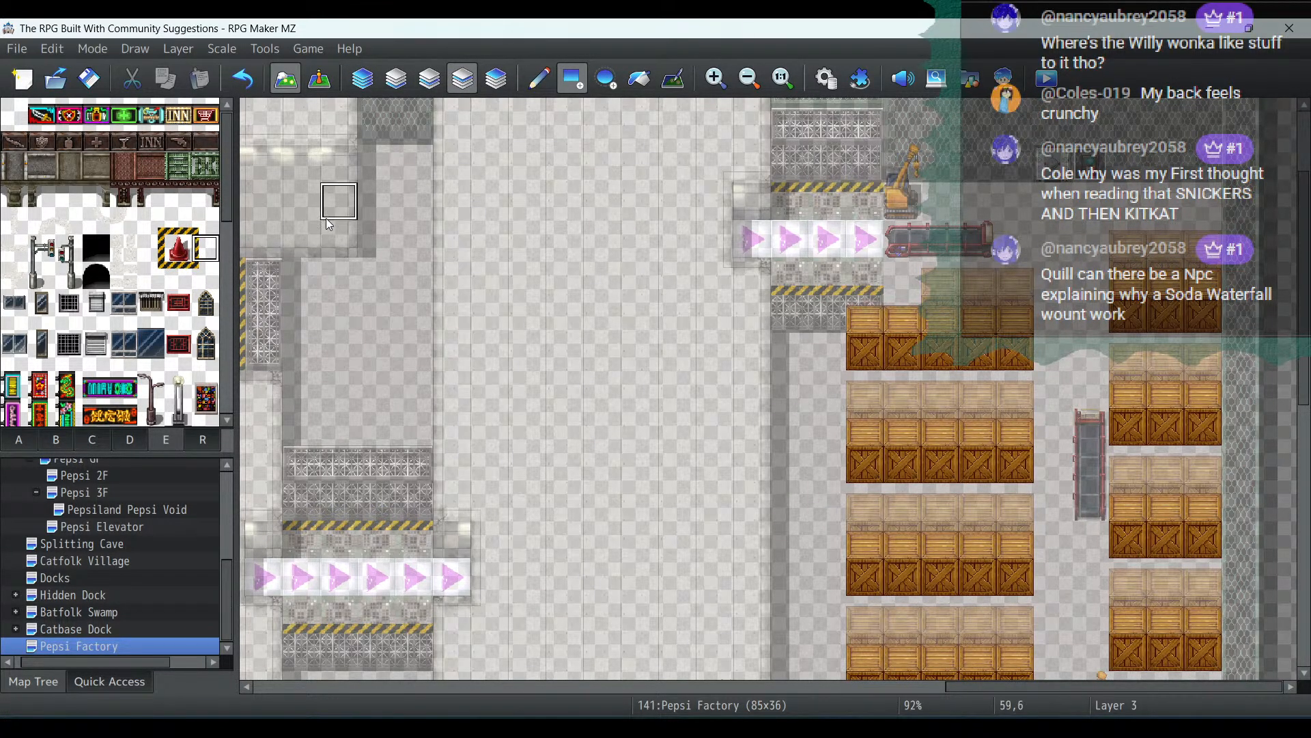
{"action": "left_click", "coordinate": [154, 248]}
{"action": "left_click", "coordinate": [865, 202]}
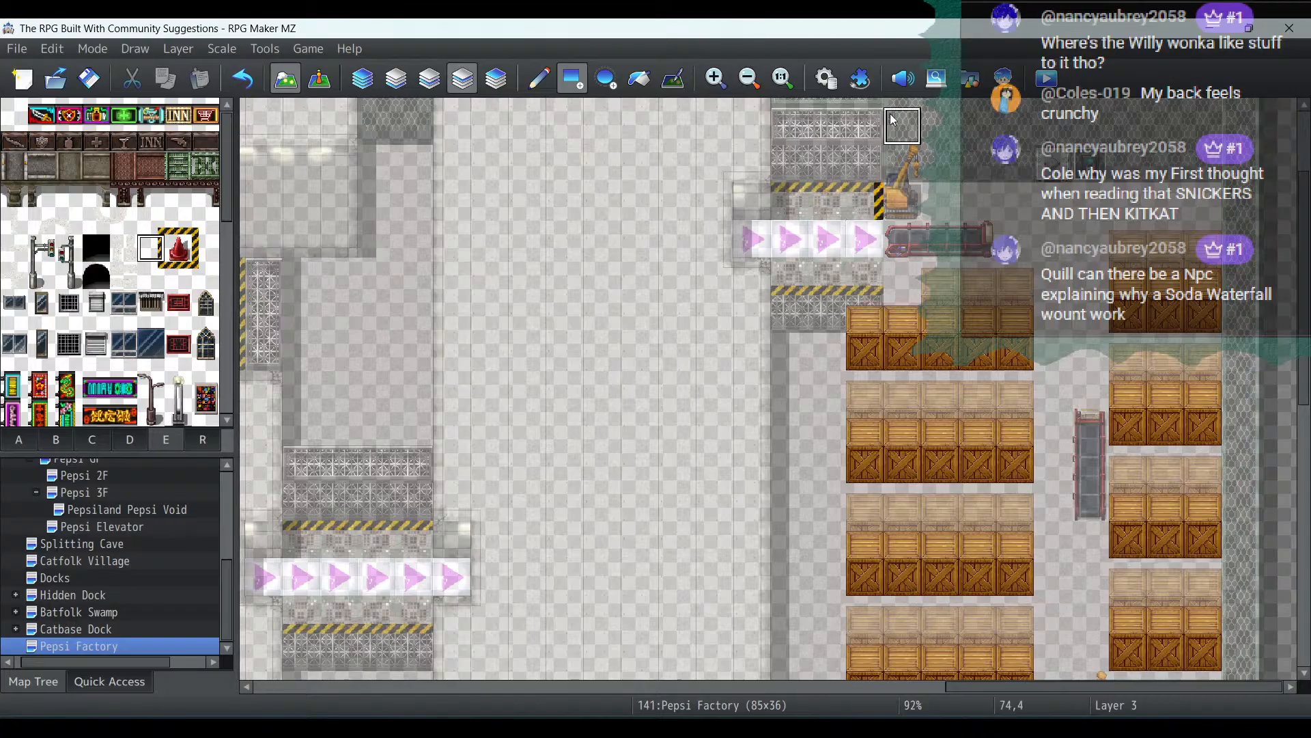
On layer 3, draw a vertical yellow and black line along the west side of the short conveyor at the map's southeast
{"action": "scroll", "coordinate": [683, 273], "scroll_direction": "down", "scroll_amount": 5}
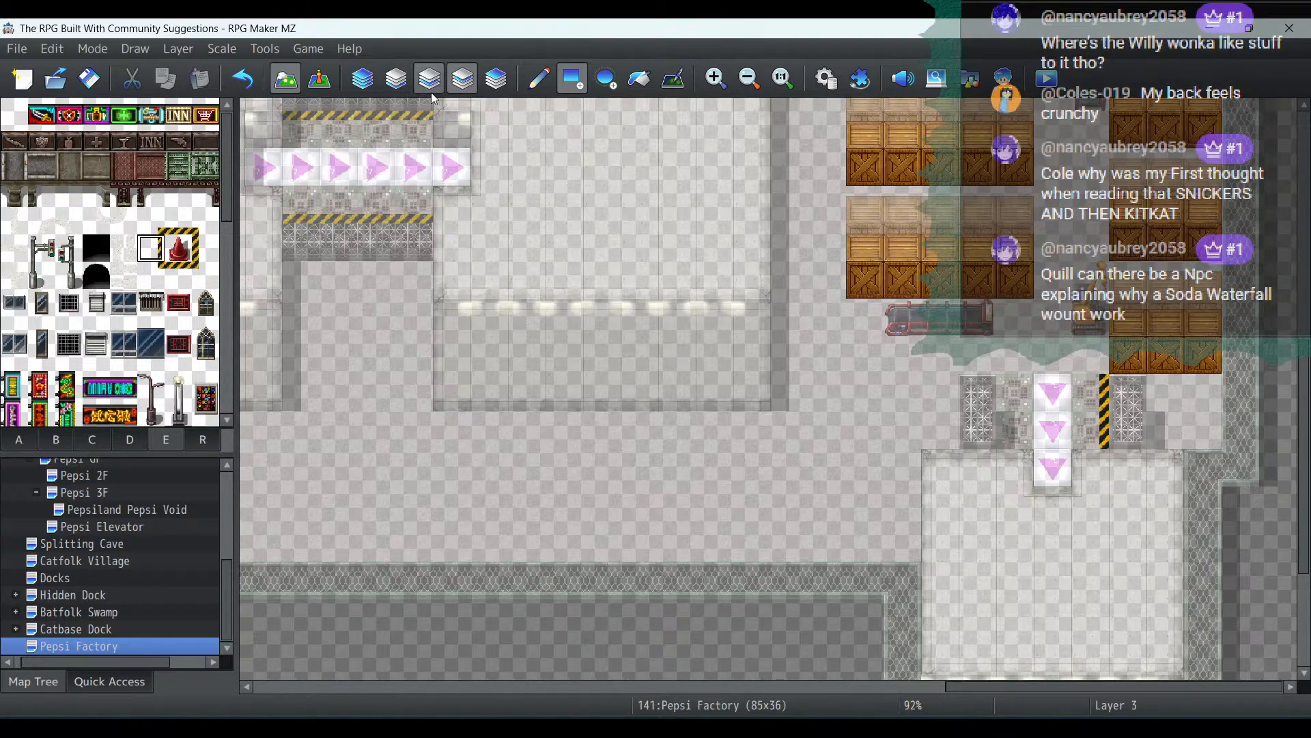
{"action": "left_click", "coordinate": [204, 248]}
{"action": "left_click_drag", "start_coordinate": [1011, 393], "coordinate": [1018, 425]}
On layer 2, cap the north end of the southeastern conveyor with horizontal yellow and black line tiles on both sides of the belt
{"action": "left_click", "coordinate": [179, 276]}
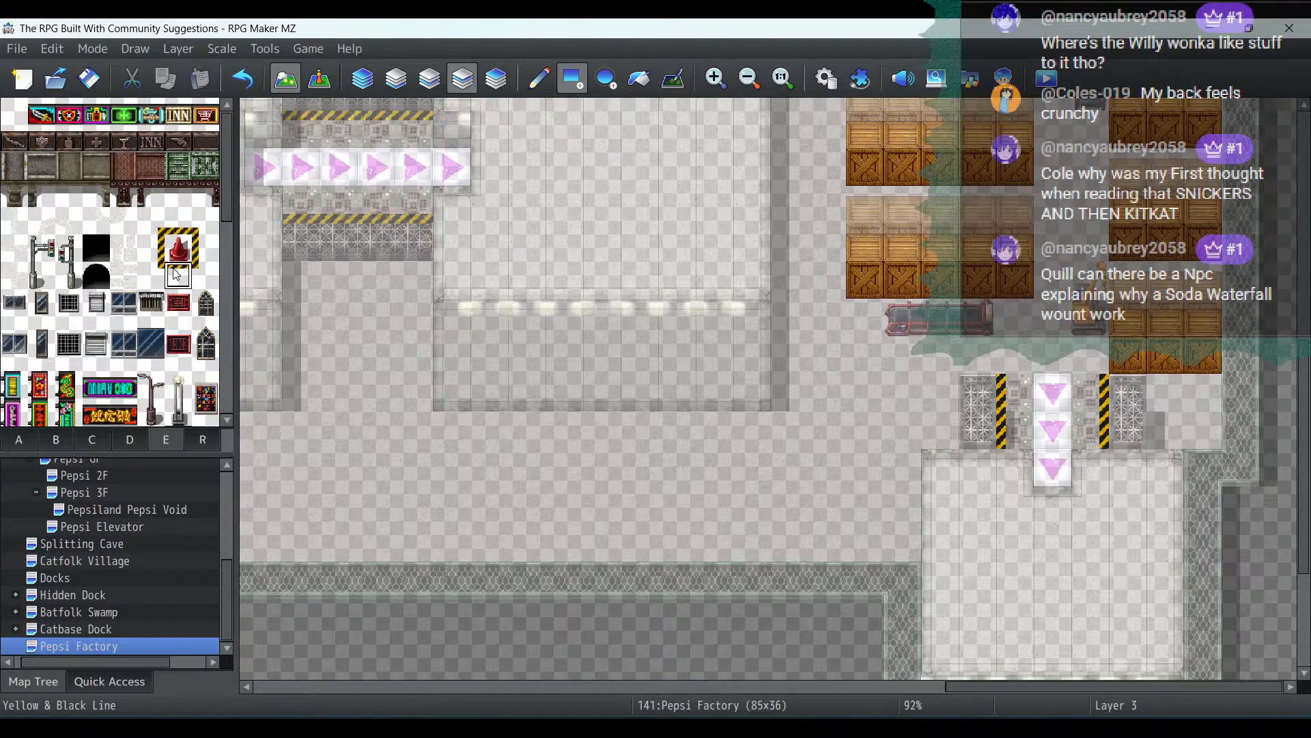
{"action": "left_click", "coordinate": [427, 88]}
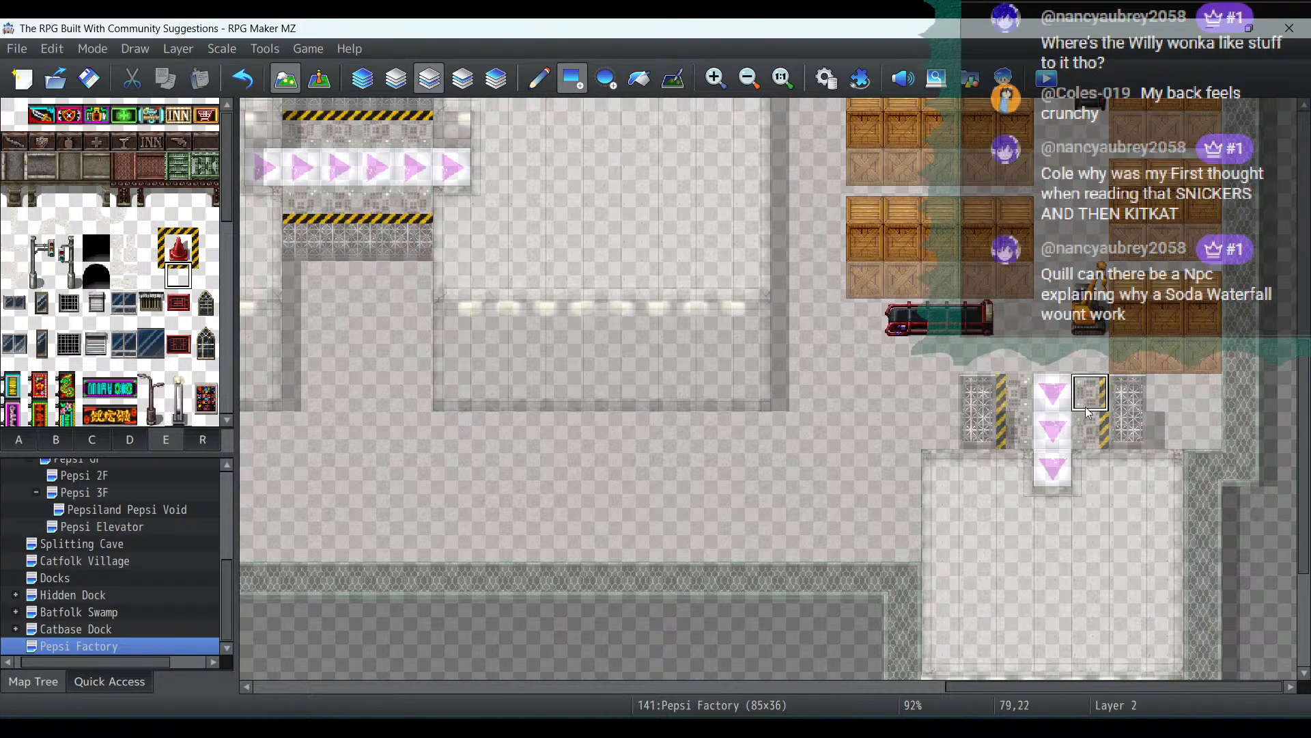
{"action": "left_click", "coordinate": [1016, 395]}
{"action": "left_click", "coordinate": [1082, 396]}
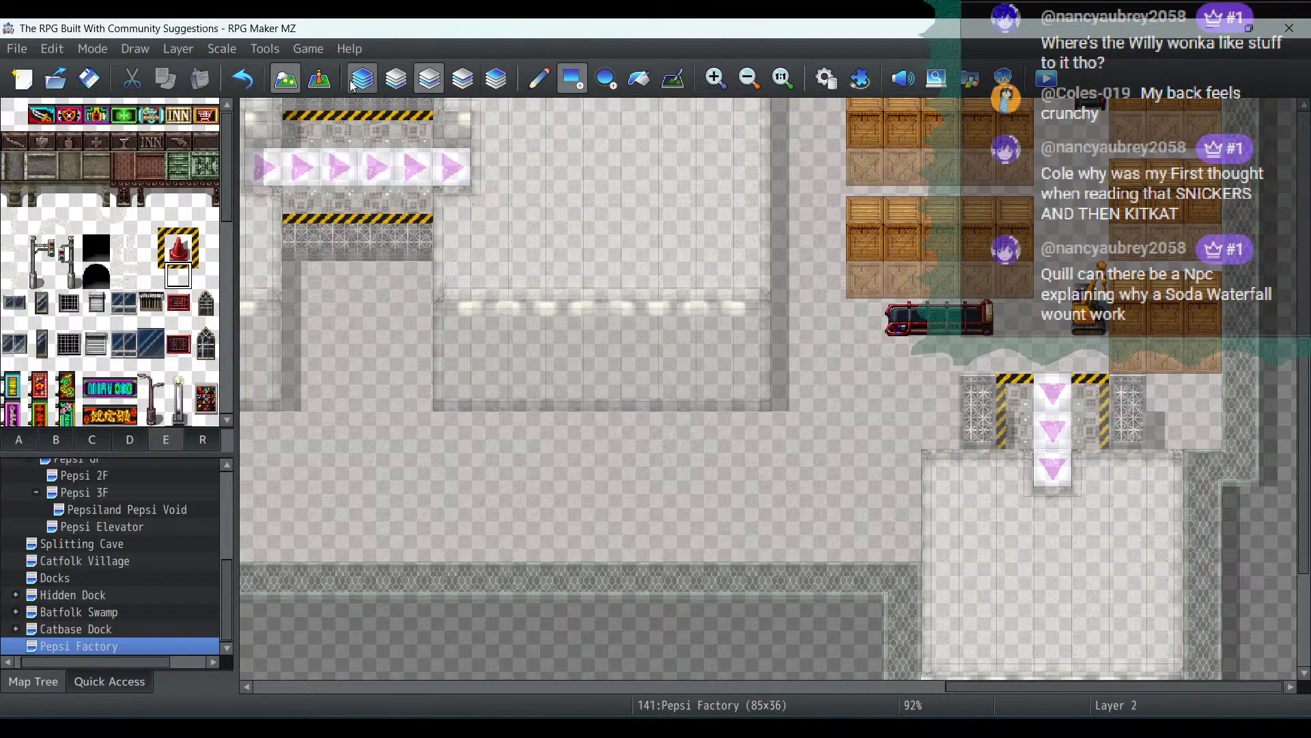
Switch to event editing and review the hazard lines on all conveyors across the Pepsi Factory map, from the crate storage to the western rooms
{"action": "left_click", "coordinate": [309, 78]}
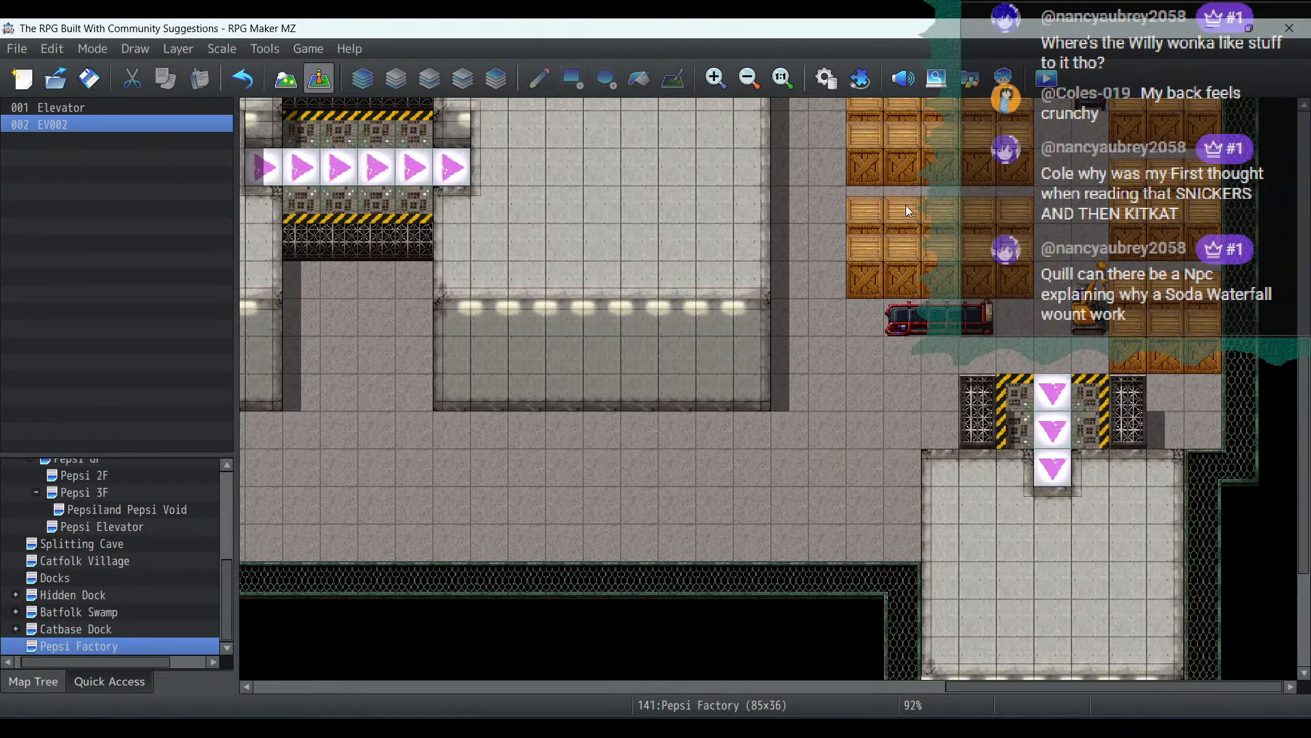
{"action": "scroll", "coordinate": [906, 205], "scroll_direction": "up", "scroll_amount": 5}
{"action": "scroll", "coordinate": [906, 205], "scroll_direction": "up", "scroll_amount": 4}
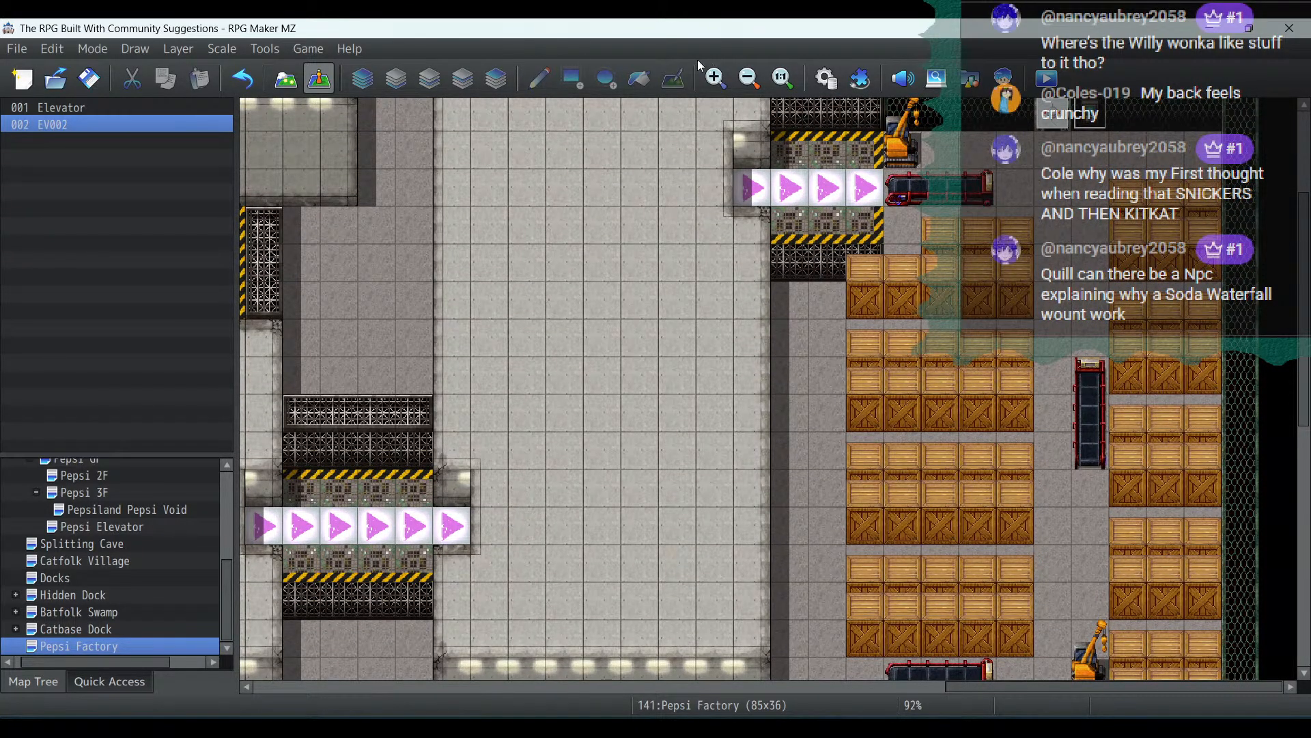
{"action": "left_click", "coordinate": [748, 78]}
{"action": "left_click", "coordinate": [749, 78]}
{"action": "left_click", "coordinate": [748, 78]}
{"action": "left_click", "coordinate": [748, 78]}
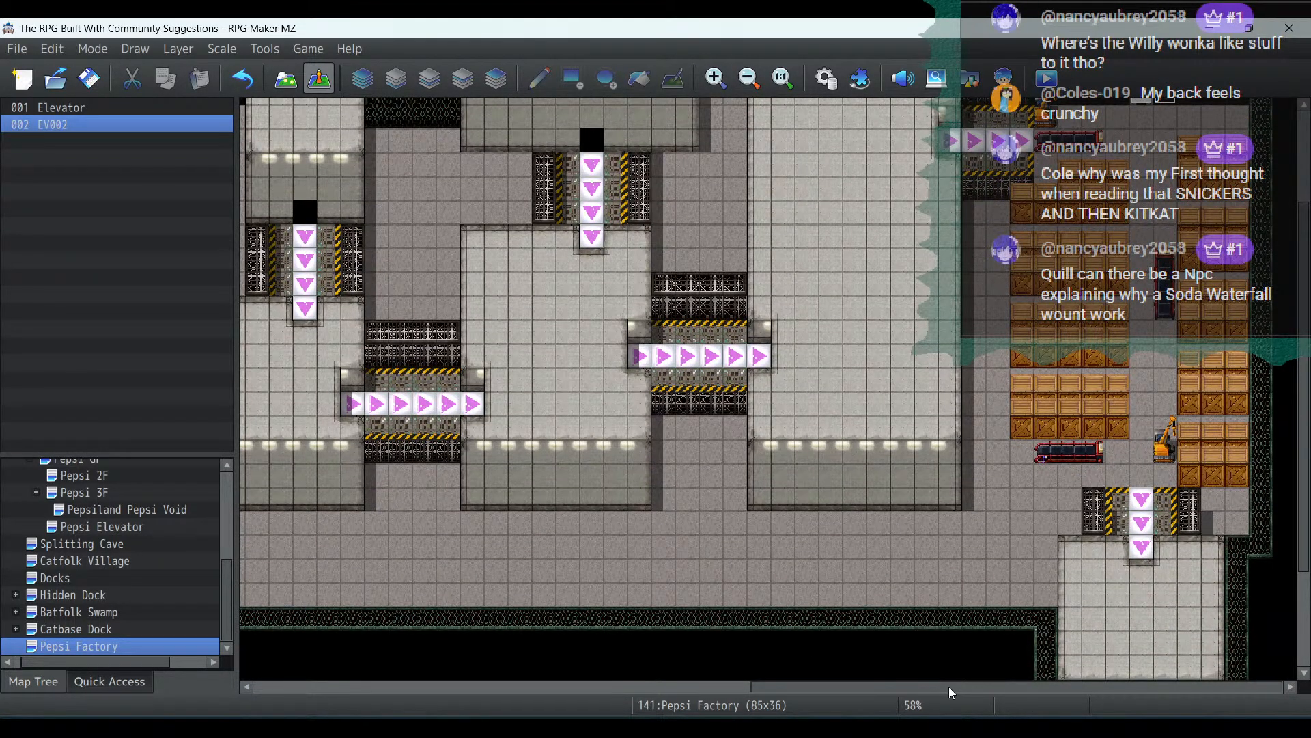
{"action": "left_click_drag", "start_coordinate": [949, 686], "coordinate": [499, 656]}
{"action": "scroll", "coordinate": [472, 559], "scroll_direction": "up", "scroll_amount": 3}
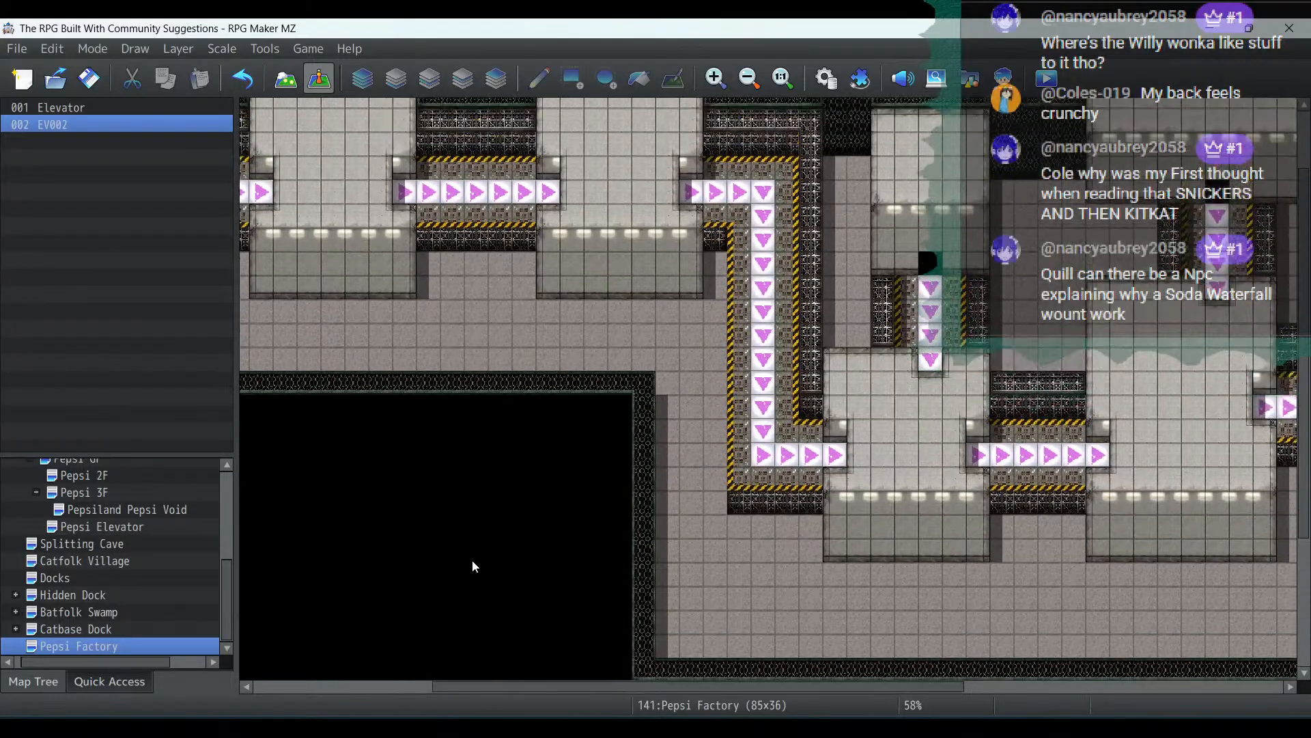
{"action": "left_click_drag", "start_coordinate": [809, 686], "coordinate": [574, 697]}
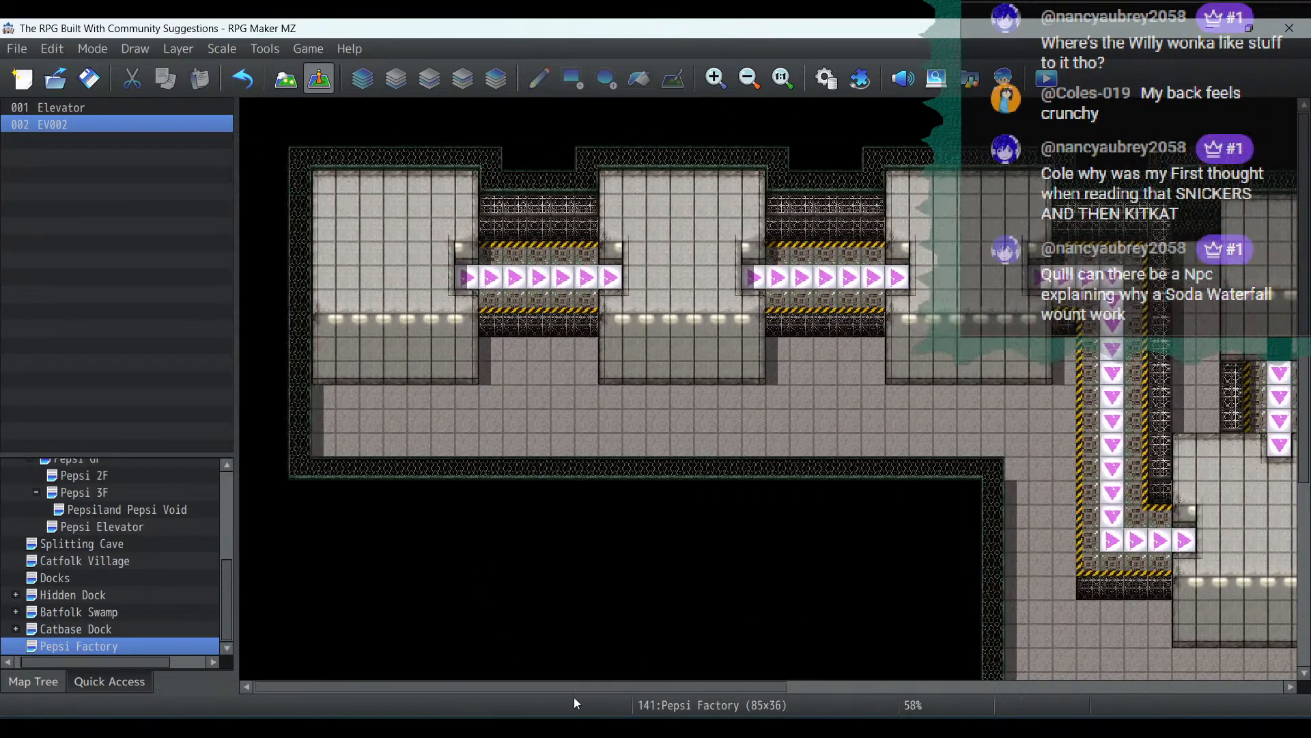
{"action": "left_click_drag", "start_coordinate": [481, 698], "coordinate": [1161, 698]}
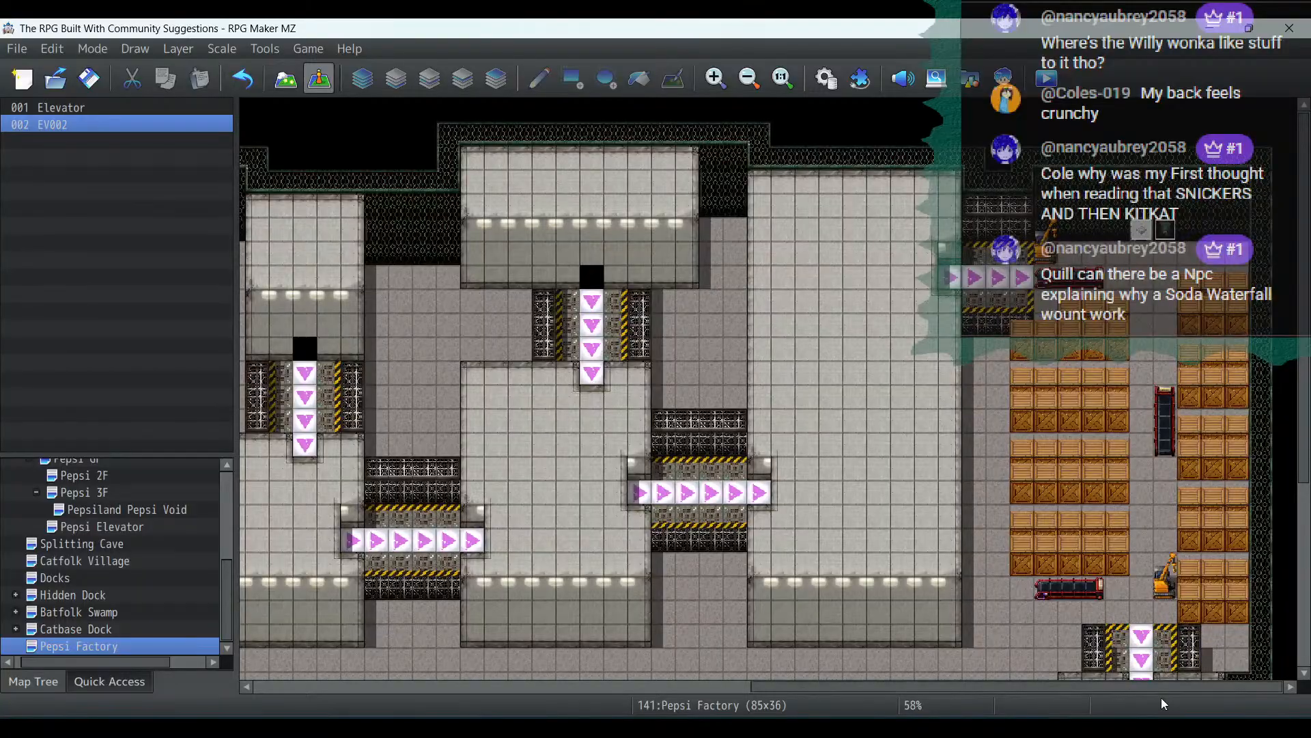
Save the project and close the Act 3 Map image in Paint and the Community Project Charts spreadsheet in OpenOffice Calc
{"action": "left_click", "coordinate": [78, 91]}
{"action": "left_click", "coordinate": [194, 727]}
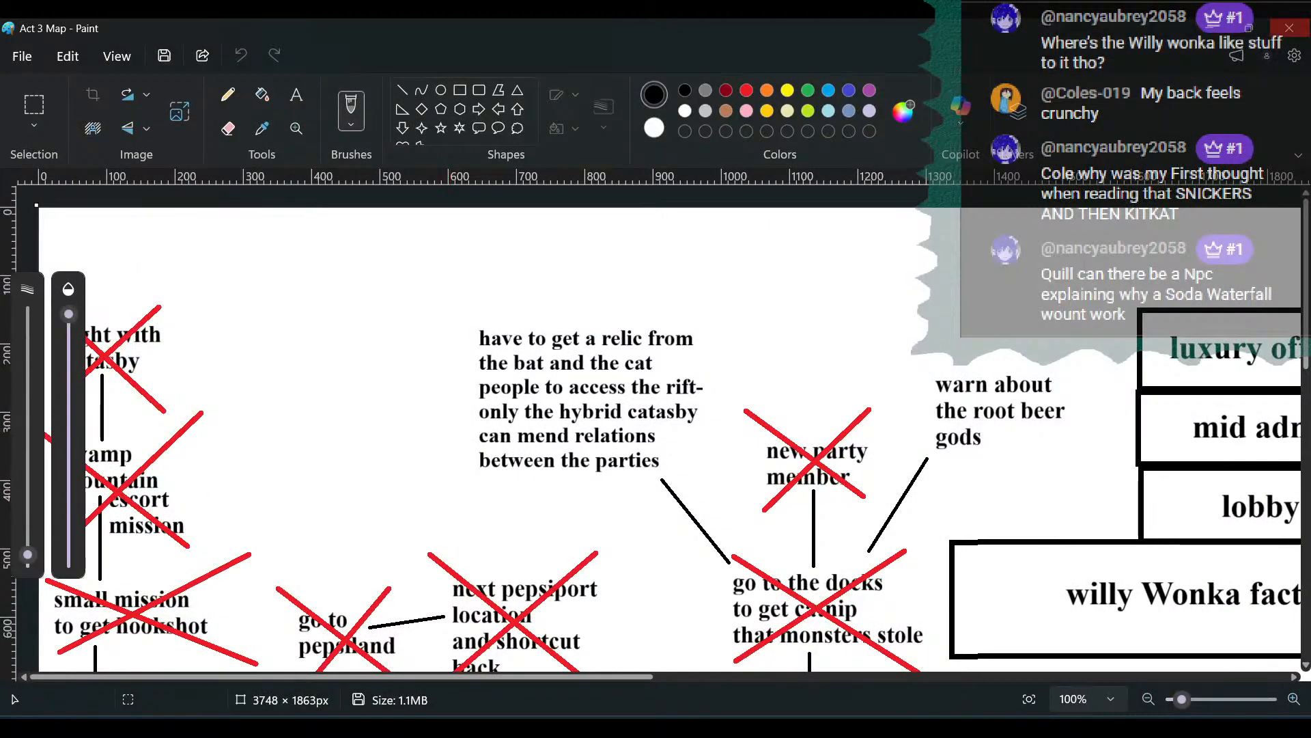
{"action": "left_click", "coordinate": [1305, 28]}
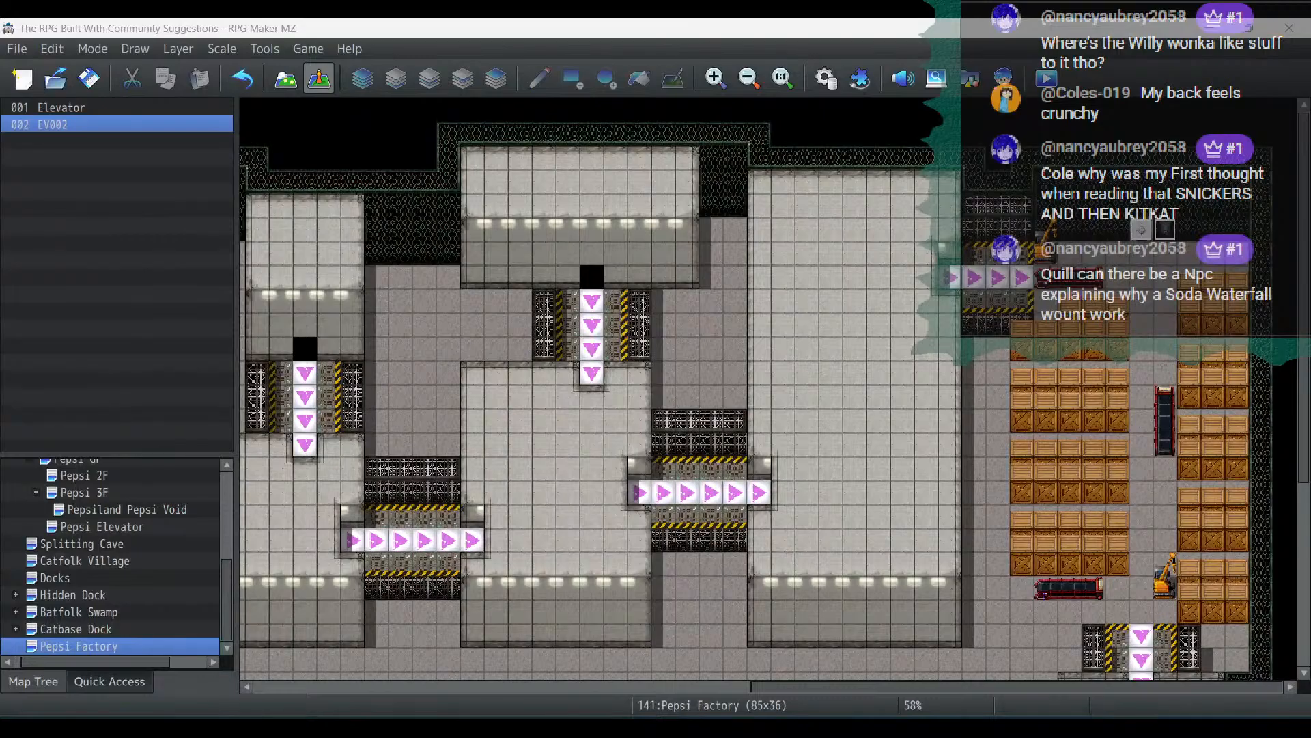
{"action": "left_click", "coordinate": [1301, 27]}
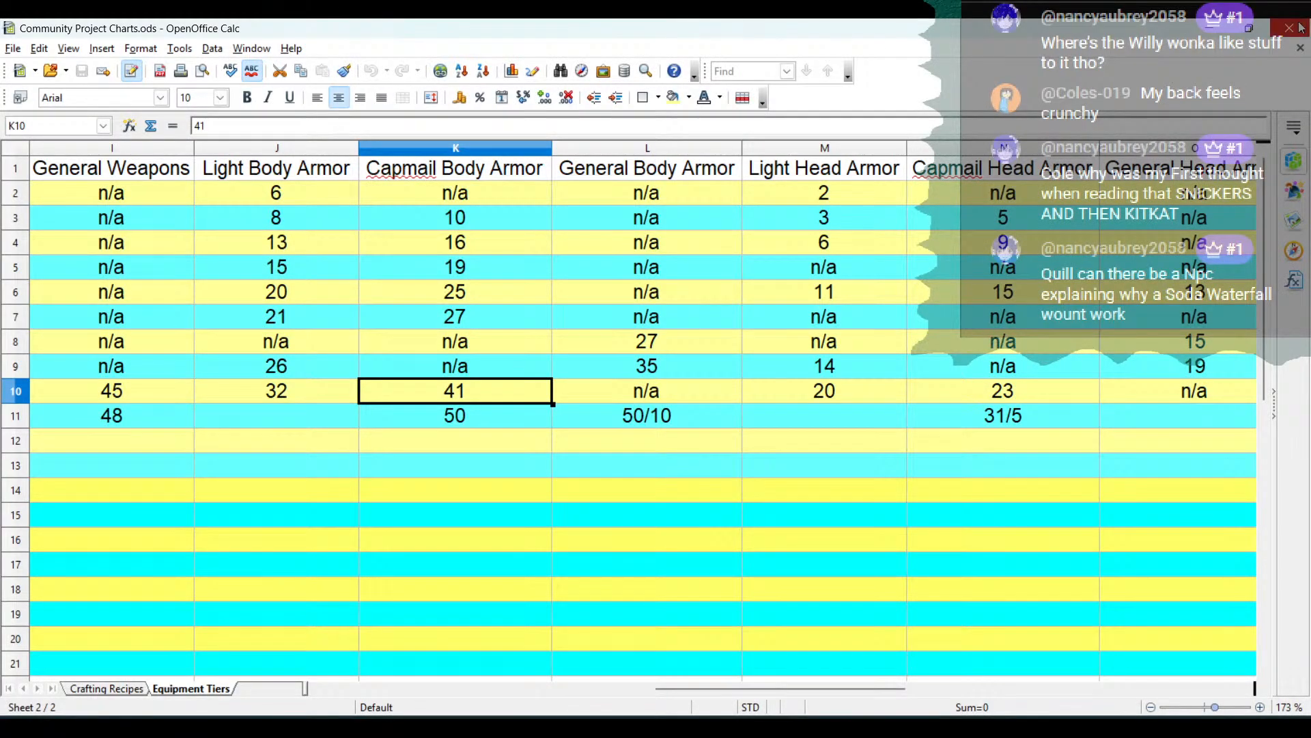
{"action": "left_click", "coordinate": [1301, 27]}
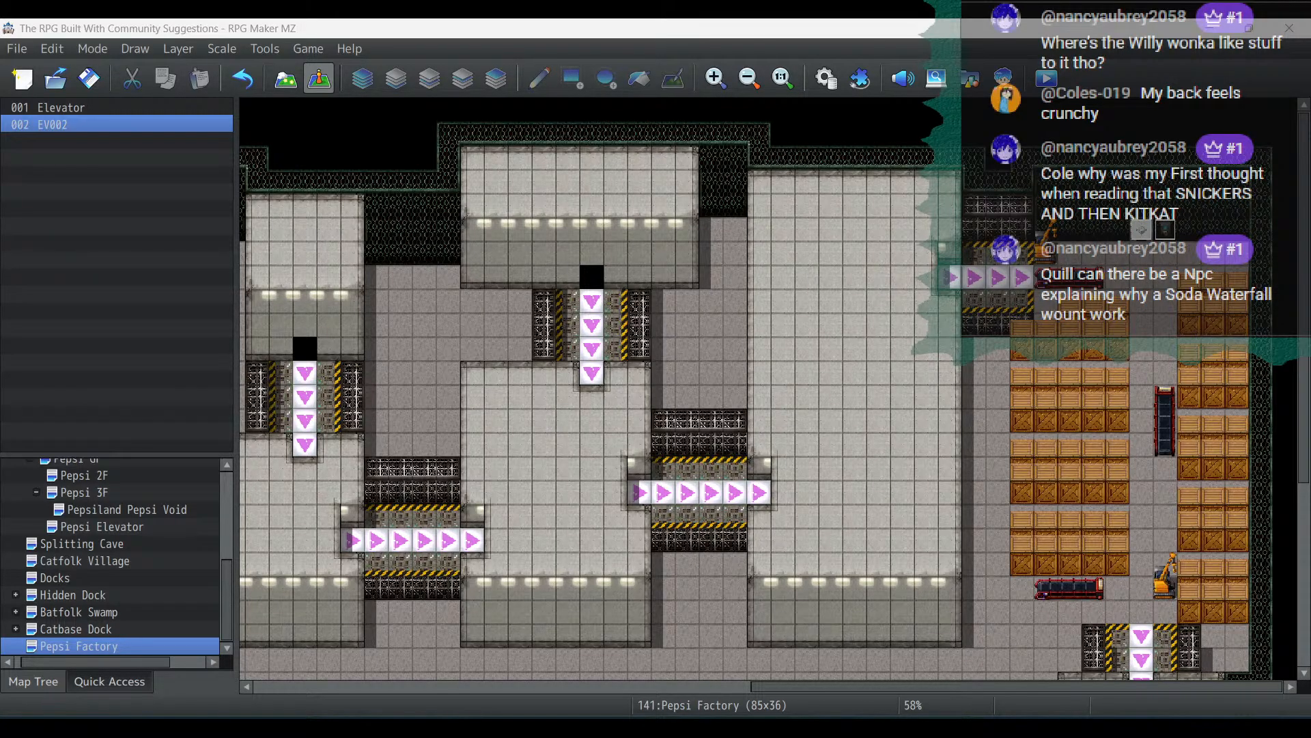
Switch to the stream project notes in Notepad, enlarge the text to 180%, and clear the old entries under "Next Stream:"
{"action": "key", "text": "alt+Tab"}
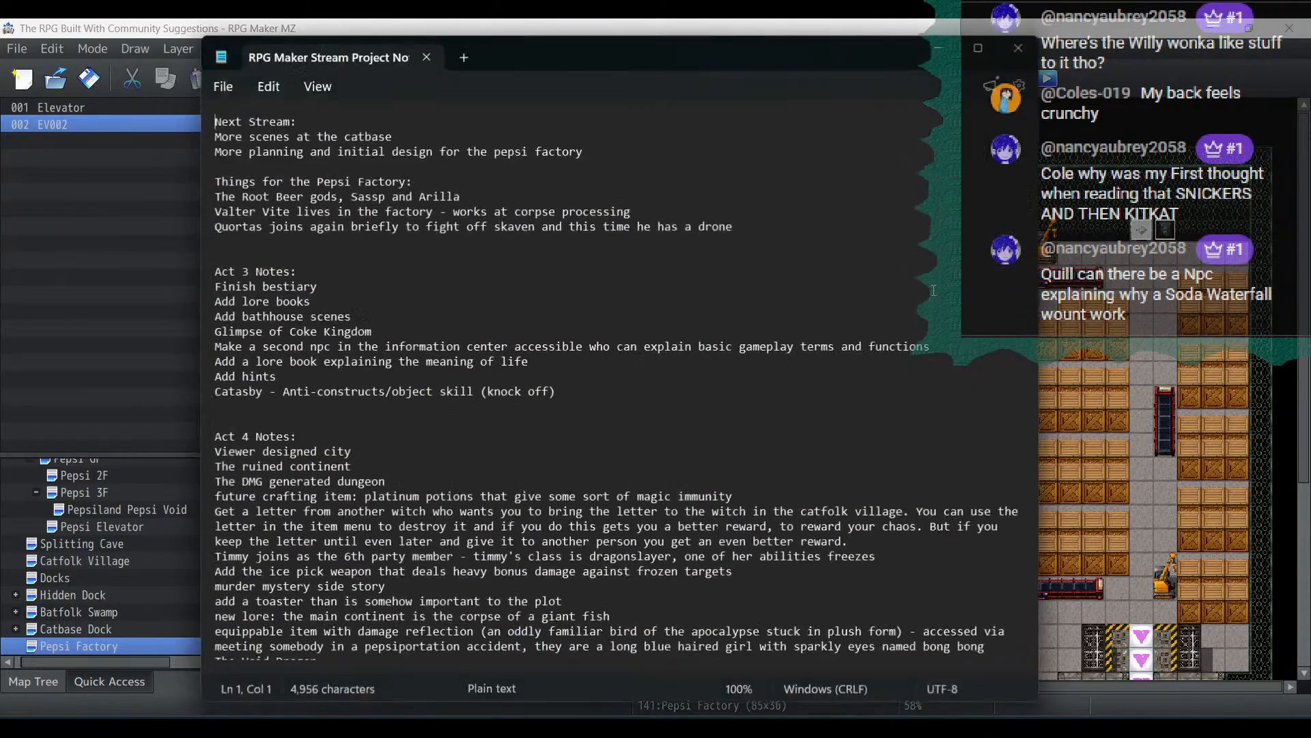
{"action": "left_click", "coordinate": [502, 195]}
{"action": "scroll", "coordinate": [502, 195], "scroll_direction": "up", "scroll_amount": 8, "text": "ctrl"}
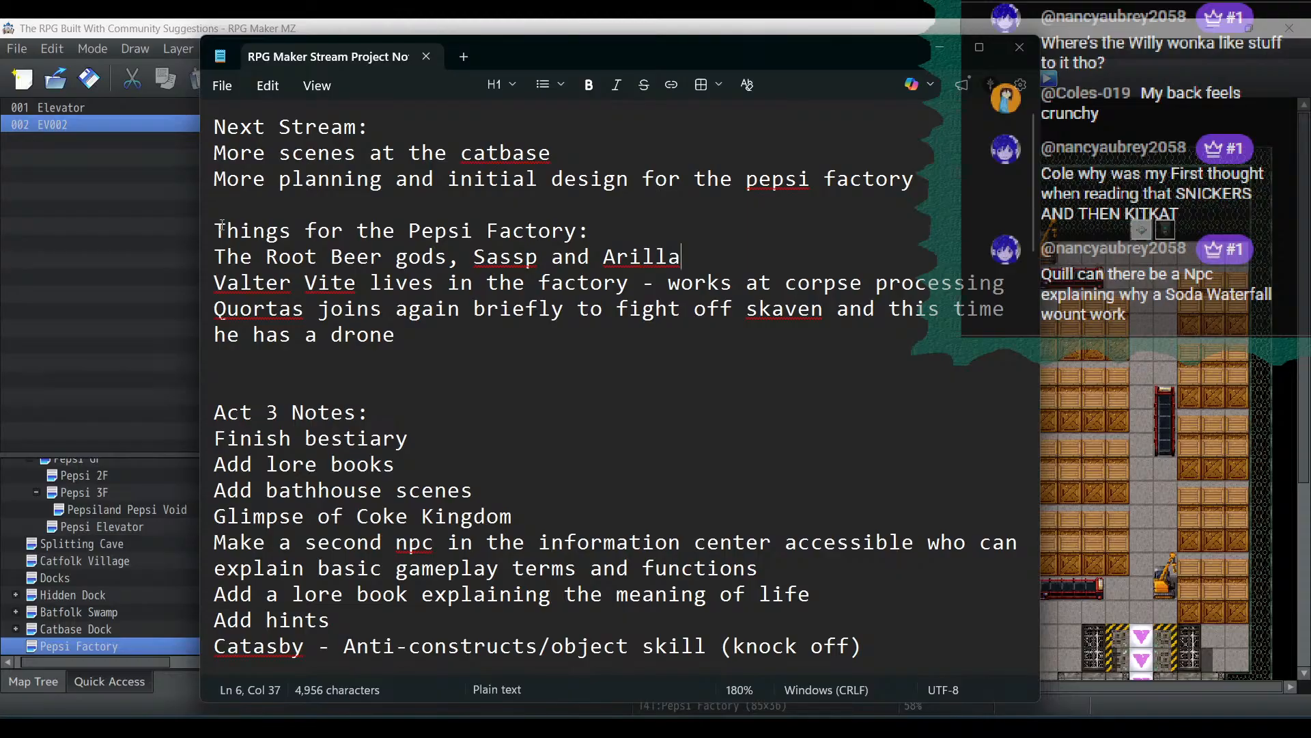
{"action": "left_click_drag", "start_coordinate": [218, 231], "coordinate": [182, 147]}
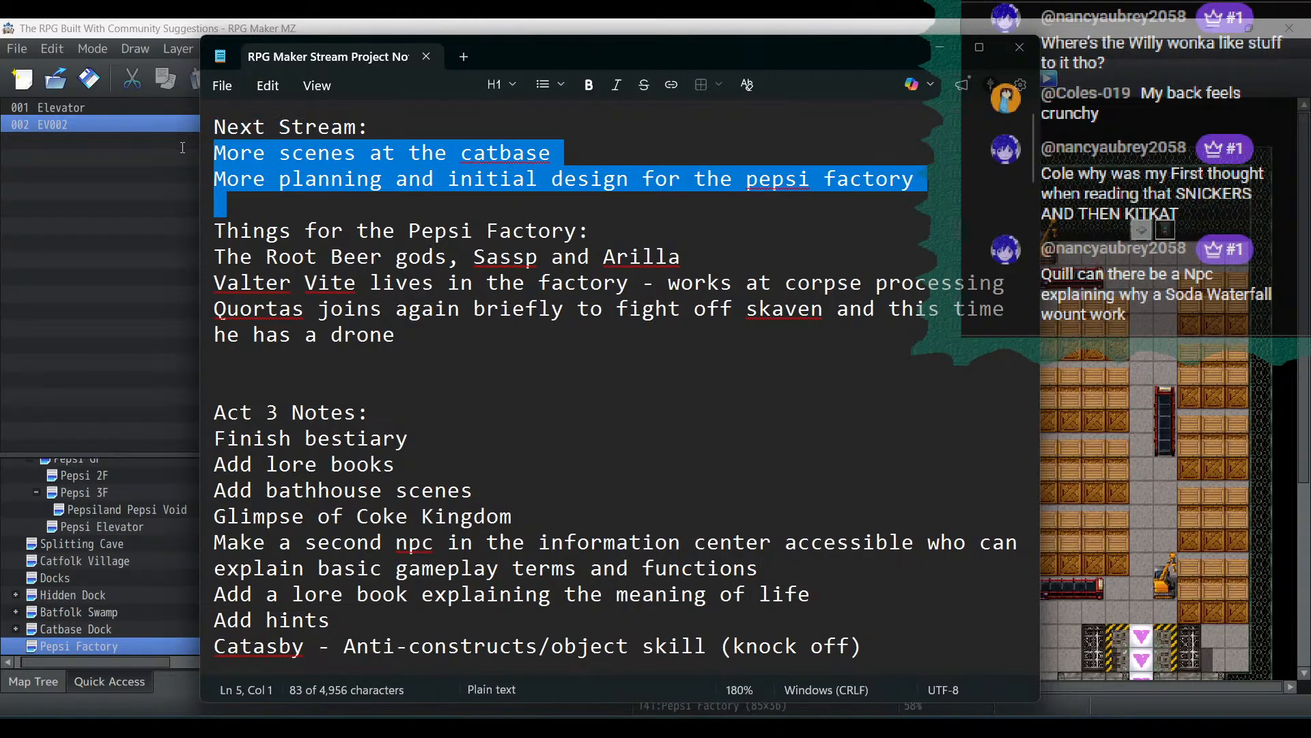
{"action": "key", "text": "BackSpace"}
{"action": "key", "text": "Return"}
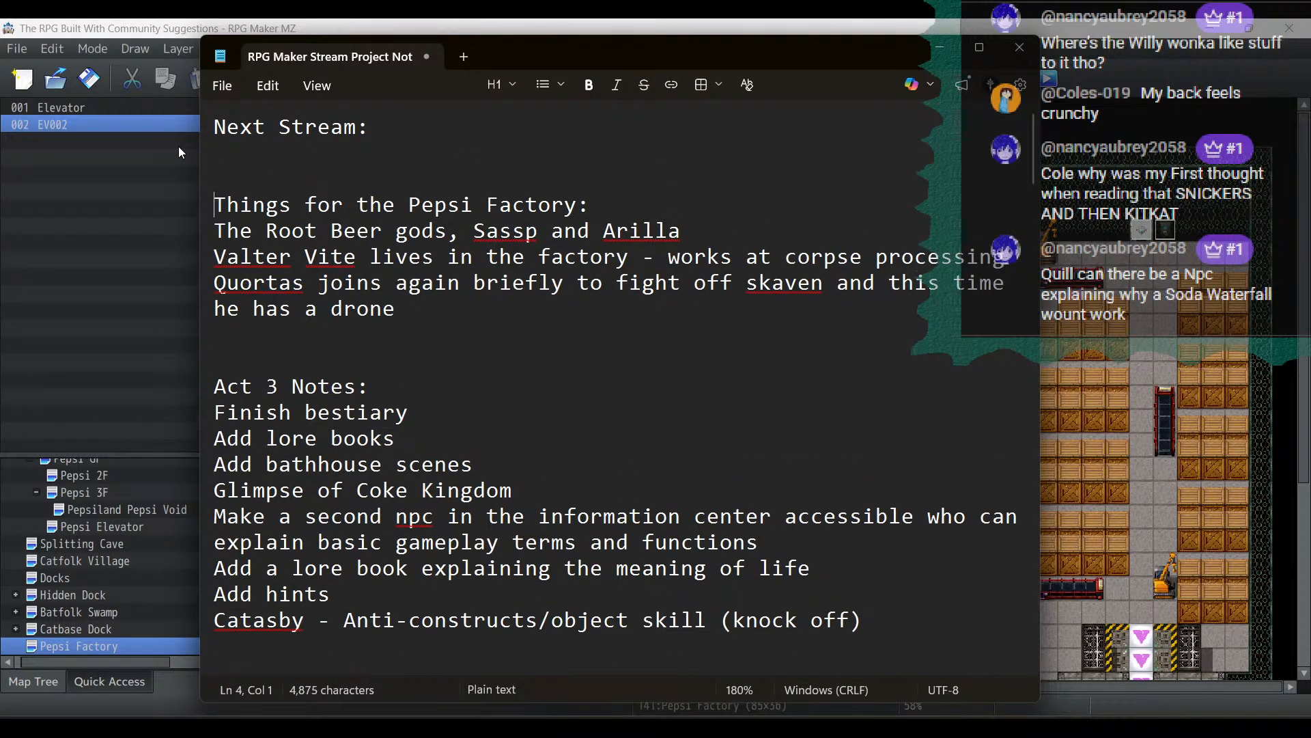
Add the entry "Begin work on interior factory modules" under the "Next Stream:" heading
{"action": "left_click", "coordinate": [451, 114]}
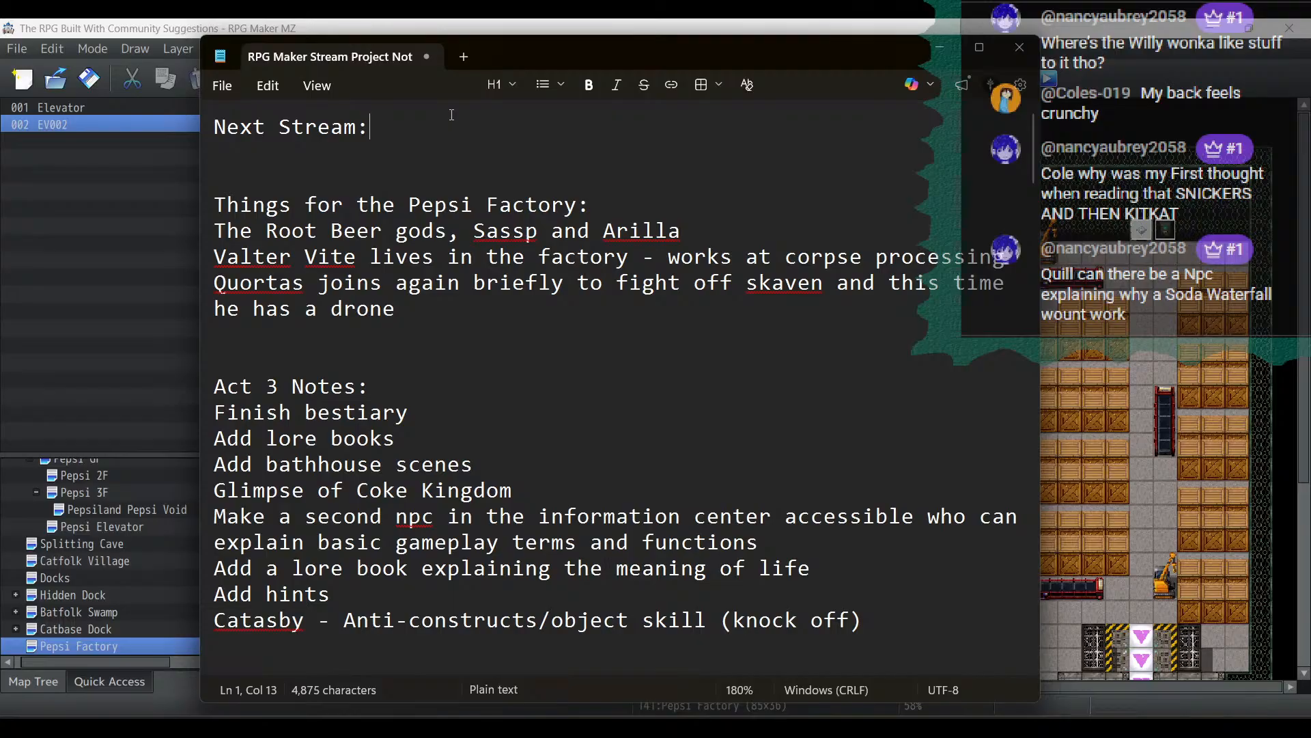
{"action": "key", "text": "Return"}
{"action": "type", "text": "Begin w"}
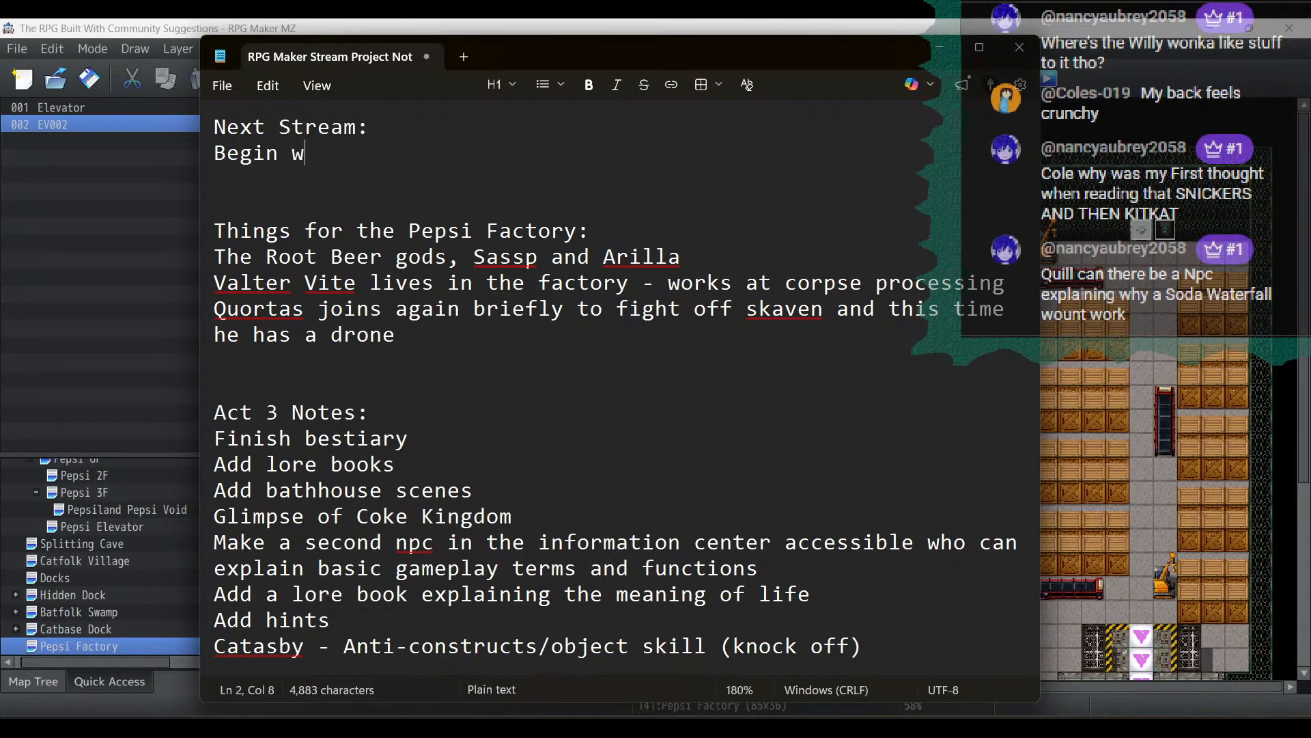
{"action": "type", "text": "ork on in"}
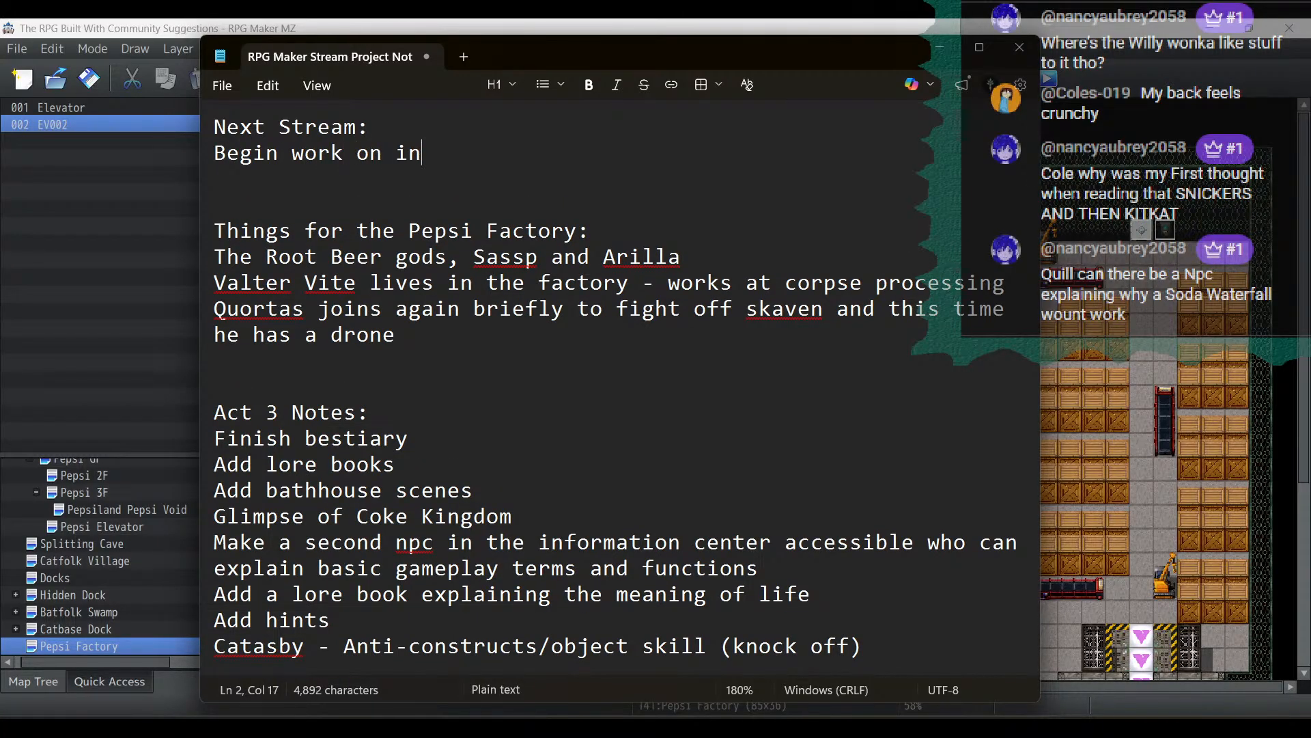
{"action": "type", "text": "ter"}
{"action": "key", "text": "BackSpace"}
{"action": "type", "text": "erior fac"}
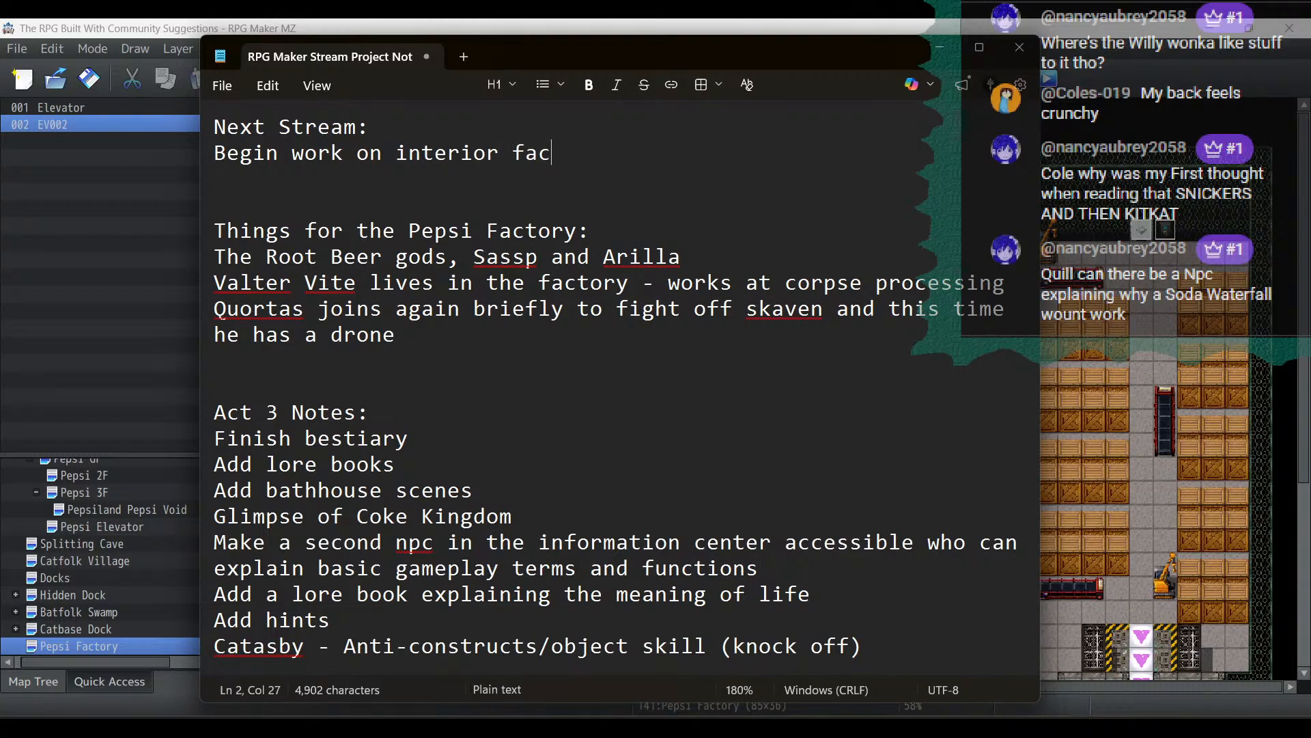
{"action": "type", "text": "tory mod"}
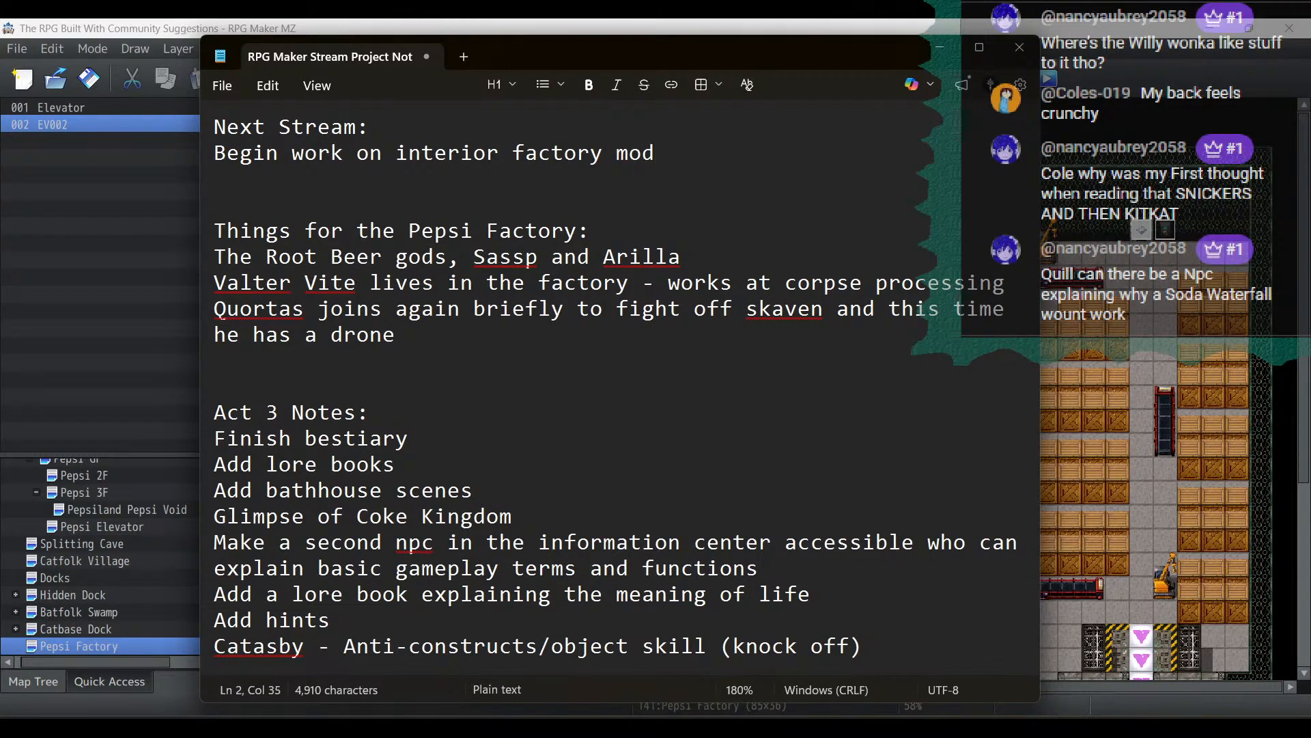
{"action": "type", "text": "ules"}
{"action": "key", "text": "Return"}
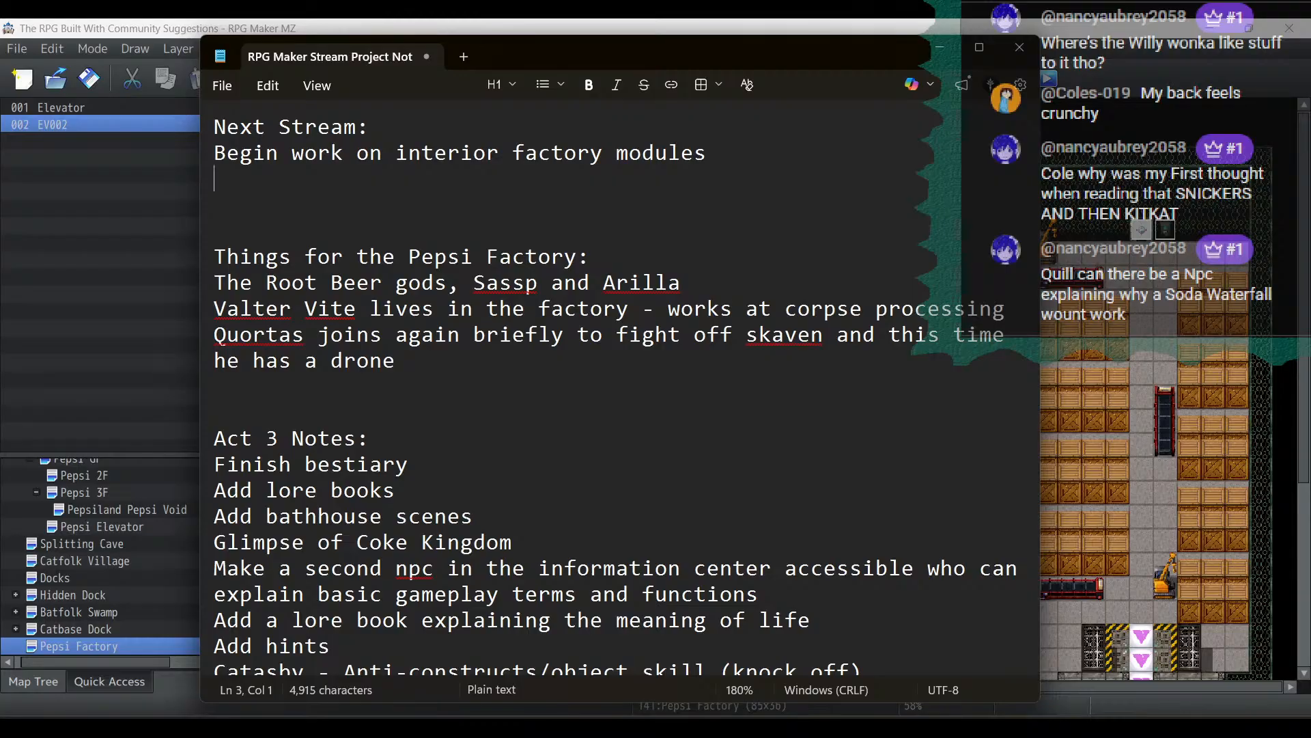
Insert the entry "Begin routing the factory dungeon" directly below the "Next Stream:" heading, above the interior modules entry
{"action": "left_click", "coordinate": [417, 119]}
{"action": "key", "text": "Return"}
{"action": "type", "text": "Begin"}
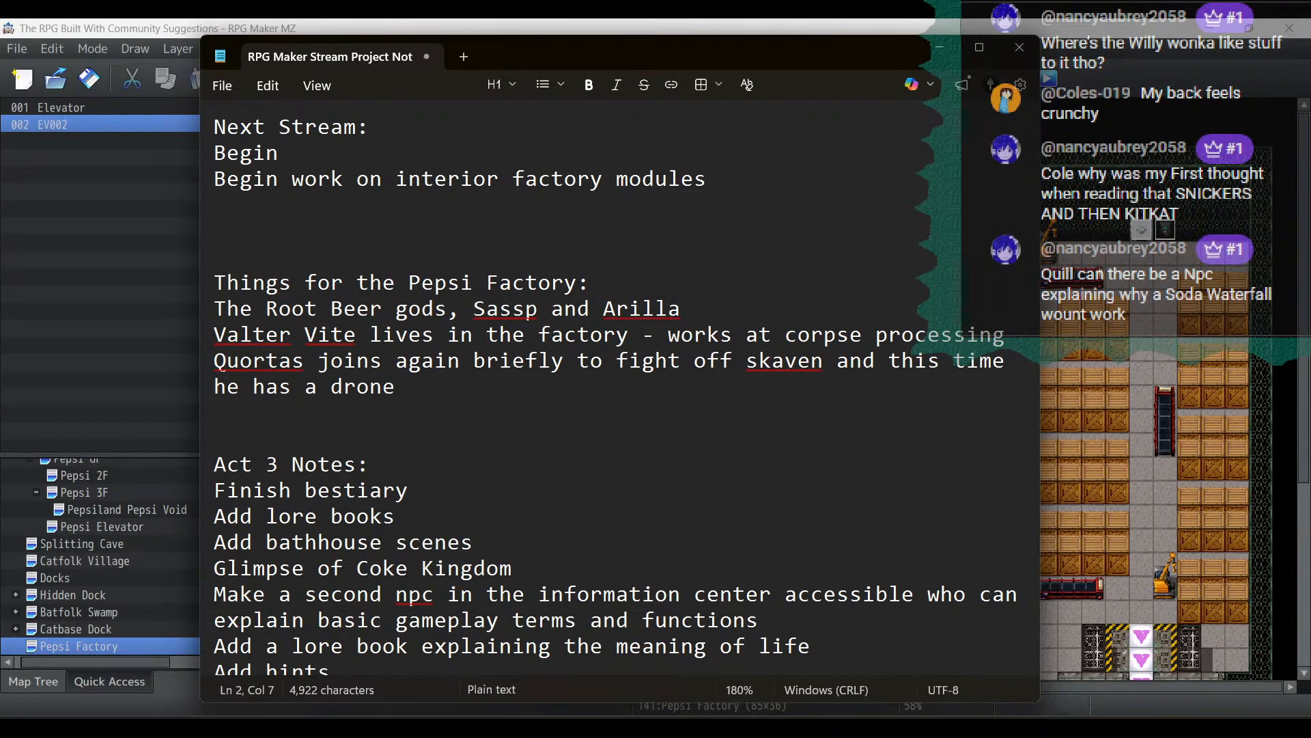
{"action": "type", "text": "routing the"}
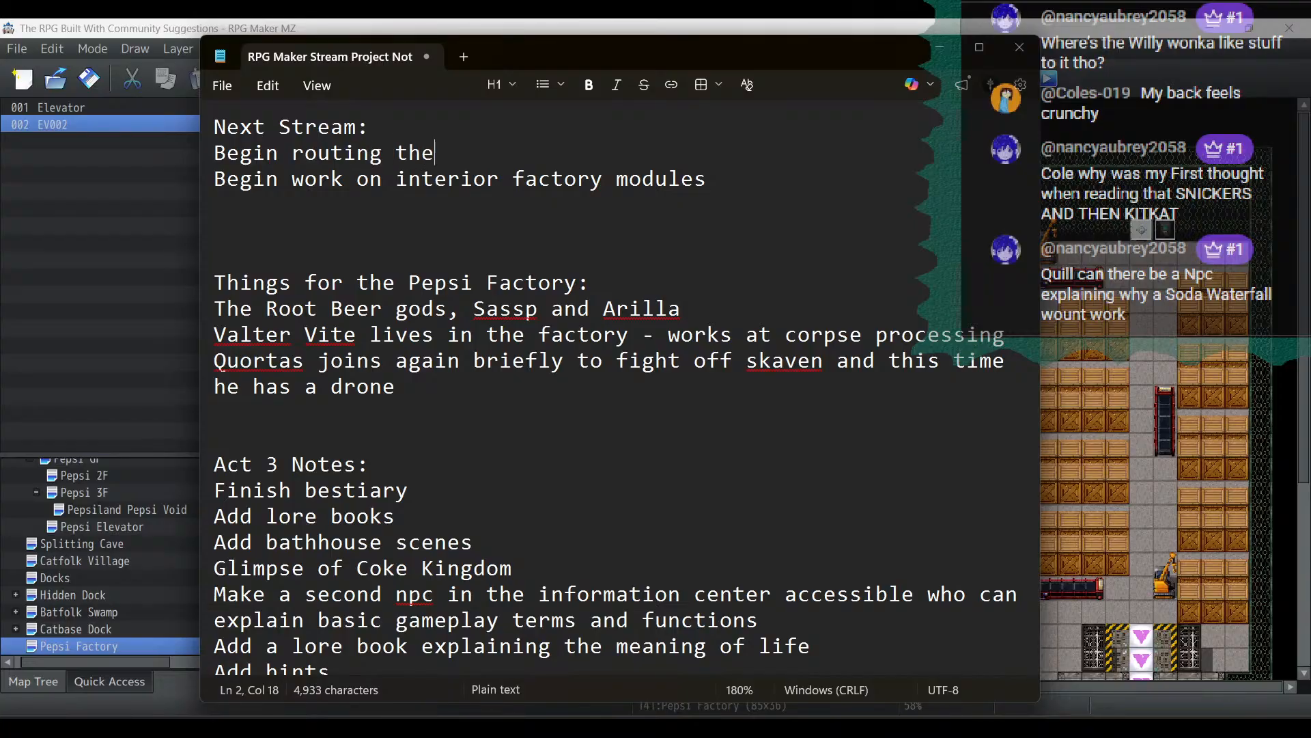
{"action": "type", "text": " factory dungeon"}
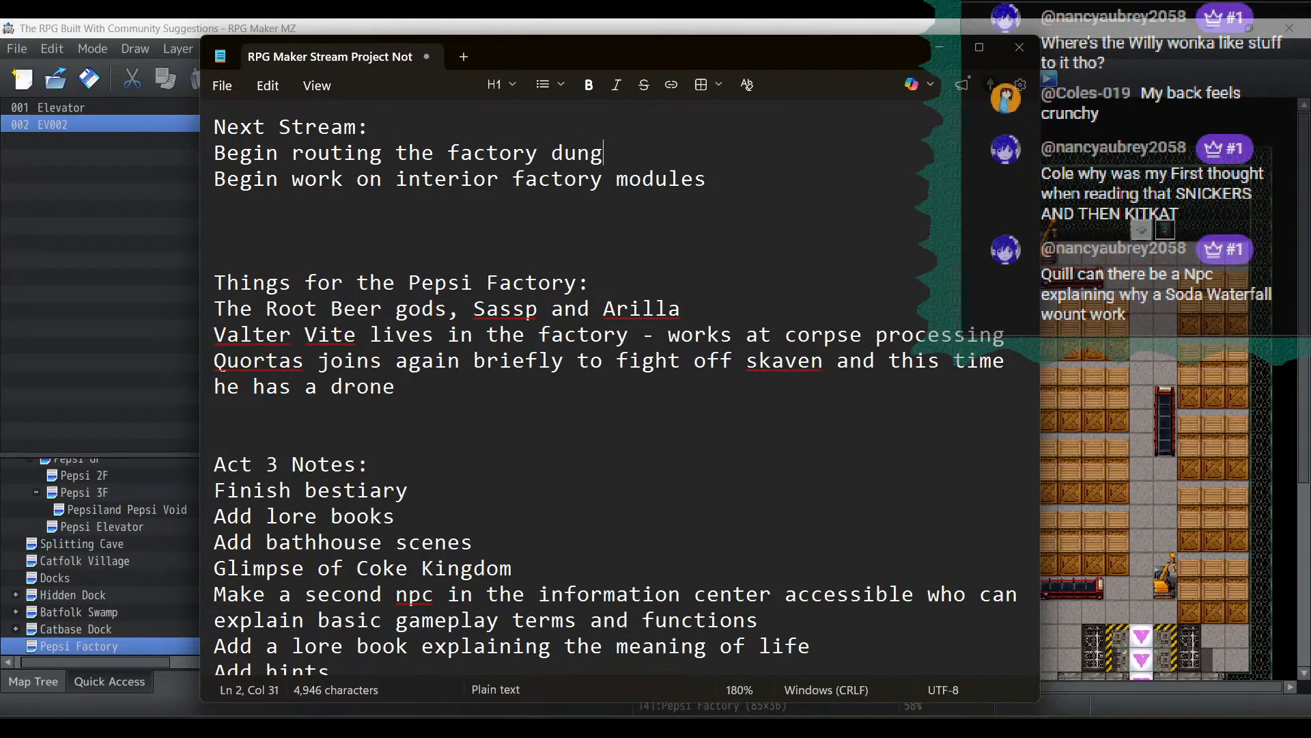
Add the entry "Make the sprites for Valter Vite and dead drones" below the interior factory modules entry
{"action": "left_click", "coordinate": [525, 178]}
{"action": "left_click", "coordinate": [718, 173]}
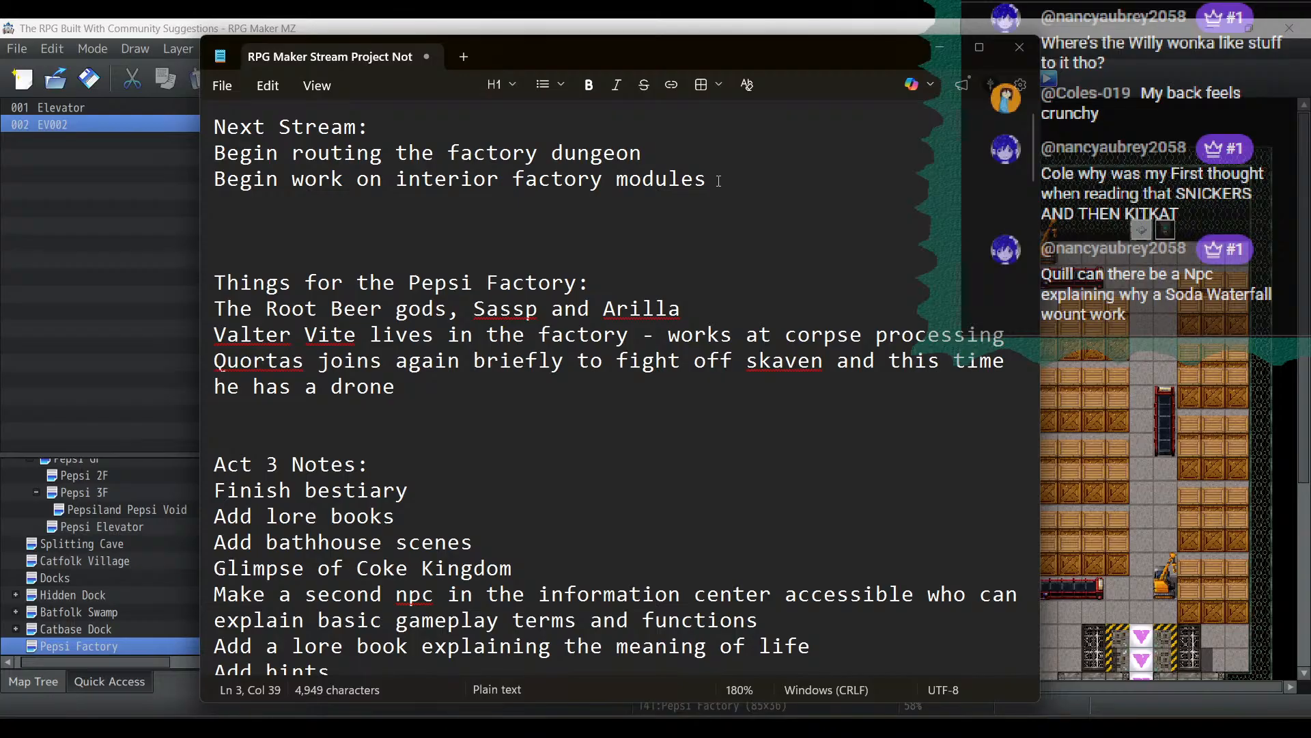
{"action": "key", "text": "Return"}
{"action": "type", "text": "Make t"}
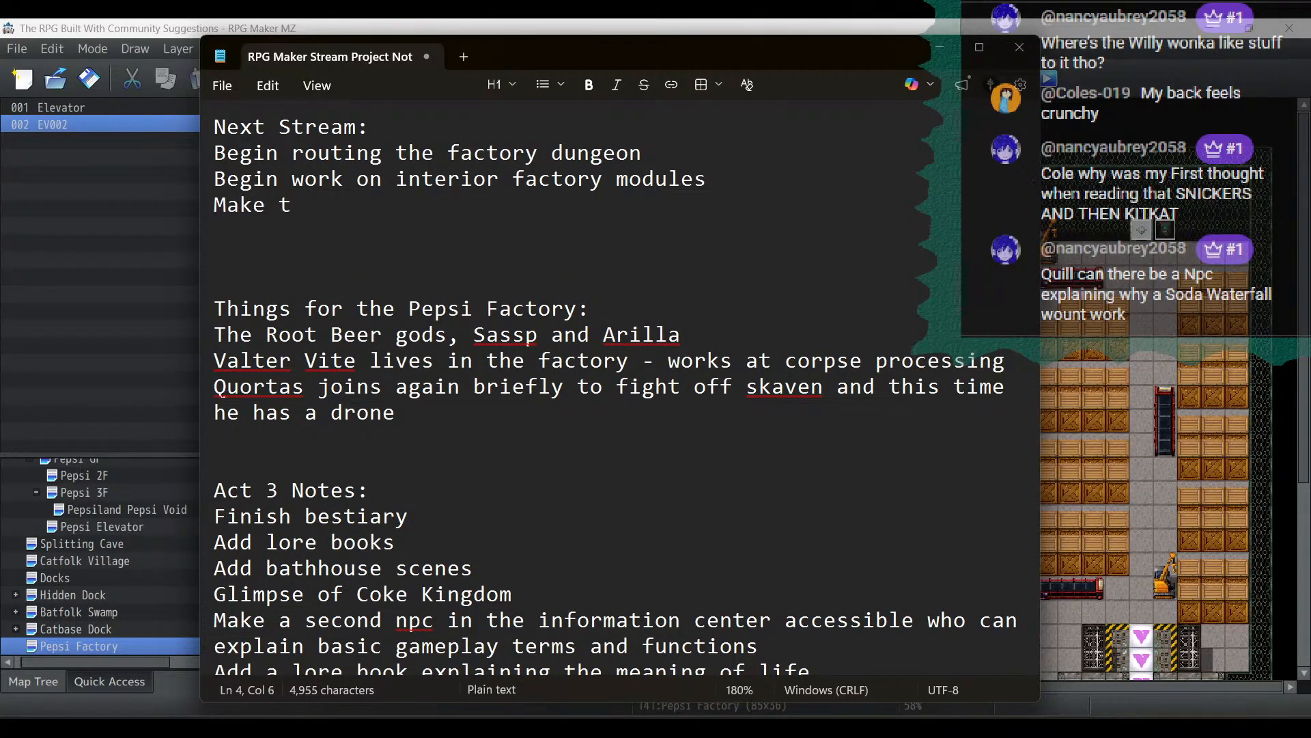
{"action": "type", "text": "he sprite for "}
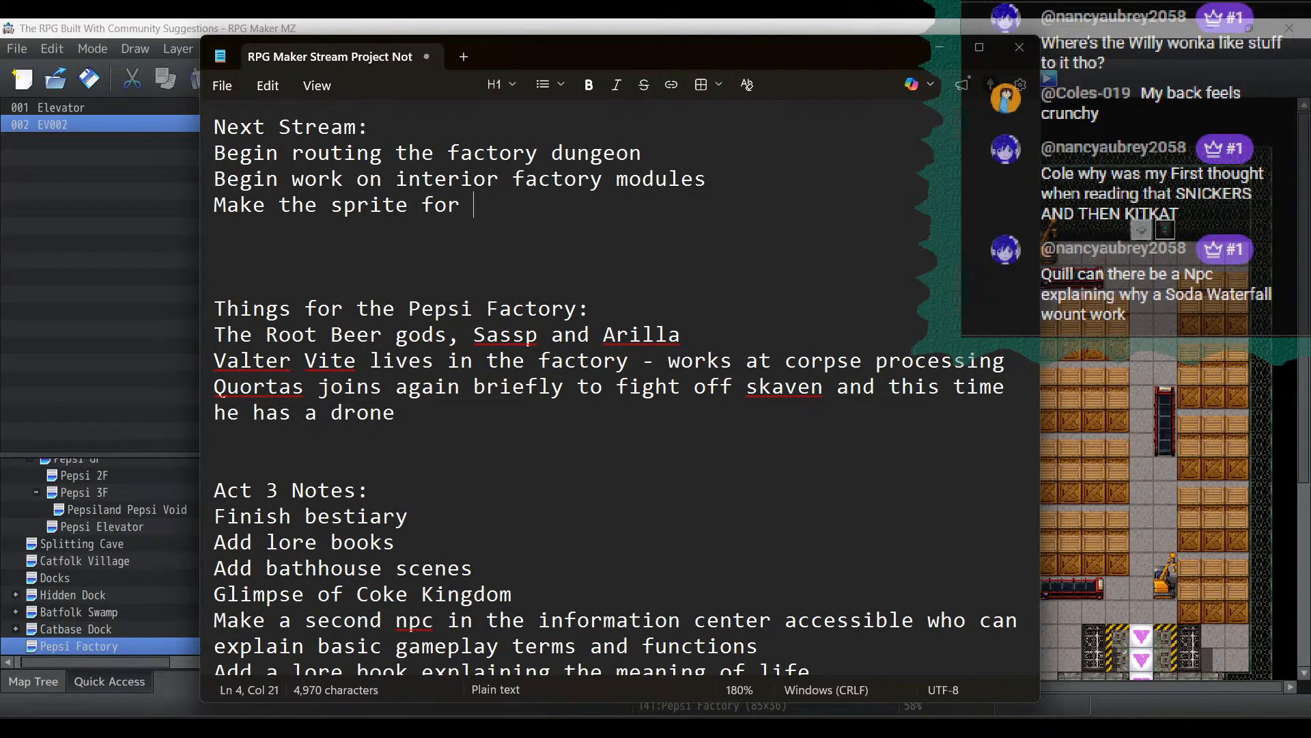
{"action": "type", "text": "Valter Vite"}
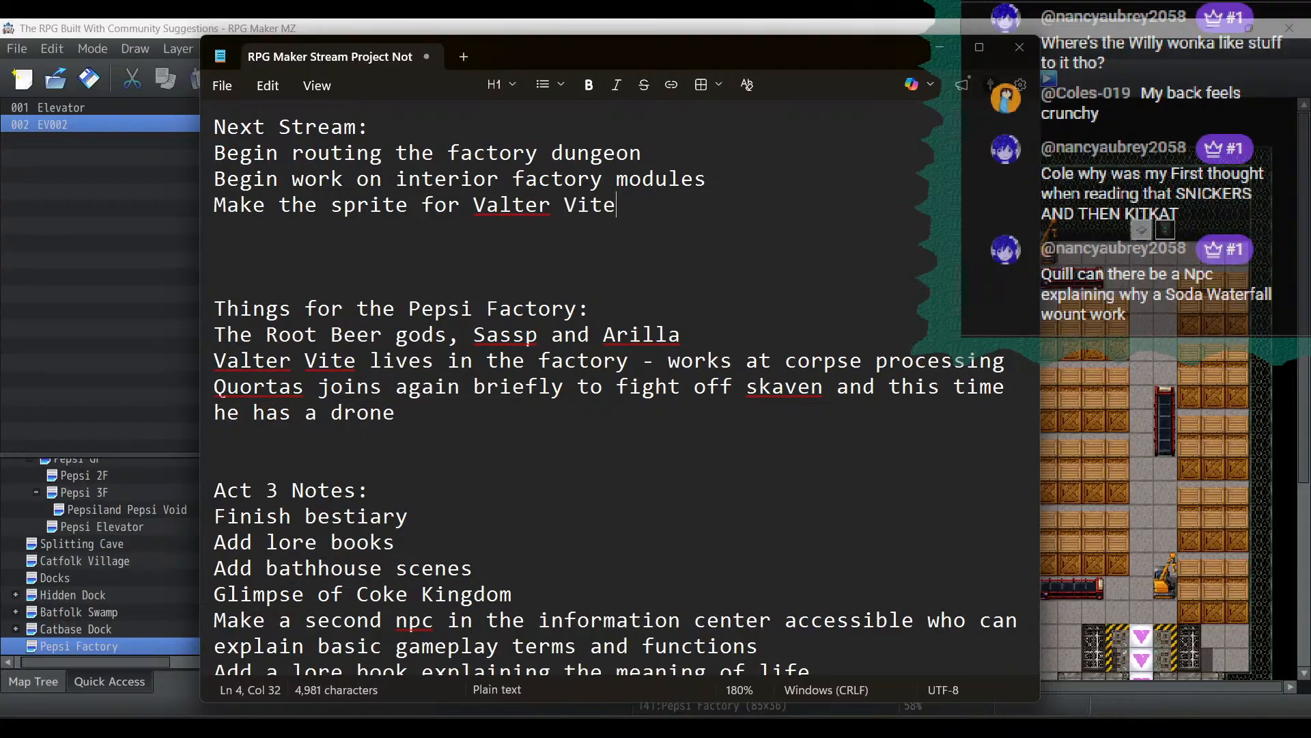
{"action": "type", "text": " and "}
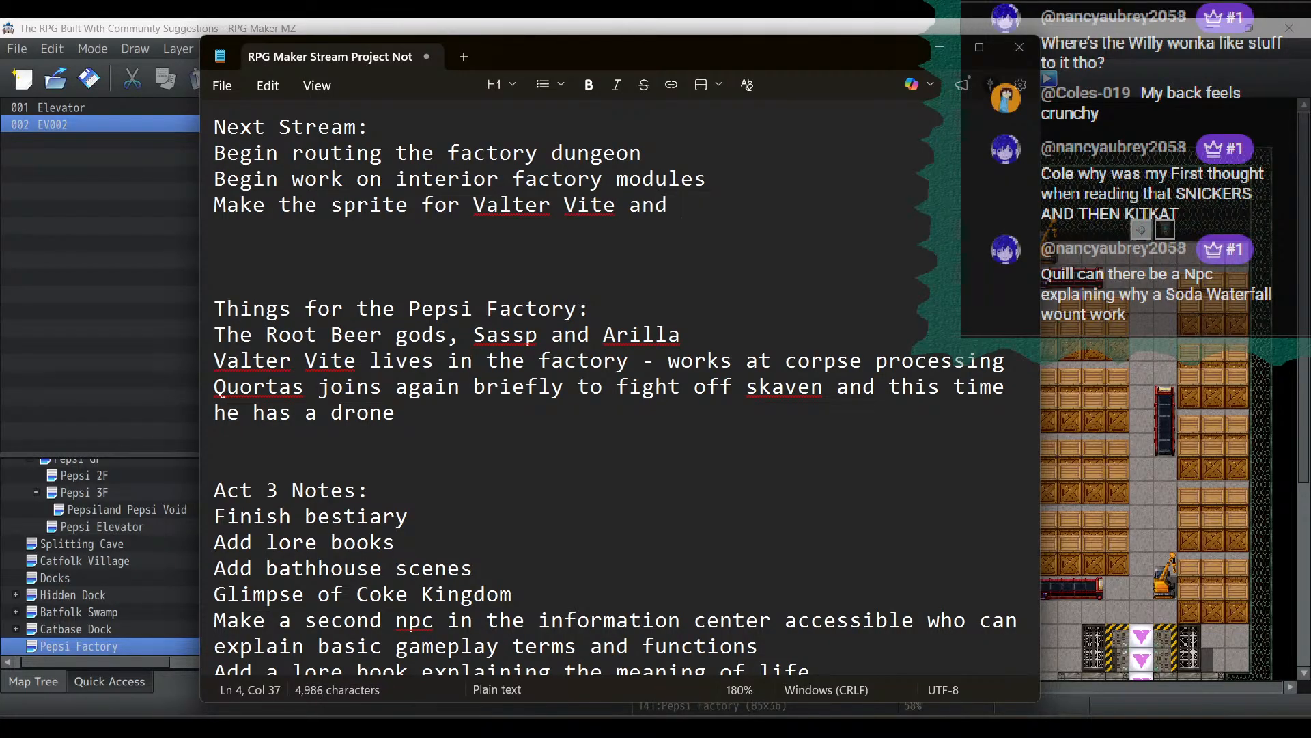
{"action": "type", "text": "dead drones"}
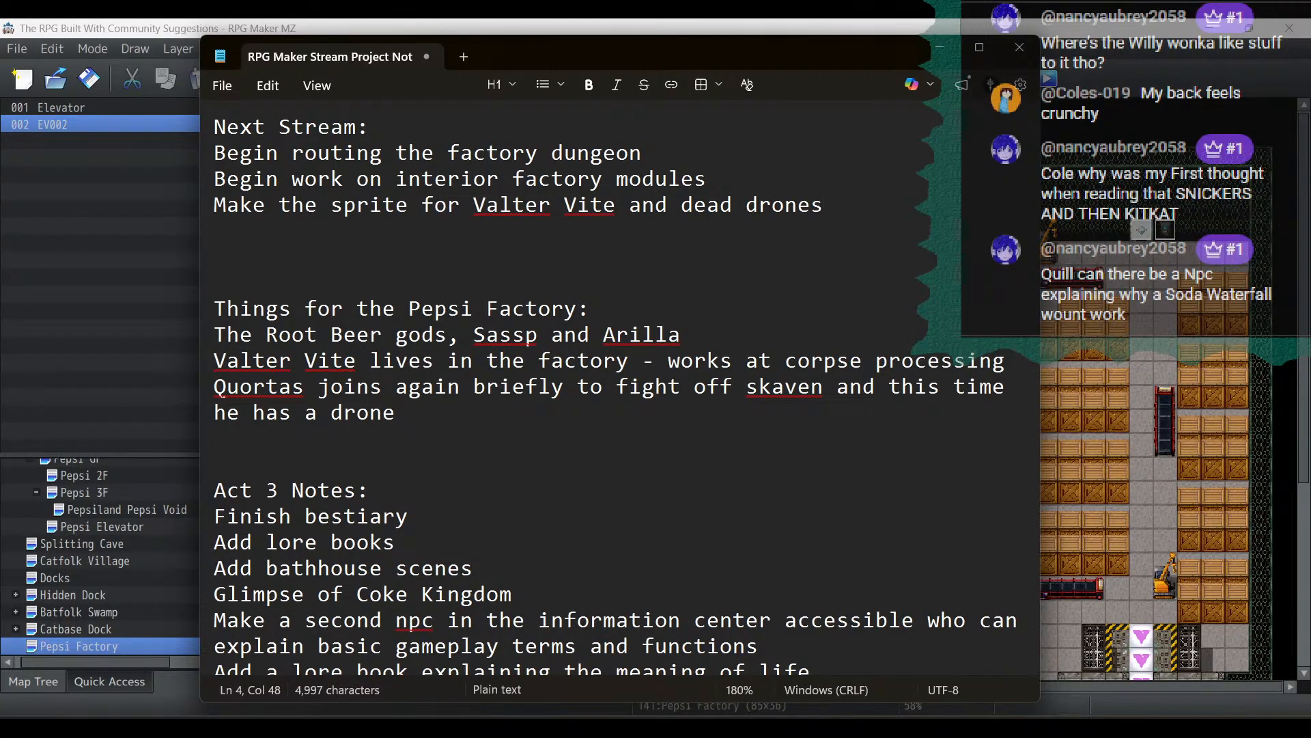
{"action": "left_click", "coordinate": [408, 205]}
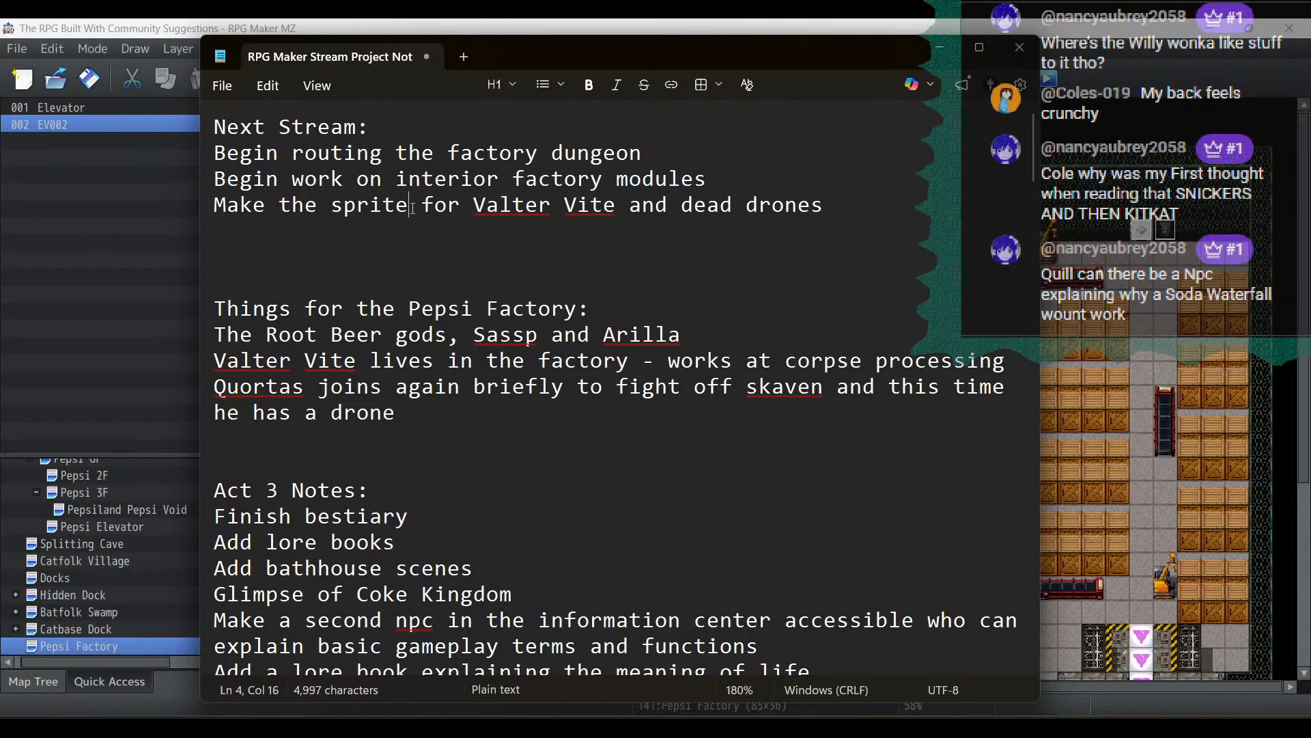
{"action": "type", "text": "s"}
{"action": "left_click", "coordinate": [694, 205]}
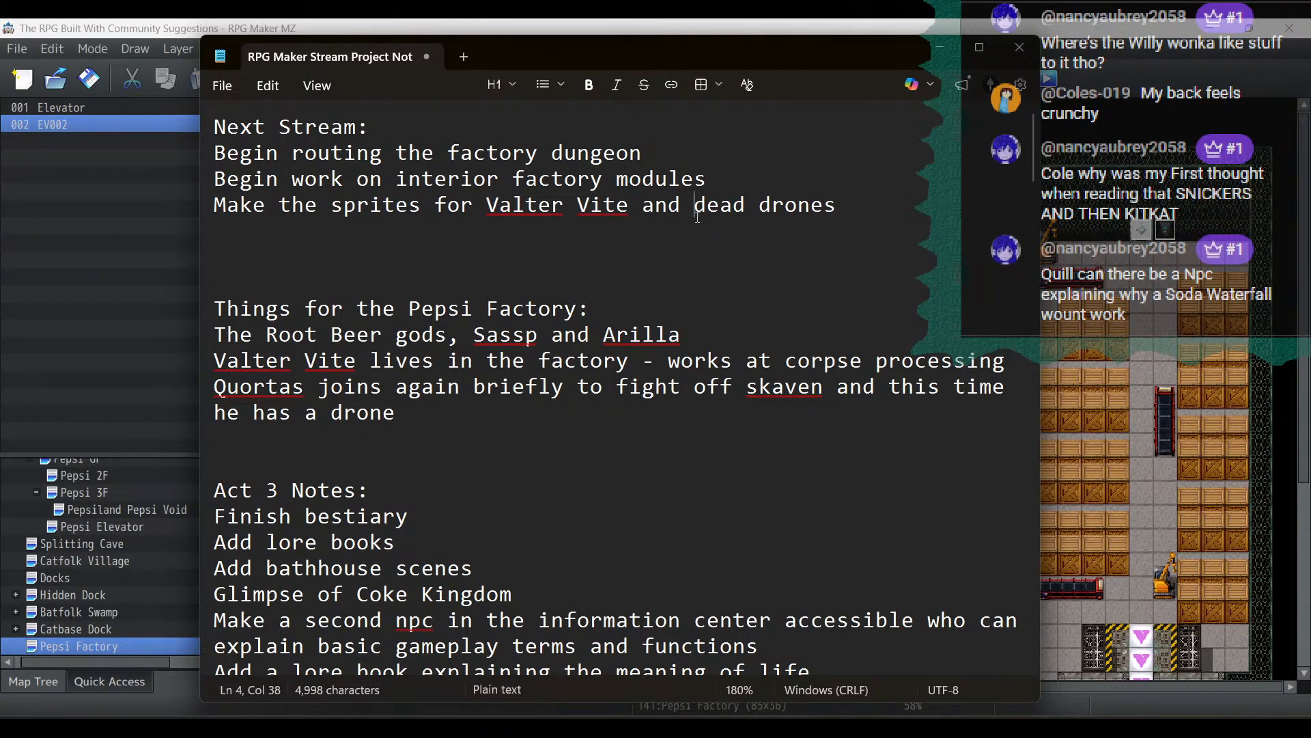
{"action": "key", "text": "BackSpace"}
{"action": "key", "text": "BackSpace"}
{"action": "key", "text": "BackSpace"}
{"action": "key", "text": "BackSpace"}
{"action": "key", "text": "BackSpace"}
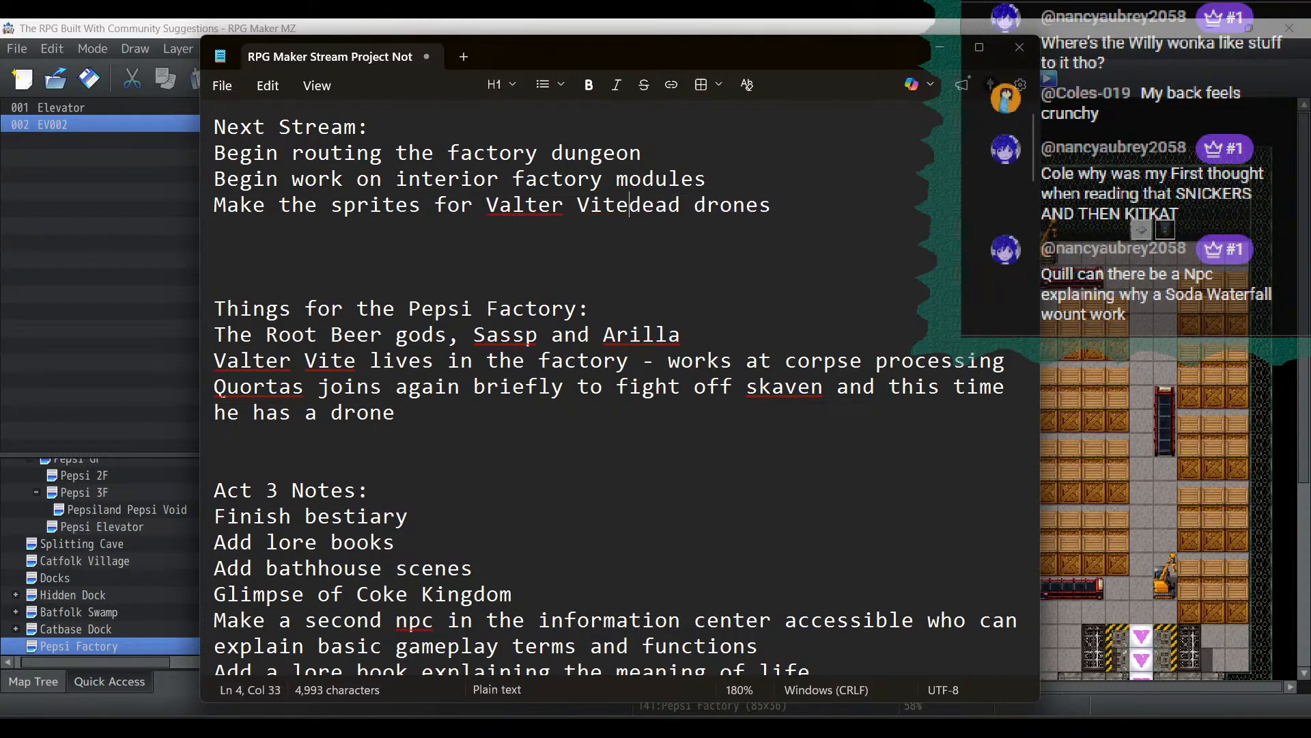
{"action": "type", "text": "and"}
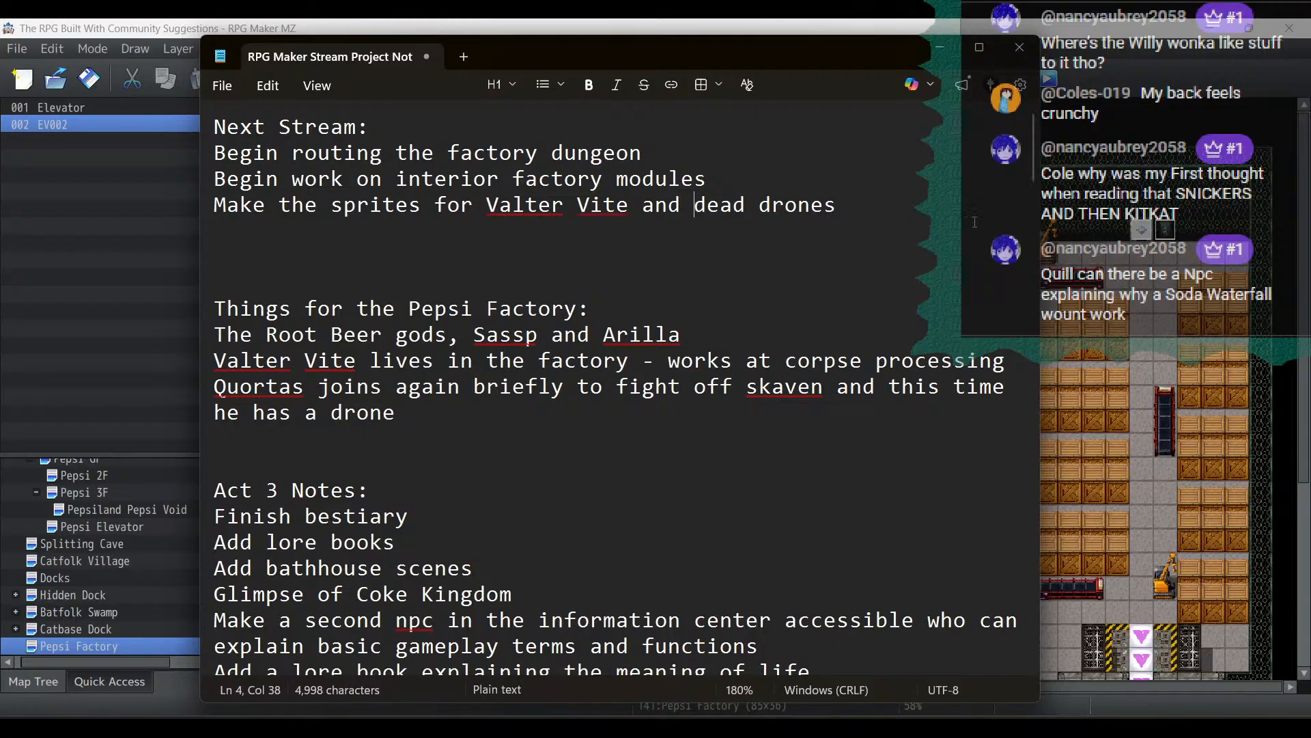
Add the entry "Create a small rest area in the factory with the magic cat there and a save point" below the sprites entry
{"action": "key", "text": "End"}
{"action": "key", "text": "Return"}
{"action": "type", "text": "Create"}
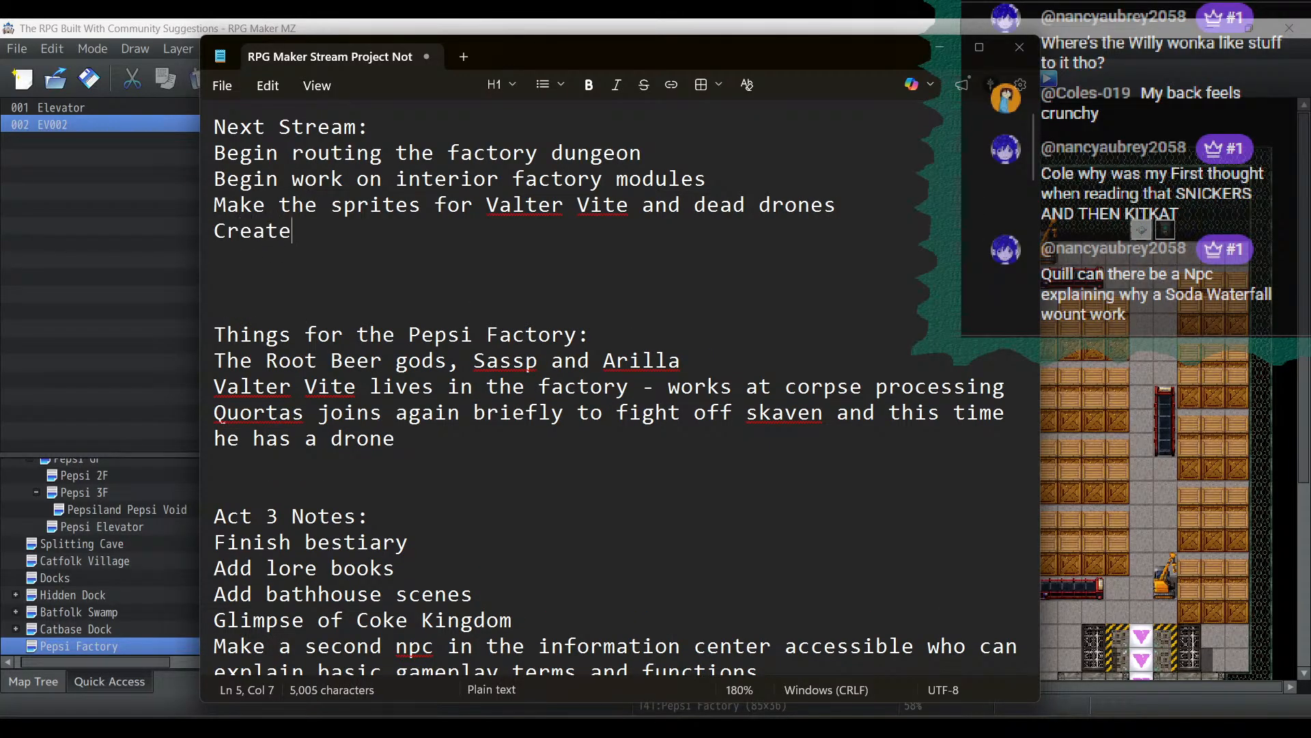
{"action": "type", "text": " a small res"}
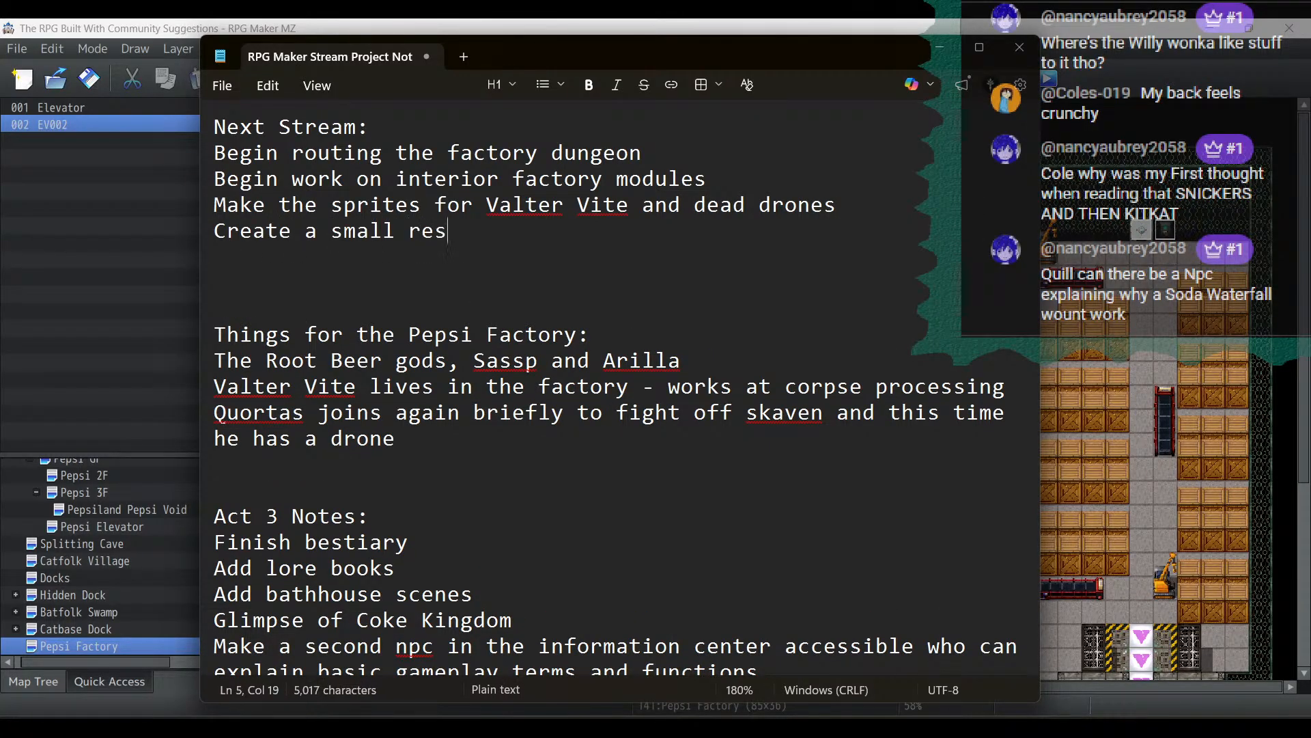
{"action": "type", "text": "t area in the fac"}
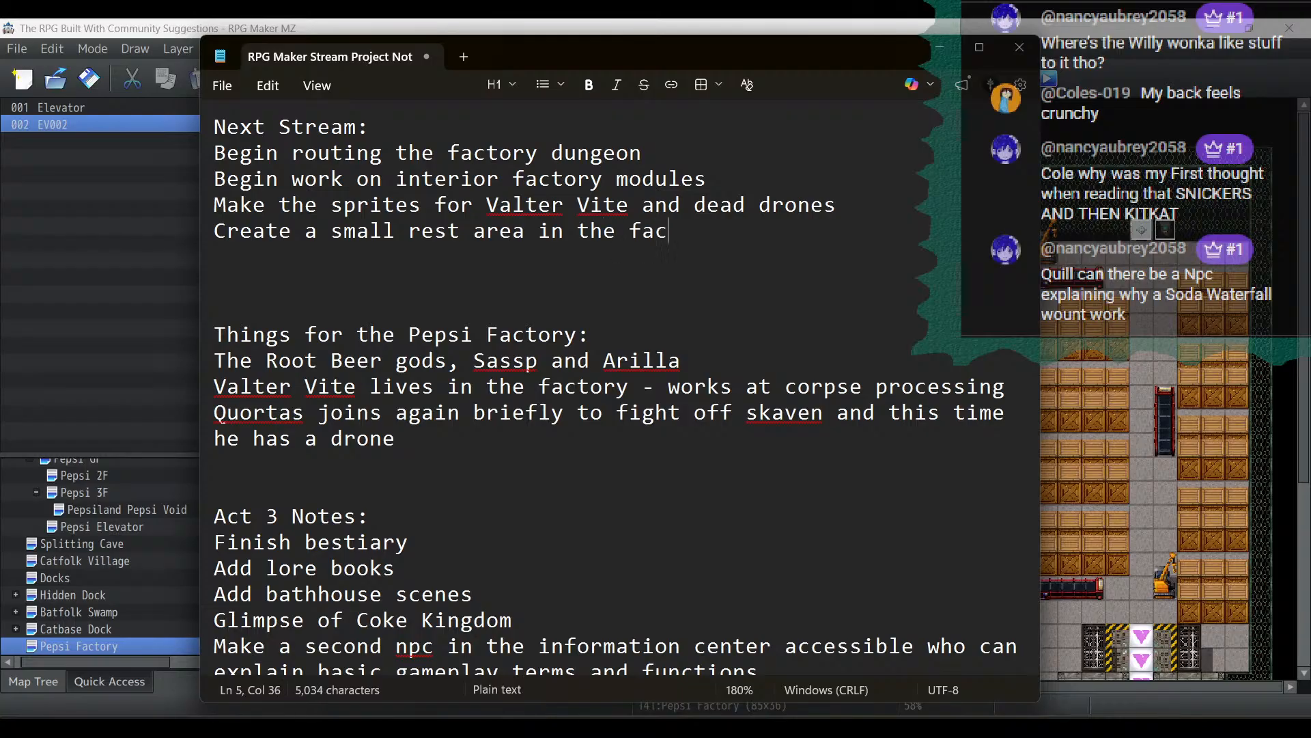
{"action": "type", "text": "tory with th"}
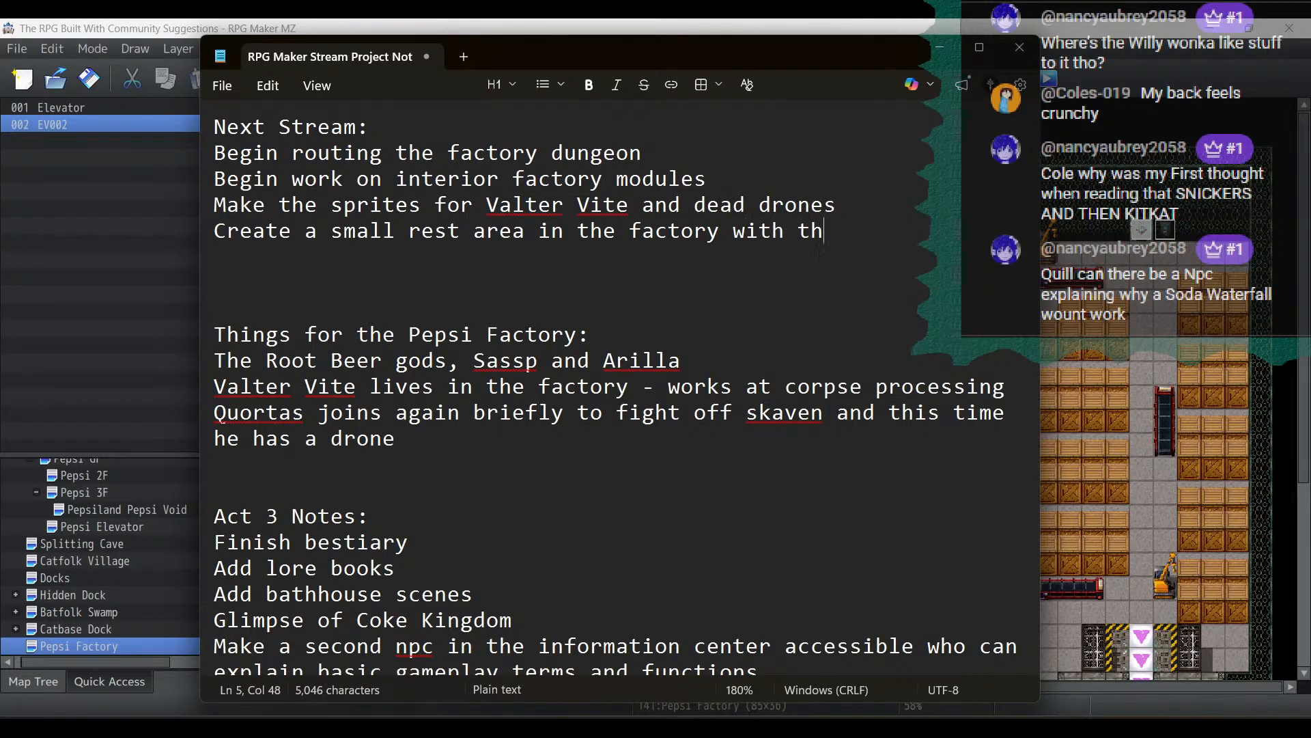
{"action": "type", "text": "e magic cat there "}
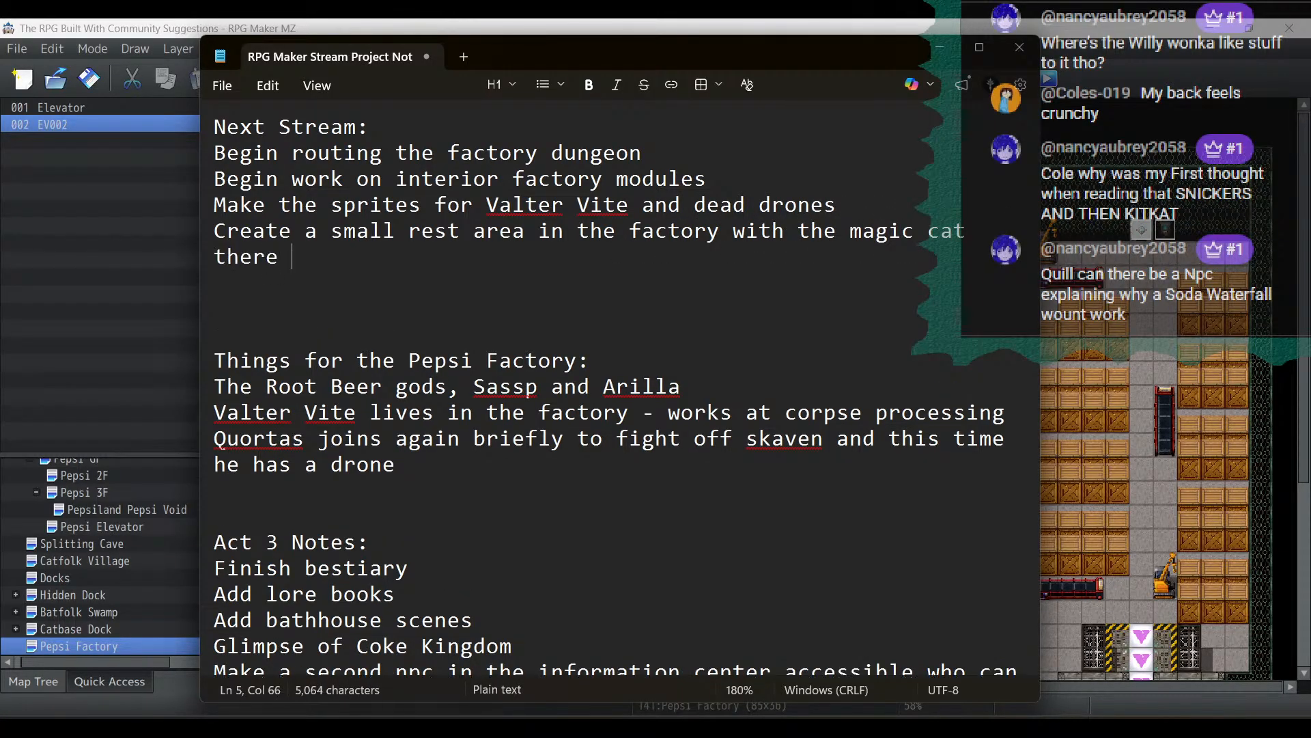
{"action": "type", "text": "and a save point"}
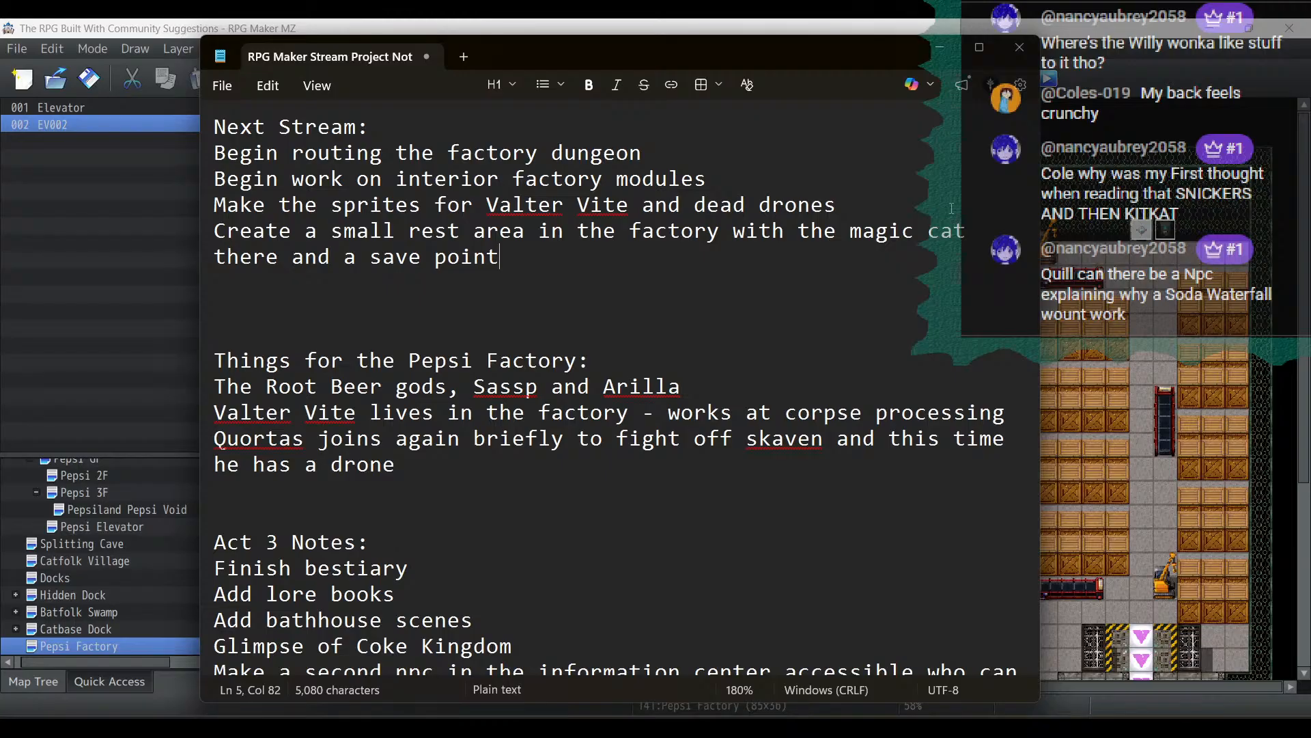
Review and save the stream notes, and close both the notes and the Pepsi Factory Guide.png image
{"action": "scroll", "coordinate": [684, 270], "scroll_direction": "down", "scroll_amount": 4}
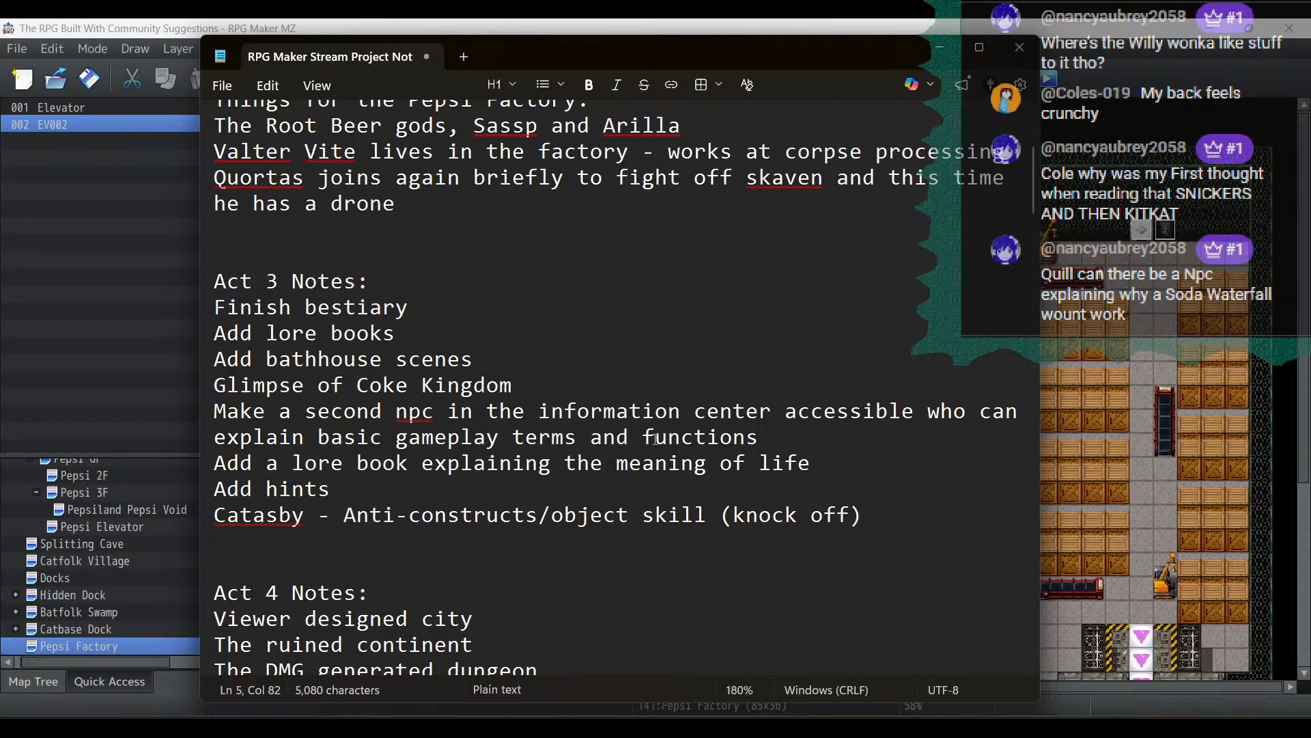
{"action": "scroll", "coordinate": [655, 438], "scroll_direction": "up", "scroll_amount": 4}
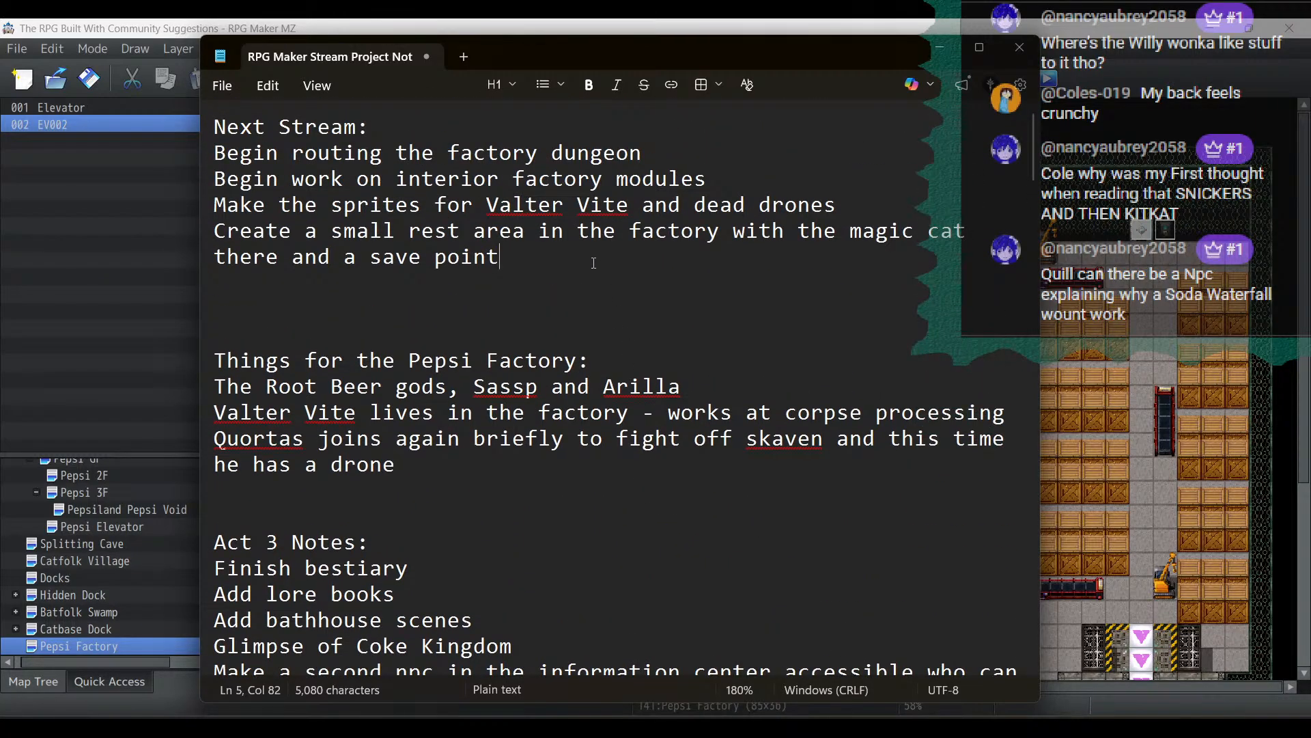
{"action": "left_click_drag", "start_coordinate": [594, 263], "coordinate": [59, 106]}
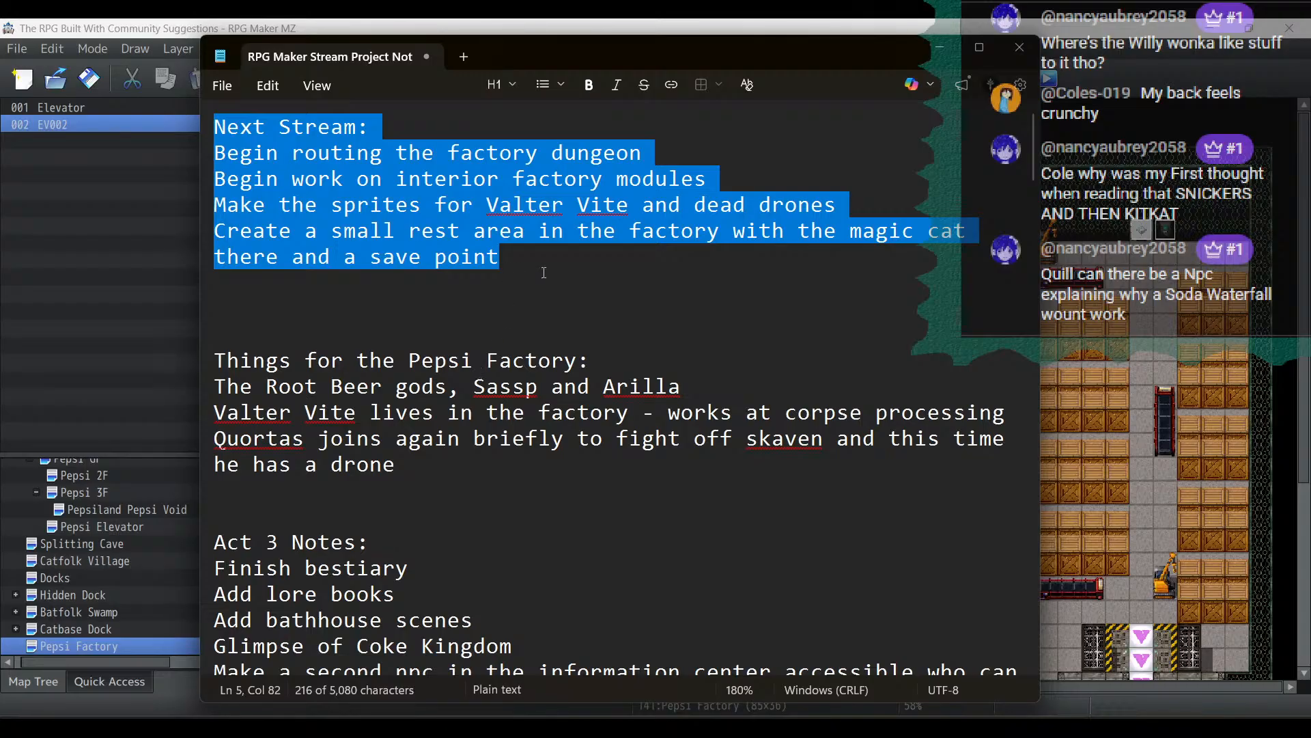
{"action": "left_click", "coordinate": [222, 85]}
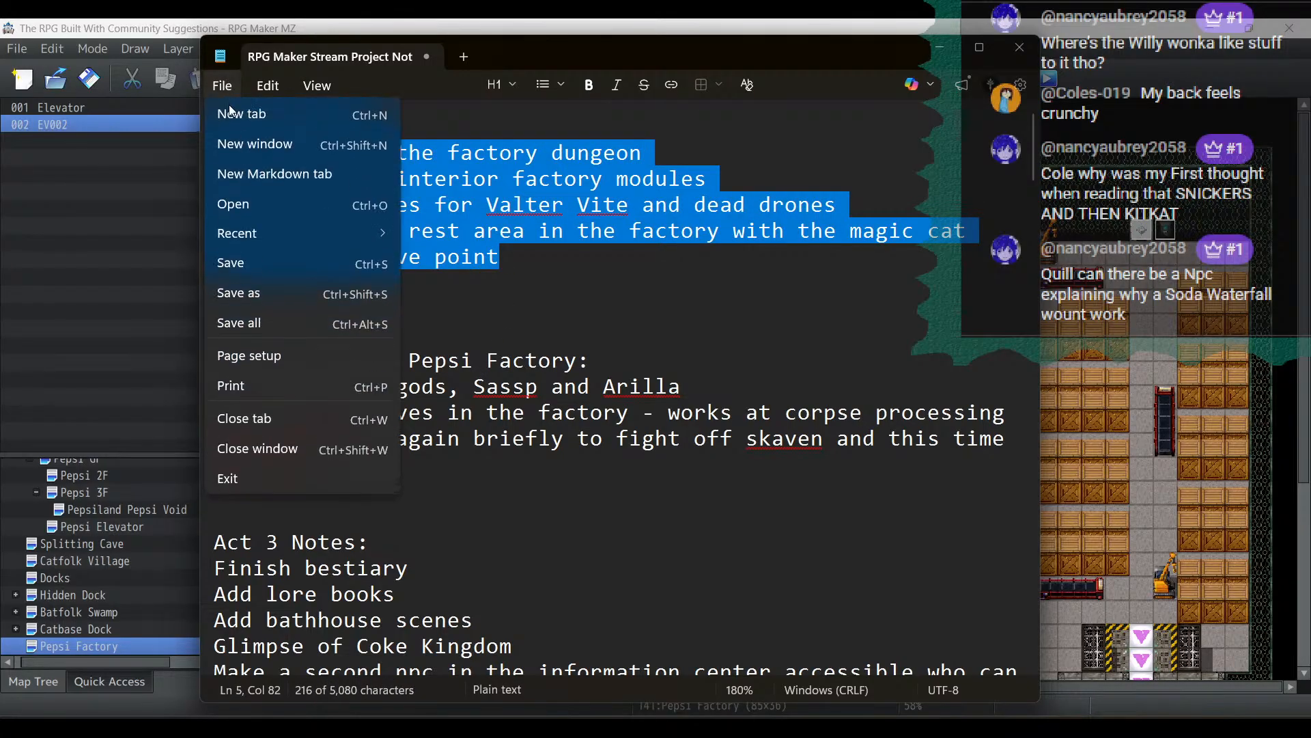
{"action": "left_click", "coordinate": [228, 270]}
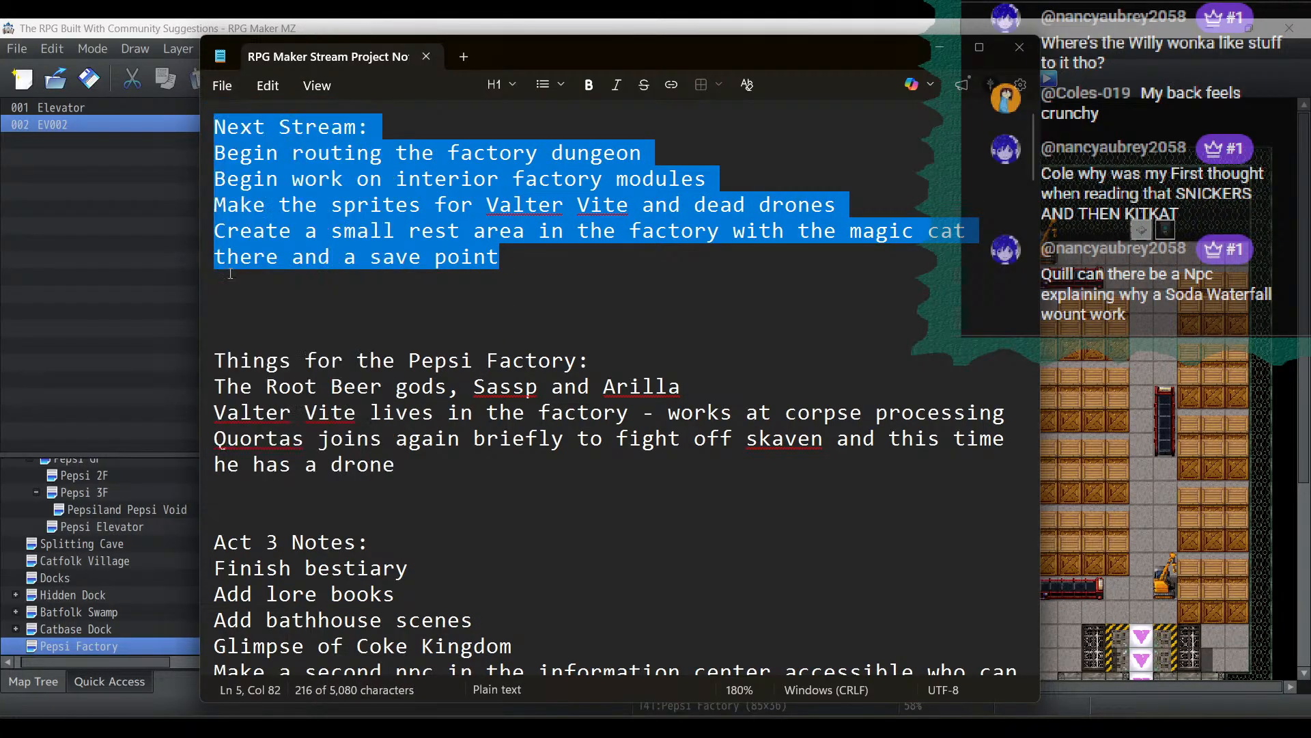
{"action": "left_click", "coordinate": [1004, 47]}
{"action": "key", "text": "alt+Tab"}
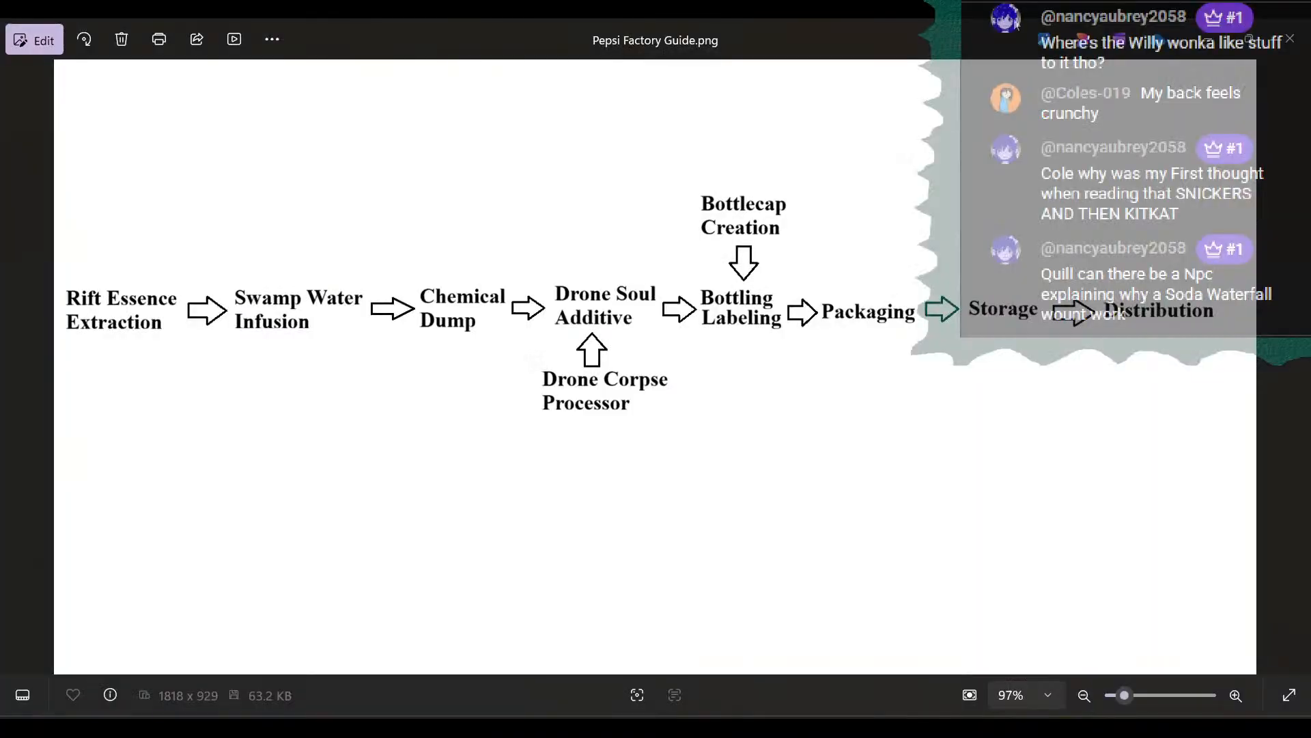
{"action": "left_click", "coordinate": [1300, 30]}
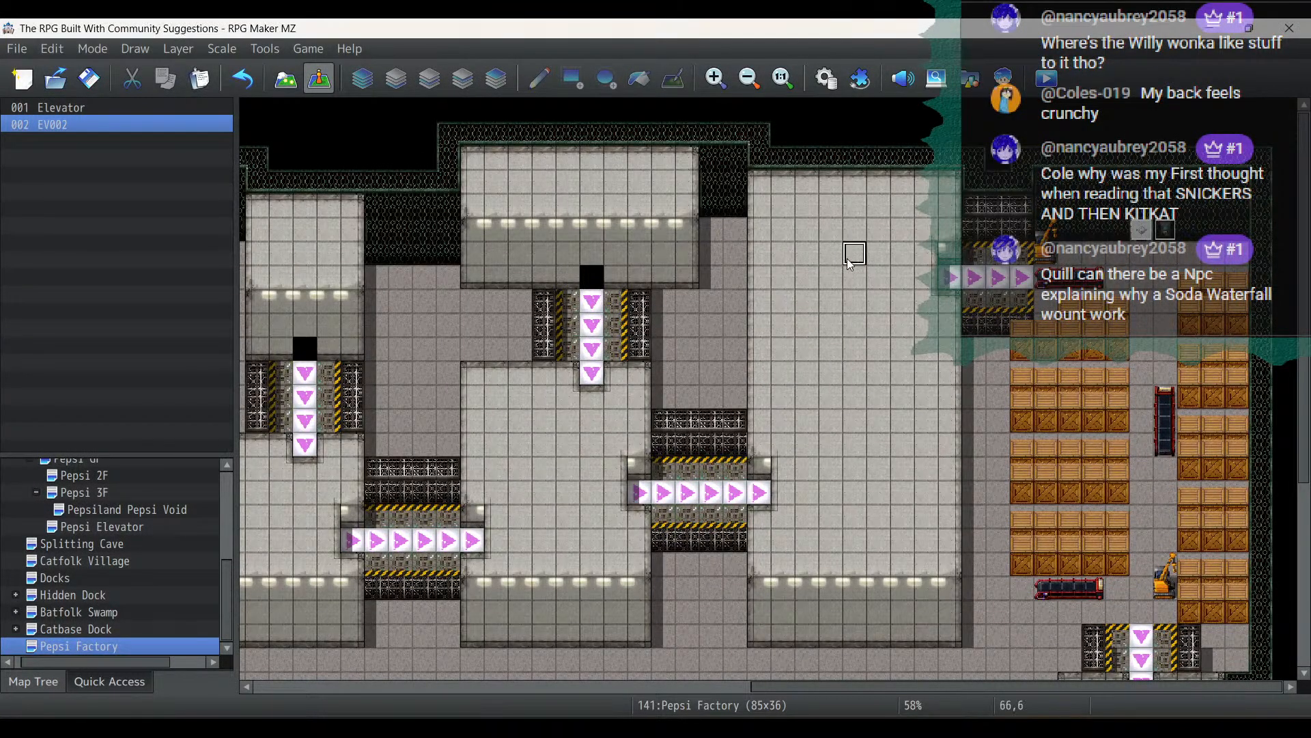
With automatic layering, extend the front wall of the small building east of the long vertical conveyor two tiles eastward, using the matching grey wall tile
{"action": "left_click", "coordinate": [749, 79]}
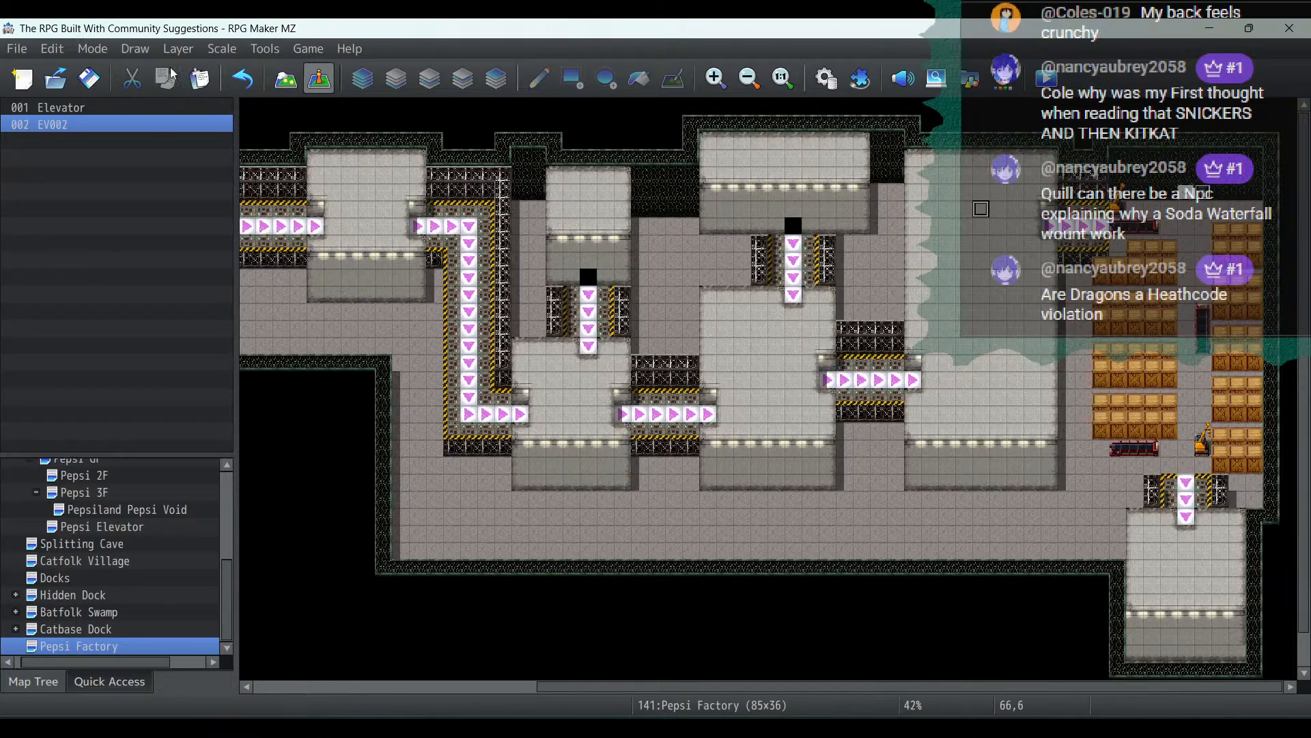
{"action": "left_click", "coordinate": [275, 77]}
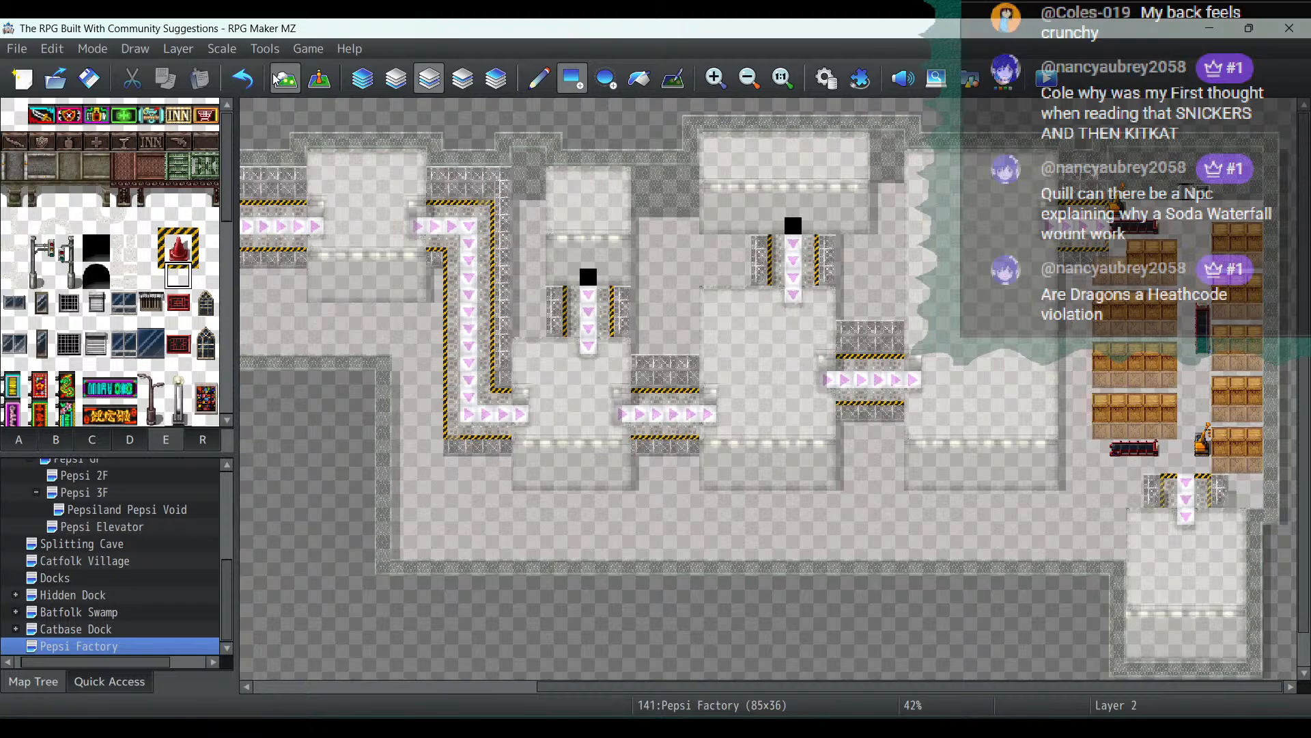
{"action": "left_click", "coordinate": [362, 79]}
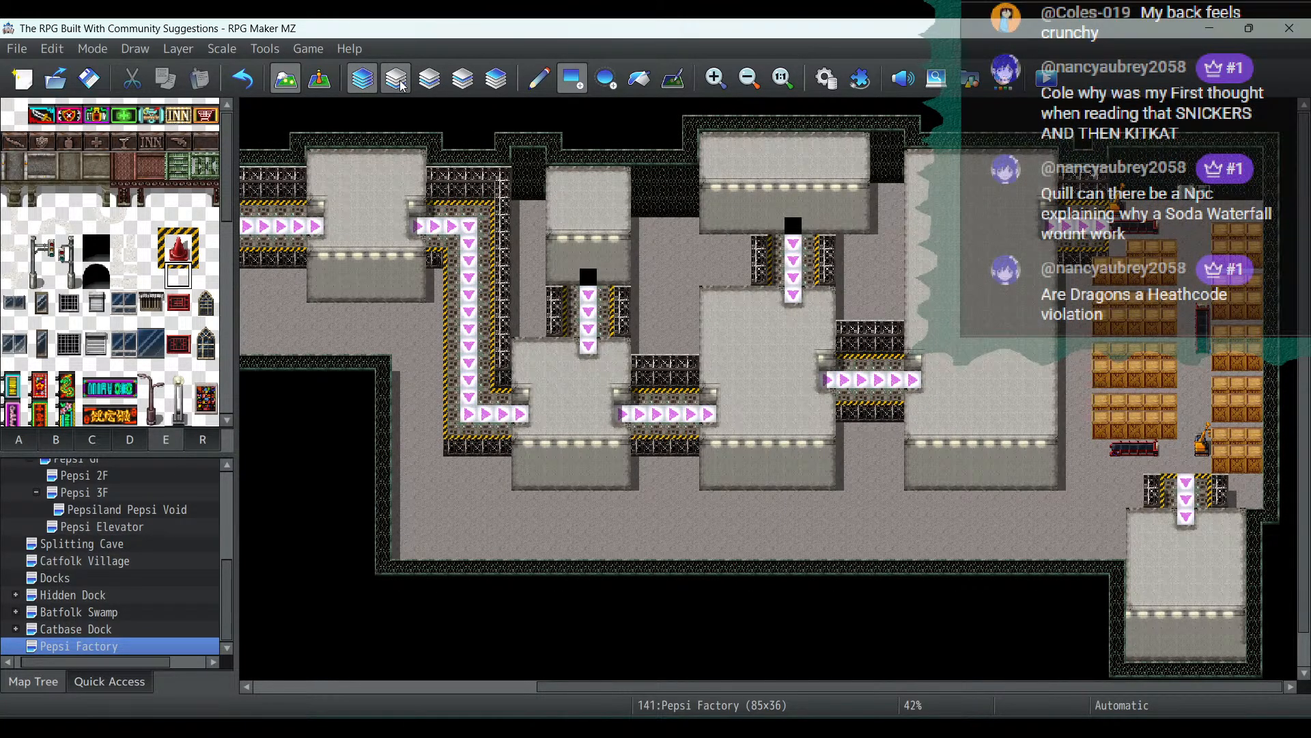
{"action": "left_click", "coordinate": [19, 440]}
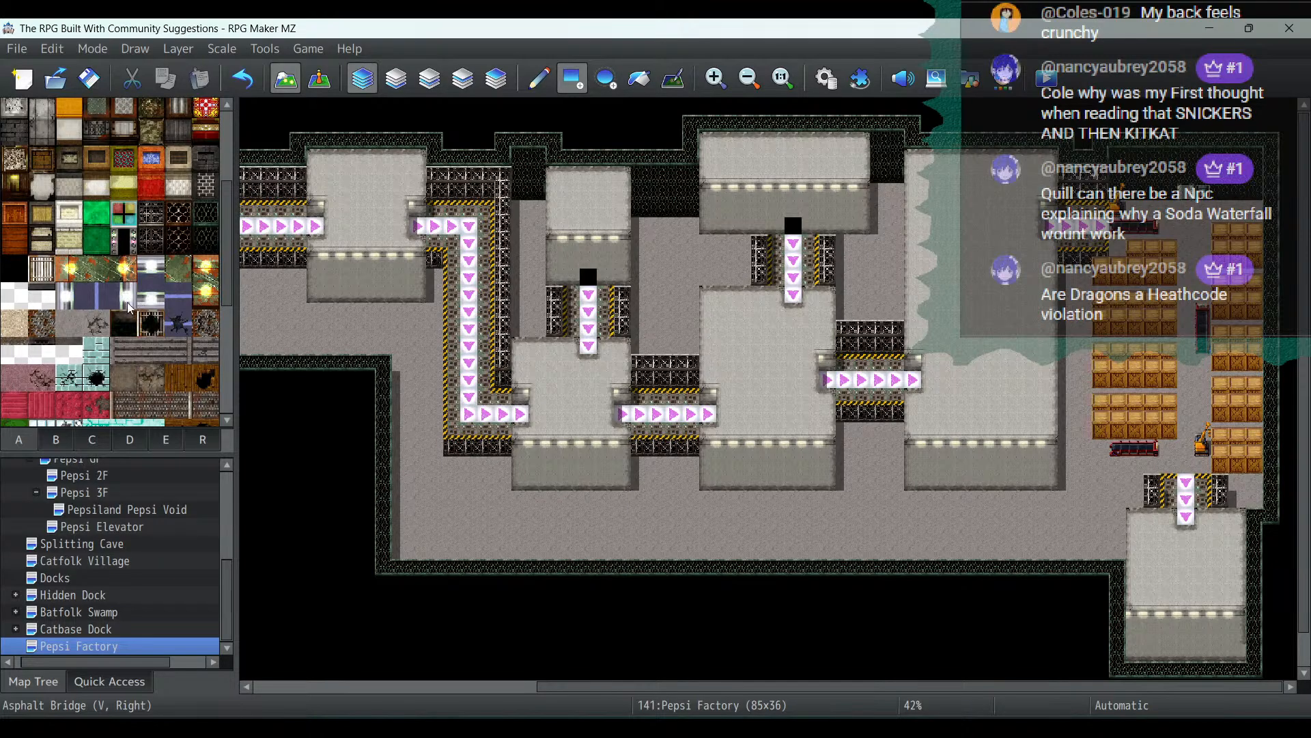
{"action": "scroll", "coordinate": [140, 302], "scroll_direction": "up", "scroll_amount": 5}
{"action": "left_click", "coordinate": [42, 306]}
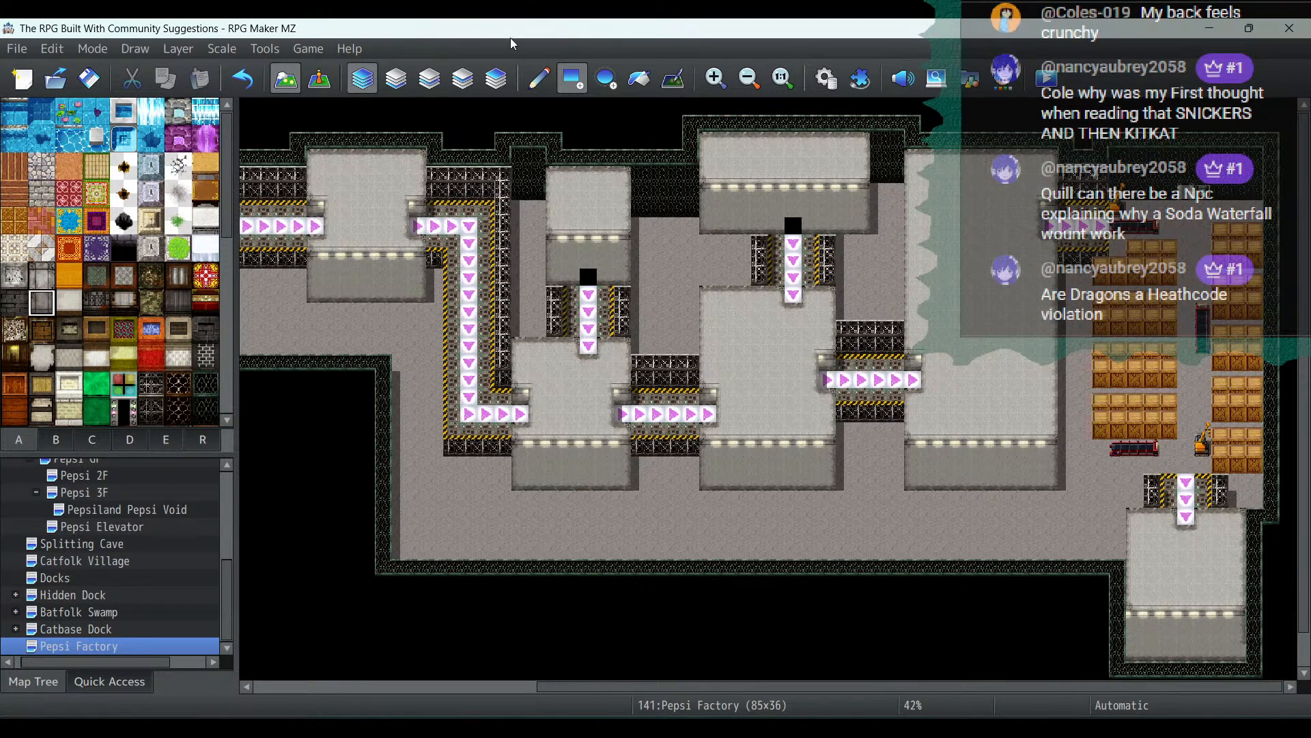
{"action": "left_click", "coordinate": [647, 276]}
{"action": "left_click_drag", "start_coordinate": [650, 276], "coordinate": [649, 240]}
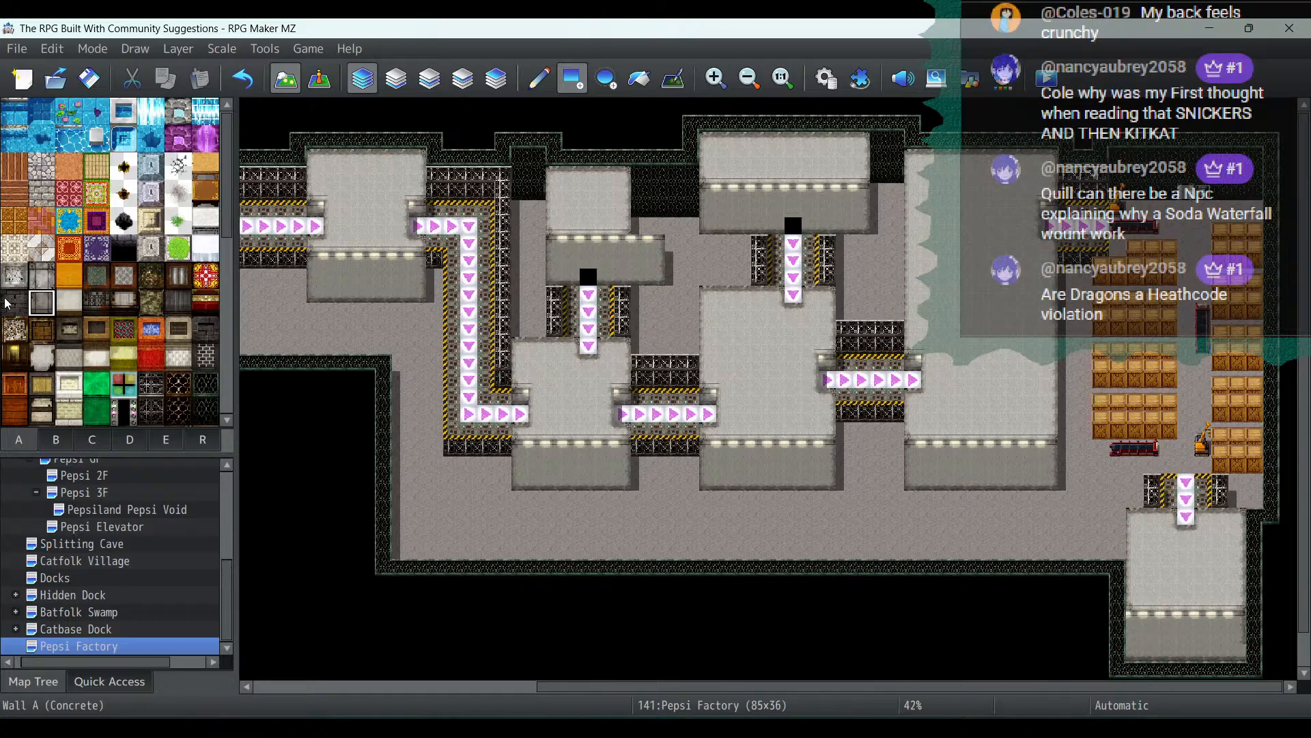
Extend that building's roof two tiles eastward above the new wall section, return to event editing and save the project
{"action": "left_click", "coordinate": [41, 275]}
{"action": "left_click_drag", "start_coordinate": [641, 188], "coordinate": [656, 228]}
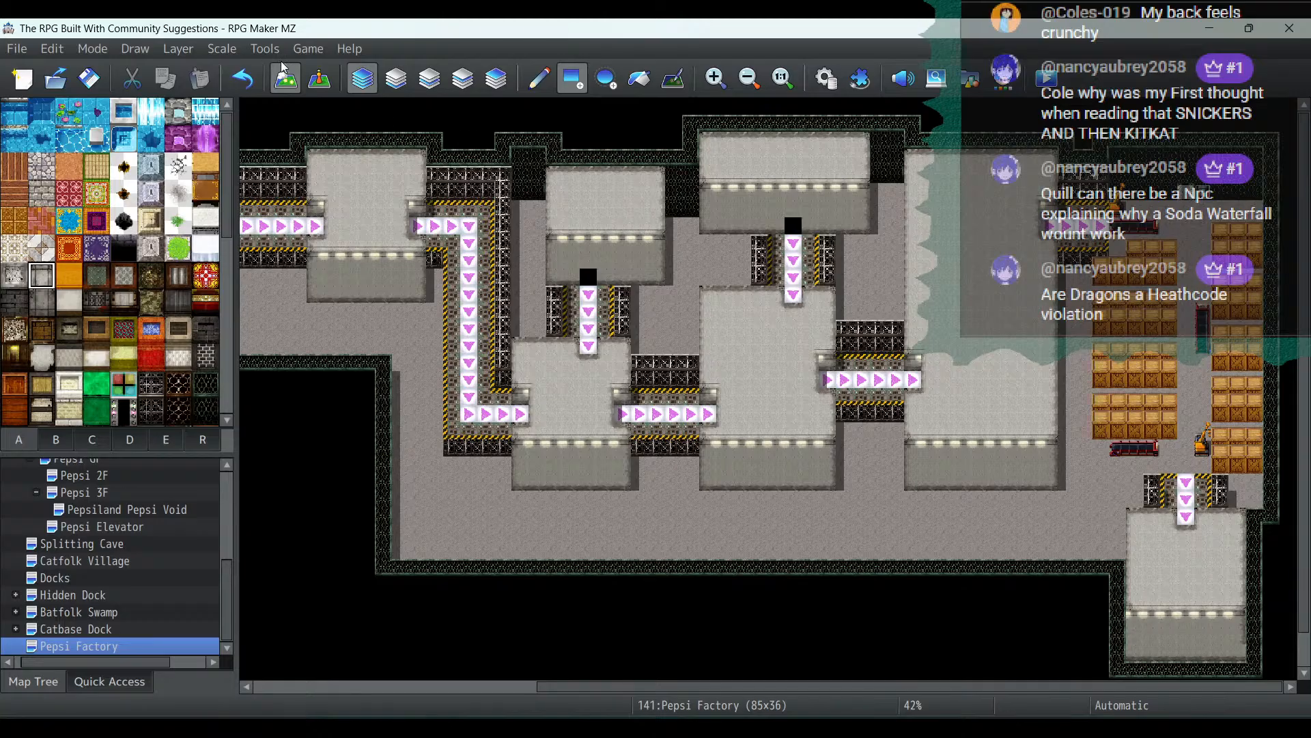
{"action": "left_click", "coordinate": [317, 79]}
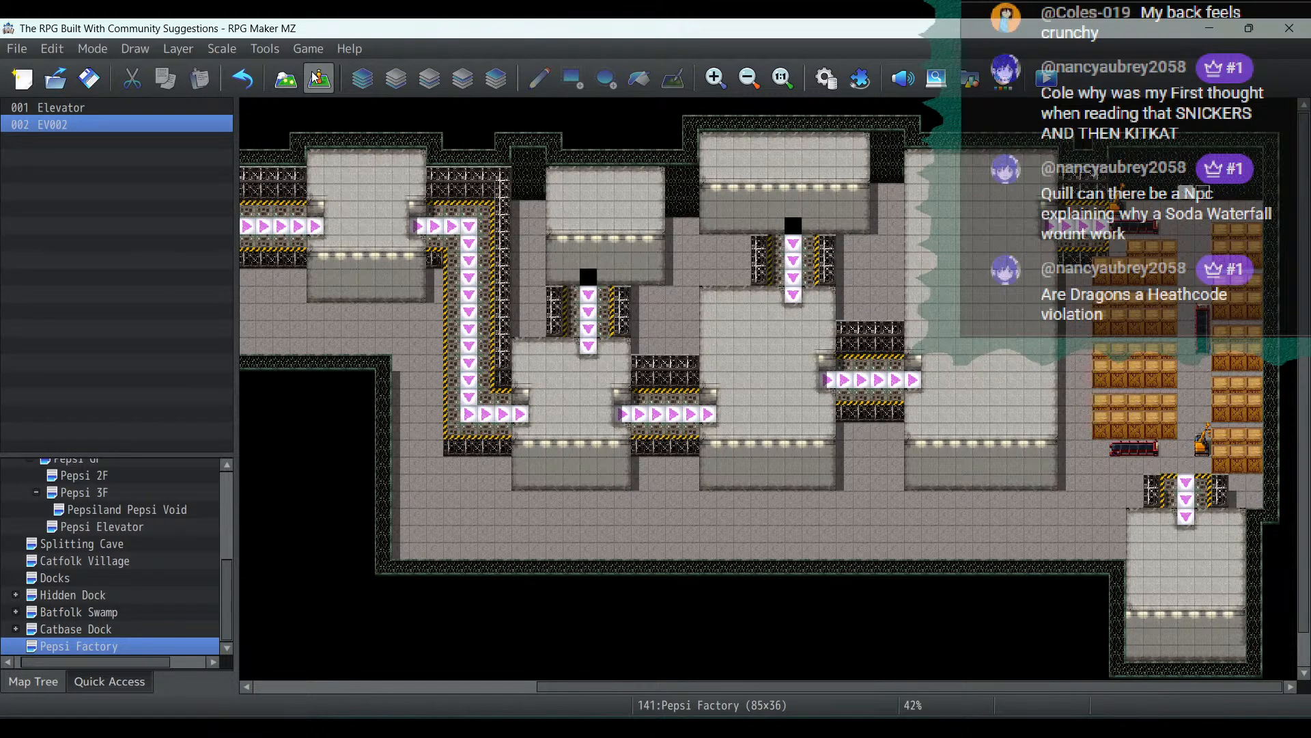
{"action": "left_click", "coordinate": [87, 95]}
Switch back to the stream notes in Notepad and insert the entry "Create moving items along the conveyor belts" directly below the interior modules entry
{"action": "left_click", "coordinate": [190, 724]}
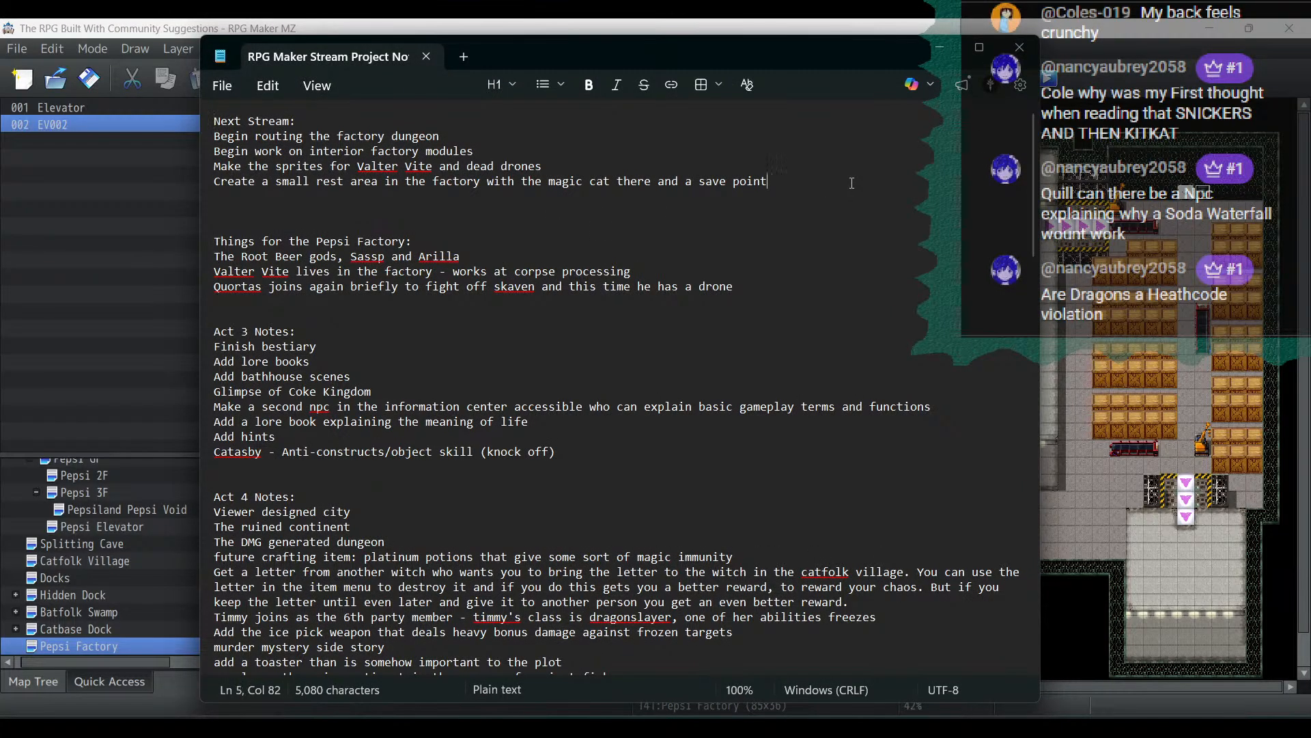
{"action": "key", "text": "Return"}
{"action": "key", "text": "BackSpace"}
{"action": "type", "text": "\\"}
{"action": "key", "text": "BackSpace"}
{"action": "key", "text": "Return"}
{"action": "type", "text": "Create "}
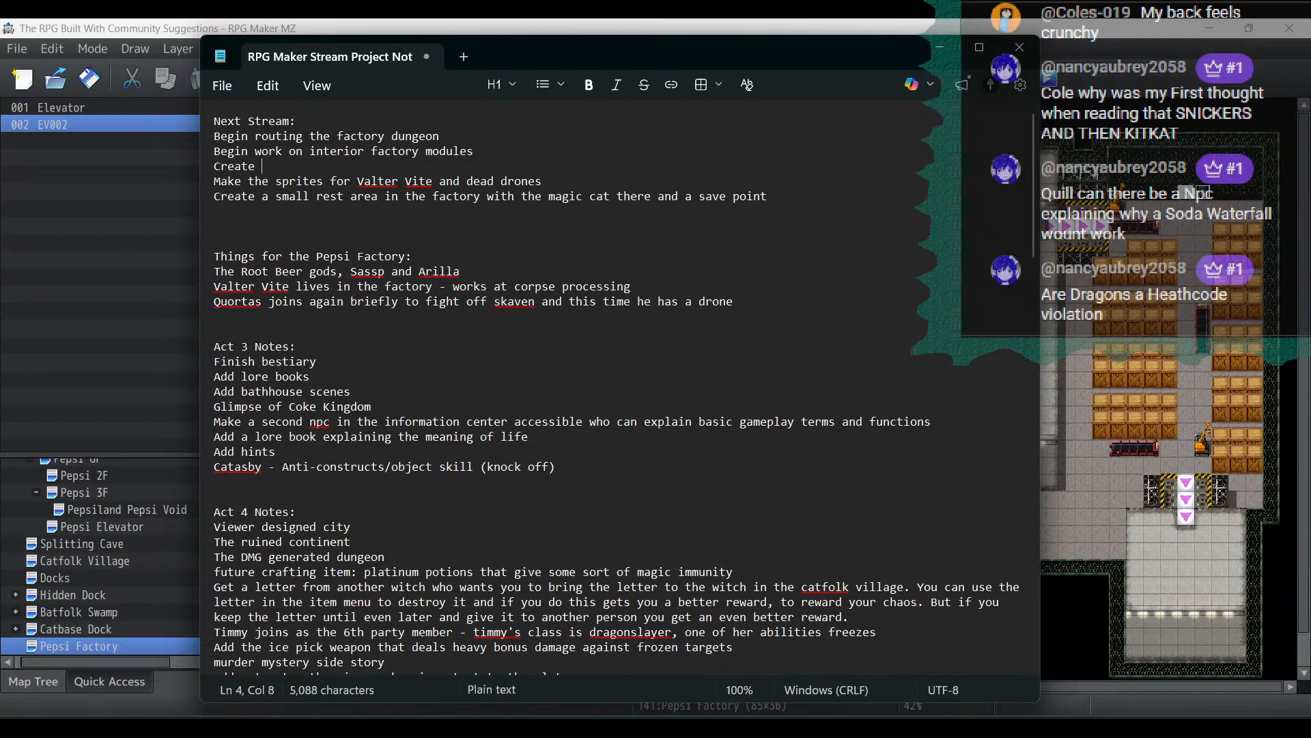
{"action": "type", "text": "moving box"}
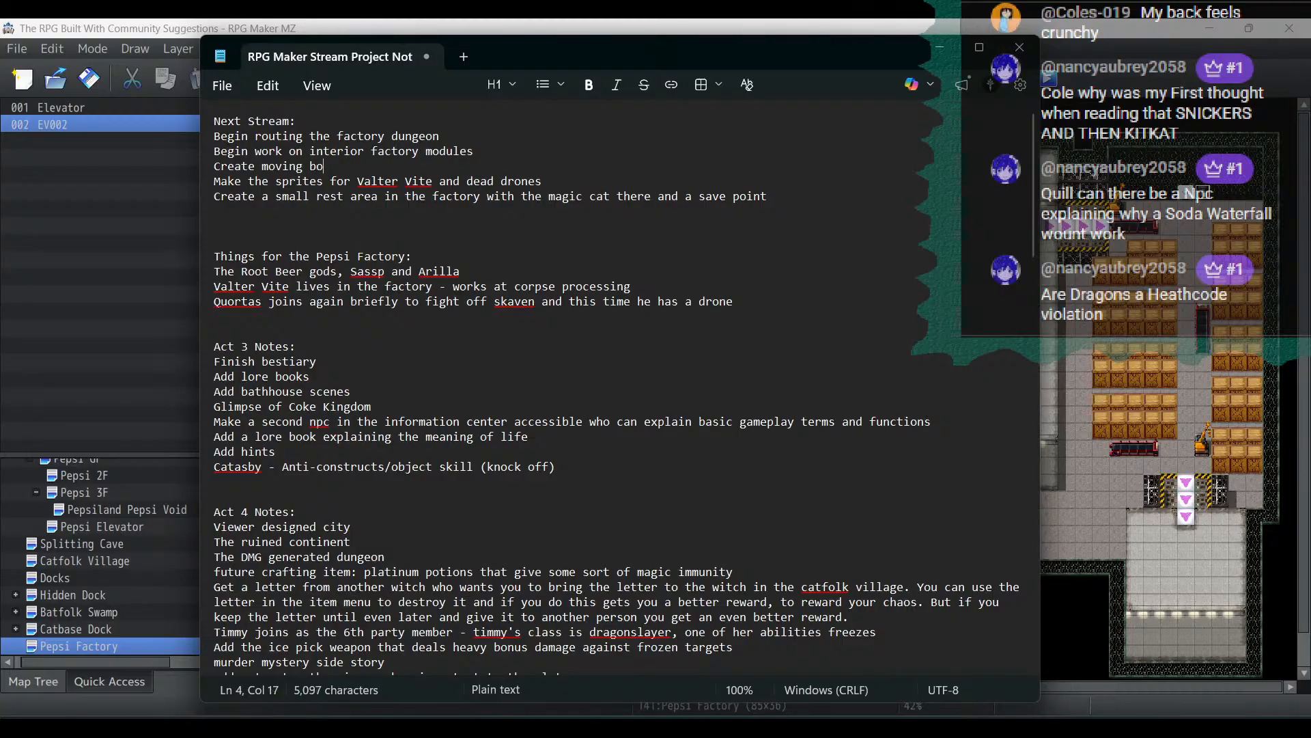
{"action": "key", "text": "BackSpace"}
{"action": "key", "text": "BackSpace"}
{"action": "key", "text": "BackSpace"}
{"action": "type", "text": "items along the conv"}
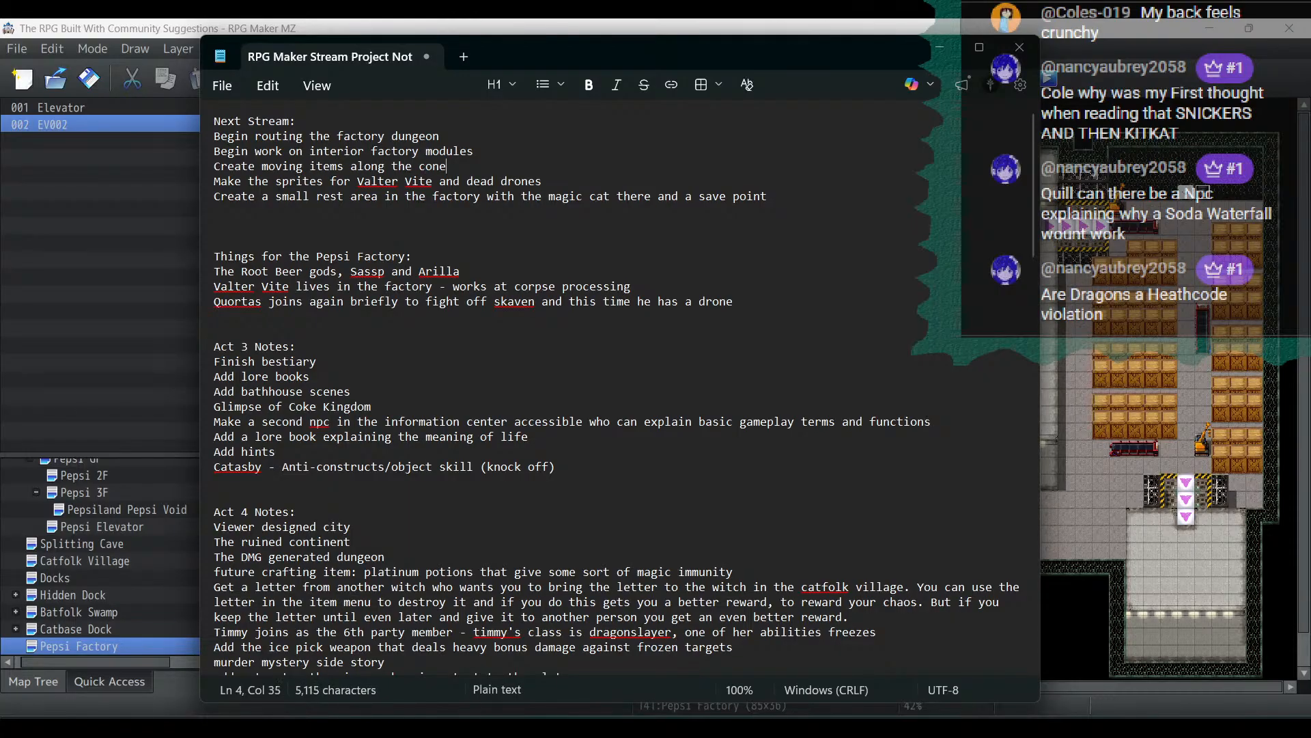
{"action": "type", "text": "eyor belts"}
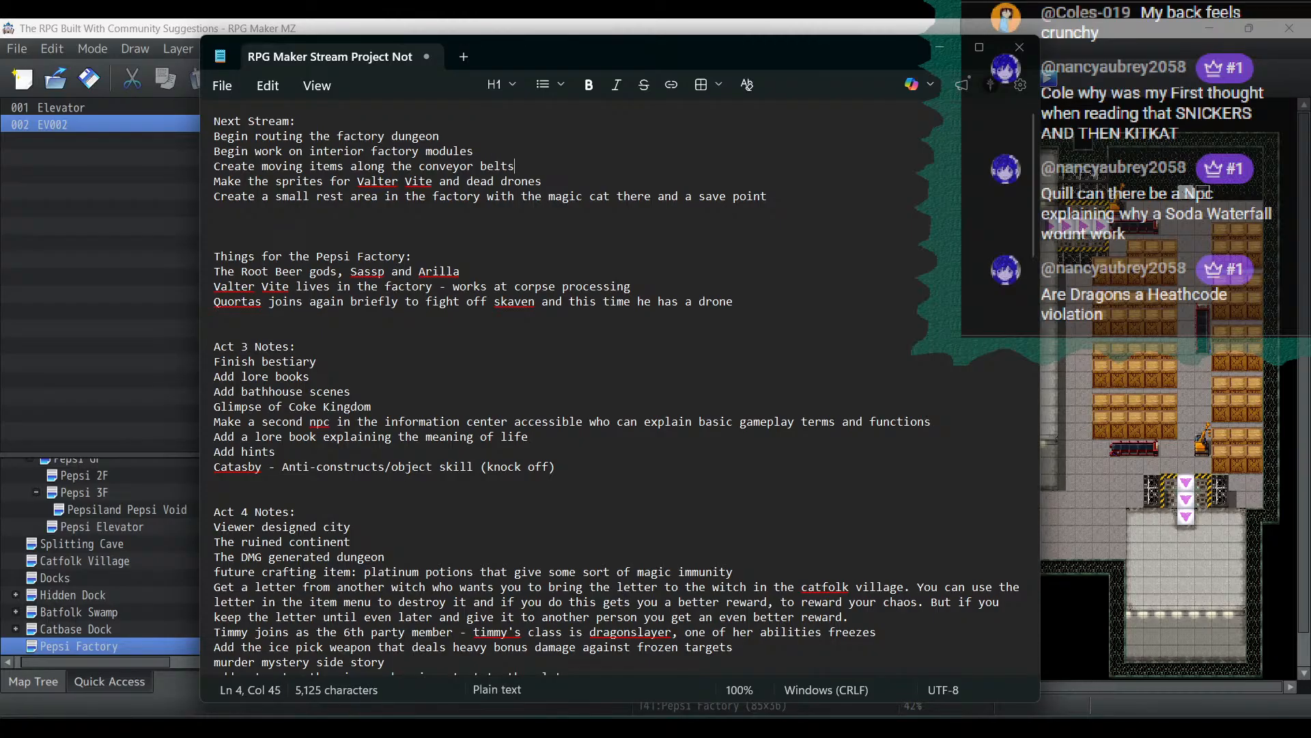
Save the updated stream notes and close Notepad
{"action": "left_click", "coordinate": [225, 86]}
{"action": "left_click", "coordinate": [236, 267]}
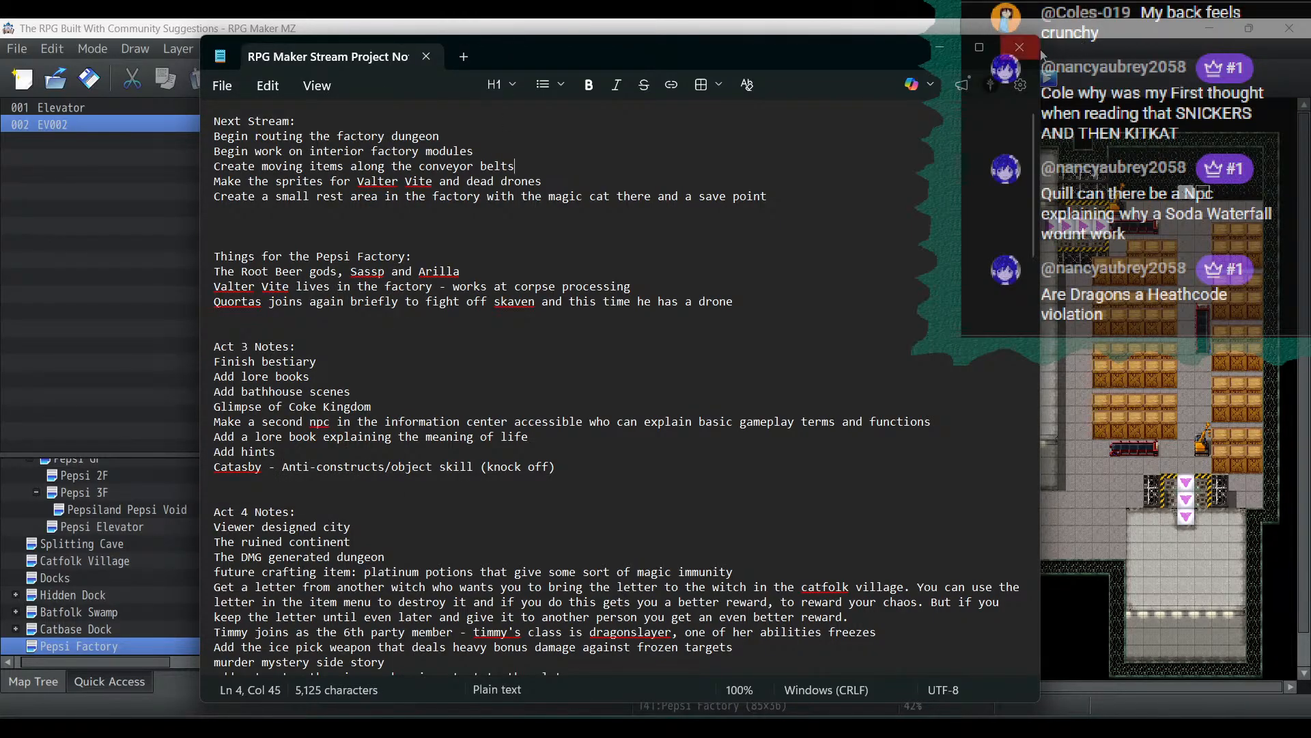
{"action": "left_click", "coordinate": [1020, 47]}
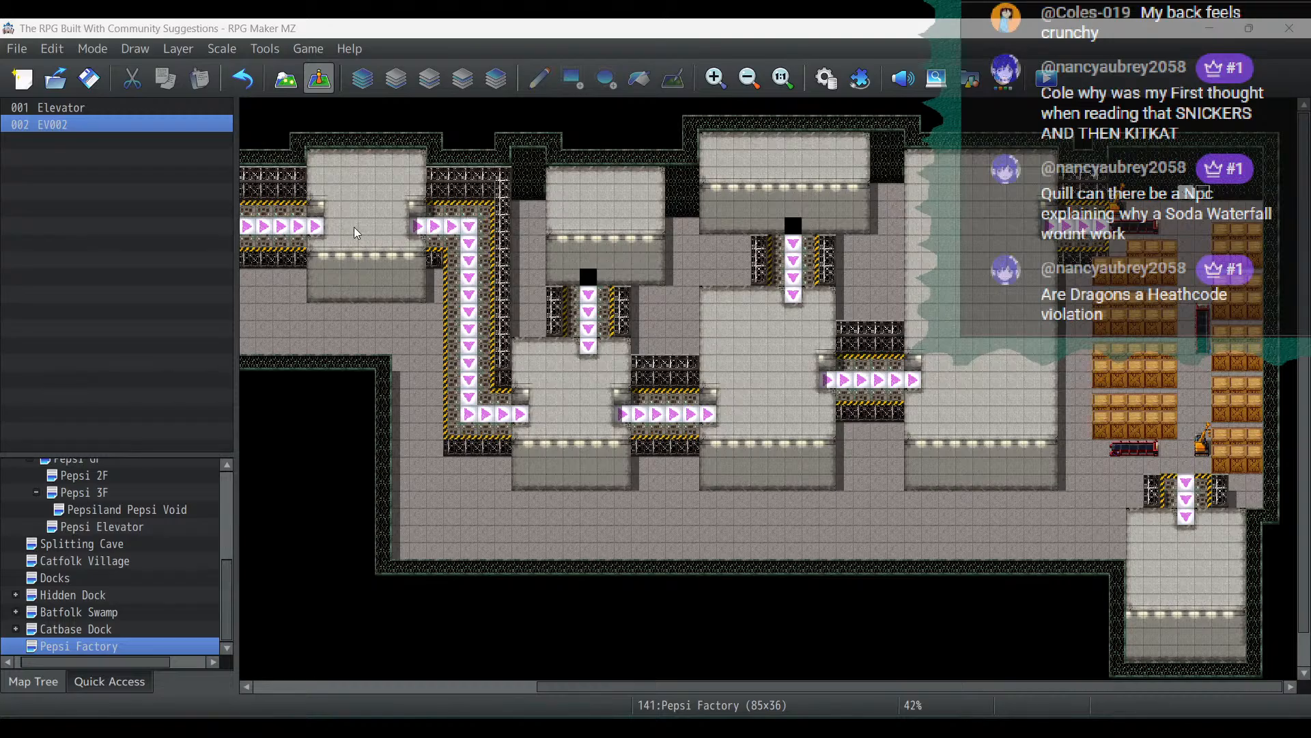